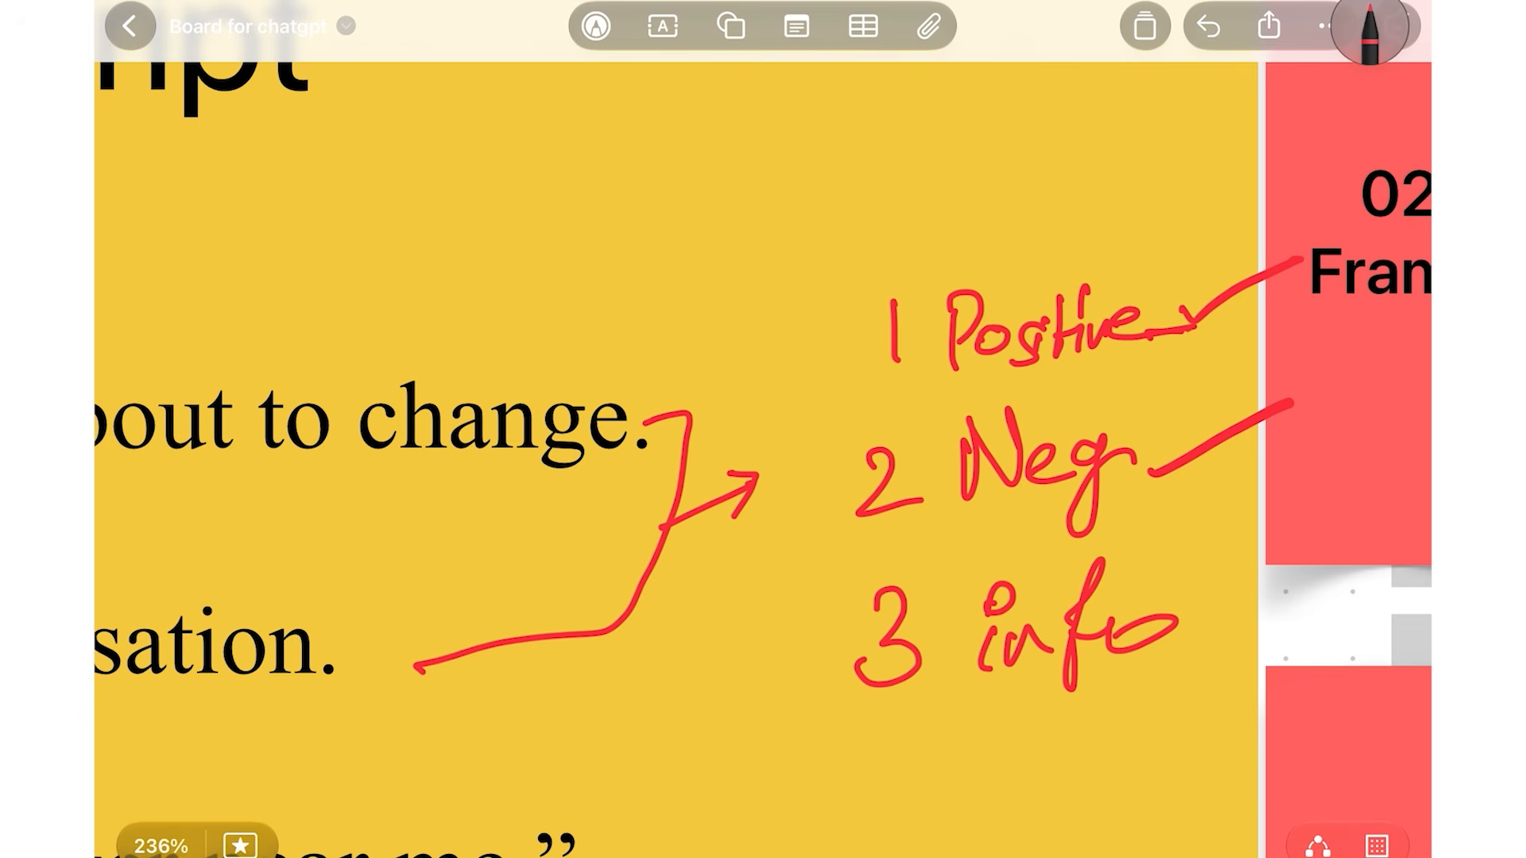
# Draw a red line linking the 'info' note to the frames and underline 'info'
pyautogui.scroll(-3, 763, 430)
pyautogui.scroll(3, 763, 430)
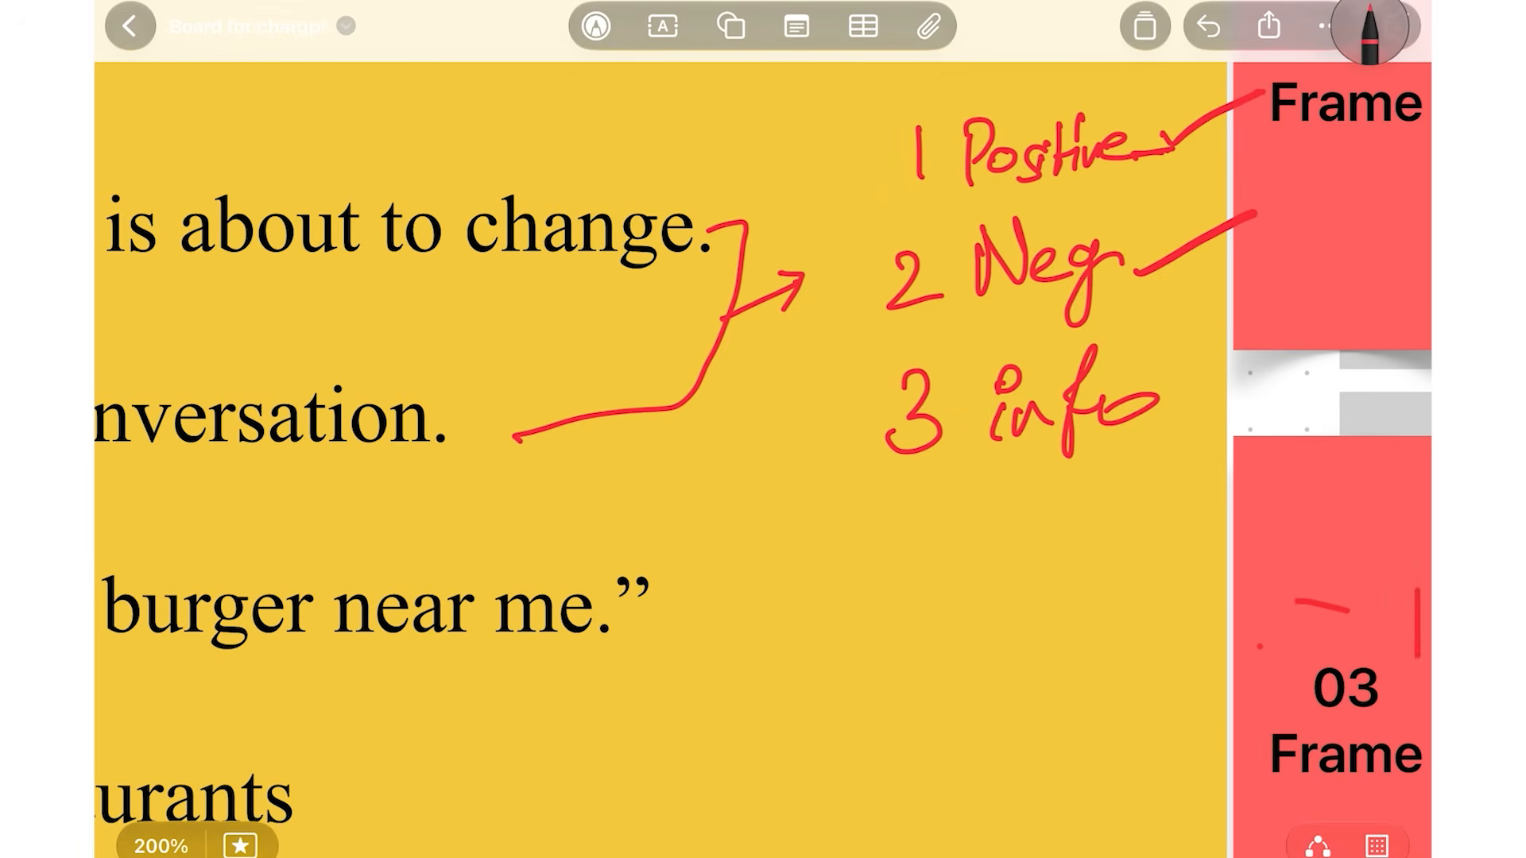
pyautogui.scroll(1, 763, 429)
pyautogui.moveTo(1157, 420); pyautogui.dragTo(1255, 378)
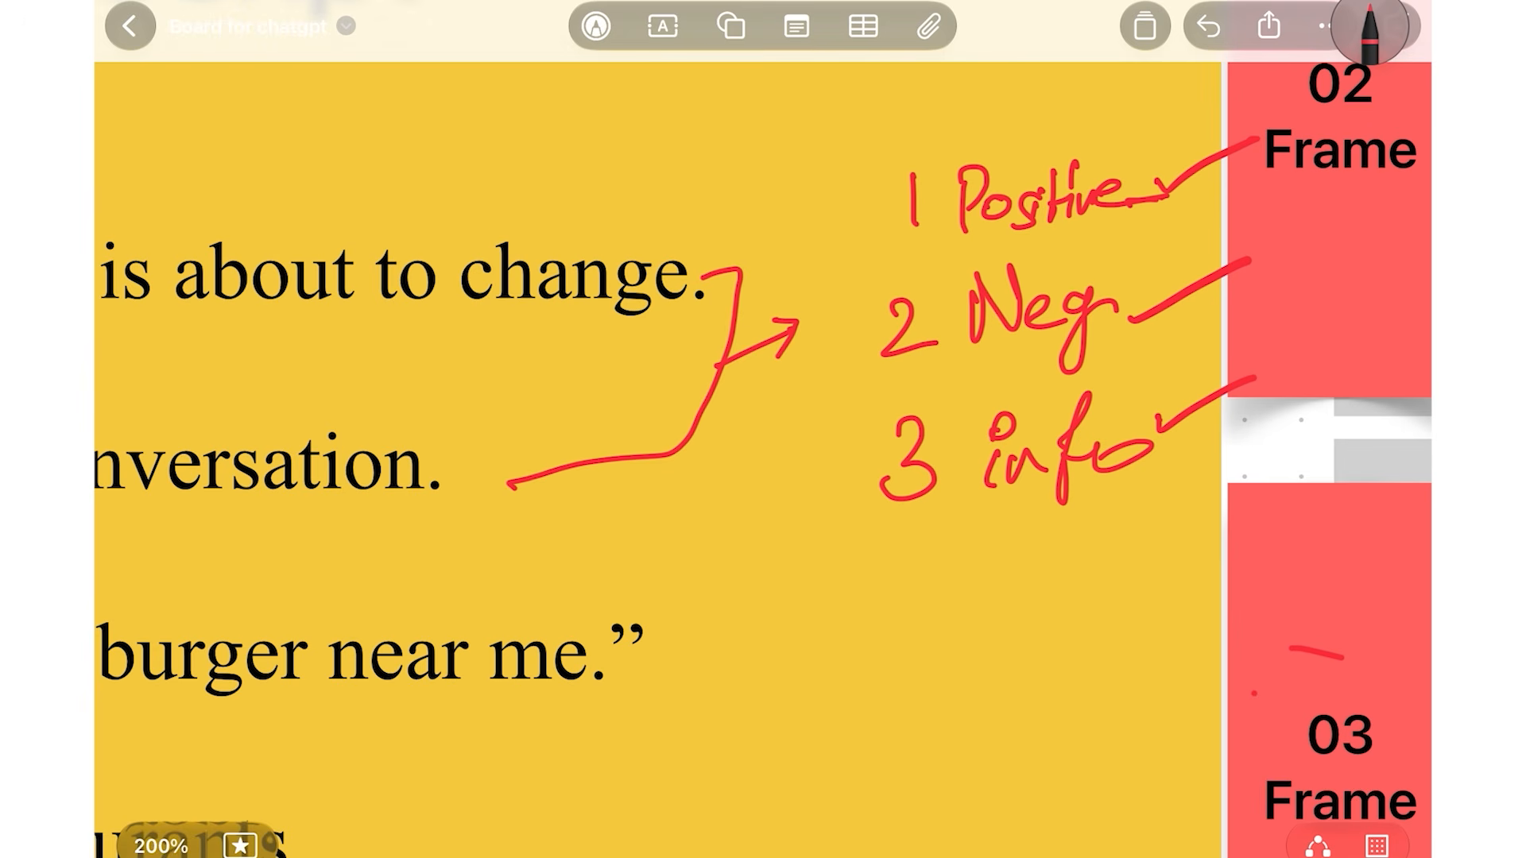
pyautogui.scroll(-3, 763, 429)
pyautogui.moveTo(1034, 438); pyautogui.dragTo(1129, 412)
# Underline 'The future of e-commerce is about to change' and 'it all begins', 'conversation' in red
pyautogui.hscroll(-5, 763, 429)
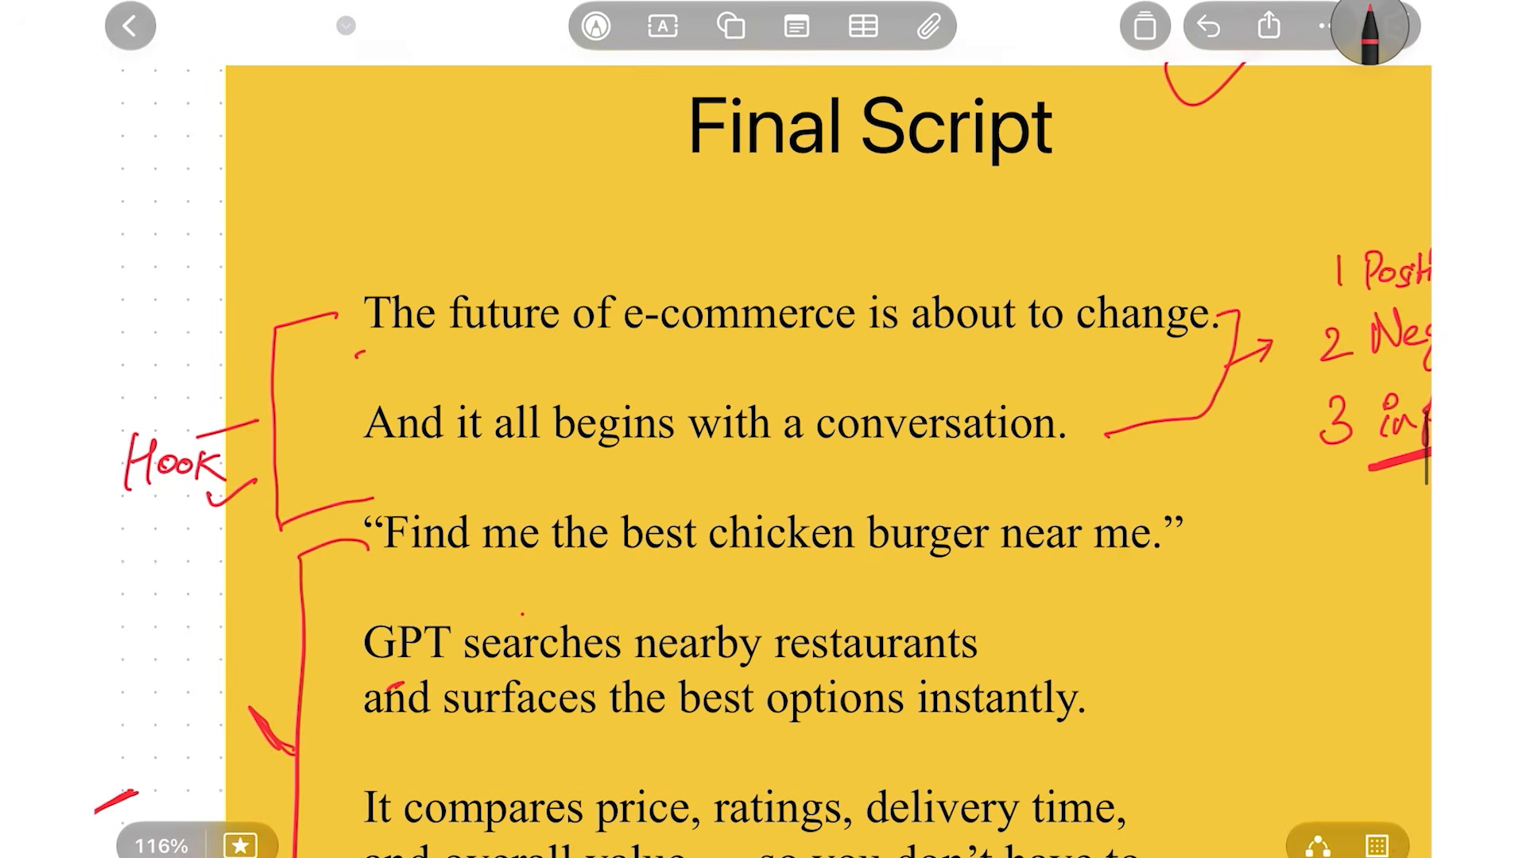
pyautogui.moveTo(348, 388); pyautogui.dragTo(573, 384)
pyautogui.moveTo(685, 389); pyautogui.dragTo(1114, 377)
pyautogui.moveTo(380, 494); pyautogui.dragTo(506, 492)
pyautogui.moveTo(614, 493); pyautogui.dragTo(702, 492)
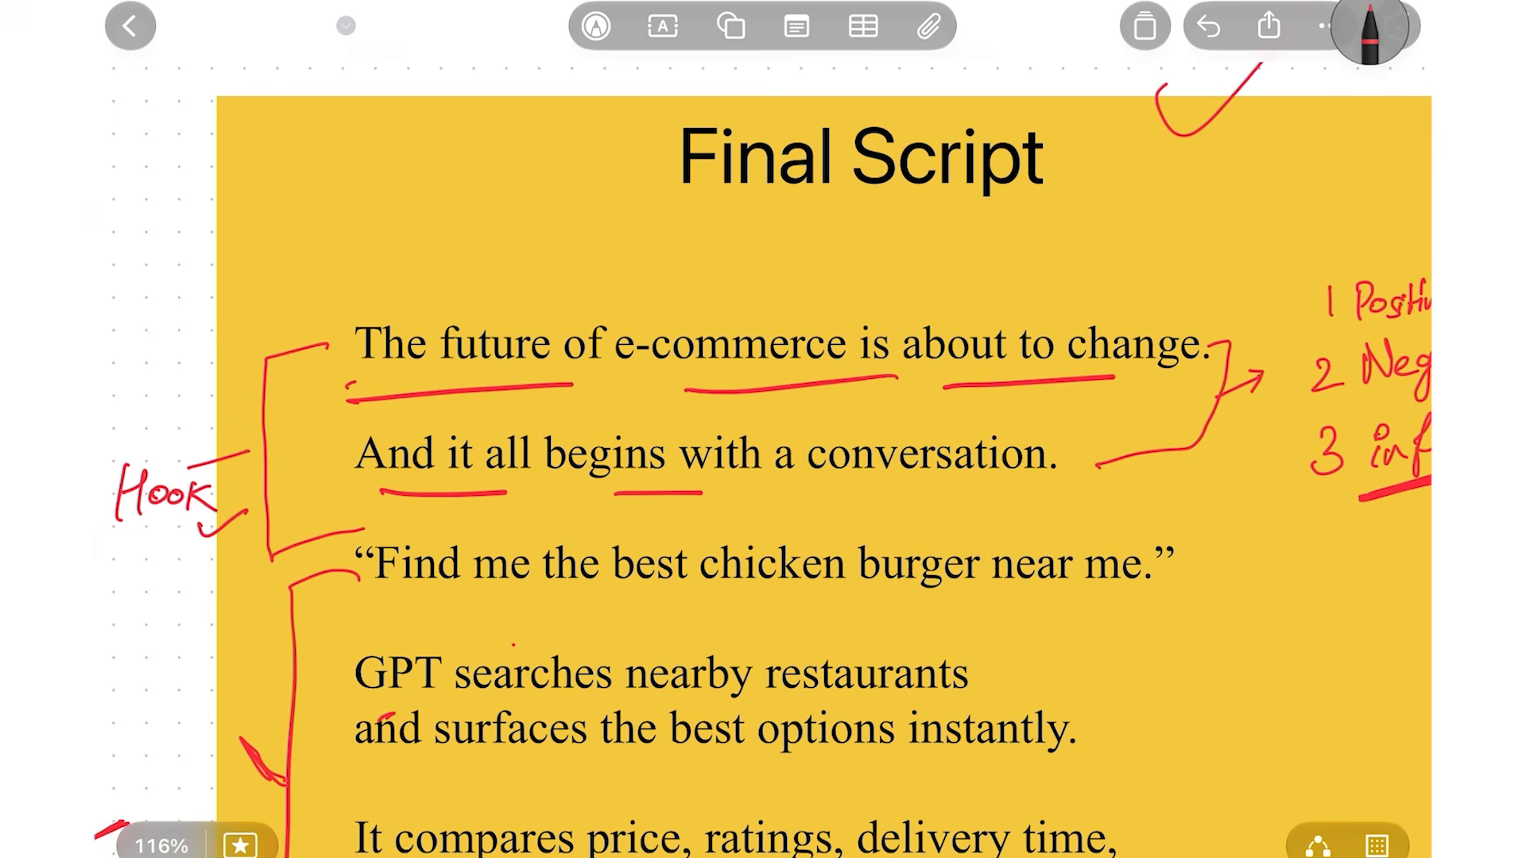
pyautogui.moveTo(817, 493); pyautogui.dragTo(979, 488)
# Write 'fe' with a line to the frame and label the bracketed middle section 'How'
pyautogui.scroll(-3, 763, 429)
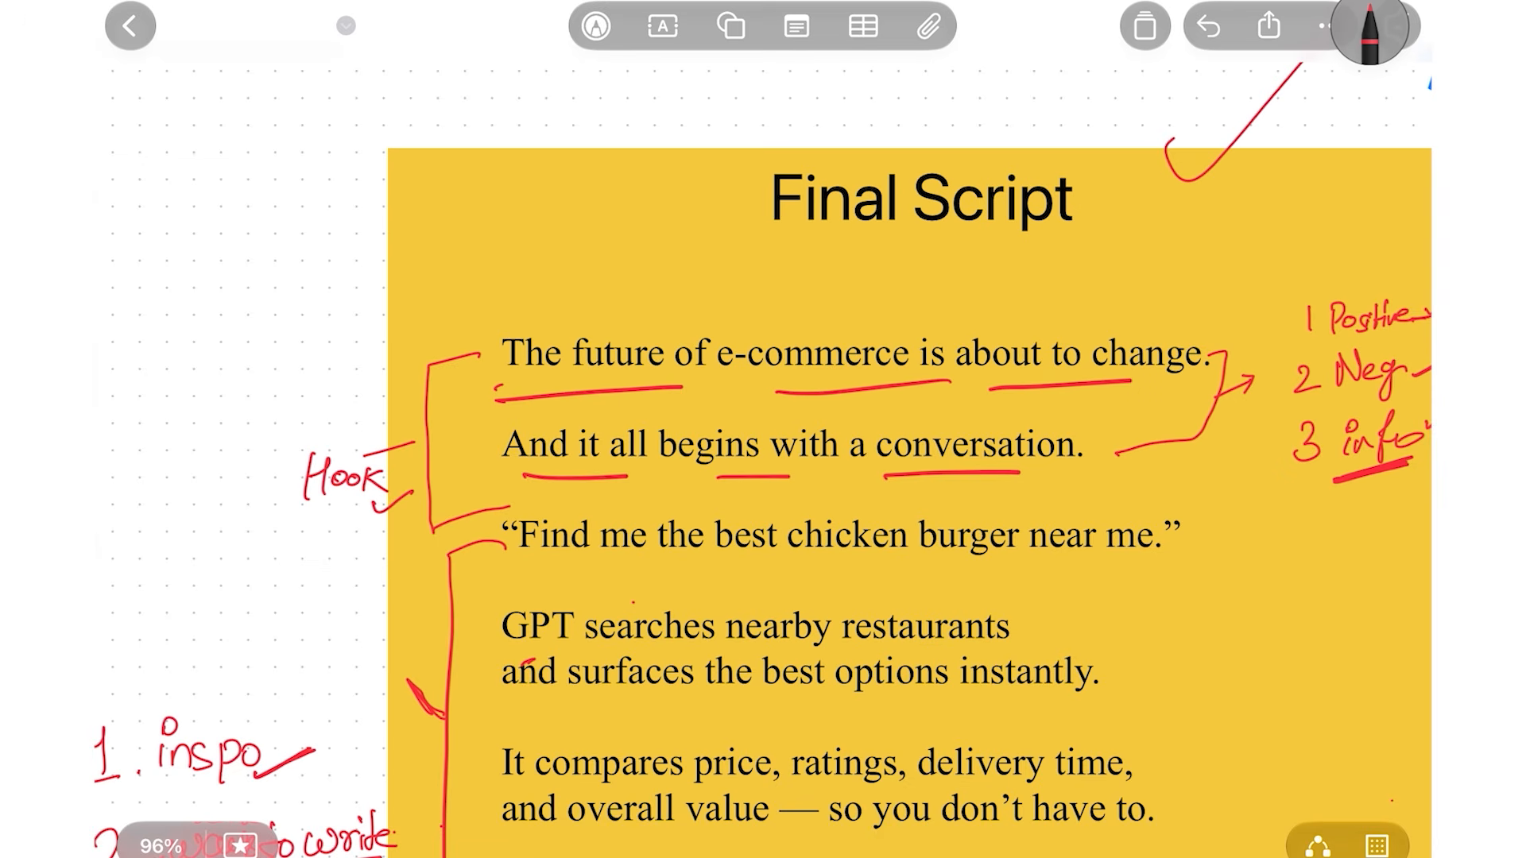
pyautogui.scroll(-3, 763, 429)
pyautogui.scroll(-5, 763, 429)
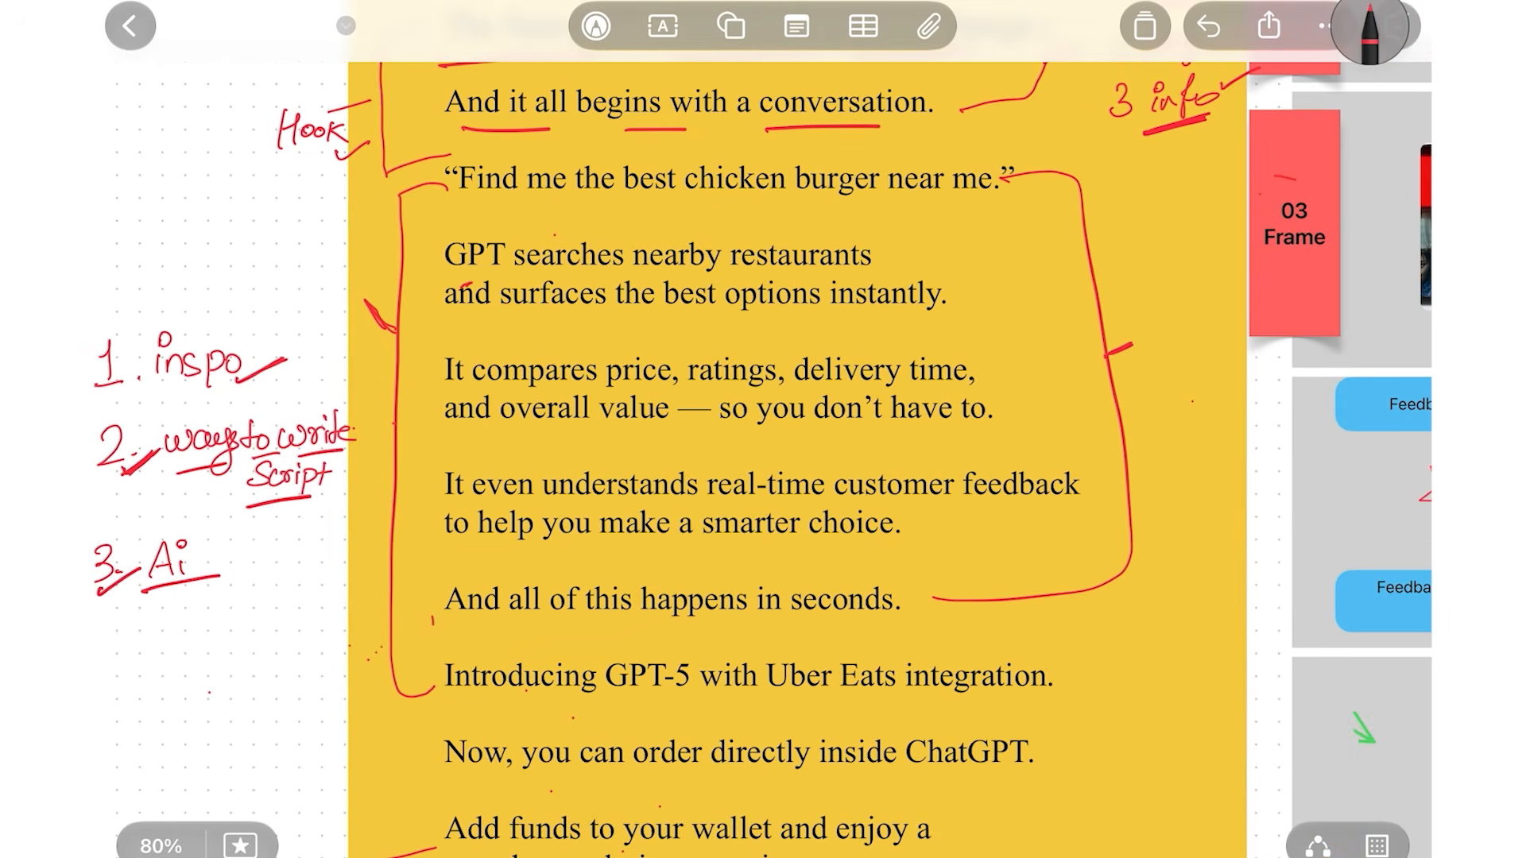
pyautogui.moveTo(1168, 246)
pyautogui.mouseDown()
pyautogui.moveTo(1158, 303)
pyautogui.moveTo(1199, 277)
pyautogui.moveTo(1248, 278)
pyautogui.mouseUp()
pyautogui.moveTo(1154, 318)
pyautogui.mouseDown()
pyautogui.moveTo(1183, 333)
pyautogui.moveTo(1252, 316)
pyautogui.mouseUp()
pyautogui.scroll(-1, 763, 429)
pyautogui.hscroll(-3, 763, 430)
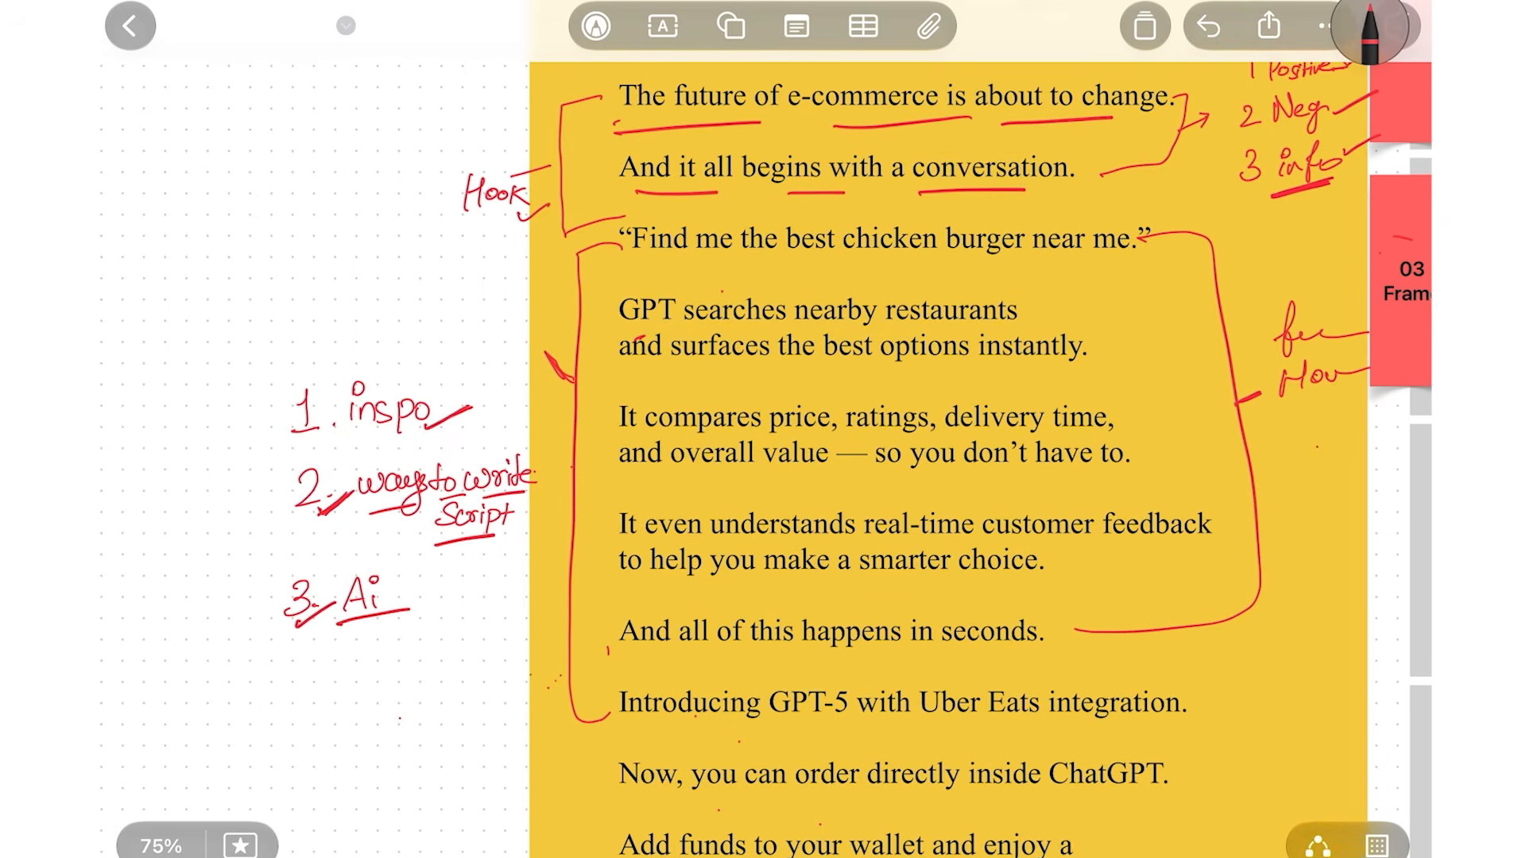
pyautogui.scroll(3, 997, 376)
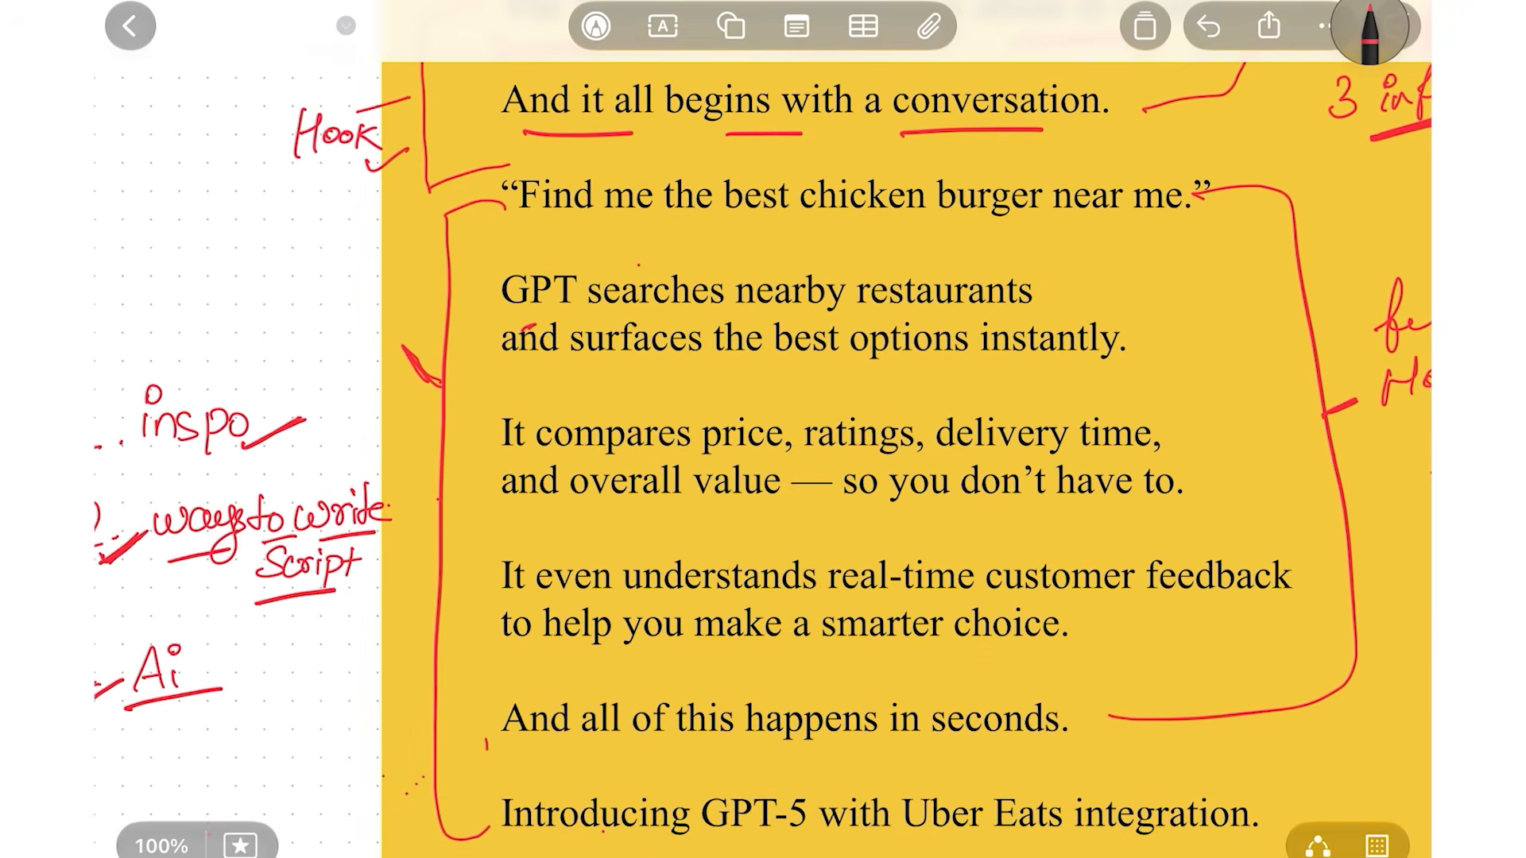
# Underline the restaurant search lines and the price, ratings, delivery time comparison lines in red
pyautogui.moveTo(503, 321); pyautogui.dragTo(1047, 295)
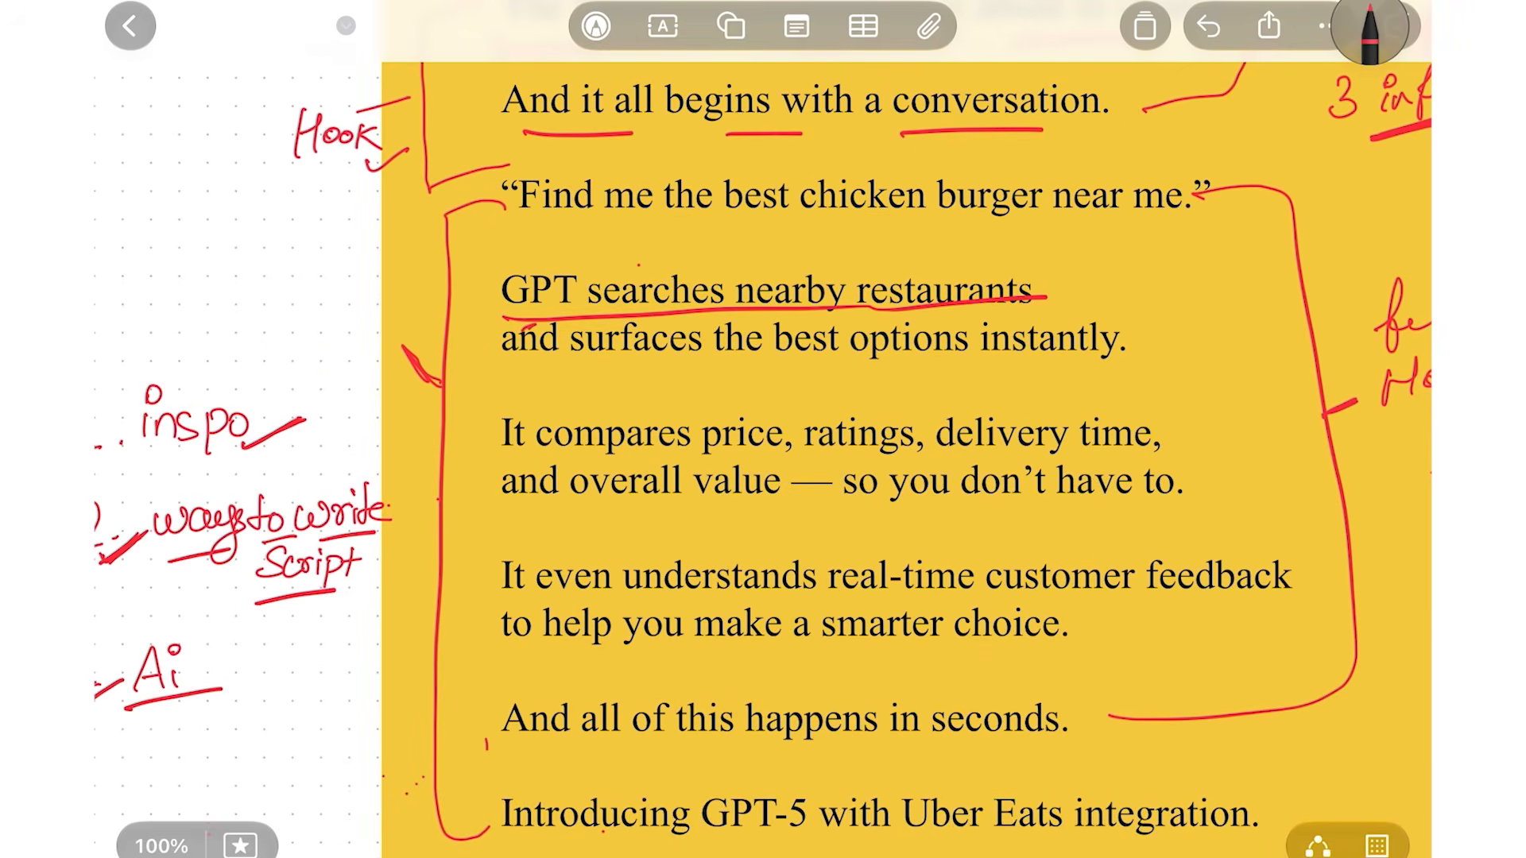
pyautogui.moveTo(501, 370)
pyautogui.mouseDown()
pyautogui.moveTo(712, 348)
pyautogui.moveTo(1000, 359)
pyautogui.mouseUp()
pyautogui.moveTo(1072, 349); pyautogui.dragTo(1205, 341)
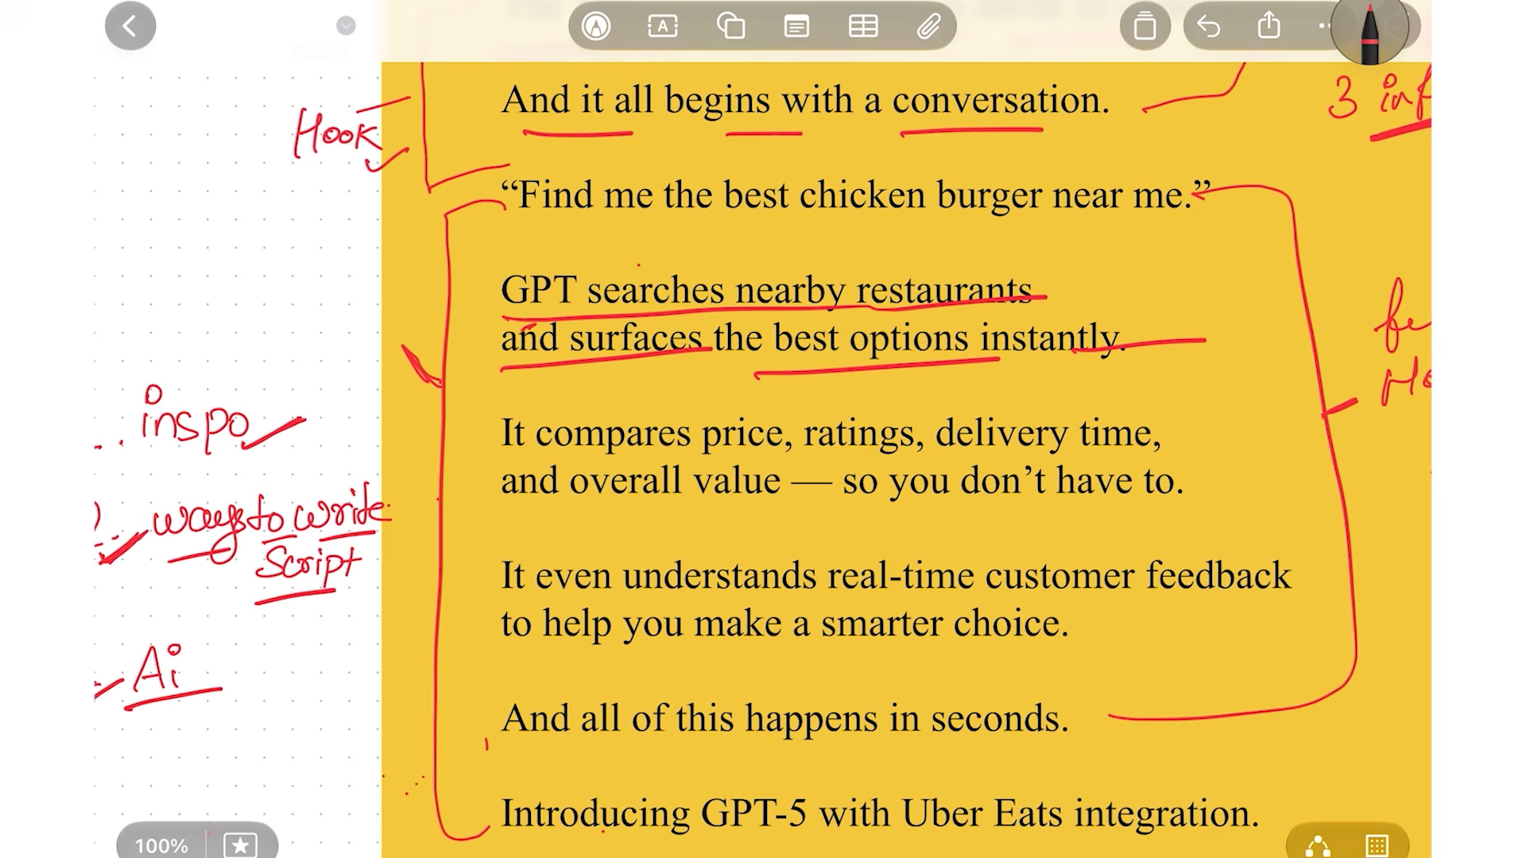
pyautogui.moveTo(490, 453); pyautogui.dragTo(613, 450)
pyautogui.moveTo(719, 459); pyautogui.dragTo(950, 460)
pyautogui.moveTo(1027, 457); pyautogui.dragTo(1099, 450)
pyautogui.moveTo(545, 515); pyautogui.dragTo(617, 526)
pyautogui.moveTo(718, 513); pyautogui.dragTo(742, 515)
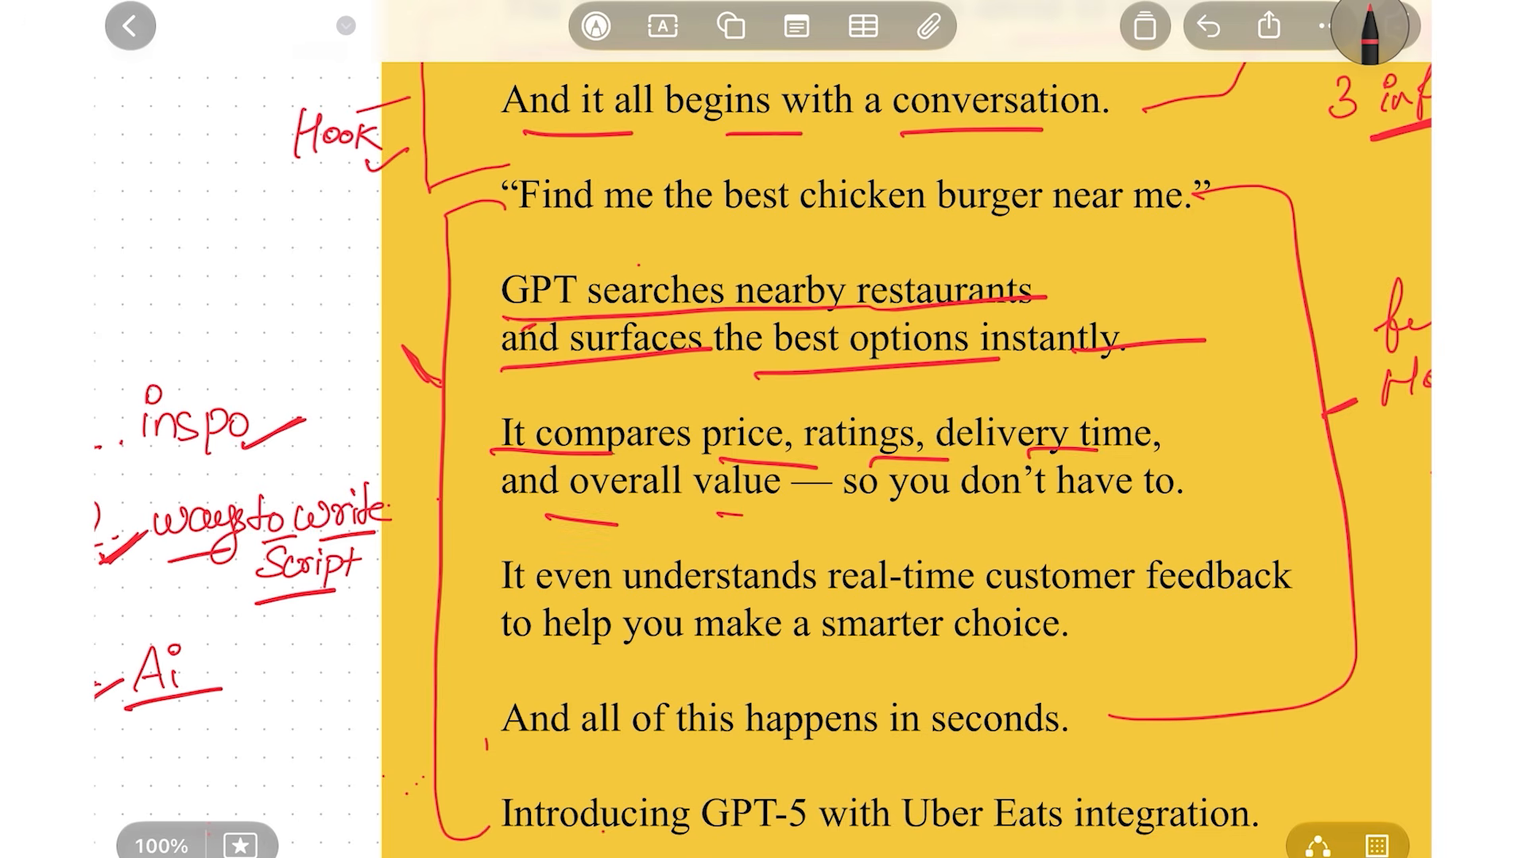
pyautogui.moveTo(855, 524); pyautogui.dragTo(1132, 514)
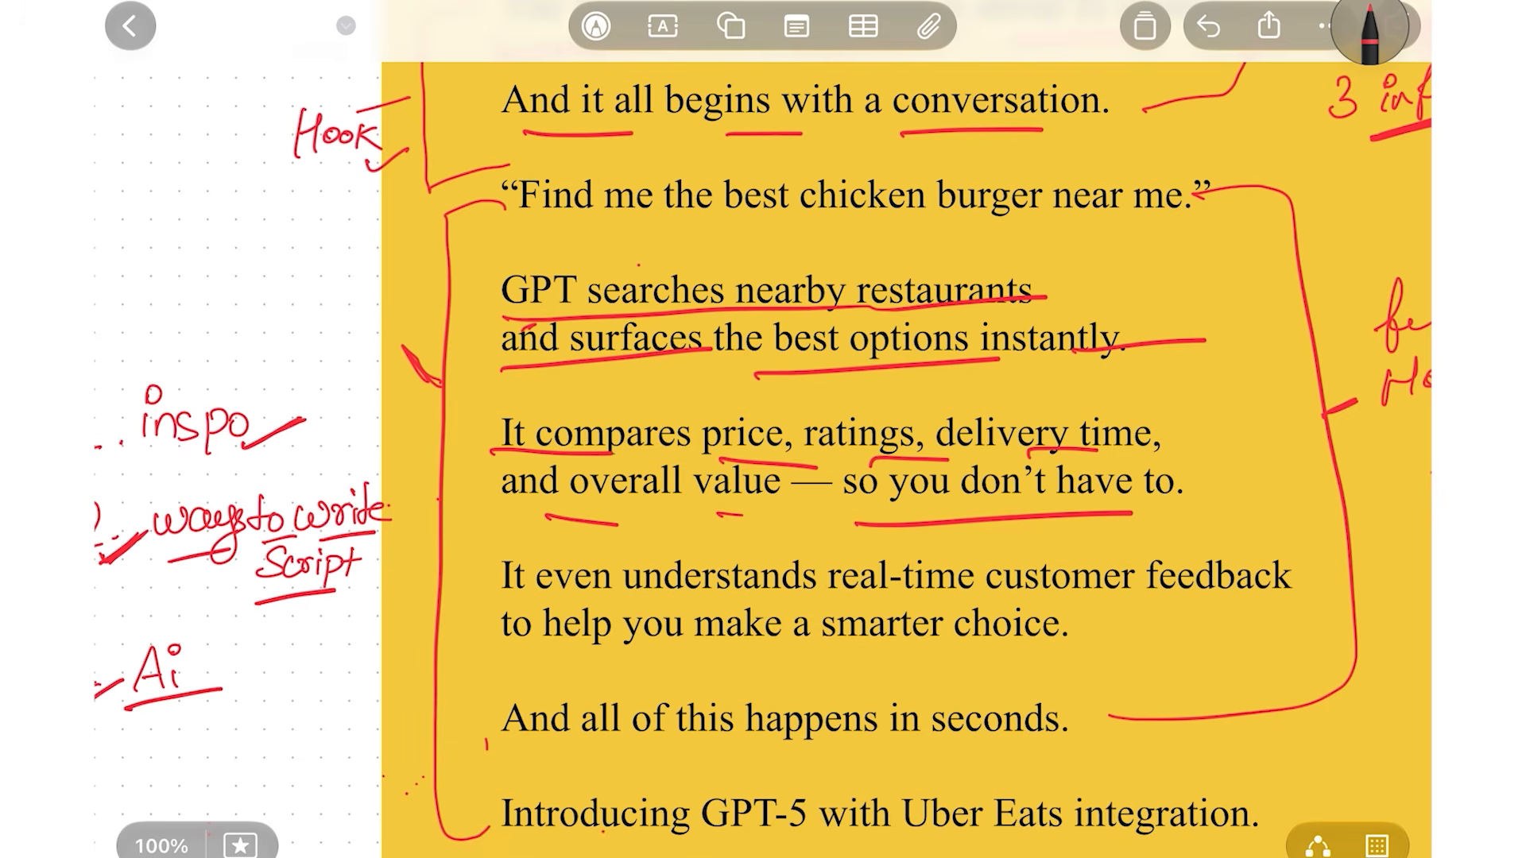
# Bracket the GPT-5 and ChatGPT lines and turn Connectors off
pyautogui.scroll(-5, 763, 429)
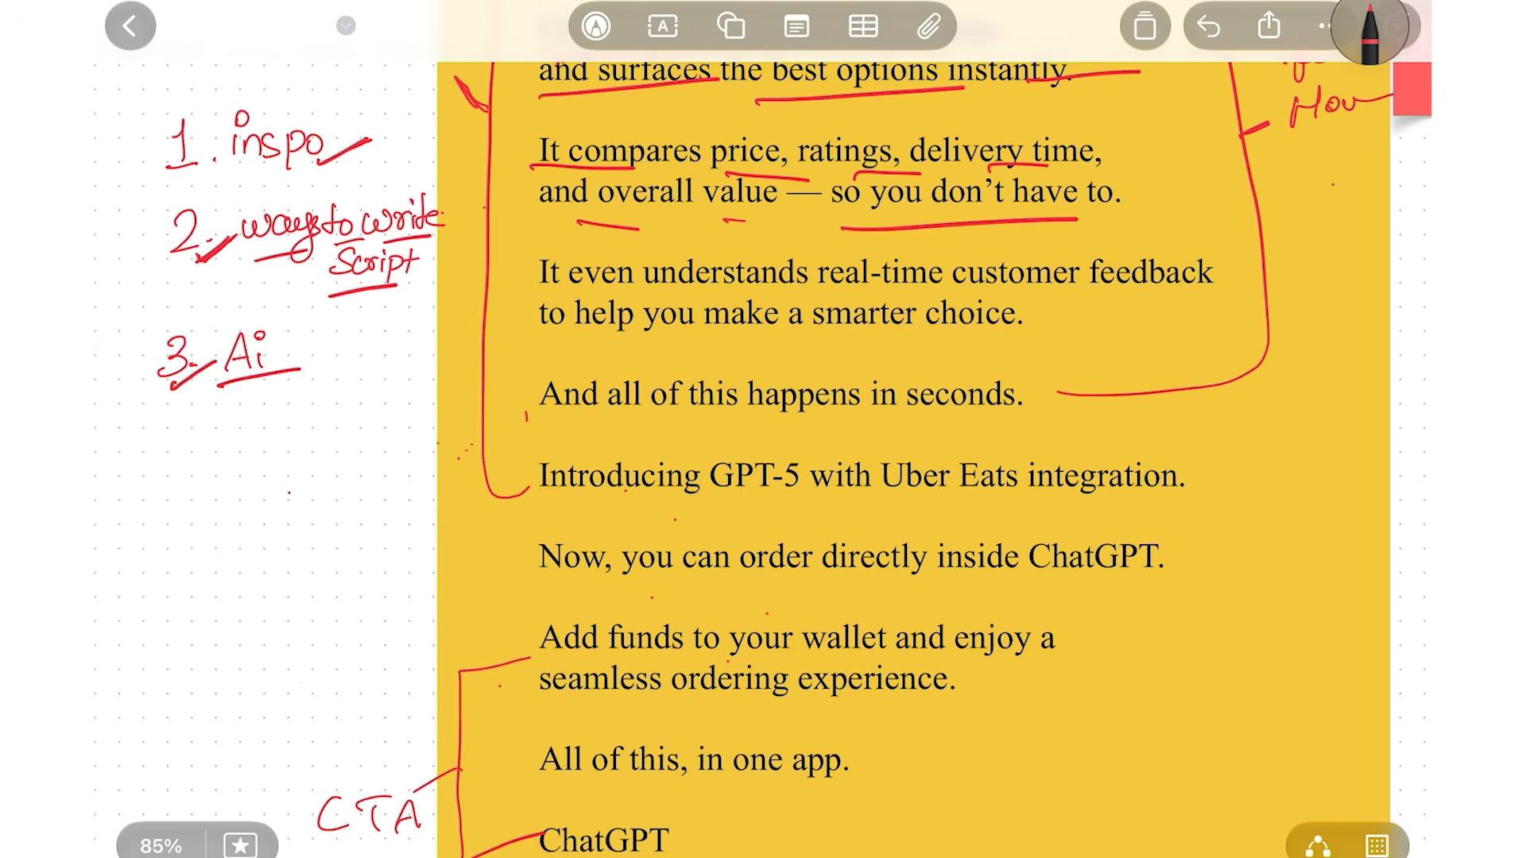
pyautogui.scroll(-3, 763, 429)
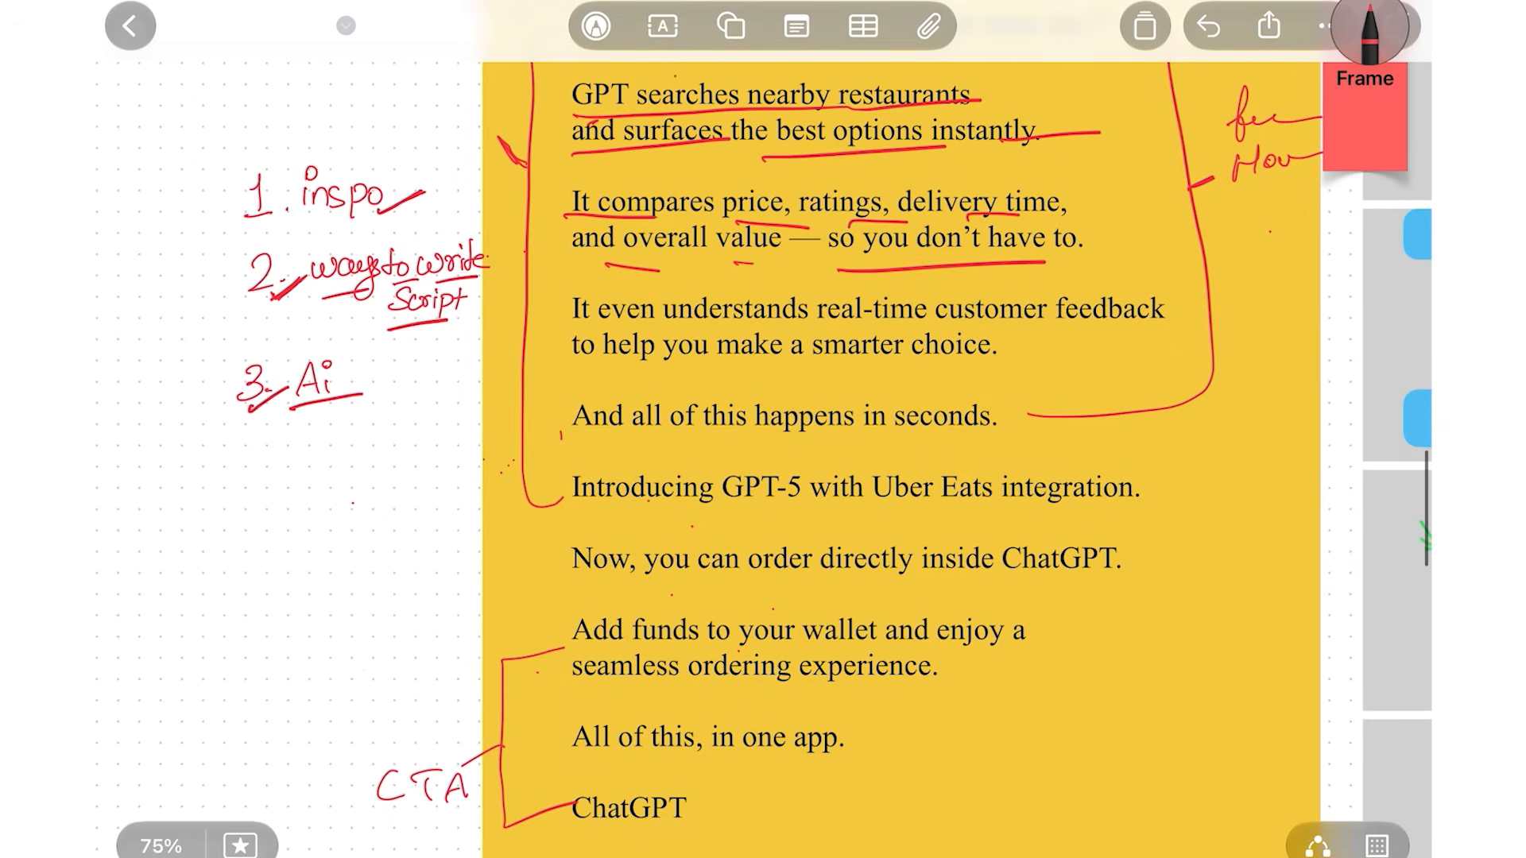
pyautogui.scroll(3, 1150, 362)
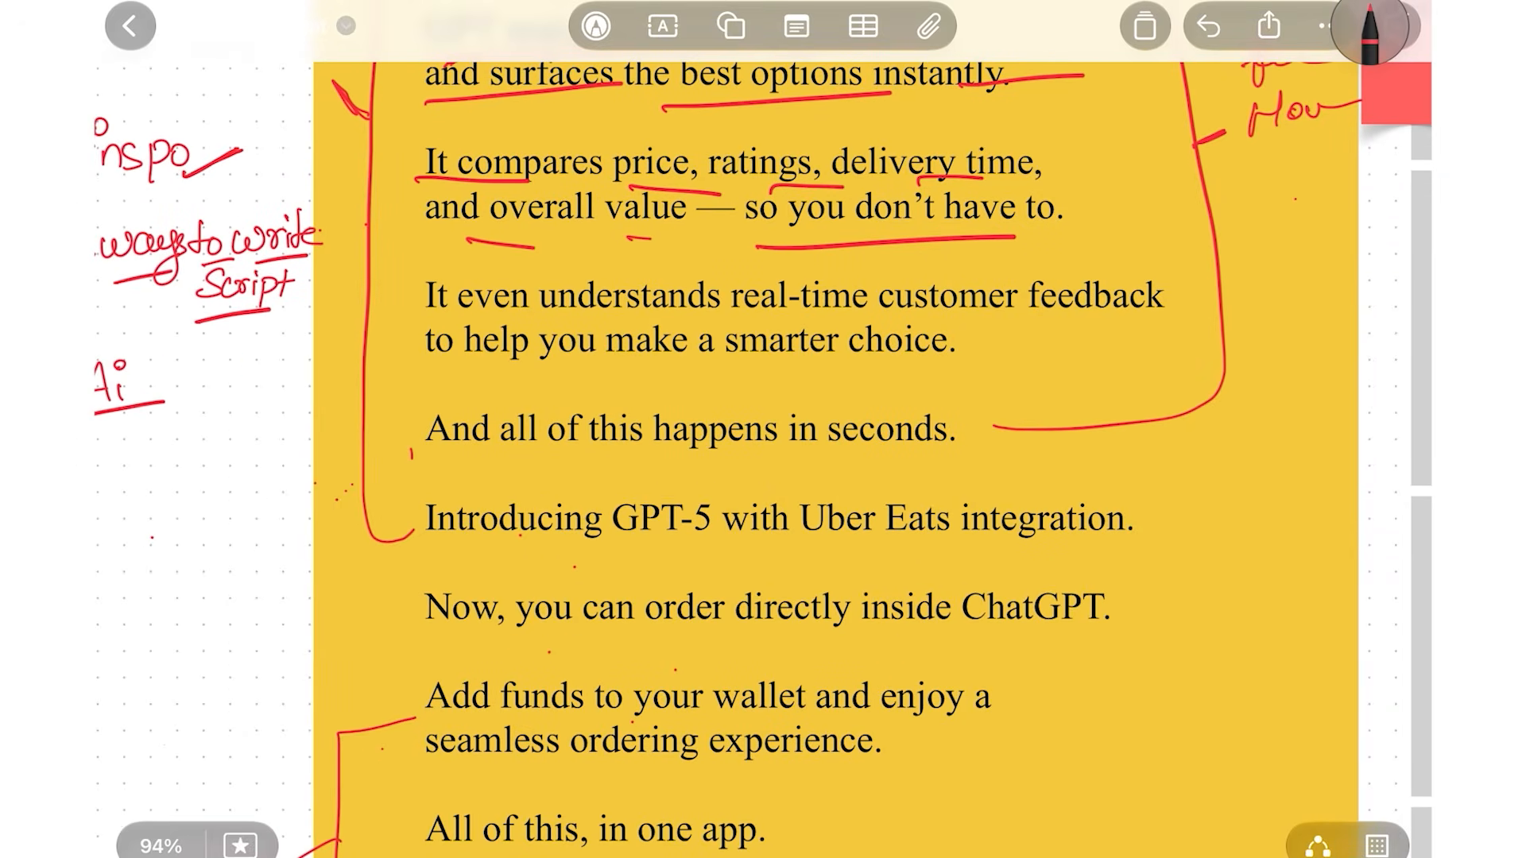
pyautogui.moveTo(1146, 521)
pyautogui.mouseDown()
pyautogui.moveTo(1175, 516)
pyautogui.moveTo(1122, 615)
pyautogui.moveTo(1210, 560)
pyautogui.moveTo(1339, 533)
pyautogui.mouseUp()
pyautogui.click(1318, 844)
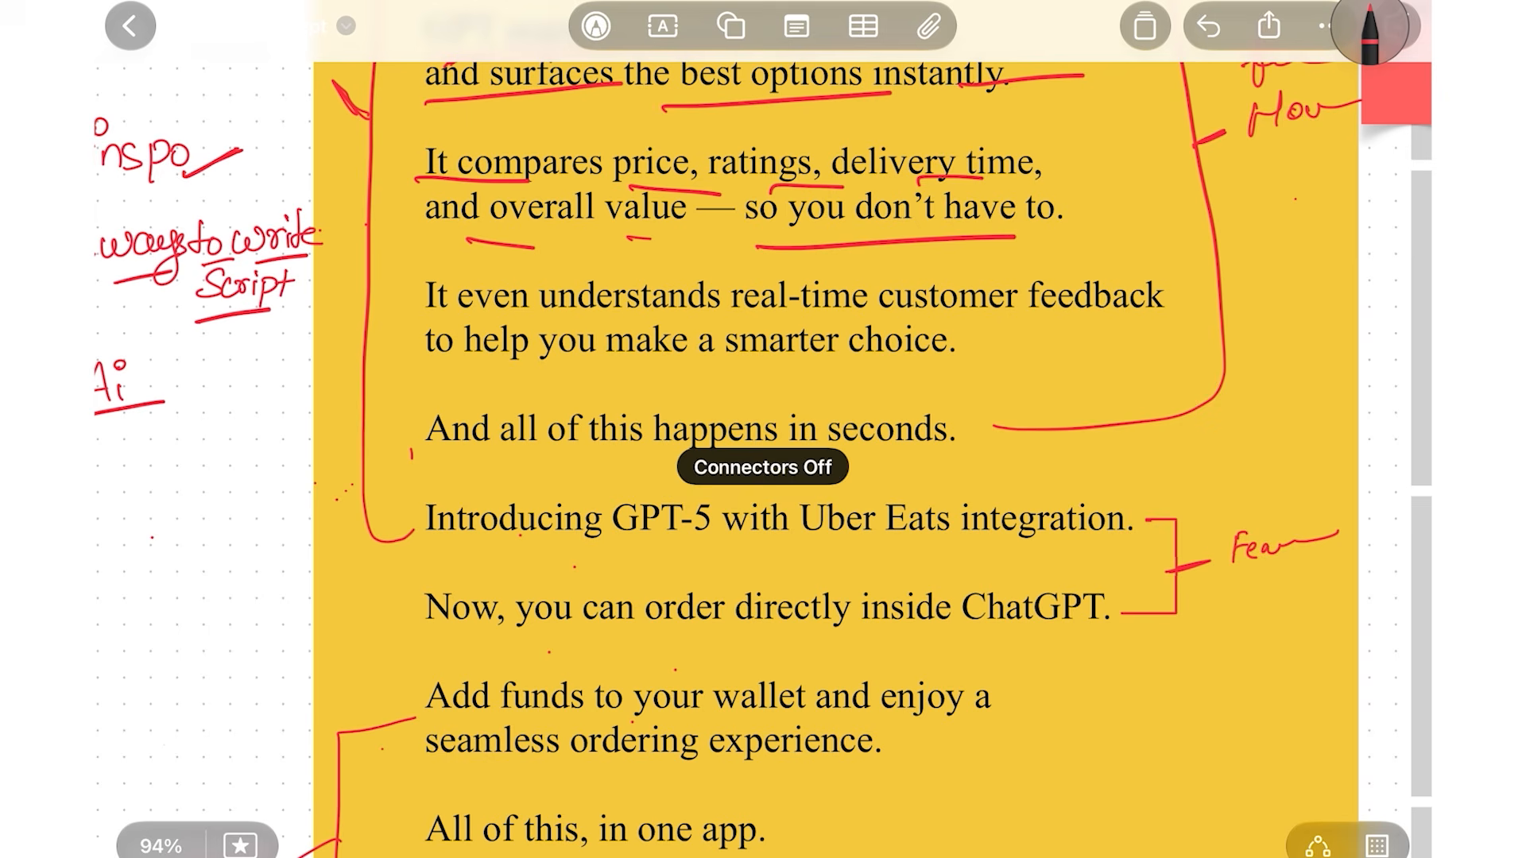
# Write 'intro' under 'Fea' and overwrite GPT-5's 5 with a 6
pyautogui.click(1237, 585)
pyautogui.moveTo(1233, 602); pyautogui.dragTo(1232, 618)
pyautogui.moveTo(1238, 617); pyautogui.dragTo(1281, 596)
pyautogui.moveTo(1279, 604); pyautogui.dragTo(1323, 583)
pyautogui.moveTo(616, 550)
pyautogui.mouseDown()
pyautogui.moveTo(740, 545)
pyautogui.moveTo(701, 531)
pyautogui.moveTo(716, 520)
pyautogui.moveTo(700, 533)
pyautogui.moveTo(714, 522)
pyautogui.mouseUp()
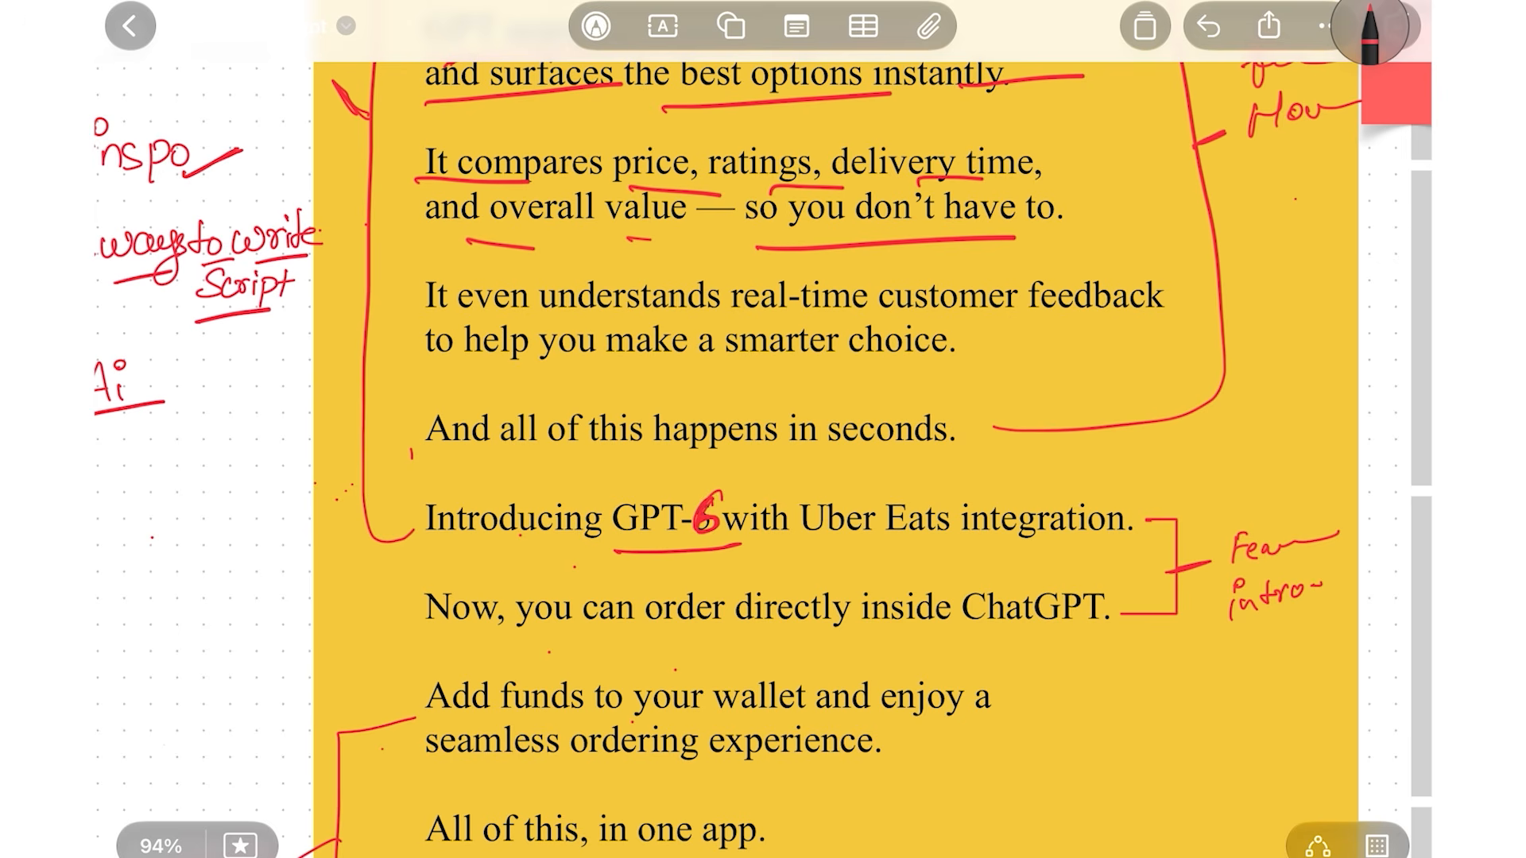
# Mark the wallet lines with a red bracket and pointer
pyautogui.scroll(-5, 763, 429)
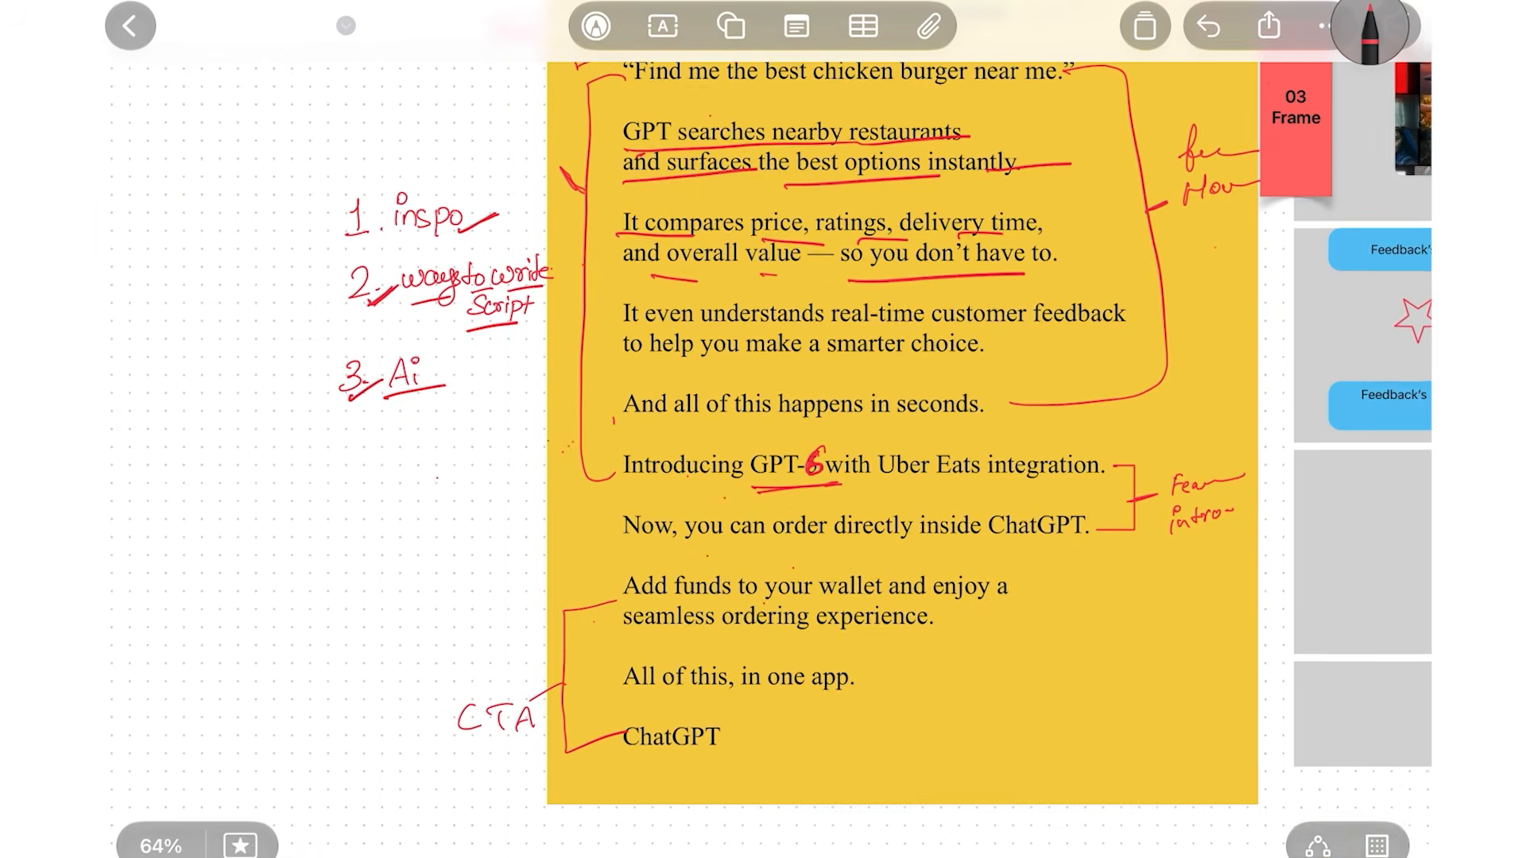
pyautogui.scroll(-2, 890, 414)
pyautogui.scroll(3, 846, 700)
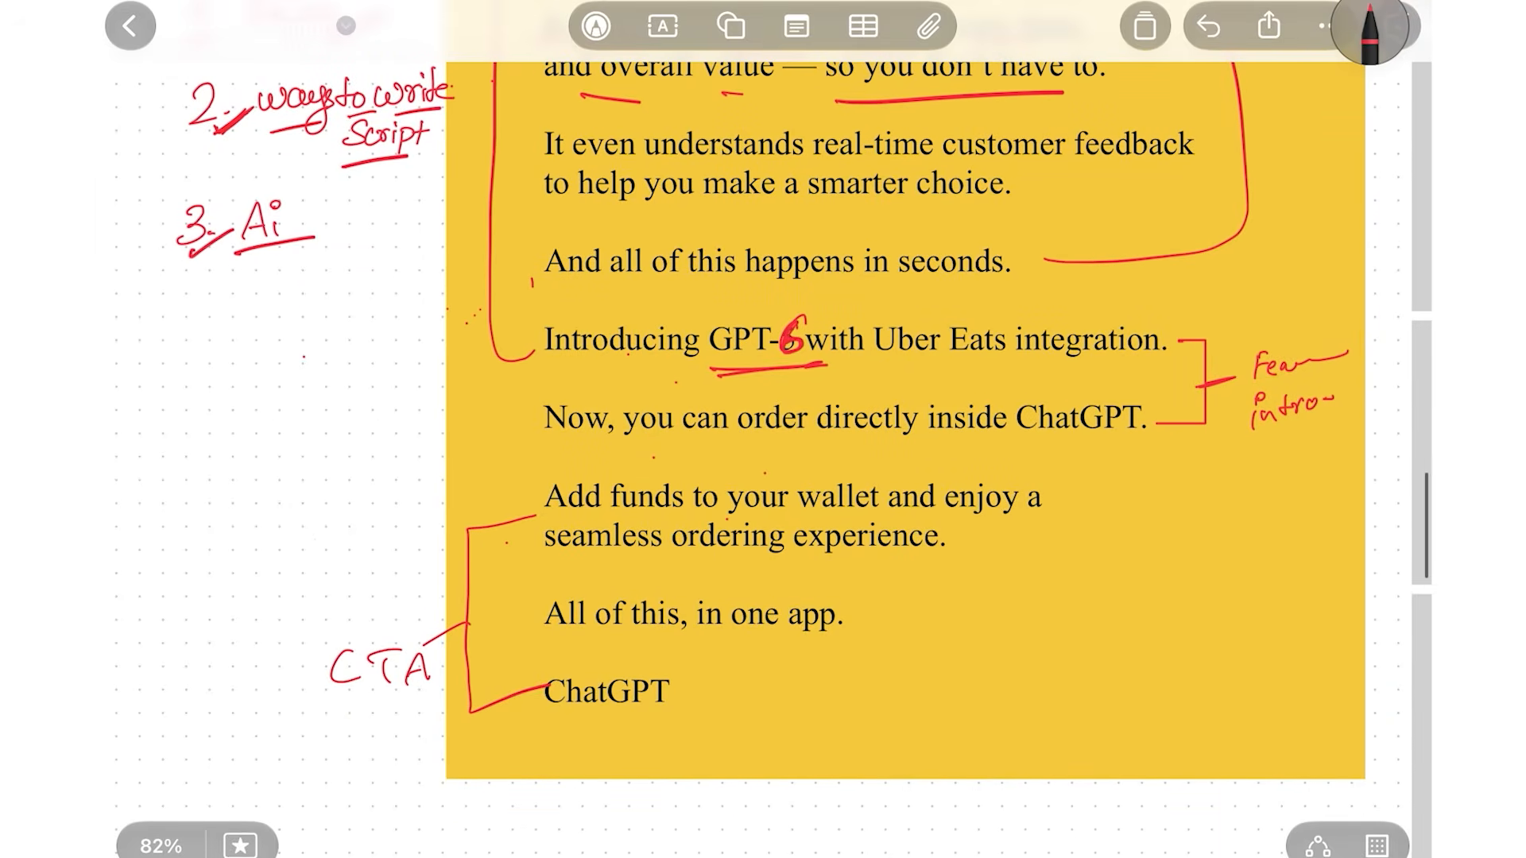
pyautogui.moveTo(1046, 488)
pyautogui.mouseDown()
pyautogui.moveTo(1044, 536)
pyautogui.moveTo(973, 545)
pyautogui.moveTo(1049, 484)
pyautogui.moveTo(1269, 469)
pyautogui.mouseUp()
# Underline 'All of this, in one app.' and label it CTA
pyautogui.moveTo(545, 645)
pyautogui.mouseDown()
pyautogui.moveTo(919, 605)
pyautogui.moveTo(965, 628)
pyautogui.moveTo(982, 615)
pyautogui.moveTo(986, 634)
pyautogui.mouseUp()
pyautogui.moveTo(957, 608)
pyautogui.mouseDown()
pyautogui.moveTo(1027, 595)
pyautogui.moveTo(1030, 632)
pyautogui.mouseUp()
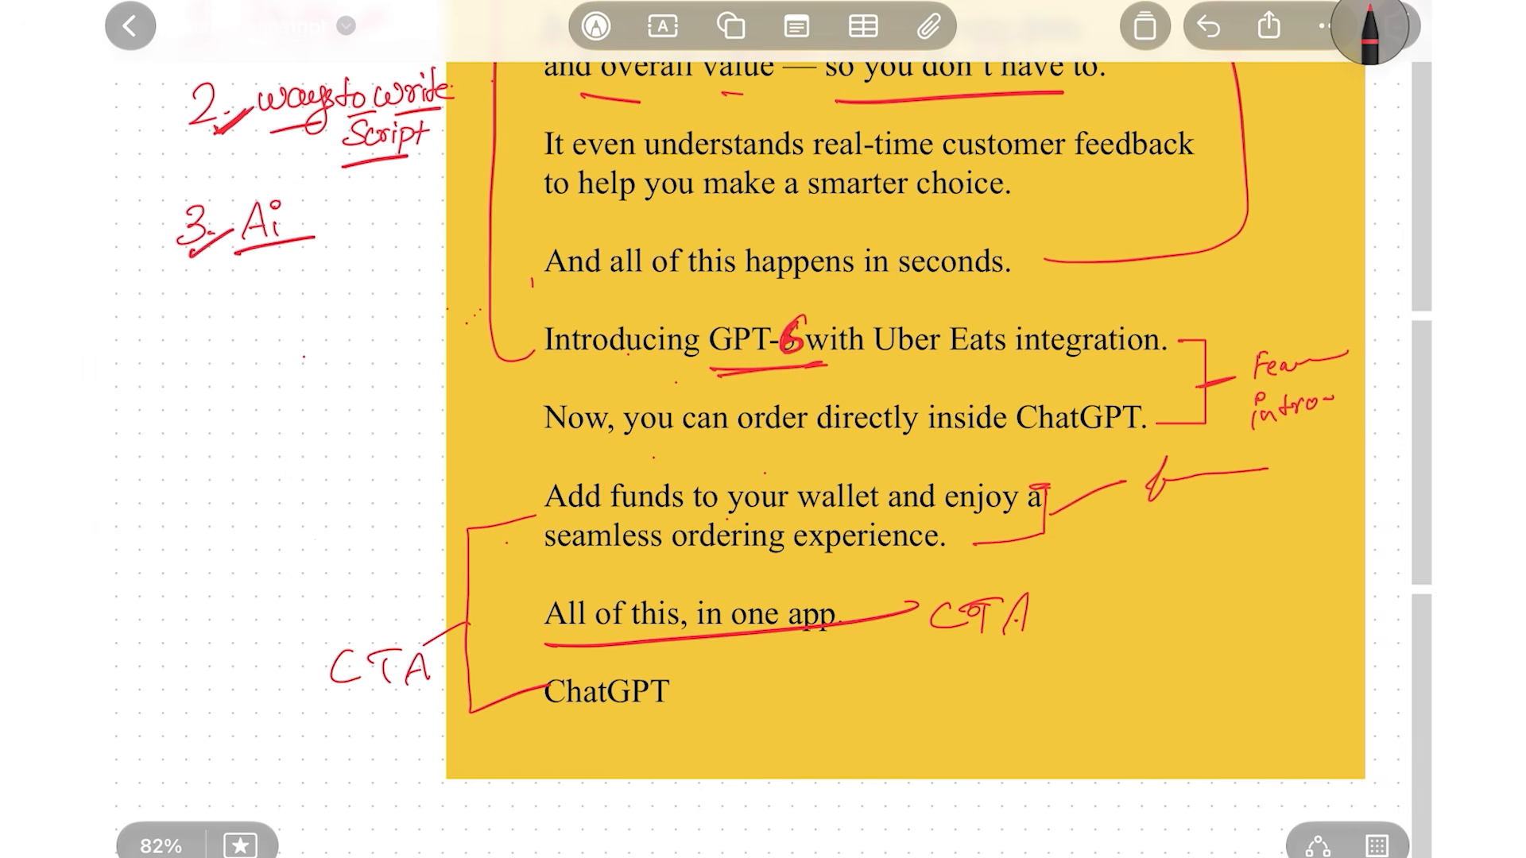
pyautogui.scroll(-5, 905, 429)
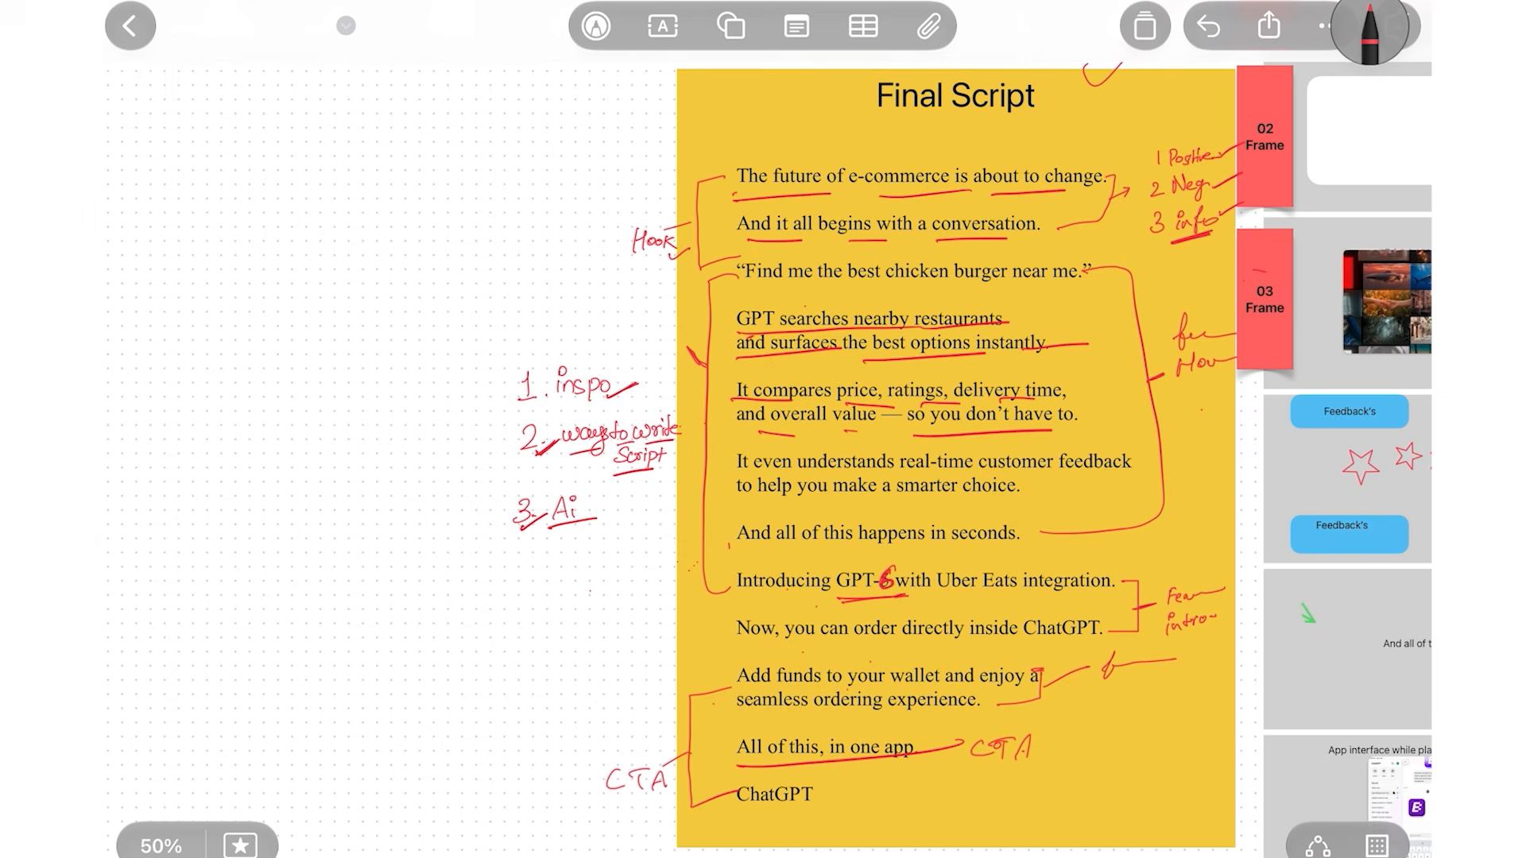
# Add extra red underline strokes beneath the handwritten '3. Ai' side note
pyautogui.scroll(-5, 954, 430)
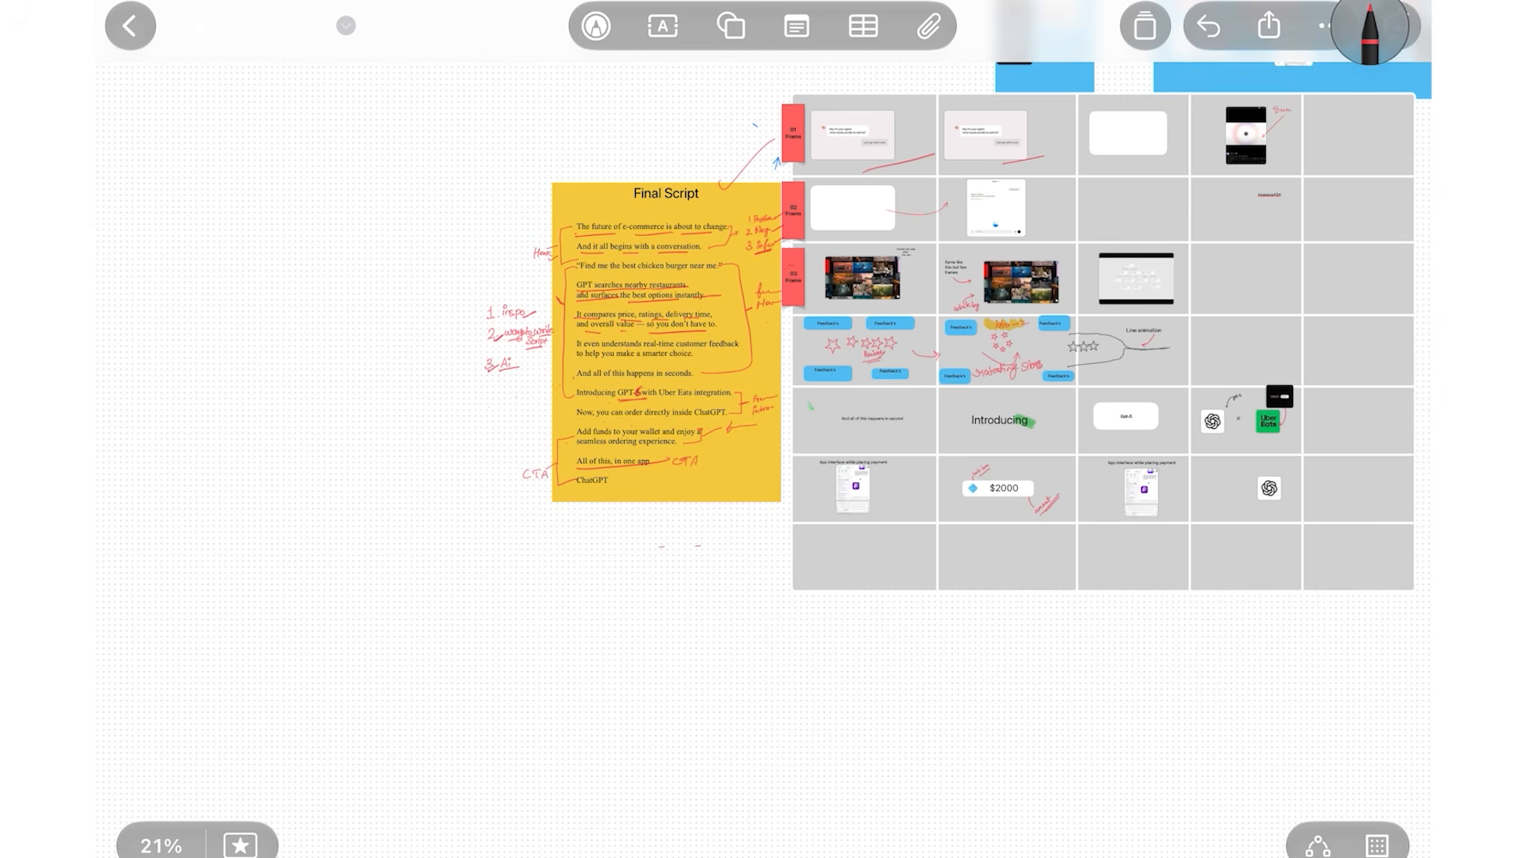
pyautogui.scroll(10, 508, 342)
pyautogui.scroll(-1, 509, 341)
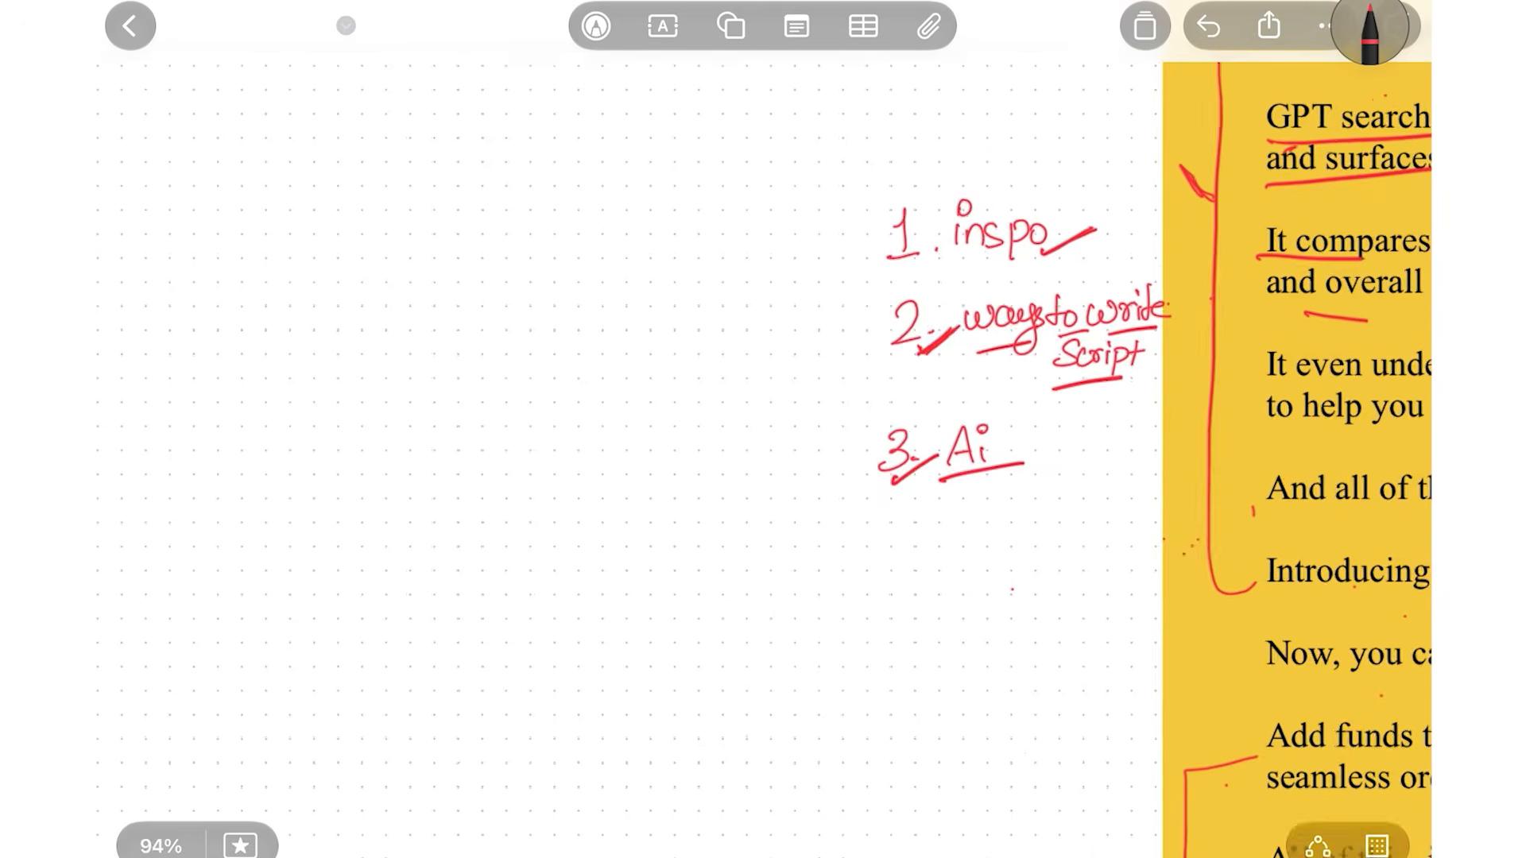
pyautogui.scroll(-2, 993, 445)
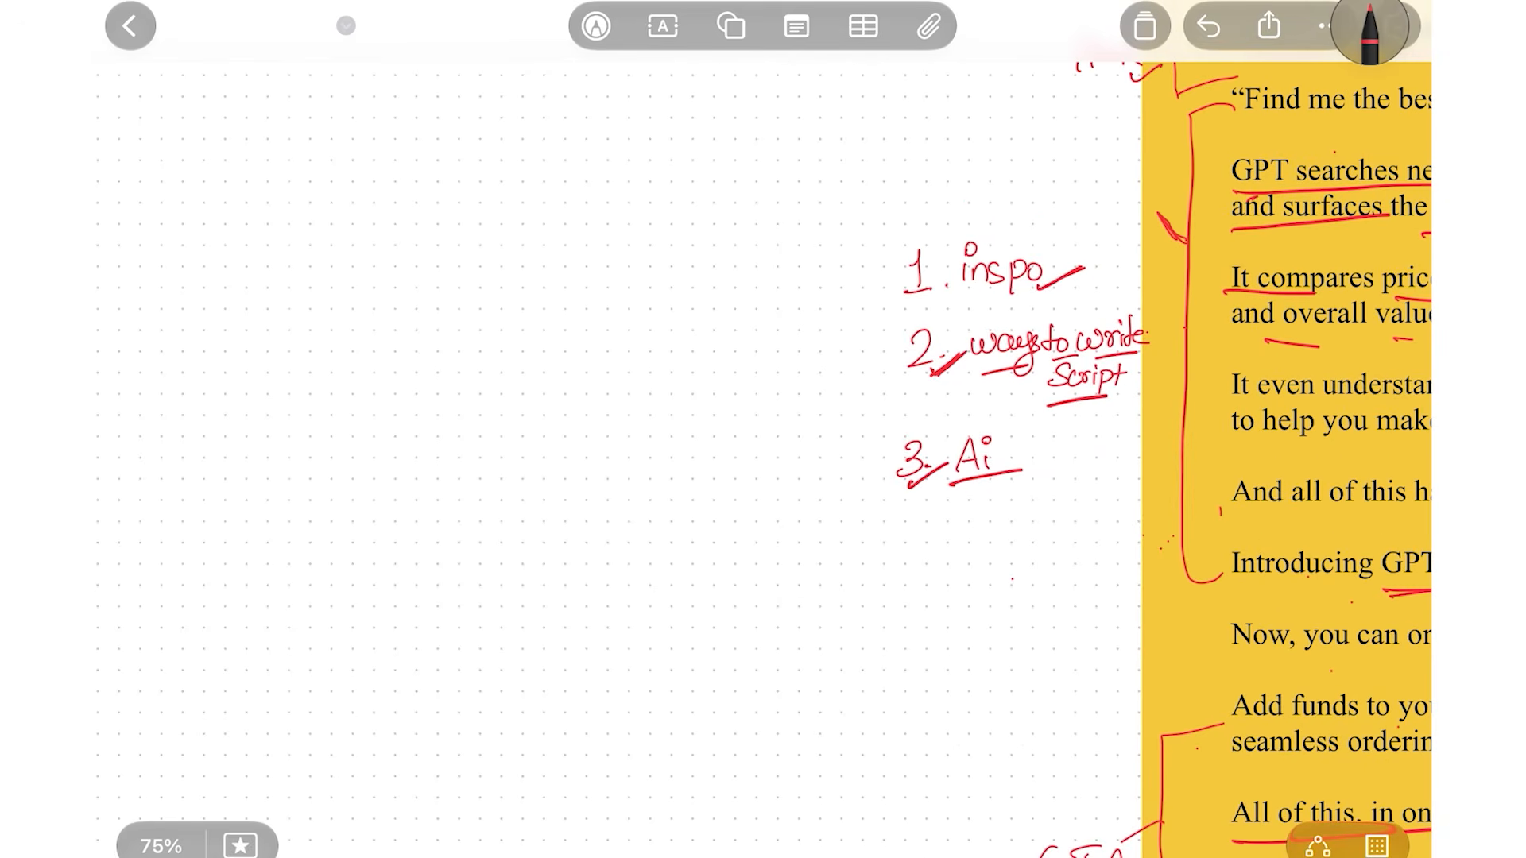
pyautogui.moveTo(936, 496)
pyautogui.mouseDown()
pyautogui.moveTo(1049, 471)
pyautogui.moveTo(1041, 480)
pyautogui.mouseUp()
pyautogui.scroll(2, 874, 398)
pyautogui.scroll(-6, 875, 398)
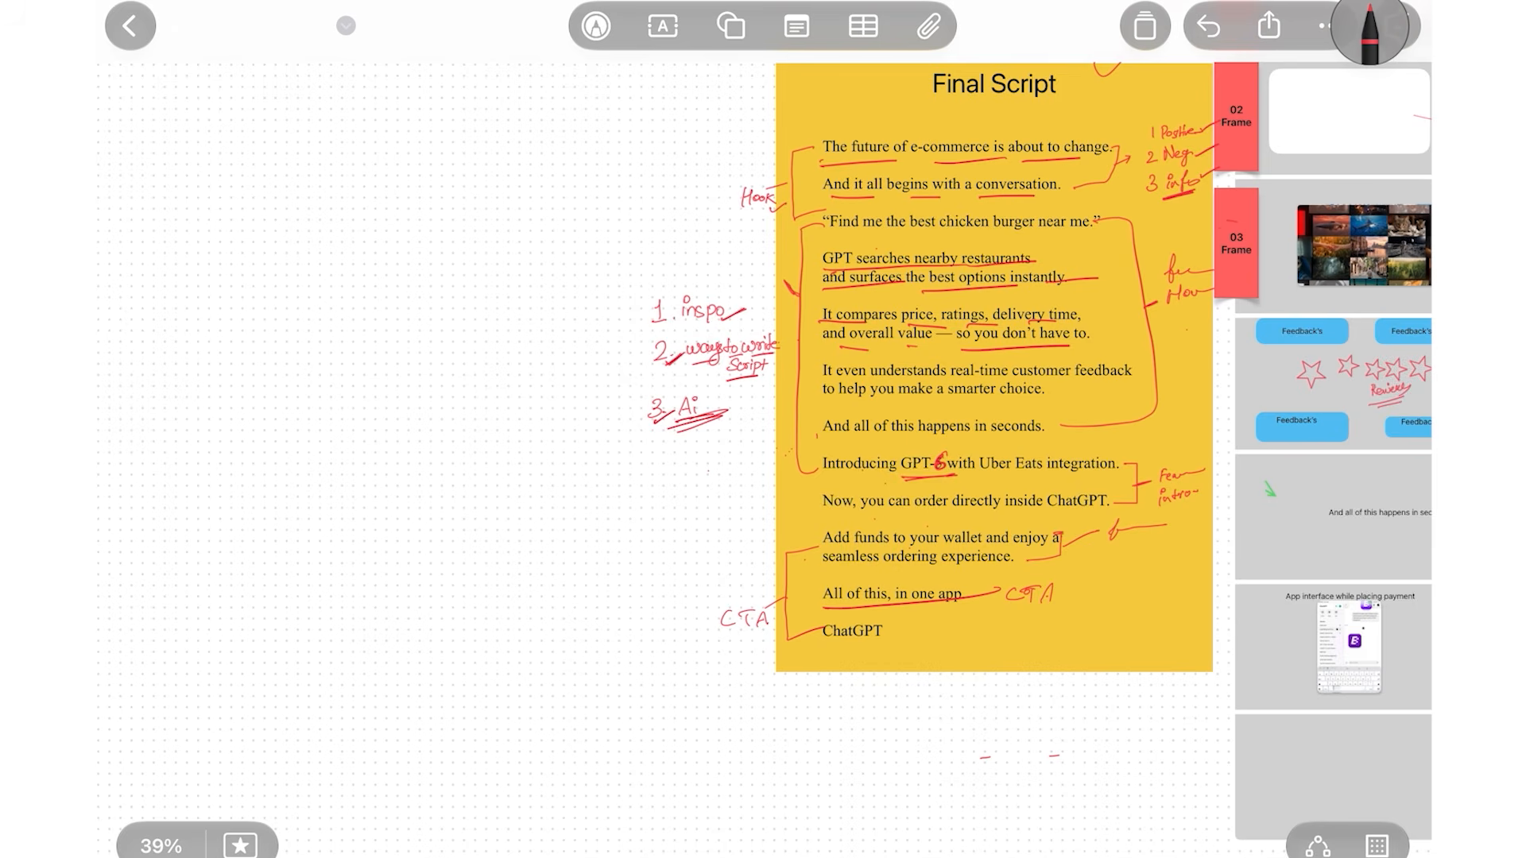
pyautogui.scroll(1, 970, 79)
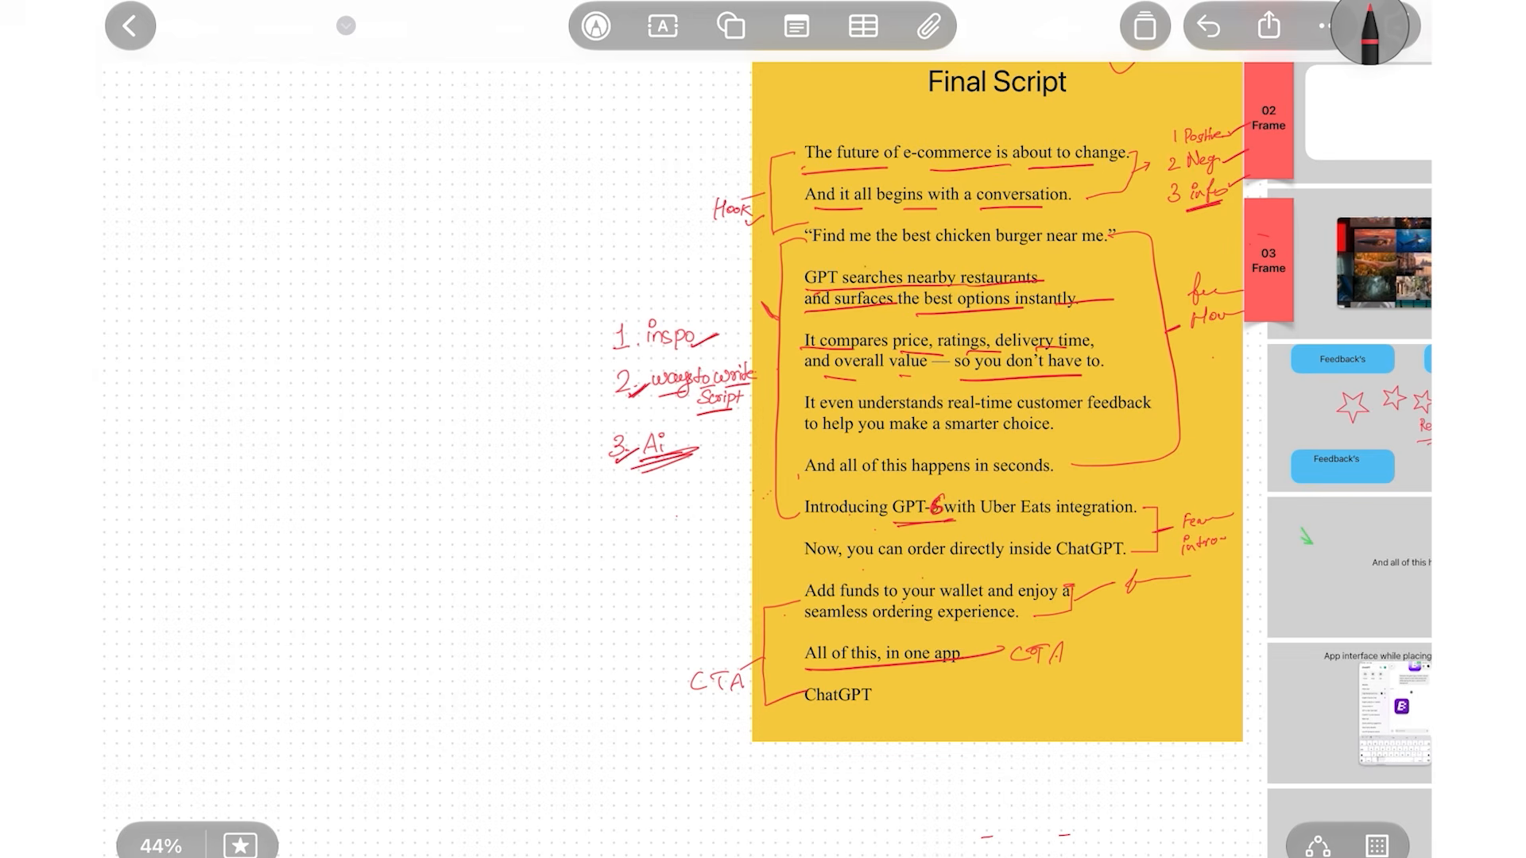
pyautogui.scroll(-3, 780, 480)
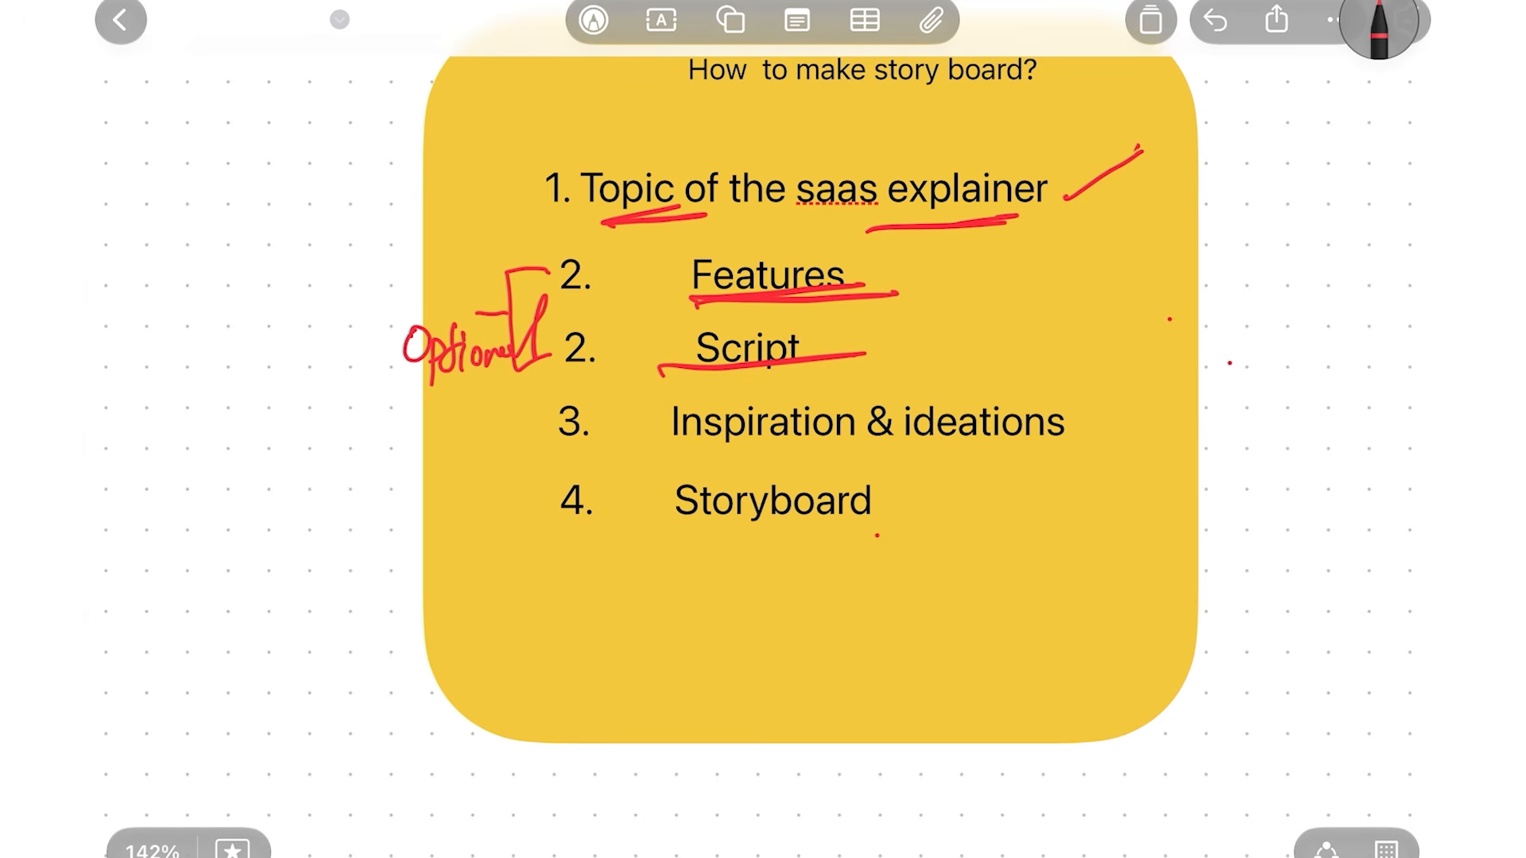
# Tick checklist item 3 and underline 'Inspiration' and 'ideations' in red
pyautogui.moveTo(569, 451); pyautogui.dragTo(654, 404)
pyautogui.moveTo(658, 458); pyautogui.dragTo(1088, 427)
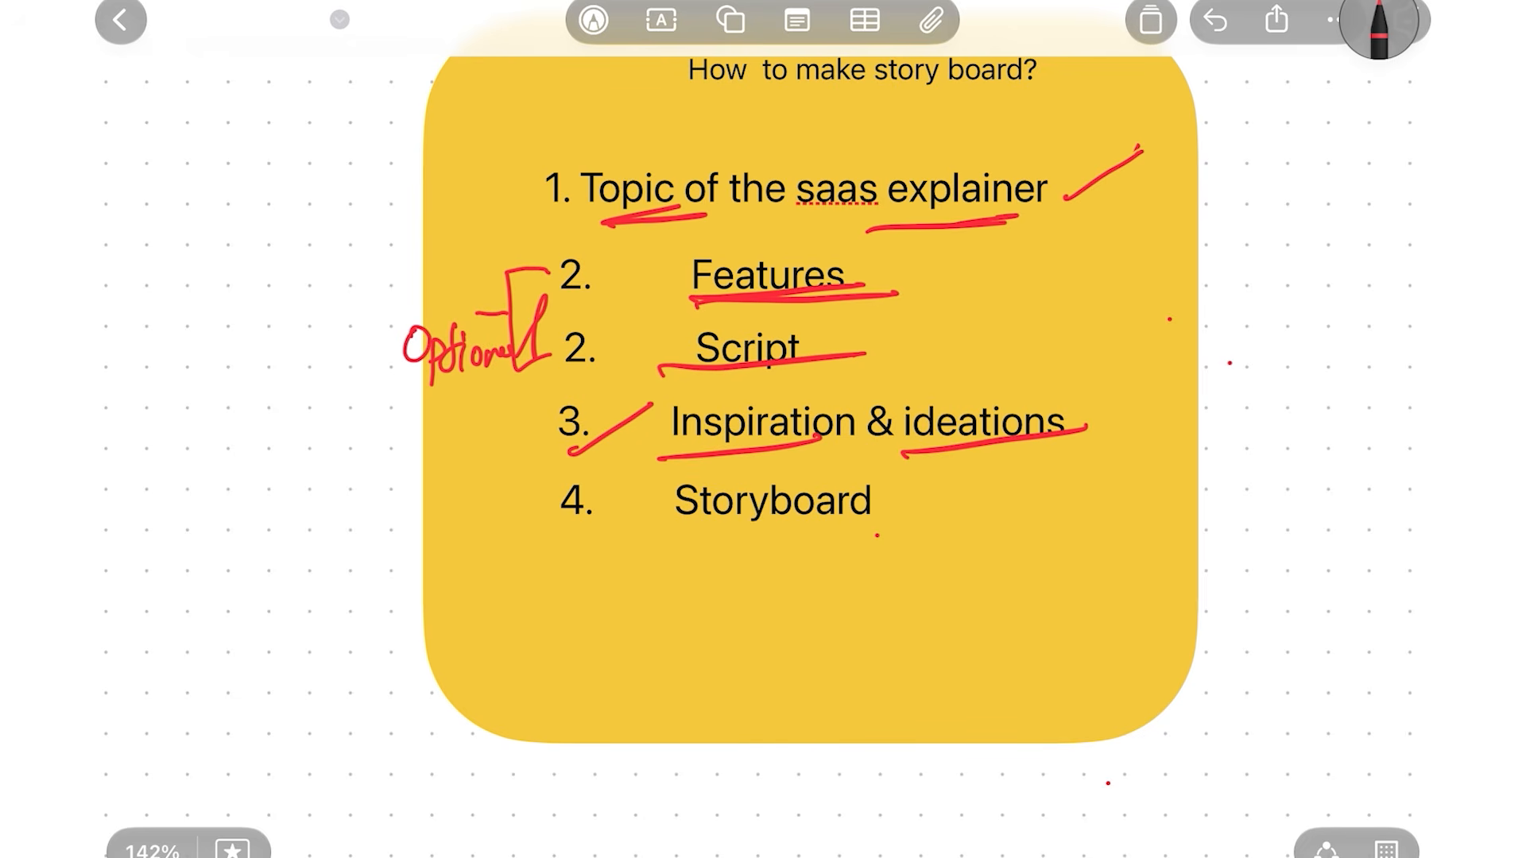
pyautogui.scroll(-10, 763, 430)
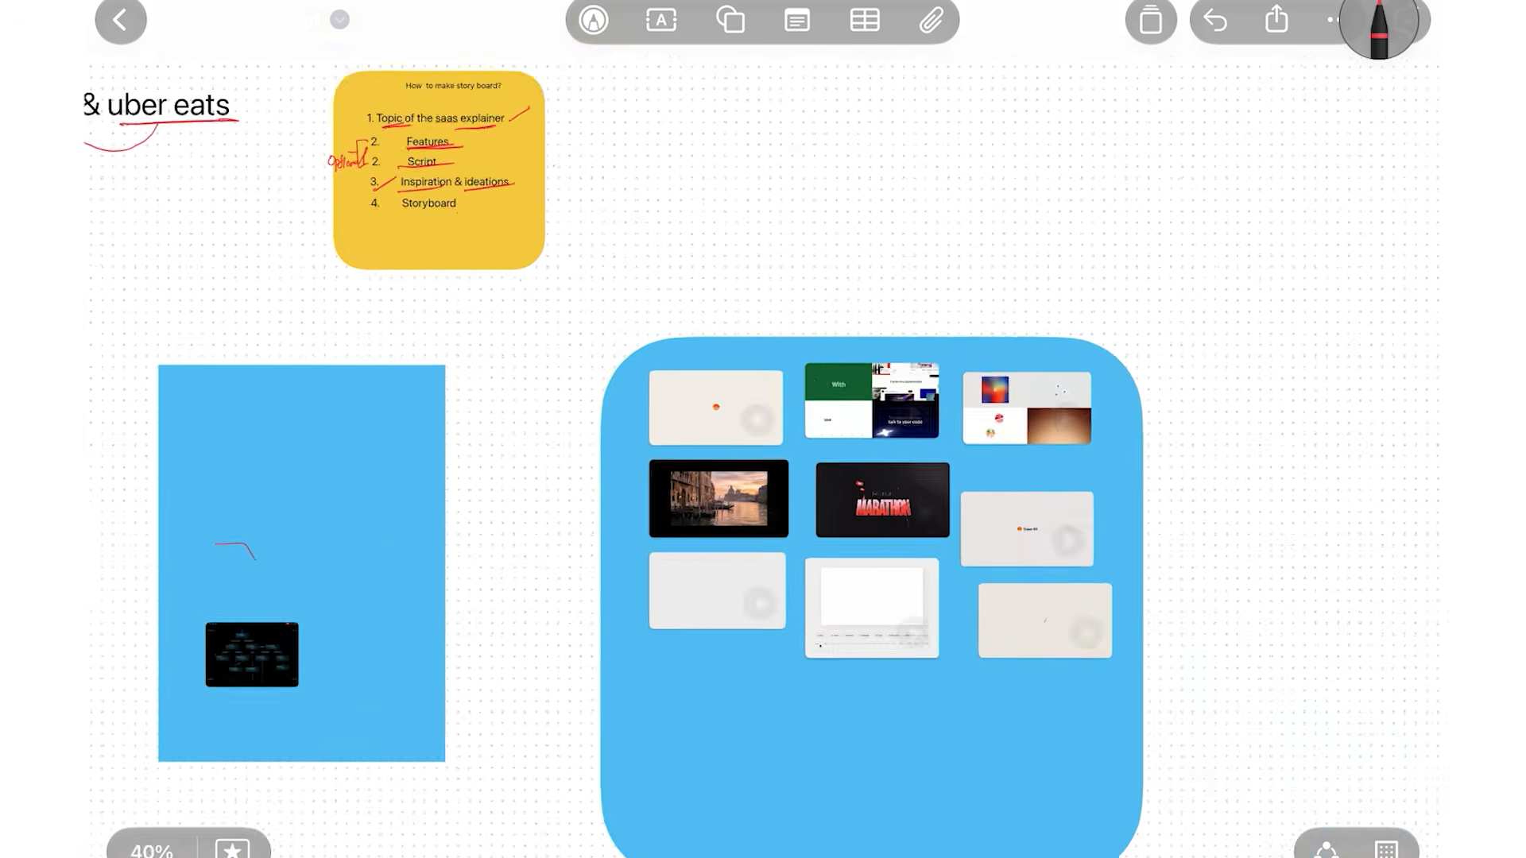
pyautogui.scroll(2, 763, 429)
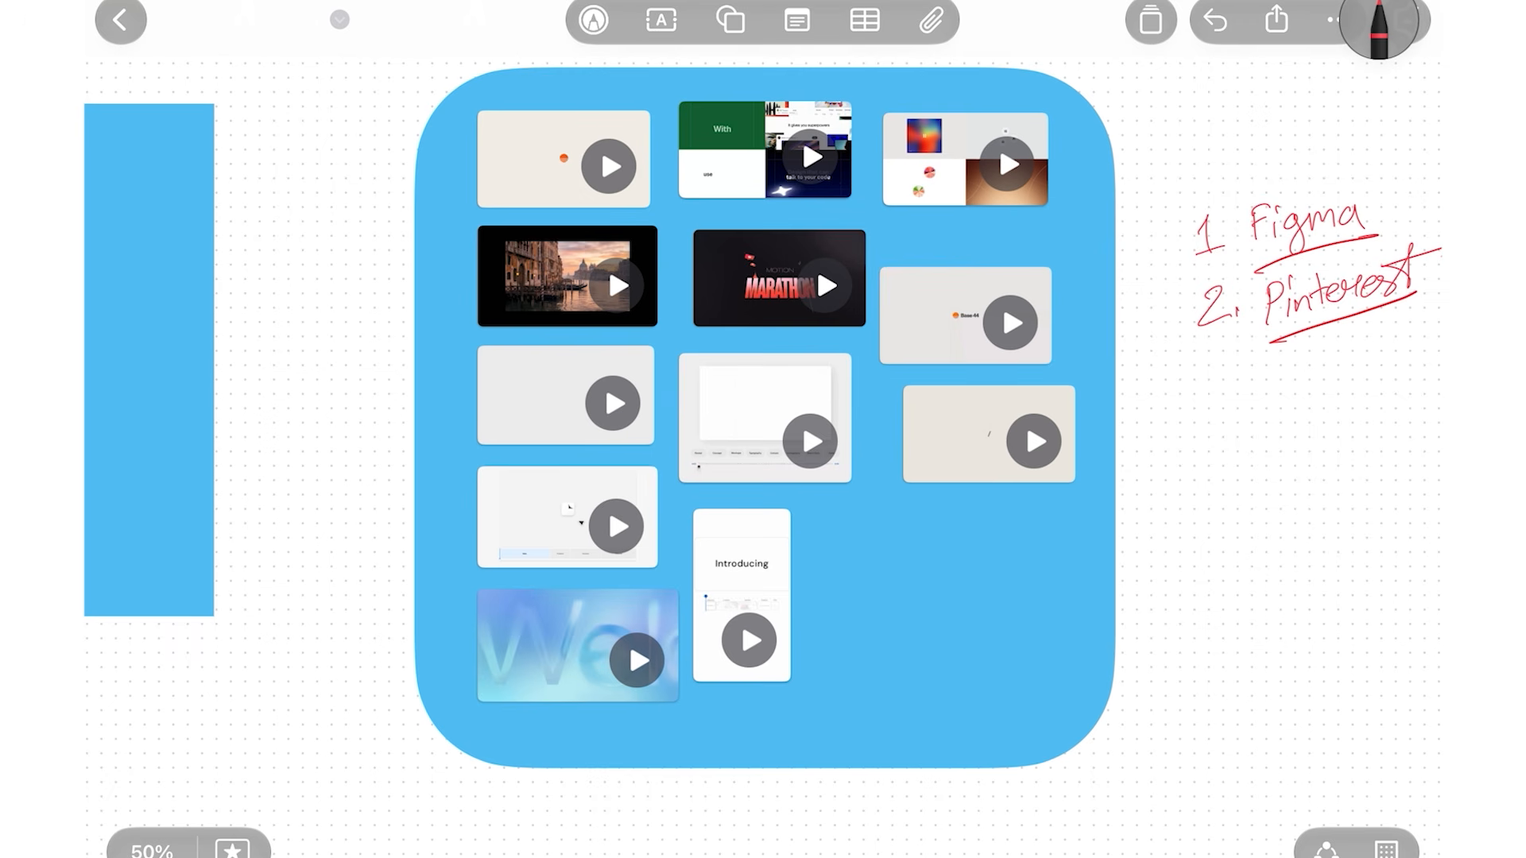
# Finish writing 'Figma Board' in the list and tick and underline it
pyautogui.scroll(5, 1303, 270)
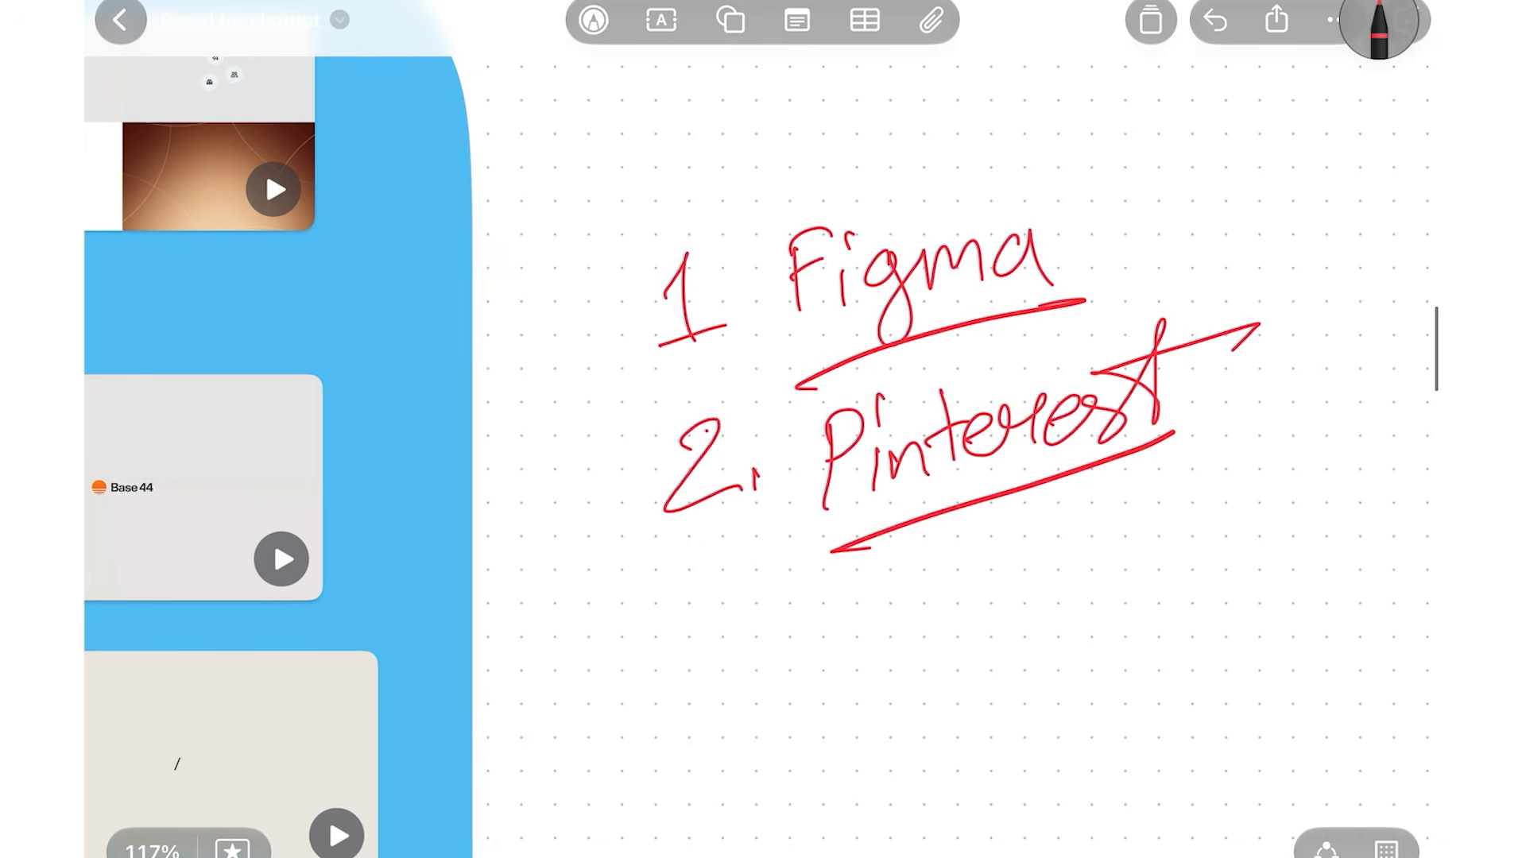
pyautogui.scroll(-3, 763, 429)
pyautogui.moveTo(1025, 266)
pyautogui.mouseDown()
pyautogui.moveTo(1044, 334)
pyautogui.moveTo(1162, 276)
pyautogui.moveTo(1202, 215)
pyautogui.moveTo(1196, 316)
pyautogui.mouseUp()
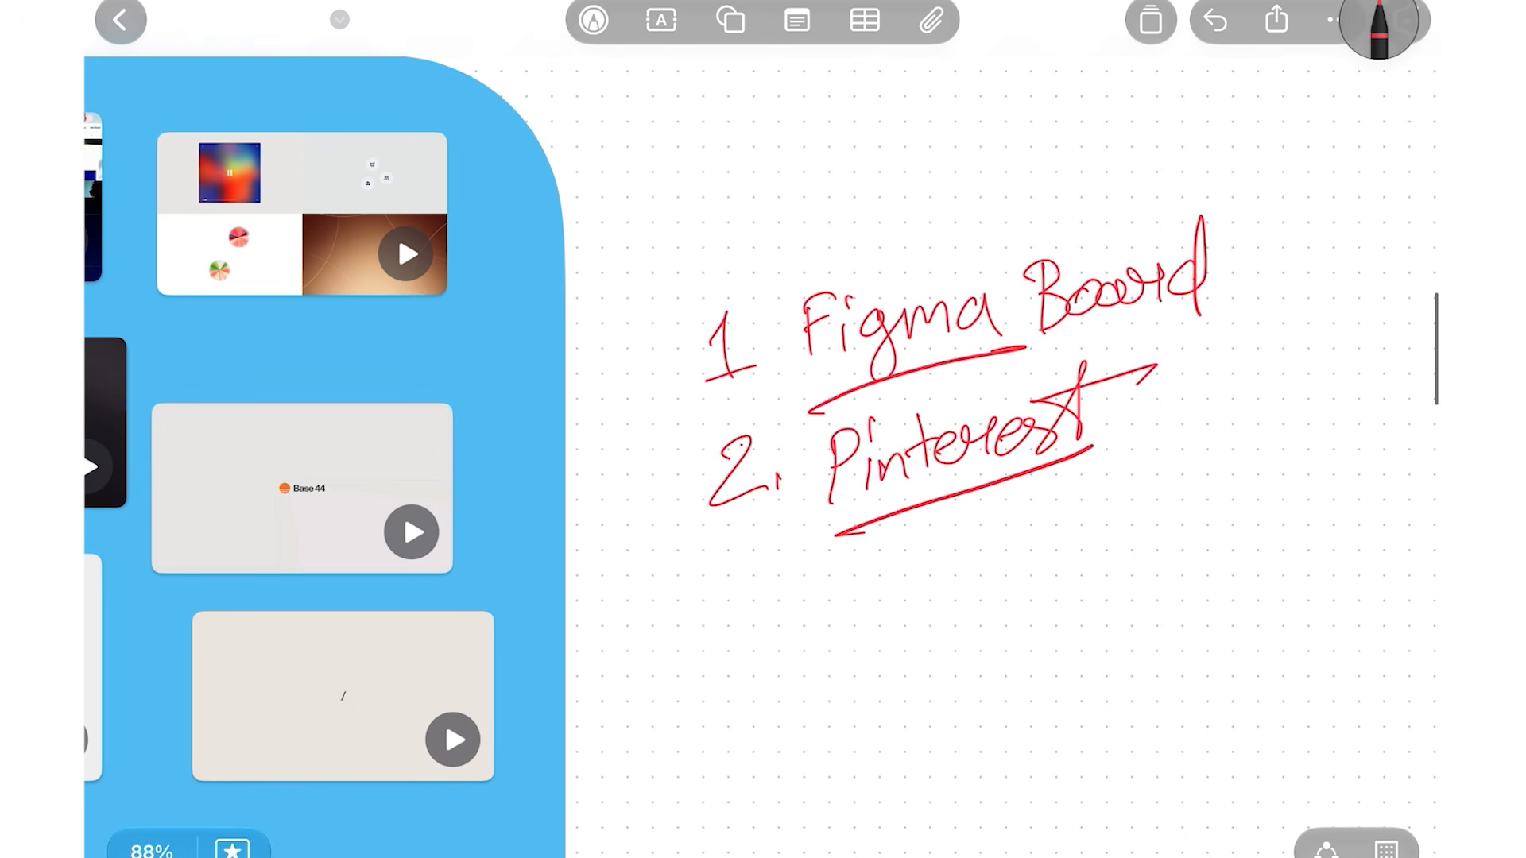
pyautogui.moveTo(1241, 271); pyautogui.dragTo(1437, 199)
pyautogui.moveTo(1087, 336)
pyautogui.mouseDown()
pyautogui.moveTo(1063, 350)
pyautogui.moveTo(1275, 302)
pyautogui.mouseUp()
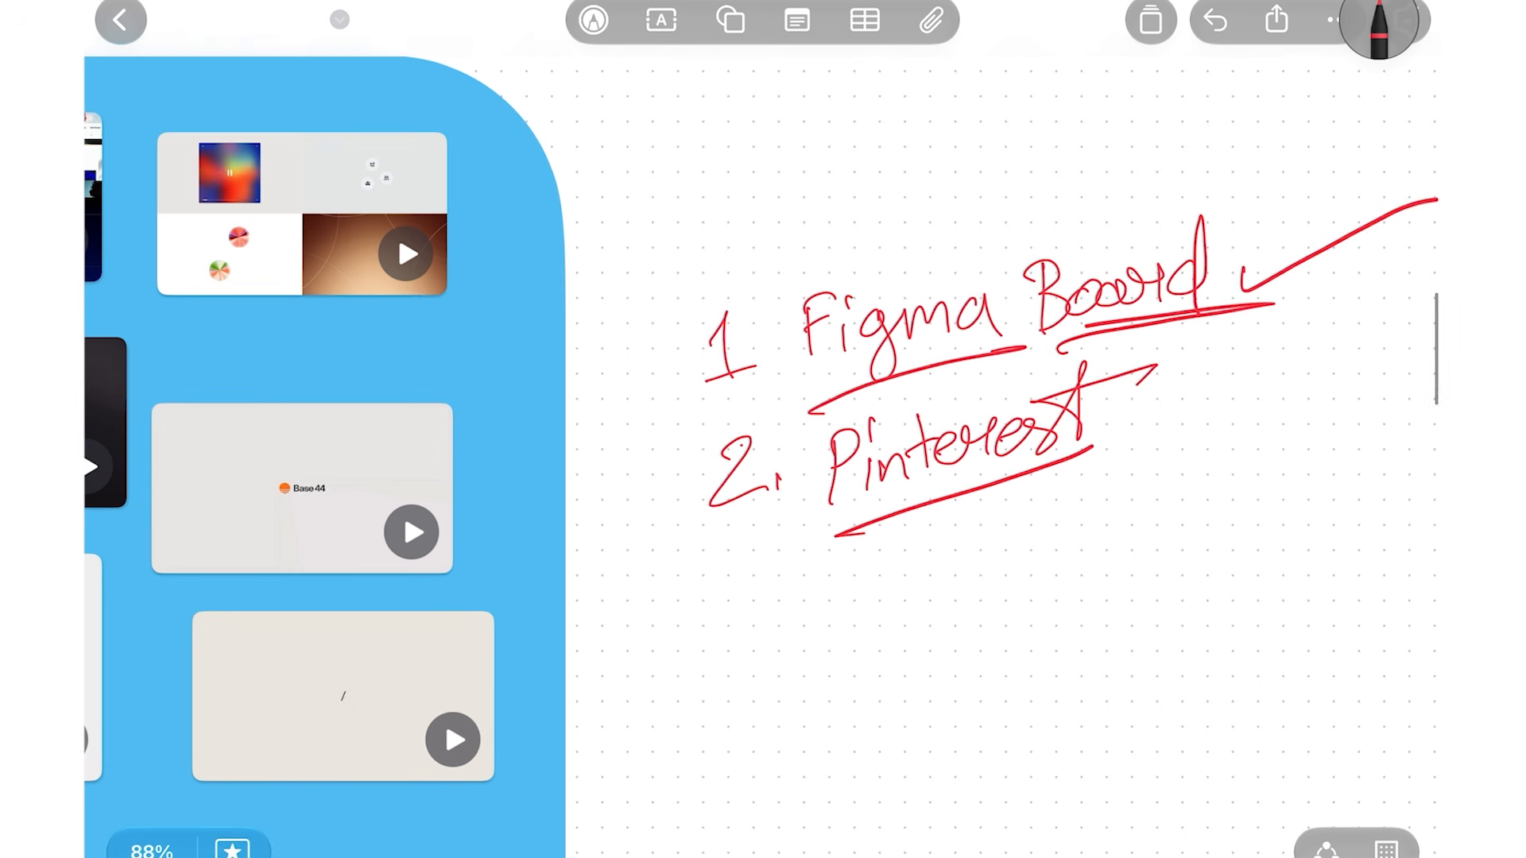
# Circle the board of video cards with a red loop
pyautogui.scroll(-5, 763, 429)
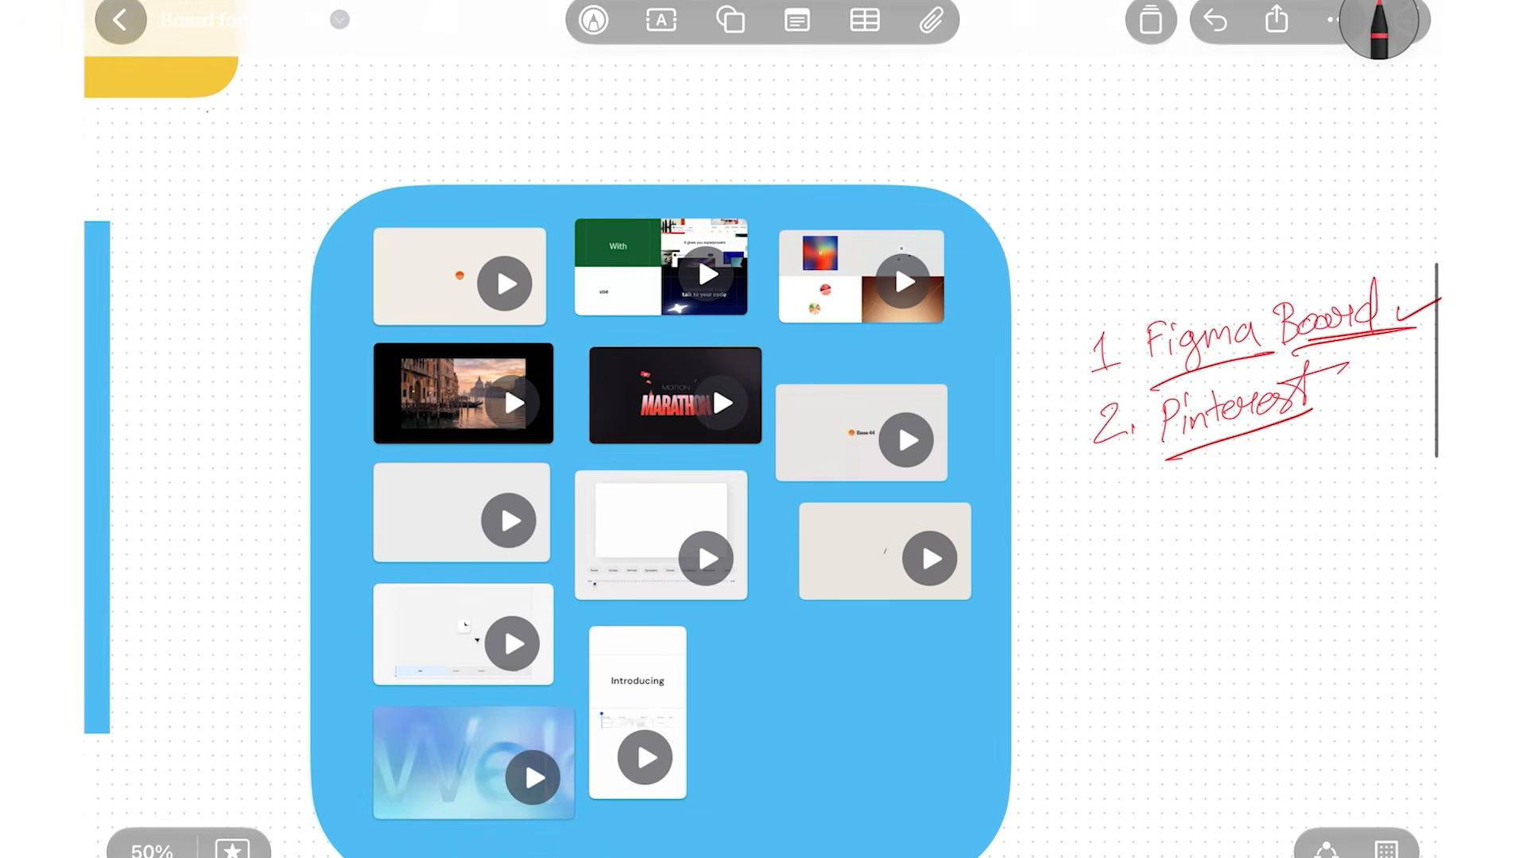
pyautogui.scroll(3, 763, 430)
pyautogui.scroll(-2, 763, 429)
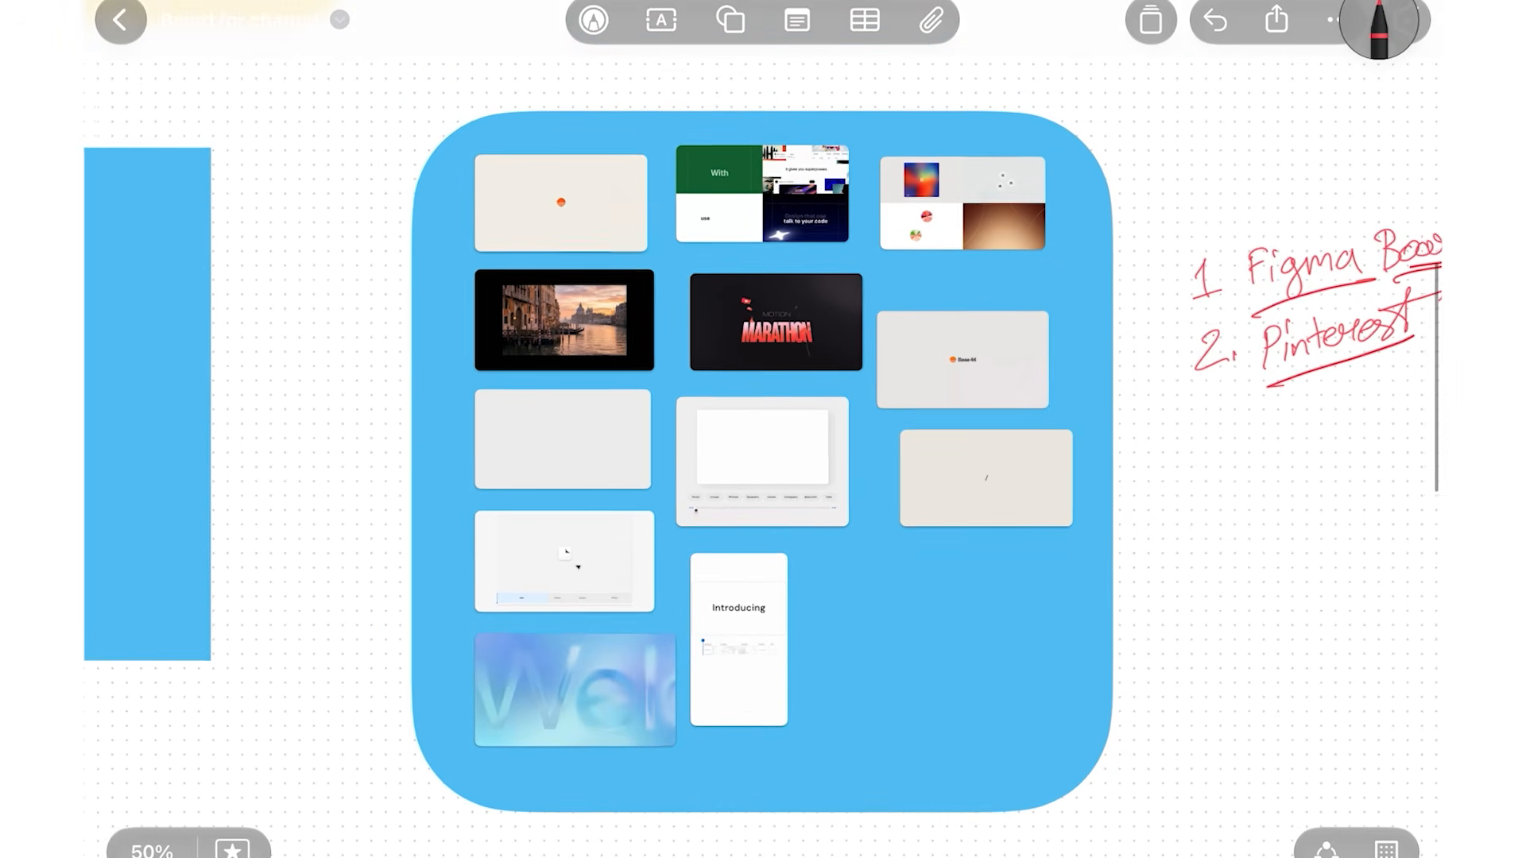
pyautogui.moveTo(761, 108)
pyautogui.mouseDown()
pyautogui.moveTo(851, 76)
pyautogui.moveTo(966, 710)
pyautogui.moveTo(856, 77)
pyautogui.mouseUp()
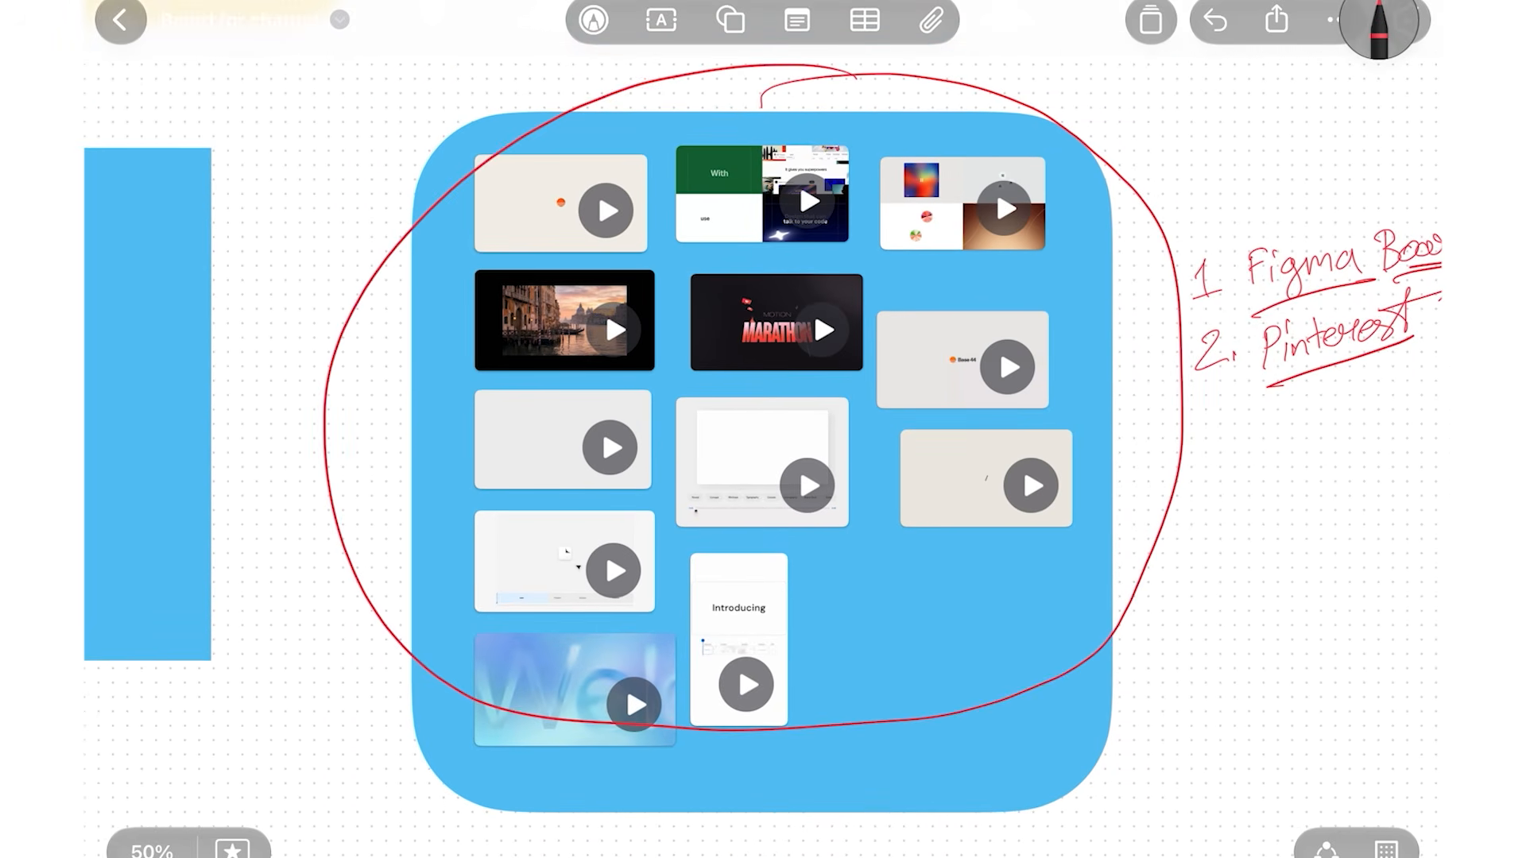
pyautogui.moveTo(940, 739); pyautogui.dragTo(891, 857)
# Leave Freeform to the home screen and return to its open board via the dock
pyautogui.moveTo(763, 854); pyautogui.dragTo(763, 477)
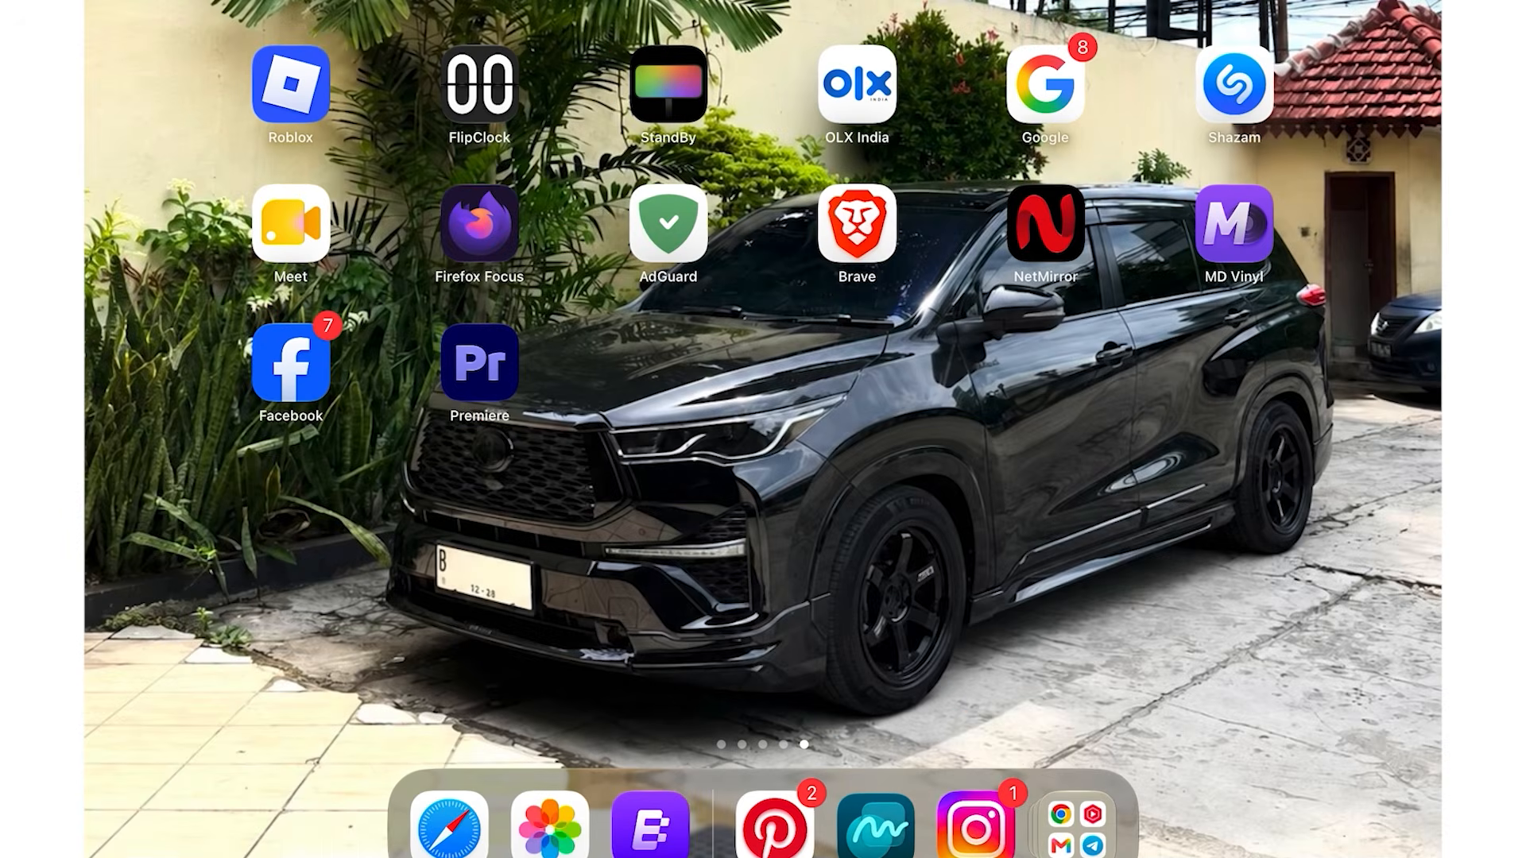
pyautogui.click(878, 819)
pyautogui.moveTo(763, 854); pyautogui.dragTo(763, 795)
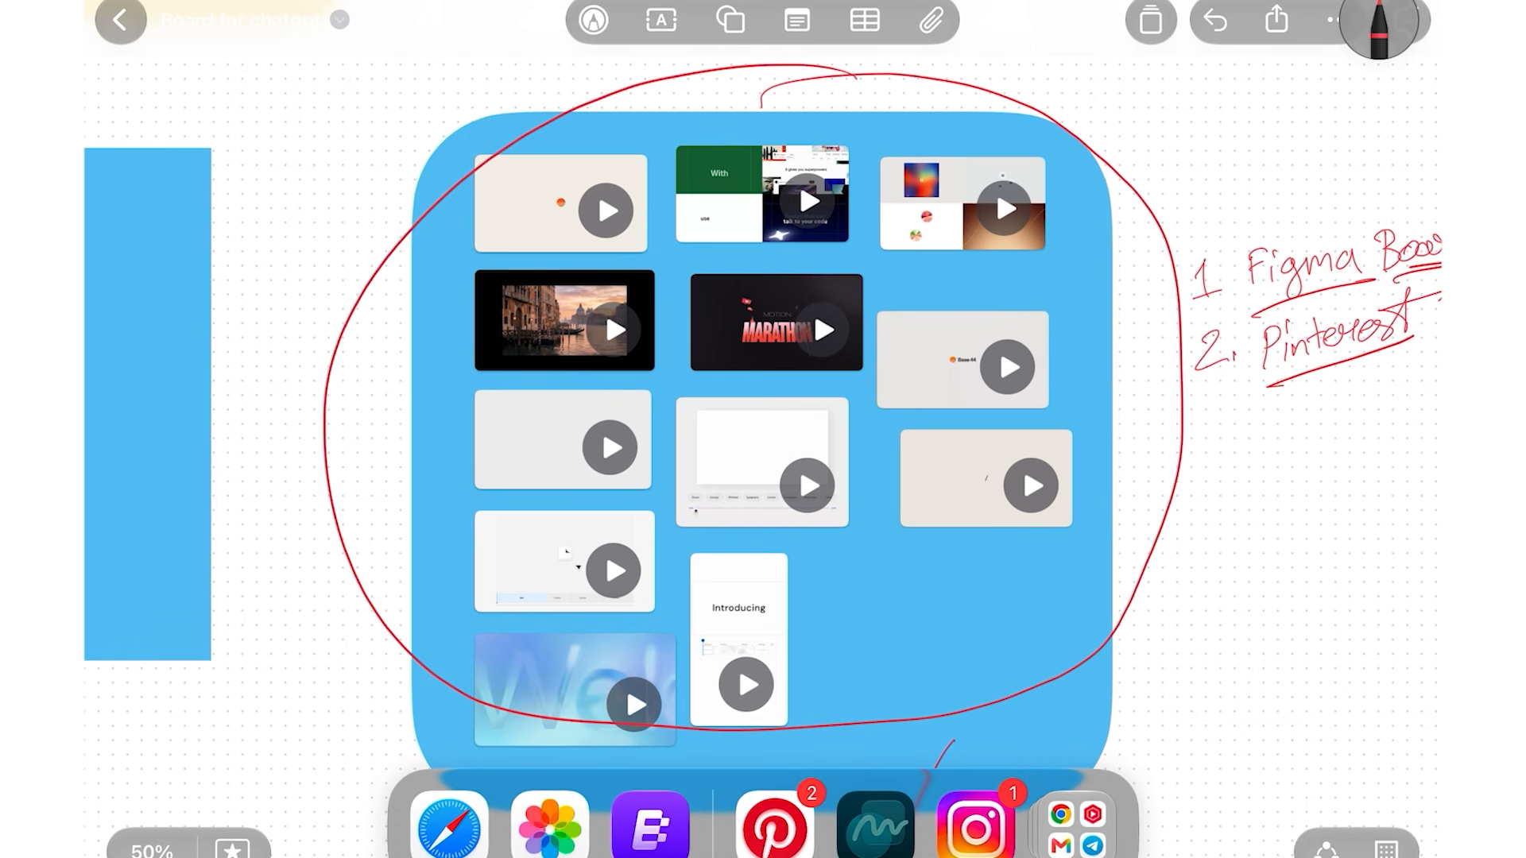
pyautogui.click(875, 823)
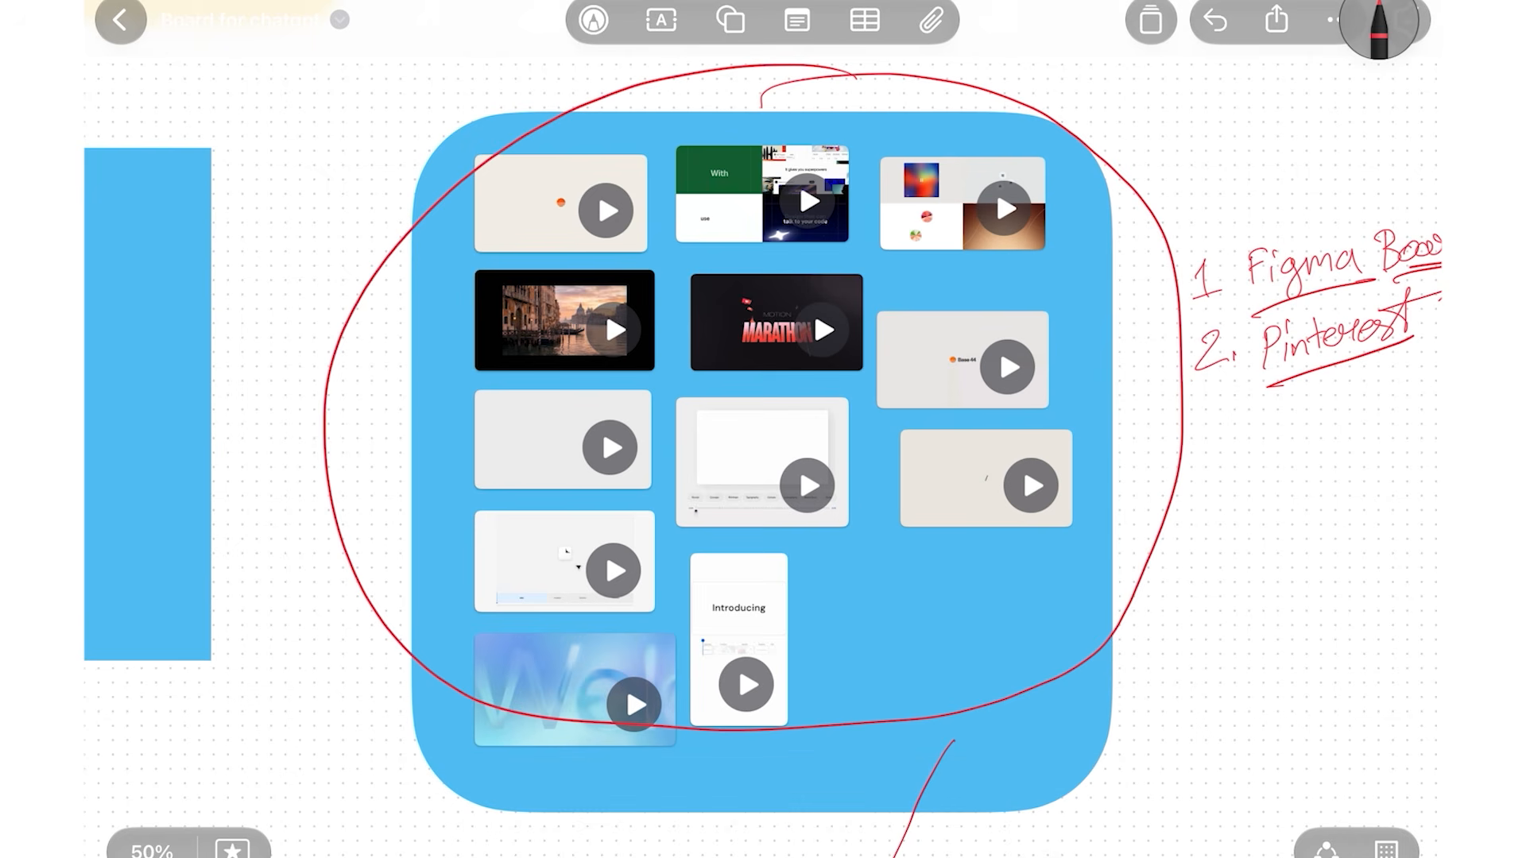
# Tick off 'Pinterest' in the handwritten list
pyautogui.scroll(5, 1058, 475)
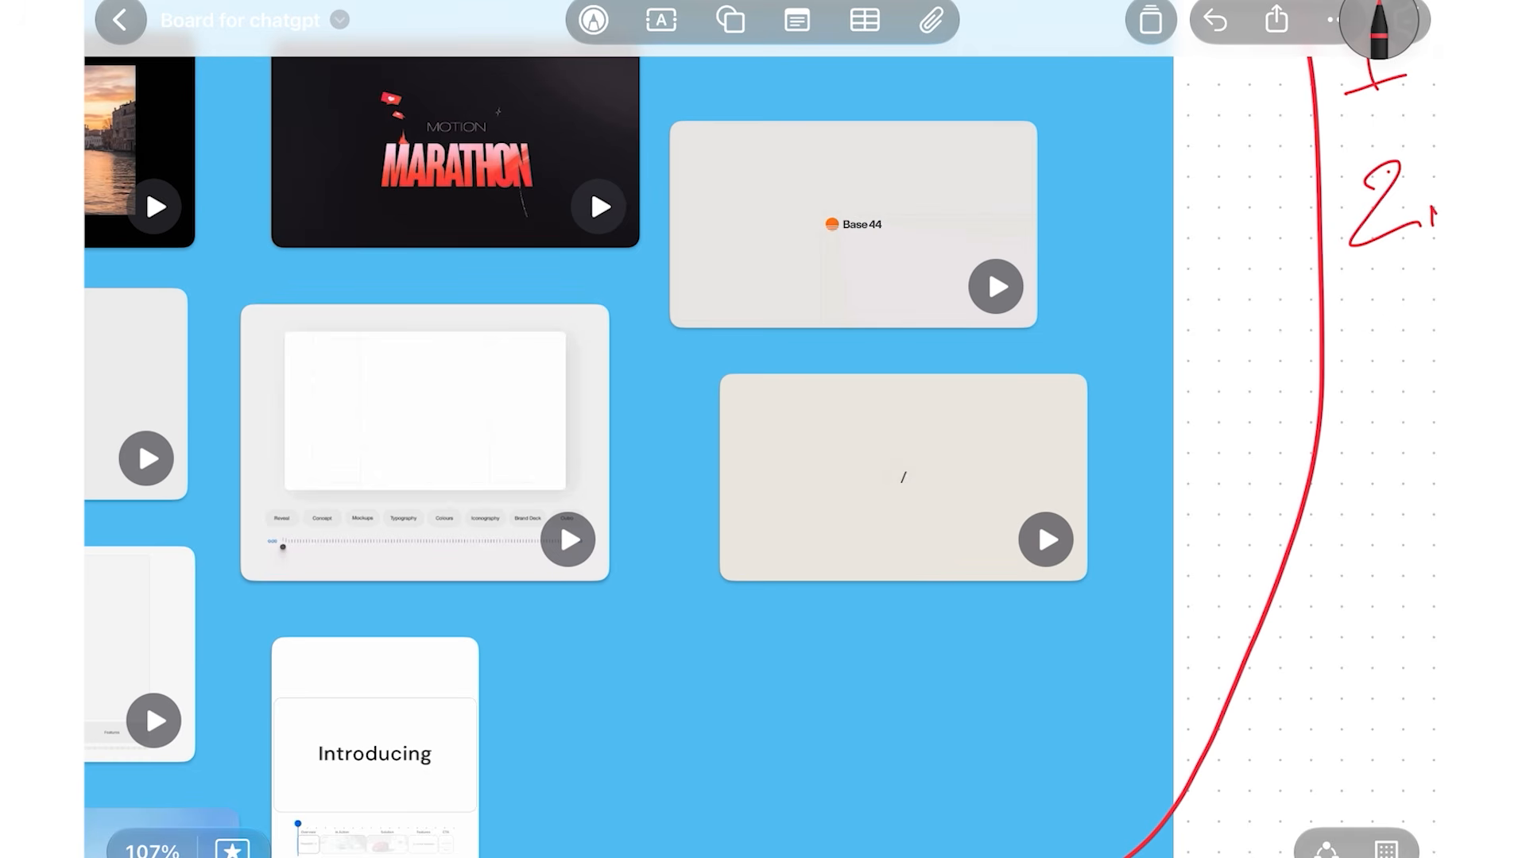
pyautogui.hscroll(10, 764, 429)
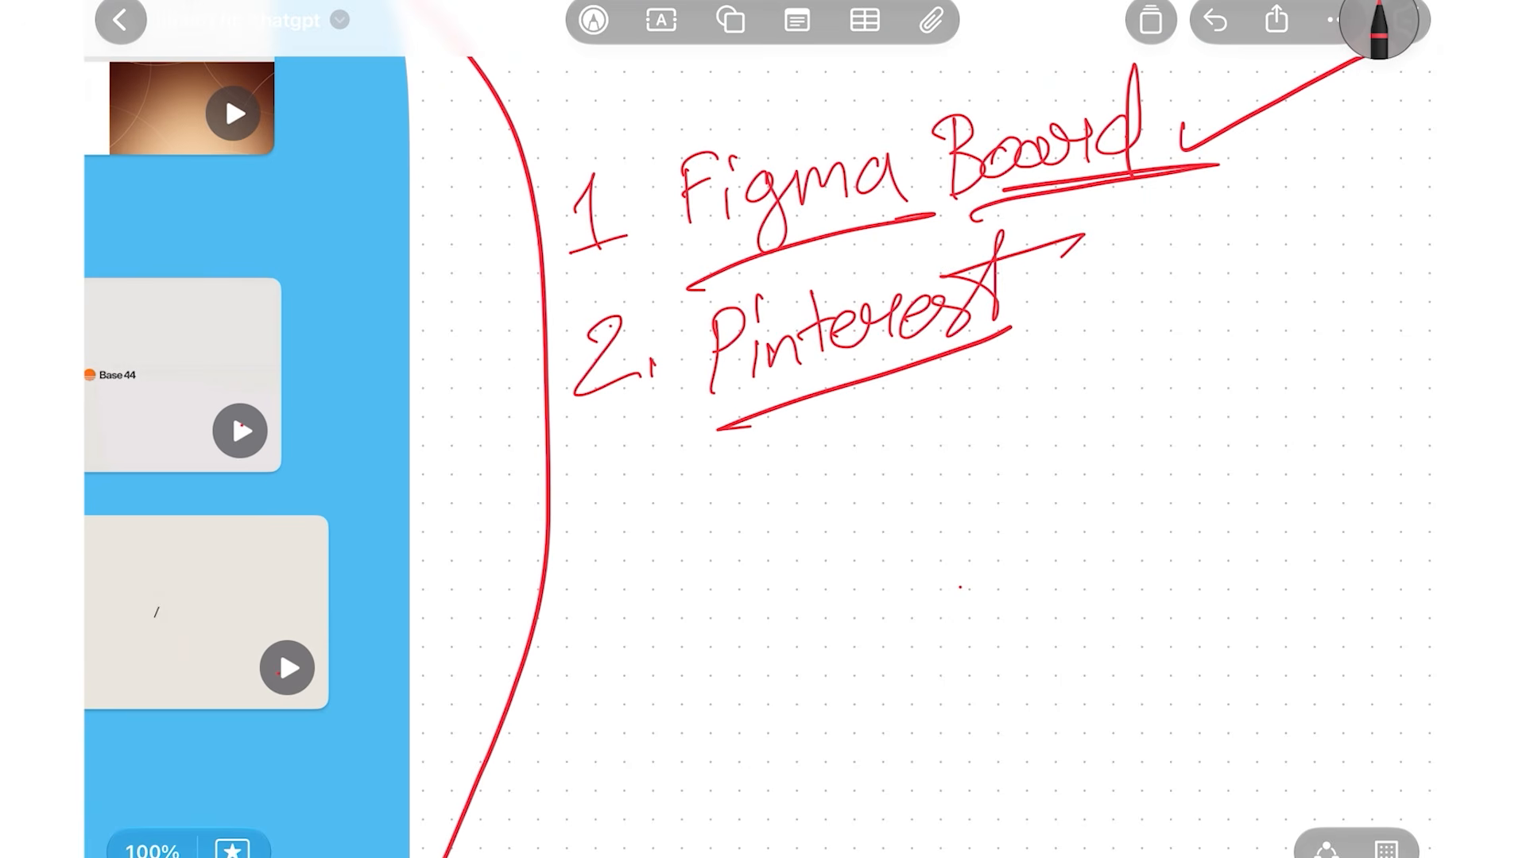
pyautogui.moveTo(1033, 349)
pyautogui.mouseDown()
pyautogui.moveTo(1165, 280)
pyautogui.moveTo(1033, 397)
pyautogui.mouseUp()
pyautogui.moveTo(1030, 397); pyautogui.dragTo(1169, 240)
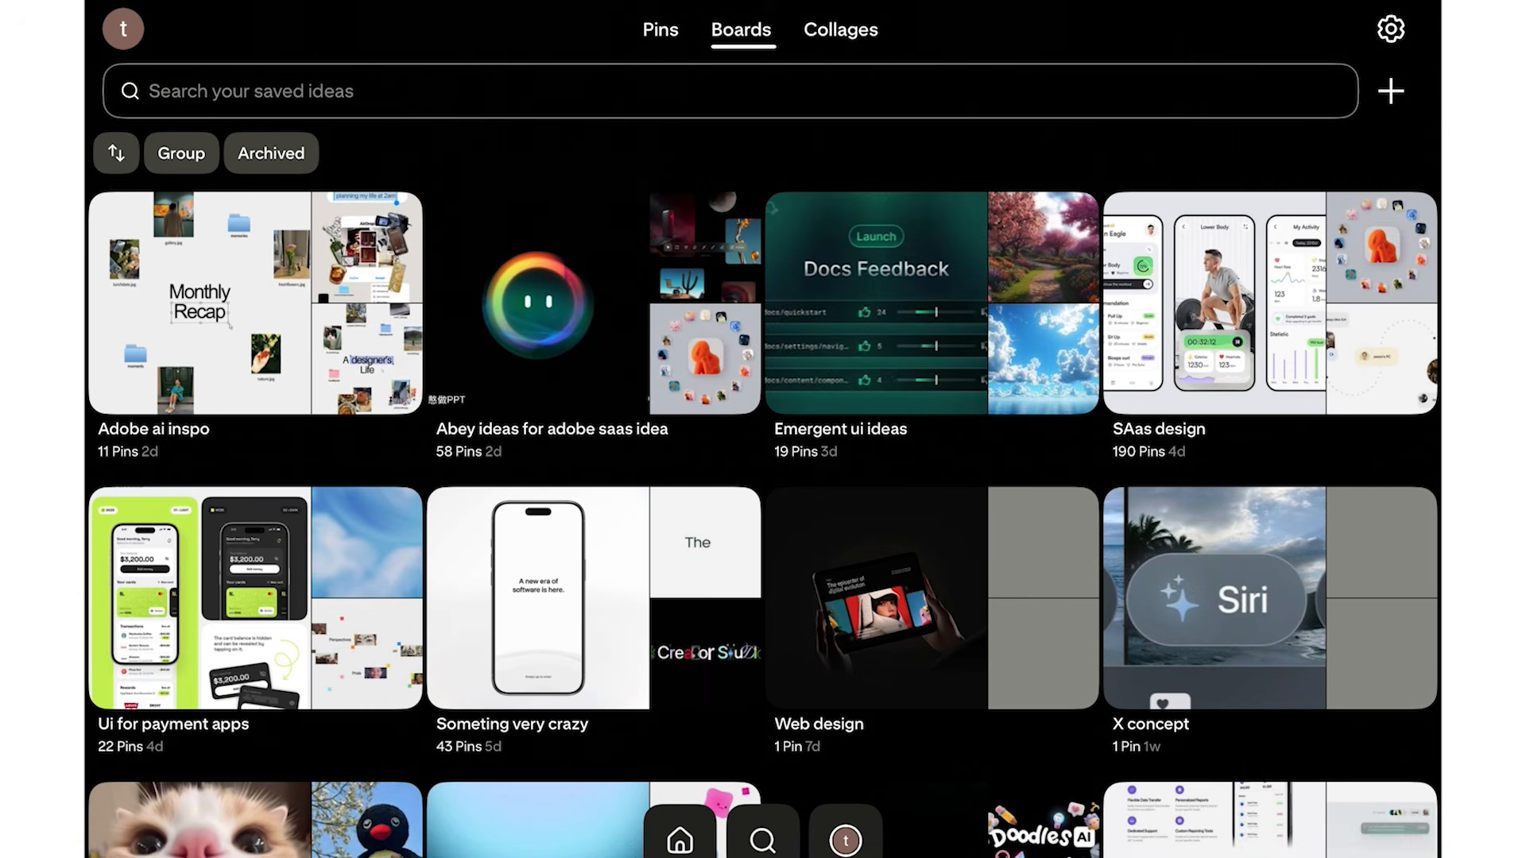
# Open the 'Someting very crazy' Pinterest board and browse its saved pins
pyautogui.scroll(-2, 763, 525)
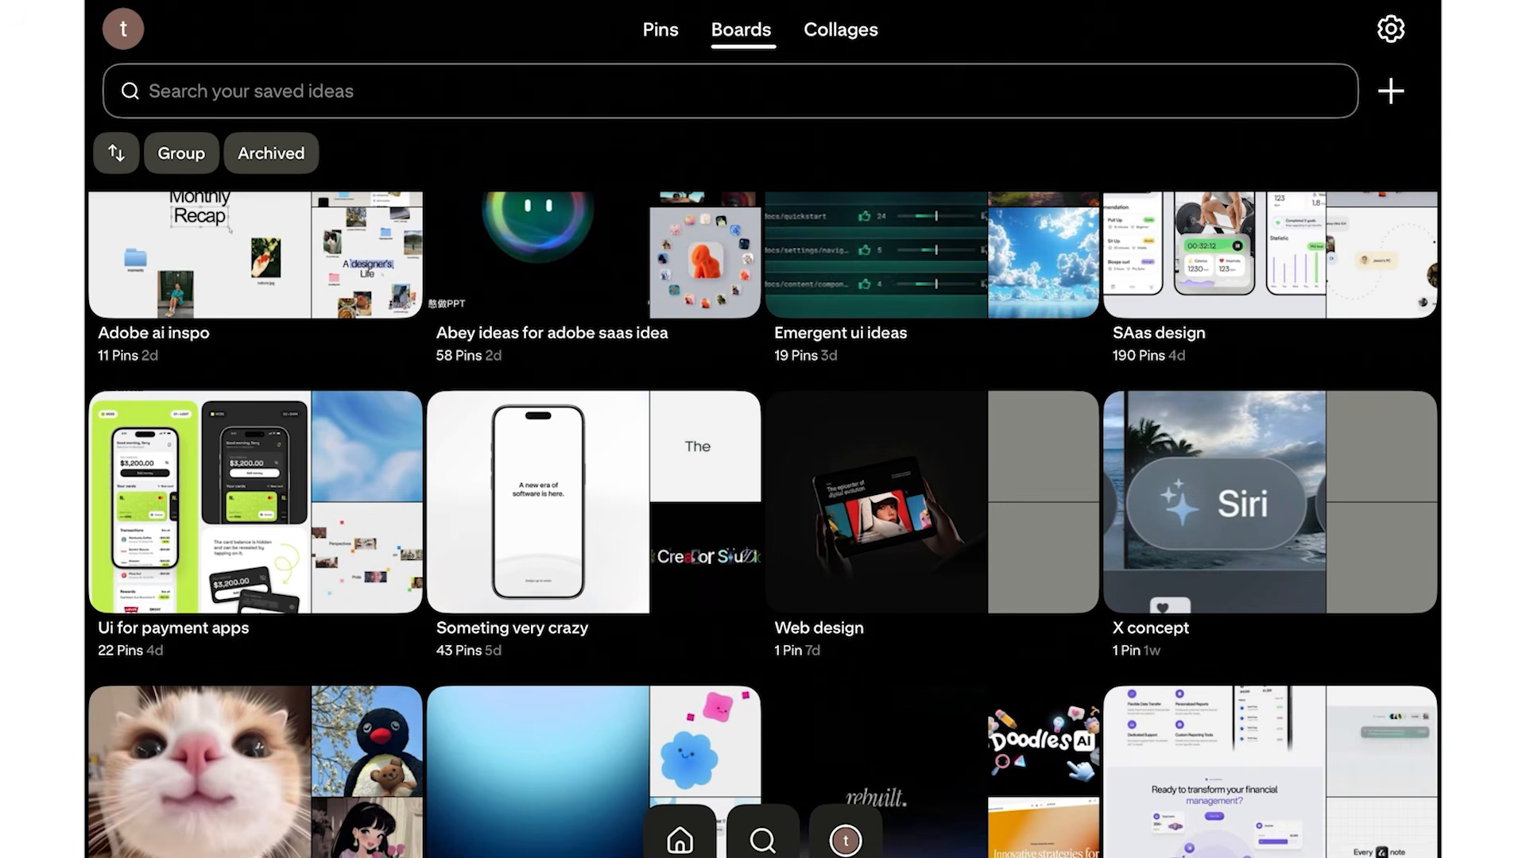
pyautogui.scroll(-4, 763, 525)
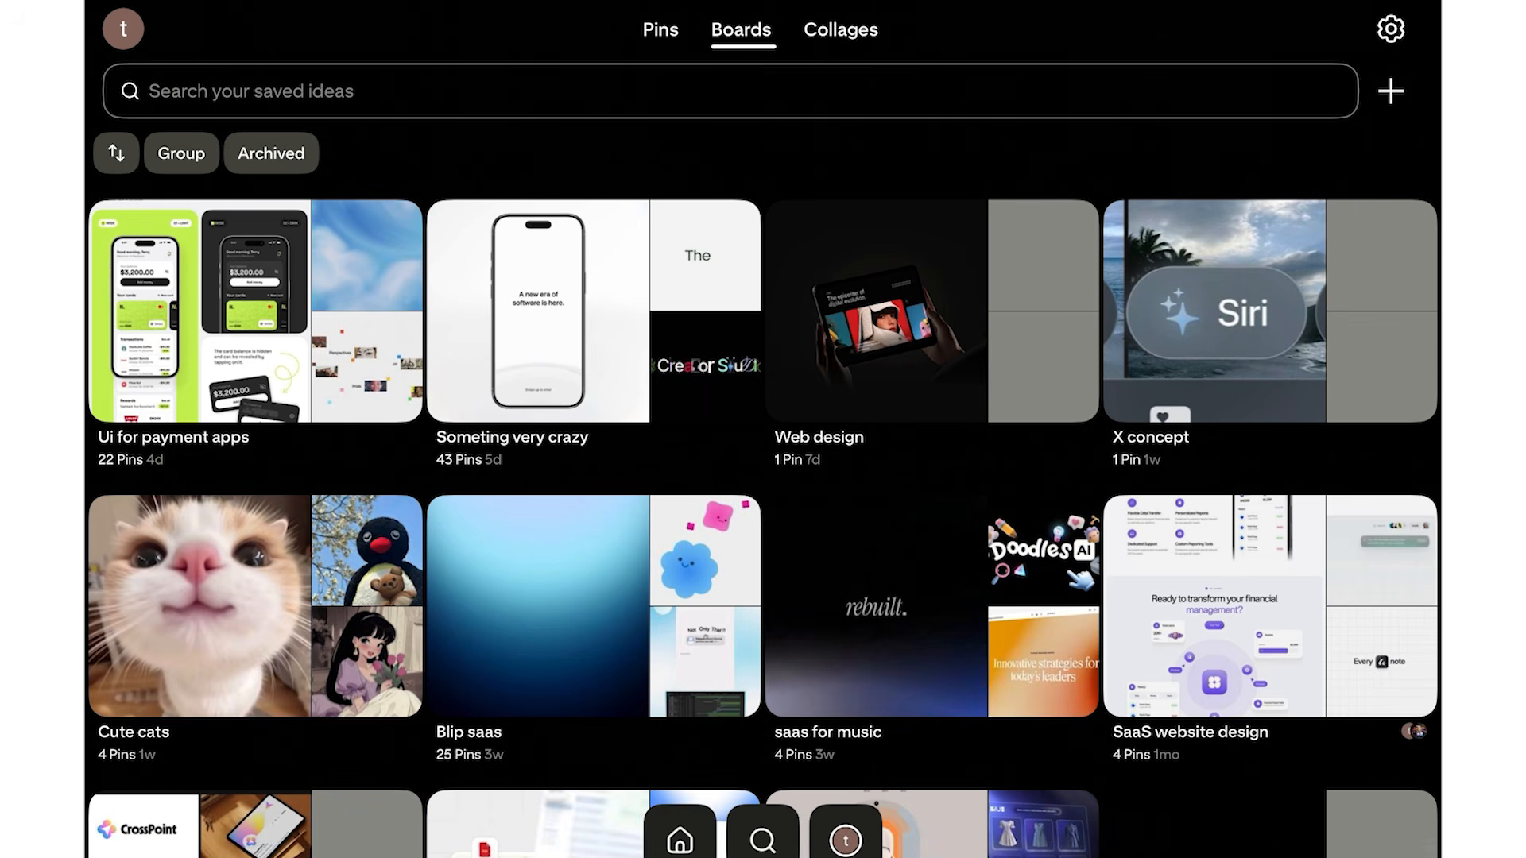
pyautogui.click(593, 310)
pyautogui.scroll(-10, 763, 477)
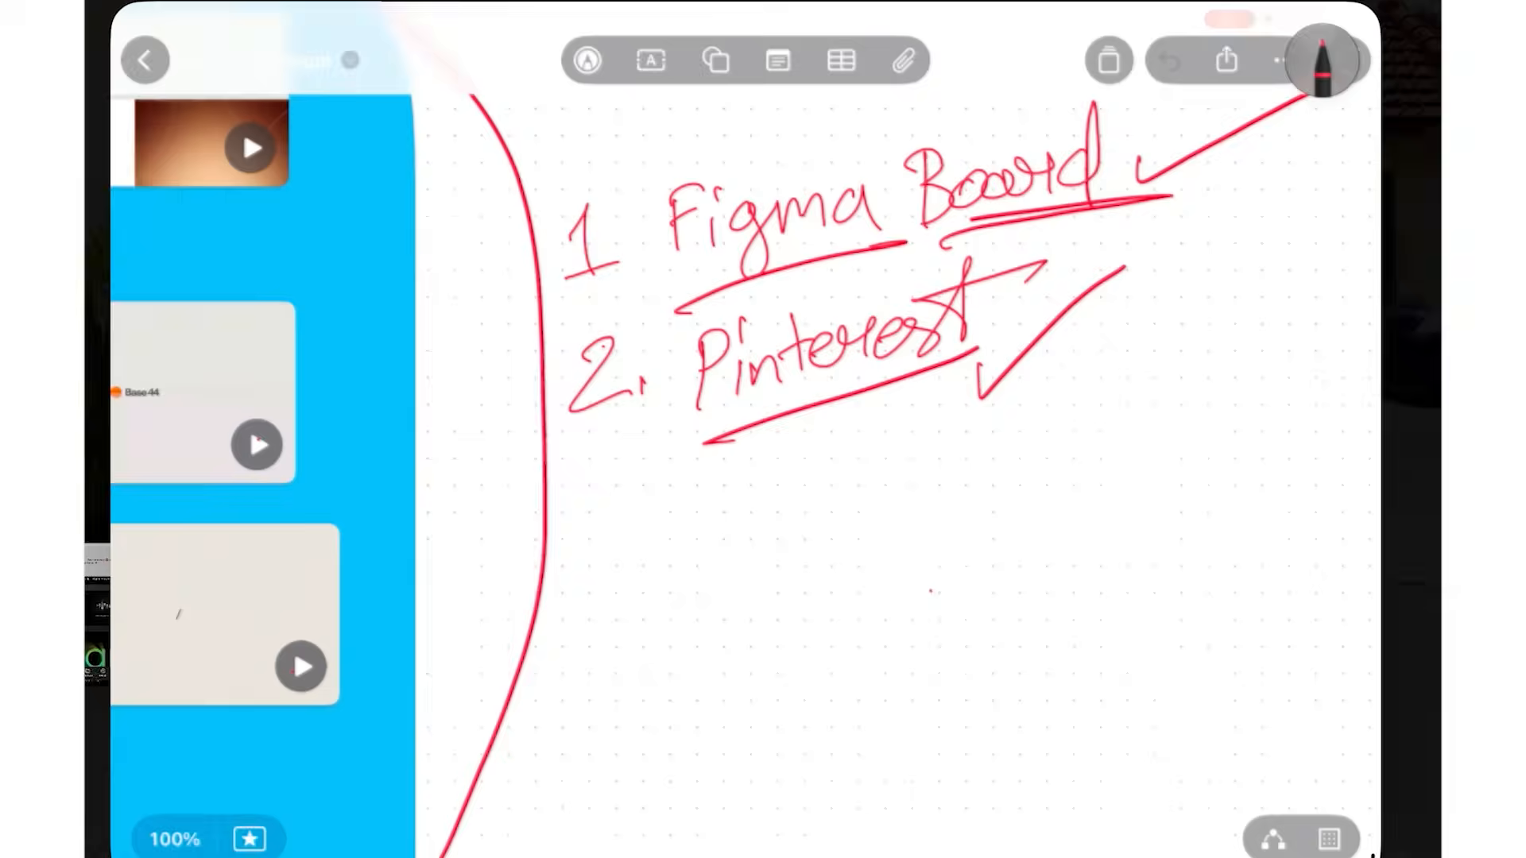
# Handwrite a third list item, '3- insta feed', in red
pyautogui.scroll(-2, 1154, 454)
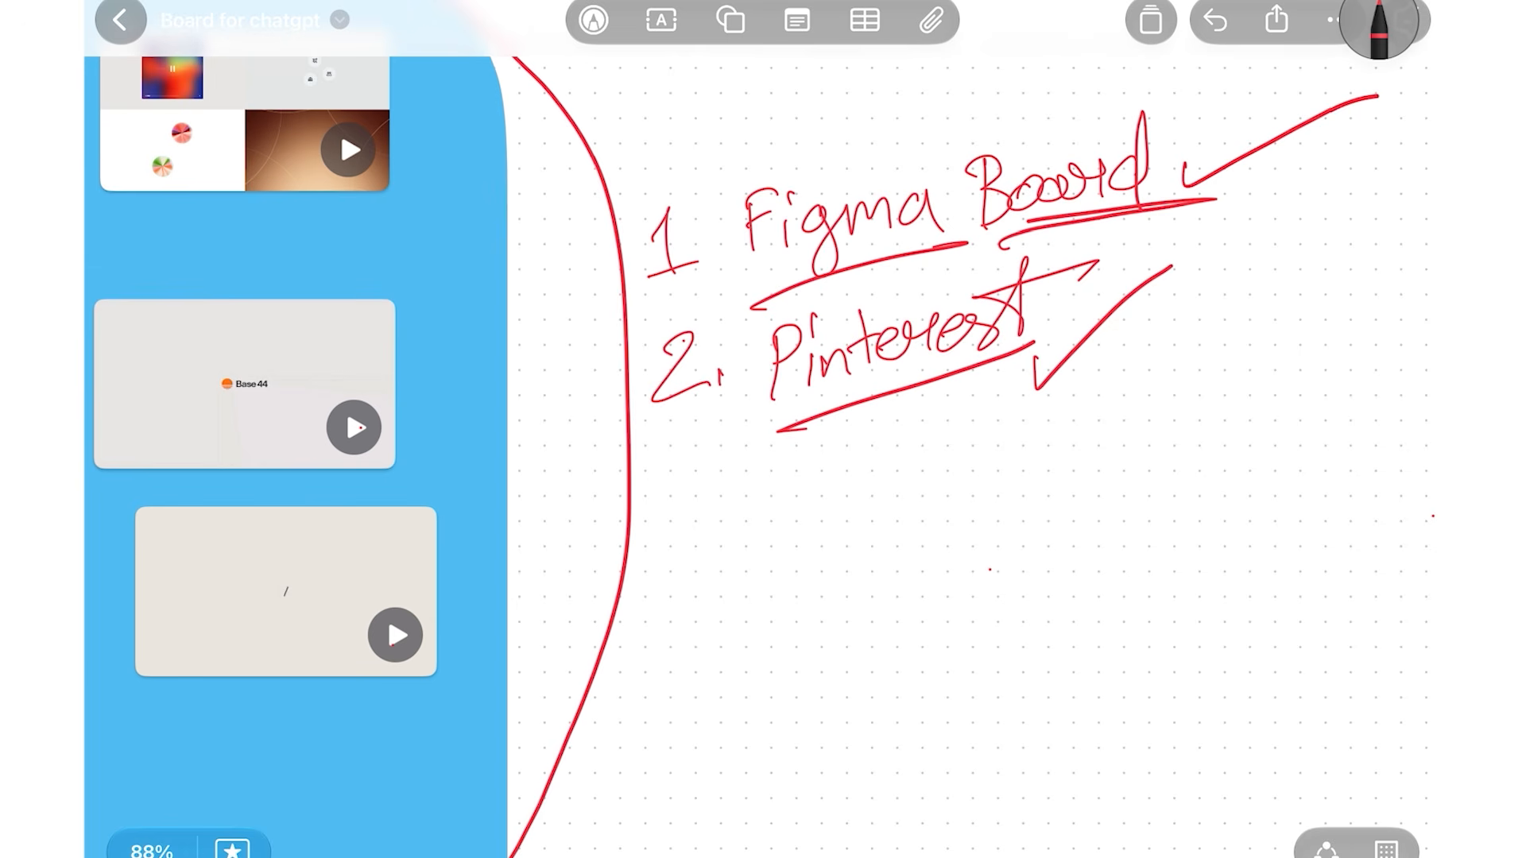
pyautogui.scroll(1, 954, 429)
pyautogui.moveTo(670, 452)
pyautogui.mouseDown()
pyautogui.moveTo(686, 475)
pyautogui.moveTo(654, 504)
pyautogui.mouseUp()
pyautogui.moveTo(707, 482); pyautogui.dragTo(716, 480)
pyautogui.moveTo(801, 454); pyautogui.dragTo(797, 490)
pyautogui.moveTo(811, 425); pyautogui.dragTo(812, 437)
pyautogui.moveTo(819, 480)
pyautogui.mouseDown()
pyautogui.moveTo(816, 430)
pyautogui.moveTo(828, 459)
pyautogui.moveTo(871, 438)
pyautogui.mouseUp()
pyautogui.moveTo(884, 436); pyautogui.dragTo(851, 481)
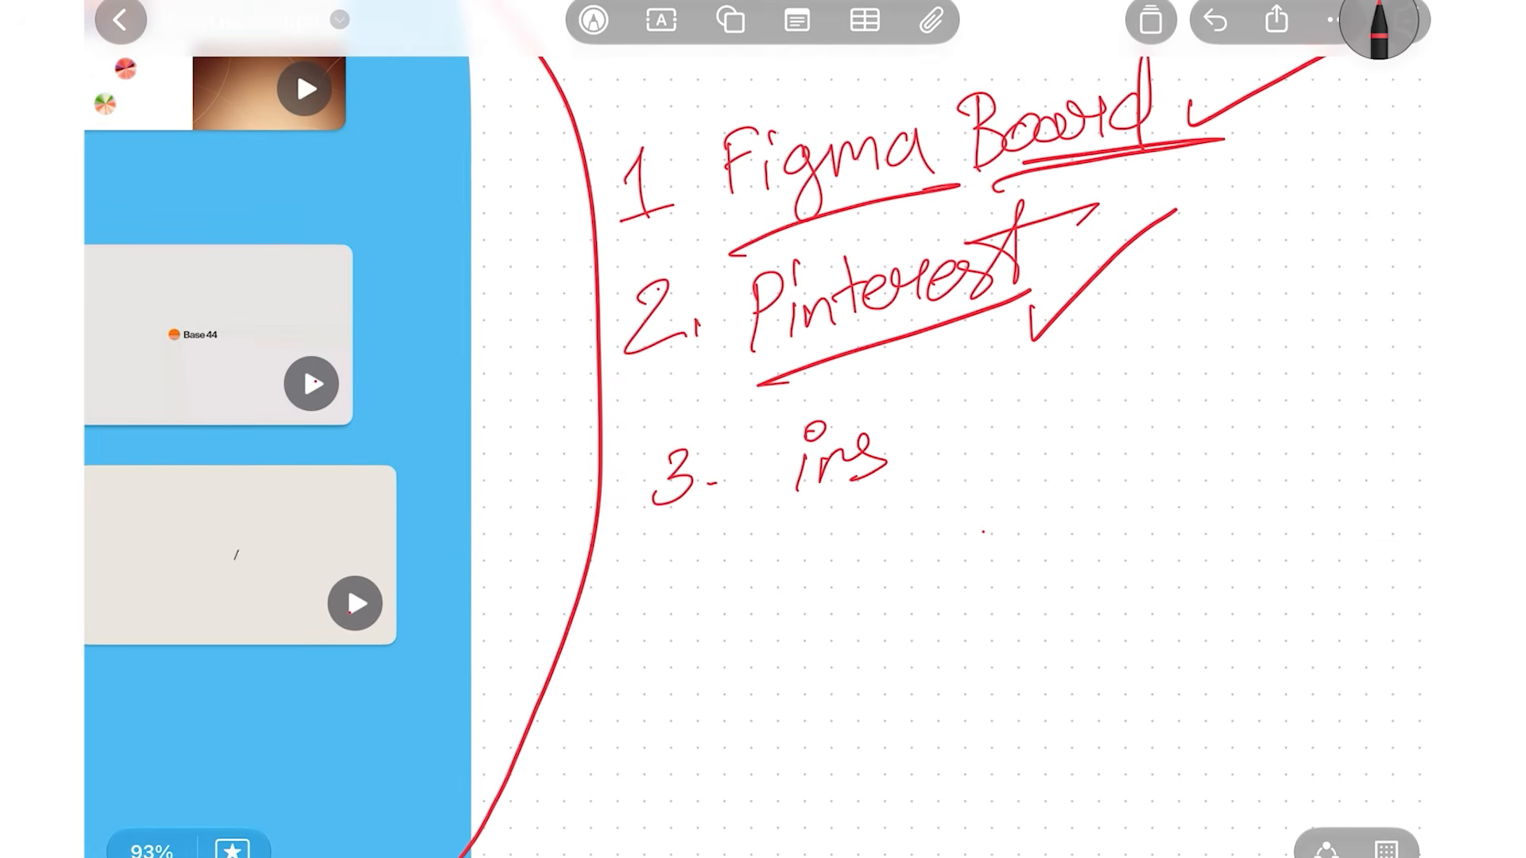
pyautogui.moveTo(906, 407); pyautogui.dragTo(889, 461)
pyautogui.moveTo(884, 450)
pyautogui.mouseDown()
pyautogui.moveTo(935, 433)
pyautogui.moveTo(1003, 450)
pyautogui.mouseUp()
pyautogui.moveTo(1026, 386); pyautogui.dragTo(1006, 461)
pyautogui.moveTo(1000, 426); pyautogui.dragTo(1100, 439)
# Double-underline 'insta feed', draw a heart around the list, and tick Pinterest and insta feed
pyautogui.moveTo(826, 543); pyautogui.dragTo(1189, 427)
pyautogui.moveTo(856, 554); pyautogui.dragTo(1196, 455)
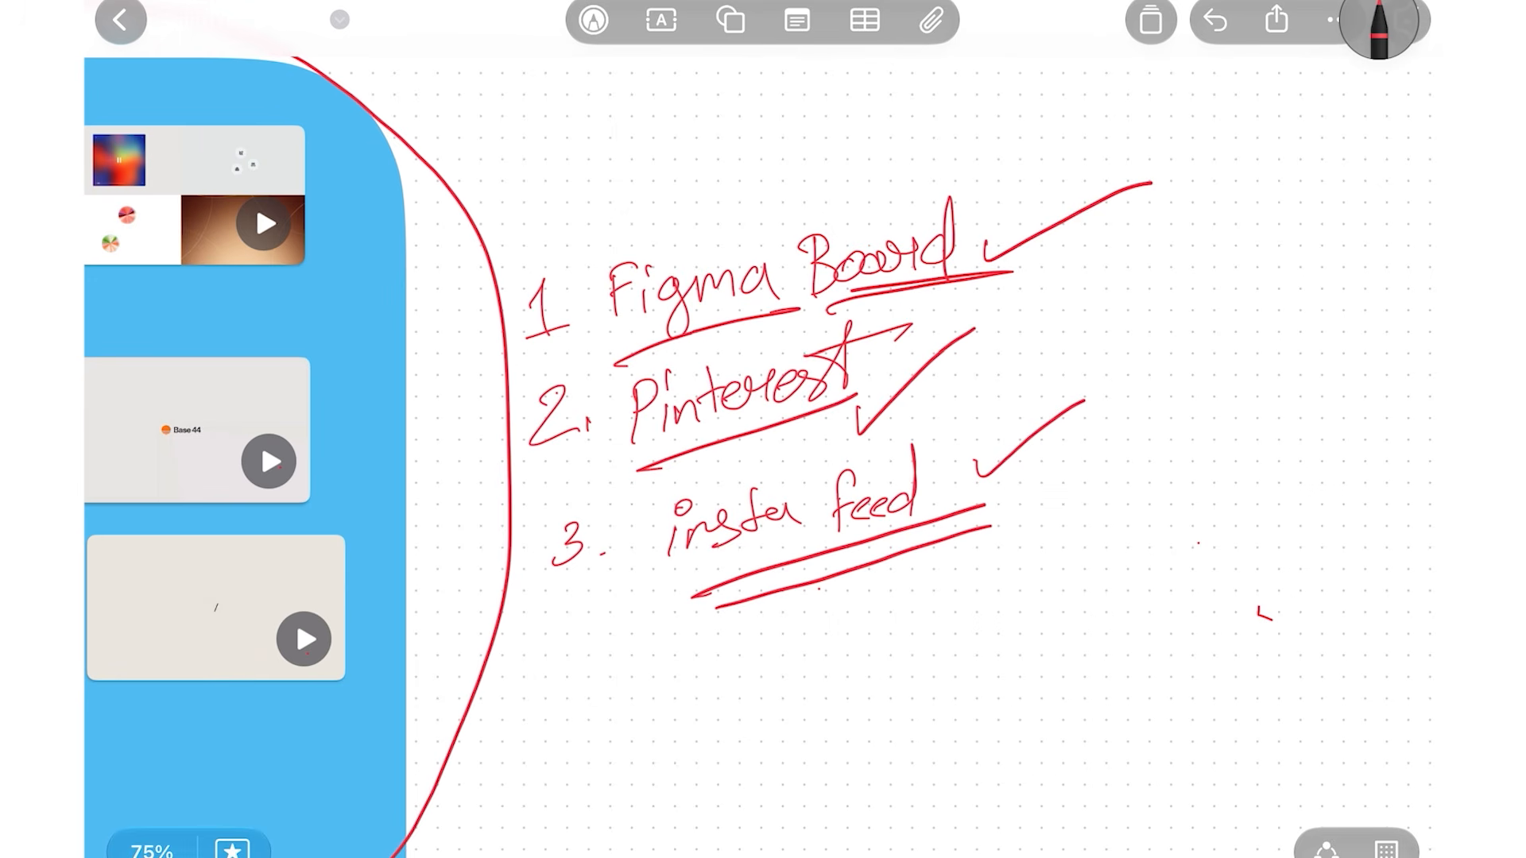
pyautogui.moveTo(783, 205)
pyautogui.mouseDown()
pyautogui.moveTo(1129, 153)
pyautogui.moveTo(980, 602)
pyautogui.moveTo(735, 732)
pyautogui.moveTo(520, 569)
pyautogui.moveTo(762, 188)
pyautogui.mouseUp()
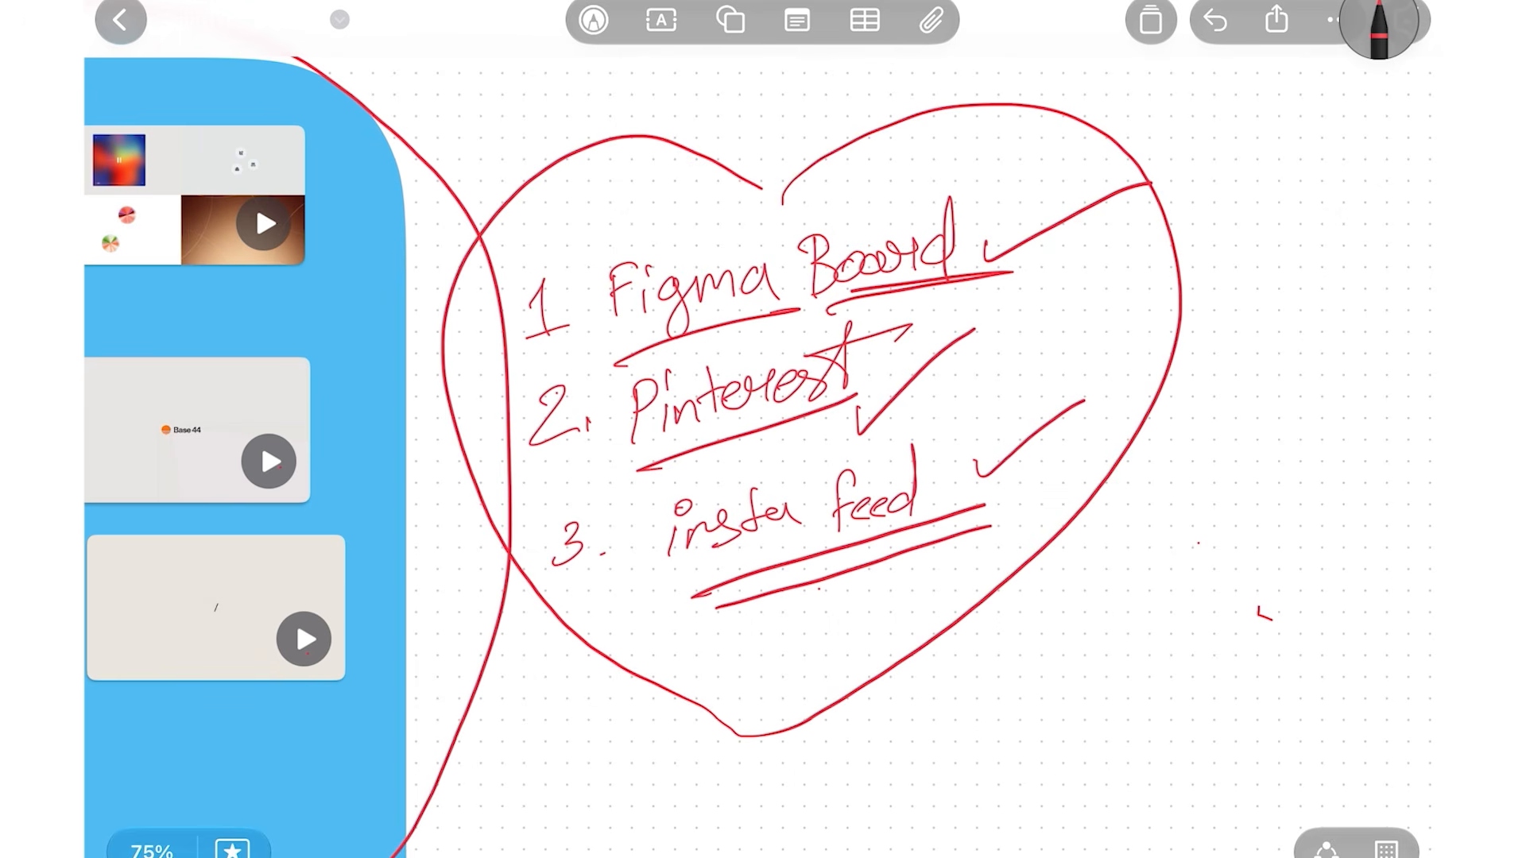
pyautogui.moveTo(1128, 170); pyautogui.dragTo(986, 261)
pyautogui.moveTo(857, 395); pyautogui.dragTo(984, 320)
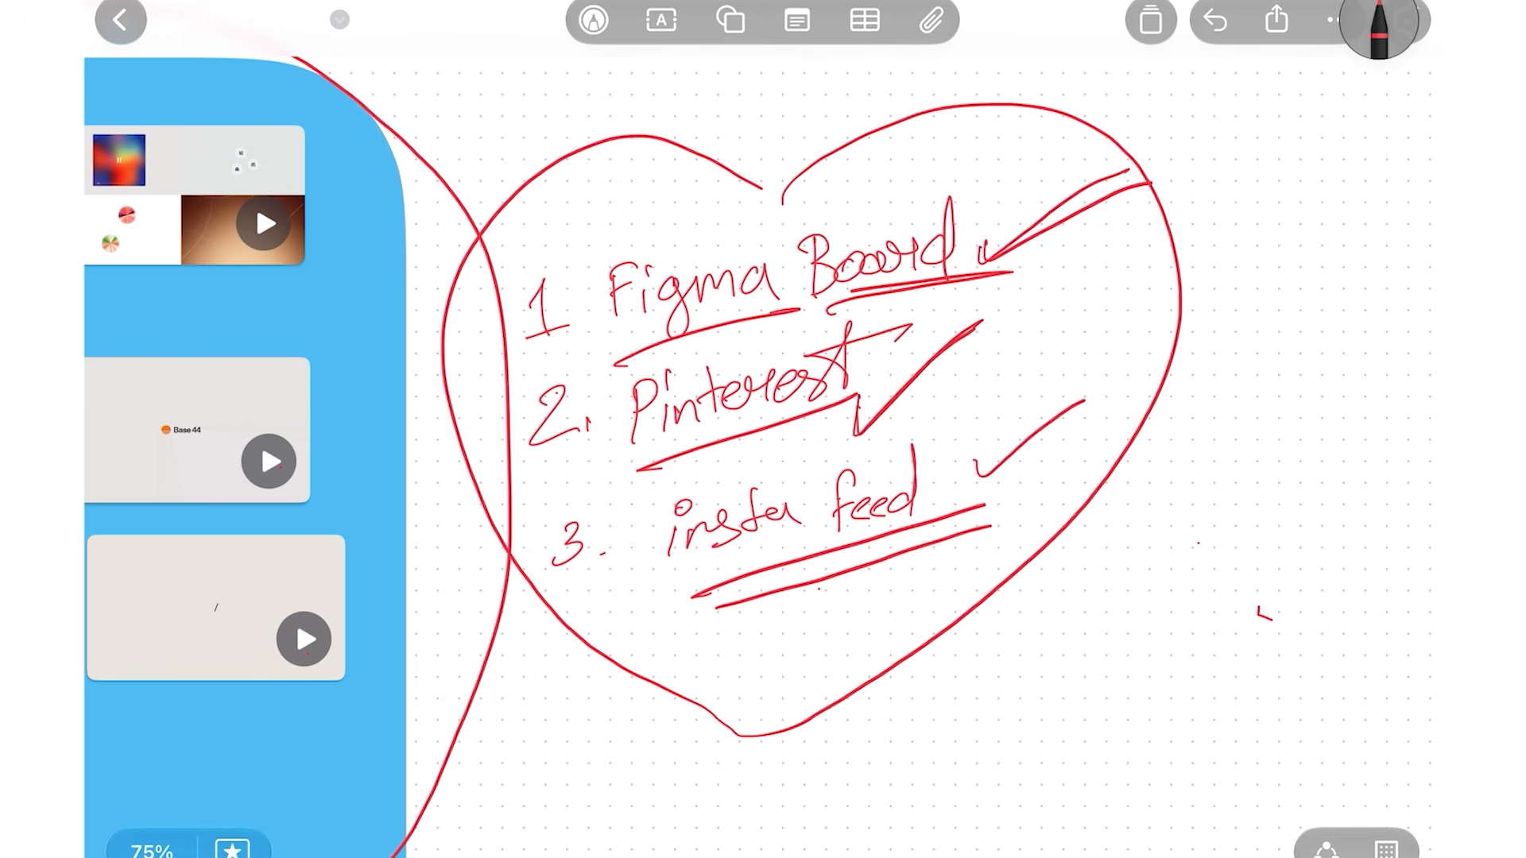
pyautogui.moveTo(971, 463); pyautogui.dragTo(1109, 363)
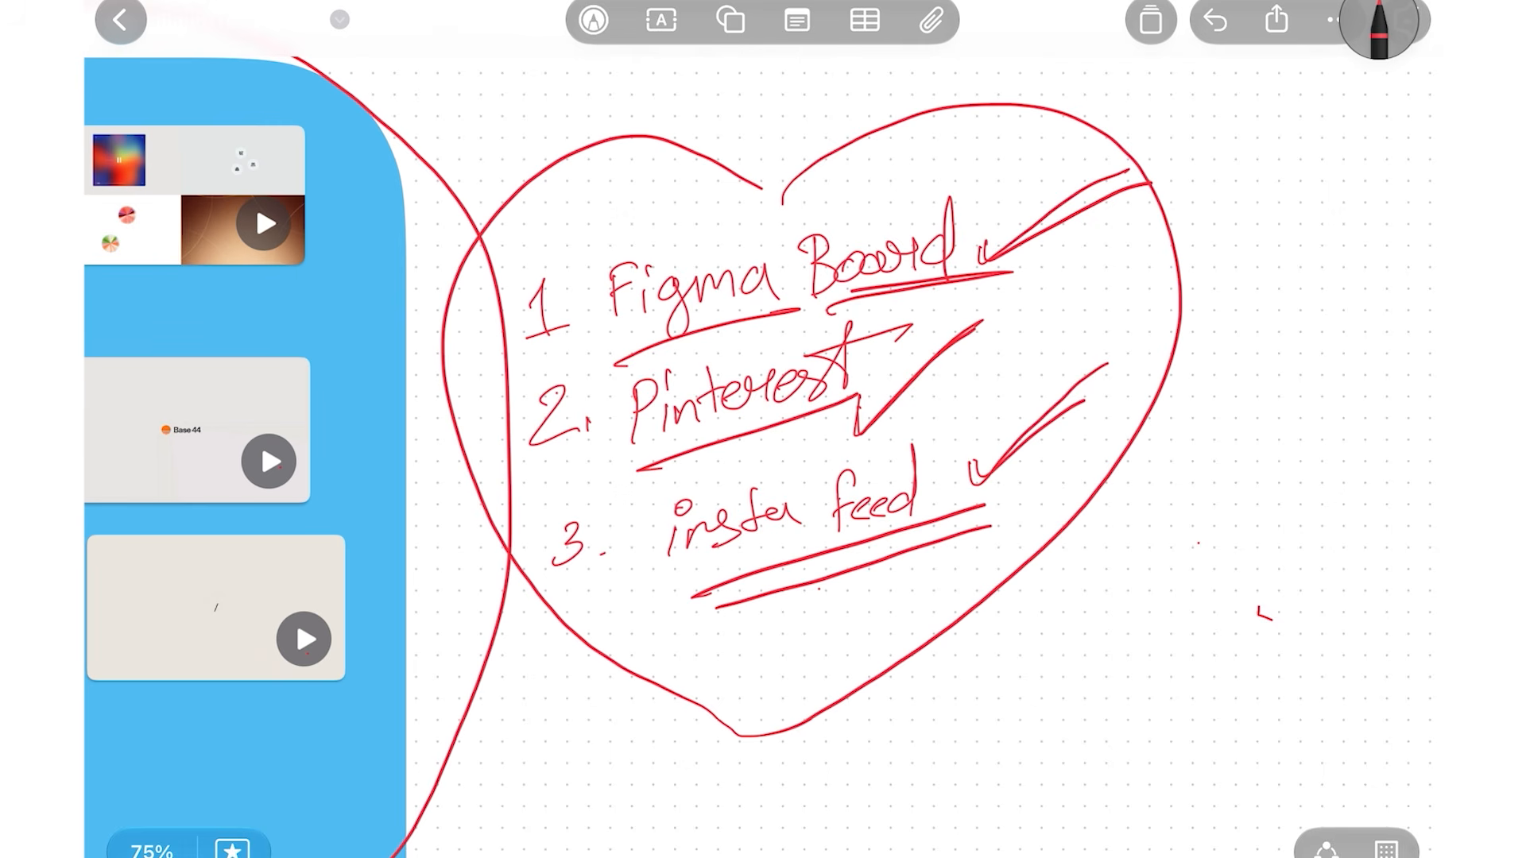
# Tick item '4. Storyboard' on the yellow note and underline it
pyautogui.scroll(-5, 763, 429)
pyautogui.scroll(1, 763, 429)
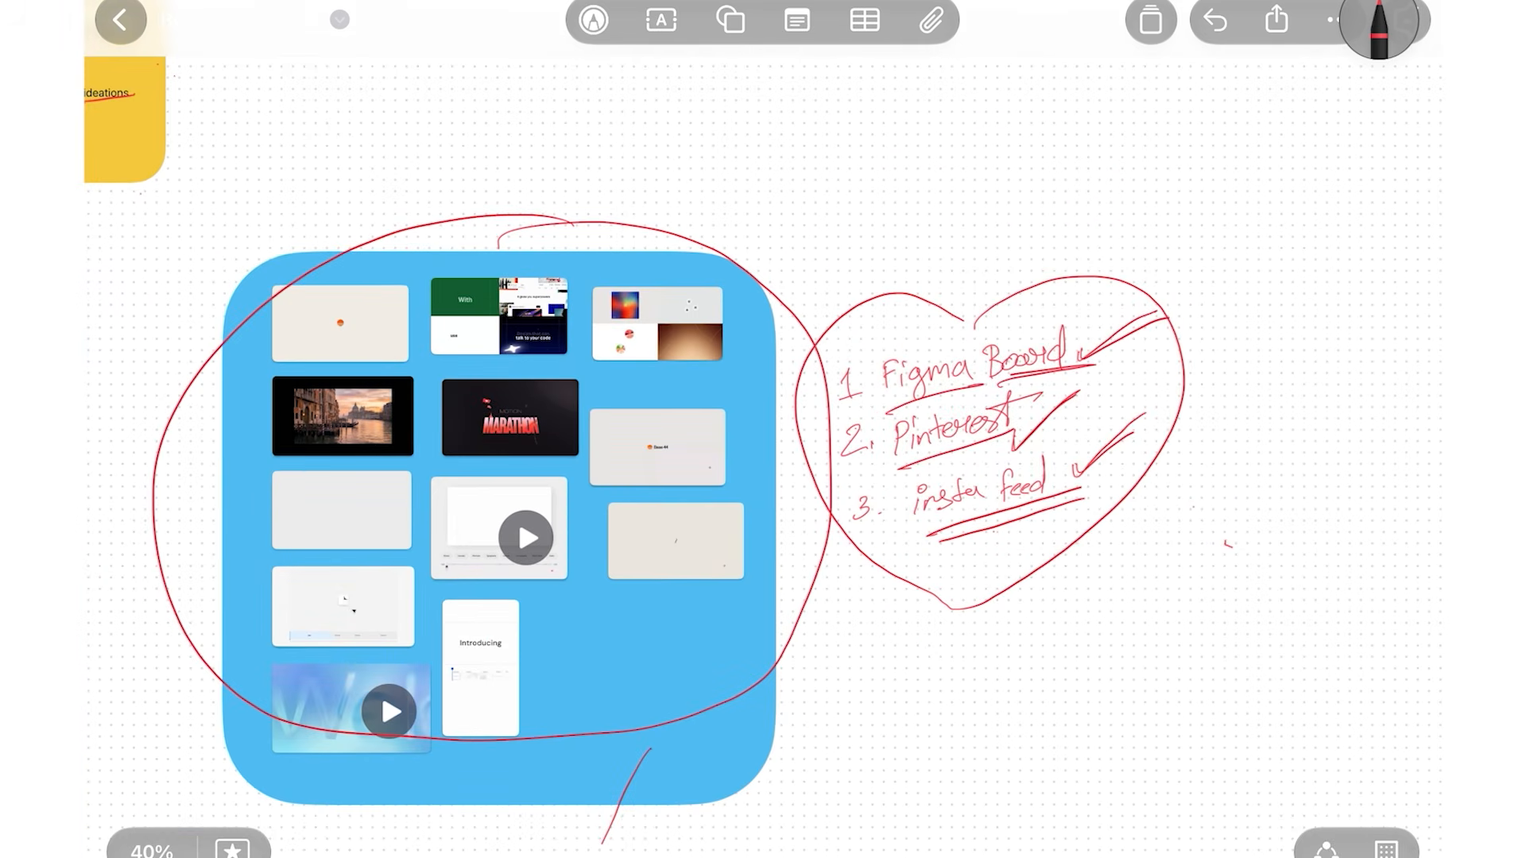
pyautogui.moveTo(763, 429); pyautogui.dragTo(1386, 694)
pyautogui.scroll(5, 715, 334)
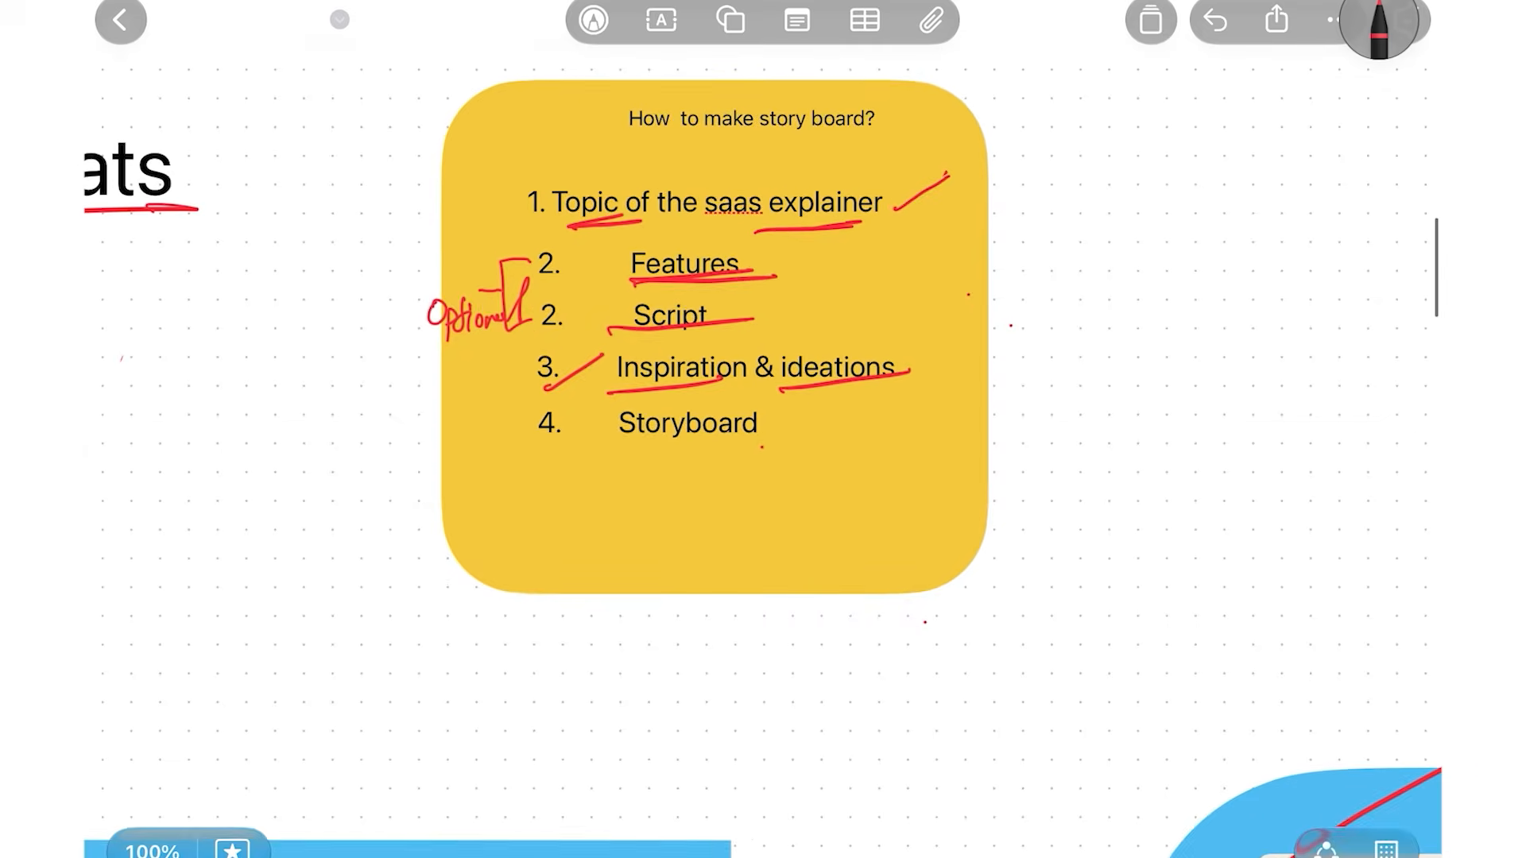
pyautogui.scroll(3, 675, 556)
pyautogui.moveTo(449, 349); pyautogui.dragTo(598, 265)
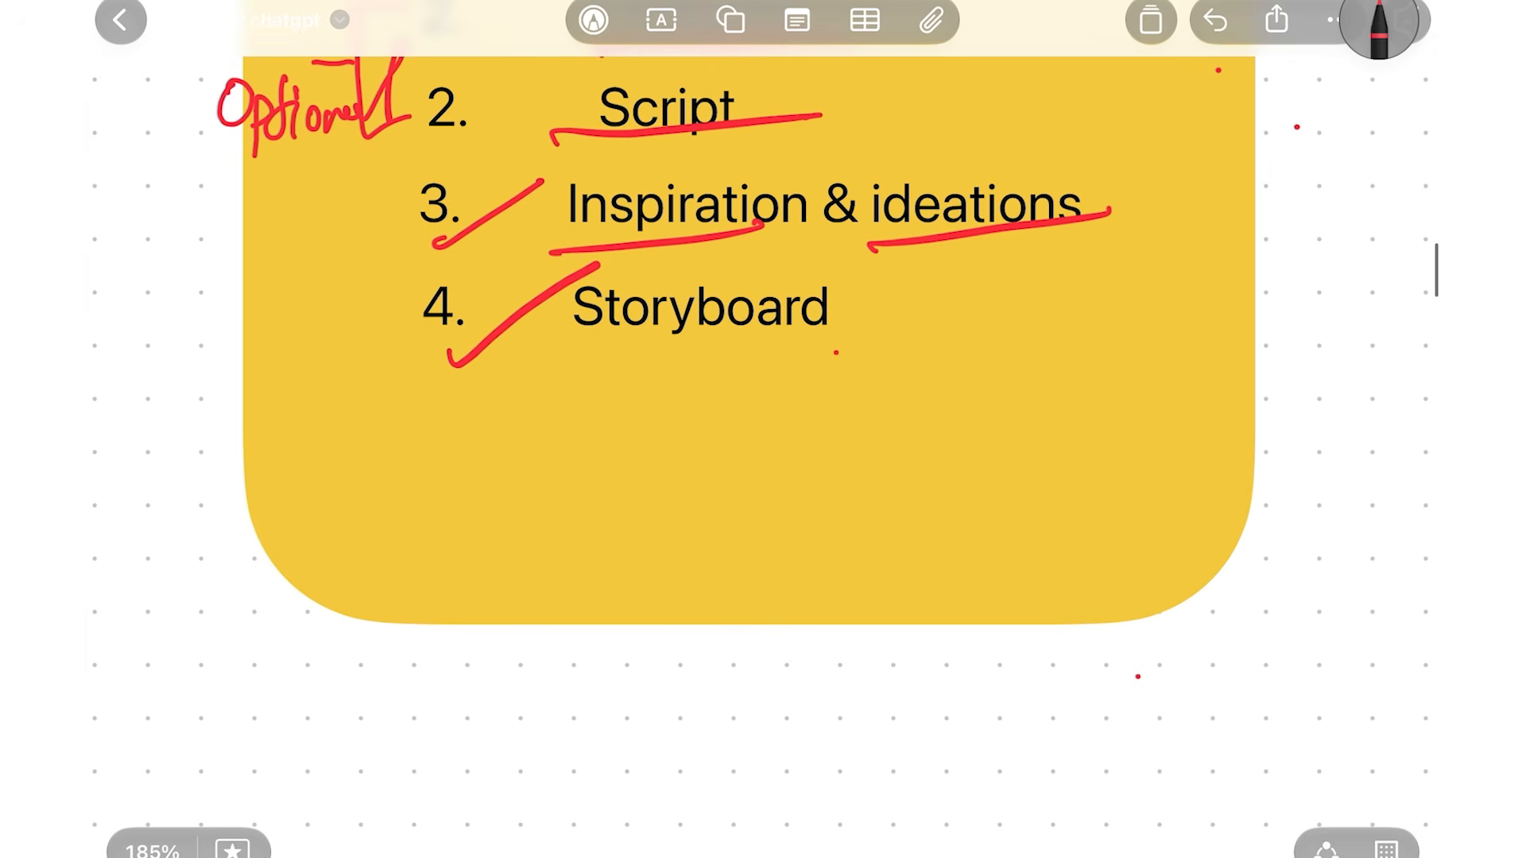
pyautogui.moveTo(555, 365); pyautogui.dragTo(1036, 338)
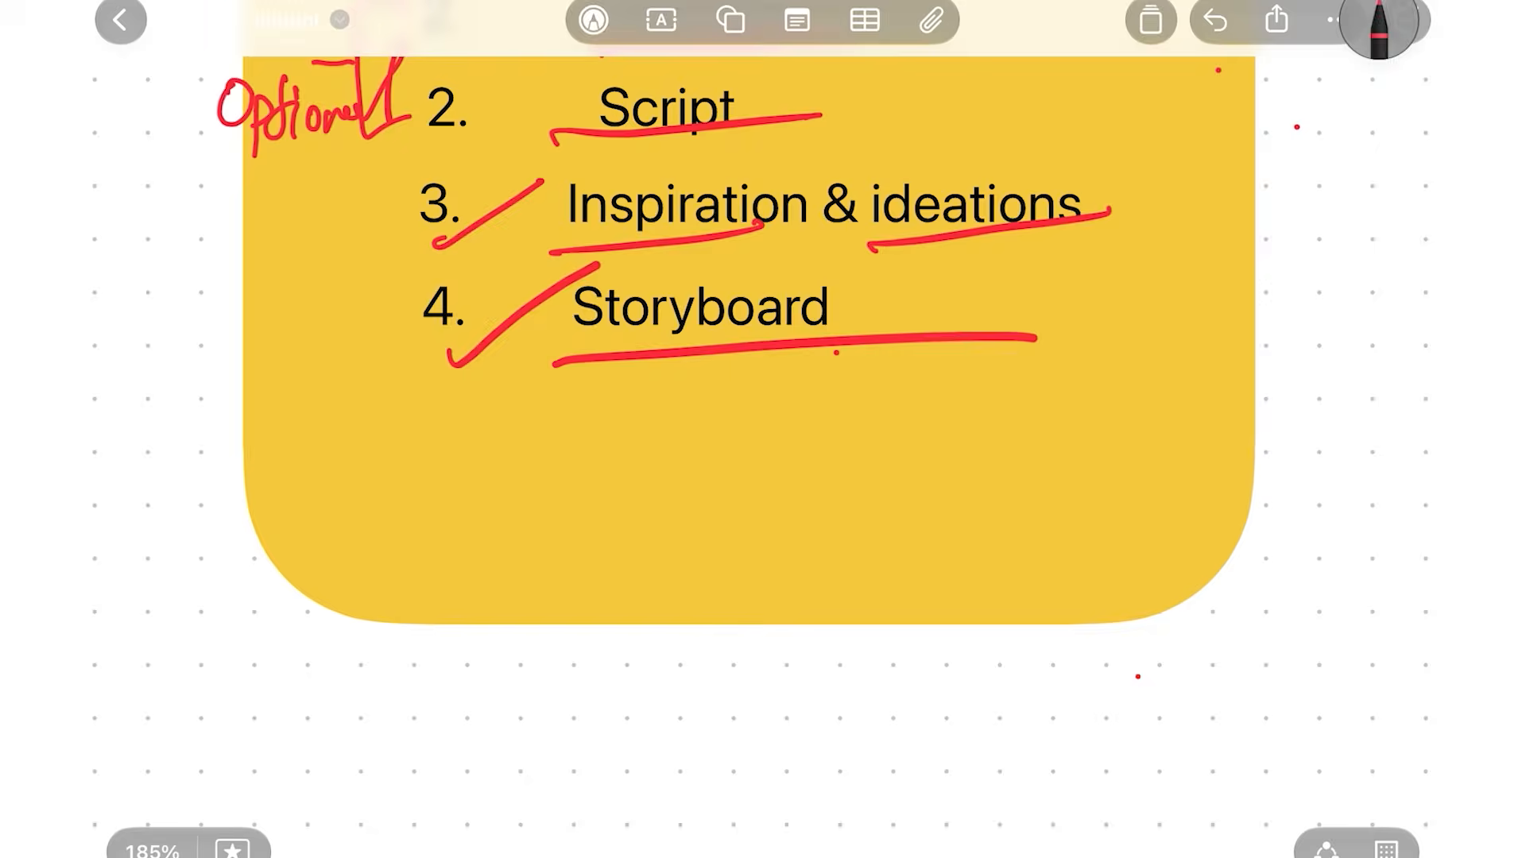
# Undo the last red pen stroke
pyautogui.scroll(-10, 718, 175)
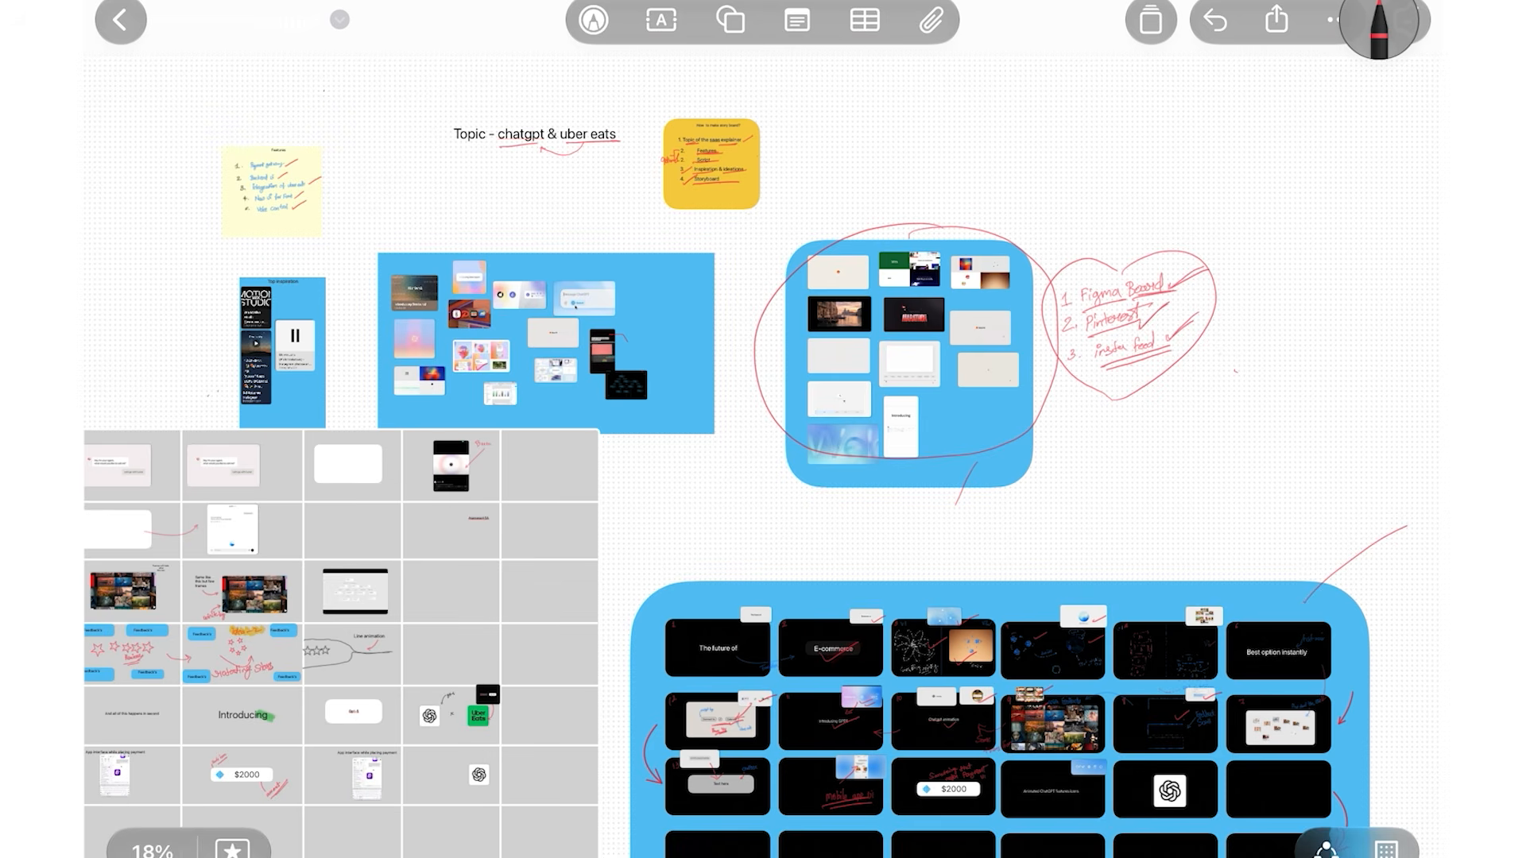
pyautogui.scroll(-5, 795, 477)
pyautogui.scroll(3, 794, 445)
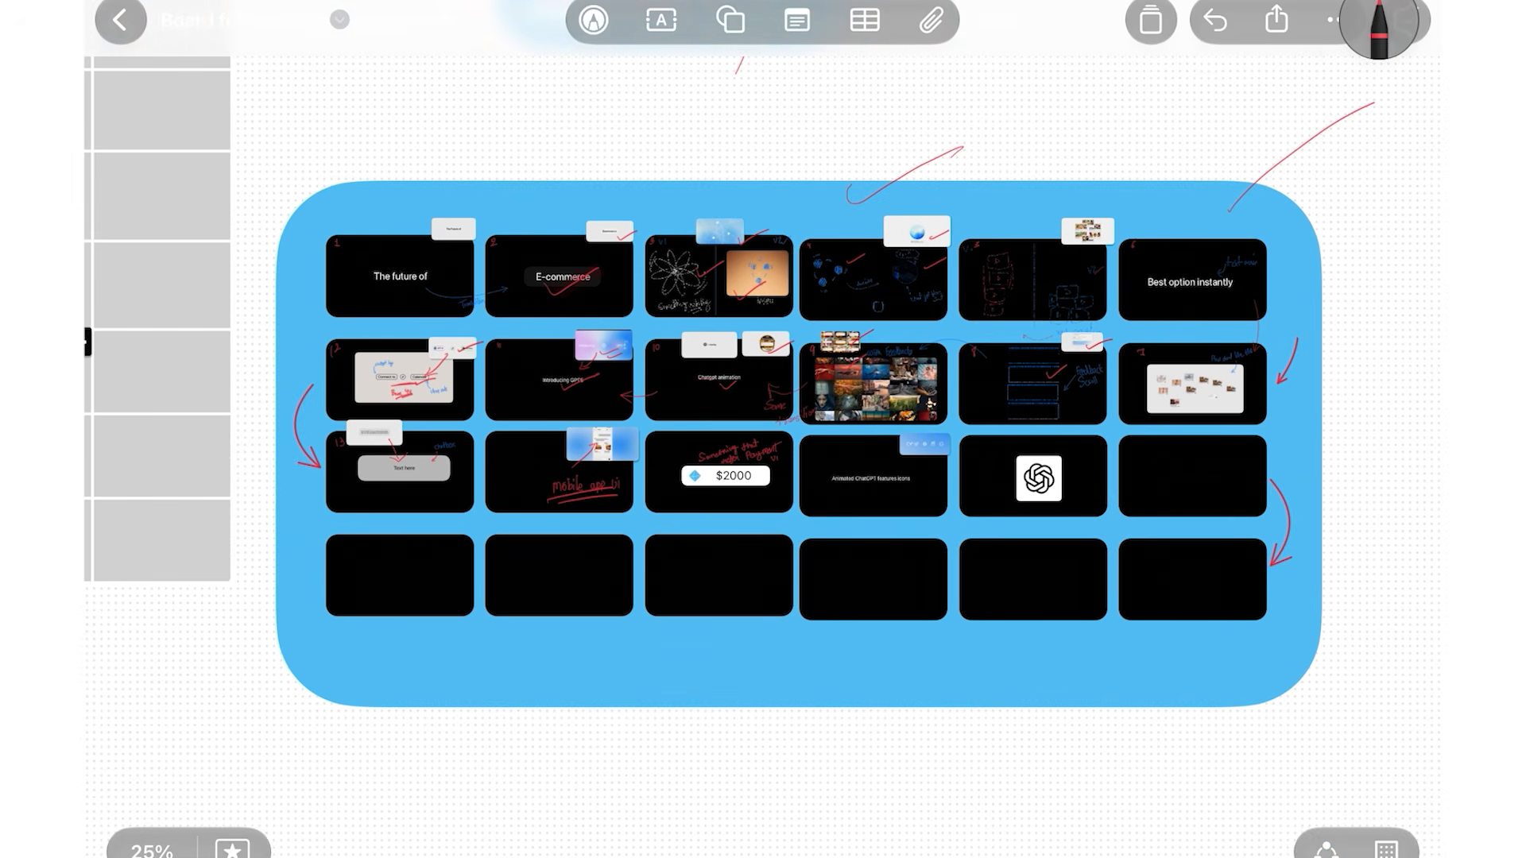
pyautogui.click(1214, 20)
# Pan and zoom across the storyboard to frames 1 and 2 in the top-left
pyautogui.hscroll(-10, 763, 429)
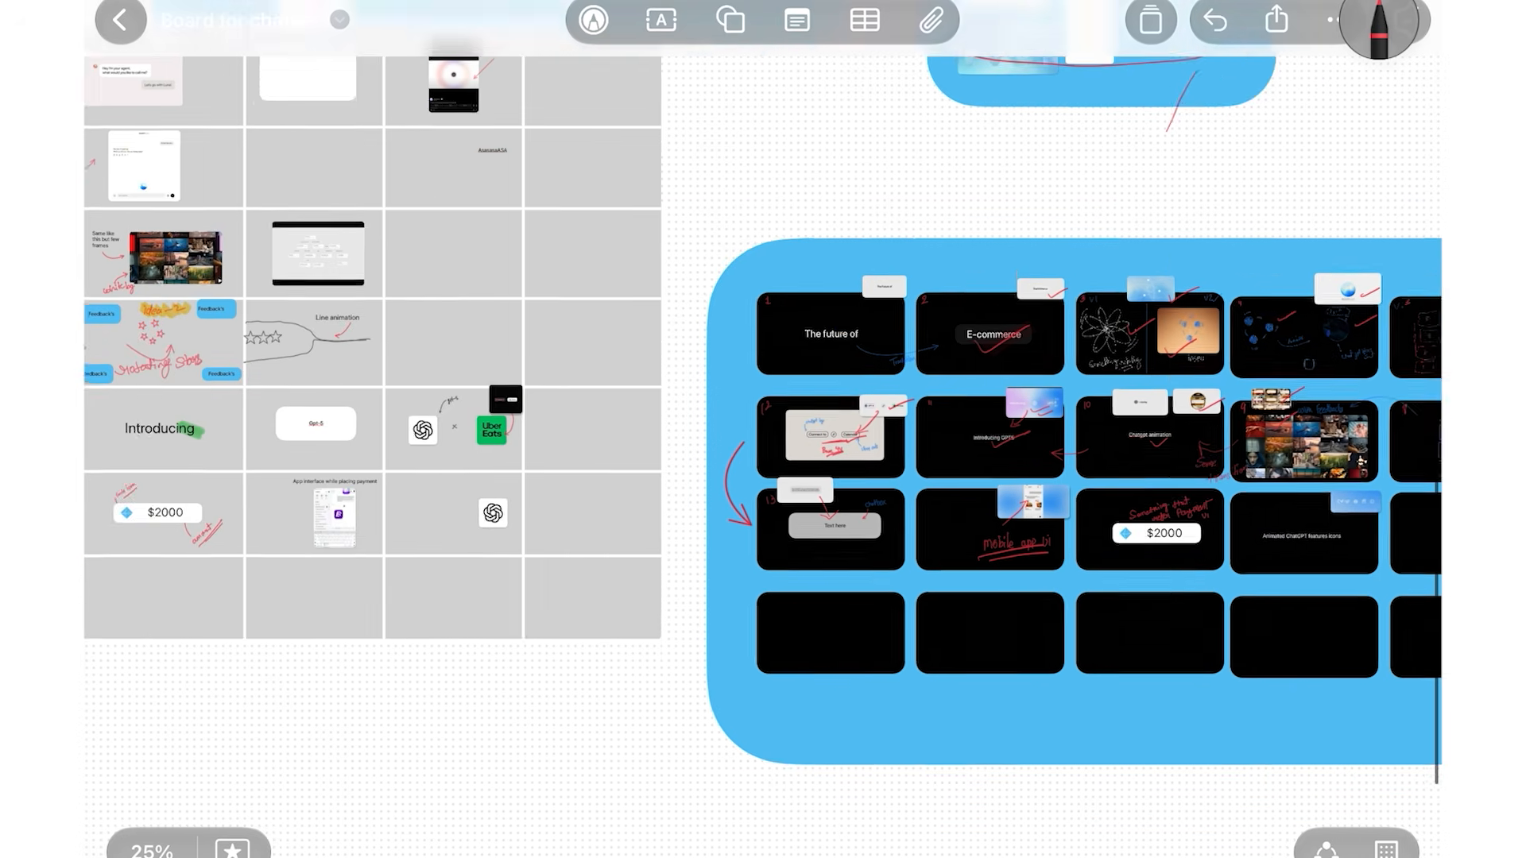
pyautogui.scroll(3, 763, 430)
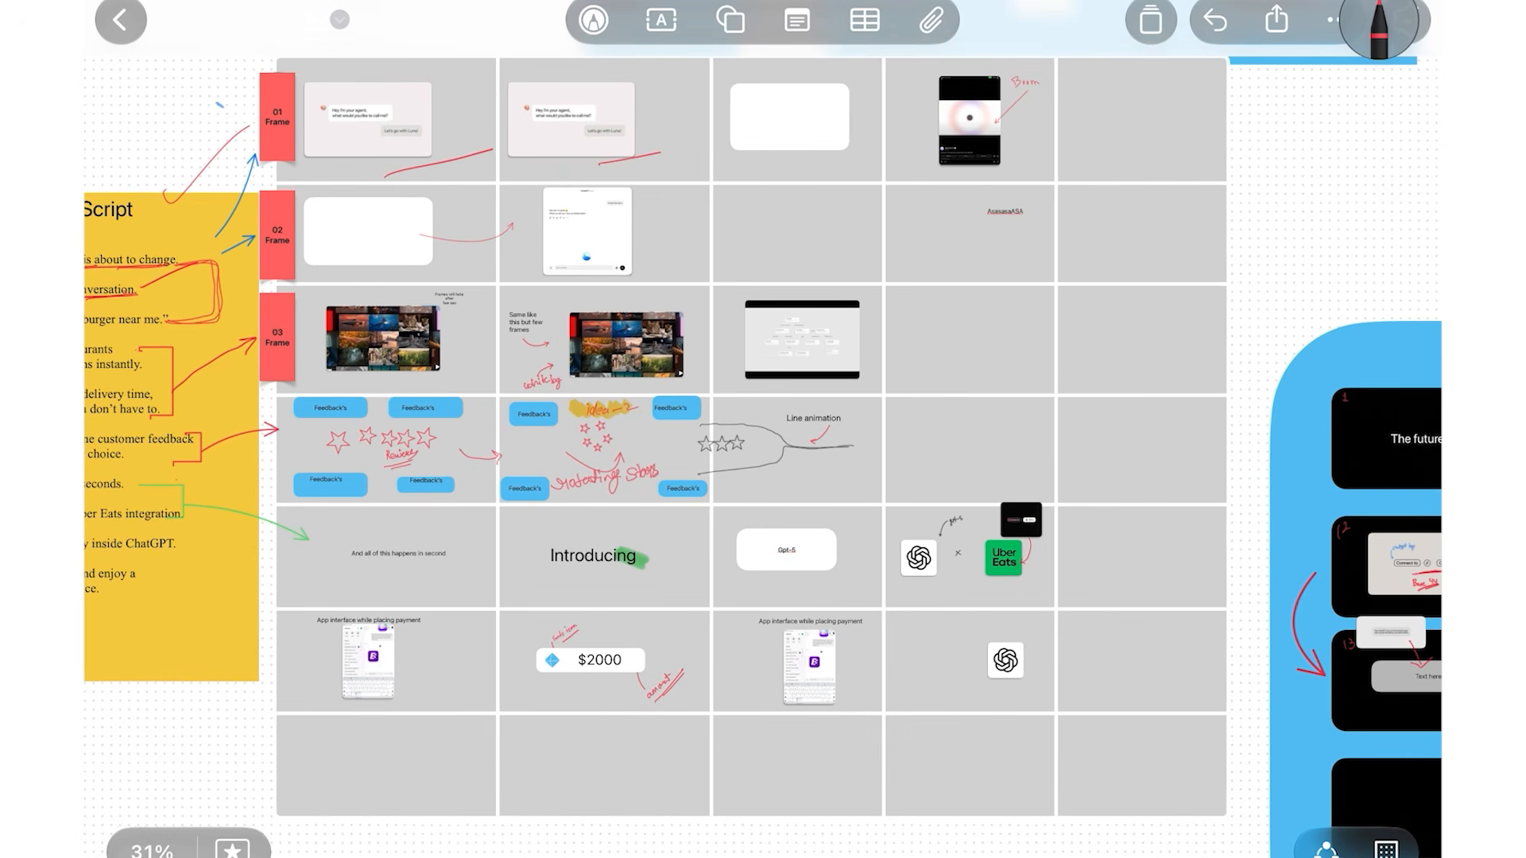
pyautogui.scroll(5, 763, 429)
pyautogui.scroll(3, 763, 430)
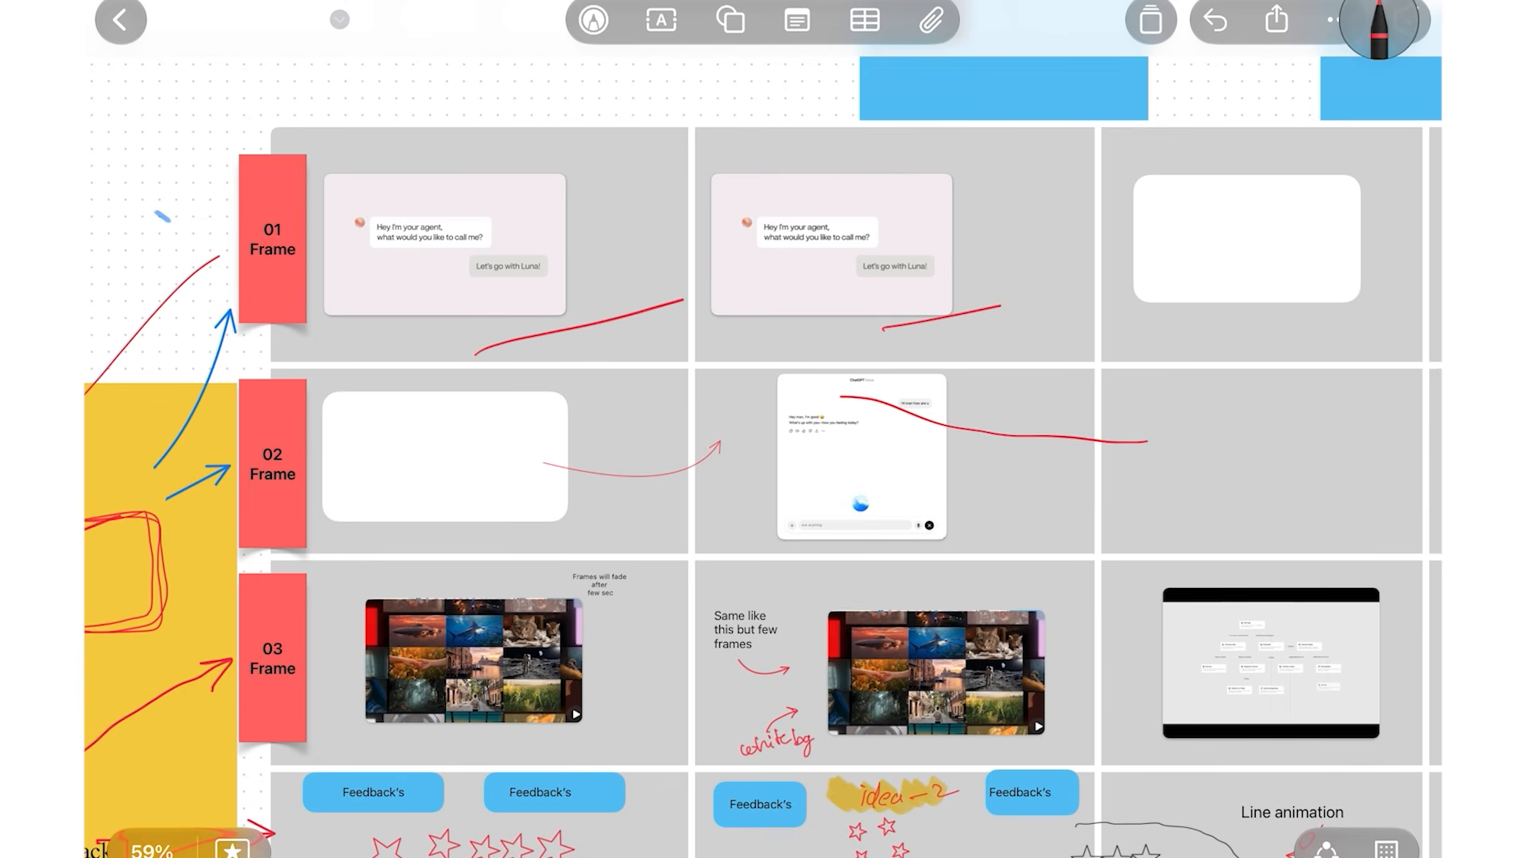
pyautogui.hscroll(7, 763, 429)
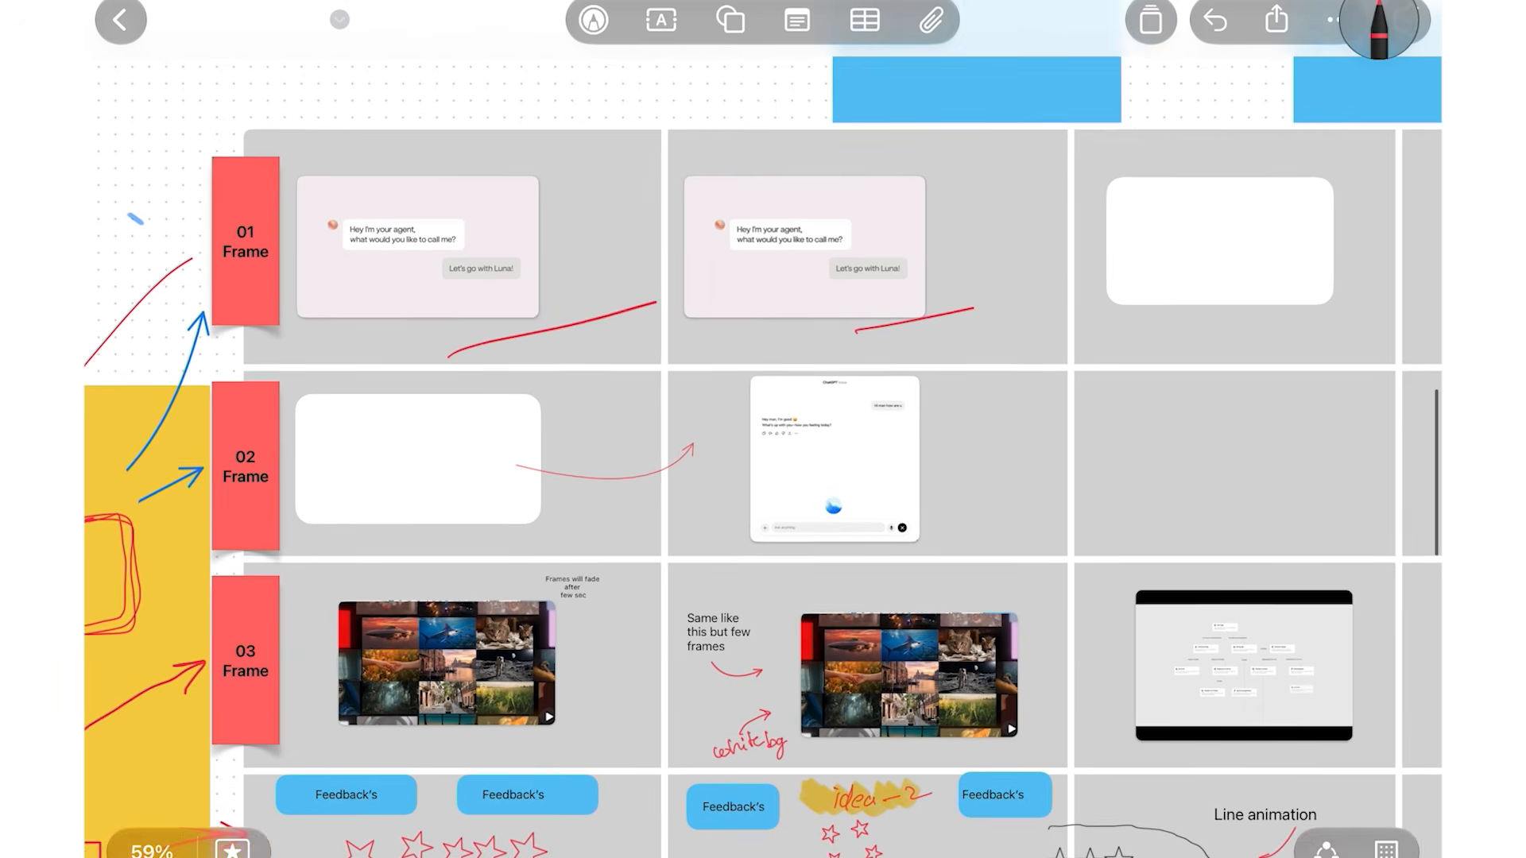
pyautogui.scroll(-5, 763, 430)
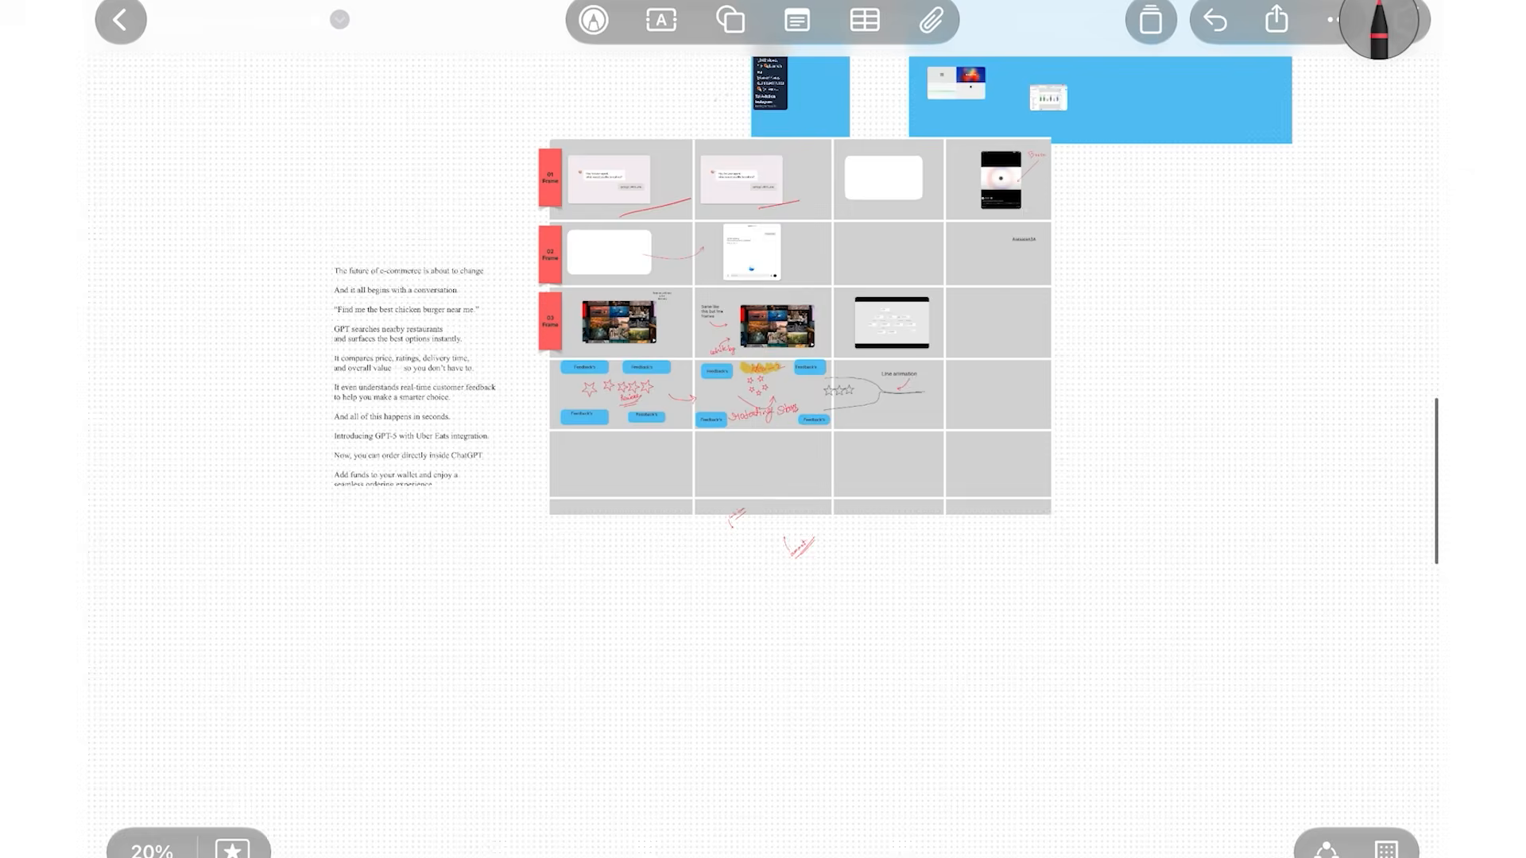
pyautogui.scroll(4, 763, 429)
pyautogui.scroll(-5, 763, 429)
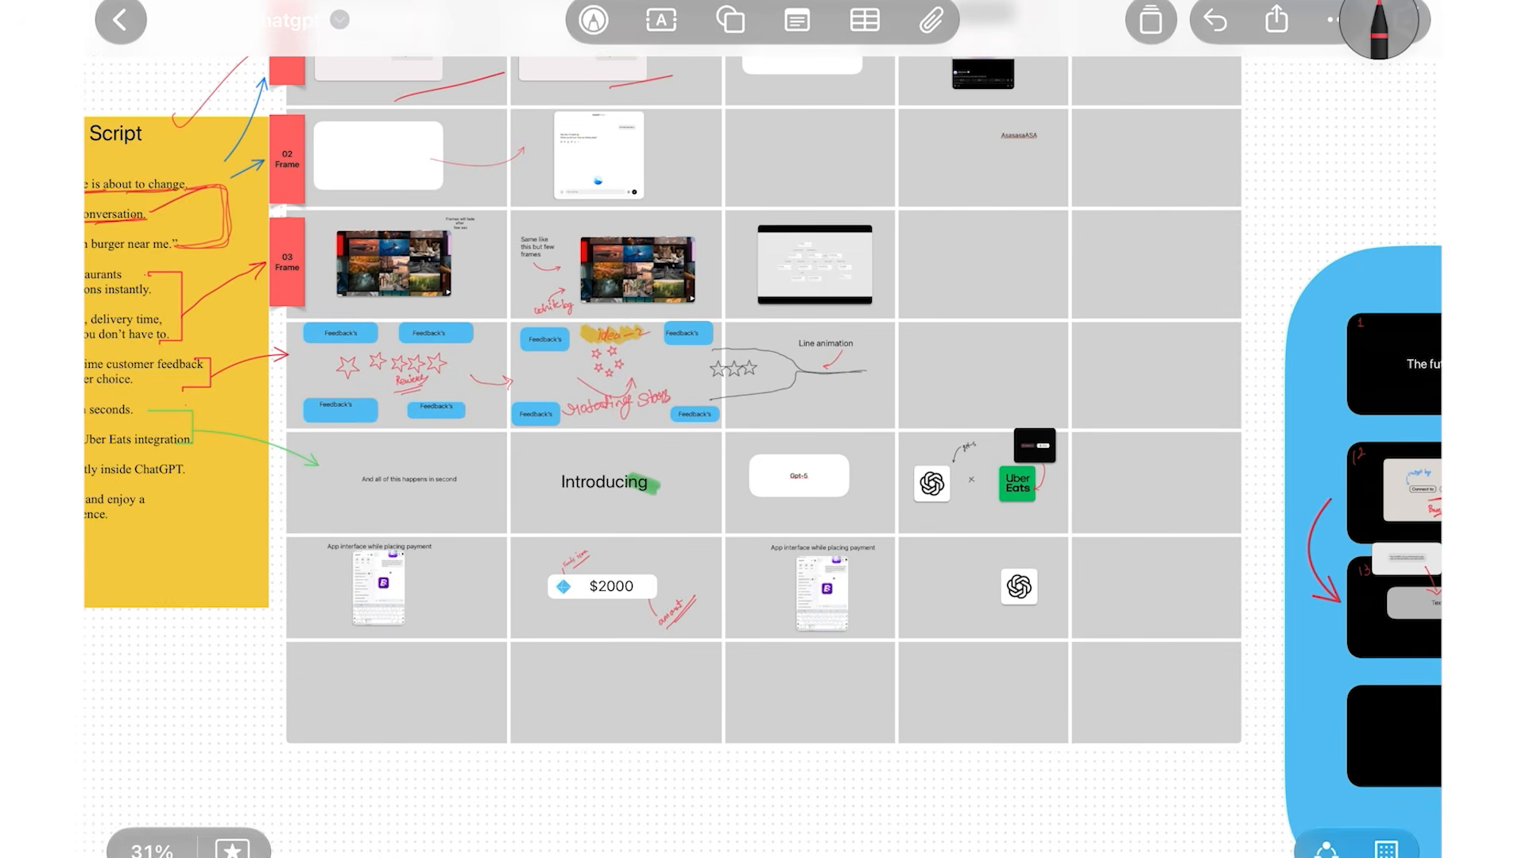
pyautogui.hscroll(10, 763, 429)
pyautogui.scroll(-2, 763, 430)
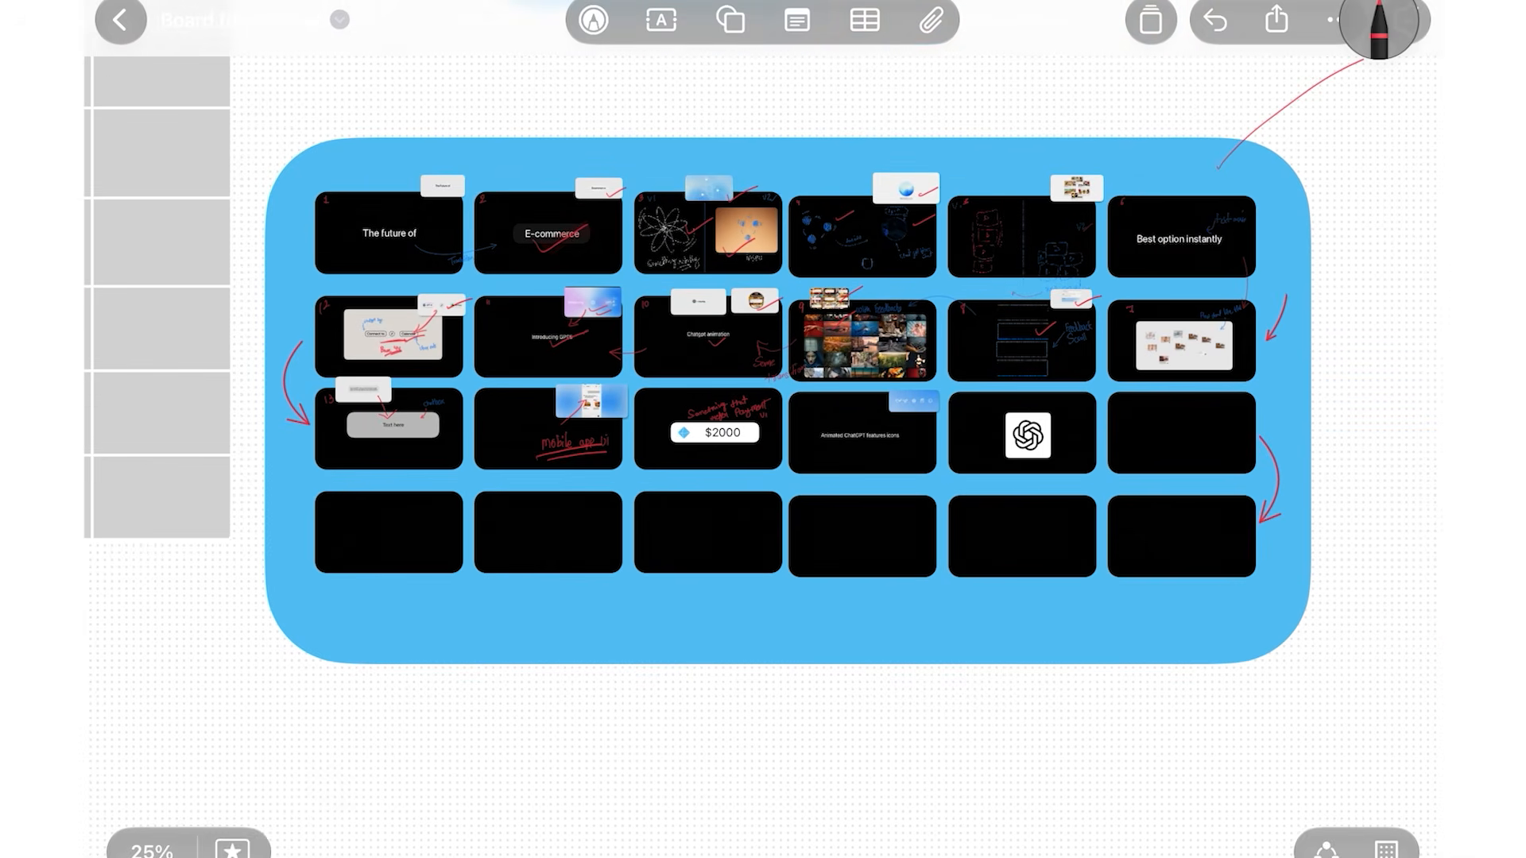
pyautogui.scroll(1, 763, 429)
pyautogui.scroll(-2, 763, 429)
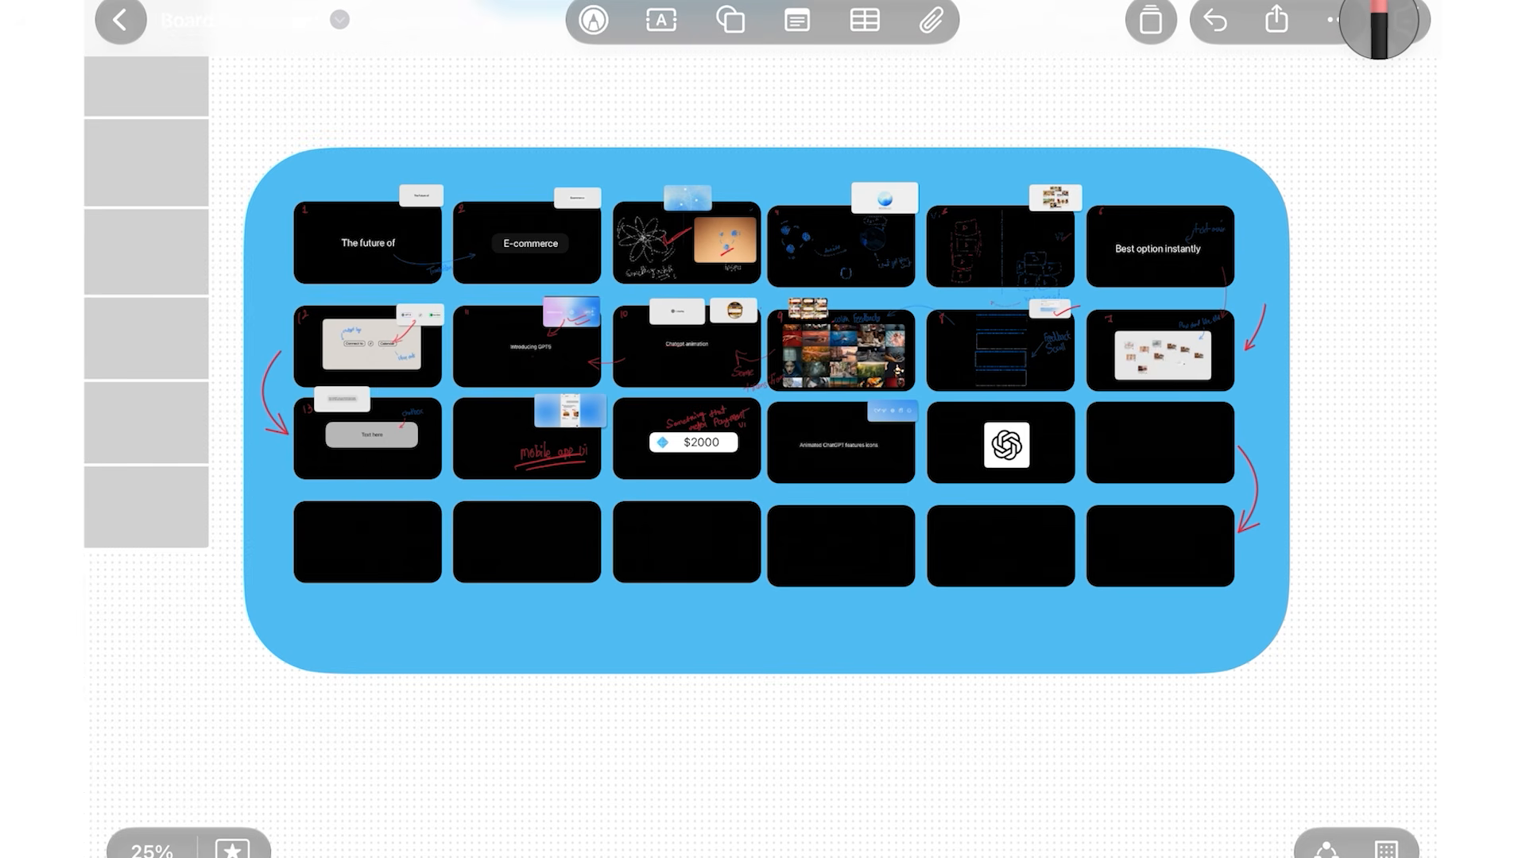
pyautogui.scroll(6, 314, 192)
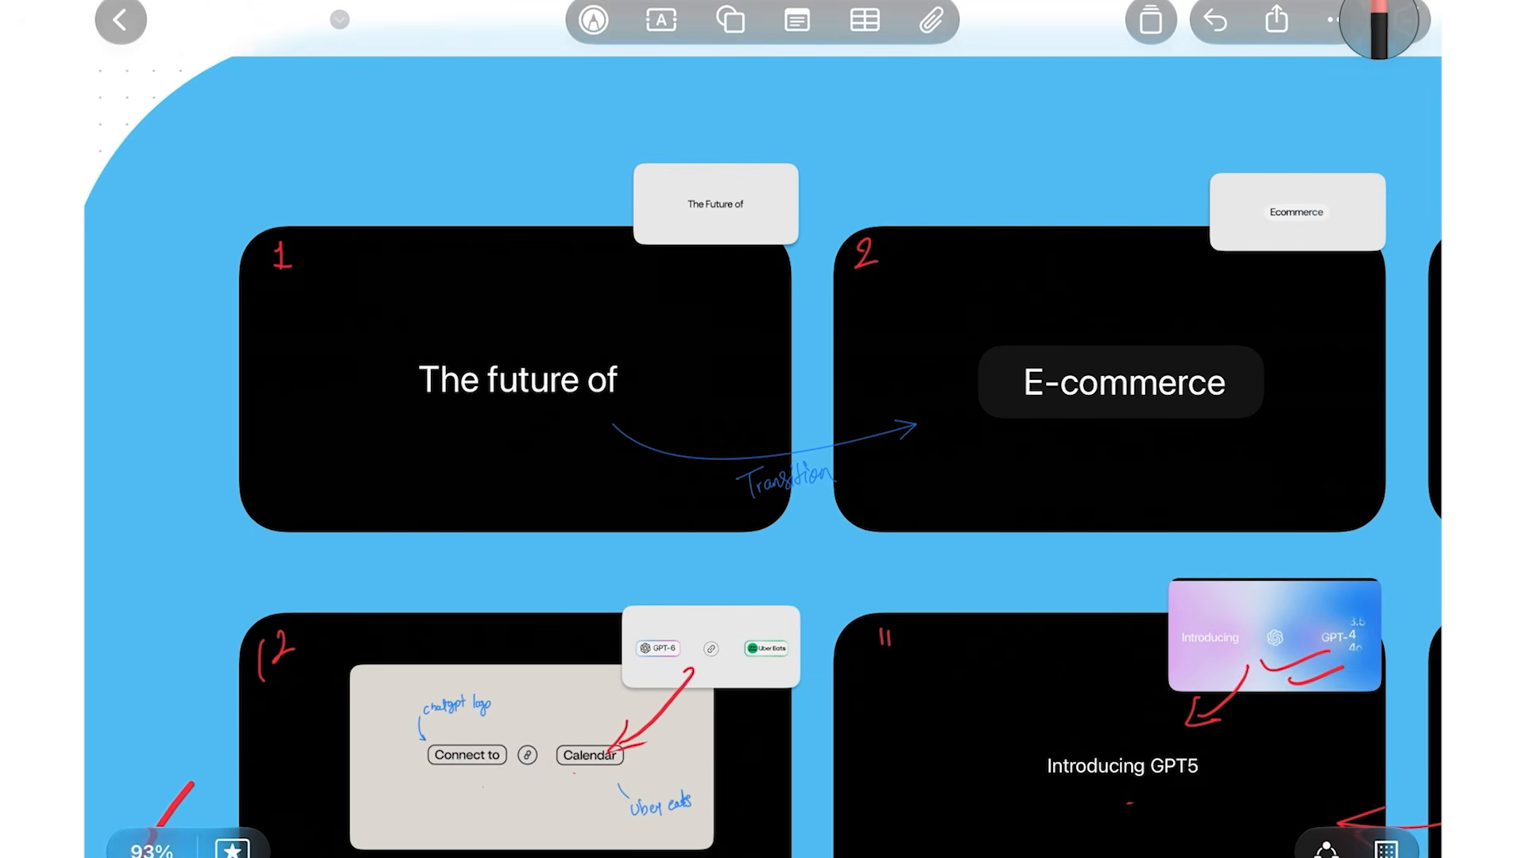
# Handwrite and tick red 'Before' and 'after' notes on frame 1, then undo both
pyautogui.scroll(3, 446, 246)
pyautogui.click(1379, 28)
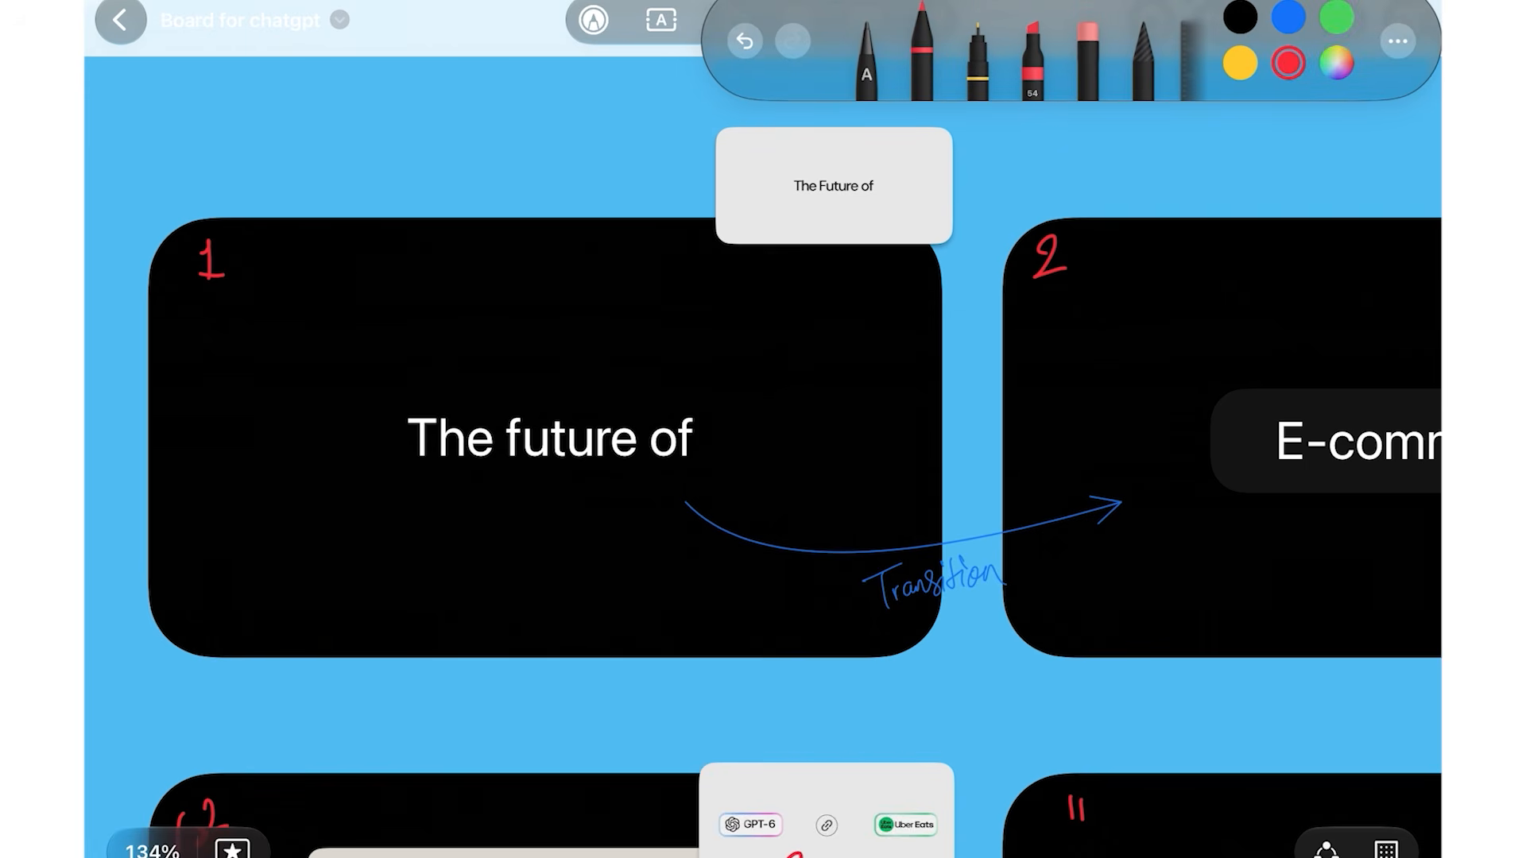
pyautogui.moveTo(359, 256)
pyautogui.mouseDown()
pyautogui.moveTo(352, 306)
pyautogui.moveTo(407, 306)
pyautogui.moveTo(446, 269)
pyautogui.moveTo(492, 278)
pyautogui.mouseUp()
pyautogui.moveTo(740, 138)
pyautogui.mouseDown()
pyautogui.moveTo(761, 155)
pyautogui.moveTo(783, 135)
pyautogui.moveTo(819, 159)
pyautogui.mouseUp()
pyautogui.moveTo(491, 290); pyautogui.dragTo(608, 240)
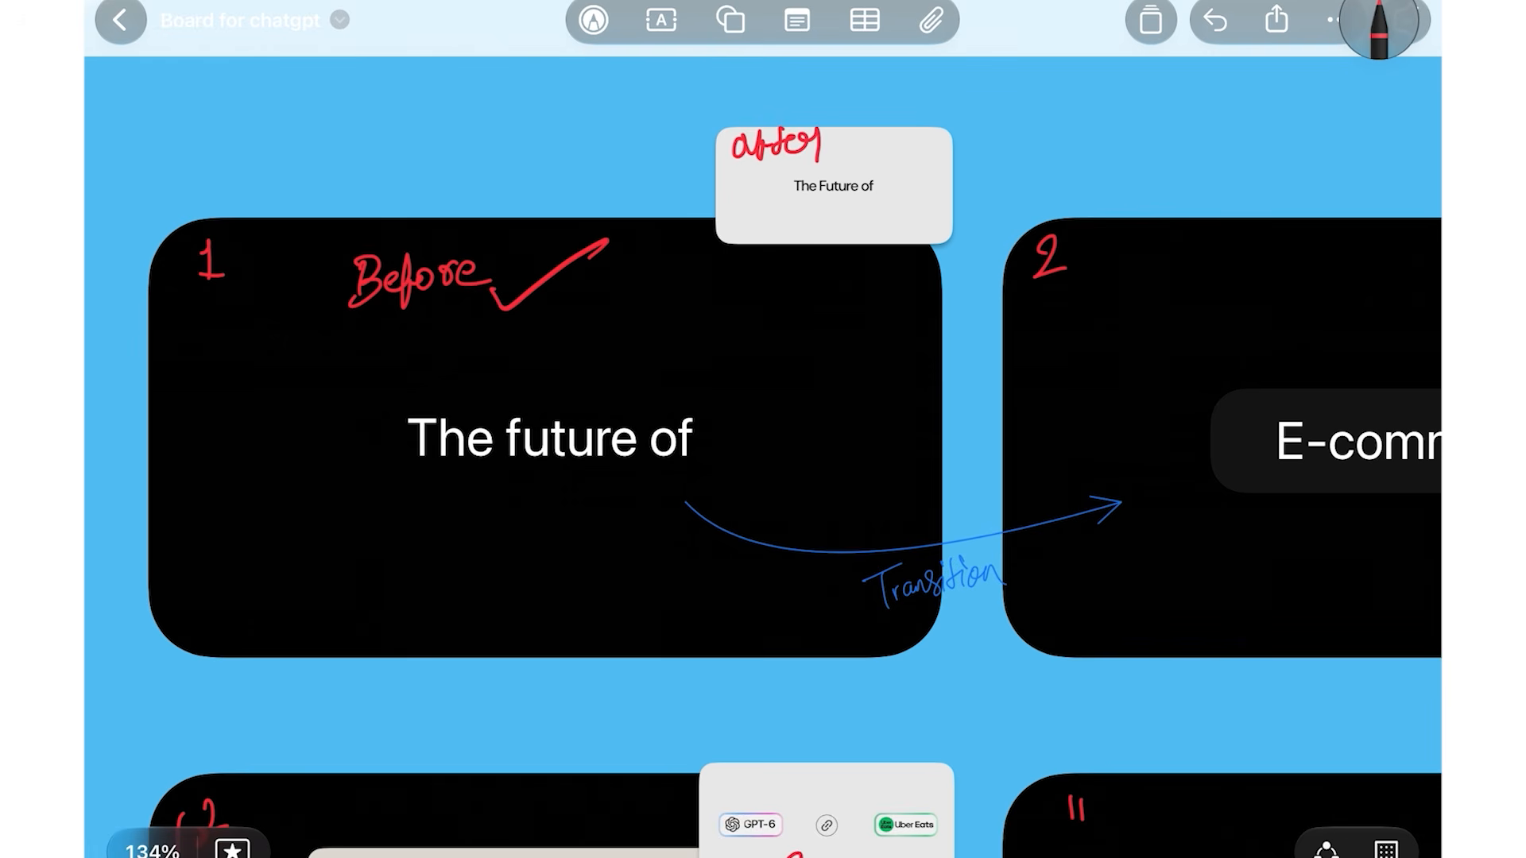
pyautogui.moveTo(829, 151); pyautogui.dragTo(908, 125)
pyautogui.hotkey('ctrl', 'z')
pyautogui.hotkey('ctrl', 'z')
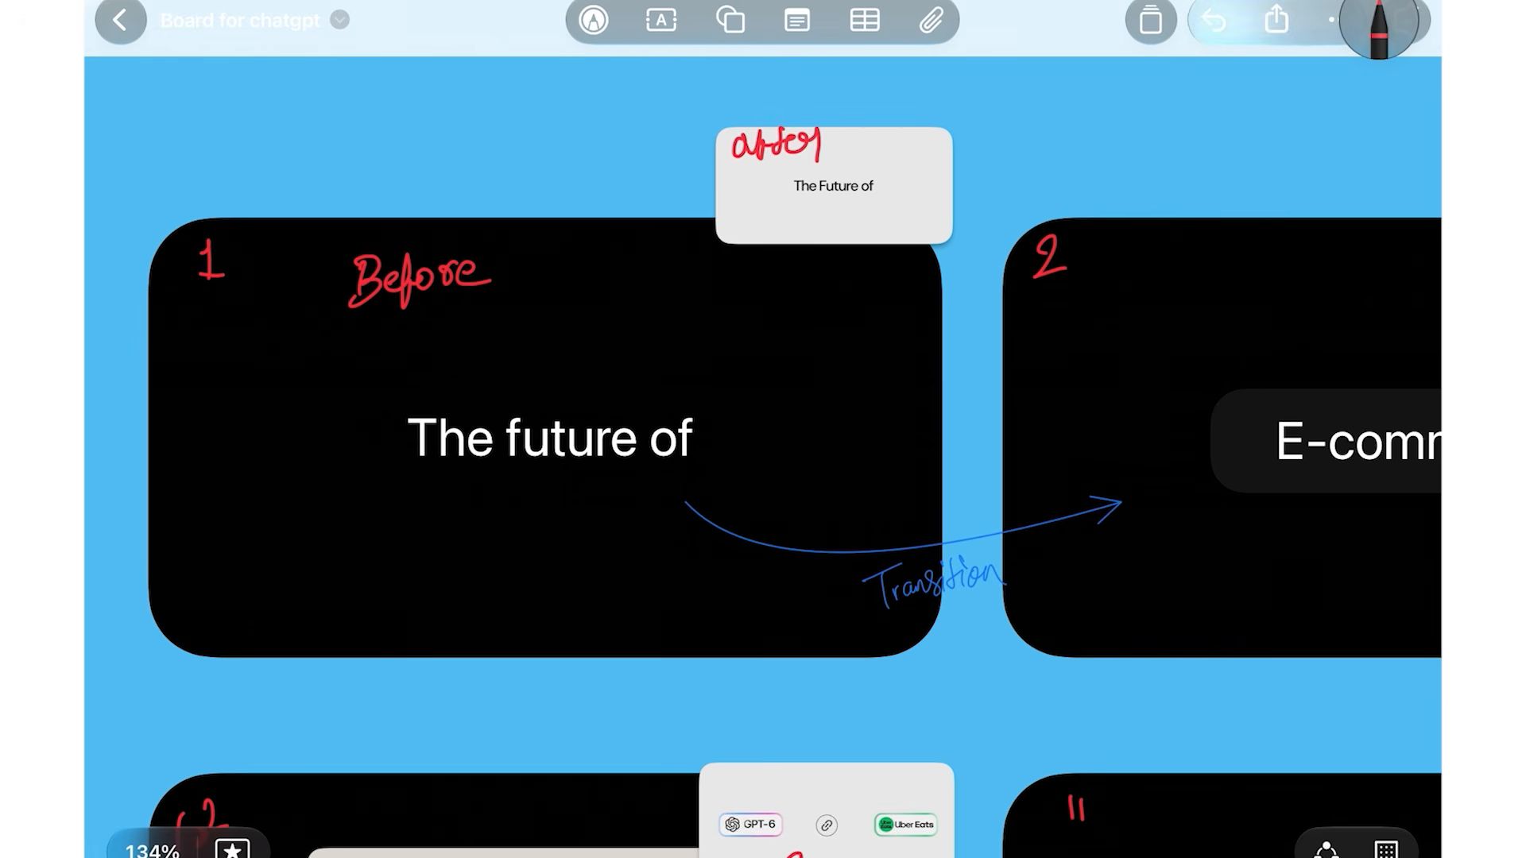
pyautogui.hotkey('ctrl', 'z')
pyautogui.hotkey('ctrl', 'z')
pyautogui.hotkey('ctrl', 'z')
pyautogui.hotkey('ctrl', 'z')
pyautogui.hotkey('ctrl', 'z')
# Draw red checkmarks on frame 3's atom sketch, orange photo and blue atom thumbnail
pyautogui.scroll(-2, 763, 429)
pyautogui.scroll(-2, 763, 429)
pyautogui.hscroll(5, 763, 429)
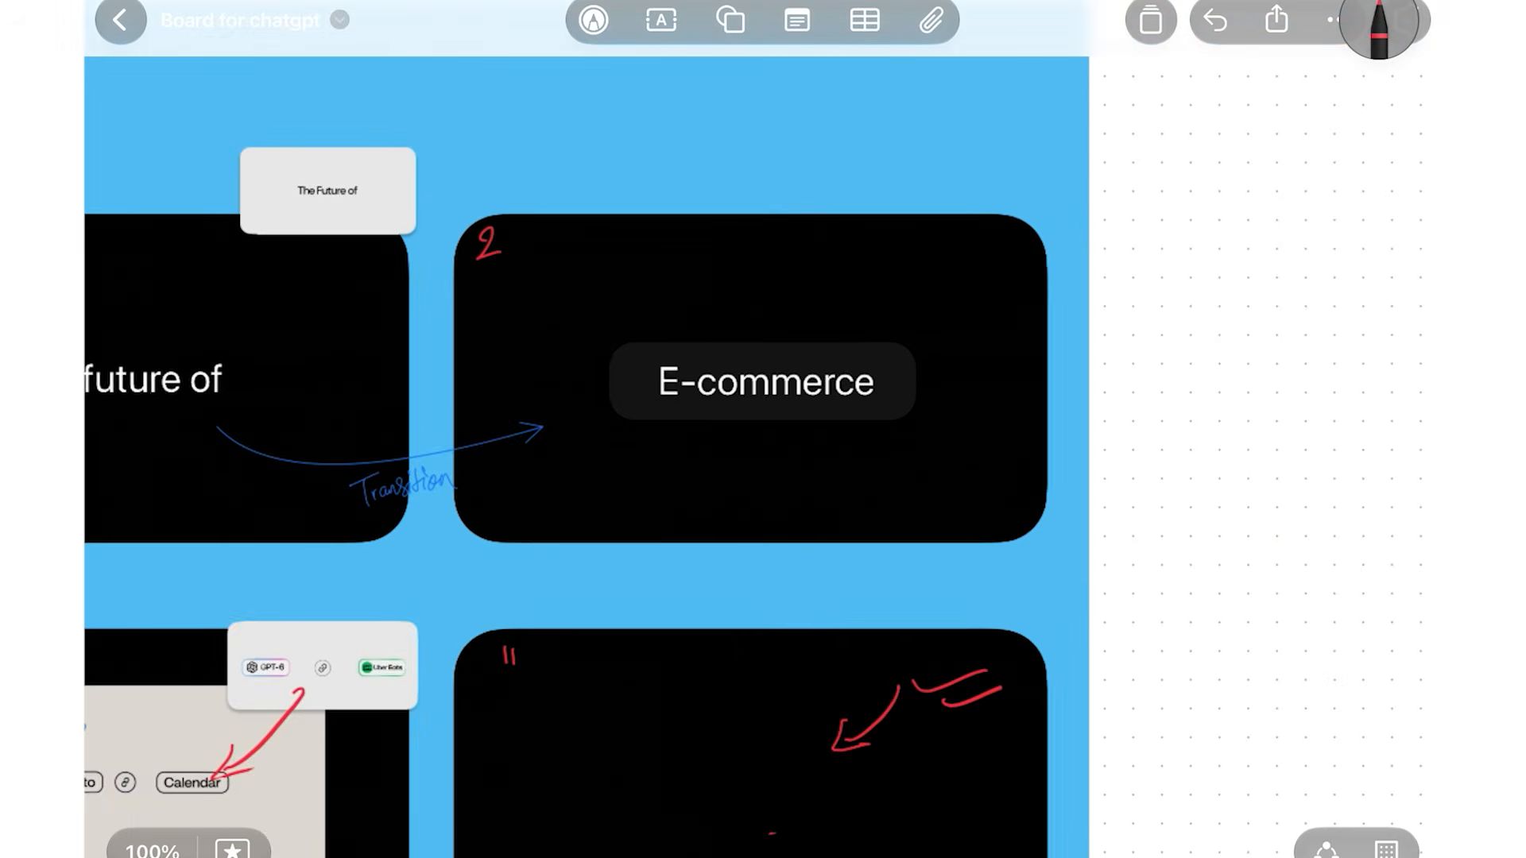
pyautogui.scroll(3, 763, 429)
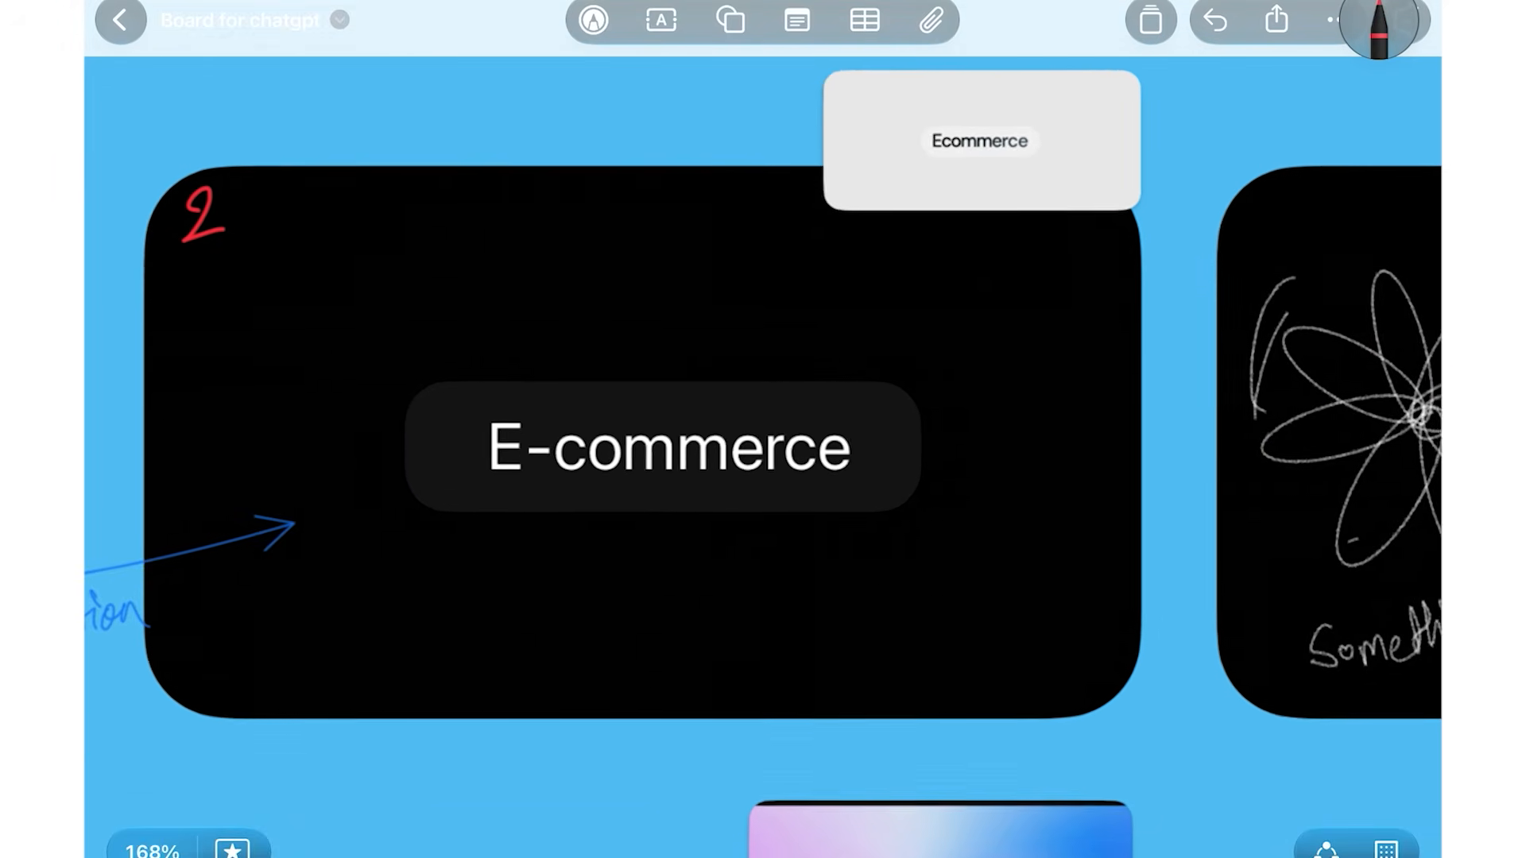
pyautogui.scroll(-3, 763, 429)
pyautogui.hscroll(5, 763, 429)
pyautogui.scroll(3, 763, 429)
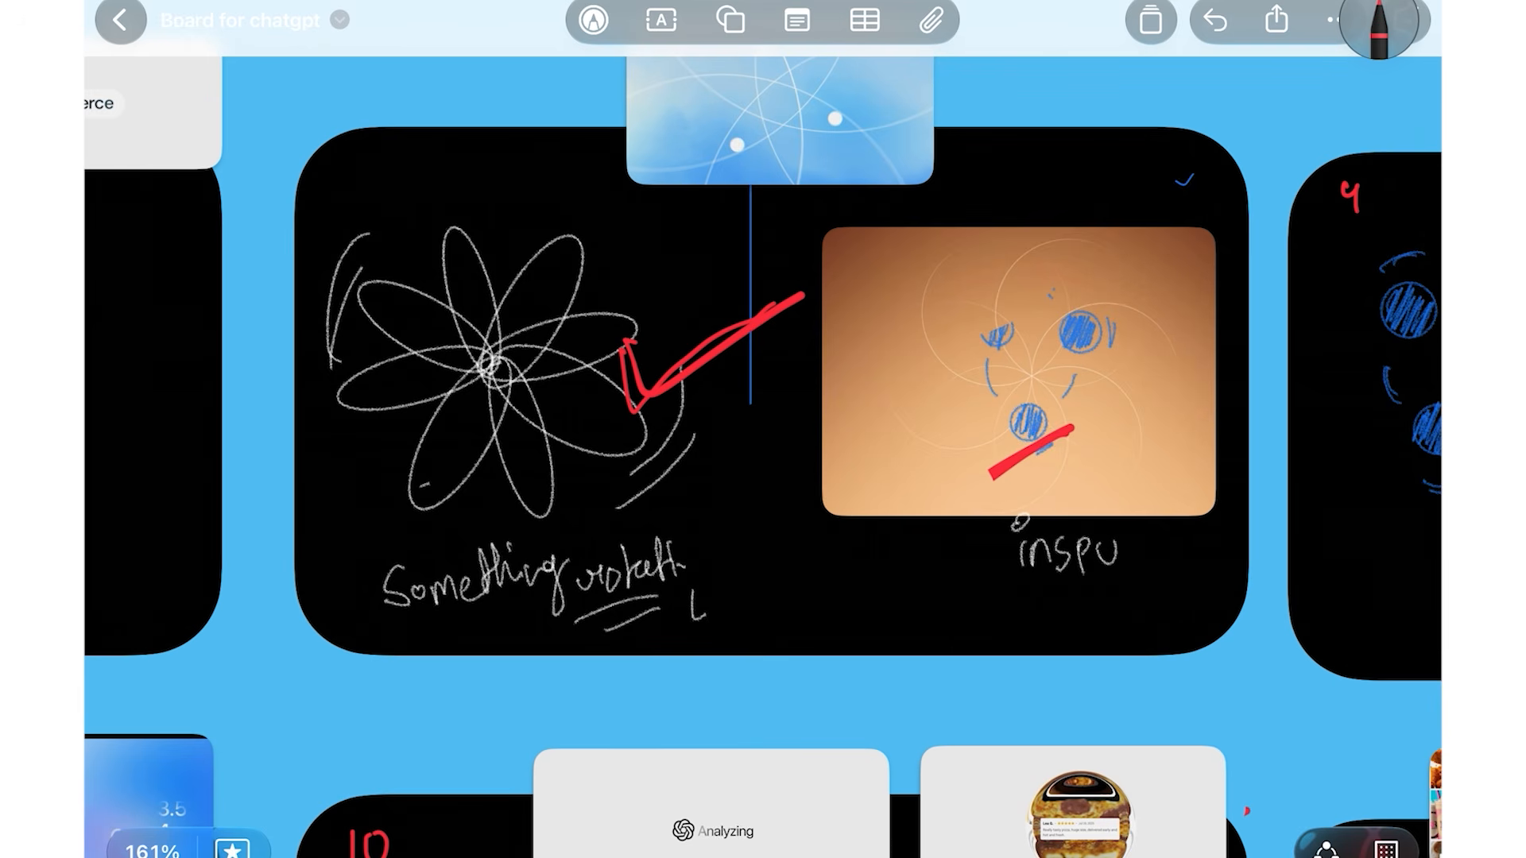
pyautogui.moveTo(620, 354)
pyautogui.mouseDown()
pyautogui.moveTo(632, 410)
pyautogui.moveTo(715, 357)
pyautogui.mouseUp()
pyautogui.moveTo(993, 487)
pyautogui.mouseDown()
pyautogui.moveTo(1144, 391)
pyautogui.moveTo(973, 515)
pyautogui.moveTo(1144, 391)
pyautogui.mouseUp()
pyautogui.scroll(2, 763, 429)
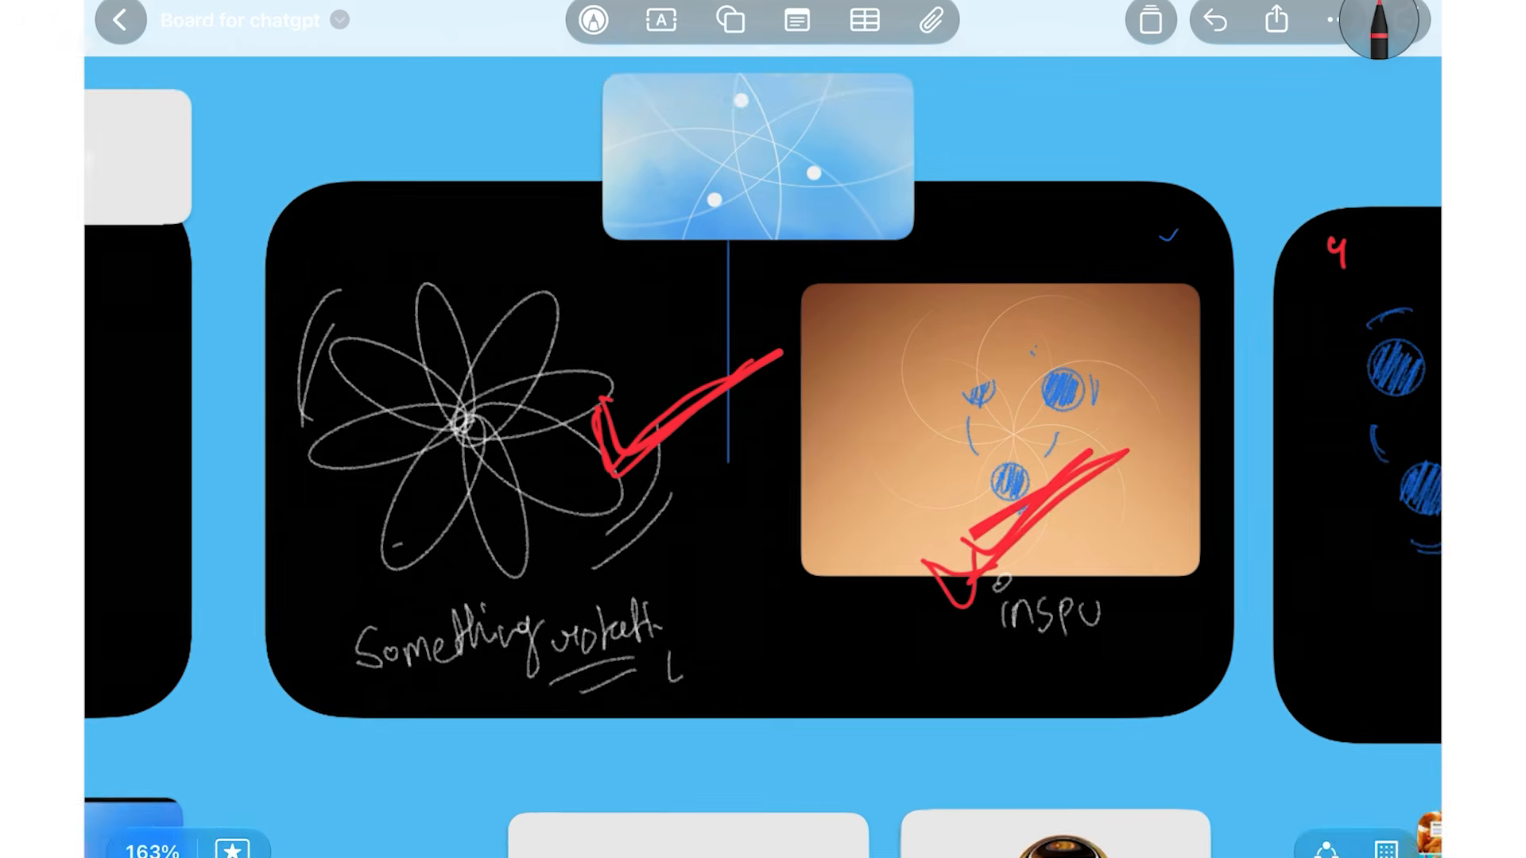
pyautogui.moveTo(863, 239); pyautogui.dragTo(965, 180)
pyautogui.scroll(-3, 763, 429)
pyautogui.scroll(3, 1004, 287)
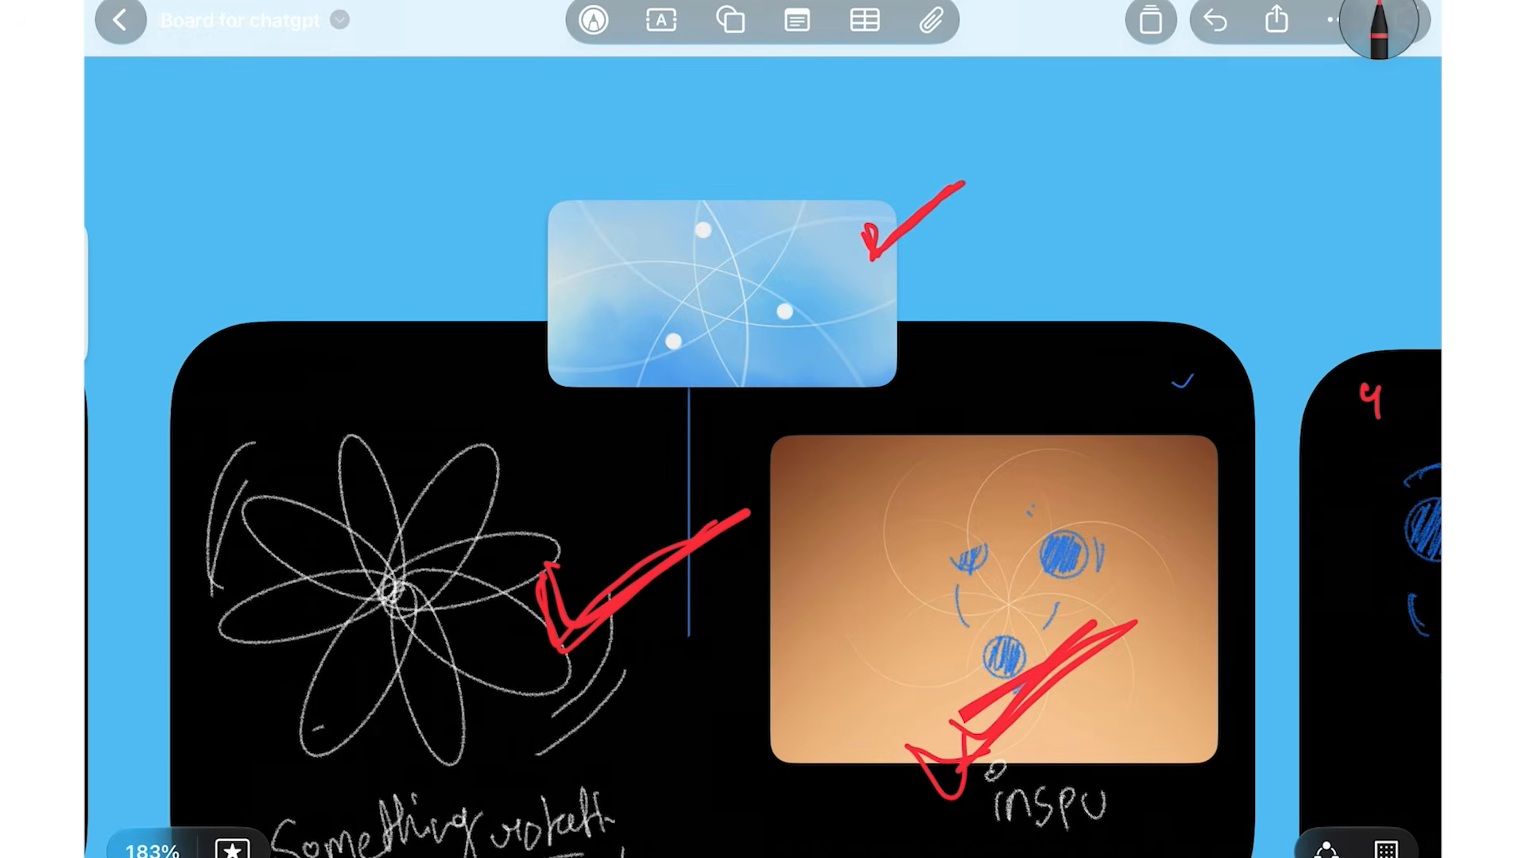
pyautogui.scroll(-5, 763, 429)
# Draw a red arrow with an arrowhead pointing into frame 4
pyautogui.scroll(4, 981, 254)
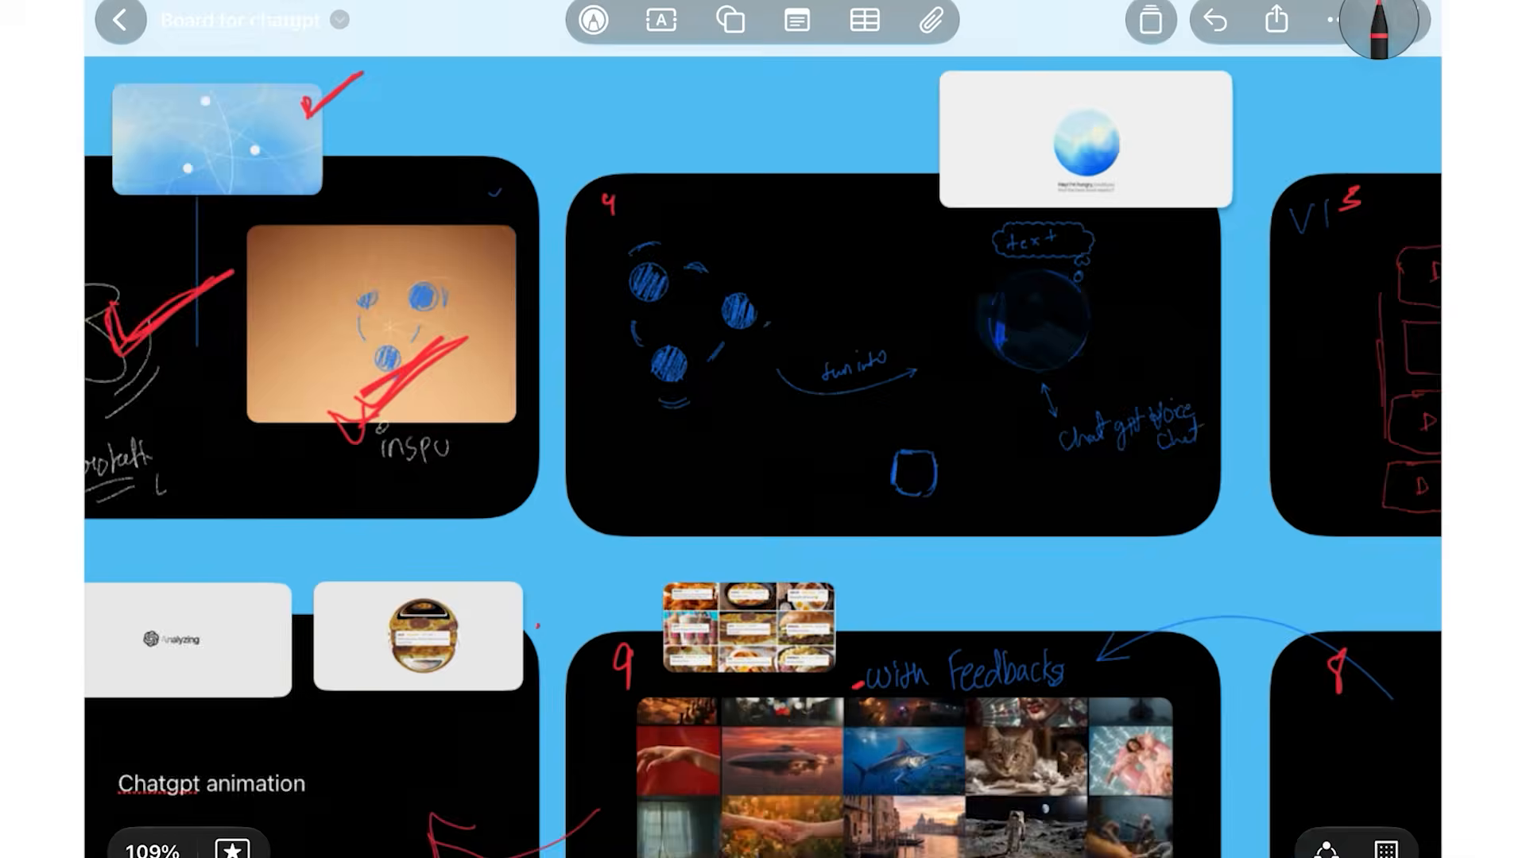
pyautogui.scroll(2, 1055, 189)
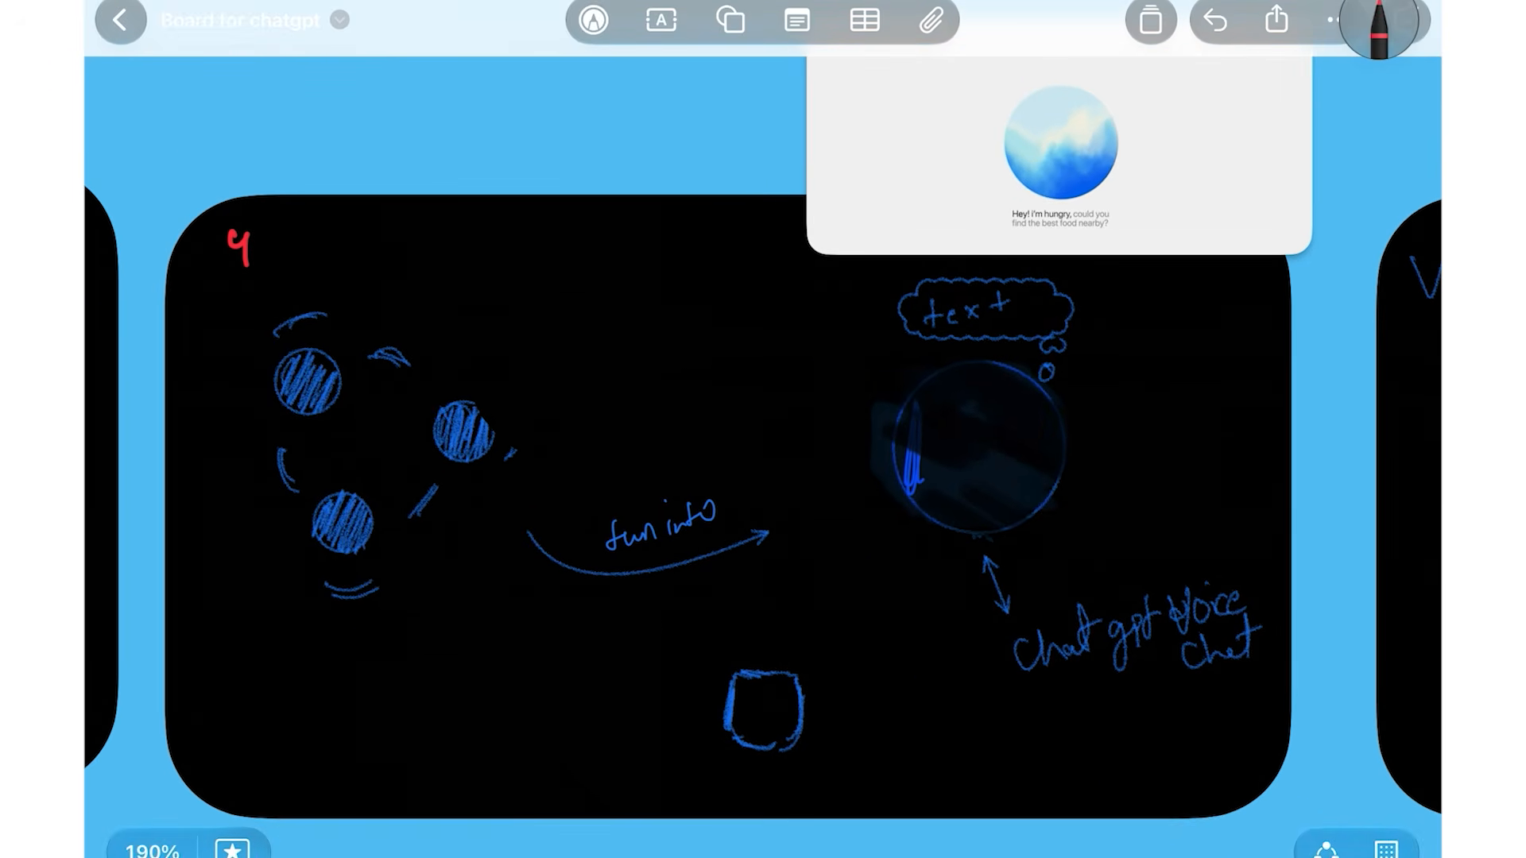
pyautogui.moveTo(870, 181); pyautogui.dragTo(743, 374)
pyautogui.moveTo(740, 310); pyautogui.dragTo(806, 317)
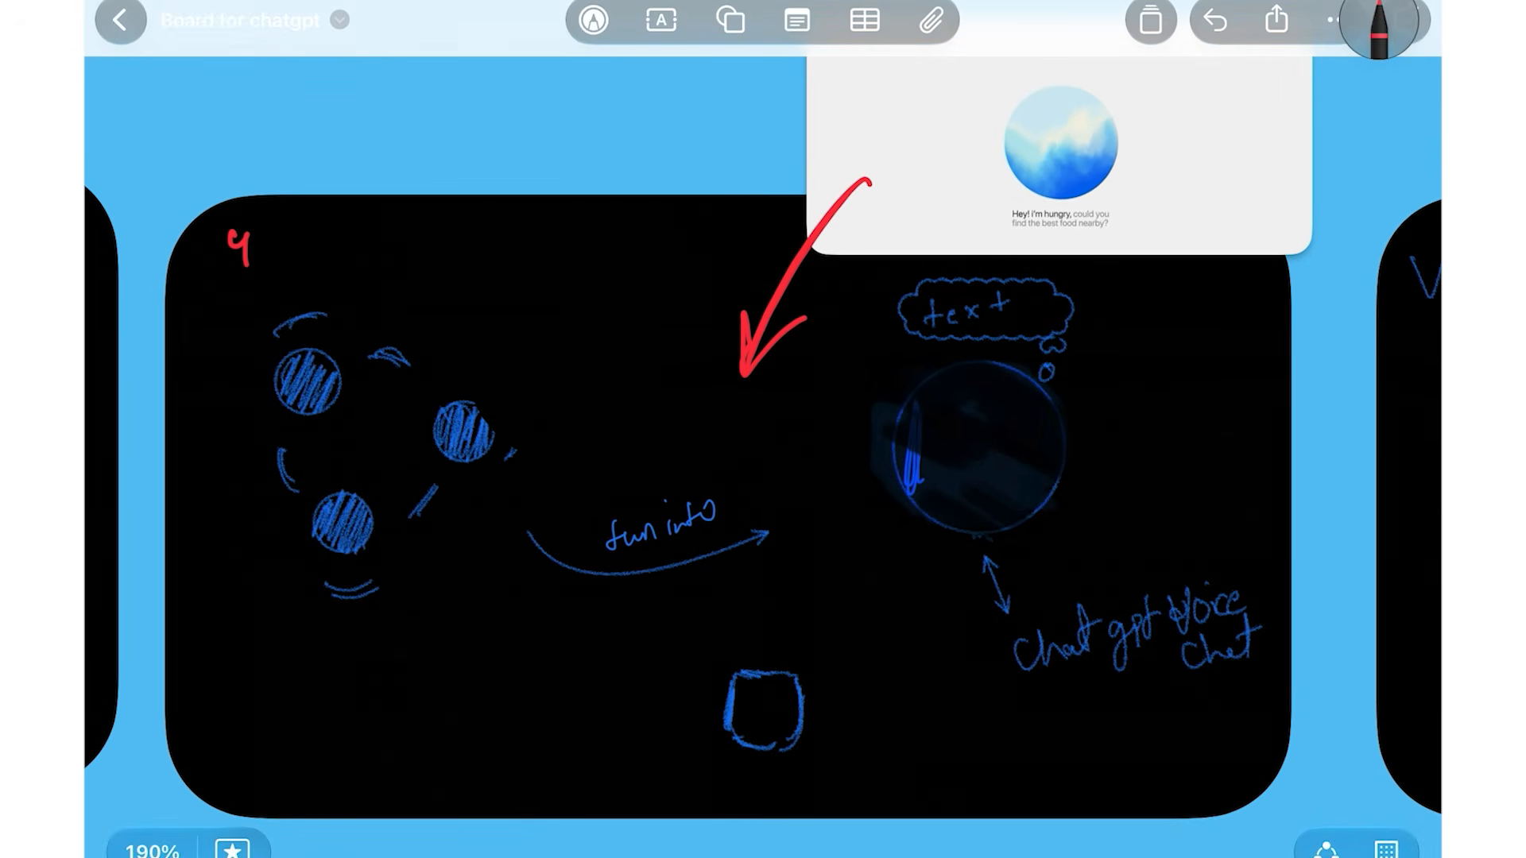
# Turn the mark beside V2 into a bold red check
pyautogui.scroll(-3, 763, 429)
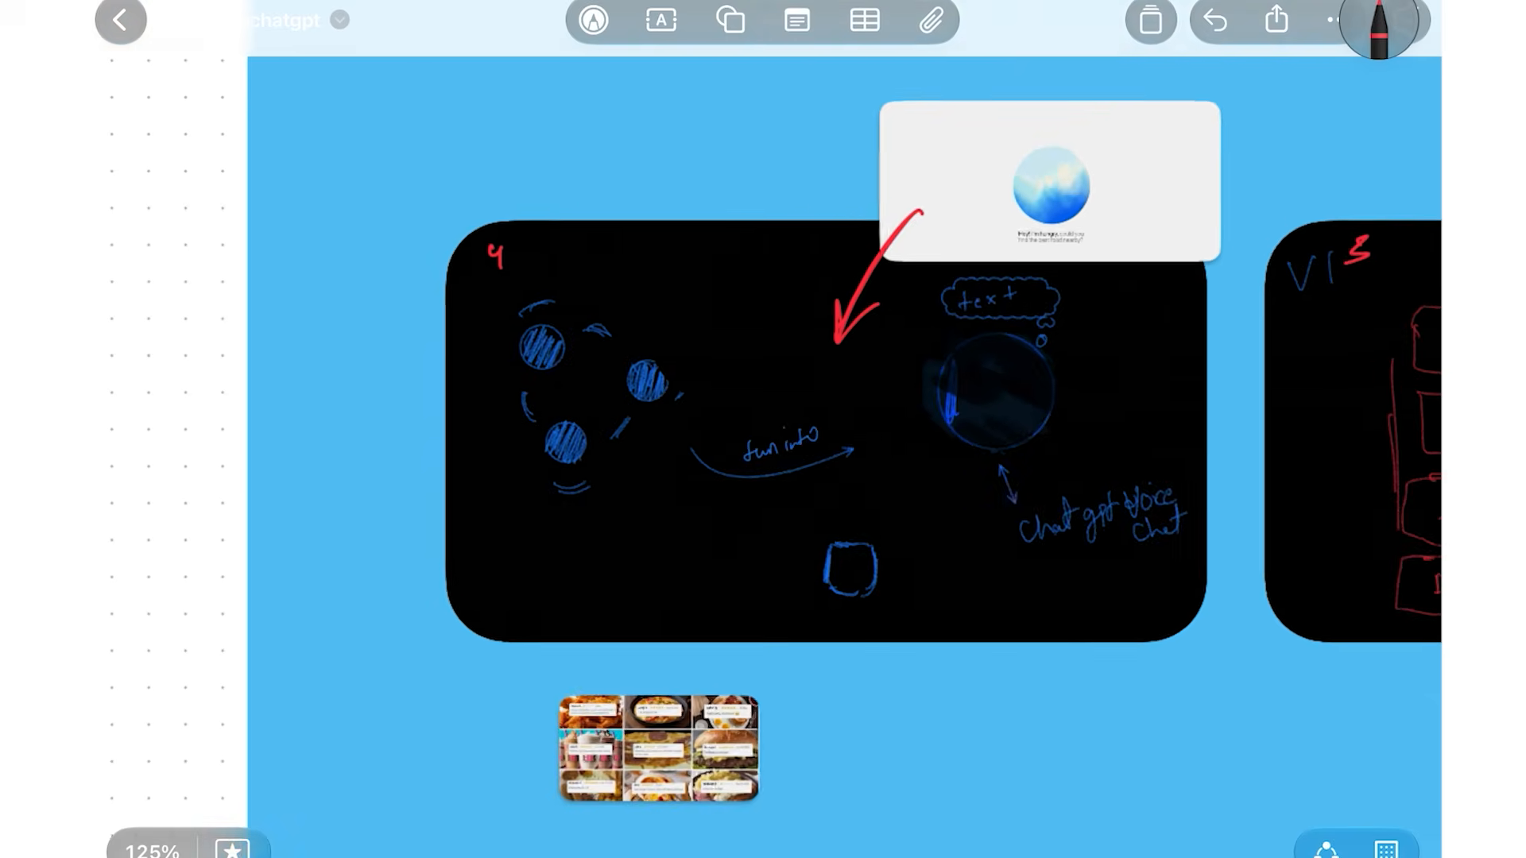
pyautogui.scroll(-5, 763, 429)
pyautogui.scroll(3, 763, 430)
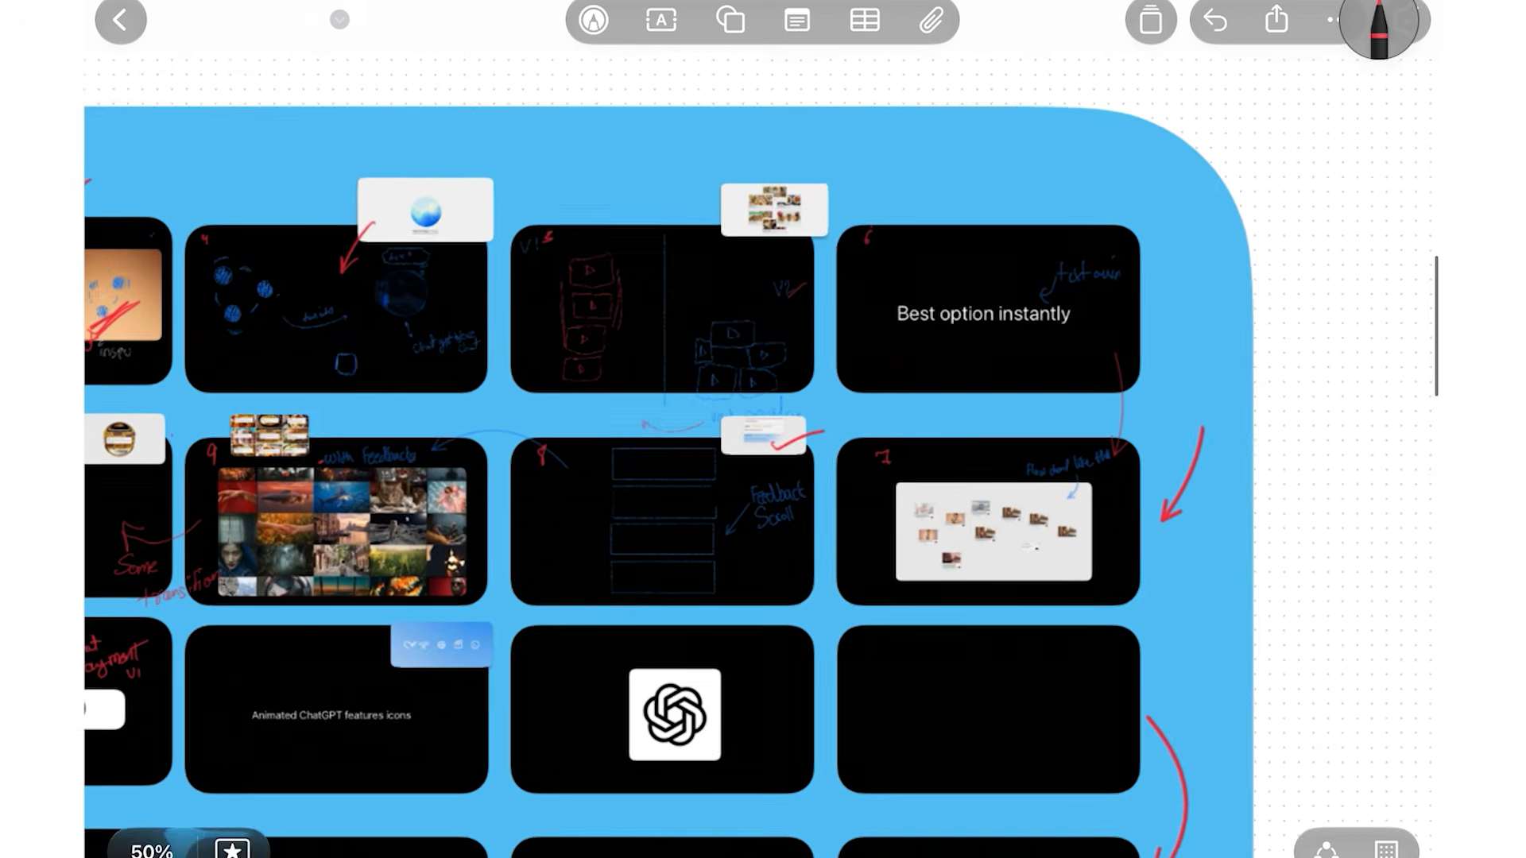
pyautogui.scroll(5, 676, 231)
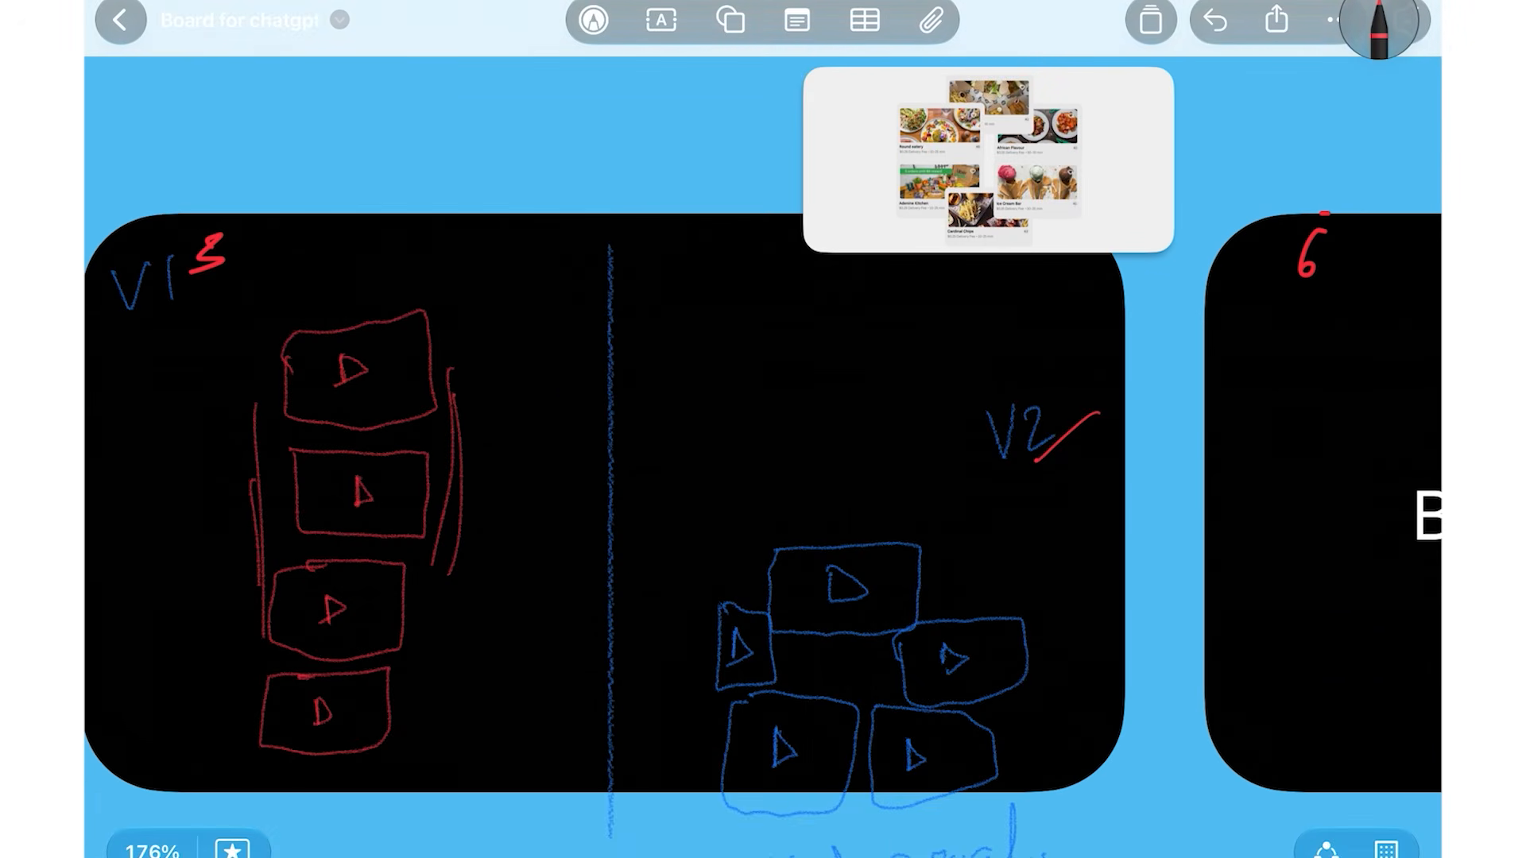
pyautogui.moveTo(1003, 460)
pyautogui.mouseDown()
pyautogui.moveTo(1097, 412)
pyautogui.moveTo(1011, 480)
pyautogui.mouseUp()
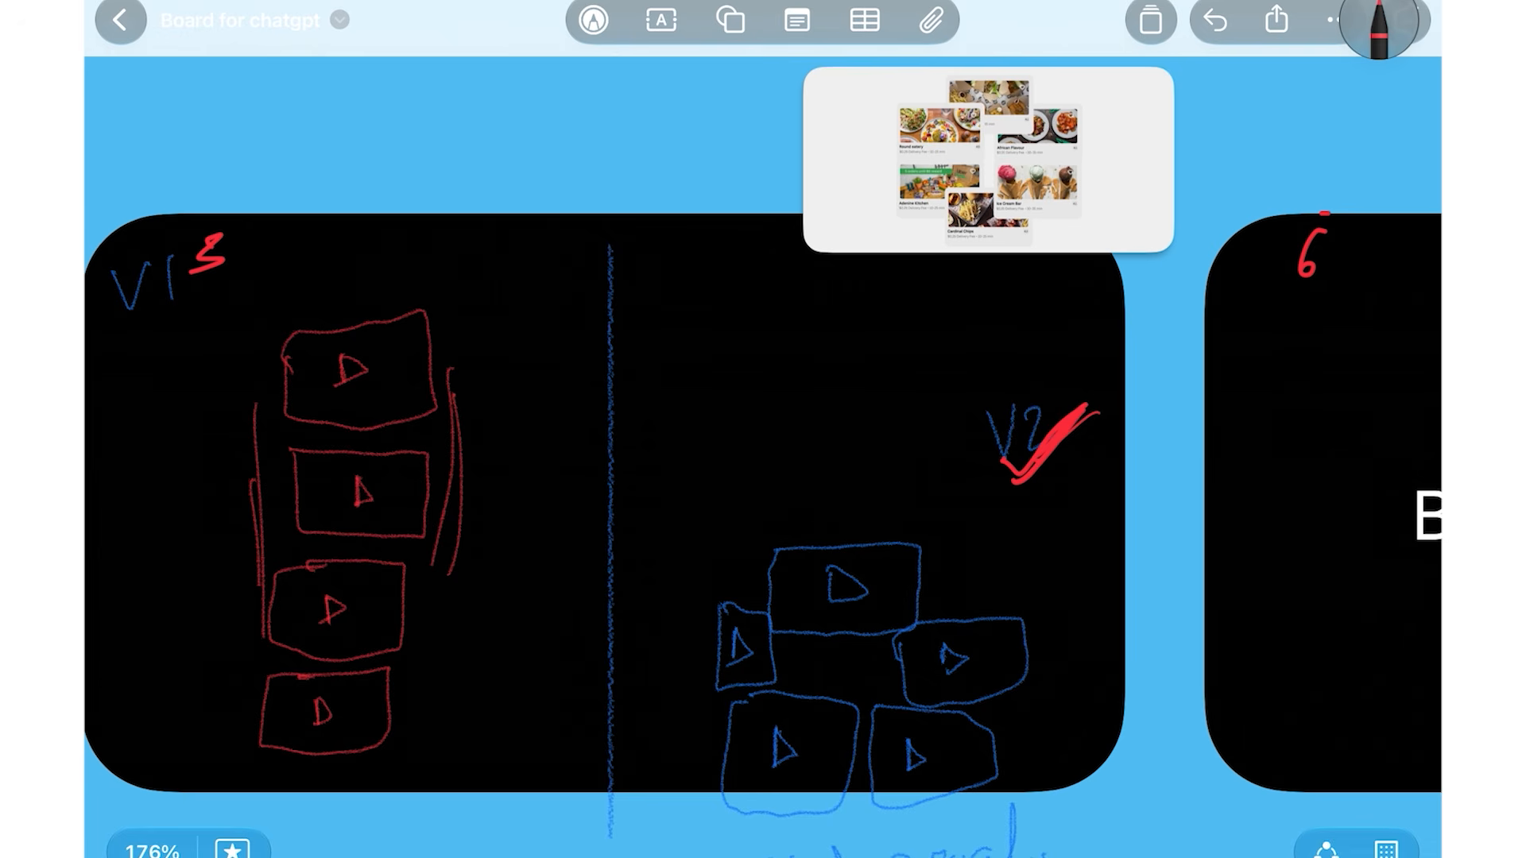
# Point a red arrow at the feedback rectangles
pyautogui.scroll(-3, 763, 429)
pyautogui.hscroll(5, 763, 429)
pyautogui.scroll(3, 795, 445)
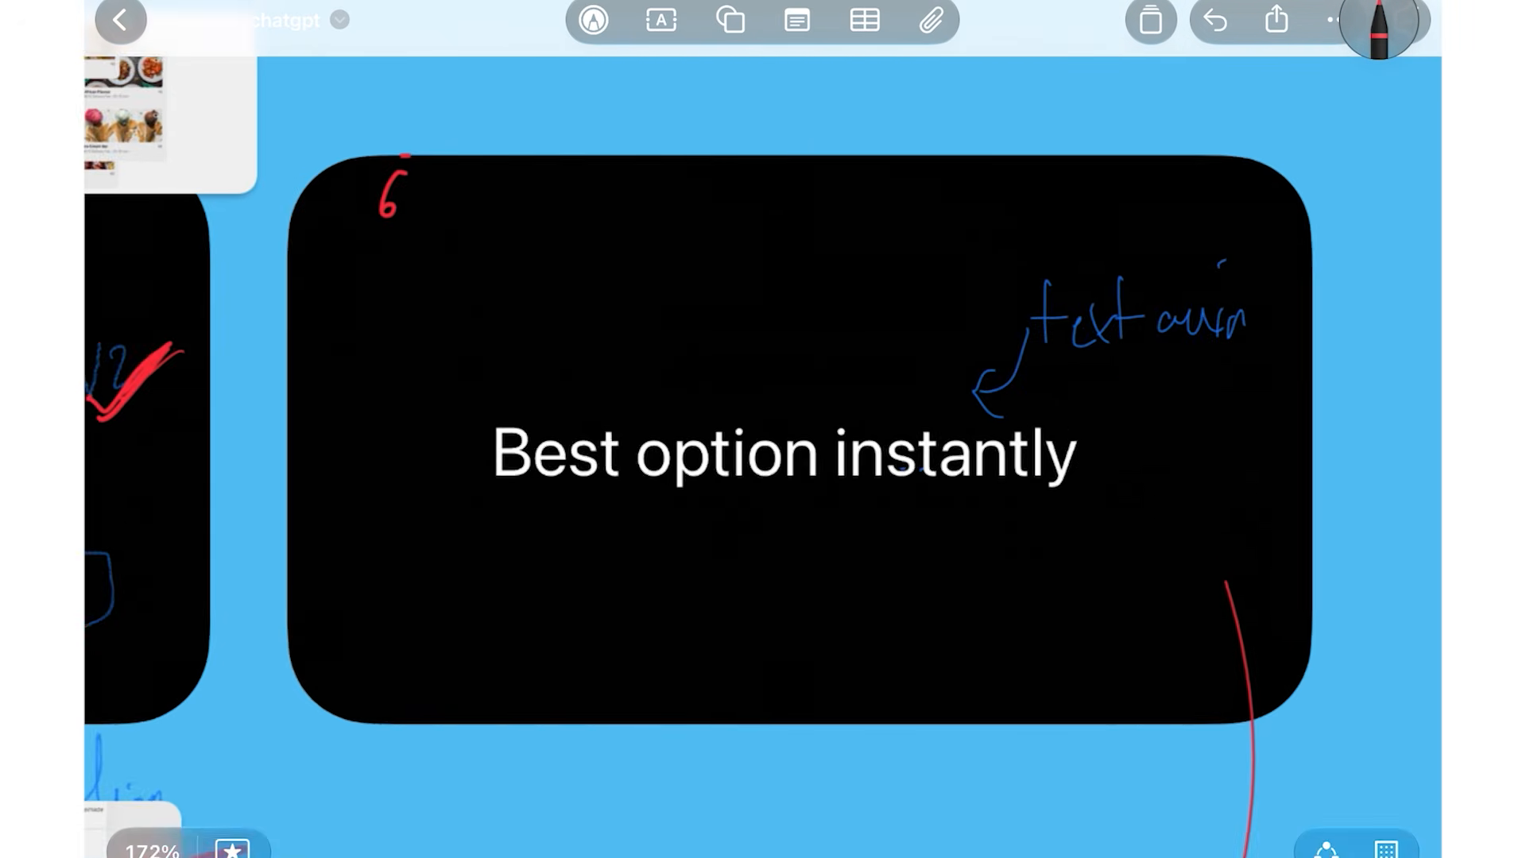
pyautogui.scroll(-5, 763, 429)
pyautogui.scroll(1, 763, 430)
pyautogui.scroll(3, 1057, 409)
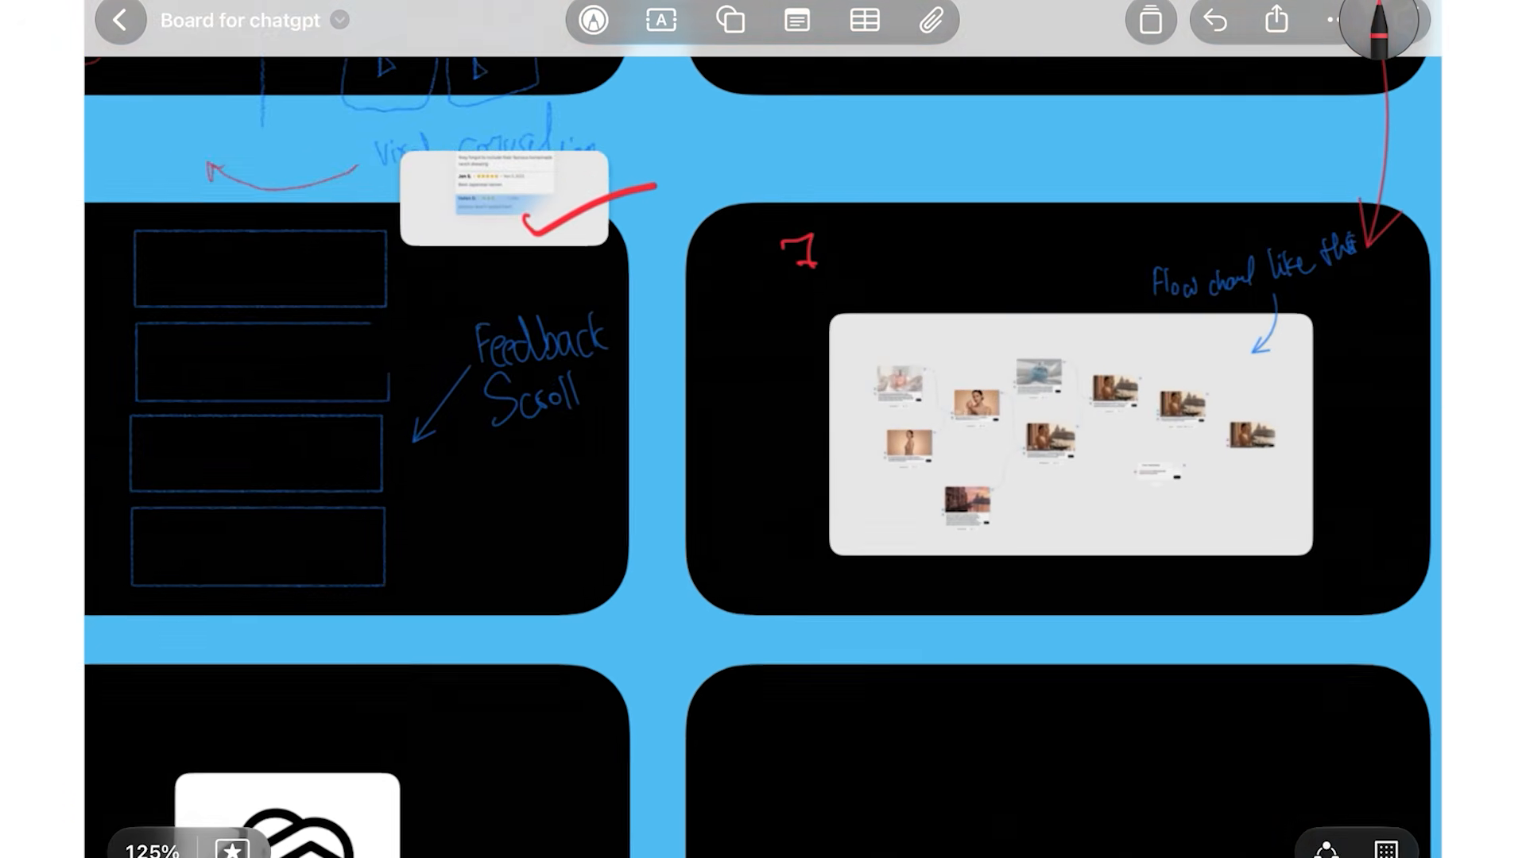
pyautogui.hscroll(-5, 763, 429)
pyautogui.scroll(3, 556, 397)
pyautogui.moveTo(919, 380)
pyautogui.mouseDown()
pyautogui.moveTo(849, 488)
pyautogui.moveTo(902, 462)
pyautogui.mouseUp()
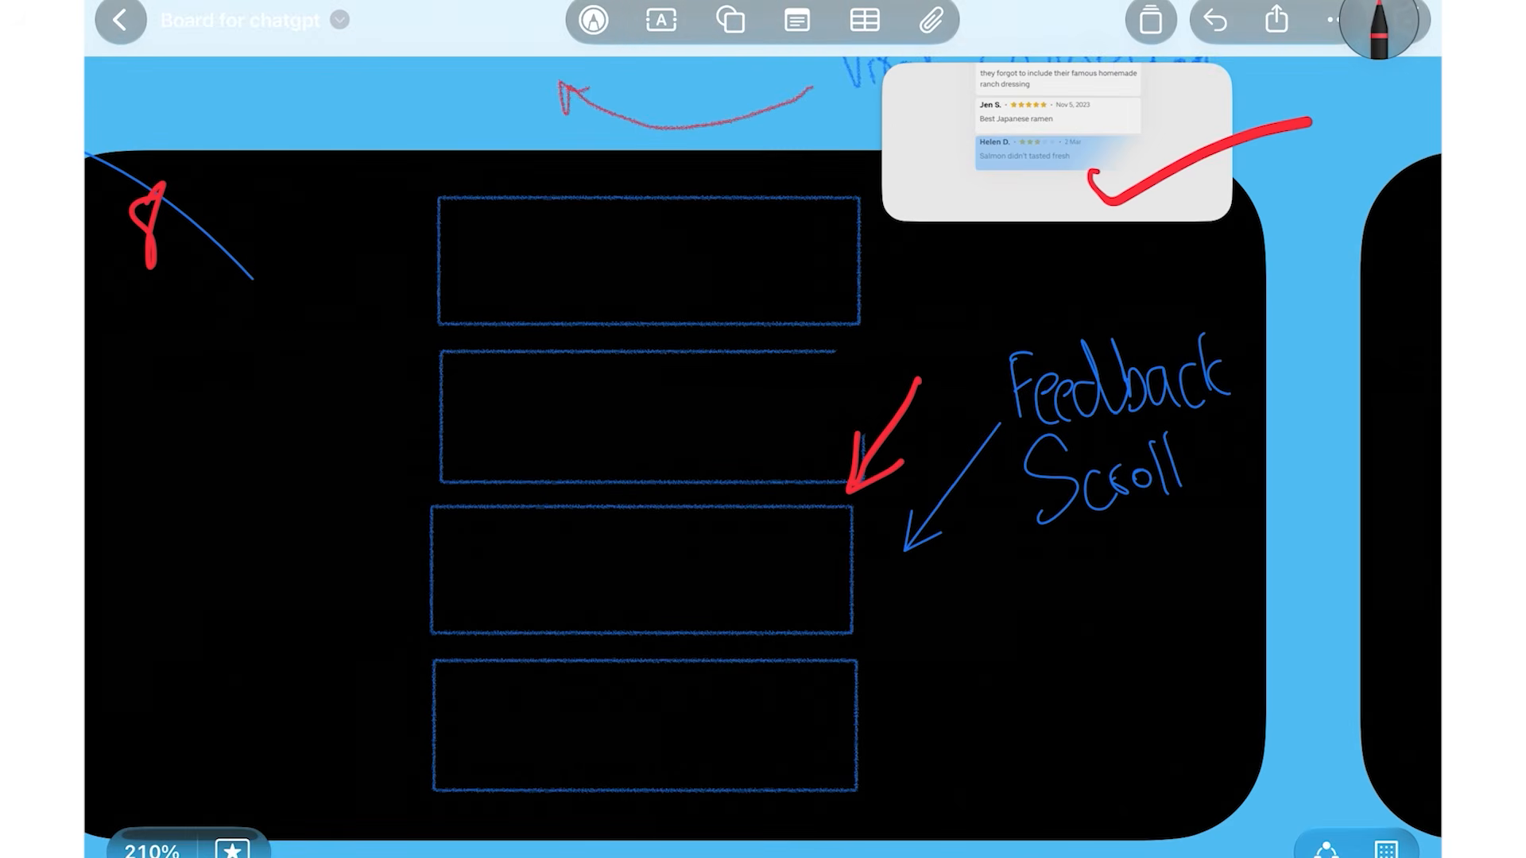
# Write an underlined red 'Eleven labs' note over the image grid
pyautogui.scroll(-10, 763, 429)
pyautogui.scroll(3, 763, 429)
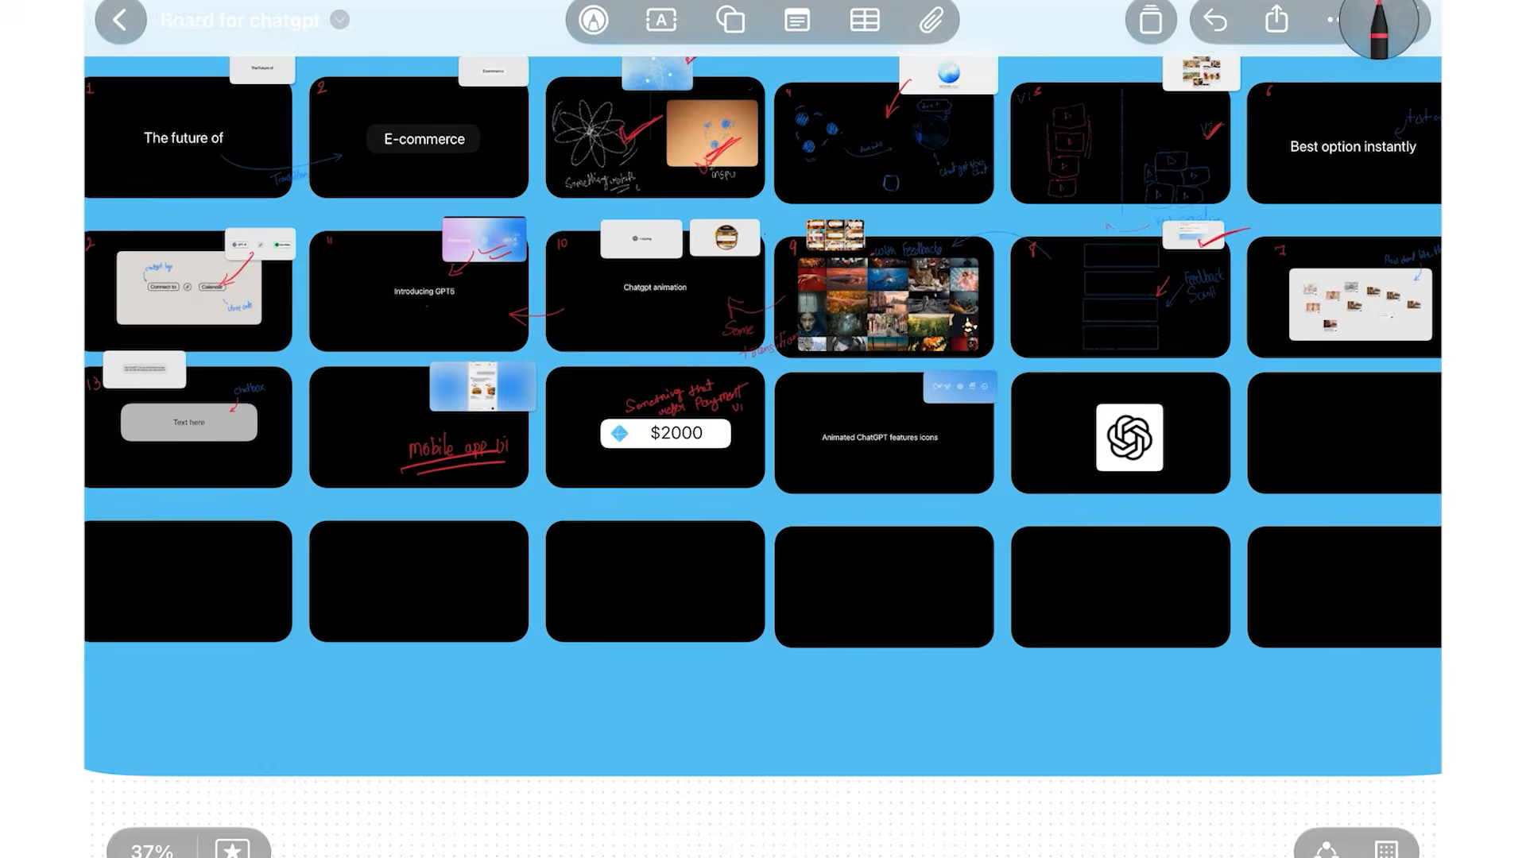
pyautogui.scroll(5, 884, 294)
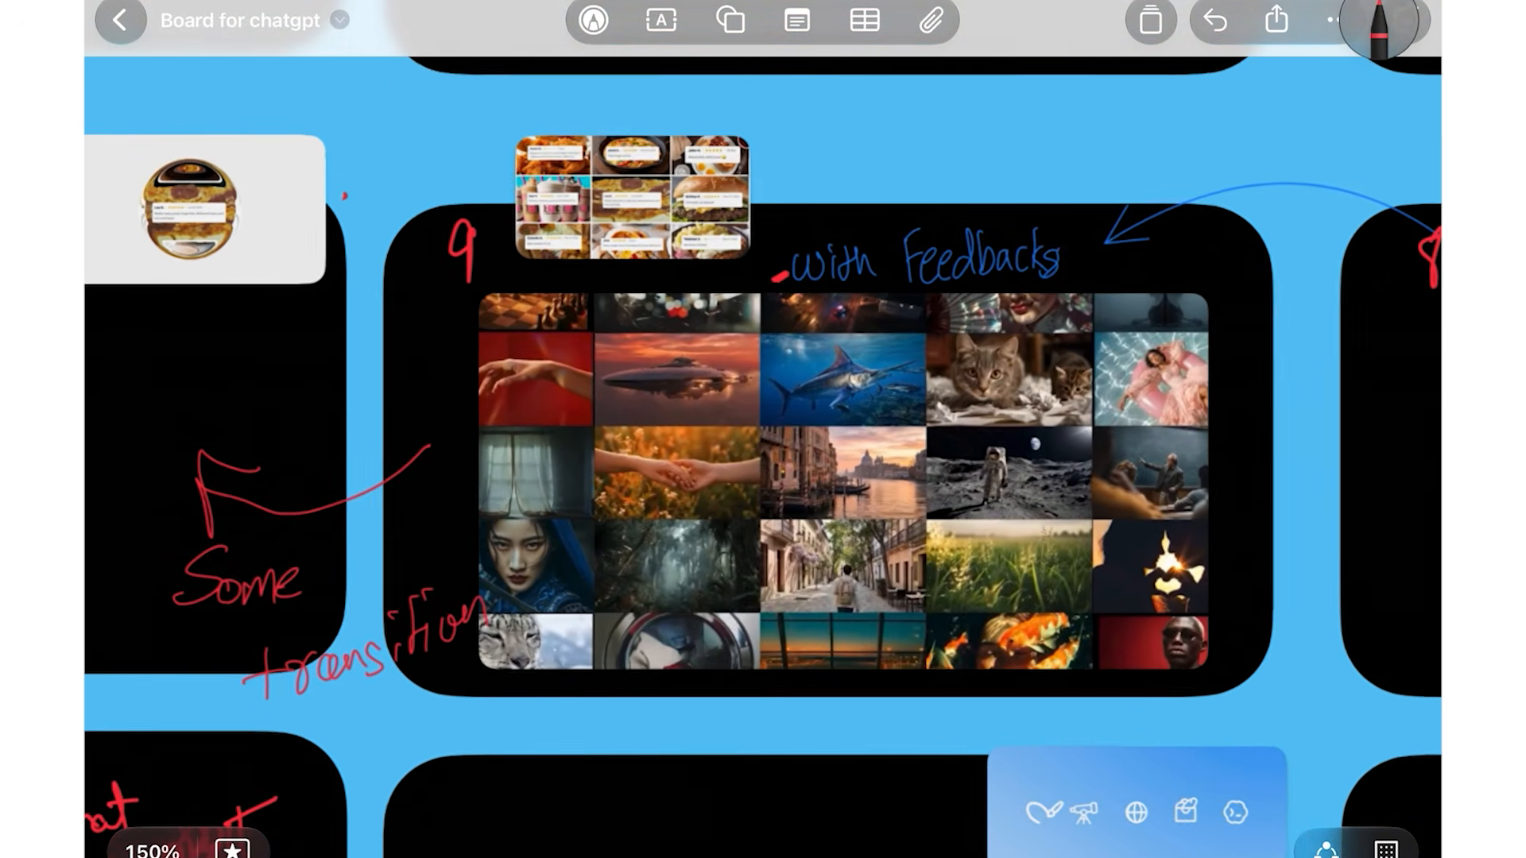
pyautogui.scroll(2, 445, 453)
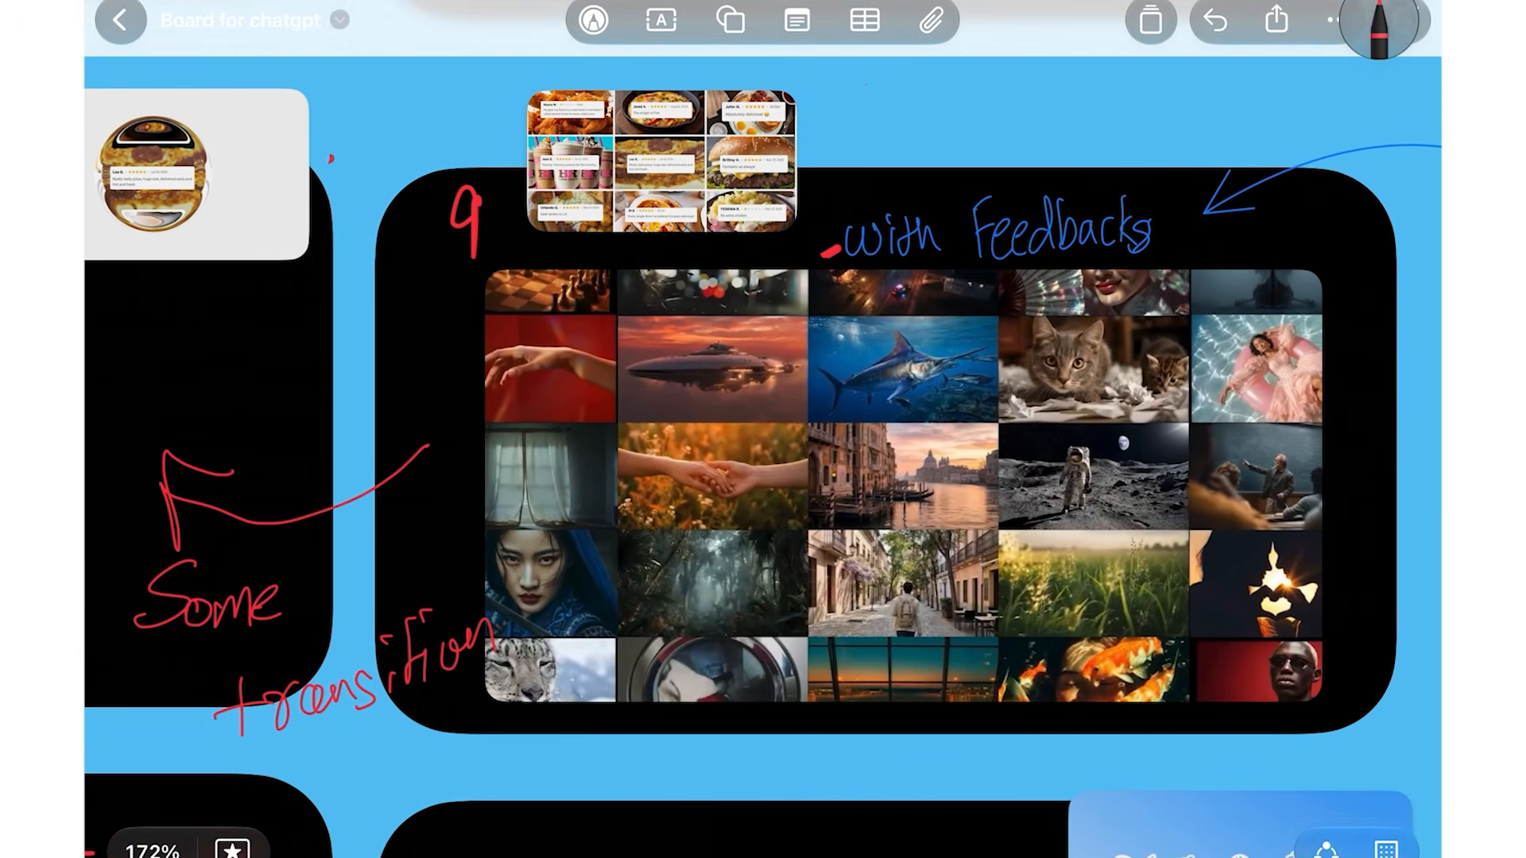
pyautogui.moveTo(1183, 705); pyautogui.dragTo(1209, 704)
pyautogui.moveTo(765, 422)
pyautogui.mouseDown()
pyautogui.moveTo(792, 473)
pyautogui.moveTo(800, 415)
pyautogui.moveTo(833, 443)
pyautogui.moveTo(866, 421)
pyautogui.moveTo(924, 433)
pyautogui.mouseUp()
pyautogui.moveTo(950, 407)
pyautogui.mouseDown()
pyautogui.moveTo(947, 429)
pyautogui.moveTo(984, 415)
pyautogui.mouseUp()
pyautogui.moveTo(785, 508); pyautogui.dragTo(1109, 382)
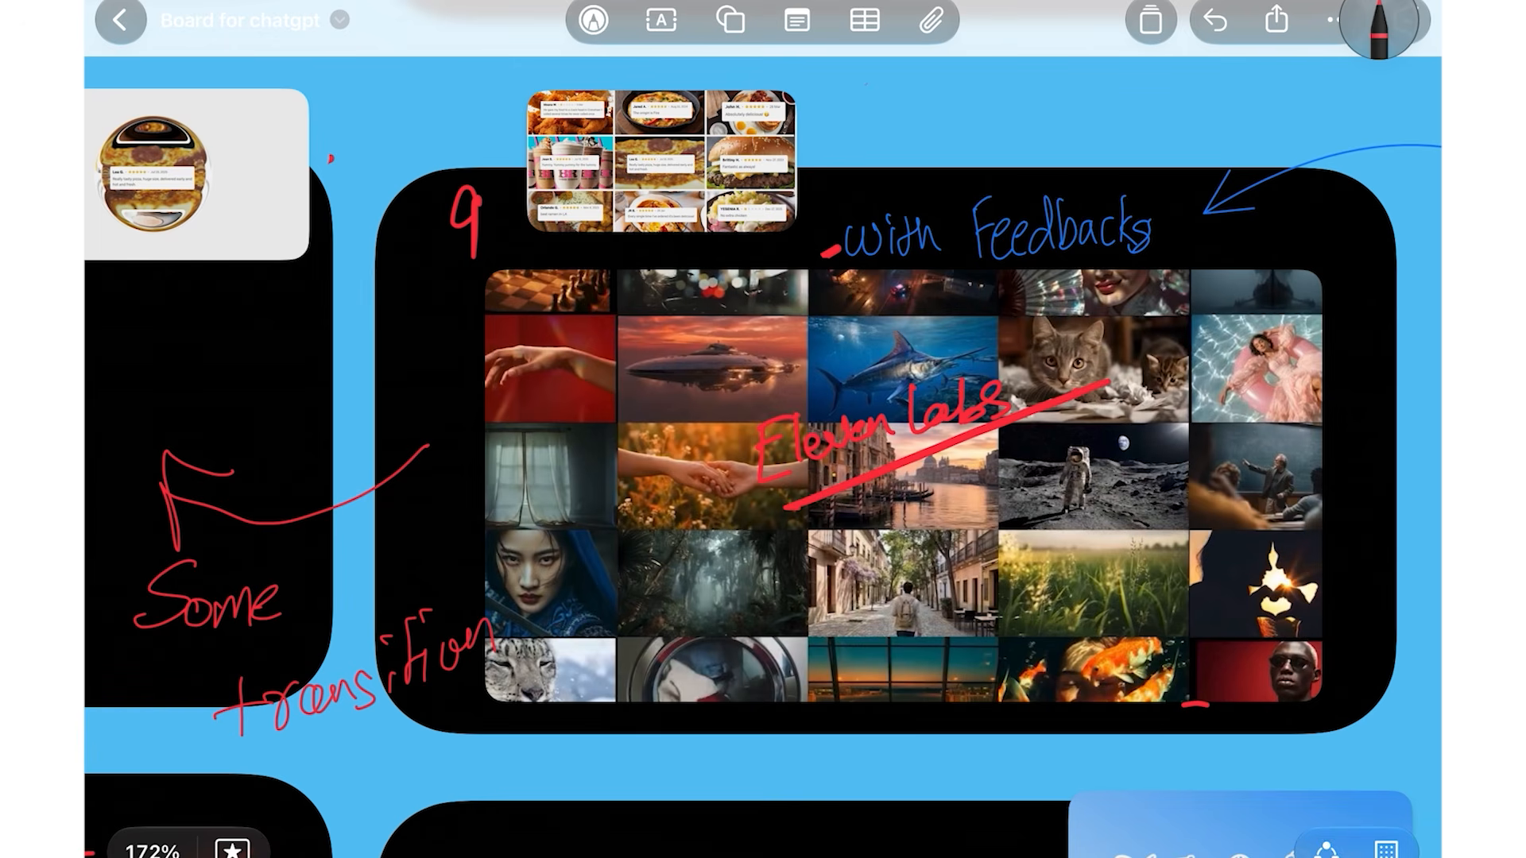
# Tick the pizza image in frame 10 and write 'D1' beside it
pyautogui.scroll(-5, 1349, 285)
pyautogui.hscroll(-5, 763, 429)
pyautogui.scroll(10, 530, 350)
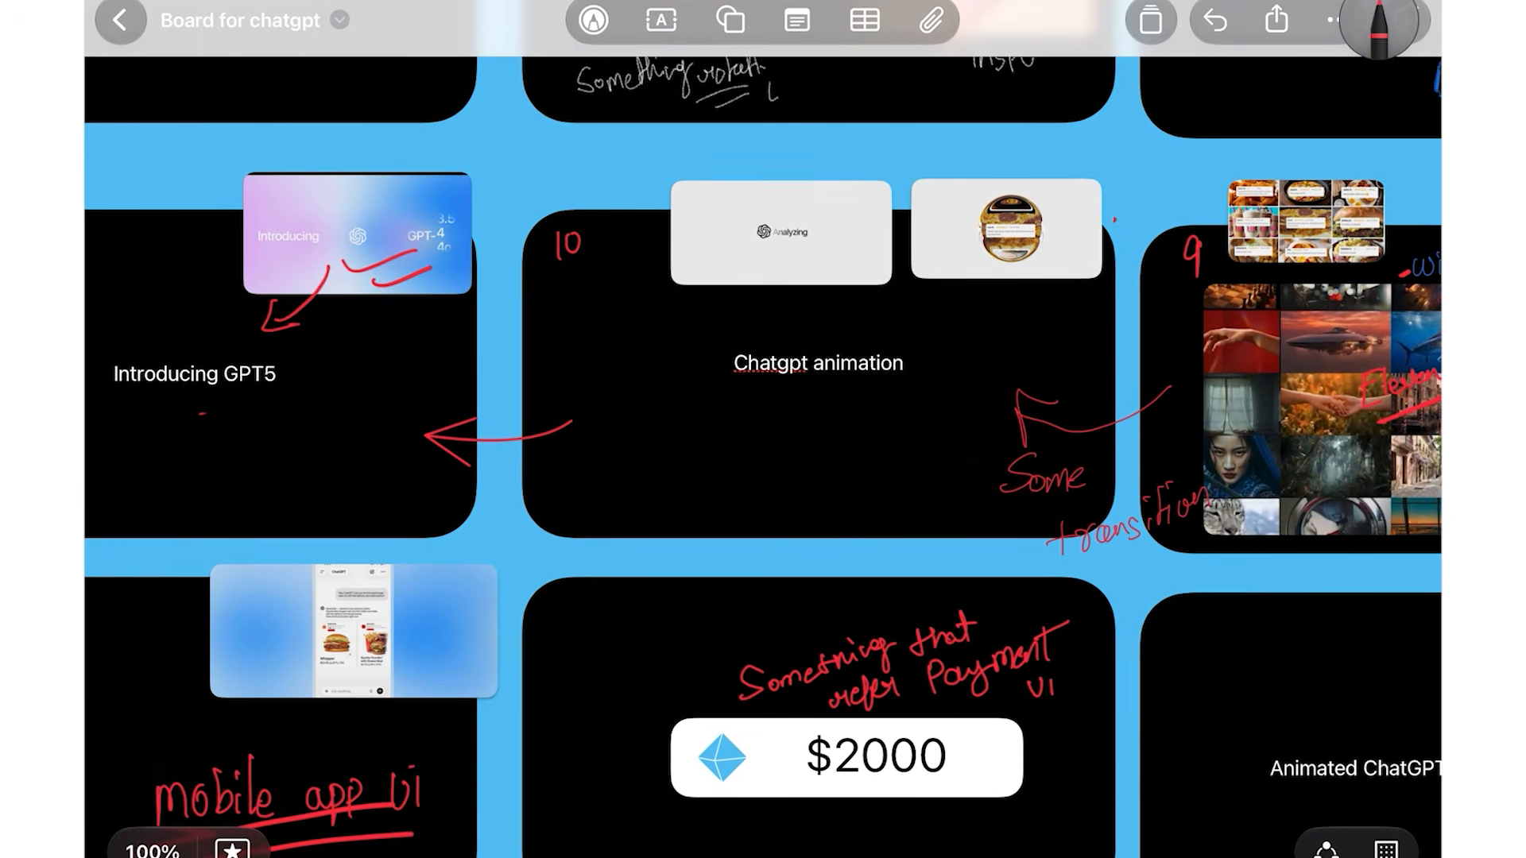
pyautogui.scroll(2, 986, 183)
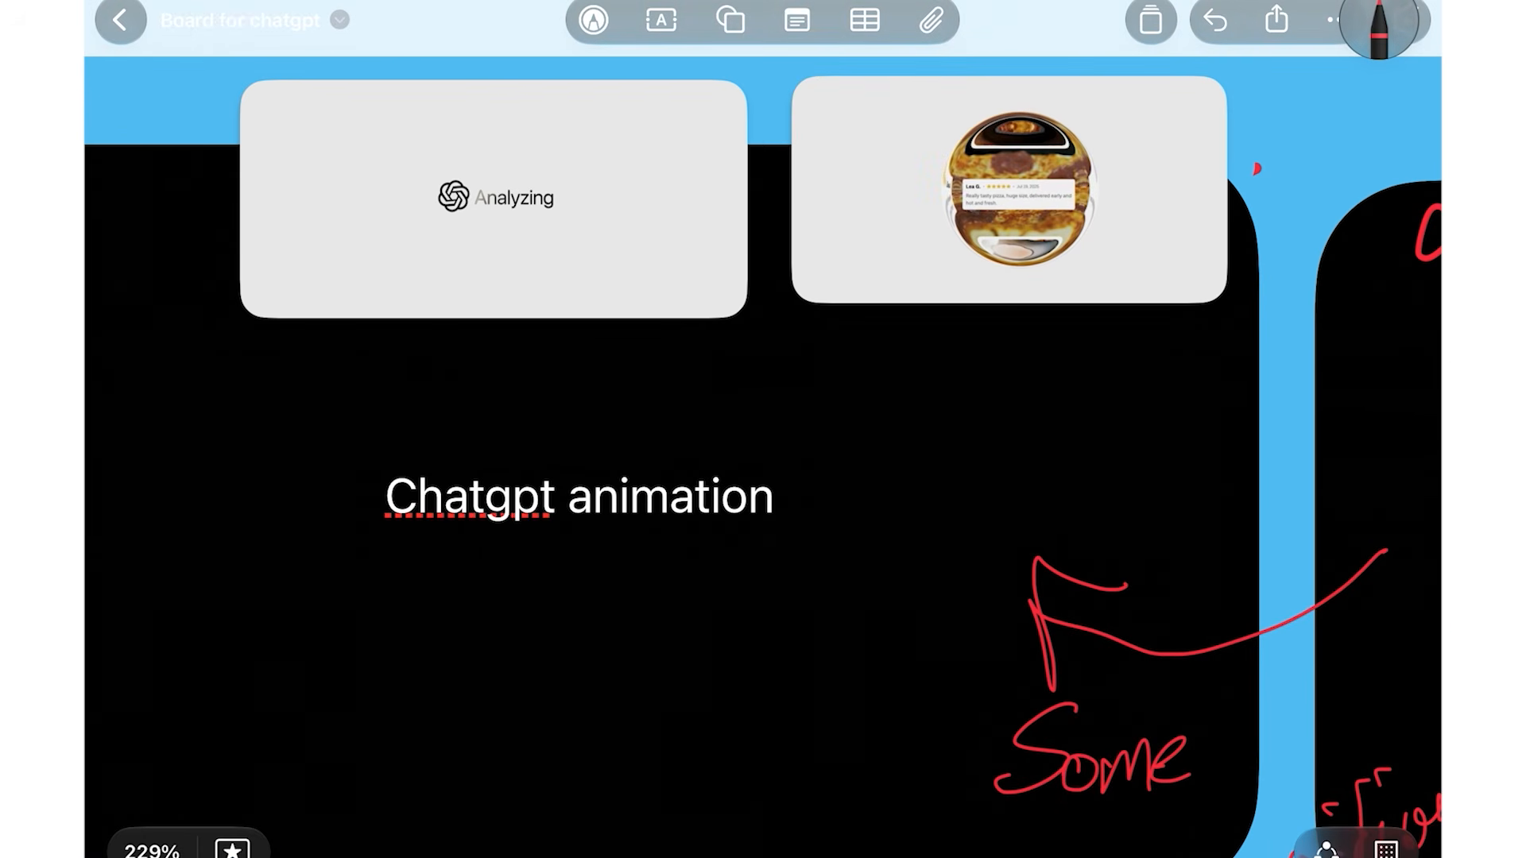
pyautogui.moveTo(1082, 206); pyautogui.dragTo(1168, 176)
pyautogui.moveTo(1086, 240)
pyautogui.mouseDown()
pyautogui.moveTo(1088, 270)
pyautogui.moveTo(1110, 264)
pyautogui.mouseUp()
pyautogui.moveTo(1113, 239)
pyautogui.mouseDown()
pyautogui.moveTo(1120, 263)
pyautogui.moveTo(1183, 231)
pyautogui.moveTo(1204, 238)
pyautogui.mouseUp()
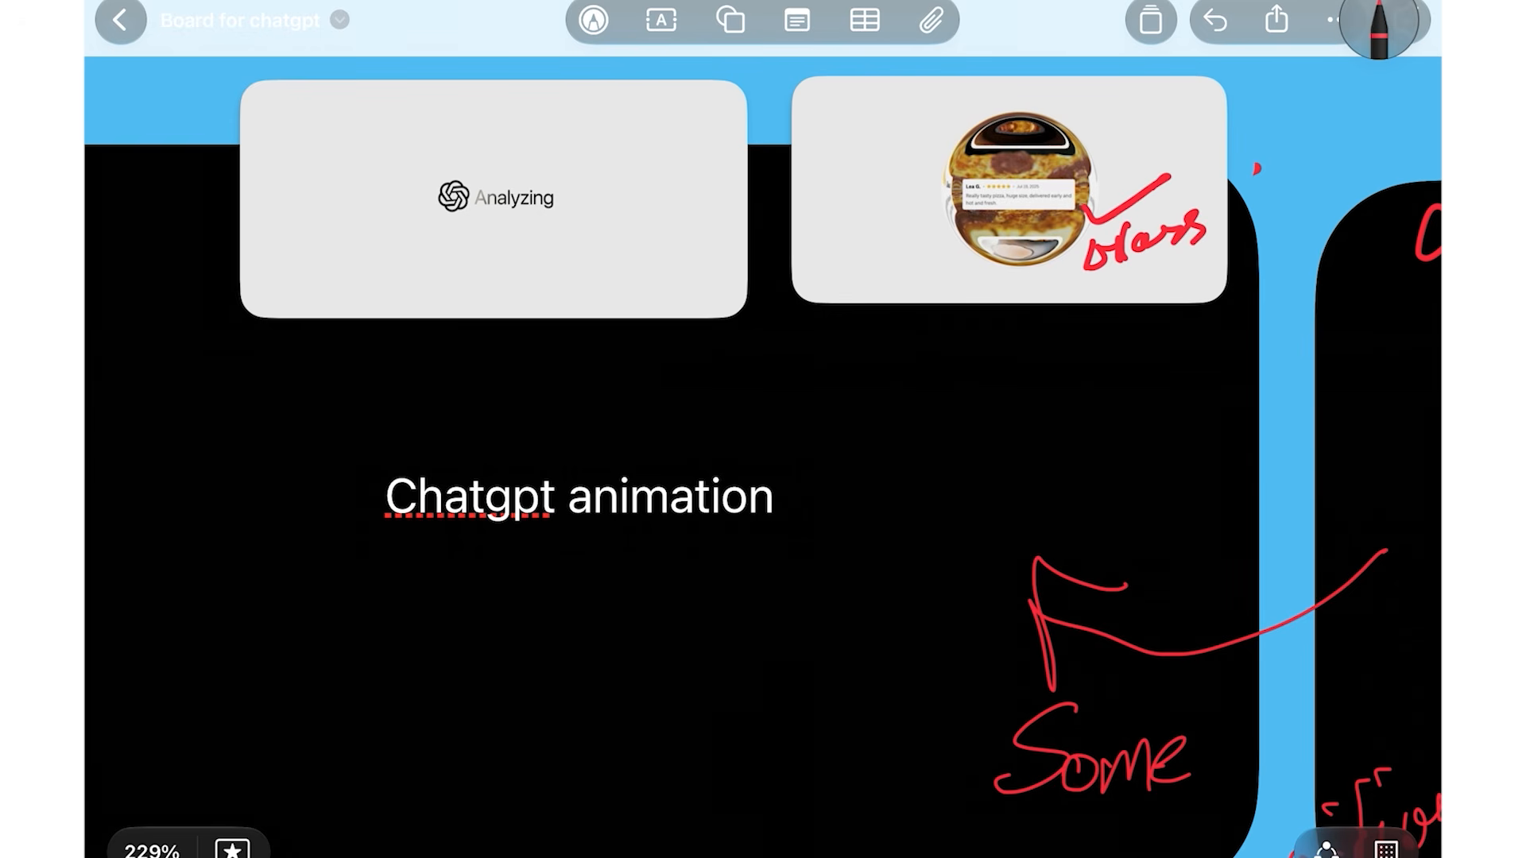
# Retrace the red arrow below the GPT-4 card and mark under Introducing GPT5
pyautogui.scroll(-10, 763, 429)
pyautogui.scroll(5, 556, 357)
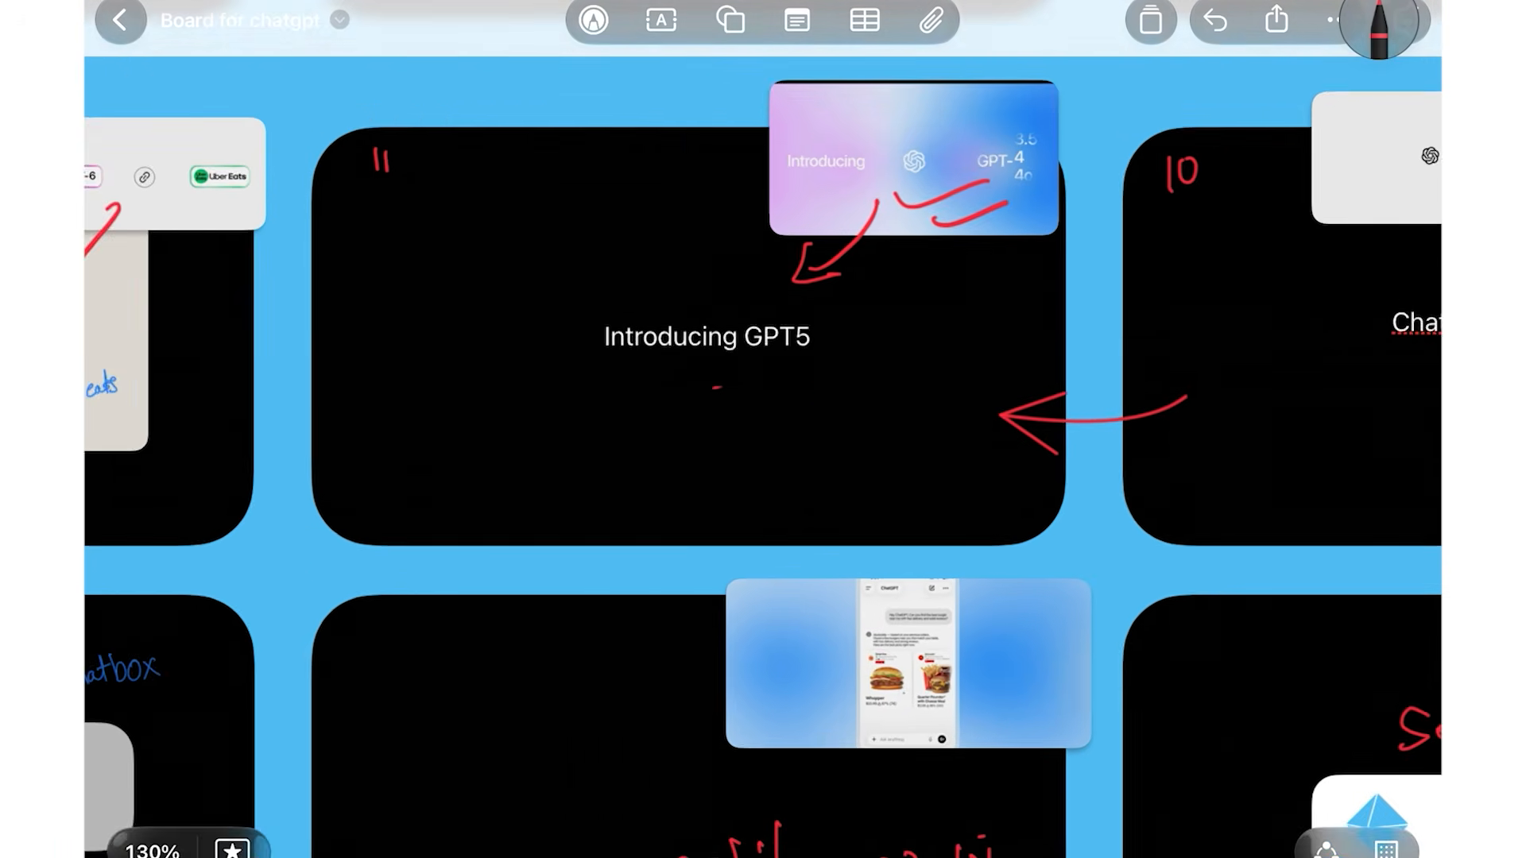
pyautogui.scroll(3, 827, 215)
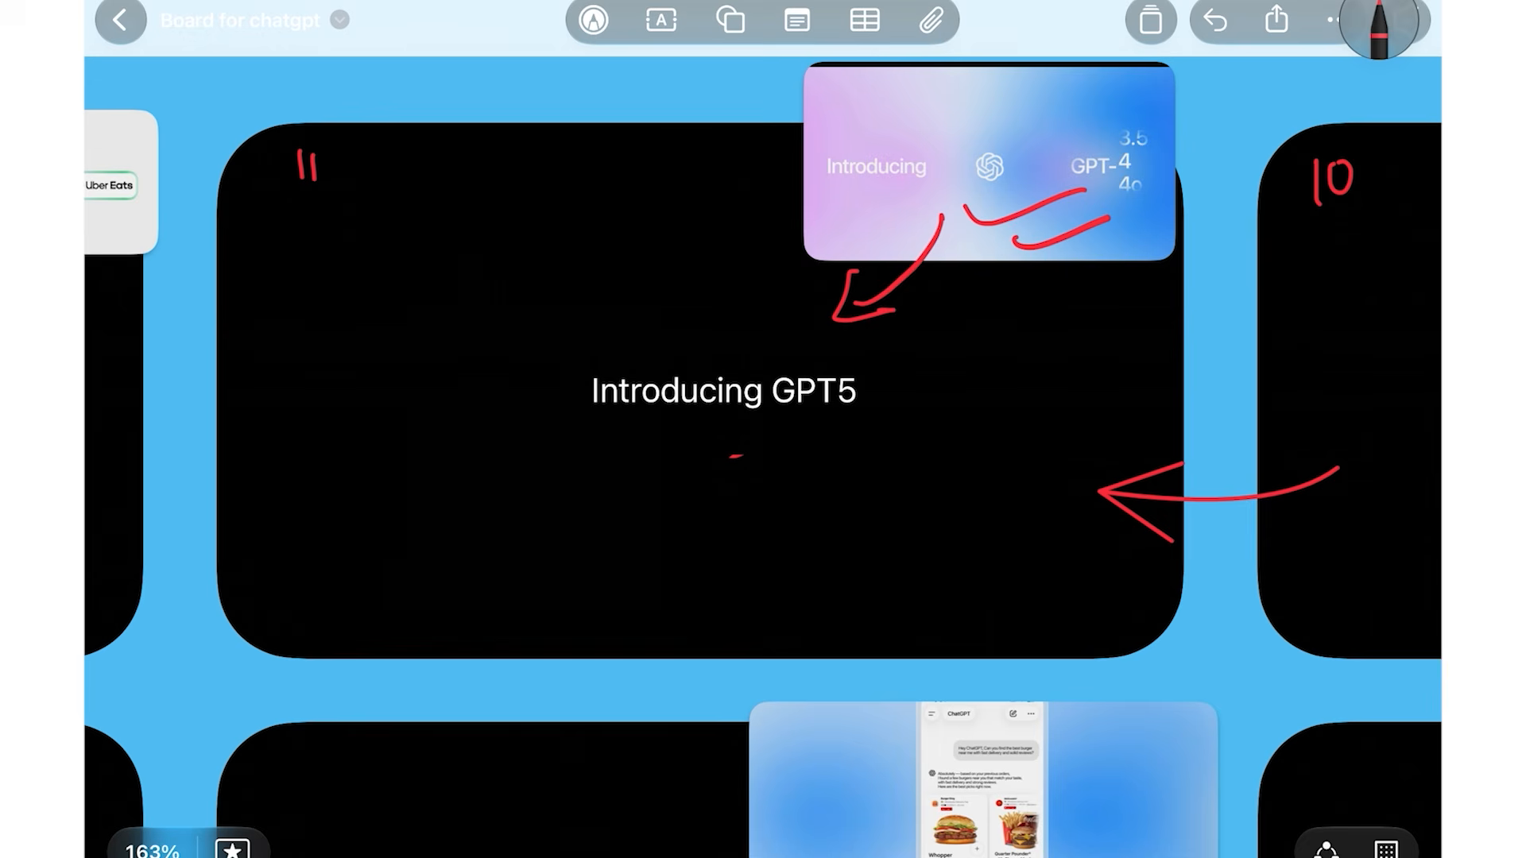
pyautogui.moveTo(951, 213); pyautogui.dragTo(844, 331)
pyautogui.moveTo(636, 454); pyautogui.dragTo(637, 503)
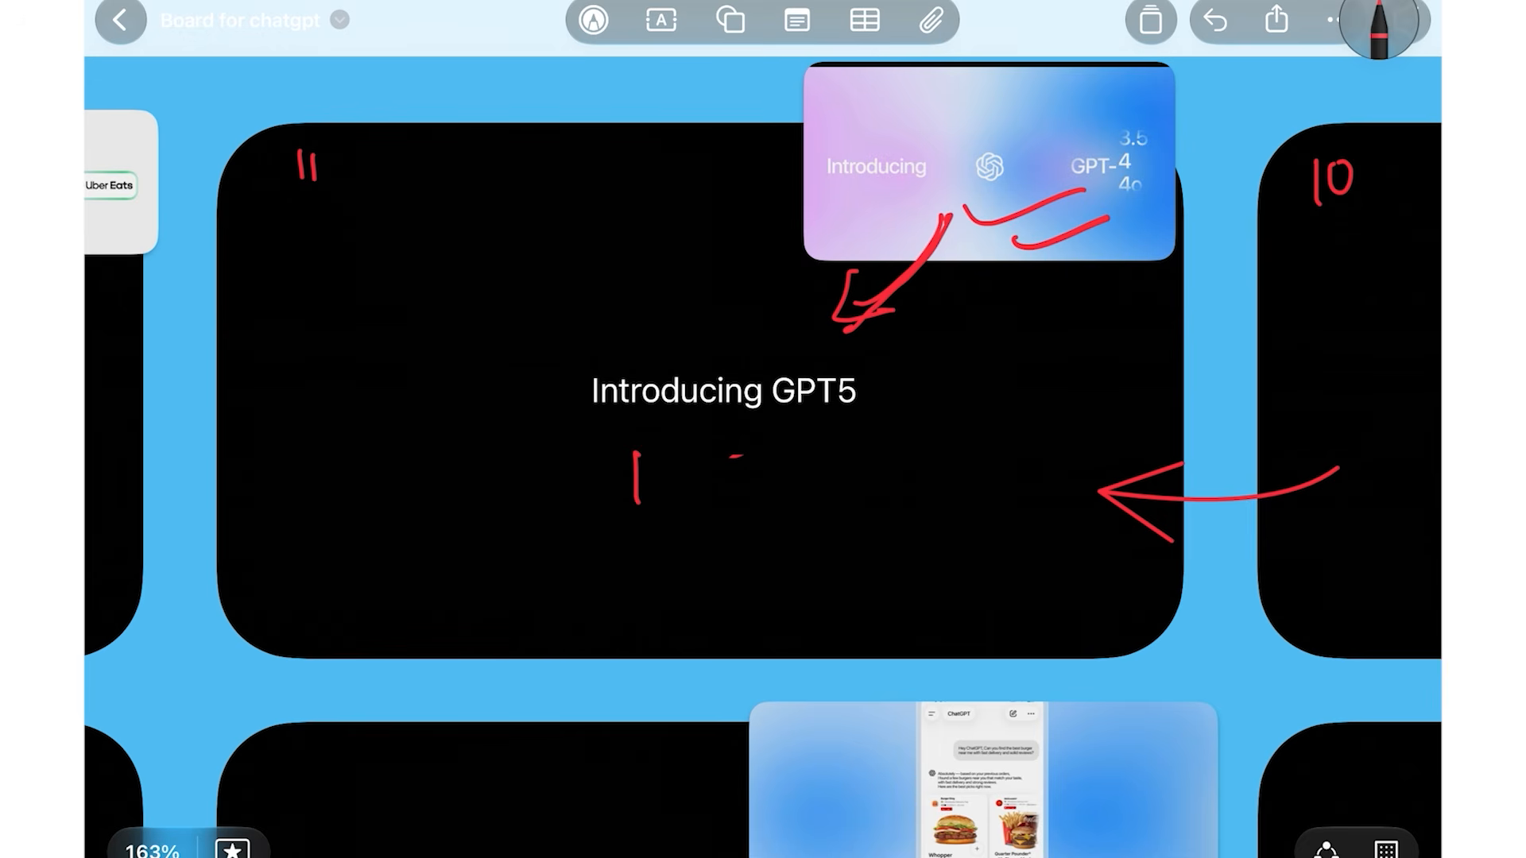
# Handwrite 'Base 44' in red under the Calendar card's Connect to row
pyautogui.hscroll(-5, 763, 429)
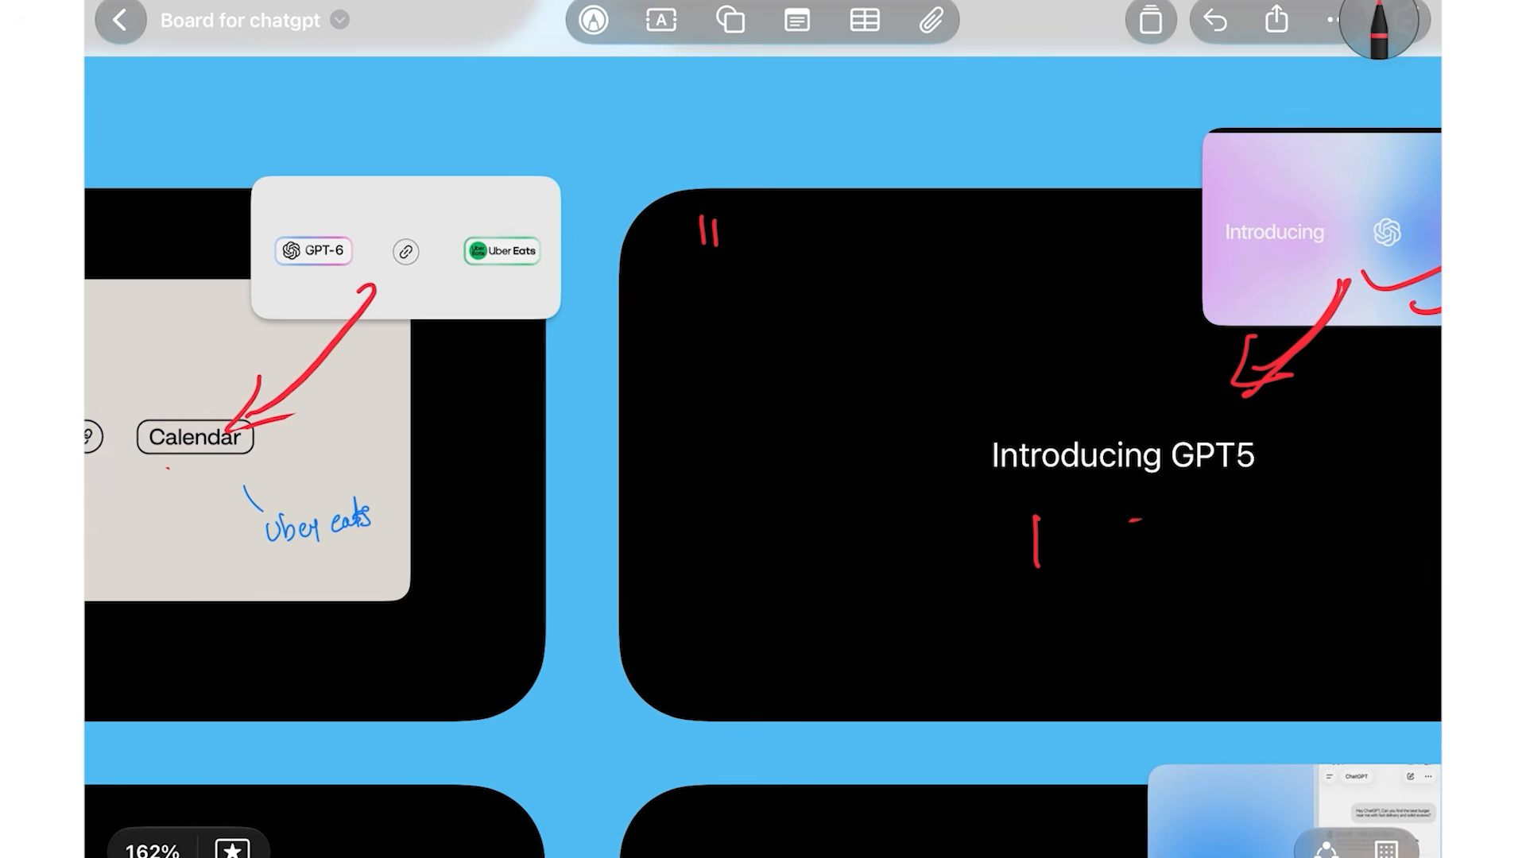
pyautogui.scroll(-3, 588, 442)
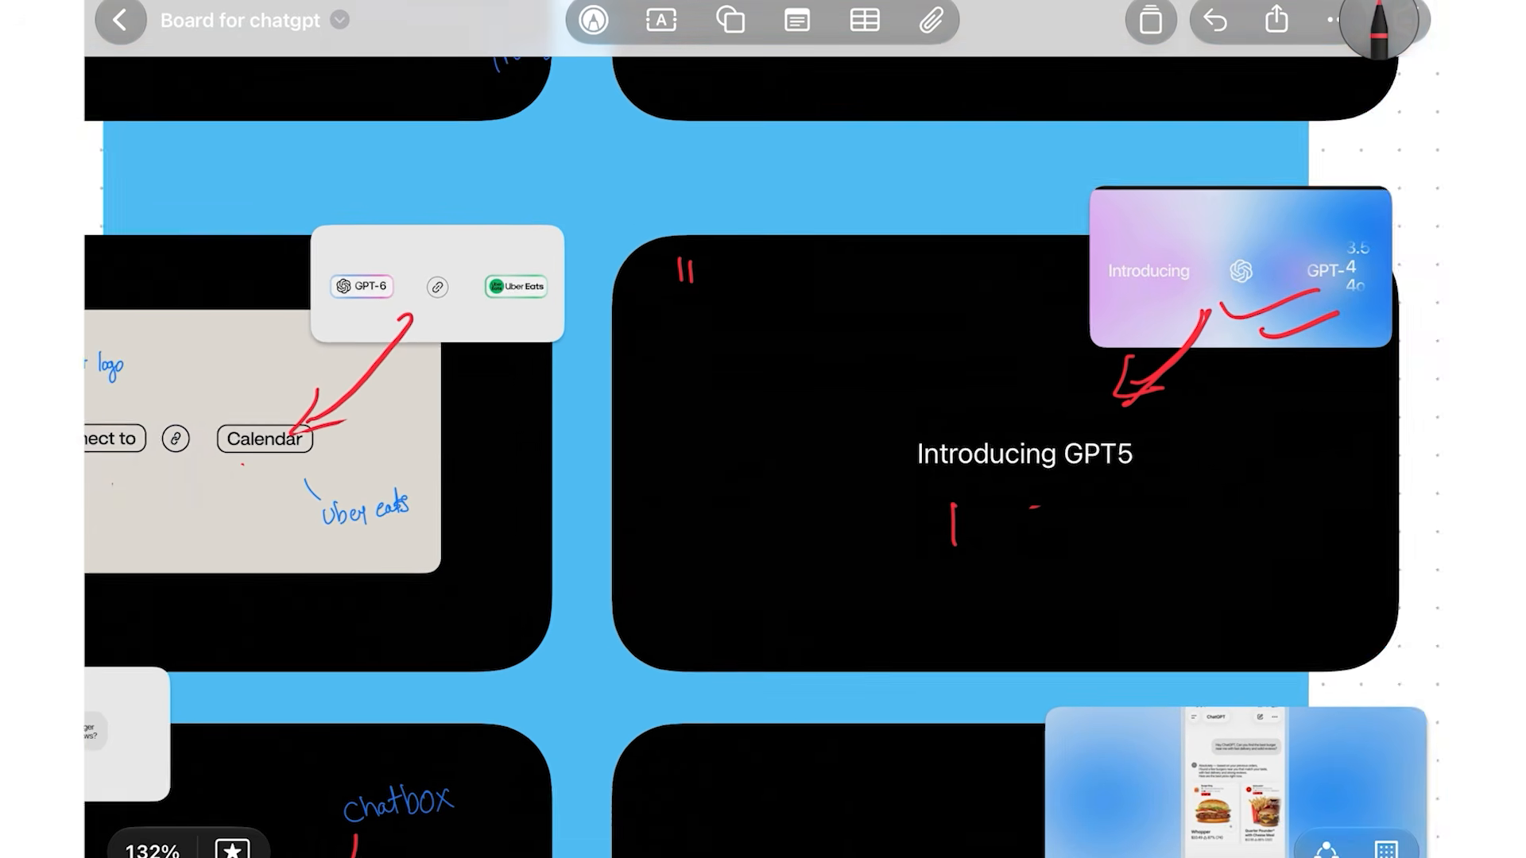
pyautogui.scroll(5, 266, 437)
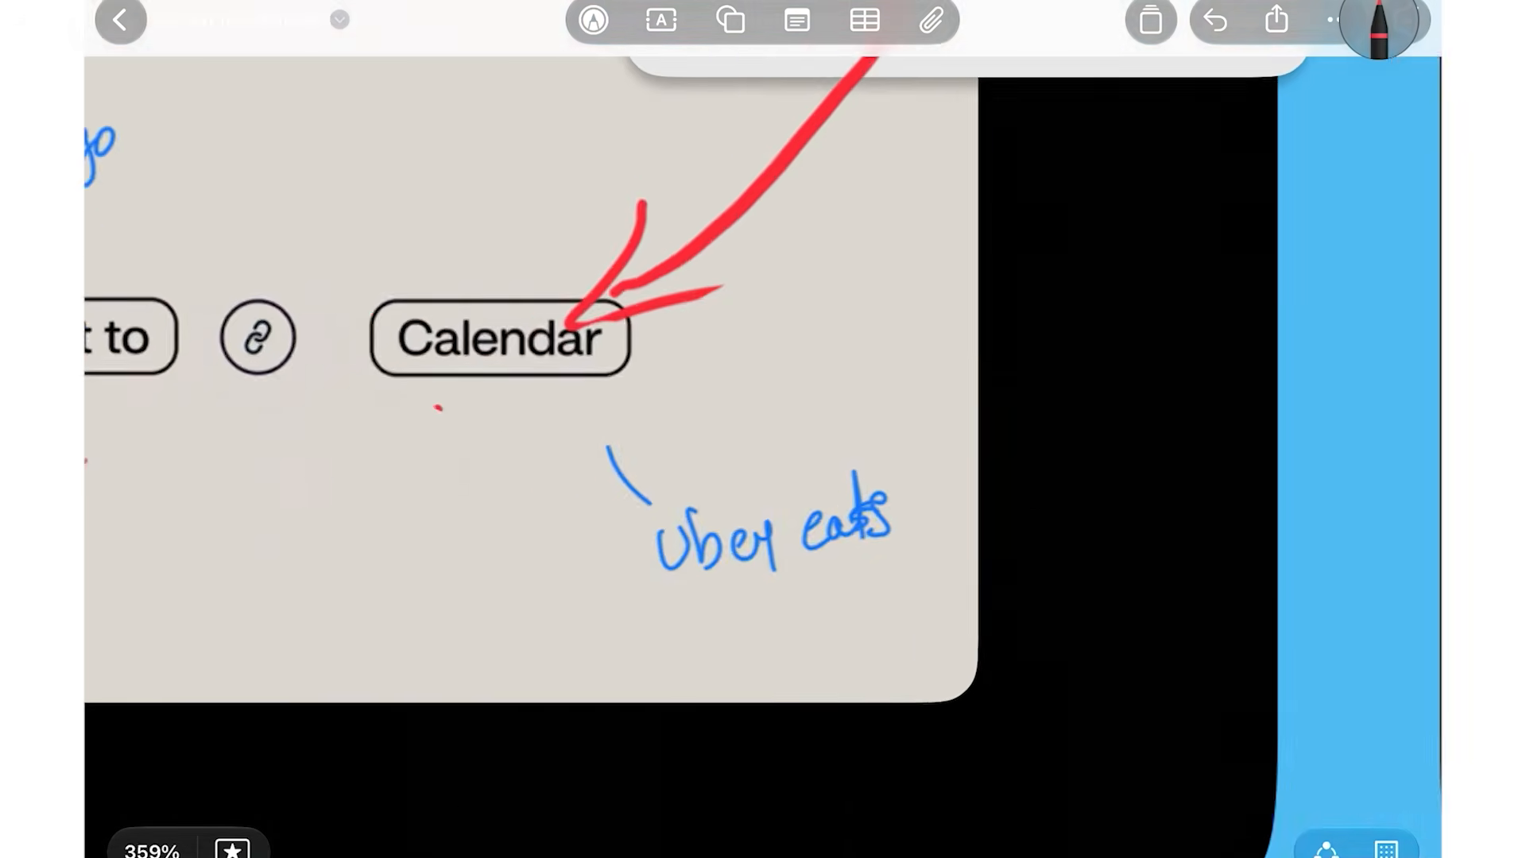
pyautogui.scroll(-3, 588, 437)
pyautogui.moveTo(410, 567)
pyautogui.mouseDown()
pyautogui.moveTo(397, 610)
pyautogui.moveTo(441, 583)
pyautogui.moveTo(446, 602)
pyautogui.moveTo(482, 578)
pyautogui.moveTo(556, 588)
pyautogui.mouseUp()
# Tick the Uber Eats chip with a bold red check mark
pyautogui.scroll(-1, 636, 437)
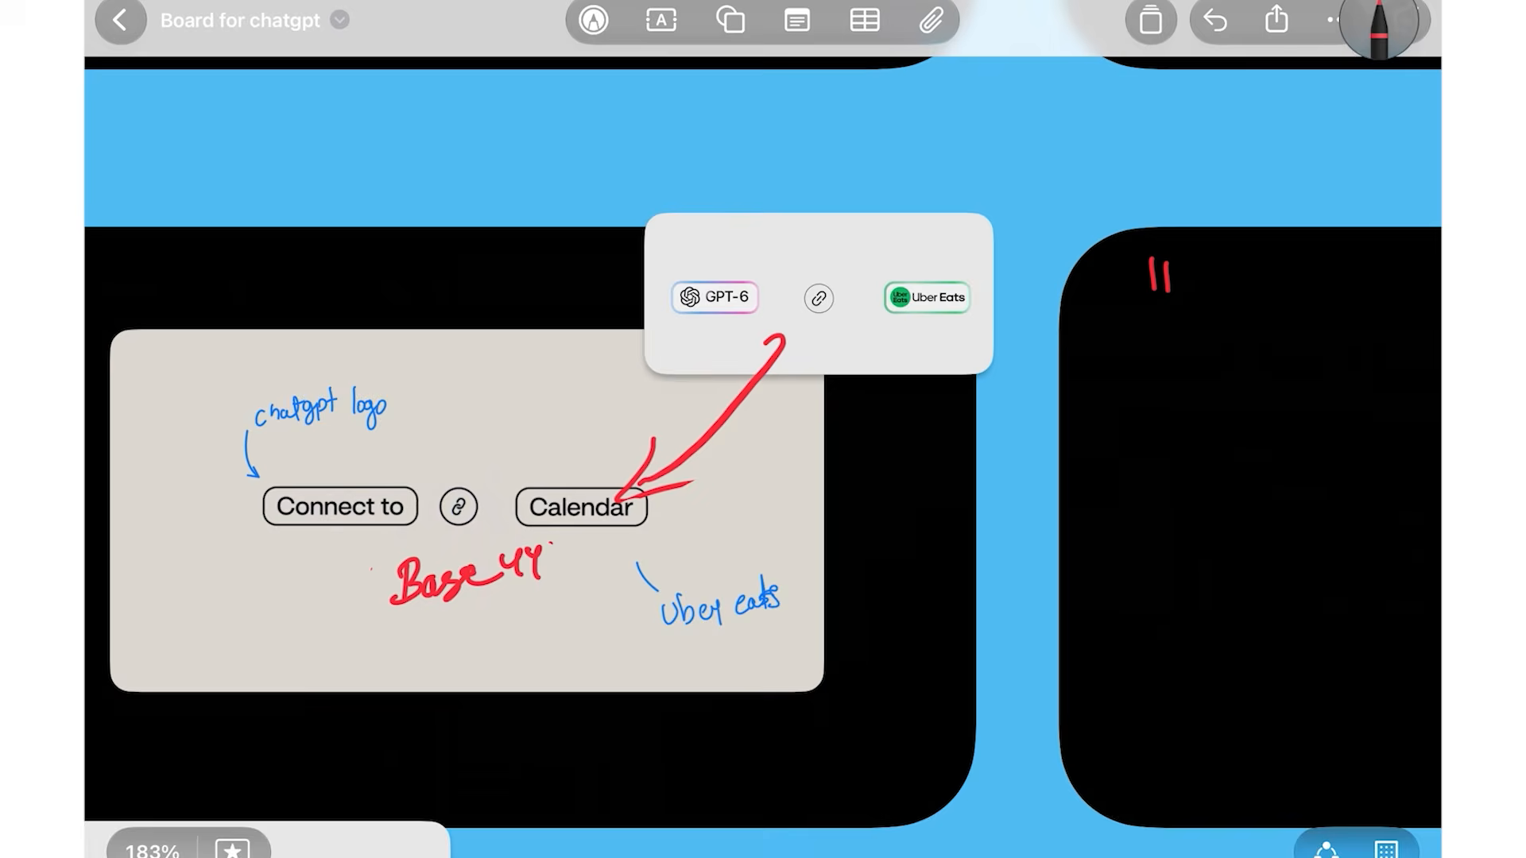
pyautogui.scroll(4, 636, 437)
pyautogui.moveTo(992, 199)
pyautogui.mouseDown()
pyautogui.moveTo(1167, 137)
pyautogui.moveTo(1000, 235)
pyautogui.moveTo(1000, 186)
pyautogui.moveTo(1158, 147)
pyautogui.mouseUp()
pyautogui.moveTo(1025, 232); pyautogui.dragTo(1190, 134)
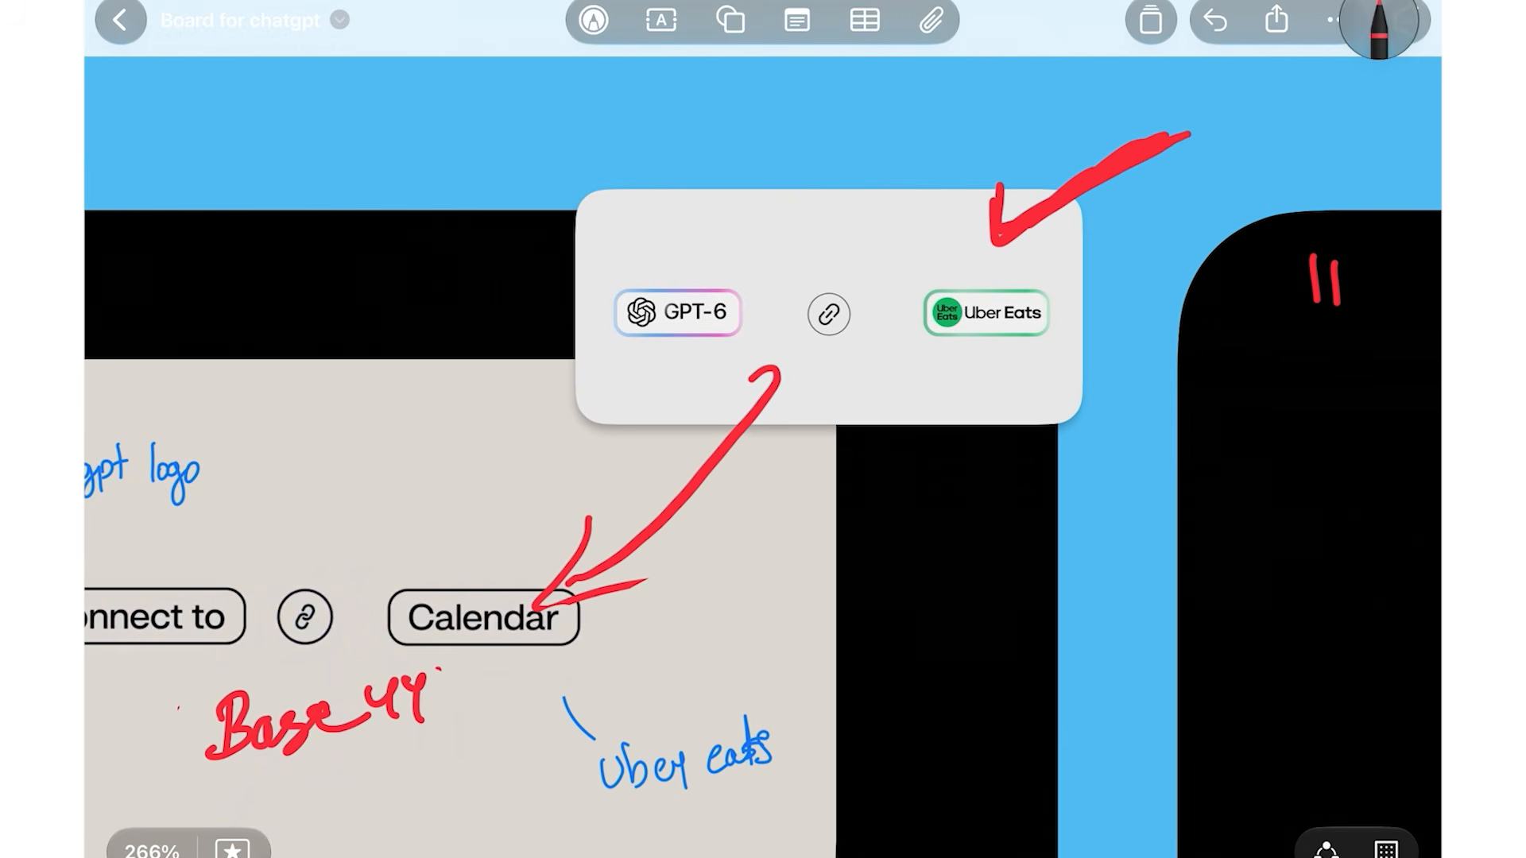
# Draw a red stroke leading from the mobile app screenshot
pyautogui.scroll(-5, 576, 266)
pyautogui.scroll(-3, 763, 429)
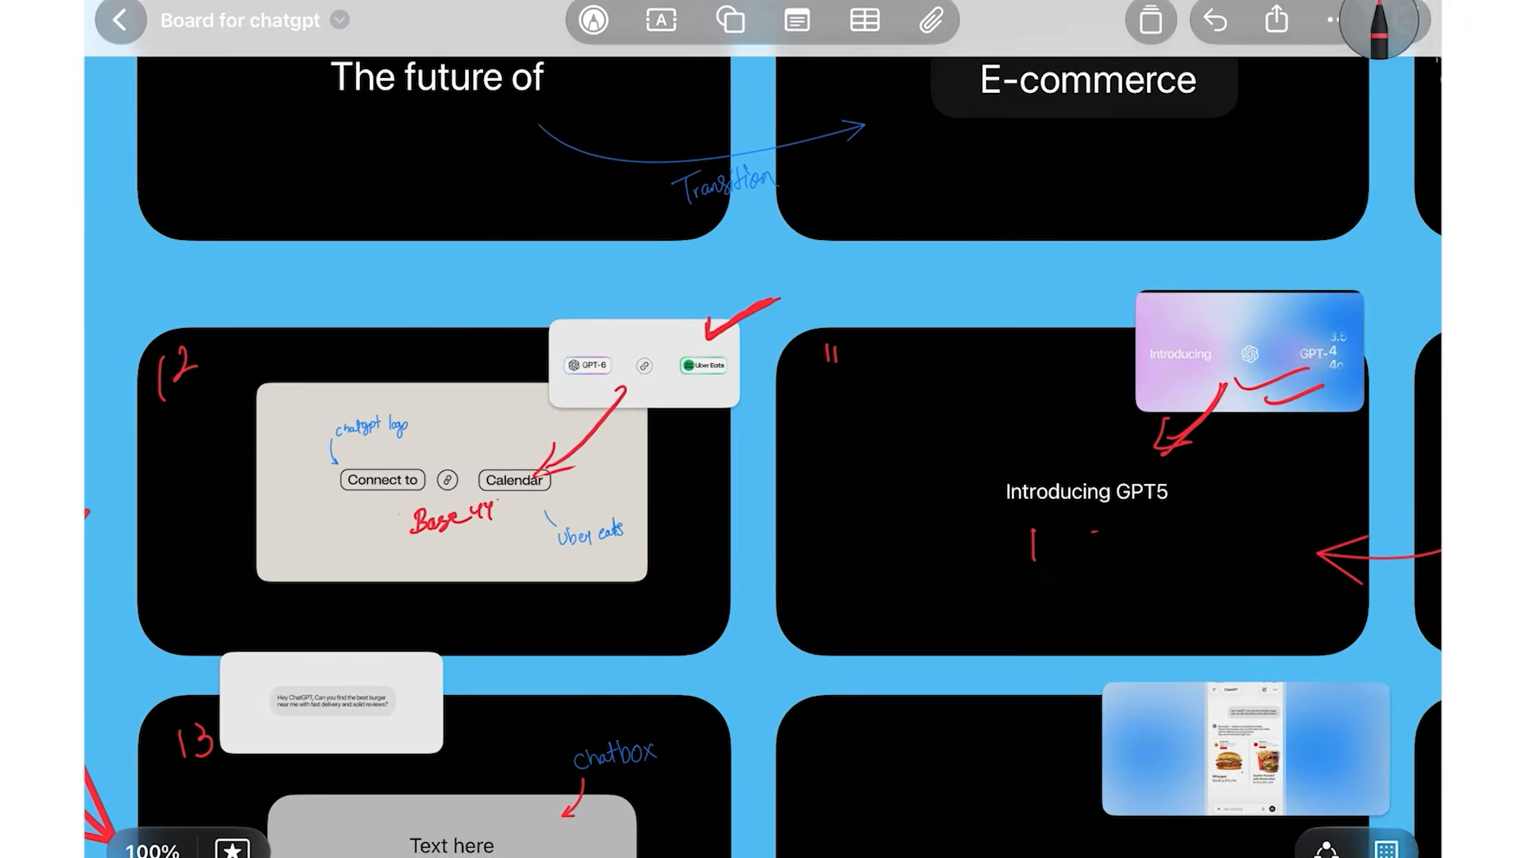
pyautogui.scroll(-5, 763, 429)
pyautogui.scroll(3, 763, 429)
pyautogui.scroll(4, 723, 487)
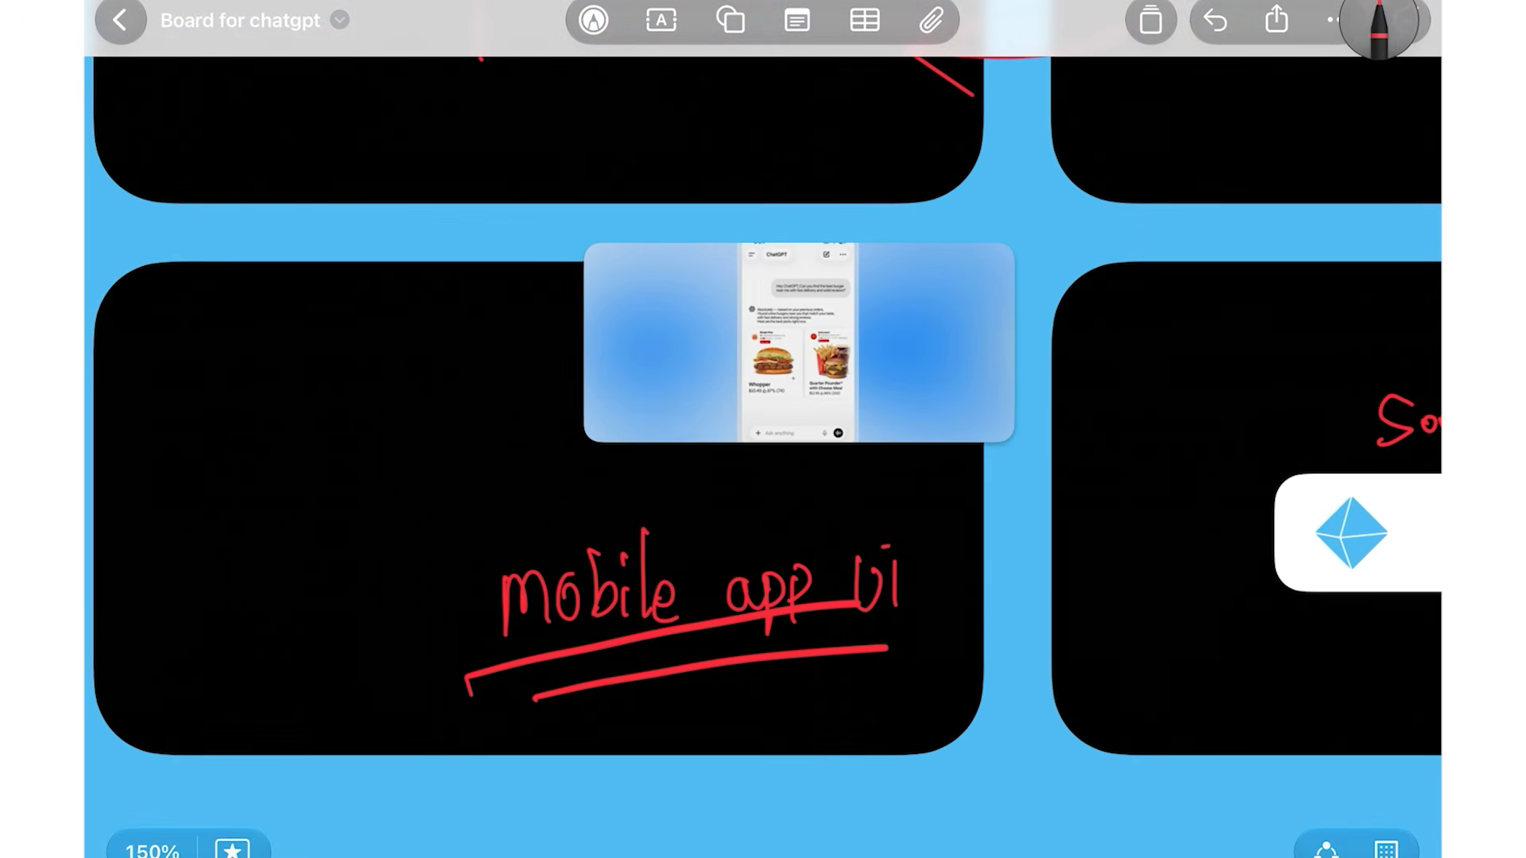
pyautogui.moveTo(836, 316); pyautogui.dragTo(1011, 238)
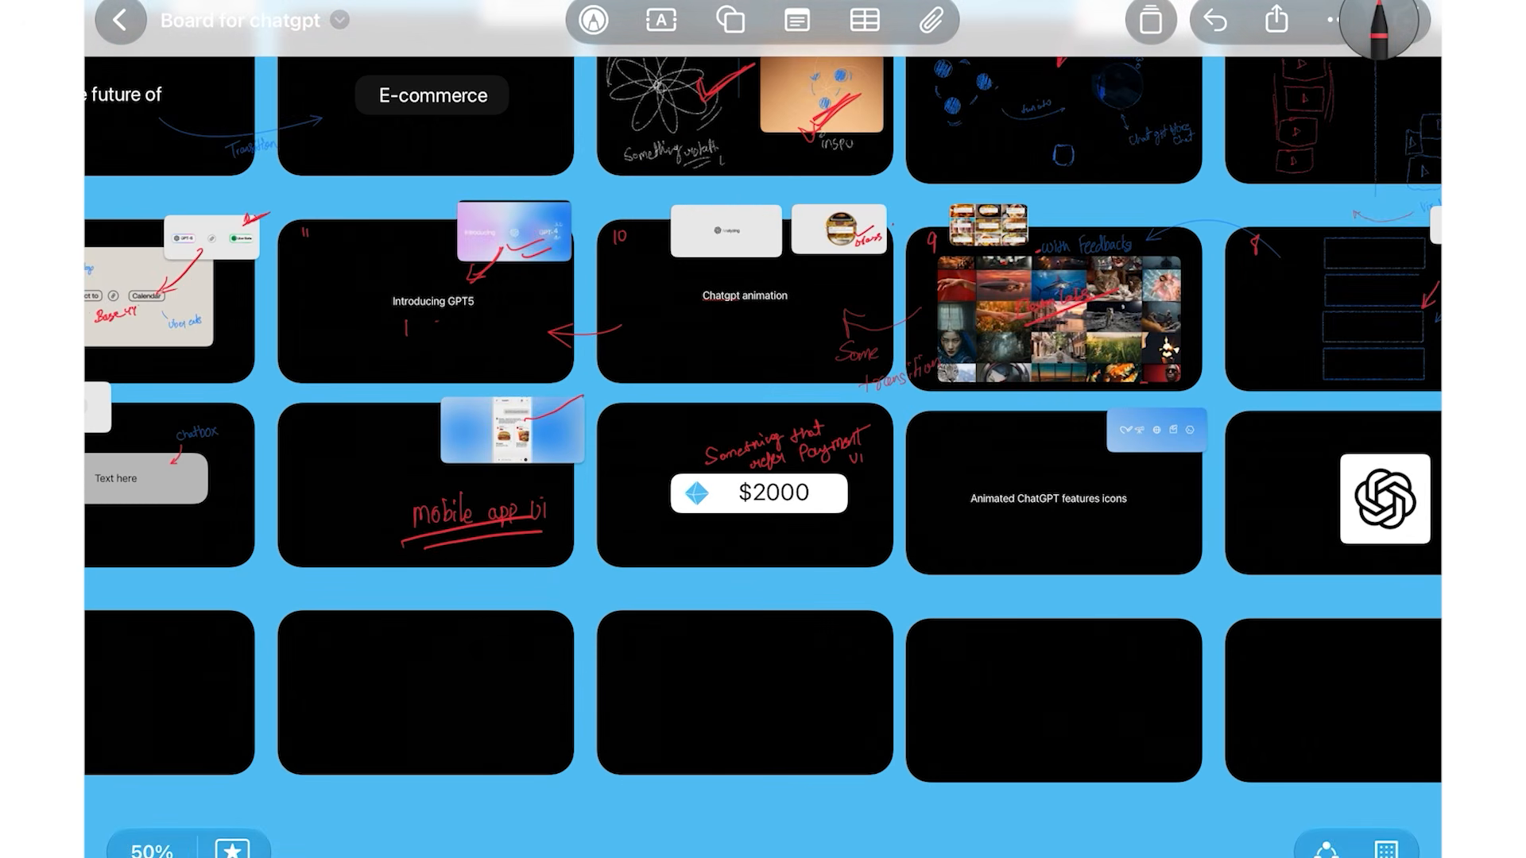
pyautogui.scroll(-5, 763, 429)
pyautogui.scroll(4, 346, 551)
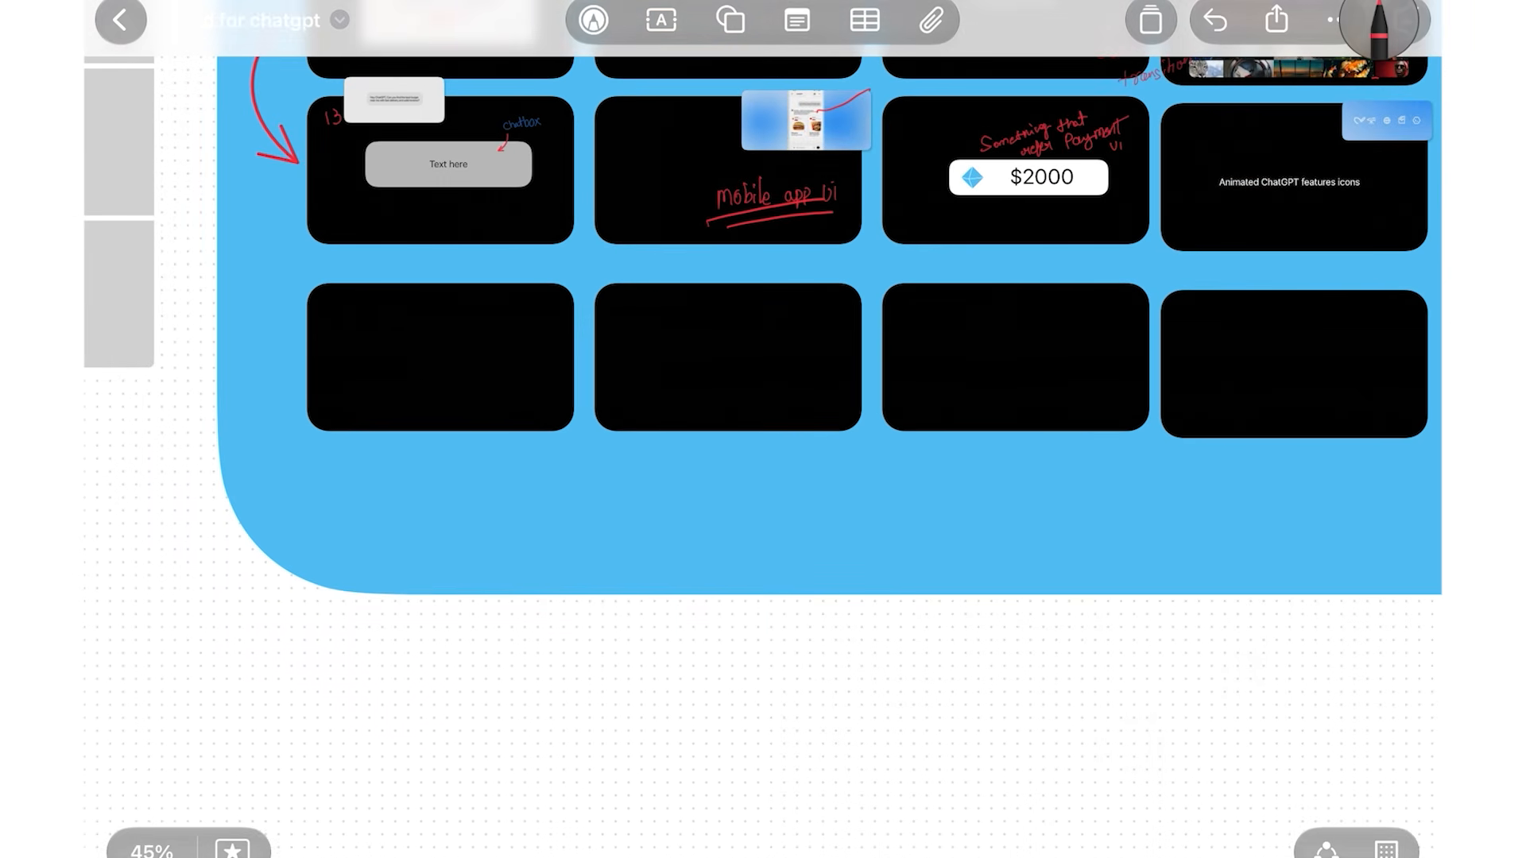
# Handwrite red 'Figma ✓ everyone' and 'Freeform ✓ ios only' lines on the blank canvas
pyautogui.scroll(2, 763, 430)
pyautogui.scroll(-1, 401, 417)
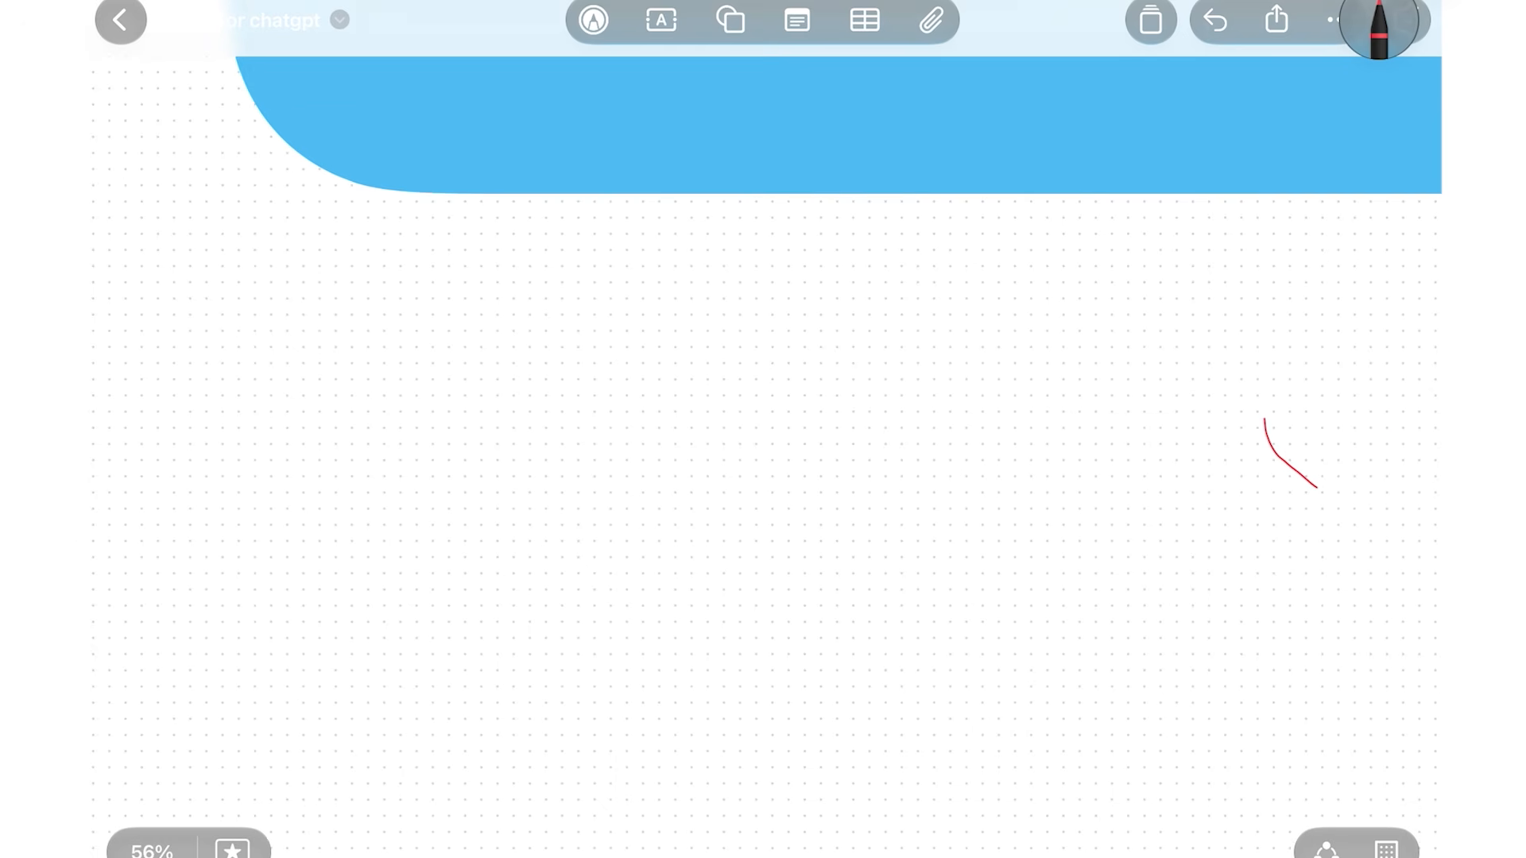
pyautogui.scroll(1, 369, 501)
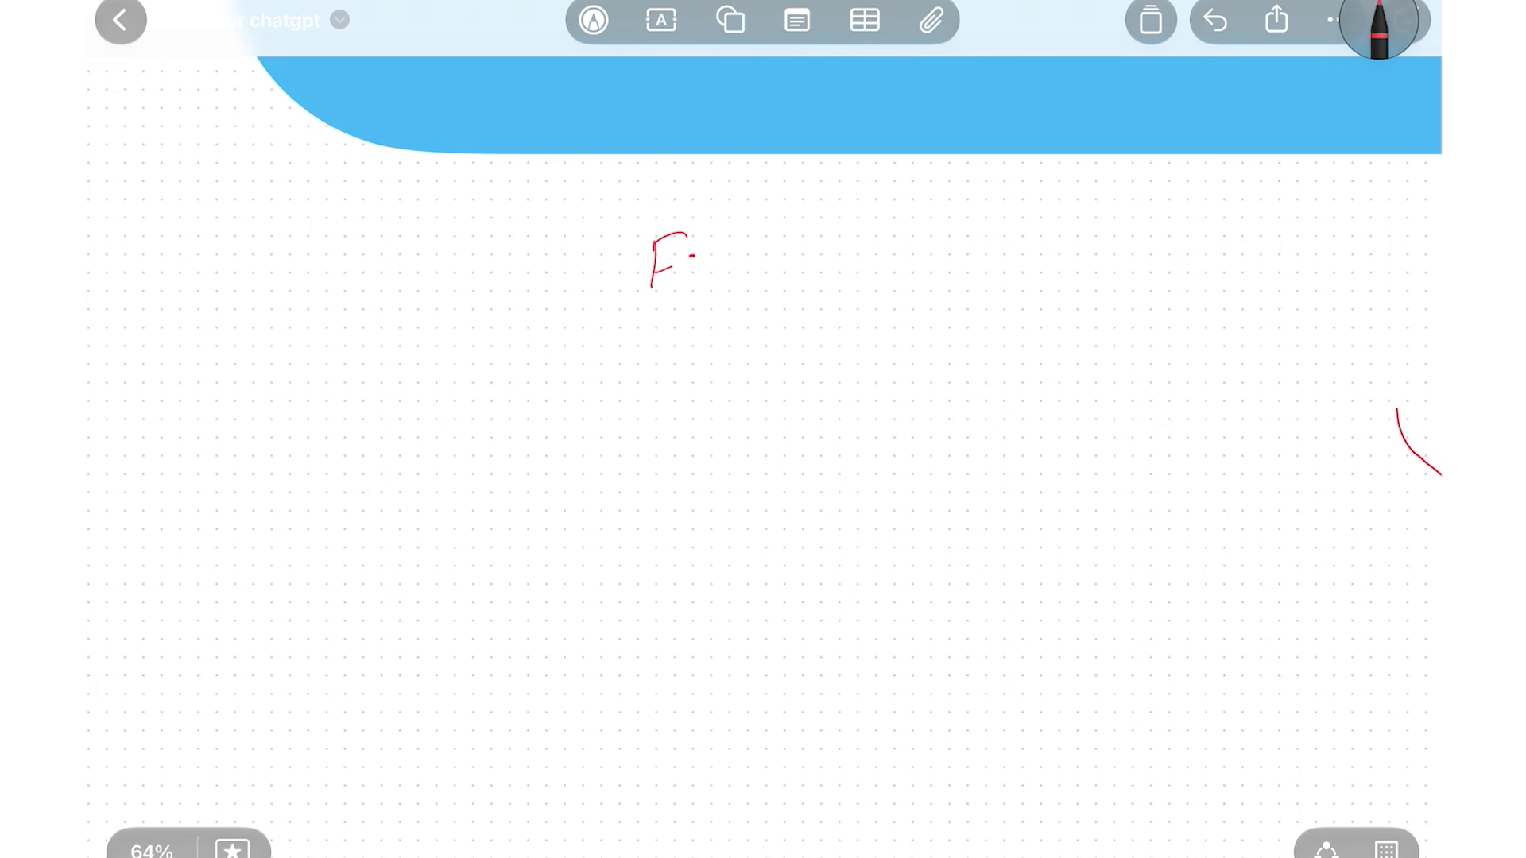
pyautogui.moveTo(793, 240); pyautogui.dragTo(801, 272)
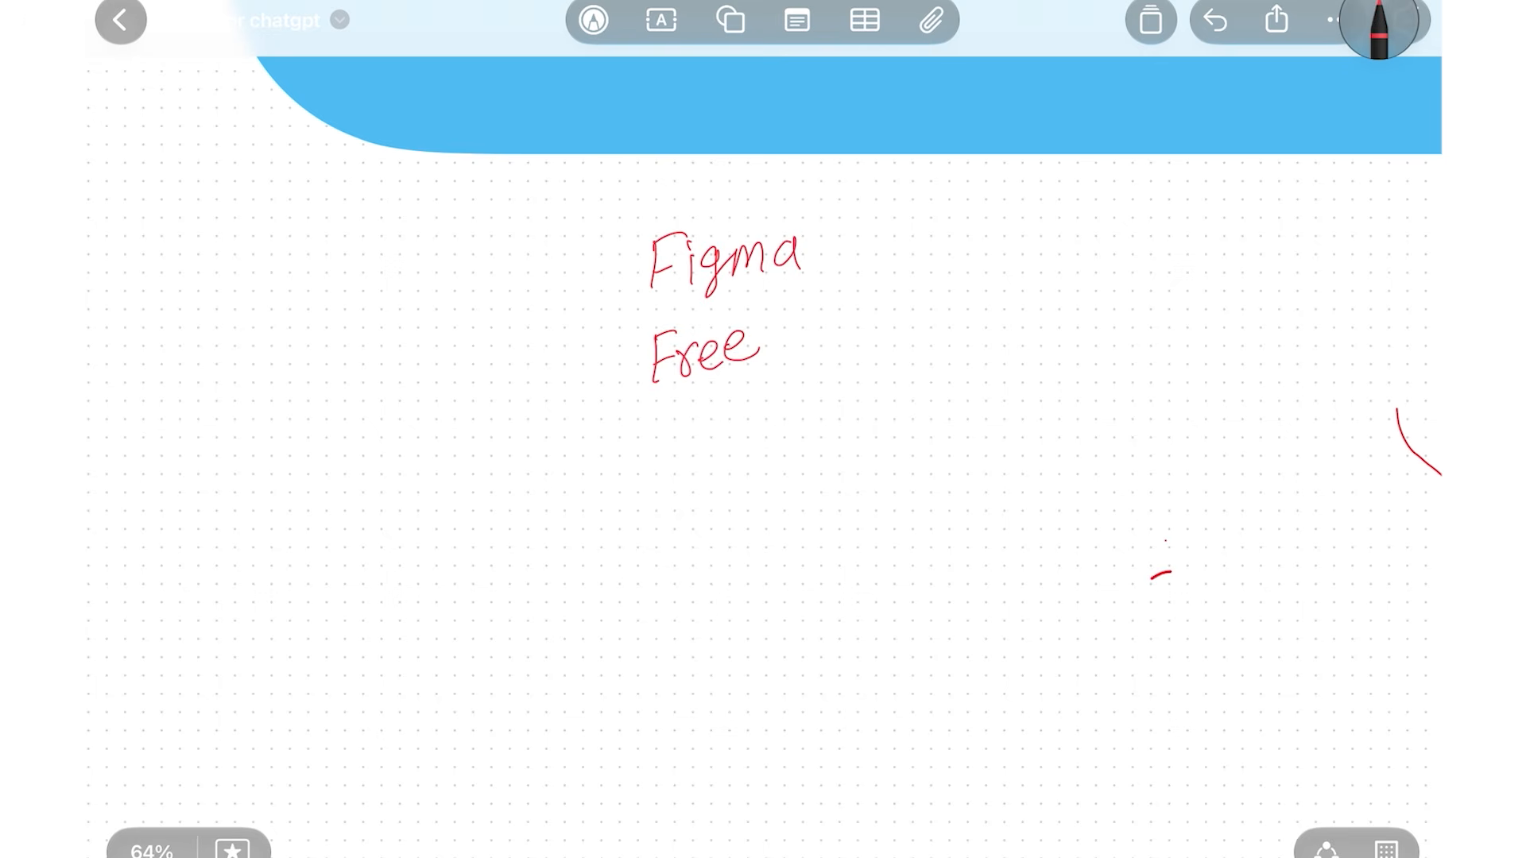
pyautogui.moveTo(765, 343); pyautogui.dragTo(783, 378)
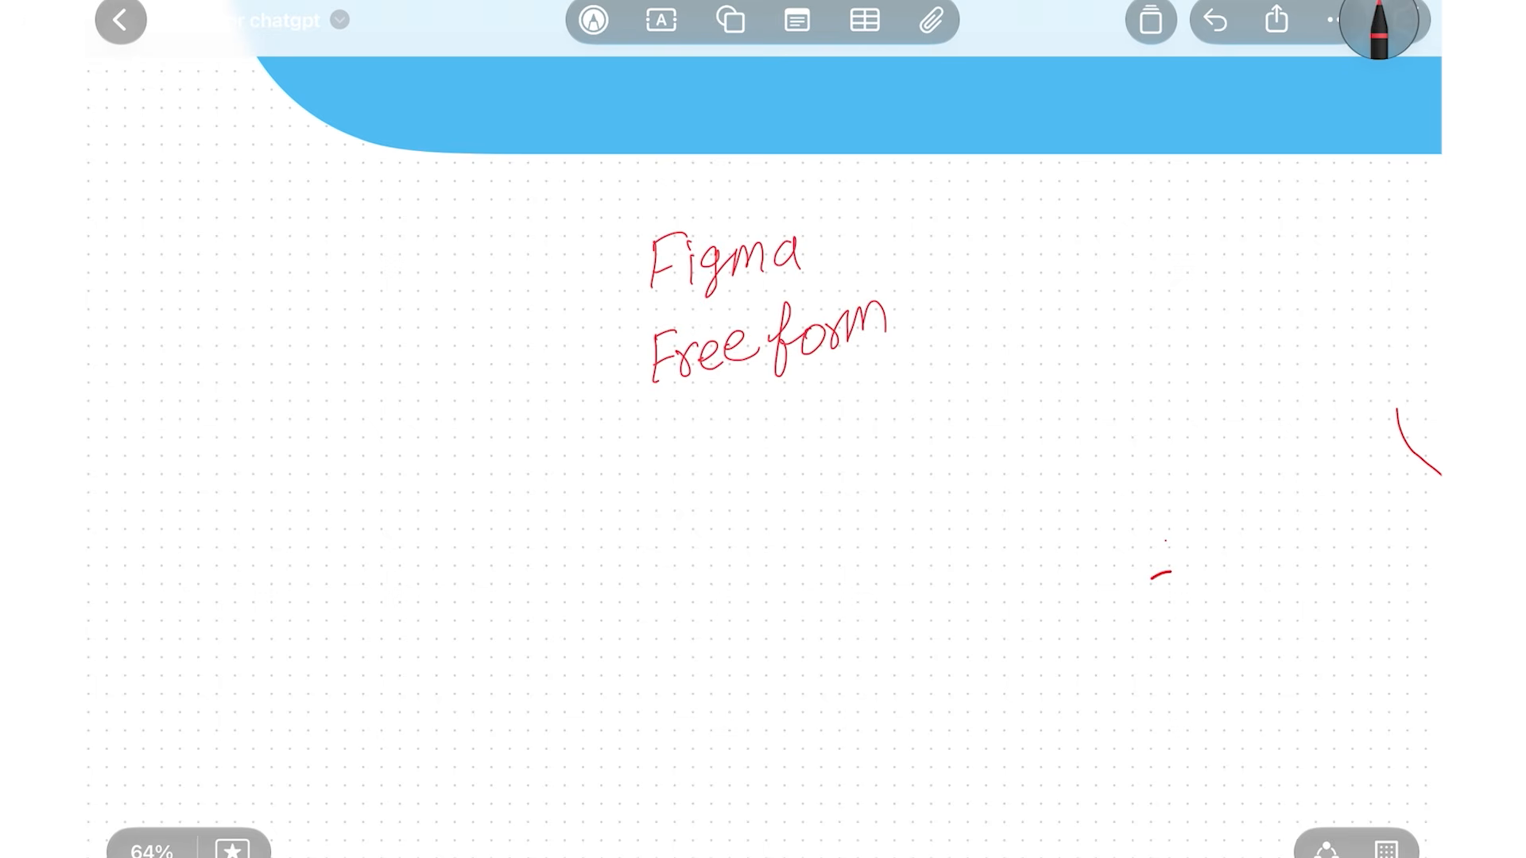
pyautogui.moveTo(876, 350)
pyautogui.mouseDown()
pyautogui.moveTo(982, 272)
pyautogui.moveTo(990, 347)
pyautogui.mouseUp()
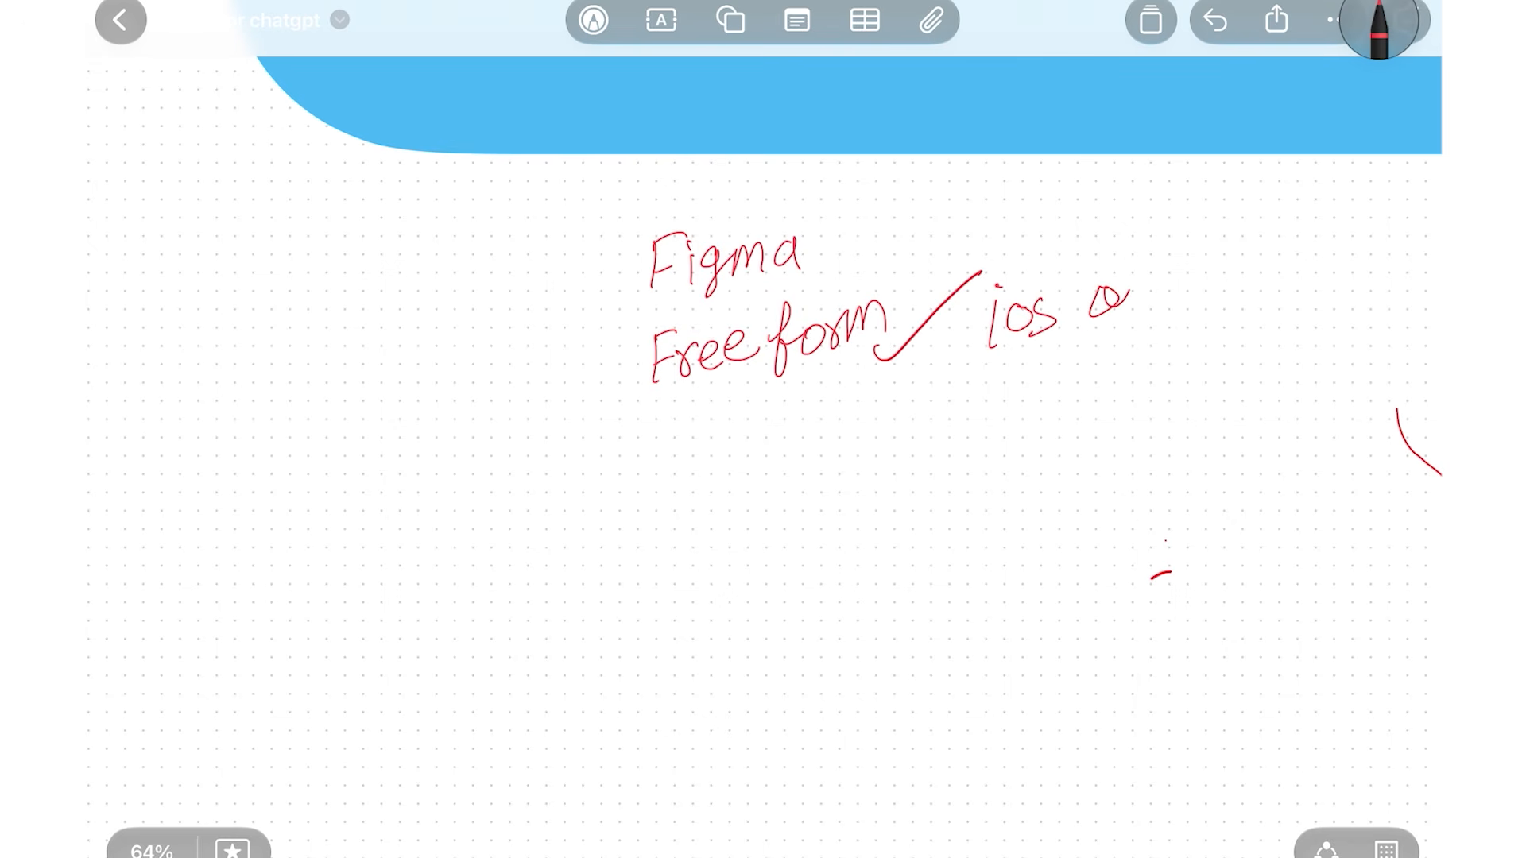
pyautogui.moveTo(1177, 286); pyautogui.dragTo(1216, 296)
pyautogui.moveTo(821, 256); pyautogui.dragTo(876, 225)
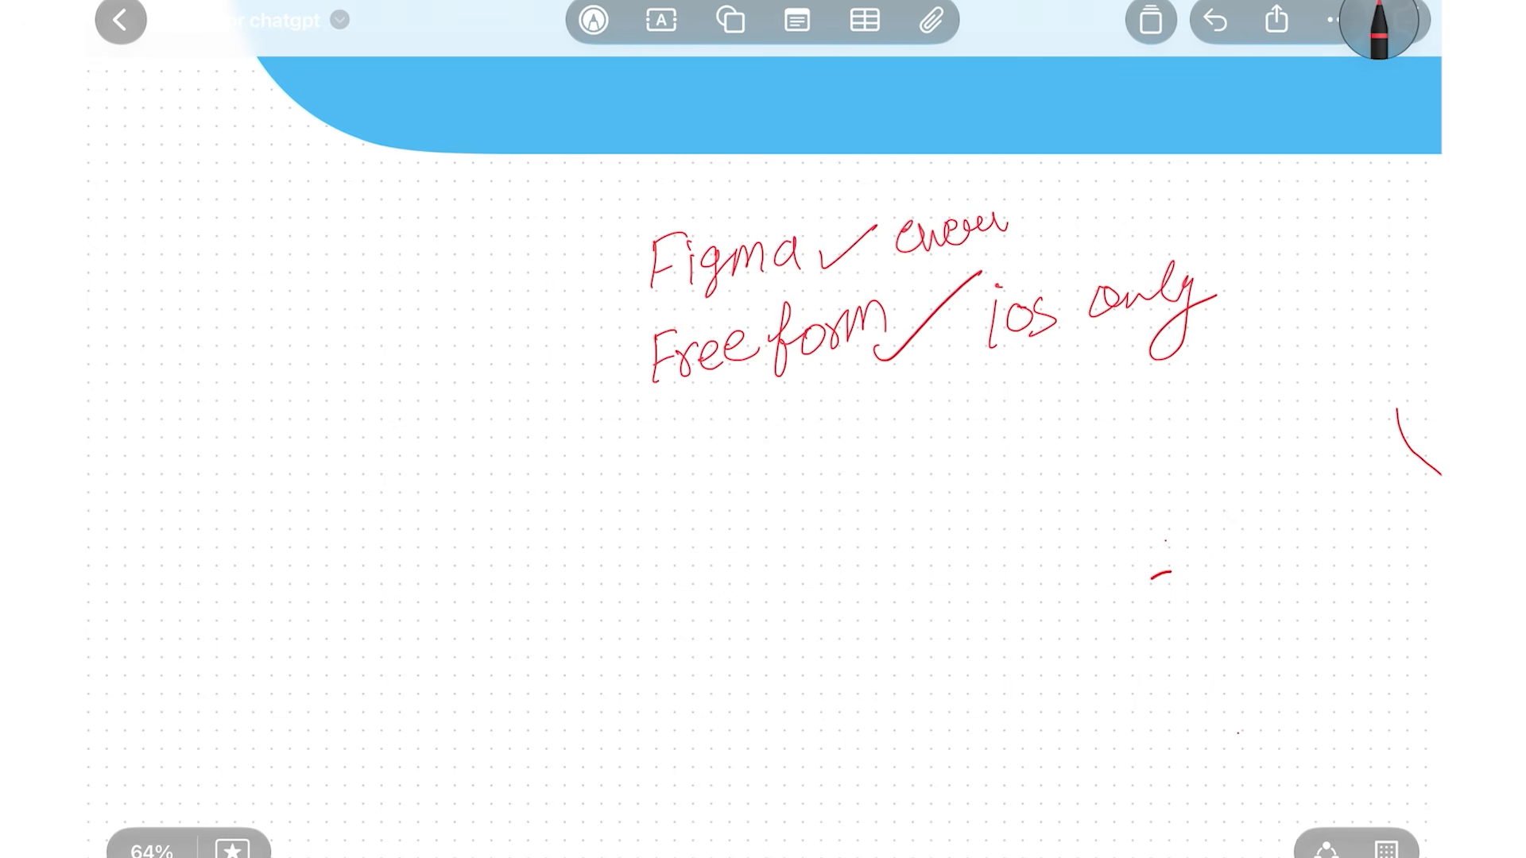
pyautogui.moveTo(997, 227); pyautogui.dragTo(989, 268)
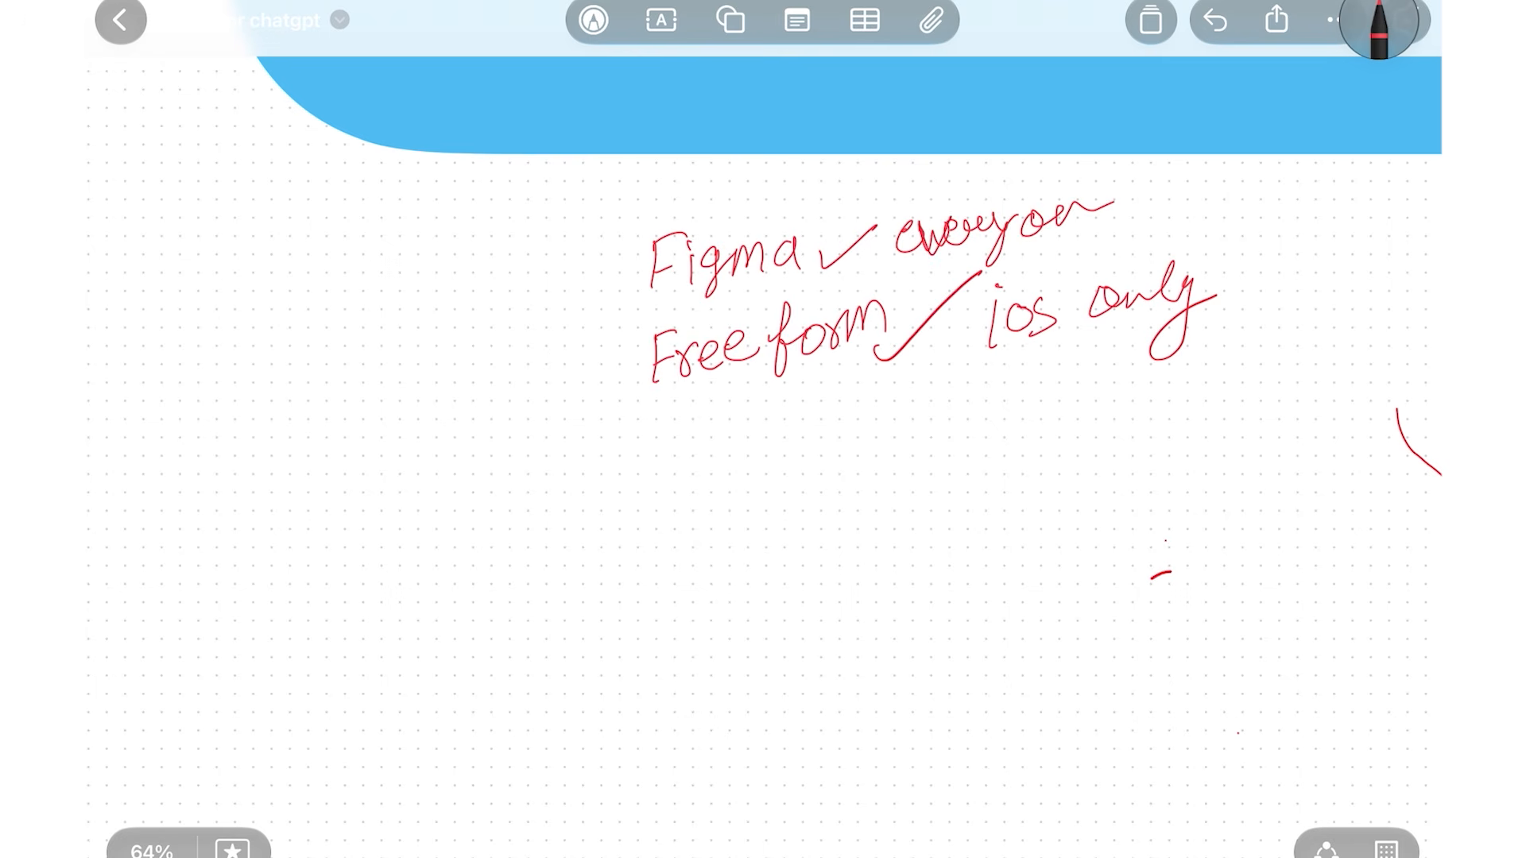
pyautogui.scroll(-1, 763, 429)
pyautogui.moveTo(1027, 230); pyautogui.dragTo(1062, 232)
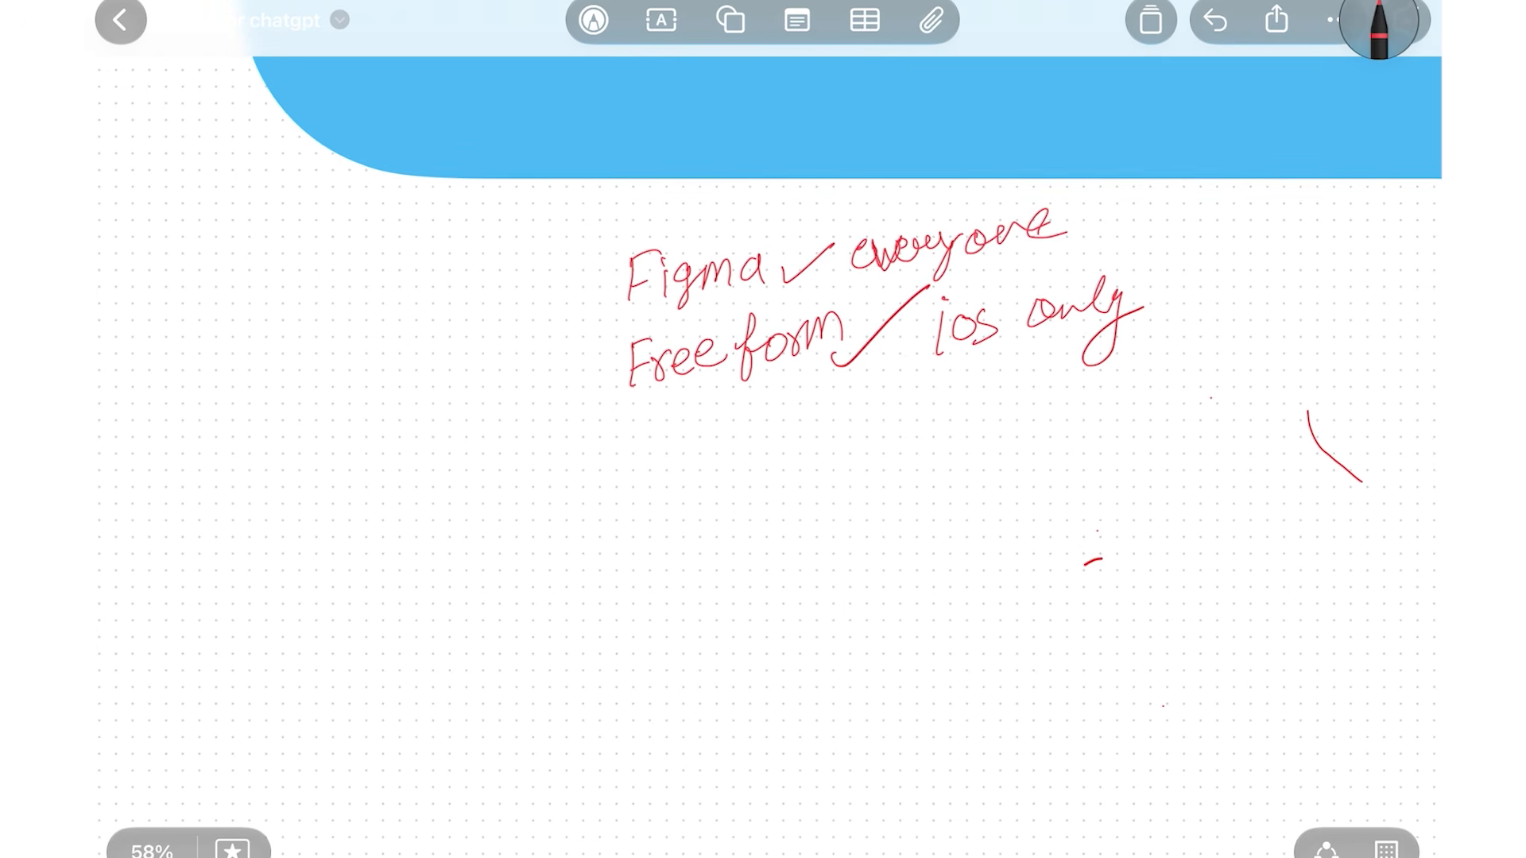
pyautogui.scroll(-2, 678, 417)
# Zoom out to view the whole Freeform board
pyautogui.scroll(-5, 952, 712)
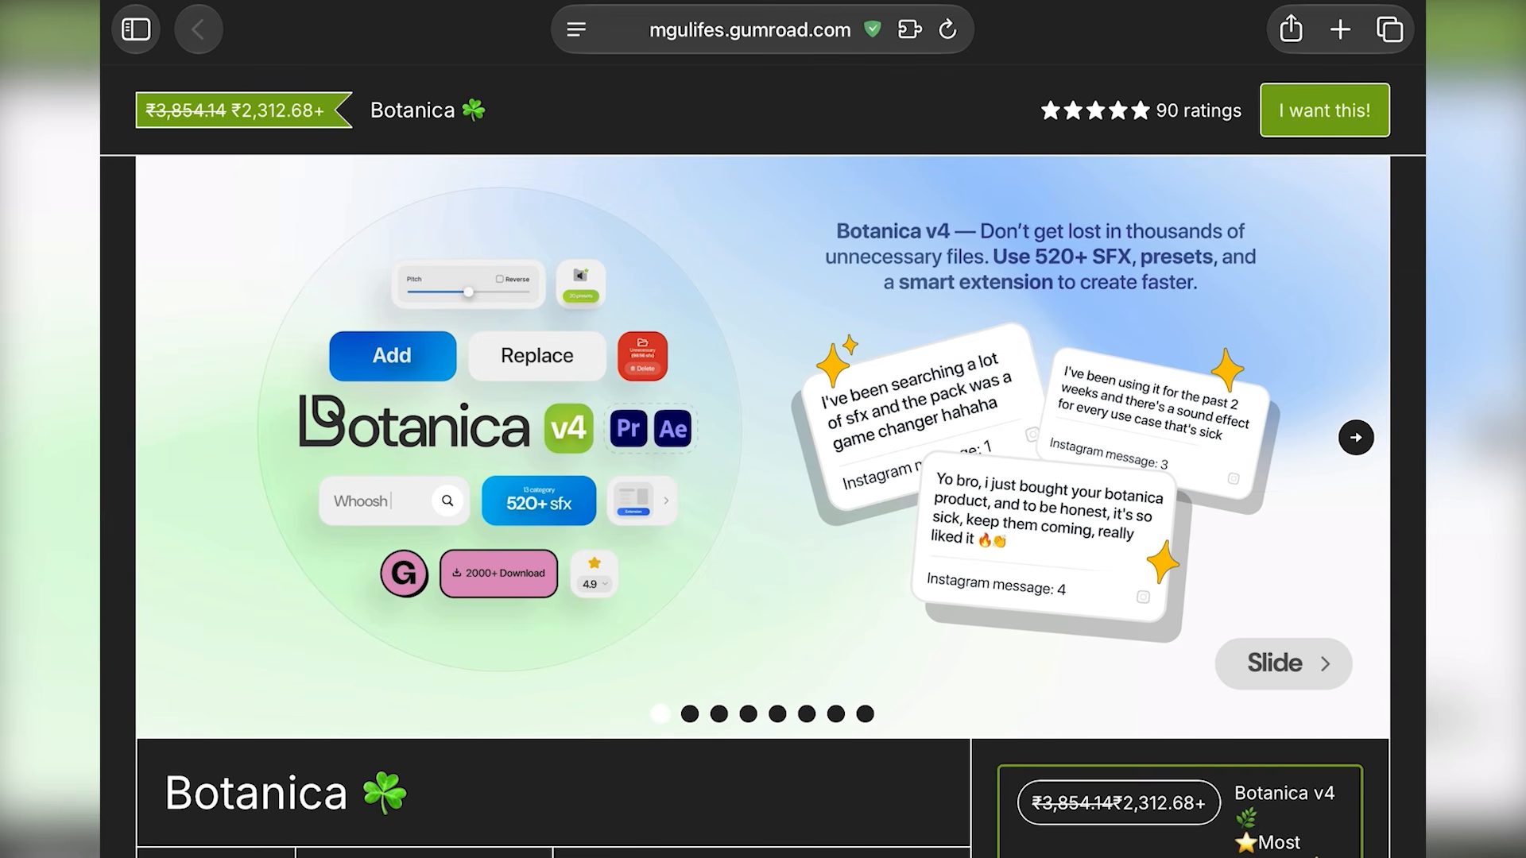
# Expand the video description to reveal the Botanica link
pyautogui.scroll(-2, 763, 429)
pyautogui.scroll(-3, 763, 429)
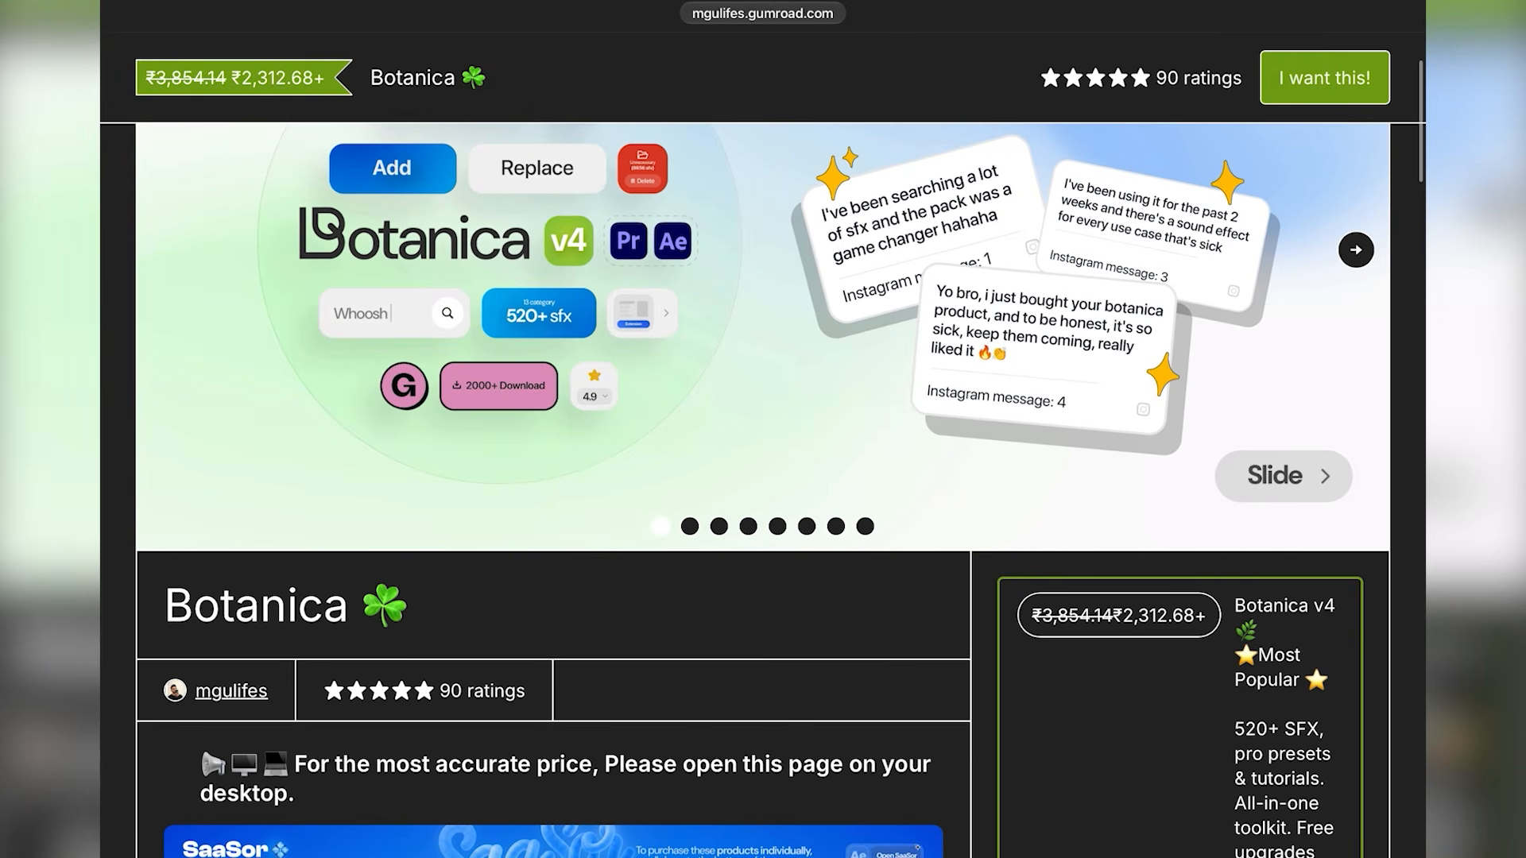
pyautogui.scroll(4, 763, 430)
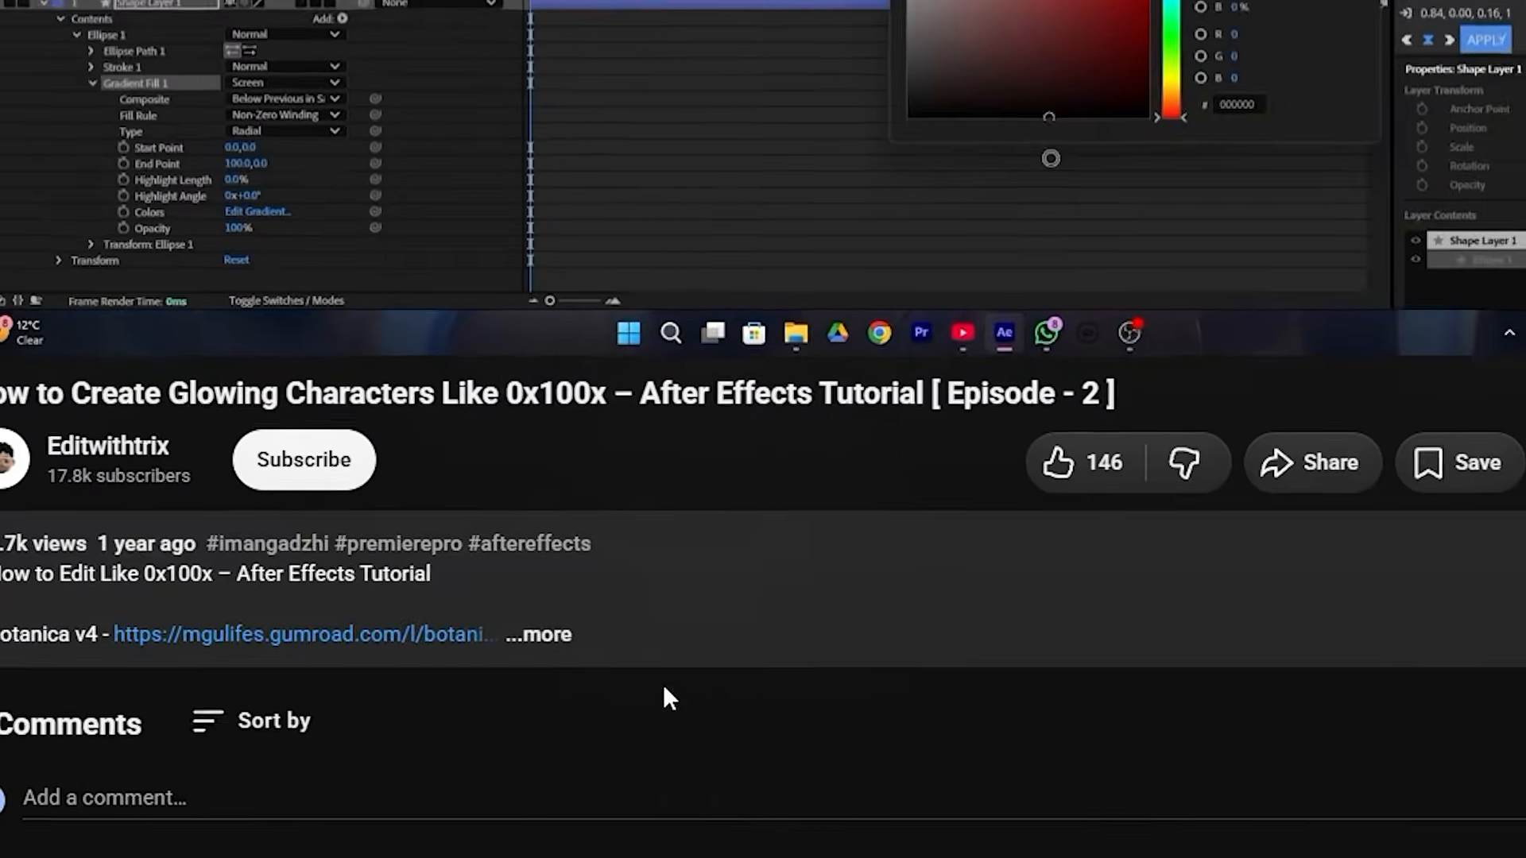
pyautogui.click(708, 630)
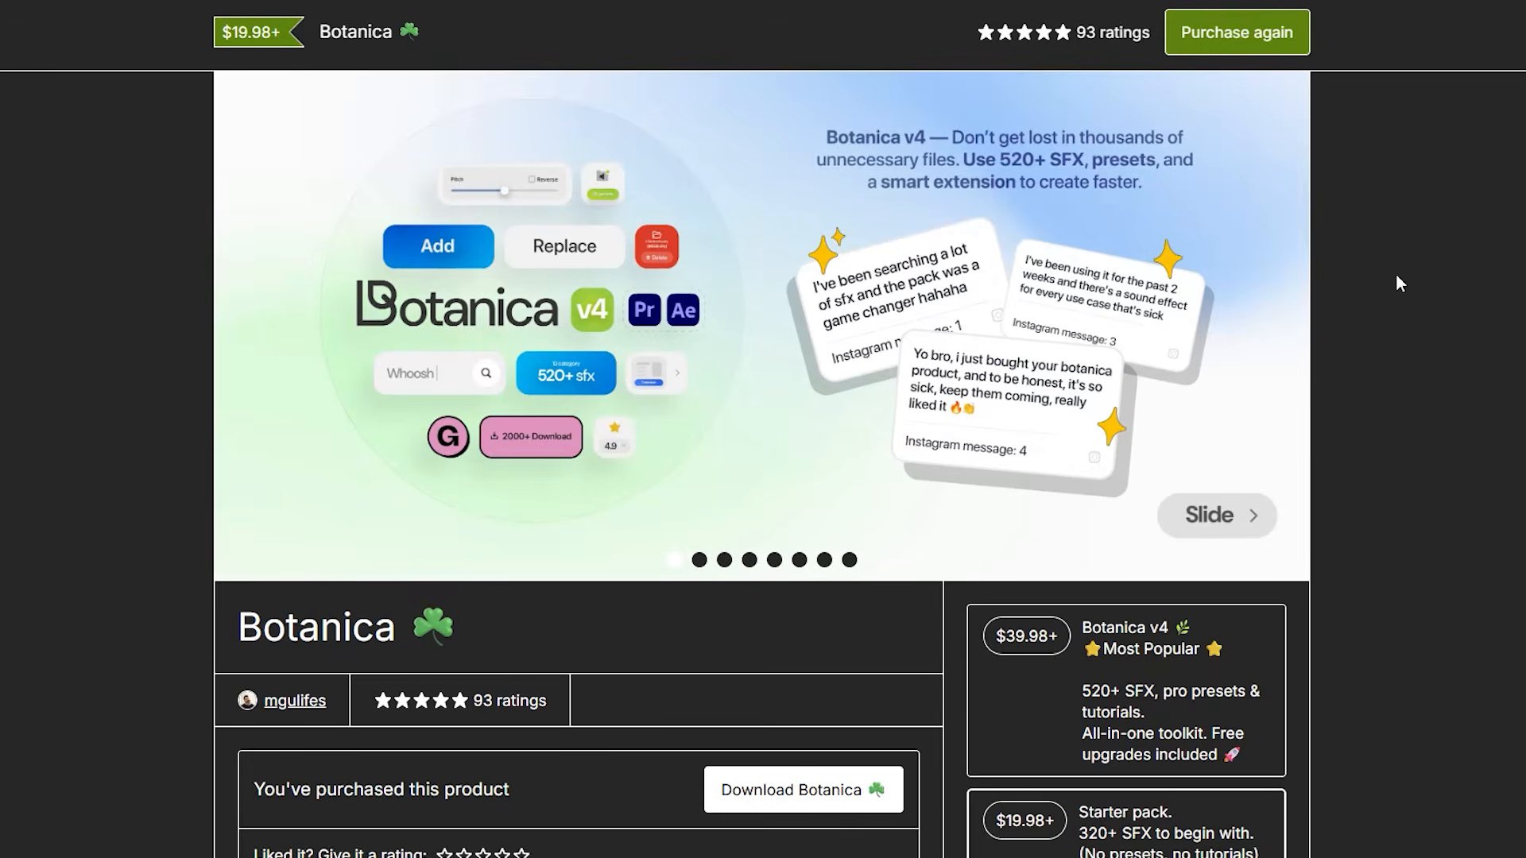
# Choose the Botanica Starter pack, enter a fair price of 20 and purchase
pyautogui.scroll(-5, 1112, 413)
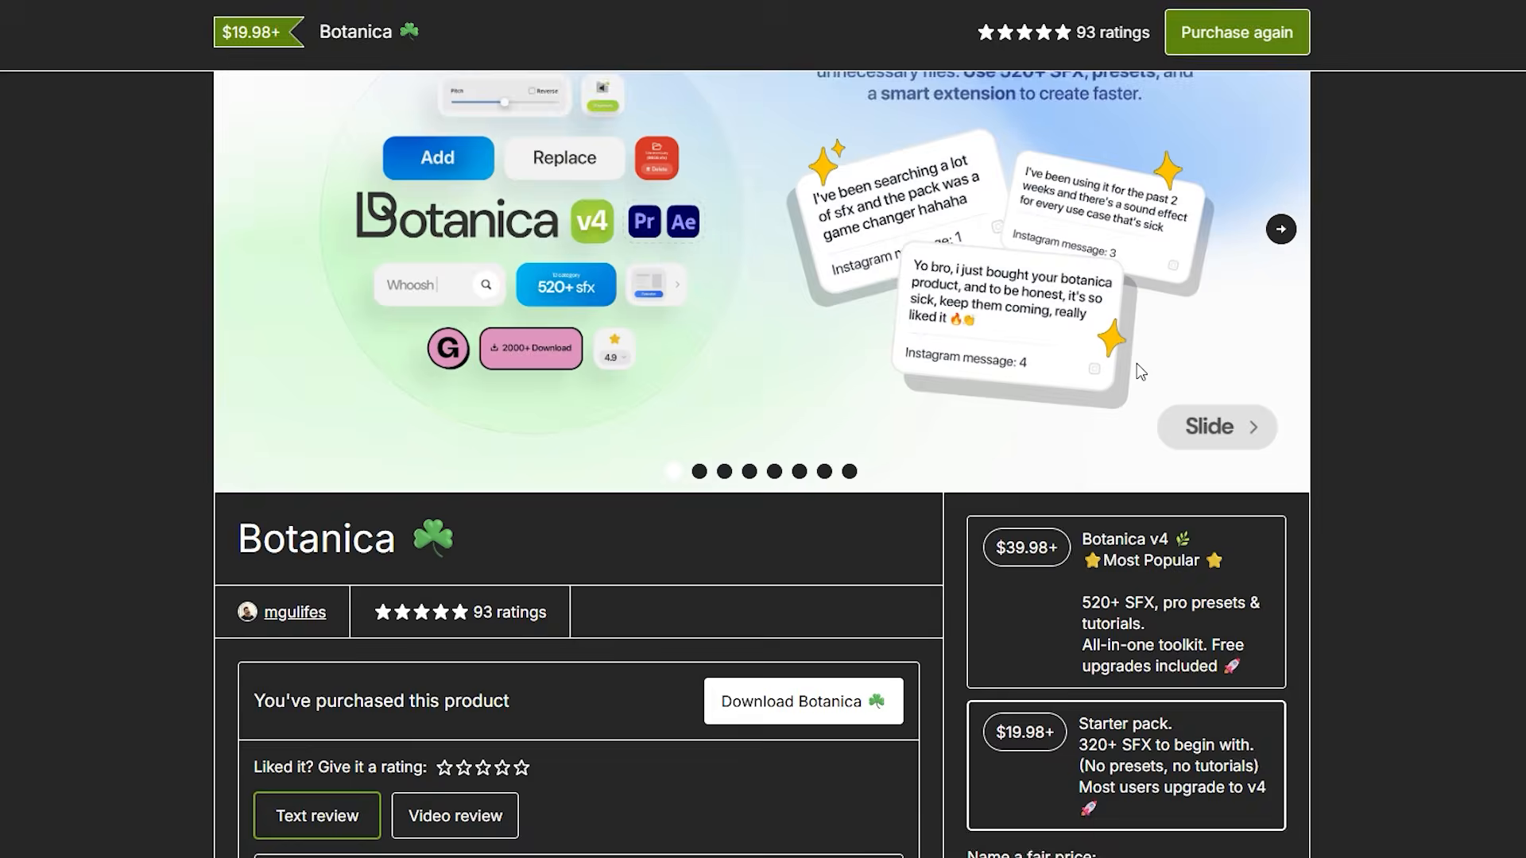
pyautogui.click(1108, 469)
pyautogui.click(1055, 610)
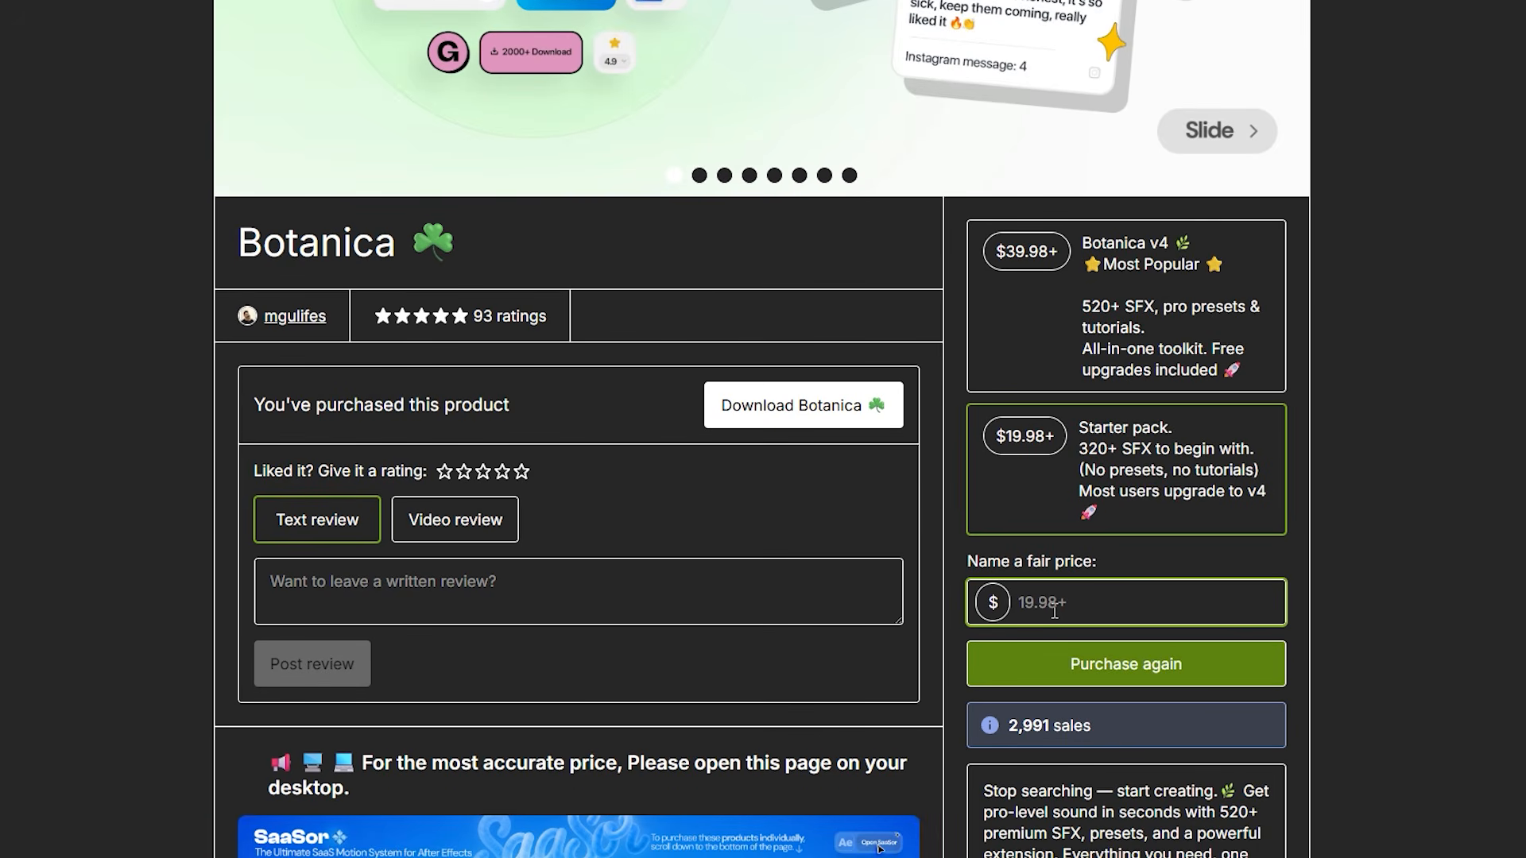
pyautogui.write('20')
pyautogui.click(1101, 673)
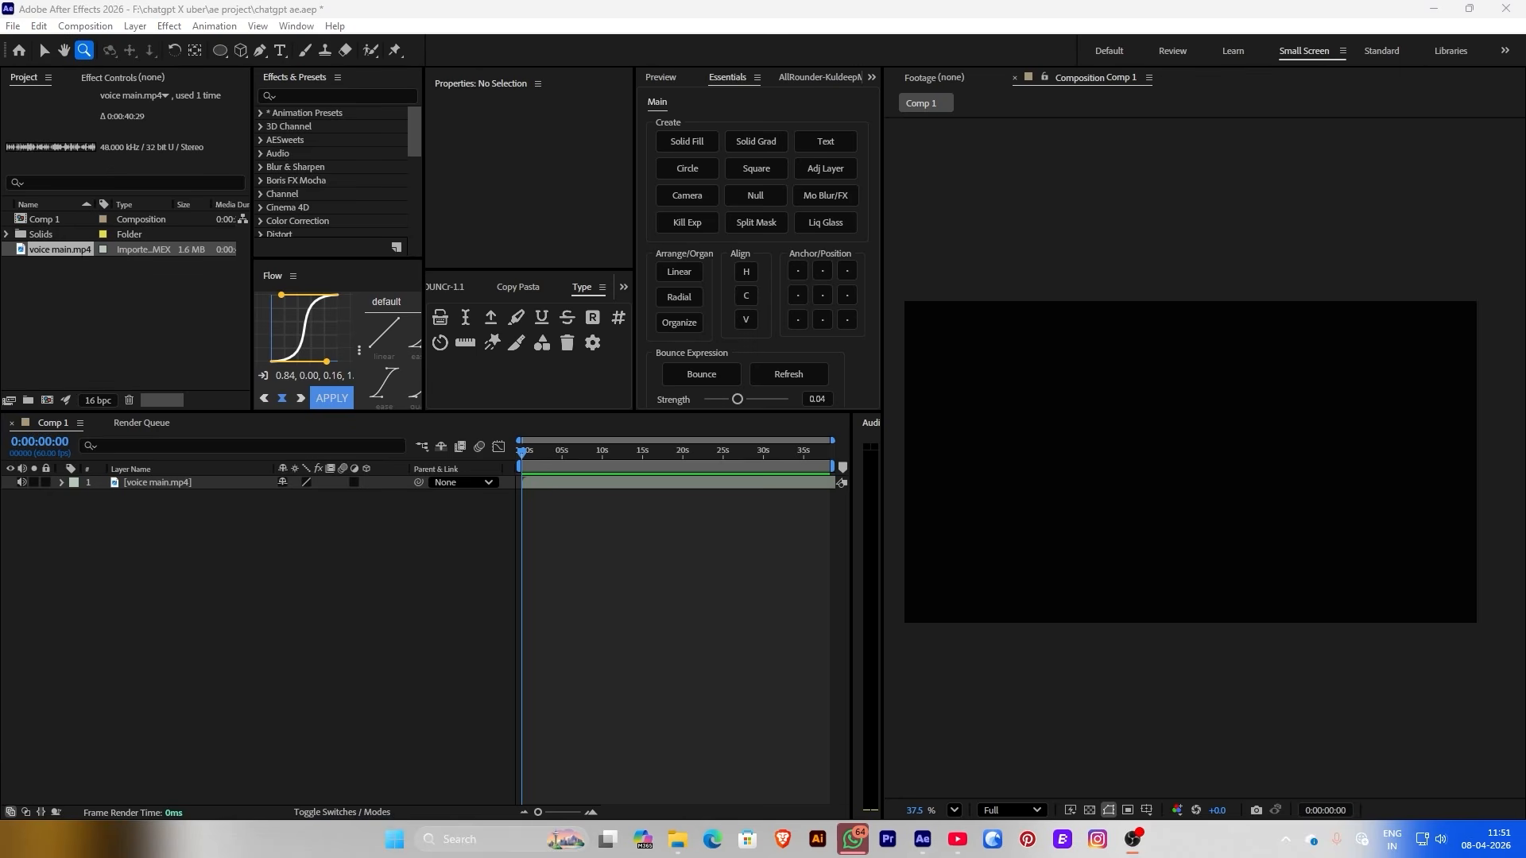
# Add a white Solid Fill layer to Comp 1
pyautogui.click(290, 582)
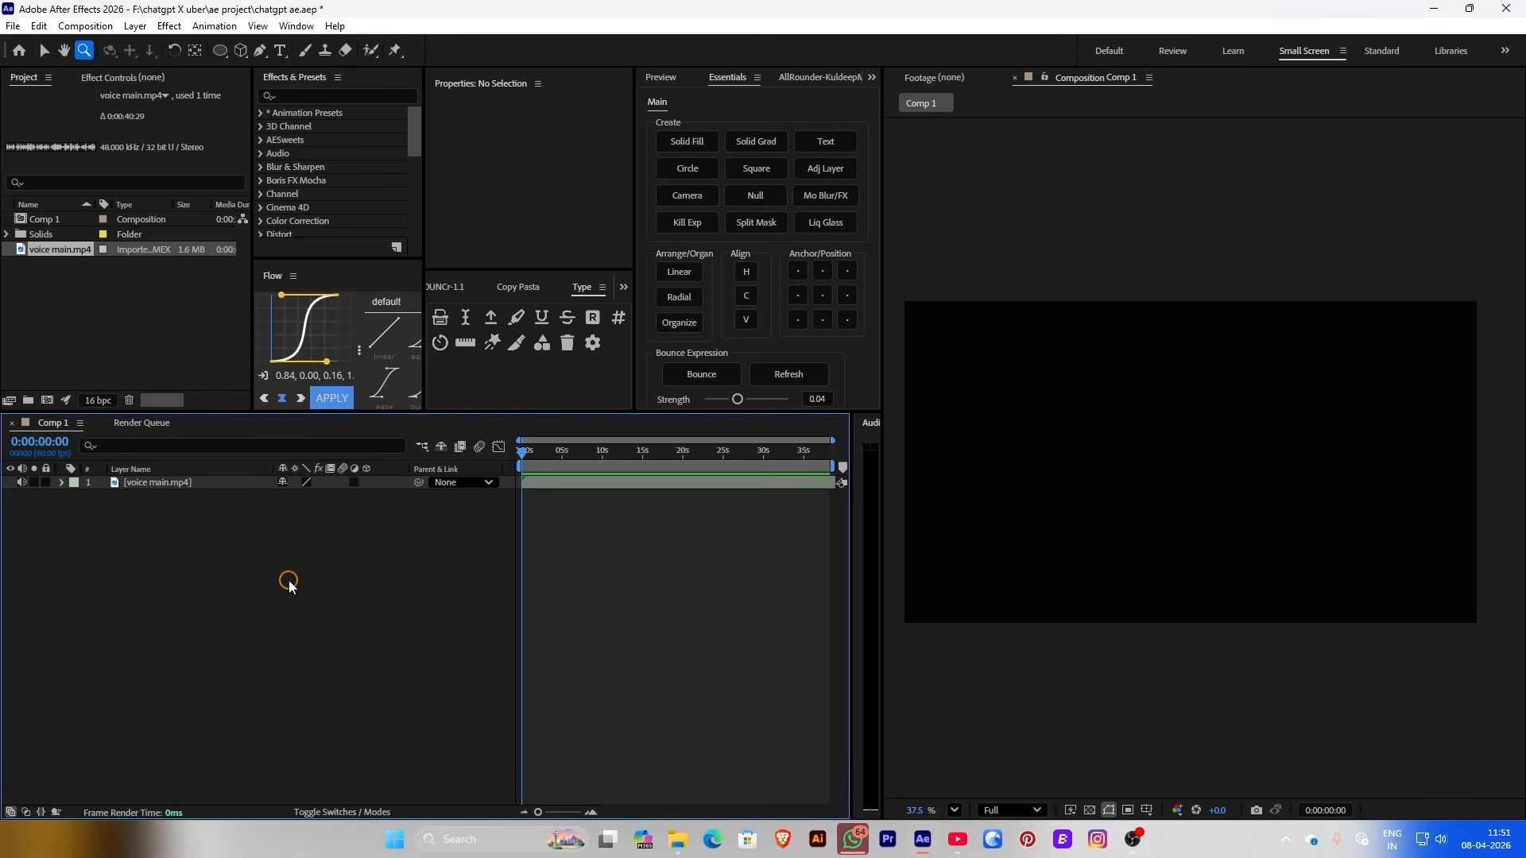
pyautogui.click(688, 142)
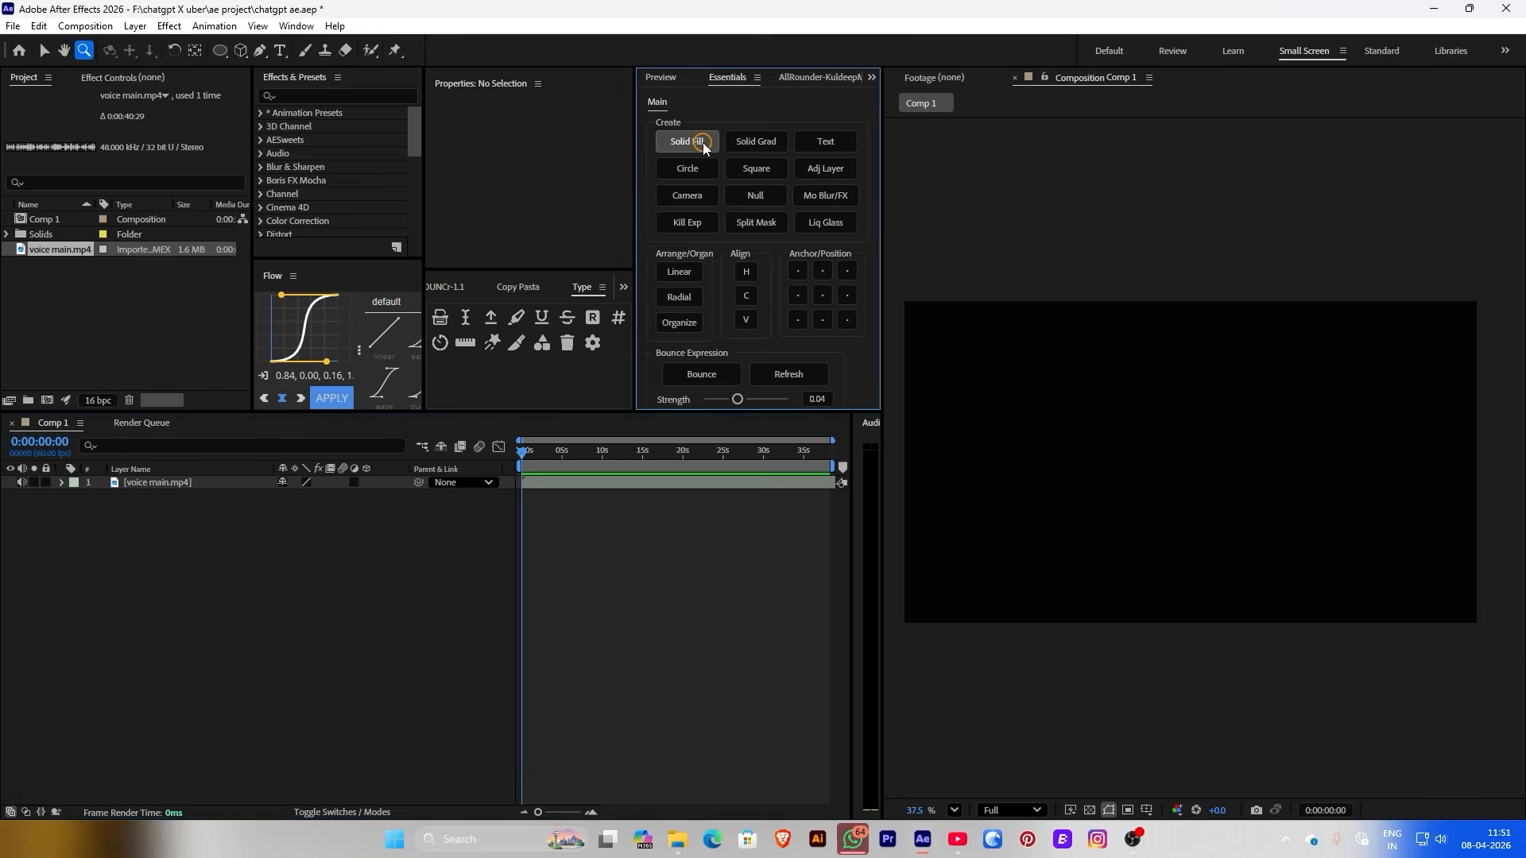
pyautogui.click(139, 77)
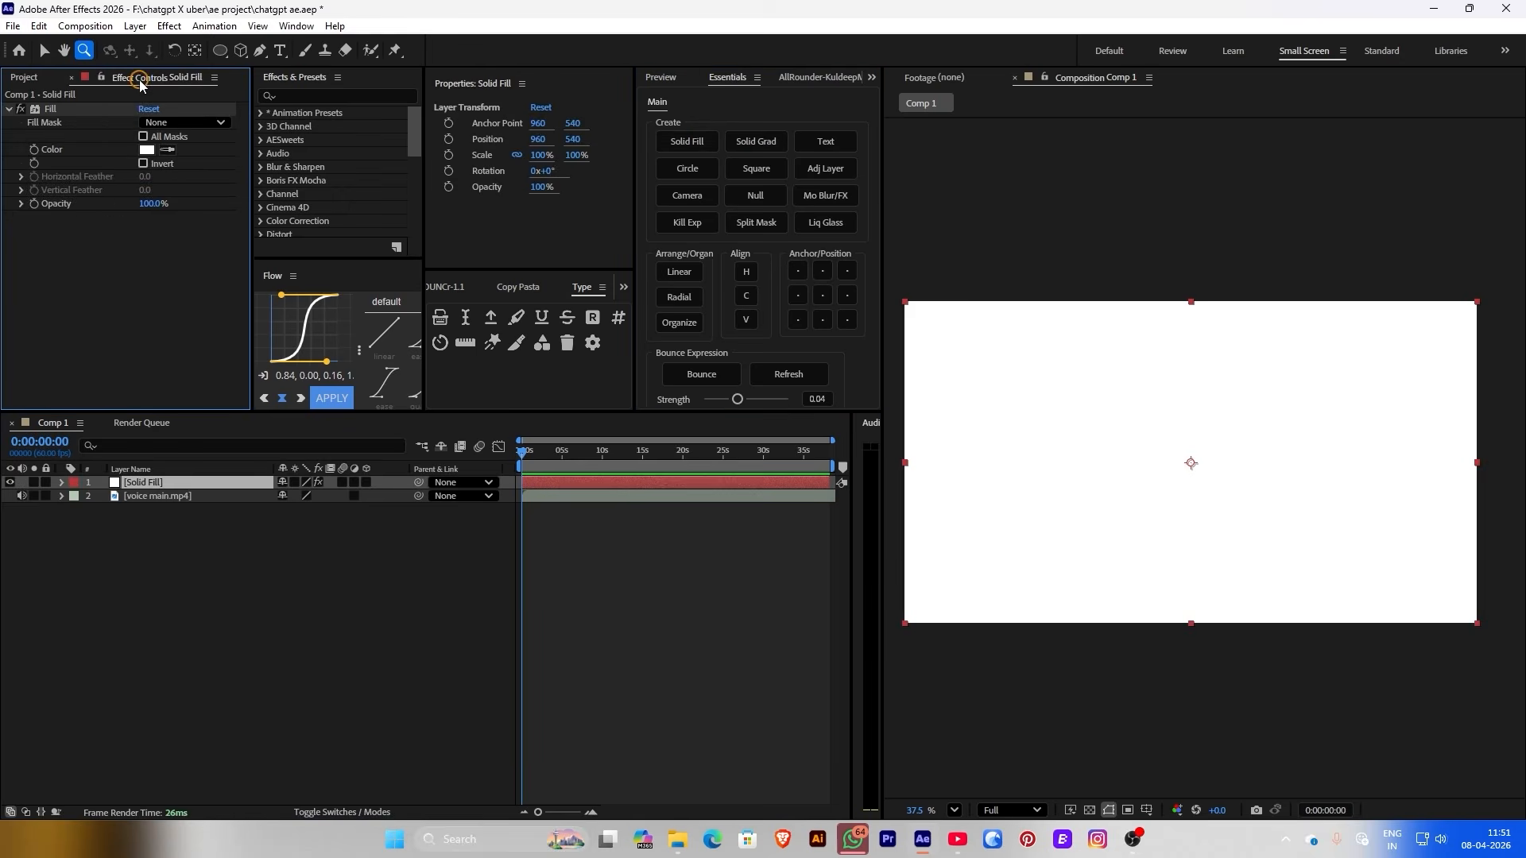
pyautogui.click(147, 151)
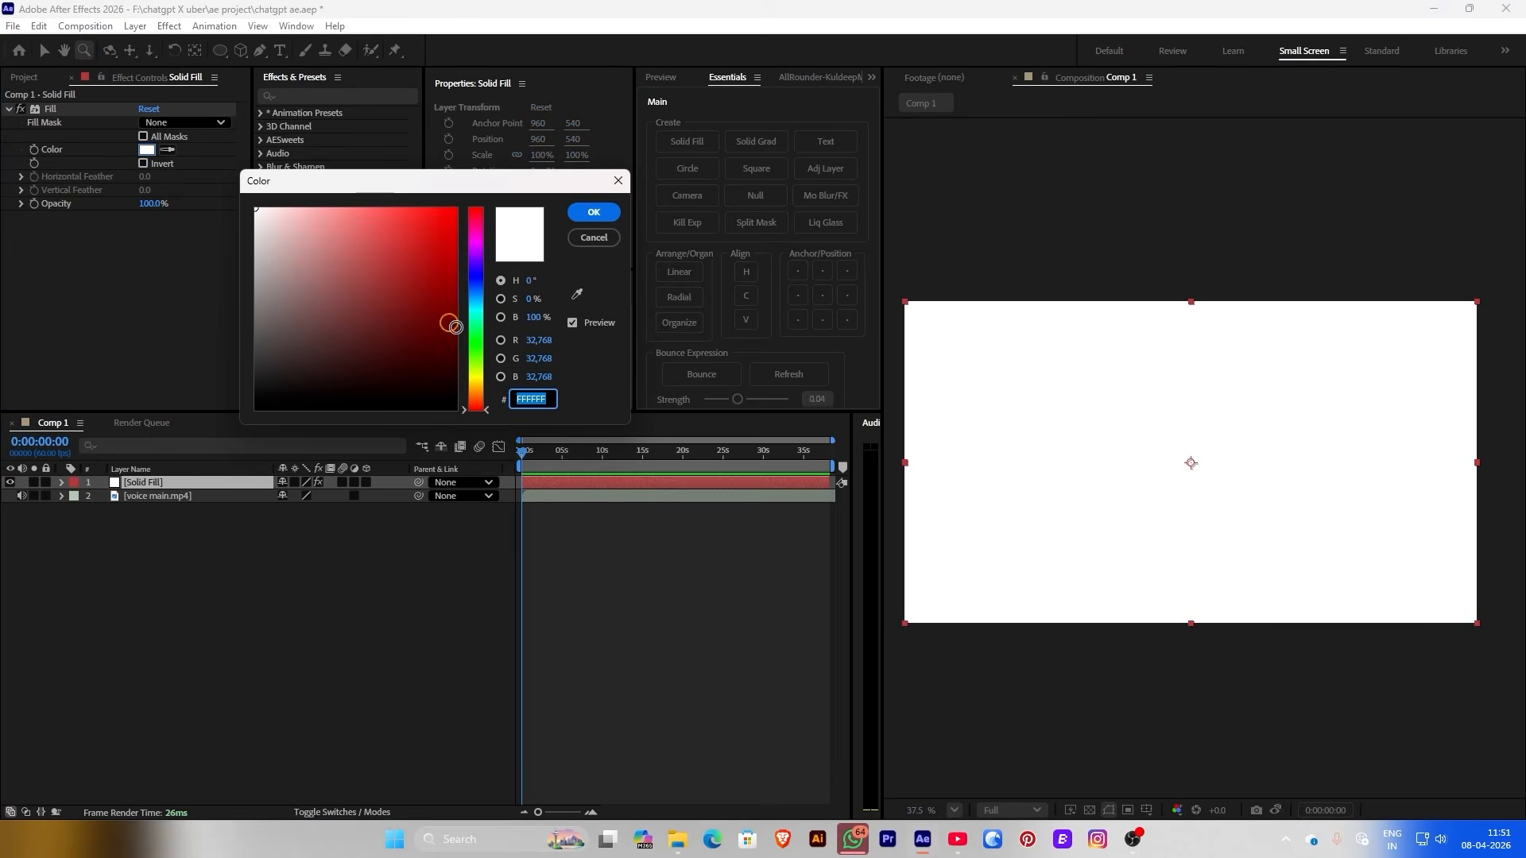
pyautogui.press('Return')
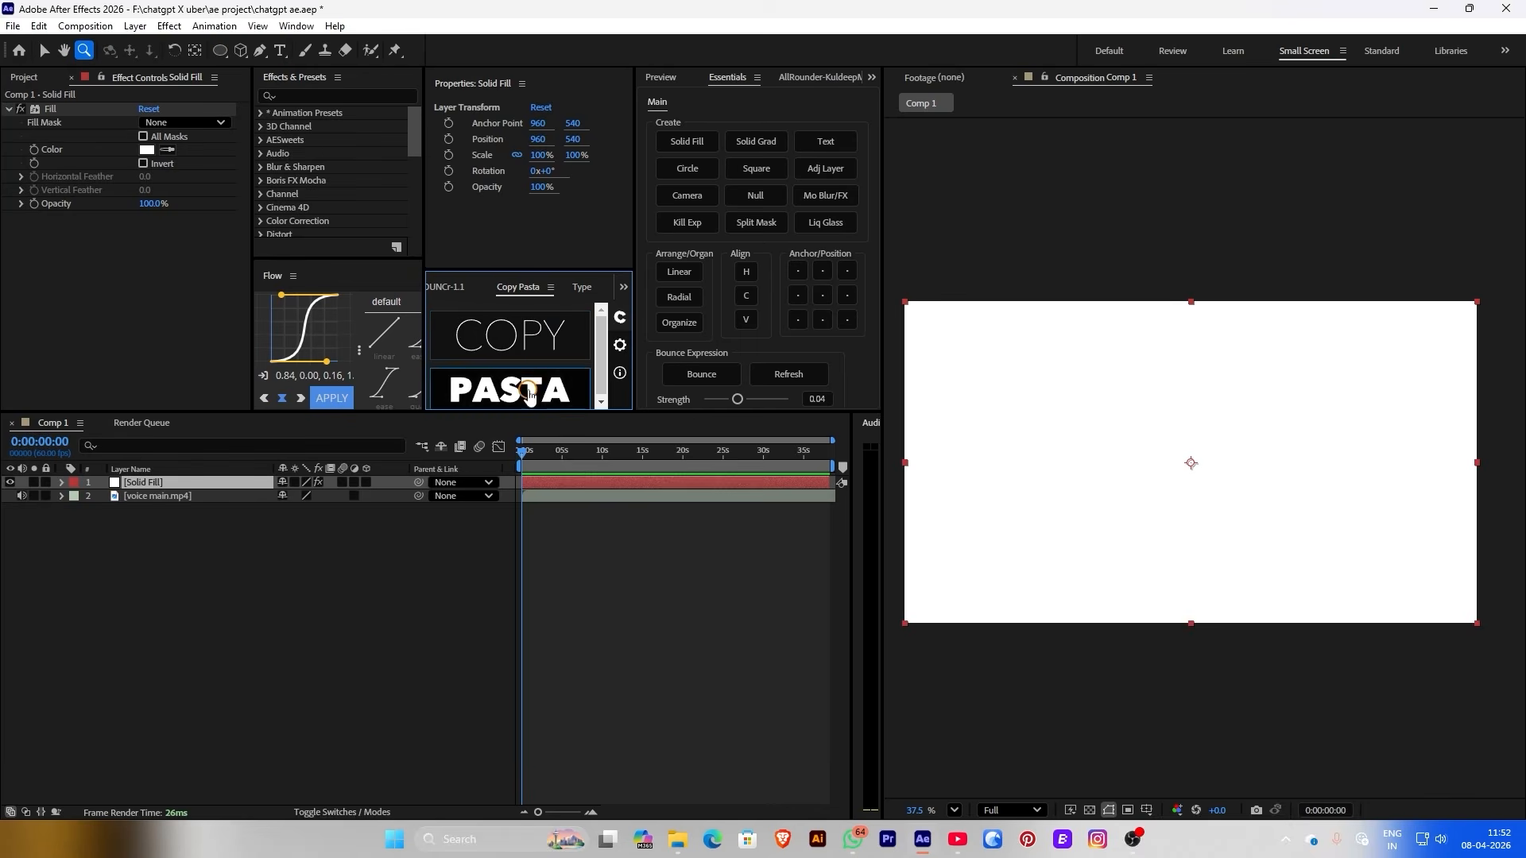
# Paste the reference image as a layer and sample a fill colour from it
pyautogui.click(530, 393)
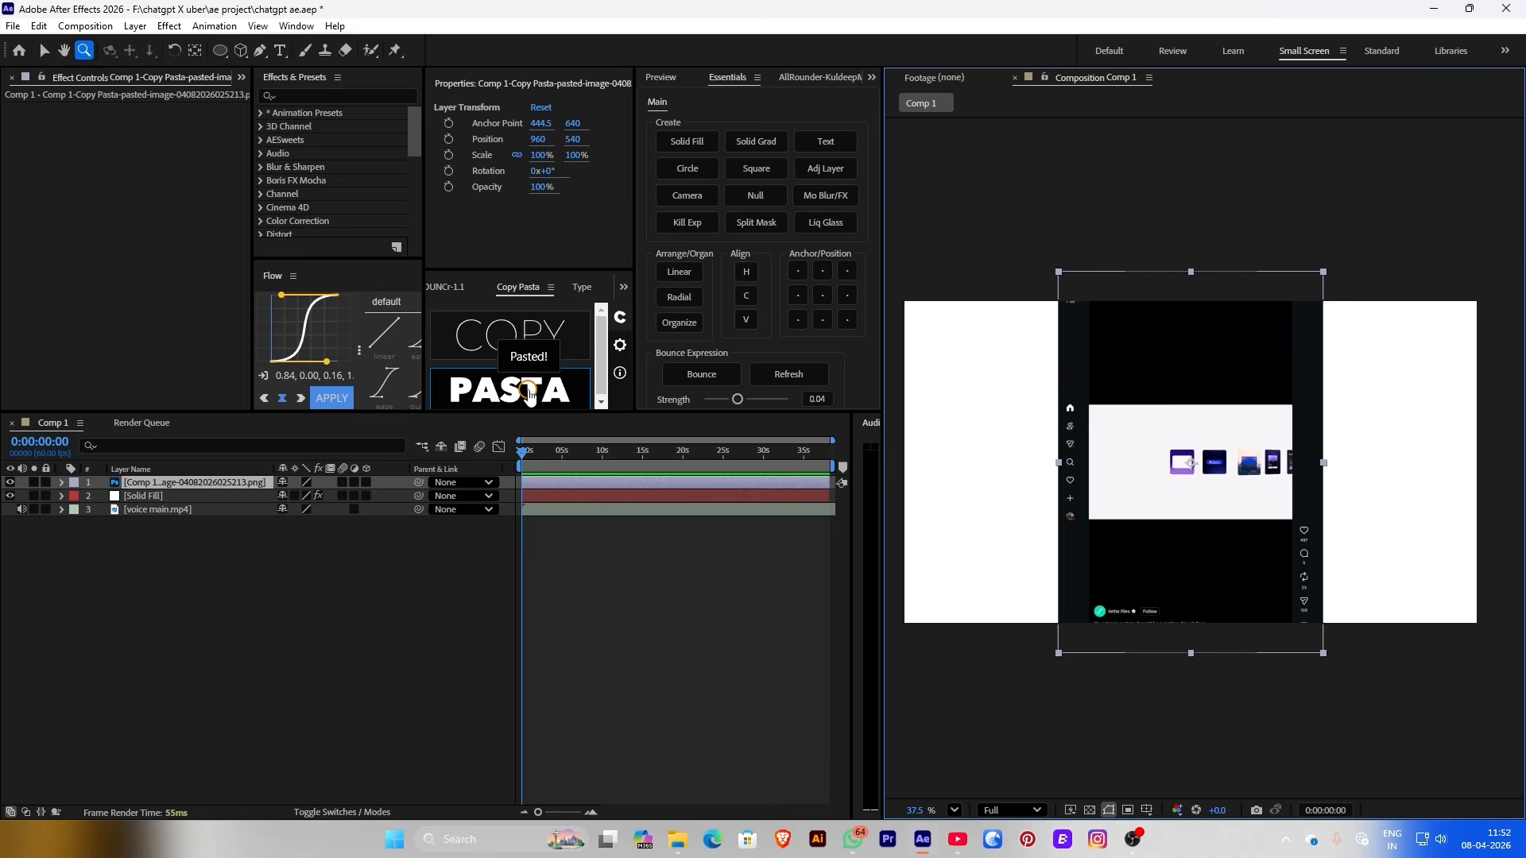
pyautogui.click(210, 496)
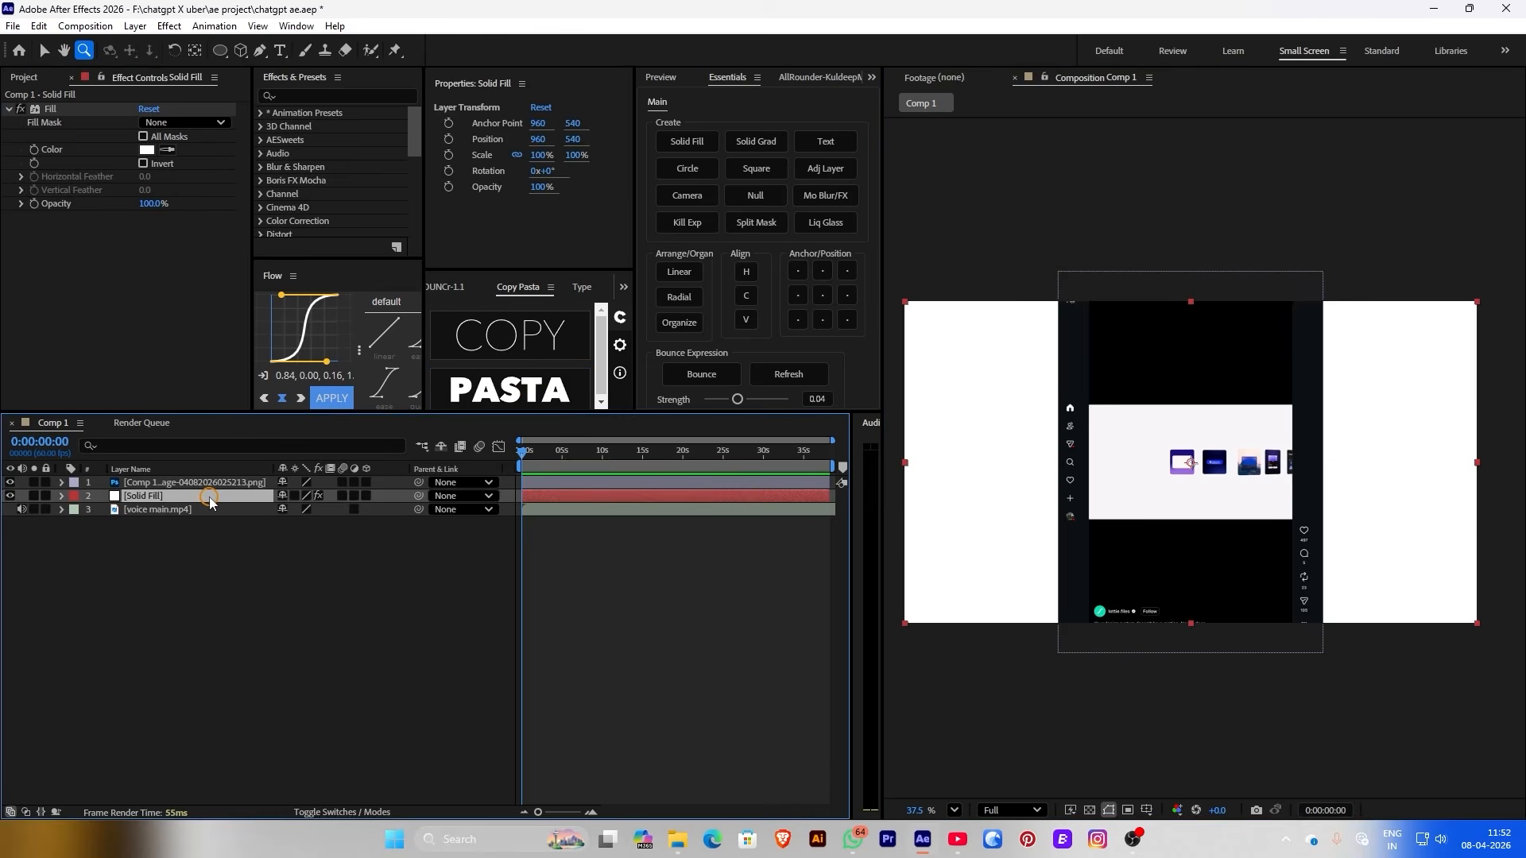
pyautogui.click(164, 151)
pyautogui.click(1133, 431)
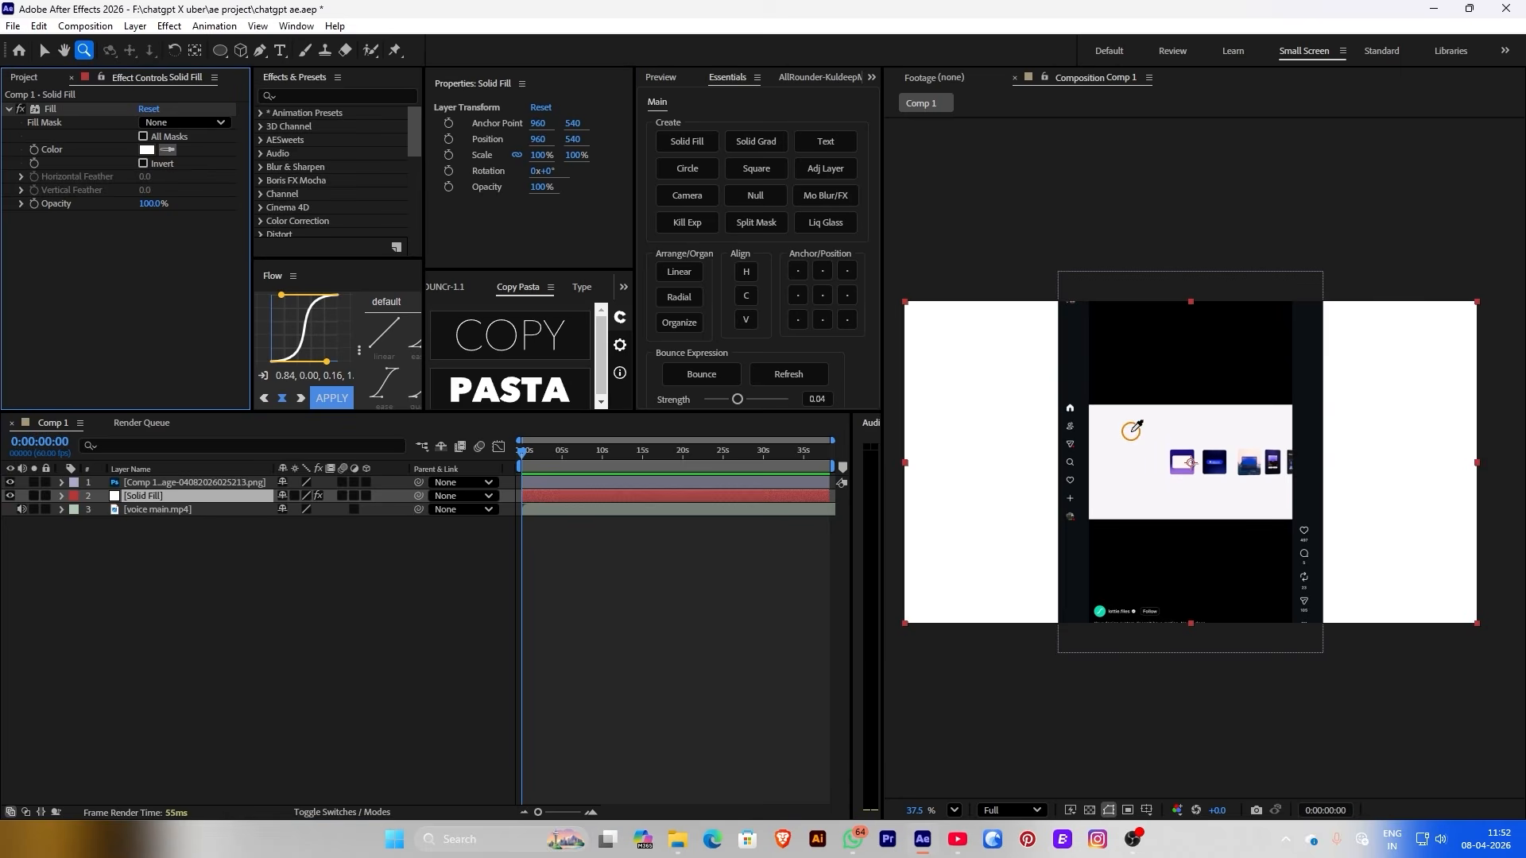
pyautogui.click(572, 620)
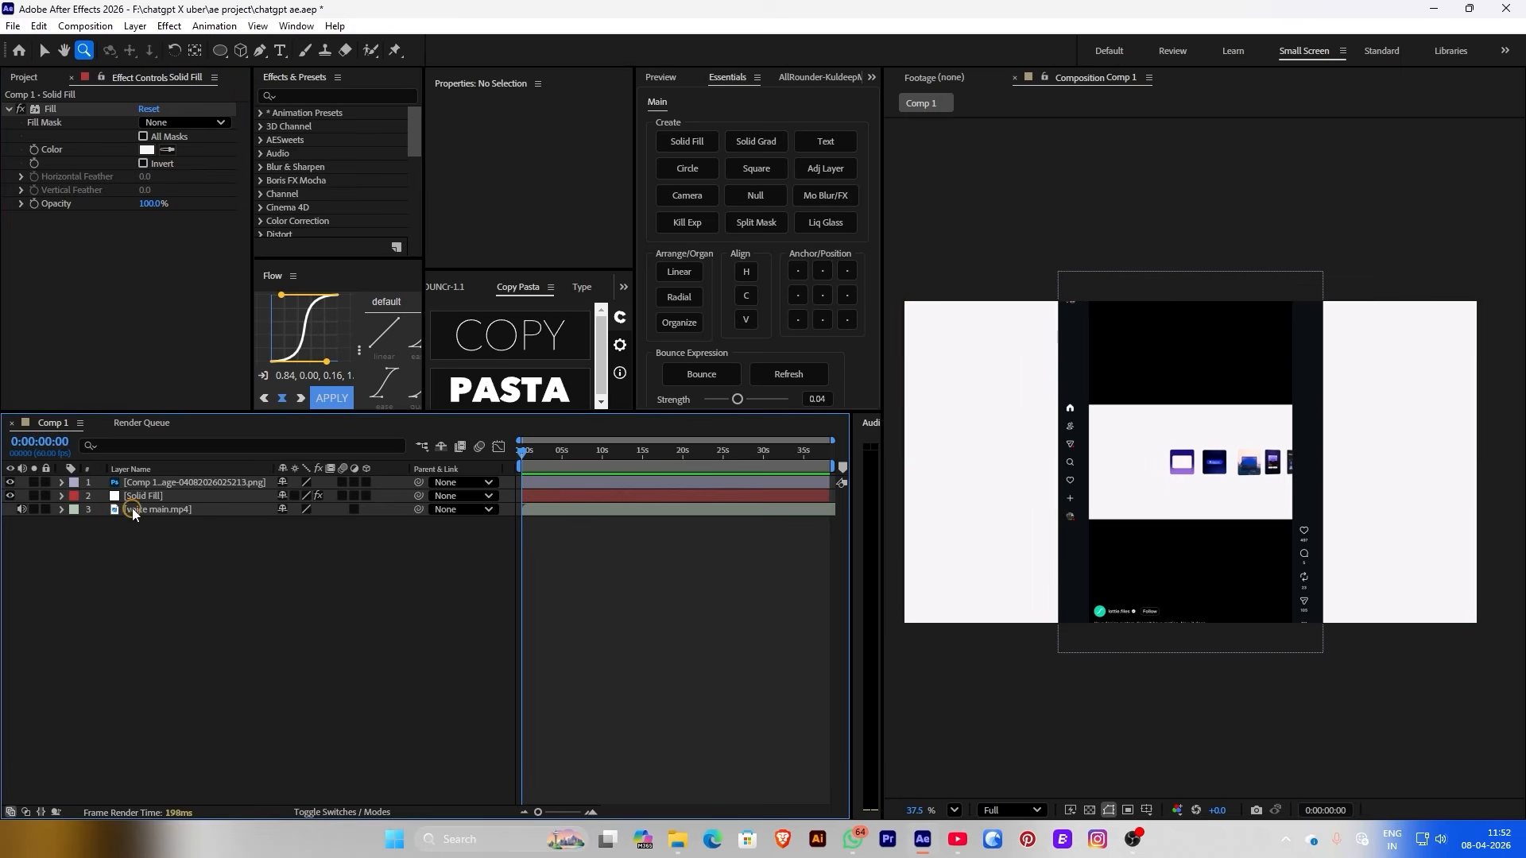
# Delete the pasted reference image and set the solid's fill to #F8F6F9
pyautogui.click(145, 484)
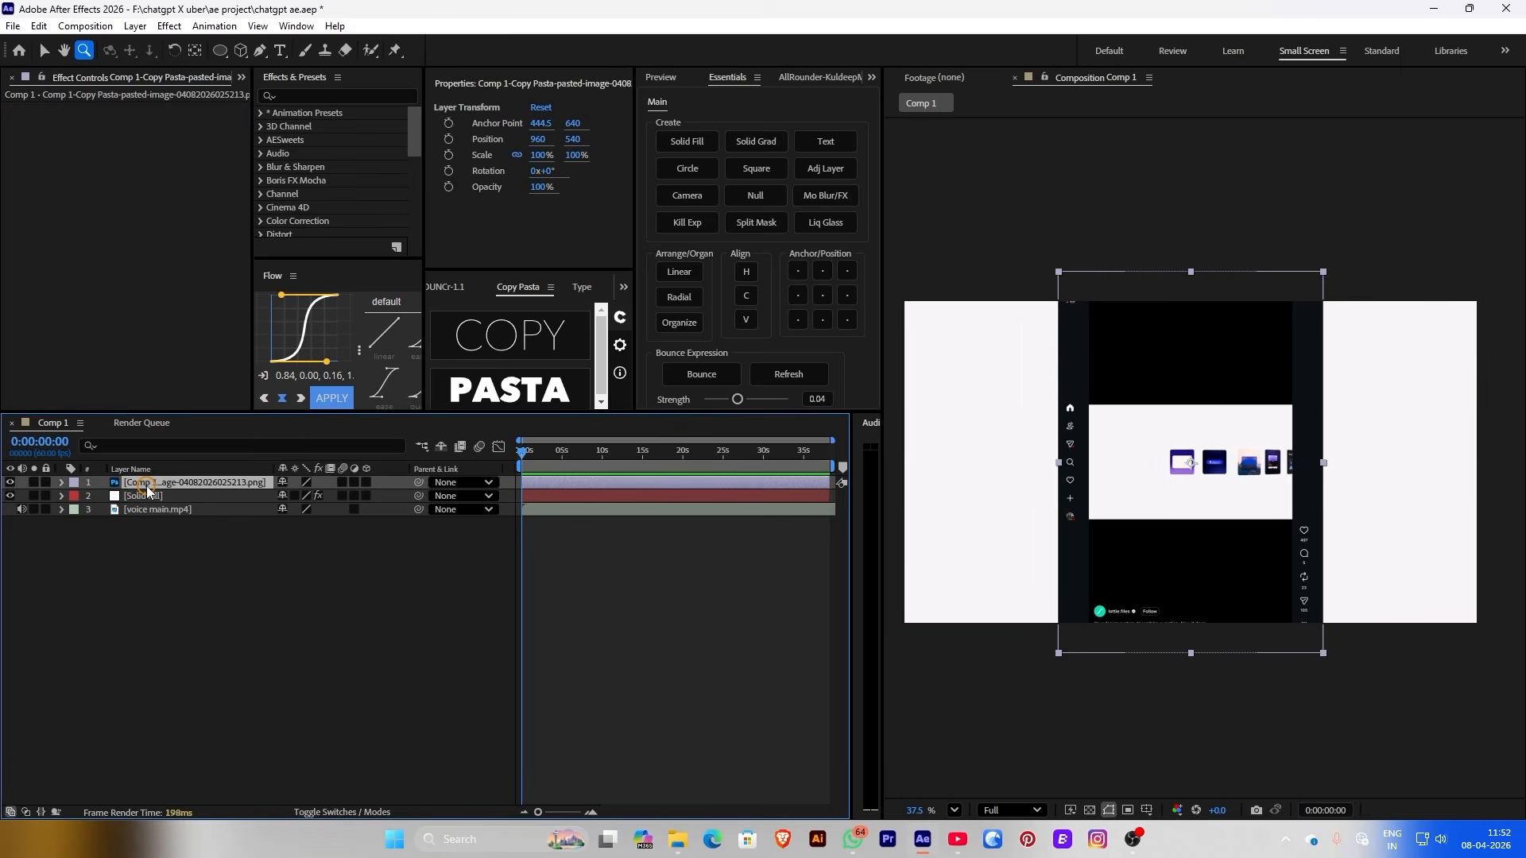
pyautogui.press('Delete')
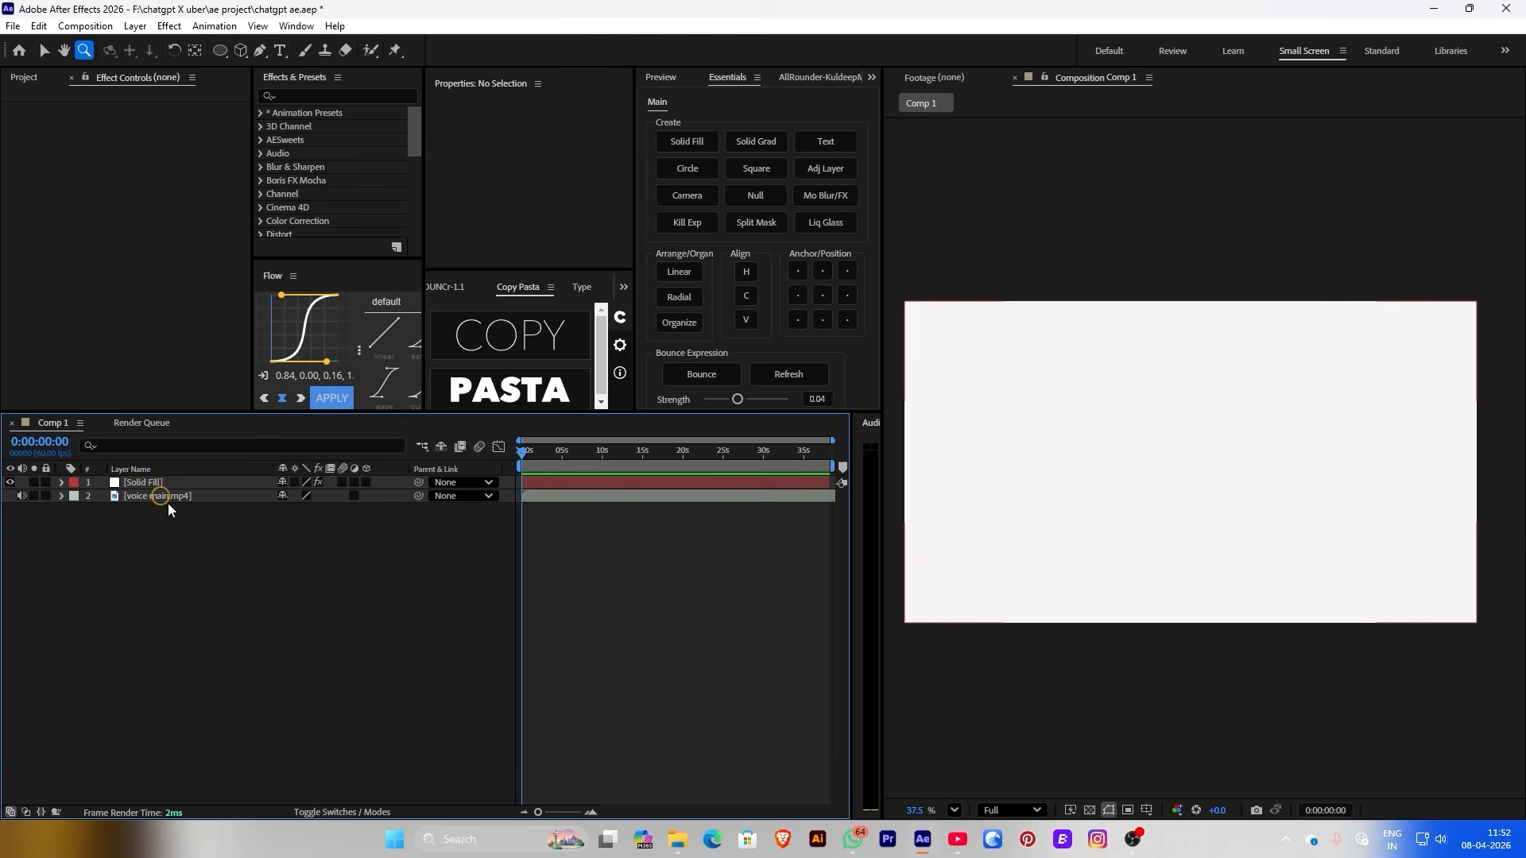
pyautogui.click(199, 483)
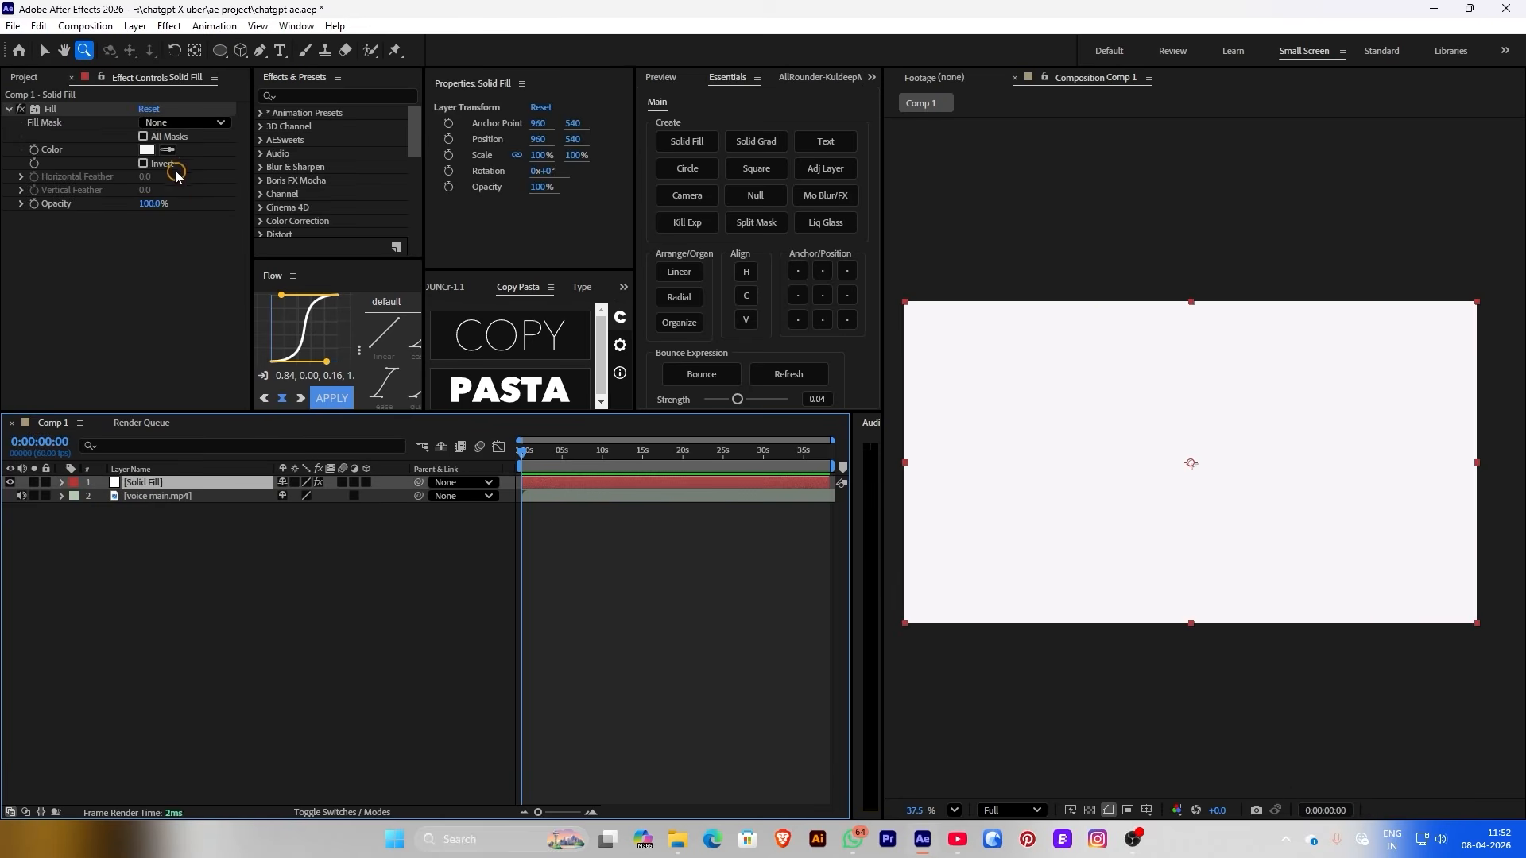
pyautogui.click(147, 149)
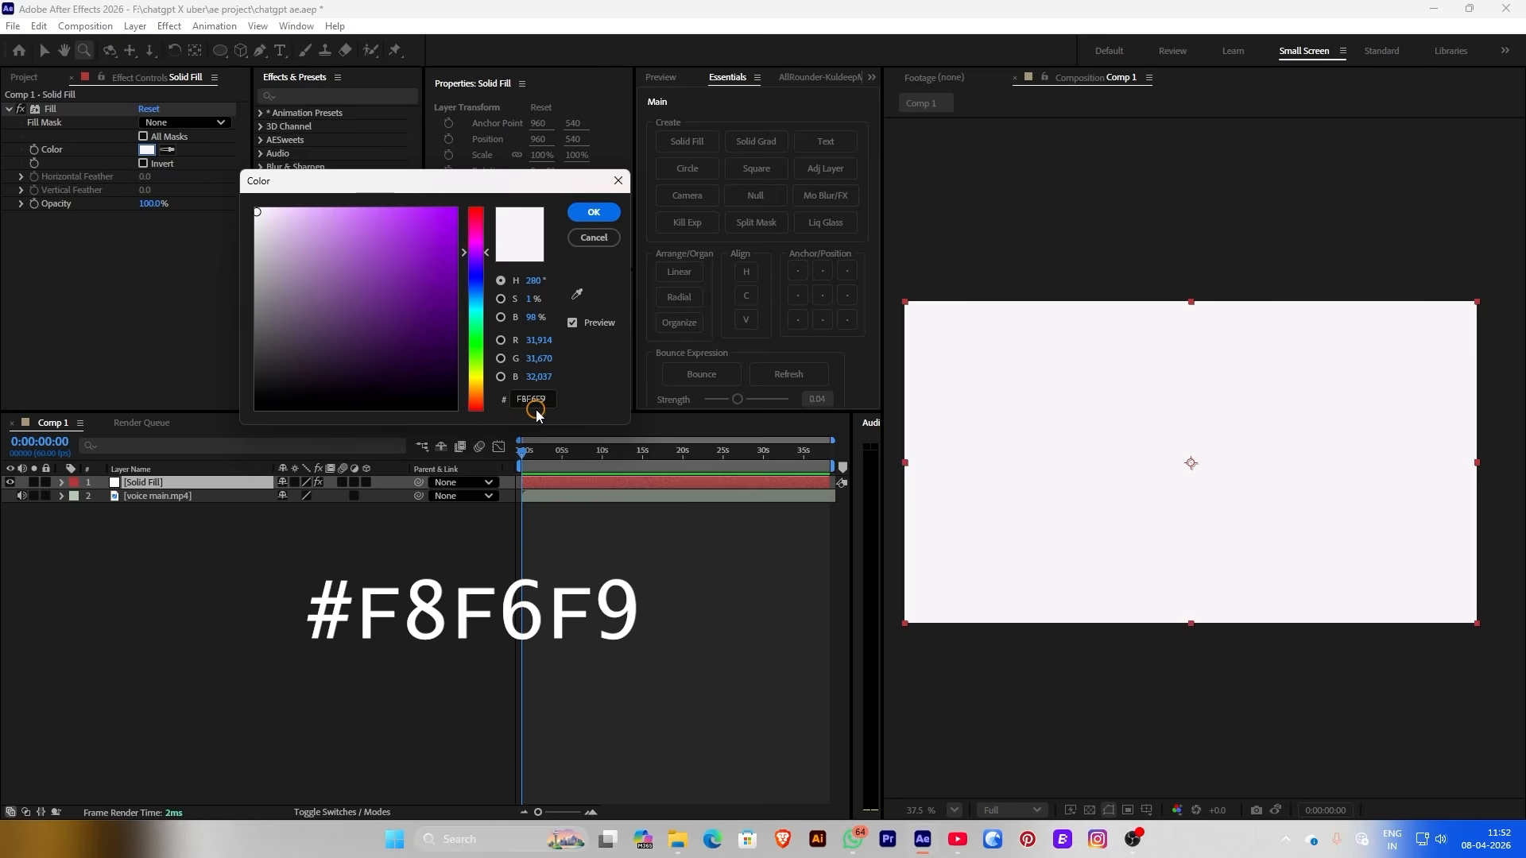
pyautogui.press('Return')
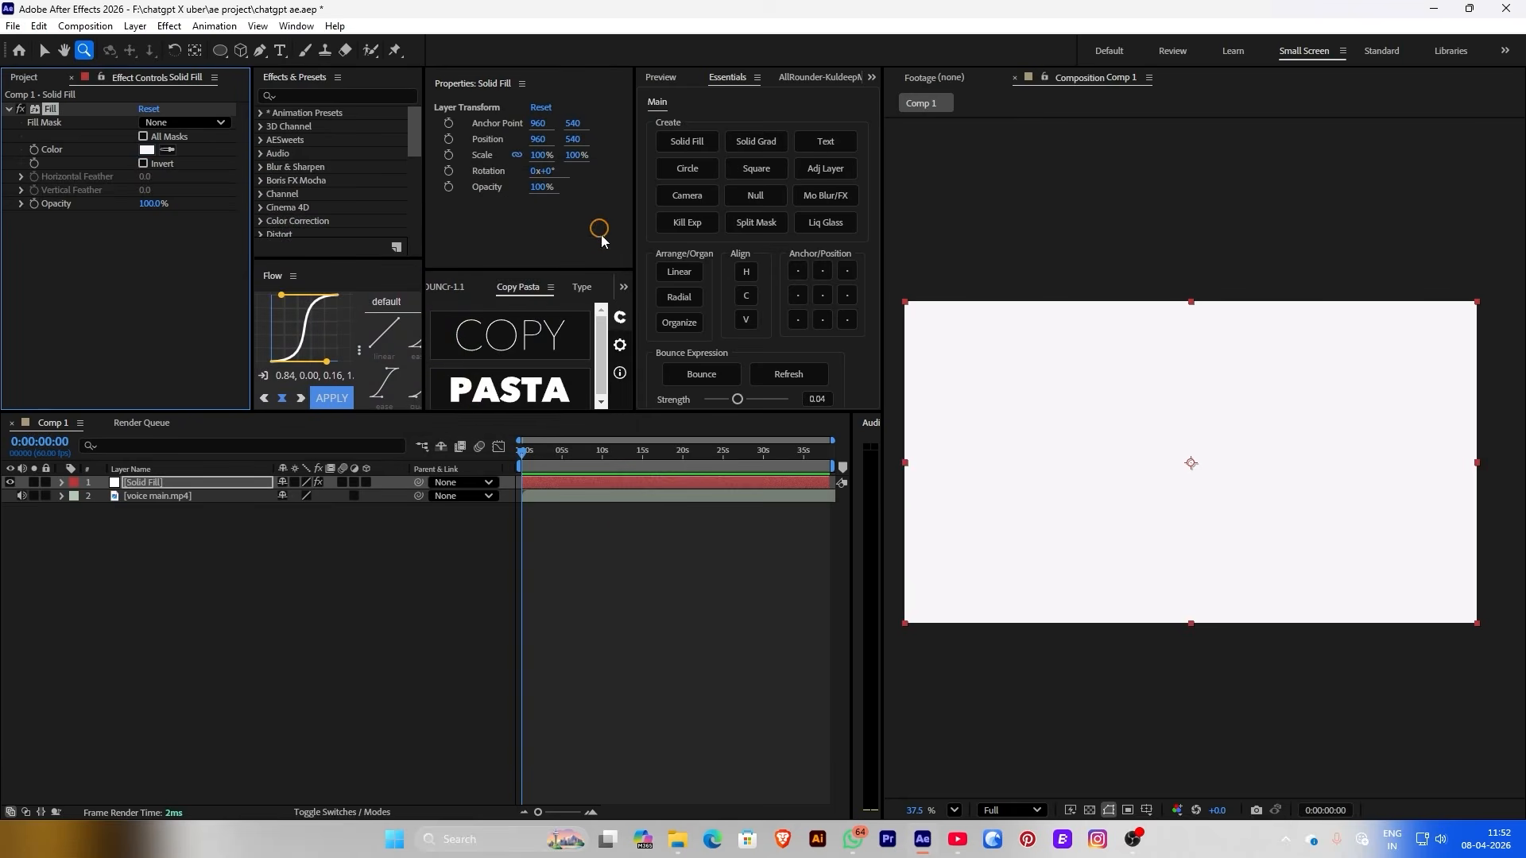
# Type the title 'The Future of E-Commerce' with correct capitals
pyautogui.hotkey('ctrl', 't')
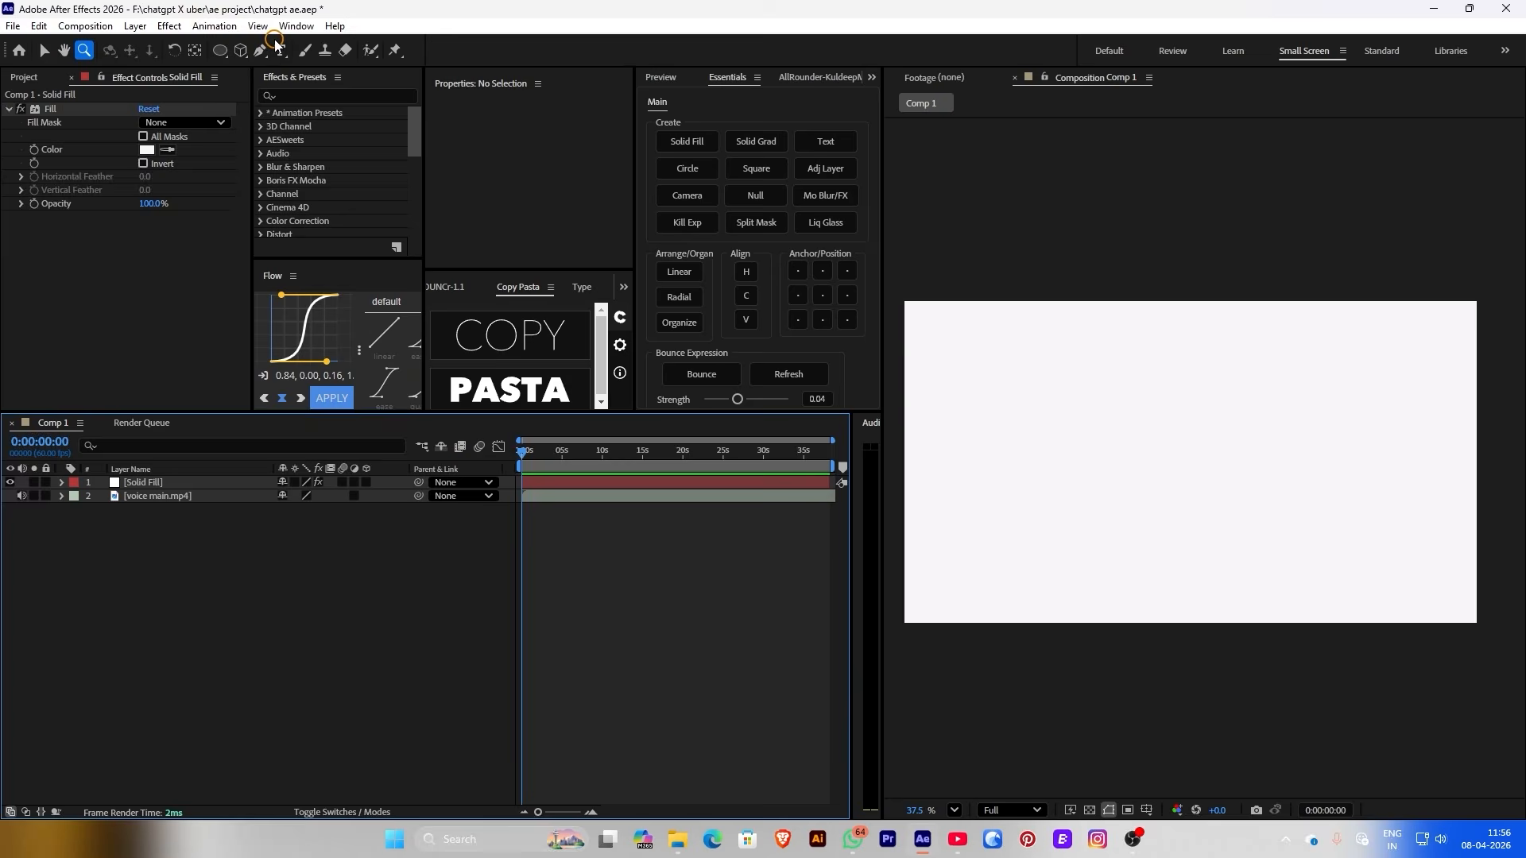
pyautogui.click(1081, 474)
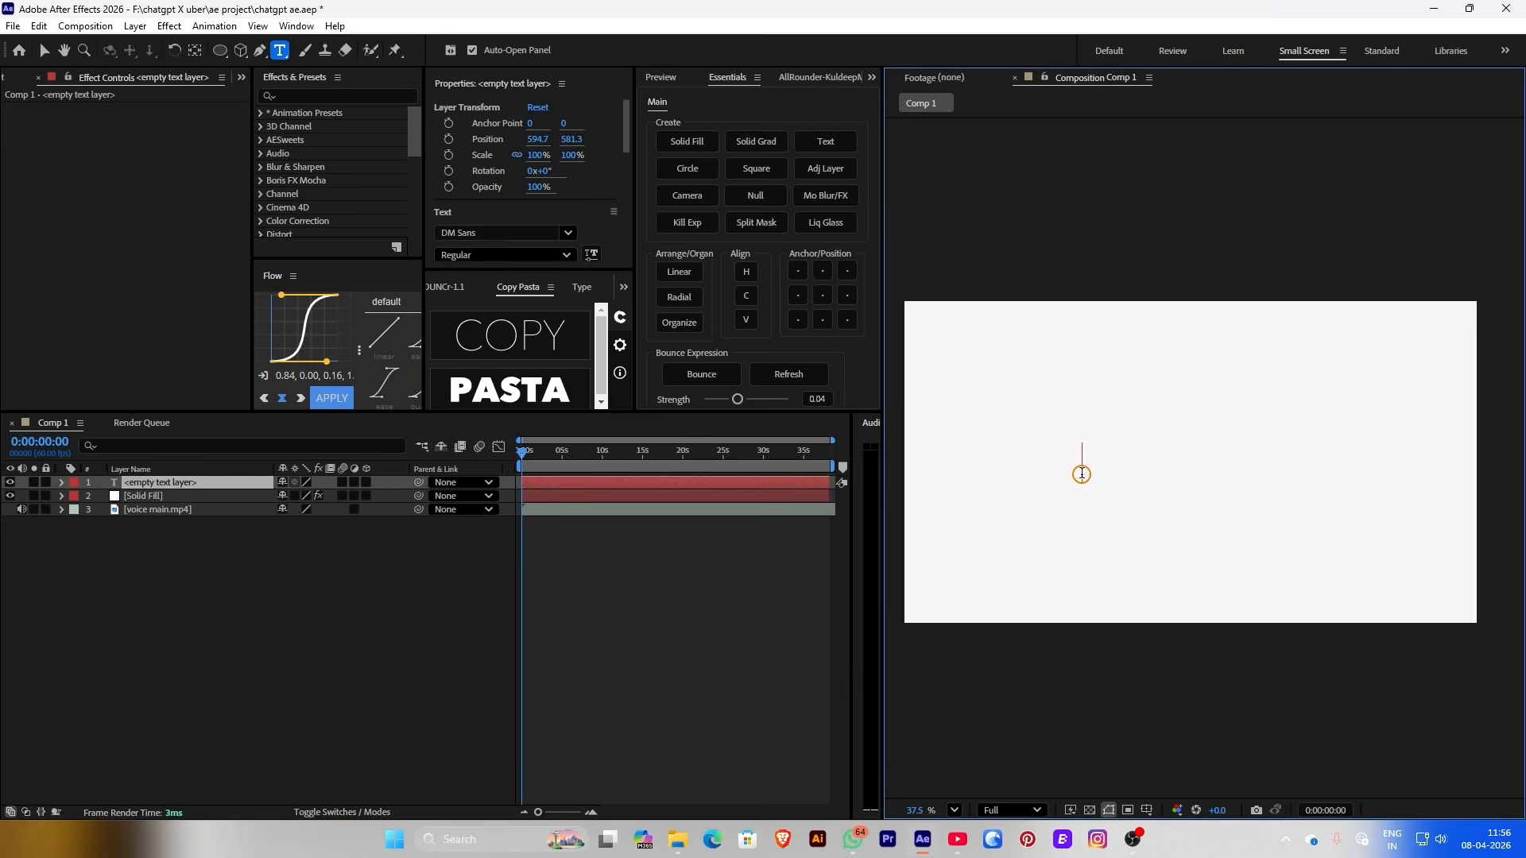
pyautogui.write('the fut')
pyautogui.write('ure of e')
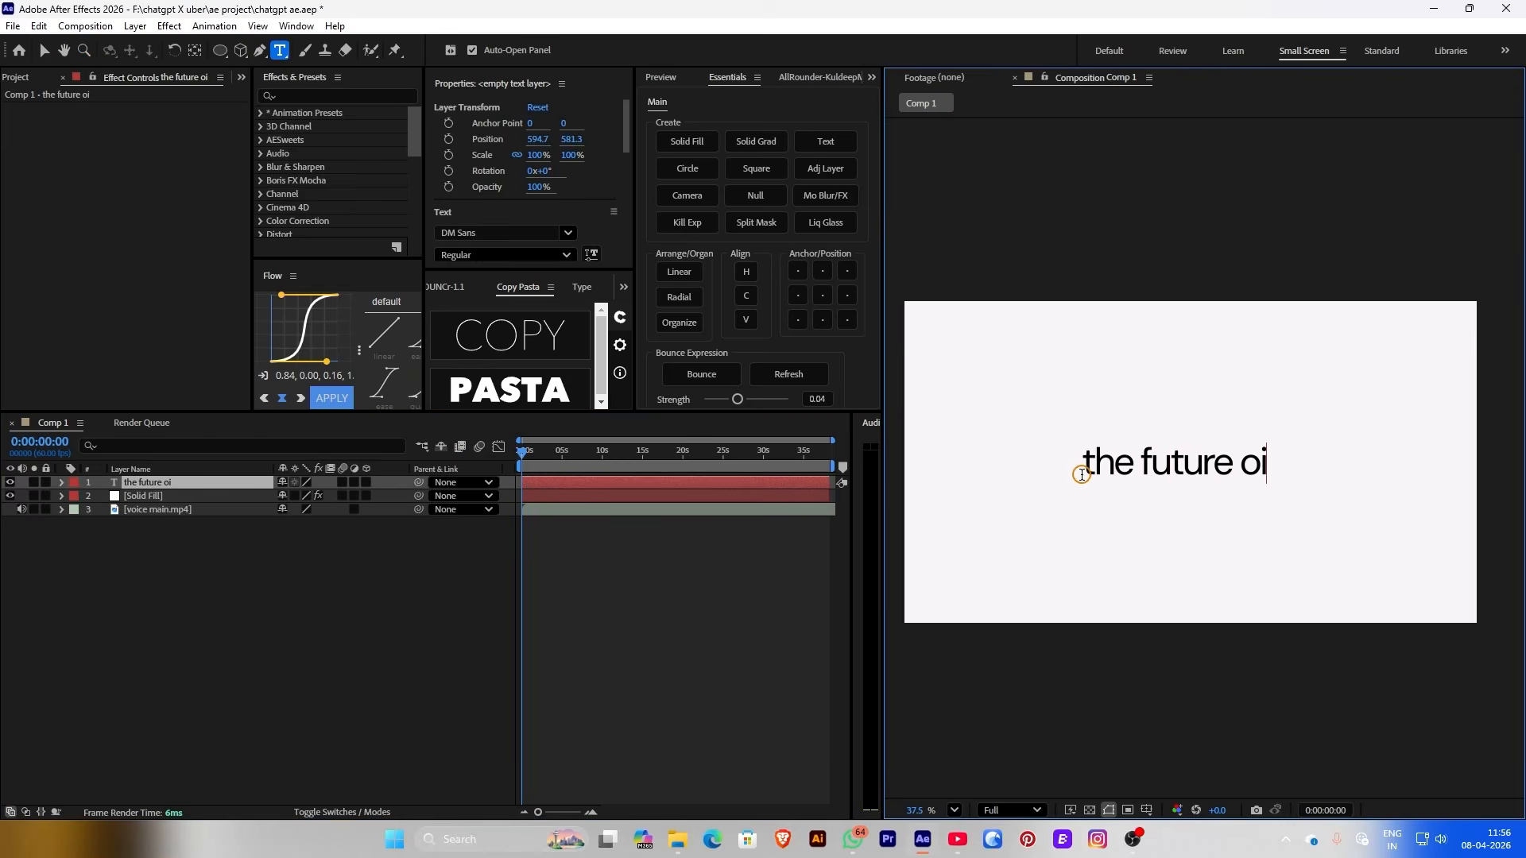
pyautogui.press('BackSpace')
pyautogui.write('e-commerce')
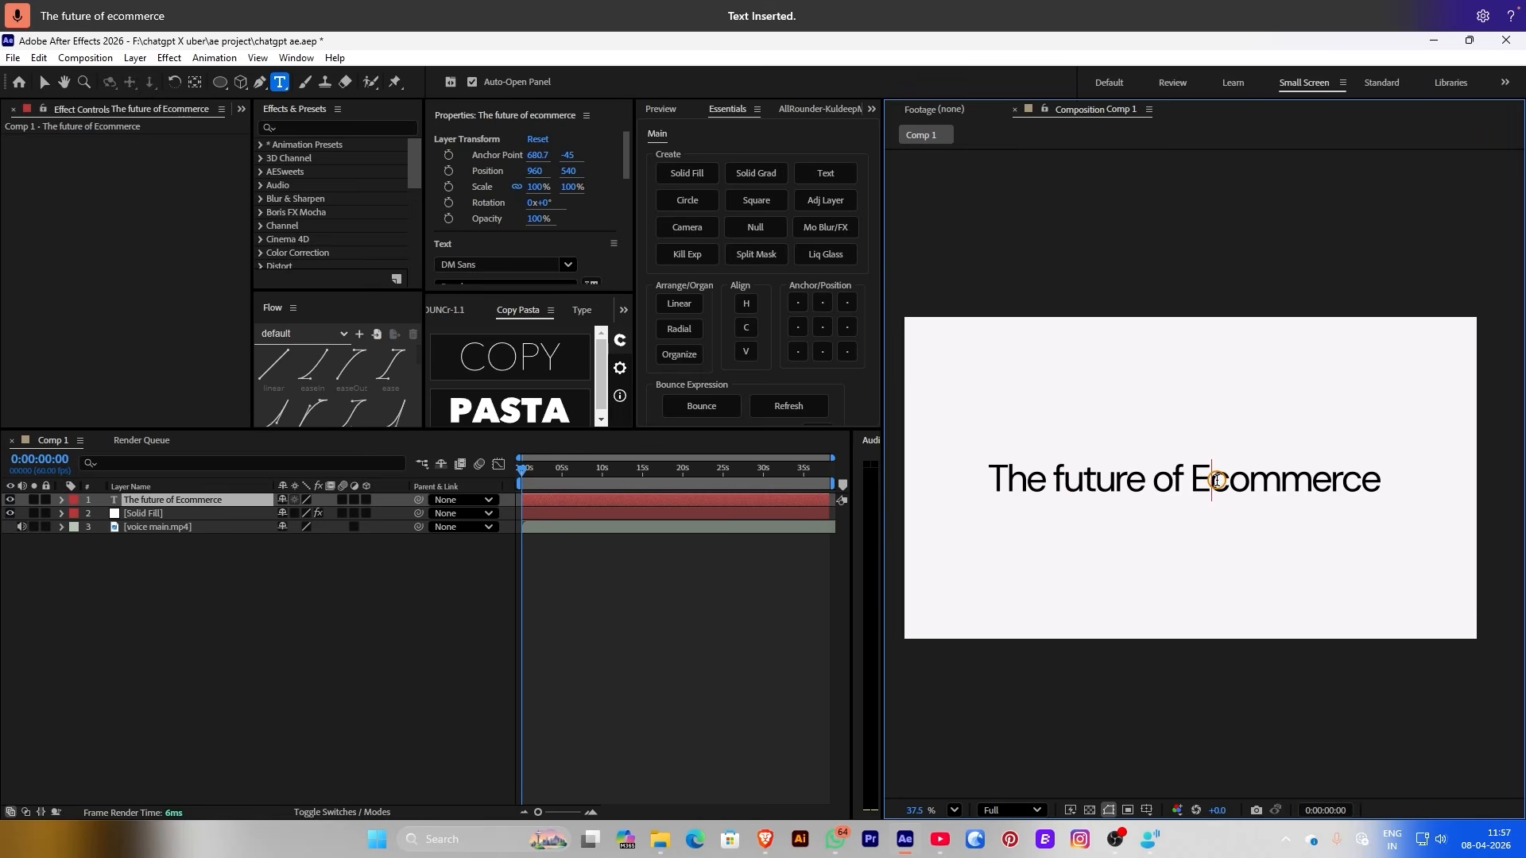
pyautogui.write('-')
pyautogui.press('Delete')
pyautogui.write('C')
pyautogui.press('Escape')
pyautogui.moveTo(1057, 481); pyautogui.dragTo(1069, 482)
pyautogui.write('F')
pyautogui.press('Escape')
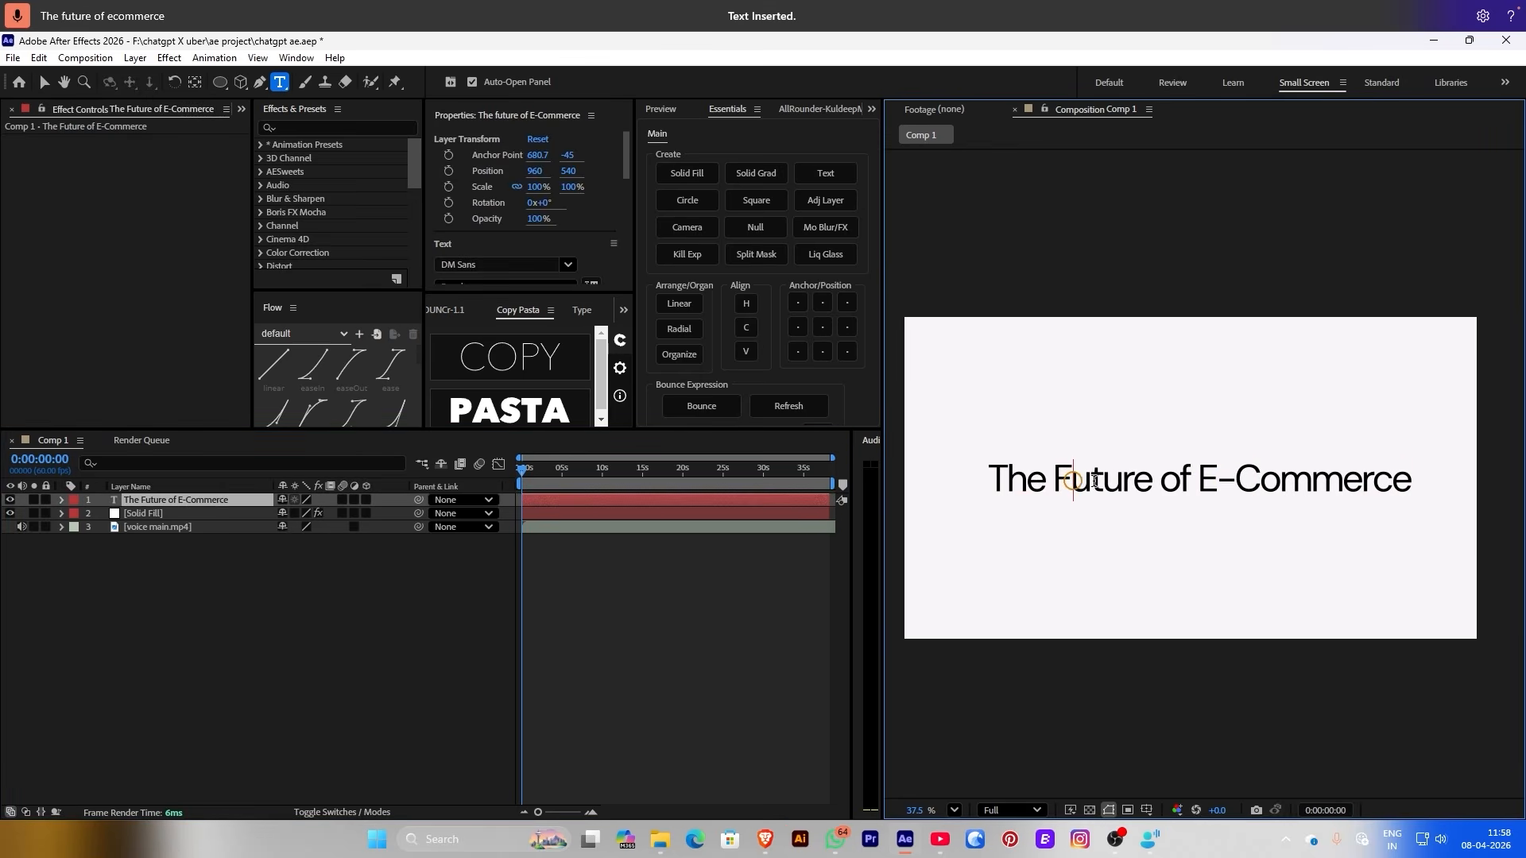
pyautogui.press('v')
pyautogui.click(548, 583)
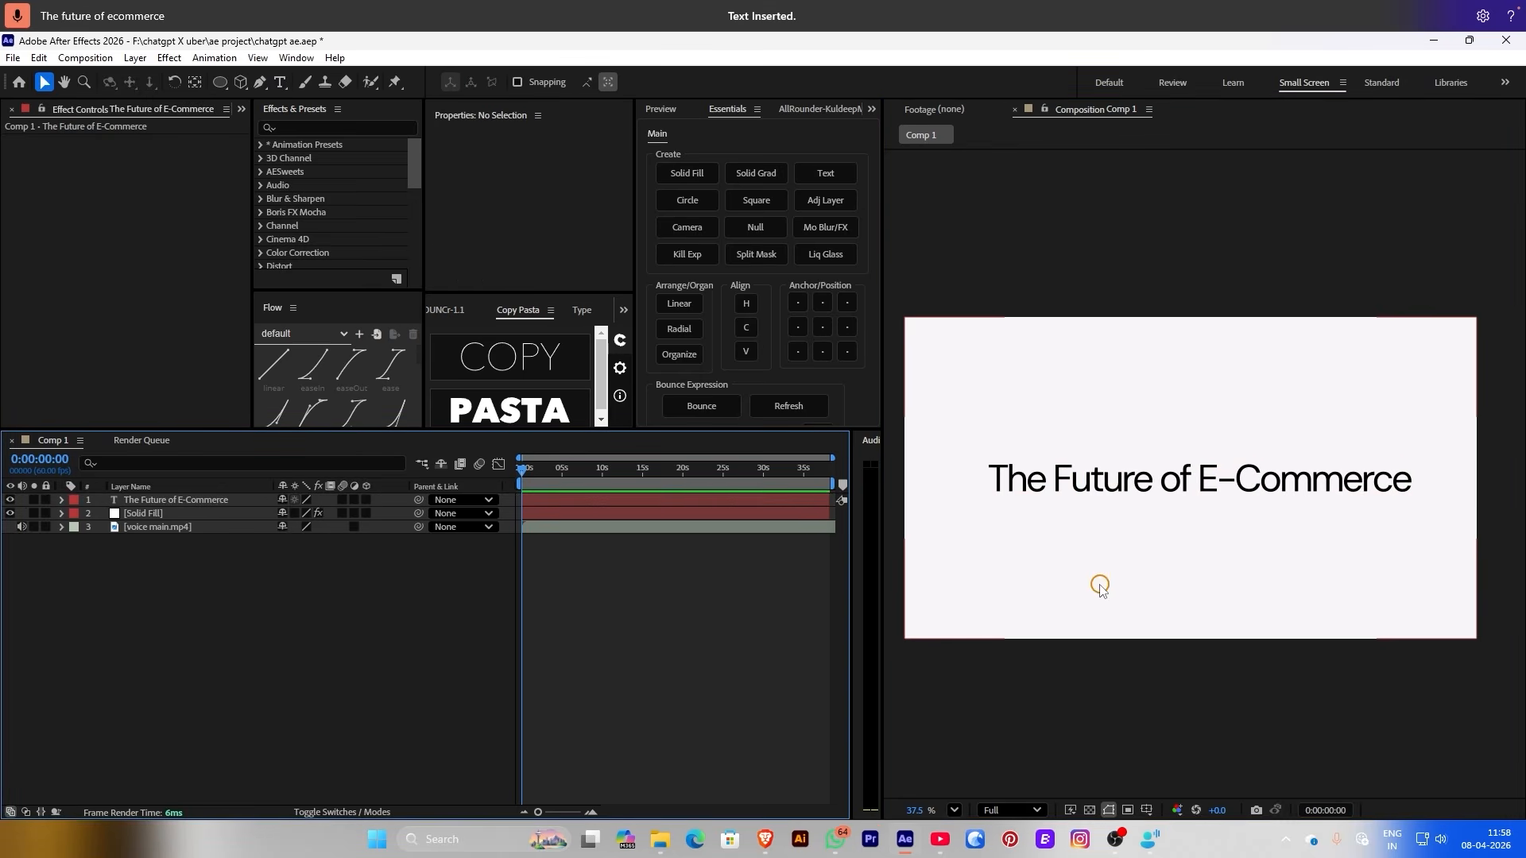
# Set the title's font style to DM Sans Medium
pyautogui.click(1101, 491)
pyautogui.scroll(-1, 455, 245)
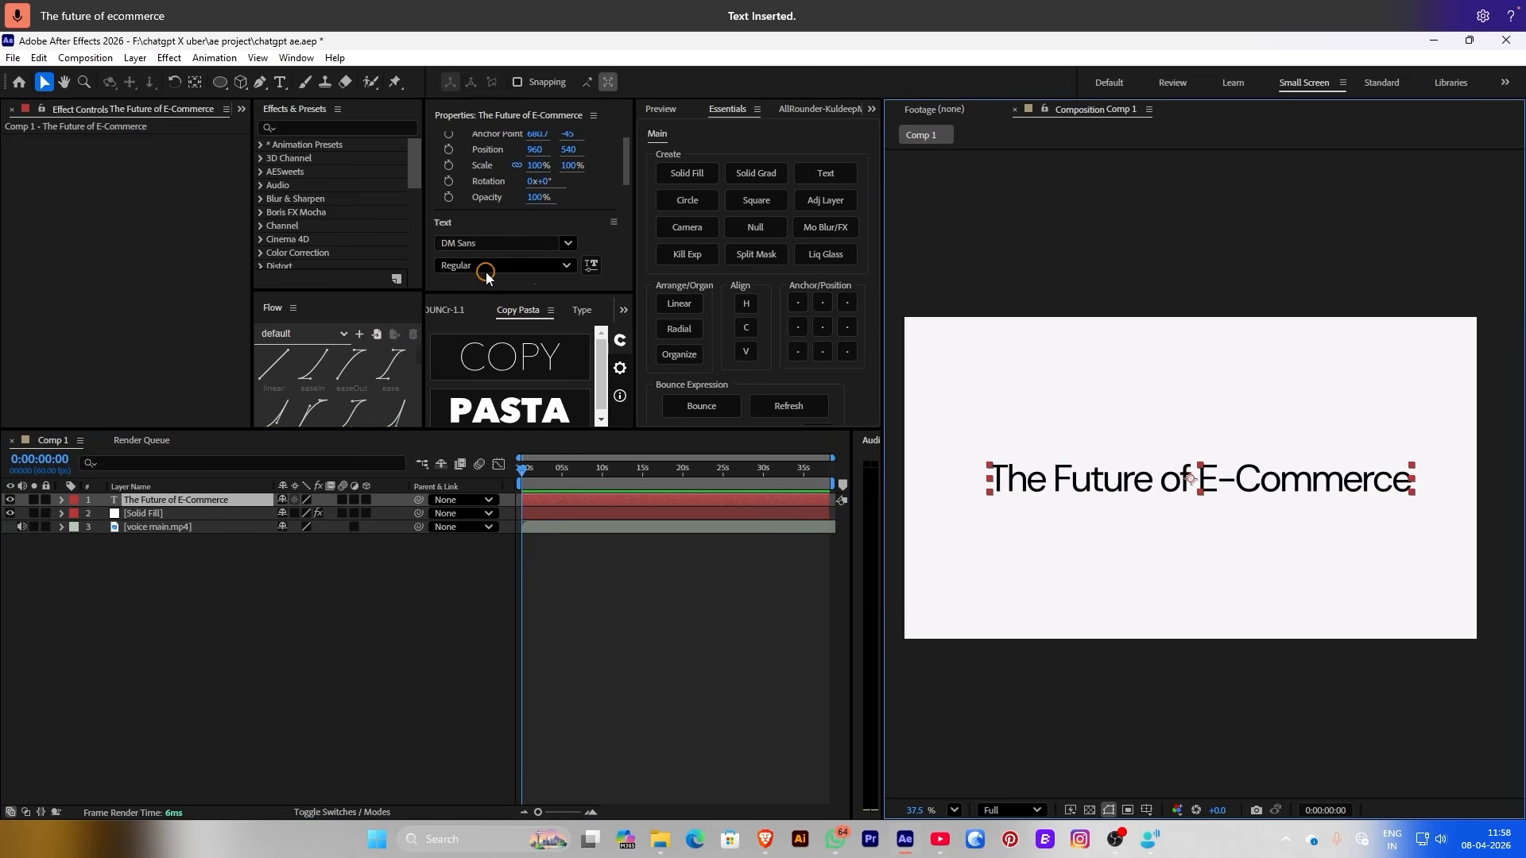
pyautogui.click(489, 266)
pyautogui.click(489, 380)
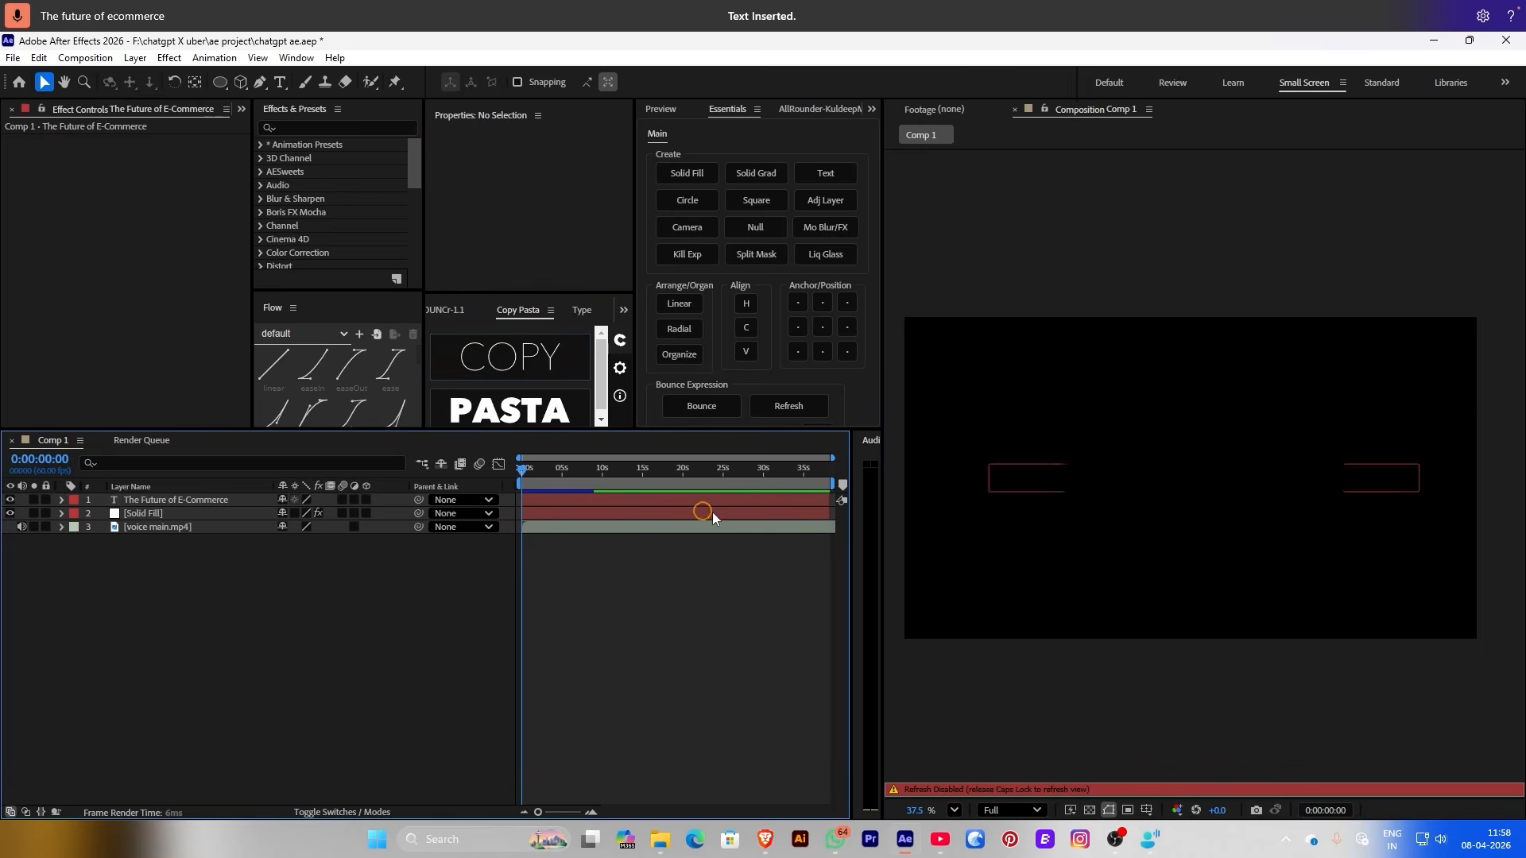
# Scale the title down to 86%
pyautogui.click(1079, 464)
pyautogui.click(1079, 464)
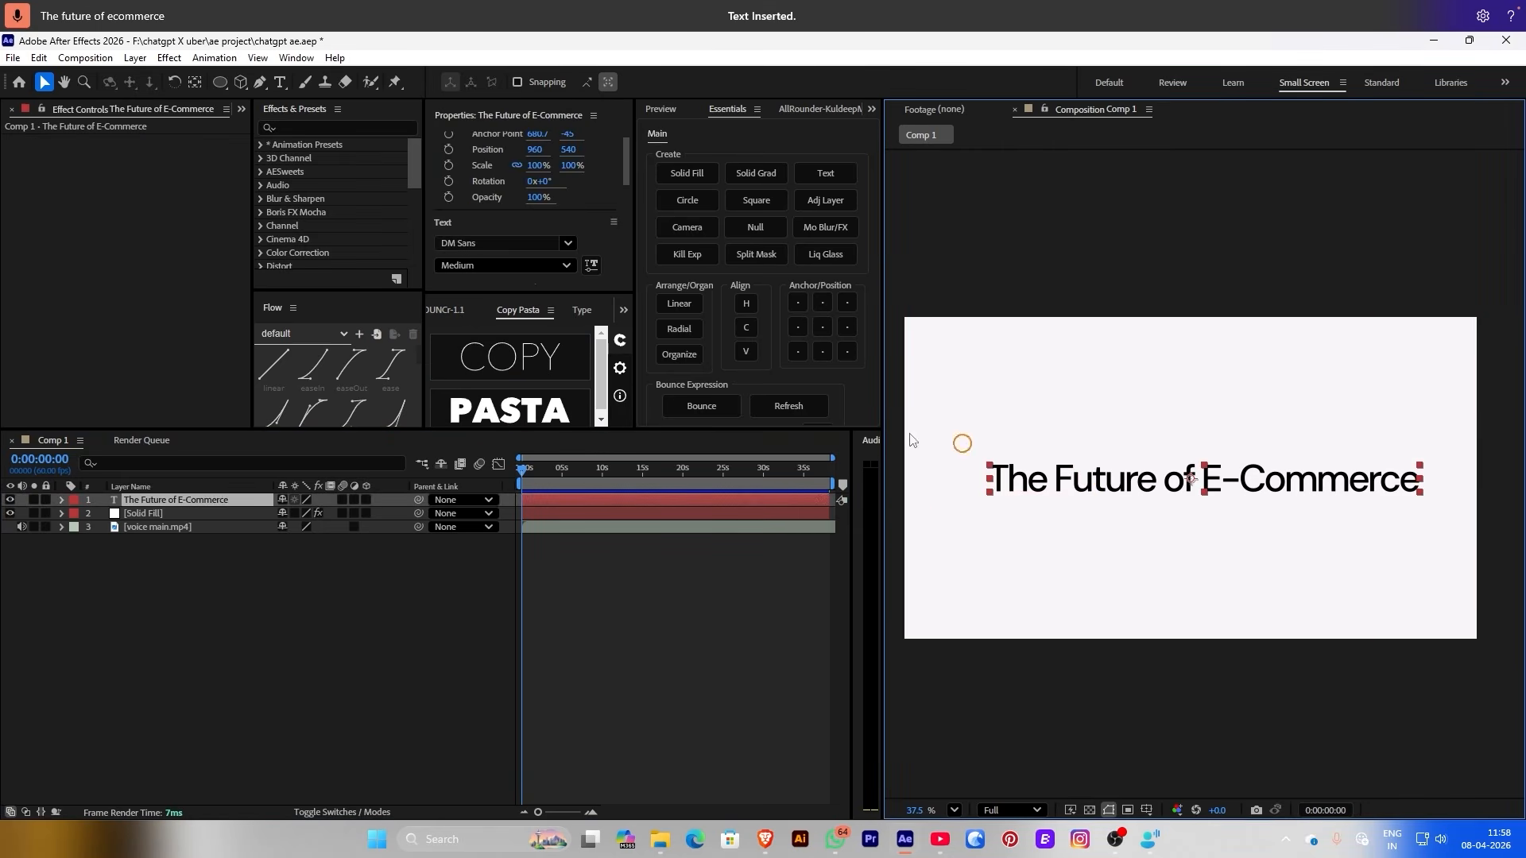
pyautogui.moveTo(534, 165); pyautogui.dragTo(518, 166)
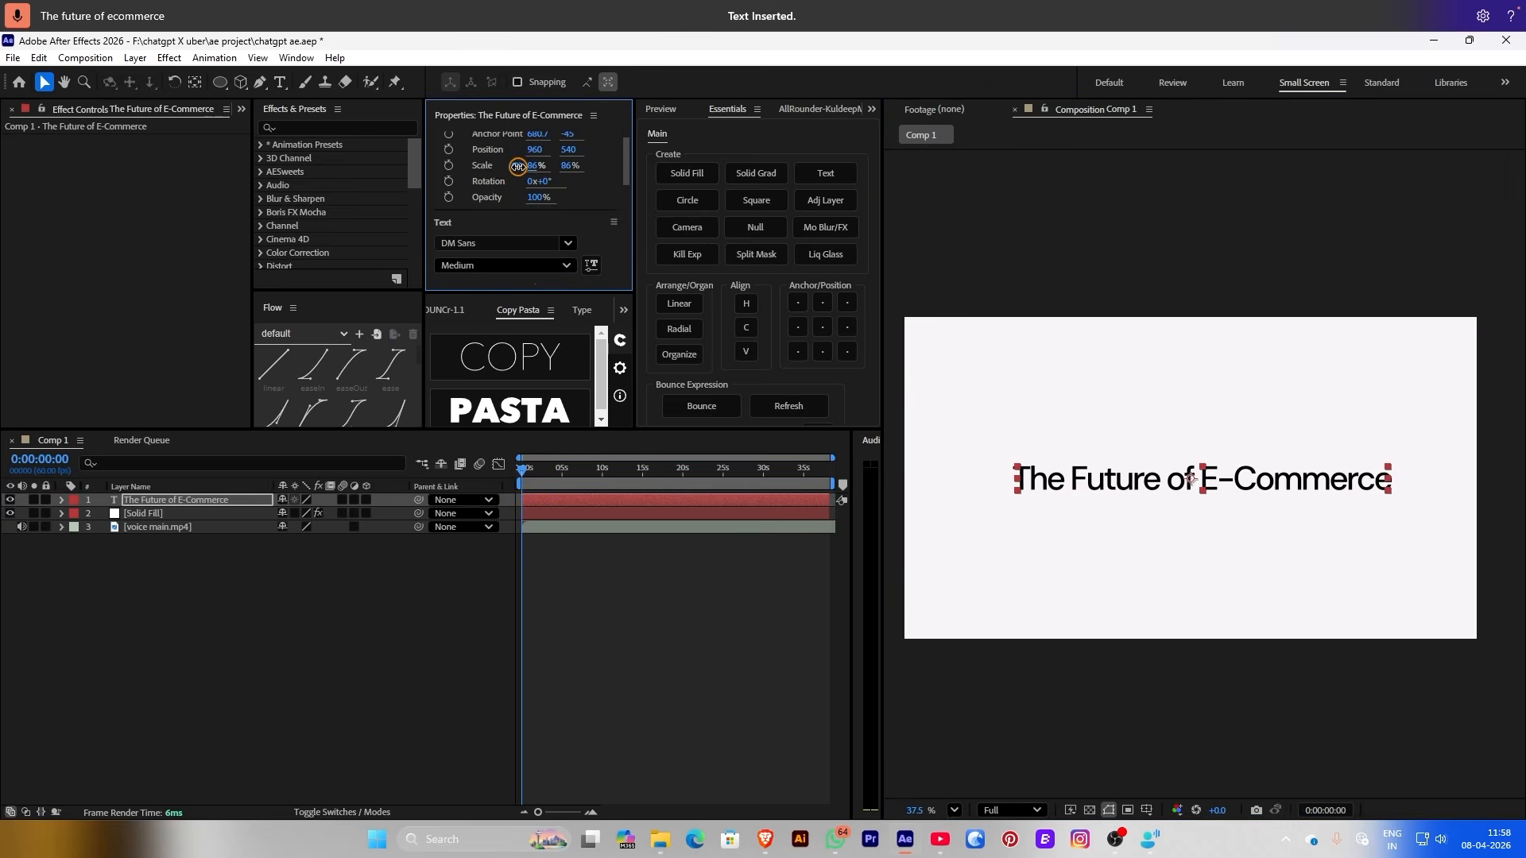
pyautogui.click(555, 592)
# Give the title a near-black #161616 fill
pyautogui.click(1122, 480)
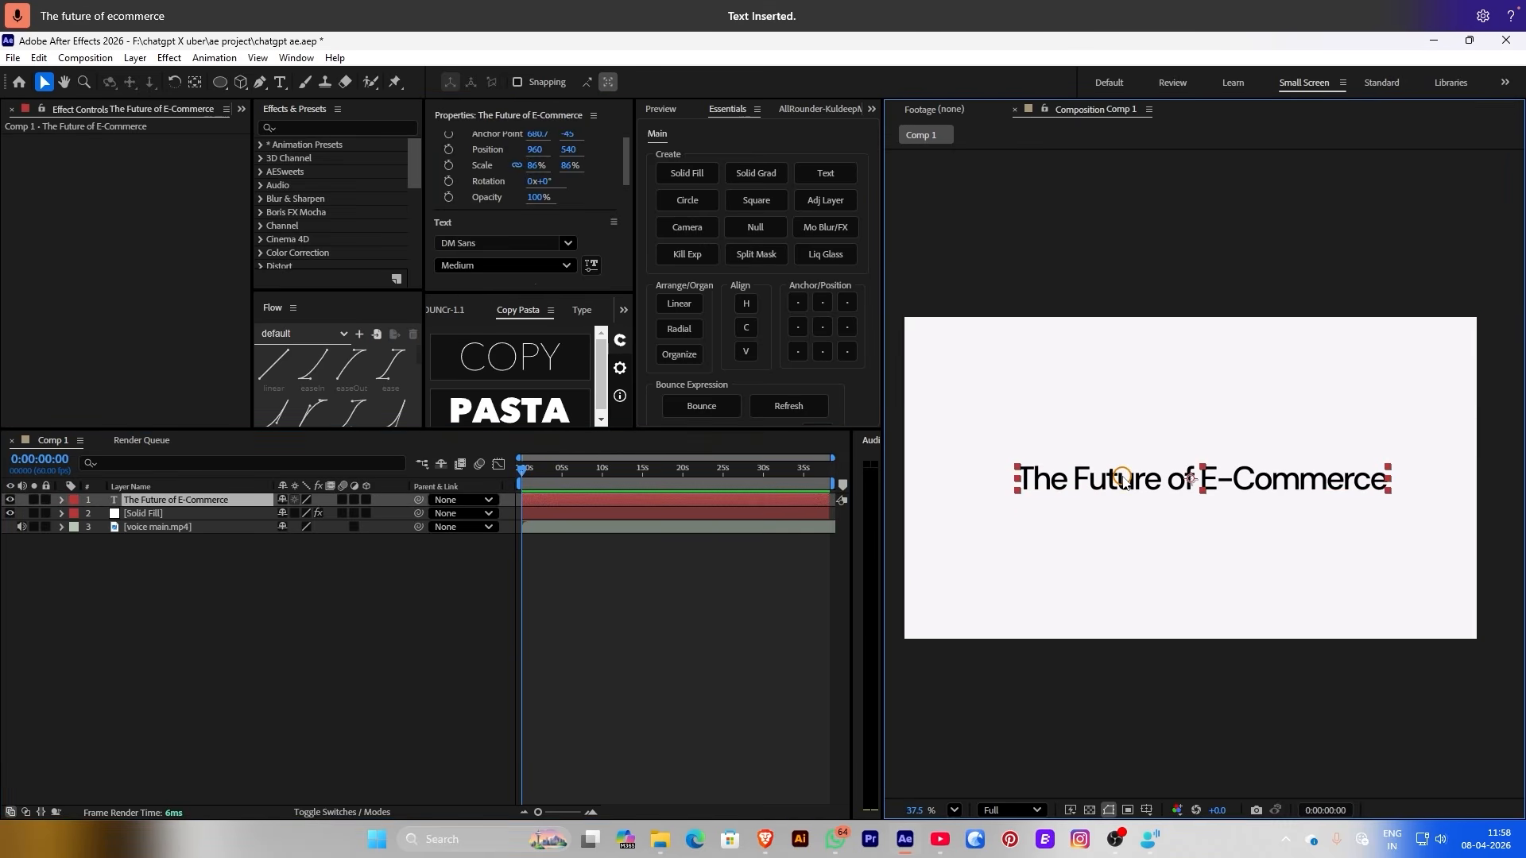
pyautogui.scroll(-5, 612, 236)
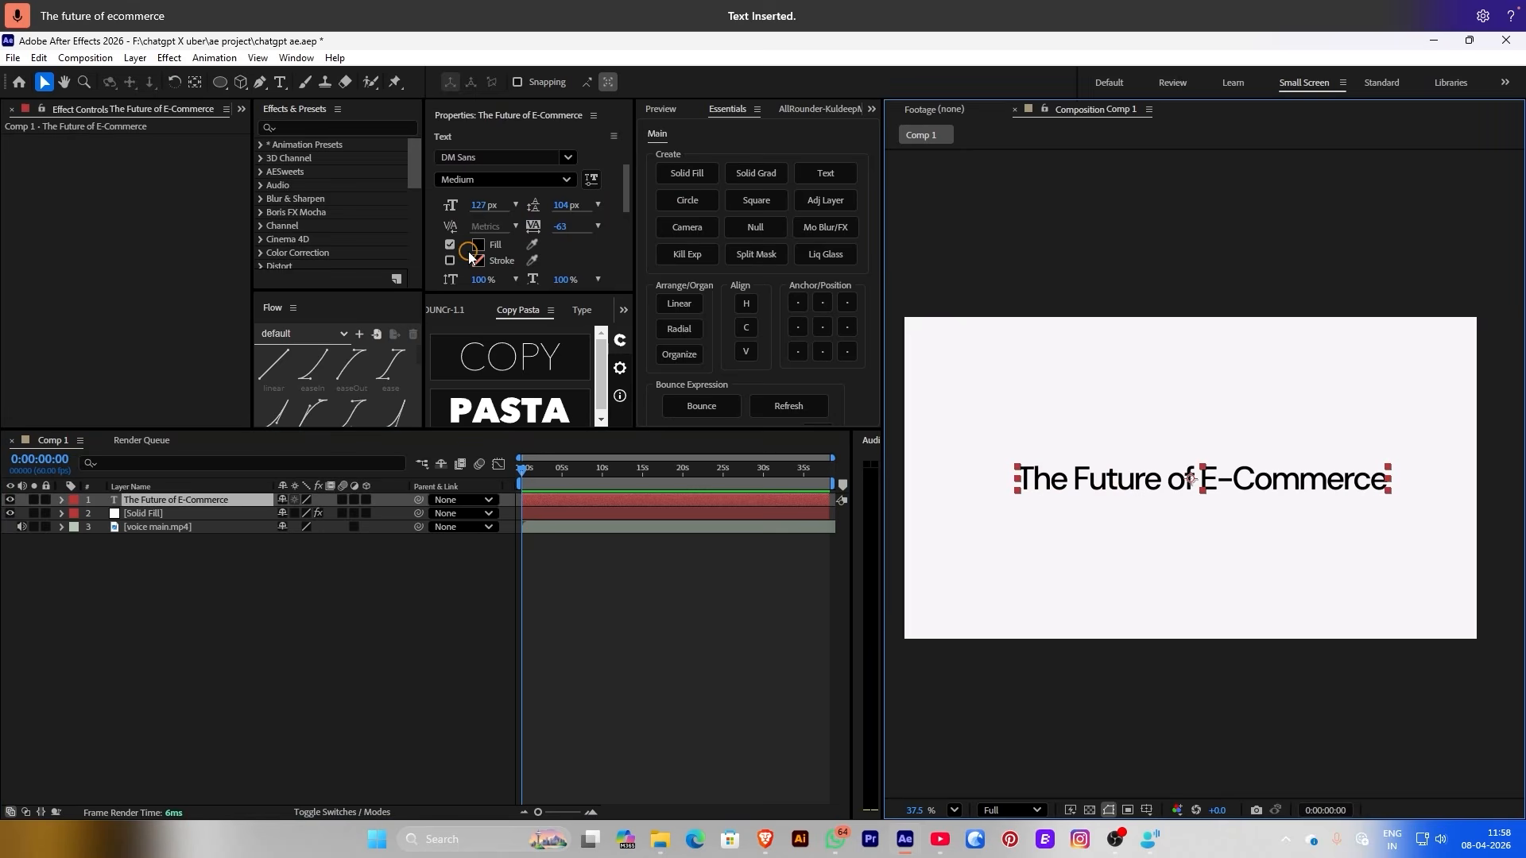
pyautogui.click(478, 237)
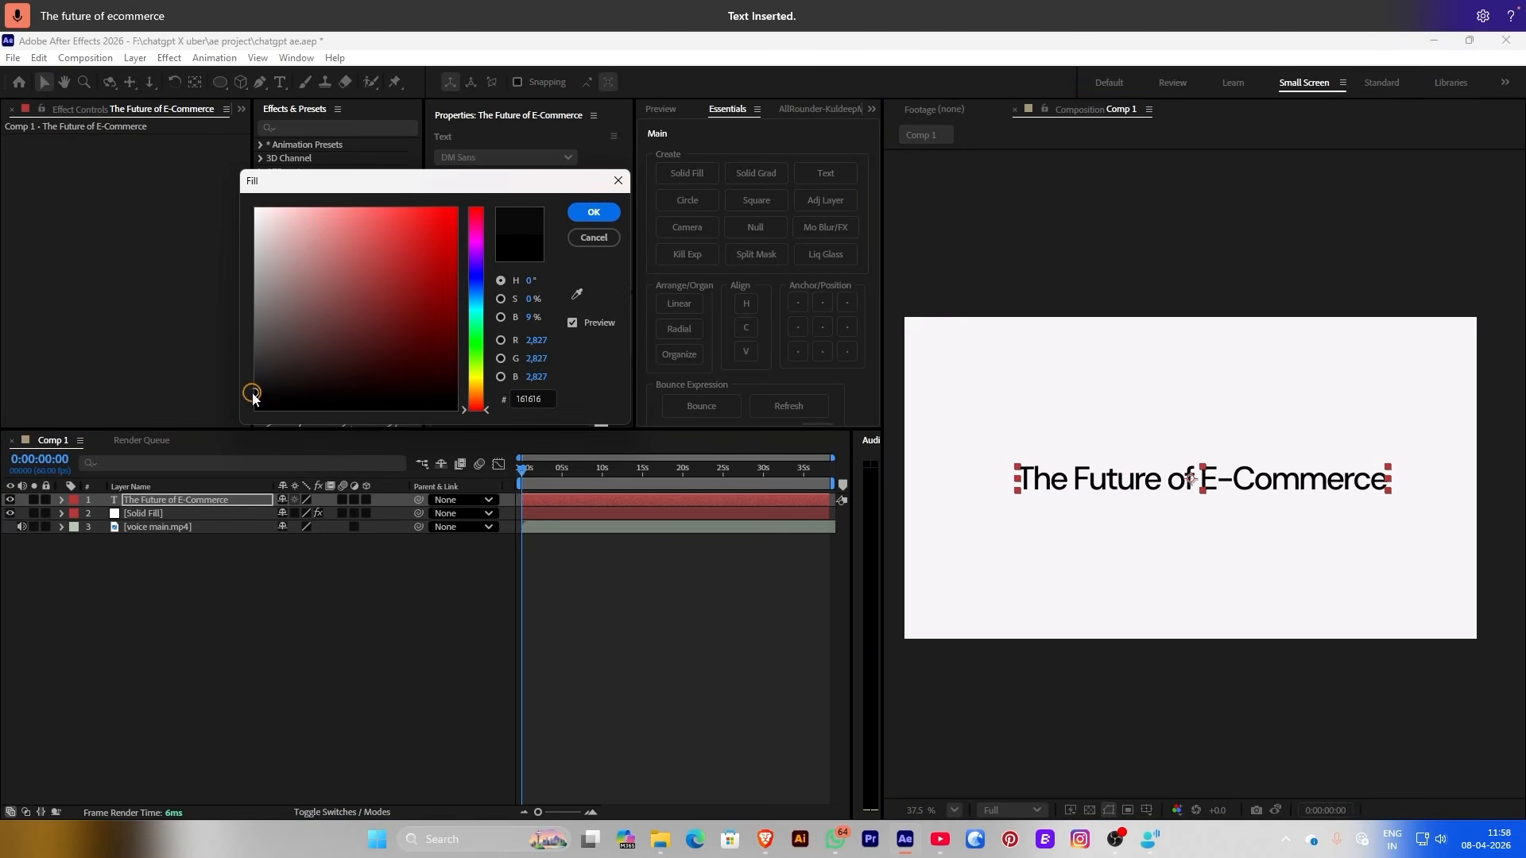
pyautogui.click(593, 212)
pyautogui.click(389, 719)
# Apply the 'character right' text animation preset from Animation Presets to the title layer
pyautogui.scroll(1, 1212, 615)
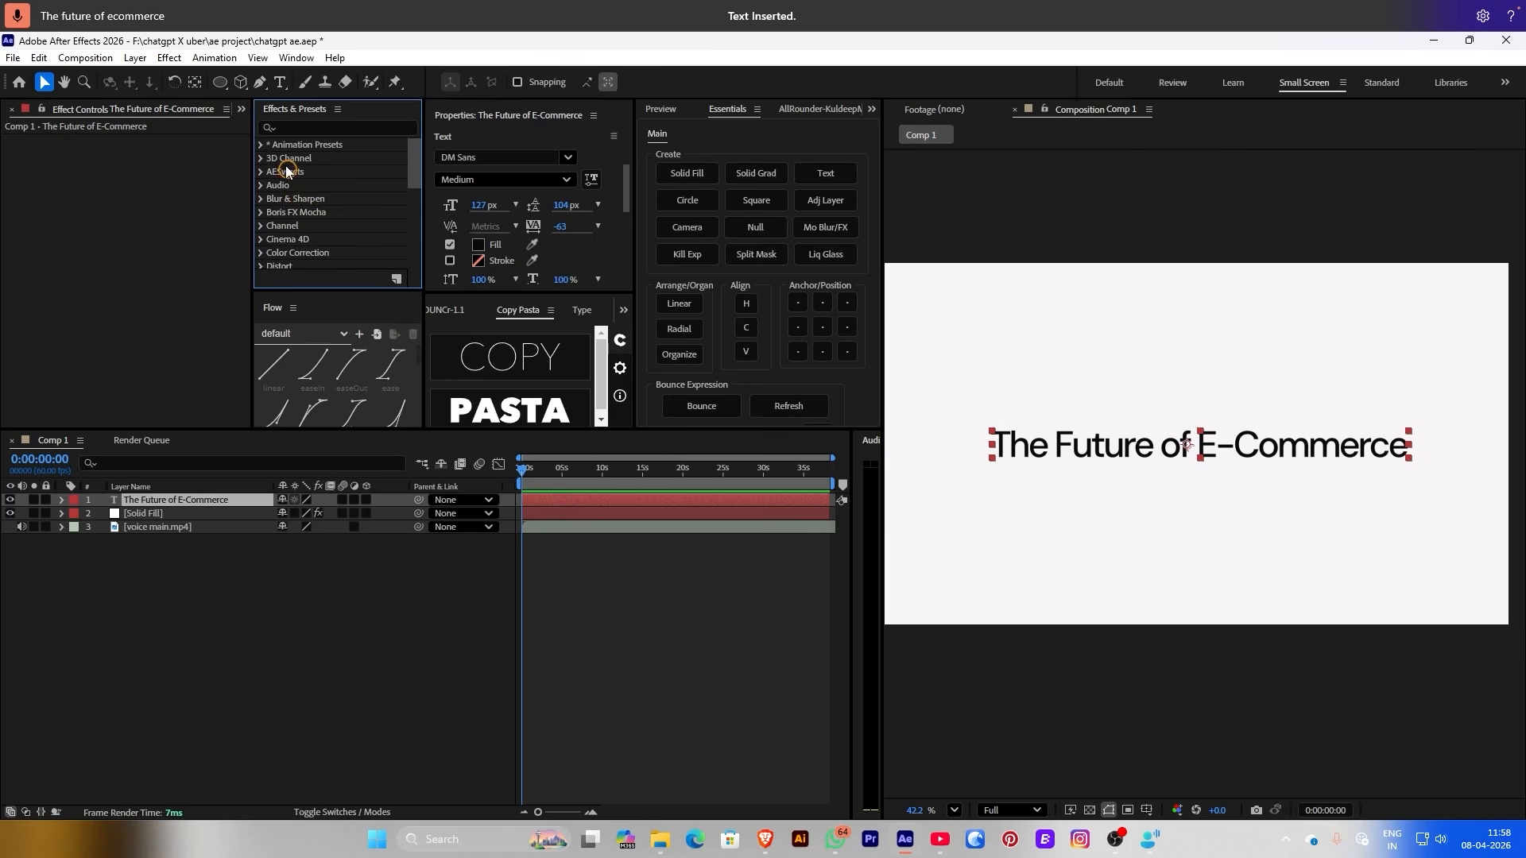
pyautogui.click(260, 146)
pyautogui.scroll(-4, 274, 206)
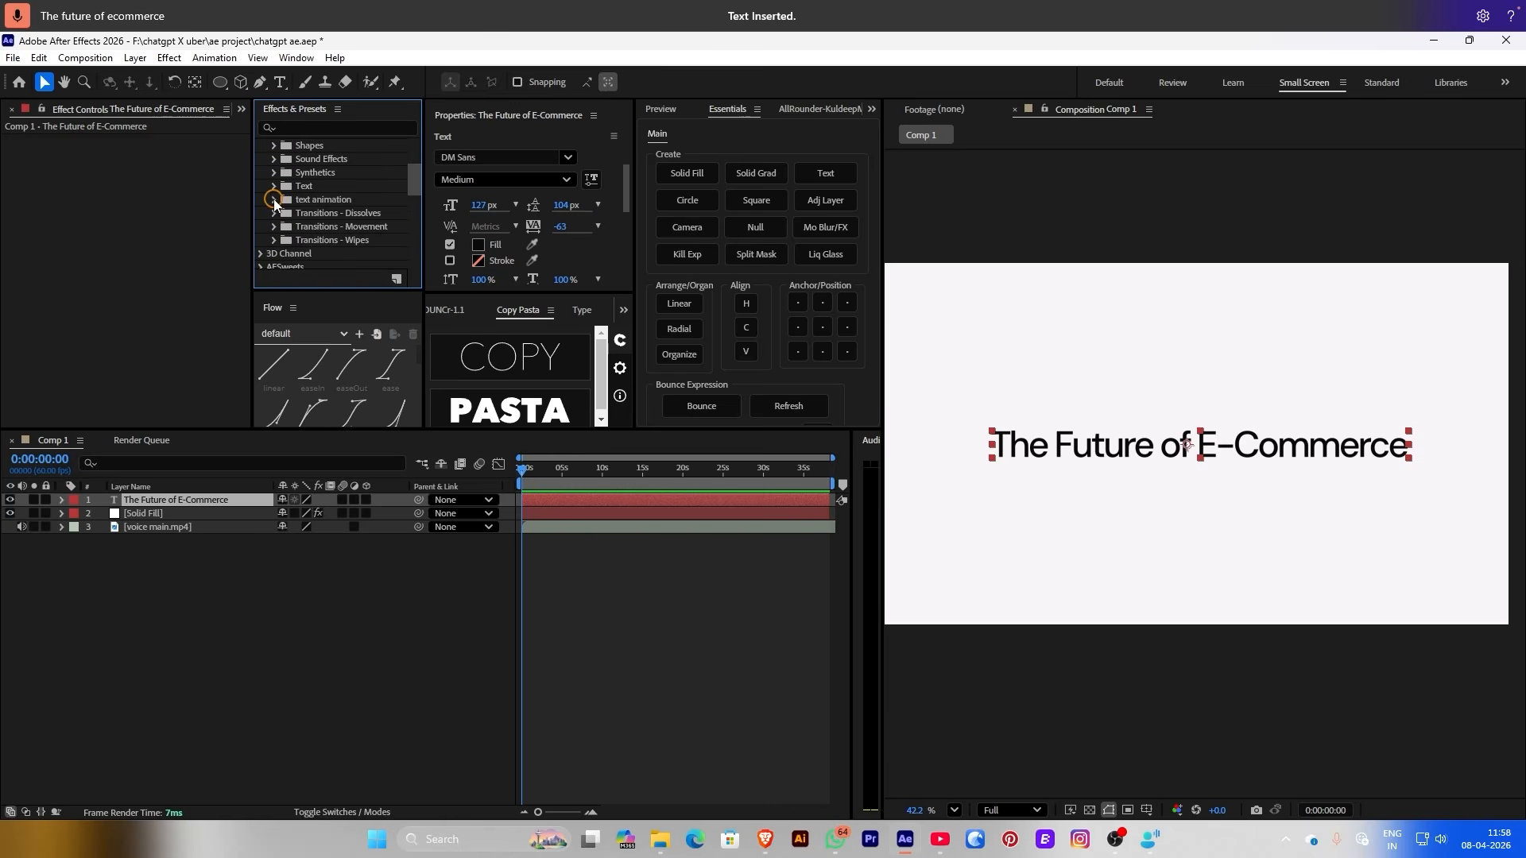
pyautogui.click(274, 199)
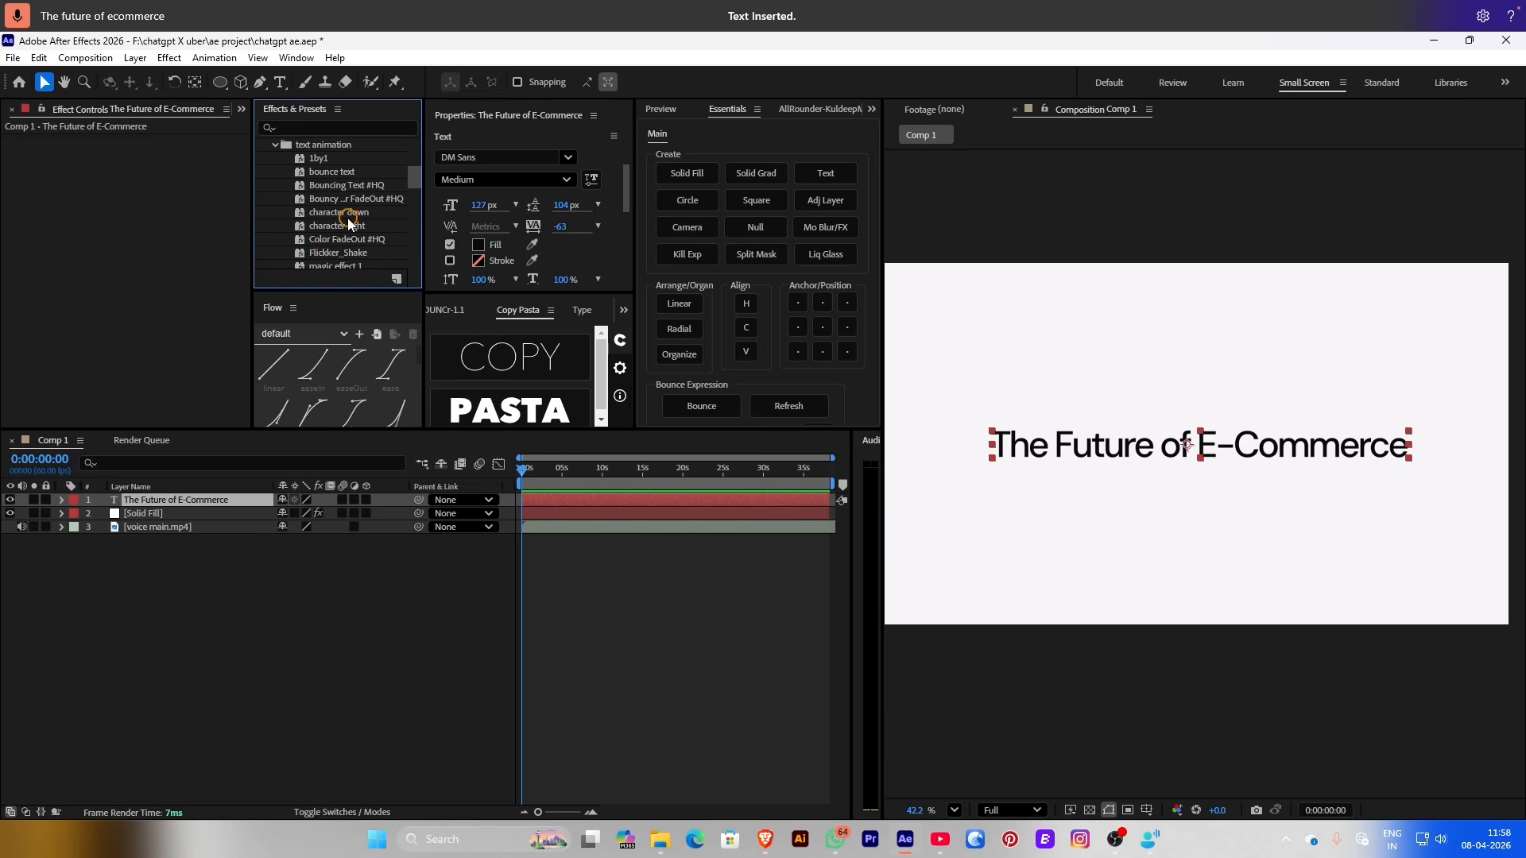
pyautogui.moveTo(331, 229); pyautogui.dragTo(517, 450)
pyautogui.moveTo(539, 498); pyautogui.dragTo(537, 498)
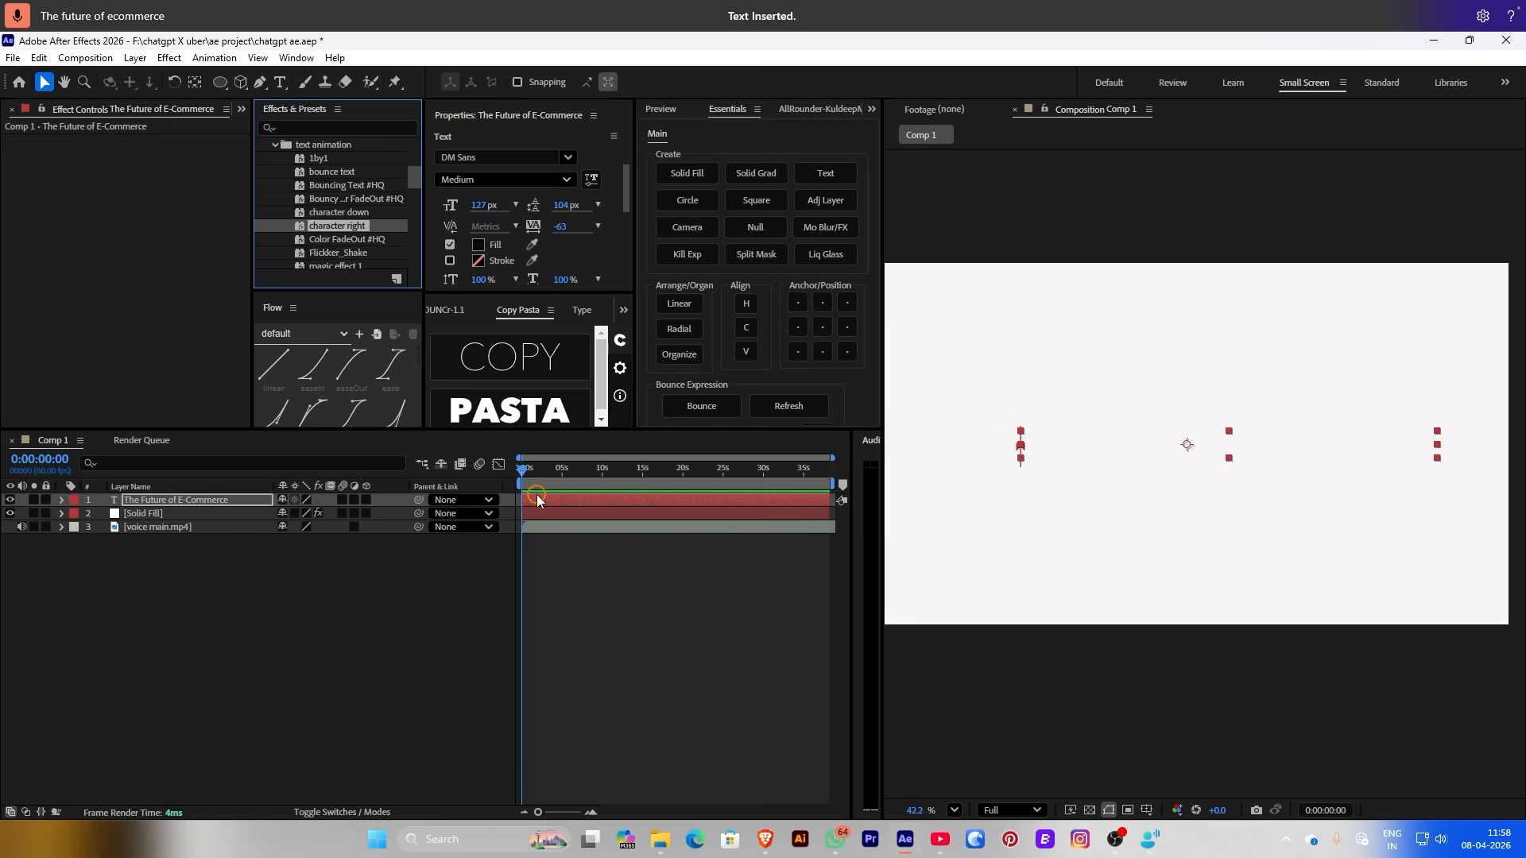
# Preview the character-right reveal and show the title's Offset keyframes starting at -100%
pyautogui.click(589, 668)
pyautogui.press('space')
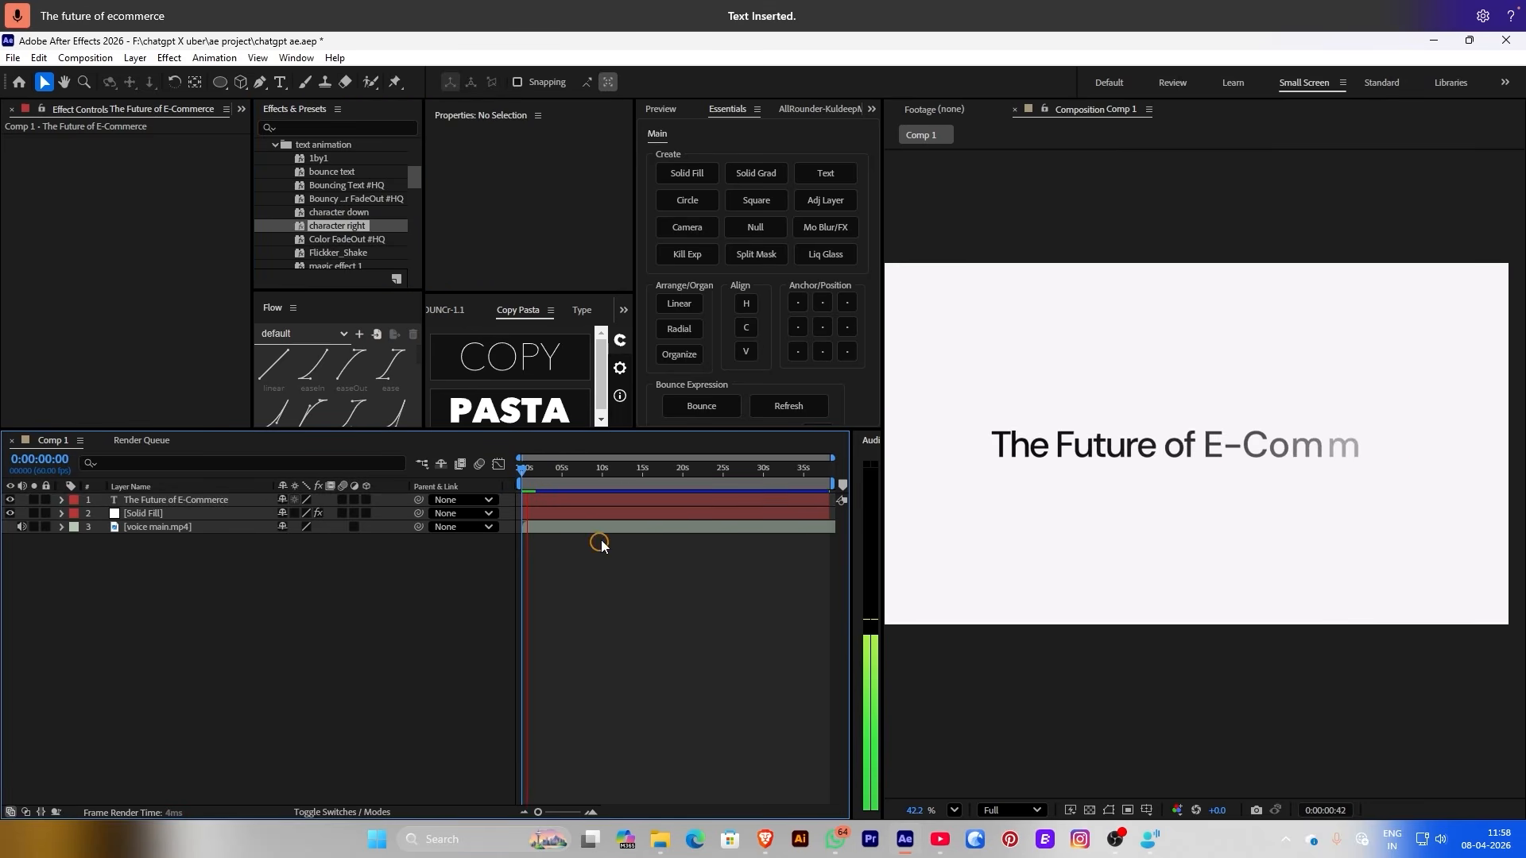
pyautogui.press('space')
pyautogui.click(531, 504)
pyautogui.press('u')
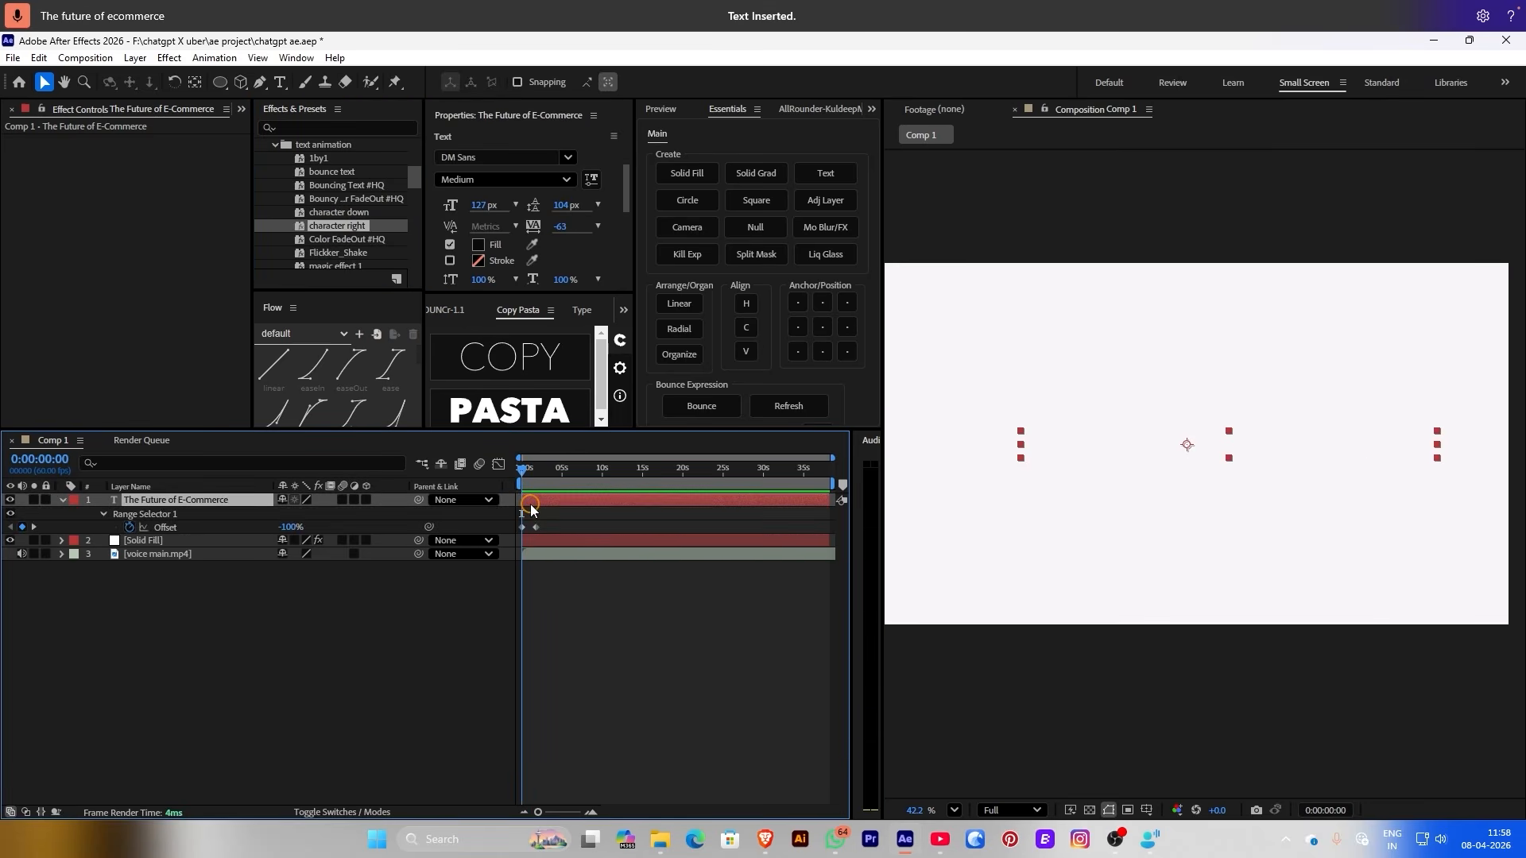
pyautogui.moveTo(281, 291); pyautogui.dragTo(281, 269)
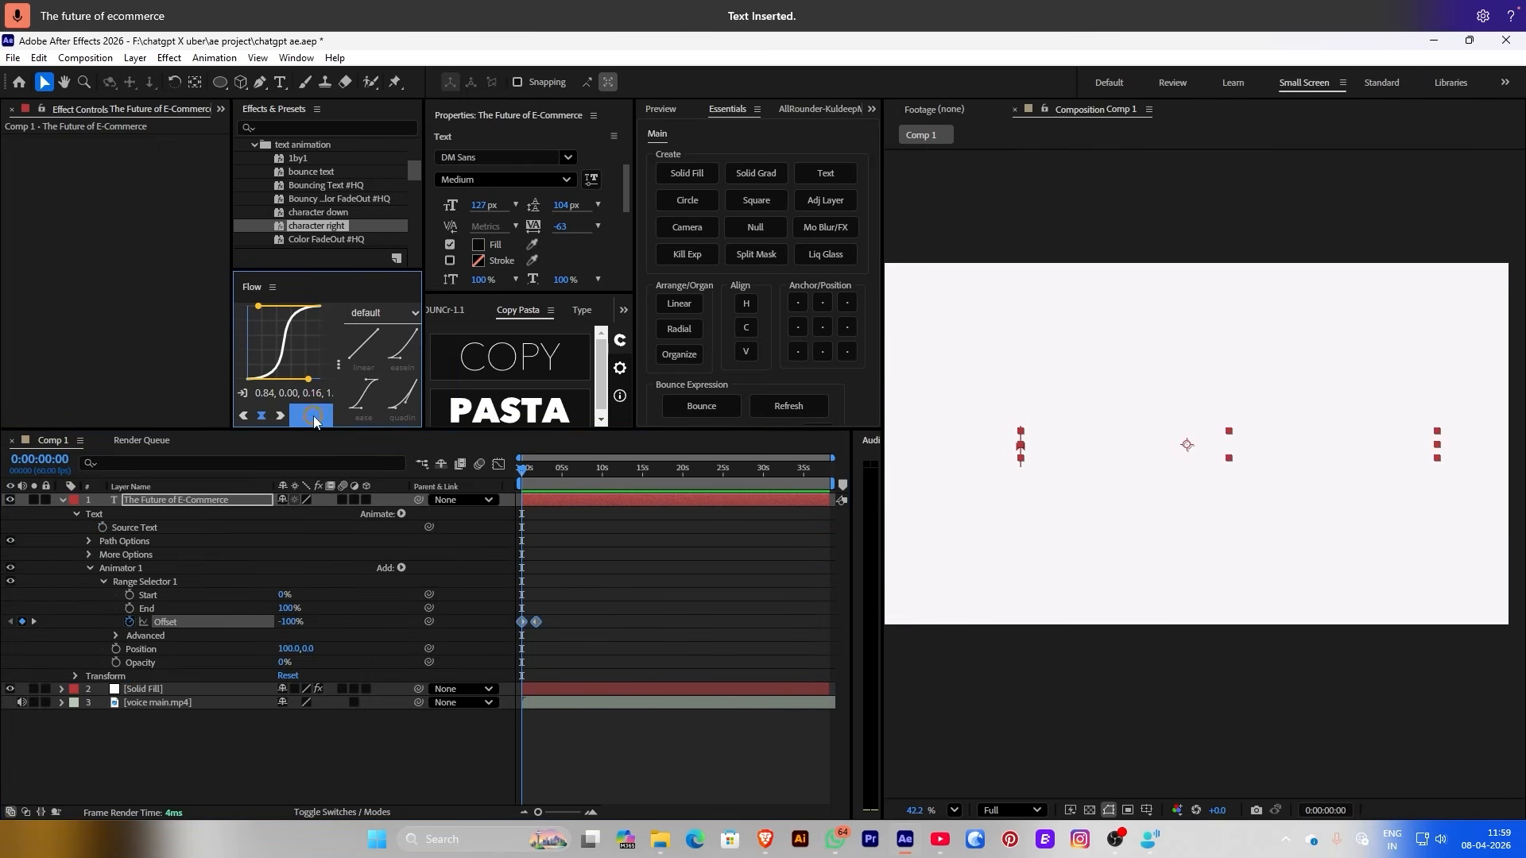
# Ease the two Offset keyframes in the graph editor so the reveal slows down gradually
pyautogui.click(592, 577)
pyautogui.press('space')
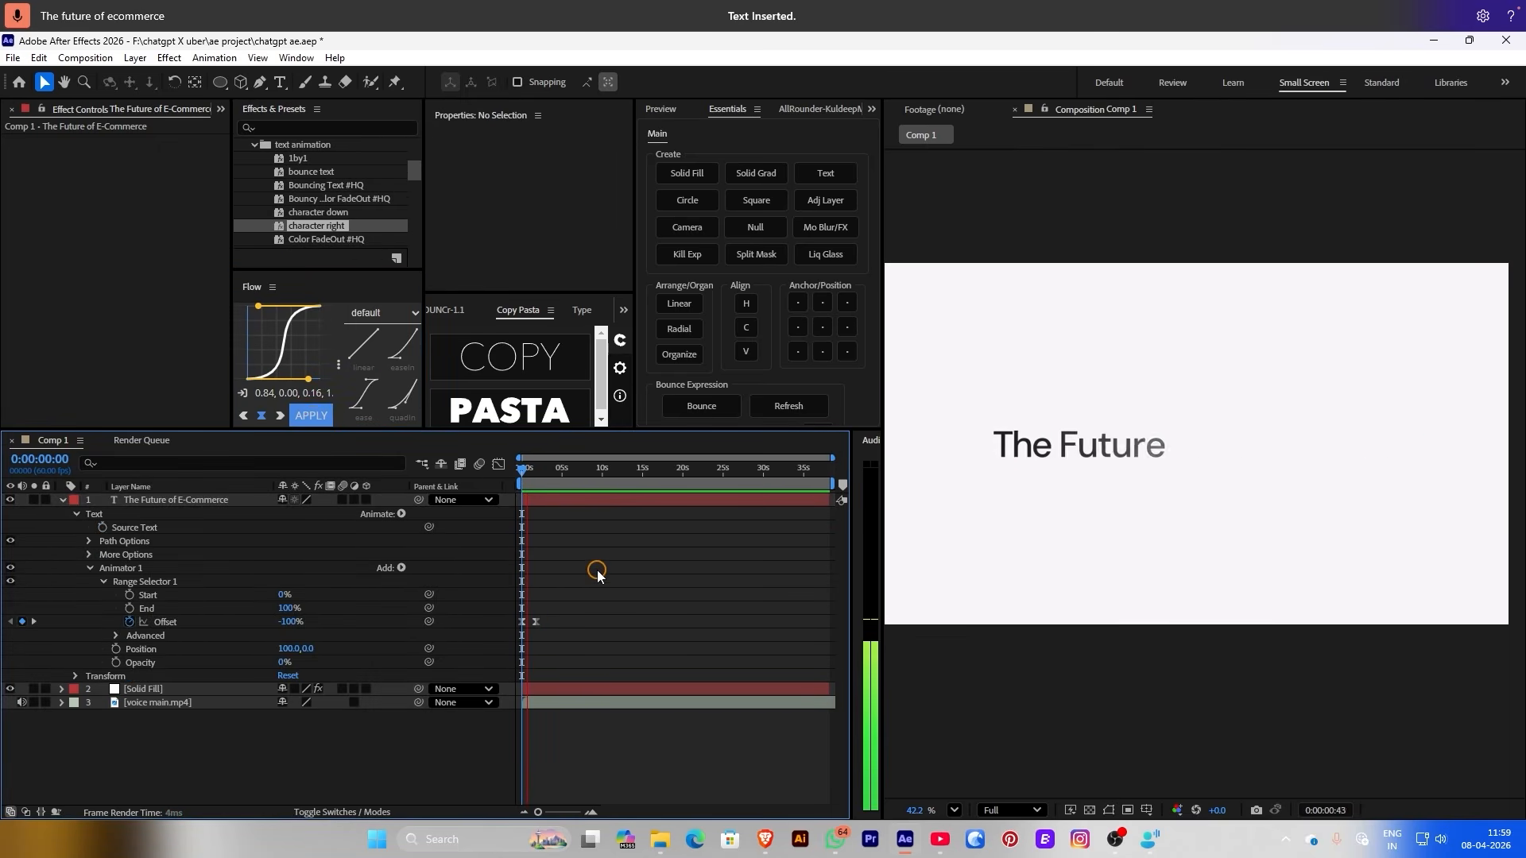
pyautogui.moveTo(576, 595); pyautogui.dragTo(486, 649)
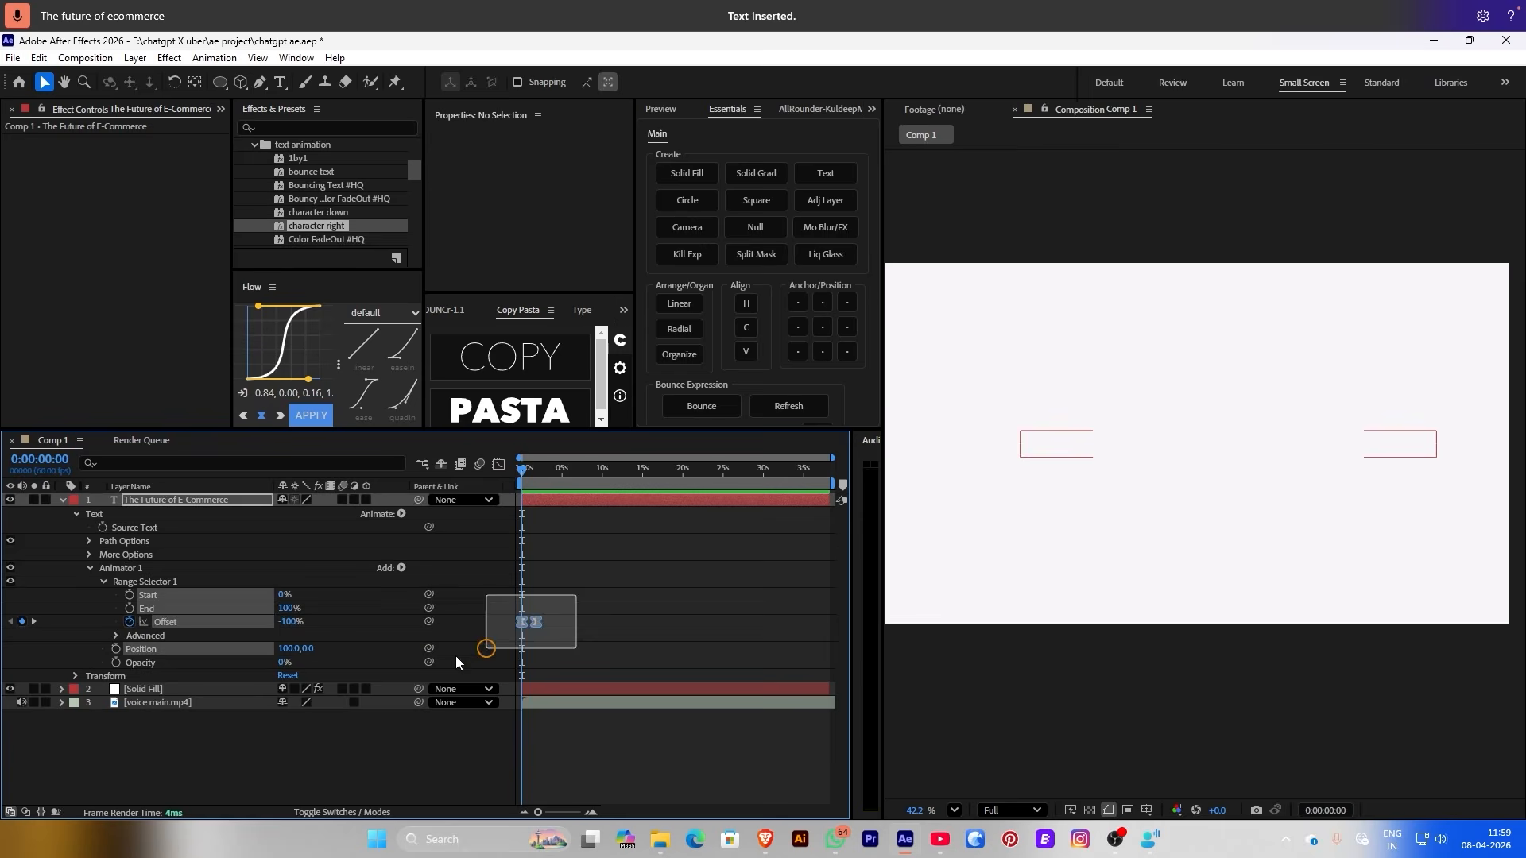
pyautogui.click(463, 463)
pyautogui.click(499, 465)
pyautogui.click(599, 604)
pyautogui.click(600, 795)
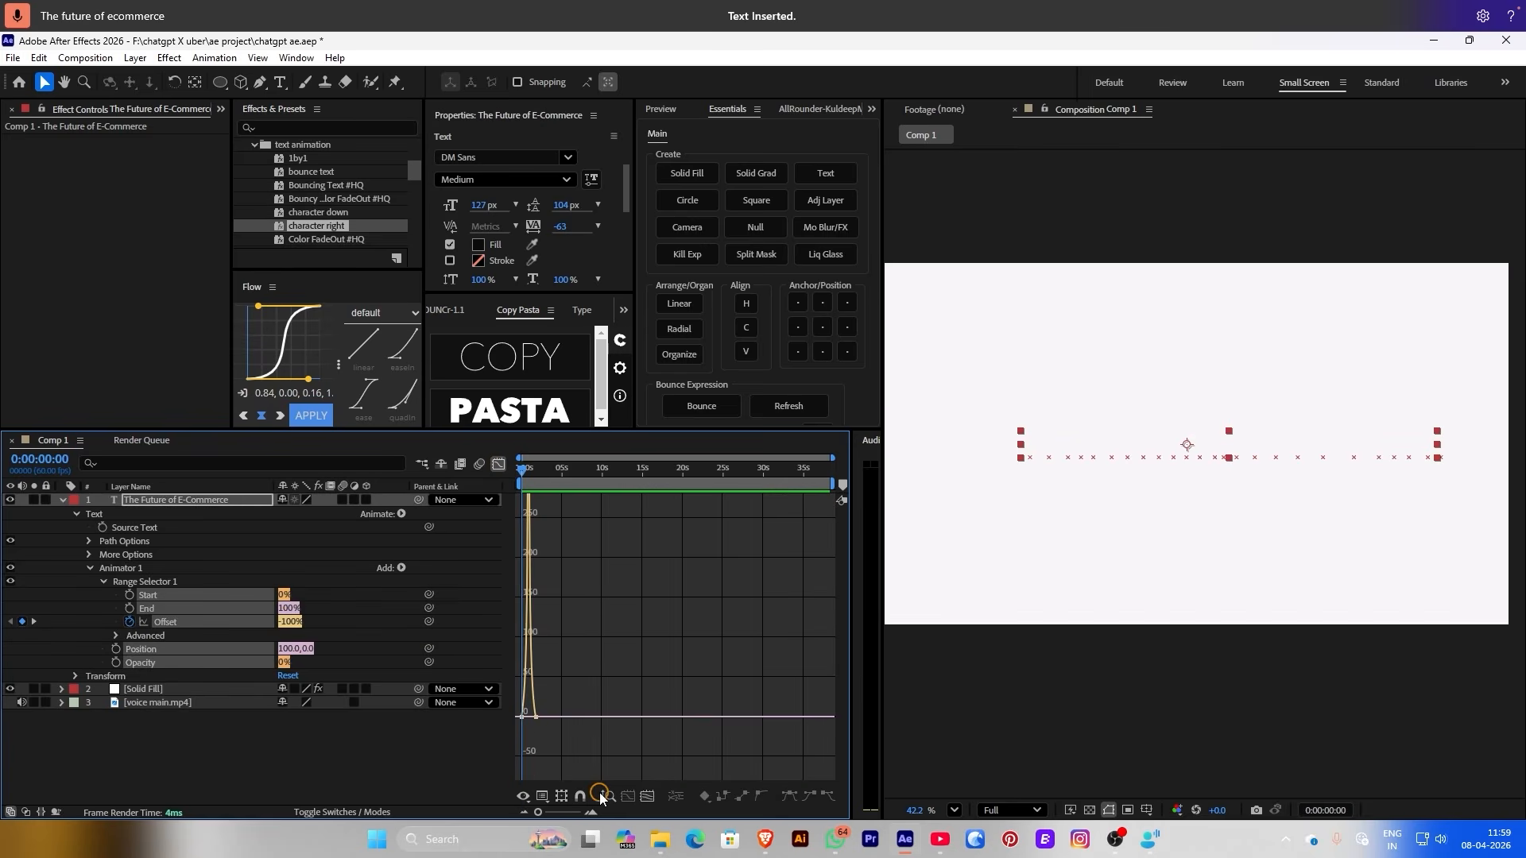
pyautogui.click(648, 795)
pyautogui.moveTo(767, 757); pyautogui.dragTo(528, 771)
pyautogui.click(498, 465)
# Add a Blur property to Animator 1, set it to 28, and preview the blurred reveal
pyautogui.click(401, 568)
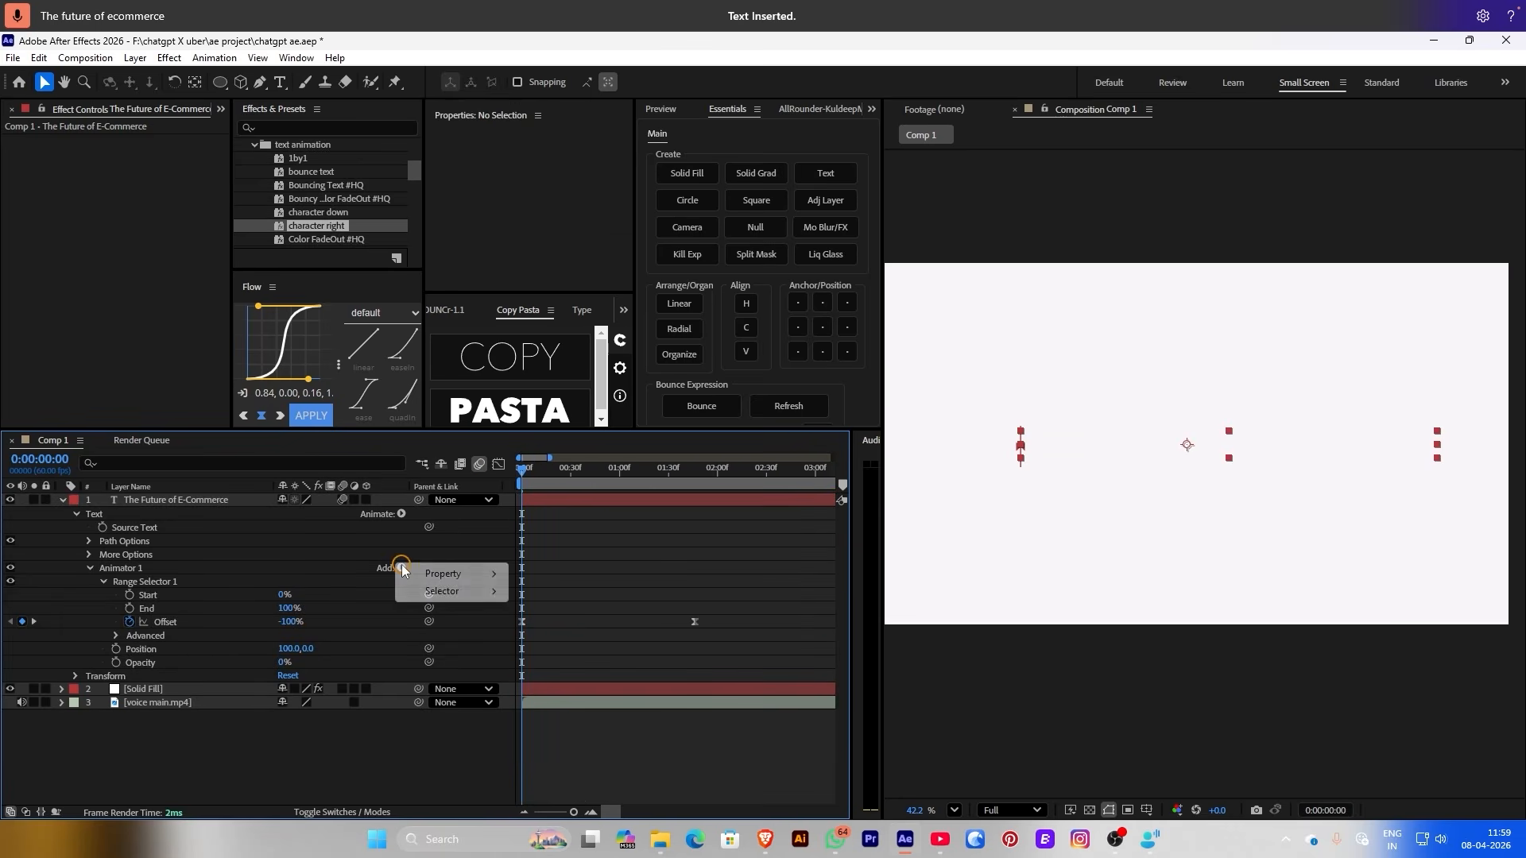
pyautogui.moveTo(461, 573)
pyautogui.click(552, 550)
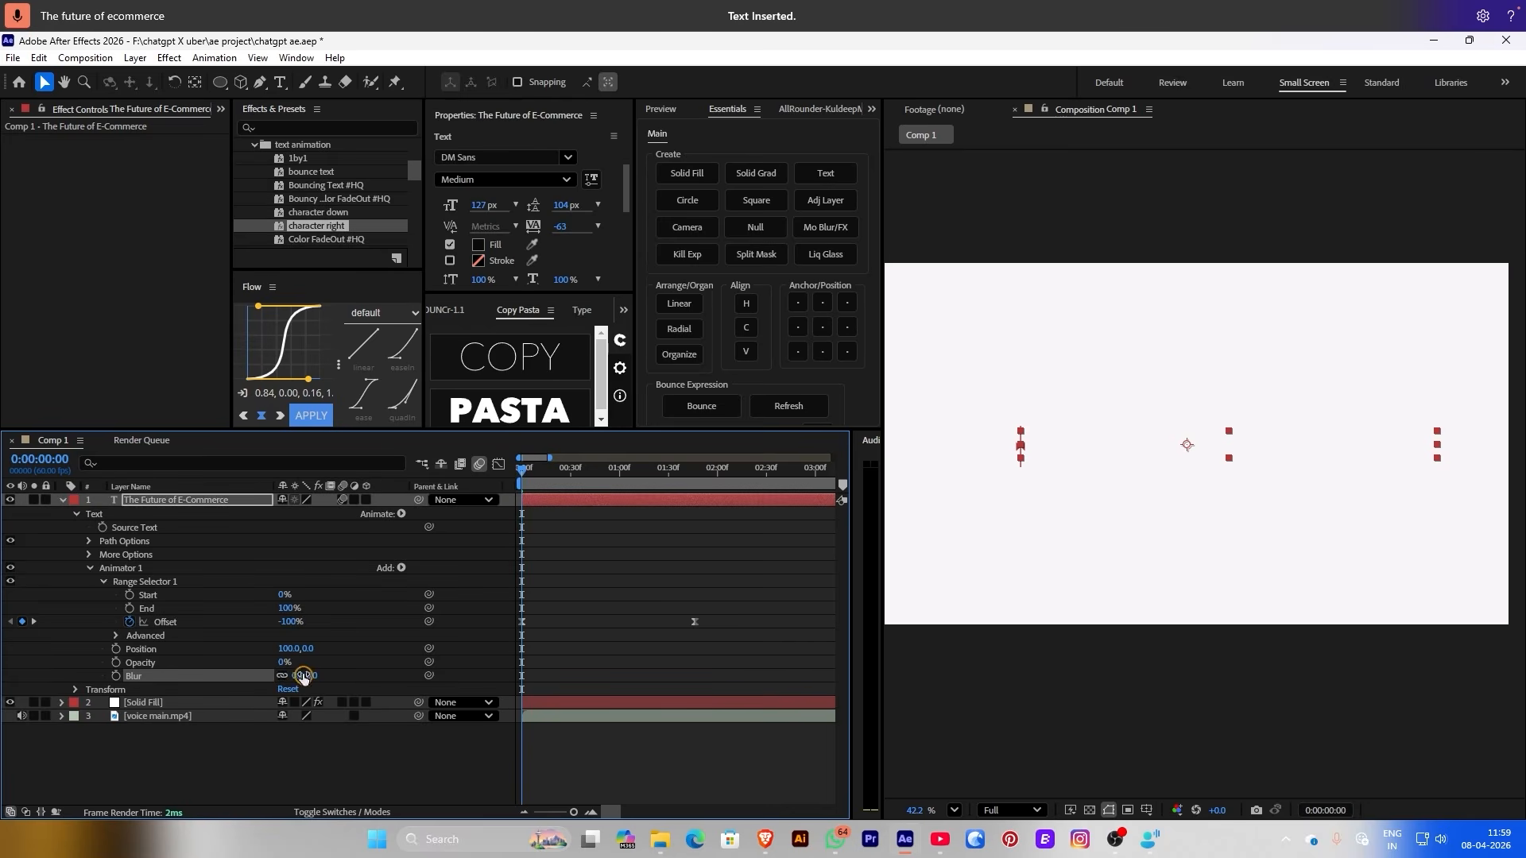
pyautogui.moveTo(294, 674); pyautogui.dragTo(317, 675)
pyautogui.press('space')
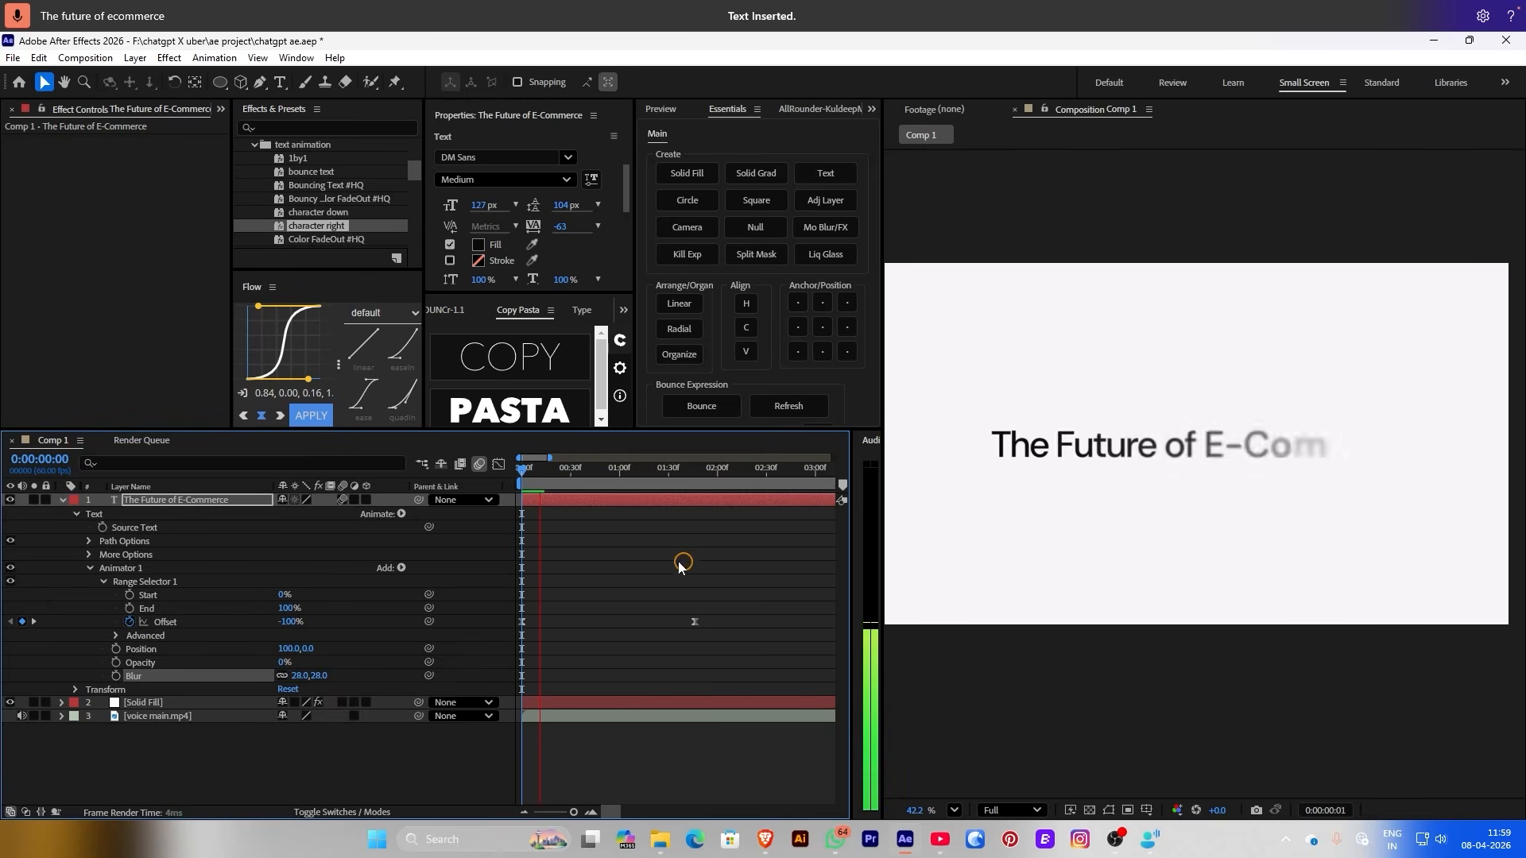
# Move the second Offset keyframe later to slow the reveal, previewing from the start
pyautogui.moveTo(697, 621); pyautogui.dragTo(781, 621)
pyautogui.press('Home')
pyautogui.press('space')
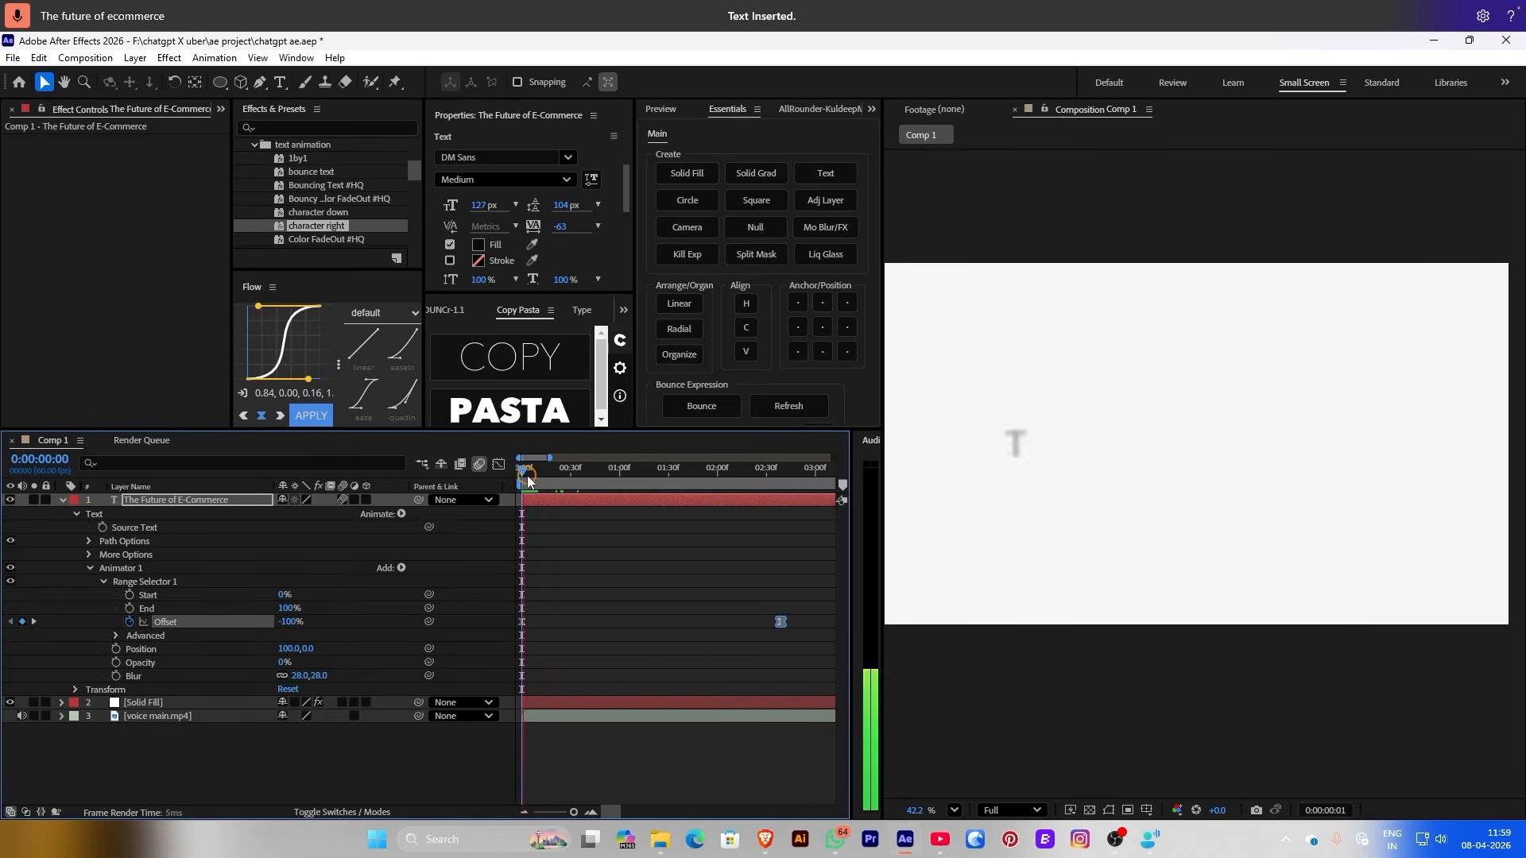
pyautogui.press('space')
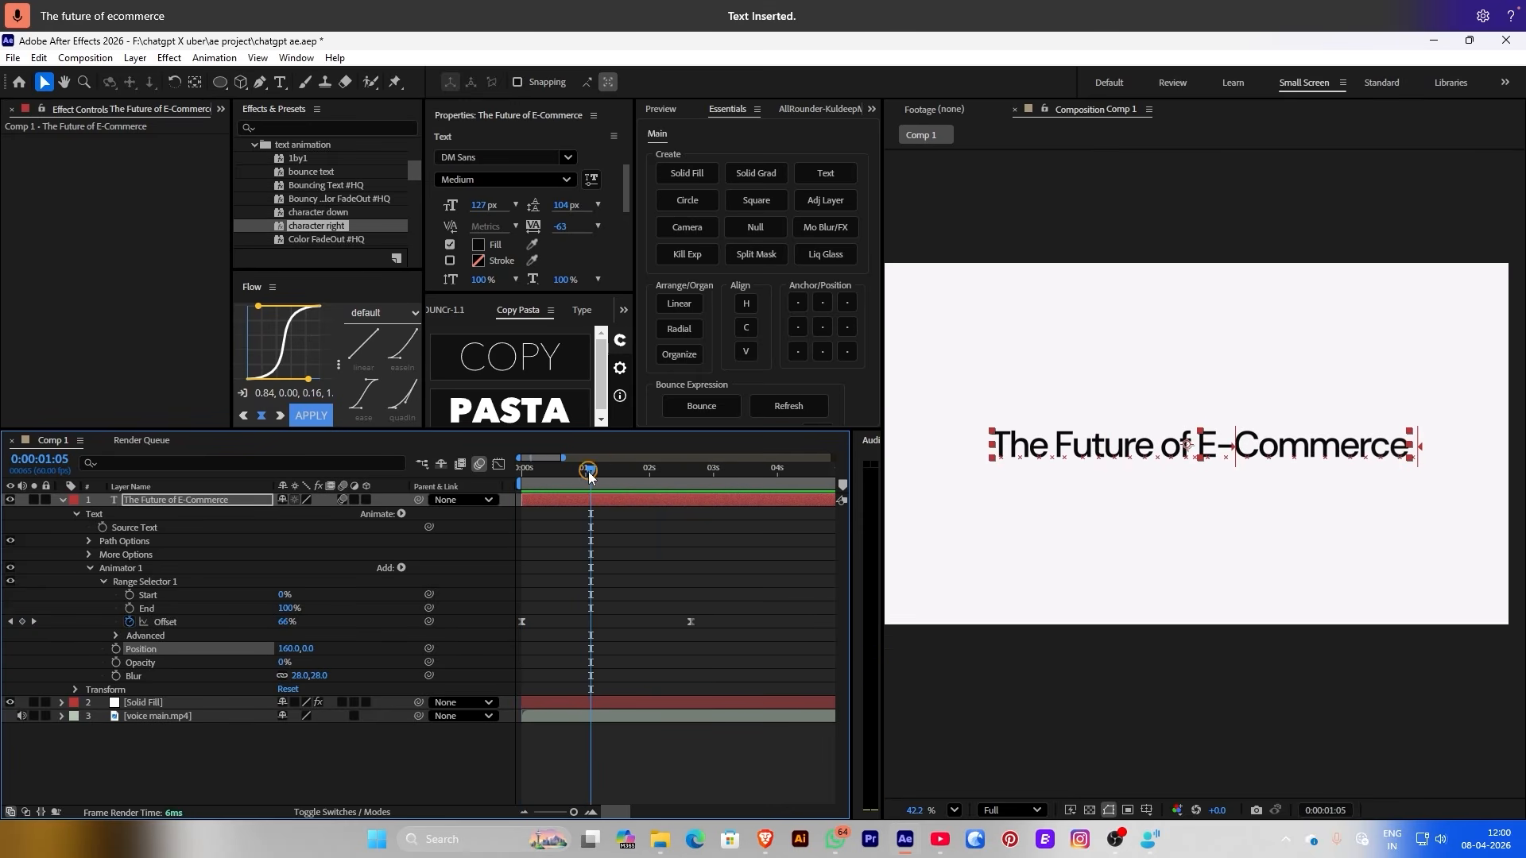
pyautogui.press('space')
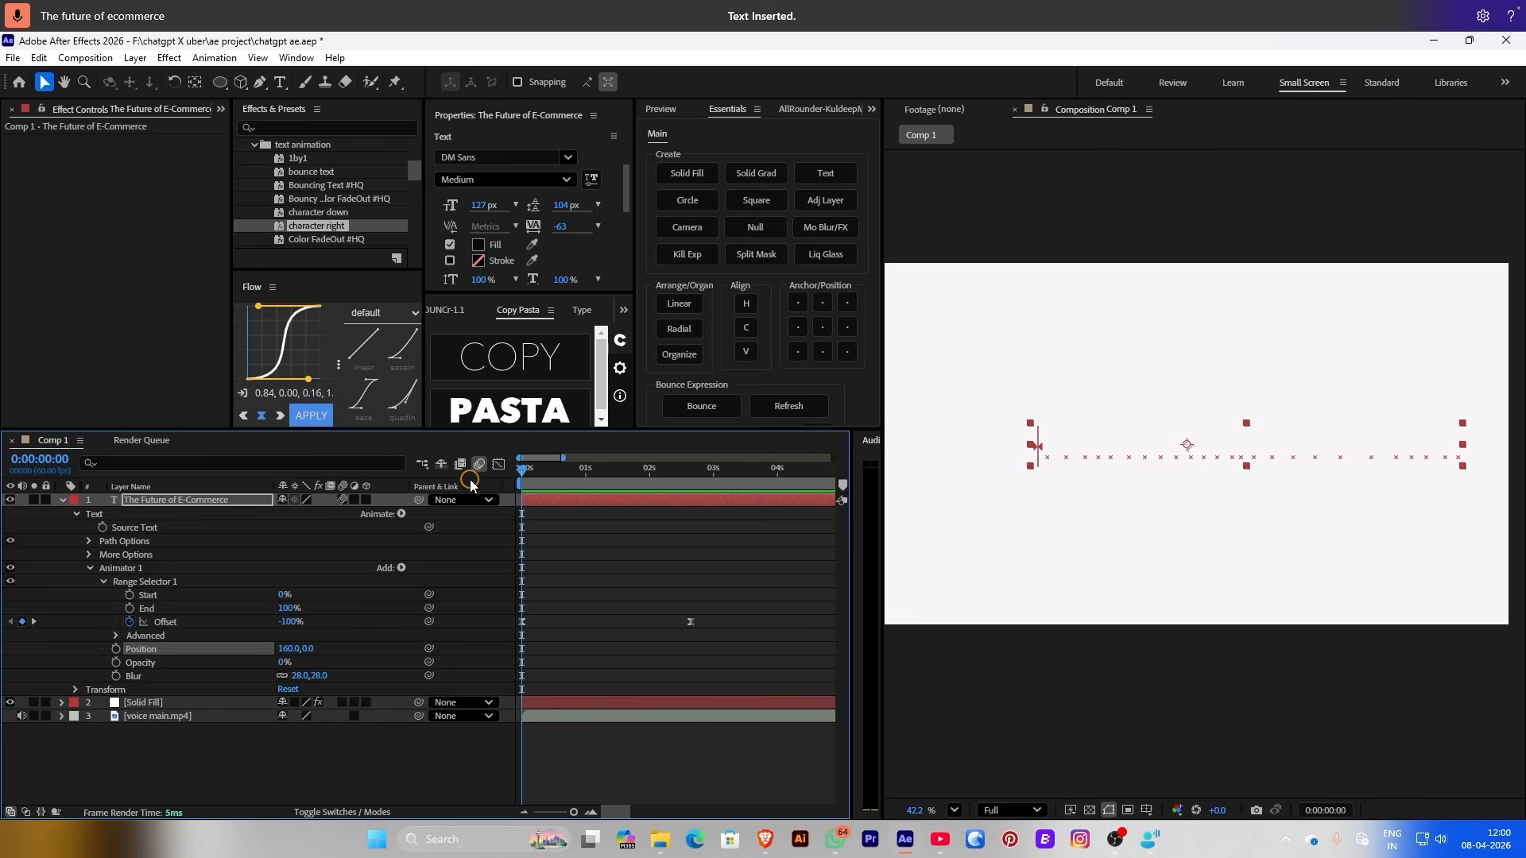
pyautogui.moveTo(691, 621); pyautogui.dragTo(732, 622)
pyautogui.press('Home')
pyautogui.press('space')
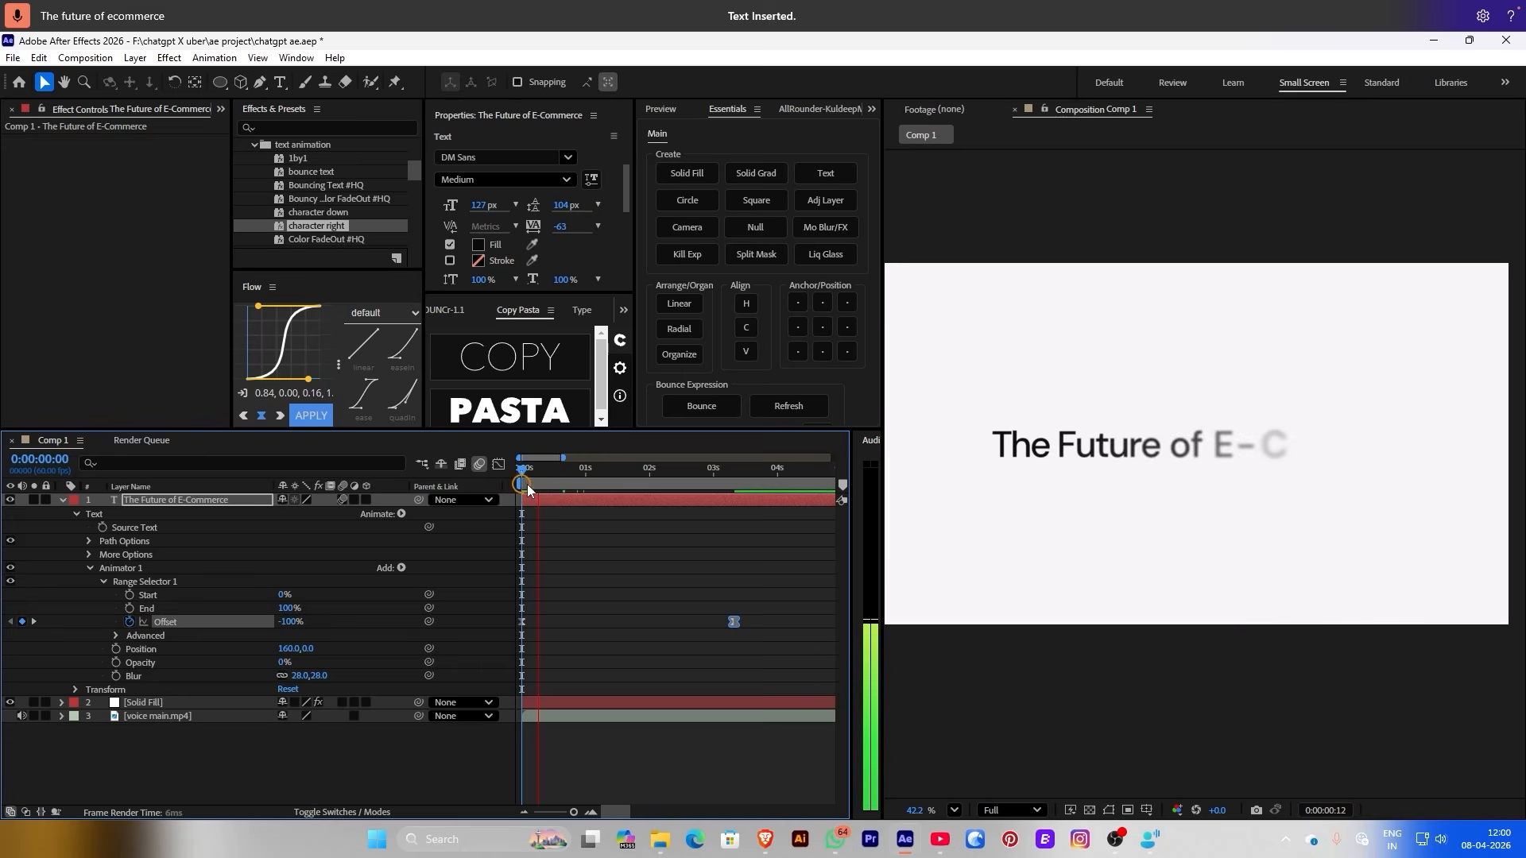
pyautogui.press('space')
pyautogui.hotkey('ctrl', 'z')
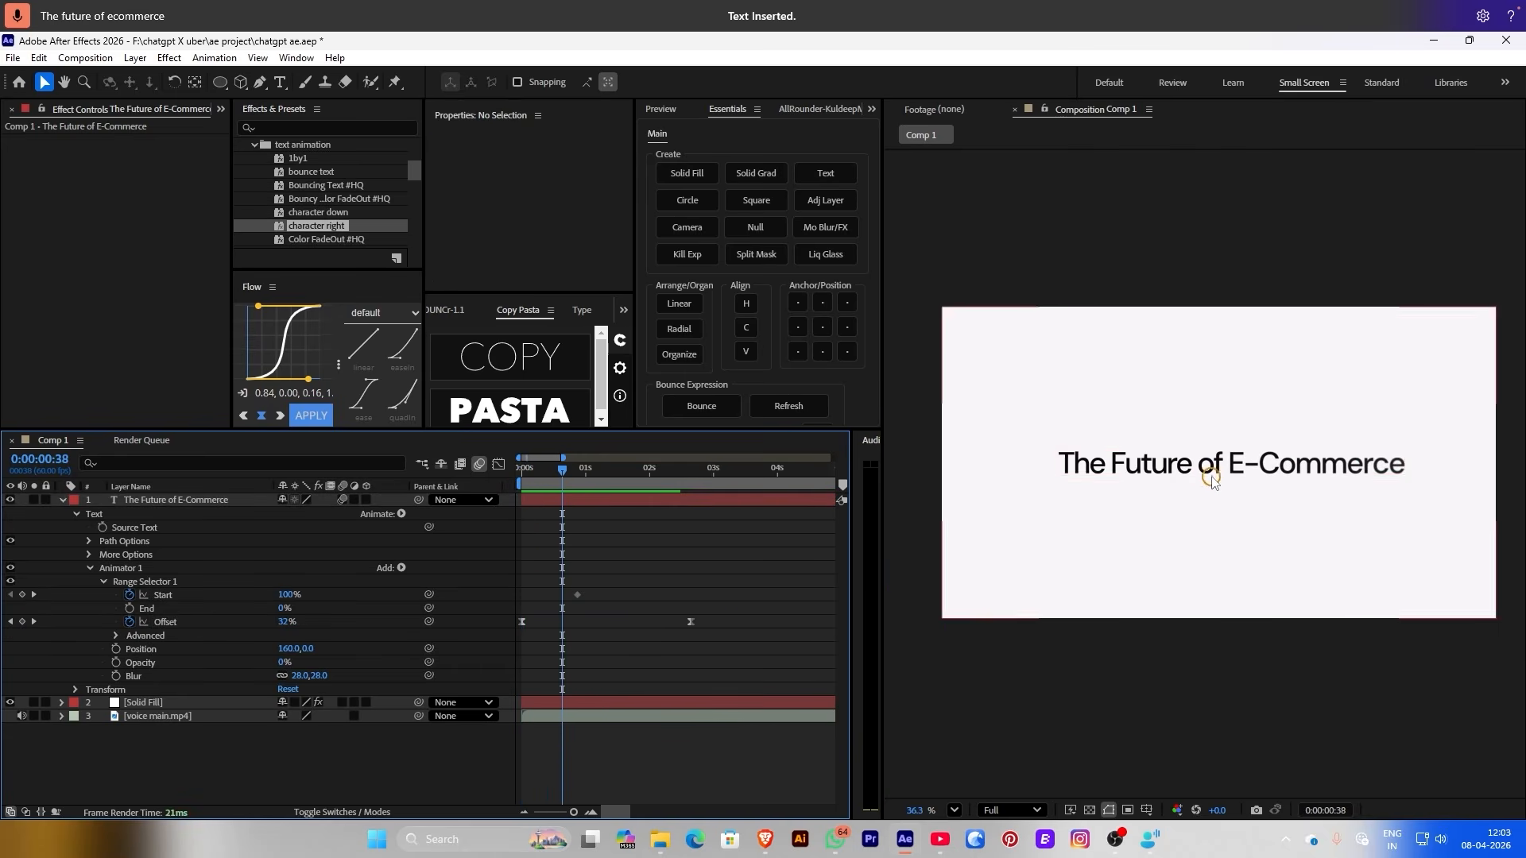
# Delete 'E-Commerce' so the title reads 'The Future of', centred with a centre anchor
pyautogui.doubleClick(1238, 458)
pyautogui.moveTo(1228, 462); pyautogui.dragTo(1476, 461)
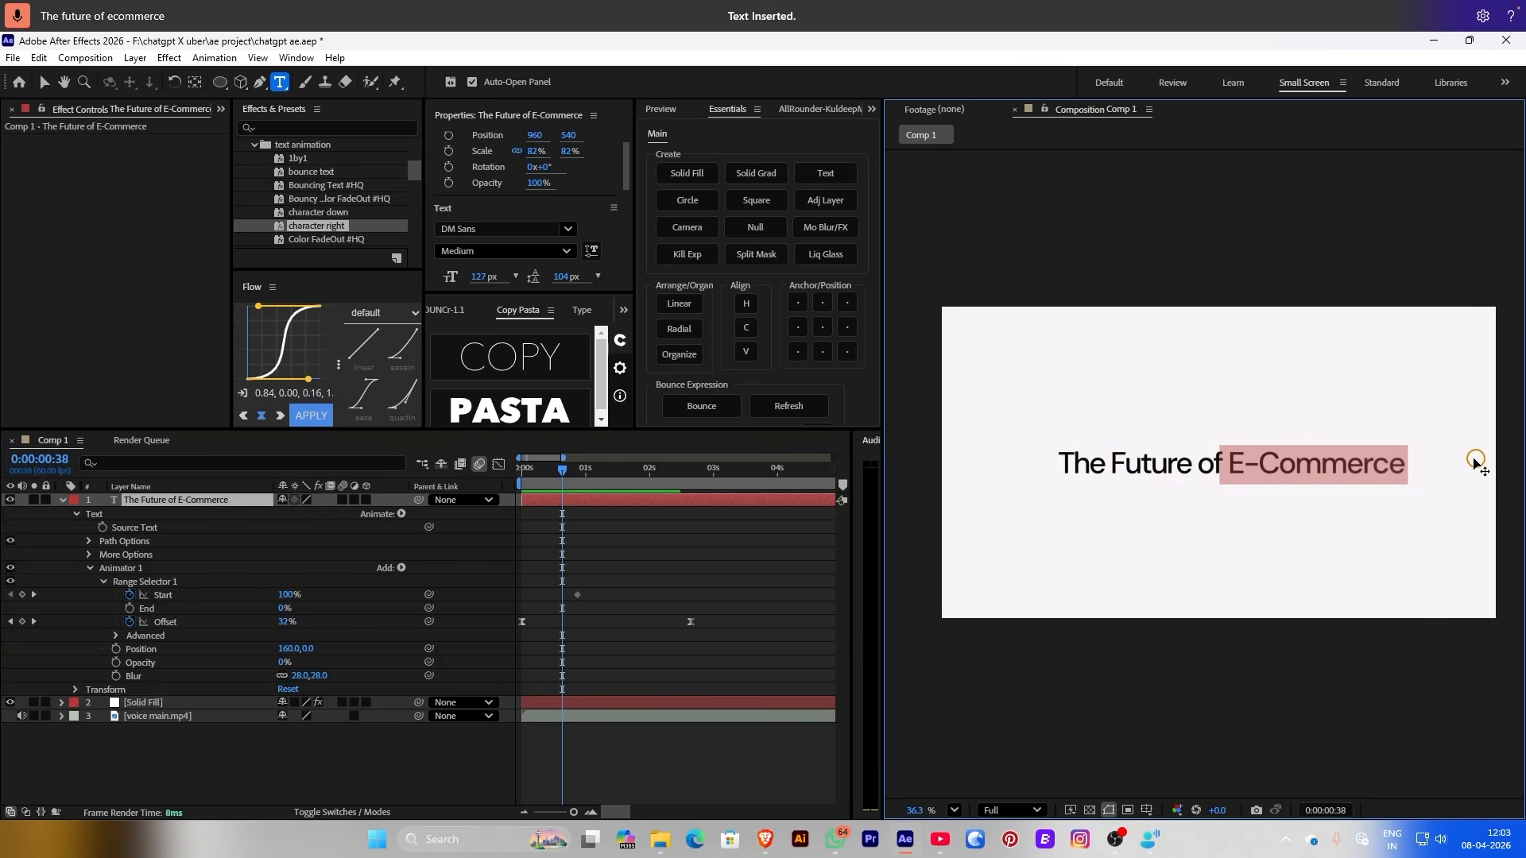
pyautogui.press('BackSpace')
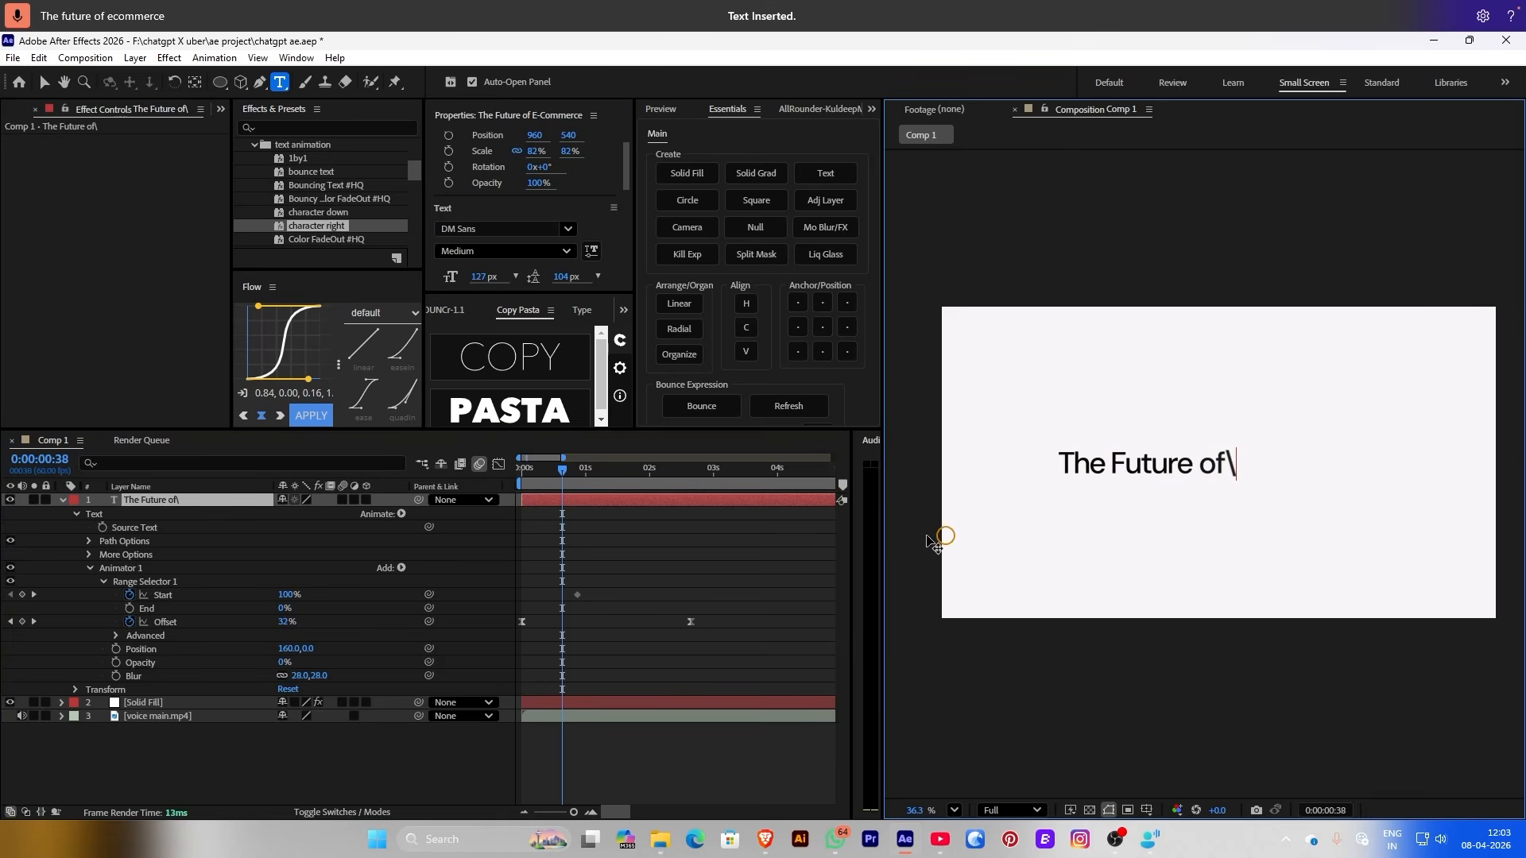
pyautogui.click(715, 589)
pyautogui.click(798, 327)
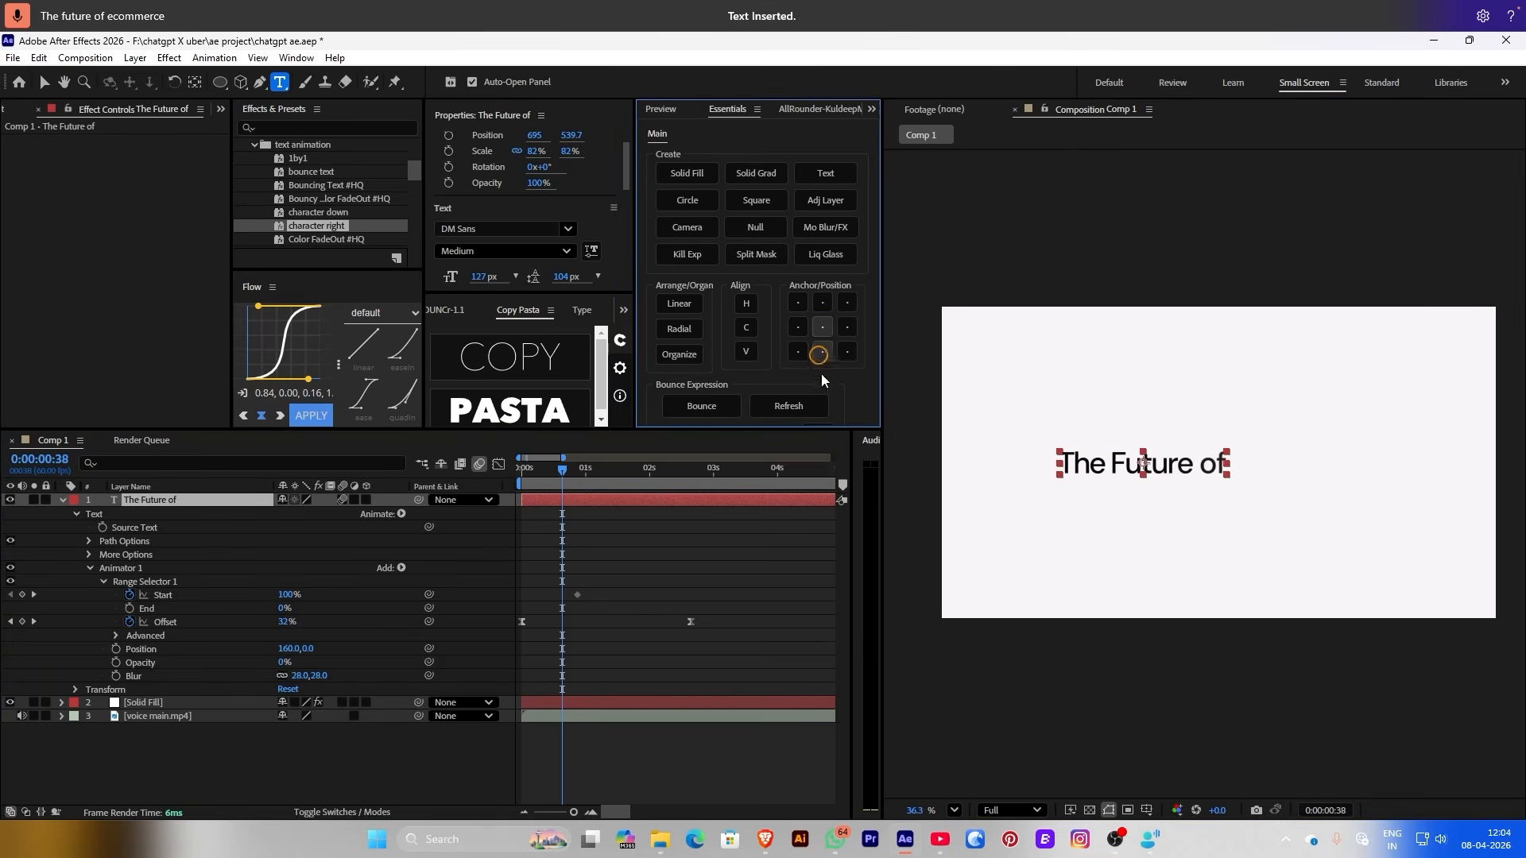
pyautogui.click(746, 327)
pyautogui.click(648, 531)
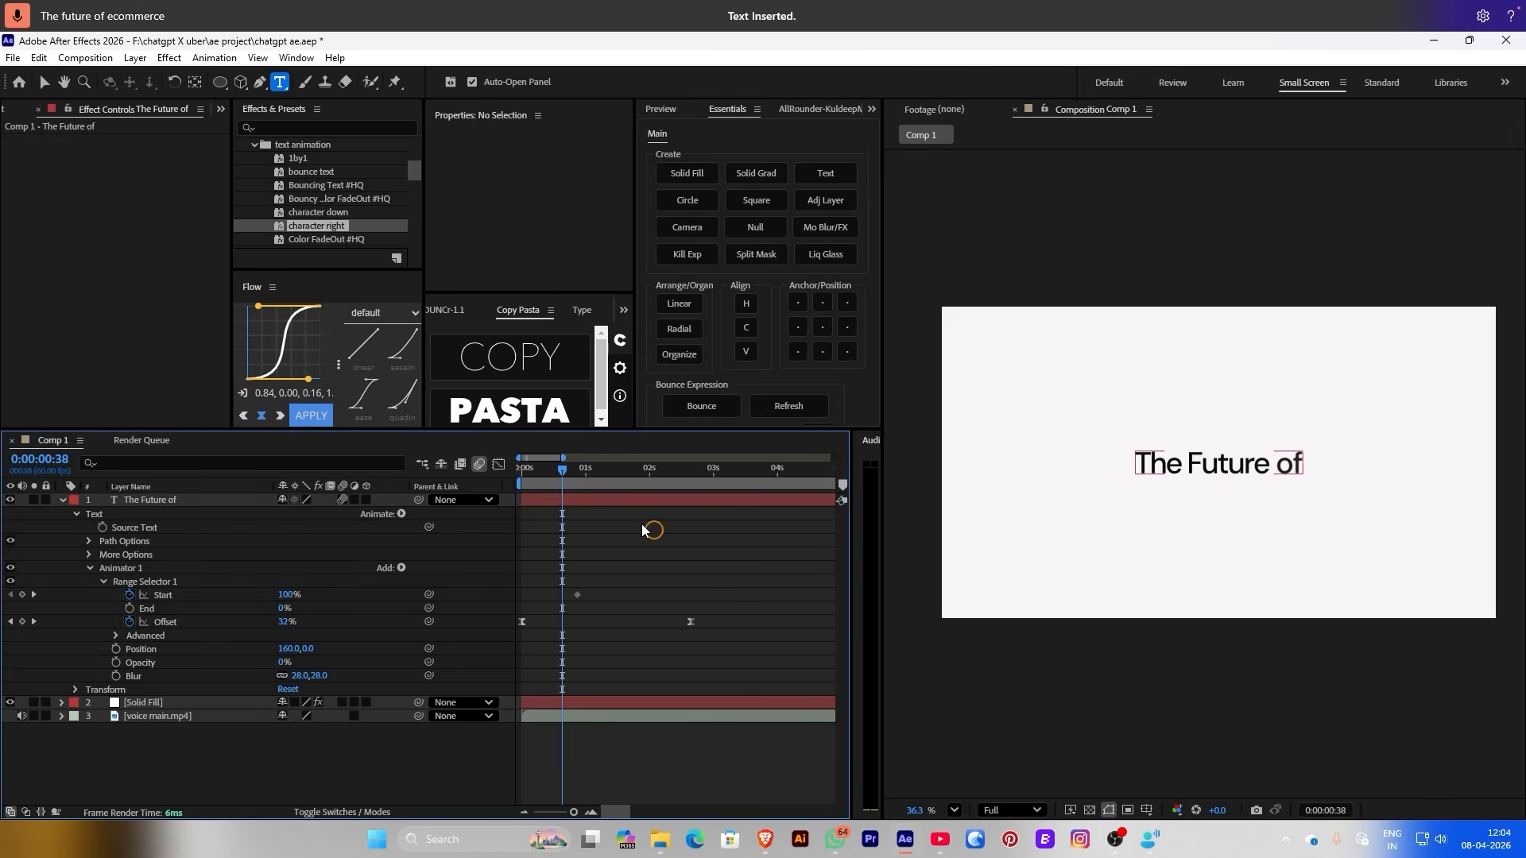
# Drag the end Offset keyframe earlier to about 2 seconds and preview the quicker reveal
pyautogui.moveTo(548, 469)
pyautogui.mouseDown()
pyautogui.moveTo(529, 469)
pyautogui.moveTo(571, 483)
pyautogui.moveTo(506, 481)
pyautogui.moveTo(562, 480)
pyautogui.mouseUp()
pyautogui.moveTo(691, 622); pyautogui.dragTo(648, 624)
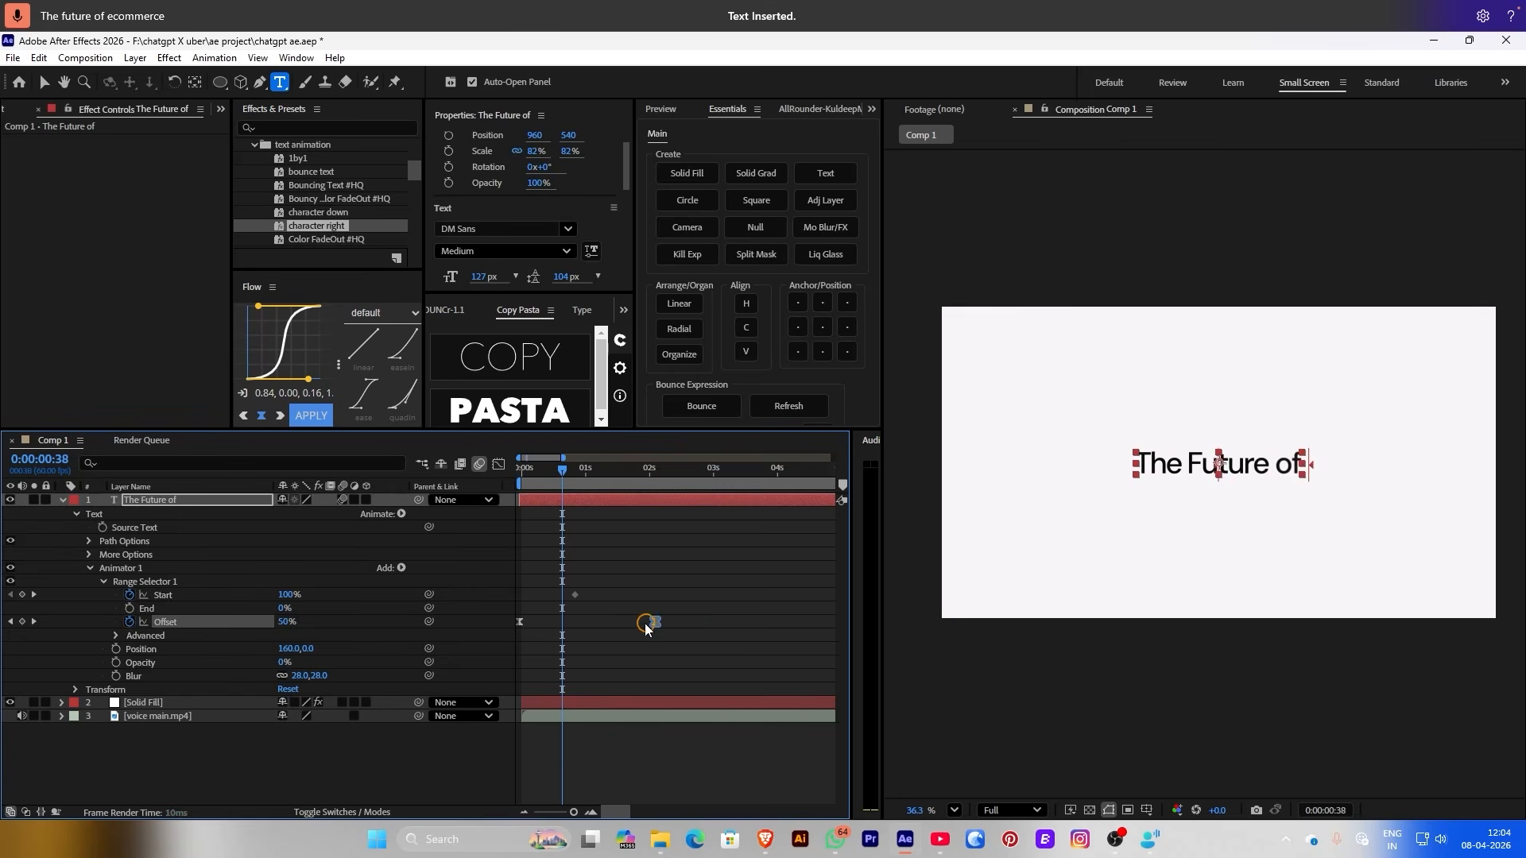
pyautogui.moveTo(562, 469); pyautogui.dragTo(521, 469)
pyautogui.click(634, 547)
pyautogui.press('space')
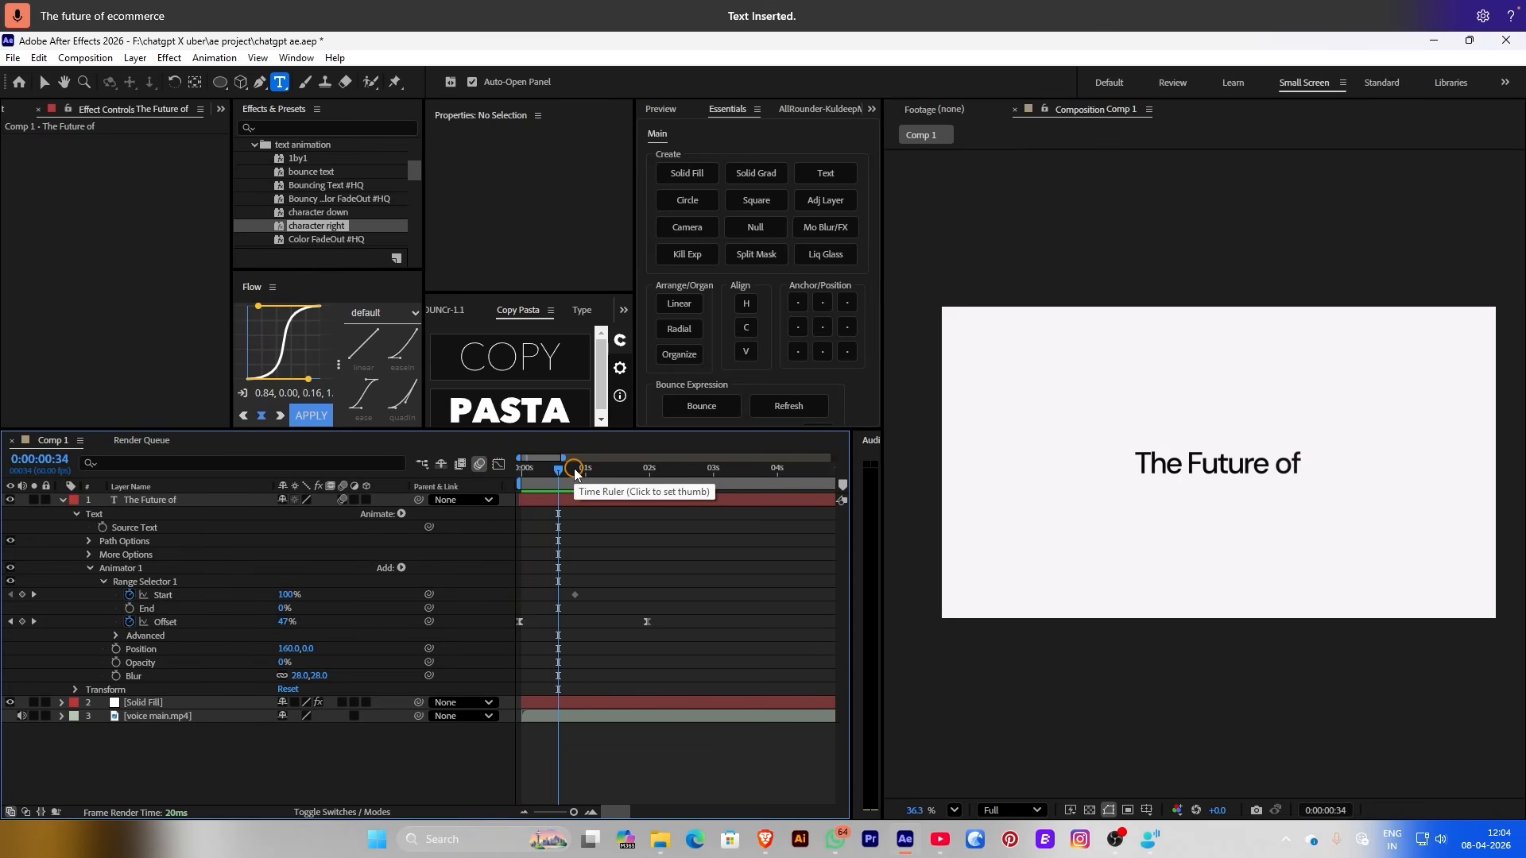
# Apply a Linear Wipe to the title with a 269° wipe angle and feather 59
pyautogui.click(599, 508)
pyautogui.hotkey('ctrl', 'space')
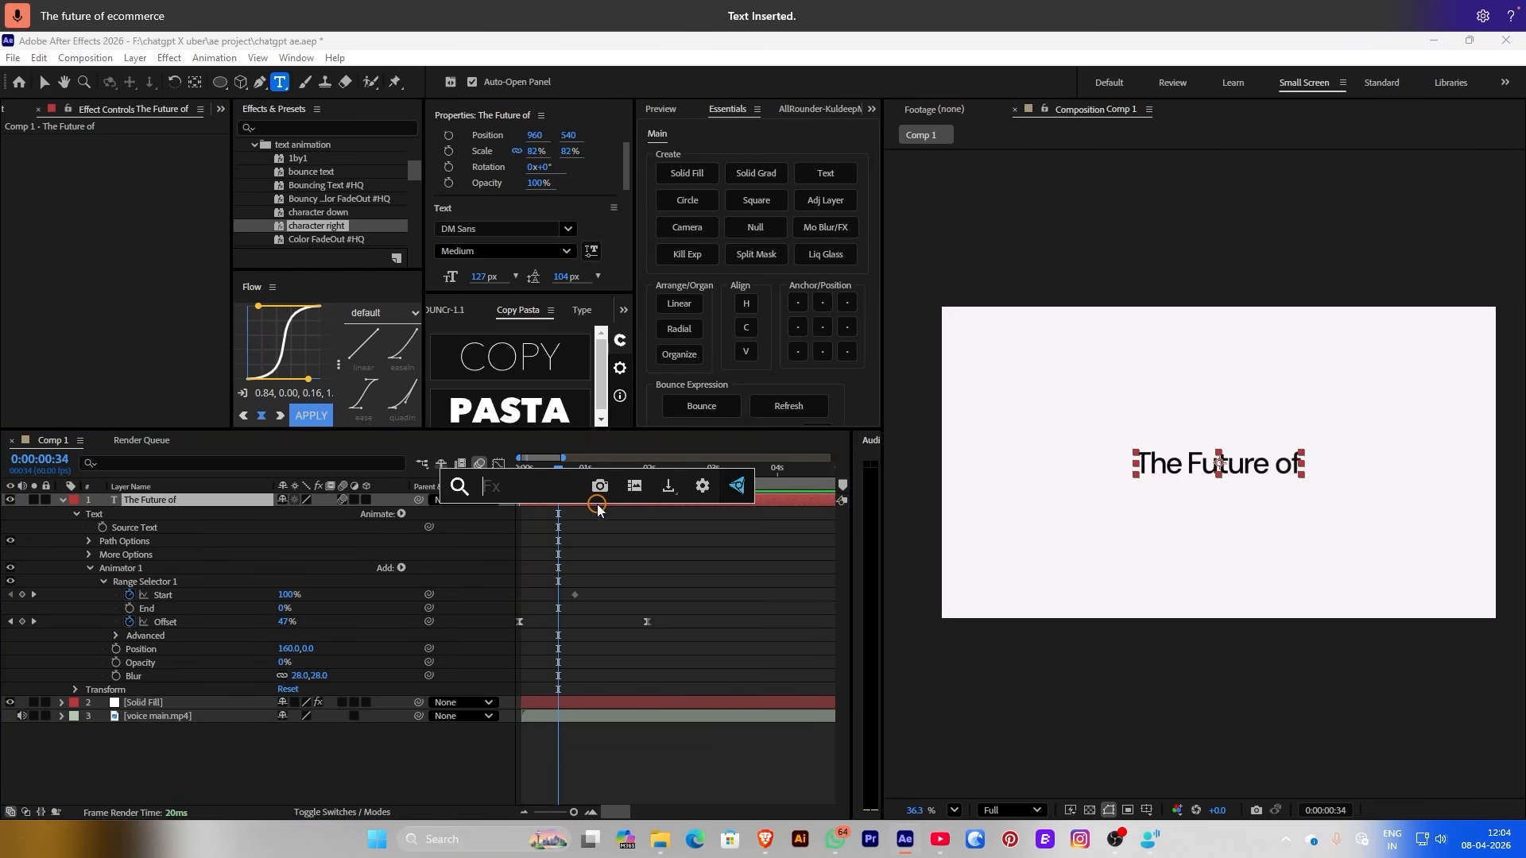
pyautogui.write('lin')
pyautogui.click(525, 552)
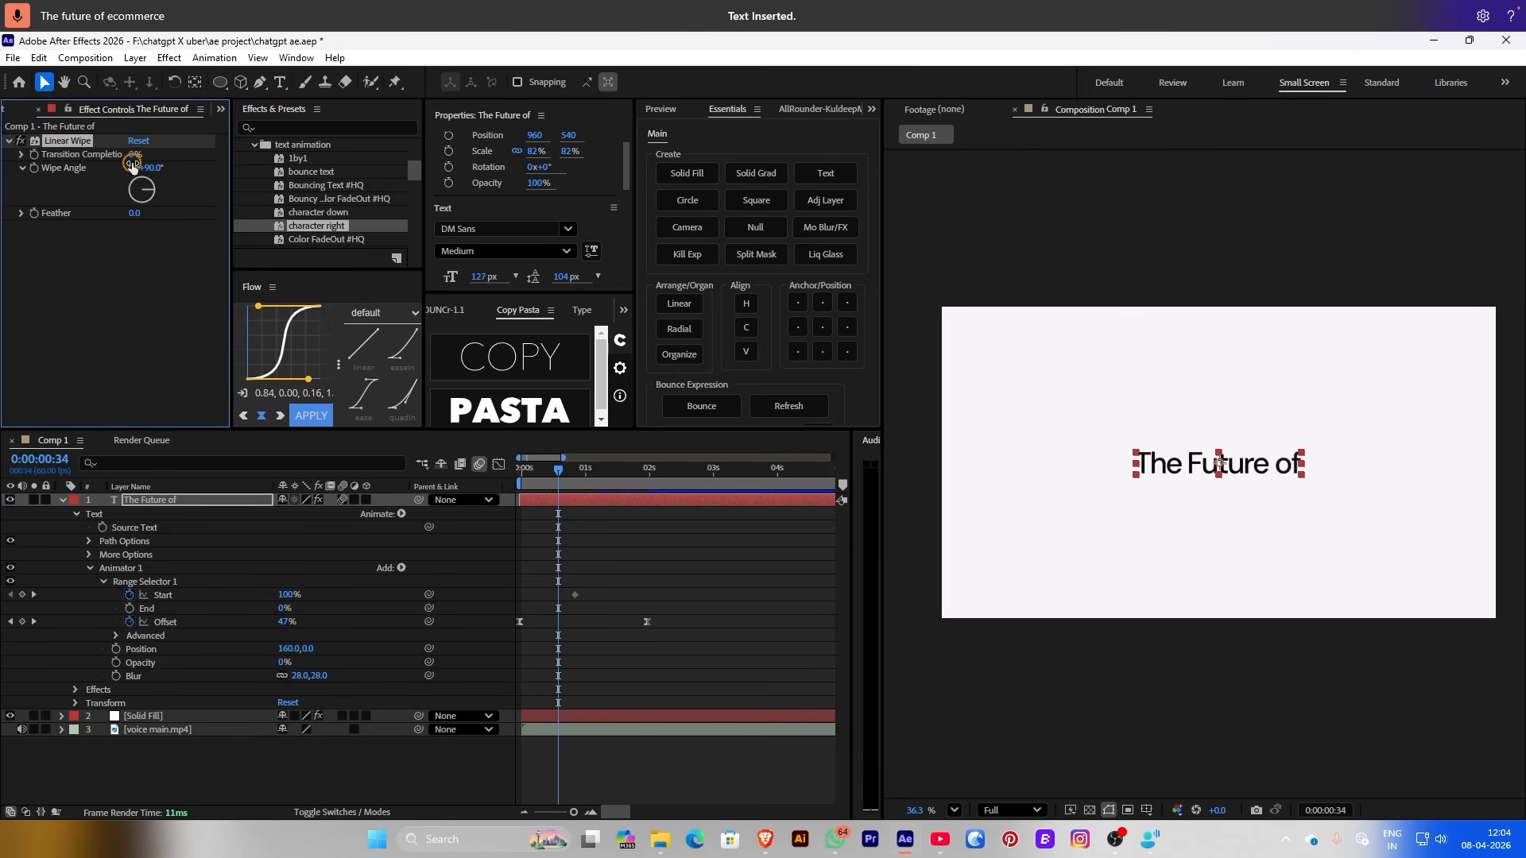
pyautogui.moveTo(163, 157); pyautogui.dragTo(163, 157)
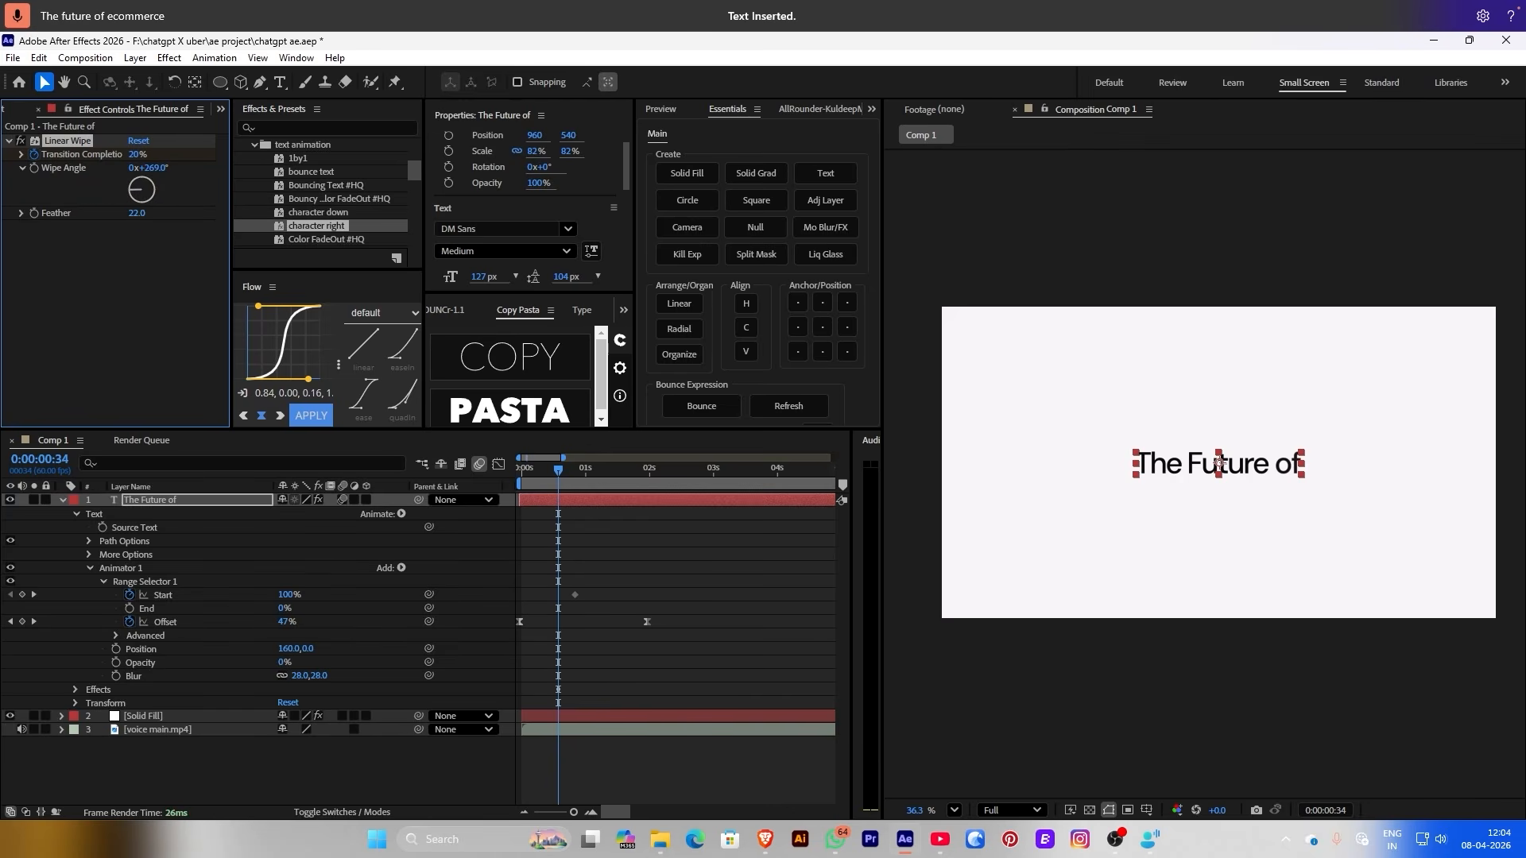
# Keyframe Transition Completion to 100% at 0:00:01:06, then duplicate the title layer
pyautogui.click(185, 540)
pyautogui.press('u')
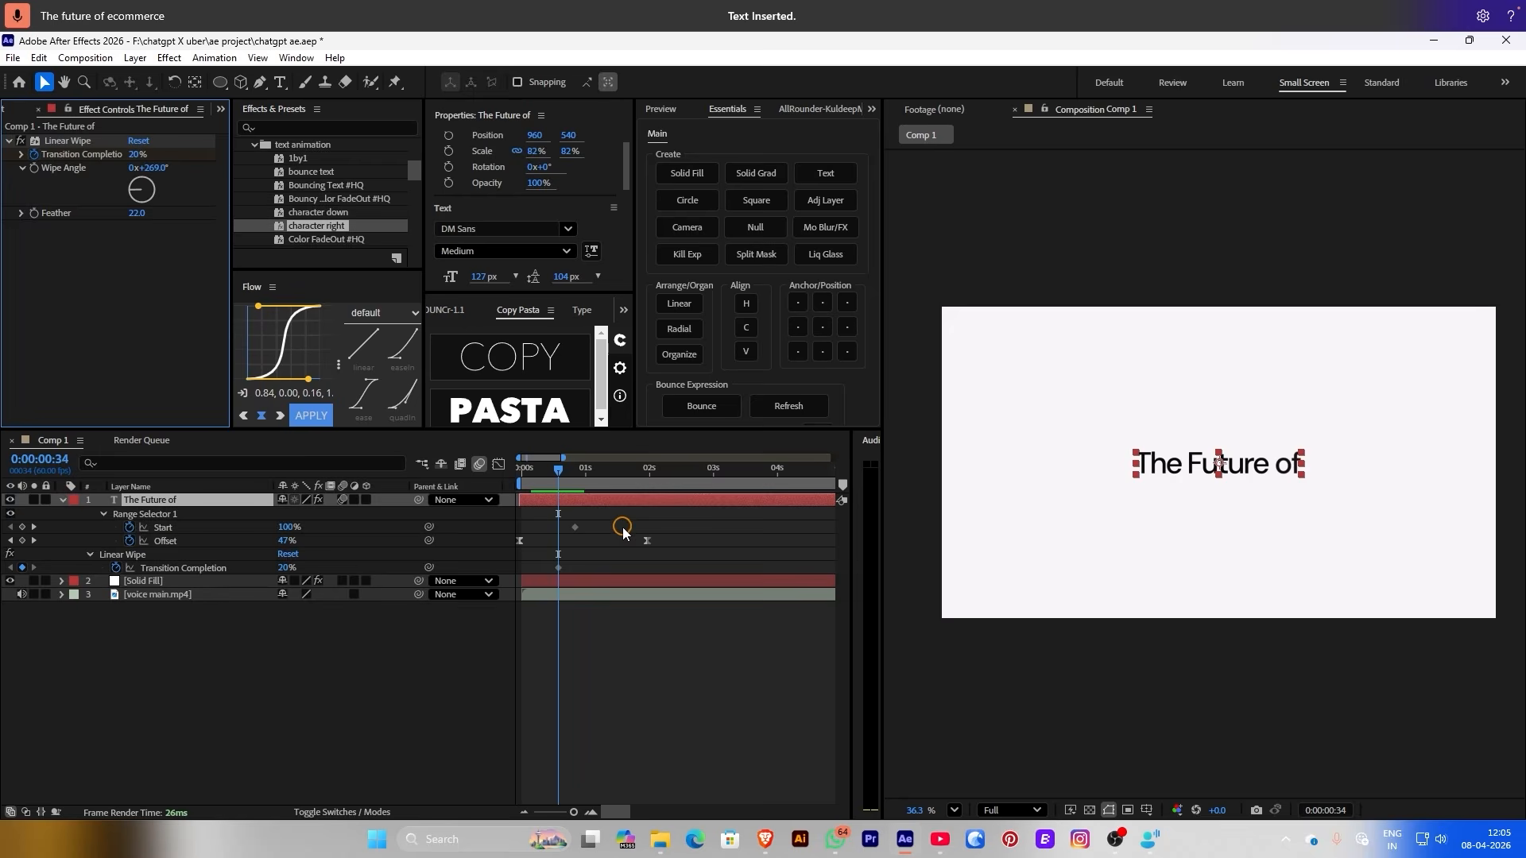
pyautogui.moveTo(581, 472); pyautogui.dragTo(591, 470)
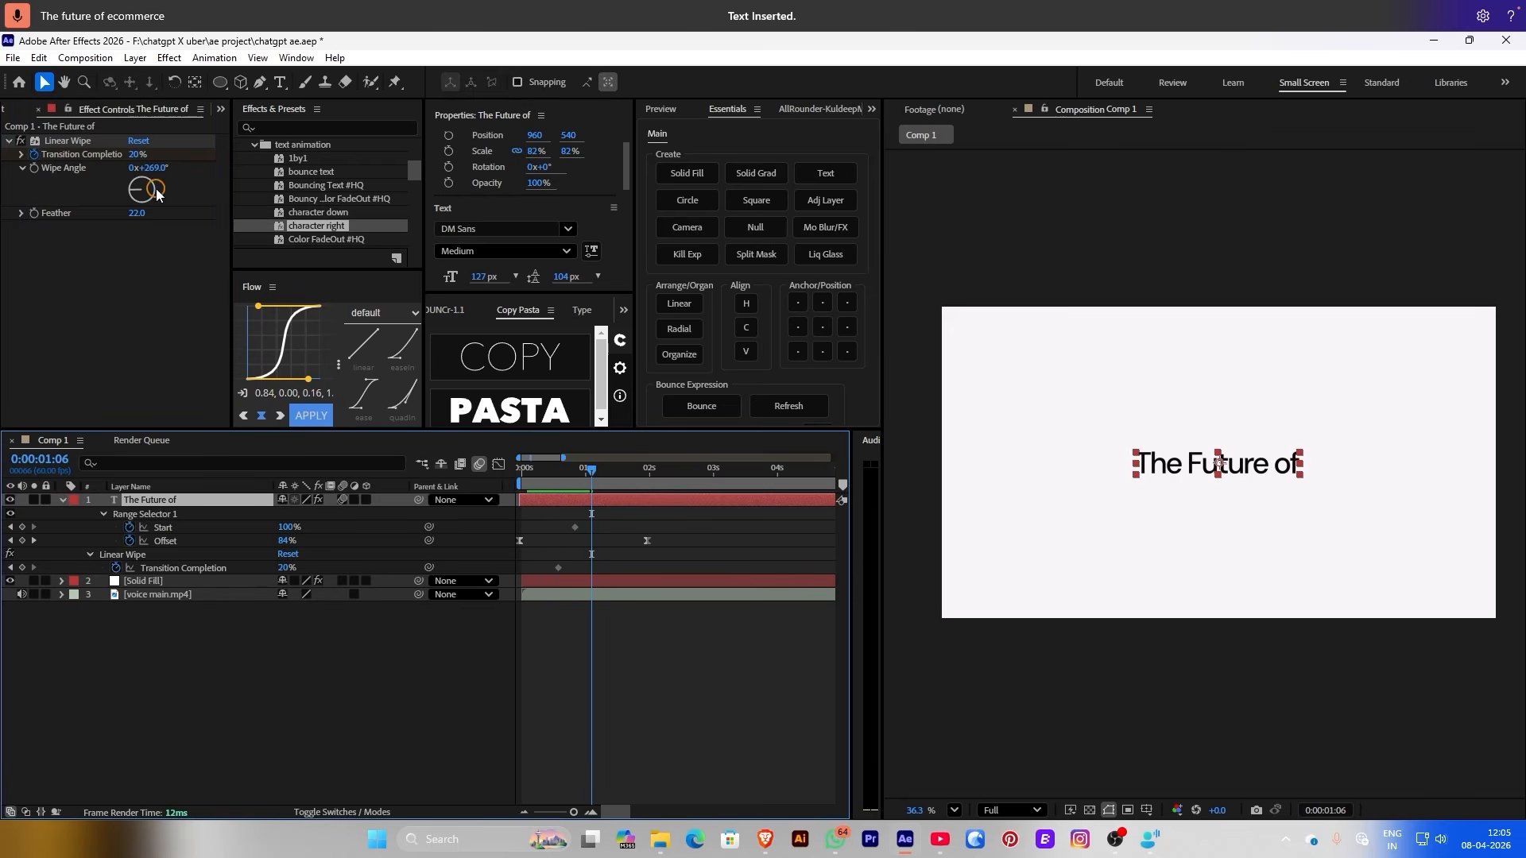
pyautogui.moveTo(135, 158); pyautogui.dragTo(190, 159)
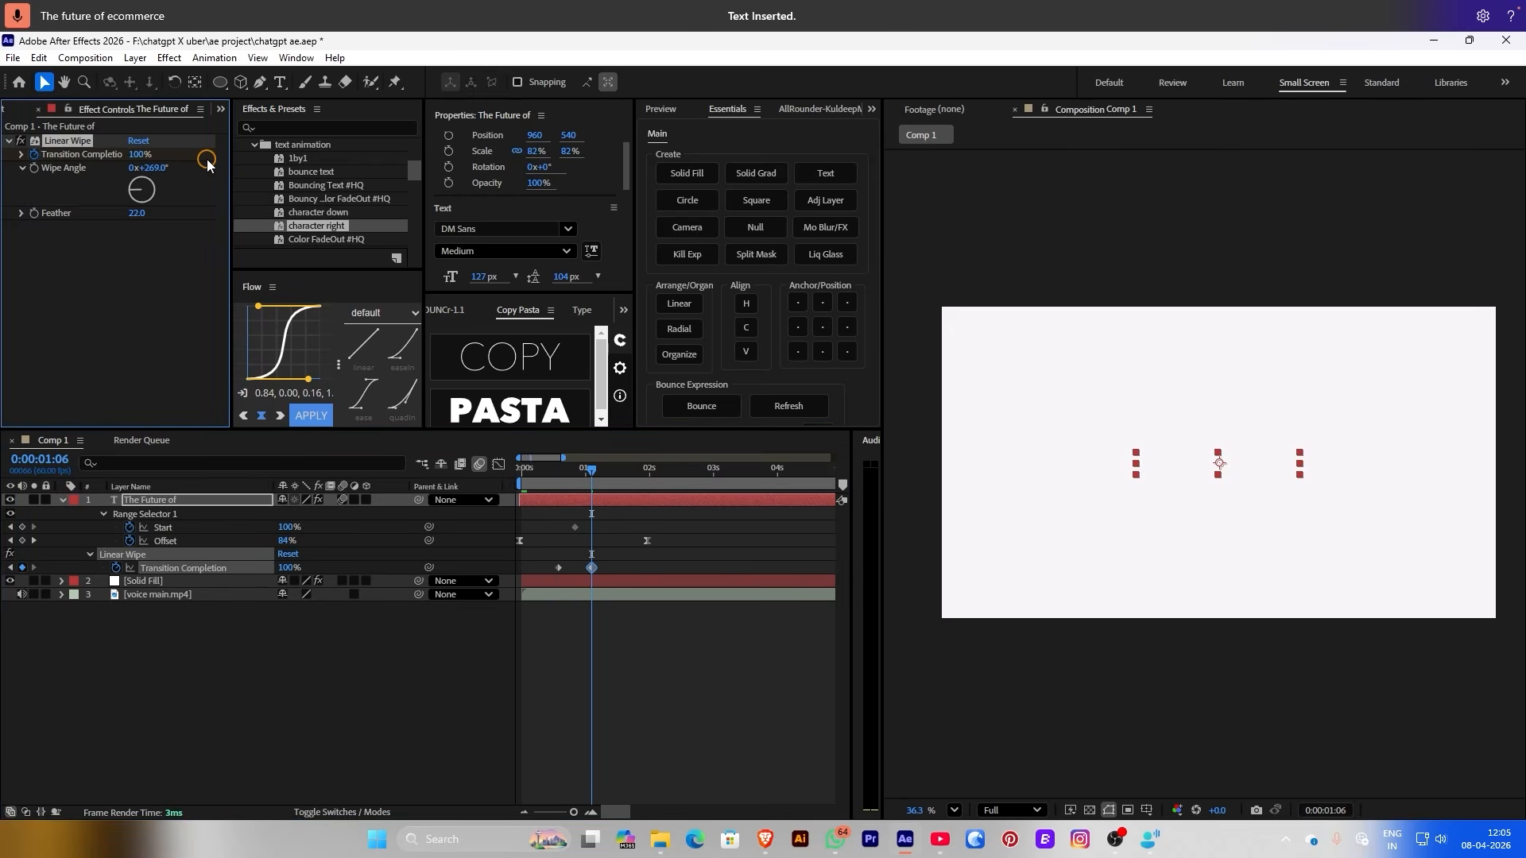
pyautogui.click(705, 671)
pyautogui.moveTo(548, 486); pyautogui.dragTo(622, 506)
pyautogui.hotkey('ctrl', 'd')
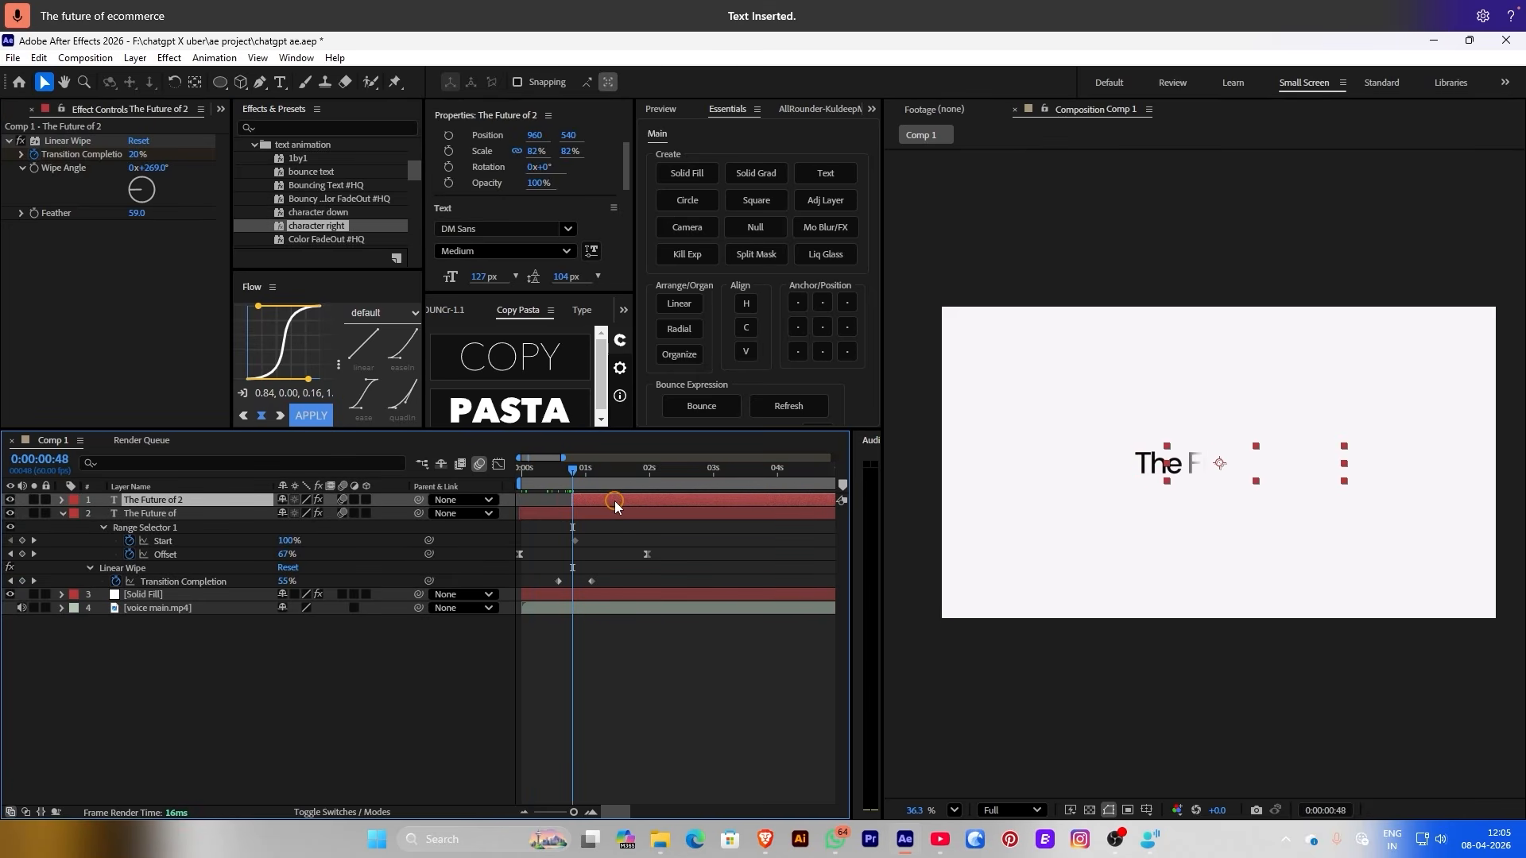
# Change the duplicate title layer's text to 'E-Commerce'
pyautogui.press('space')
pyautogui.click(587, 483)
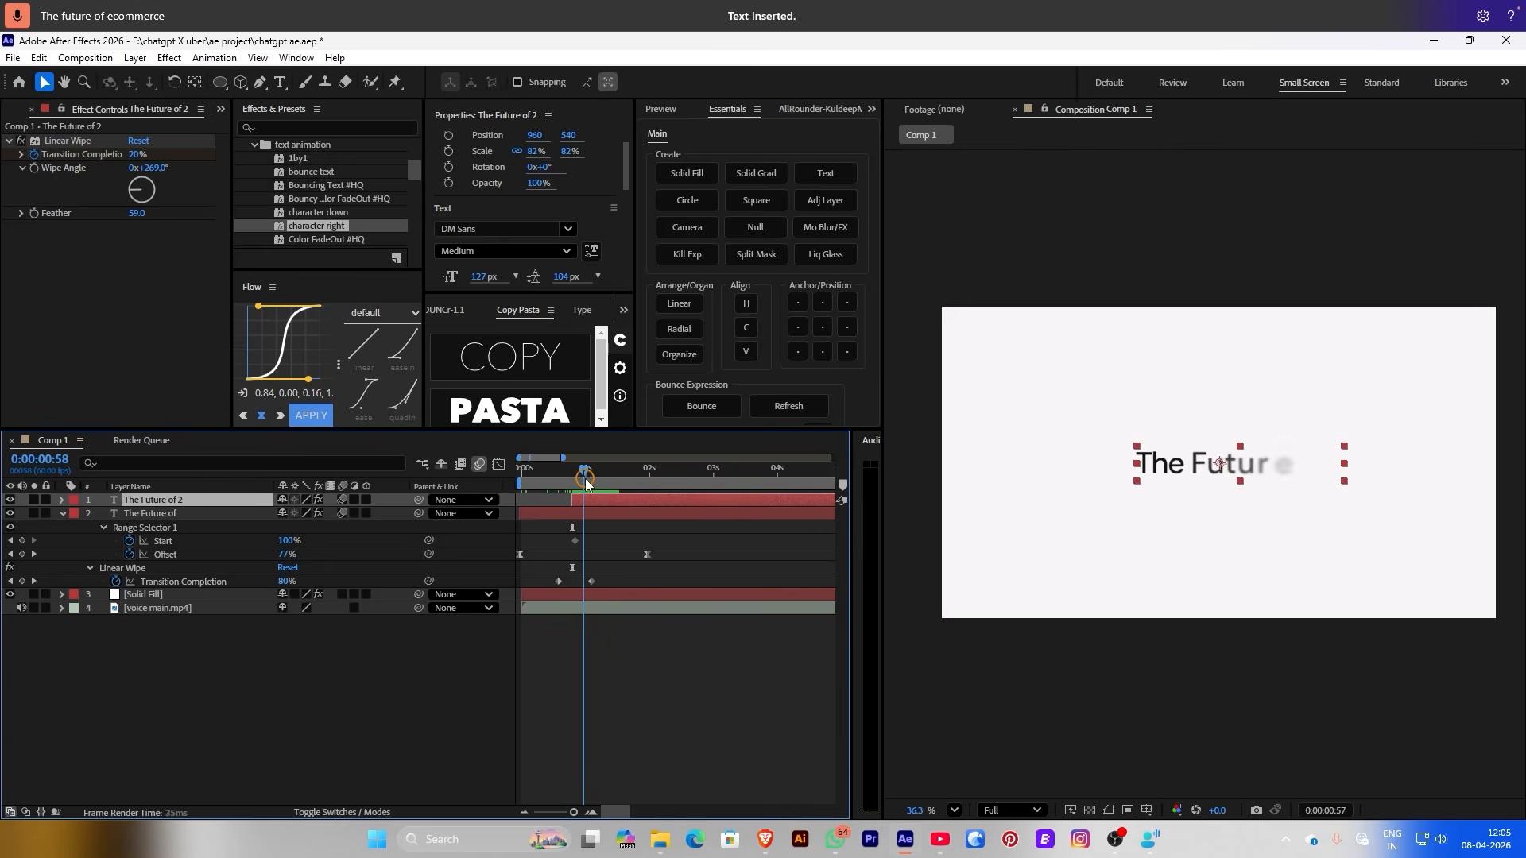
pyautogui.moveTo(587, 483); pyautogui.dragTo(626, 483)
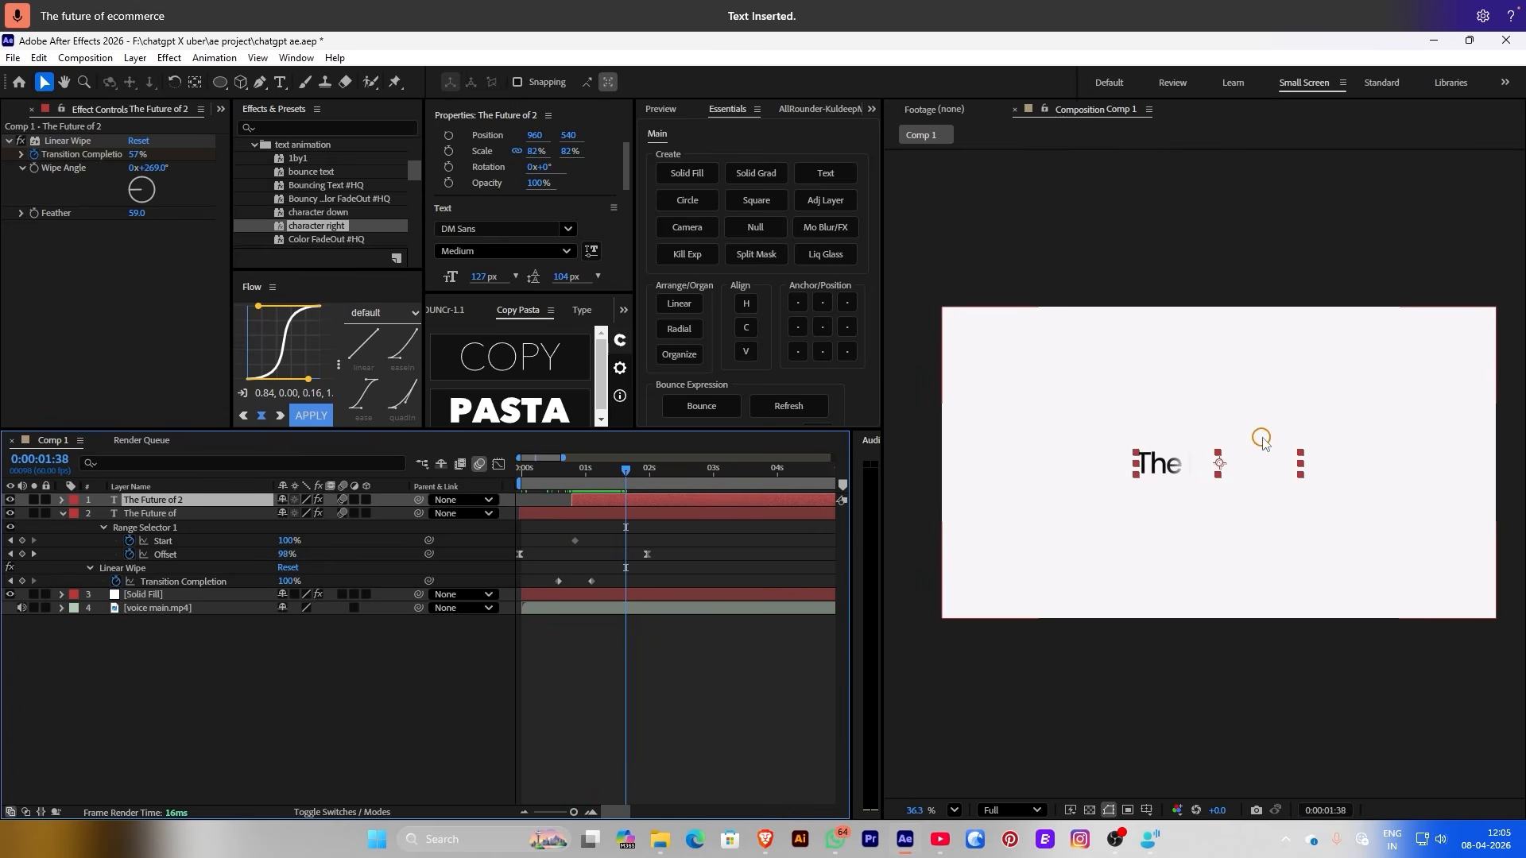
pyautogui.doubleClick(719, 506)
pyautogui.write('E-Commerce')
pyautogui.click(671, 624)
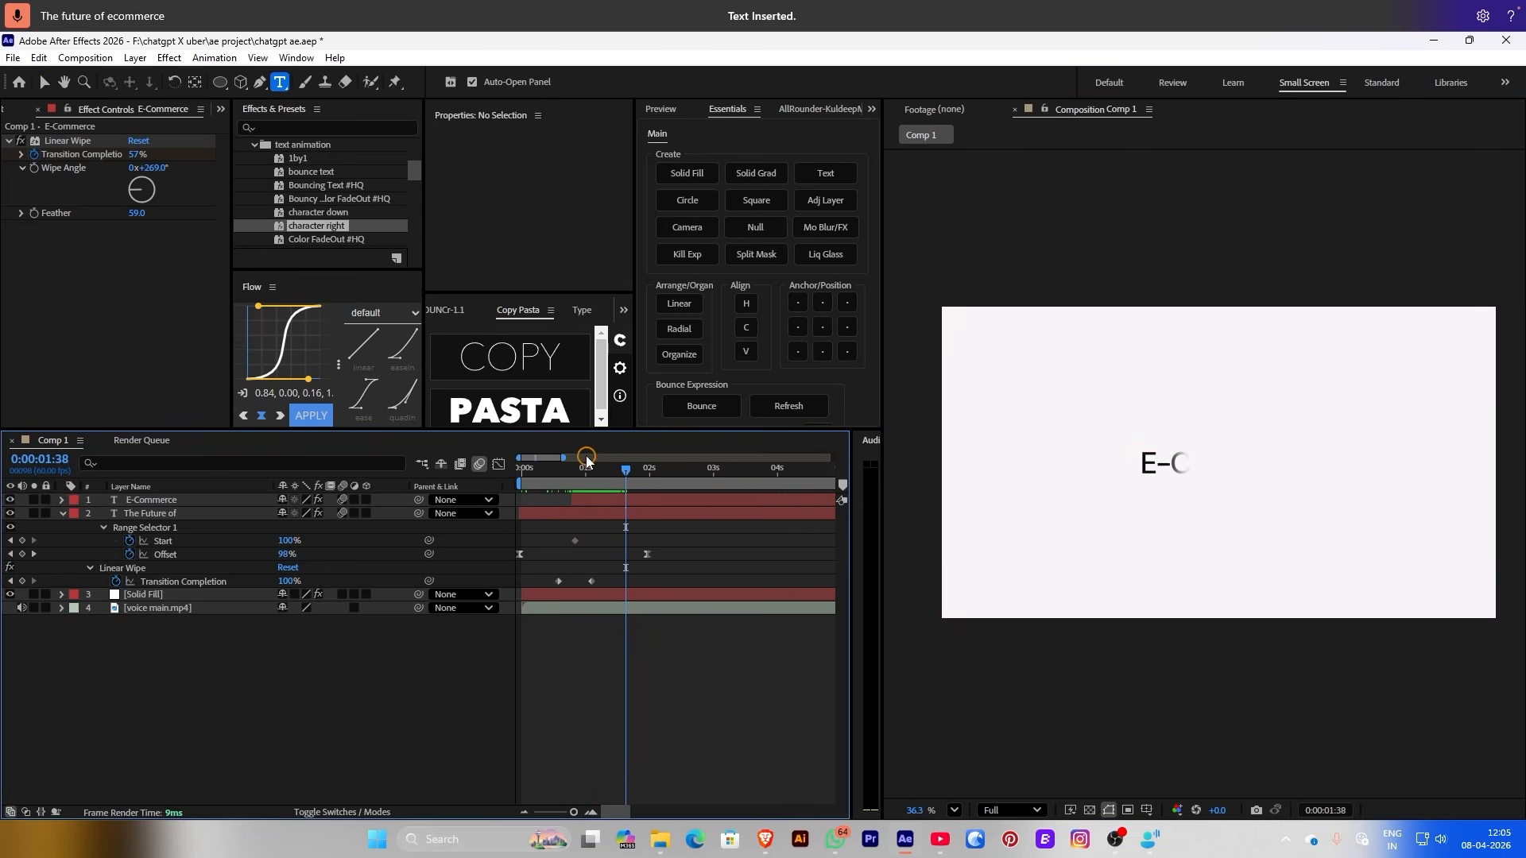
# Replay the titles from the start and show the E-Commerce layer's keyframes
pyautogui.press('Home')
pyautogui.press('space')
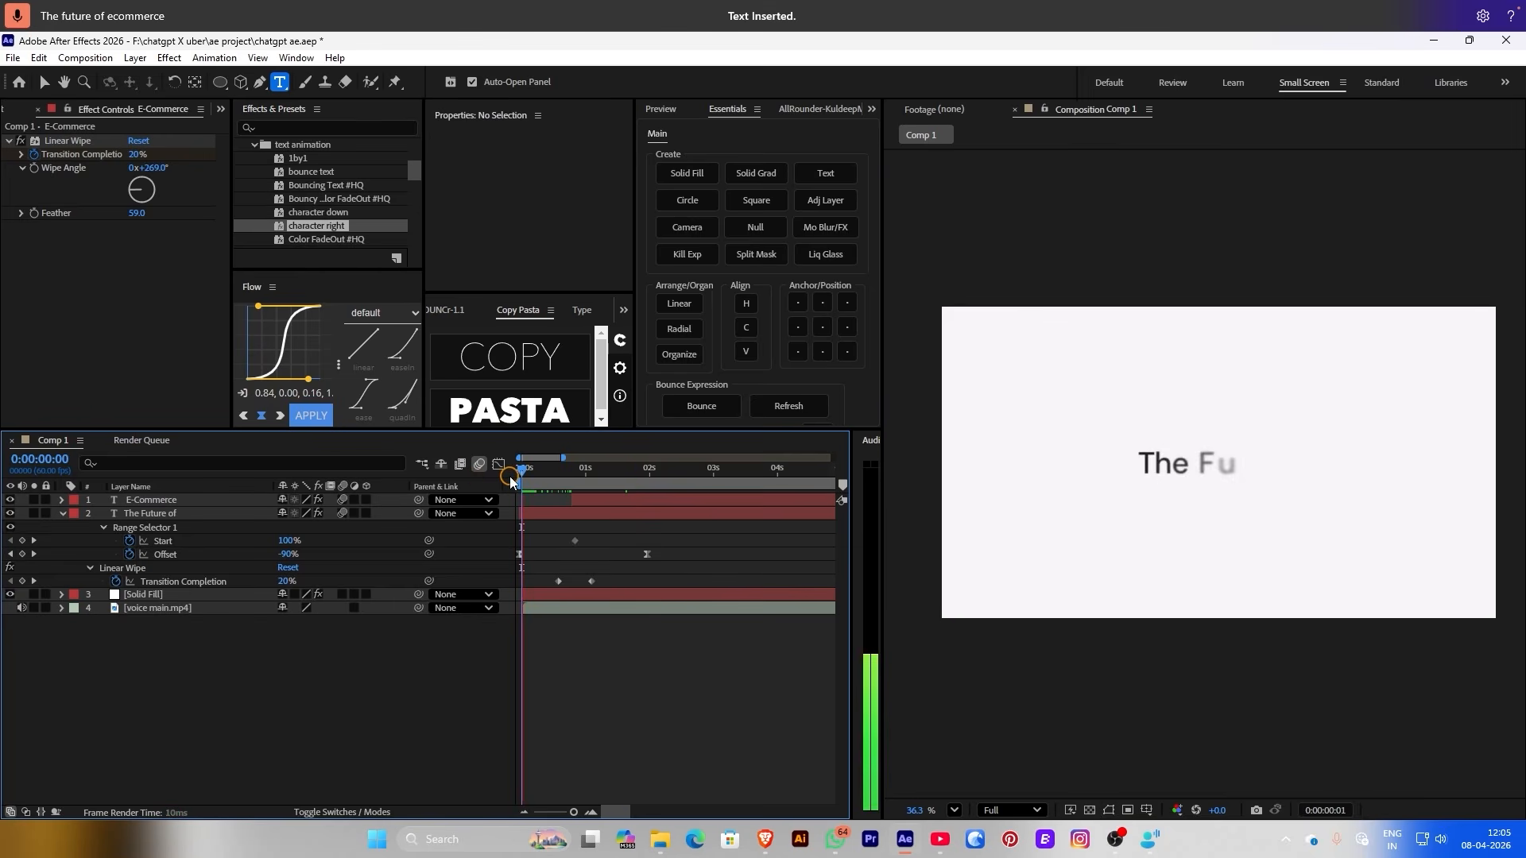
pyautogui.moveTo(561, 473); pyautogui.dragTo(603, 473)
pyautogui.click(713, 501)
pyautogui.press('u')
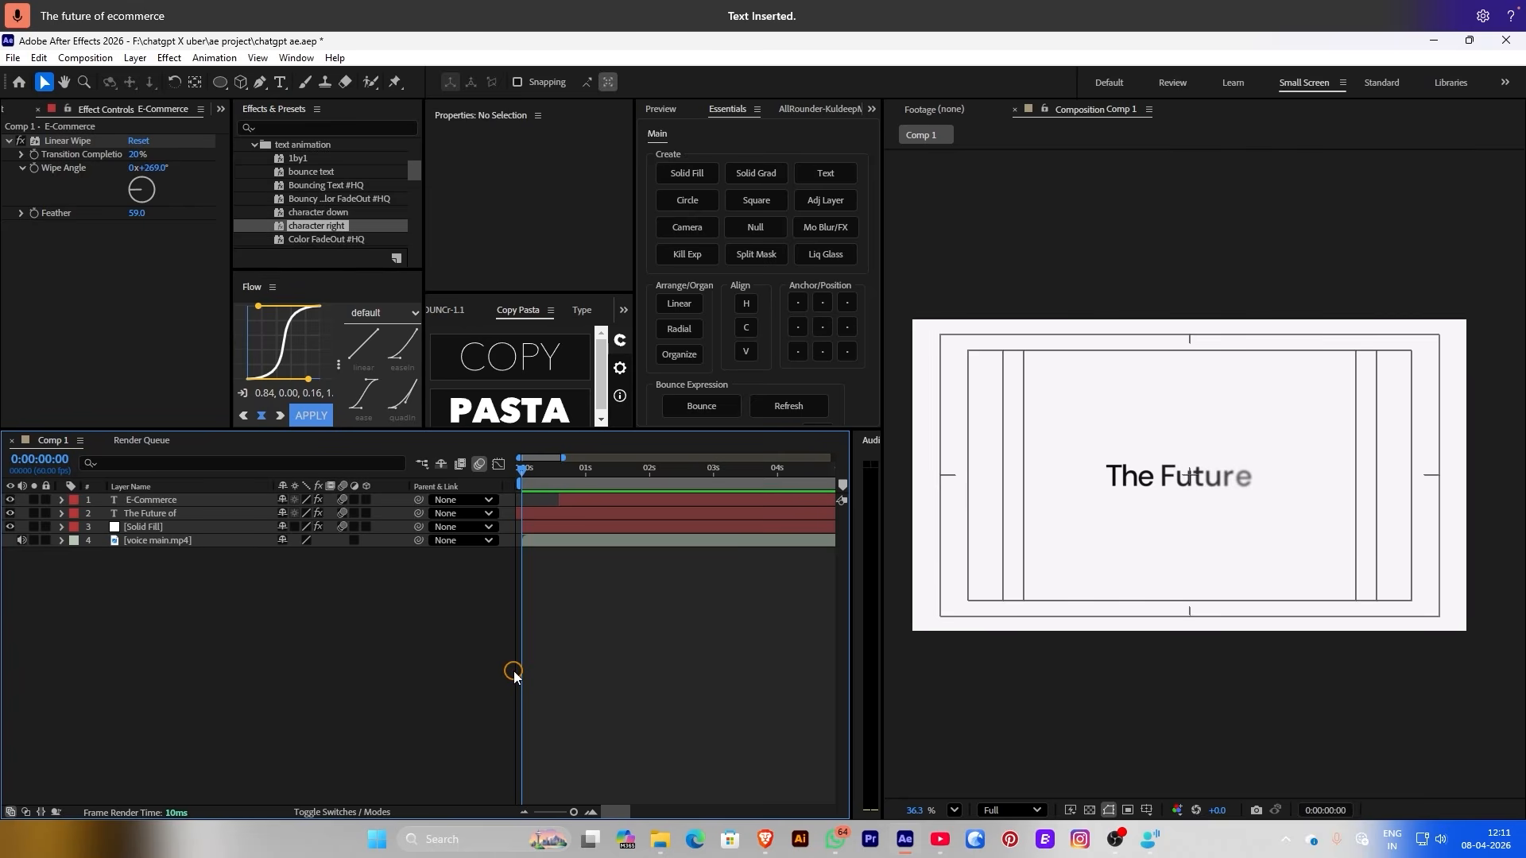
# Draw a tall ellipse shape layer over the title with the Ellipse tool
pyautogui.moveTo(219, 82); pyautogui.dragTo(274, 115)
pyautogui.click(497, 703)
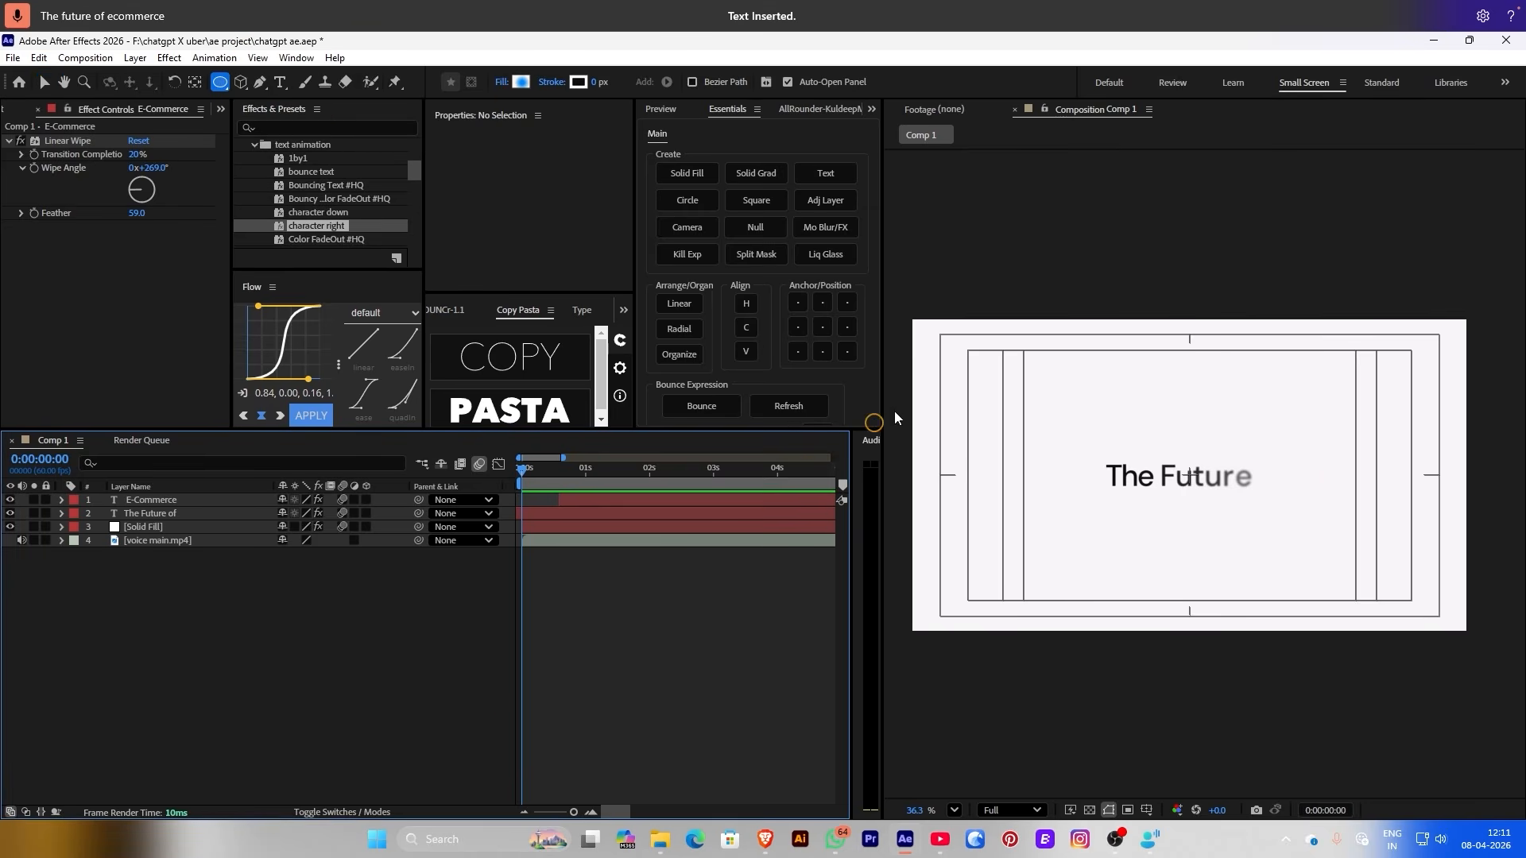
pyautogui.moveTo(1142, 355); pyautogui.dragTo(1217, 531)
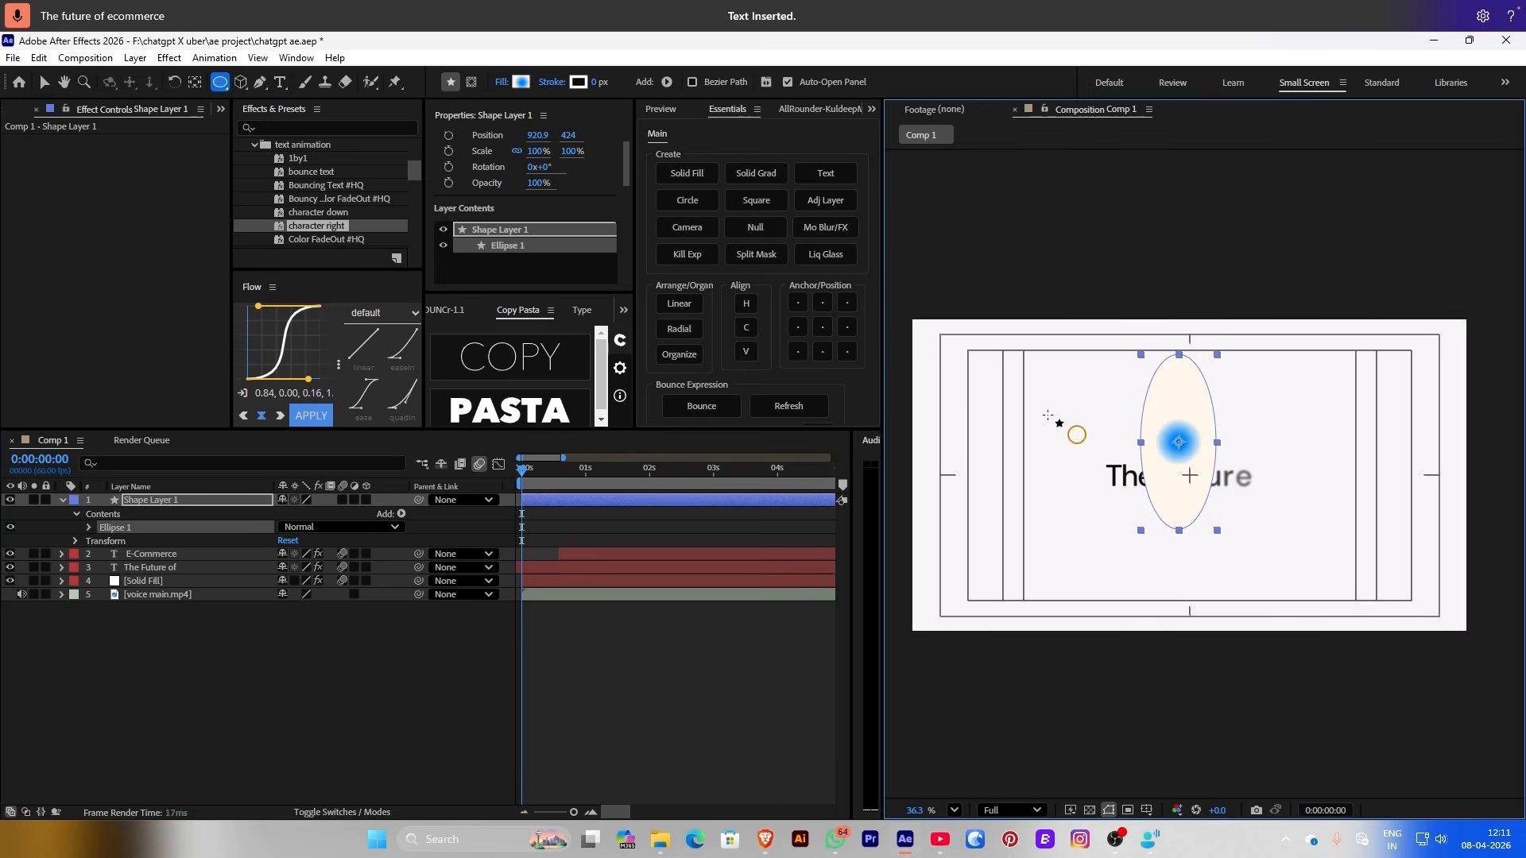
# Give the ellipse no fill and a 2 px dark grey stroke
pyautogui.click(501, 83)
pyautogui.click(678, 376)
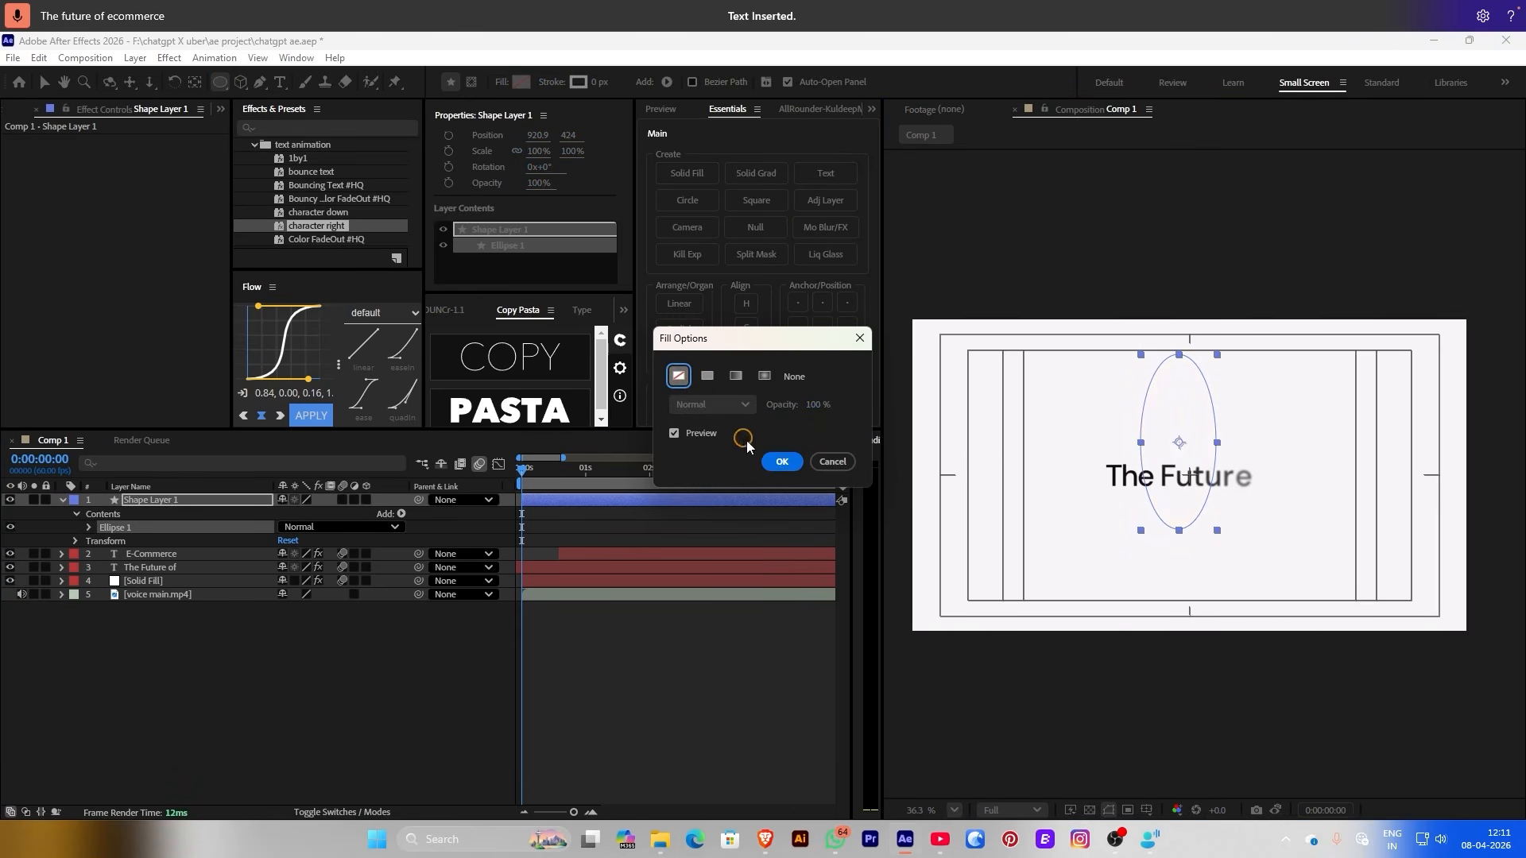
pyautogui.click(781, 462)
pyautogui.click(578, 82)
pyautogui.moveTo(267, 310); pyautogui.dragTo(253, 373)
pyautogui.click(594, 212)
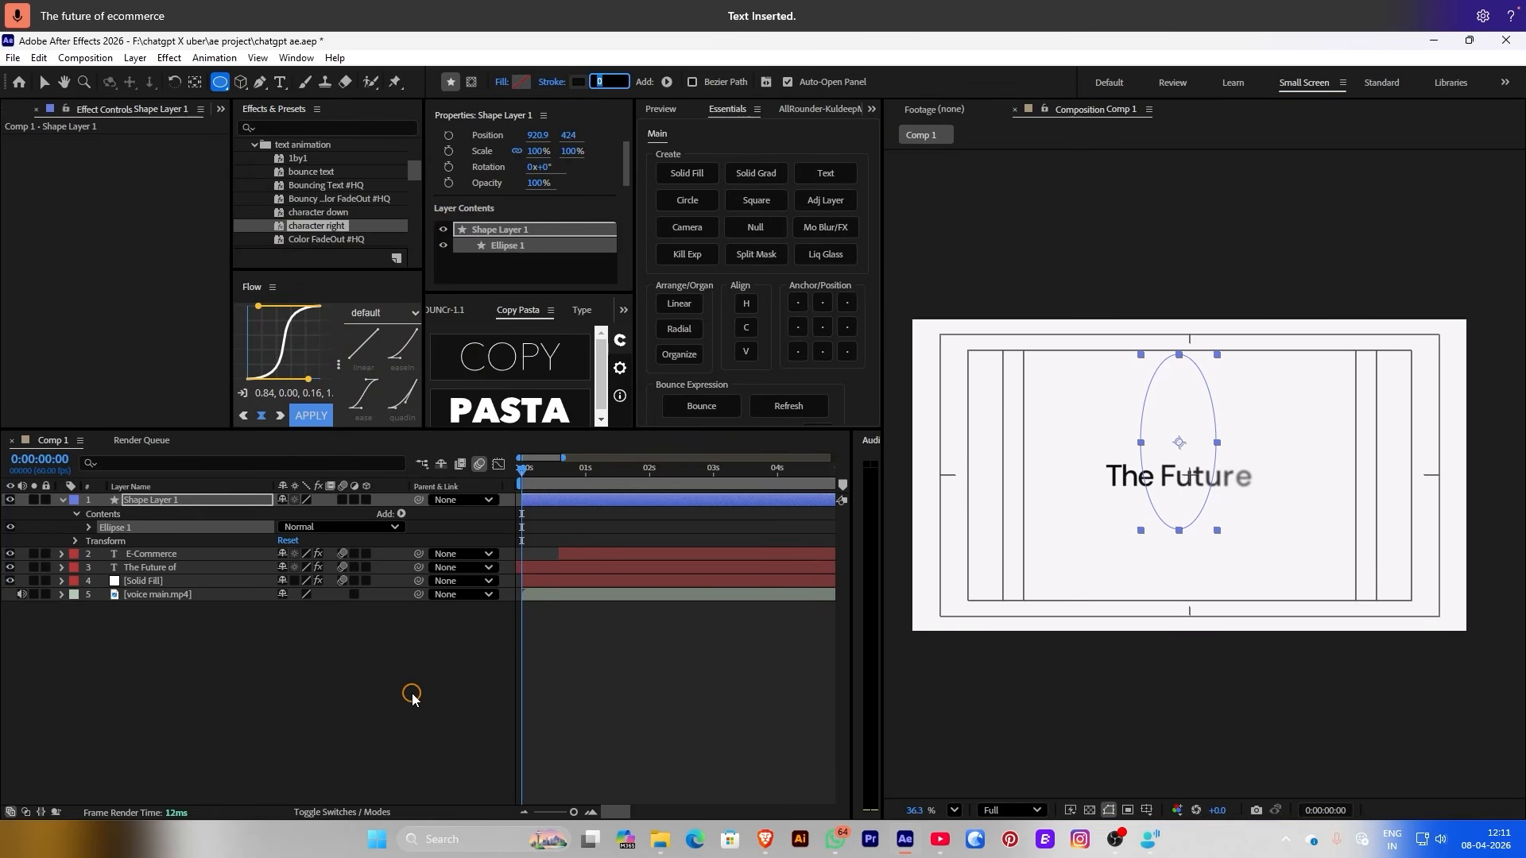
pyautogui.click(367, 725)
# Pre-compose the ellipse layer as 'Shape Layer 1 Comp 1' and open the precomp
pyautogui.rightClick(685, 500)
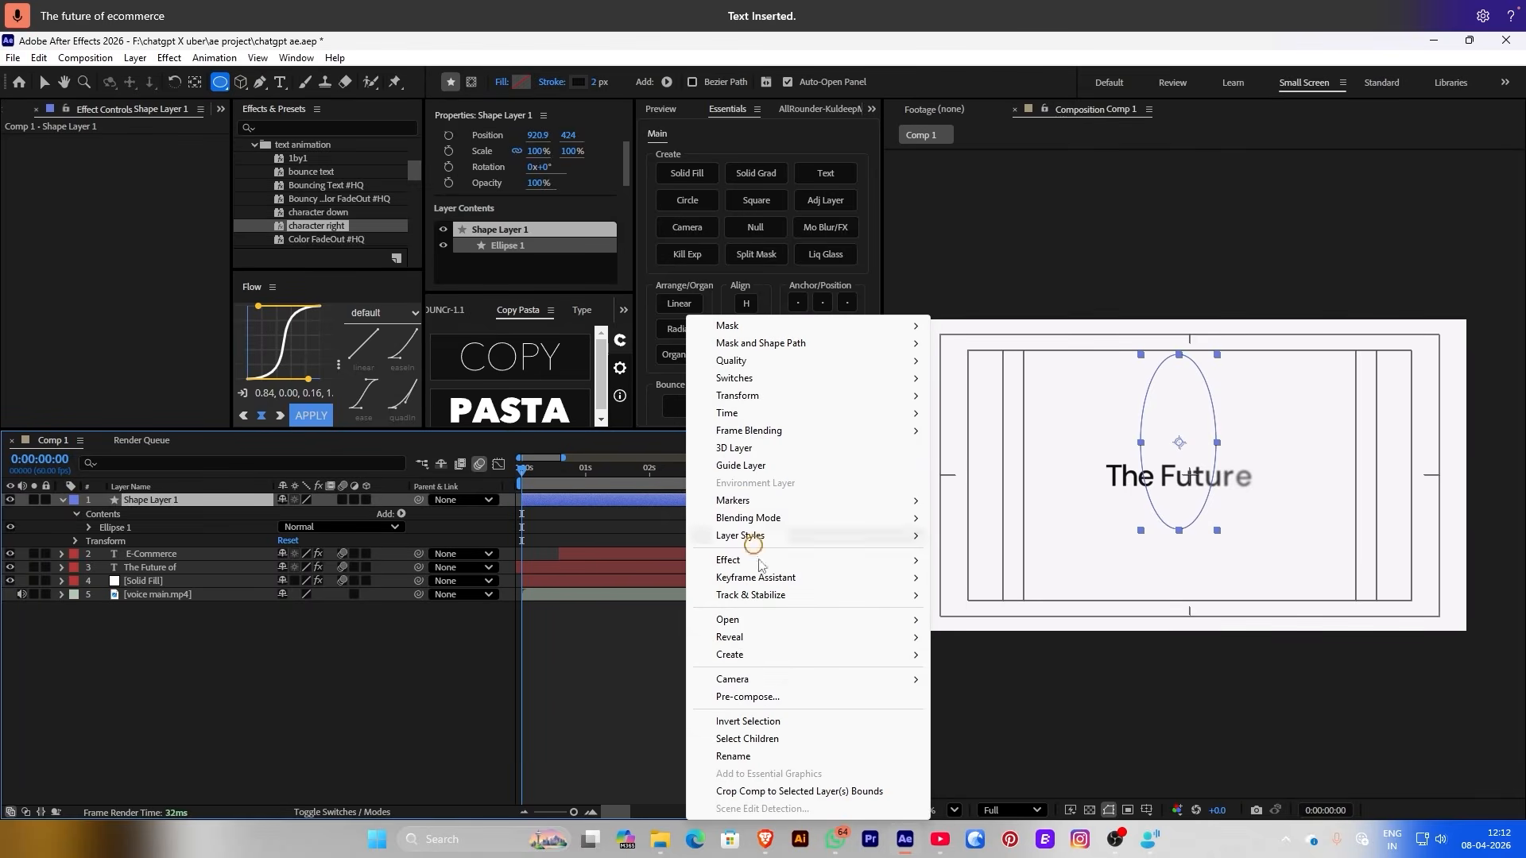
pyautogui.click(747, 697)
pyautogui.click(842, 531)
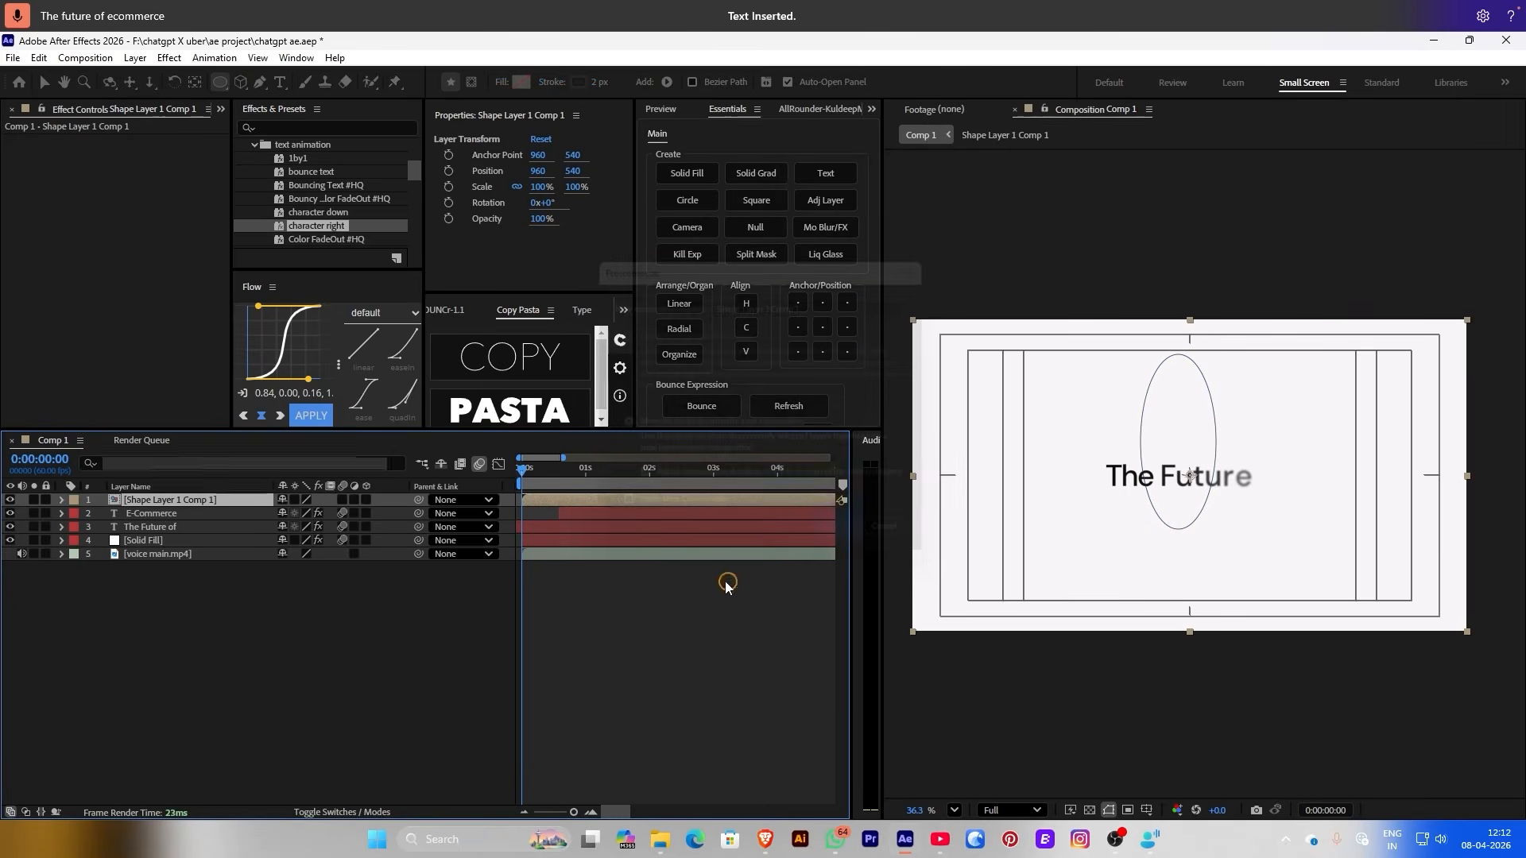
pyautogui.doubleClick(634, 499)
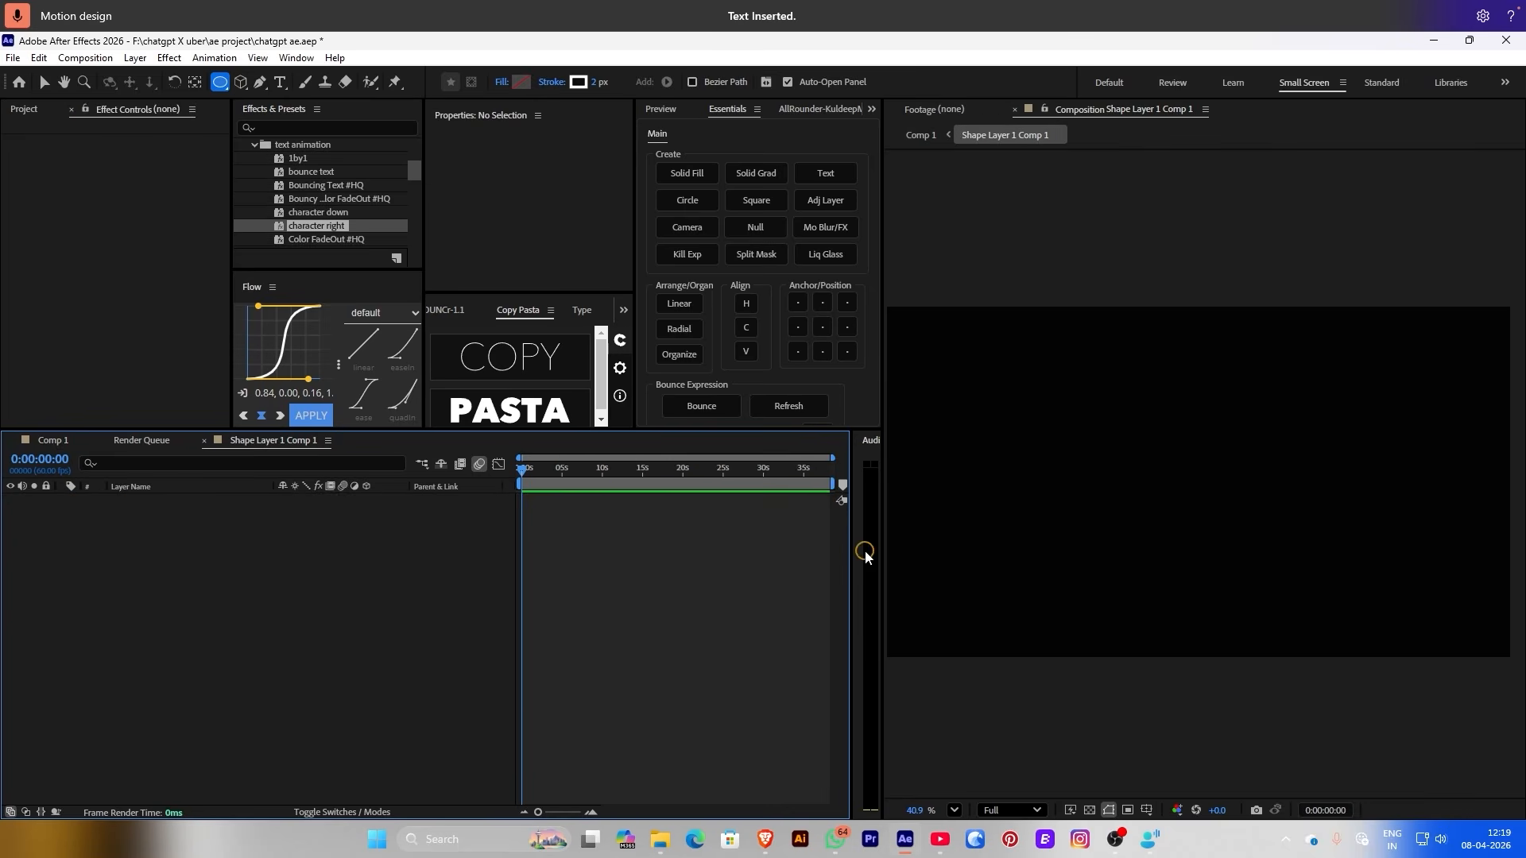
# Restore and centre the circle in the precomp, duplicate it into six layers, and select them all
pyautogui.hotkey('ctrl', 'z')
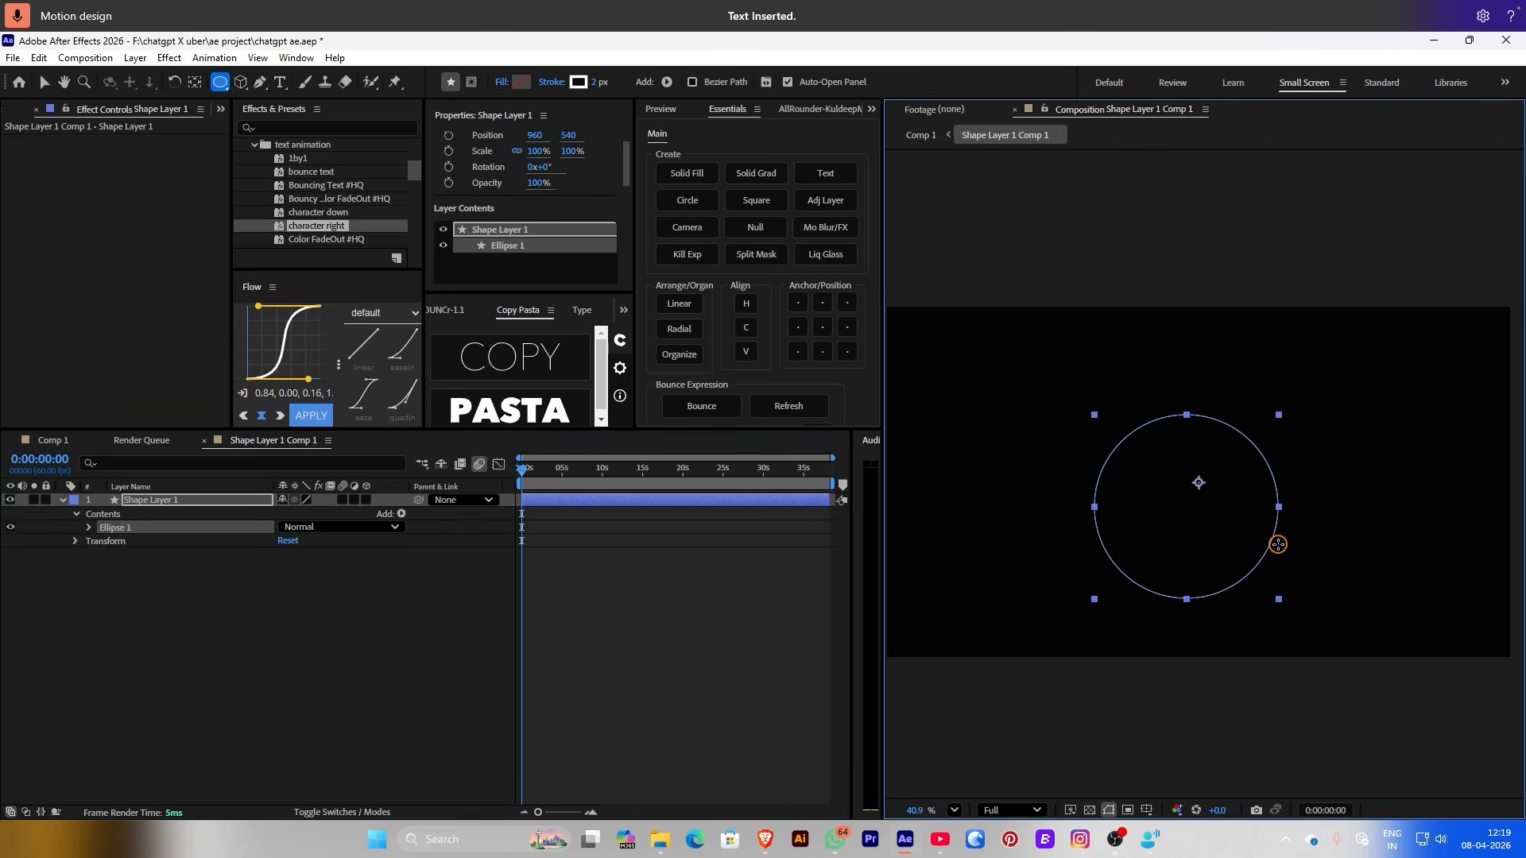
pyautogui.click(737, 329)
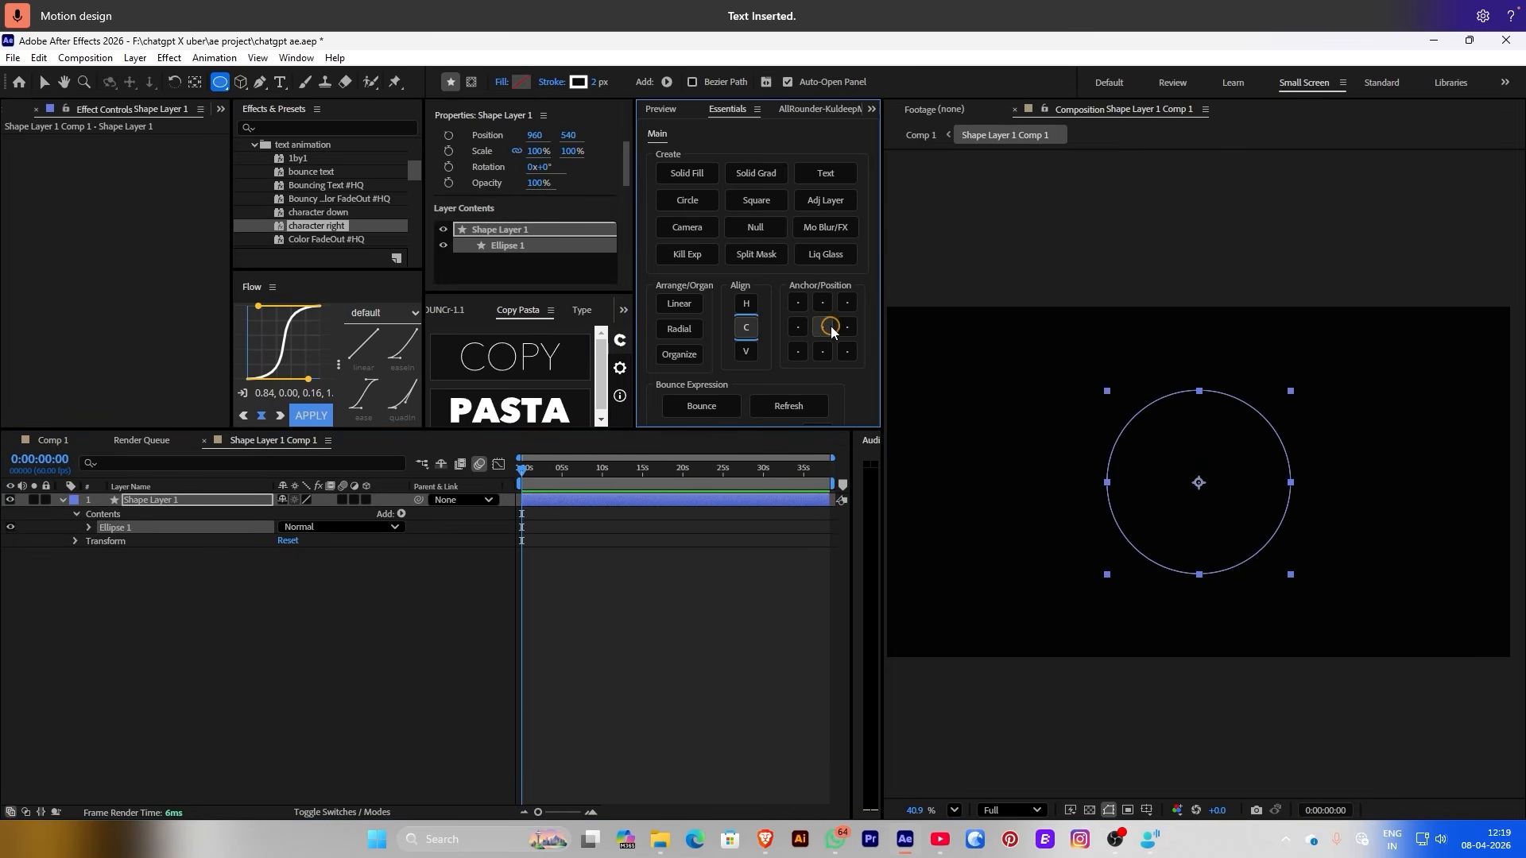
pyautogui.click(165, 548)
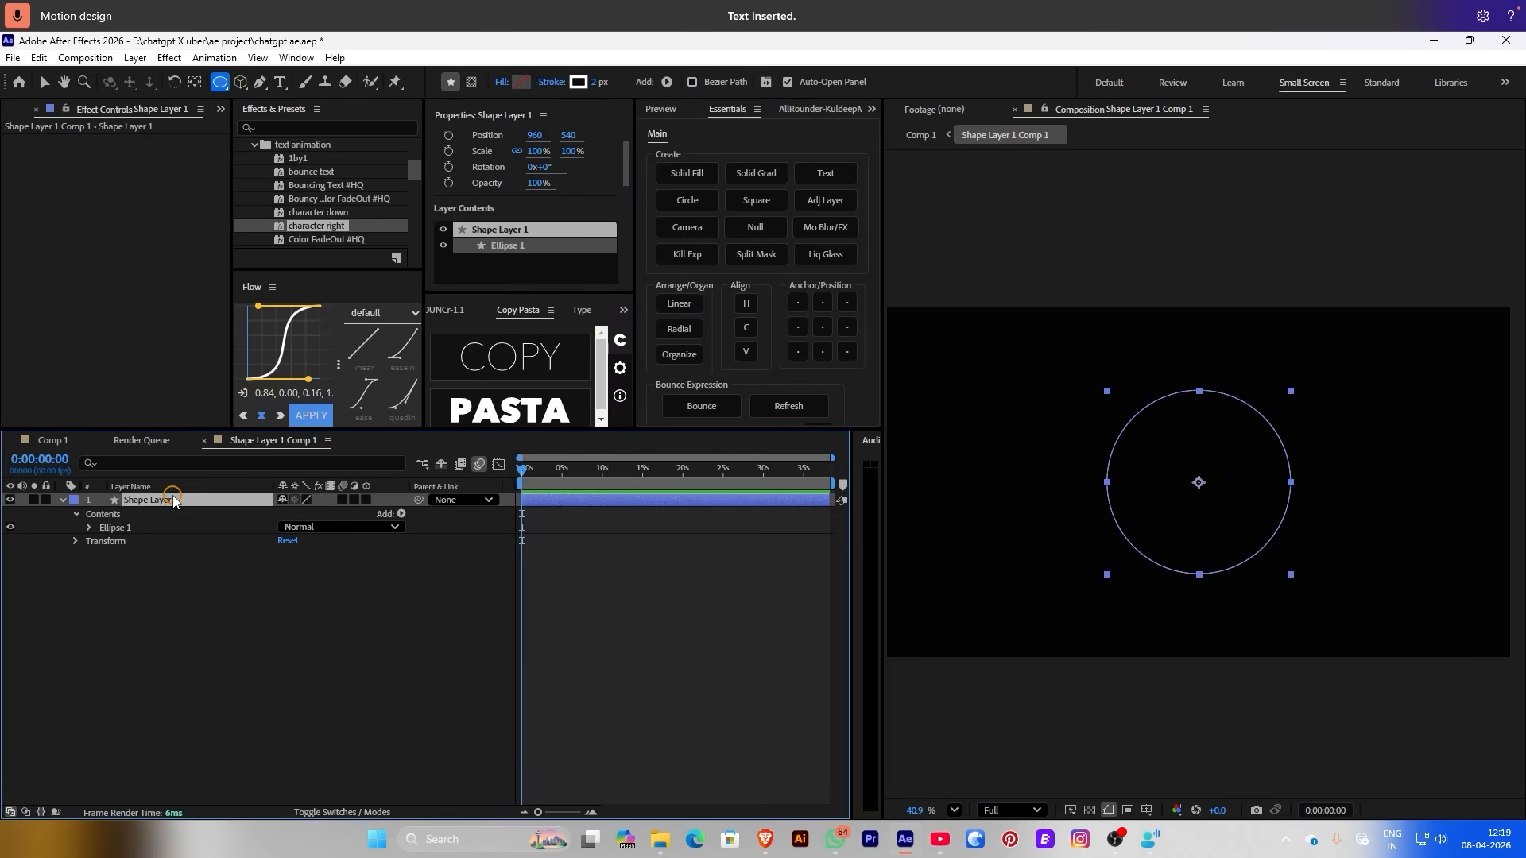
pyautogui.hotkey('ctrl', 'd')
pyautogui.hotkey('ctrl', 'd')
pyautogui.hotkey('ctrl', 'd')
pyautogui.hotkey('ctrl', 'd')
pyautogui.moveTo(171, 675); pyautogui.dragTo(122, 475)
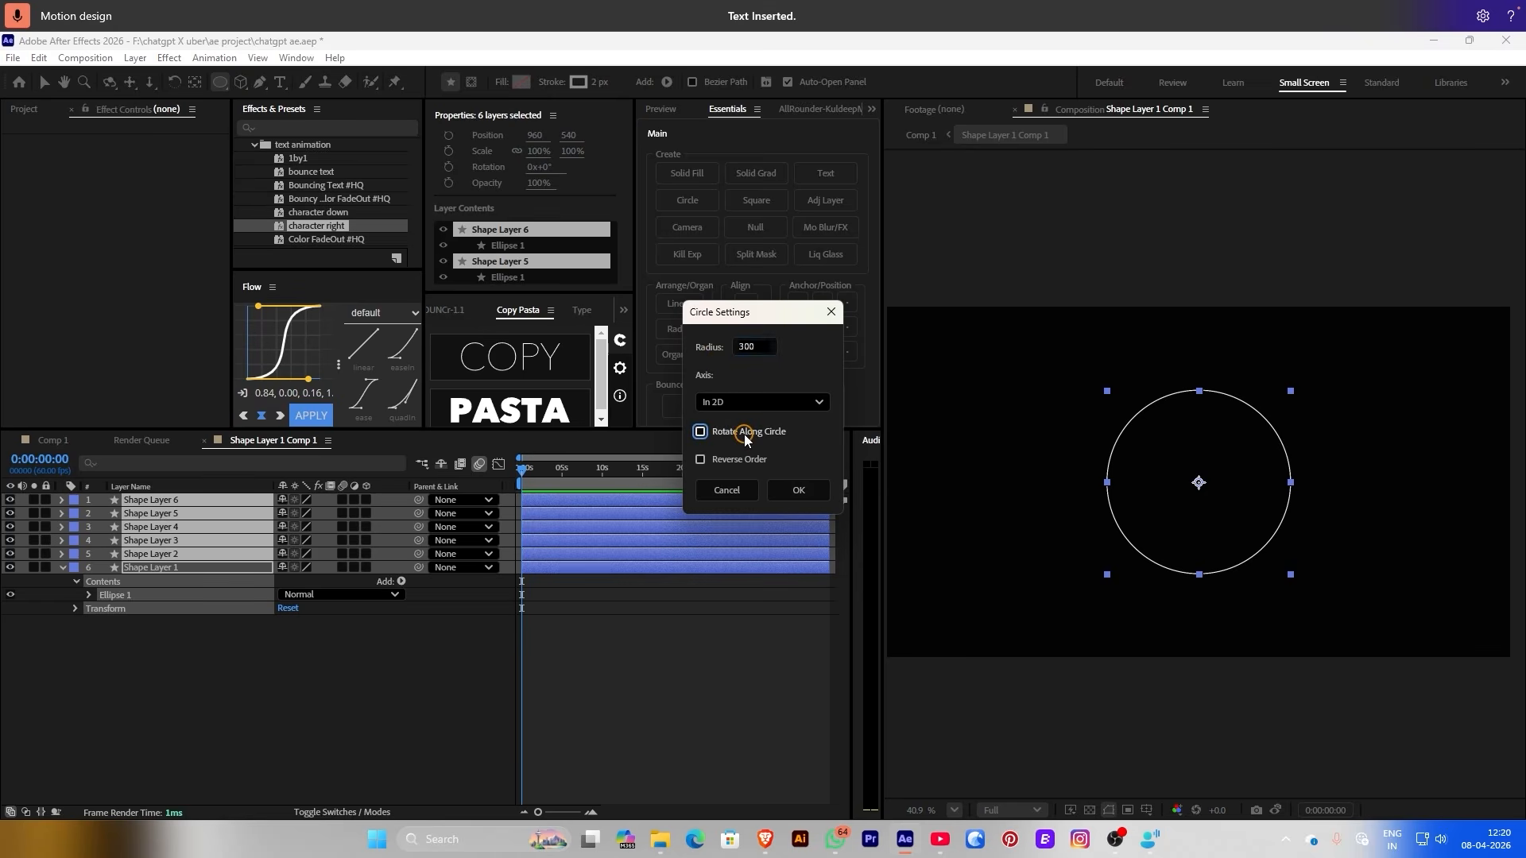
# Arrange the six circles radially and move the Circle Controller layer to the top
pyautogui.click(798, 490)
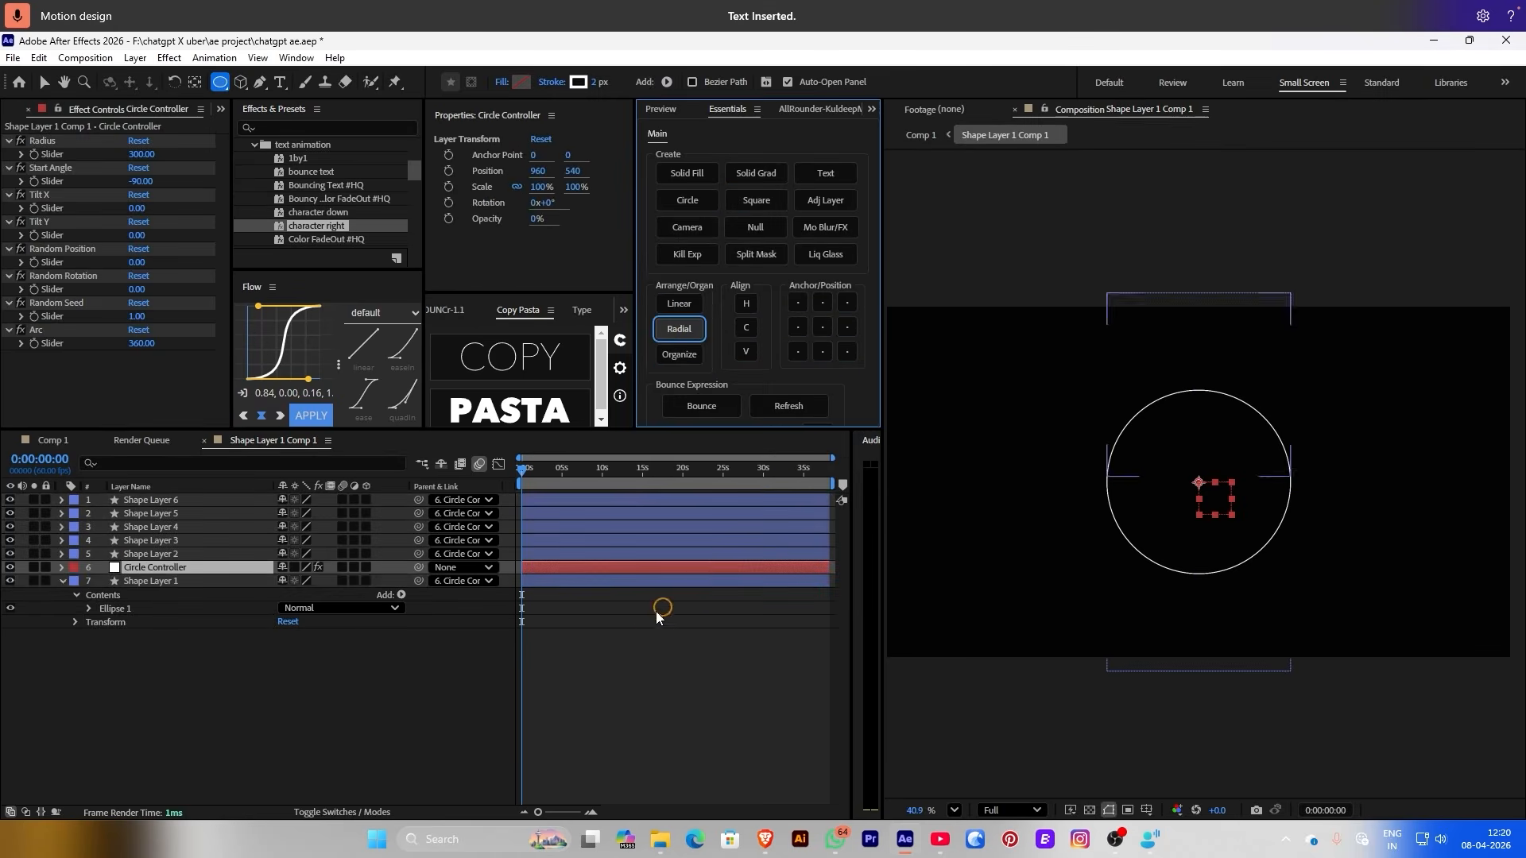
pyautogui.click(203, 568)
pyautogui.hotkey('ctrl', 'shift', ']')
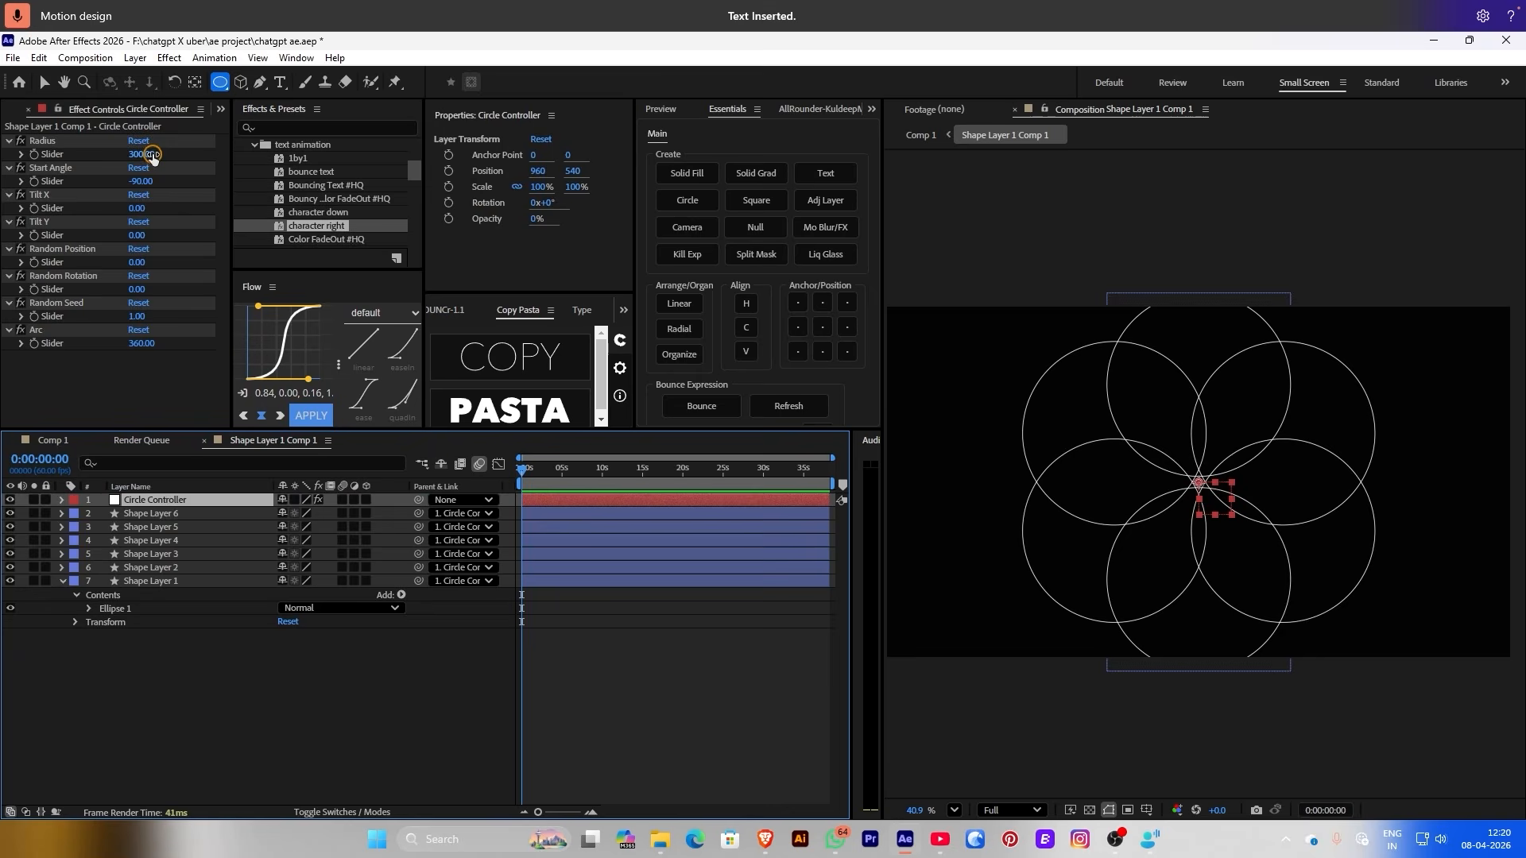
# Tune the ring to Radius 340, Arc 842 and Random Seed 13, then return to Comp 1
pyautogui.moveTo(153, 157); pyautogui.dragTo(147, 113)
pyautogui.moveTo(139, 182); pyautogui.dragTo(175, 208)
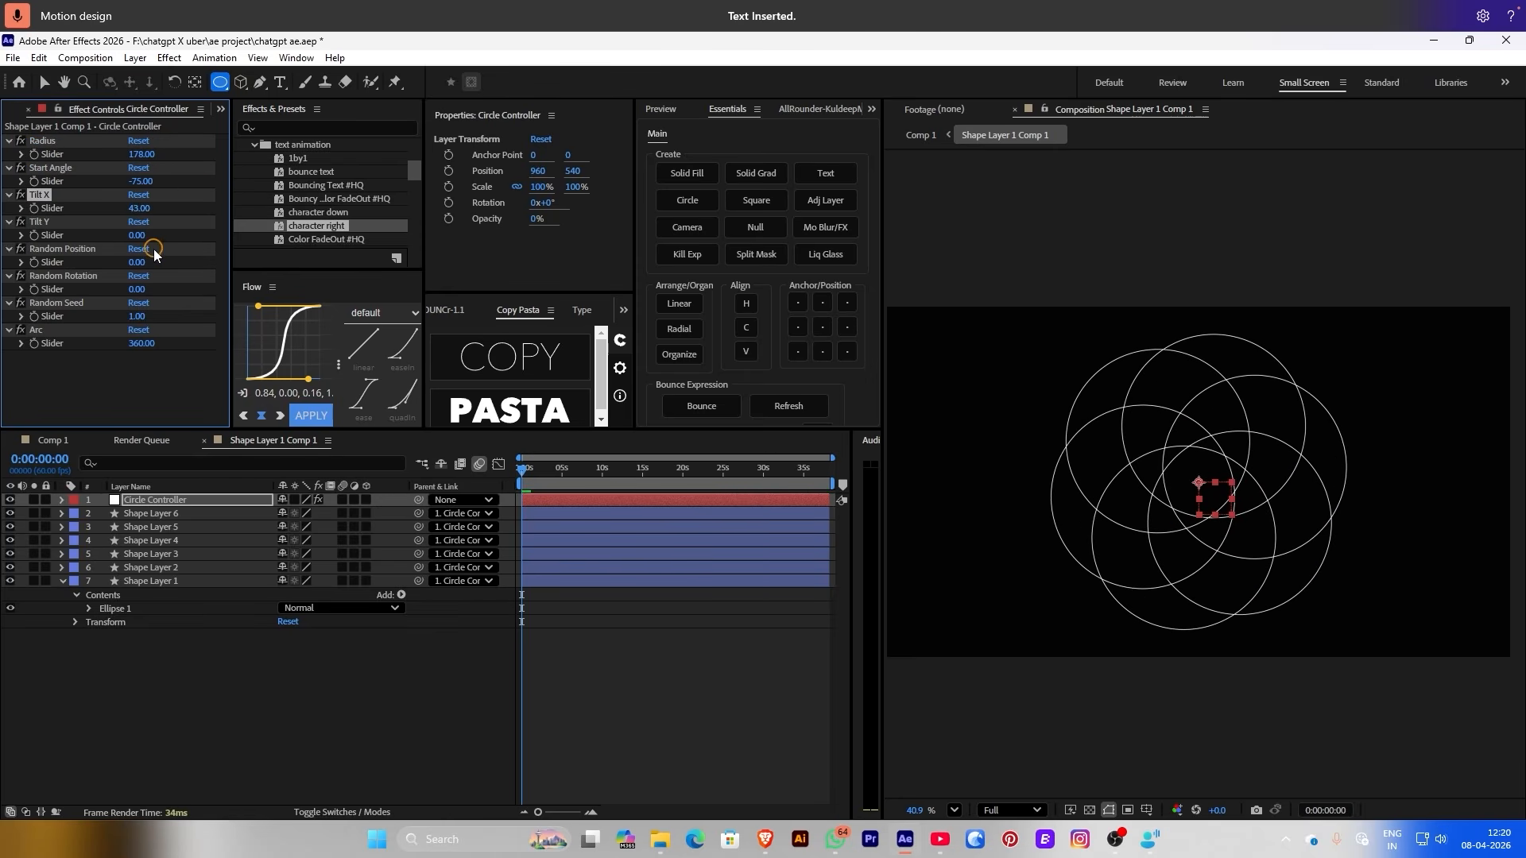
pyautogui.moveTo(137, 263); pyautogui.dragTo(151, 317)
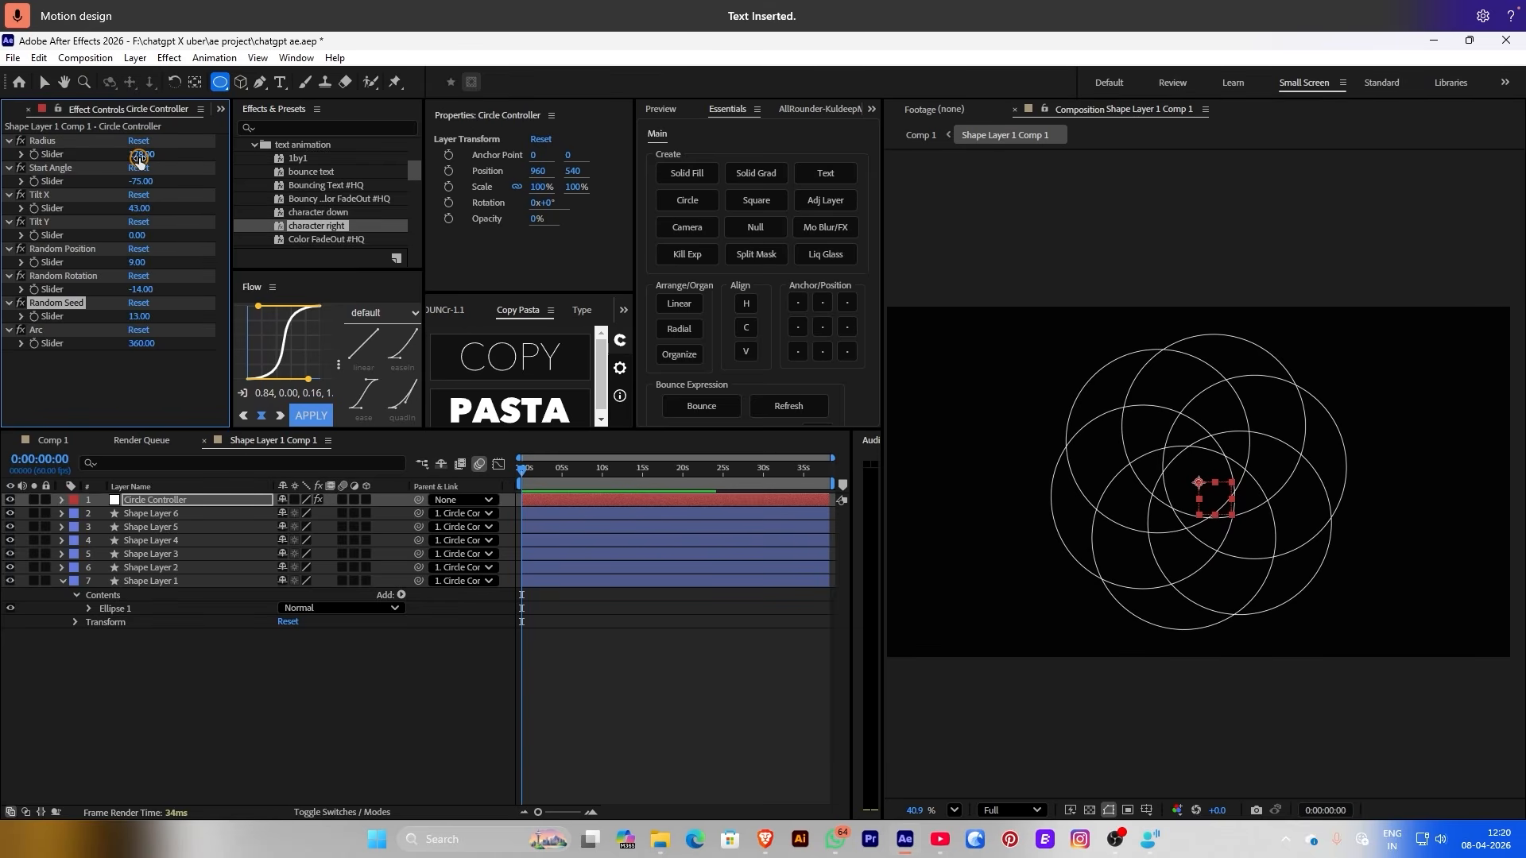
pyautogui.moveTo(139, 157); pyautogui.dragTo(187, 232)
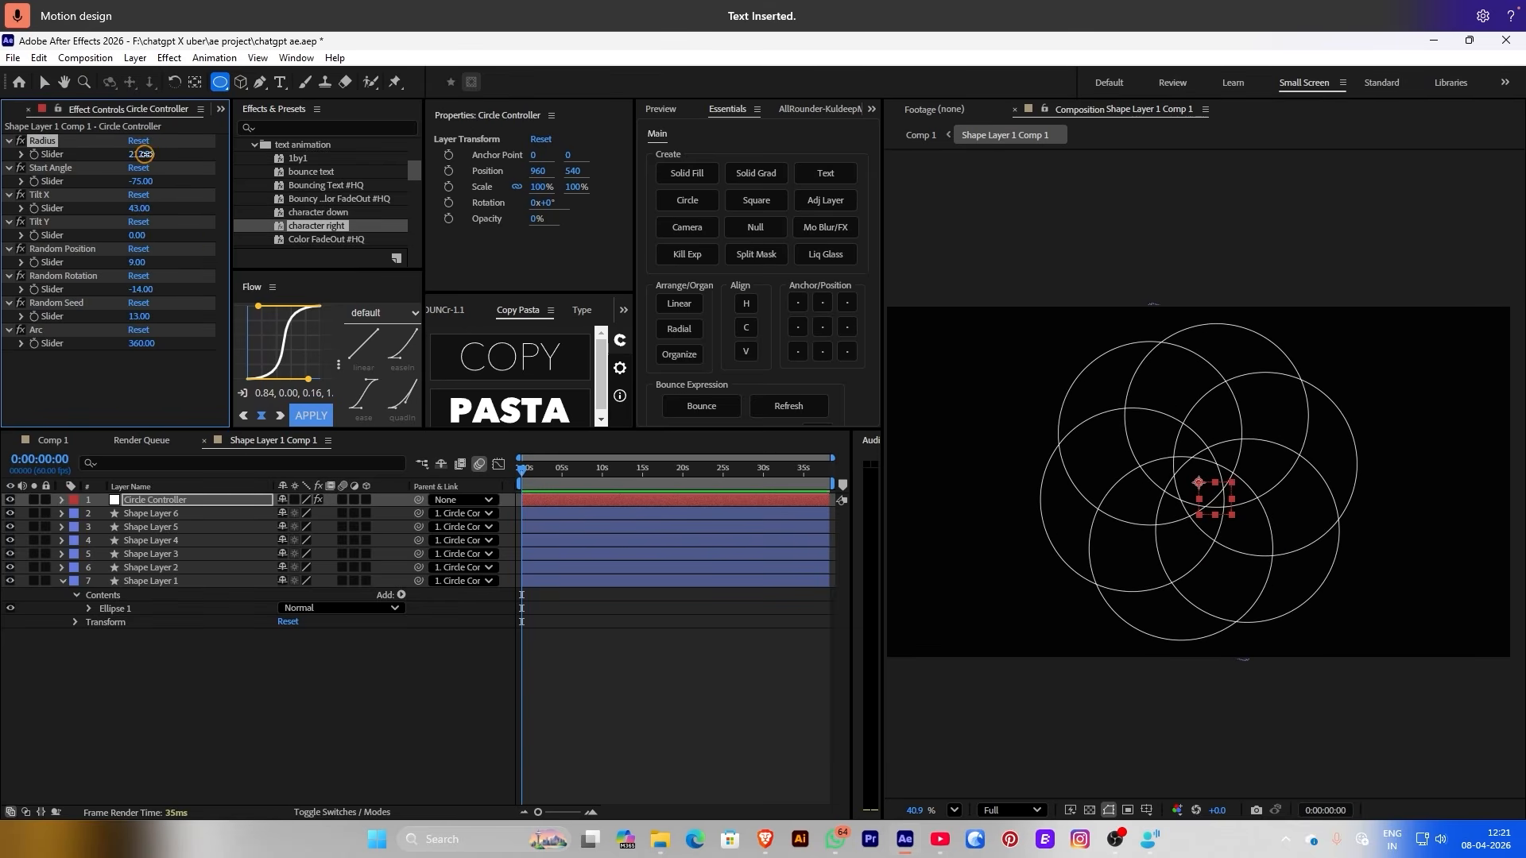
pyautogui.moveTo(145, 154); pyautogui.dragTo(170, 400)
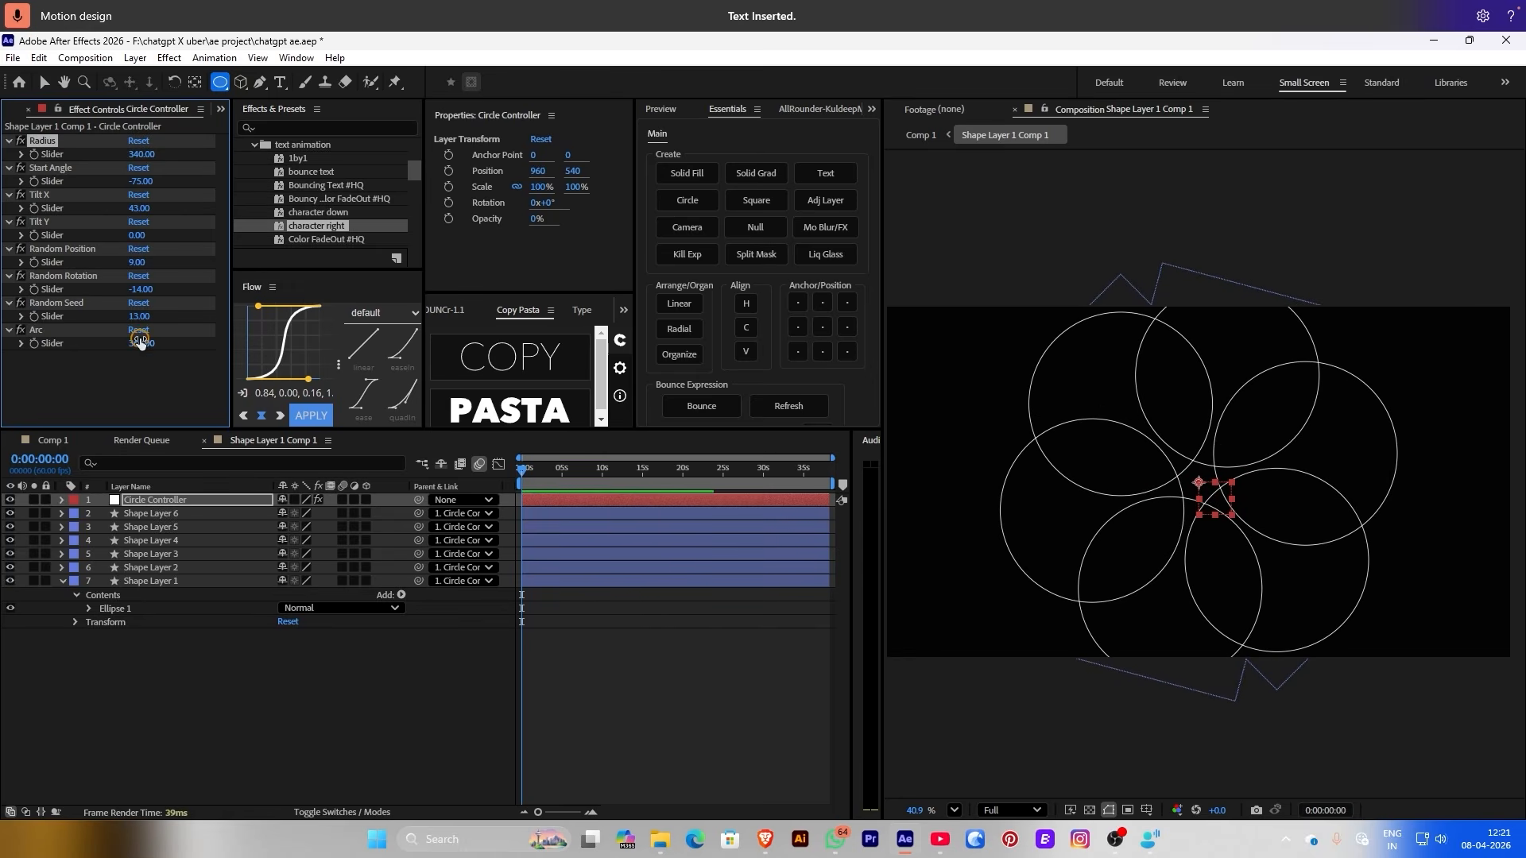
pyautogui.moveTo(139, 343); pyautogui.dragTo(474, 294)
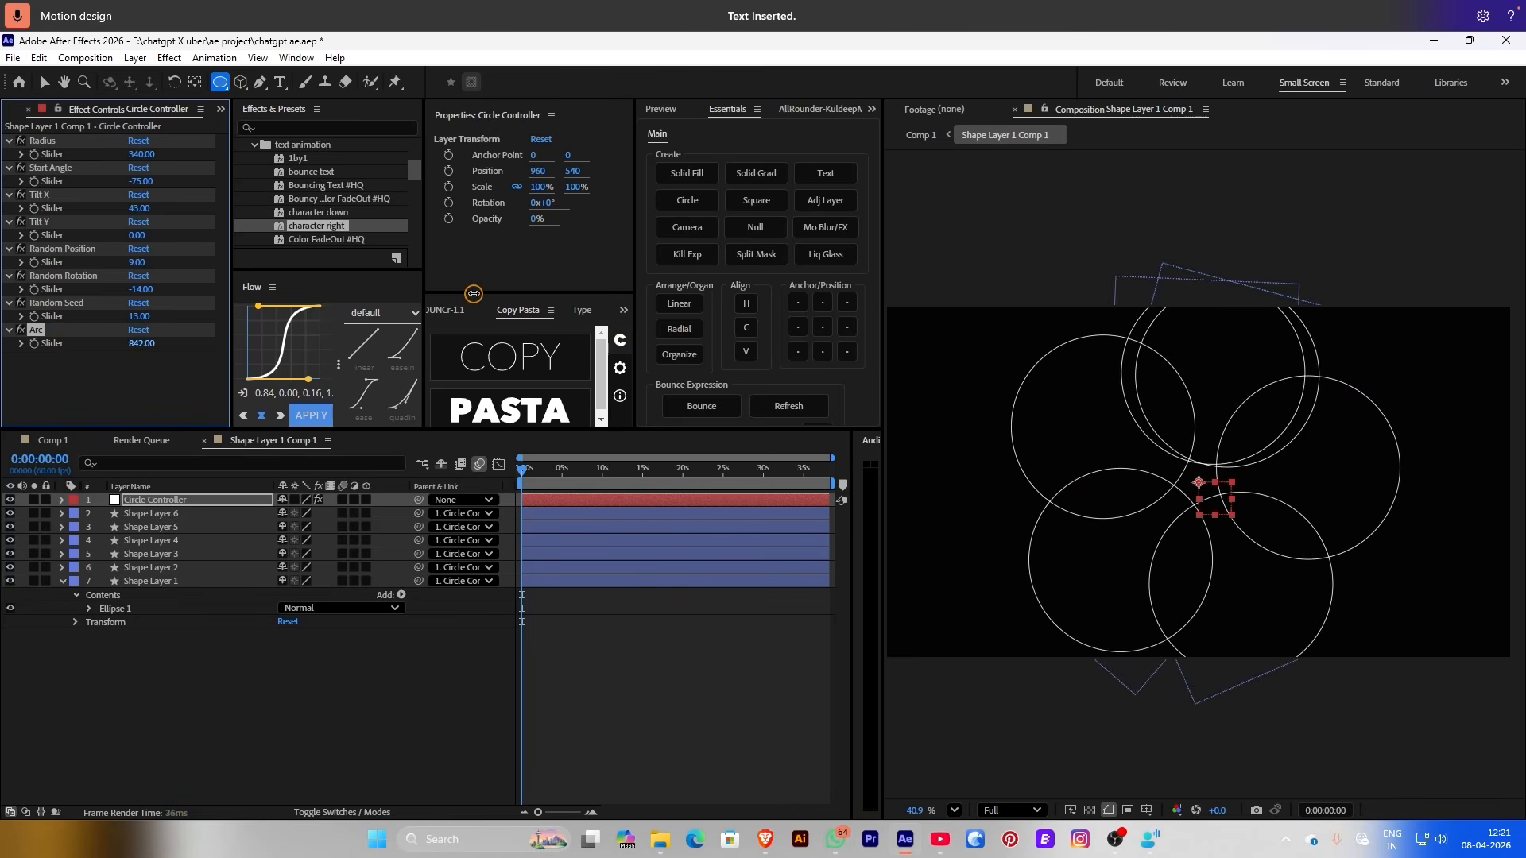
pyautogui.click(922, 135)
# Give the circles precomp a light grey Fill effect, move it below Solid Fill, and open it
pyautogui.hotkey('ctrl', 'space')
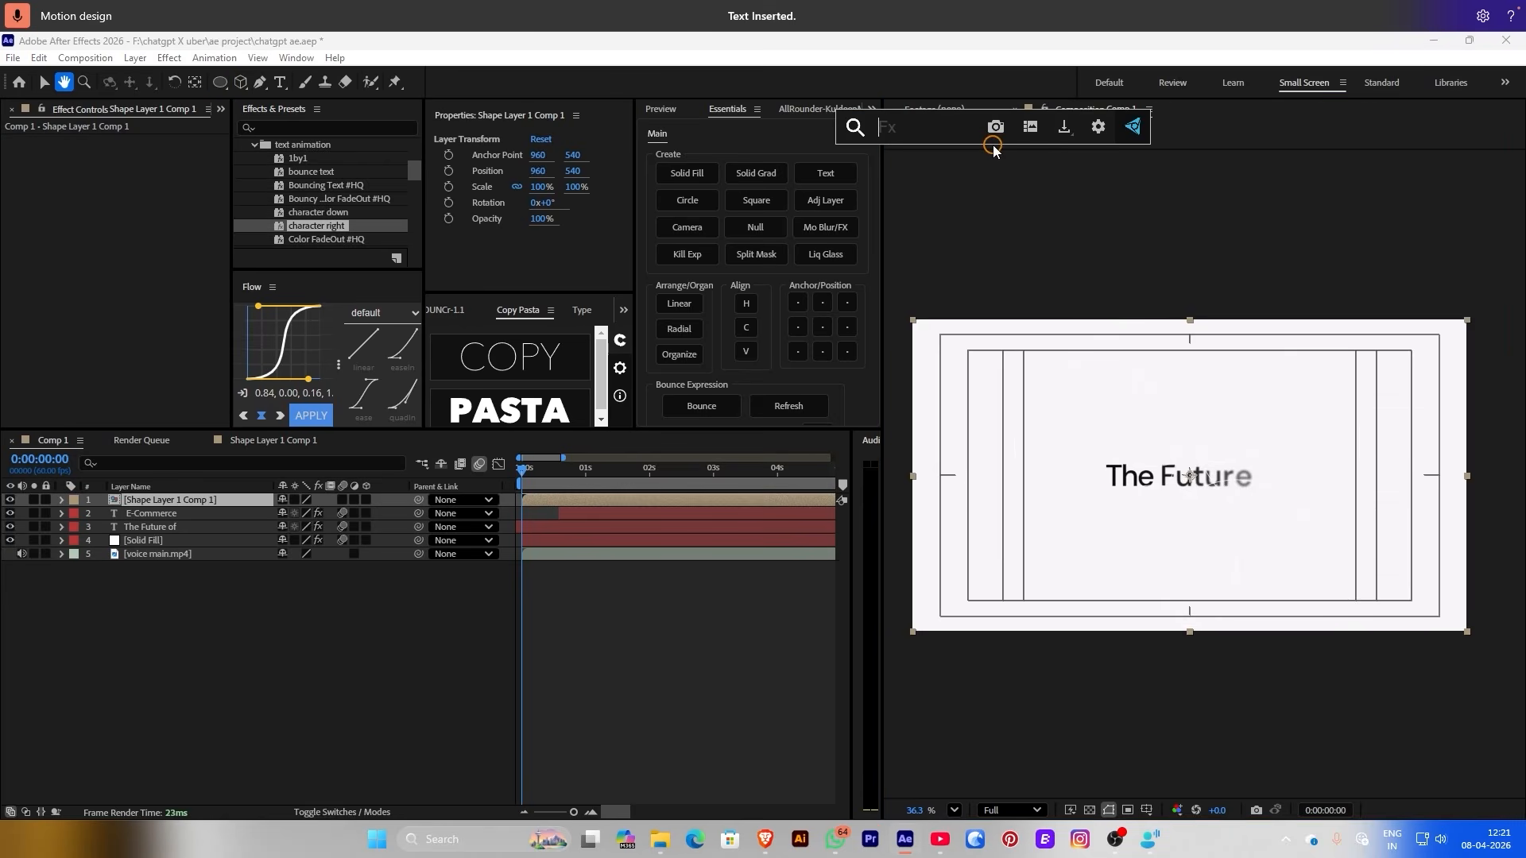
pyautogui.write('fill')
pyautogui.click(1010, 168)
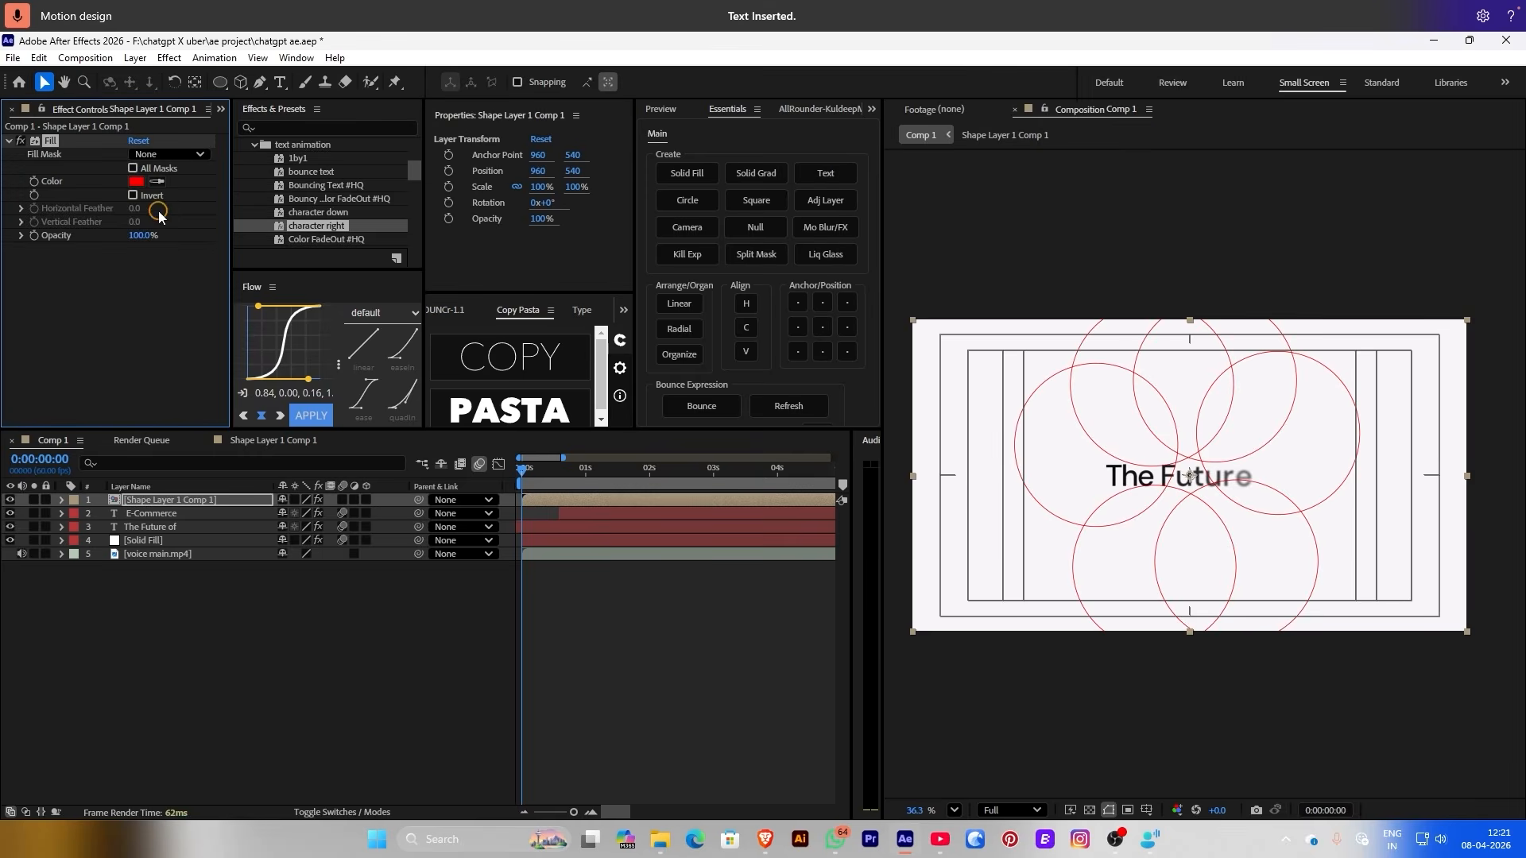
pyautogui.click(137, 181)
pyautogui.moveTo(324, 317); pyautogui.dragTo(246, 263)
pyautogui.click(618, 216)
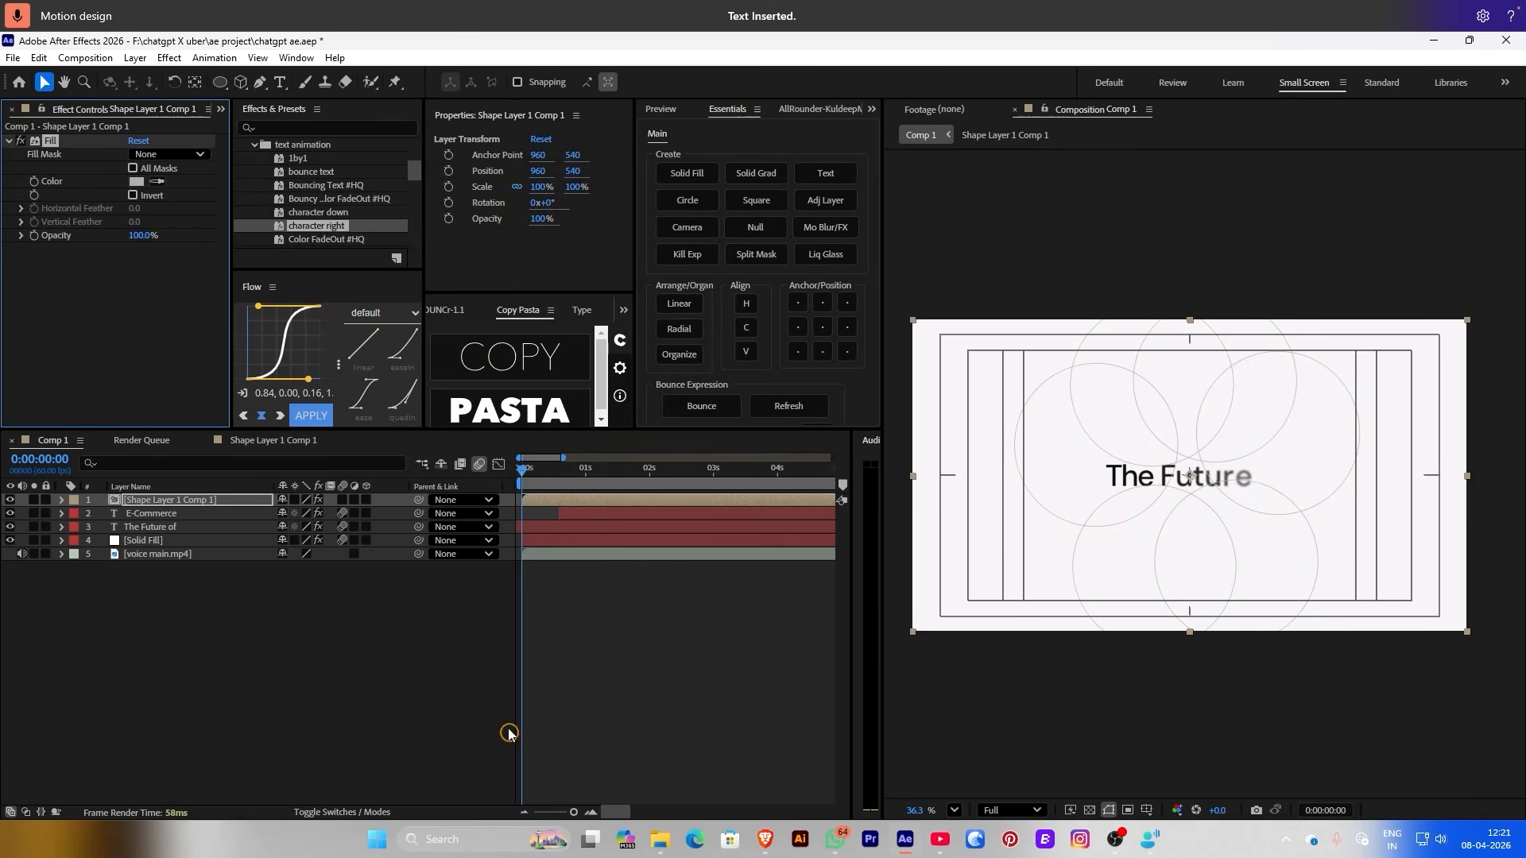
pyautogui.moveTo(167, 500); pyautogui.dragTo(169, 548)
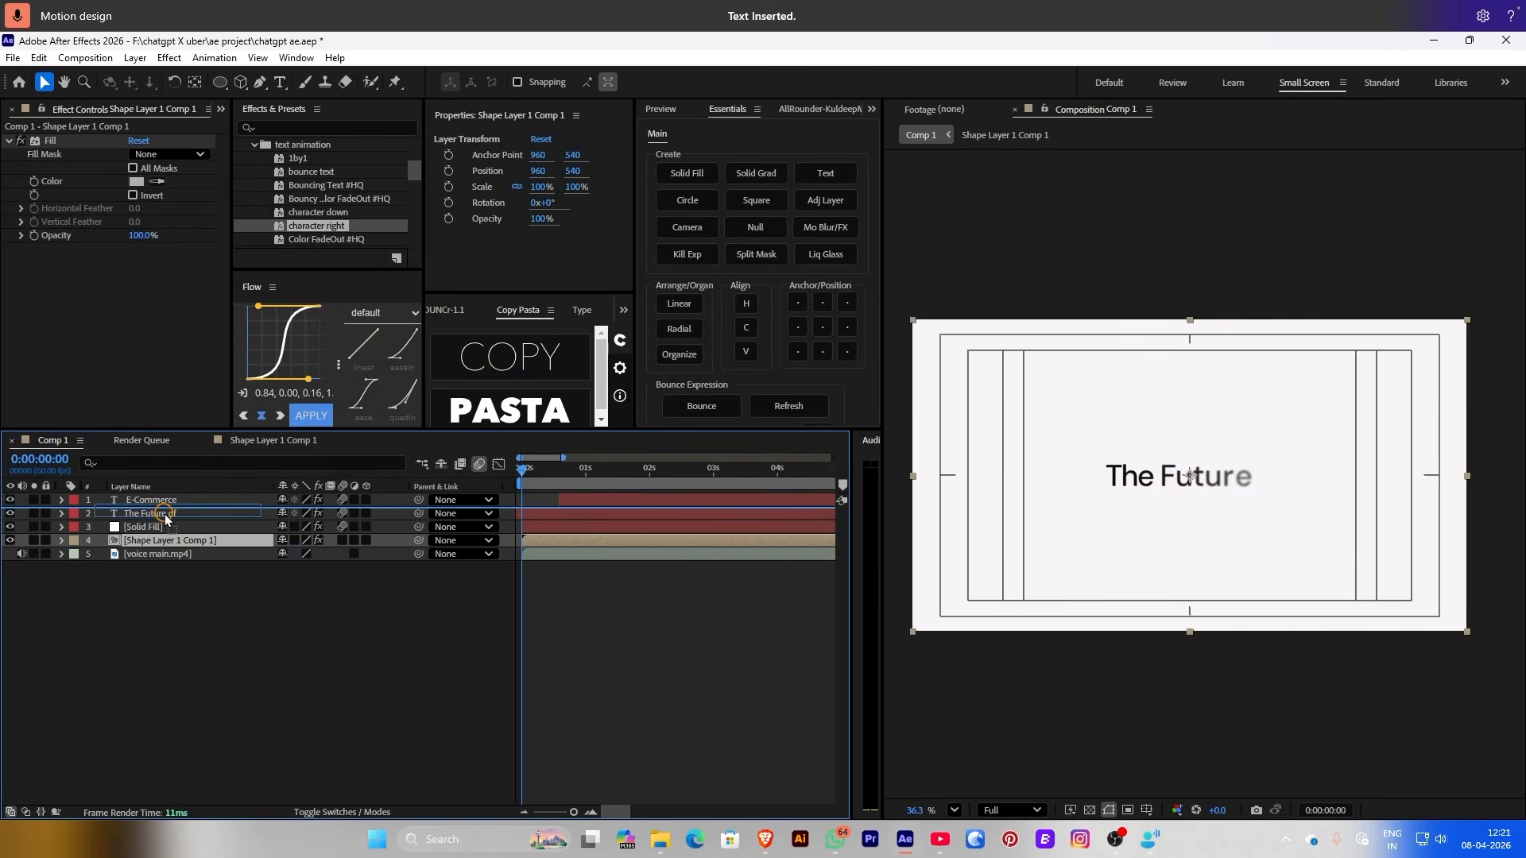
pyautogui.doubleClick(170, 540)
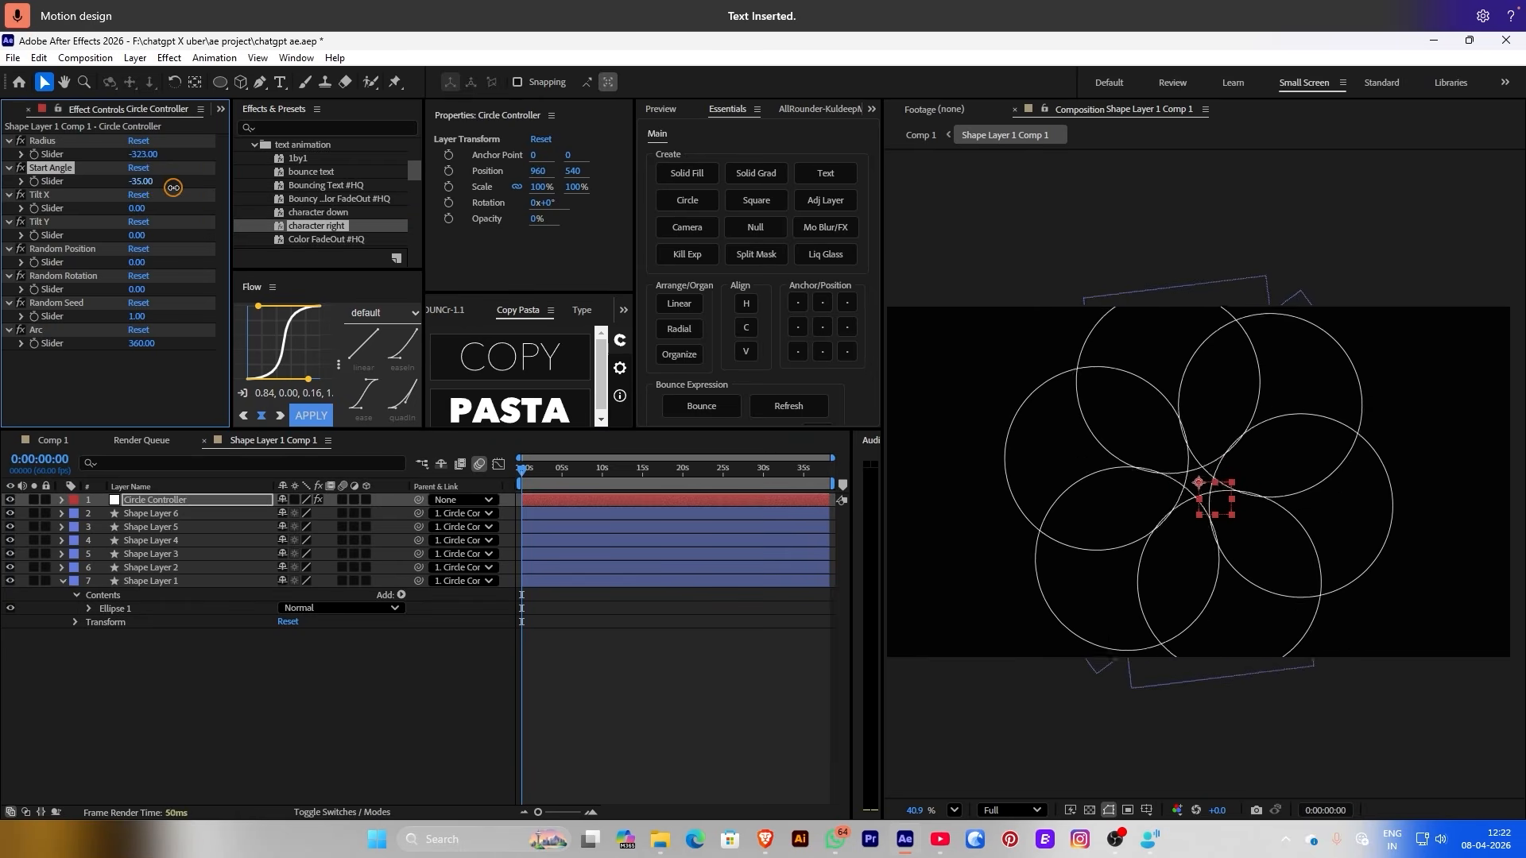
# Keyframe the Start Angle from -73 to 89 at 9:28 and preview the rotation
pyautogui.moveTo(172, 187); pyautogui.dragTo(110, 199)
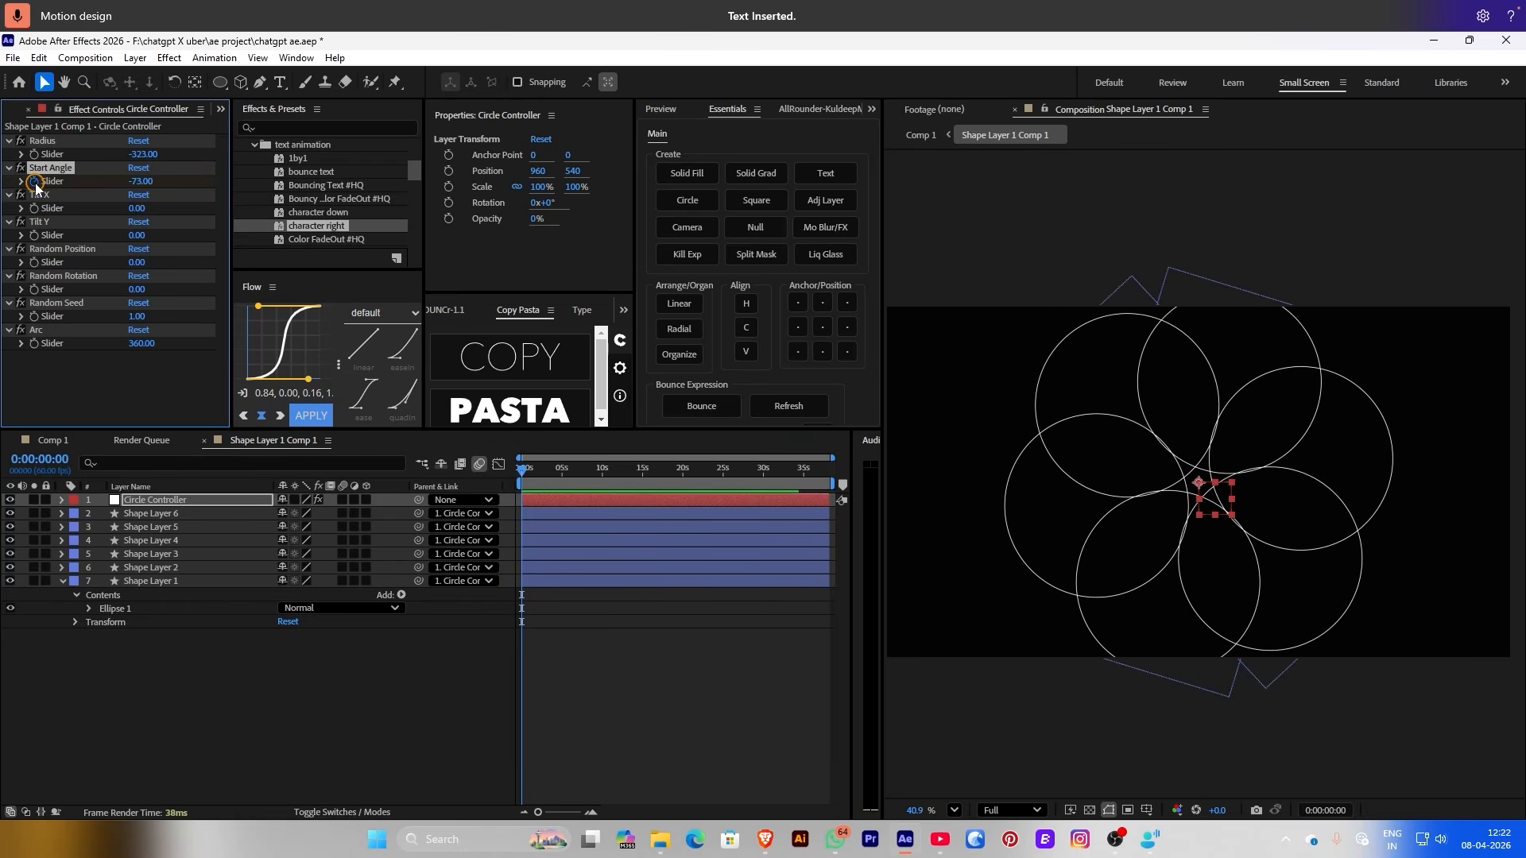
pyautogui.press('u')
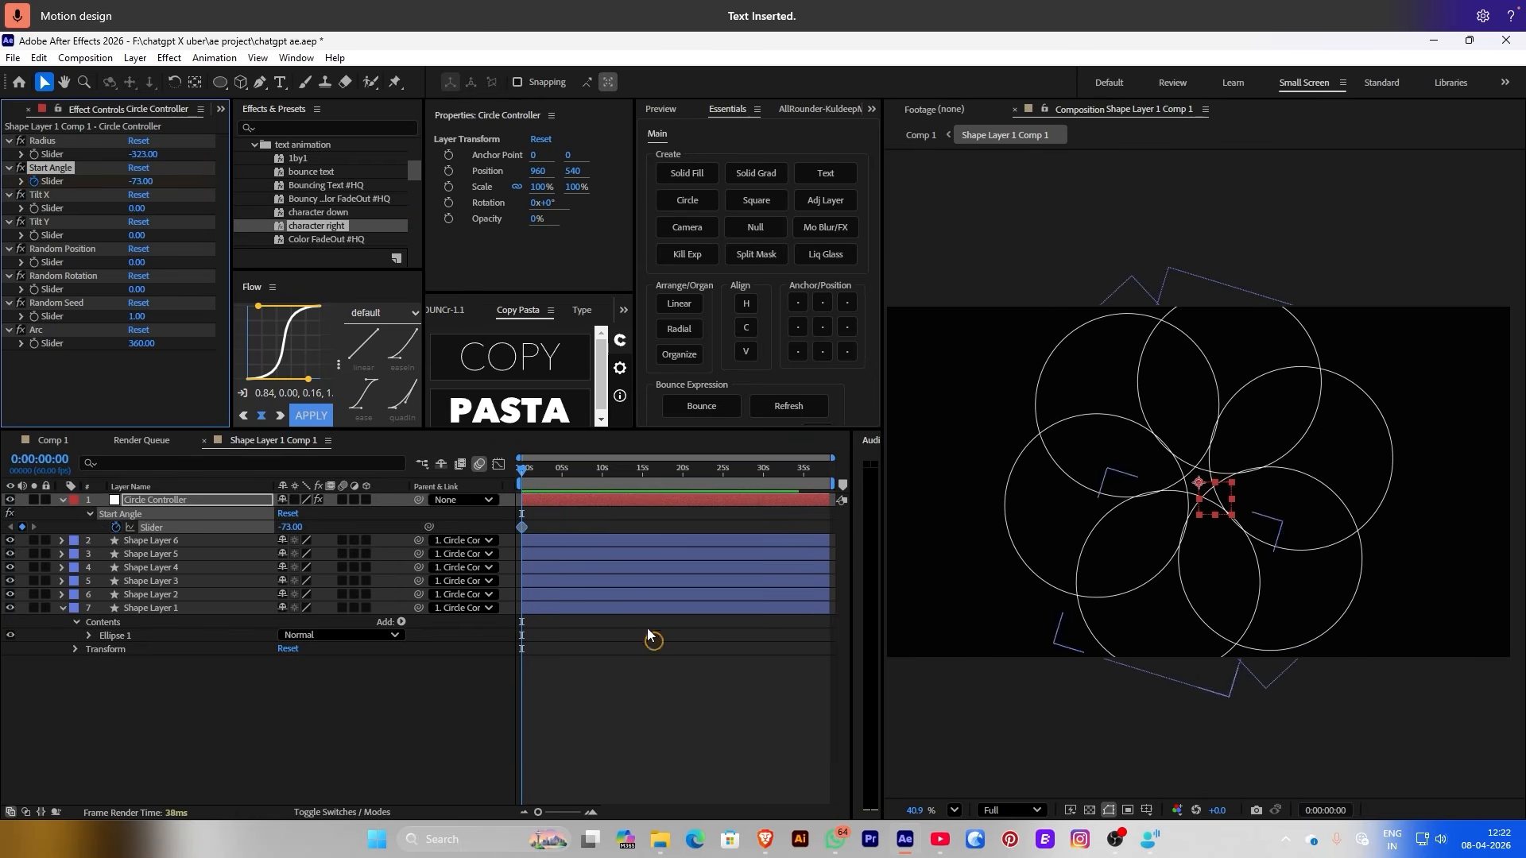
pyautogui.moveTo(560, 476); pyautogui.dragTo(599, 476)
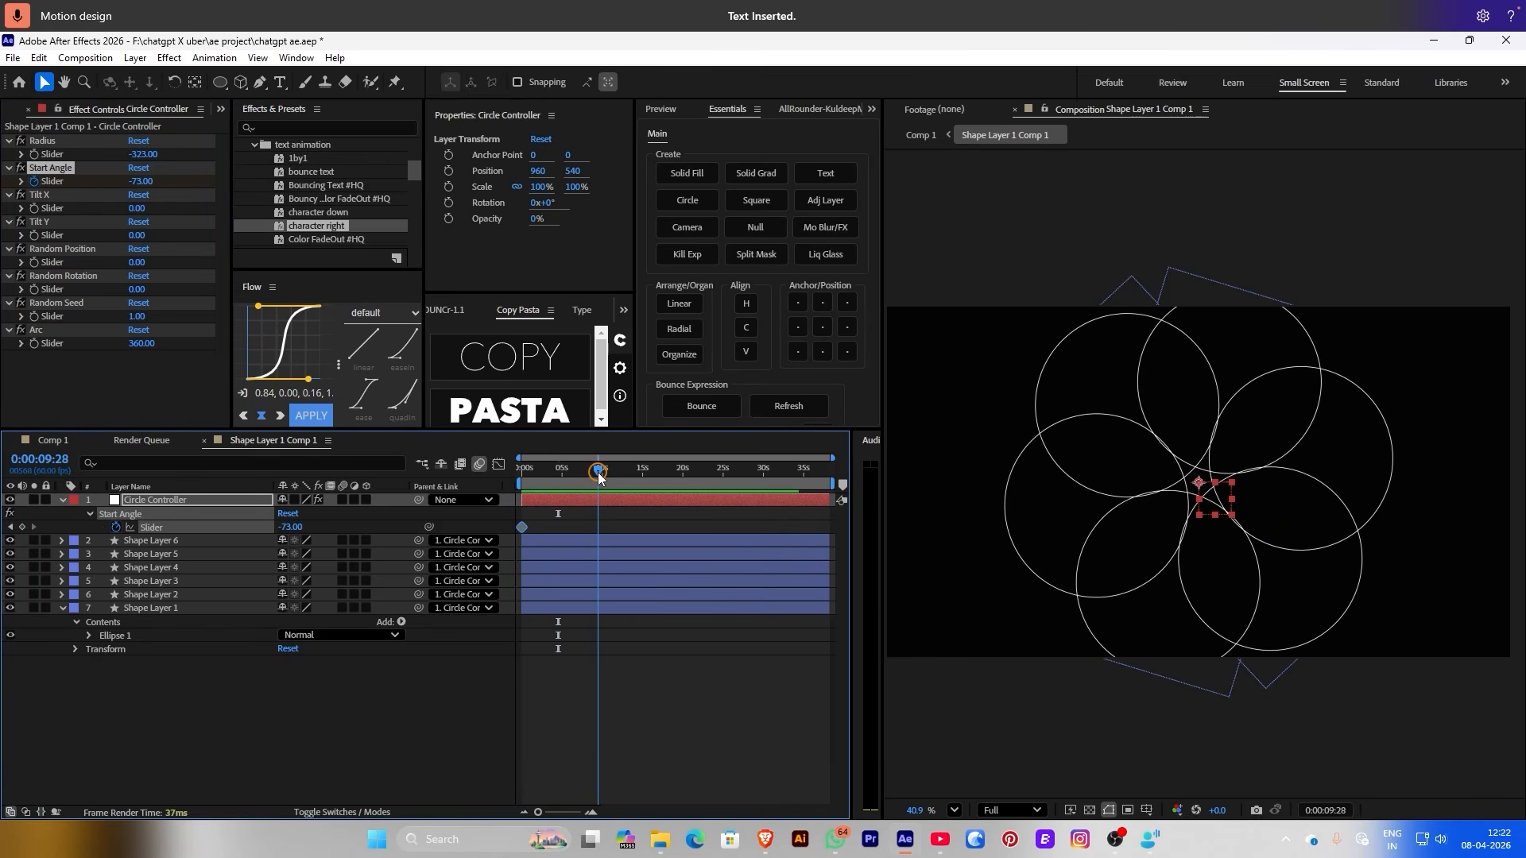
pyautogui.moveTo(141, 185); pyautogui.dragTo(499, 653)
pyautogui.press('Home')
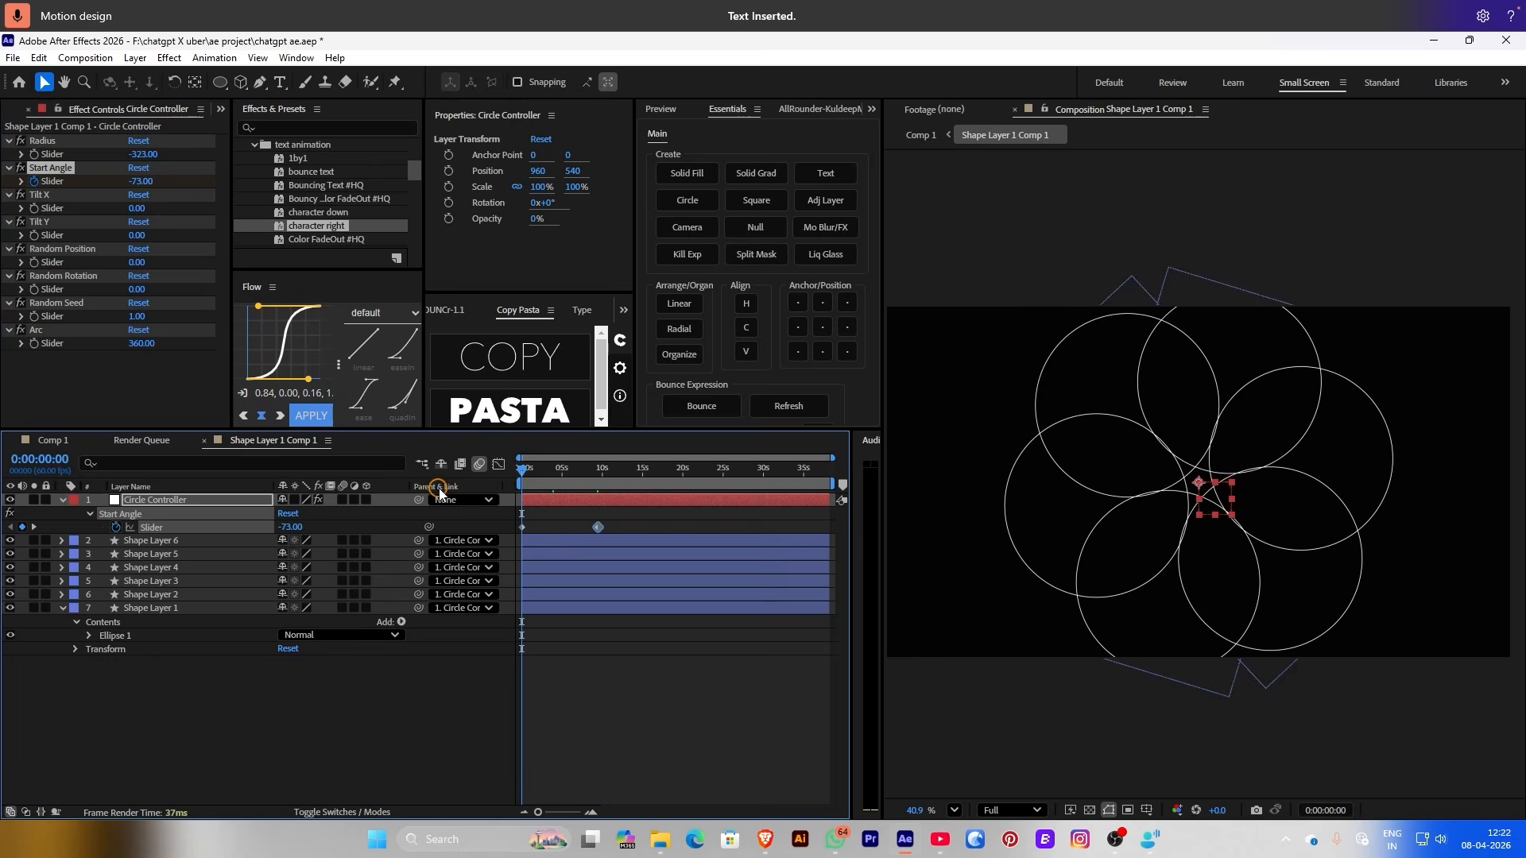
pyautogui.press('space')
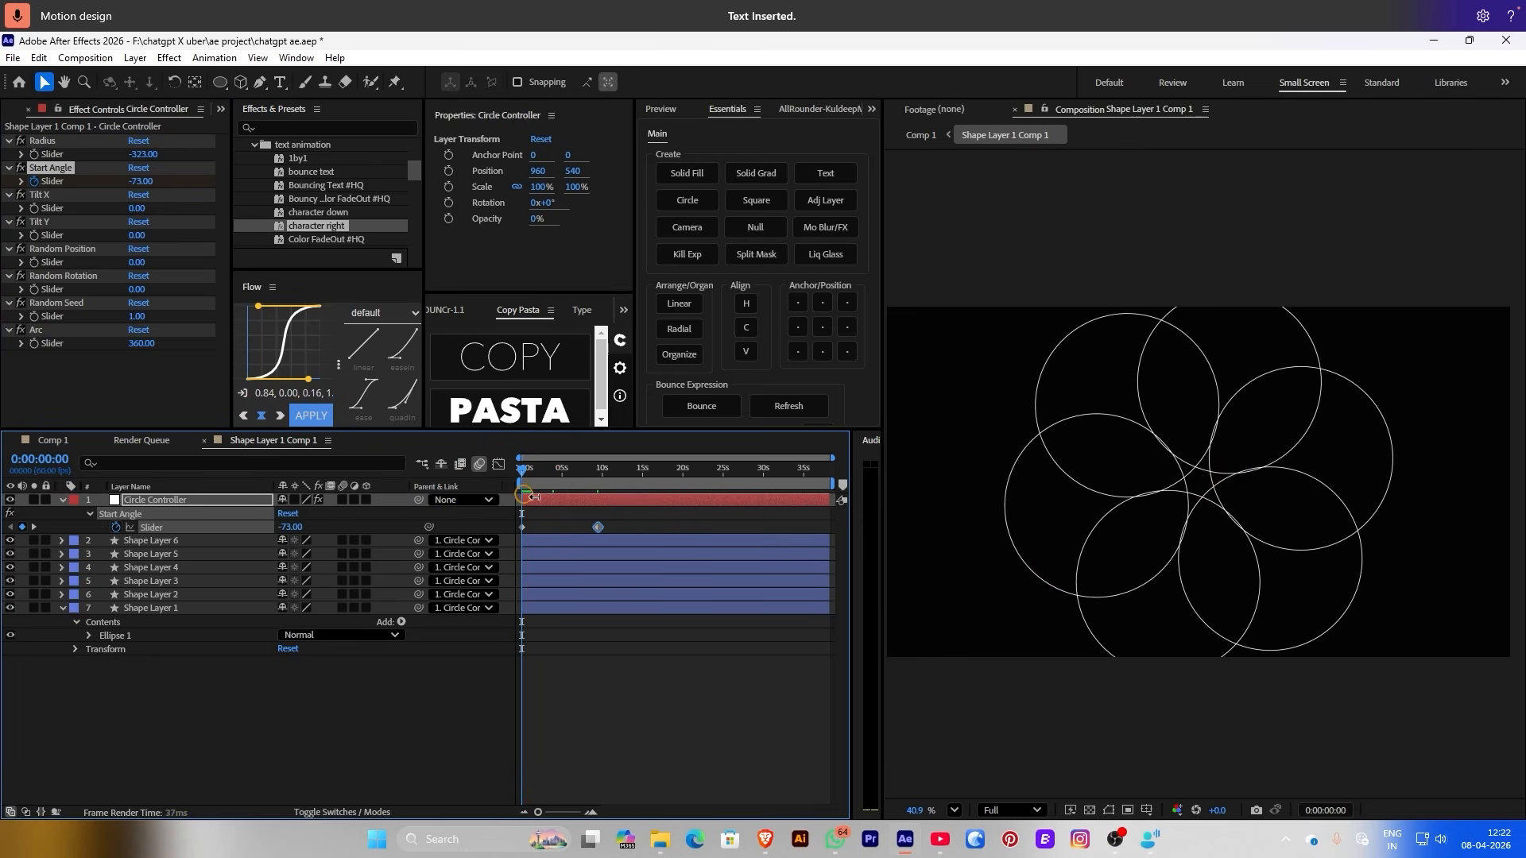
pyautogui.press('space')
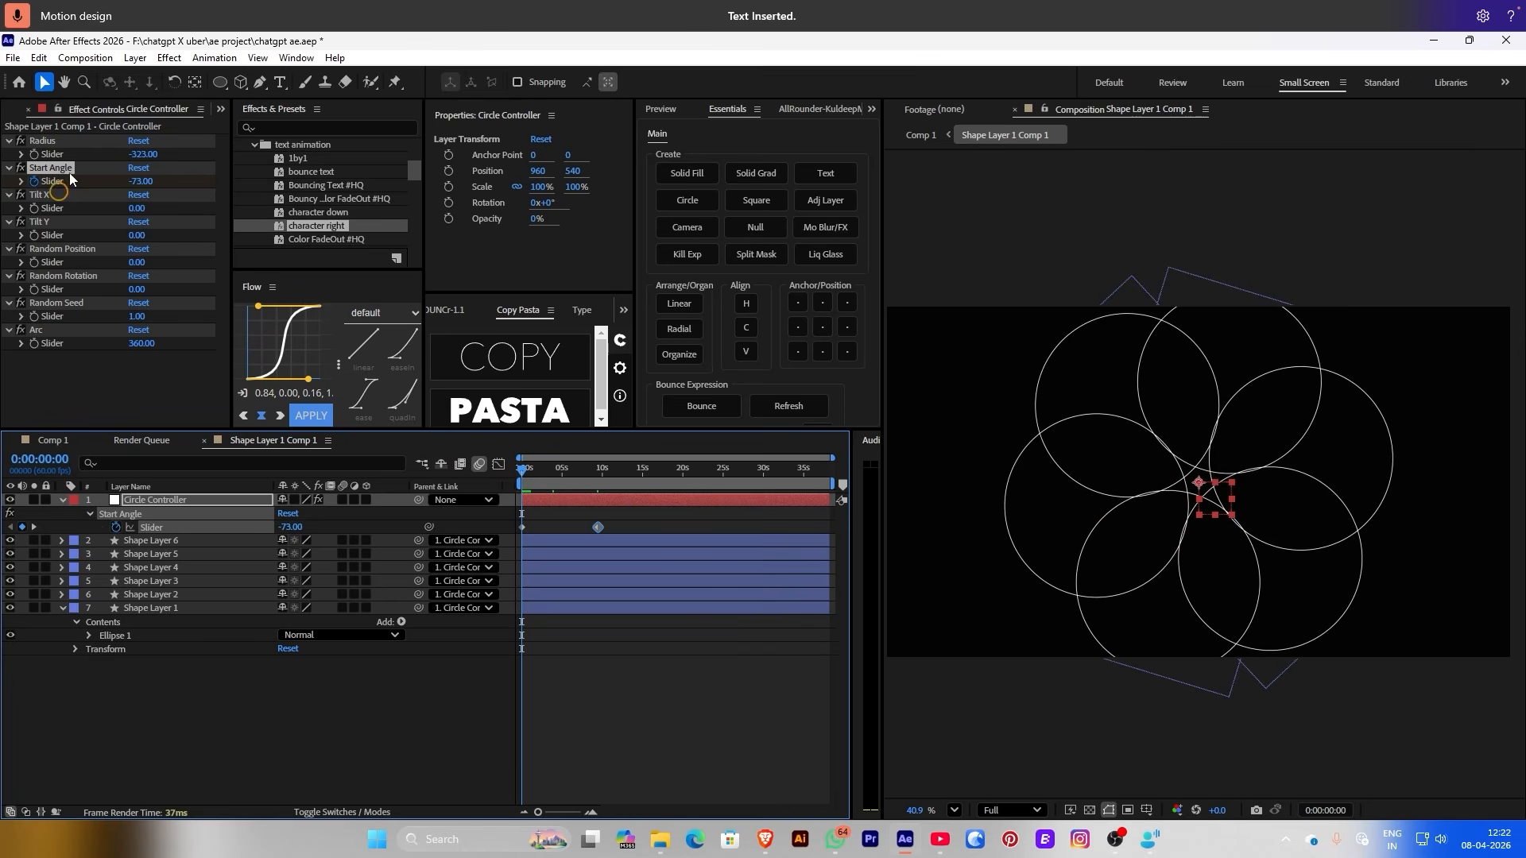
# Keyframe the Radius from -198 to -377 at 9:28 so the ring expands
pyautogui.click(33, 155)
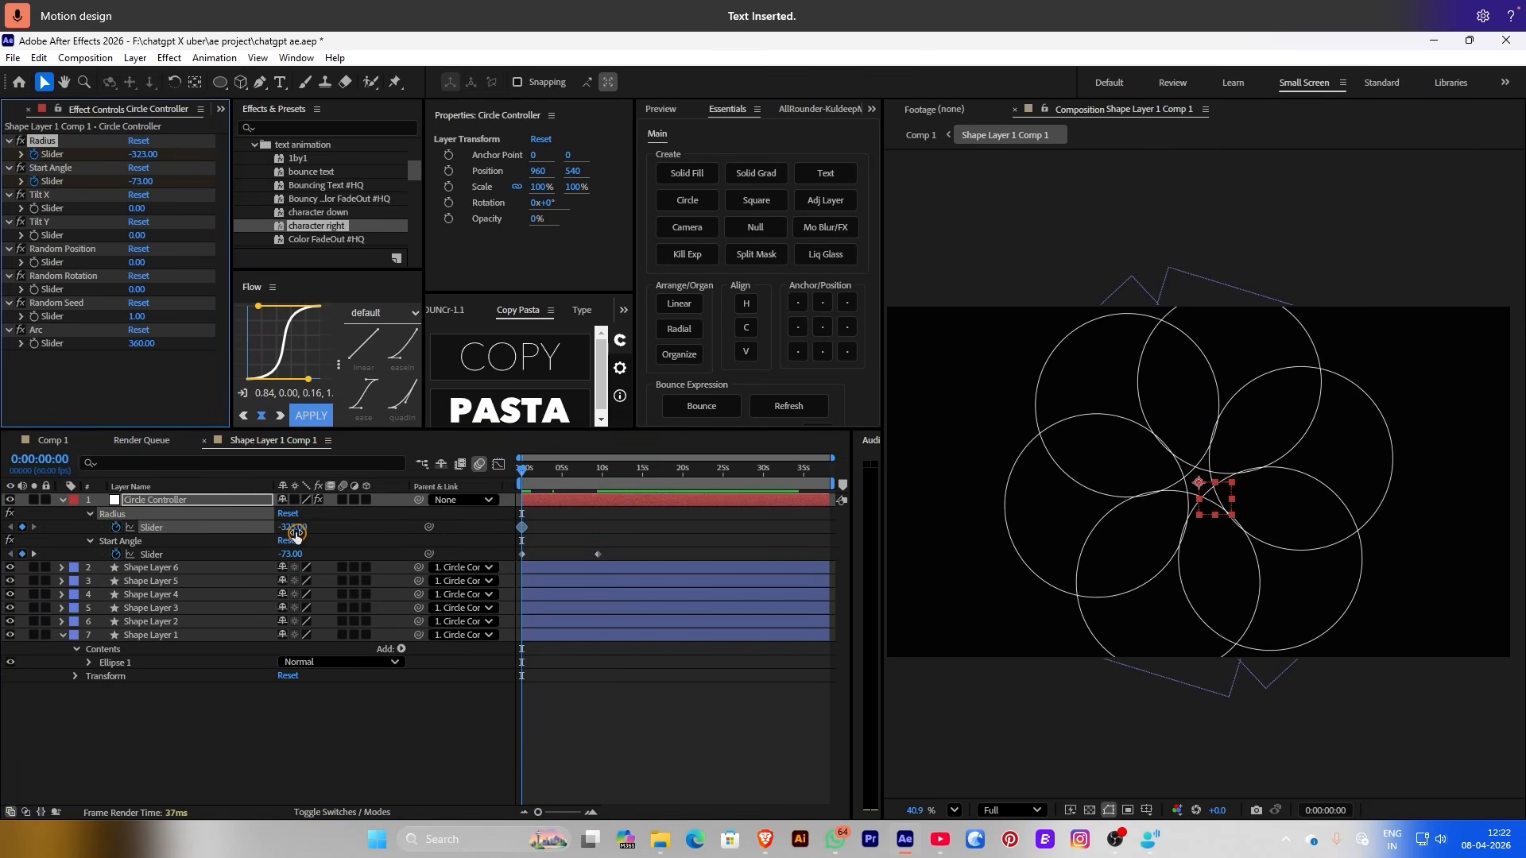
pyautogui.moveTo(296, 533); pyautogui.dragTo(387, 528)
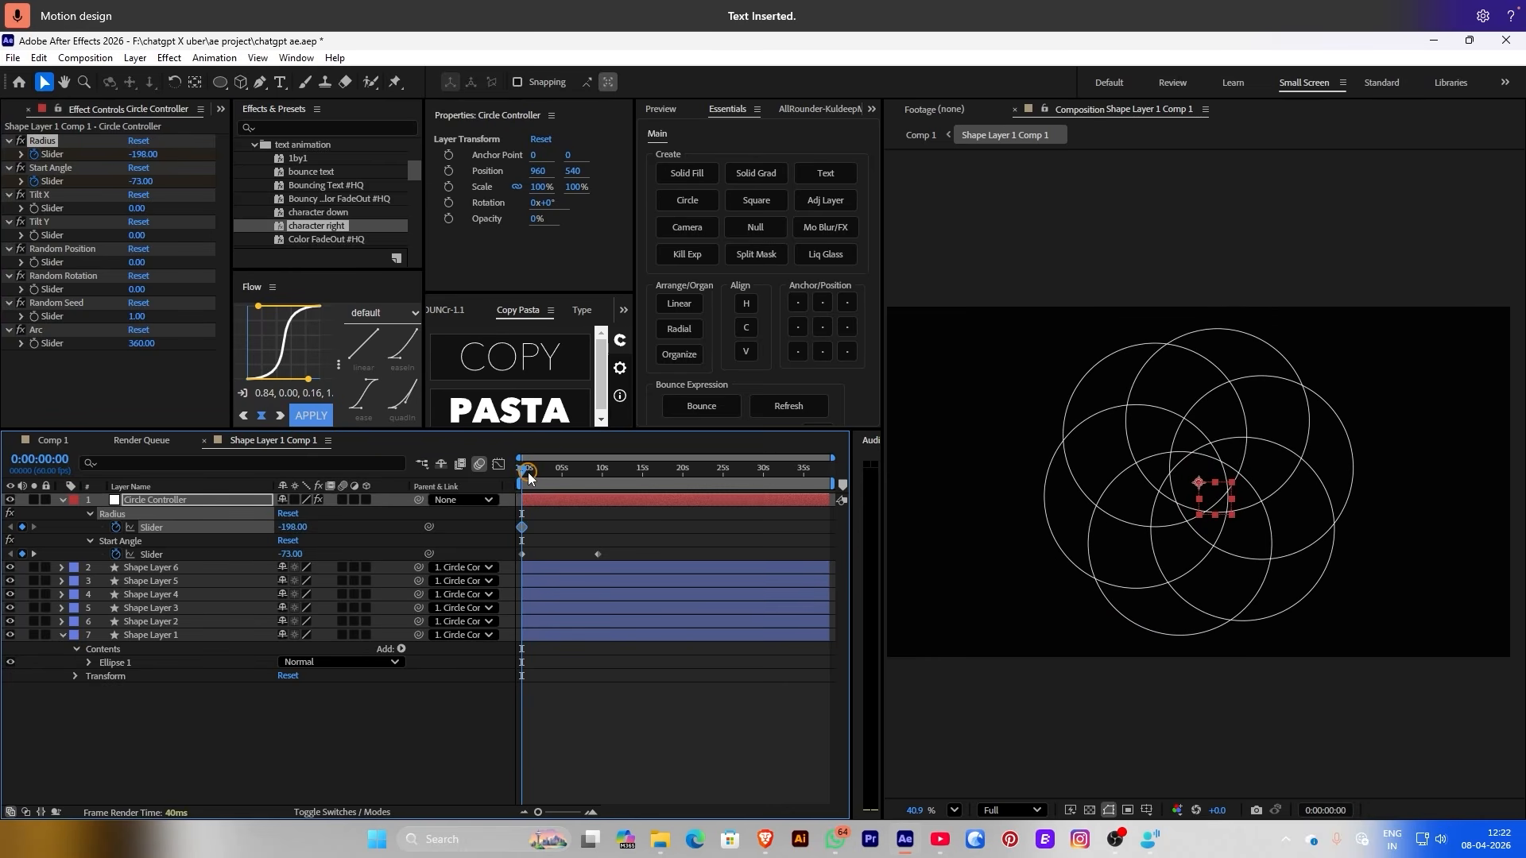
pyautogui.moveTo(529, 475); pyautogui.dragTo(598, 478)
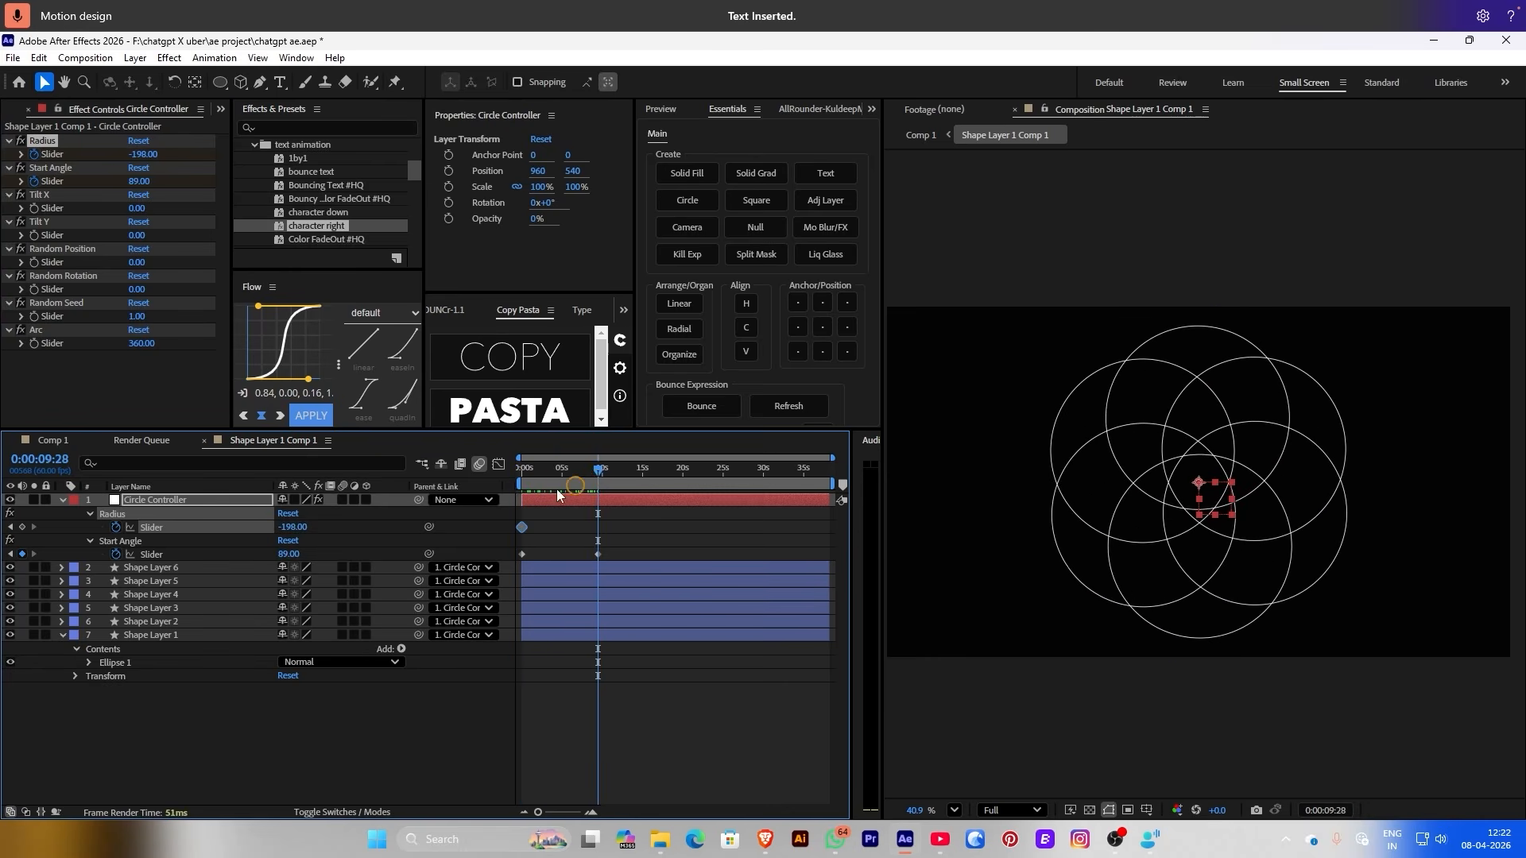
pyautogui.click(289, 528)
pyautogui.moveTo(305, 527); pyautogui.dragTo(114, 496)
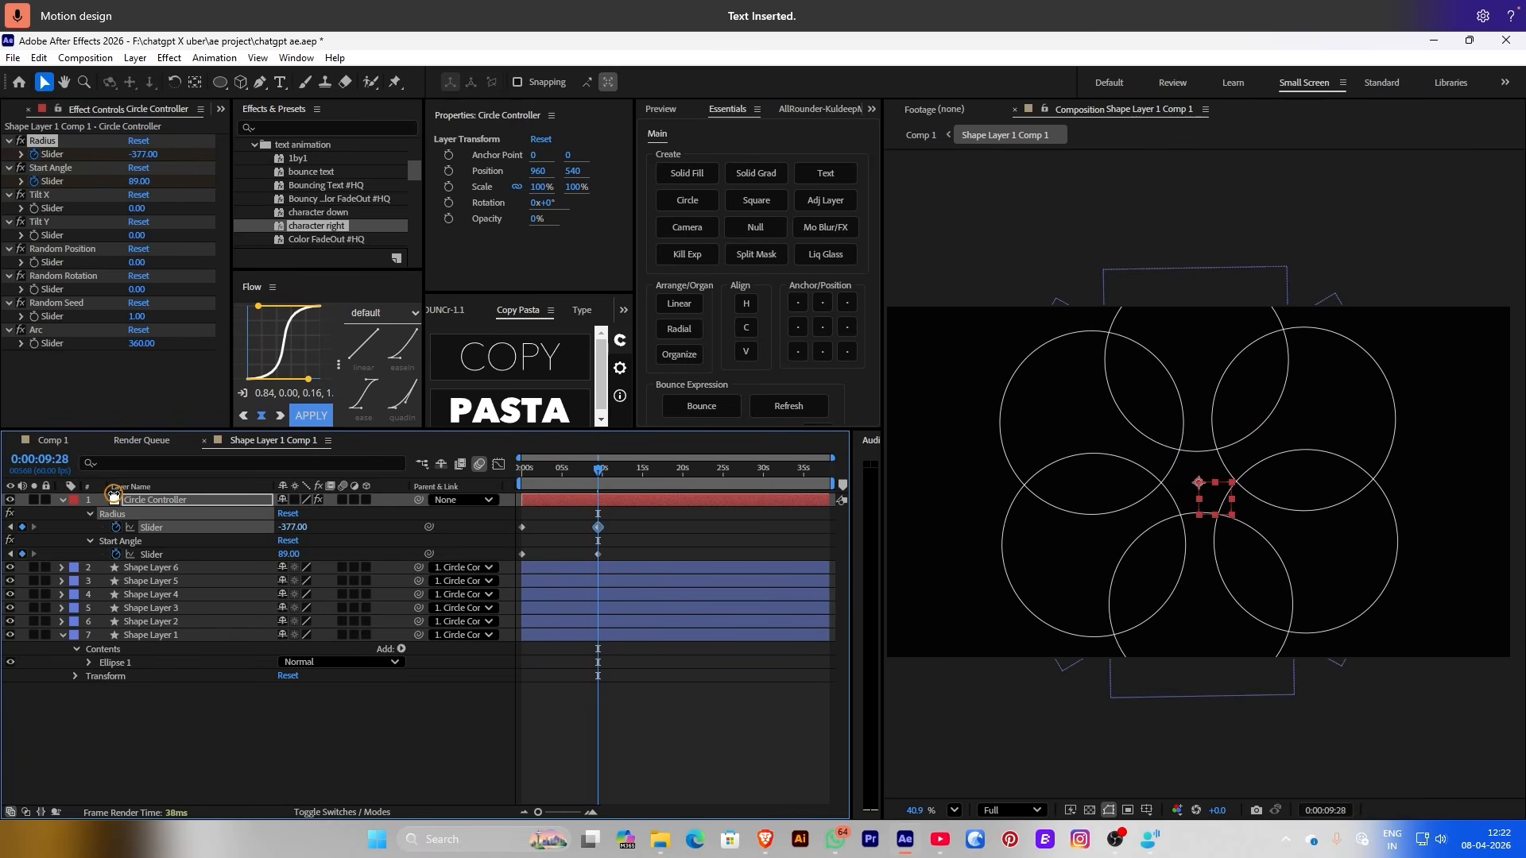
pyautogui.moveTo(573, 522); pyautogui.dragTo(495, 563)
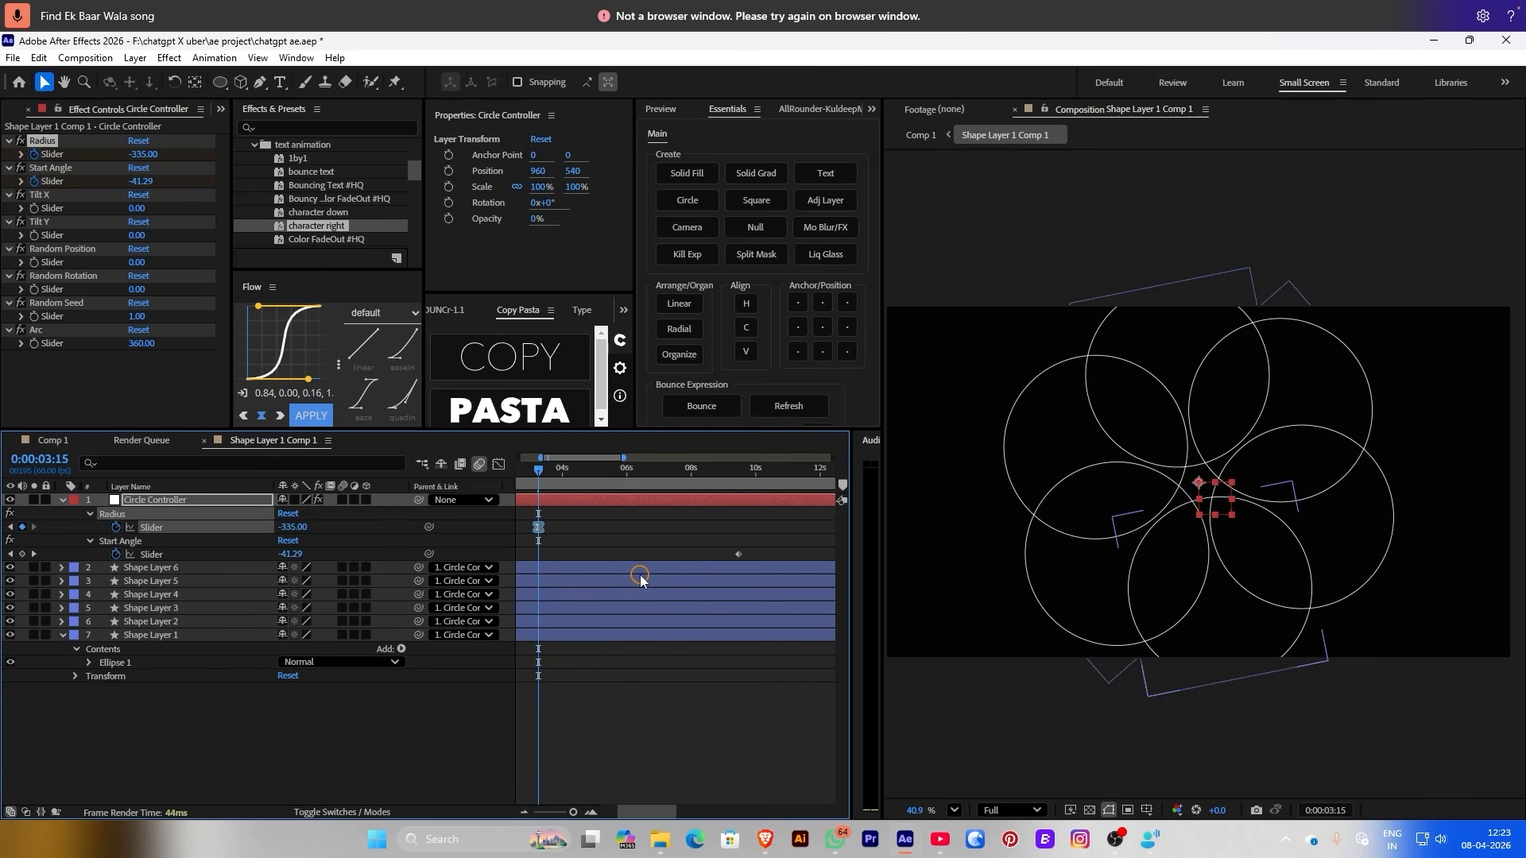
# Shift the second Radius keyframe earlier in the timeline, to around frame 19
pyautogui.scroll(-3, 556, 477)
pyautogui.moveTo(551, 469); pyautogui.dragTo(520, 469)
pyautogui.press('space')
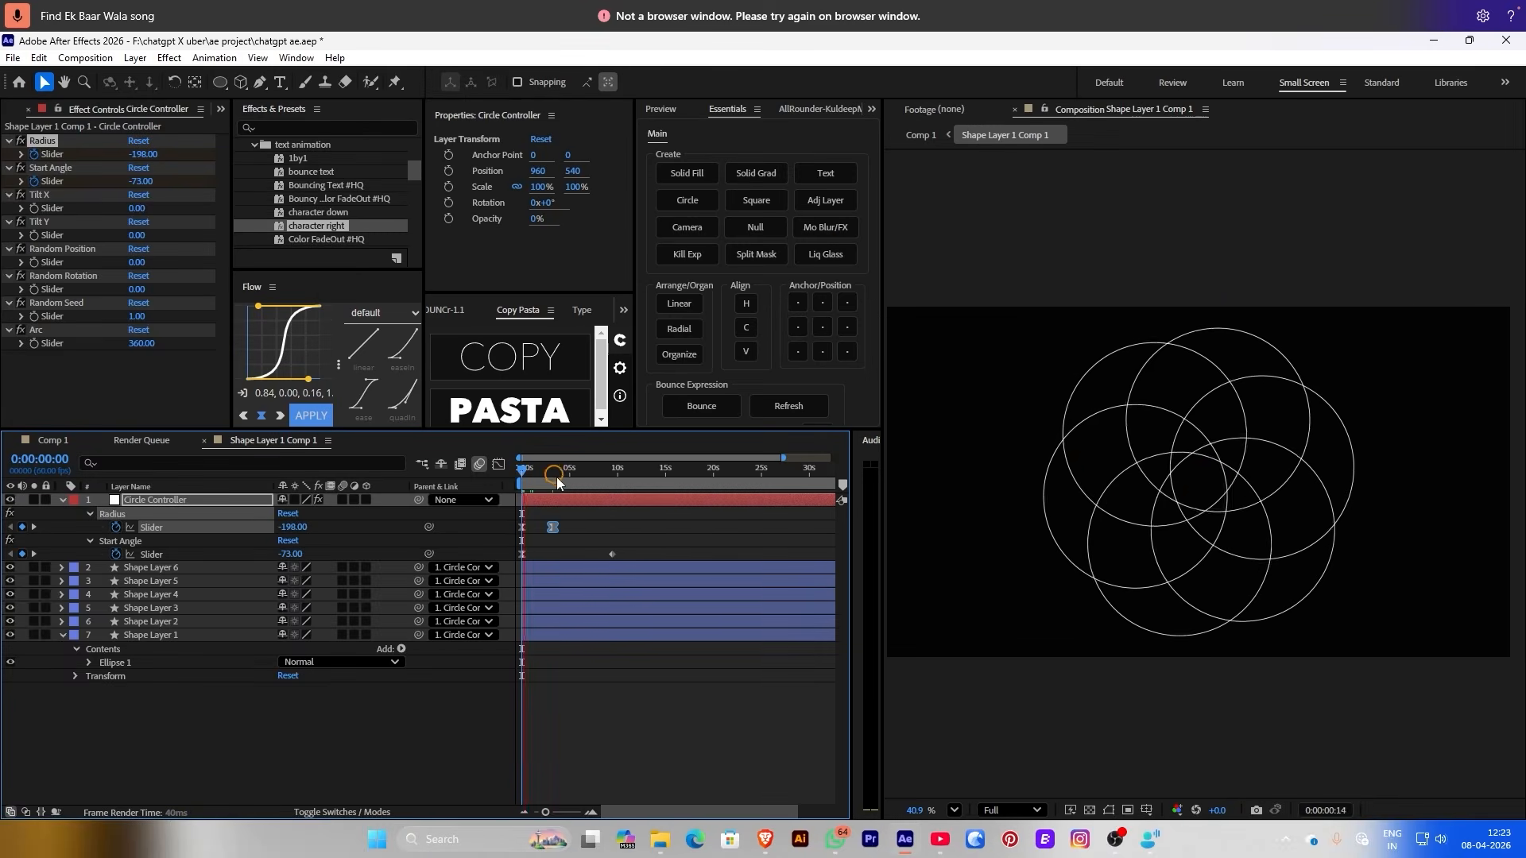
pyautogui.press('space')
pyautogui.press('=')
pyautogui.press('=')
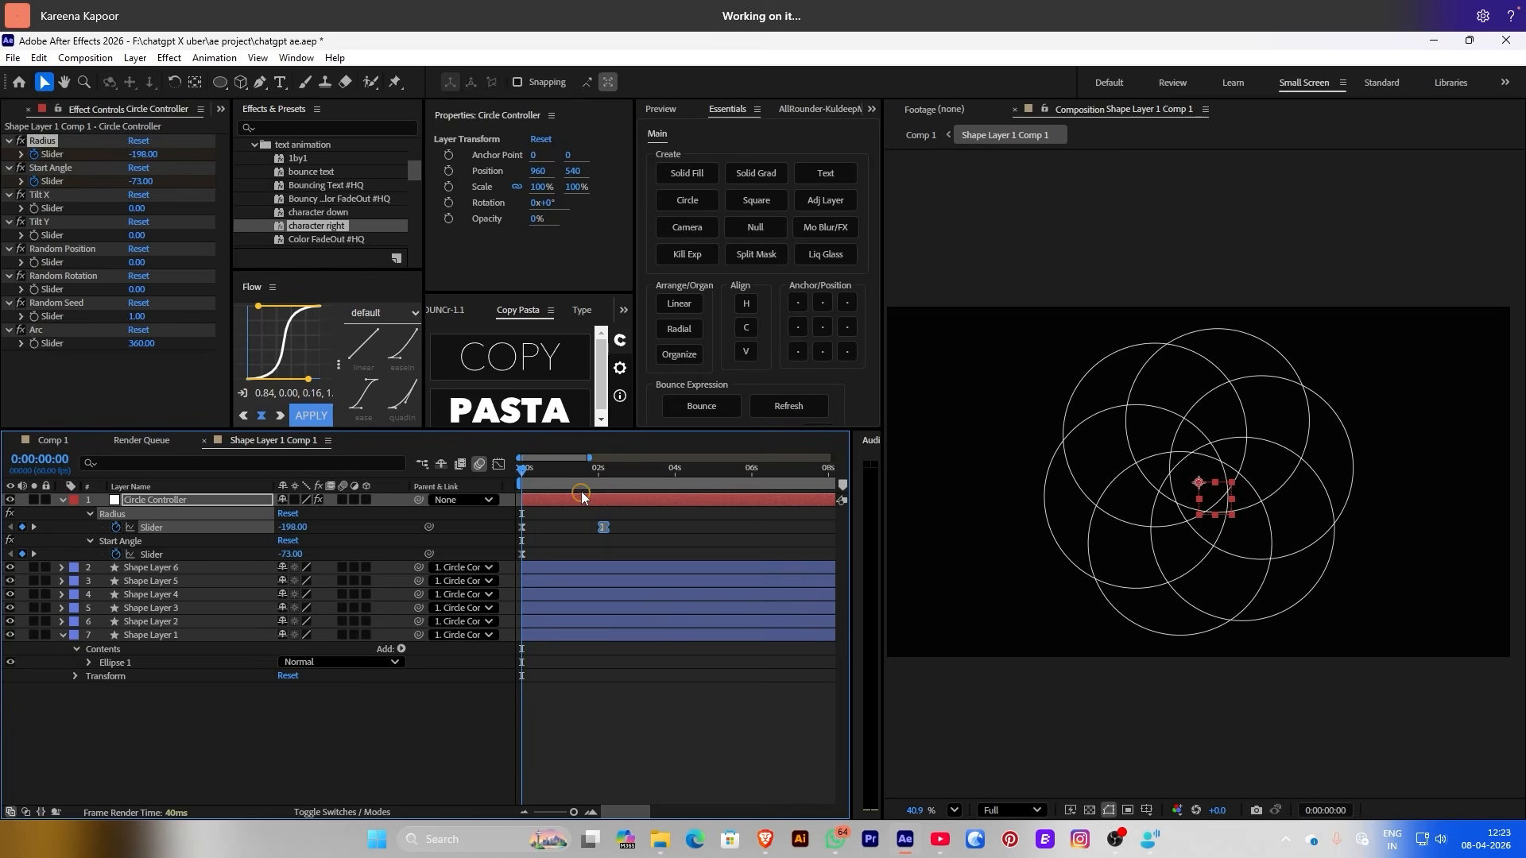
pyautogui.moveTo(556, 470); pyautogui.dragTo(533, 469)
pyautogui.click(592, 527)
pyautogui.moveTo(589, 527); pyautogui.dragTo(583, 525)
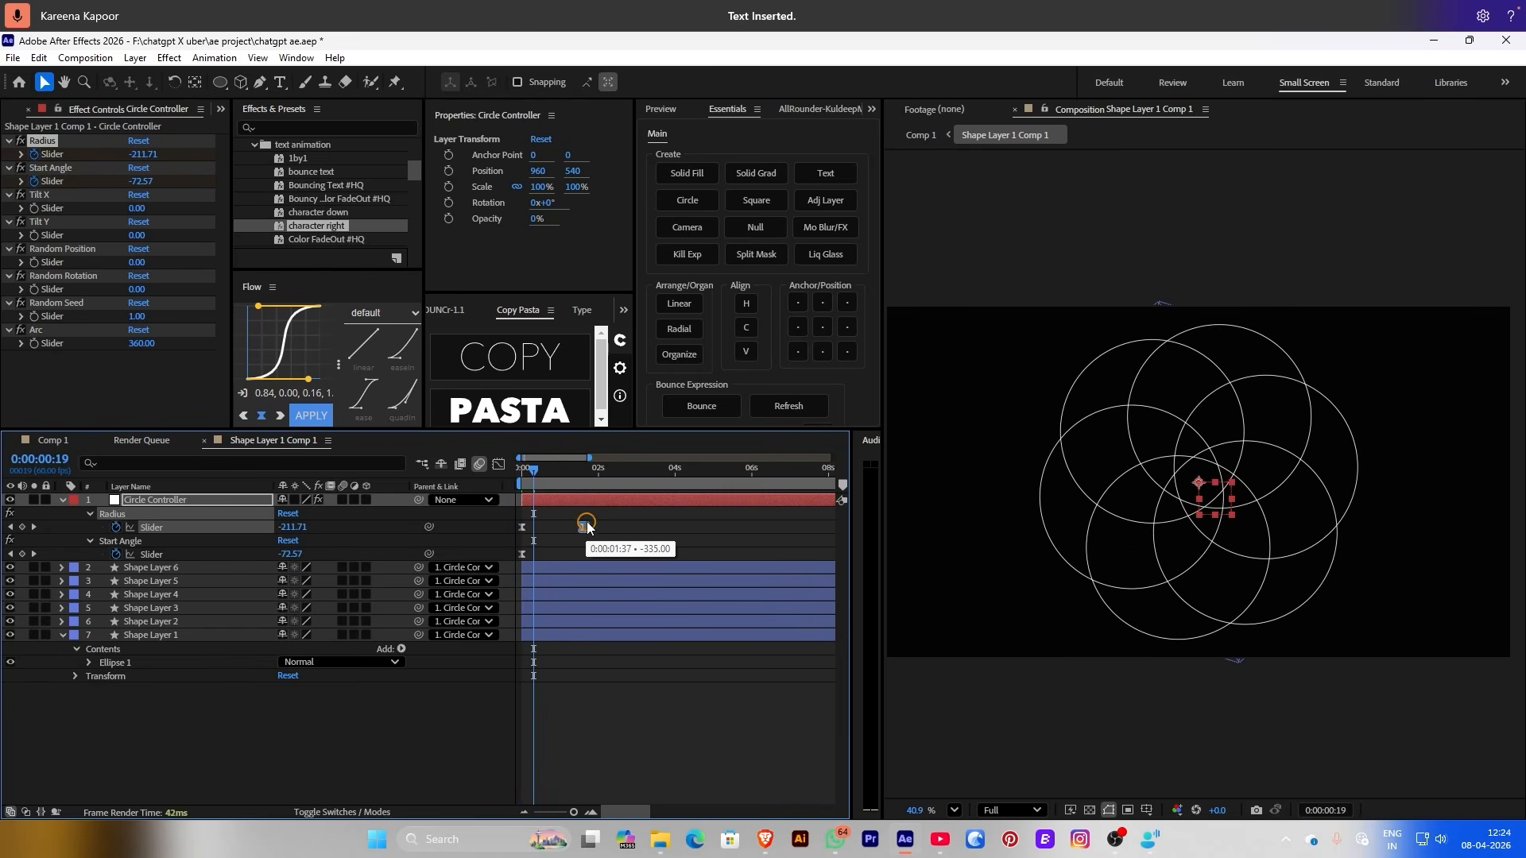
pyautogui.moveTo(557, 472); pyautogui.dragTo(450, 447)
# Keyframe the ring's Scale: 225% at frame 0, easing to a later 100% keyframe
pyautogui.click(456, 189)
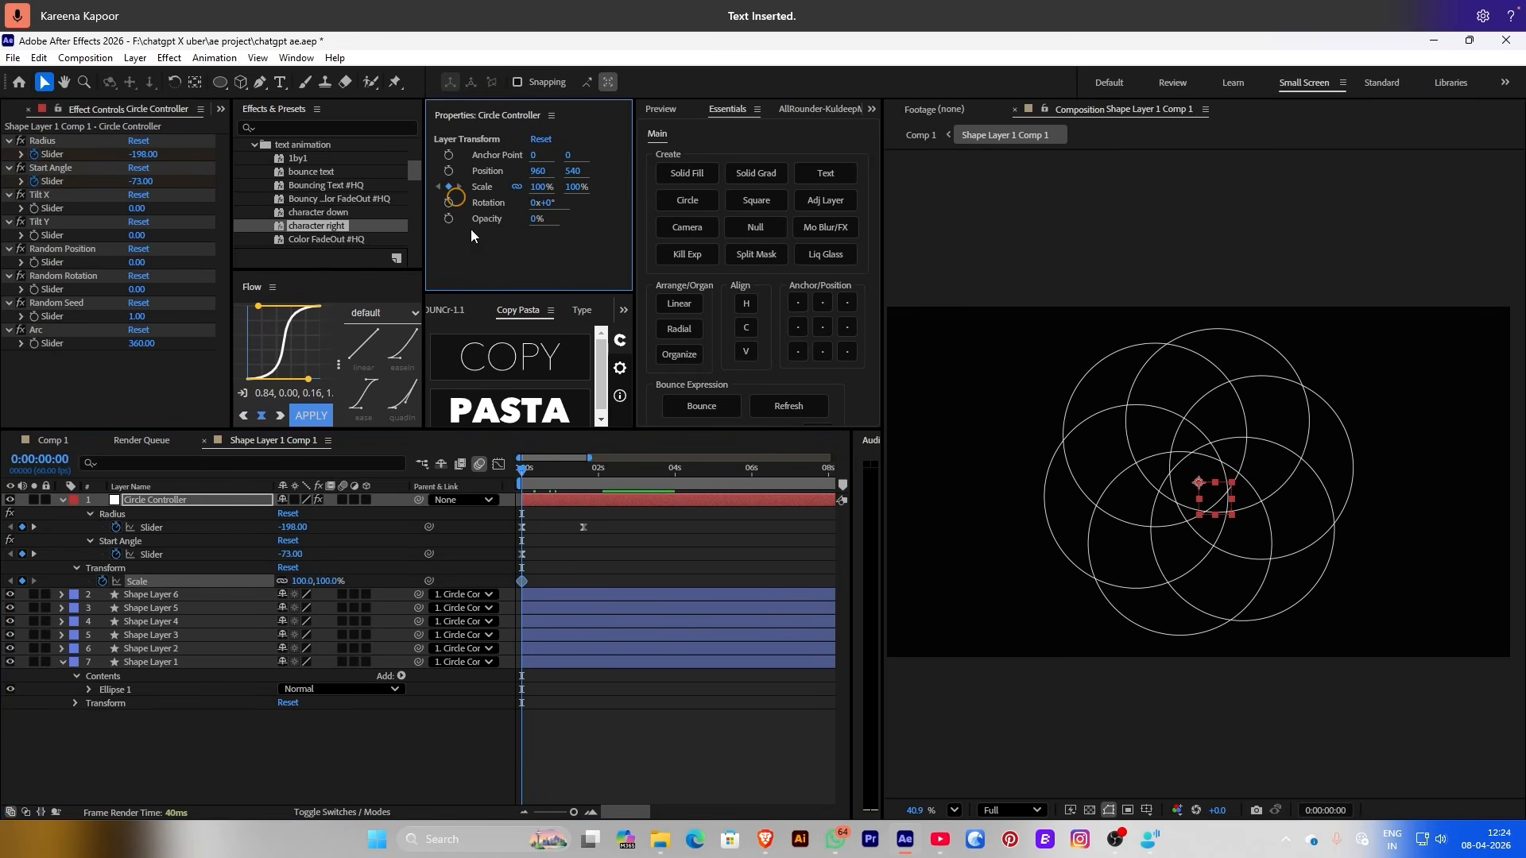
pyautogui.moveTo(523, 582); pyautogui.dragTo(621, 582)
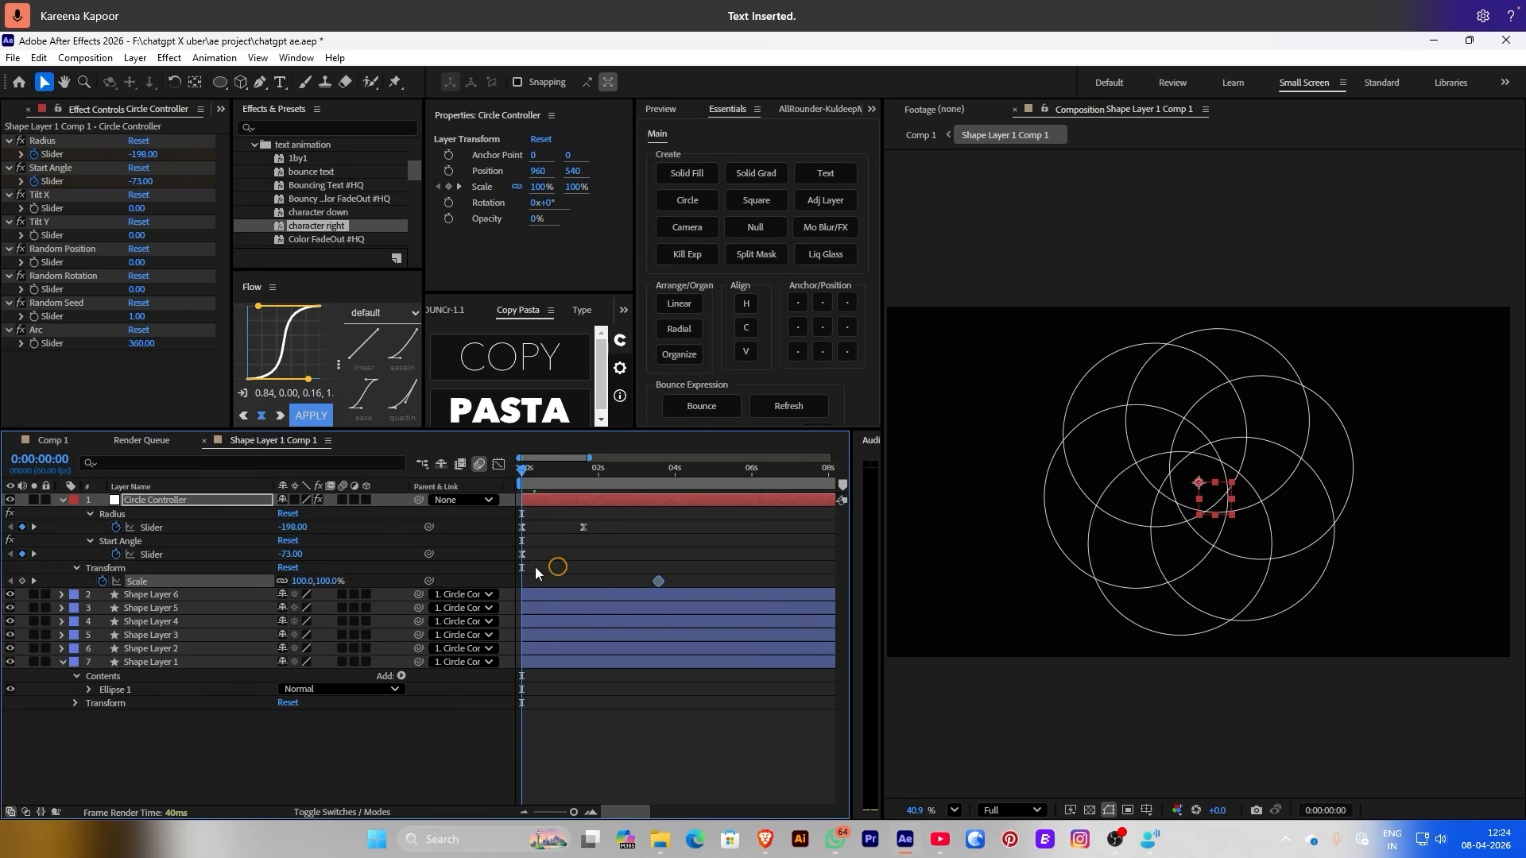
pyautogui.moveTo(332, 574); pyautogui.dragTo(397, 579)
pyautogui.click(618, 538)
# Apply Easy Ease (F9) to both Scale keyframes and move the 100% one to about 1.3 s
pyautogui.press('space')
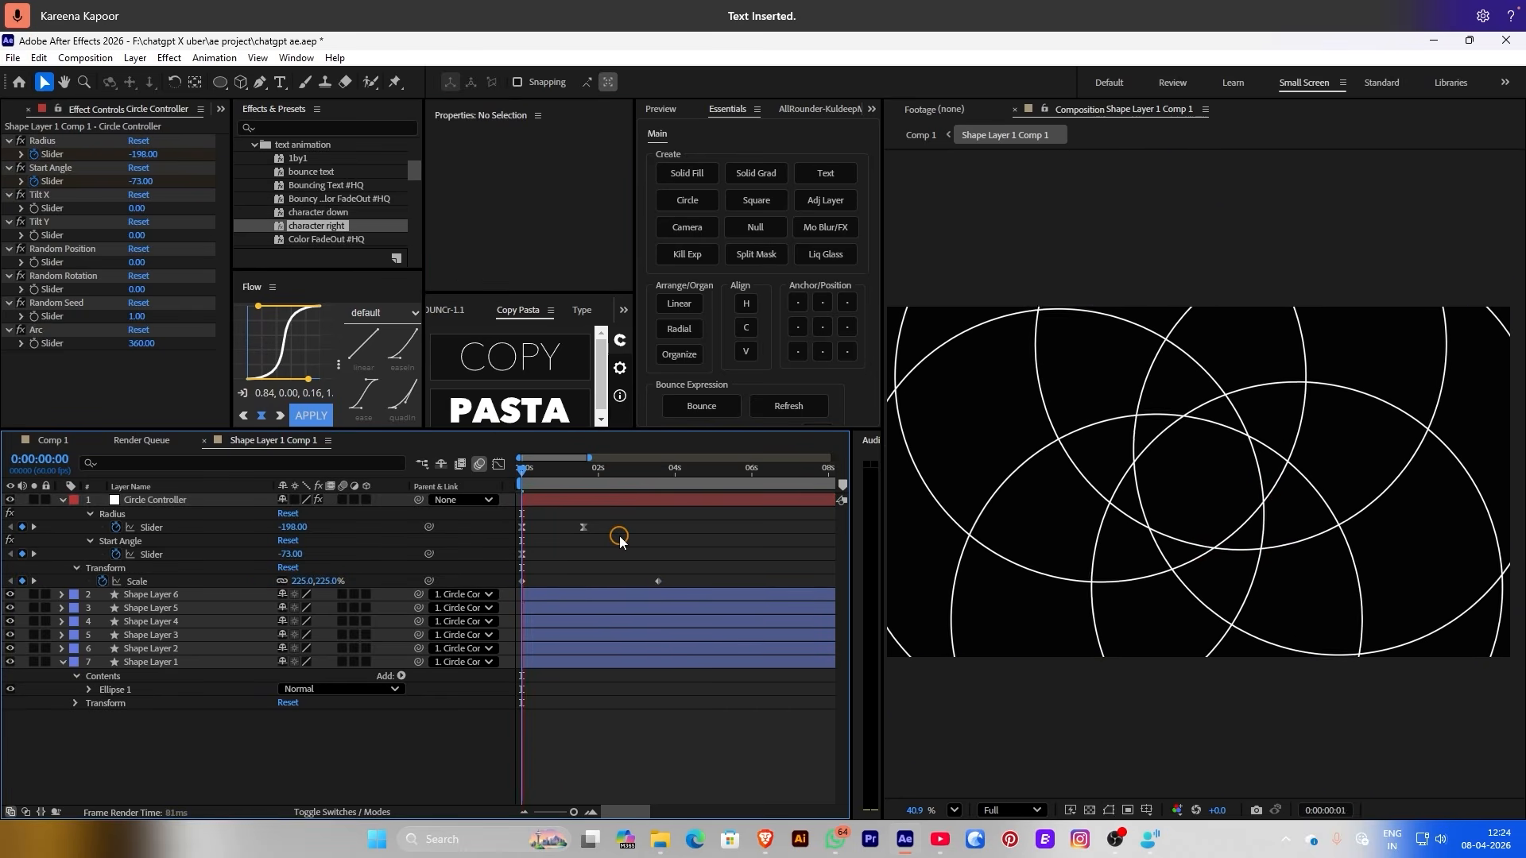
pyautogui.moveTo(669, 571); pyautogui.dragTo(498, 590)
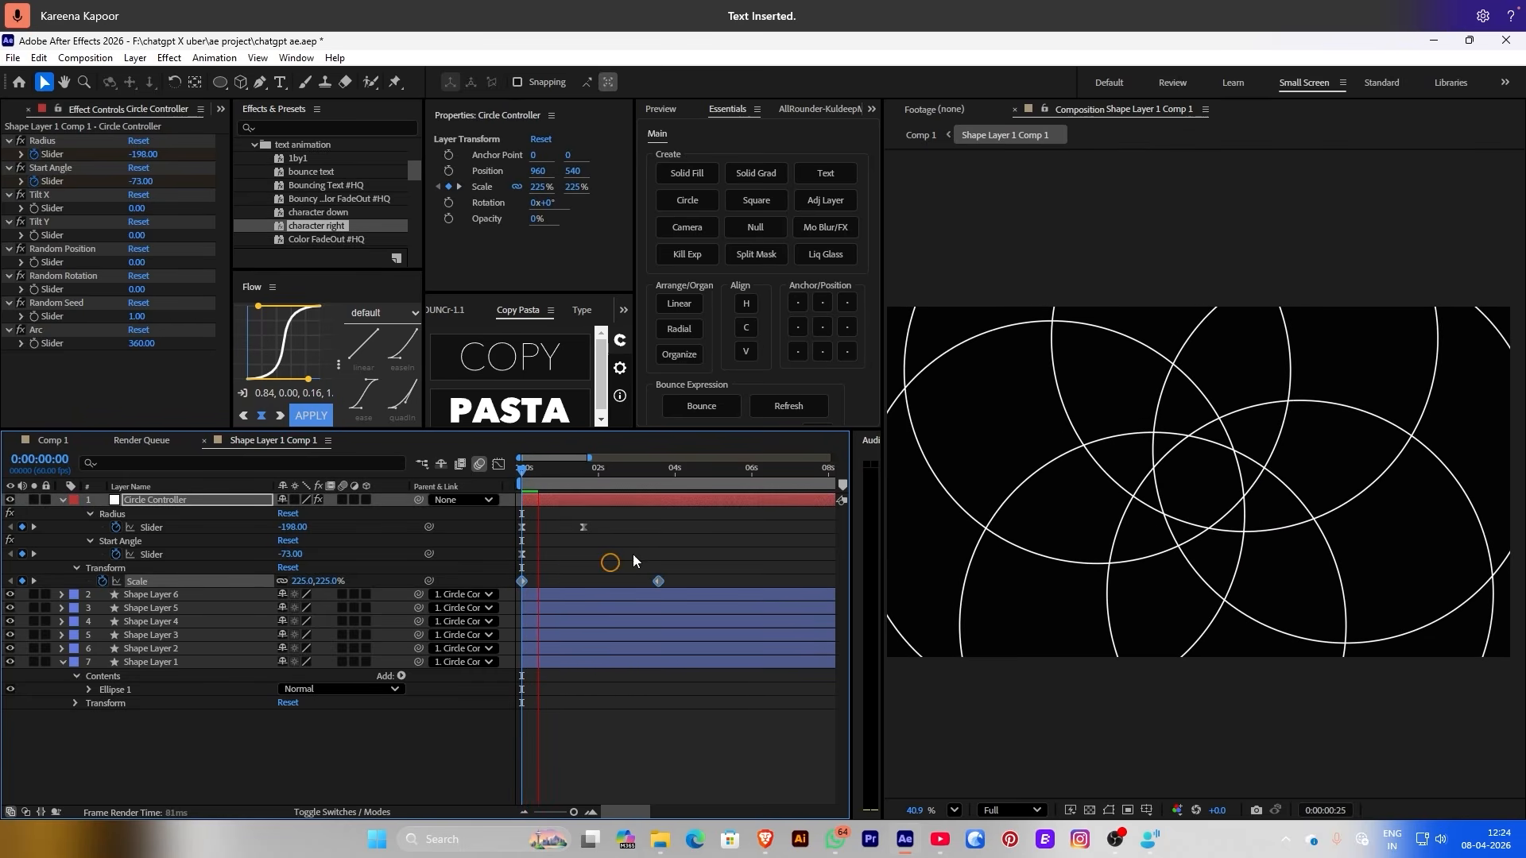
pyautogui.press('F9')
pyautogui.click(674, 538)
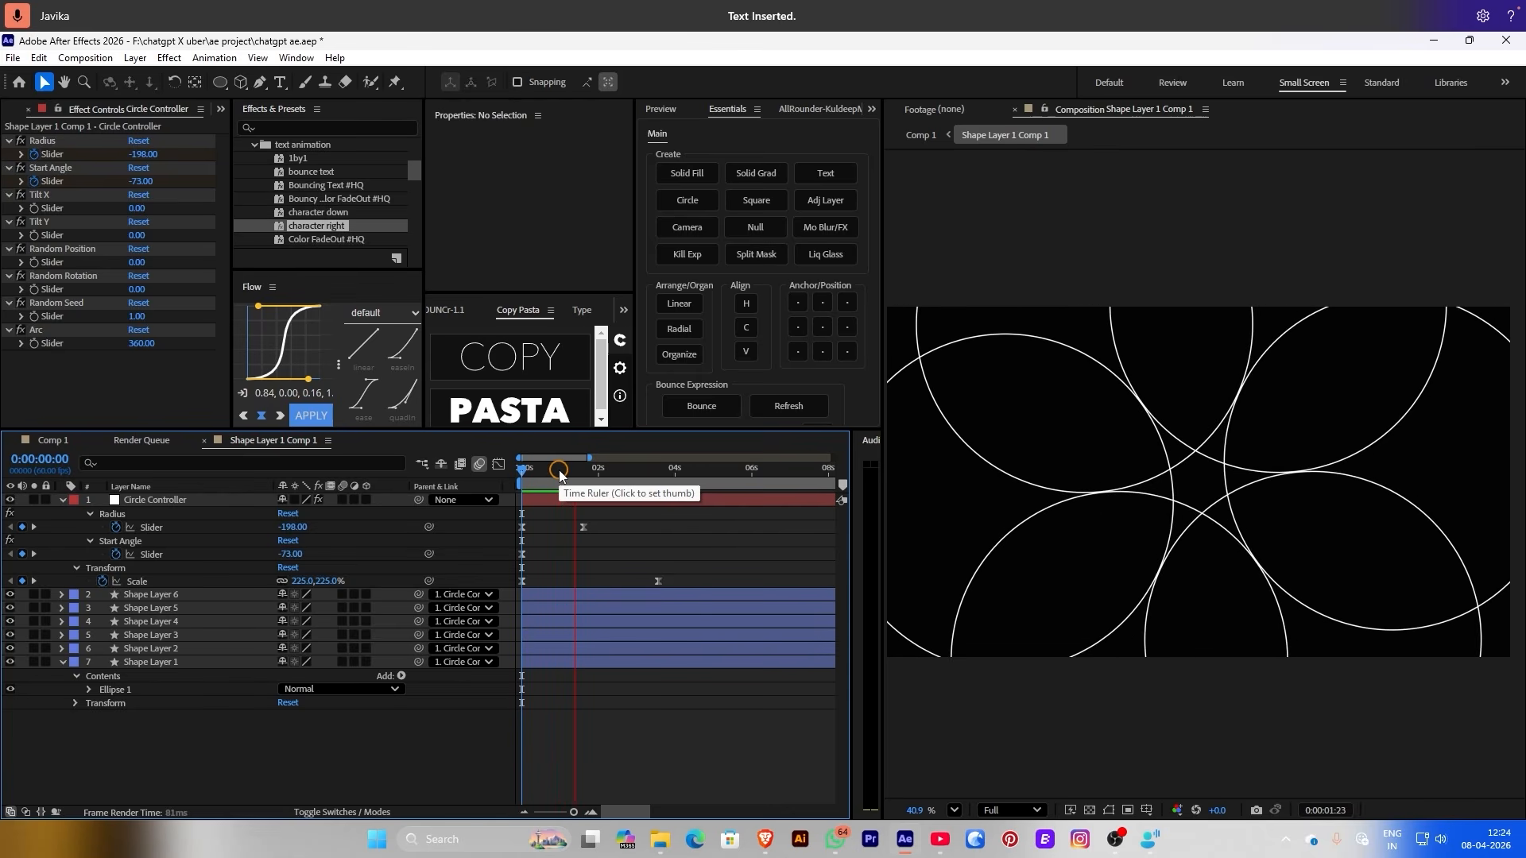
pyautogui.press('space')
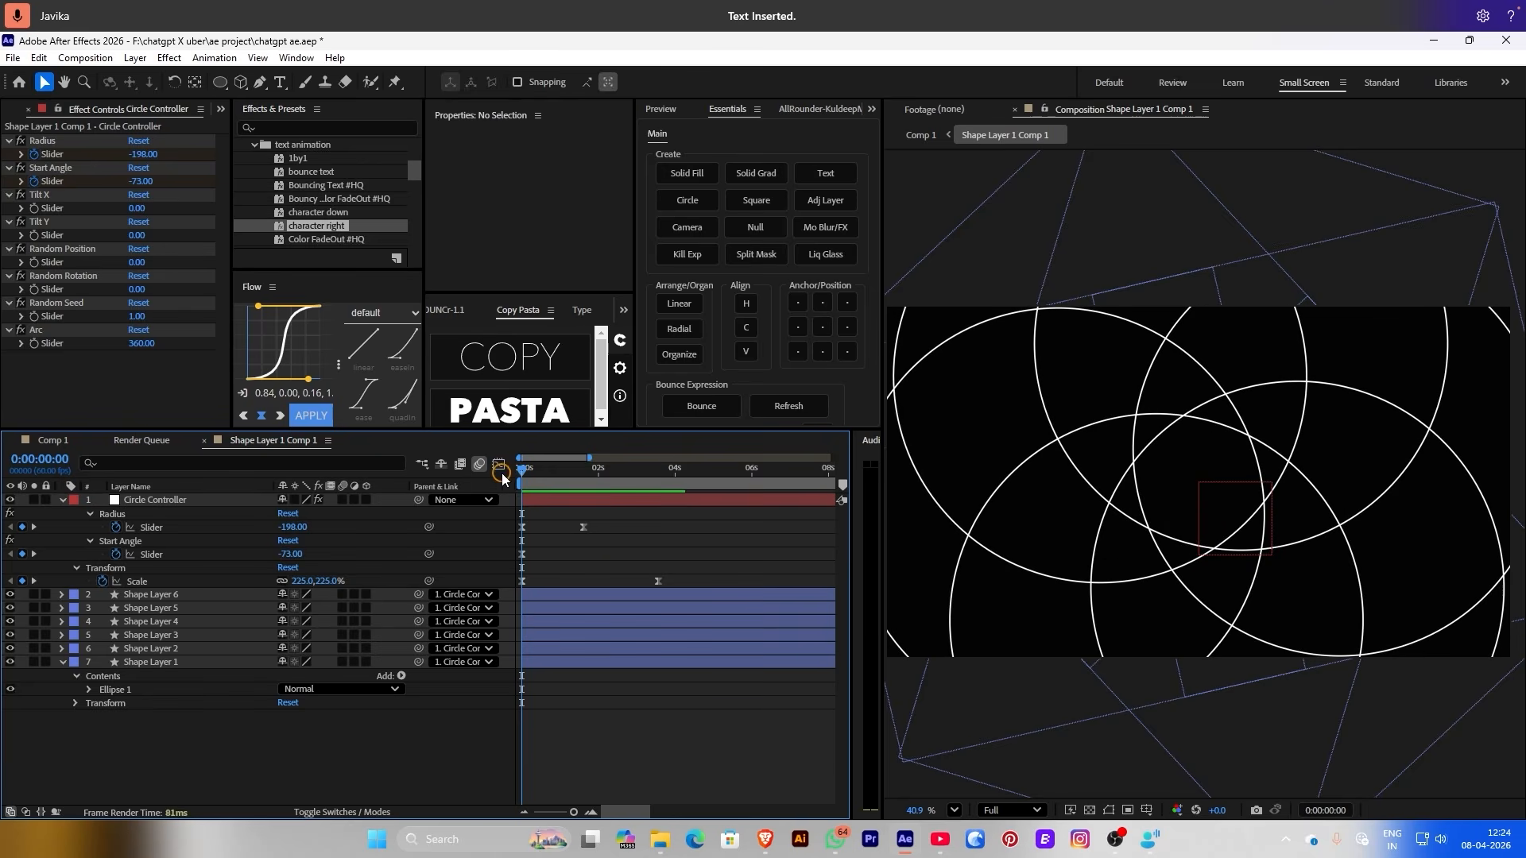
pyautogui.moveTo(659, 588); pyautogui.dragTo(624, 586)
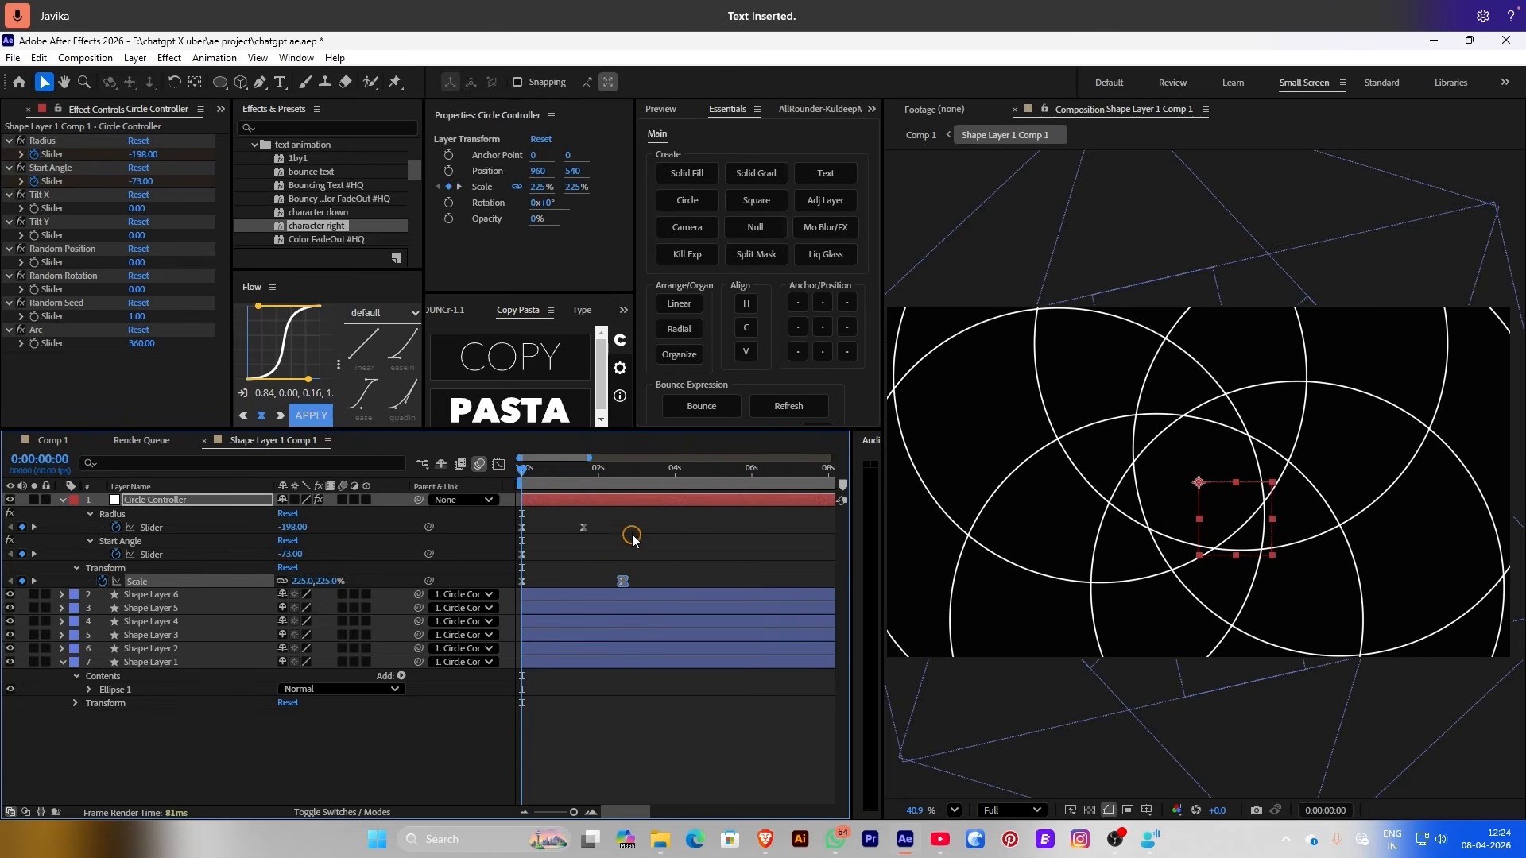
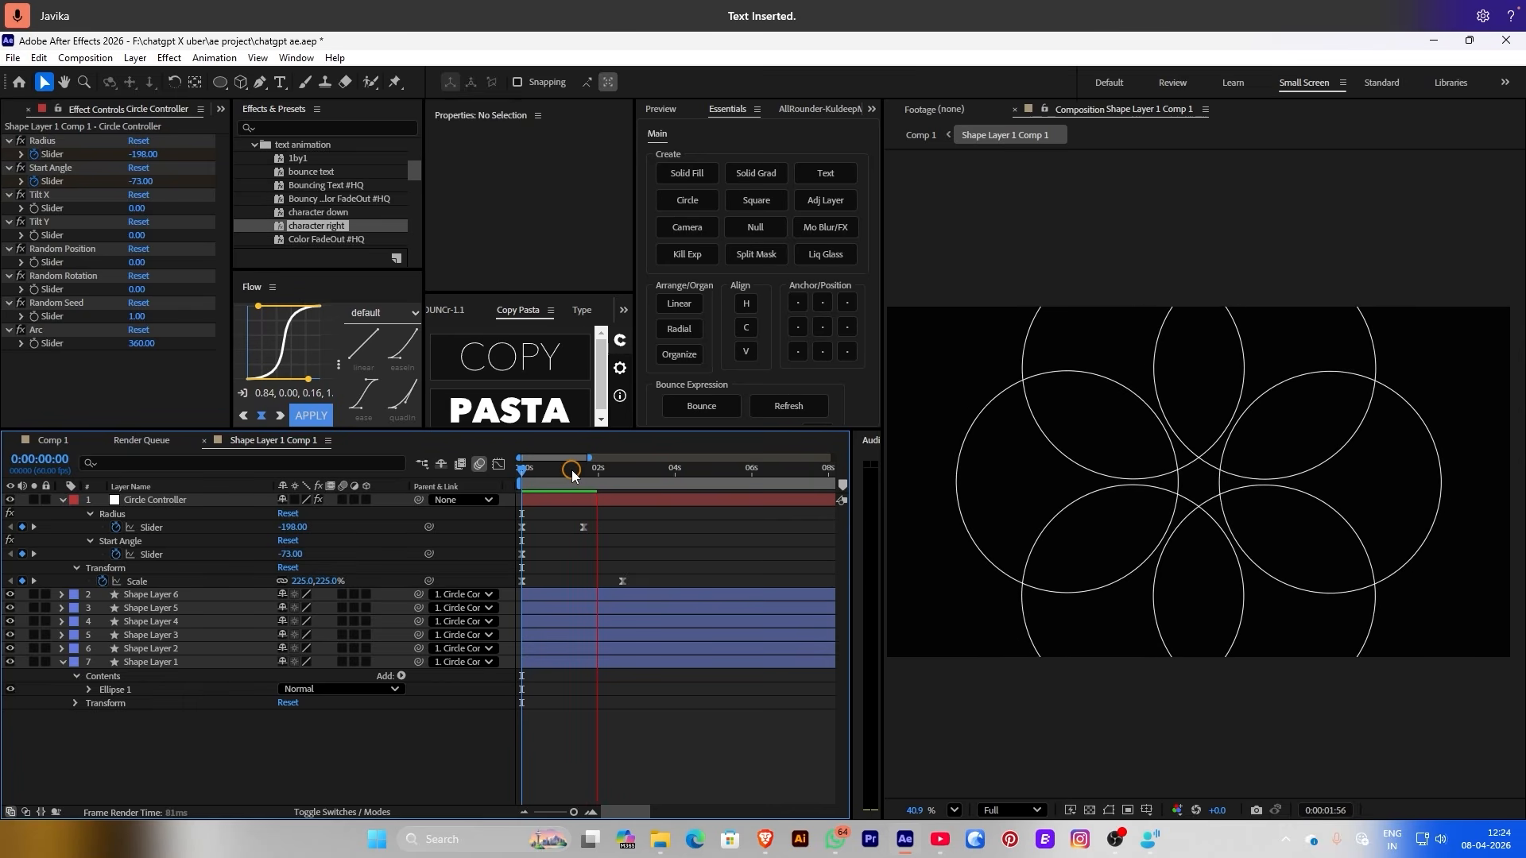
# Return to Comp 1 and move the playhead back to 0:00:00:00
pyautogui.click(921, 134)
pyautogui.moveTo(584, 490); pyautogui.dragTo(455, 481)
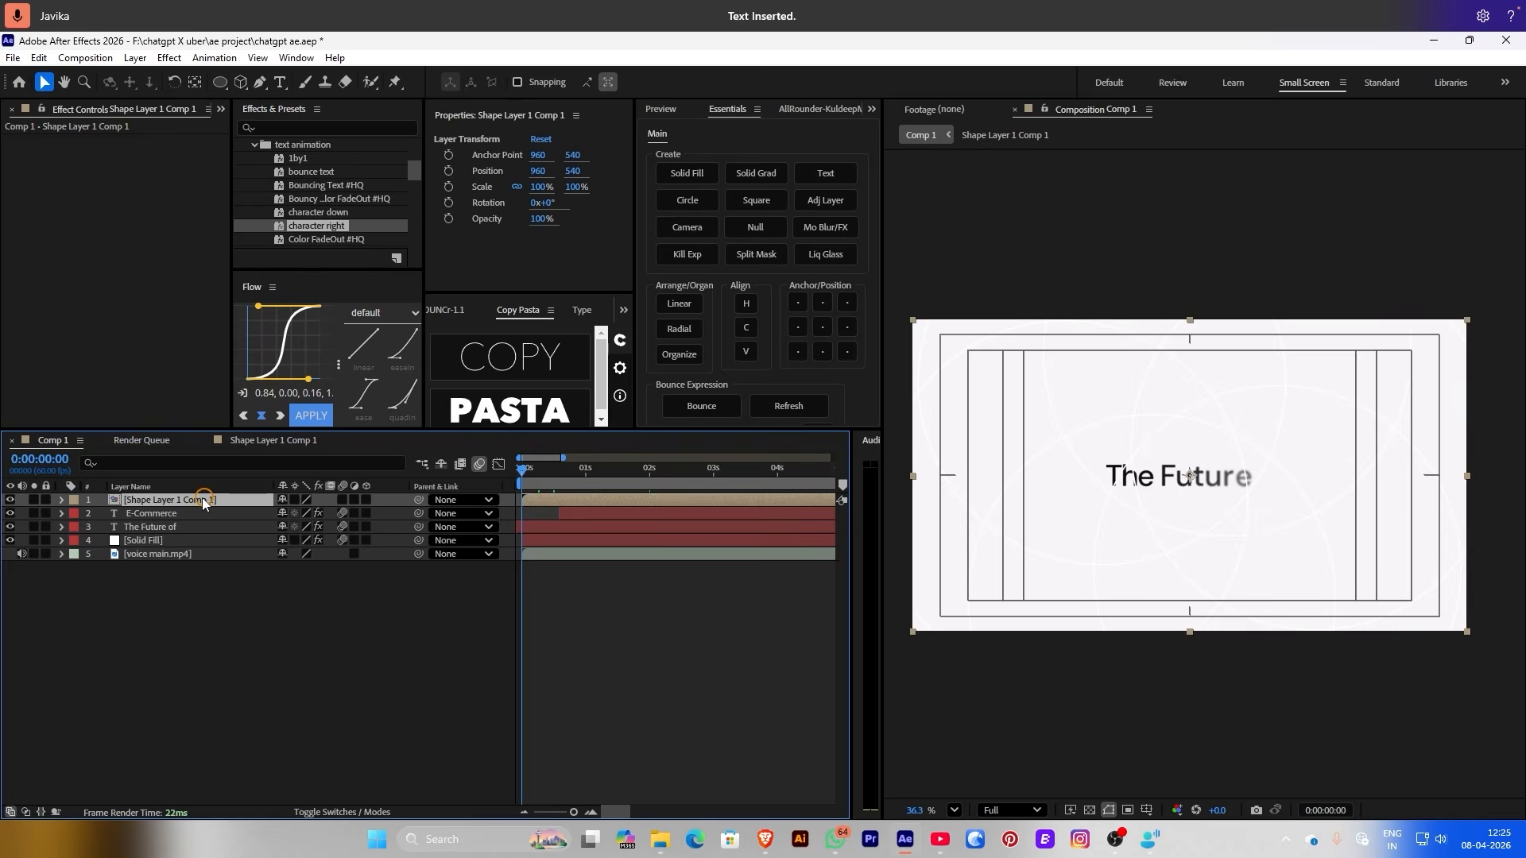
# Move the circle precomp below both title layers and add a grey ABABAB Fill effect
pyautogui.moveTo(204, 502); pyautogui.dragTo(174, 543)
pyautogui.hotkey('ctrl', 'space')
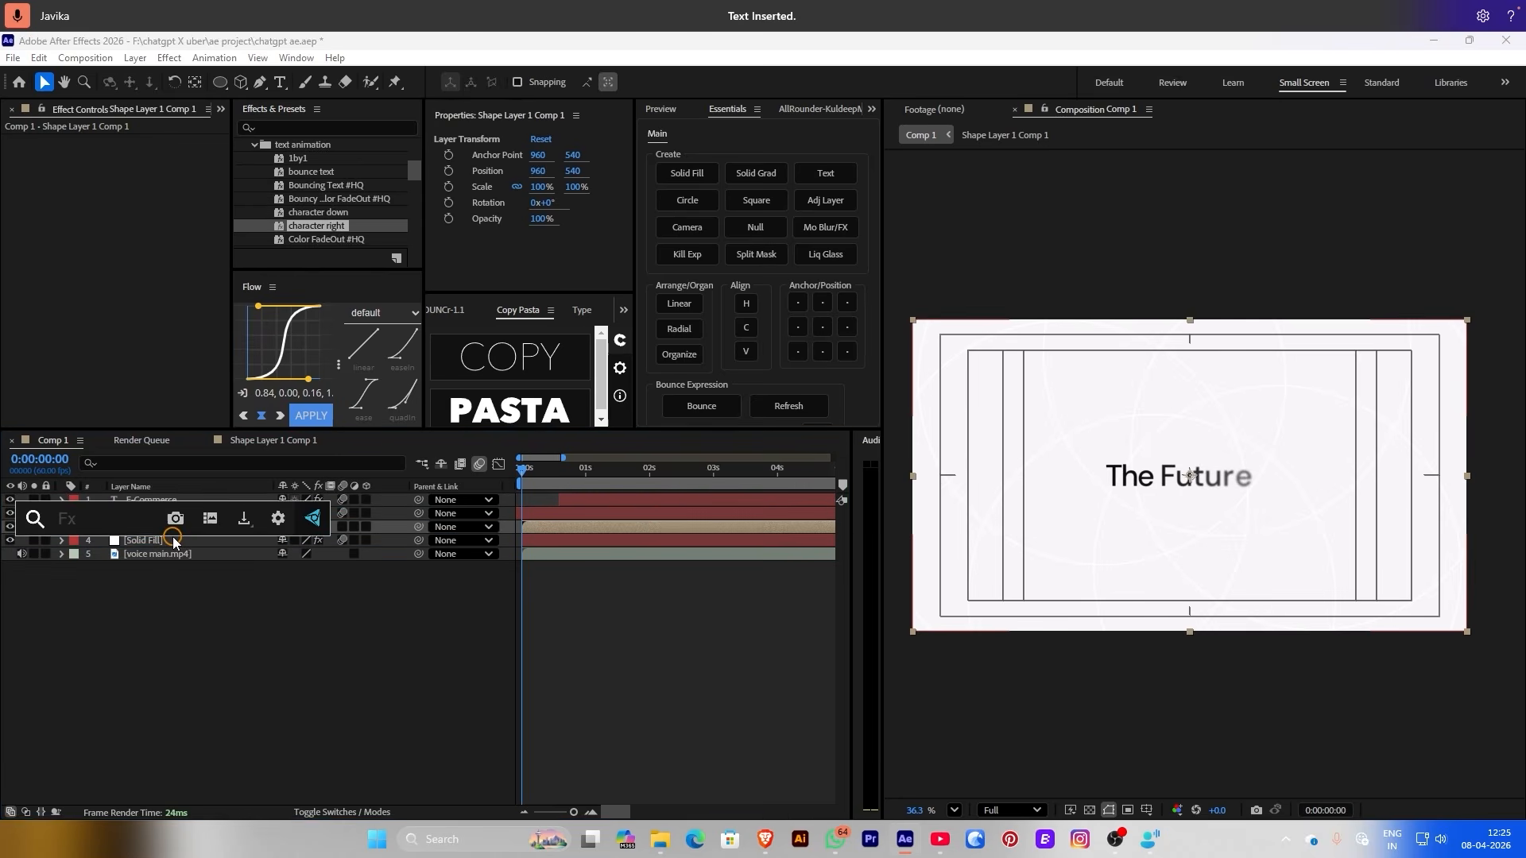
pyautogui.write('fill')
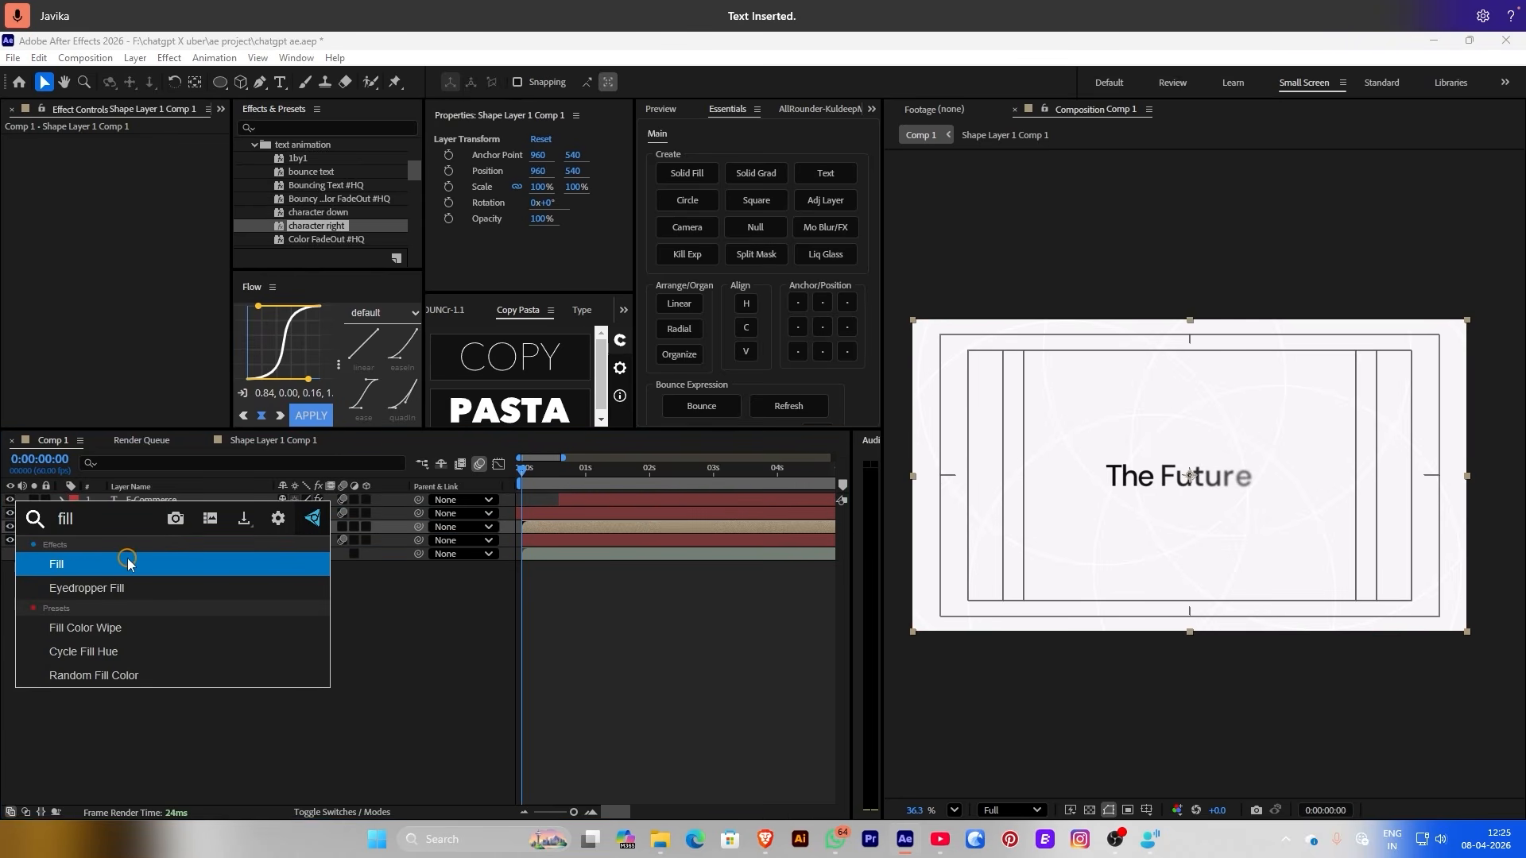
pyautogui.click(127, 563)
pyautogui.click(136, 181)
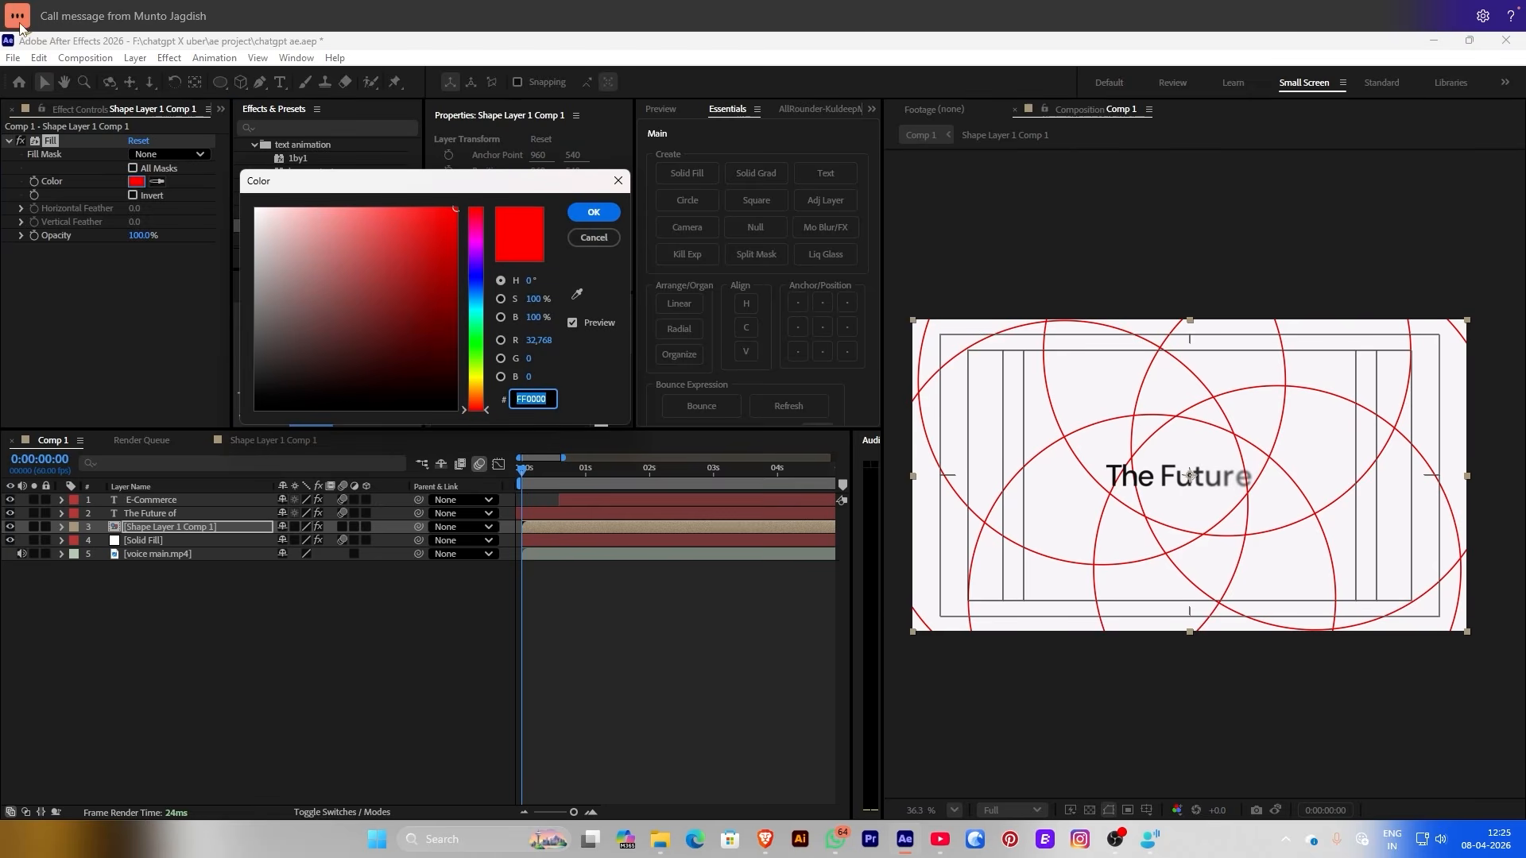
pyautogui.moveTo(340, 343)
pyautogui.mouseDown()
pyautogui.moveTo(247, 335)
pyautogui.moveTo(234, 274)
pyautogui.mouseUp()
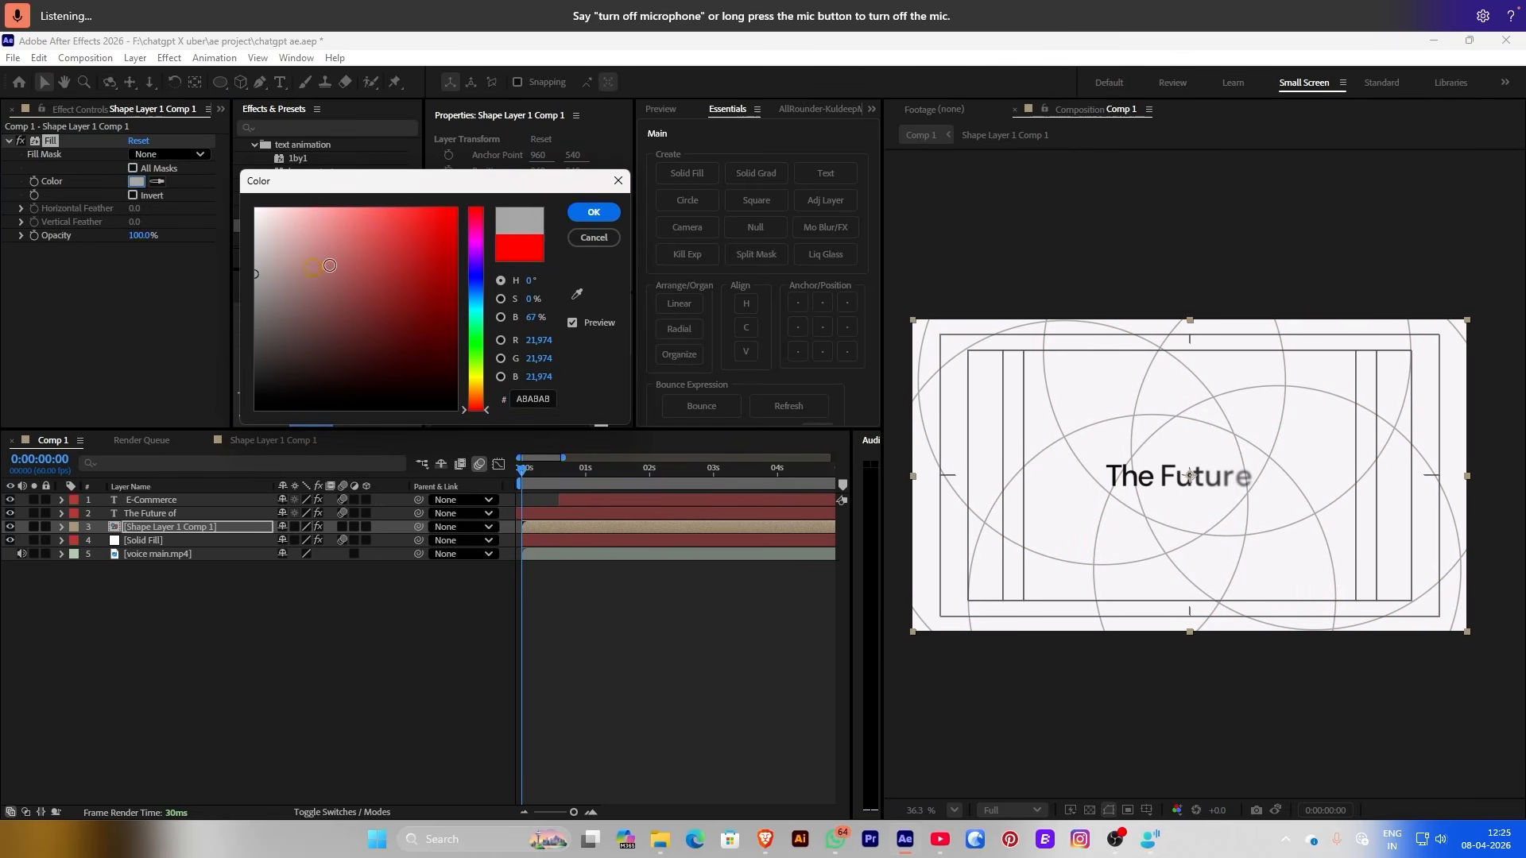
pyautogui.click(593, 212)
# Scale the circle pattern to about 709% in the precomp, then preview it in Comp 1
pyautogui.click(659, 524)
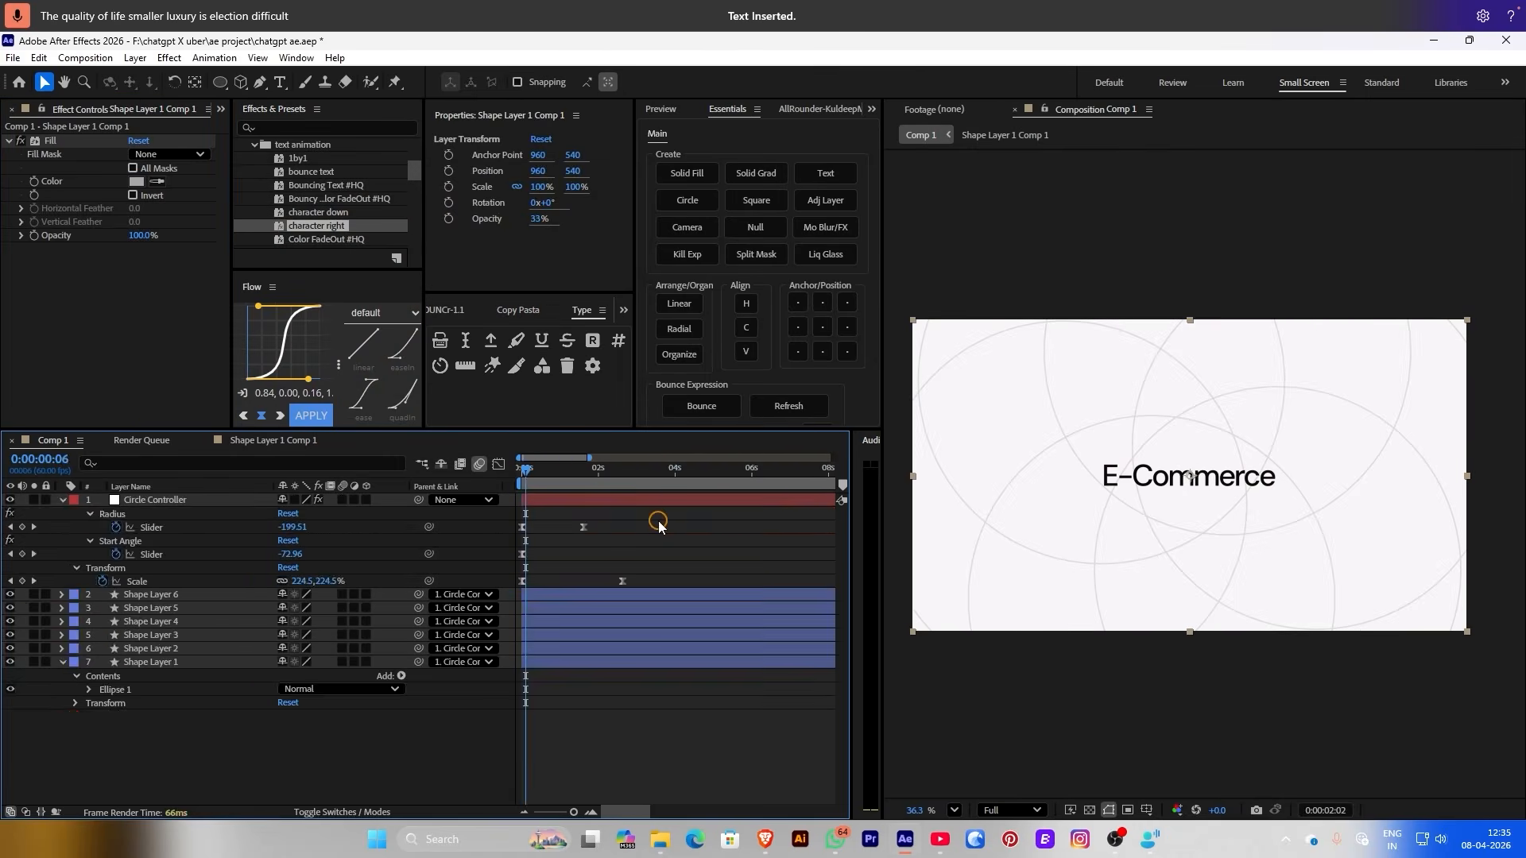
pyautogui.press('Home')
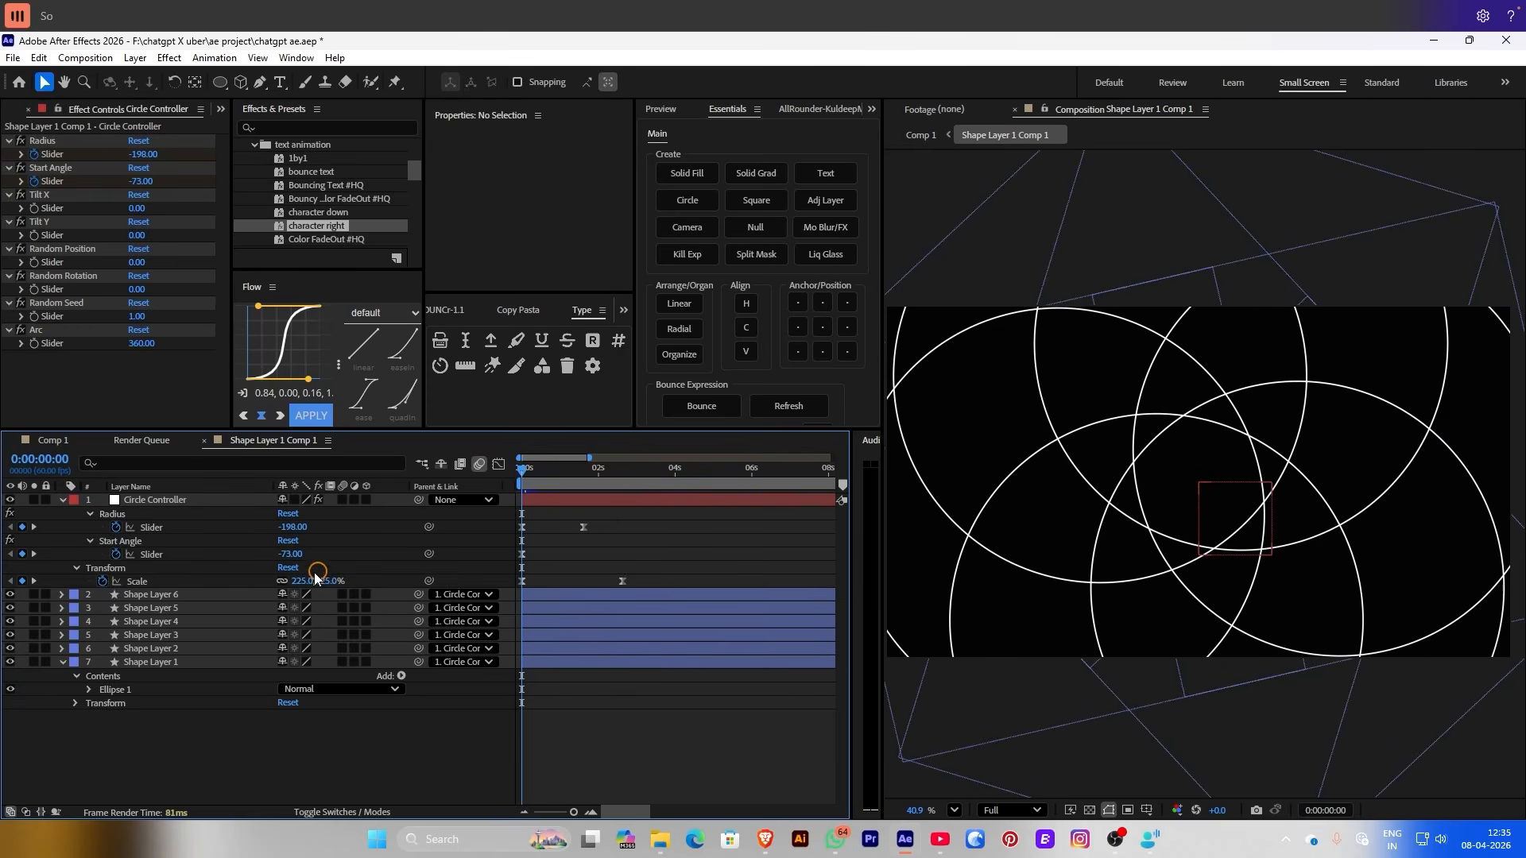
pyautogui.moveTo(298, 581); pyautogui.dragTo(880, 385)
pyautogui.click(914, 132)
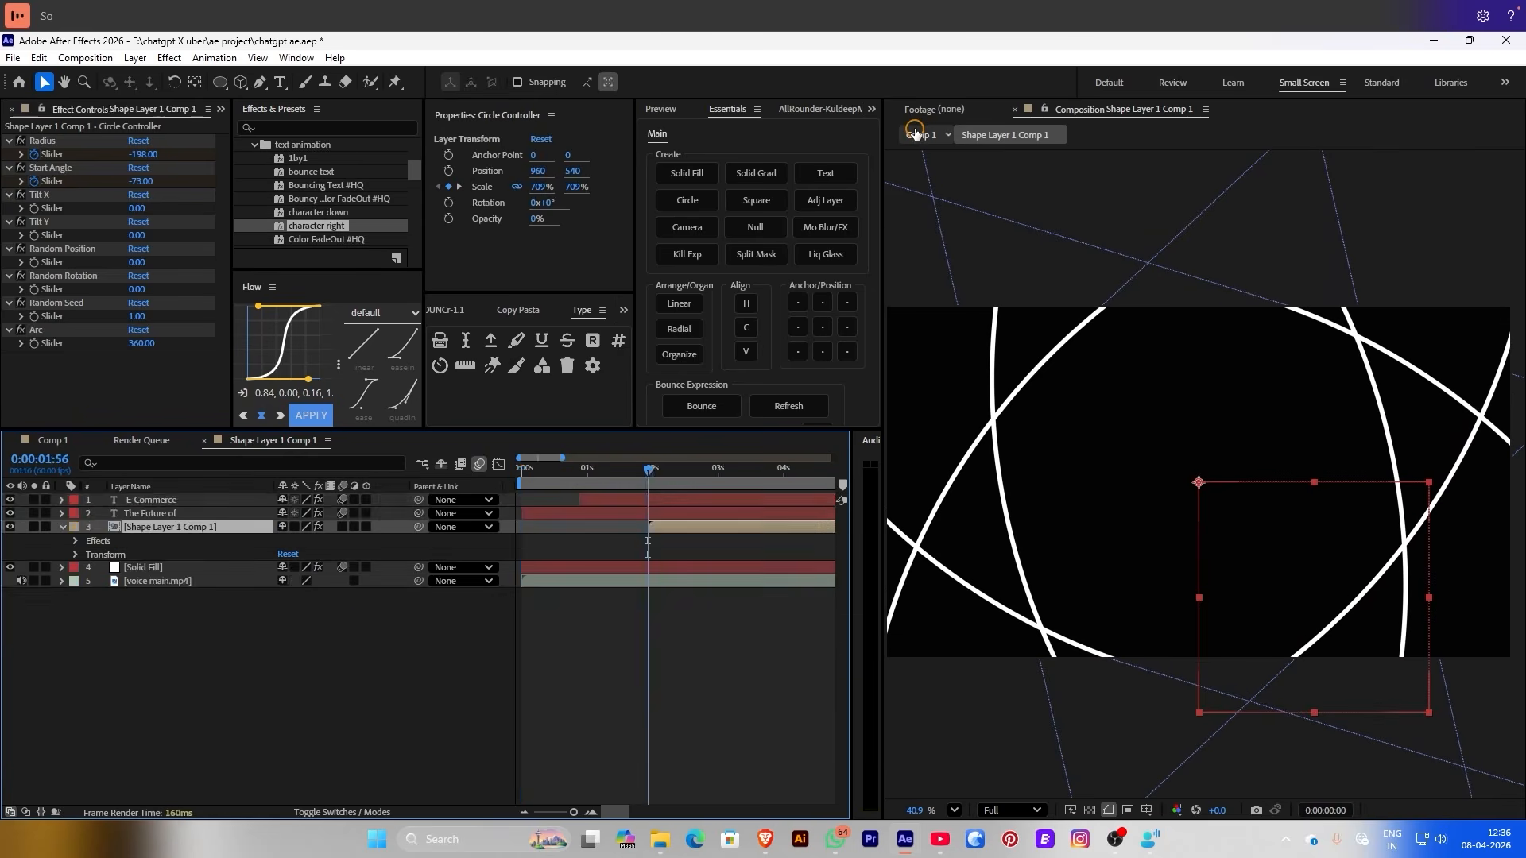
pyautogui.click(652, 540)
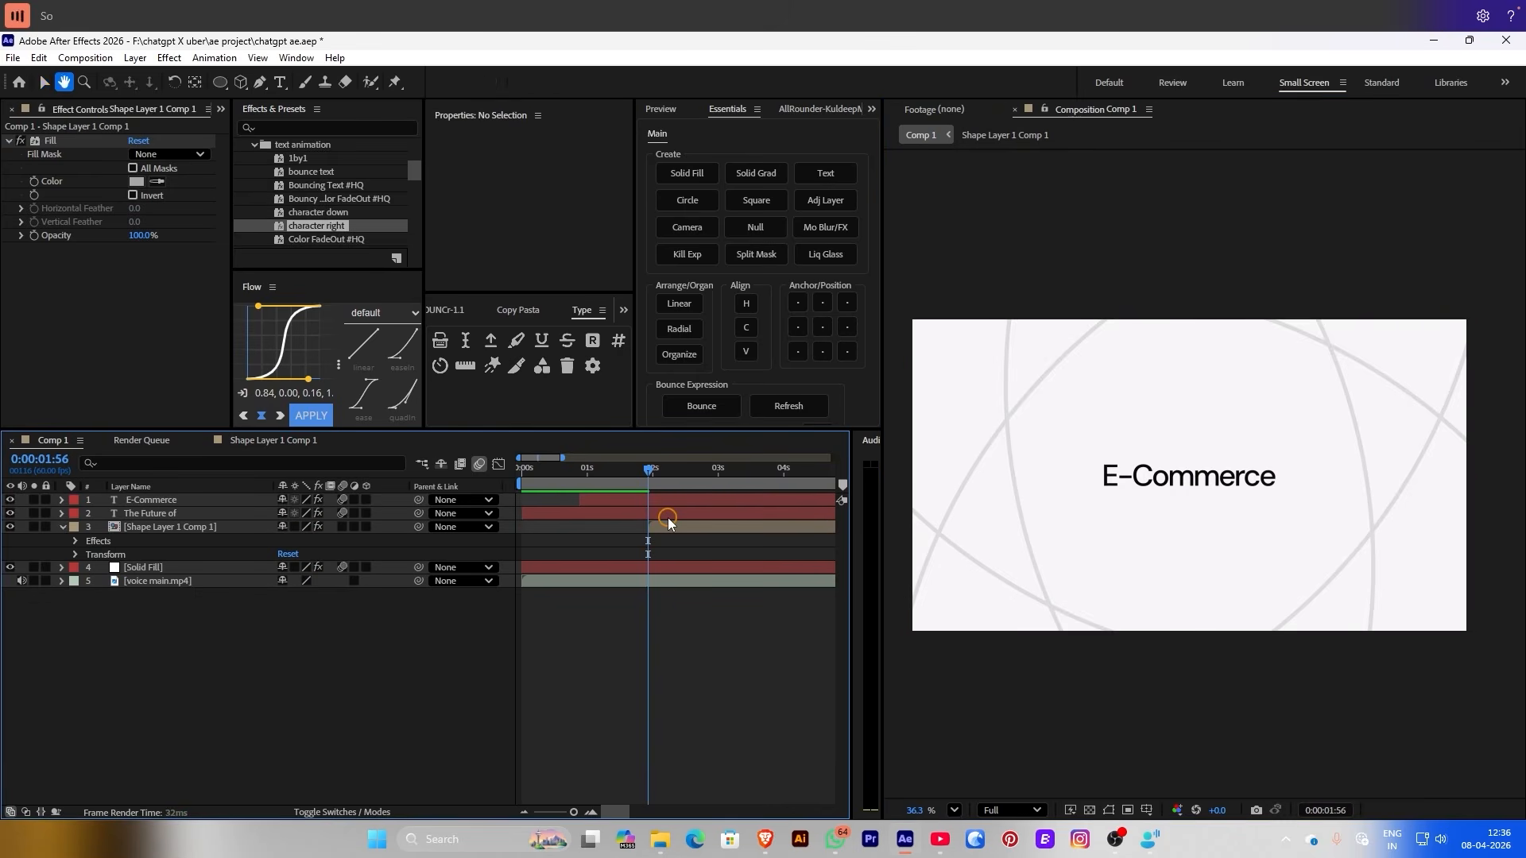
pyautogui.press('space')
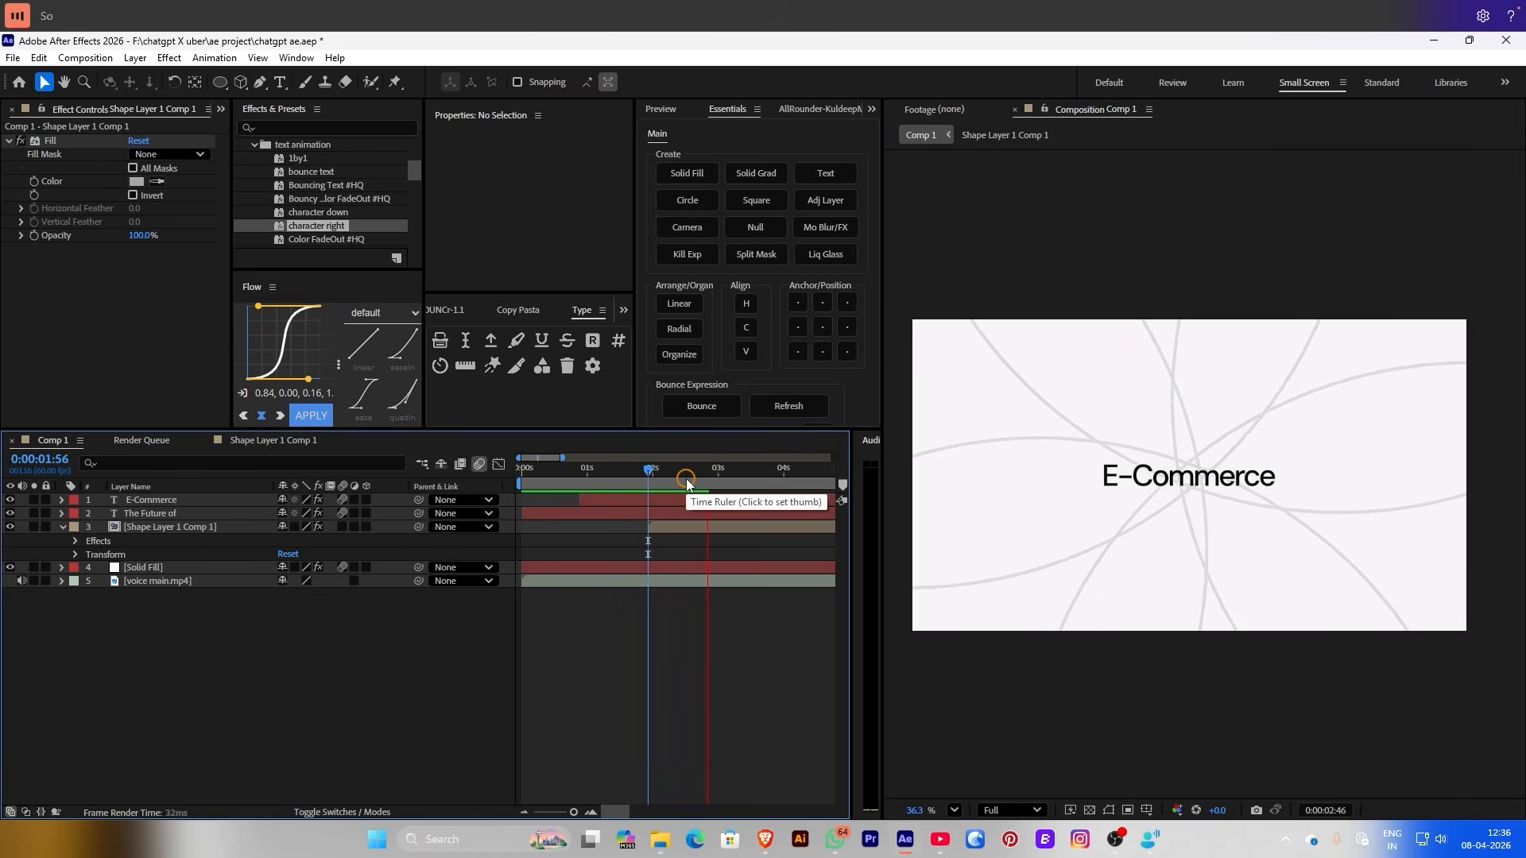
pyautogui.click(685, 479)
pyautogui.moveTo(687, 482); pyautogui.dragTo(722, 483)
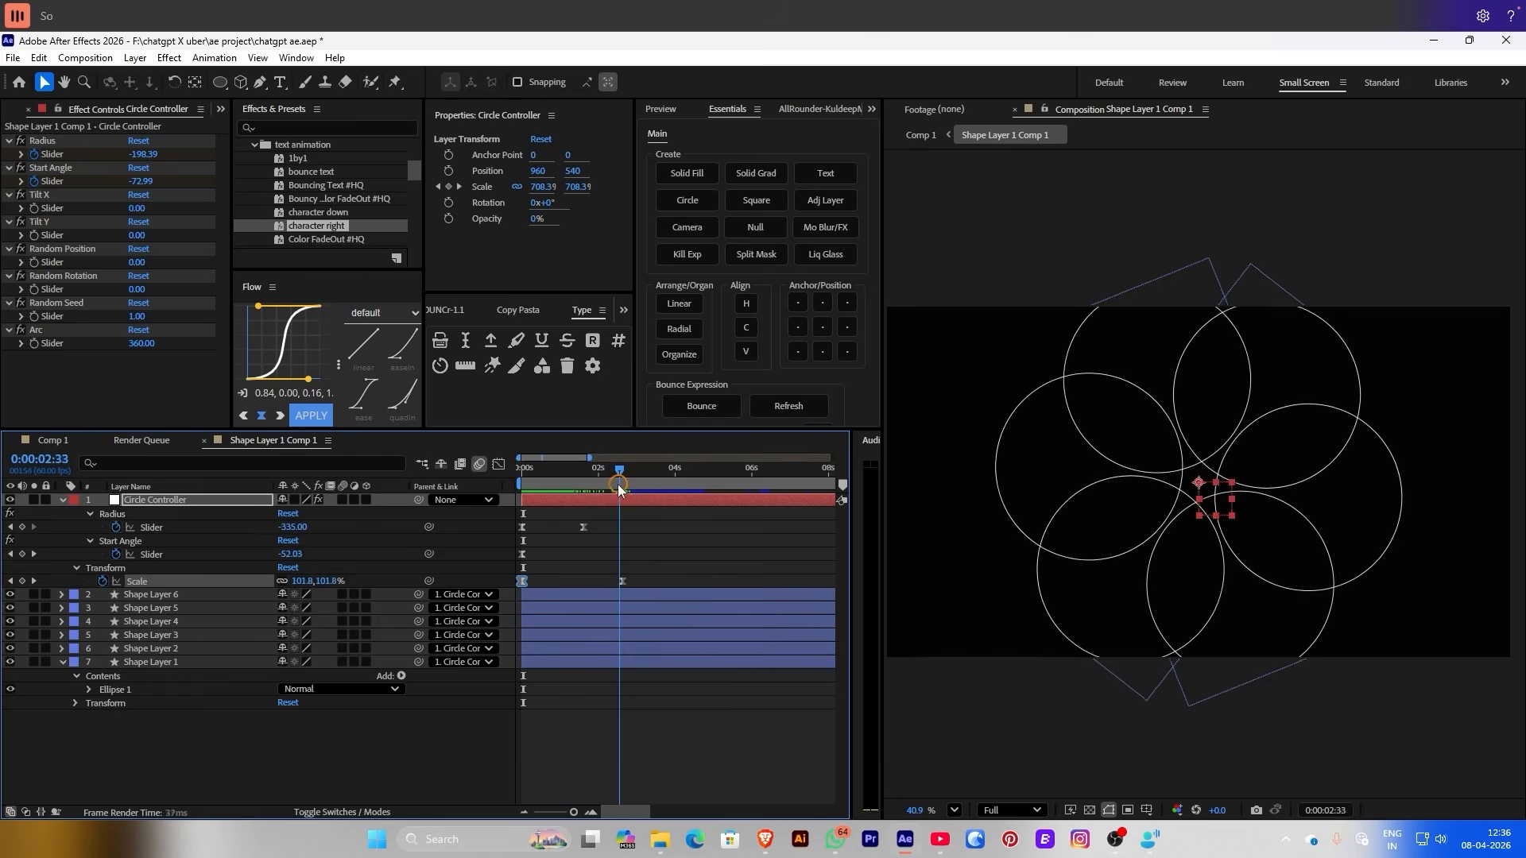
# Keyframe the precomp's Start Angle to rotate the circles, placing that keyframe near 6 seconds
pyautogui.click(643, 554)
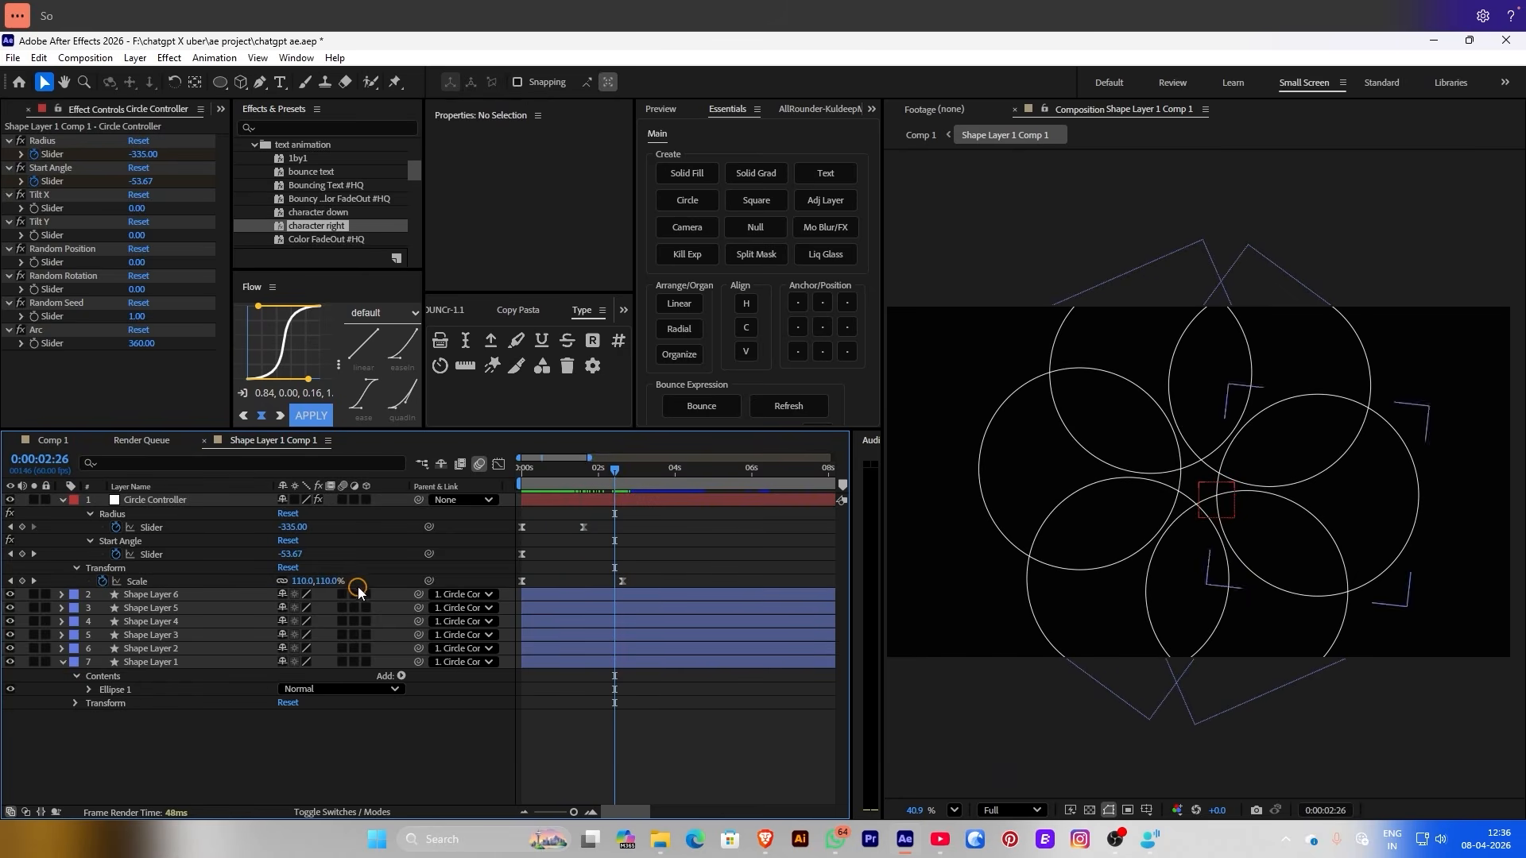
pyautogui.moveTo(284, 554); pyautogui.dragTo(465, 539)
pyautogui.moveTo(614, 554); pyautogui.dragTo(759, 554)
pyautogui.moveTo(561, 476); pyautogui.dragTo(493, 511)
pyautogui.click(573, 535)
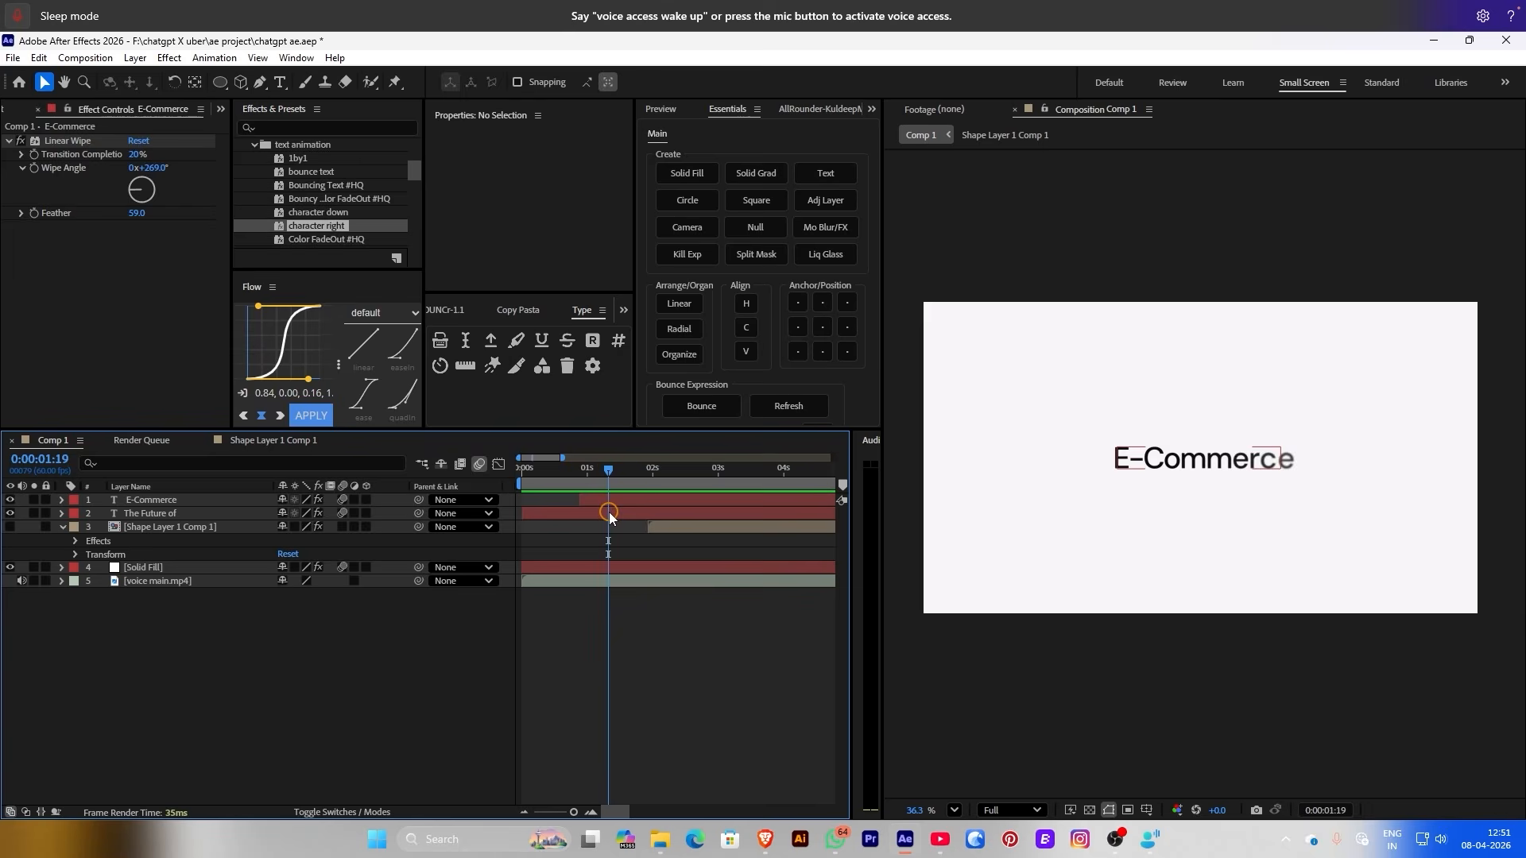
pyautogui.click(609, 512)
pyautogui.click(612, 498)
# Apply Gradient Ramp to E-Commerce, with its start point at the E's top-left
pyautogui.hotkey('ctrl', 'space')
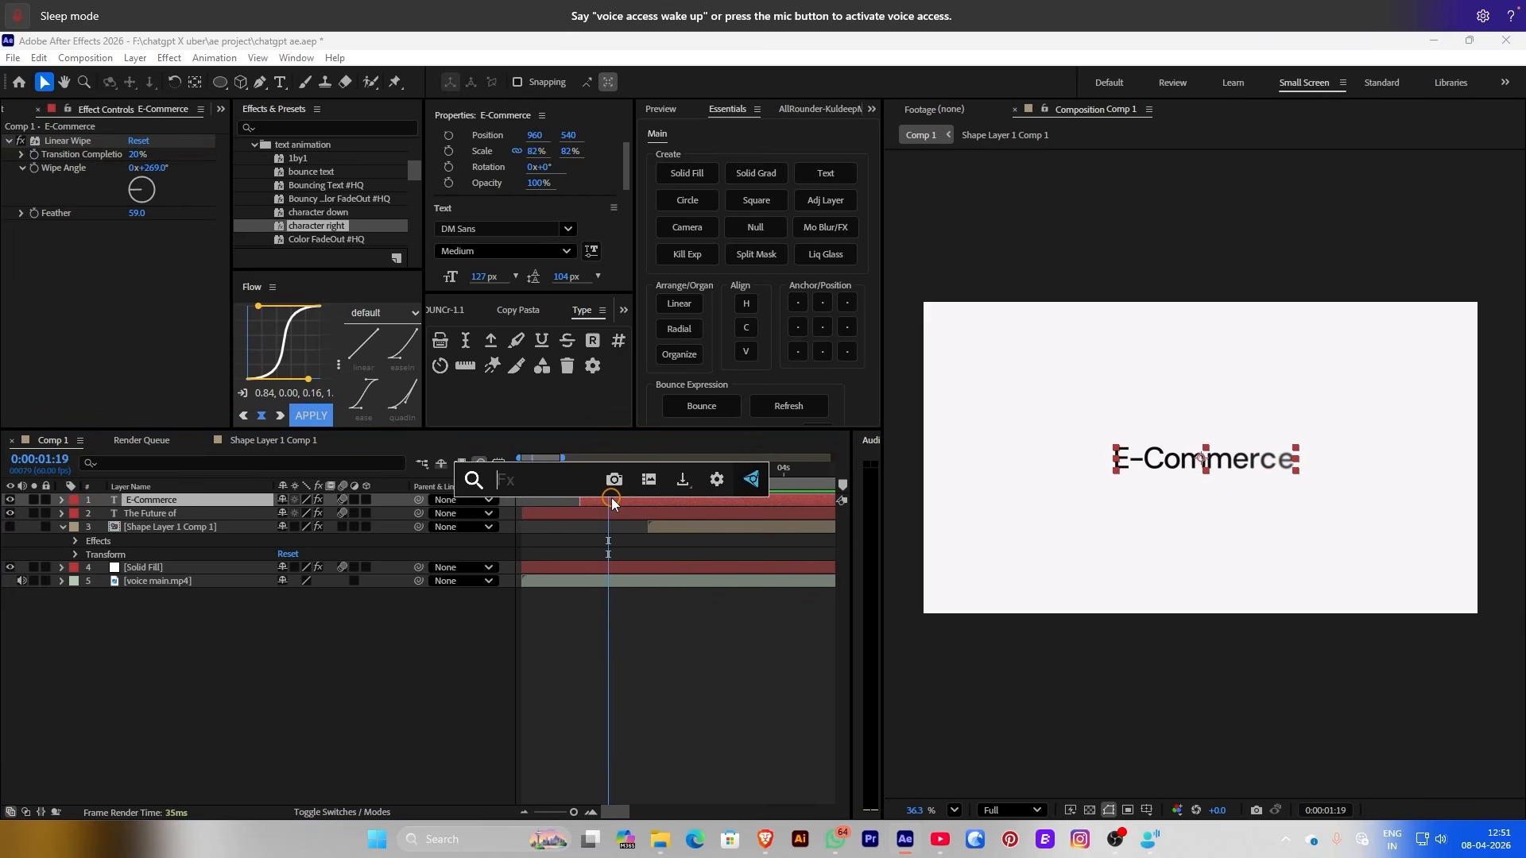
pyautogui.write('gra')
pyautogui.click(560, 525)
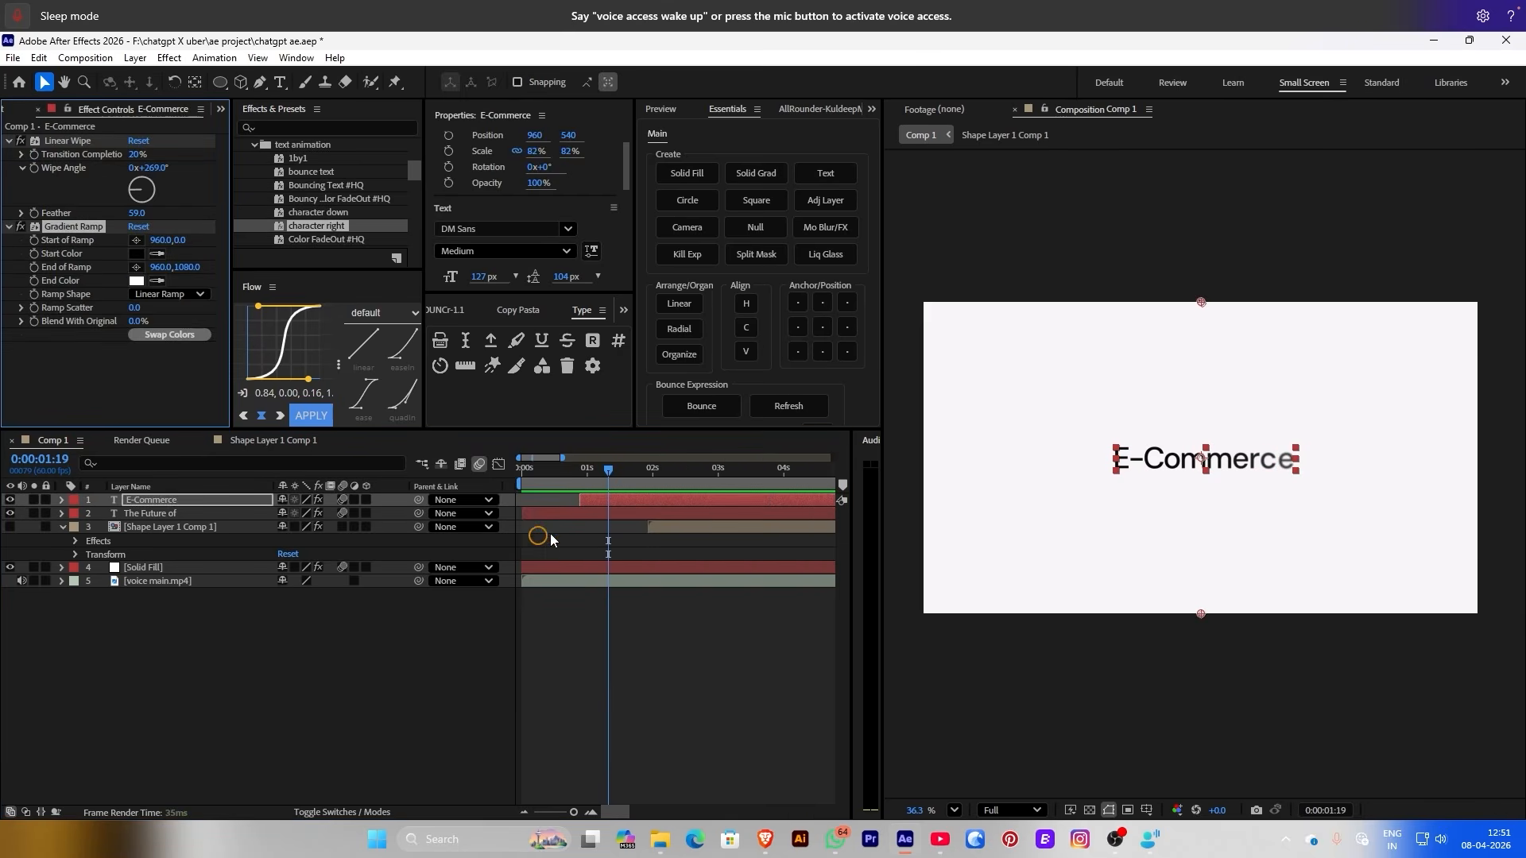
pyautogui.scroll(1, 1335, 443)
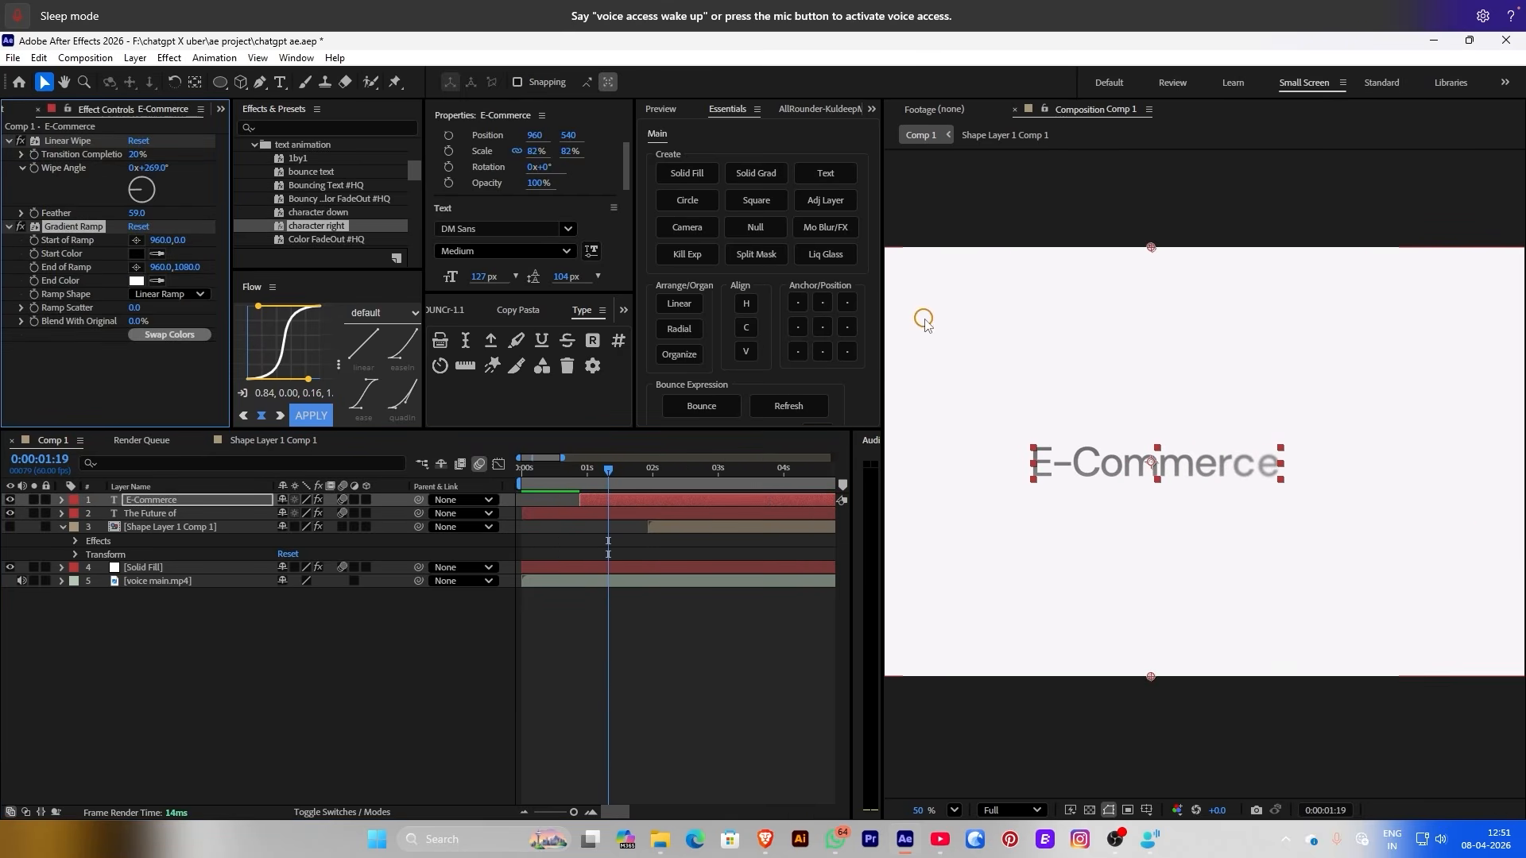
pyautogui.click(136, 240)
pyautogui.click(1057, 429)
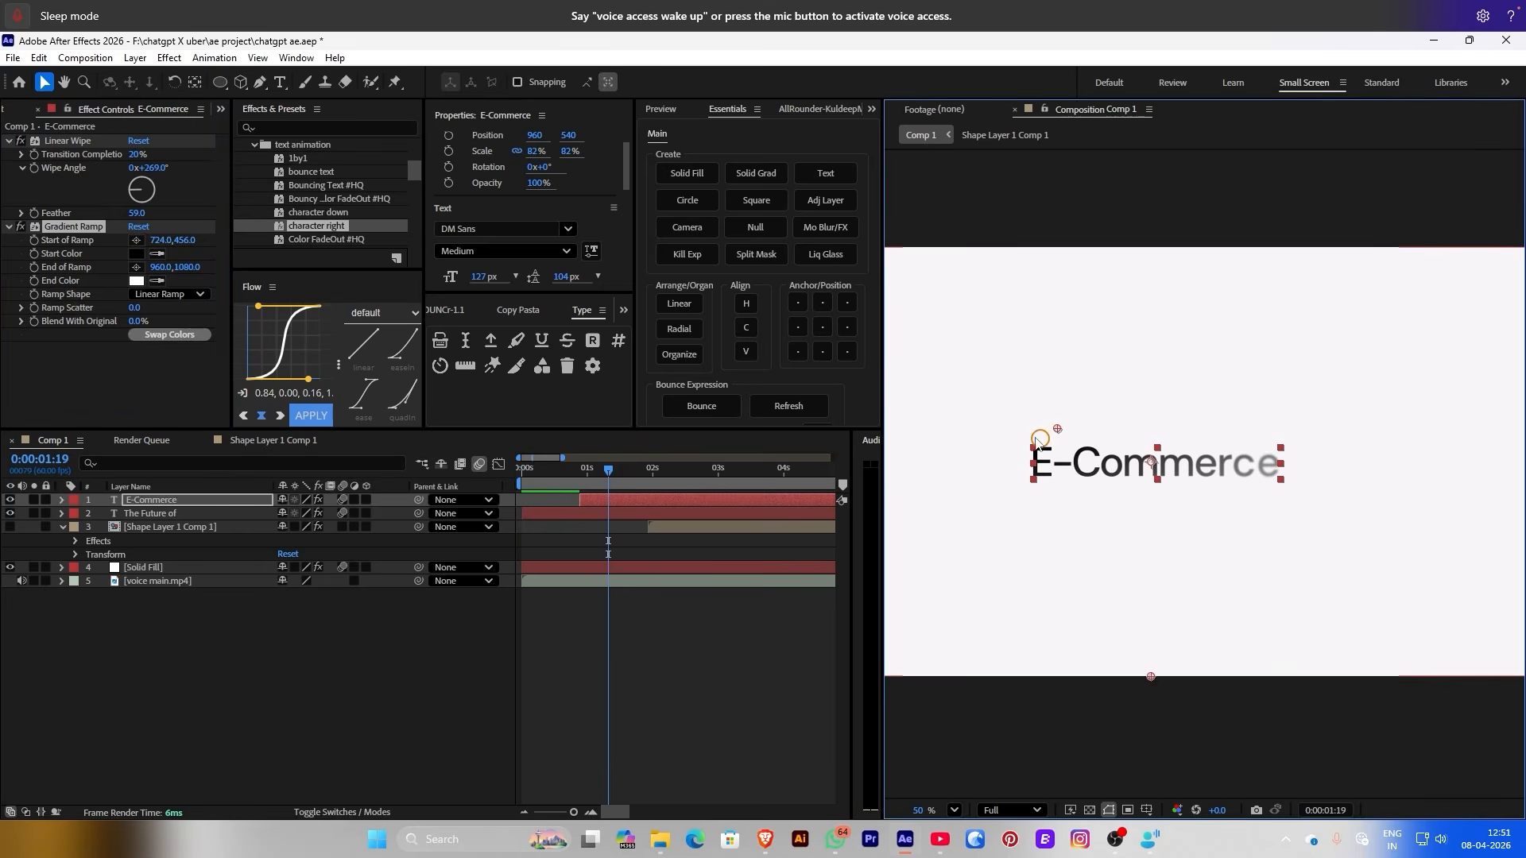
# Set the ramp's end colour to light blue 83D2FF
pyautogui.click(137, 280)
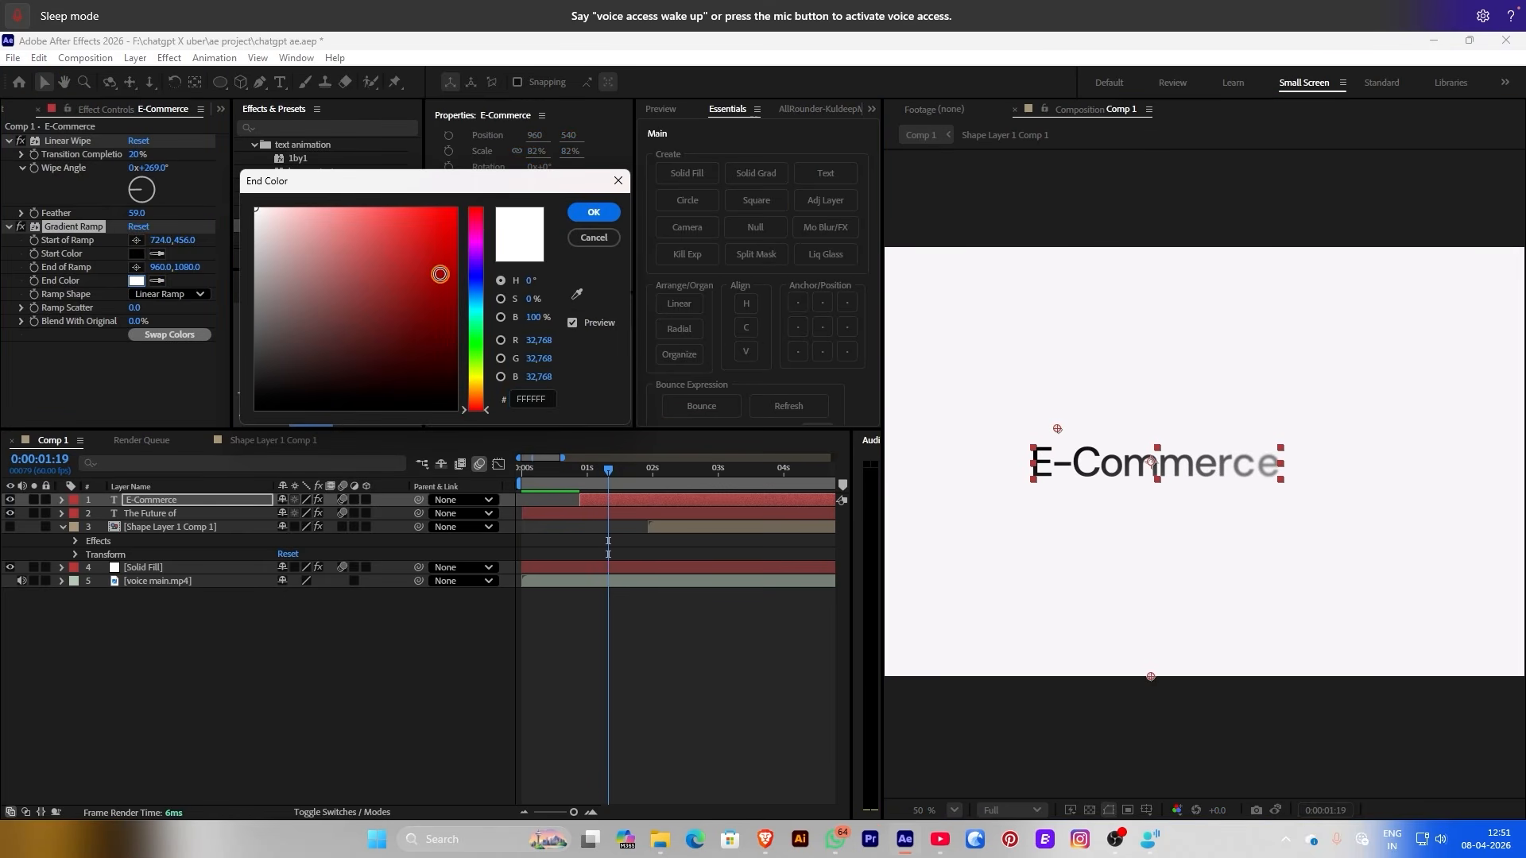
pyautogui.moveTo(322, 209); pyautogui.dragTo(353, 208)
pyautogui.moveTo(475, 282); pyautogui.dragTo(468, 303)
pyautogui.click(593, 212)
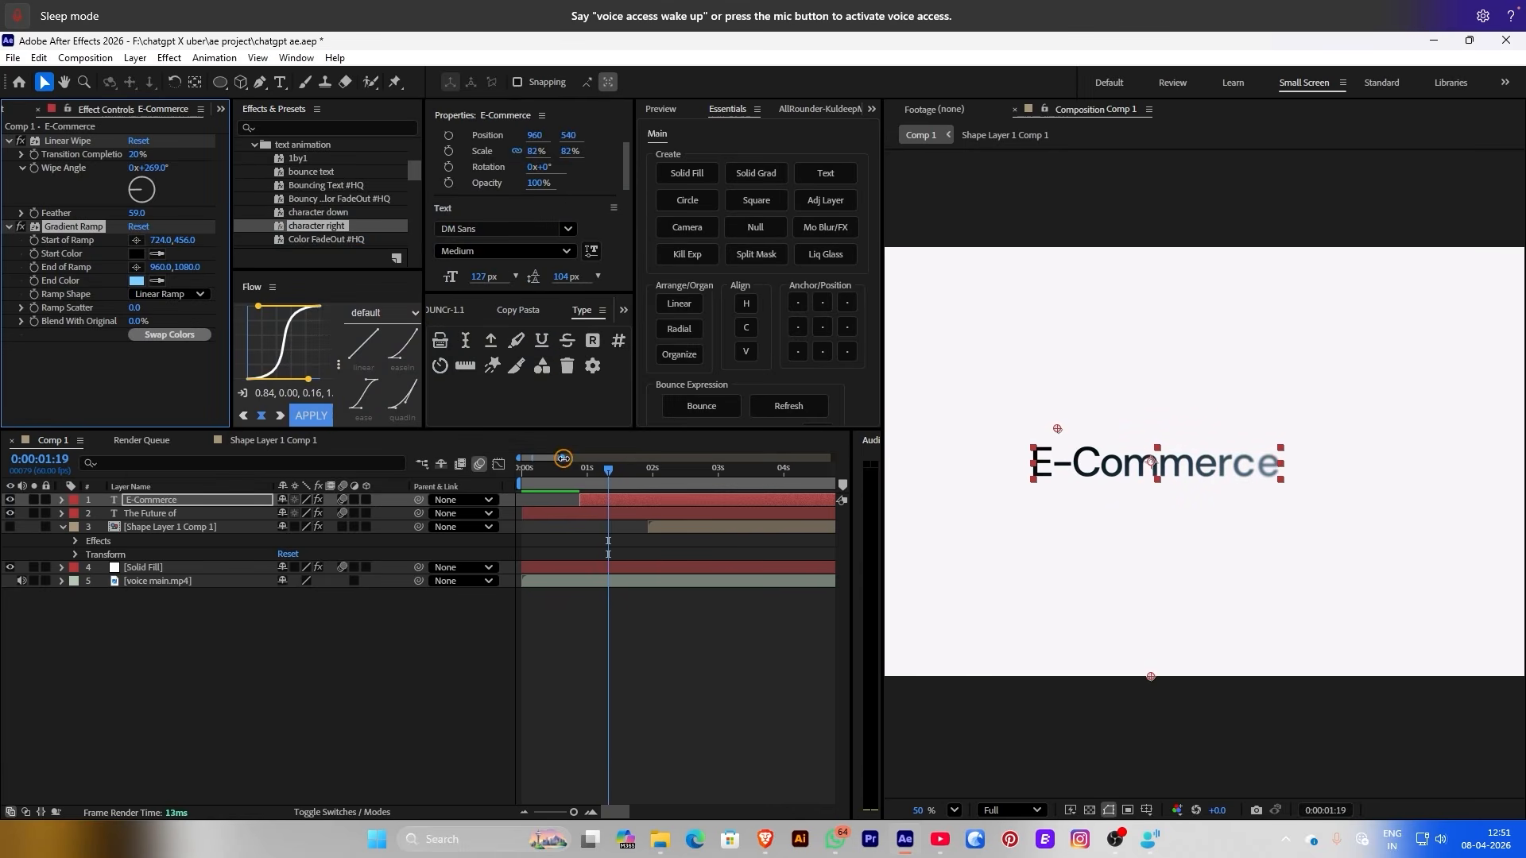
# At about 1:44, pull the ramp end point left of the word and keyframe the ramp
pyautogui.moveTo(614, 470)
pyautogui.mouseDown()
pyautogui.moveTo(664, 469)
pyautogui.moveTo(637, 469)
pyautogui.mouseUp()
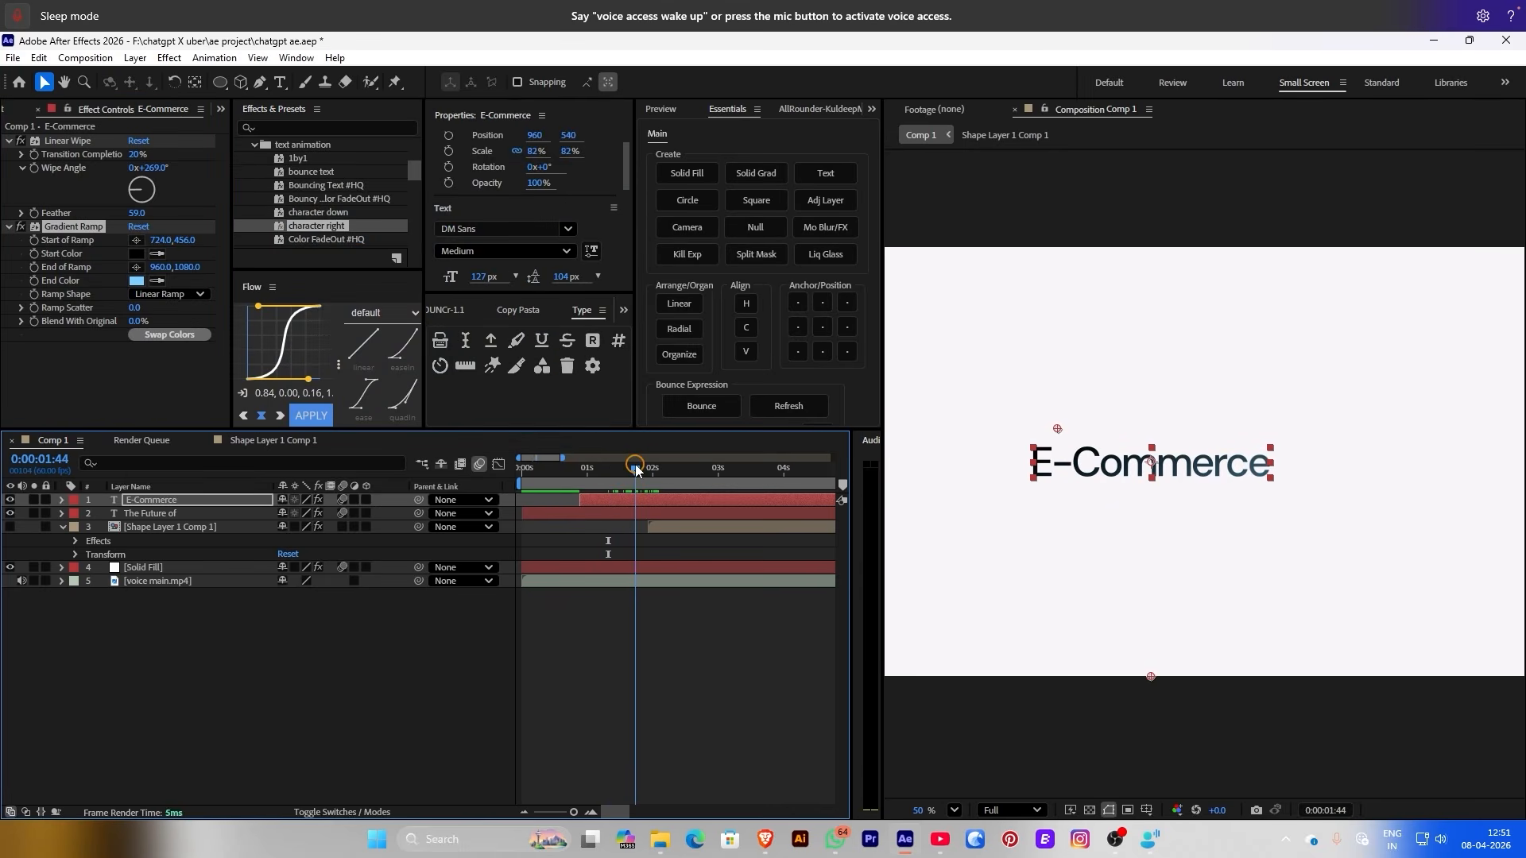
pyautogui.moveTo(1151, 678); pyautogui.dragTo(1254, 564)
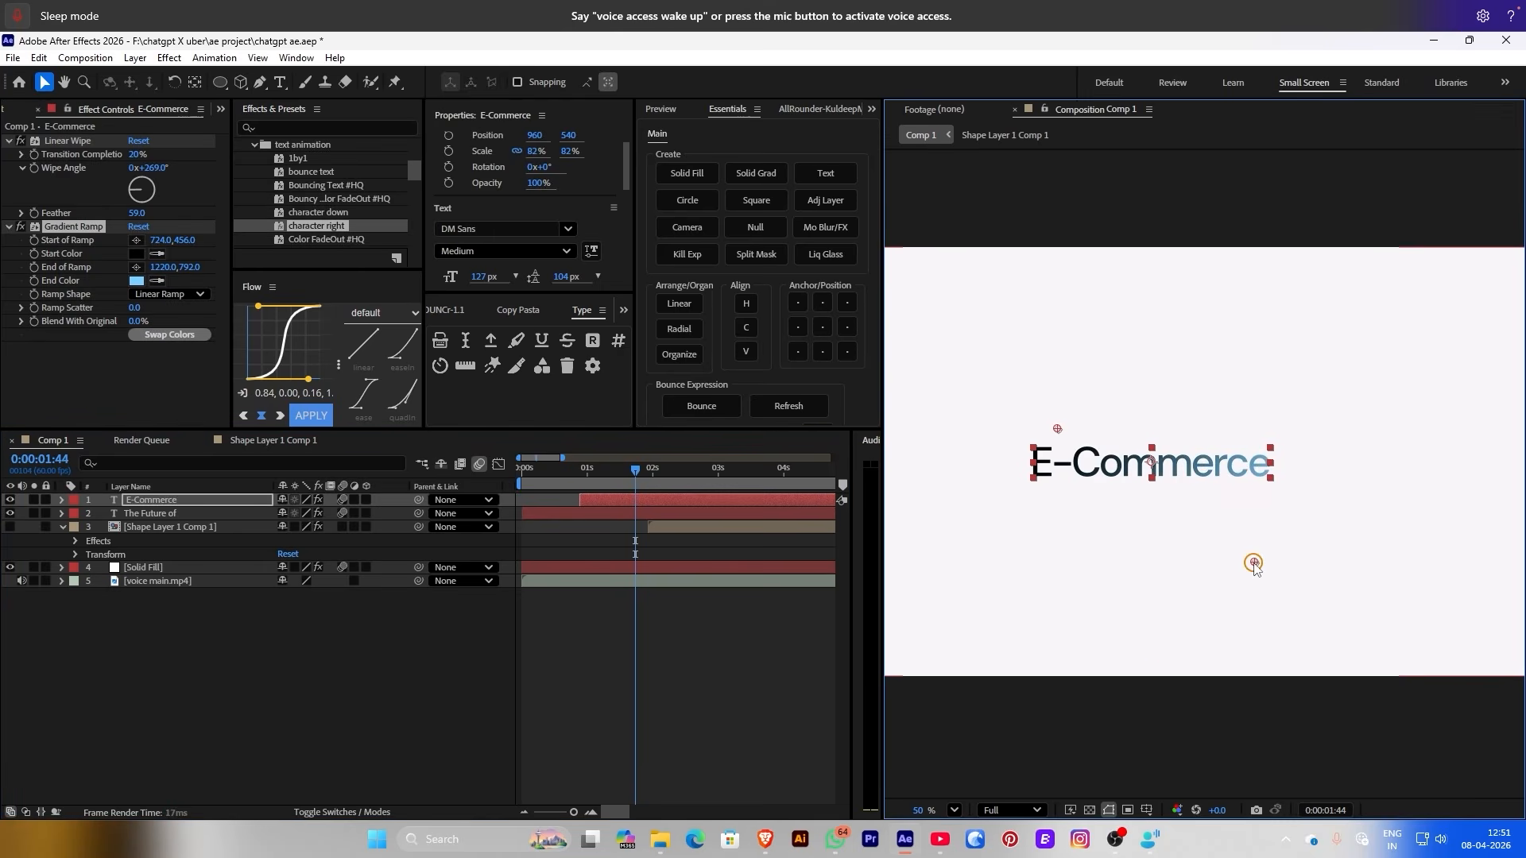
pyautogui.moveTo(1160, 643); pyautogui.dragTo(932, 468)
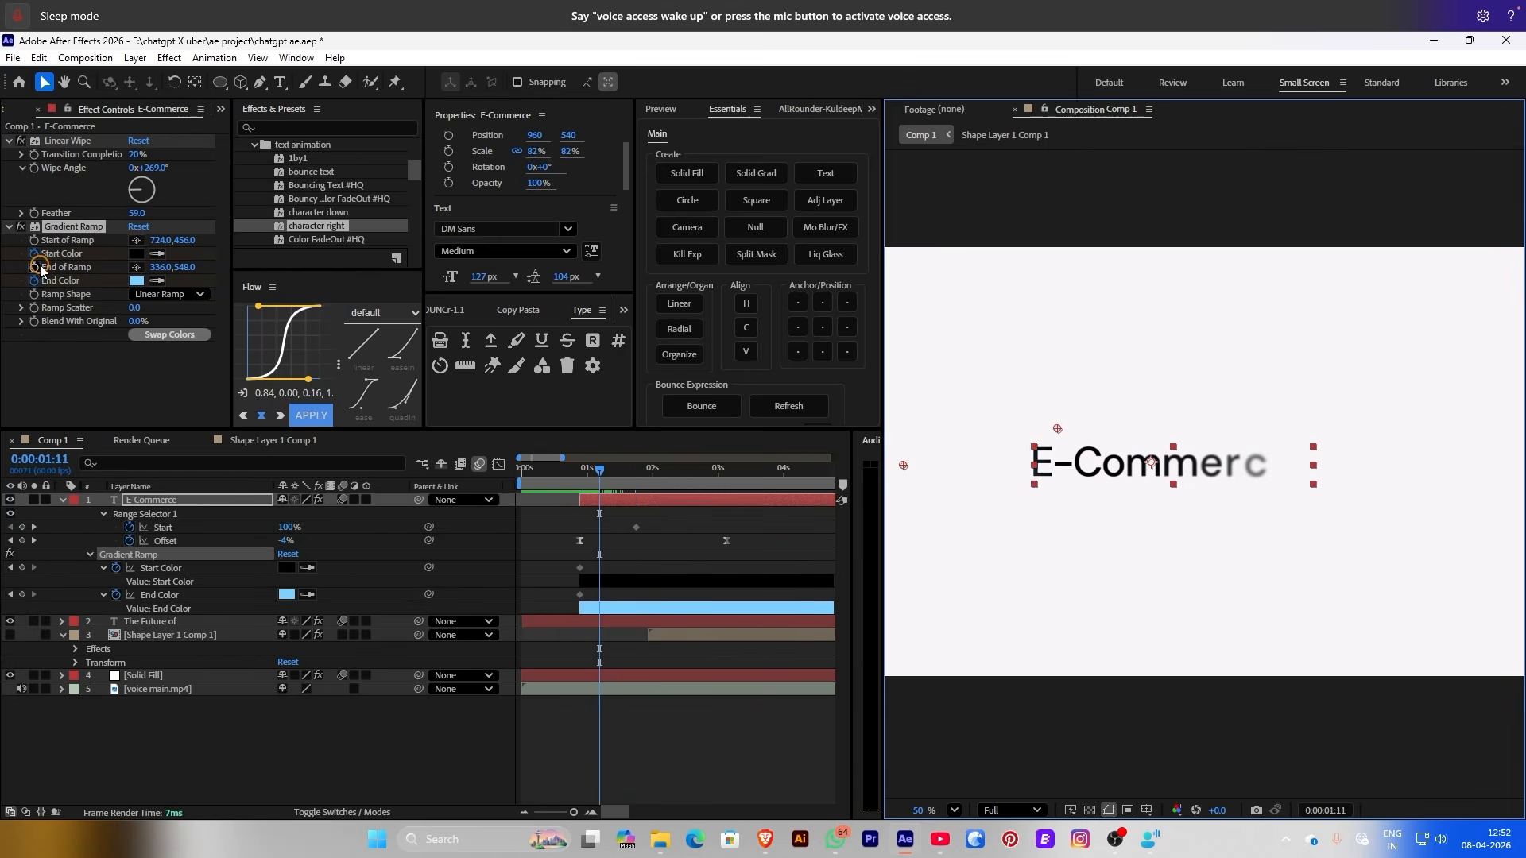
pyautogui.click(28, 253)
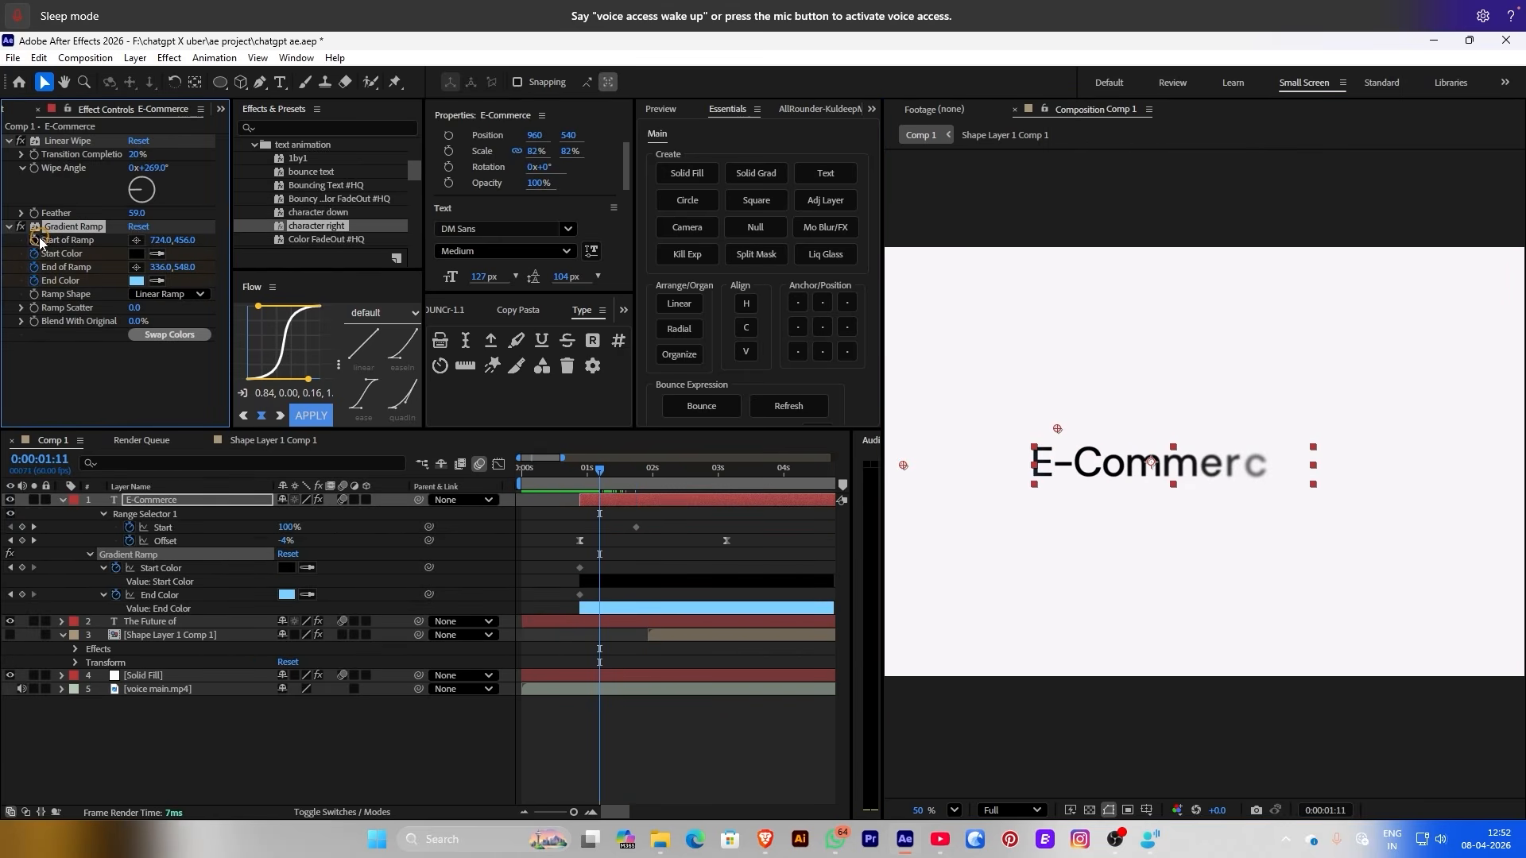
# At 1:22, try sweeping the ramp end point past the word, undo it, and preview
pyautogui.moveTo(591, 475); pyautogui.dragTo(642, 474)
pyautogui.moveTo(902, 467); pyautogui.dragTo(1286, 522)
pyautogui.hotkey('ctrl', 'z')
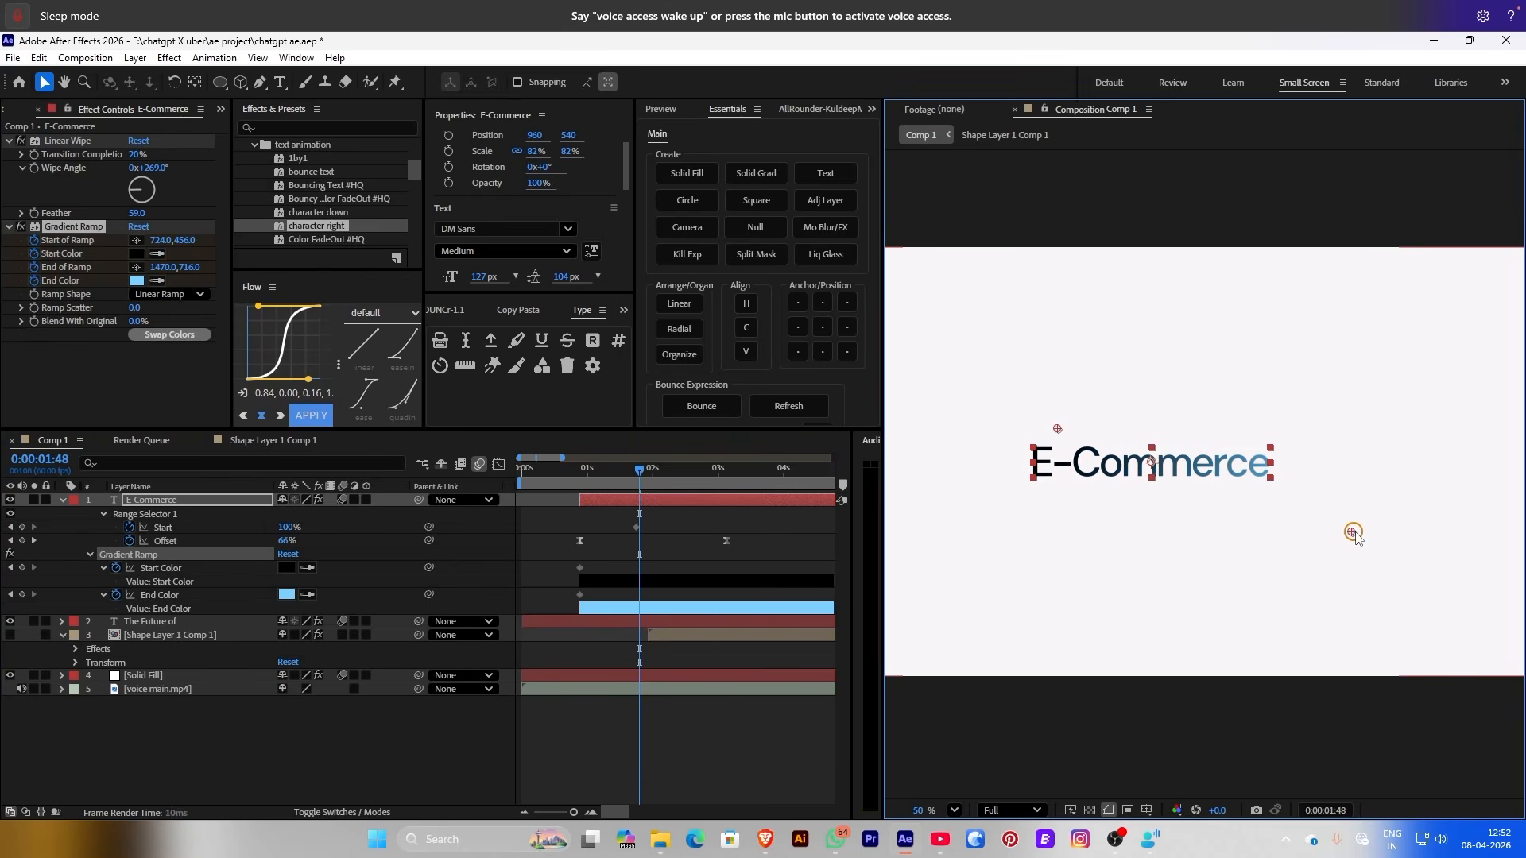
pyautogui.press('Home')
pyautogui.press('space')
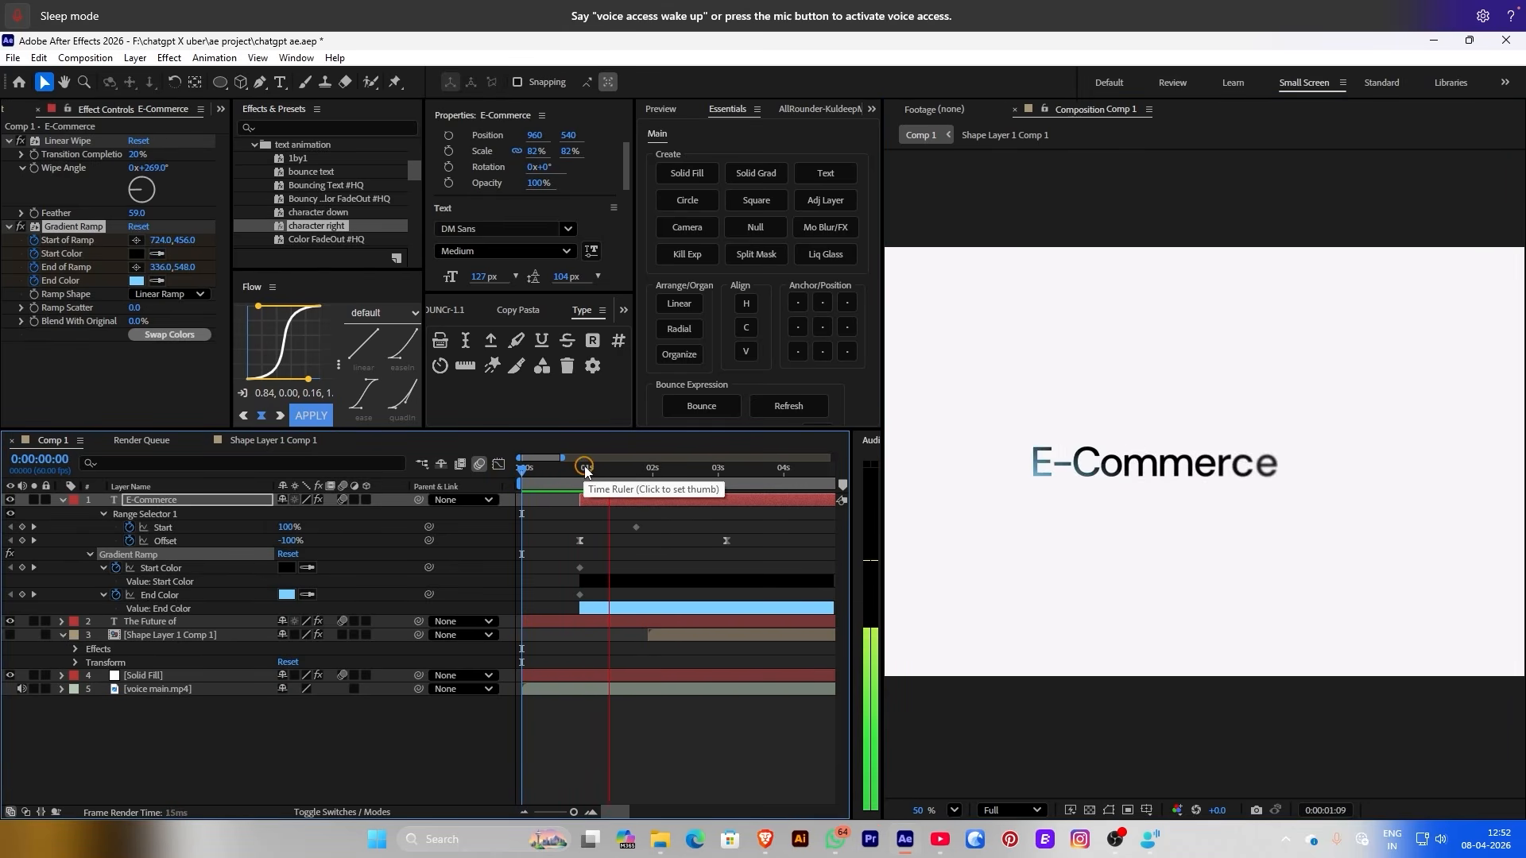
# Reveal E-Commerce's keyframes with U and shift the ramp keyframes slightly earlier
pyautogui.moveTo(554, 474); pyautogui.dragTo(640, 473)
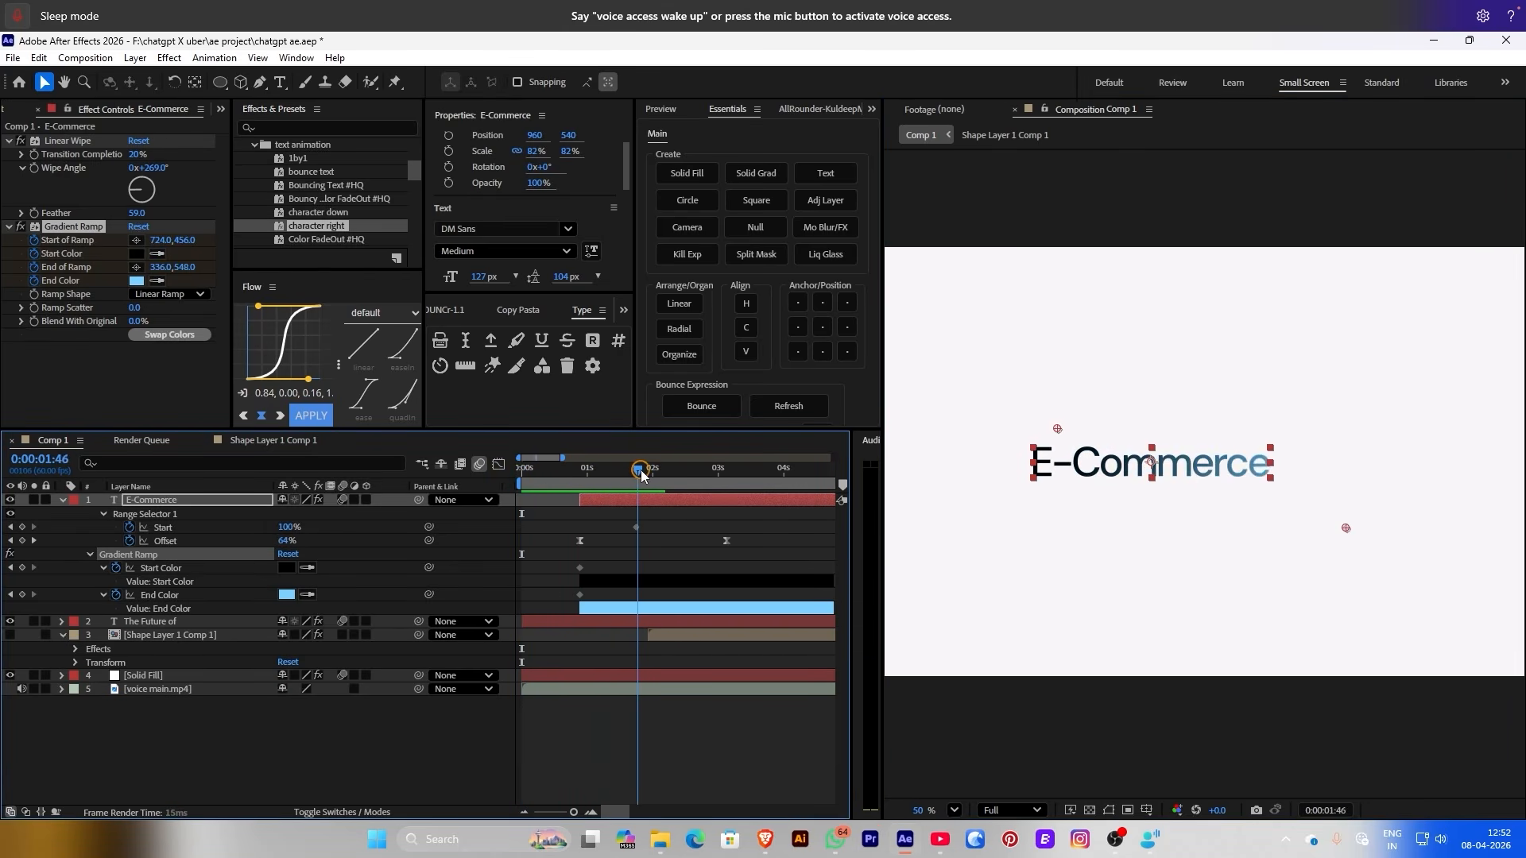
pyautogui.click(602, 500)
pyautogui.press('u')
pyautogui.press('u')
pyautogui.scroll(-3, 651, 584)
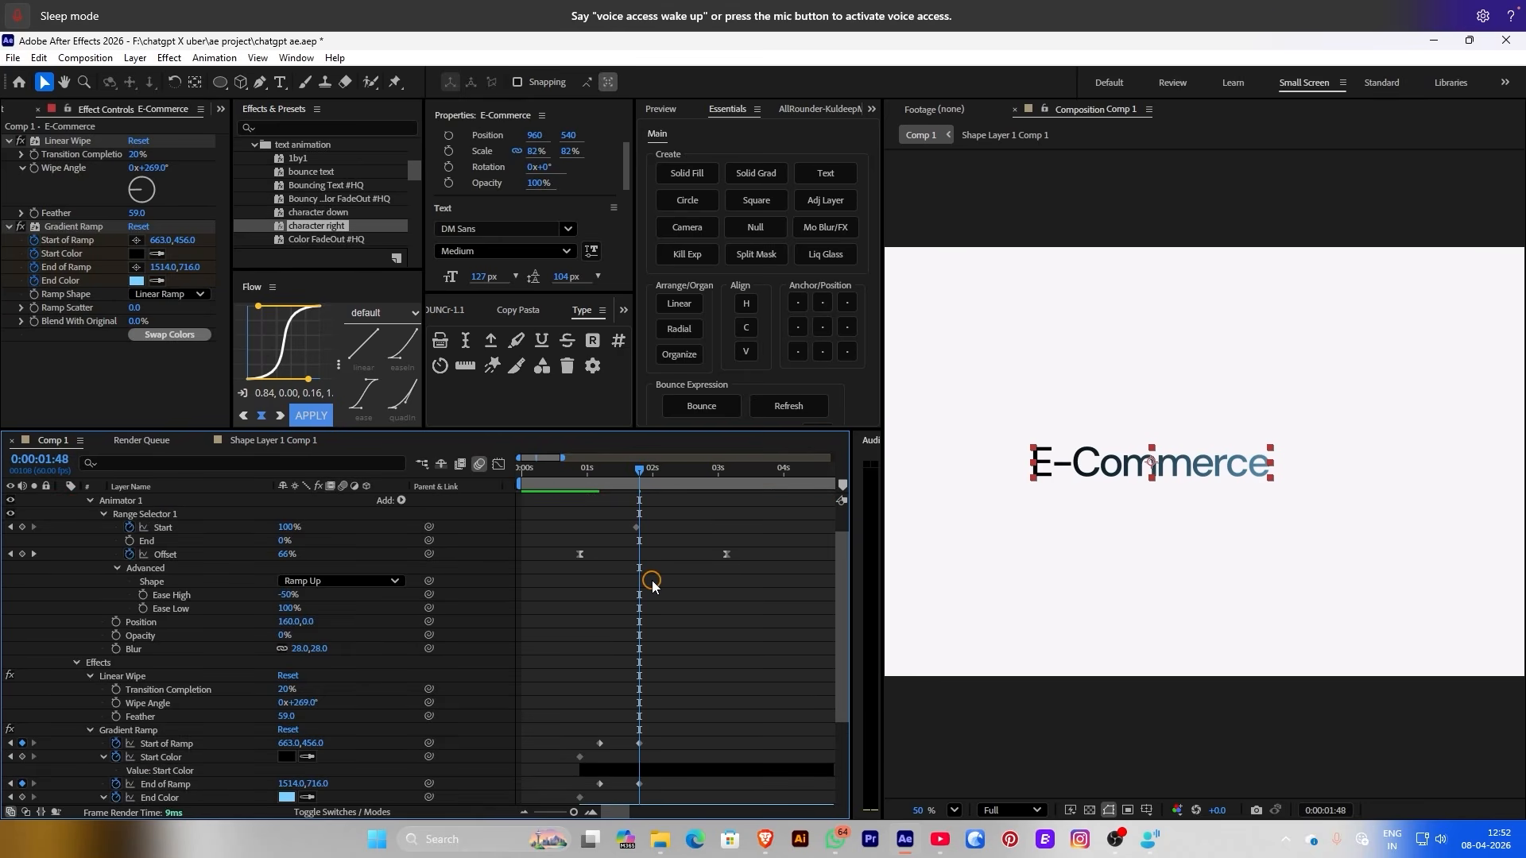
pyautogui.moveTo(627, 704); pyautogui.dragTo(620, 752)
pyautogui.keyDown('shift'); pyautogui.click(639, 745); pyautogui.keyUp('shift')
pyautogui.press('space')
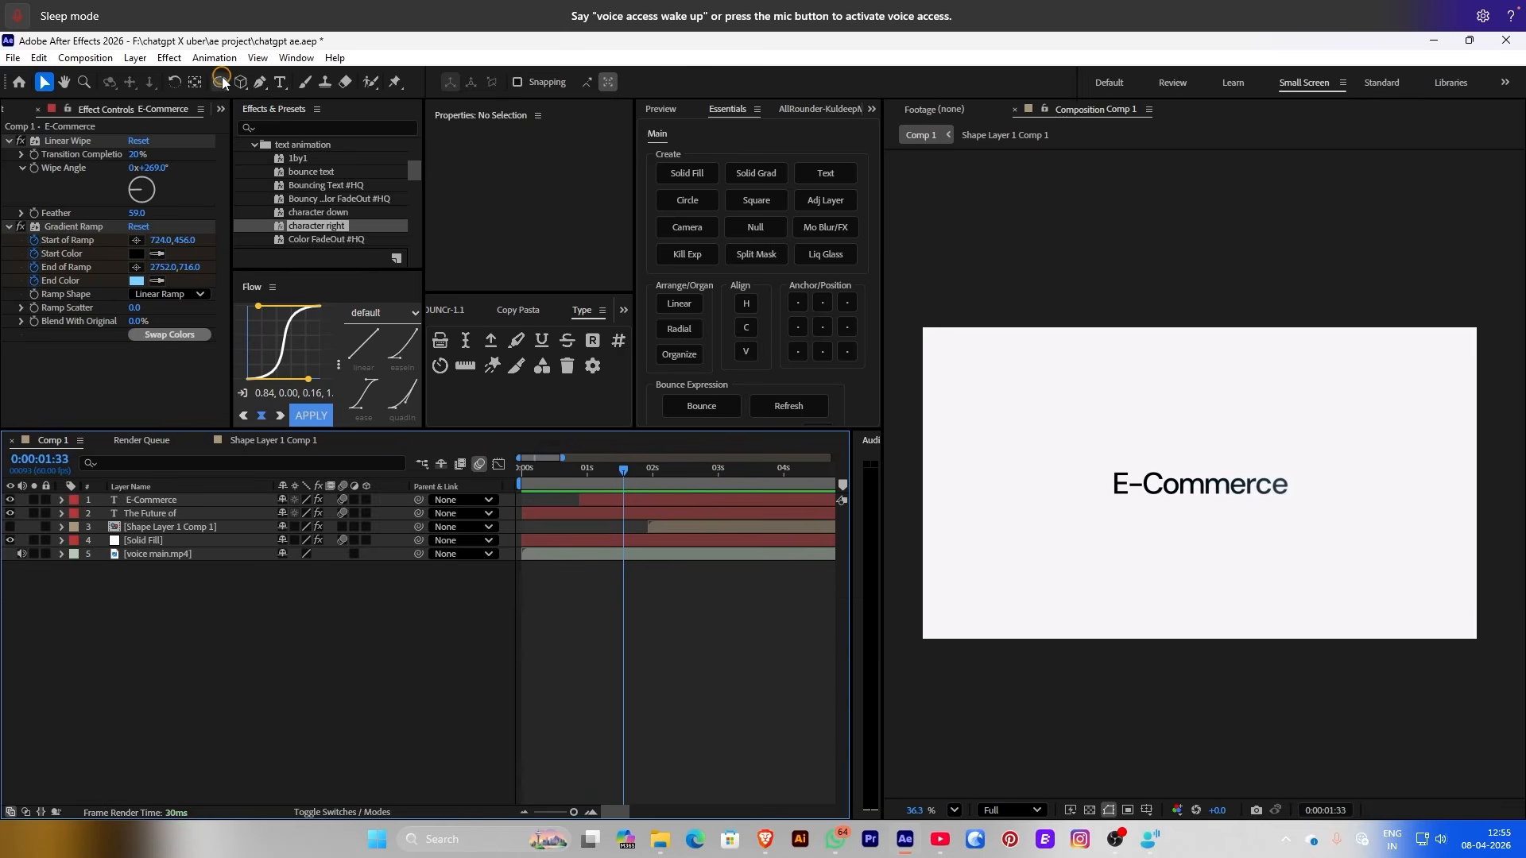
pyautogui.moveTo(222, 76); pyautogui.dragTo(262, 97)
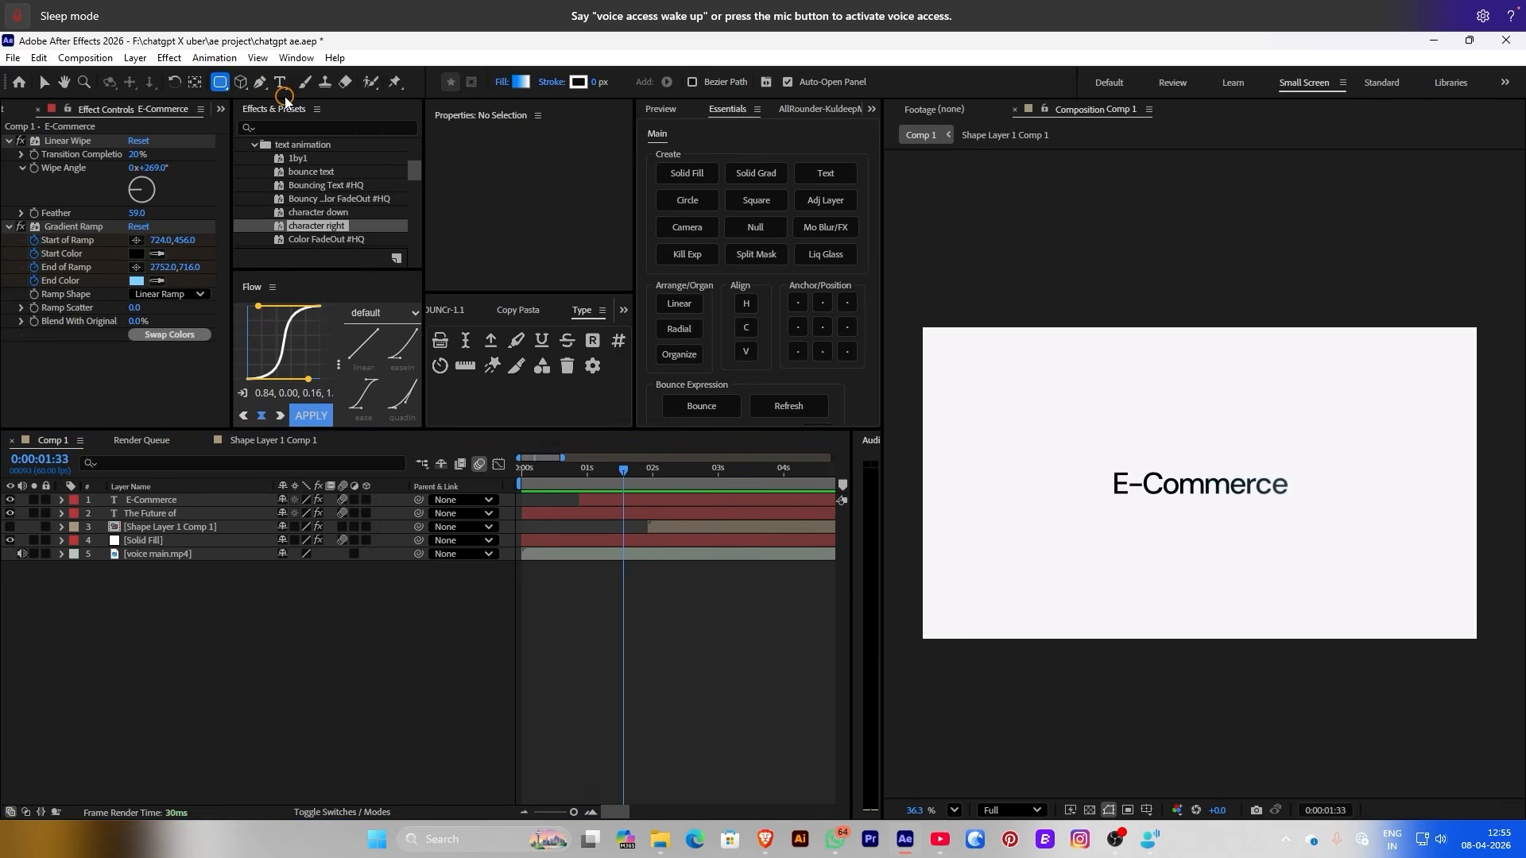
# Draw a rectangle across the frame and round its corners to 210 into a pill
pyautogui.moveTo(1108, 468); pyautogui.dragTo(1291, 503)
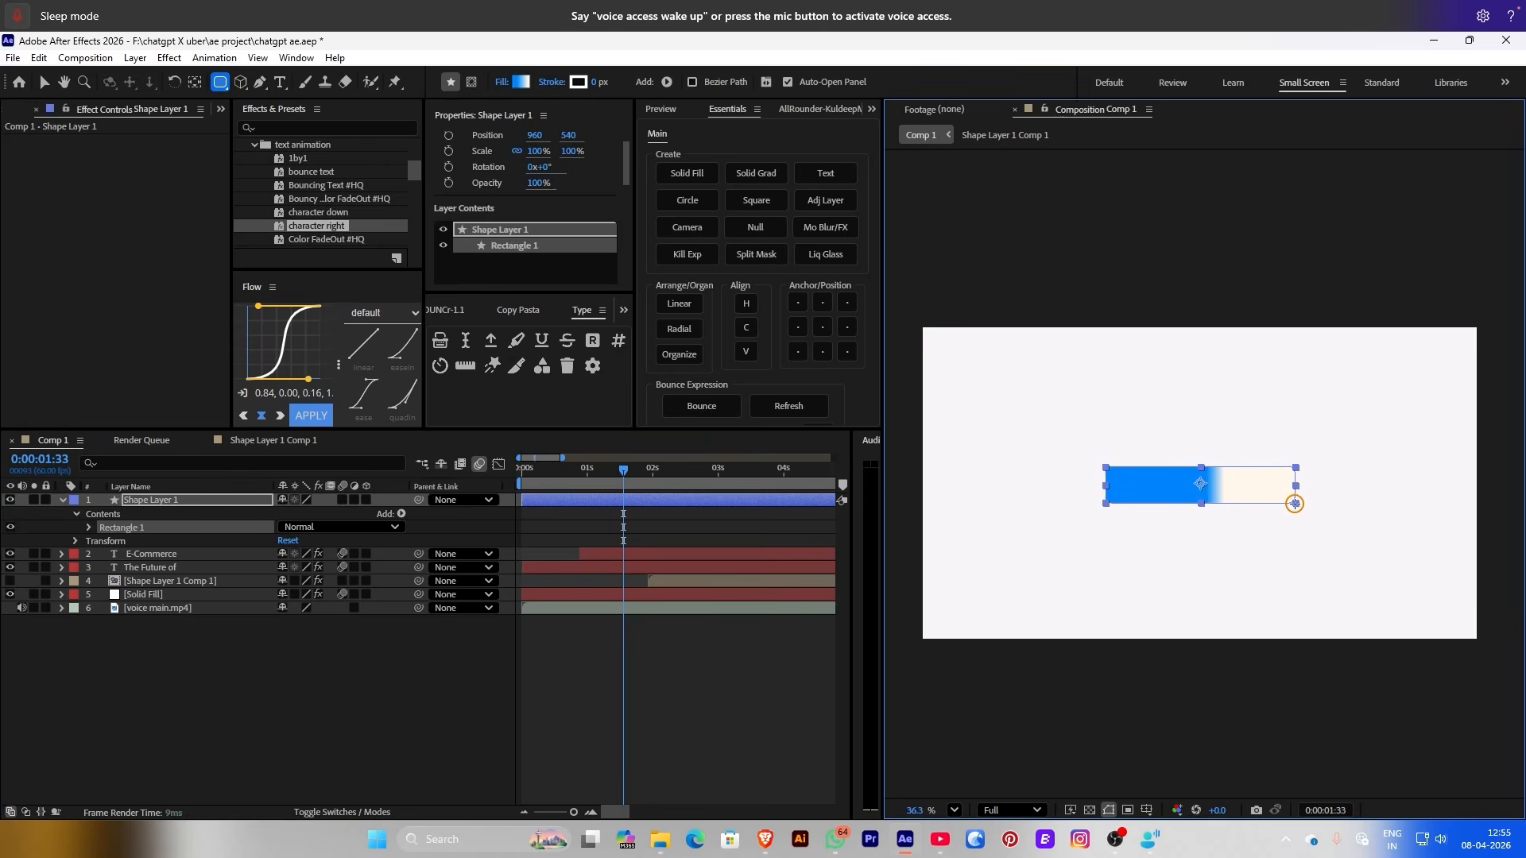
pyautogui.click(90, 527)
pyautogui.click(103, 540)
pyautogui.moveTo(289, 581); pyautogui.dragTo(415, 576)
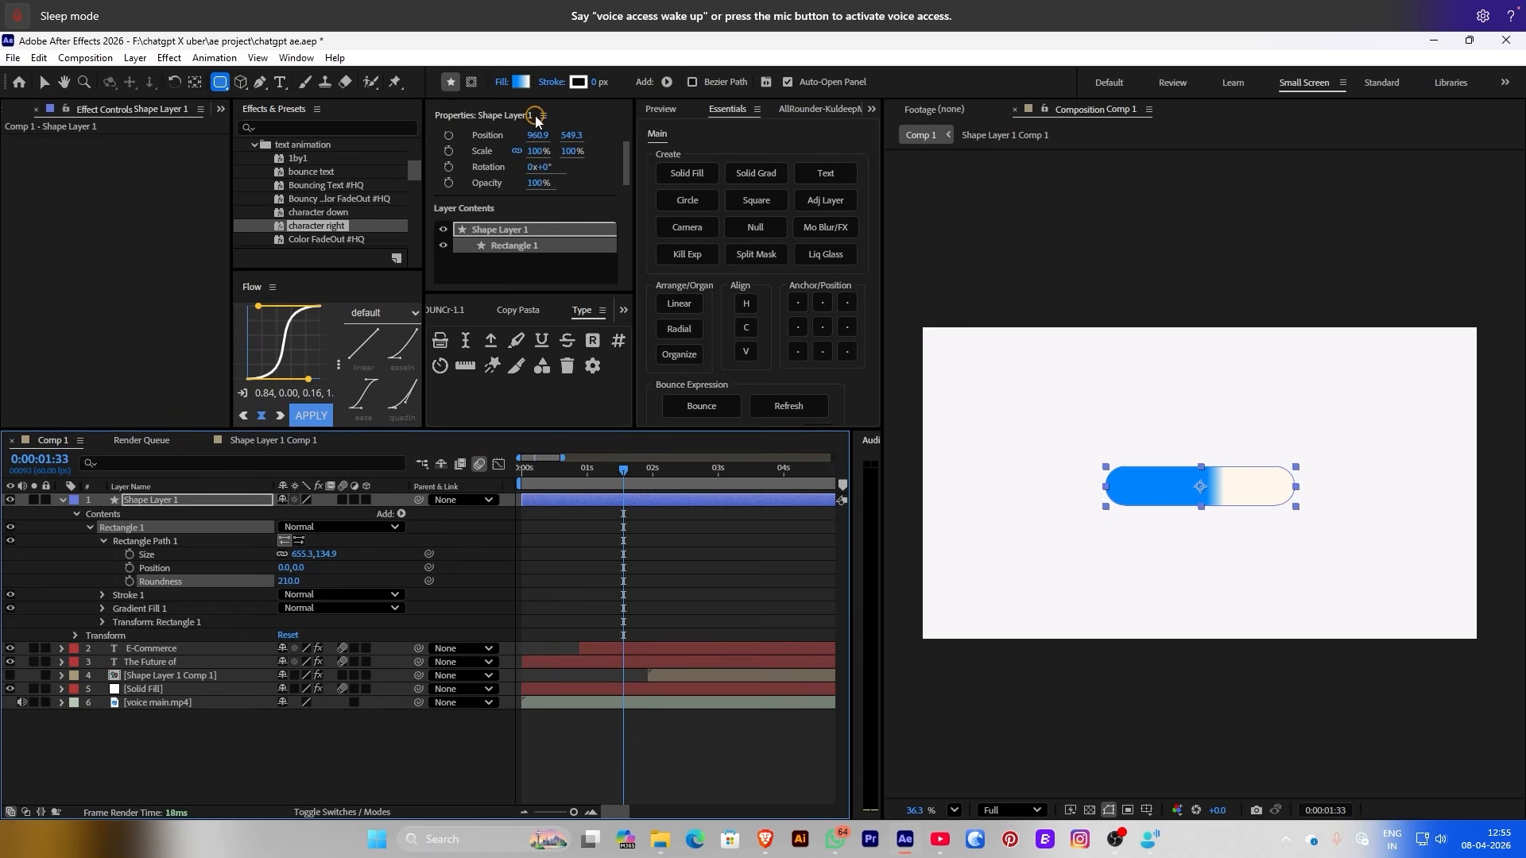
# Give the pill a plain solid colour fill
pyautogui.click(502, 82)
pyautogui.click(709, 375)
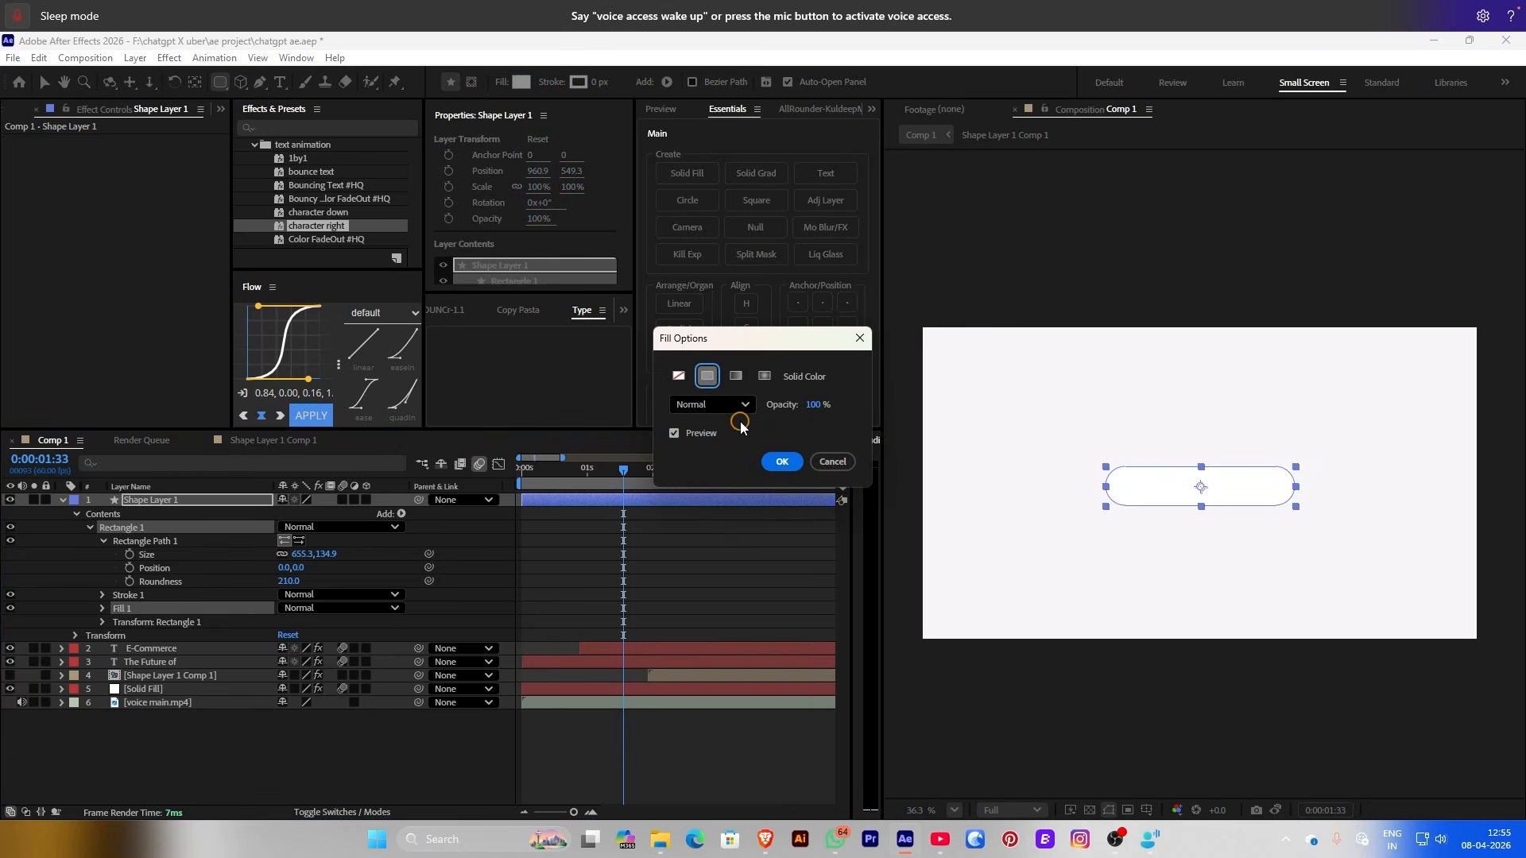
pyautogui.click(782, 462)
pyautogui.click(696, 595)
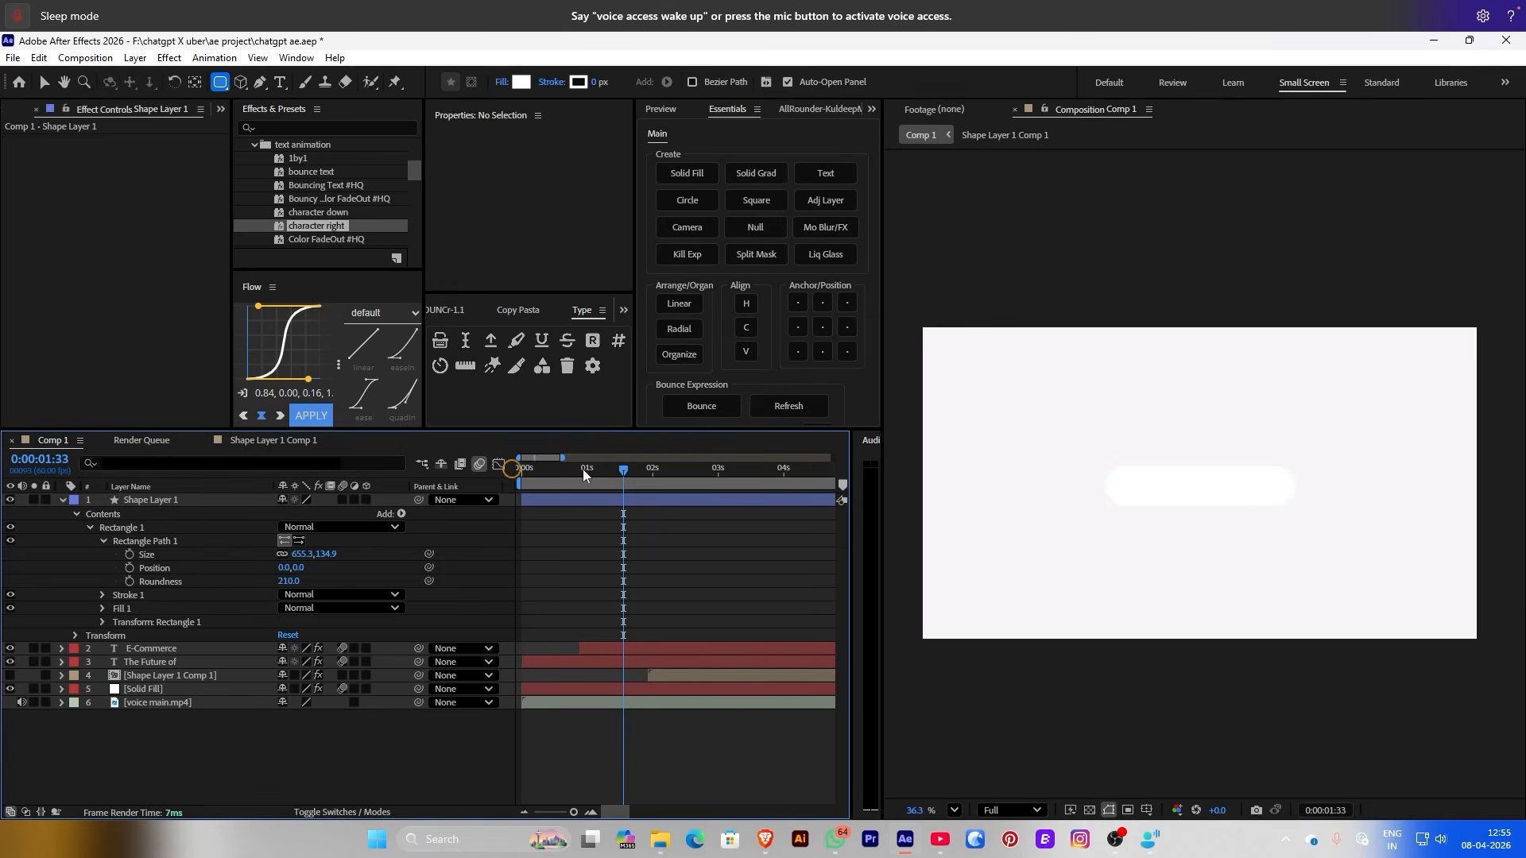
# Move E-Commerce above the pill and split the pill's shape layer at the playhead
pyautogui.moveTo(159, 499); pyautogui.dragTo(153, 654)
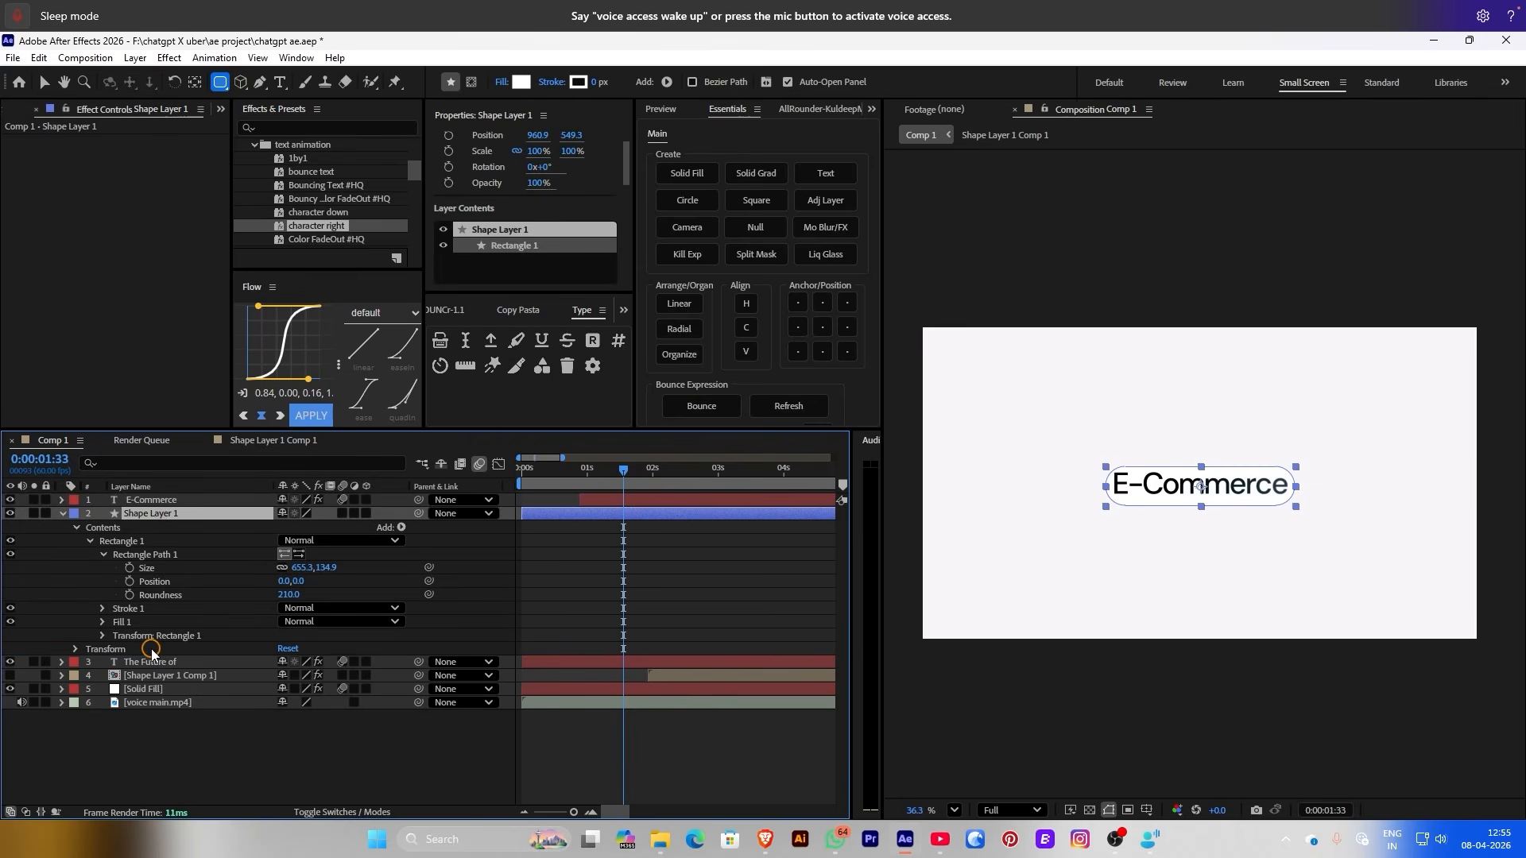
pyautogui.click(632, 586)
pyautogui.scroll(1, 1289, 488)
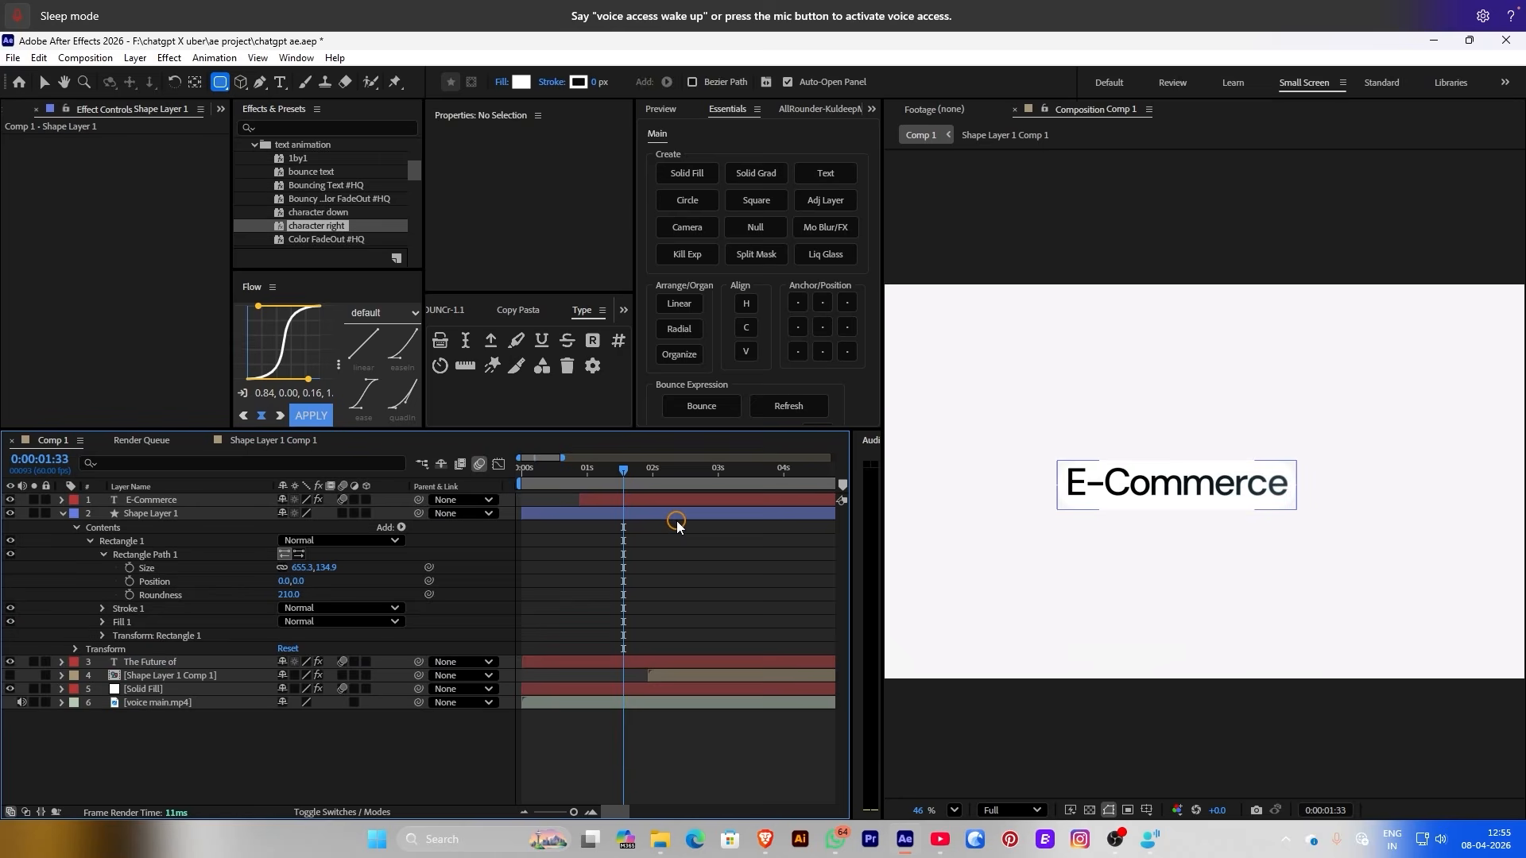
pyautogui.click(676, 522)
pyautogui.hotkey('ctrl', 'shift', 'd')
# Delete the earlier part of the split pill layer
pyautogui.click(586, 529)
pyautogui.click(62, 527)
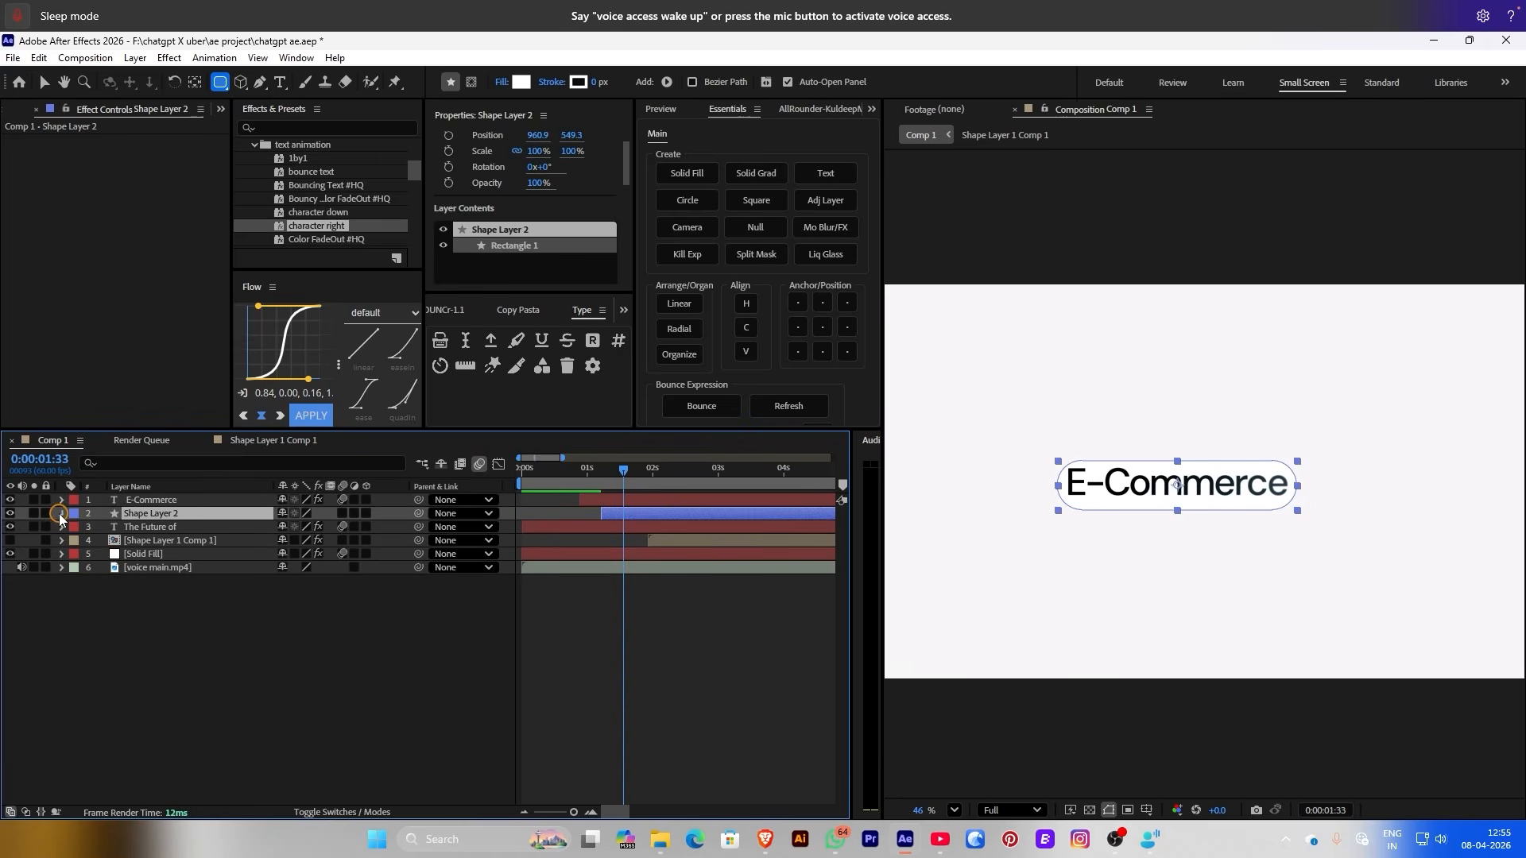
pyautogui.click(62, 513)
pyautogui.press('Delete')
# Resize the pill to 732.3 × 172.9 and parent E-Commerce to Shape Layer 2
pyautogui.click(76, 527)
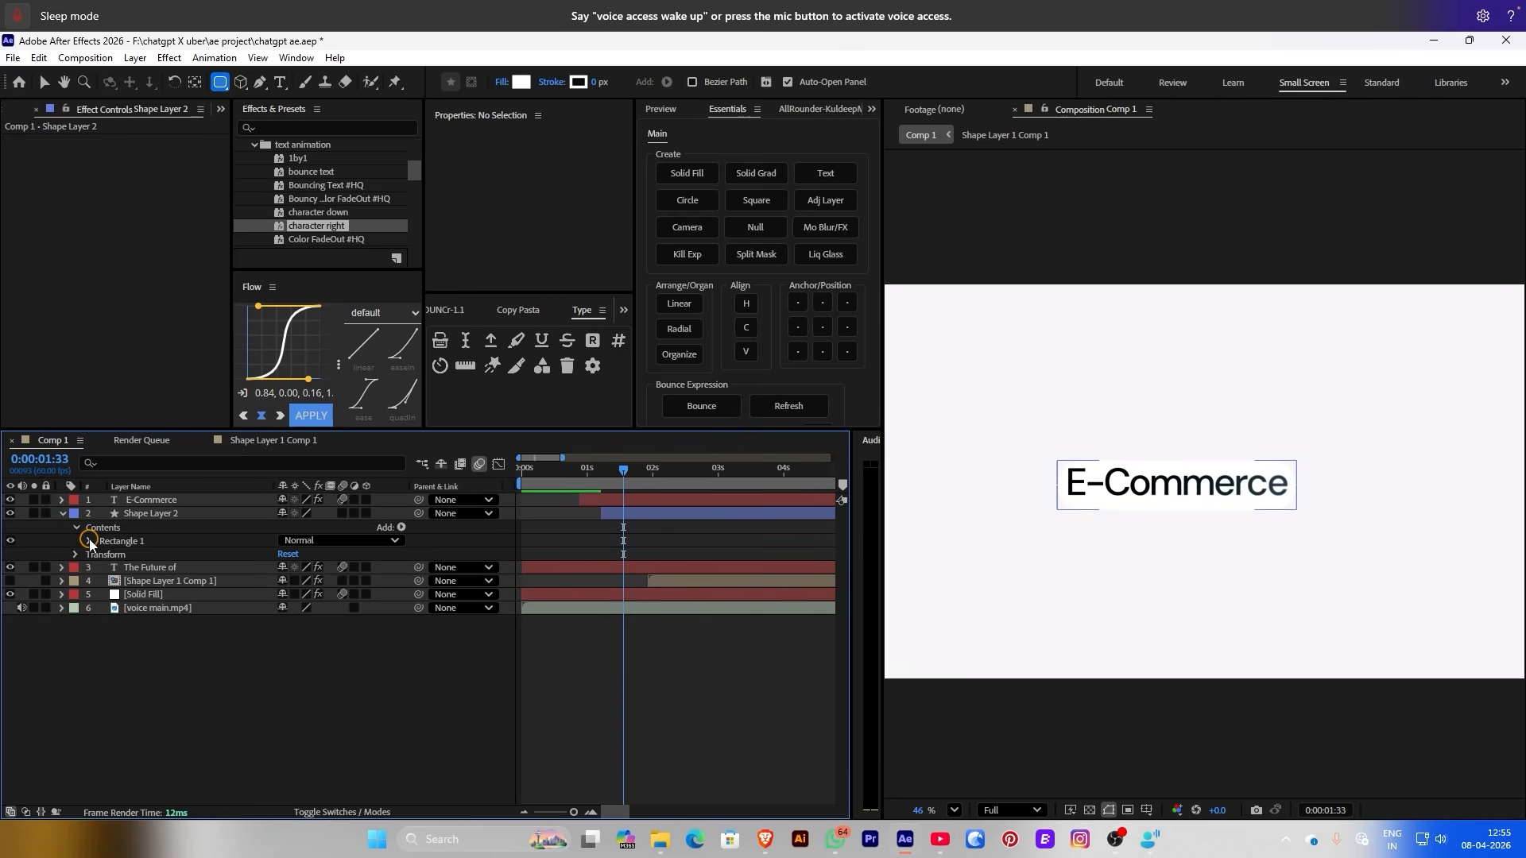
pyautogui.click(89, 540)
pyautogui.click(103, 555)
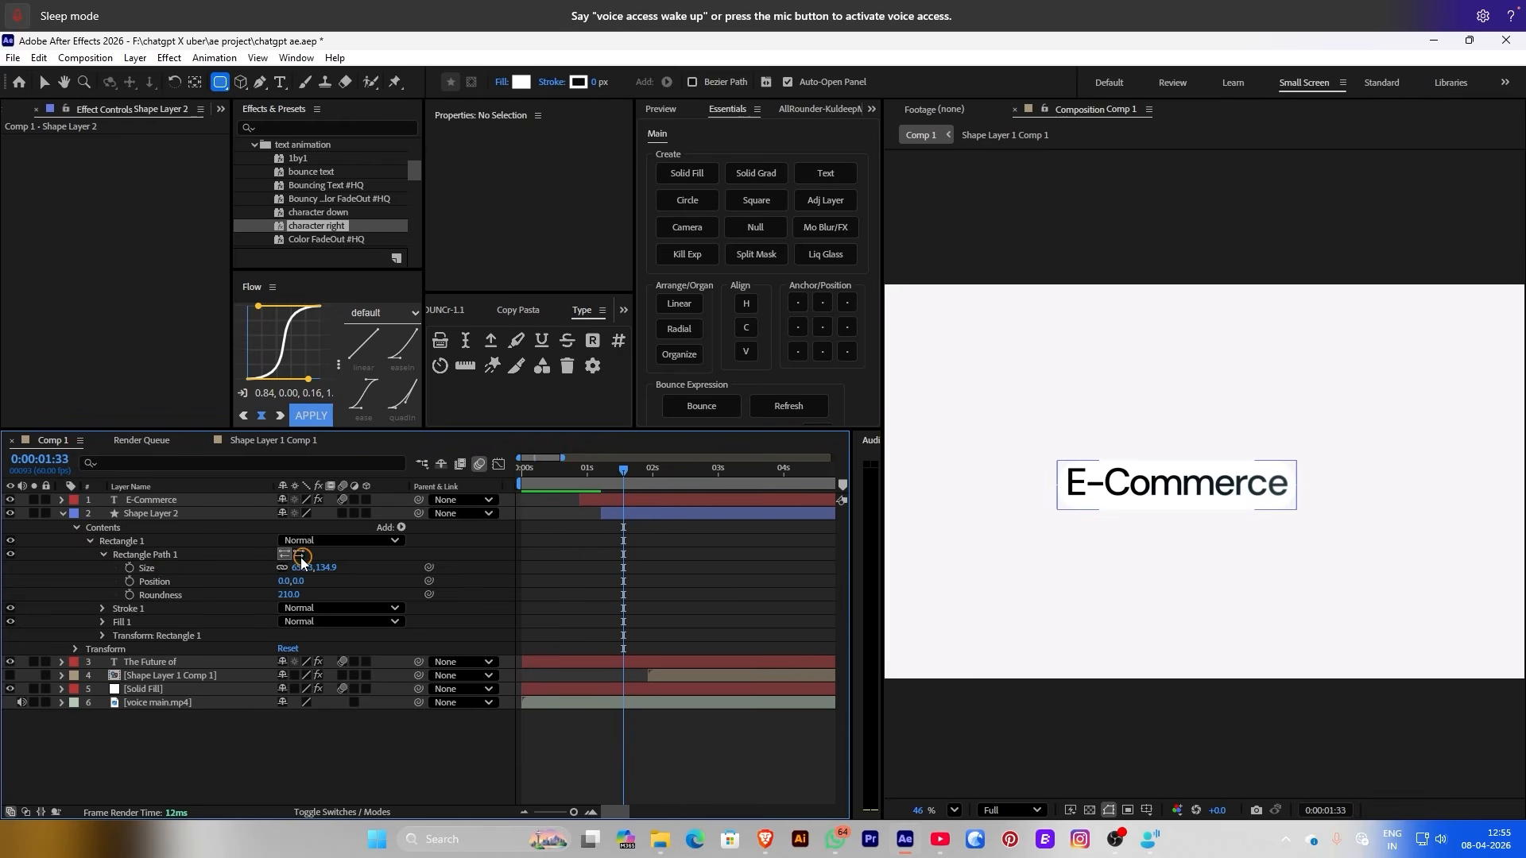
pyautogui.moveTo(322, 569); pyautogui.dragTo(358, 558)
pyautogui.click(725, 586)
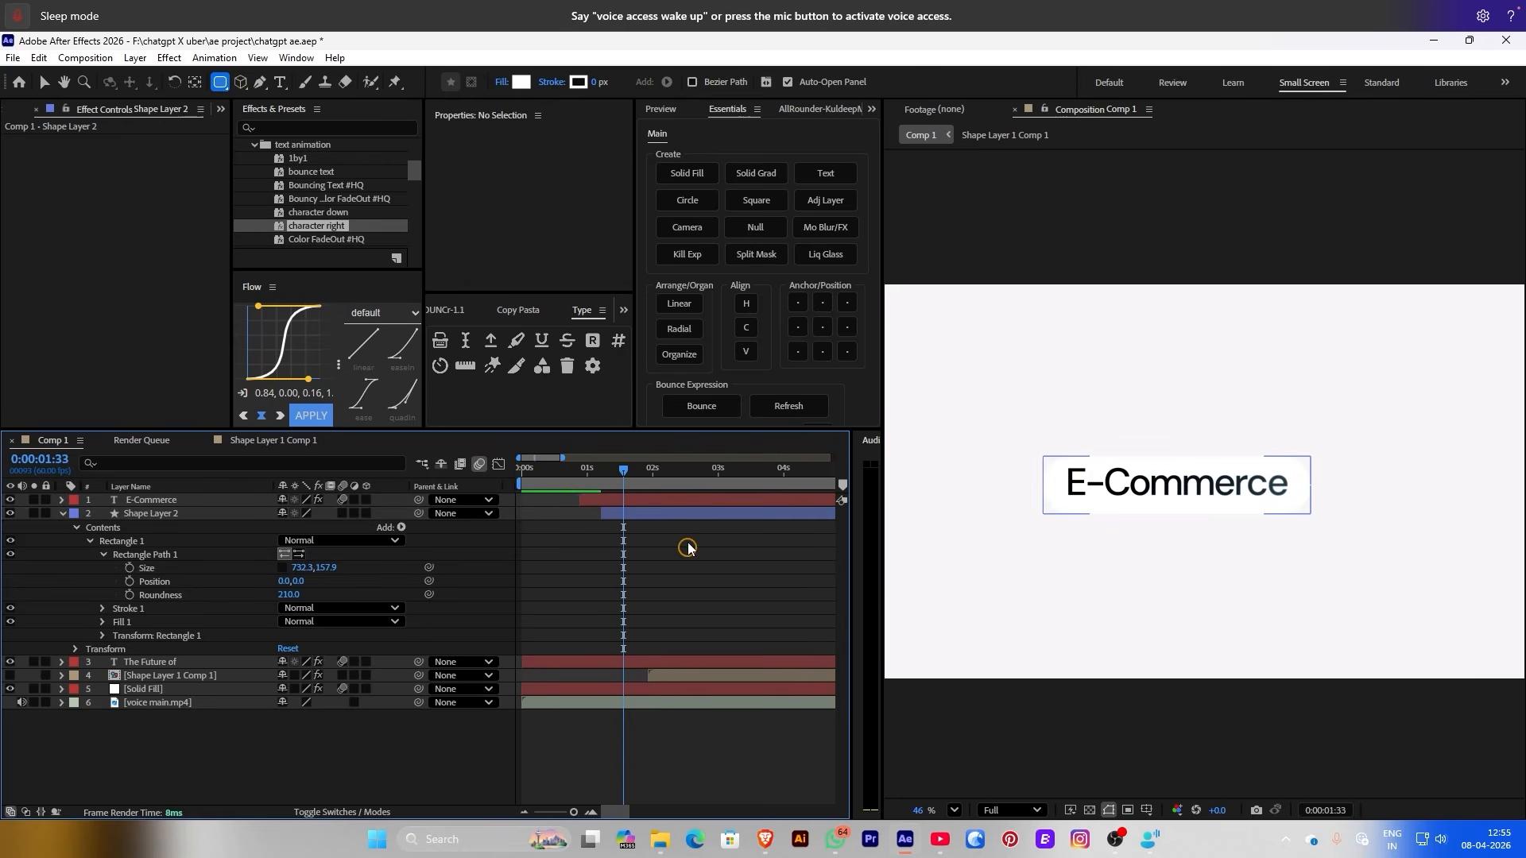
pyautogui.moveTo(627, 492); pyautogui.dragTo(607, 491)
pyautogui.moveTo(588, 484); pyautogui.dragTo(632, 480)
pyautogui.moveTo(328, 569); pyautogui.dragTo(421, 579)
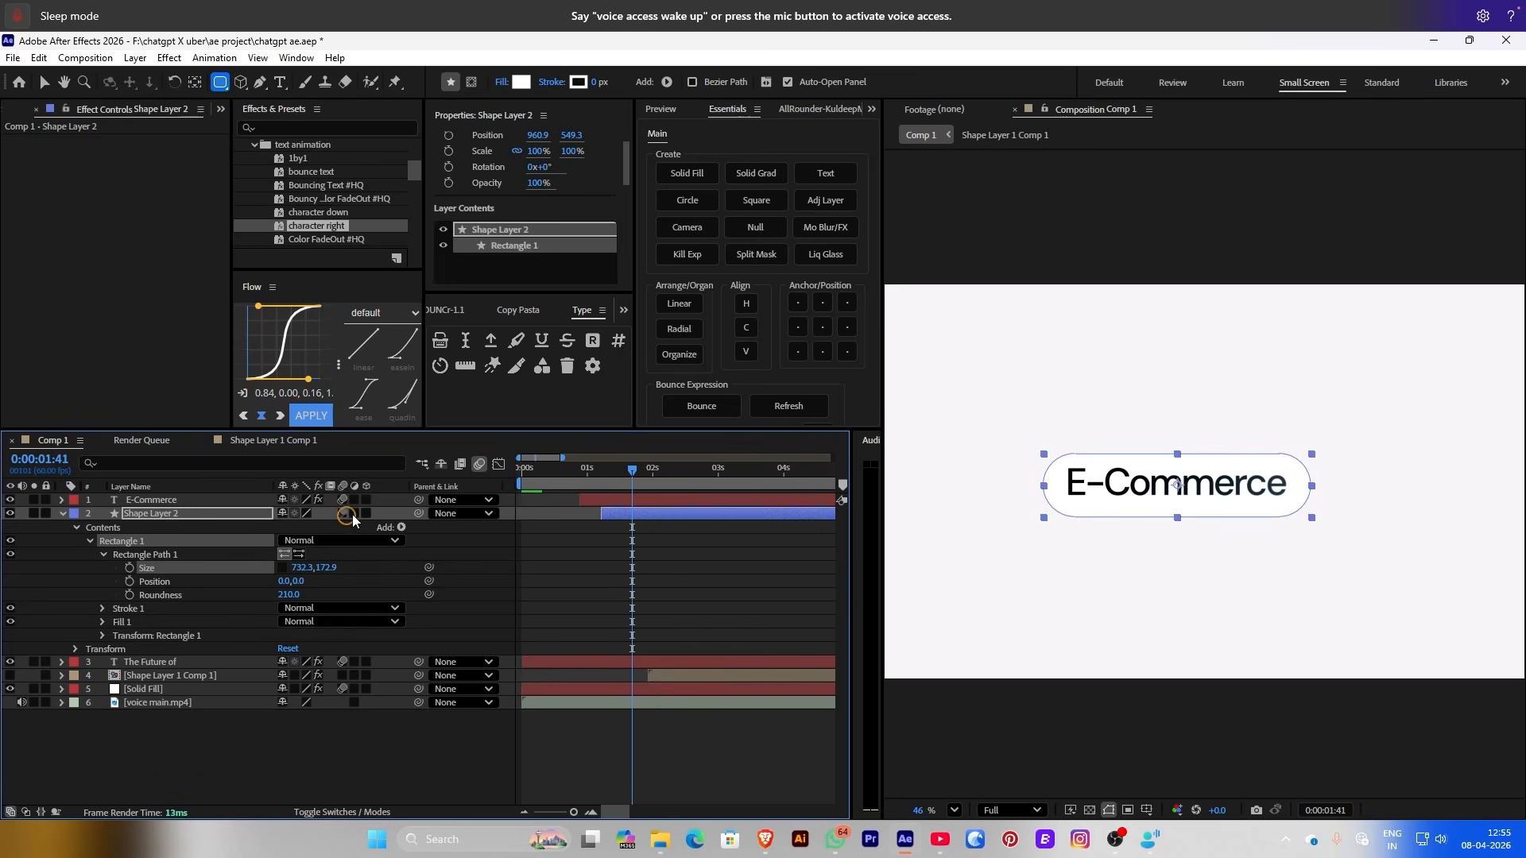
pyautogui.moveTo(419, 500); pyautogui.dragTo(183, 513)
pyautogui.click(585, 579)
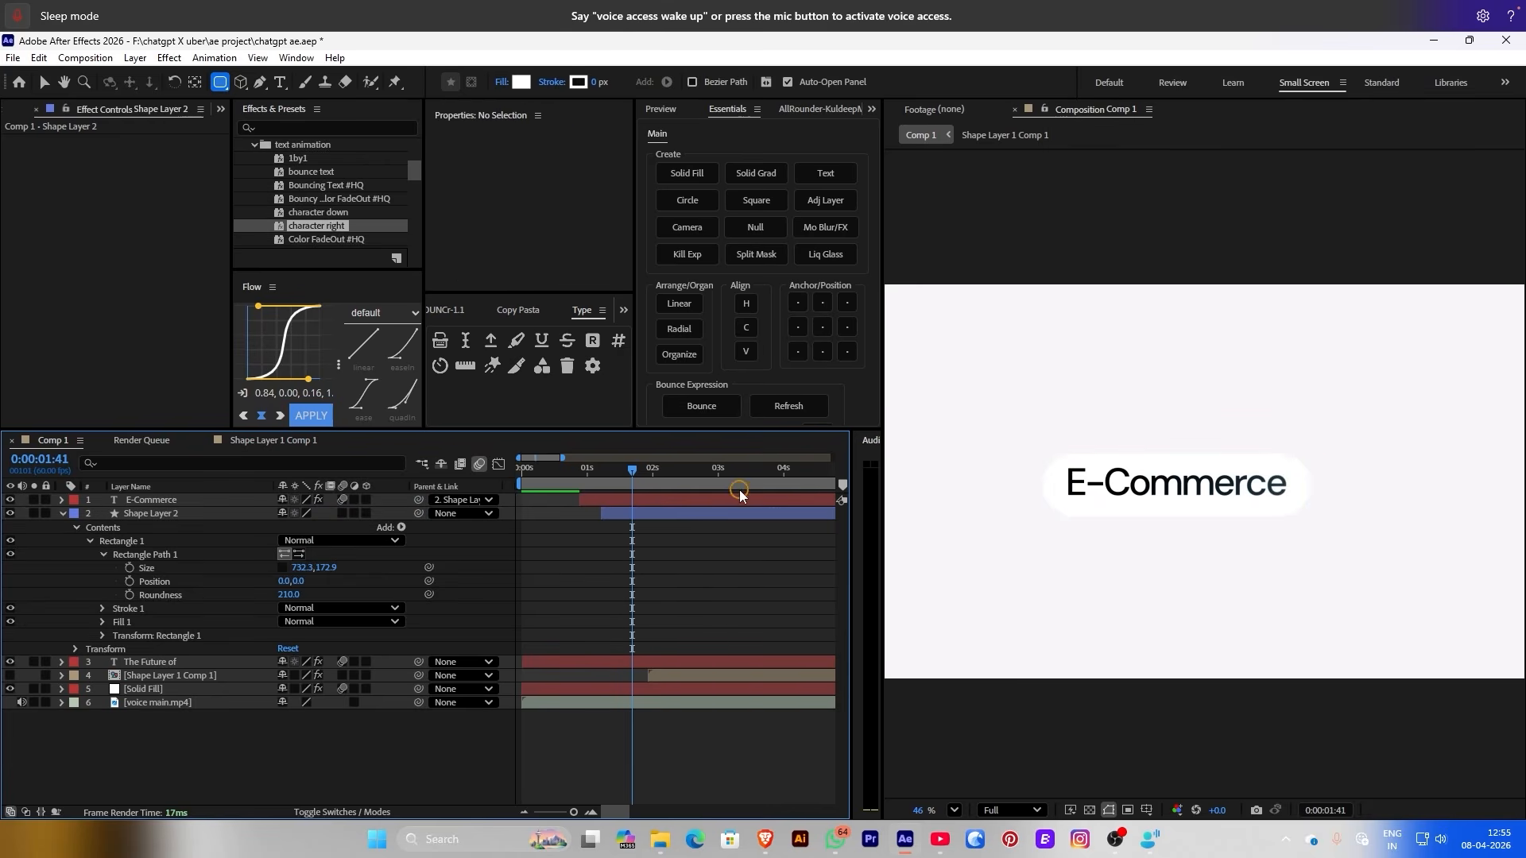
# Add Size and Position keyframes for the pill at its full-width state
pyautogui.moveTo(603, 486)
pyautogui.mouseDown()
pyautogui.moveTo(500, 491)
pyautogui.moveTo(631, 479)
pyautogui.moveTo(598, 484)
pyautogui.mouseUp()
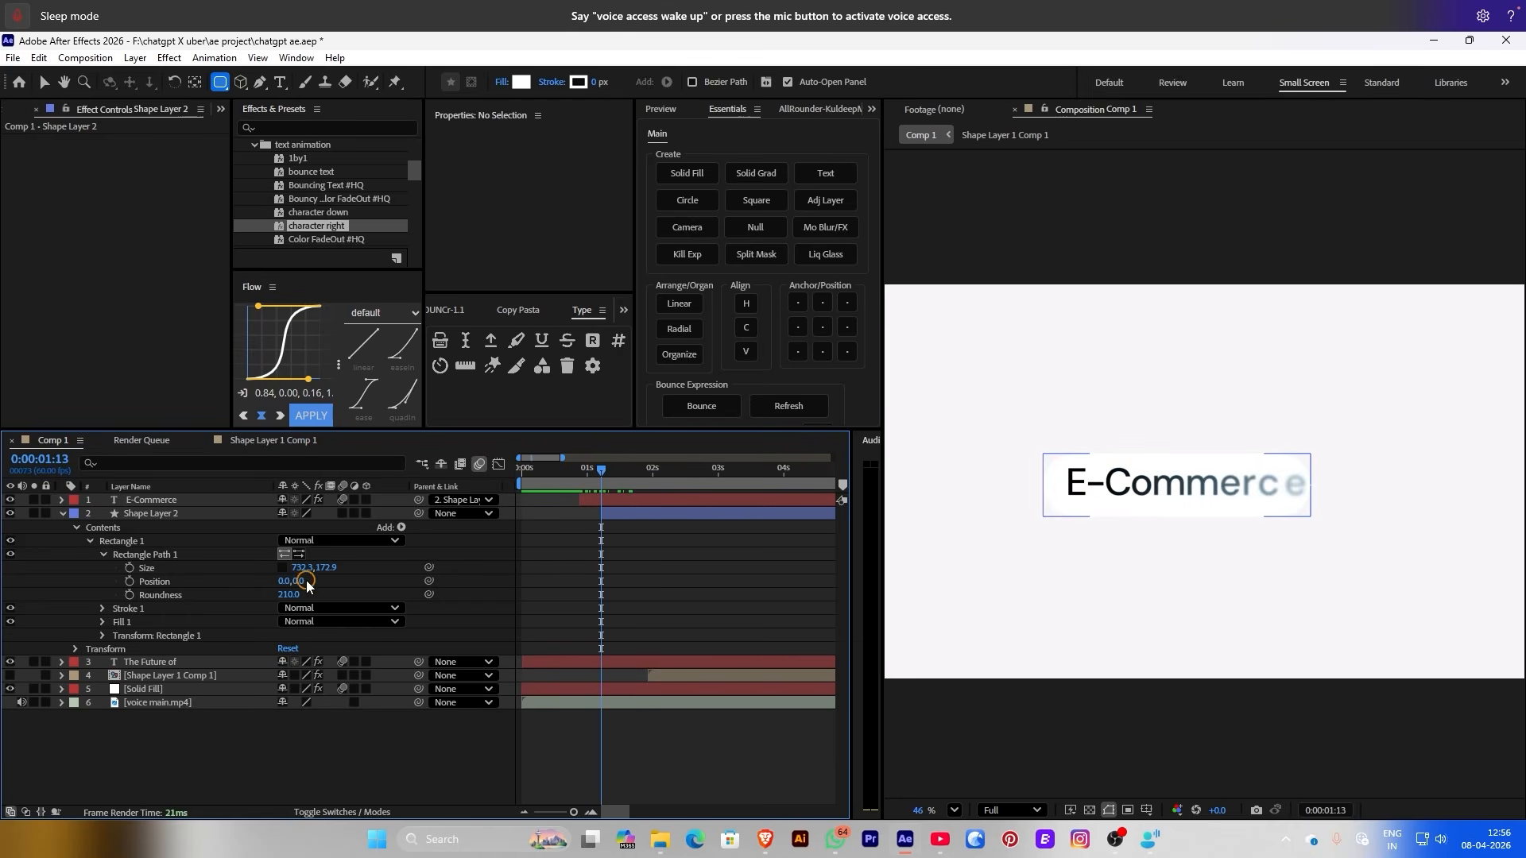
pyautogui.click(130, 568)
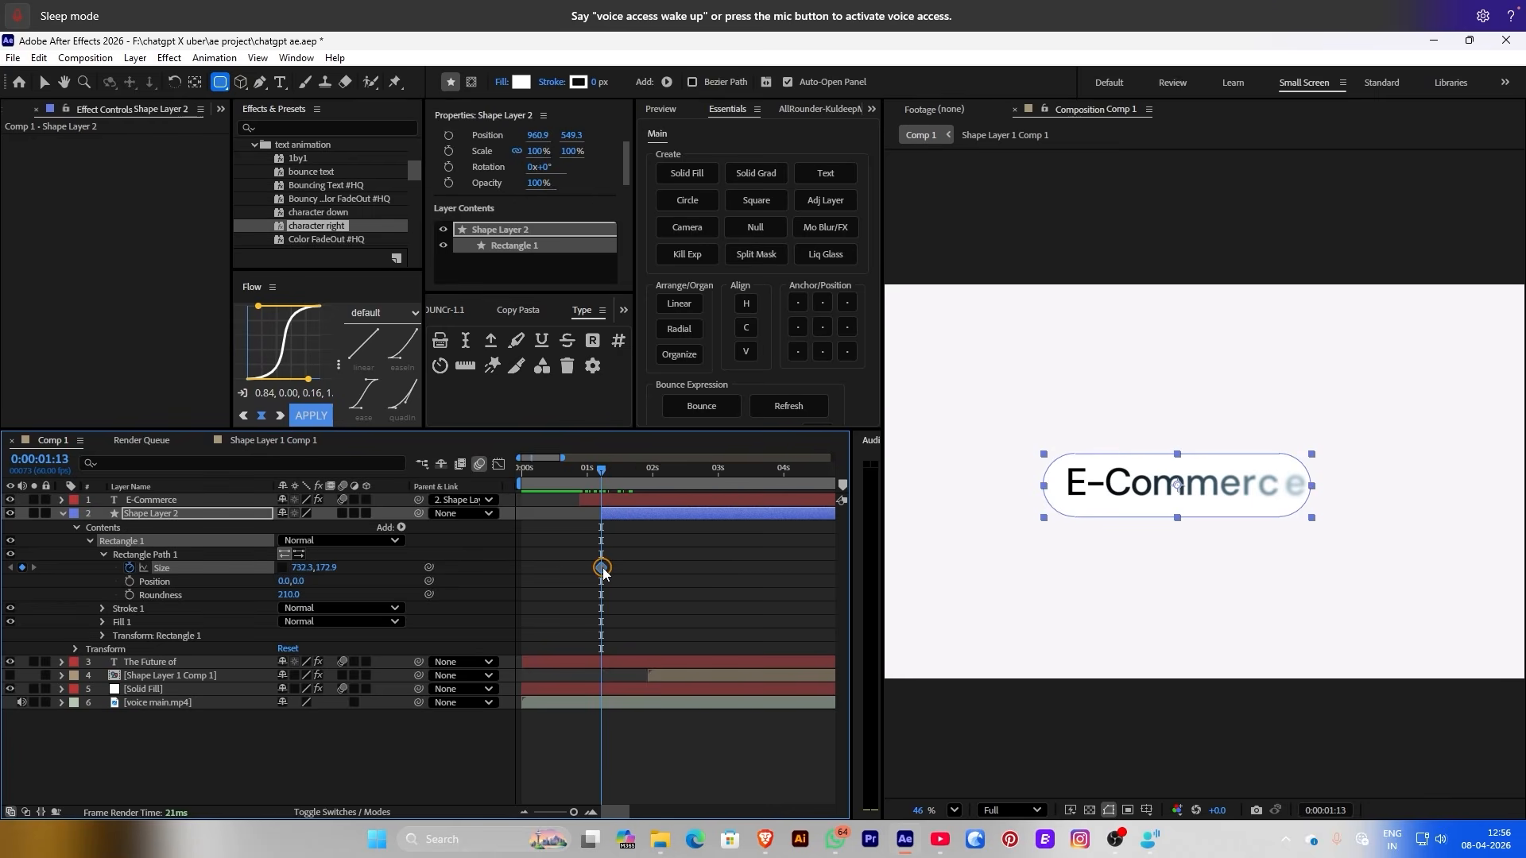
pyautogui.click(130, 581)
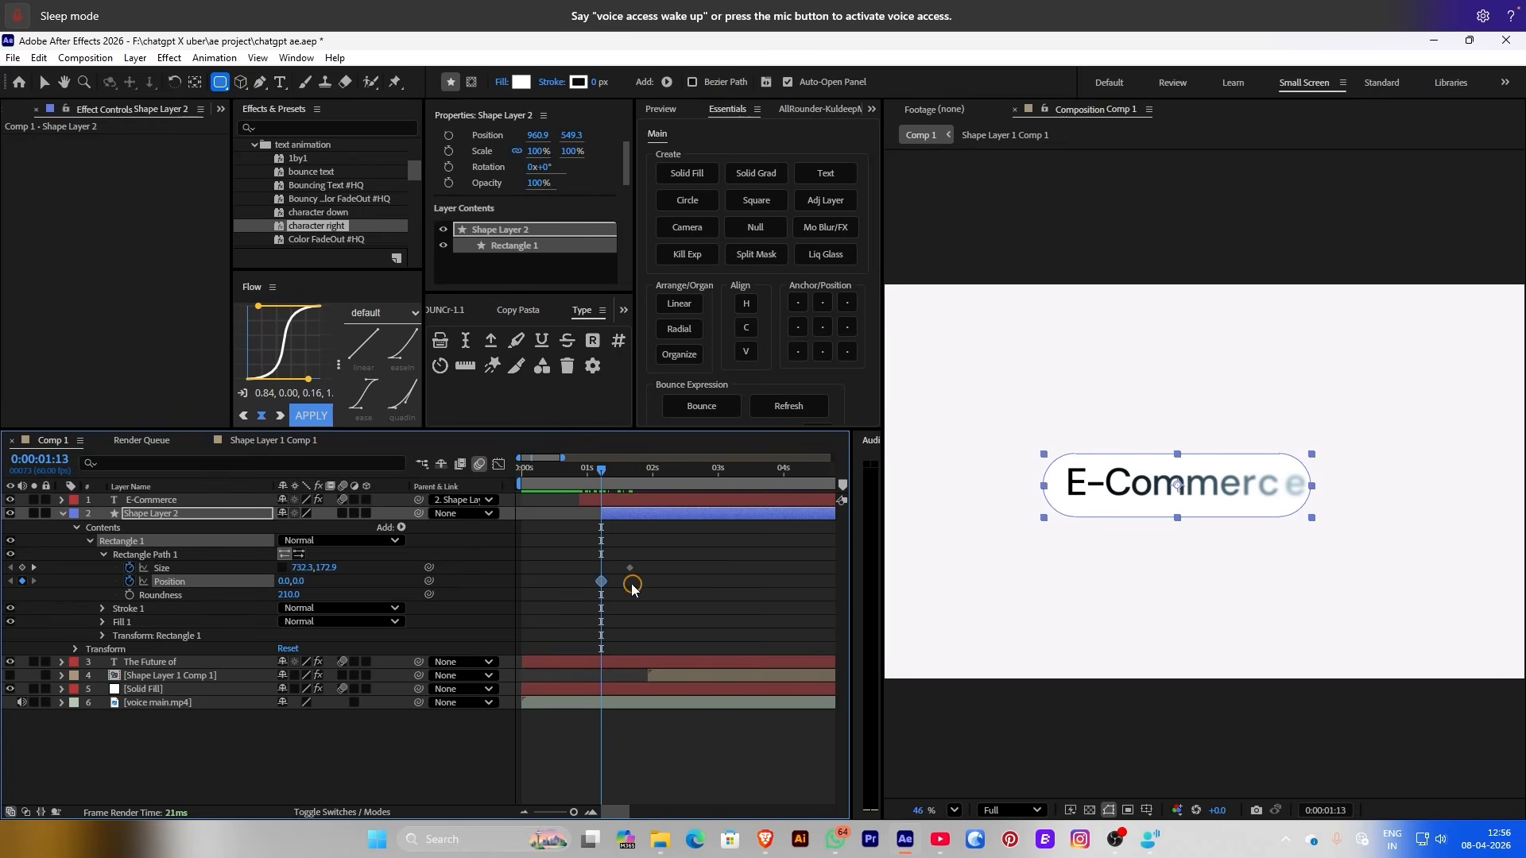
pyautogui.click(26, 568)
pyautogui.moveTo(602, 581); pyautogui.dragTo(627, 583)
# Collapse the pill to Size 0,172.9 at Position -318,0, a line left of E-Commerce
pyautogui.moveTo(306, 567); pyautogui.dragTo(170, 568)
pyautogui.click(85, 573)
pyautogui.write('0')
pyautogui.press('Return')
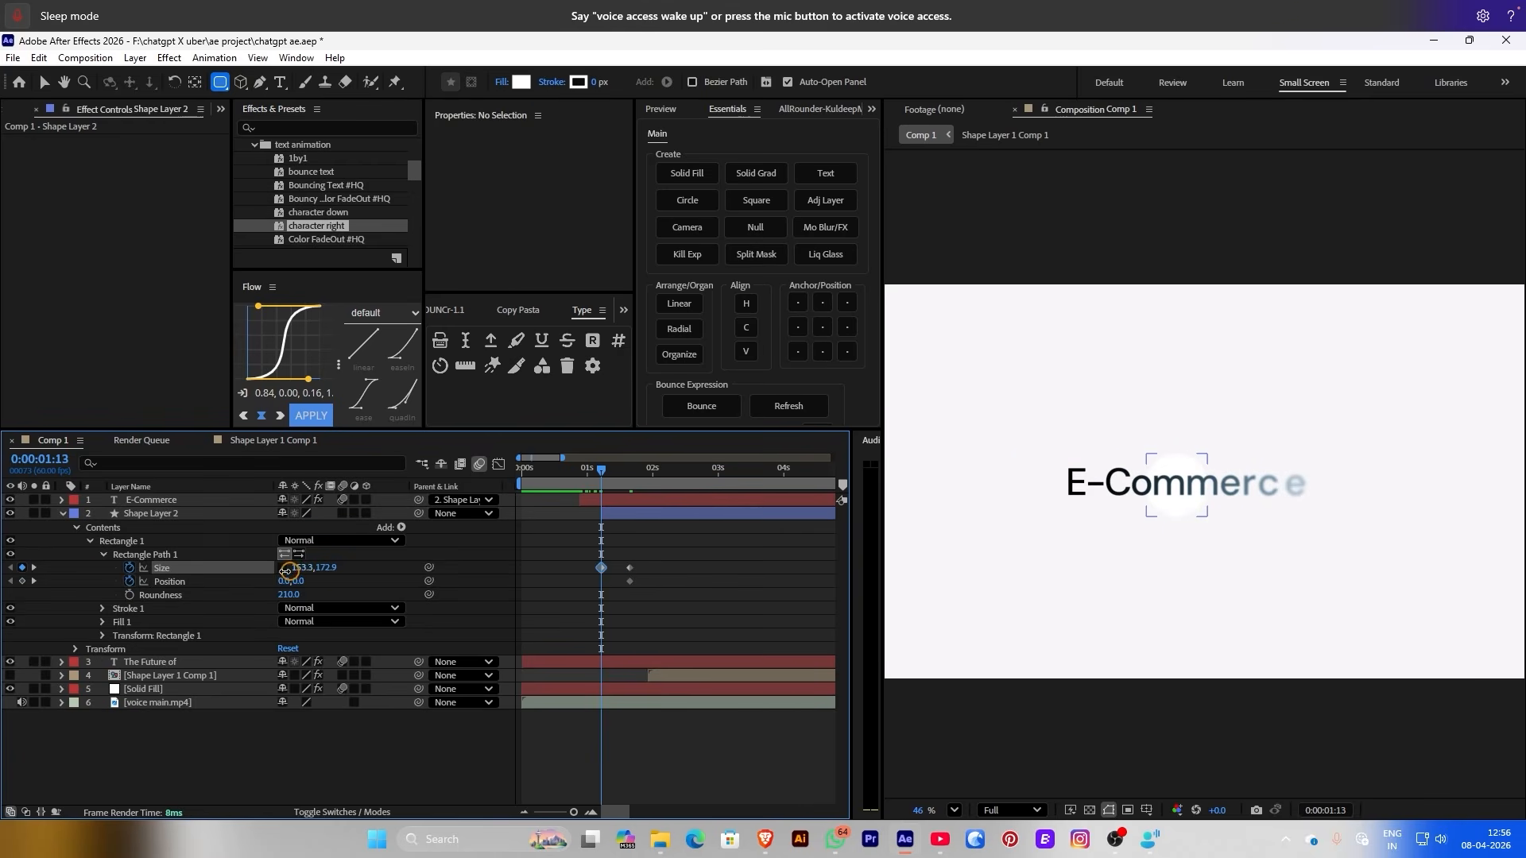
pyautogui.moveTo(285, 581); pyautogui.dragTo(15, 572)
pyautogui.click(161, 568)
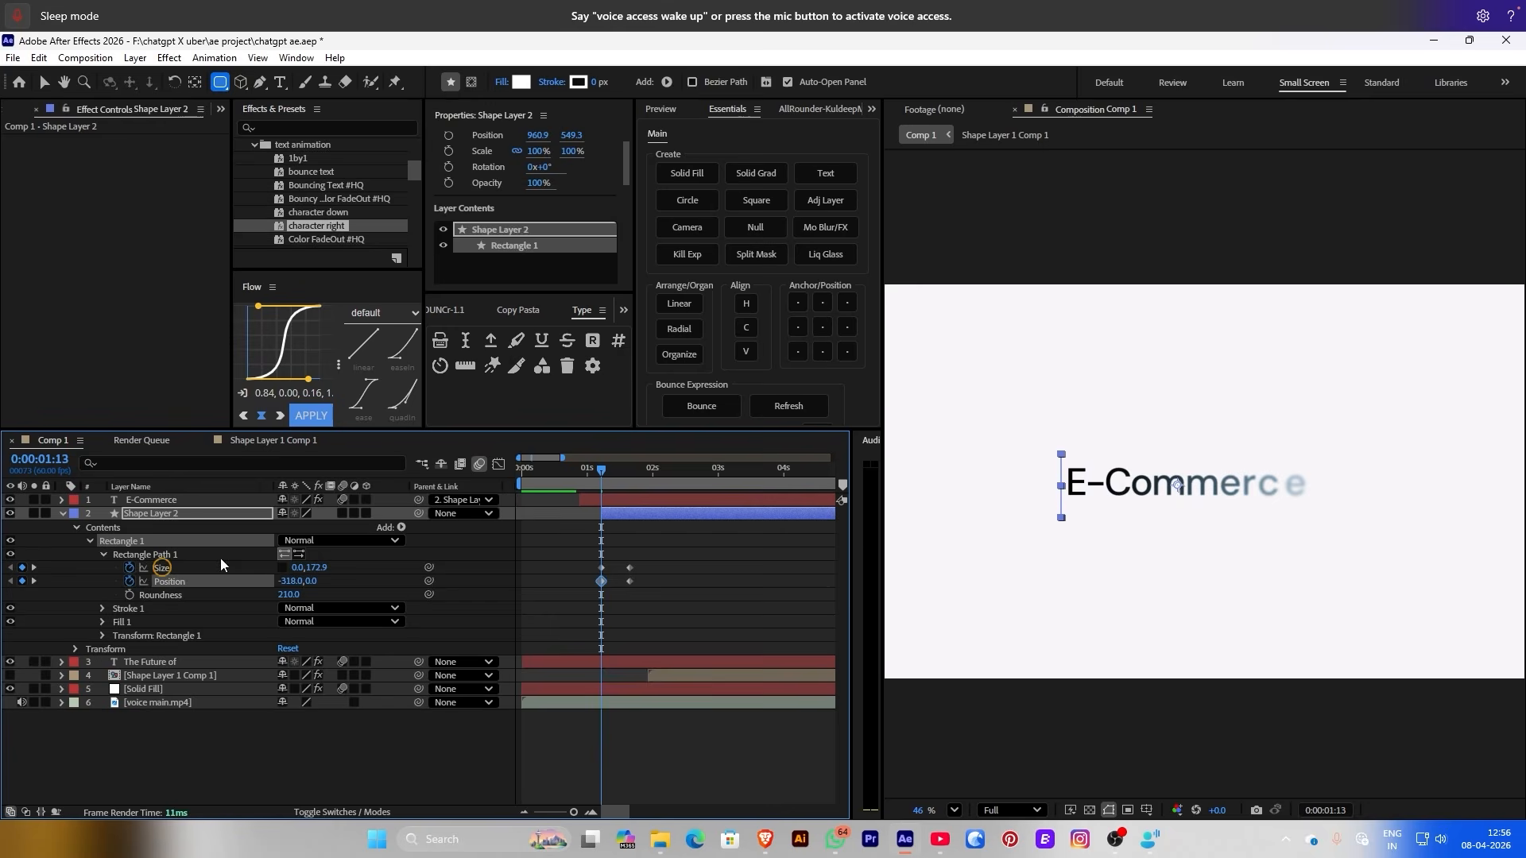
# Preview the pill growing and shift its Size and Position keyframes earlier
pyautogui.moveTo(685, 561); pyautogui.dragTo(572, 601)
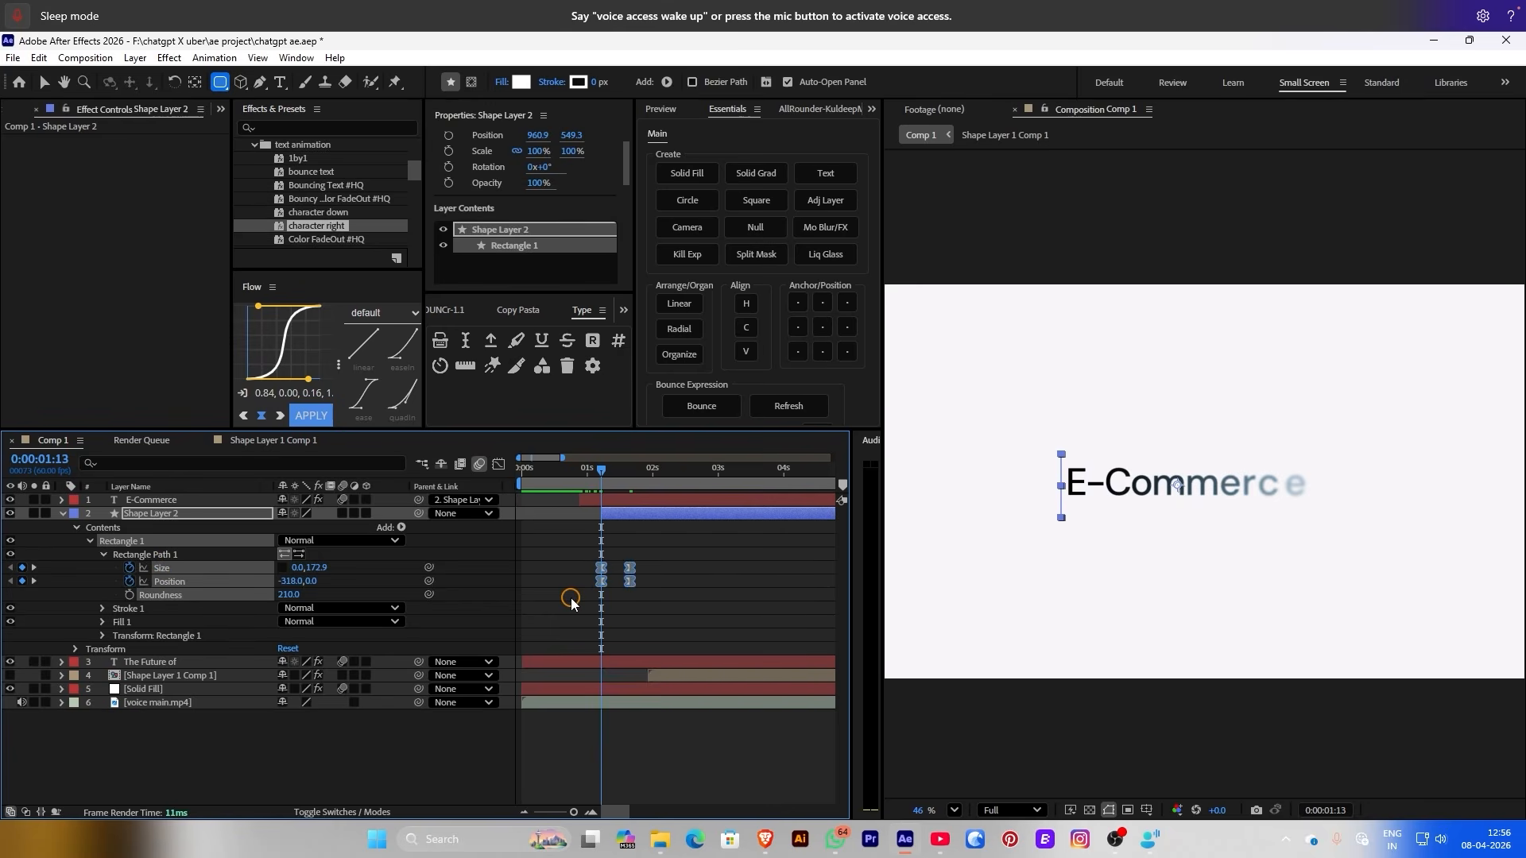
pyautogui.click(572, 602)
pyautogui.press('space')
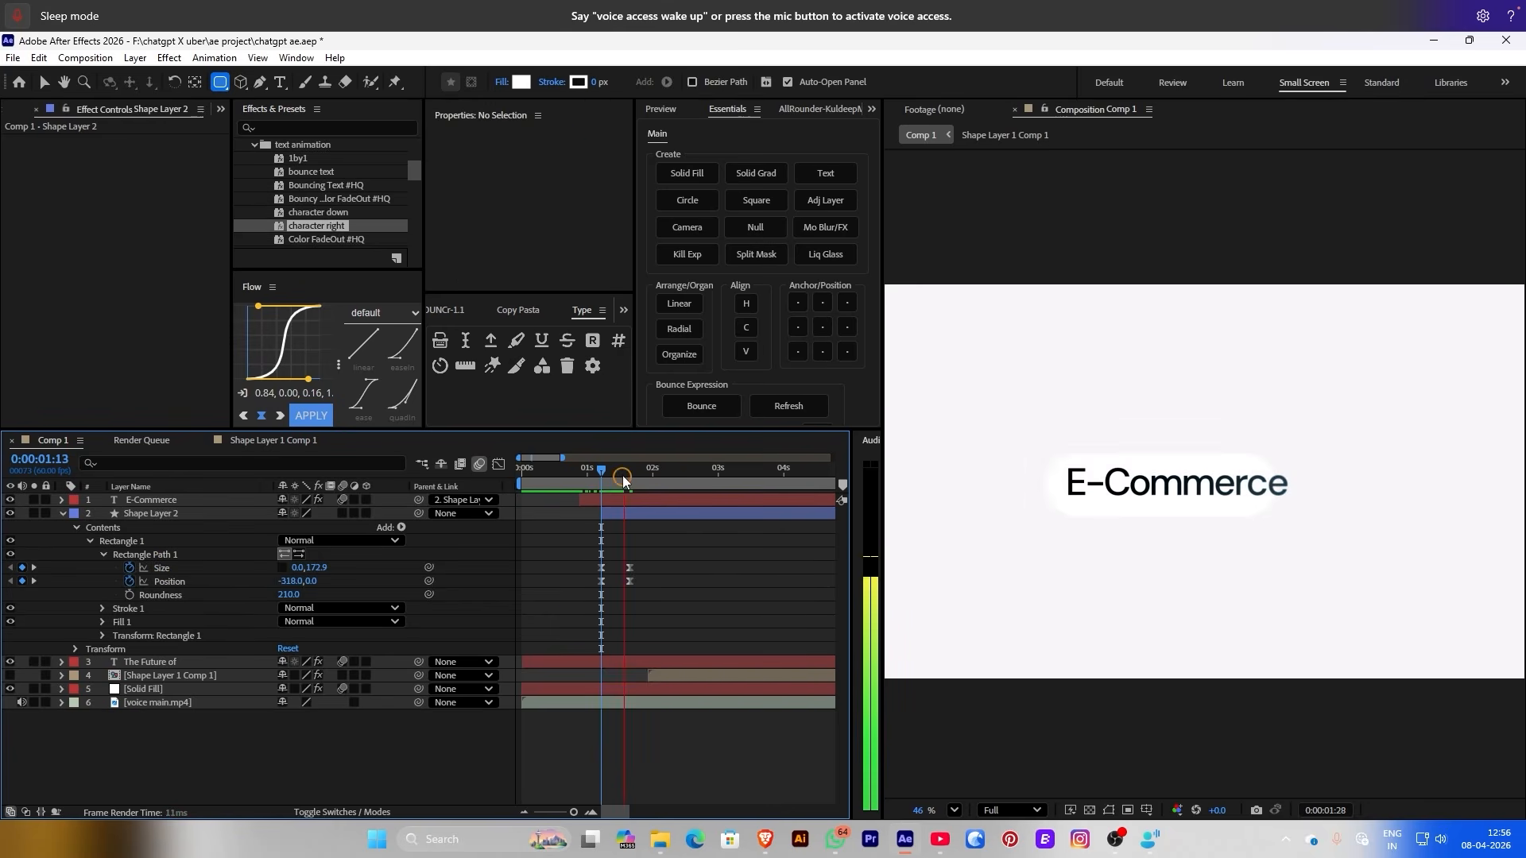
pyautogui.click(531, 465)
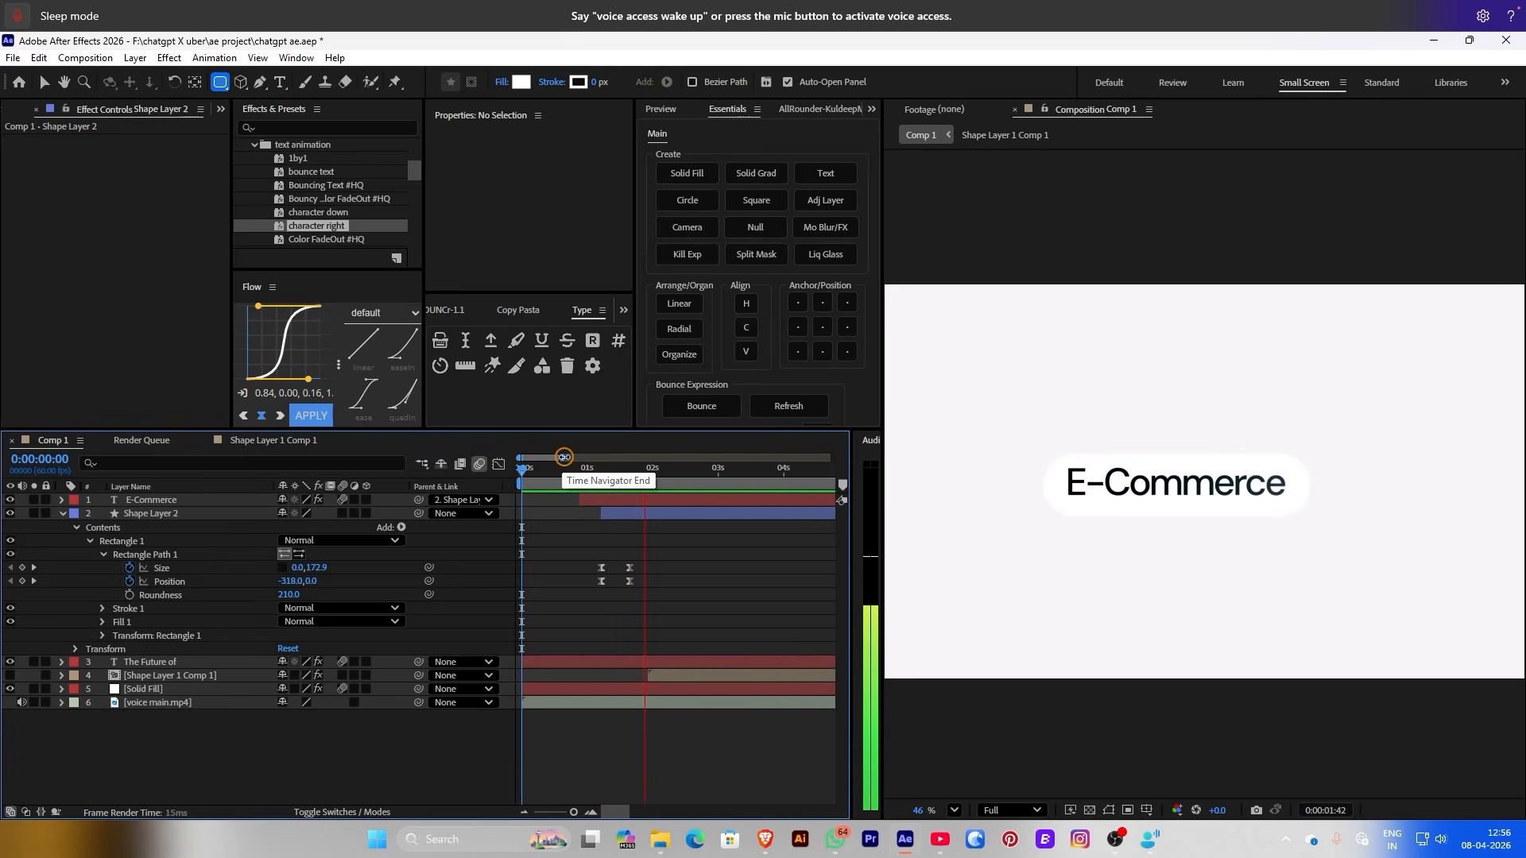
pyautogui.moveTo(611, 587); pyautogui.dragTo(558, 506)
pyautogui.click(612, 536)
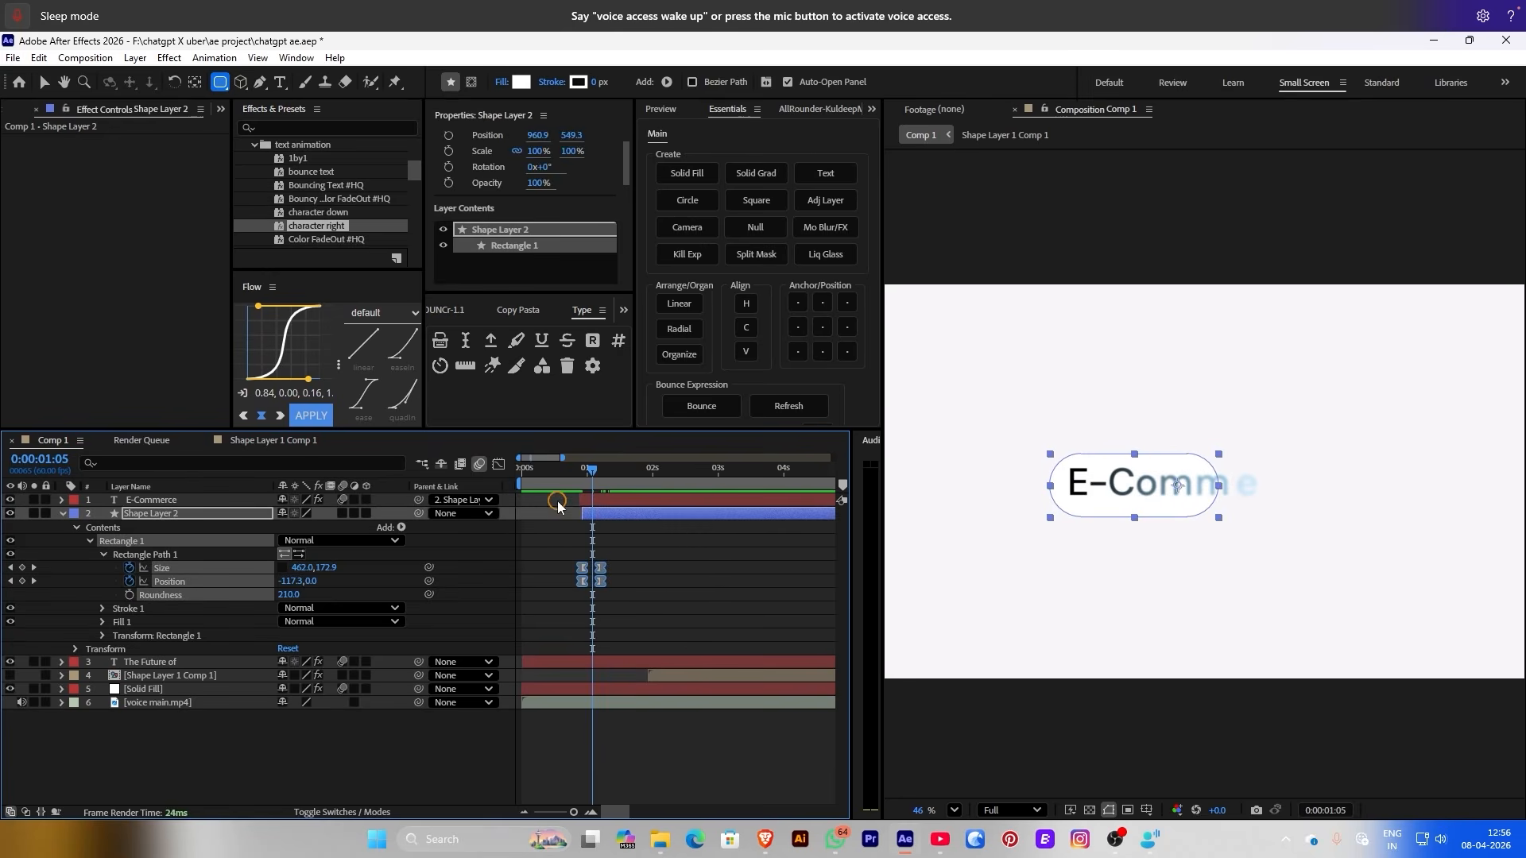
# In the Graph Editor, make the pill's growth start fast and ease out, then preview
pyautogui.click(498, 464)
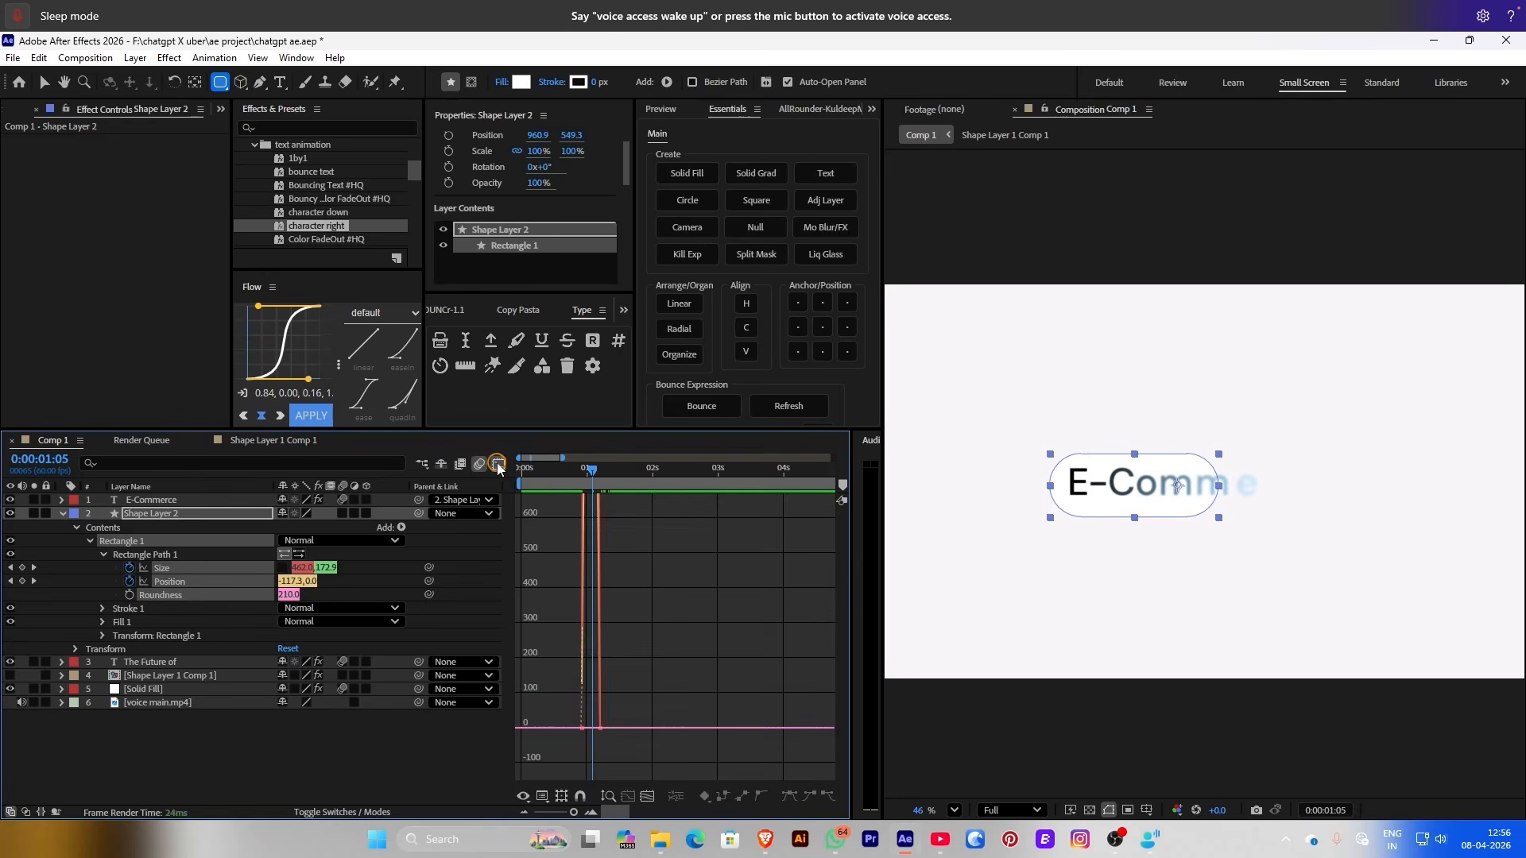
pyautogui.click(650, 796)
pyautogui.moveTo(760, 747); pyautogui.dragTo(857, 791)
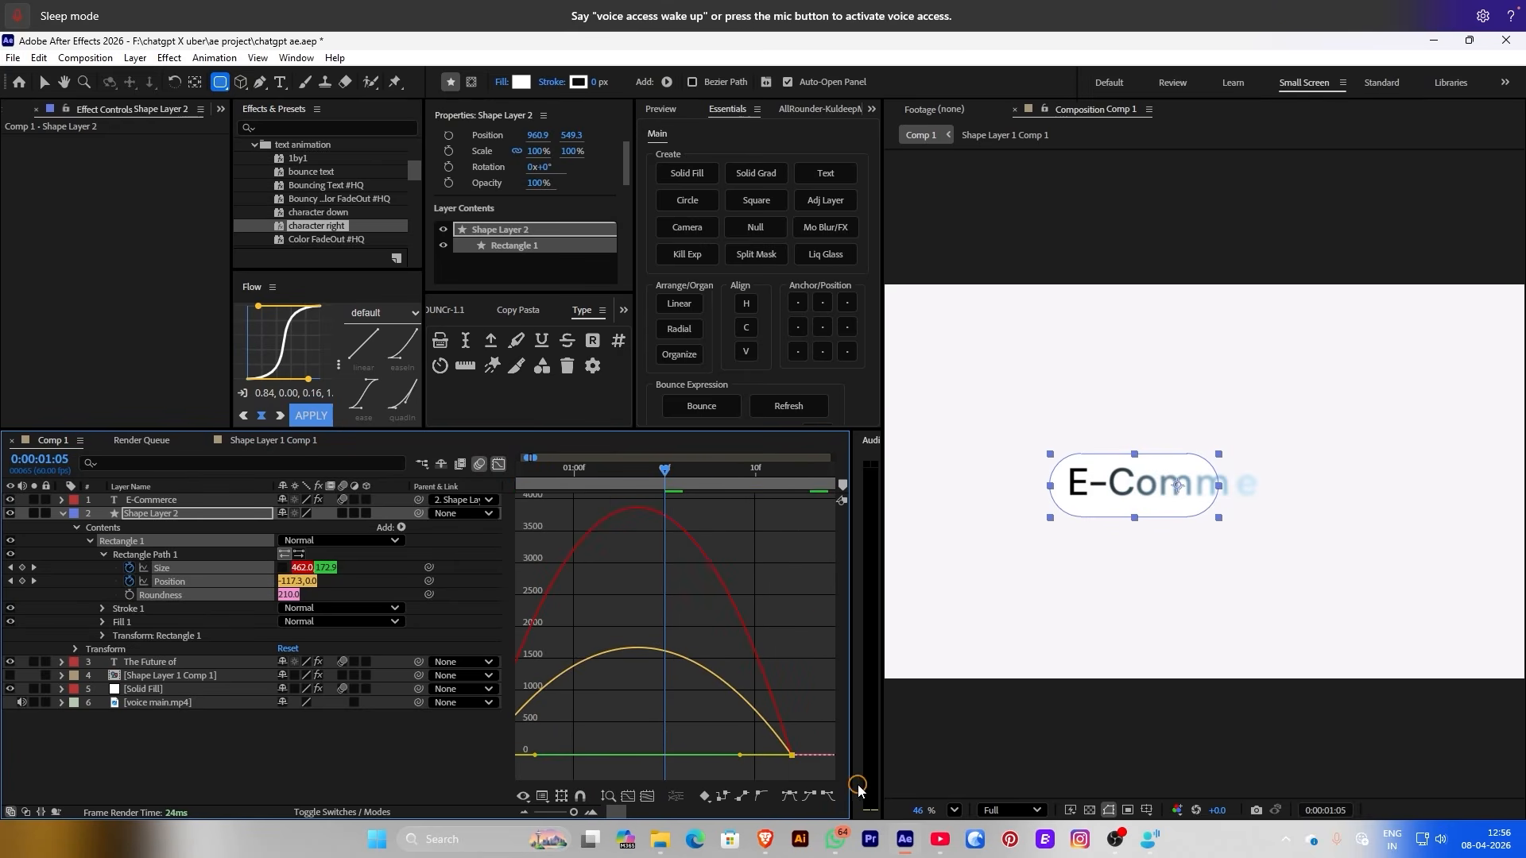
pyautogui.moveTo(741, 759); pyautogui.dragTo(620, 763)
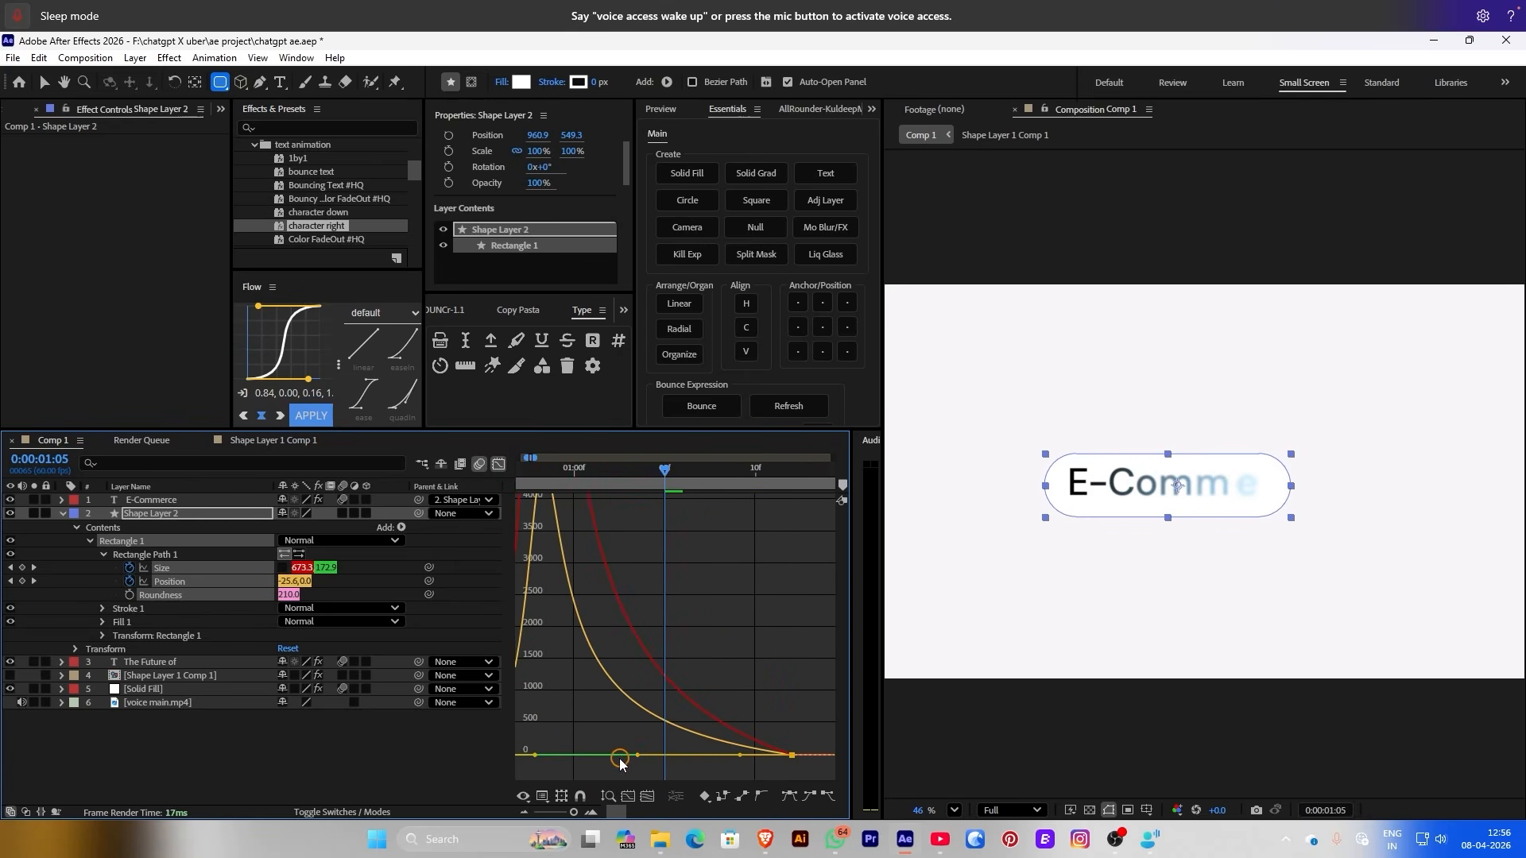
pyautogui.click(499, 464)
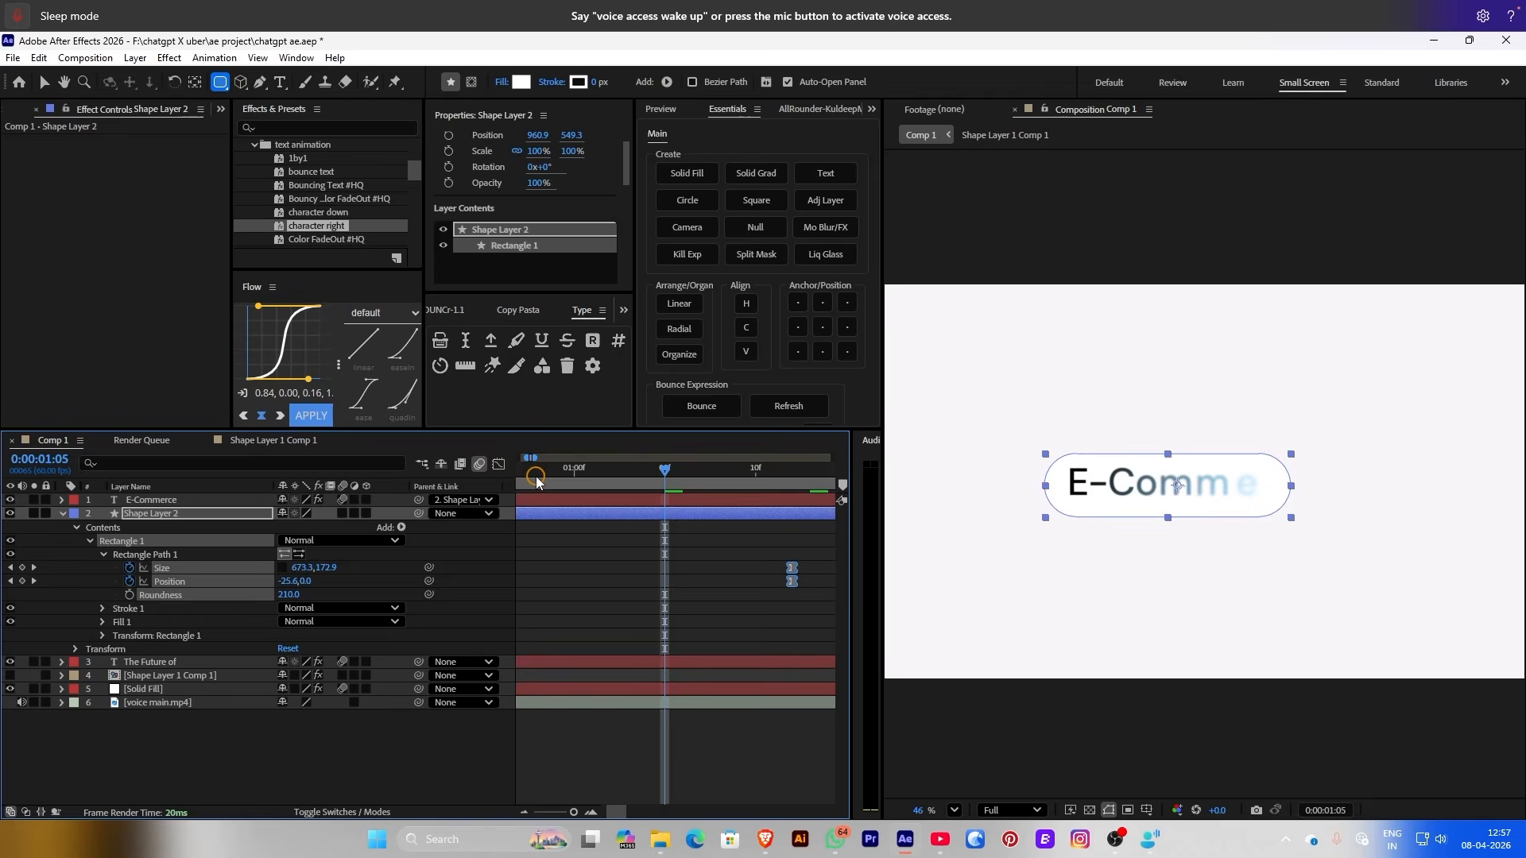
pyautogui.click(538, 473)
pyautogui.scroll(-3, 598, 559)
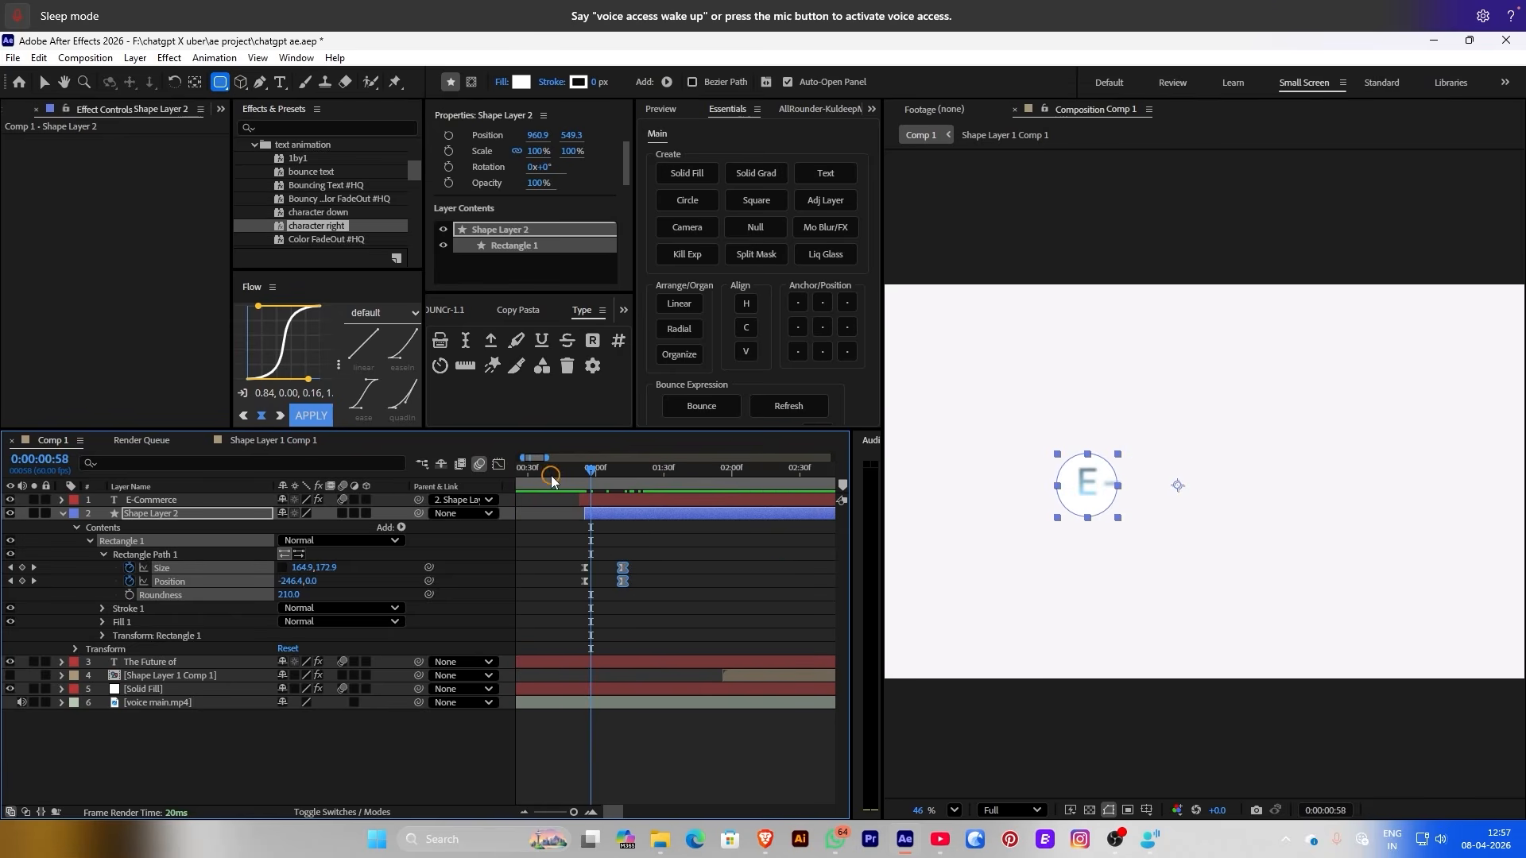
pyautogui.moveTo(550, 476); pyautogui.dragTo(430, 482)
pyautogui.press('space')
pyautogui.click(581, 538)
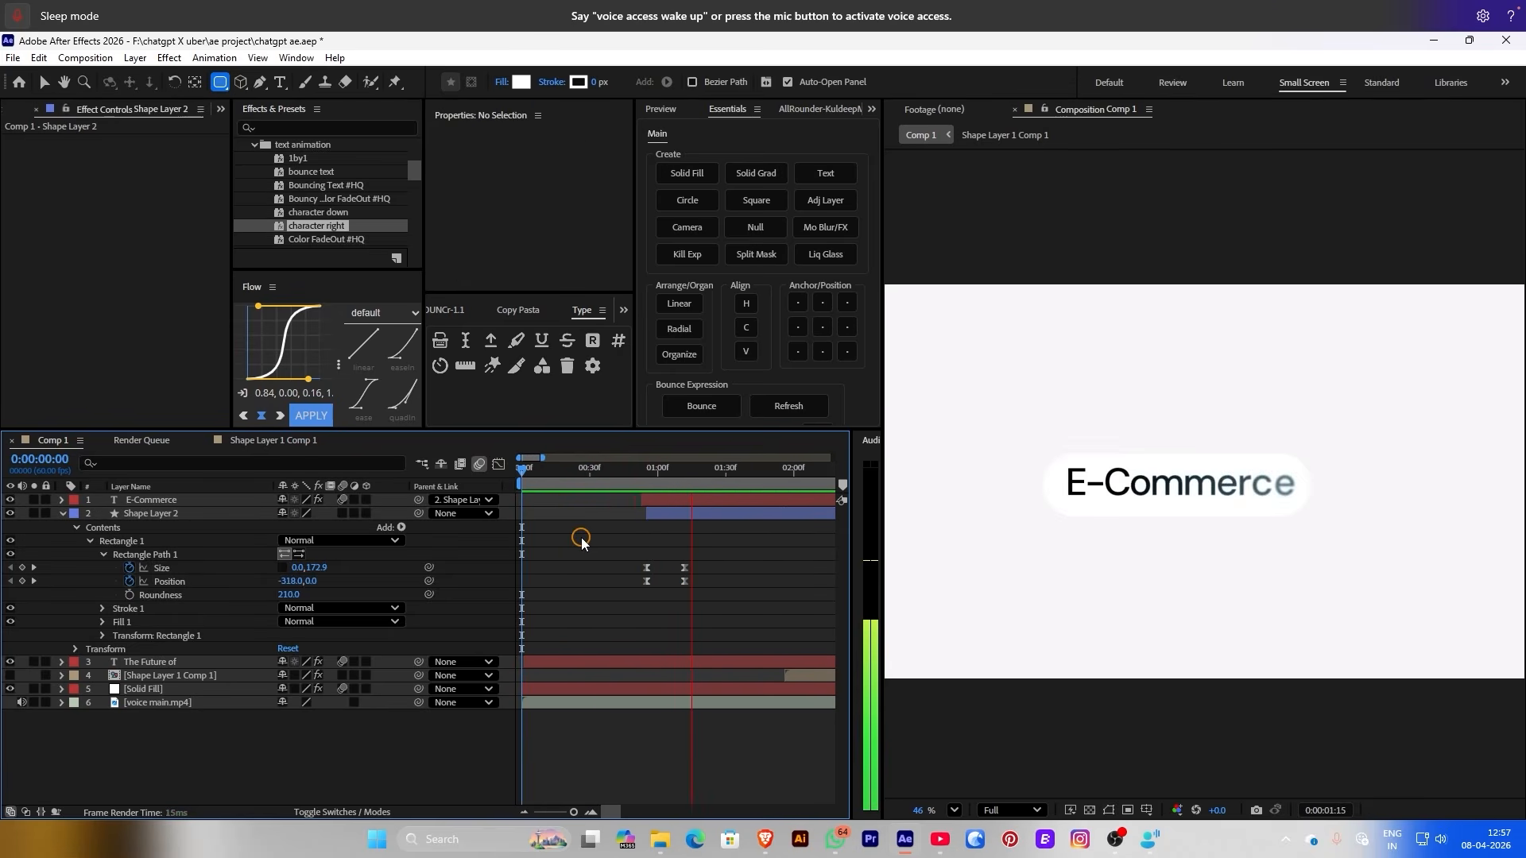
# Set E-Commerce's parent to None and parent Shape Layer 2 to E-Commerce
pyautogui.moveTo(628, 469); pyautogui.dragTo(693, 471)
pyautogui.click(463, 500)
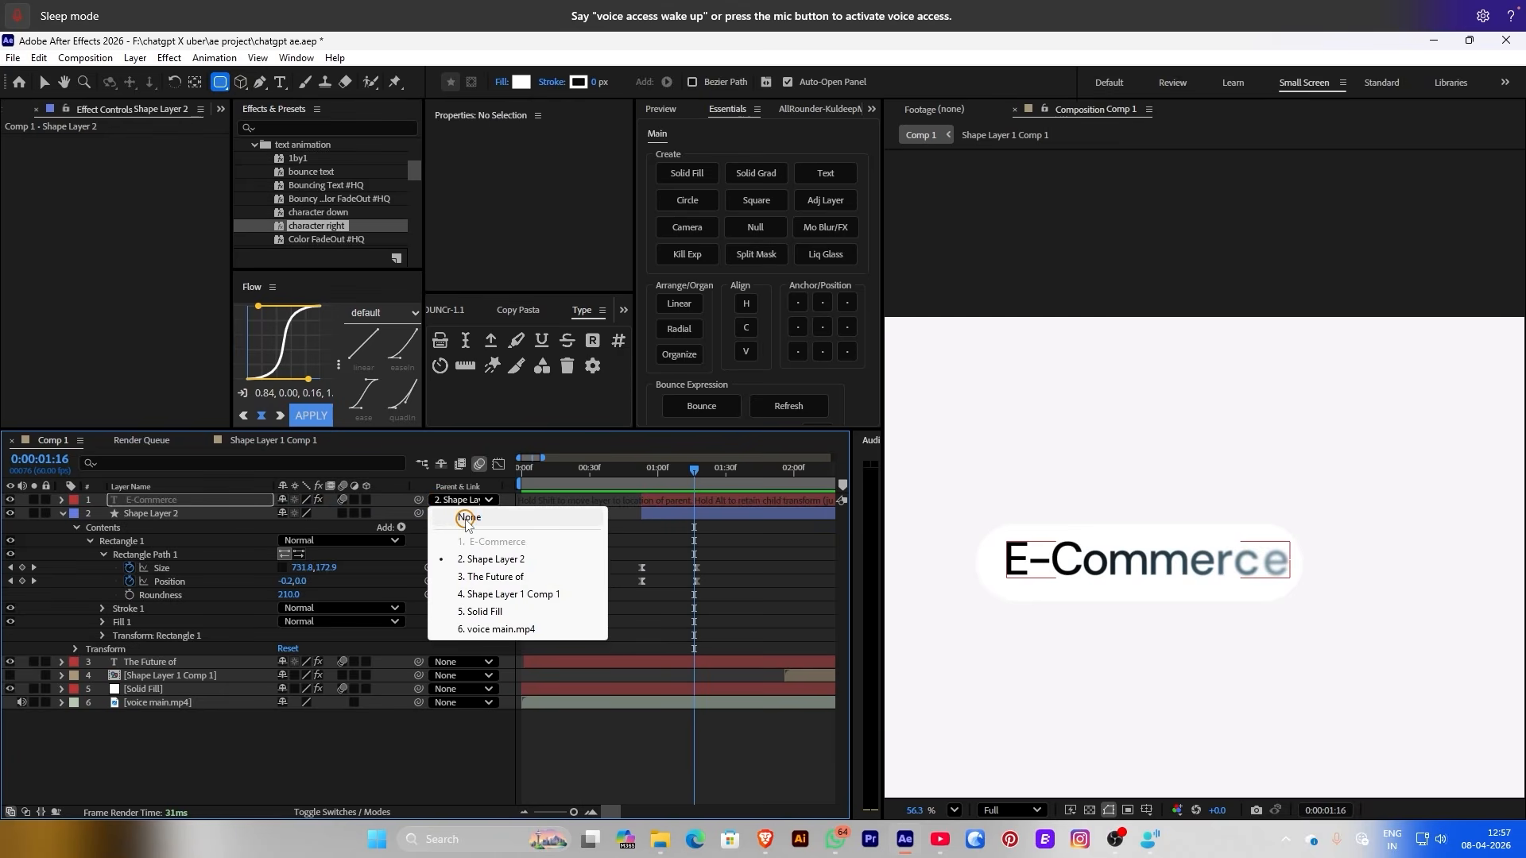
pyautogui.click(459, 514)
pyautogui.moveTo(419, 513); pyautogui.dragTo(201, 508)
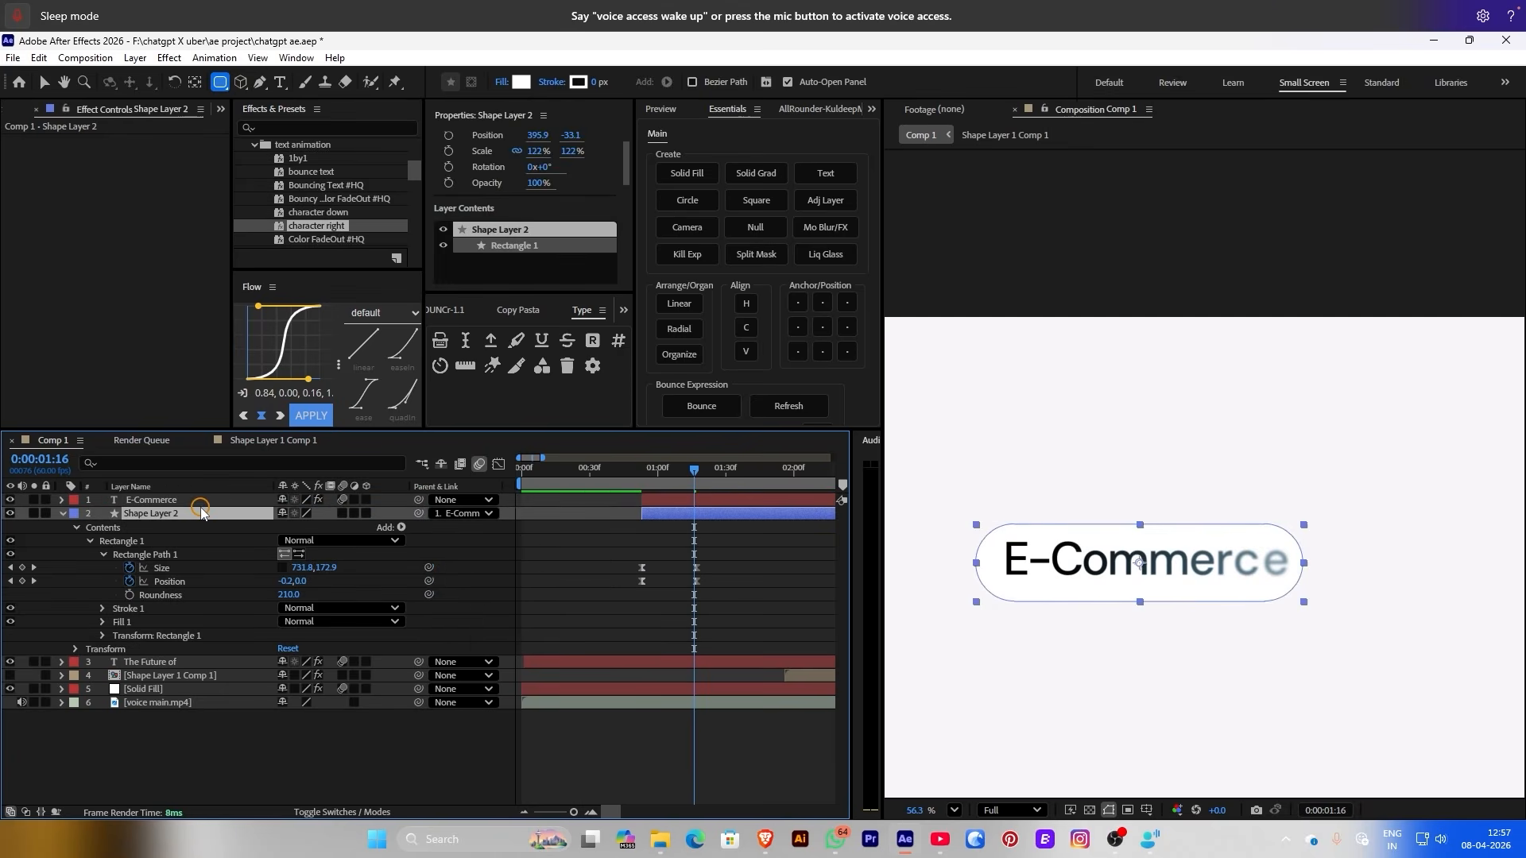
pyautogui.click(763, 555)
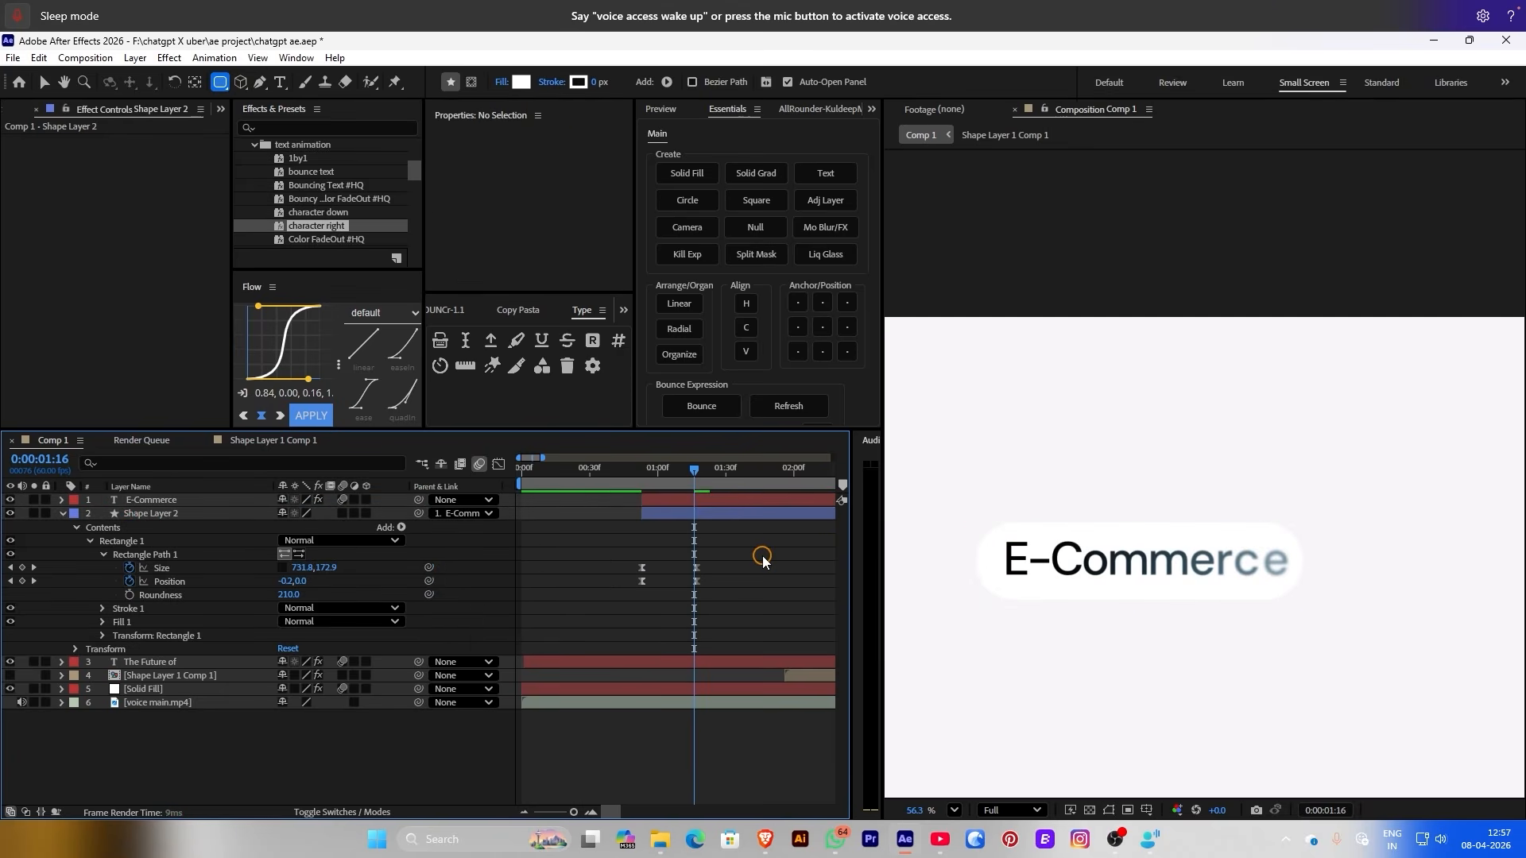
pyautogui.press('Home')
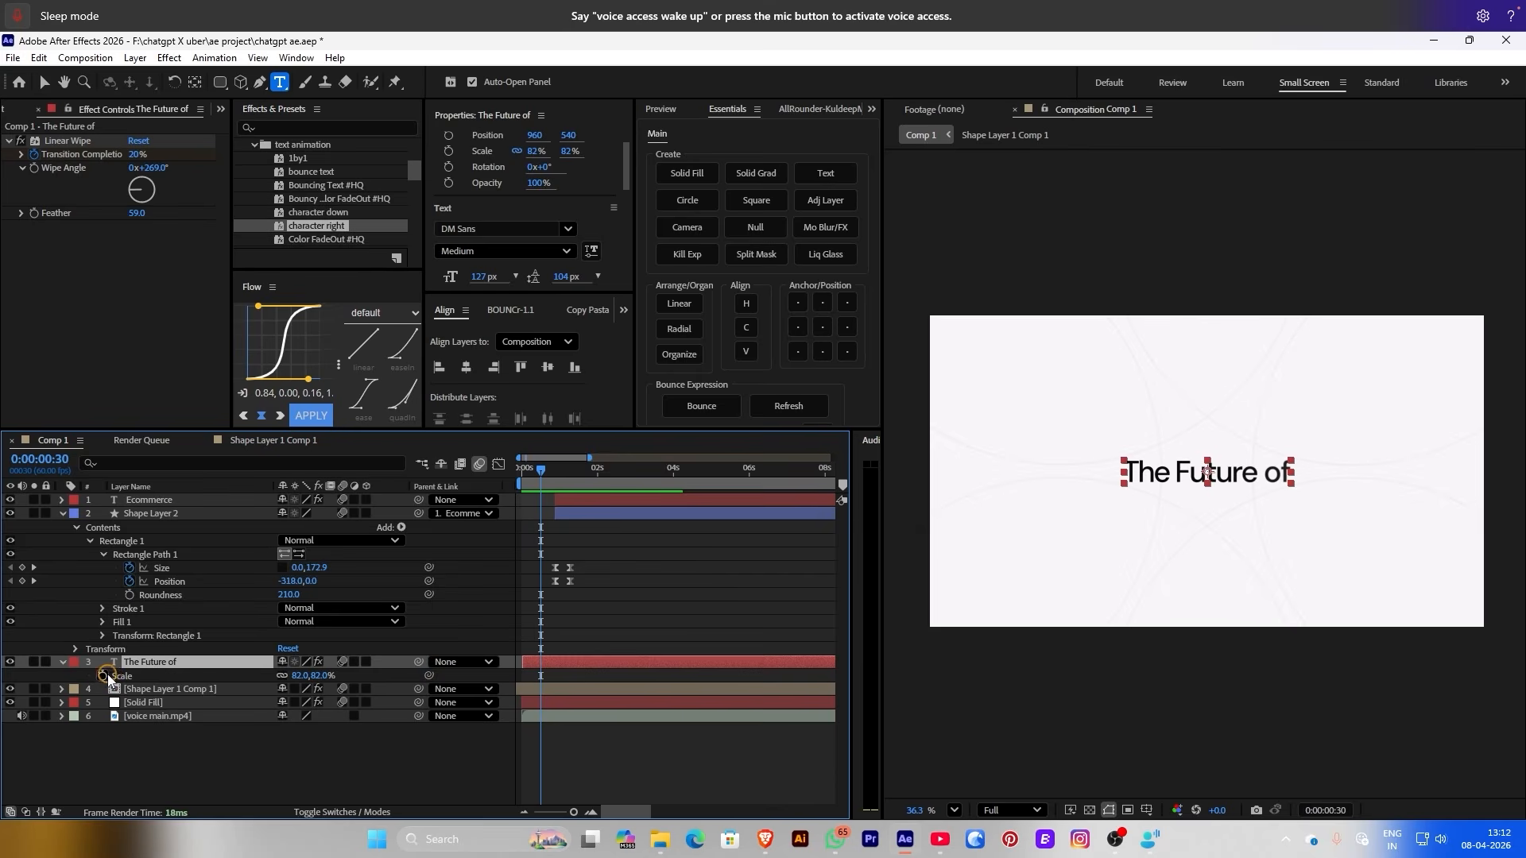
# Keyframe The Future of's Scale from 94% on the first frame to 82%
pyautogui.click(103, 675)
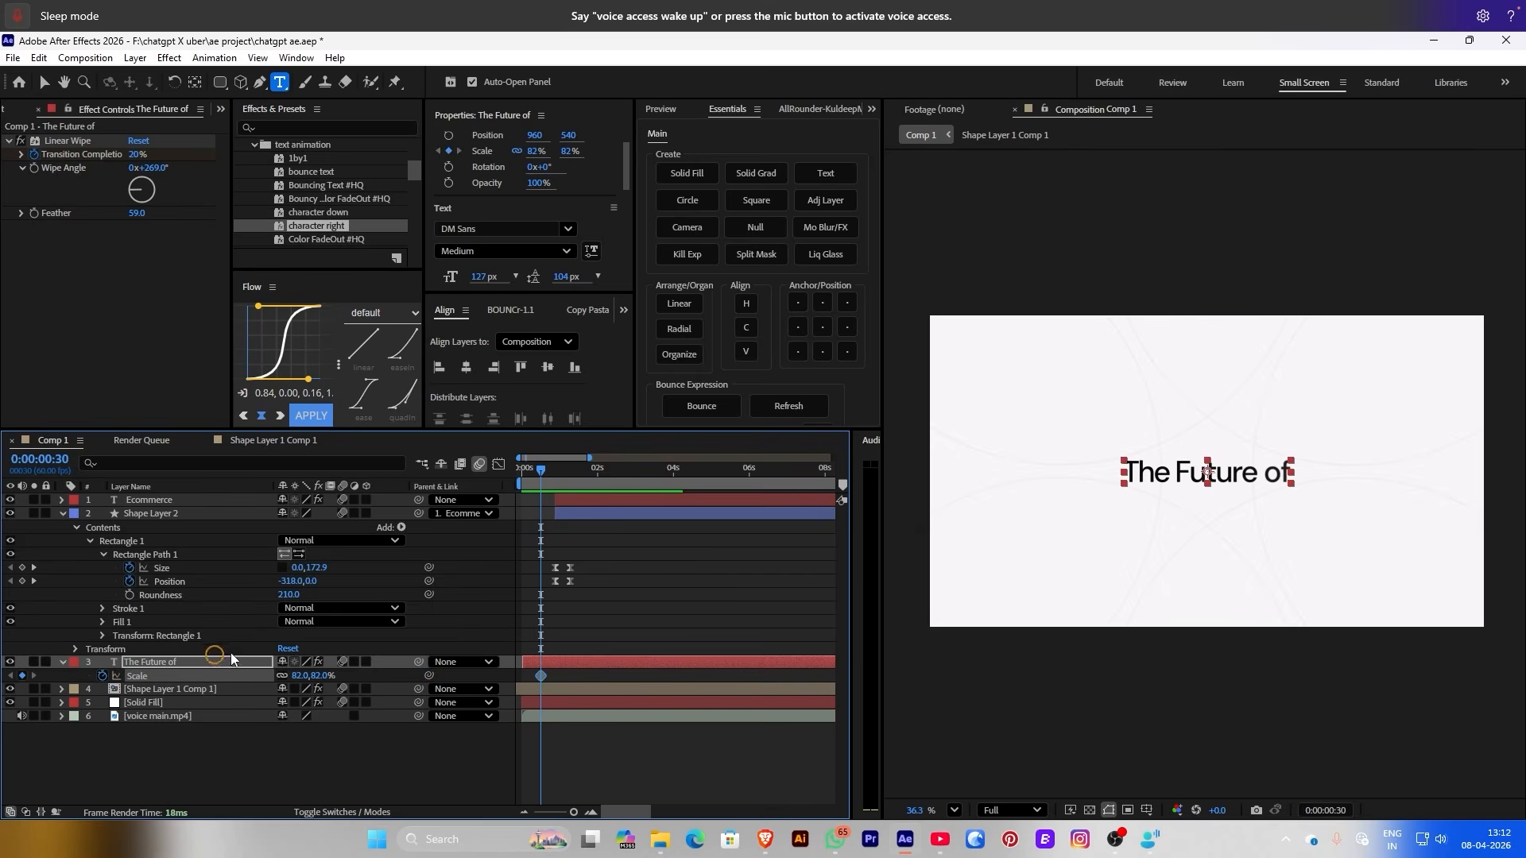
pyautogui.press('Home')
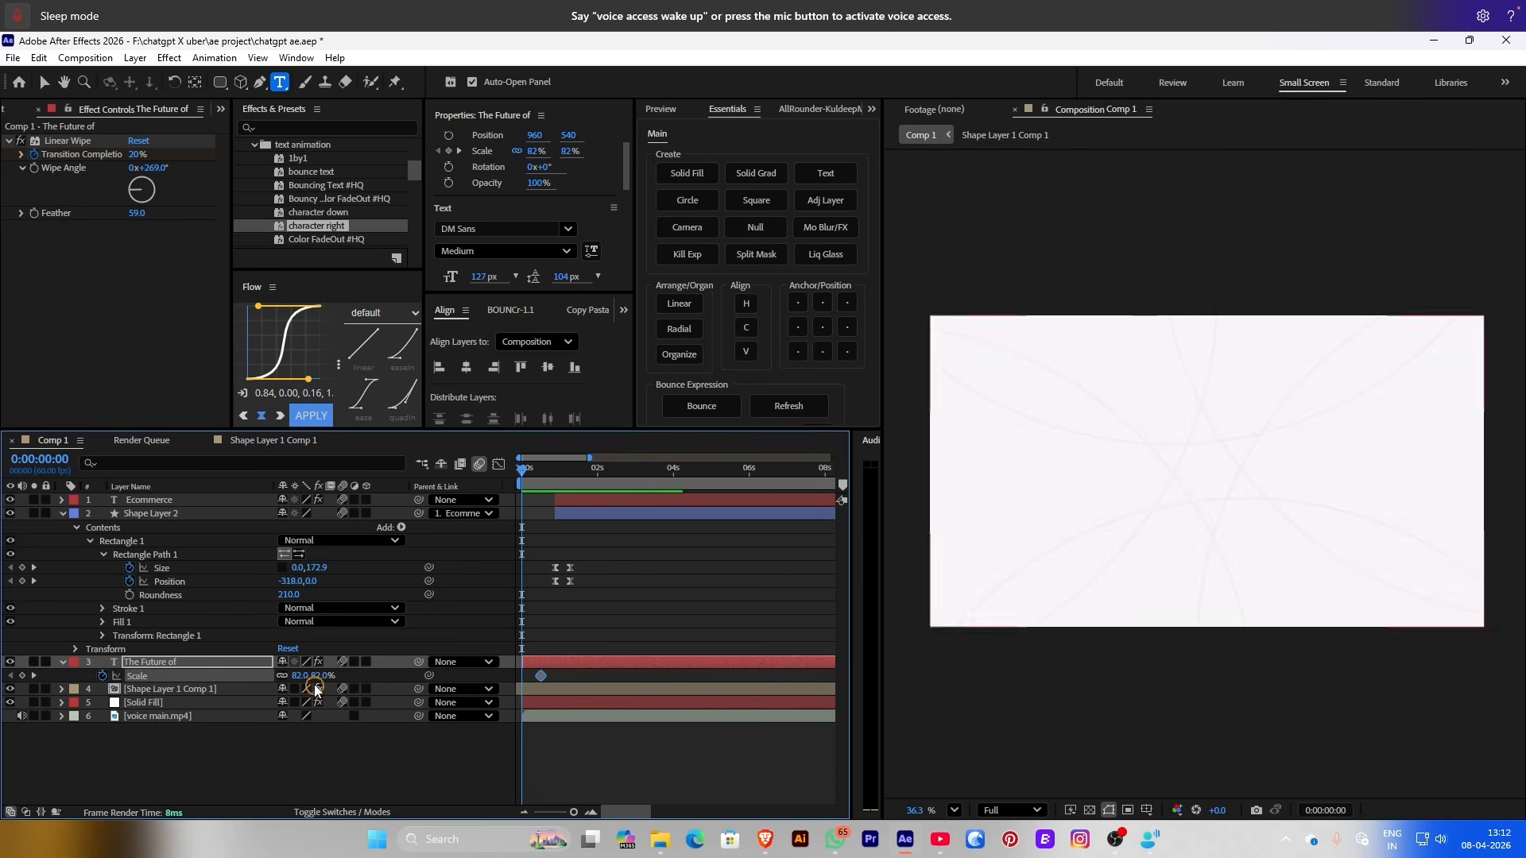
pyautogui.moveTo(298, 676); pyautogui.dragTo(304, 676)
pyautogui.press('space')
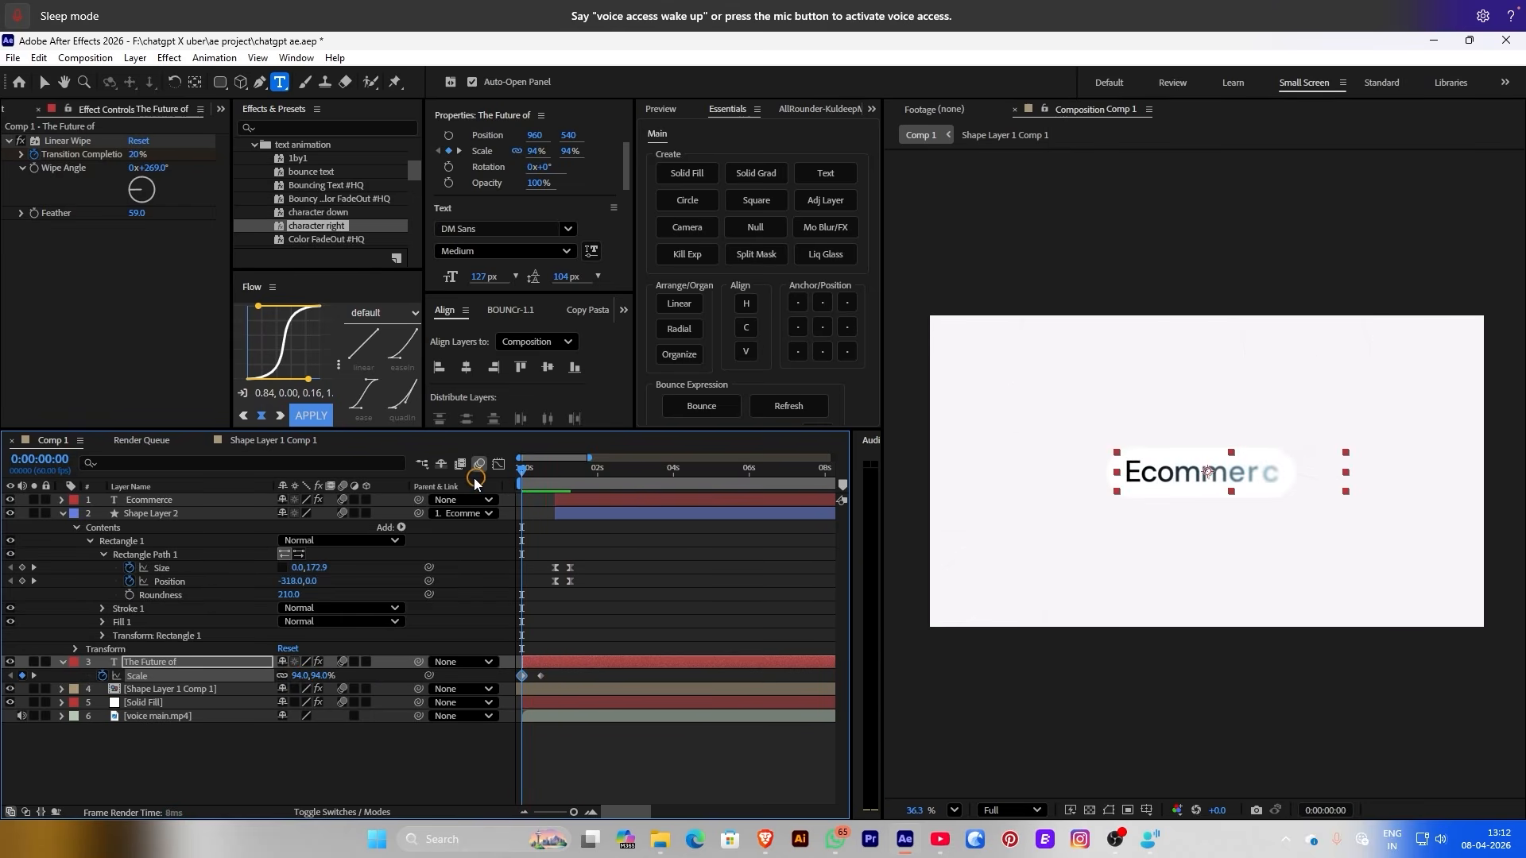
# Select layers 1–5 and add a null that parents them
pyautogui.click(192, 741)
pyautogui.moveTo(102, 718); pyautogui.dragTo(215, 529)
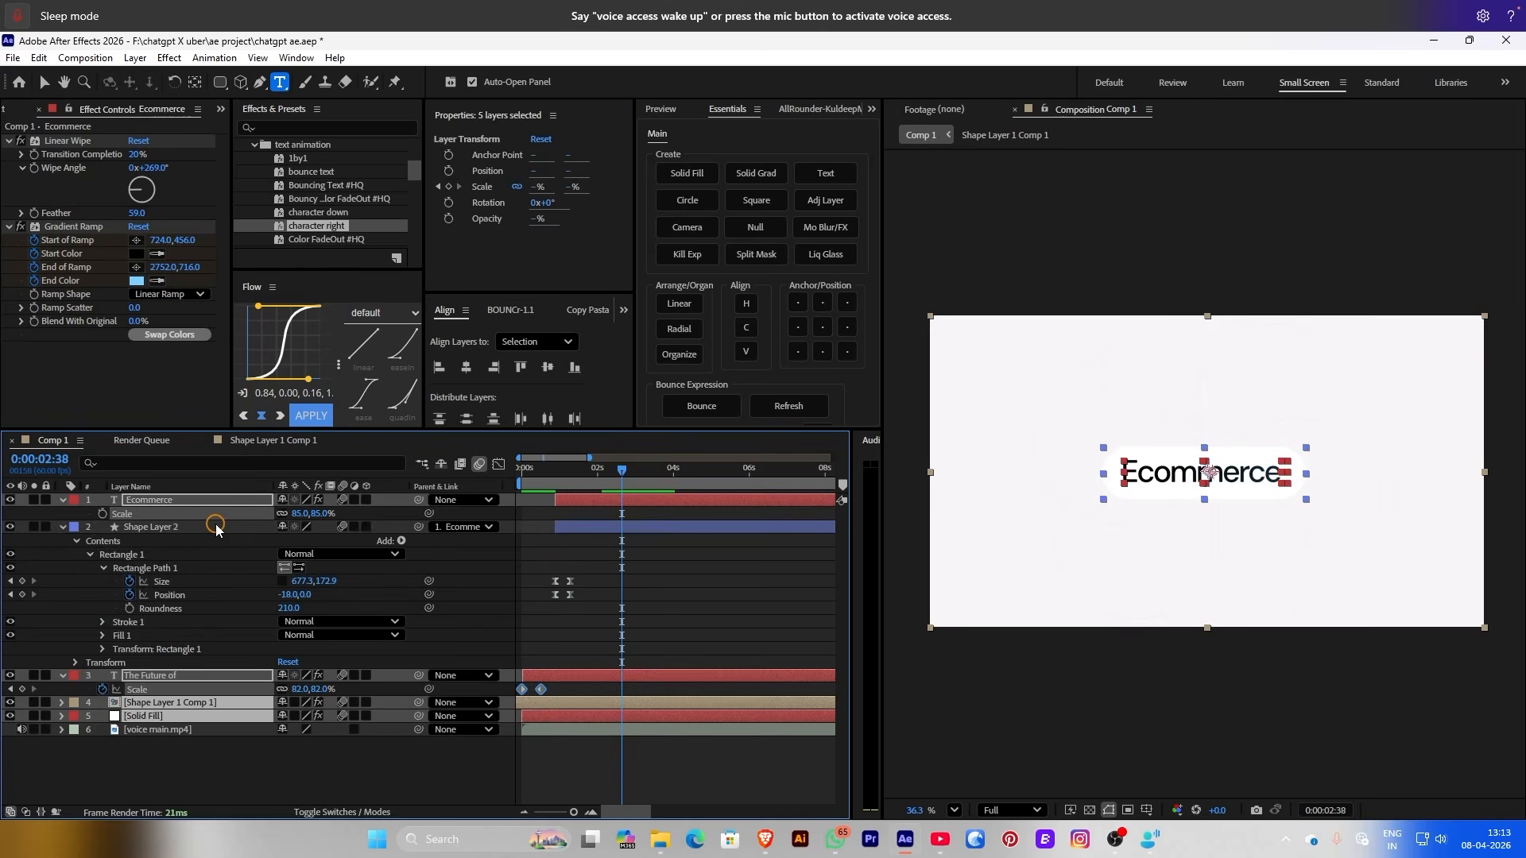
pyautogui.click(754, 231)
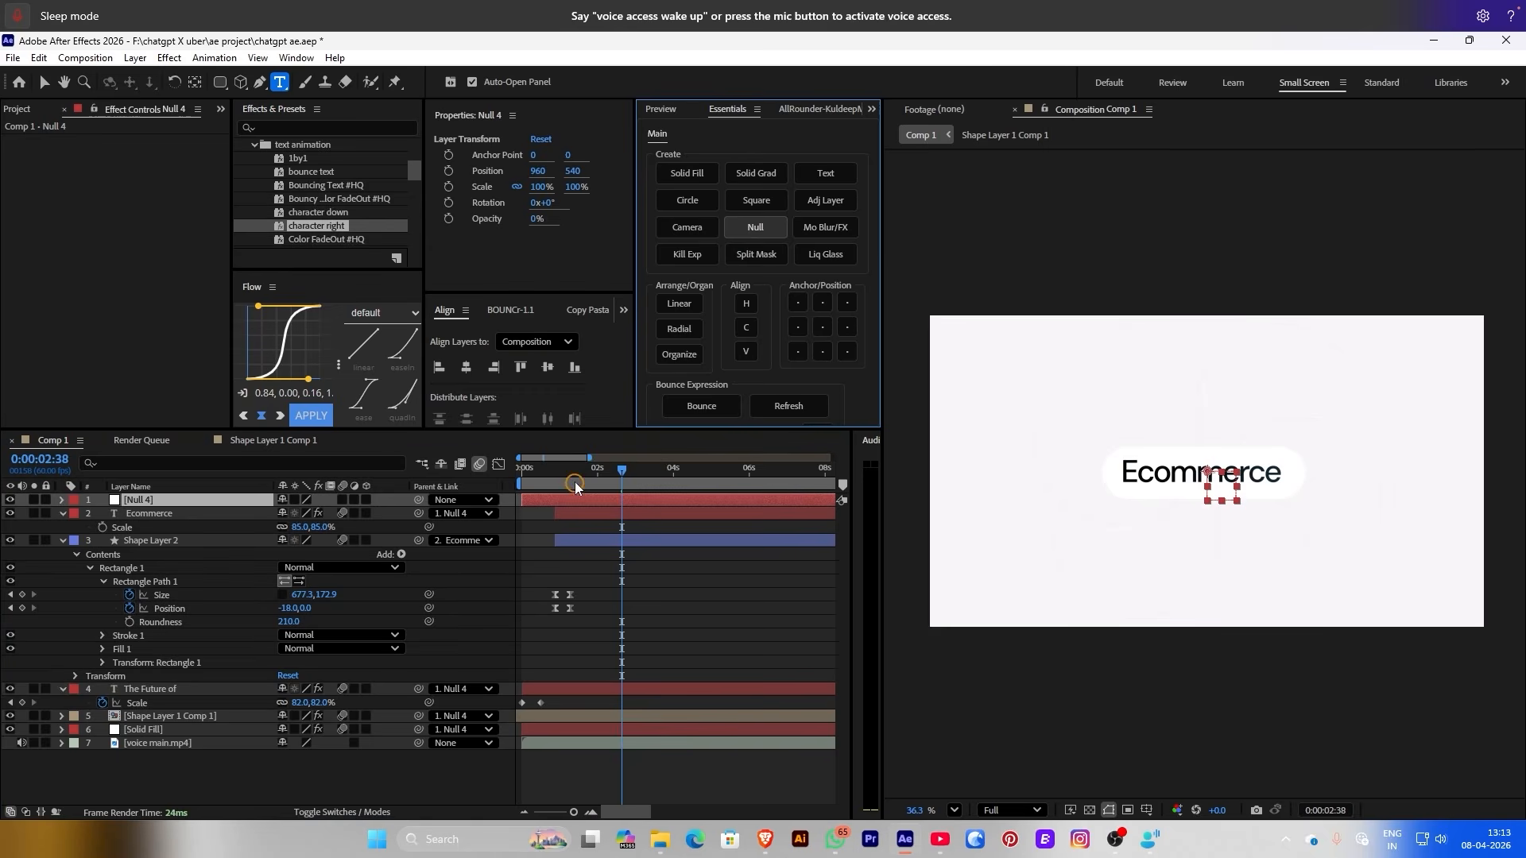
pyautogui.moveTo(575, 482); pyautogui.dragTo(488, 490)
# Keyframe the null's Scale from 108% at frame 0 to 100% later, and preview the zoom
pyautogui.click(448, 185)
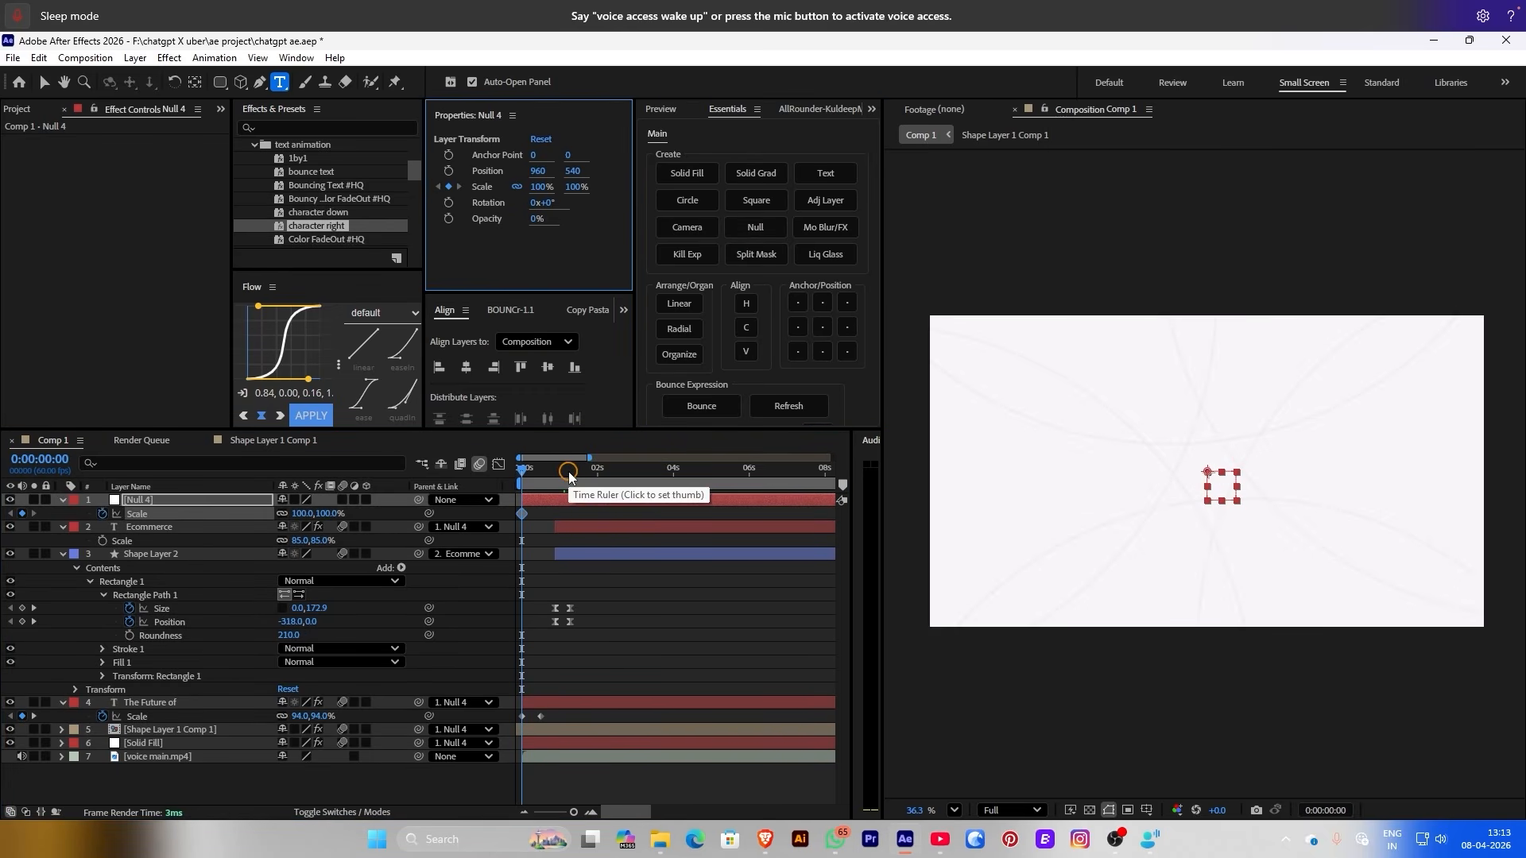
pyautogui.moveTo(523, 516); pyautogui.dragTo(581, 517)
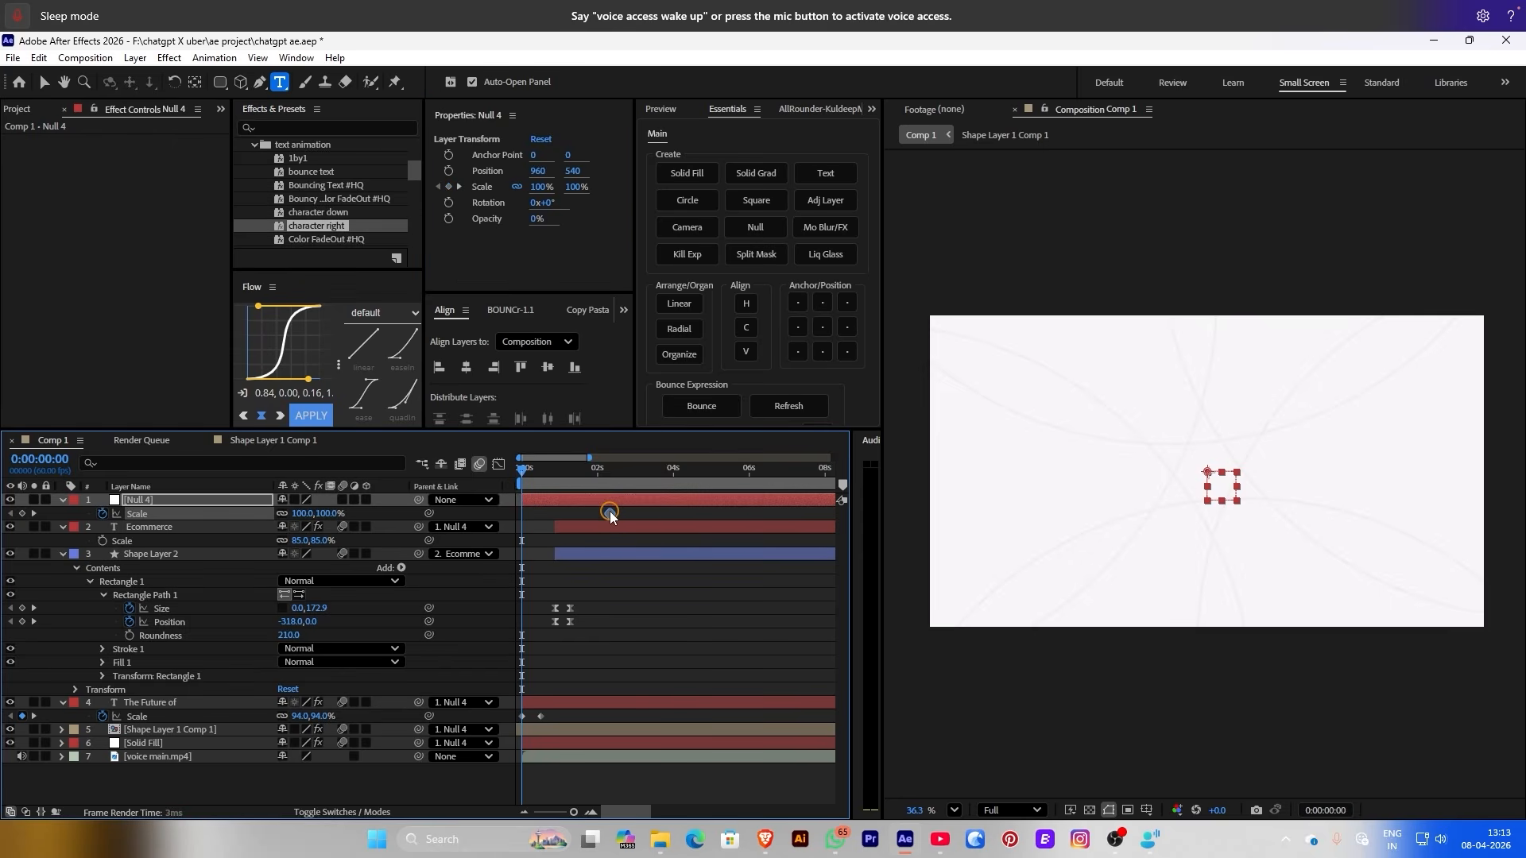
pyautogui.click(541, 187)
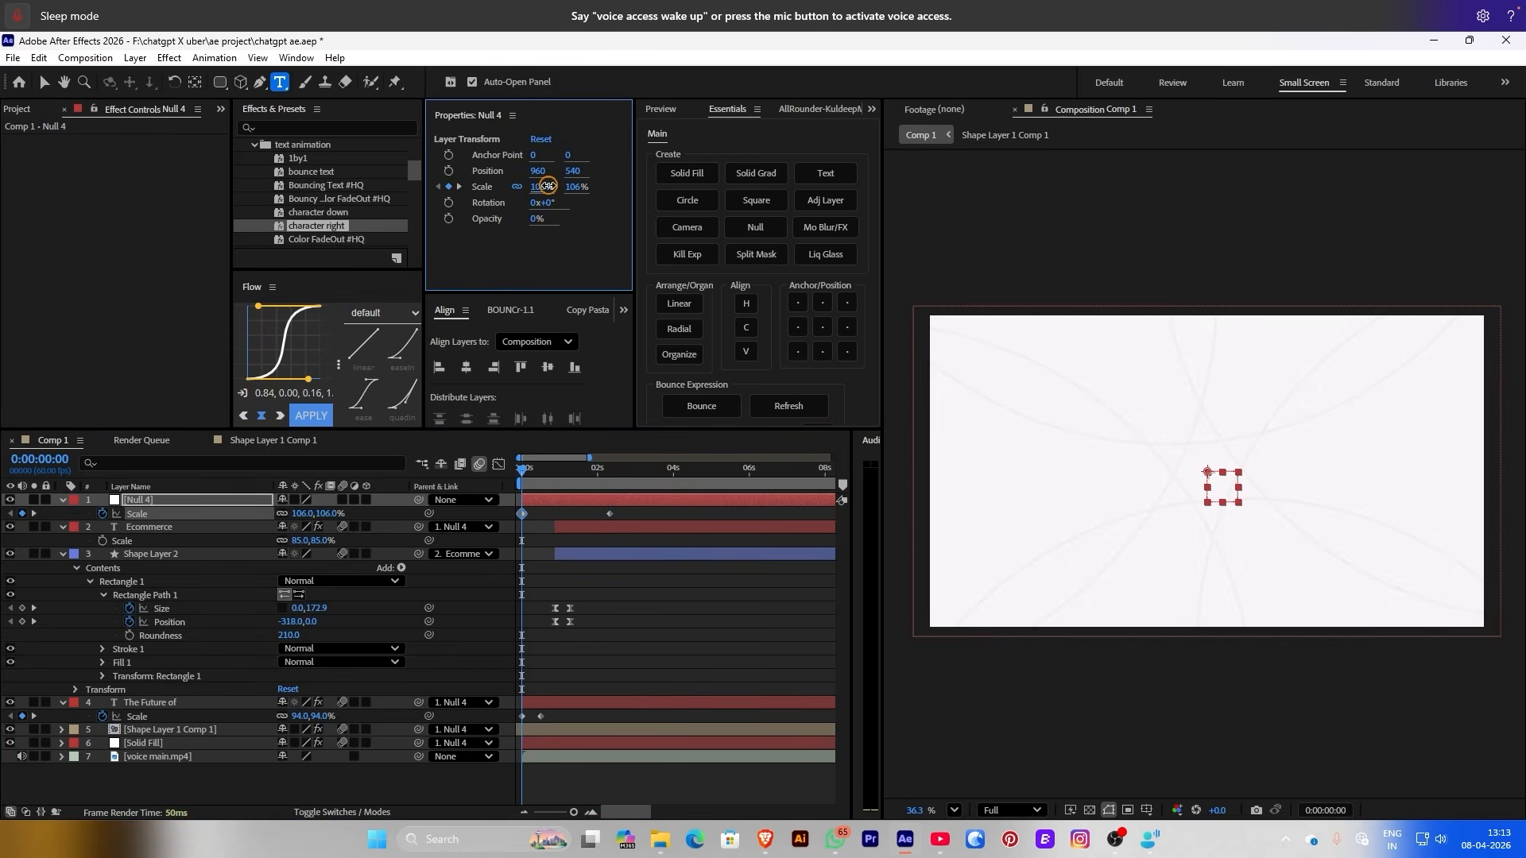
pyautogui.write('108')
pyautogui.press('Return')
pyautogui.click(490, 477)
pyautogui.press('space')
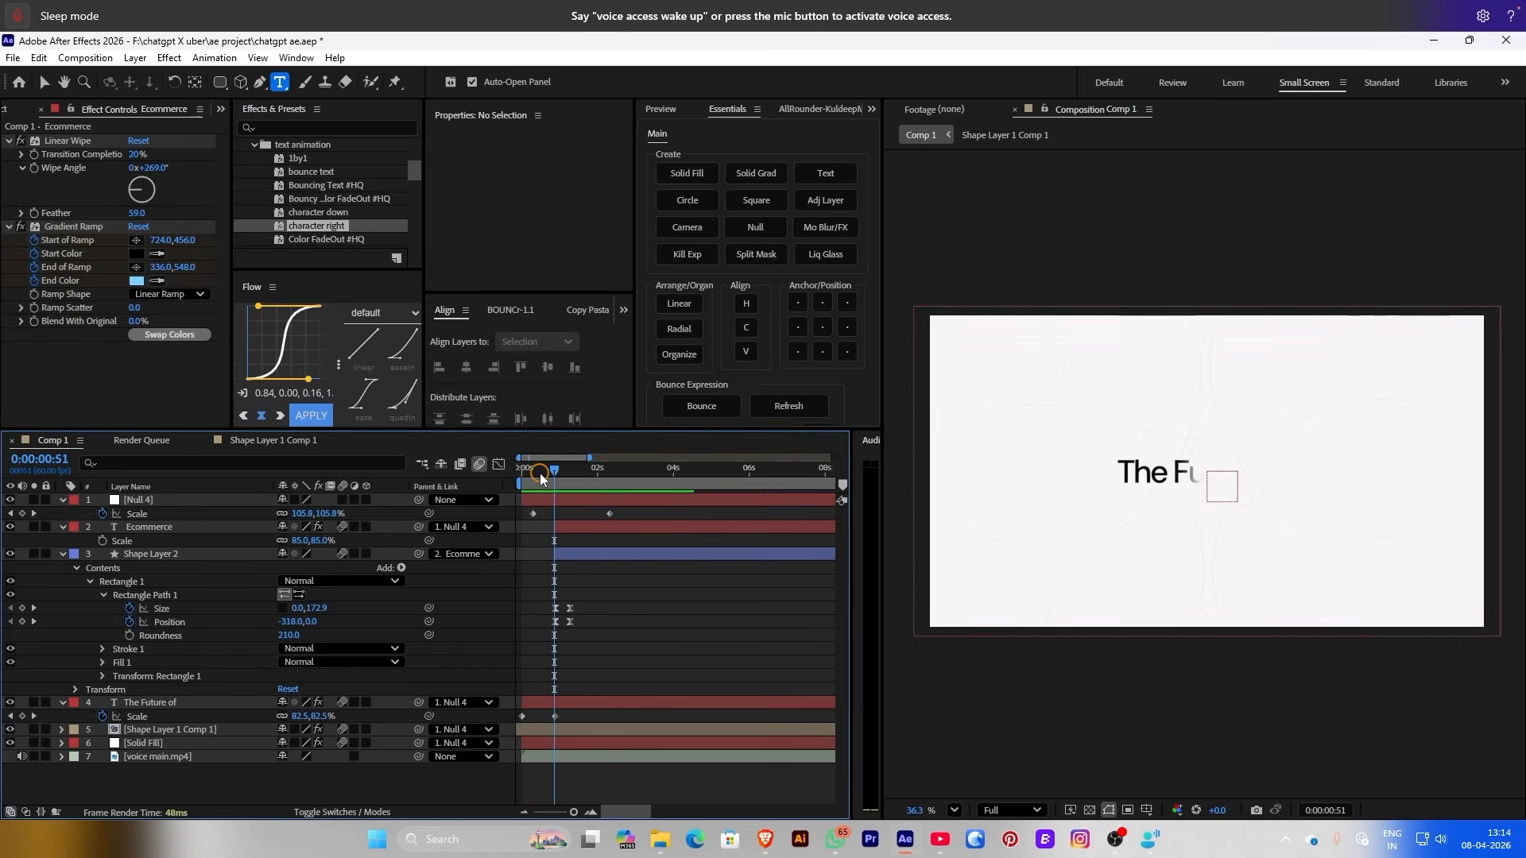
pyautogui.press('space')
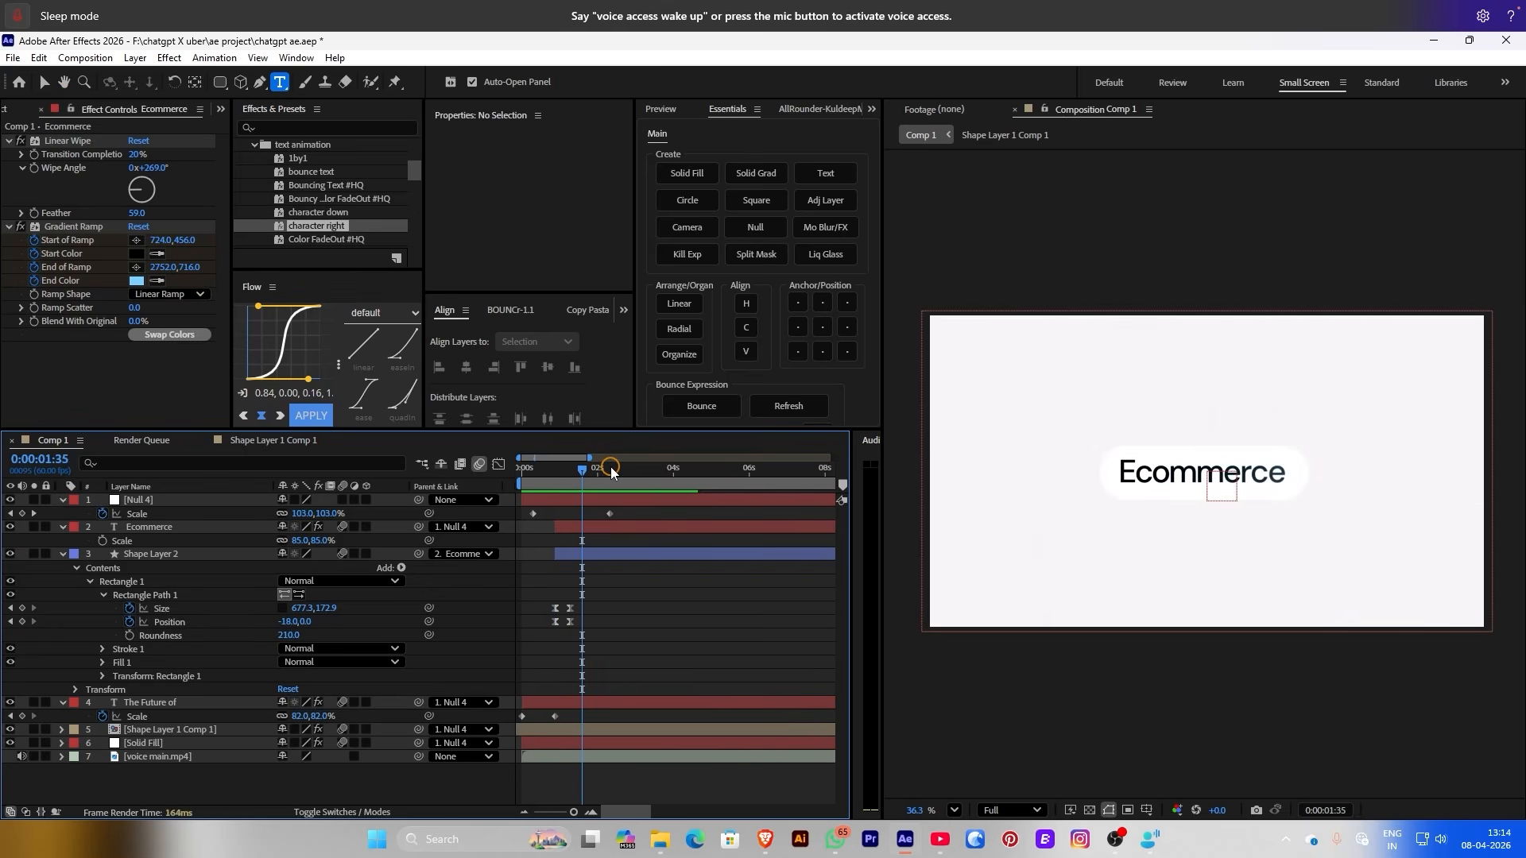
pyautogui.press('space')
pyautogui.press('KP_5')
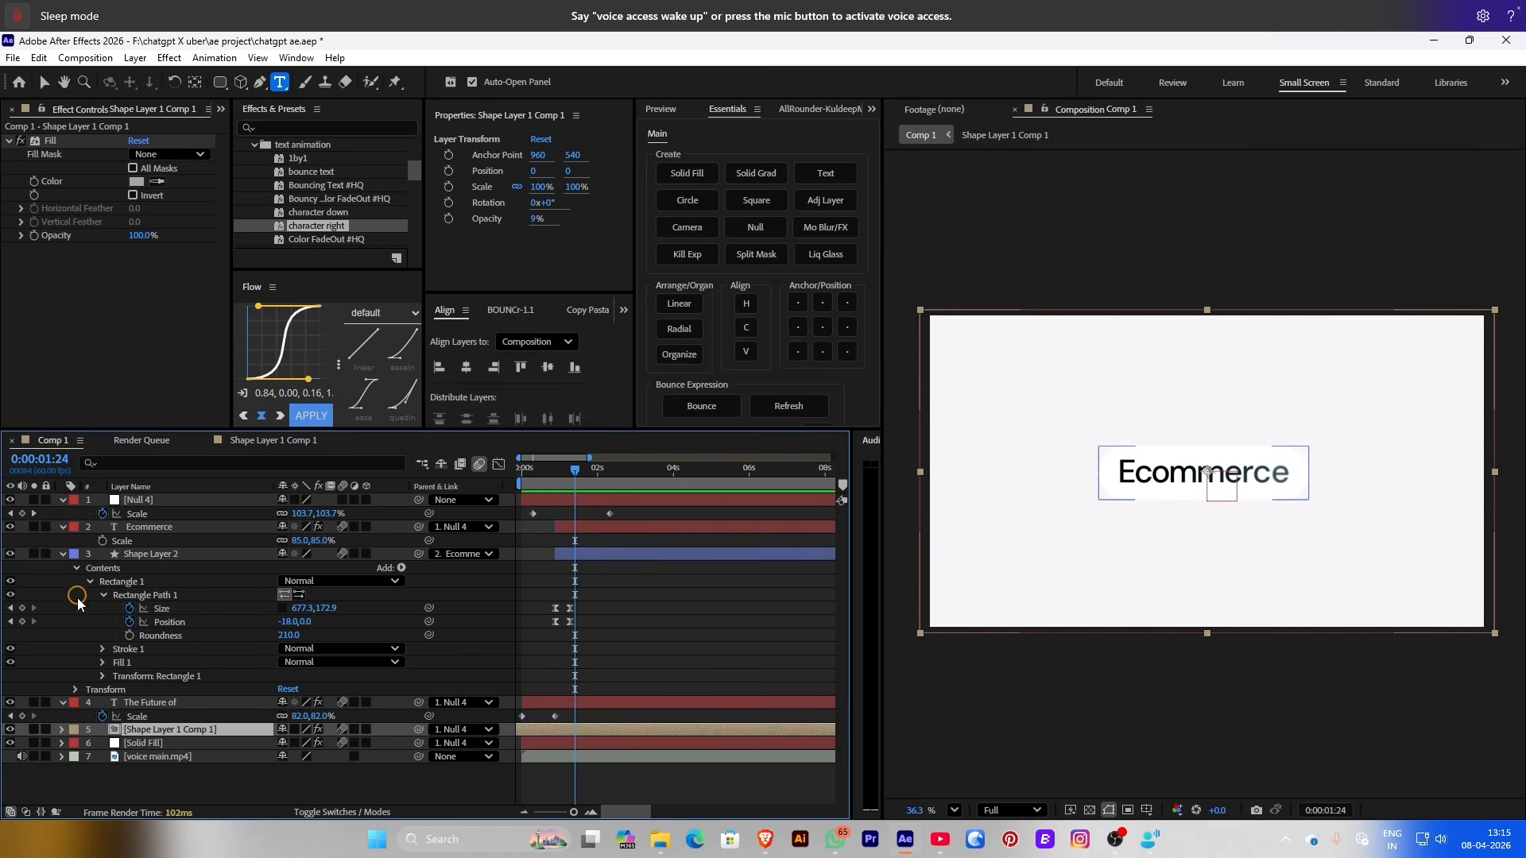
# Keyframe the pill rectangle's Size and Position at 1:24, undoing a trial width change
pyautogui.click(32, 608)
pyautogui.click(22, 621)
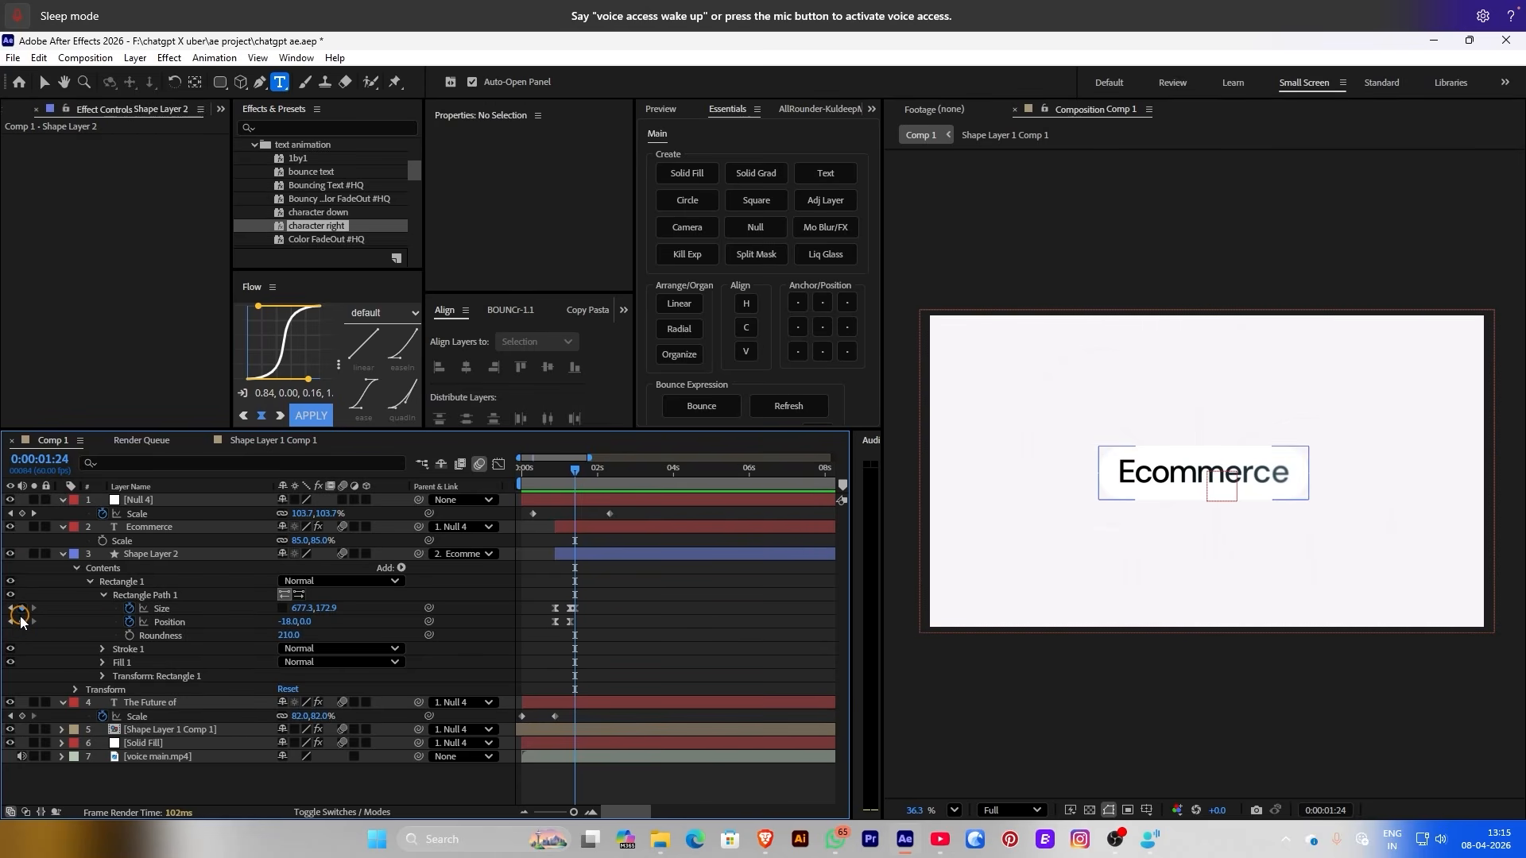
pyautogui.click(77, 622)
pyautogui.click(590, 615)
pyautogui.keyDown('alt'); pyautogui.scroll(3, 589, 614); pyautogui.keyUp('alt')
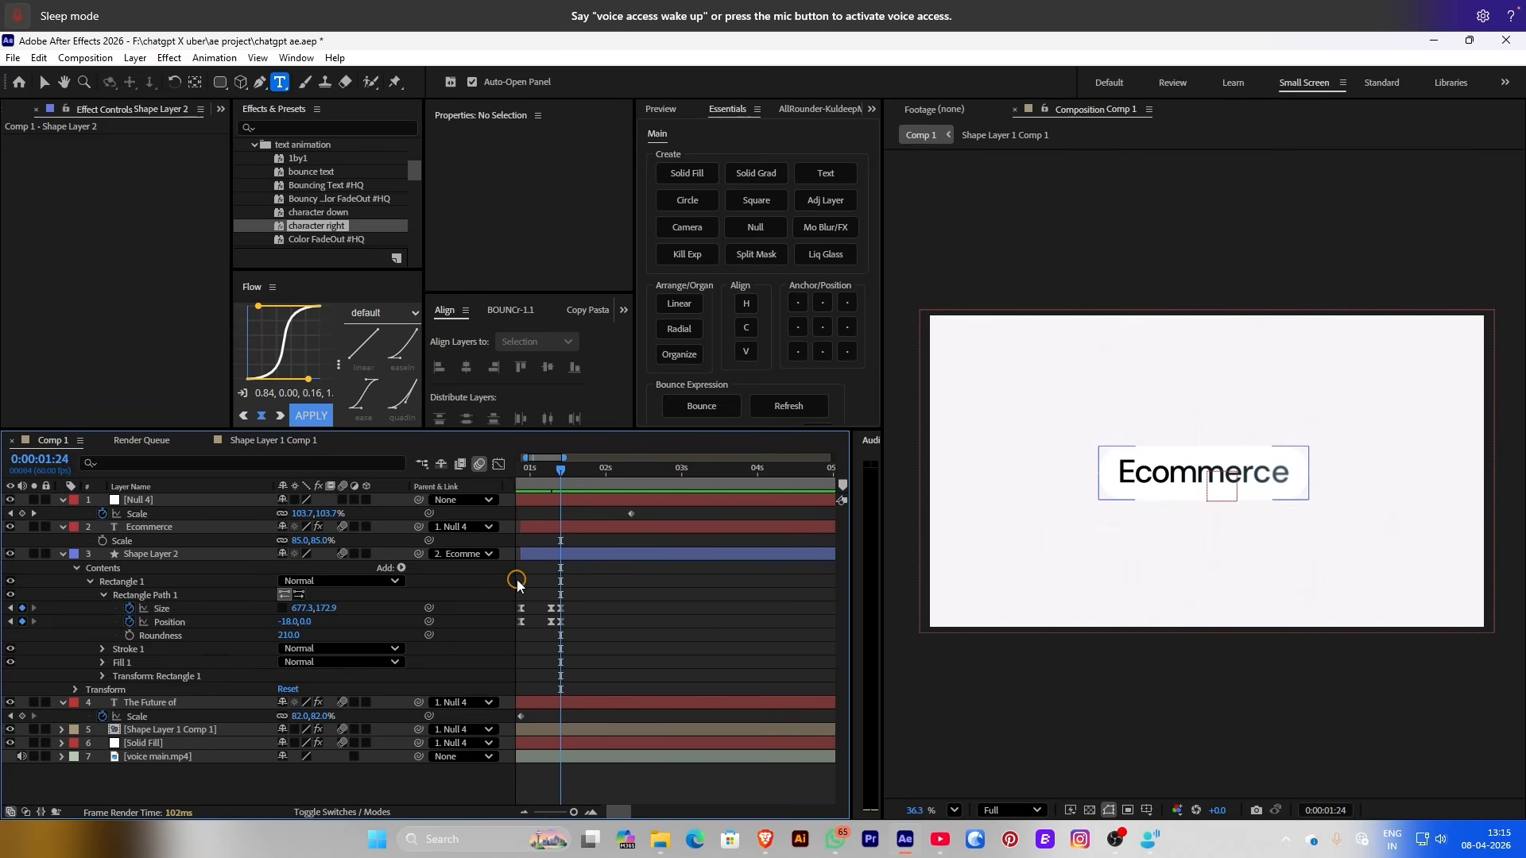
pyautogui.keyDown('alt'); pyautogui.scroll(2, 531, 580); pyautogui.keyUp('alt')
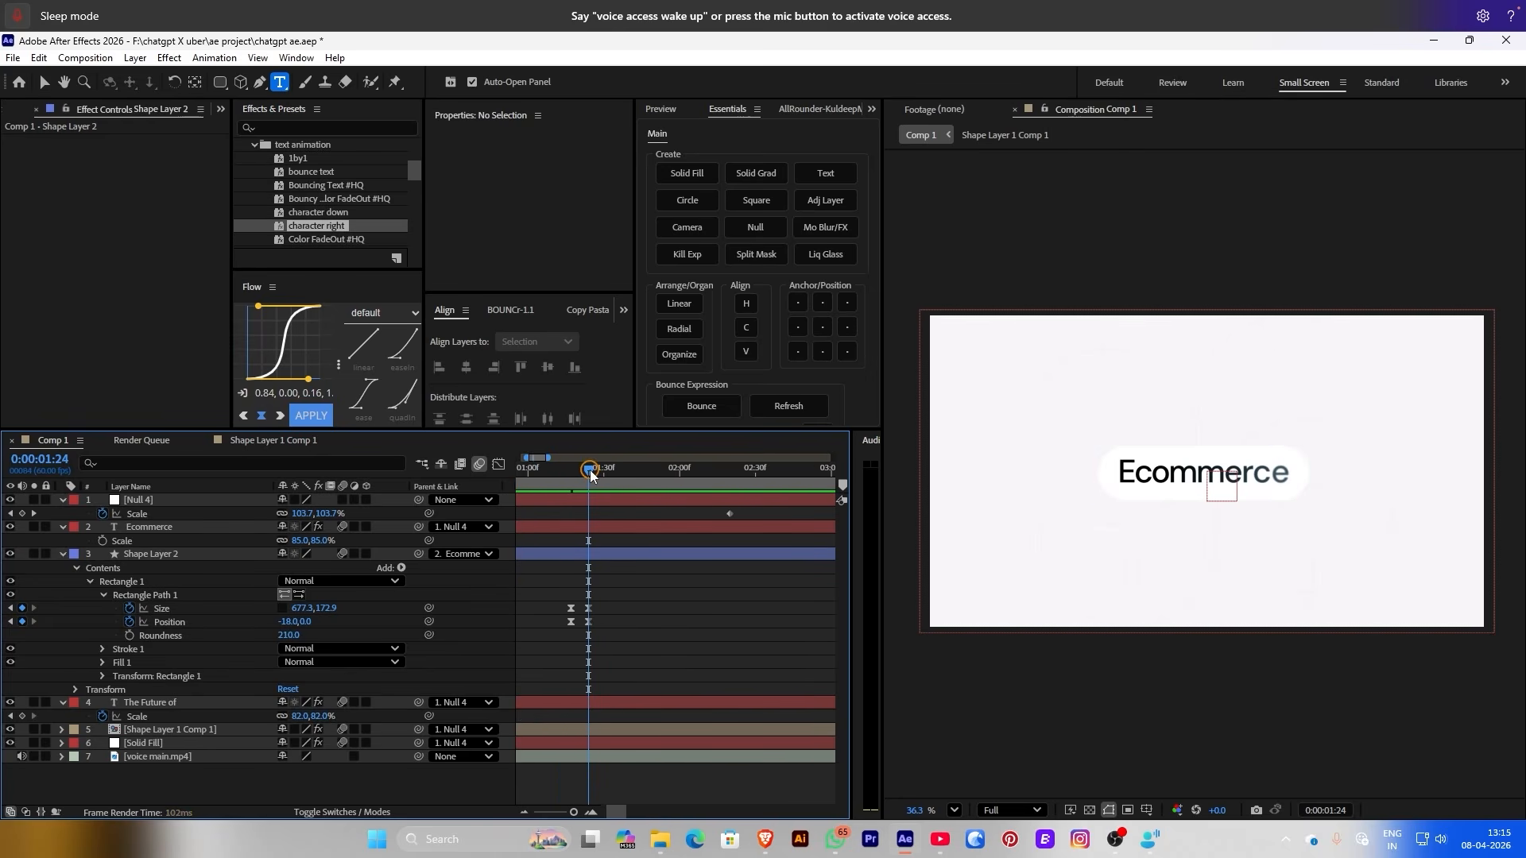
pyautogui.moveTo(591, 474); pyautogui.dragTo(604, 470)
pyautogui.click(440, 629)
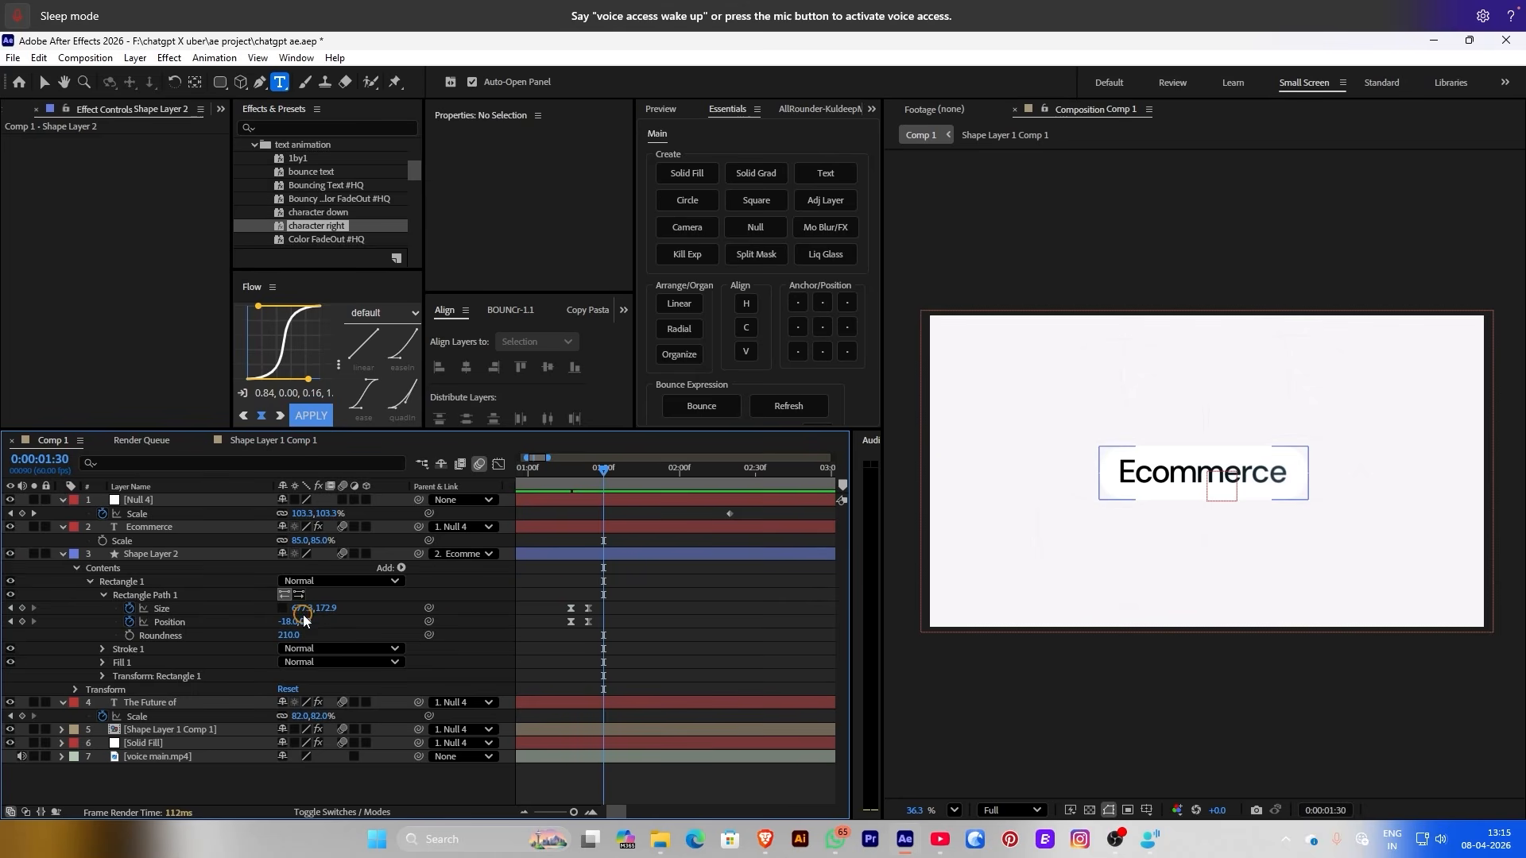
pyautogui.moveTo(299, 608); pyautogui.dragTo(63, 608)
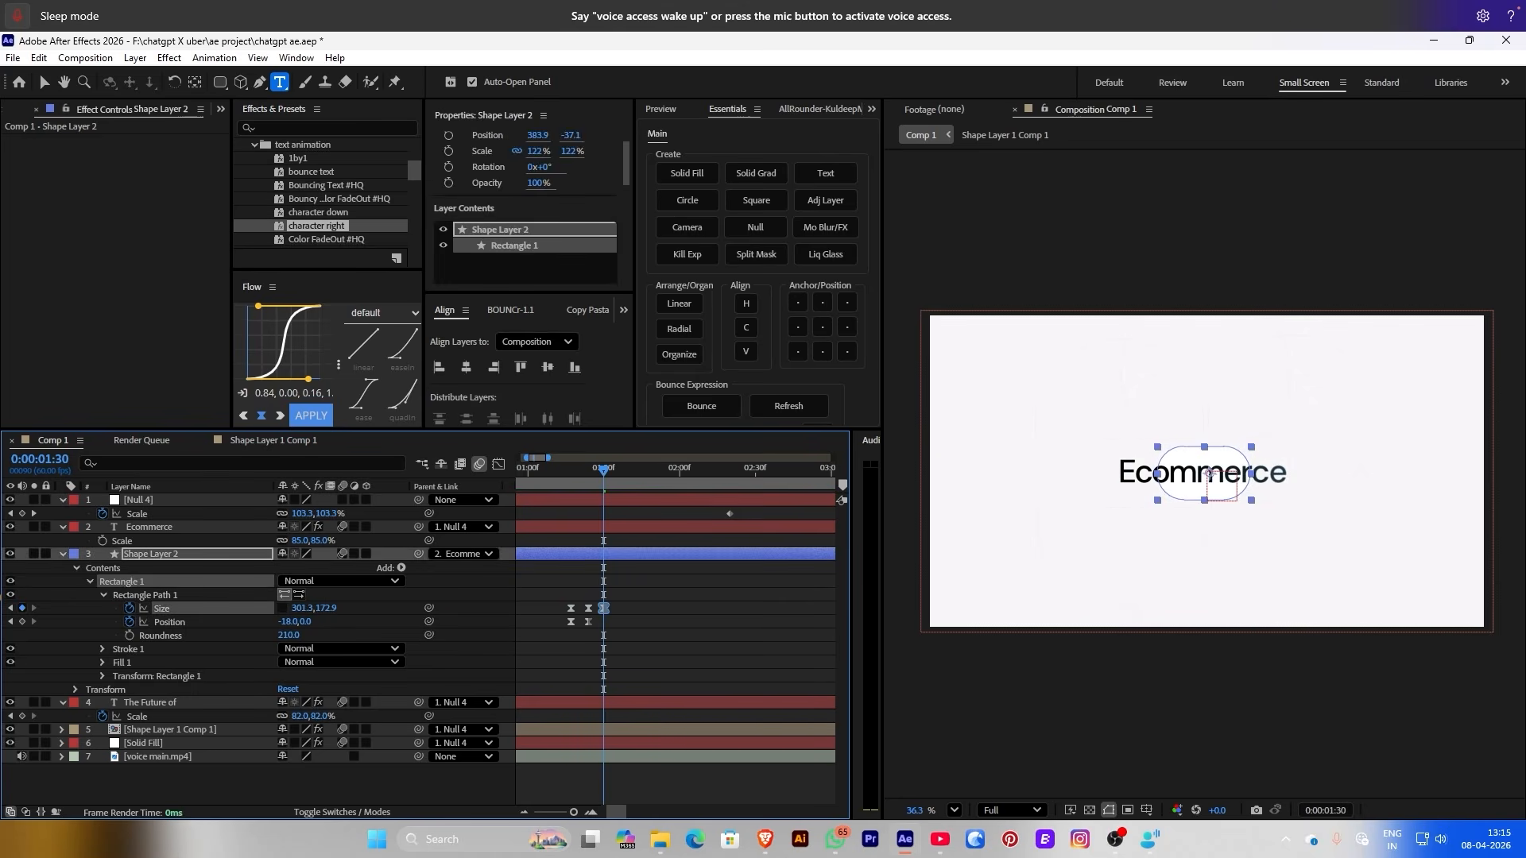
pyautogui.hotkey('ctrl', 'z')
# Set the Ecommerce text's Track Matte to Shape Layer 2 and make the pill visible again
pyautogui.click(351, 812)
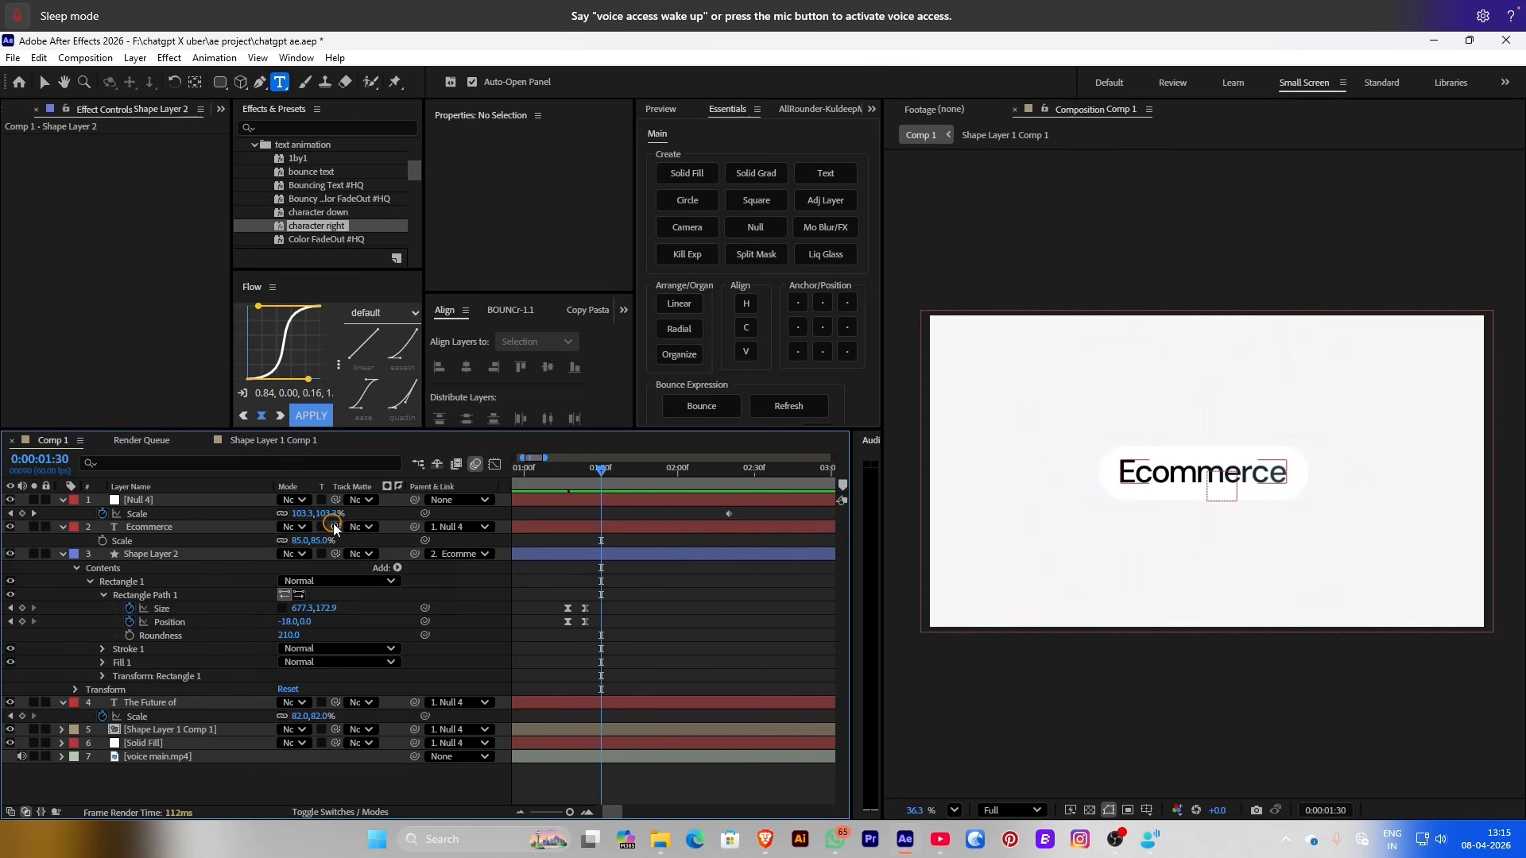
pyautogui.click(525, 529)
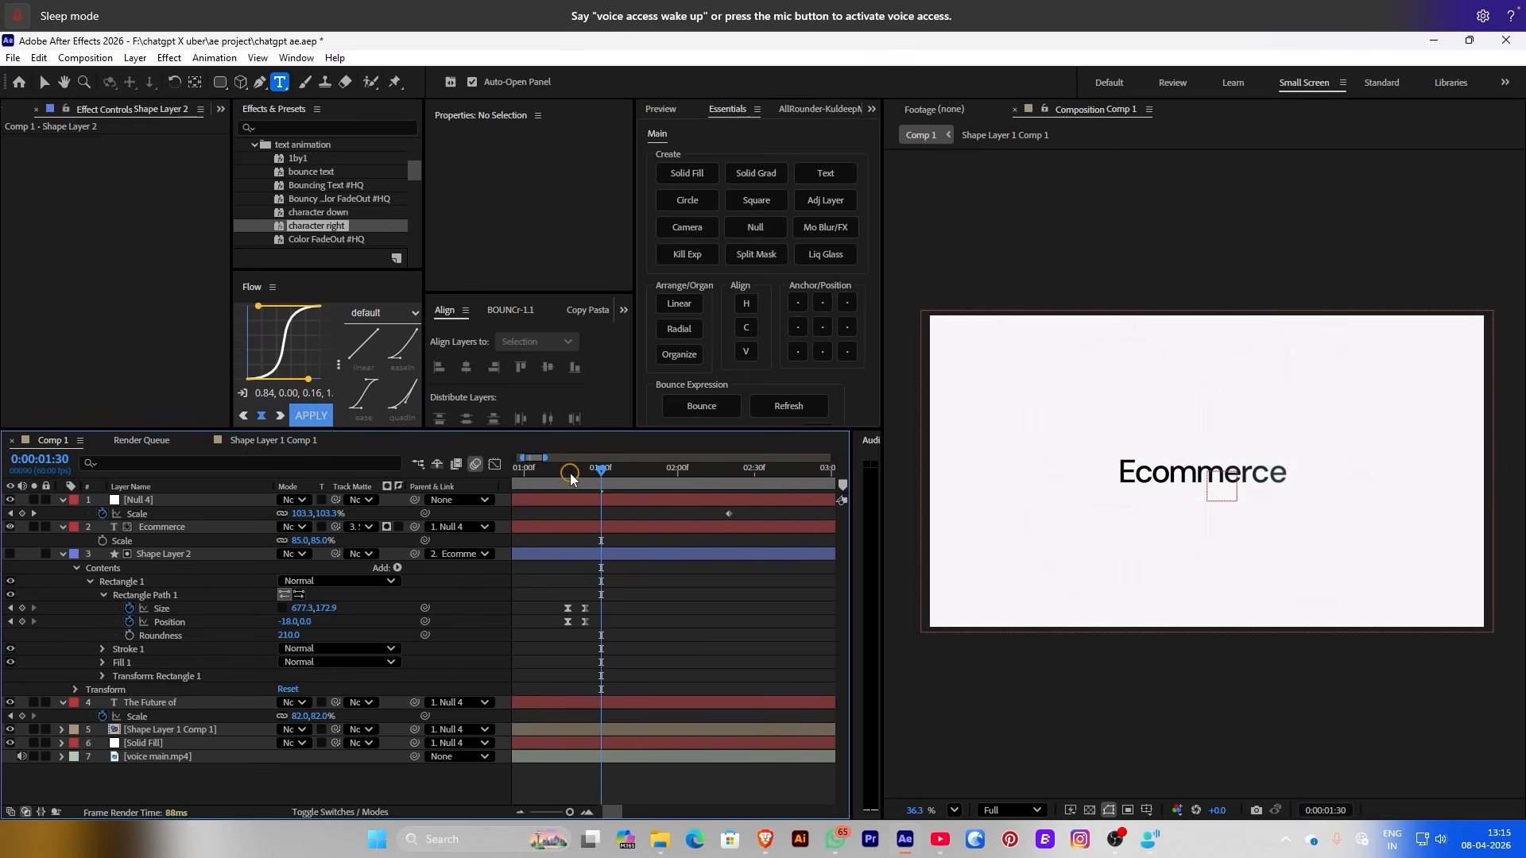
pyautogui.moveTo(571, 476); pyautogui.dragTo(712, 511)
pyautogui.click(83, 584)
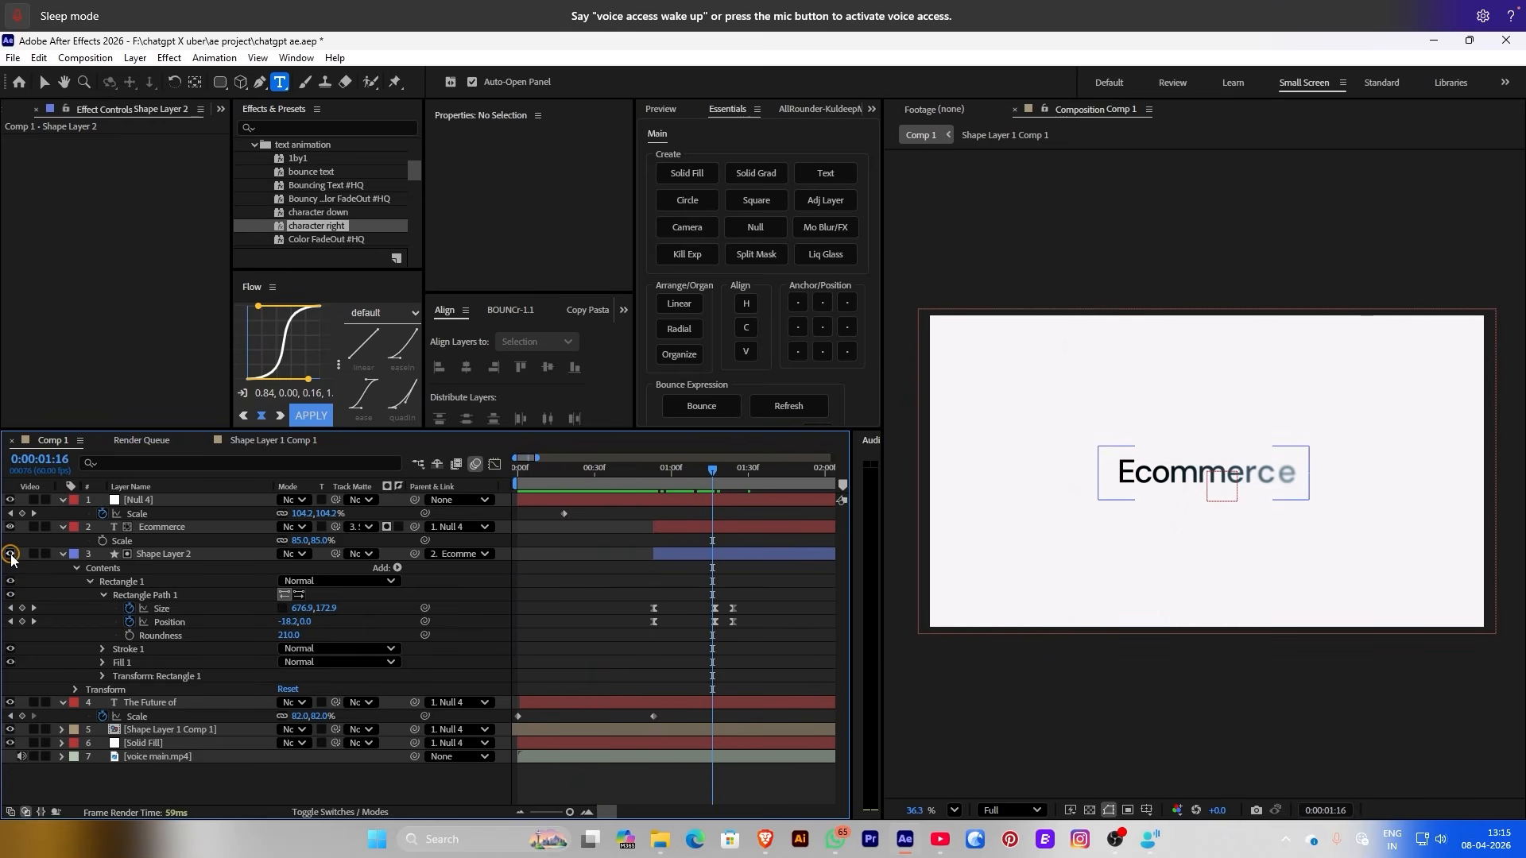
pyautogui.click(12, 555)
pyautogui.click(614, 485)
# Shrink the pill's Size to about 97.4 × 107.9 at 1:51
pyautogui.moveTo(719, 477); pyautogui.dragTo(802, 476)
pyautogui.moveTo(745, 600); pyautogui.dragTo(723, 630)
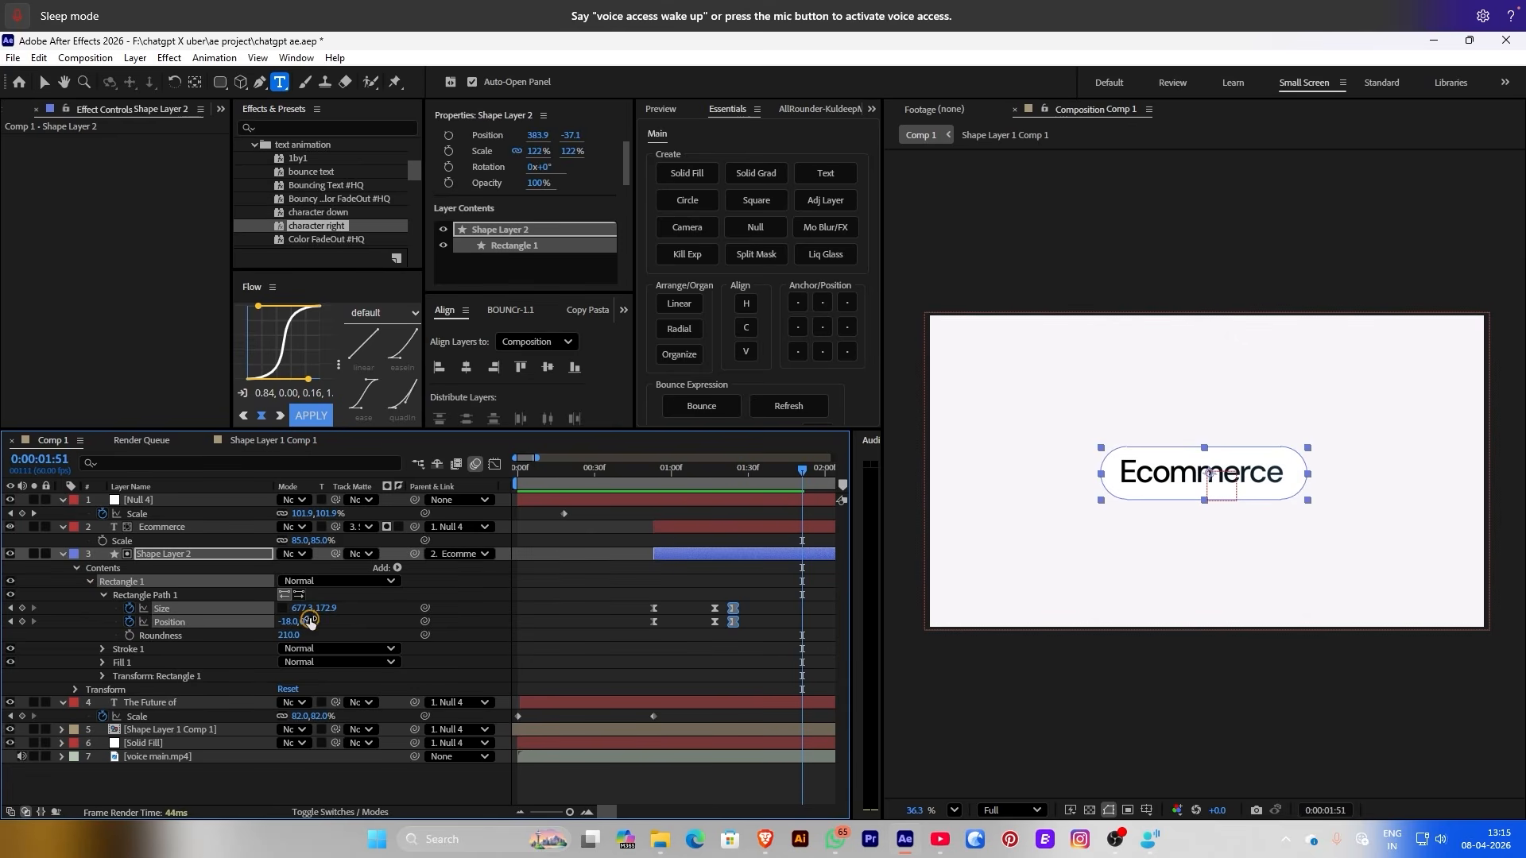
pyautogui.moveTo(298, 609)
pyautogui.mouseDown()
pyautogui.moveTo(128, 609)
pyautogui.moveTo(326, 609)
pyautogui.moveTo(270, 608)
pyautogui.moveTo(308, 633)
pyautogui.moveTo(306, 609)
pyautogui.mouseUp()
pyautogui.click(1269, 426)
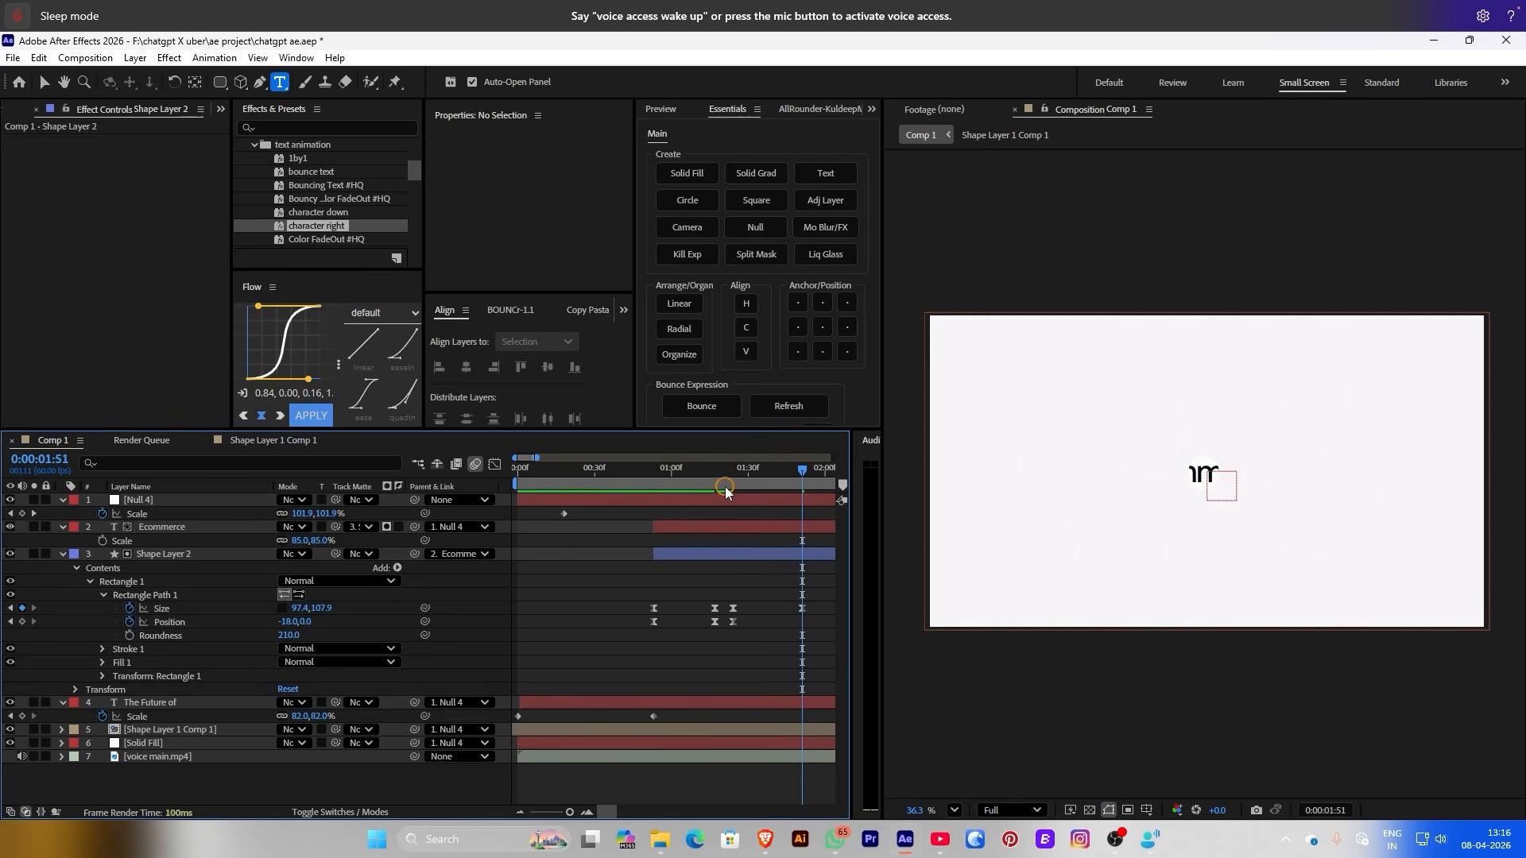
pyautogui.moveTo(726, 491); pyautogui.dragTo(769, 486)
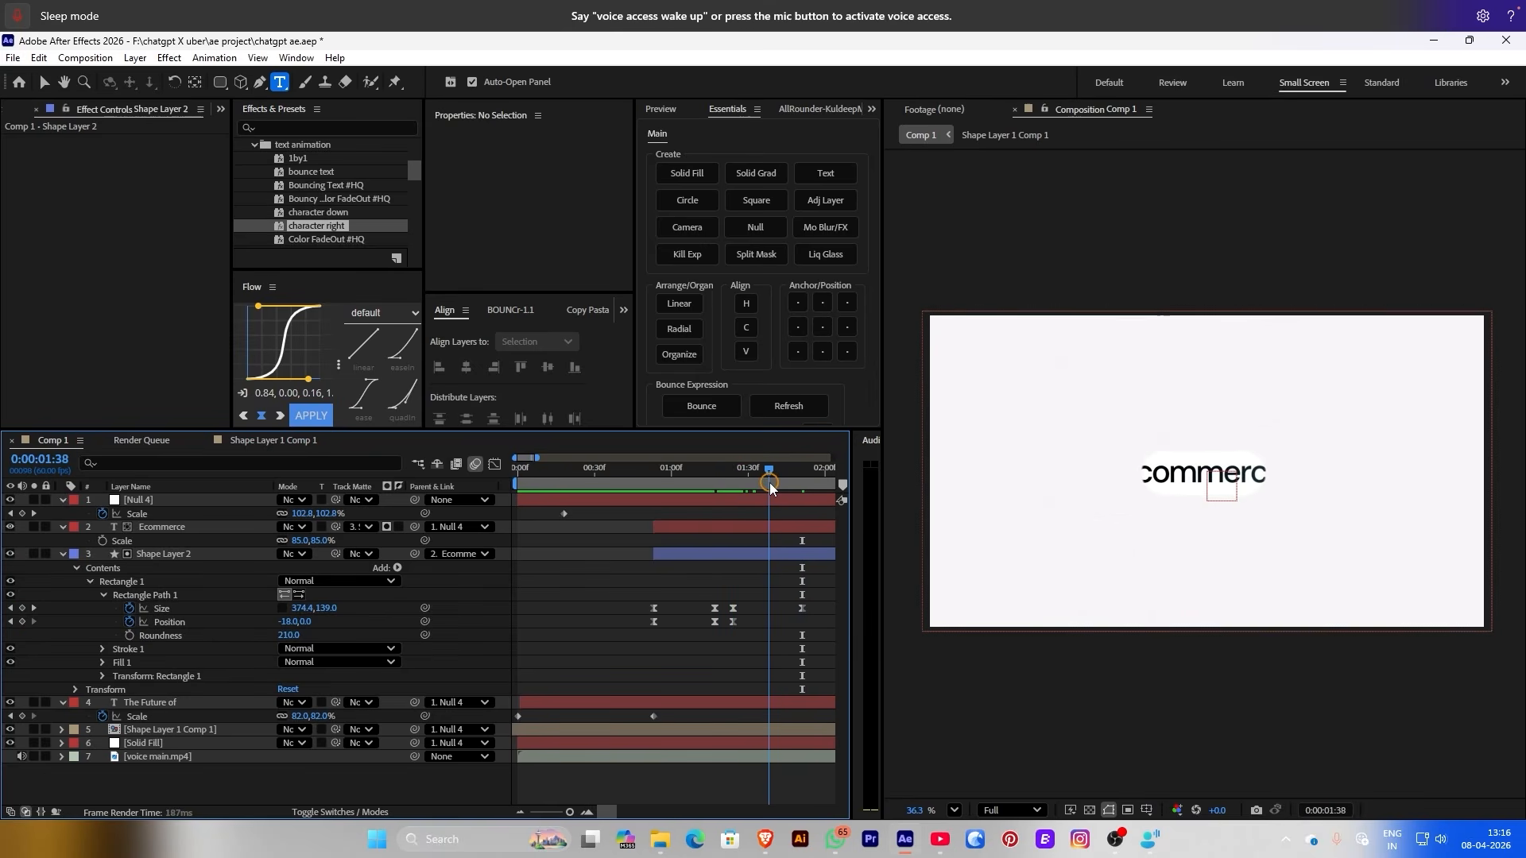
# Keyframe Ecommerce Opacity from 100% at 1:38 down to 0% at 1:46
pyautogui.click(769, 530)
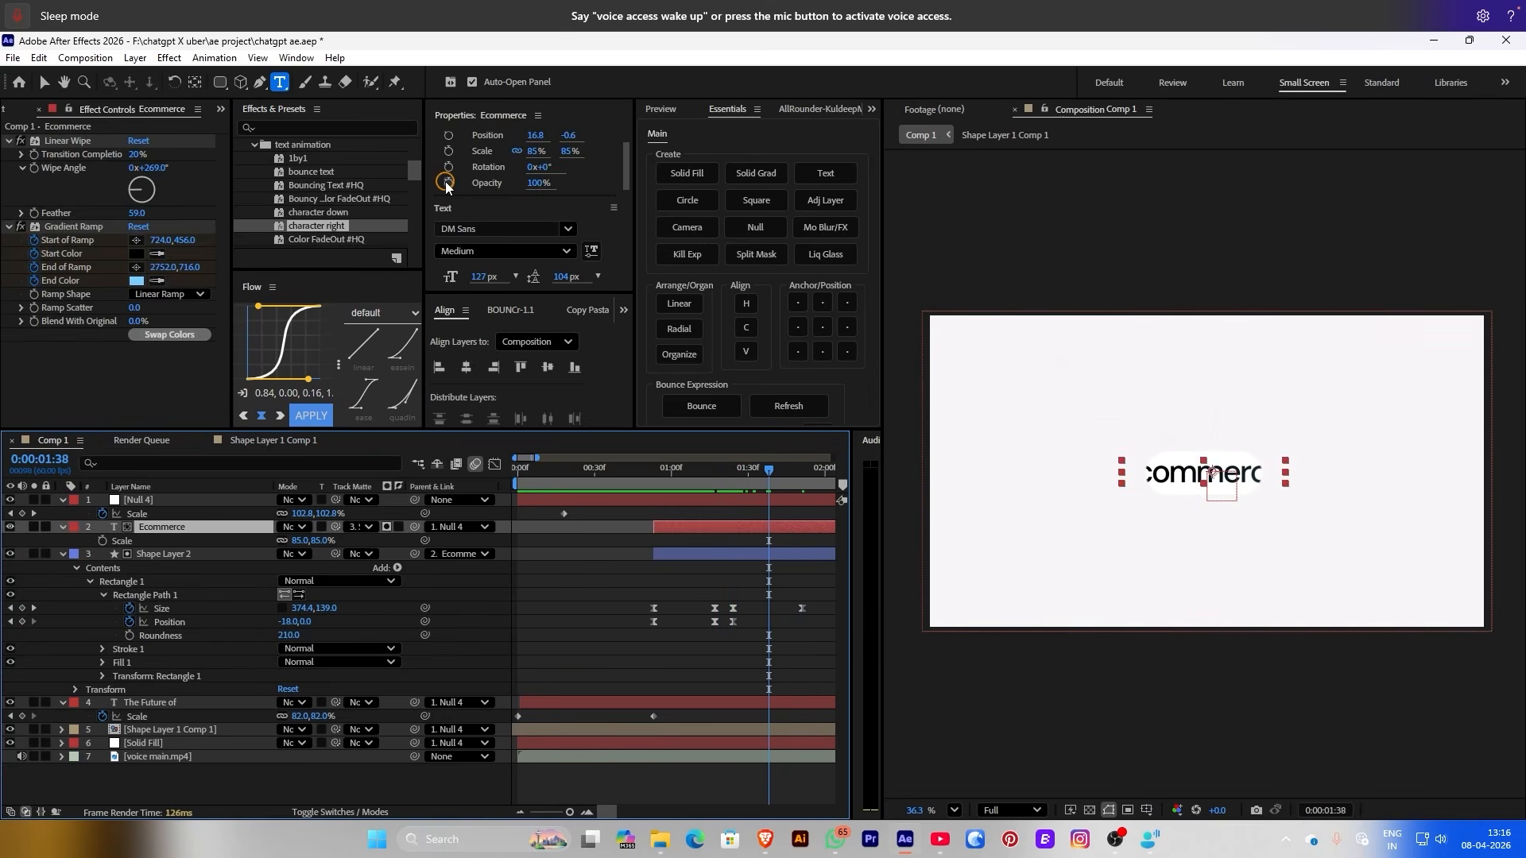
pyautogui.click(448, 183)
pyautogui.click(789, 475)
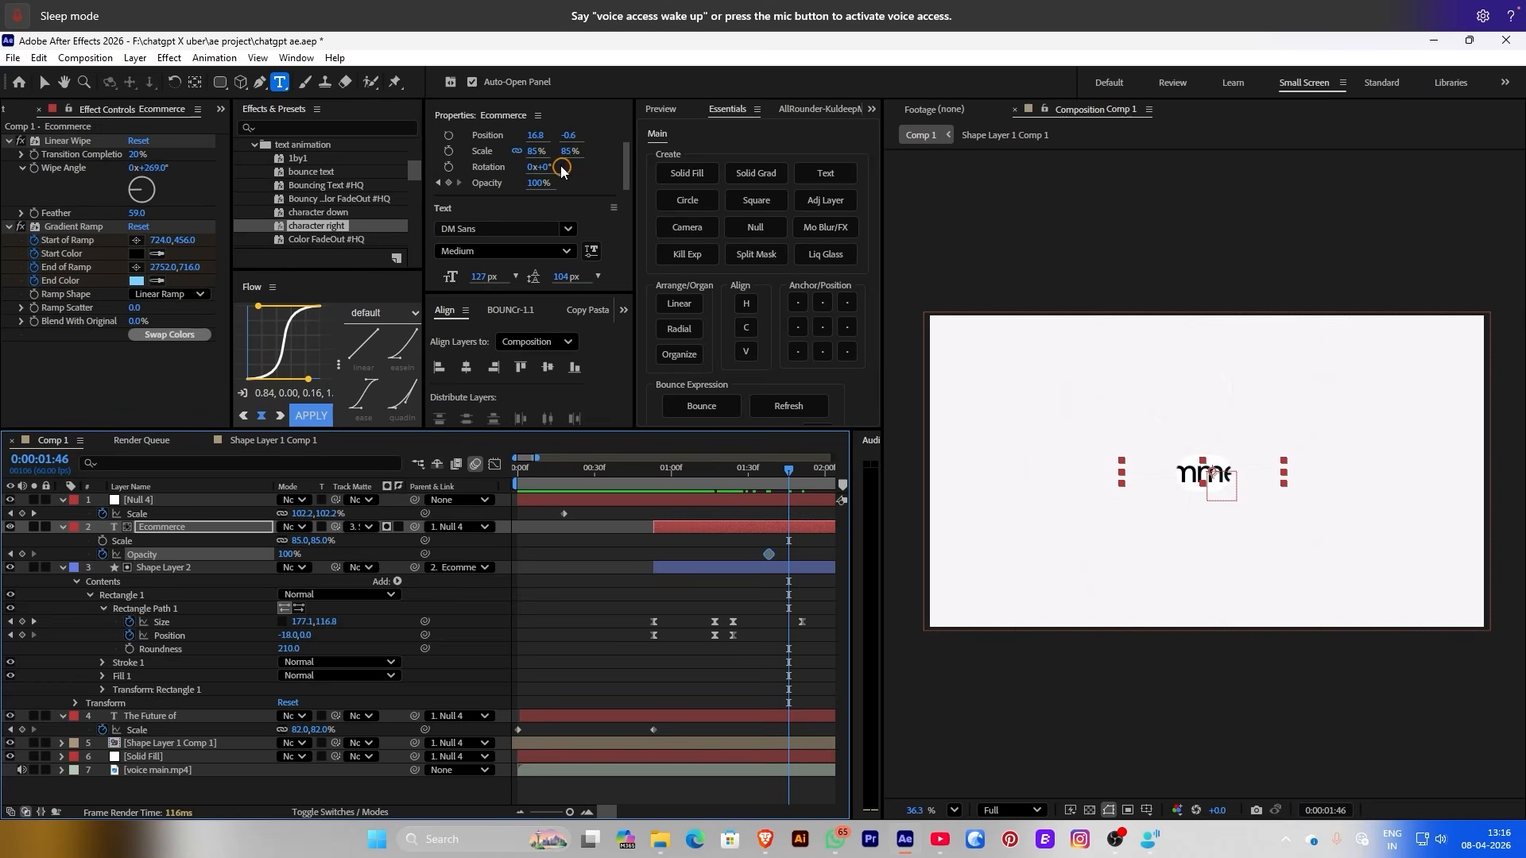
pyautogui.moveTo(541, 183); pyautogui.dragTo(457, 184)
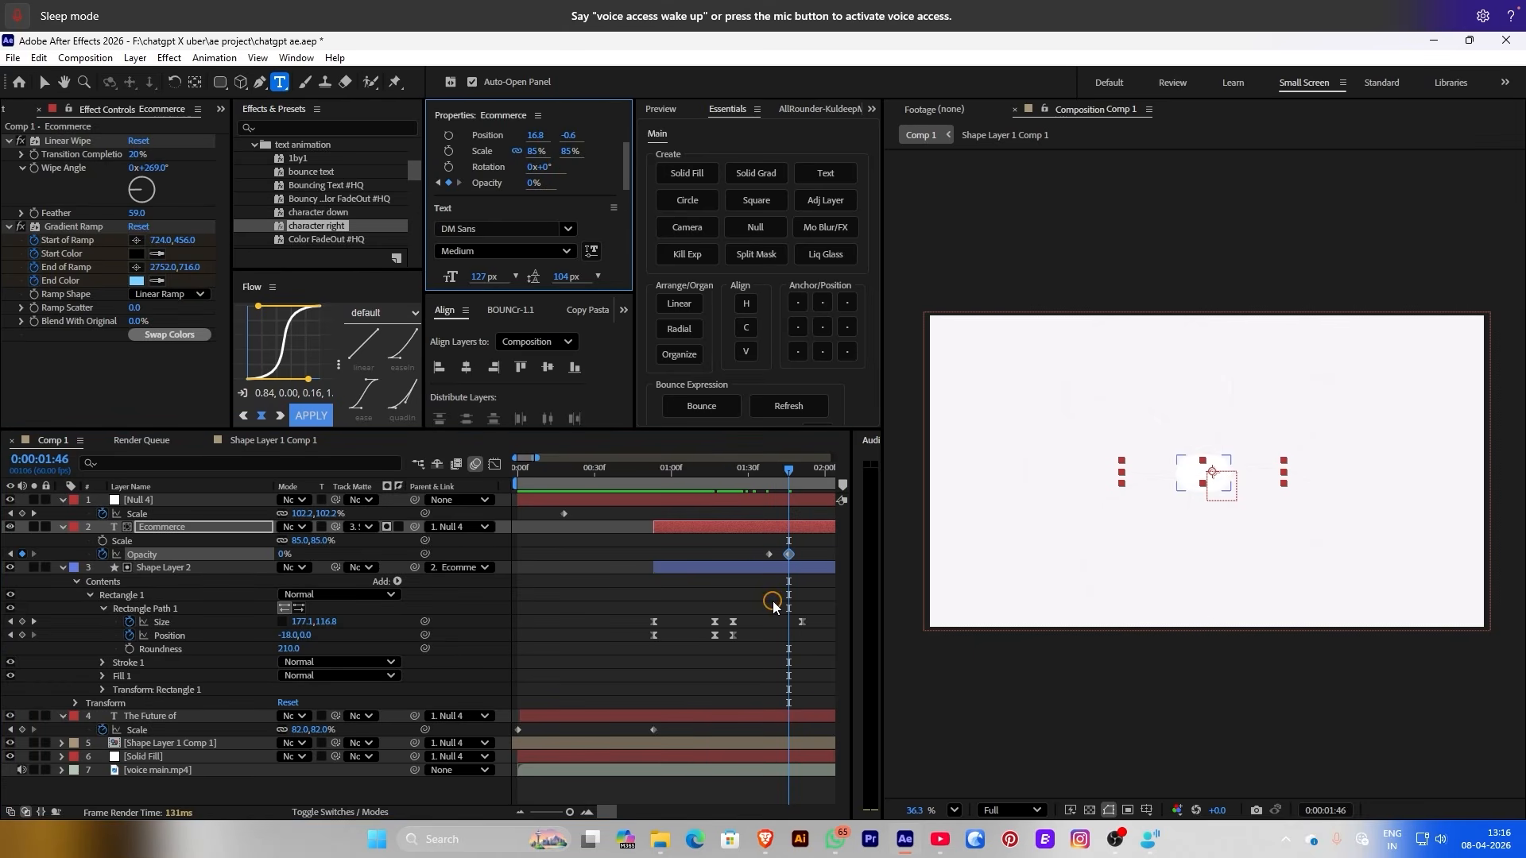
pyautogui.press('Home')
pyautogui.click(800, 620)
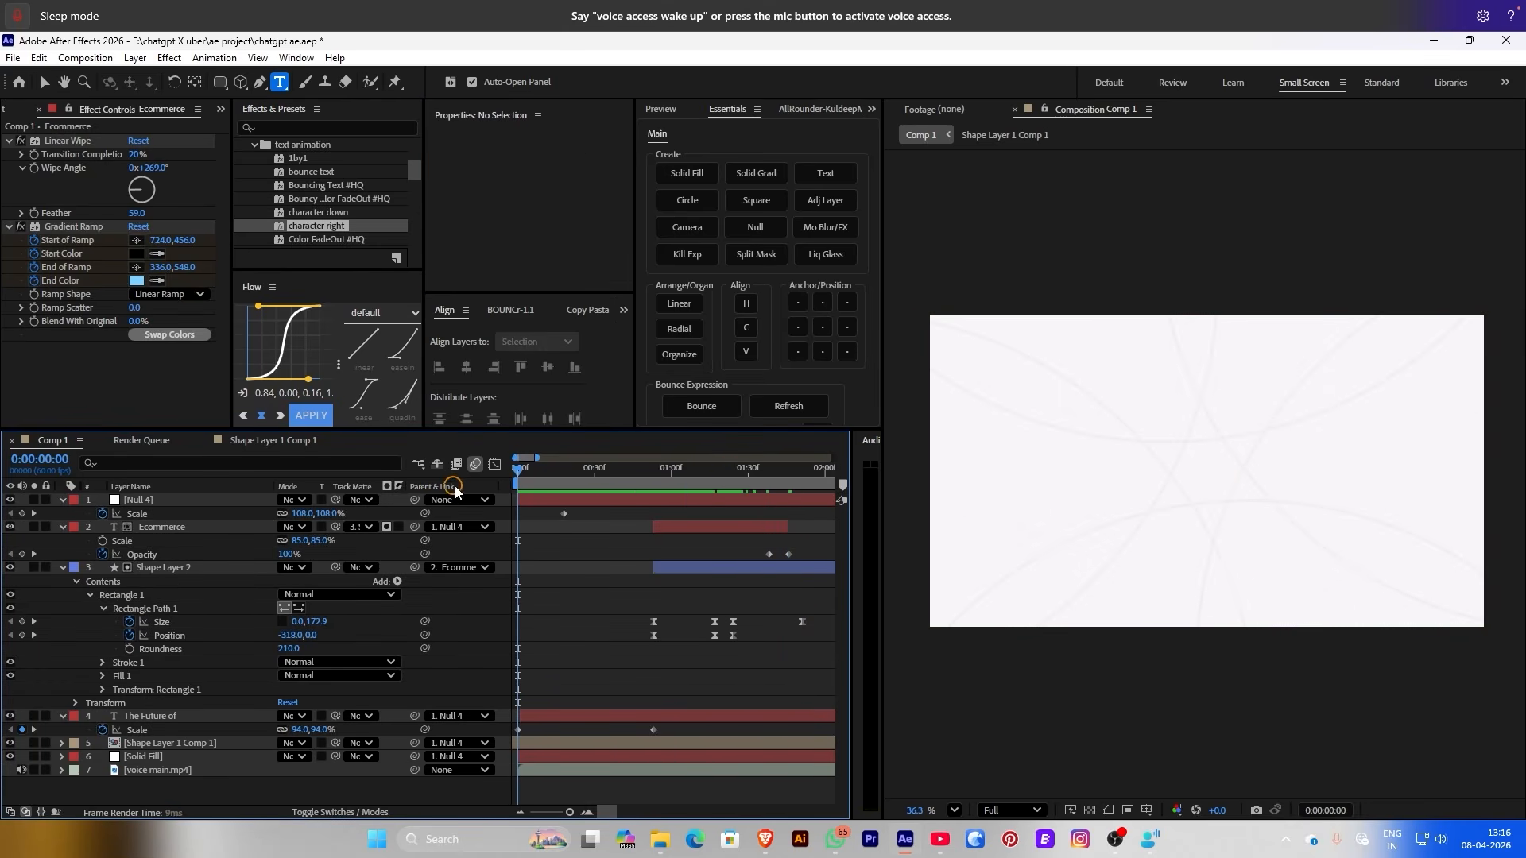
# Shift the outro Size and Opacity keyframes later, previewing the outro from 1:19
pyautogui.press('space')
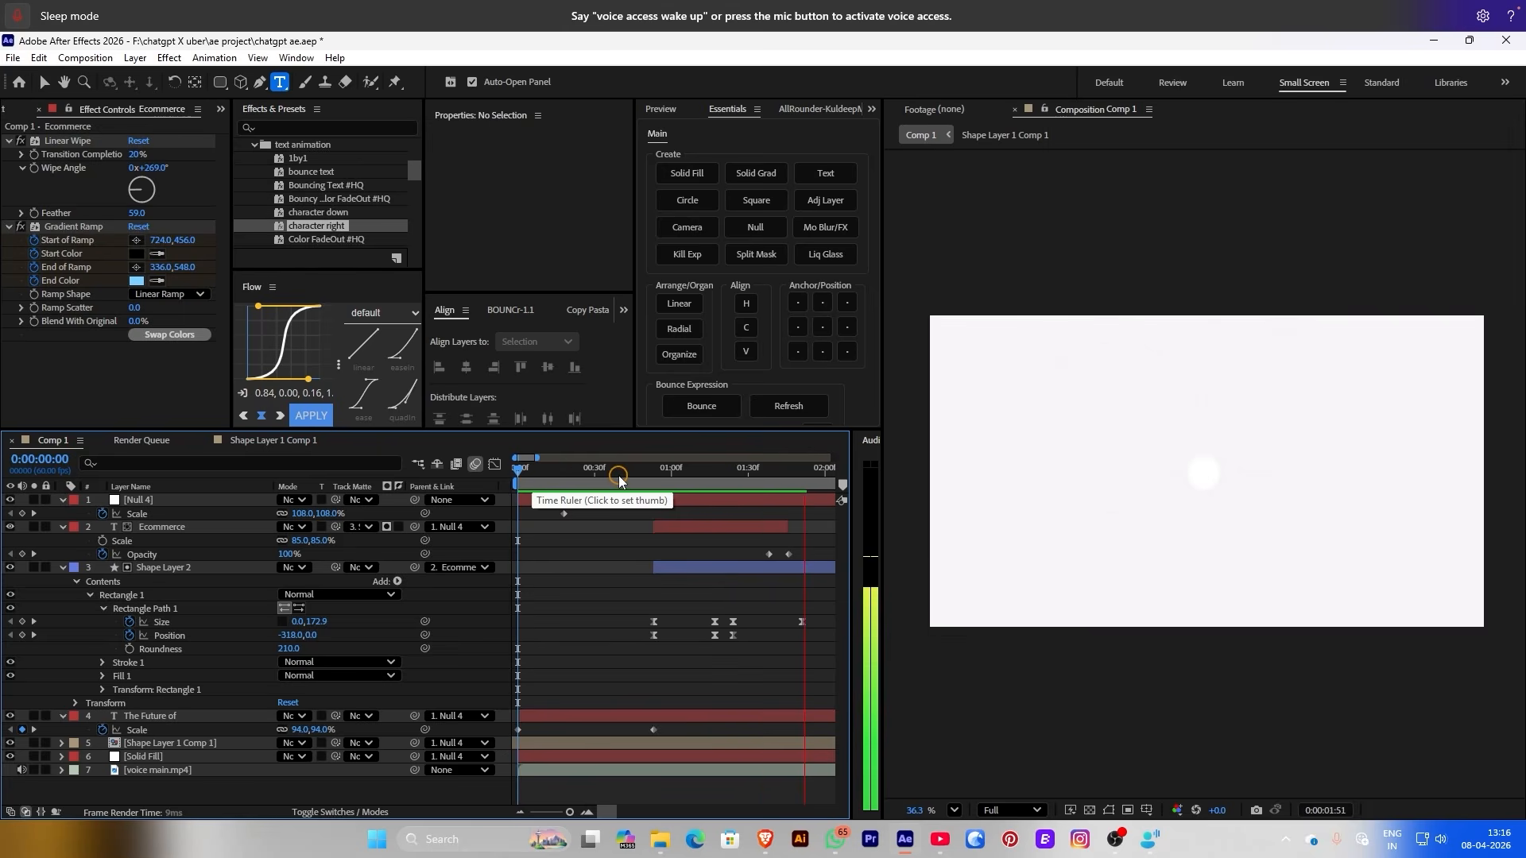
pyautogui.moveTo(619, 477); pyautogui.dragTo(782, 476)
pyautogui.moveTo(816, 548); pyautogui.dragTo(759, 628)
pyautogui.click(751, 608)
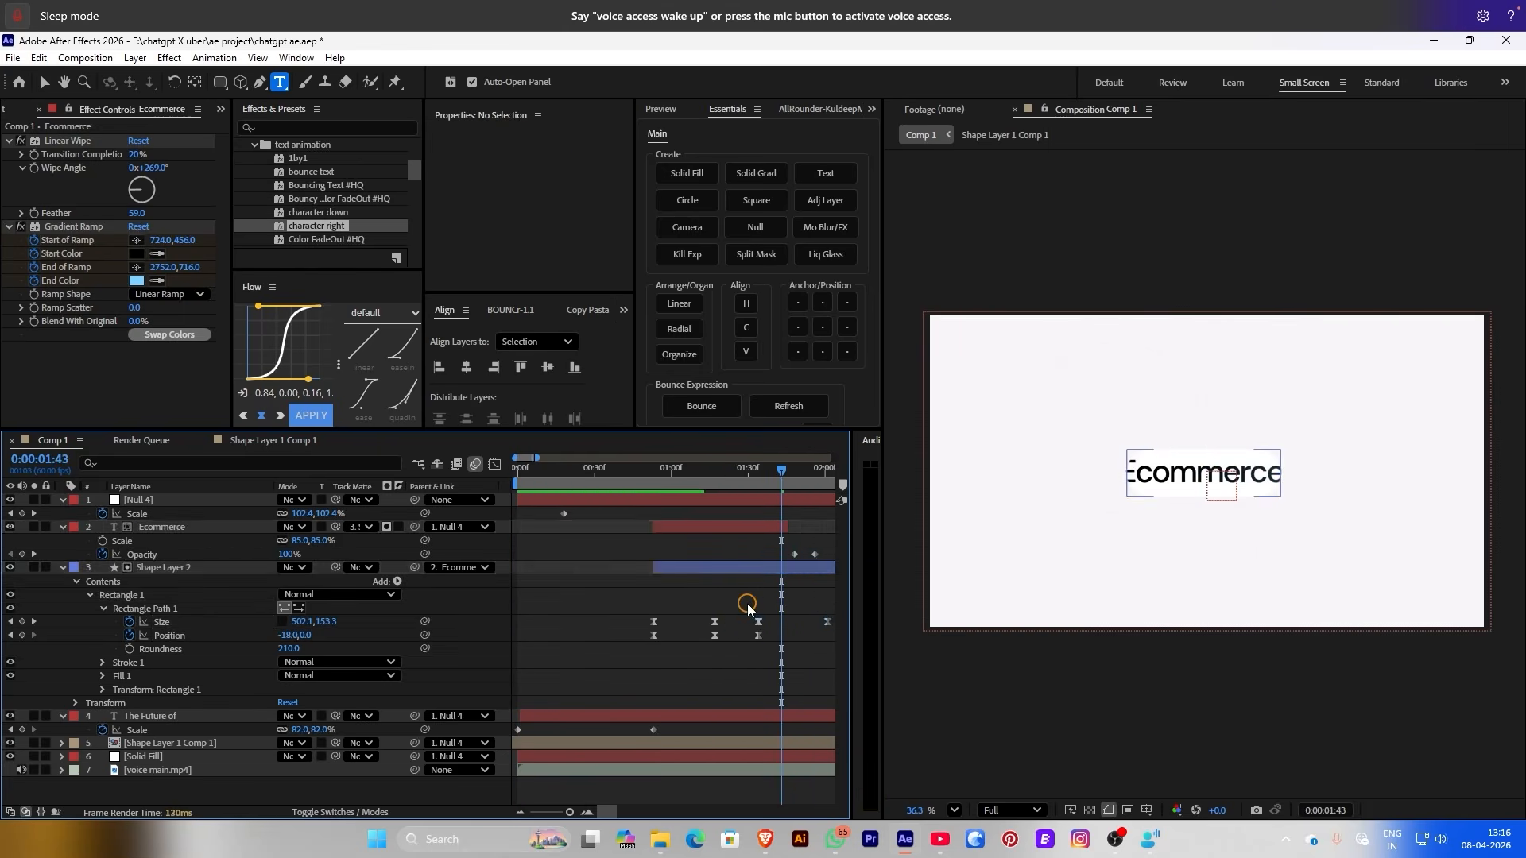
pyautogui.click(686, 480)
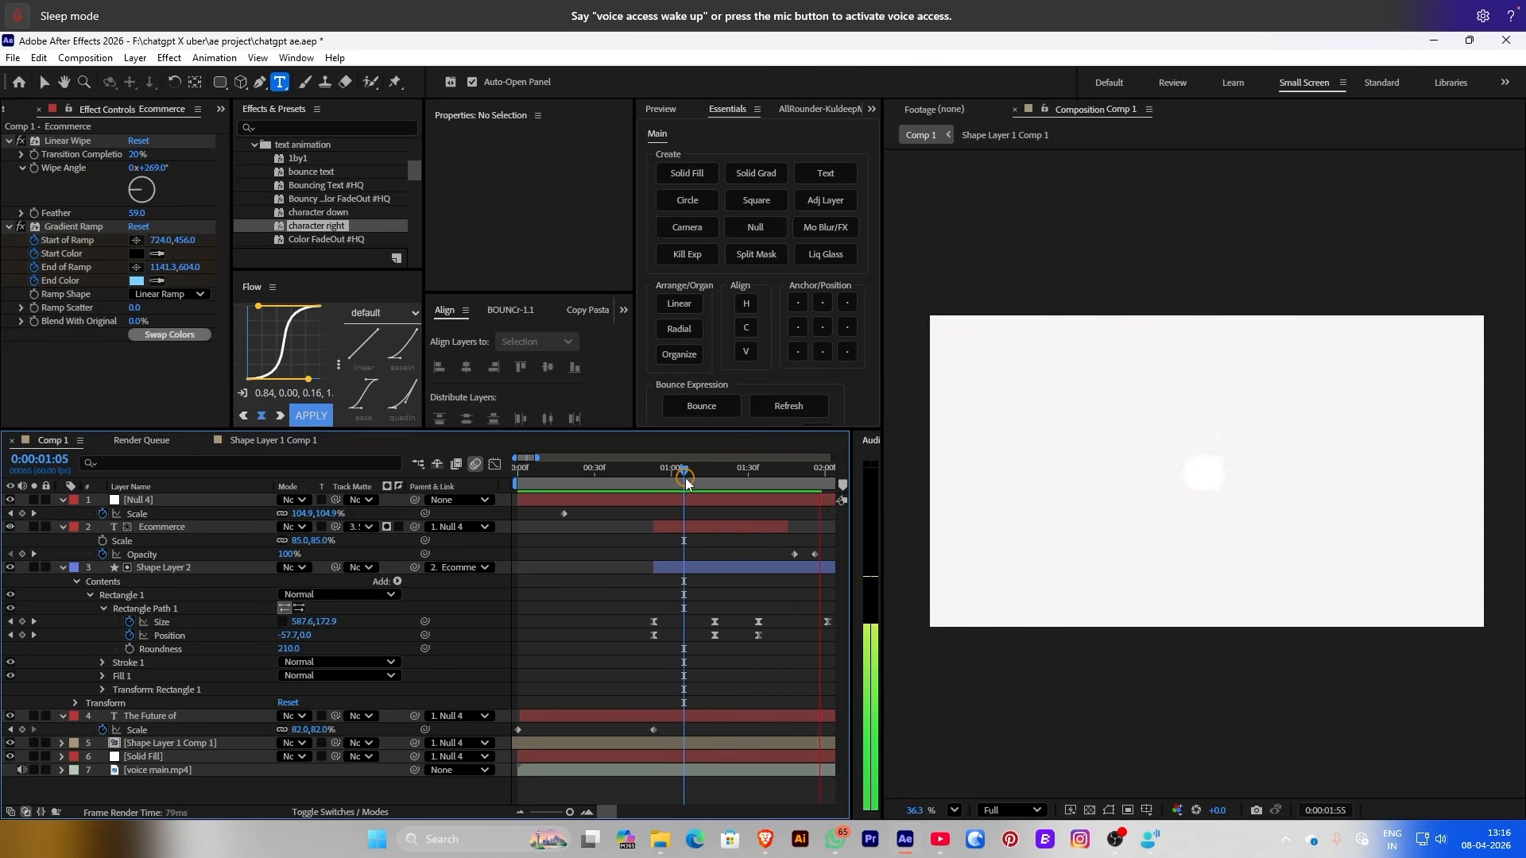
pyautogui.press('space')
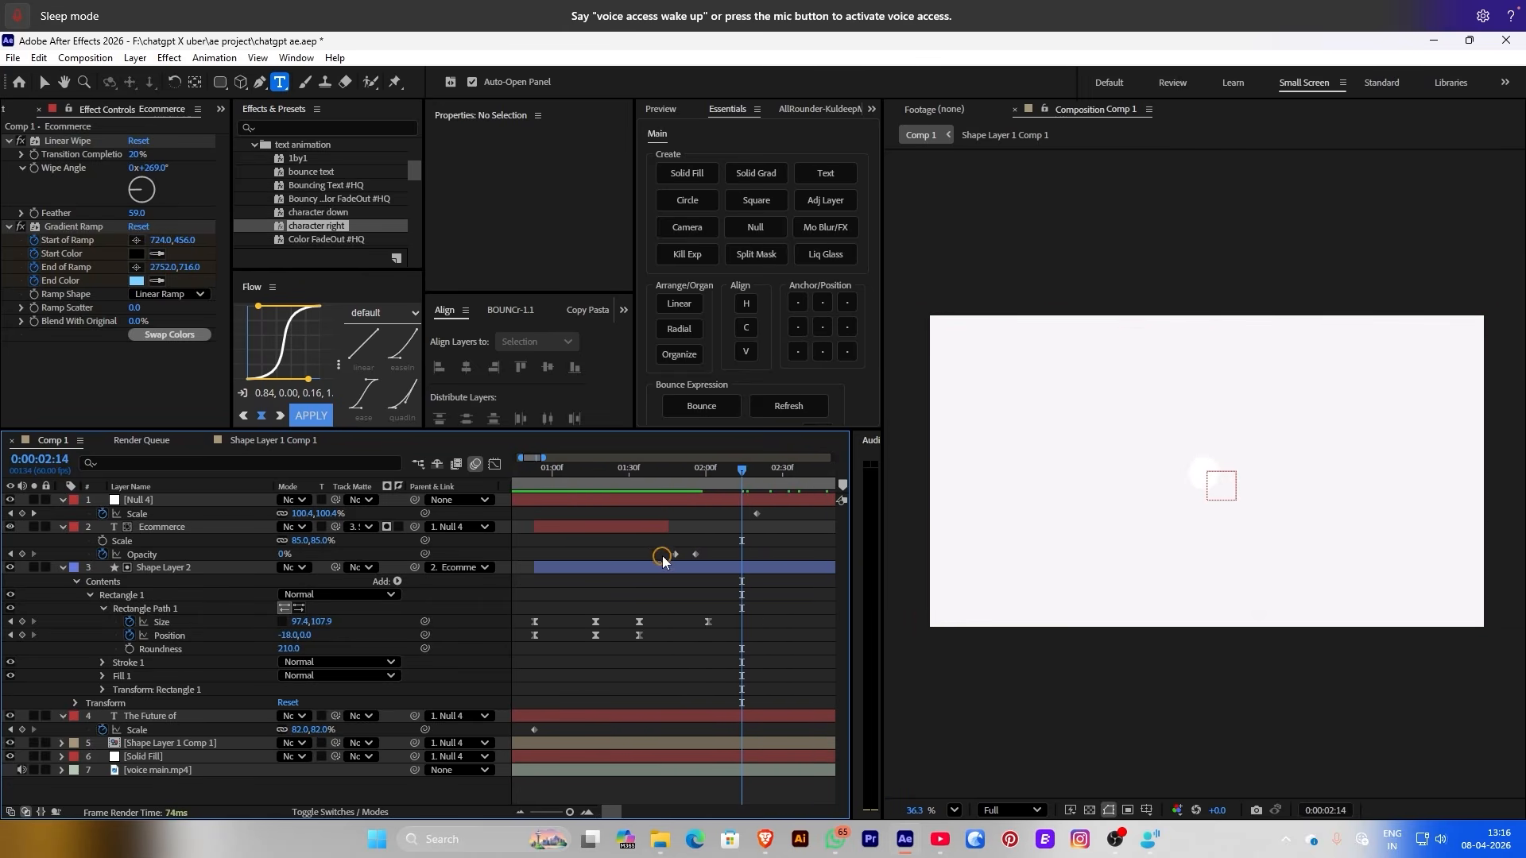
pyautogui.moveTo(660, 553)
pyautogui.mouseDown()
pyautogui.moveTo(732, 618)
pyautogui.moveTo(713, 627)
pyautogui.moveTo(658, 555)
pyautogui.mouseUp()
pyautogui.moveTo(641, 467); pyautogui.dragTo(602, 469)
pyautogui.press('space')
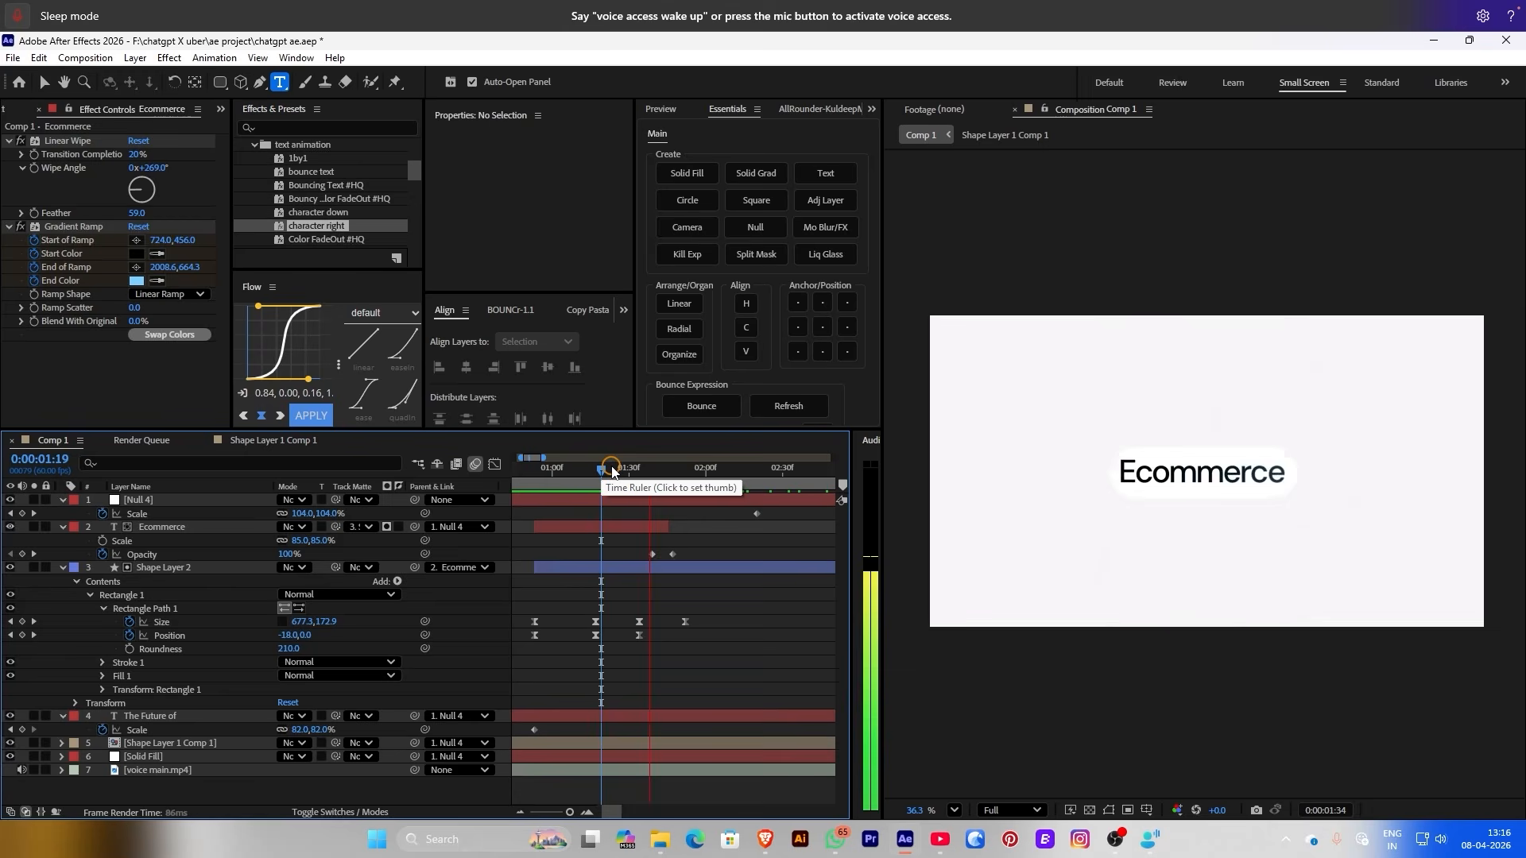
pyautogui.press('space')
pyautogui.press('space')
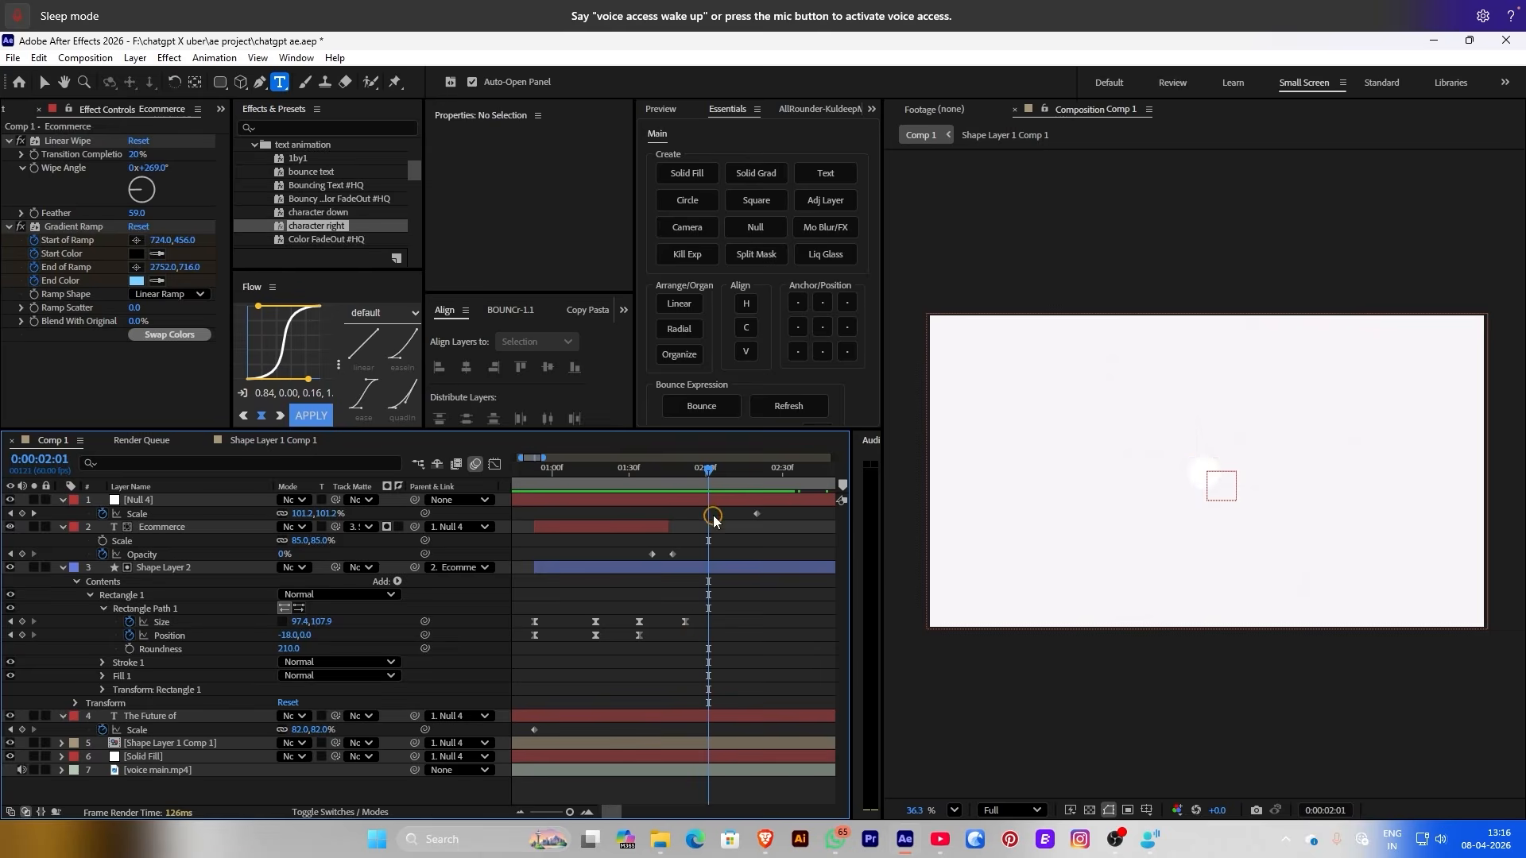
pyautogui.click(641, 570)
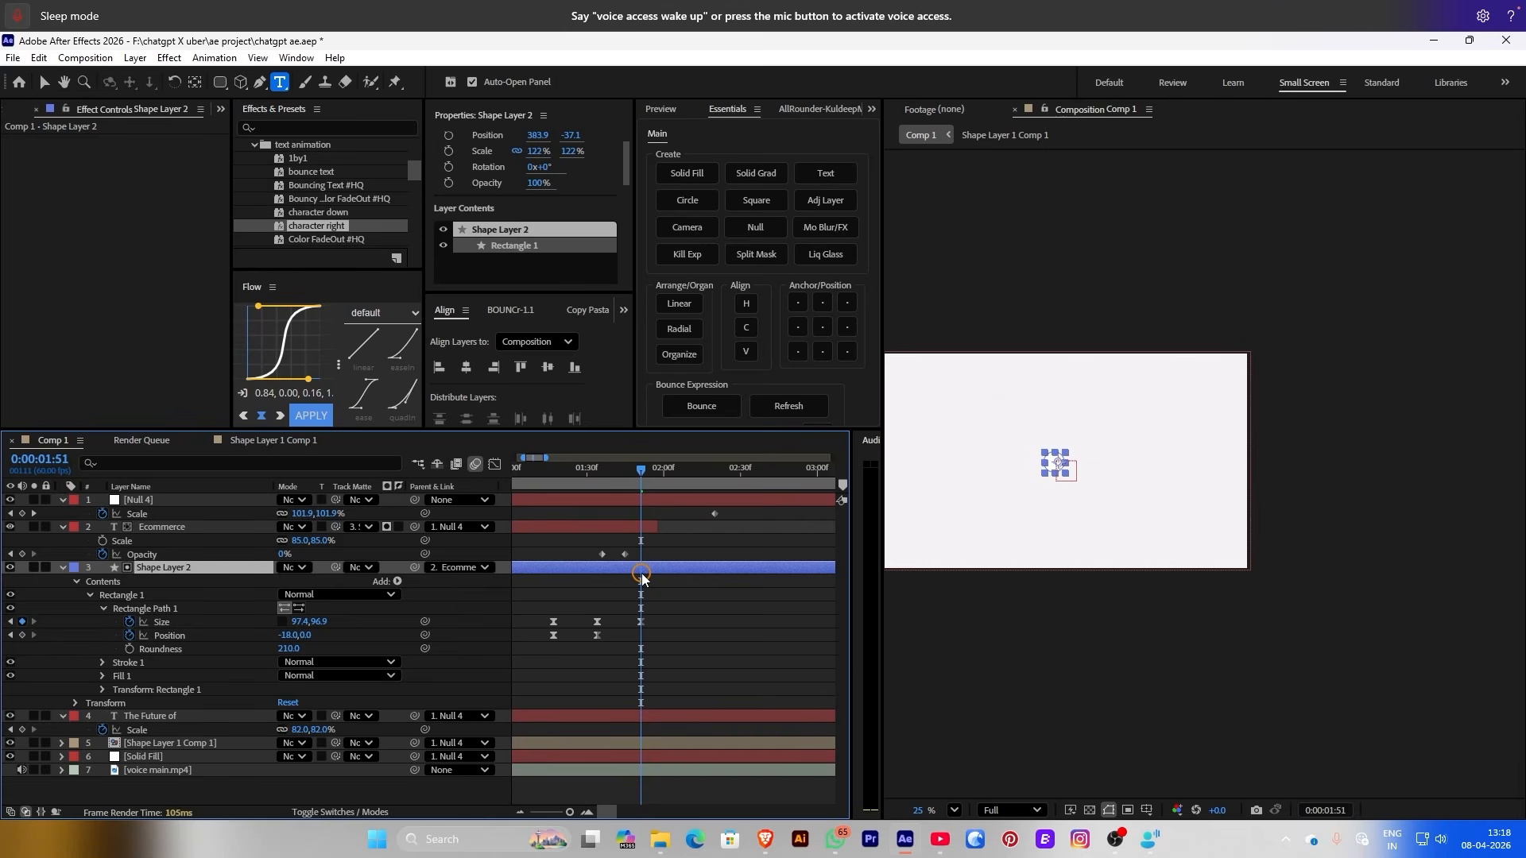
# Split the shape layer at the current time and move Shape Layer 4 below Shape Layer 2
pyautogui.hotkey('ctrl', 'shift', 'd')
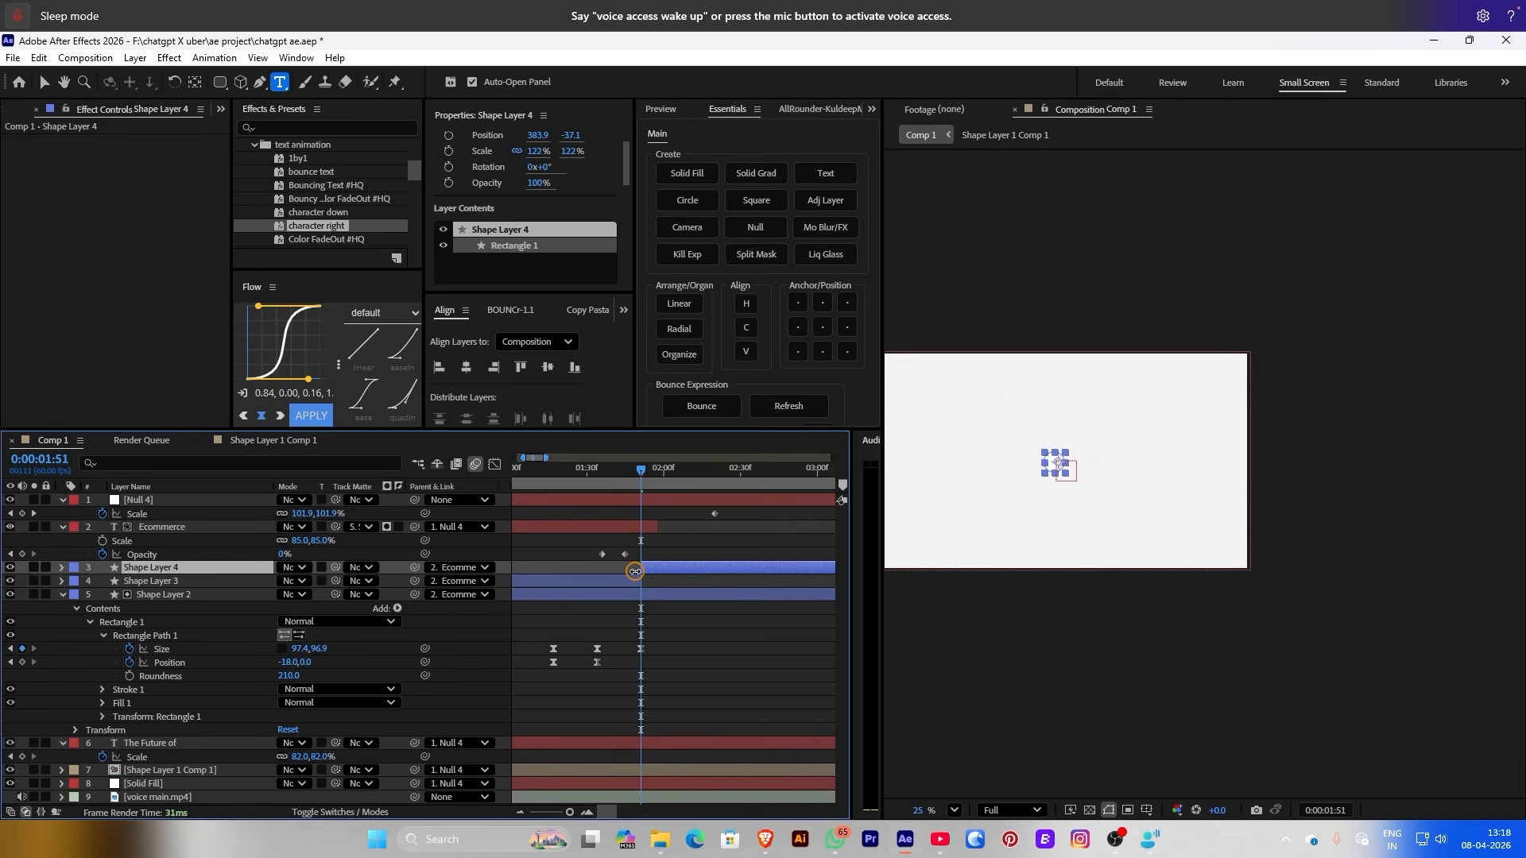
pyautogui.click(609, 586)
pyautogui.moveTo(206, 561); pyautogui.dragTo(147, 598)
pyautogui.click(62, 568)
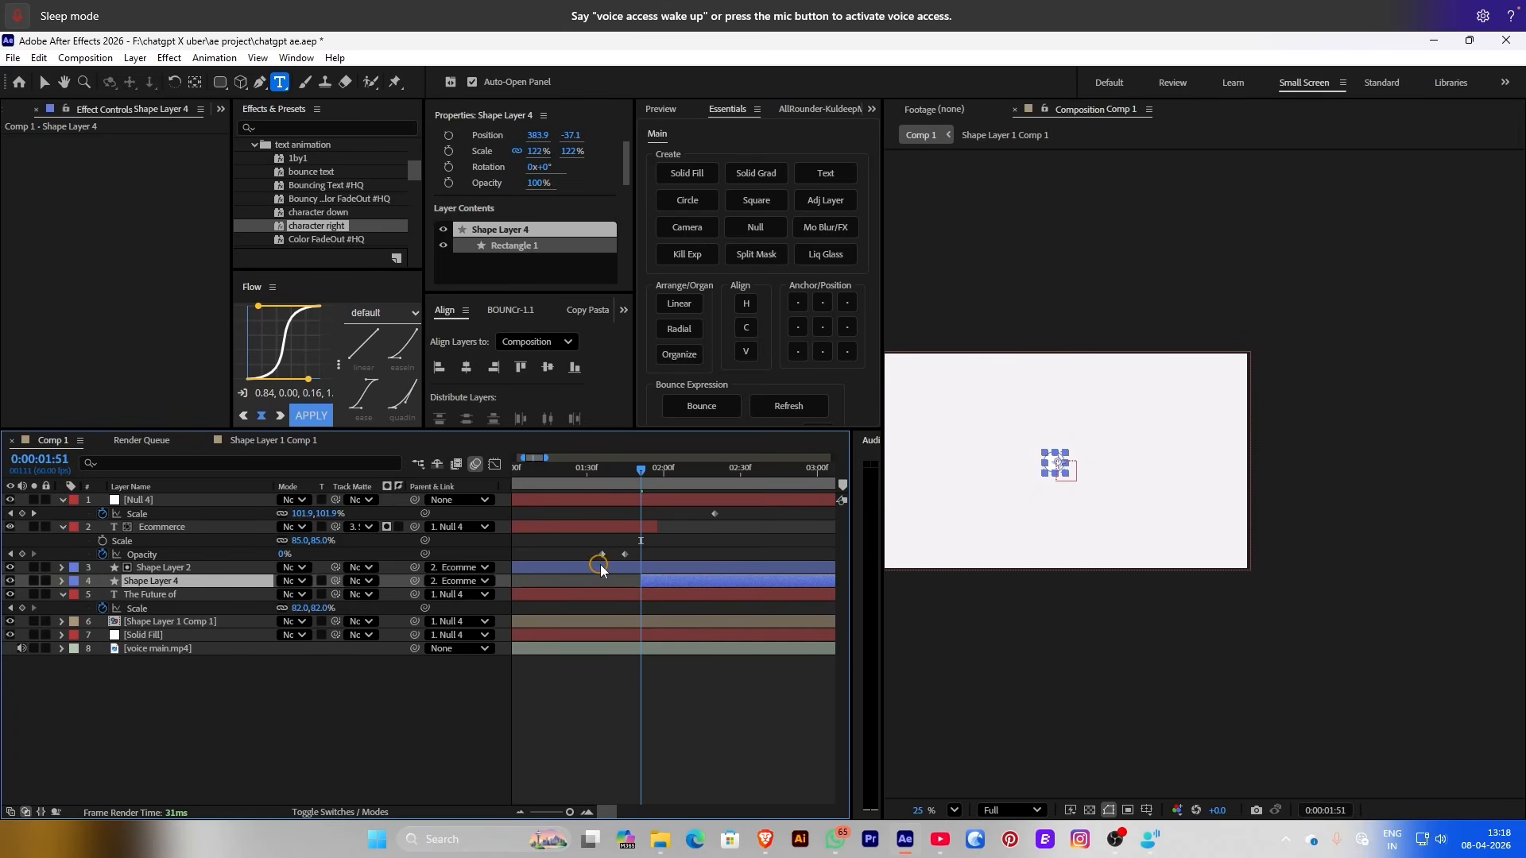
# Rename Shape Layer 2 to 'shape text 1'
pyautogui.rightClick(631, 570)
pyautogui.click(702, 501)
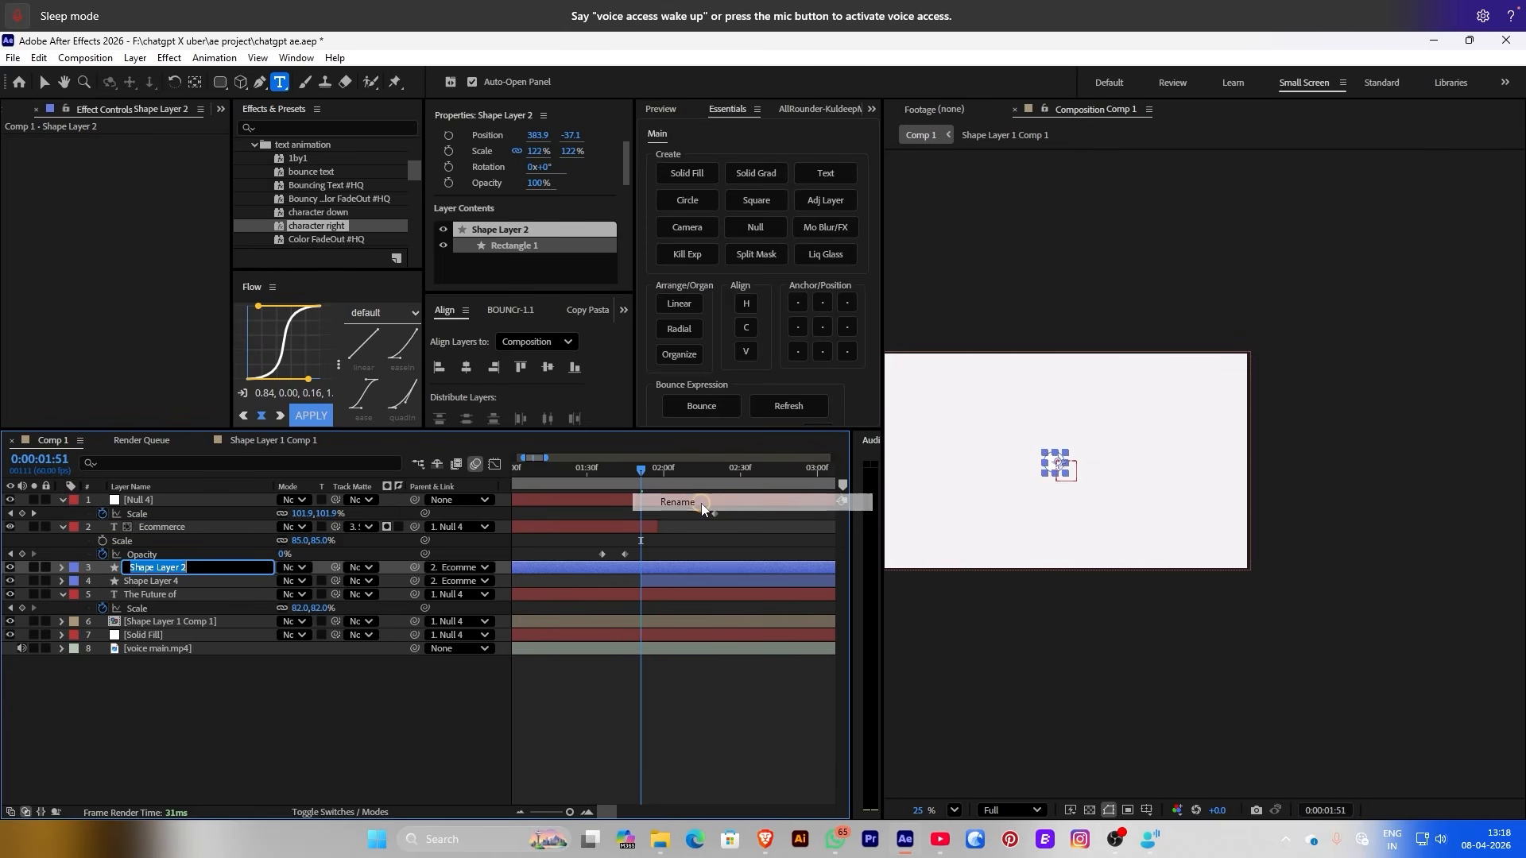
pyautogui.write('shape ')
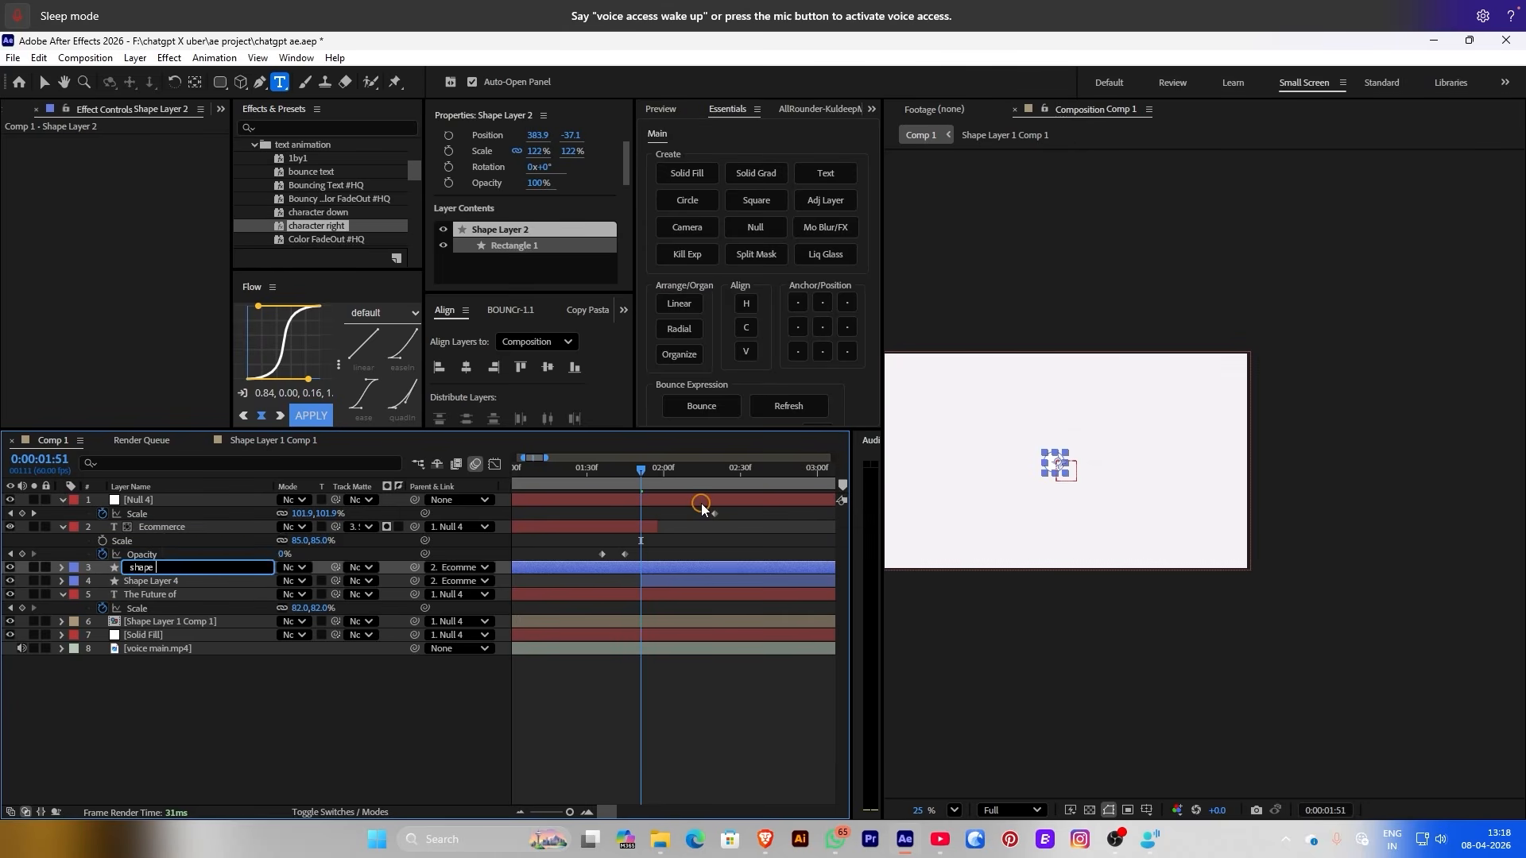
pyautogui.write('text 1')
pyautogui.click(651, 587)
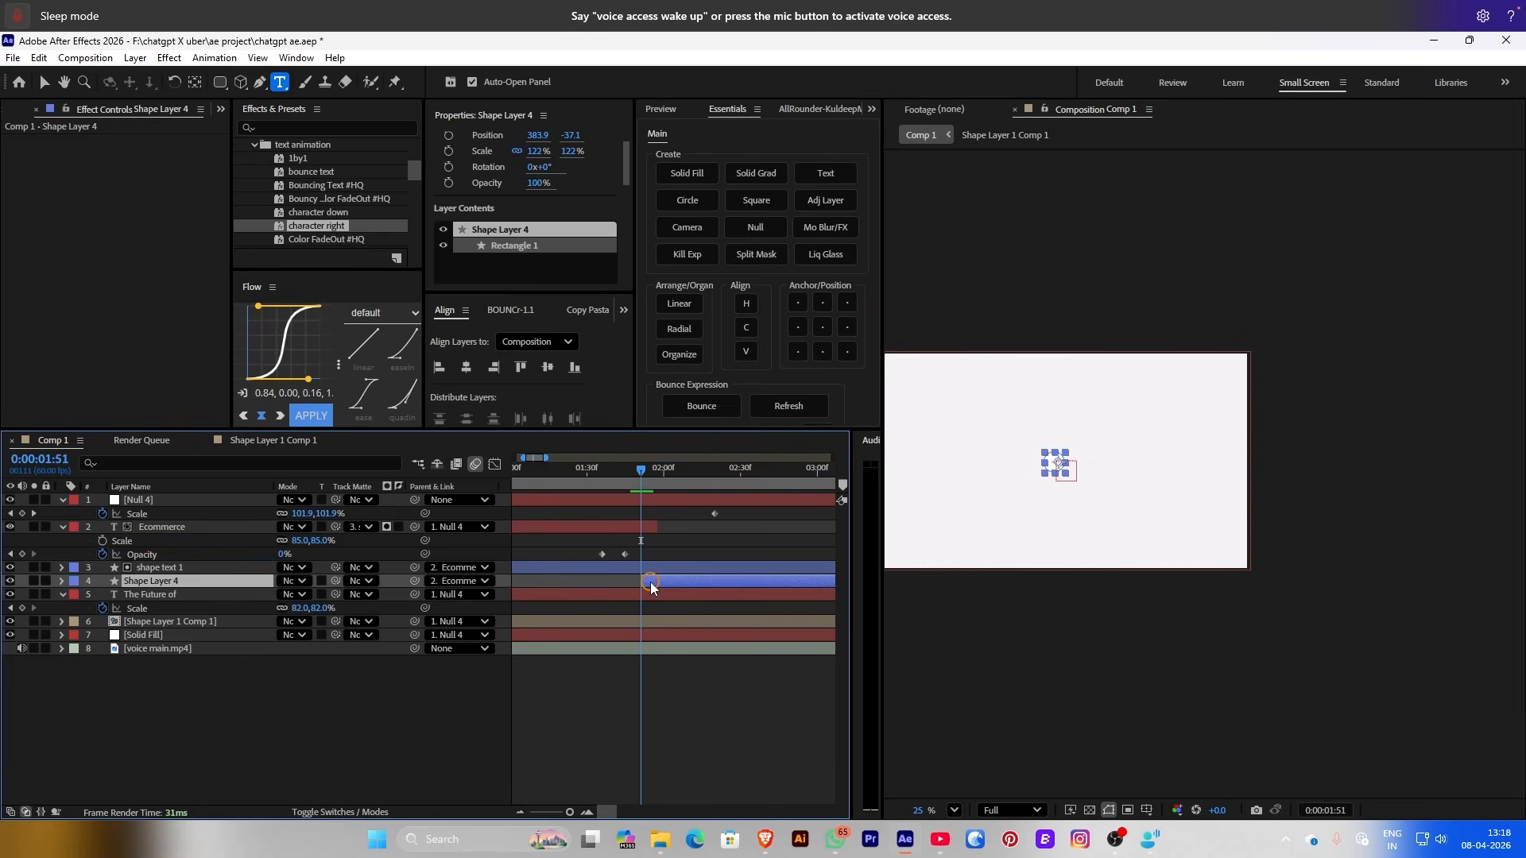
# Rename Shape Layer 4 to 'shape circle 2'
pyautogui.click(650, 582)
pyautogui.rightClick(650, 582)
pyautogui.click(683, 507)
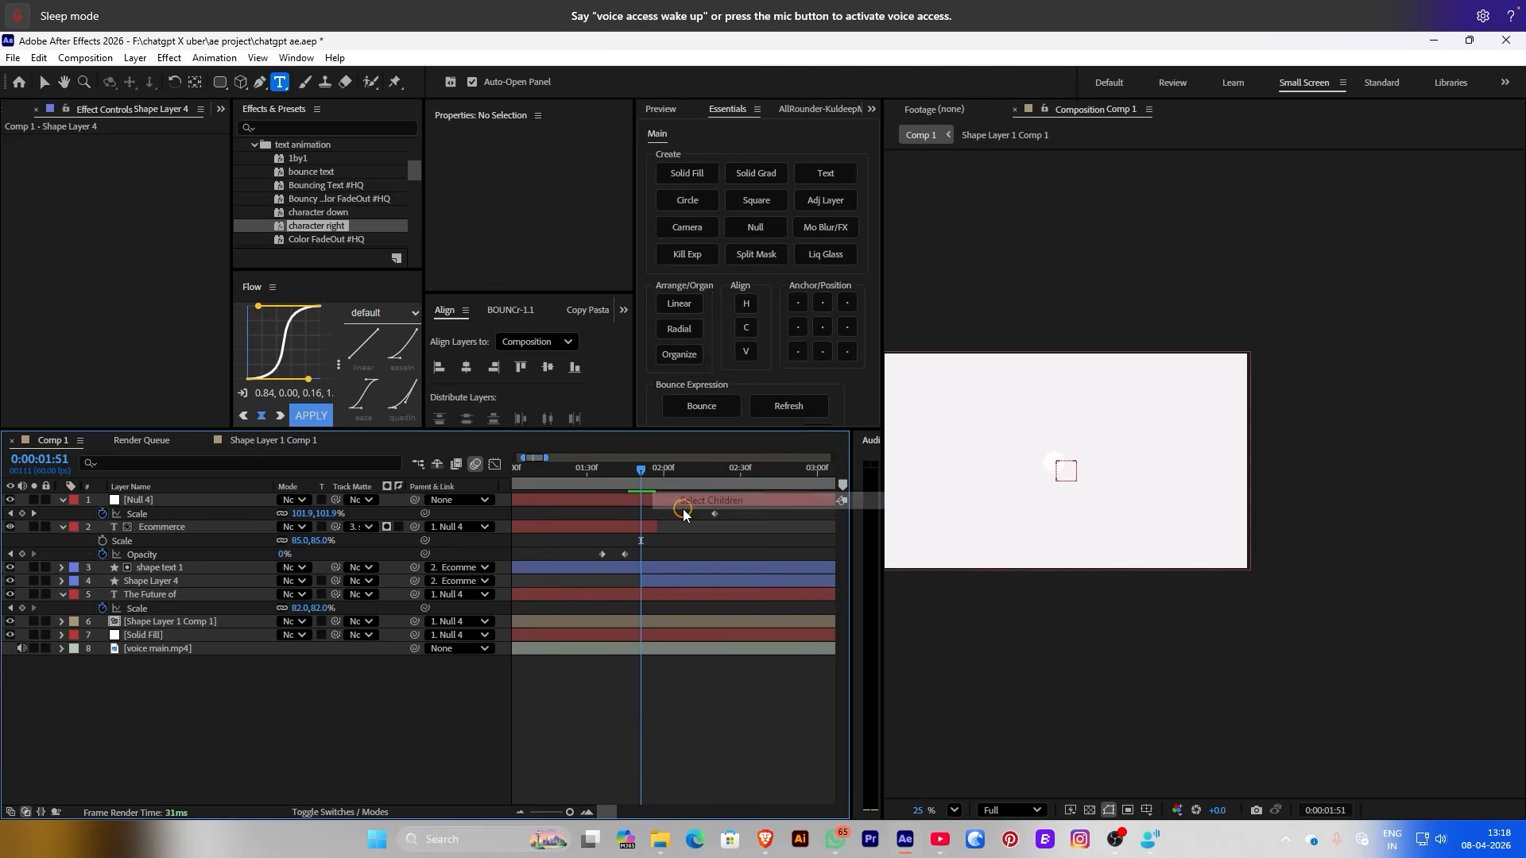
pyautogui.click(669, 588)
pyautogui.rightClick(665, 585)
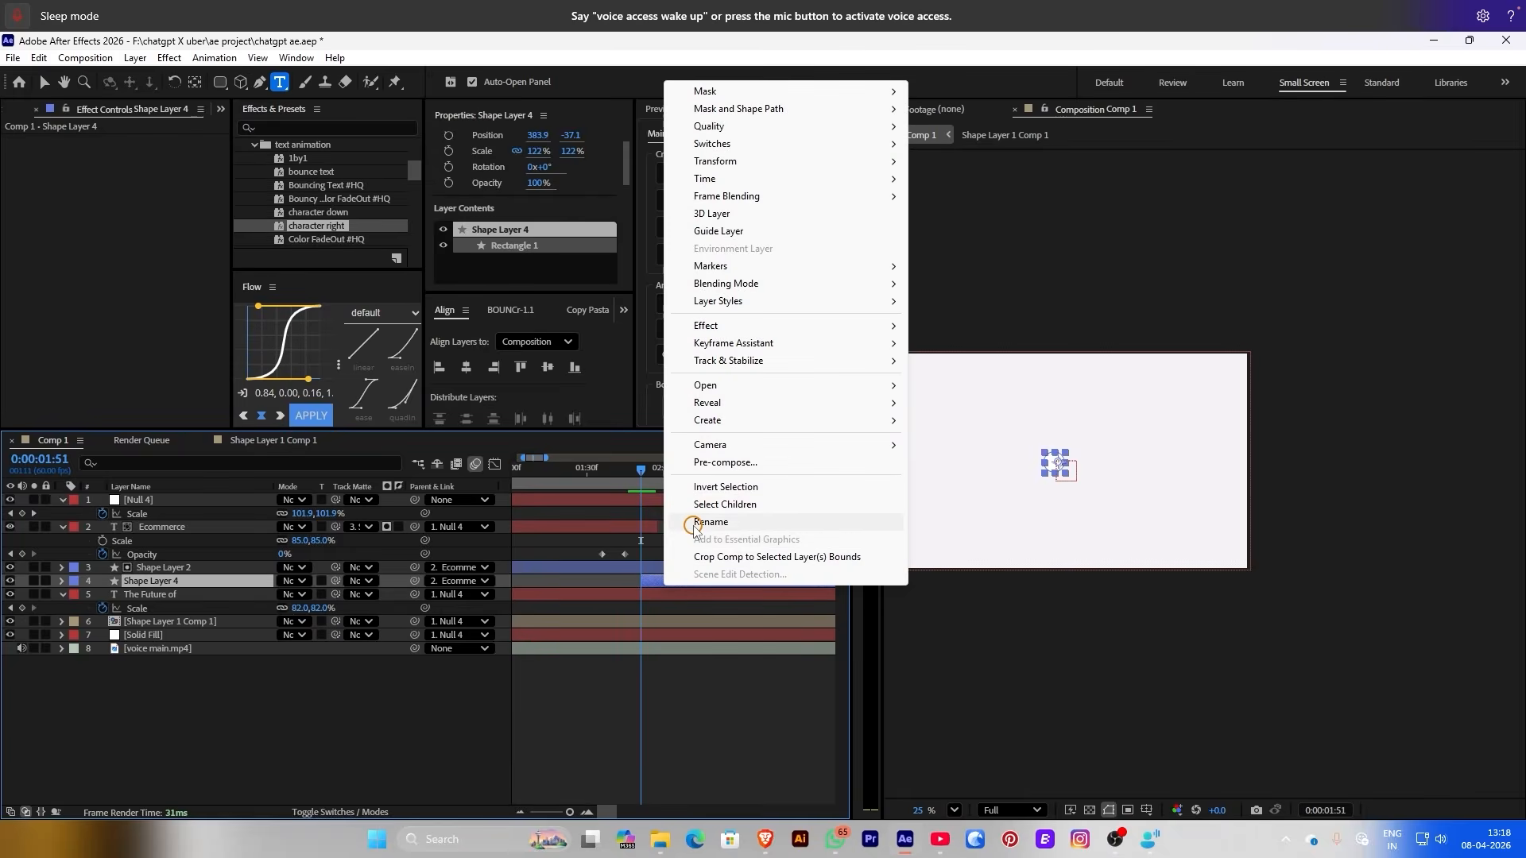
pyautogui.click(693, 525)
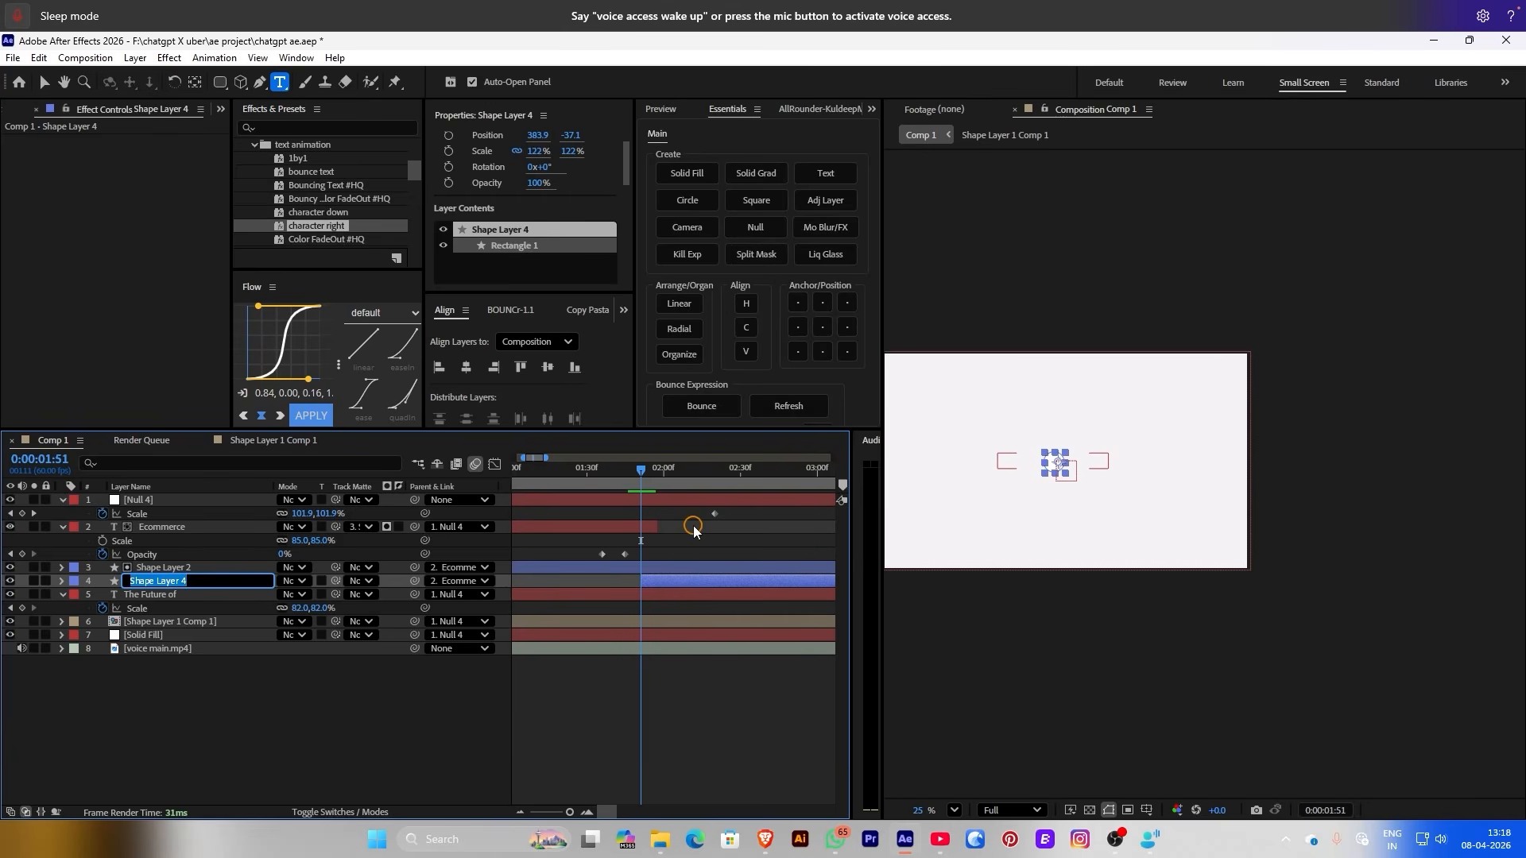
pyautogui.write('sha')
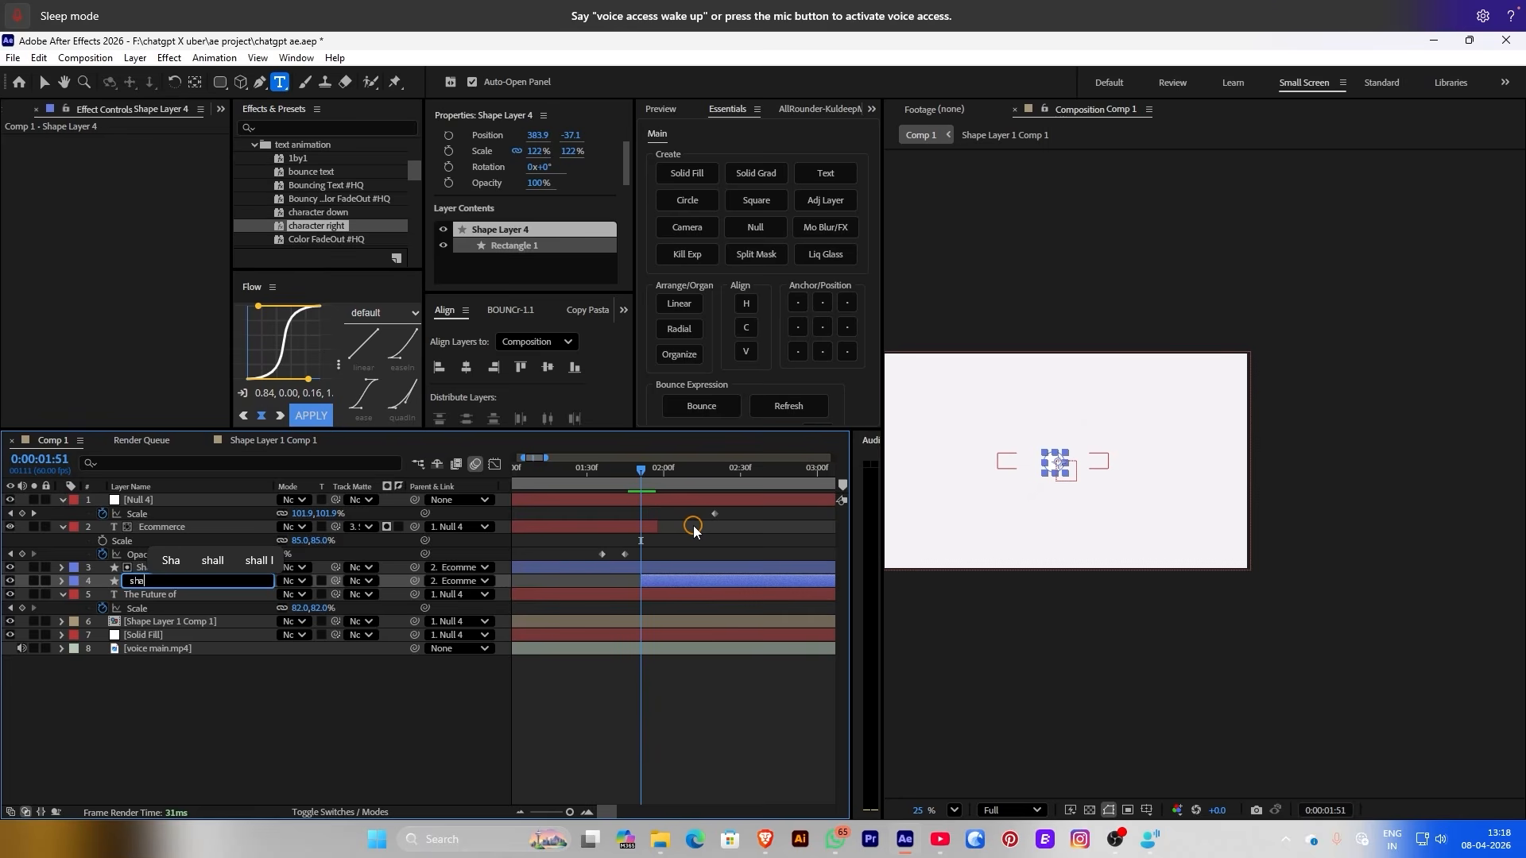
pyautogui.write('pe circle 2')
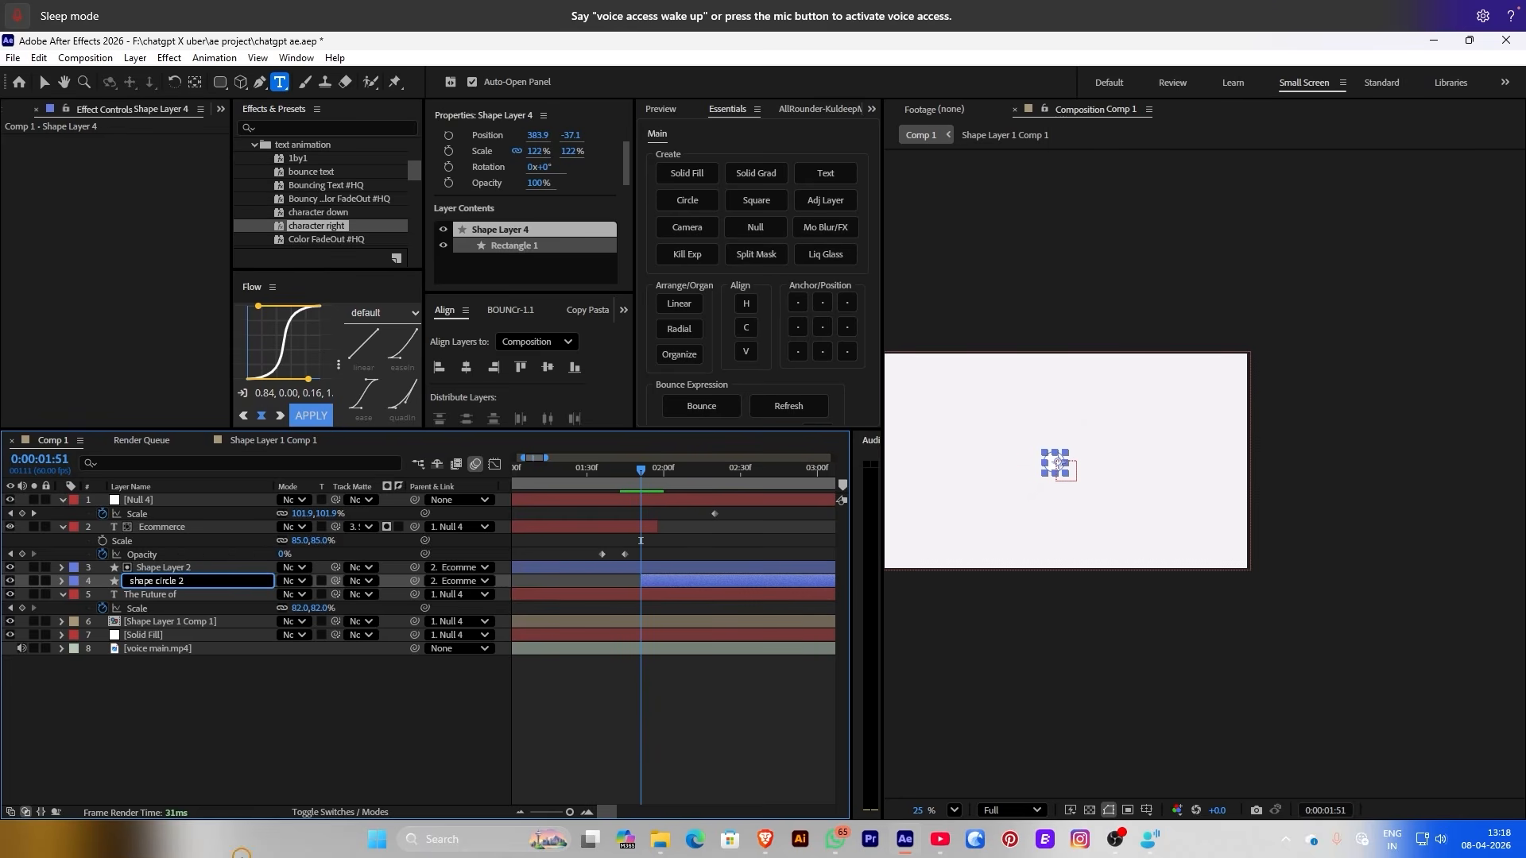
pyautogui.click(119, 693)
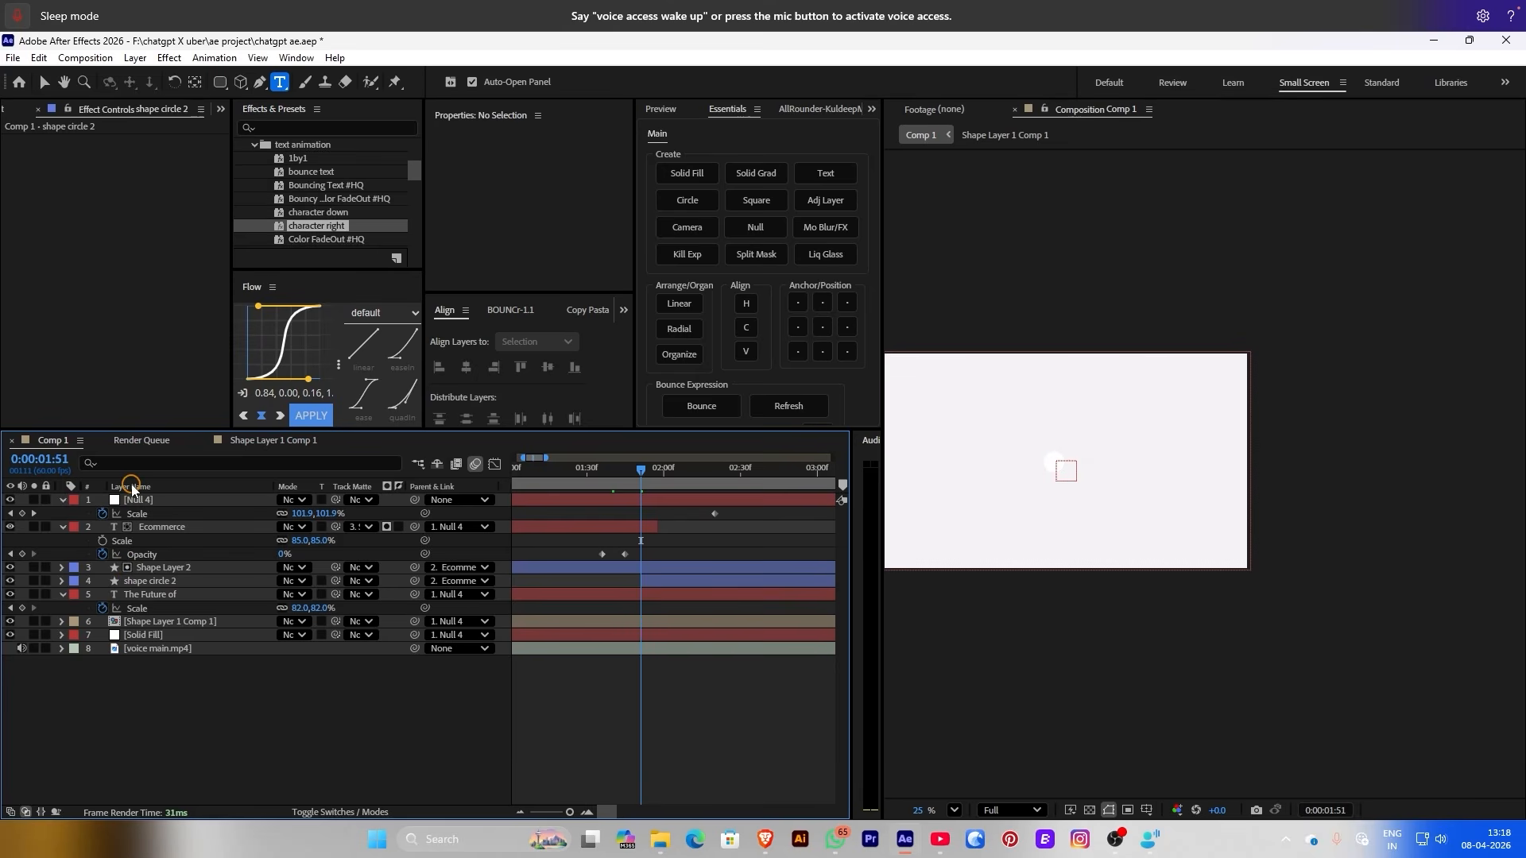
# Give shape circle 2 a green label and centre its anchor point
pyautogui.rightClick(151, 567)
pyautogui.click(182, 557)
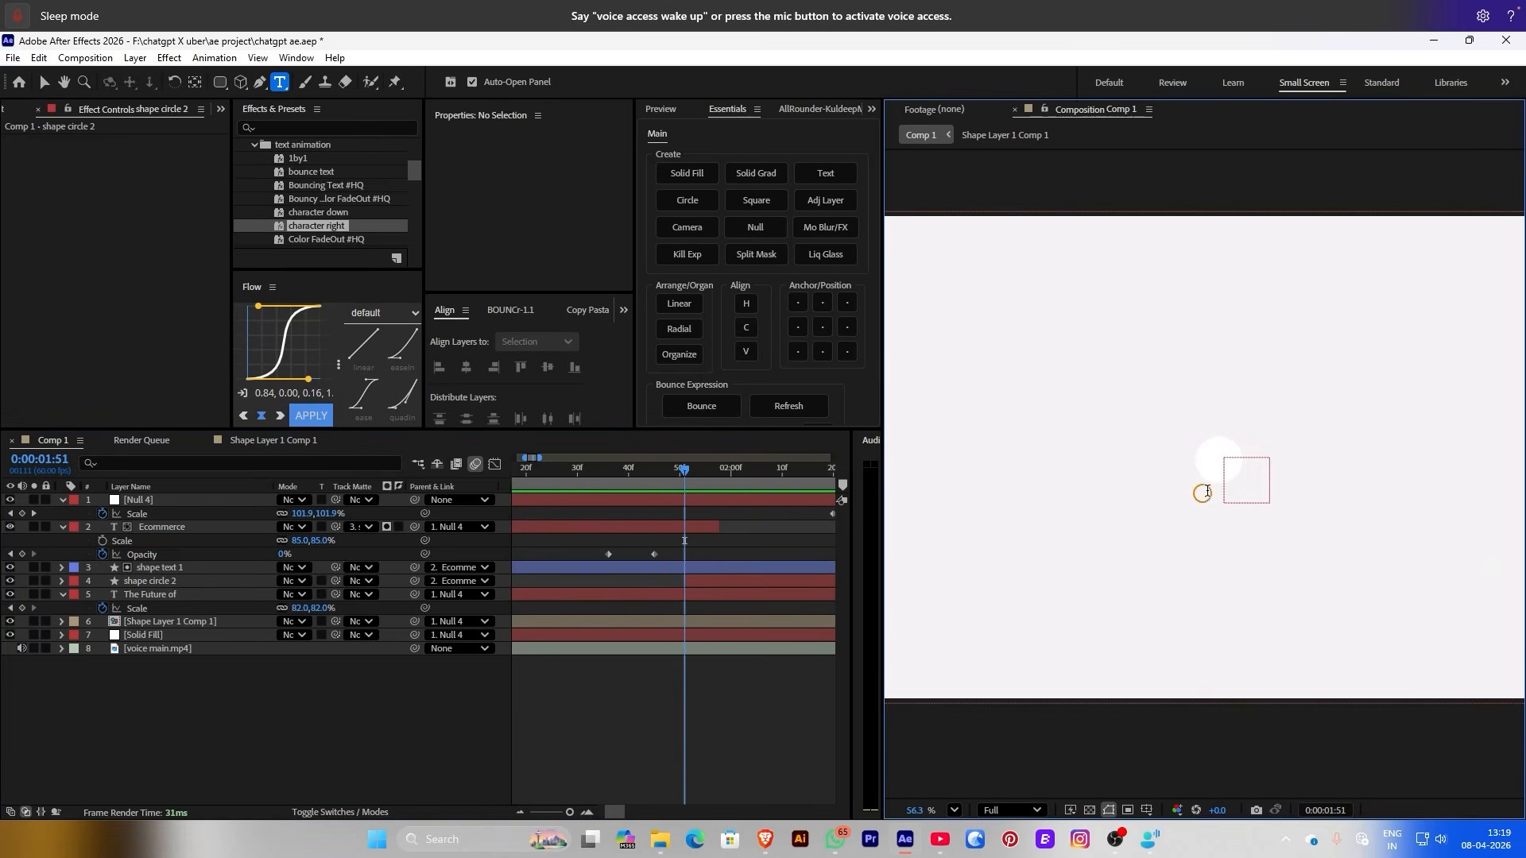
pyautogui.scroll(1, 1207, 490)
pyautogui.click(727, 585)
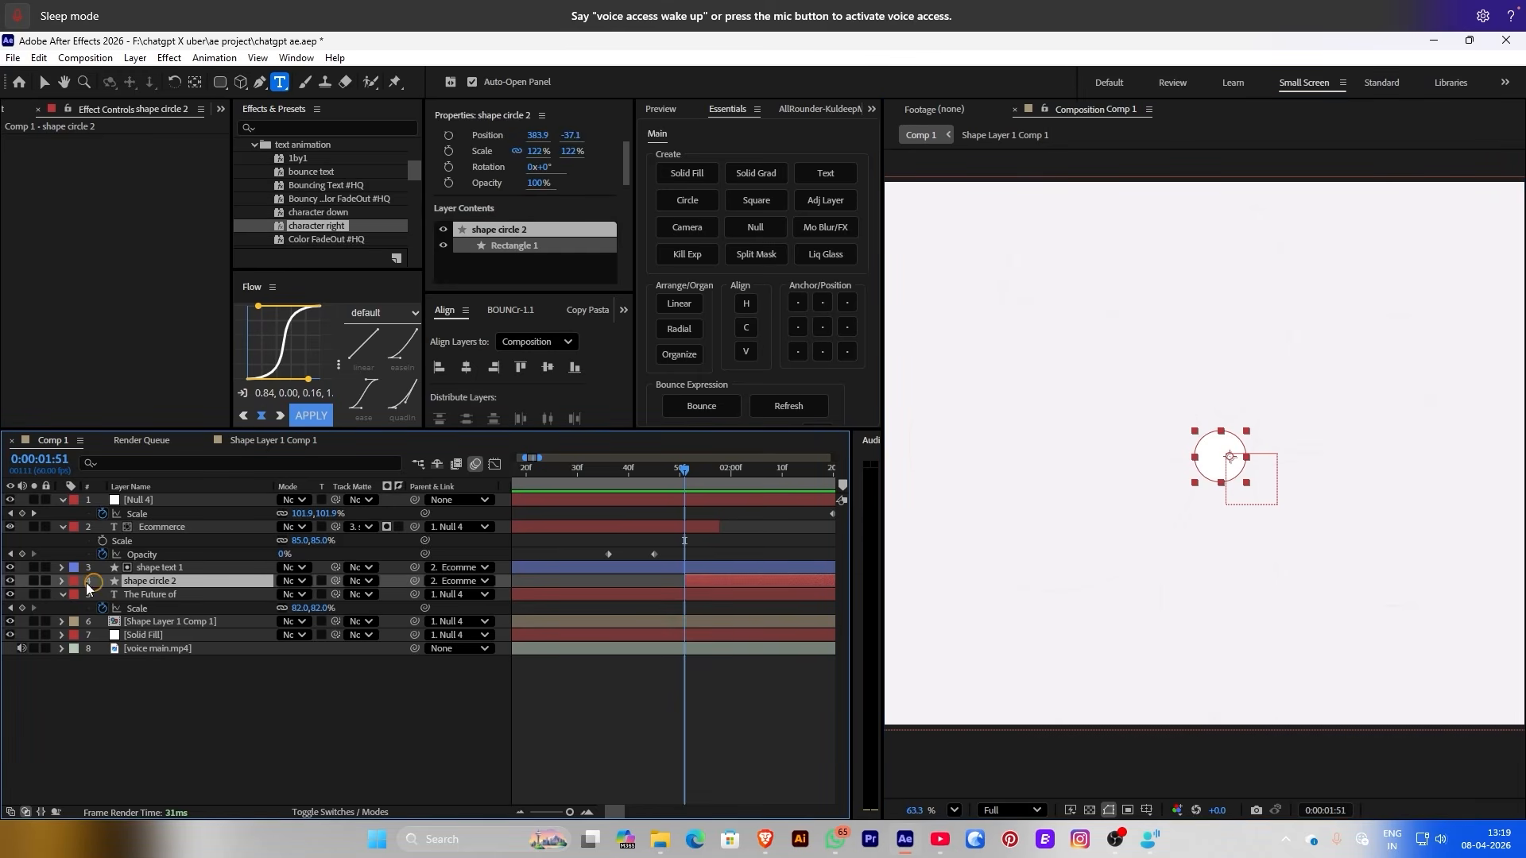
pyautogui.click(75, 586)
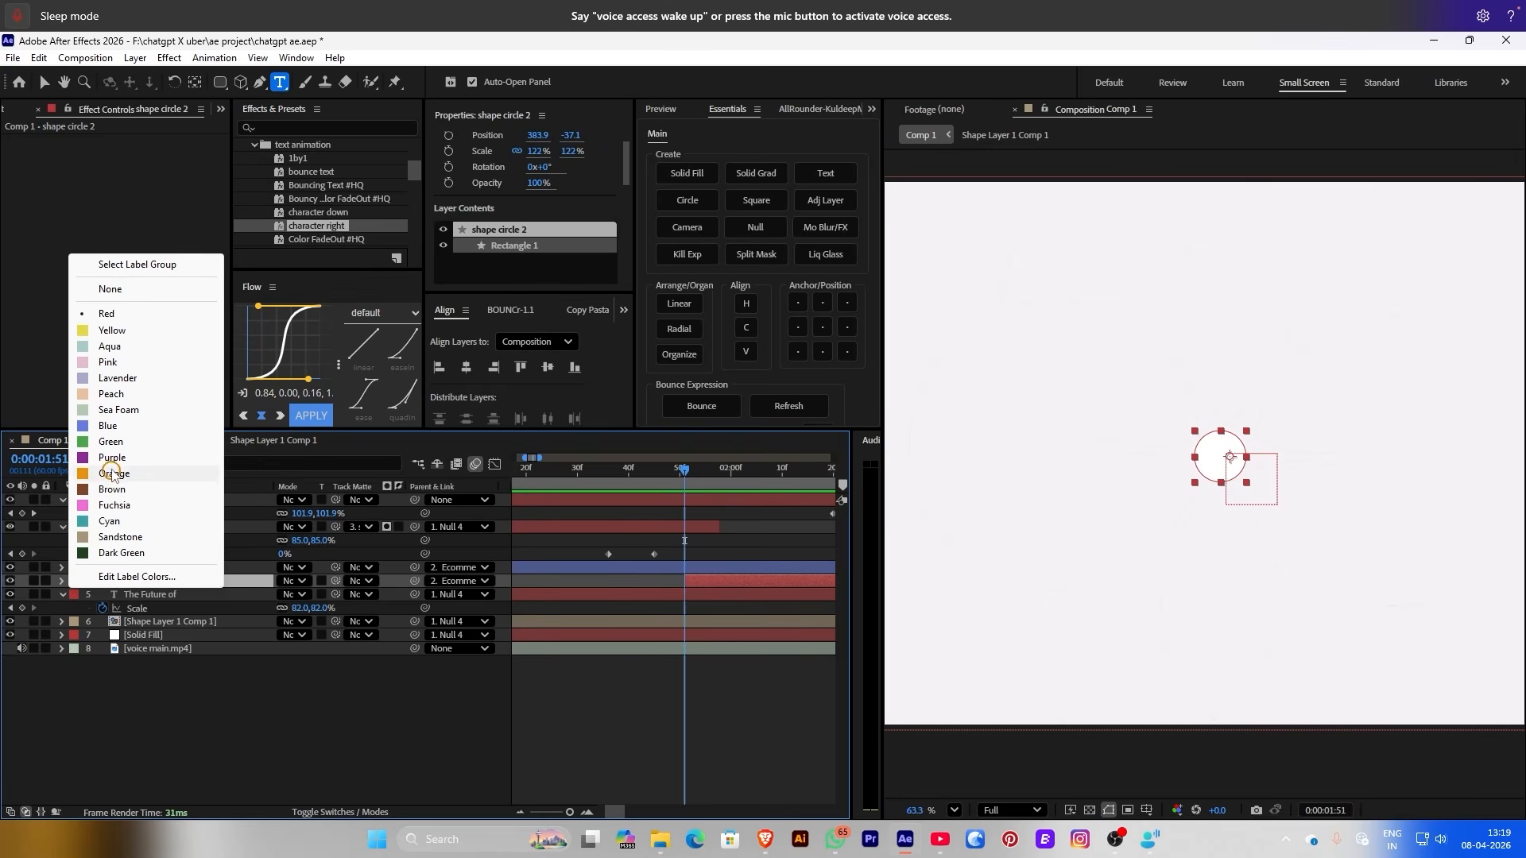
pyautogui.click(120, 434)
pyautogui.click(310, 725)
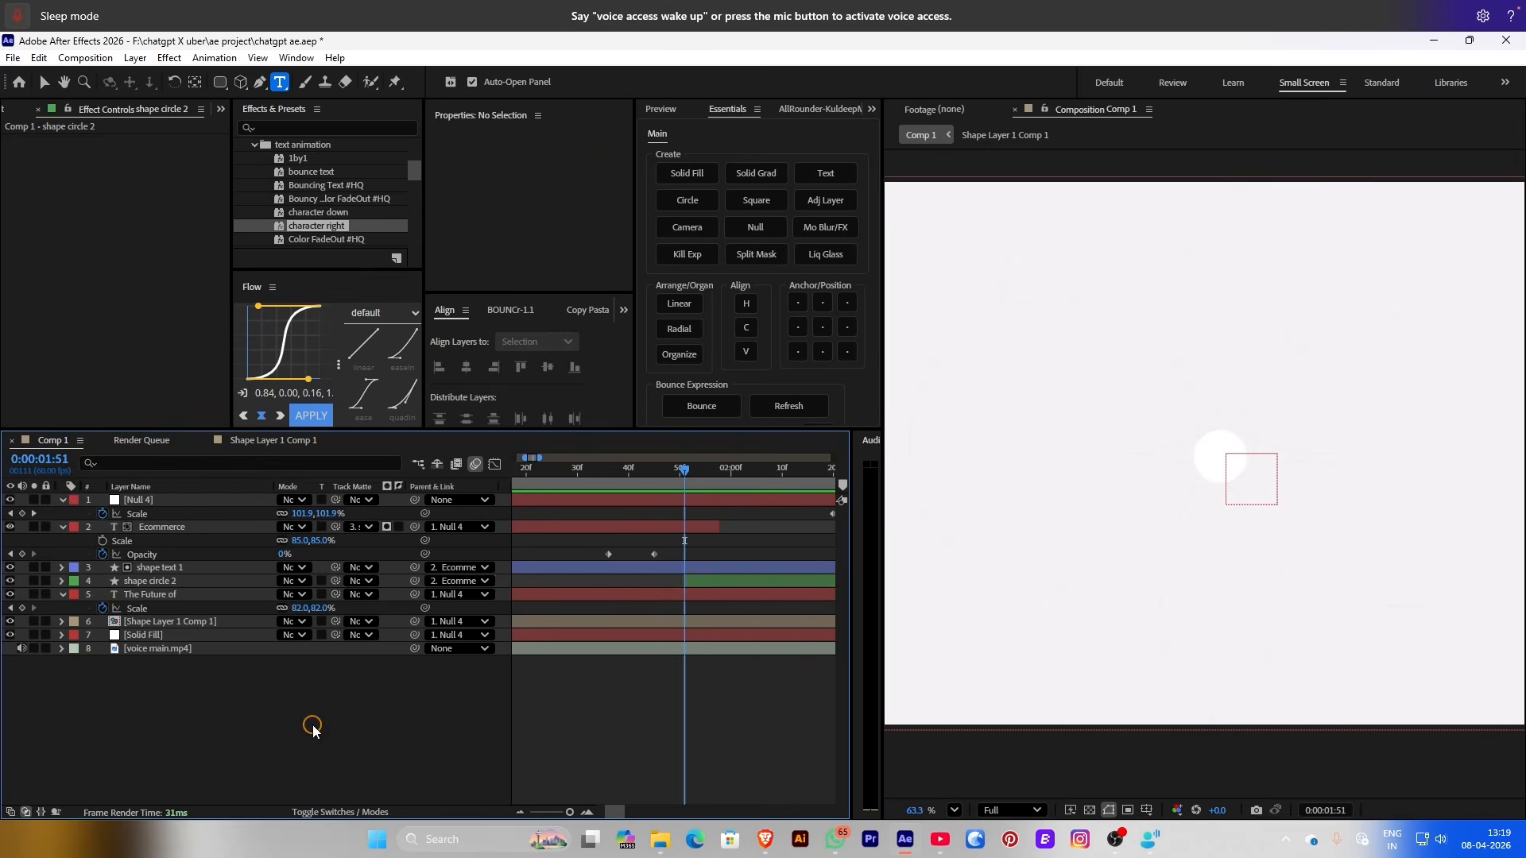
pyautogui.click(731, 586)
pyautogui.click(823, 352)
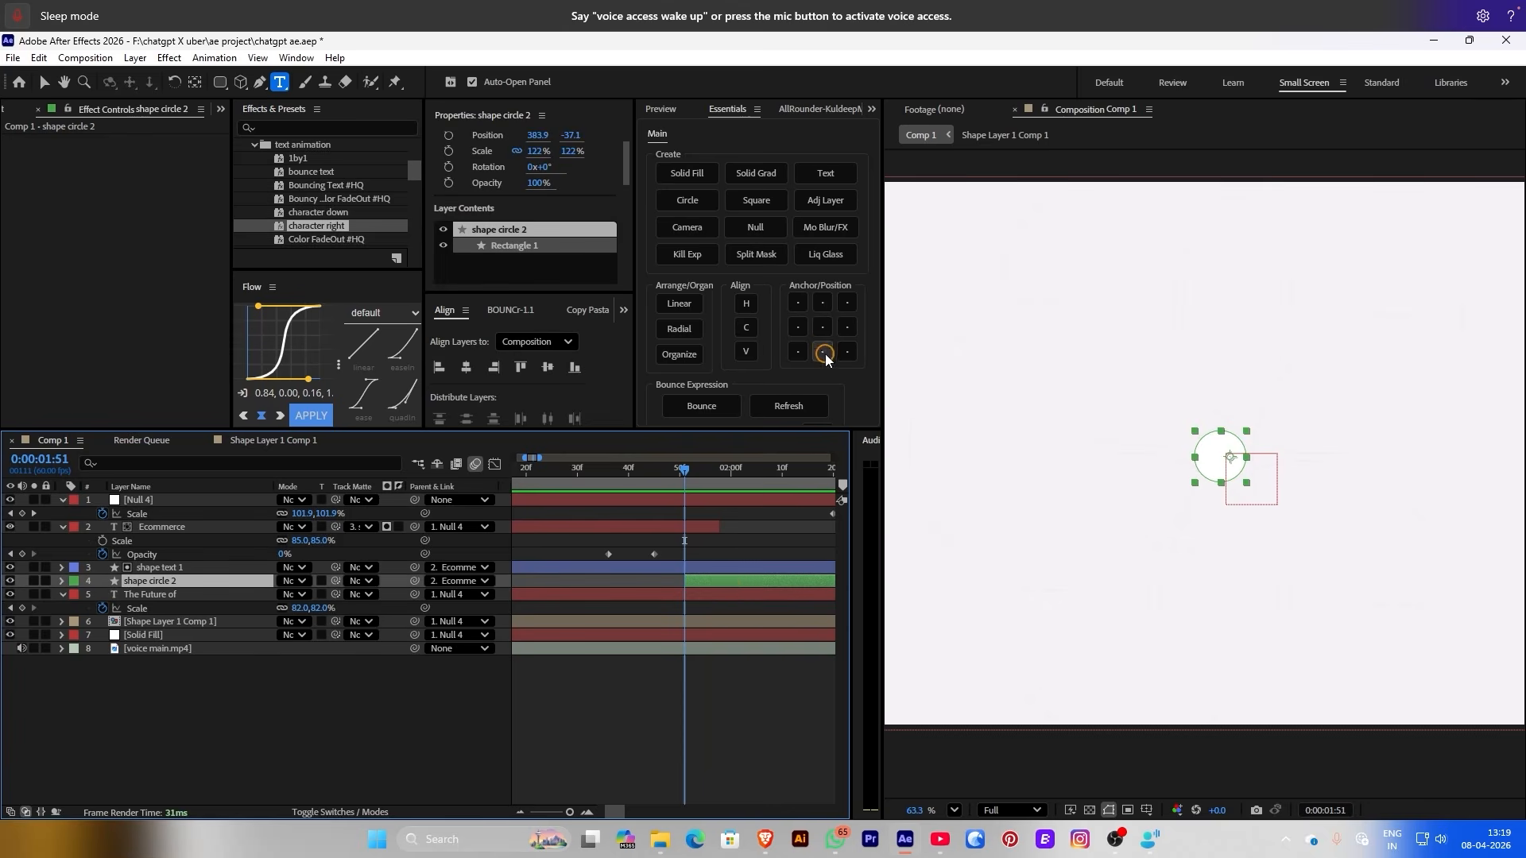
pyautogui.click(823, 334)
# Split shape text 1 at the current time, creating shape text 2
pyautogui.click(716, 569)
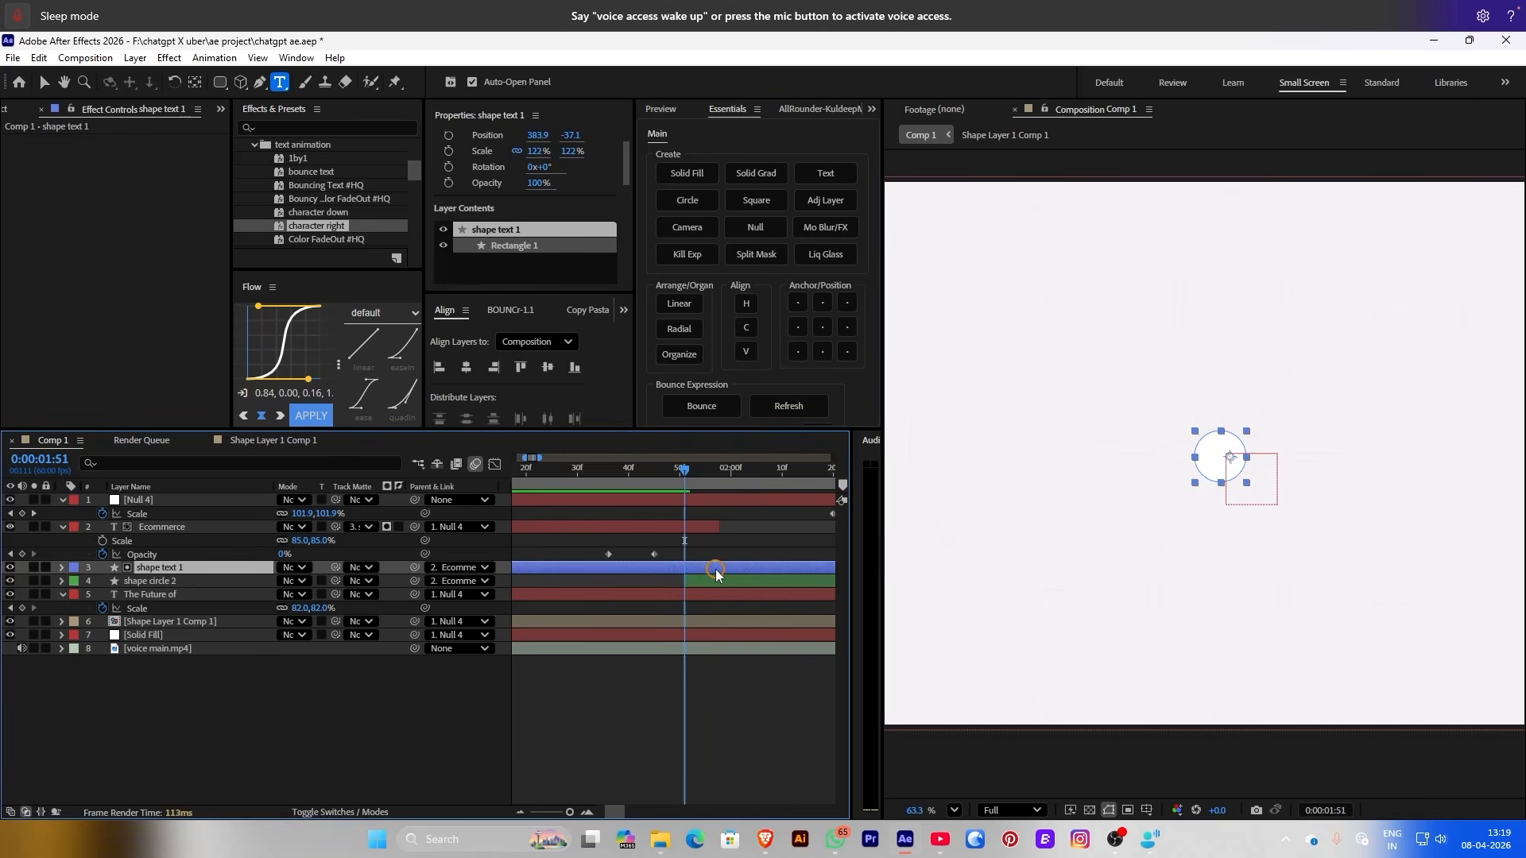
pyautogui.hotkey('ctrl', 'shift', 'd')
pyautogui.click(723, 577)
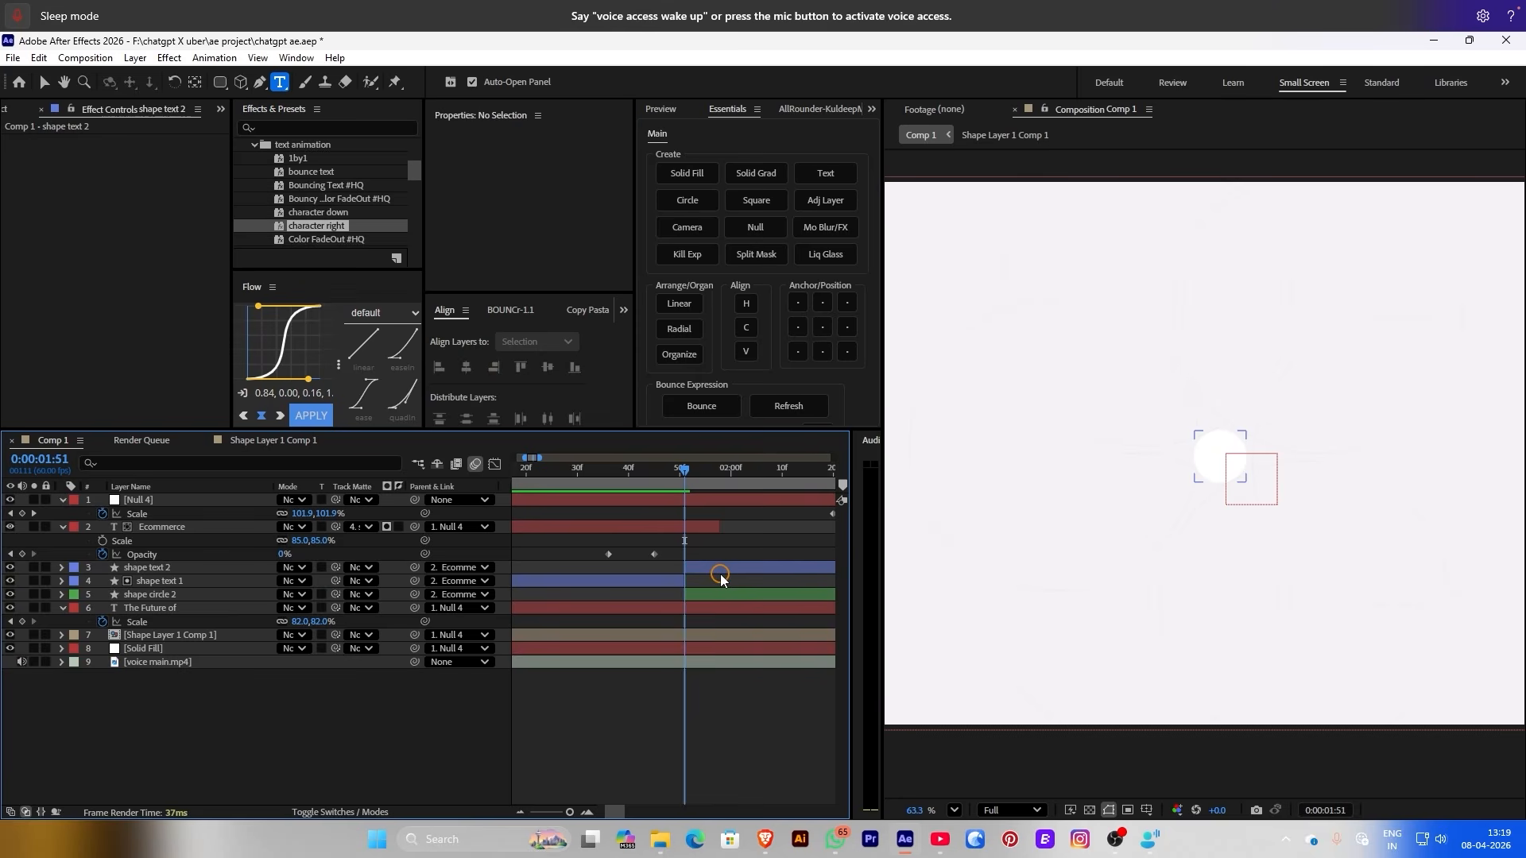
pyautogui.click(713, 569)
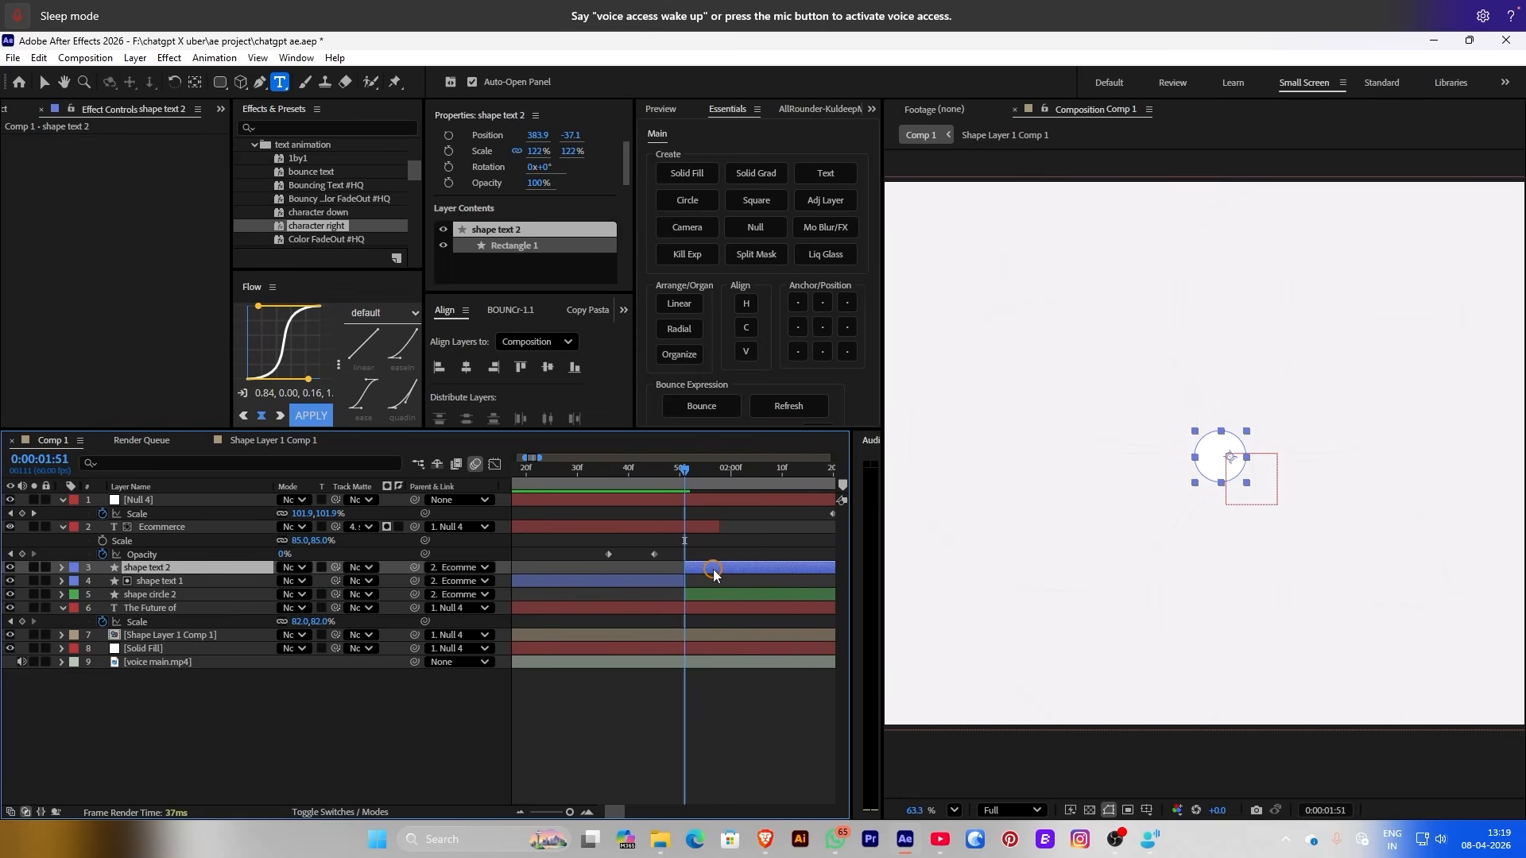
# Label shape text 1 Aqua, and shape text 2 and shape circle 2 orange
pyautogui.click(74, 581)
pyautogui.click(108, 344)
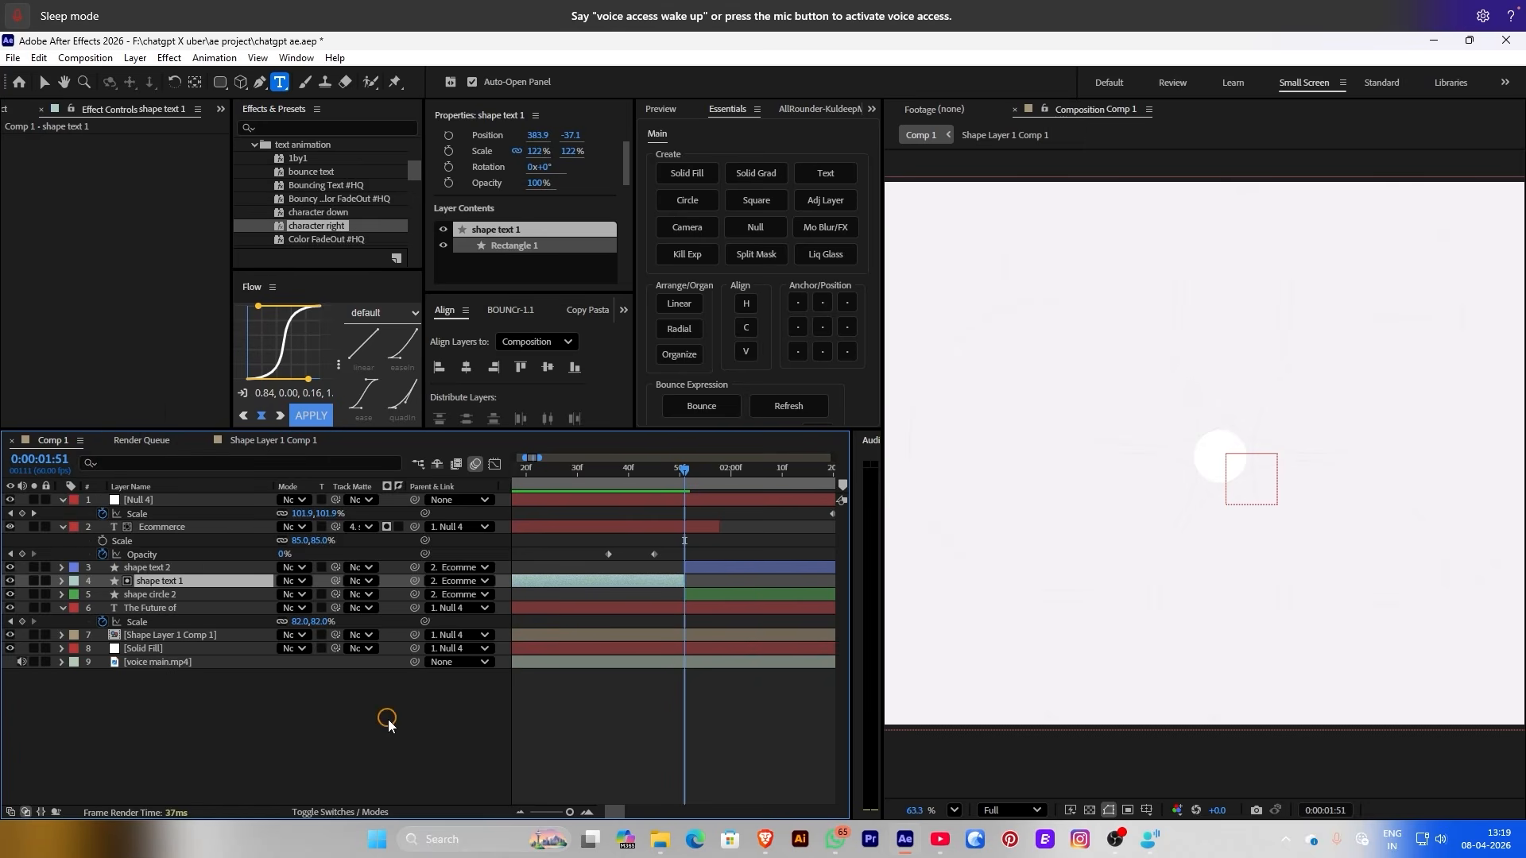
pyautogui.click(385, 722)
pyautogui.click(768, 569)
pyautogui.keyDown('ctrl'); pyautogui.click(715, 594); pyautogui.keyUp('ctrl')
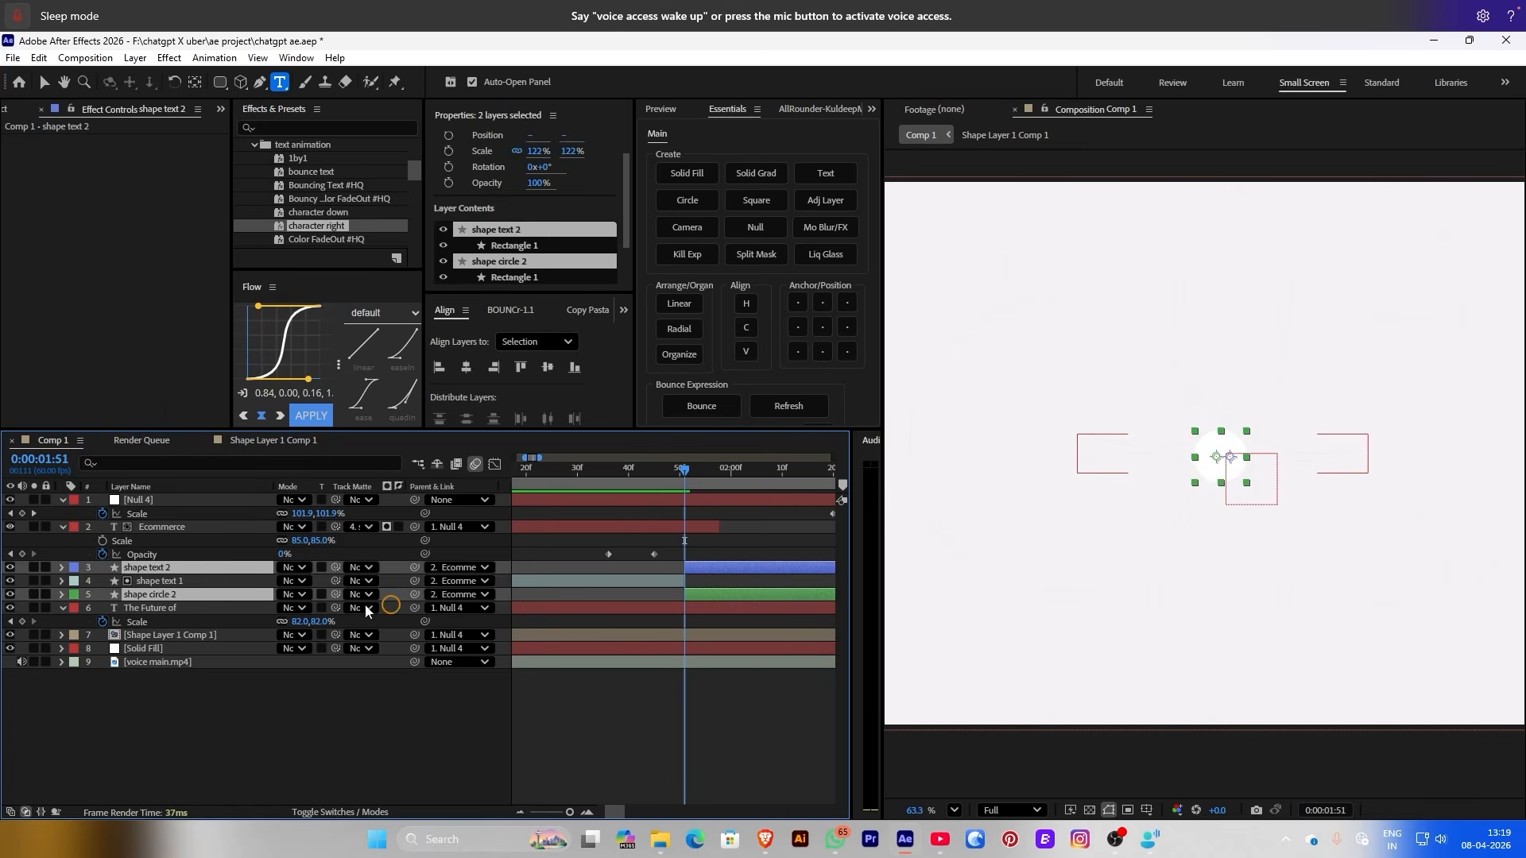
pyautogui.click(73, 569)
pyautogui.click(111, 463)
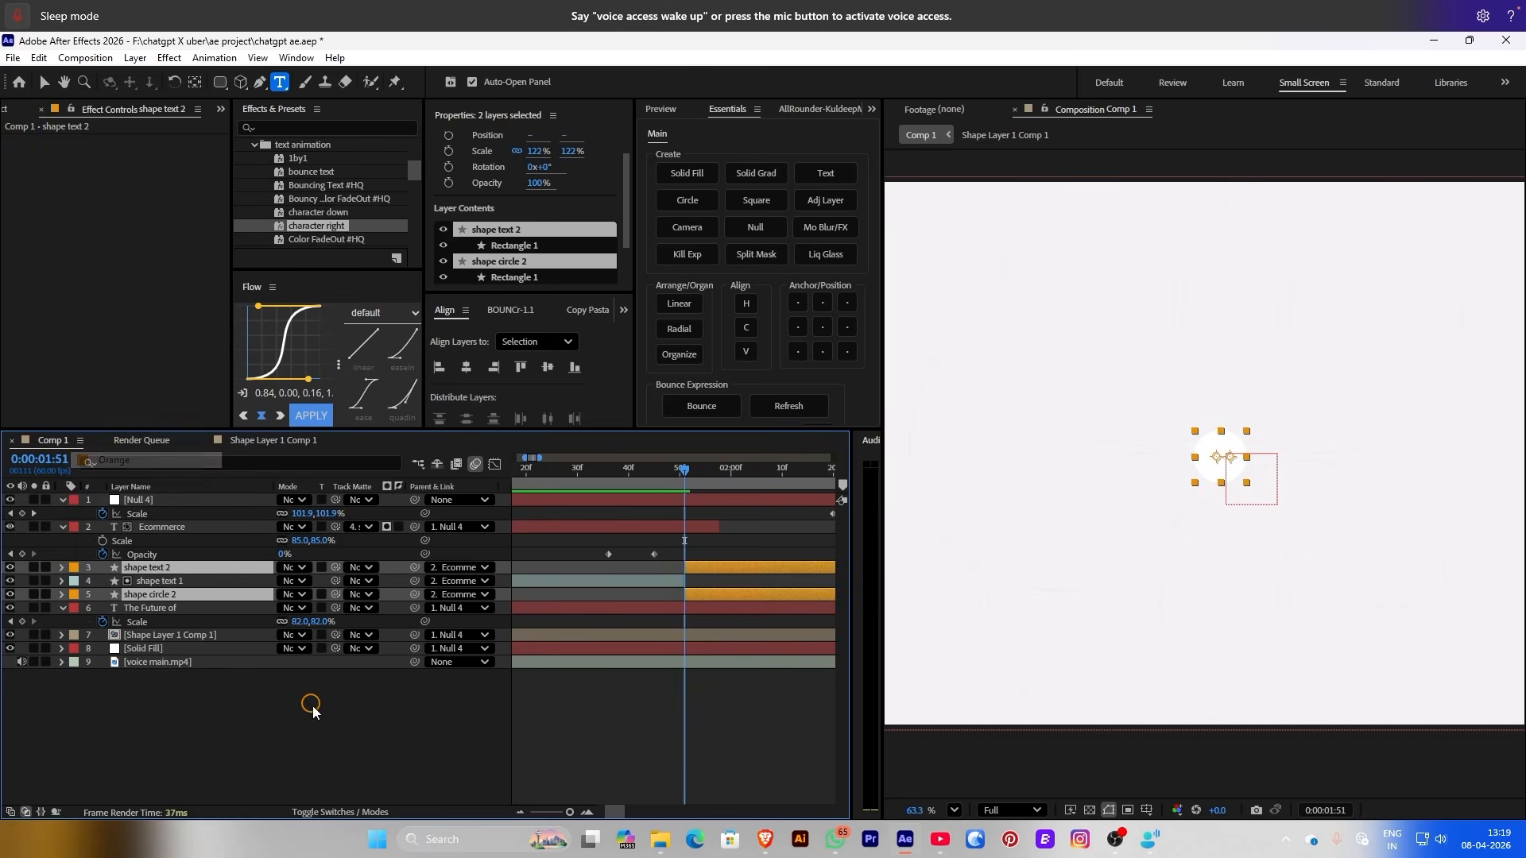
pyautogui.click(312, 707)
# Set the parent of shape text 2 and shape circle 2 to None
pyautogui.click(445, 567)
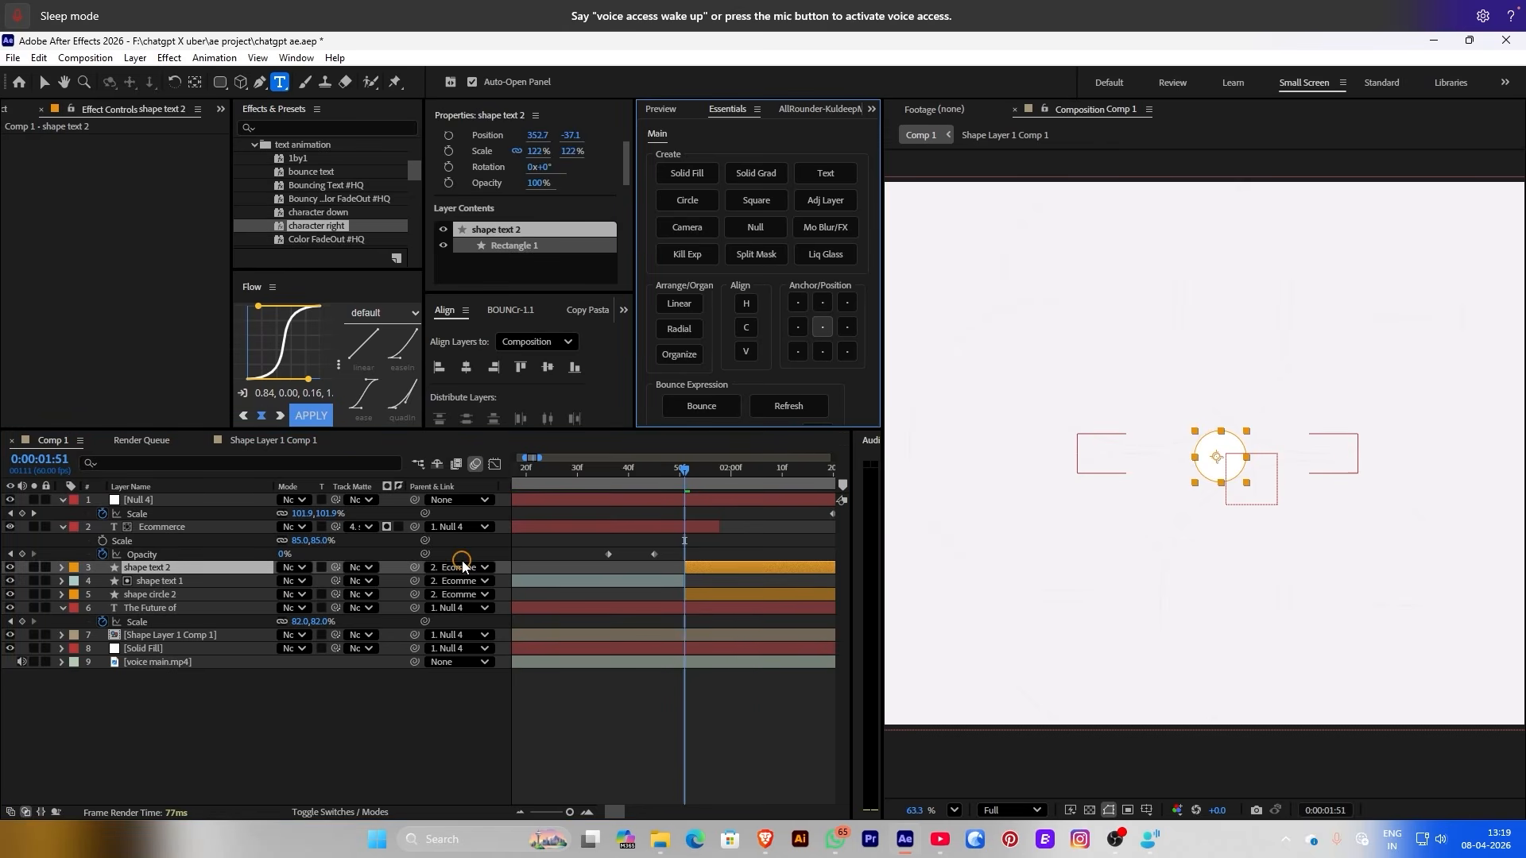
pyautogui.click(462, 566)
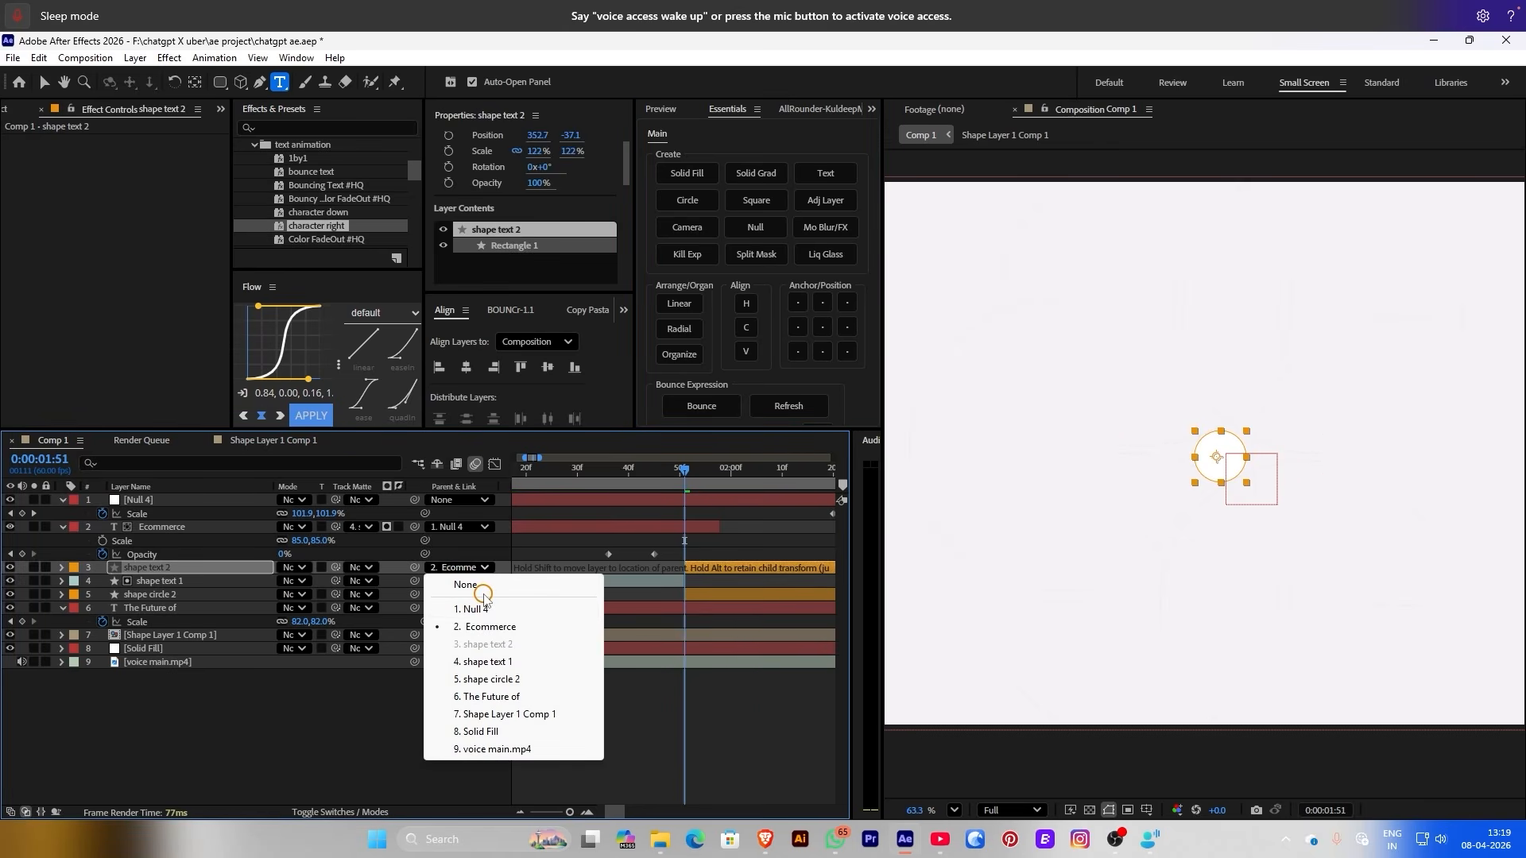
pyautogui.click(470, 587)
pyautogui.click(472, 596)
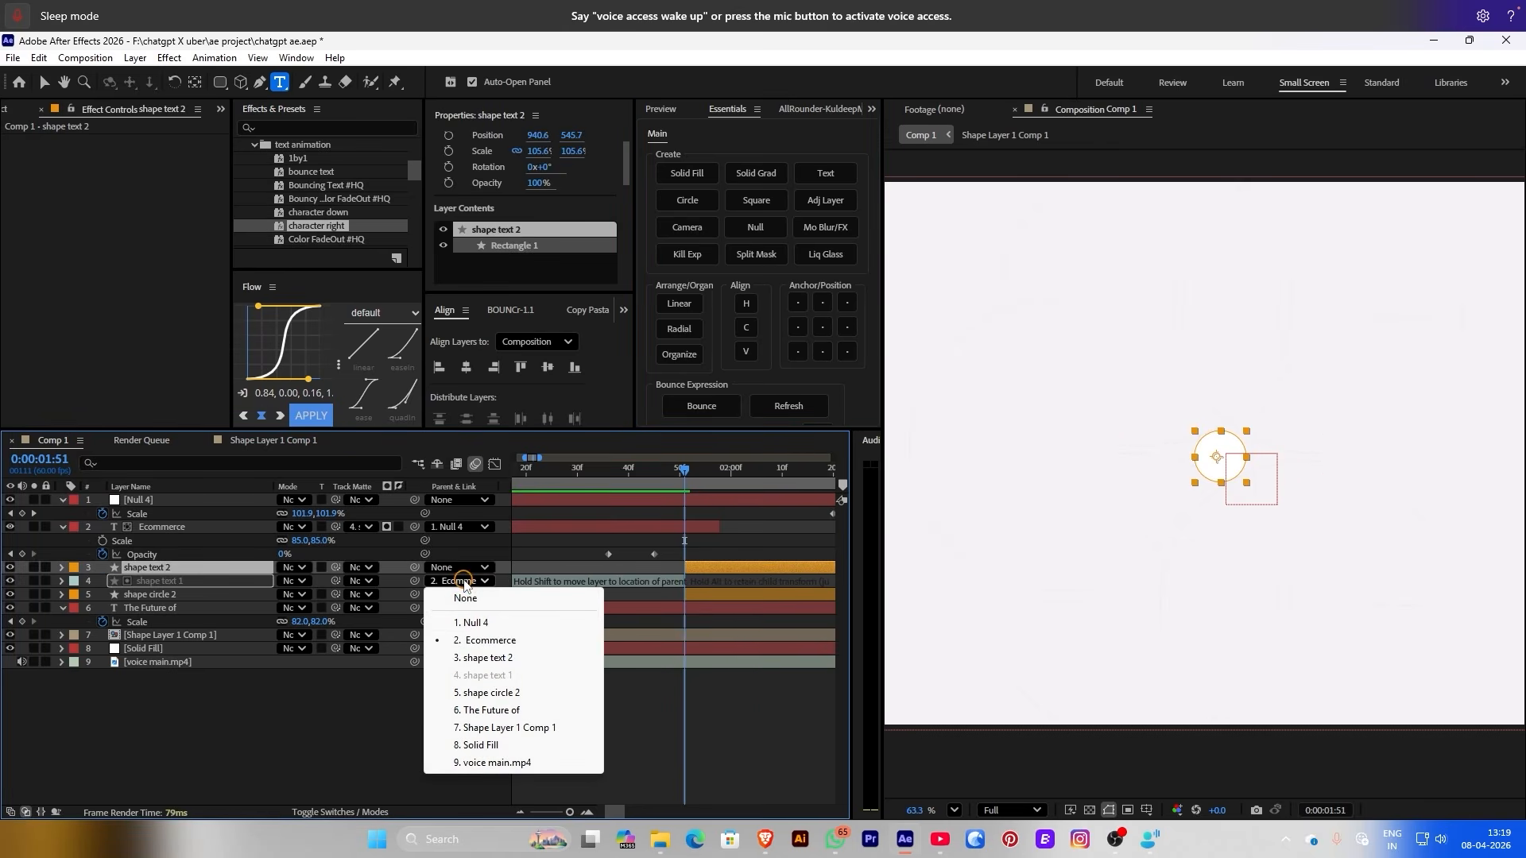
pyautogui.click(699, 600)
pyautogui.click(473, 595)
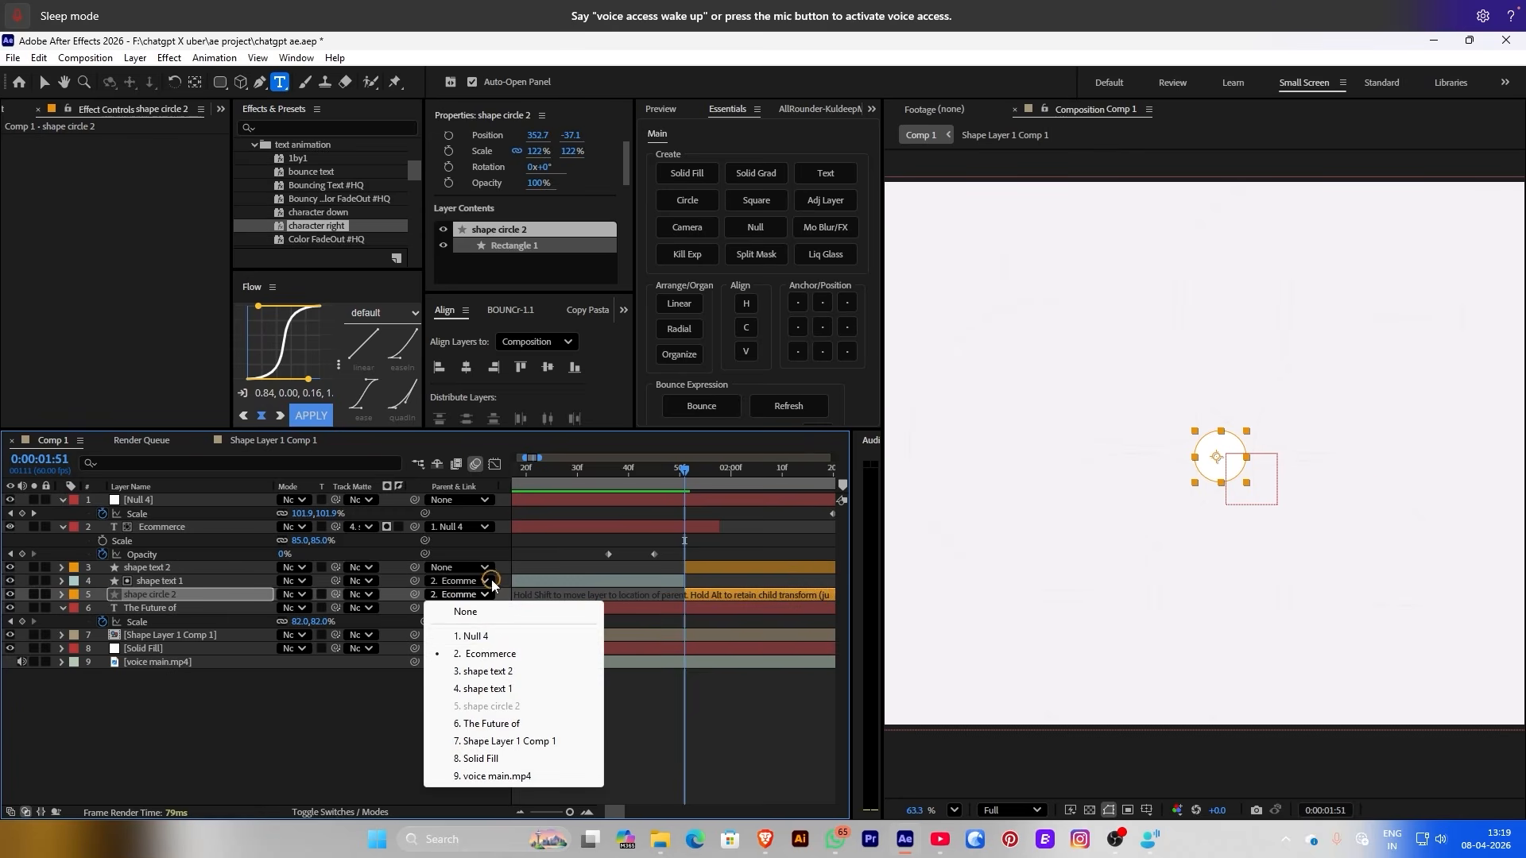
pyautogui.click(481, 619)
# Move shape text 2 and shape circle 2 to the top of the layer stack
pyautogui.click(132, 568)
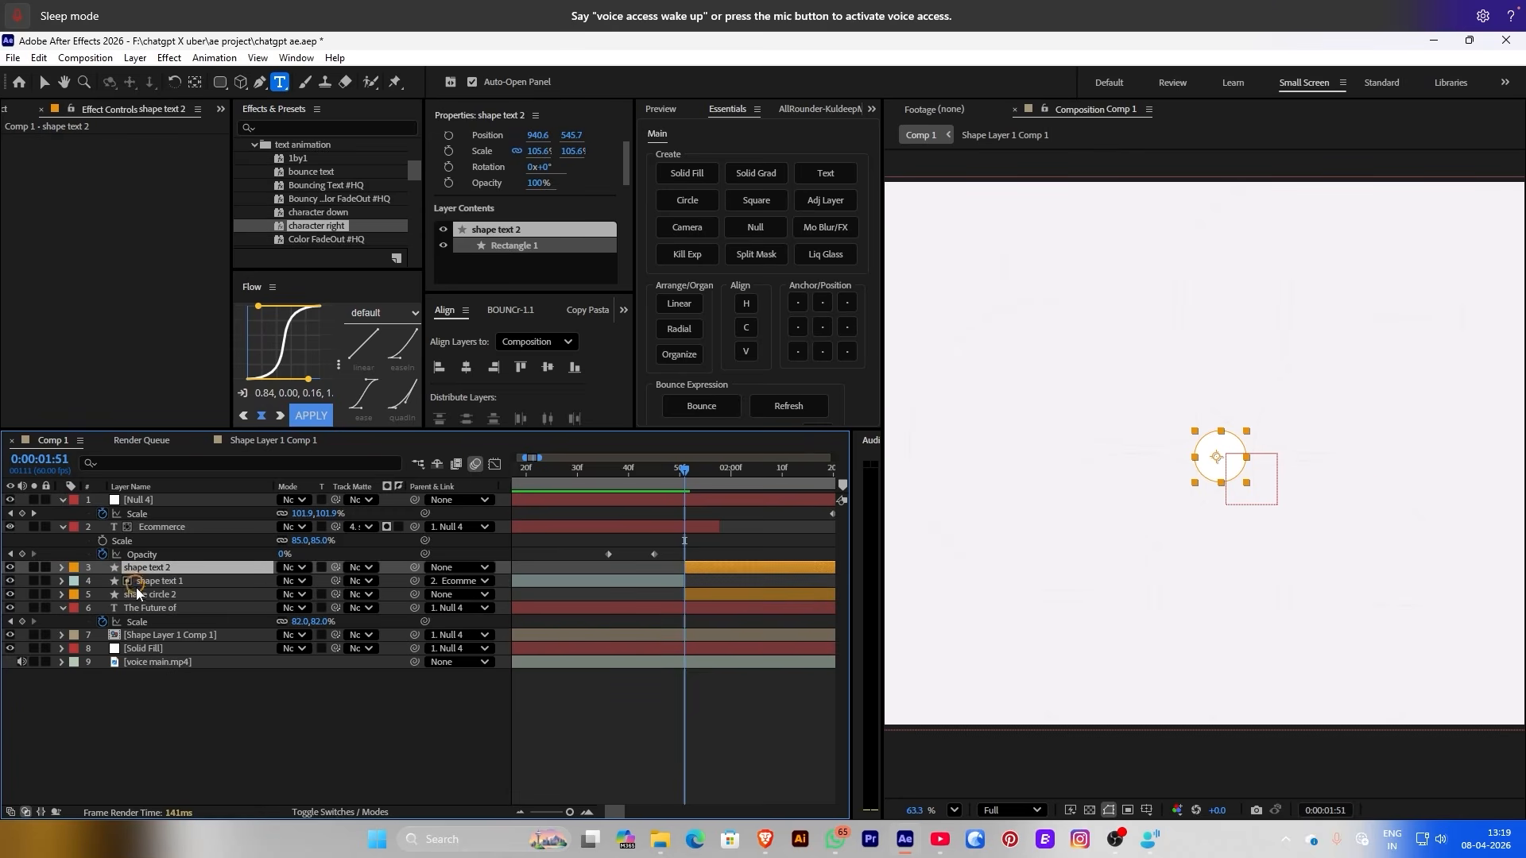
pyautogui.keyDown('ctrl'); pyautogui.click(137, 596); pyautogui.keyUp('ctrl')
pyautogui.moveTo(150, 592); pyautogui.dragTo(165, 504)
pyautogui.click(665, 703)
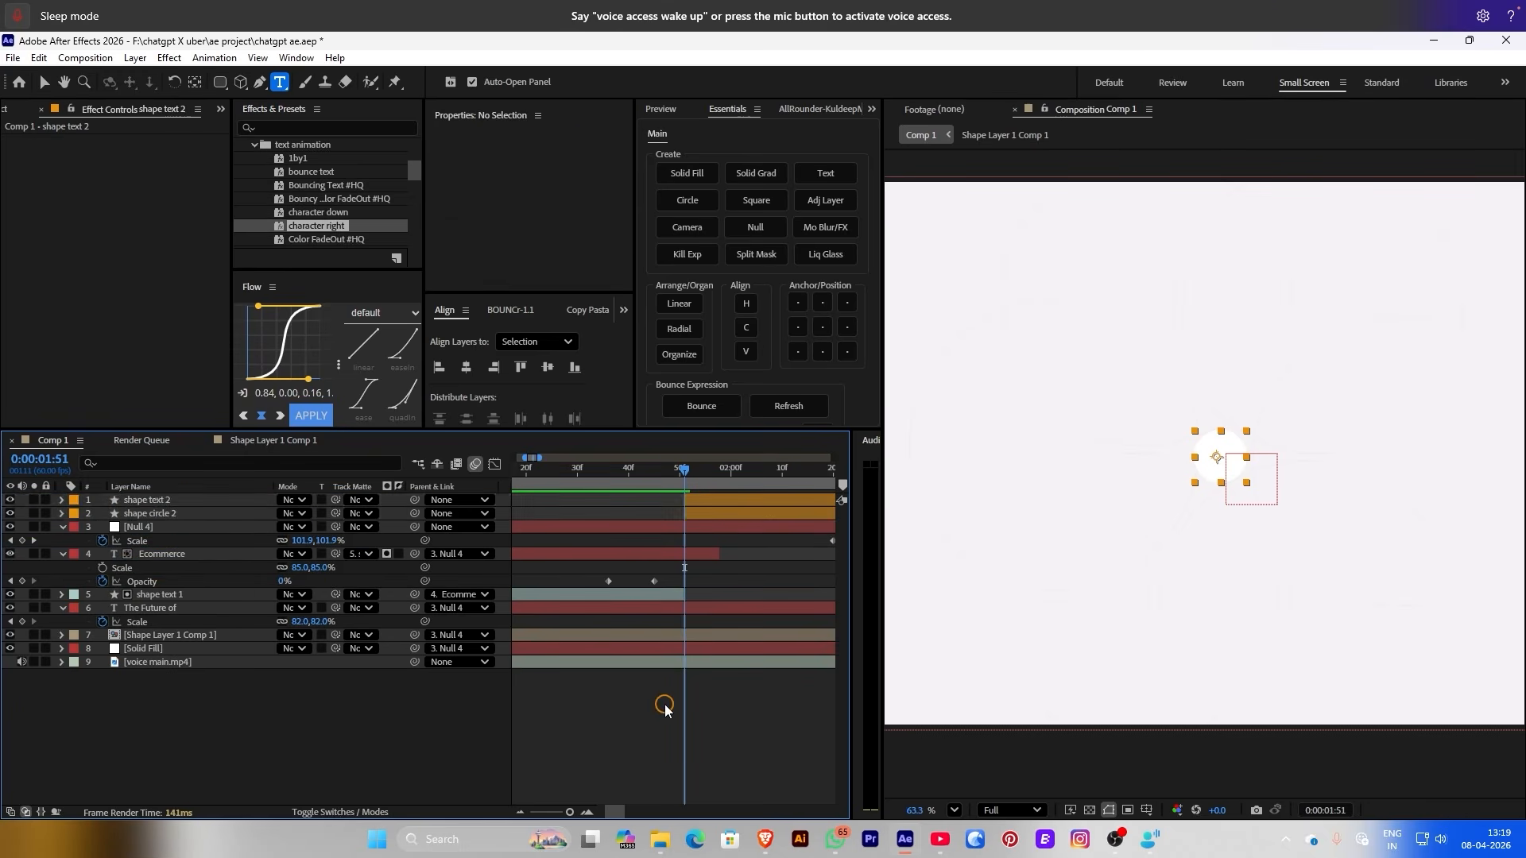
# Duplicate the circle layer, arrange the shapes radially (Radius 500, 2D), then set Radius to 0
pyautogui.click(708, 502)
pyautogui.keyDown('ctrl'); pyautogui.click(704, 513); pyautogui.keyUp('ctrl')
pyautogui.hotkey('ctrl', 'd')
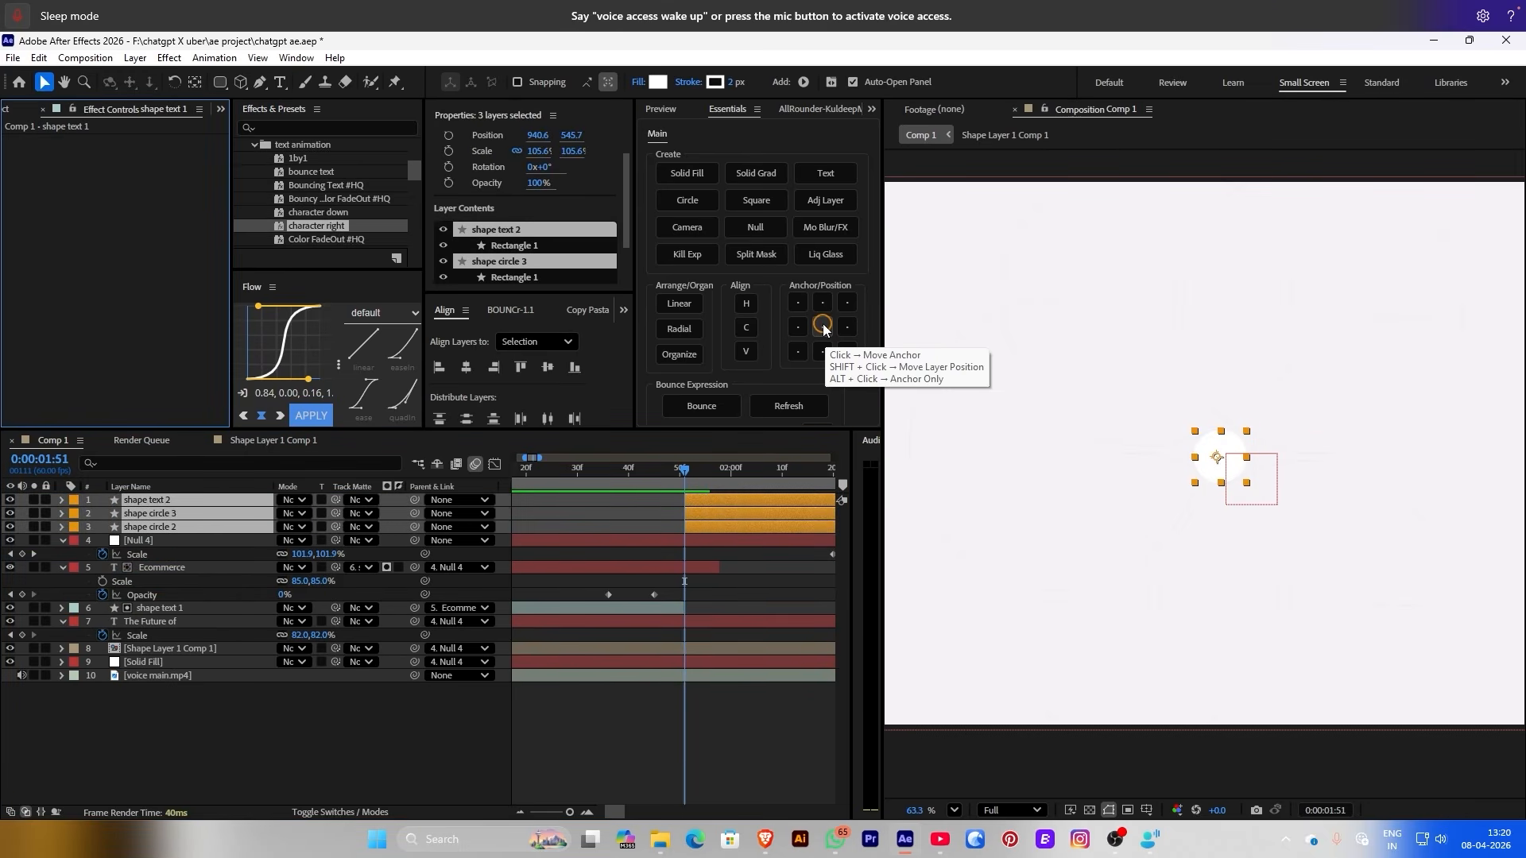
pyautogui.click(685, 328)
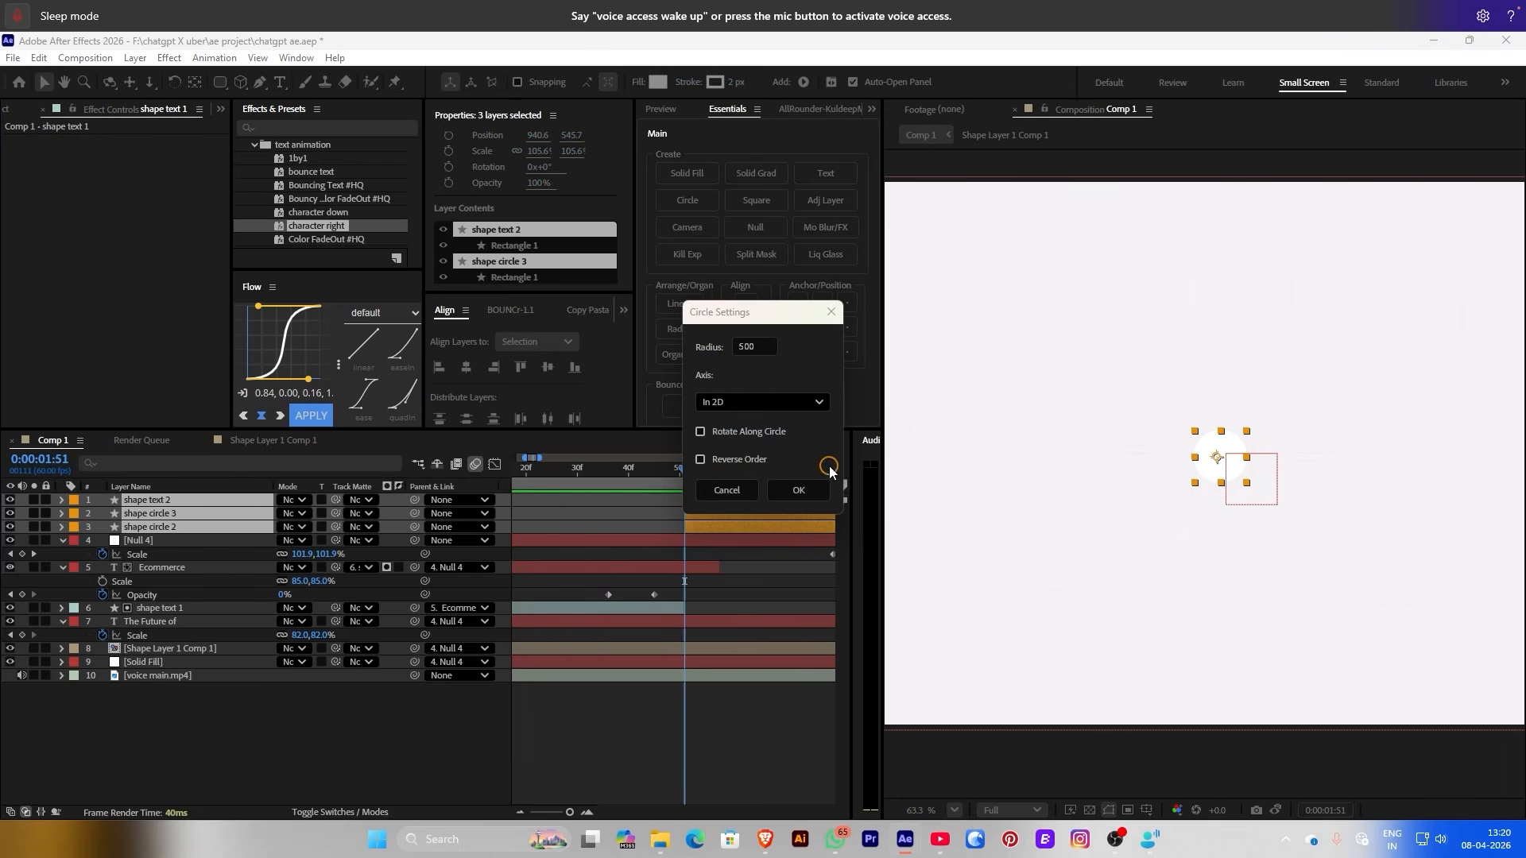
pyautogui.click(723, 486)
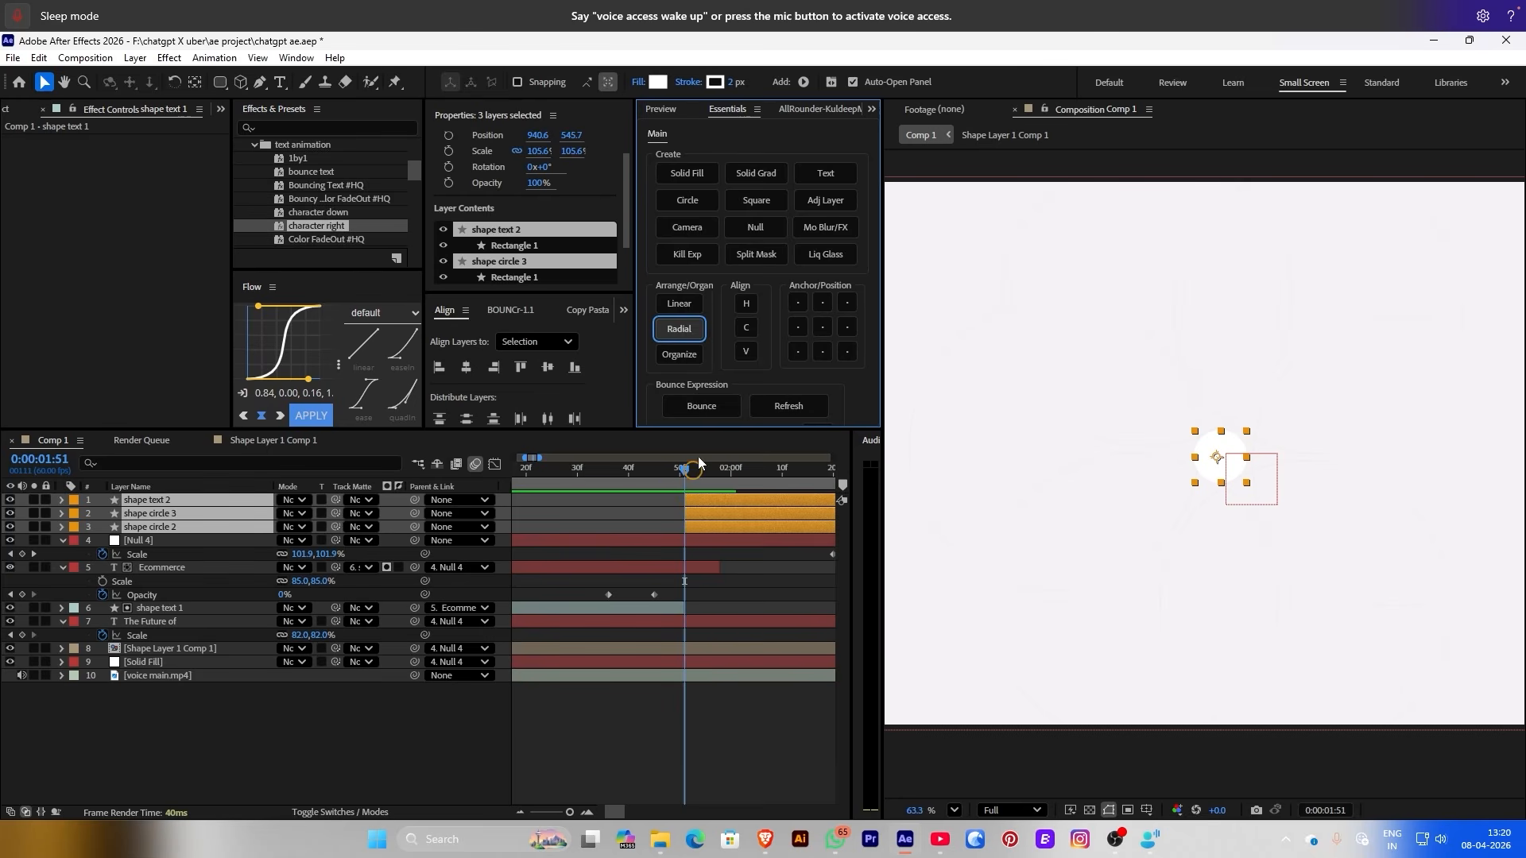
pyautogui.click(679, 328)
pyautogui.click(799, 493)
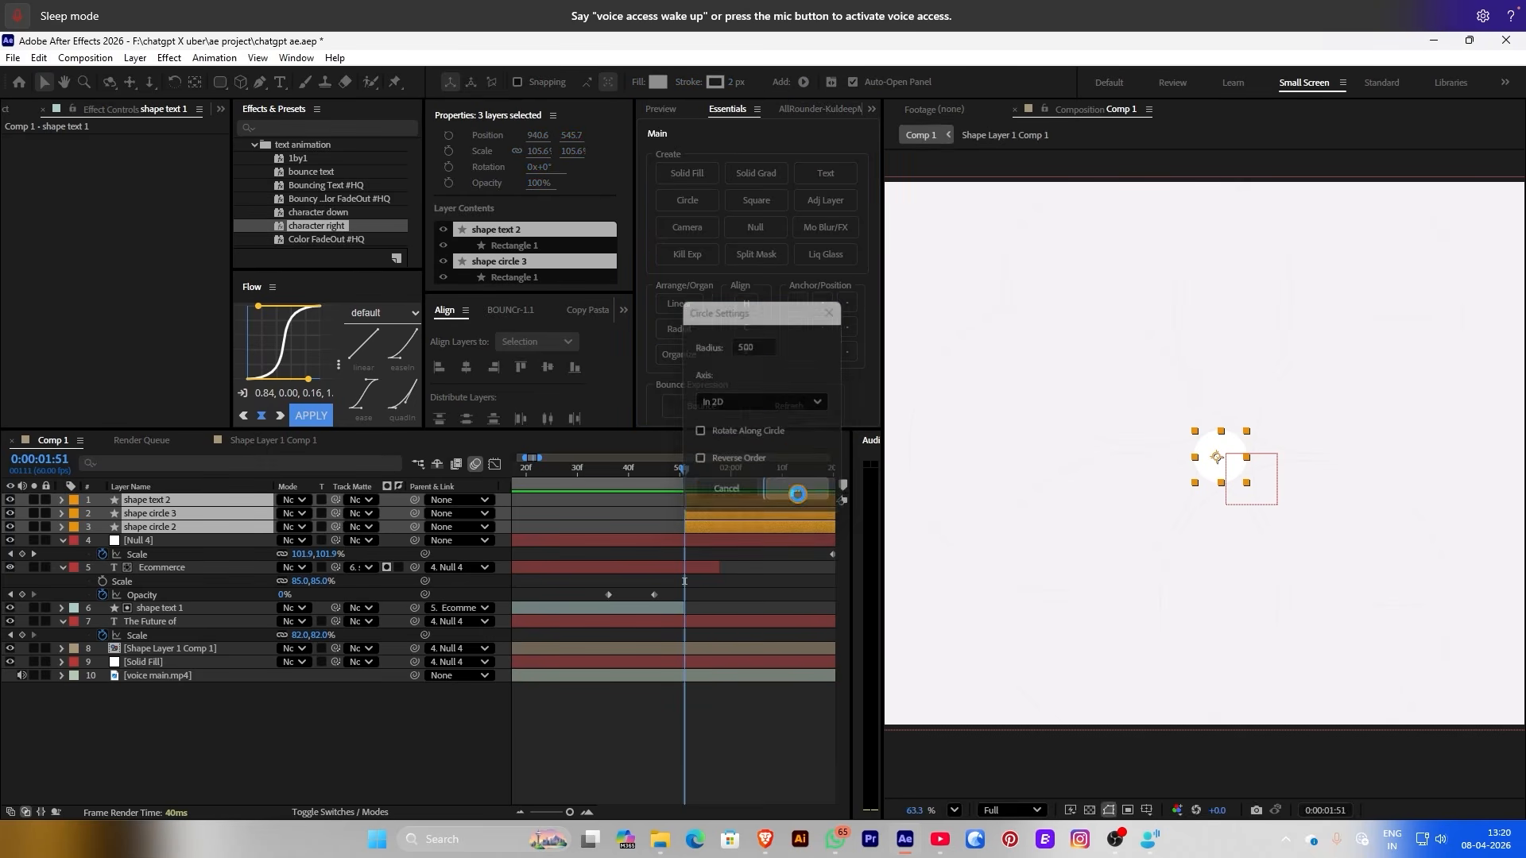
pyautogui.moveTo(136, 153)
pyautogui.mouseDown()
pyautogui.moveTo(89, 153)
pyautogui.moveTo(137, 154)
pyautogui.mouseUp()
pyautogui.click(32, 155)
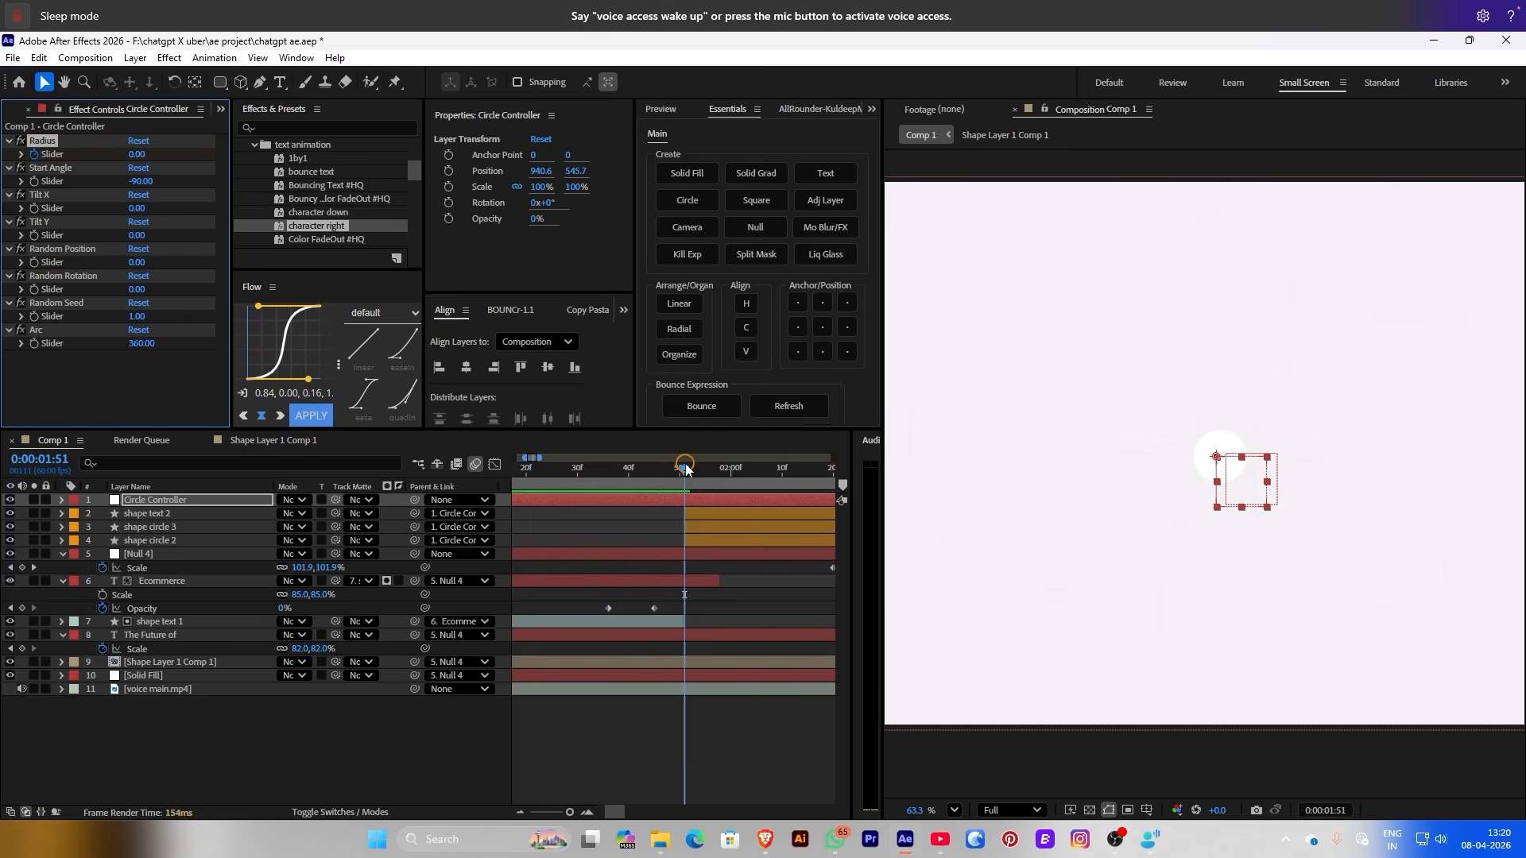
# Animate the Circle Controller Radius from 0 at 1:51 up to 331
pyautogui.click(651, 514)
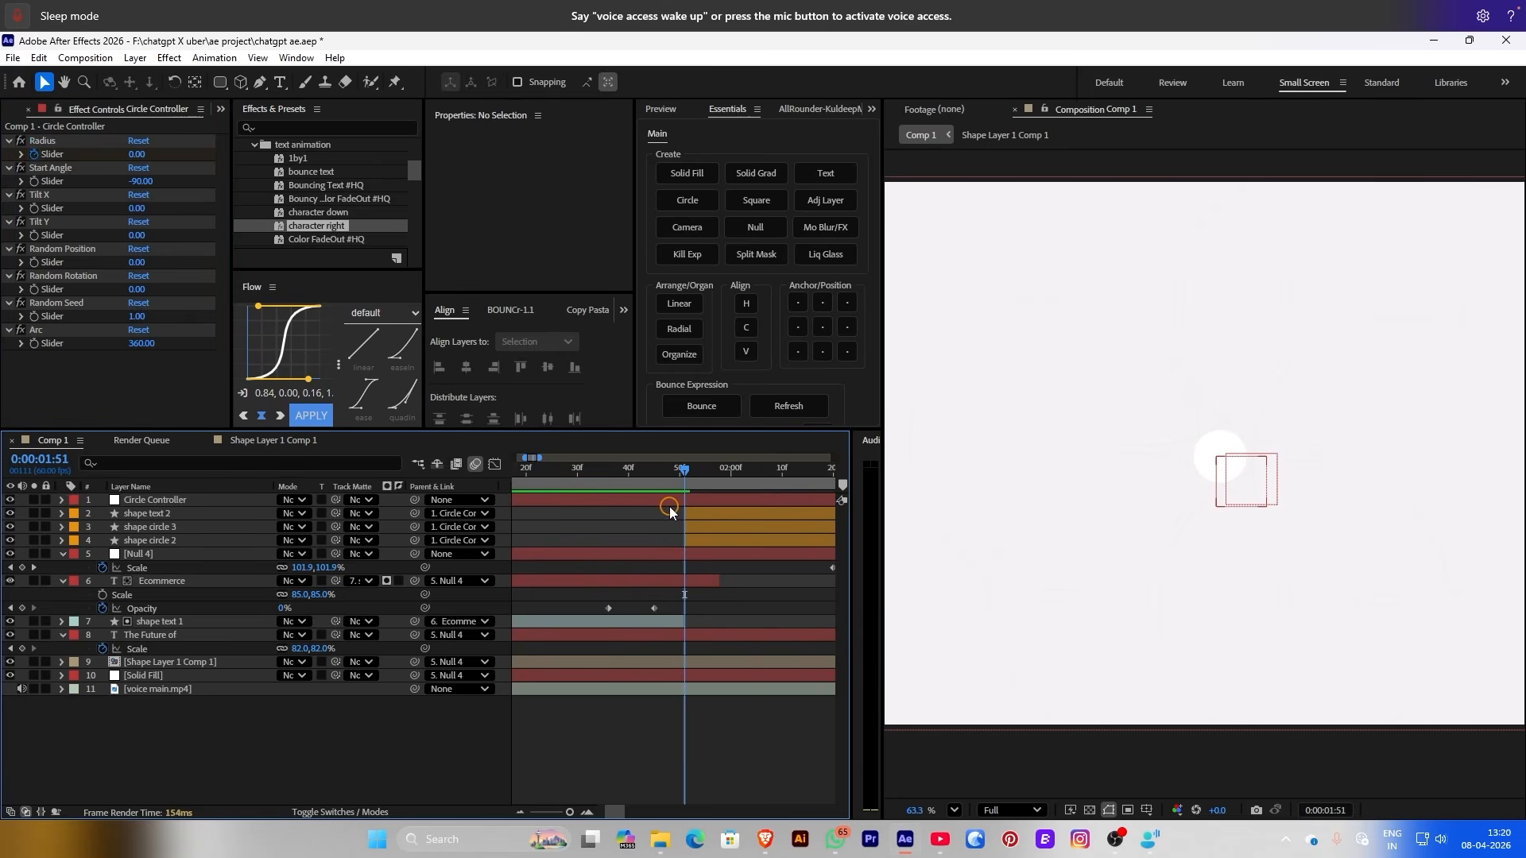
pyautogui.click(680, 503)
pyautogui.press('u')
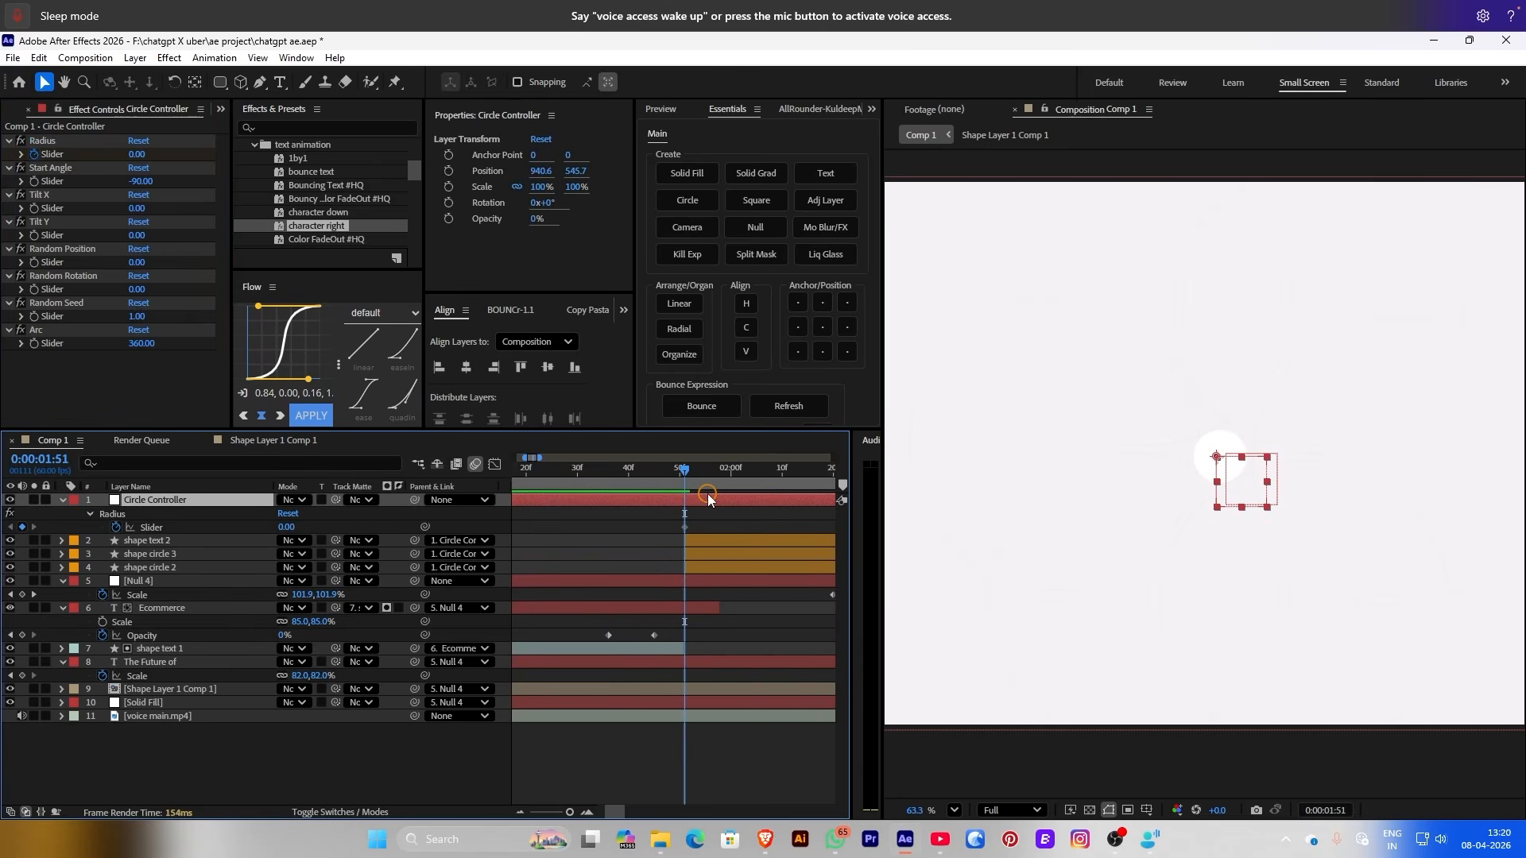
pyautogui.click(720, 475)
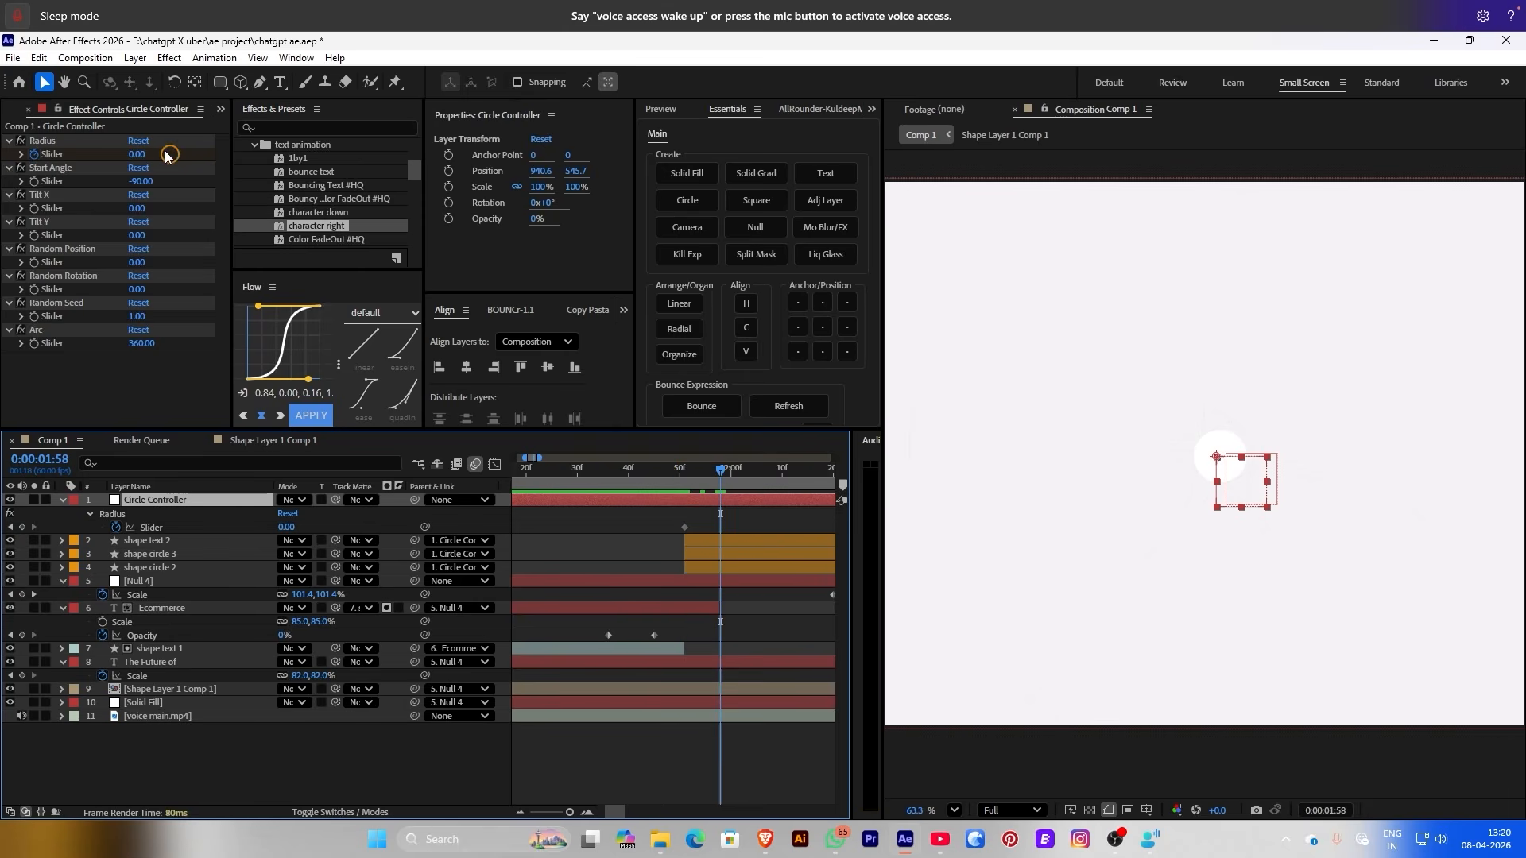
pyautogui.moveTo(137, 155); pyautogui.dragTo(383, 141)
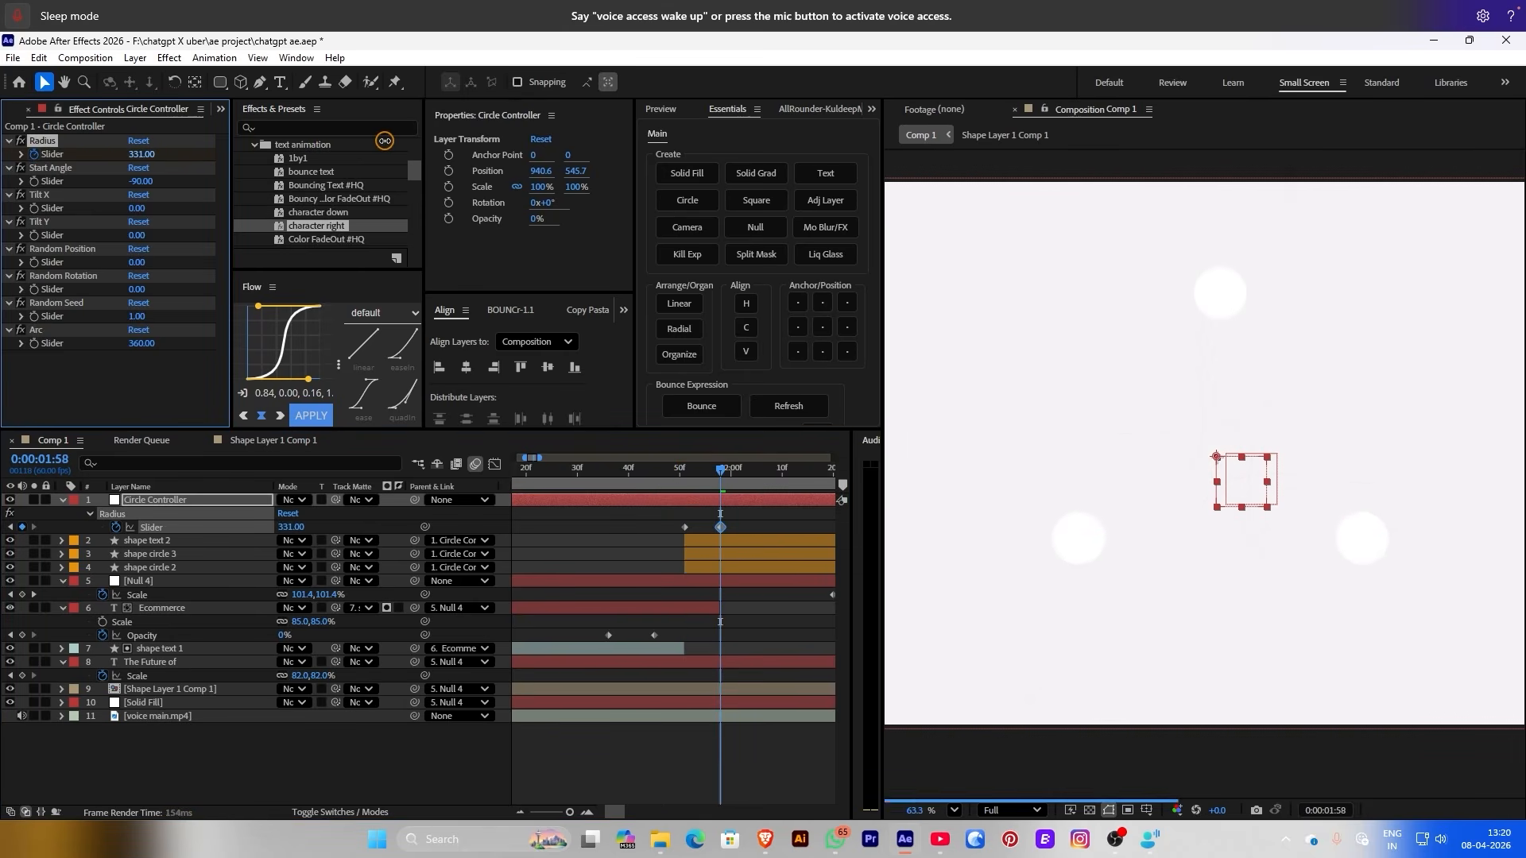
pyautogui.press(',')
pyautogui.press(',')
# Keyframe the three shape layers' Scale from 105.6% to 57.6%, then preview and move the Radius keyframe later
pyautogui.click(105, 548)
pyautogui.keyDown('shift'); pyautogui.click(108, 568); pyautogui.keyUp('shift')
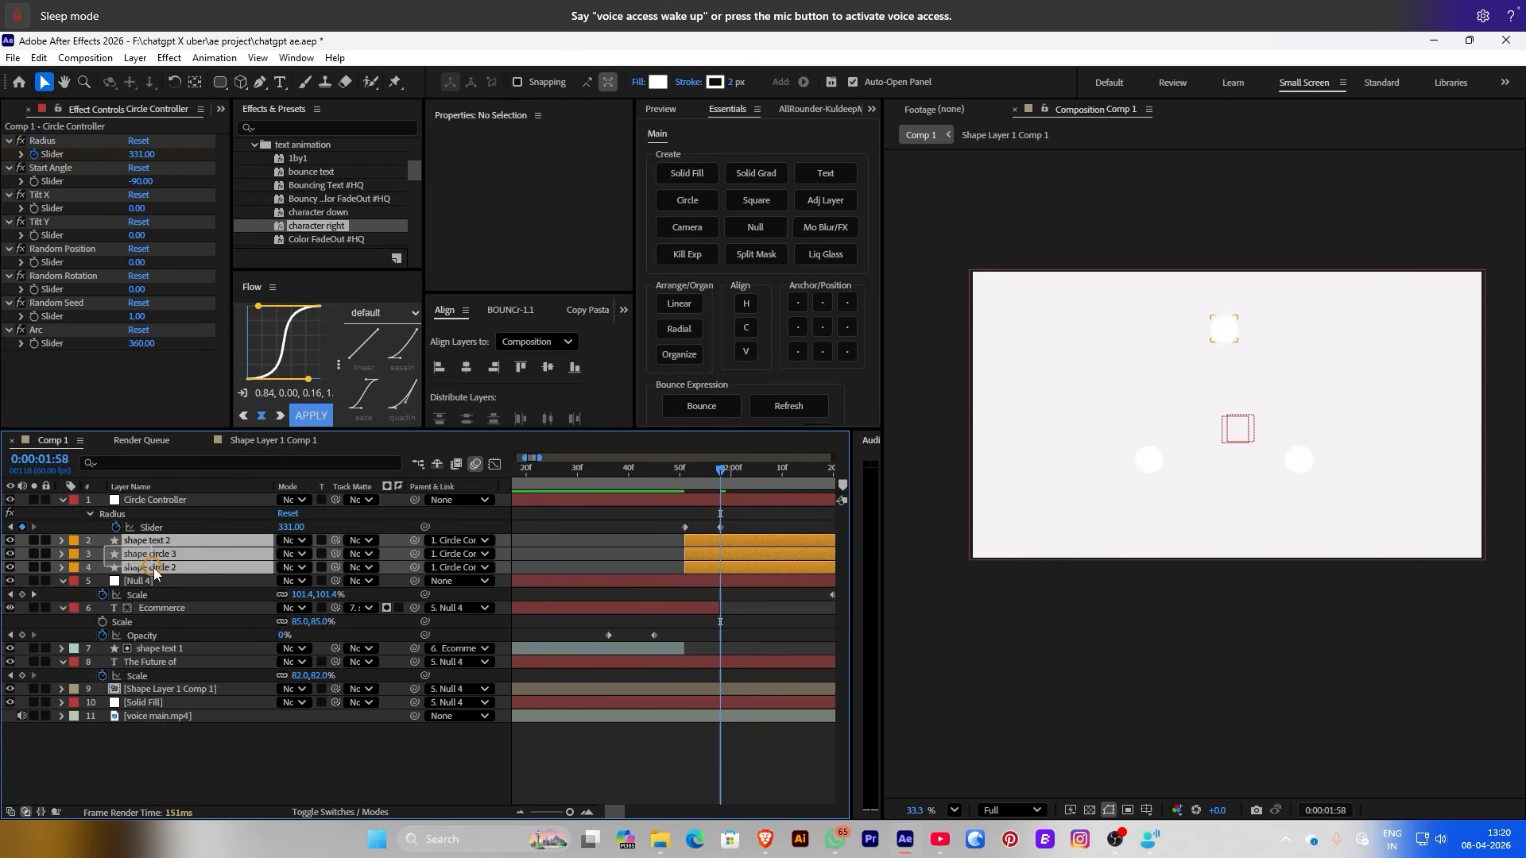
pyautogui.moveTo(720, 469); pyautogui.dragTo(685, 469)
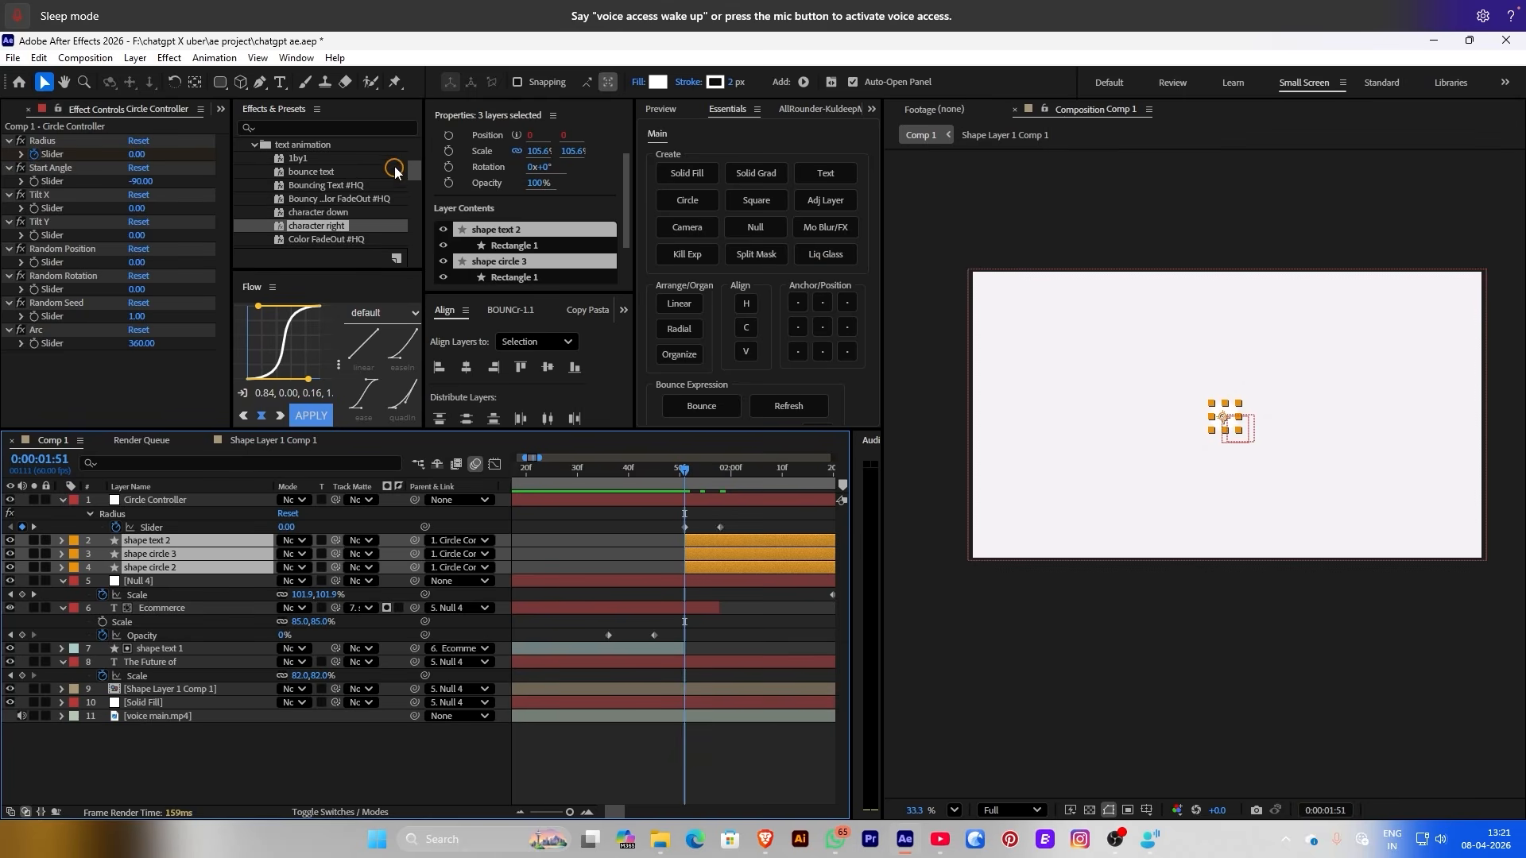
pyautogui.click(447, 150)
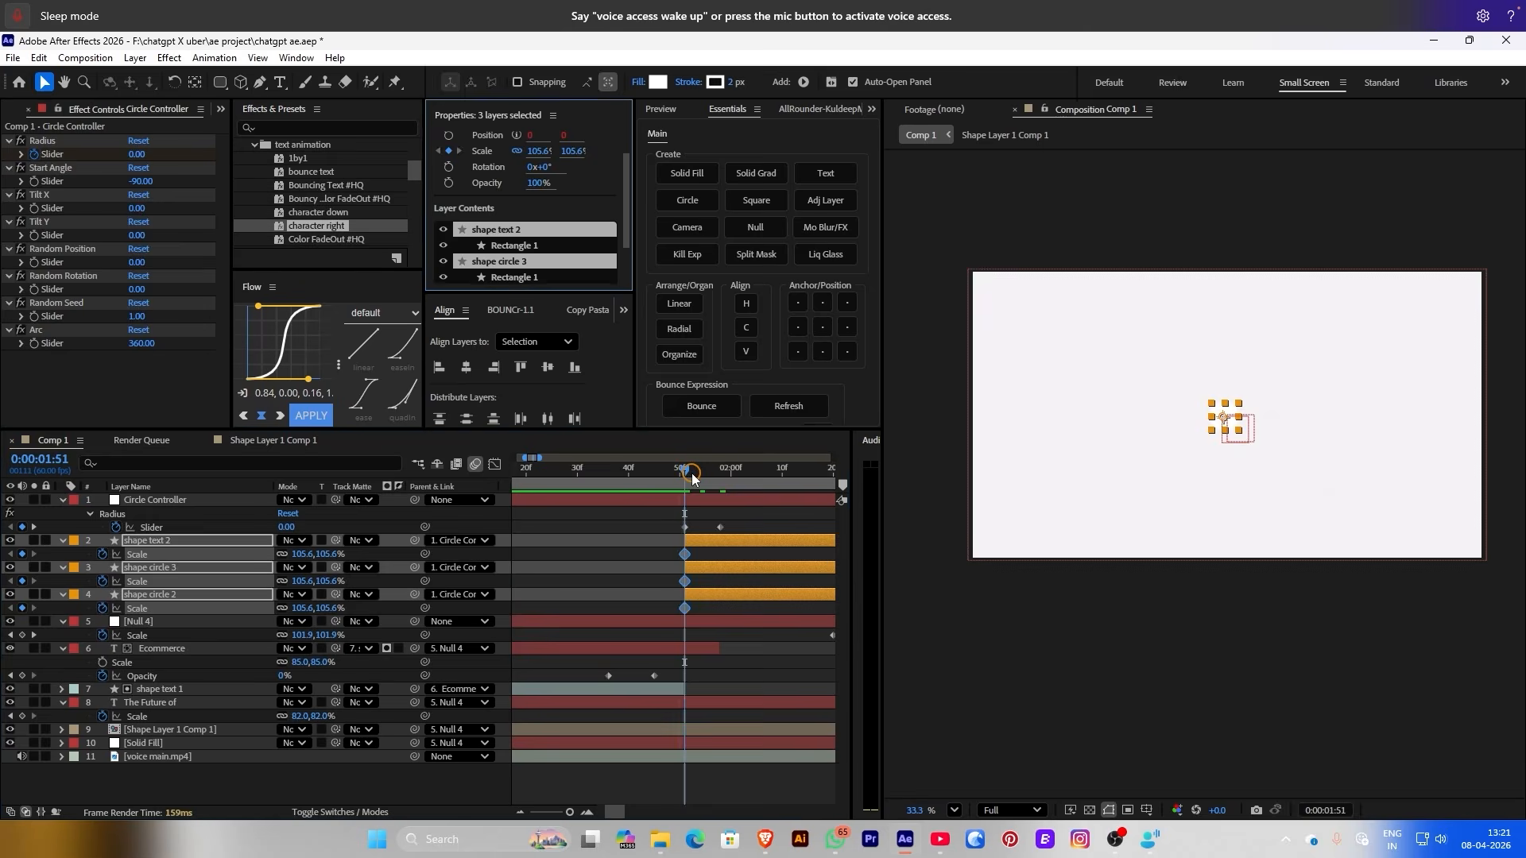
pyautogui.moveTo(692, 475); pyautogui.dragTo(696, 470)
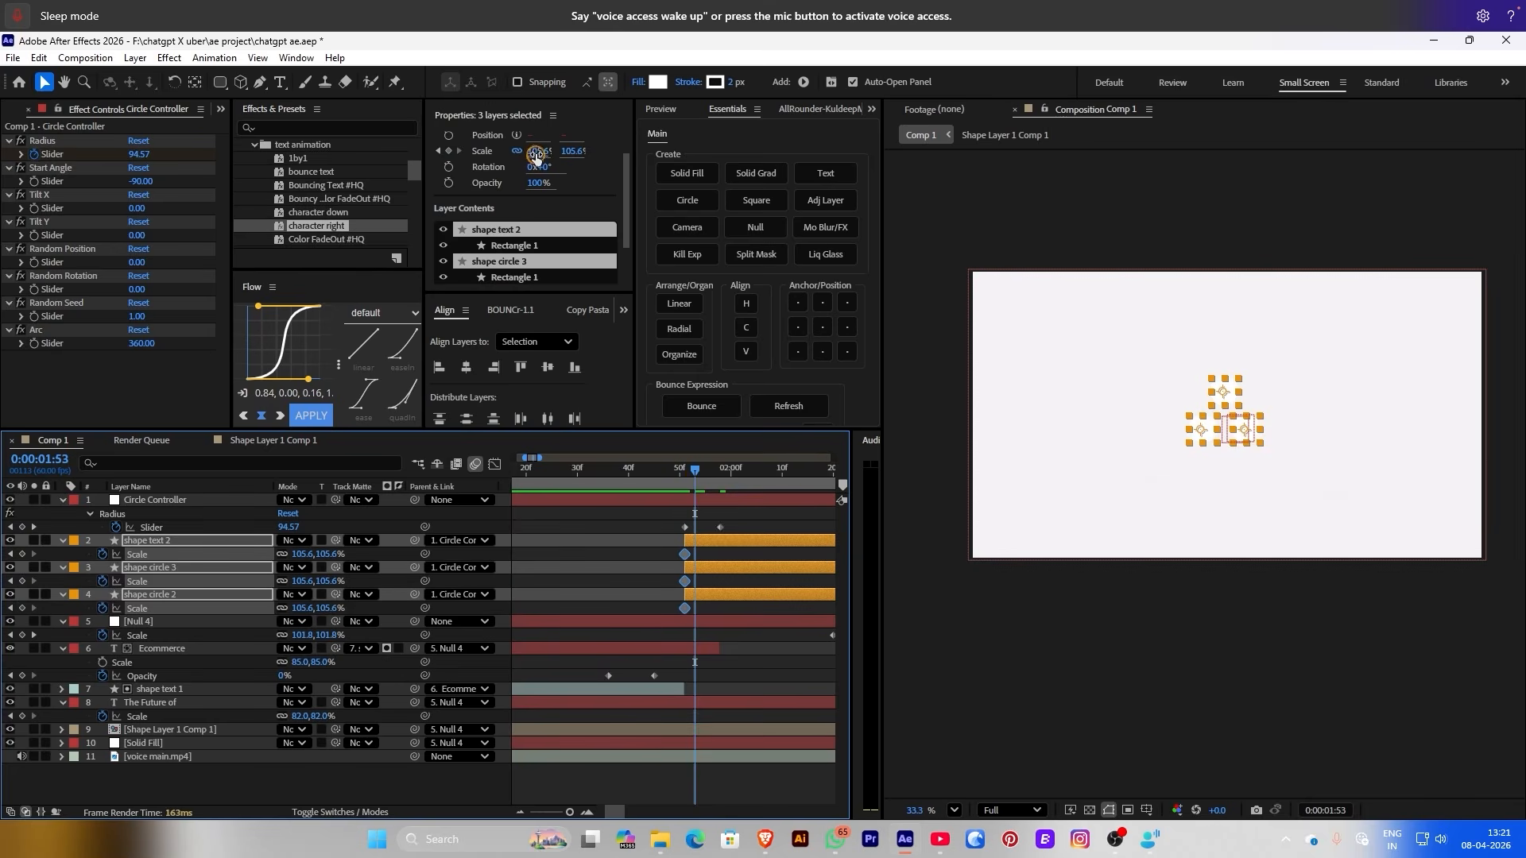
pyautogui.moveTo(537, 154); pyautogui.dragTo(490, 147)
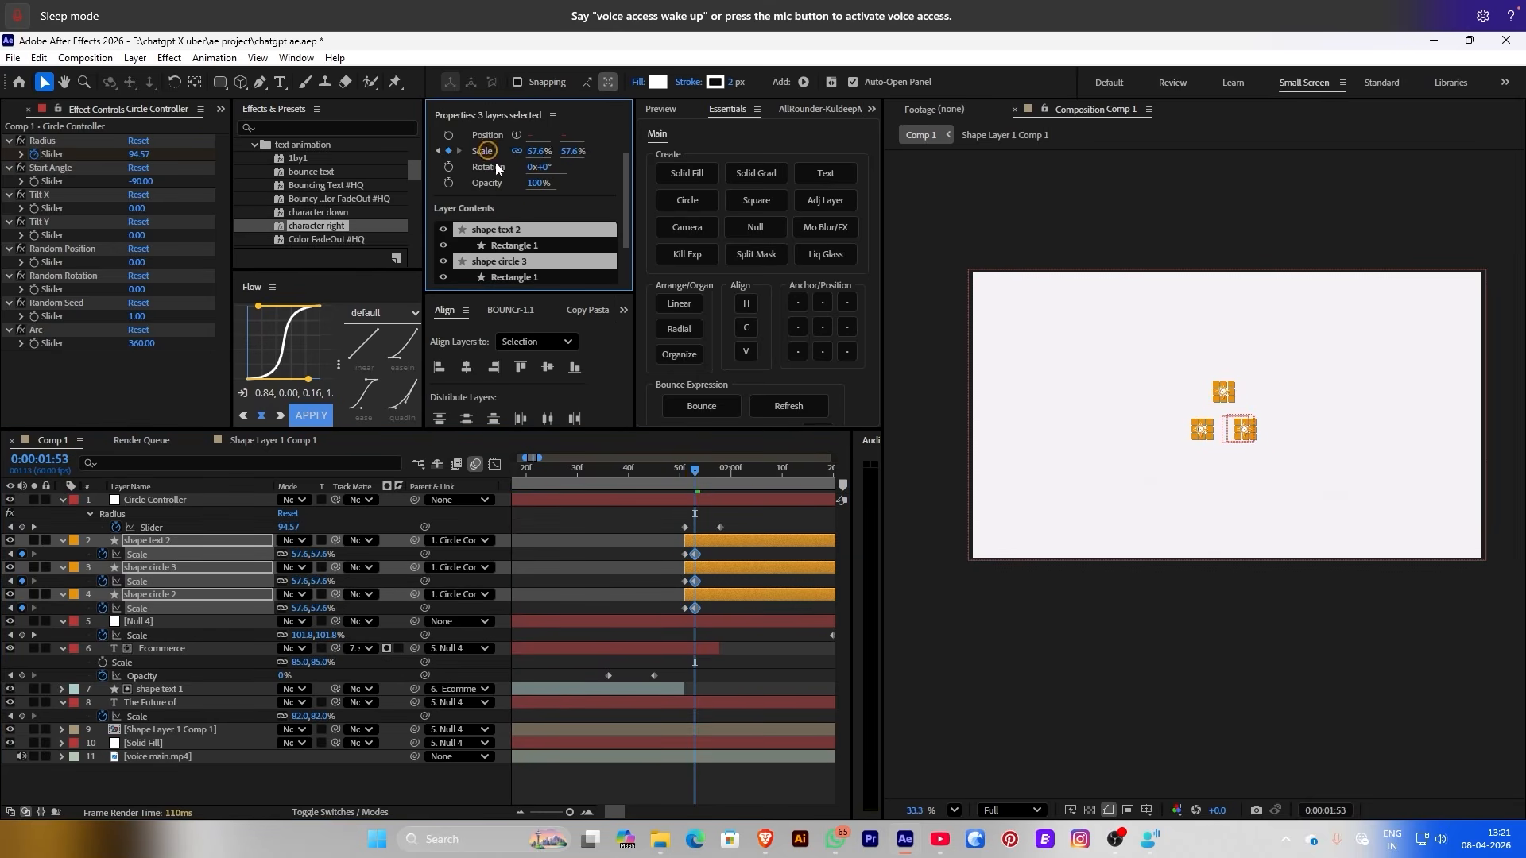
pyautogui.click(639, 565)
pyautogui.press('space')
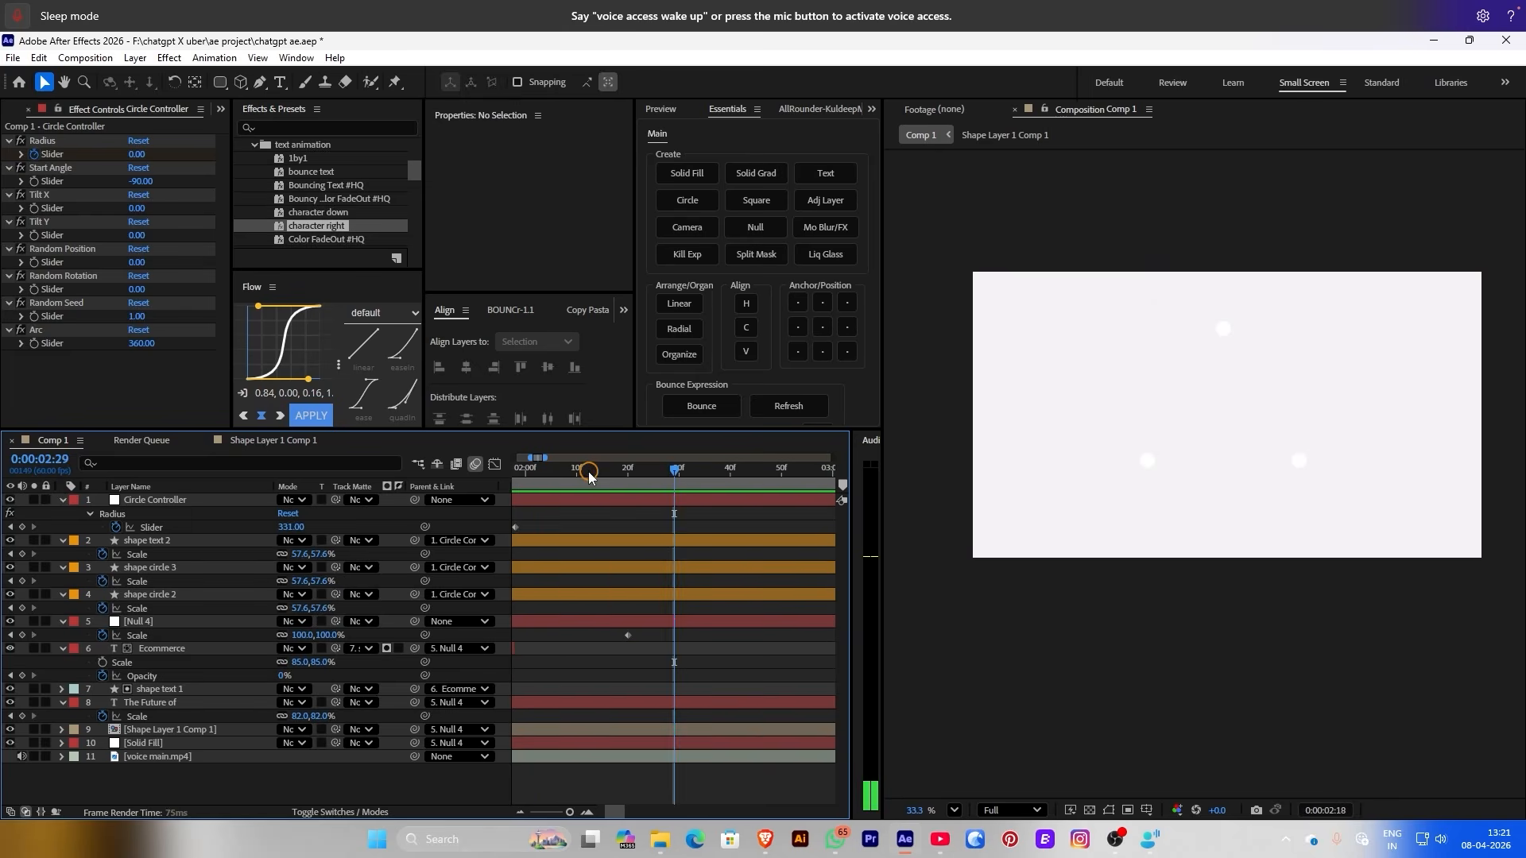
pyautogui.press('space')
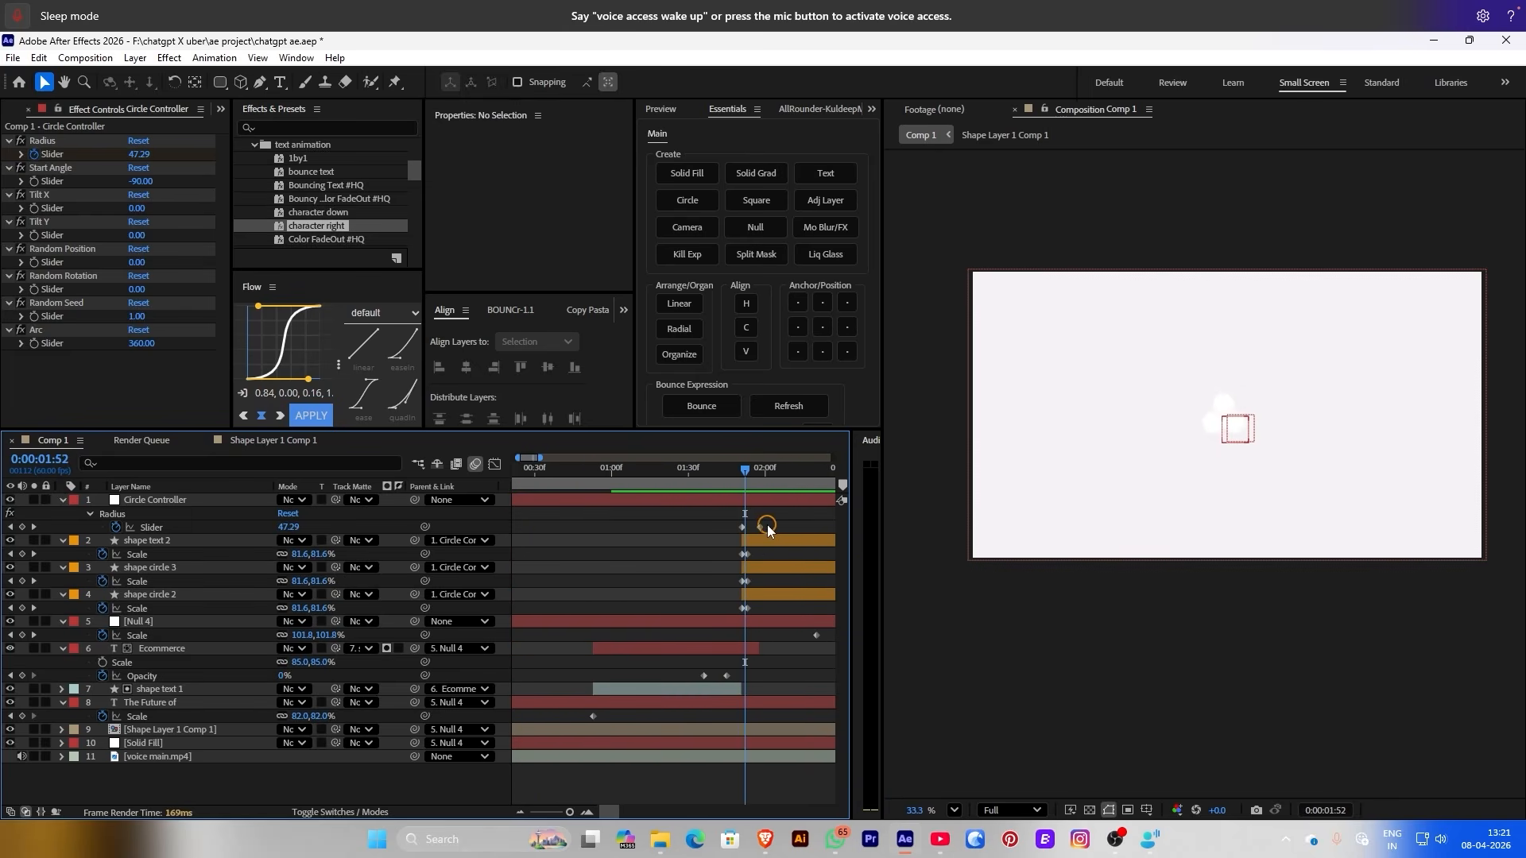
pyautogui.moveTo(761, 527); pyautogui.dragTo(747, 481)
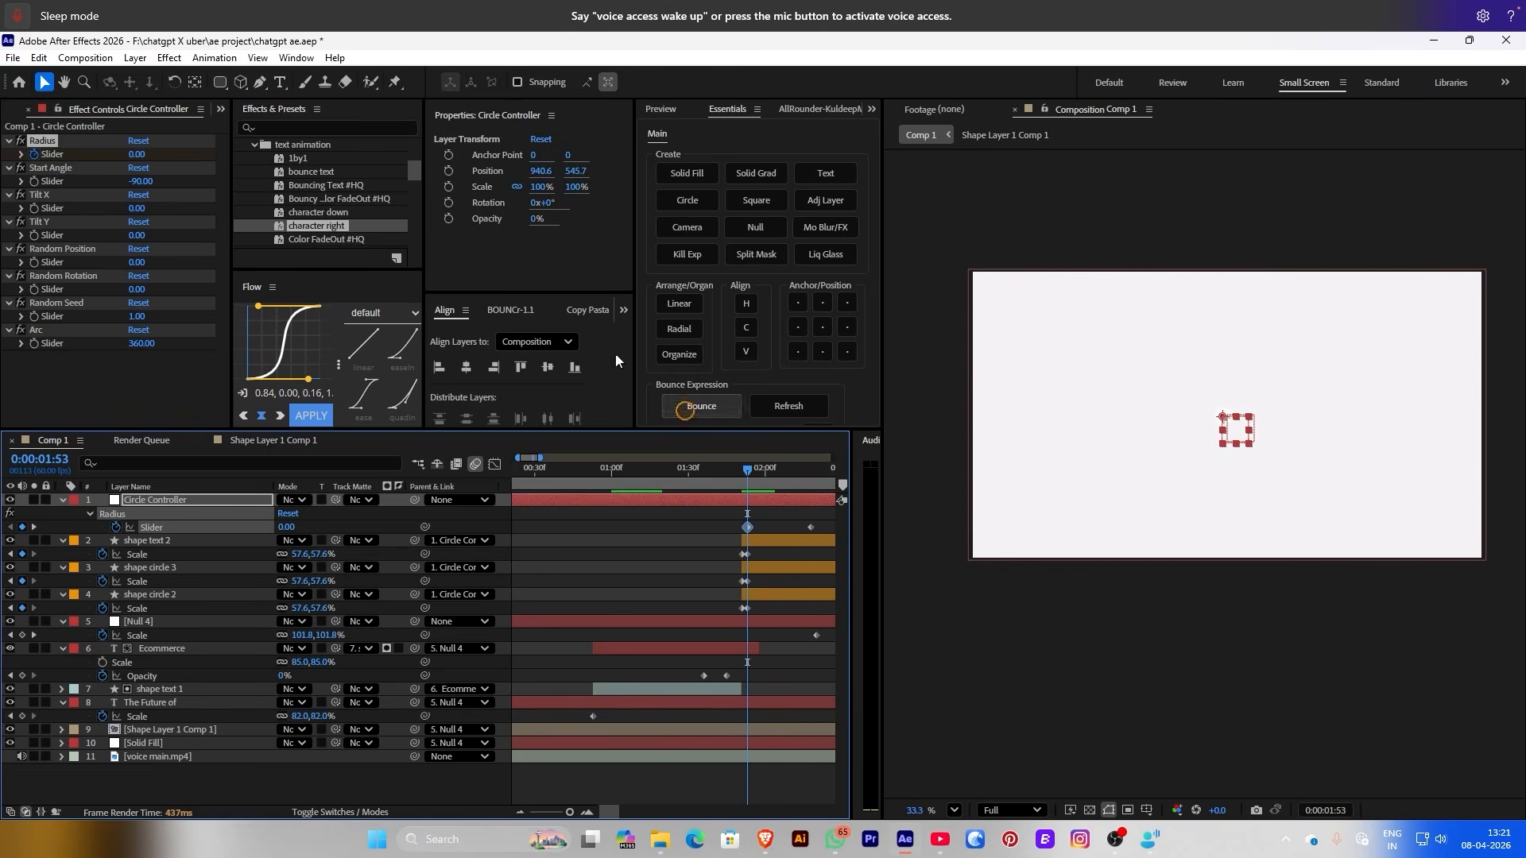
# Keyframe Circle Controller Start Angle from -90 to 460 at 2:35, shift it later, and preview
pyautogui.click(35, 183)
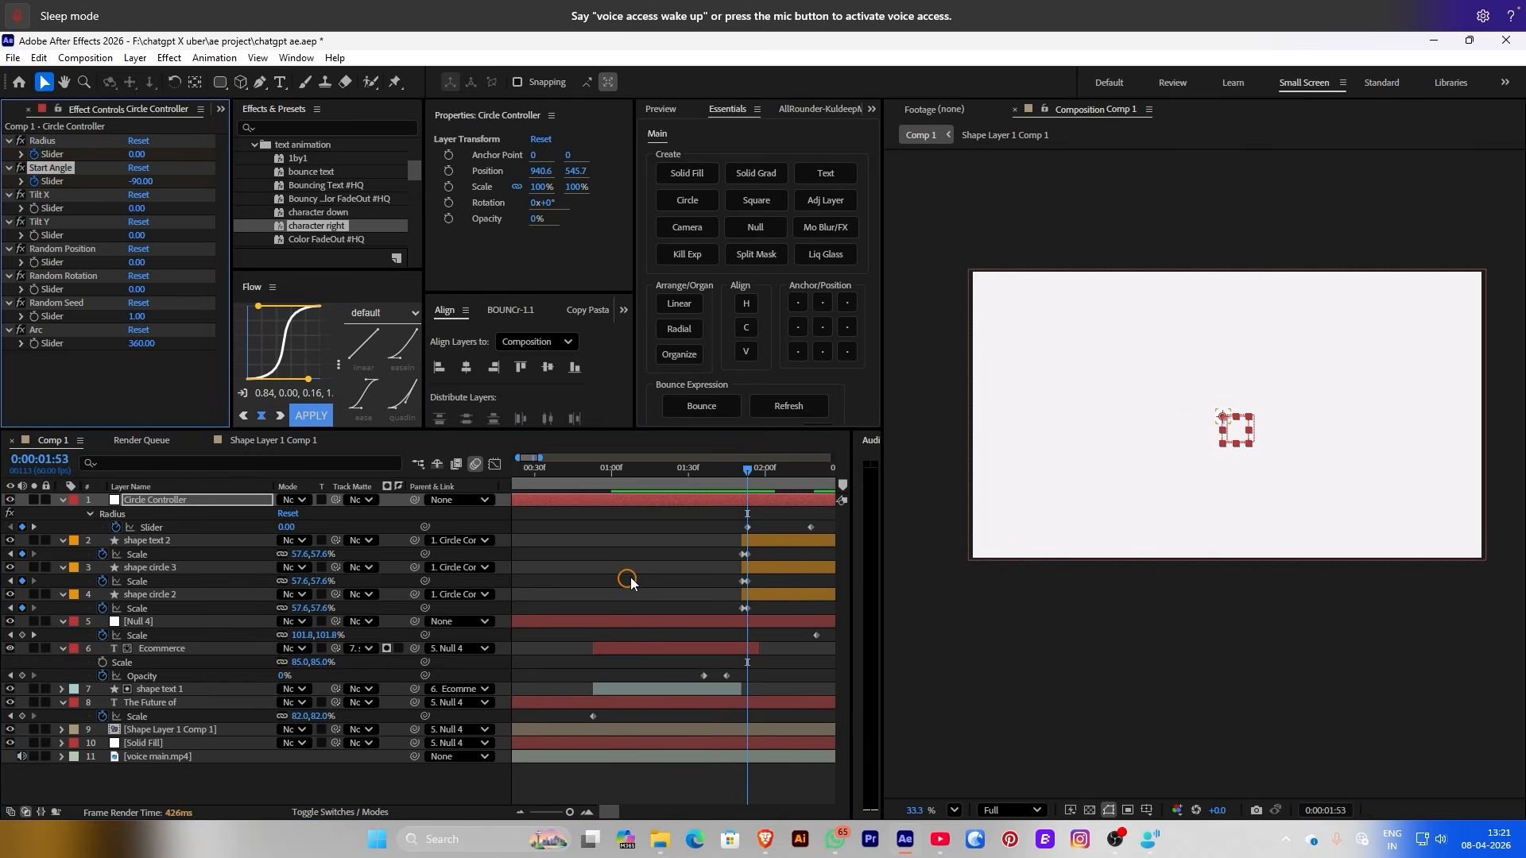
pyautogui.hscroll(5, 633, 575)
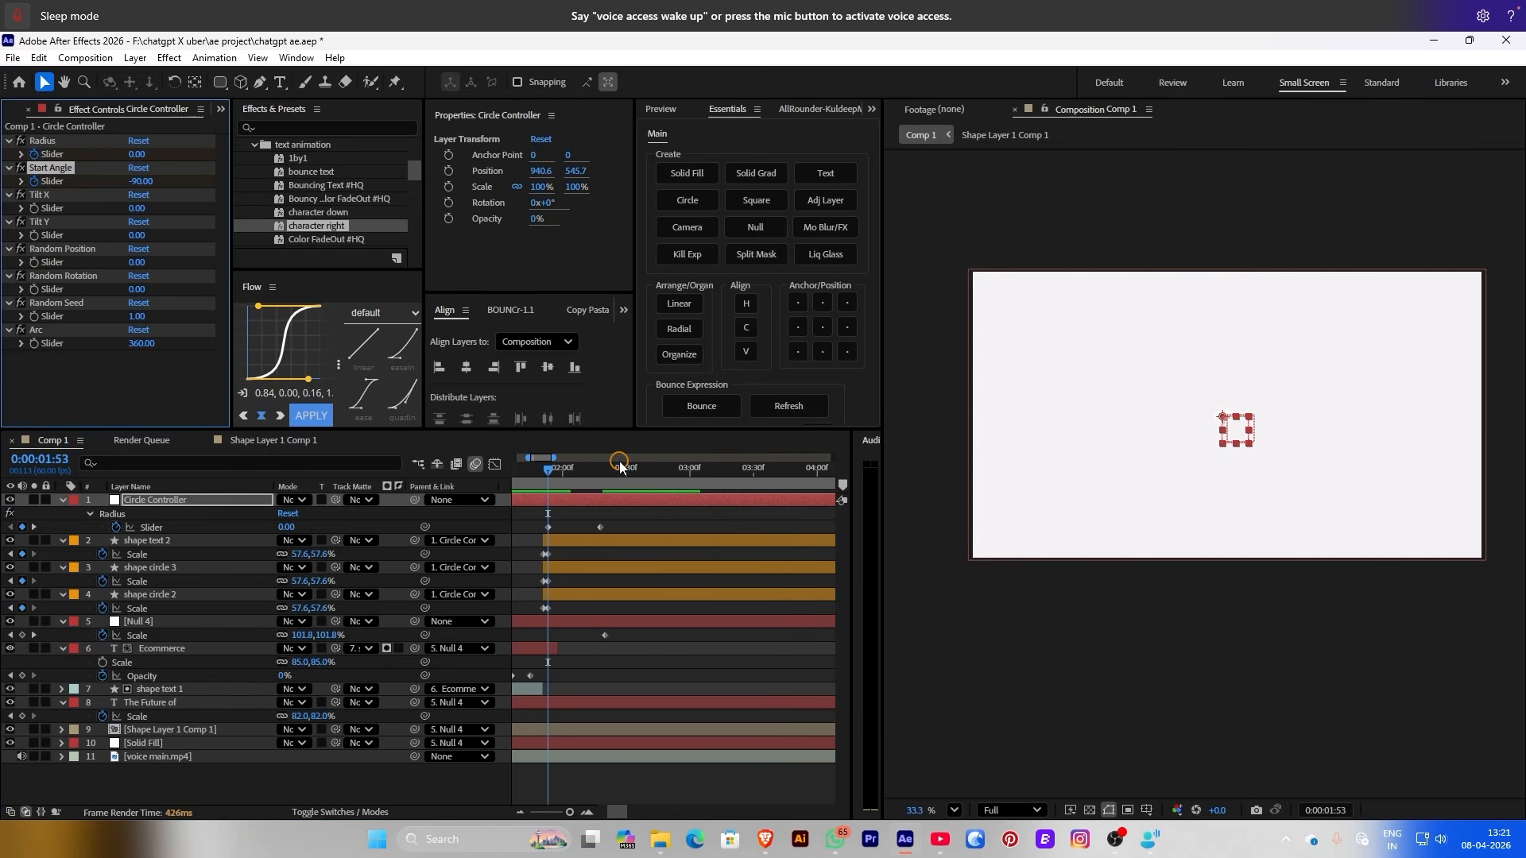
pyautogui.moveTo(619, 461); pyautogui.dragTo(637, 468)
pyautogui.moveTo(134, 182); pyautogui.dragTo(571, 242)
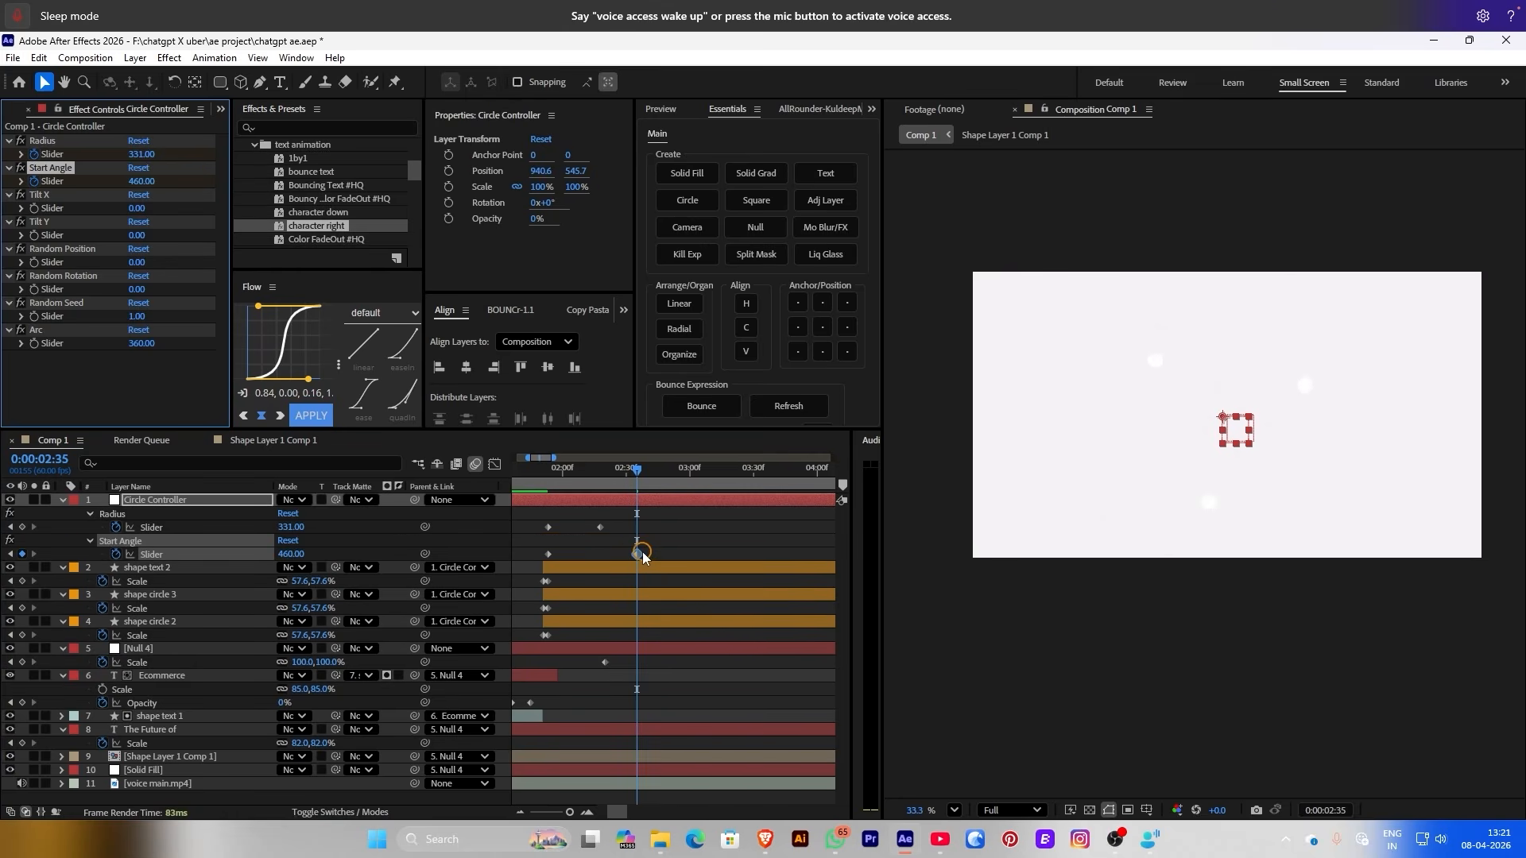
pyautogui.moveTo(637, 554); pyautogui.dragTo(716, 555)
pyautogui.click(722, 539)
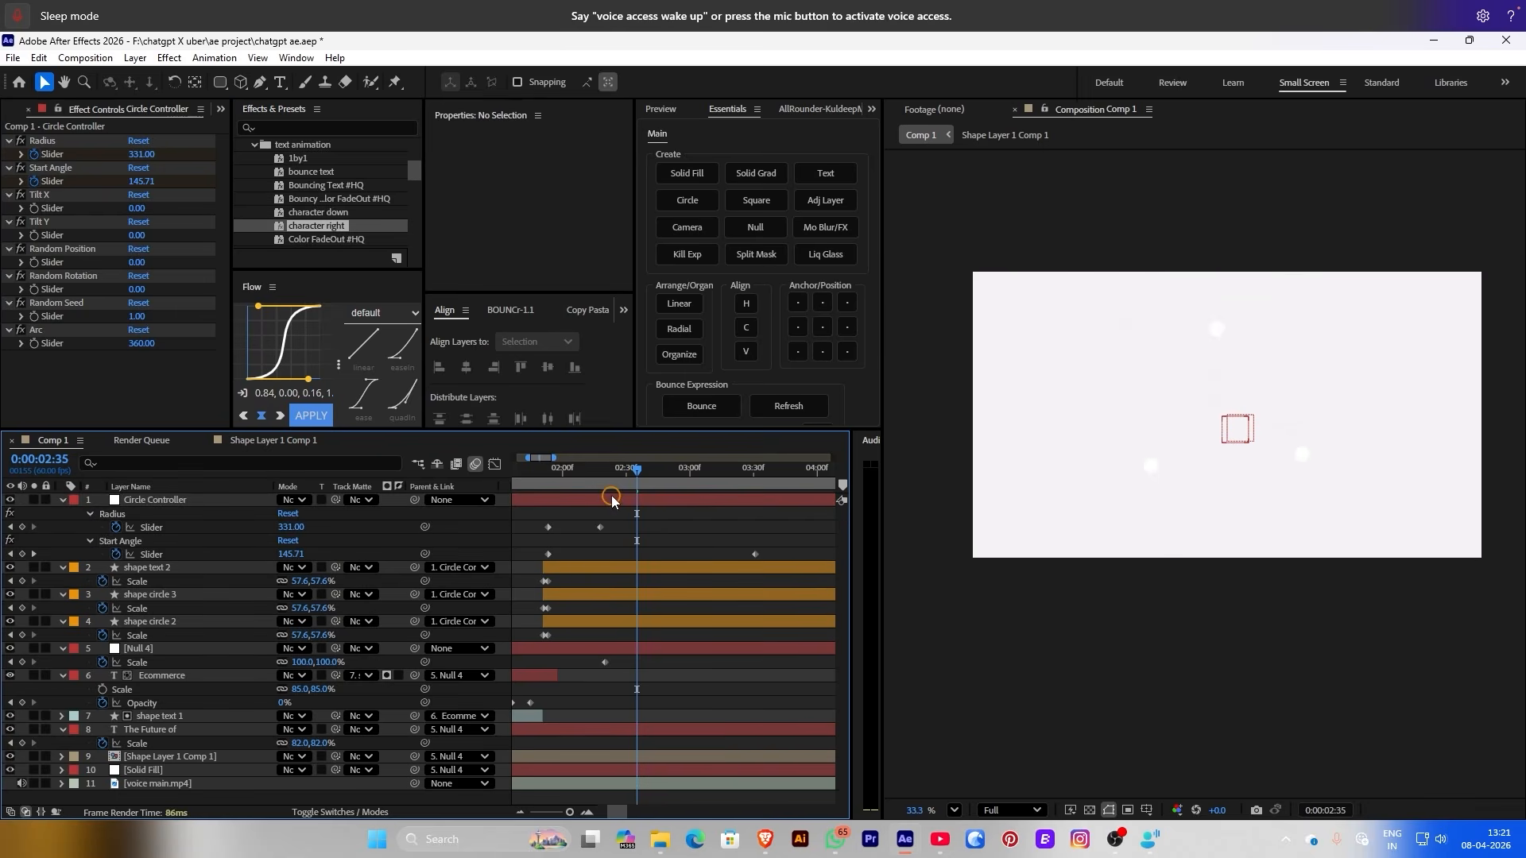
pyautogui.moveTo(617, 469); pyautogui.dragTo(501, 484)
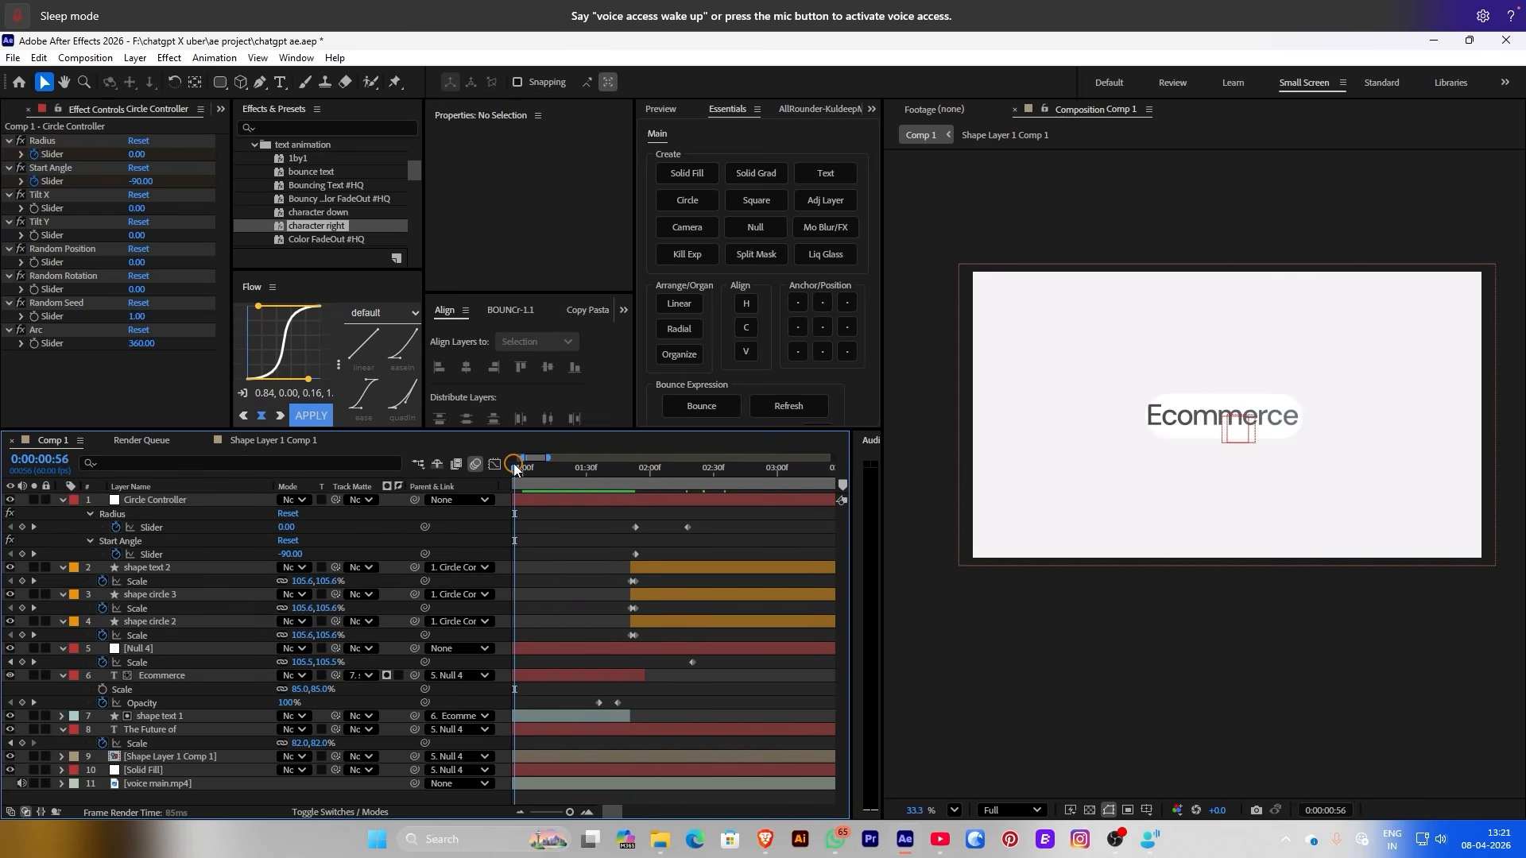
pyautogui.press('space')
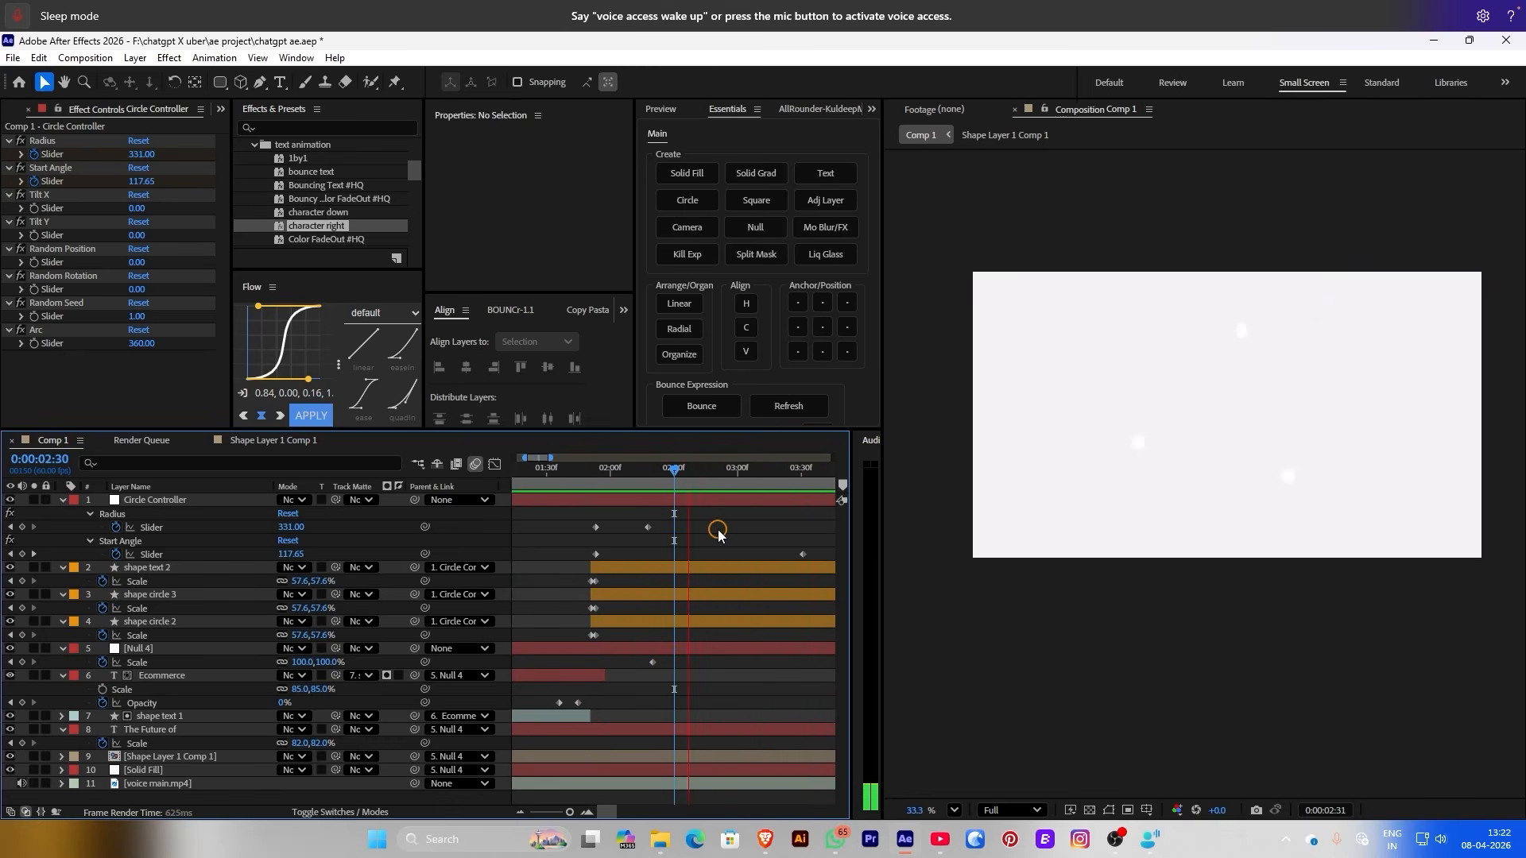
# Animate Ecommerce's Linear Wipe Transition Completion from 20% to 100% and preview it
pyautogui.press('space')
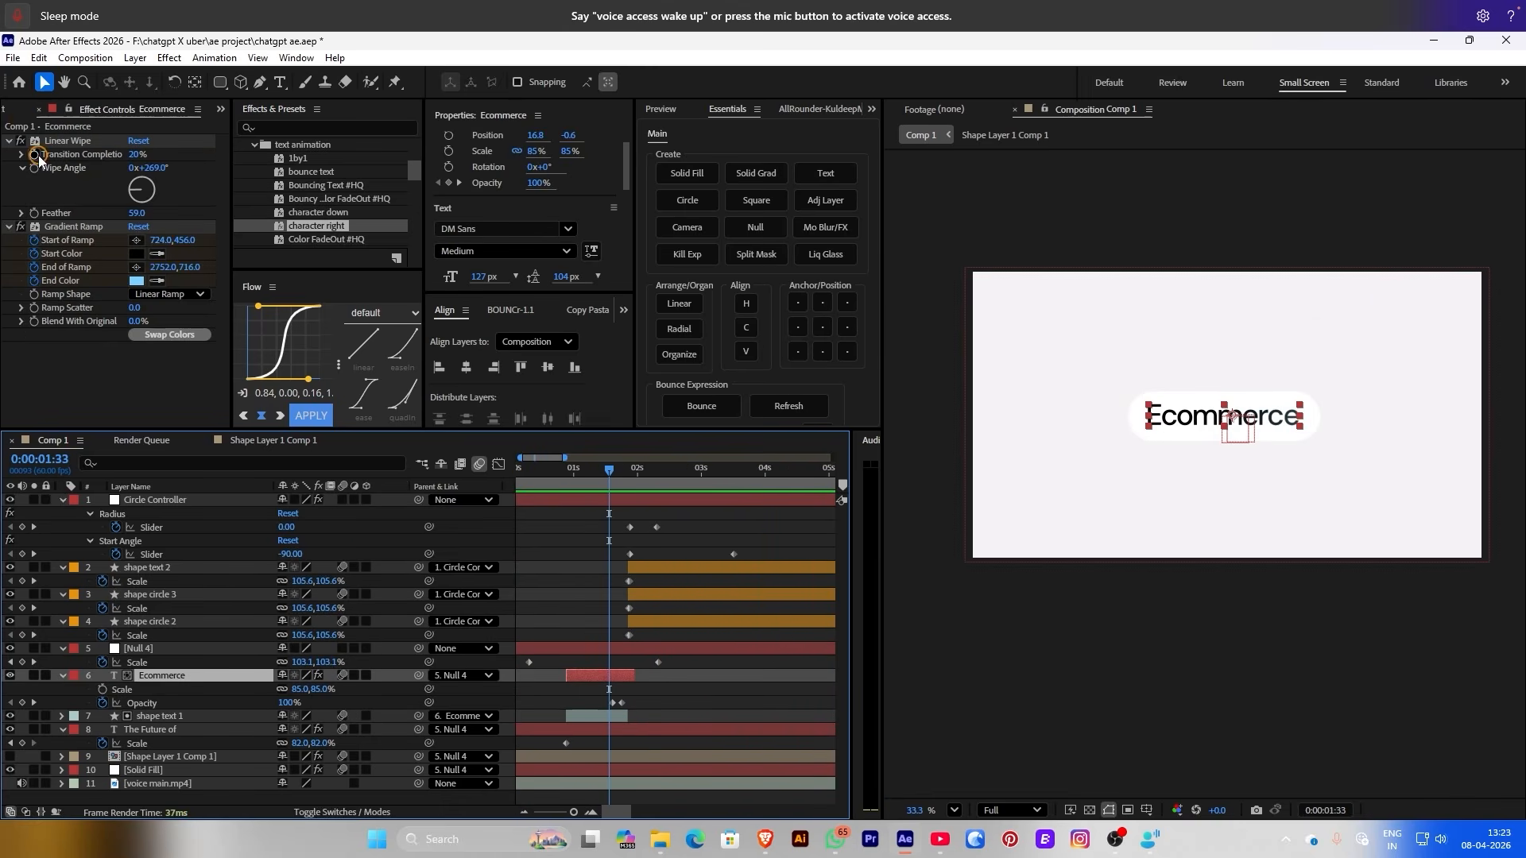
pyautogui.click(38, 159)
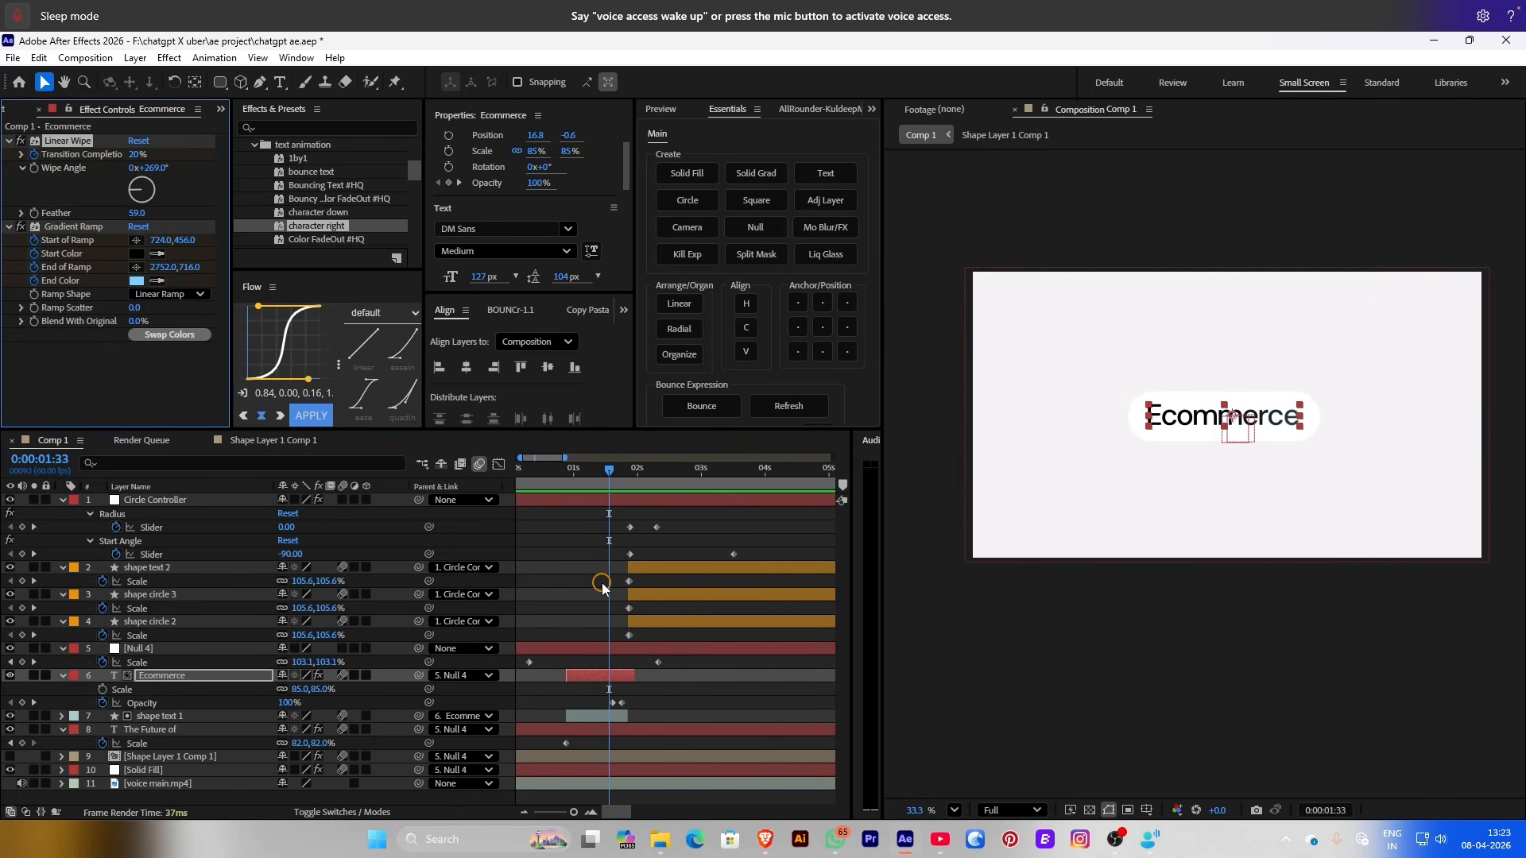
pyautogui.press('u')
pyautogui.moveTo(609, 485); pyautogui.dragTo(619, 485)
pyautogui.scroll(-1, 619, 636)
pyautogui.moveTo(135, 154); pyautogui.dragTo(205, 154)
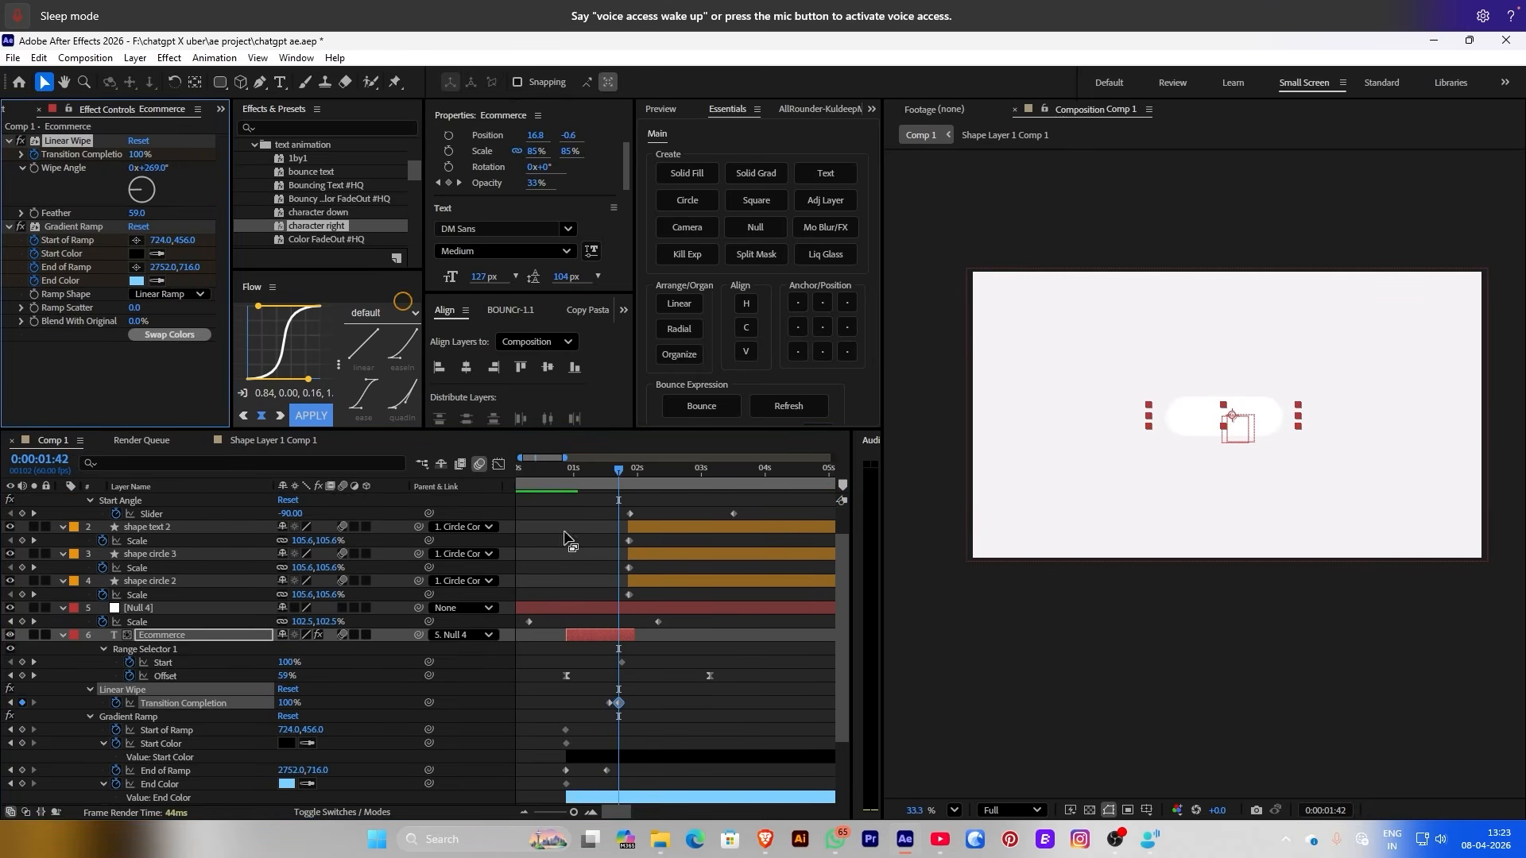
pyautogui.click(603, 488)
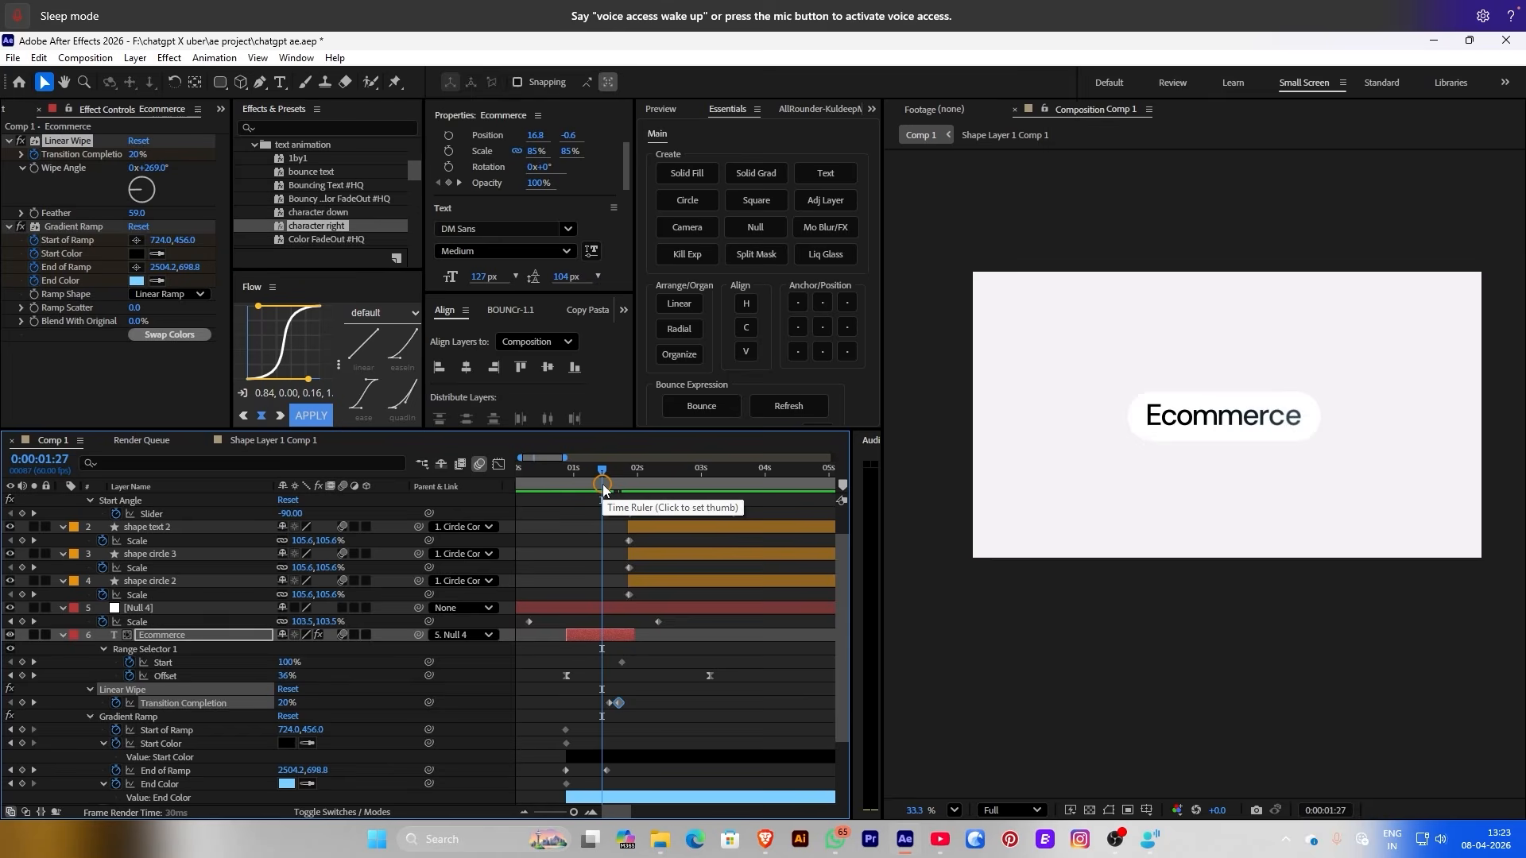
pyautogui.press('space')
pyautogui.click(606, 492)
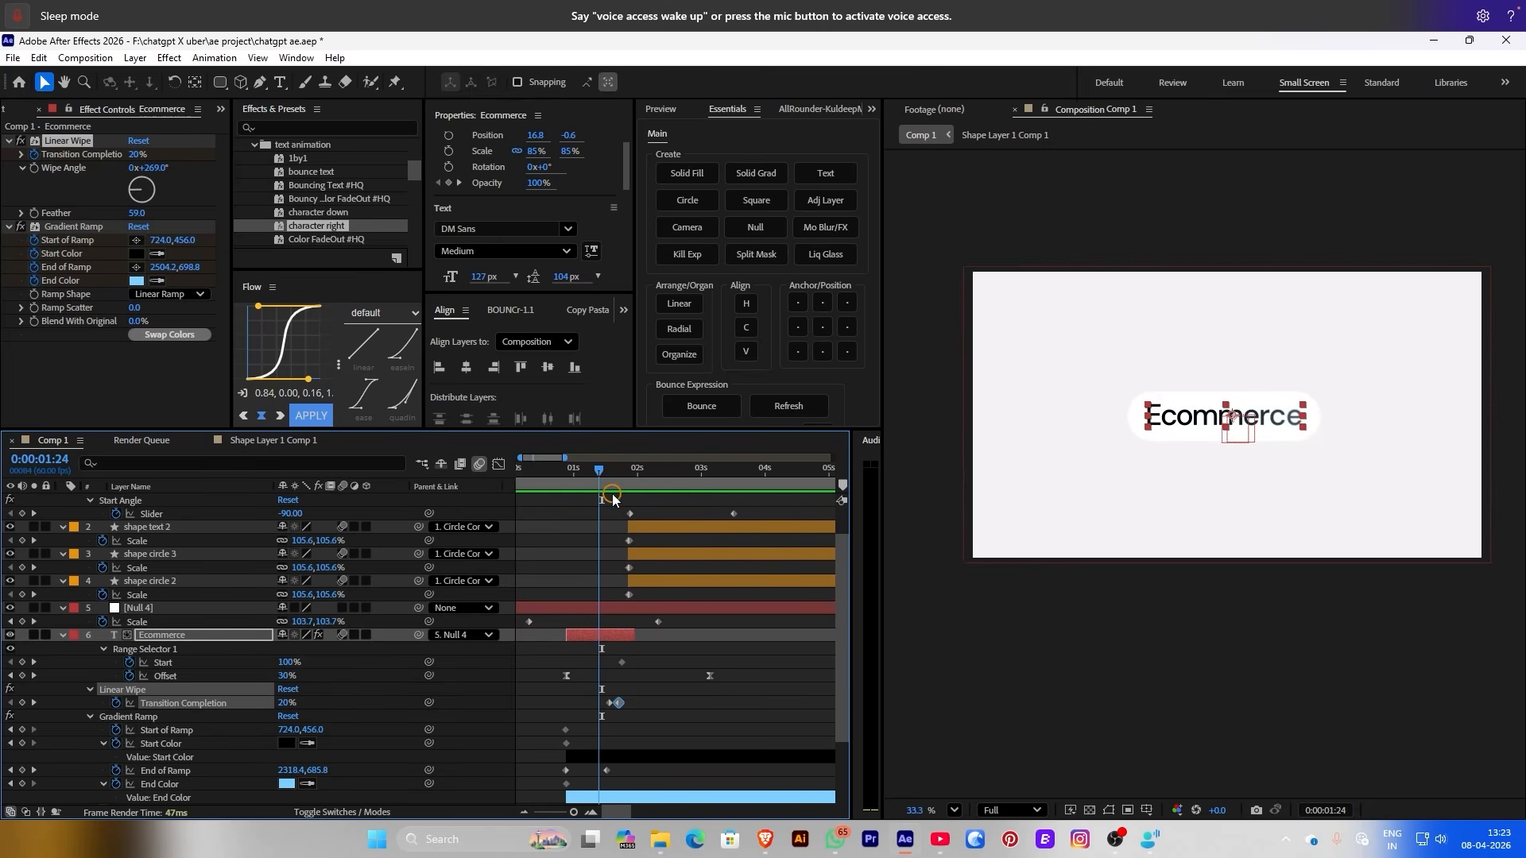
# Delete the Ecommerce text's Opacity fade keyframes
pyautogui.press('t')
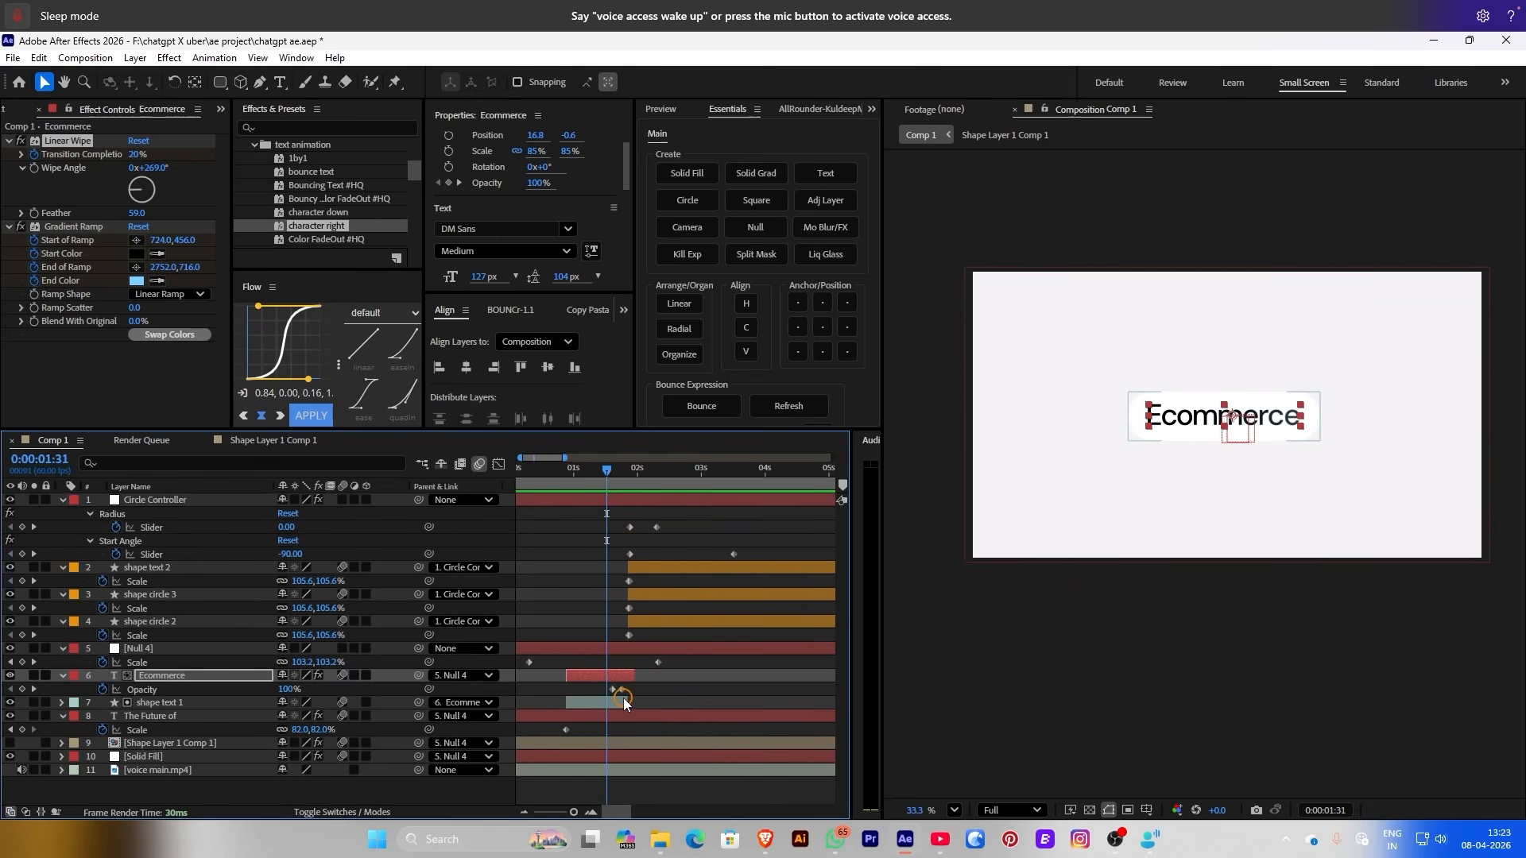
pyautogui.moveTo(600, 685); pyautogui.dragTo(632, 693)
pyautogui.press('Delete')
pyautogui.press('space')
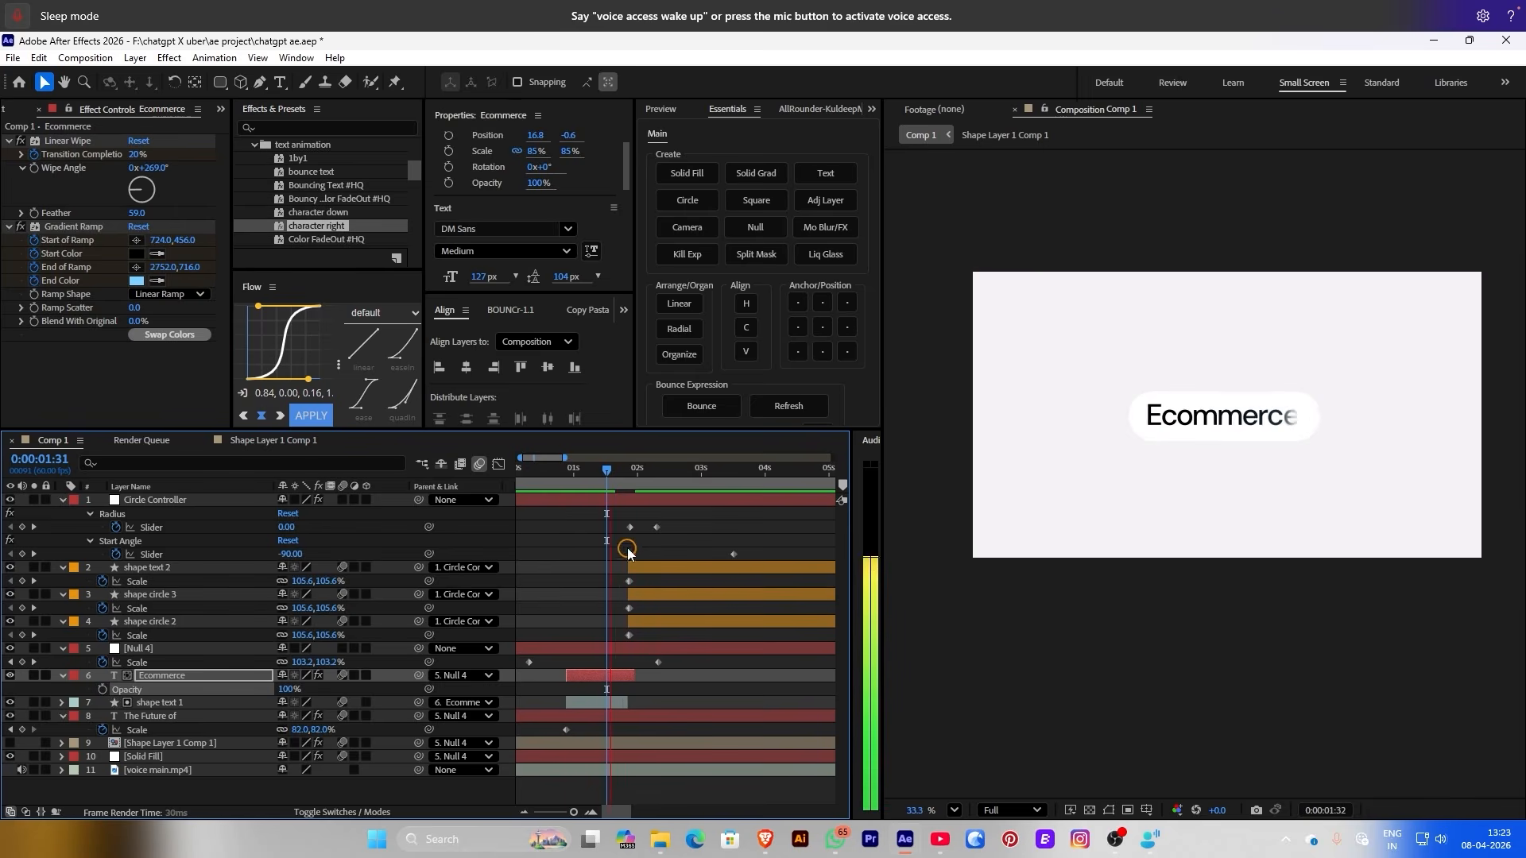
# Move the second Transition Completion keyframe a few frames later and preview
pyautogui.moveTo(628, 475)
pyautogui.mouseDown()
pyautogui.moveTo(588, 476)
pyautogui.moveTo(611, 478)
pyautogui.mouseUp()
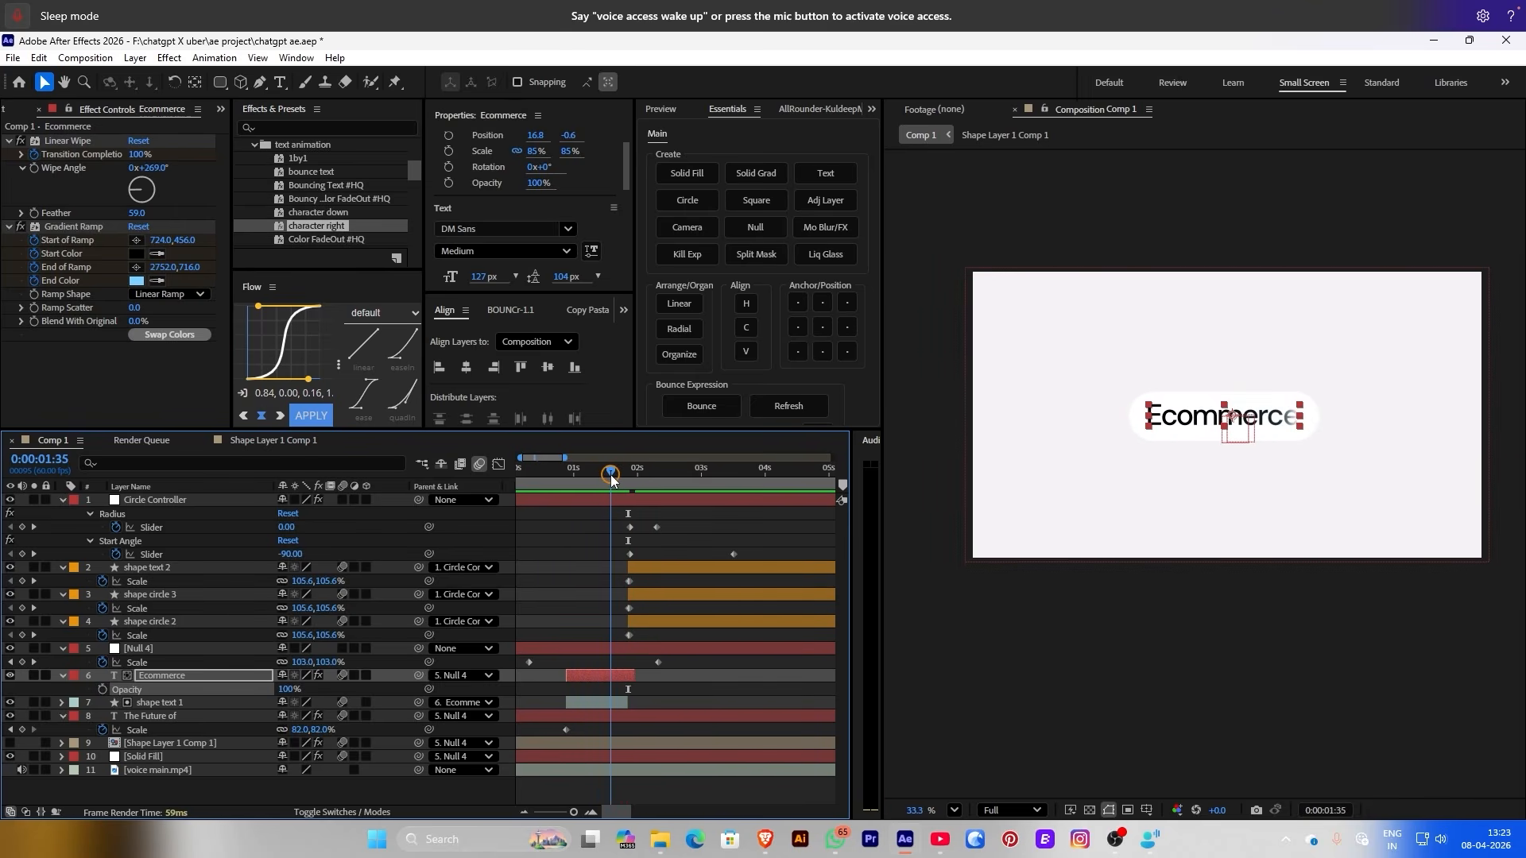
pyautogui.press('u')
pyautogui.click(623, 741)
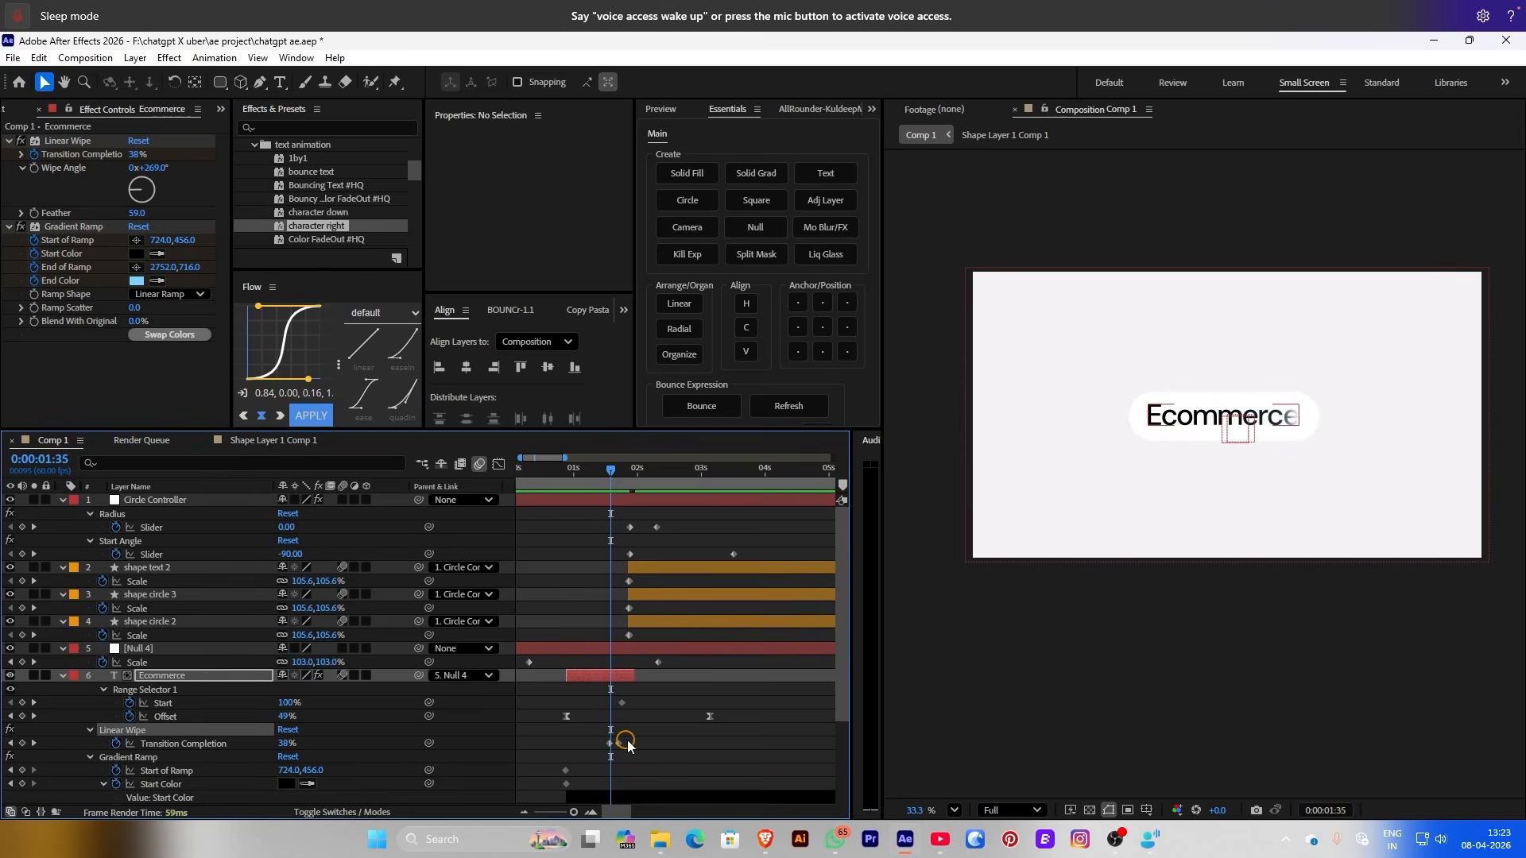
pyautogui.click(622, 753)
pyautogui.moveTo(617, 744); pyautogui.dragTo(630, 743)
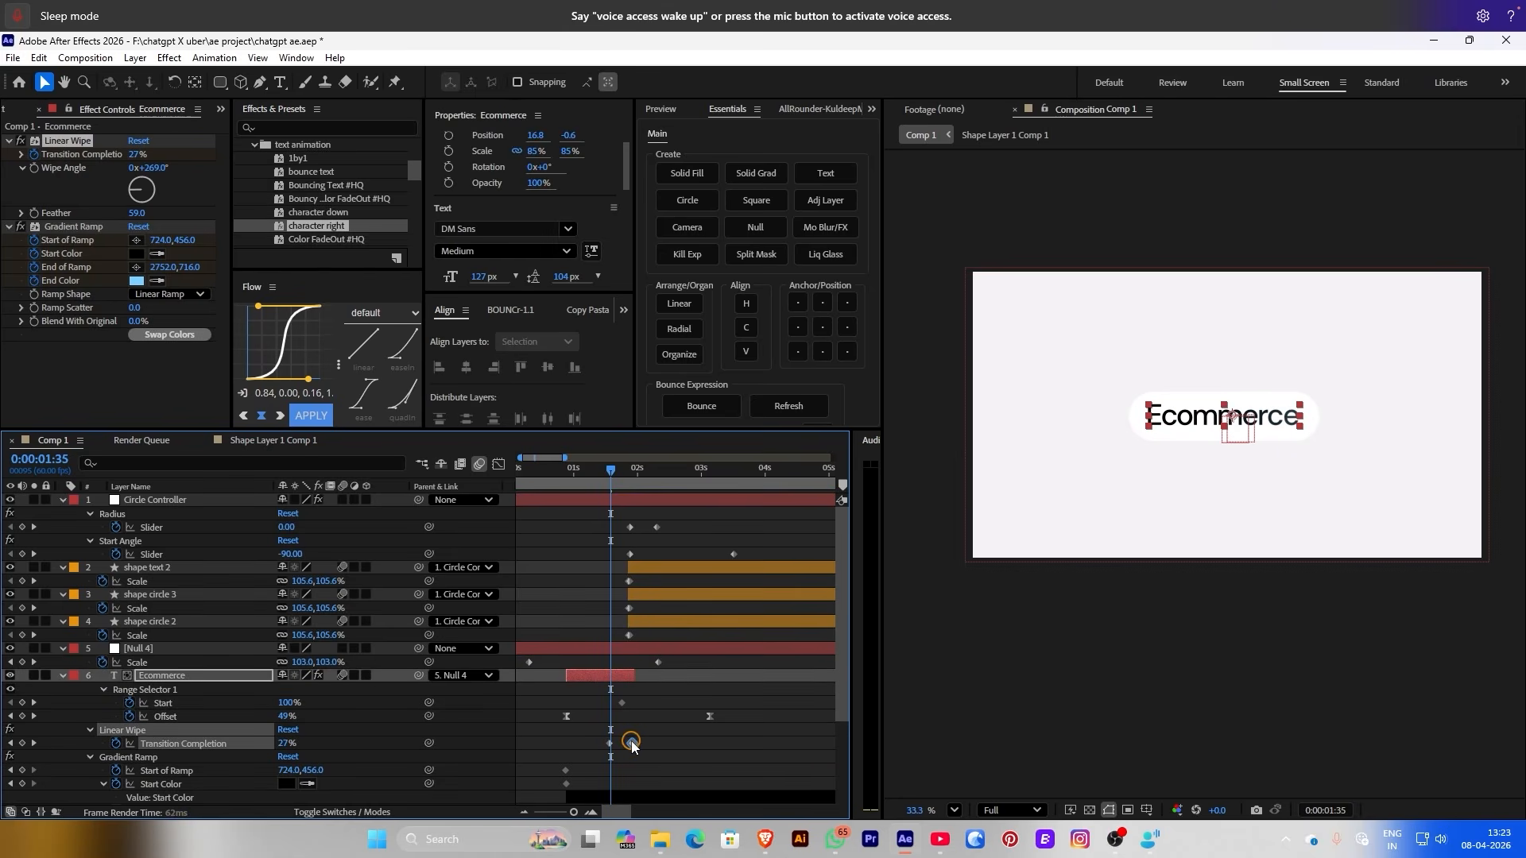
pyautogui.press('space')
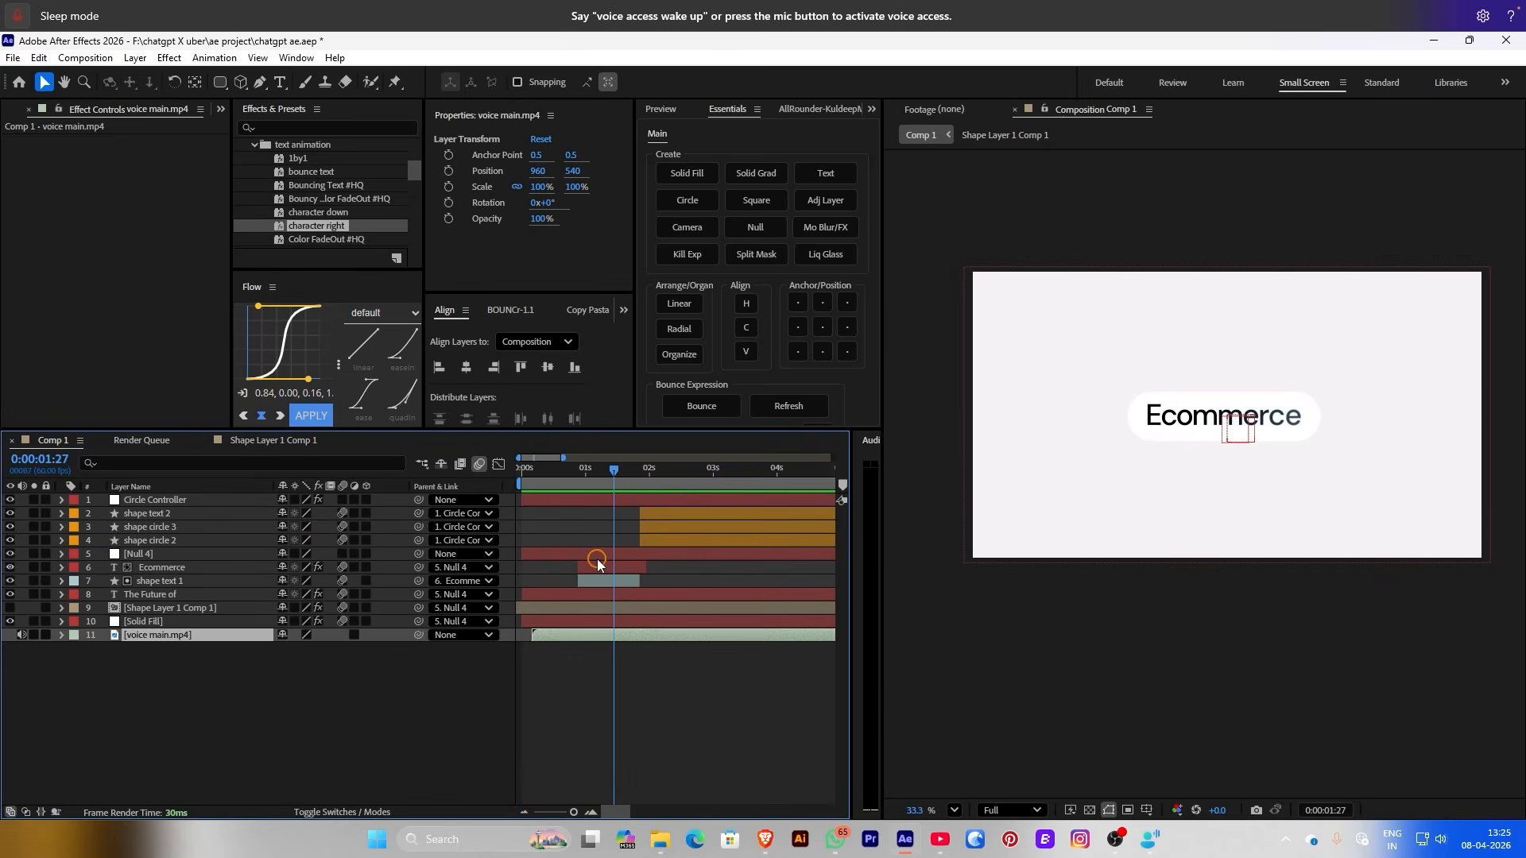
# Move Null 4's first Scale keyframe later and parent Circle Controller to Null 4
pyautogui.click(597, 552)
pyautogui.press('s')
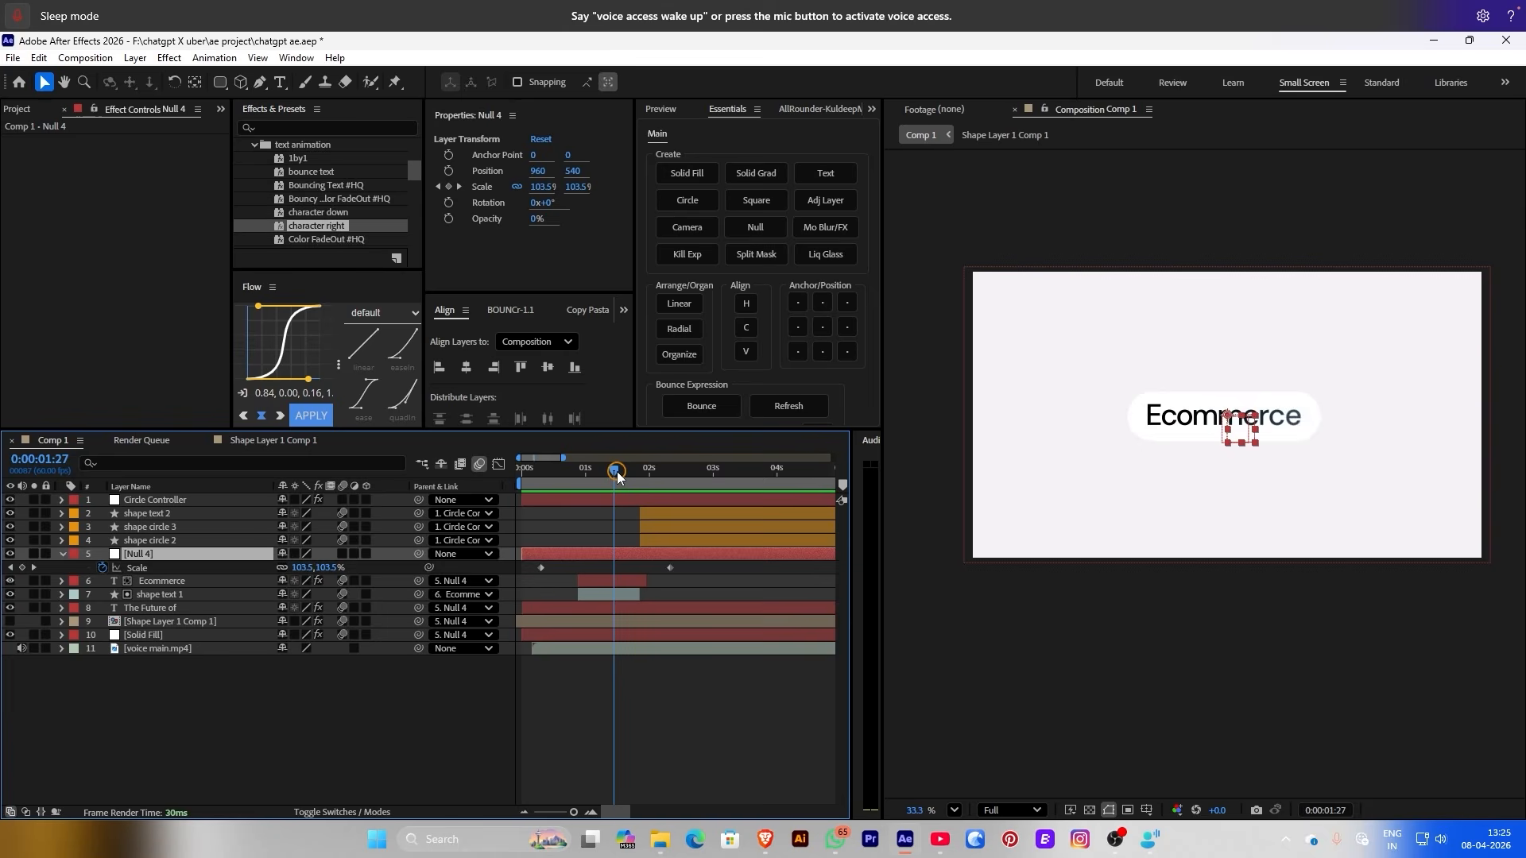
pyautogui.moveTo(614, 471)
pyautogui.mouseDown()
pyautogui.moveTo(670, 481)
pyautogui.moveTo(608, 477)
pyautogui.mouseUp()
pyautogui.press('capslock')
pyautogui.press('capslock')
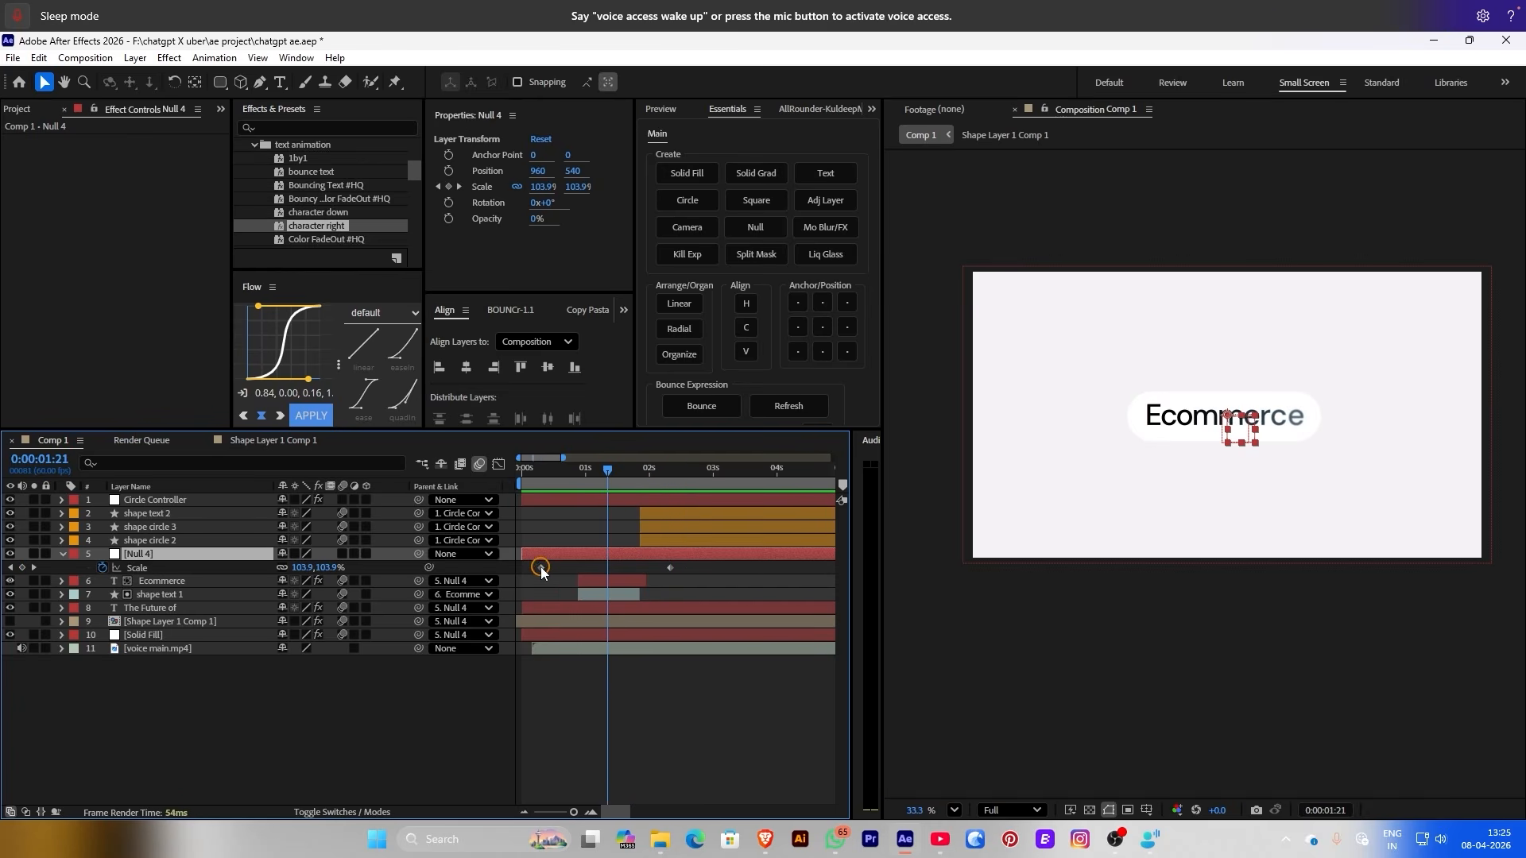
pyautogui.moveTo(541, 570); pyautogui.dragTo(572, 567)
pyautogui.moveTo(546, 468); pyautogui.dragTo(190, 555)
# Preview, then lower Null 4's Scale to about 95% at 2:20
pyautogui.press('space')
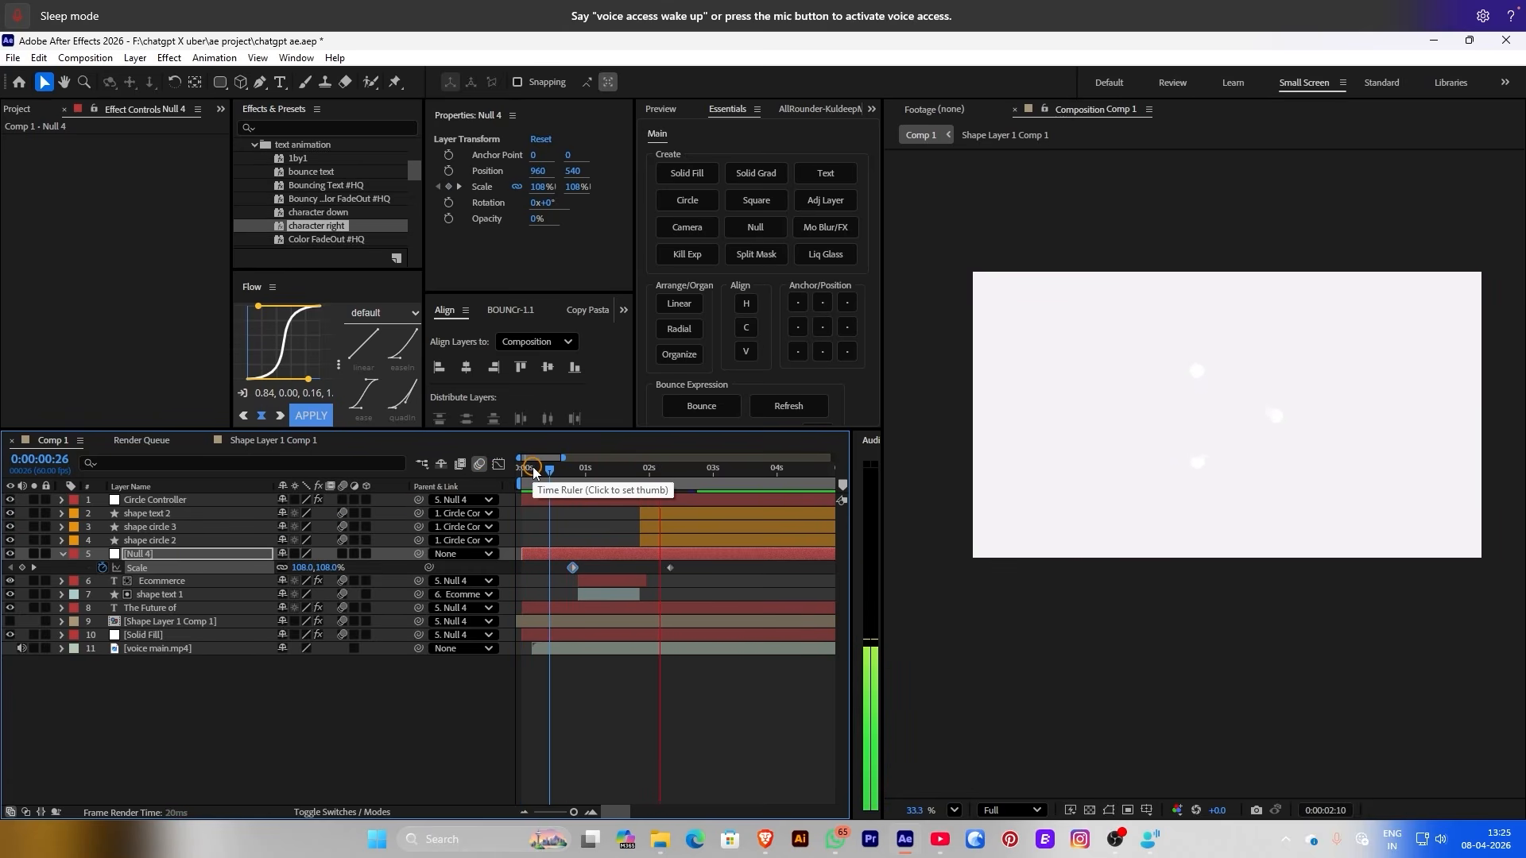
pyautogui.moveTo(555, 477); pyautogui.dragTo(669, 484)
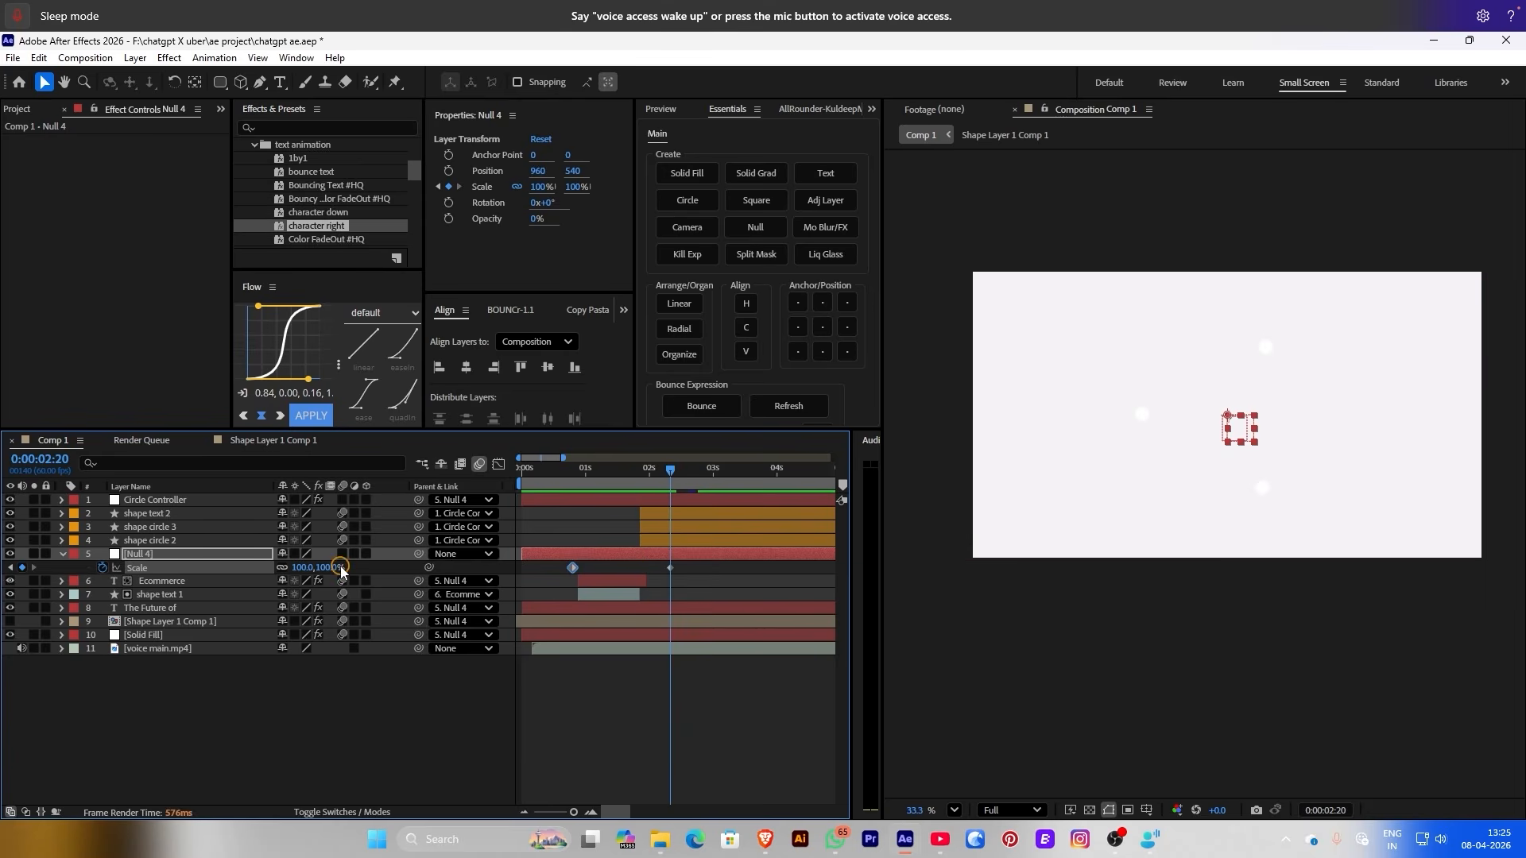
pyautogui.moveTo(305, 568); pyautogui.dragTo(296, 567)
# Scale the Solid Fill background layer up to 119%
pyautogui.click(155, 635)
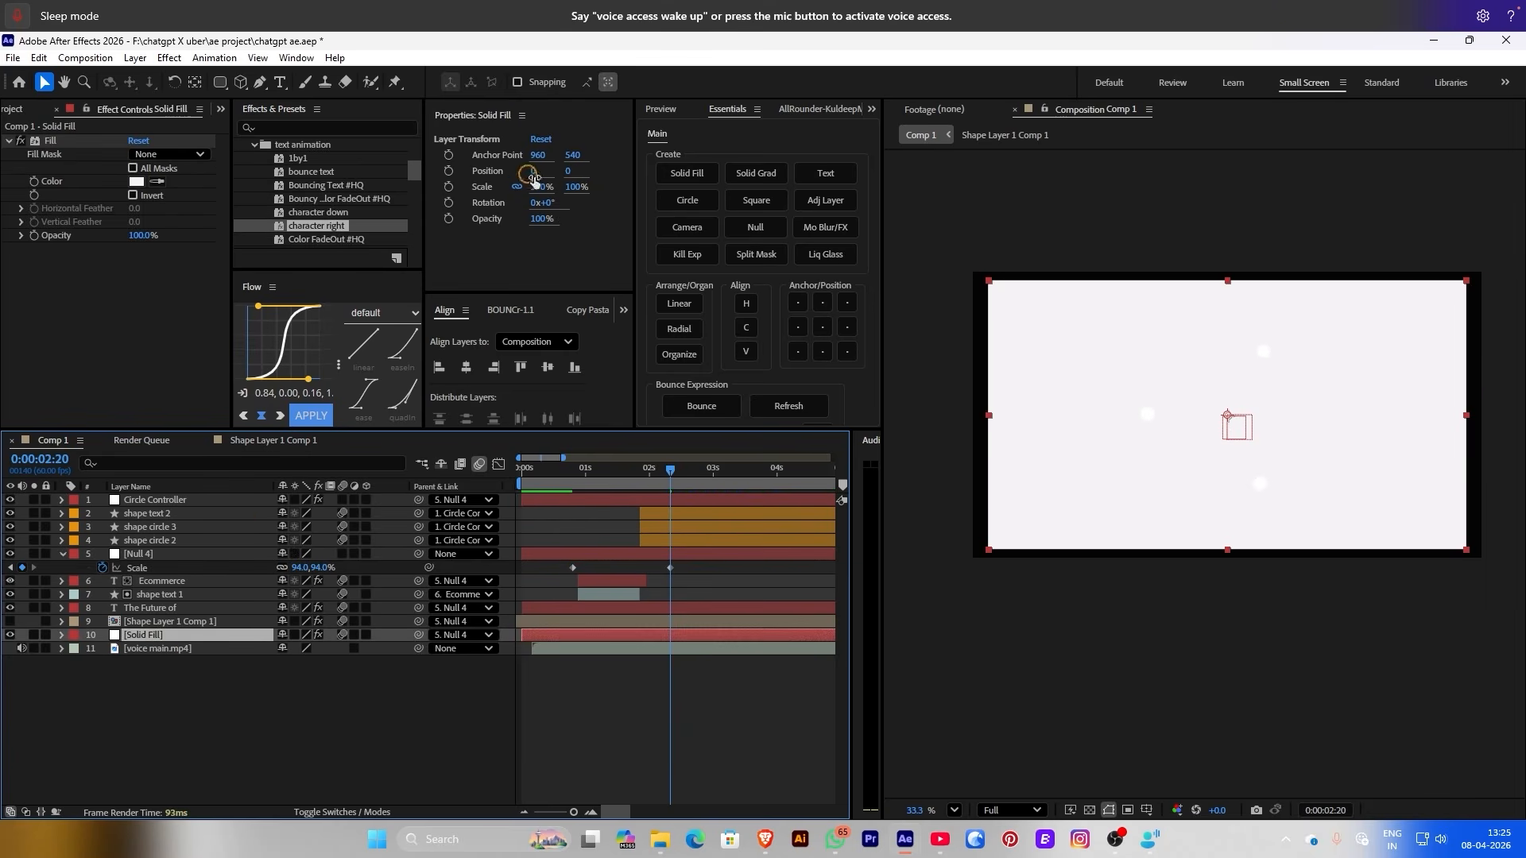
pyautogui.moveTo(541, 195); pyautogui.dragTo(556, 195)
pyautogui.press('Home')
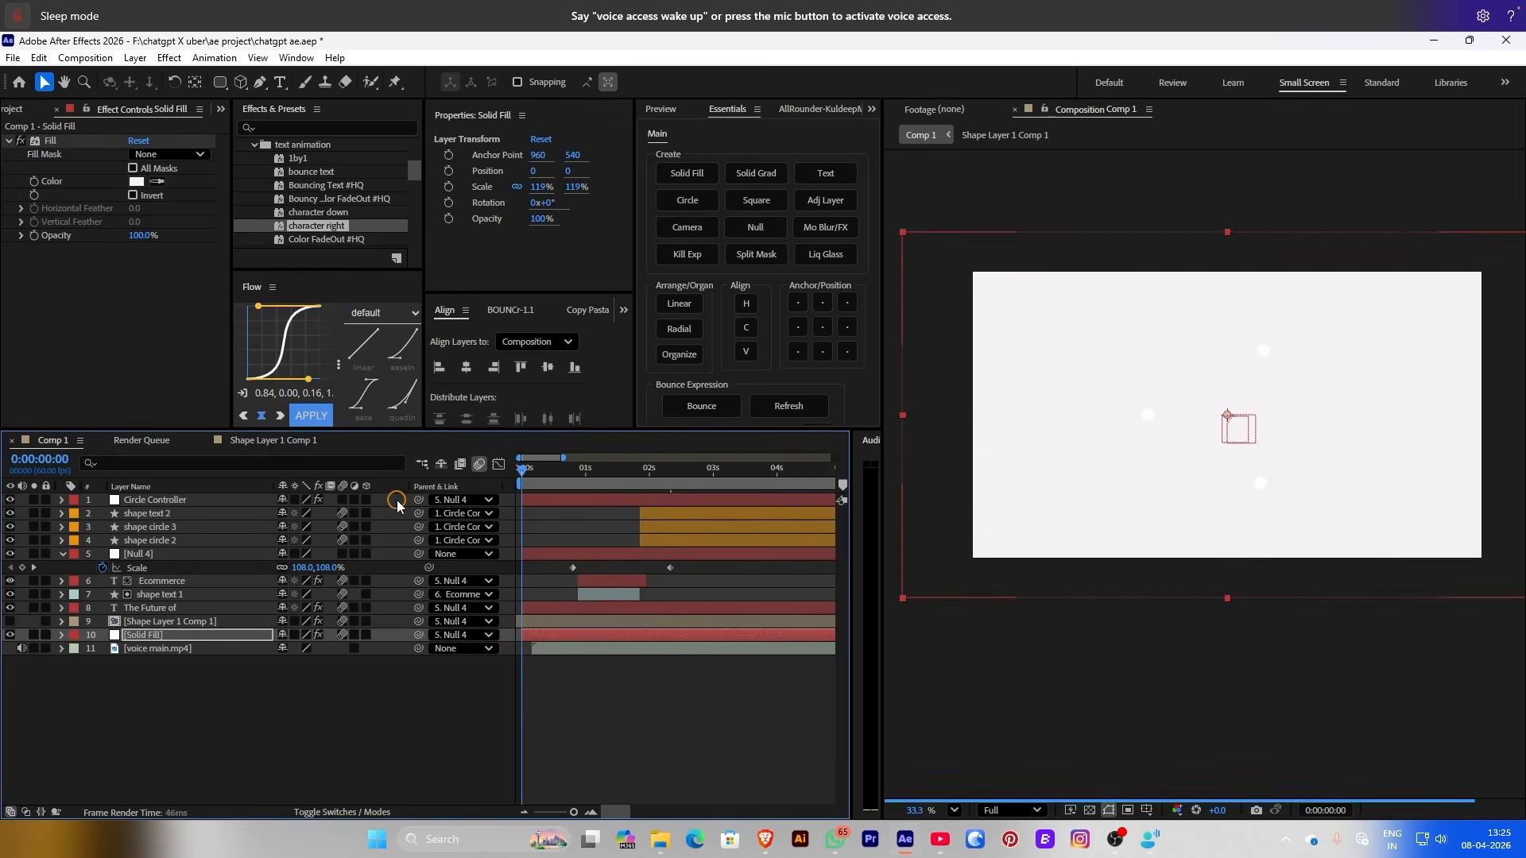
# Preview the animation, then reveal Rectangle 1 inside shape text 1's Contents
pyautogui.press('space')
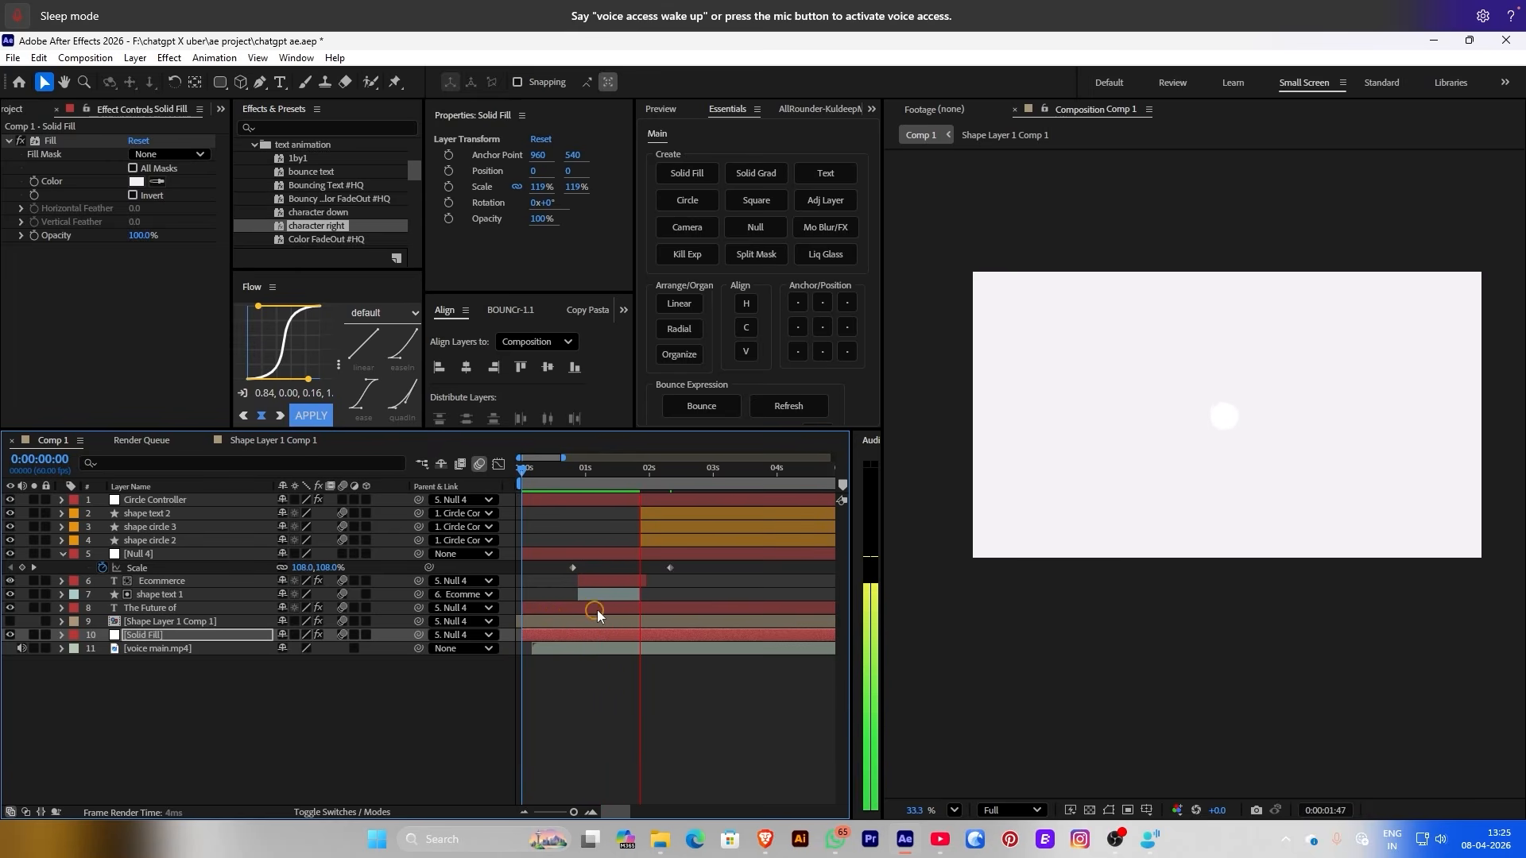
pyautogui.press('space')
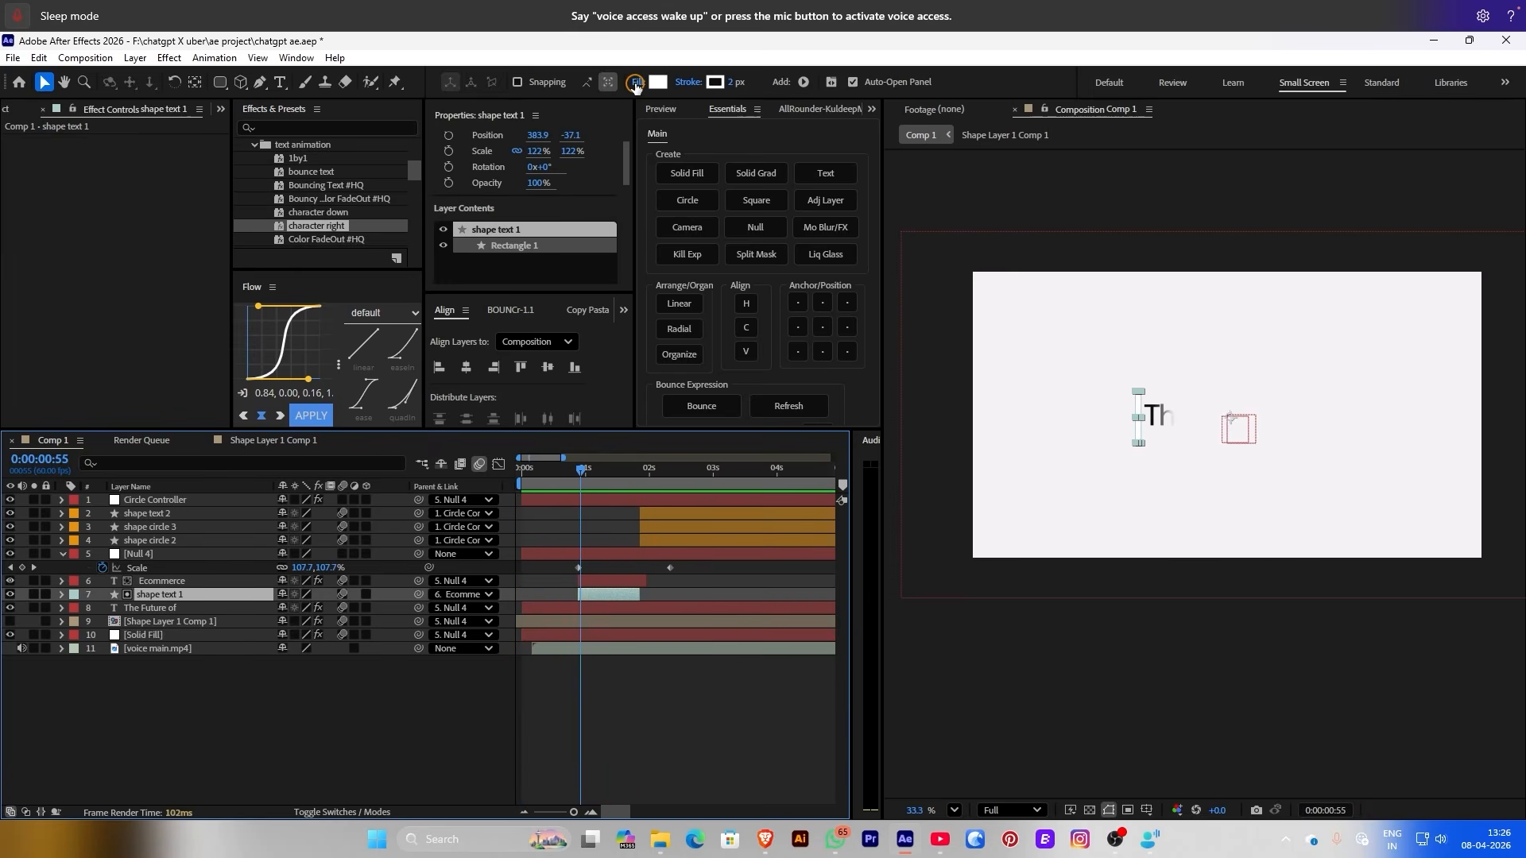
pyautogui.click(61, 594)
pyautogui.click(77, 609)
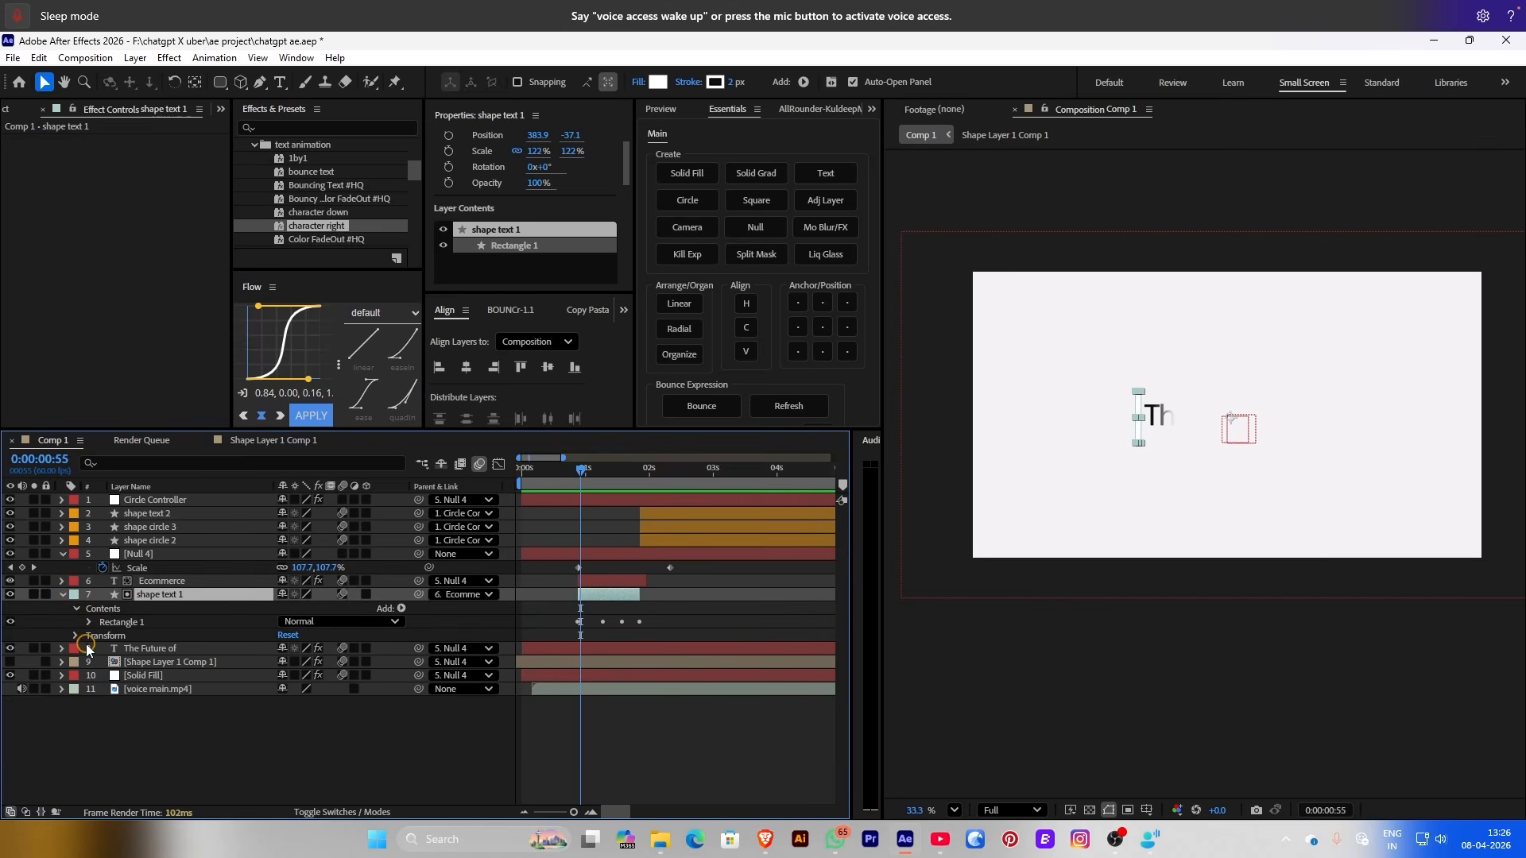
# Enable keyframing on Rectangle 1's Fill 1 Color and set the first keyframe to light pink
pyautogui.click(87, 624)
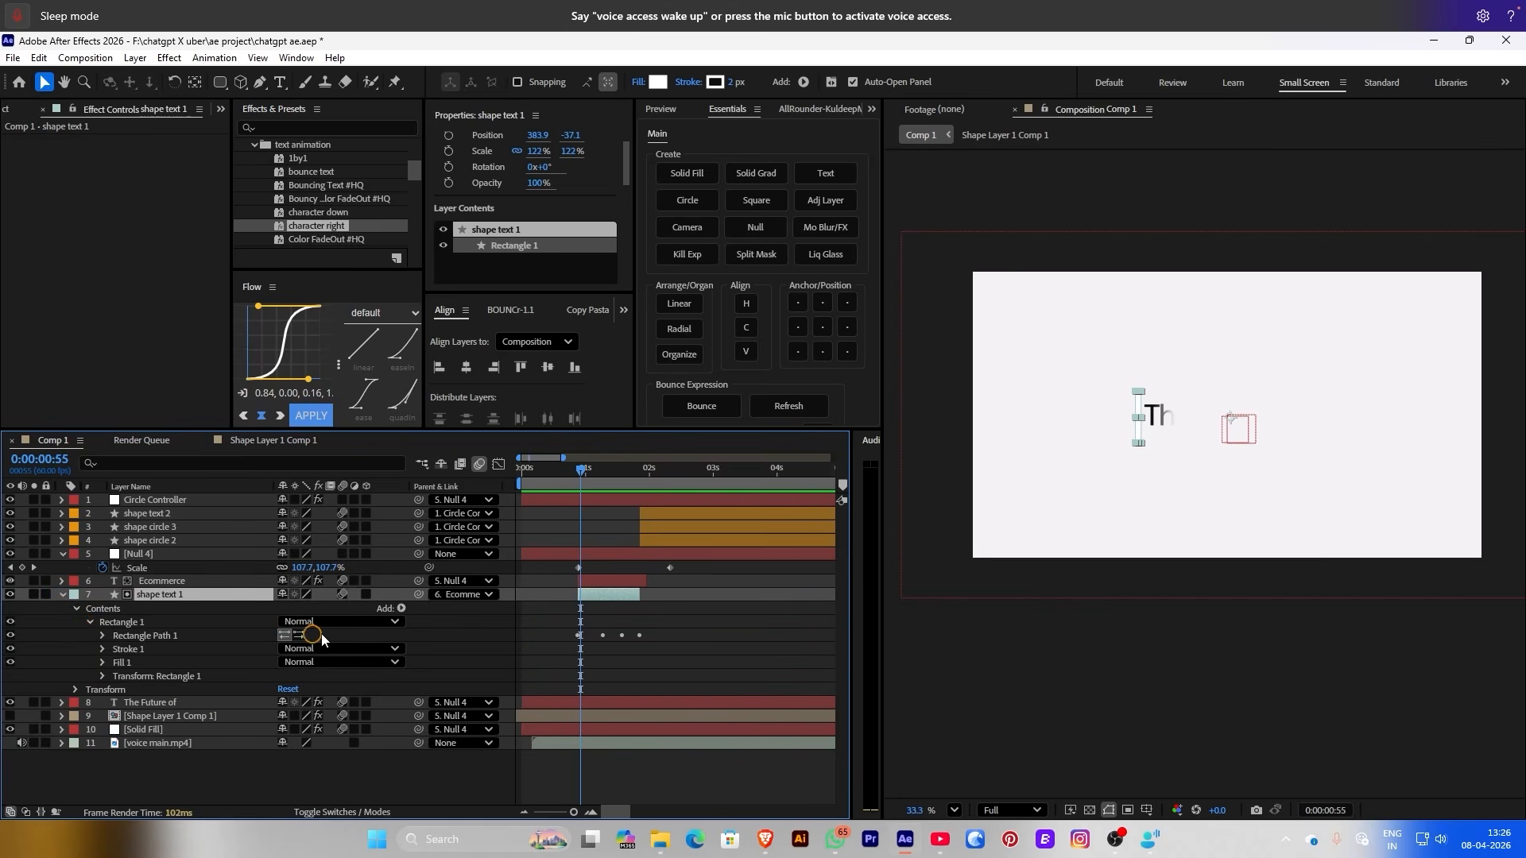
pyautogui.click(102, 663)
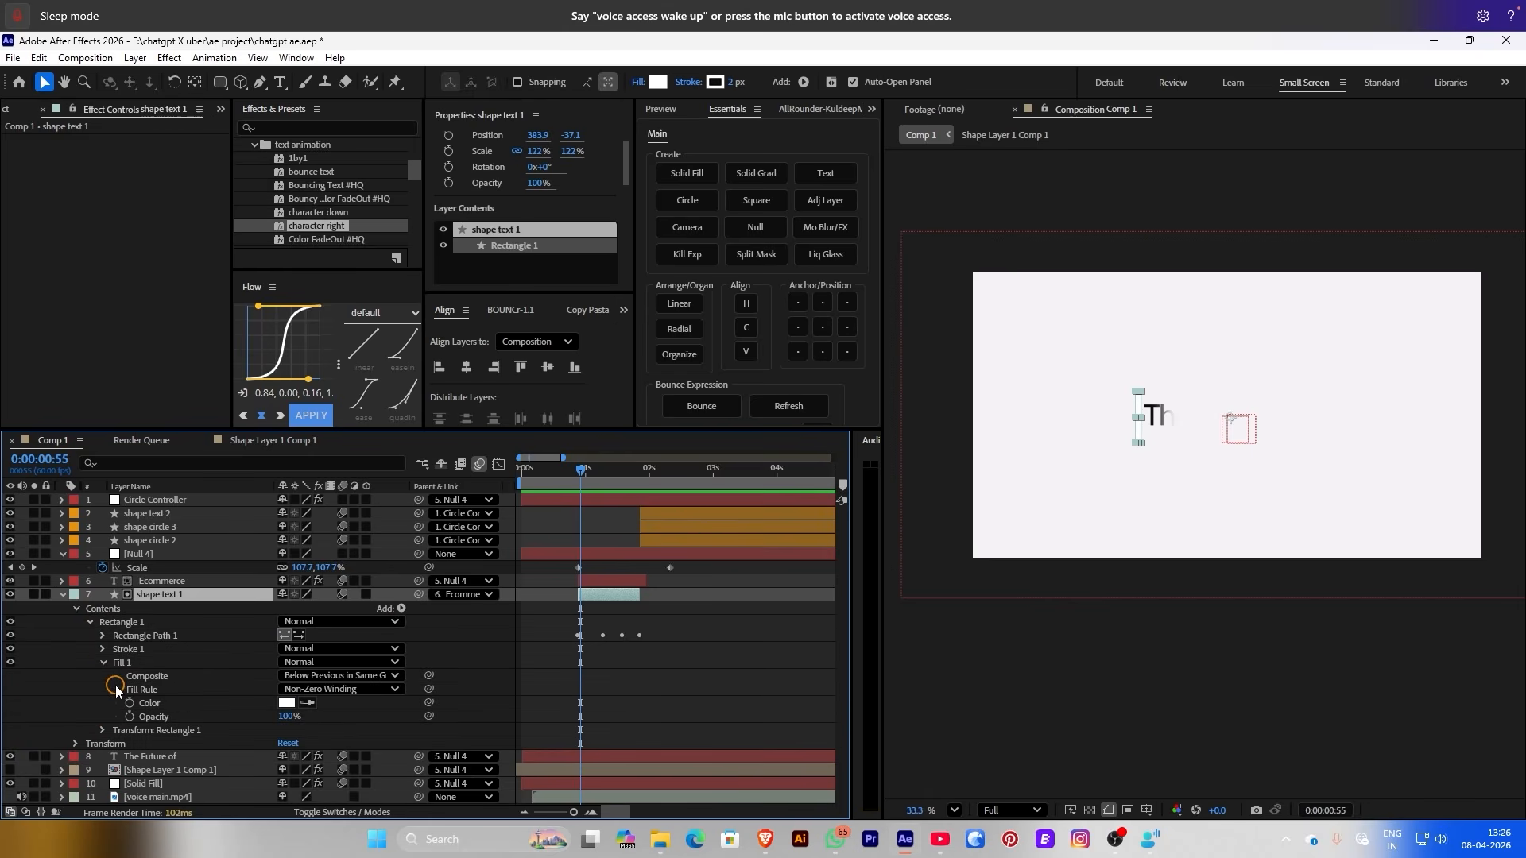
pyautogui.click(132, 703)
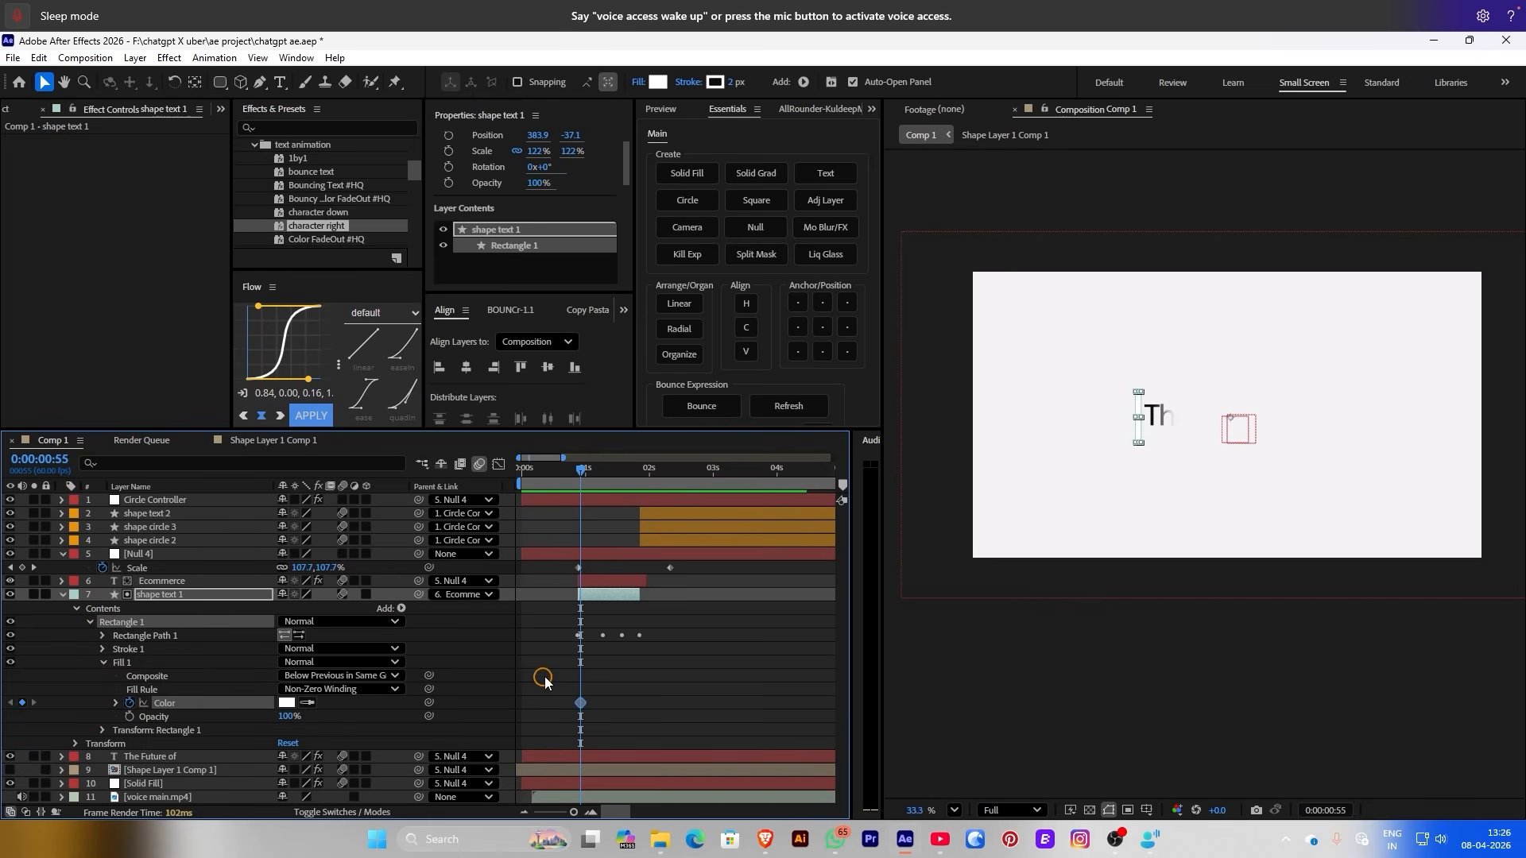
pyautogui.scroll(4, 554, 681)
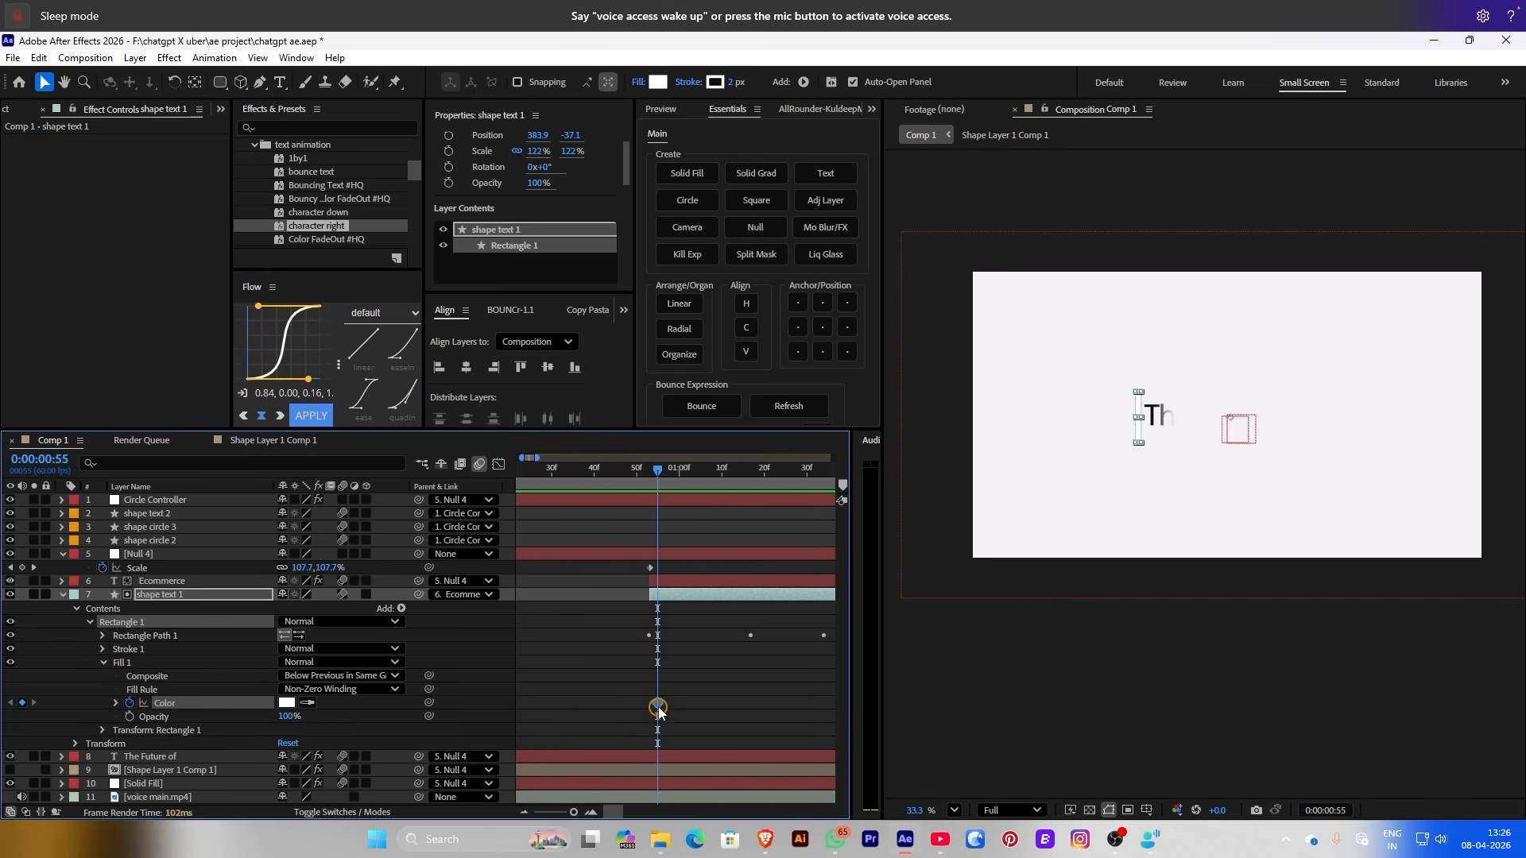
pyautogui.click(658, 704)
pyautogui.click(306, 701)
pyautogui.click(287, 704)
pyautogui.click(480, 241)
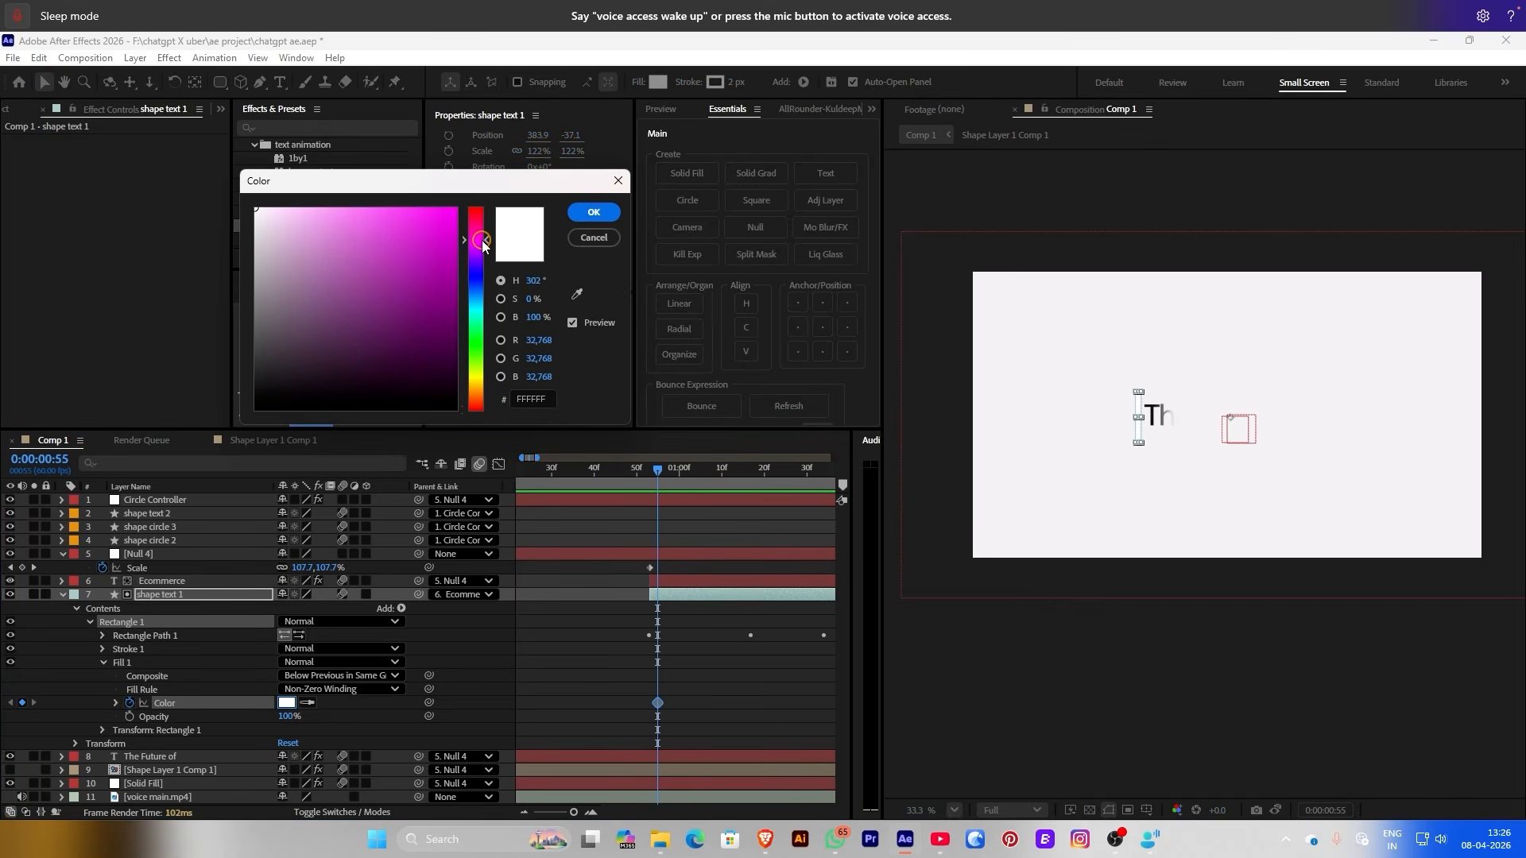
pyautogui.moveTo(282, 240); pyautogui.dragTo(306, 182)
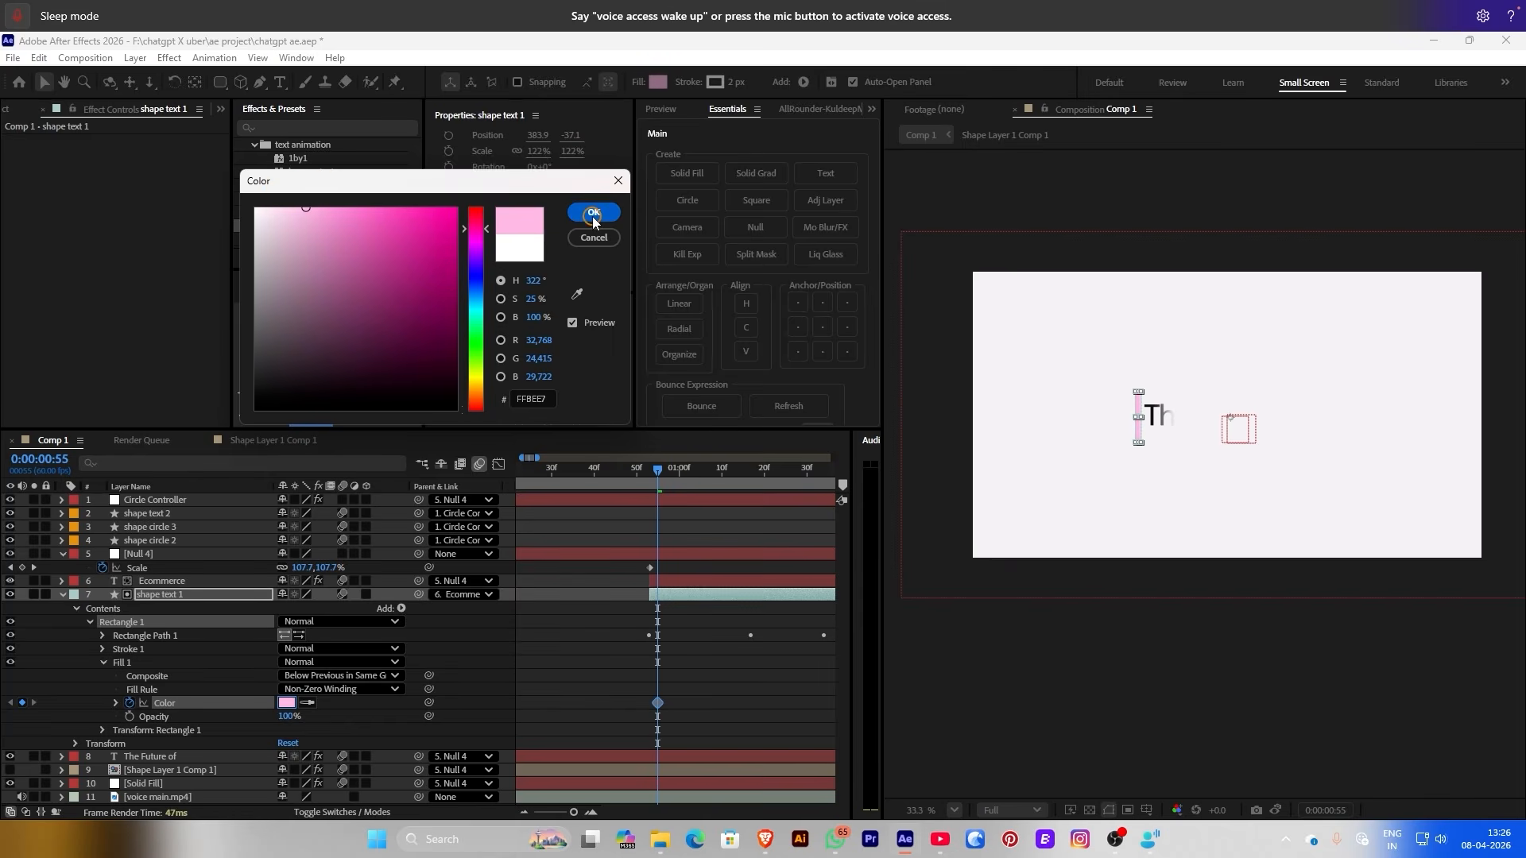
pyautogui.click(654, 584)
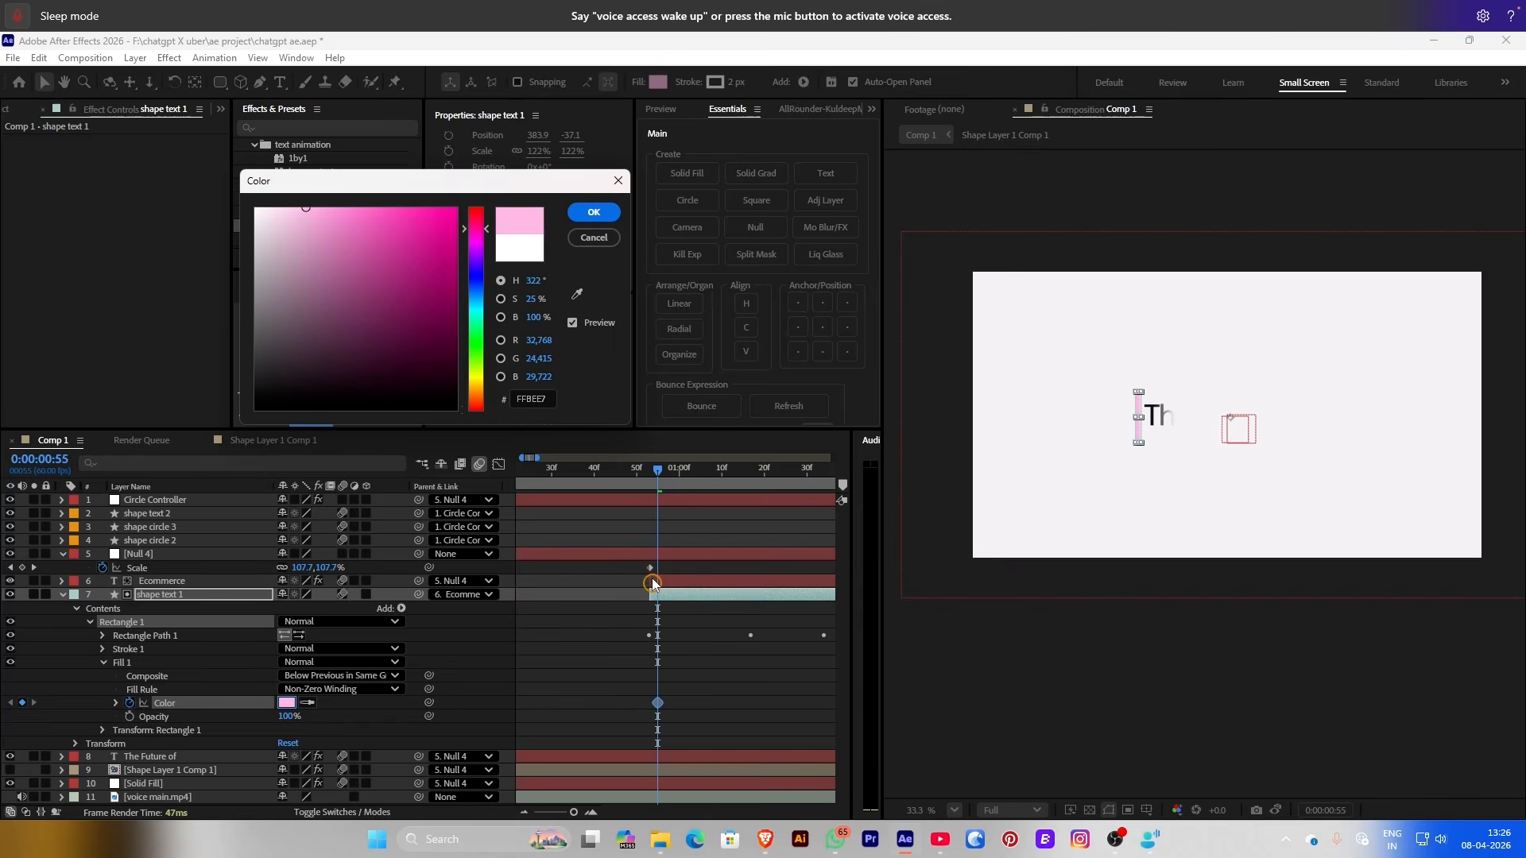
pyautogui.click(594, 210)
# Two frames later, keyframe the fill colour to light blue
pyautogui.moveTo(660, 466); pyautogui.dragTo(668, 465)
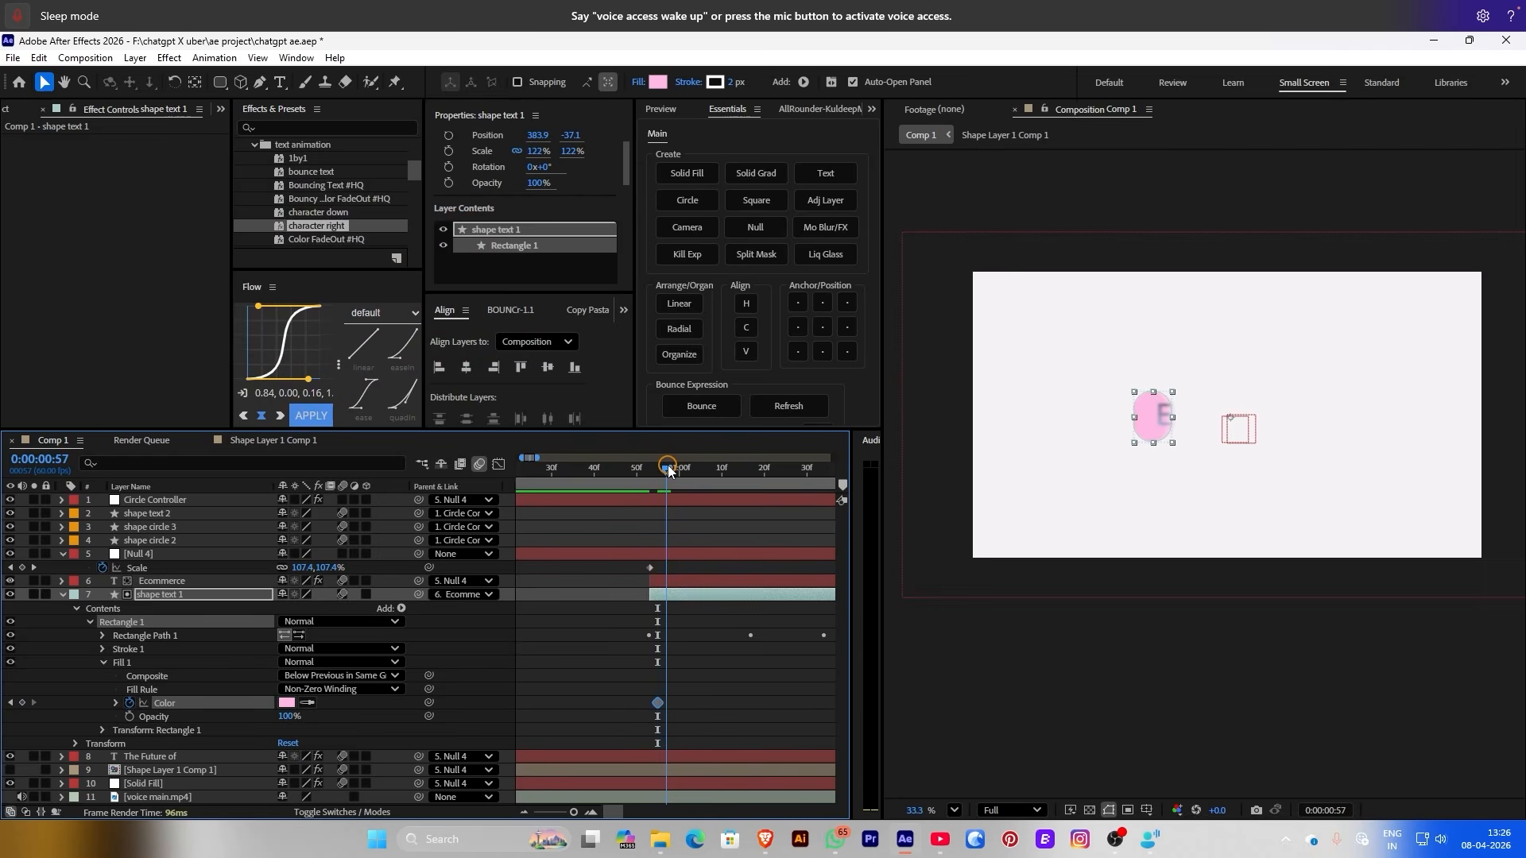
pyautogui.click(287, 703)
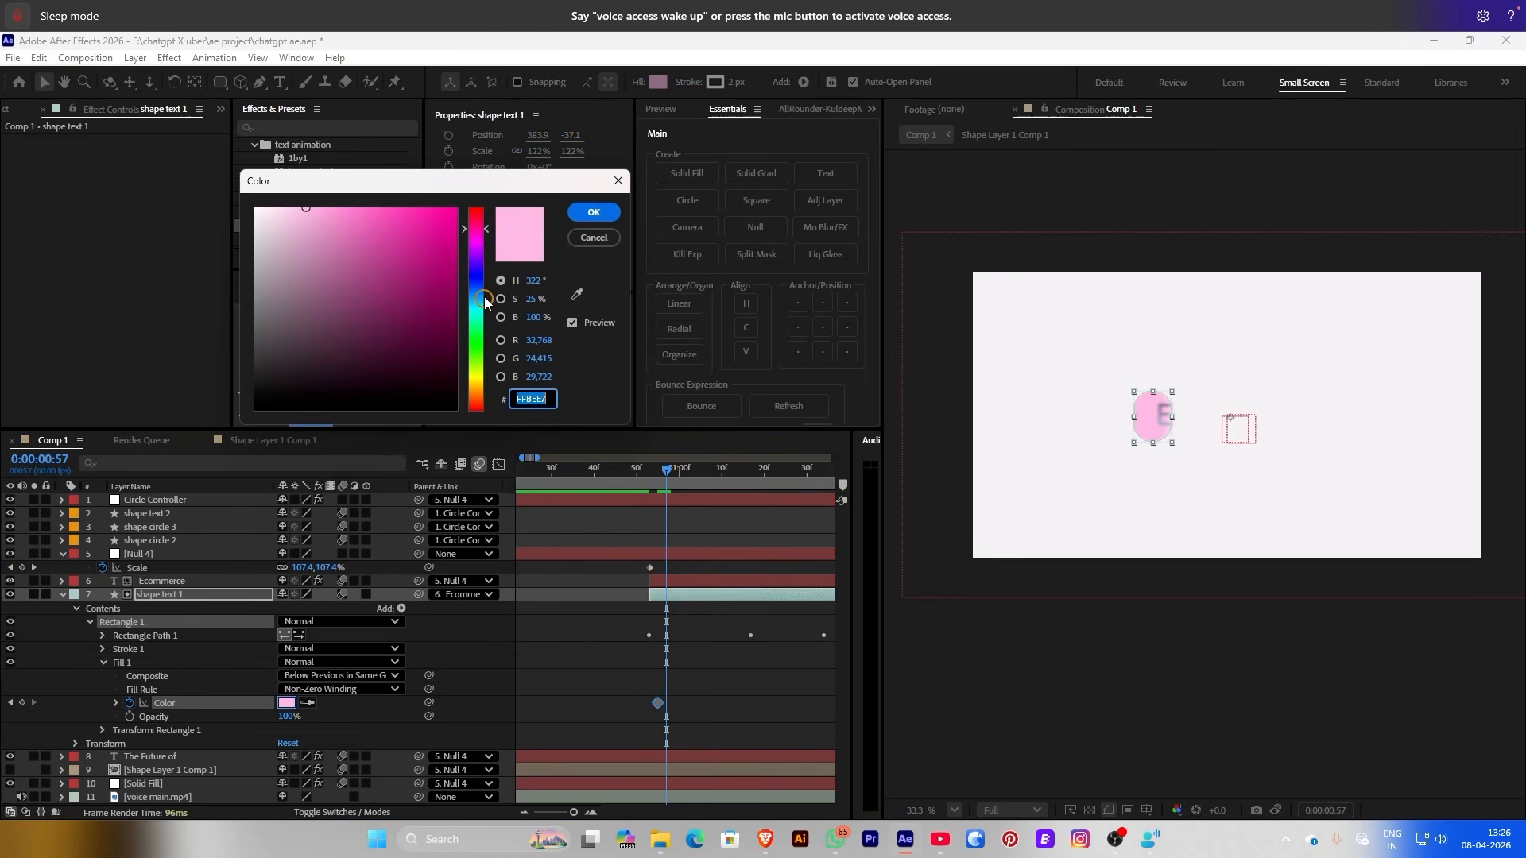
pyautogui.moveTo(472, 244); pyautogui.dragTo(479, 300)
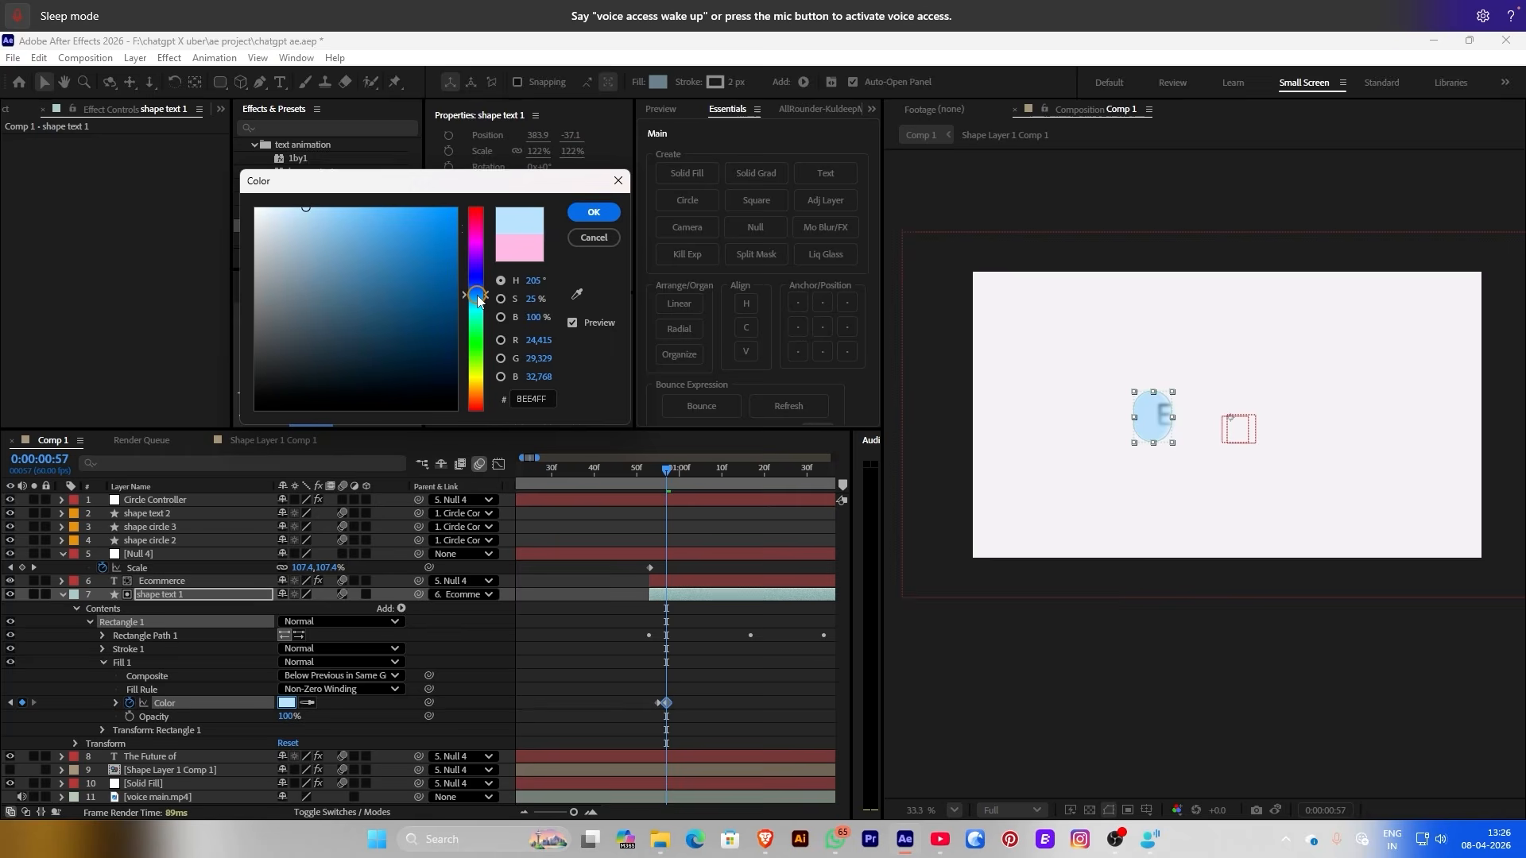
pyautogui.click(600, 213)
# Add a pale cream Color keyframe two frames later, then a white one after it
pyautogui.moveTo(657, 474); pyautogui.dragTo(674, 471)
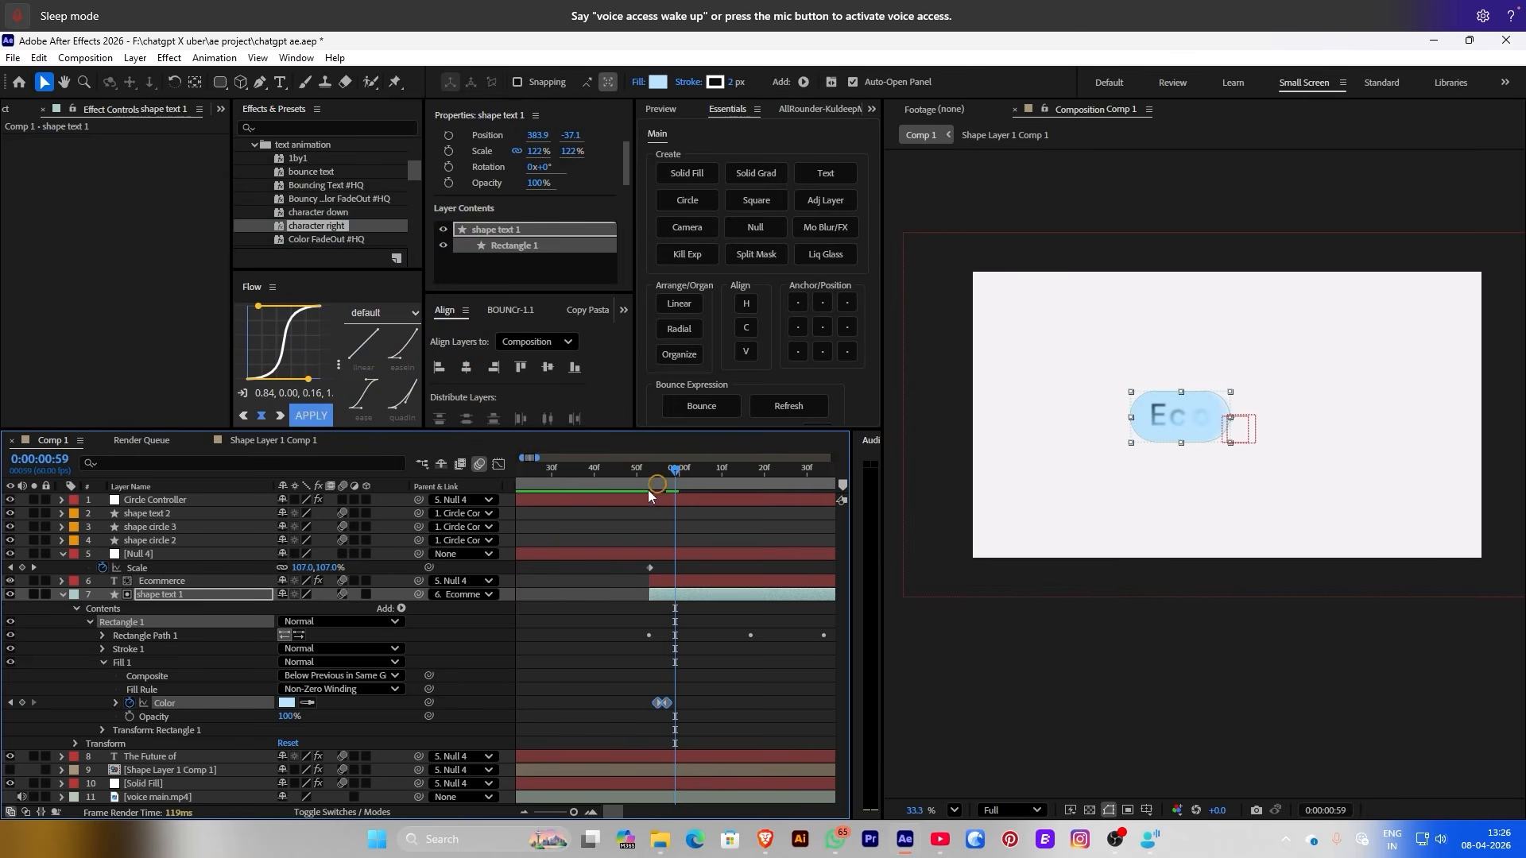
pyautogui.click(286, 703)
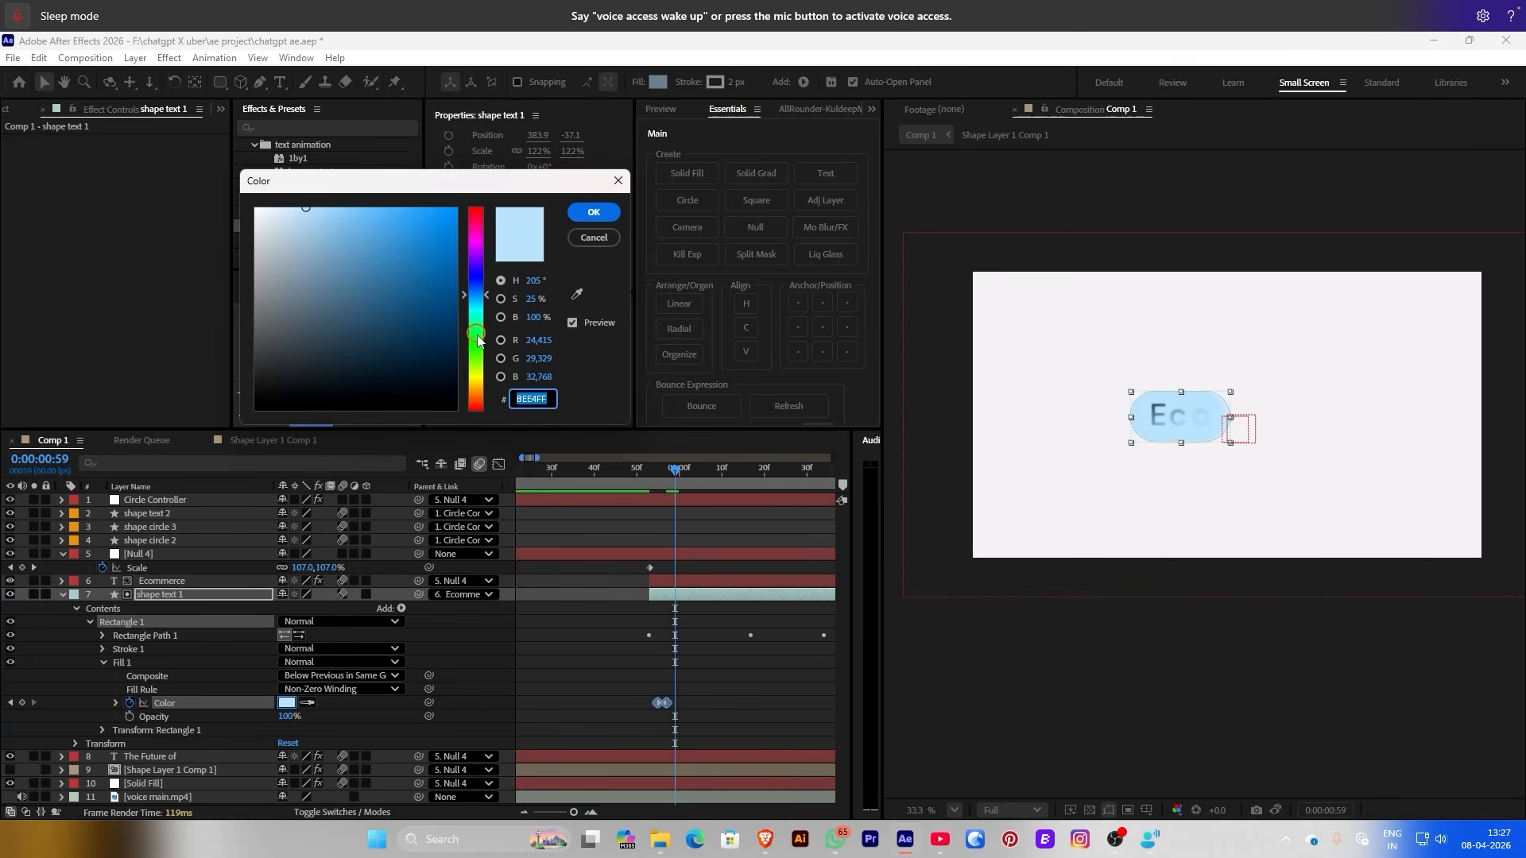
pyautogui.moveTo(477, 340); pyautogui.dragTo(475, 383)
pyautogui.moveTo(317, 262)
pyautogui.mouseDown()
pyautogui.moveTo(323, 190)
pyautogui.moveTo(280, 178)
pyautogui.mouseUp()
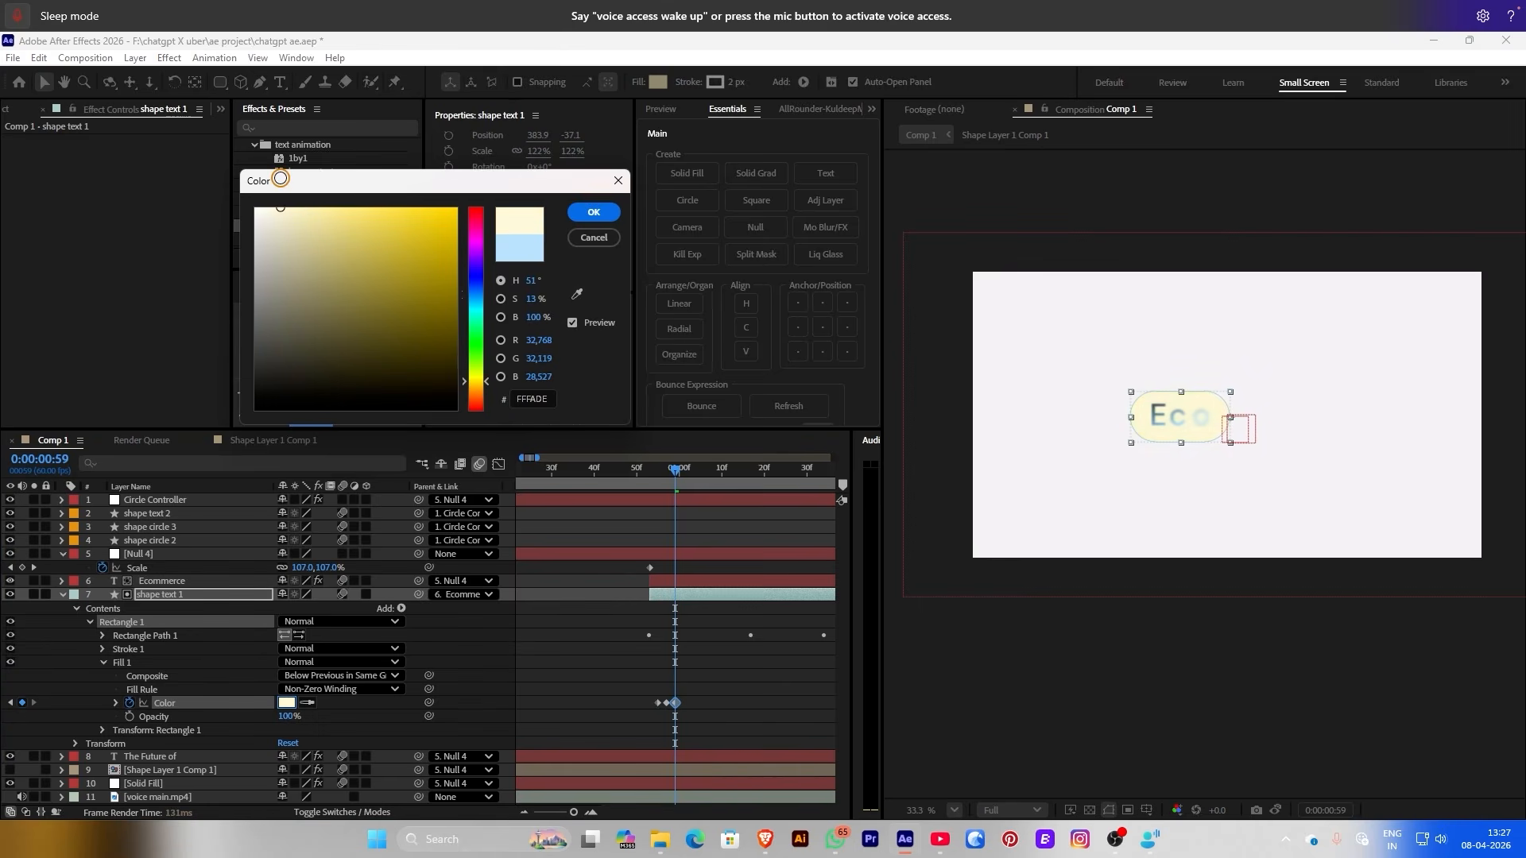
pyautogui.click(586, 213)
pyautogui.press('space')
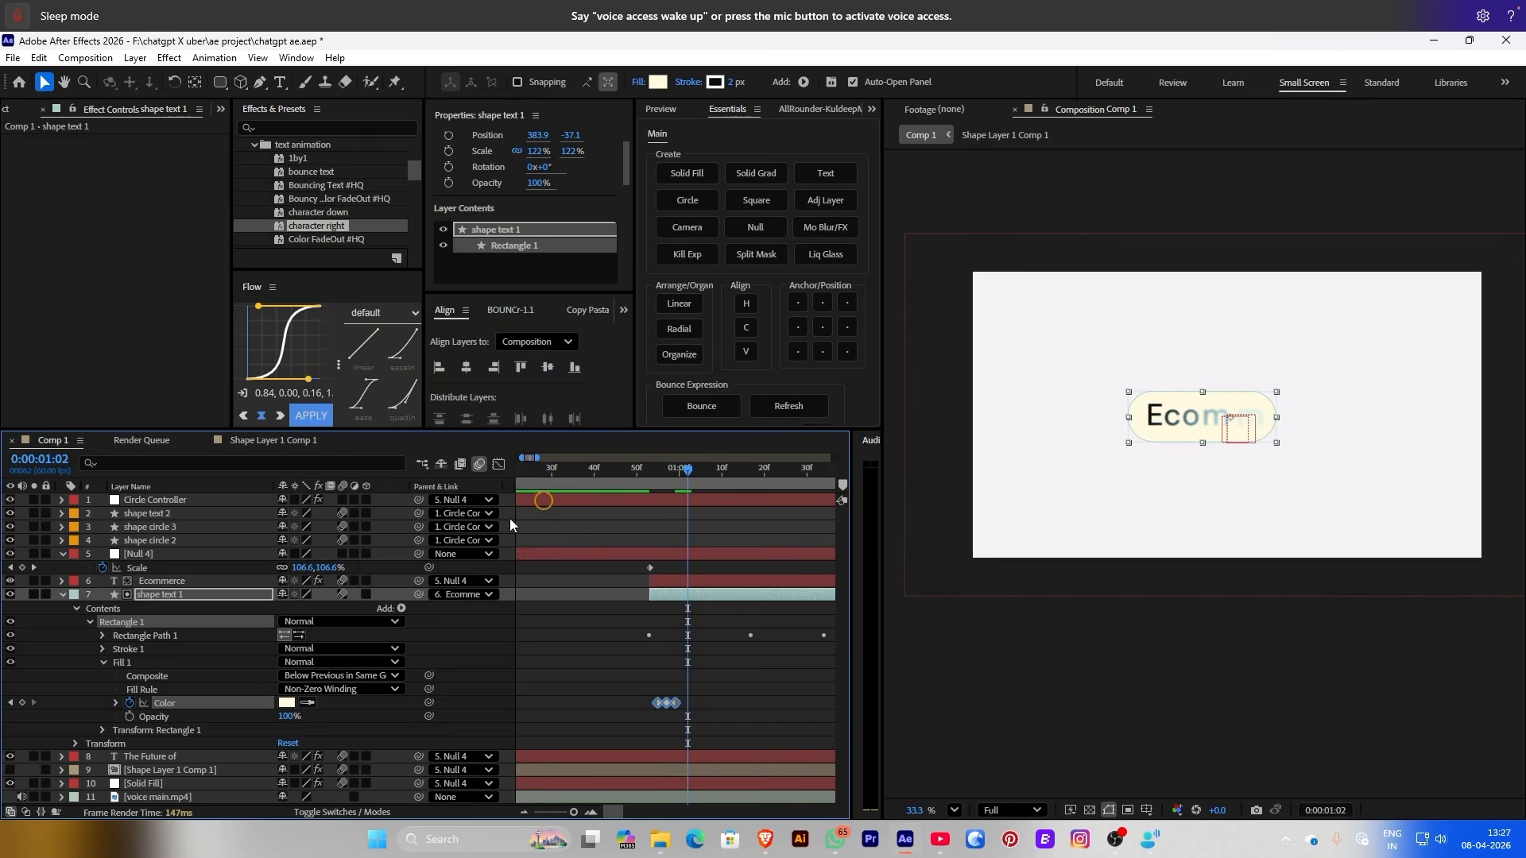
pyautogui.click(287, 703)
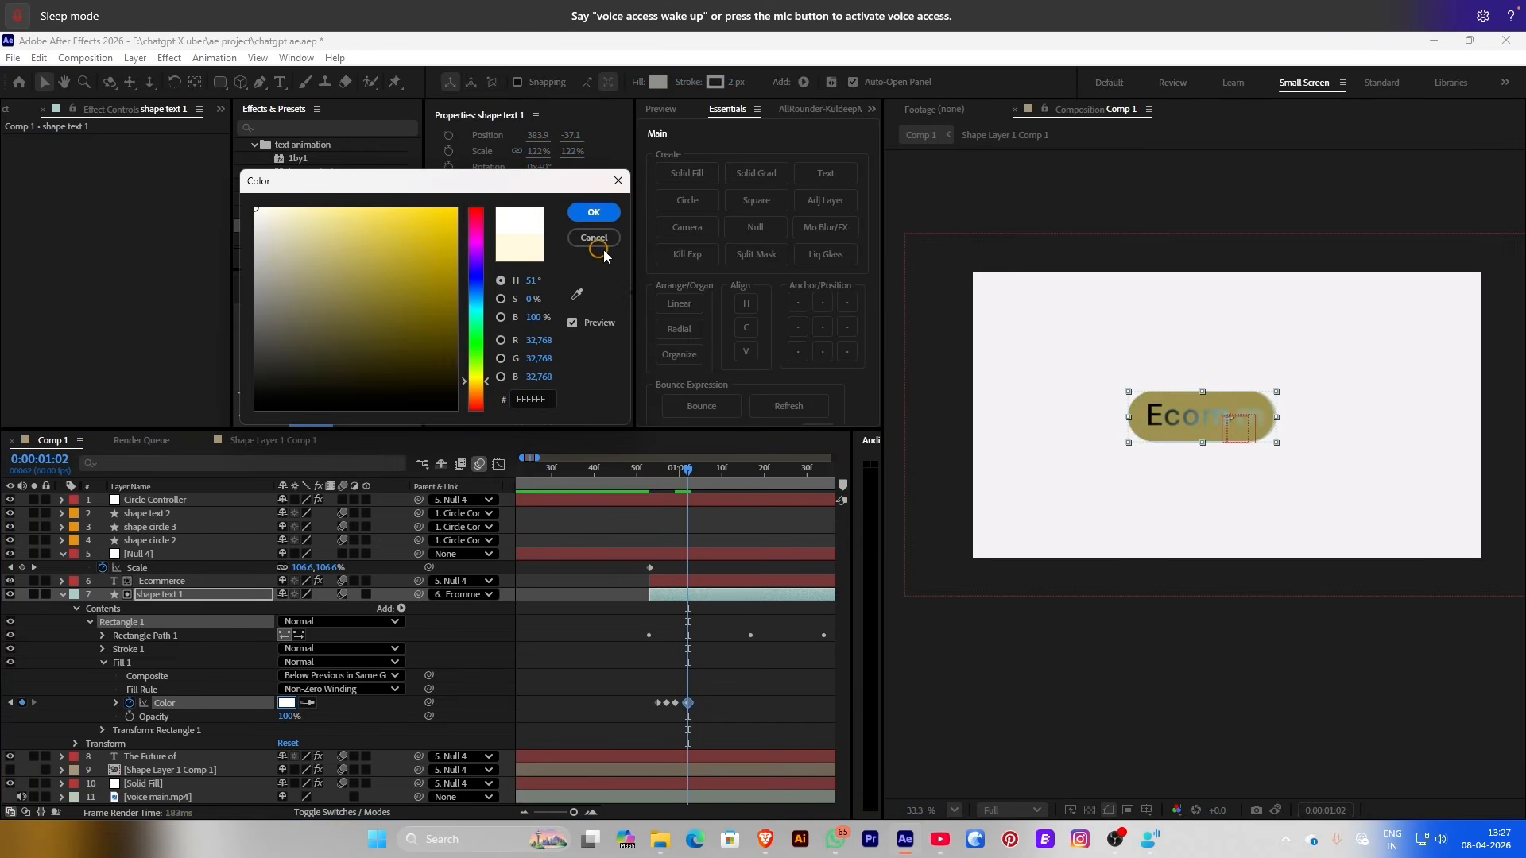
pyautogui.click(589, 212)
pyautogui.click(638, 671)
# Move the fill Color keyframes later, to around 0:50–0:55
pyautogui.click(612, 477)
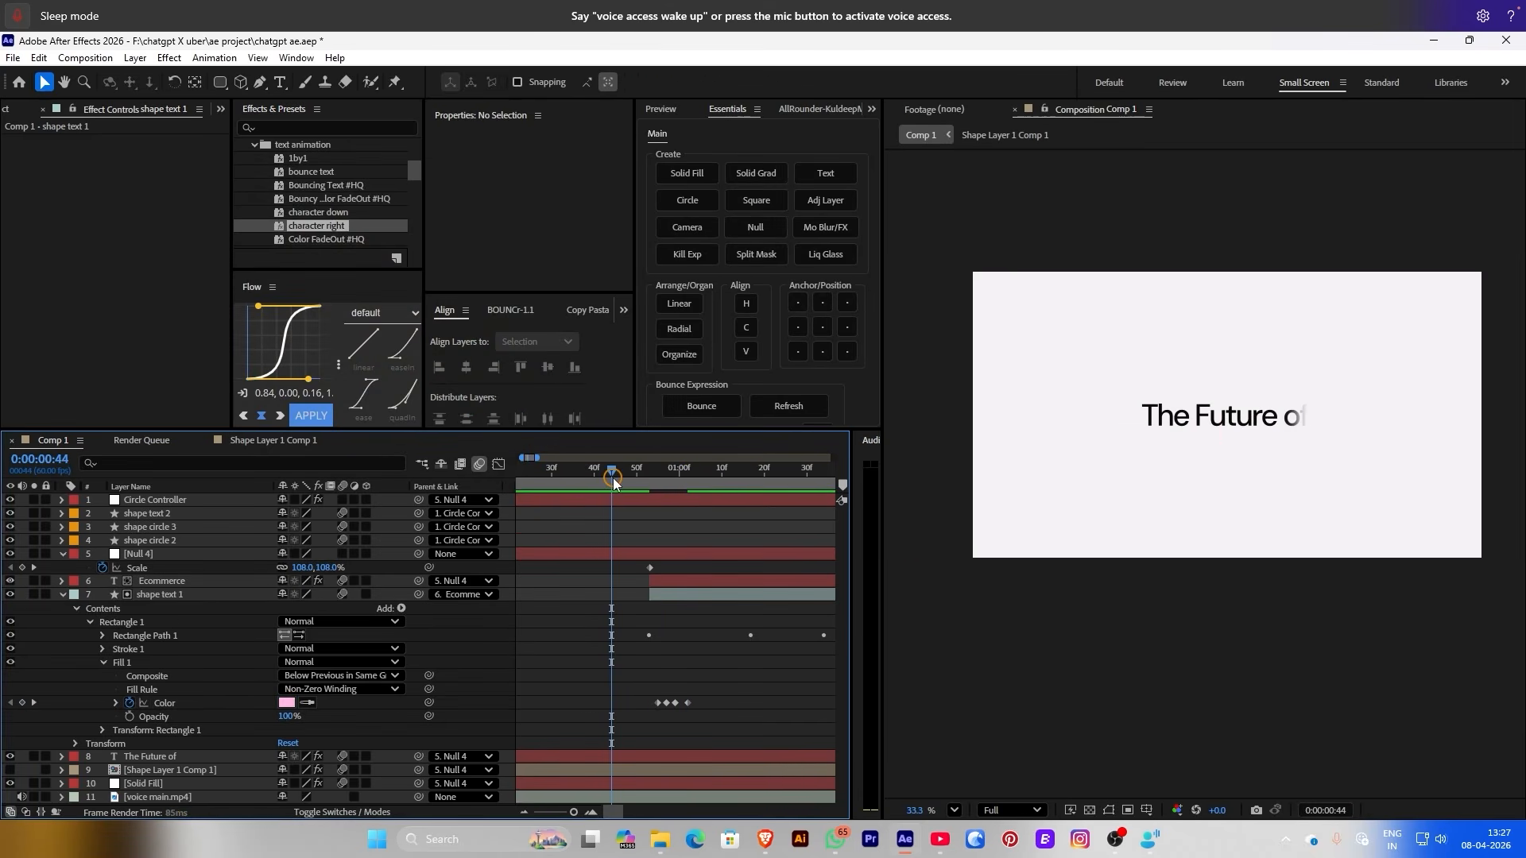
pyautogui.moveTo(612, 477); pyautogui.dragTo(679, 475)
pyautogui.moveTo(689, 703); pyautogui.dragTo(704, 701)
pyautogui.click(637, 469)
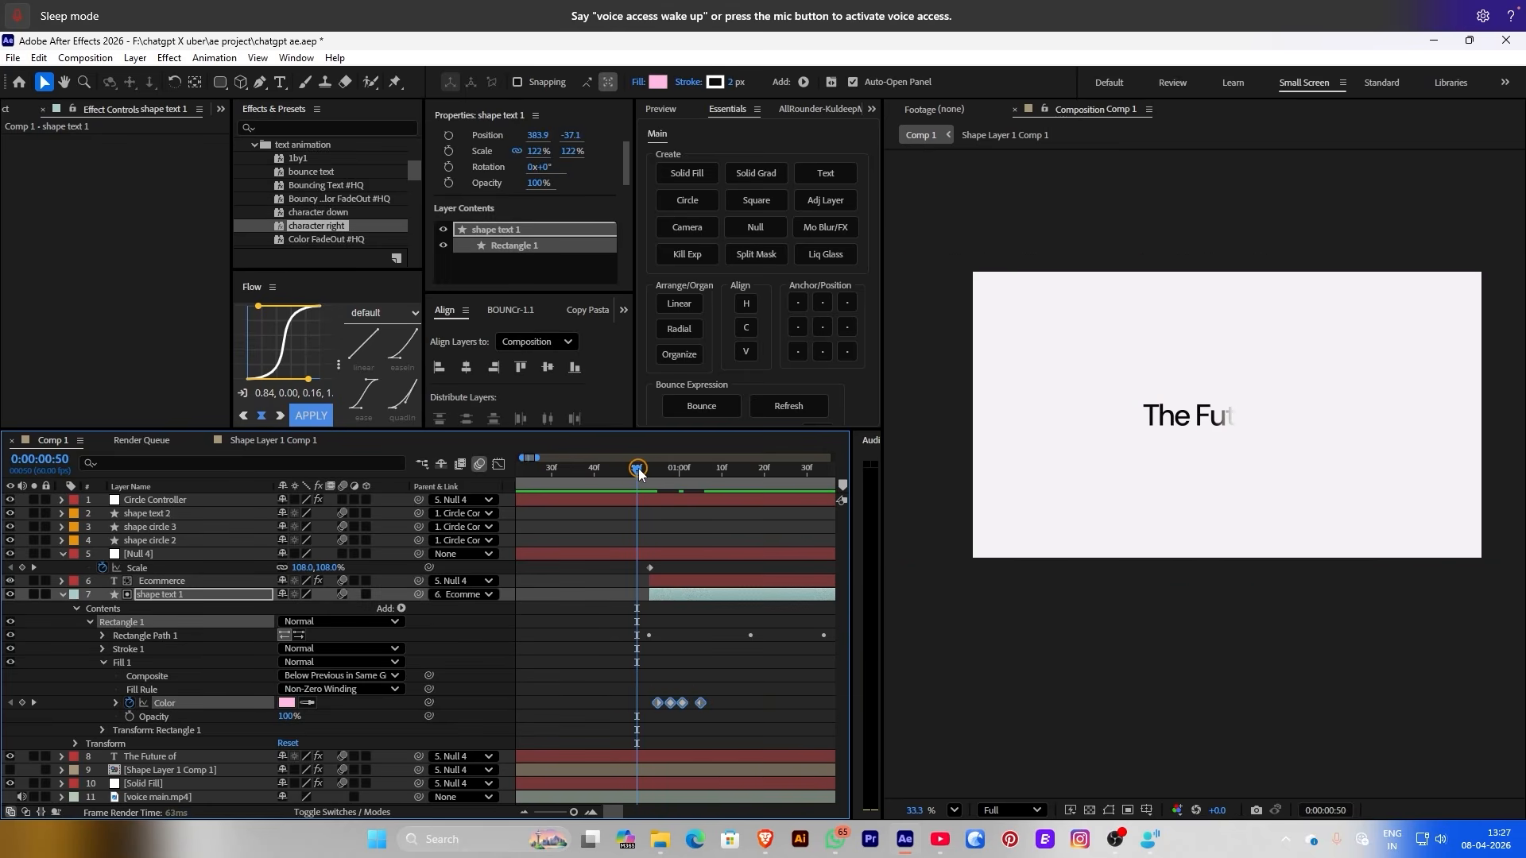
pyautogui.moveTo(639, 473); pyautogui.dragTo(662, 469)
# Delete the first Color keyframe and preview the colour shift from the start
pyautogui.moveTo(629, 682); pyautogui.dragTo(658, 712)
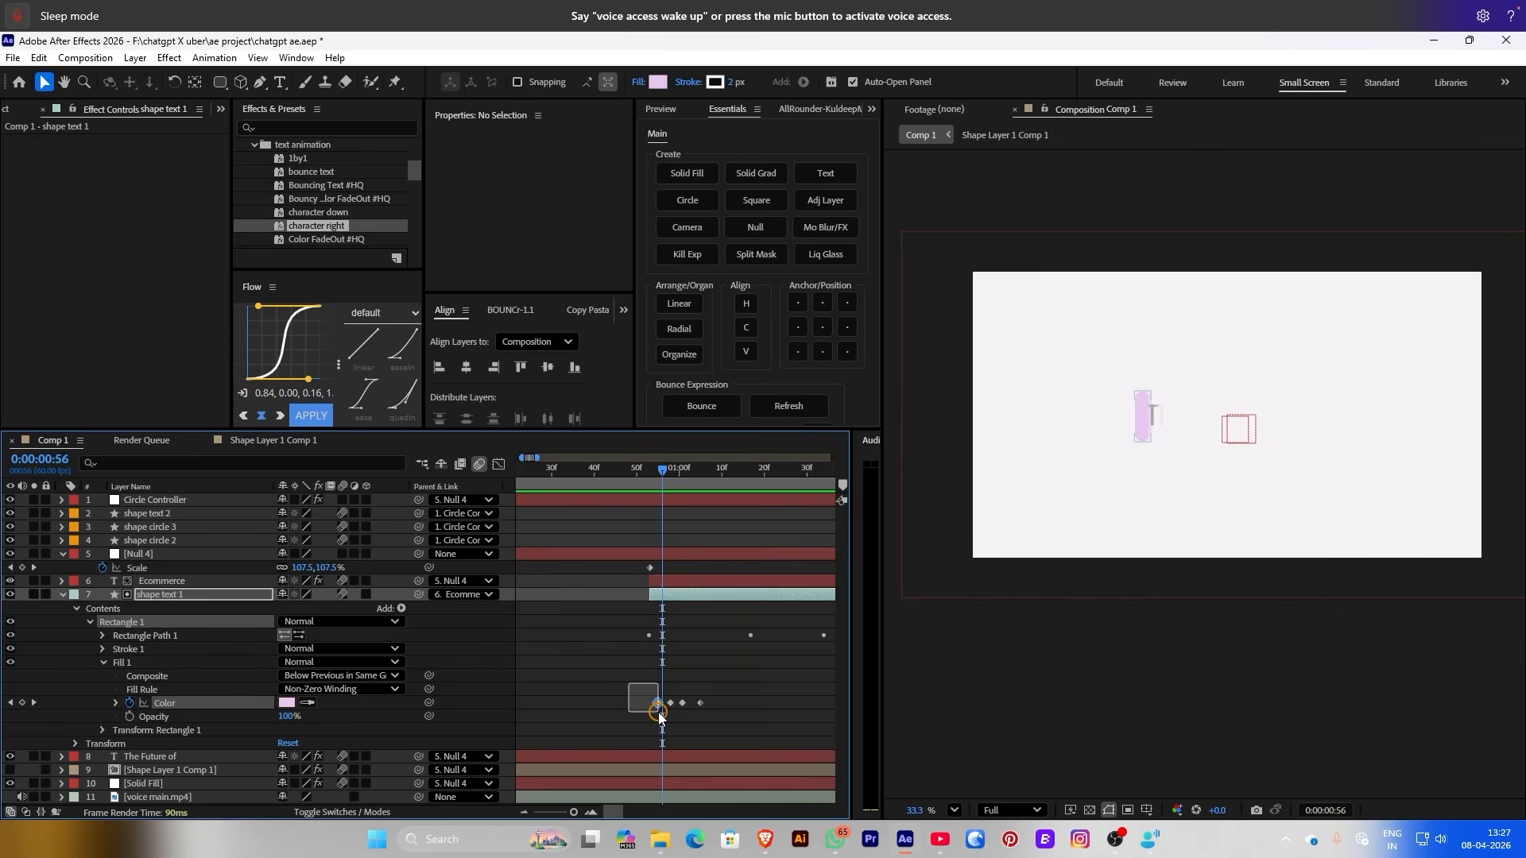
pyautogui.press('Delete')
pyautogui.press('space')
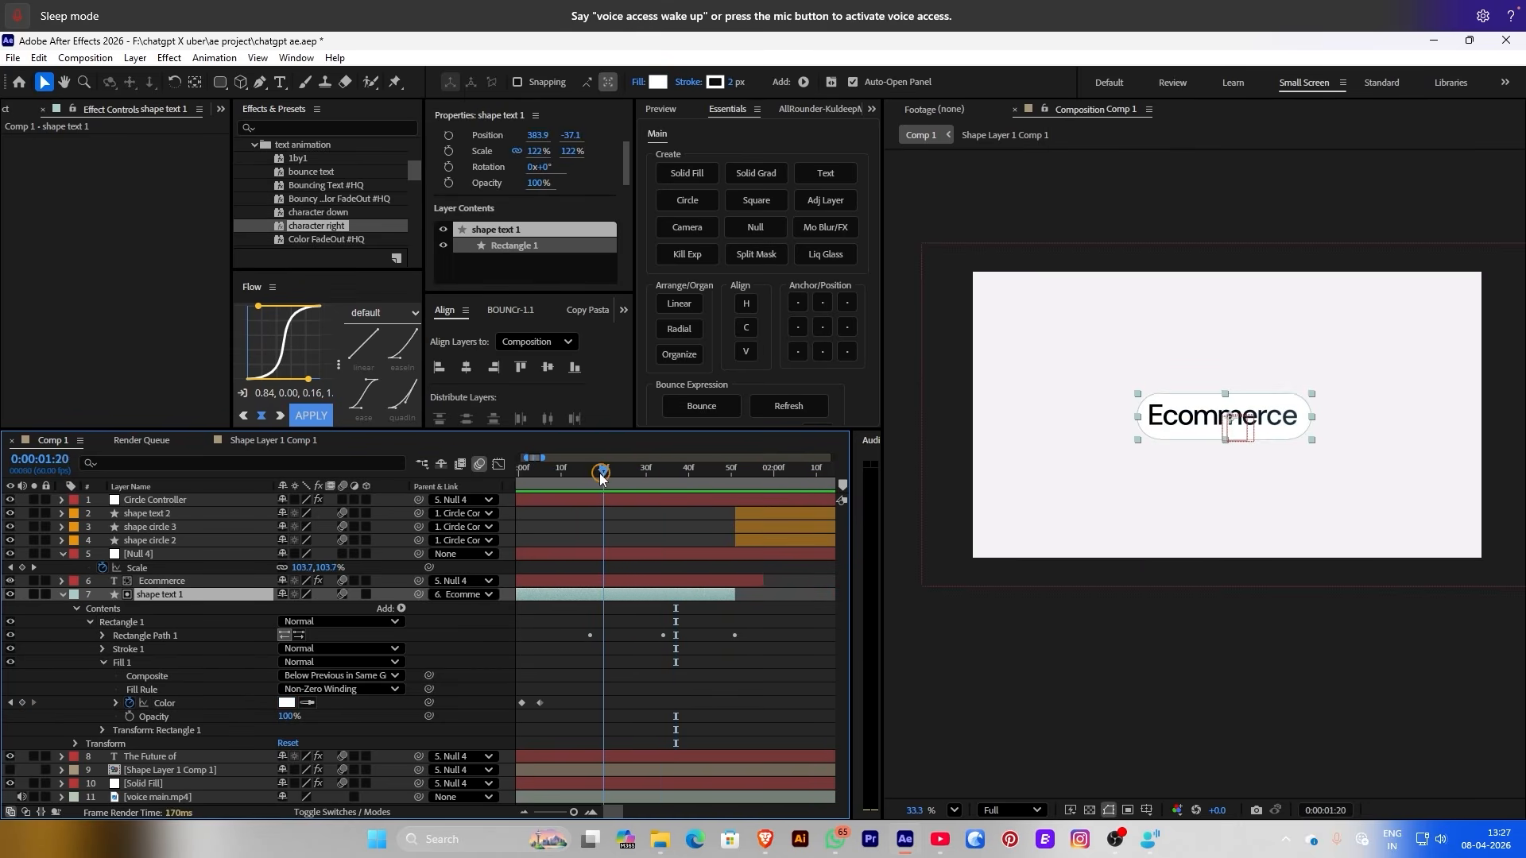
pyautogui.moveTo(799, 699); pyautogui.dragTo(762, 712)
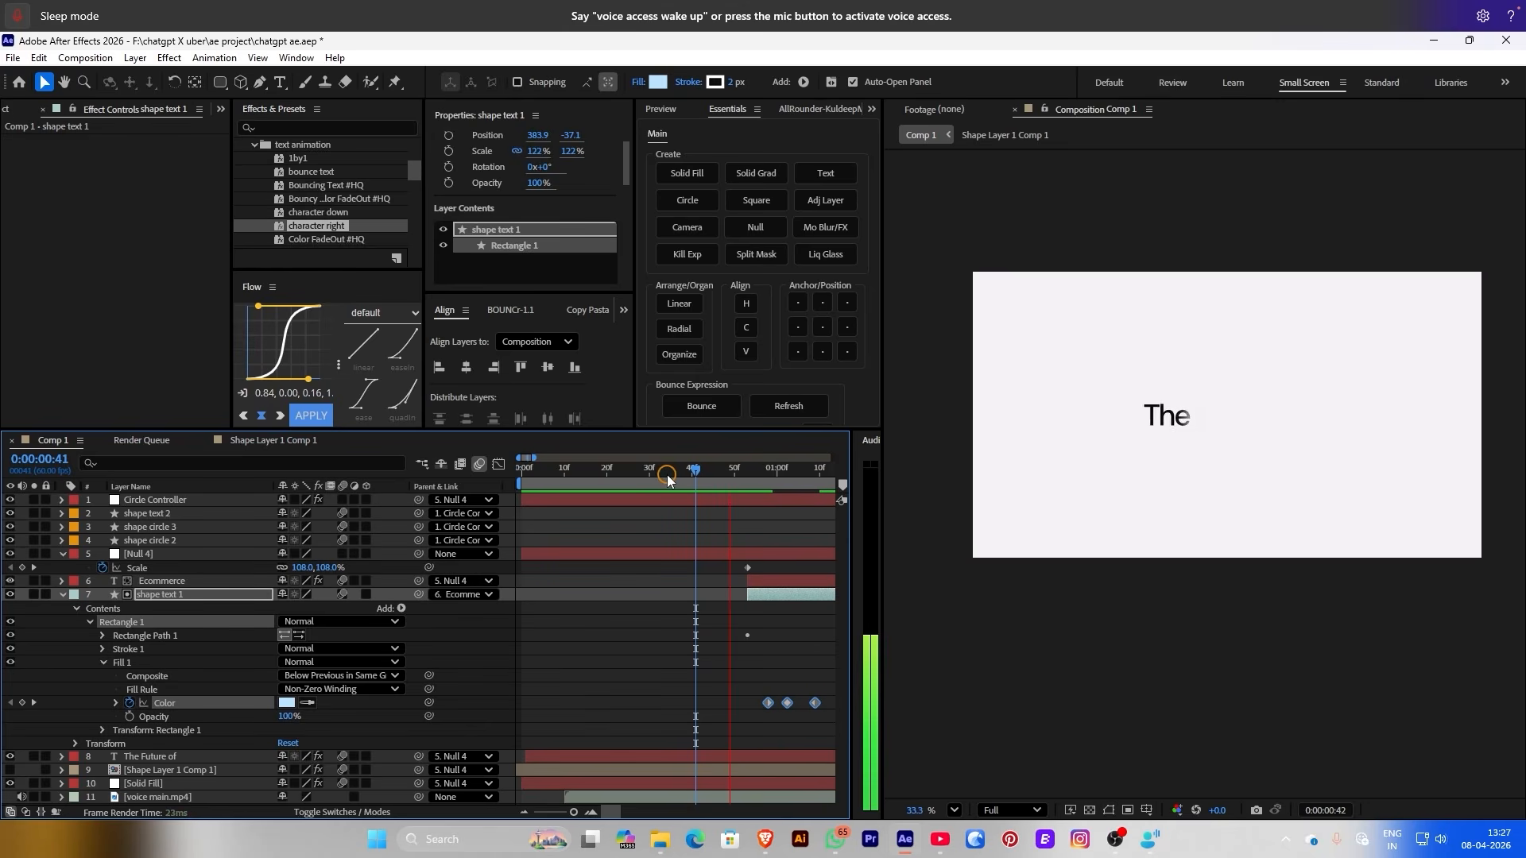
pyautogui.press('space')
pyautogui.press('space')
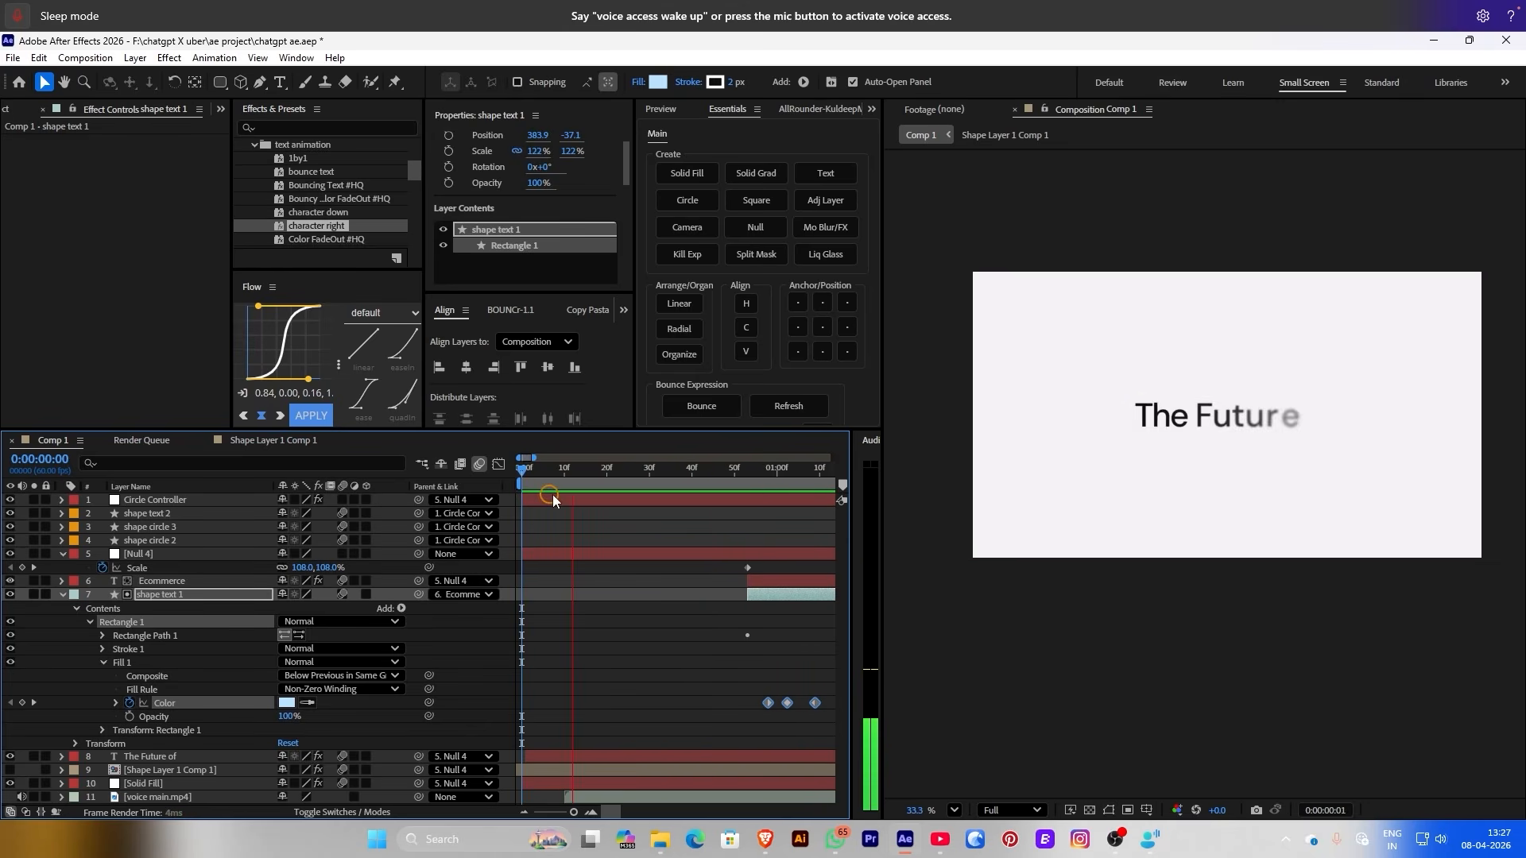
pyautogui.press('space')
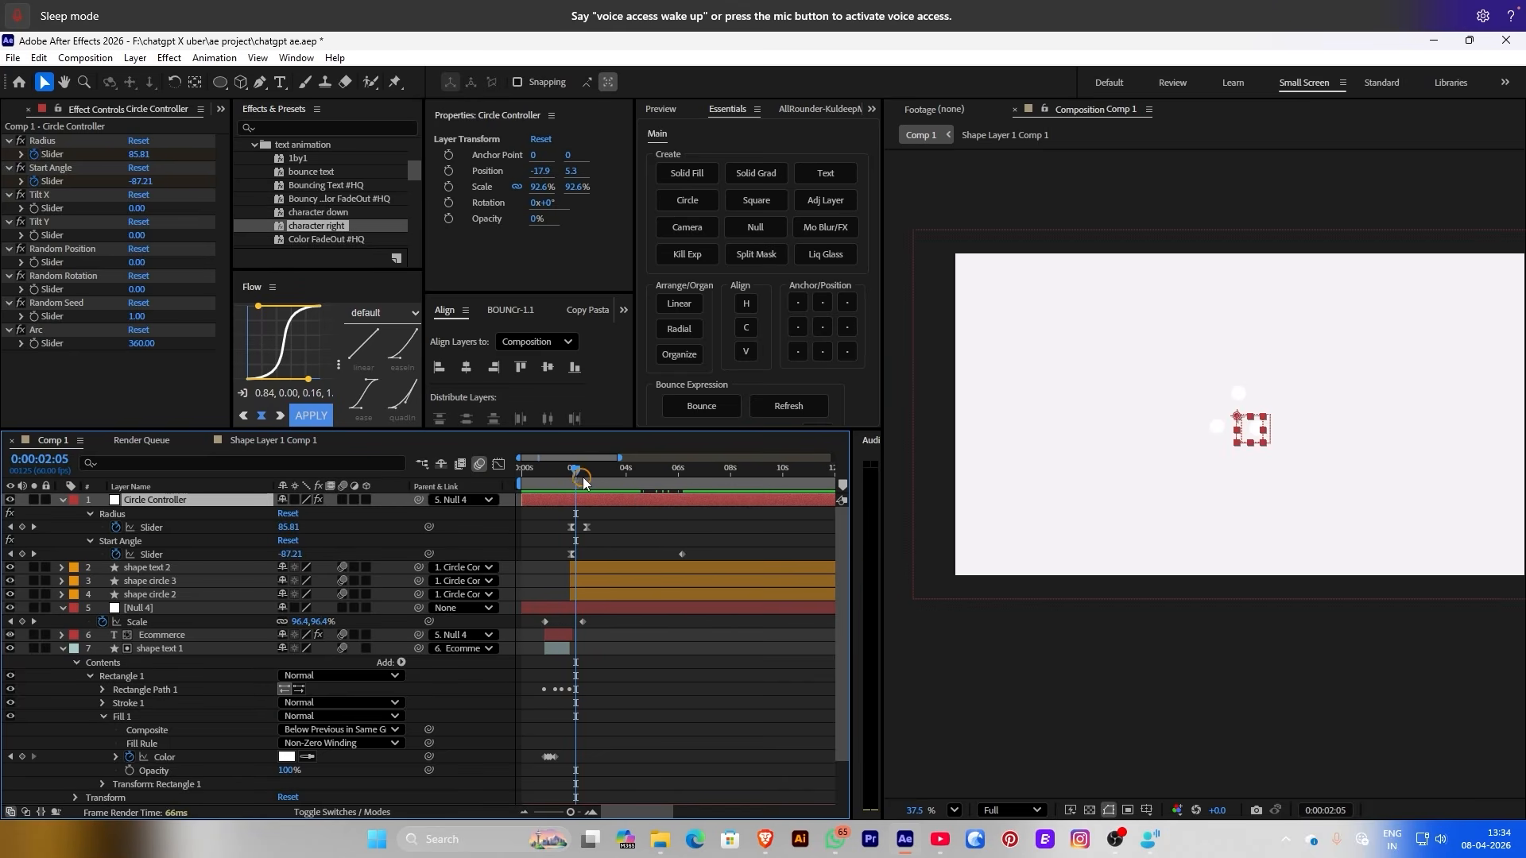
# Scale the three circle shape layers up to 137.6%
pyautogui.moveTo(583, 483); pyautogui.dragTo(602, 502)
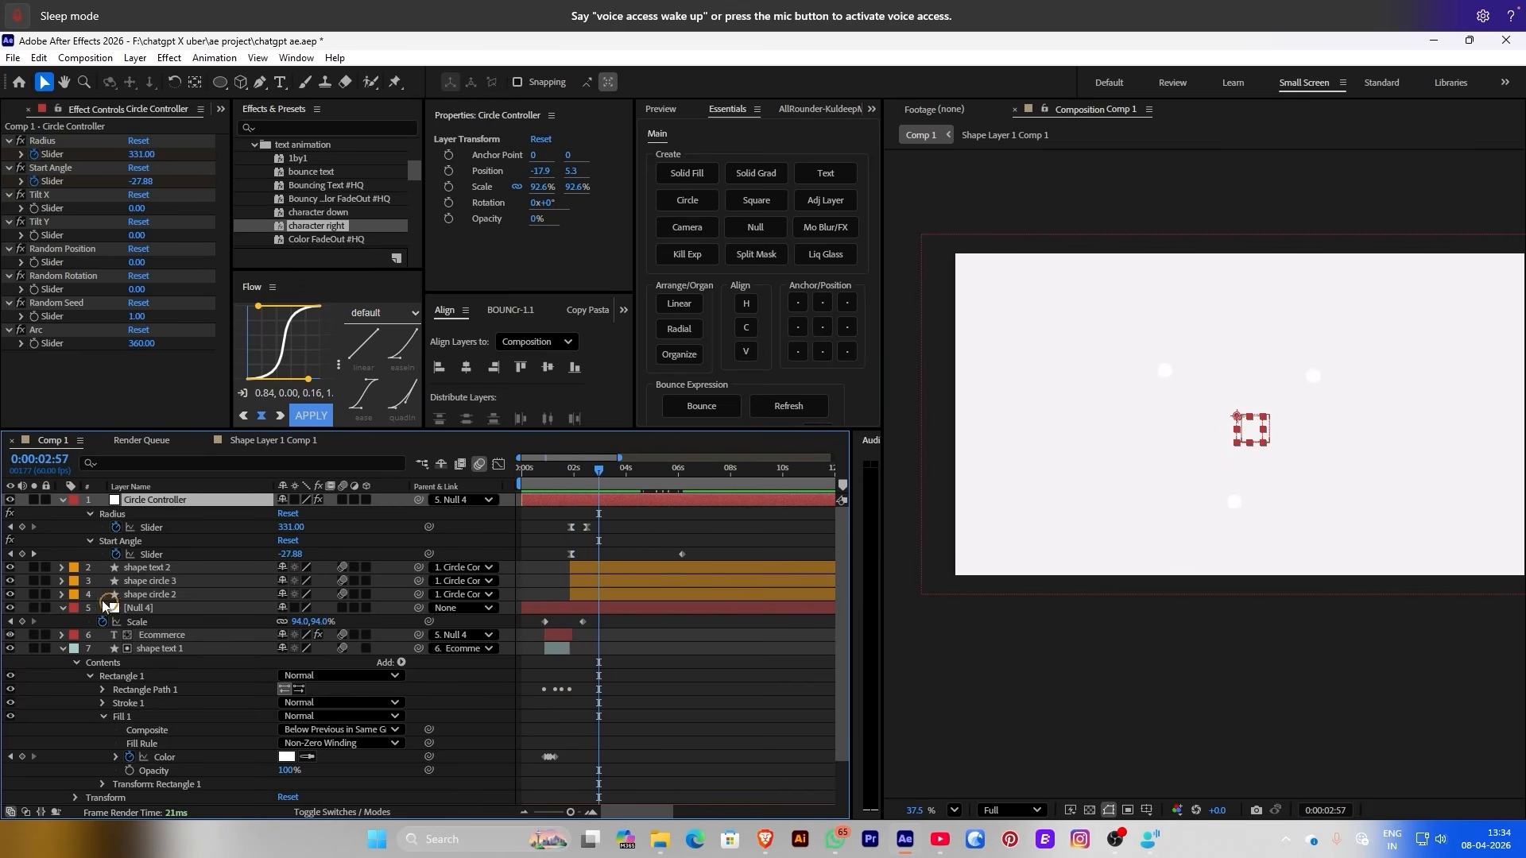
pyautogui.moveTo(98, 573); pyautogui.dragTo(98, 596)
pyautogui.click(685, 305)
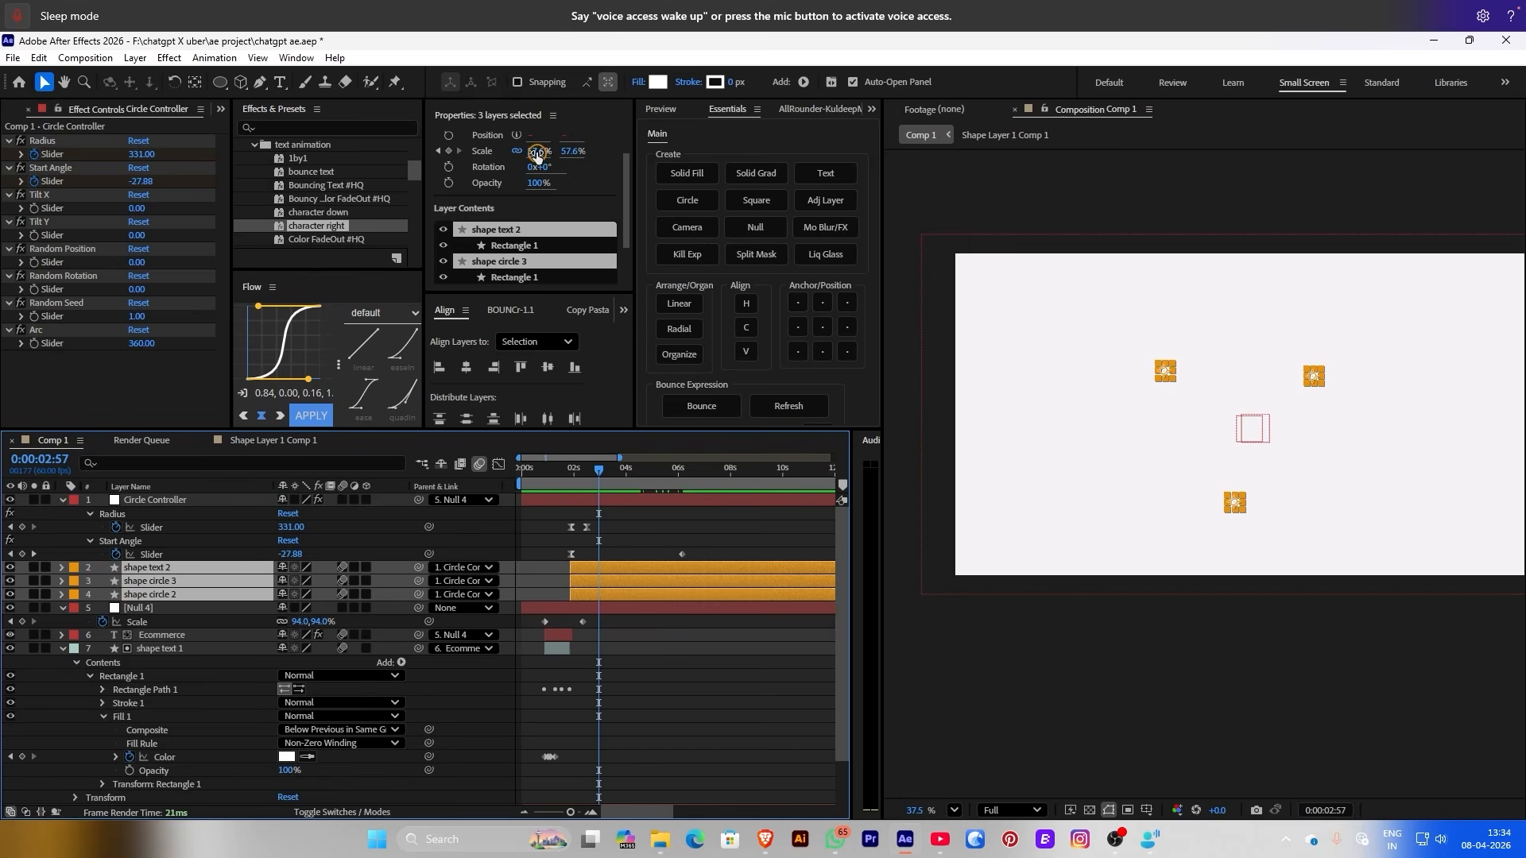
pyautogui.moveTo(536, 157); pyautogui.dragTo(609, 157)
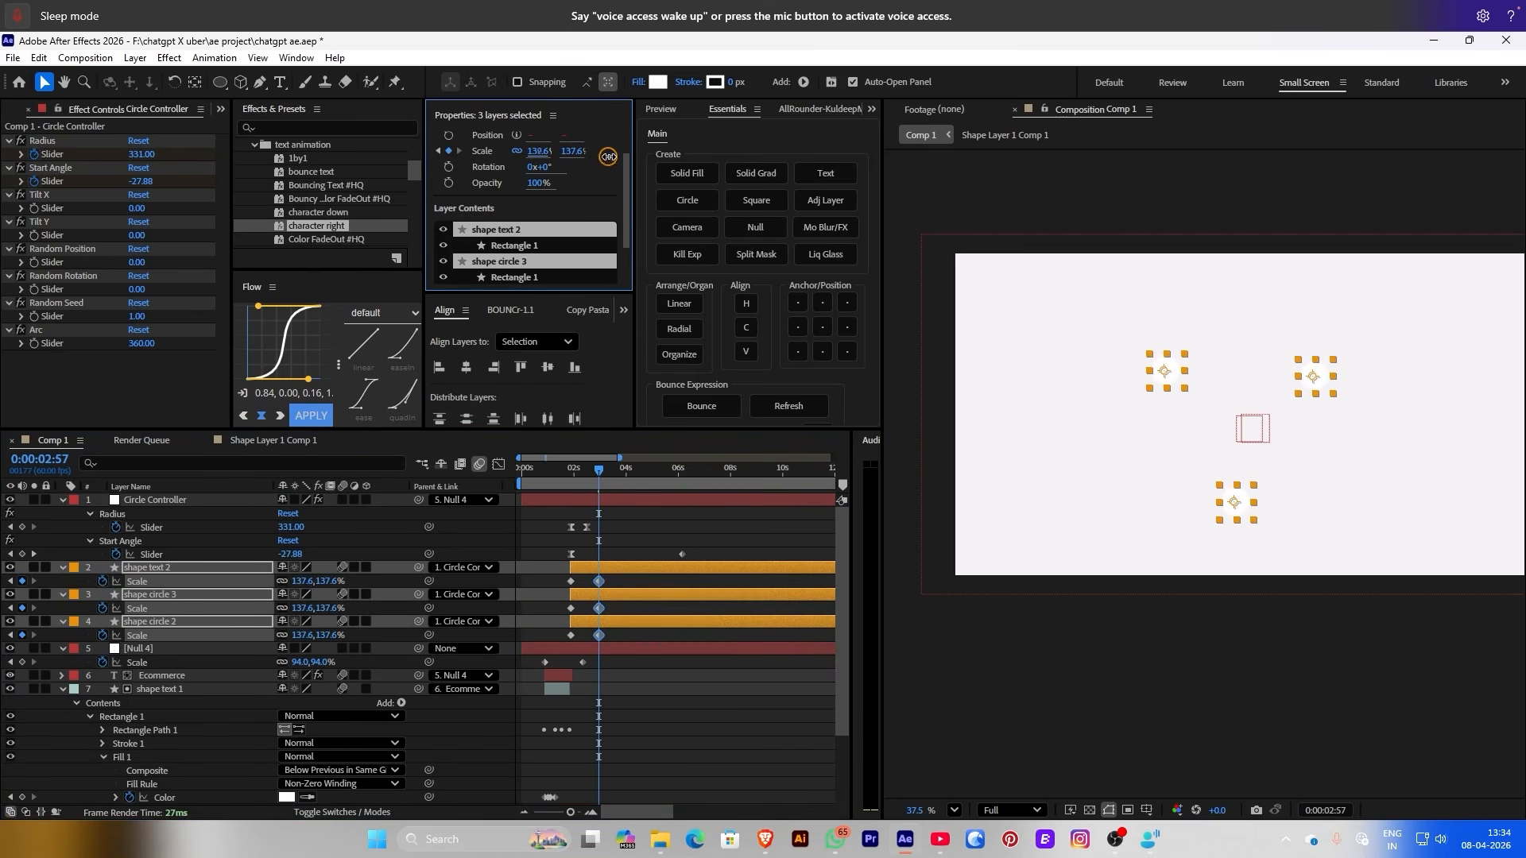
# Preview from the start and shift Circle Controller's Start Angle keyframe earlier
pyautogui.moveTo(599, 470); pyautogui.dragTo(480, 477)
pyautogui.click(623, 499)
pyautogui.press('space')
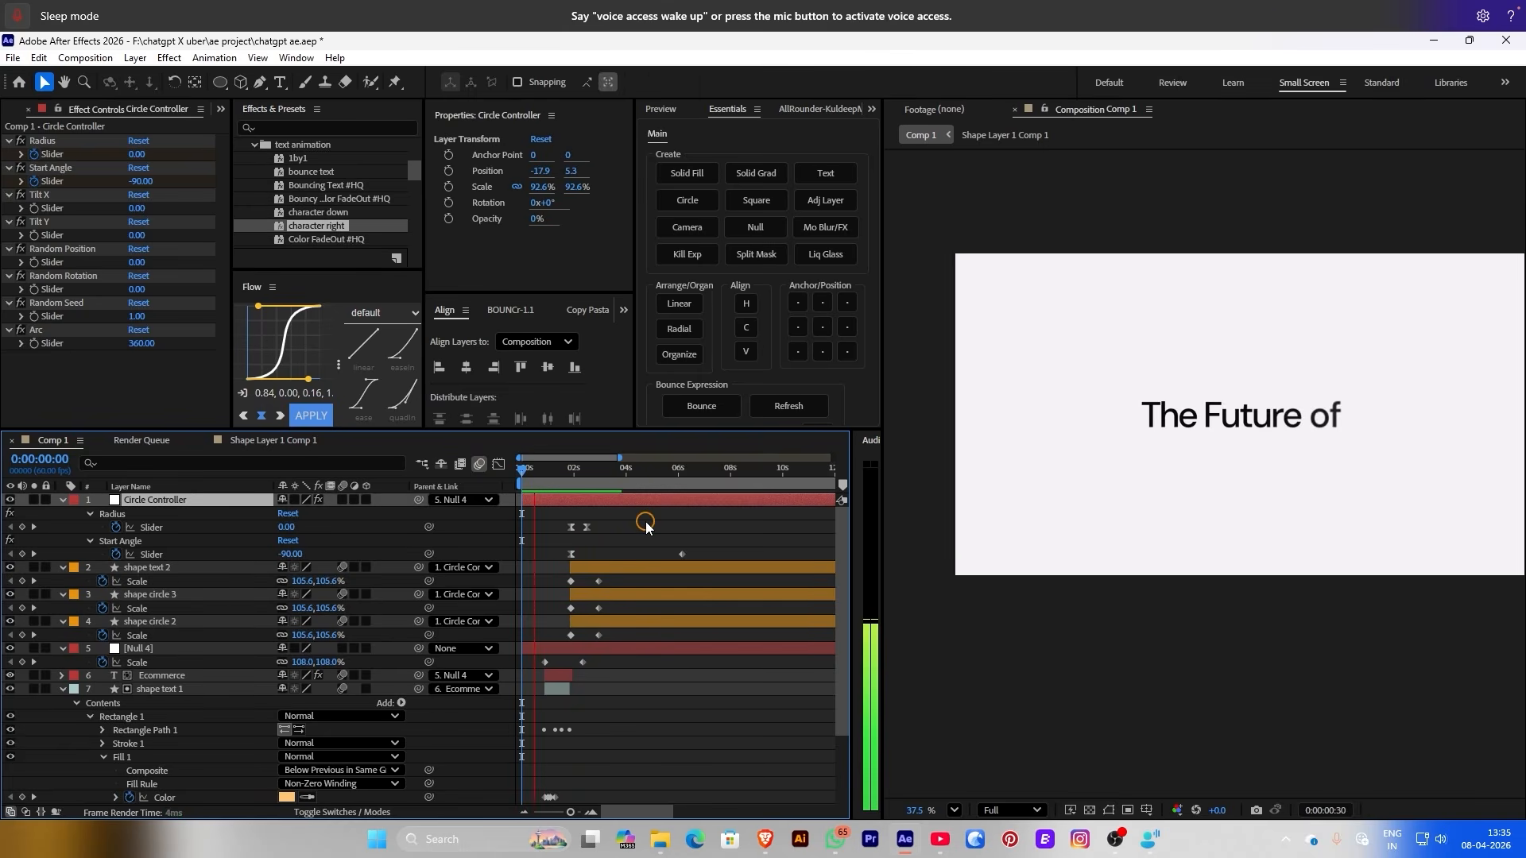
pyautogui.click(646, 527)
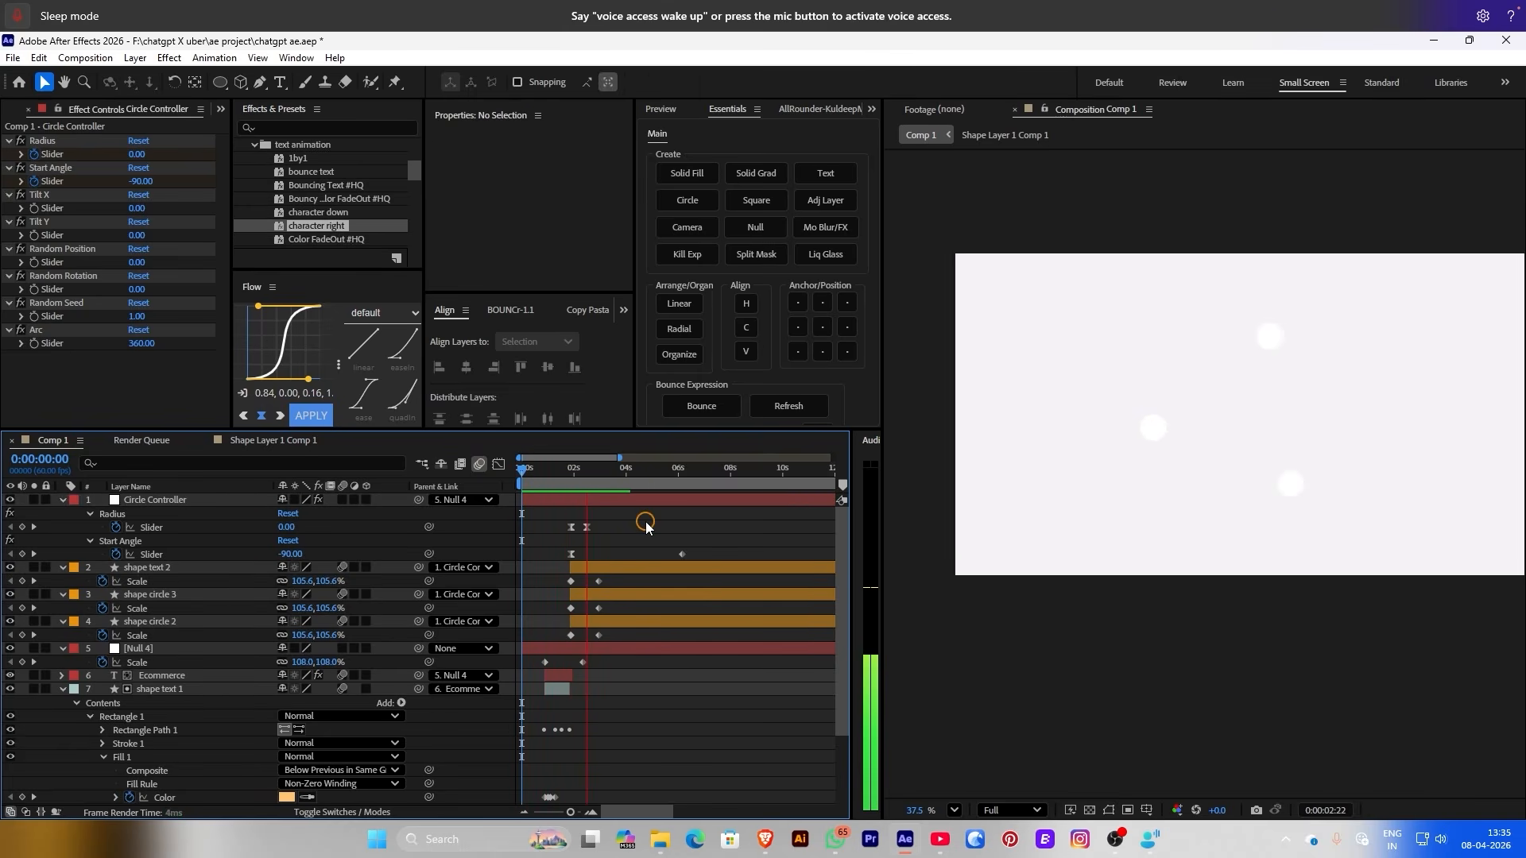
pyautogui.press('space')
pyautogui.press('space')
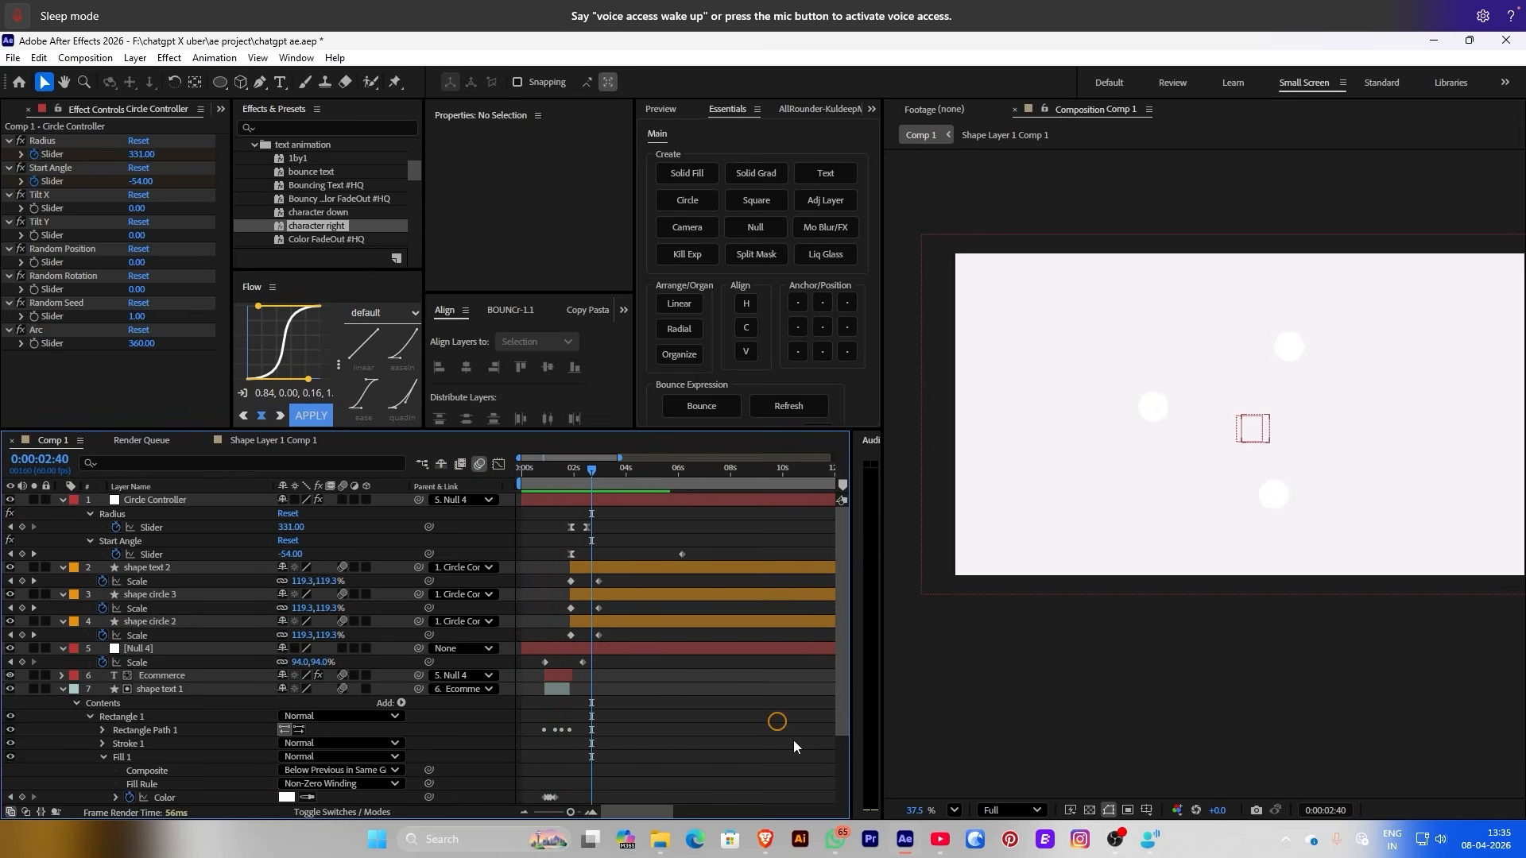
pyautogui.click(682, 554)
pyautogui.moveTo(682, 554); pyautogui.dragTo(639, 554)
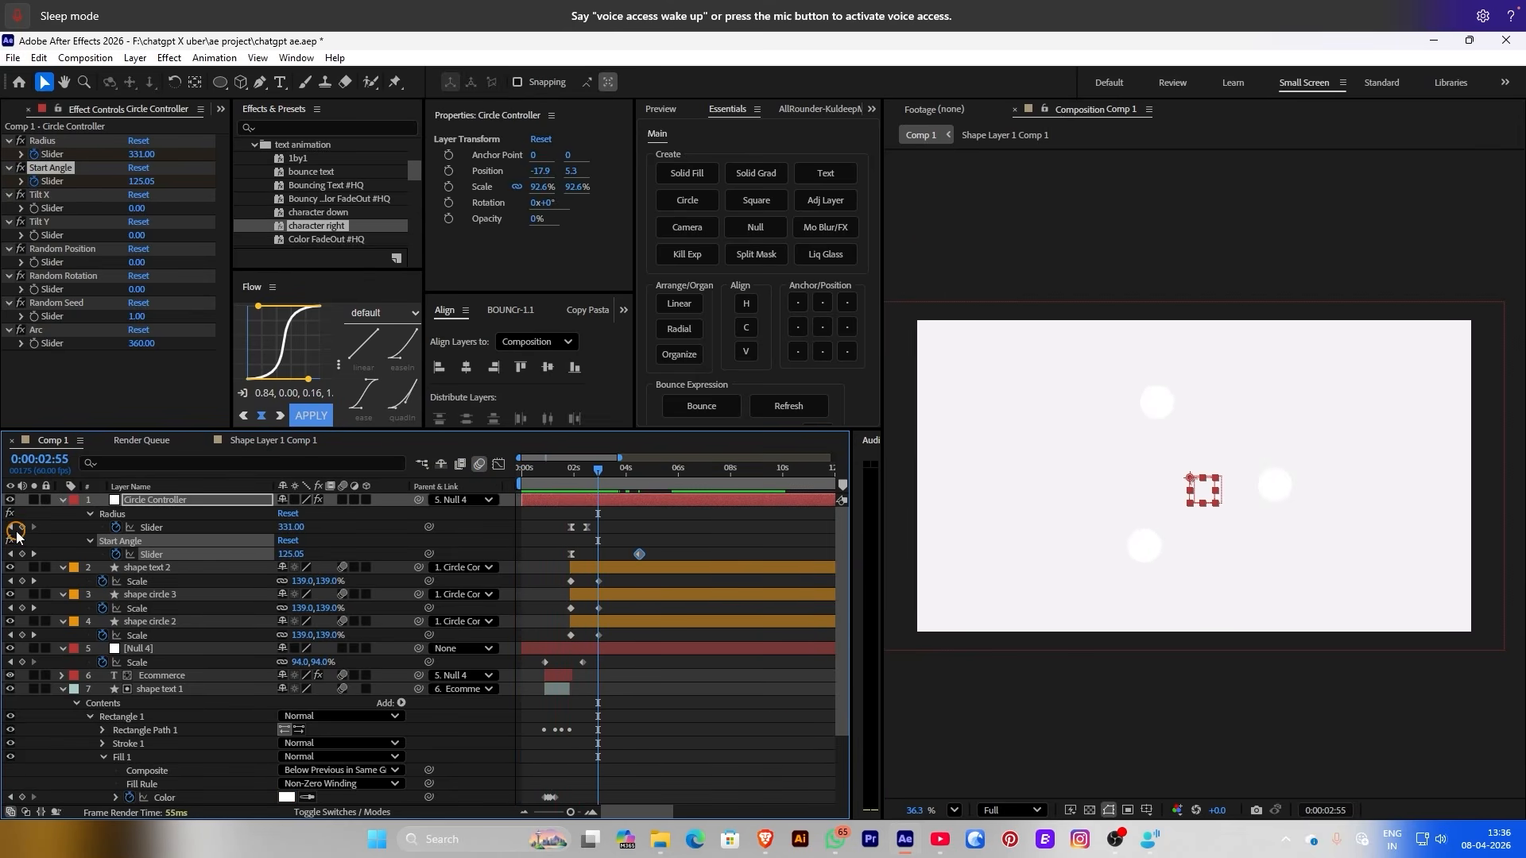
# Add a Radius keyframe, then set Radius to 0 around 3.5 seconds and preview
pyautogui.click(22, 528)
pyautogui.moveTo(610, 483); pyautogui.dragTo(614, 483)
pyautogui.moveTo(273, 525); pyautogui.dragTo(283, 526)
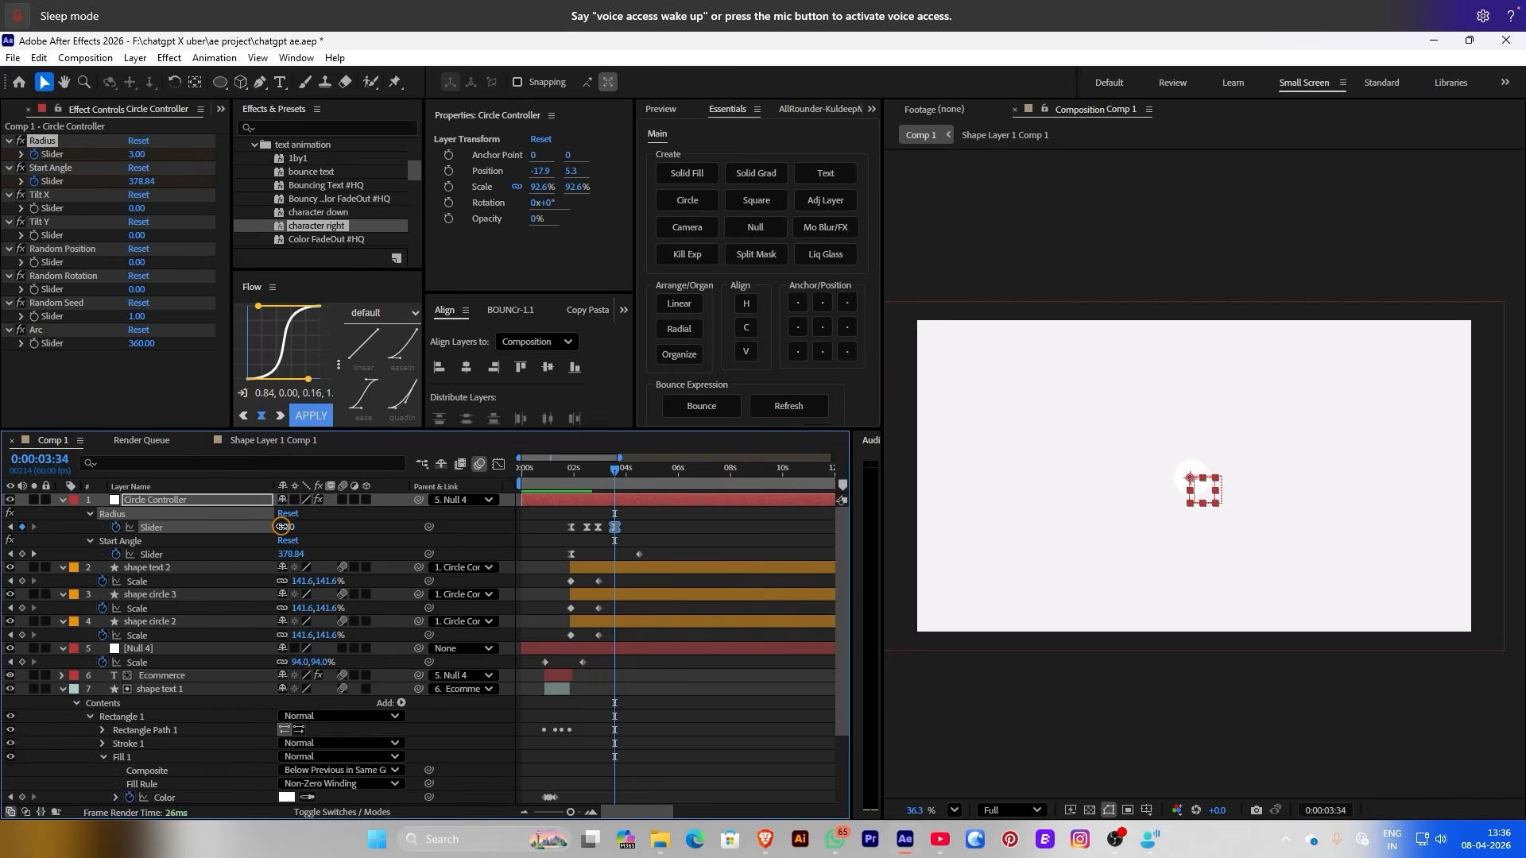
pyautogui.click(716, 520)
pyautogui.press('space')
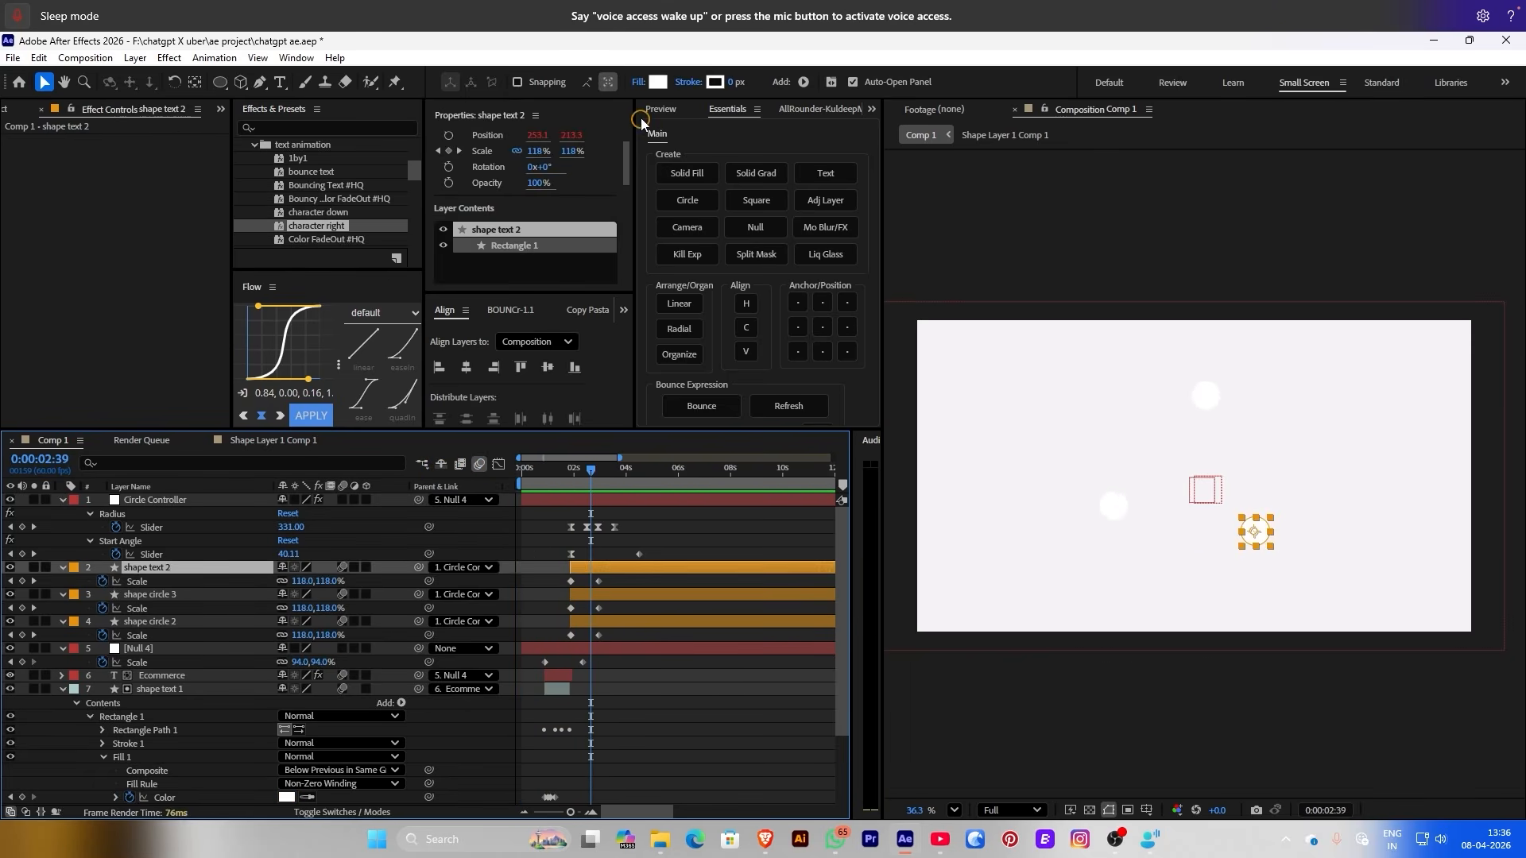
# Set the circle fill colour to blue and give the left circle a Linear Gradient fill
pyautogui.click(658, 82)
pyautogui.click(477, 283)
pyautogui.click(587, 209)
pyautogui.click(1113, 506)
pyautogui.click(639, 82)
pyautogui.click(736, 376)
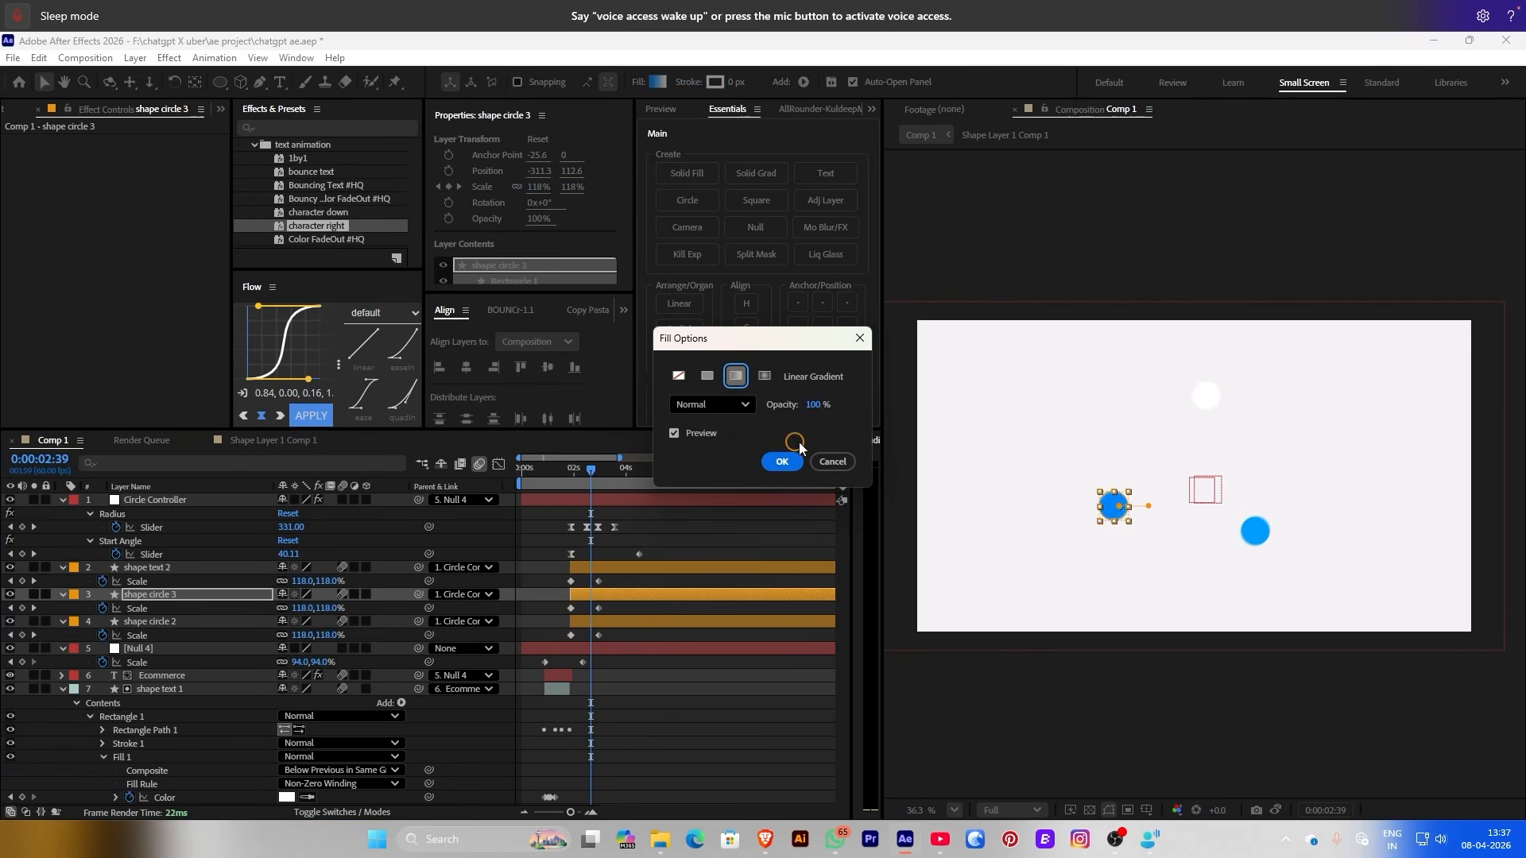
pyautogui.press('Return')
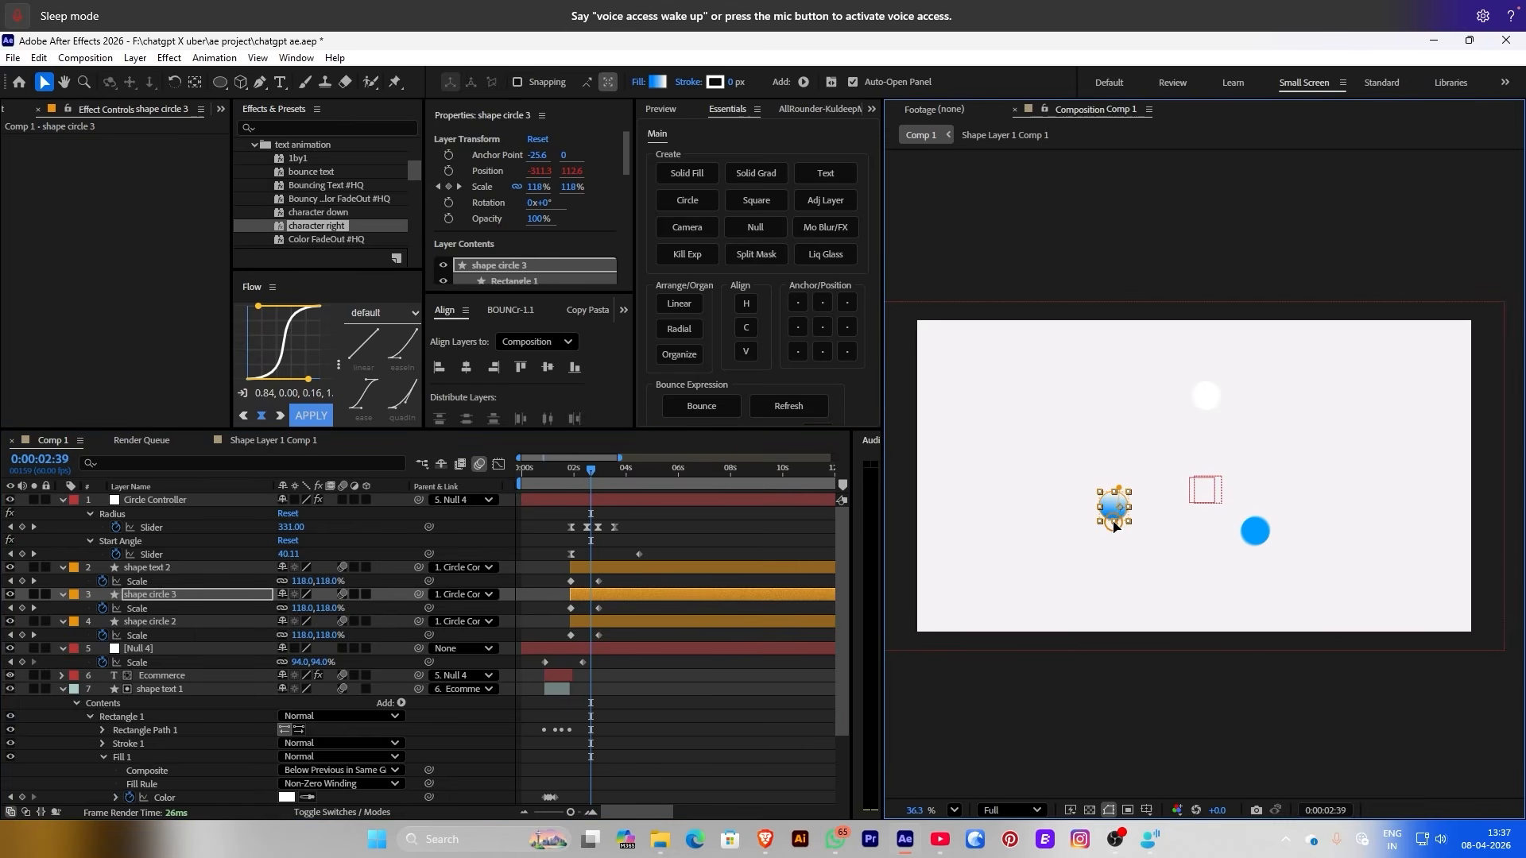
# Apply linear gradient fills to the top and right circles, angling the top one's gradient
pyautogui.scroll(1, 1188, 459)
pyautogui.click(1214, 371)
pyautogui.click(639, 82)
pyautogui.click(741, 374)
pyautogui.press('Return')
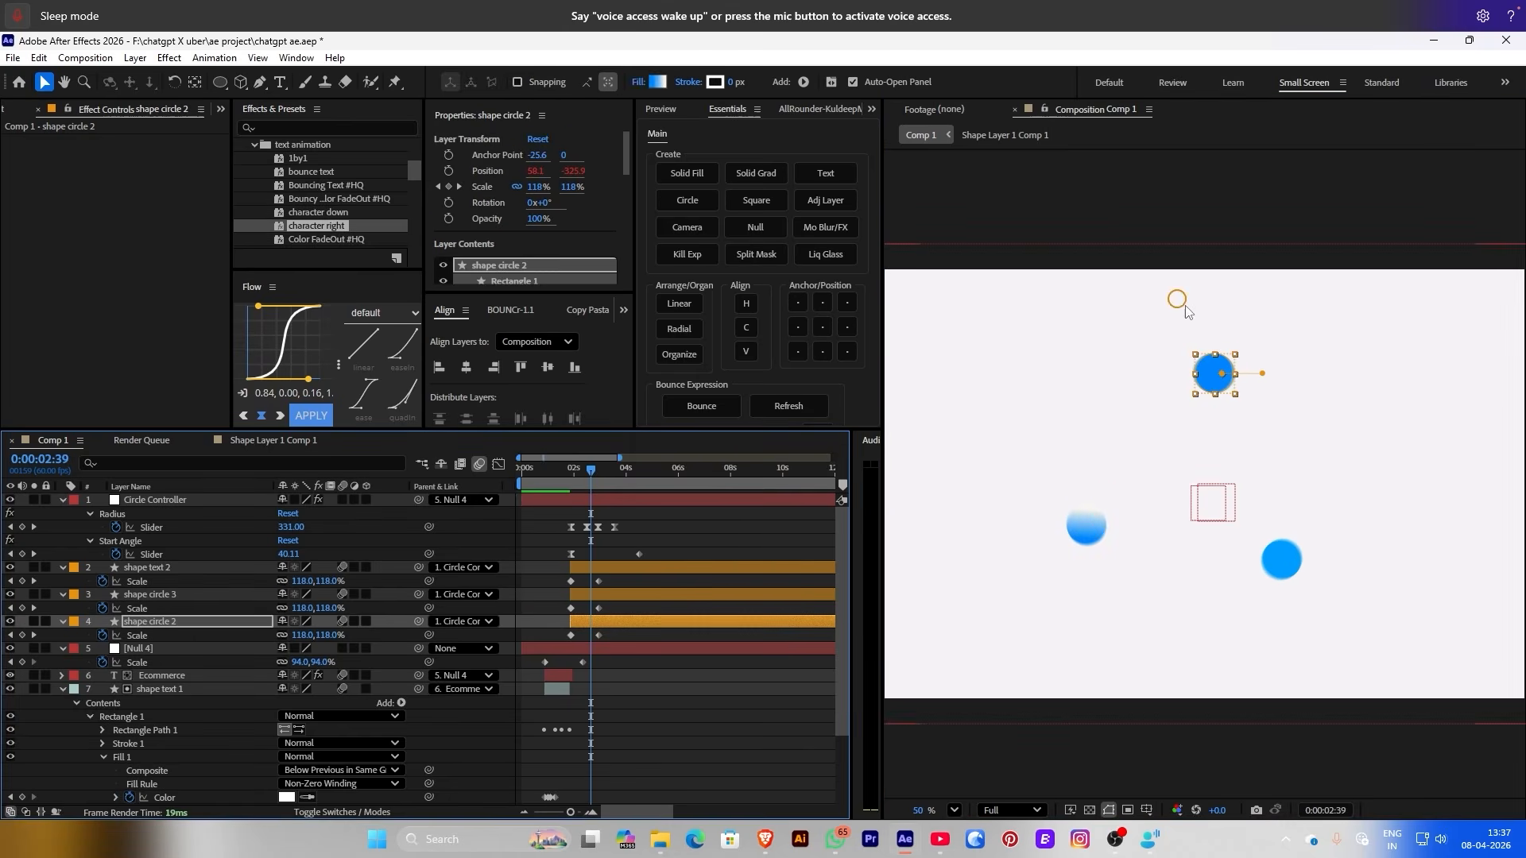
pyautogui.moveTo(1186, 337); pyautogui.dragTo(1259, 368)
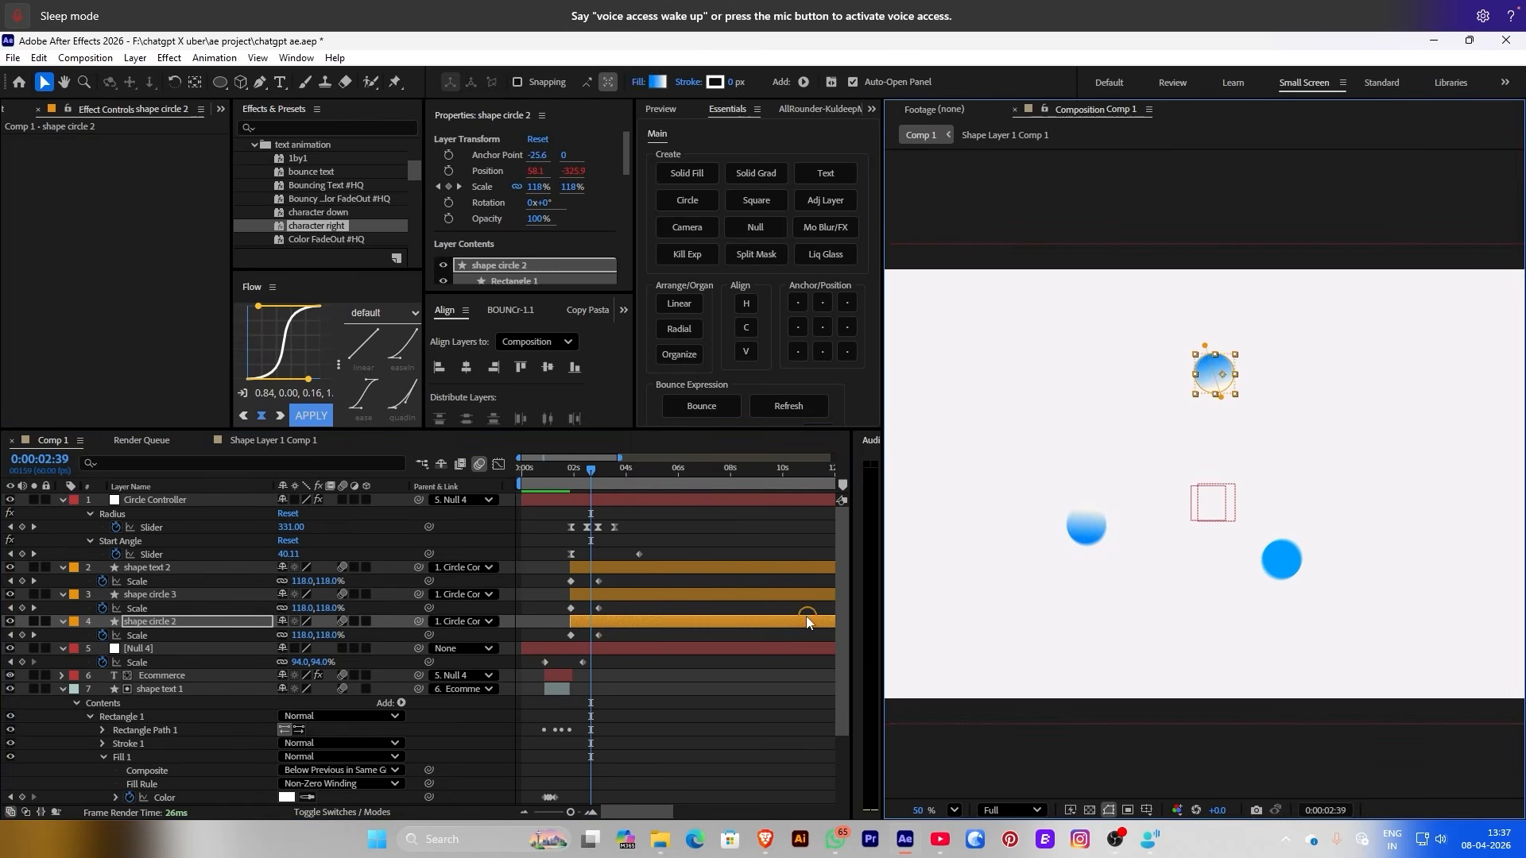
pyautogui.click(1280, 556)
pyautogui.click(638, 82)
pyautogui.press('Return')
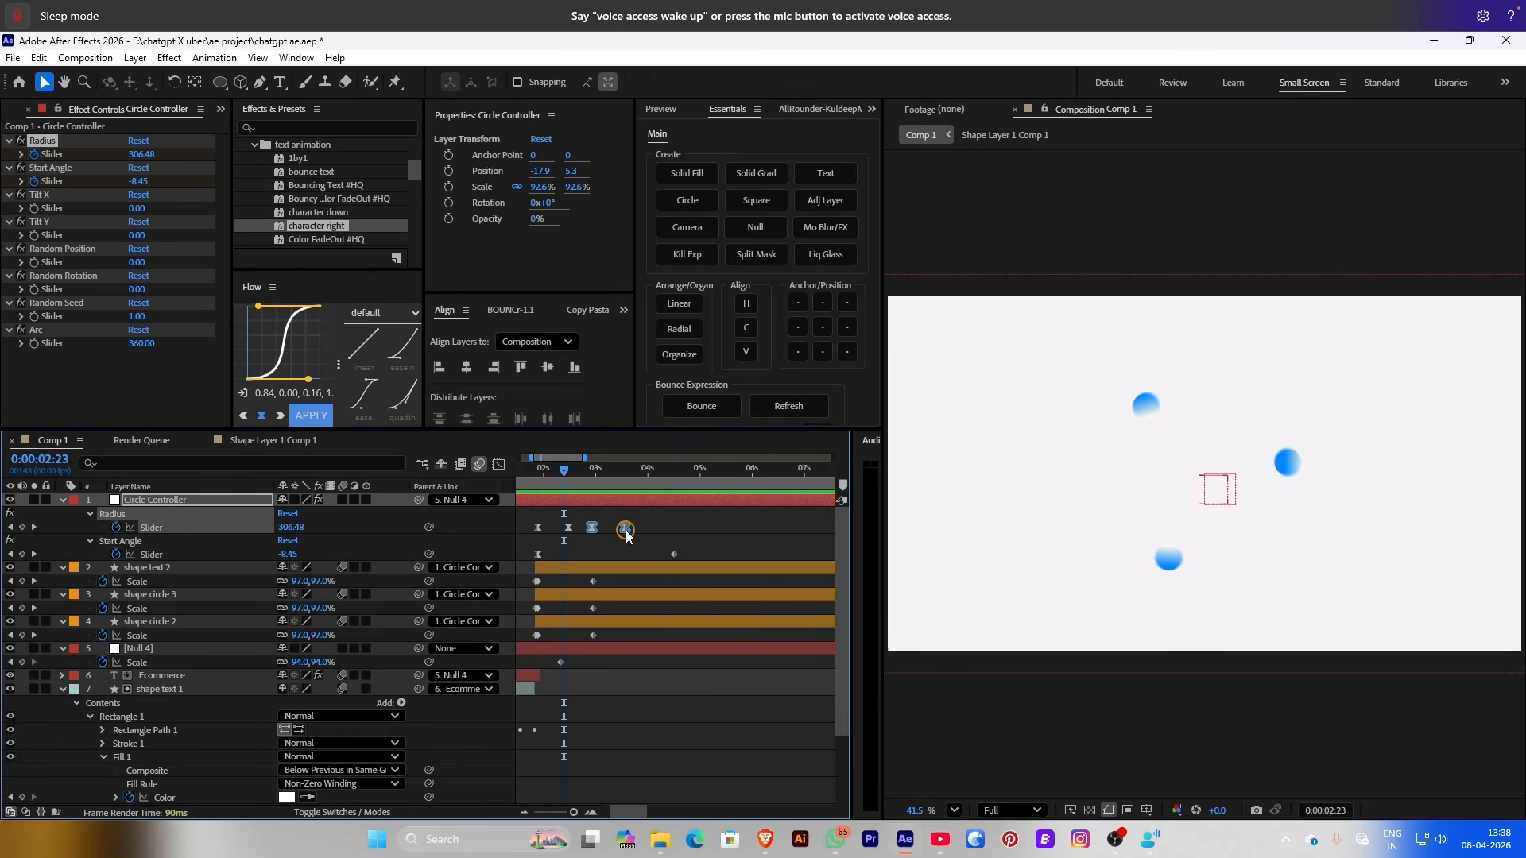
# Retime the two Radius keyframes, checking the circle animation with a preview
pyautogui.moveTo(648, 536); pyautogui.dragTo(658, 534)
pyautogui.press('space')
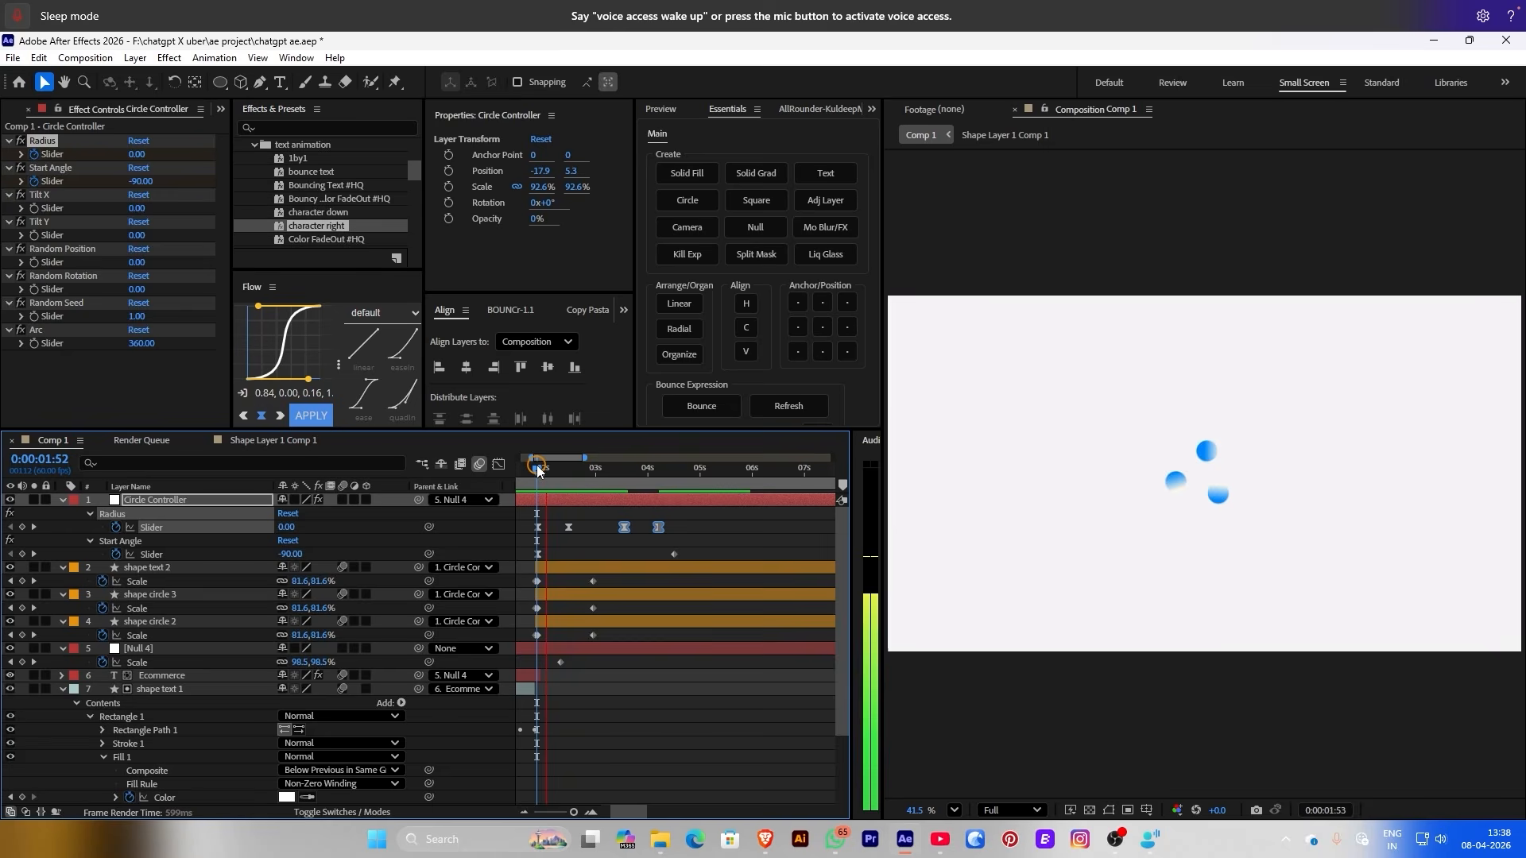
pyautogui.moveTo(539, 469); pyautogui.dragTo(526, 469)
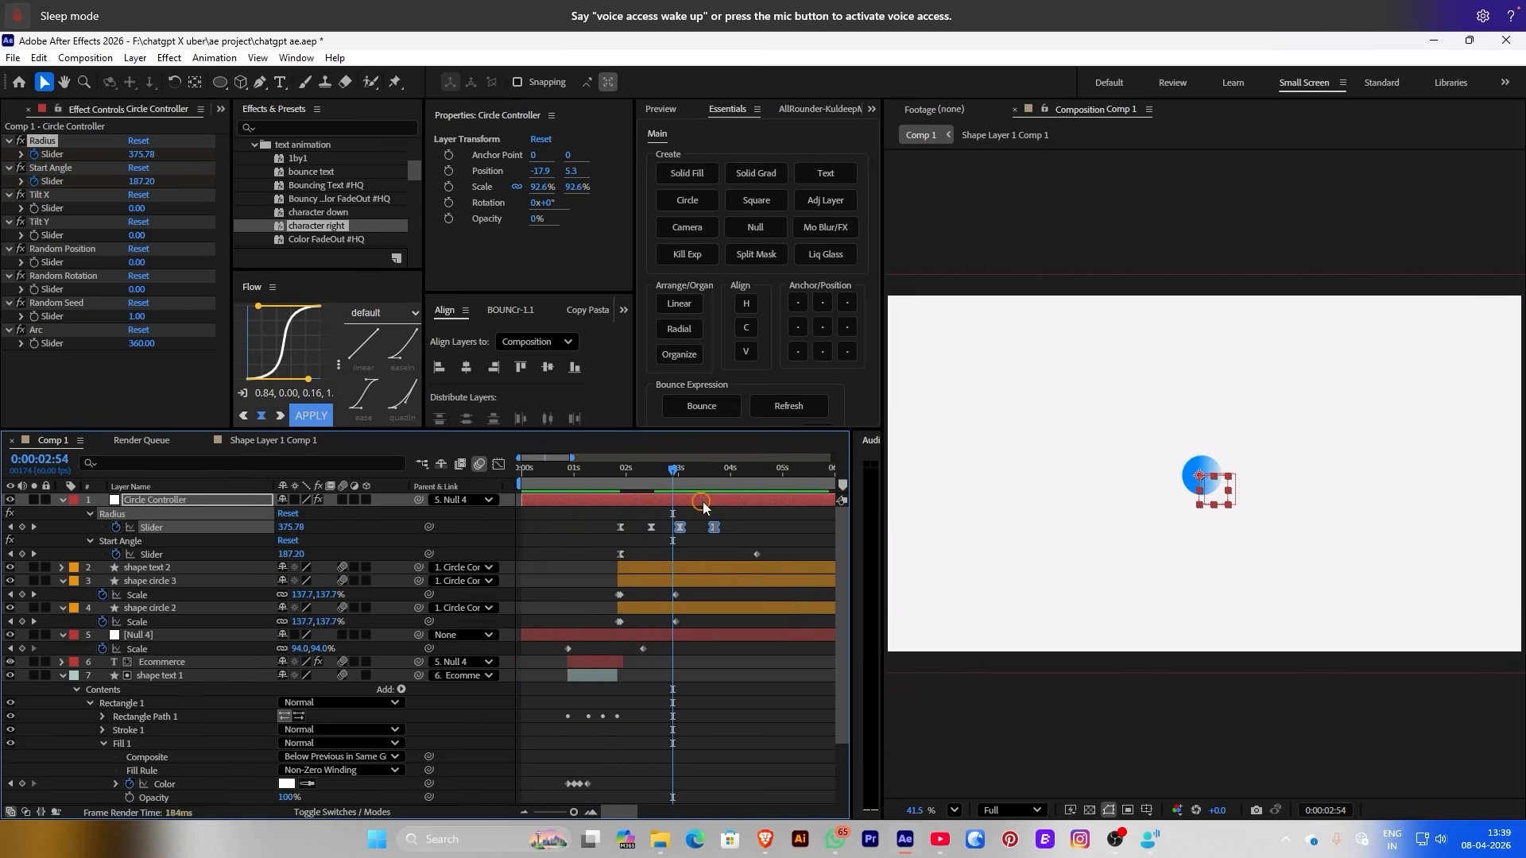
pyautogui.moveTo(700, 525); pyautogui.dragTo(675, 530)
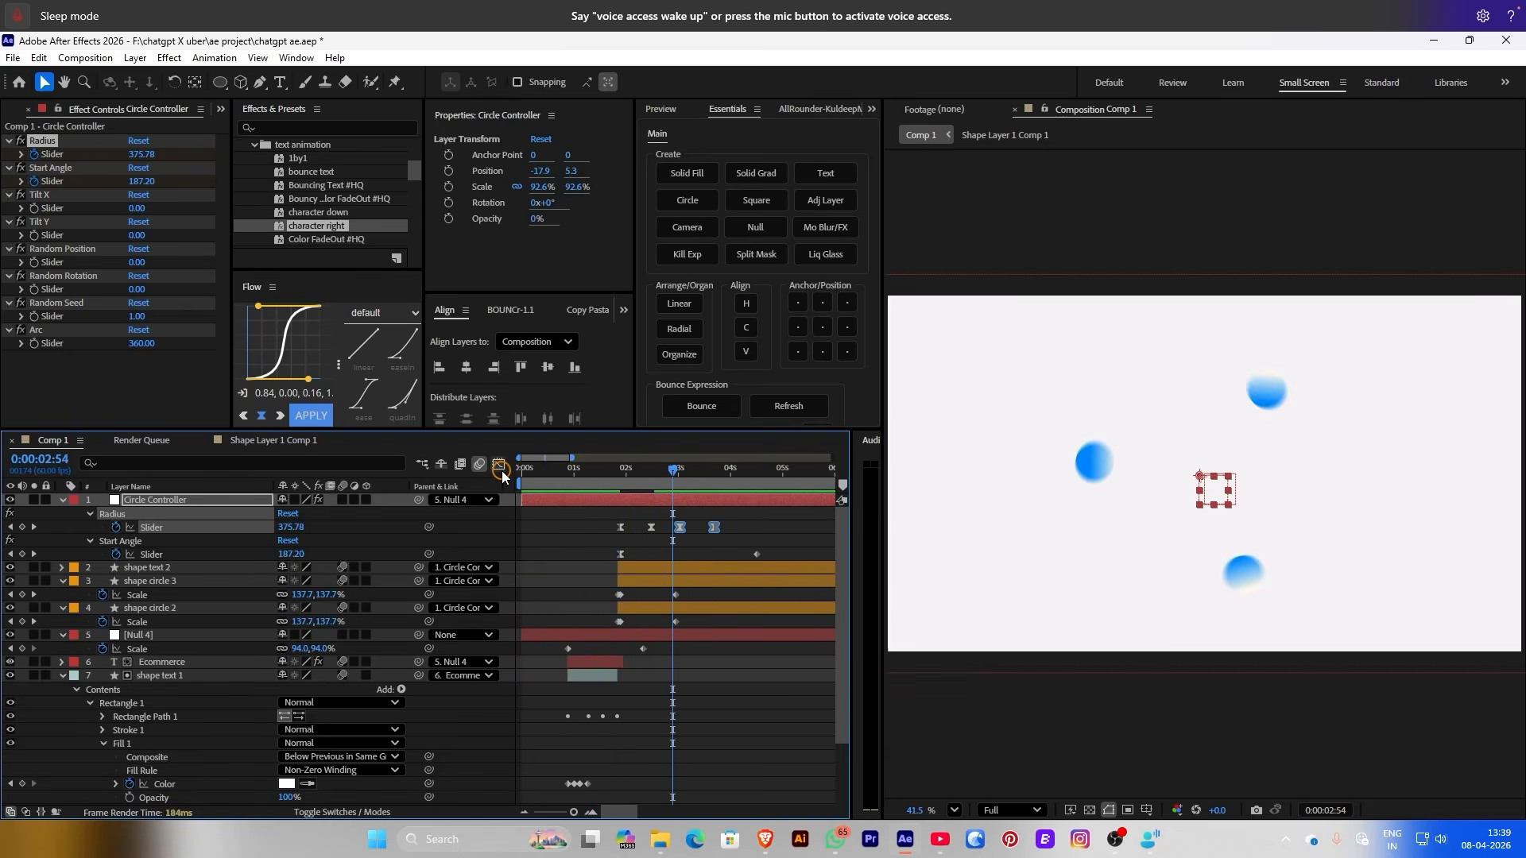
# In the Graph Editor, reshape the Radius speed curve for an overshoot with shorter influence
pyautogui.click(499, 465)
pyautogui.moveTo(690, 754); pyautogui.dragTo(700, 743)
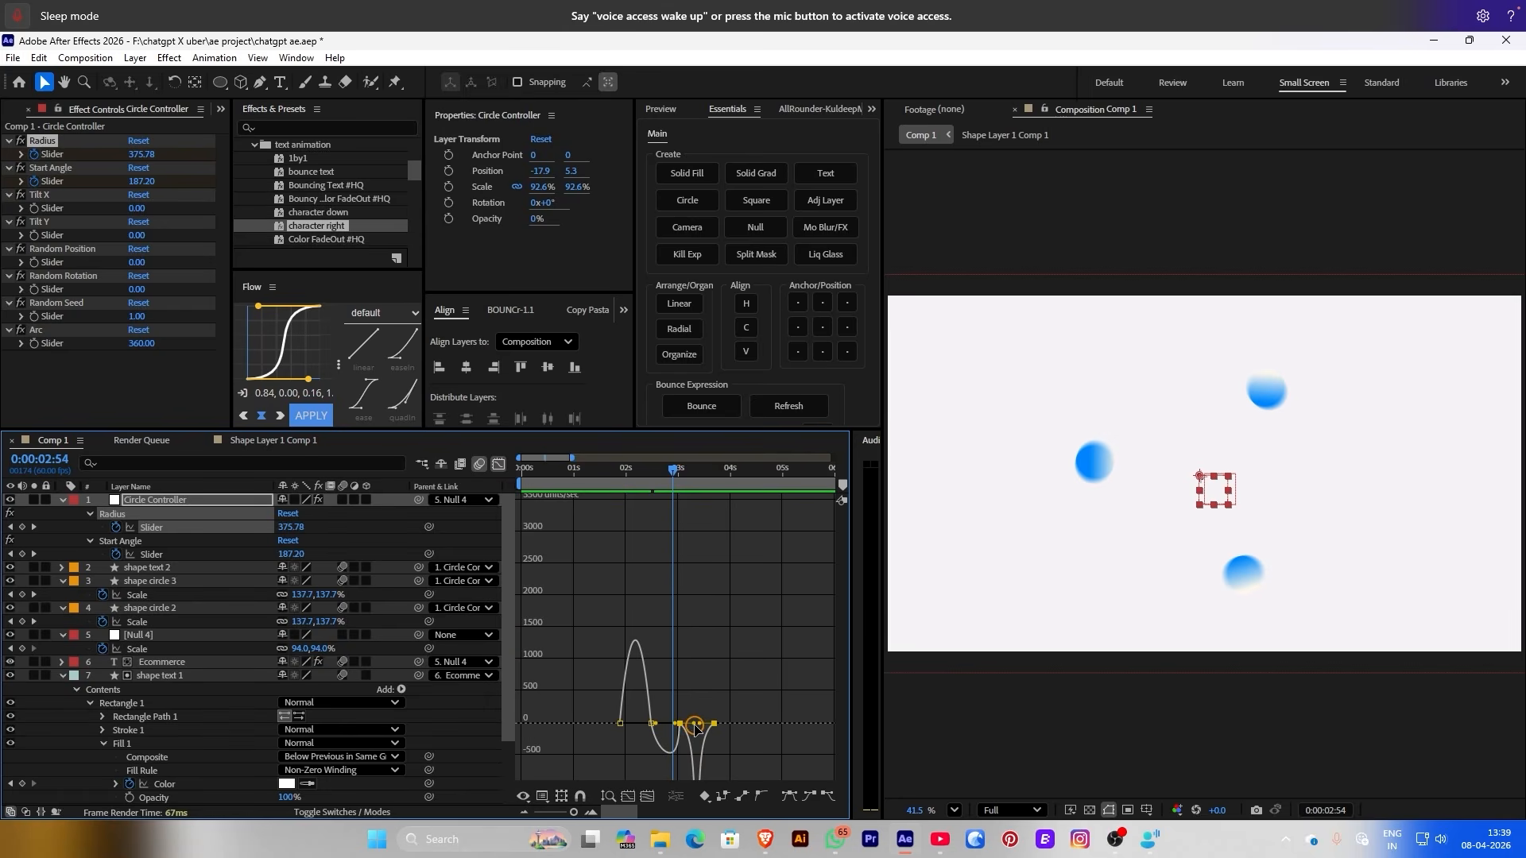
pyautogui.moveTo(685, 726); pyautogui.dragTo(660, 723)
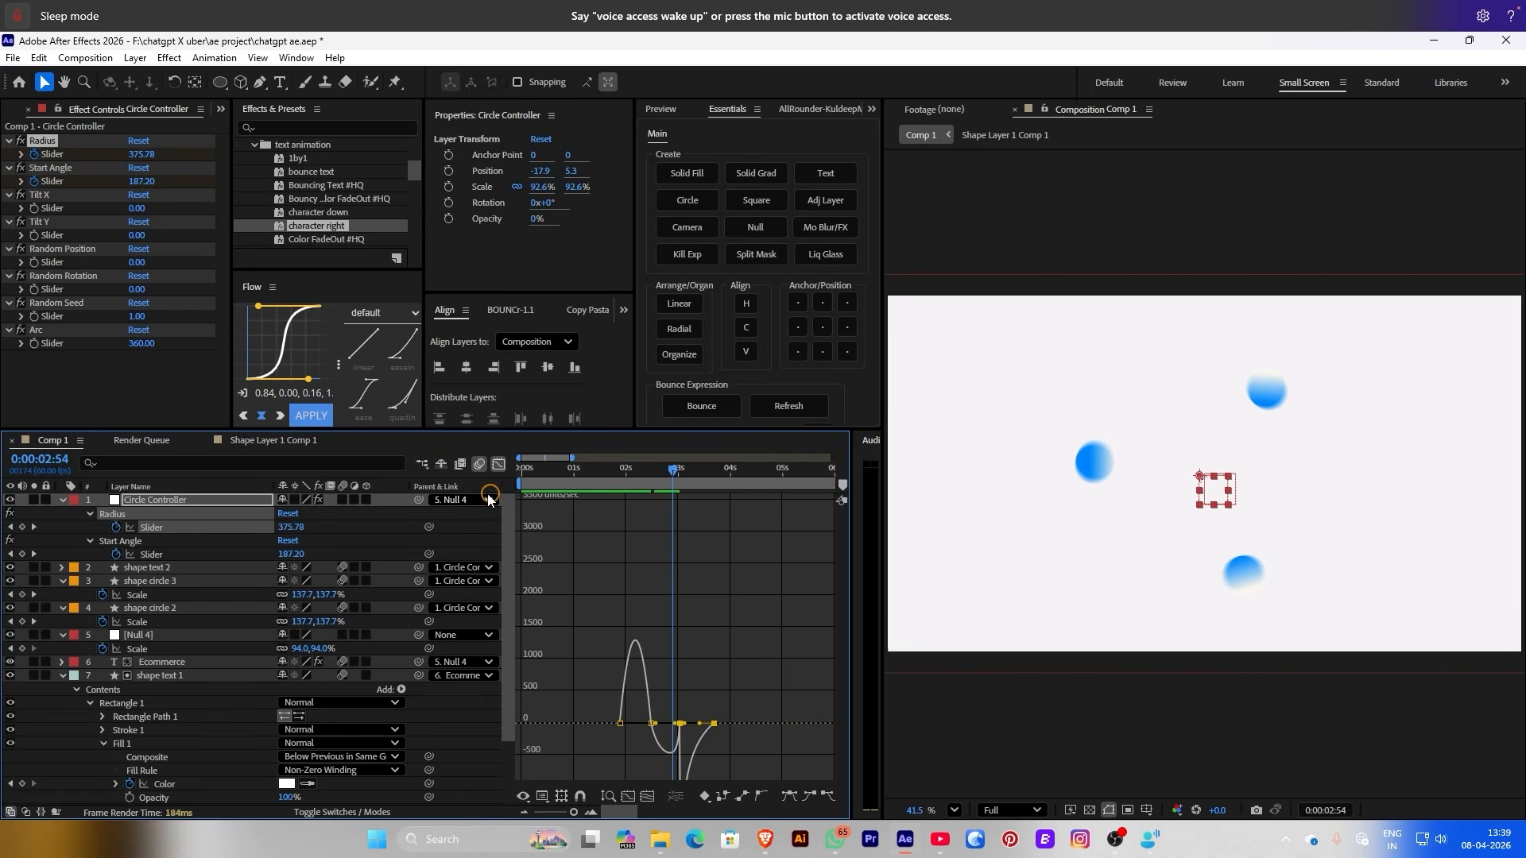
pyautogui.click(499, 466)
pyautogui.click(612, 467)
pyautogui.click(565, 572)
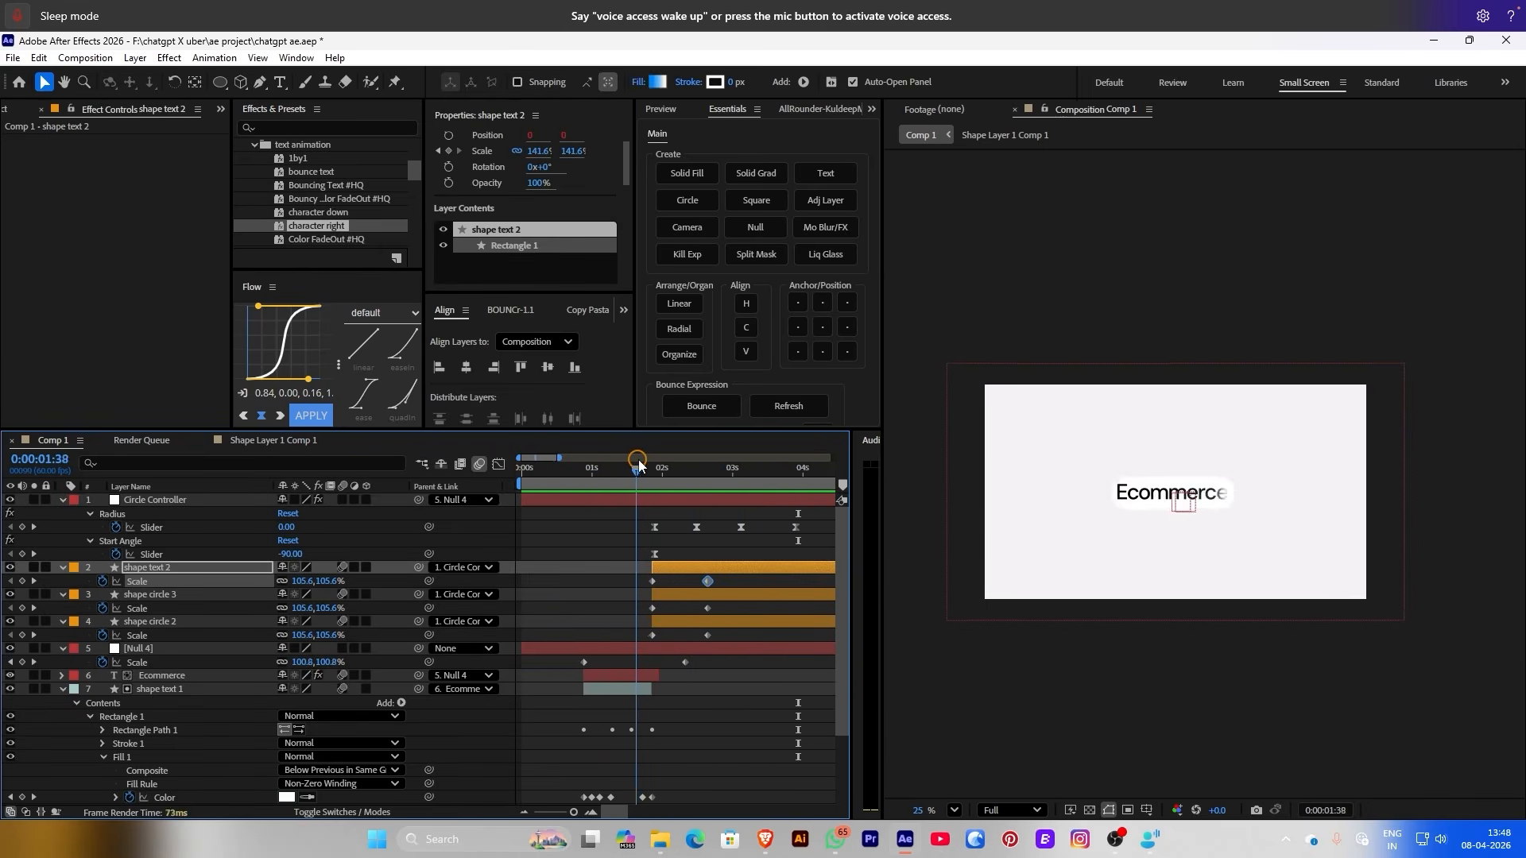
pyautogui.click(641, 465)
# Set the fill type of all three circle layers to None, removing the gradient
pyautogui.press('space')
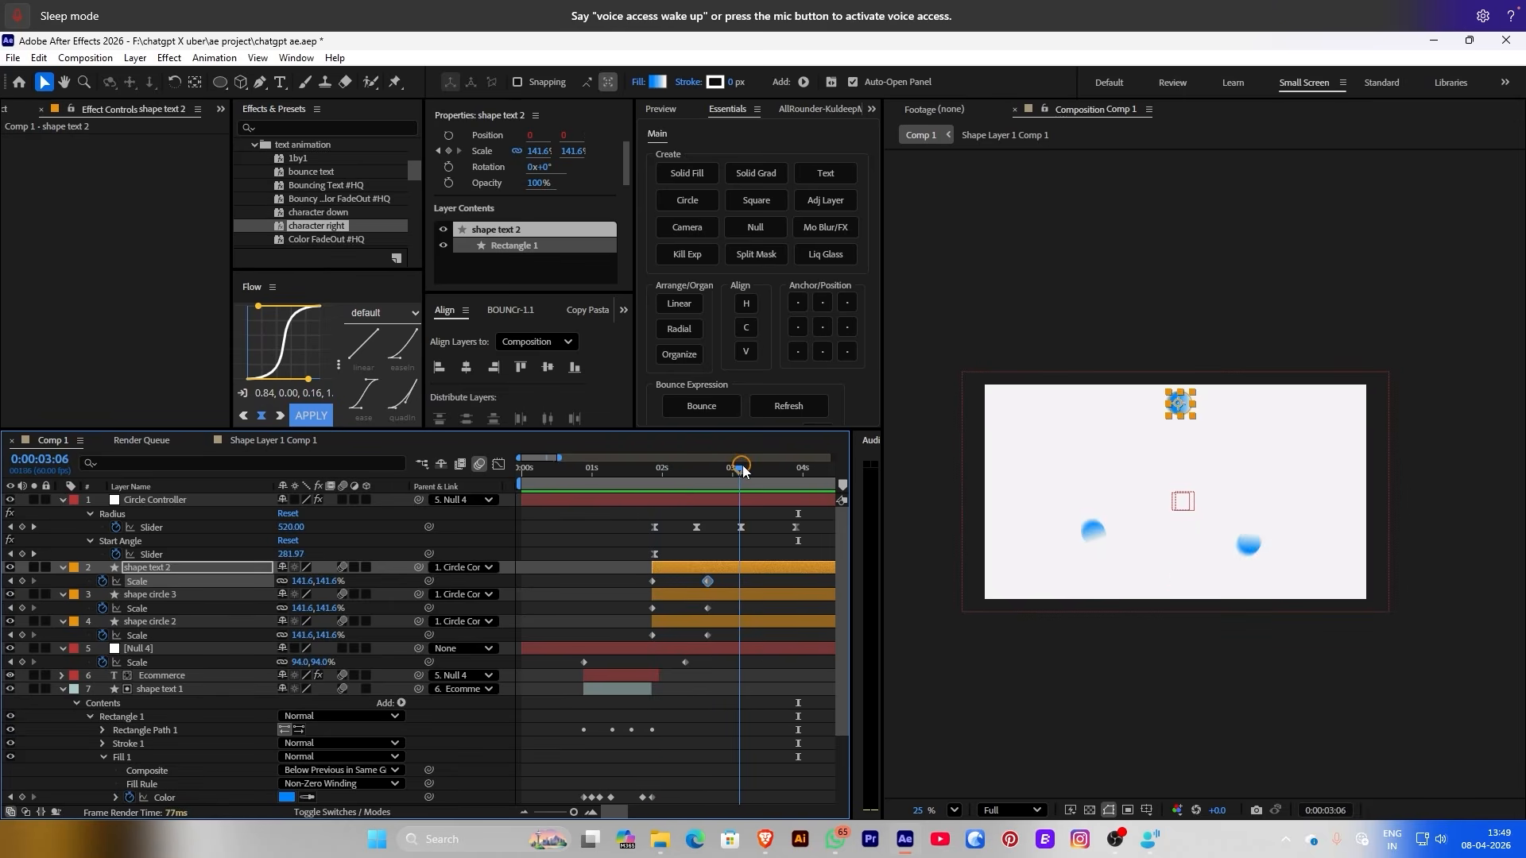
pyautogui.moveTo(104, 572); pyautogui.dragTo(161, 638)
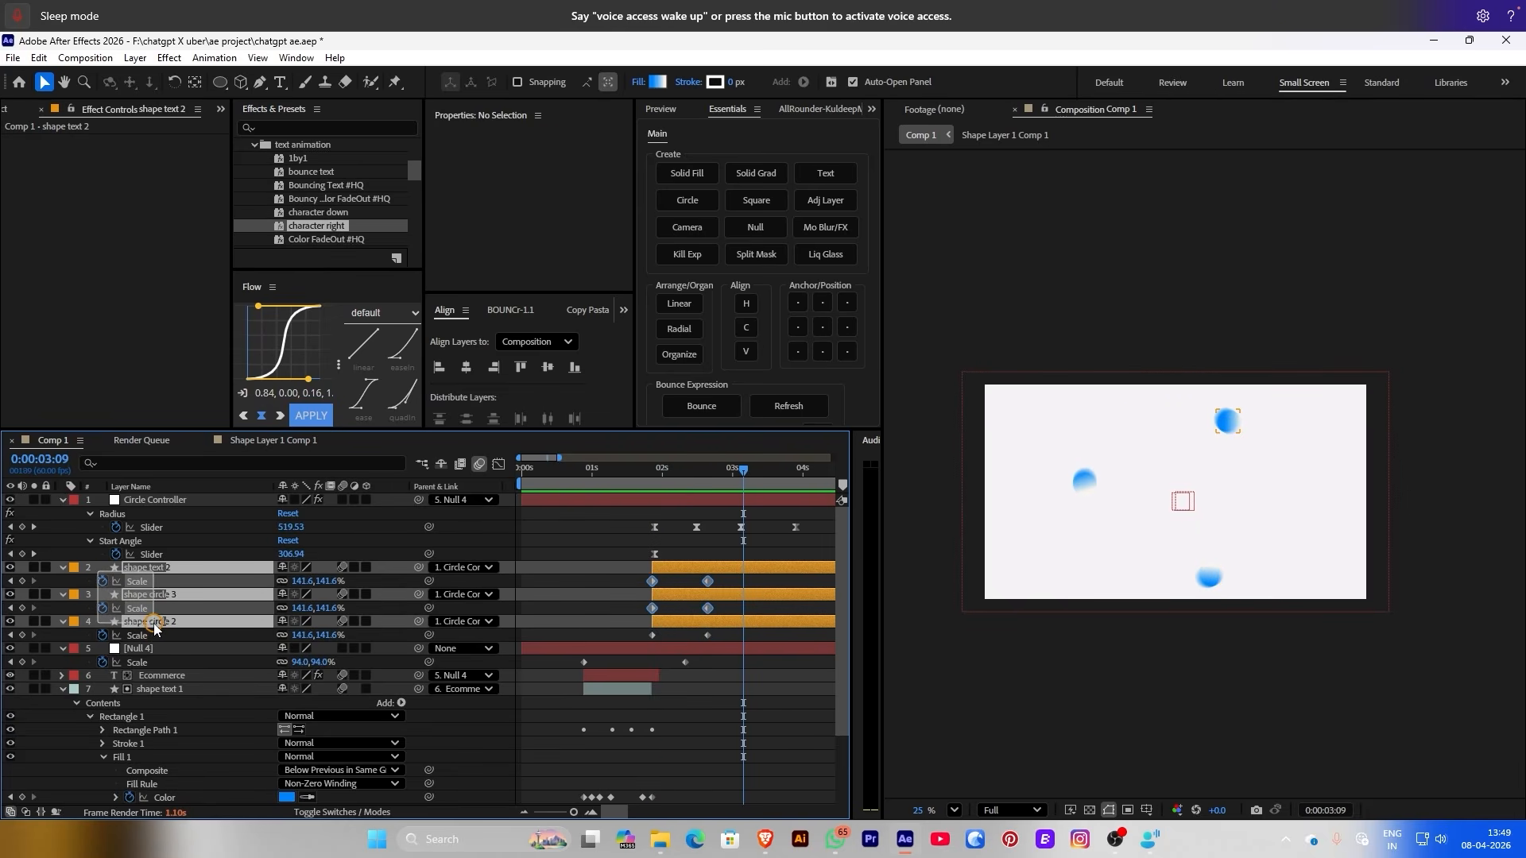
pyautogui.click(639, 81)
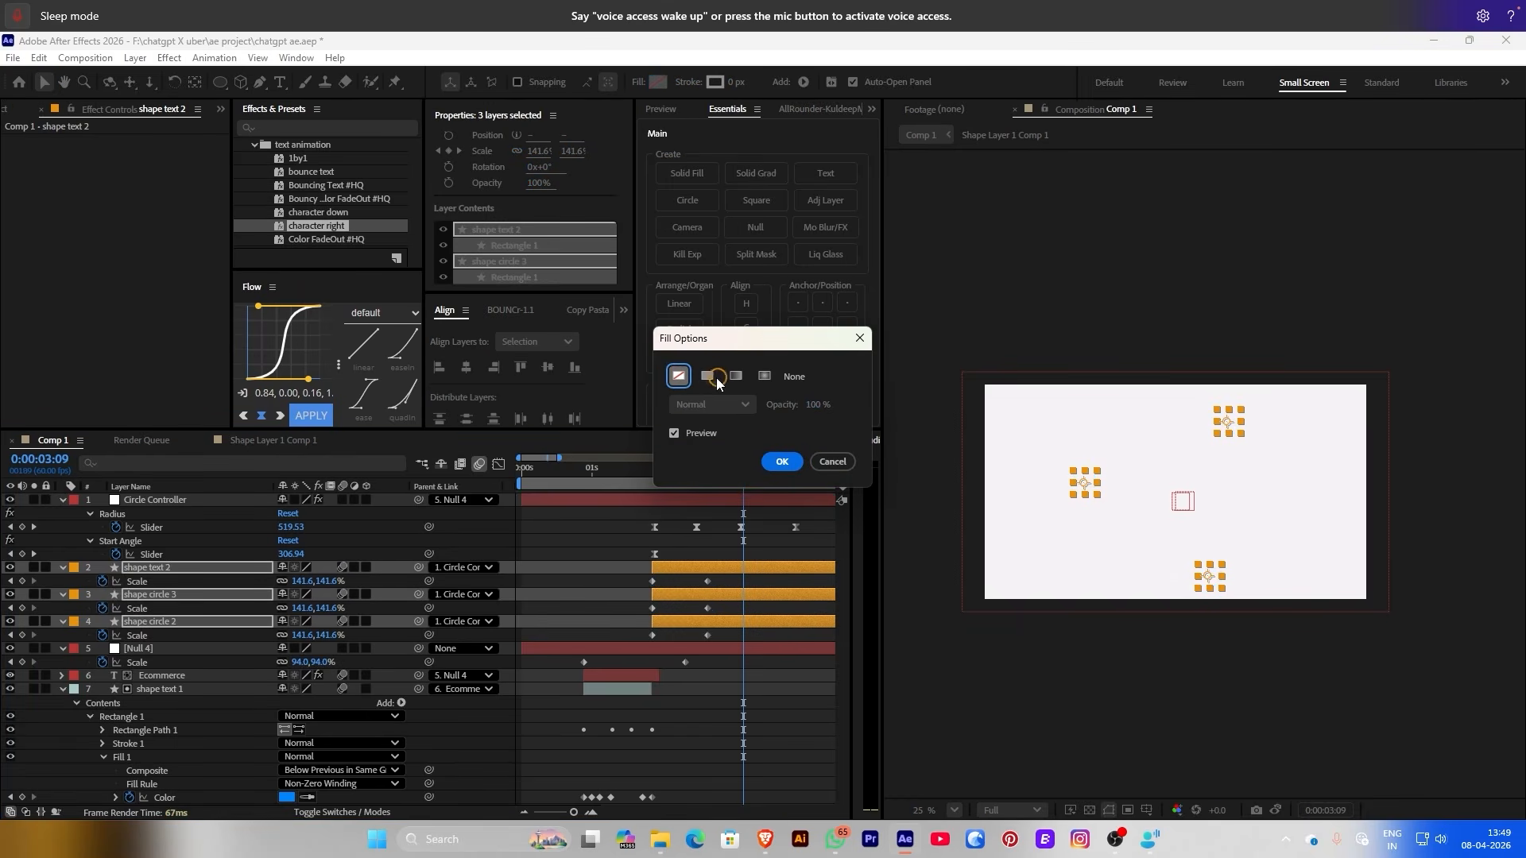
pyautogui.click(776, 467)
pyautogui.click(558, 548)
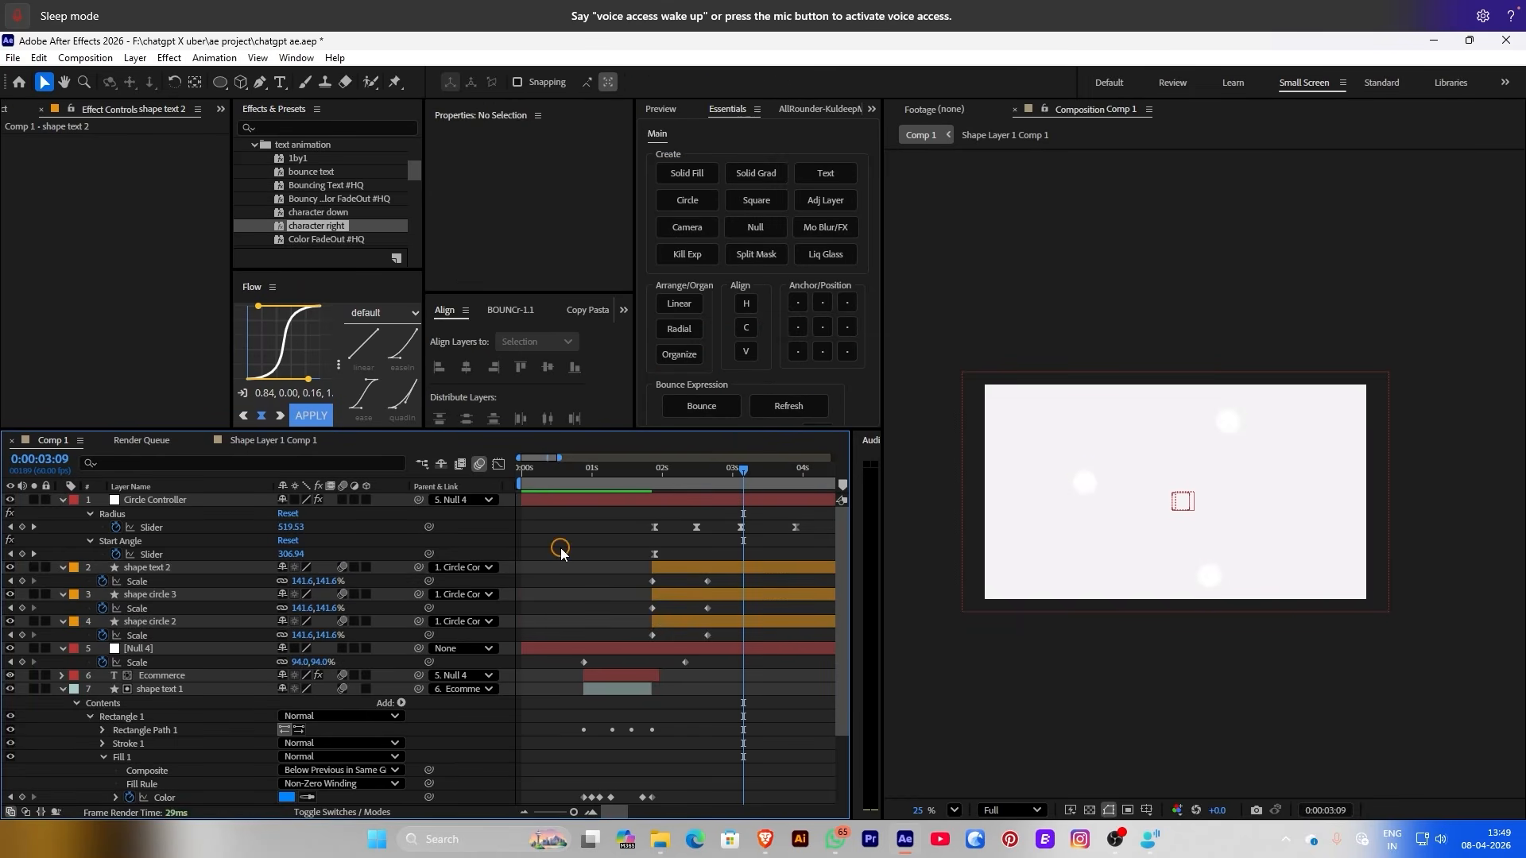
# Preview the white circles from near the start and select the Shape Layer 1 Comp 1 layer
pyautogui.click(776, 399)
pyautogui.click(563, 476)
pyautogui.press('space')
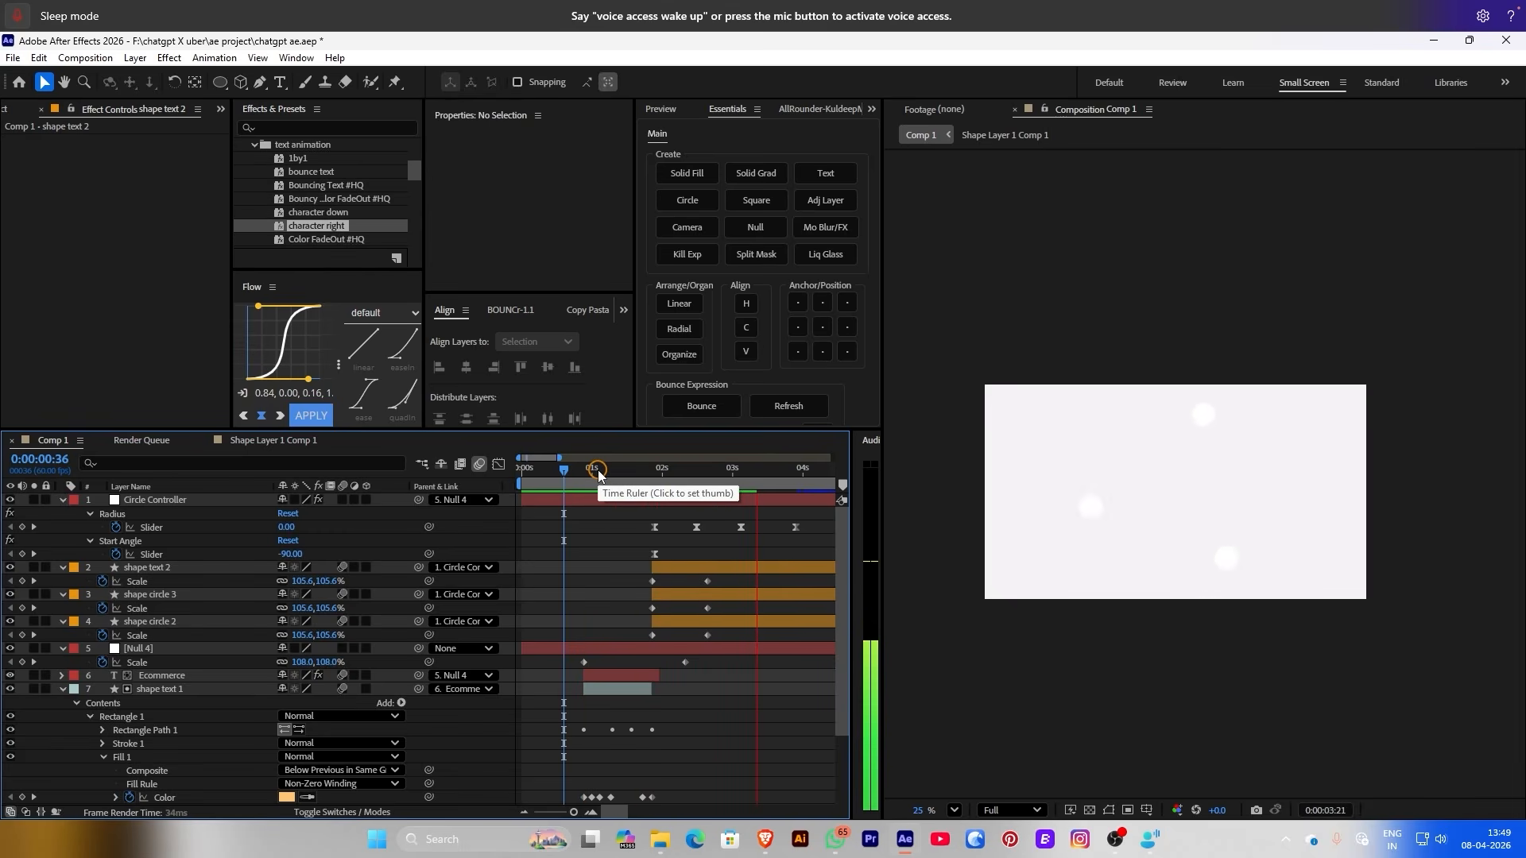
pyautogui.click(598, 469)
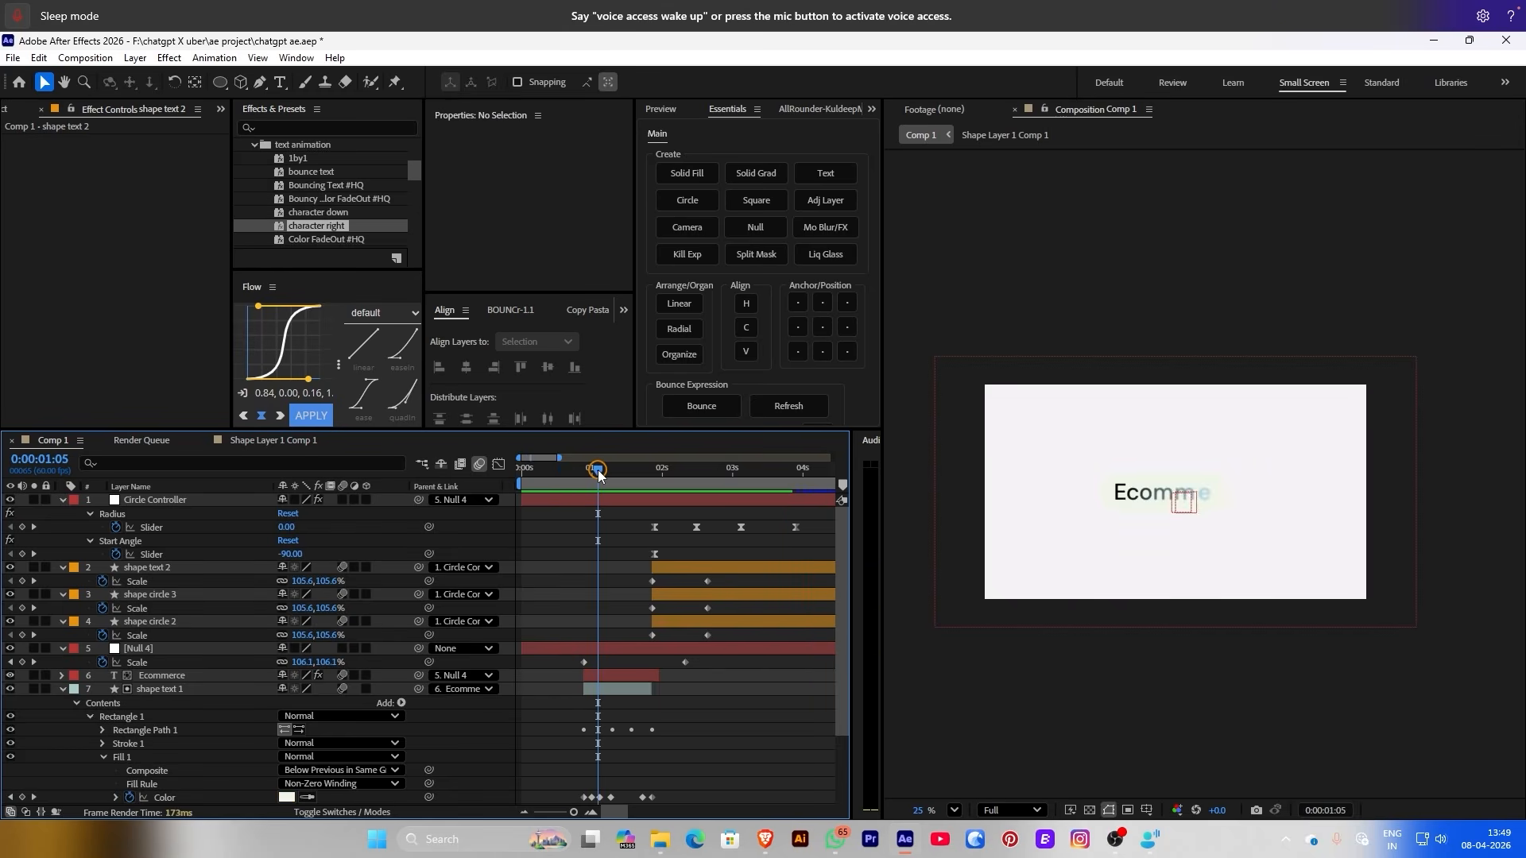
pyautogui.click(633, 770)
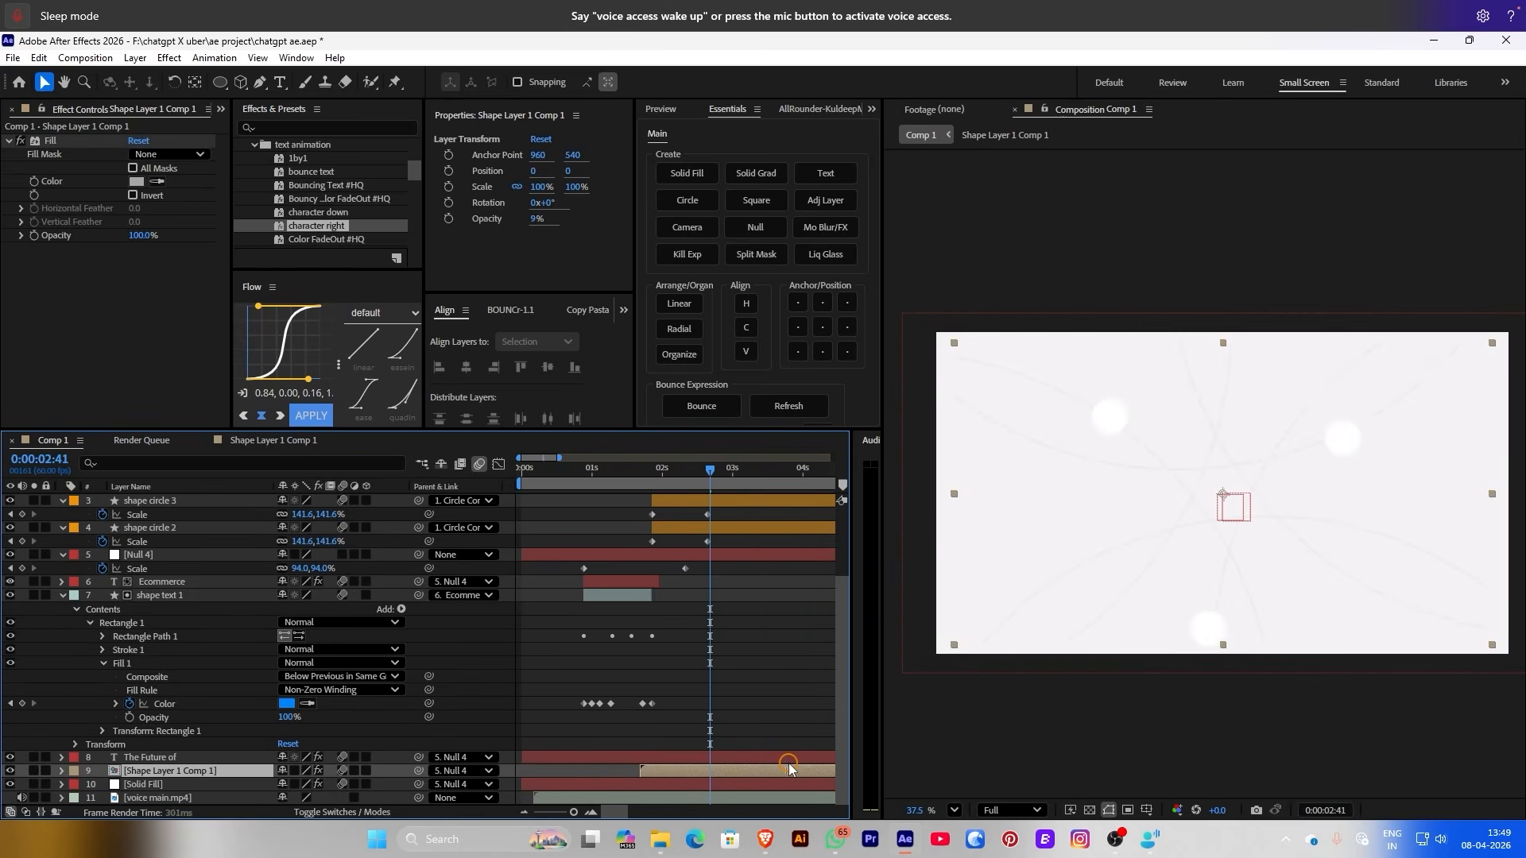
# Filter the precomp's timeline by 'stro' to reveal each ring layer's Stroke Width
pyautogui.press('space')
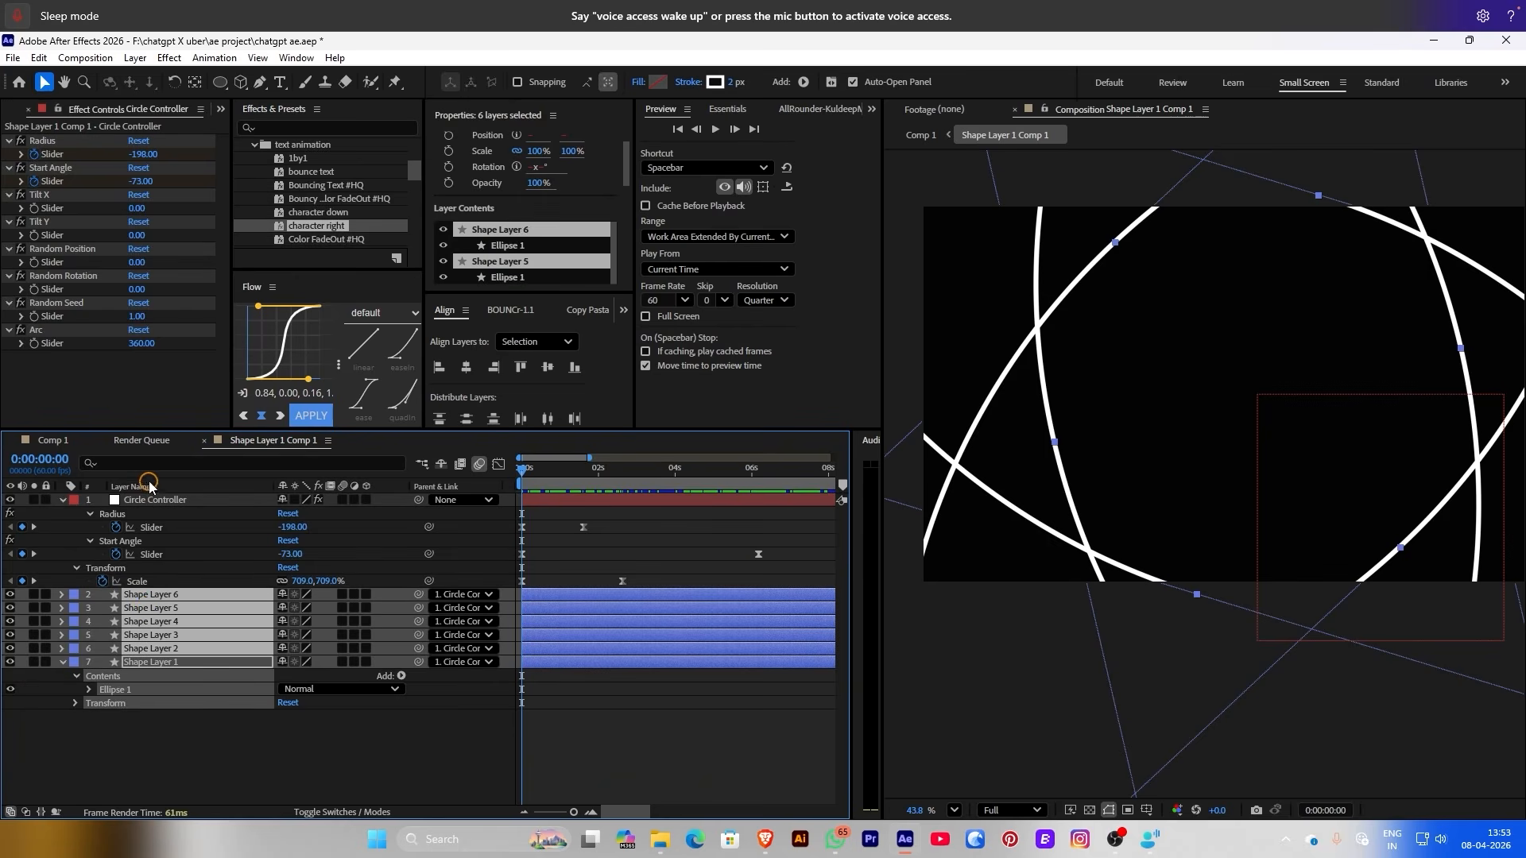
pyautogui.click(129, 461)
pyautogui.write('s')
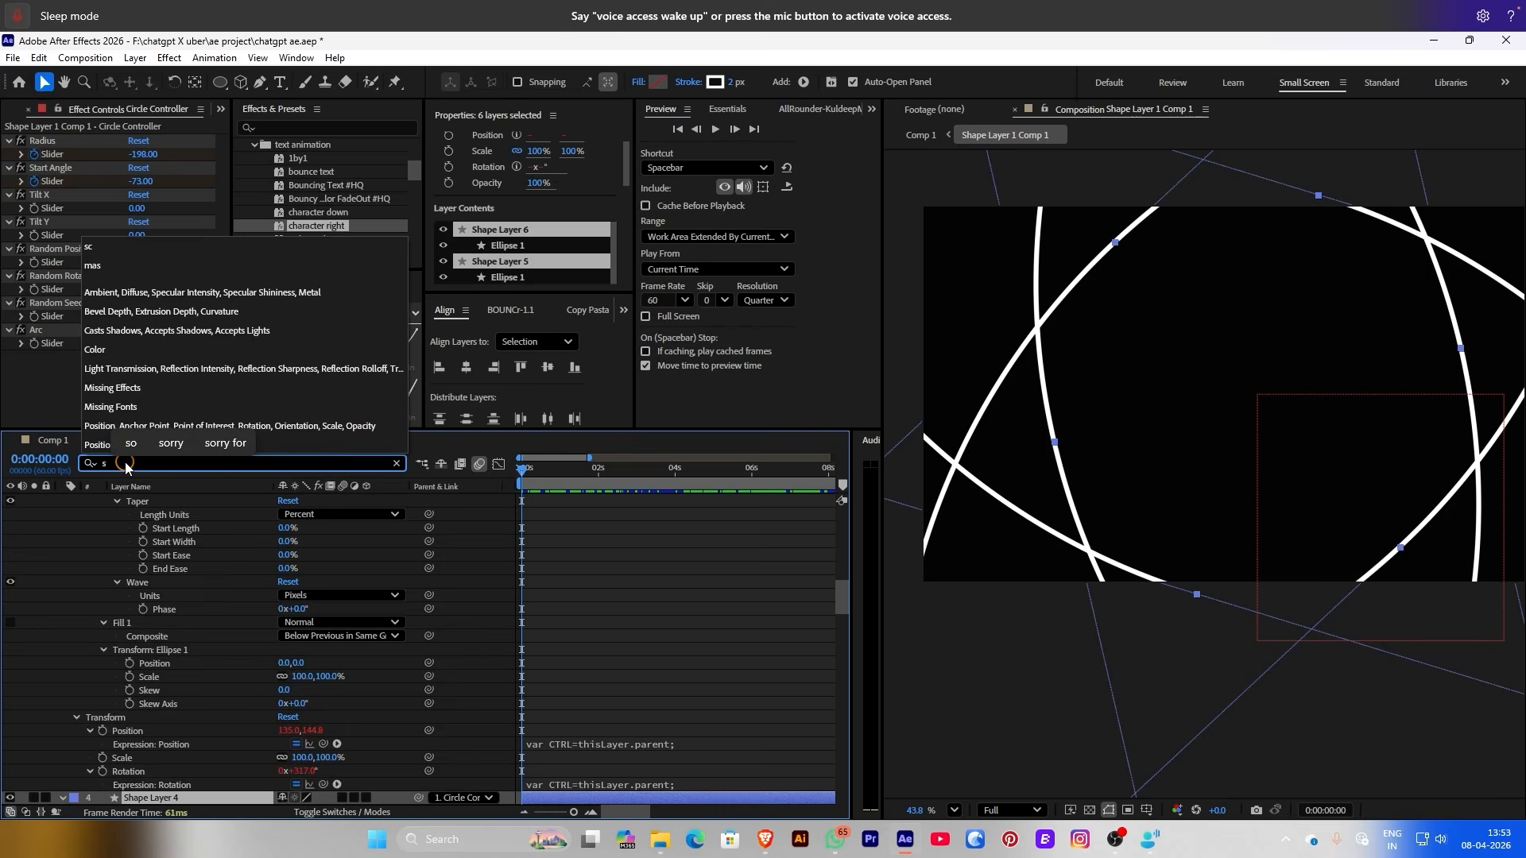
pyautogui.write('tro')
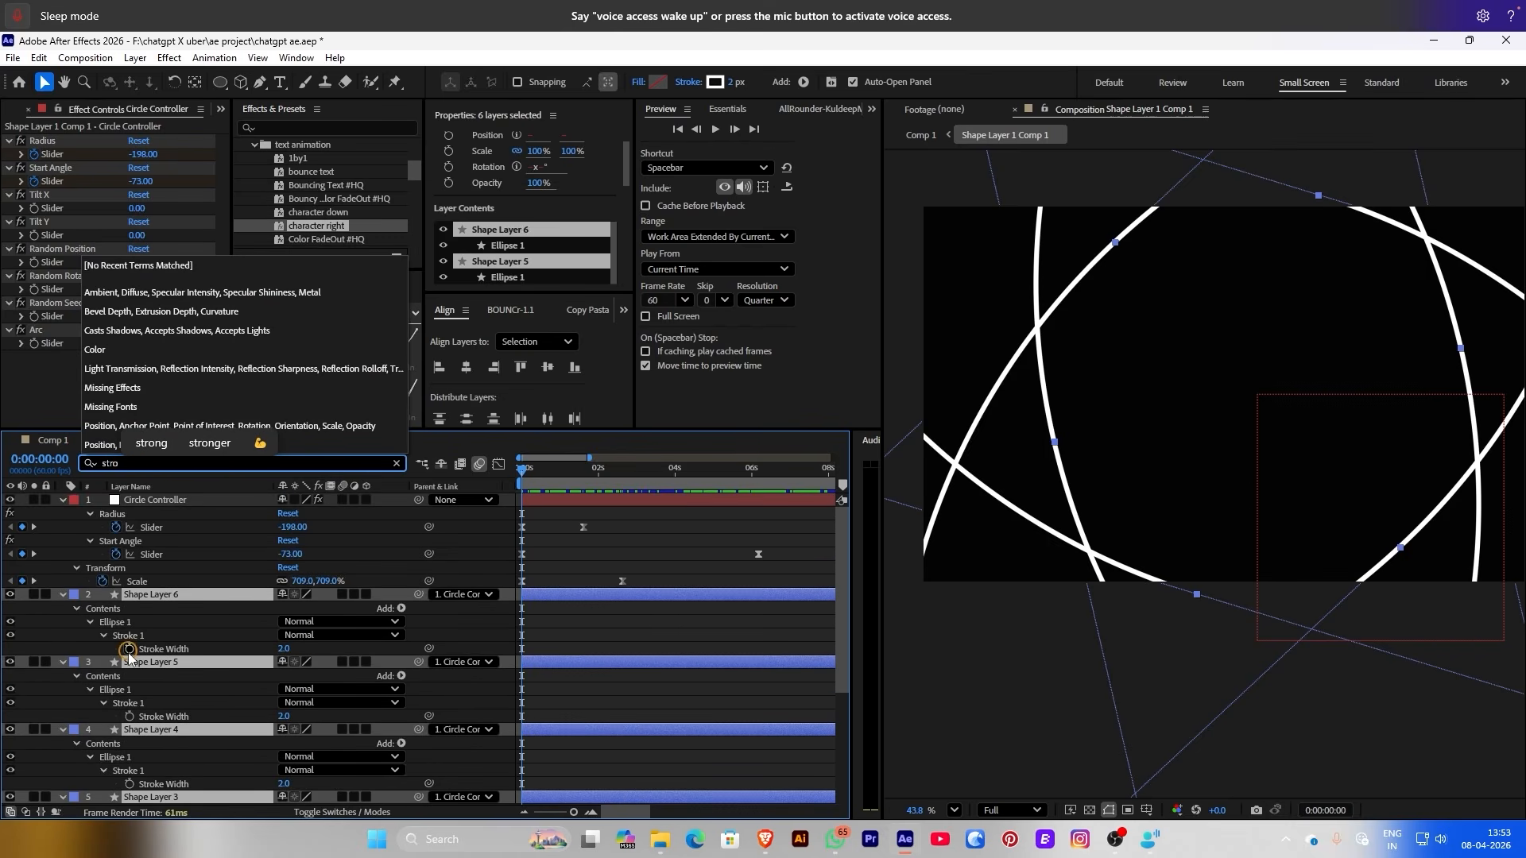
pyautogui.click(129, 648)
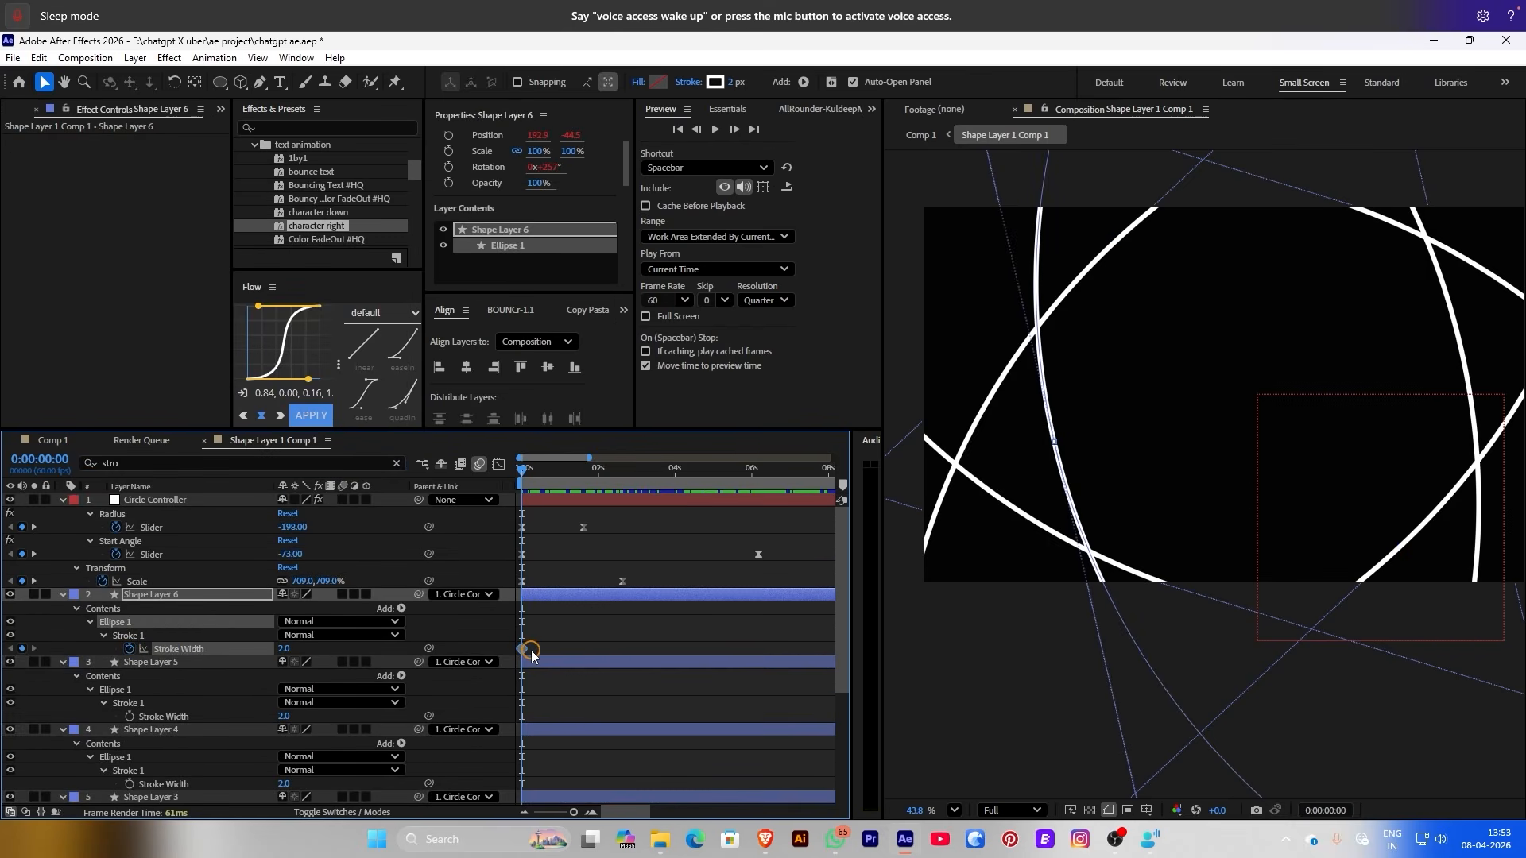
pyautogui.click(130, 716)
pyautogui.click(129, 784)
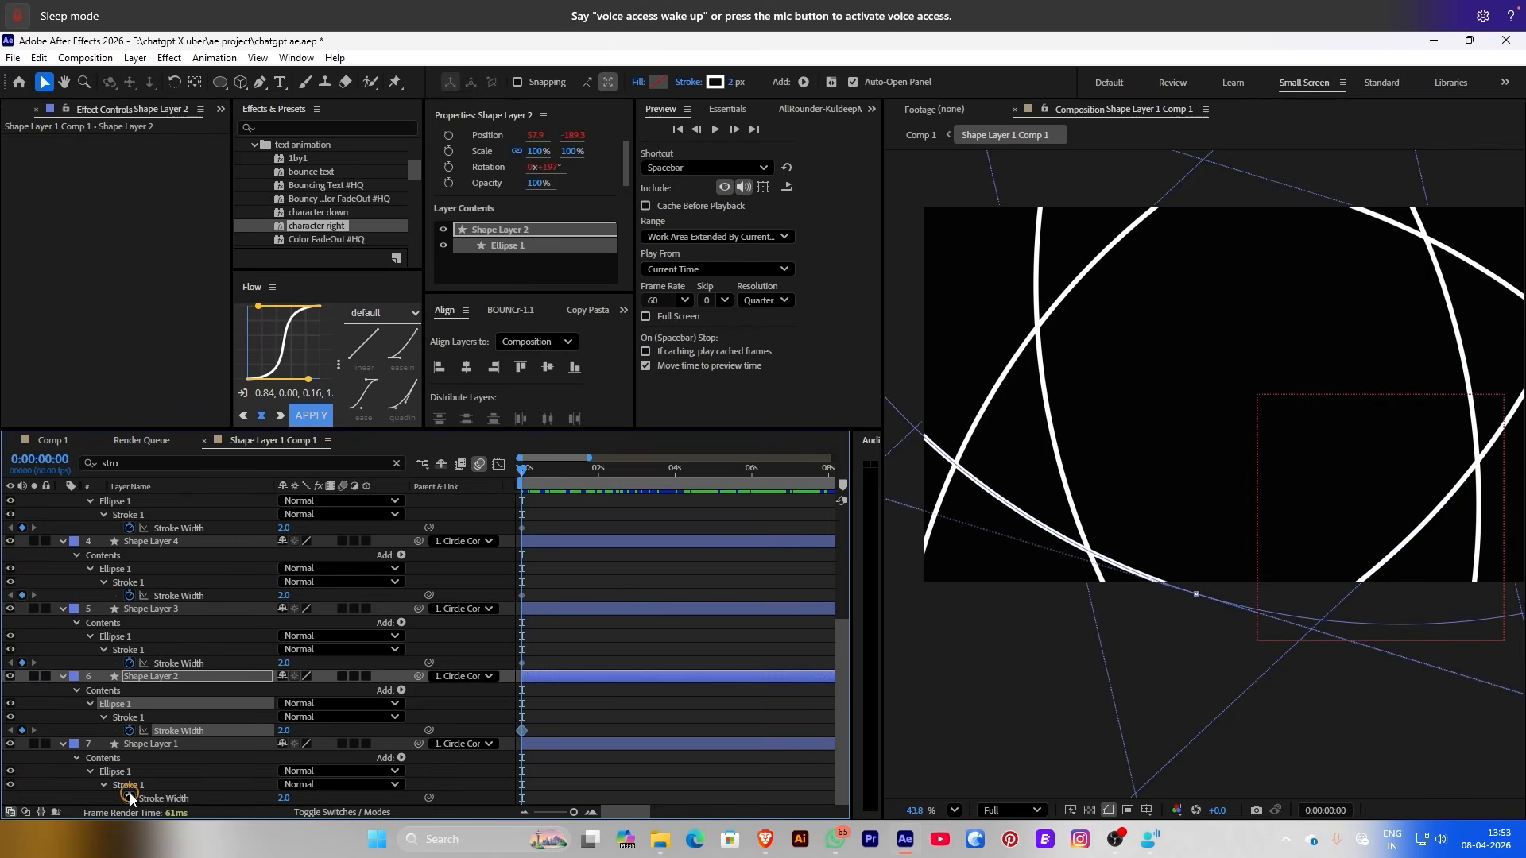
pyautogui.scroll(-1, 129, 786)
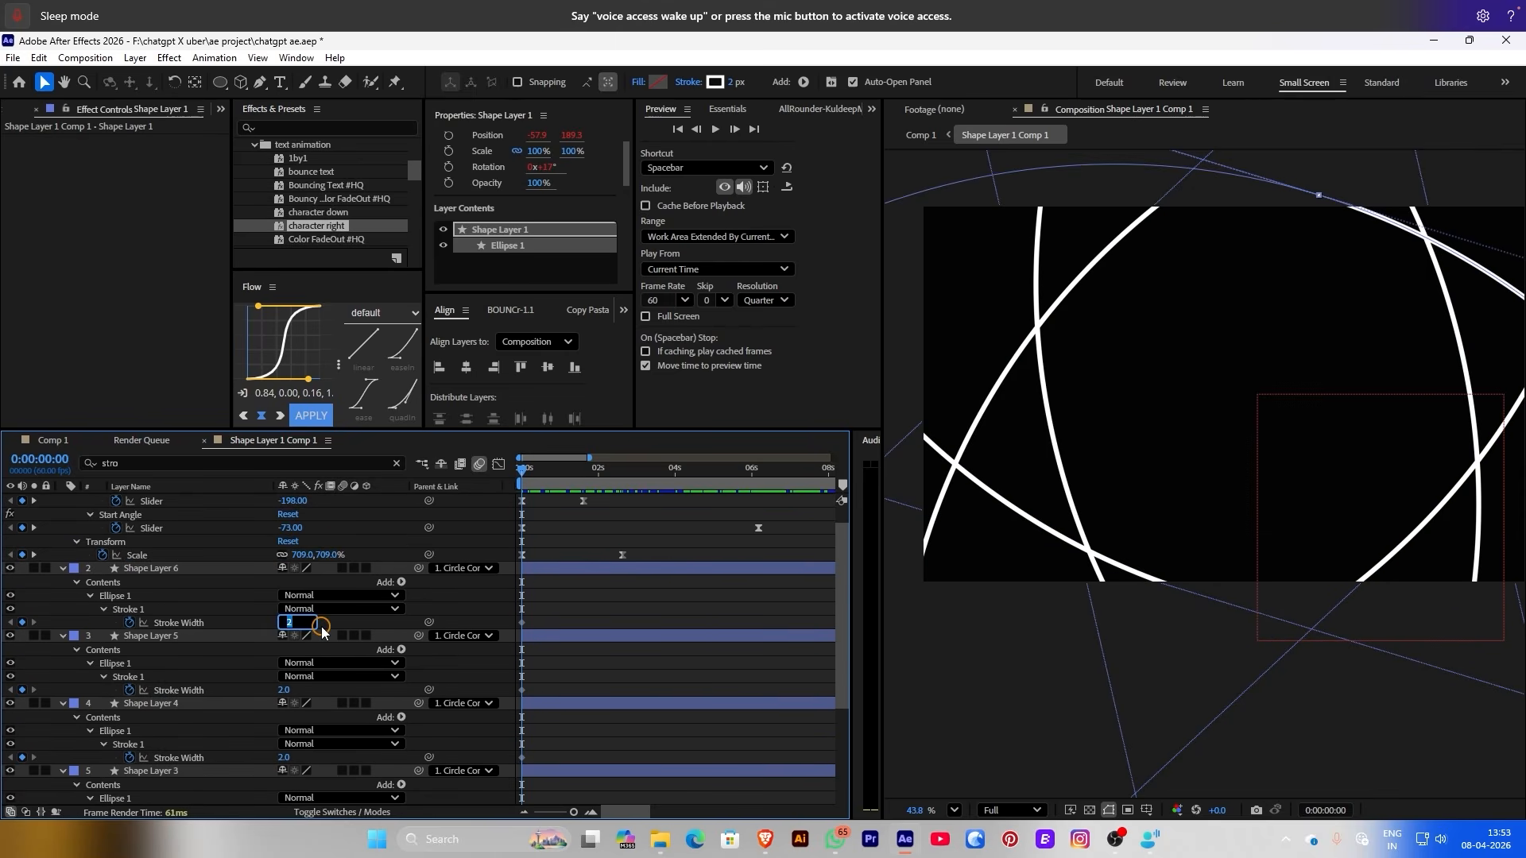
# Set the Stroke Width of Shape Layers 2–6 to 1, then go back to Comp 1
pyautogui.write('1')
pyautogui.press('Return')
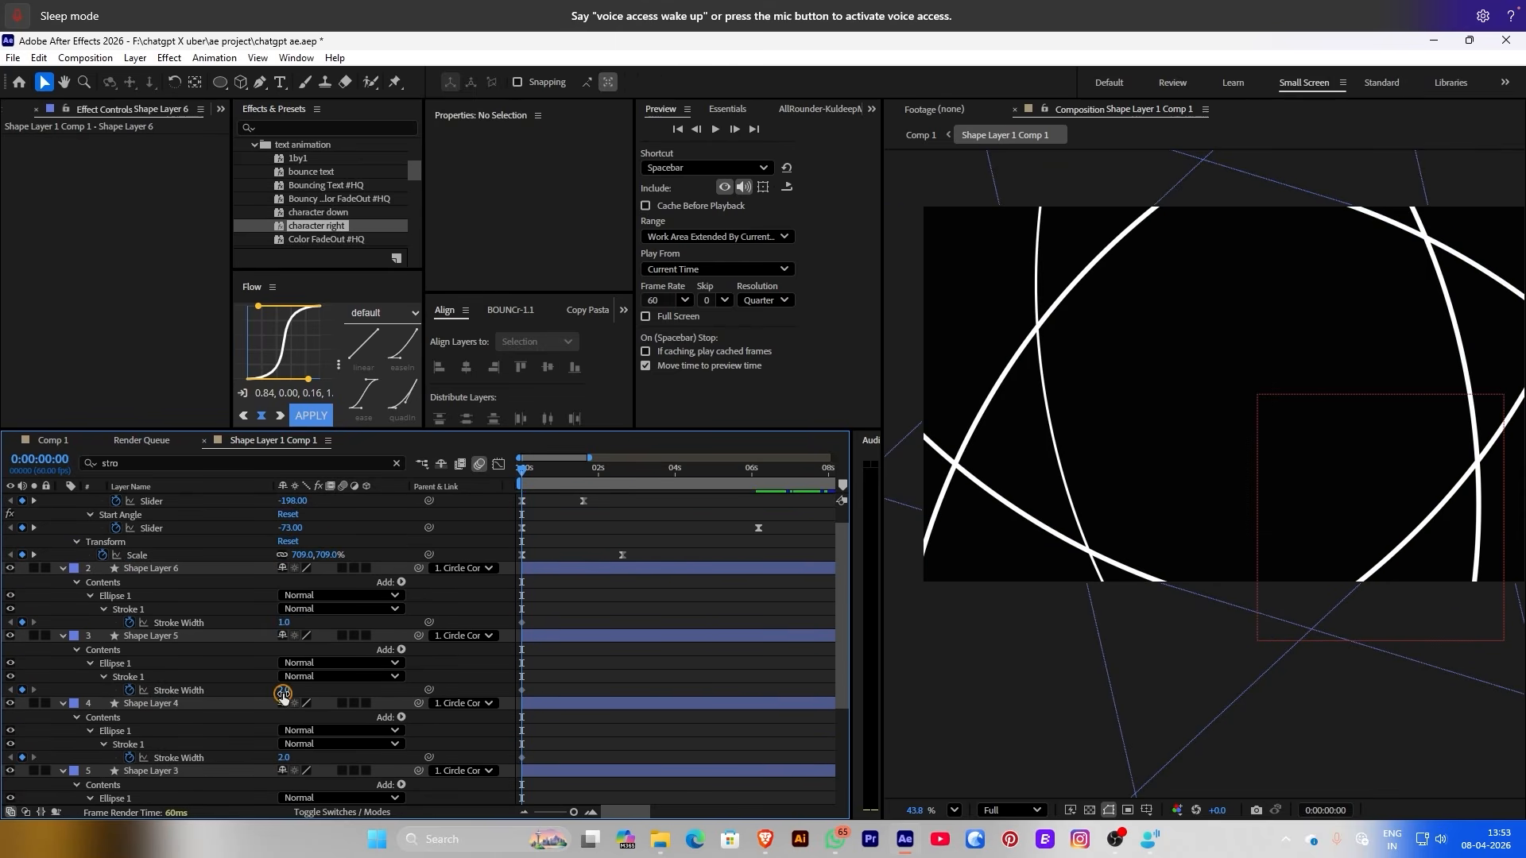
pyautogui.write('1')
pyautogui.press('Tab')
pyautogui.write('1')
pyautogui.press('Tab')
pyautogui.write('1')
pyautogui.press('Tab')
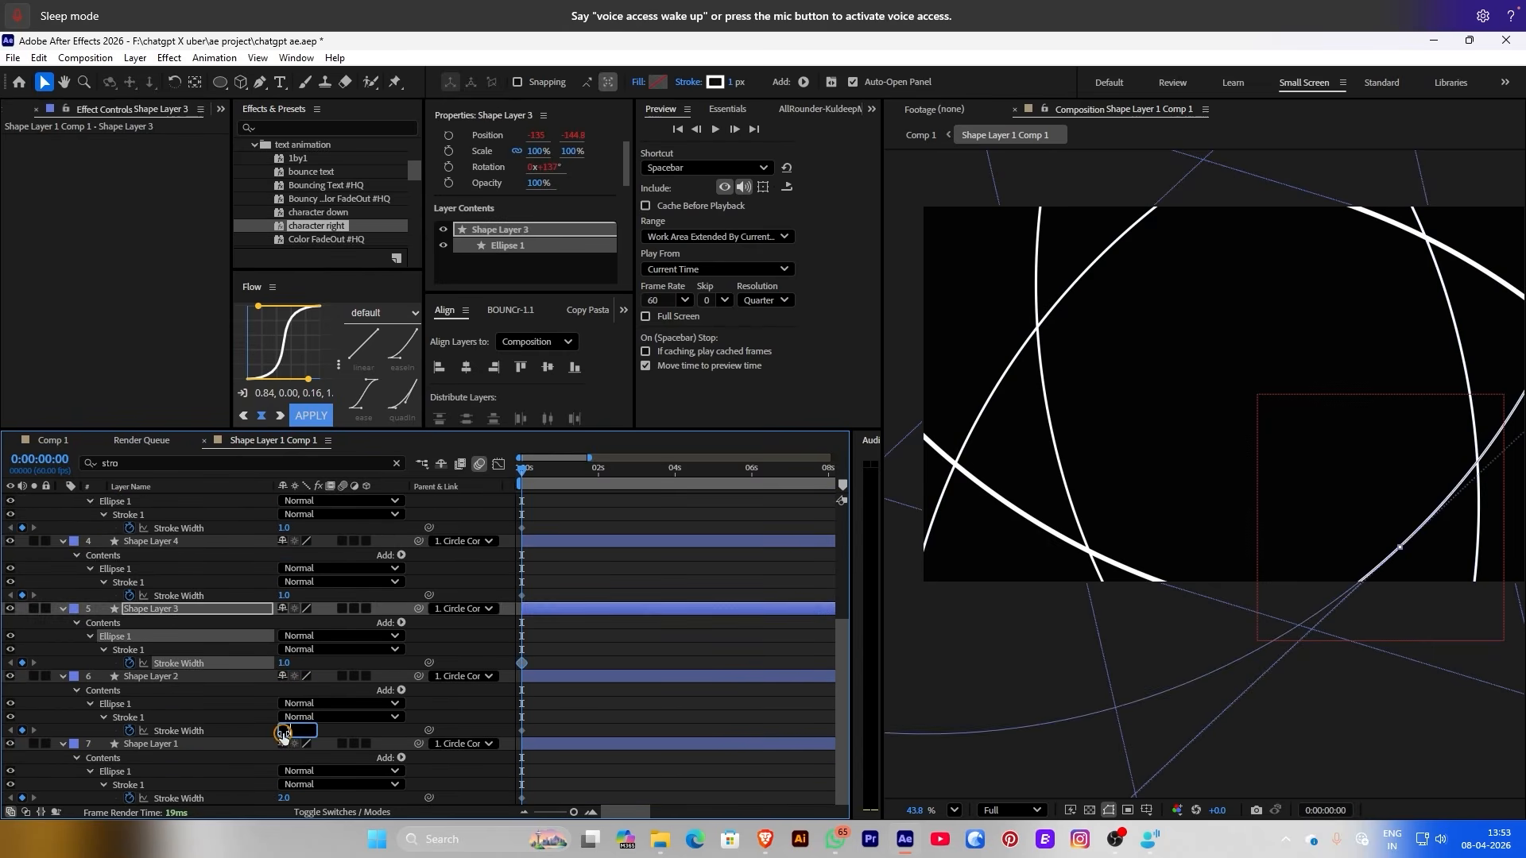
pyautogui.write('1')
pyautogui.press('Return')
pyautogui.hotkey('shift', ',')
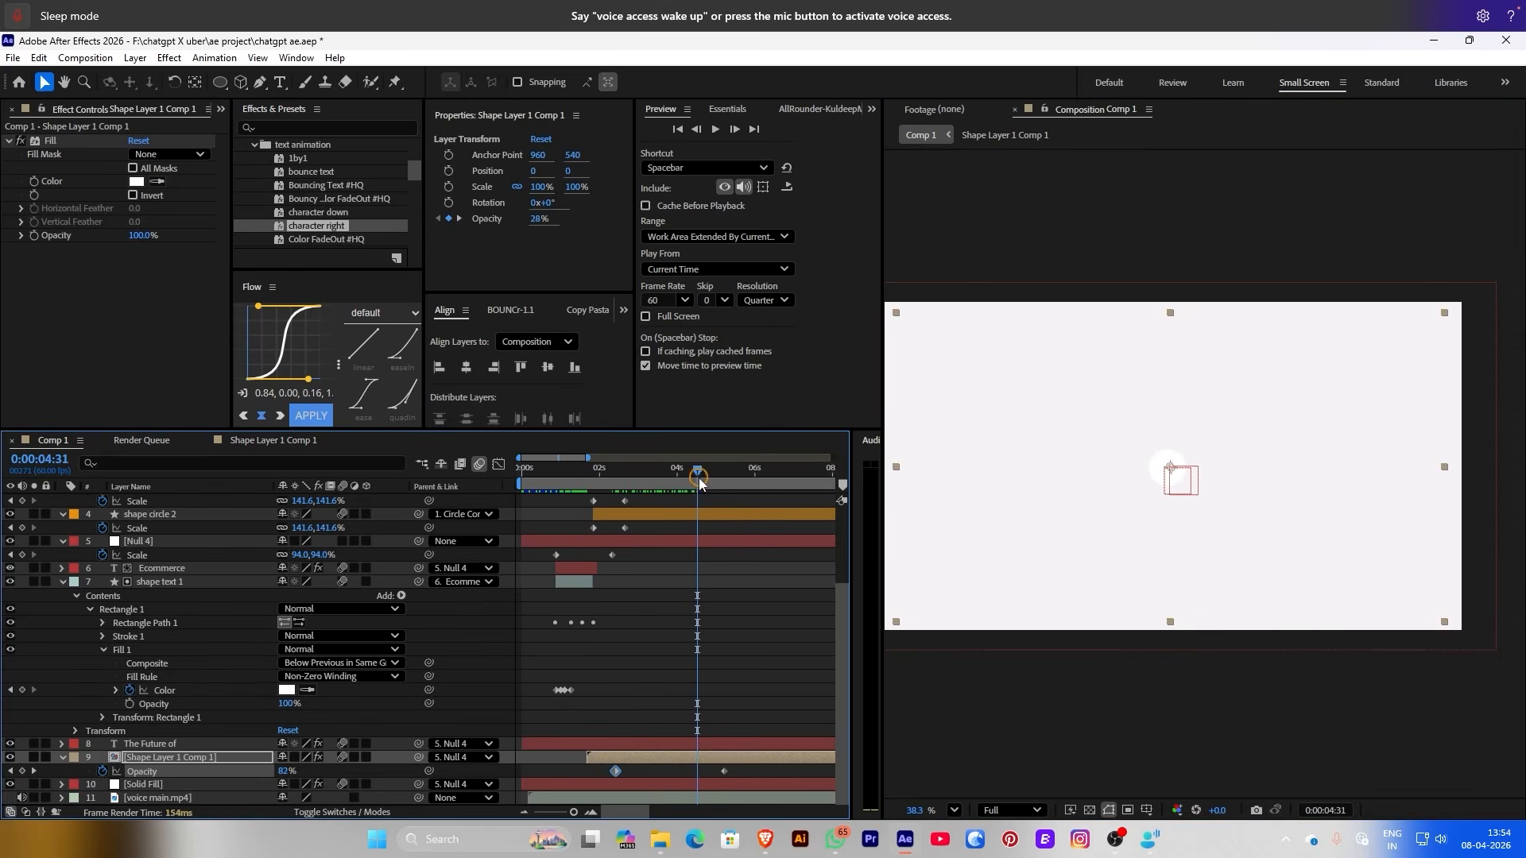
# Delete the Scale keyframes near 2 s on three layers and move layer 9's Opacity keyframe earlier
pyautogui.moveTo(631, 578); pyautogui.dragTo(614, 636)
pyautogui.press('Delete')
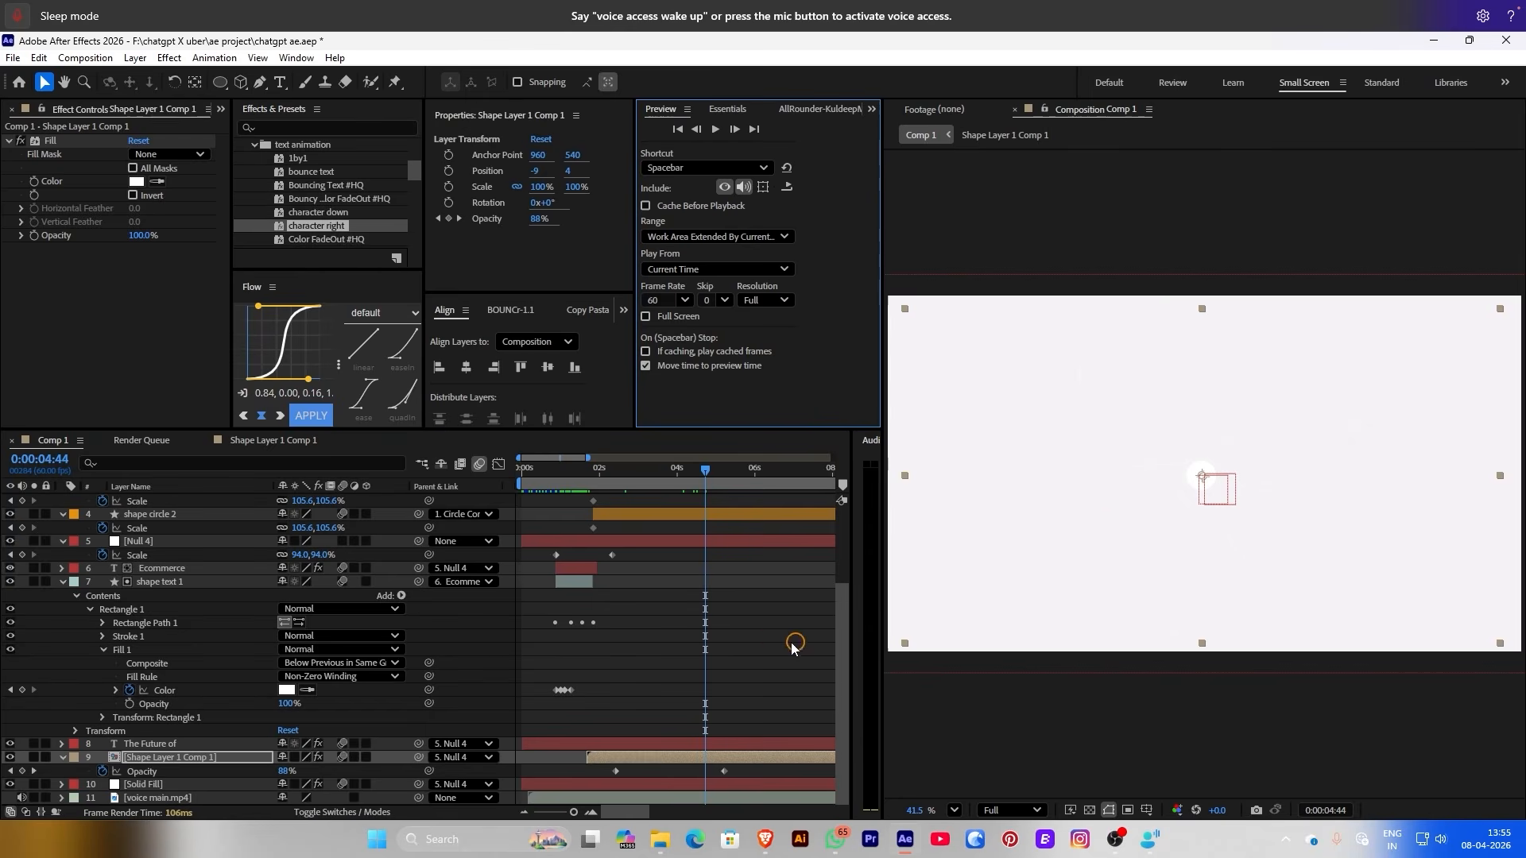
pyautogui.moveTo(726, 775); pyautogui.dragTo(677, 776)
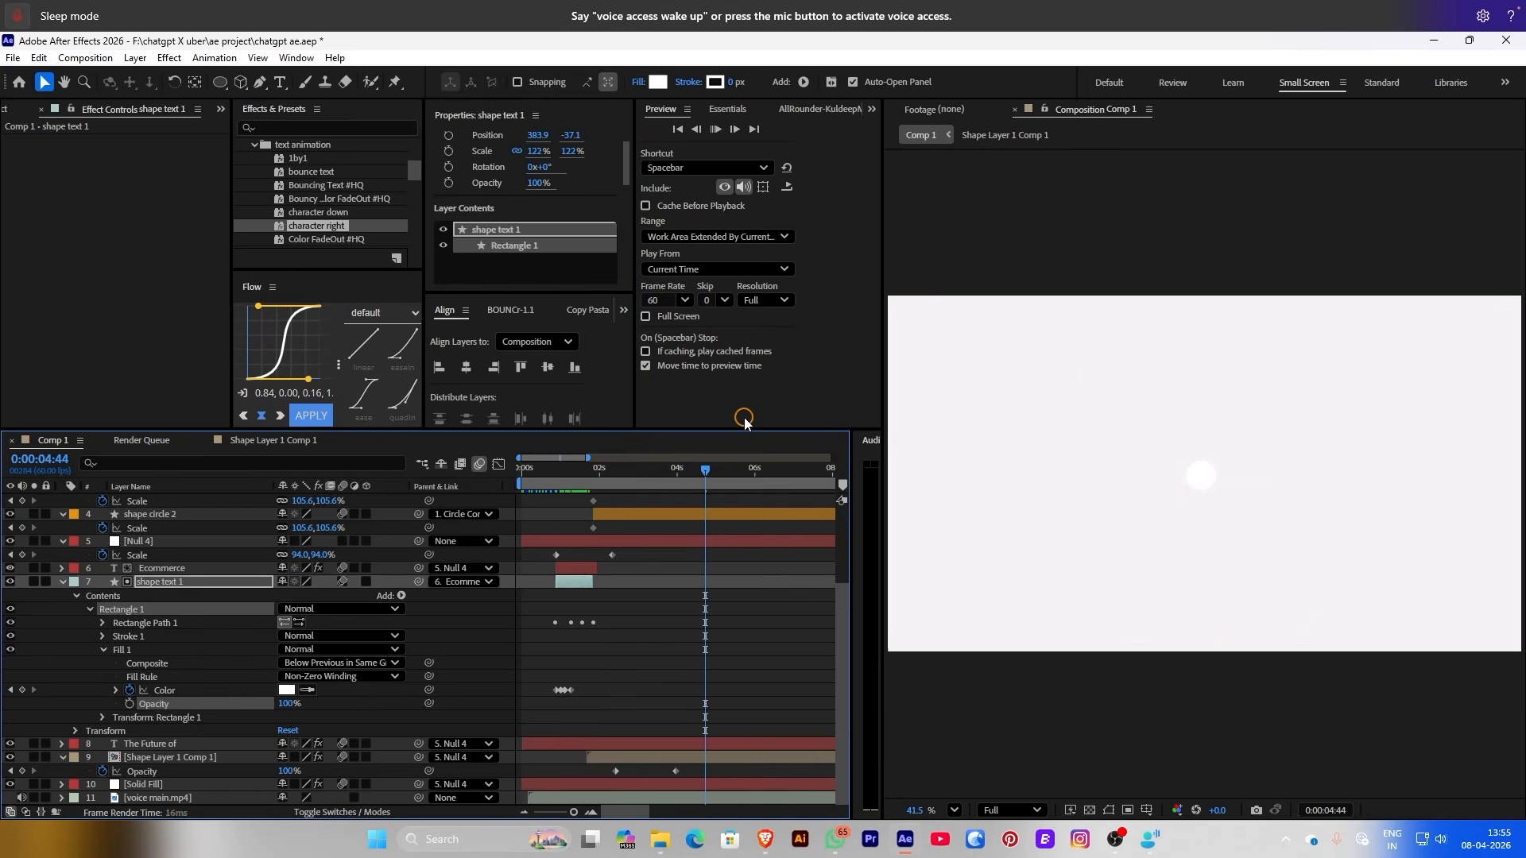
# Preview the composition from the beginning and deselect all layers
pyautogui.press('Home')
pyautogui.press('space')
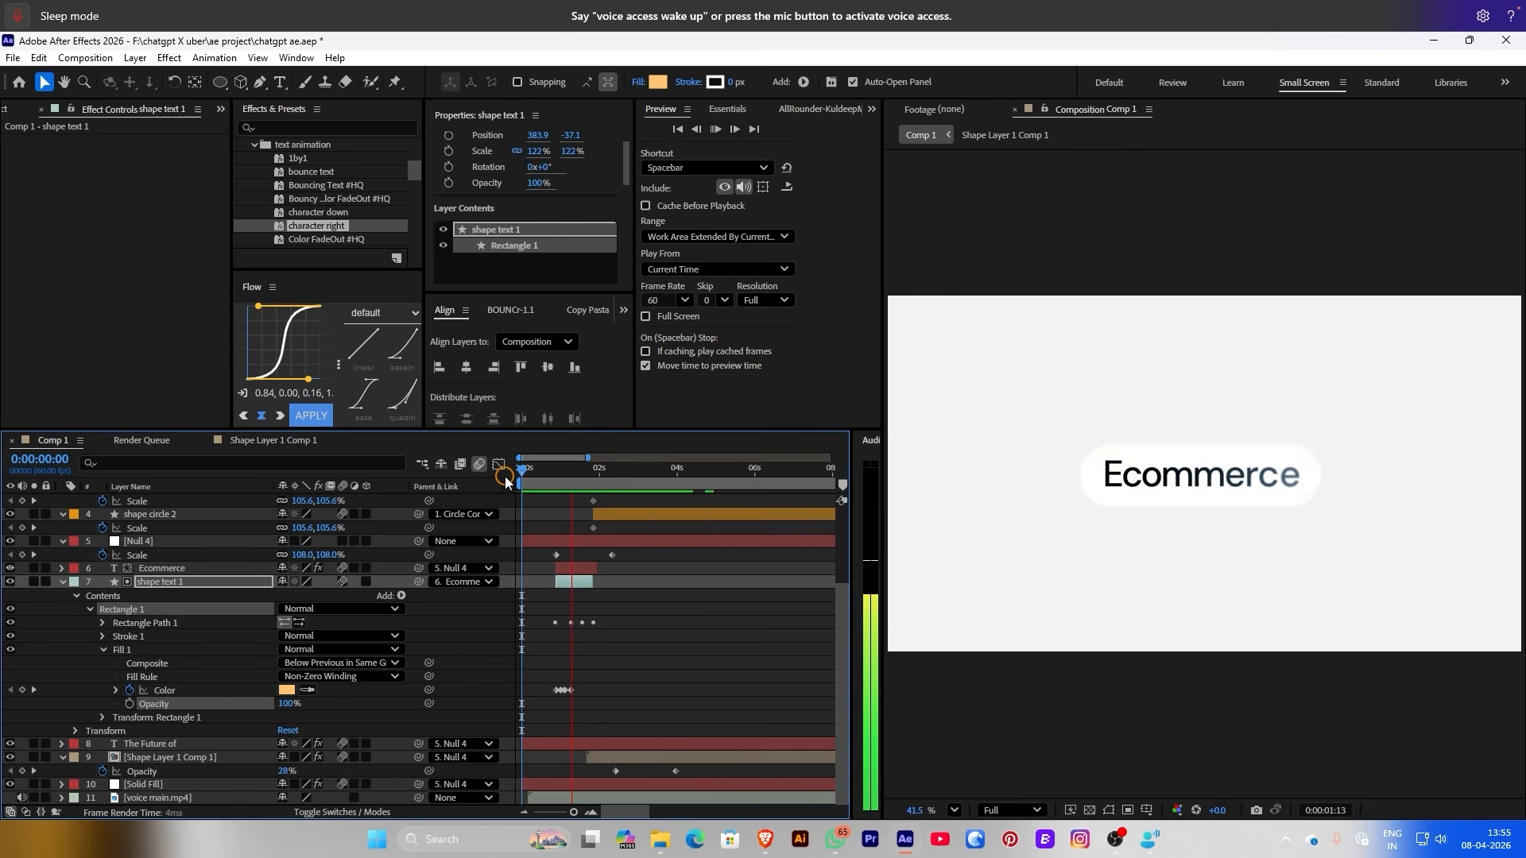
pyautogui.press('space')
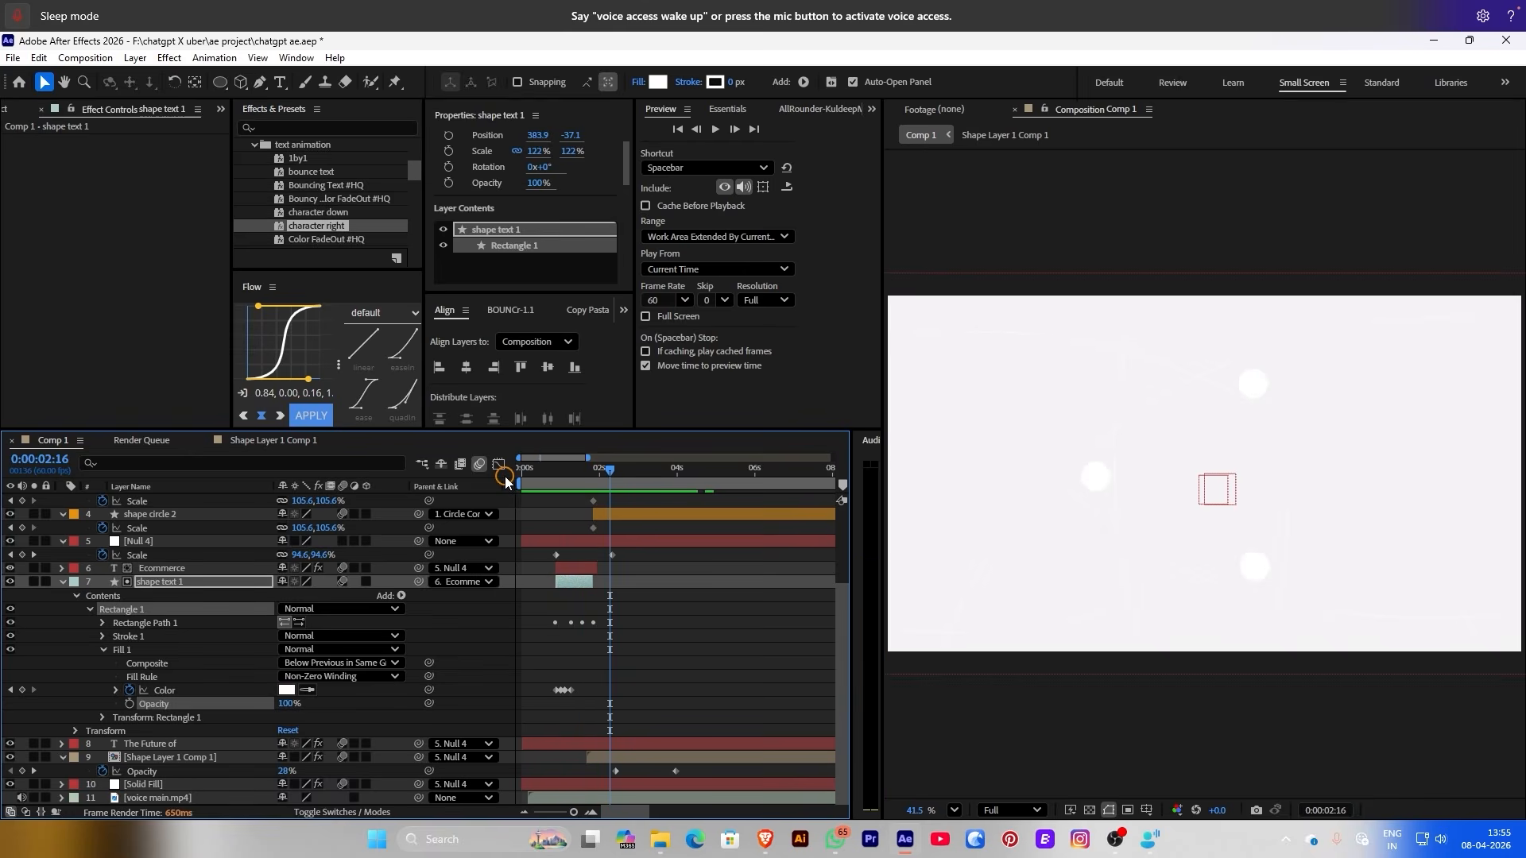
pyautogui.press('space')
pyautogui.press('space')
pyautogui.click(730, 636)
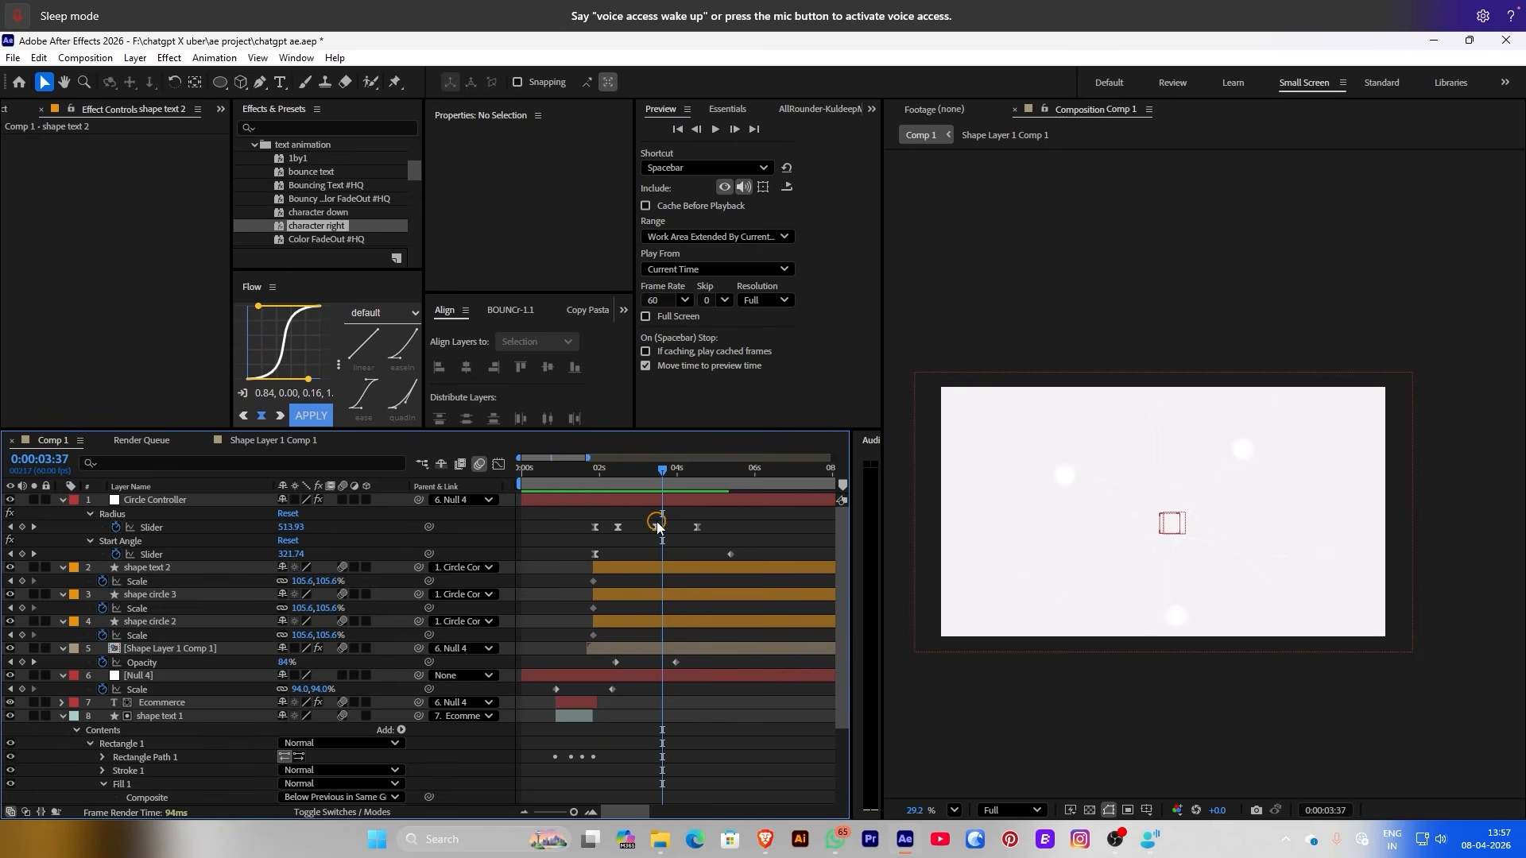
# Shift the Circle Controller's Radius keyframe later, to about 0:00:03:42
pyautogui.click(657, 527)
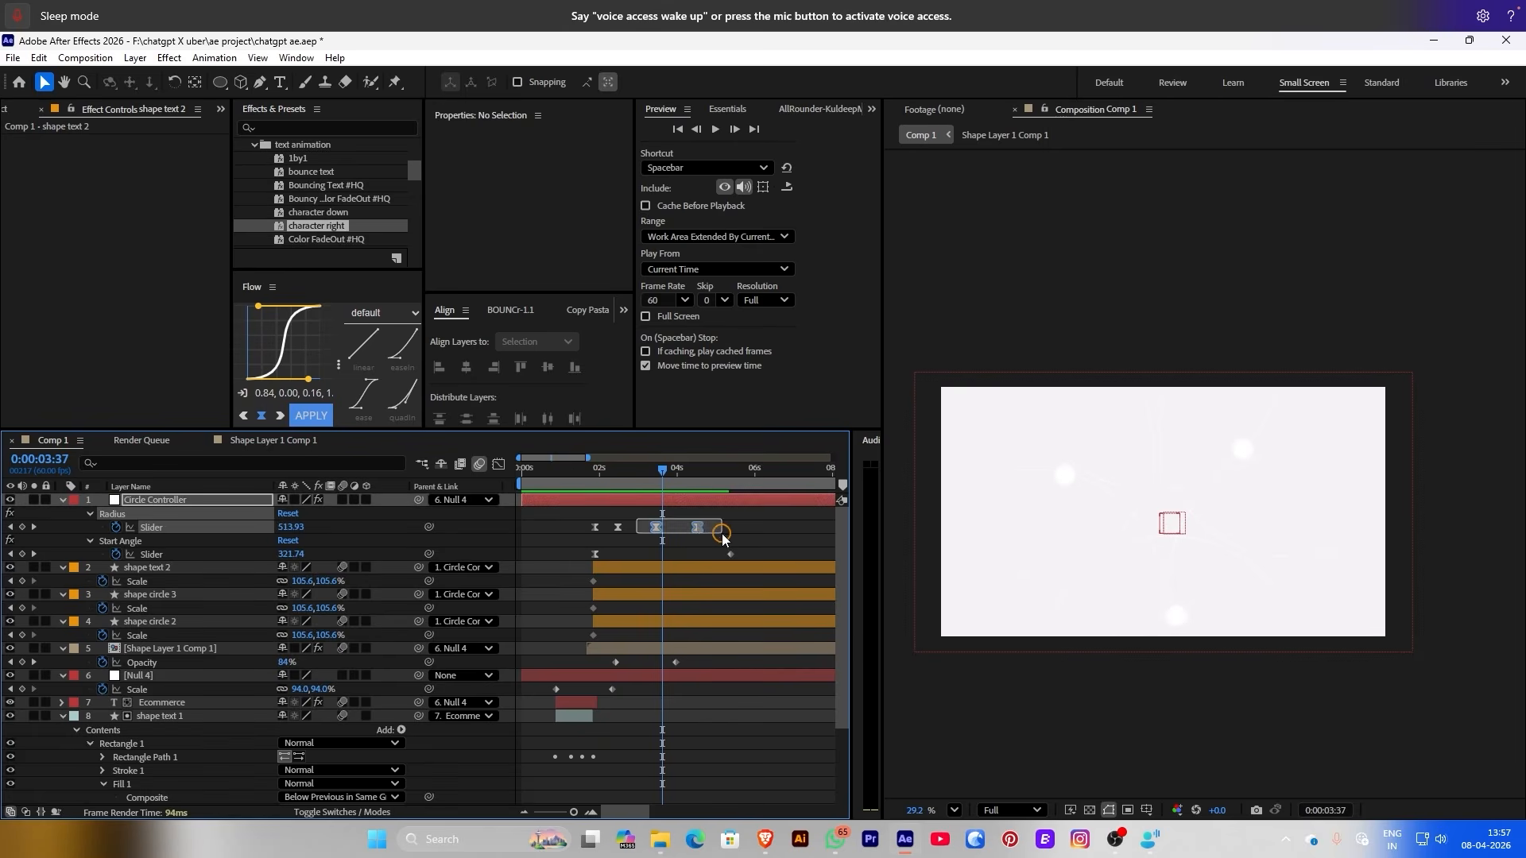
pyautogui.moveTo(681, 530); pyautogui.dragTo(666, 529)
pyautogui.moveTo(645, 474); pyautogui.dragTo(667, 474)
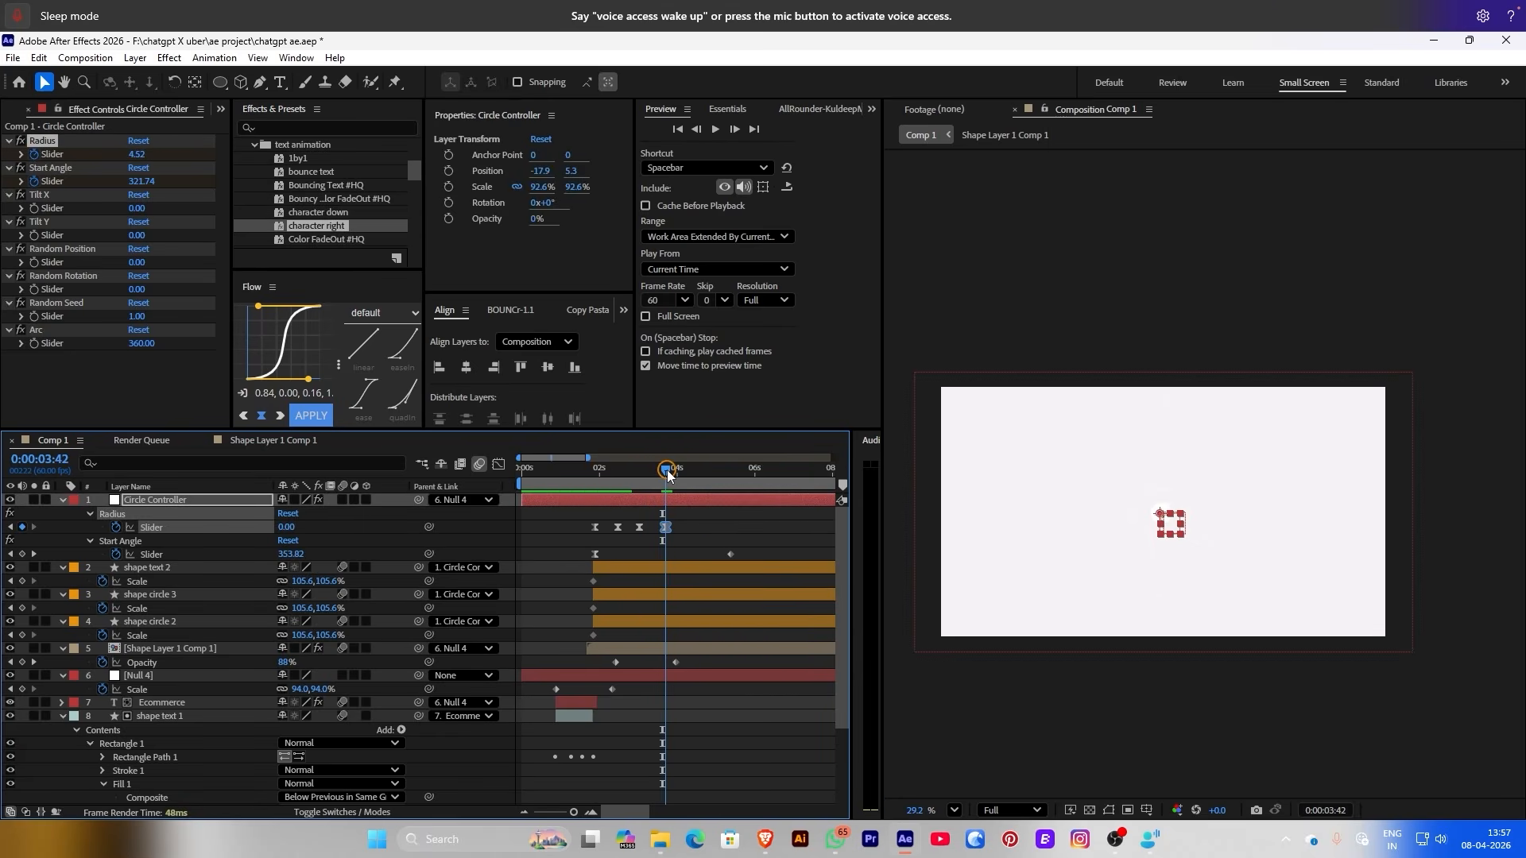
# In the Shape Layer 1 Comp 1 precomp, move the Start Angle keyframe to the current time, then return to Comp 1
pyautogui.scroll(-3, 695, 697)
pyautogui.doubleClick(682, 541)
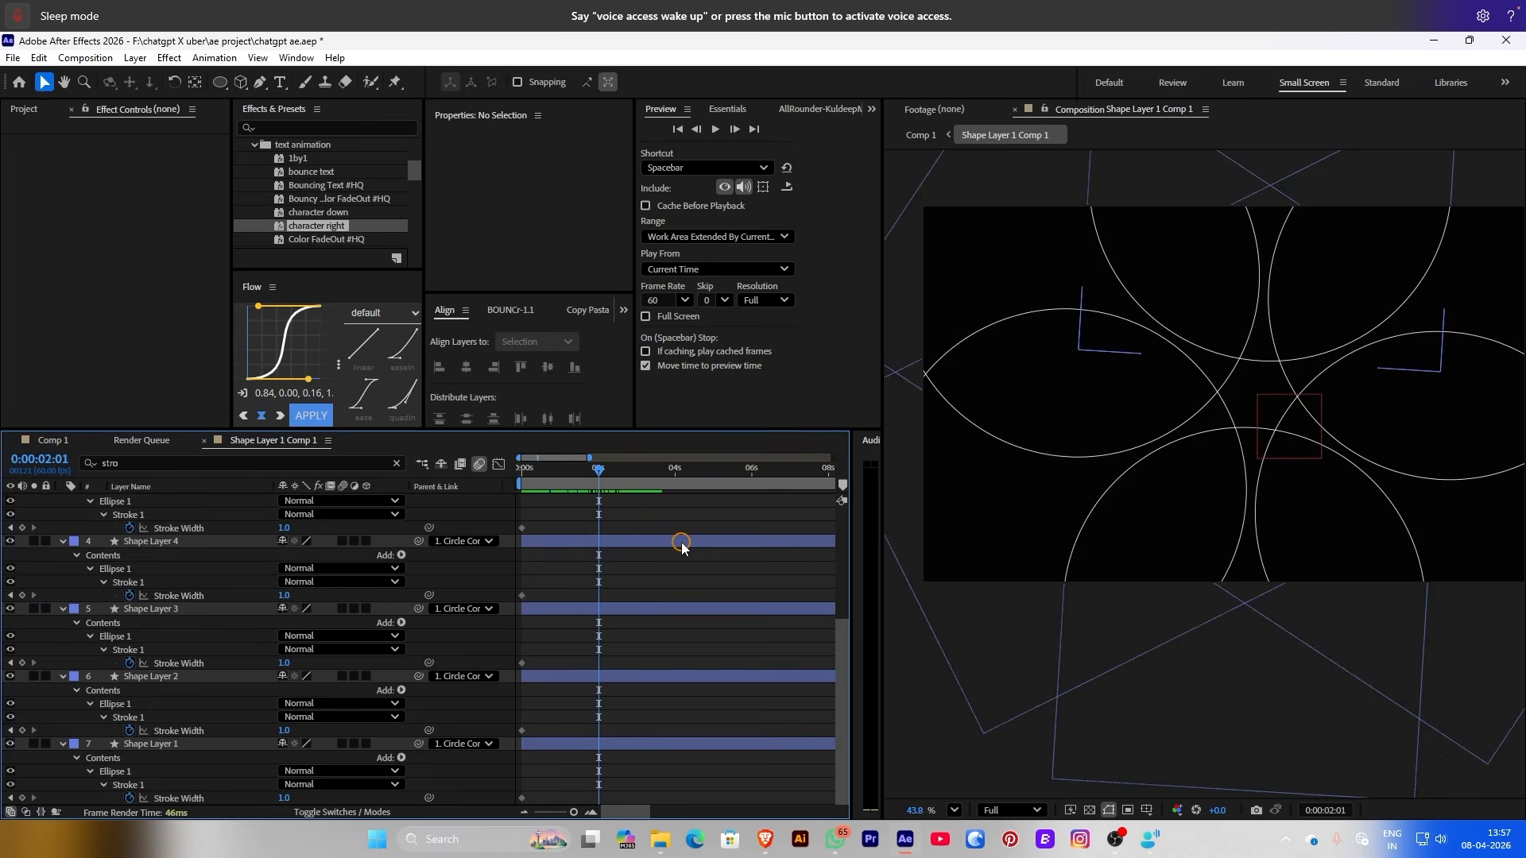
pyautogui.scroll(5, 676, 553)
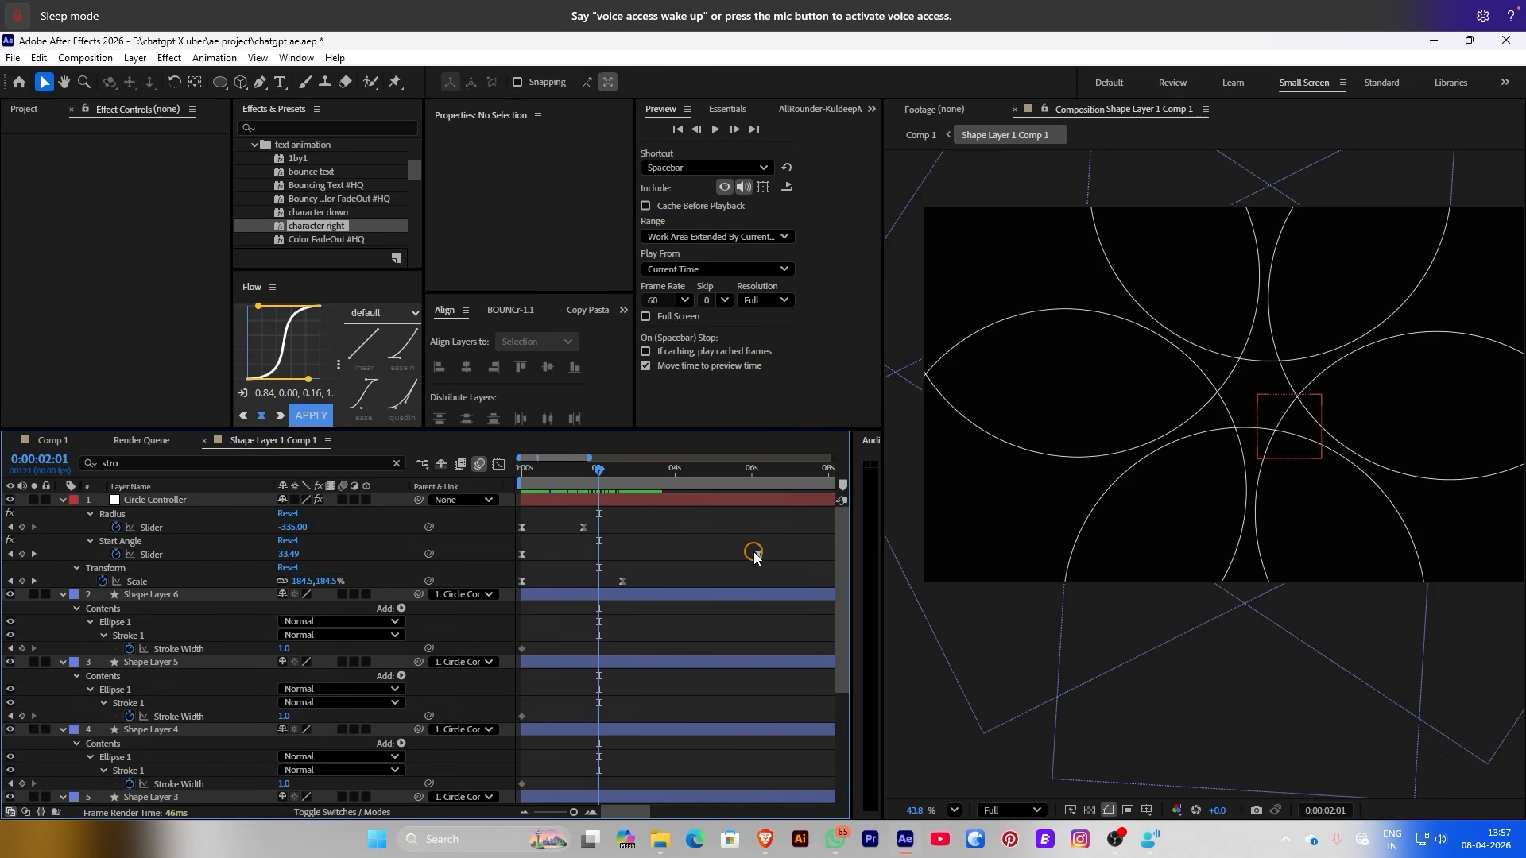
pyautogui.moveTo(755, 554); pyautogui.dragTo(599, 554)
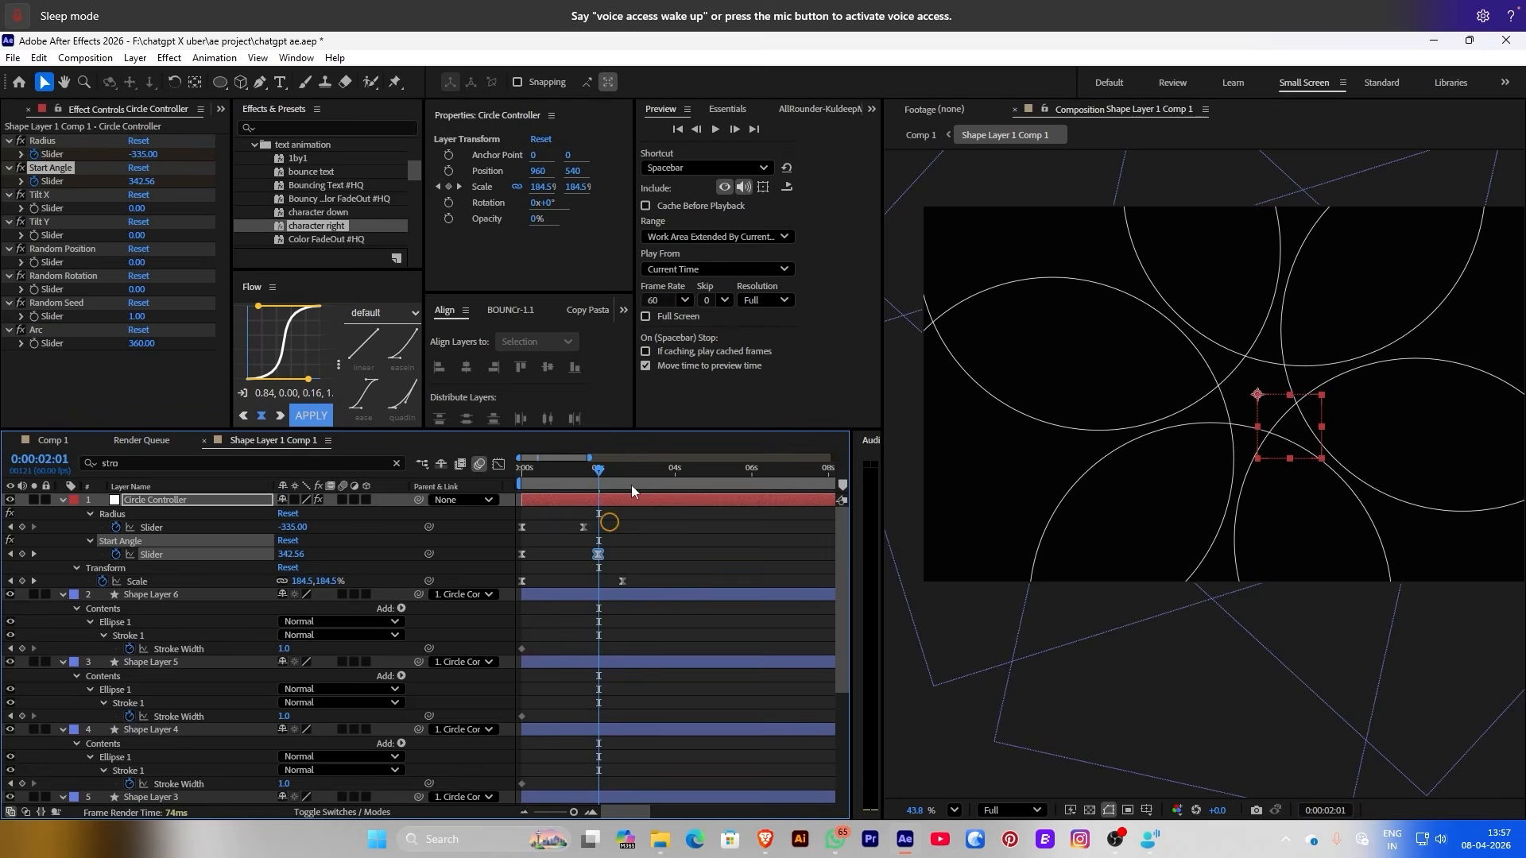
pyautogui.click(916, 137)
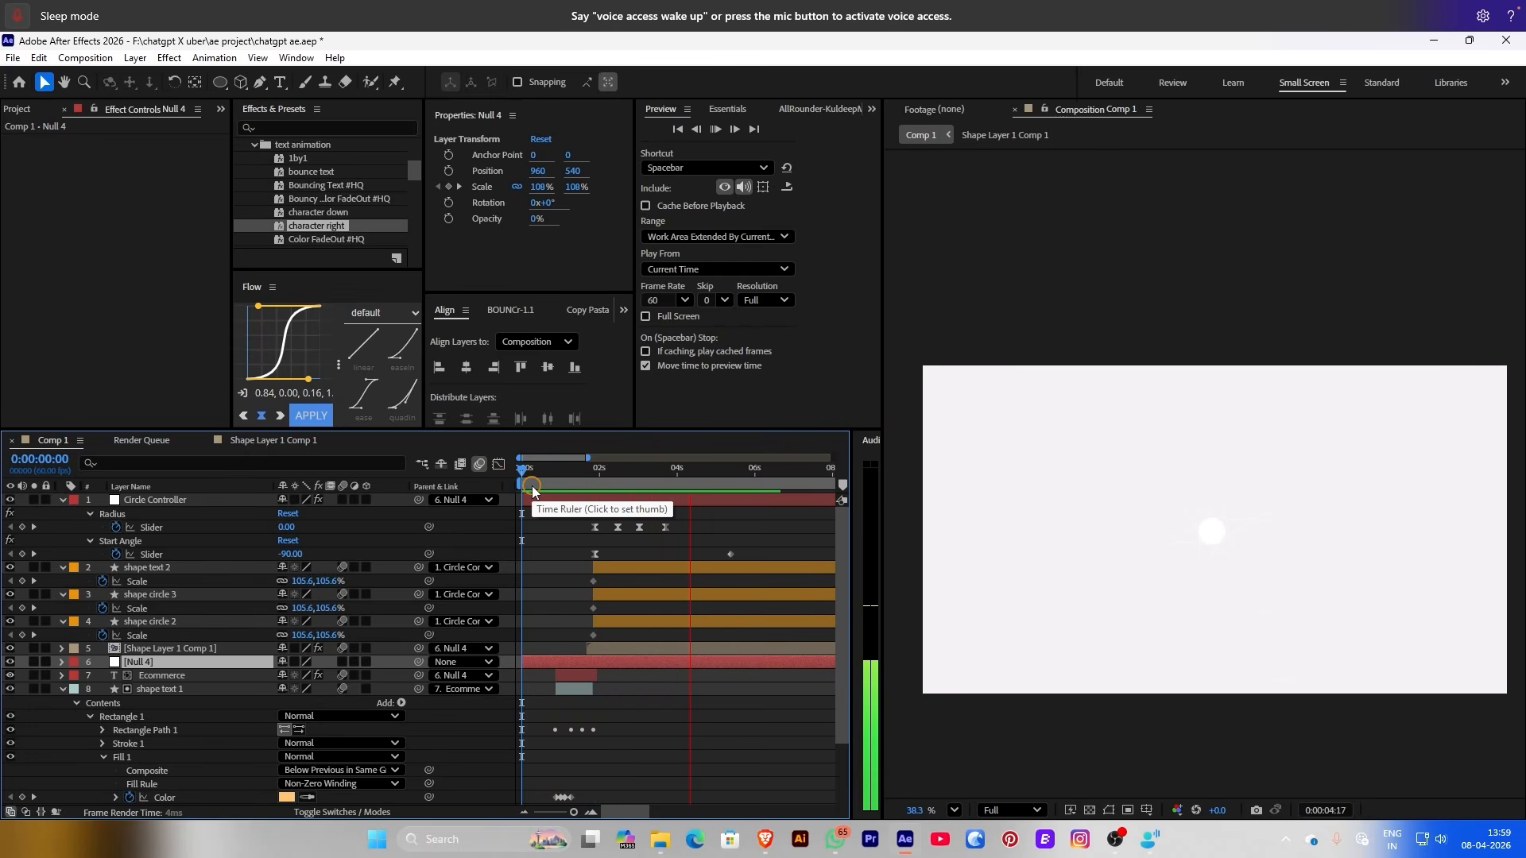
# Move the Circle Controller Radius keyframe to about 0:00:04:24
pyautogui.click(678, 475)
pyautogui.moveTo(682, 475); pyautogui.dragTo(693, 475)
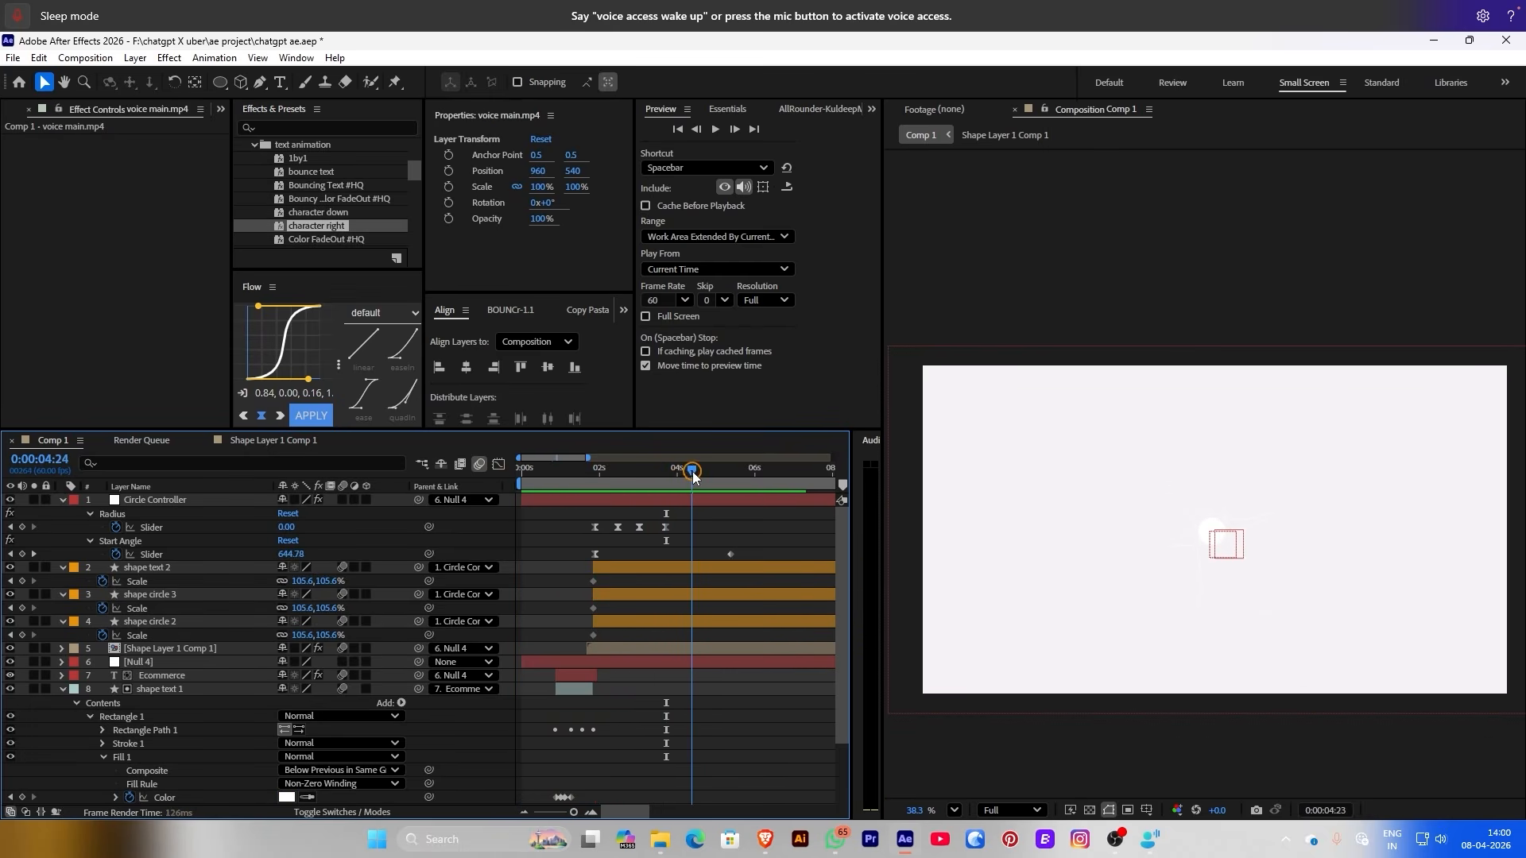
pyautogui.moveTo(674, 527); pyautogui.dragTo(698, 527)
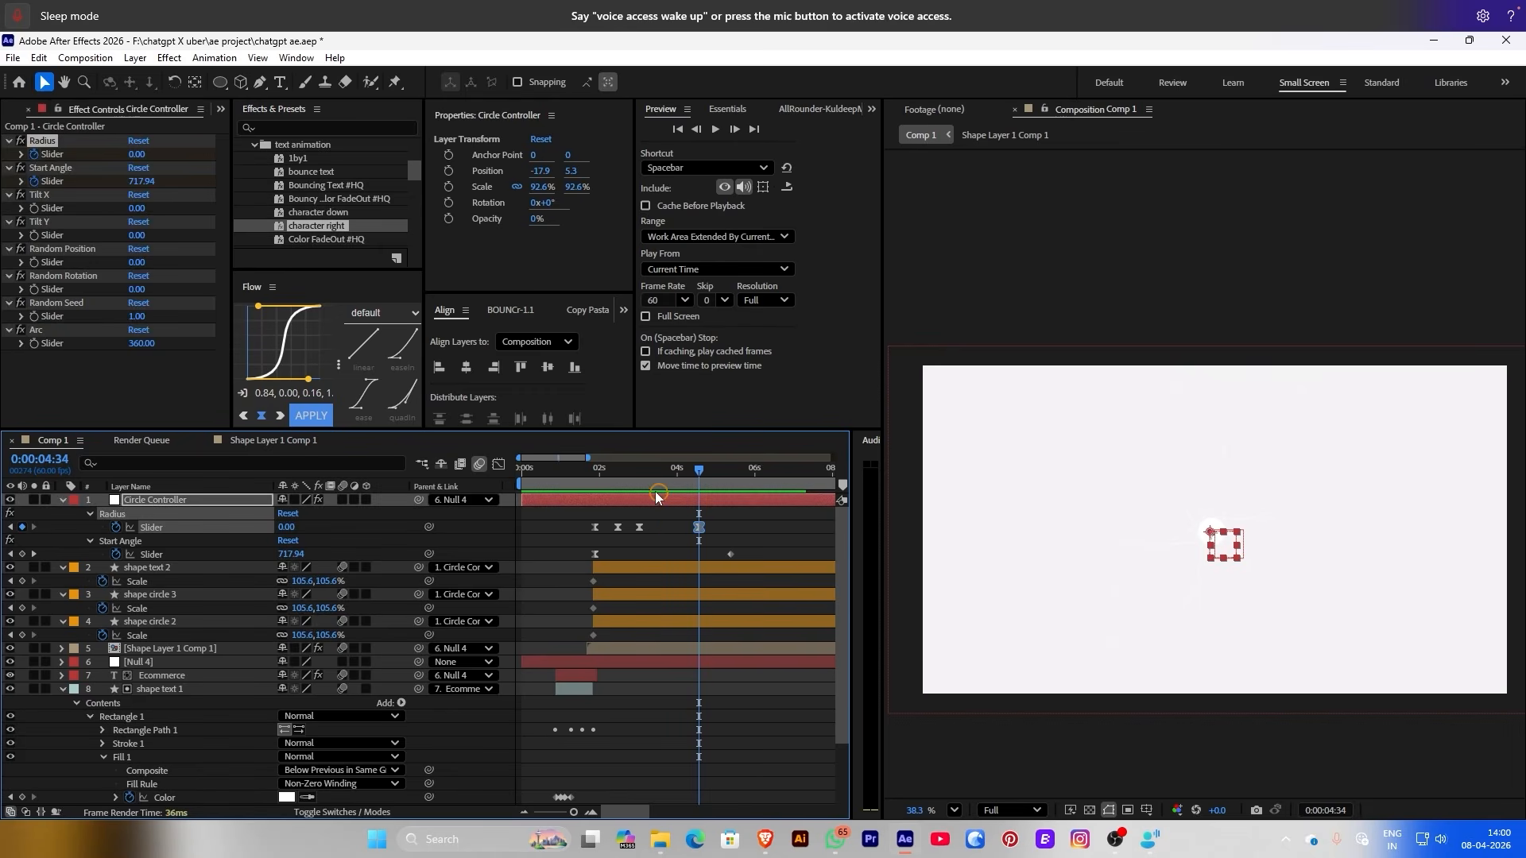
# Preview the animation from around 0:00:03:00
pyautogui.click(639, 469)
pyautogui.press('space')
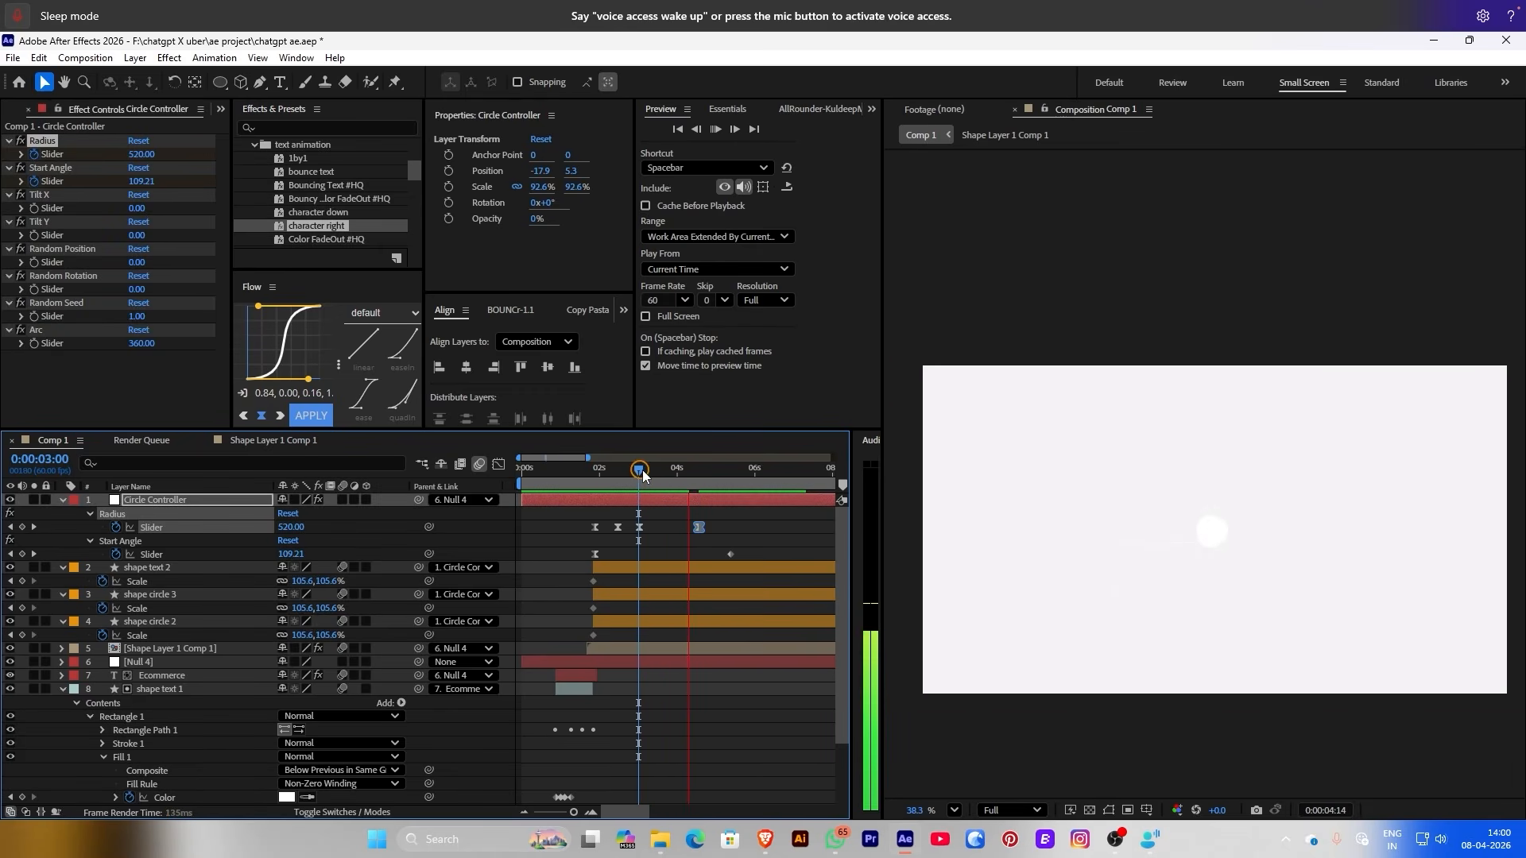
pyautogui.click(634, 472)
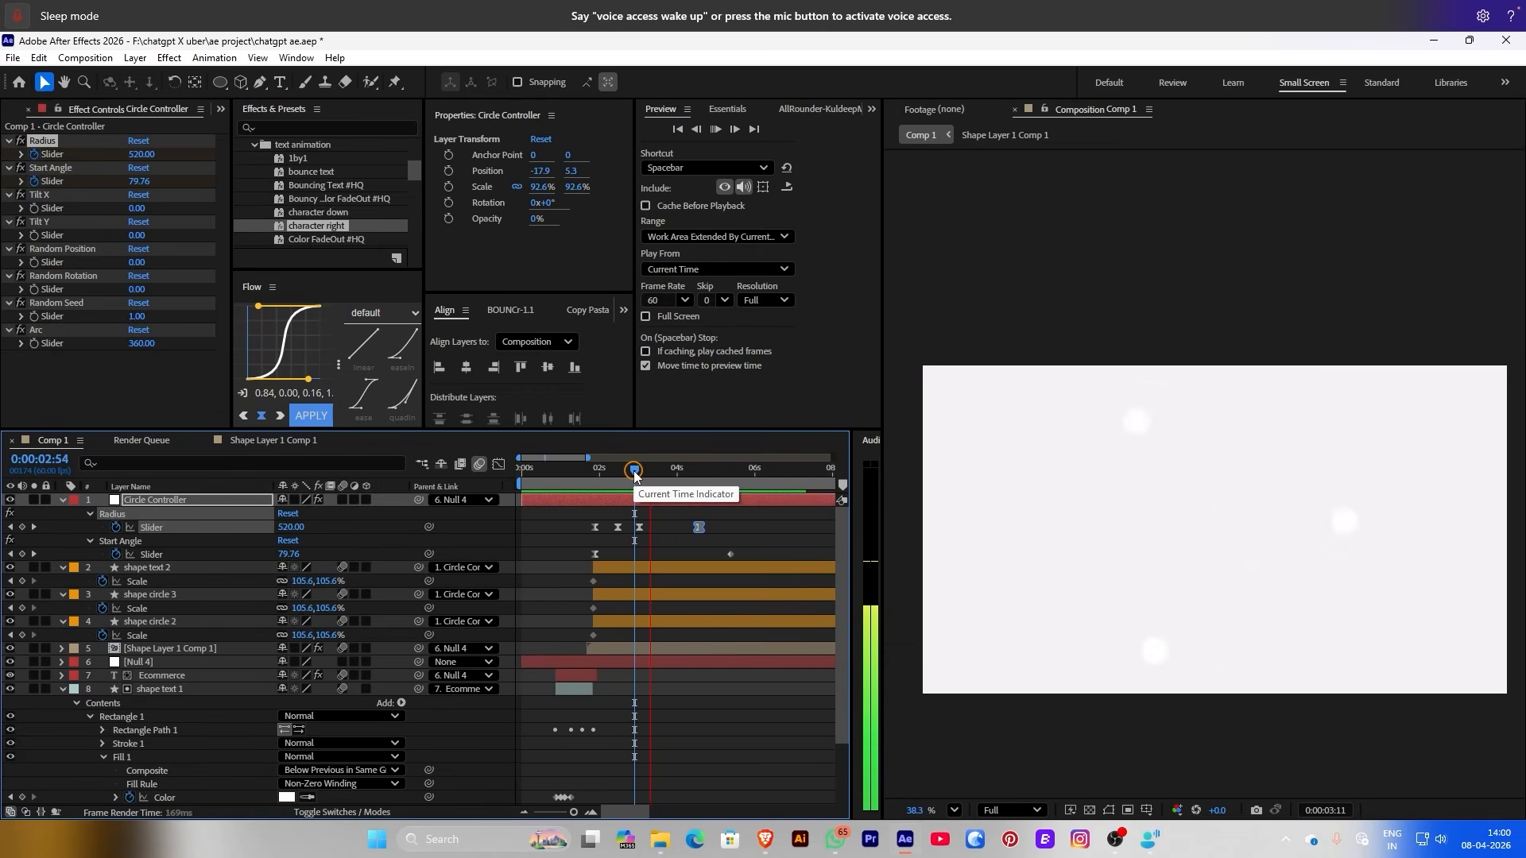
pyautogui.press('space')
# Inside the Shape Layer 1 Comp 1 precomp, set Start Angle to 337.48 at 0:00:04:36, then rewind
pyautogui.scroll(-3, 734, 731)
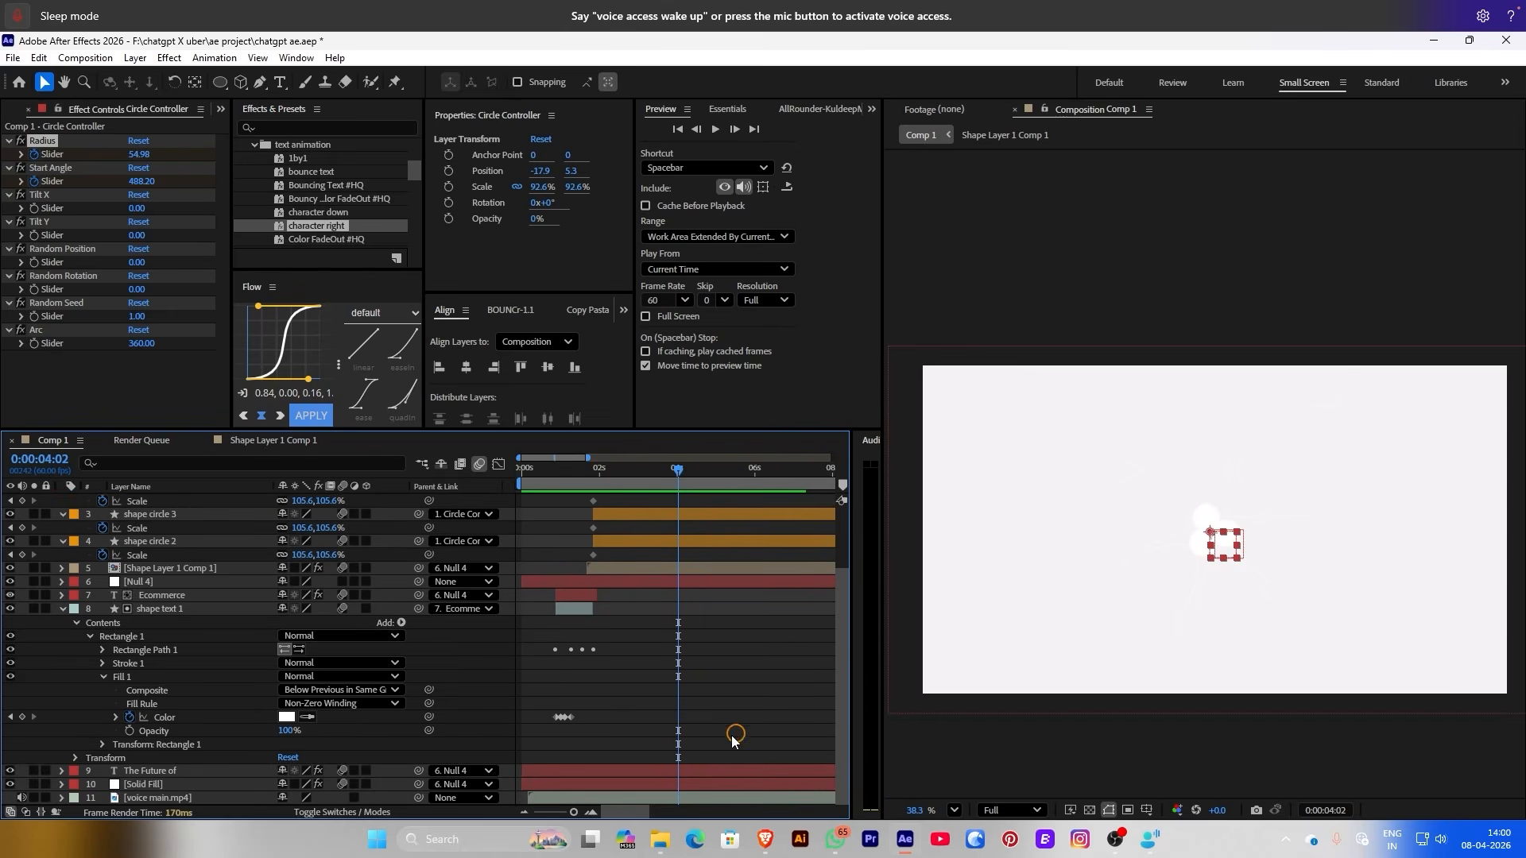
pyautogui.click(649, 795)
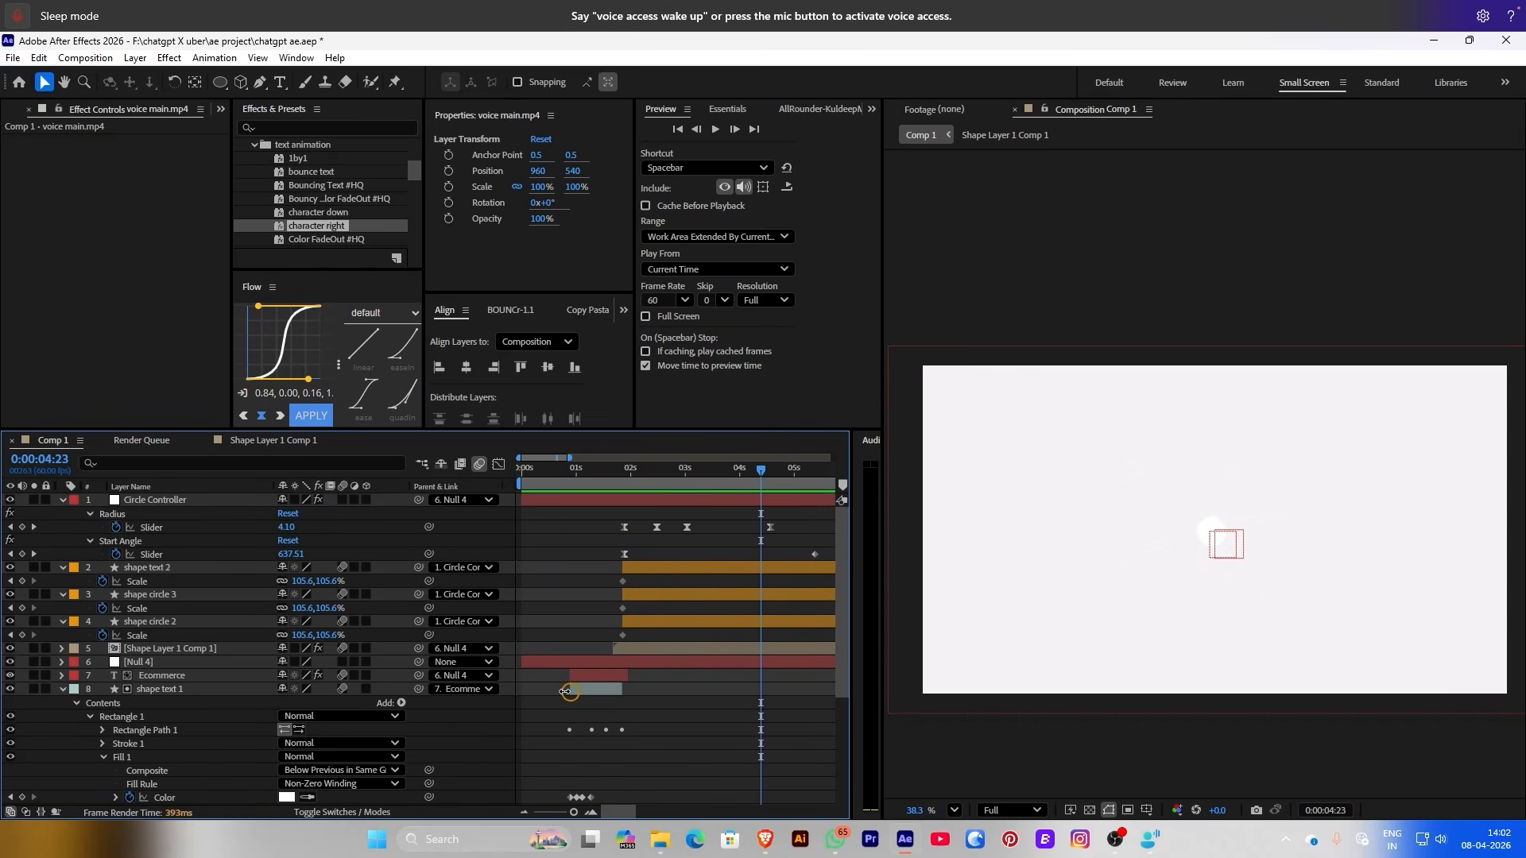
pyautogui.doubleClick(152, 647)
pyautogui.click(599, 554)
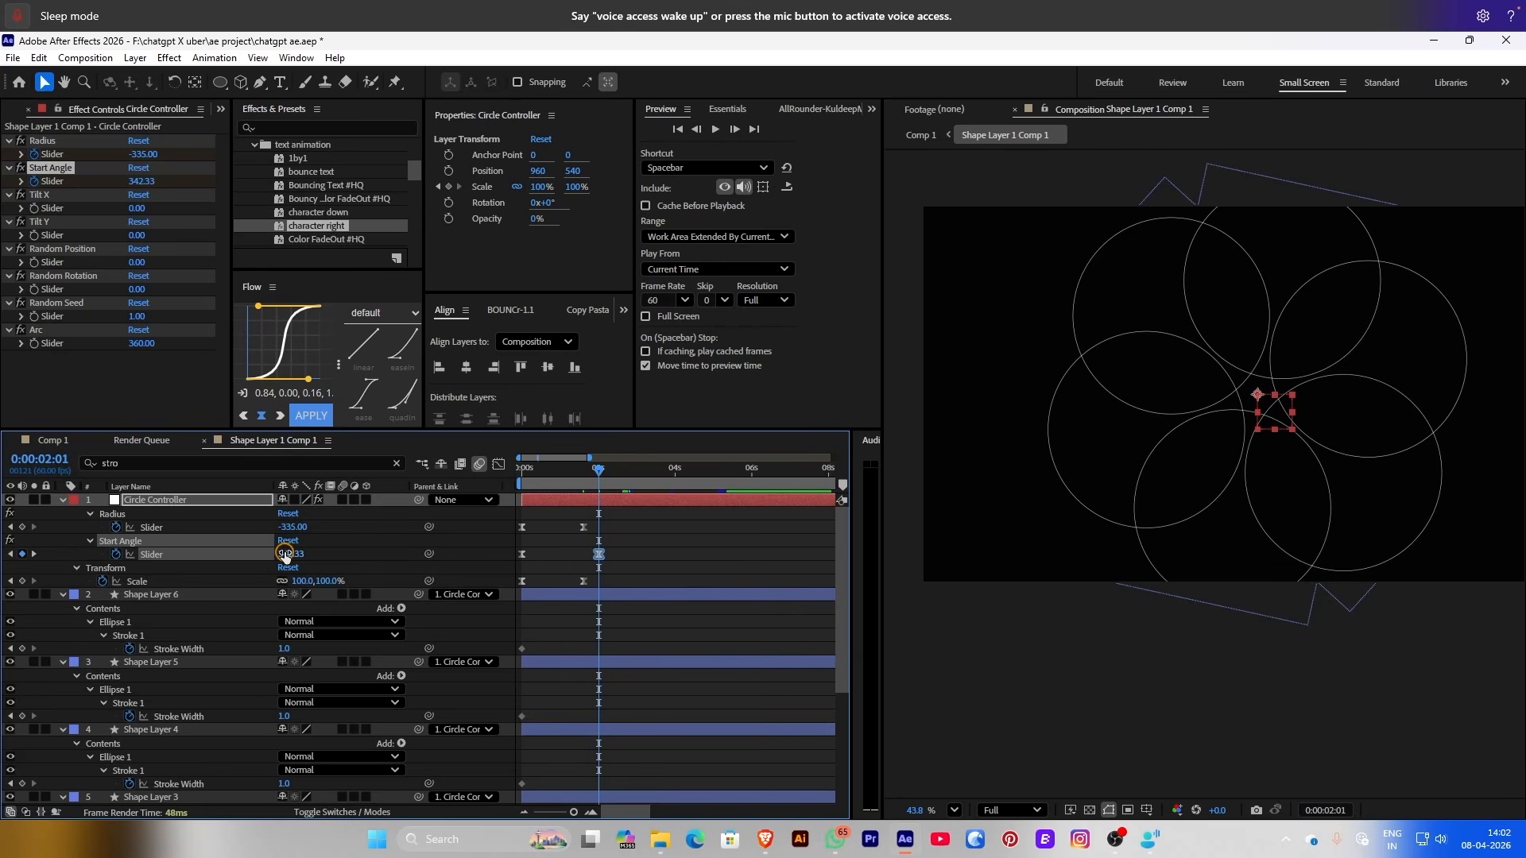
pyautogui.moveTo(285, 554)
pyautogui.mouseDown()
pyautogui.moveTo(385, 550)
pyautogui.moveTo(285, 554)
pyautogui.mouseUp()
pyautogui.moveTo(707, 483); pyautogui.dragTo(697, 479)
pyautogui.moveTo(285, 554); pyautogui.dragTo(336, 557)
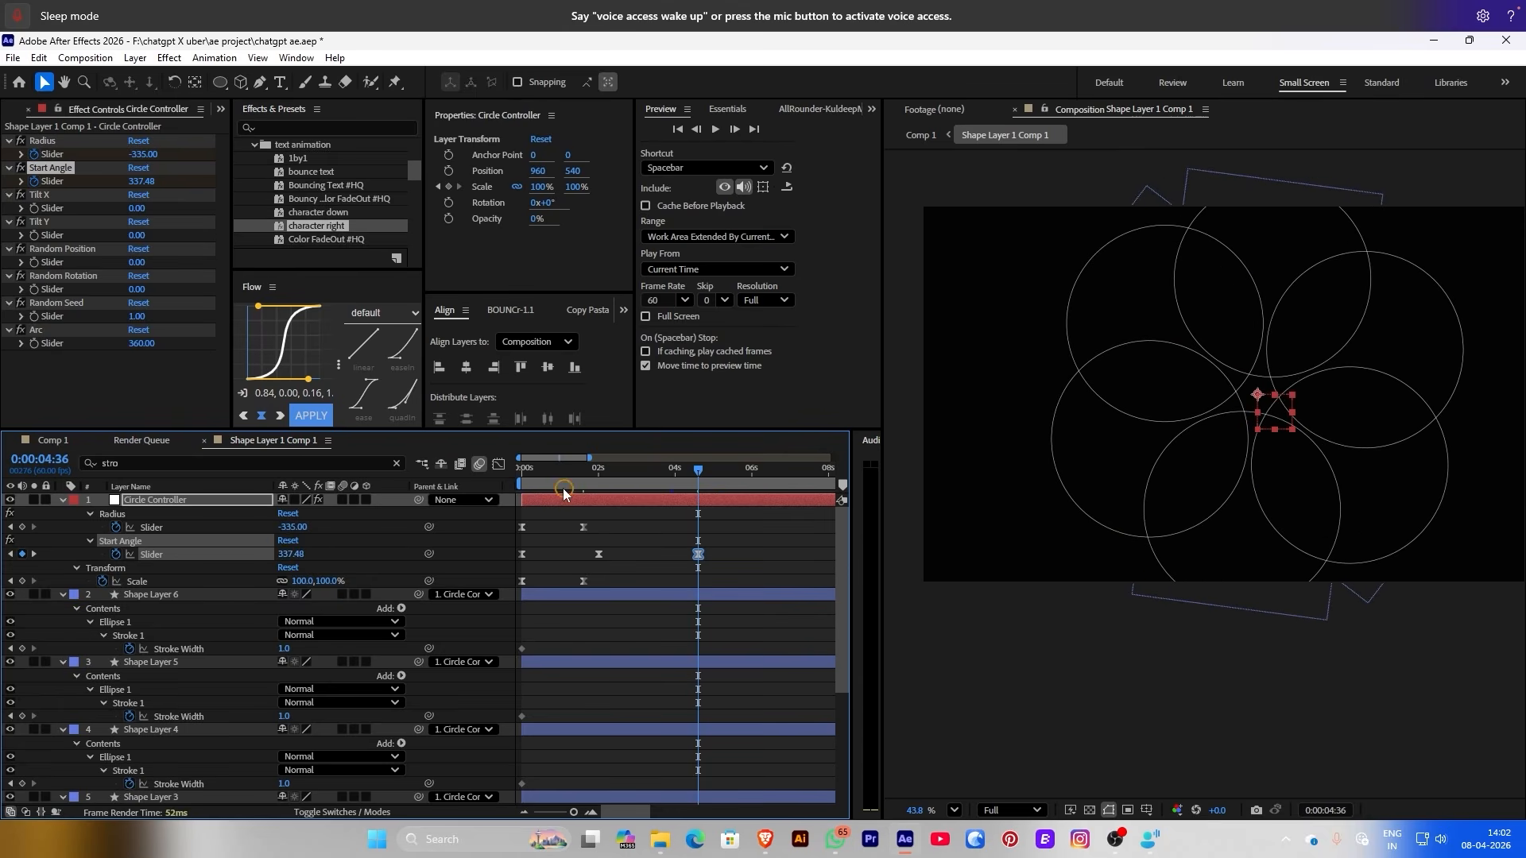
pyautogui.moveTo(563, 493); pyautogui.dragTo(504, 475)
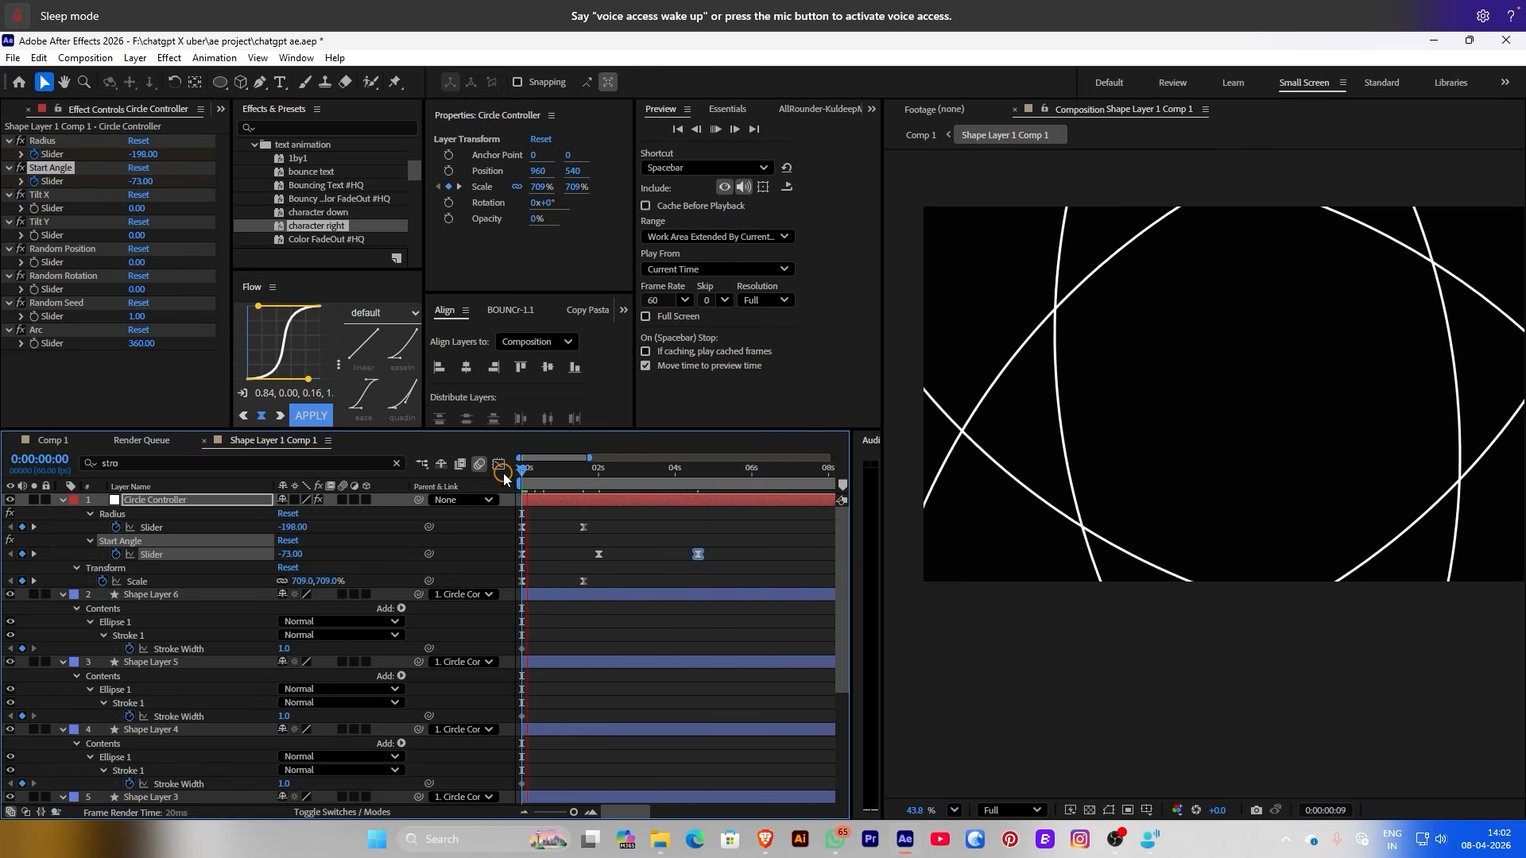
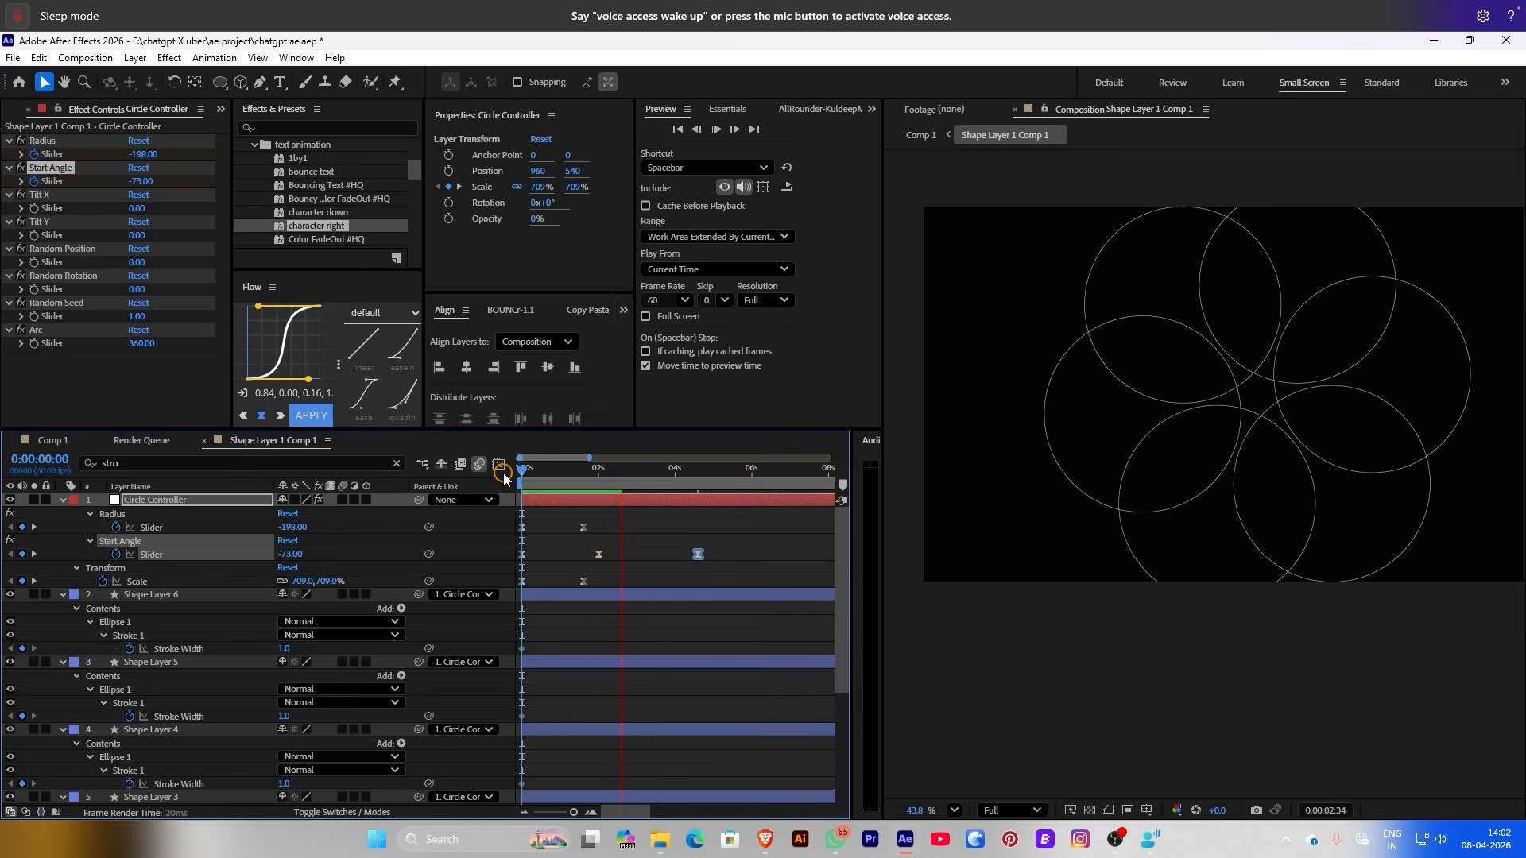
# Shift the last Start Angle keyframe slightly later in Shape Layer 1 Comp 1
pyautogui.moveTo(698, 554); pyautogui.dragTo(710, 557)
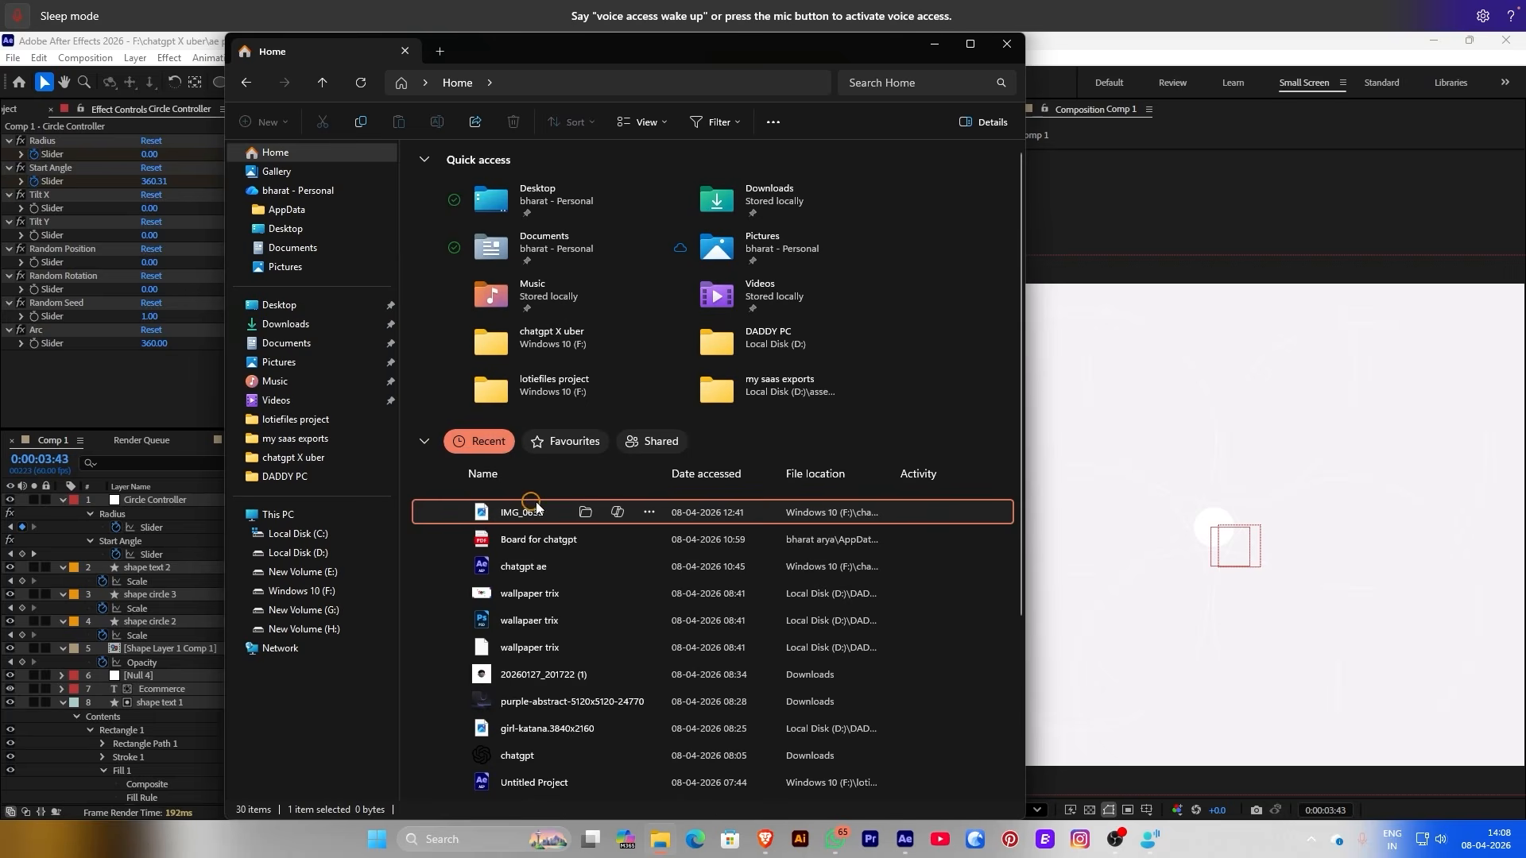
# Add IMG_0639 from the chatgpt X uber folder to Comp 1 as a new top layer
pyautogui.click(585, 513)
pyautogui.moveTo(625, 195); pyautogui.dragTo(112, 580)
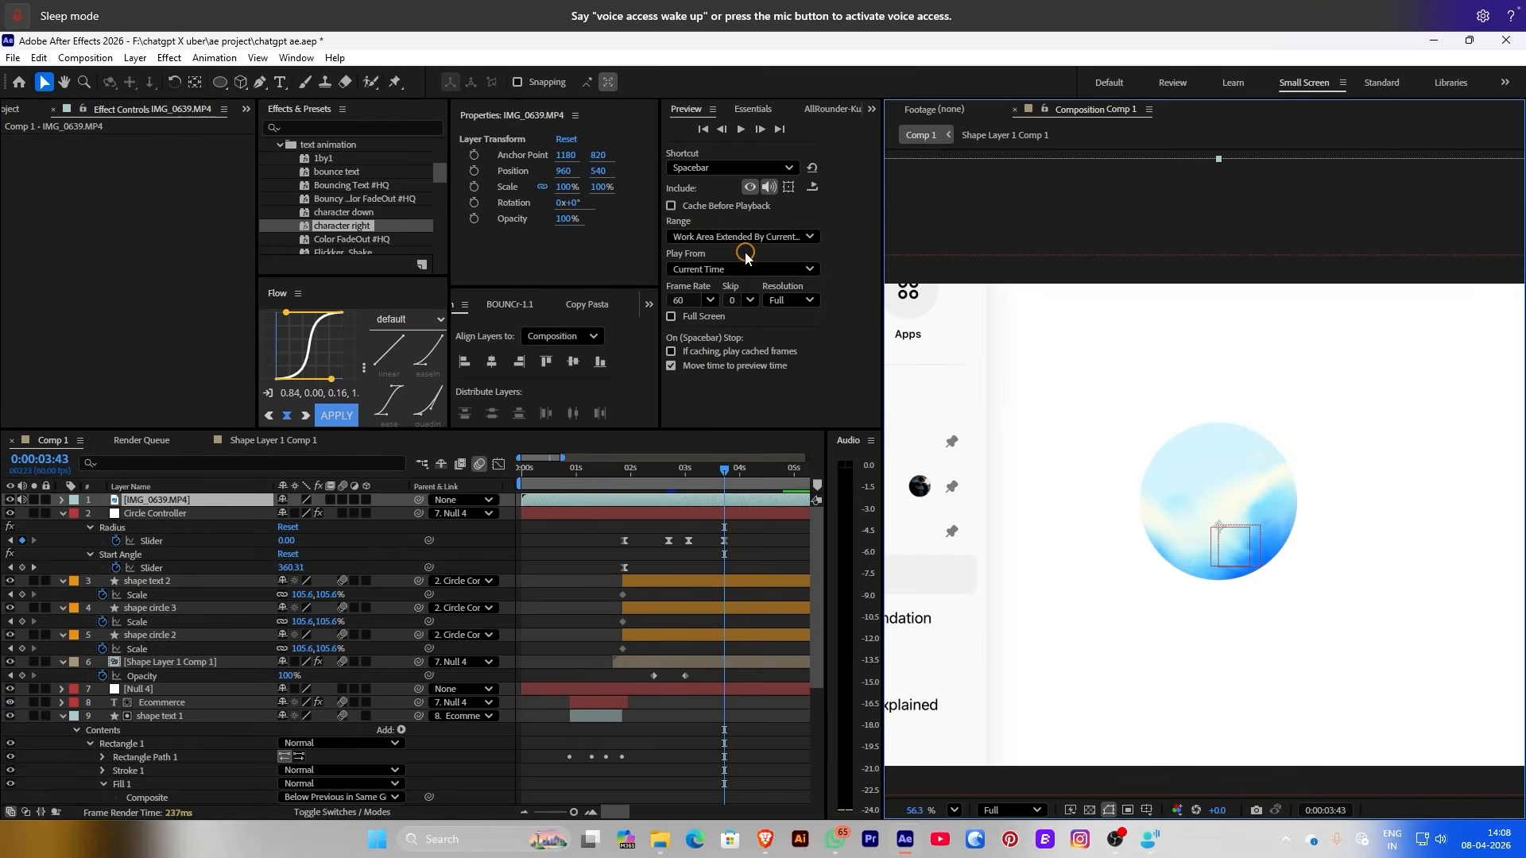
# Draw a circular ellipse mask over the IMG_0639 clip and nudge it slightly right
pyautogui.click(223, 81)
pyautogui.scroll(3, 1149, 429)
pyautogui.moveTo(1136, 420); pyautogui.dragTo(1353, 635)
pyautogui.press('v')
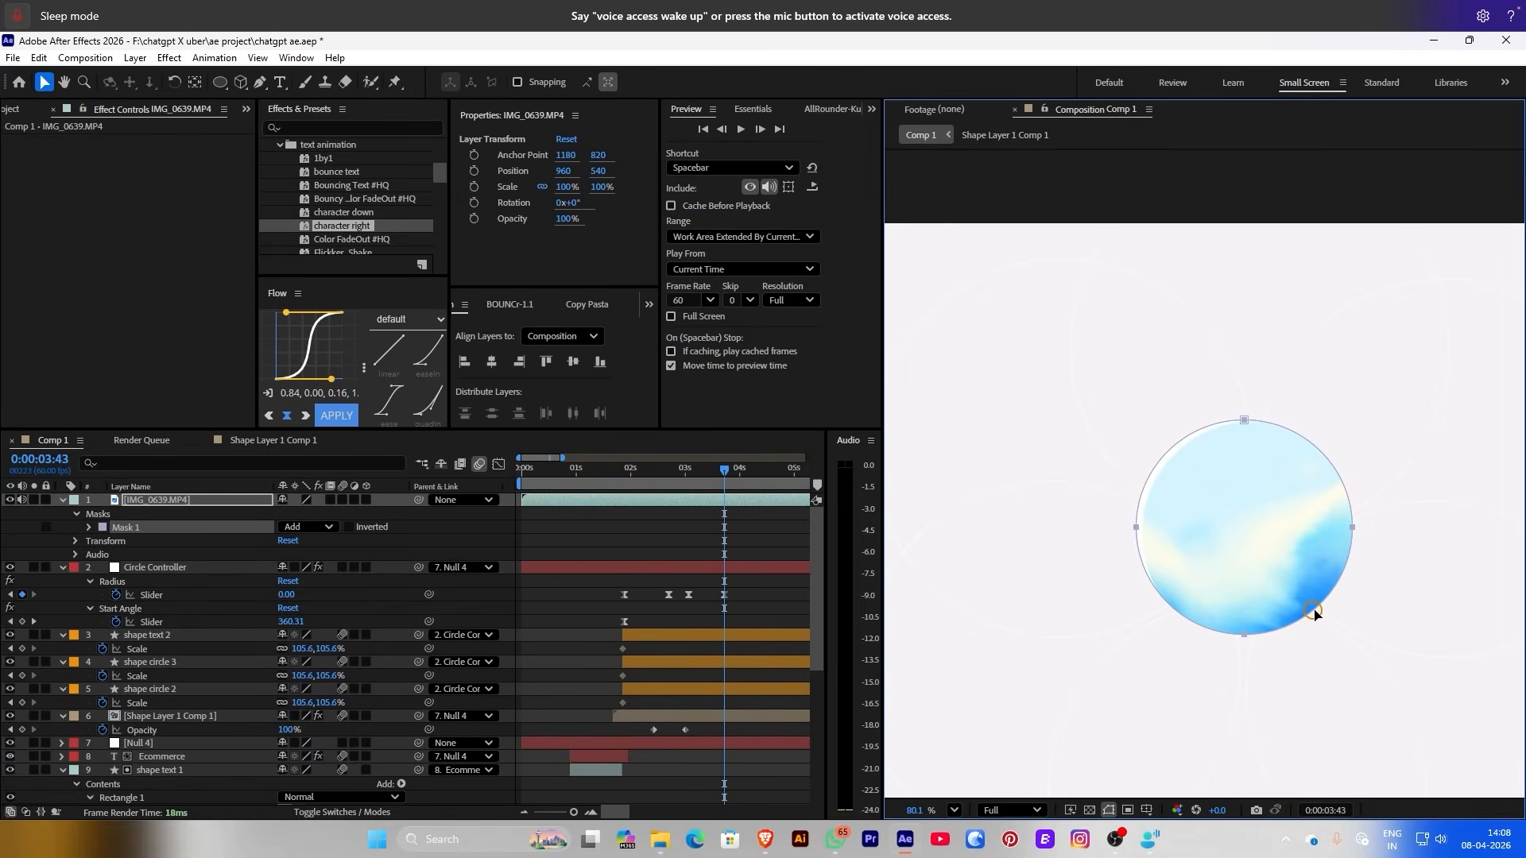
pyautogui.hotkey('shift', 'Right')
pyautogui.hotkey('shift', 'Right')
pyautogui.click(630, 557)
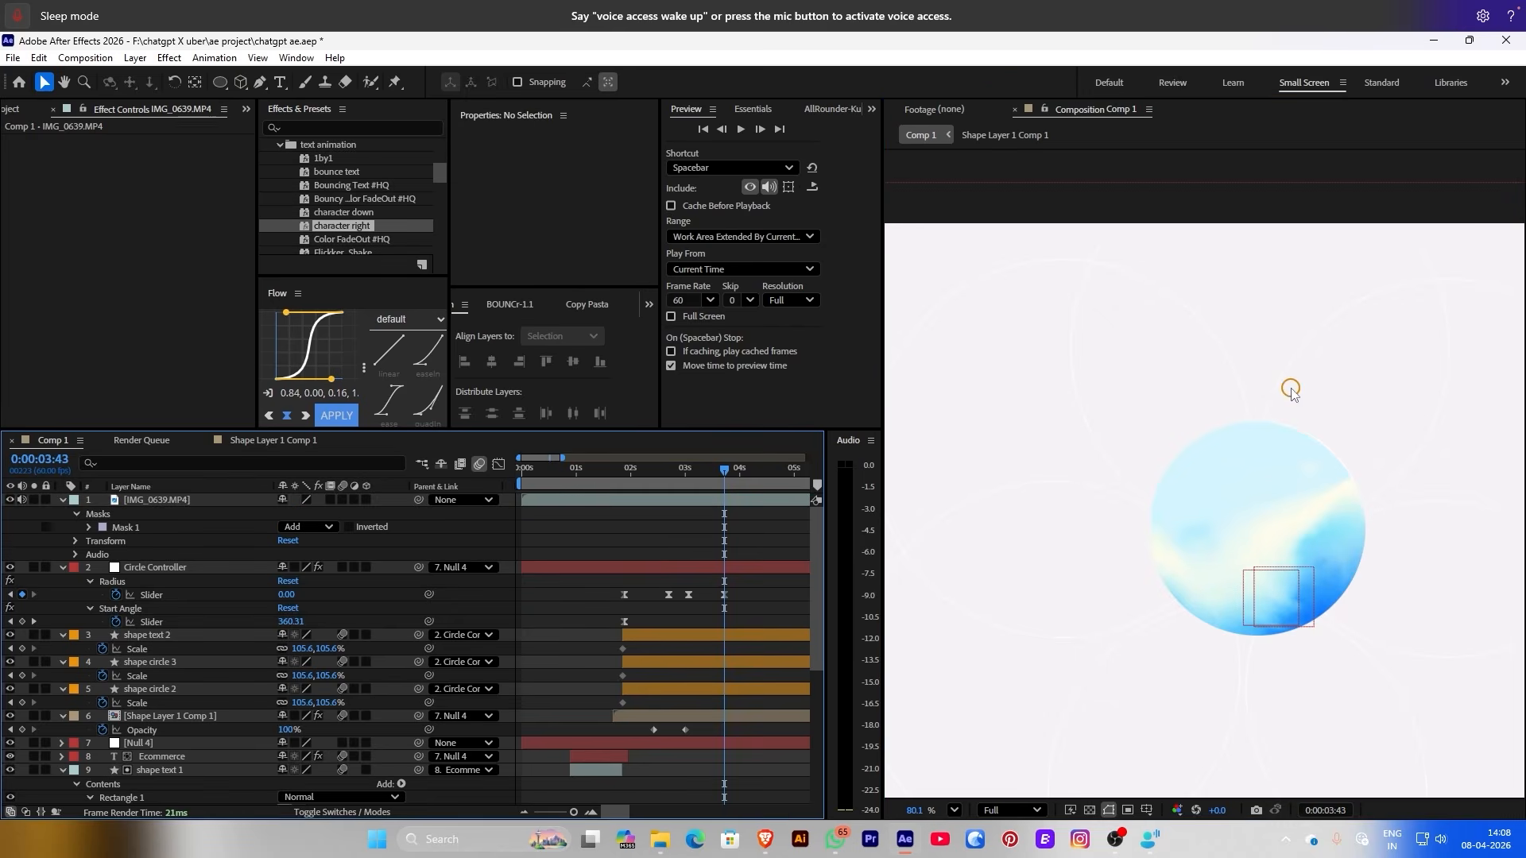
pyautogui.click(1357, 580)
# Centre the anchor point on the circle, shrink it to 27%, and place it at composition centre
pyautogui.press('y')
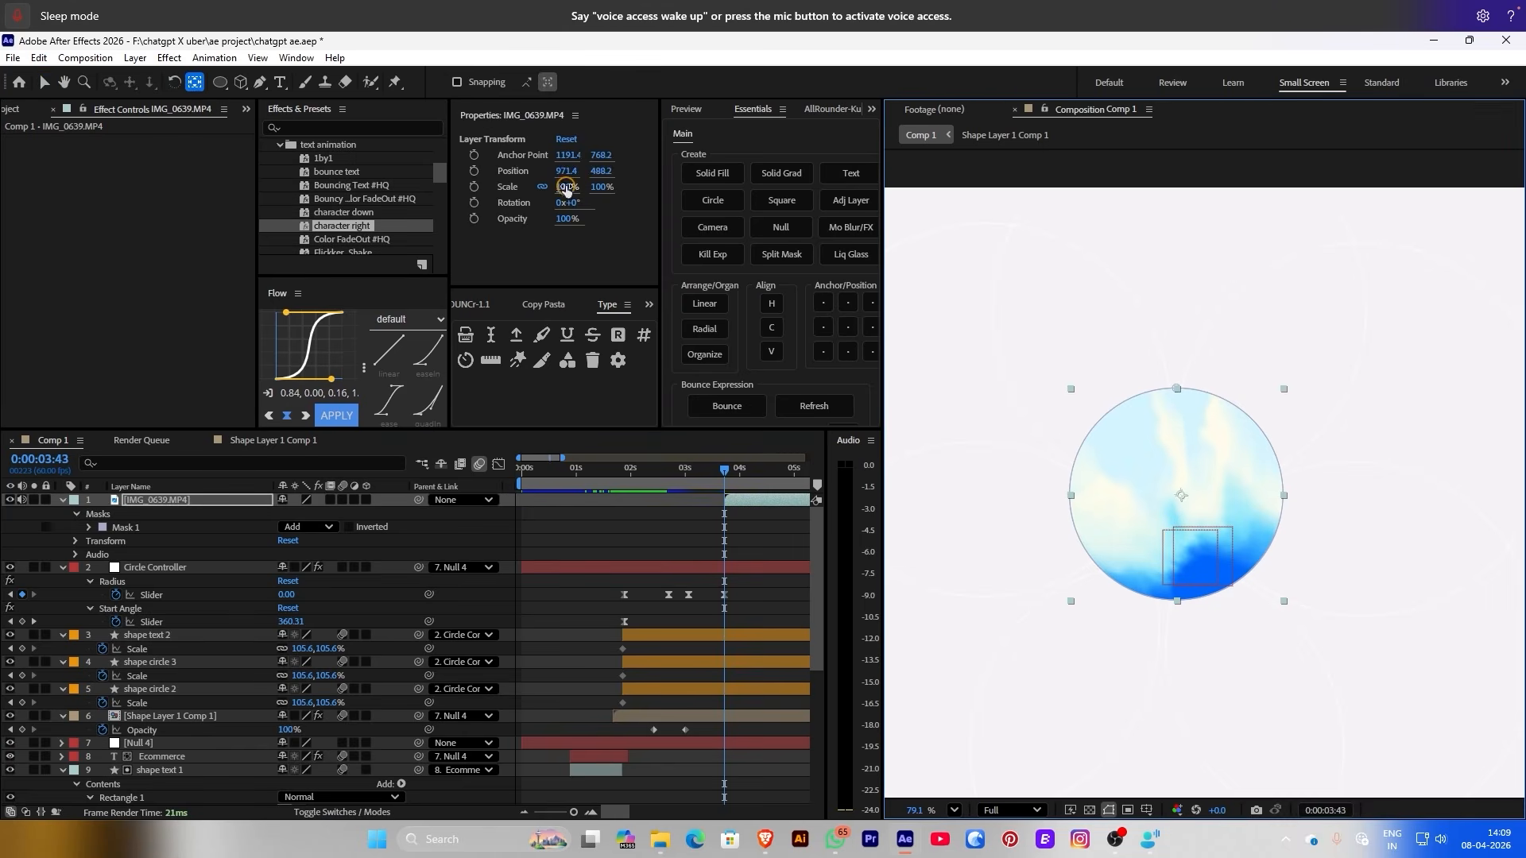
pyautogui.moveTo(566, 188); pyautogui.dragTo(509, 188)
pyautogui.scroll(3, 1113, 501)
pyautogui.moveTo(1316, 478); pyautogui.dragTo(1310, 569)
pyautogui.press('v')
pyautogui.moveTo(565, 188); pyautogui.dragTo(569, 188)
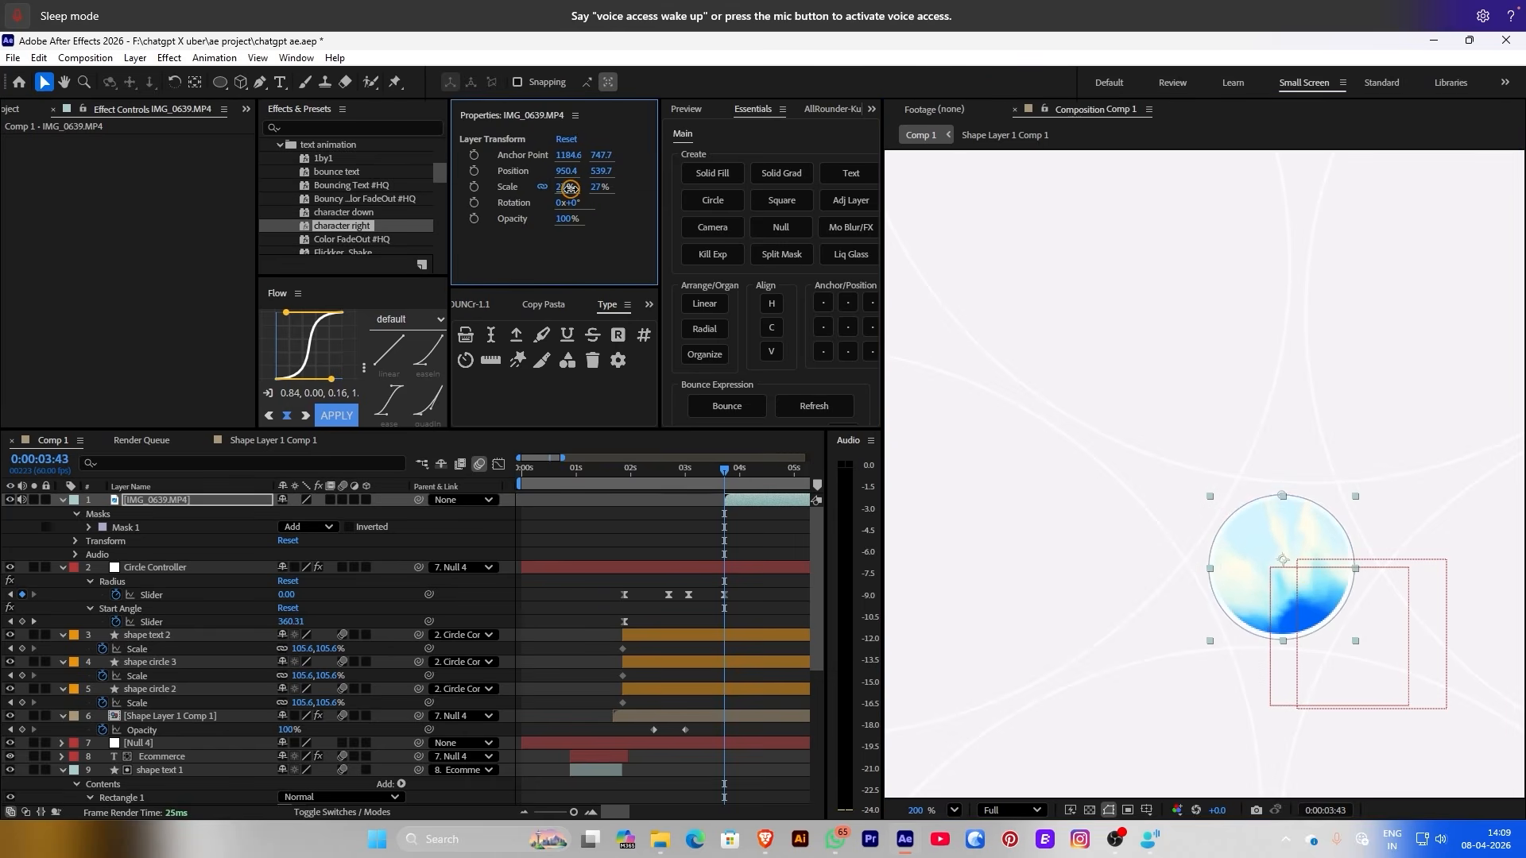
# Set a Scale keyframe on IMG_0639 at 27%
pyautogui.click(1294, 347)
pyautogui.scroll(-5, 1204, 388)
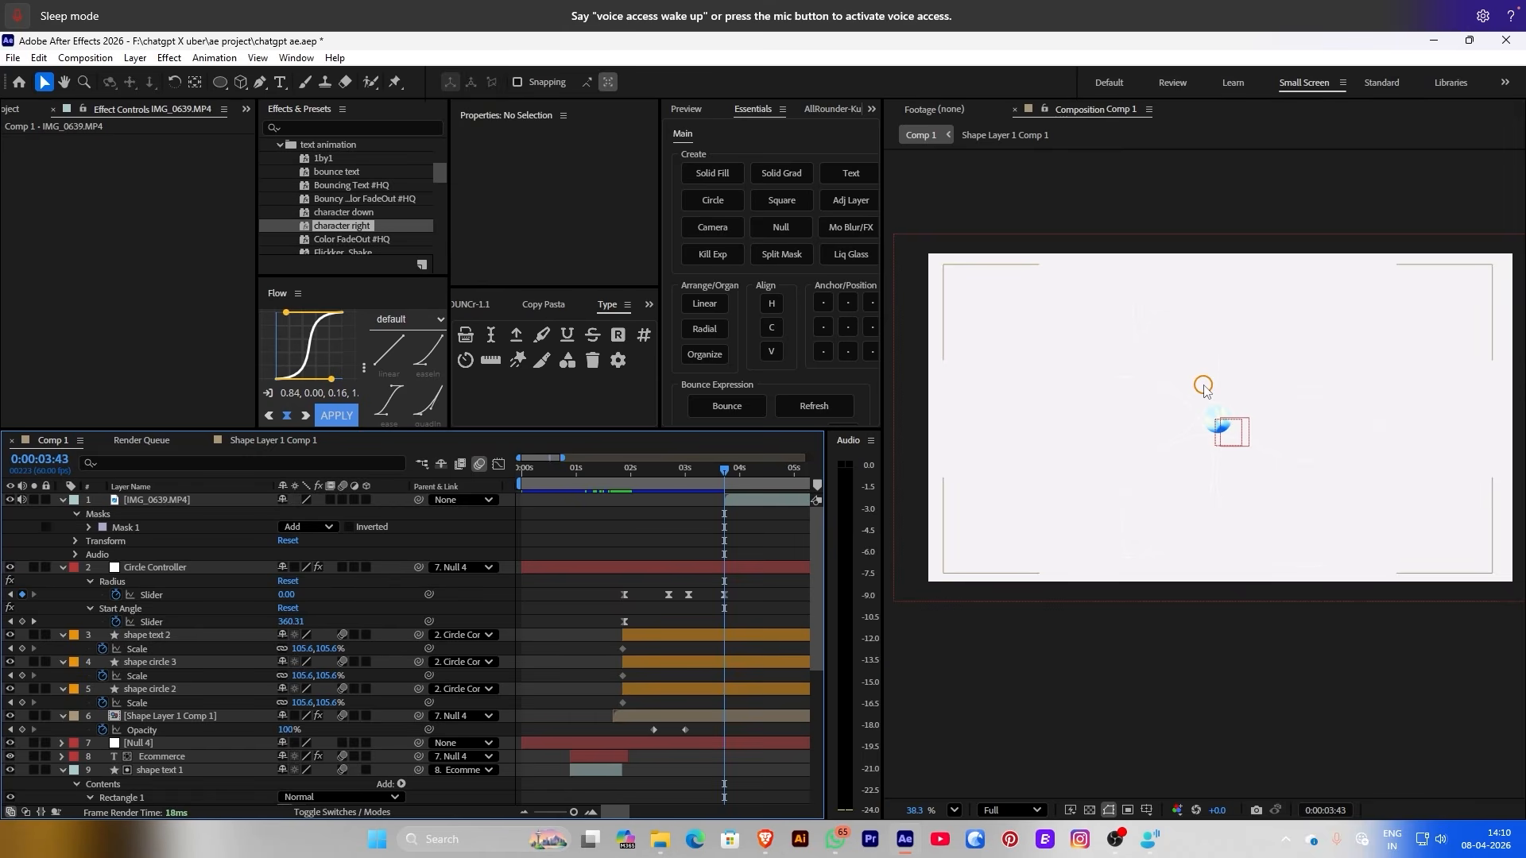
pyautogui.click(738, 503)
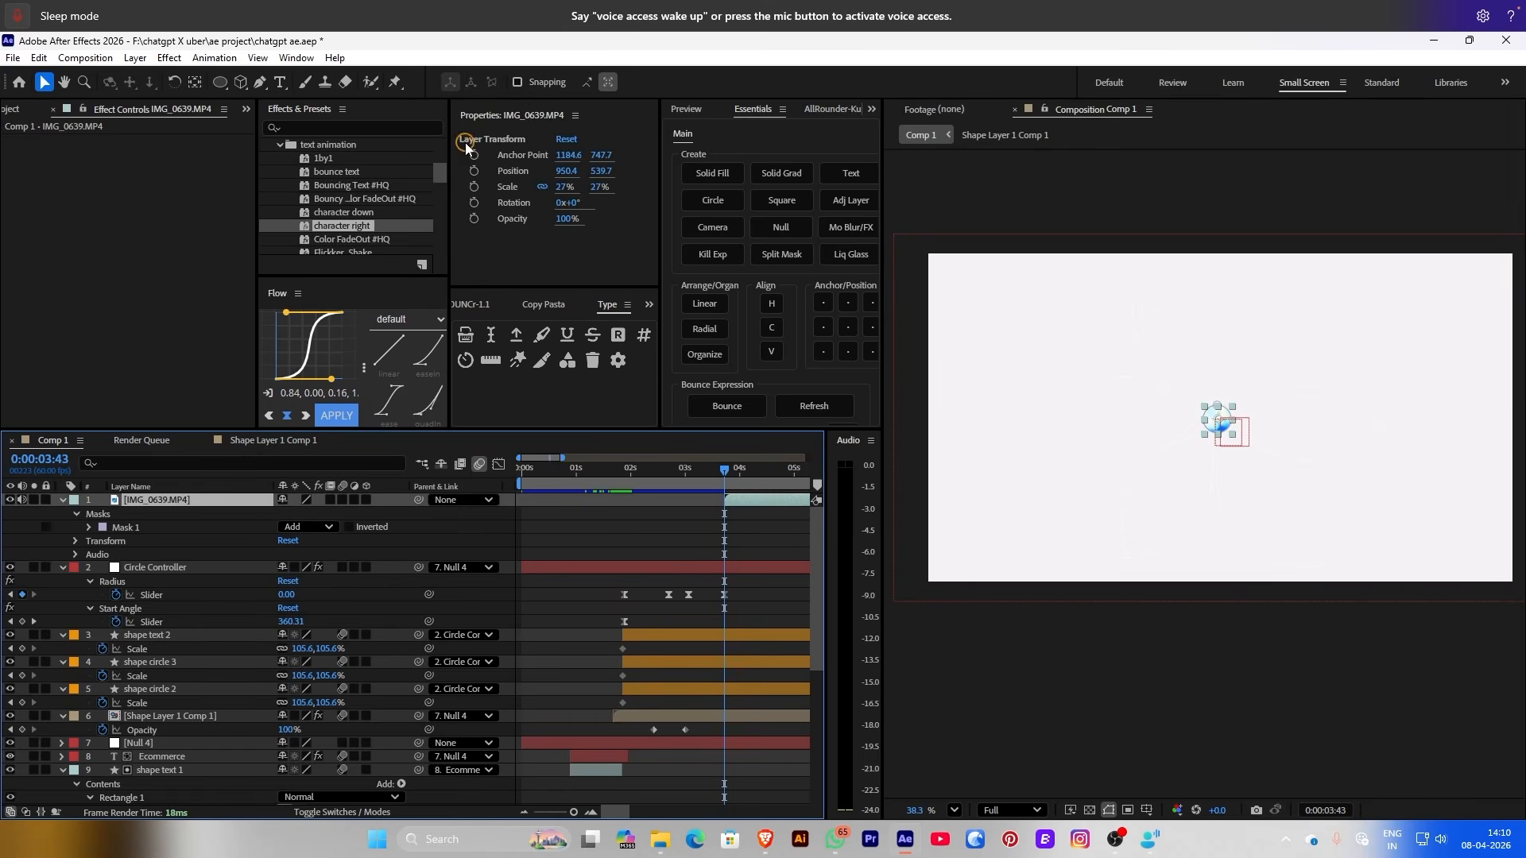
pyautogui.click(476, 187)
pyautogui.press('space')
pyautogui.press('space')
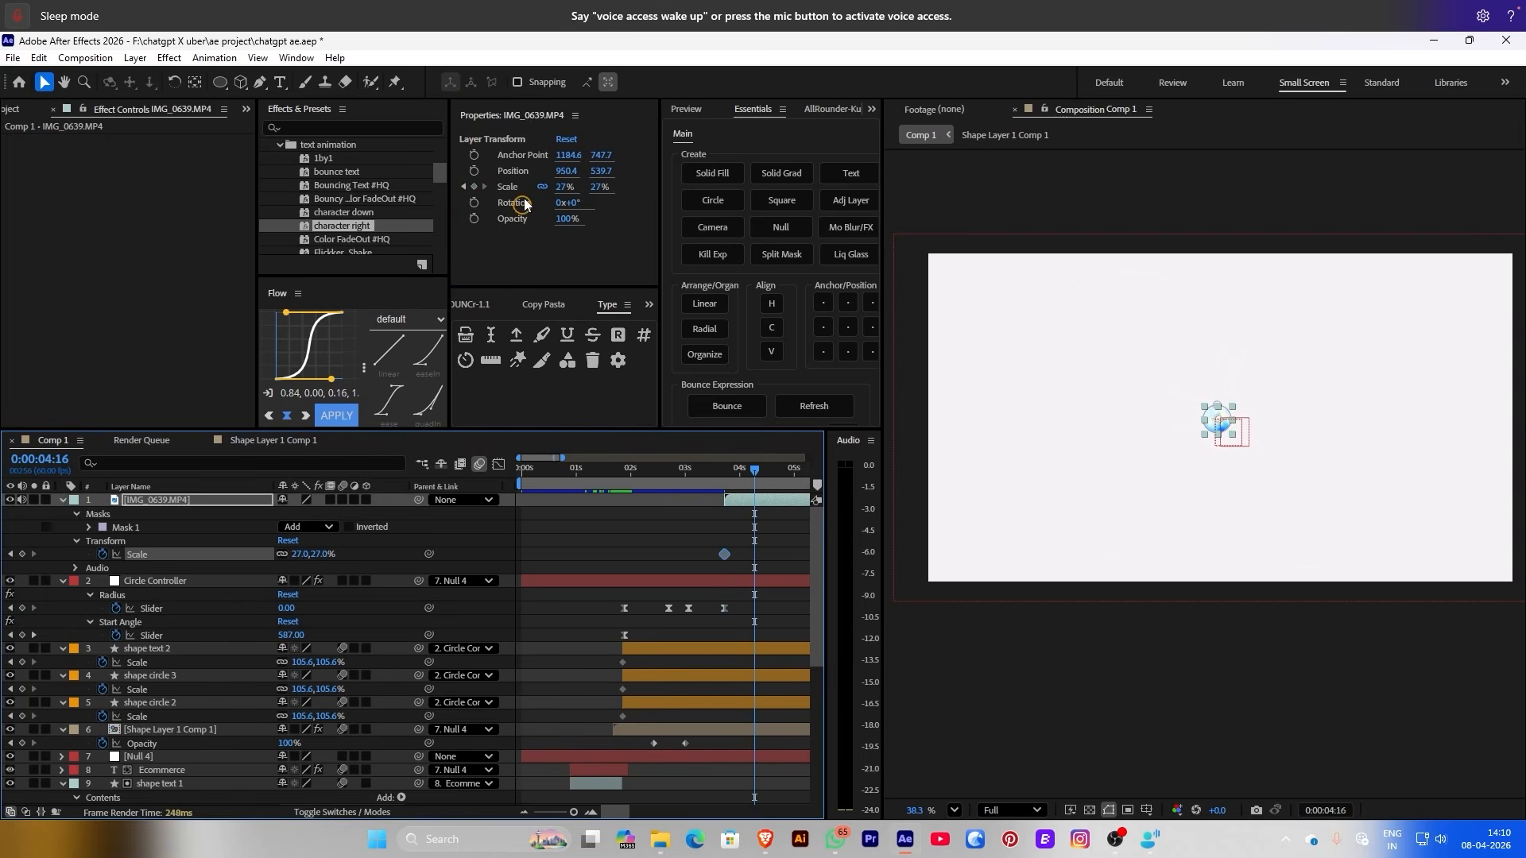
# Add a second Scale keyframe growing the circle to 145%, with Flow easing
pyautogui.moveTo(559, 196); pyautogui.dragTo(734, 195)
pyautogui.moveTo(762, 543); pyautogui.dragTo(715, 562)
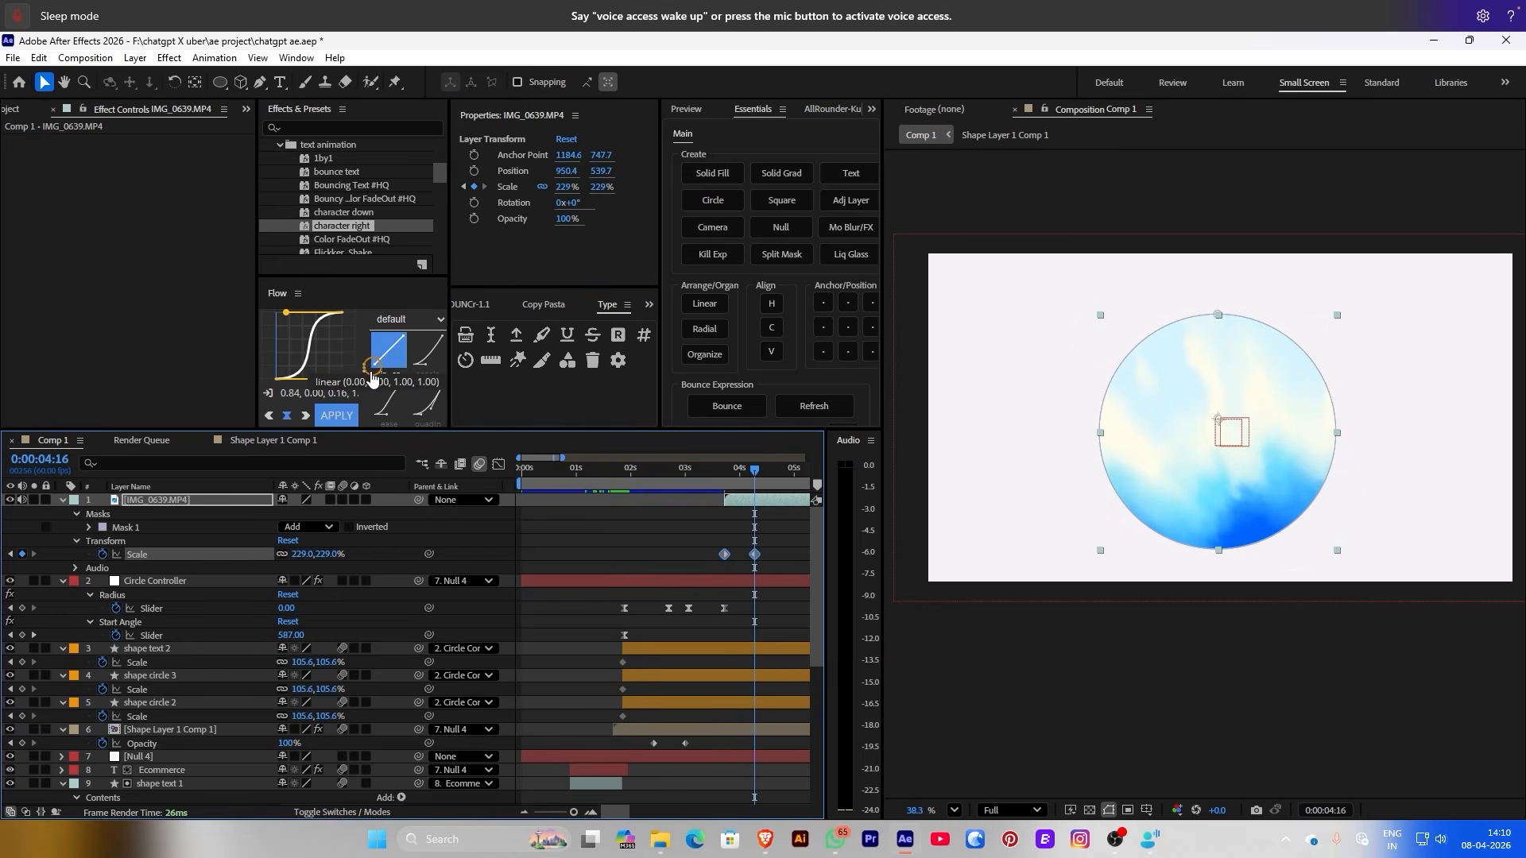
pyautogui.click(336, 415)
pyautogui.click(616, 522)
pyautogui.click(679, 476)
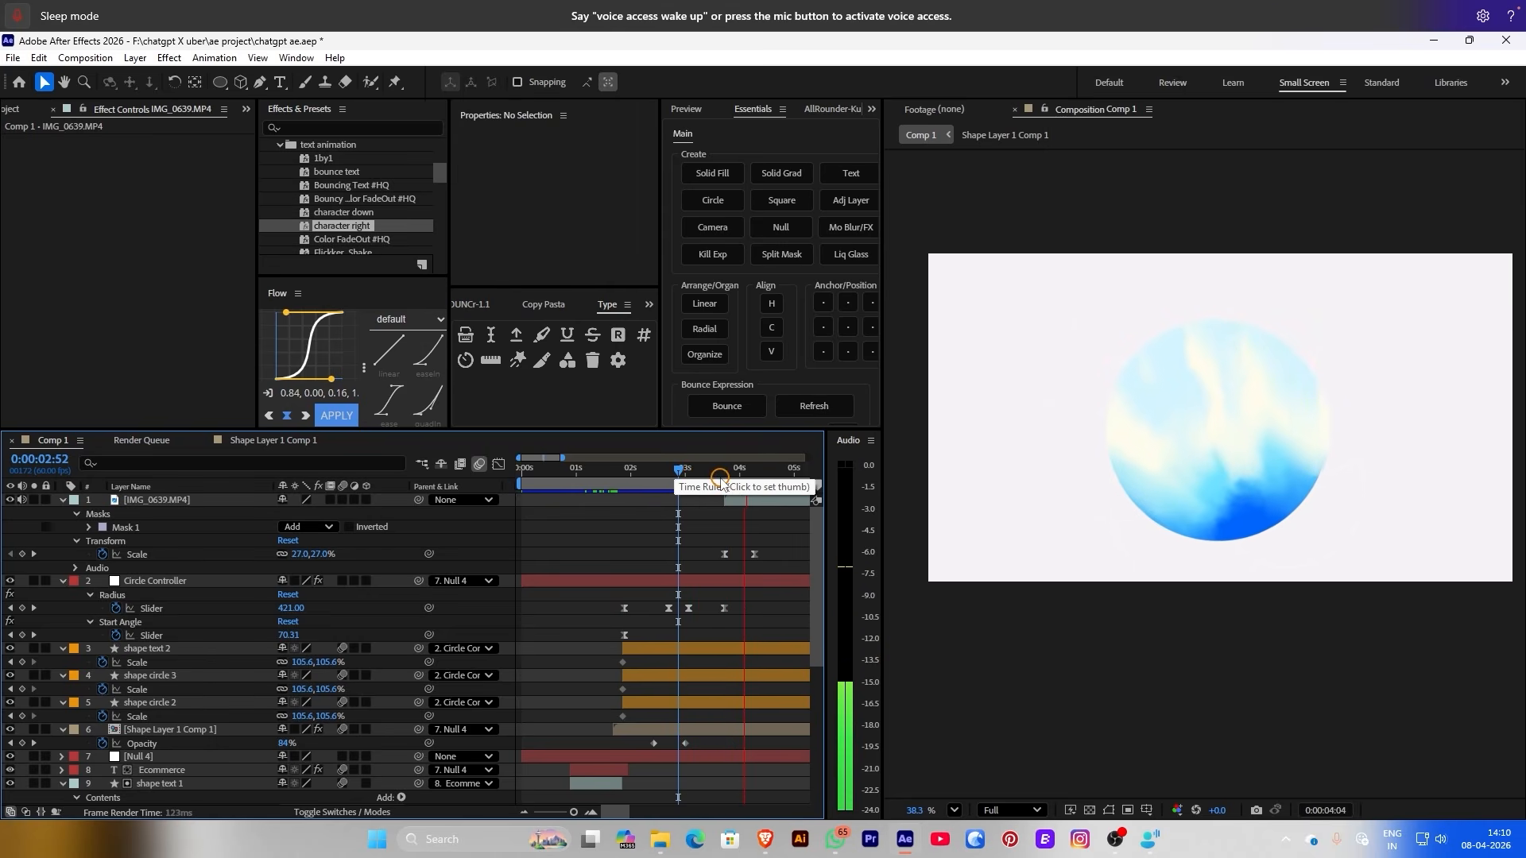
pyautogui.press('space')
pyautogui.moveTo(301, 551); pyautogui.dragTo(231, 548)
# Show title/action-safe guides and add Position keyframes that raise the circle slightly
pyautogui.click(1146, 809)
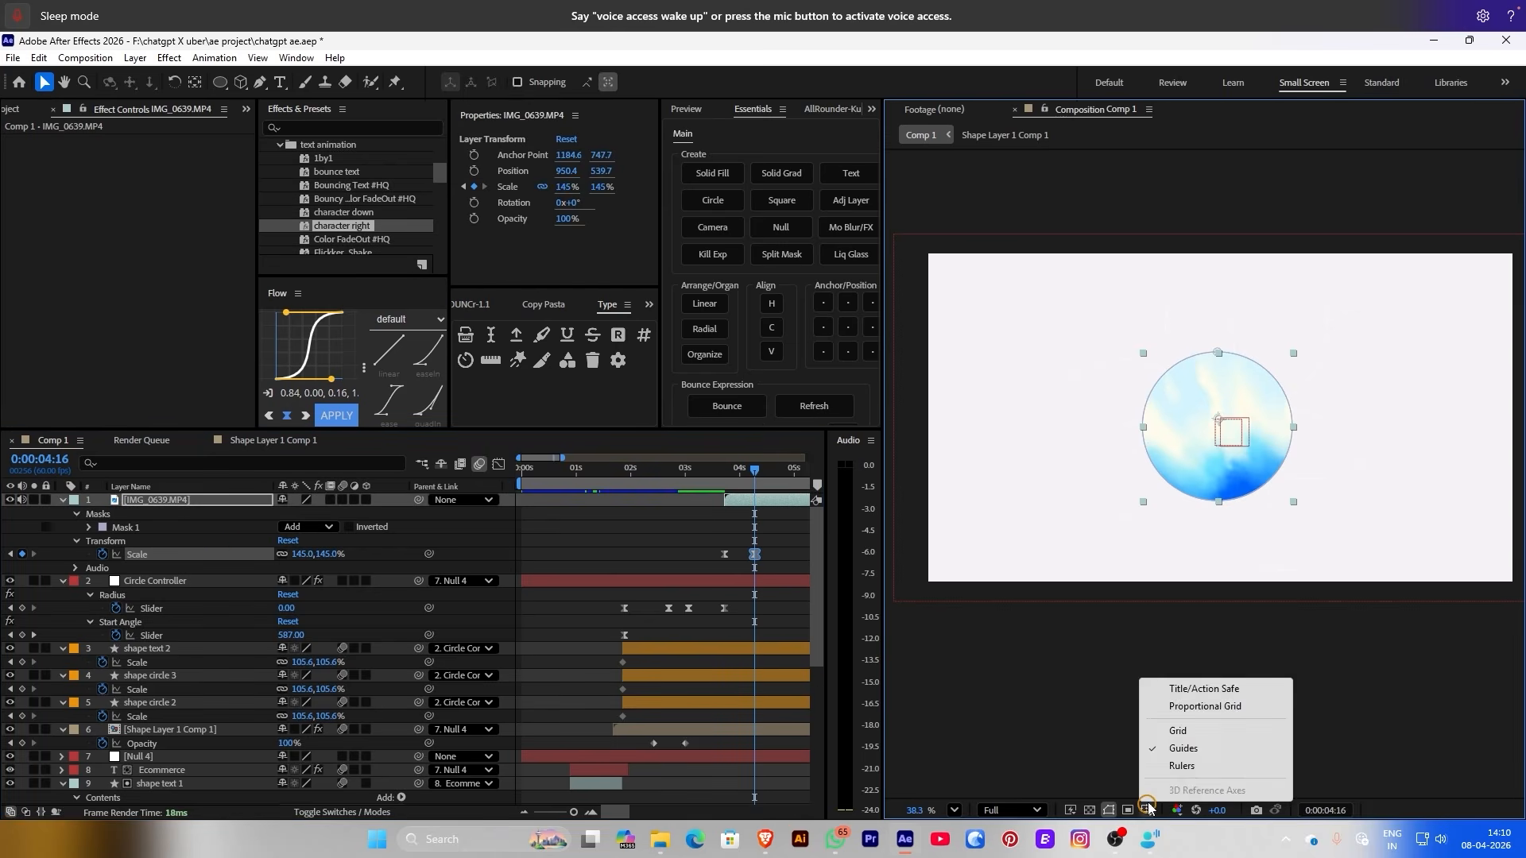
pyautogui.click(1176, 685)
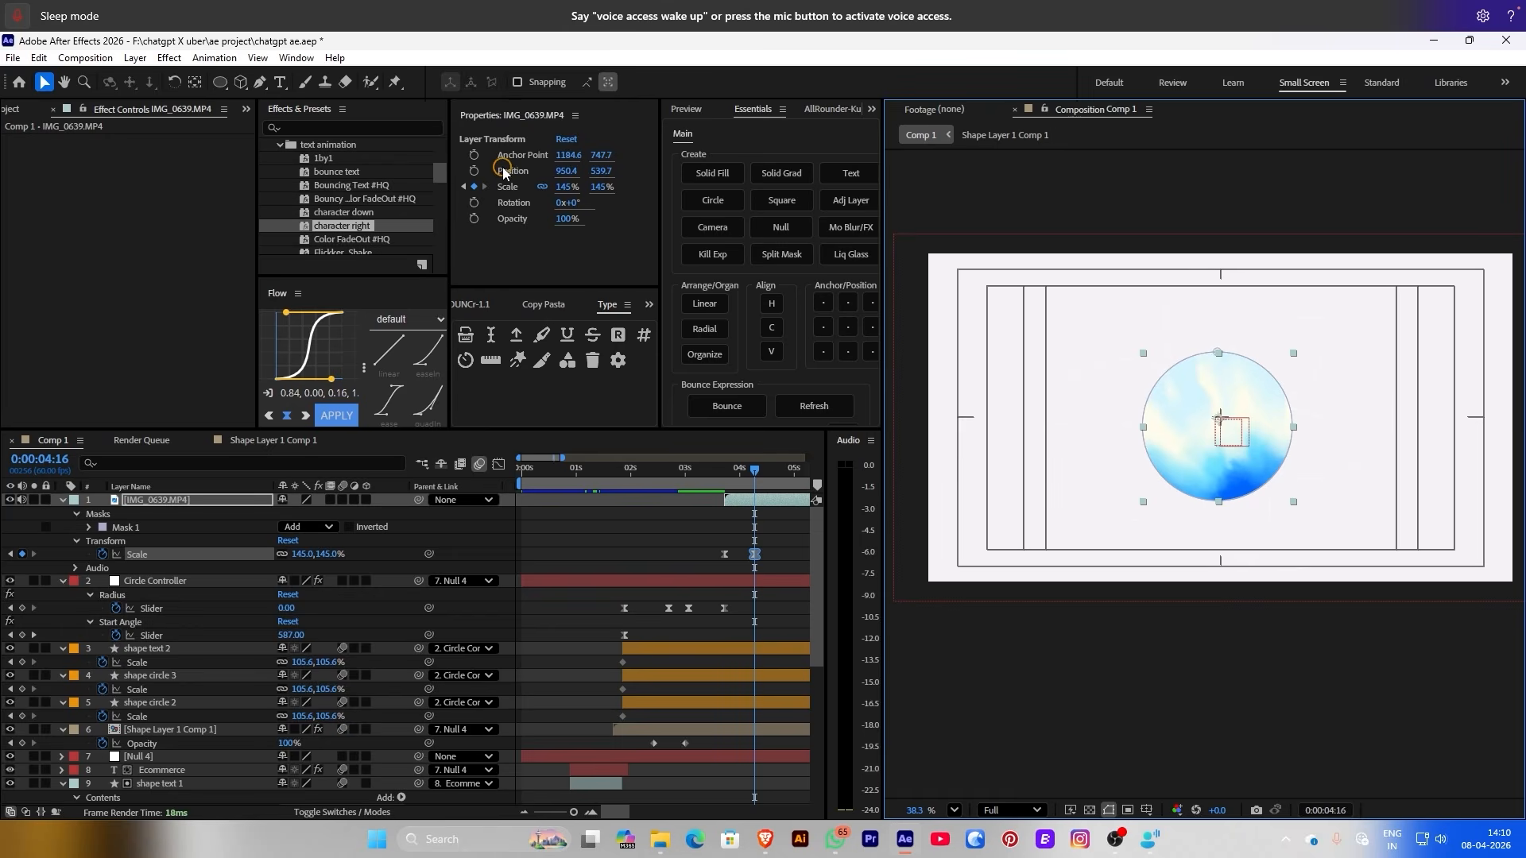
pyautogui.click(473, 171)
pyautogui.moveTo(753, 554); pyautogui.dragTo(732, 554)
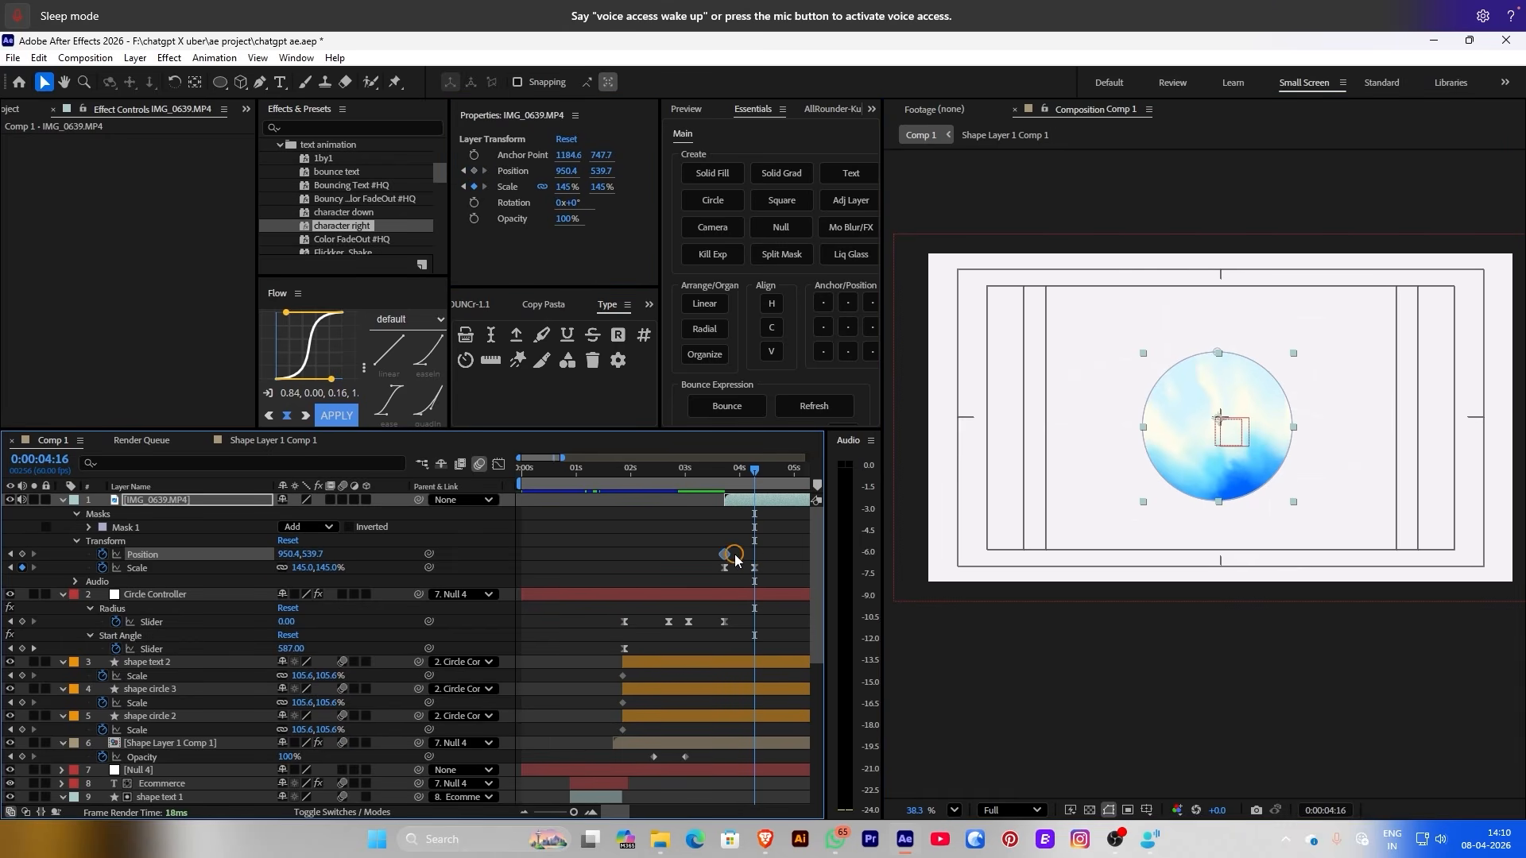
pyautogui.moveTo(610, 182); pyautogui.dragTo(576, 170)
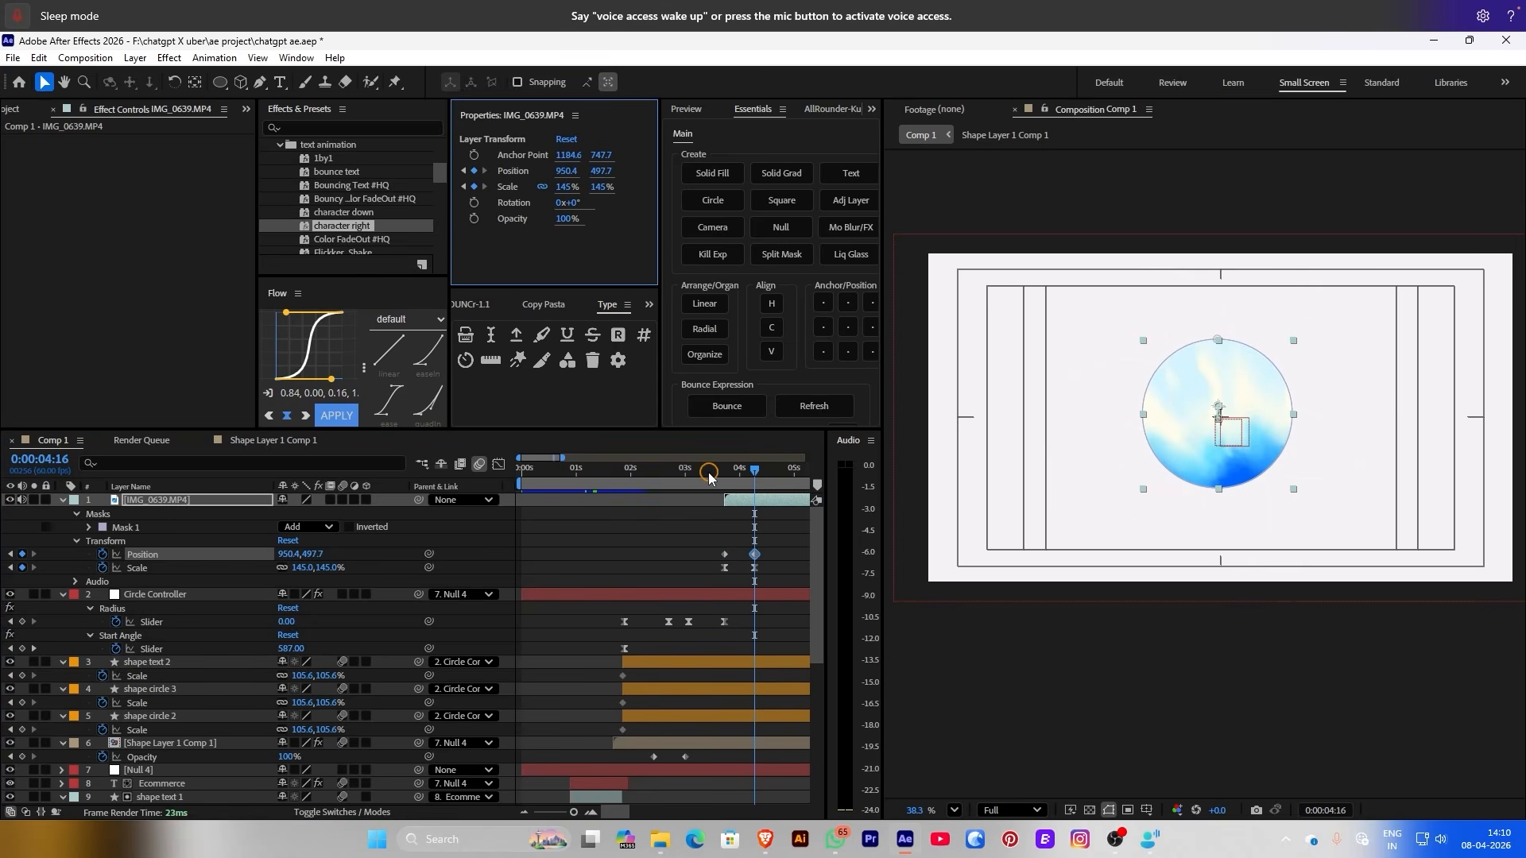
pyautogui.moveTo(755, 470); pyautogui.dragTo(707, 474)
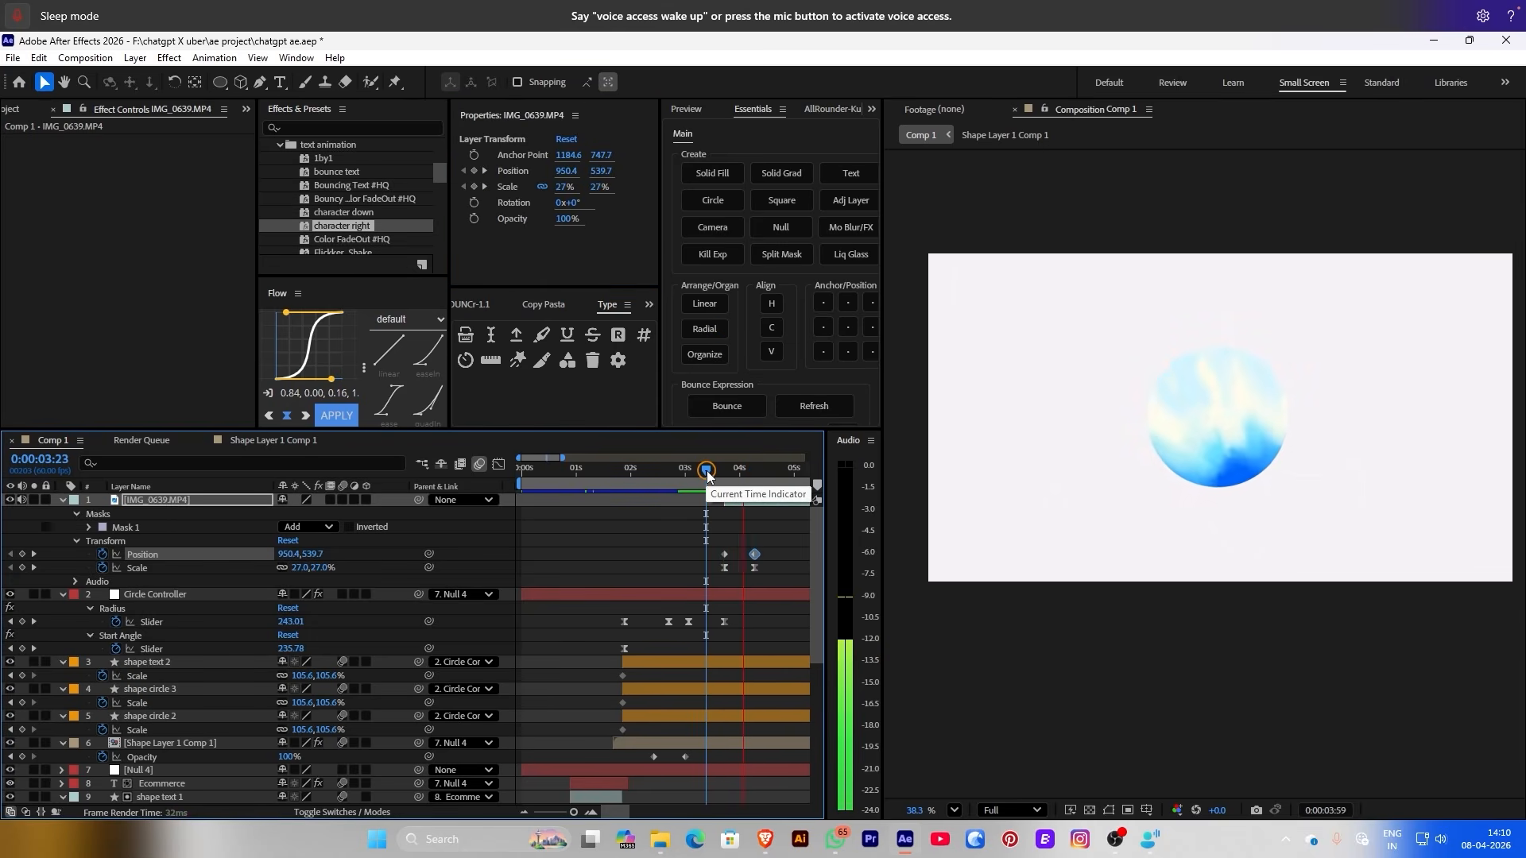
pyautogui.press("'")
# Flow-ease the Position and Scale keyframes and preview with the composition fit to view
pyautogui.moveTo(770, 545); pyautogui.dragTo(714, 575)
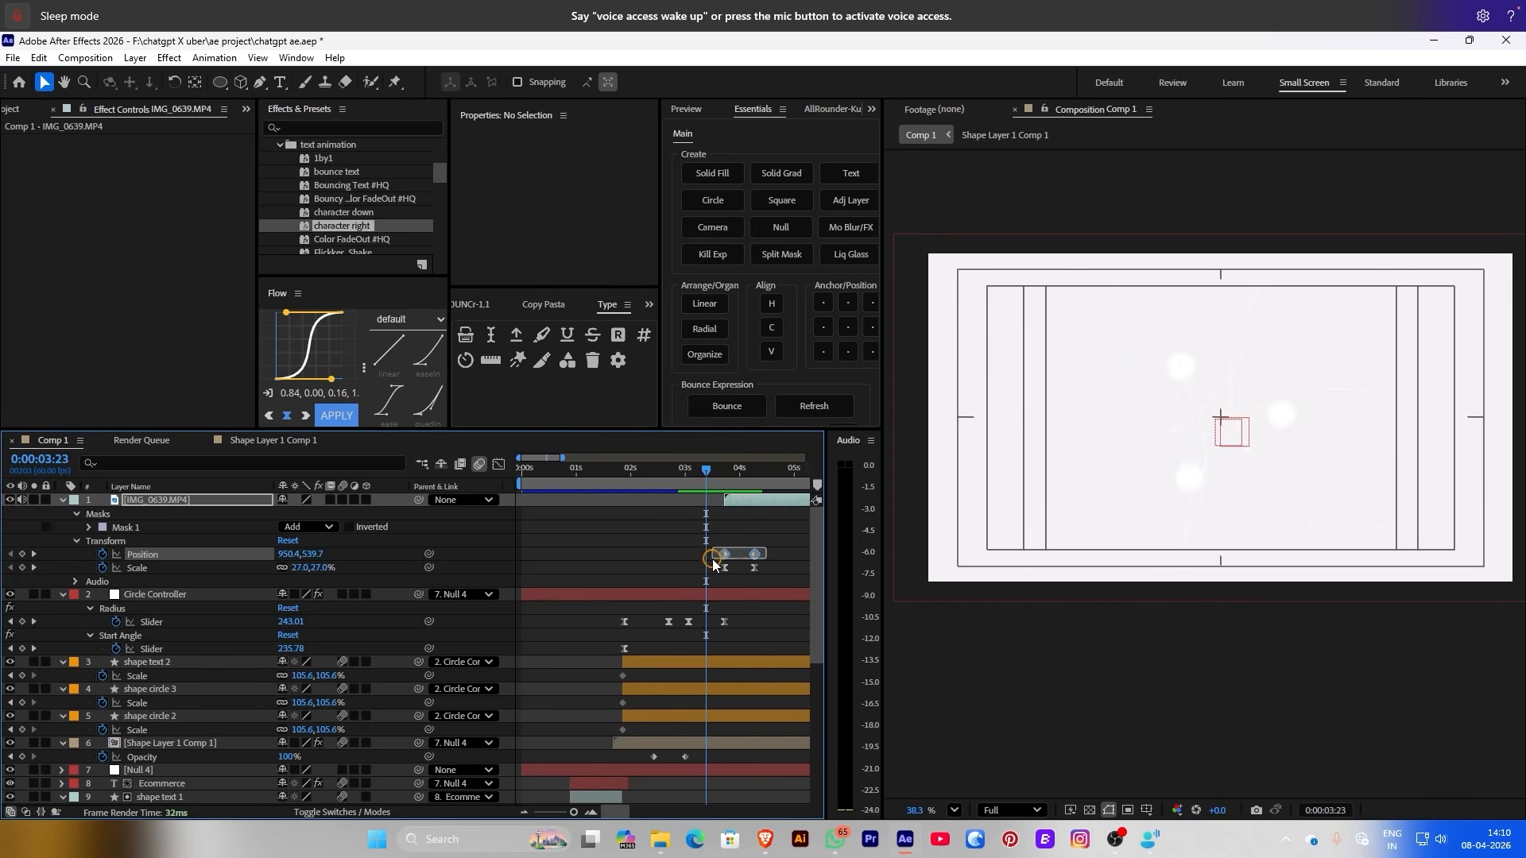
pyautogui.click(329, 414)
pyautogui.click(586, 519)
pyautogui.press('Home')
pyautogui.press('space')
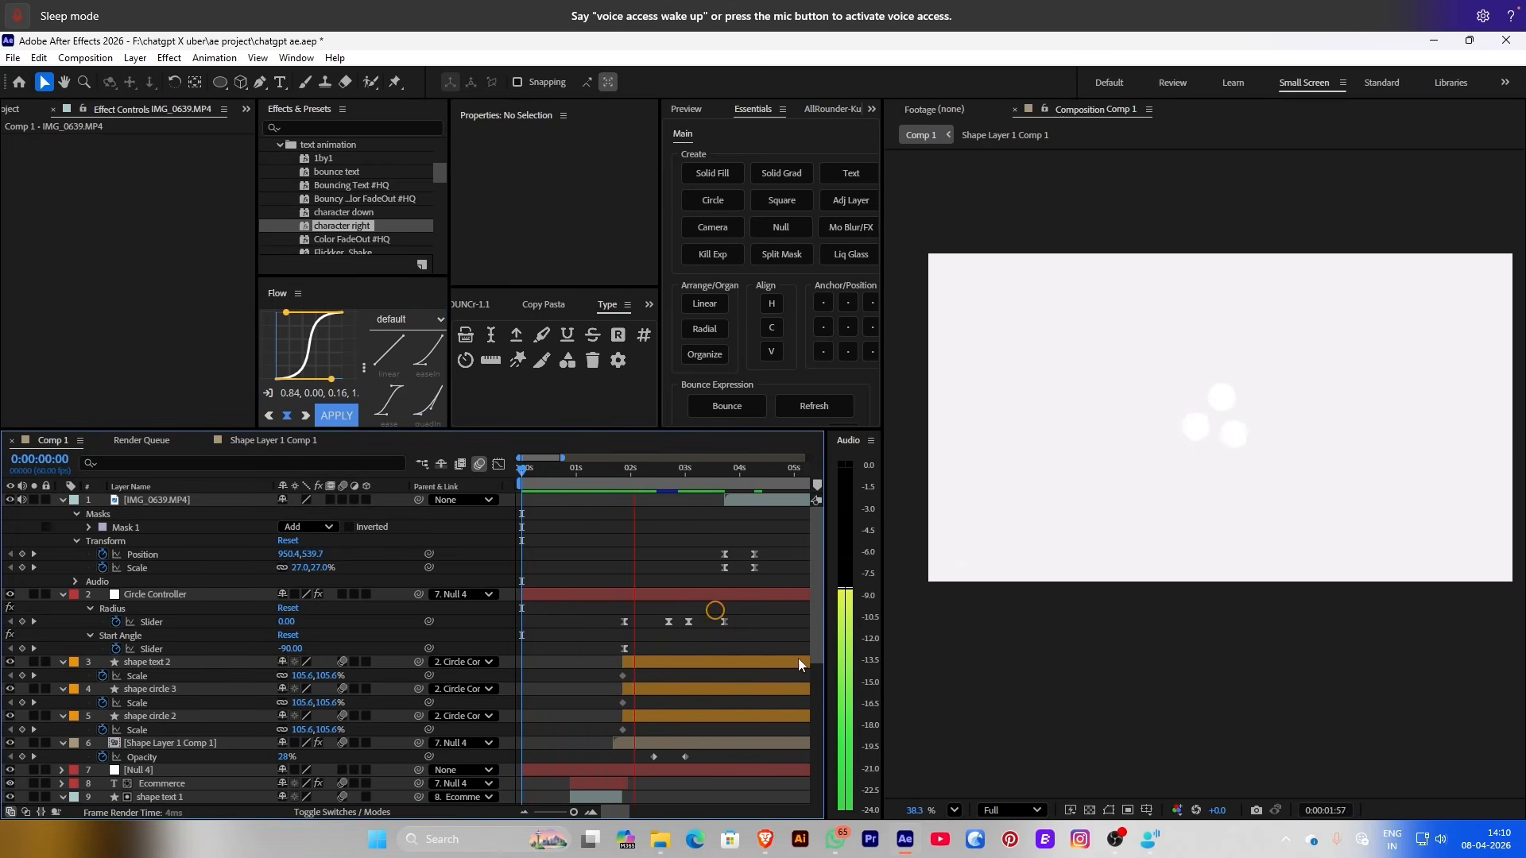
pyautogui.click(957, 810)
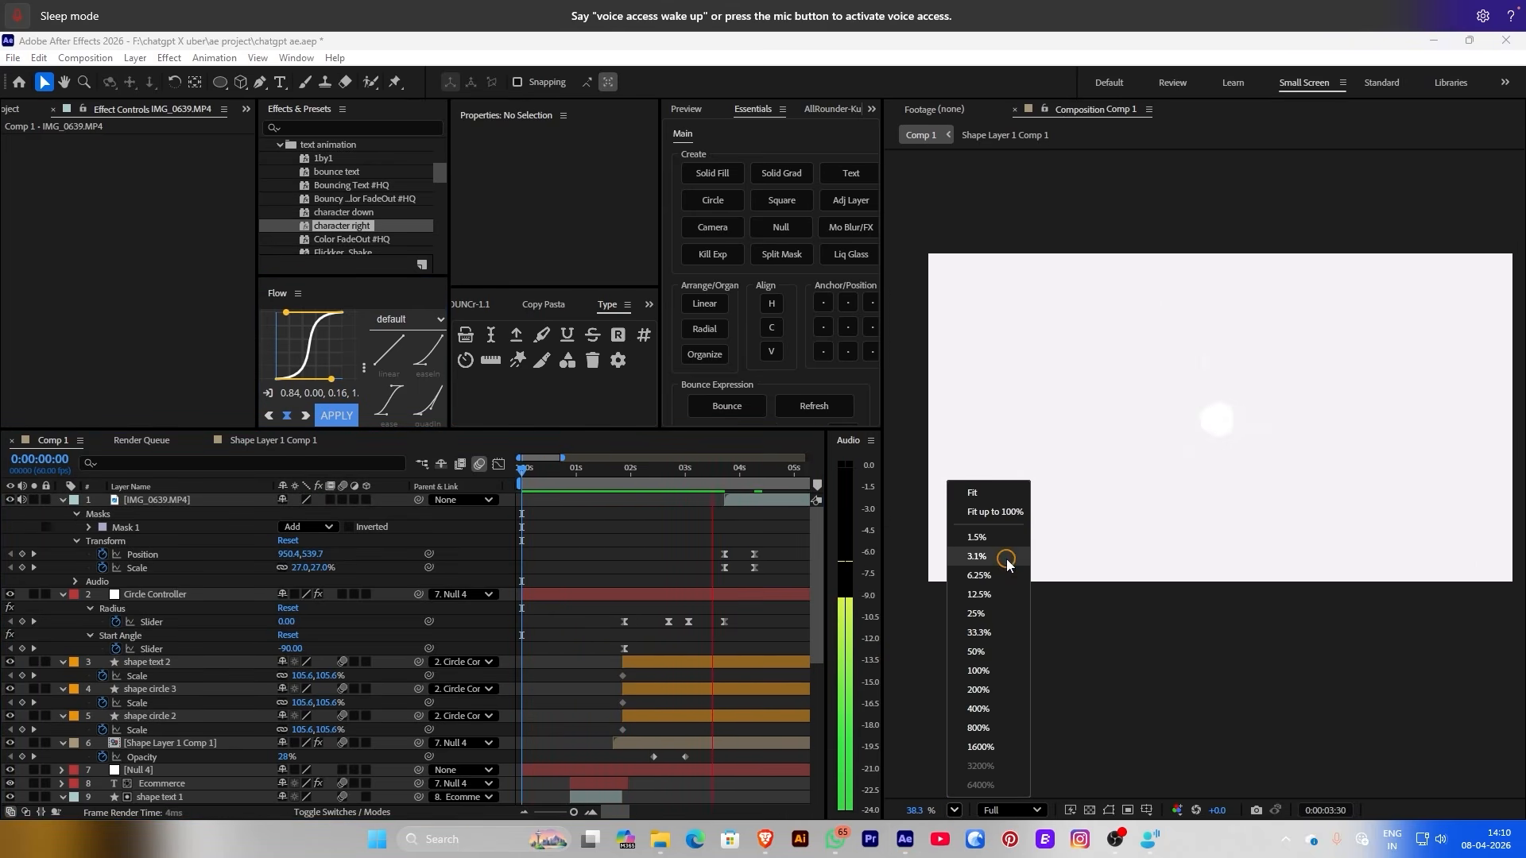
pyautogui.click(993, 507)
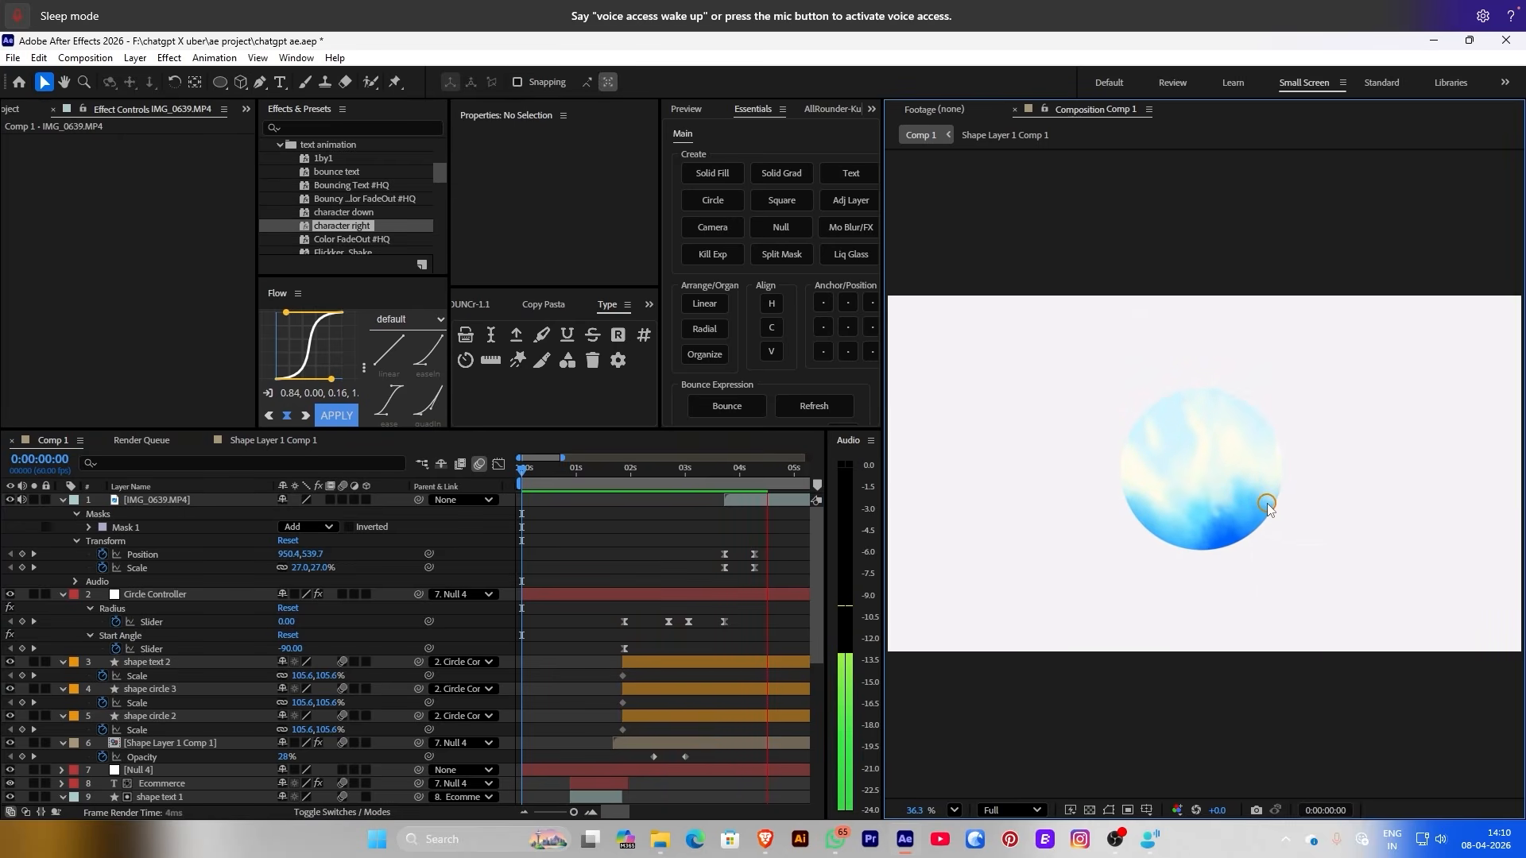
pyautogui.moveTo(741, 479); pyautogui.dragTo(803, 485)
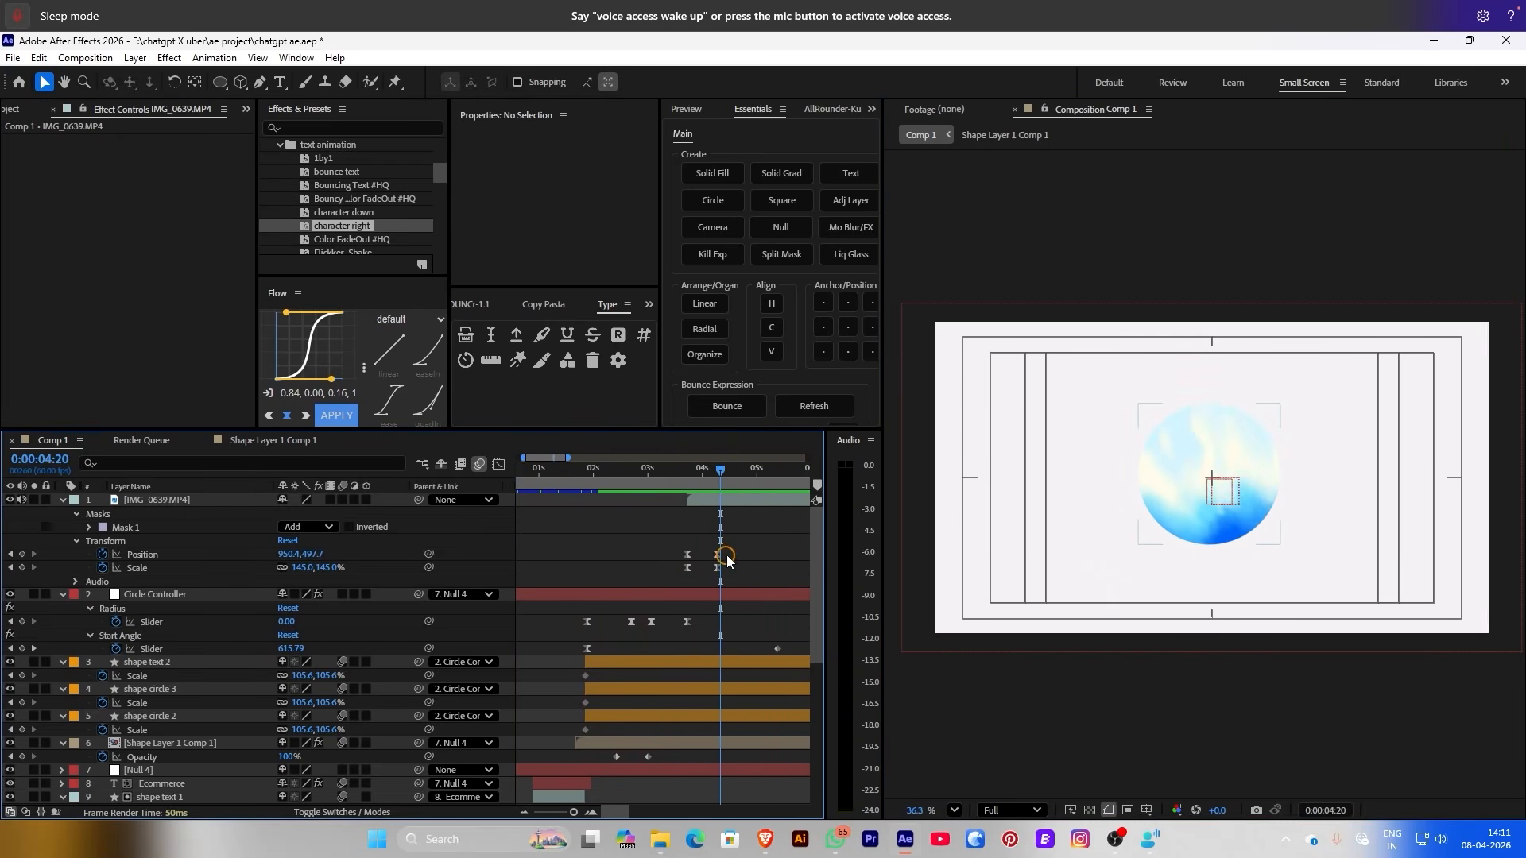
pyautogui.moveTo(746, 547); pyautogui.dragTo(703, 571)
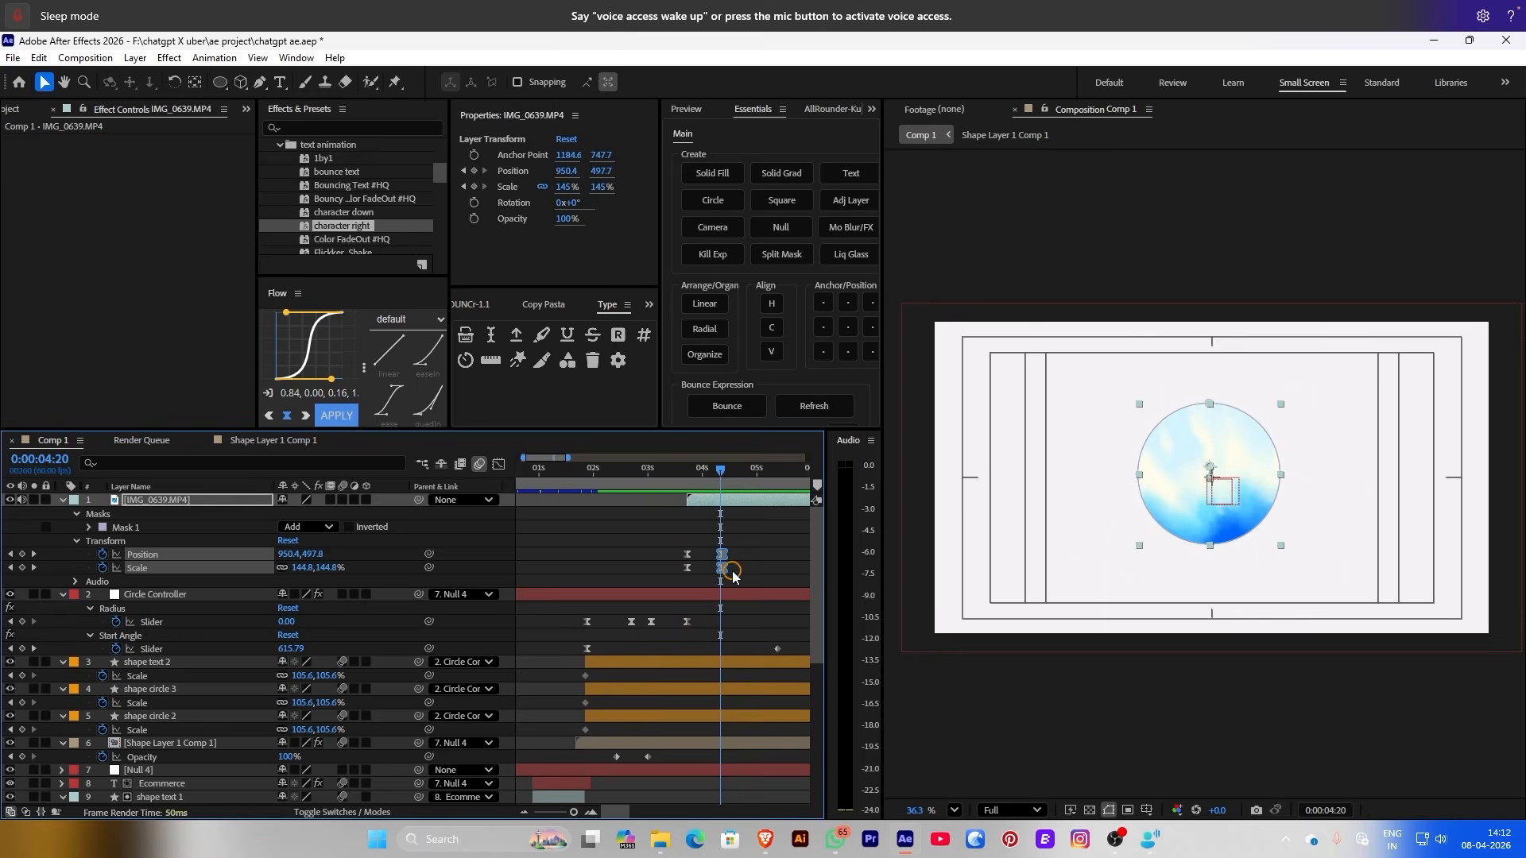
# Keyframe the circle's Opacity to fade in from 0% starting around 3:43
pyautogui.moveTo(720, 468); pyautogui.dragTo(687, 469)
pyautogui.click(474, 219)
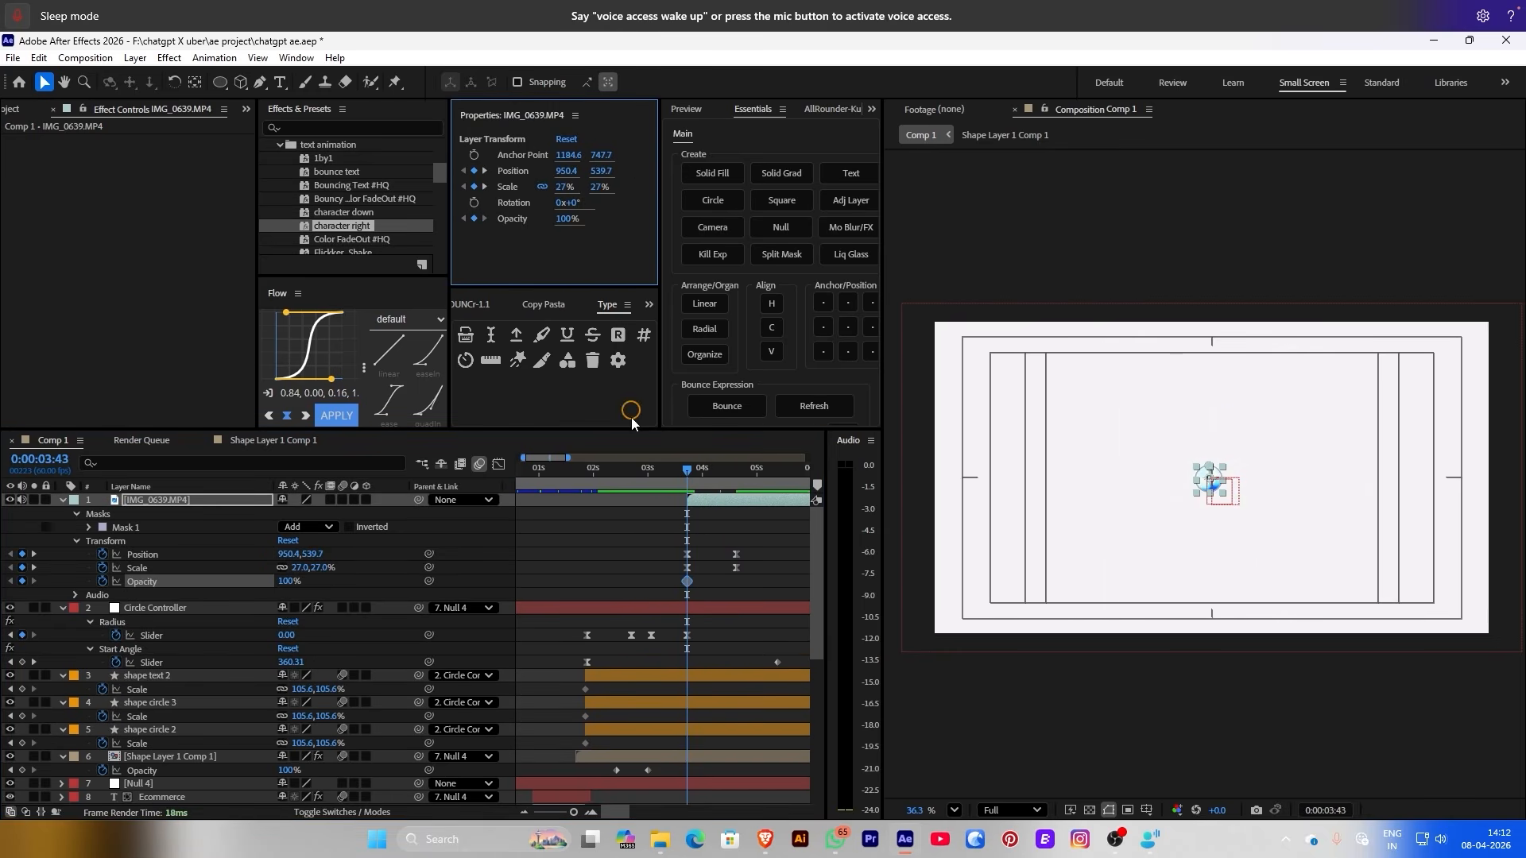
pyautogui.moveTo(688, 581); pyautogui.dragTo(696, 581)
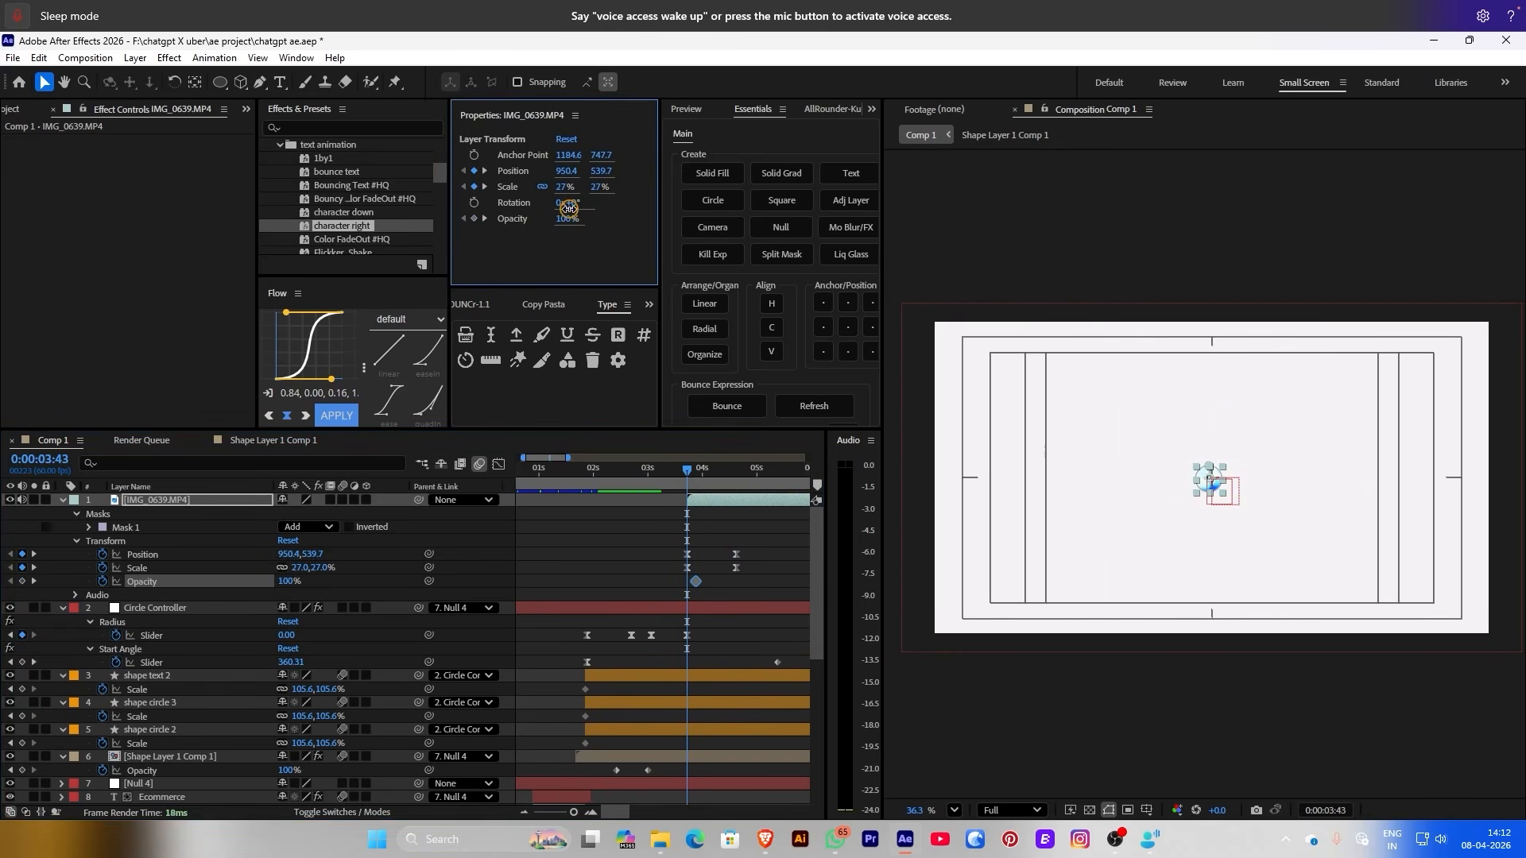
pyautogui.moveTo(568, 203); pyautogui.dragTo(548, 223)
pyautogui.moveTo(688, 469); pyautogui.dragTo(613, 477)
pyautogui.press('space')
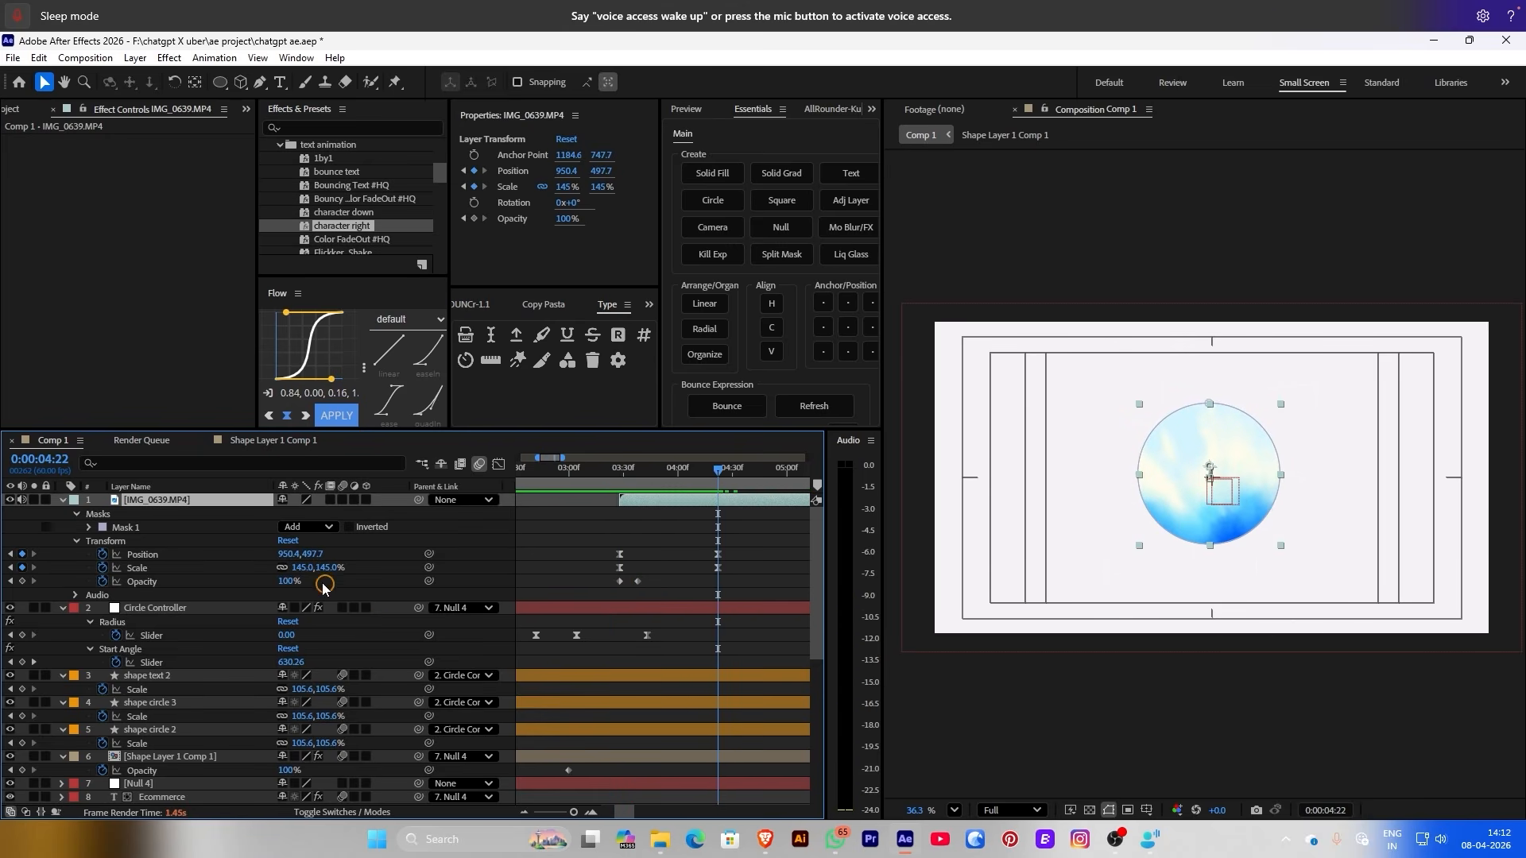
# Lower the end Scale keyframe to 118% and preview from the start
pyautogui.moveTo(303, 570); pyautogui.dragTo(272, 561)
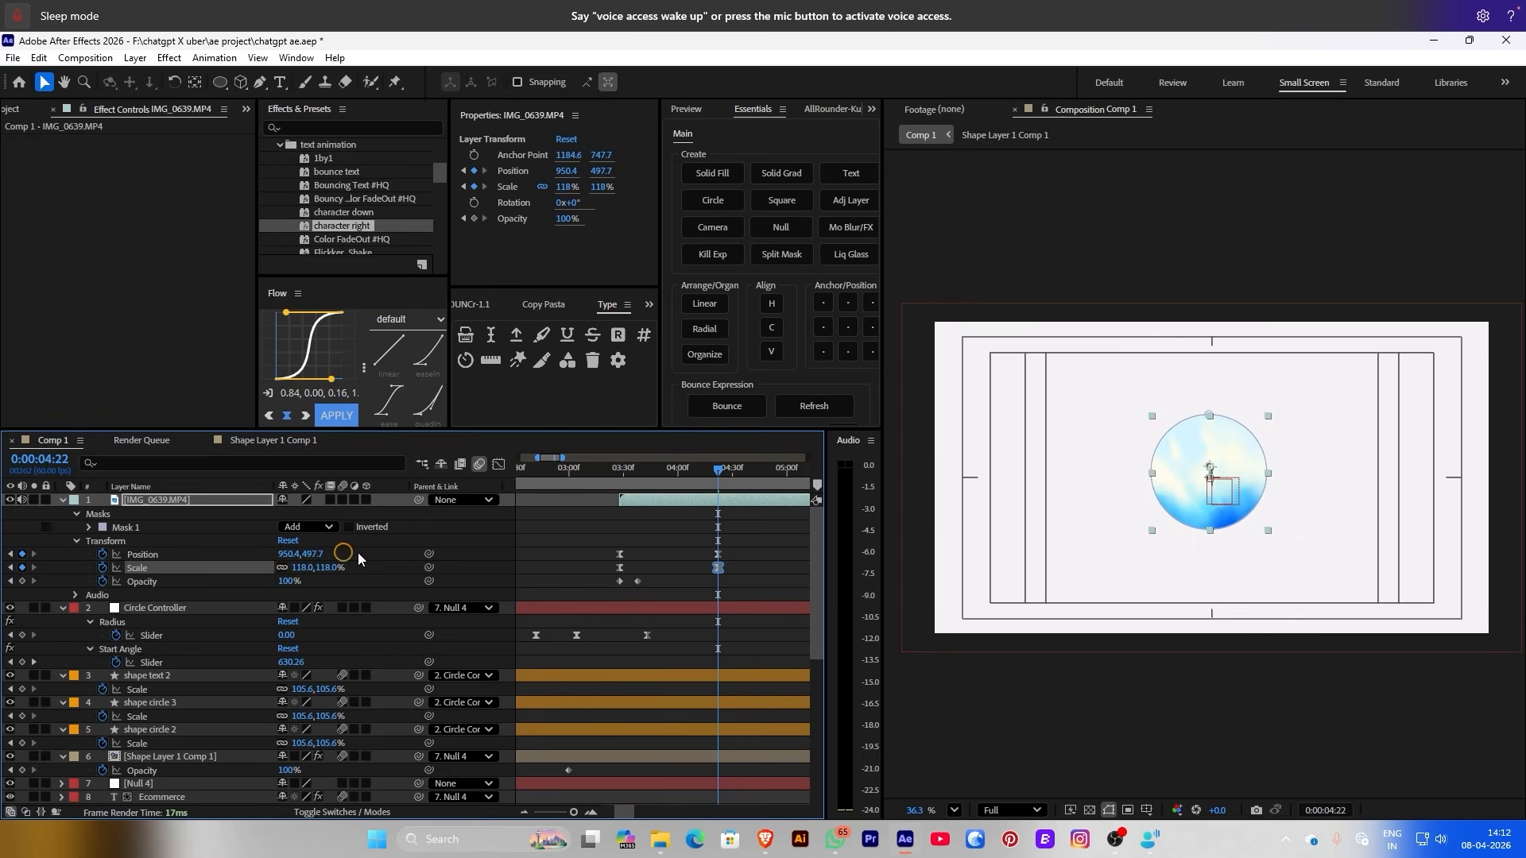
pyautogui.press('Home')
pyautogui.press('space')
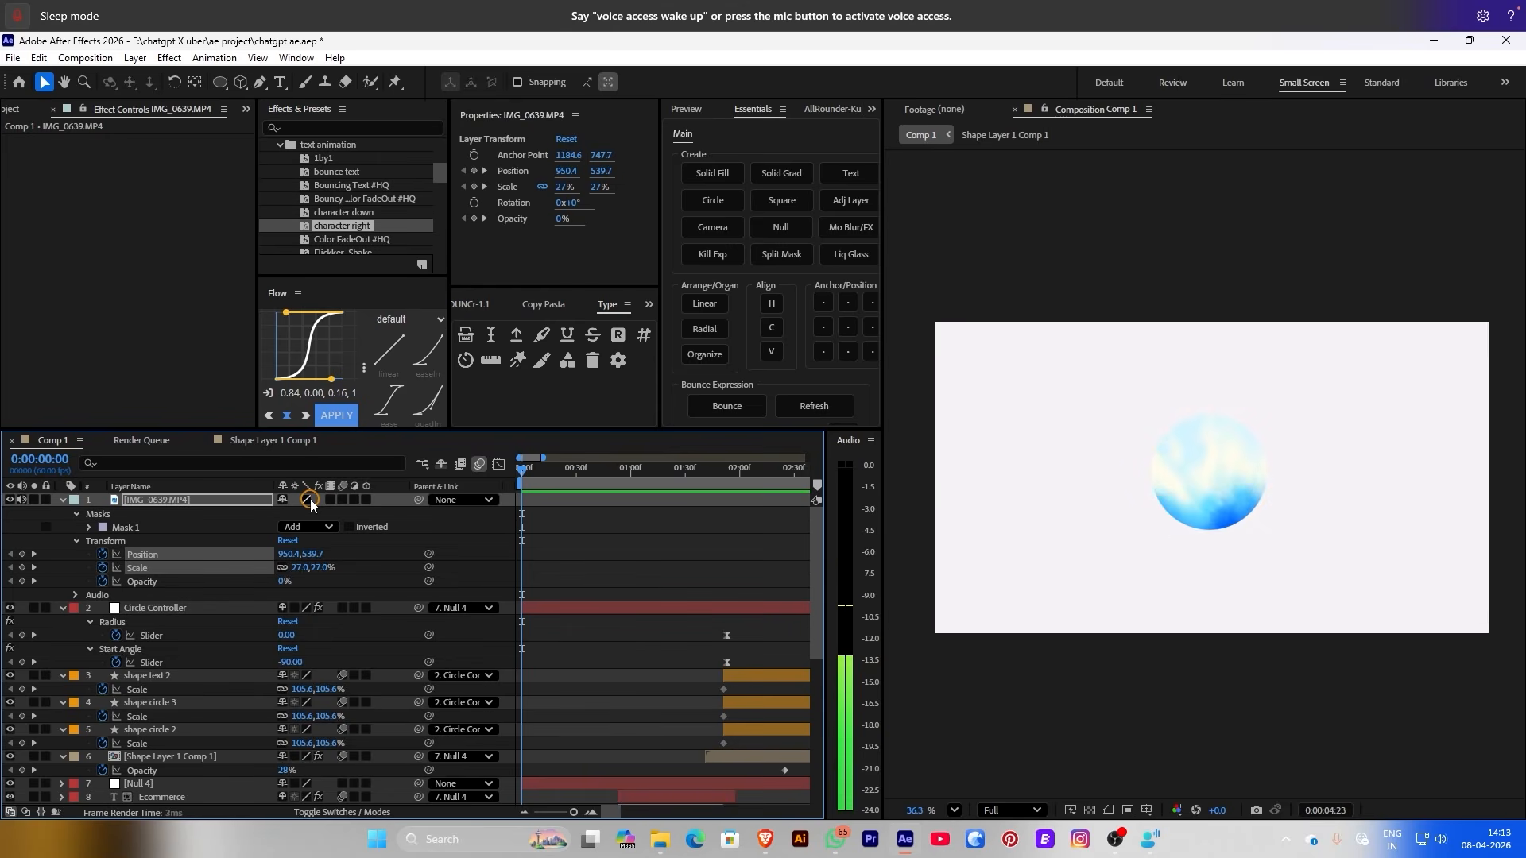
pyautogui.press('space')
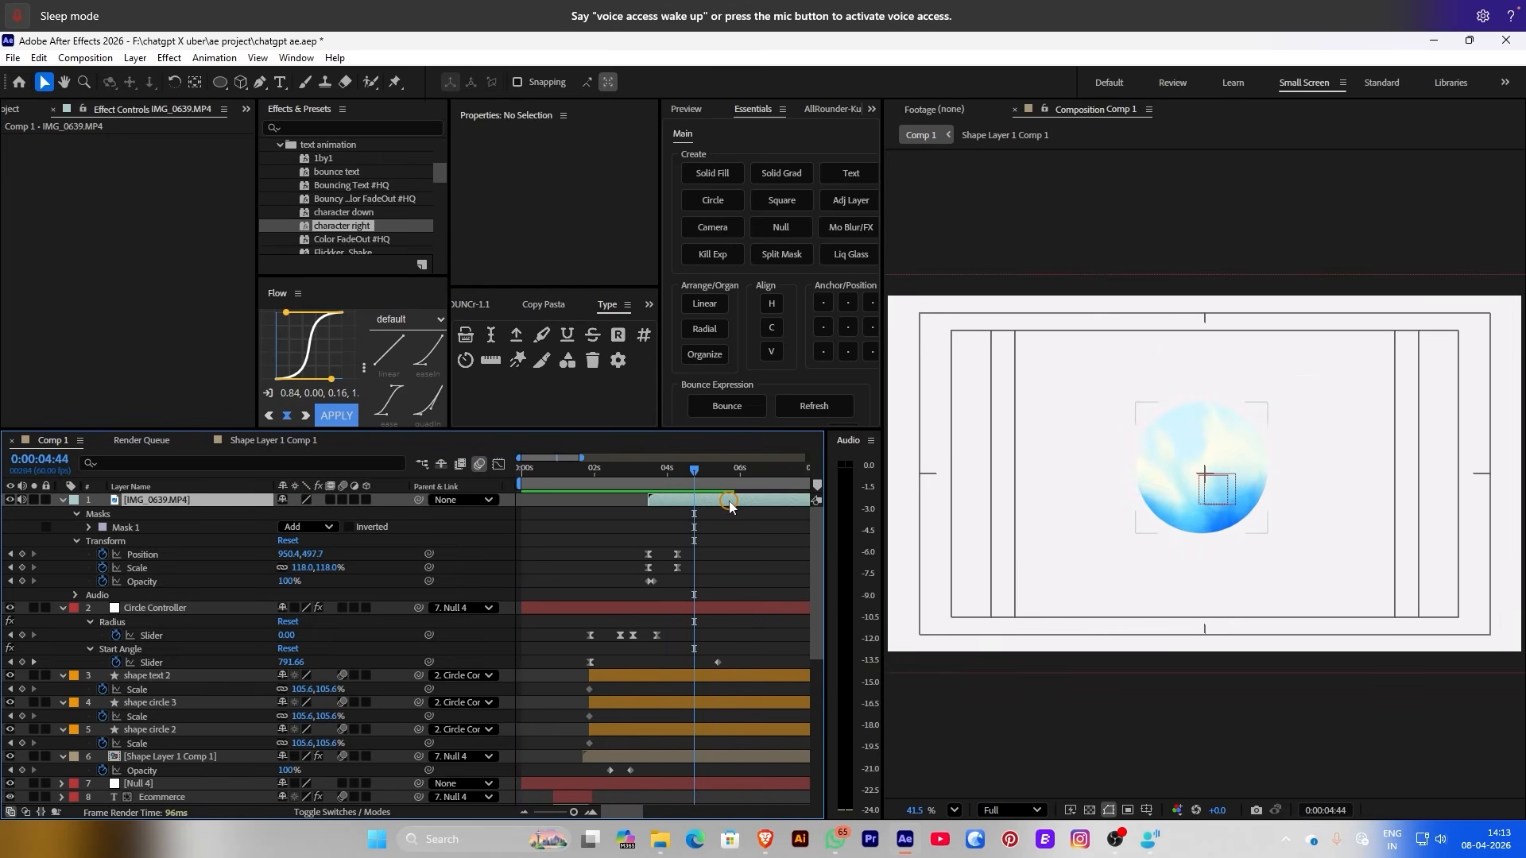
# Apply Drop Shadow to the circle with softness 61 and distance 16
pyautogui.hotkey('ctrl', 'space')
pyautogui.write('dr')
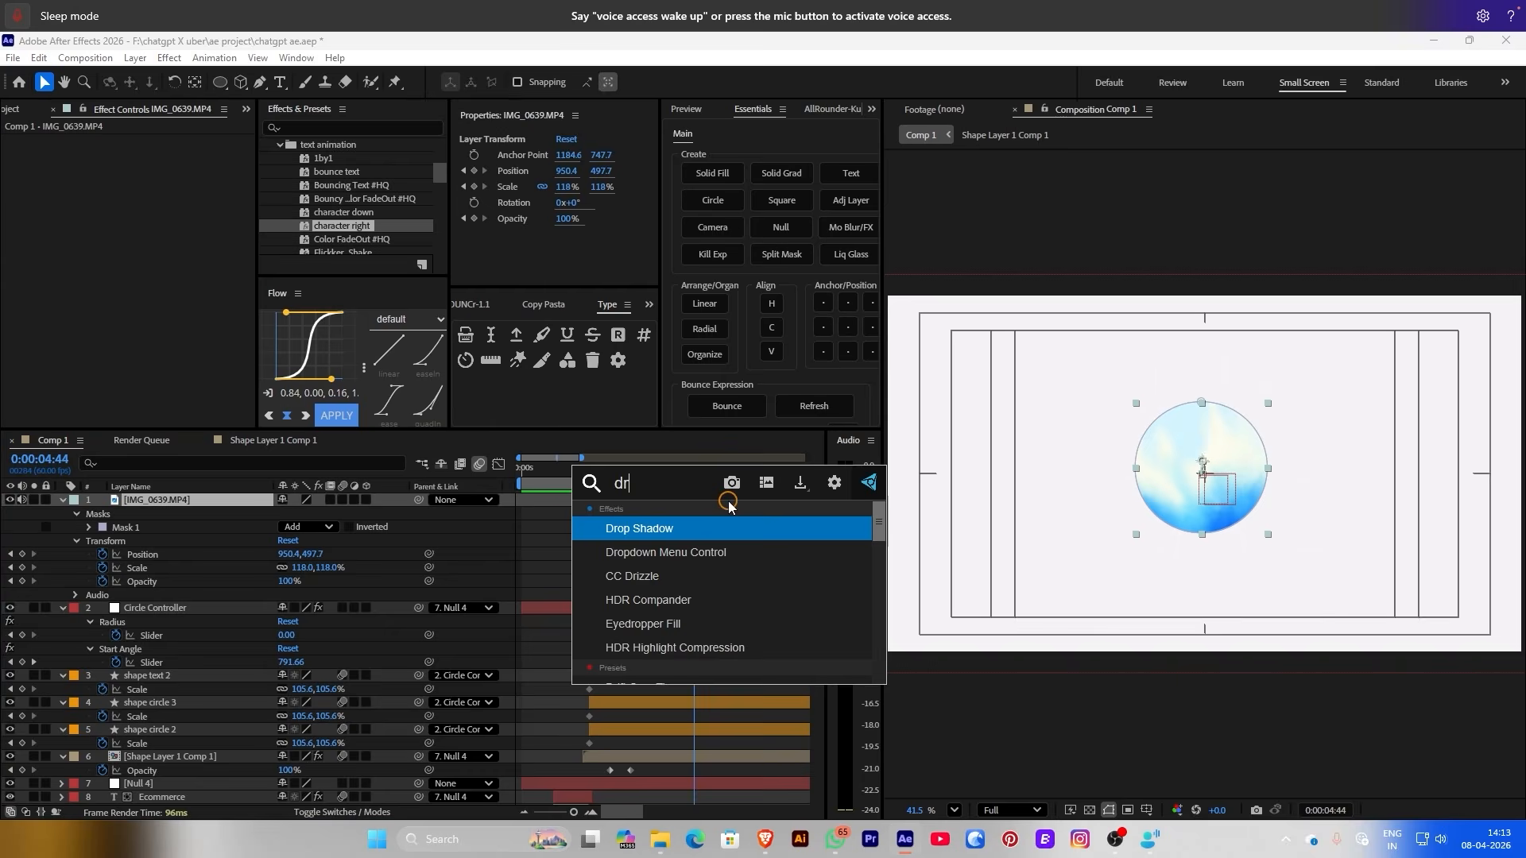
pyautogui.click(671, 529)
pyautogui.scroll(3, 1137, 435)
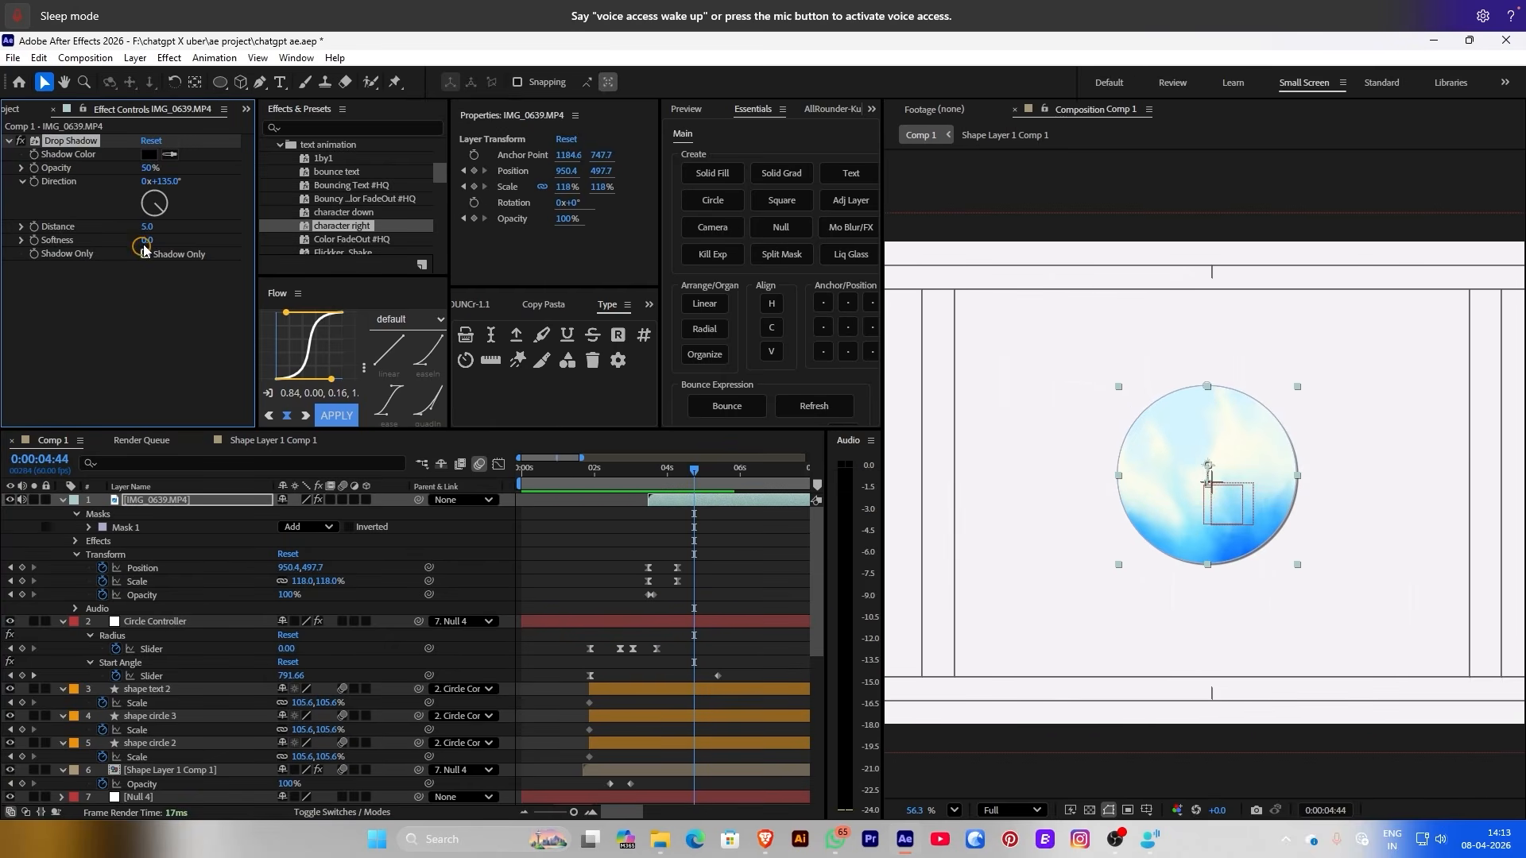
pyautogui.moveTo(150, 242); pyautogui.dragTo(185, 232)
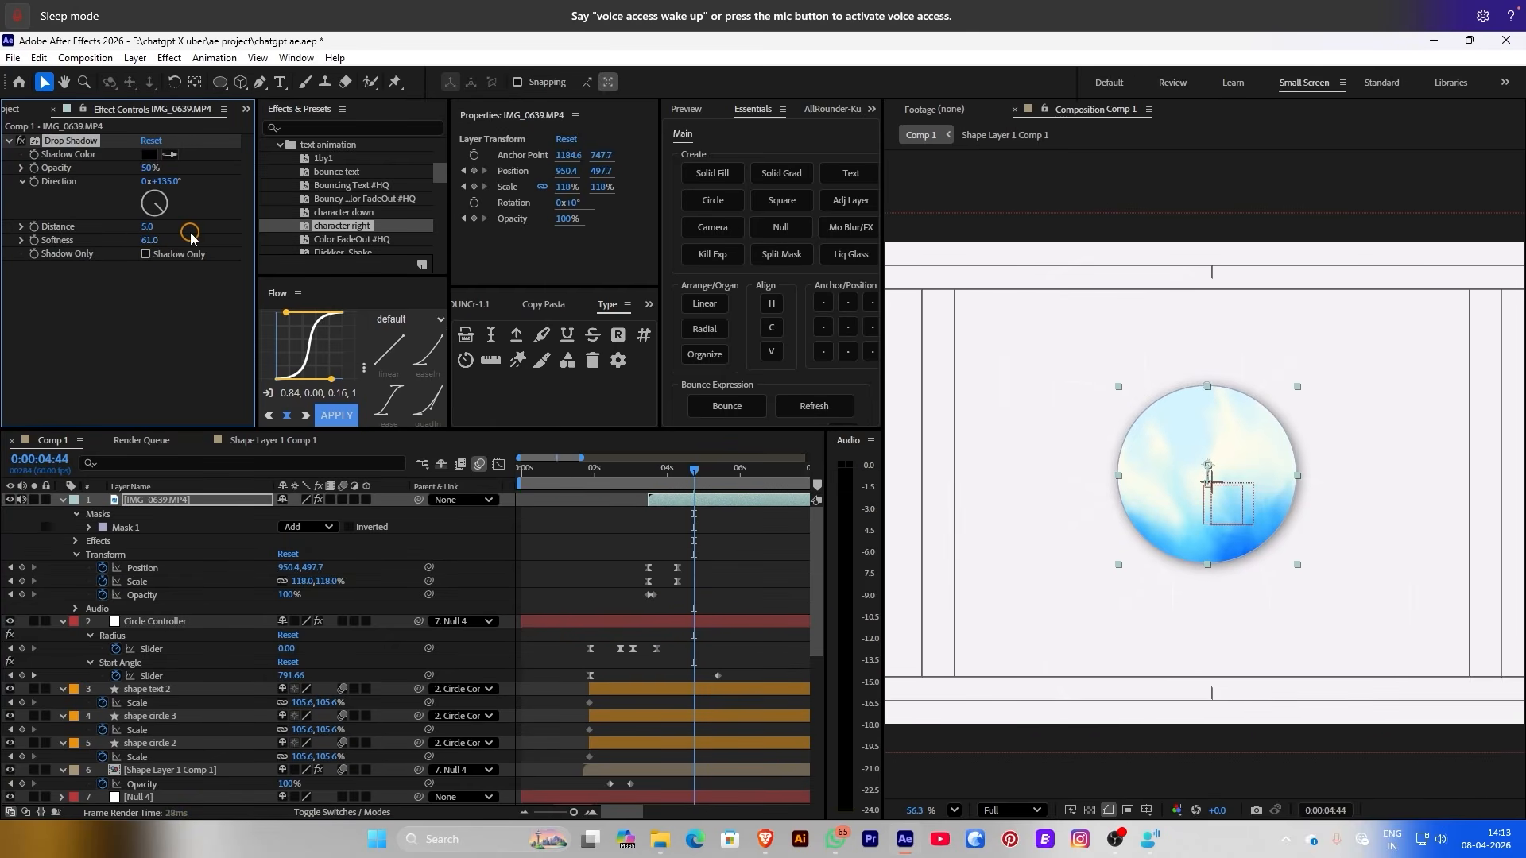
pyautogui.moveTo(149, 227); pyautogui.dragTo(150, 228)
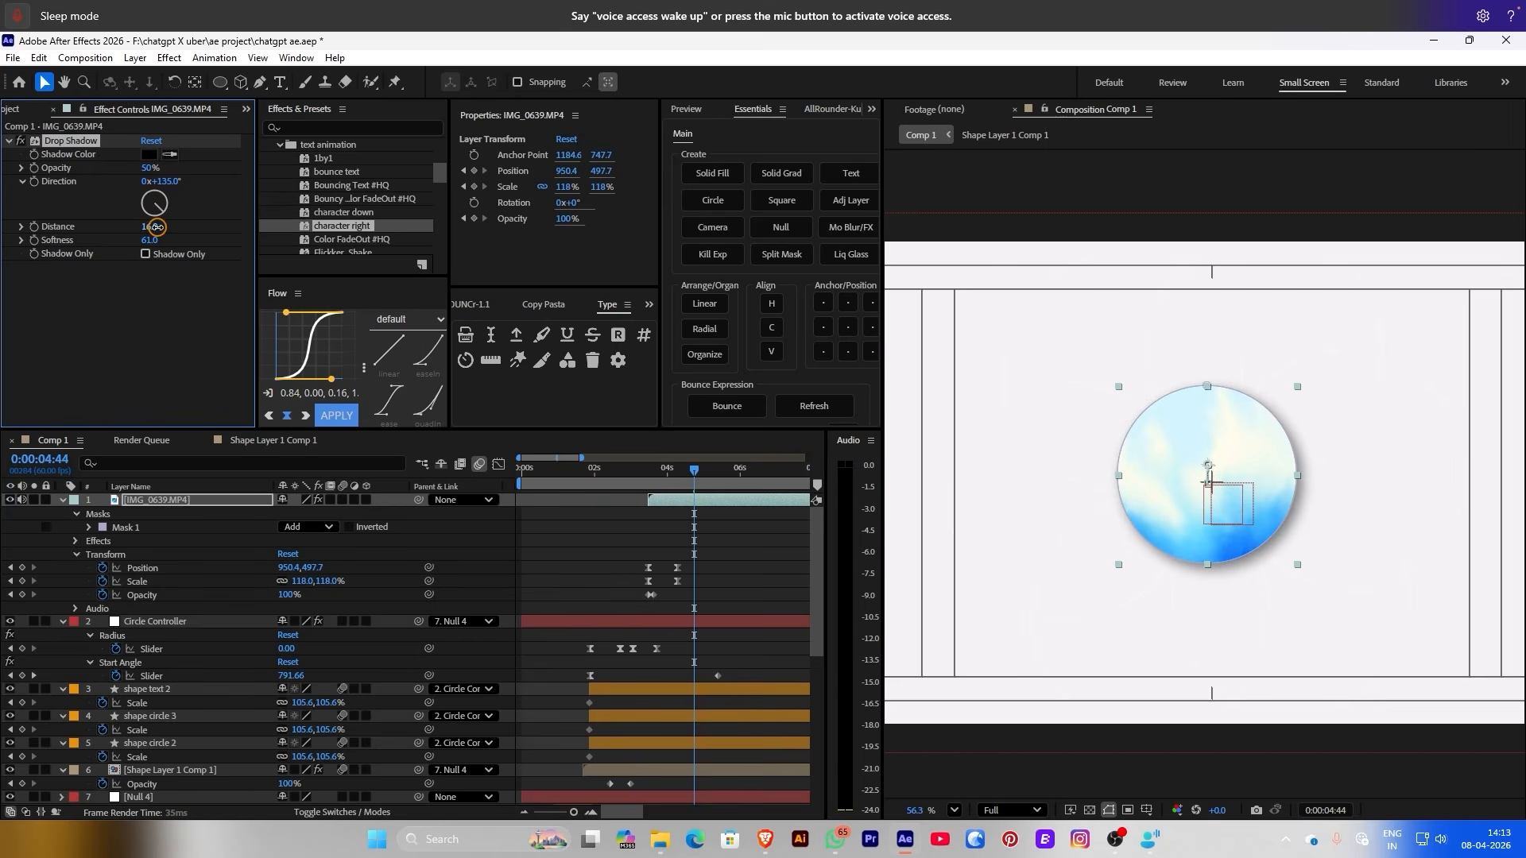
# Set the shadow opacity to 19% and move the playhead back to about 0:00:03:40
pyautogui.moveTo(143, 167); pyautogui.dragTo(73, 168)
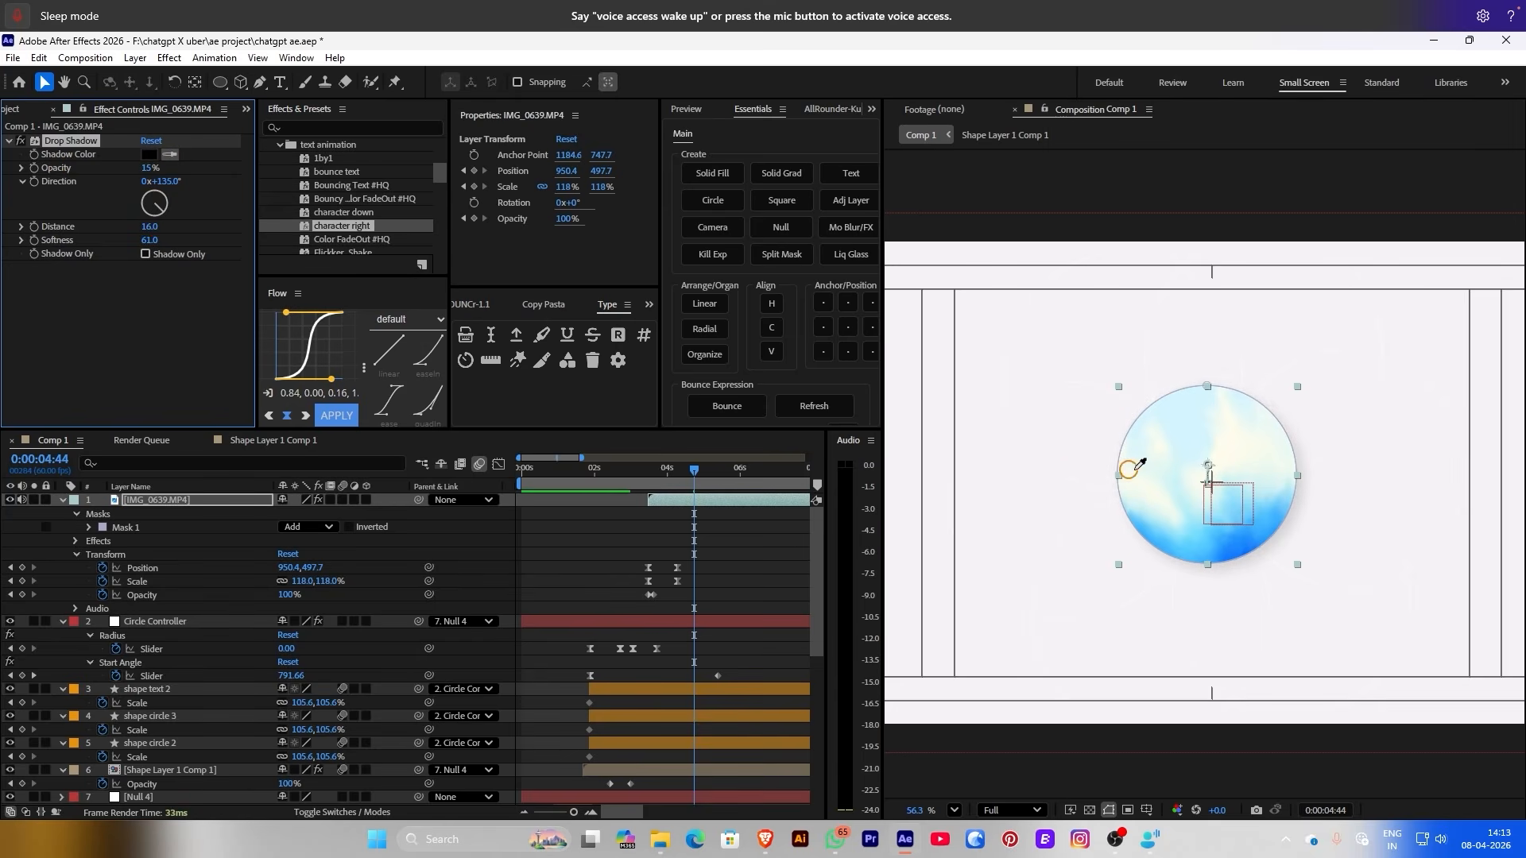
pyautogui.click(1058, 543)
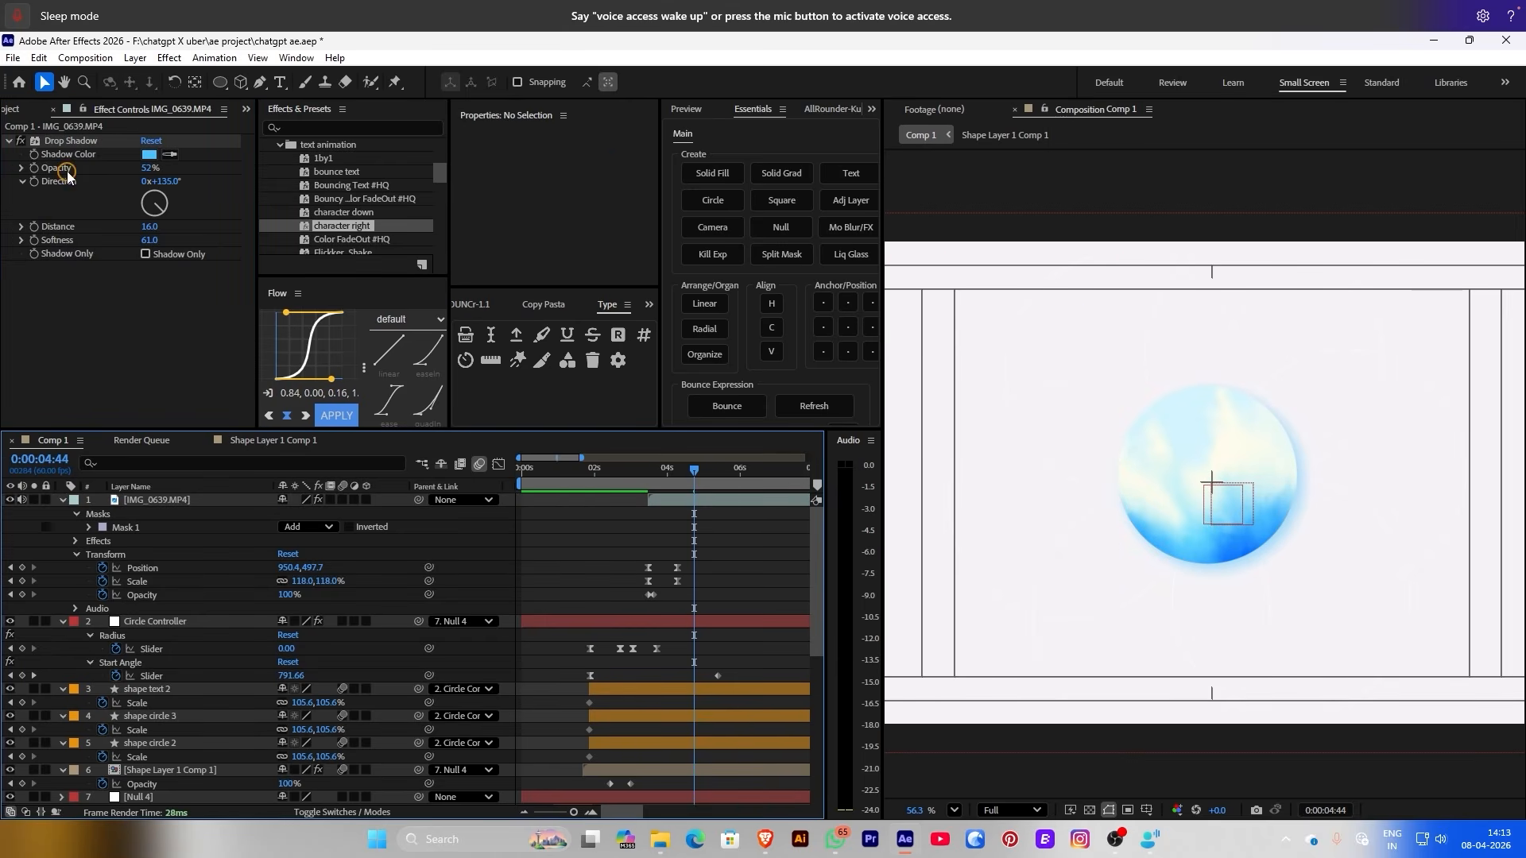
pyautogui.click(148, 171)
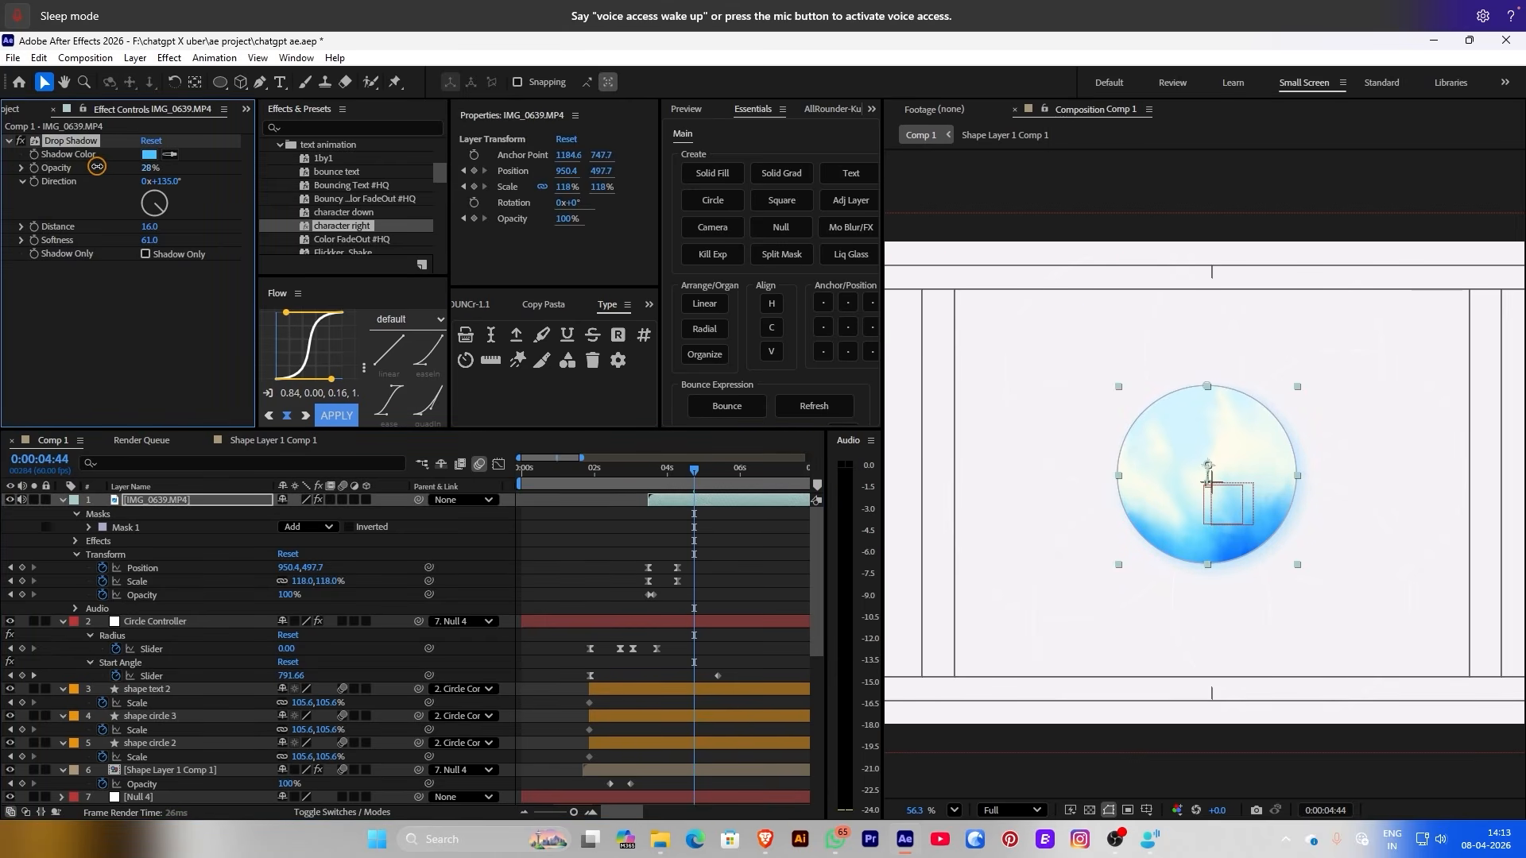
pyautogui.moveTo(70, 160); pyautogui.dragTo(205, 240)
pyautogui.click(961, 394)
pyautogui.scroll(-2, 1041, 404)
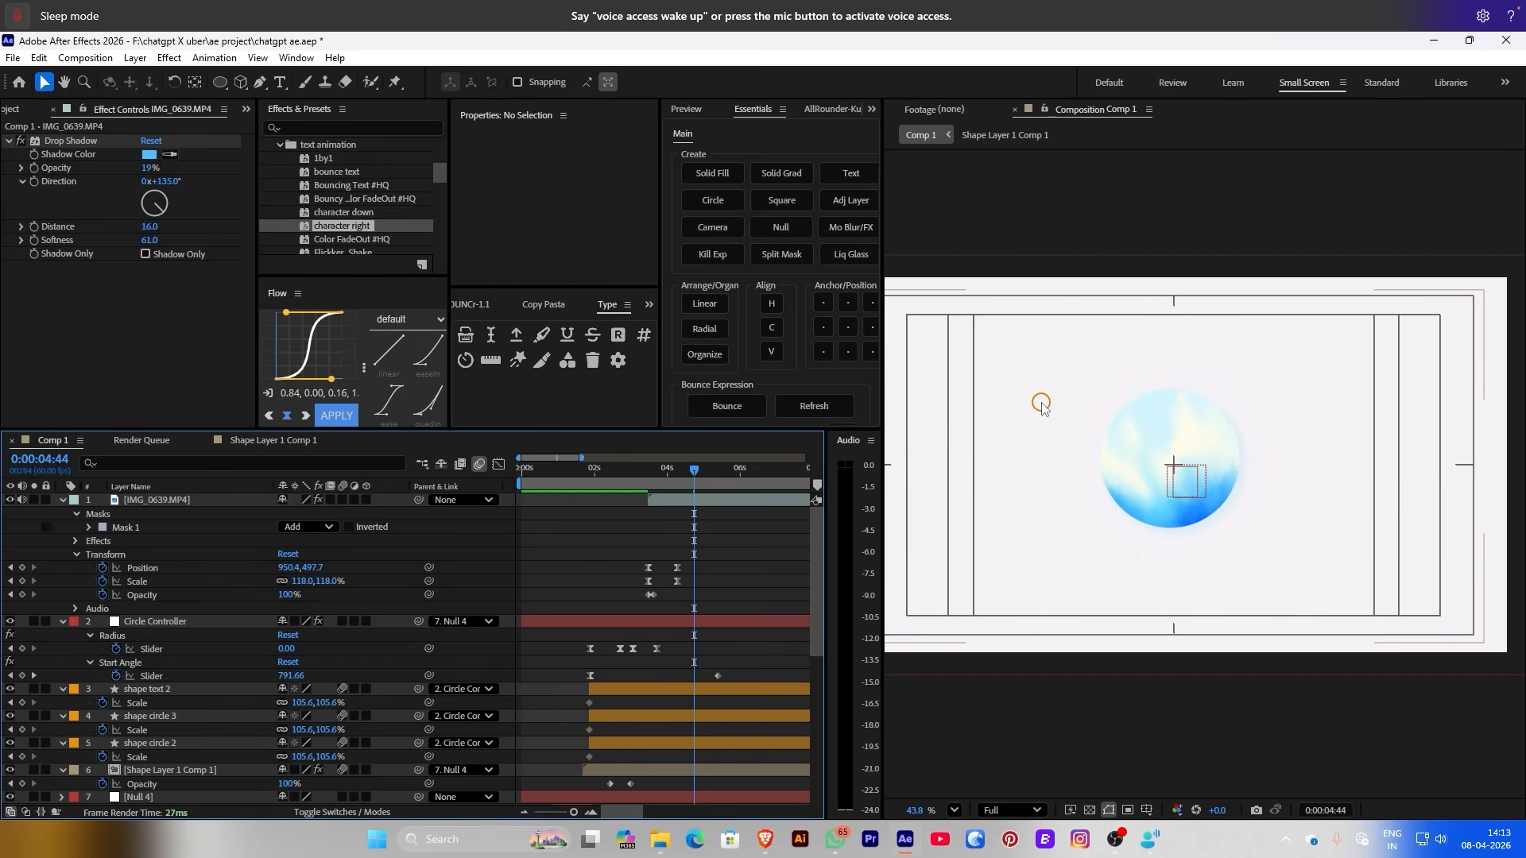
pyautogui.click(1174, 382)
pyautogui.click(580, 539)
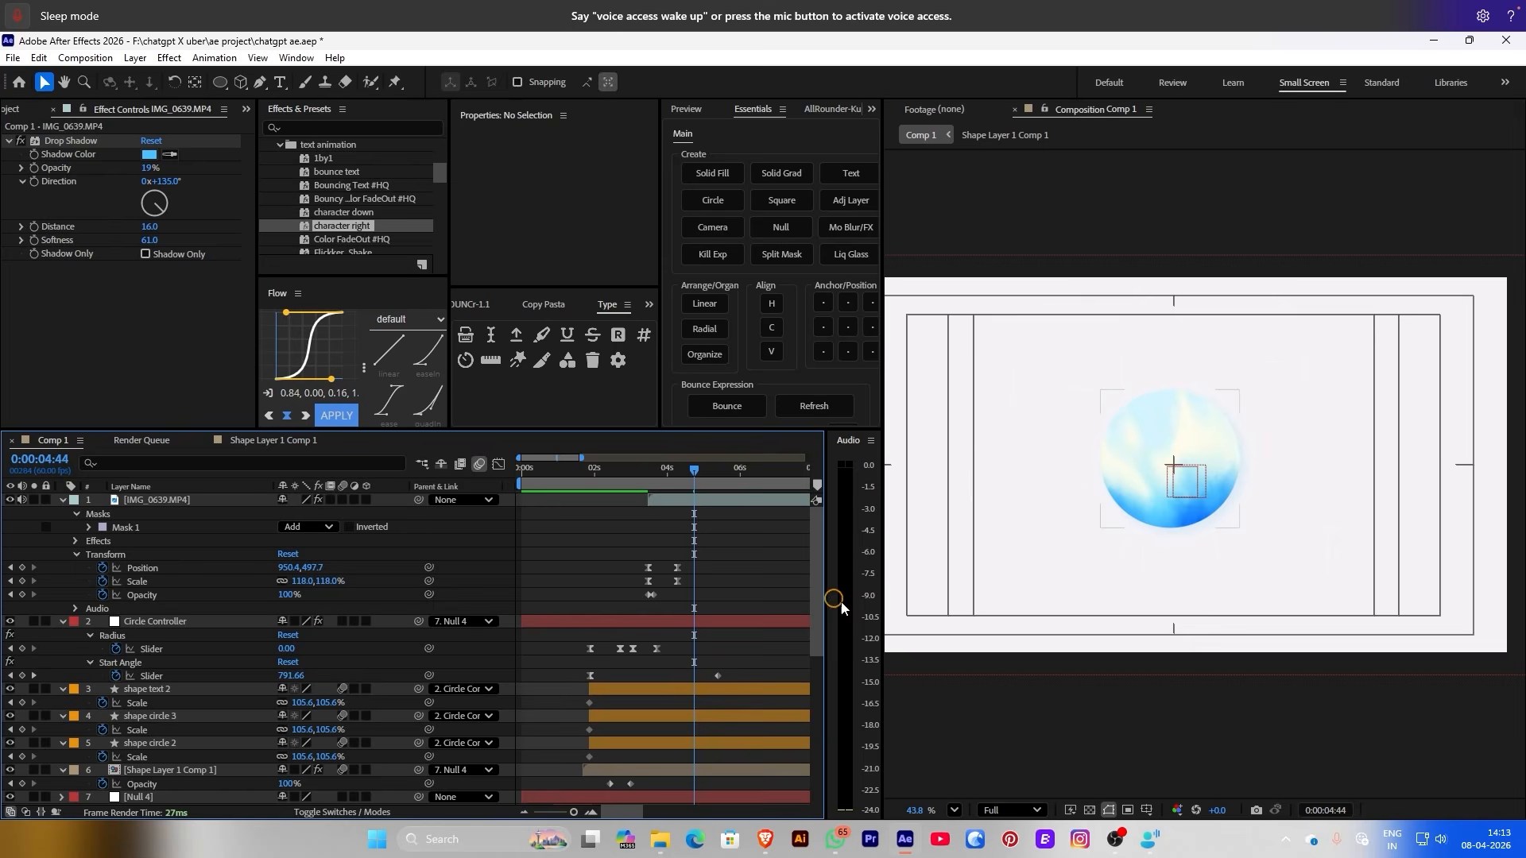
pyautogui.click(719, 564)
pyautogui.moveTo(648, 475); pyautogui.dragTo(653, 475)
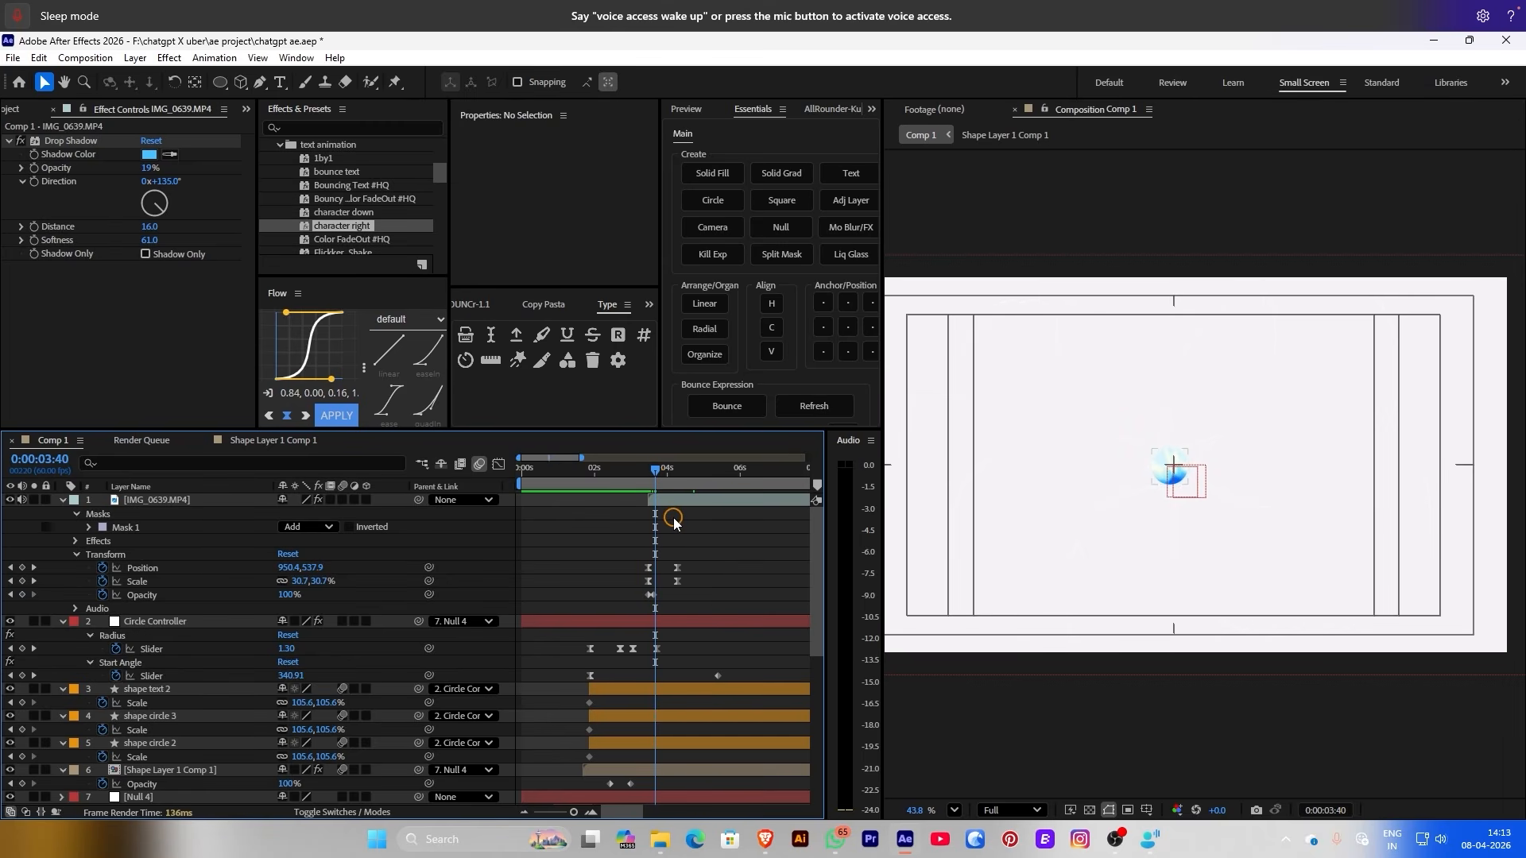
# Add a white Solid Fill below IMG_0639.MP4, trimmed to start at the current time
pyautogui.click(712, 173)
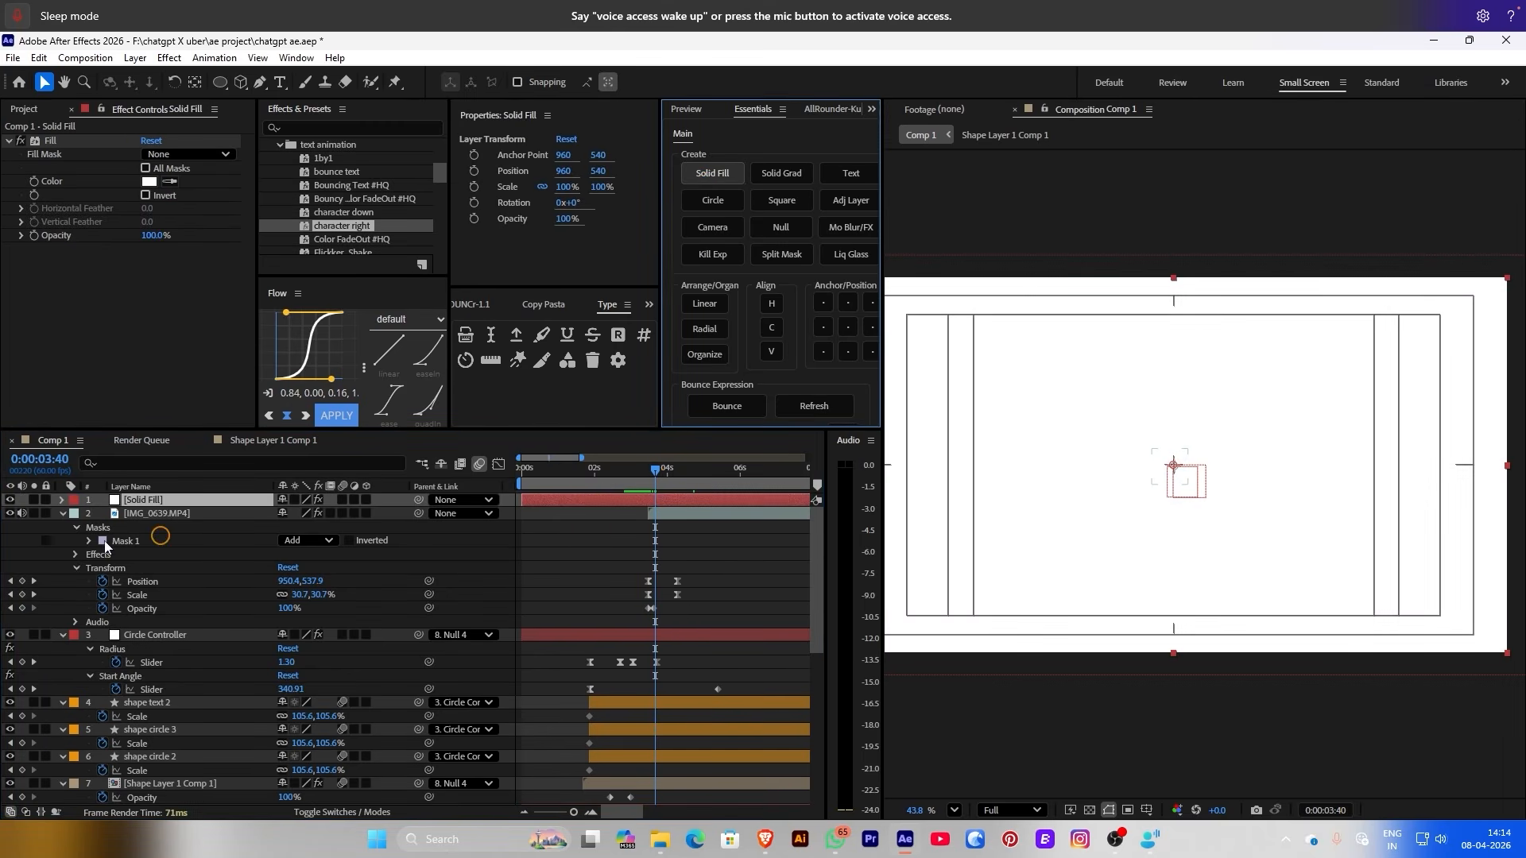
pyautogui.moveTo(142, 509); pyautogui.dragTo(315, 523)
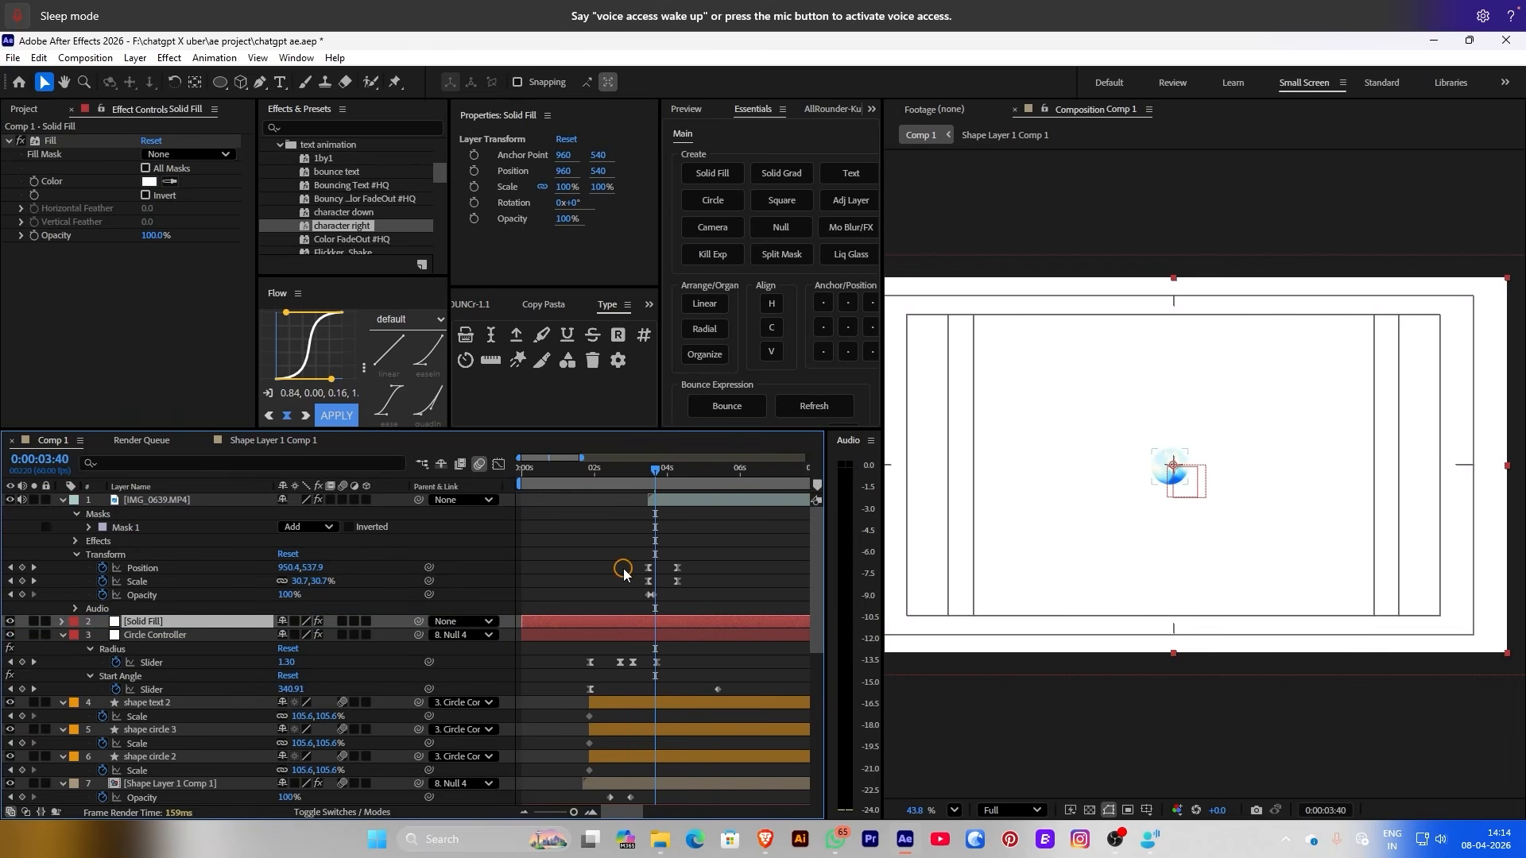
pyautogui.hotkey('alt', '[')
pyautogui.click(424, 233)
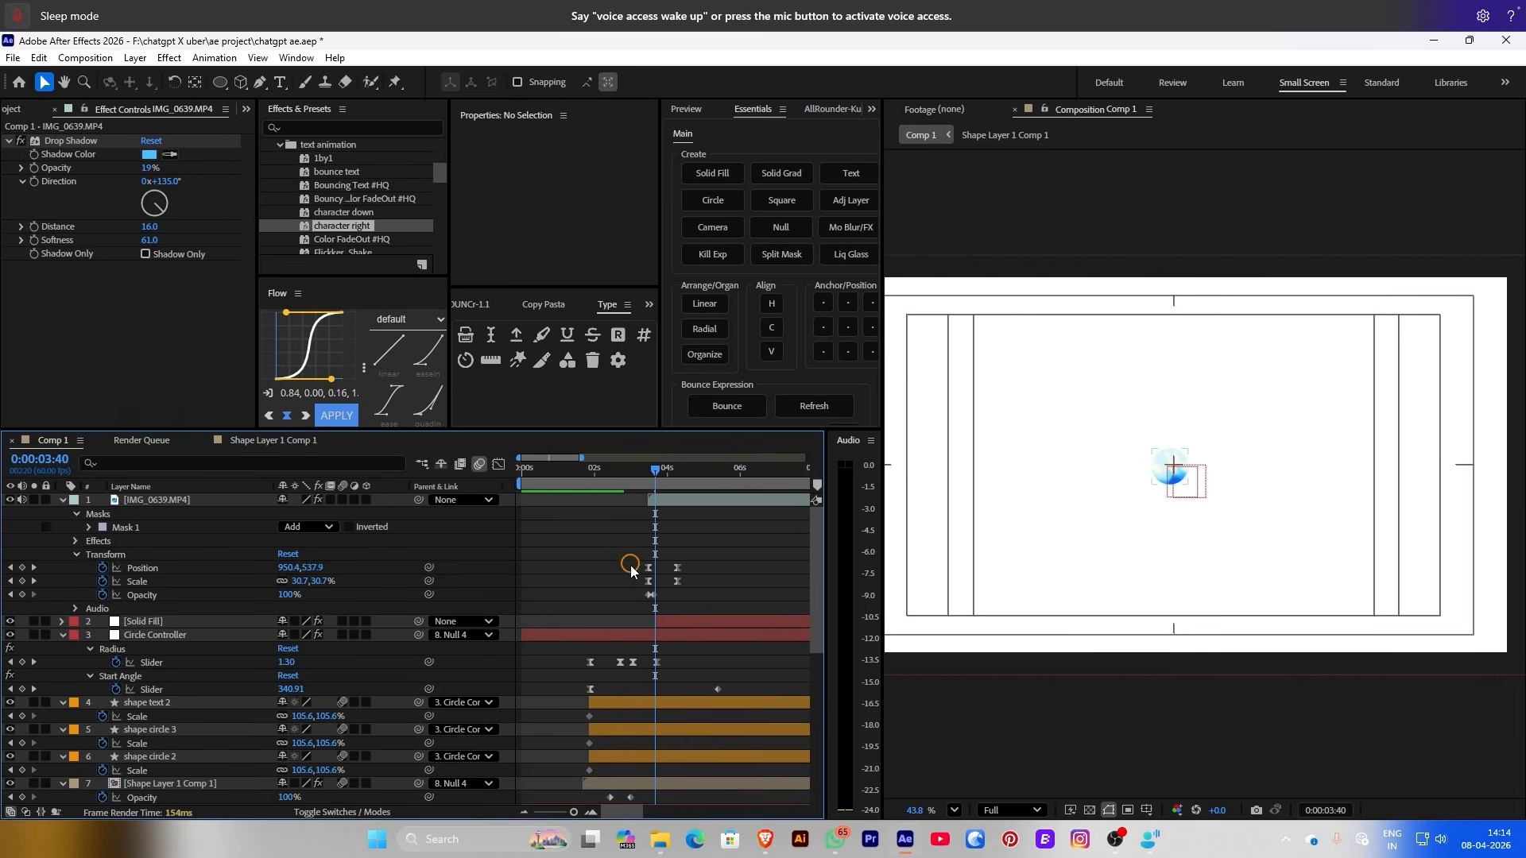
# Keyframe the Solid Fill's Opacity so it fades in from 0%
pyautogui.click(669, 621)
pyautogui.click(474, 221)
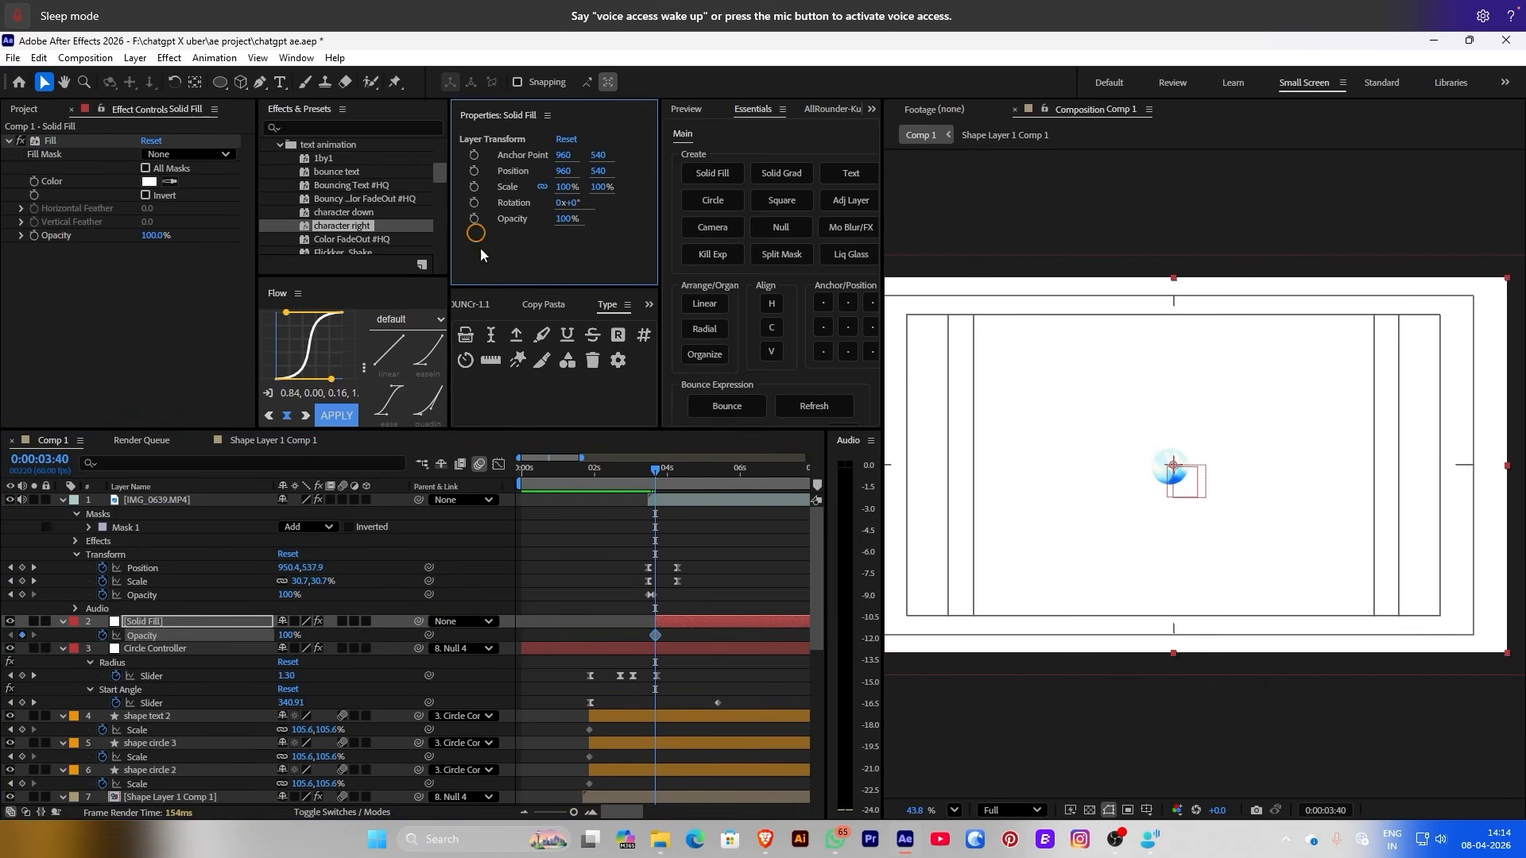
pyautogui.moveTo(655, 636); pyautogui.dragTo(662, 636)
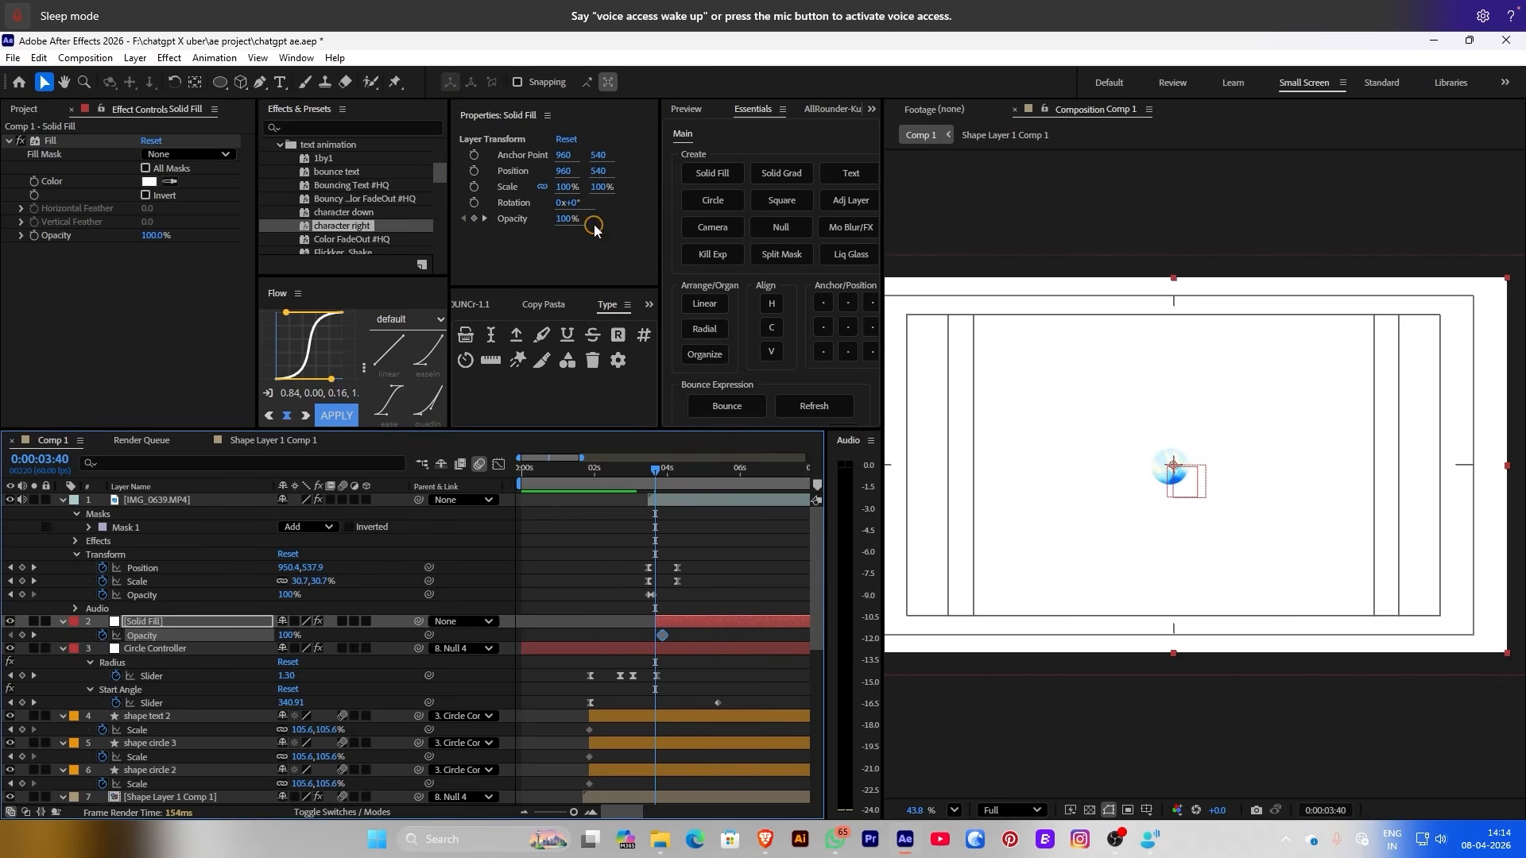
pyautogui.click(565, 219)
pyautogui.write('0')
pyautogui.press('Return')
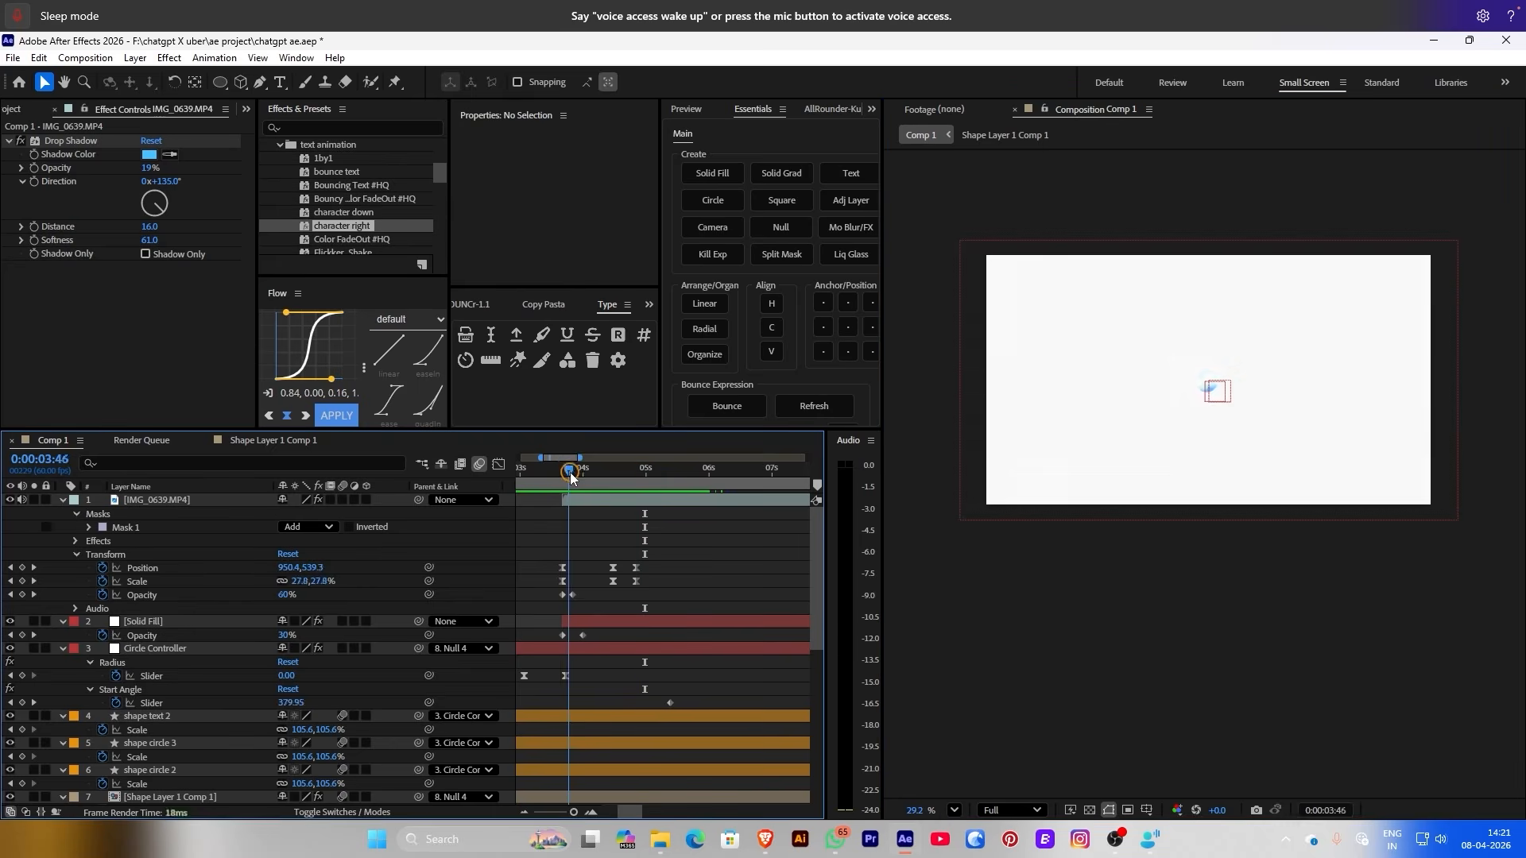
# Draw a blue ellipse at bottom-left and blur it with Fast Box Blur radius 180
pyautogui.click(220, 82)
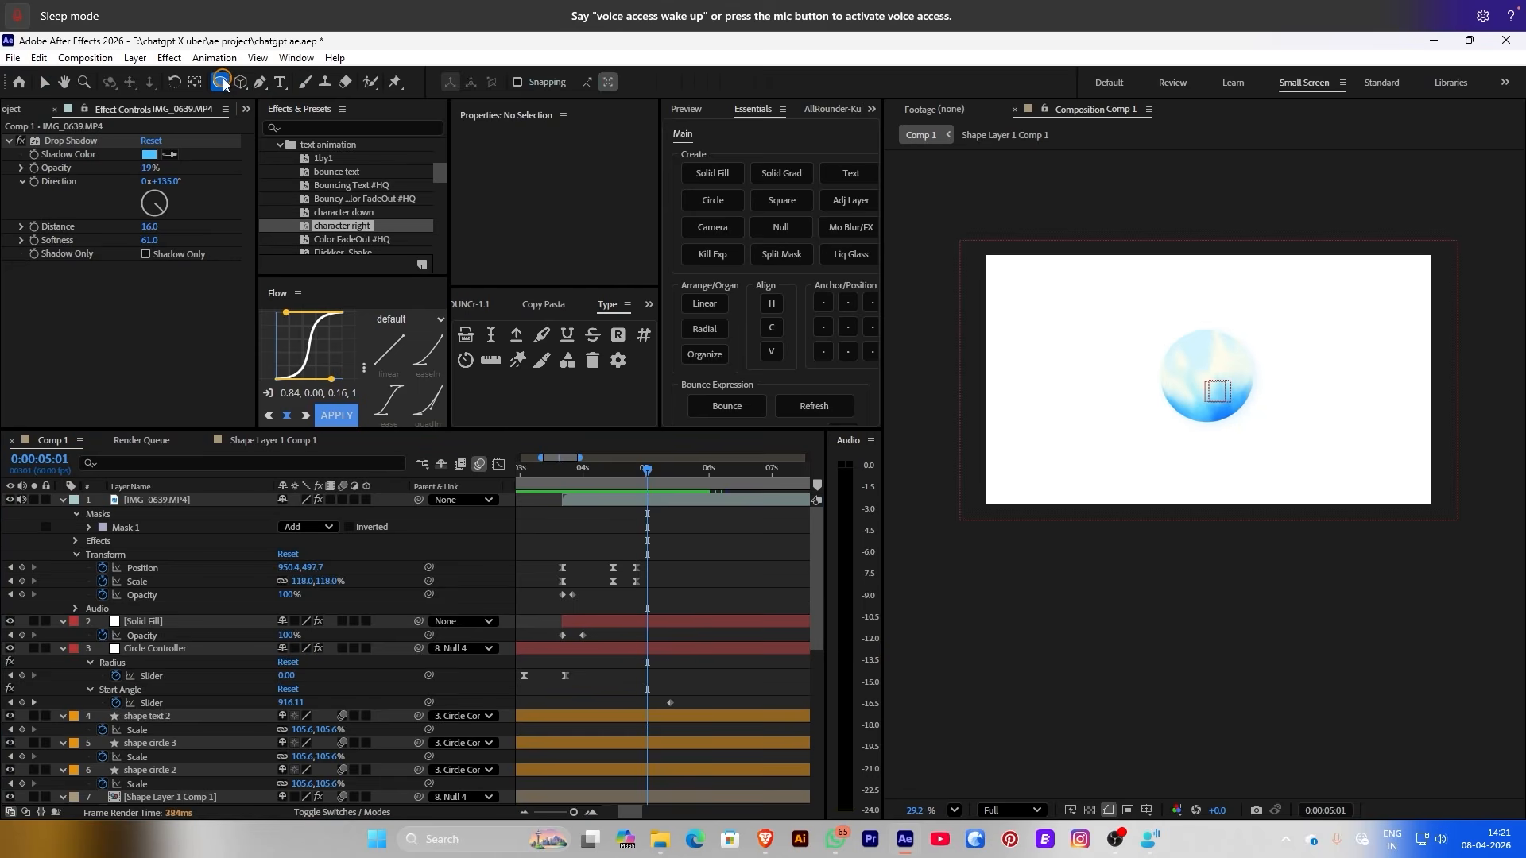
pyautogui.moveTo(946, 433); pyautogui.dragTo(1113, 554)
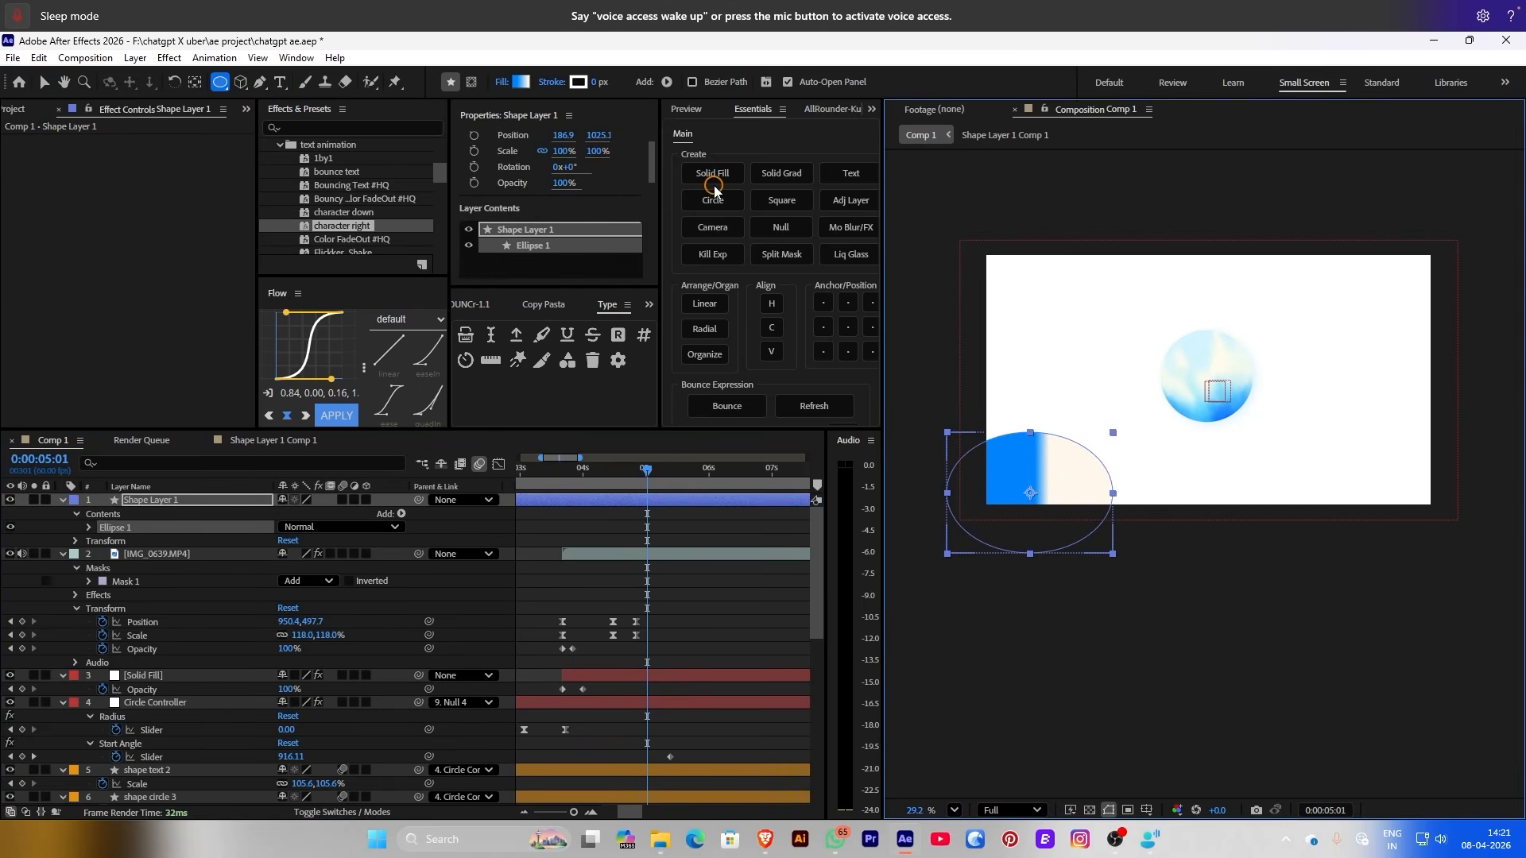
pyautogui.hotkey('ctrl', 'space')
pyautogui.write('faA')
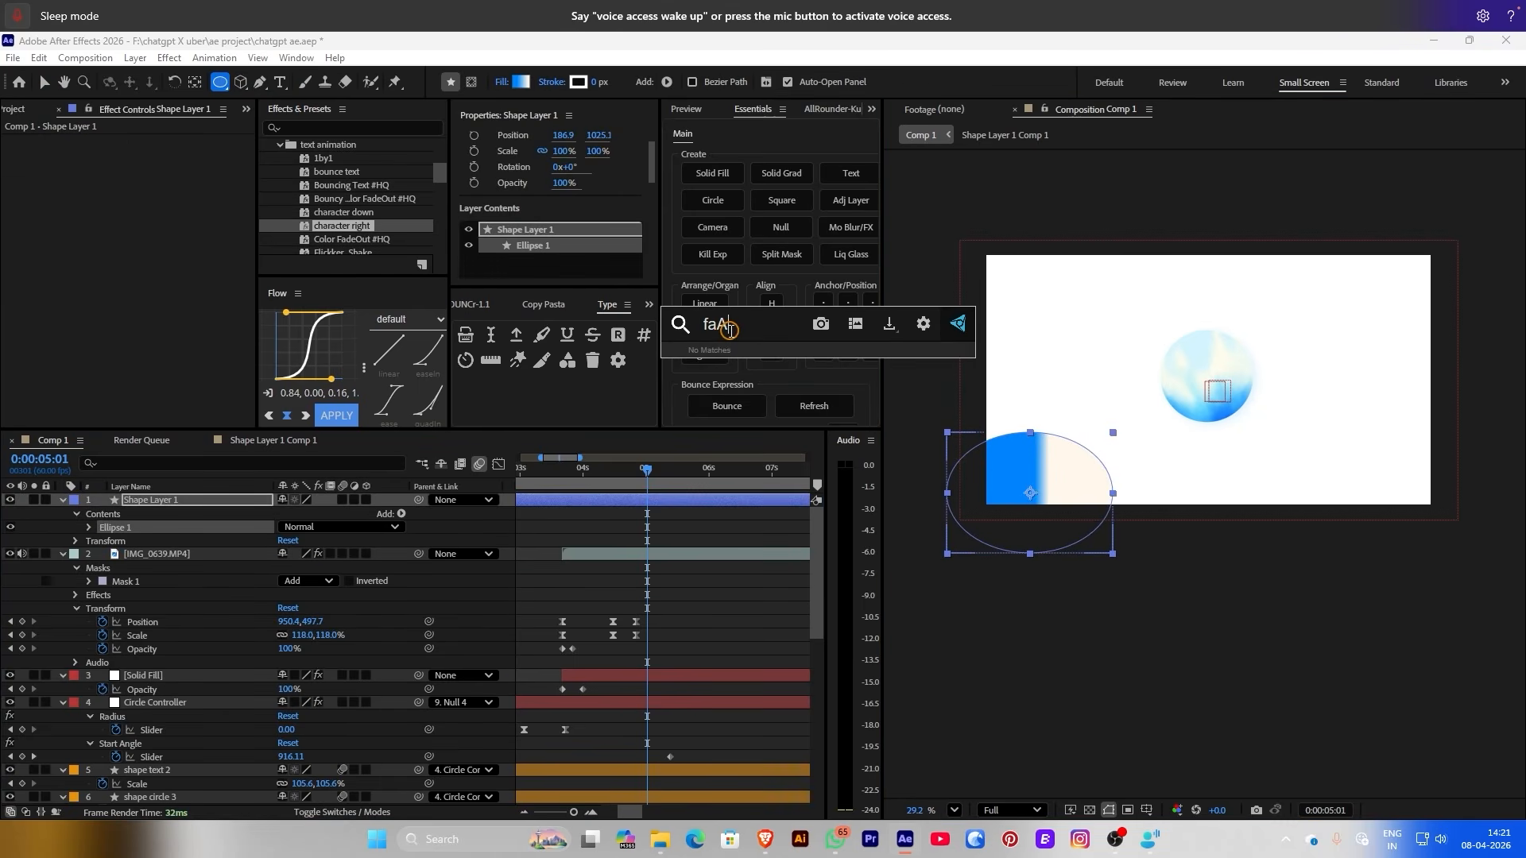
pyautogui.press('BackSpace')
pyautogui.press('BackSpace')
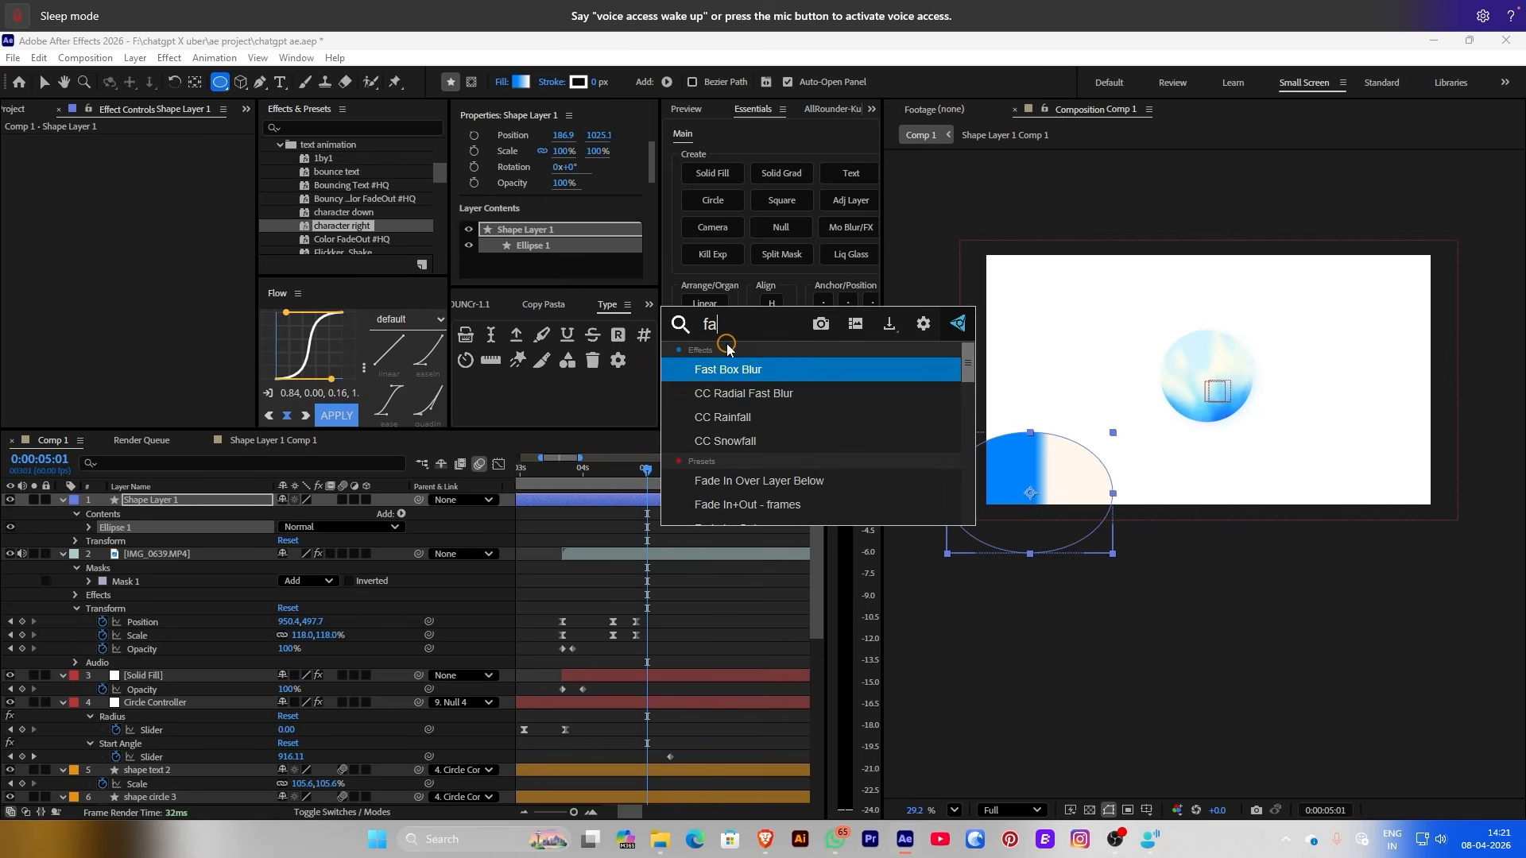
pyautogui.click(725, 373)
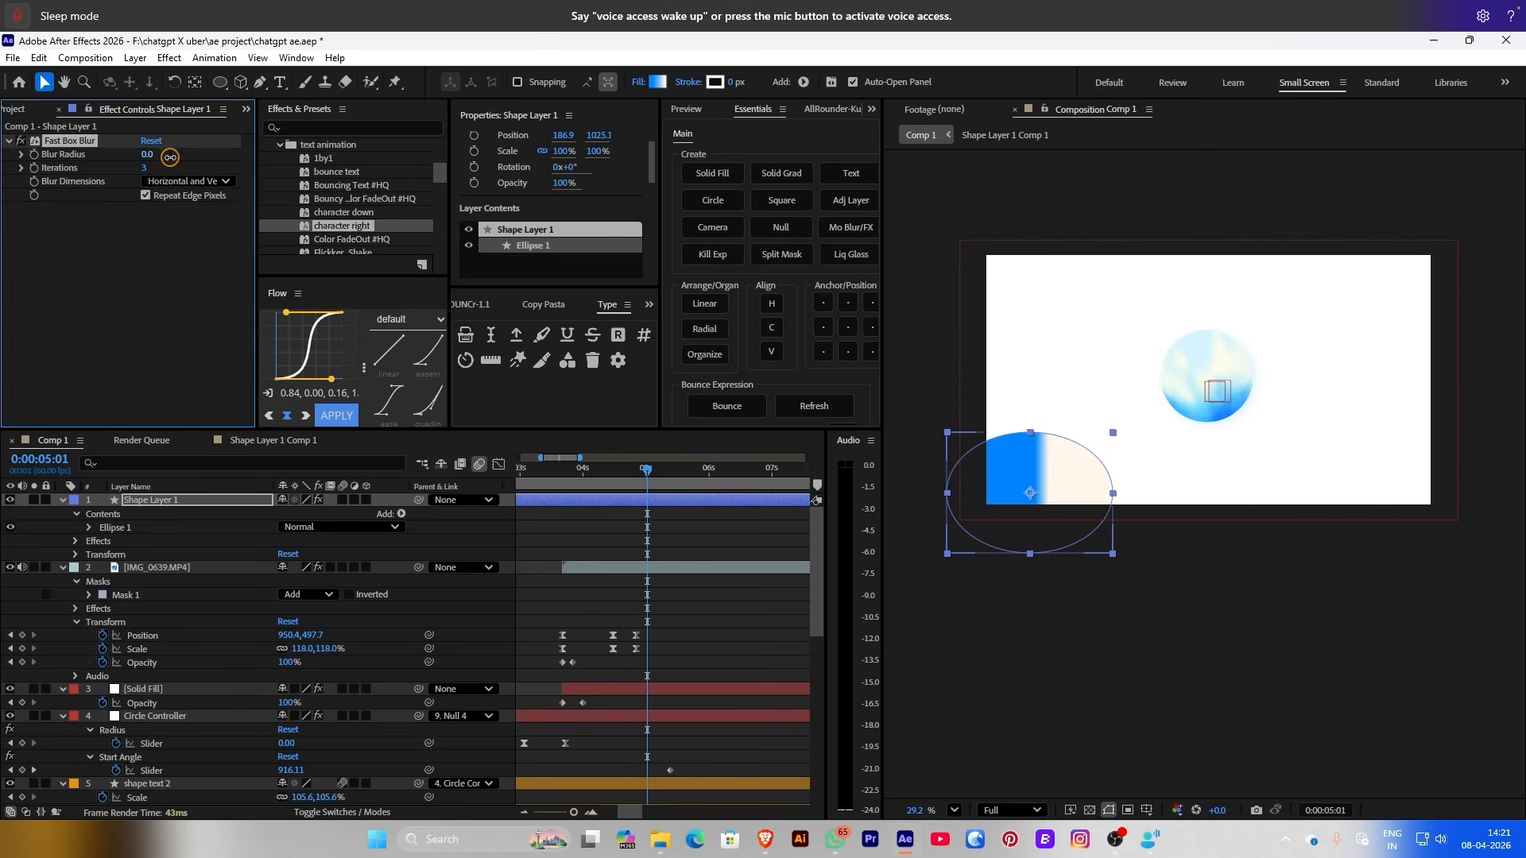
pyautogui.moveTo(170, 158); pyautogui.dragTo(306, 161)
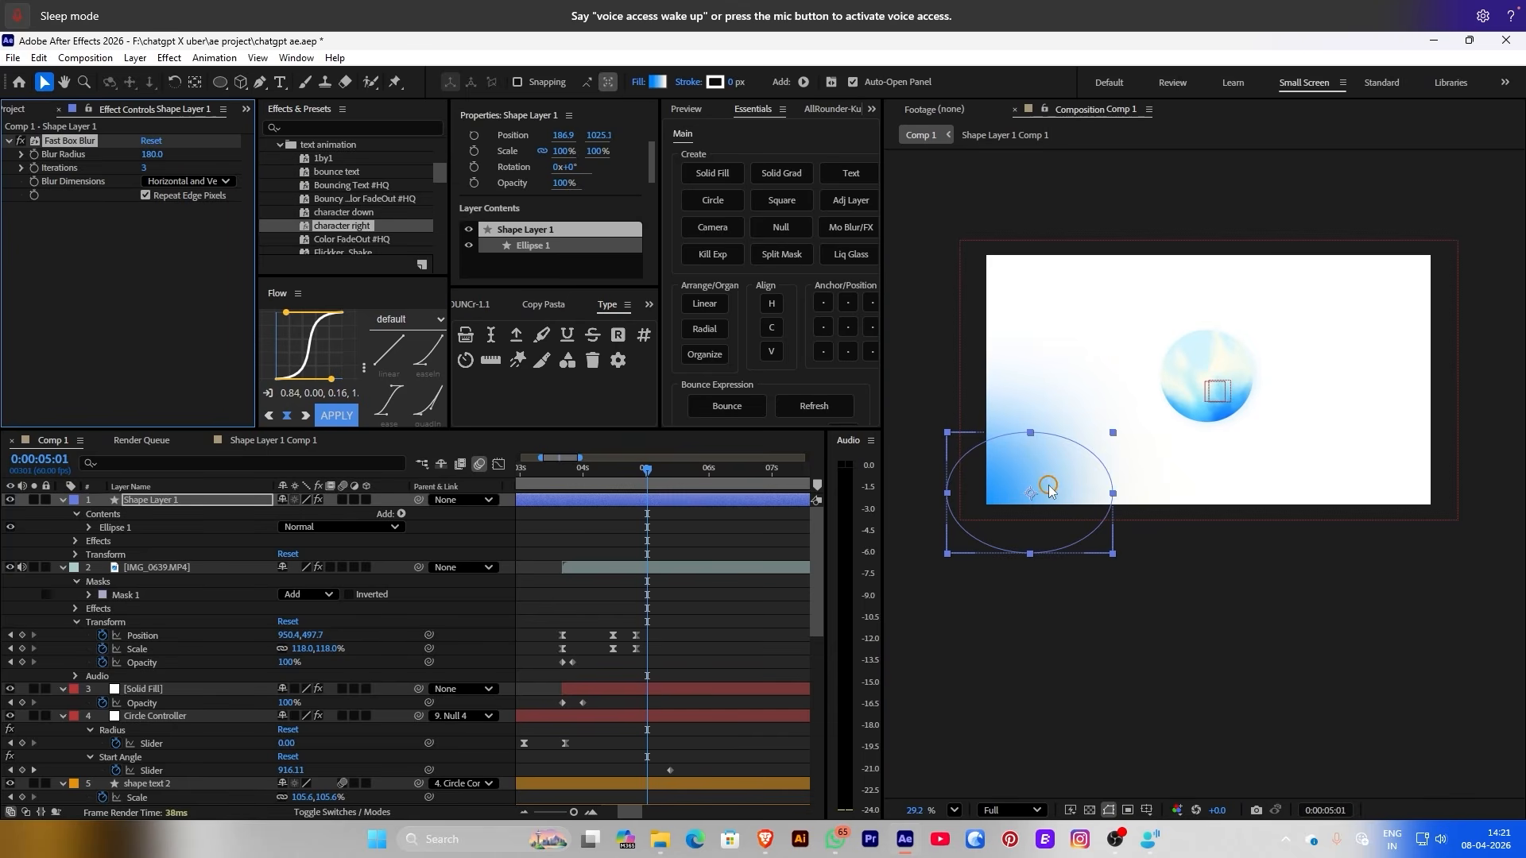
pyautogui.moveTo(1048, 490)
pyautogui.mouseDown()
pyautogui.moveTo(1063, 562)
pyautogui.moveTo(1028, 509)
pyautogui.mouseUp()
# Scale the blurred ellipse to 194%, duplicate it, and move the copy to the top right
pyautogui.click(746, 663)
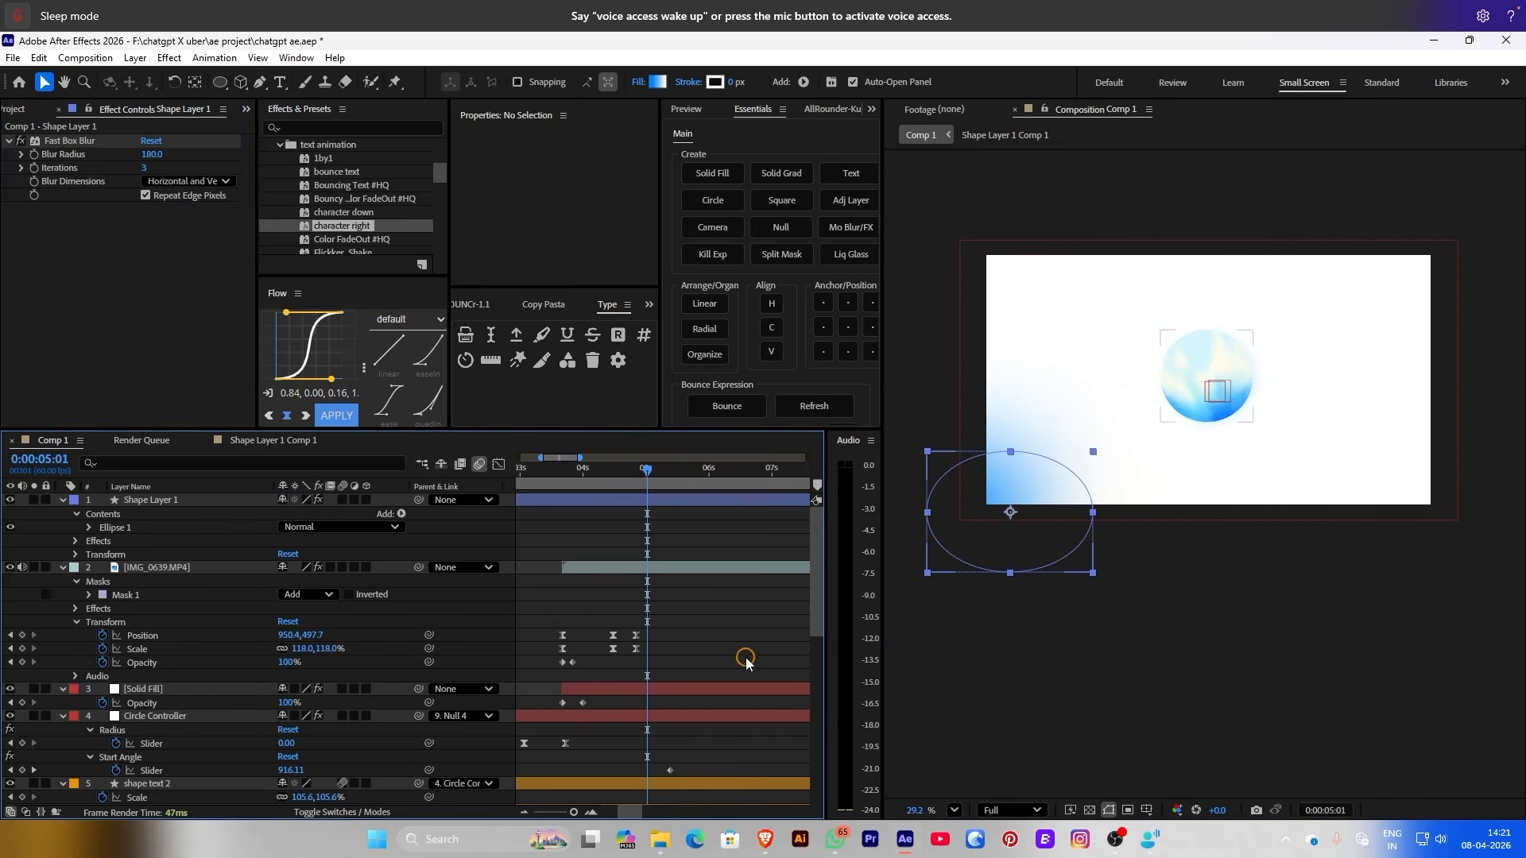
pyautogui.click(1010, 470)
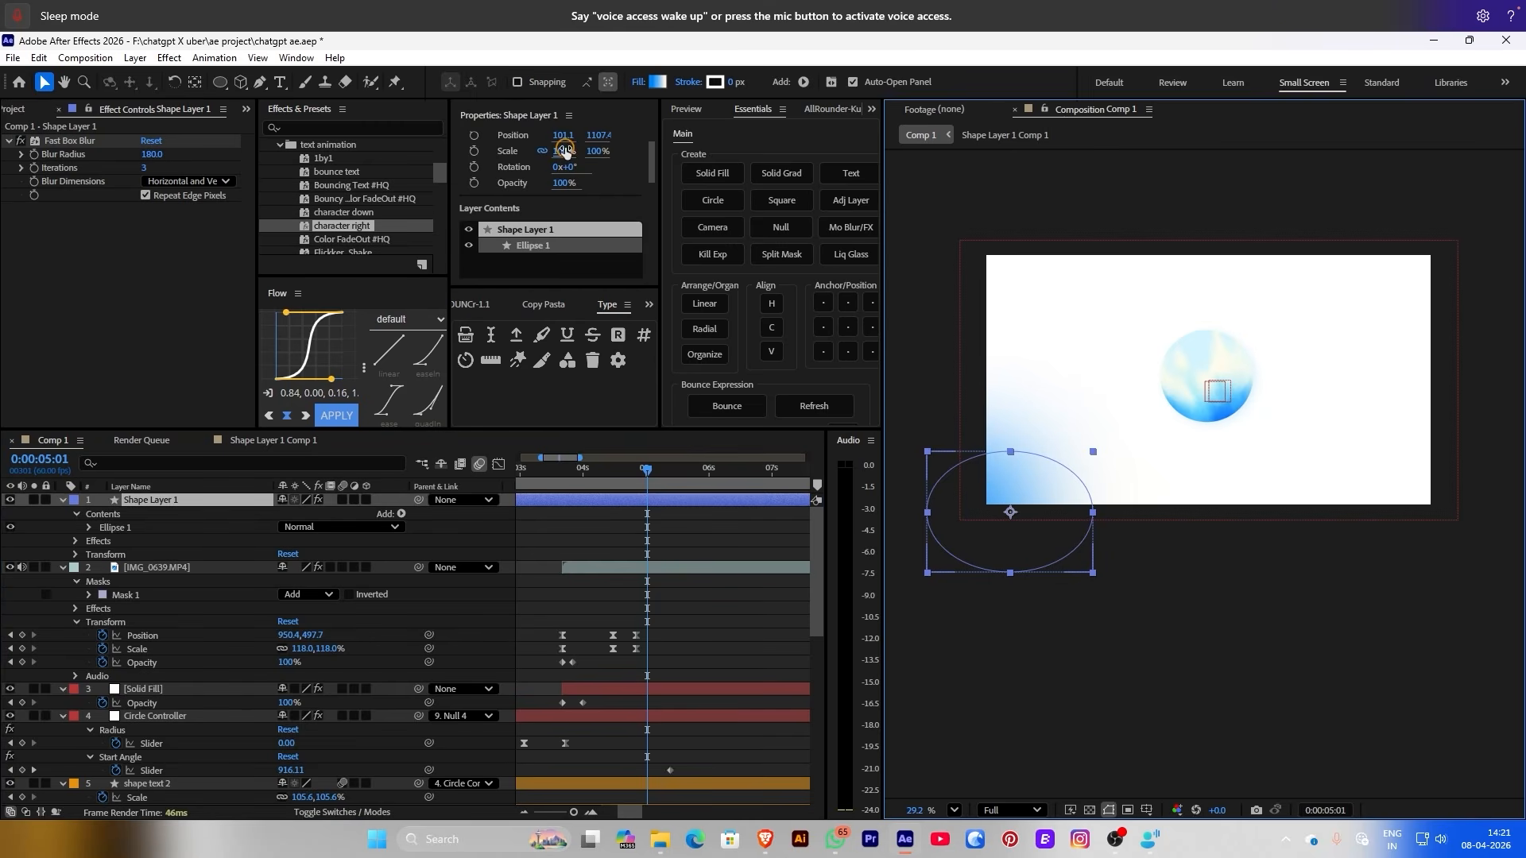
pyautogui.moveTo(565, 151); pyautogui.dragTo(640, 151)
pyautogui.hotkey('ctrl', 'd')
pyautogui.moveTo(1058, 399); pyautogui.dragTo(1339, 267)
# Resize the ellipses to 307% and 239%, reposition them, and place both below the video circle
pyautogui.moveTo(567, 167); pyautogui.dragTo(652, 151)
pyautogui.moveTo(1332, 365); pyautogui.dragTo(1399, 355)
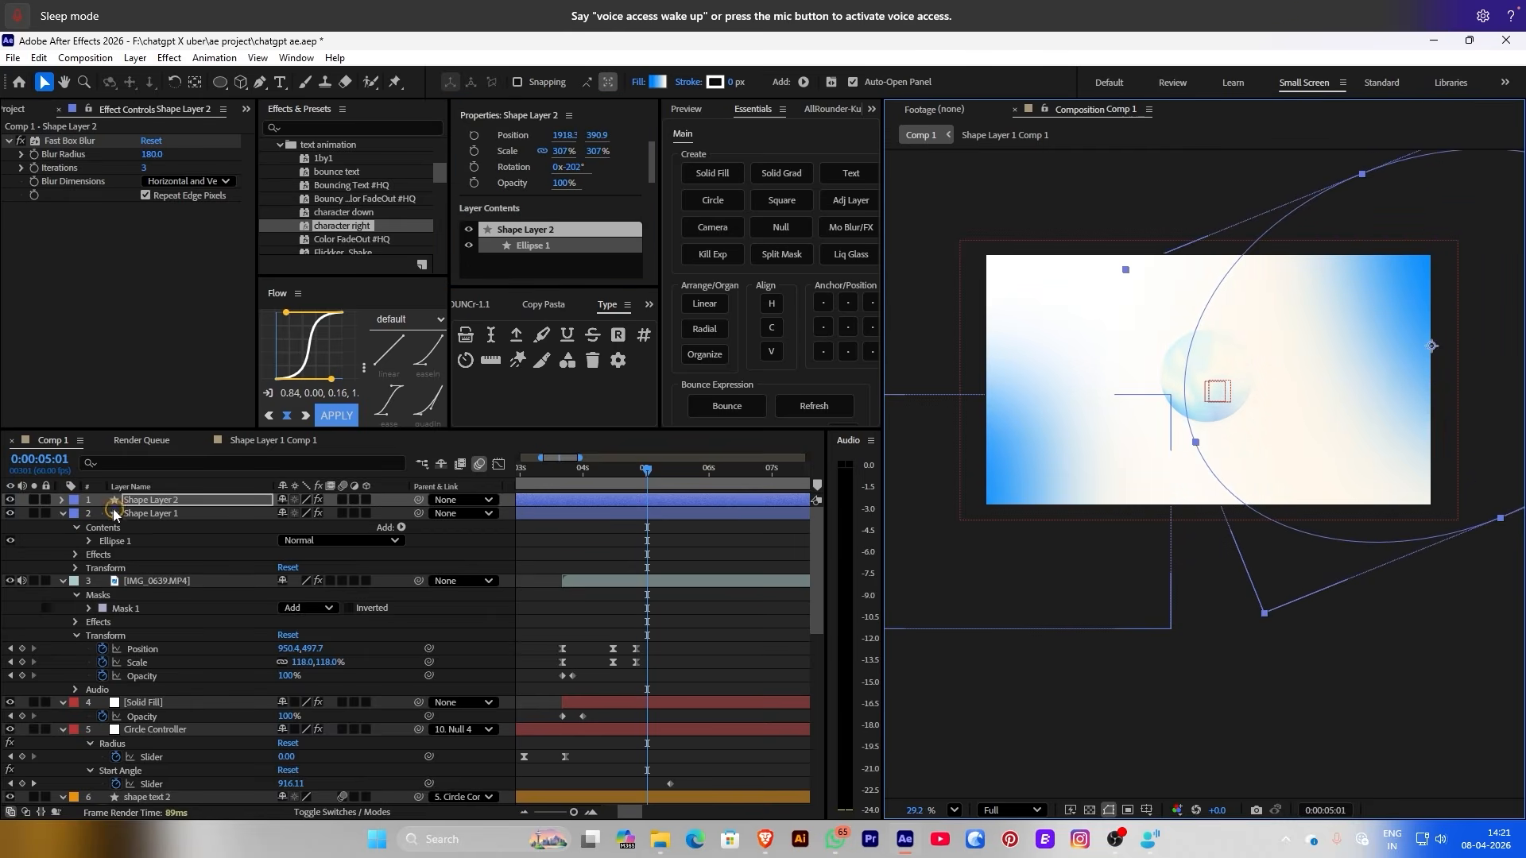
pyautogui.moveTo(114, 514); pyautogui.dragTo(120, 588)
pyautogui.click(1072, 452)
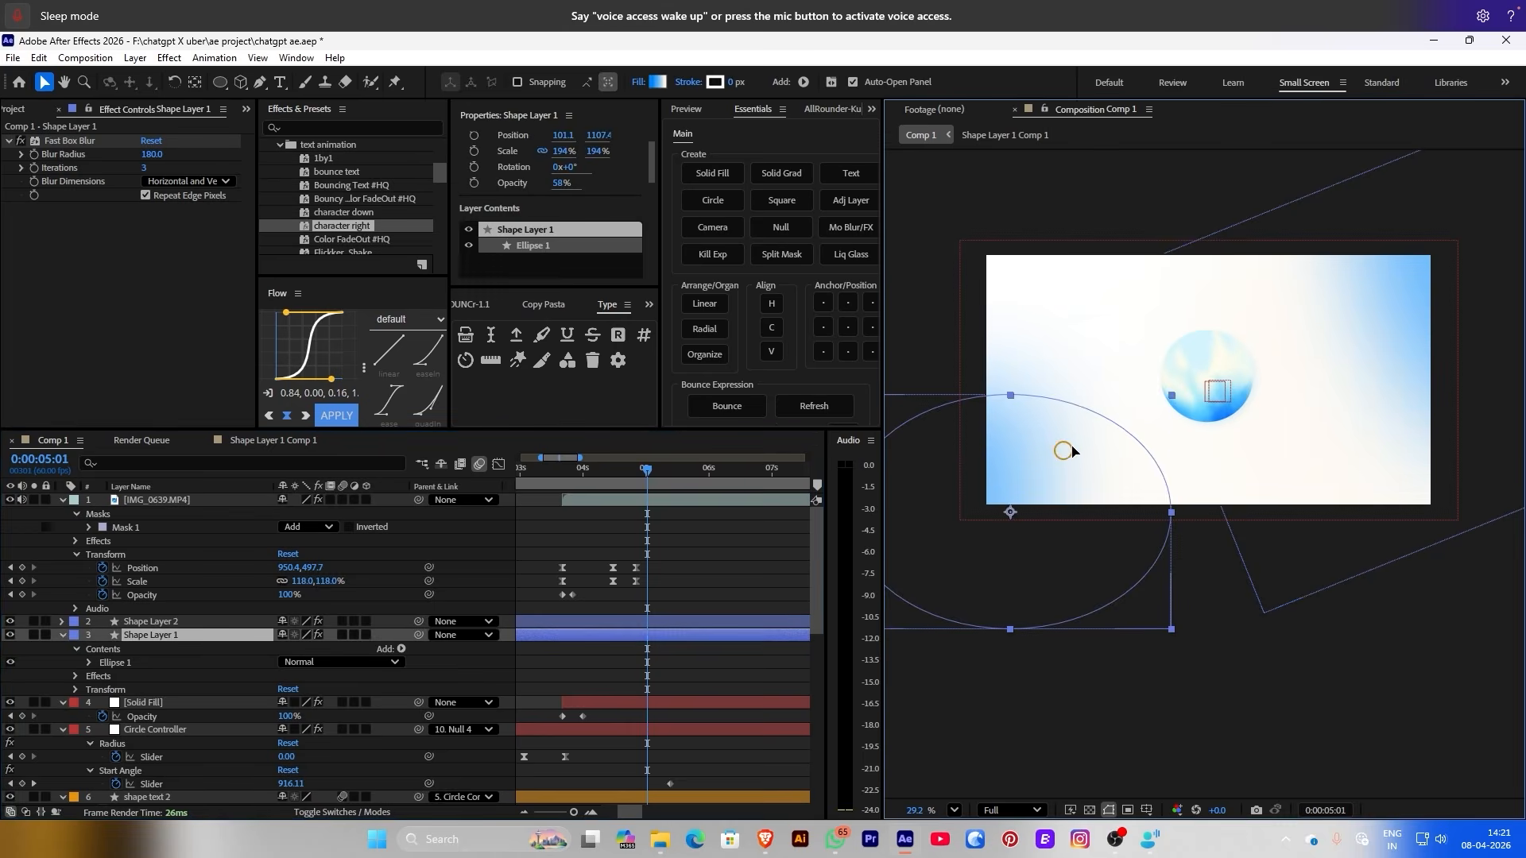
pyautogui.moveTo(562, 151); pyautogui.dragTo(593, 151)
pyautogui.moveTo(1107, 429); pyautogui.dragTo(1420, 445)
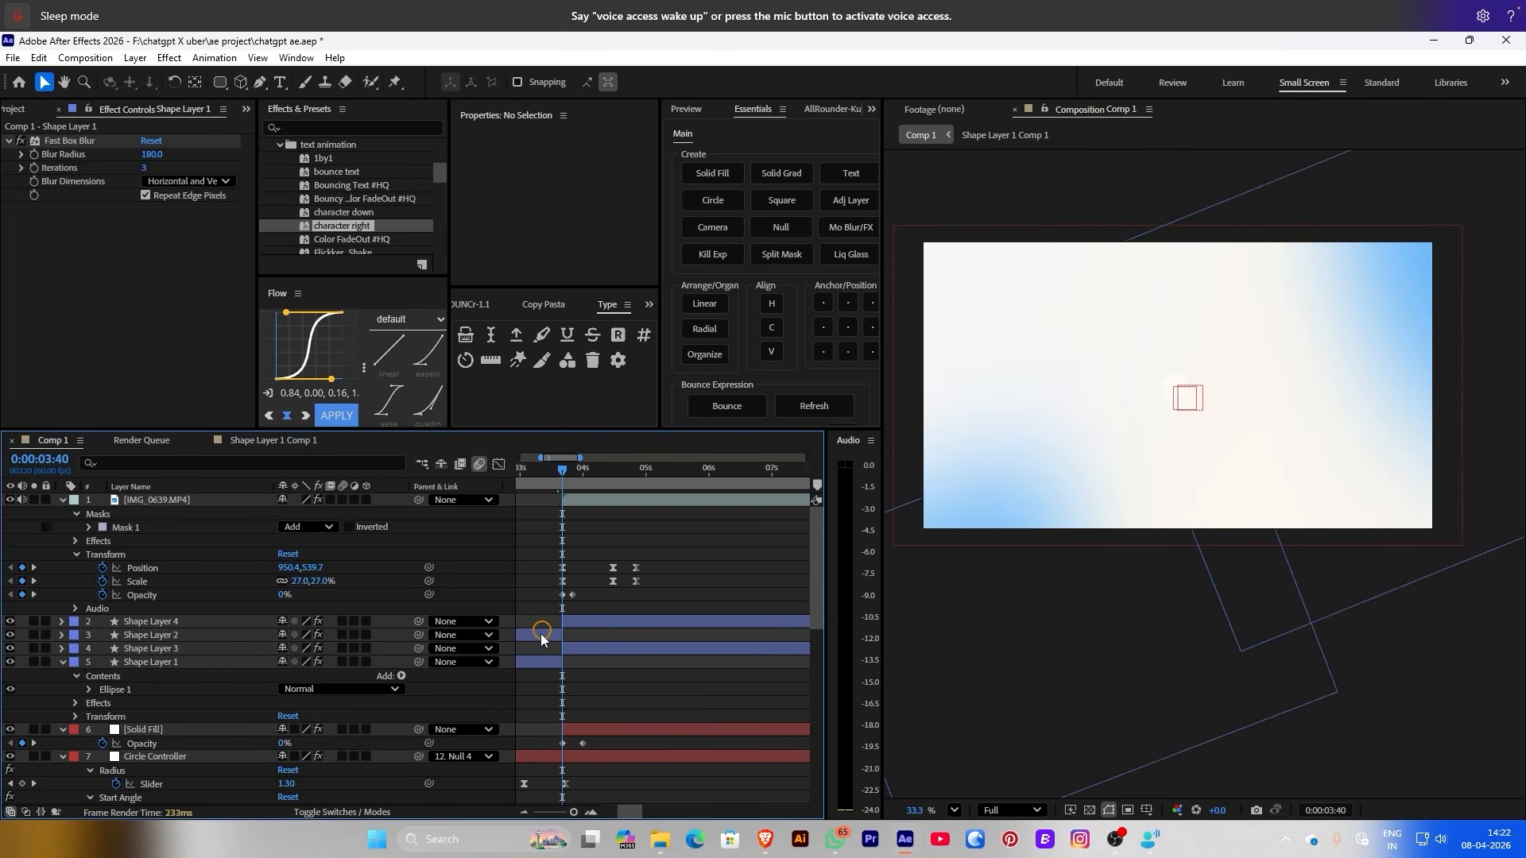
# Delete the two old ellipse layers
pyautogui.click(540, 633)
pyautogui.press('Delete')
pyautogui.click(543, 648)
pyautogui.press('Delete')
# Fade Shape Layers 3 and 4 in from 0% to 58% opacity and preview
pyautogui.click(587, 635)
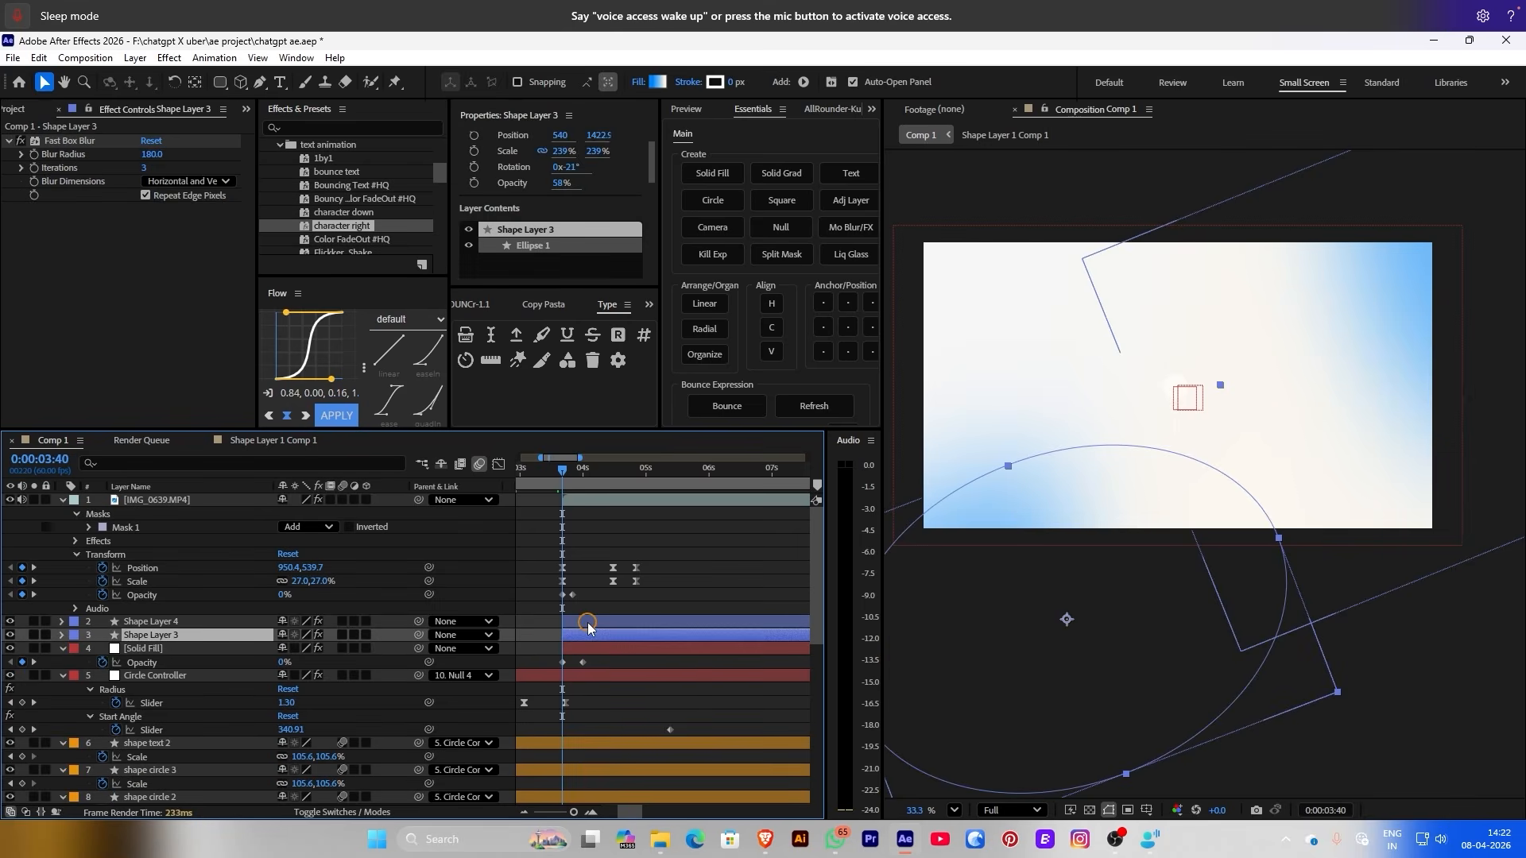
pyautogui.keyDown('shift'); pyautogui.click(588, 619); pyautogui.keyUp('shift')
pyautogui.click(474, 183)
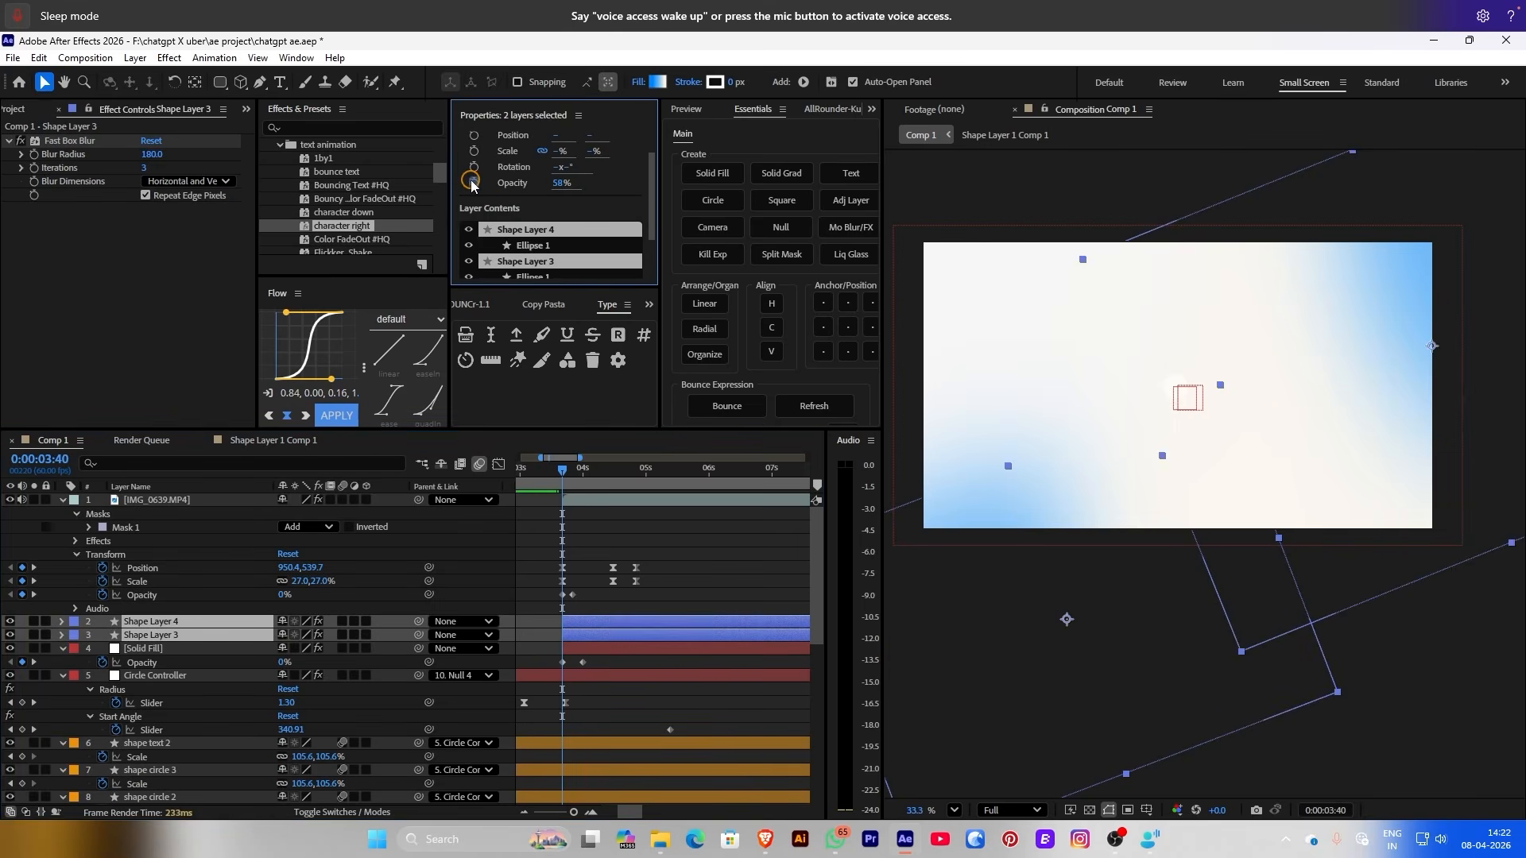
pyautogui.click(592, 642)
pyautogui.moveTo(563, 637); pyautogui.dragTo(581, 634)
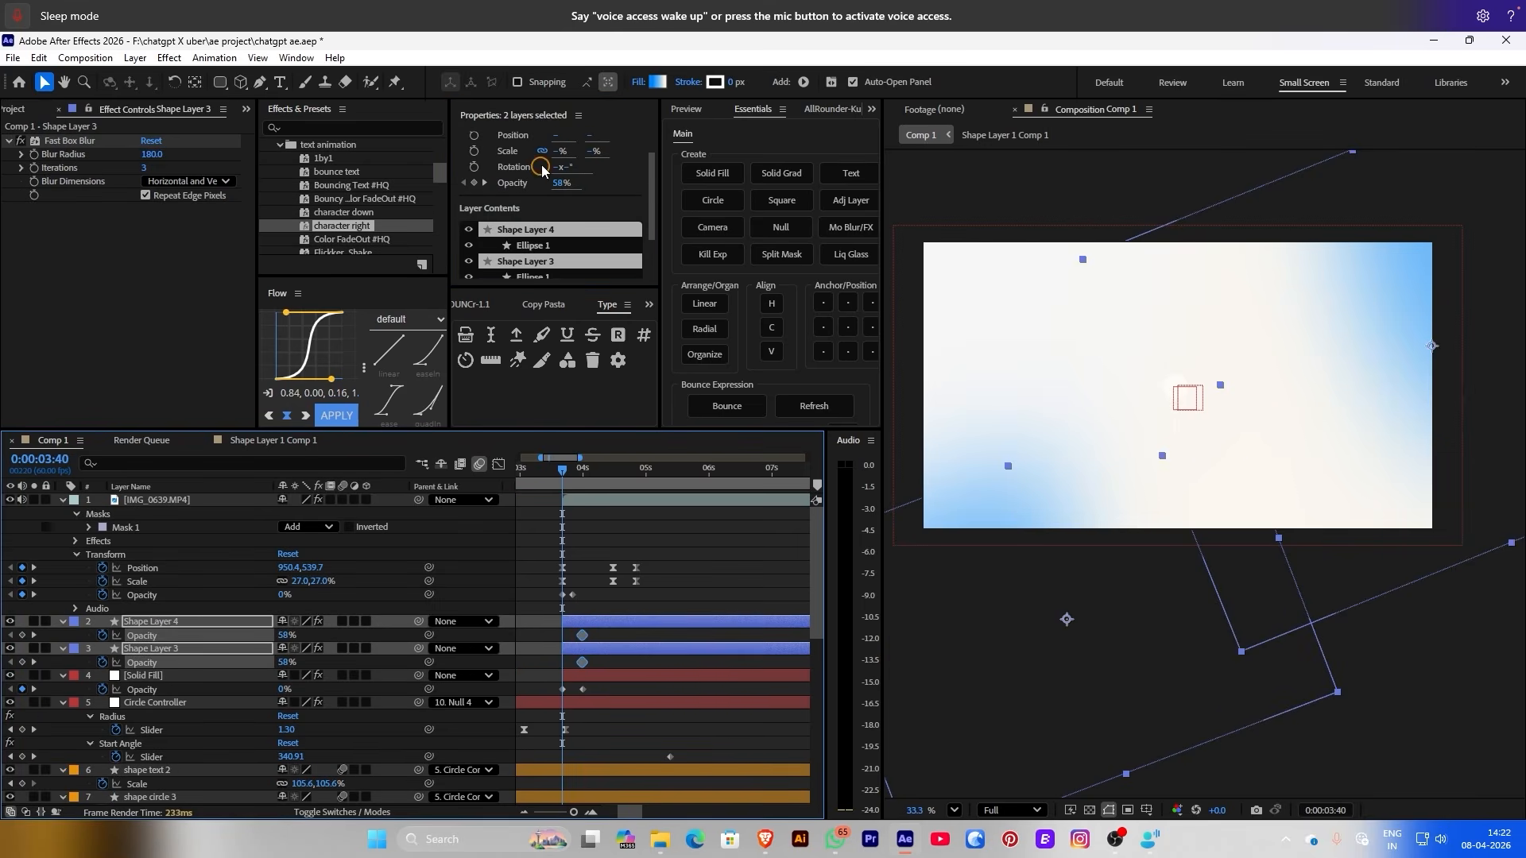
pyautogui.write('0')
pyautogui.press('Return')
pyautogui.click(685, 562)
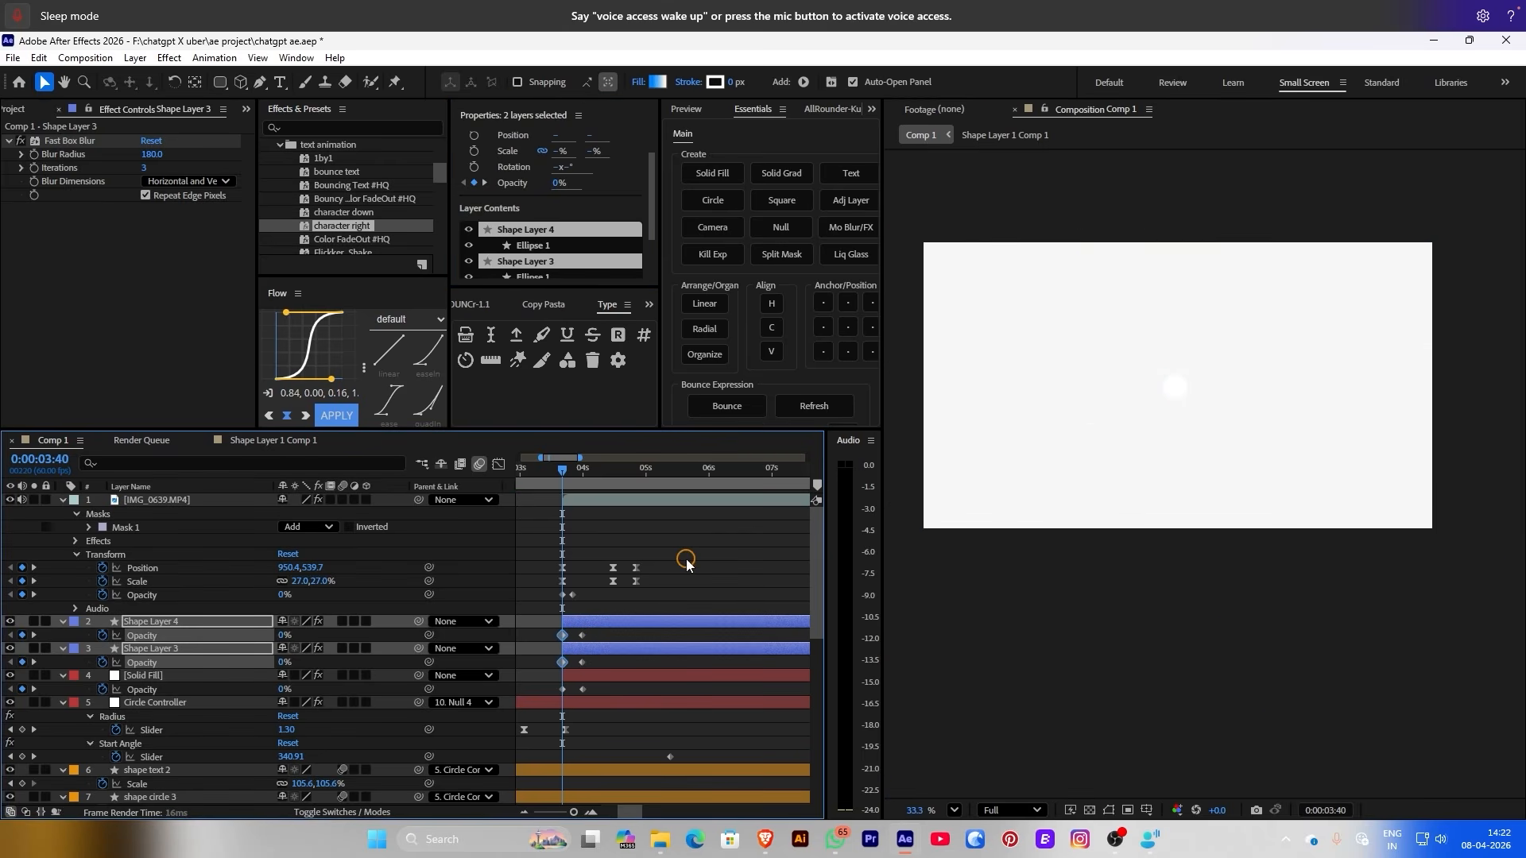
pyautogui.press('space')
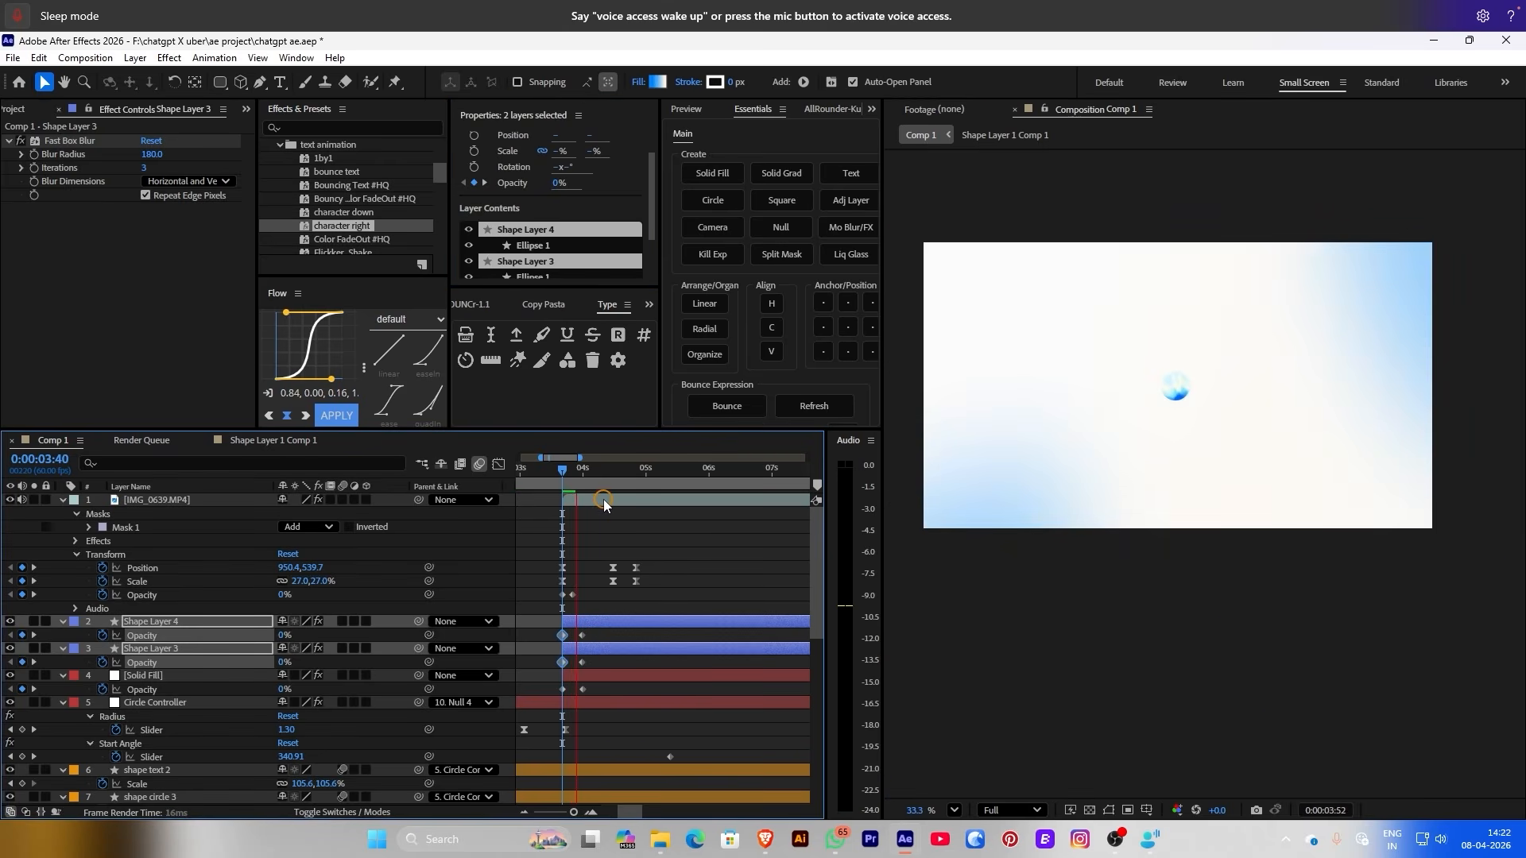
# Move the Shape Layer 4 and 3 fades earlier and nudge Shape Layer 1 Comp 1 earlier
pyautogui.moveTo(602, 479); pyautogui.dragTo(540, 485)
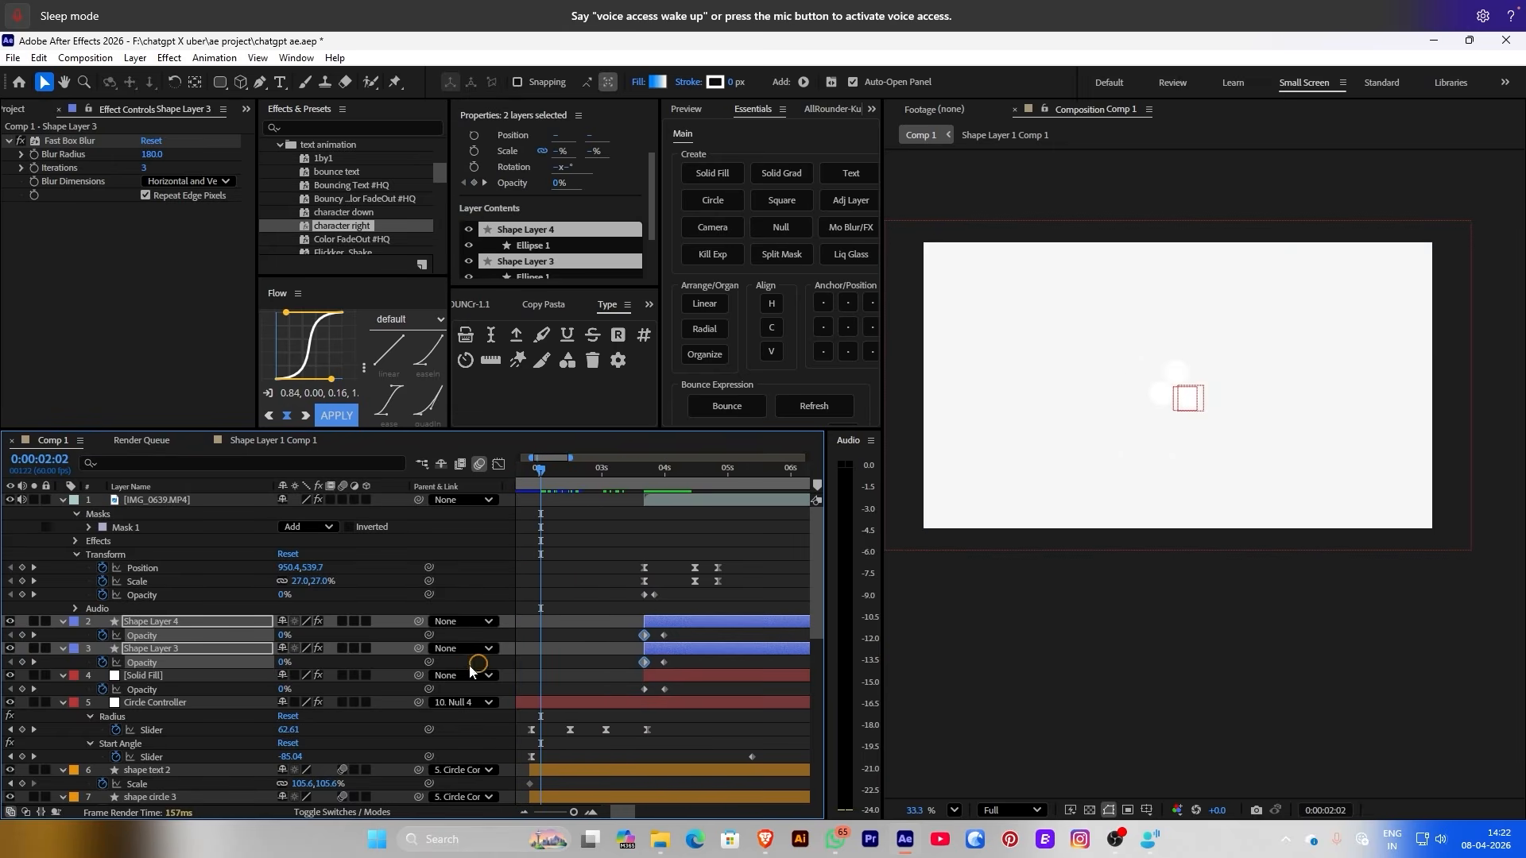
pyautogui.moveTo(685, 627); pyautogui.dragTo(579, 611)
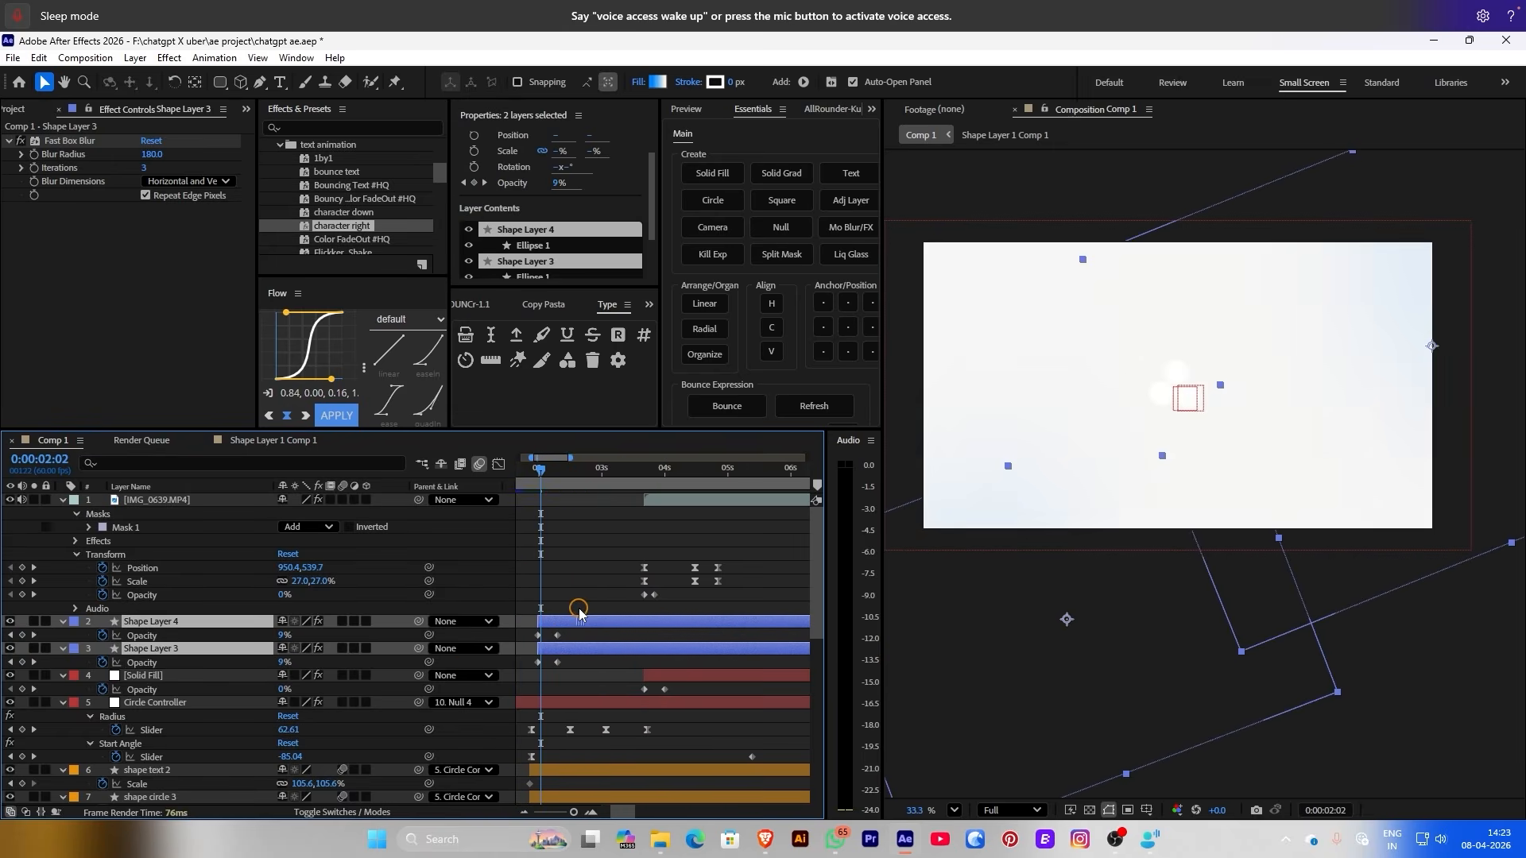
pyautogui.moveTo(583, 476); pyautogui.dragTo(601, 473)
pyautogui.moveTo(209, 659); pyautogui.dragTo(213, 559)
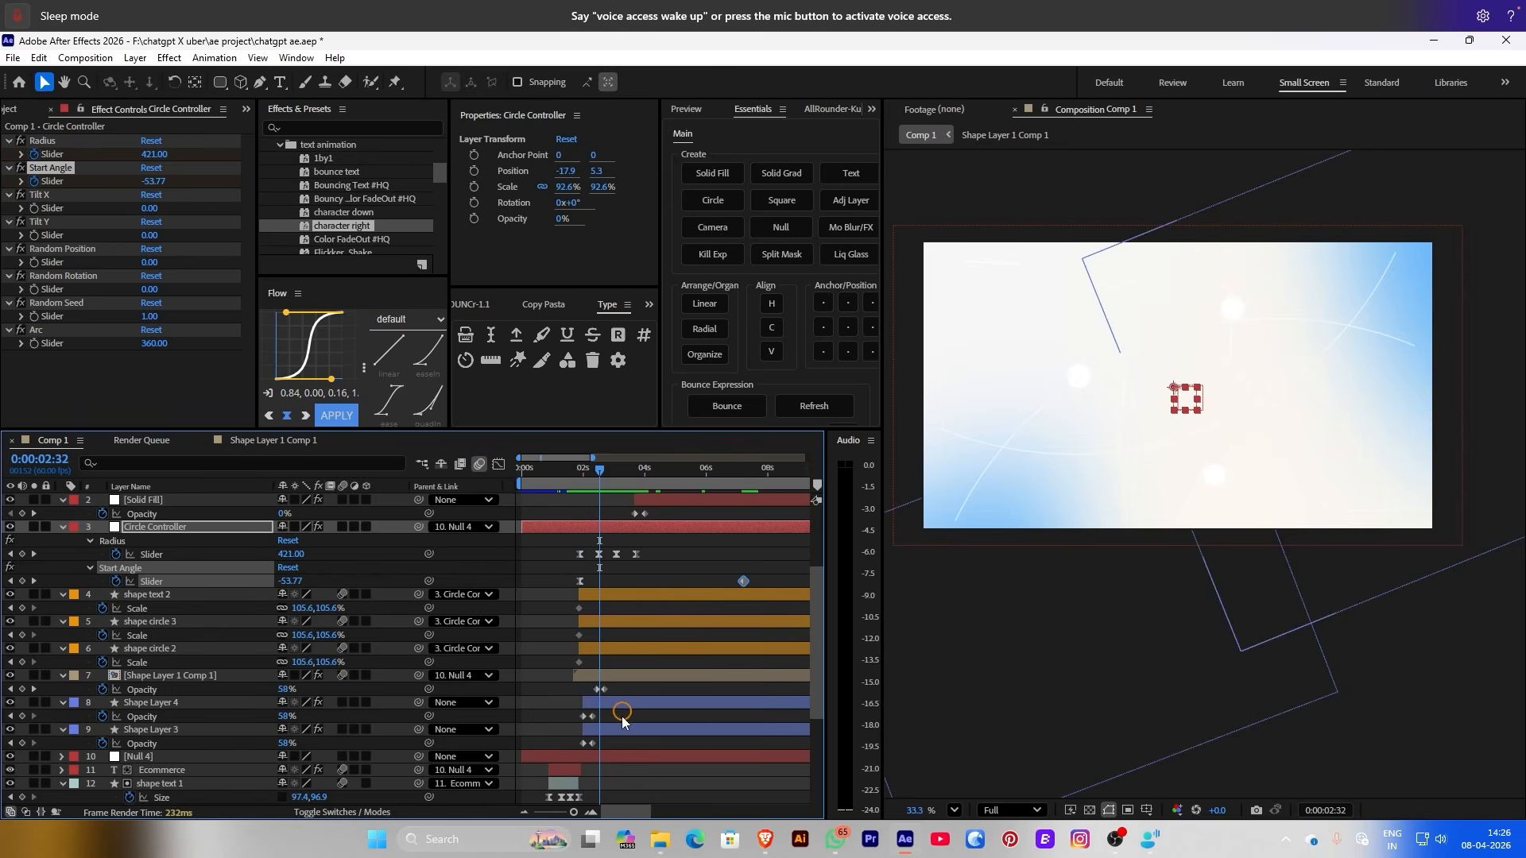
pyautogui.moveTo(624, 678); pyautogui.dragTo(610, 681)
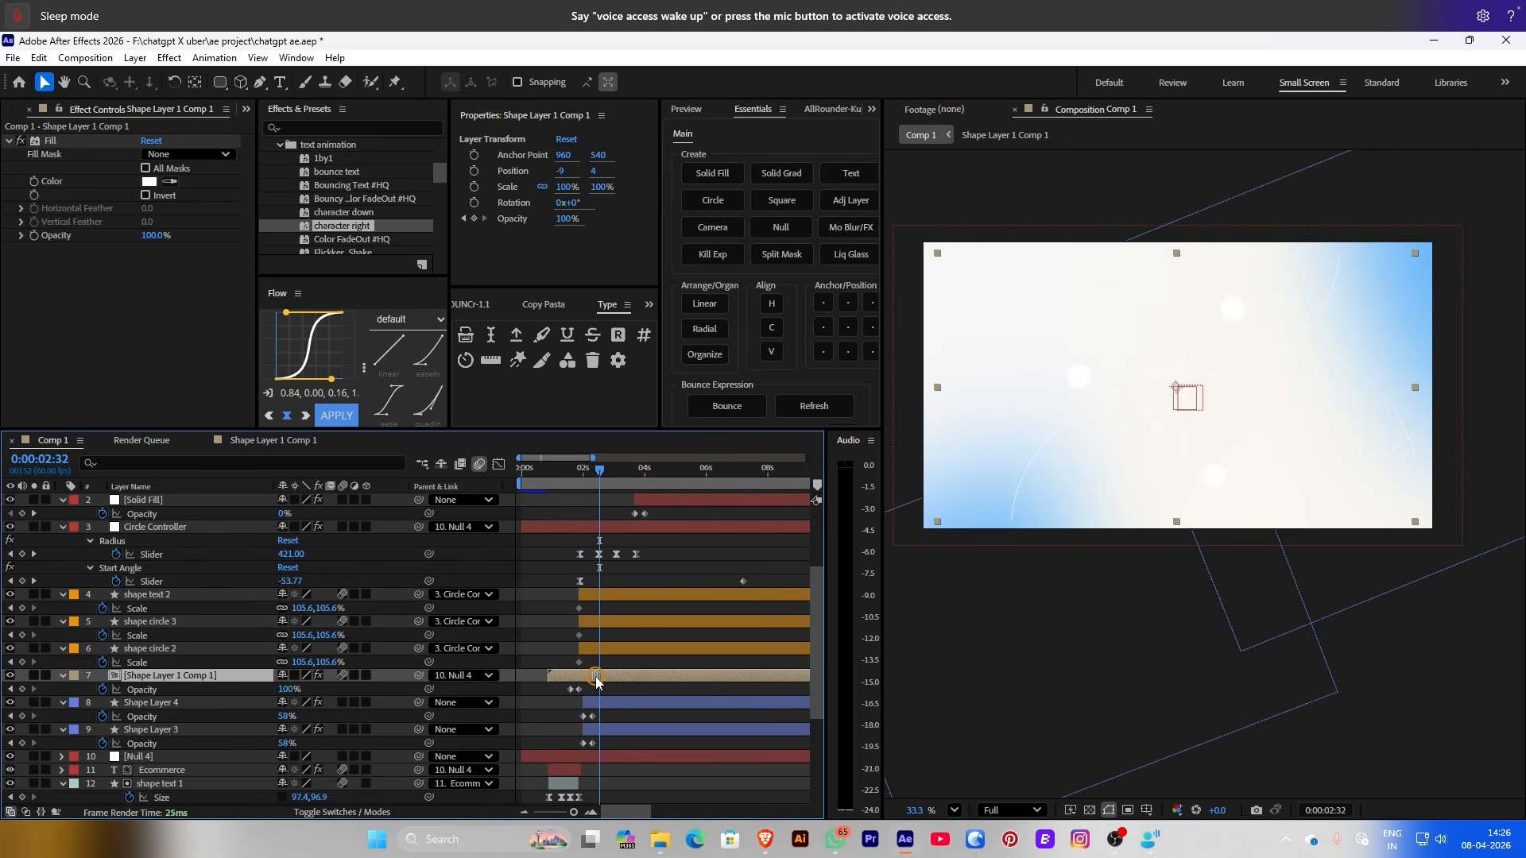
pyautogui.moveTo(603, 682); pyautogui.dragTo(600, 682)
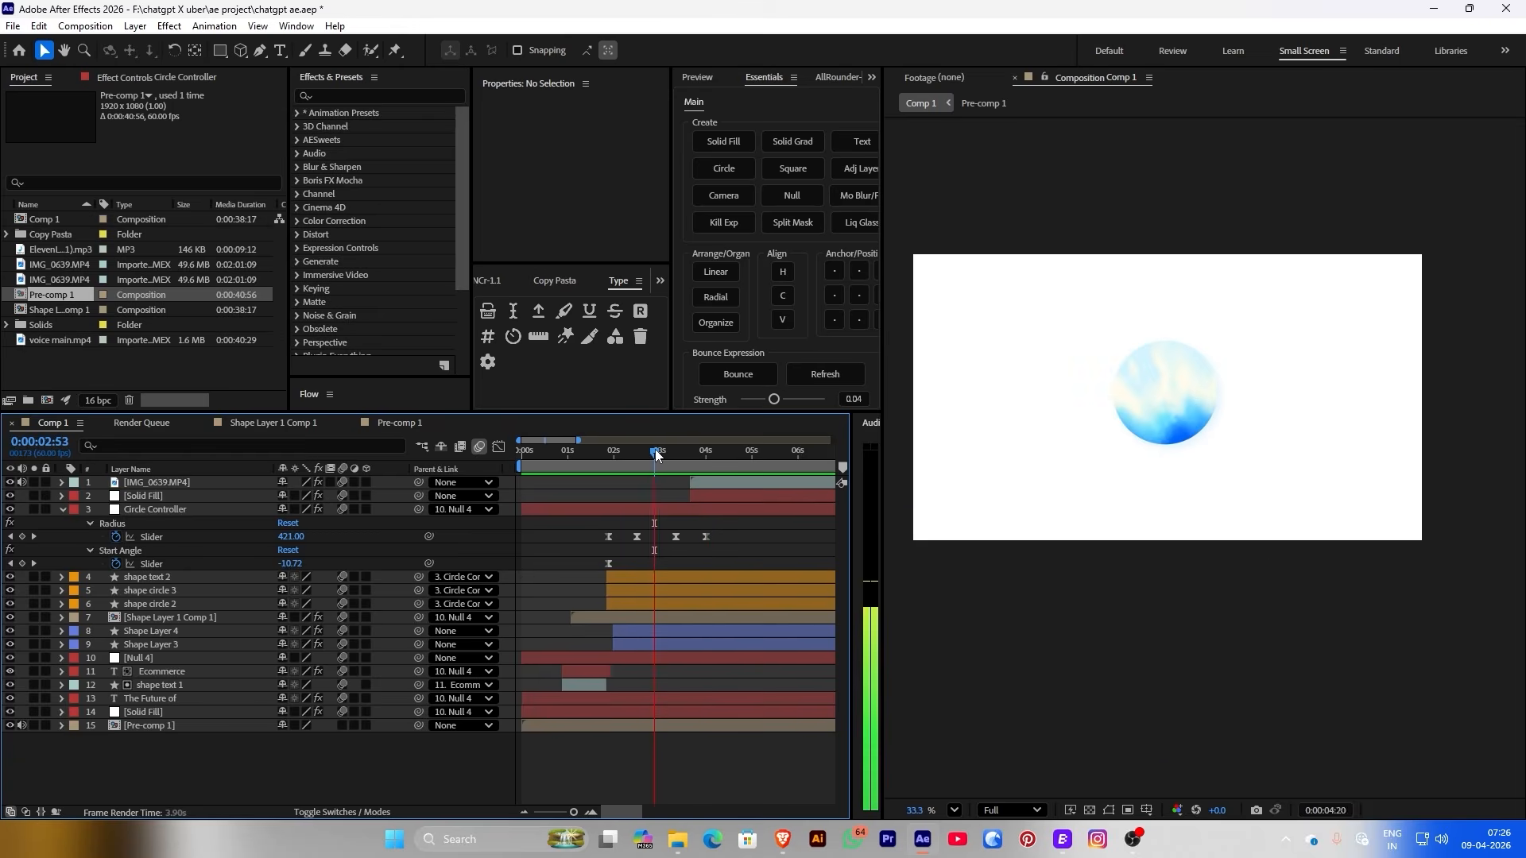
# Reshape IMG_0639.MP4's speed curve in the Graph Editor so the motion peaks earlier
pyautogui.press('space')
pyautogui.press('space')
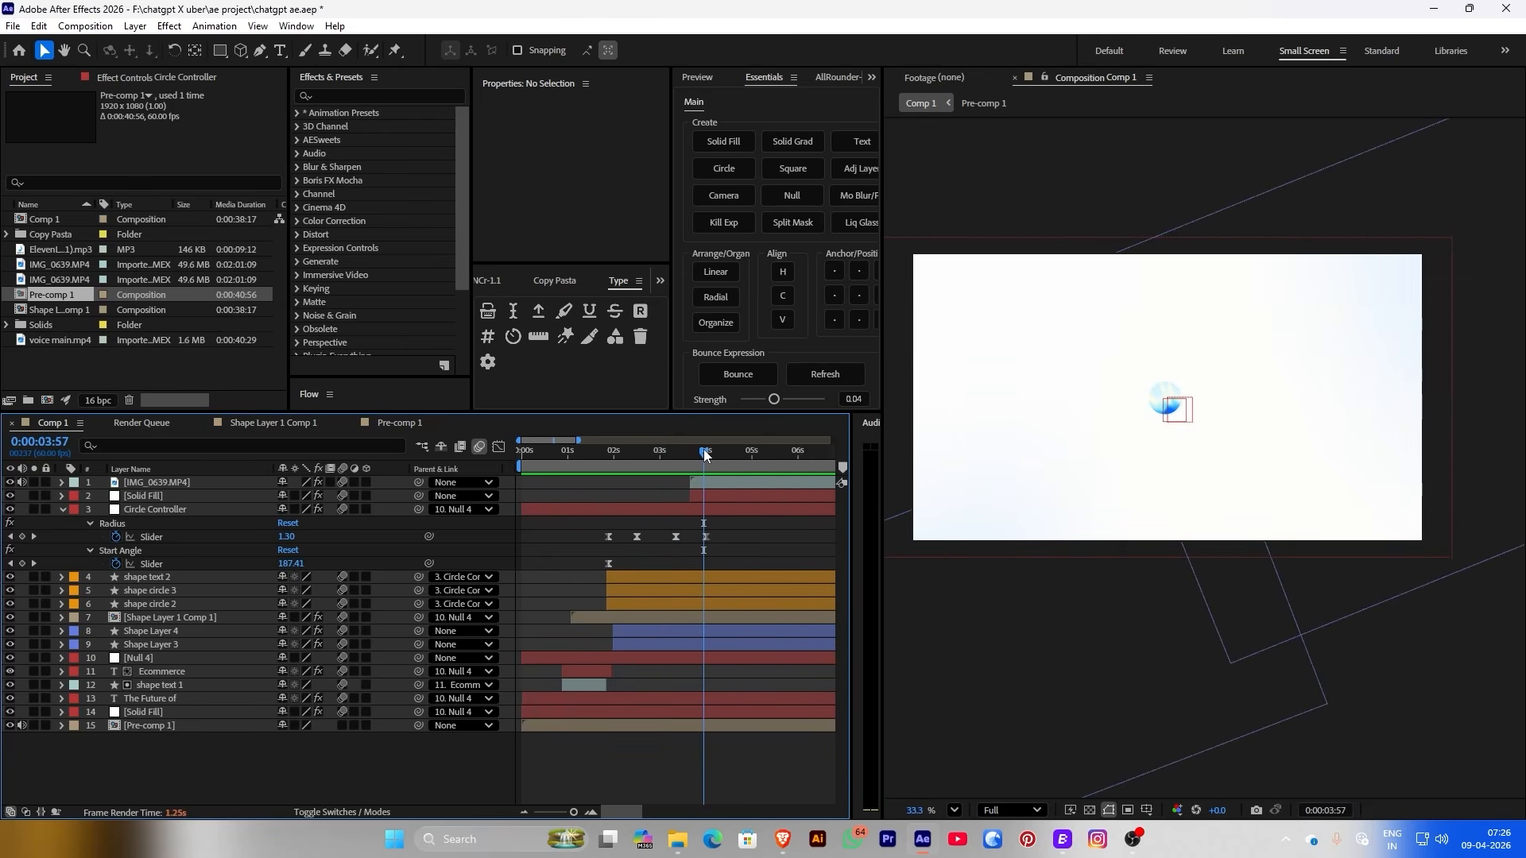
pyautogui.click(708, 497)
pyautogui.click(709, 484)
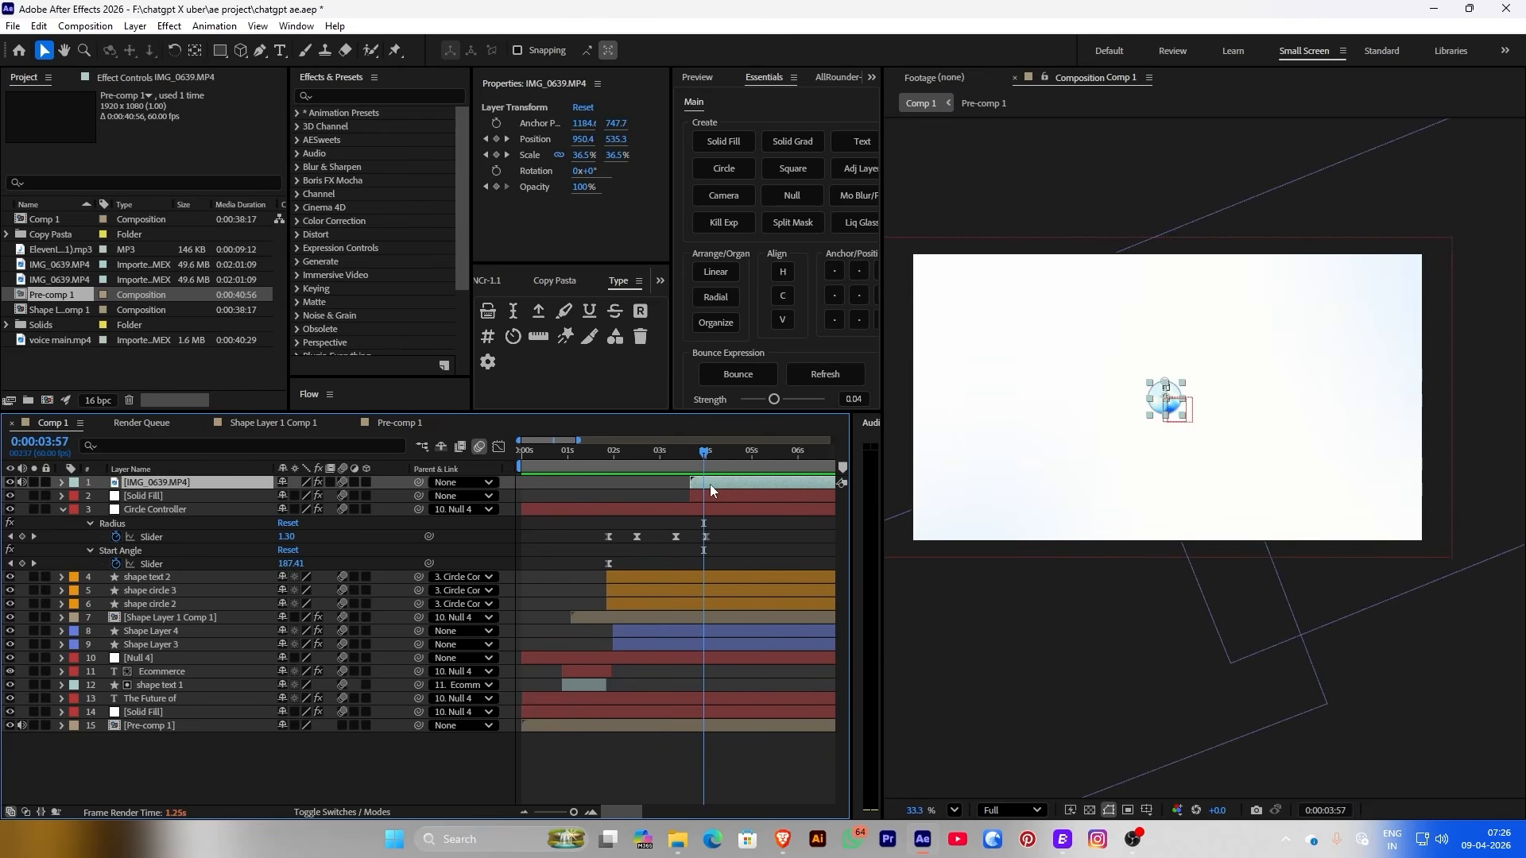
pyautogui.press('u')
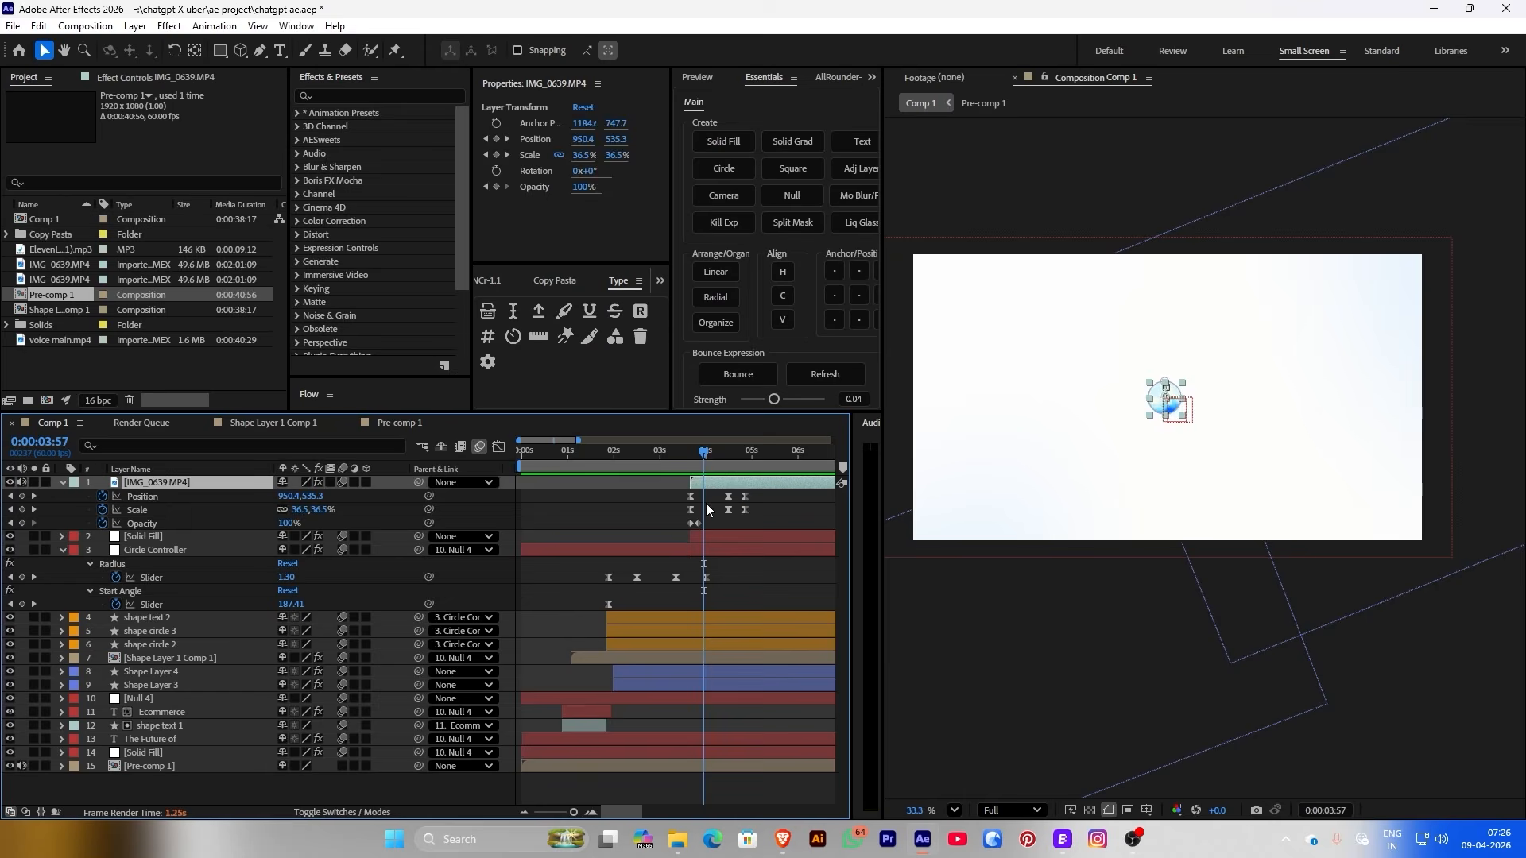
pyautogui.moveTo(678, 492); pyautogui.dragTo(730, 507)
pyautogui.click(499, 447)
pyautogui.click(646, 796)
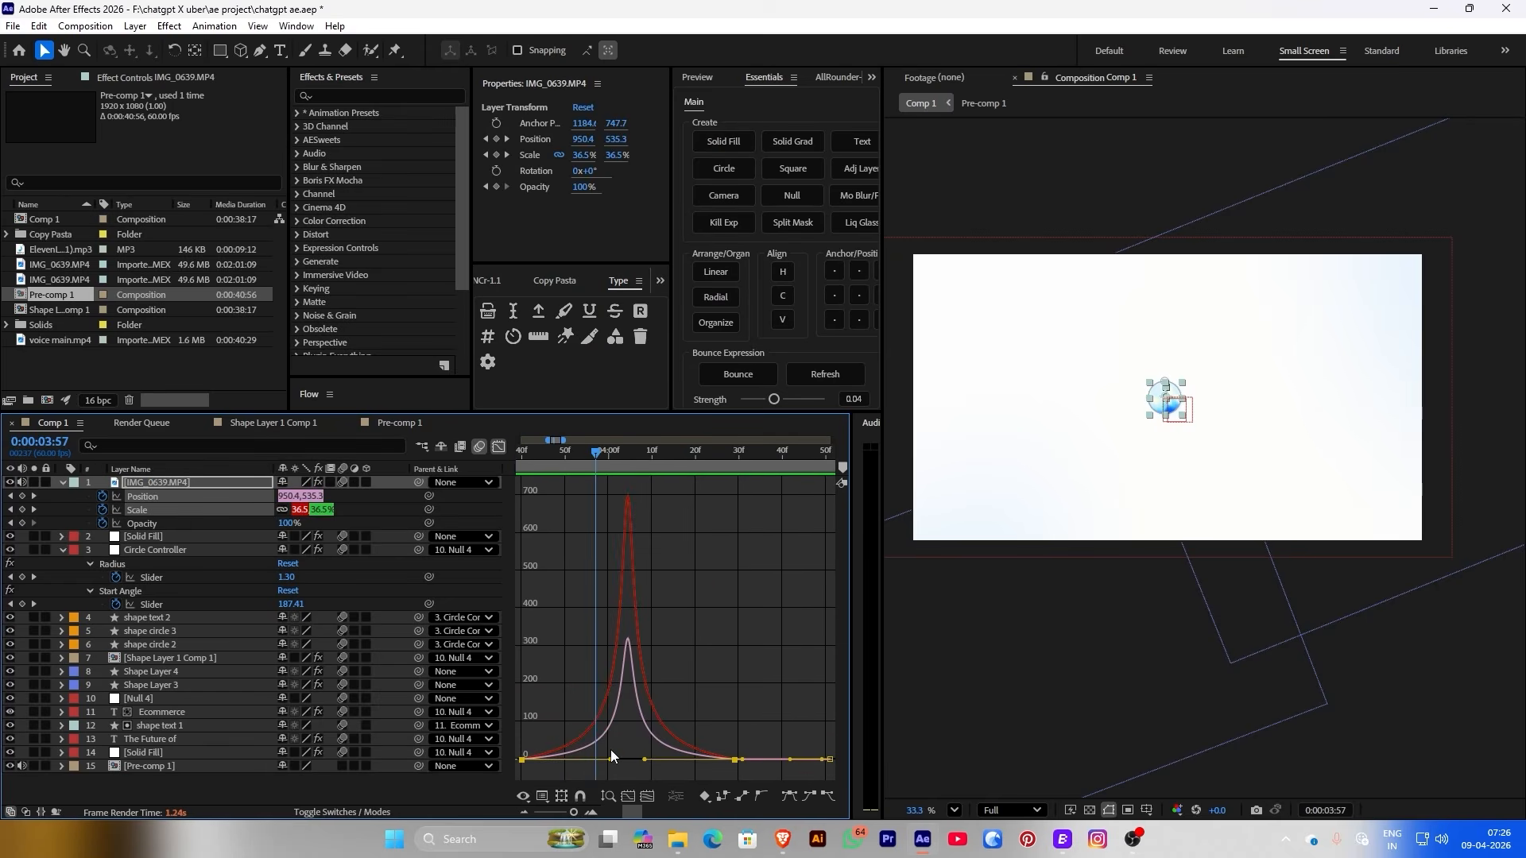
pyautogui.moveTo(629, 597); pyautogui.dragTo(522, 738)
pyautogui.moveTo(632, 691); pyautogui.dragTo(561, 693)
pyautogui.click(499, 448)
pyautogui.click(562, 451)
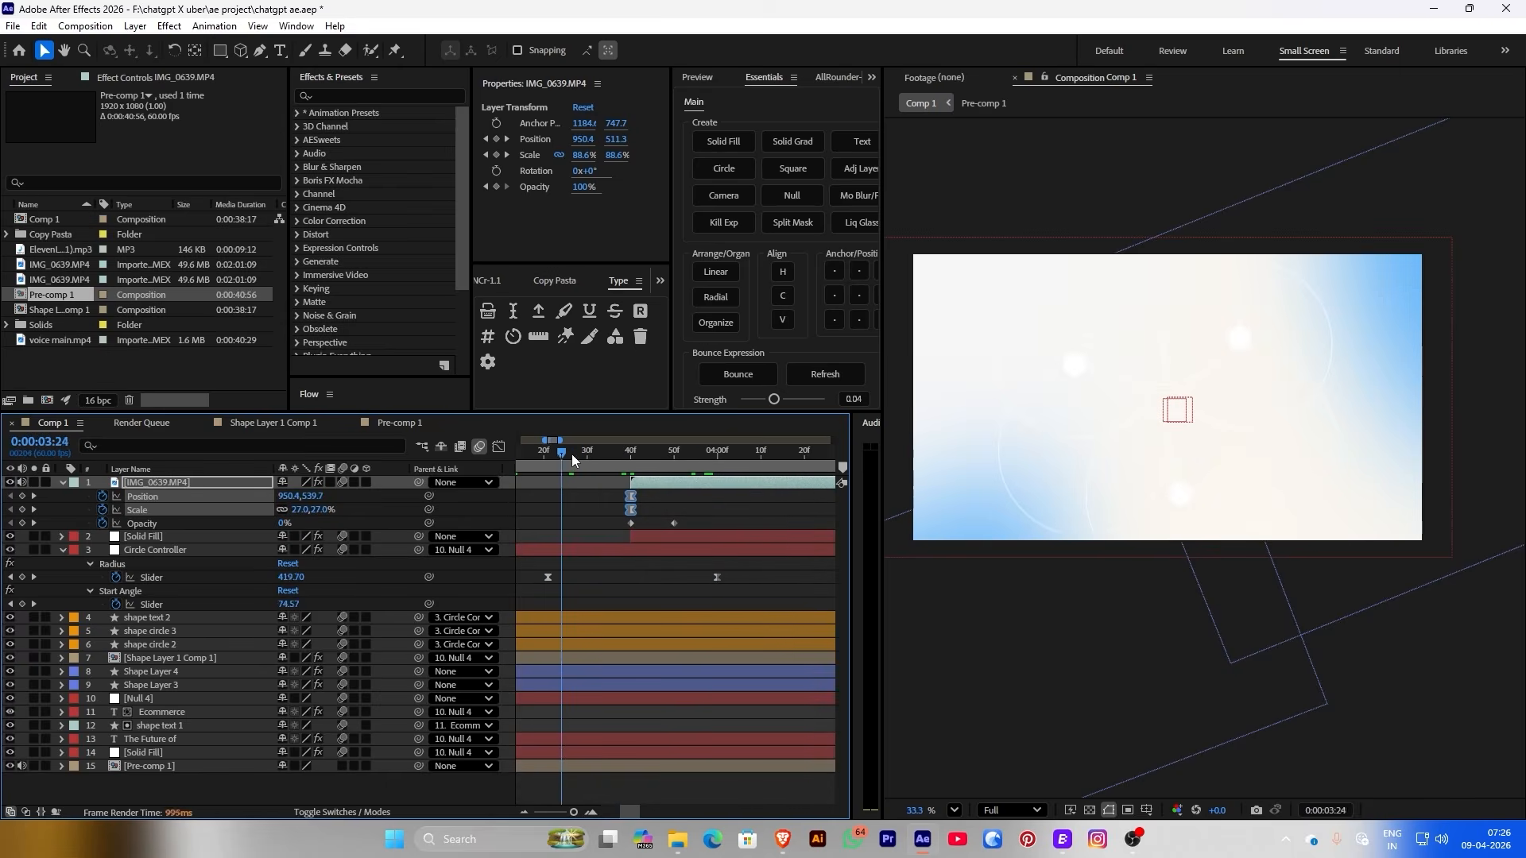
# Shift IMG_0639.MP4's Position and Scale keyframes later and preview the result
pyautogui.click(571, 454)
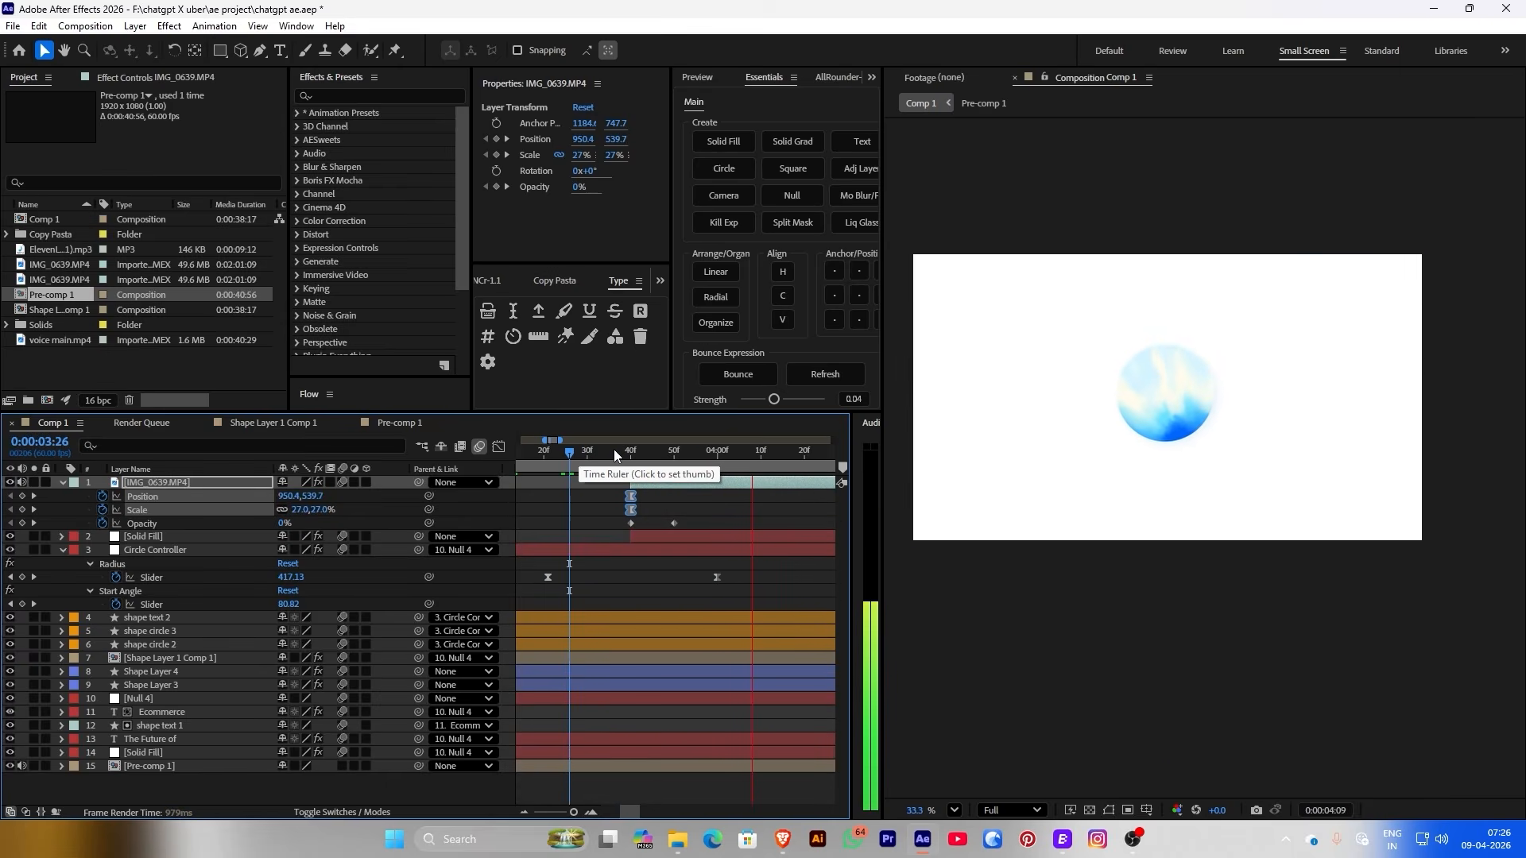
pyautogui.click(593, 450)
pyautogui.click(631, 450)
pyautogui.moveTo(632, 496); pyautogui.dragTo(687, 510)
pyautogui.scroll(-2, 621, 464)
pyautogui.click(713, 510)
pyautogui.press('space')
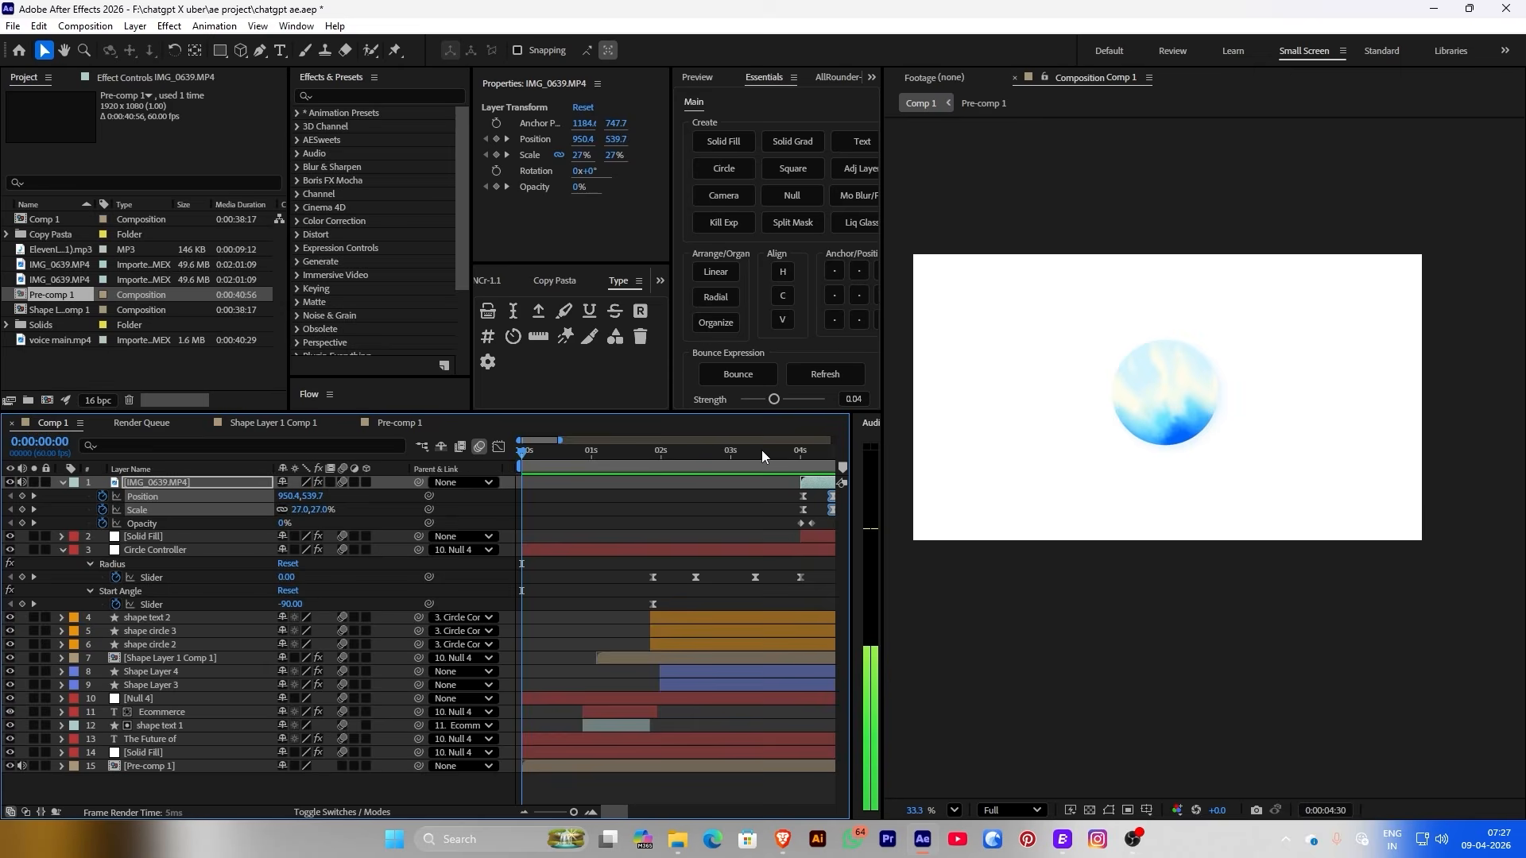
pyautogui.press('space')
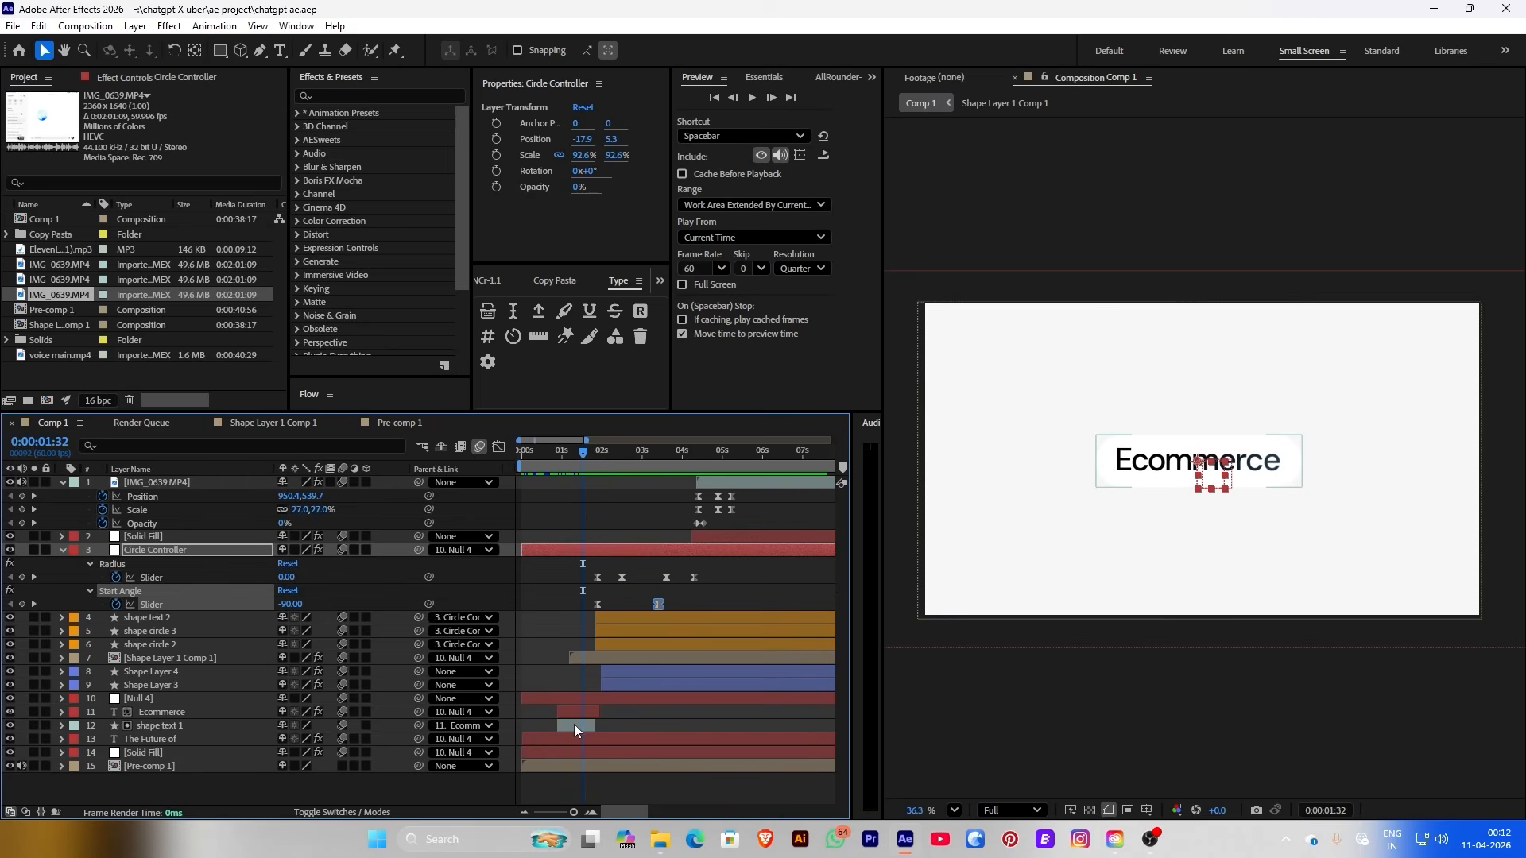
pyautogui.click(574, 725)
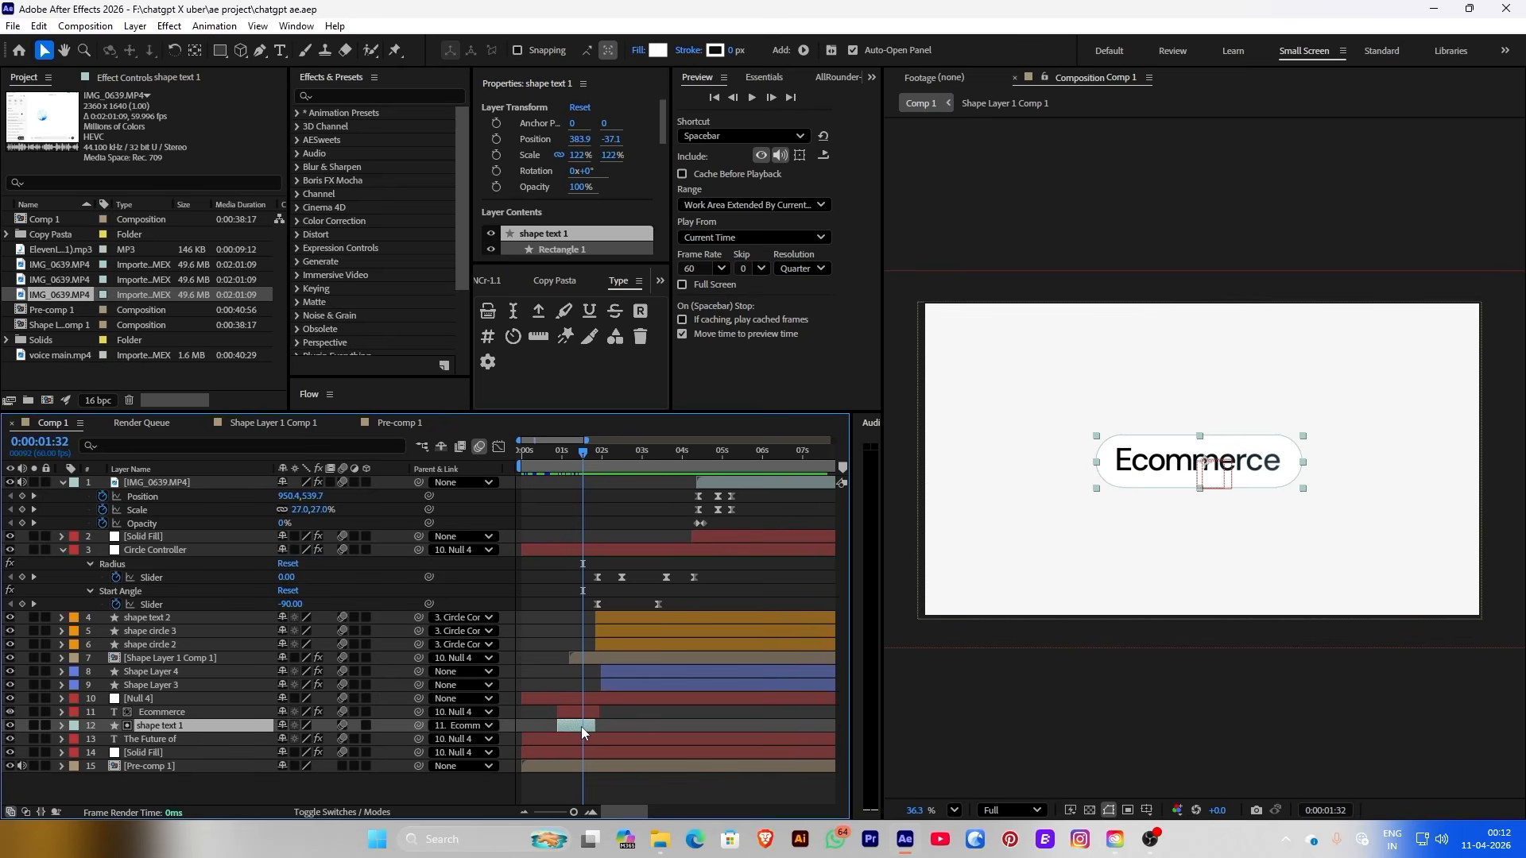
# Duplicate shape text 1 as shape text 3, unparent it, move it to the top and start it near 5 s
pyautogui.hotkey('ctrl', 'd')
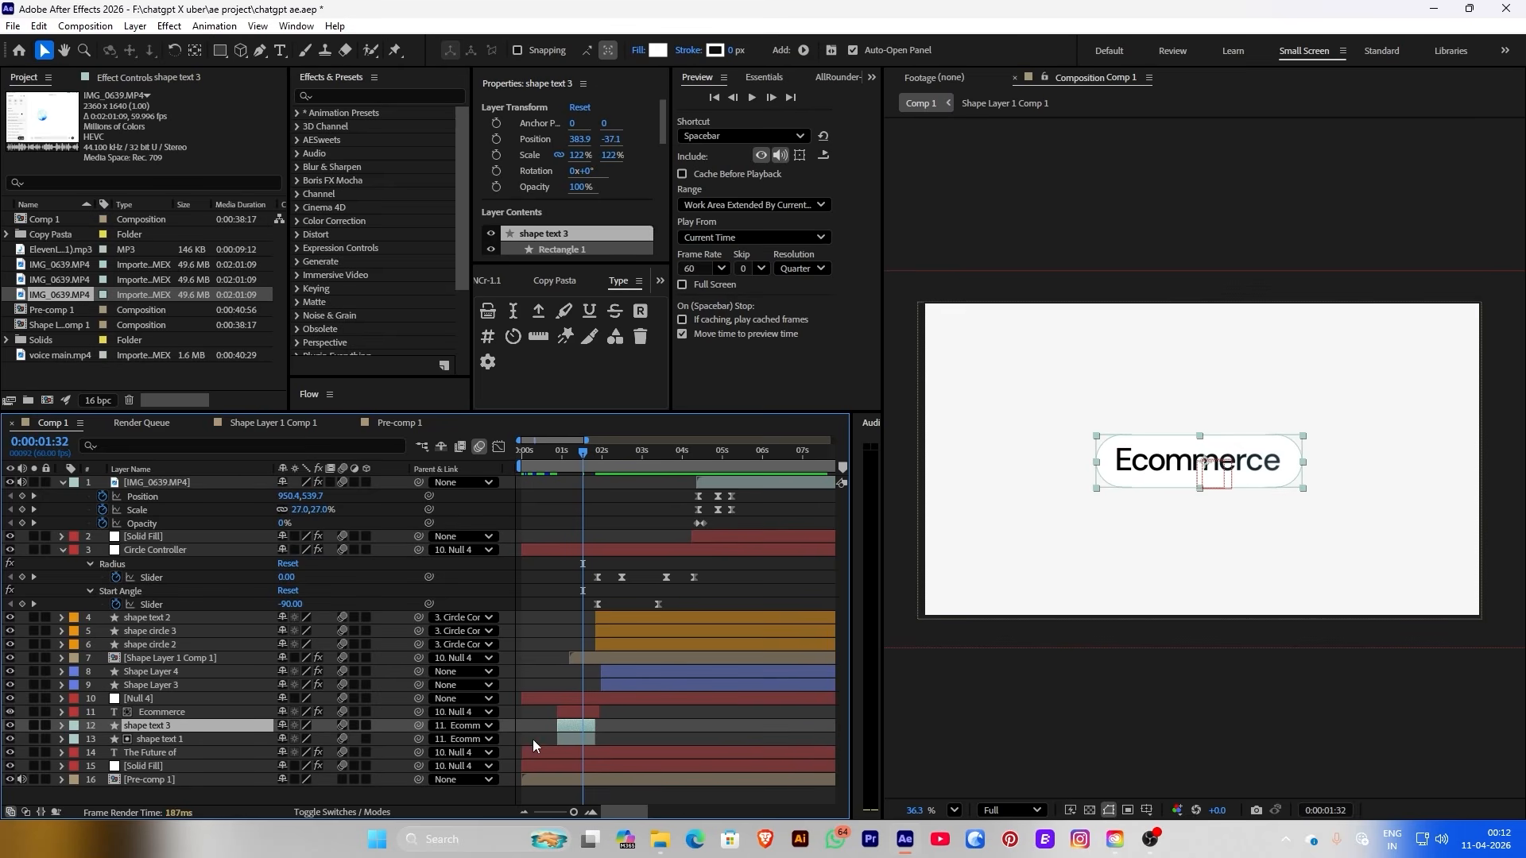
pyautogui.click(465, 724)
pyautogui.click(457, 420)
pyautogui.moveTo(226, 728); pyautogui.dragTo(227, 482)
pyautogui.moveTo(584, 483); pyautogui.dragTo(733, 461)
pyautogui.scroll(2, 731, 469)
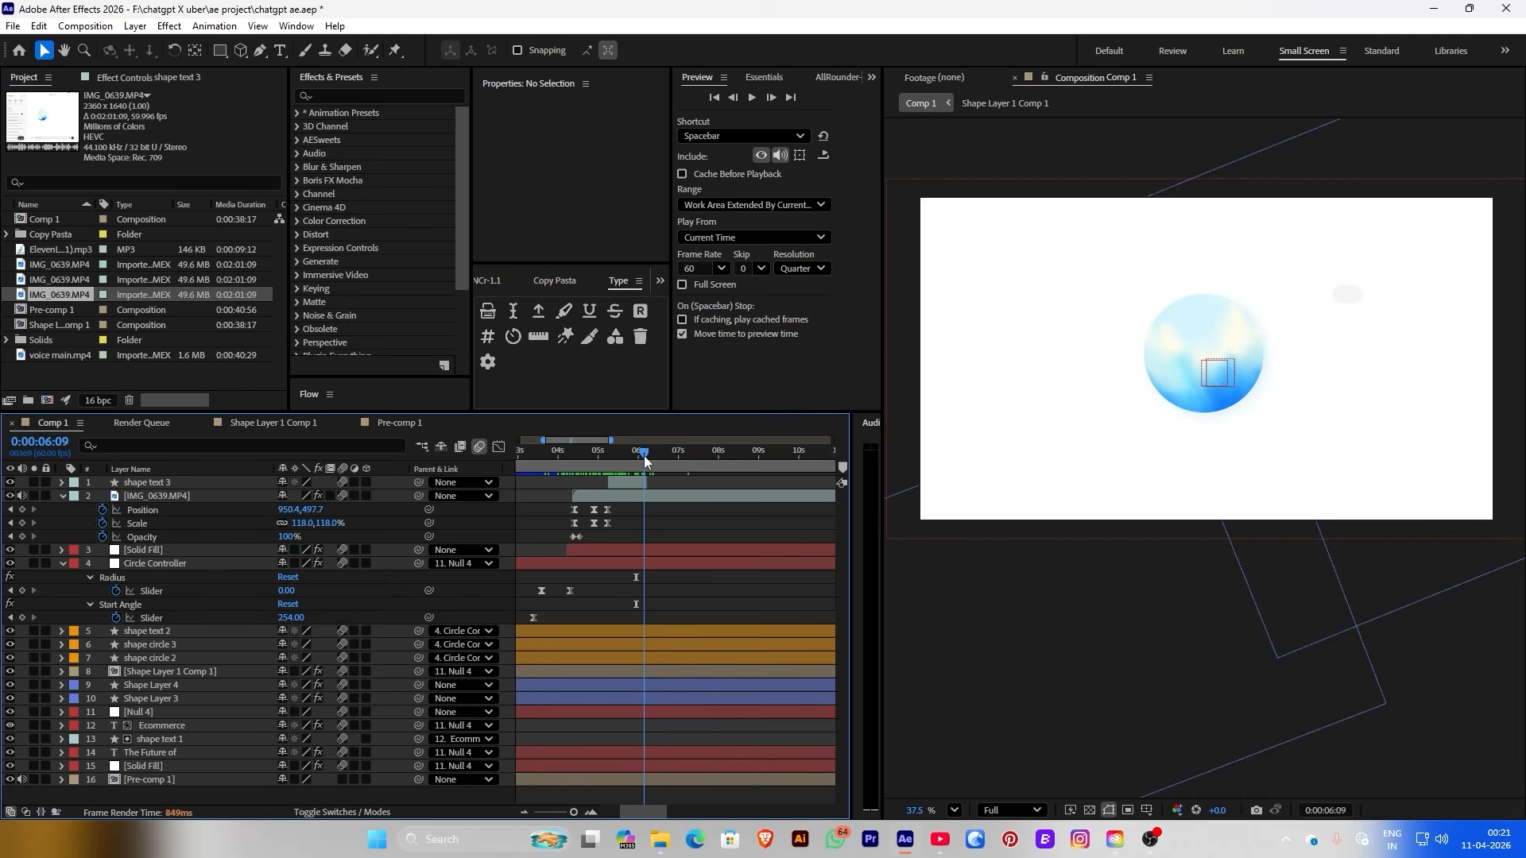
pyautogui.moveTo(645, 460); pyautogui.dragTo(629, 460)
# Delete the Rectangle Path size and position keyframes on shape text 3
pyautogui.click(649, 482)
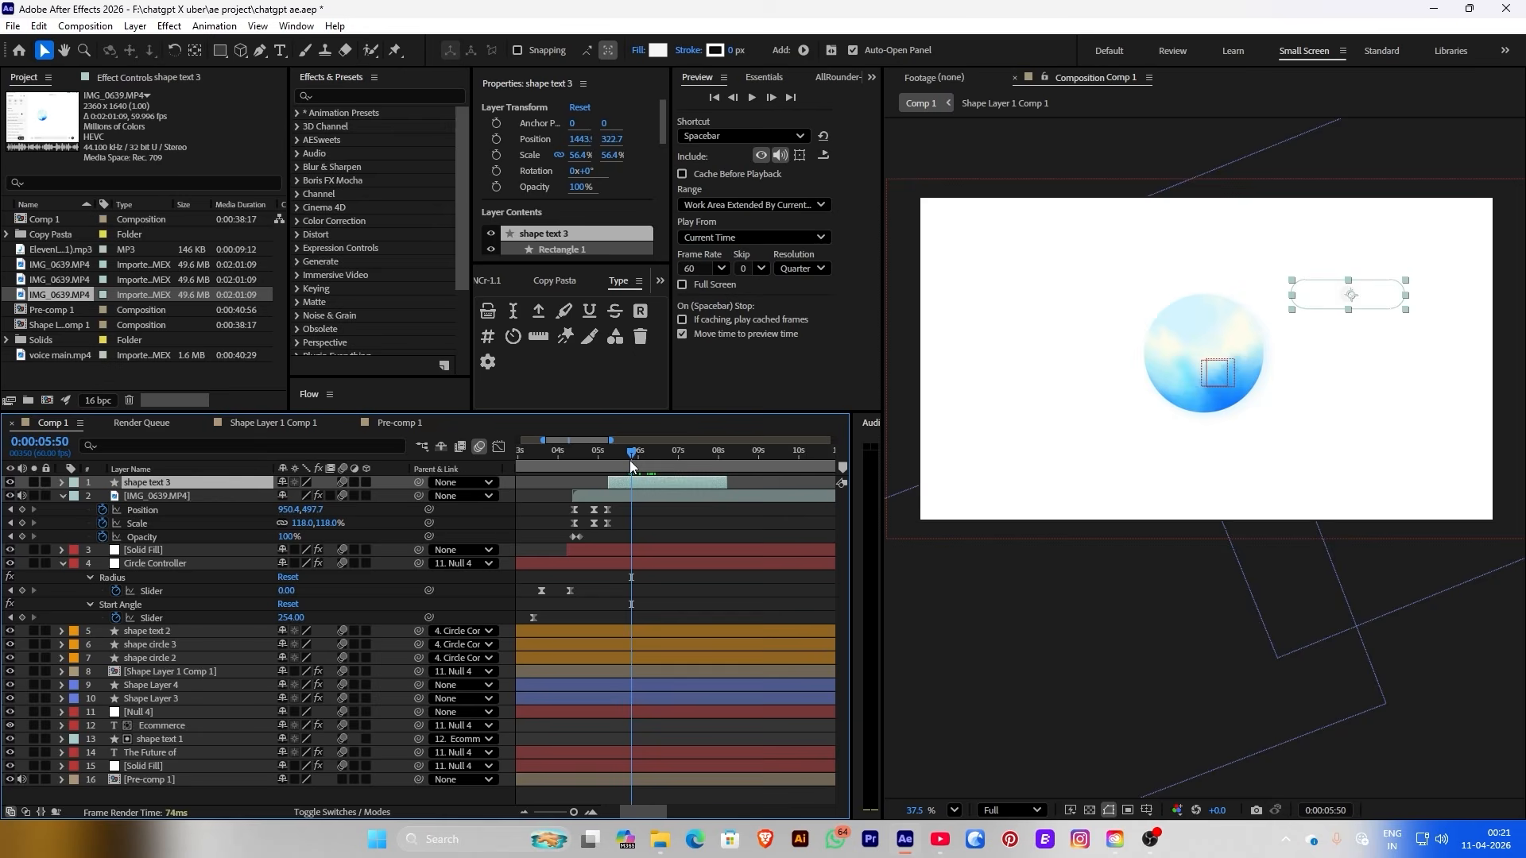
pyautogui.click(61, 483)
pyautogui.click(77, 497)
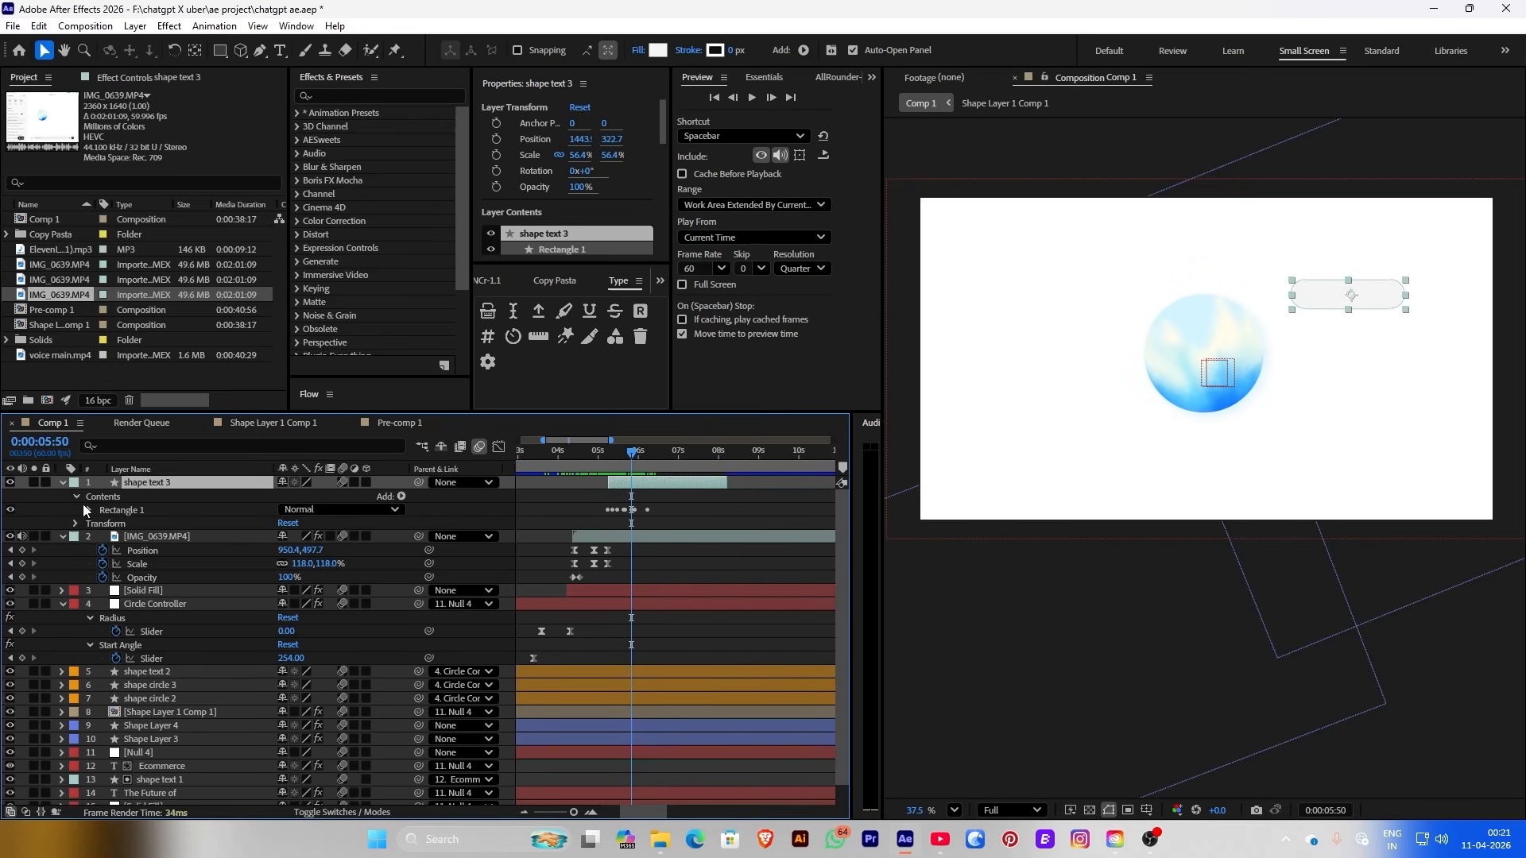
pyautogui.click(90, 510)
pyautogui.click(101, 523)
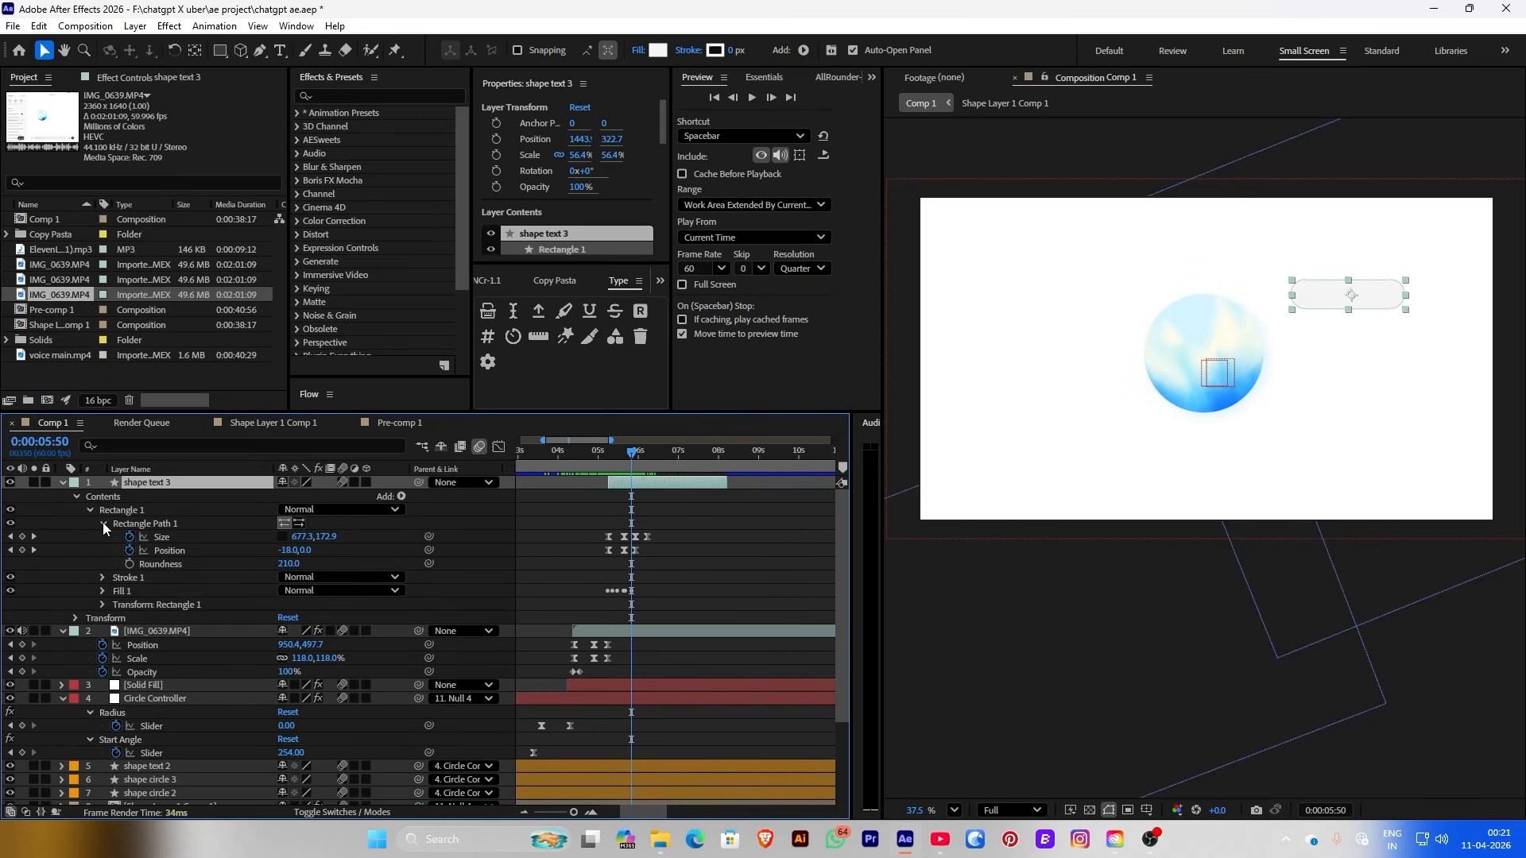
pyautogui.moveTo(656, 527); pyautogui.dragTo(634, 581)
pyautogui.press('Delete')
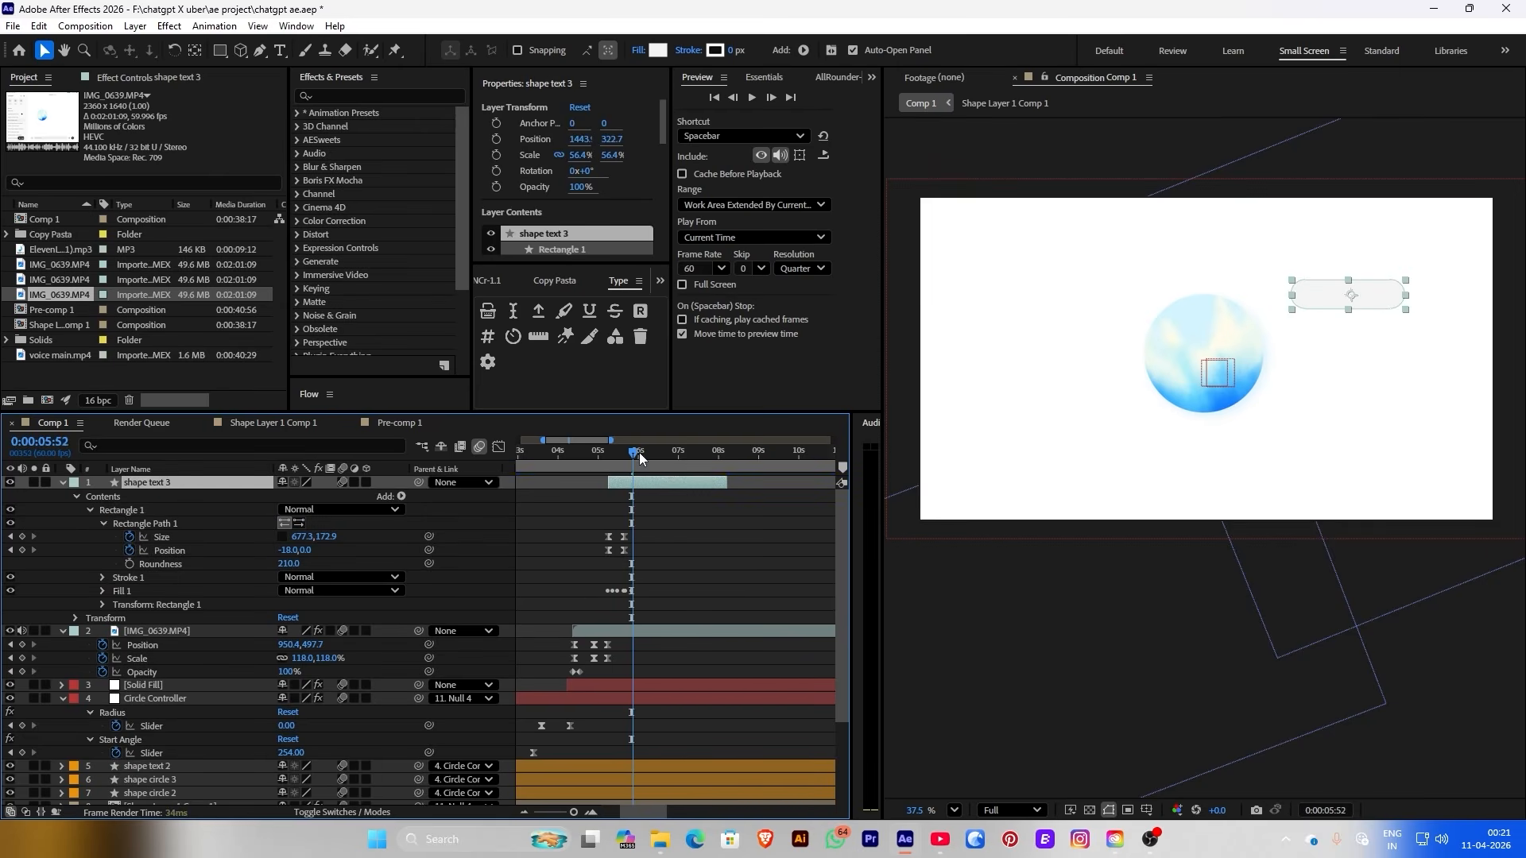
# Pre-compose the shape text 3 layer
pyautogui.moveTo(639, 451); pyautogui.dragTo(655, 451)
pyautogui.scroll(1, 1092, 403)
pyautogui.rightClick(627, 489)
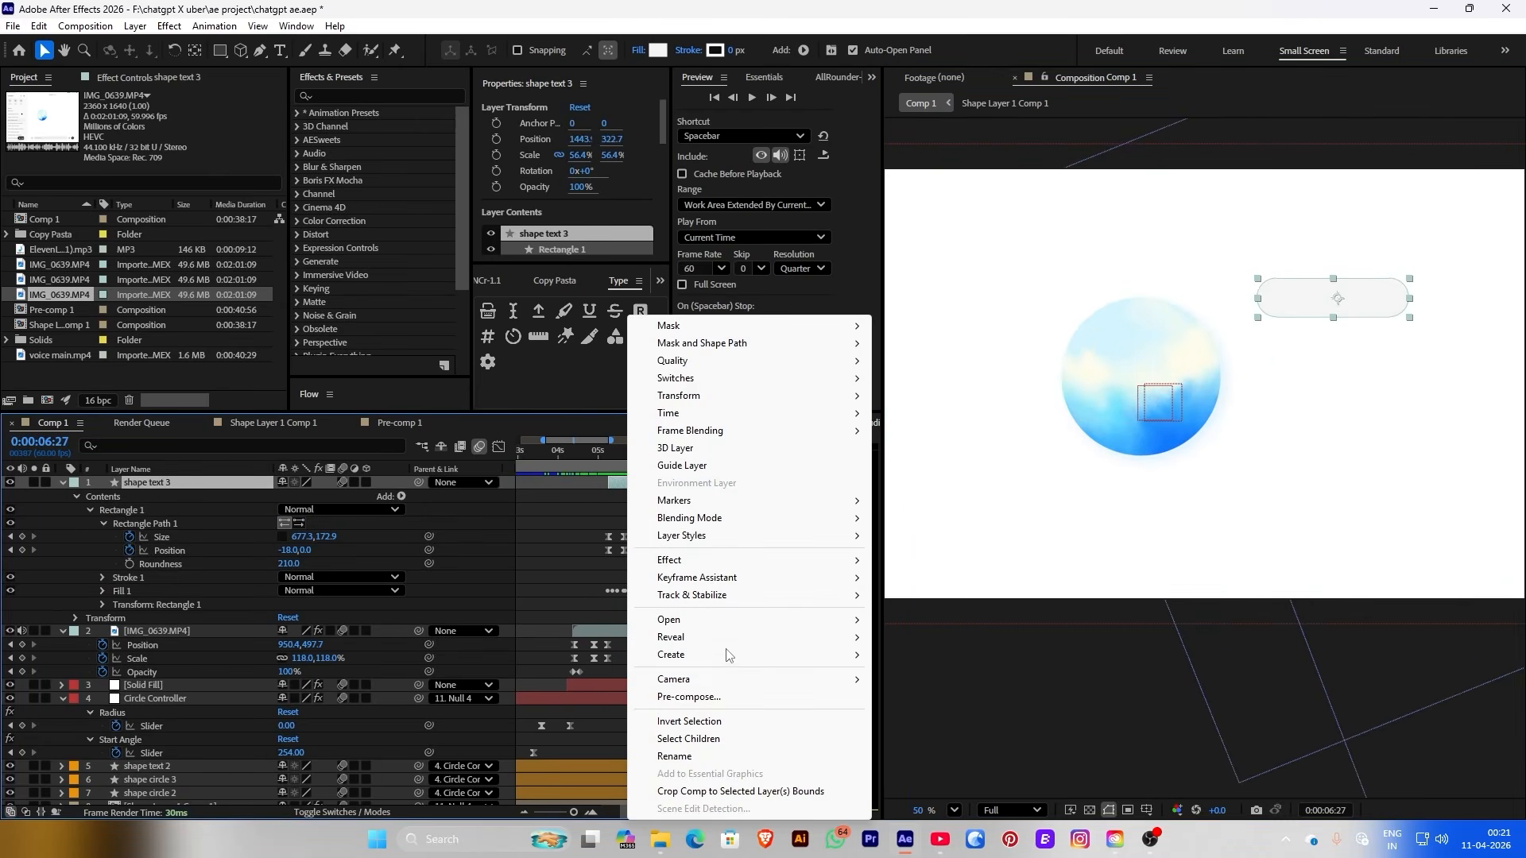
pyautogui.click(685, 690)
# In the new shape text 3 Comp 1, add the text 'Hey! i'm hungry, could you find the best food nearby?'
pyautogui.click(830, 533)
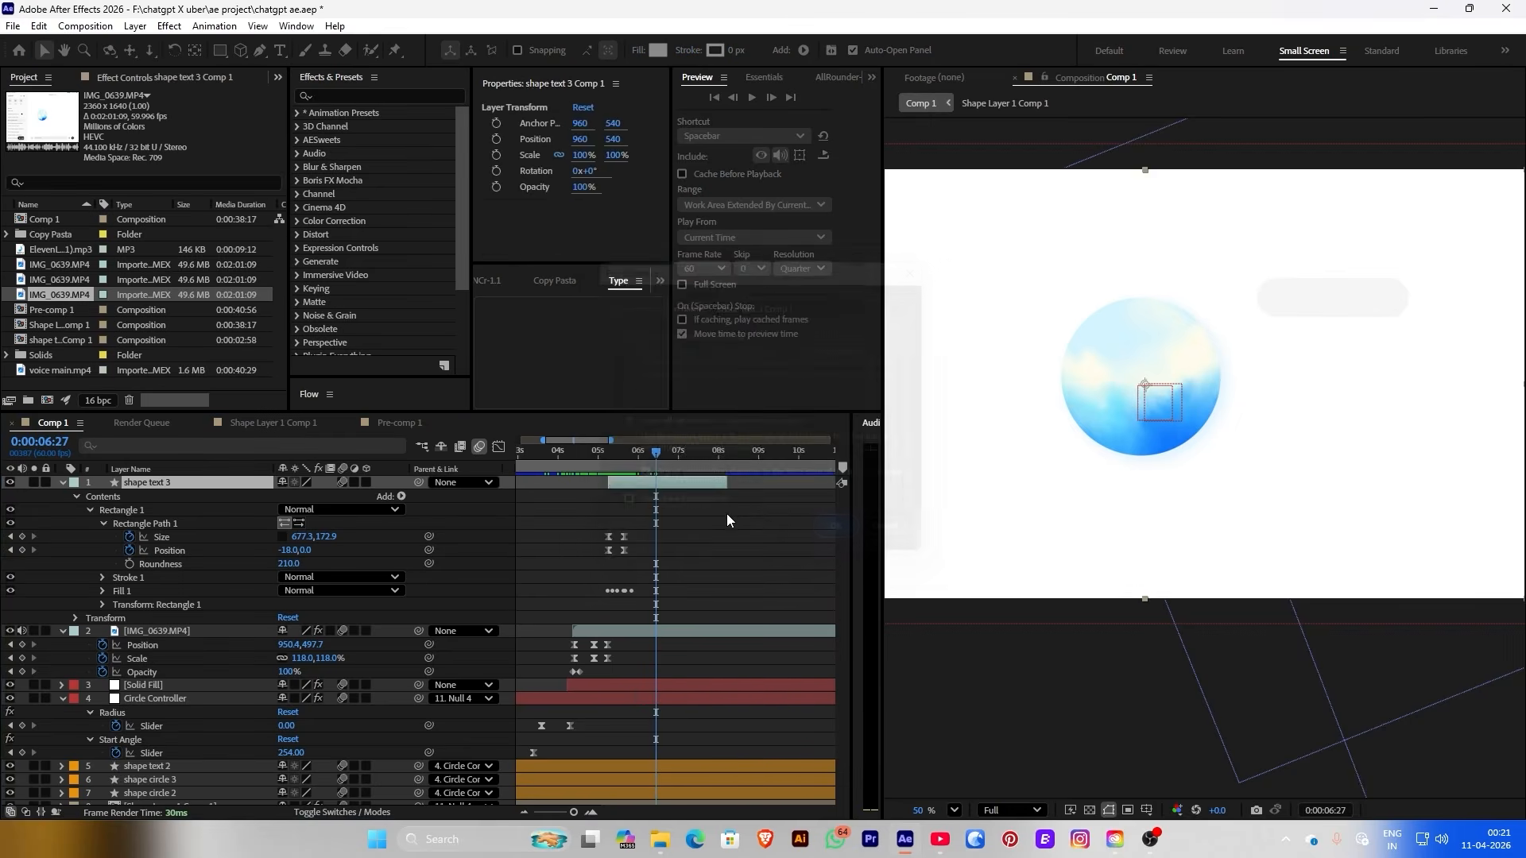
pyautogui.doubleClick(652, 478)
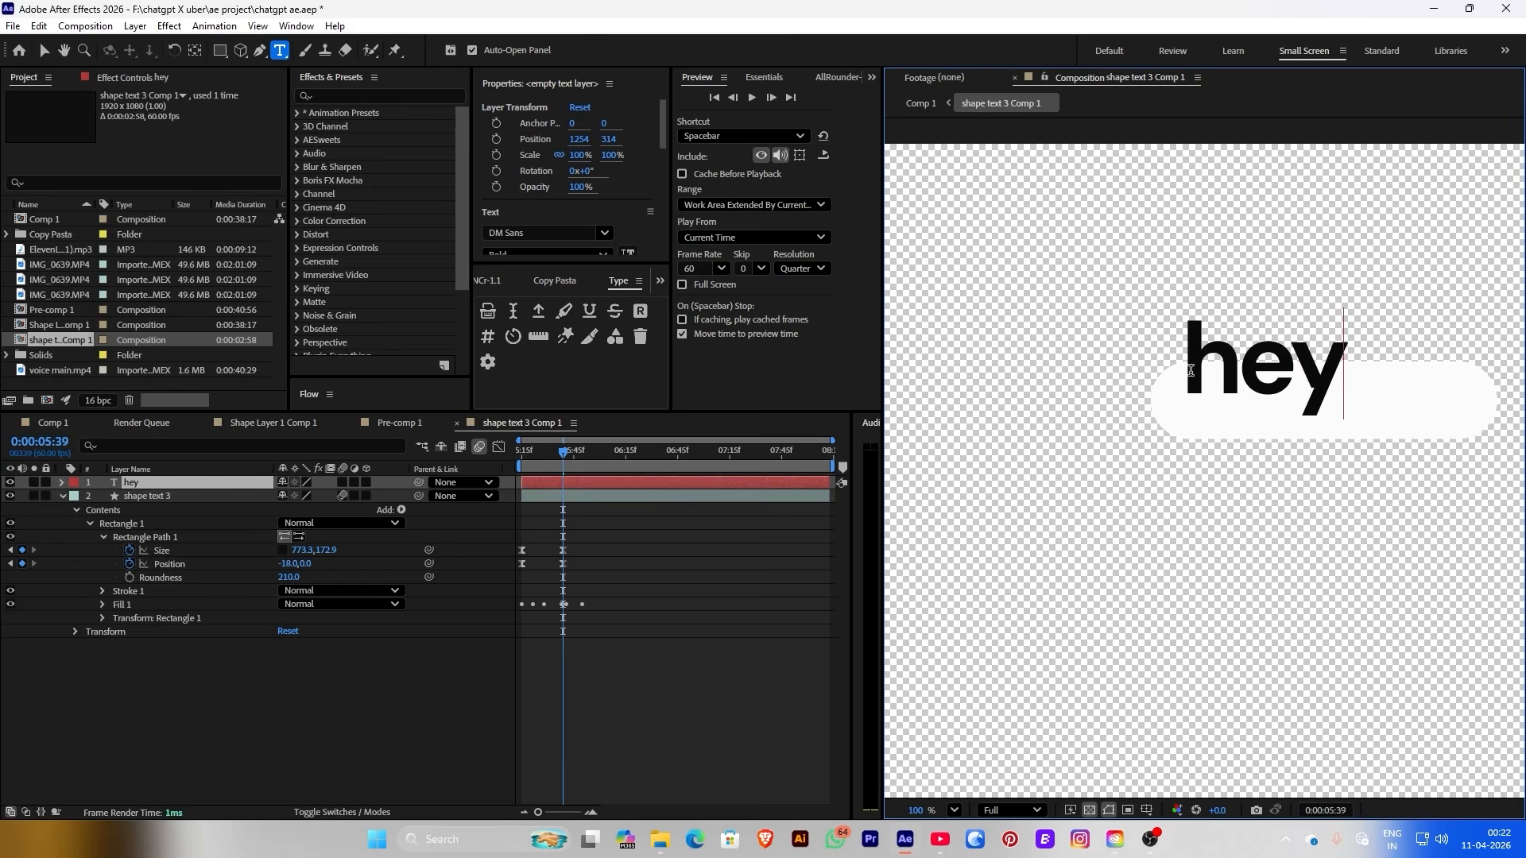
pyautogui.press('BackSpace')
pyautogui.press('BackSpace')
pyautogui.press('BackSpace')
pyautogui.write("Hey! i'm hungry")
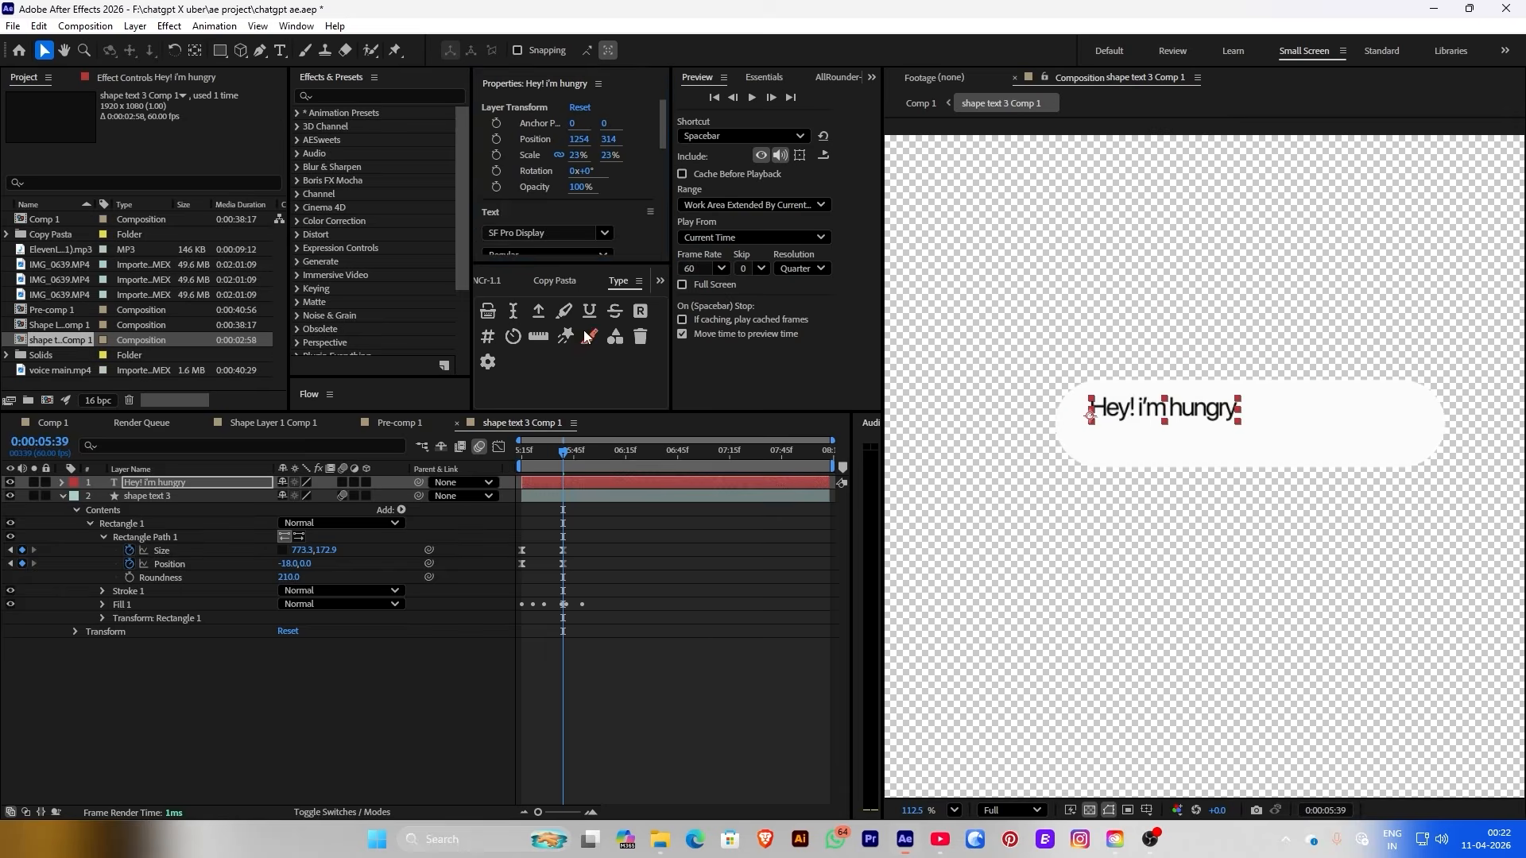
pyautogui.write(', could you find the best nearby')
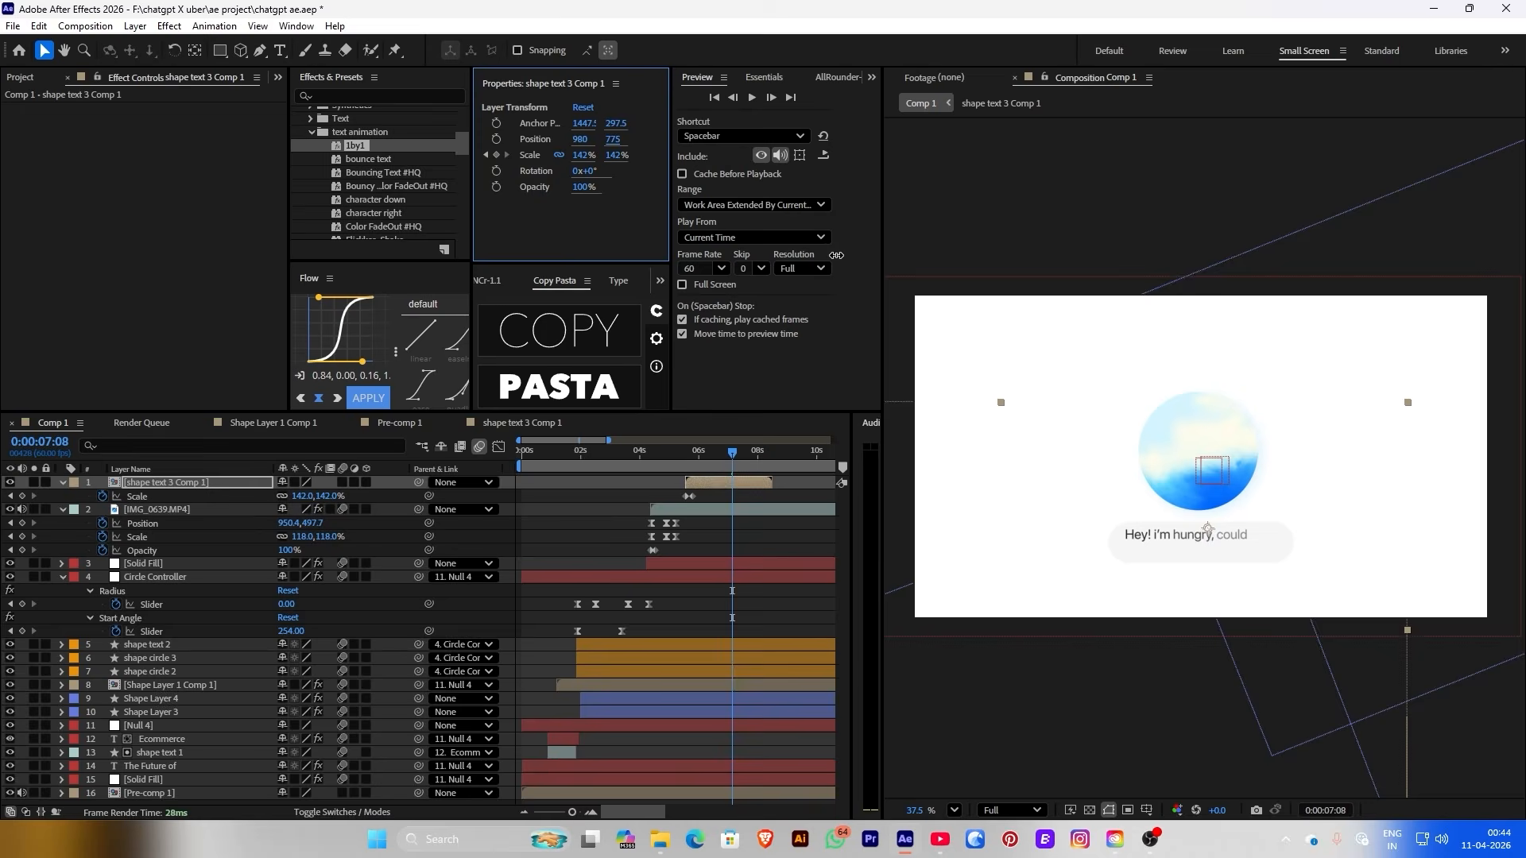
pyautogui.click(753, 450)
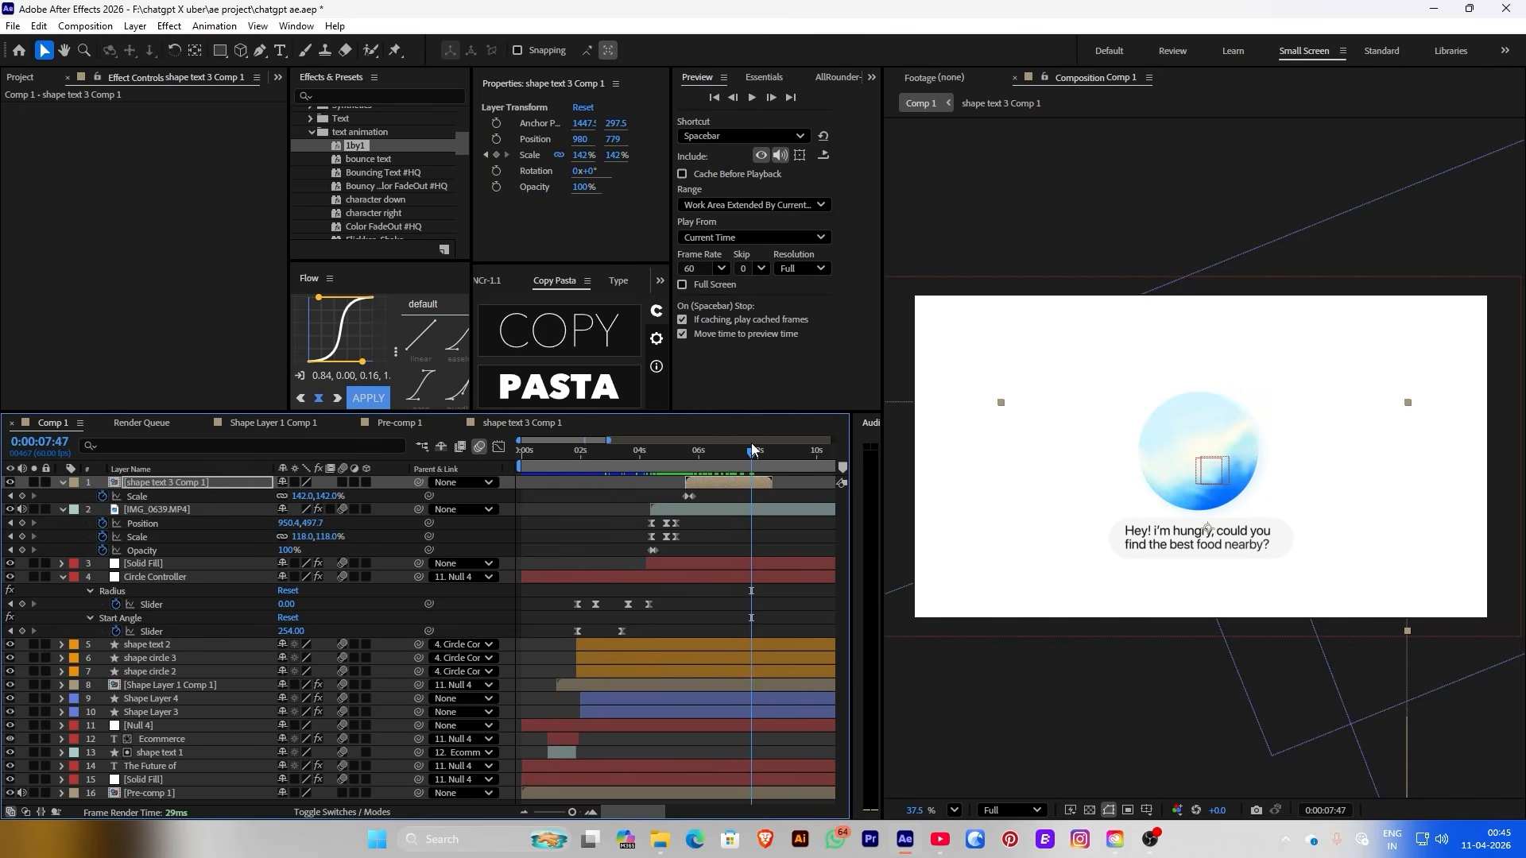
# Hide the white bubble shape layer inside the precomp and return to Comp 1
pyautogui.click(718, 481)
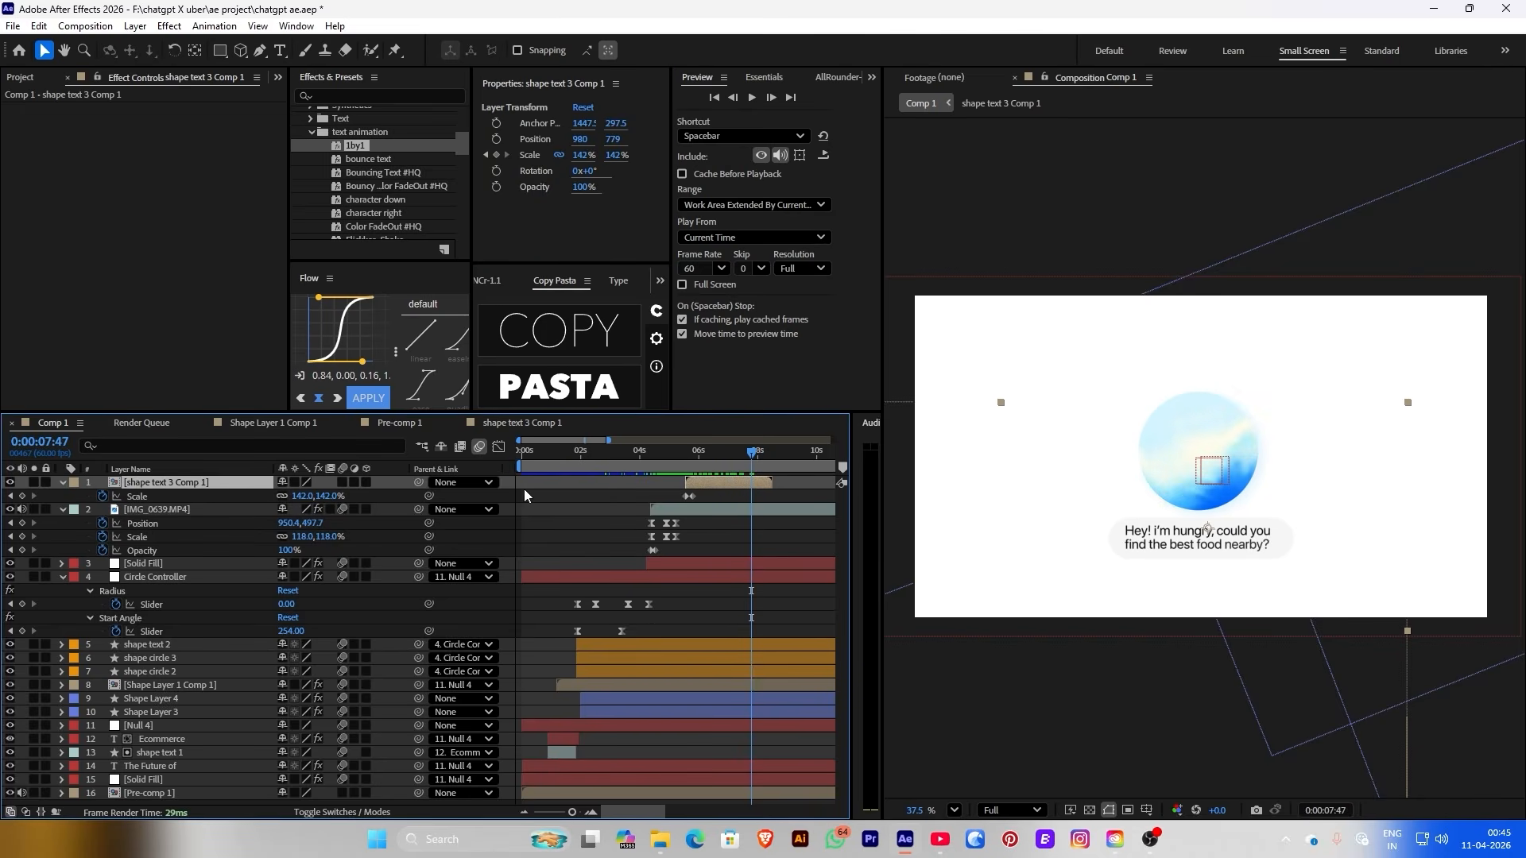
pyautogui.doubleClick(693, 480)
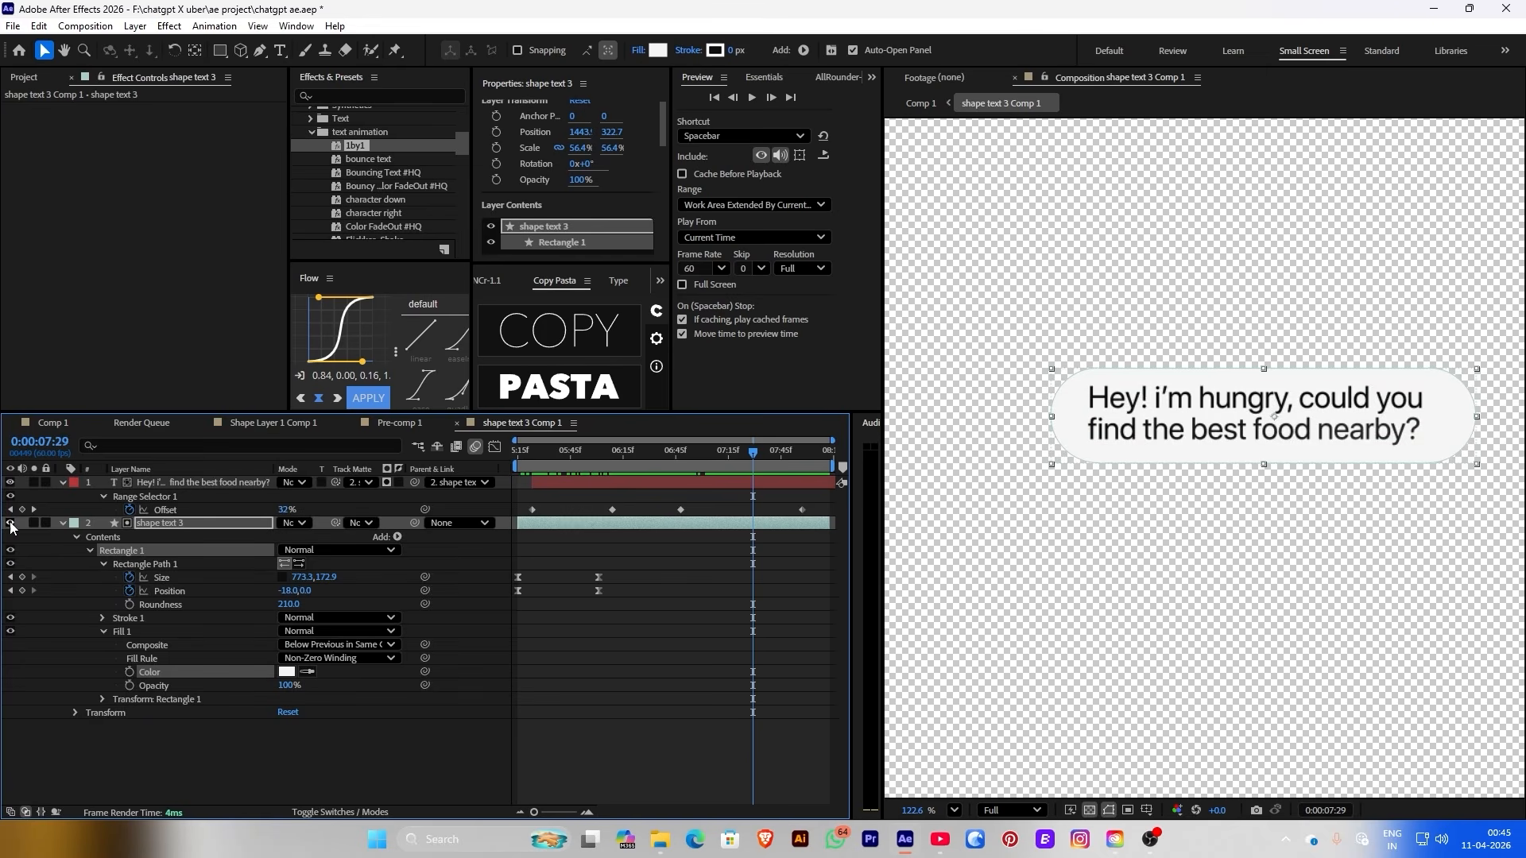
pyautogui.click(9, 523)
pyautogui.click(919, 106)
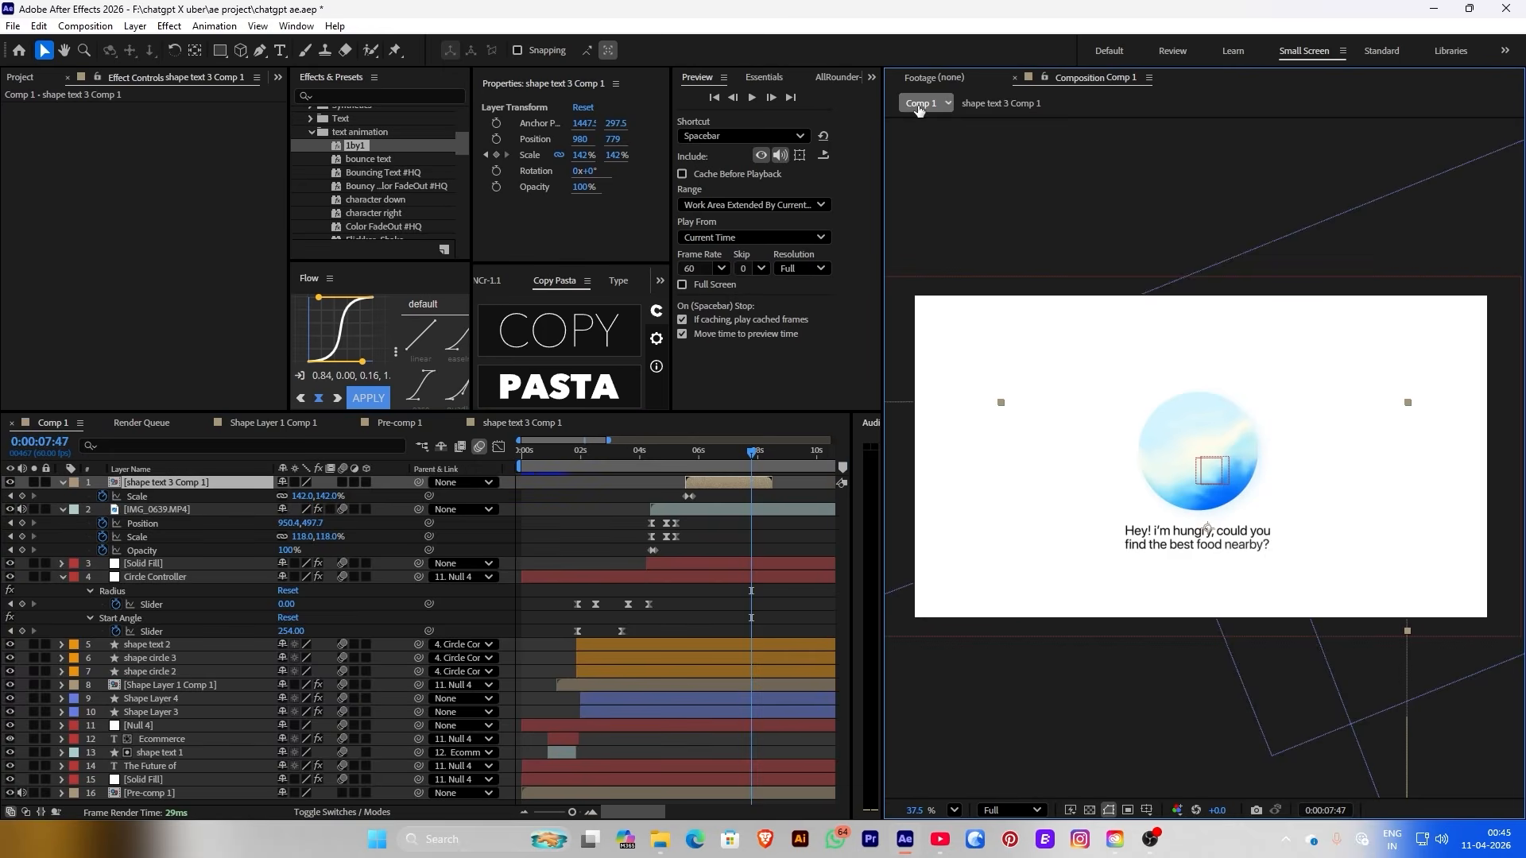
pyautogui.moveTo(670, 459); pyautogui.dragTo(717, 474)
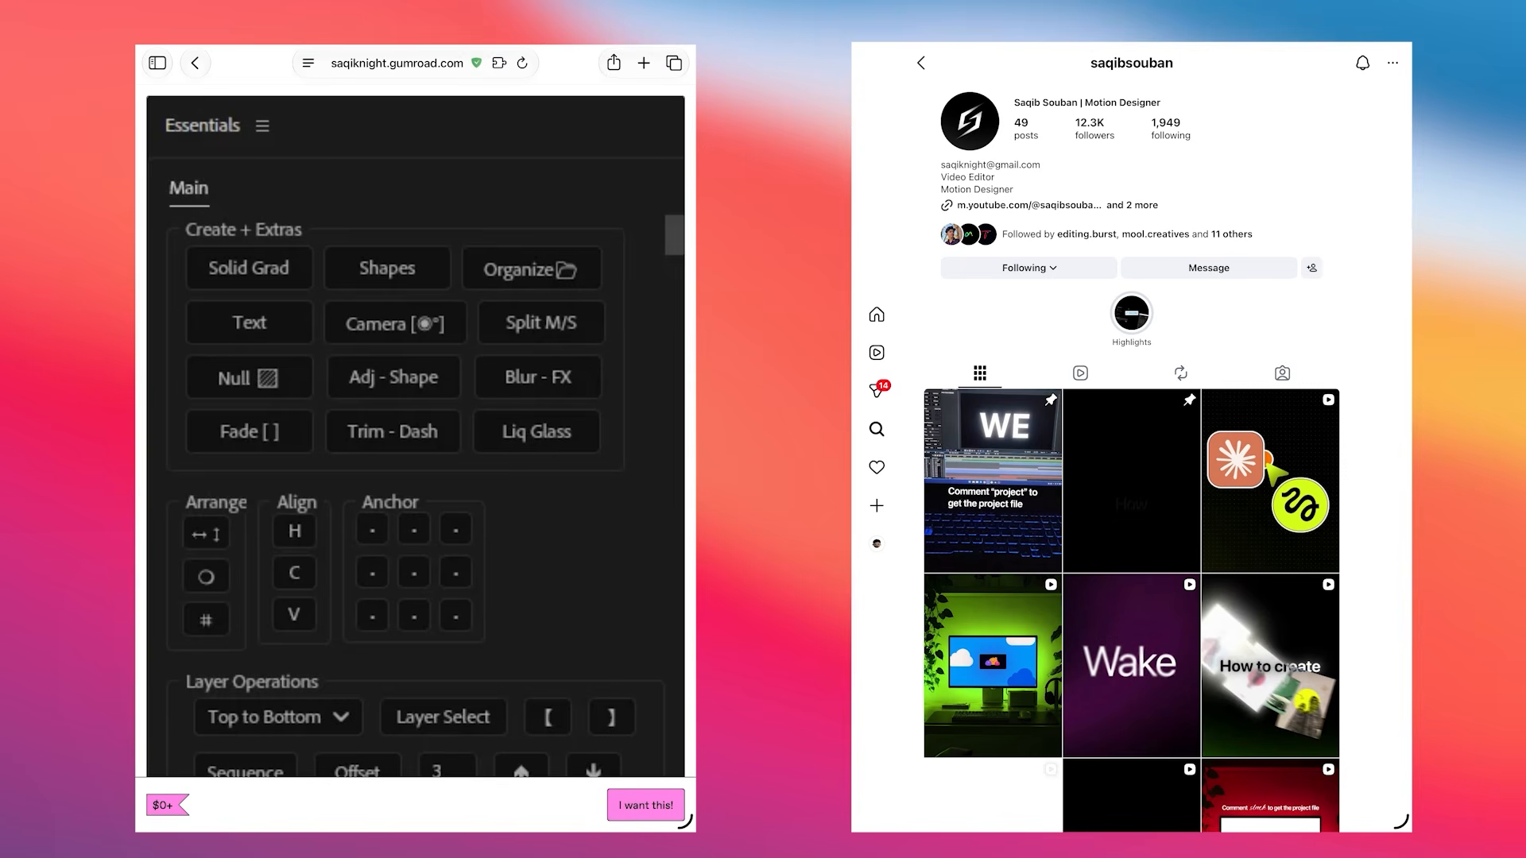
# Expand the Essentials product description and claim it for US$0 with 'I want this!'
pyautogui.scroll(-10, 415, 437)
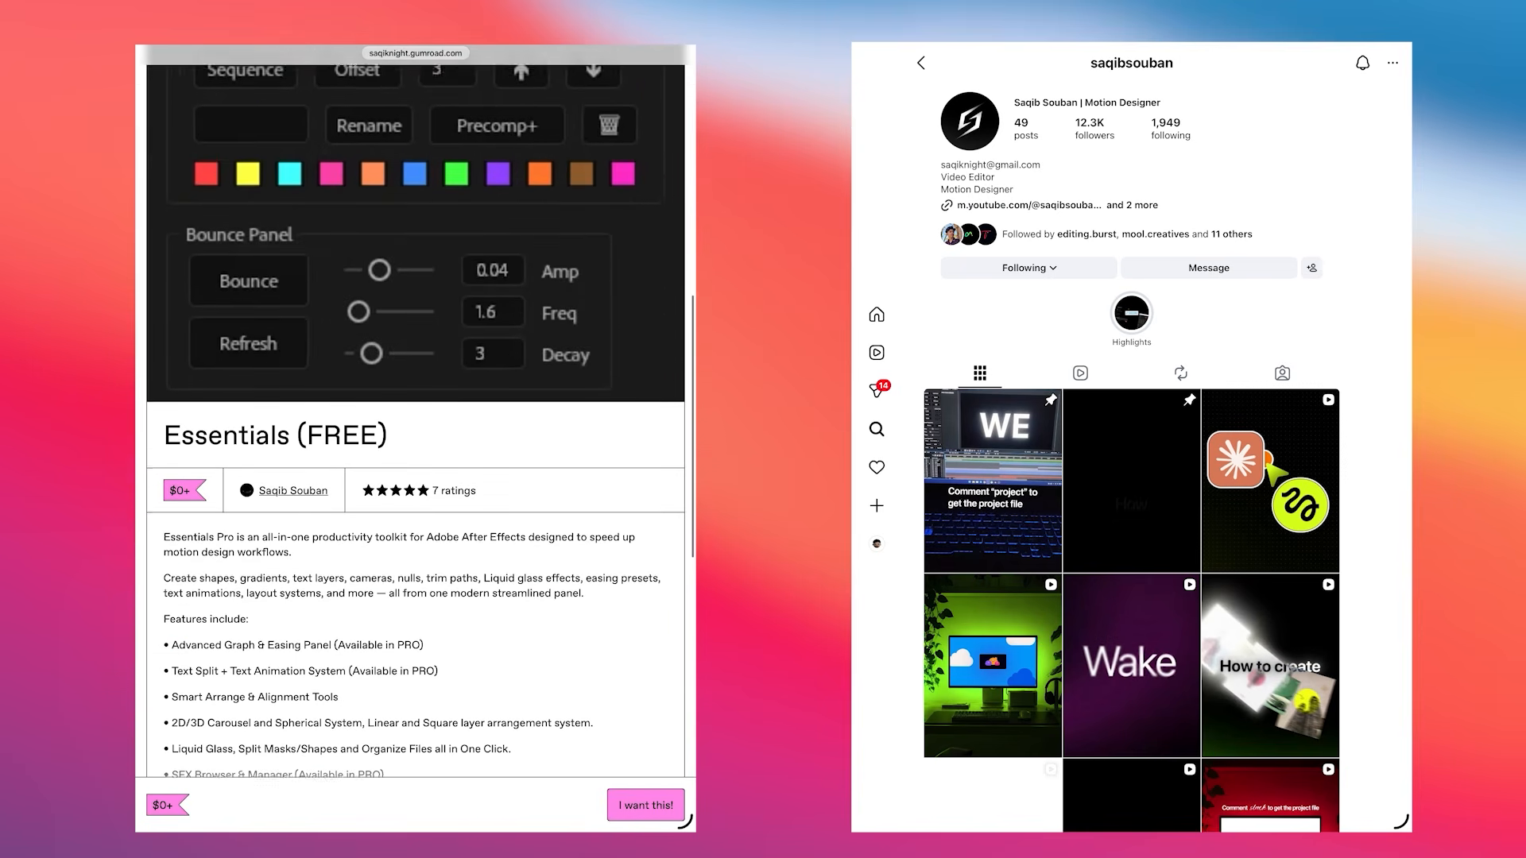
pyautogui.scroll(-1, 416, 445)
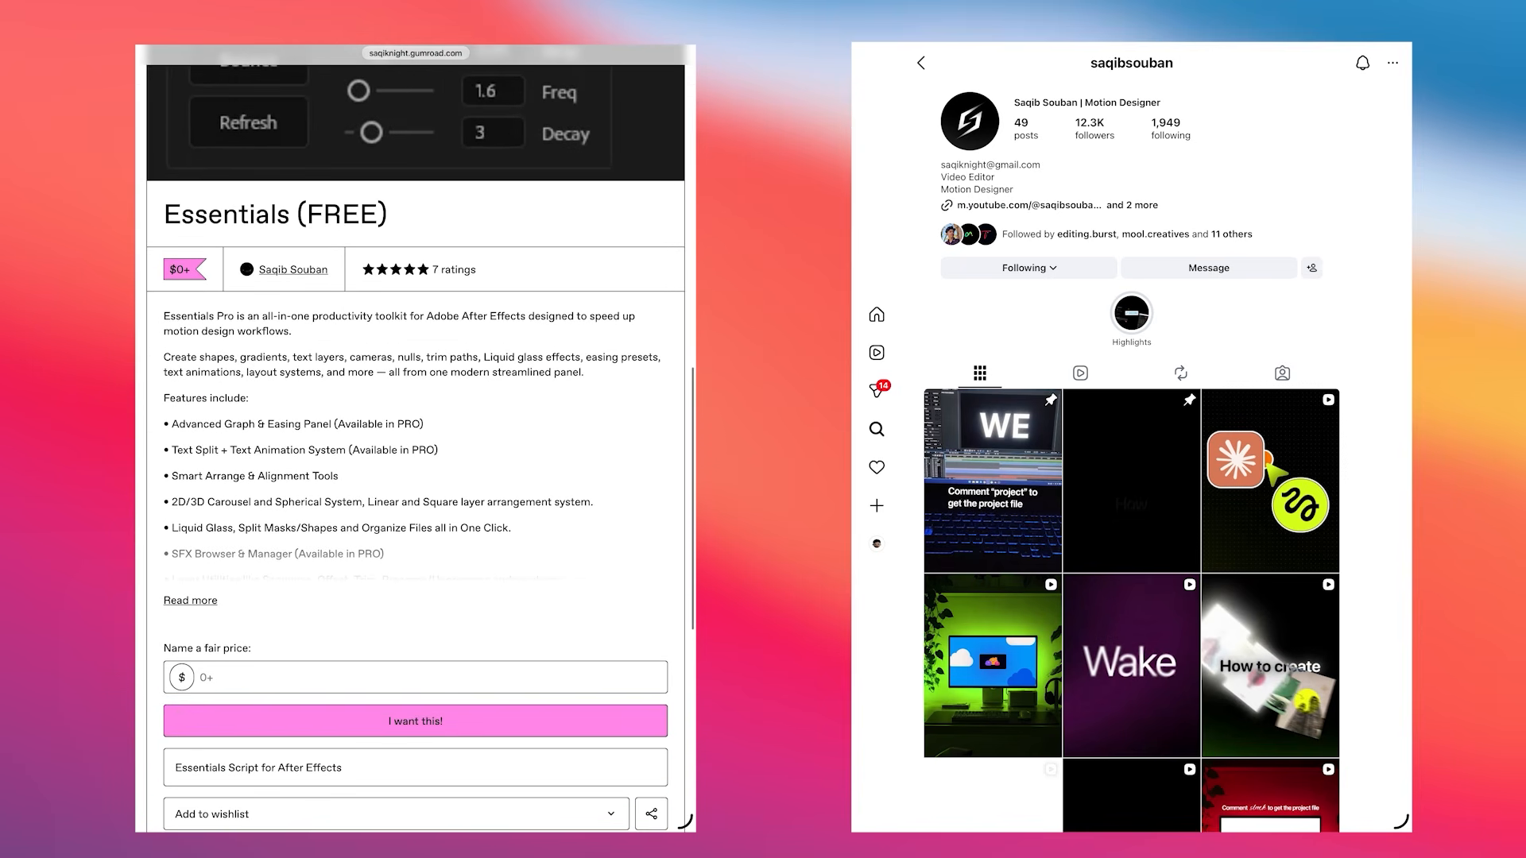
pyautogui.scroll(-6, 416, 438)
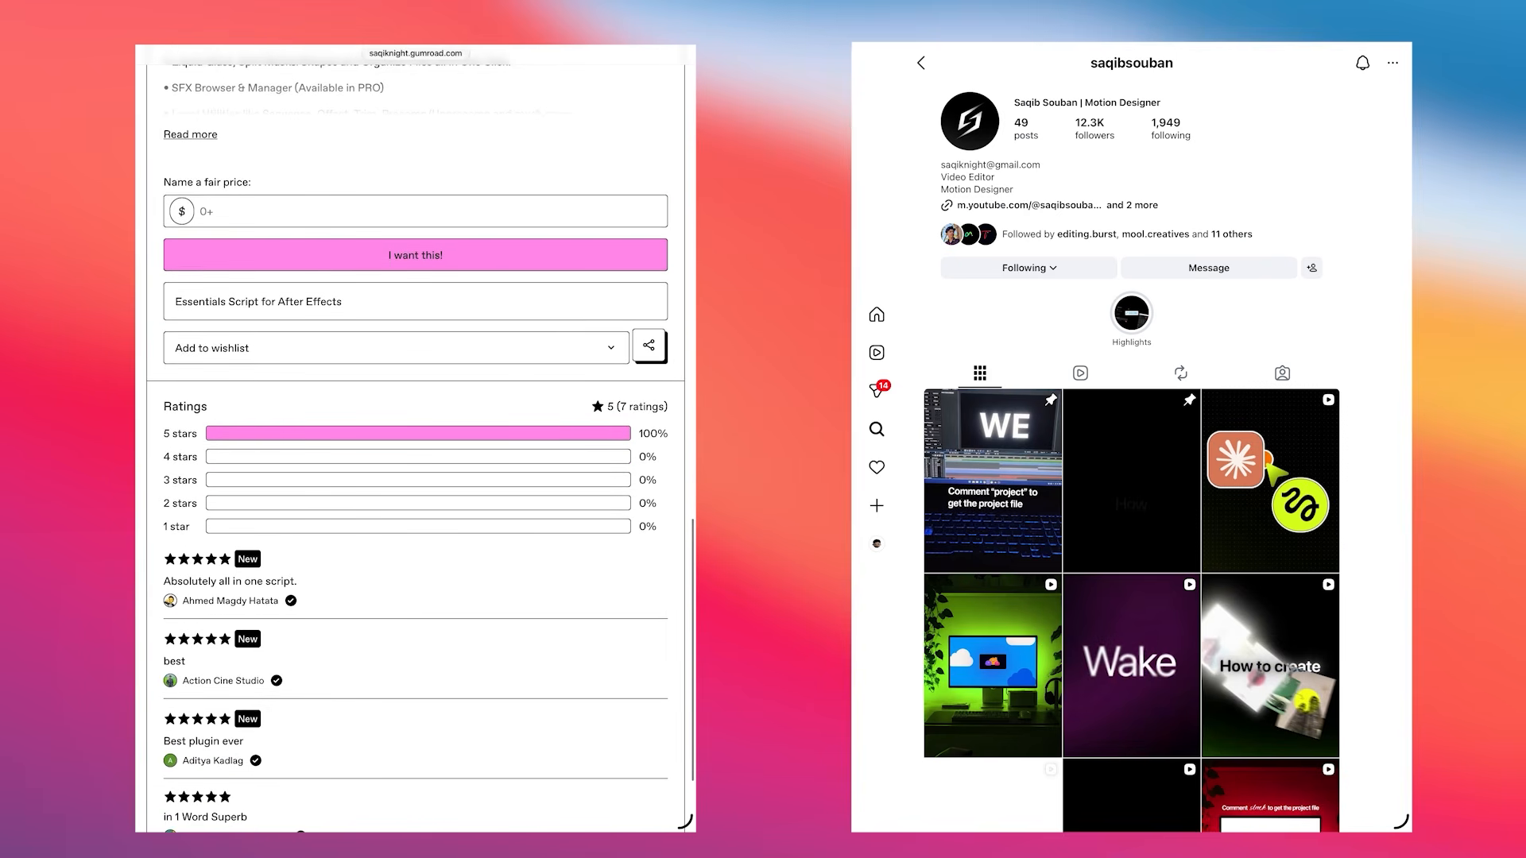
pyautogui.scroll(5, 416, 437)
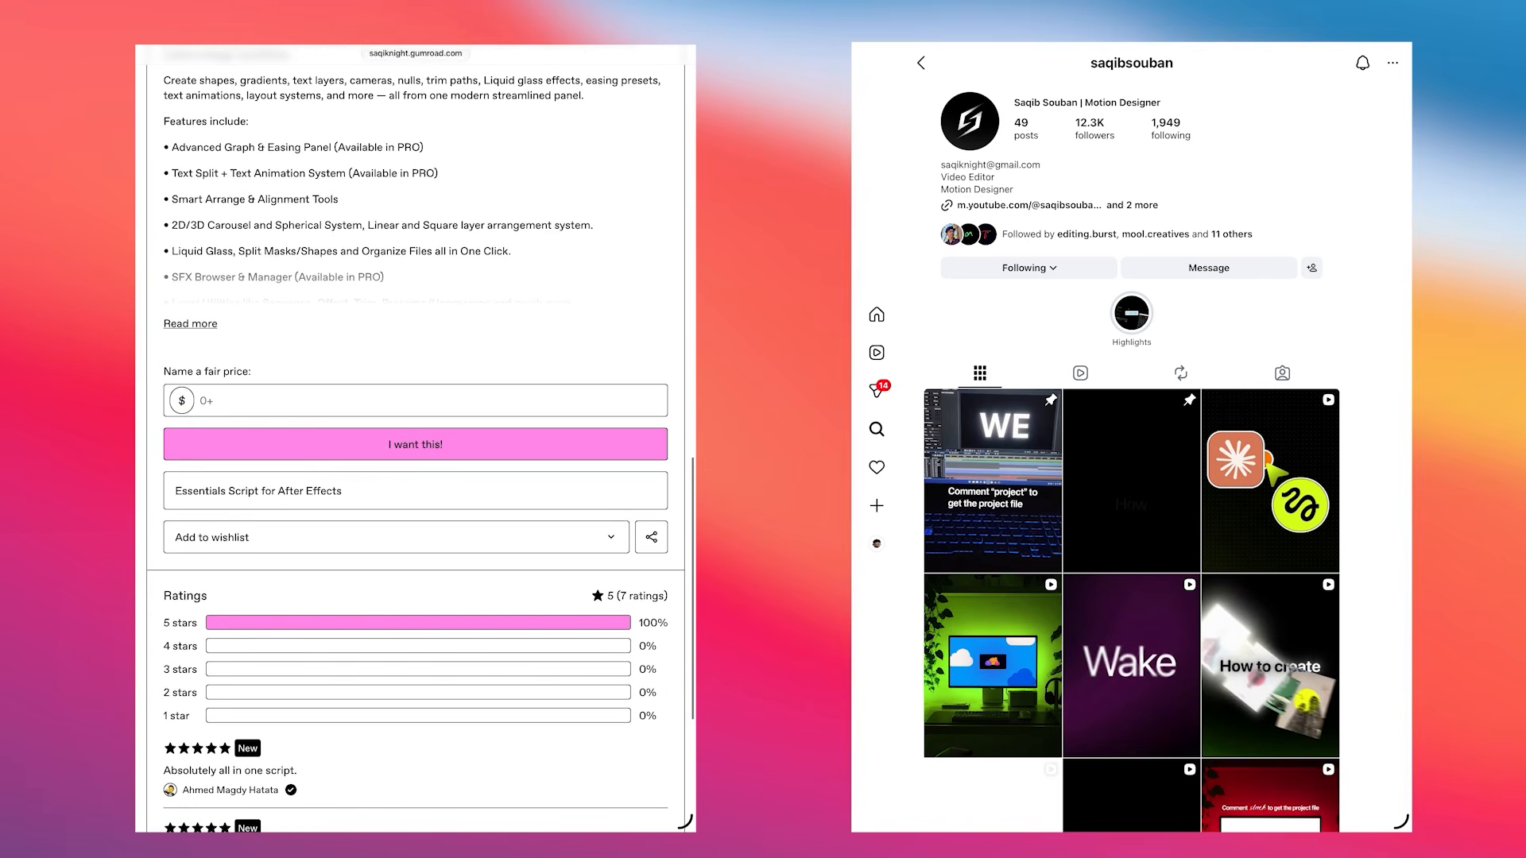
pyautogui.scroll(10, 416, 437)
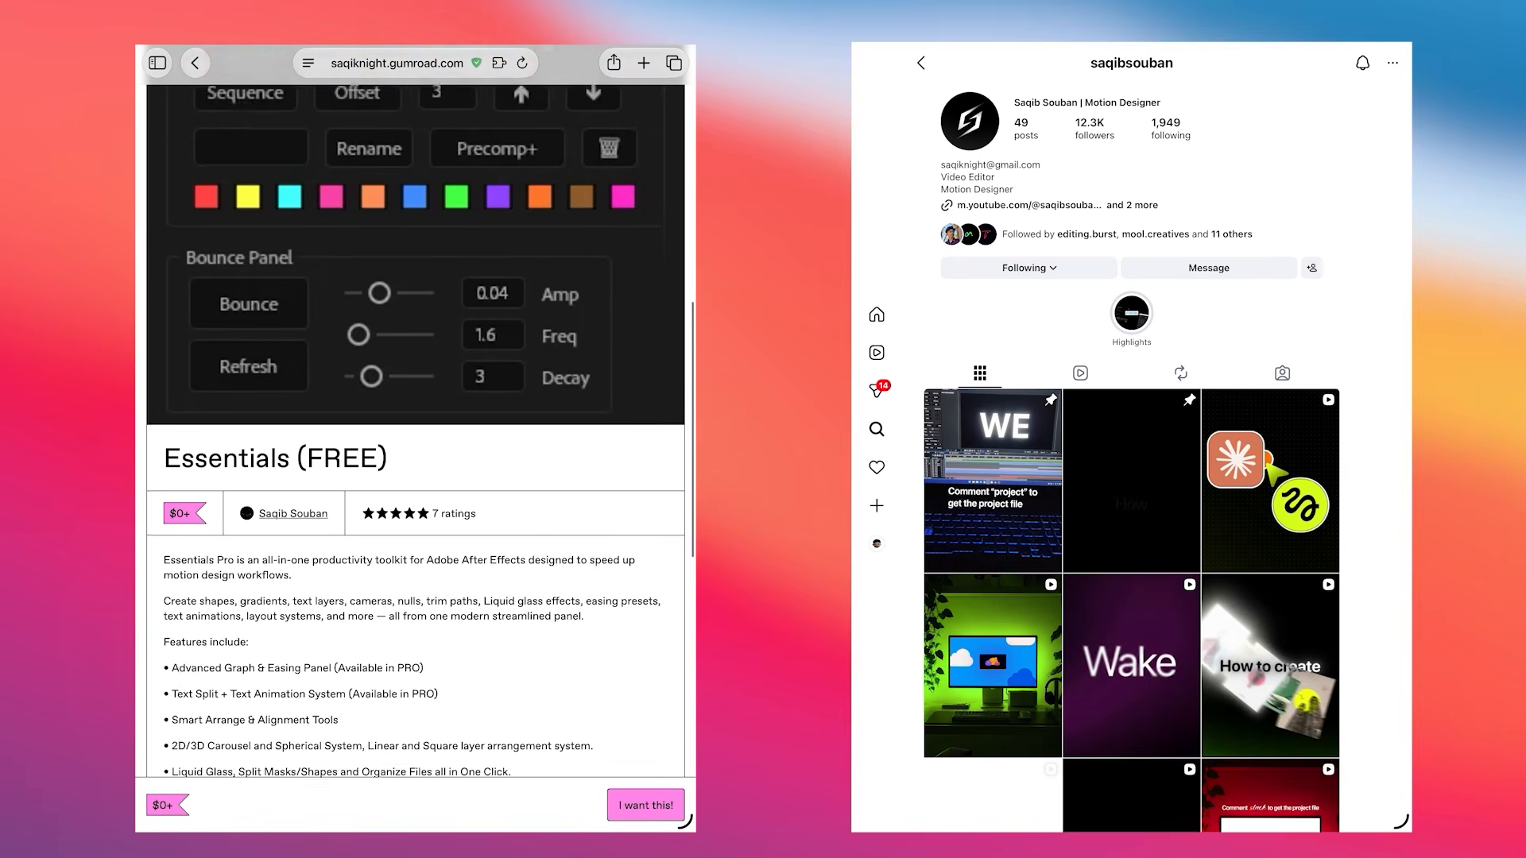
pyautogui.scroll(5, 415, 437)
pyautogui.scroll(-10, 416, 437)
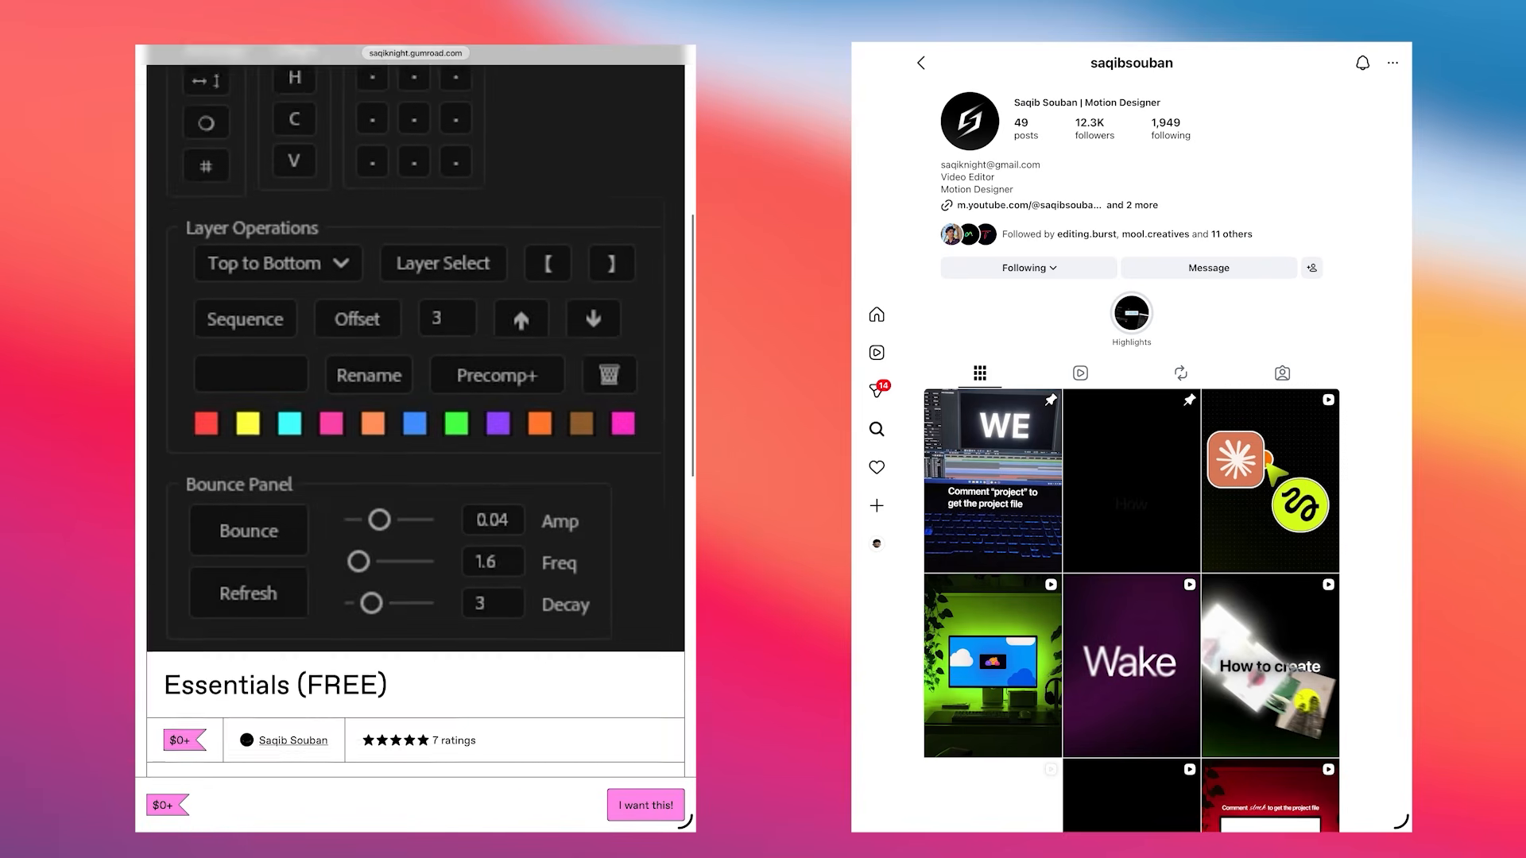
pyautogui.scroll(-3, 416, 437)
pyautogui.click(419, 646)
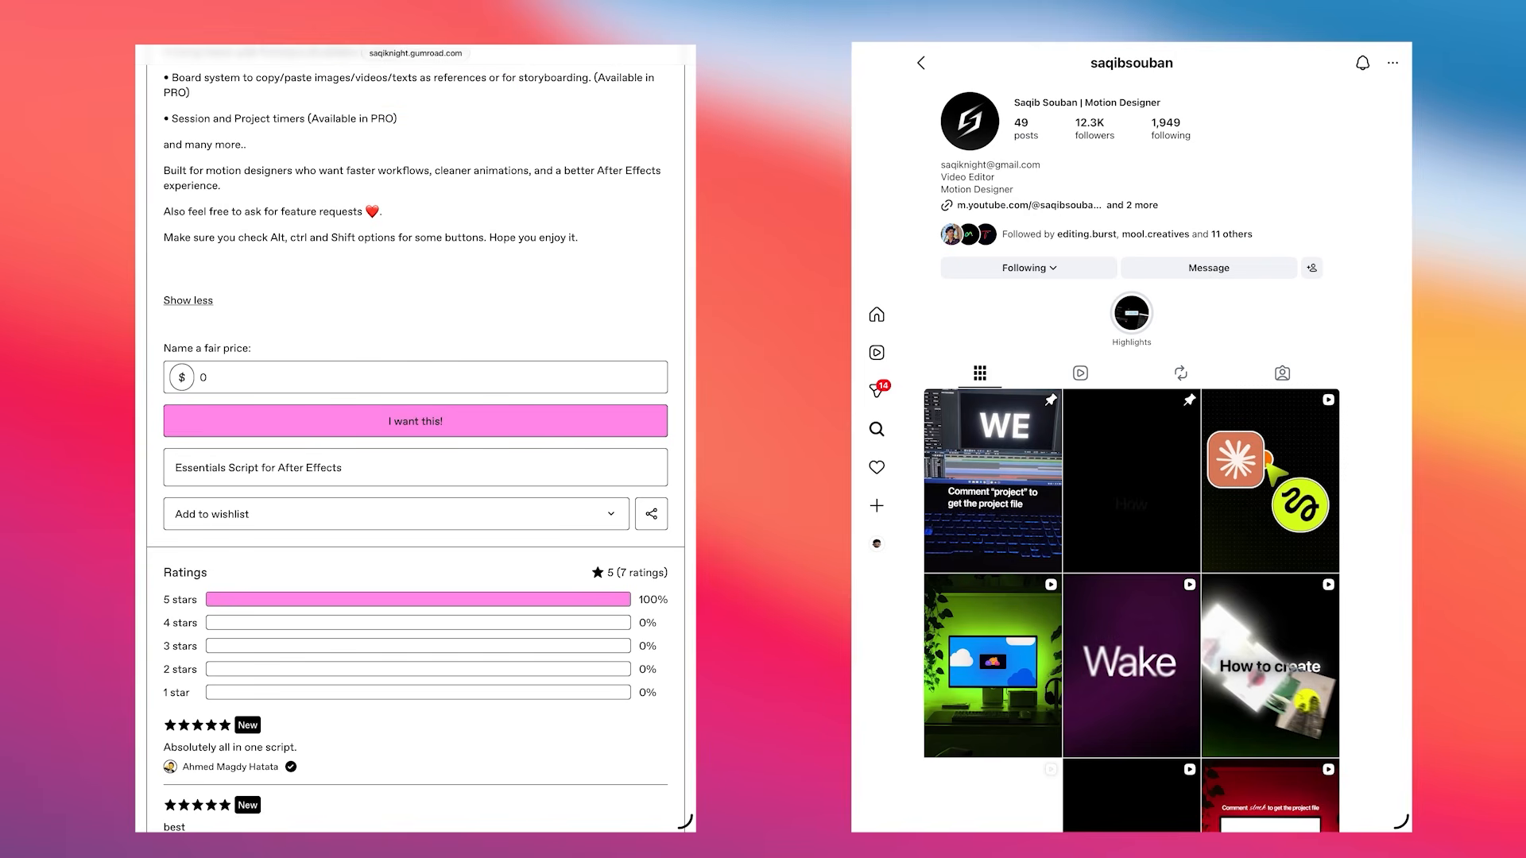
pyautogui.click(416, 421)
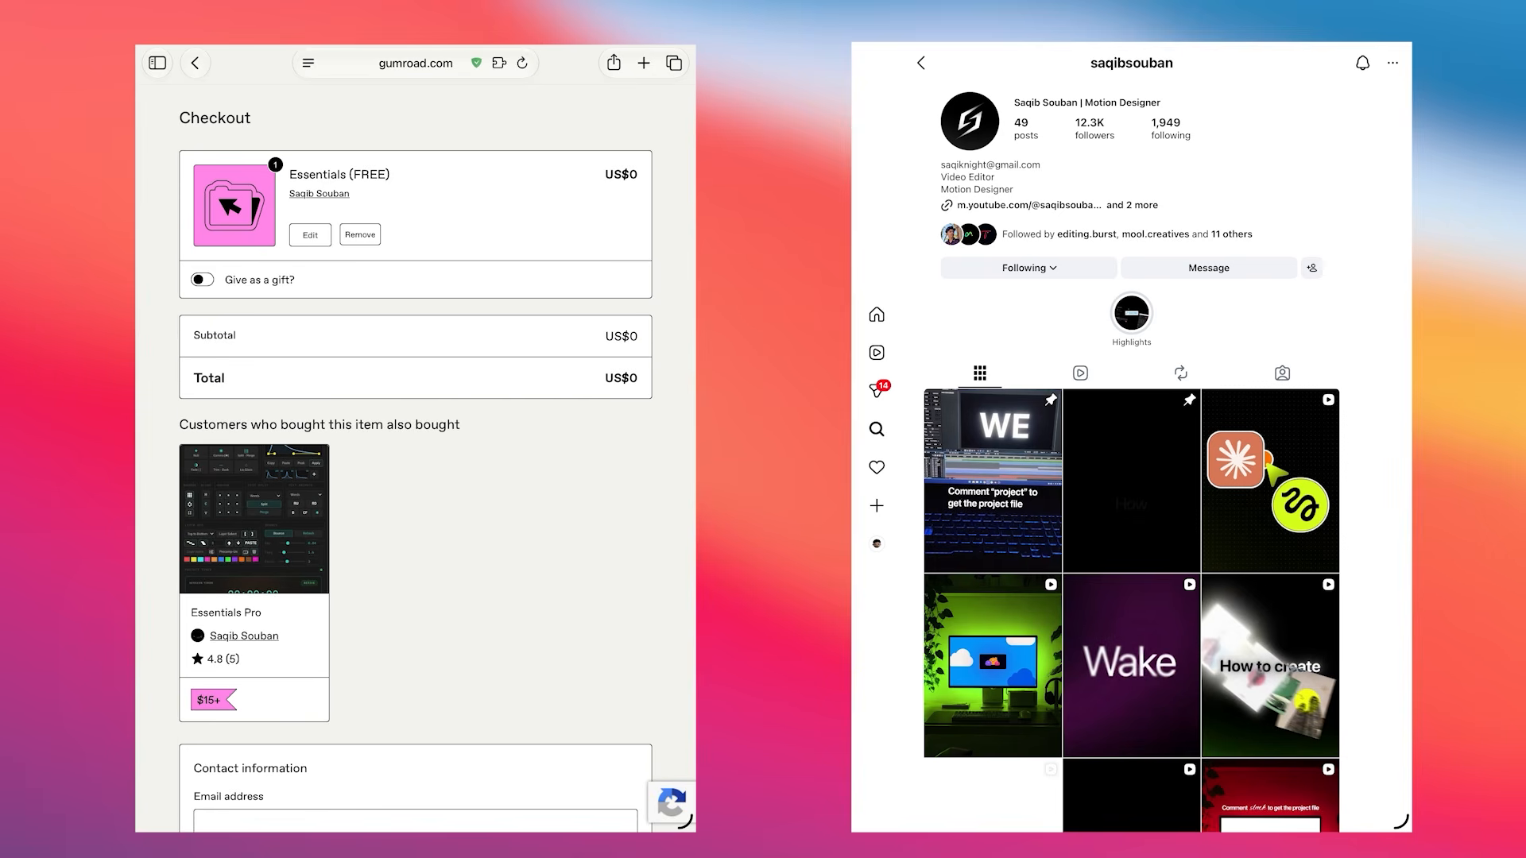
# Paste the restaurant card image into the composition and move it up and left
pyautogui.scroll(-5, 415, 437)
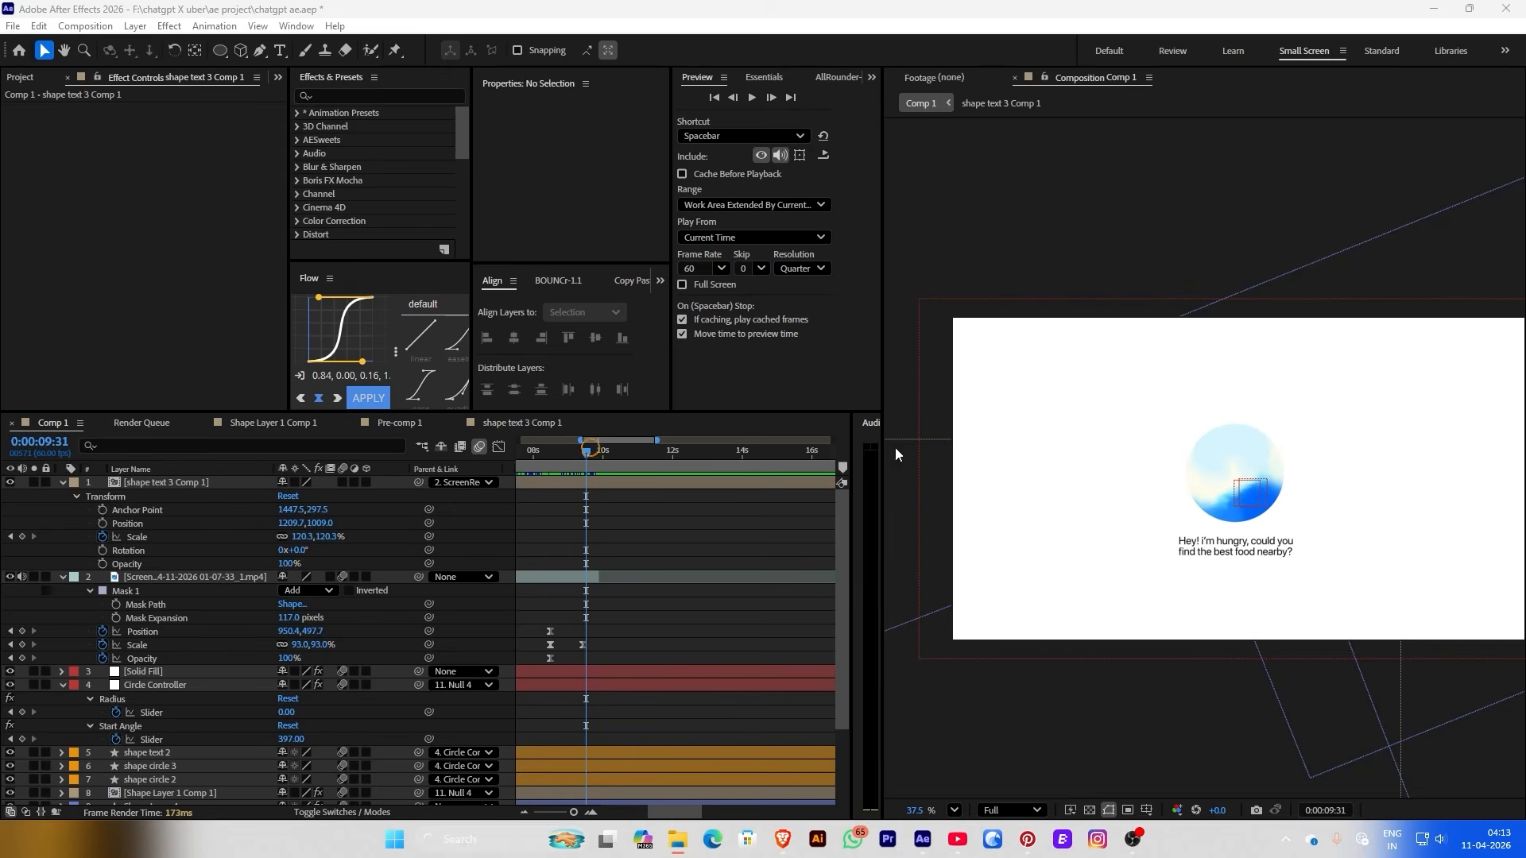
pyautogui.hotkey('ctrl', 'v')
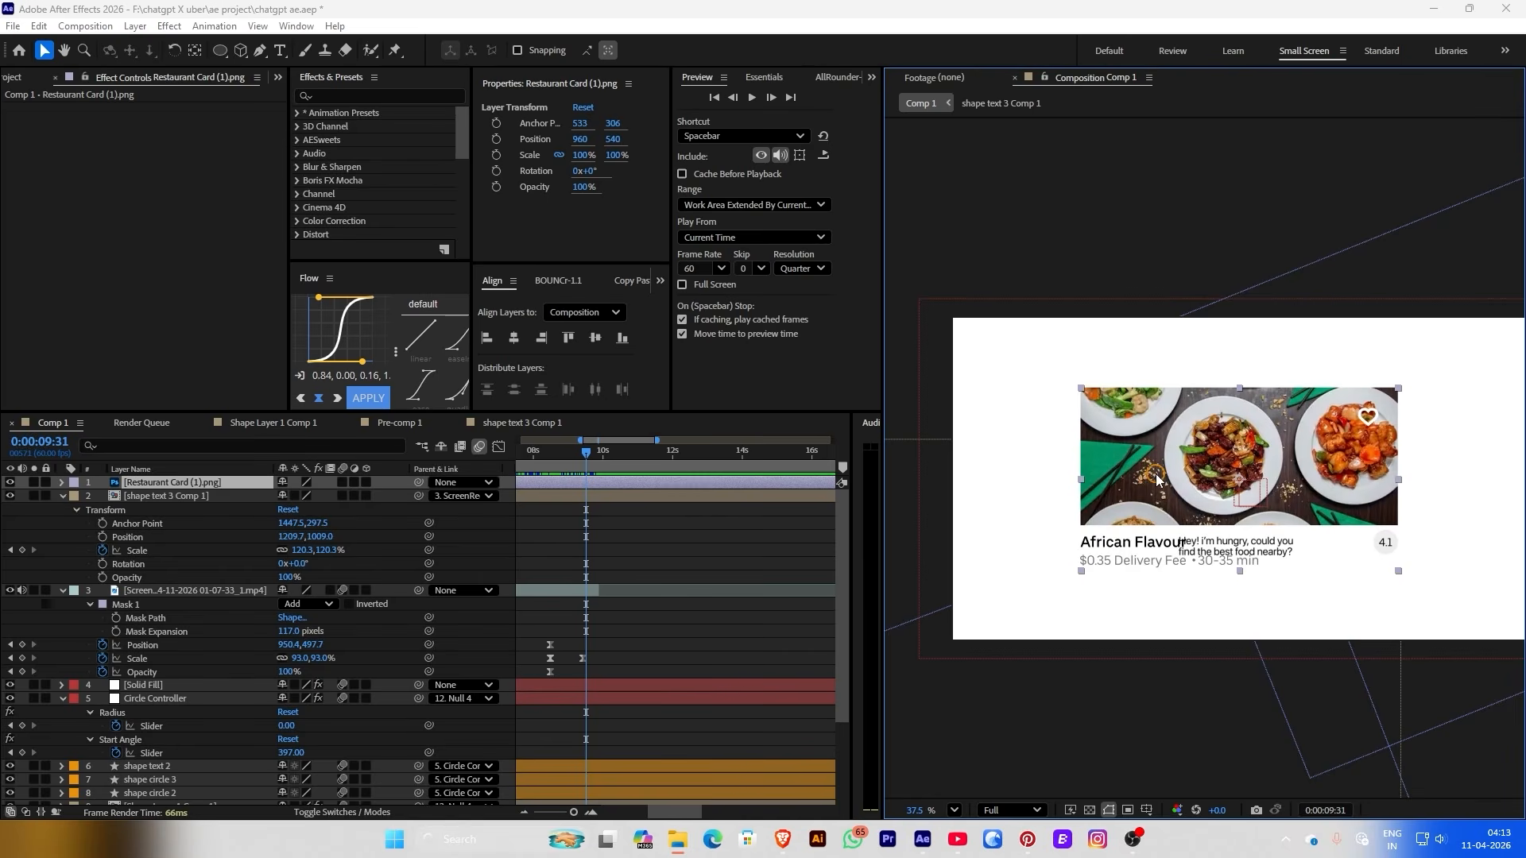
pyautogui.scroll(1, 1157, 480)
pyautogui.moveTo(1157, 480); pyautogui.dragTo(1097, 453)
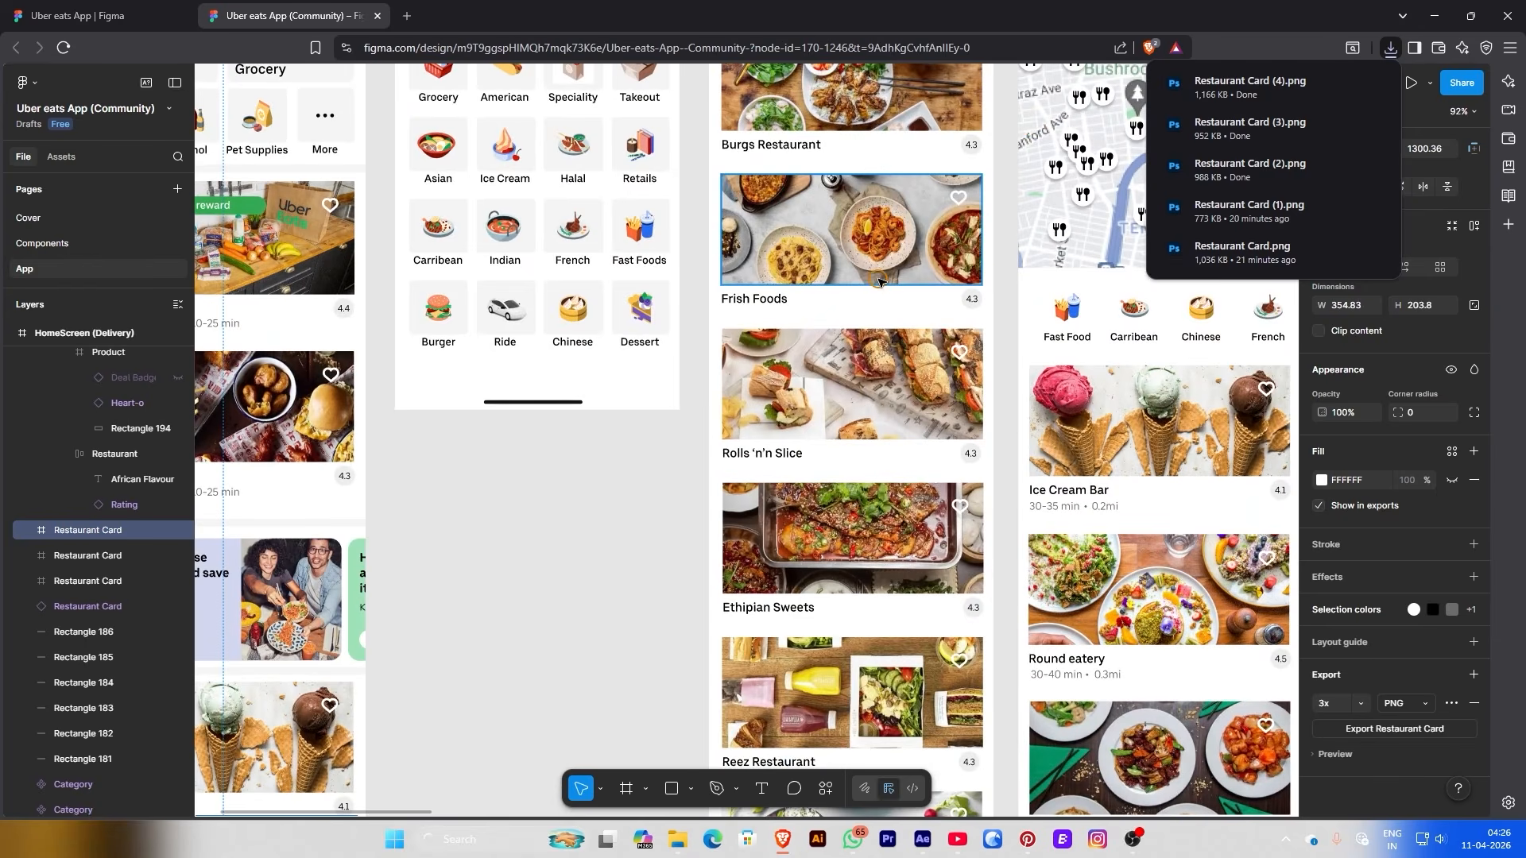
pyautogui.scroll(-2, 878, 282)
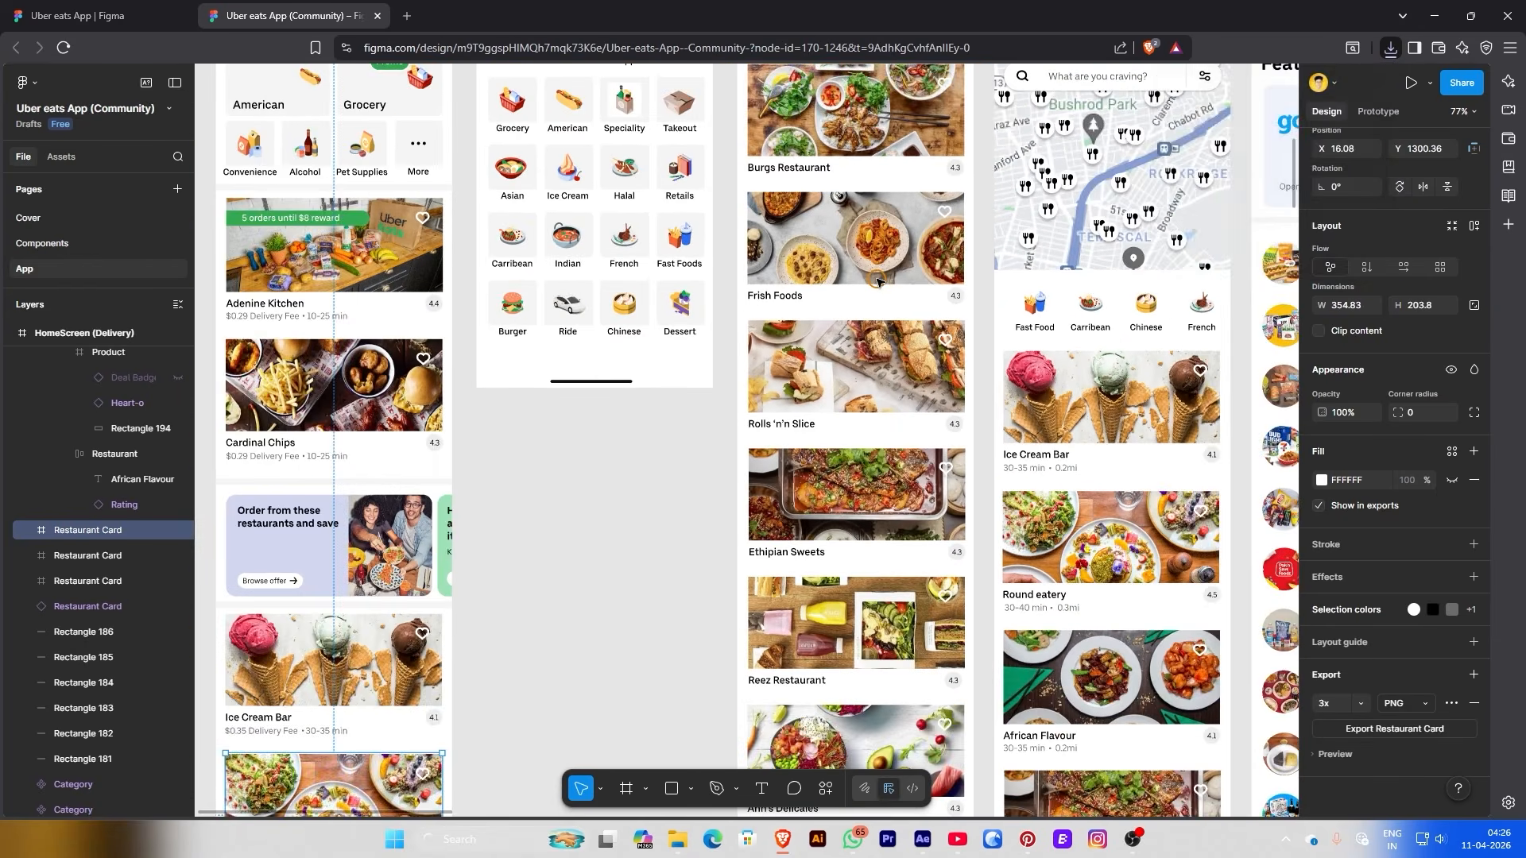
# Export the Cardinal Chips card as a 3x PNG and save it to Downloads
pyautogui.scroll(-3, 879, 282)
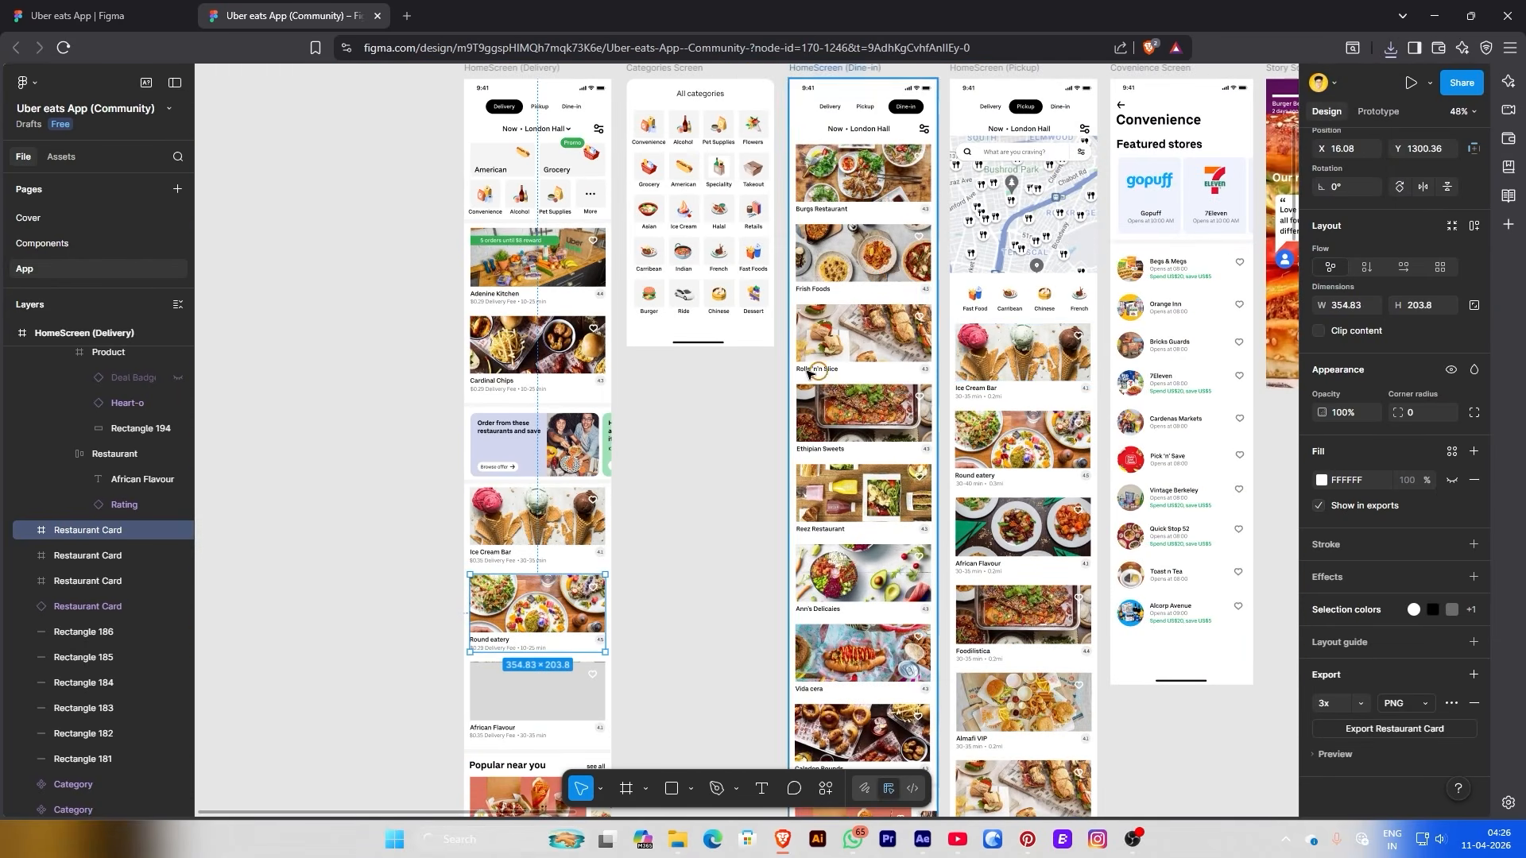
pyautogui.scroll(-6, 533, 395)
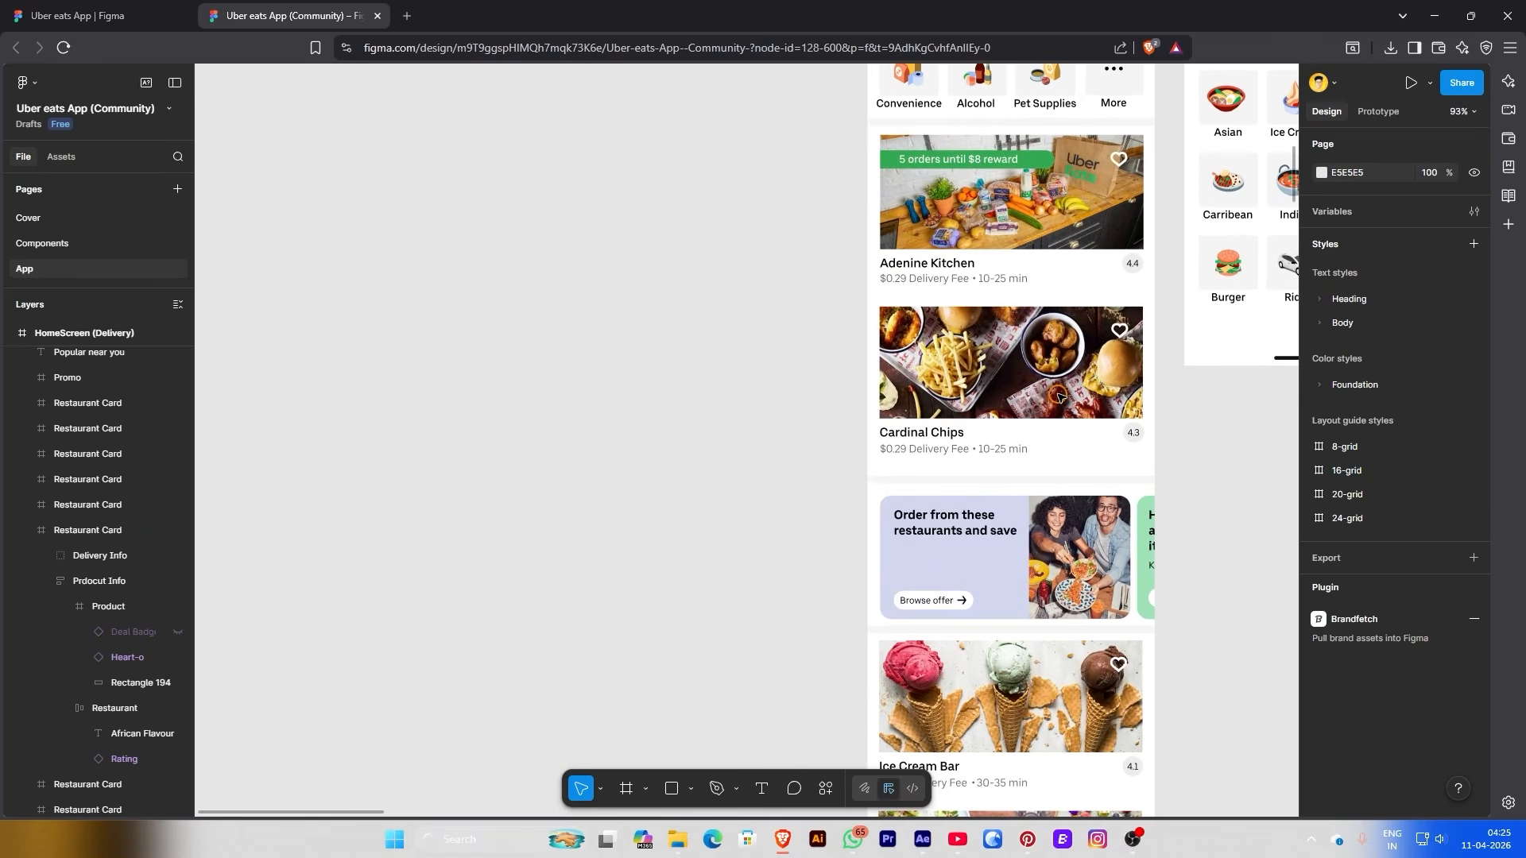
pyautogui.scroll(-4, 1058, 398)
pyautogui.scroll(4, 1058, 397)
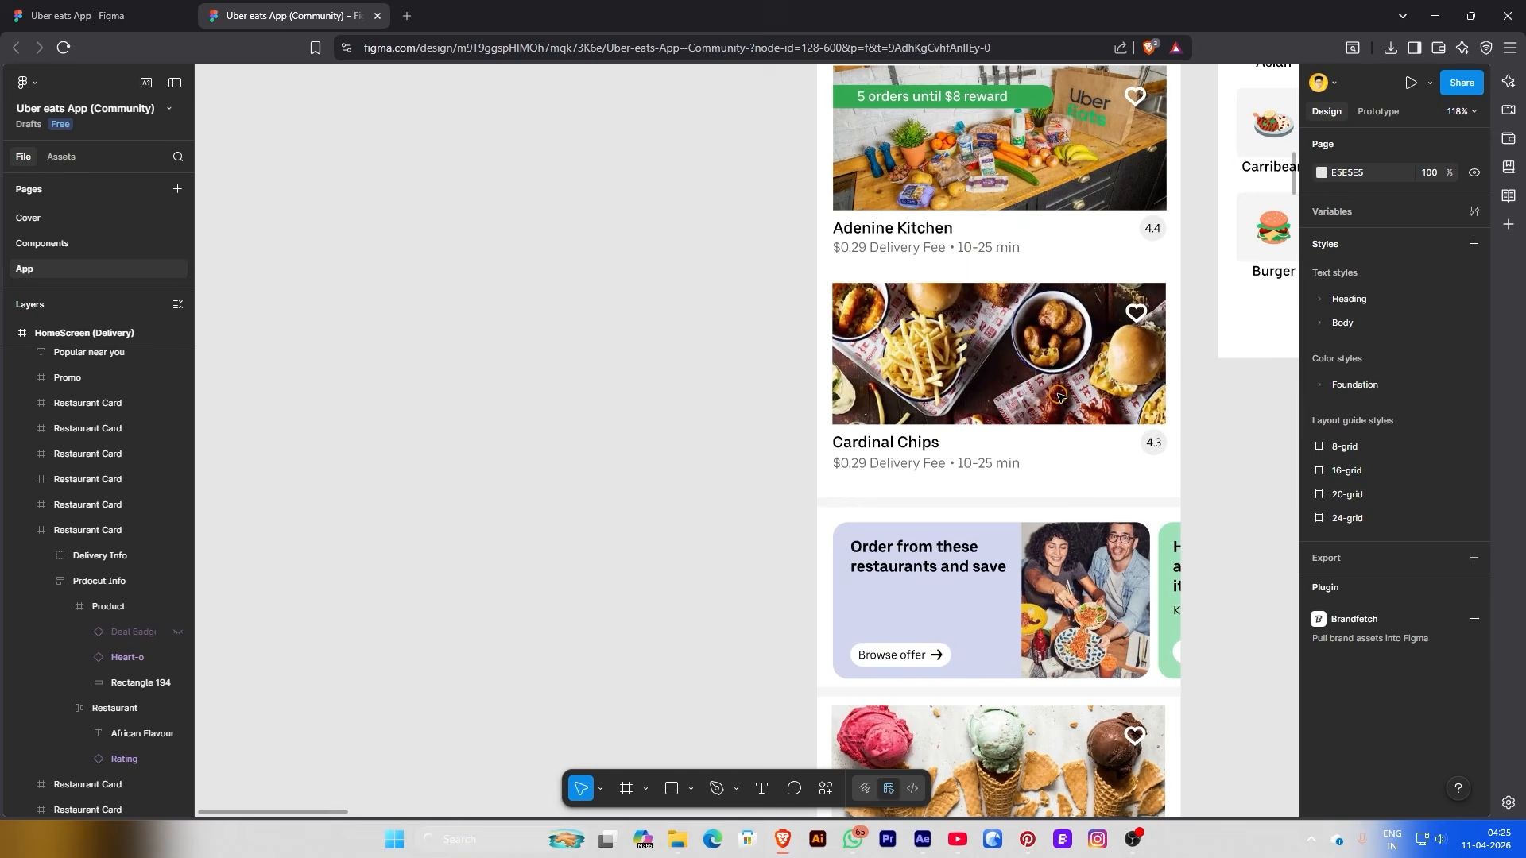
pyautogui.click(1058, 398)
pyautogui.rightClick(1060, 400)
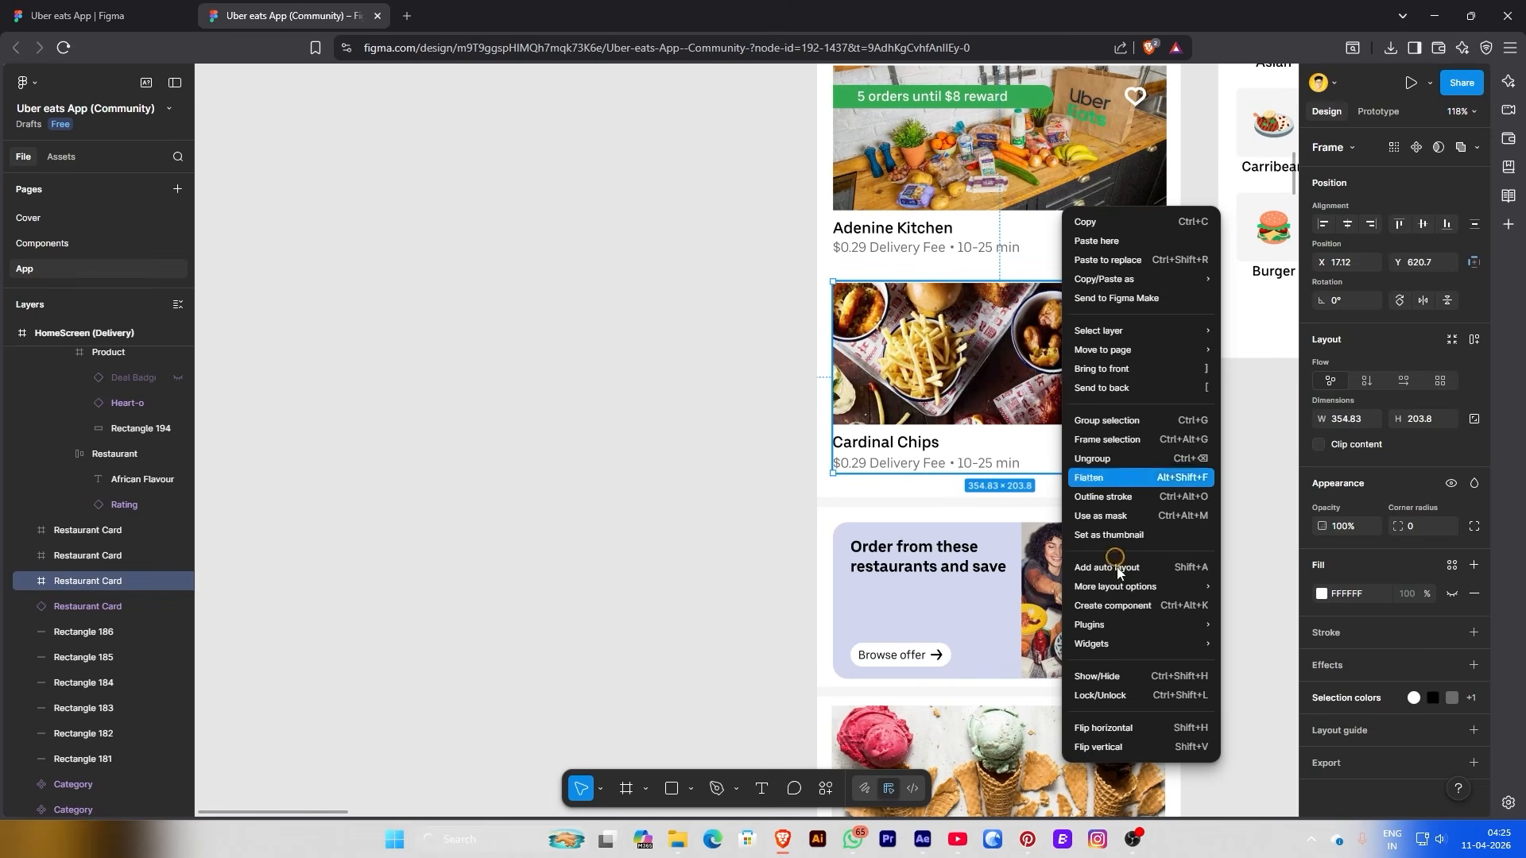
pyautogui.moveTo(1114, 655)
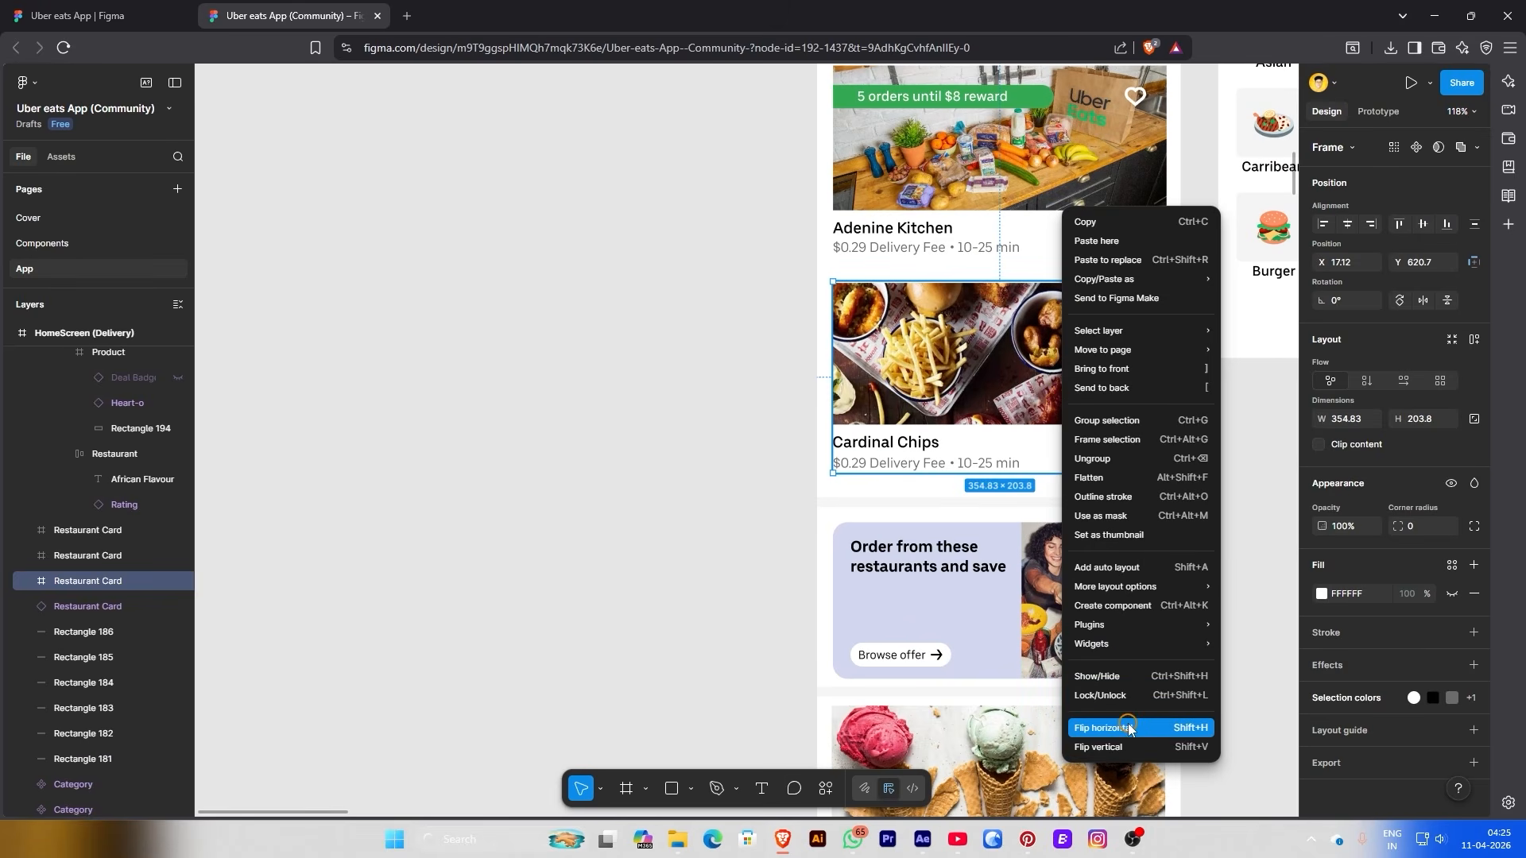
pyautogui.click(1331, 765)
pyautogui.click(1336, 764)
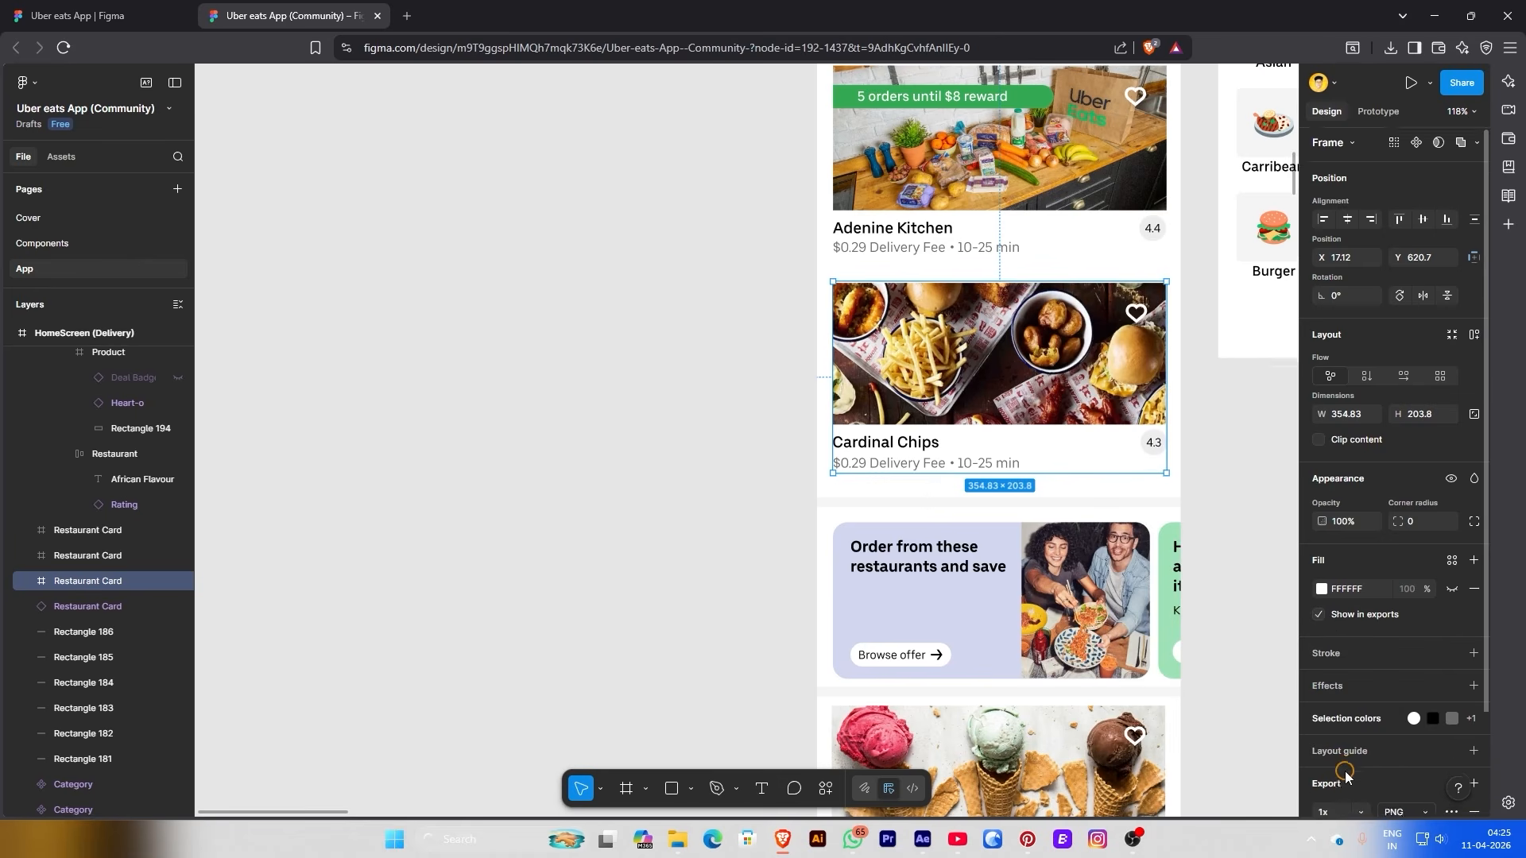
pyautogui.click(1360, 703)
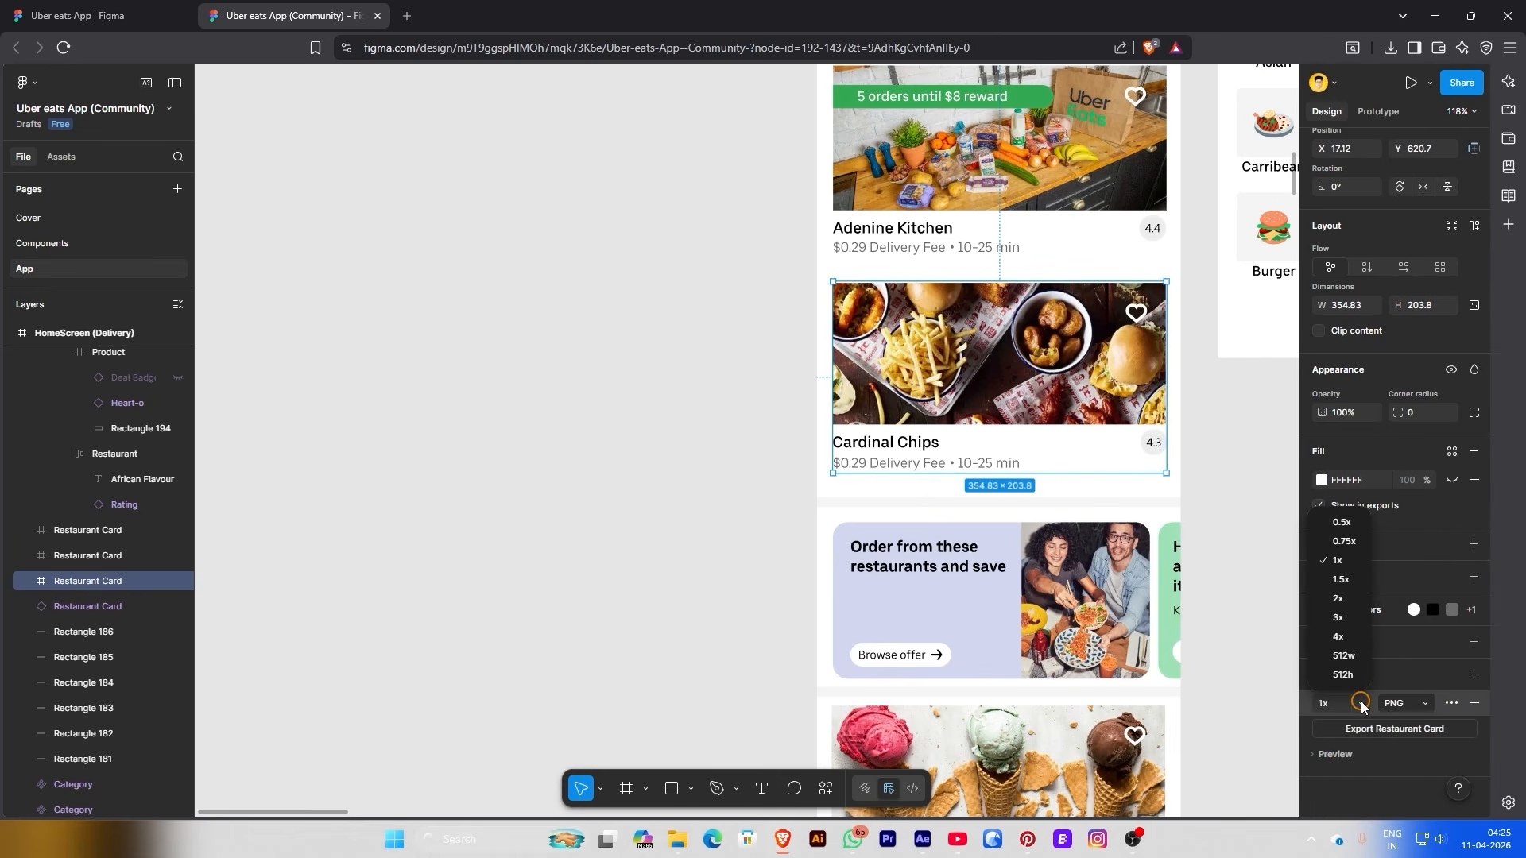
pyautogui.click(1348, 618)
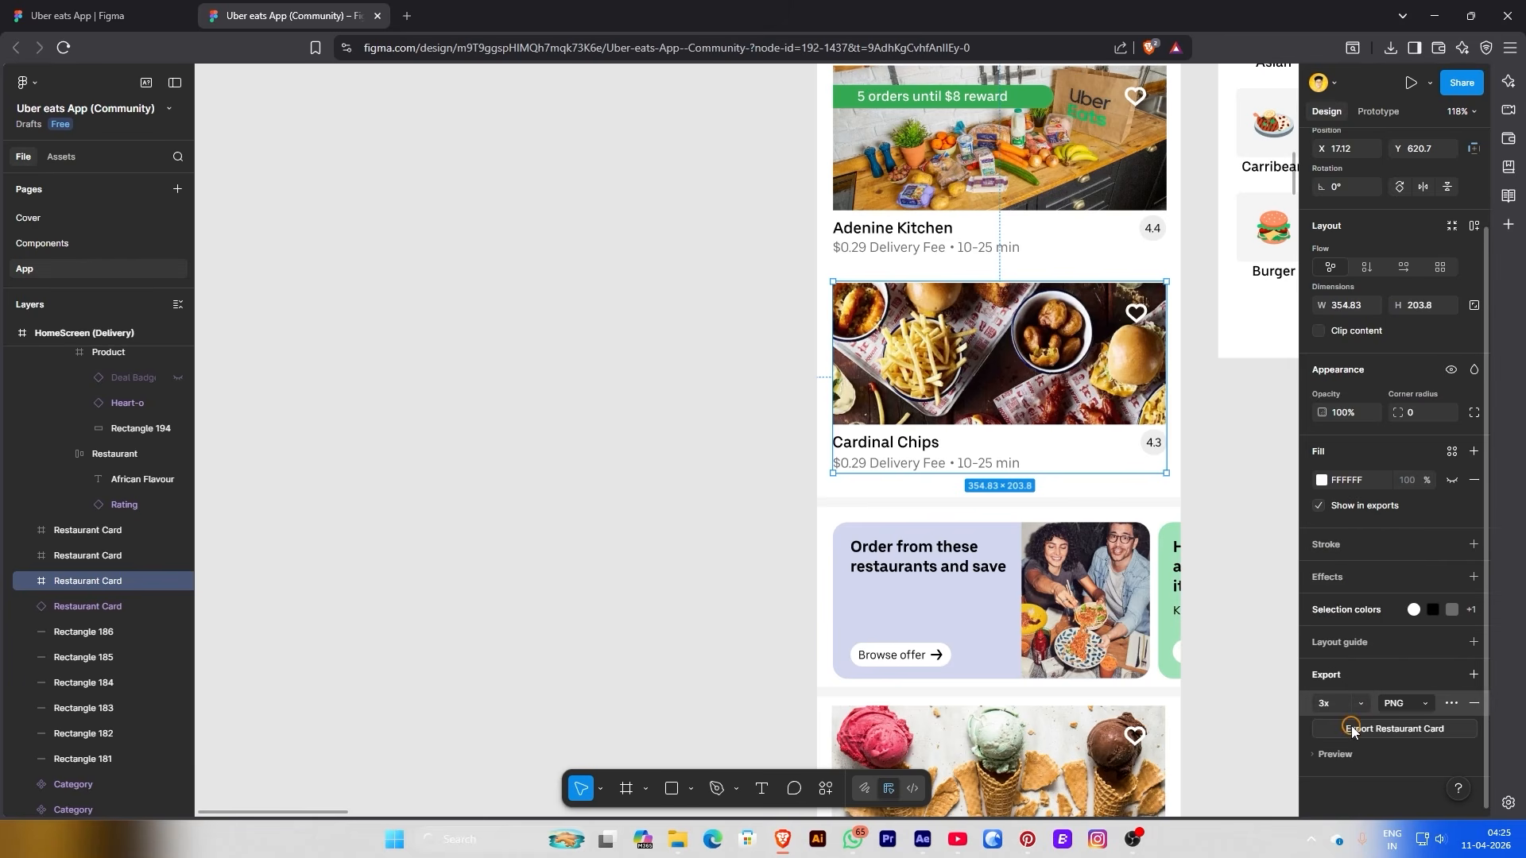
pyautogui.click(1354, 729)
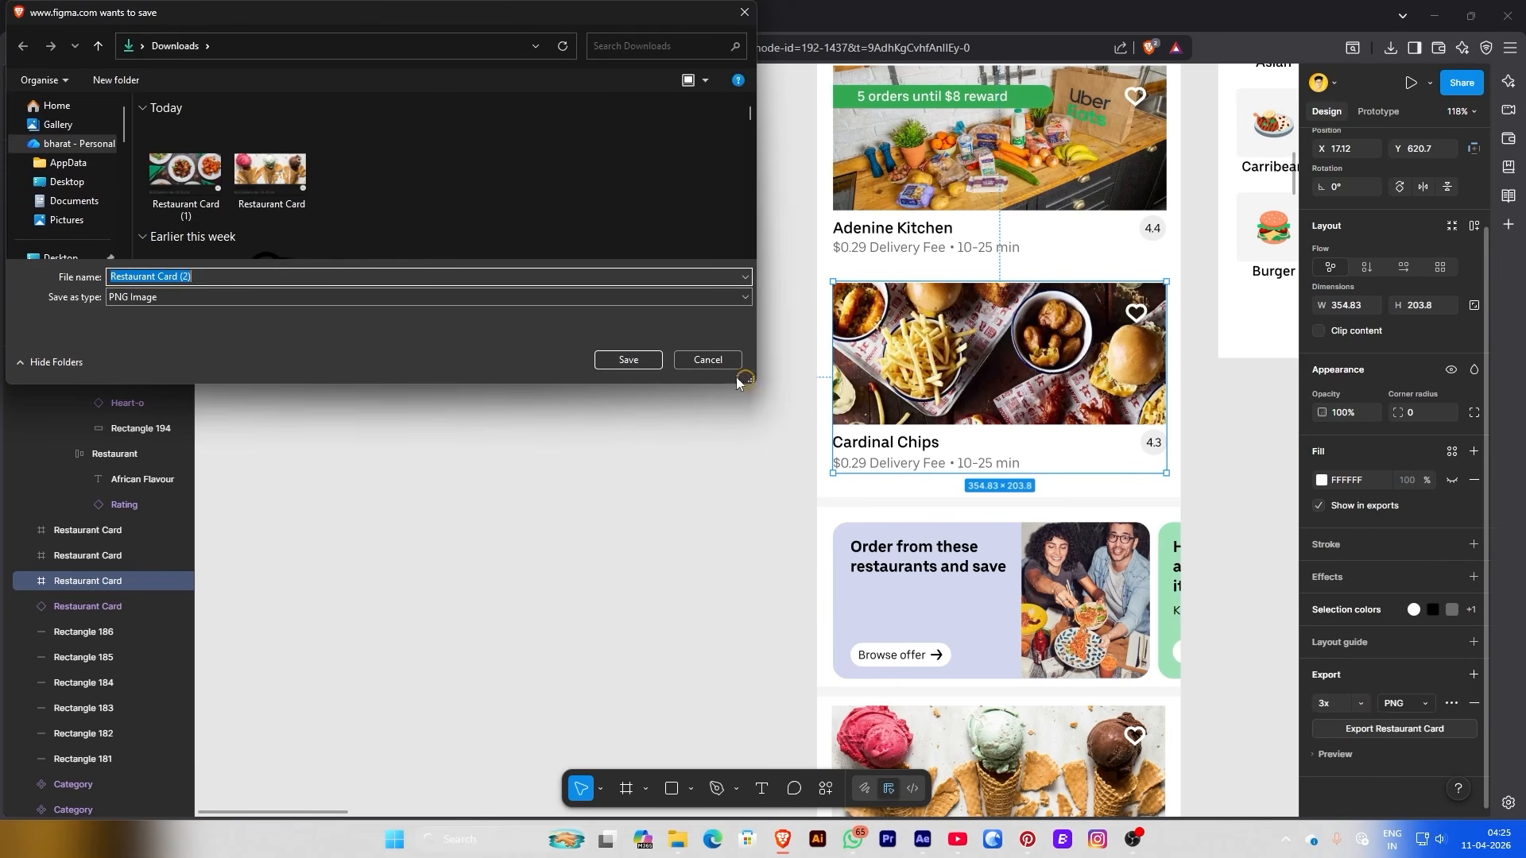
pyautogui.click(636, 364)
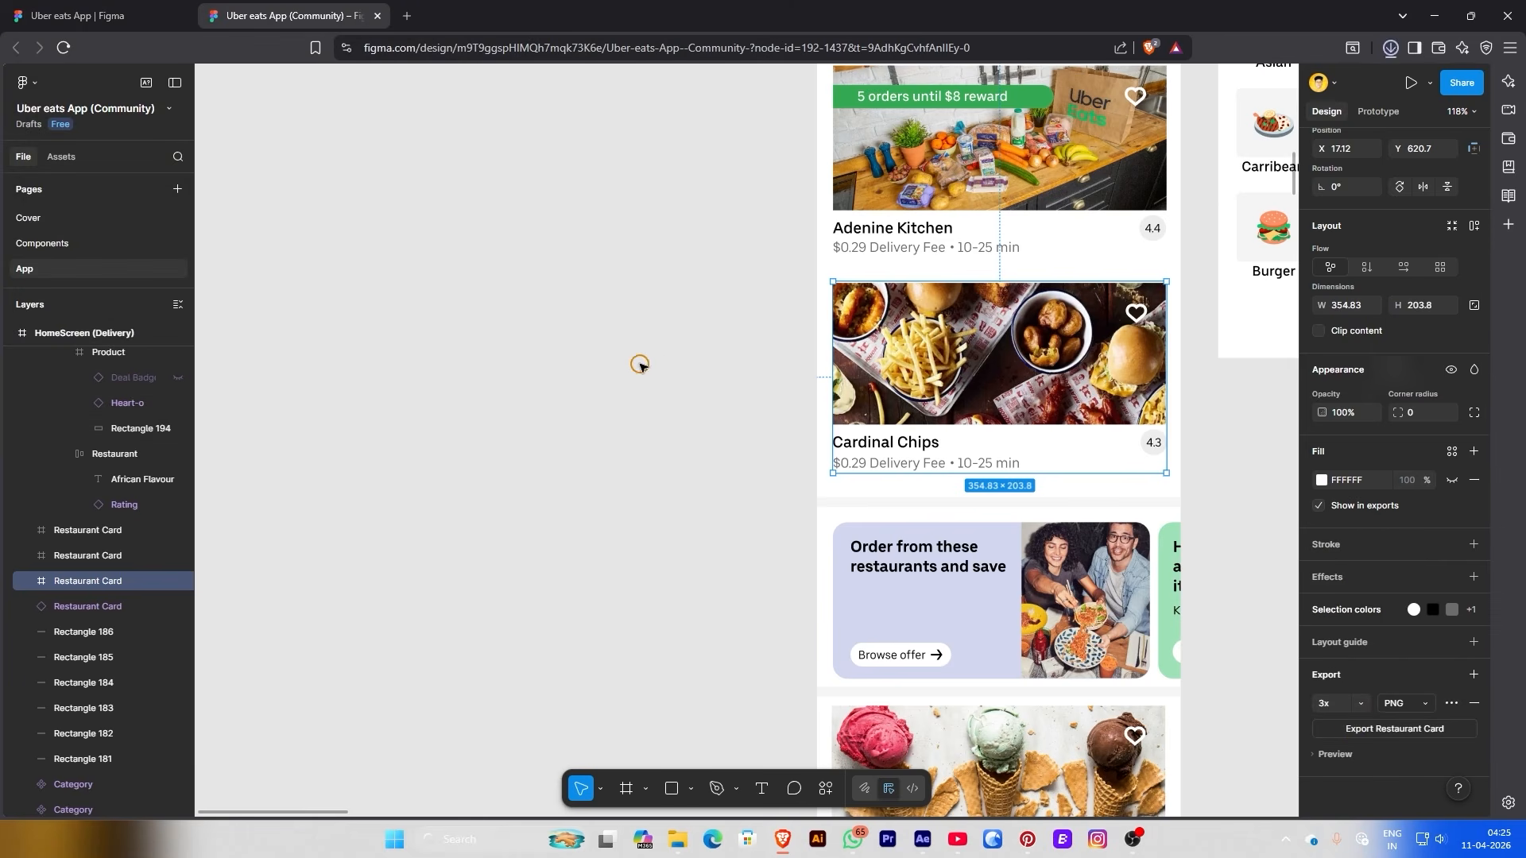
# Add a 3x PNG export setting to the Adenine Kitchen card
pyautogui.click(916, 252)
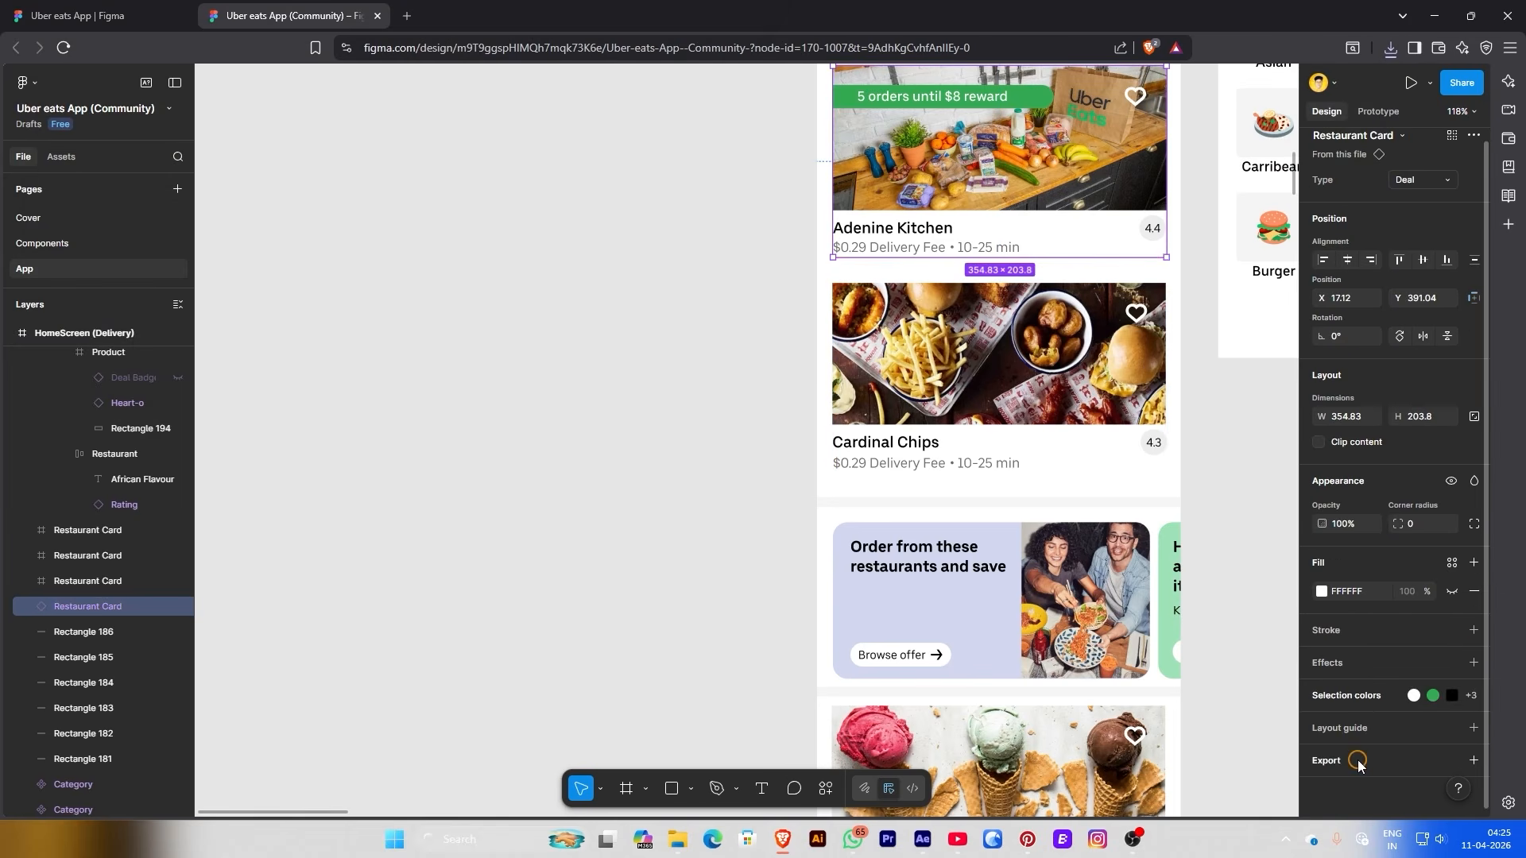
pyautogui.click(1358, 761)
pyautogui.scroll(-2, 1351, 763)
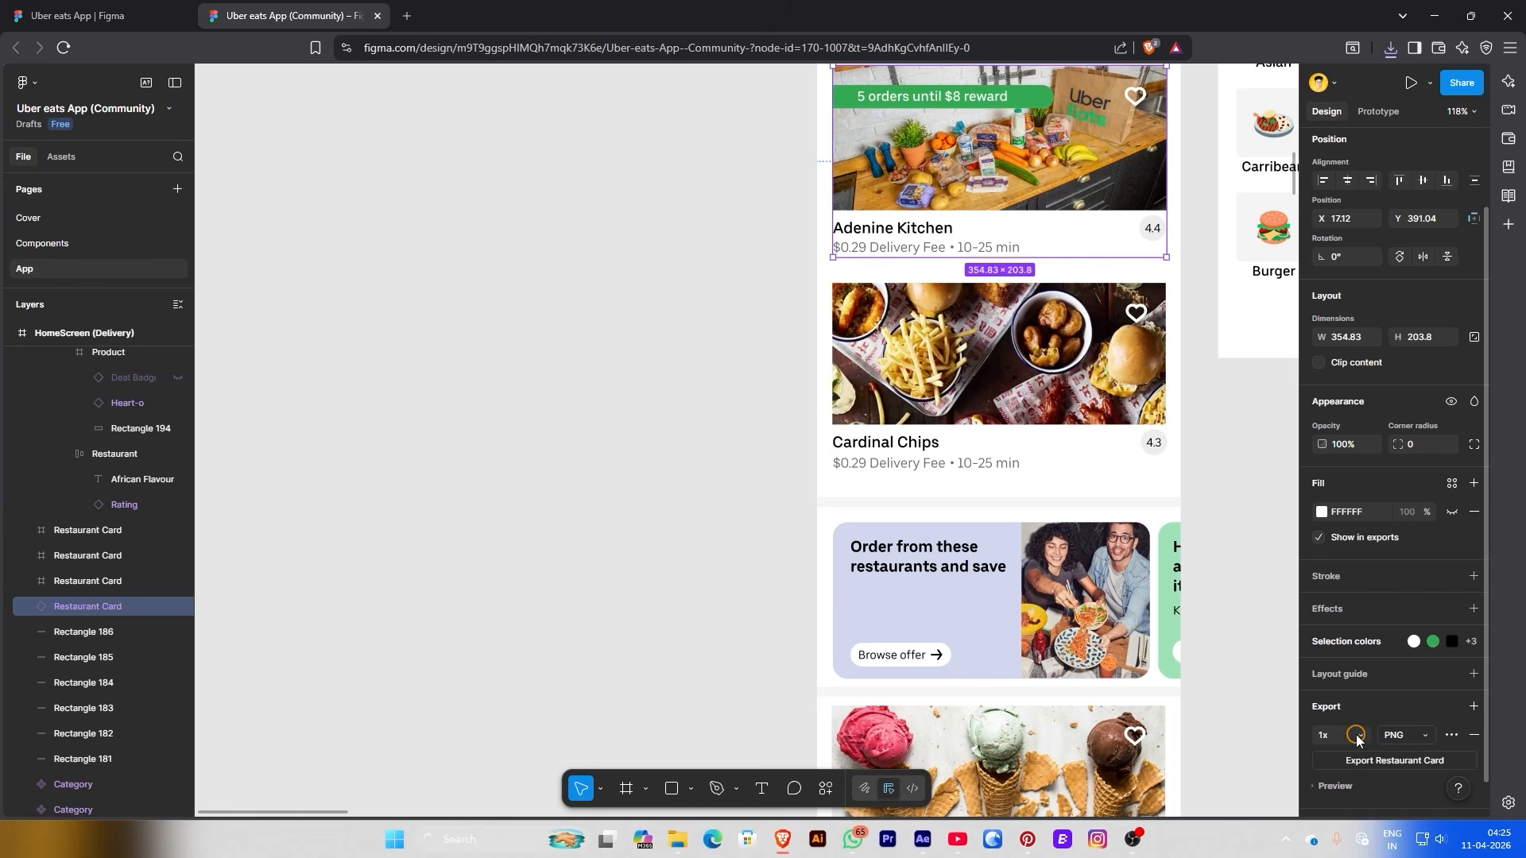
pyautogui.click(1358, 737)
pyautogui.click(1341, 641)
pyautogui.scroll(-3, 962, 526)
# Select the Round eatery card and choose an export scale for it
pyautogui.click(960, 526)
pyautogui.scroll(-3, 960, 527)
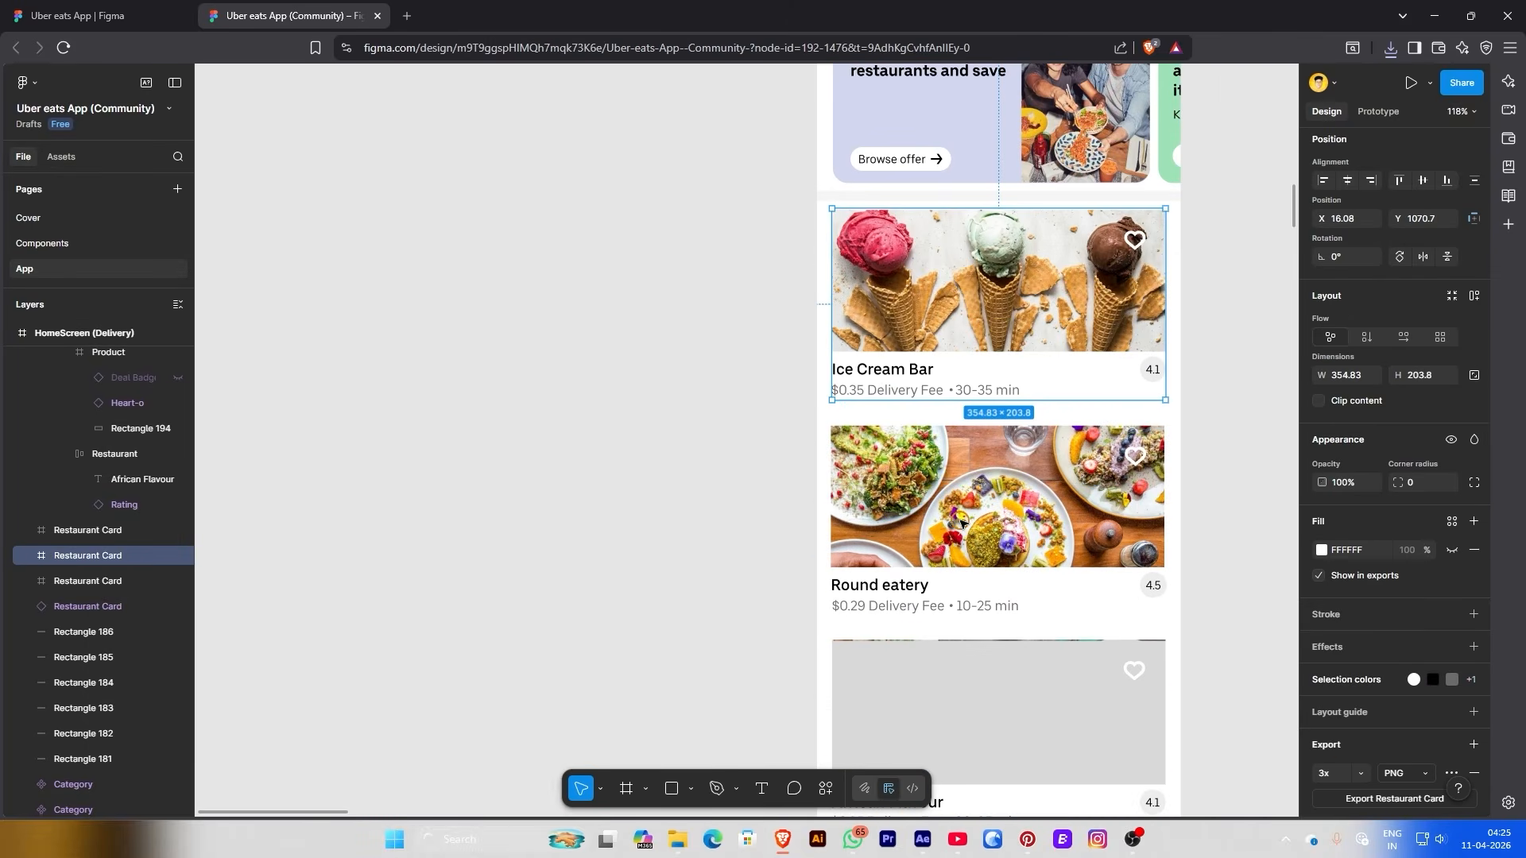
pyautogui.click(971, 502)
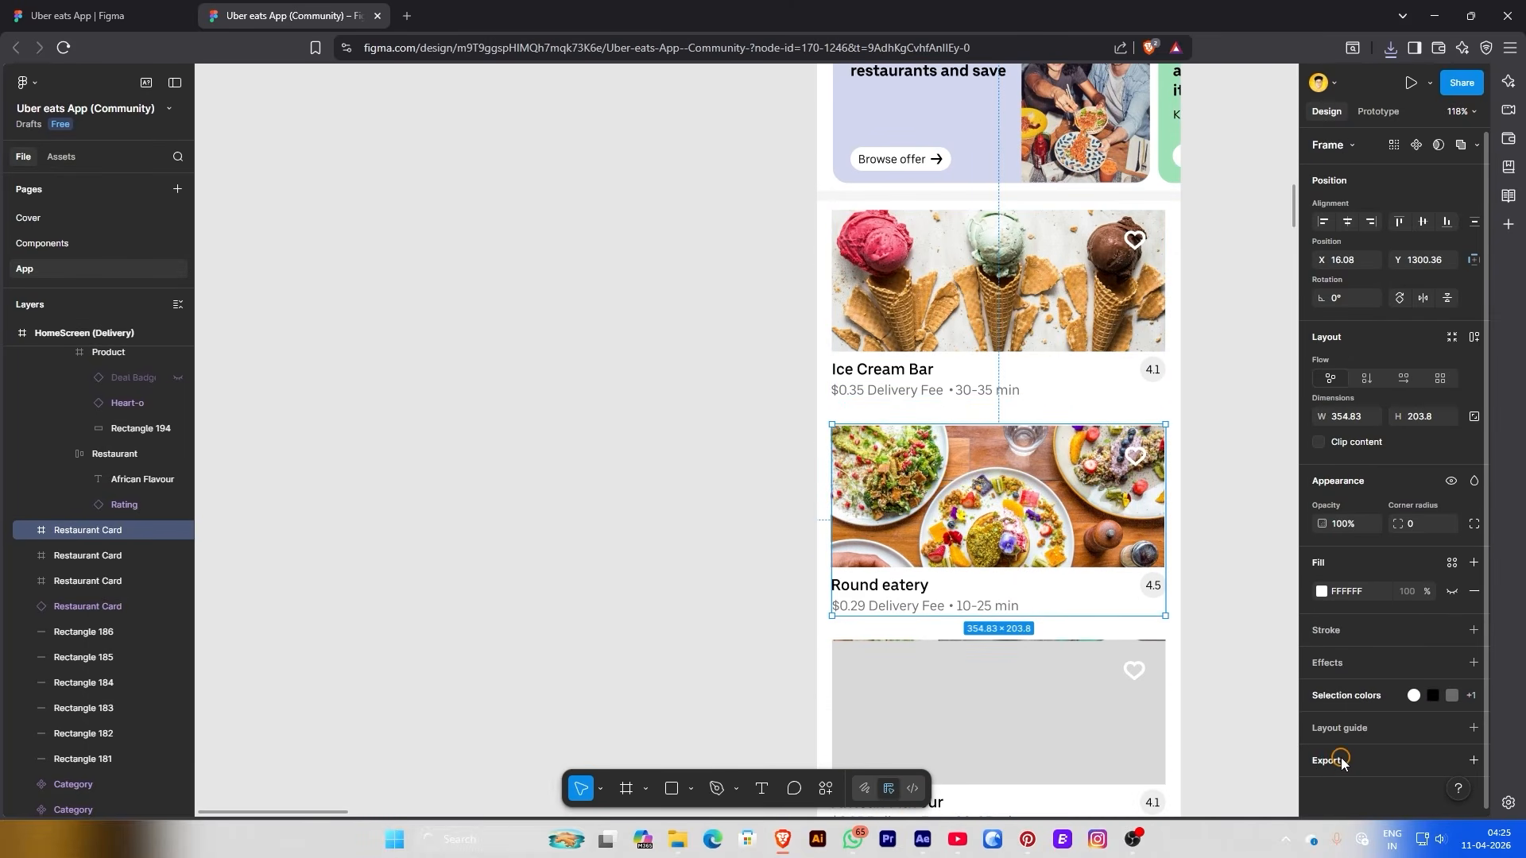
pyautogui.scroll(-1, 1343, 751)
pyautogui.click(1362, 703)
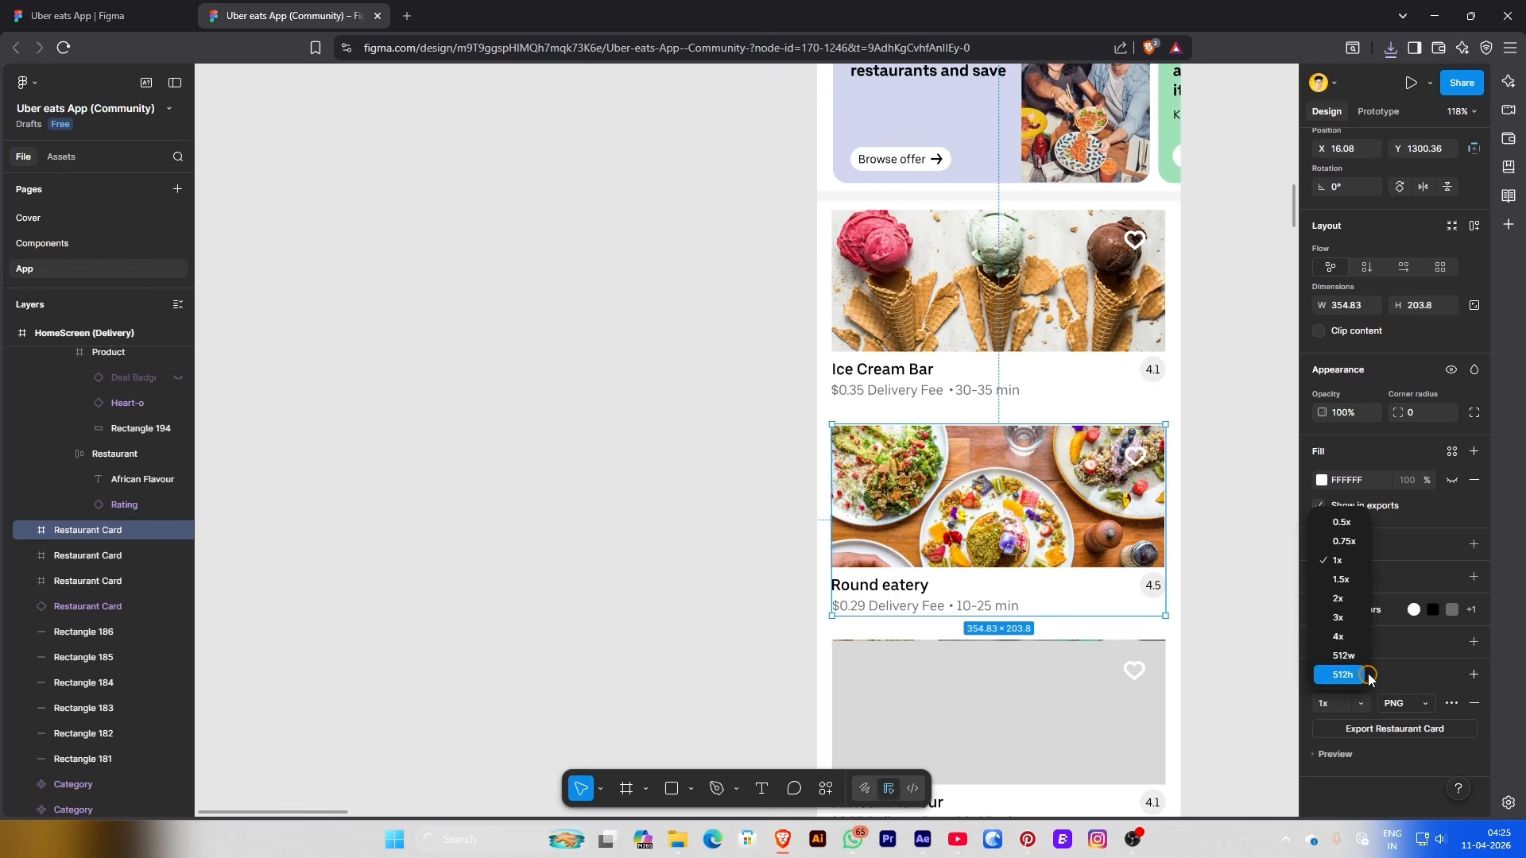
pyautogui.click(1341, 626)
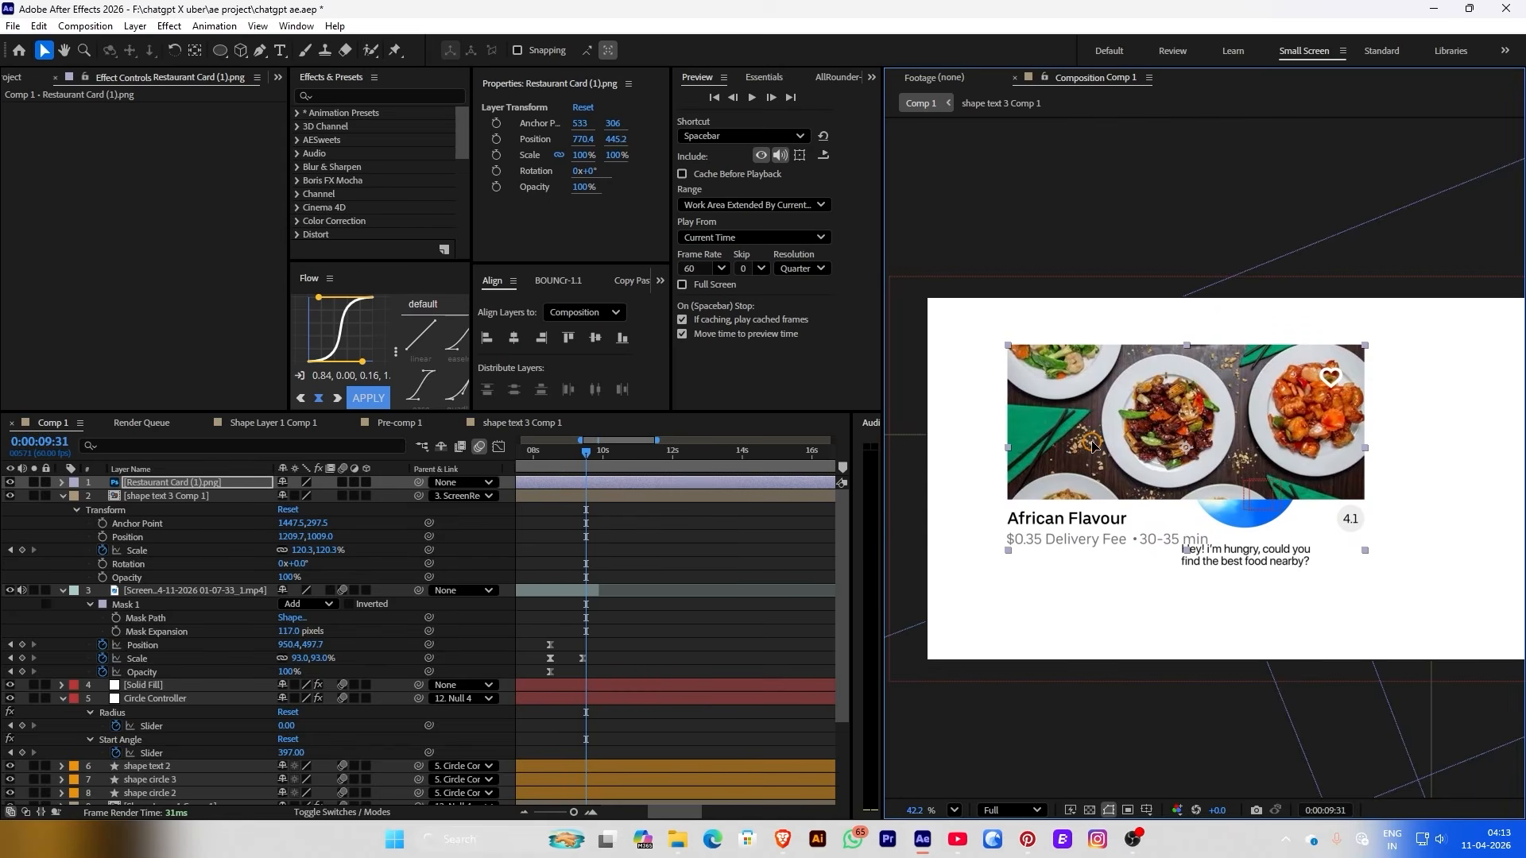
# Scale the African Flavour card to 65%, pre-compose it as Restaurant Card (1).png Comp 1 and open it
pyautogui.moveTo(1093, 446); pyautogui.dragTo(1125, 435)
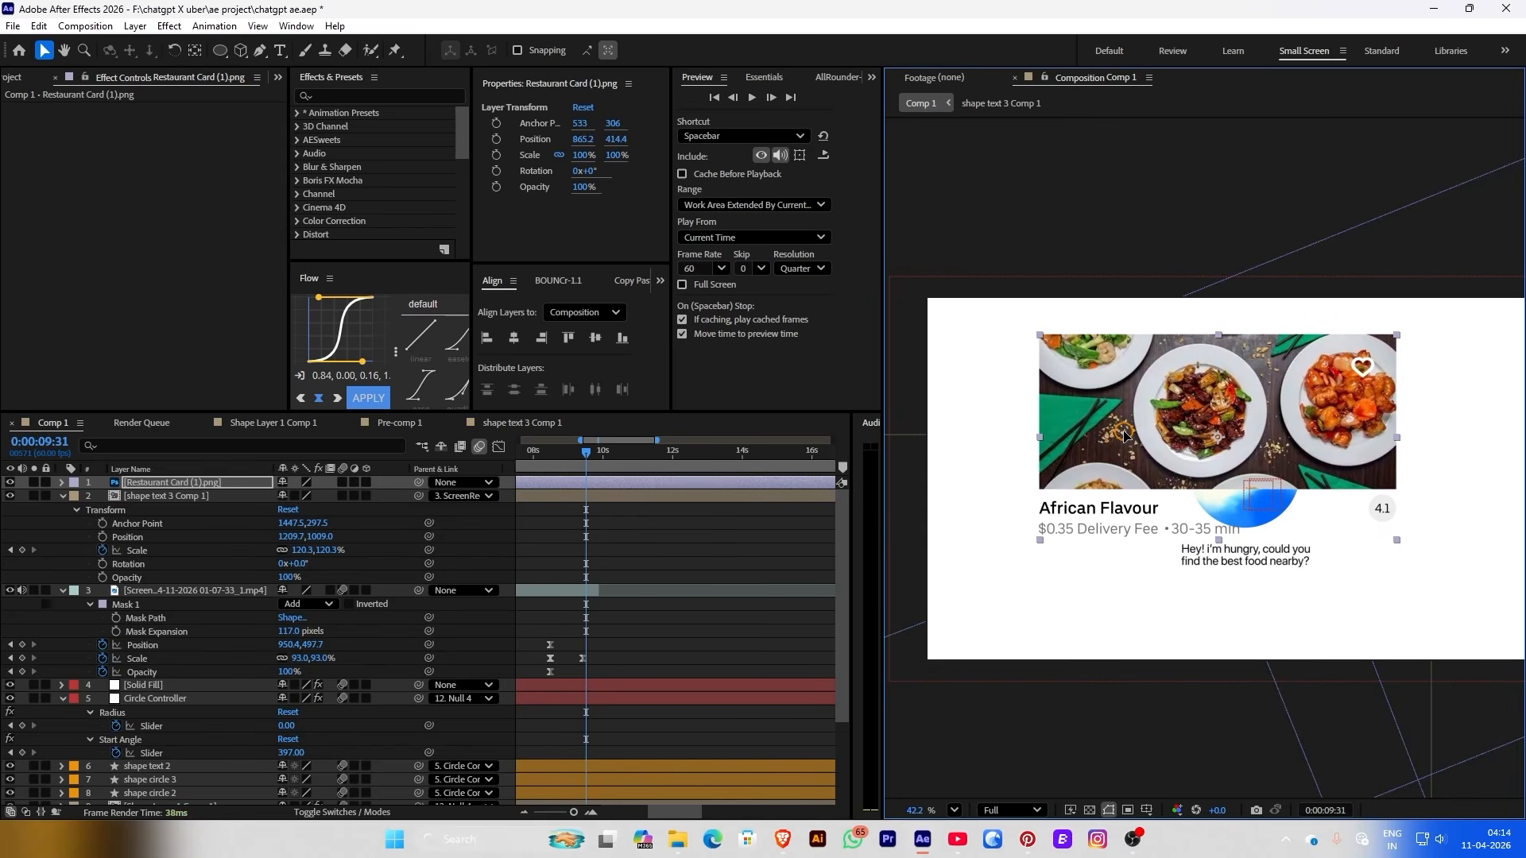
pyautogui.moveTo(577, 159); pyautogui.dragTo(537, 153)
pyautogui.rightClick(649, 490)
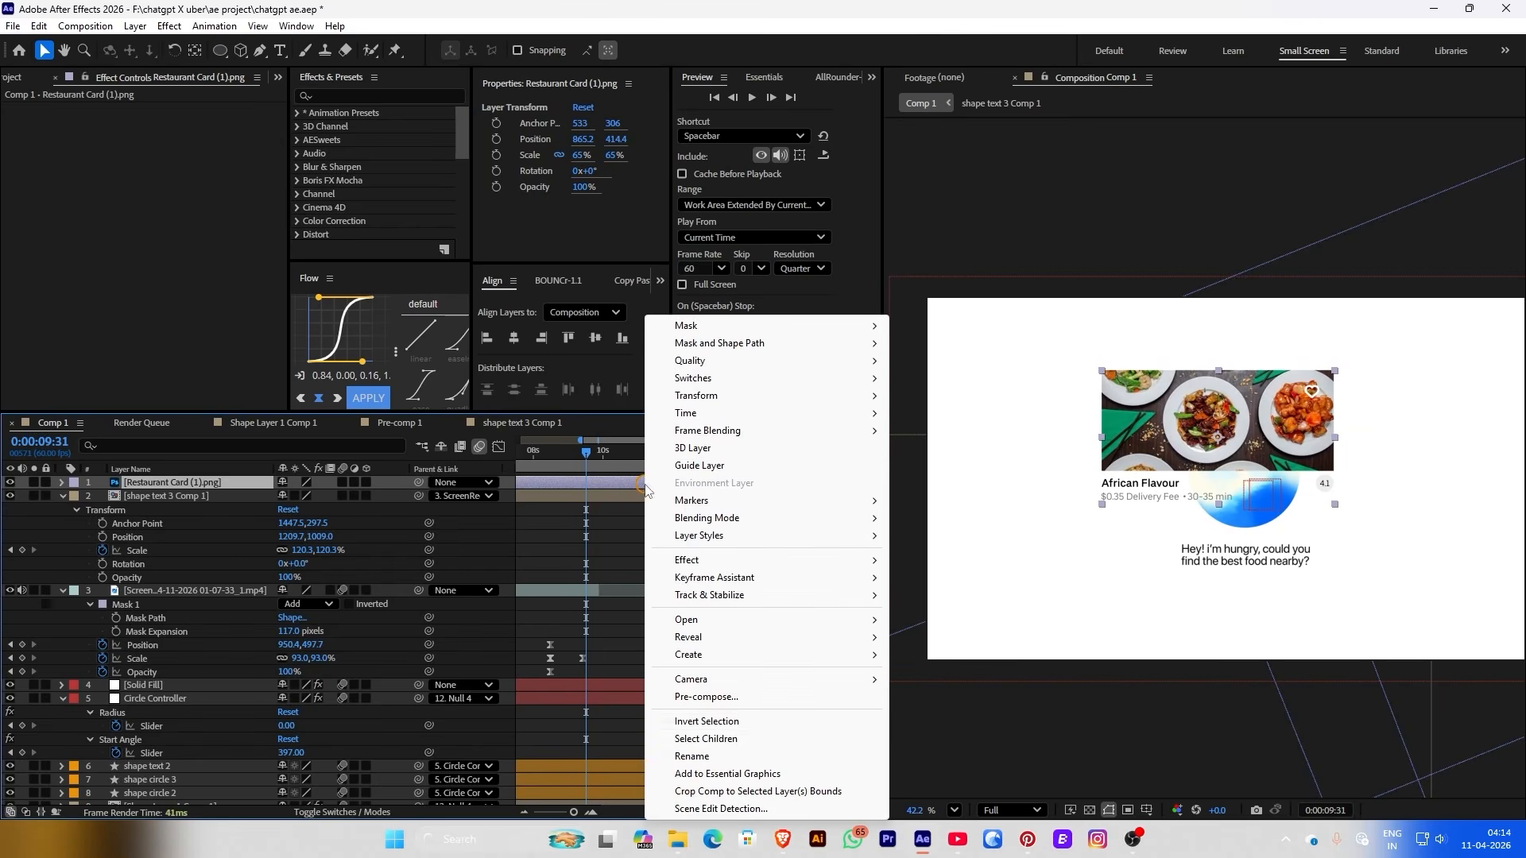
pyautogui.click(716, 697)
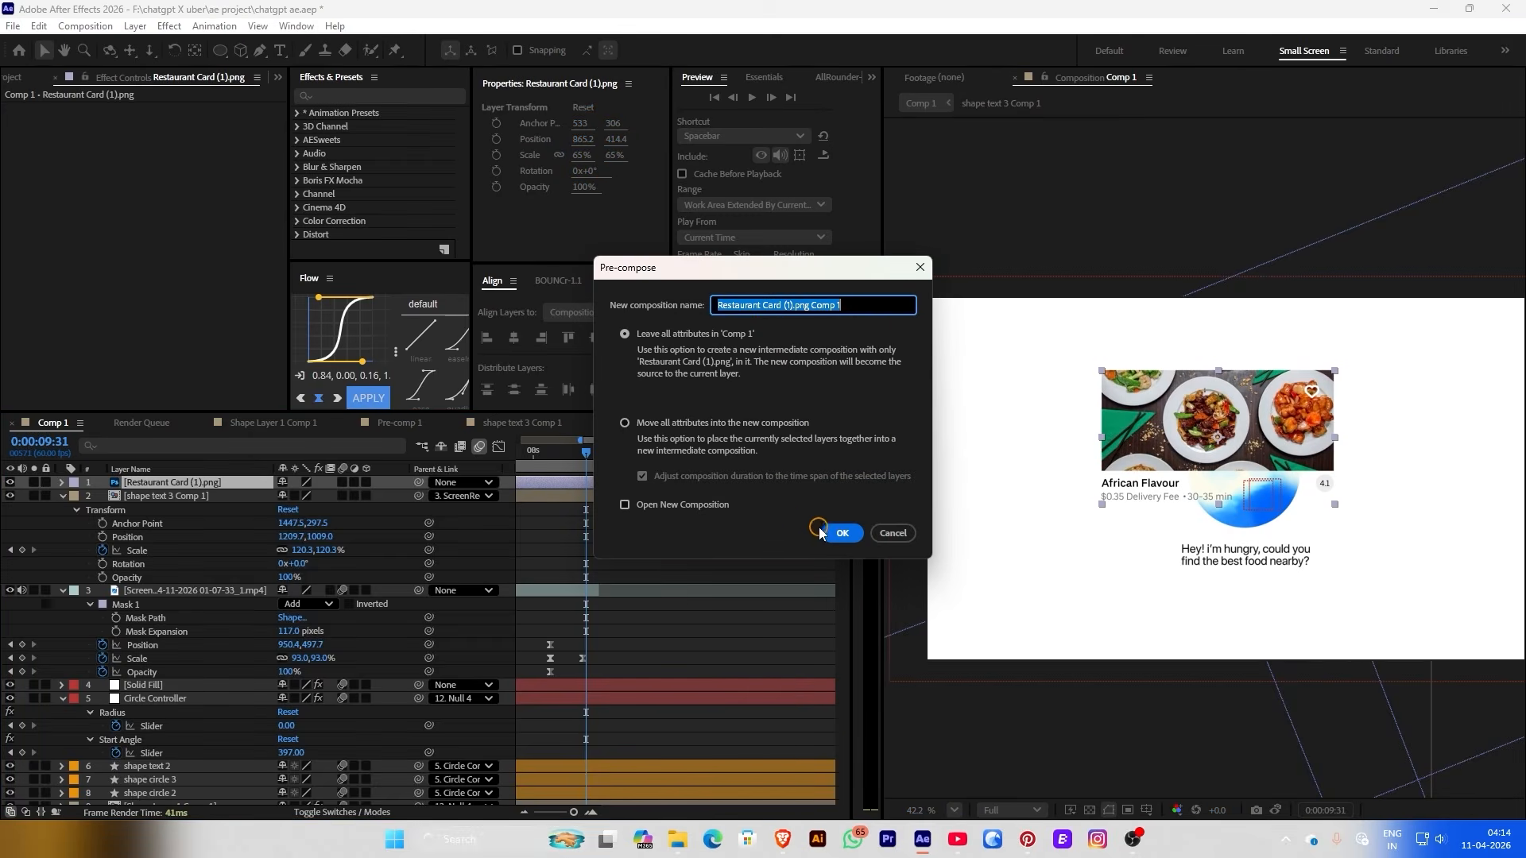
pyautogui.click(838, 533)
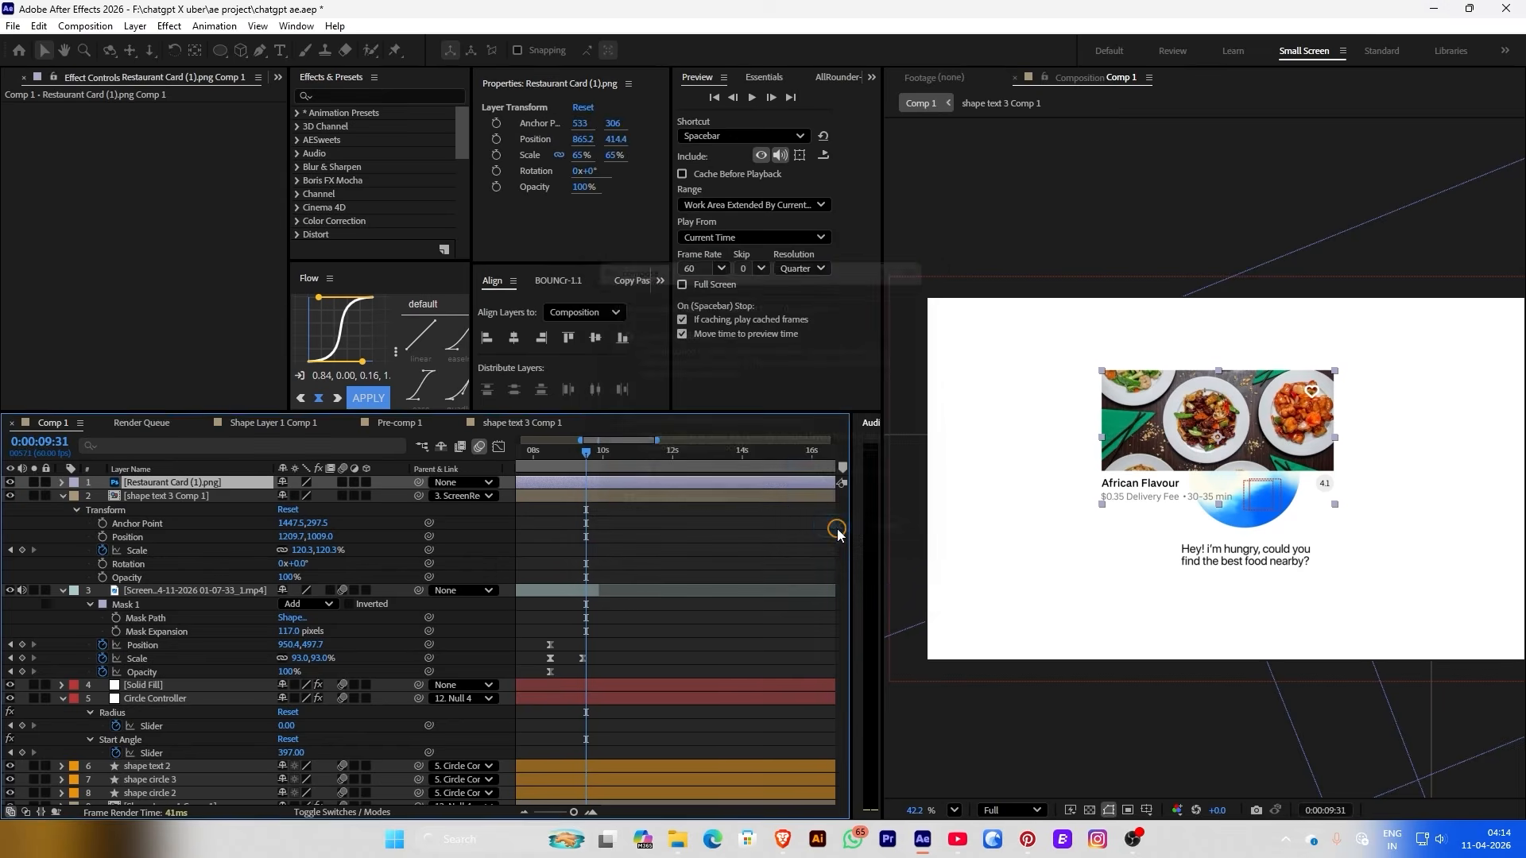
pyautogui.doubleClick(670, 484)
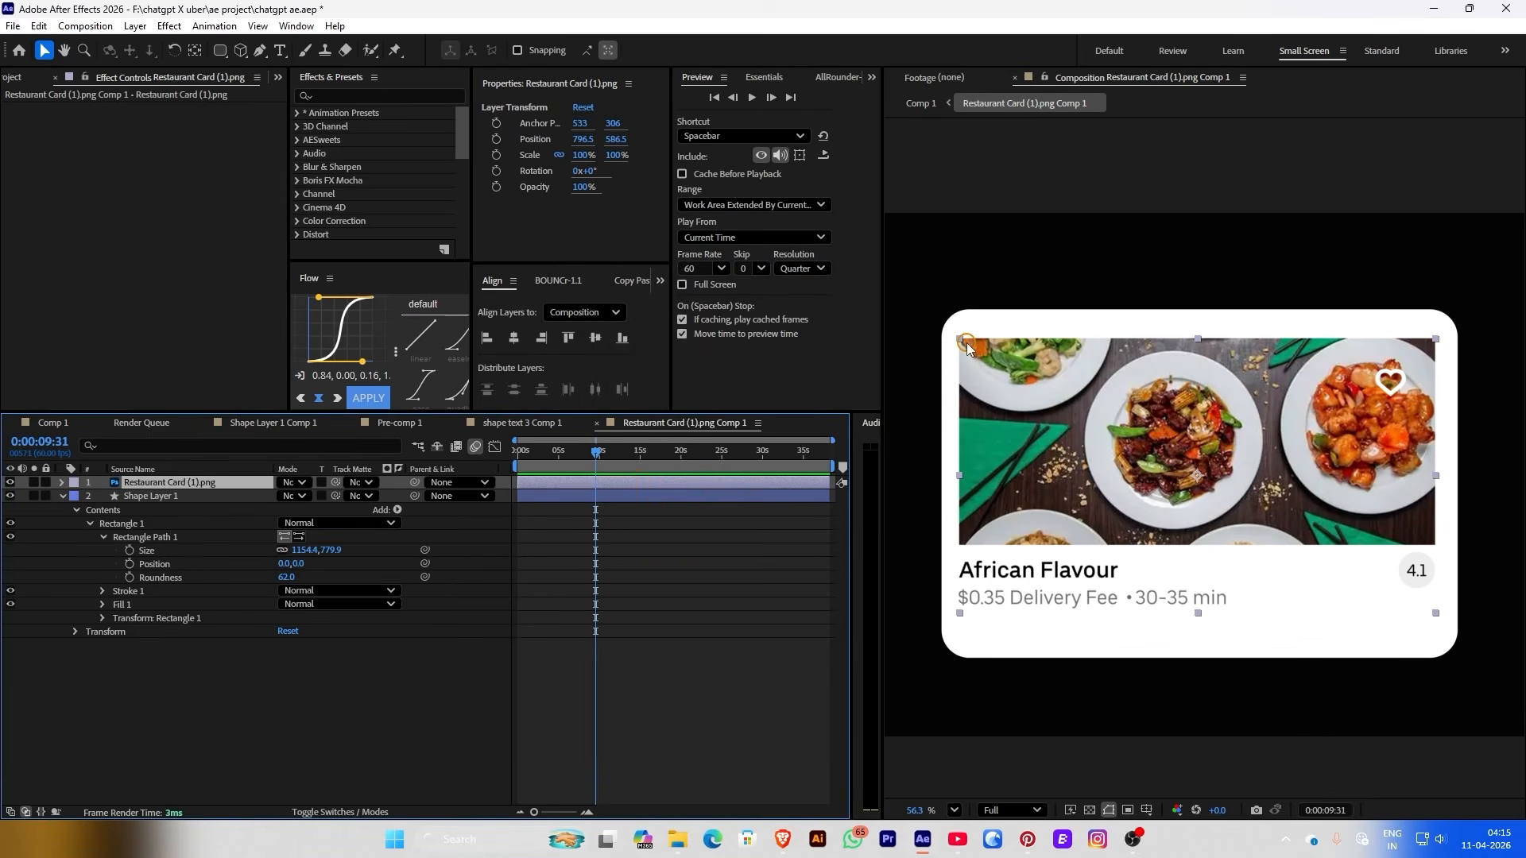
# Mask the card's food photo, then duplicate the layer and re-mask the copy around the text area
pyautogui.click(222, 54)
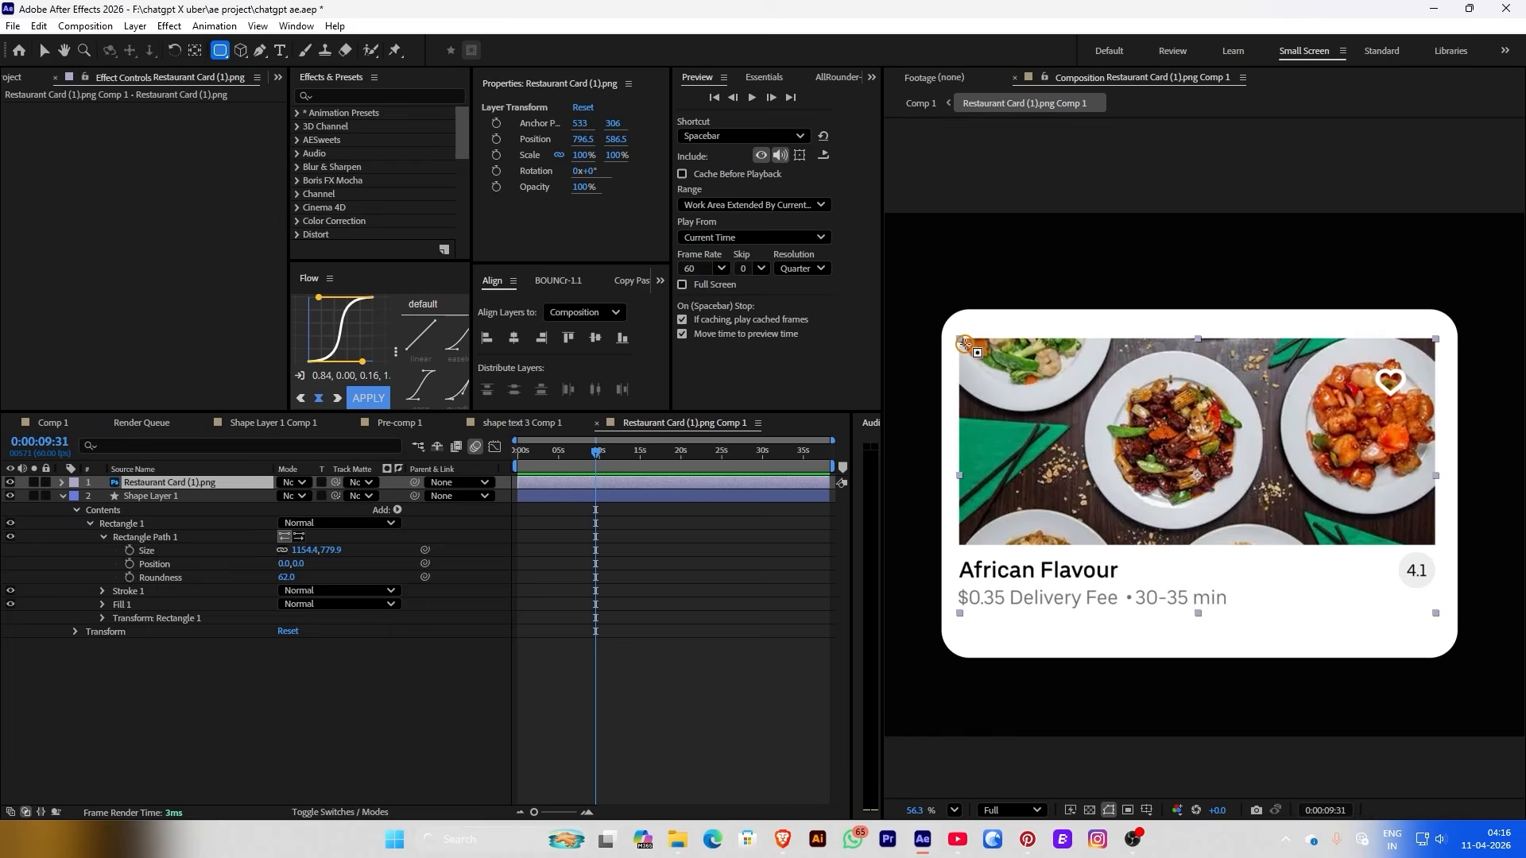
pyautogui.moveTo(963, 344); pyautogui.dragTo(1433, 545)
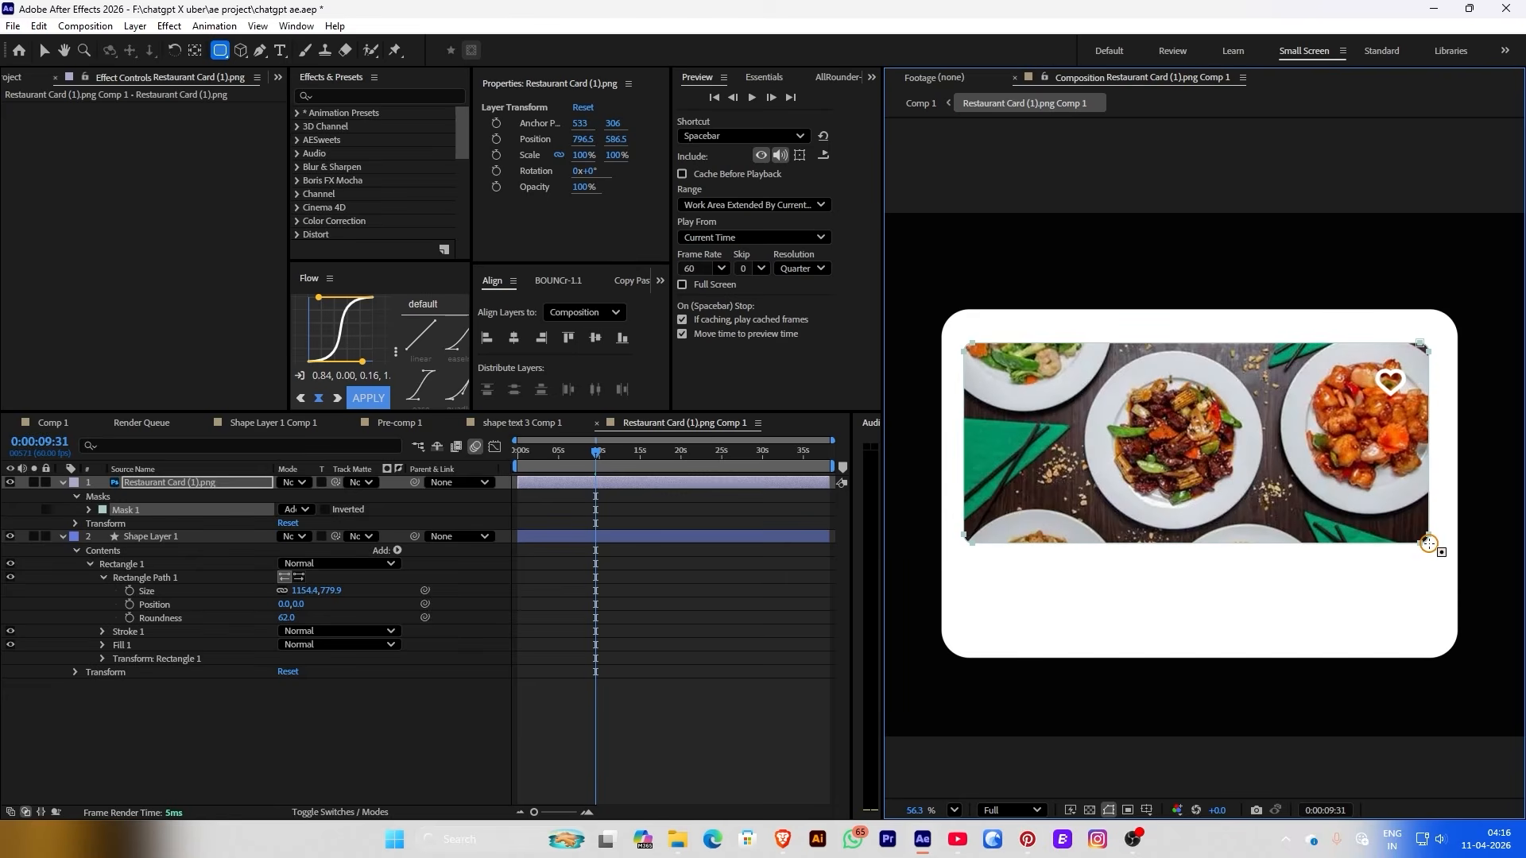
pyautogui.click(770, 599)
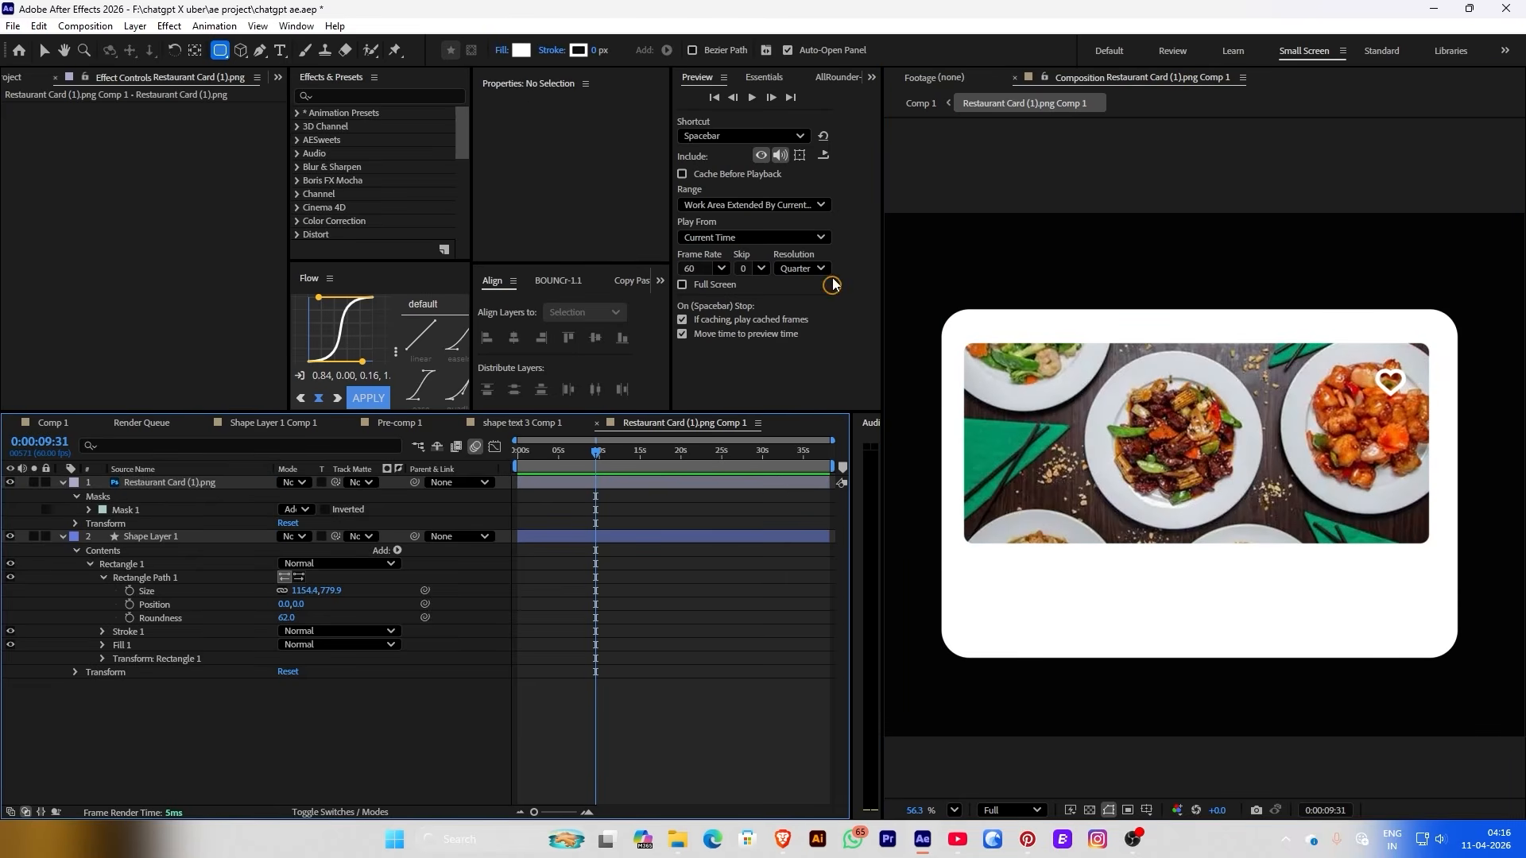
pyautogui.click(204, 483)
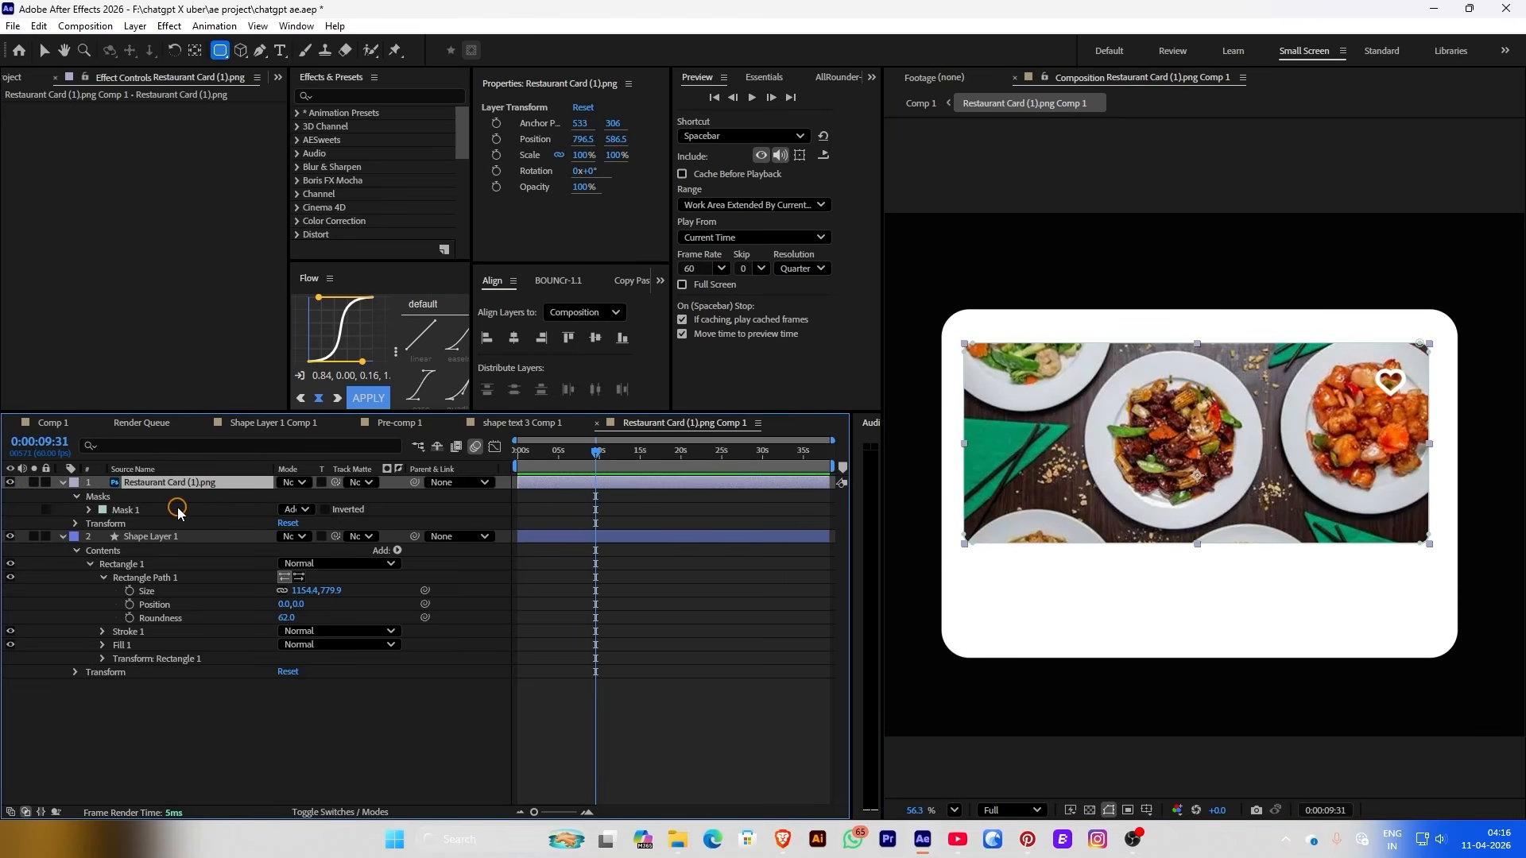
pyautogui.hotkey('ctrl', 'd')
pyautogui.click(126, 525)
pyautogui.press('Delete')
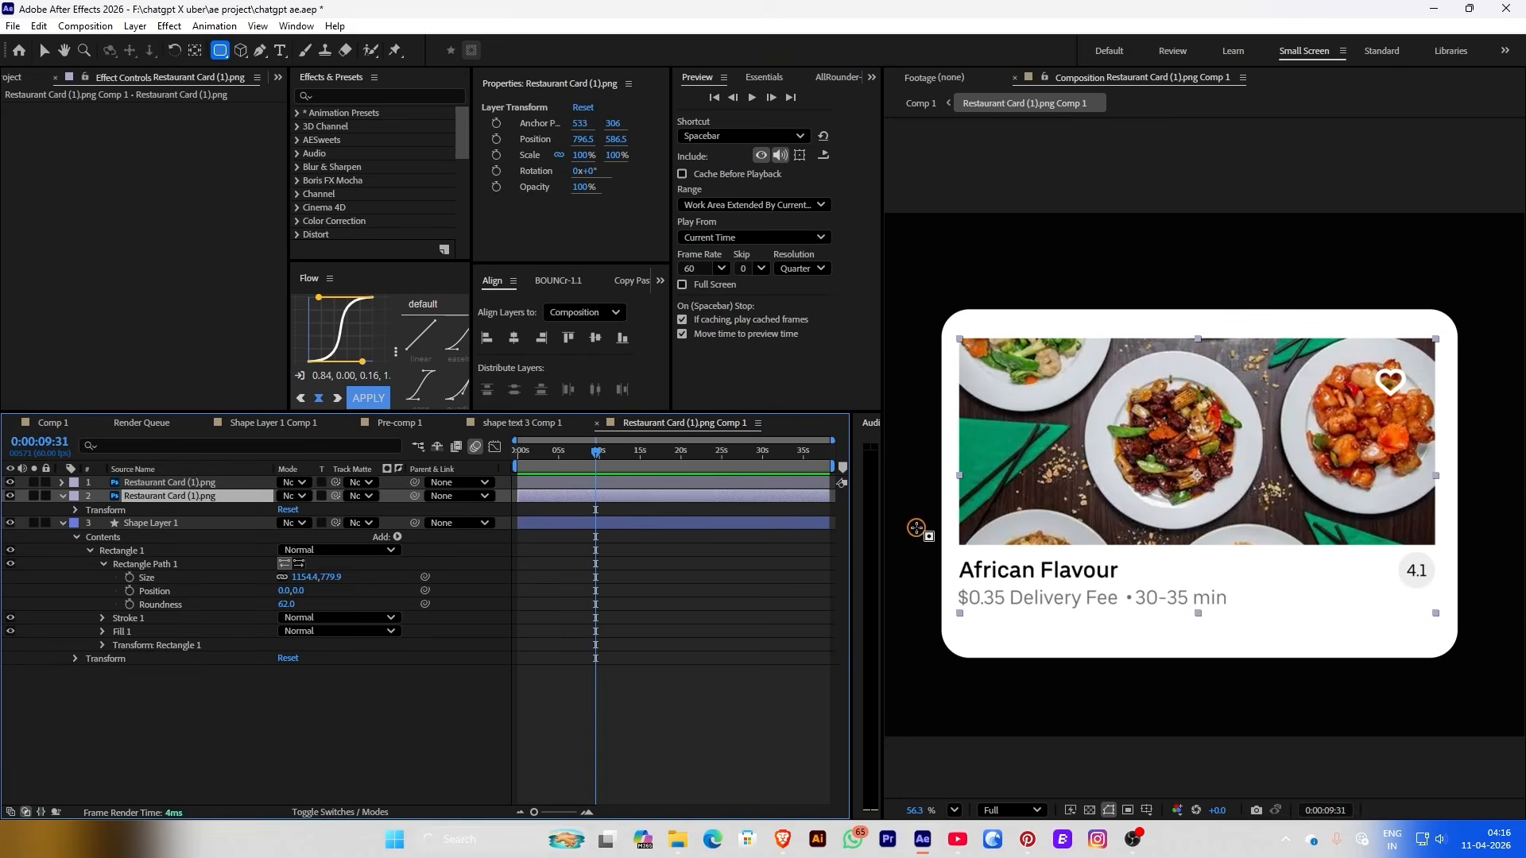
pyautogui.moveTo(944, 550); pyautogui.dragTo(1486, 656)
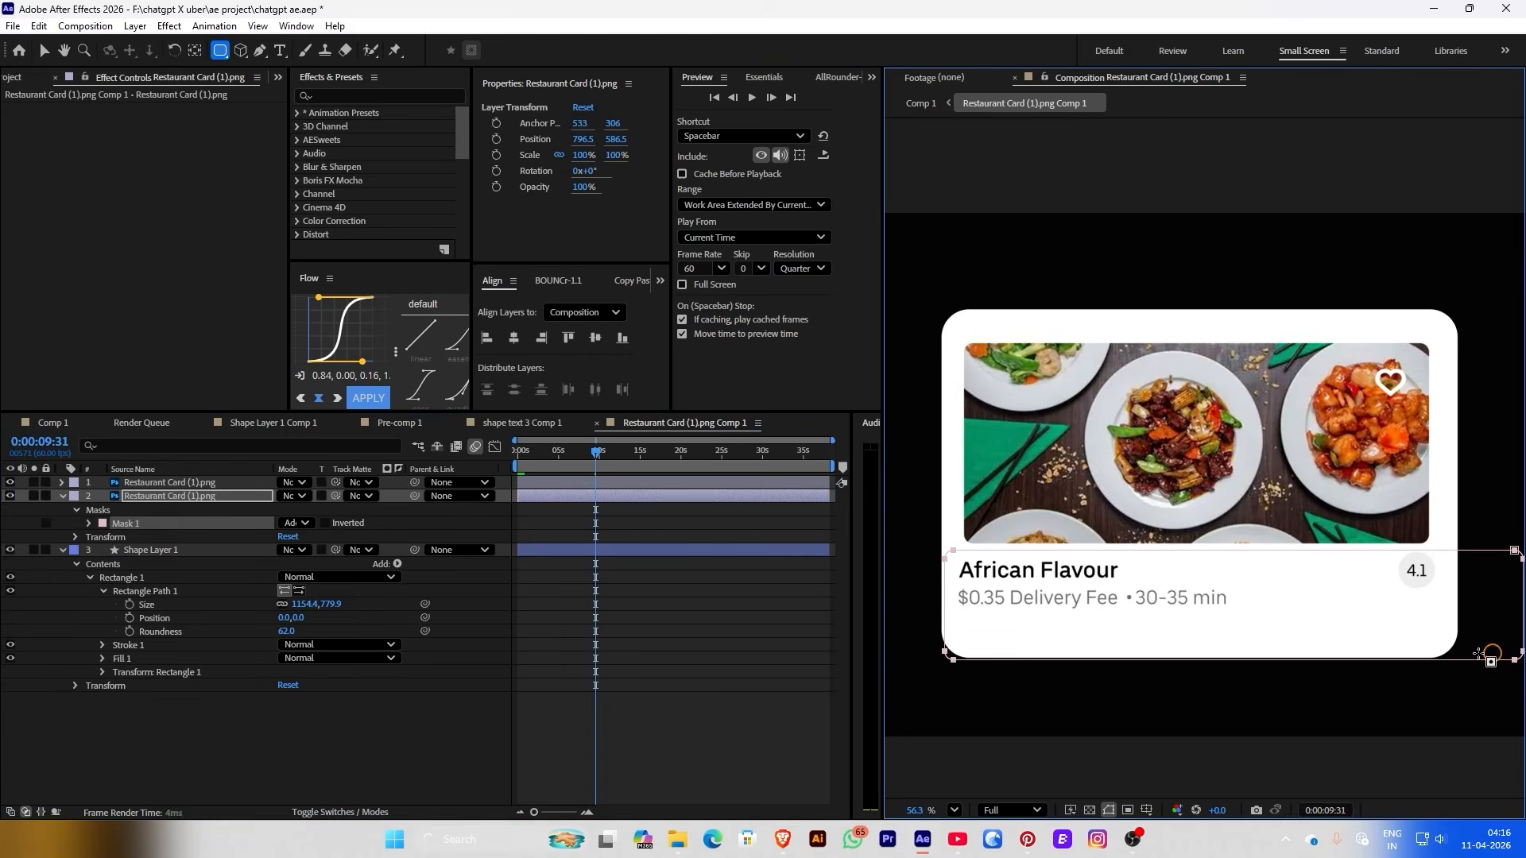
pyautogui.click(569, 663)
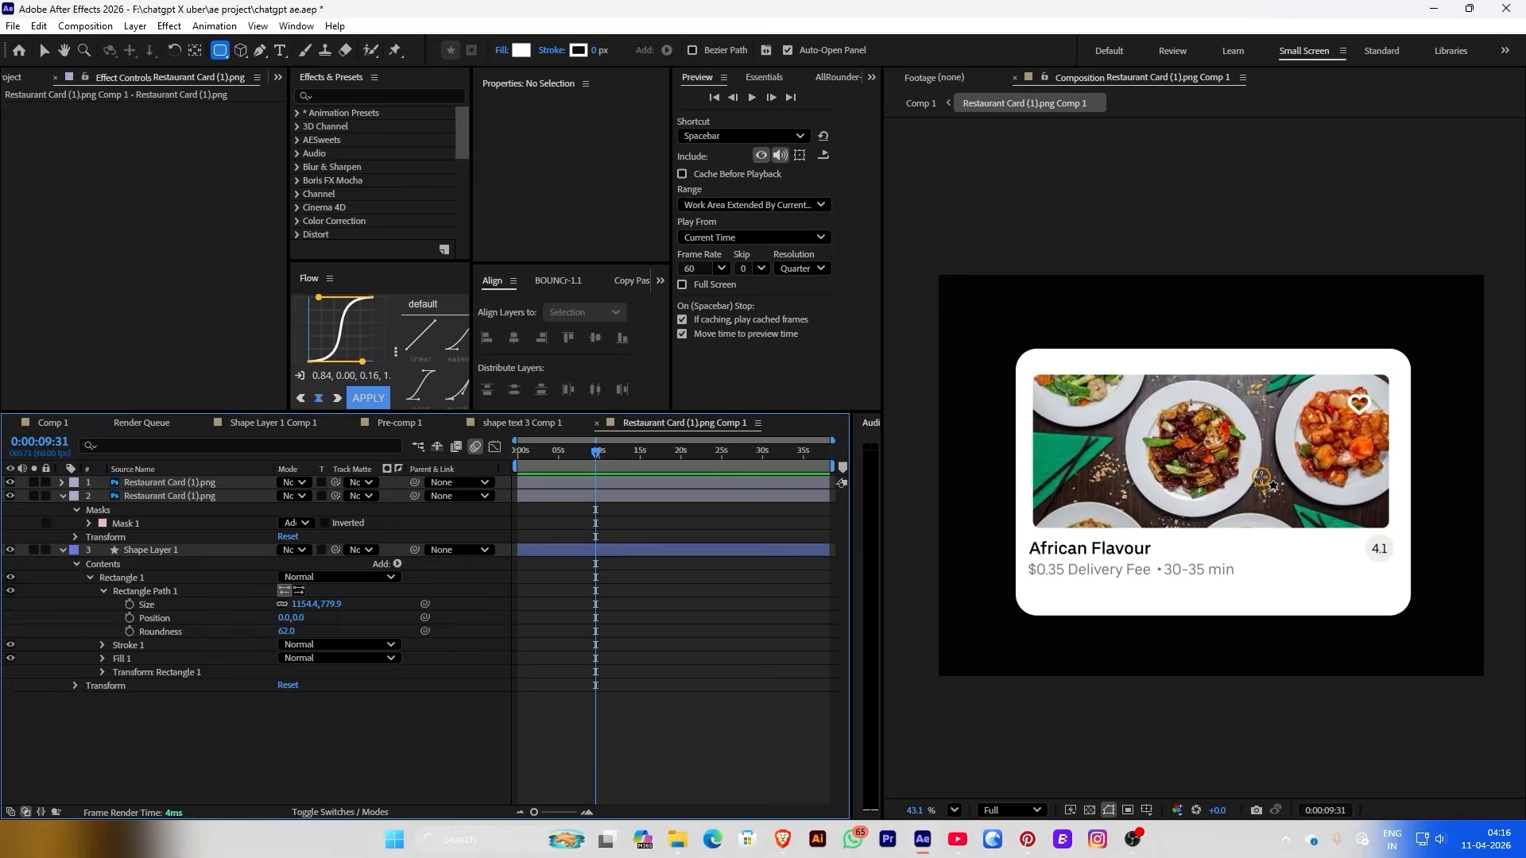
# Back in Comp 1, nudge the card down and to the right
pyautogui.scroll(-3, 976, 427)
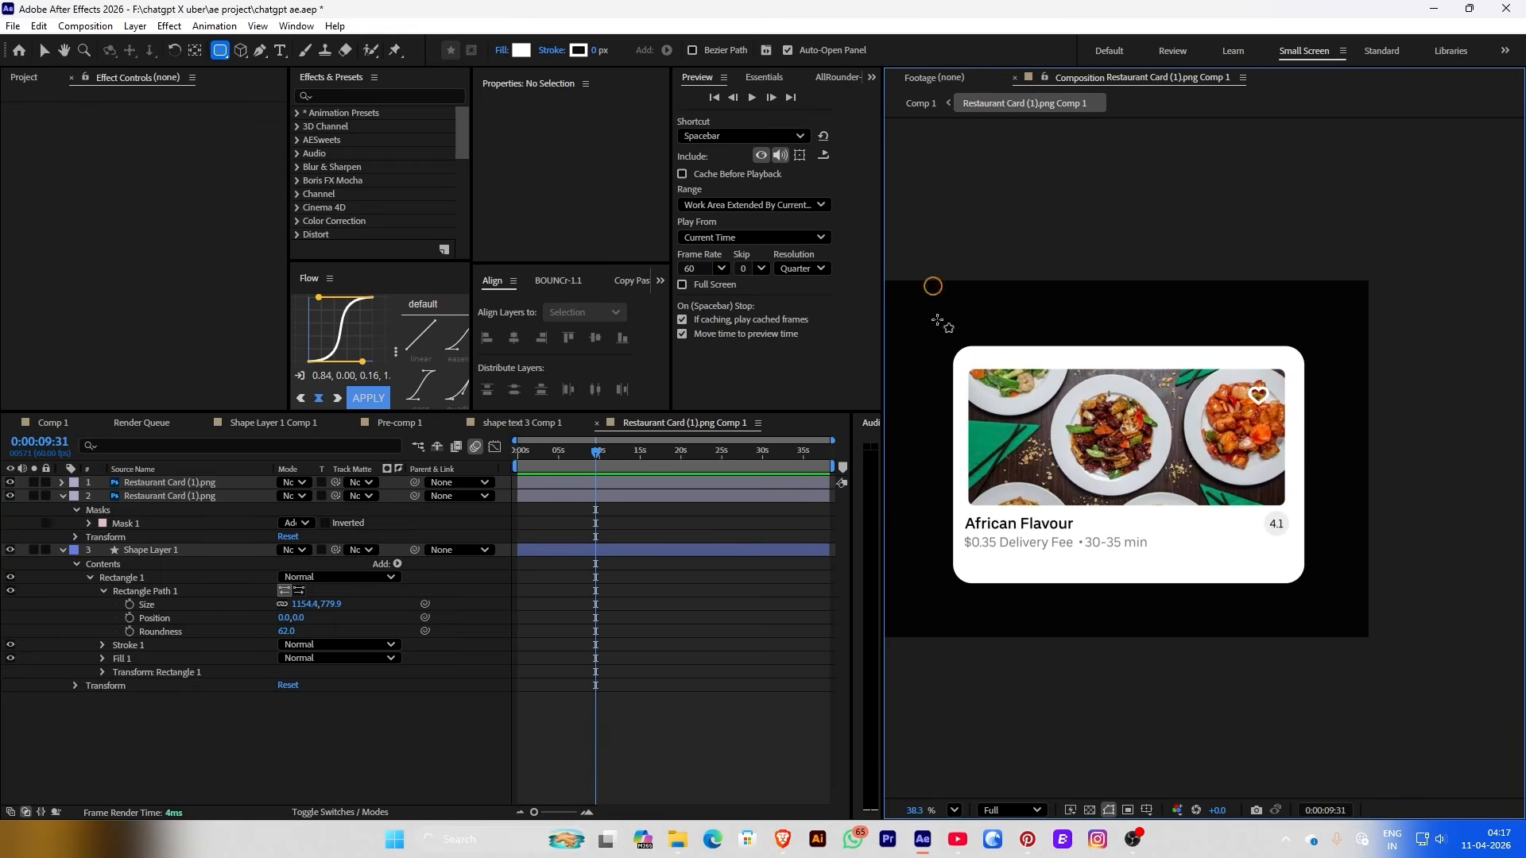
pyautogui.click(921, 103)
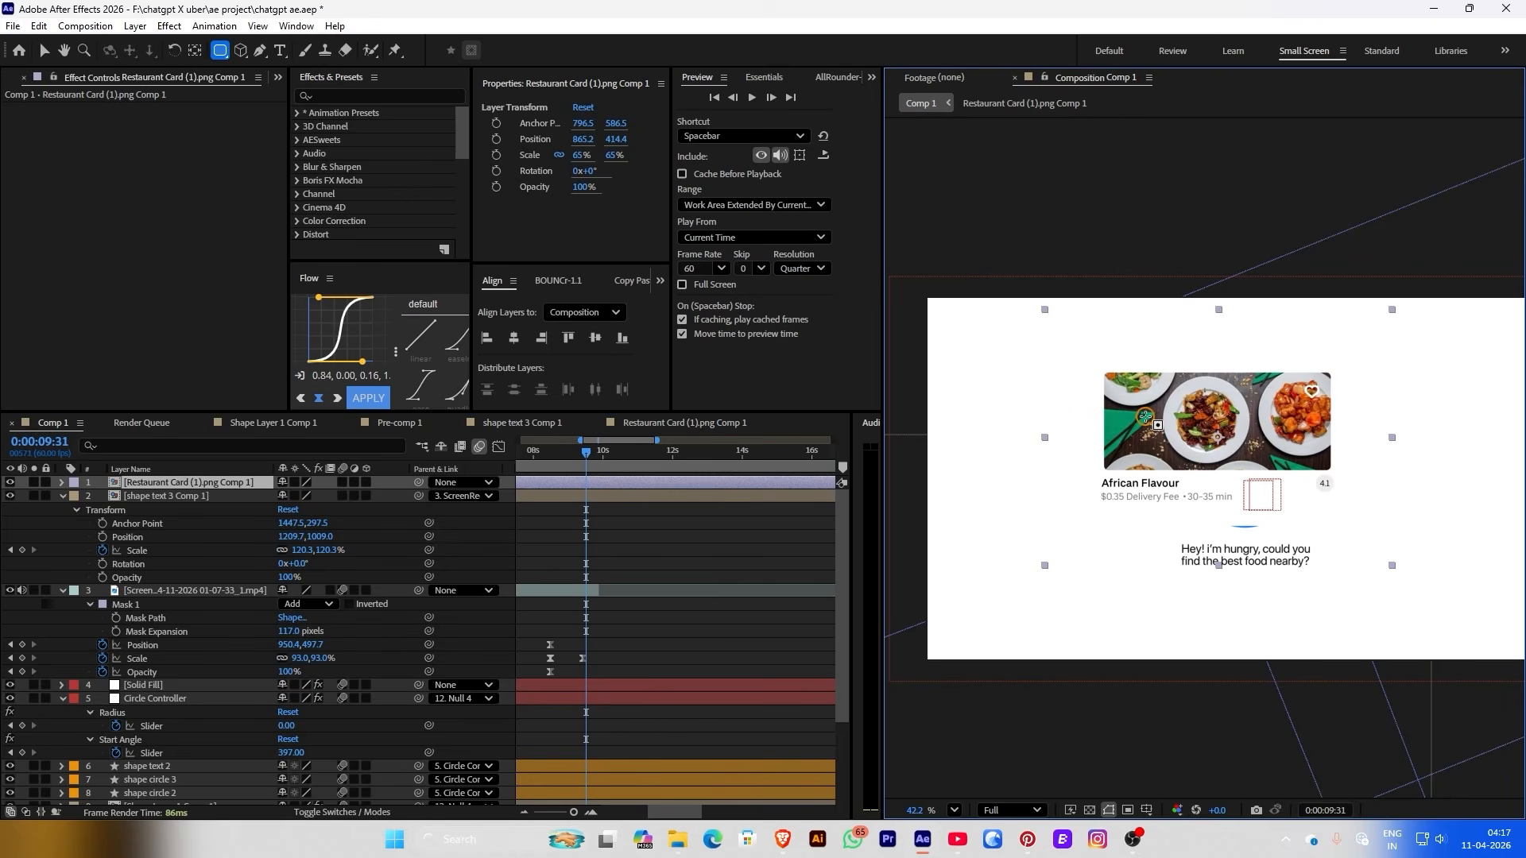
pyautogui.press('v')
pyautogui.moveTo(1187, 438); pyautogui.dragTo(1202, 456)
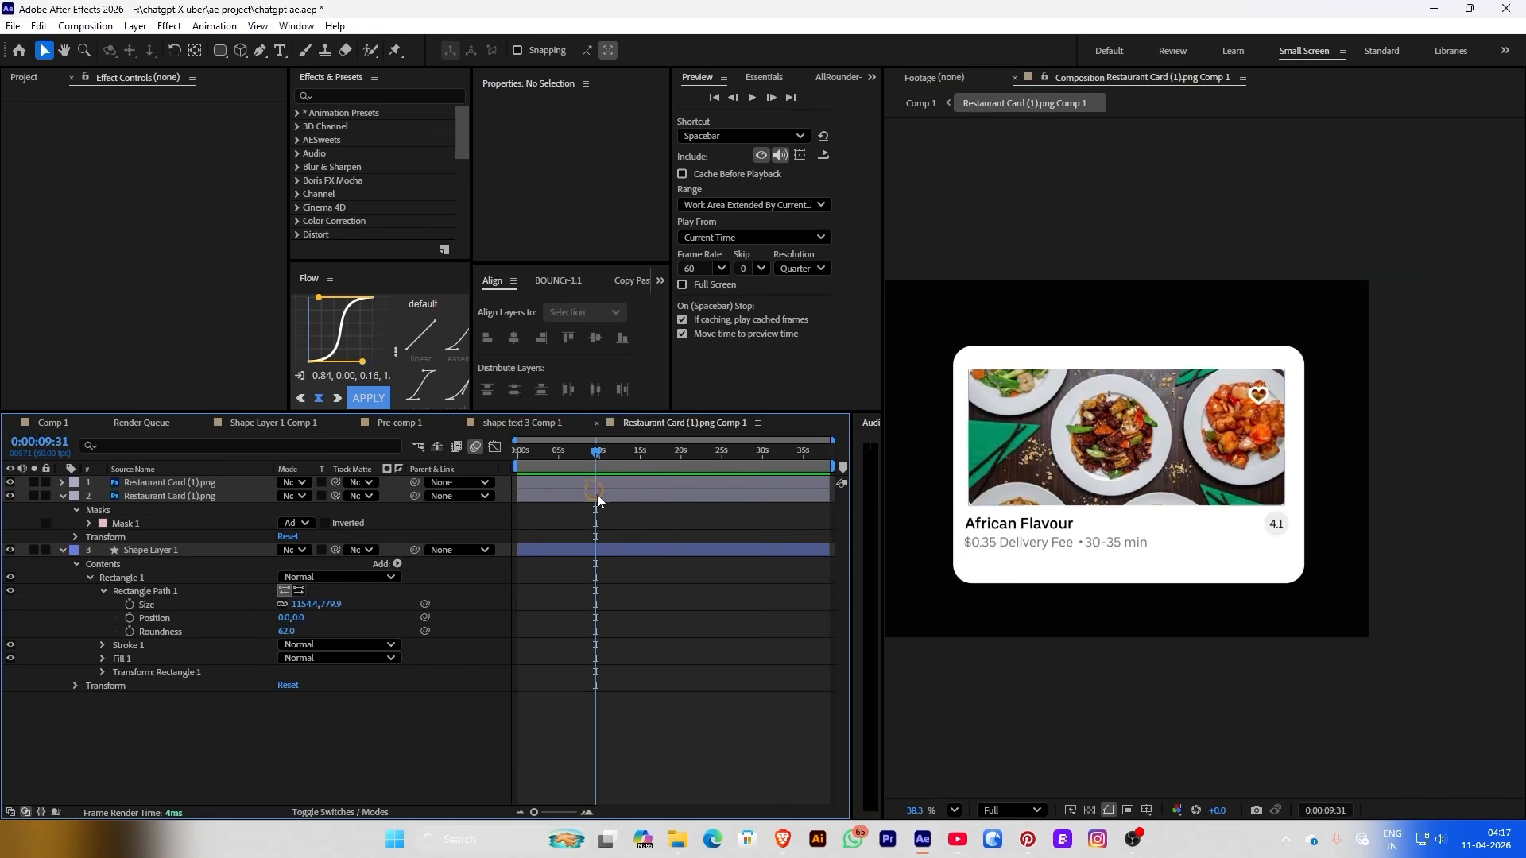
# Set the card's background shape fill to off-white F9F9F9
pyautogui.click(609, 548)
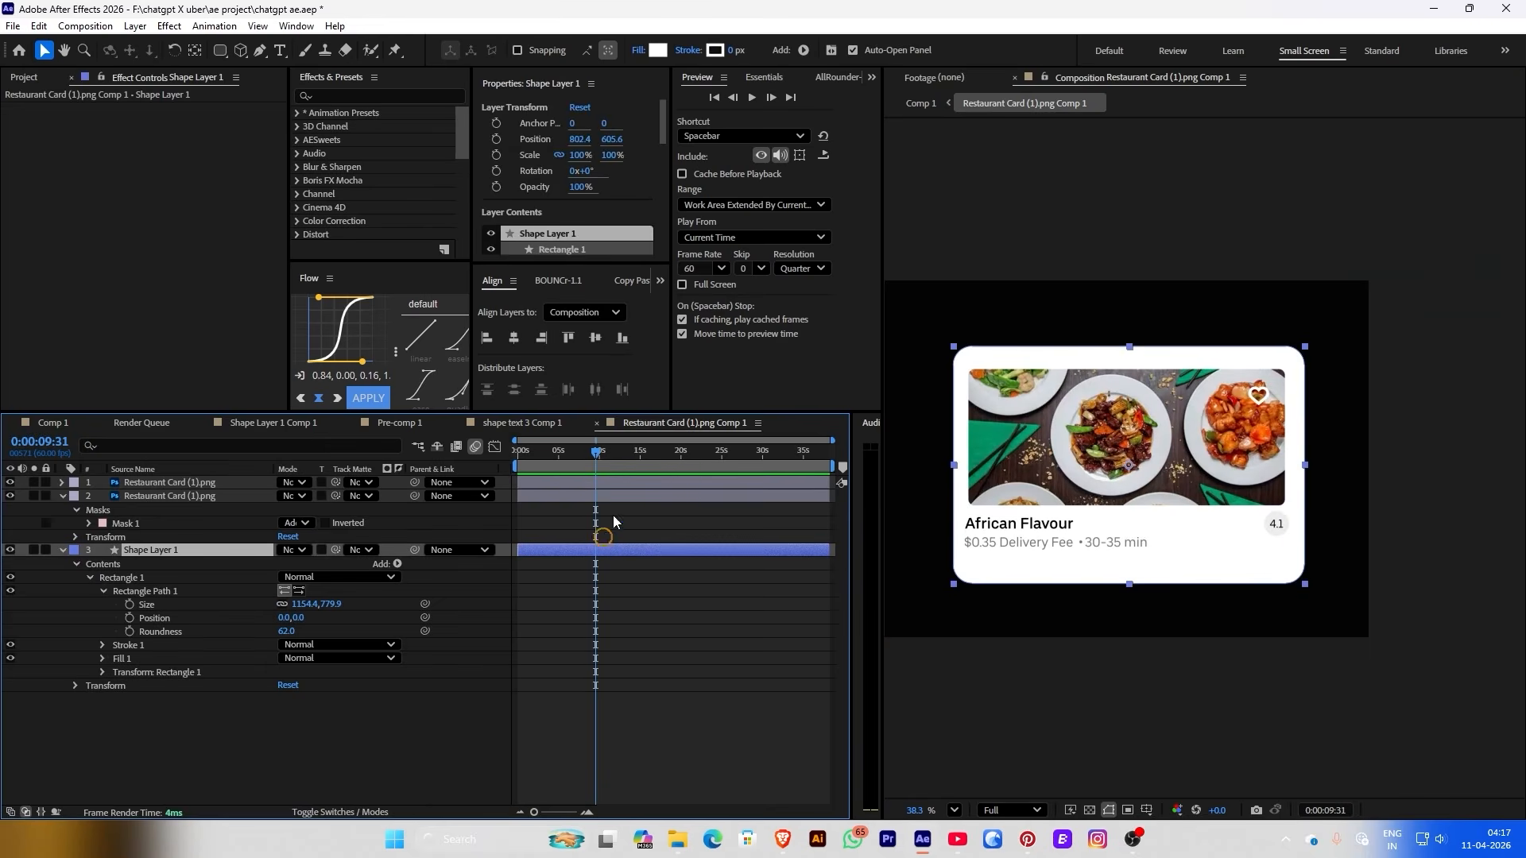
pyautogui.click(658, 50)
pyautogui.moveTo(287, 222); pyautogui.dragTo(243, 212)
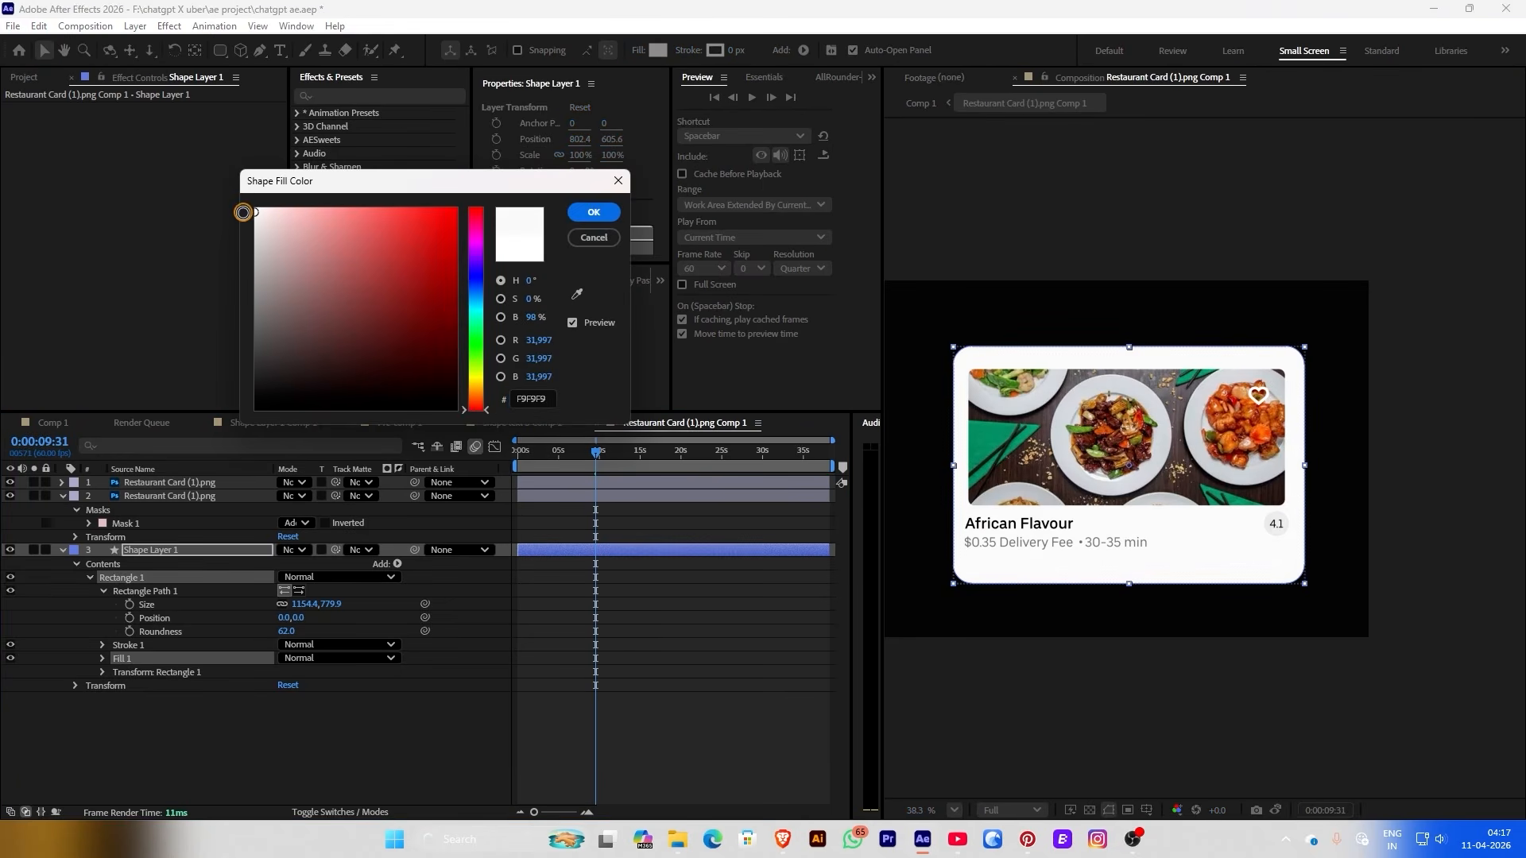
pyautogui.click(593, 213)
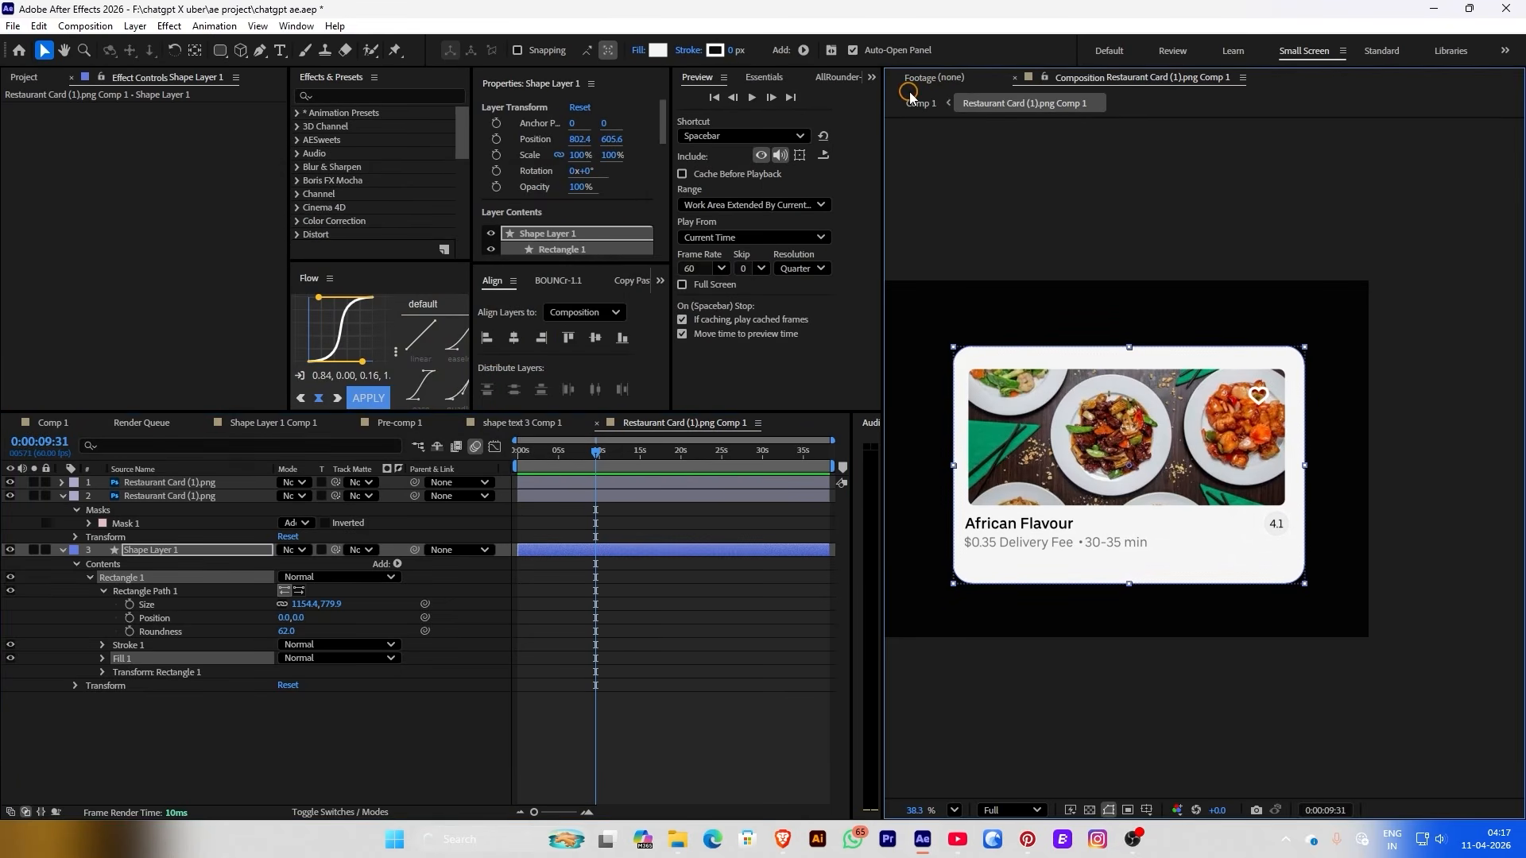
pyautogui.click(919, 101)
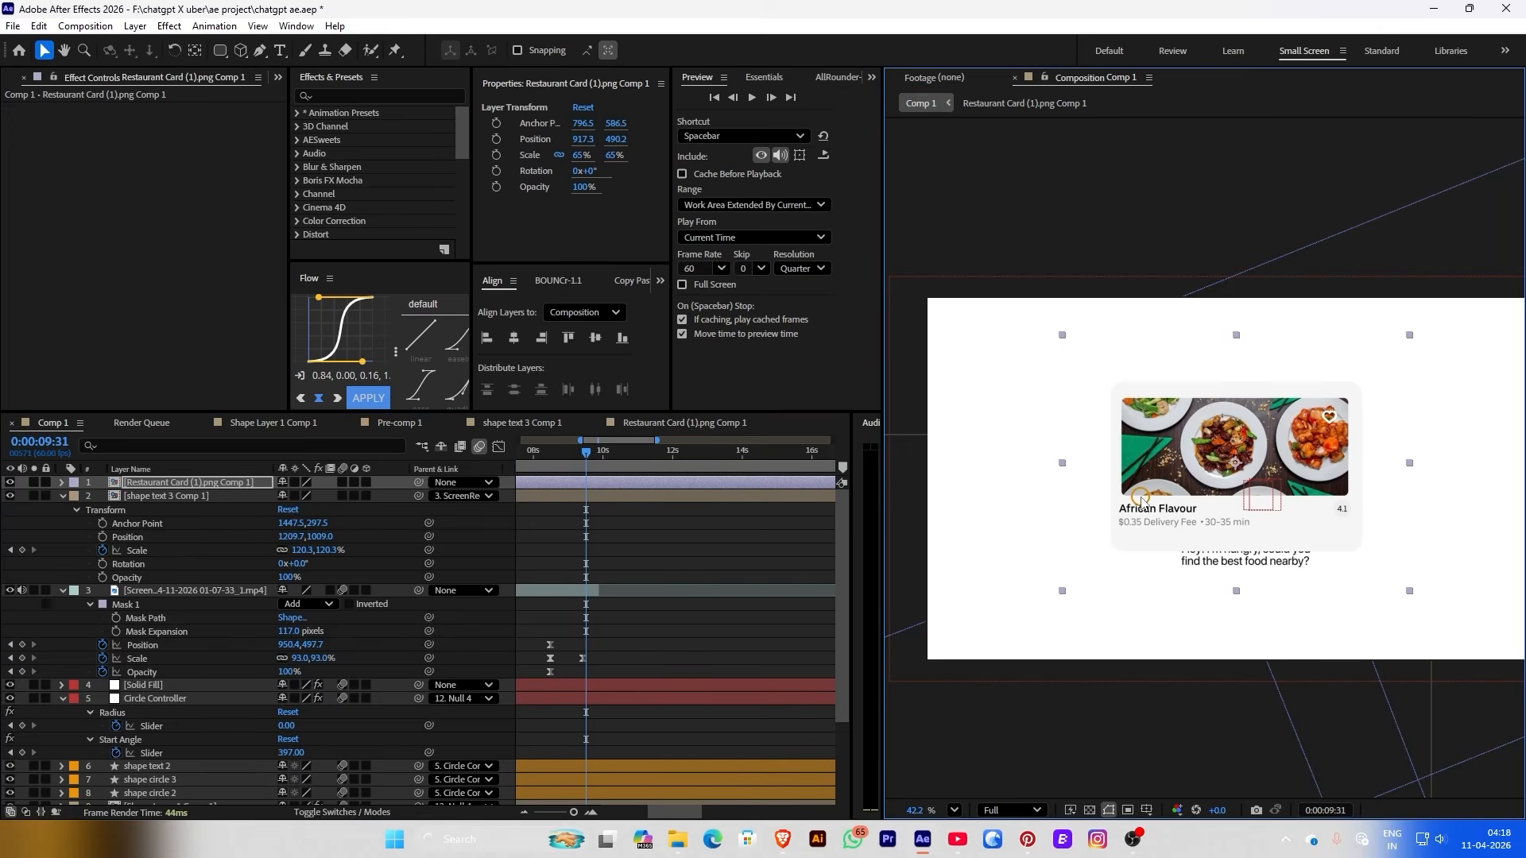
# Start the card layer at the playhead and centre it in Comp 1
pyautogui.scroll(-4, 635, 489)
pyautogui.moveTo(658, 489); pyautogui.dragTo(650, 489)
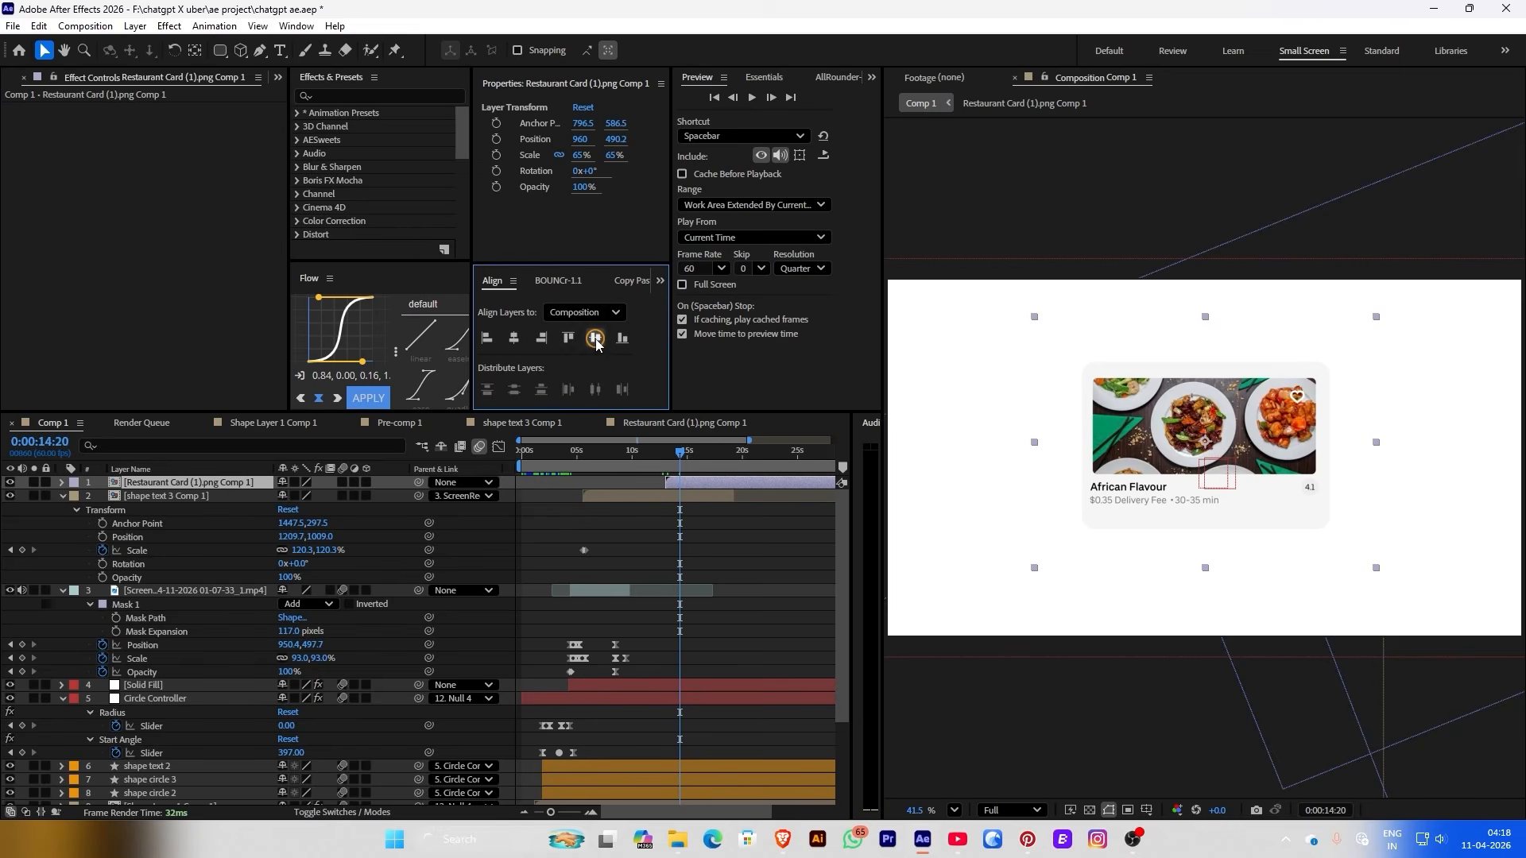
pyautogui.click(595, 338)
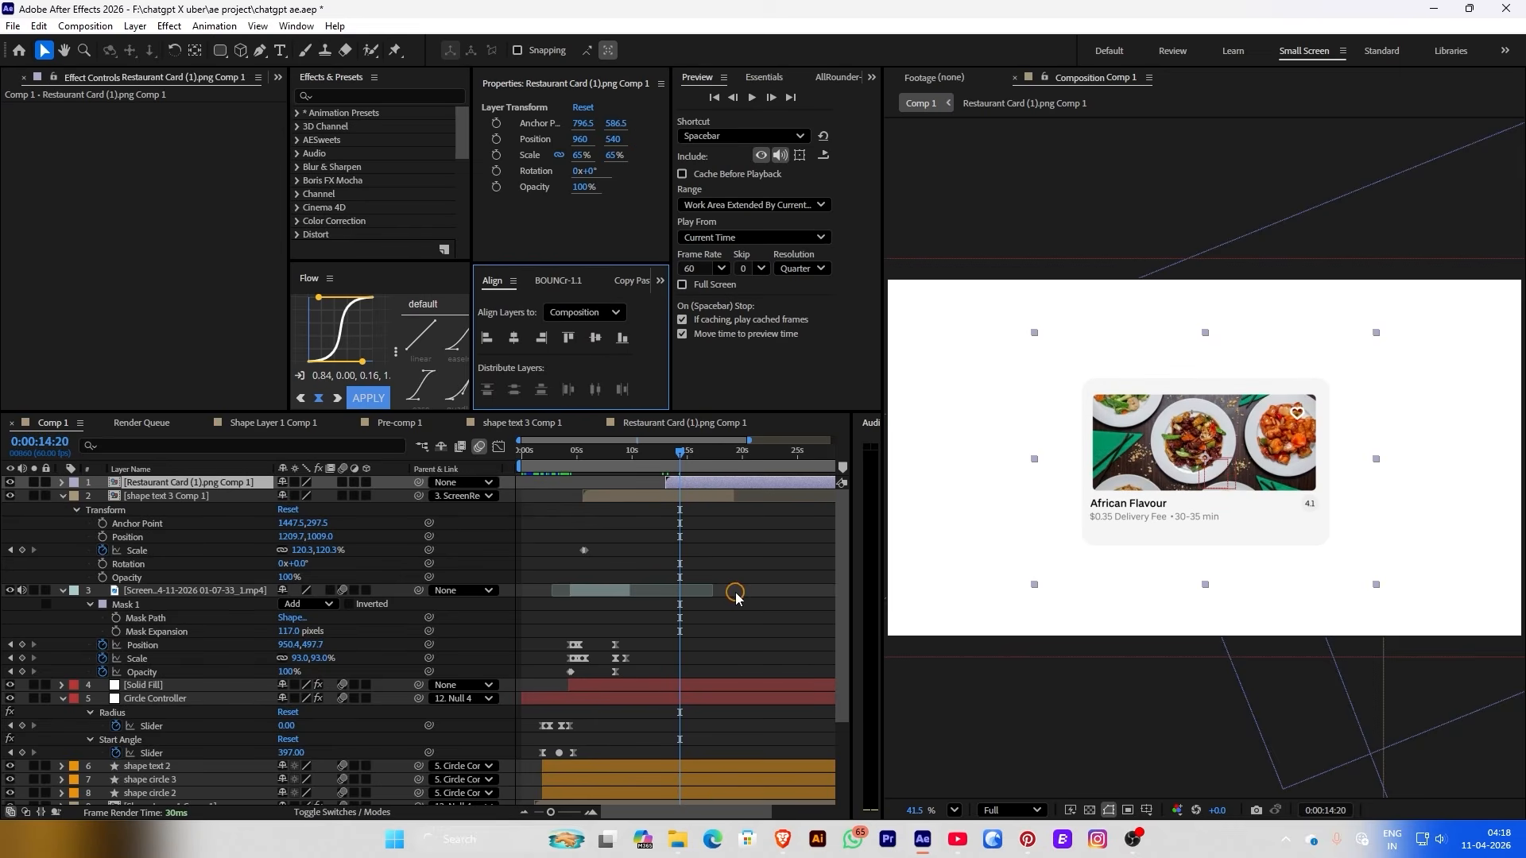
pyautogui.click(790, 499)
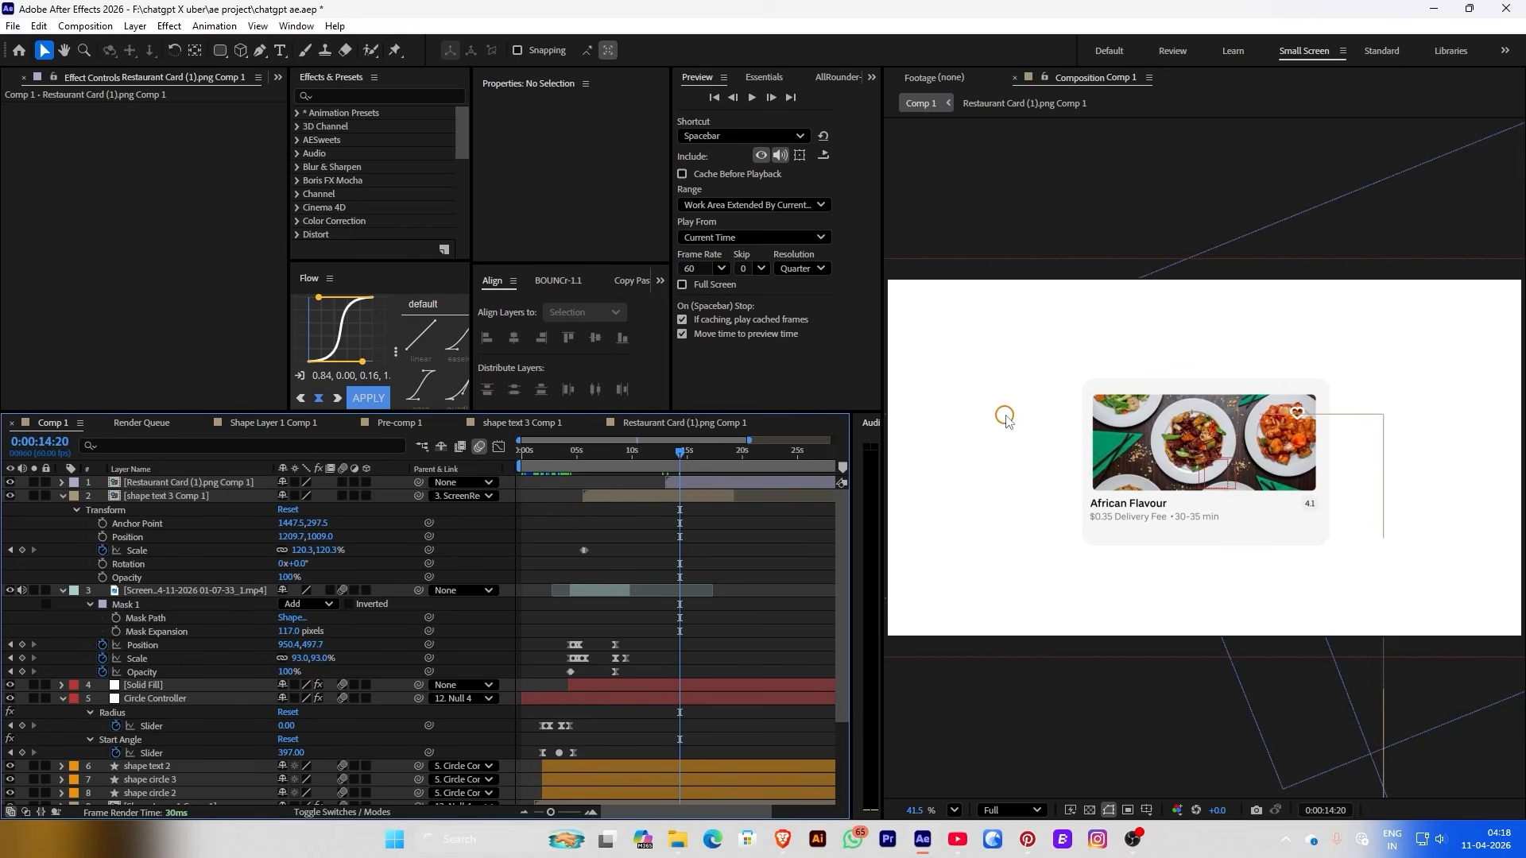
# Duplicate the card comp in the project as Comp 2, add it above, and scale it to 65%
pyautogui.scroll(-1, 1002, 418)
pyautogui.click(1149, 449)
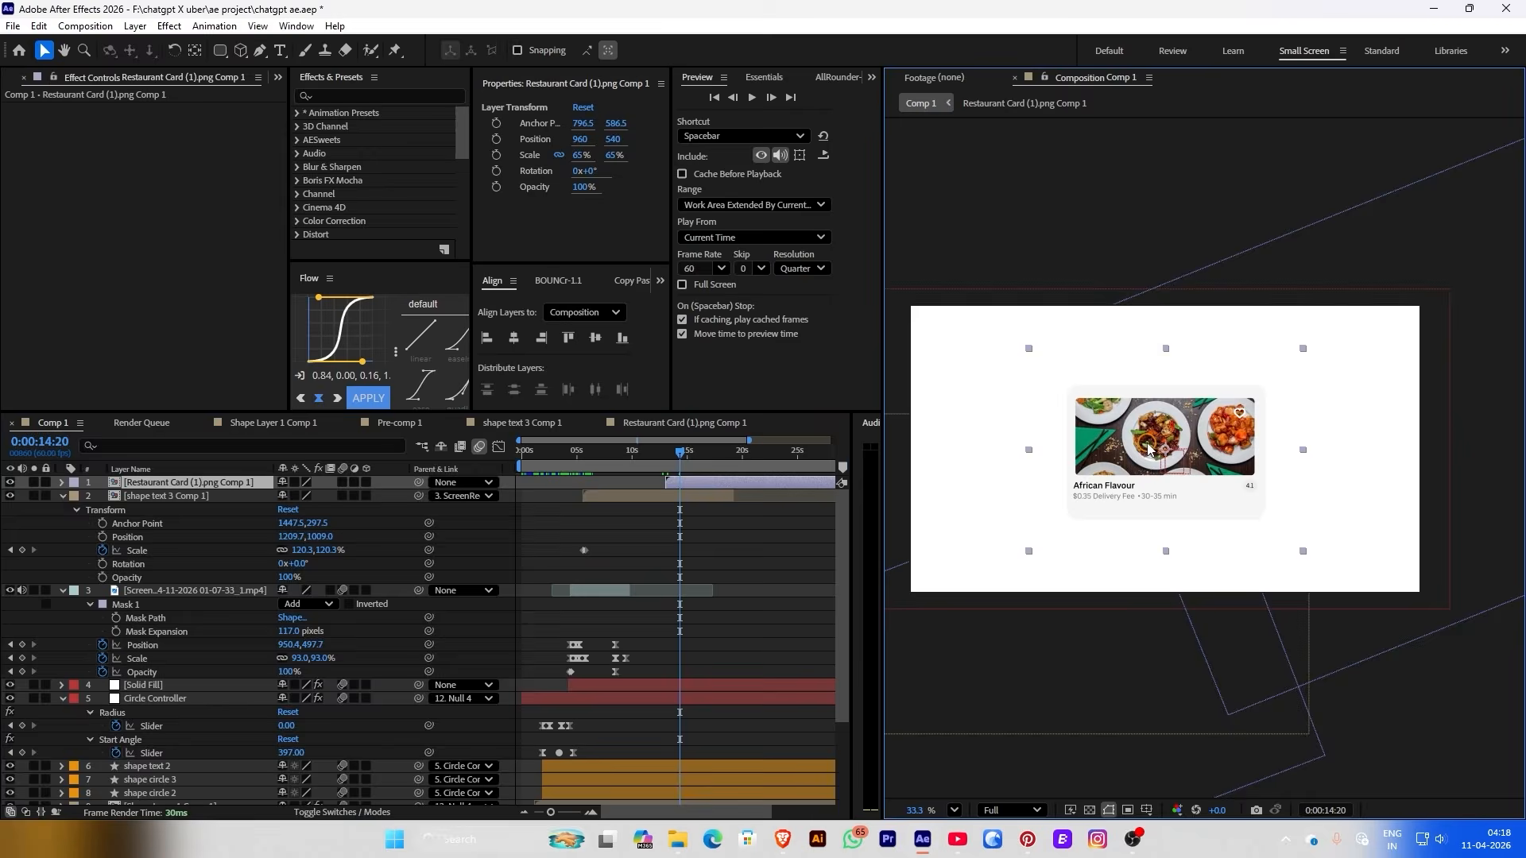
pyautogui.rightClick(1148, 449)
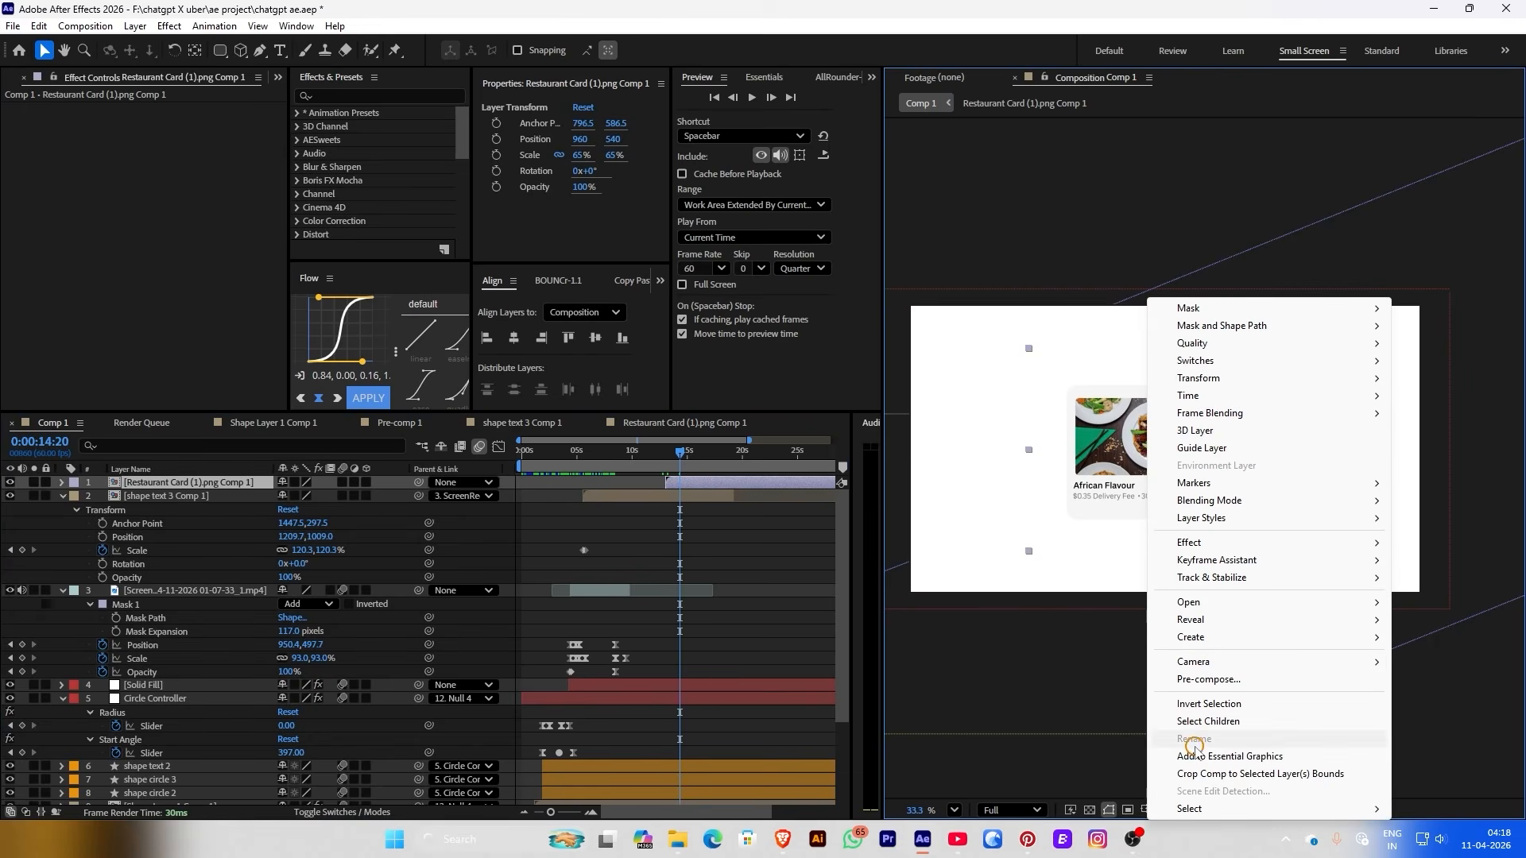
pyautogui.moveTo(1209, 619)
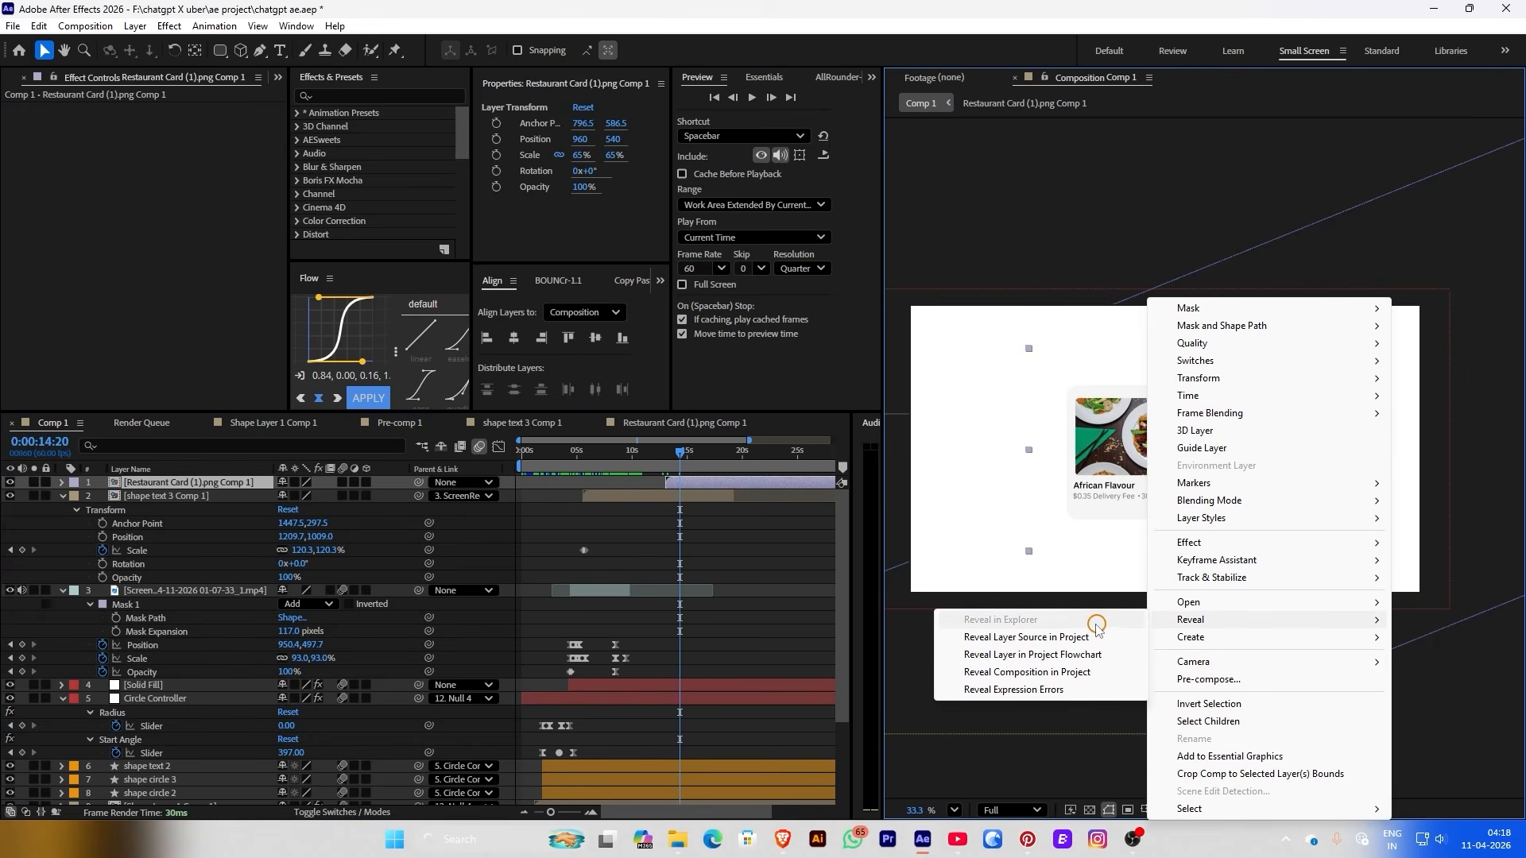
pyautogui.click(1065, 639)
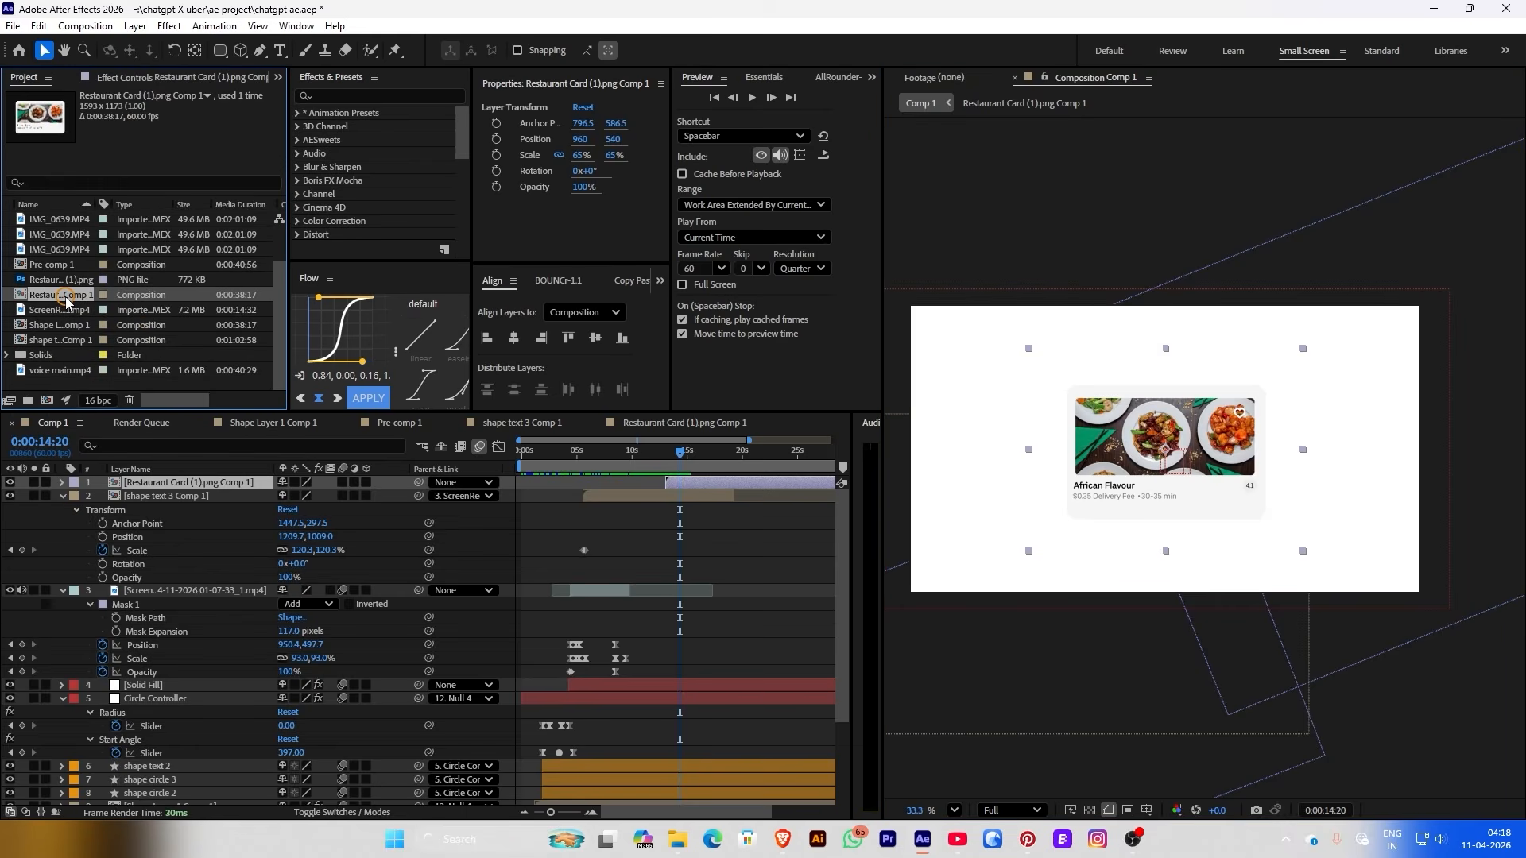
pyautogui.hotkey('ctrl', 'd')
pyautogui.moveTo(671, 481); pyautogui.dragTo(667, 487)
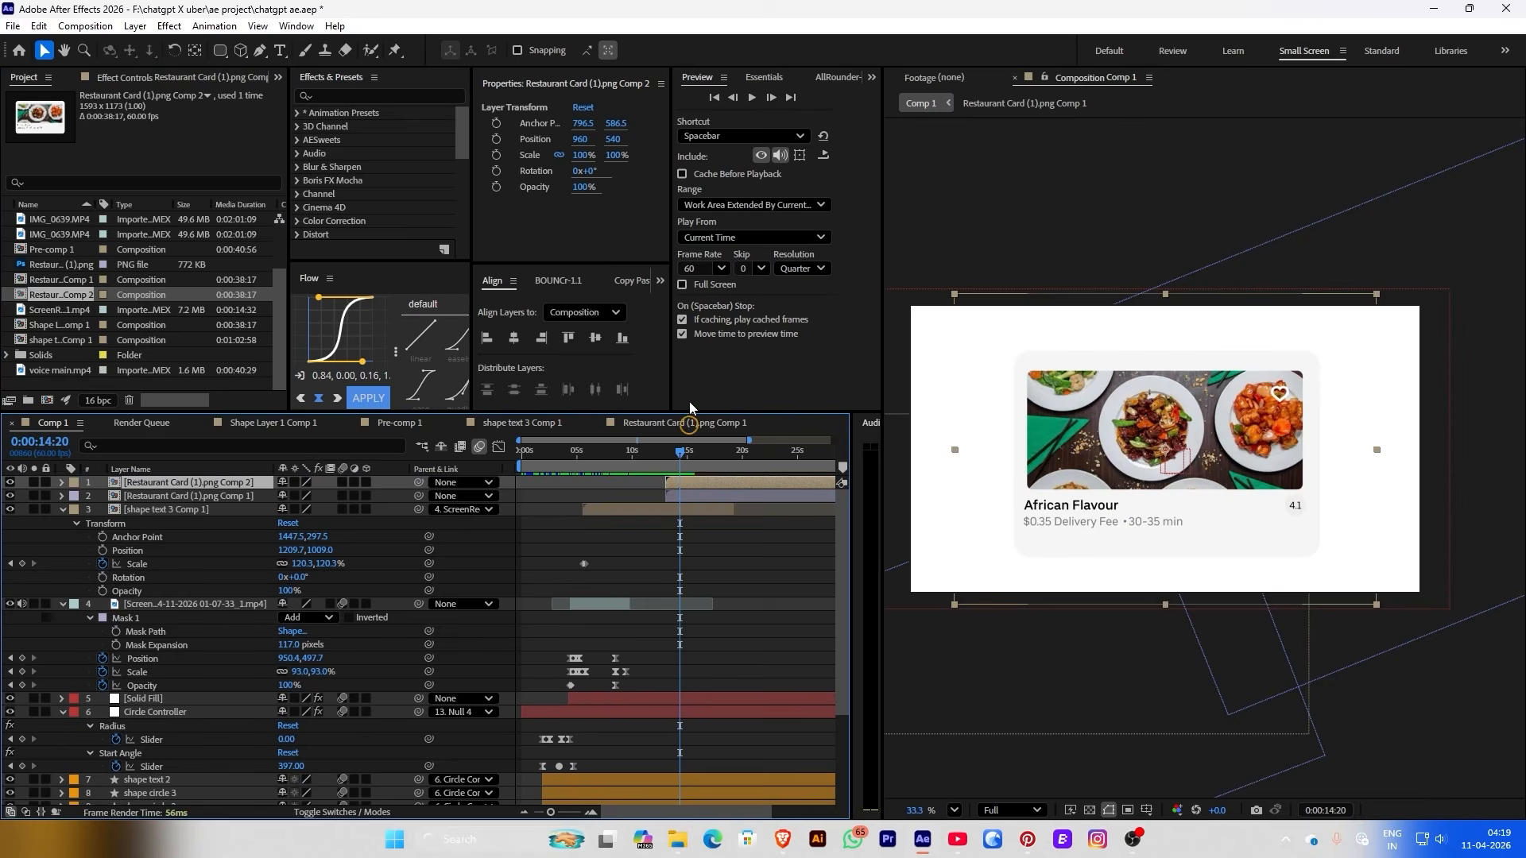
pyautogui.moveTo(584, 155); pyautogui.dragTo(636, 139)
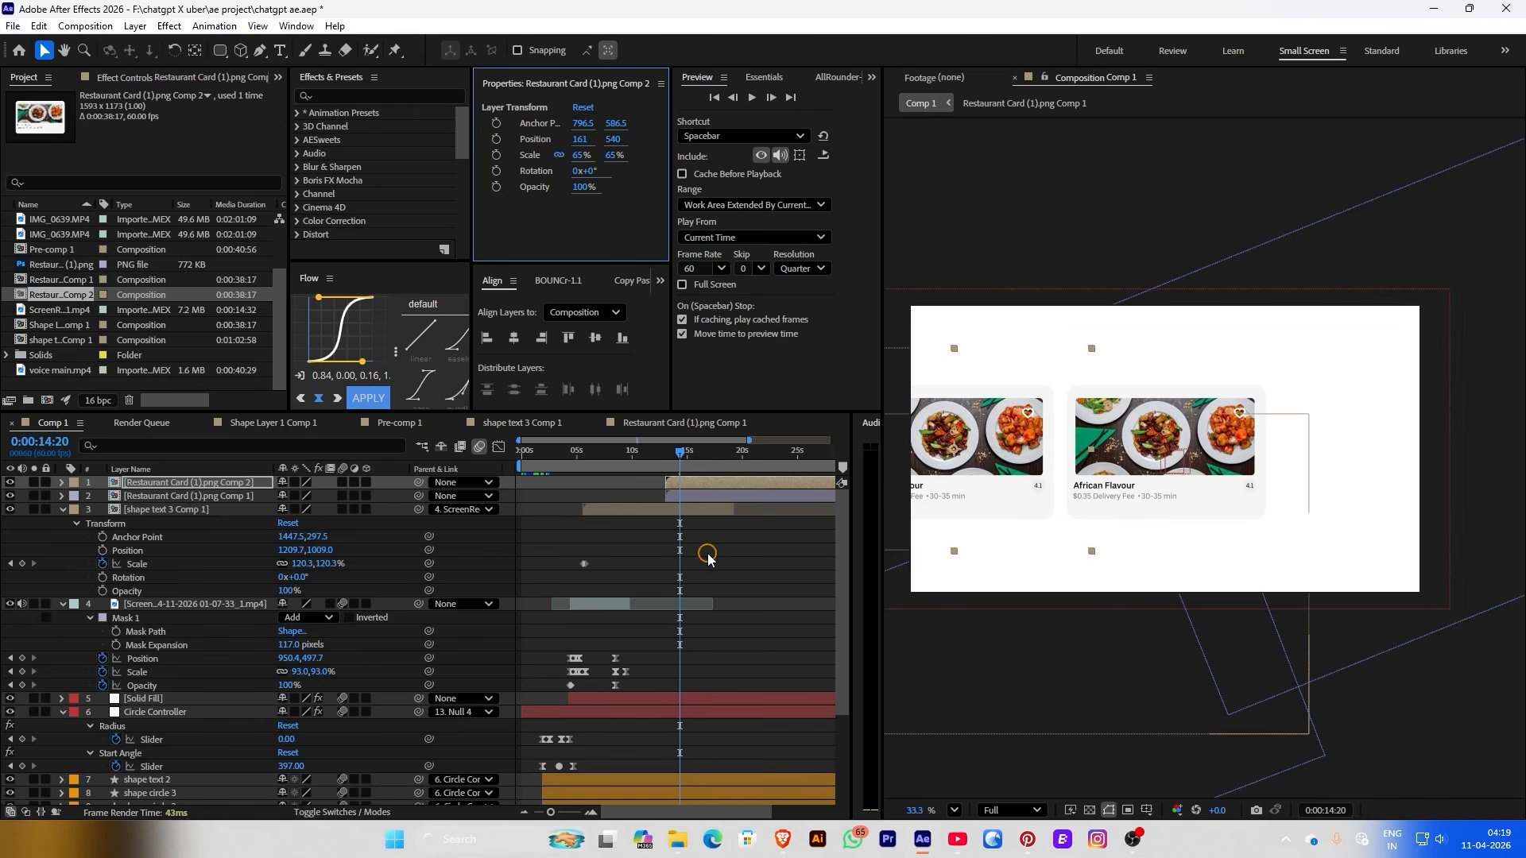
# Import Restaurant Card (5).png and replace both image layers of the Comp 3 card with it
pyautogui.click(707, 556)
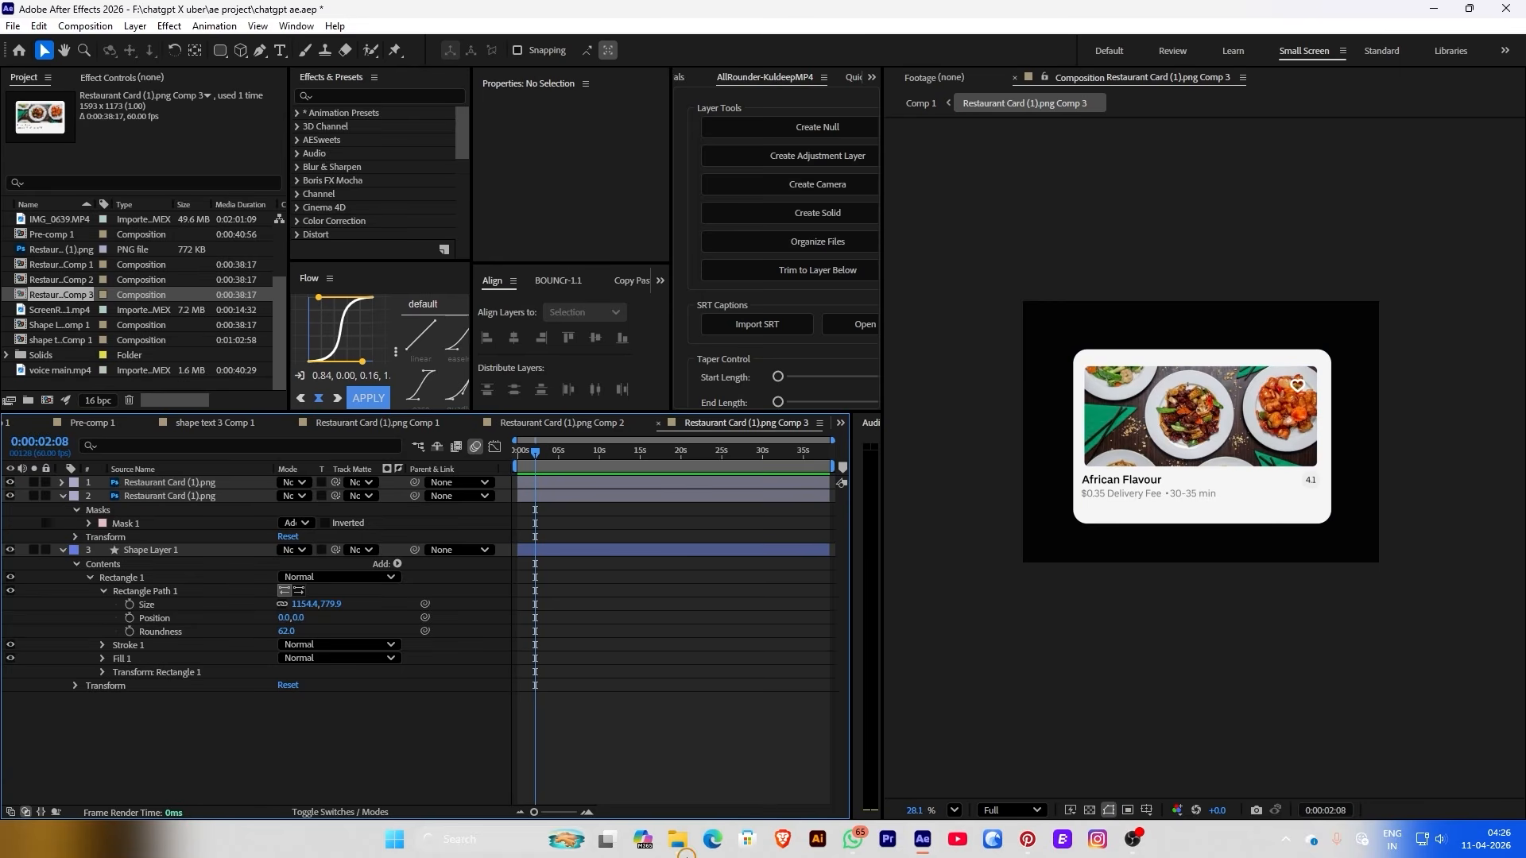
pyautogui.moveTo(693, 839)
pyautogui.moveTo(645, 765)
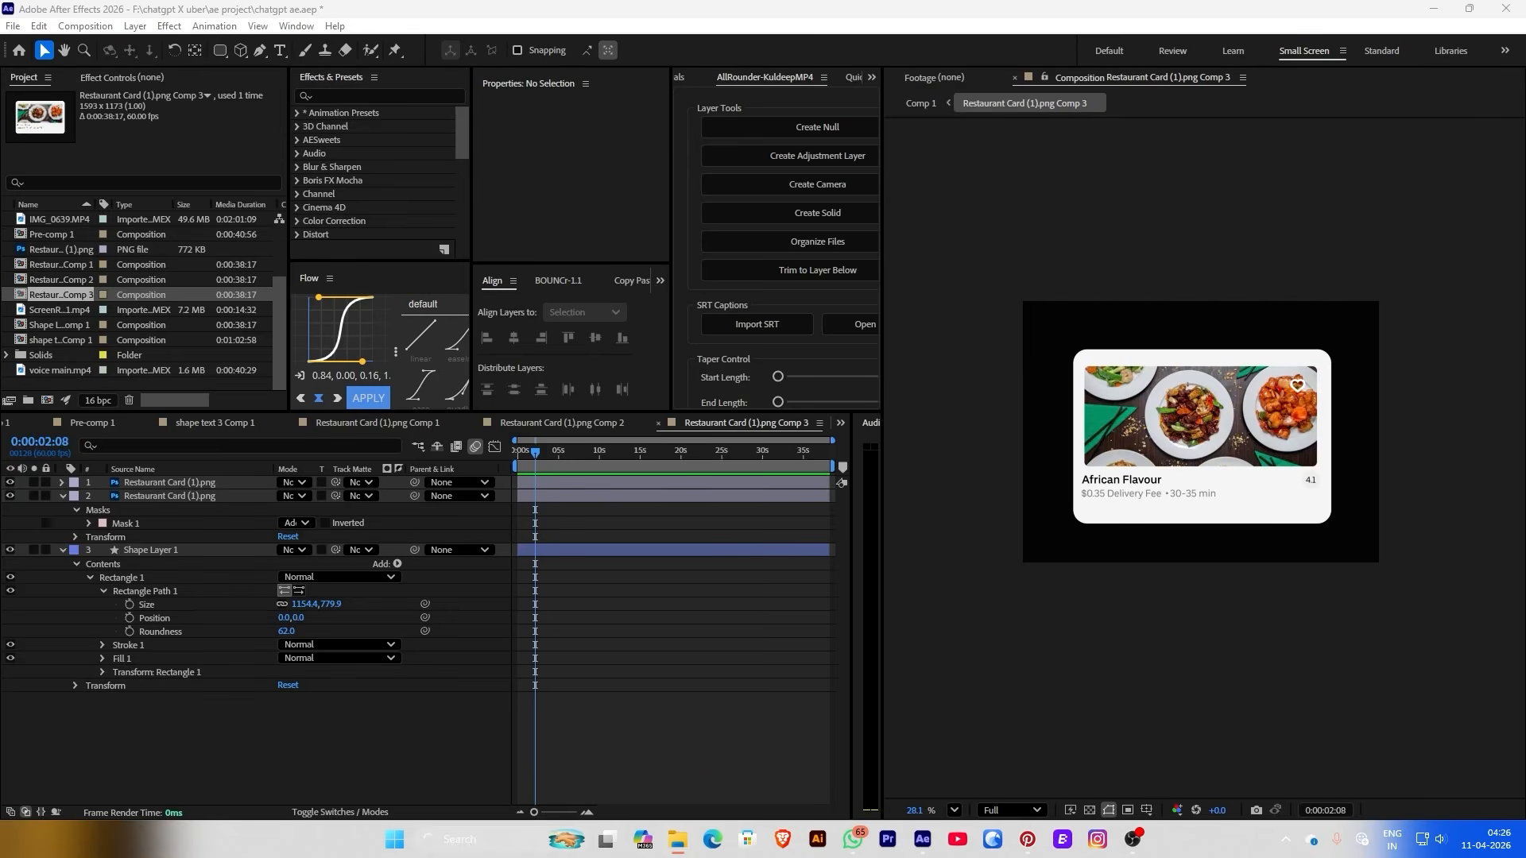
pyautogui.moveTo(159, 302); pyautogui.dragTo(77, 318)
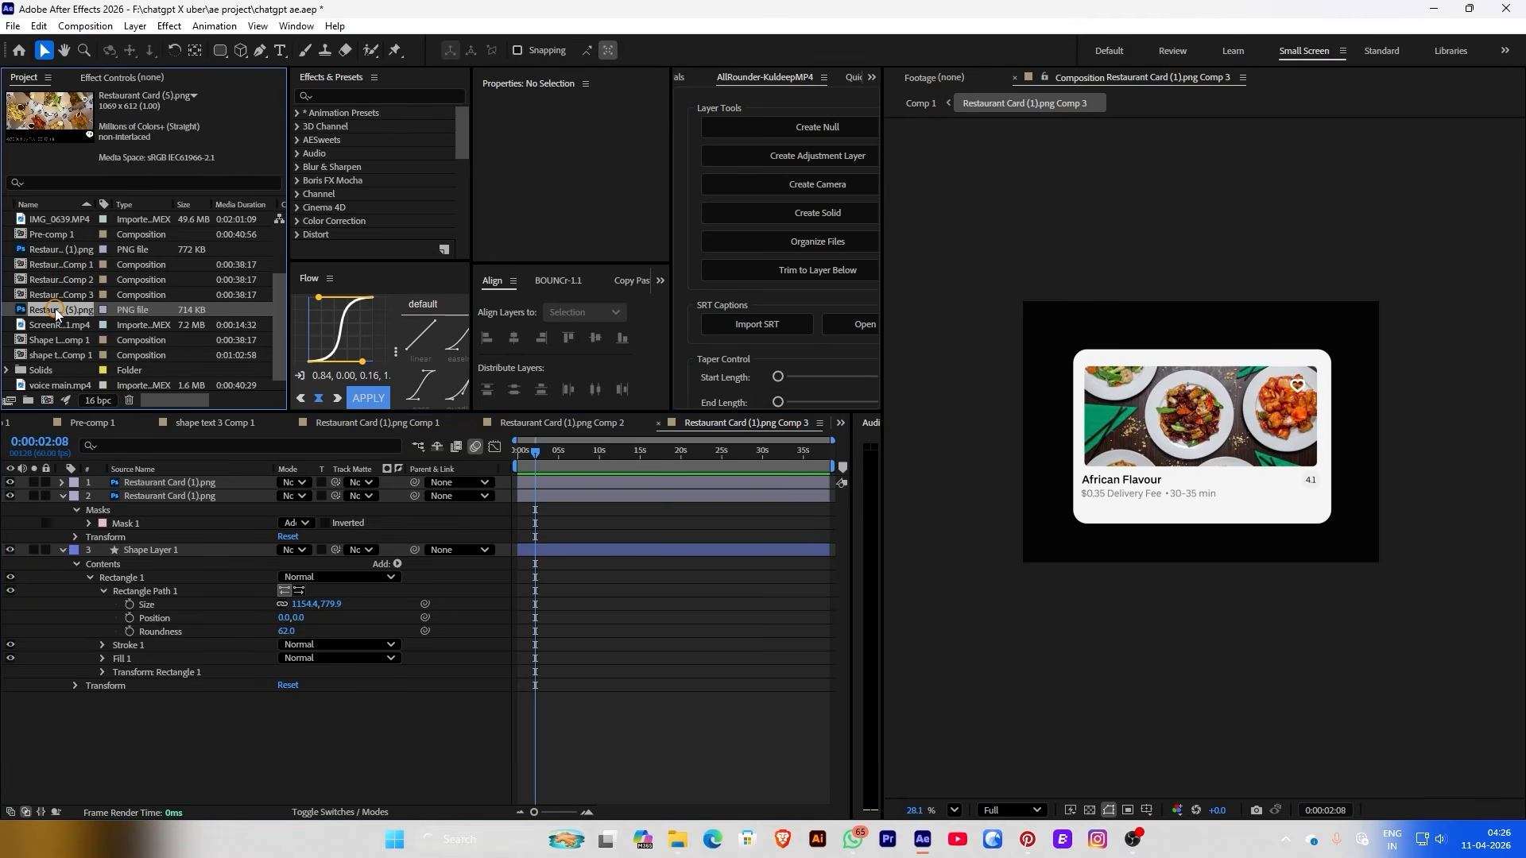
pyautogui.moveTo(56, 313); pyautogui.dragTo(129, 525)
pyautogui.click(136, 496)
pyautogui.moveTo(58, 312); pyautogui.dragTo(141, 505)
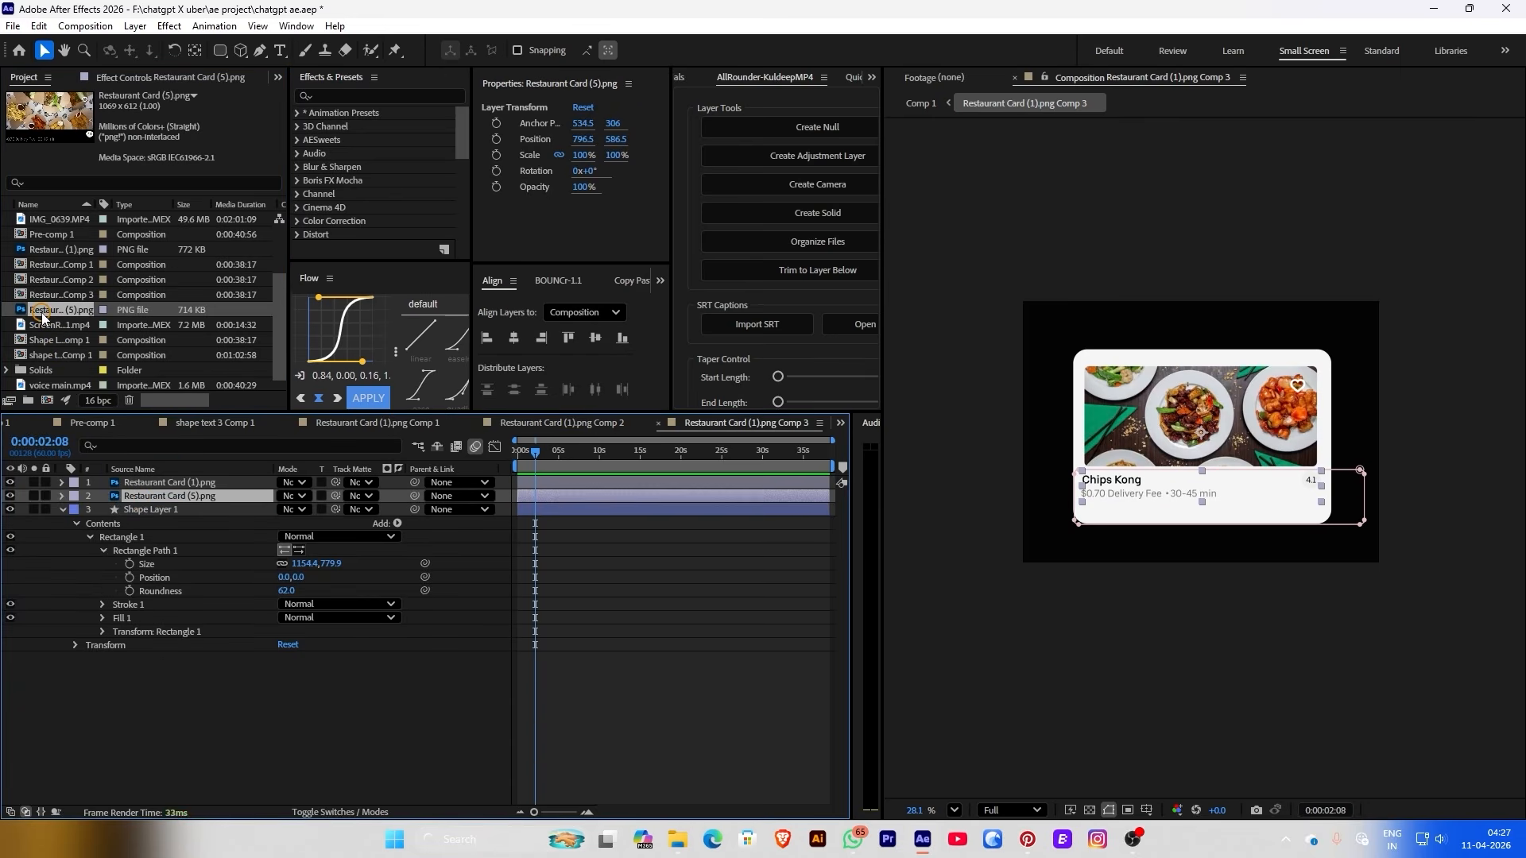
pyautogui.click(144, 481)
pyautogui.moveTo(51, 316); pyautogui.dragTo(143, 487)
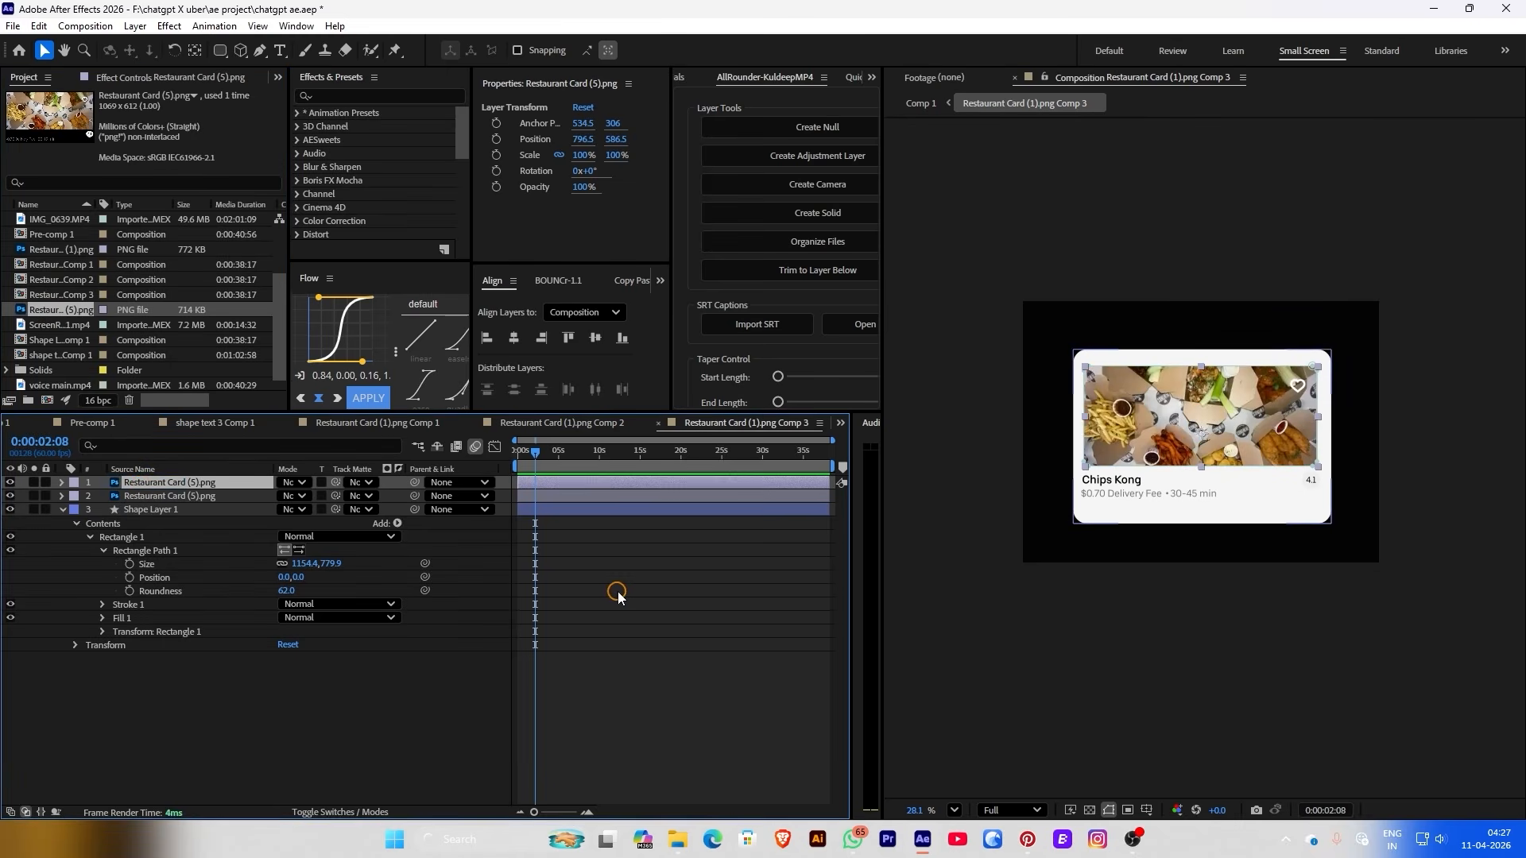
pyautogui.click(935, 382)
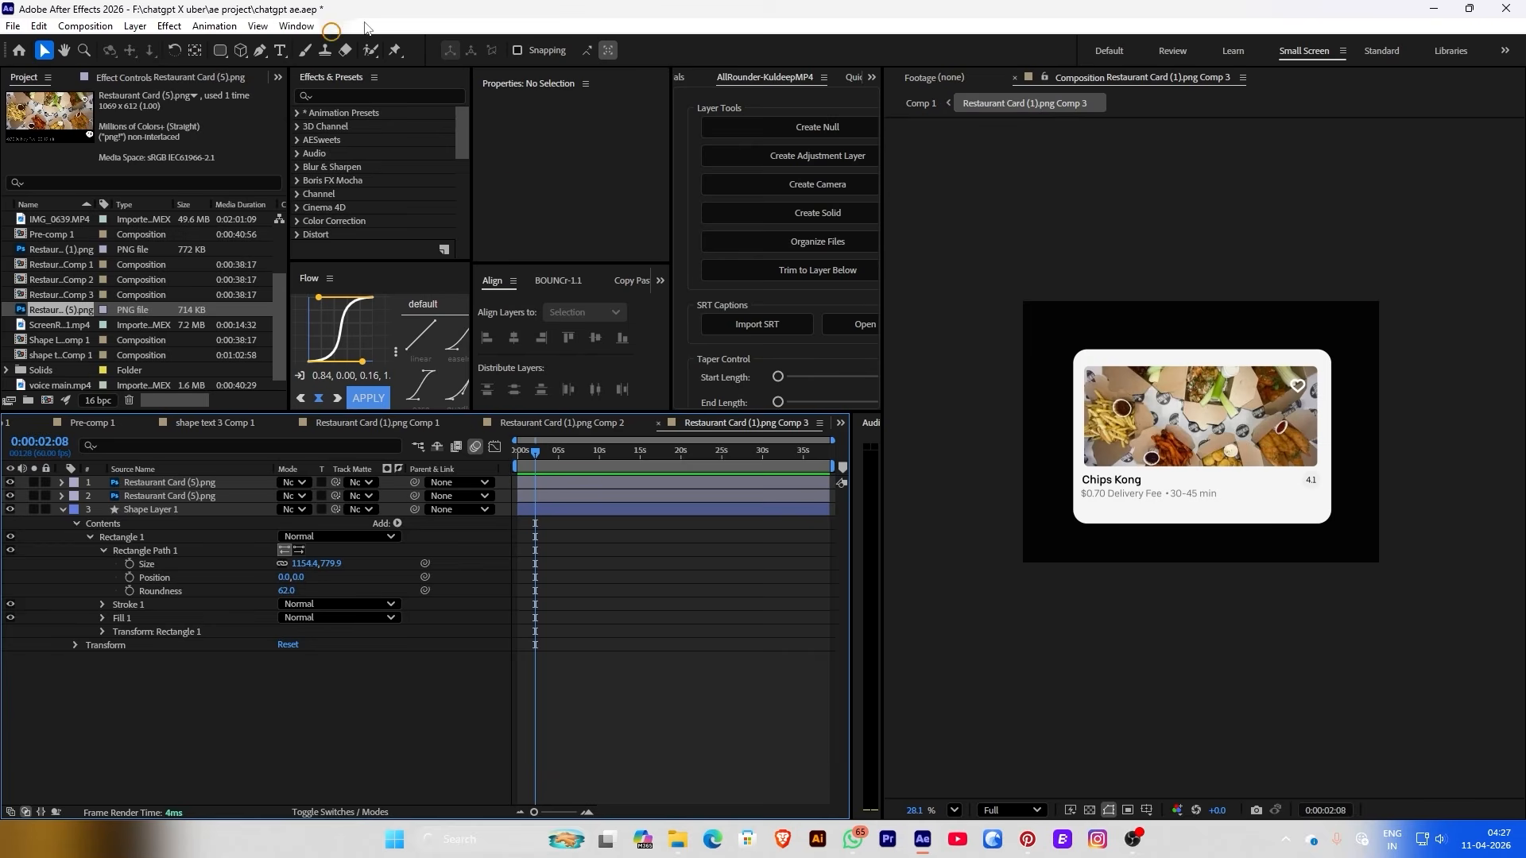
pyautogui.click(919, 103)
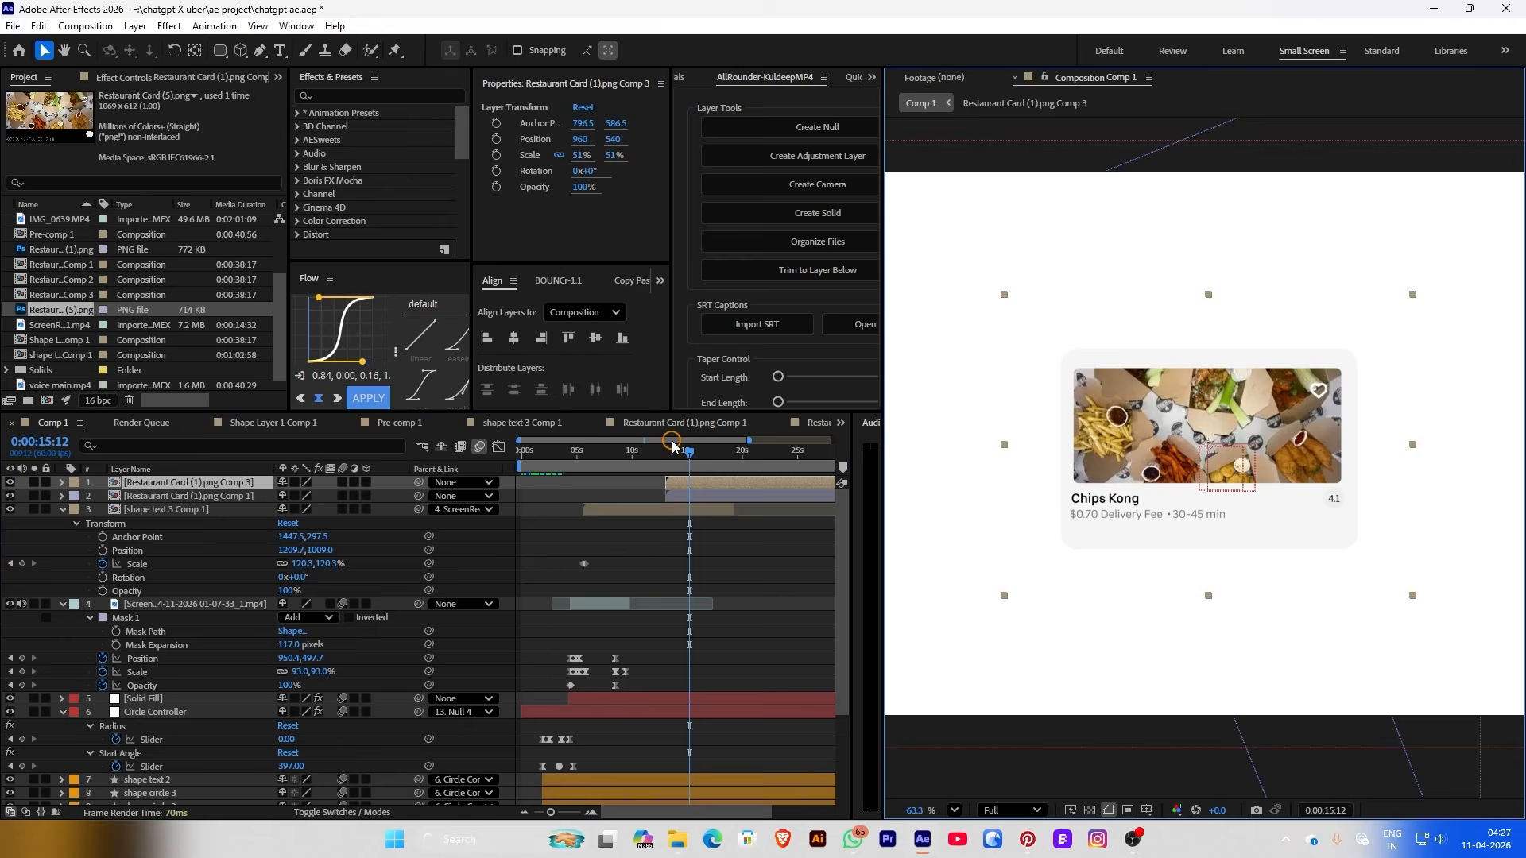
# Duplicate the card comp as Comp 4 and add it to the top of Comp 1
pyautogui.rightClick(155, 484)
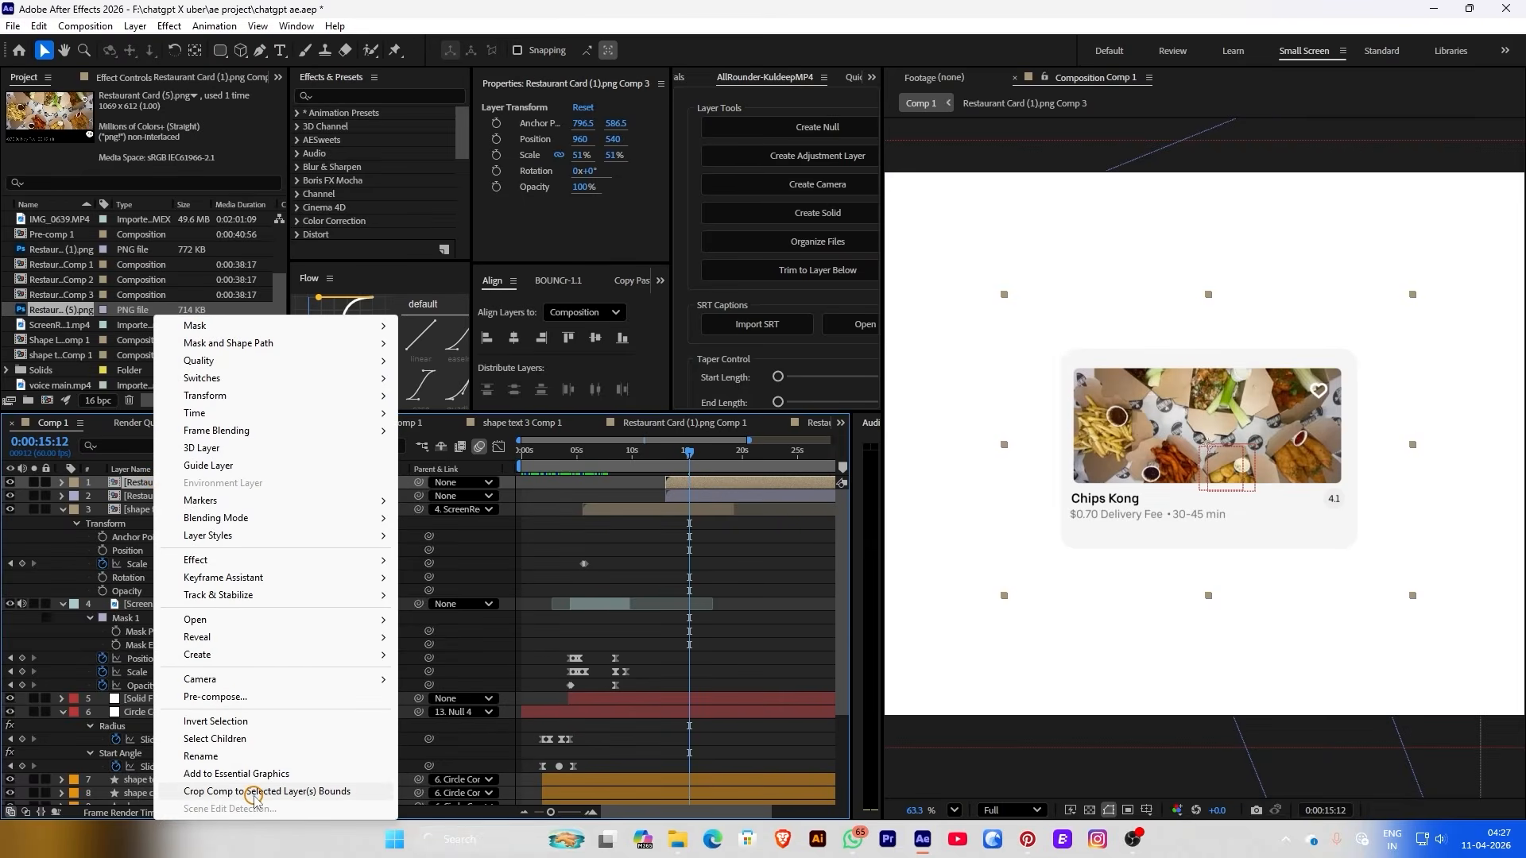
pyautogui.moveTo(242, 638)
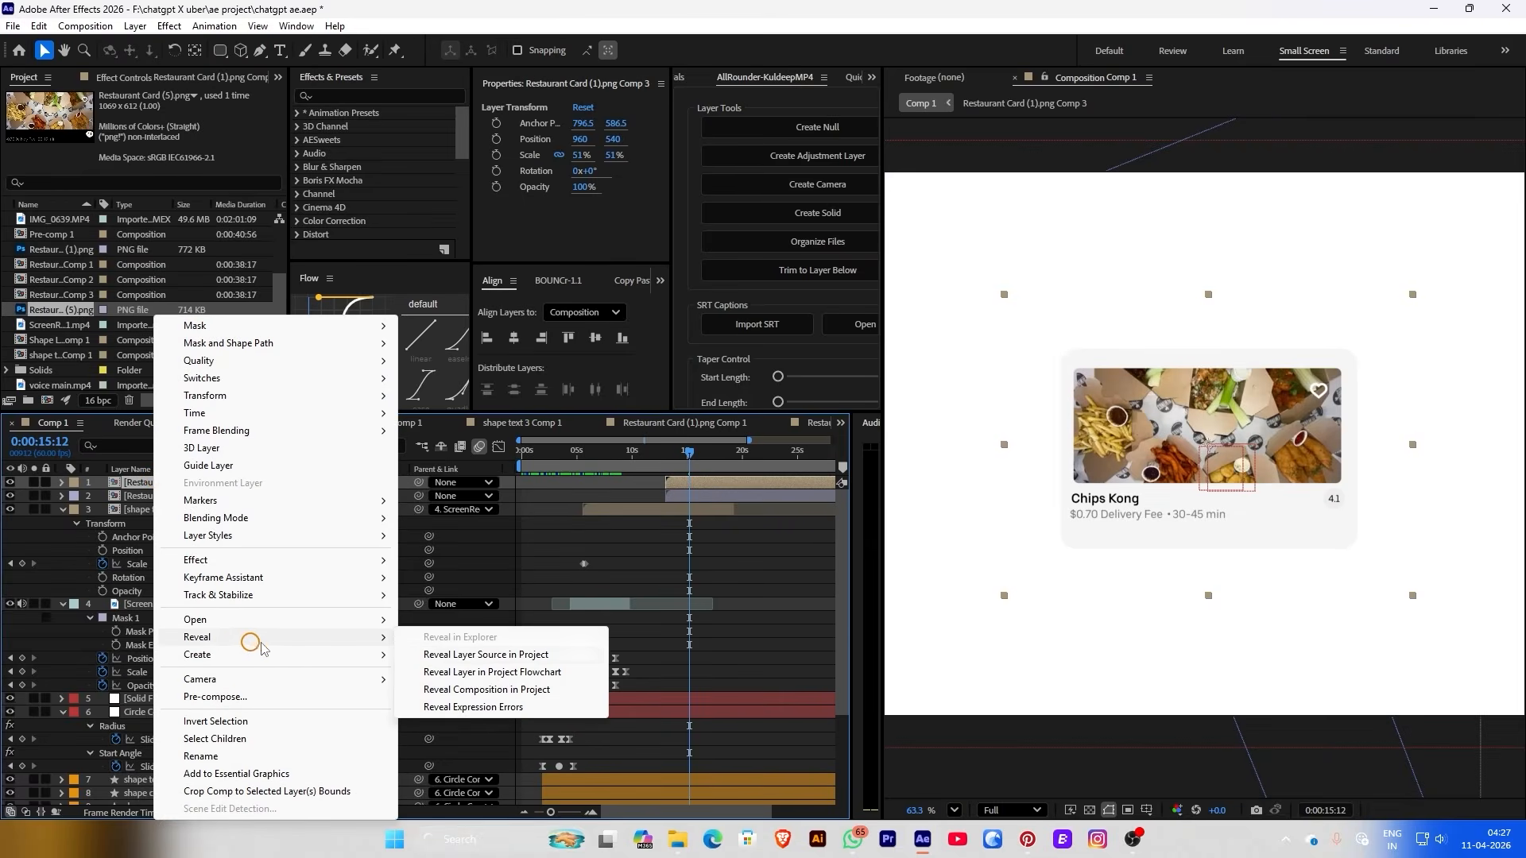
pyautogui.click(439, 645)
pyautogui.hotkey('ctrl', 'd')
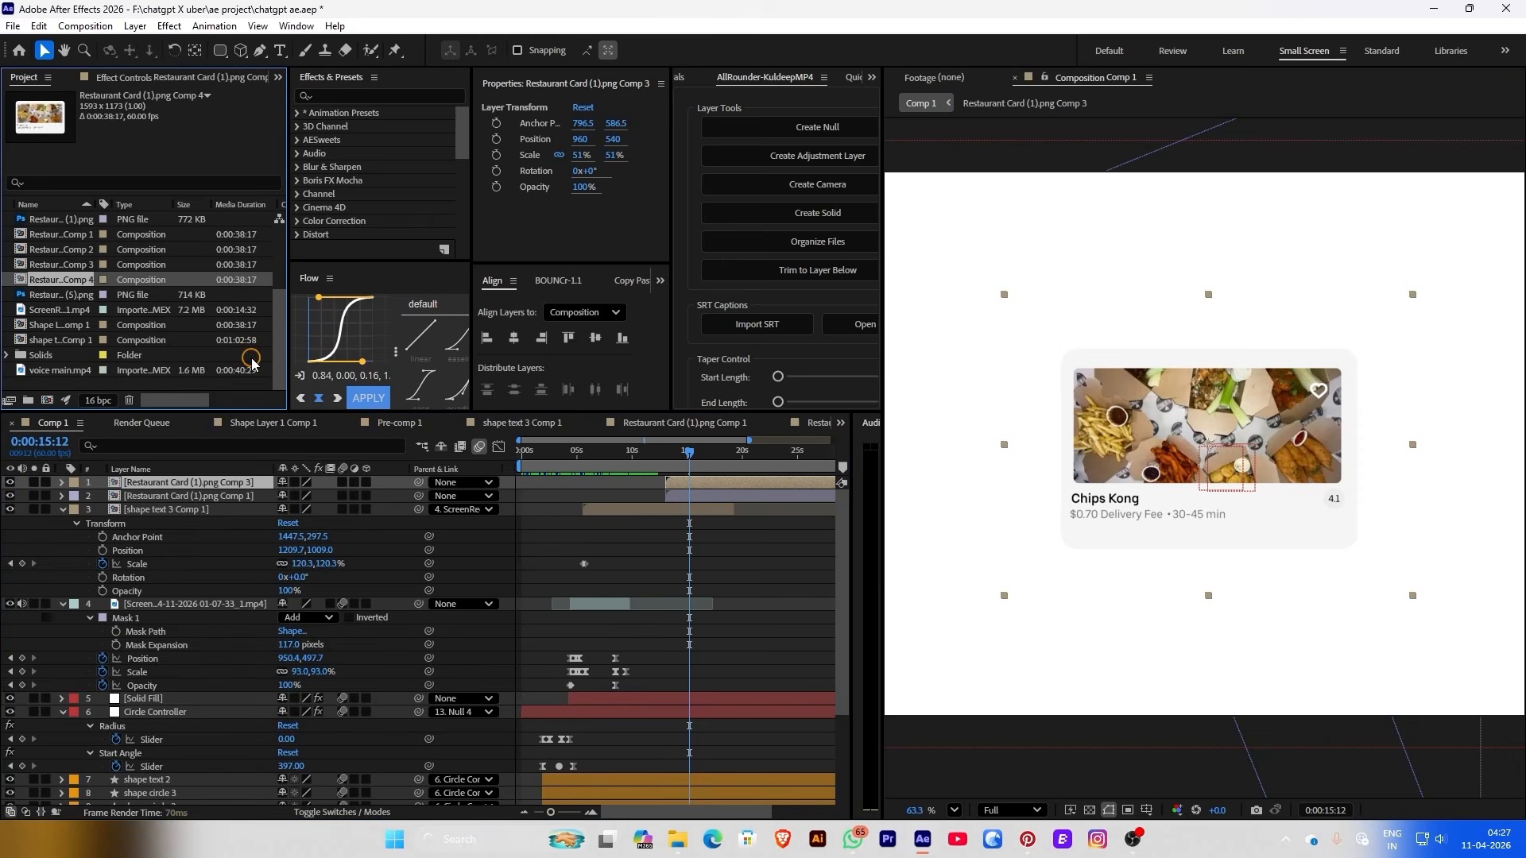
pyautogui.moveTo(69, 287); pyautogui.dragTo(158, 485)
# Replace both image layers in Comp 4 with Restaurant Card (4).png
pyautogui.doubleClick(694, 482)
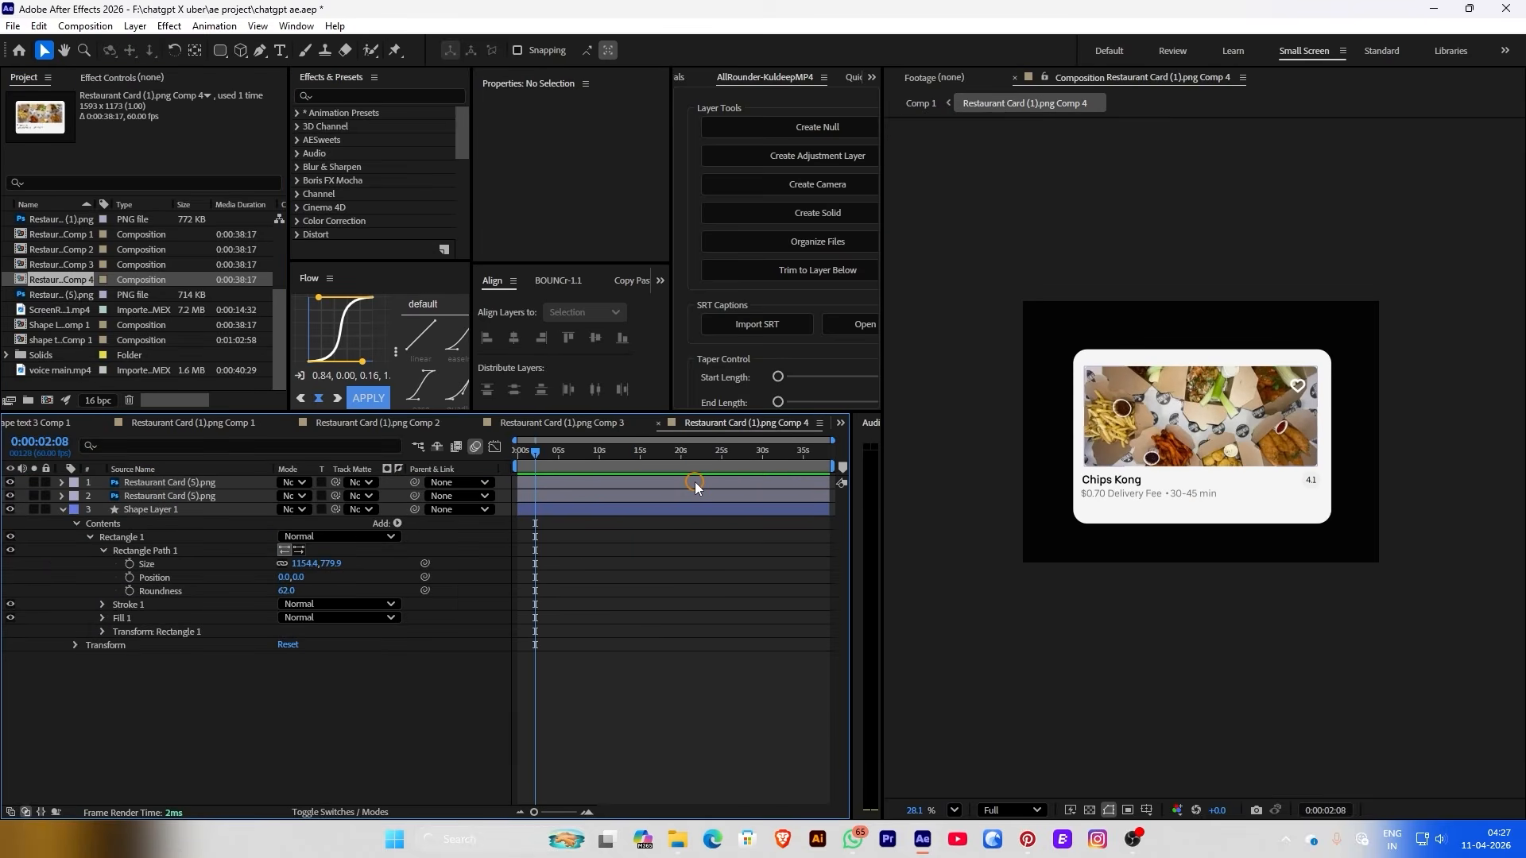
pyautogui.moveTo(63, 279); pyautogui.dragTo(168, 487)
pyautogui.click(167, 482)
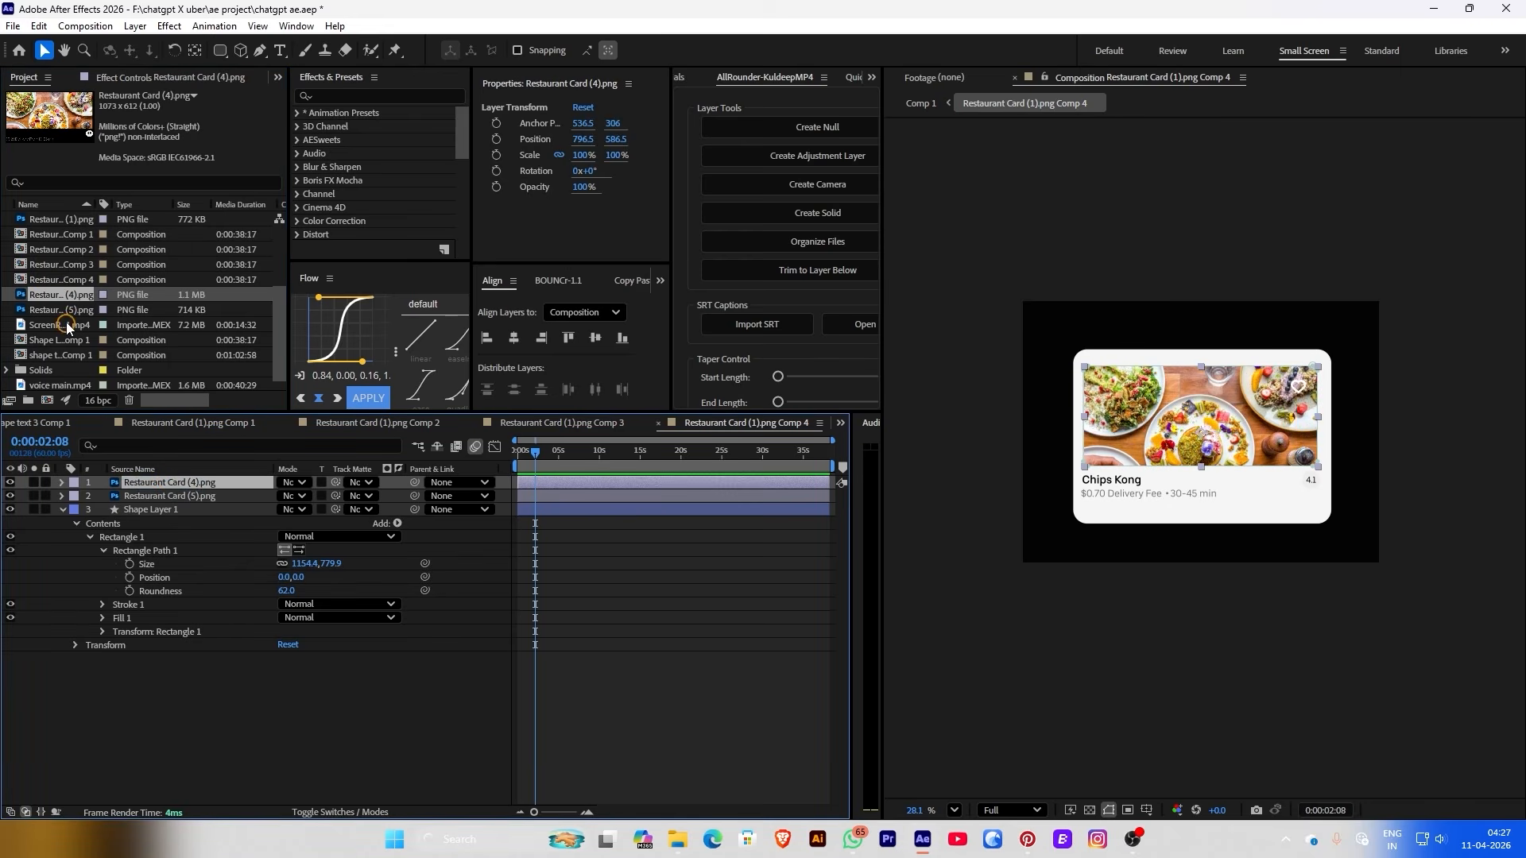
pyautogui.click(156, 497)
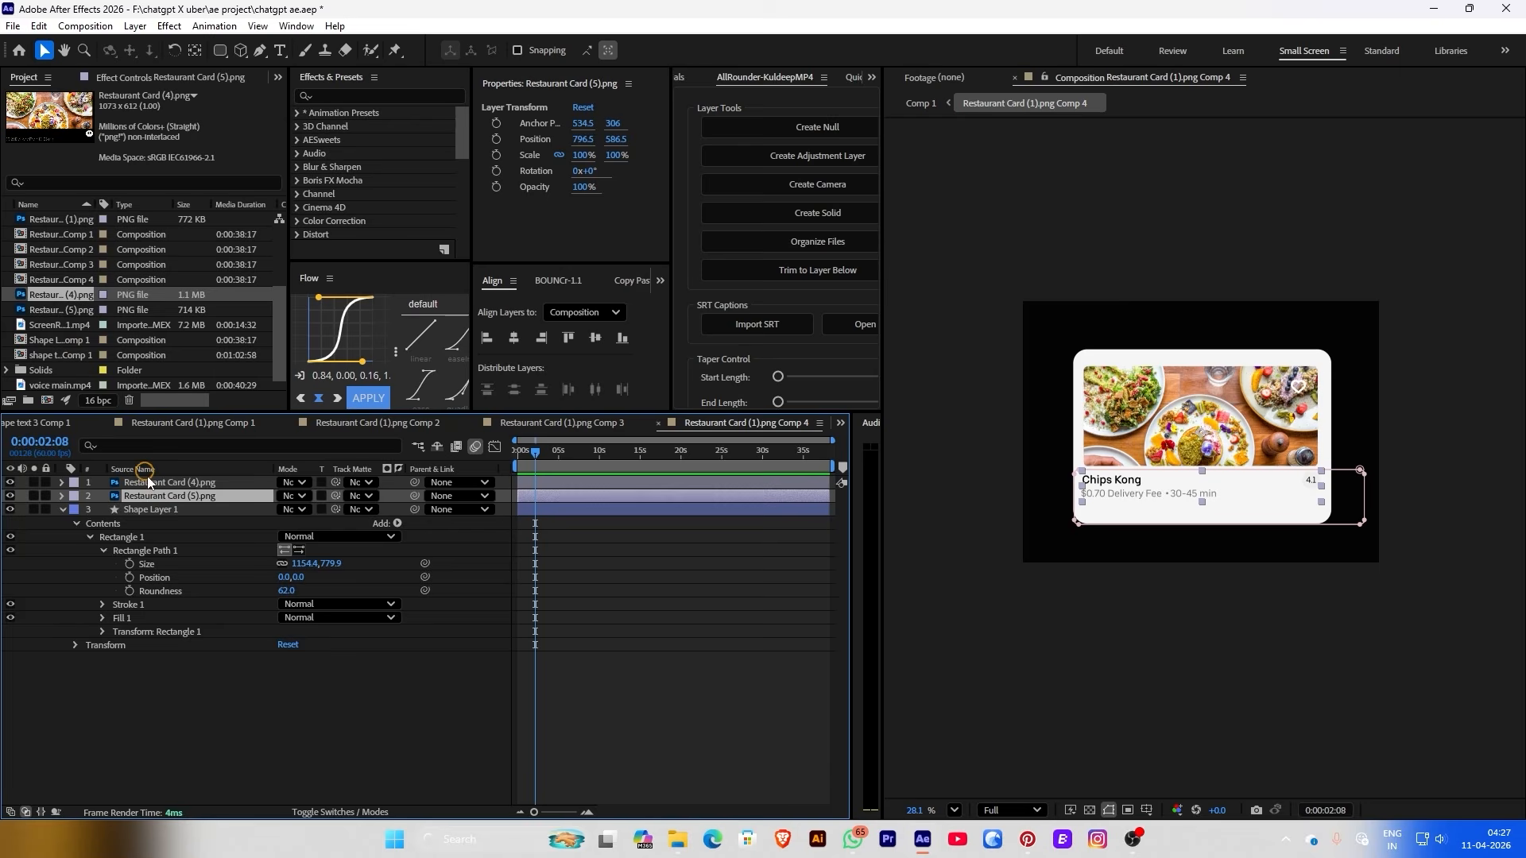
pyautogui.moveTo(72, 302); pyautogui.dragTo(159, 496)
pyautogui.click(920, 103)
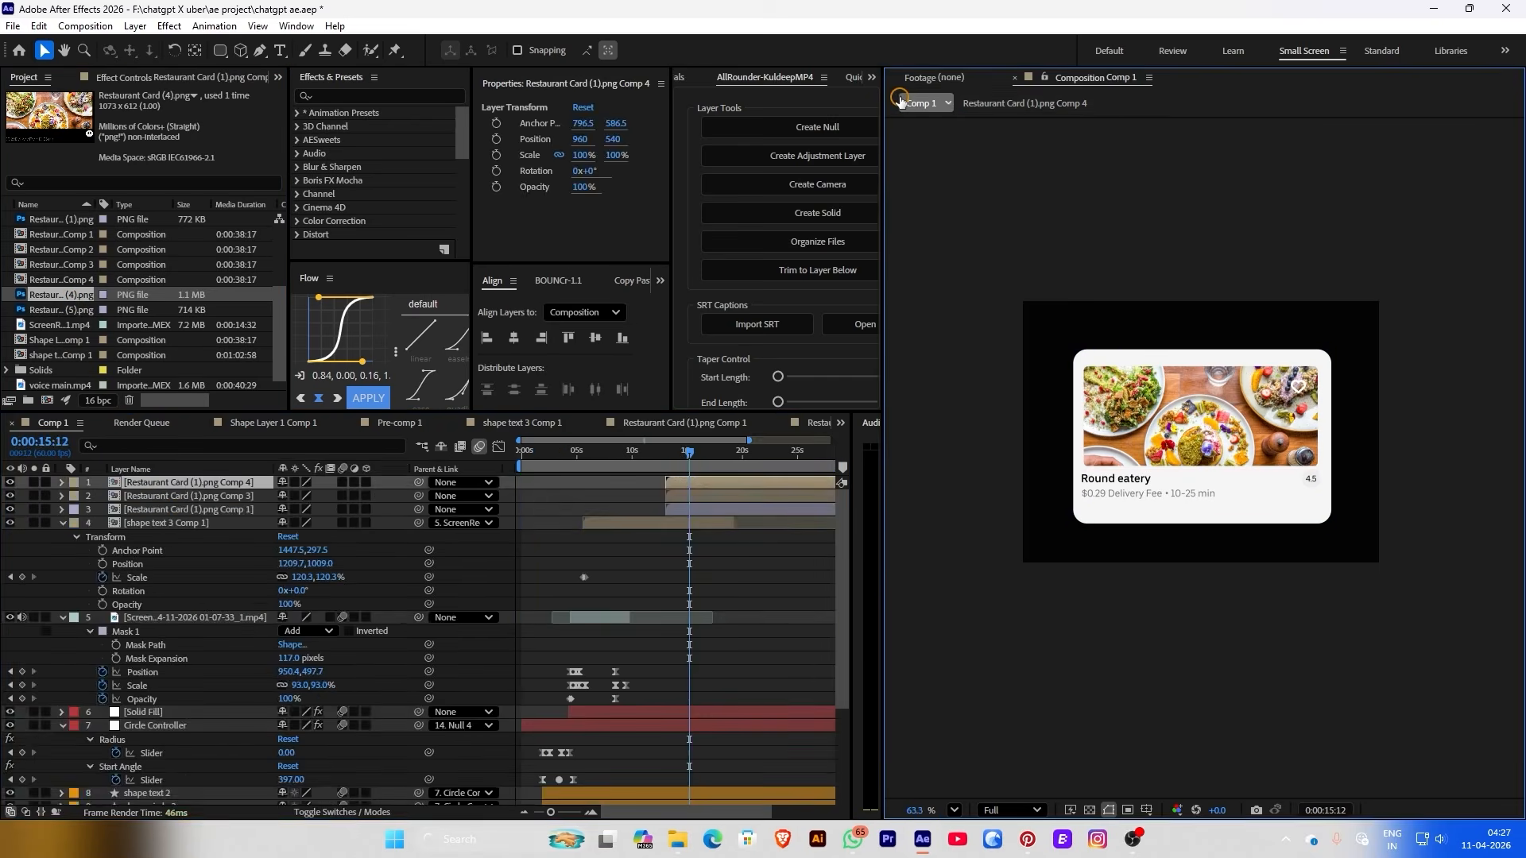
# Duplicate the card comp as Comp 5 and swap in a different restaurant image
pyautogui.hotkey('ctrl', 'd')
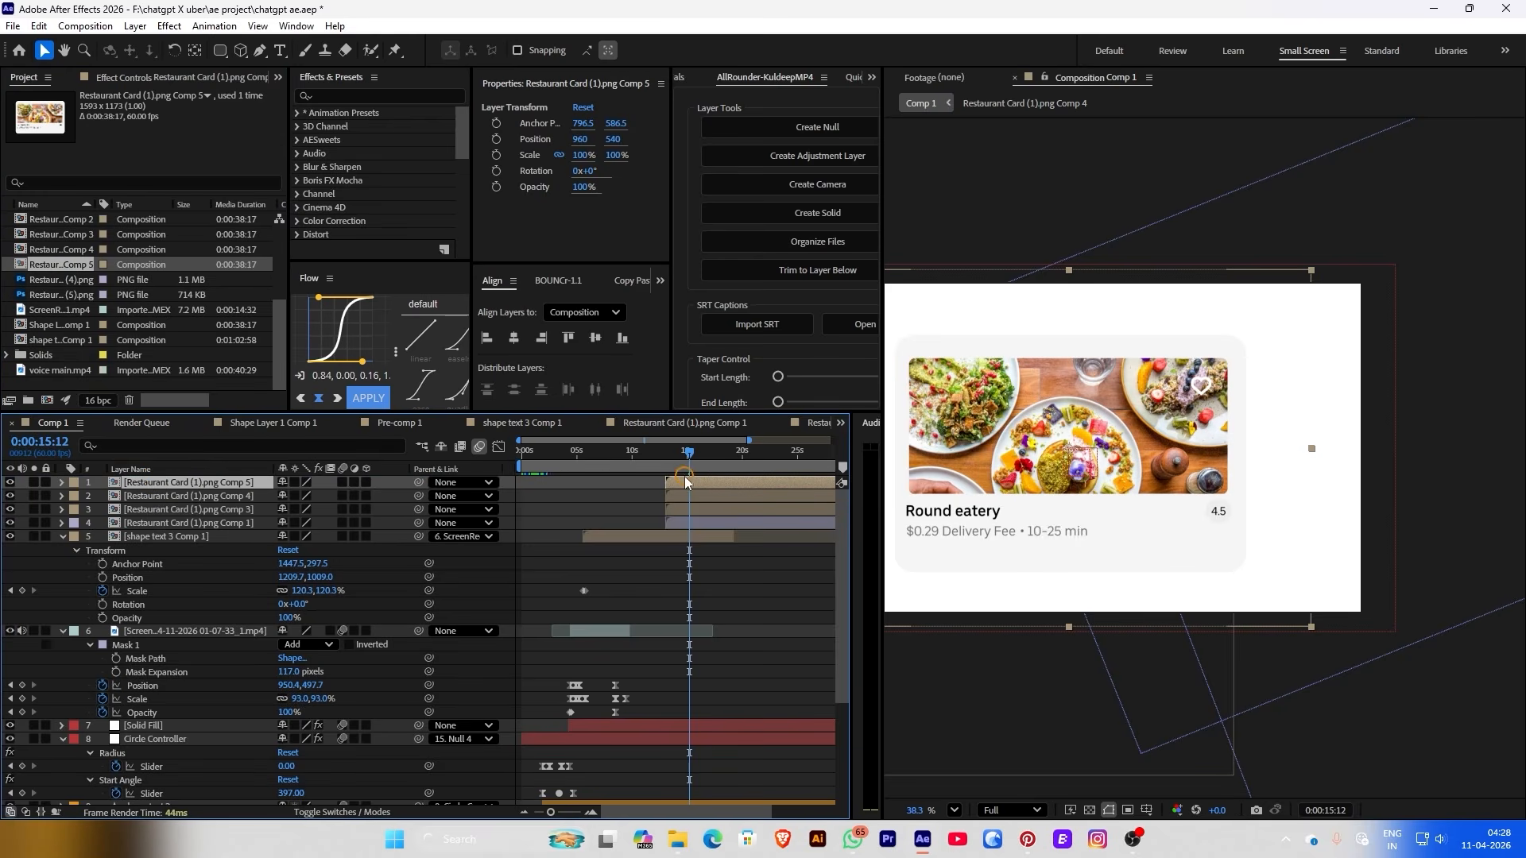
pyautogui.doubleClick(61, 265)
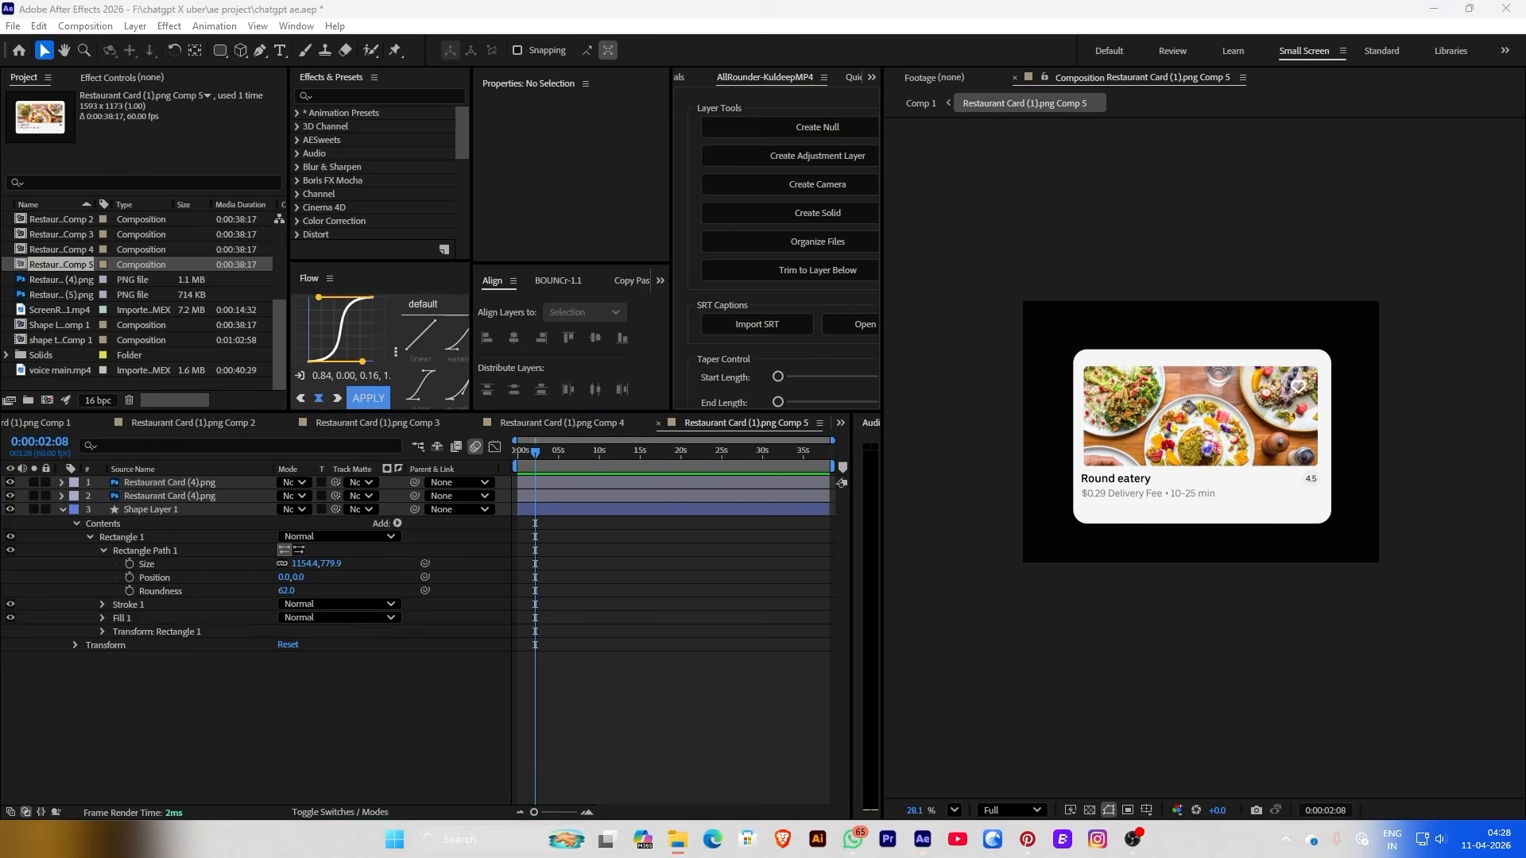
pyautogui.click(53, 423)
pyautogui.moveTo(9, 482)
pyautogui.mouseDown()
pyautogui.moveTo(10, 525)
pyautogui.moveTo(11, 496)
pyautogui.mouseUp()
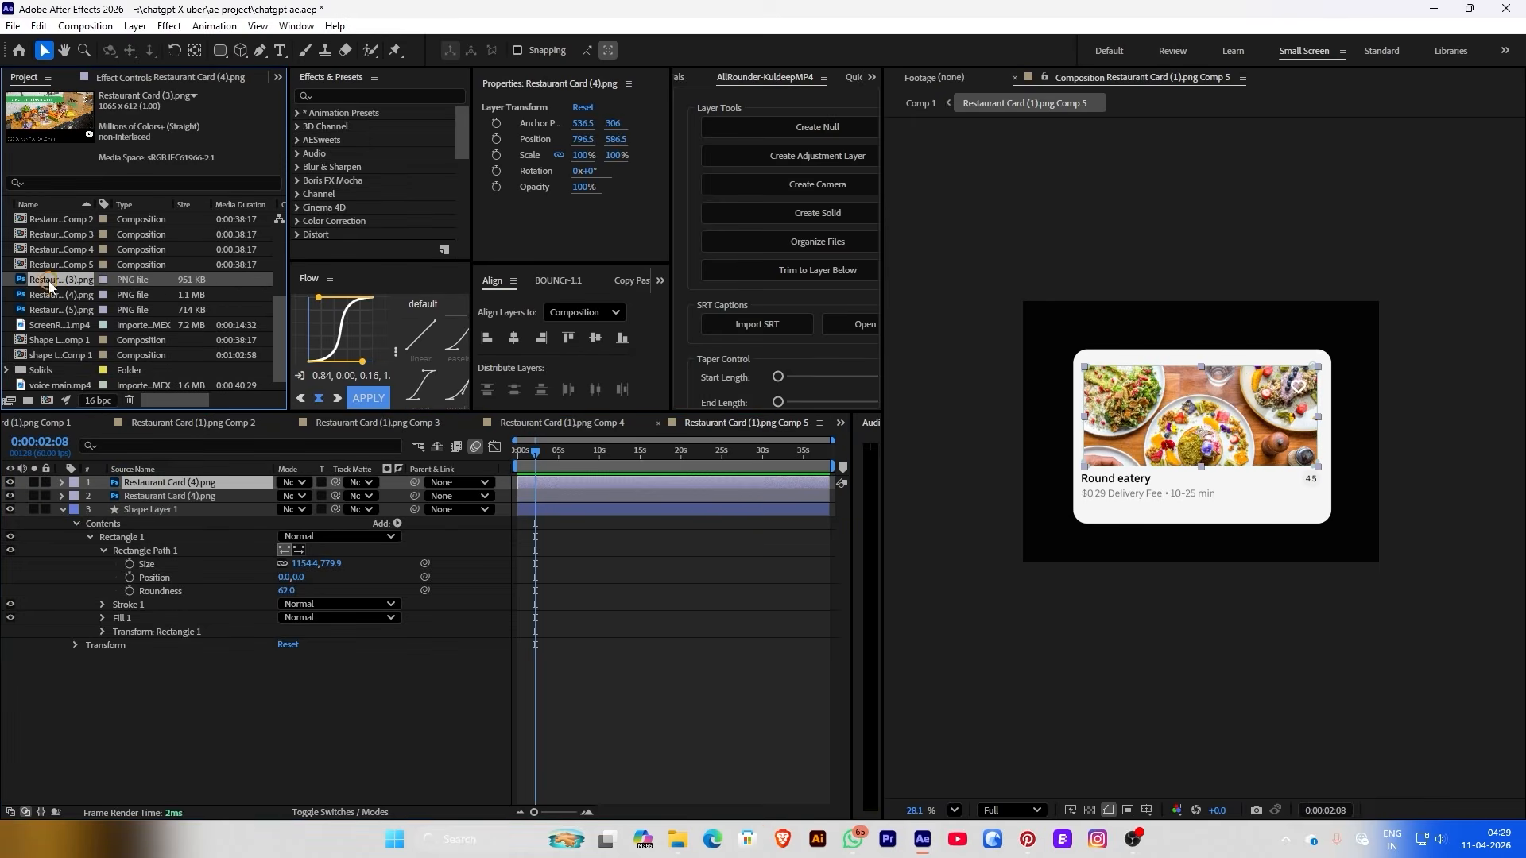
# Duplicate the card comp as Comp 6, then select all six card comp layers in Comp 1
pyautogui.hotkey('ctrl', 'd')
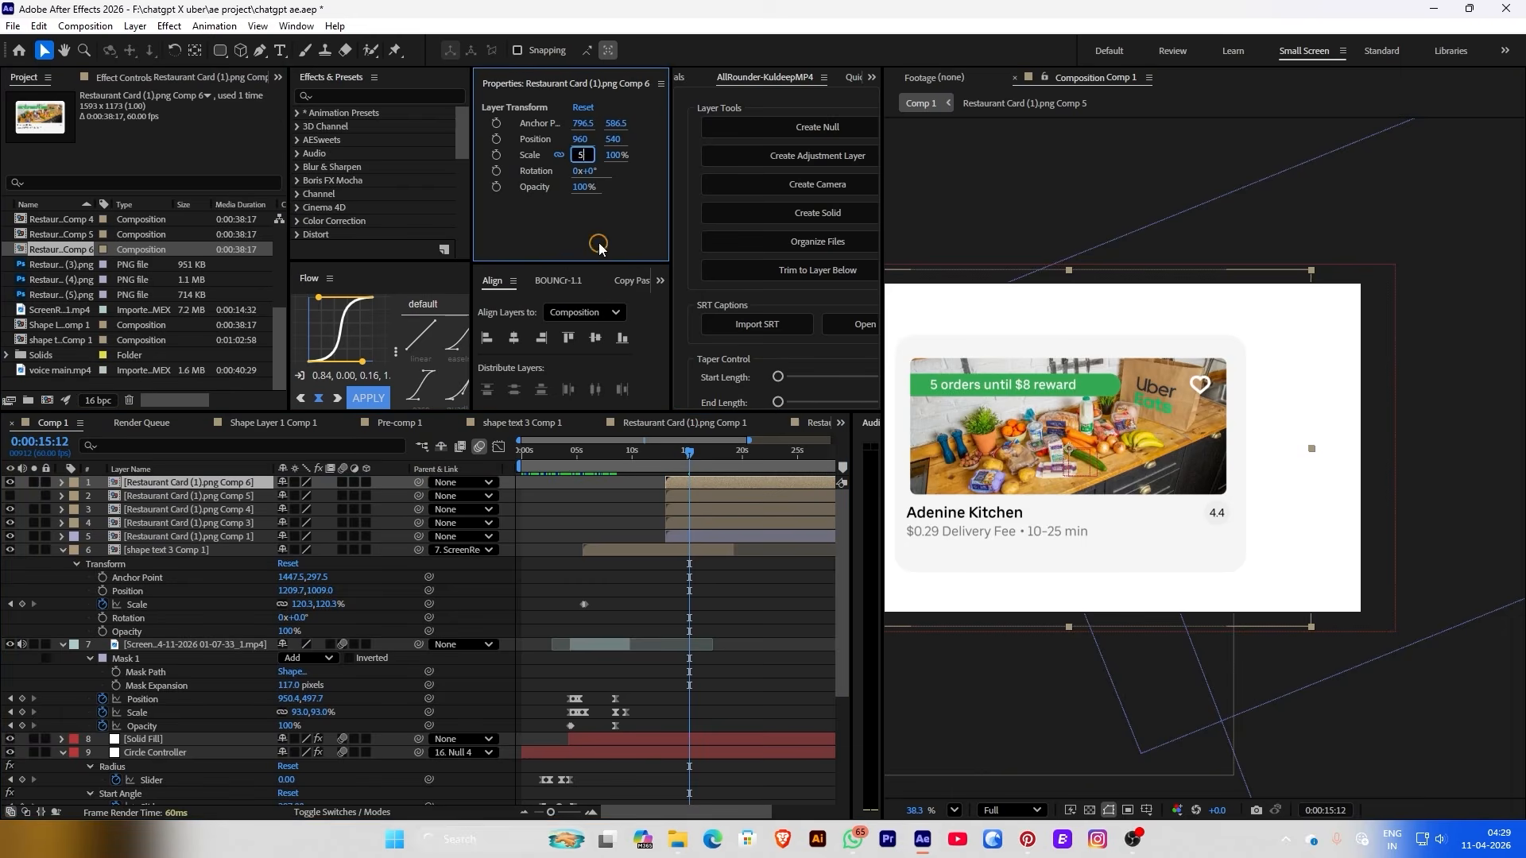
pyautogui.doubleClick(66, 270)
pyautogui.click(921, 103)
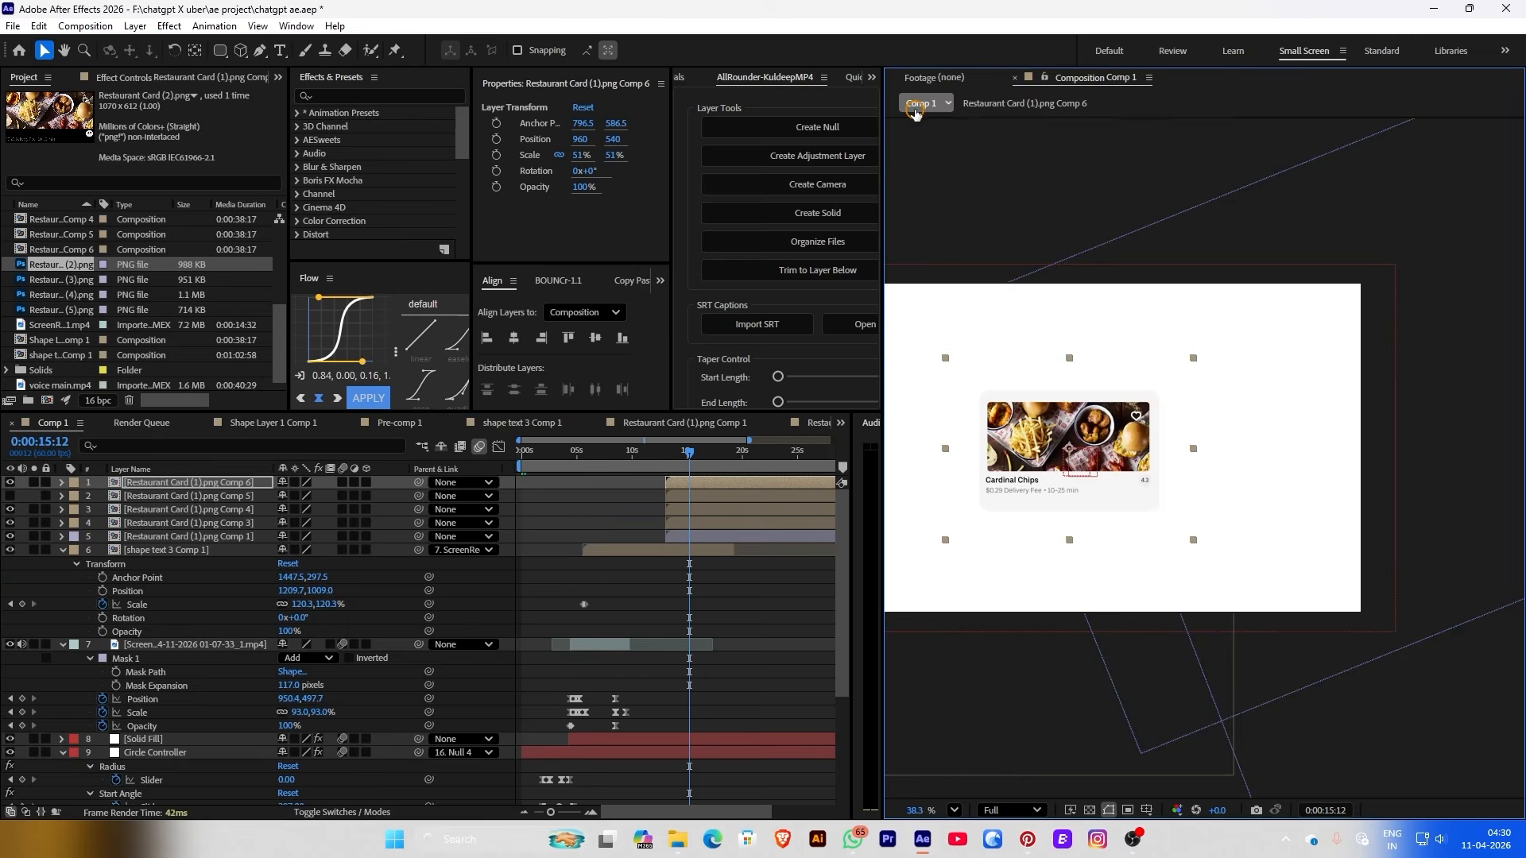
pyautogui.click(666, 486)
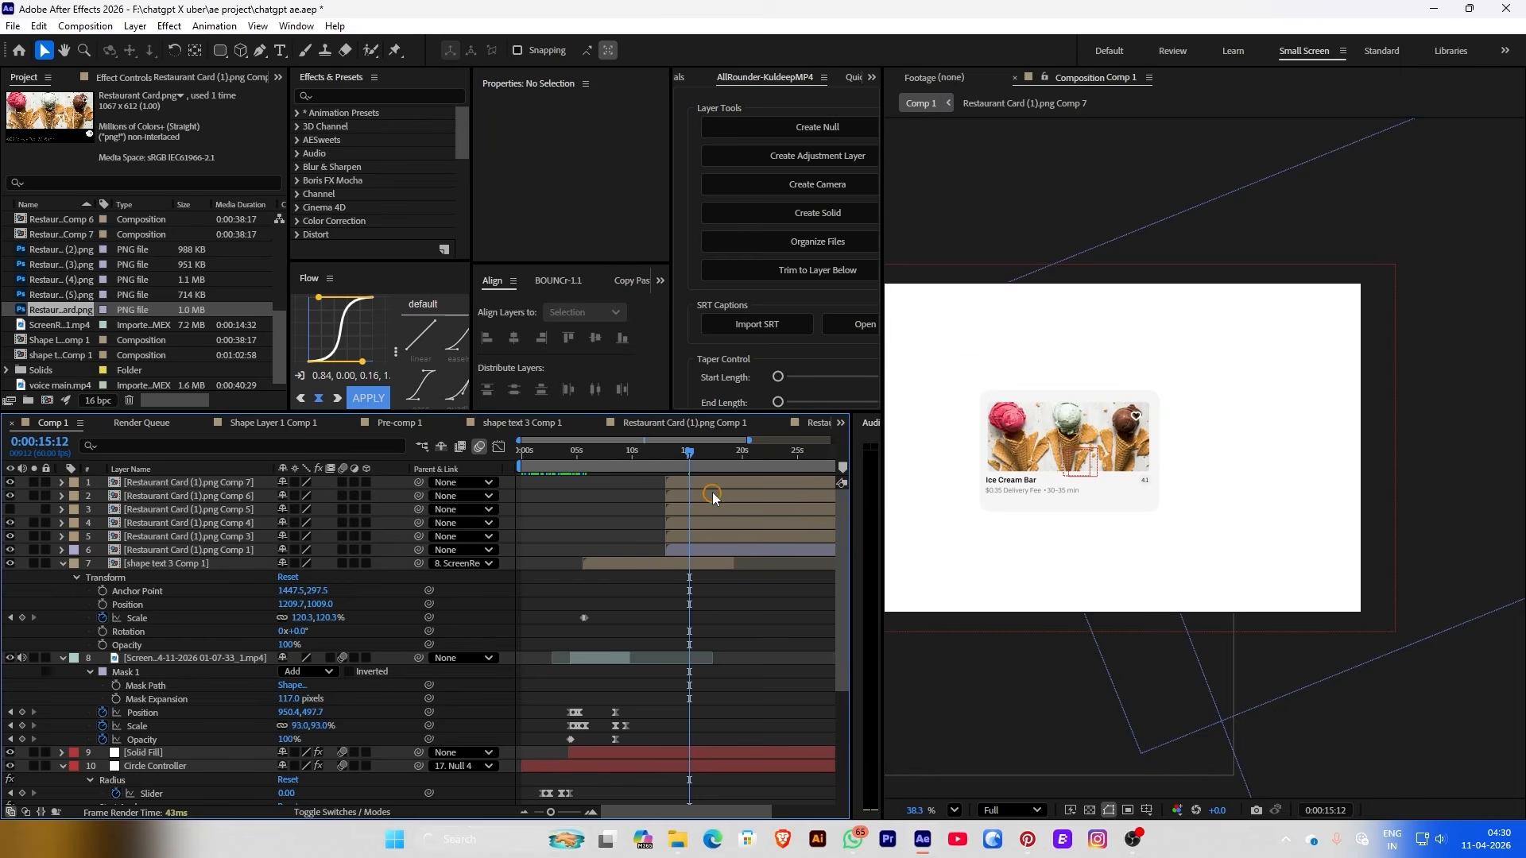
pyautogui.moveTo(110, 483); pyautogui.dragTo(189, 550)
# Arrange the six selected card layers in a circle with Radial, then pull the radius smaller
pyautogui.click(855, 294)
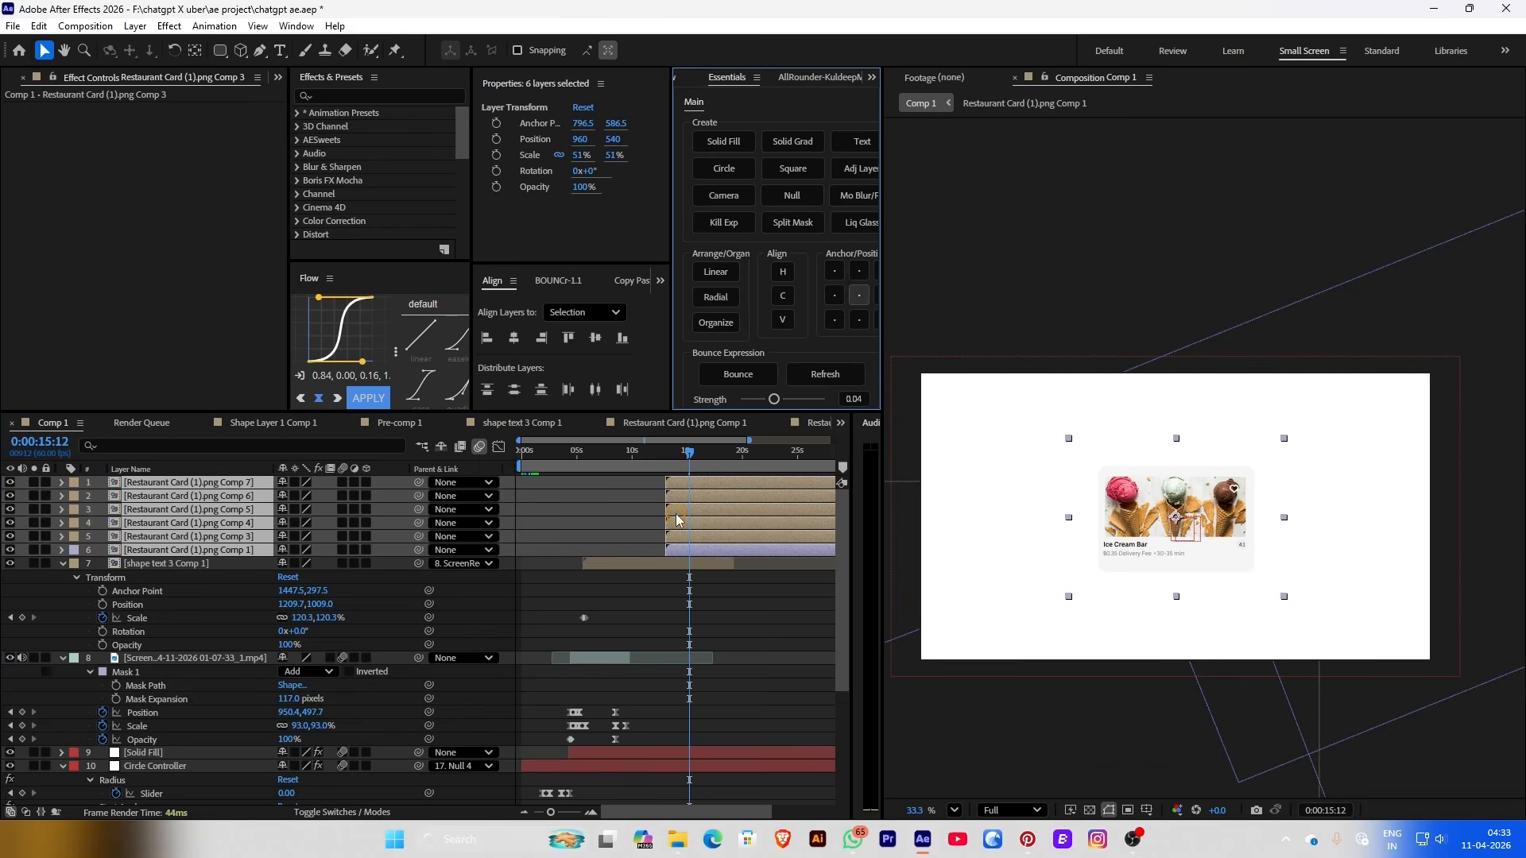
pyautogui.click(716, 296)
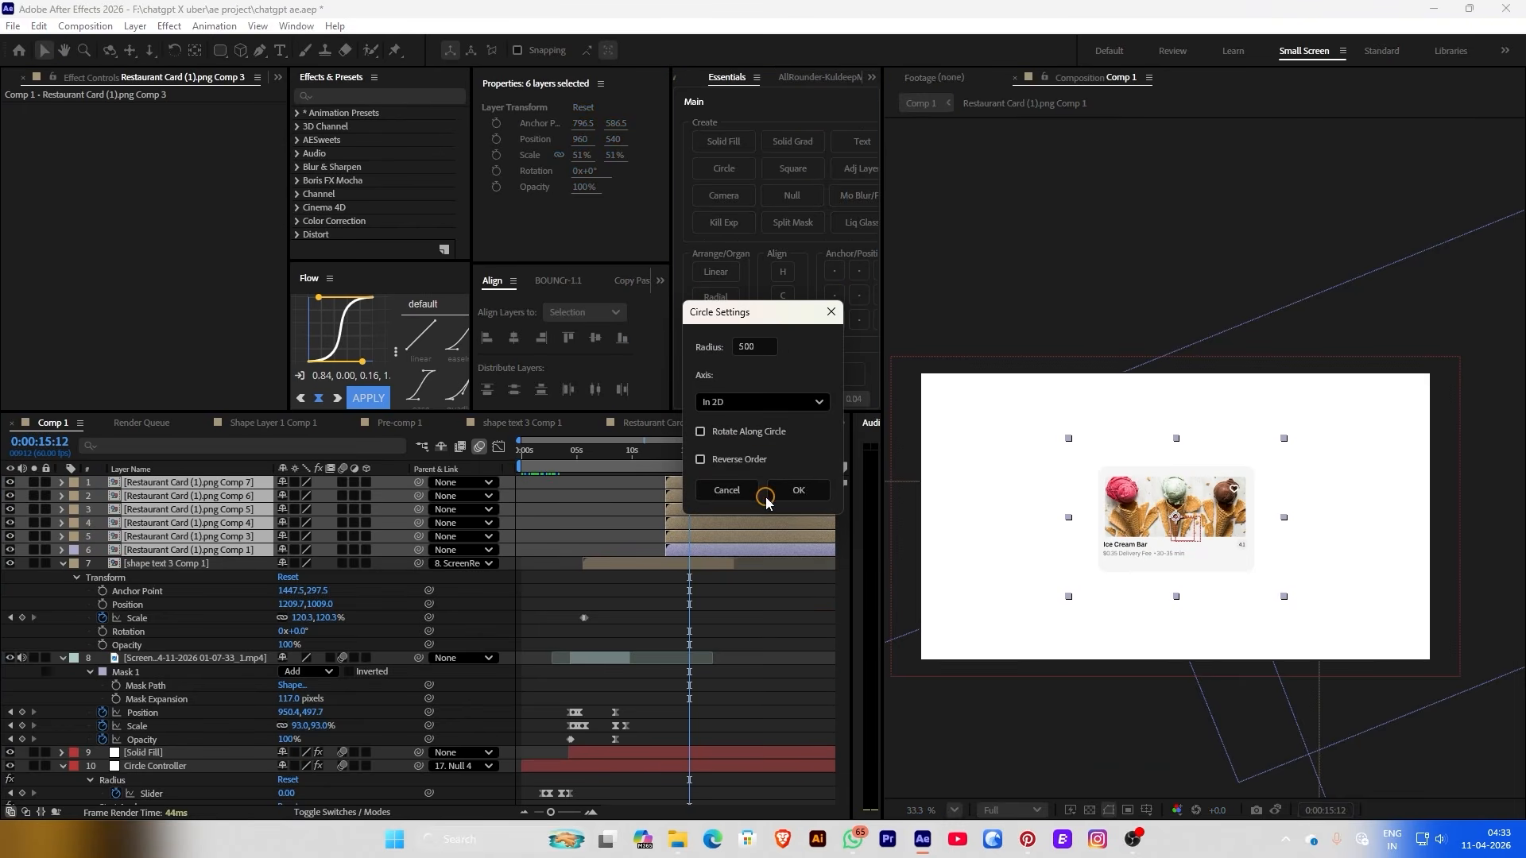
pyautogui.click(747, 433)
pyautogui.click(791, 489)
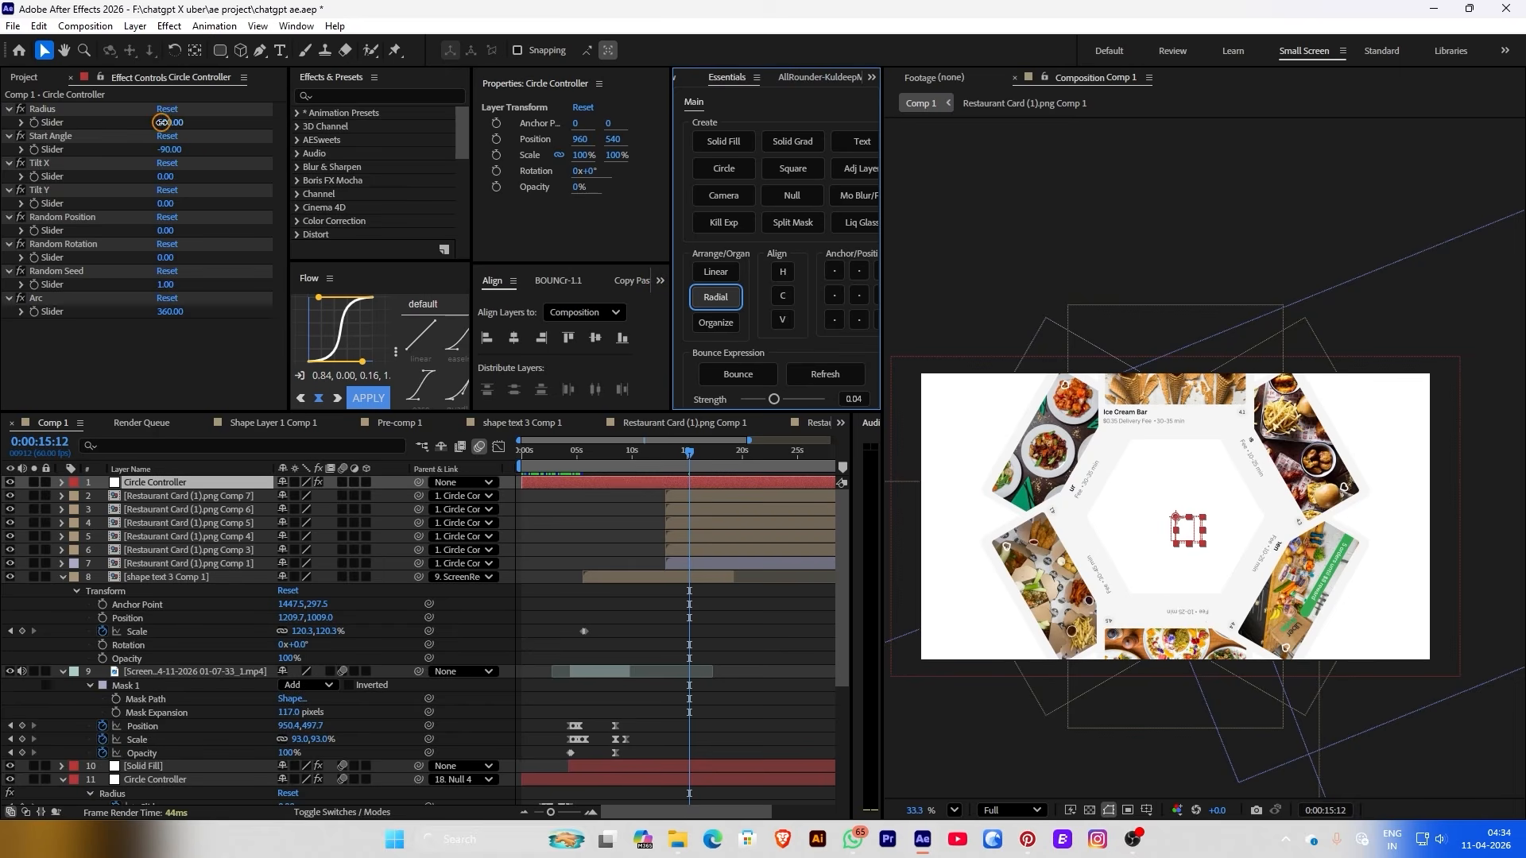
pyautogui.moveTo(162, 122); pyautogui.dragTo(262, 195)
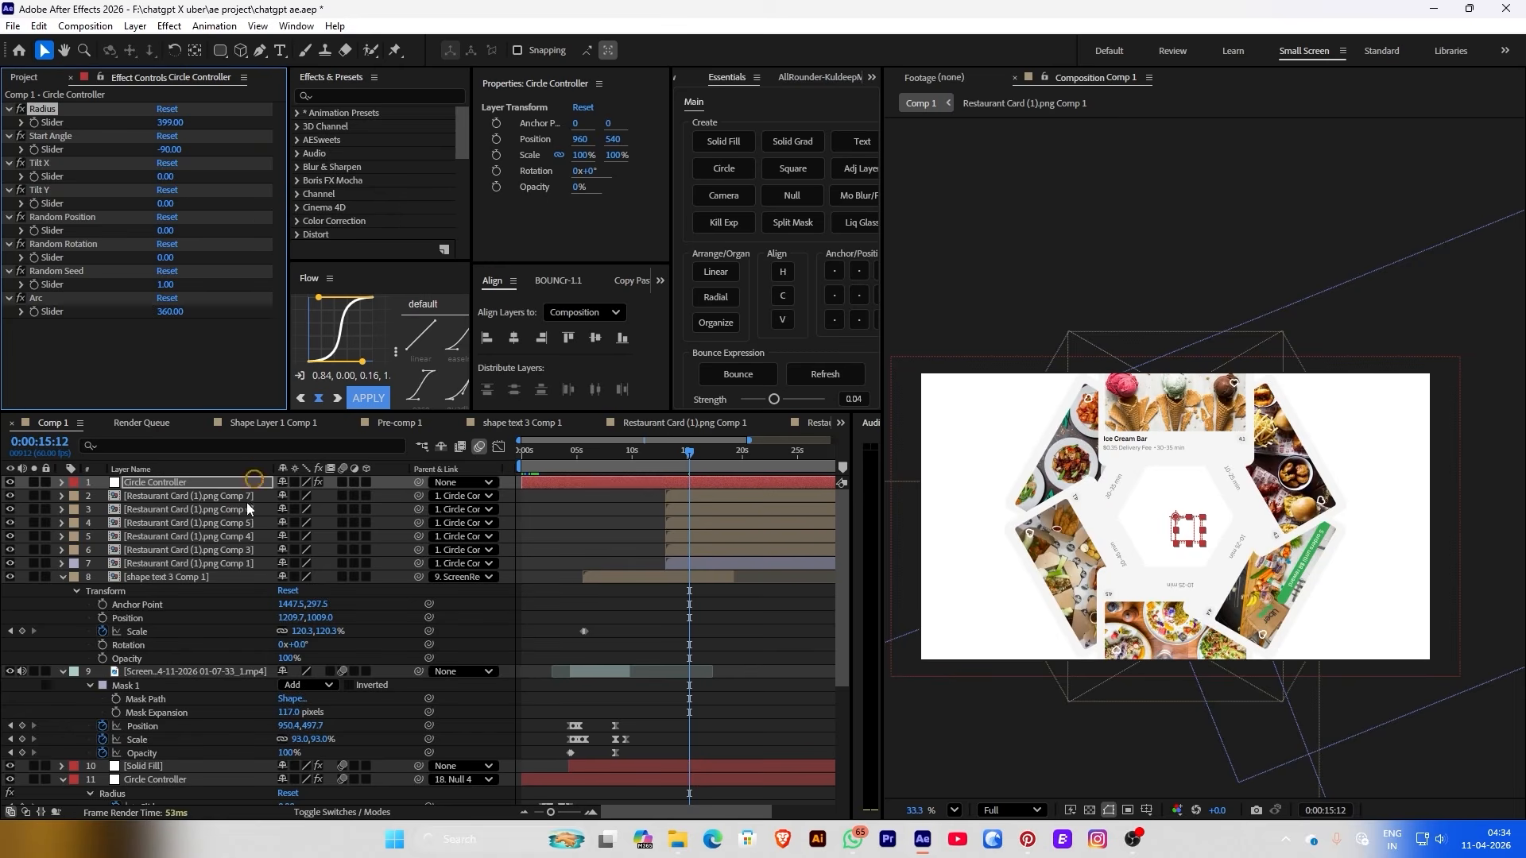
# Make the controller and cards 3D and auto-orient the cards toward the camera
pyautogui.moveTo(99, 481); pyautogui.dragTo(178, 566)
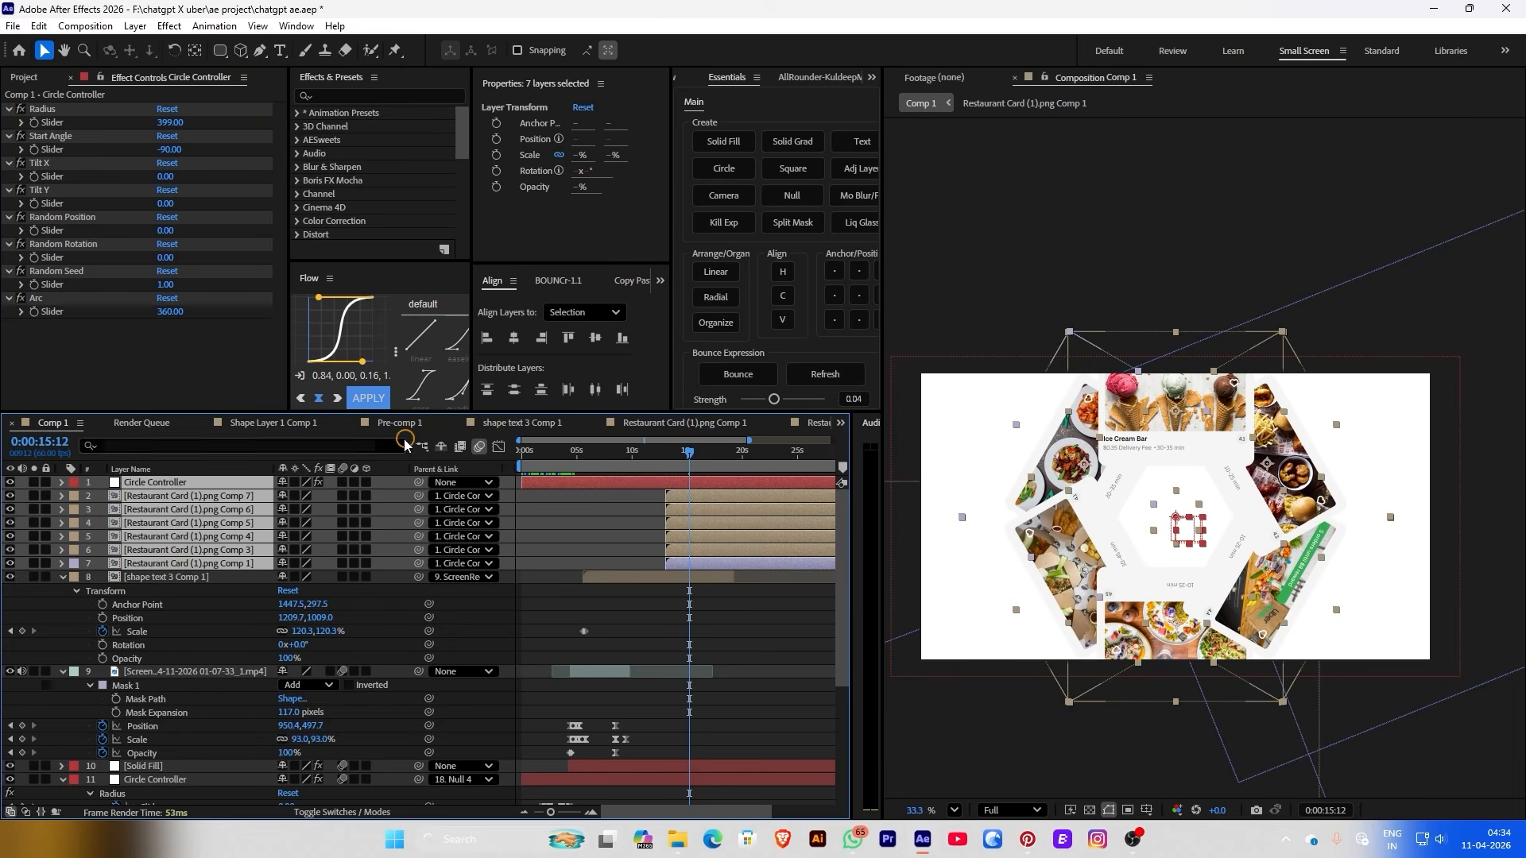
pyautogui.click(367, 483)
pyautogui.rightClick(208, 515)
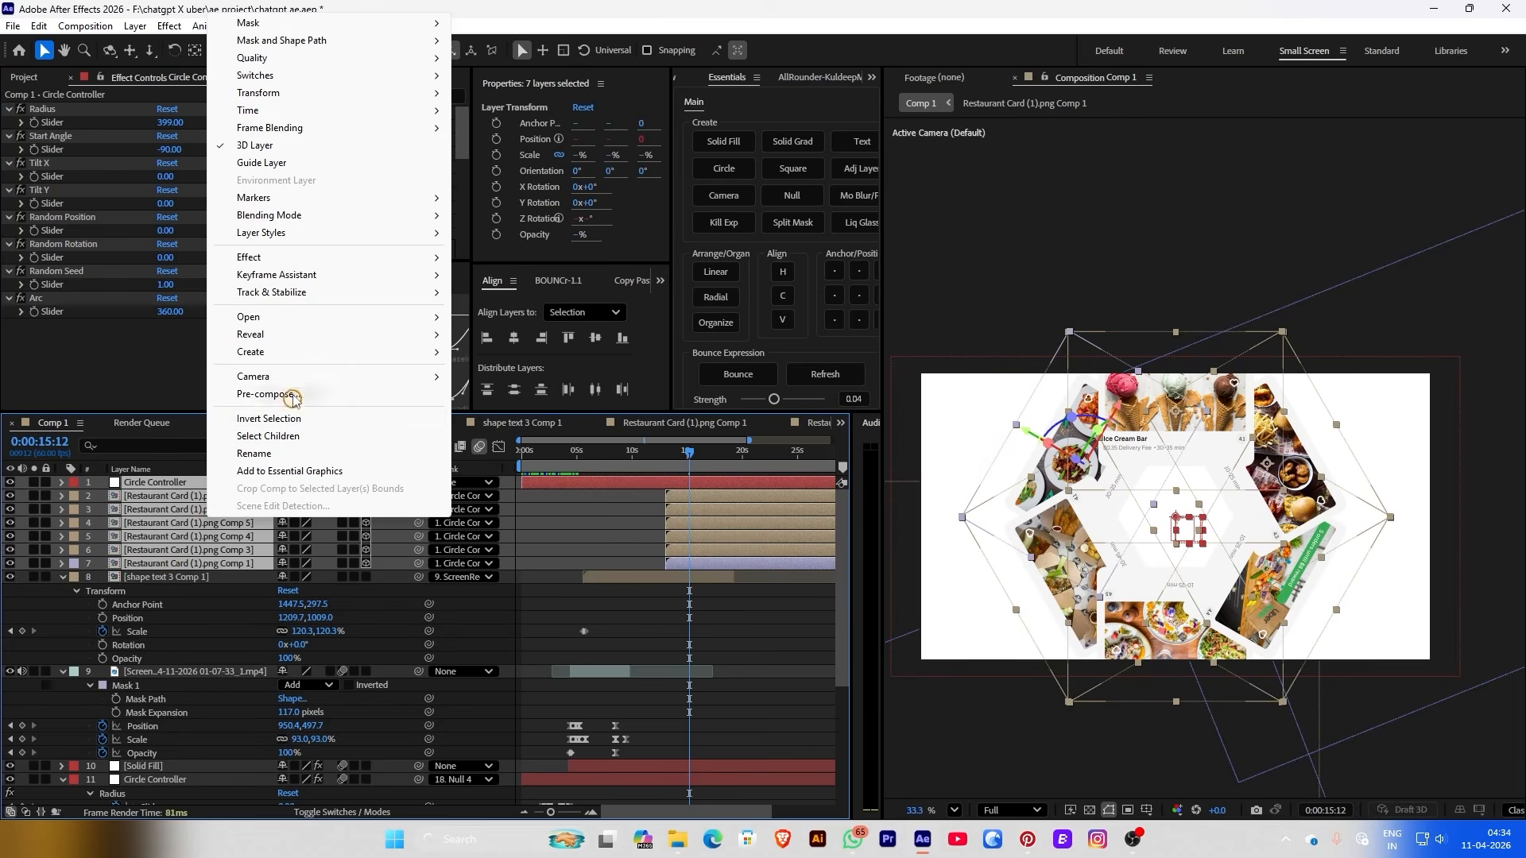
pyautogui.moveTo(289, 93)
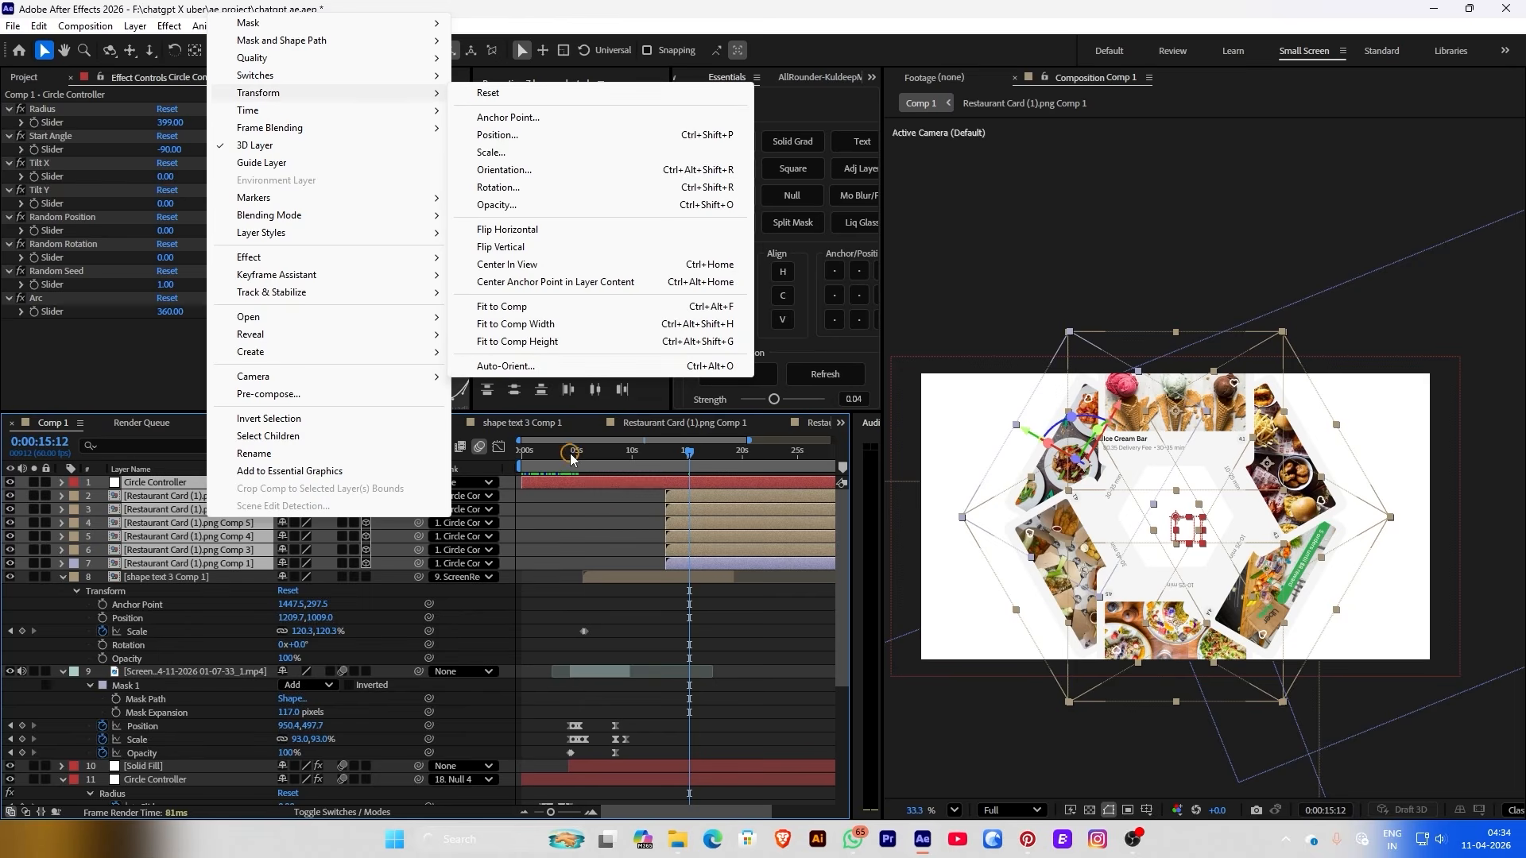
pyautogui.click(506, 367)
pyautogui.click(666, 426)
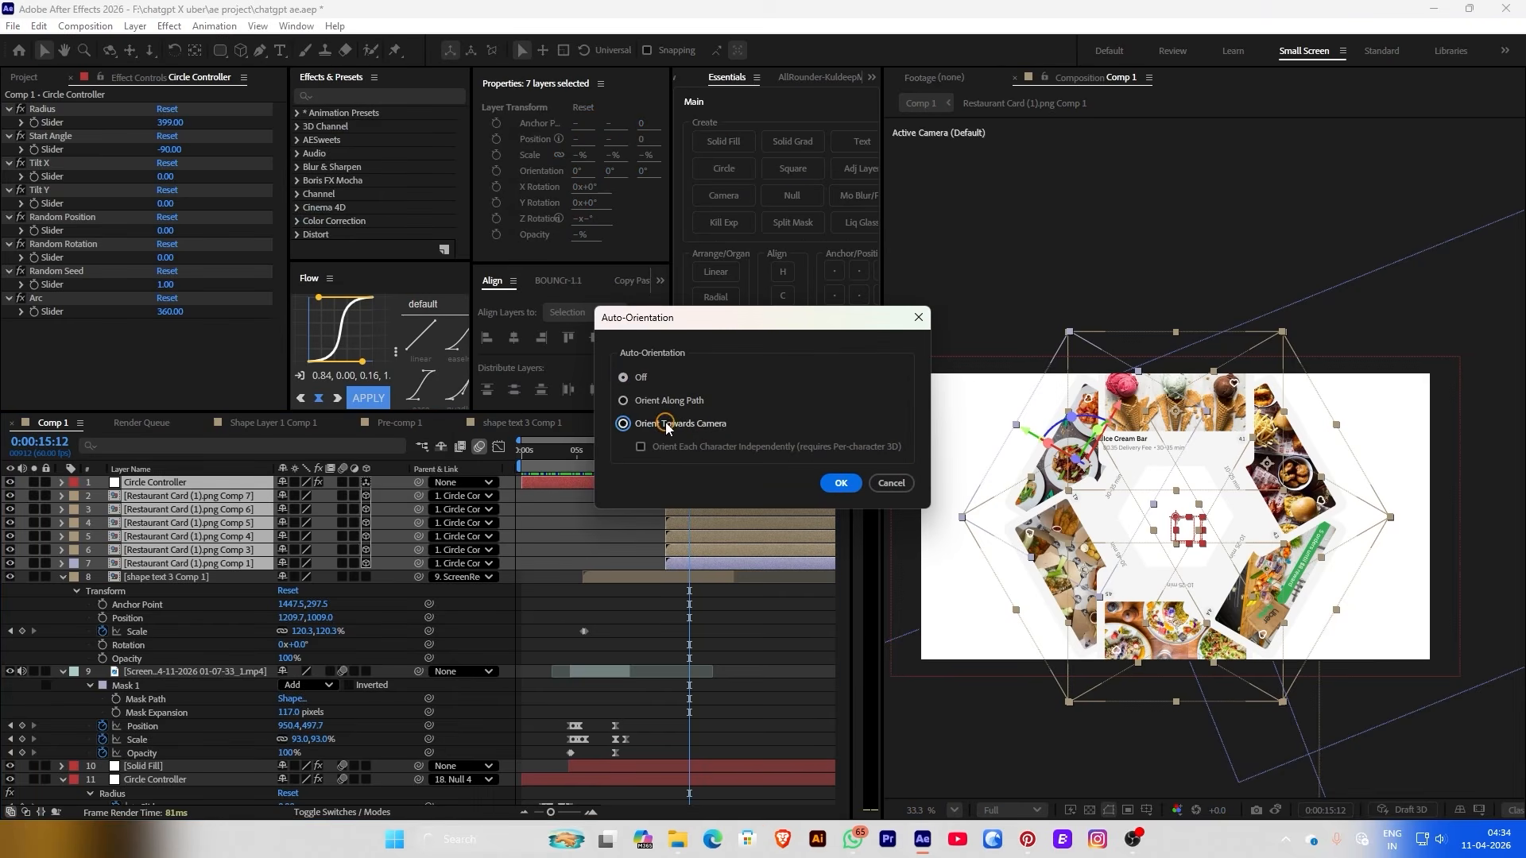
pyautogui.click(840, 483)
pyautogui.click(609, 519)
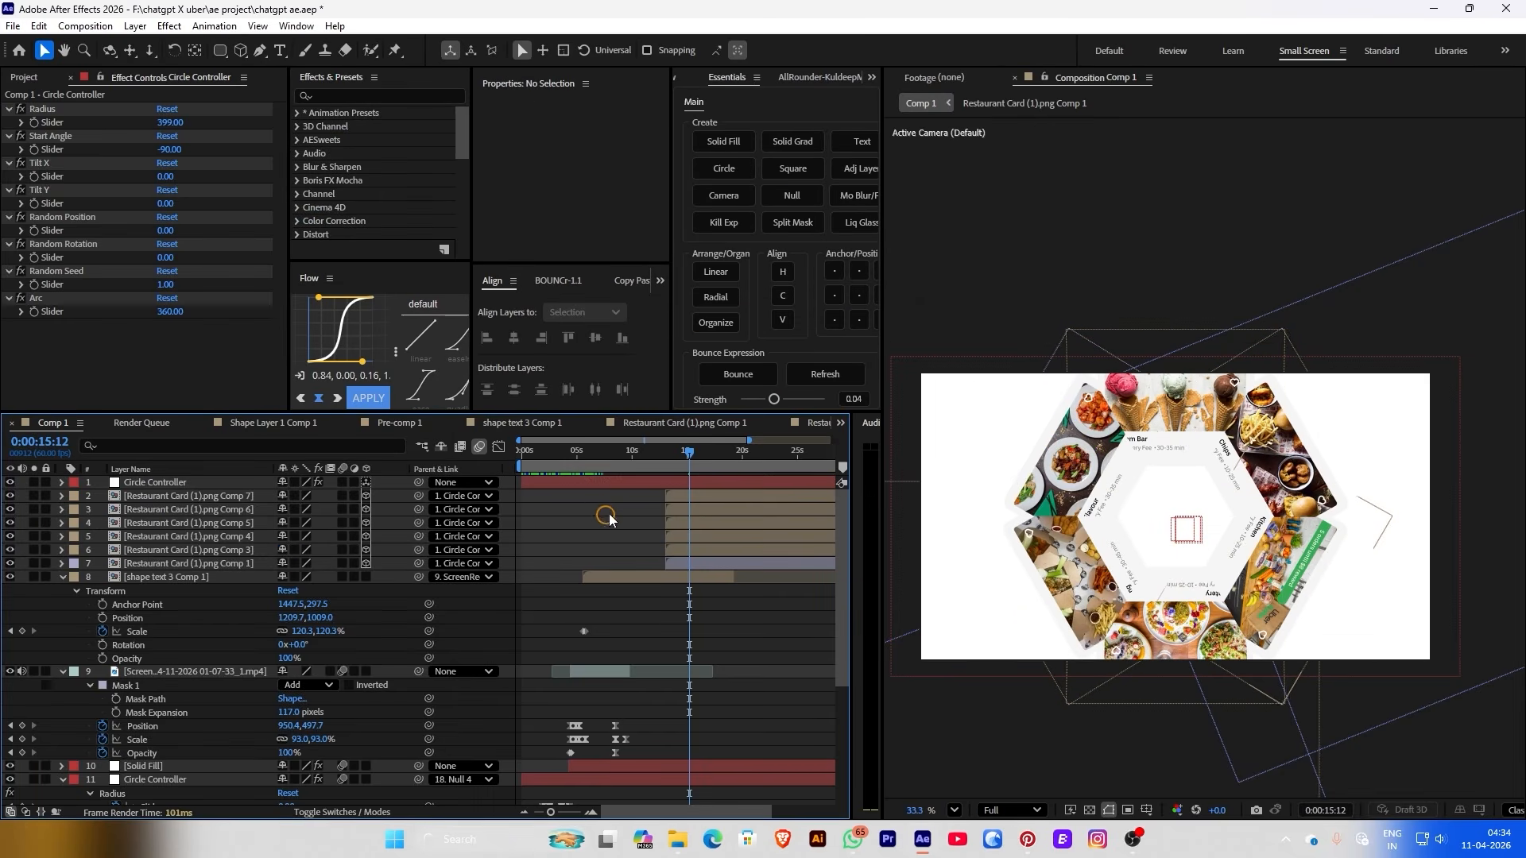
# Test rotation and radius tweaks, undo them, and reapply Radial without rotating the cards
pyautogui.moveTo(165, 145); pyautogui.dragTo(357, 163)
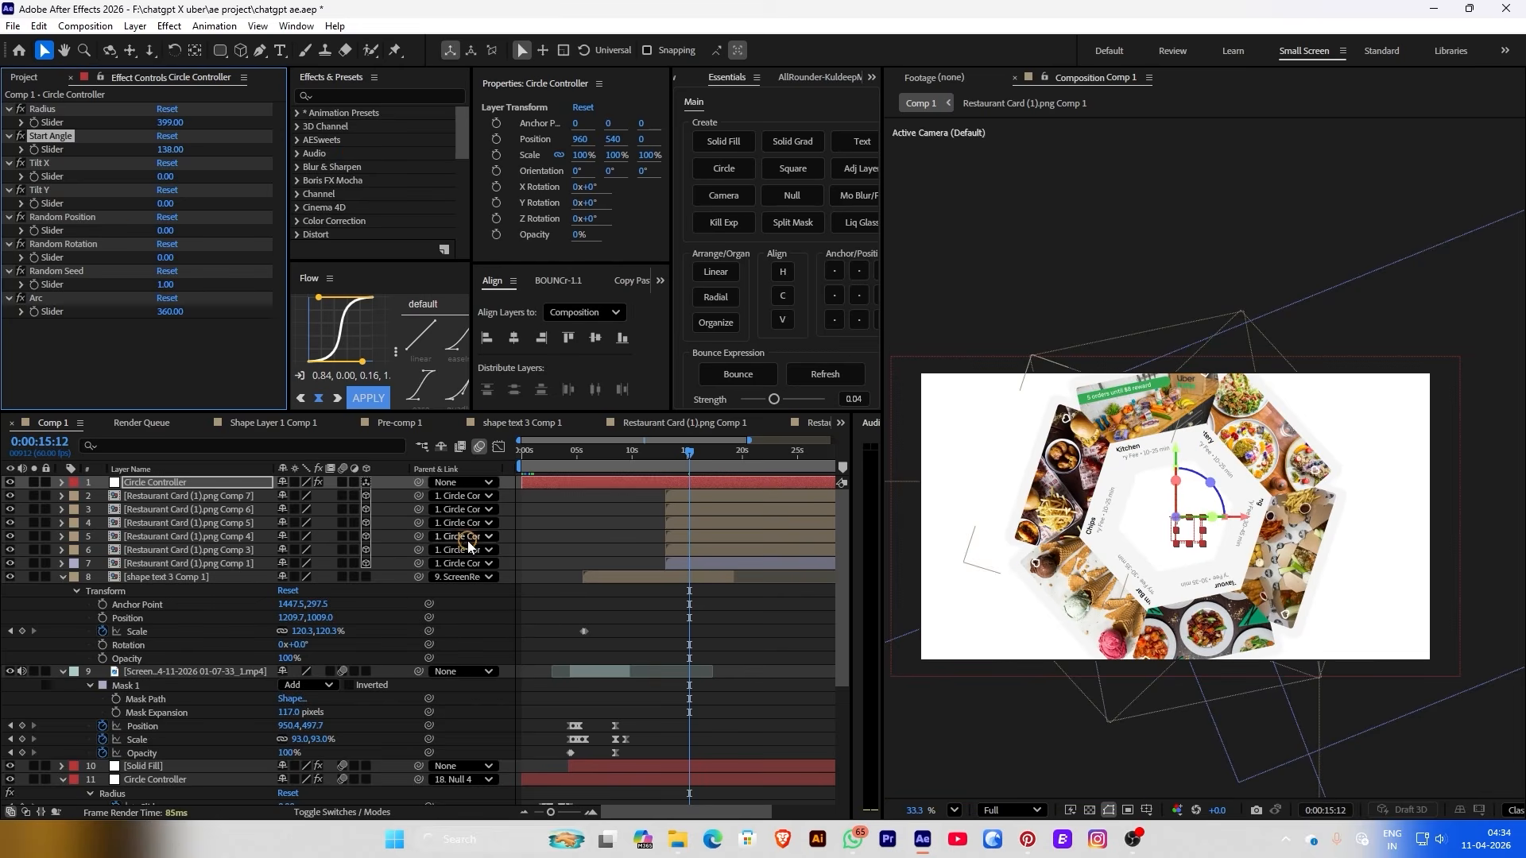
pyautogui.hotkey('ctrl', 'z')
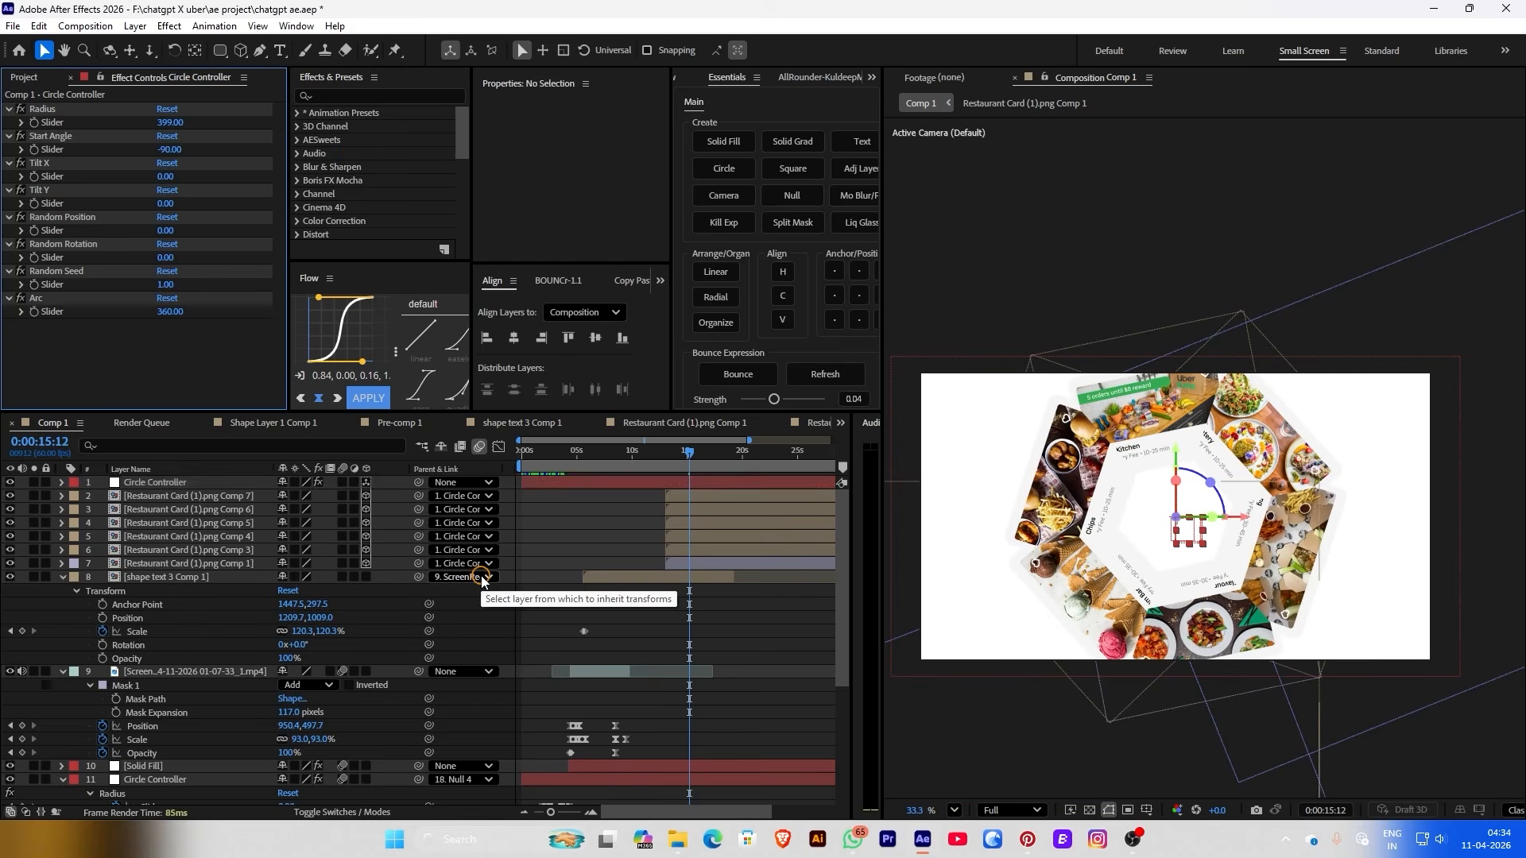
pyautogui.moveTo(185, 125); pyautogui.dragTo(262, 121)
pyautogui.hotkey('ctrl', 'z')
pyautogui.hotkey('ctrl', 'z')
pyautogui.hotkey('ctrl', 'z')
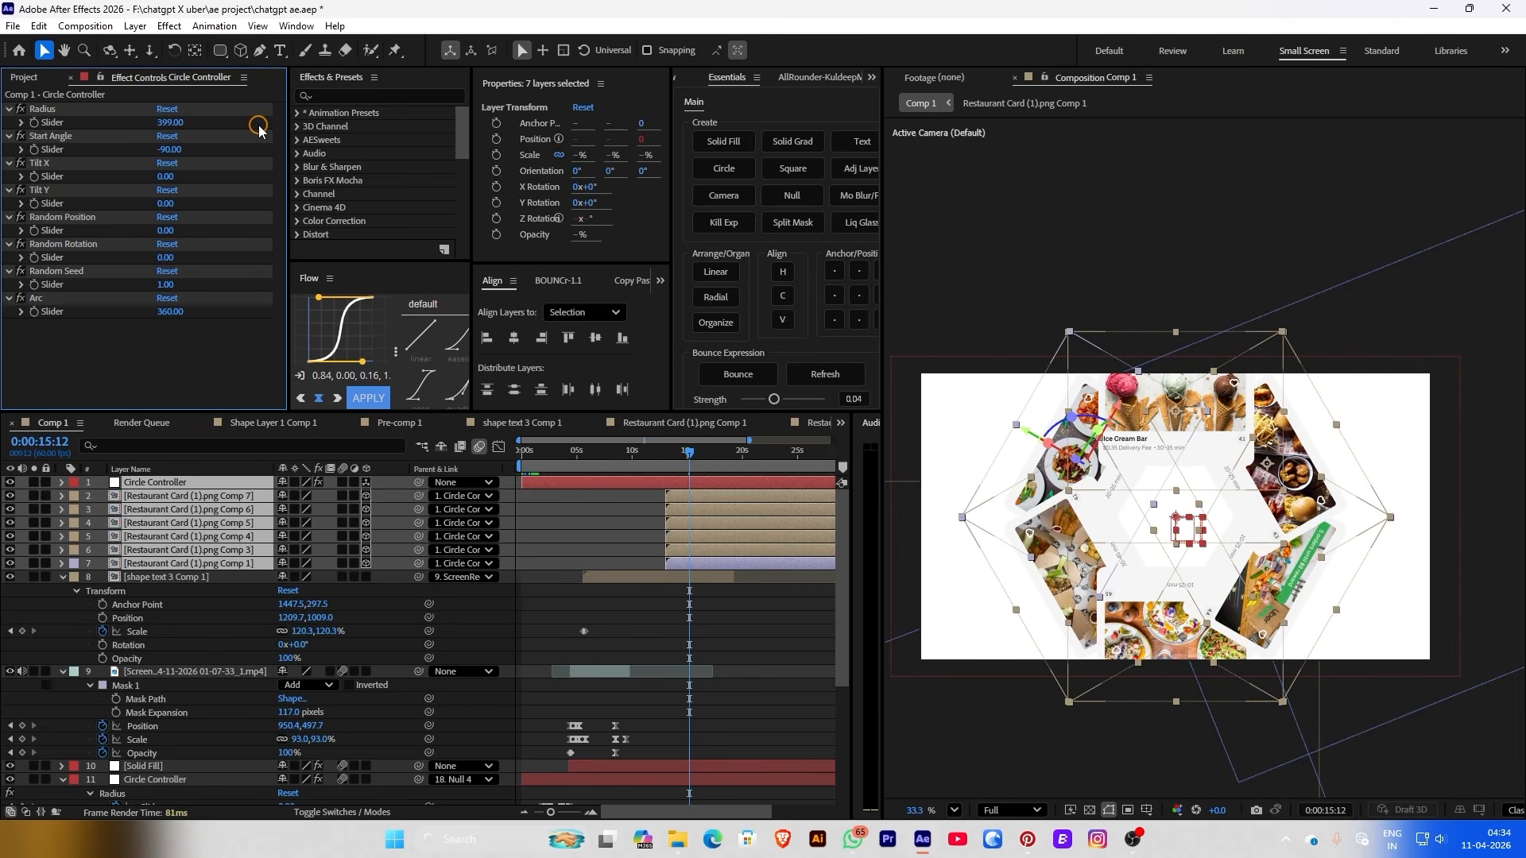
pyautogui.hotkey('ctrl', 'z')
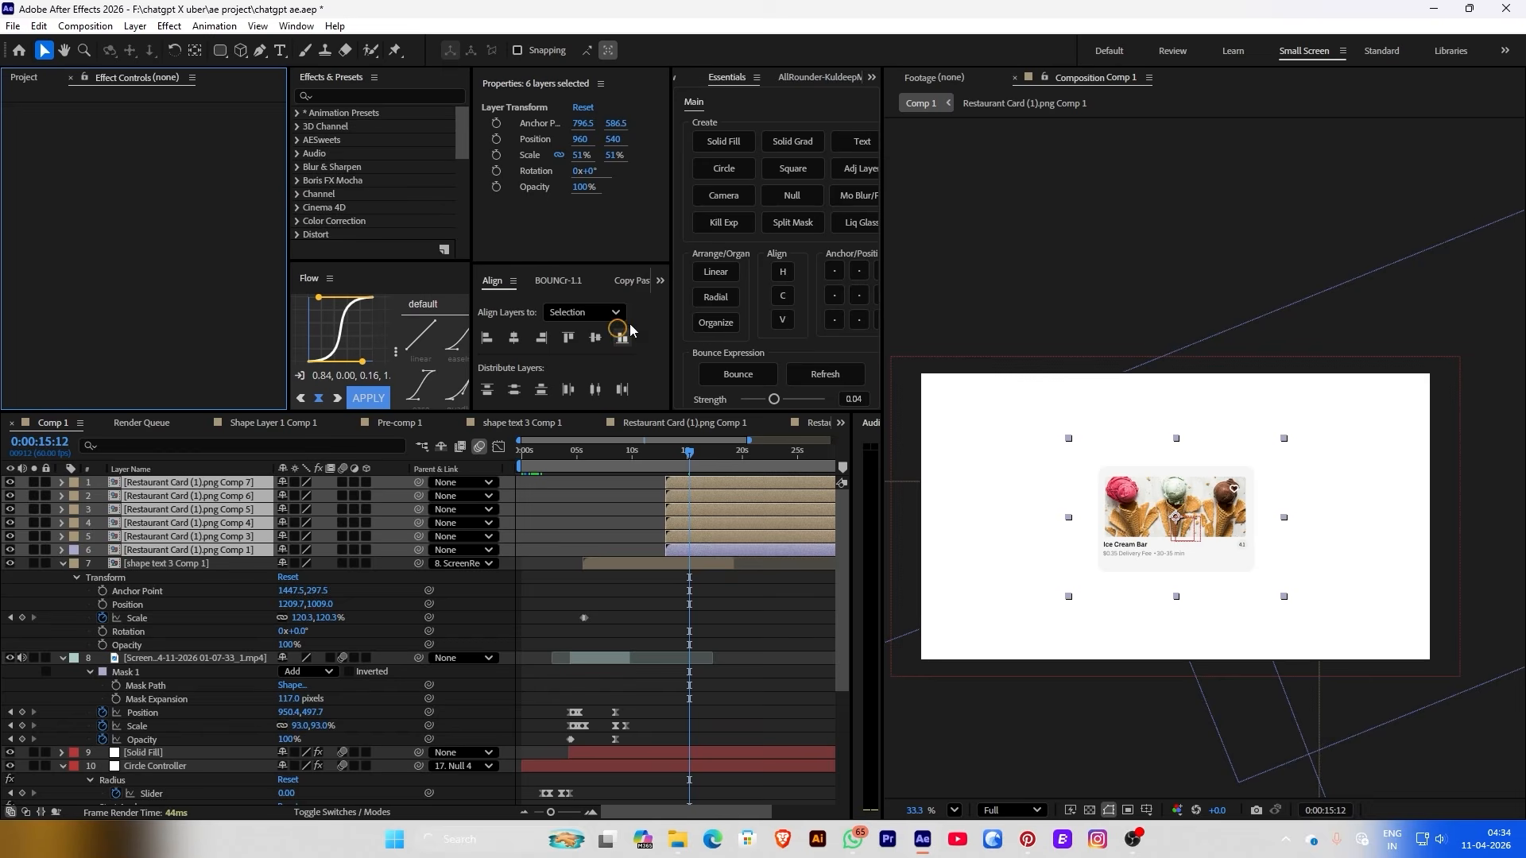
pyautogui.click(715, 302)
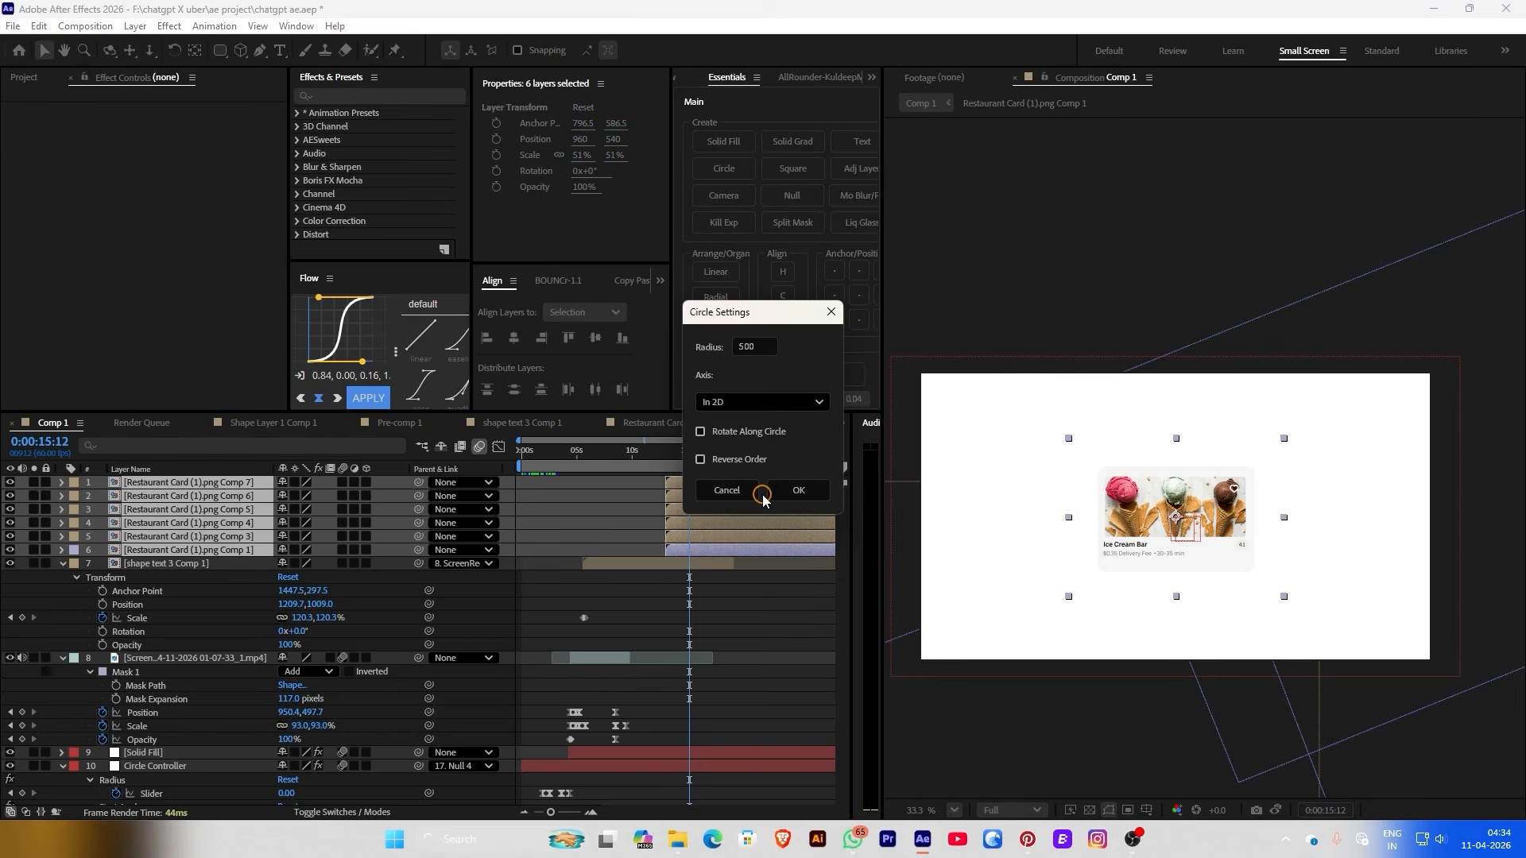
pyautogui.click(790, 493)
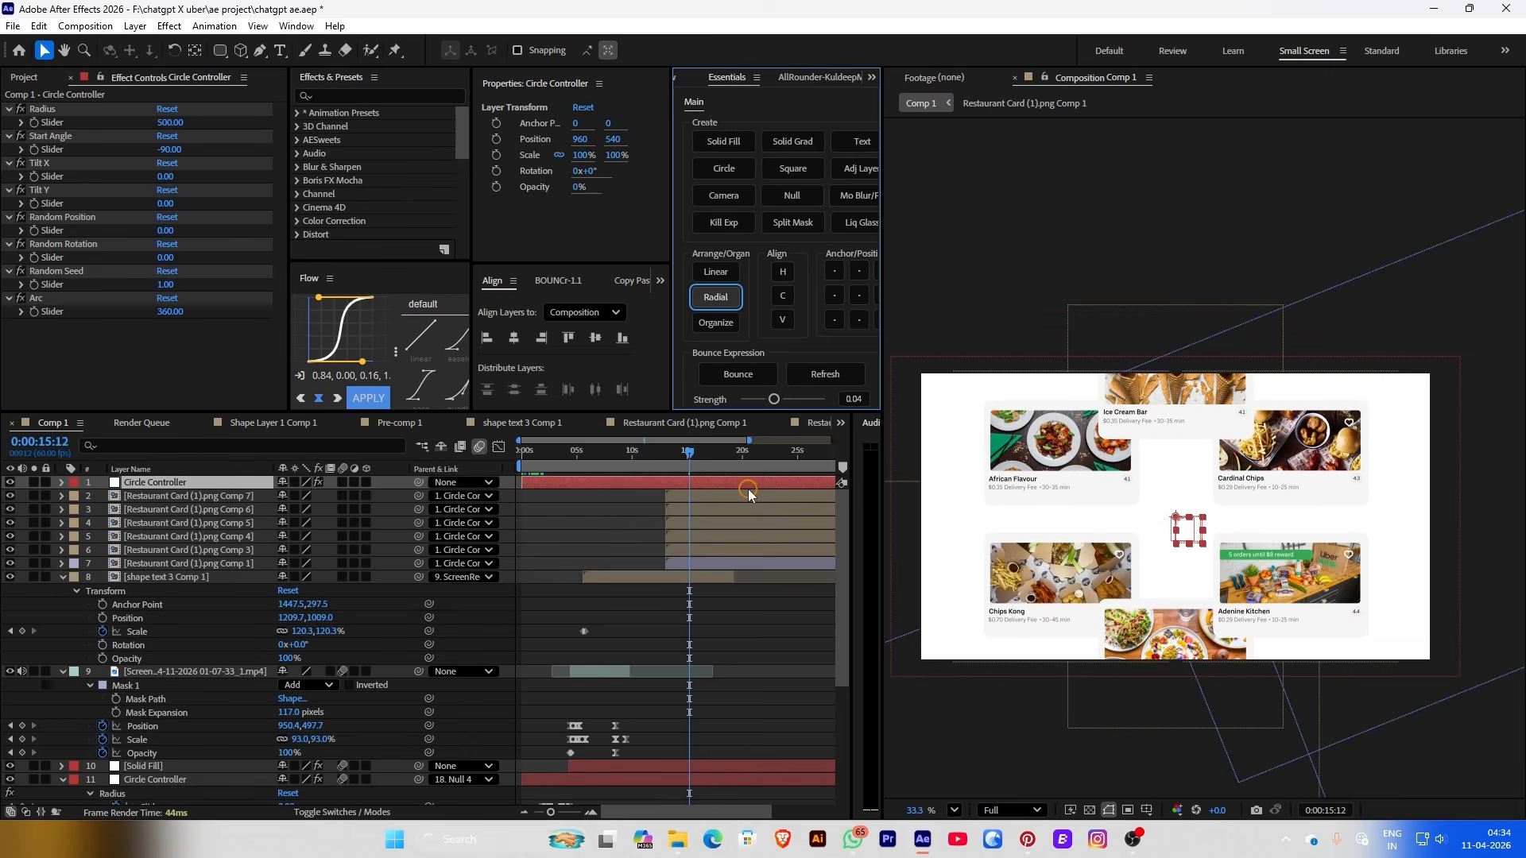
# Set the Circle Controller's Radius to 0 and trim the layer to start at 13:04
pyautogui.moveTo(168, 119); pyautogui.dragTo(48, 124)
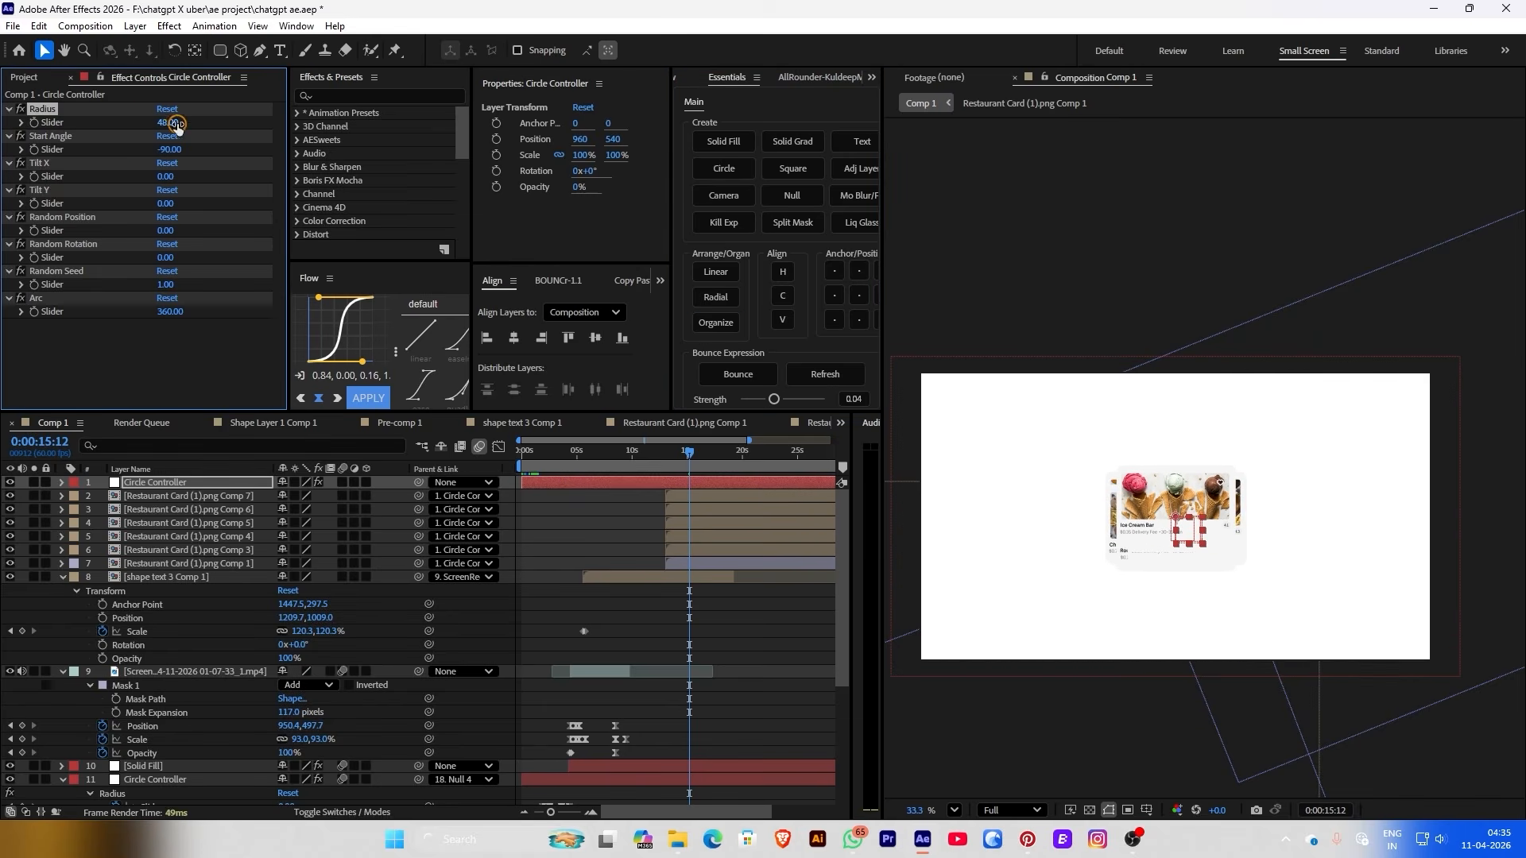
pyautogui.write('0')
pyautogui.press('Return')
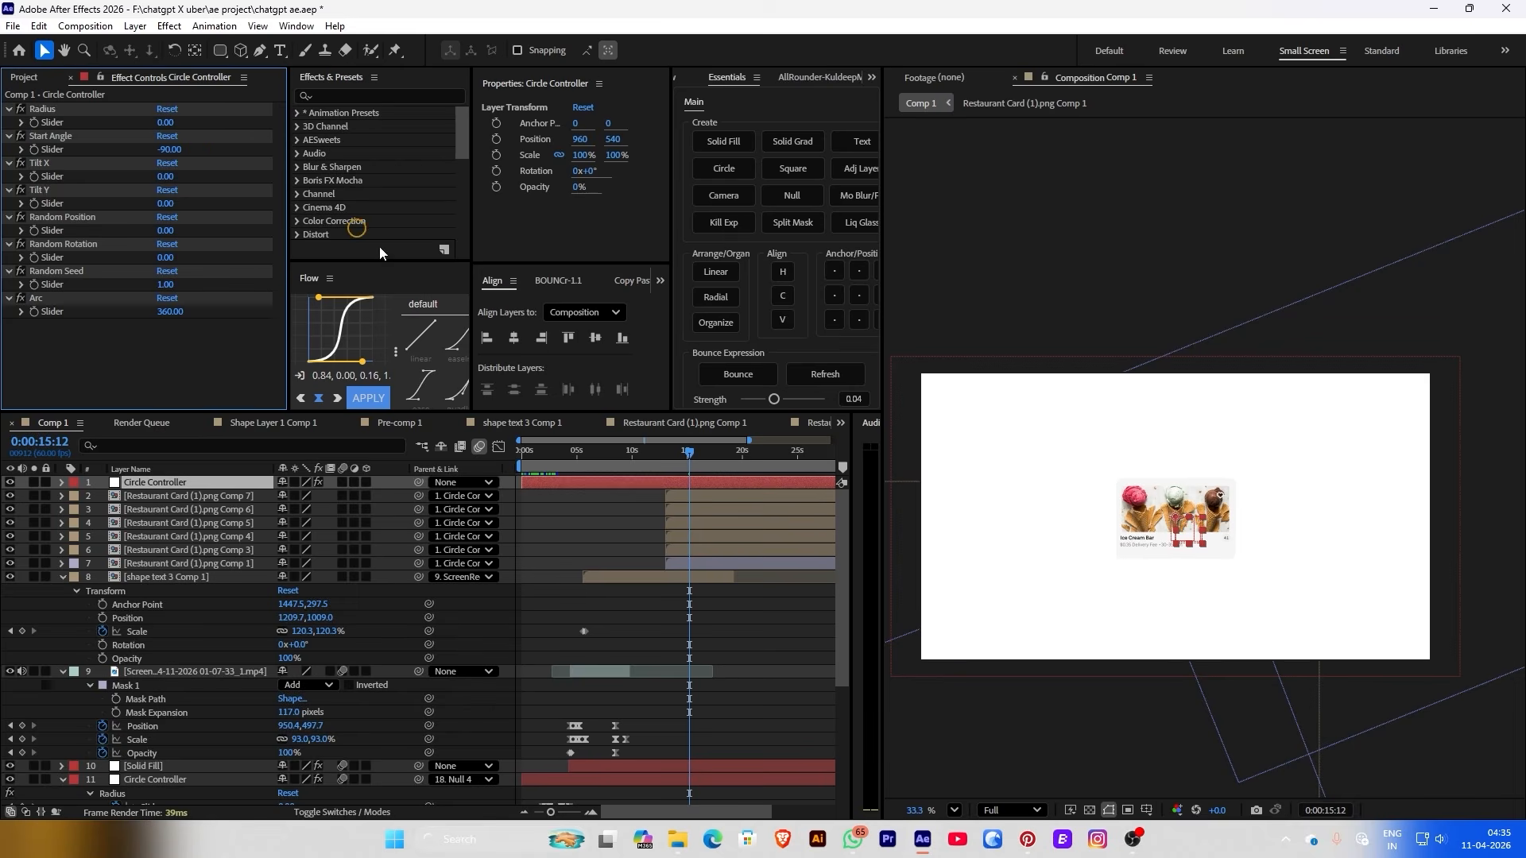
pyautogui.click(668, 465)
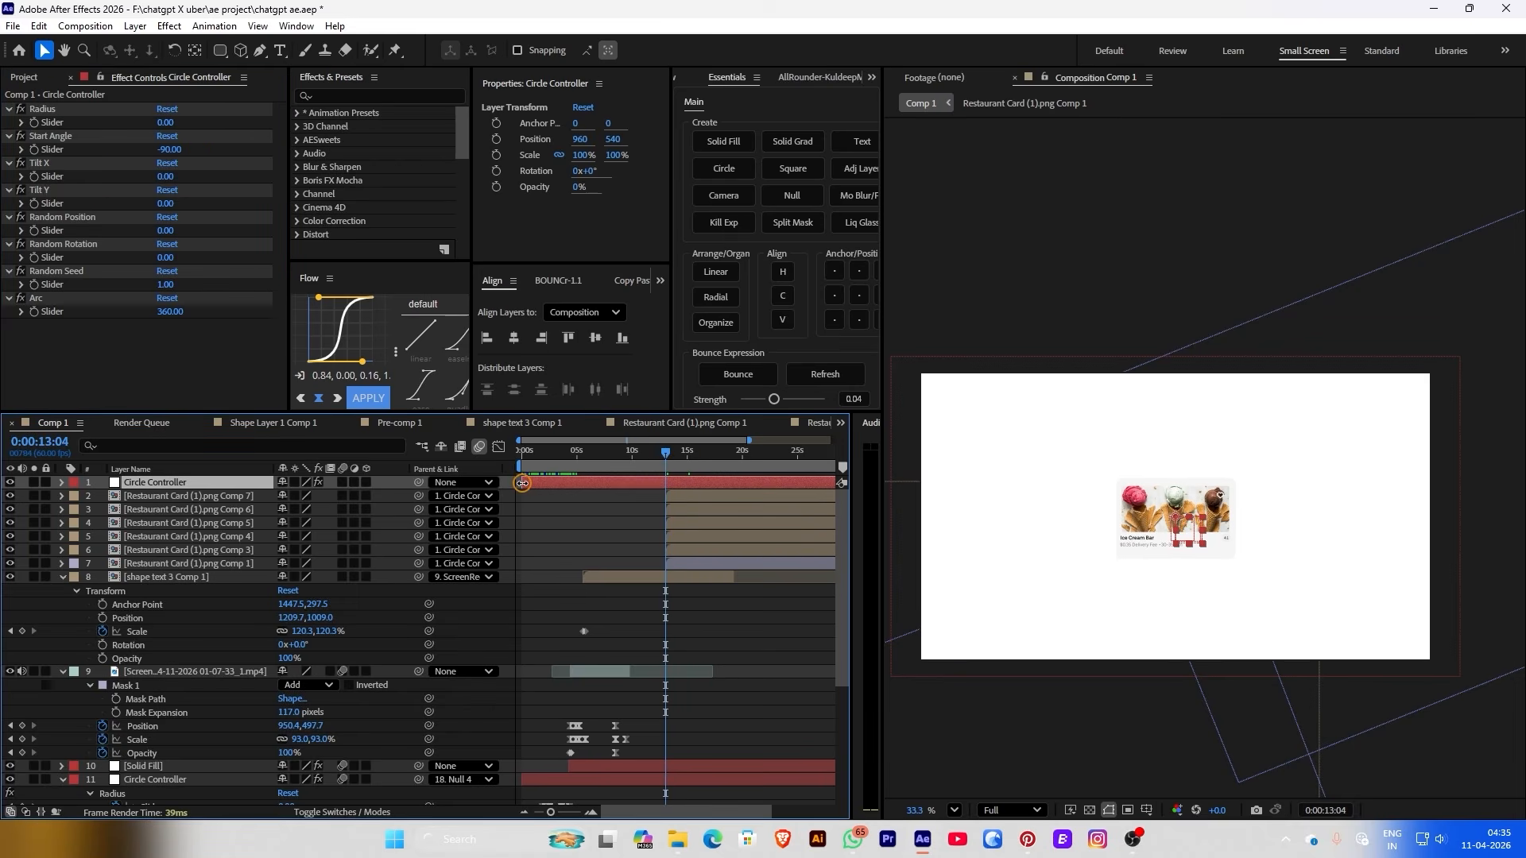
pyautogui.moveTo(522, 482); pyautogui.dragTo(665, 481)
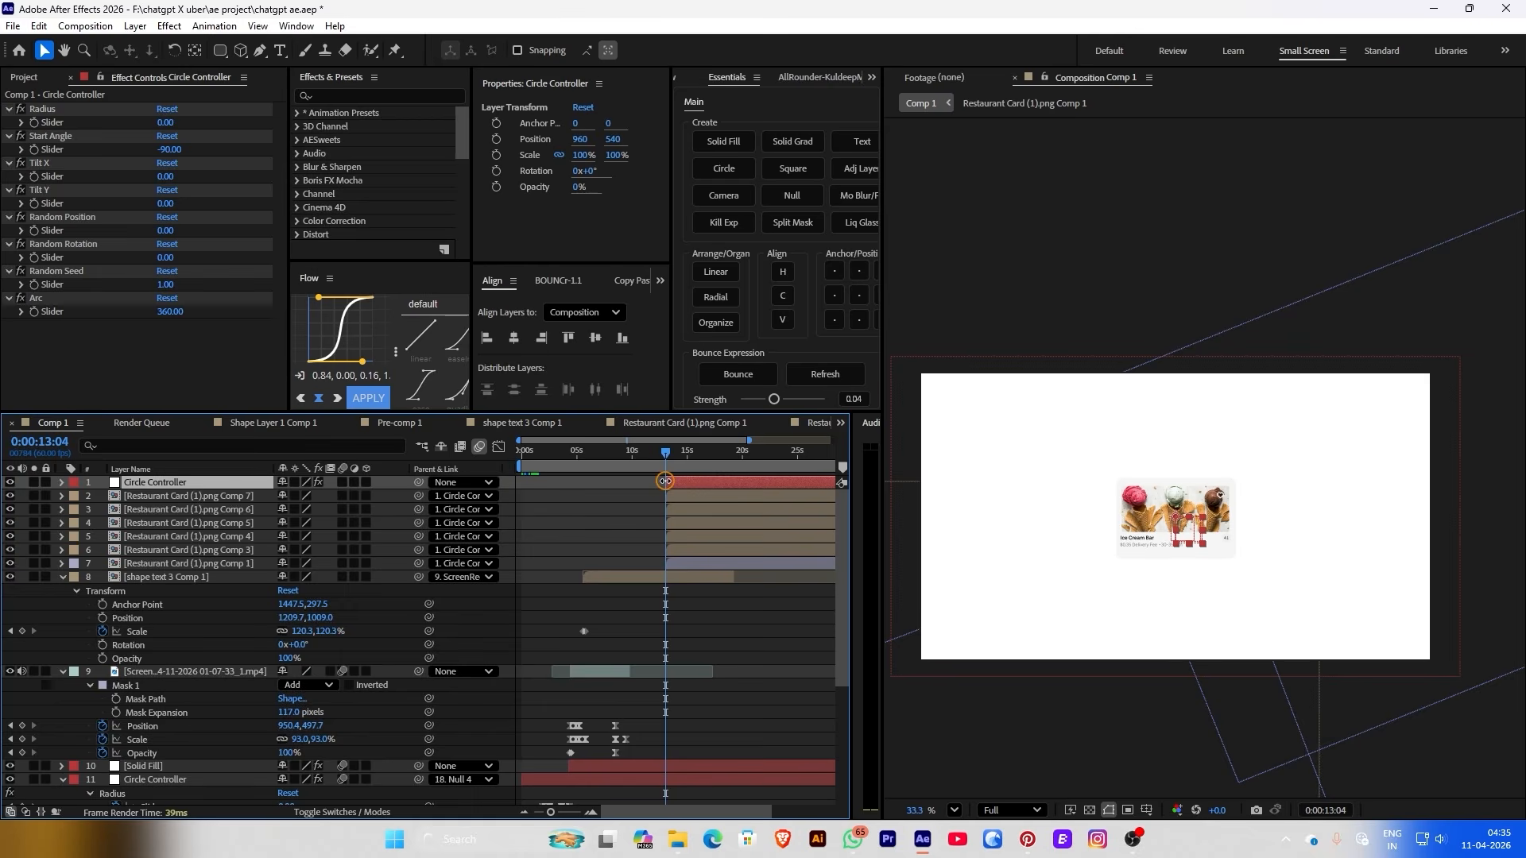
# Keyframe Radius up to about 320 near 13 seconds so the cards spread into a ring
pyautogui.click(36, 124)
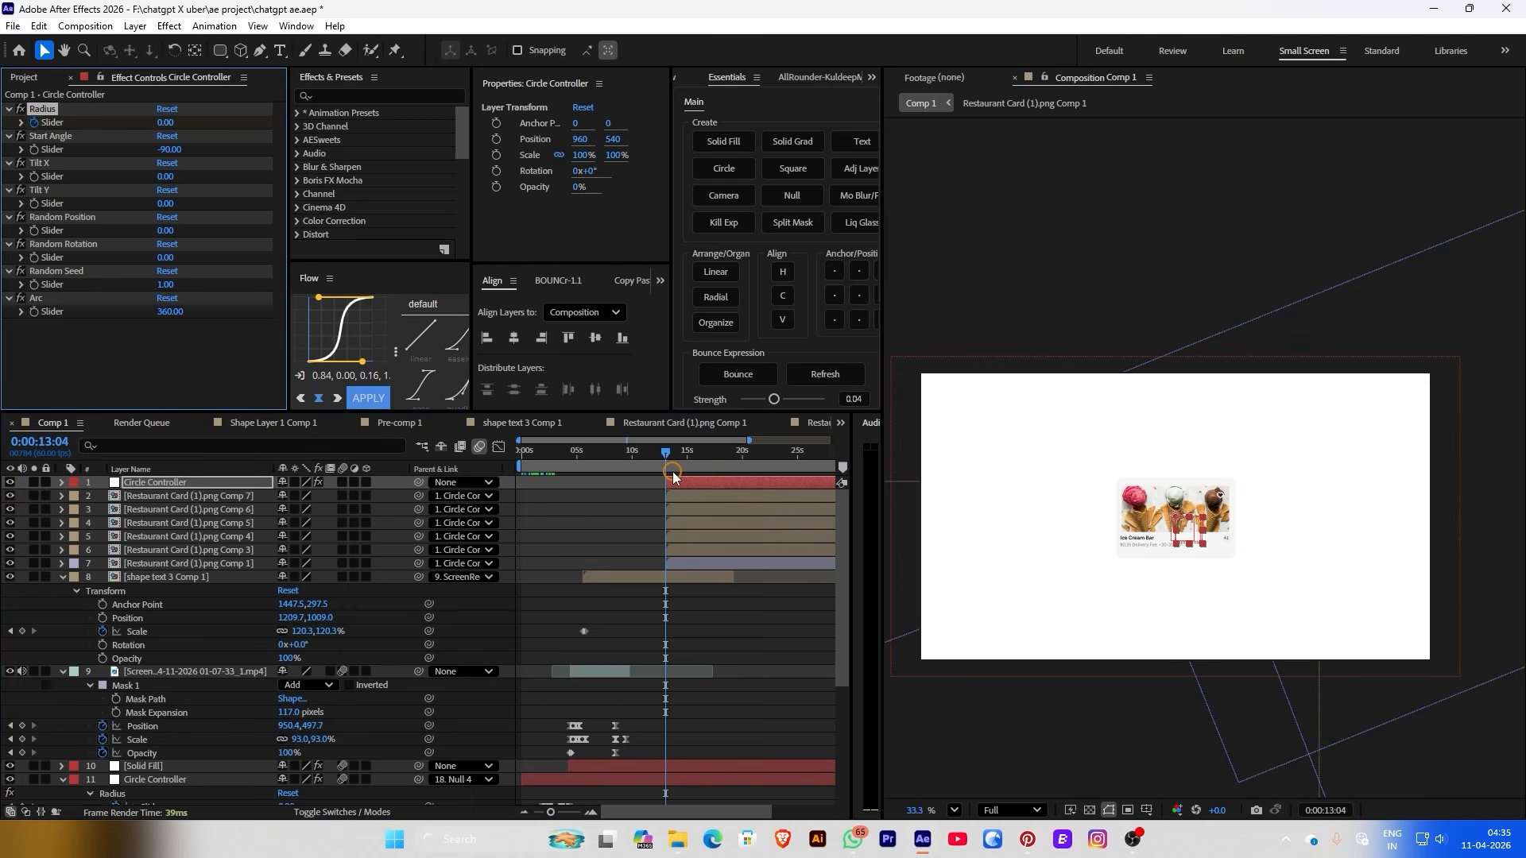
pyautogui.scroll(3, 675, 474)
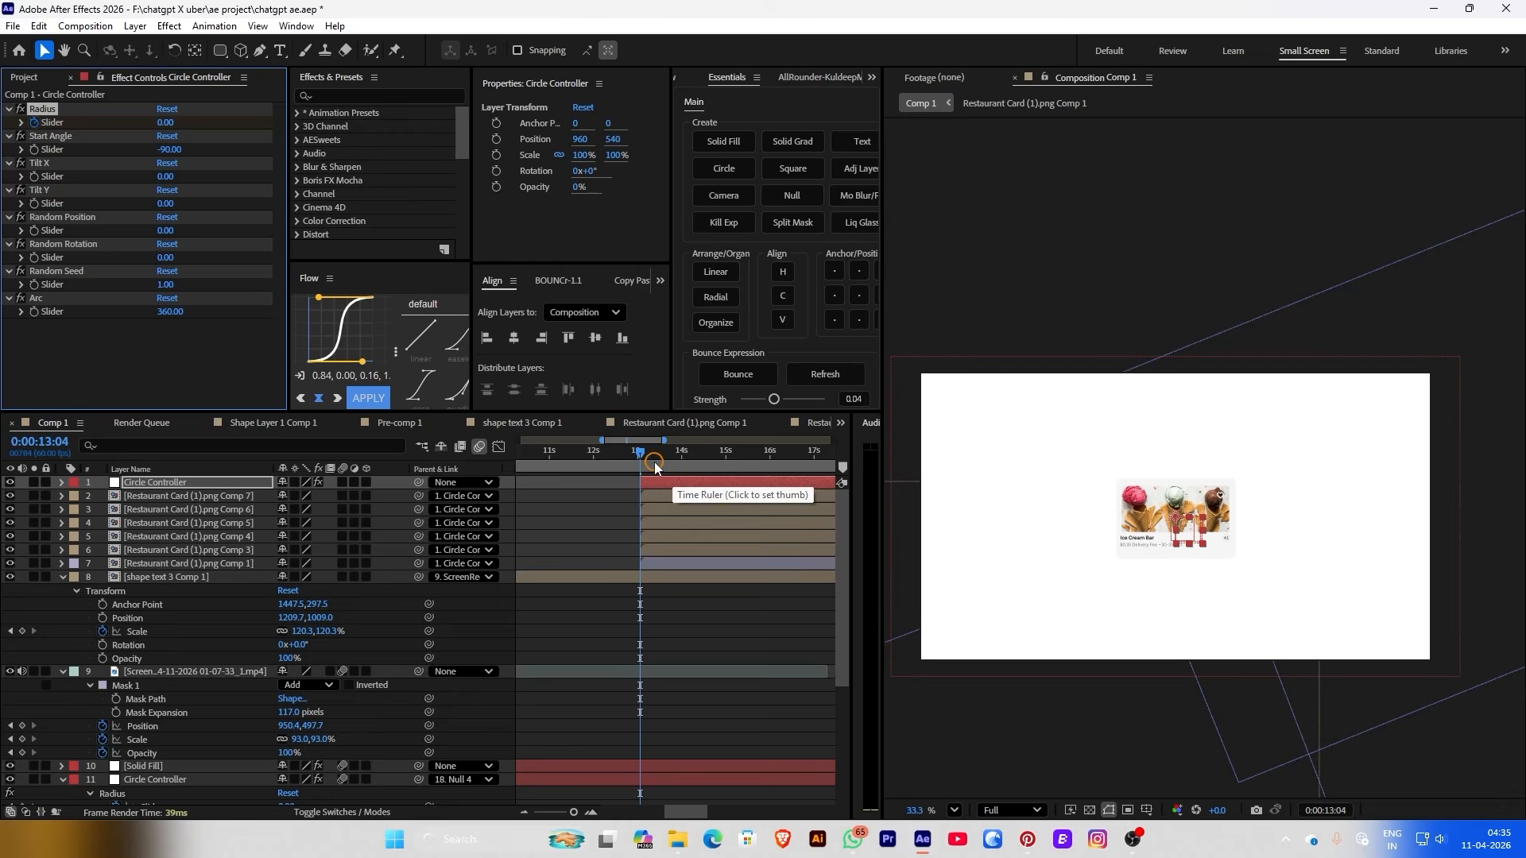
pyautogui.moveTo(655, 461); pyautogui.dragTo(686, 467)
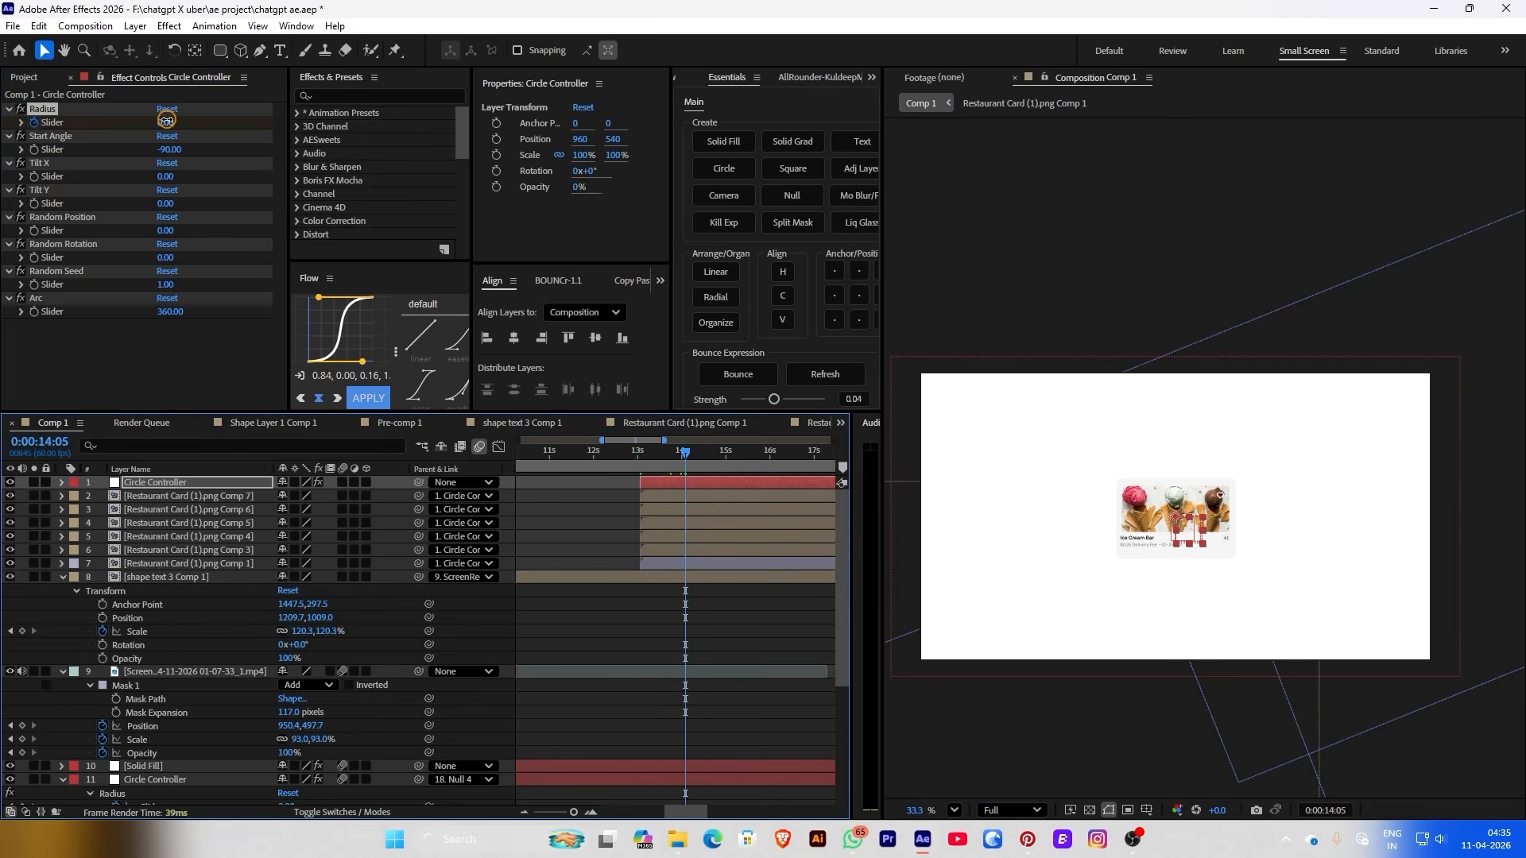
pyautogui.moveTo(166, 120); pyautogui.dragTo(419, 116)
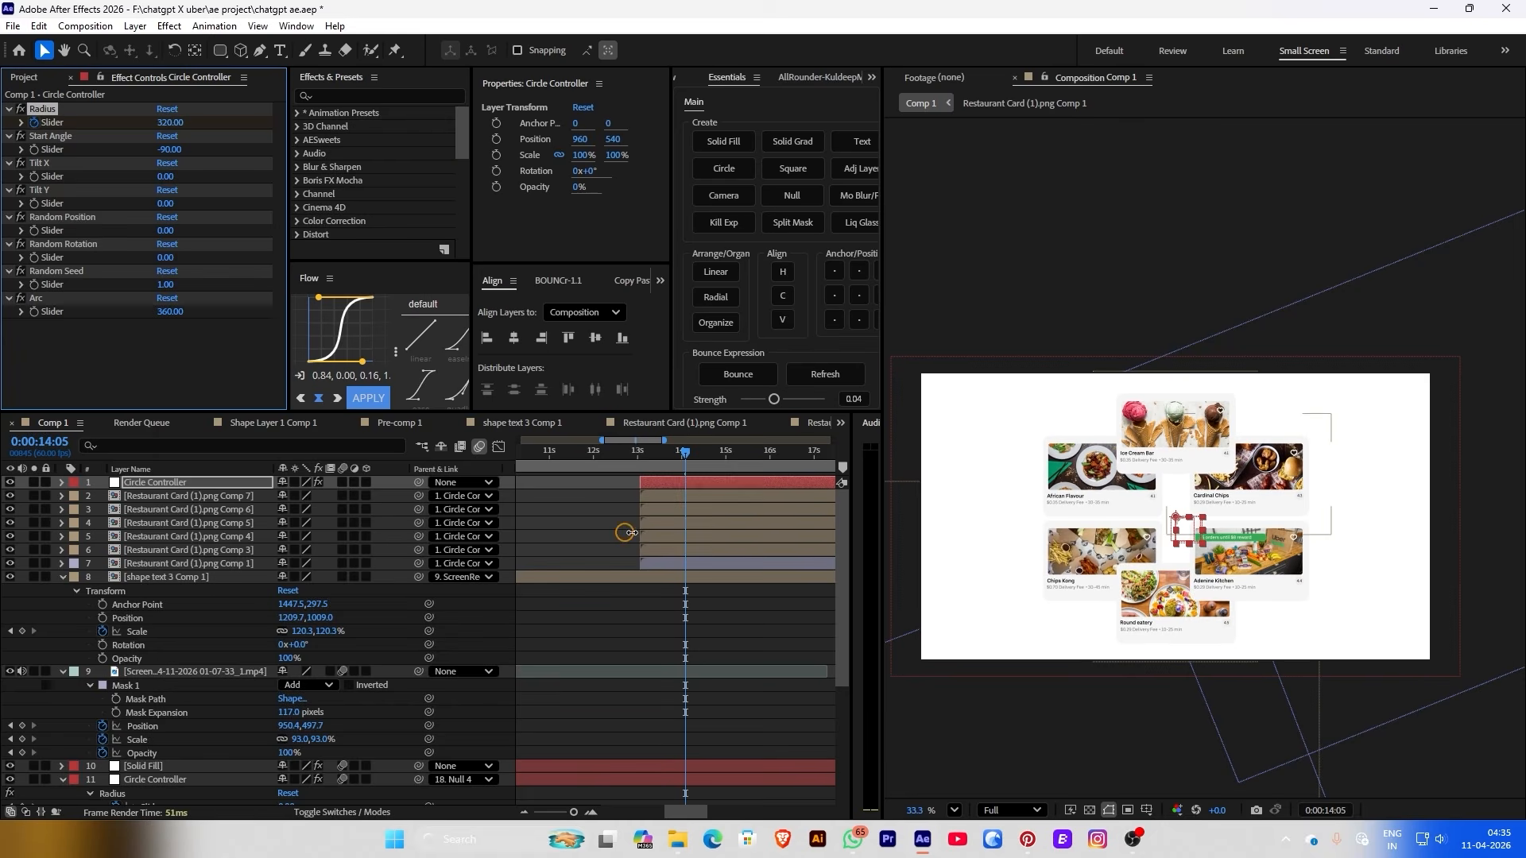
# Reveal the Radius keyframes, nudge the second one slightly earlier, and preview the spread
pyautogui.click(638, 455)
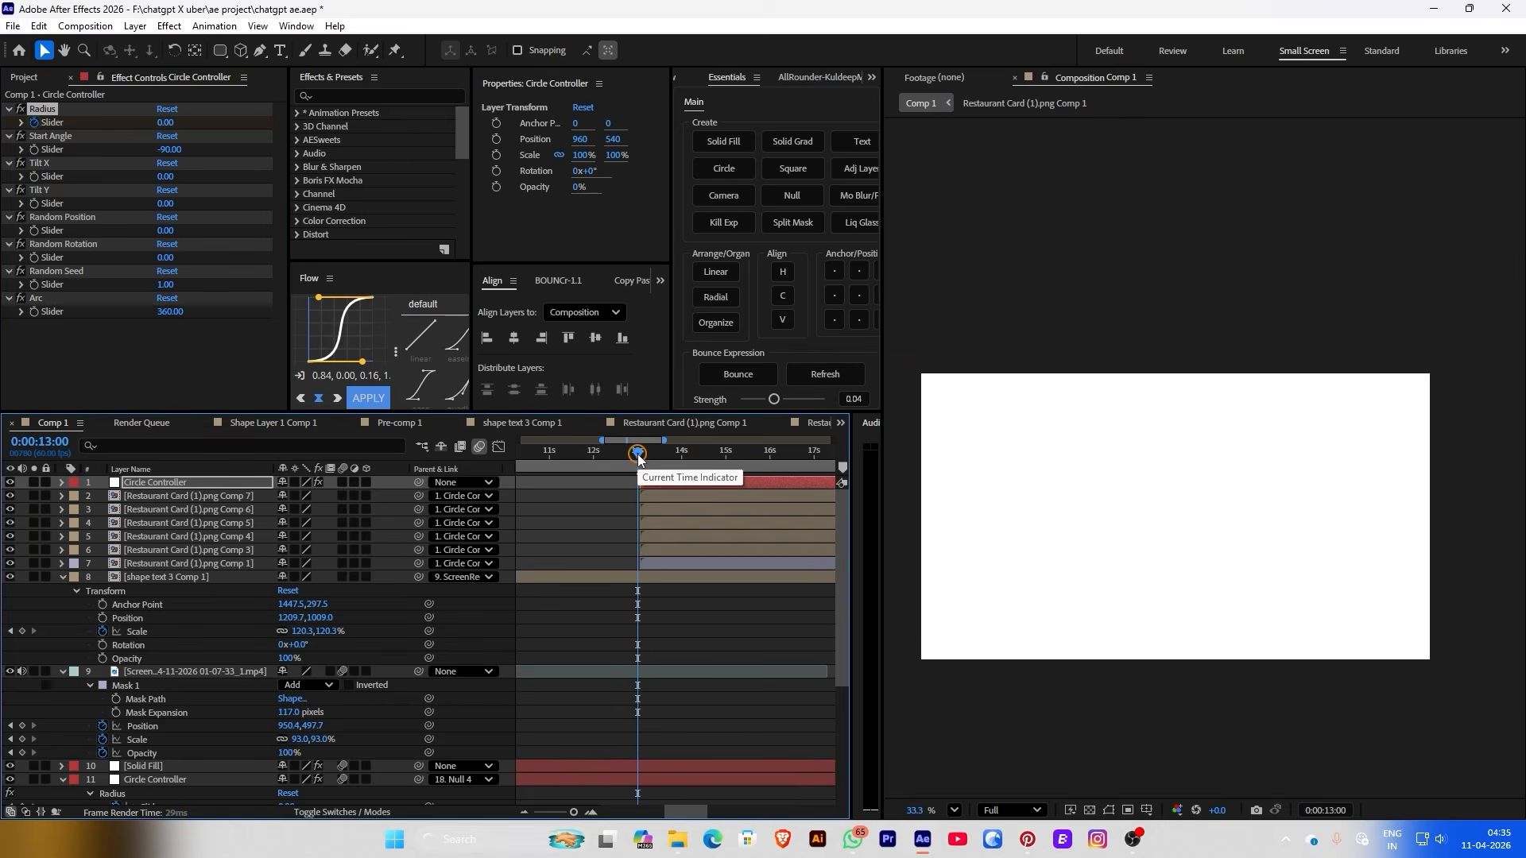
pyautogui.click(675, 483)
pyautogui.press('u')
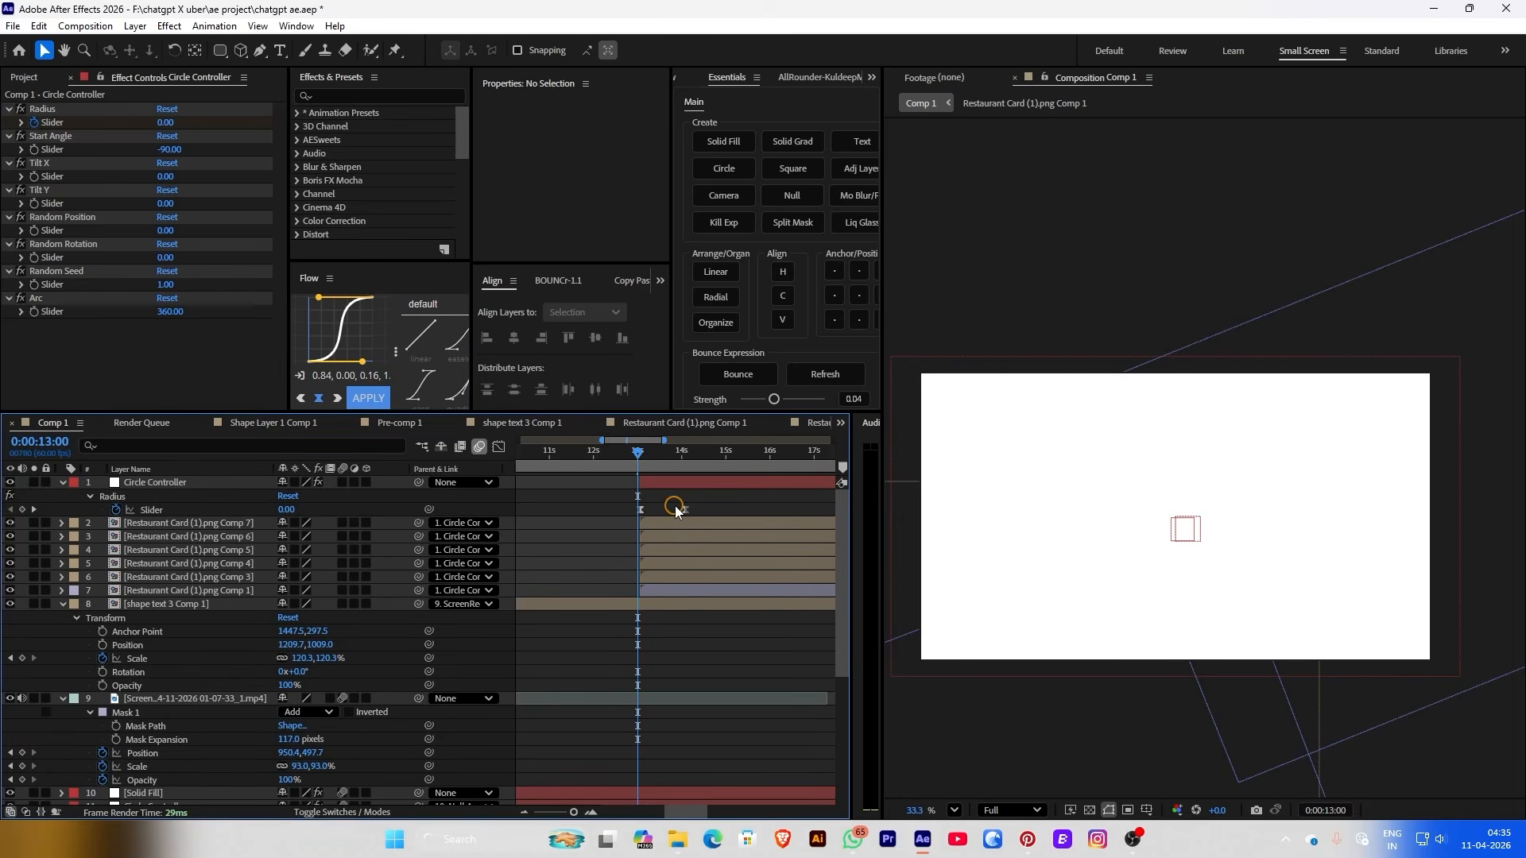
pyautogui.moveTo(686, 509); pyautogui.dragTo(674, 509)
pyautogui.press('space')
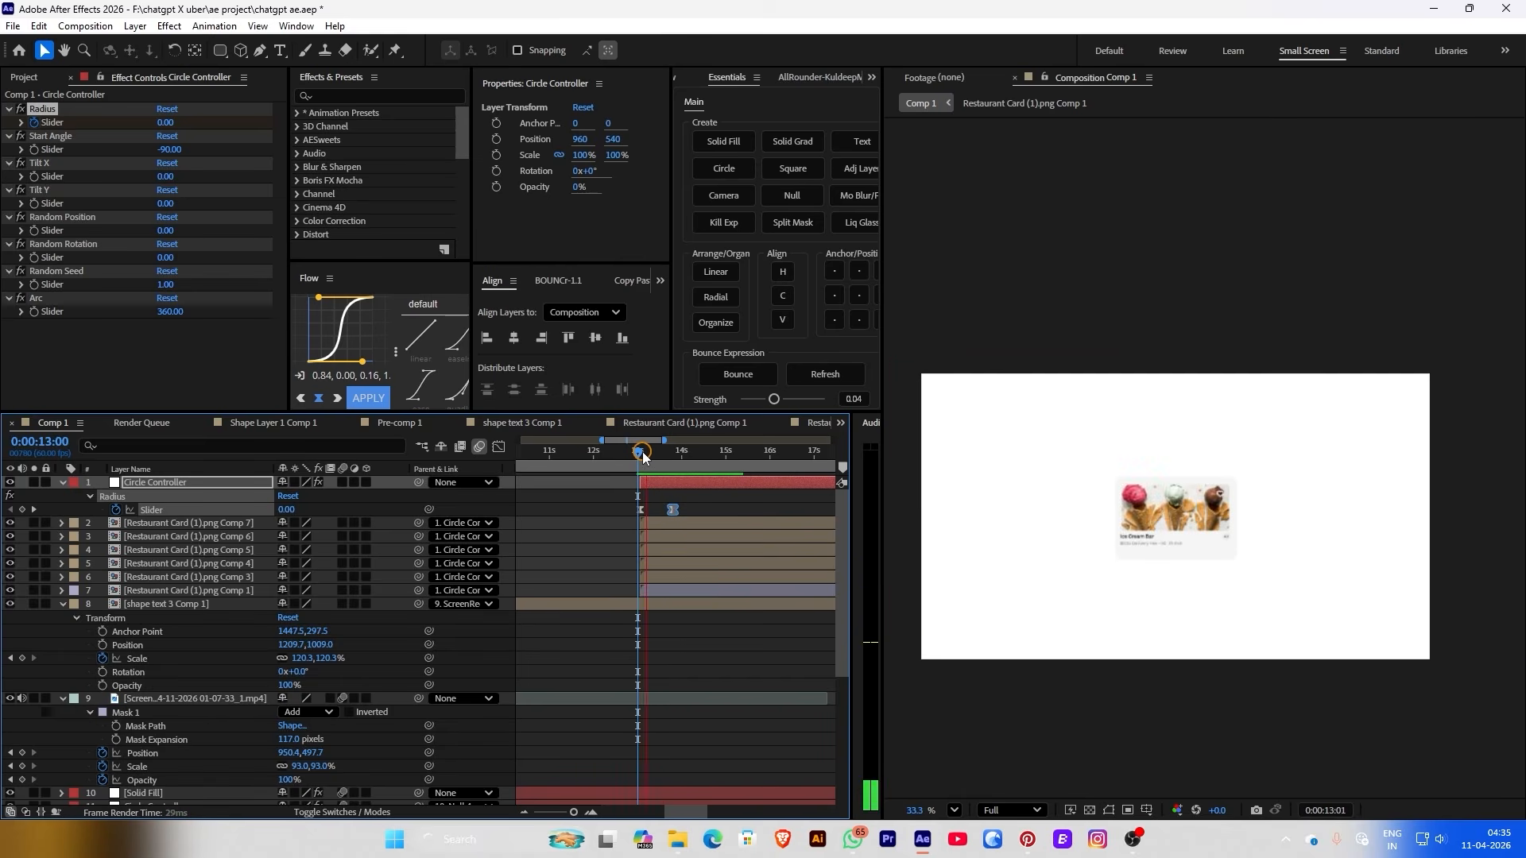
pyautogui.moveTo(642, 451); pyautogui.dragTo(636, 455)
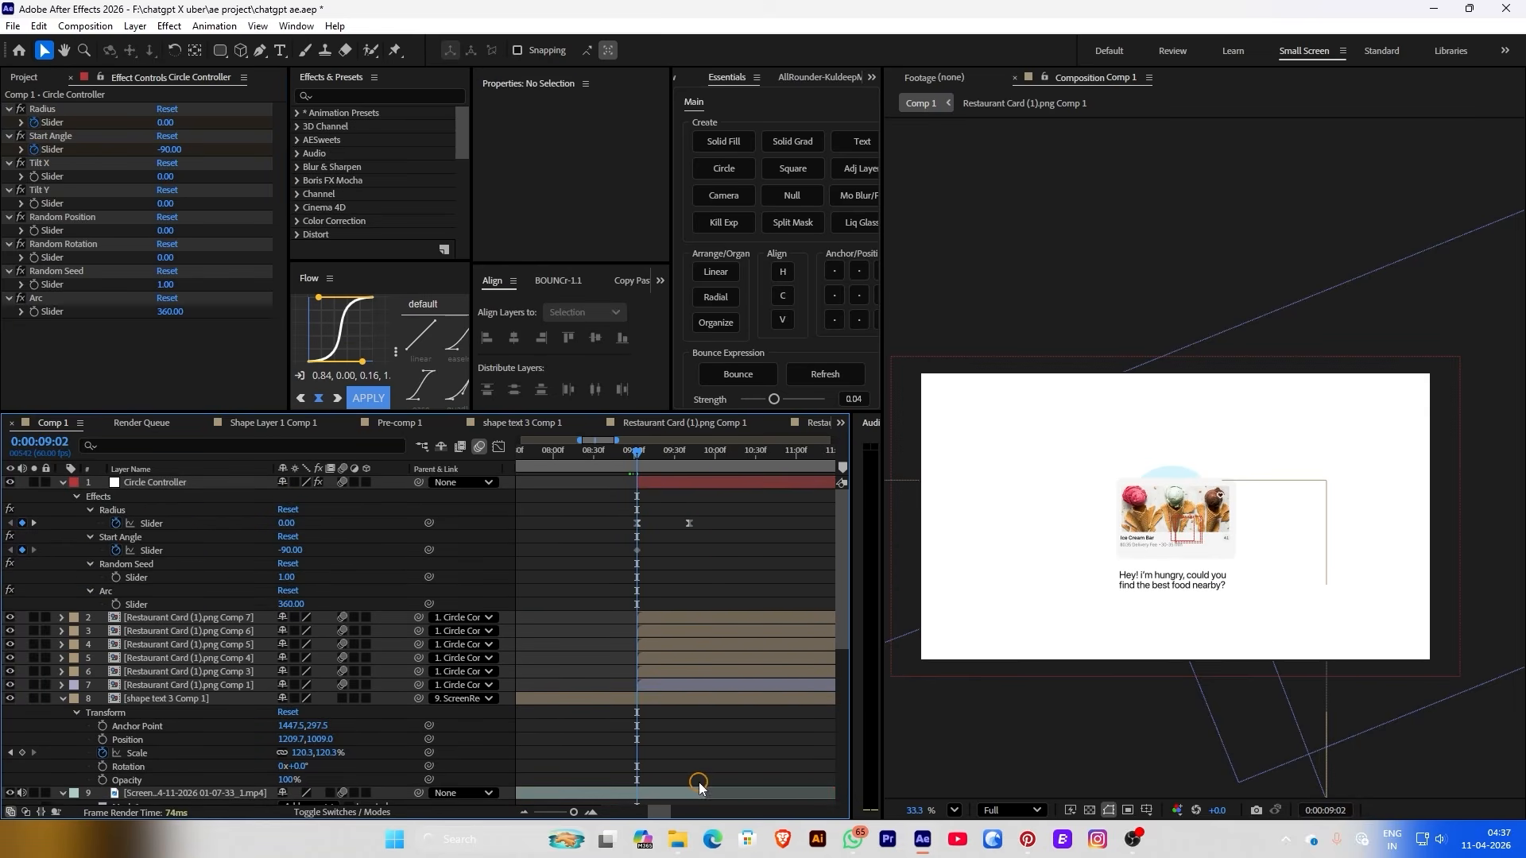
pyautogui.click(687, 790)
# Keyframe the ring's Start Angle at about -56 near 9:34 and 259 at 10:38
pyautogui.click(624, 572)
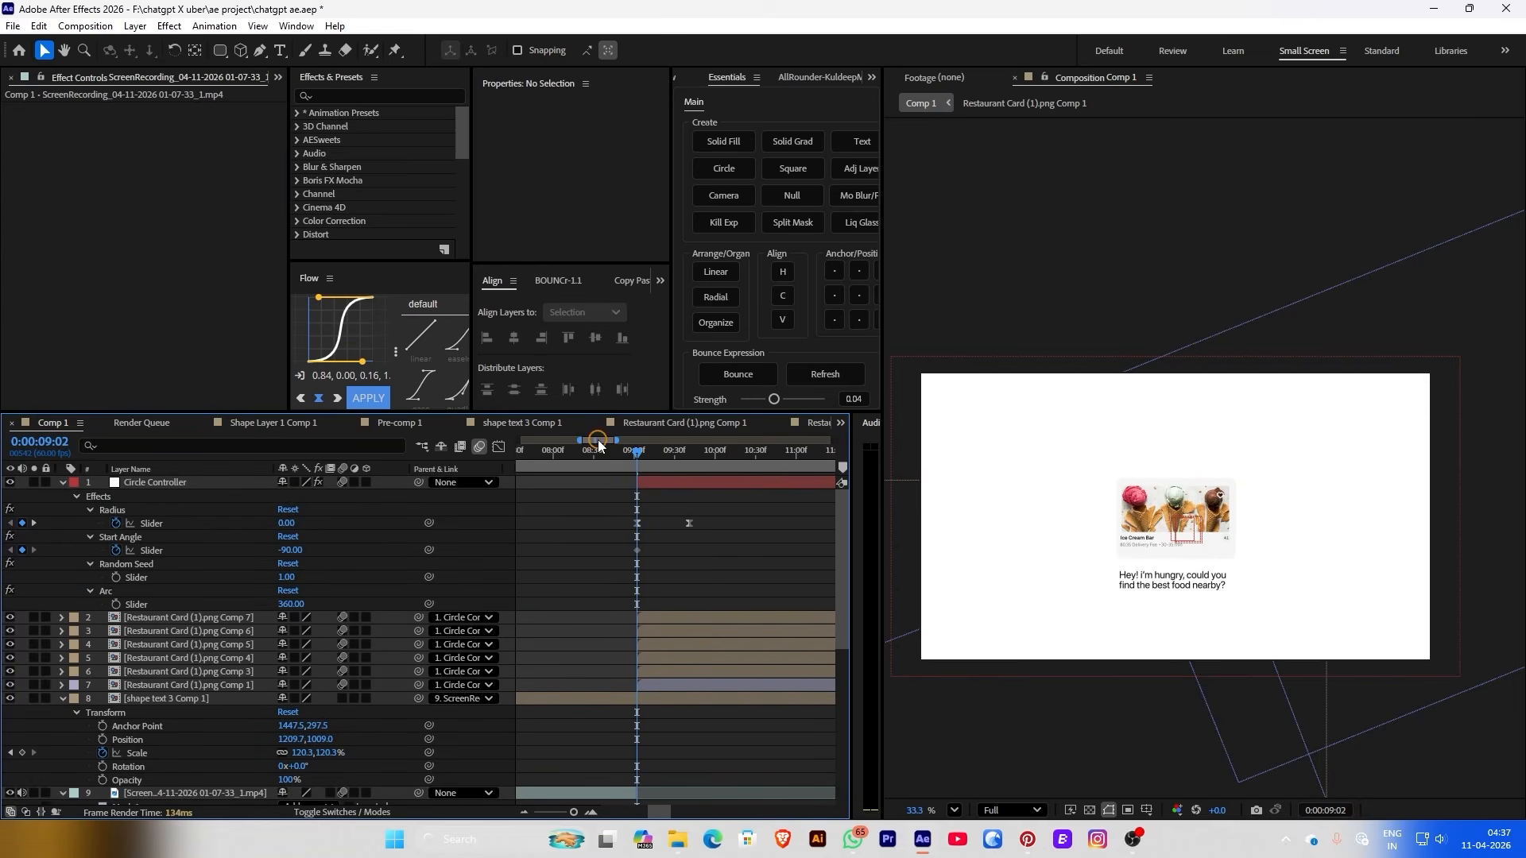
pyautogui.click(599, 451)
pyautogui.press('space')
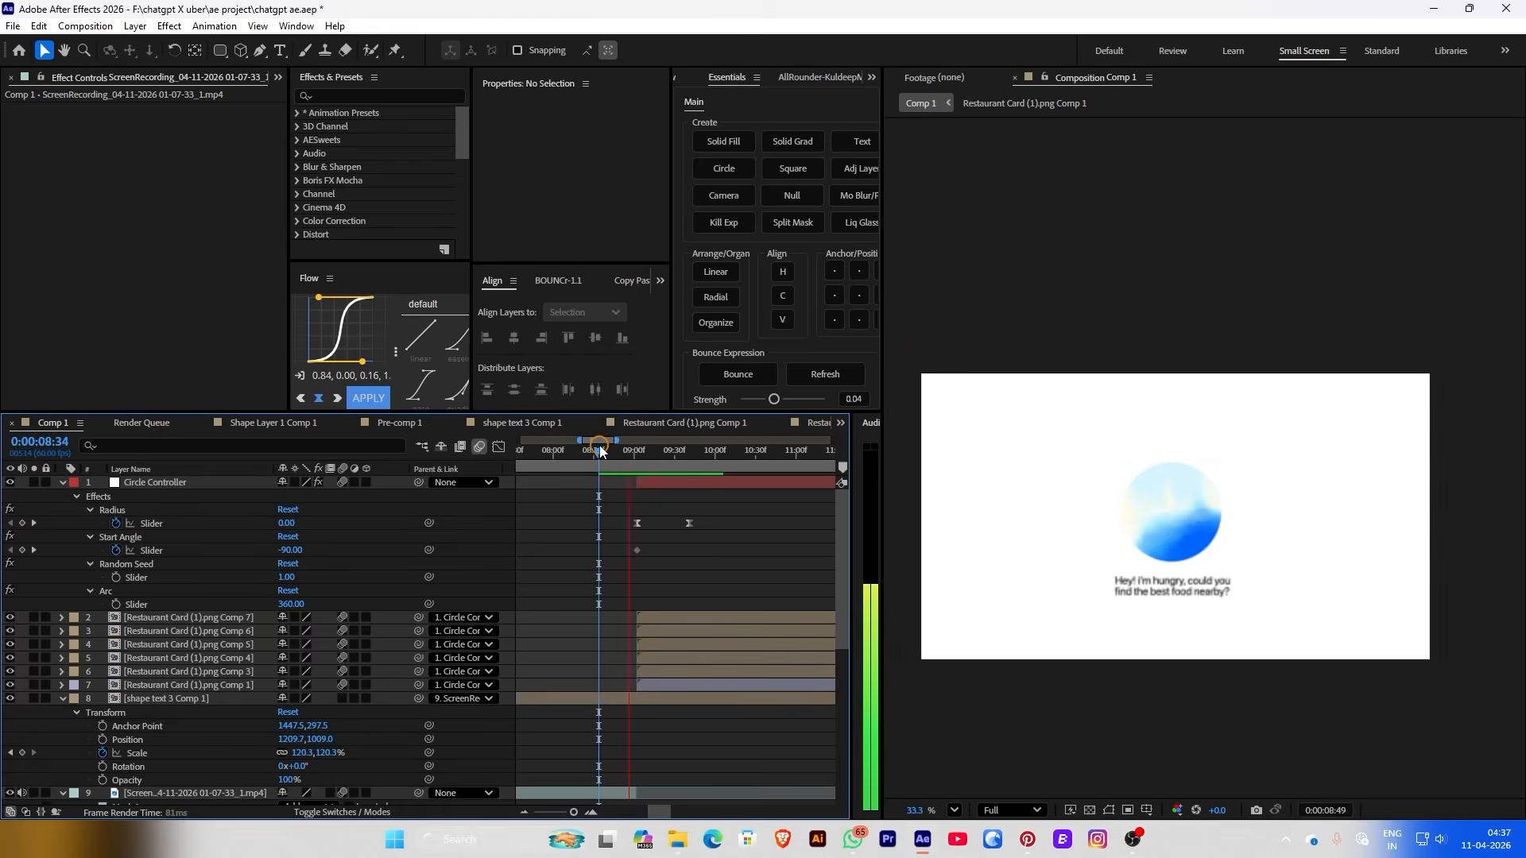
pyautogui.moveTo(601, 451); pyautogui.dragTo(689, 459)
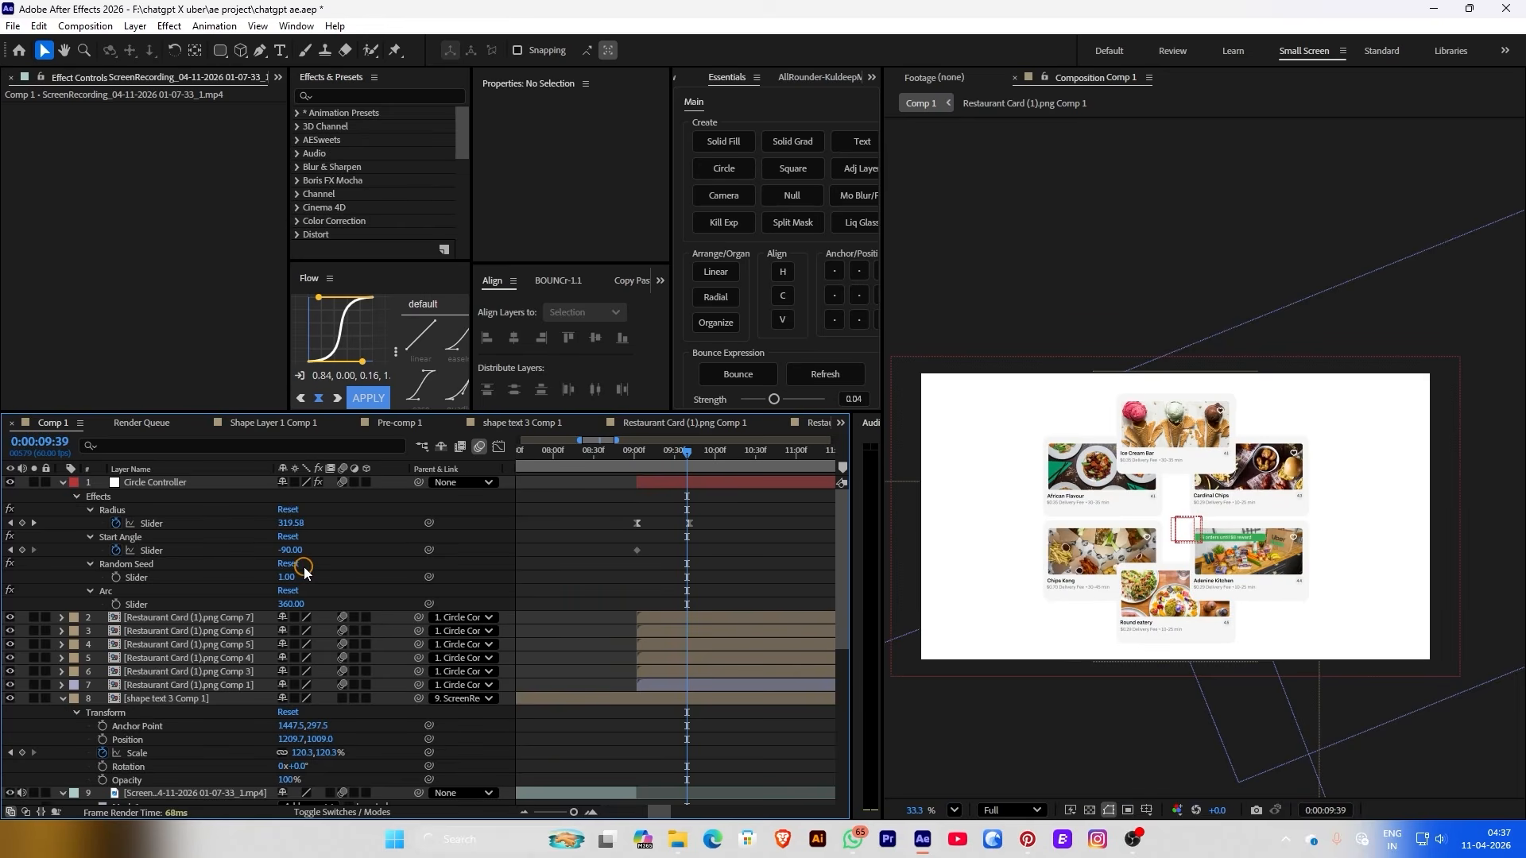
pyautogui.moveTo(290, 556); pyautogui.dragTo(316, 548)
pyautogui.moveTo(706, 460); pyautogui.dragTo(768, 464)
pyautogui.moveTo(335, 545); pyautogui.dragTo(663, 488)
# Change the 9:39 Start Angle keyframe to -5 and preview the revised rotation
pyautogui.click(637, 467)
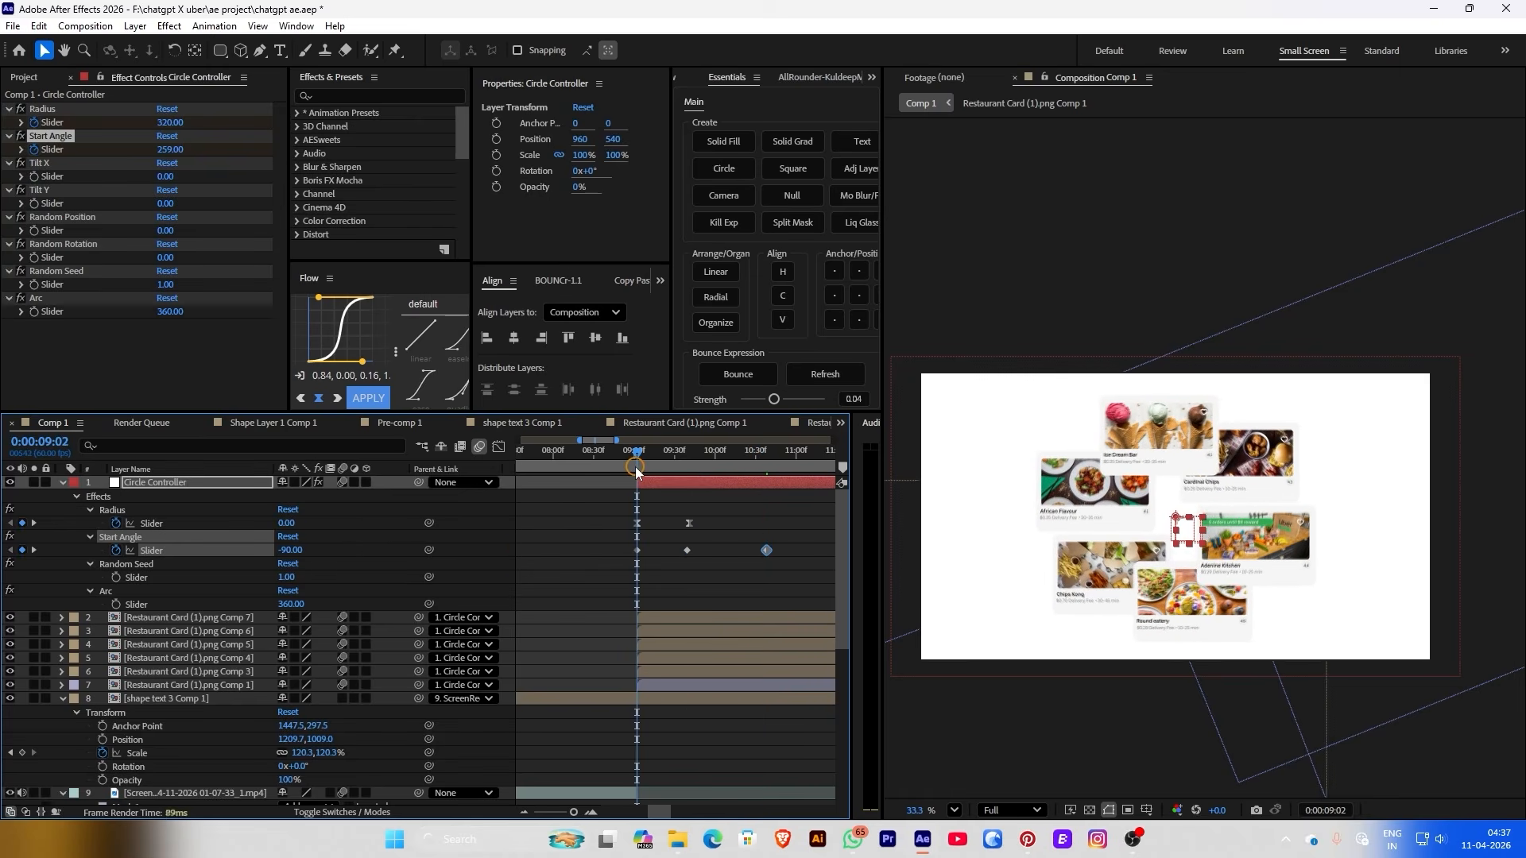
pyautogui.press('space')
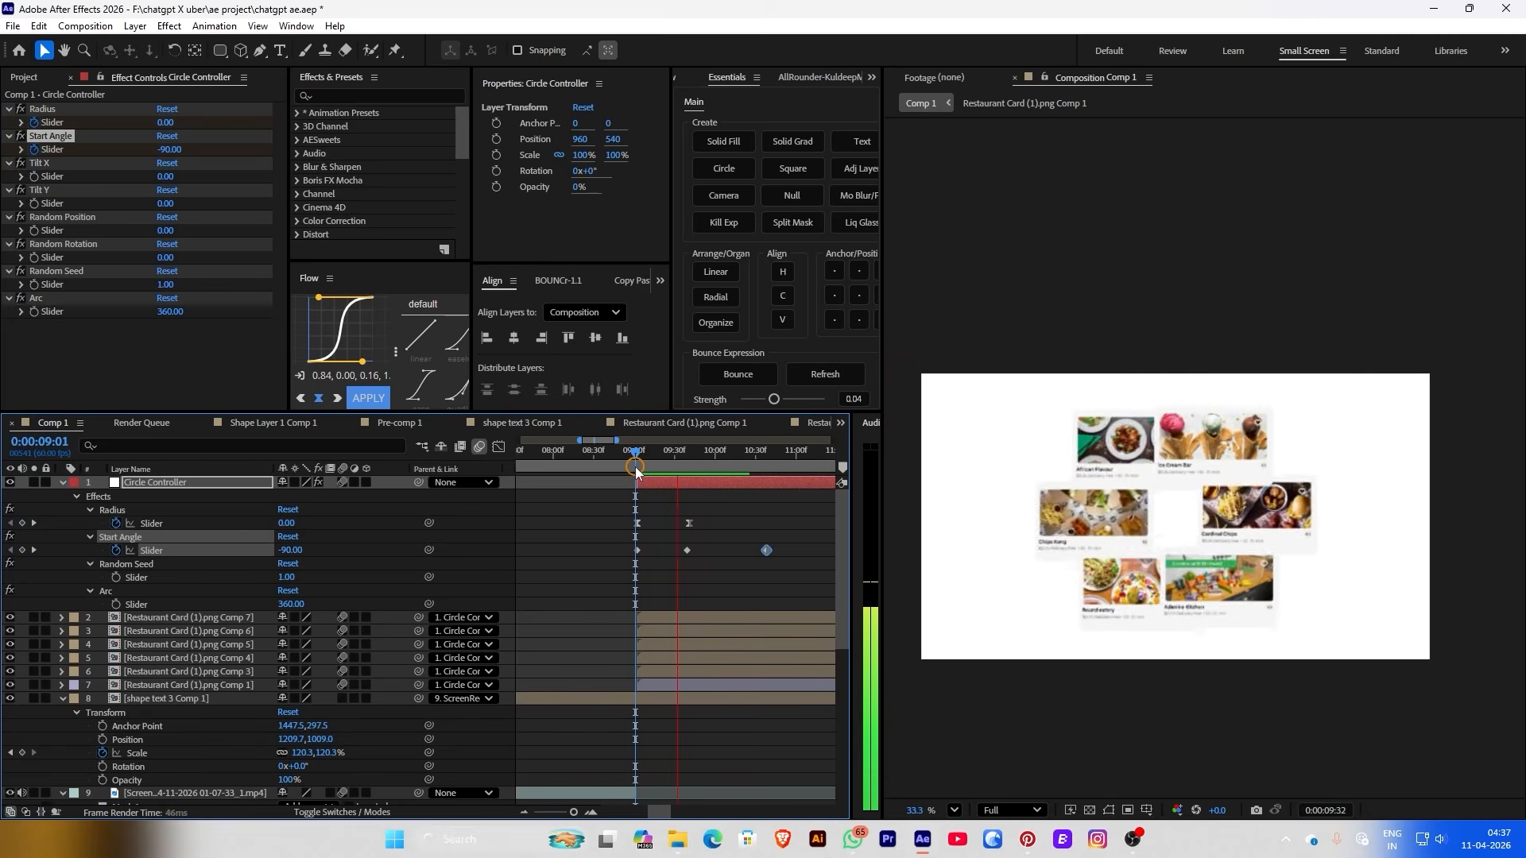
pyautogui.press('space')
pyautogui.click(687, 467)
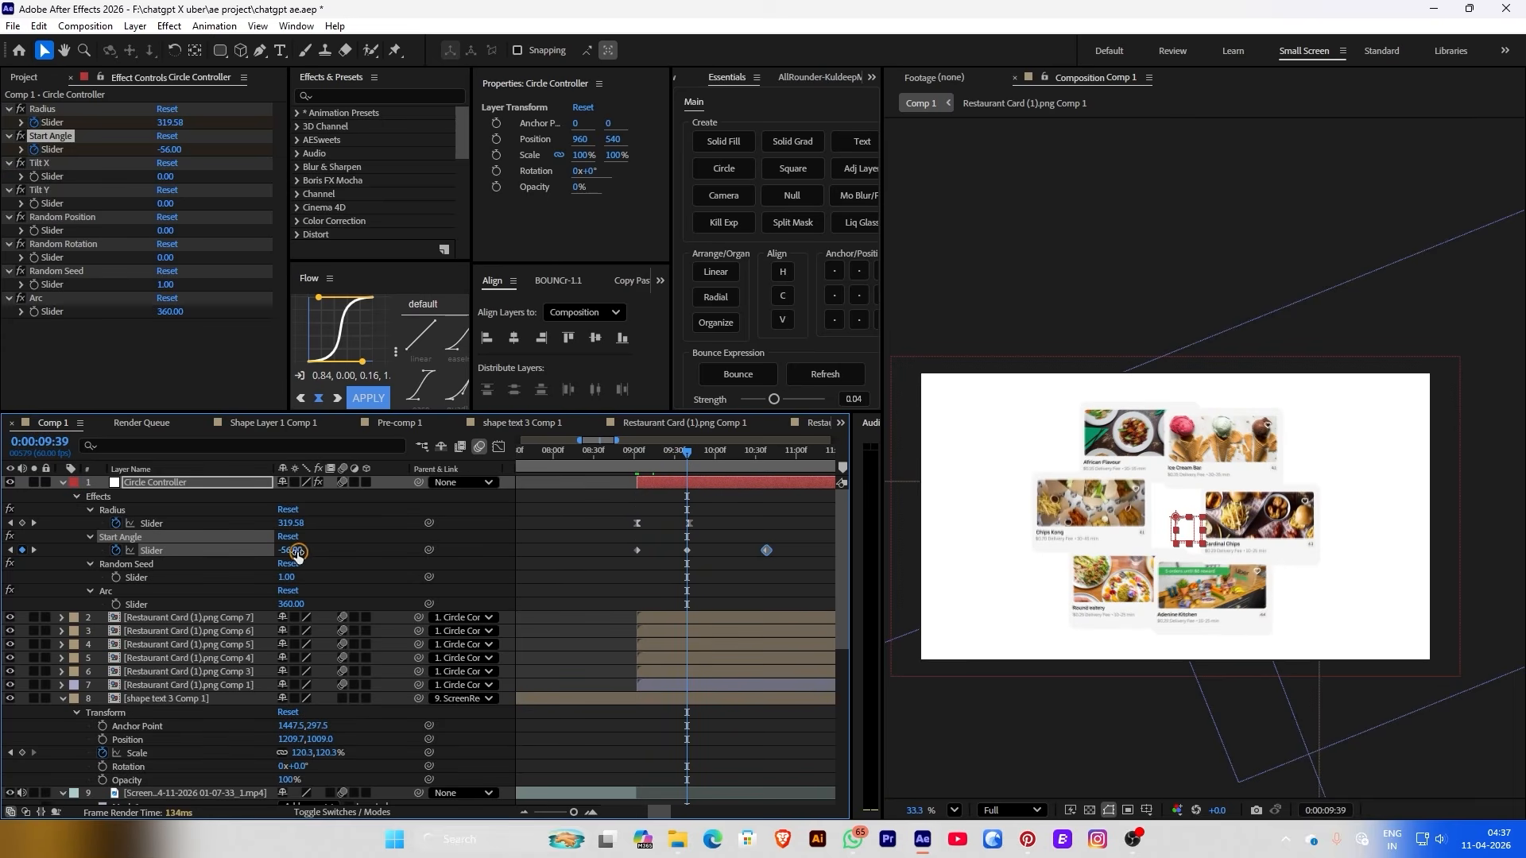
pyautogui.moveTo(307, 554); pyautogui.dragTo(334, 553)
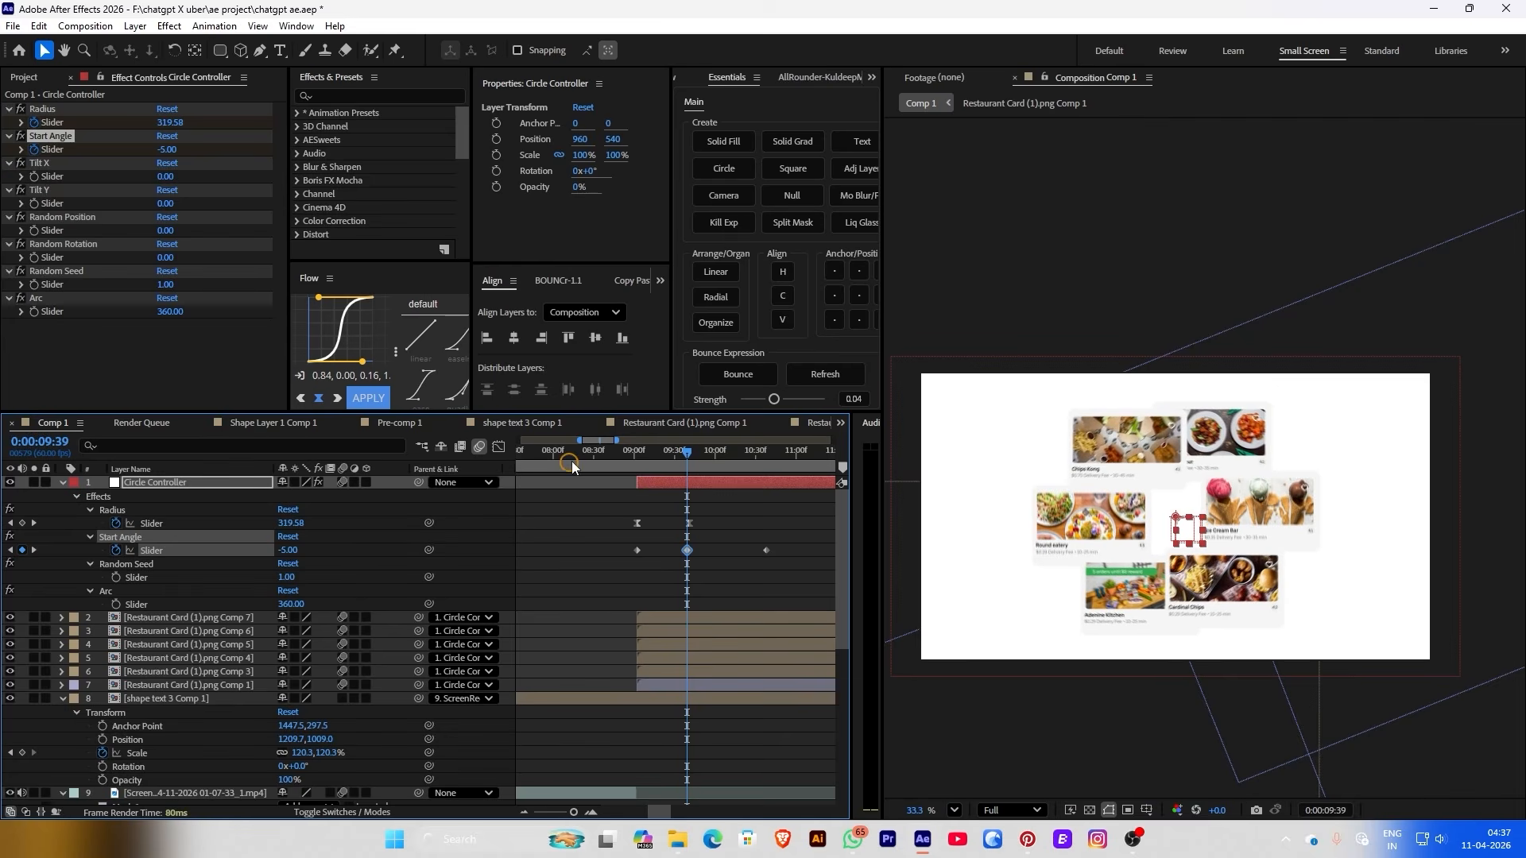
pyautogui.click(586, 465)
pyautogui.press('space')
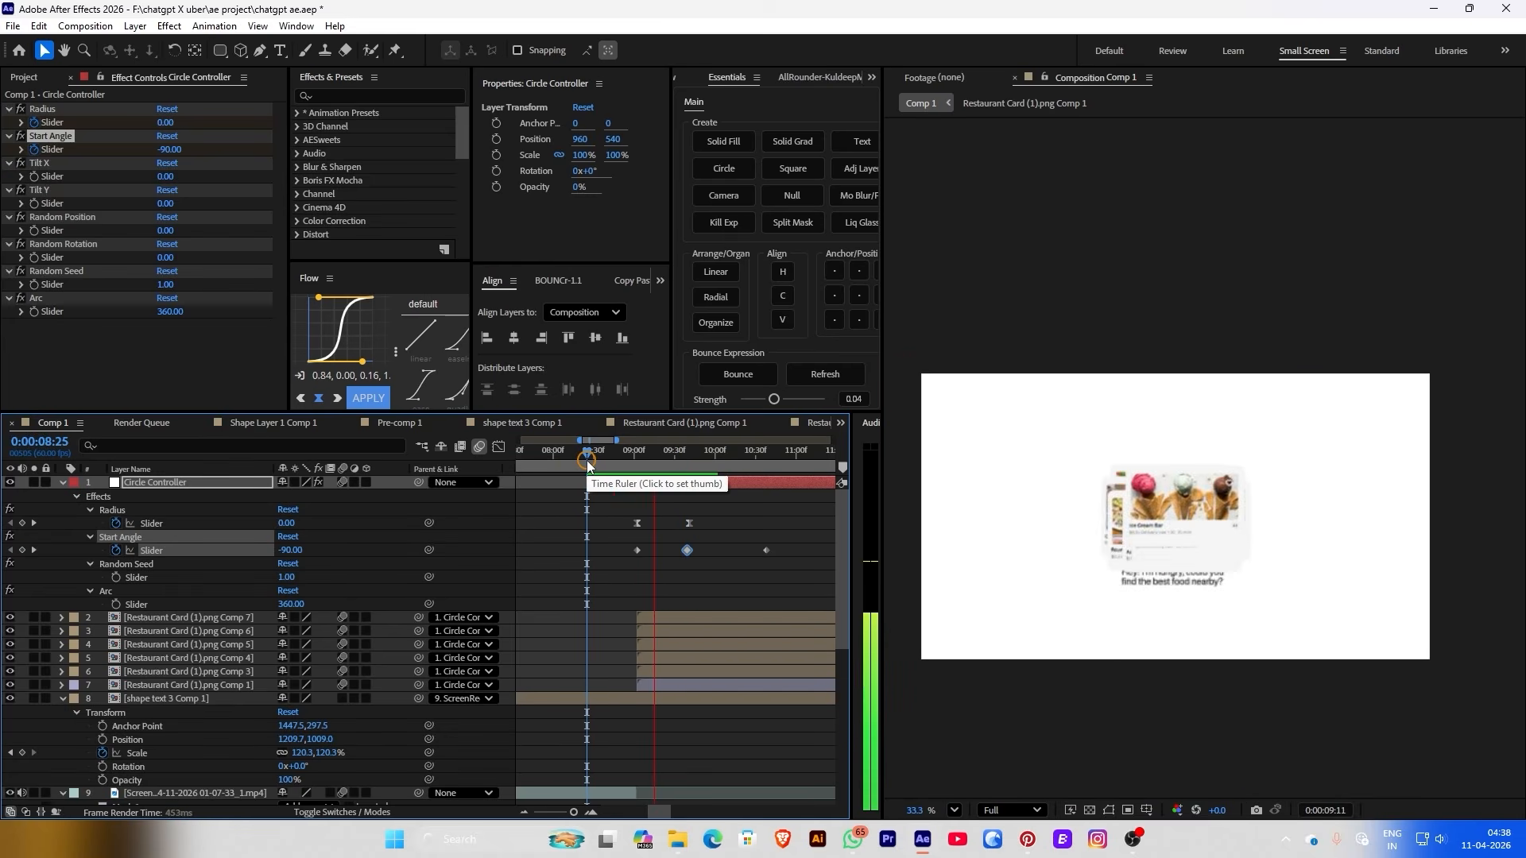
pyautogui.click(670, 521)
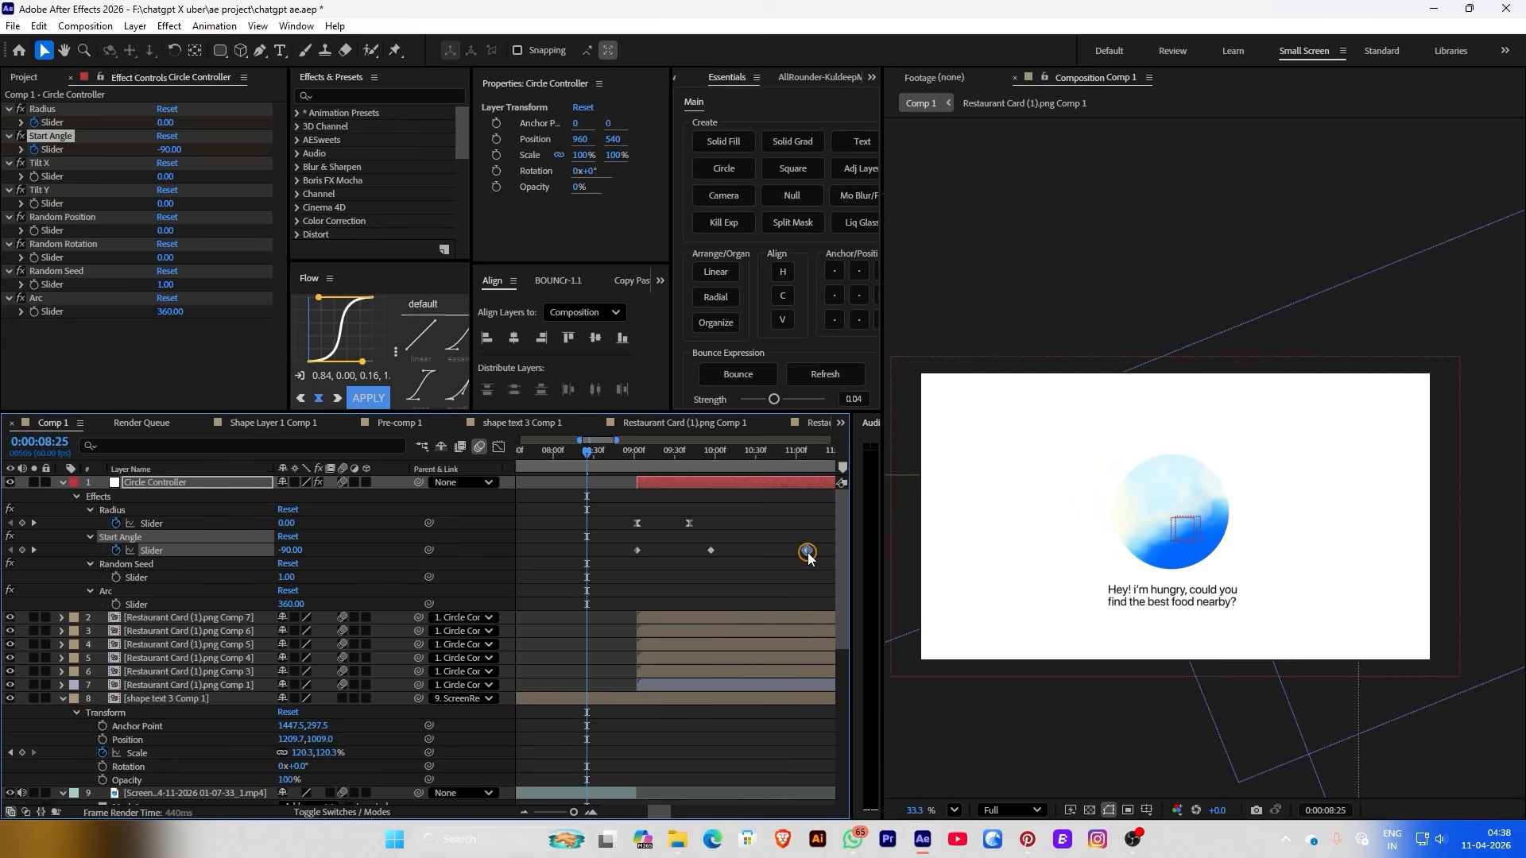
# Push the final Start Angle and Radius keyframes later, and end shape text 3 Comp 1 at 9:01
pyautogui.moveTo(809, 558); pyautogui.dragTo(771, 552)
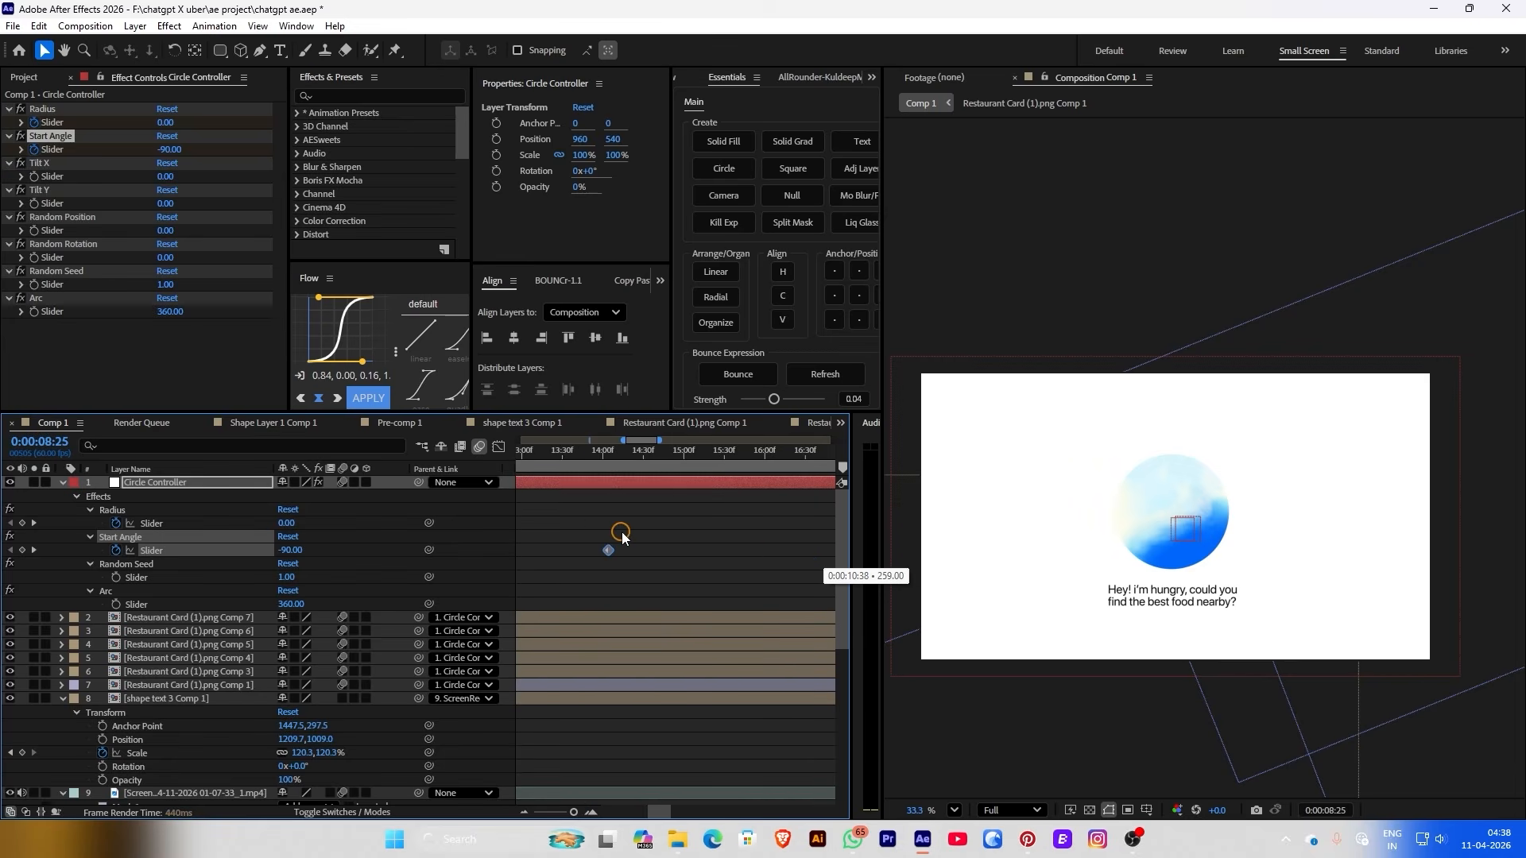
pyautogui.moveTo(621, 538); pyautogui.dragTo(623, 536)
pyautogui.keyDown('alt'); pyautogui.scroll(-5, 622, 537); pyautogui.keyUp('alt')
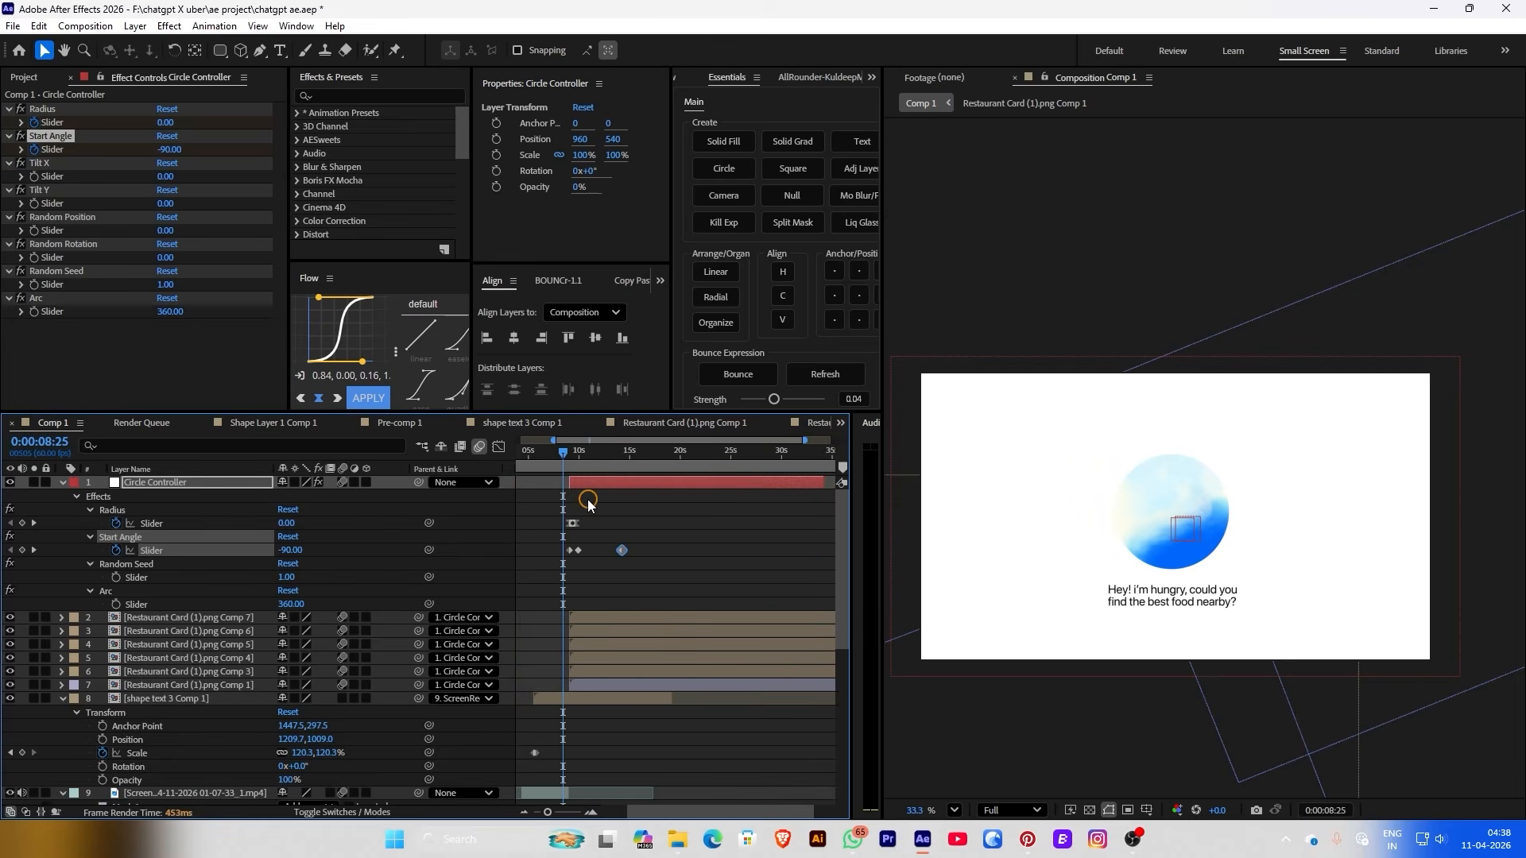
pyautogui.scroll(3, 588, 504)
pyautogui.press('space')
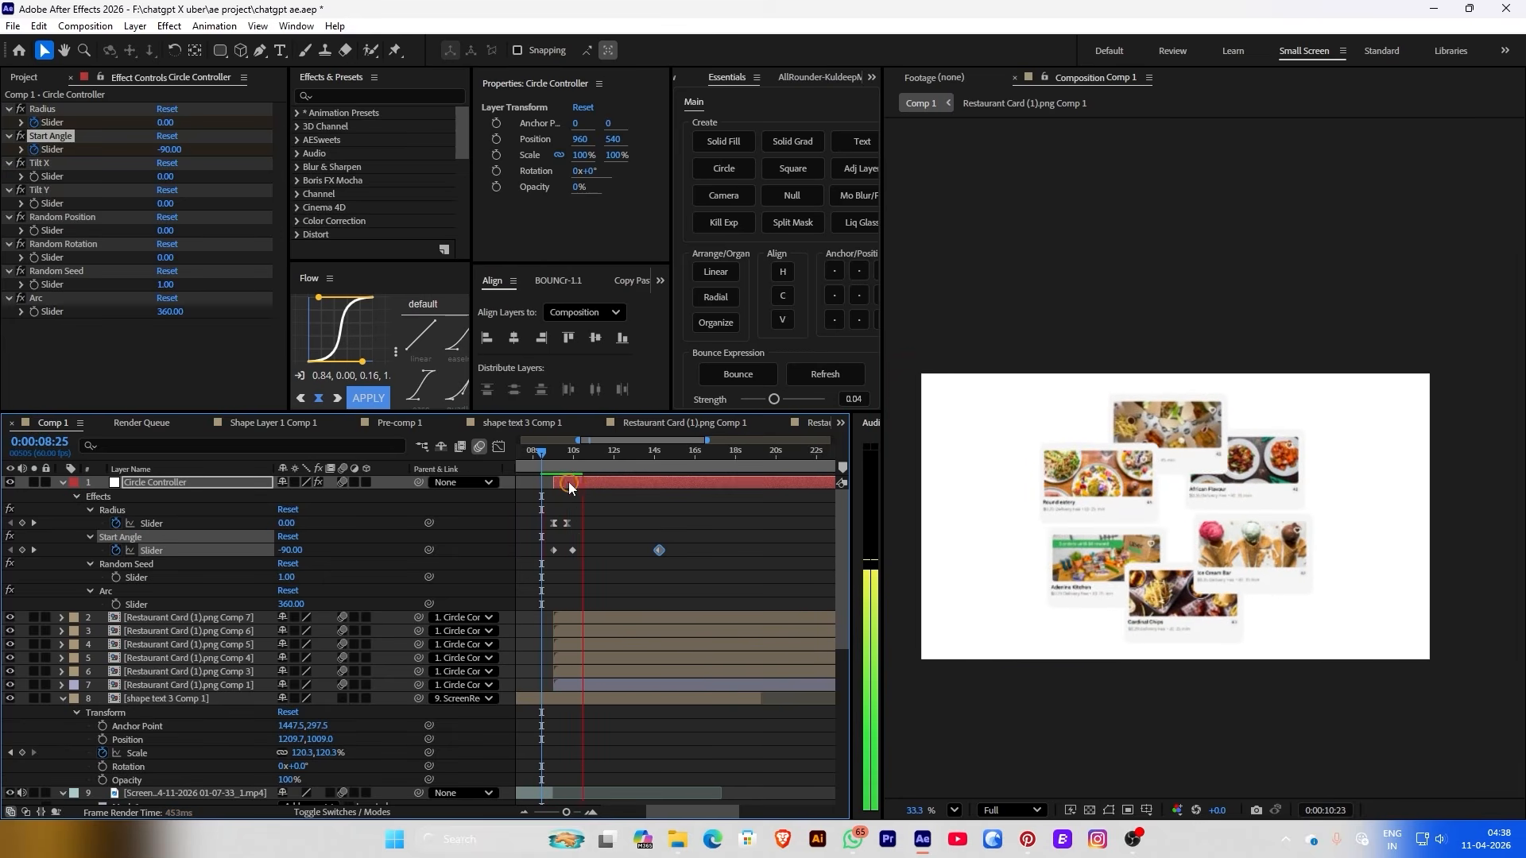
pyautogui.click(554, 461)
pyautogui.moveTo(567, 518); pyautogui.dragTo(576, 518)
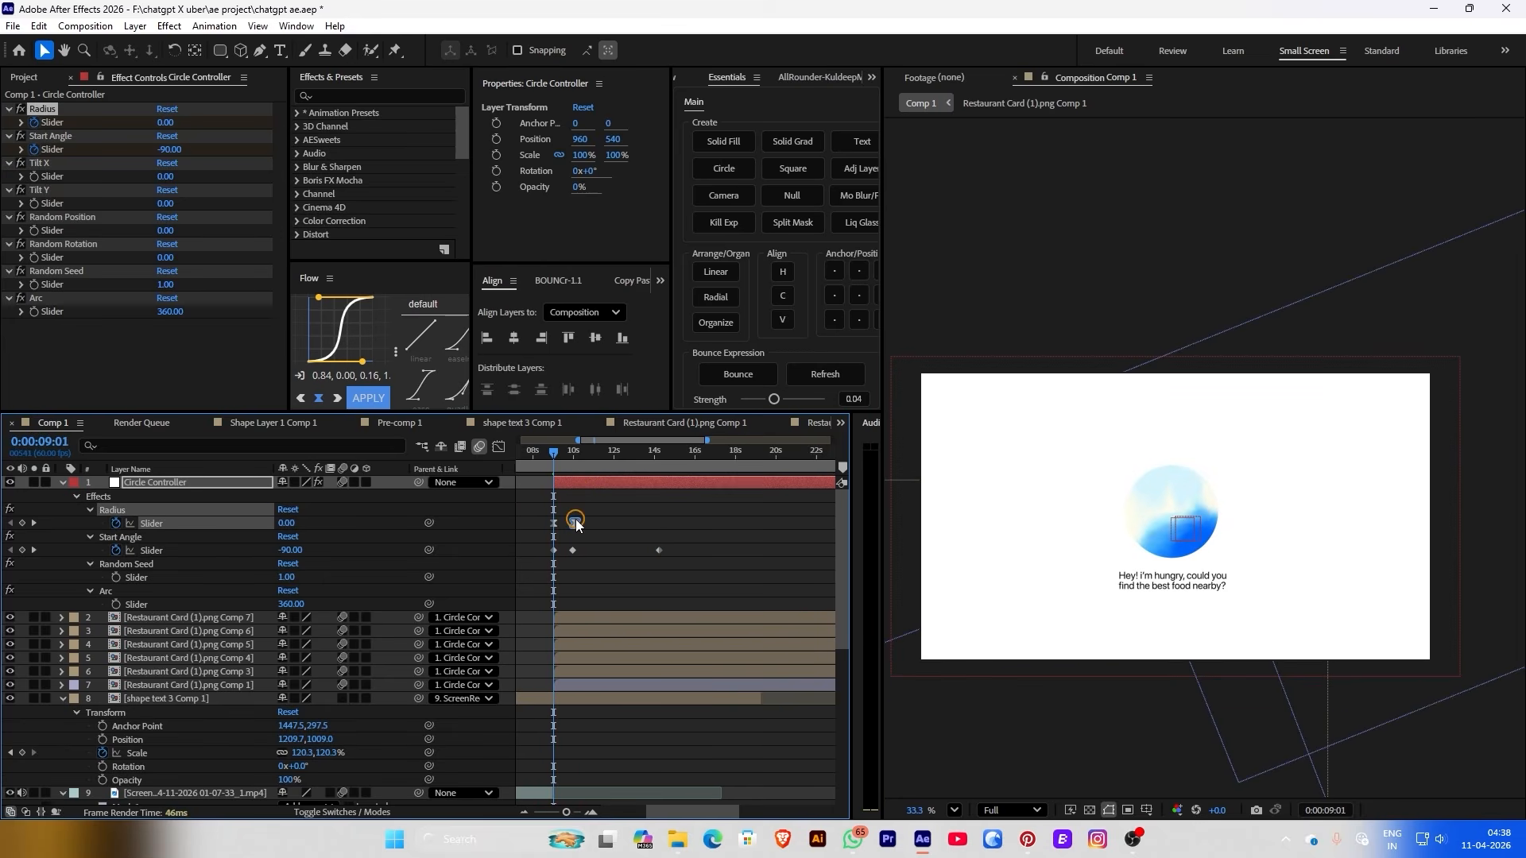
pyautogui.click(558, 695)
pyautogui.hotkey('alt', ']')
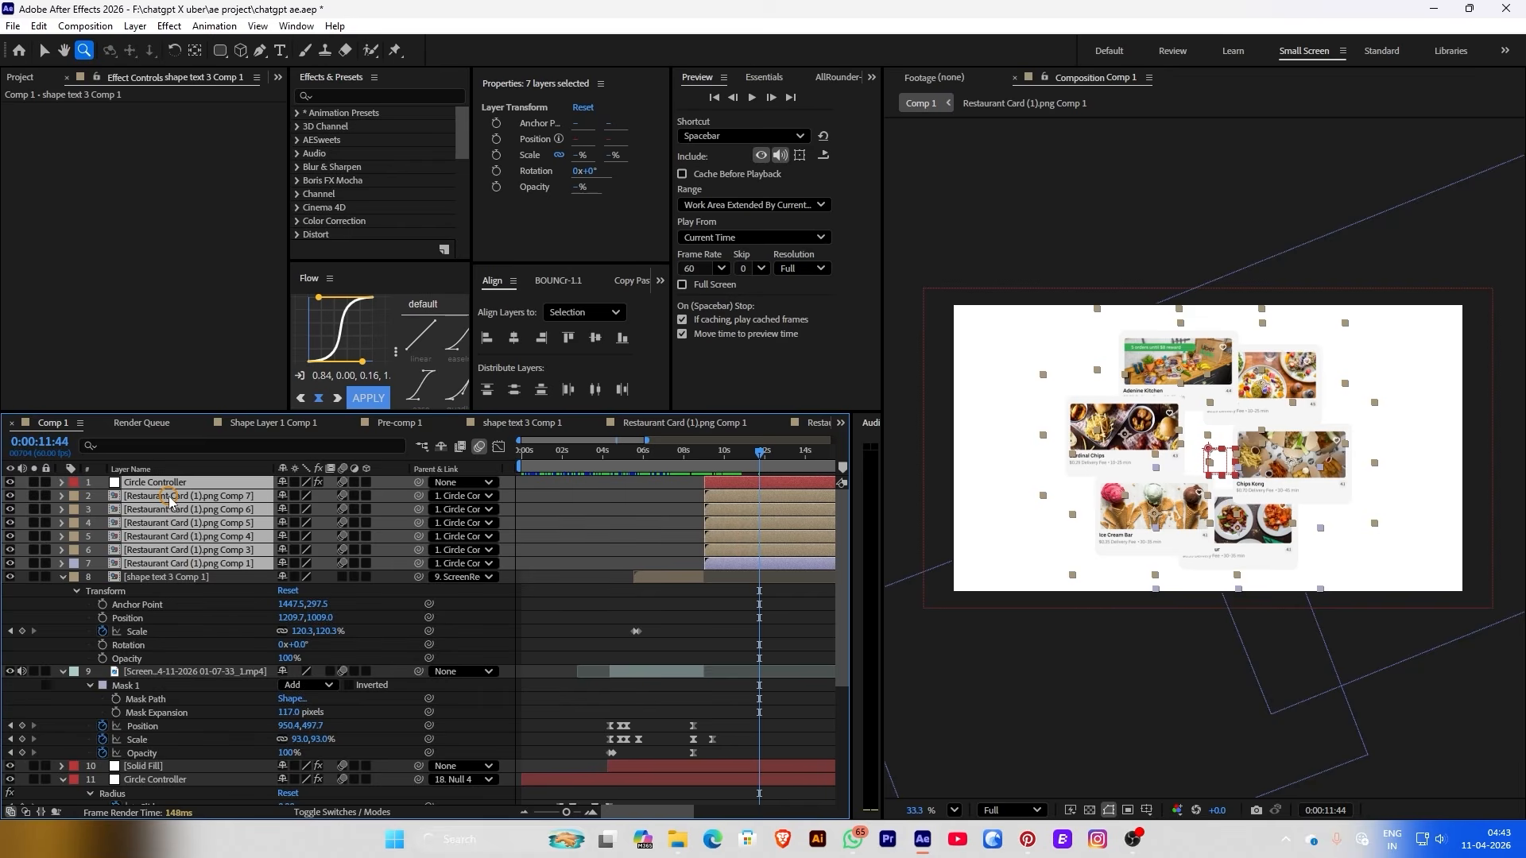
# Duplicate the Circle Controller and six card layers, placing the copies under Circle Controller 2
pyautogui.hotkey('ctrl', 'd')
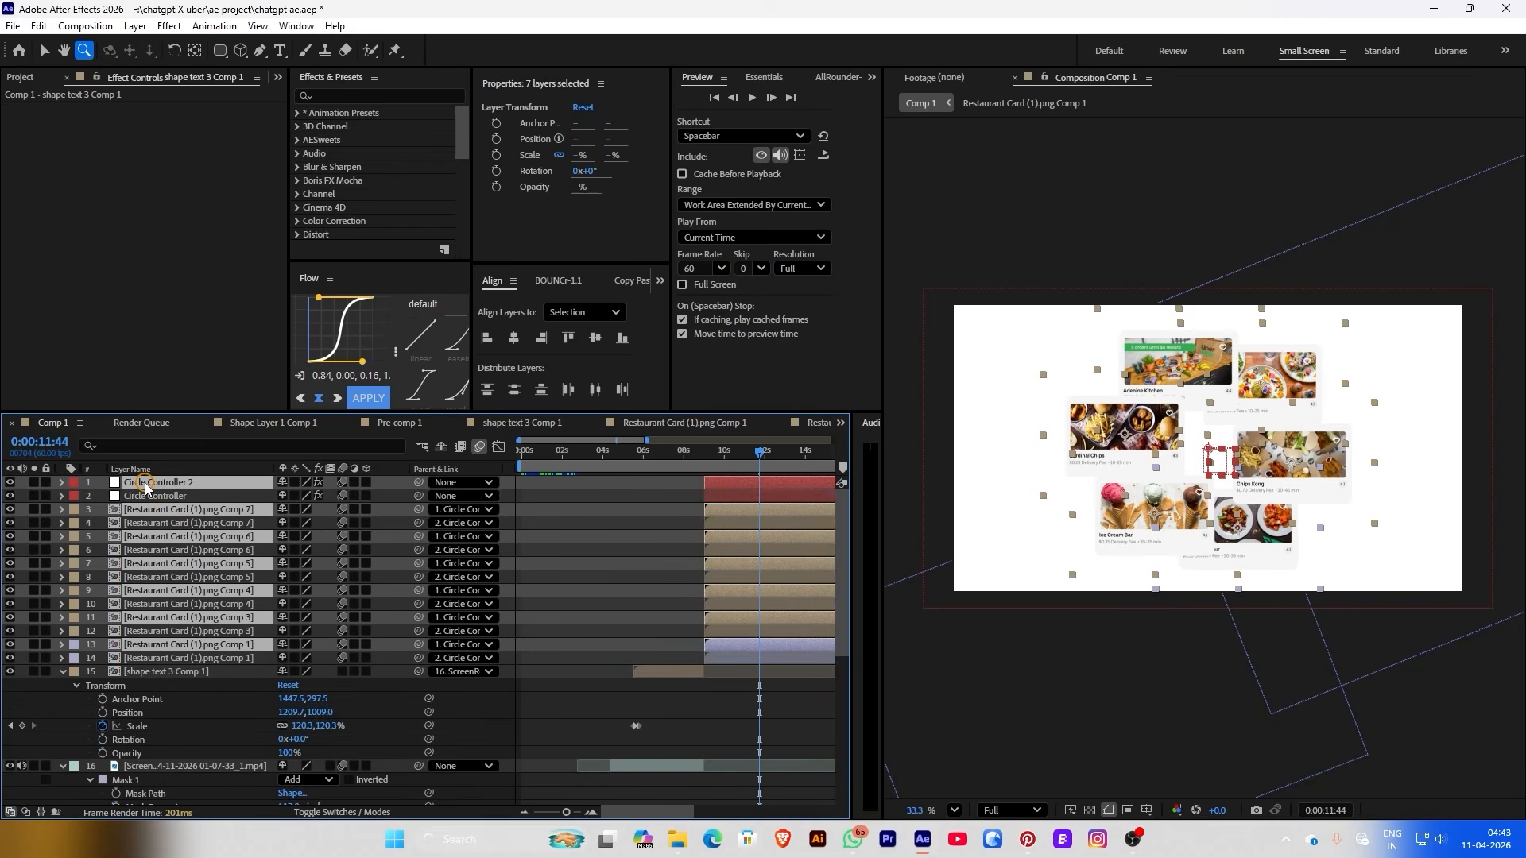
pyautogui.keyDown('ctrl'); pyautogui.click(143, 484); pyautogui.keyUp('ctrl')
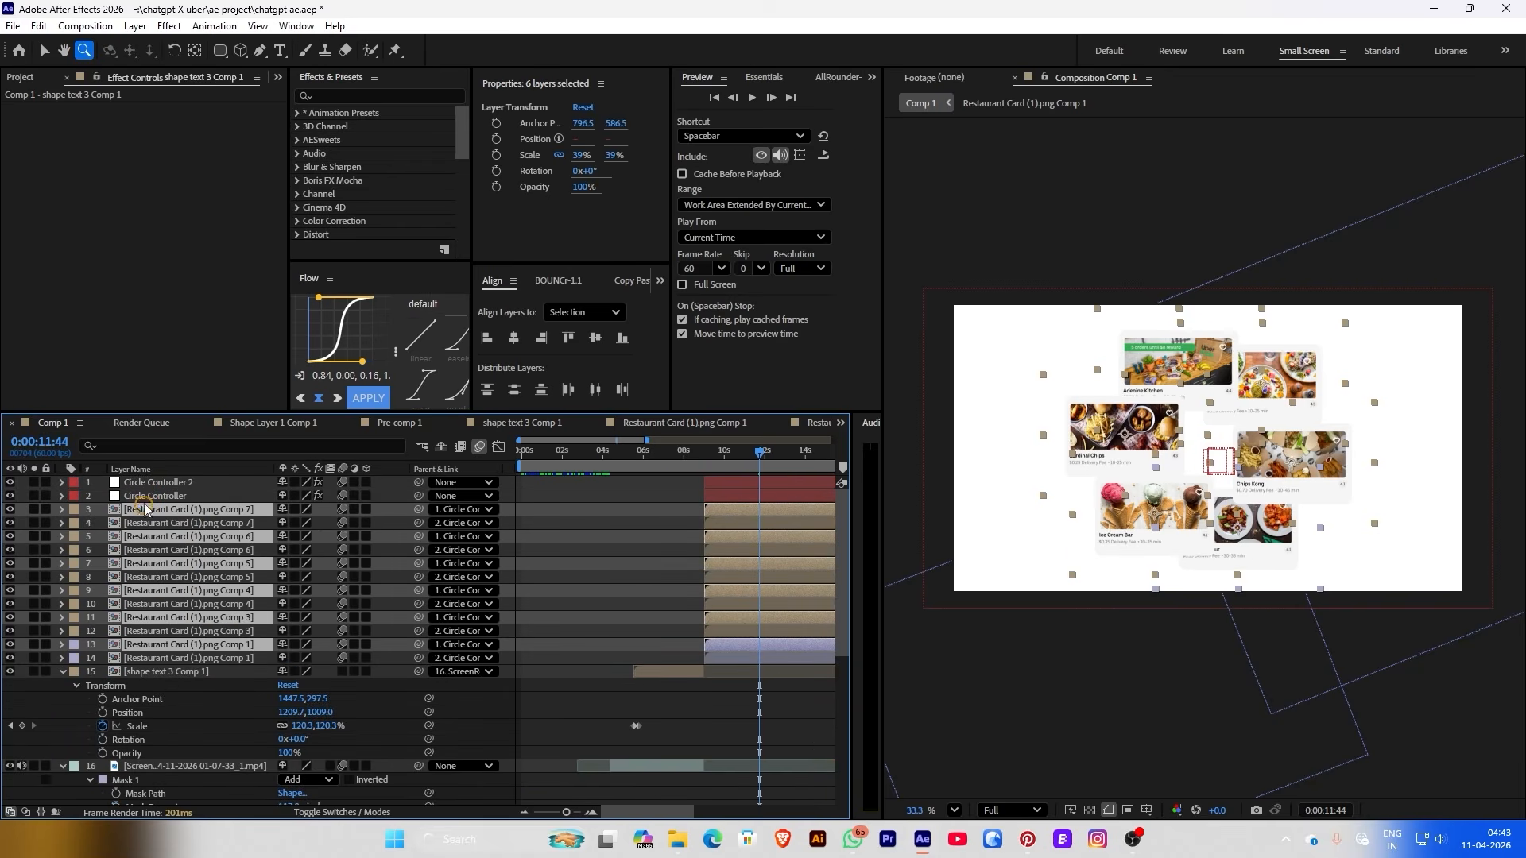
pyautogui.moveTo(136, 515); pyautogui.dragTo(181, 497)
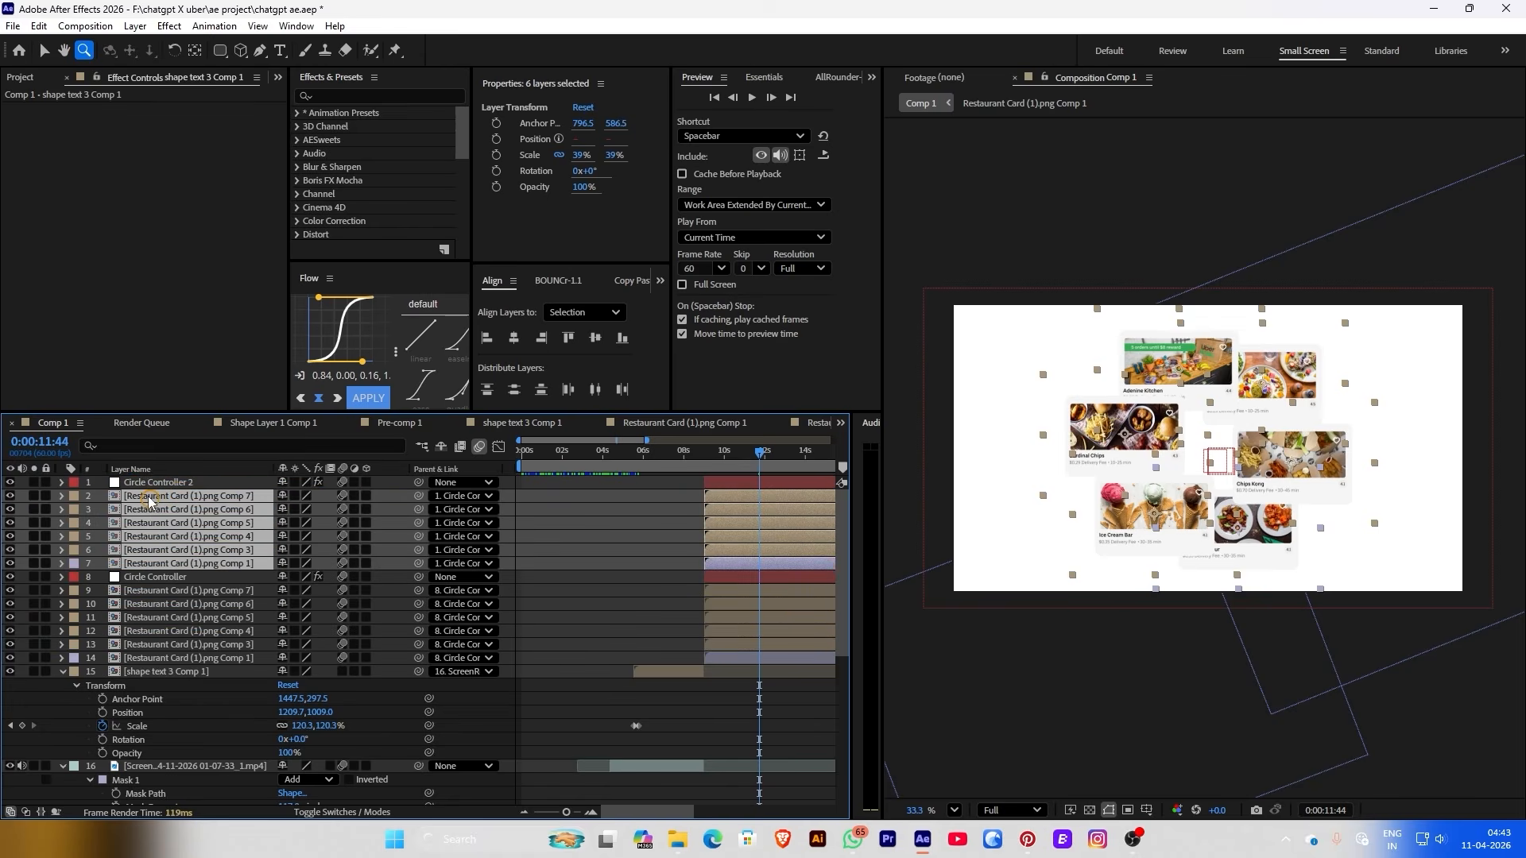
# Delete Circle Controller 2's later Radius and Start Angle keyframes, scale it to 168%, and widen Radius to 490
pyautogui.click(143, 485)
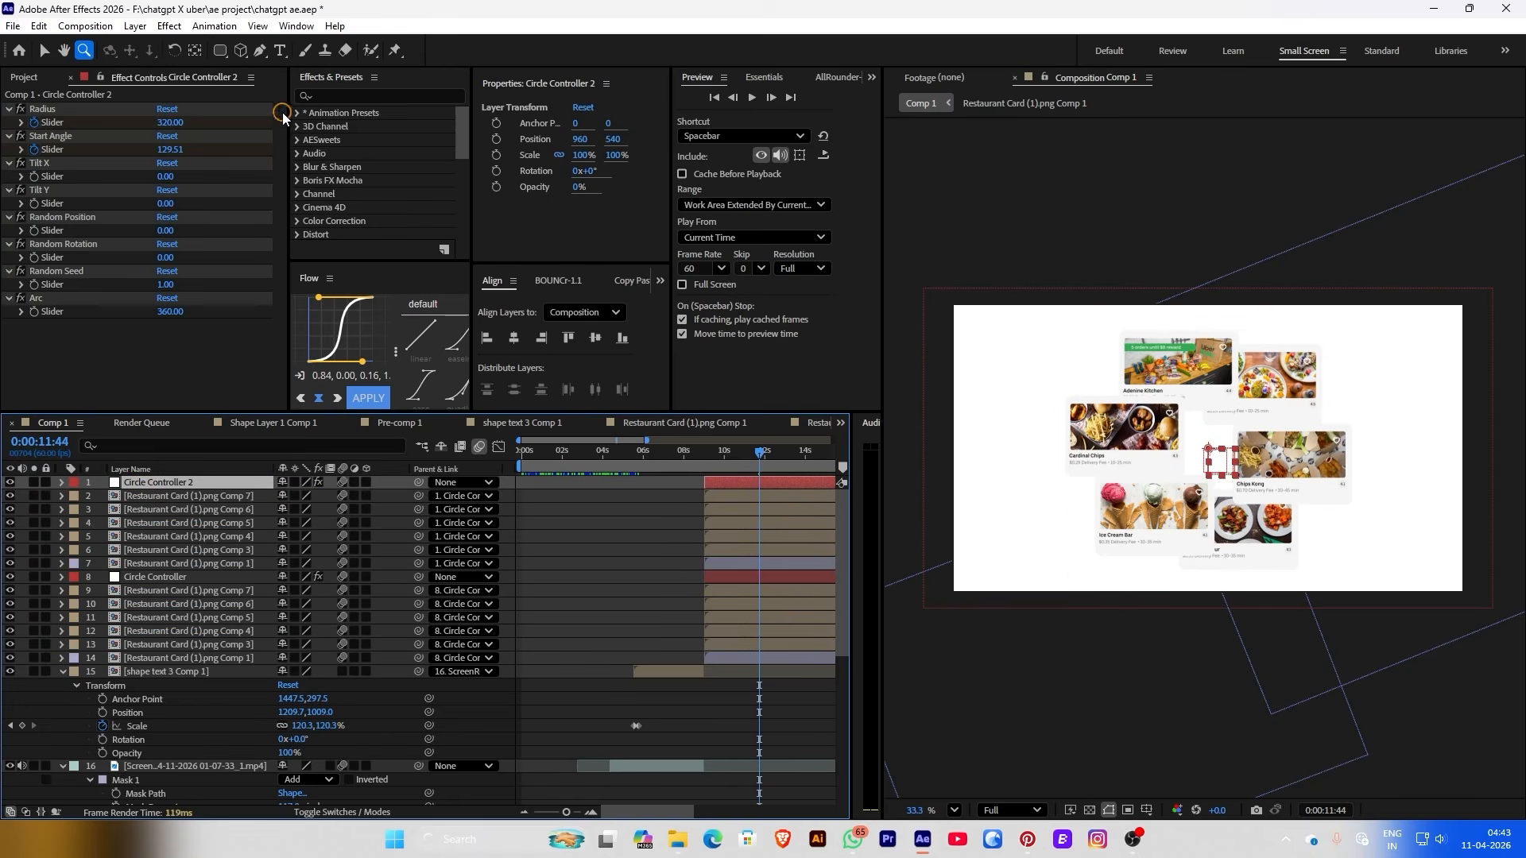
pyautogui.press('u')
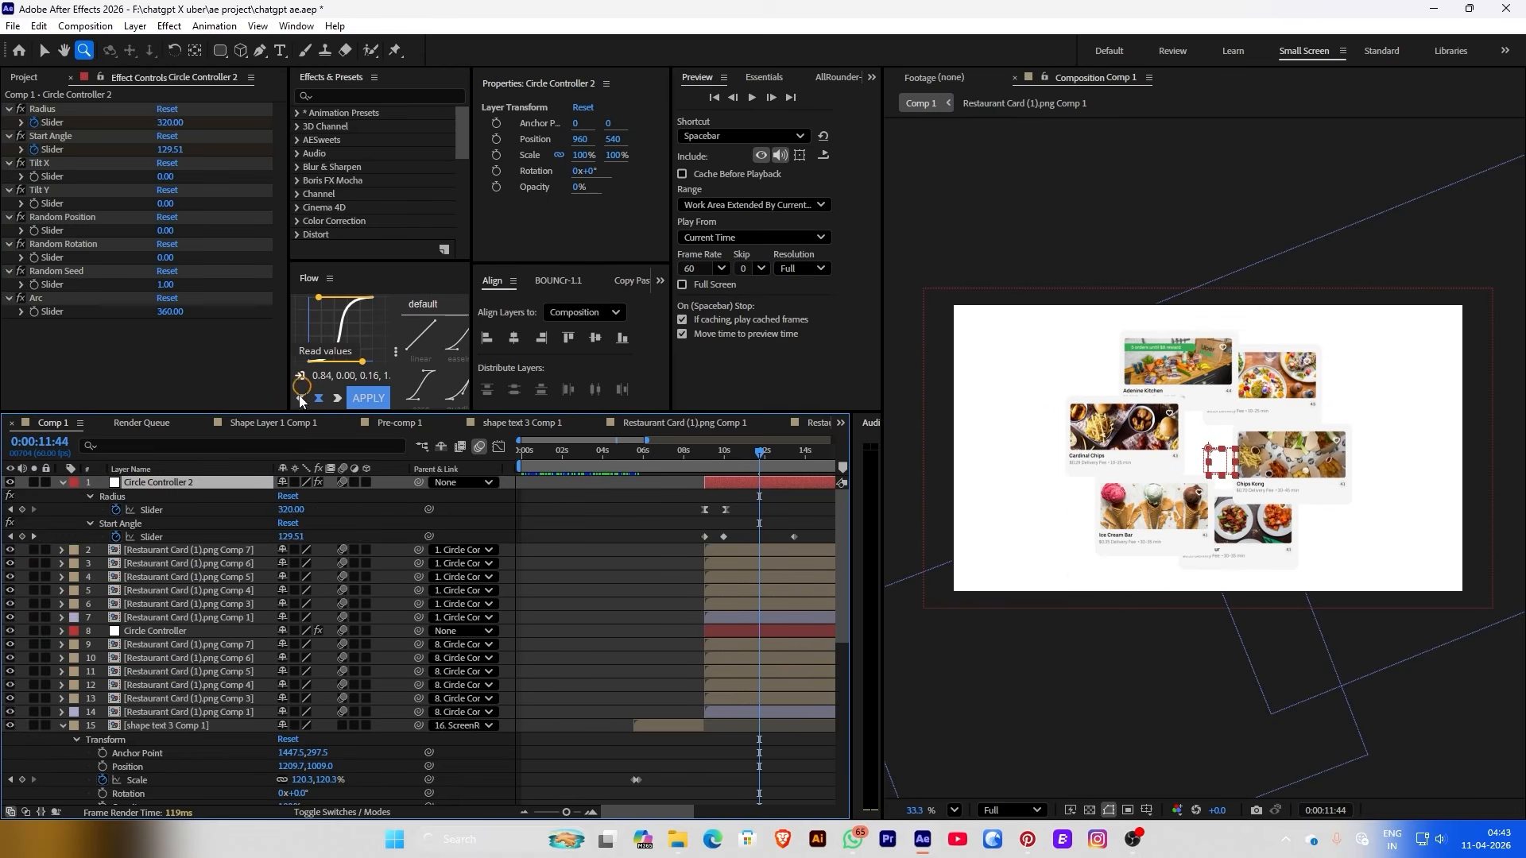
pyautogui.click(10, 510)
pyautogui.click(213, 331)
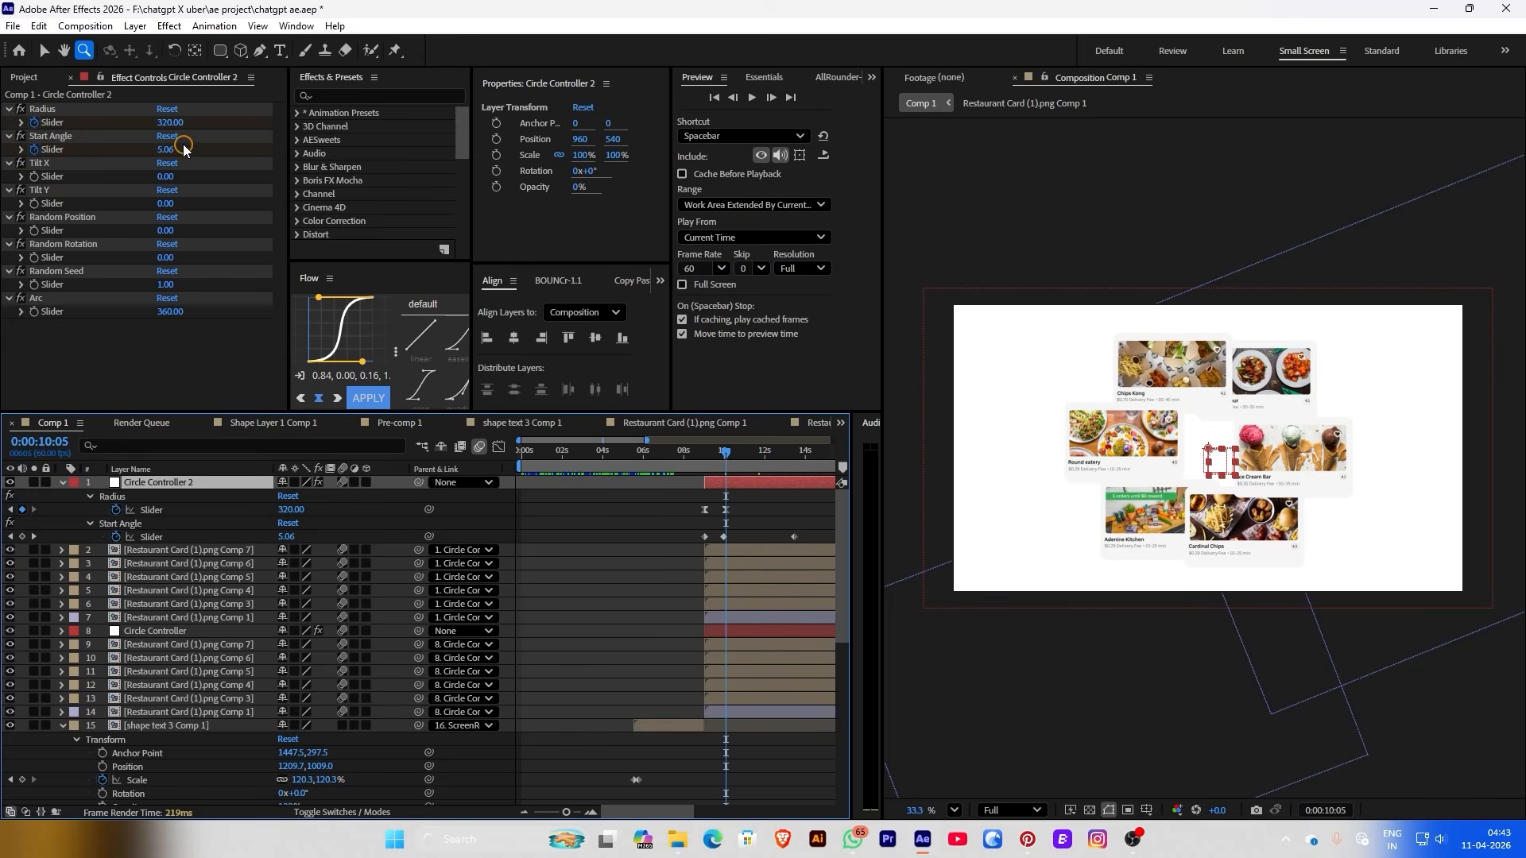
pyautogui.moveTo(688, 509); pyautogui.dragTo(713, 548)
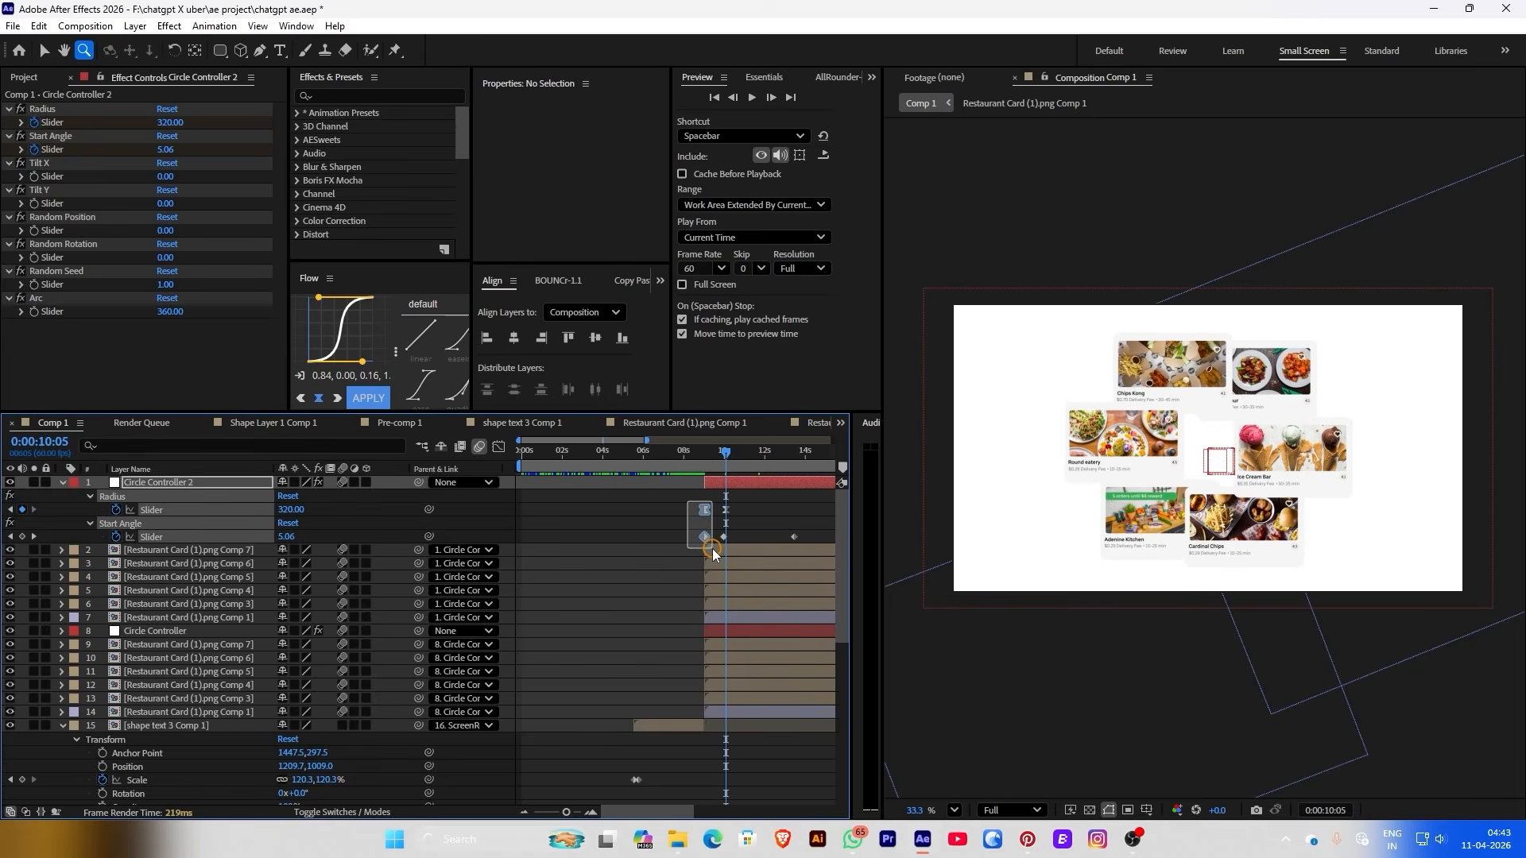
pyautogui.press('Delete')
pyautogui.click(565, 258)
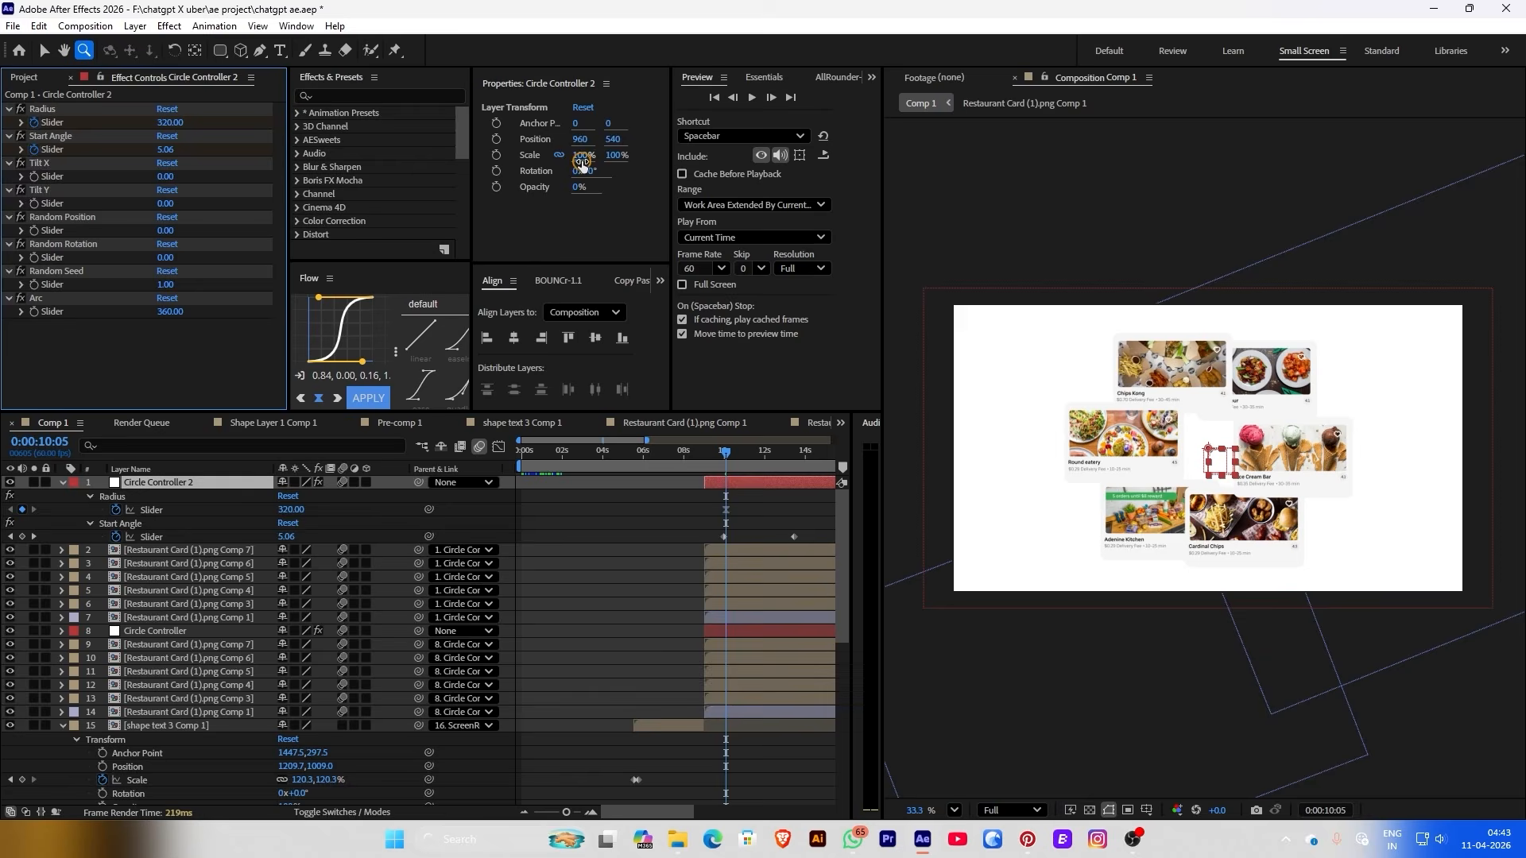
pyautogui.moveTo(583, 164); pyautogui.dragTo(395, 196)
pyautogui.moveTo(184, 127)
pyautogui.mouseDown()
pyautogui.moveTo(561, 137)
pyautogui.moveTo(588, 155)
pyautogui.moveTo(658, 157)
pyautogui.moveTo(165, 113)
pyautogui.moveTo(212, 131)
pyautogui.mouseUp()
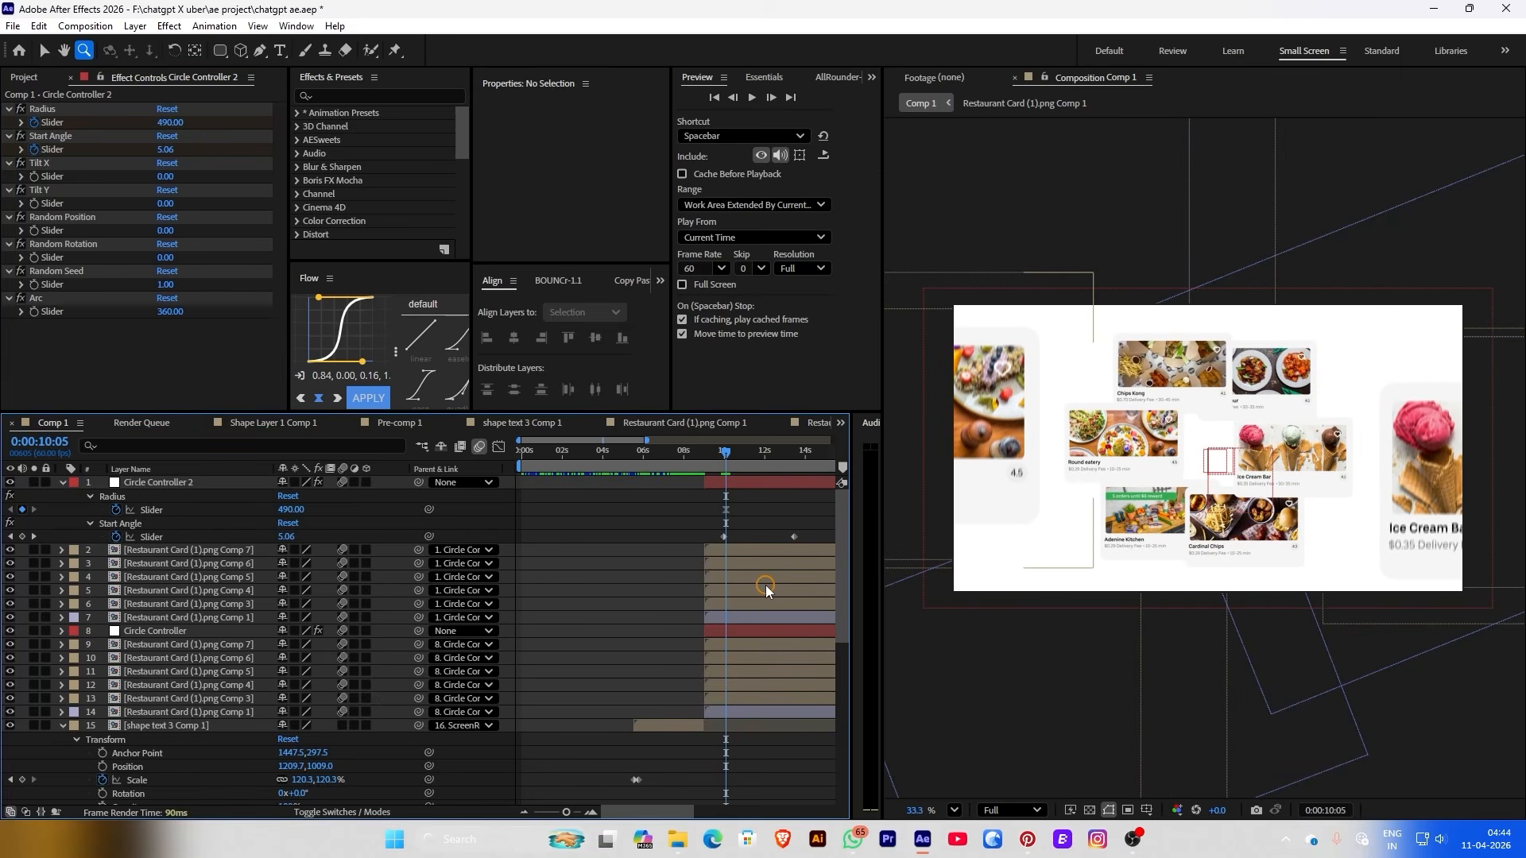
# Apply Fast Box Blur to Restaurant Card (1).png Comp 7 and raise its blur radius
pyautogui.click(726, 553)
pyautogui.hotkey('ctrl', 'space')
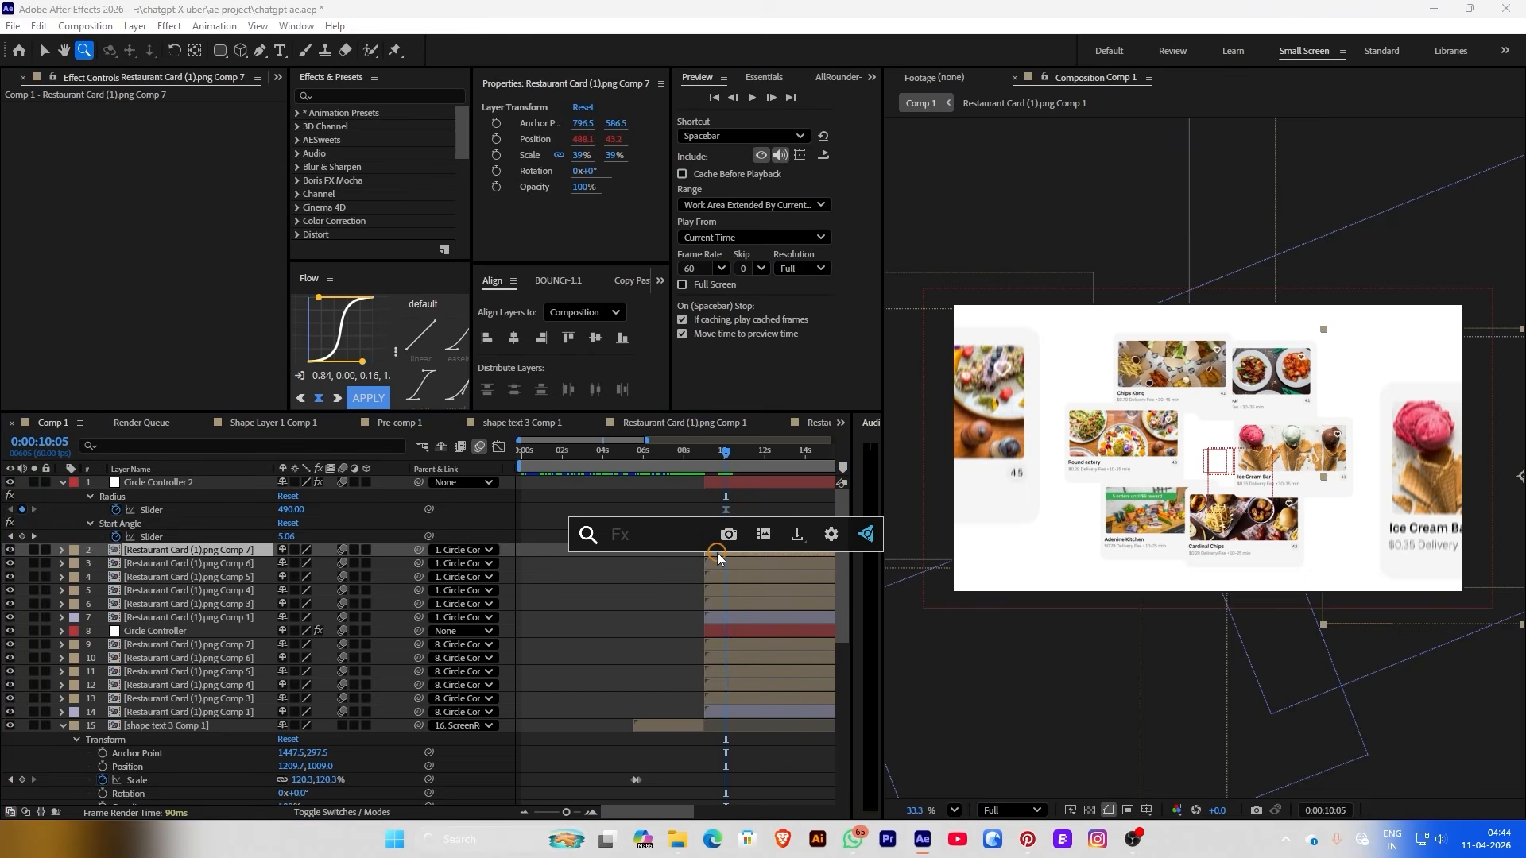
pyautogui.write('fast')
pyautogui.click(671, 583)
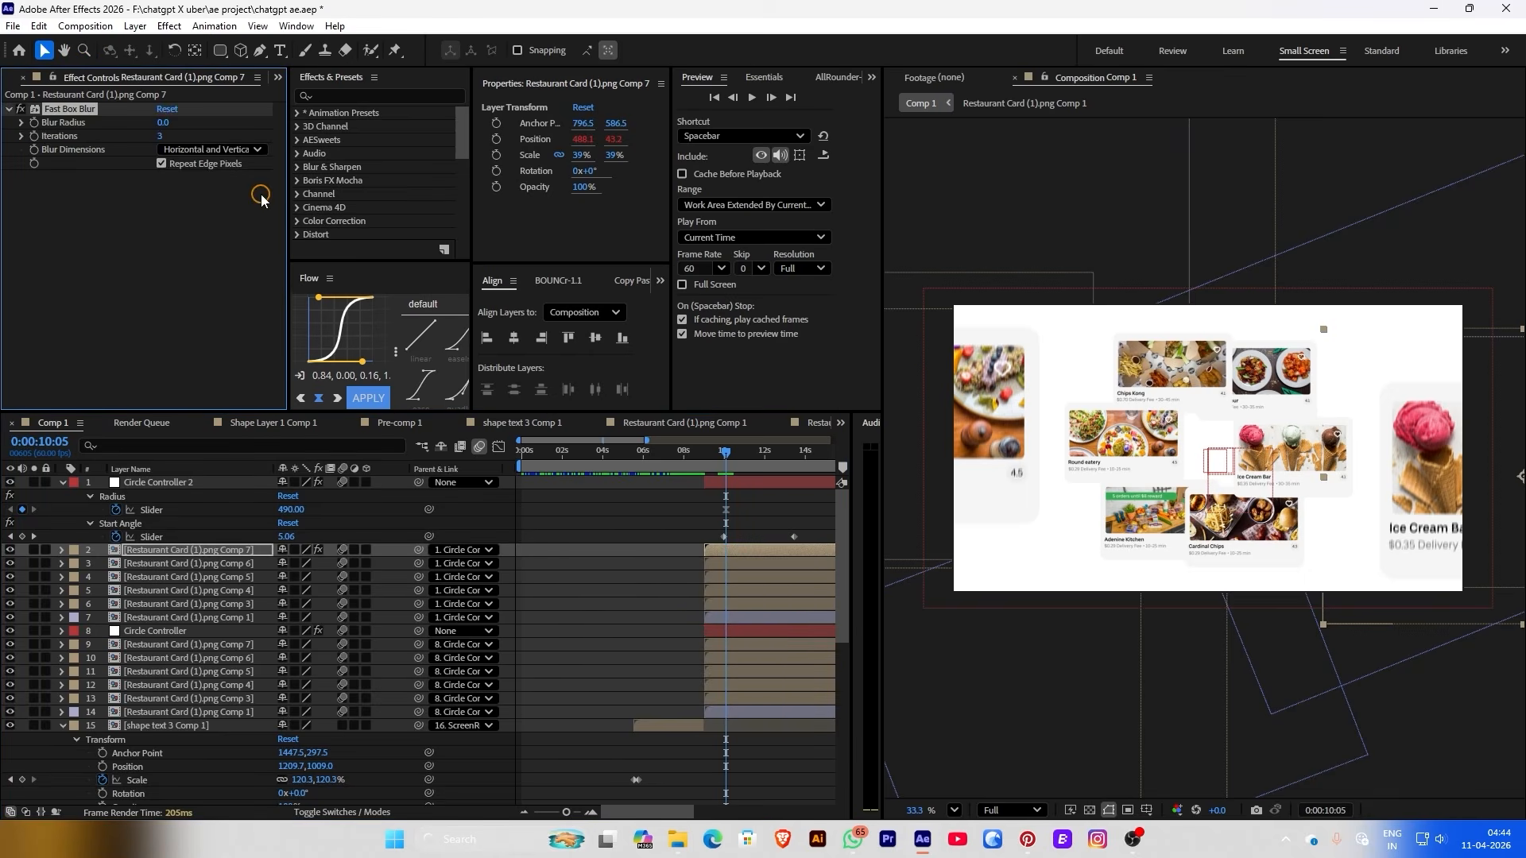
pyautogui.moveTo(163, 119); pyautogui.dragTo(160, 119)
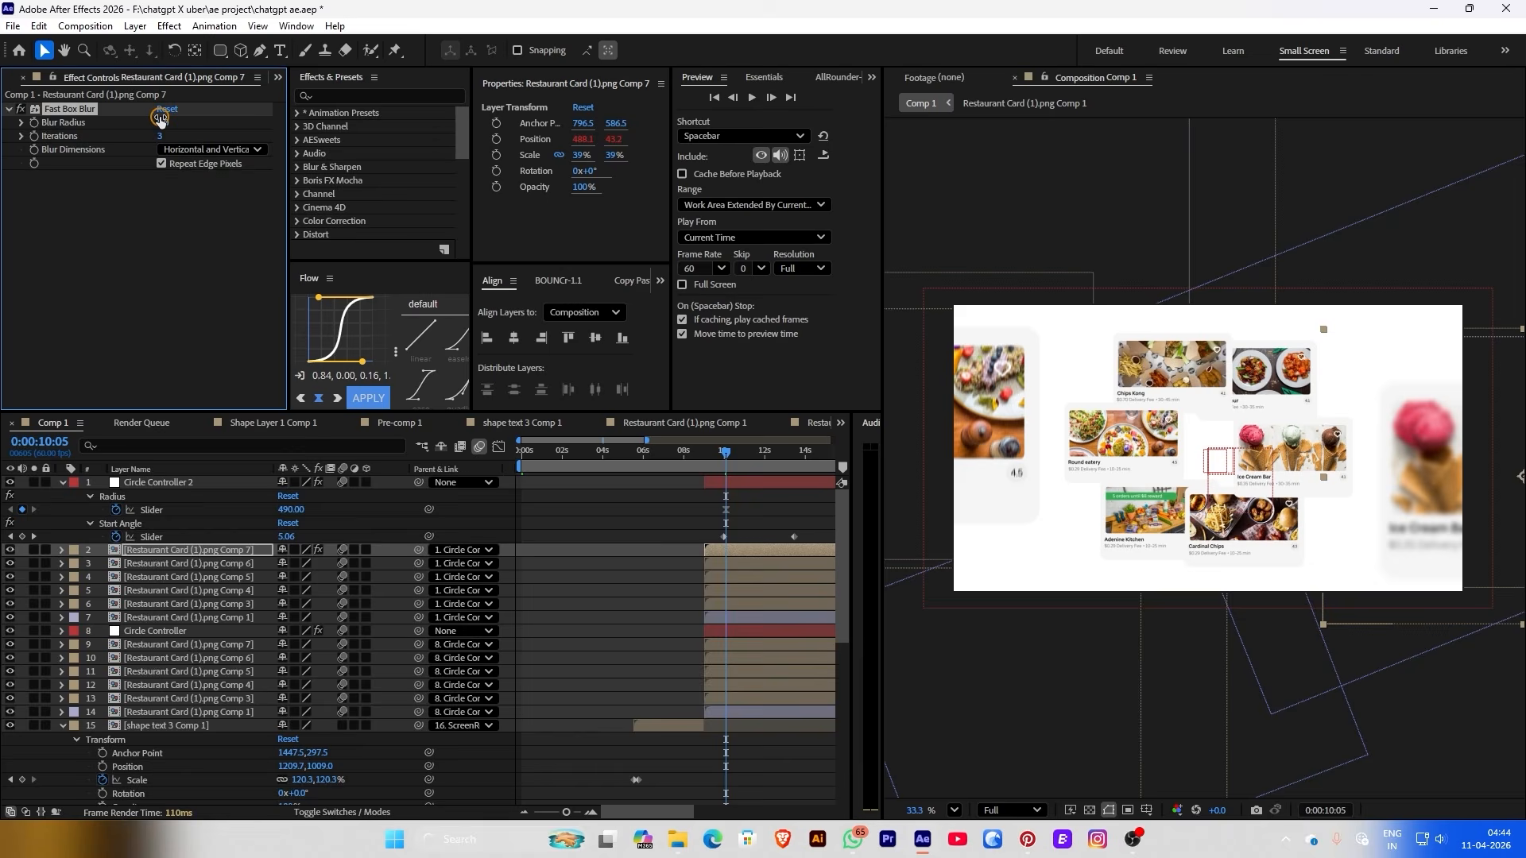
# Paste the Fast Box Blur onto card Comps 6, 5, 4, 3 and 1
pyautogui.click(140, 563)
pyautogui.hotkey('ctrl', 'v')
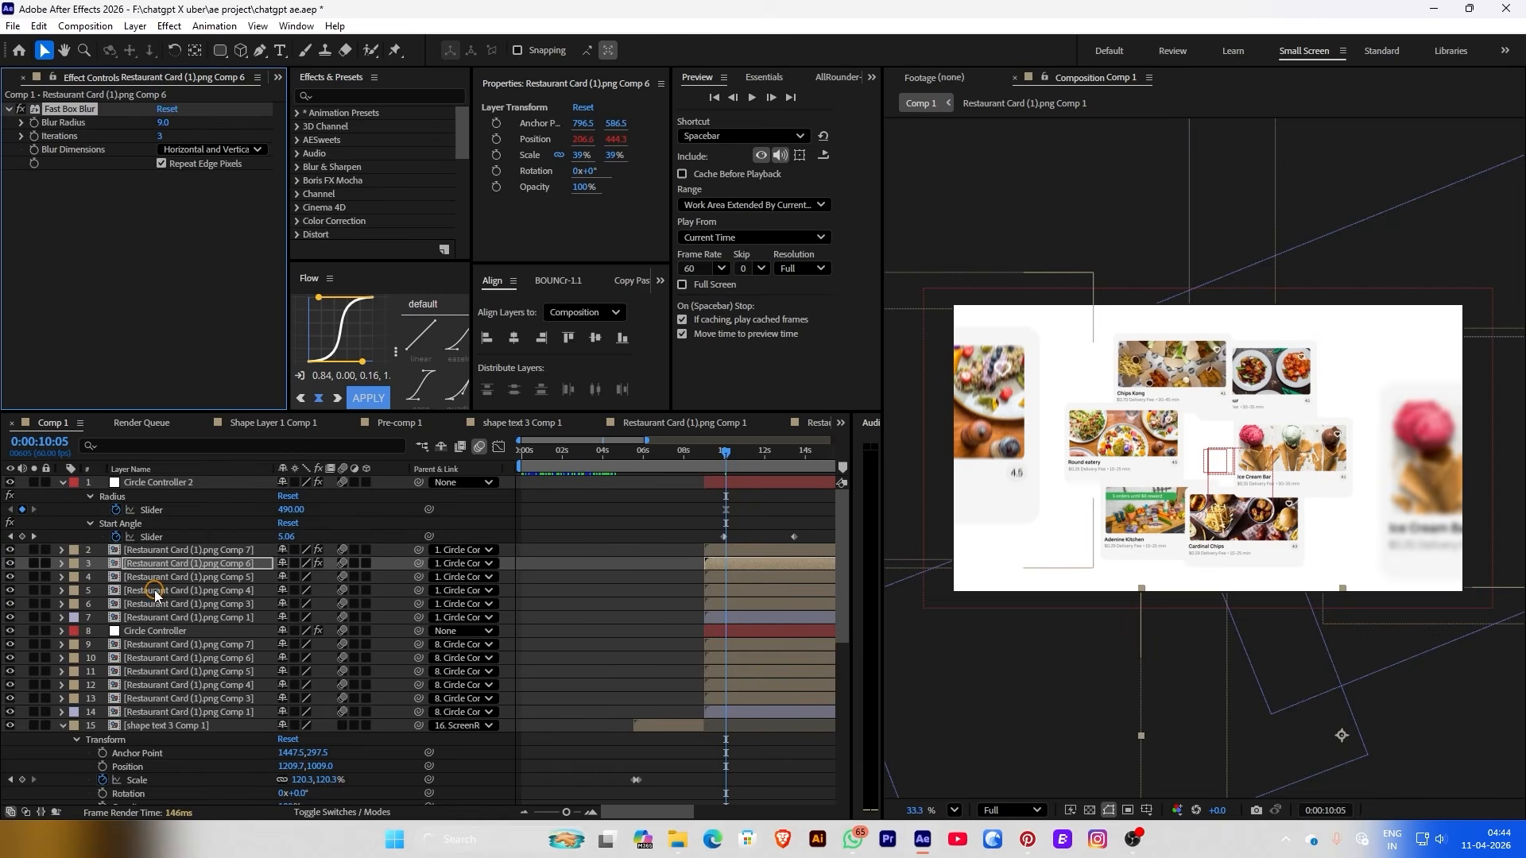
pyautogui.hotkey('ctrl', 'Down')
pyautogui.hotkey('ctrl', 'v')
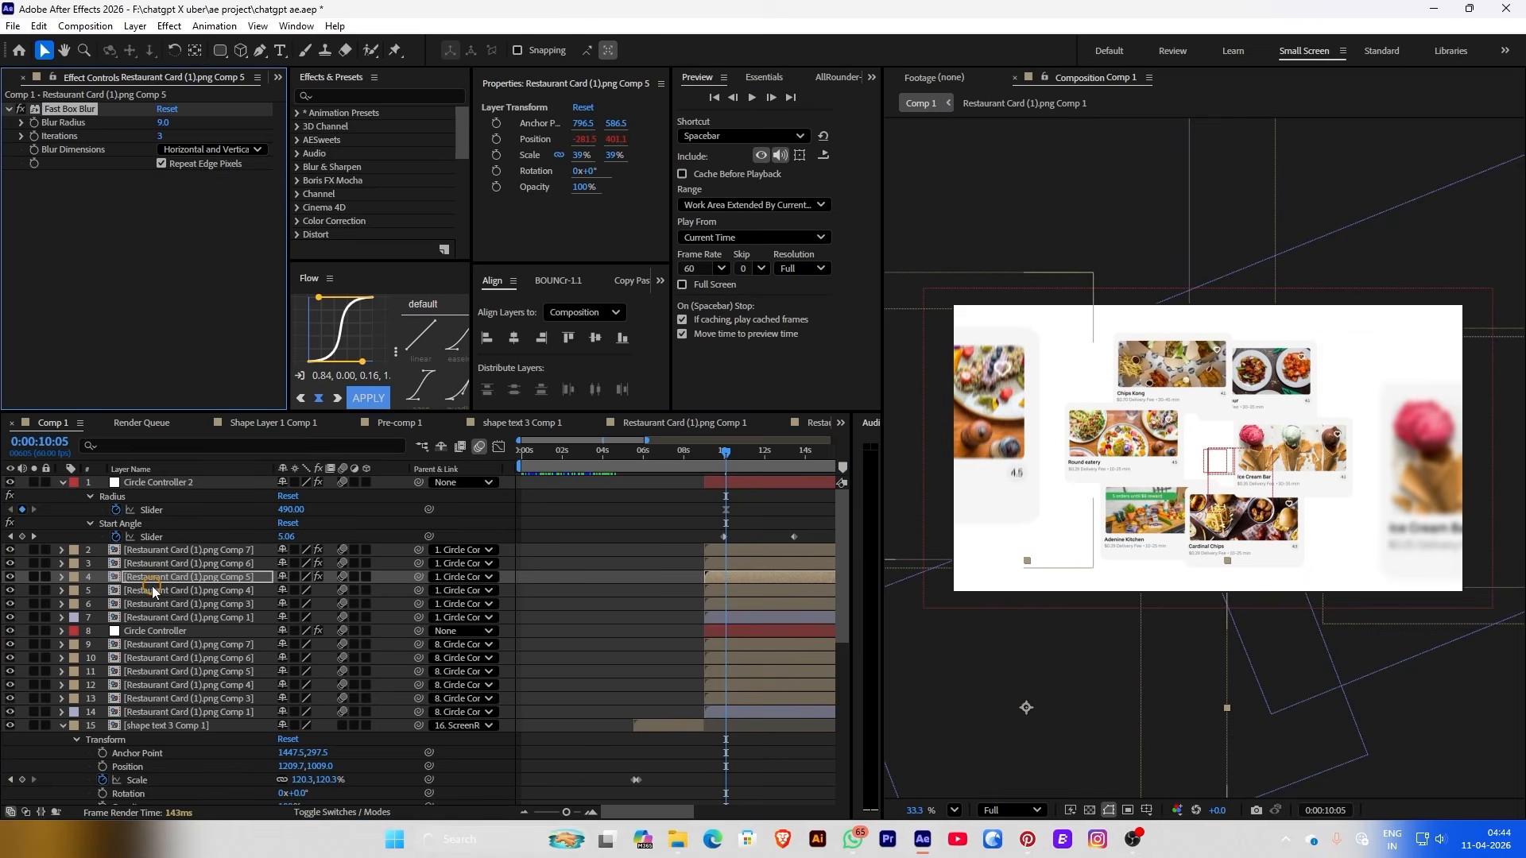
pyautogui.click(153, 591)
pyautogui.hotkey('ctrl', 'v')
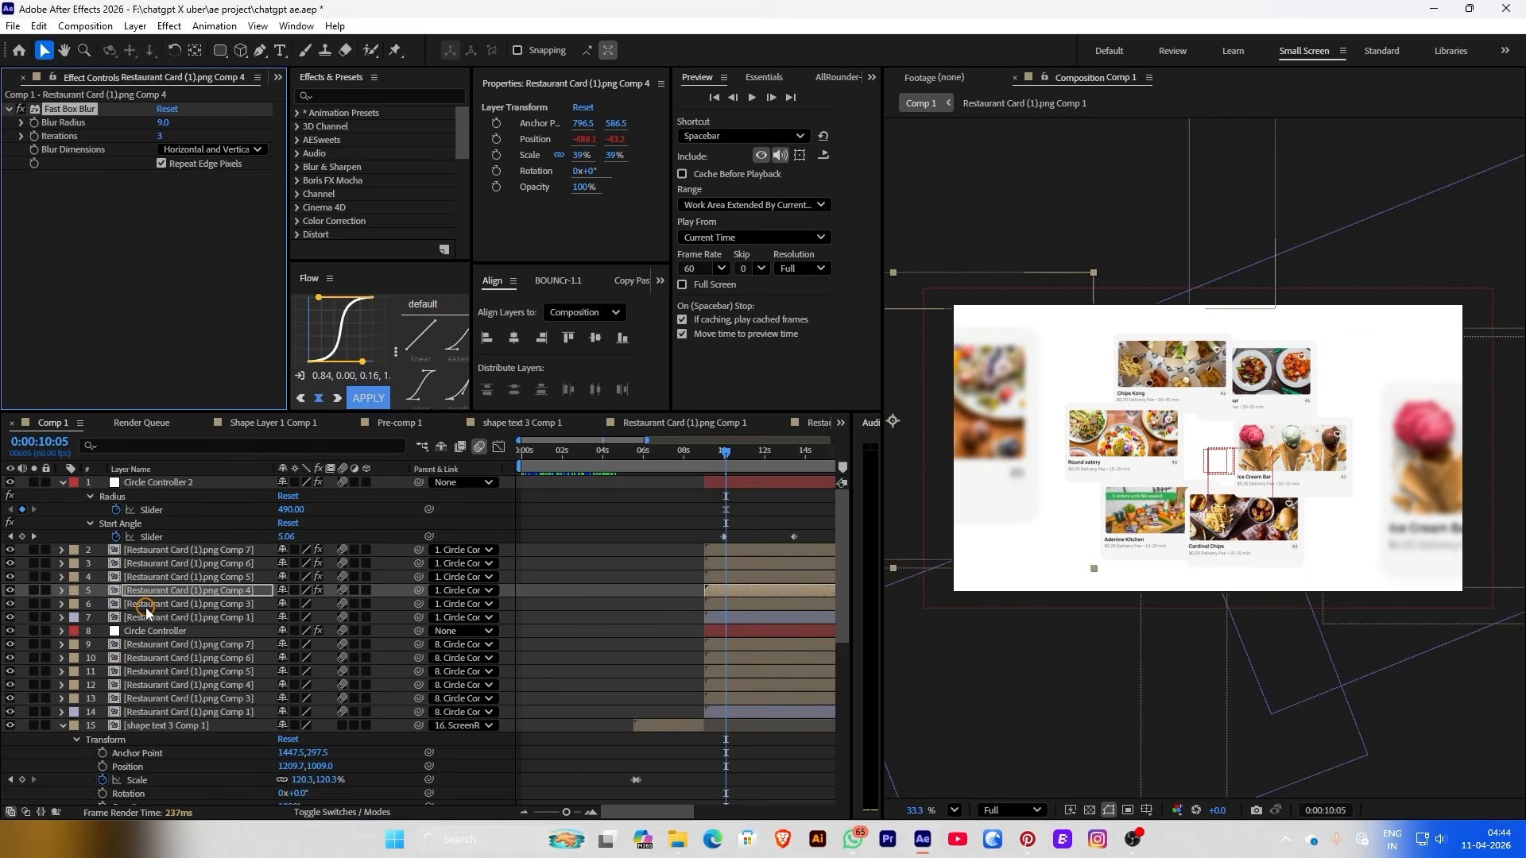
pyautogui.click(145, 605)
pyautogui.hotkey('ctrl', 'v')
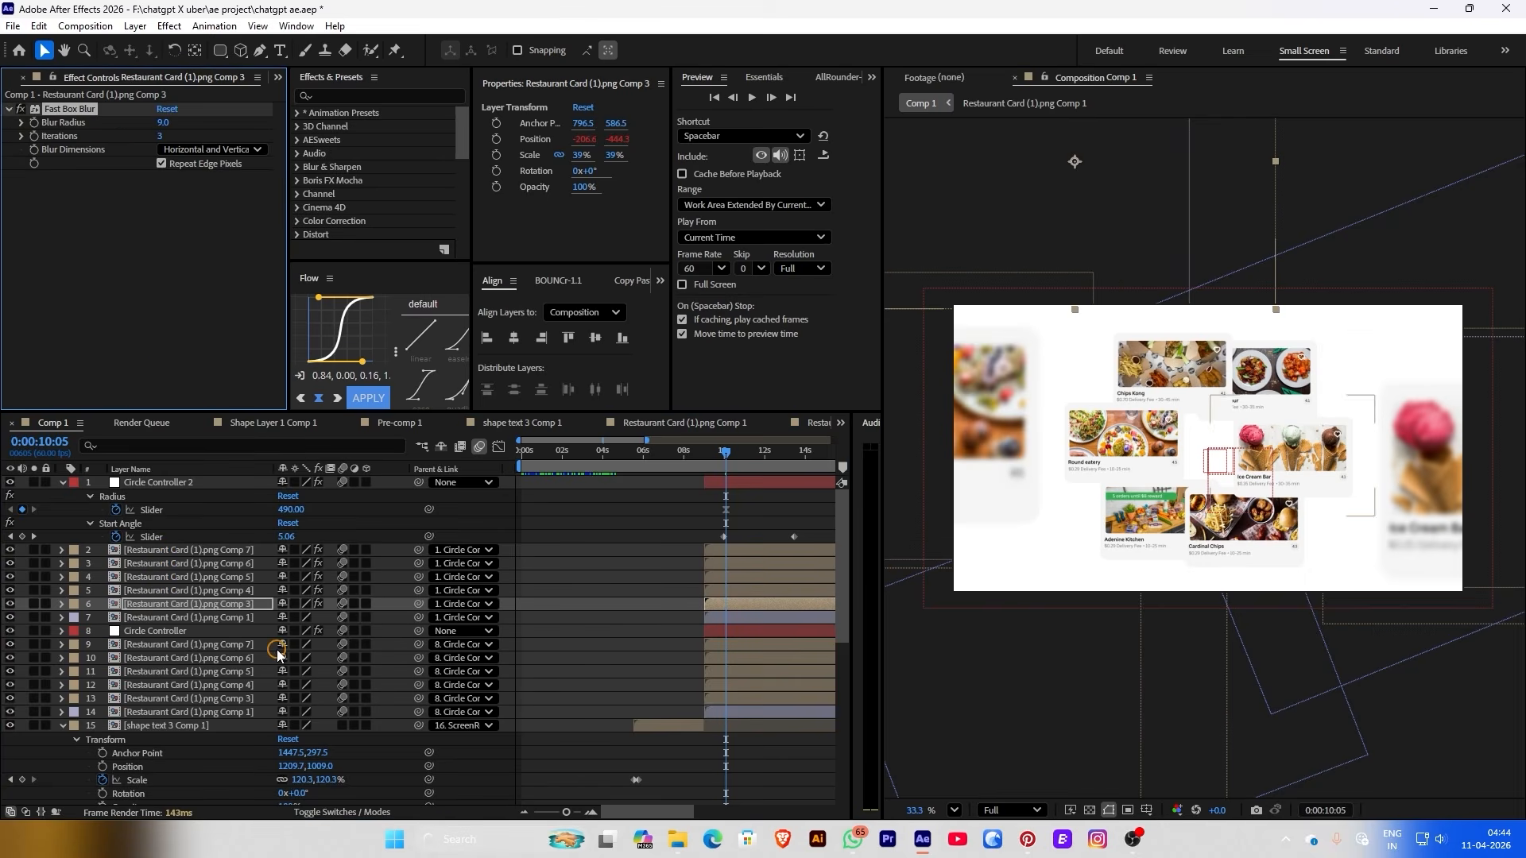
pyautogui.click(178, 618)
pyautogui.hotkey('ctrl', 'v')
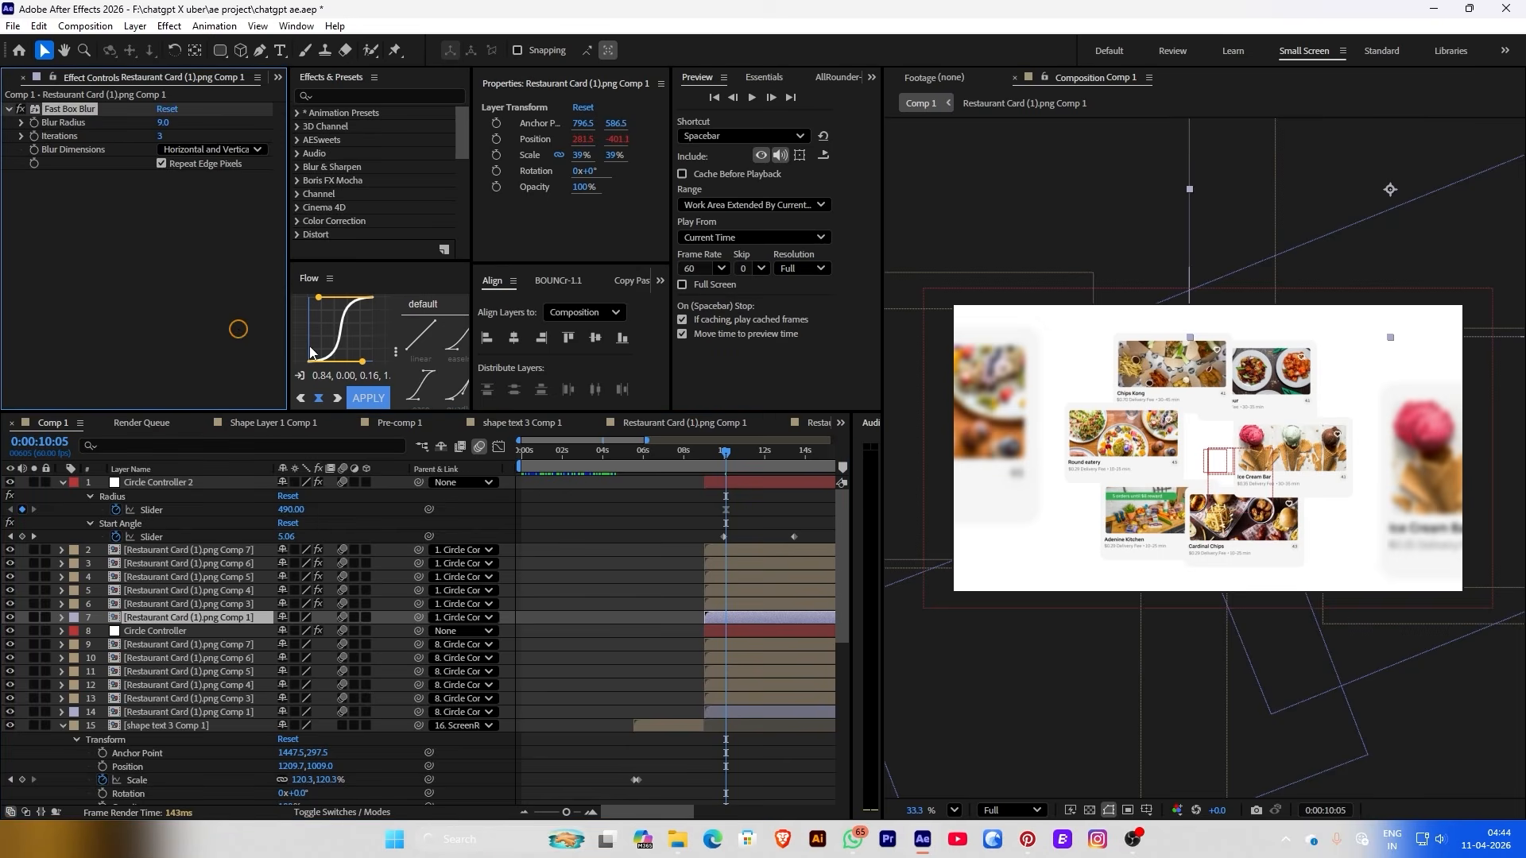
pyautogui.click(652, 526)
# Keyframe the outer ring's Radius out to 692 and retime its Start Angle keyframe earlier
pyautogui.moveTo(676, 457); pyautogui.dragTo(710, 464)
pyautogui.click(159, 482)
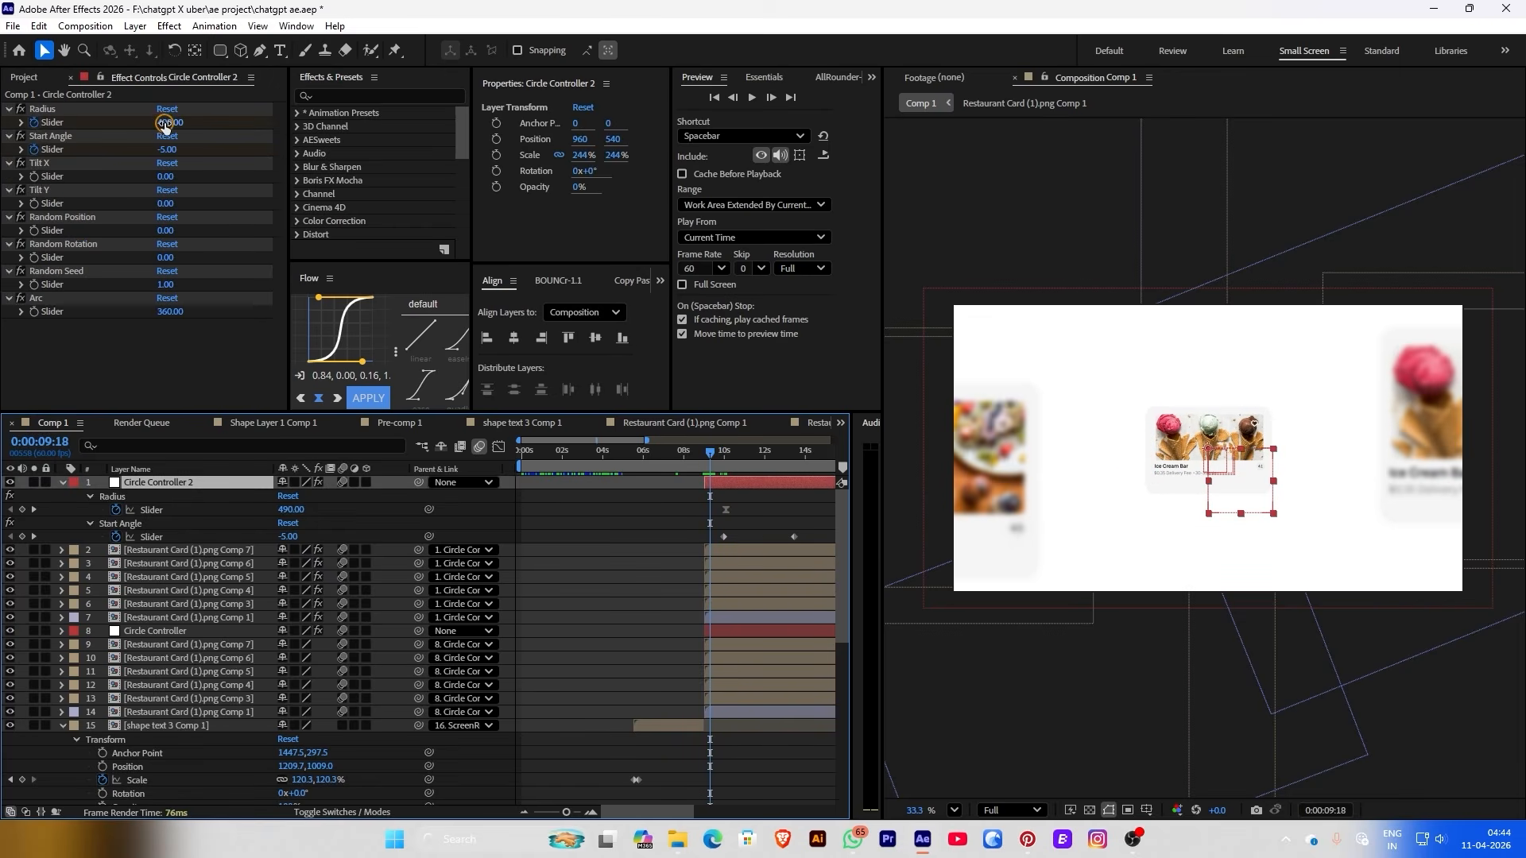
pyautogui.moveTo(169, 125); pyautogui.dragTo(327, 124)
pyautogui.click(712, 465)
pyautogui.press('space')
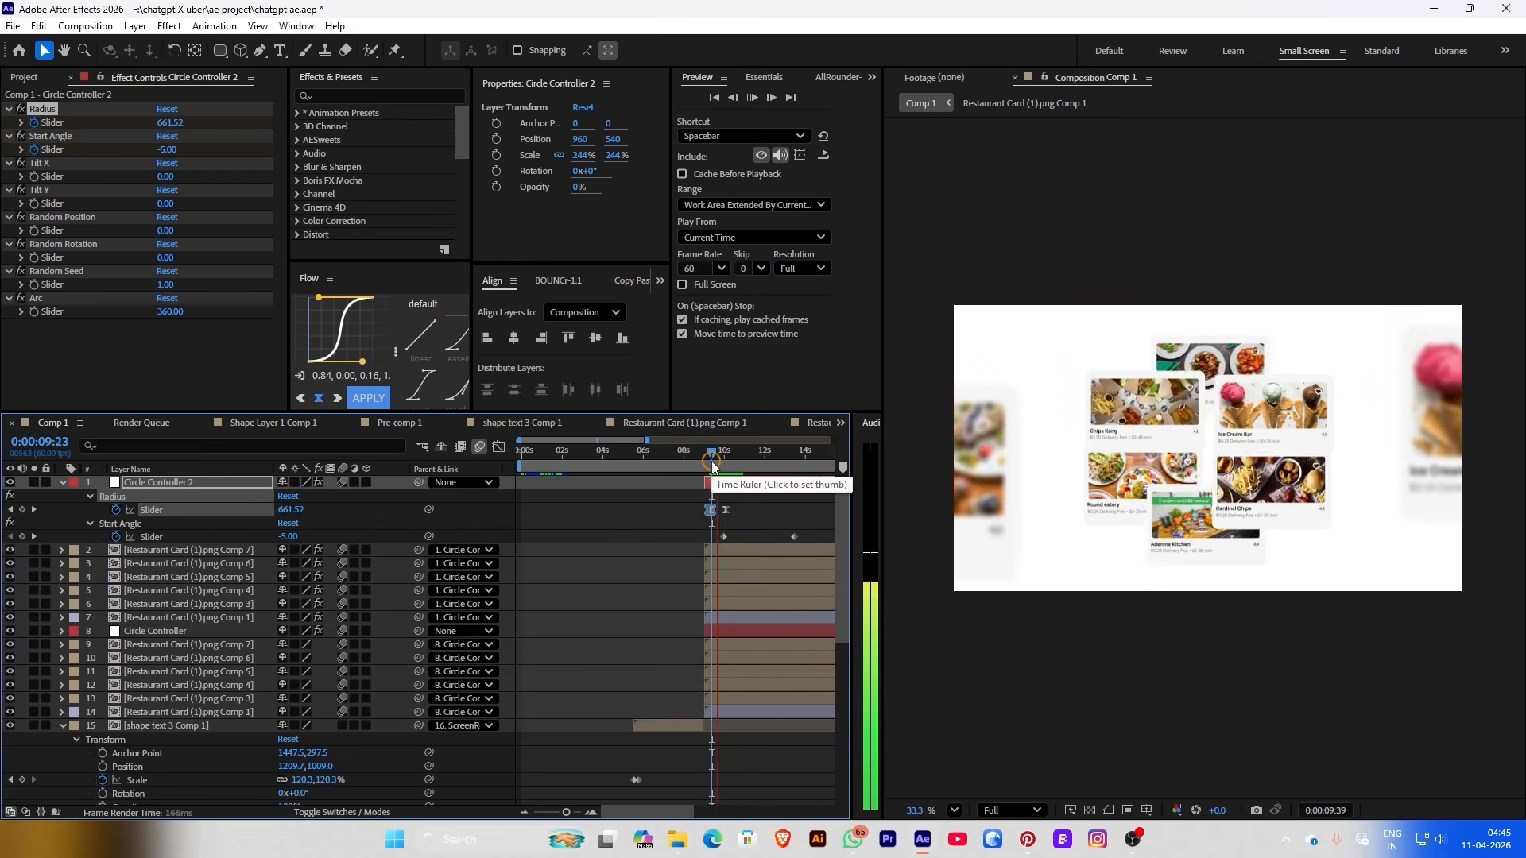
pyautogui.press('space')
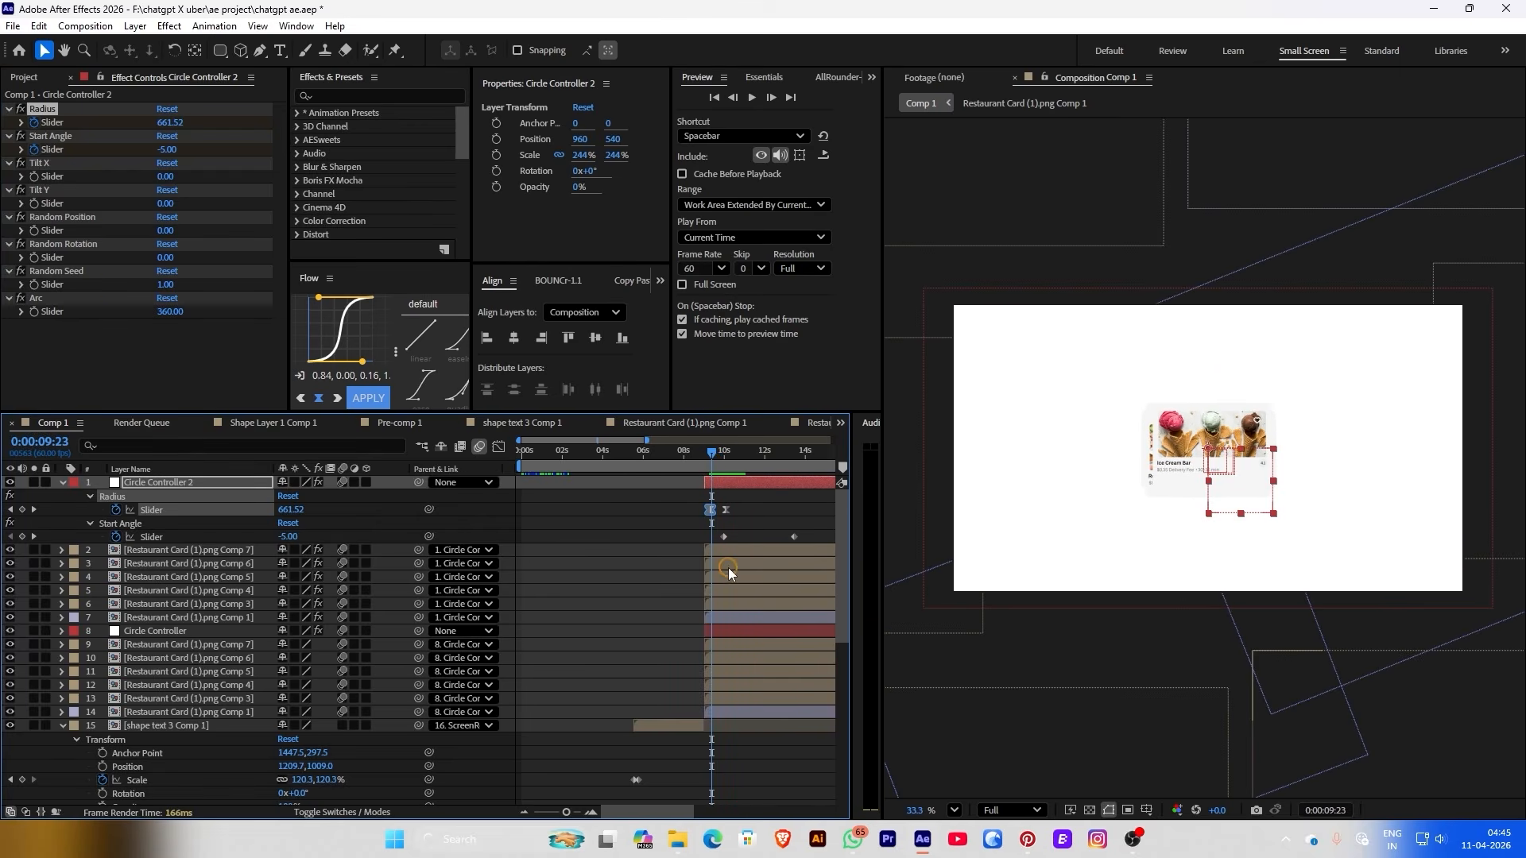
pyautogui.moveTo(721, 543); pyautogui.dragTo(739, 514)
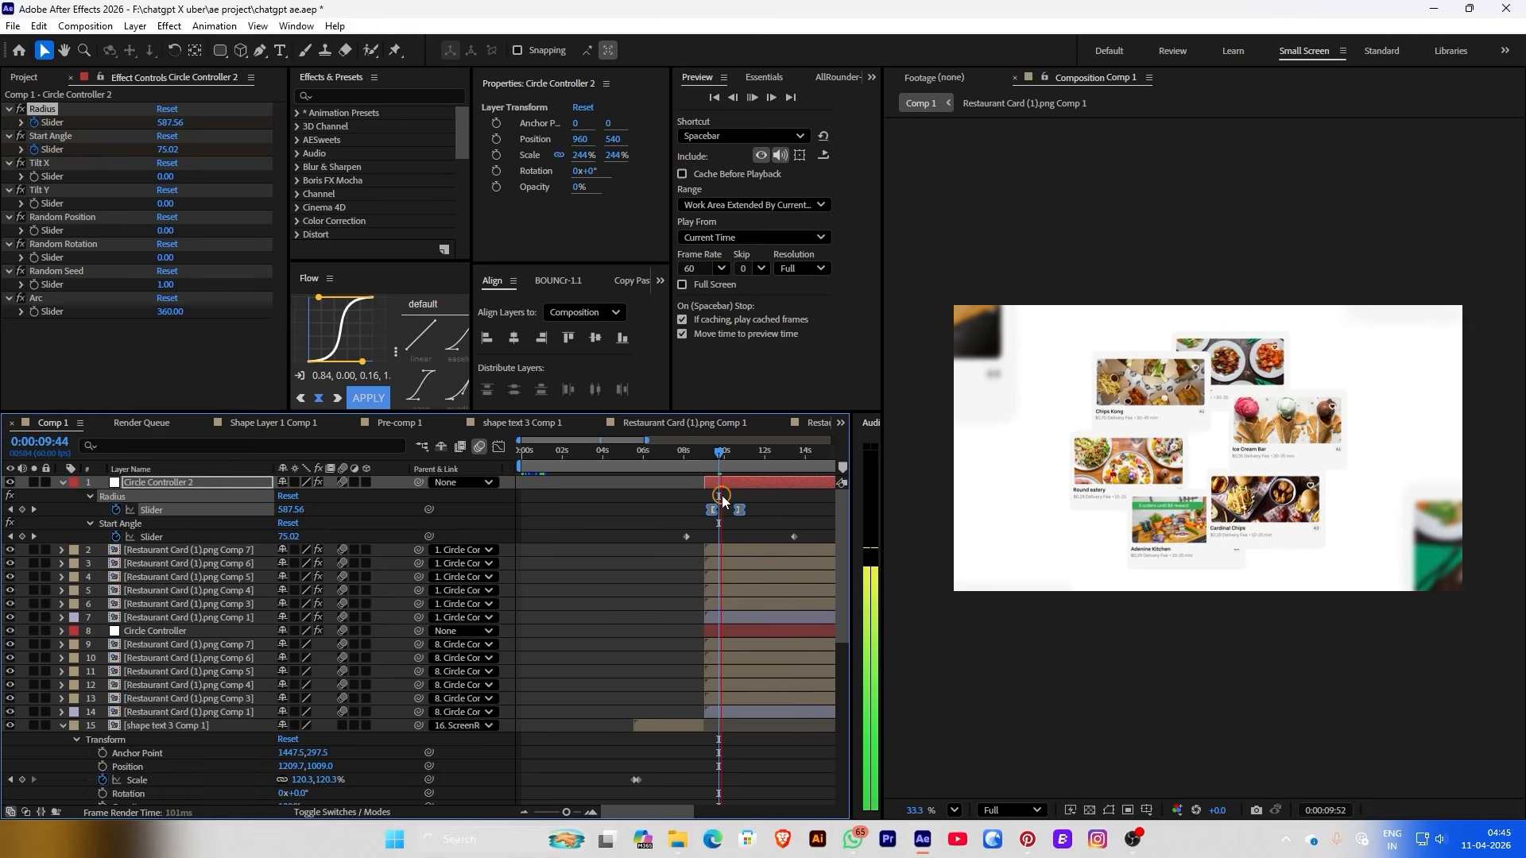
# Set the blur radius to 13 at 9:06 and select Comp 7's Fast Box Blur effect
pyautogui.click(707, 461)
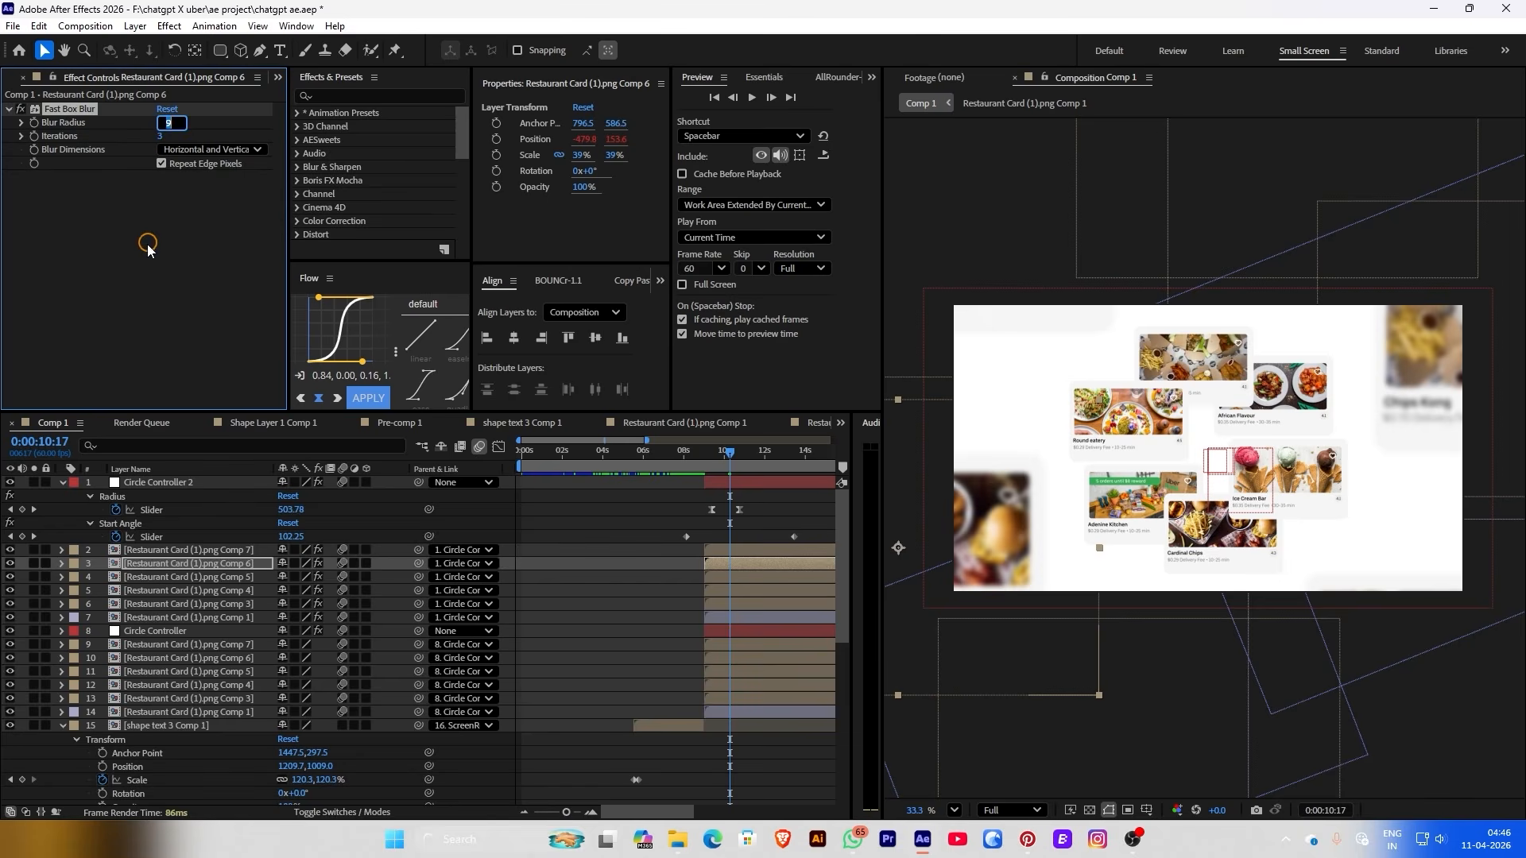
pyautogui.write('13')
pyautogui.press('Return')
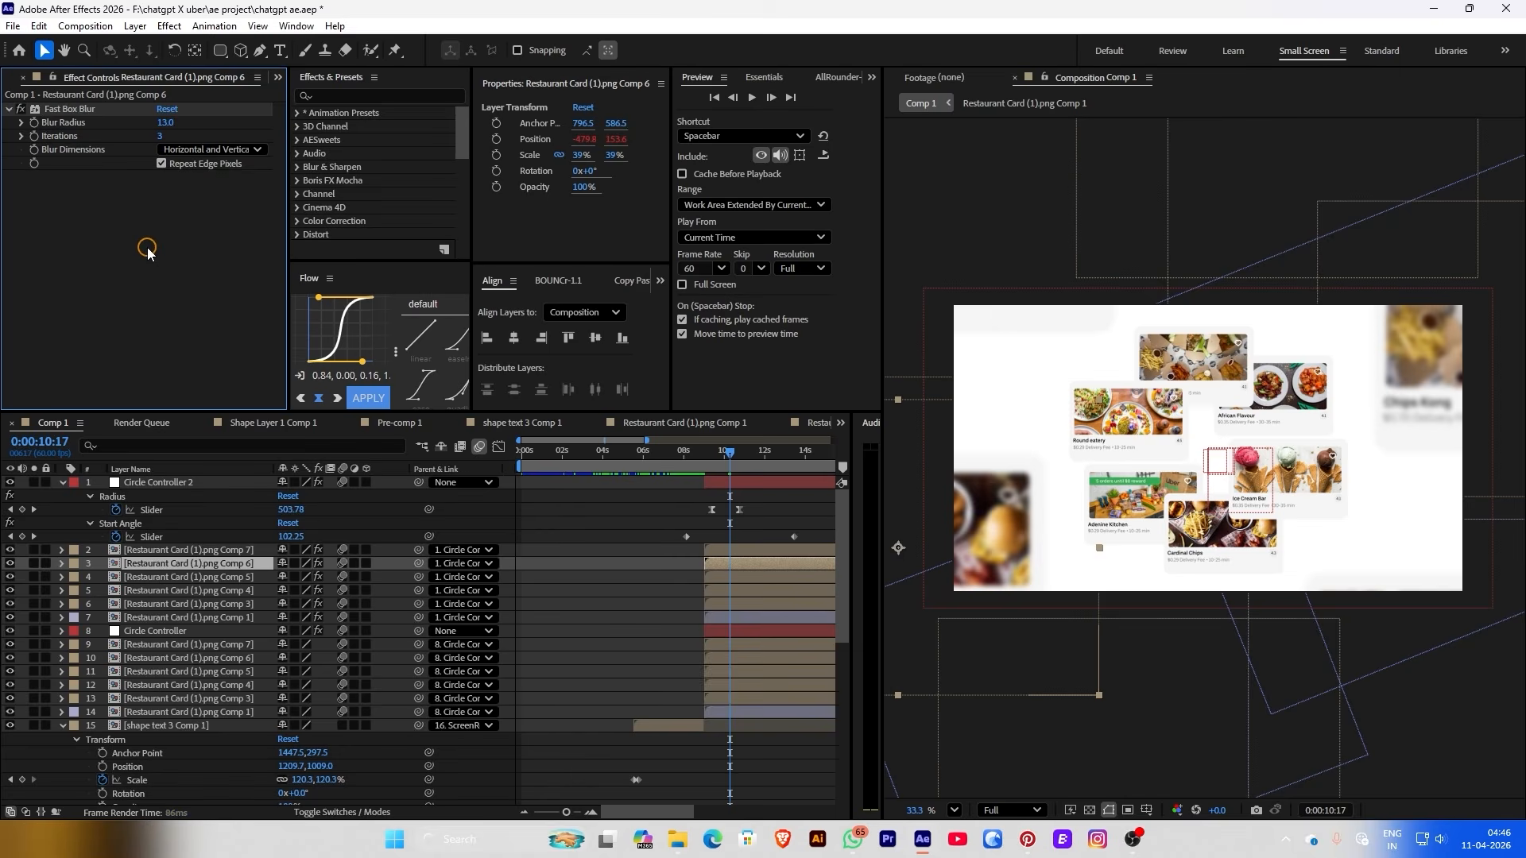
pyautogui.click(213, 548)
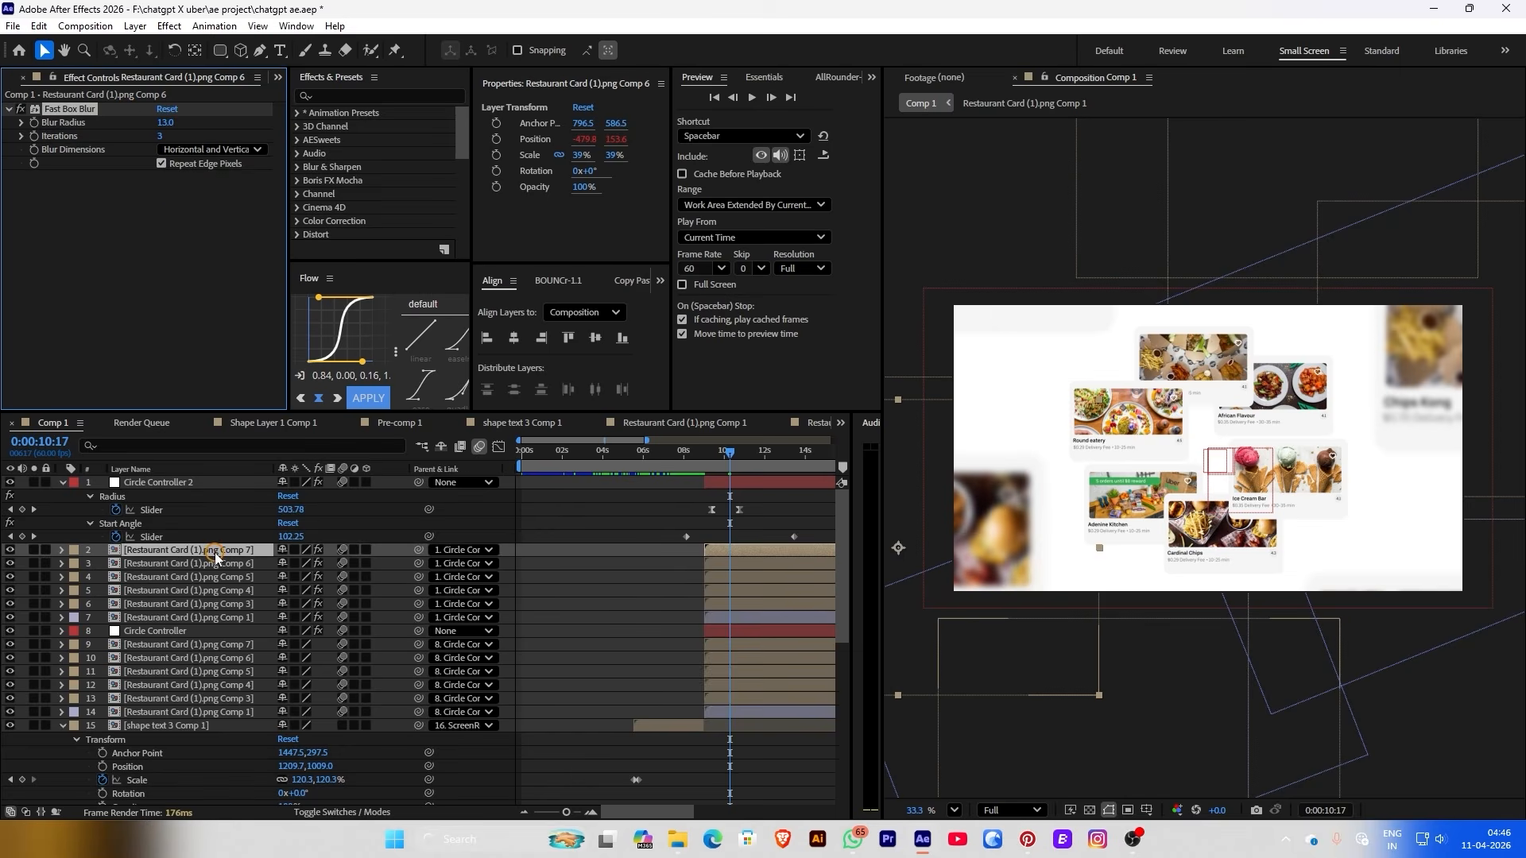
pyautogui.click(97, 110)
pyautogui.hotkey('ctrl', 'Down')
pyautogui.hotkey('ctrl', 'Down')
pyautogui.hotkey('ctrl', 'Down')
pyautogui.hotkey('ctrl', 'Down')
pyautogui.hotkey('ctrl', 'Down')
pyautogui.hotkey('ctrl', 'Down')
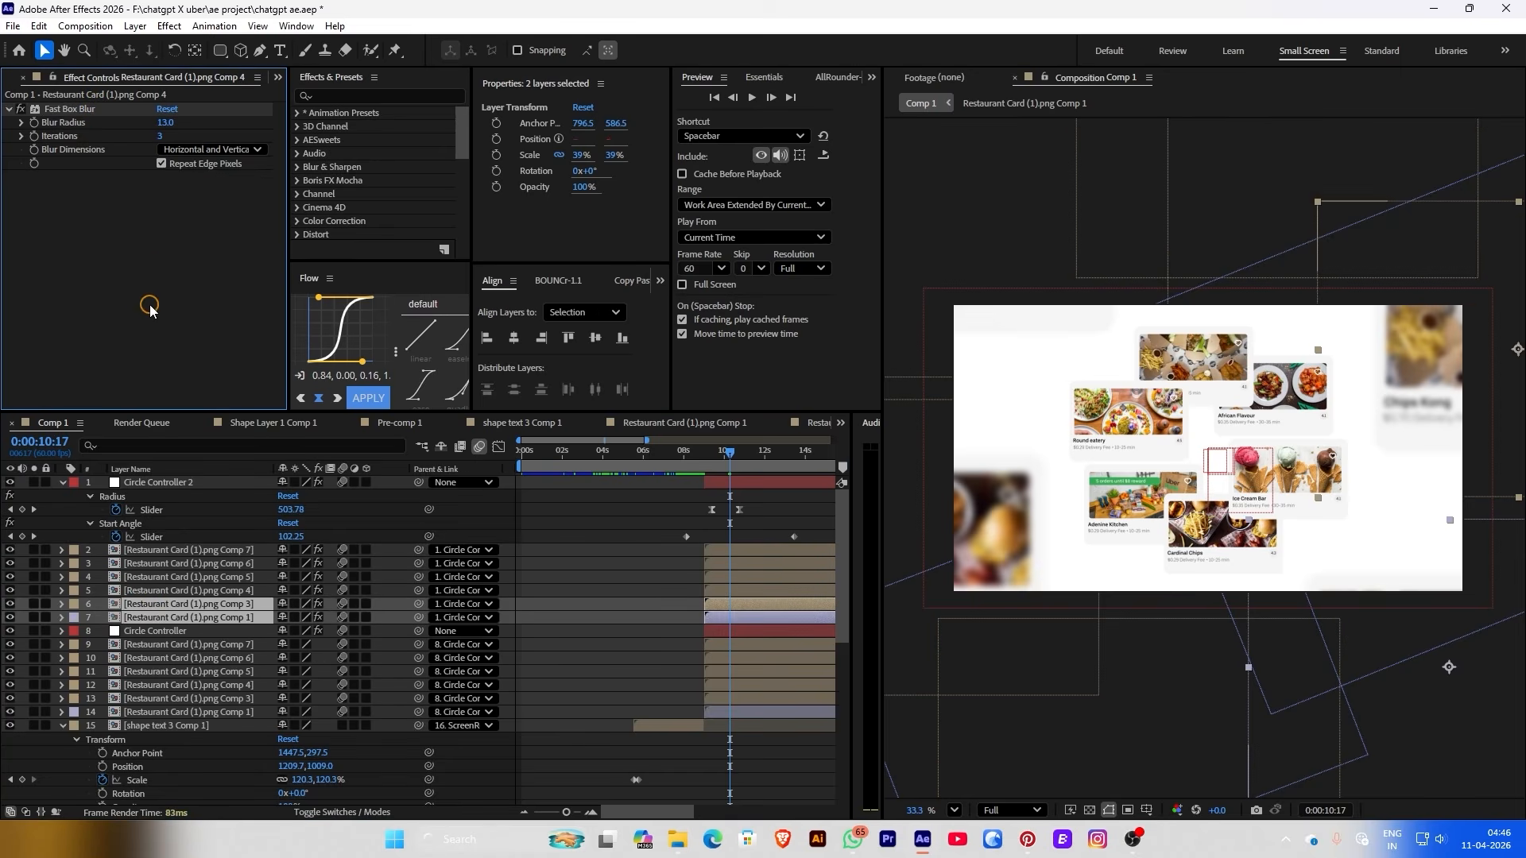
# Keyframe the inner Circle Controller's Scale from 100% to 119%
pyautogui.press('i')
pyautogui.press('s')
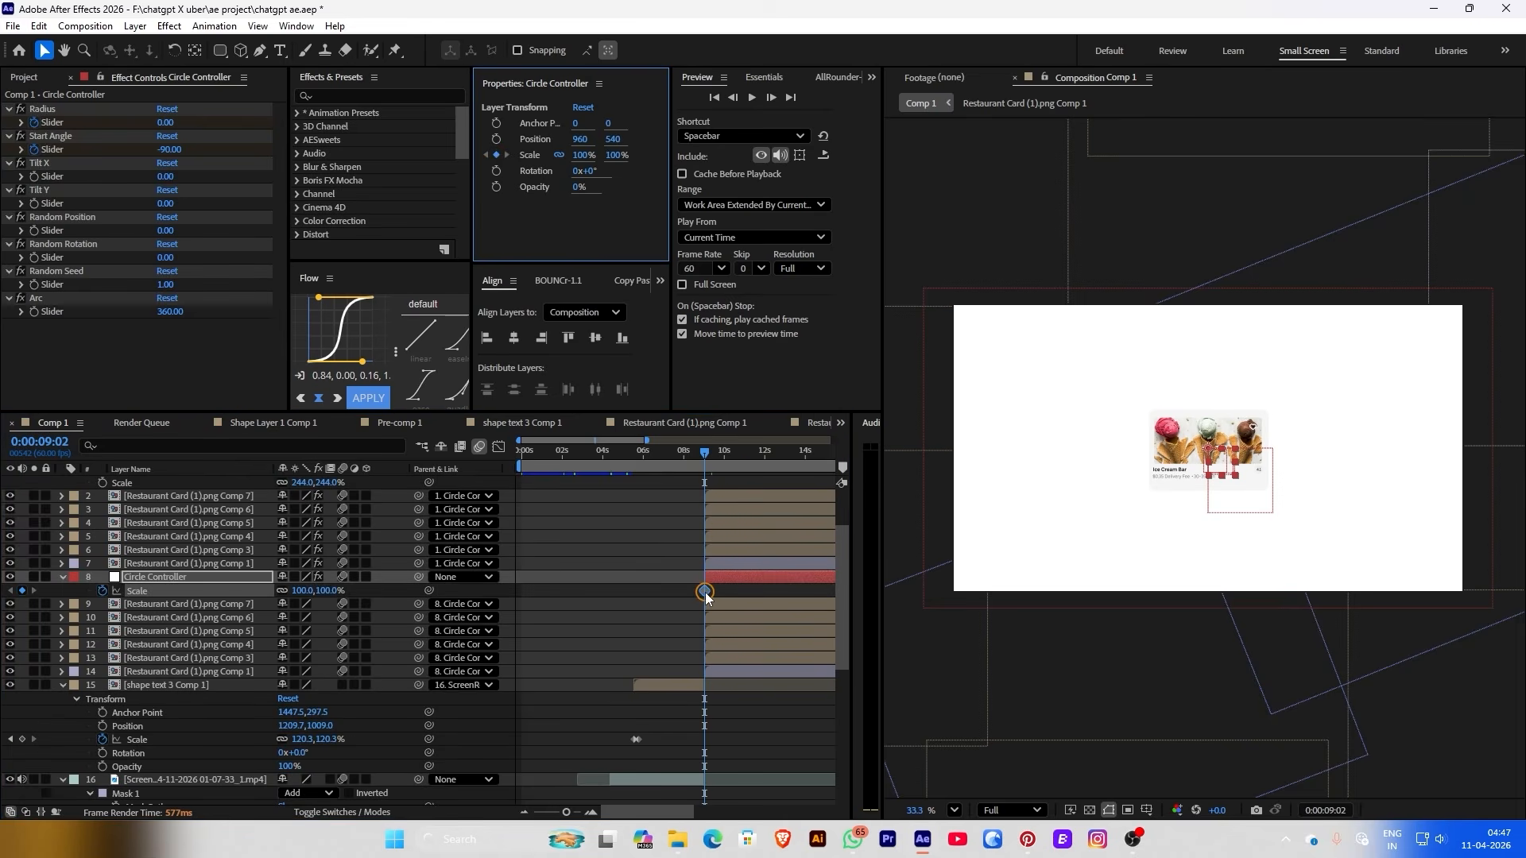
pyautogui.click(705, 592)
pyautogui.moveTo(717, 596); pyautogui.dragTo(720, 593)
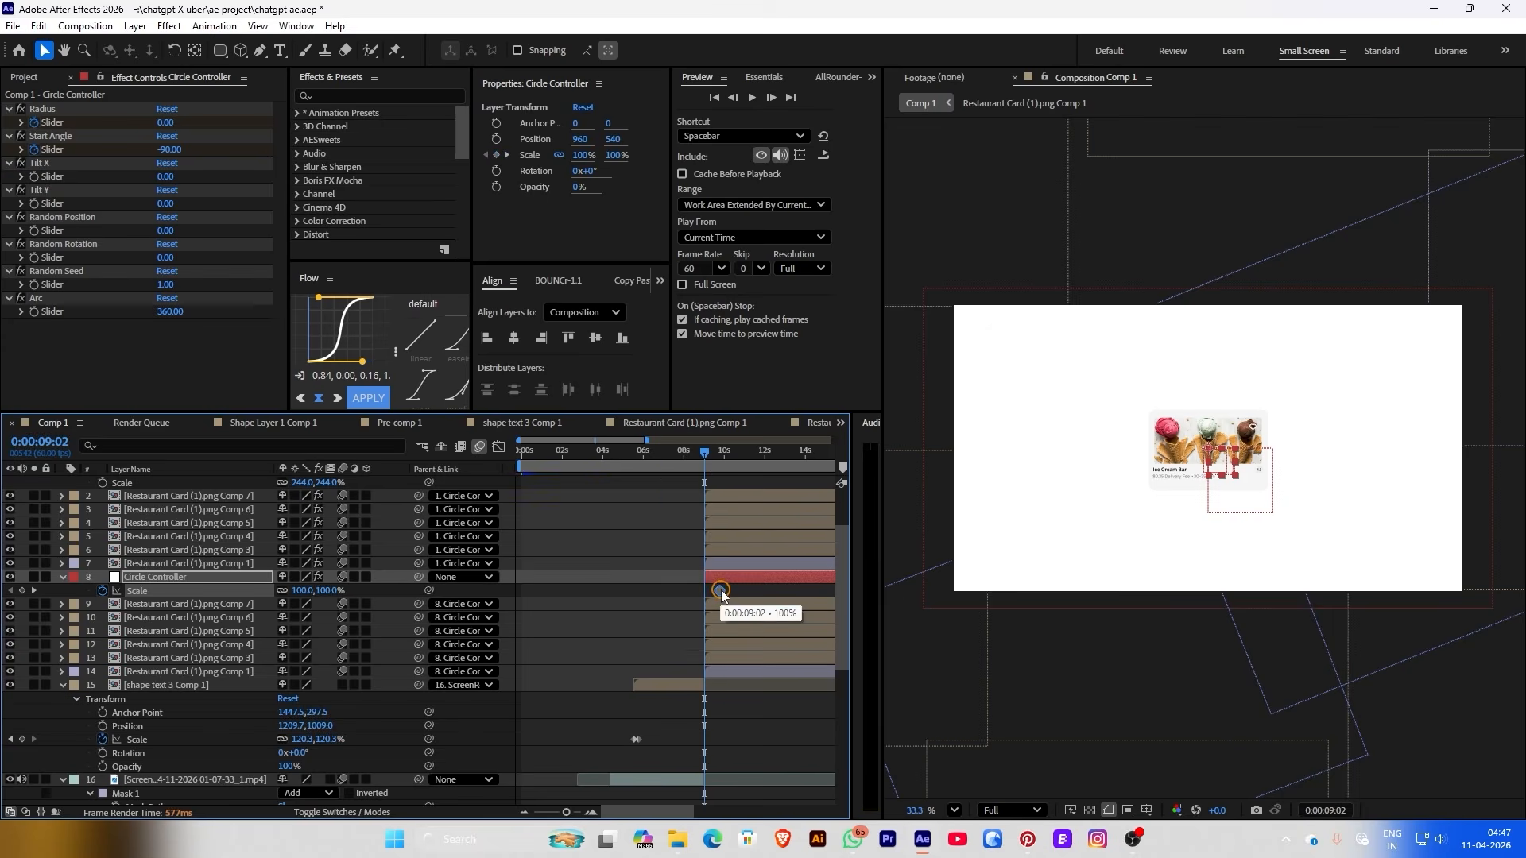
pyautogui.moveTo(574, 153); pyautogui.dragTo(612, 153)
pyautogui.moveTo(725, 592)
pyautogui.mouseDown()
pyautogui.moveTo(664, 586)
pyautogui.moveTo(733, 603)
pyautogui.mouseUp()
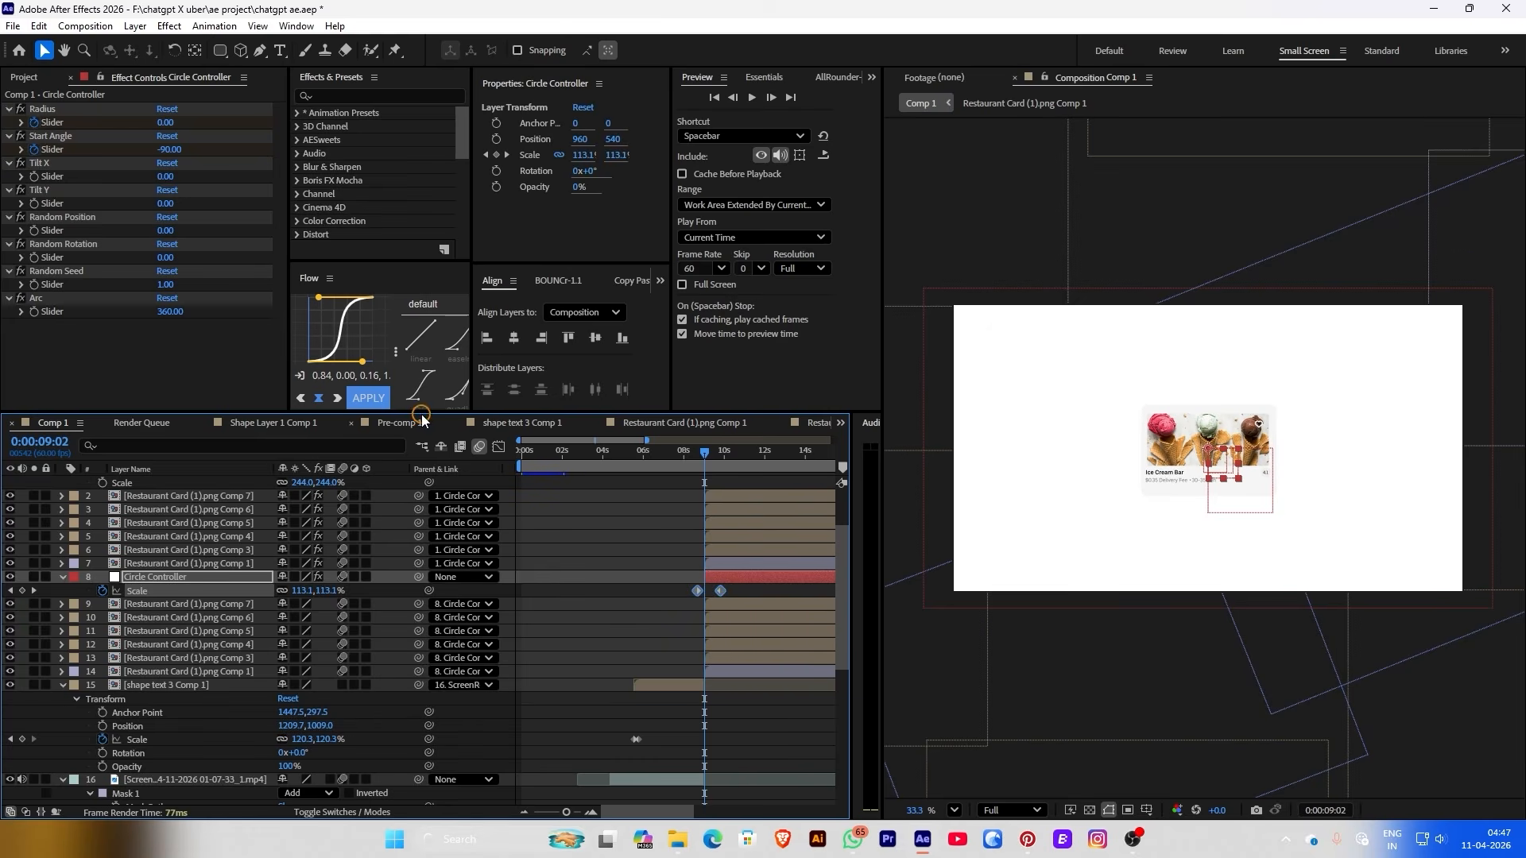
# Ease both Scale keyframes with Flow, shift one earlier, and preview the promo
pyautogui.click(368, 398)
pyautogui.click(673, 493)
pyautogui.press('space')
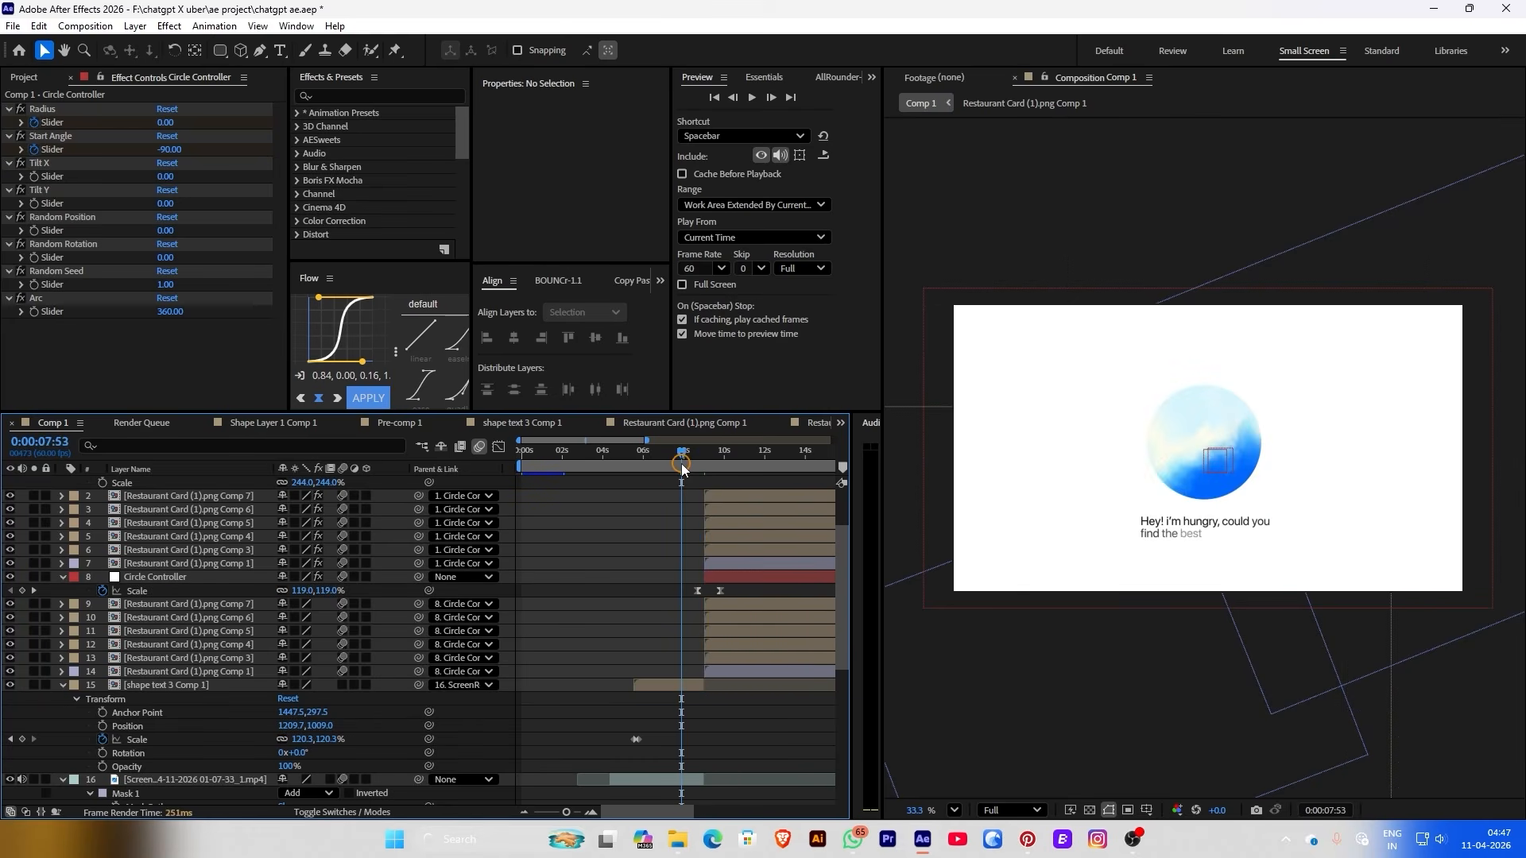
pyautogui.press('space')
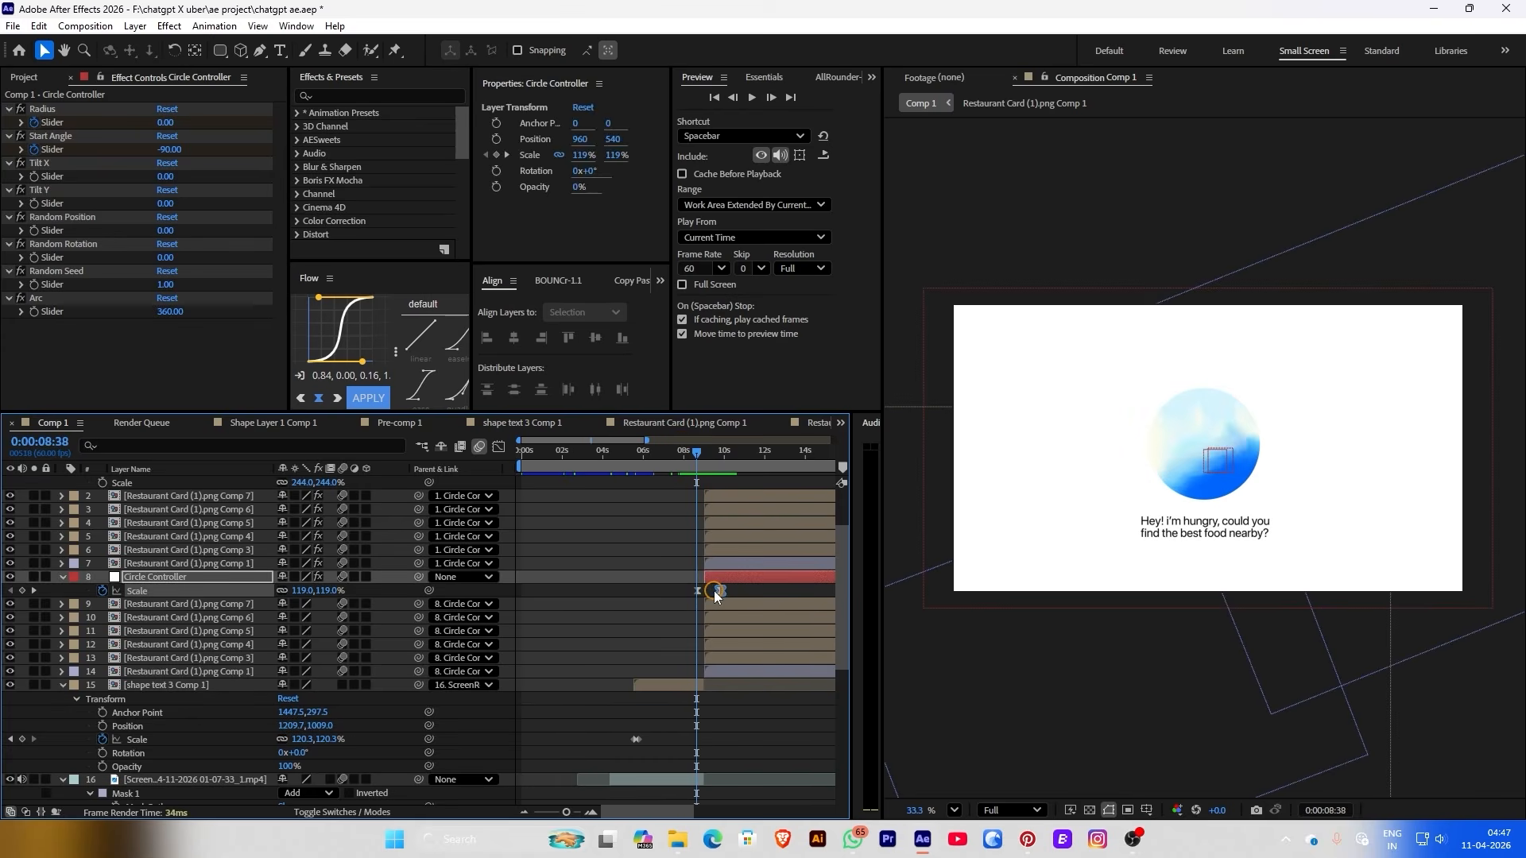
pyautogui.moveTo(712, 593); pyautogui.dragTo(691, 591)
pyautogui.moveTo(716, 450); pyautogui.dragTo(704, 449)
pyautogui.press('space')
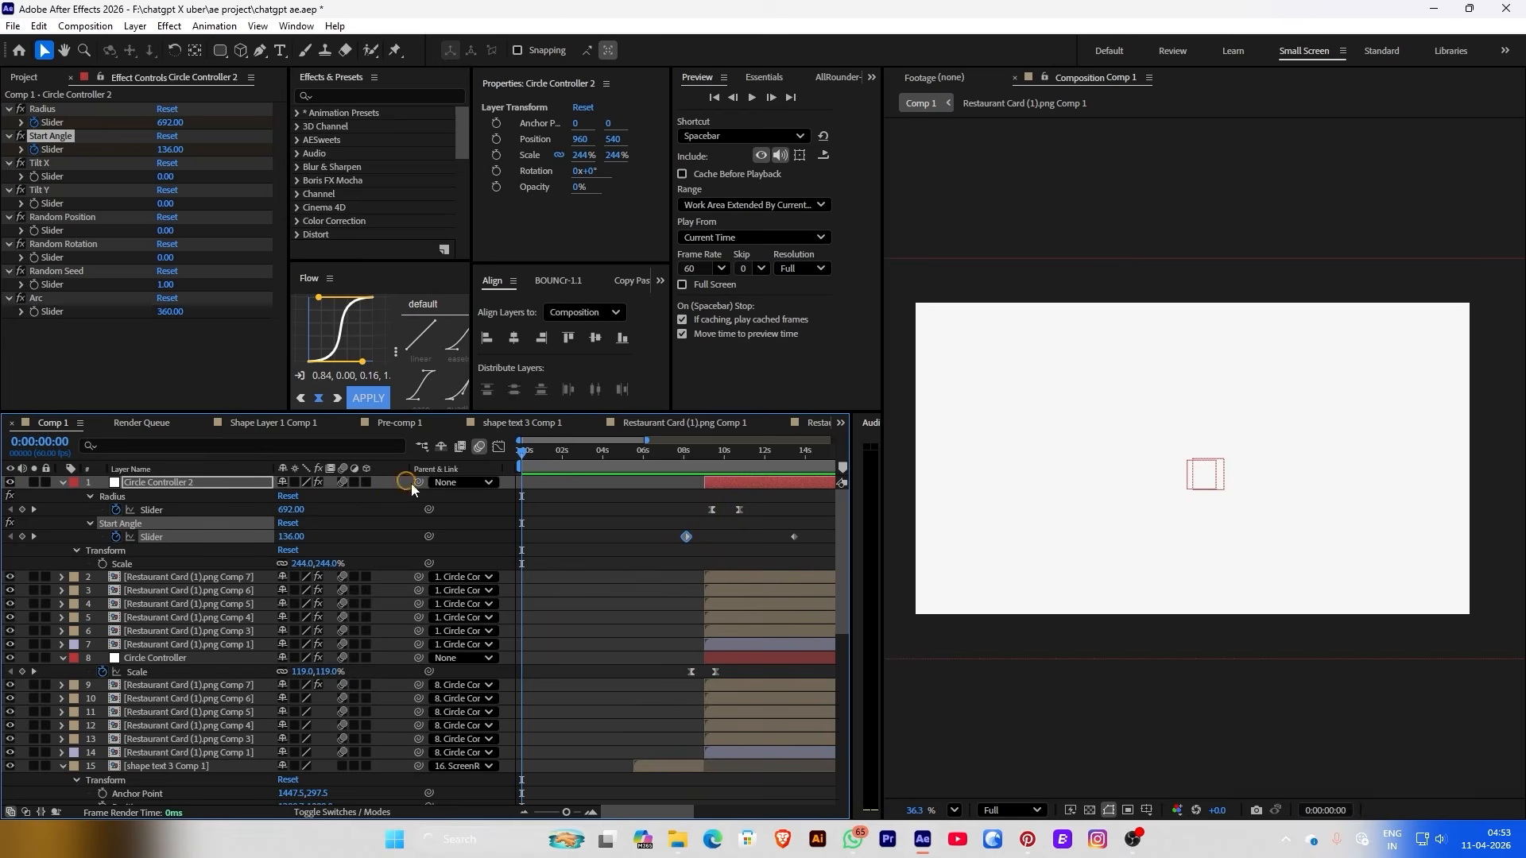
pyautogui.press('space')
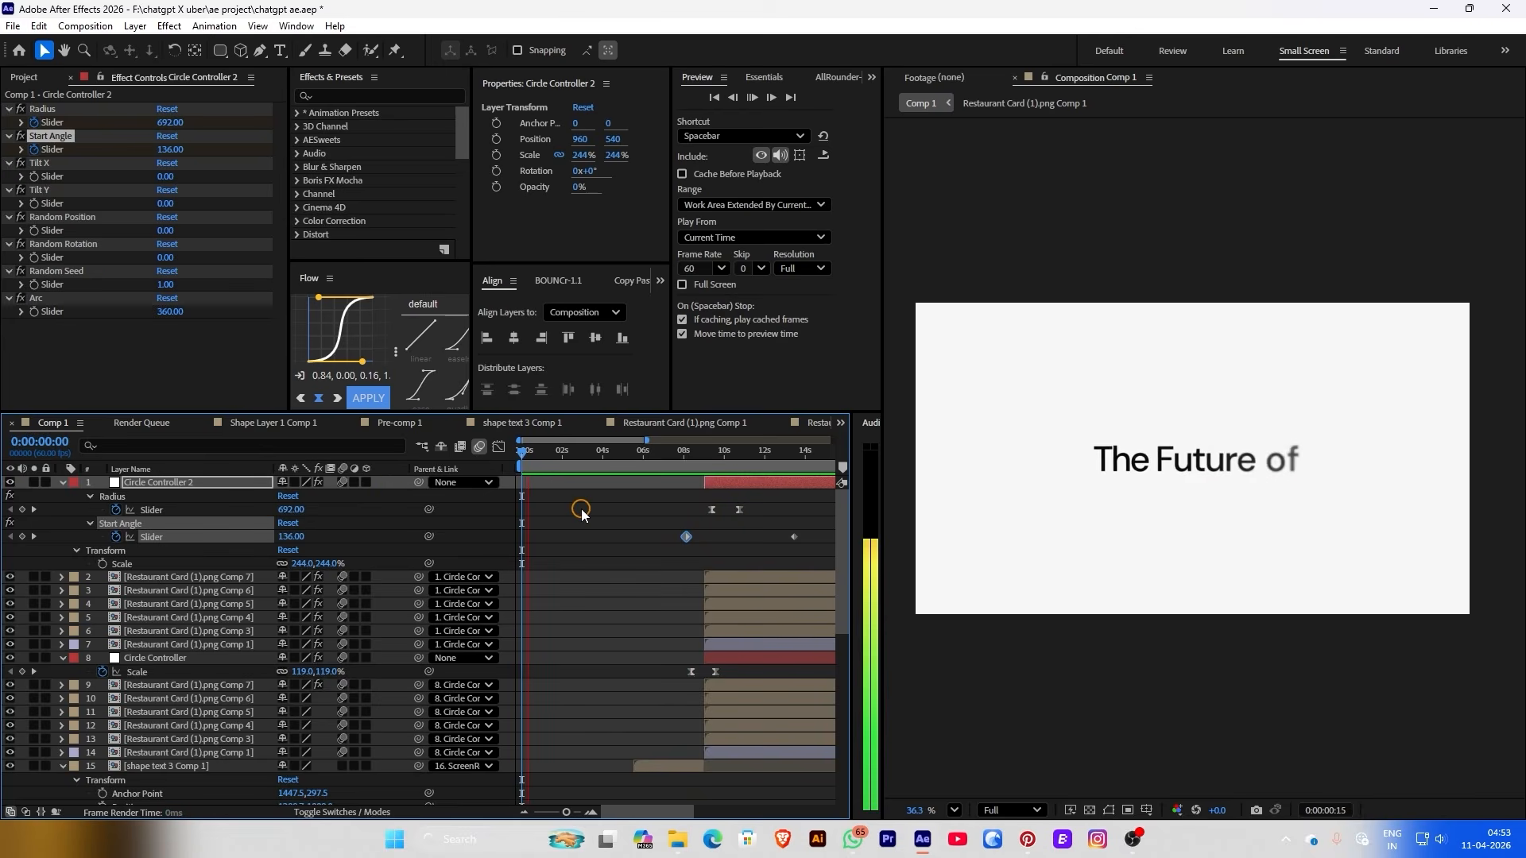
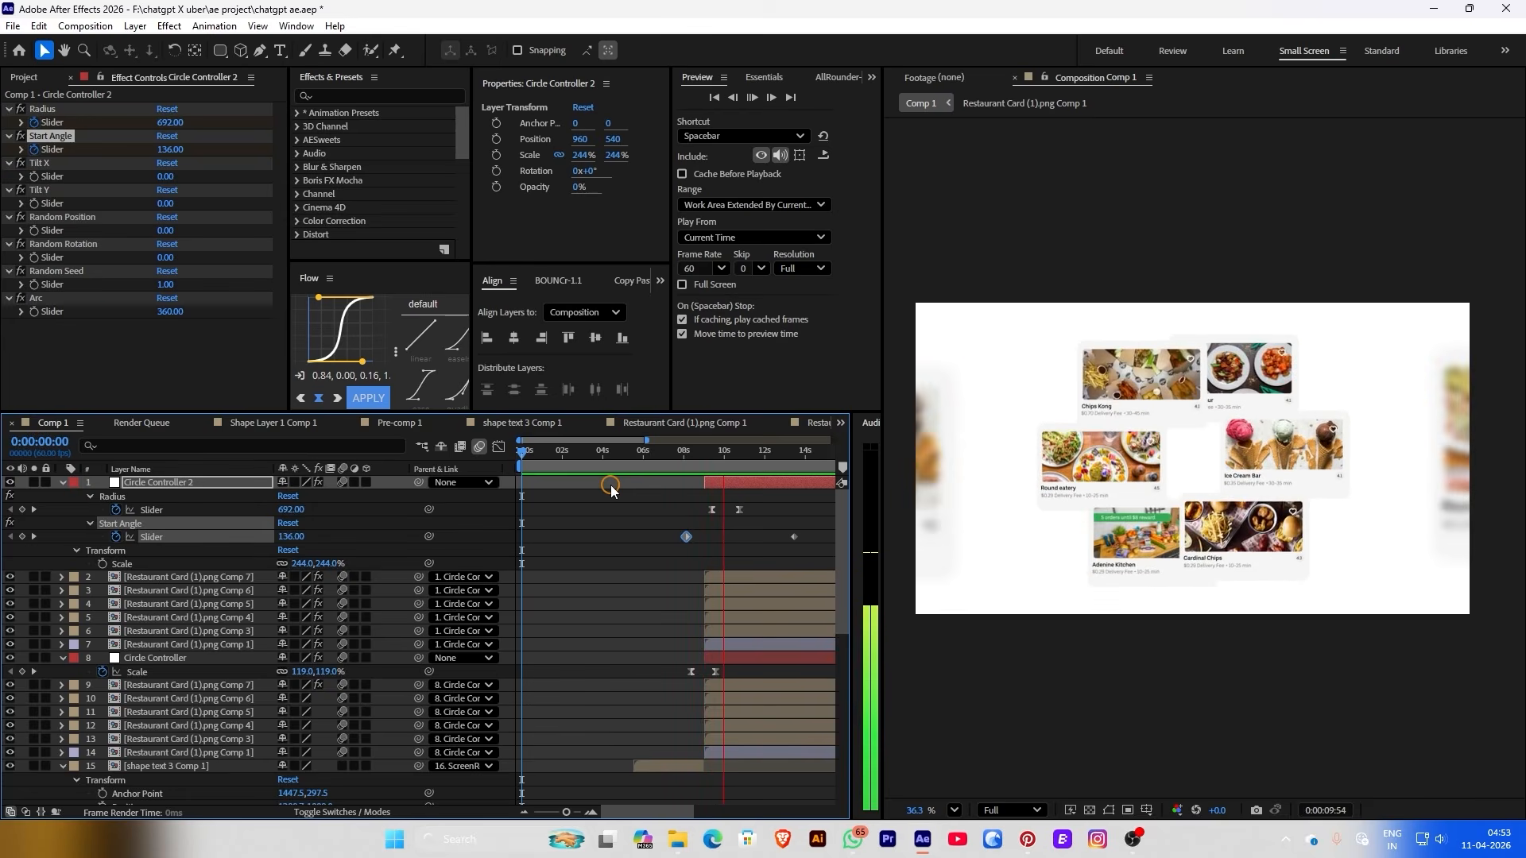
# Scrub to 0:00:12:19, reveal the Circle Controllers' keyframes, and select both Circle Controller layers
pyautogui.click(764, 463)
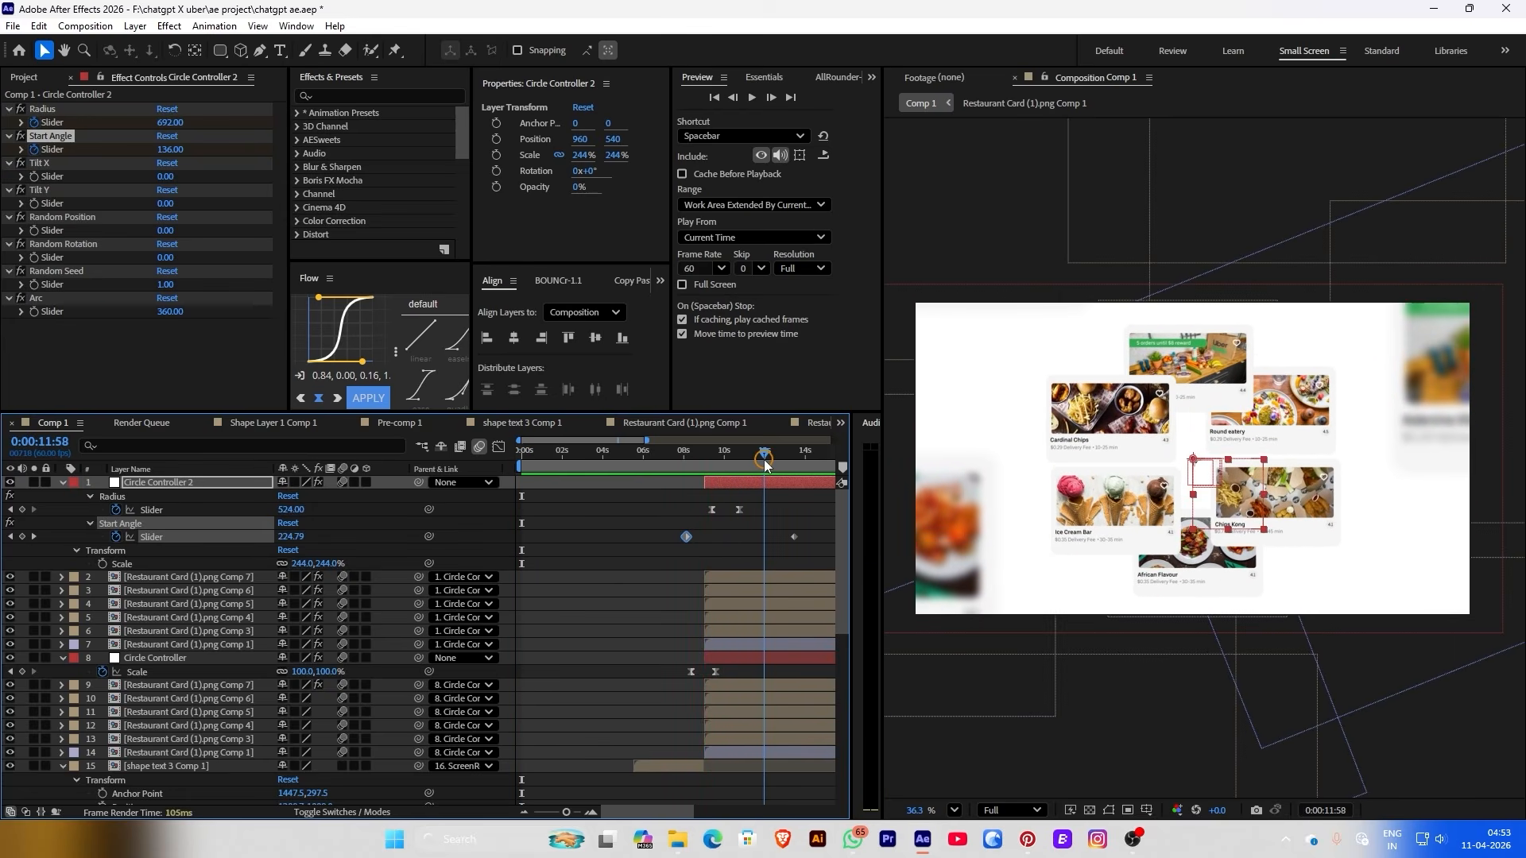
pyautogui.moveTo(765, 465); pyautogui.dragTo(730, 461)
pyautogui.press('u')
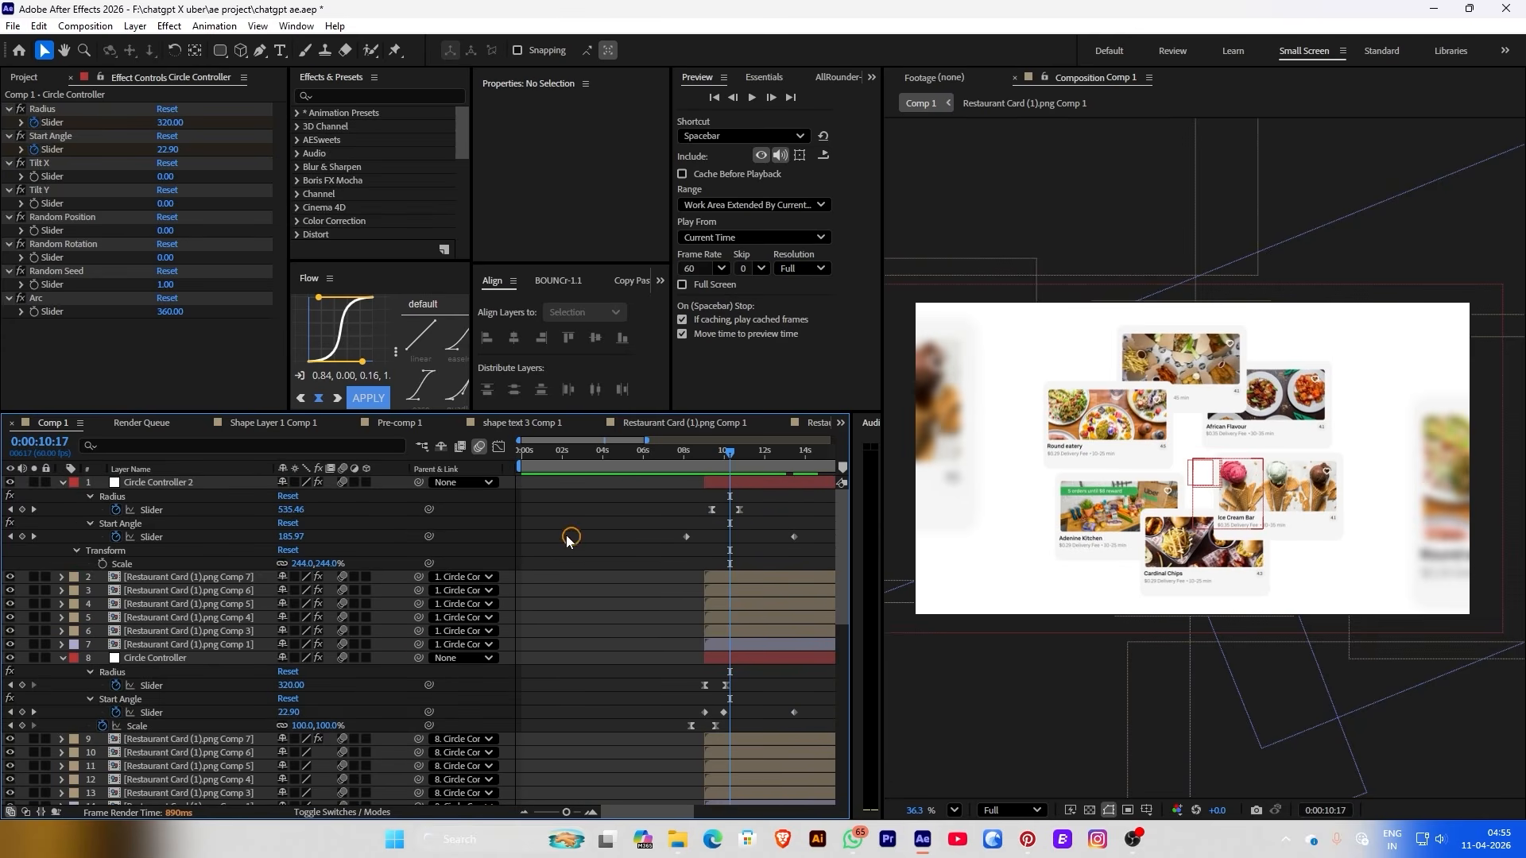
pyautogui.click(222, 488)
pyautogui.keyDown('ctrl'); pyautogui.click(201, 659); pyautogui.keyUp('ctrl')
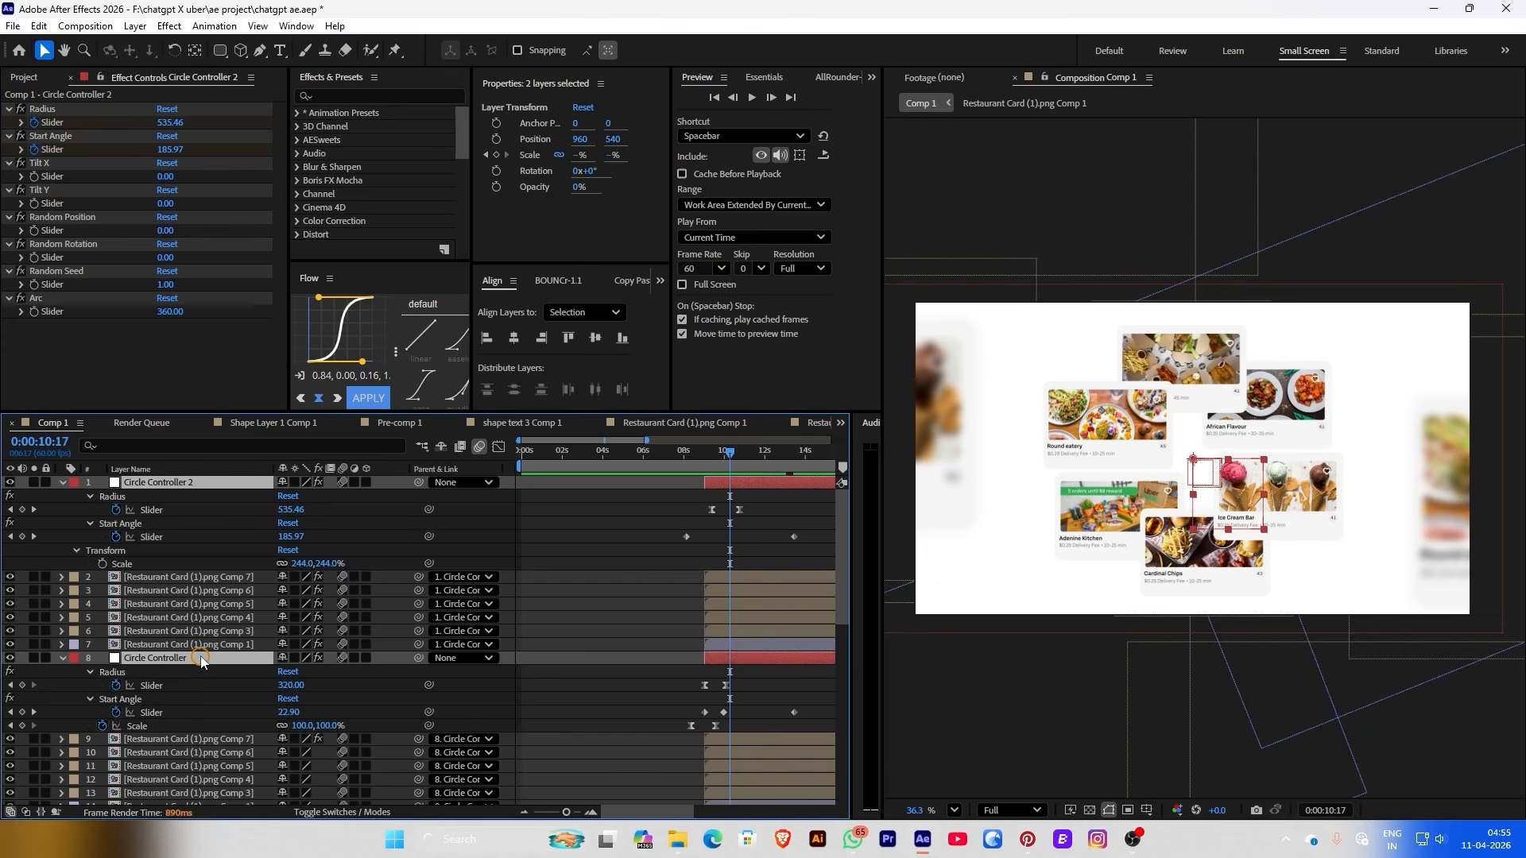
# Create Null 7 parenting both Circle Controllers and keyframe its Scale up from 100% to enlarge the cards
pyautogui.click(823, 75)
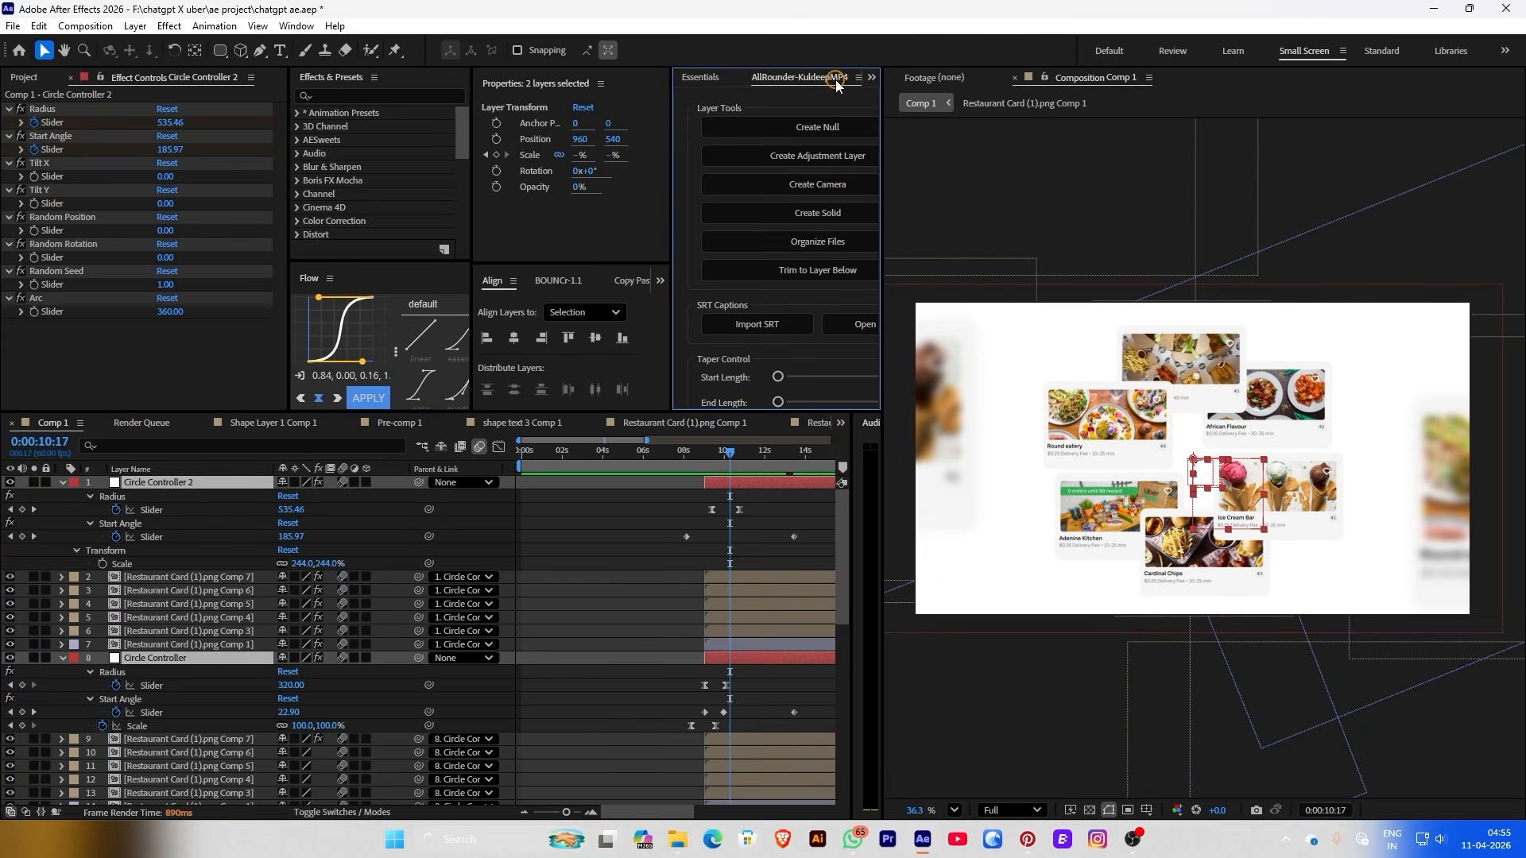
pyautogui.click(804, 129)
pyautogui.moveTo(730, 451); pyautogui.dragTo(731, 459)
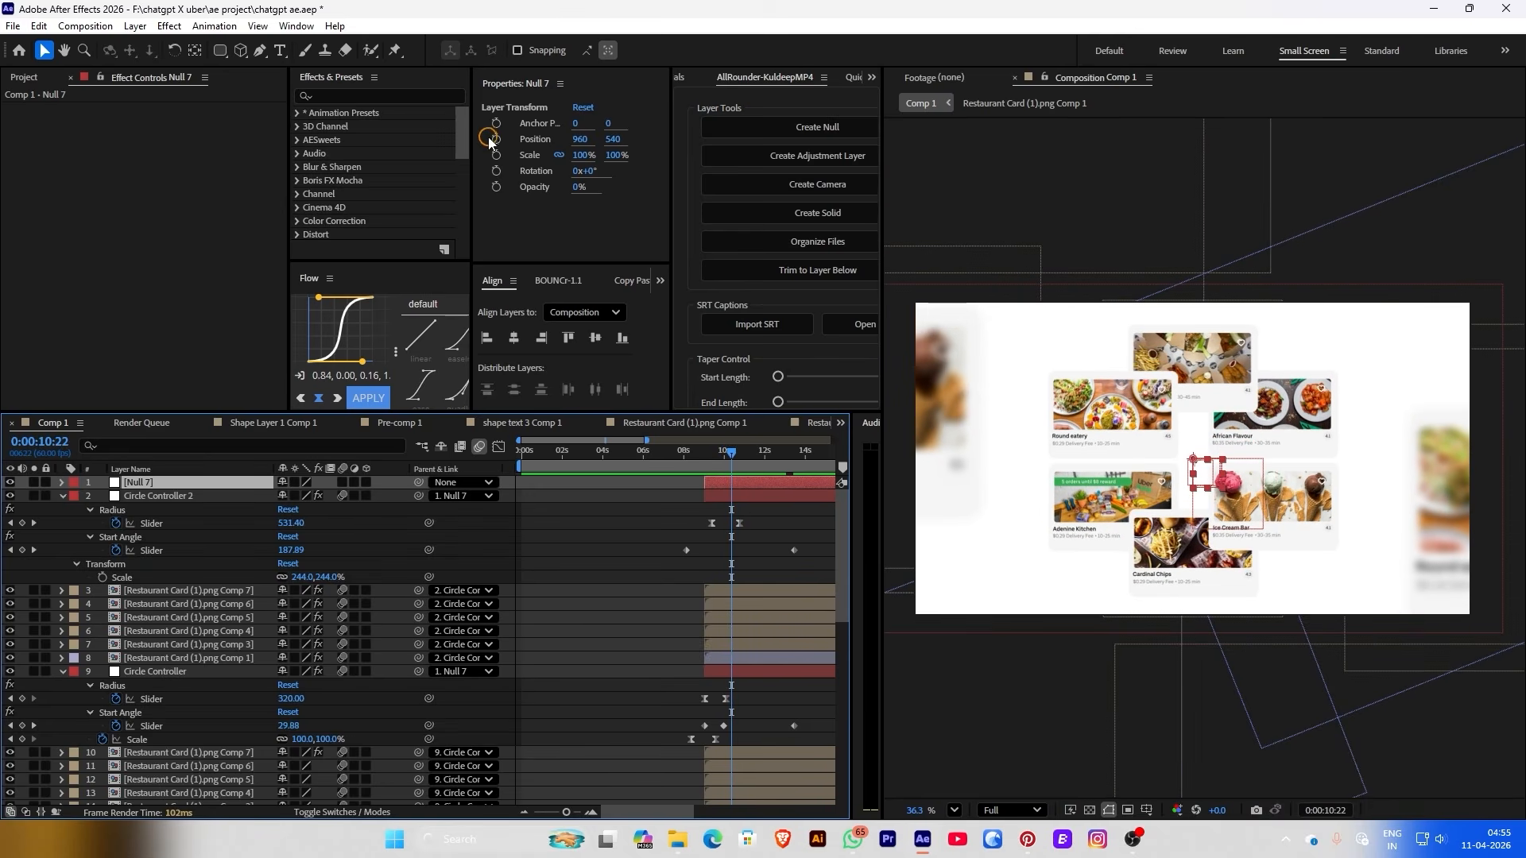
pyautogui.click(494, 153)
pyautogui.click(767, 450)
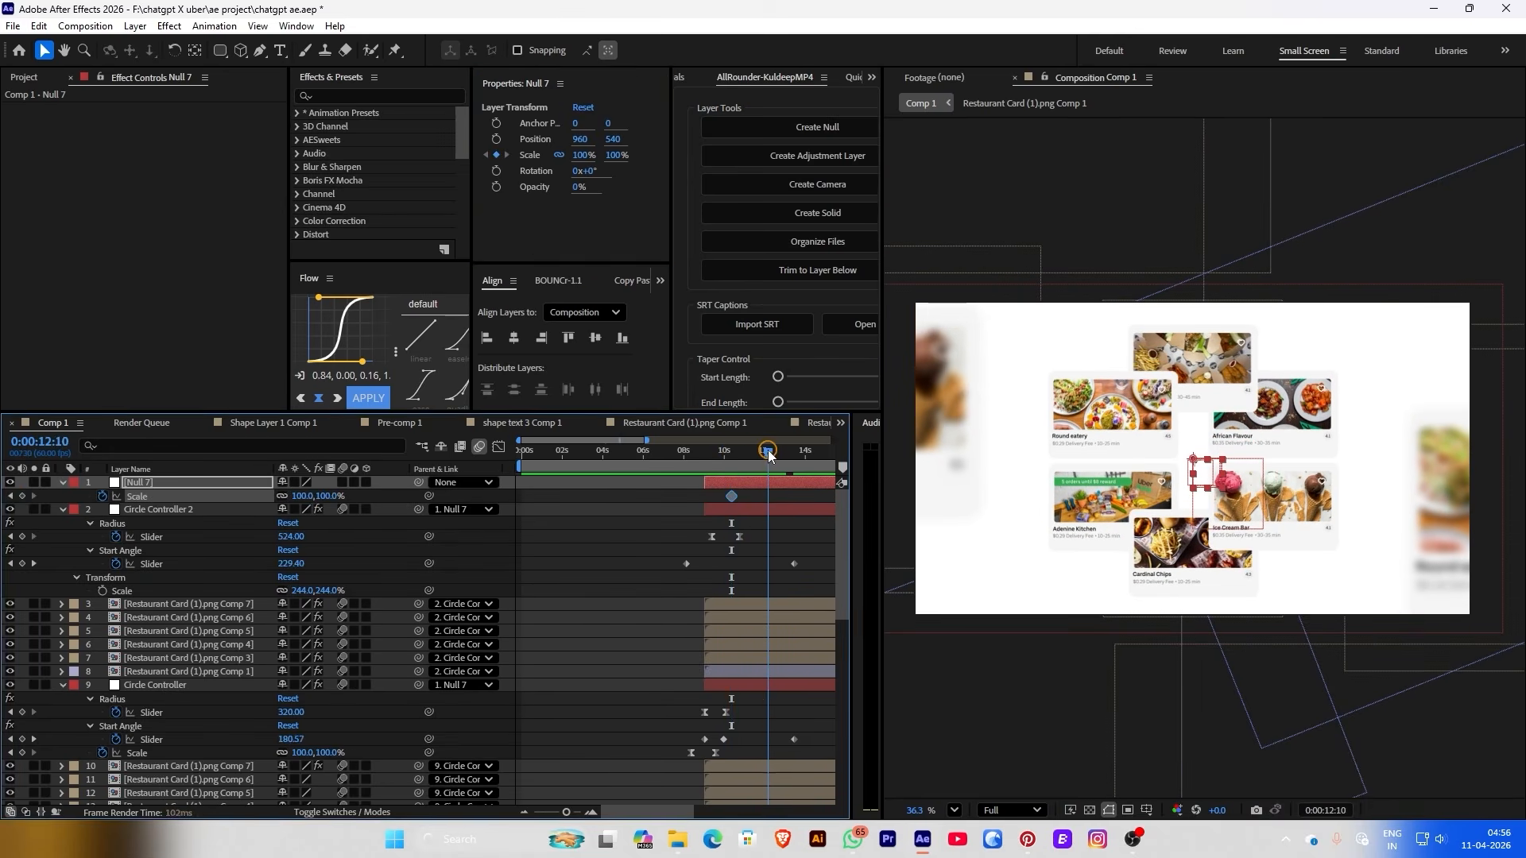
pyautogui.moveTo(583, 151); pyautogui.dragTo(702, 498)
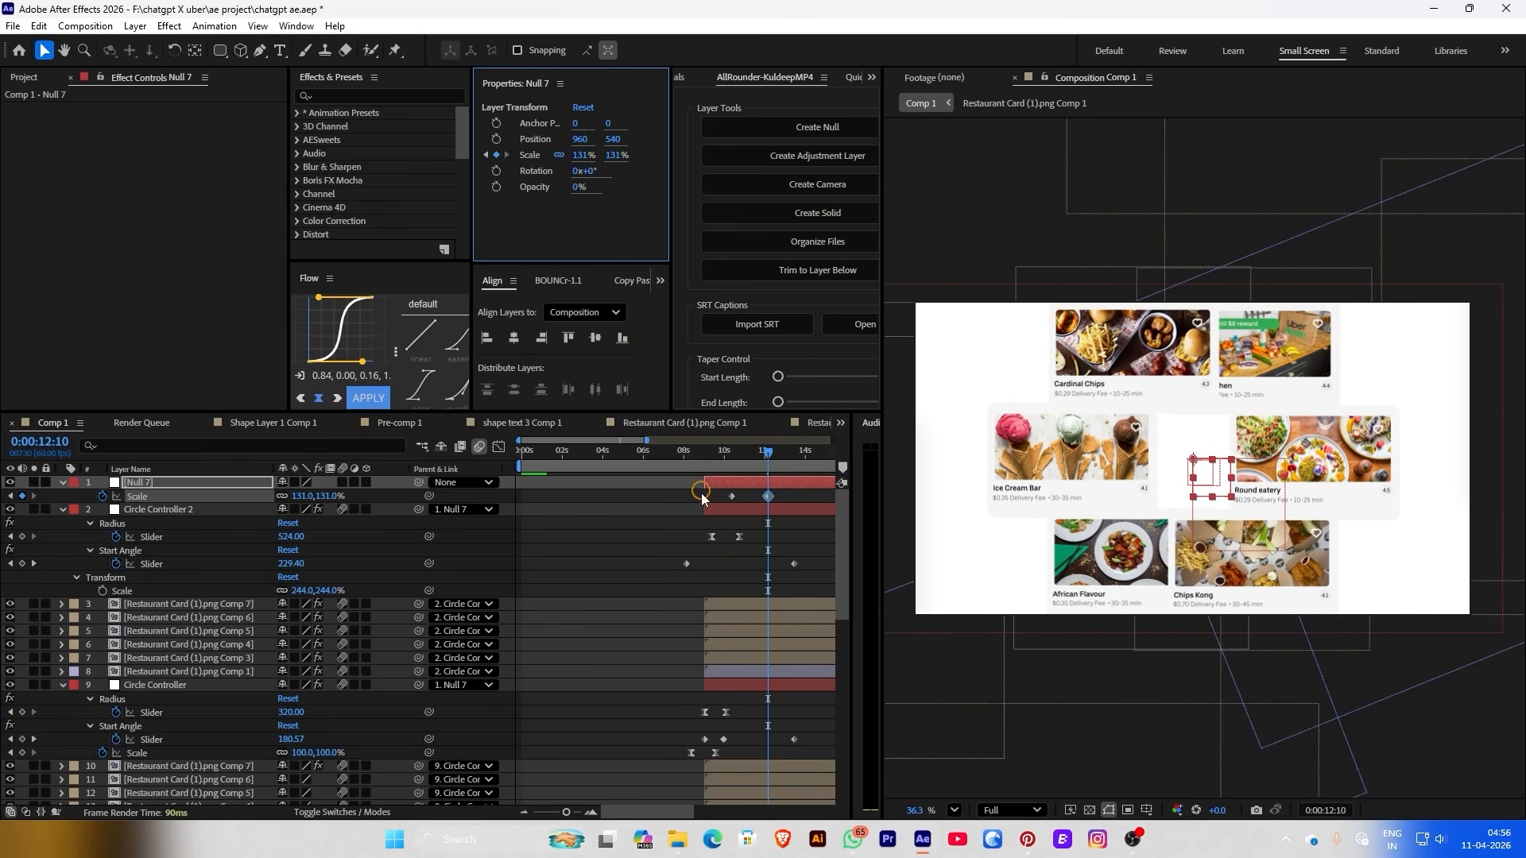
pyautogui.click(723, 479)
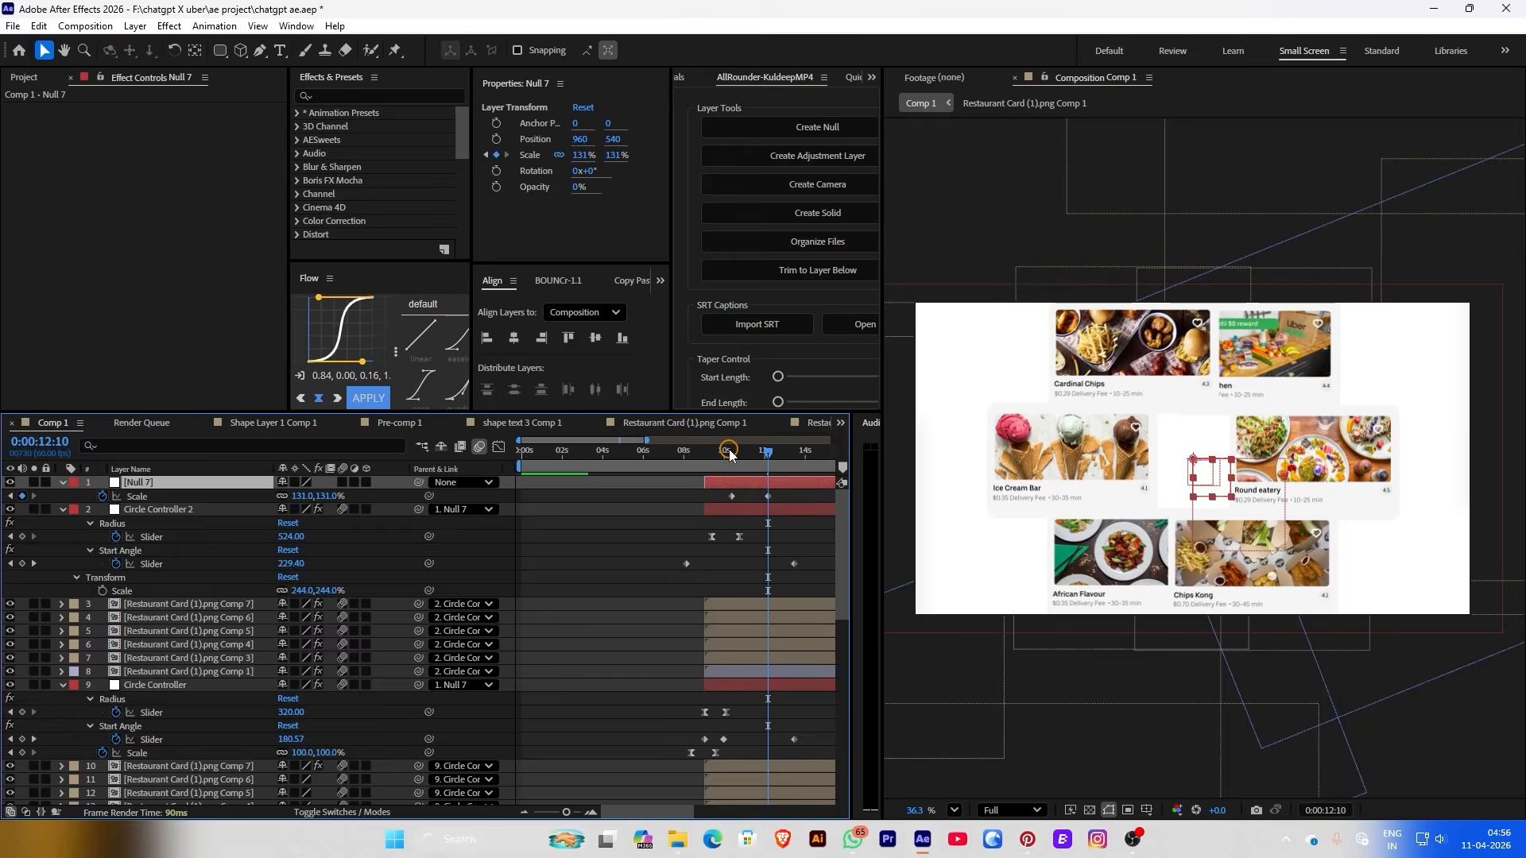
pyautogui.click(731, 450)
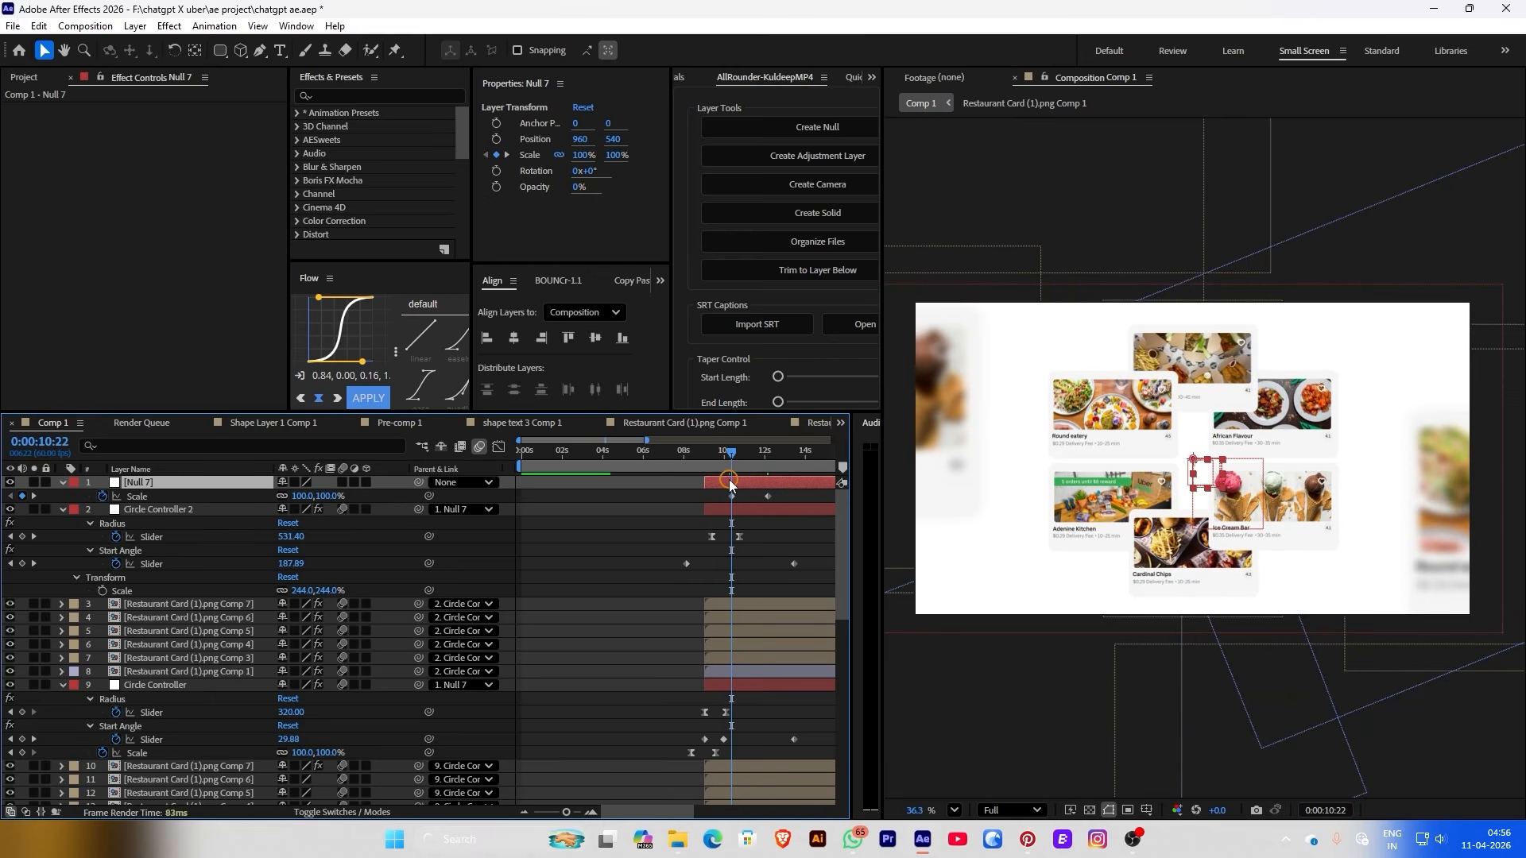
# Keyframe Circle Controller's Radius, raising it to 351 at 0:00:11:23, then shift that keyframe later
pyautogui.click(723, 488)
pyautogui.click(730, 513)
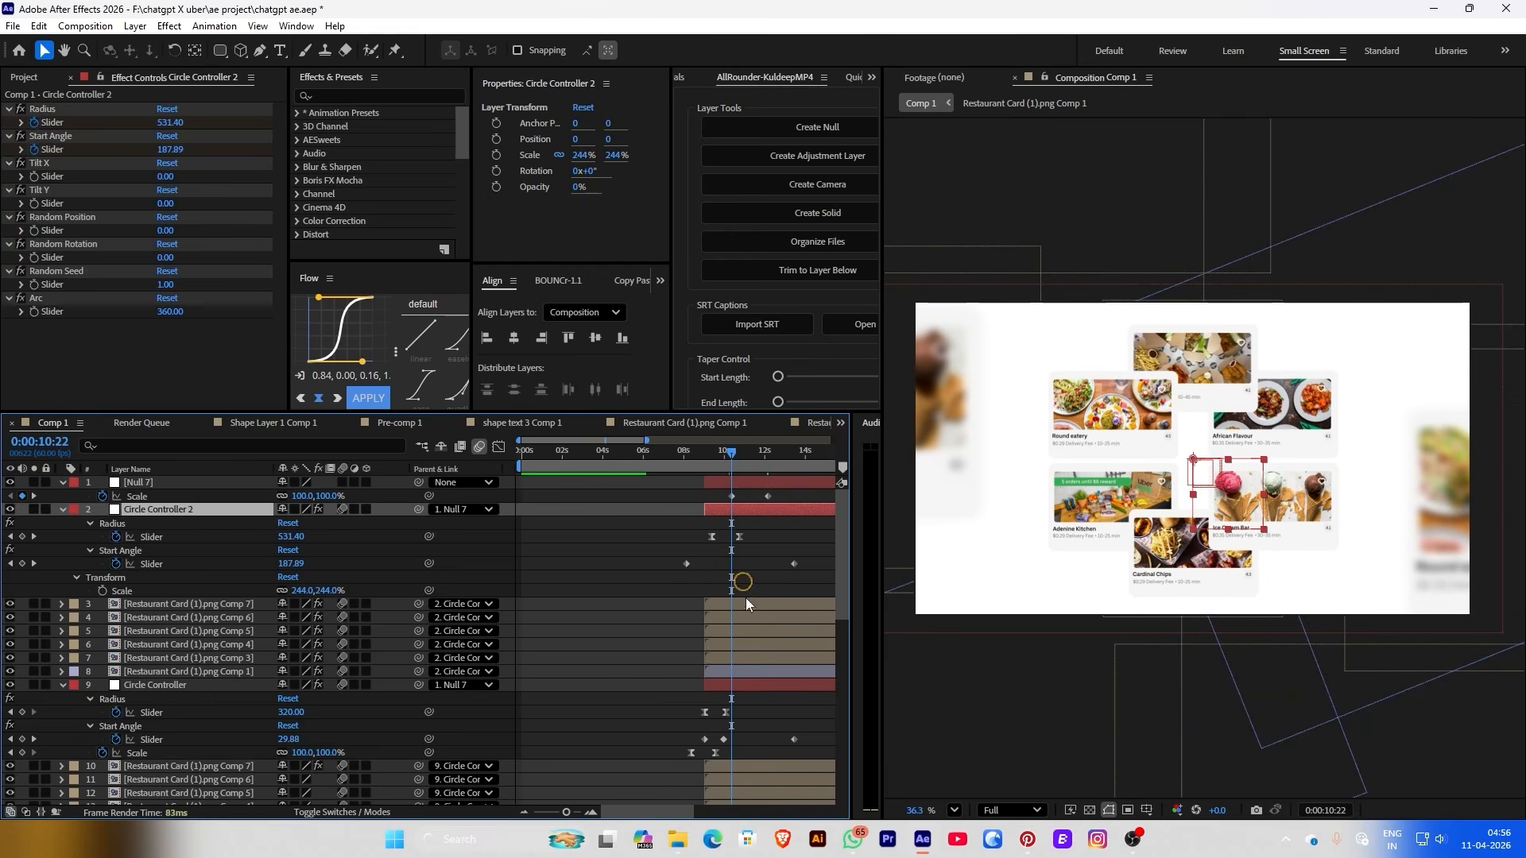
pyautogui.click(742, 686)
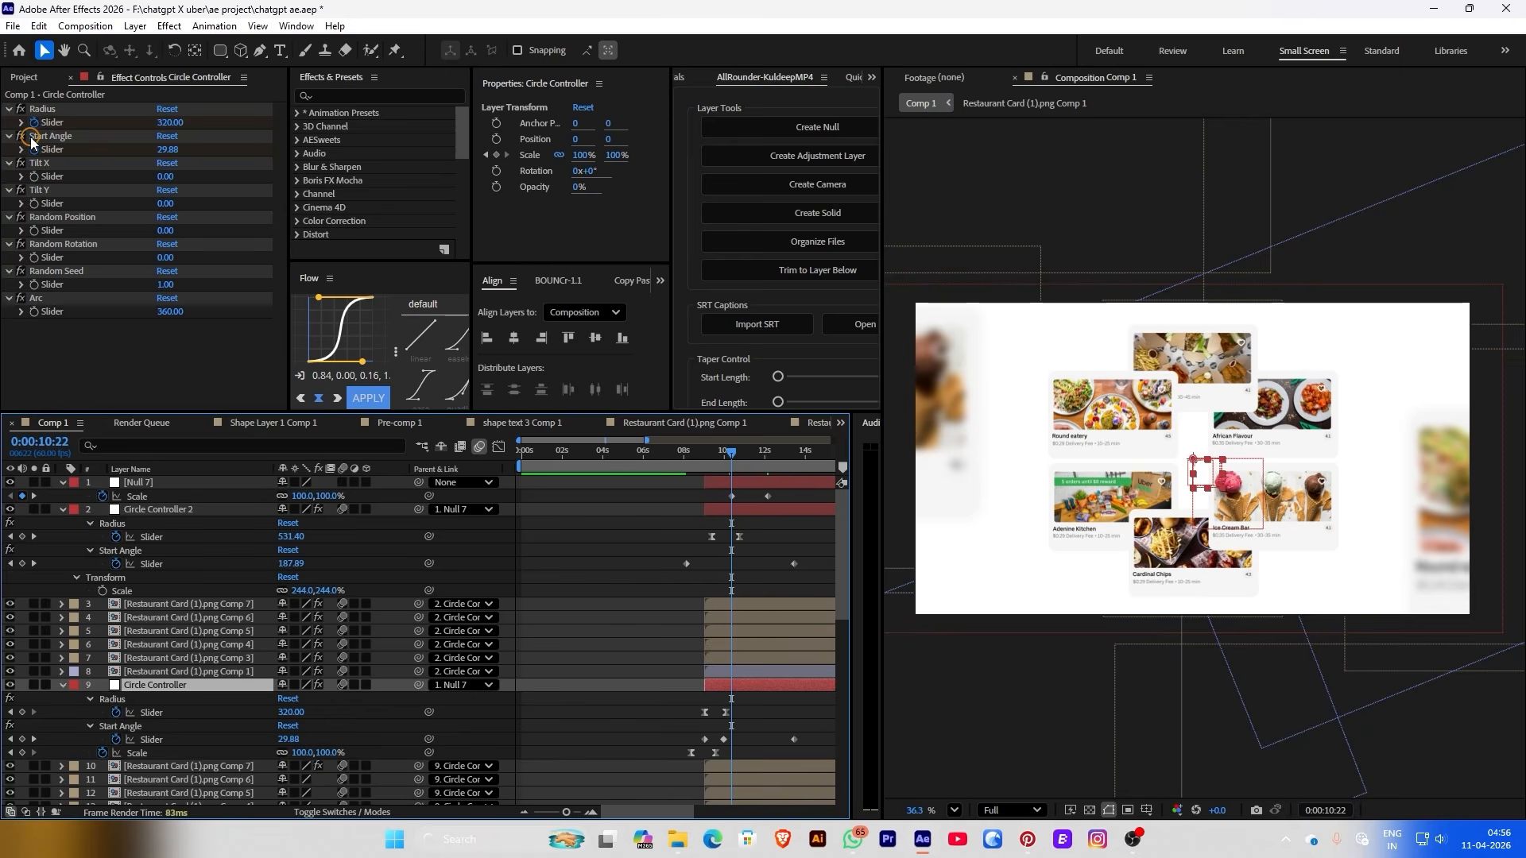
pyautogui.click(167, 697)
pyautogui.click(23, 713)
pyautogui.click(23, 713)
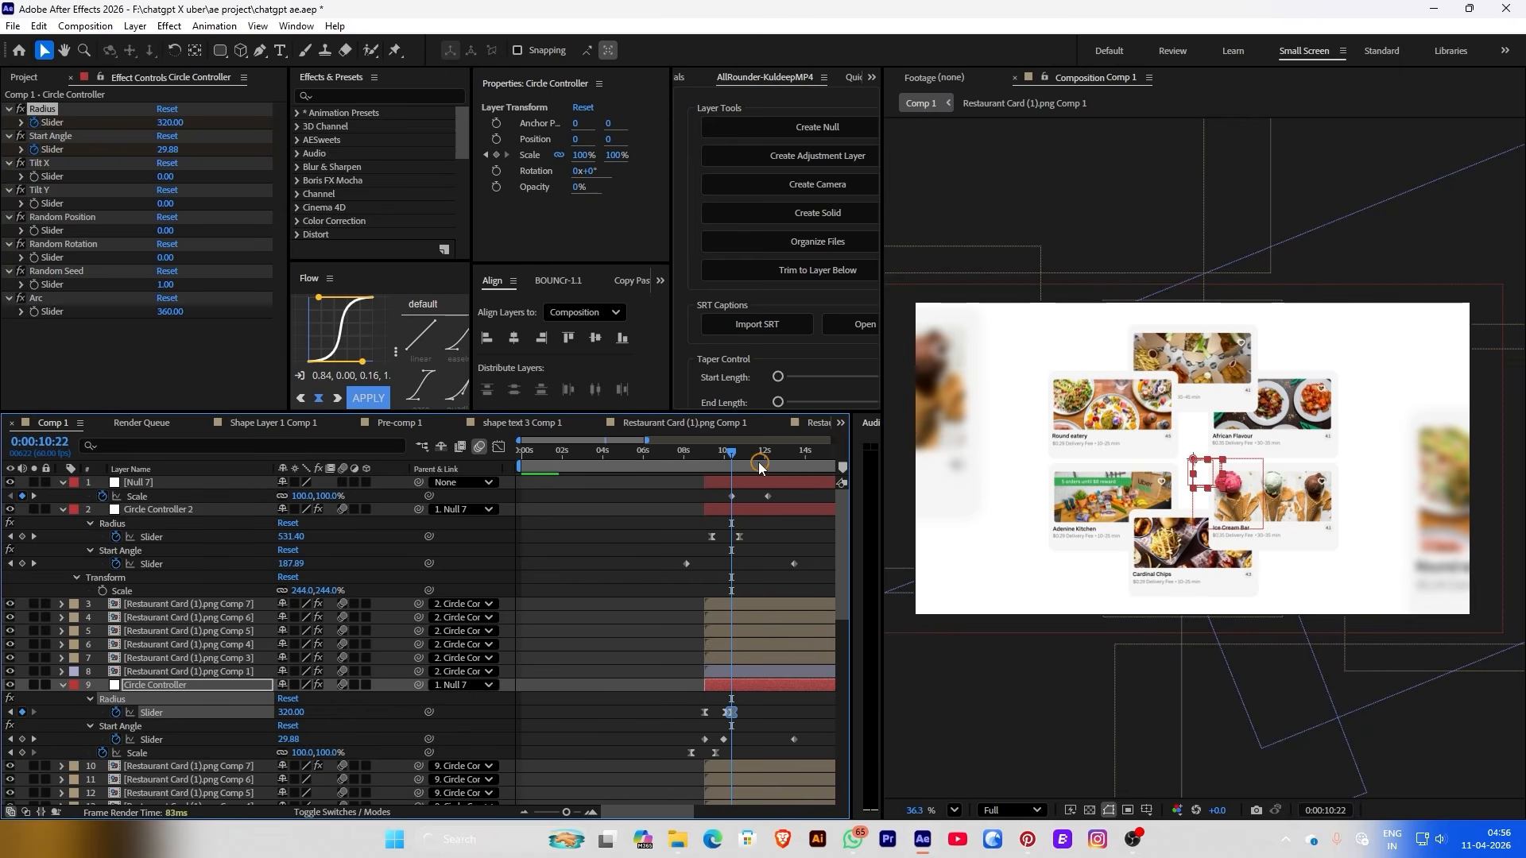
pyautogui.moveTo(759, 466); pyautogui.dragTo(756, 468)
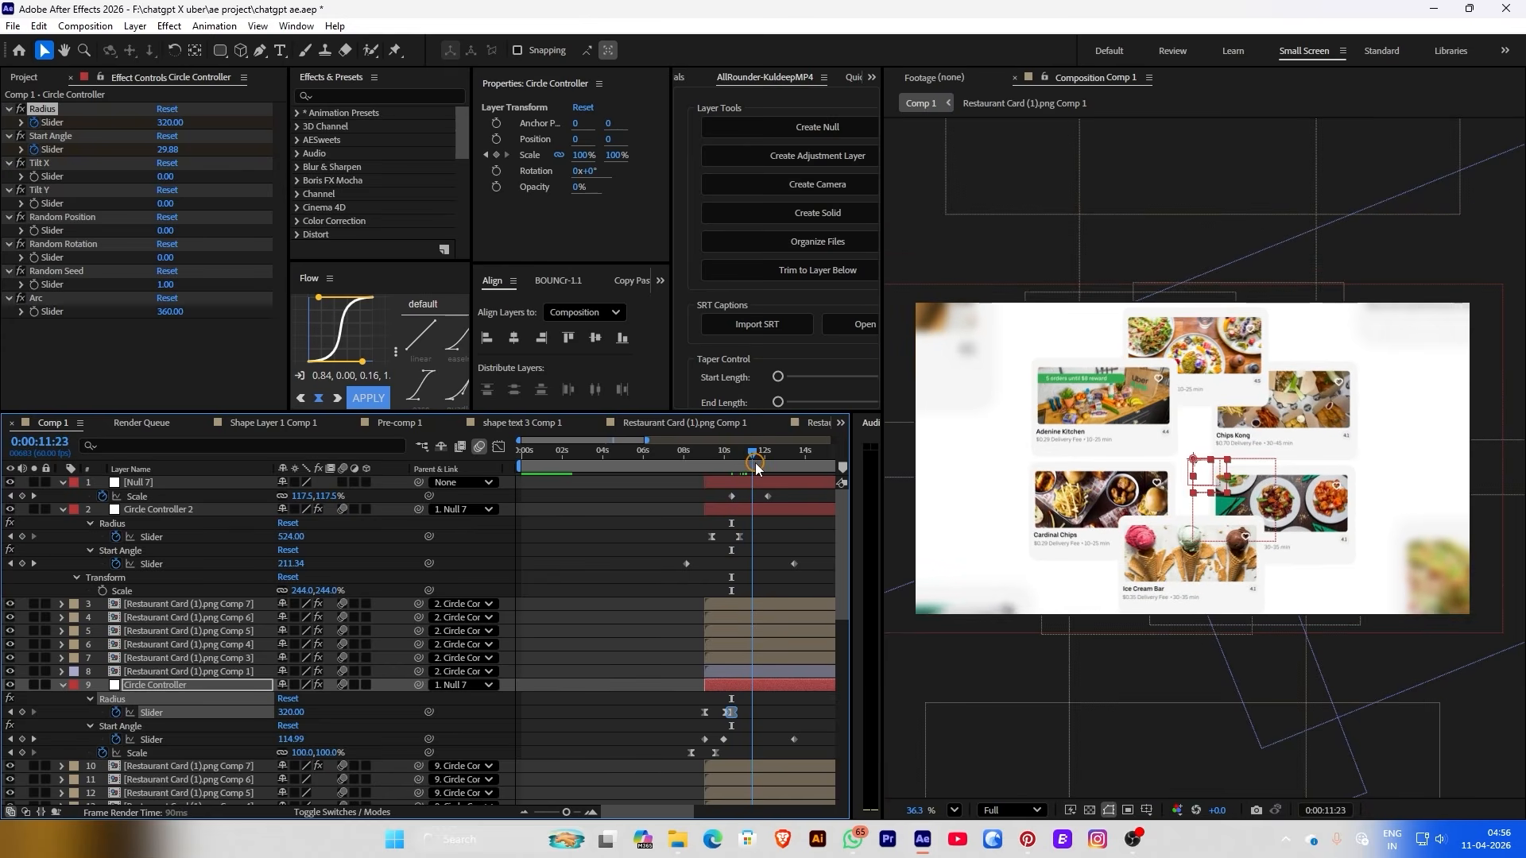
pyautogui.click(272, 747)
pyautogui.moveTo(288, 713); pyautogui.dragTo(317, 721)
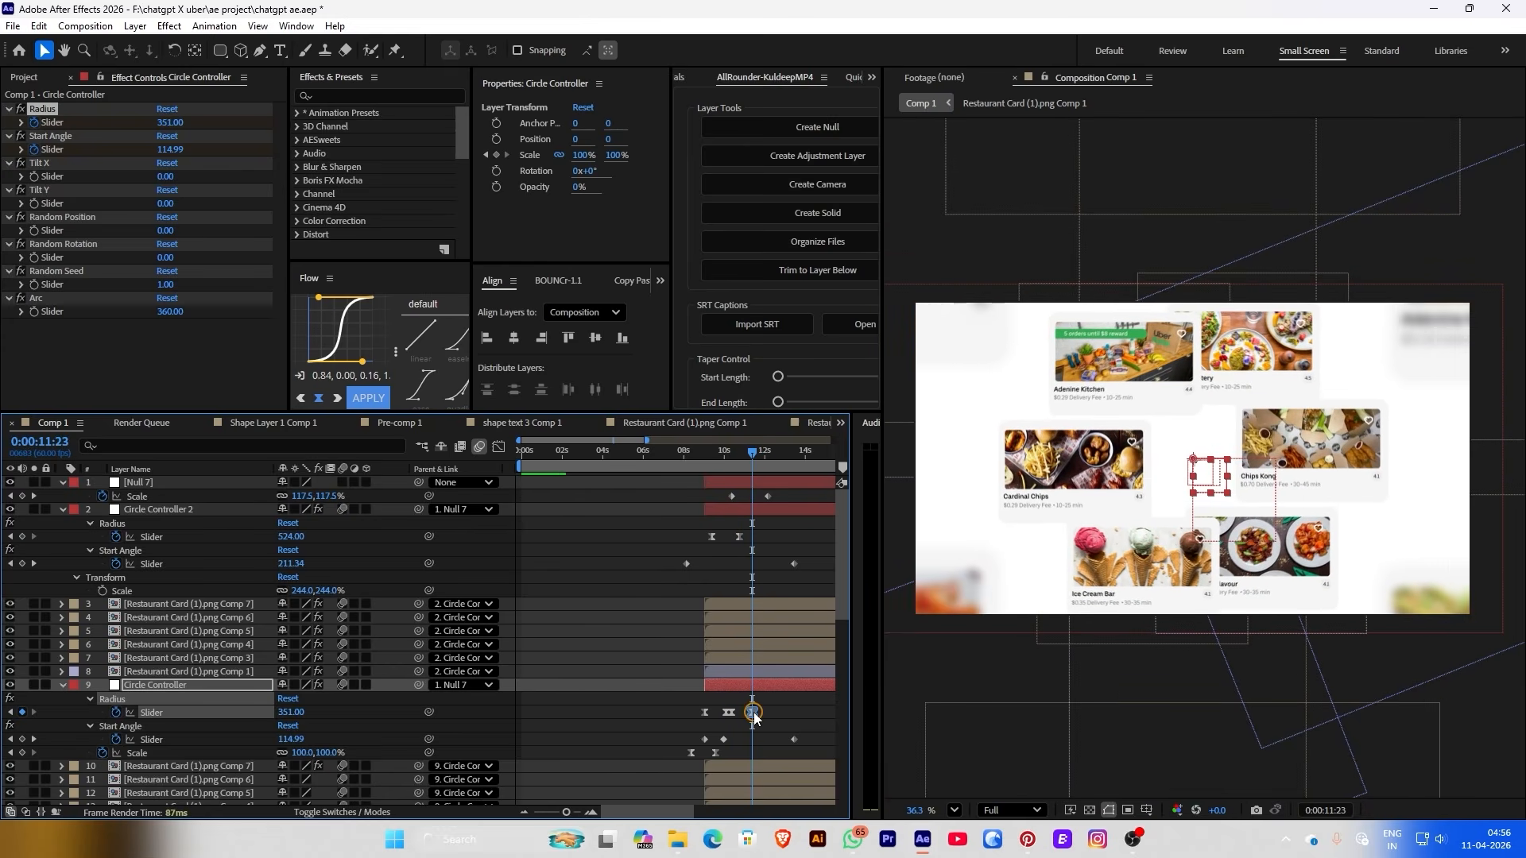
pyautogui.moveTo(754, 715); pyautogui.dragTo(770, 714)
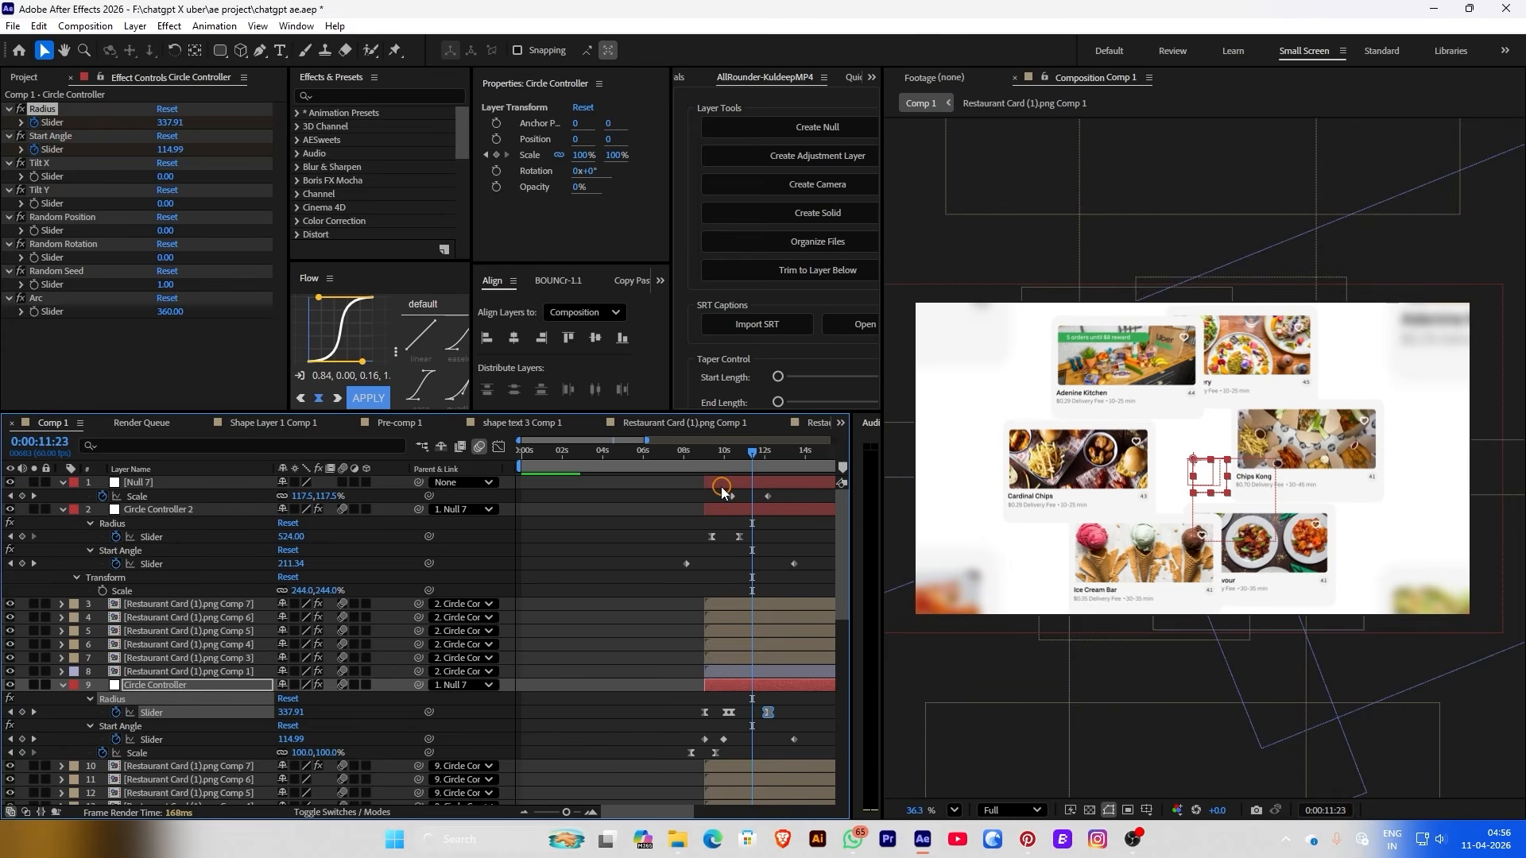
# Apply Flow easing to both of Null 7's Scale keyframes
pyautogui.moveTo(722, 492); pyautogui.dragTo(775, 501)
pyautogui.click(367, 398)
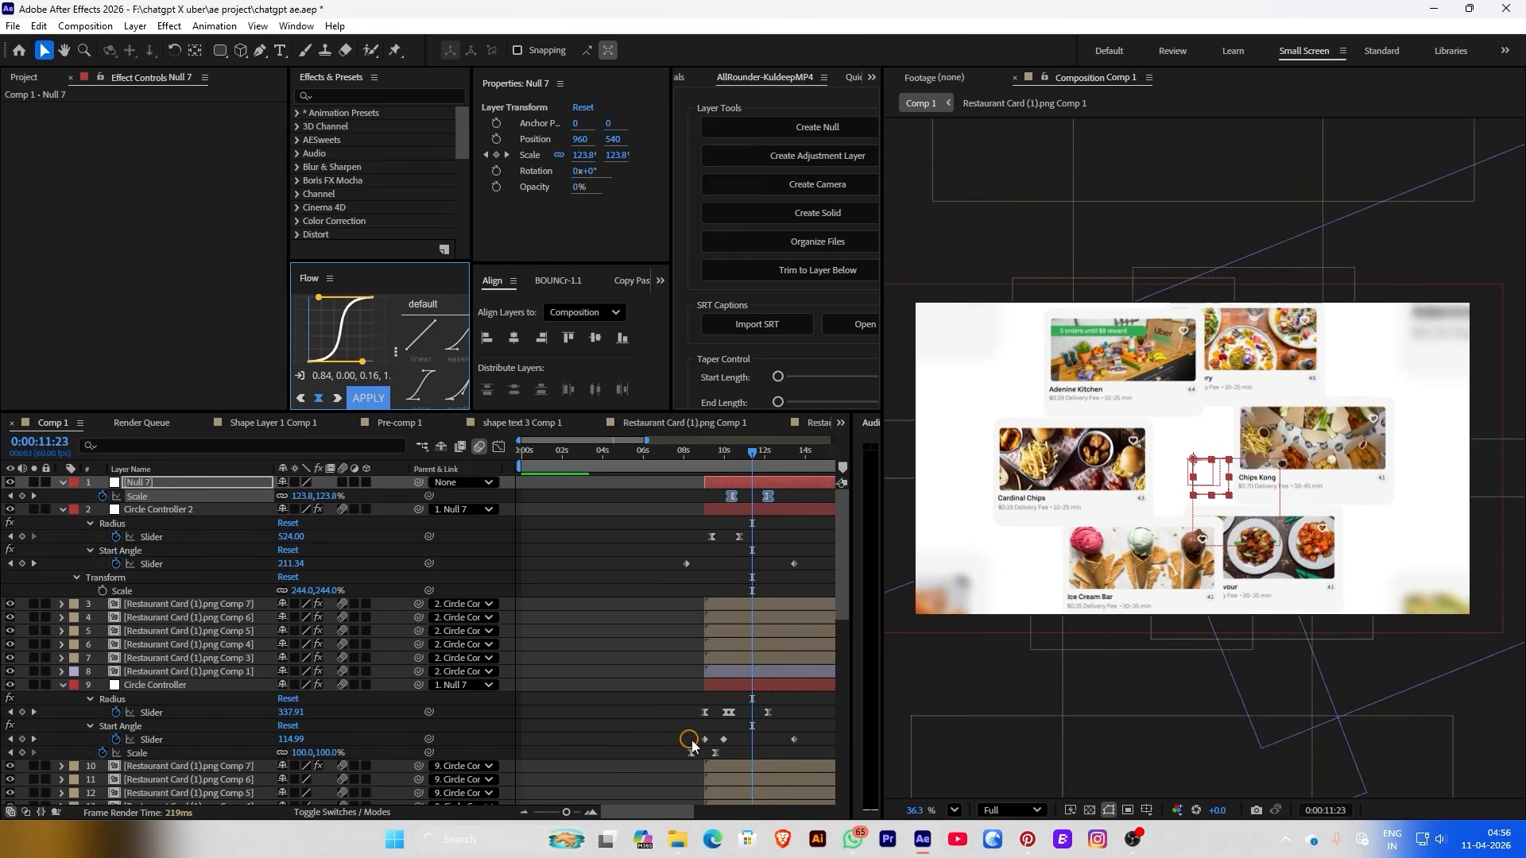
pyautogui.click(775, 538)
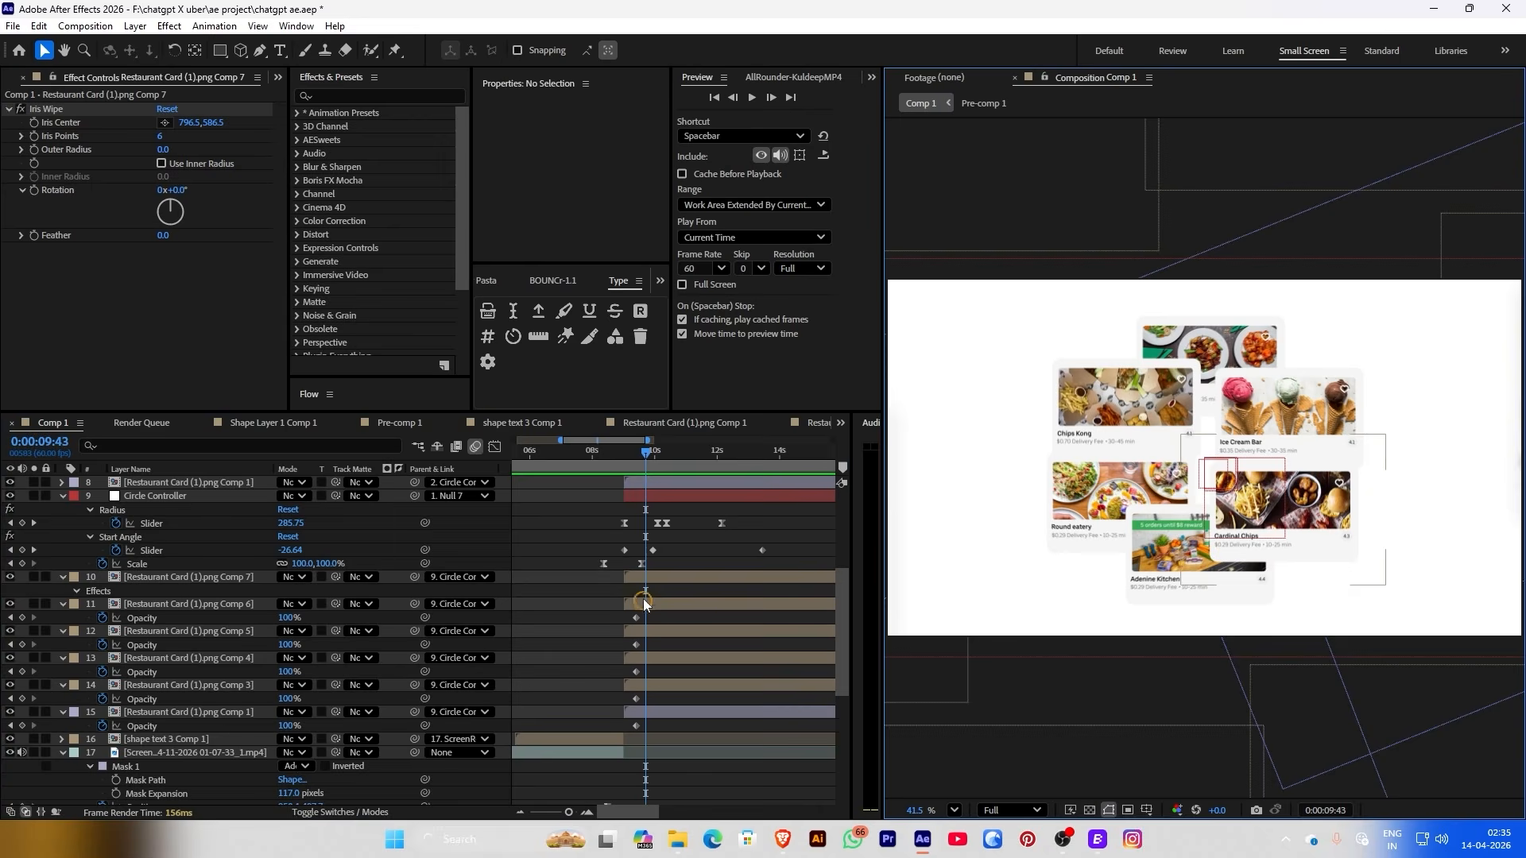
pyautogui.click(645, 583)
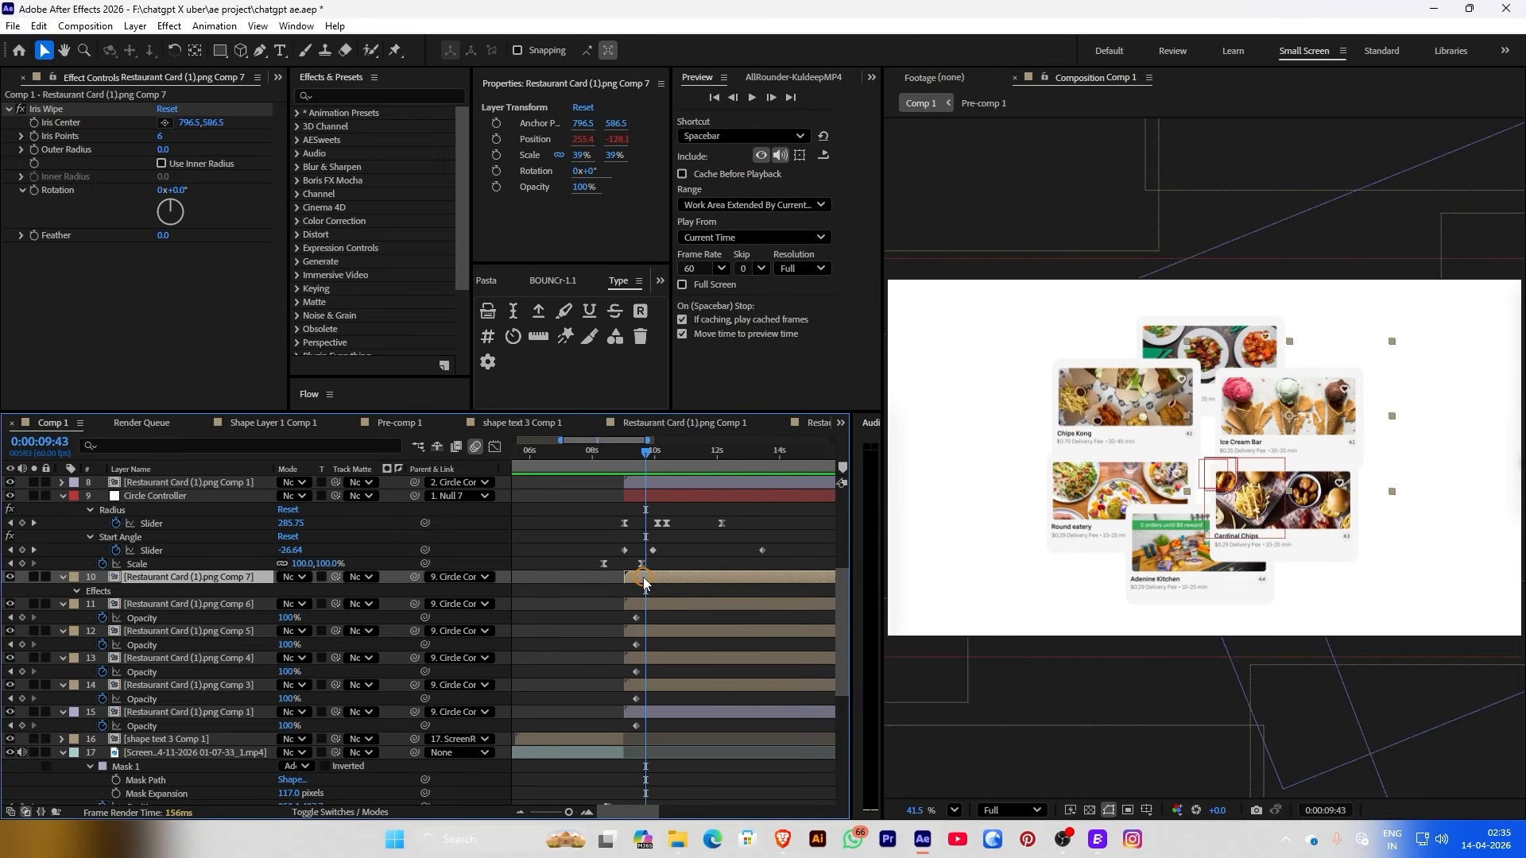
# Apply 4-Color Gradient to Restaurant Card Comp 6 at 9:38 and place its points over the card
pyautogui.click(656, 606)
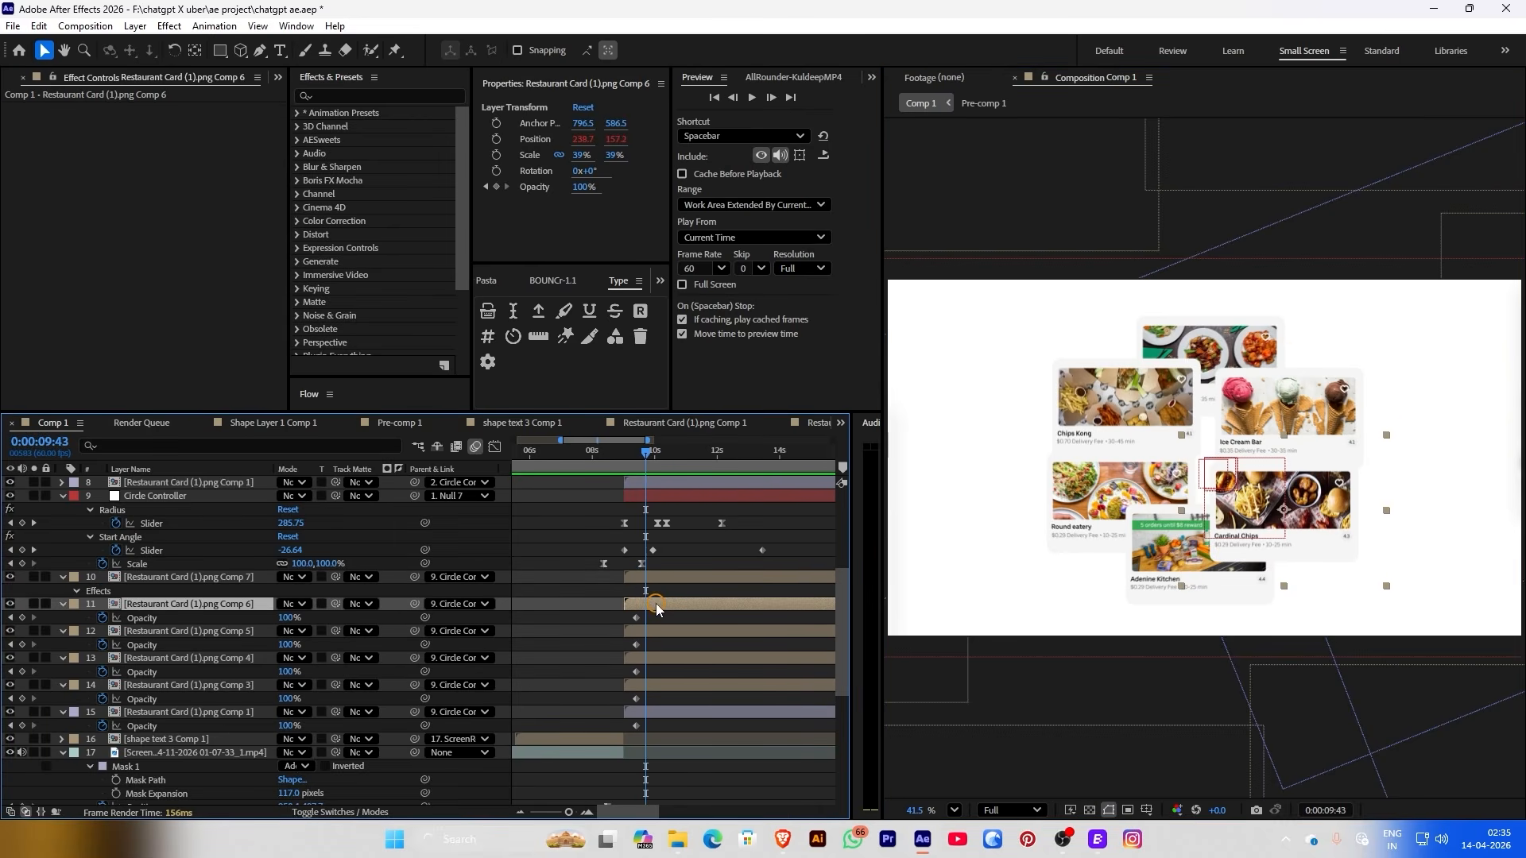
pyautogui.scroll(4, 655, 603)
pyautogui.moveTo(615, 450); pyautogui.dragTo(608, 451)
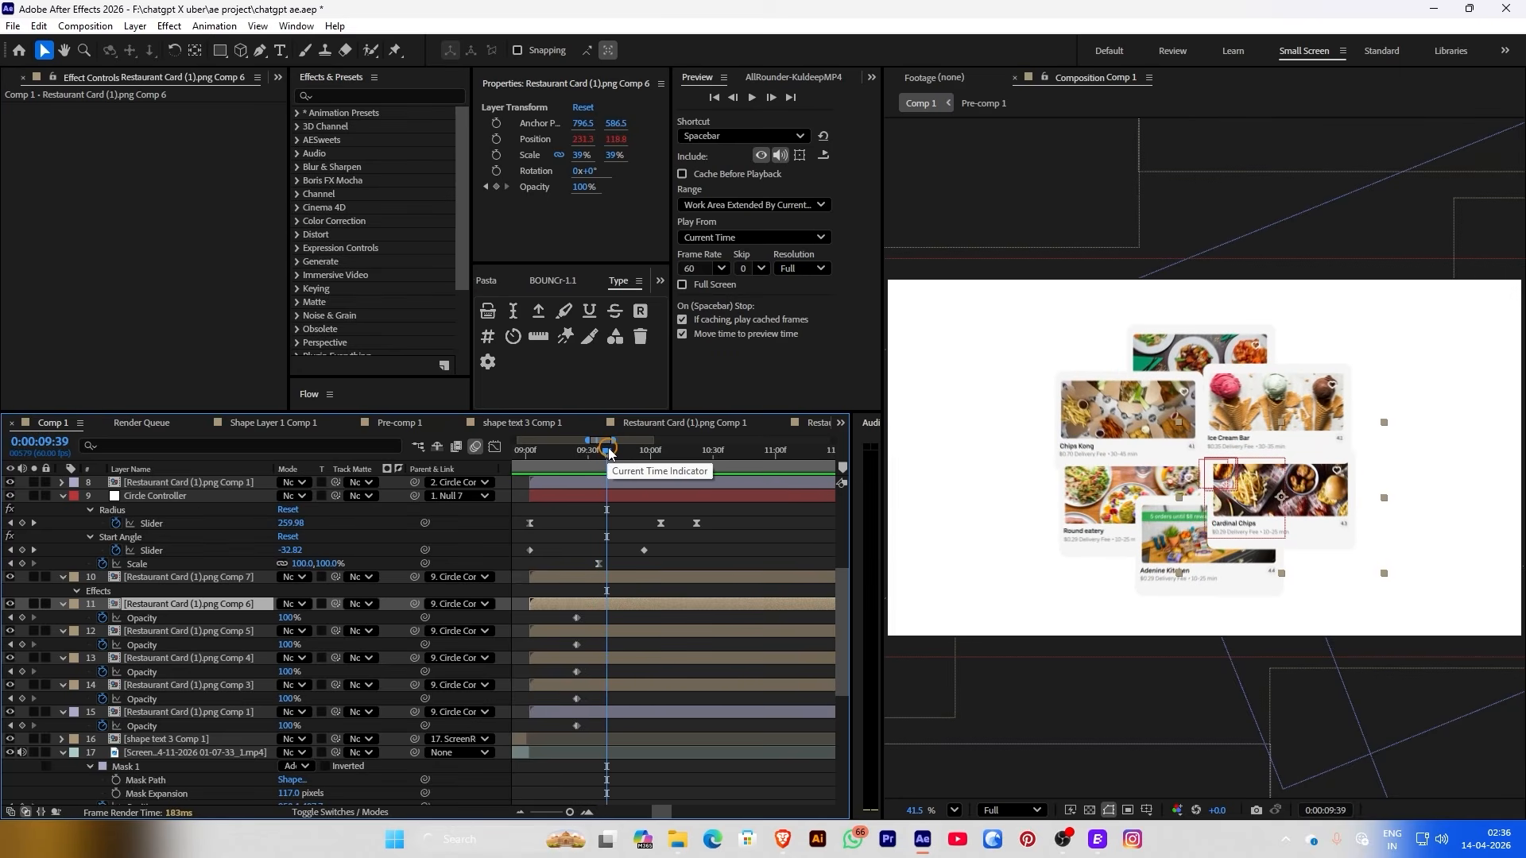
pyautogui.moveTo(608, 449); pyautogui.dragTo(605, 450)
pyautogui.hotkey('ctrl', 'space')
pyautogui.write('grad')
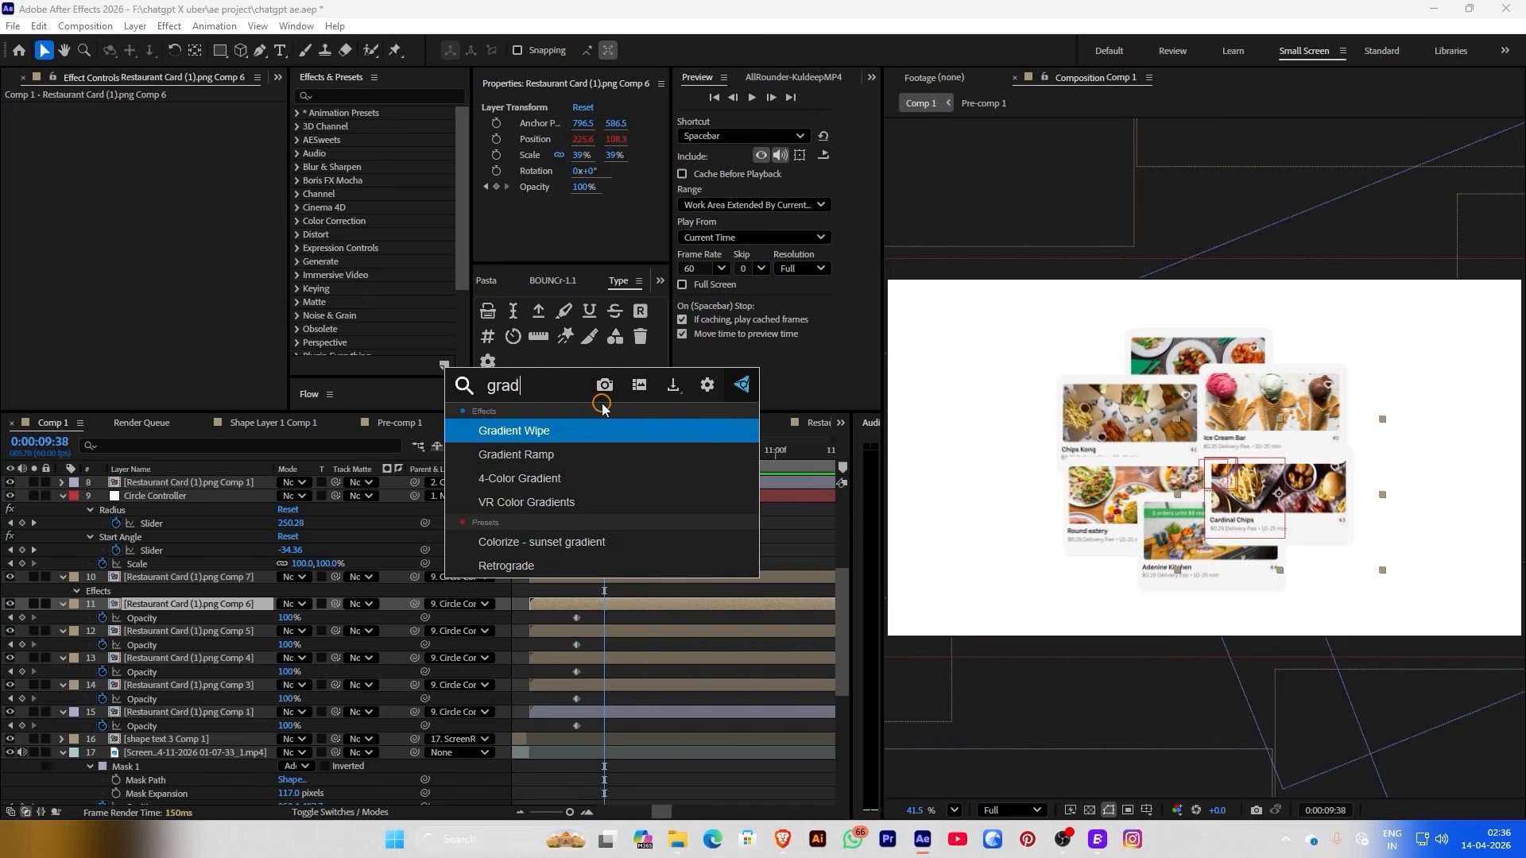
pyautogui.click(542, 475)
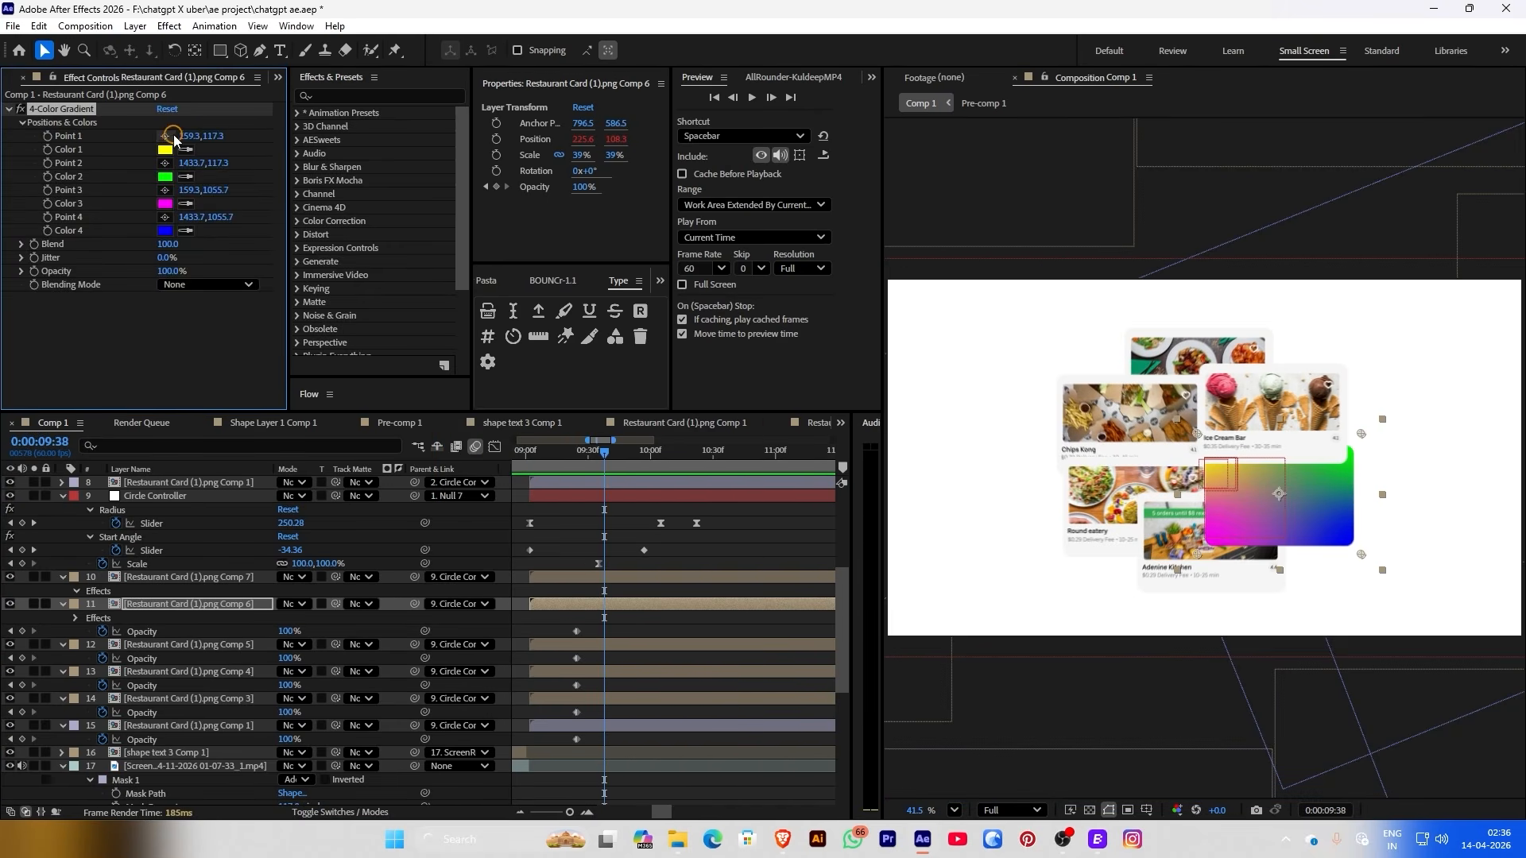
pyautogui.moveTo(1225, 441); pyautogui.dragTo(1266, 562)
pyautogui.moveTo(1362, 554); pyautogui.dragTo(1256, 603)
pyautogui.click(209, 353)
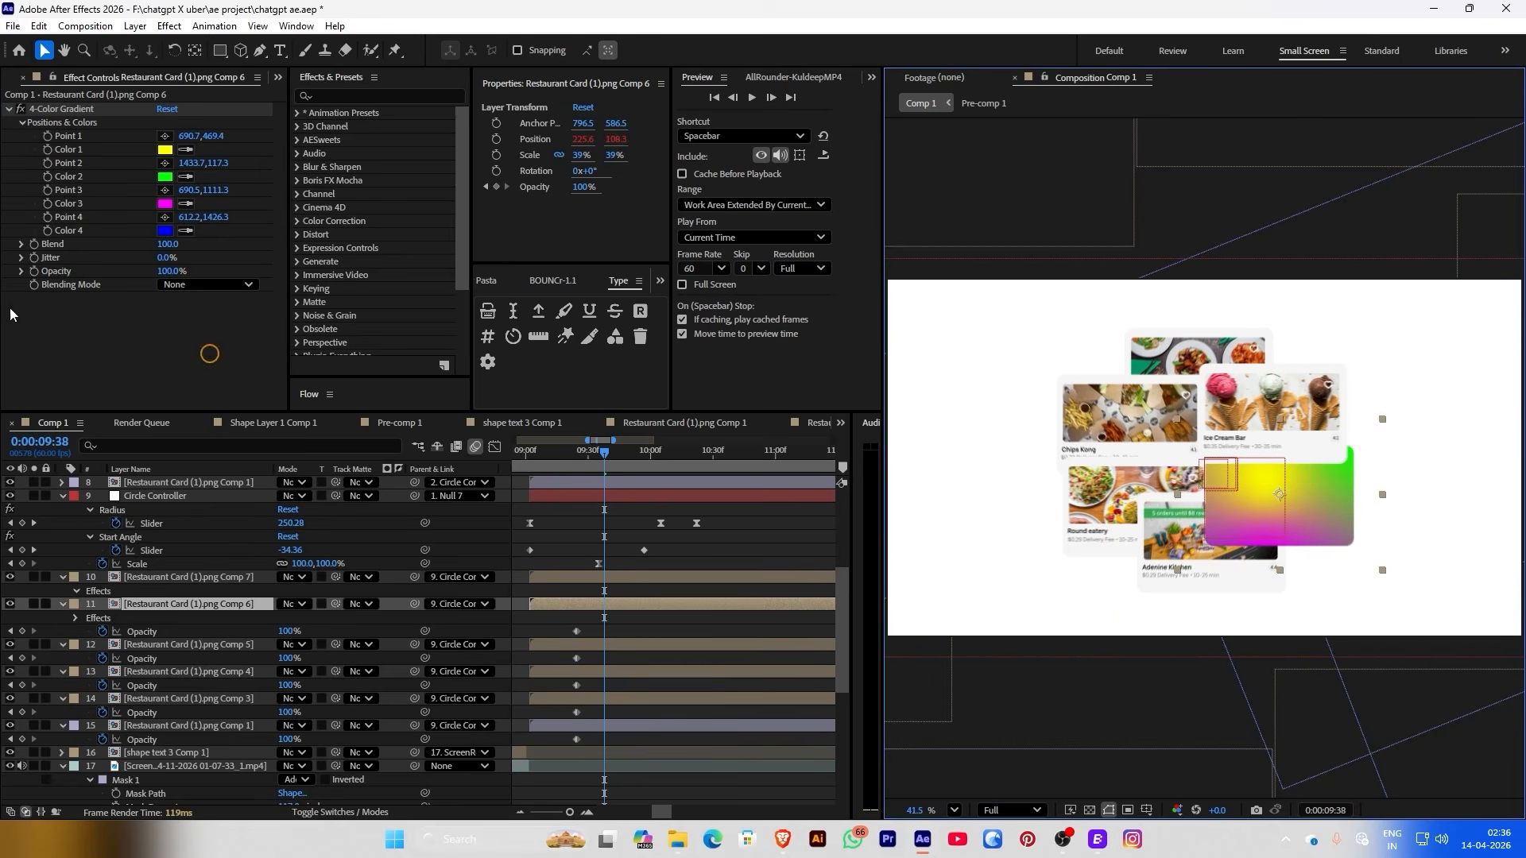
# Blend the gradient in Add mode with Color 1 #00CCFF and Color 2 #00A2FF
pyautogui.click(173, 284)
pyautogui.click(182, 350)
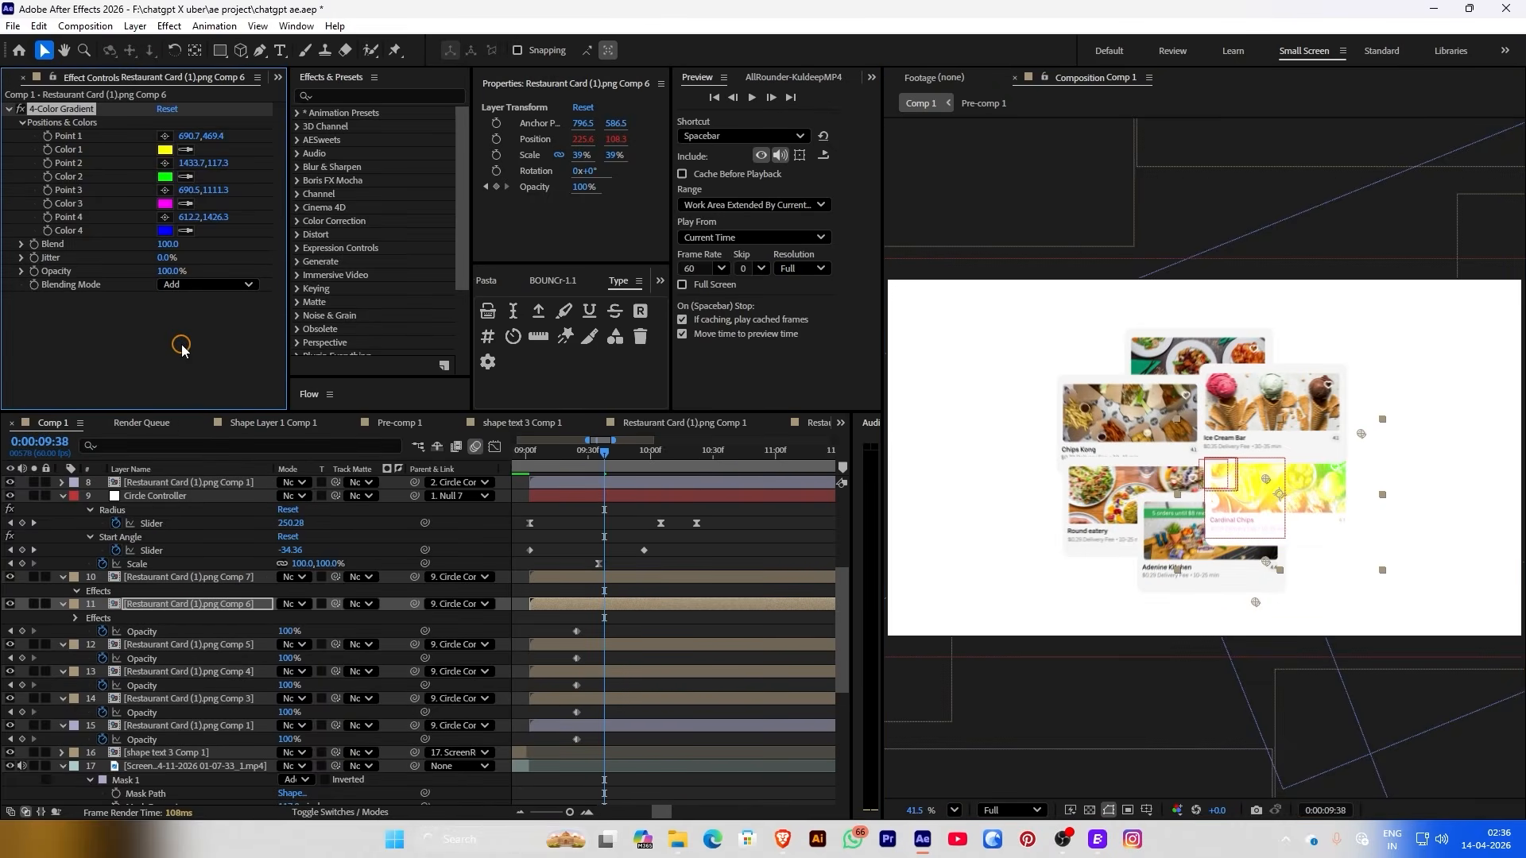
pyautogui.click(164, 155)
pyautogui.moveTo(465, 375); pyautogui.dragTo(466, 308)
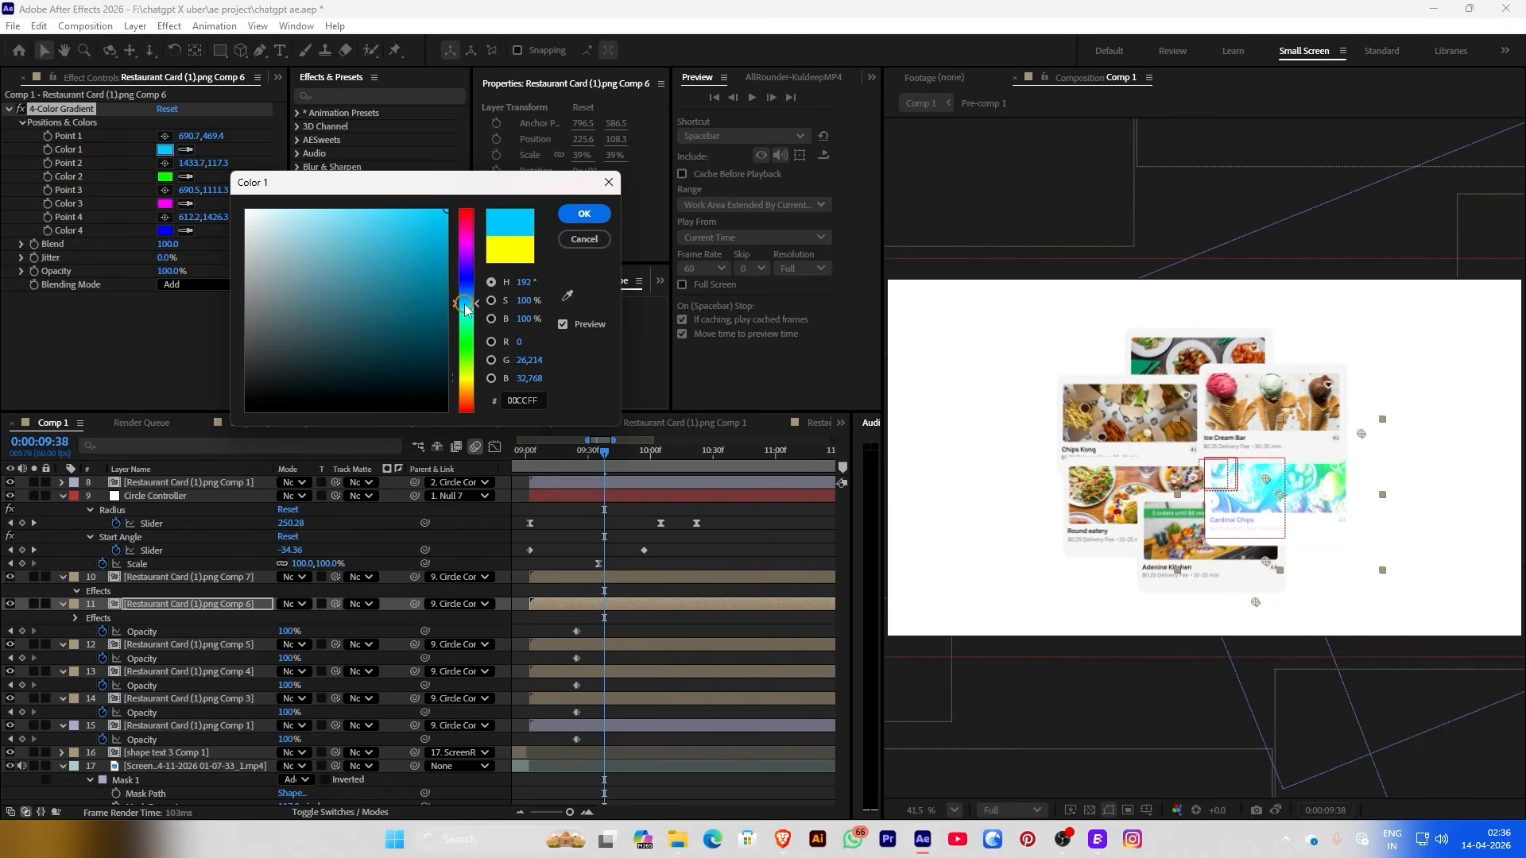
pyautogui.click(615, 216)
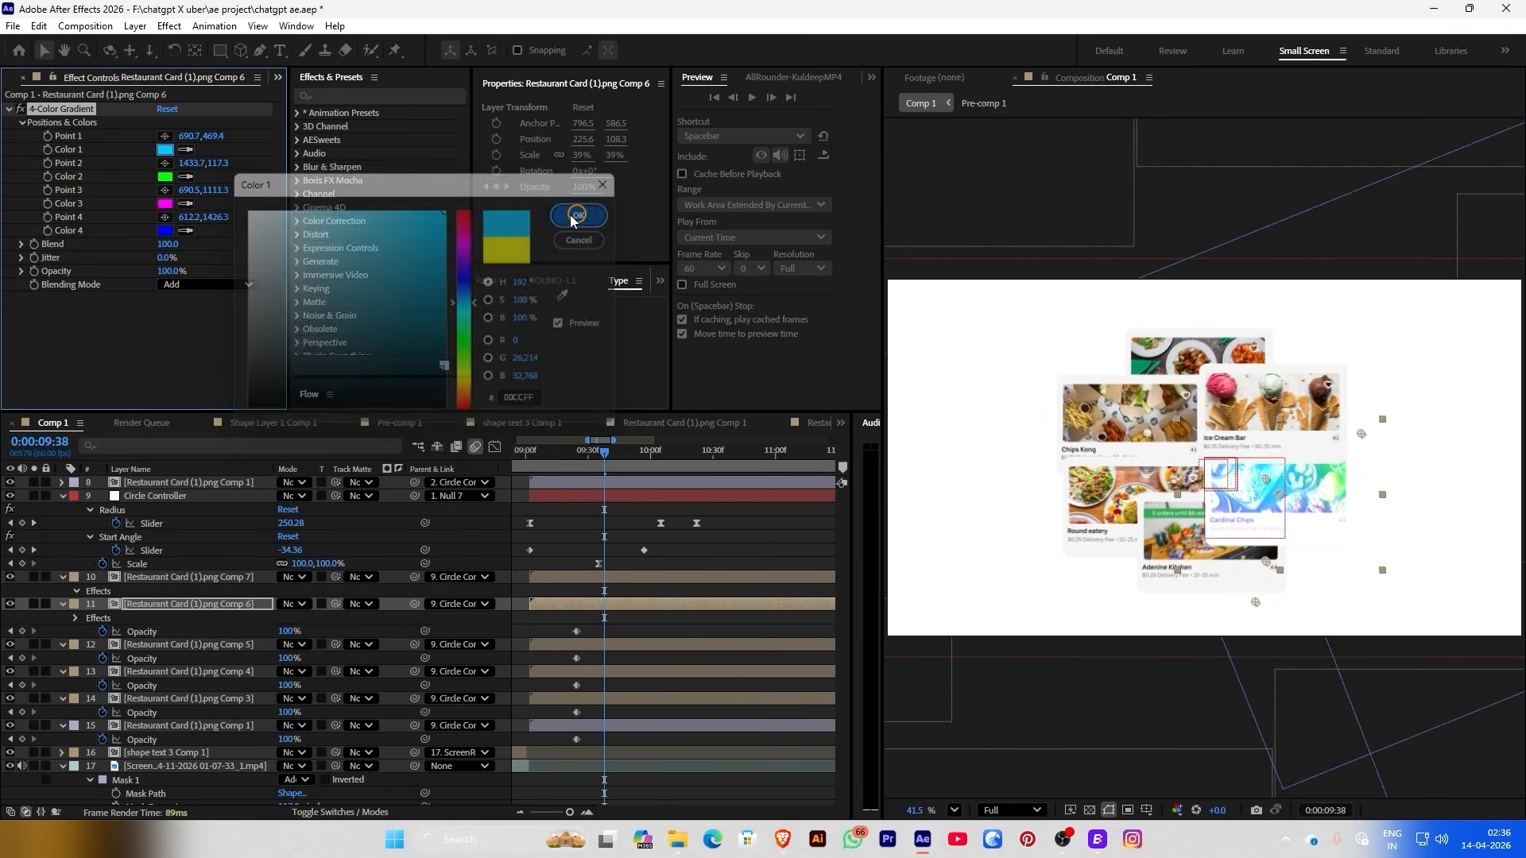
pyautogui.click(159, 192)
pyautogui.click(165, 177)
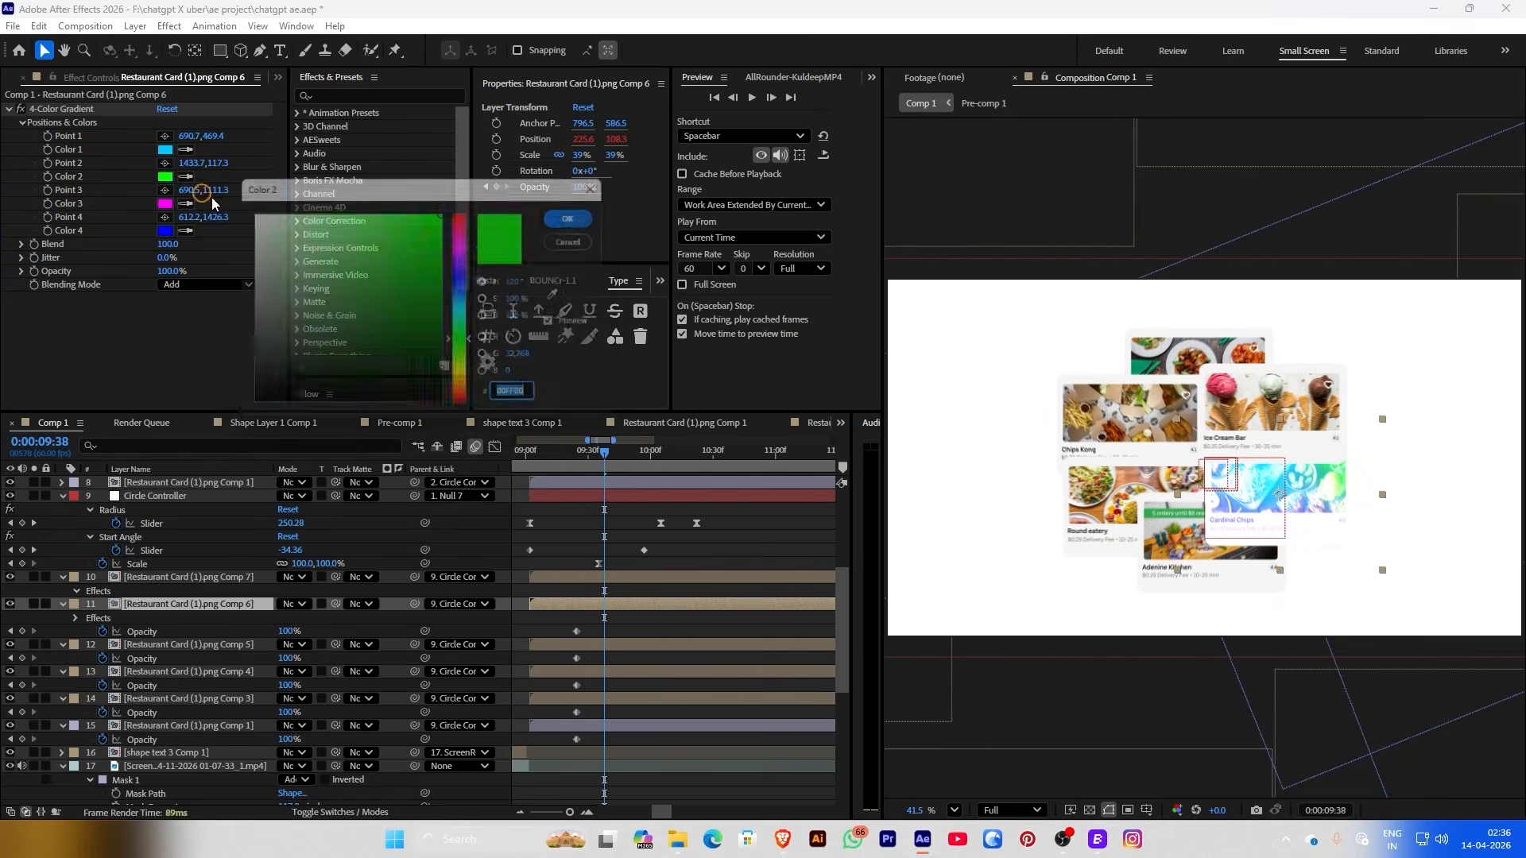
pyautogui.click(467, 316)
pyautogui.moveTo(469, 304); pyautogui.dragTo(469, 286)
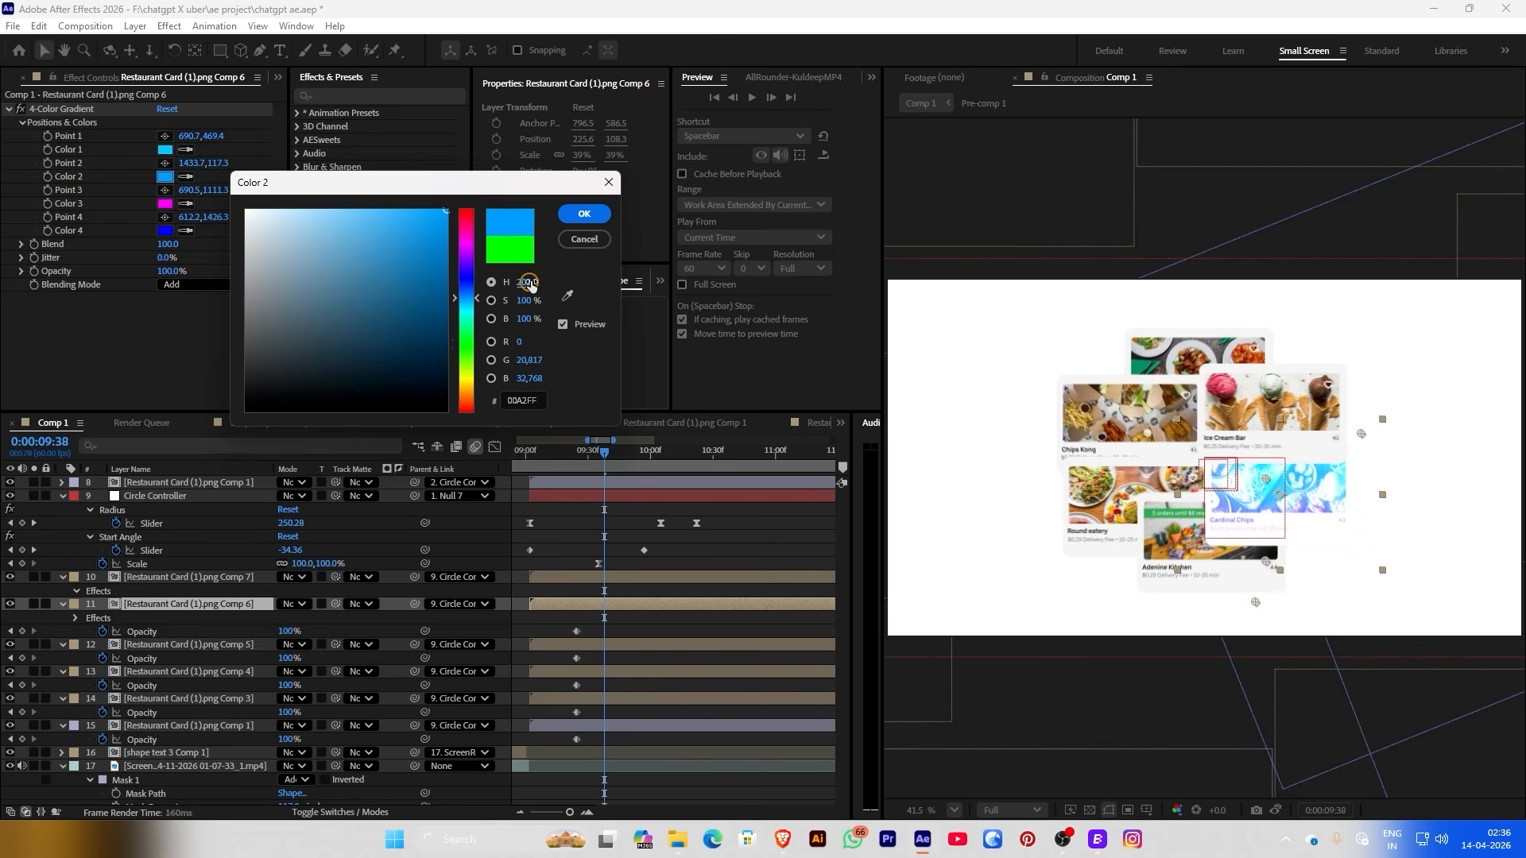
pyautogui.click(584, 213)
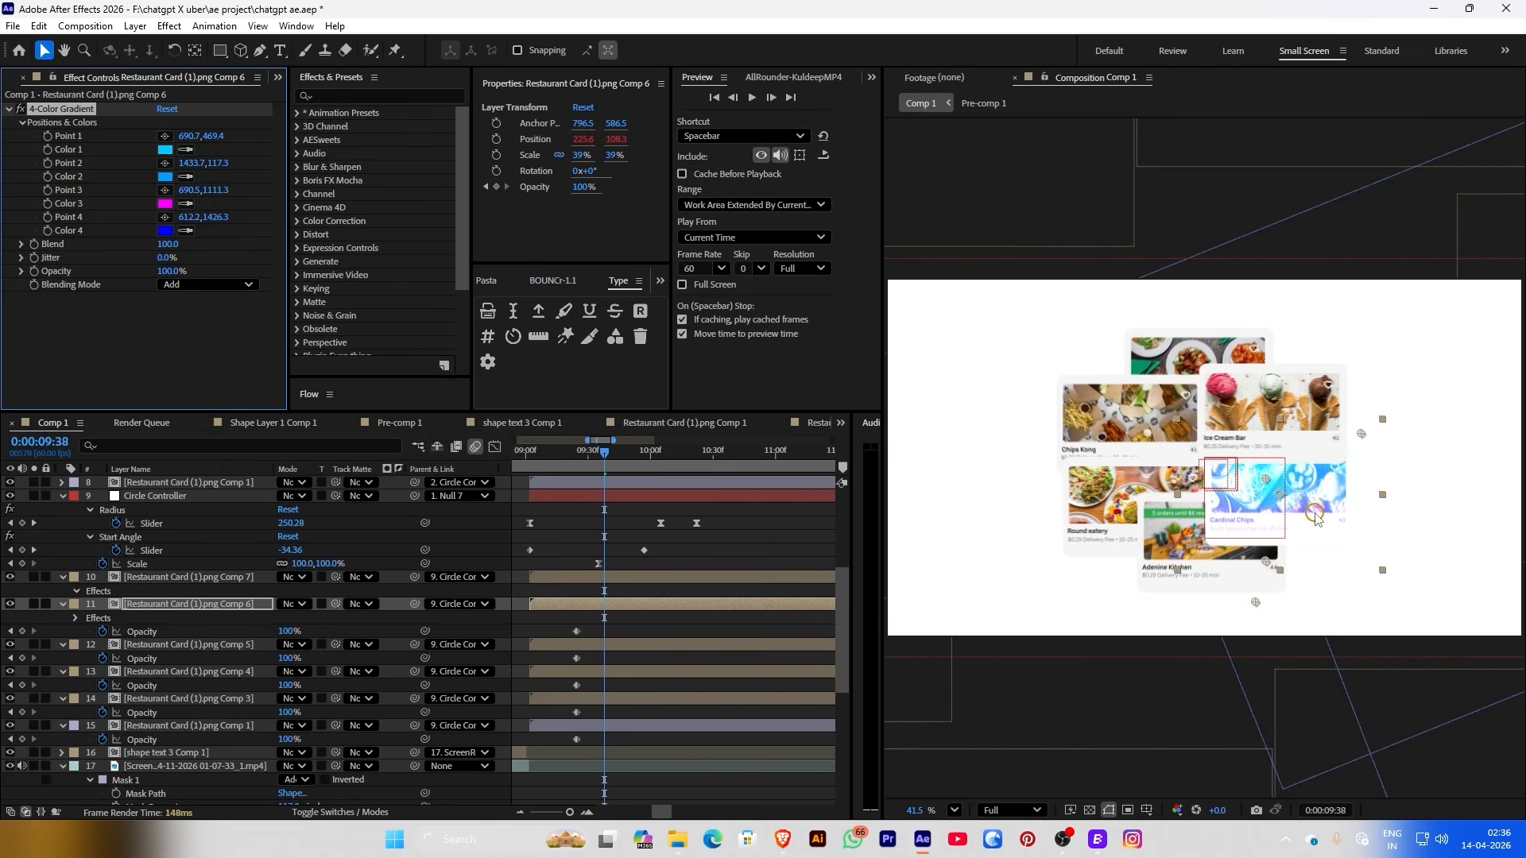
pyautogui.scroll(3, 1316, 517)
# Change the 4-Color Gradient's blending mode to Screen
pyautogui.click(172, 284)
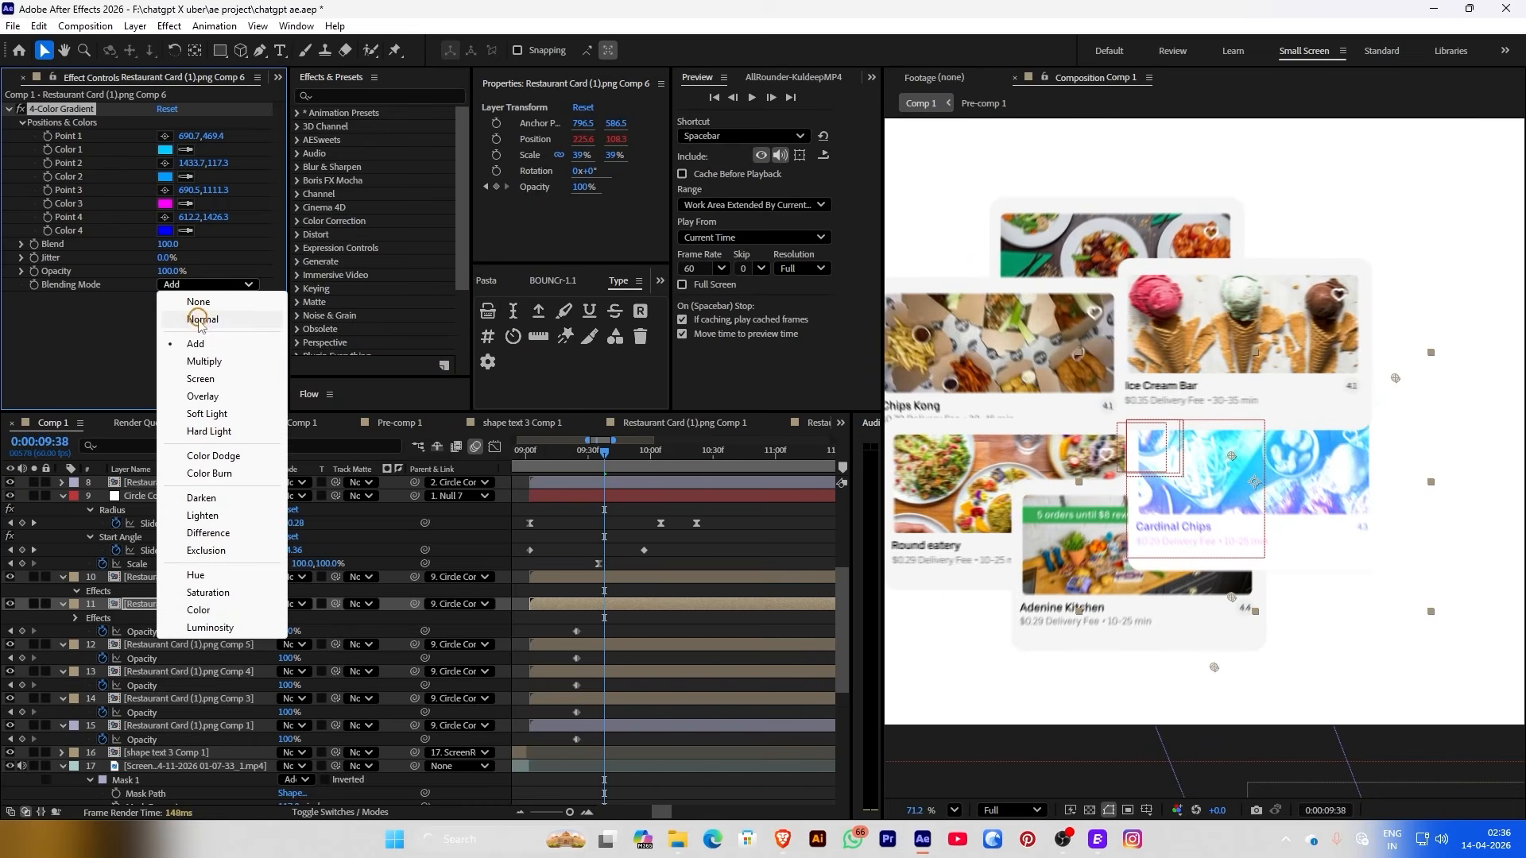
pyautogui.click(189, 355)
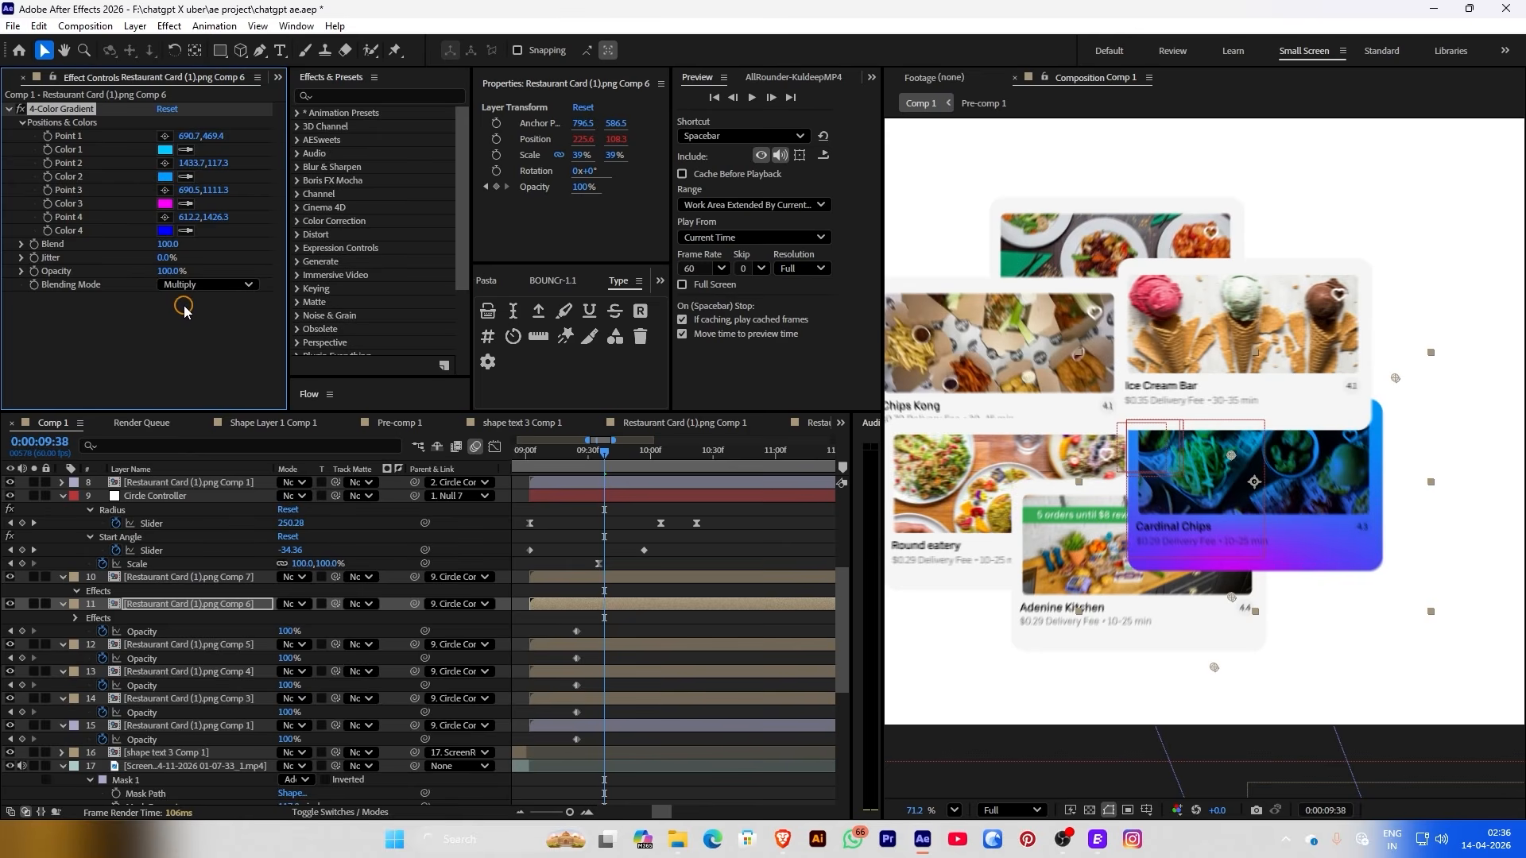
pyautogui.click(184, 309)
pyautogui.click(176, 290)
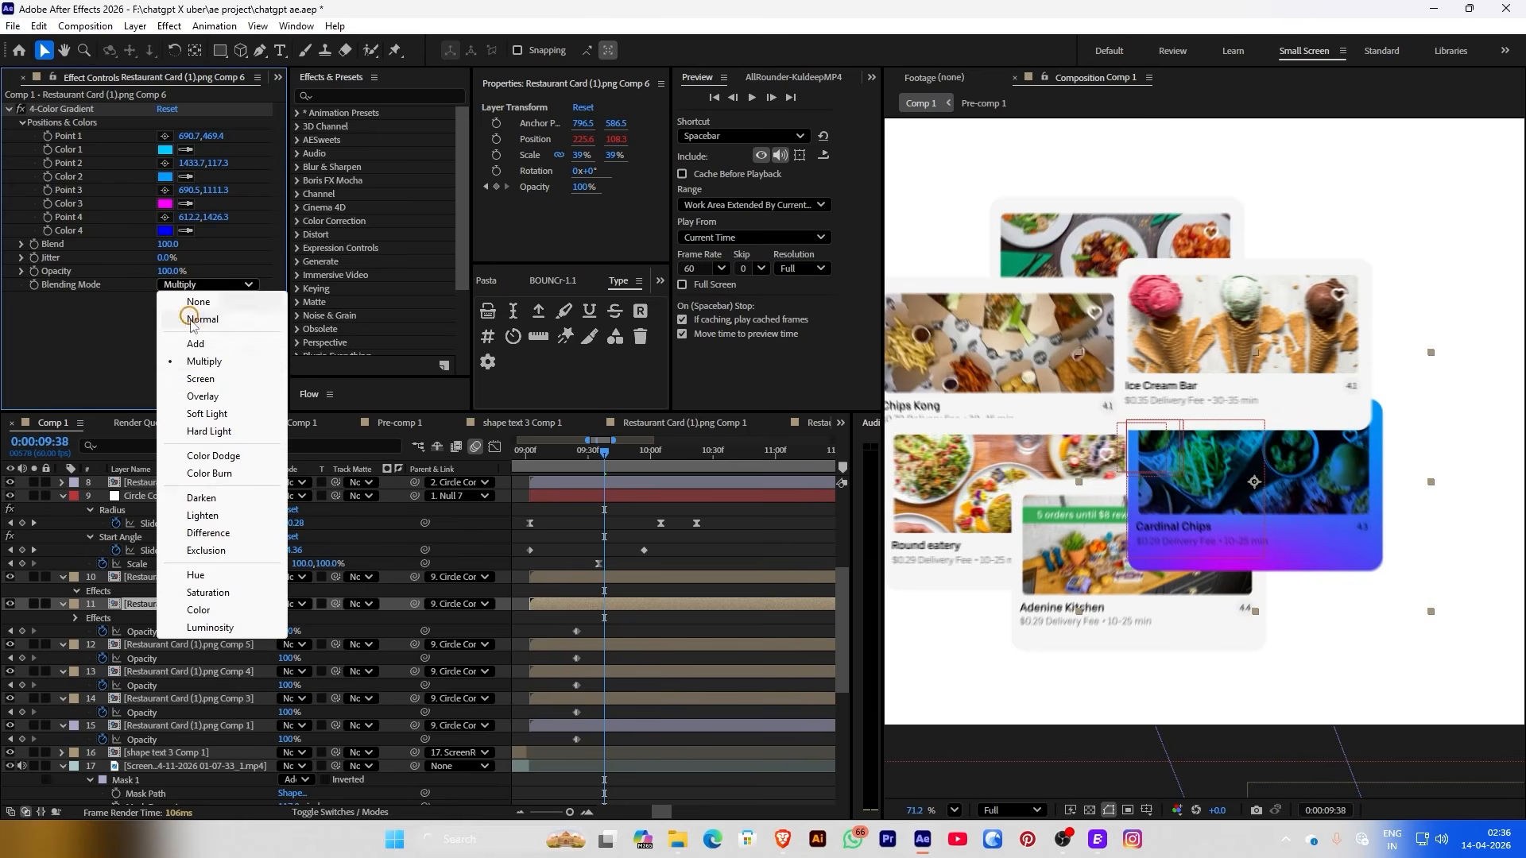
pyautogui.click(190, 372)
pyautogui.scroll(-1, 1270, 437)
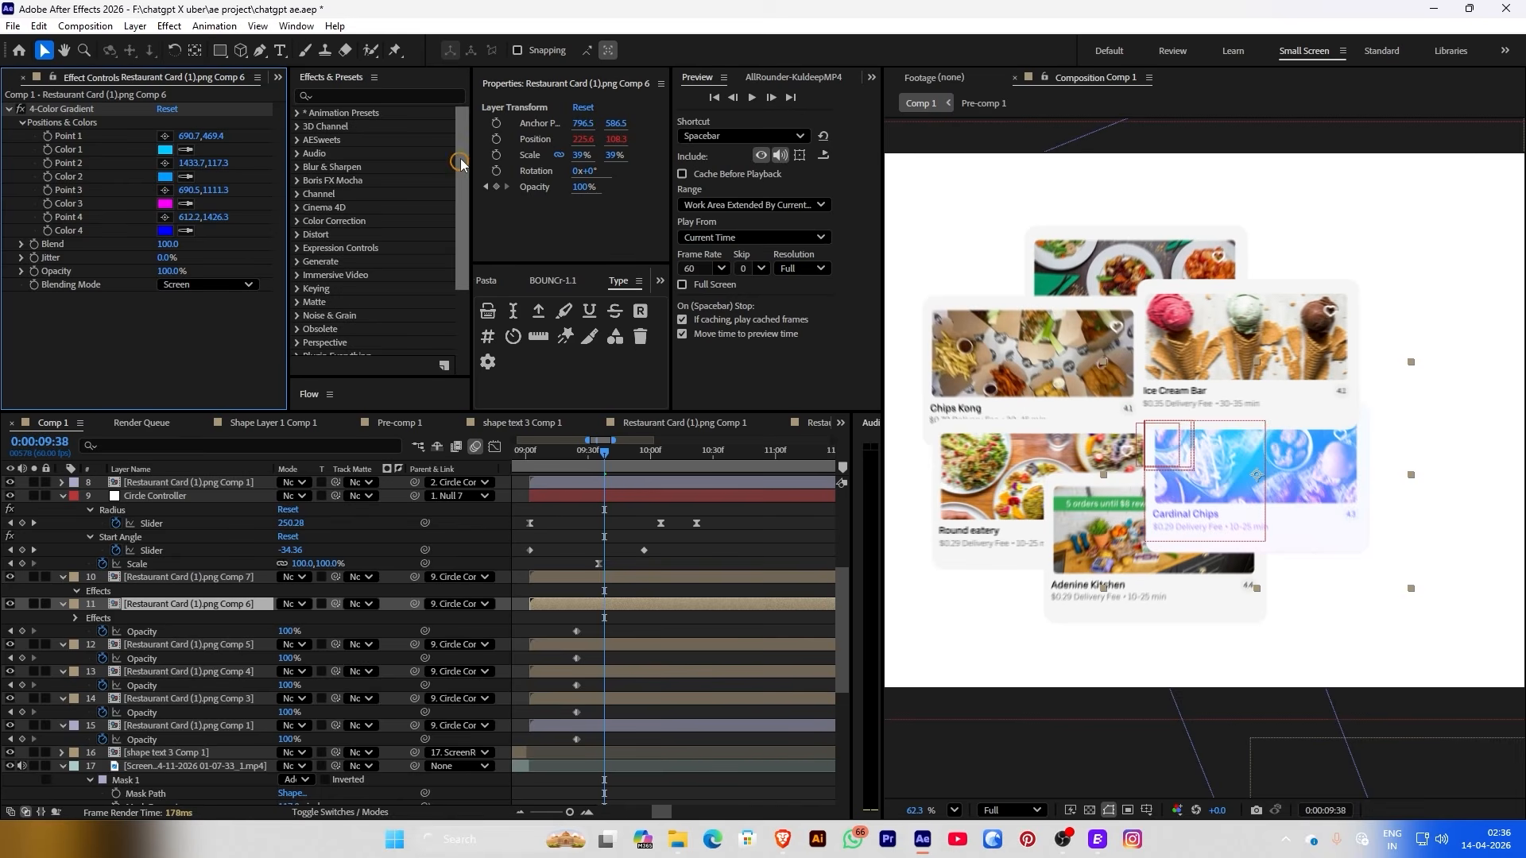
pyautogui.click(162, 203)
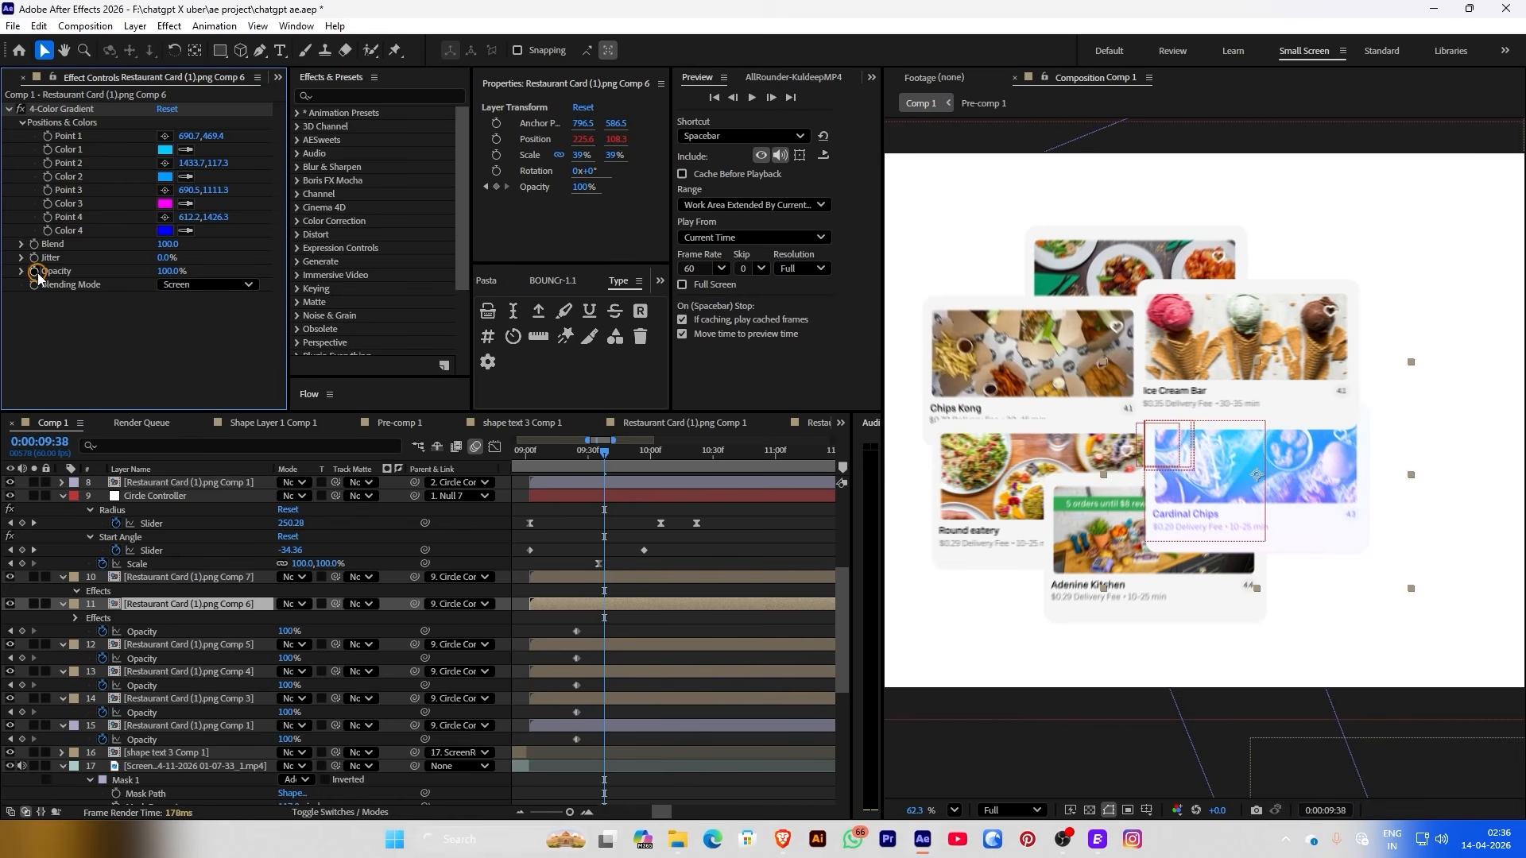
# Keyframe the gradient's Opacity from 100% to 0% a few frames apart and review the fade
pyautogui.click(670, 592)
pyautogui.press('u')
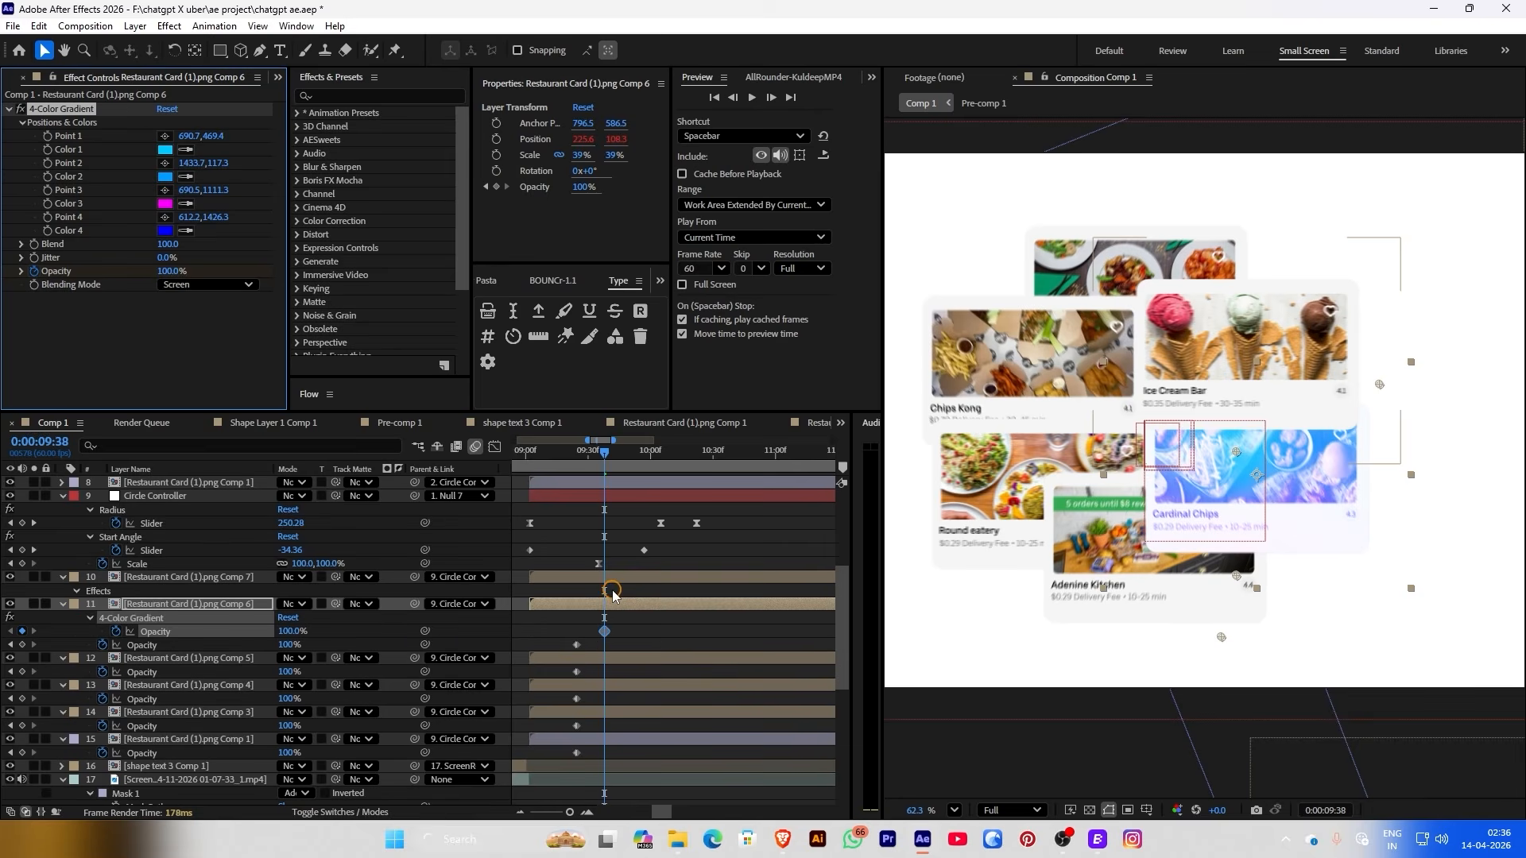
pyautogui.moveTo(561, 461); pyautogui.dragTo(619, 495)
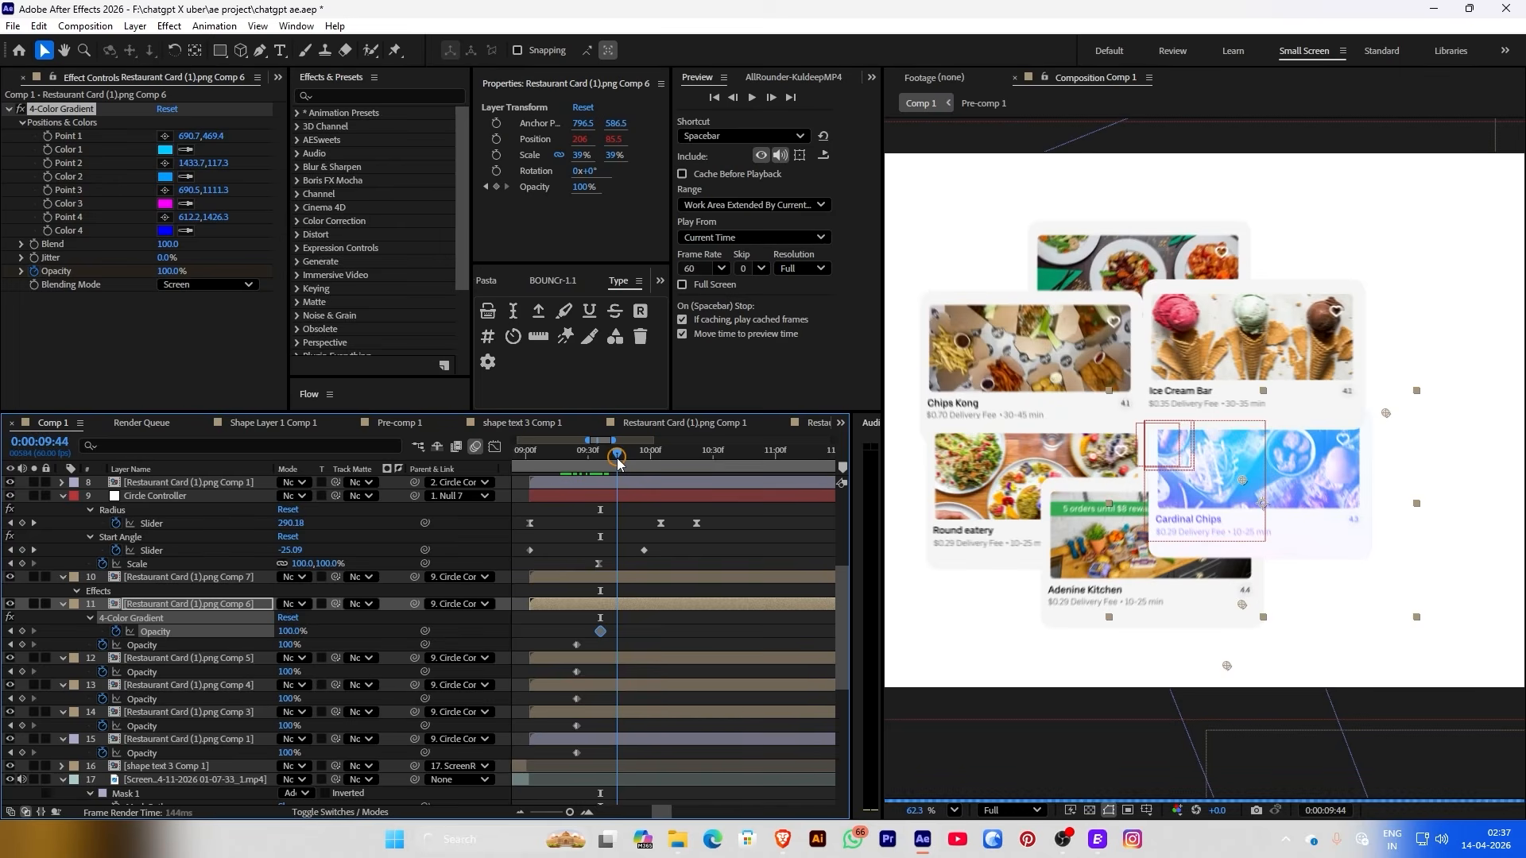
pyautogui.click(144, 272)
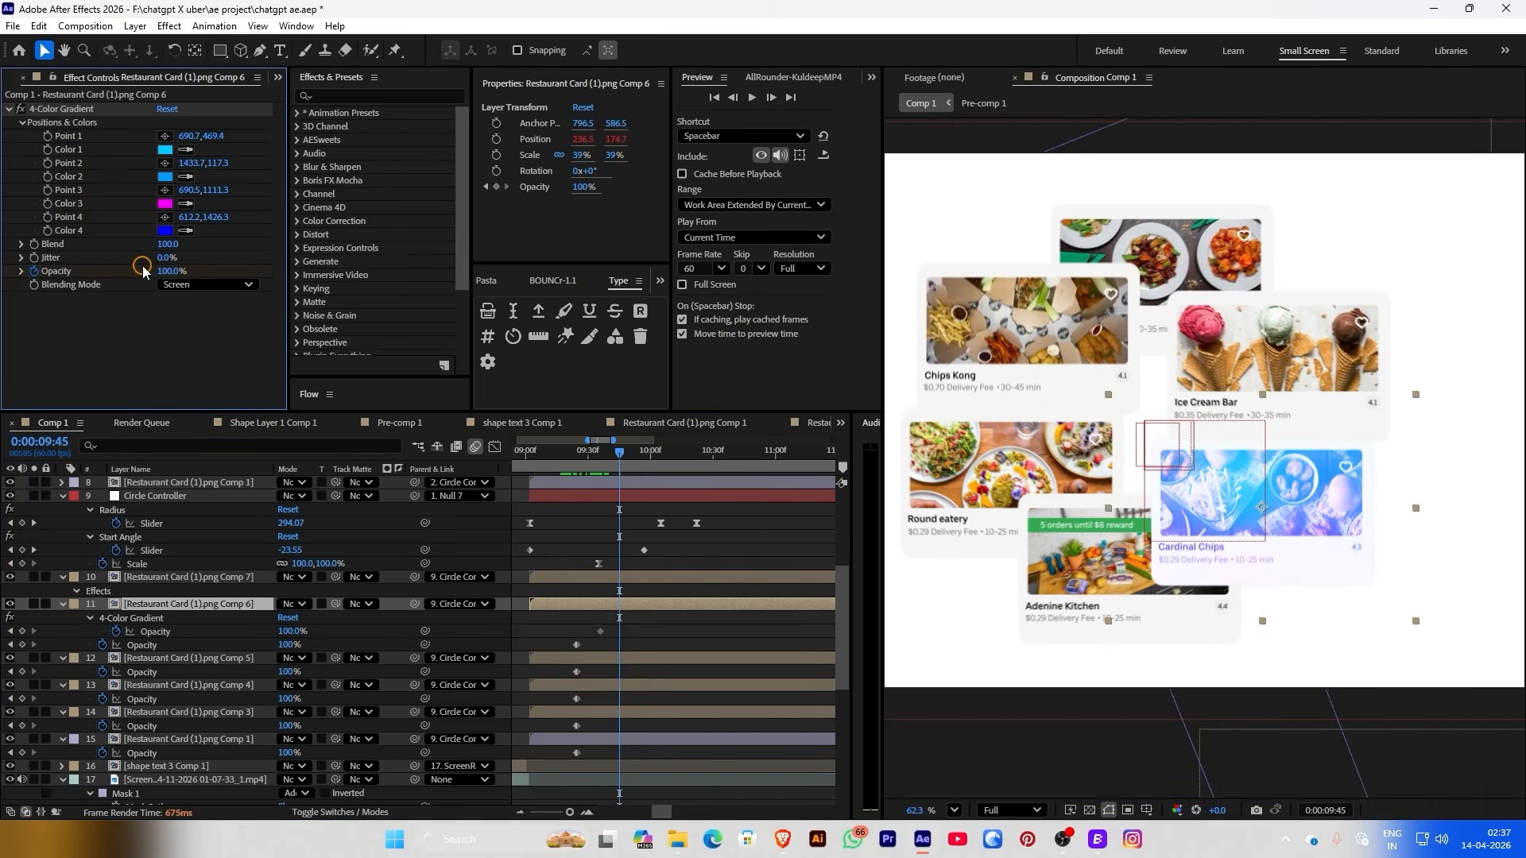
pyautogui.moveTo(170, 268); pyautogui.dragTo(162, 268)
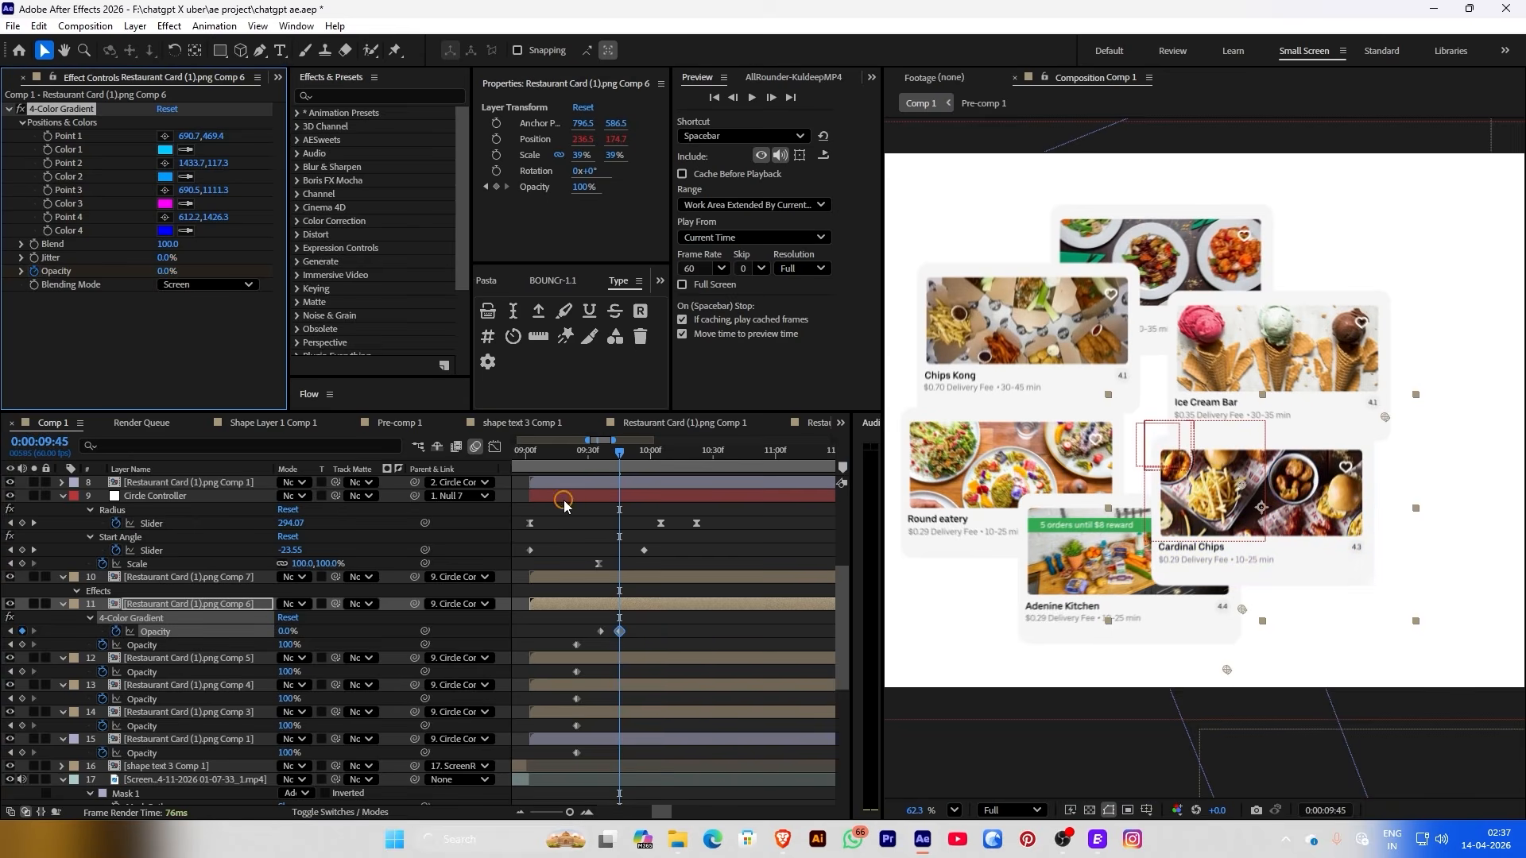
pyautogui.moveTo(588, 458); pyautogui.dragTo(639, 634)
pyautogui.click(622, 451)
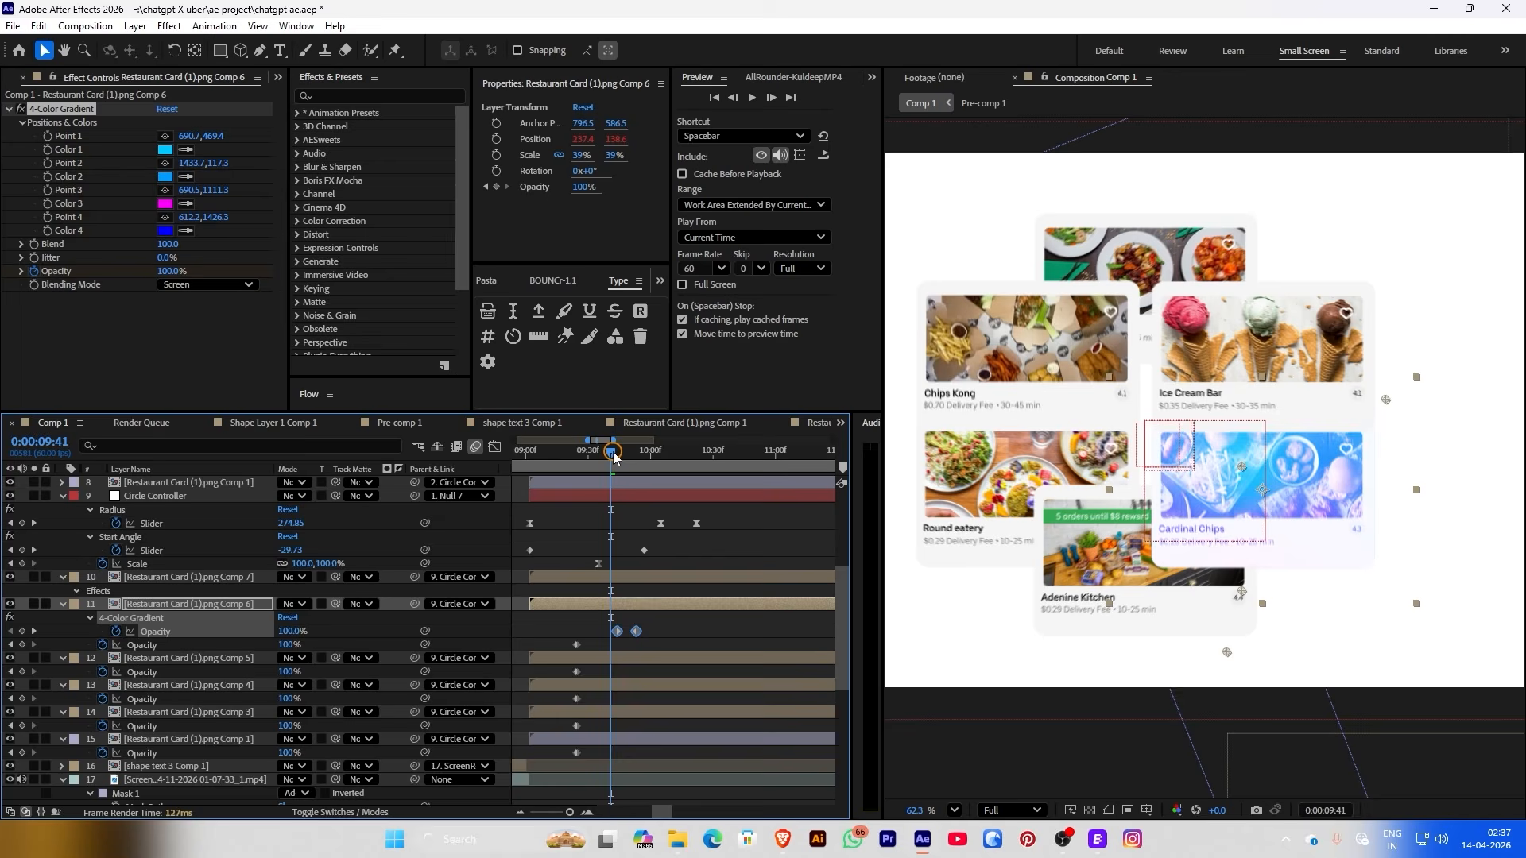
pyautogui.moveTo(622, 452)
pyautogui.mouseDown()
pyautogui.moveTo(645, 451)
pyautogui.moveTo(621, 460)
pyautogui.mouseUp()
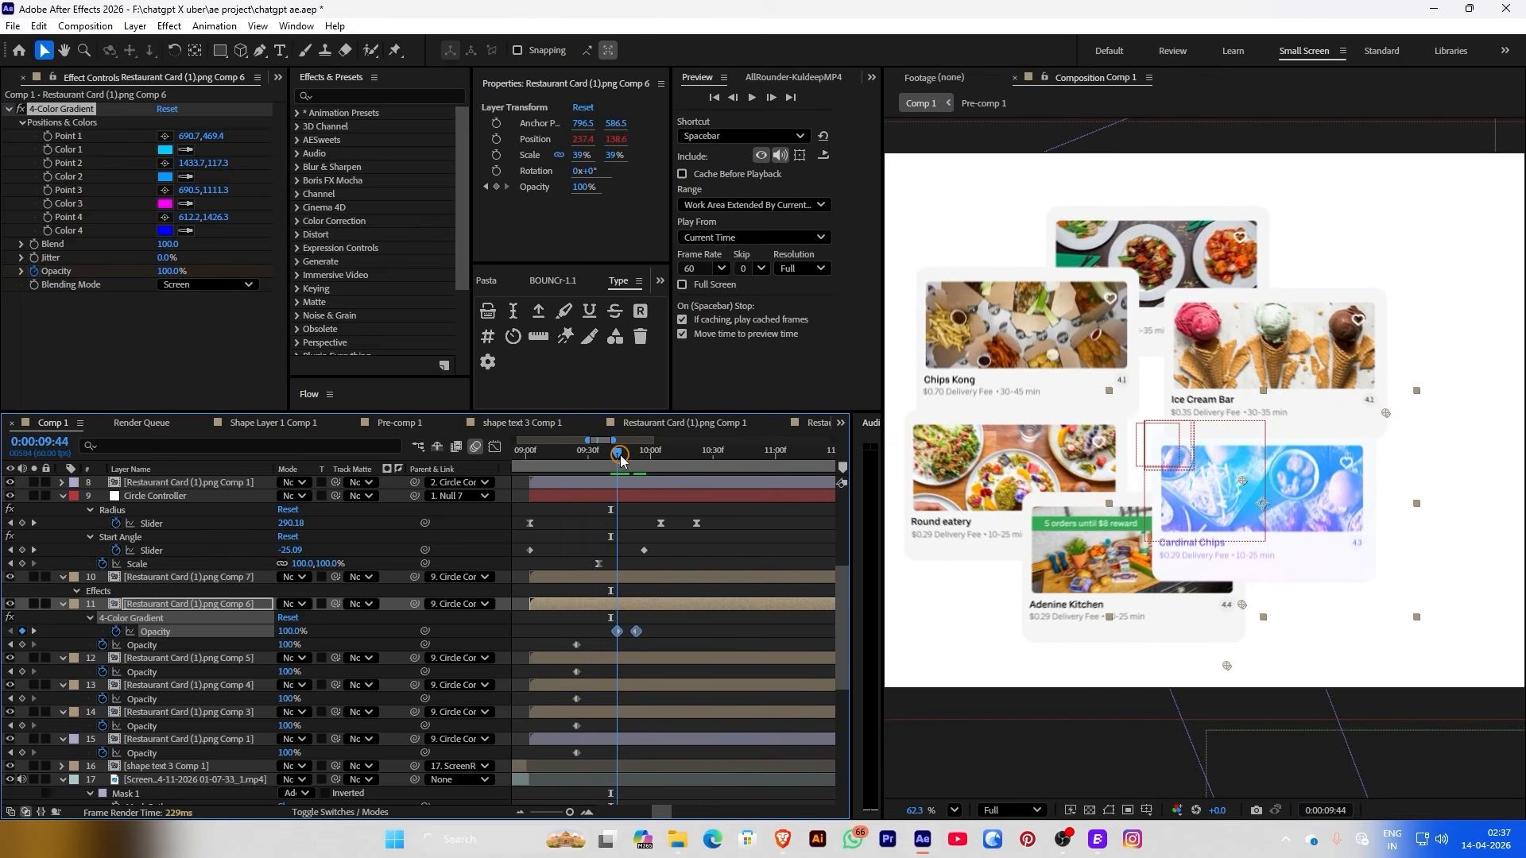
pyautogui.click(82, 116)
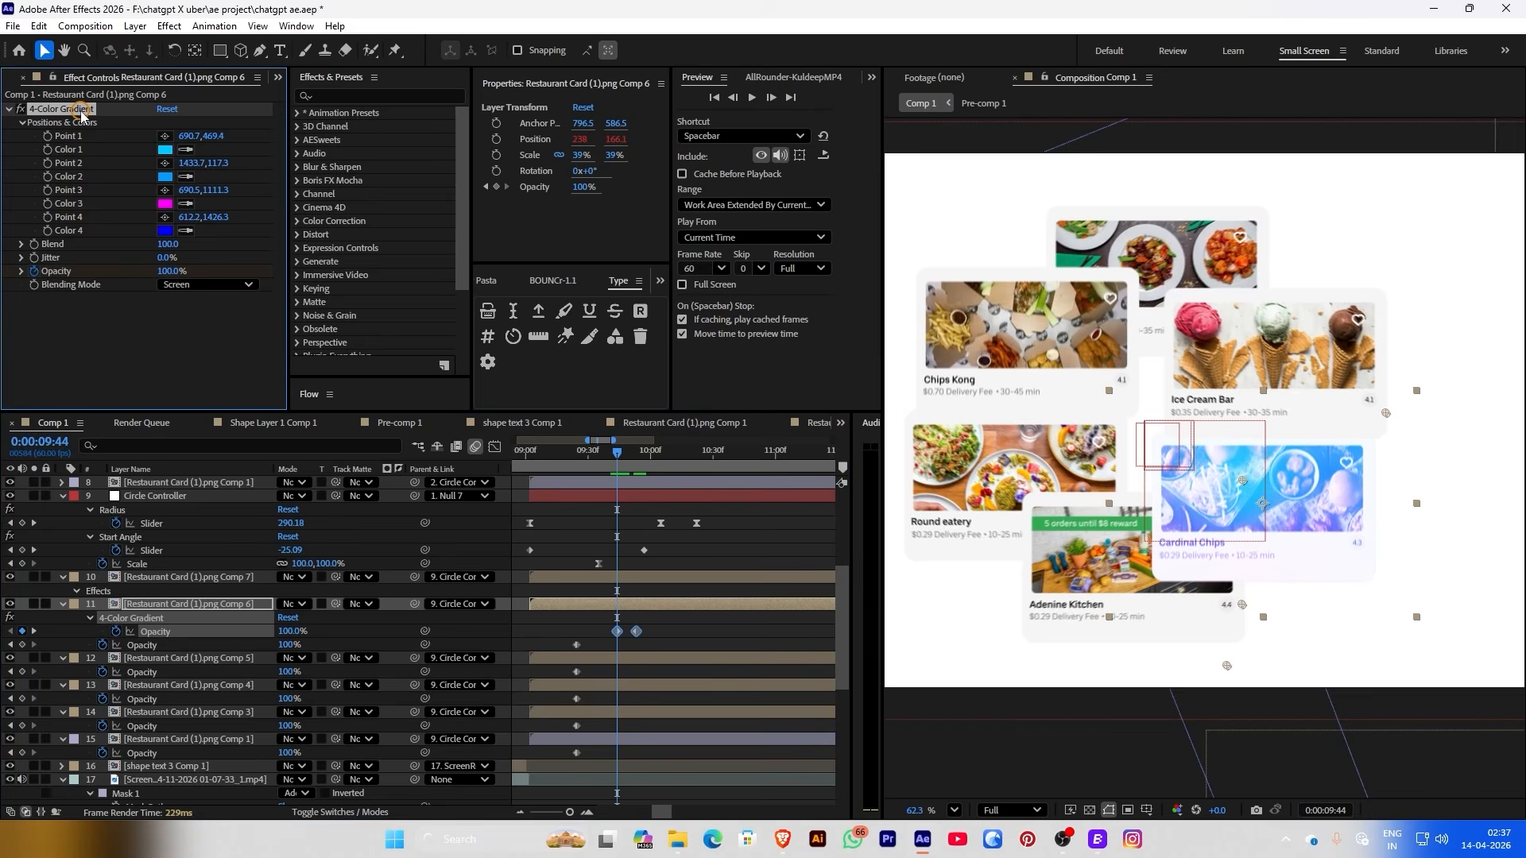
pyautogui.moveTo(619, 459); pyautogui.dragTo(598, 459)
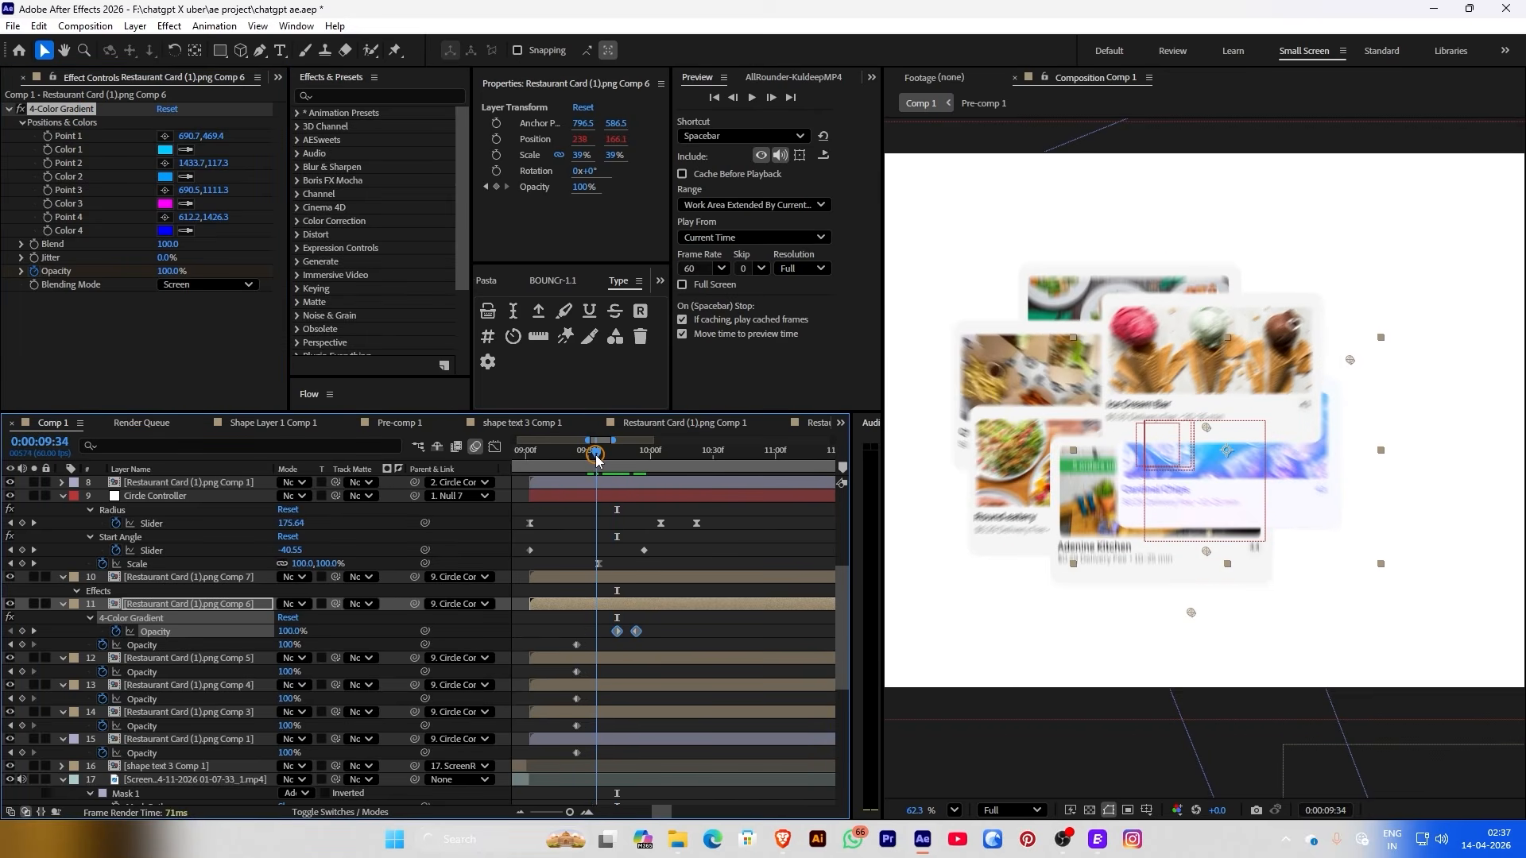
# Paste the fading gradient onto the Comp 5, Comp 4, Comp 3 and Comp 1 card layers, then preview
pyautogui.click(596, 657)
pyautogui.hotkey('ctrl', 'v')
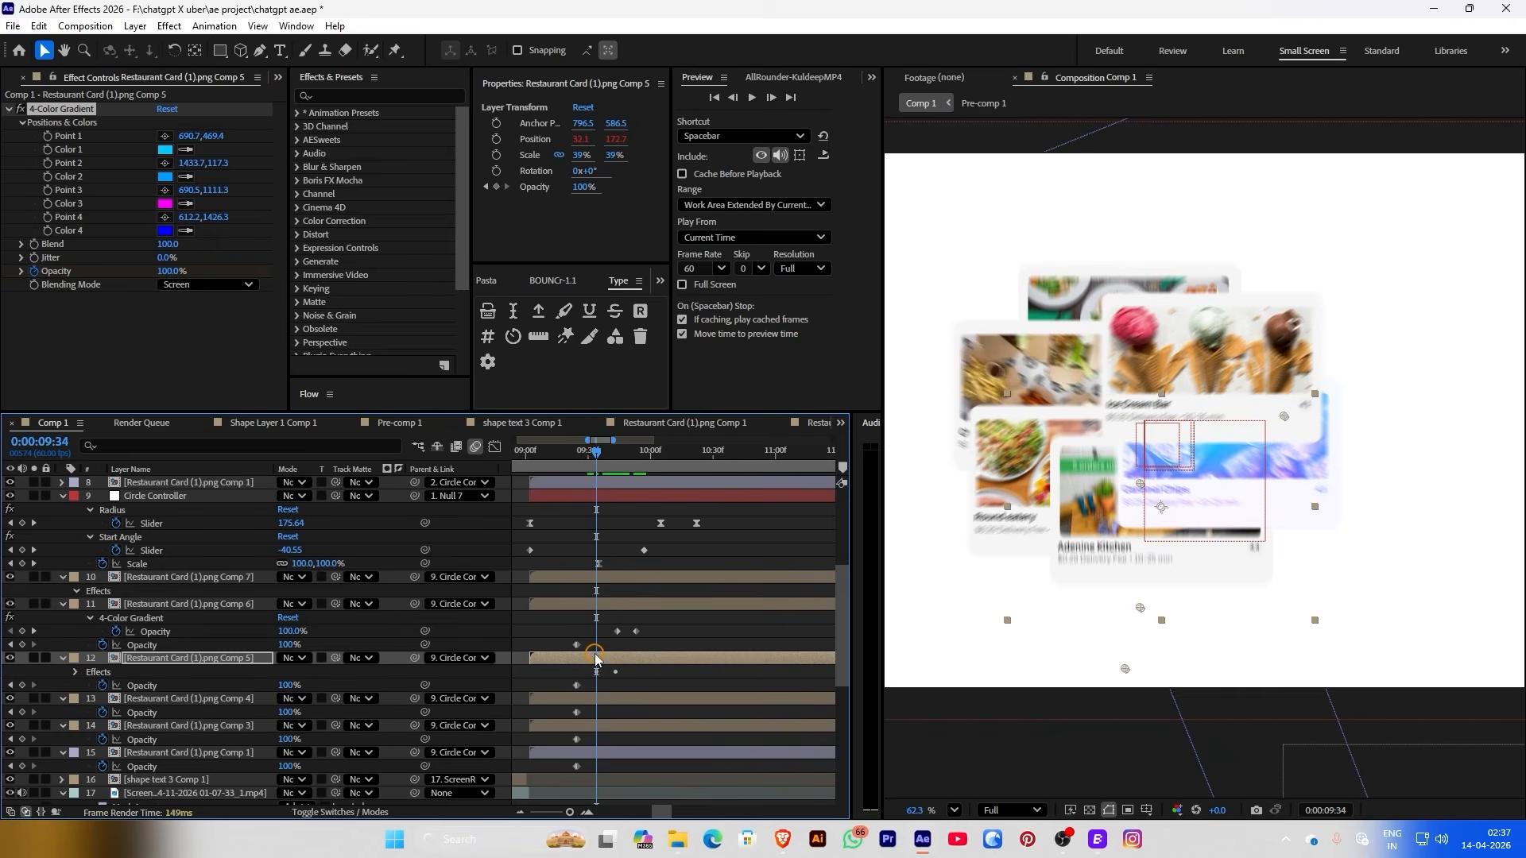
pyautogui.press('pagedown')
pyautogui.press('pagedown')
pyautogui.click(612, 726)
pyautogui.hotkey('ctrl', 'v')
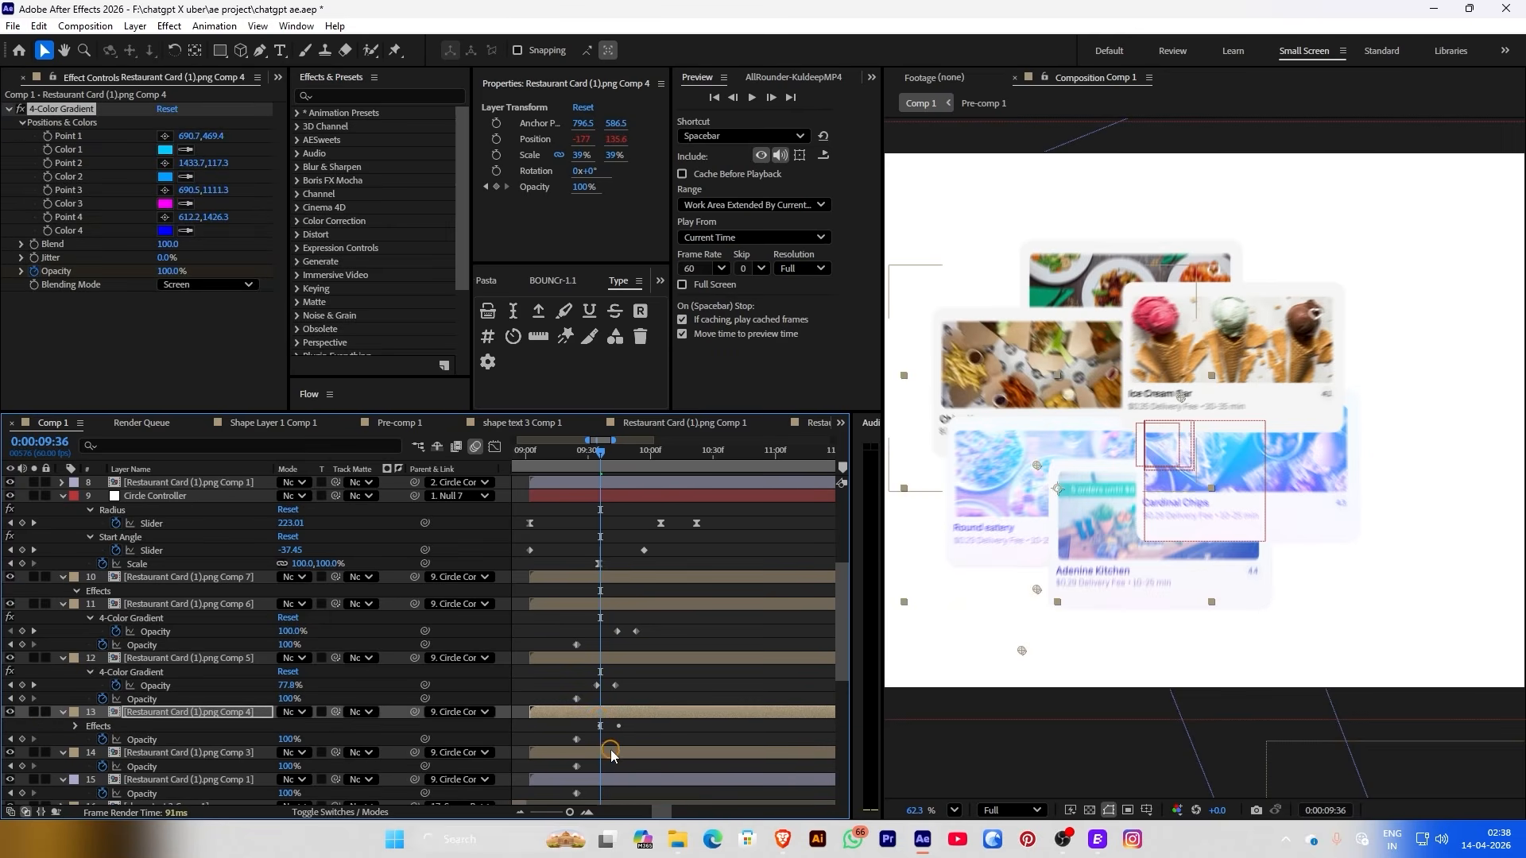
pyautogui.click(600, 755)
pyautogui.hotkey('ctrl', 'v')
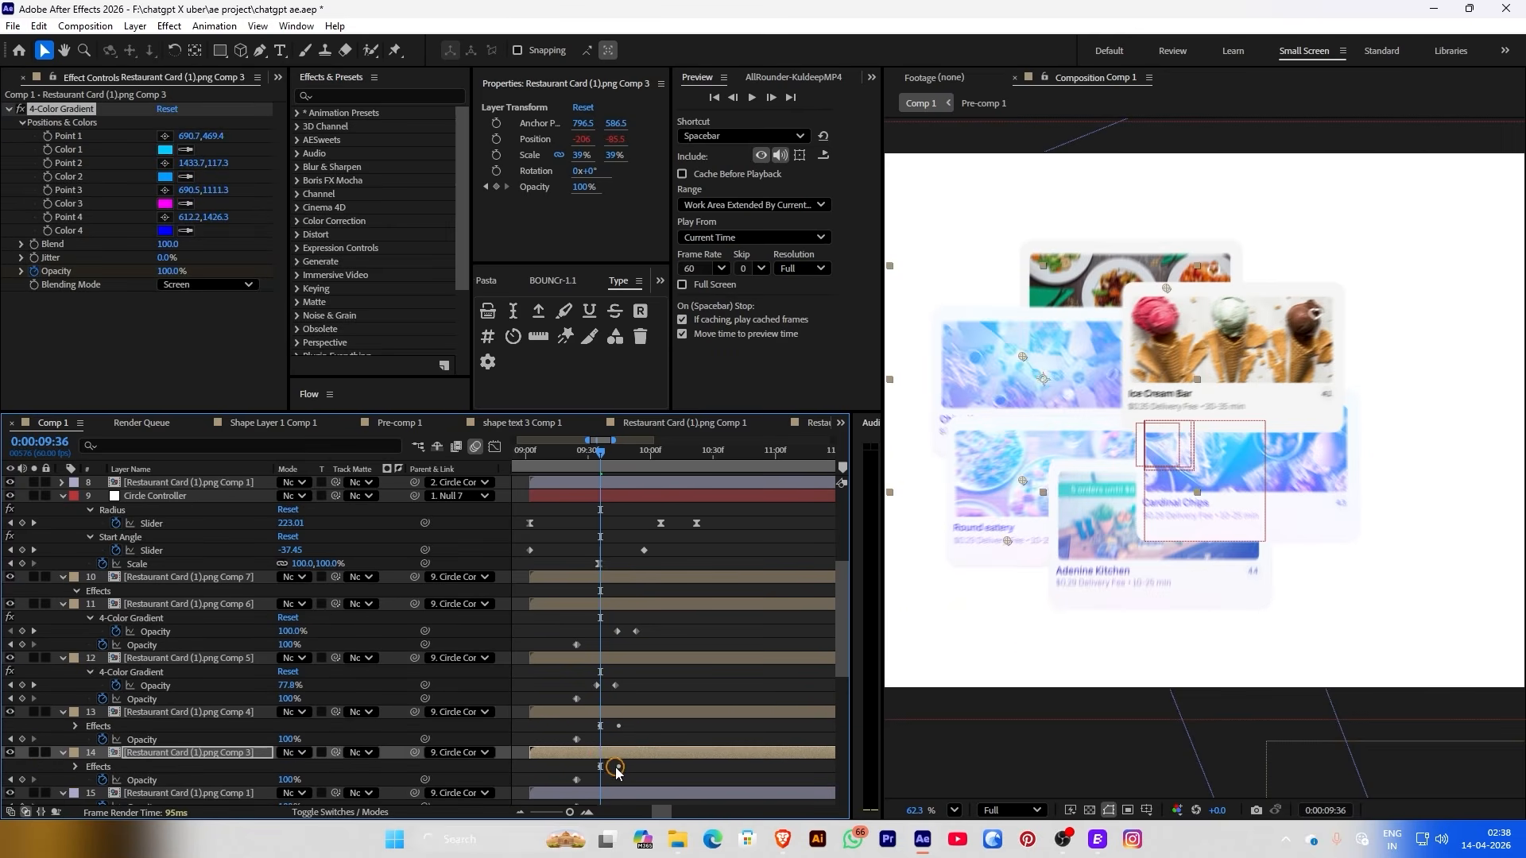
pyautogui.scroll(-2, 616, 770)
pyautogui.click(600, 713)
pyautogui.hotkey('ctrl', 'v')
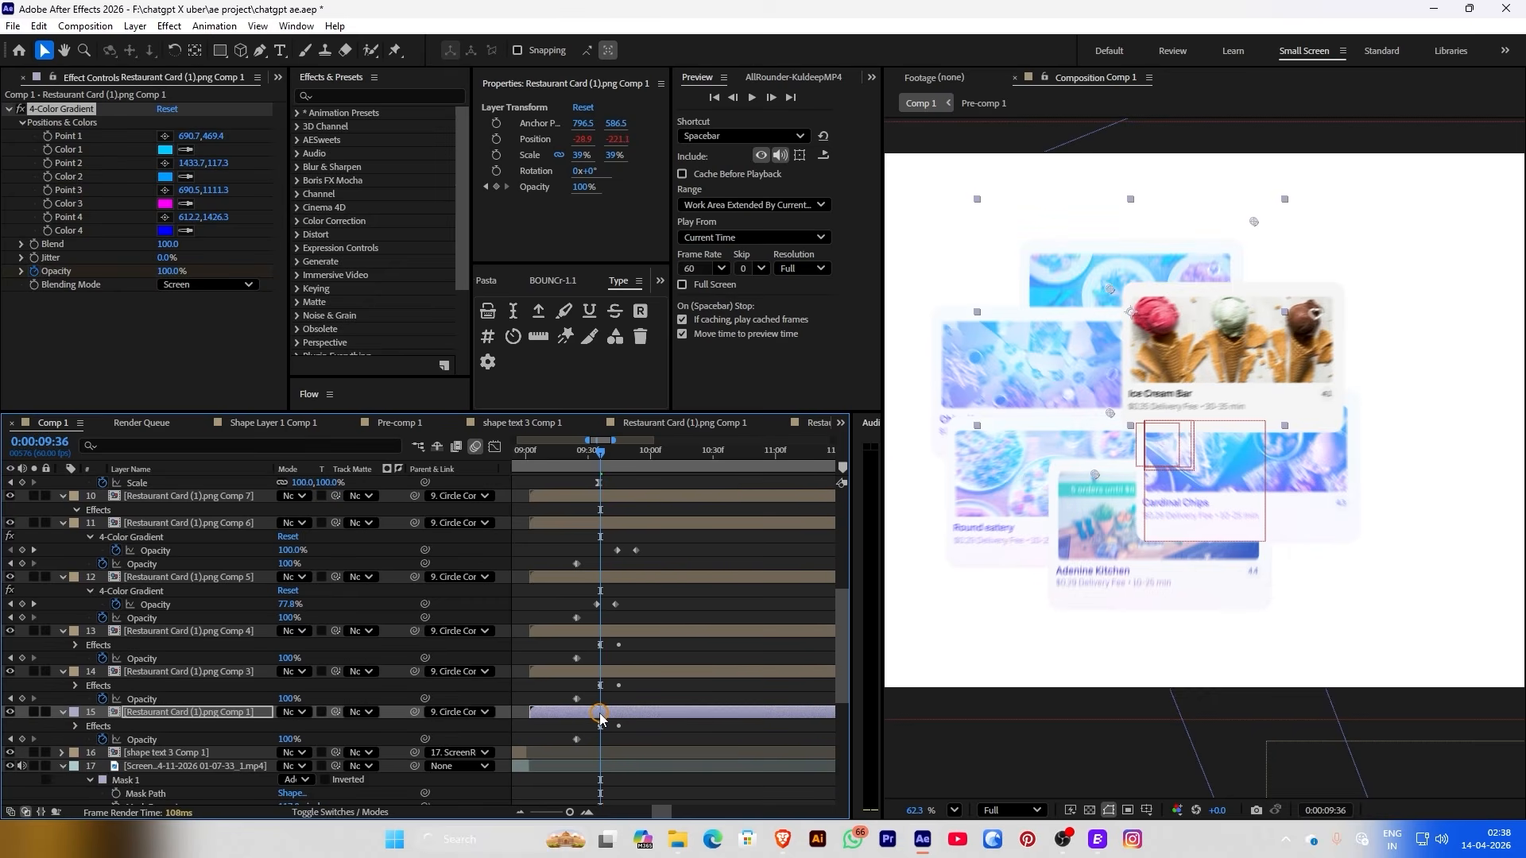
pyautogui.scroll(3, 601, 716)
pyautogui.press('space')
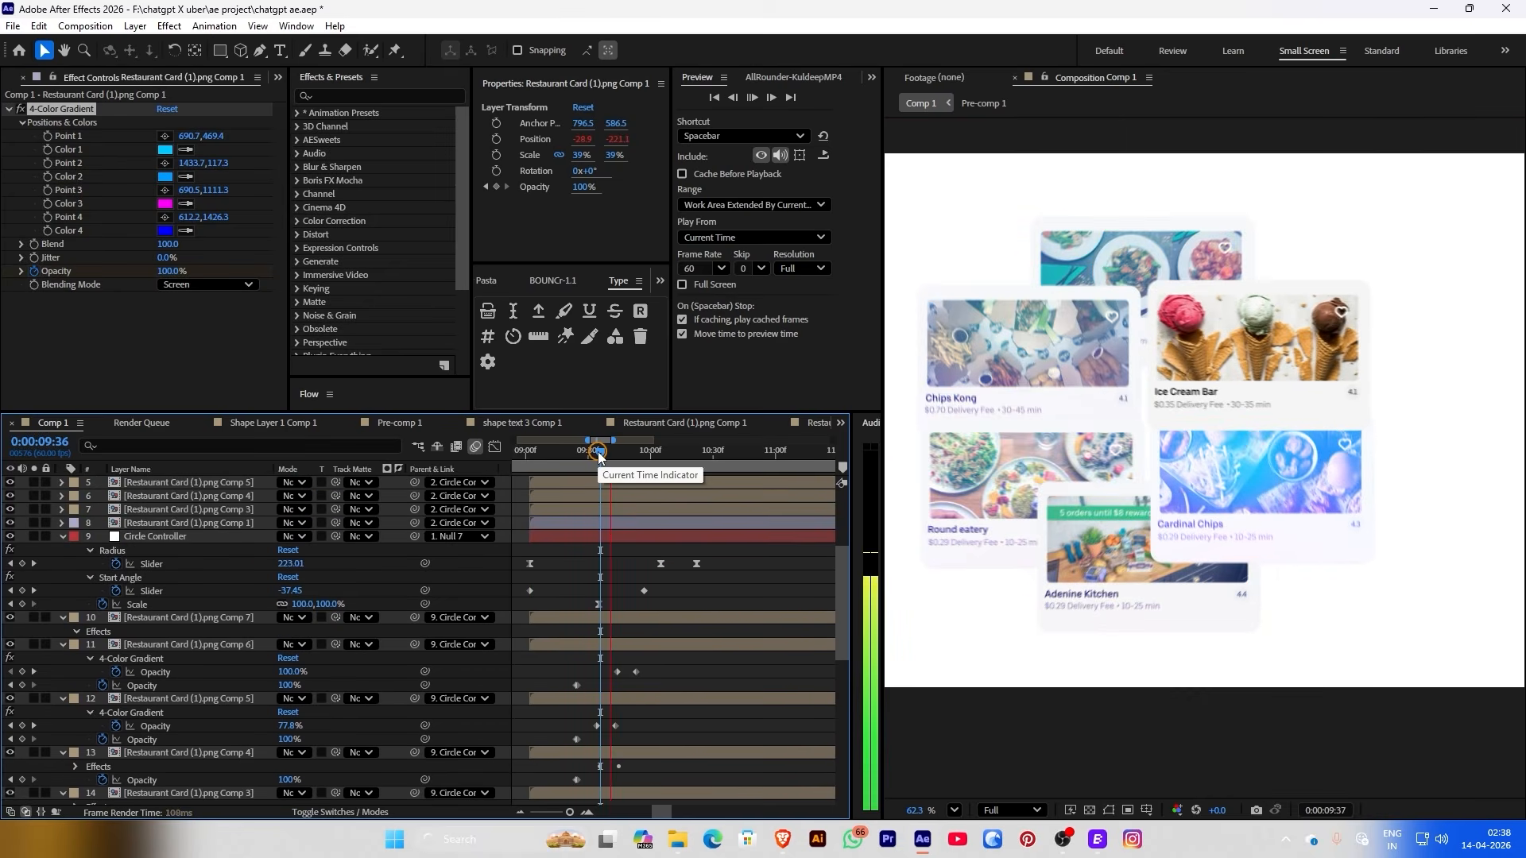
# Paste the fading gradient onto the Ice Cream Bar (Comp 7) card and preview its entrance
pyautogui.press('space')
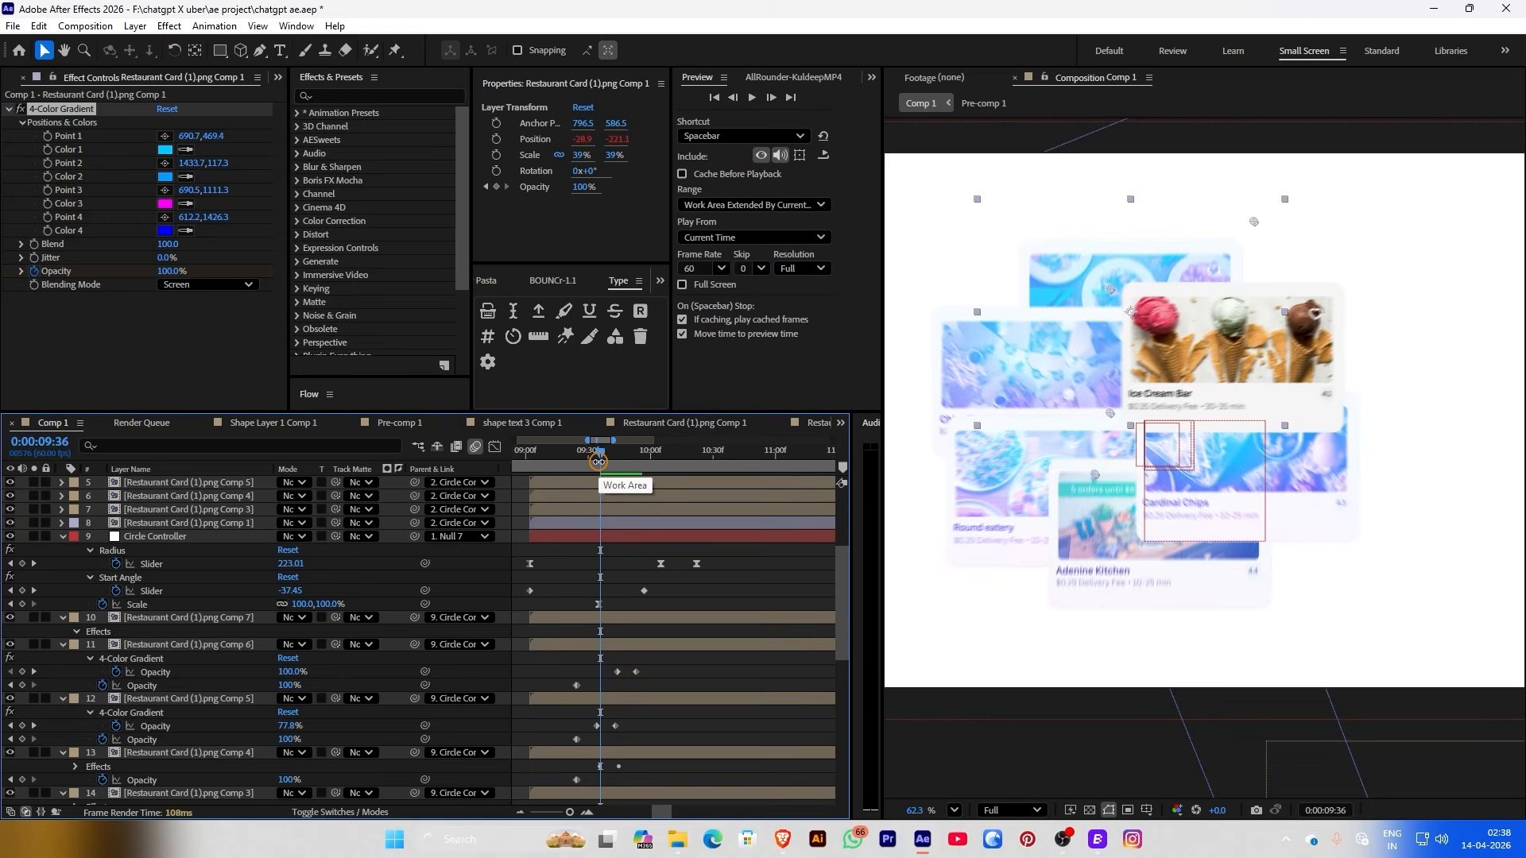
pyautogui.moveTo(613, 659)
pyautogui.mouseDown()
pyautogui.moveTo(645, 680)
pyautogui.moveTo(623, 675)
pyautogui.mouseUp()
pyautogui.click(644, 459)
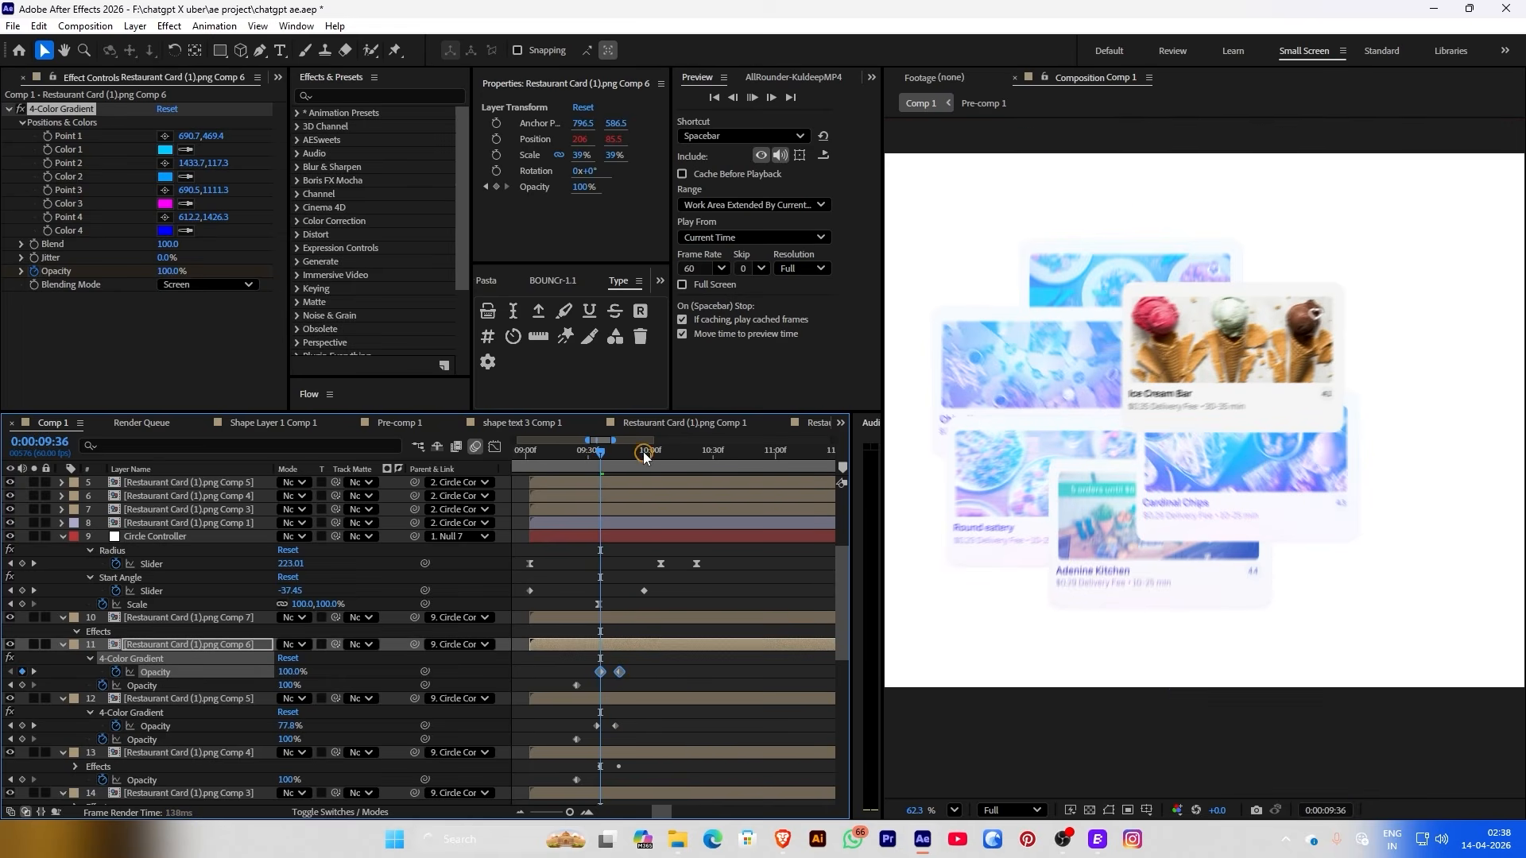
pyautogui.press('space')
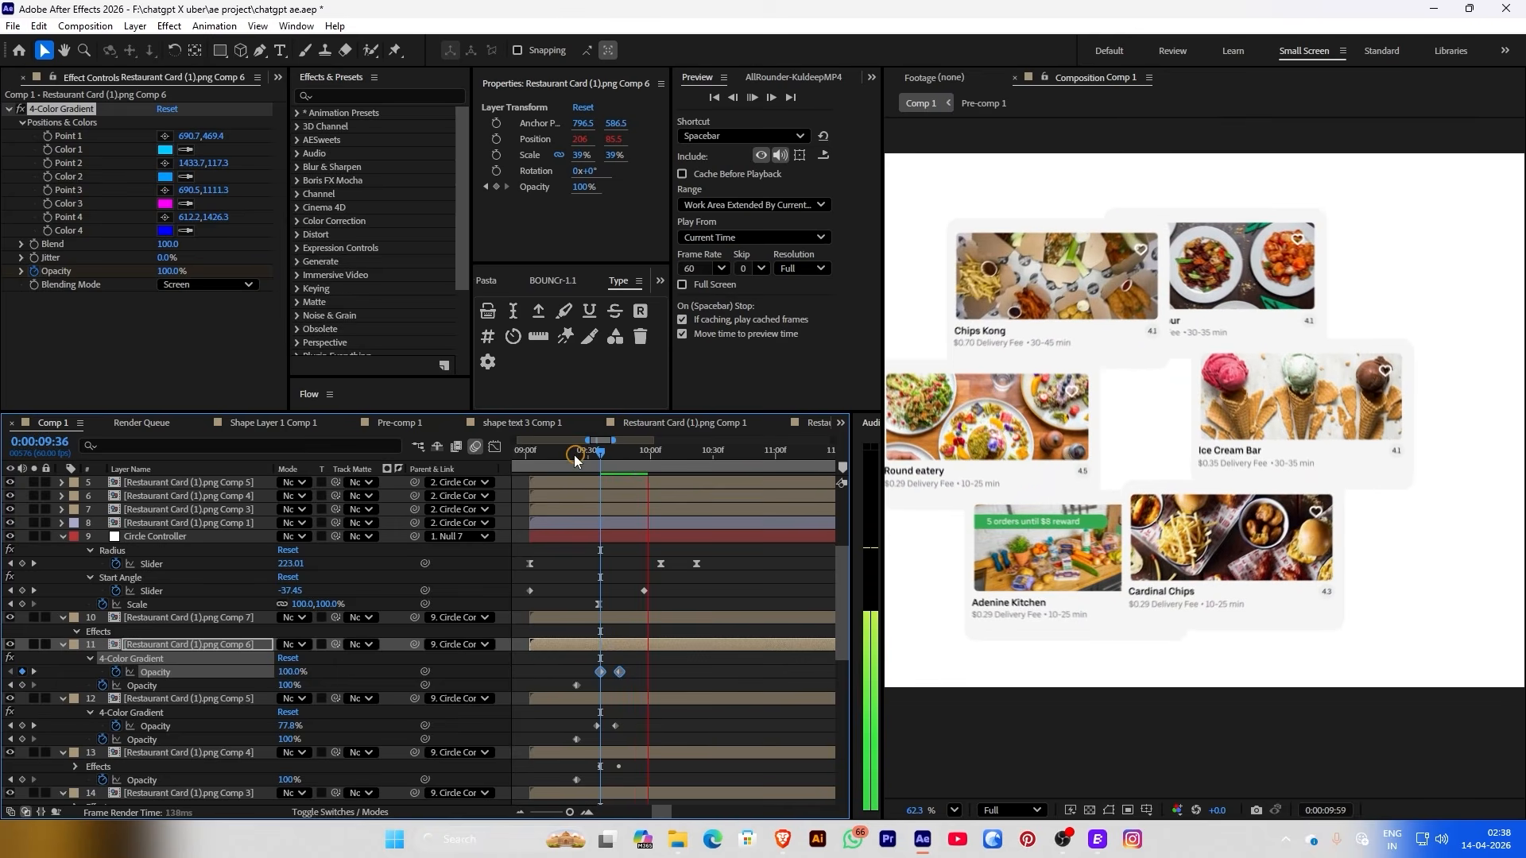
pyautogui.click(558, 618)
pyautogui.hotkey('ctrl', 'v')
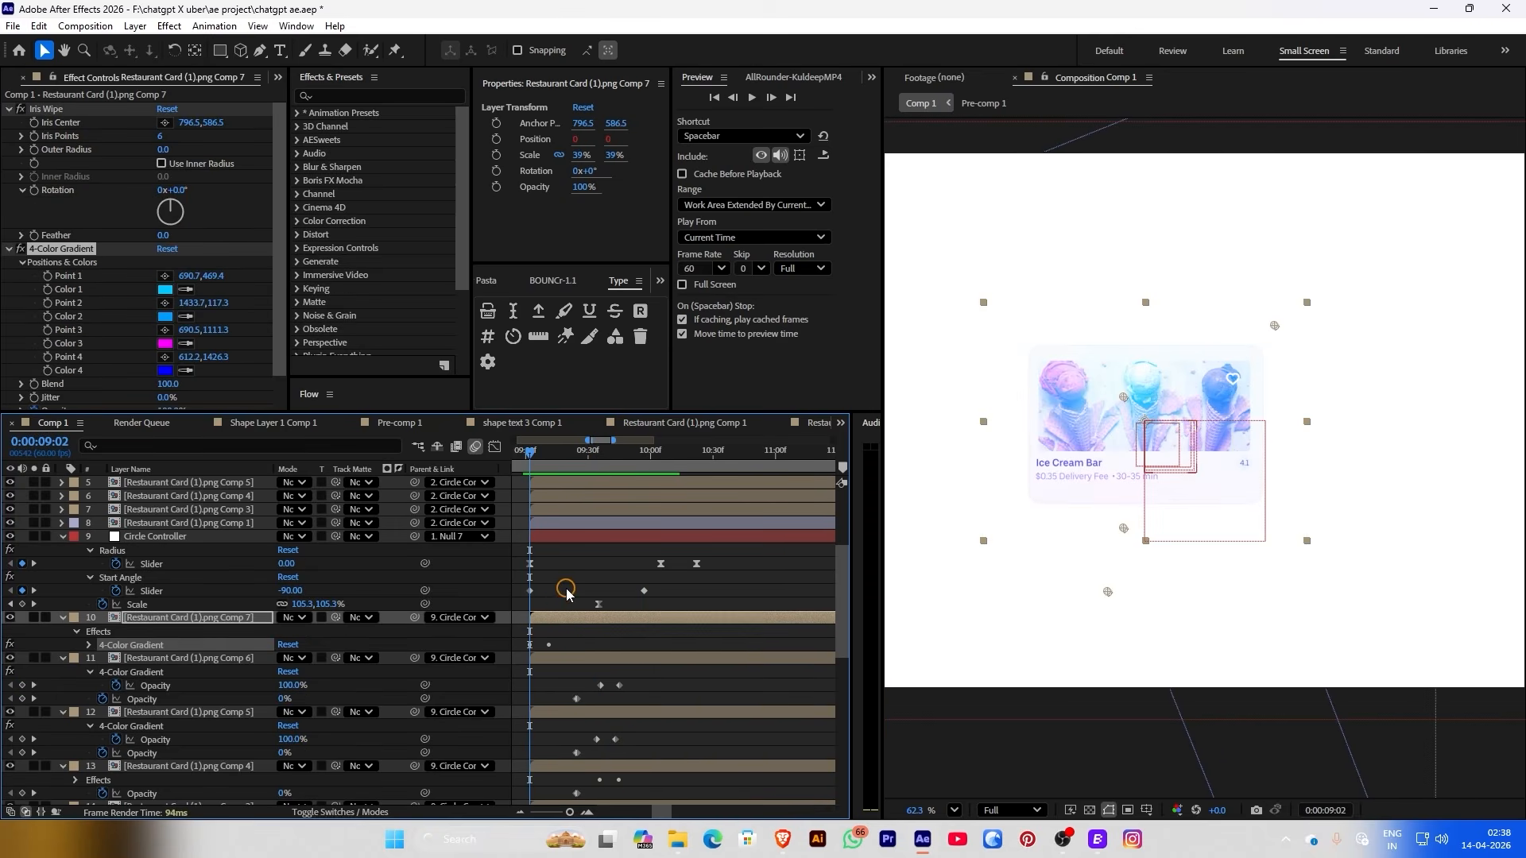
pyautogui.click(569, 438)
pyautogui.press('space')
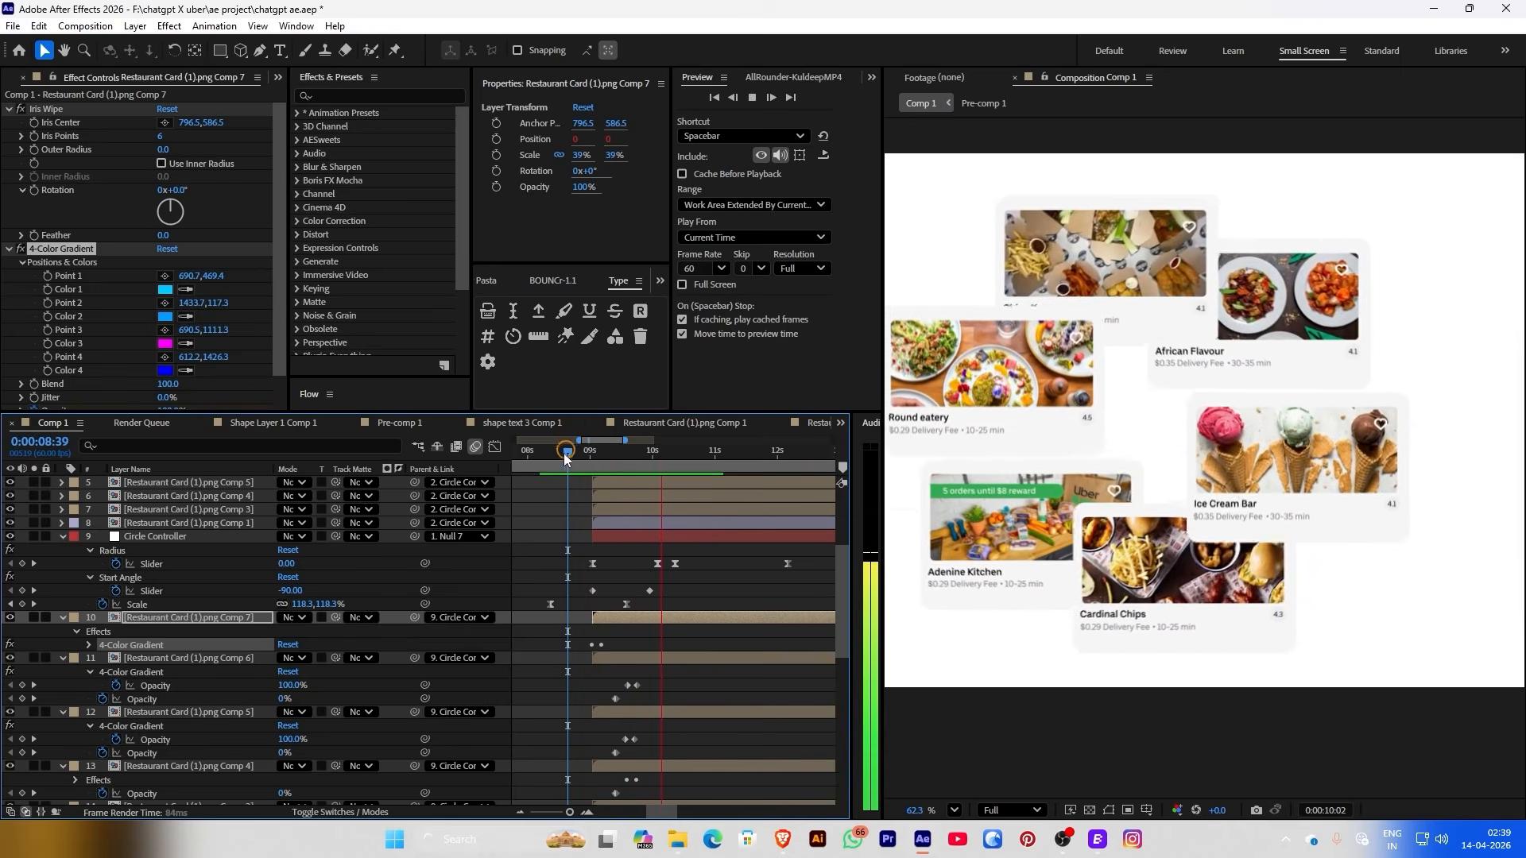
pyautogui.moveTo(569, 453); pyautogui.dragTo(598, 458)
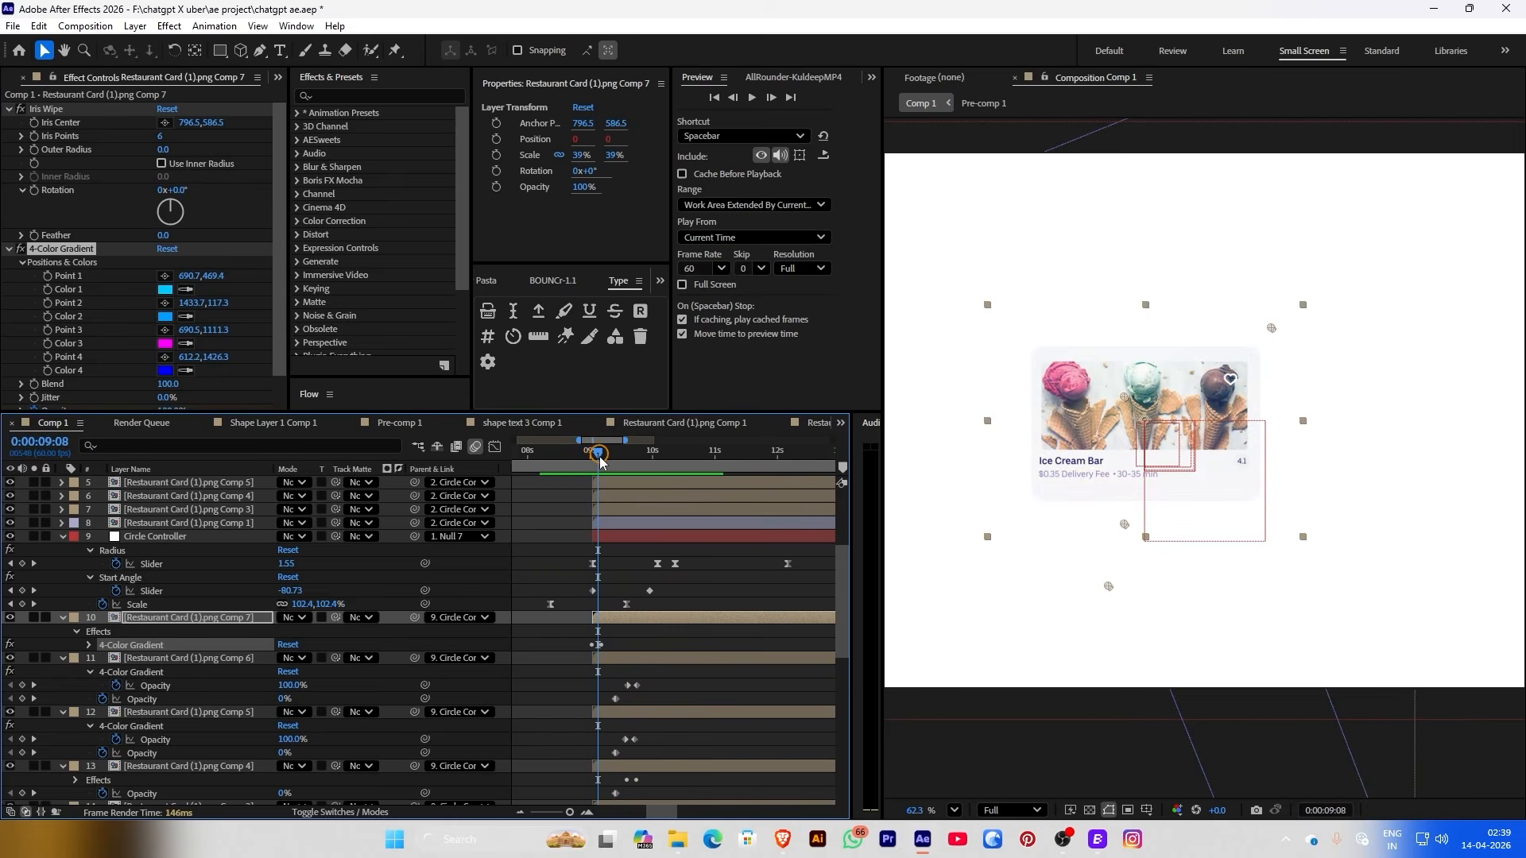
# Shift the Comp 7 gradient's Opacity keyframes slightly later in time
pyautogui.press('u')
pyautogui.click(604, 640)
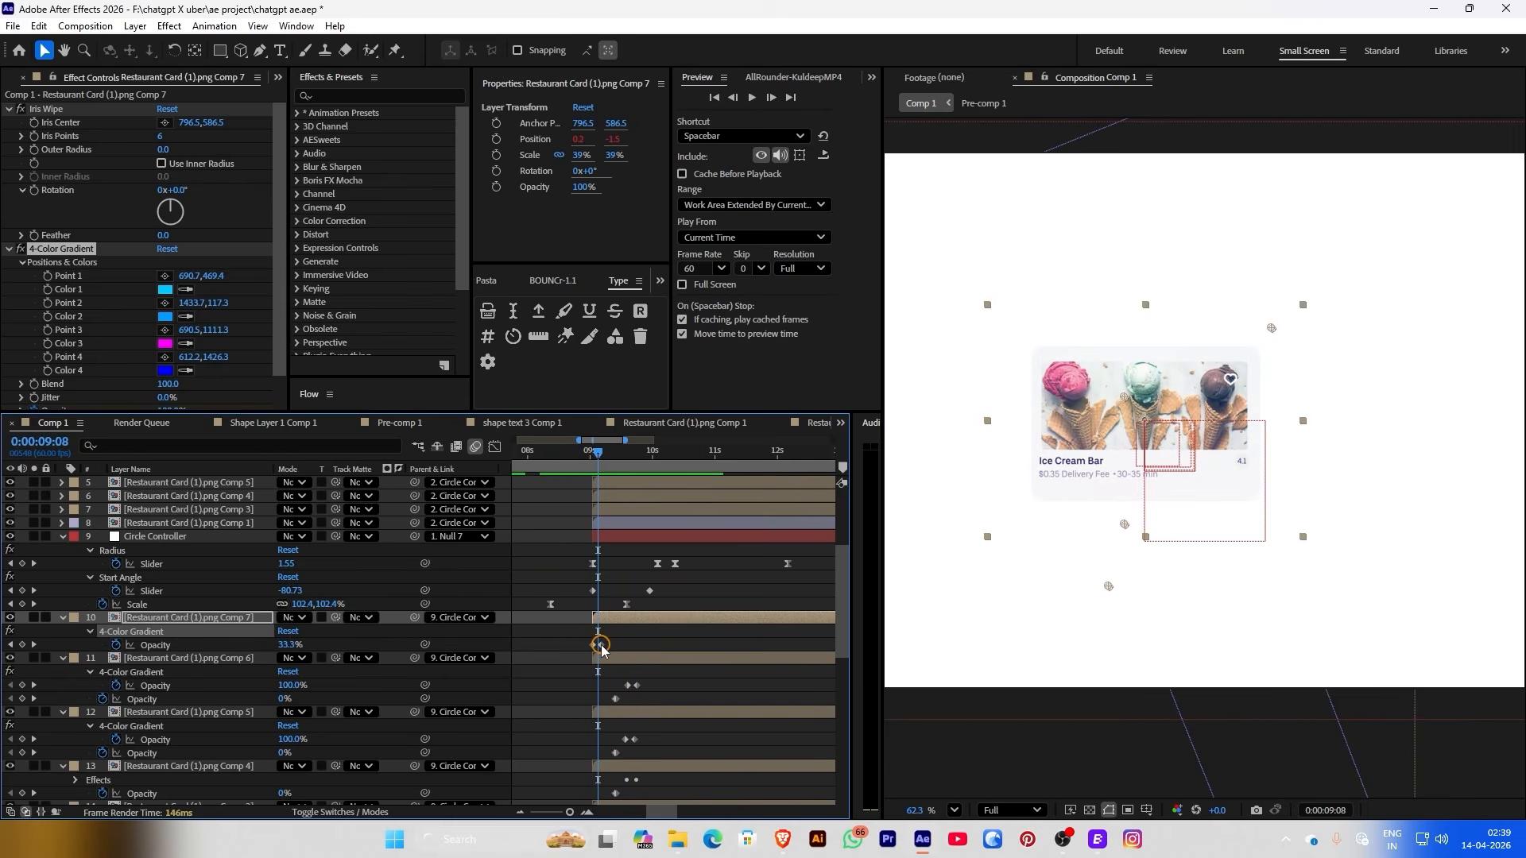
pyautogui.moveTo(602, 645); pyautogui.dragTo(610, 645)
pyautogui.press('space')
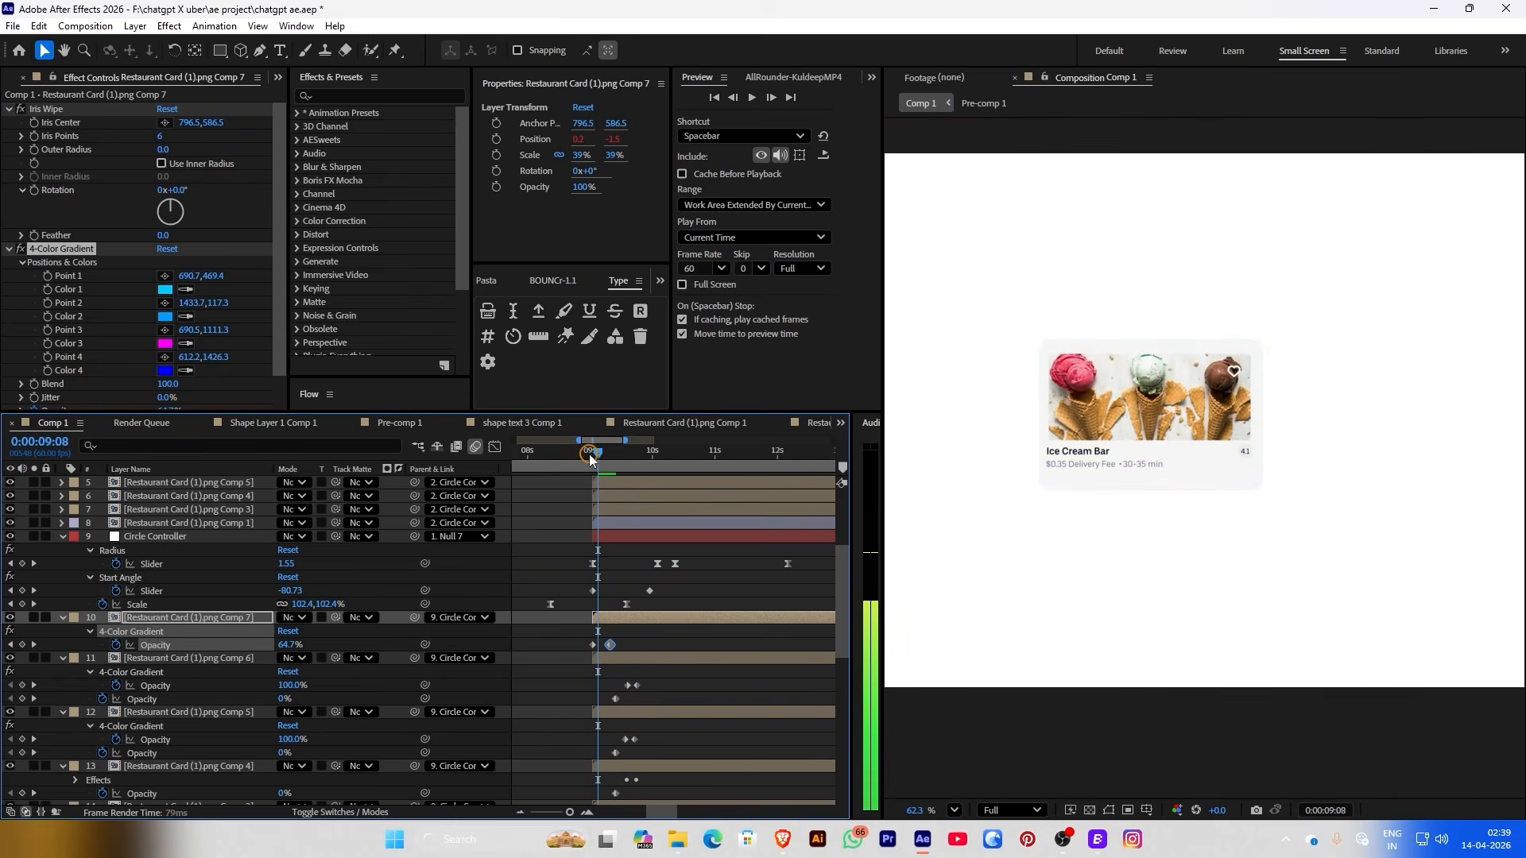
pyautogui.hotkey('ctrl', 'z')
pyautogui.press('=')
pyautogui.press('=')
pyautogui.moveTo(582, 641); pyautogui.dragTo(648, 645)
pyautogui.click(576, 459)
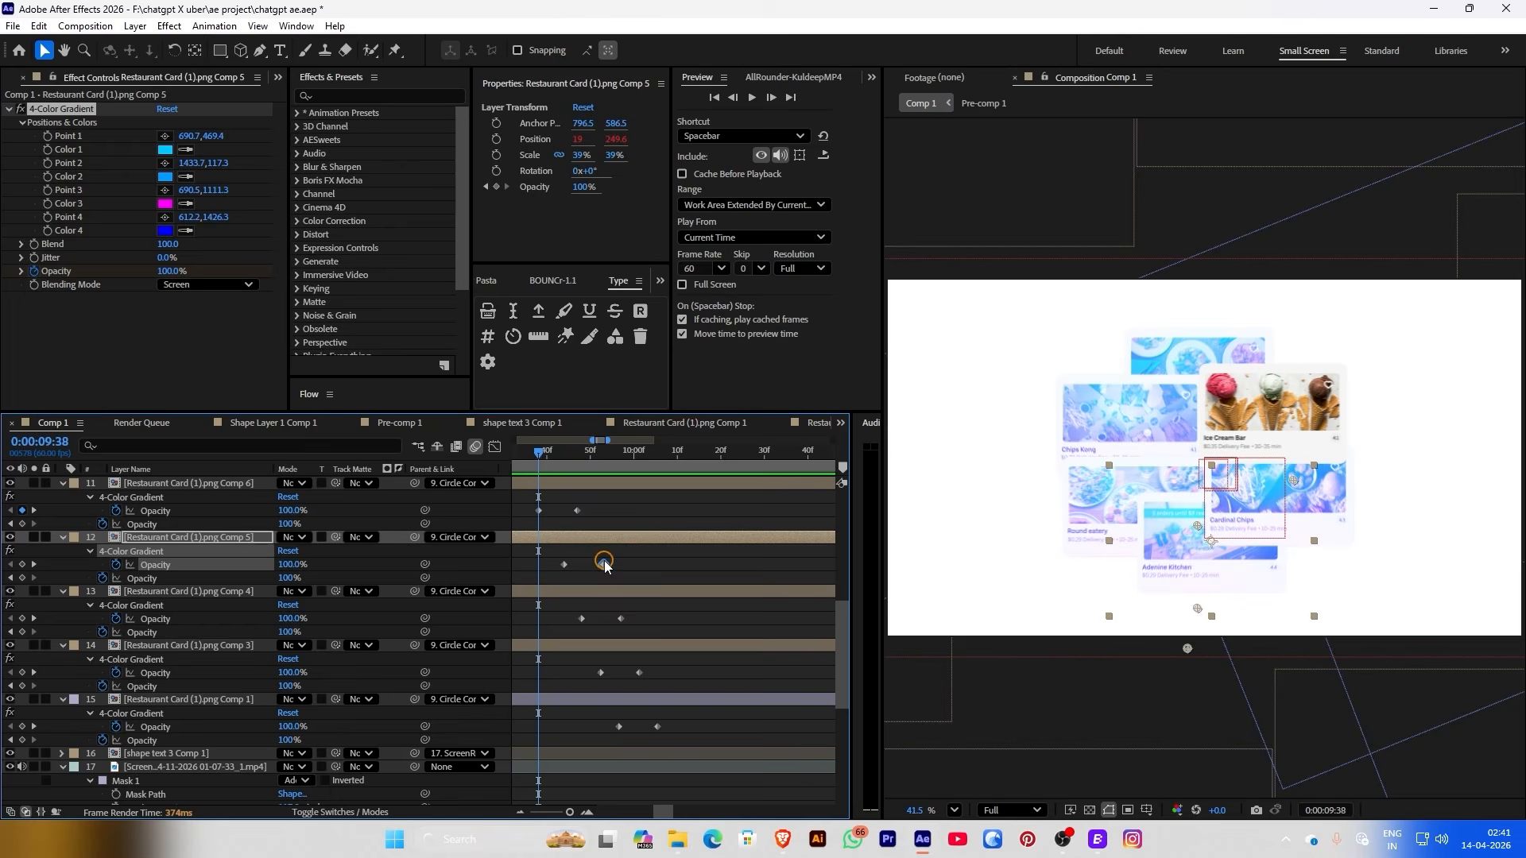
# Stagger the remaining cards' gradient fade keyframes 3 frames apart and preview the cascade
pyautogui.moveTo(531, 552); pyautogui.dragTo(584, 682)
pyautogui.click(640, 674)
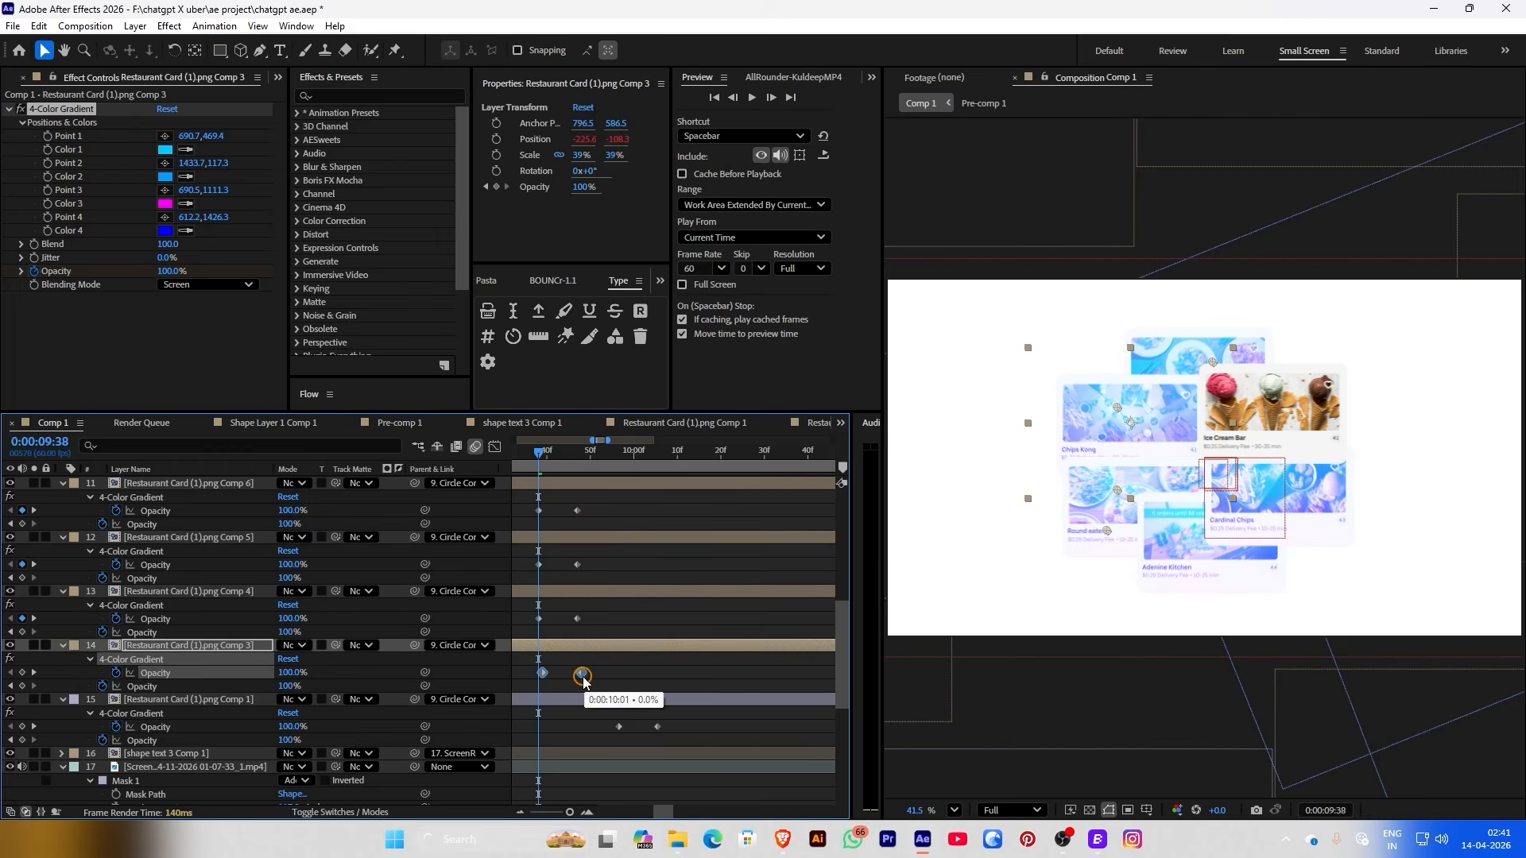
pyautogui.moveTo(600, 739); pyautogui.dragTo(669, 713)
pyautogui.click(656, 727)
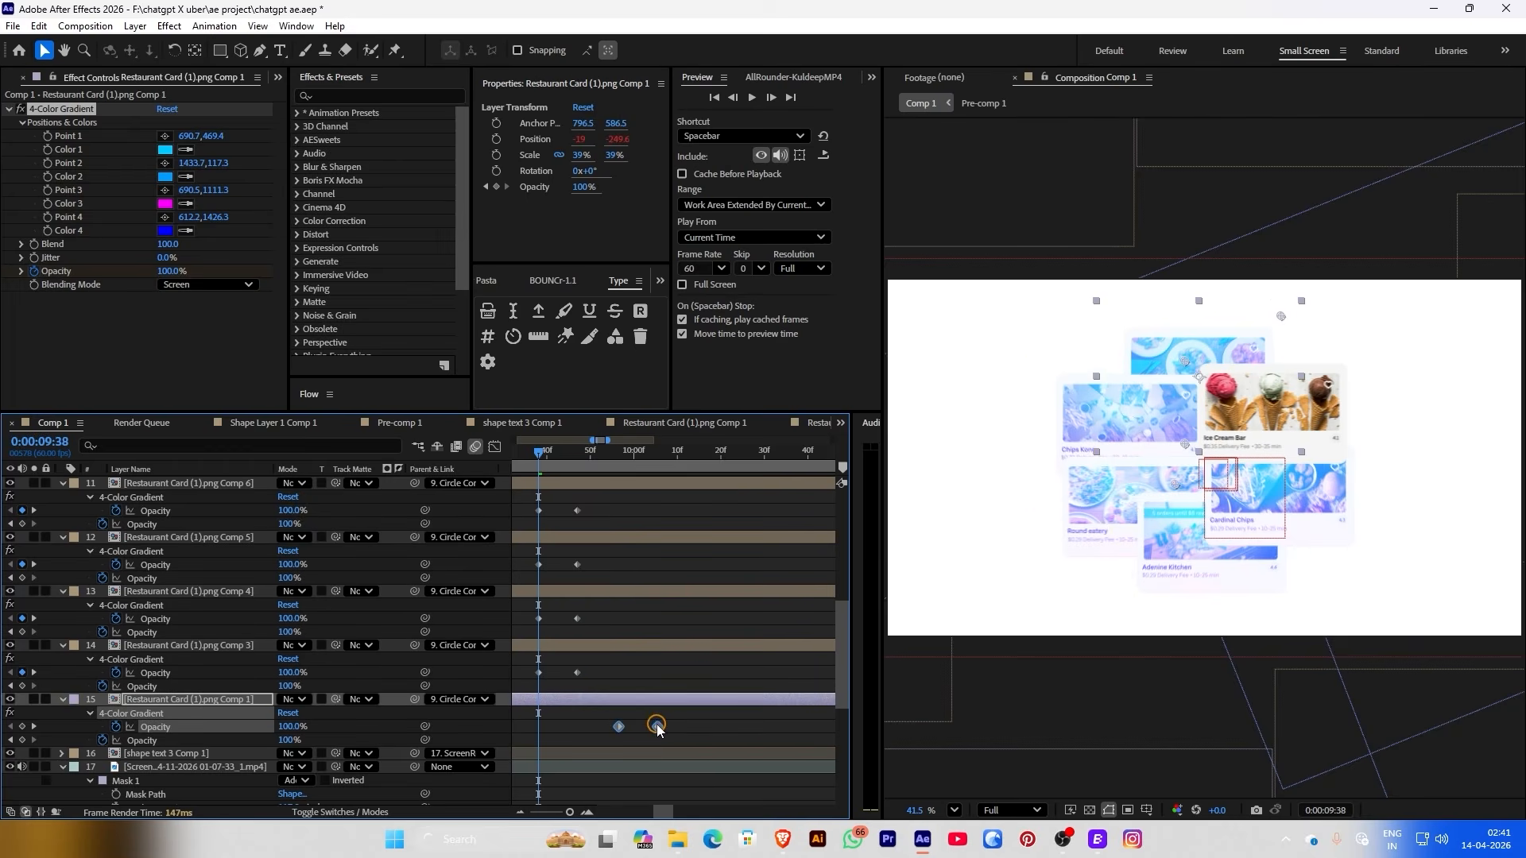
pyautogui.moveTo(578, 735); pyautogui.dragTo(572, 726)
pyautogui.press('-')
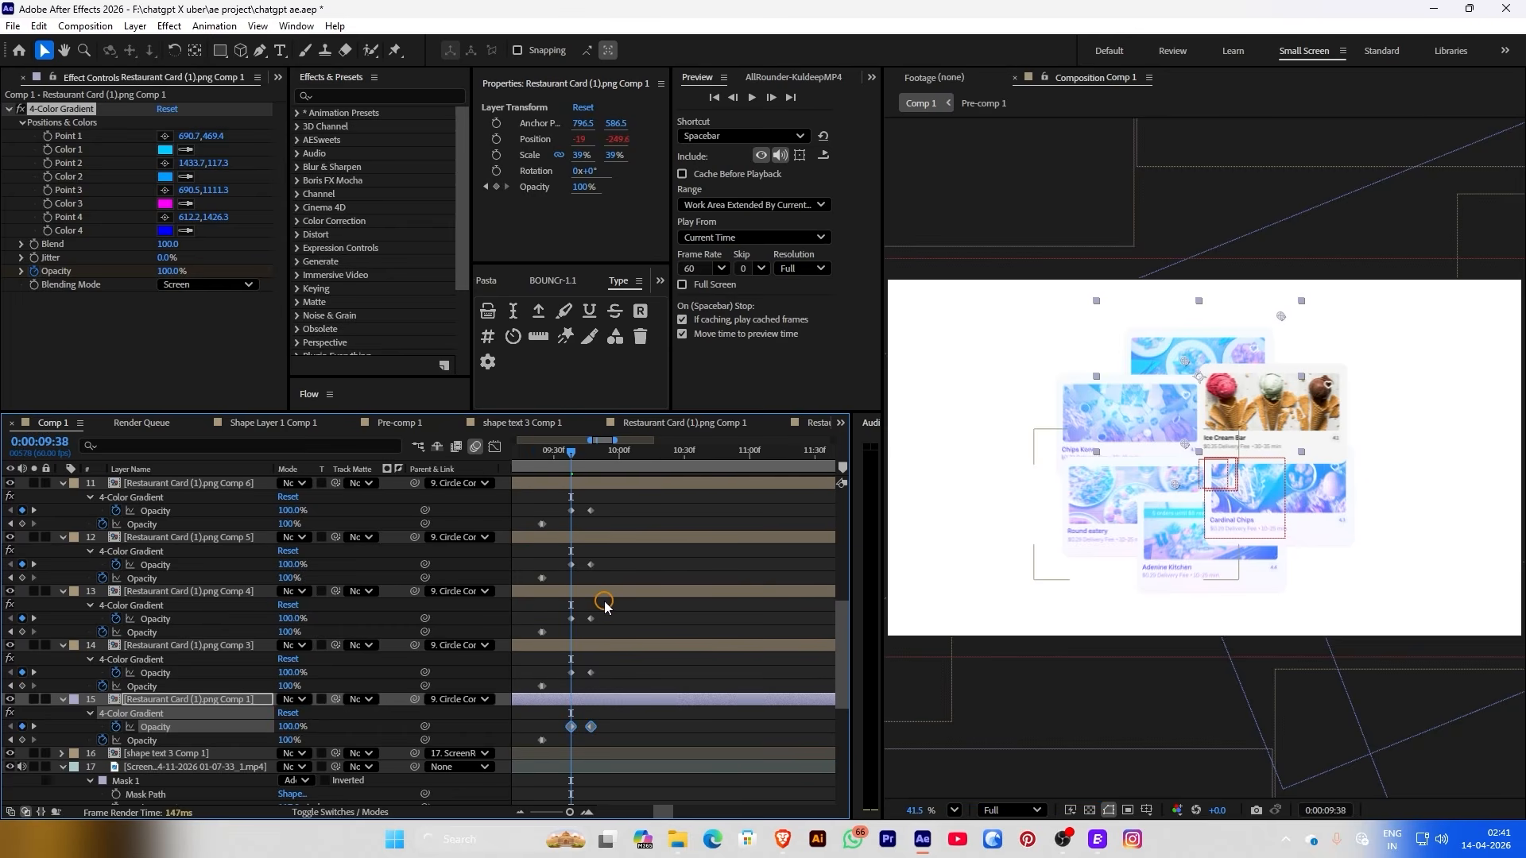
pyautogui.moveTo(545, 509)
pyautogui.mouseDown()
pyautogui.moveTo(613, 726)
pyautogui.moveTo(634, 720)
pyautogui.mouseUp()
pyautogui.press('space')
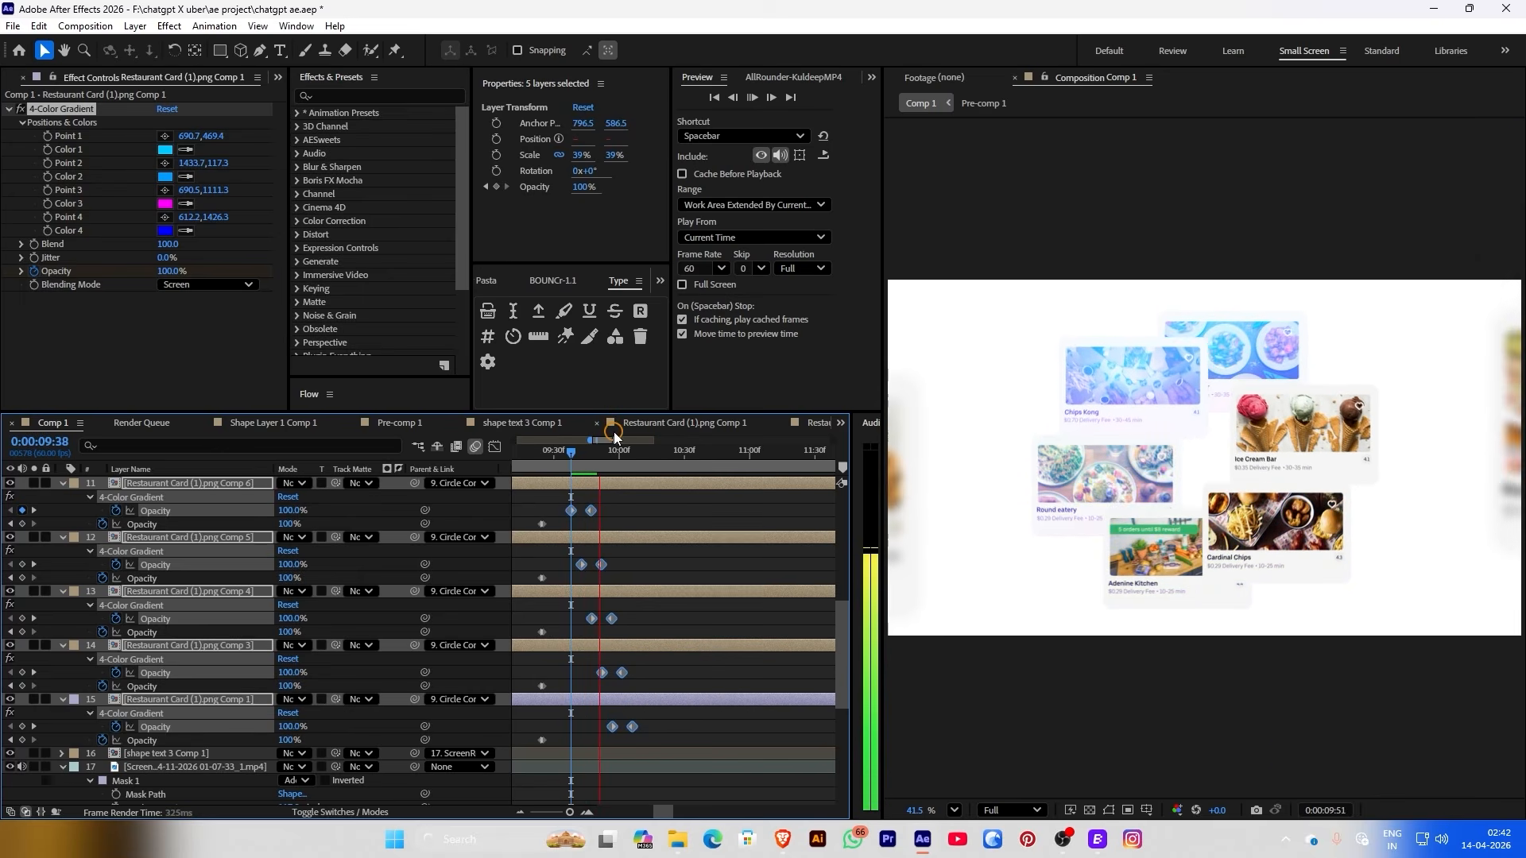
pyautogui.click(570, 454)
pyautogui.moveTo(571, 454); pyautogui.dragTo(538, 467)
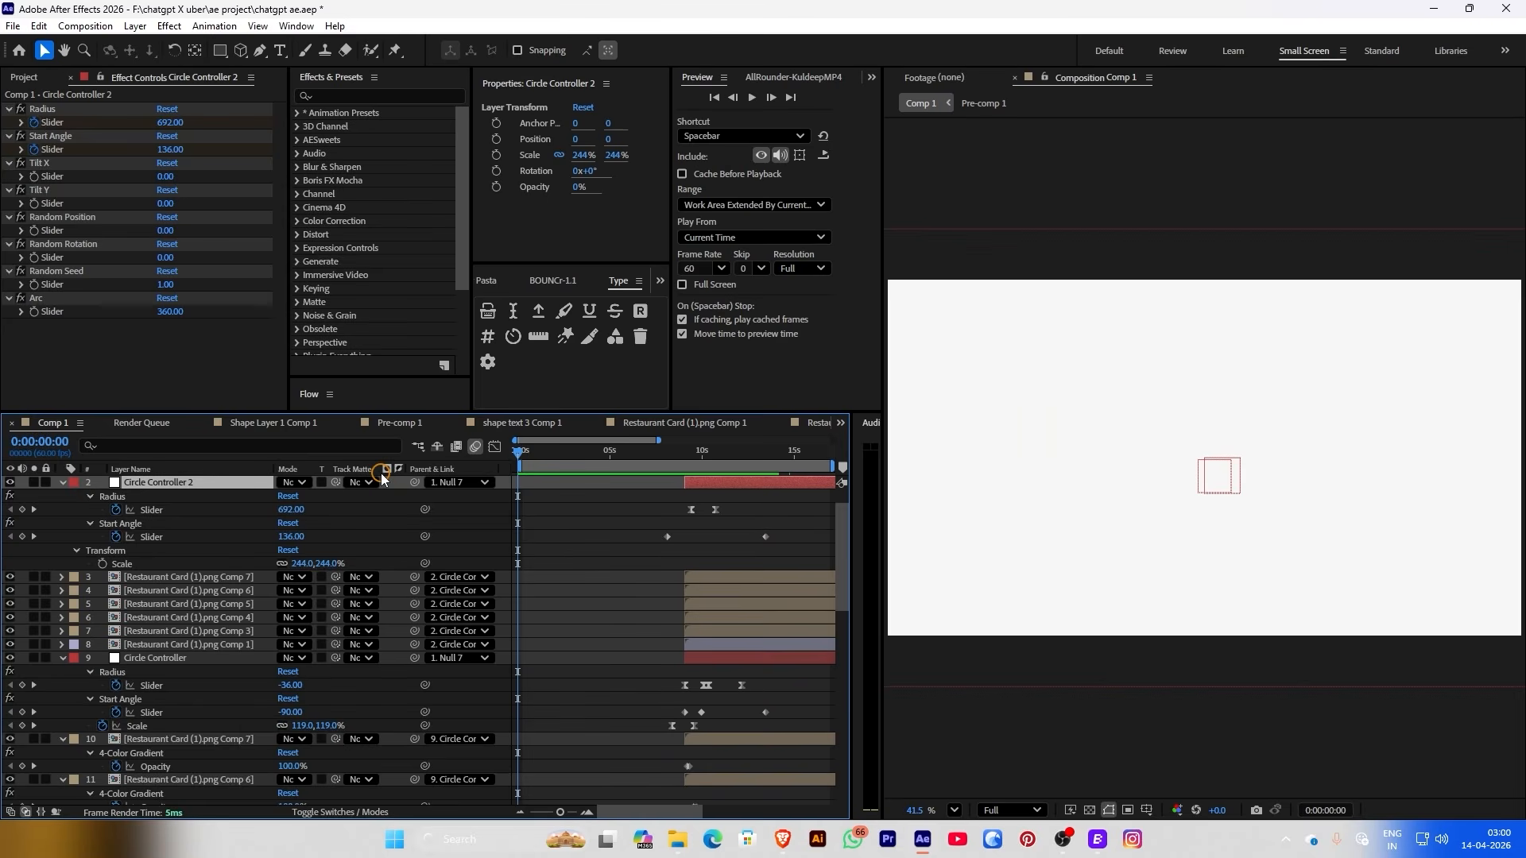
# Play the whole animation from the start and stop at 0:00:10:47
pyautogui.press('space')
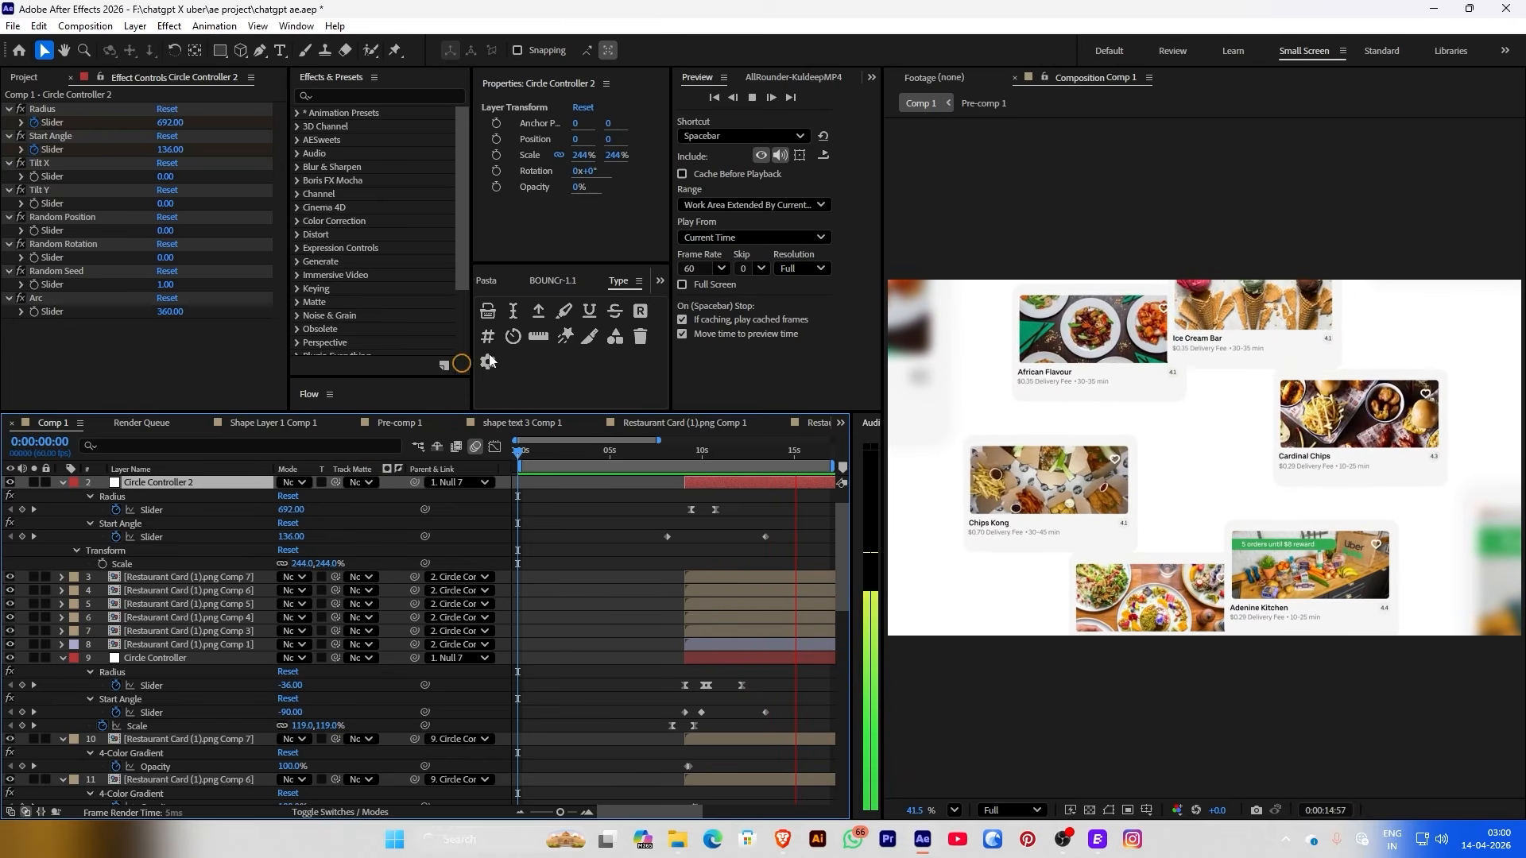
pyautogui.click(713, 451)
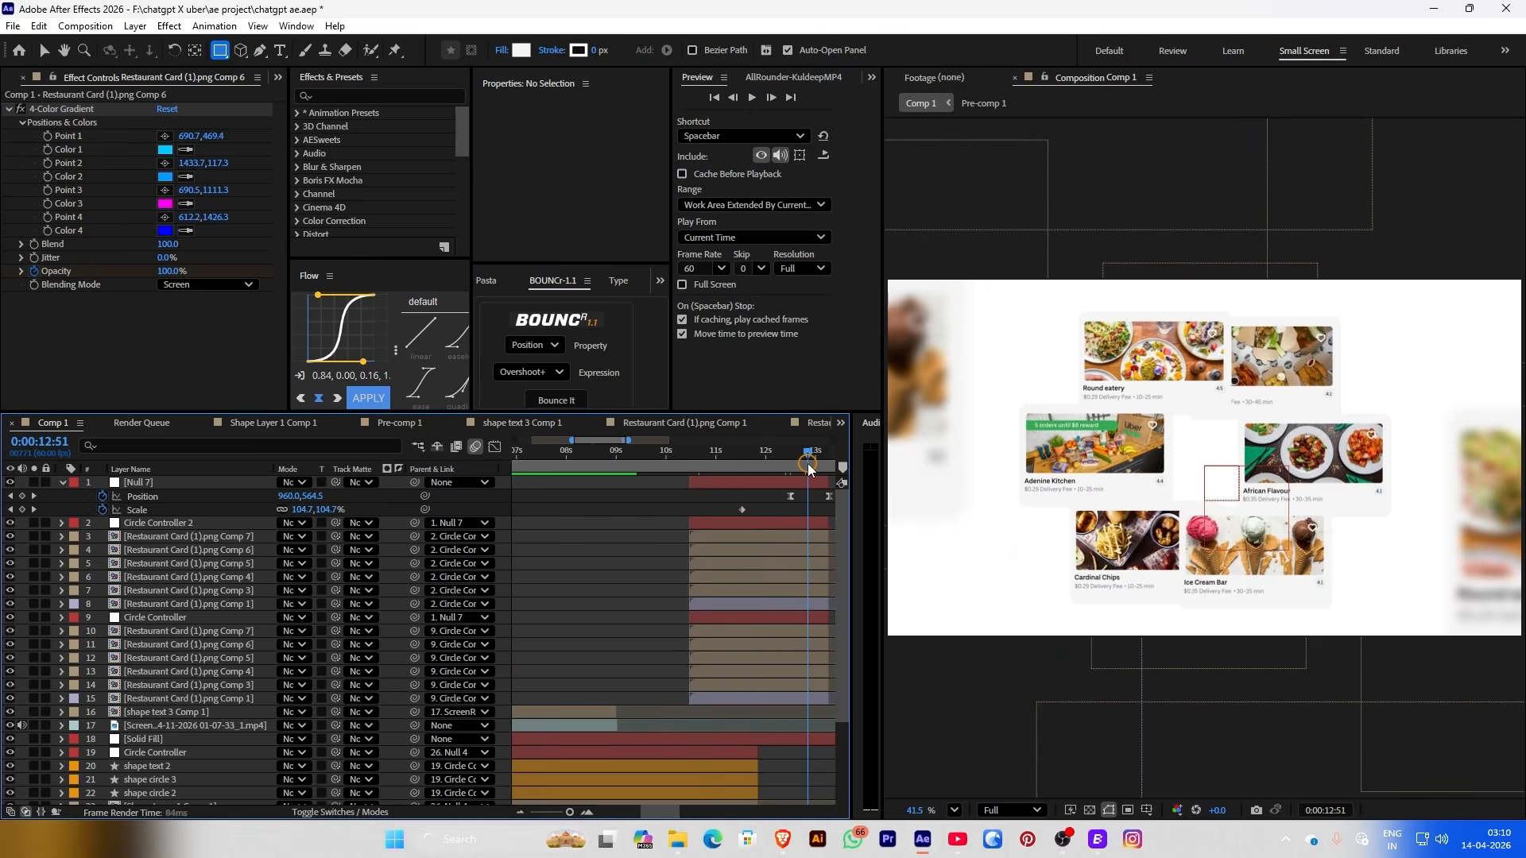
# Lengthen the first Null 7 Position keyframe's easing influence in the speed graph and review the push-in
pyautogui.press('j')
pyautogui.moveTo(698, 499); pyautogui.dragTo(497, 447)
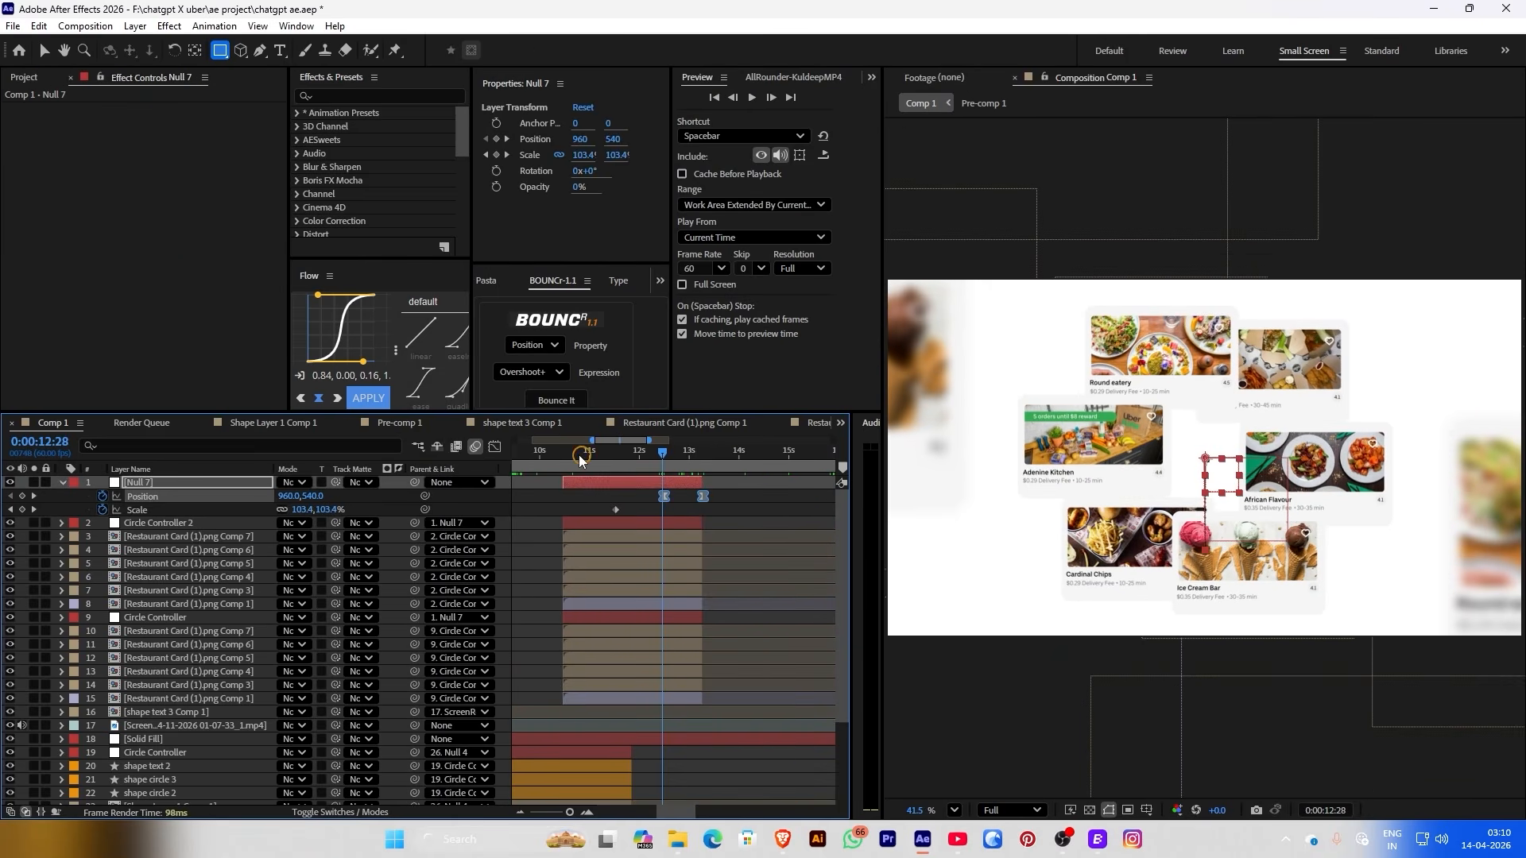
pyautogui.click(495, 446)
pyautogui.click(666, 755)
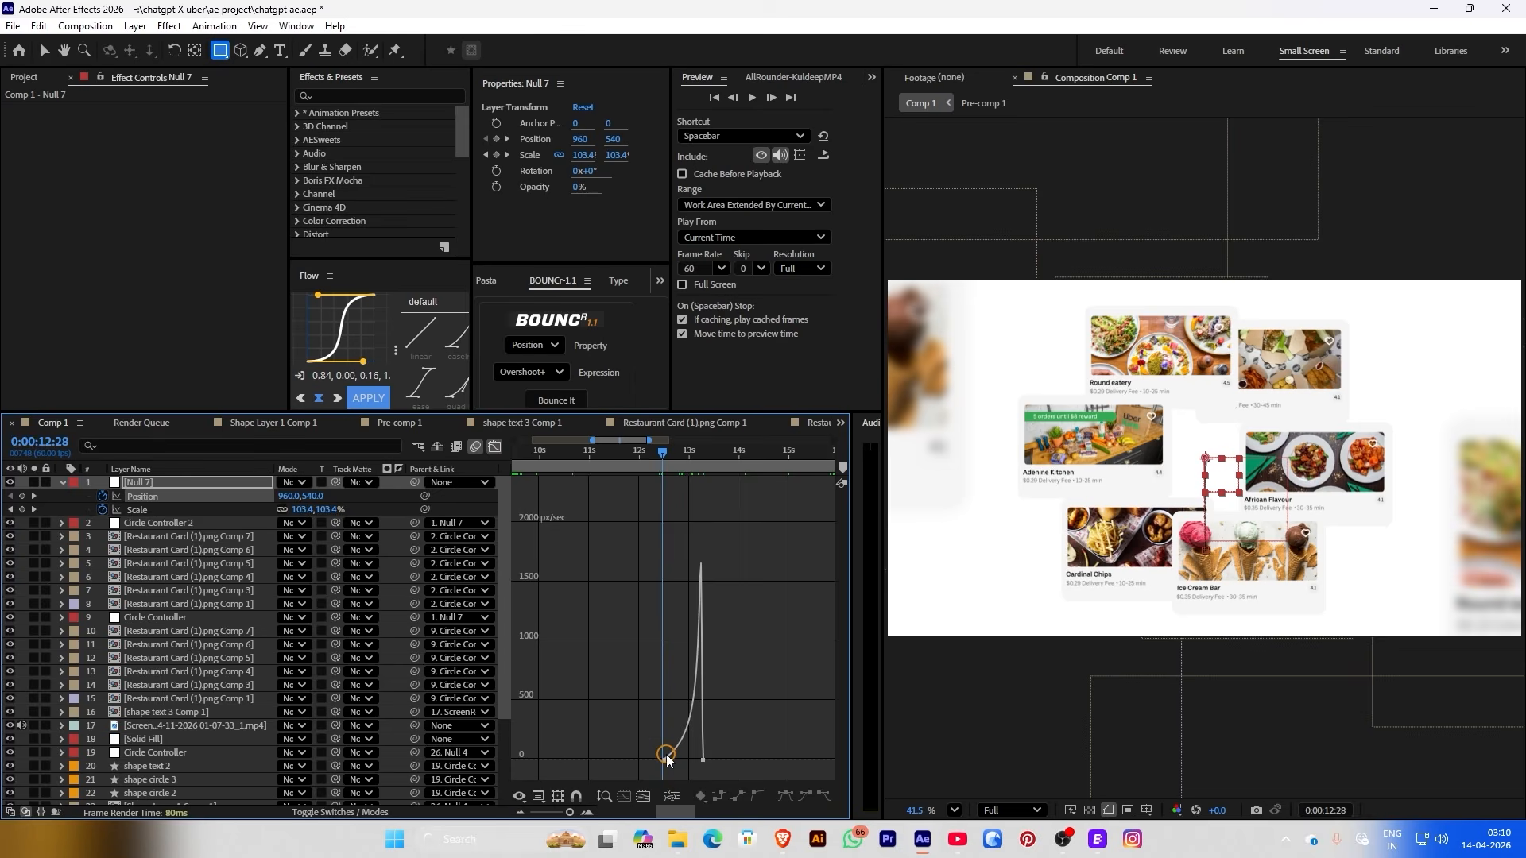
pyautogui.click(643, 796)
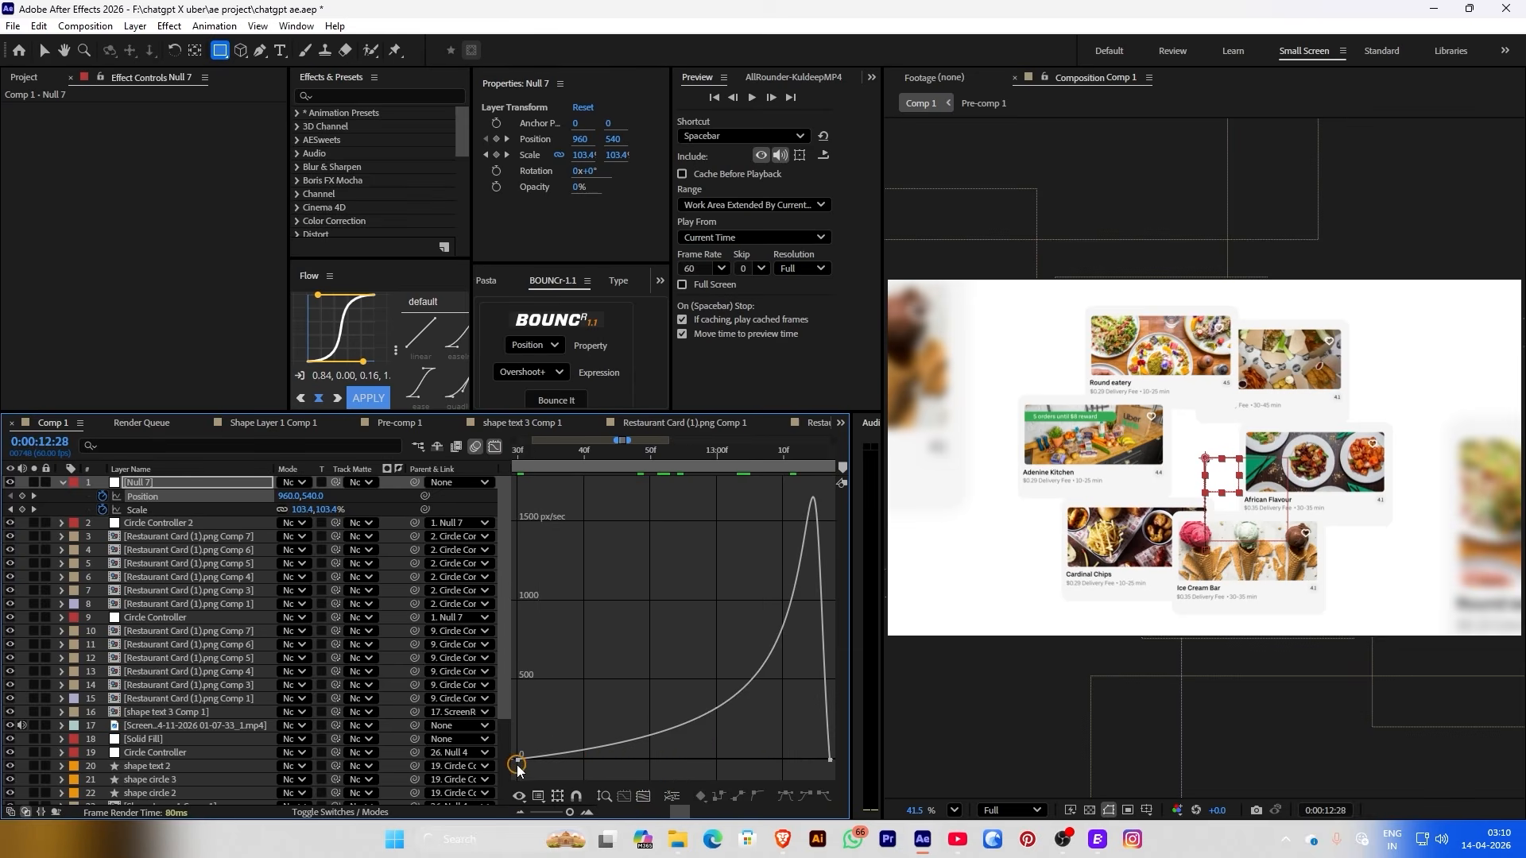
pyautogui.moveTo(517, 762); pyautogui.dragTo(692, 765)
pyautogui.click(494, 447)
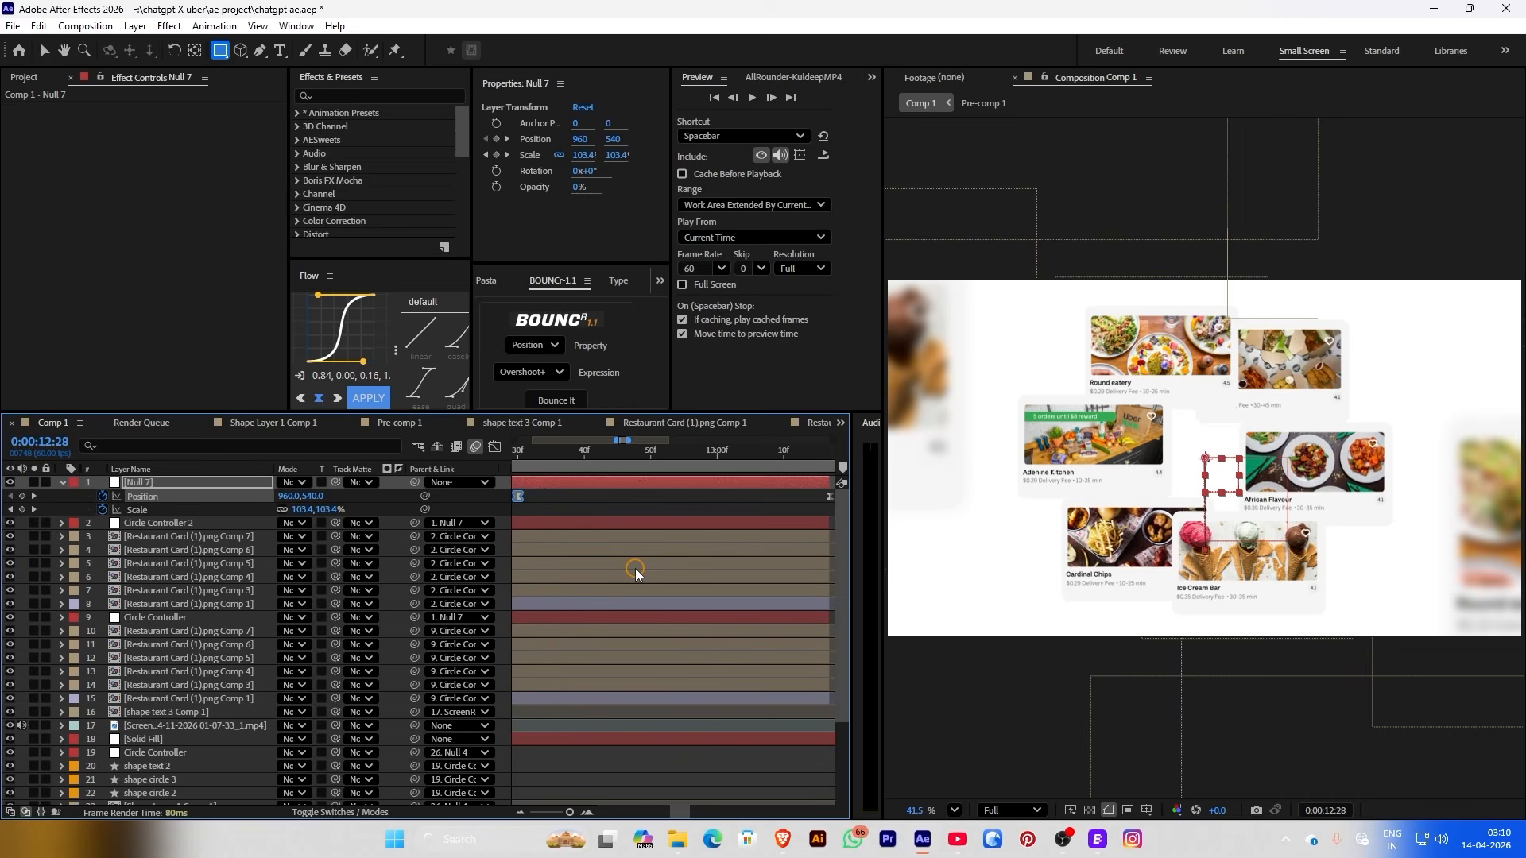
pyautogui.press('-')
pyautogui.press('-')
pyautogui.press('-')
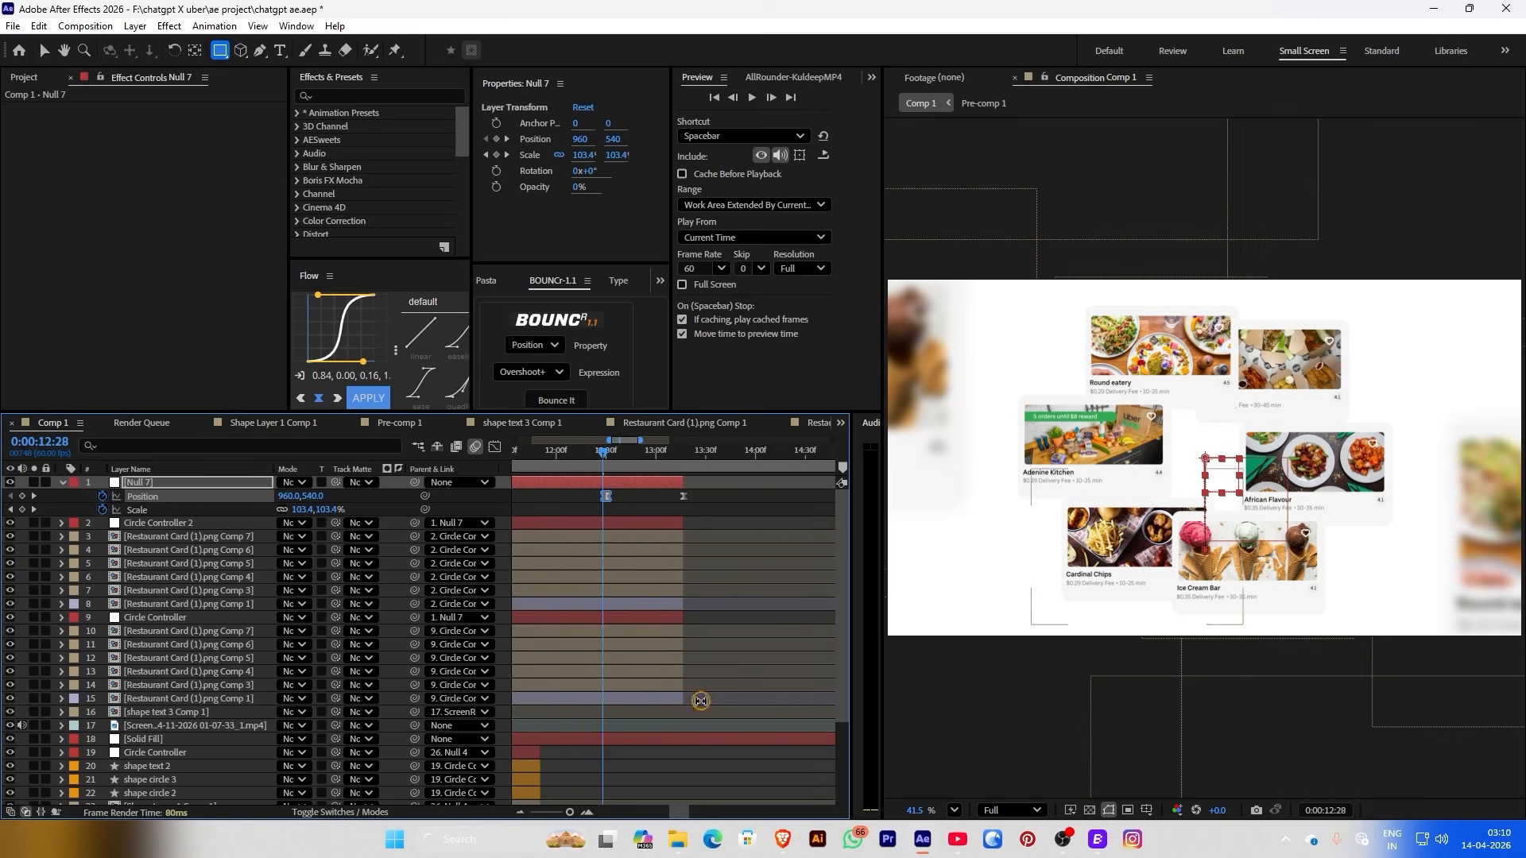
pyautogui.moveTo(636, 450); pyautogui.dragTo(686, 505)
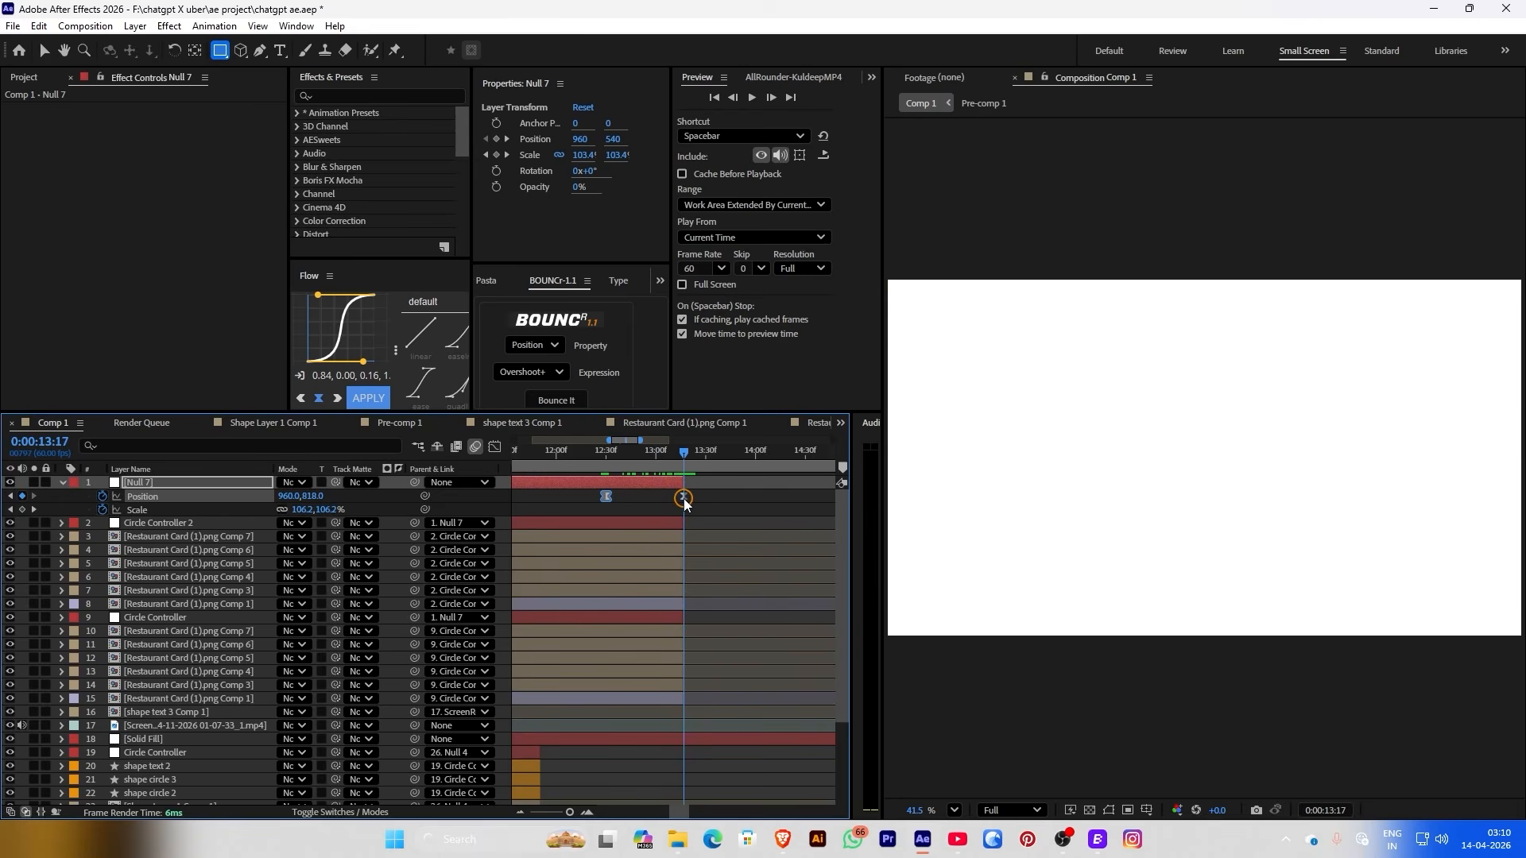
pyautogui.moveTo(685, 451); pyautogui.dragTo(626, 477)
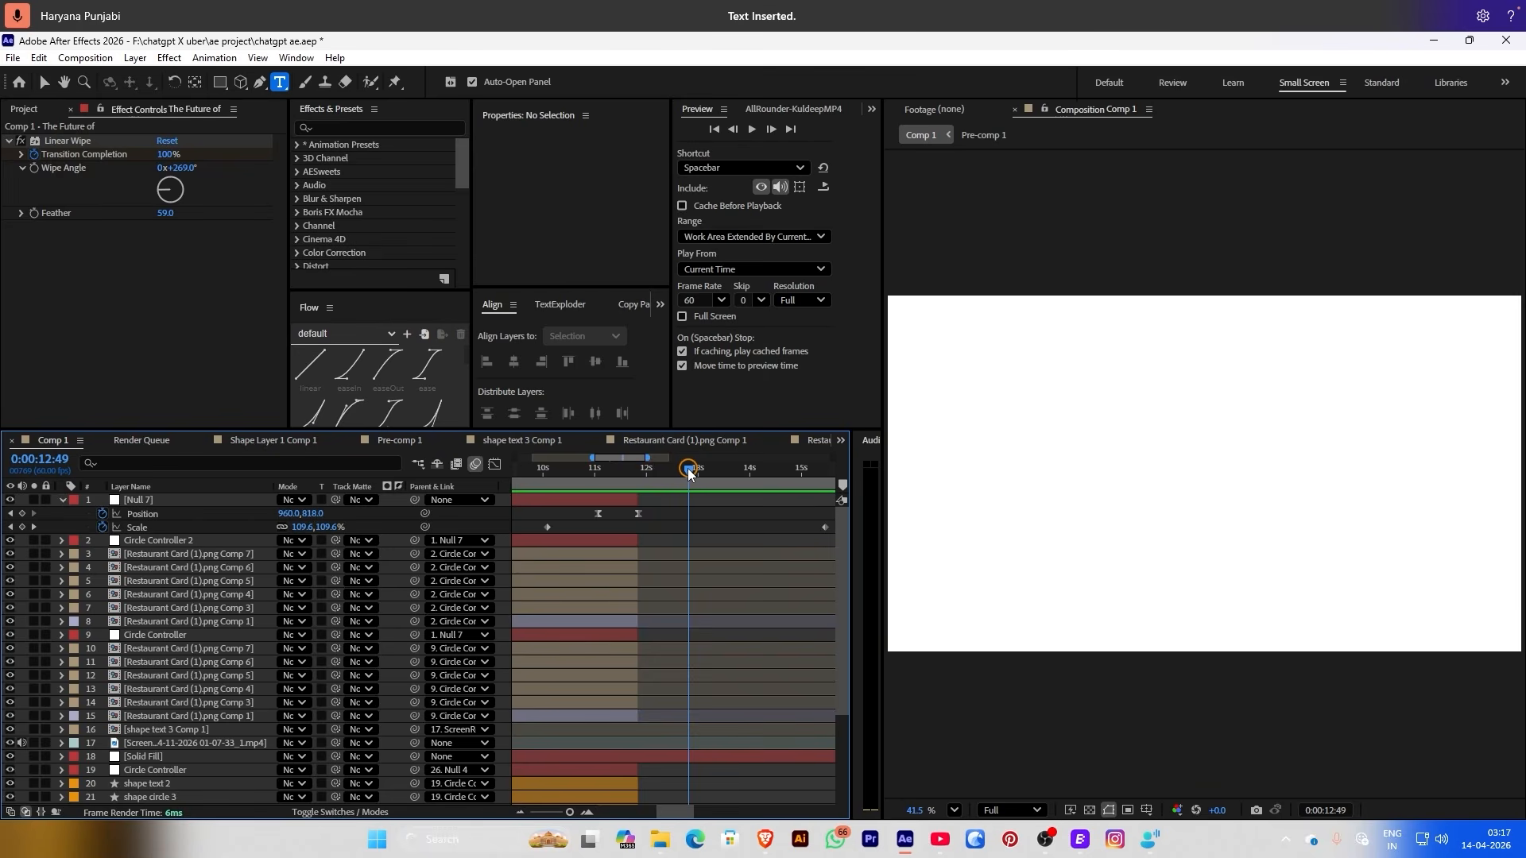
pyautogui.moveTo(688, 471); pyautogui.dragTo(621, 469)
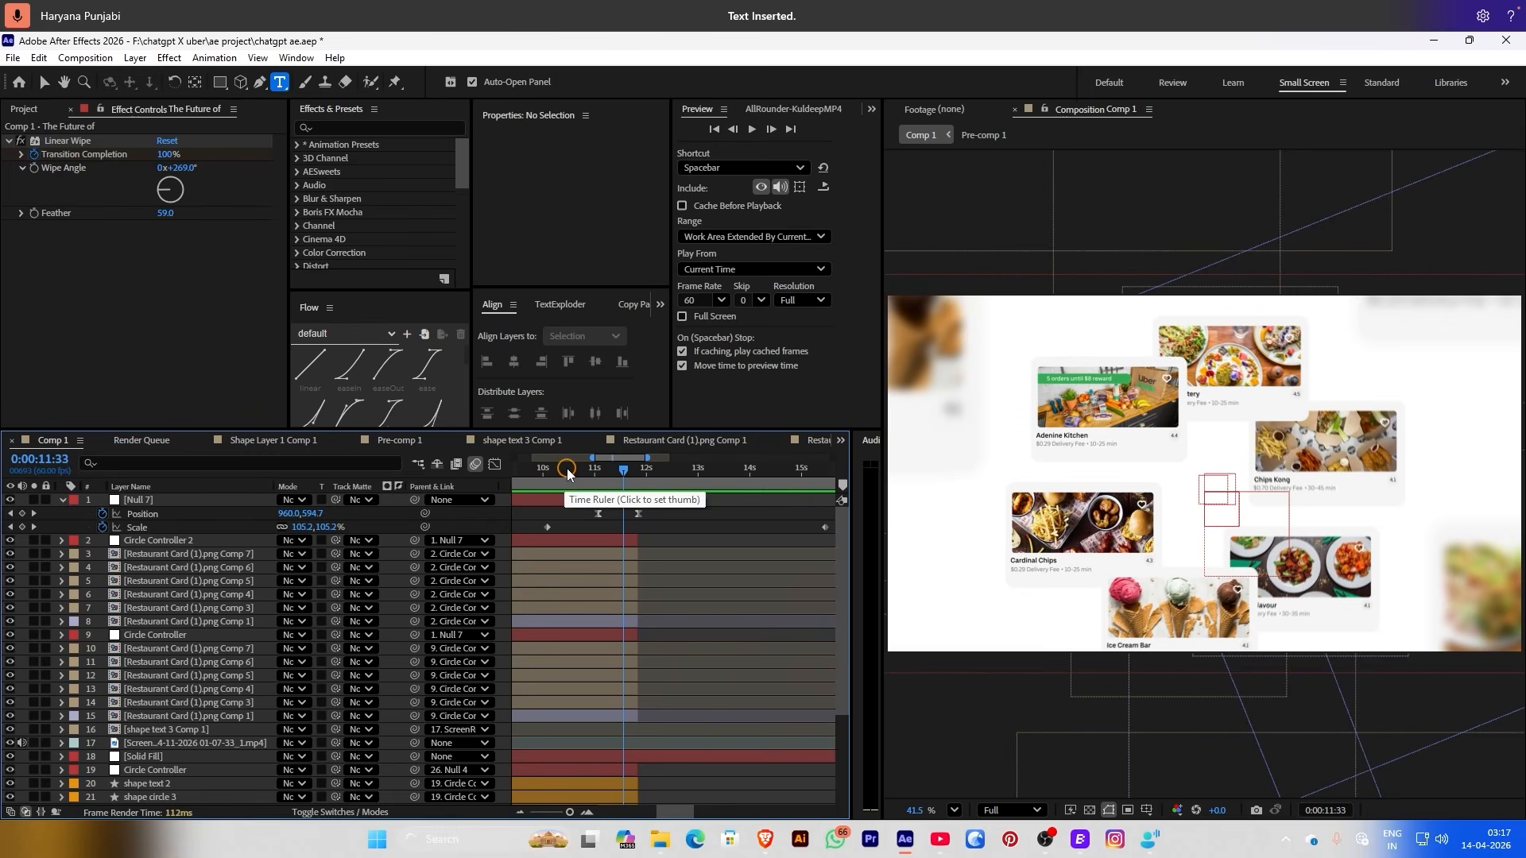
pyautogui.moveTo(562, 477); pyautogui.dragTo(516, 477)
pyautogui.press('space')
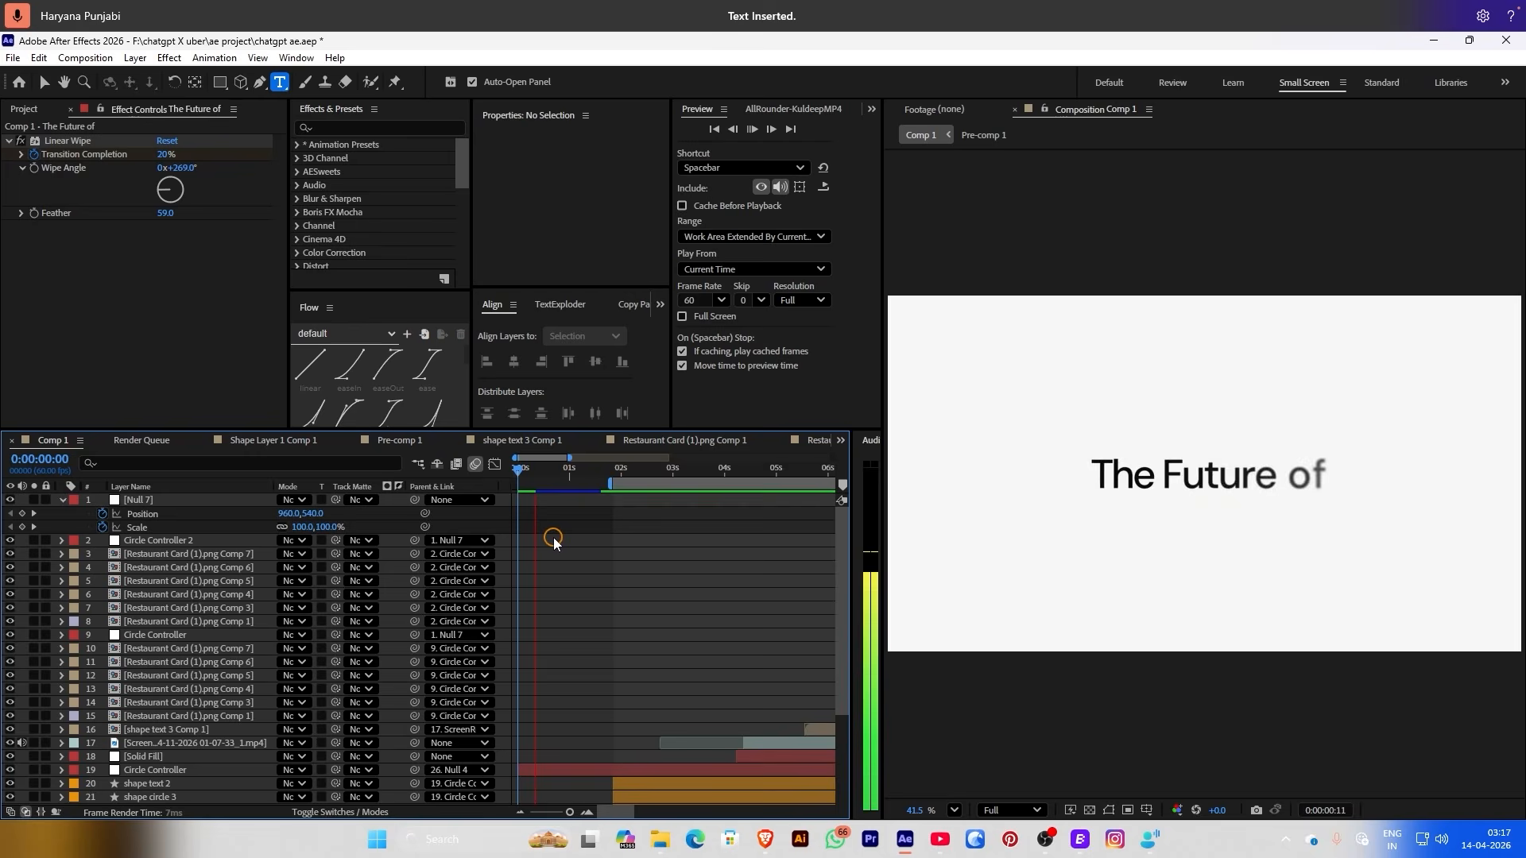
pyautogui.press('-')
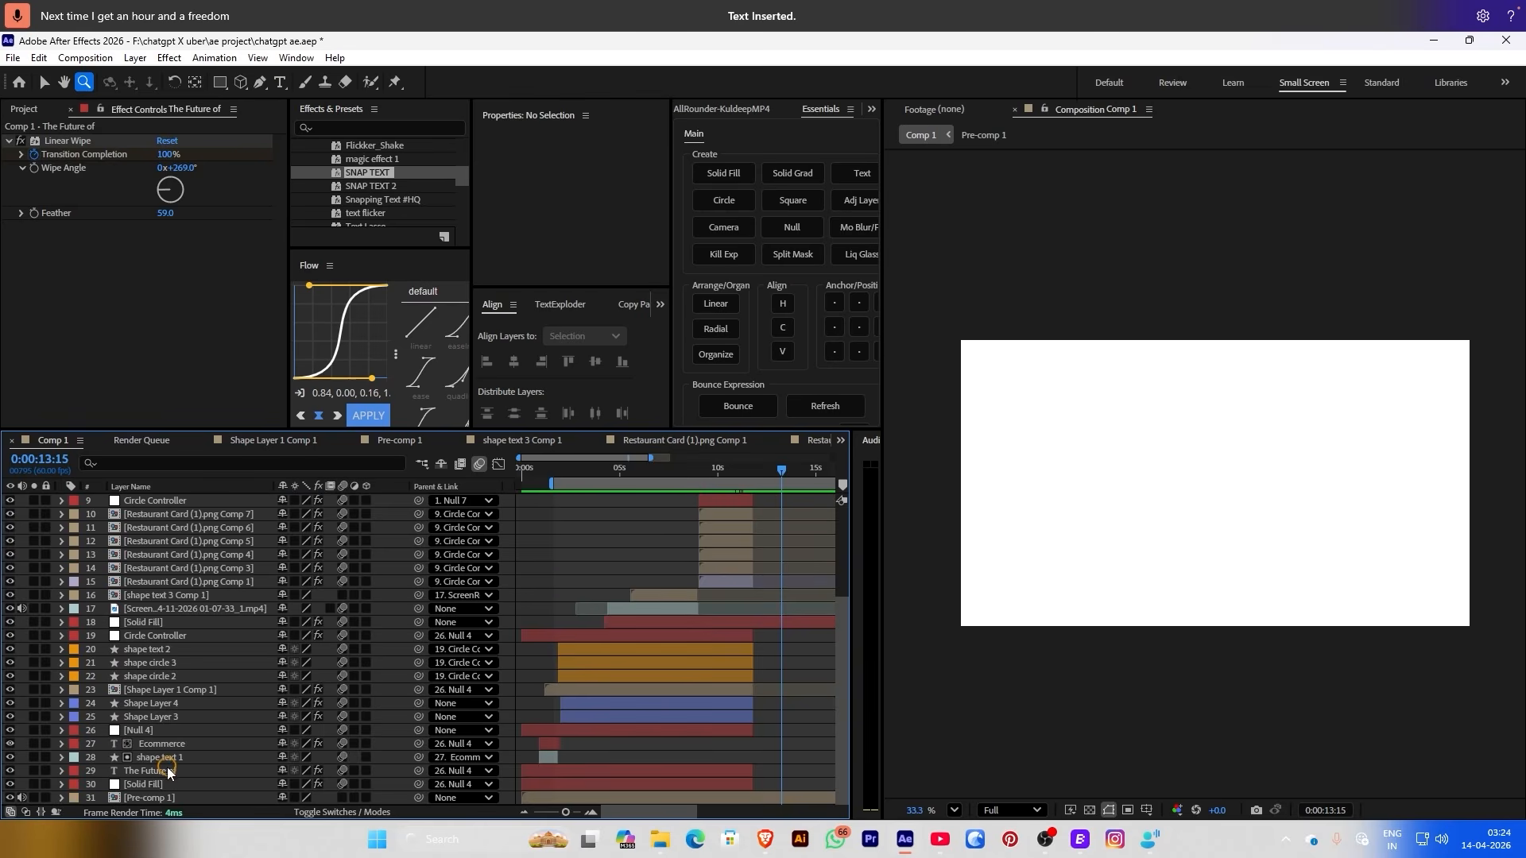
# Duplicate The Future of title, move the copy to the top, and start it after the cards
pyautogui.click(158, 773)
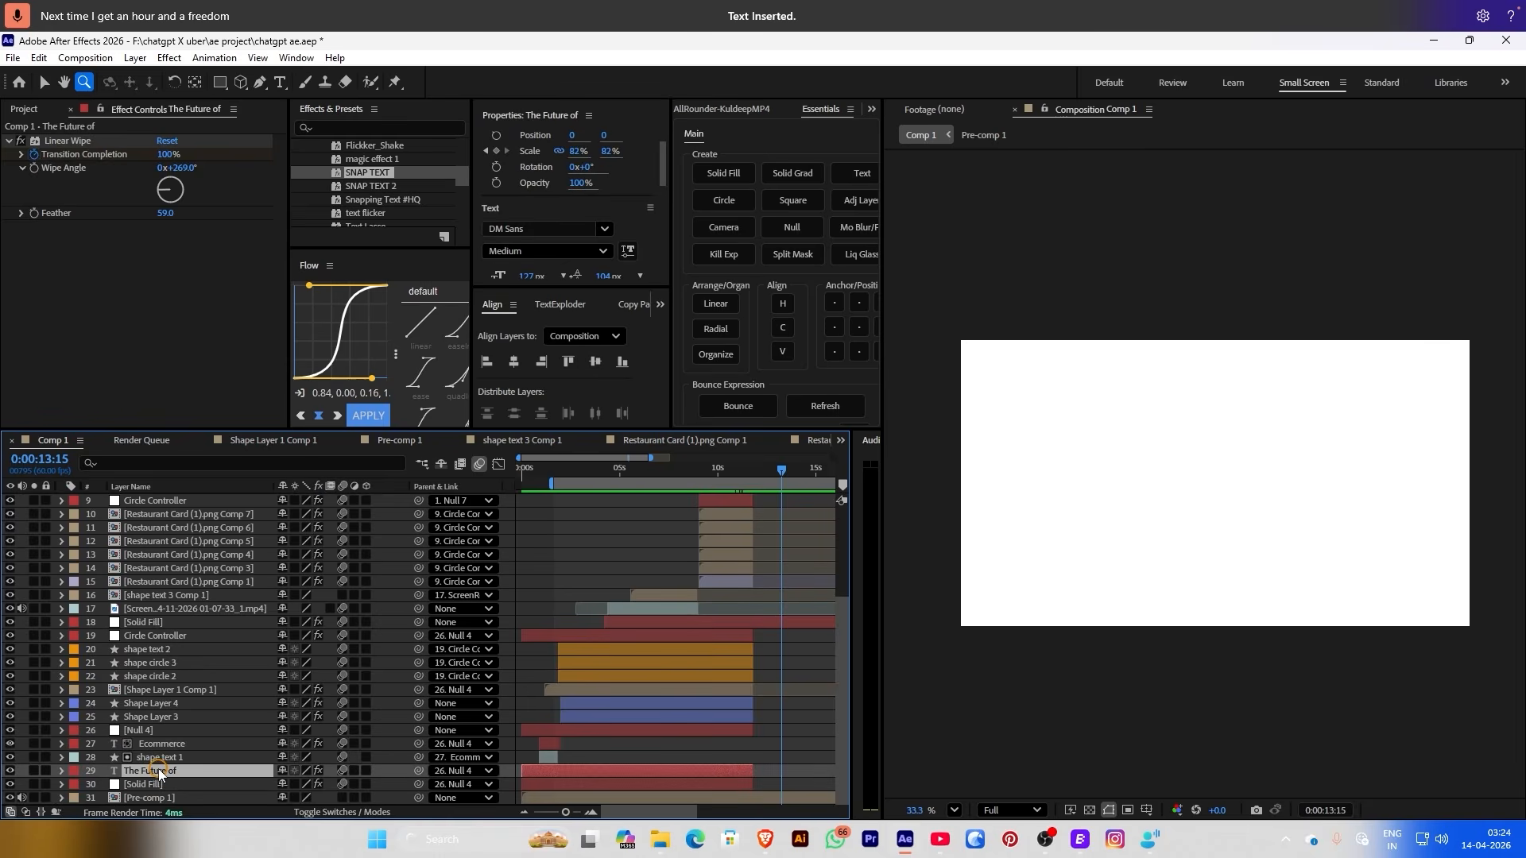
pyautogui.hotkey('ctrl', 'd')
pyautogui.hotkey('ctrl', 'shift', ']')
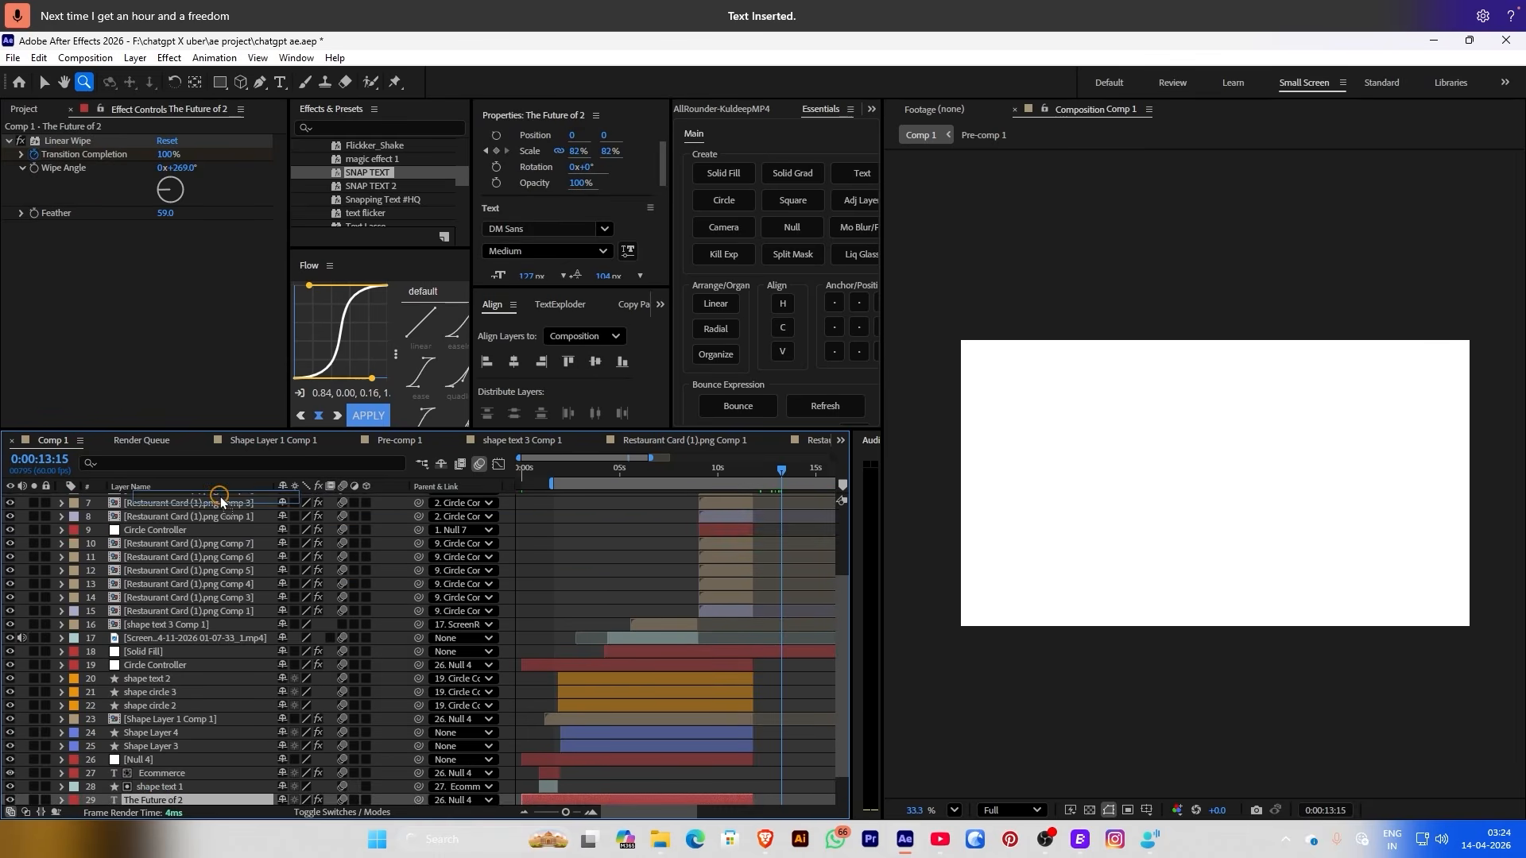
pyautogui.moveTo(580, 498); pyautogui.dragTo(731, 475)
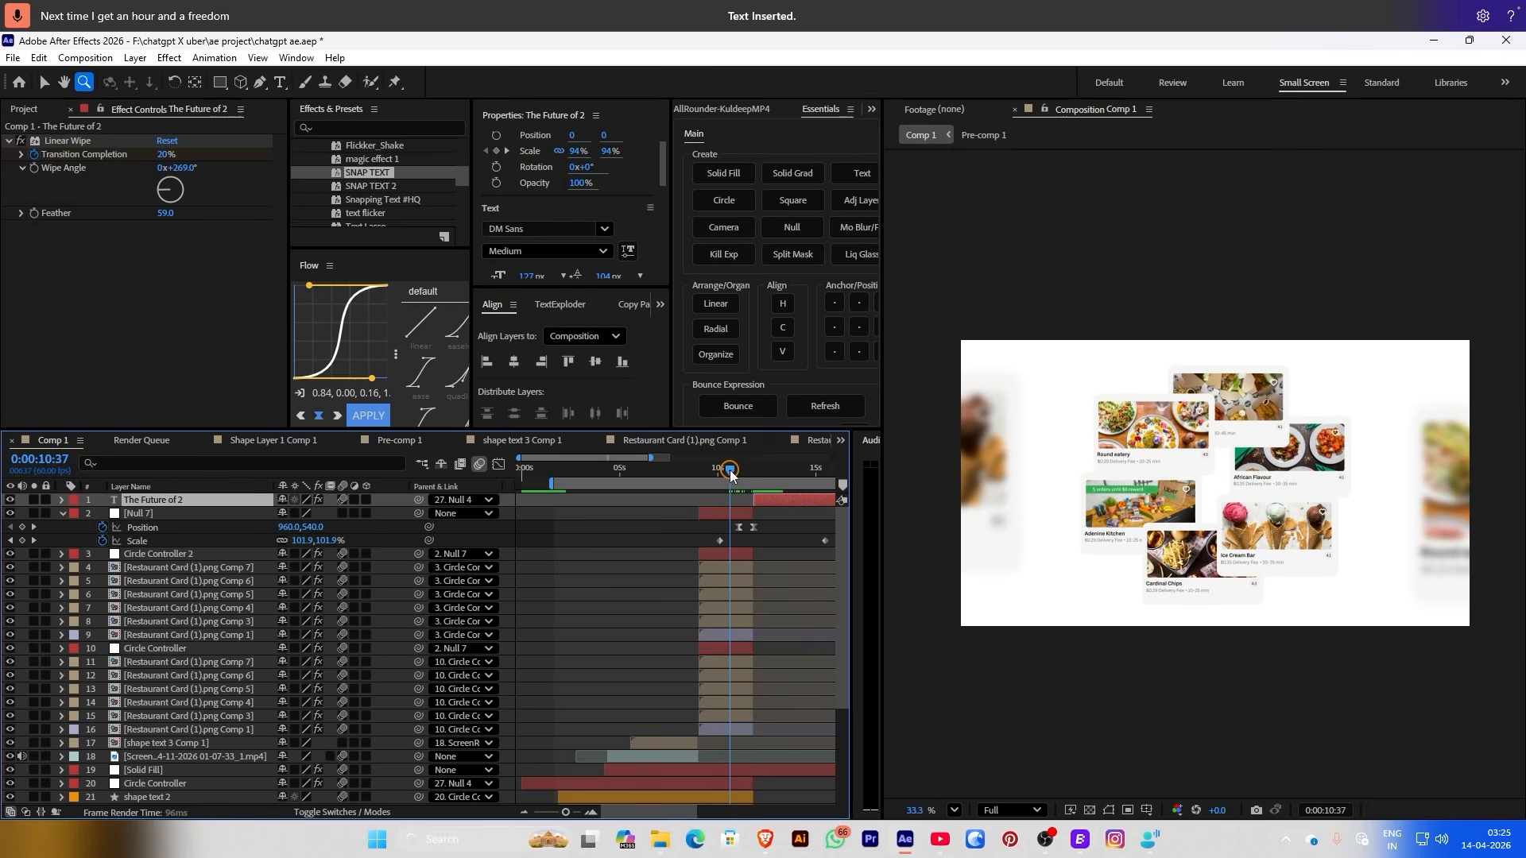
pyautogui.press('space')
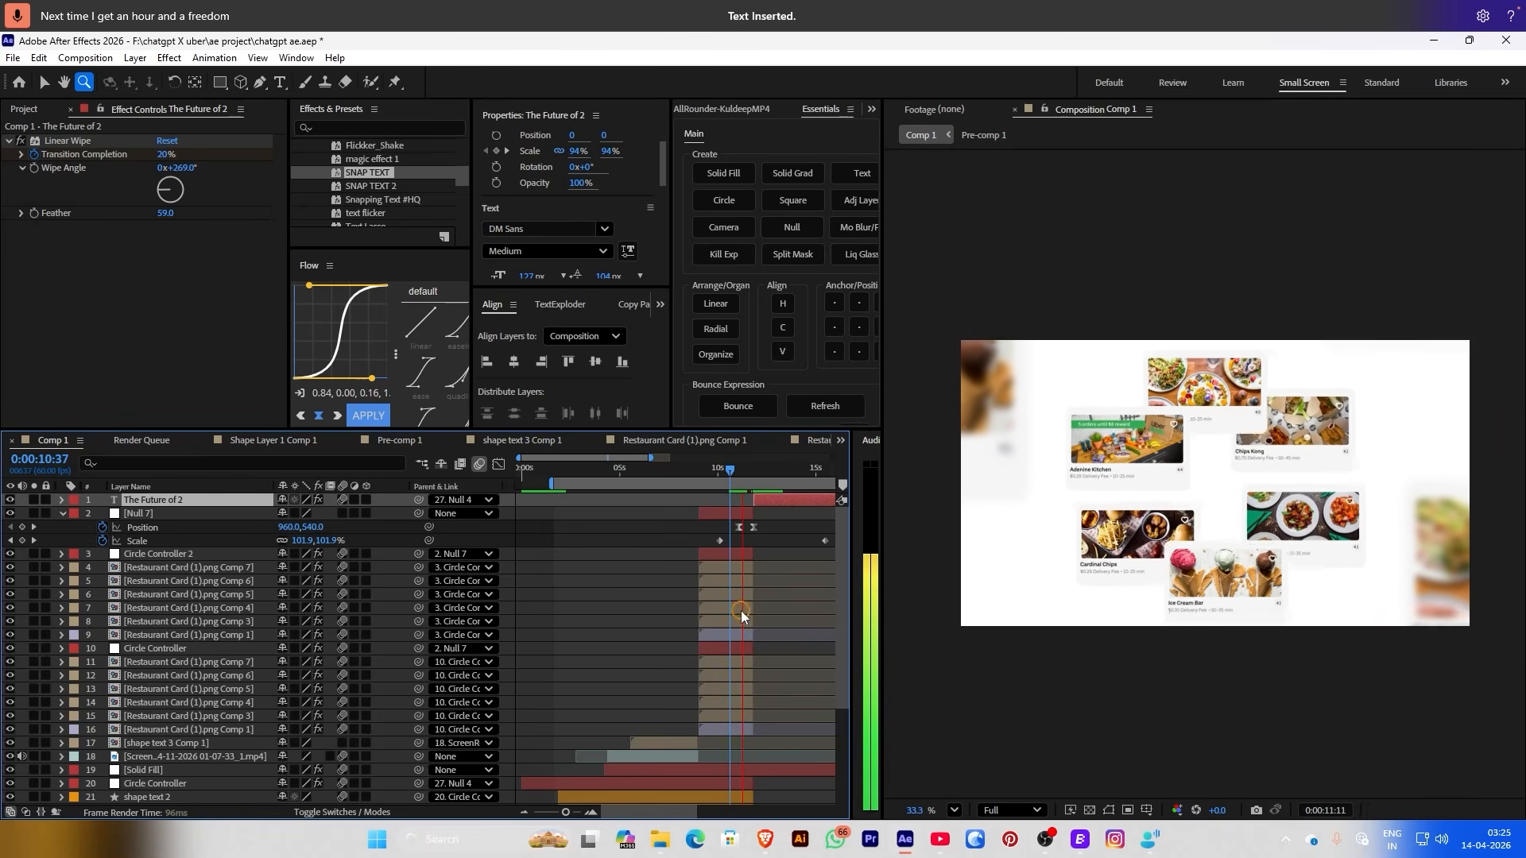
# Retype the duplicated title to read 'Best Options Instantly'
pyautogui.click(760, 473)
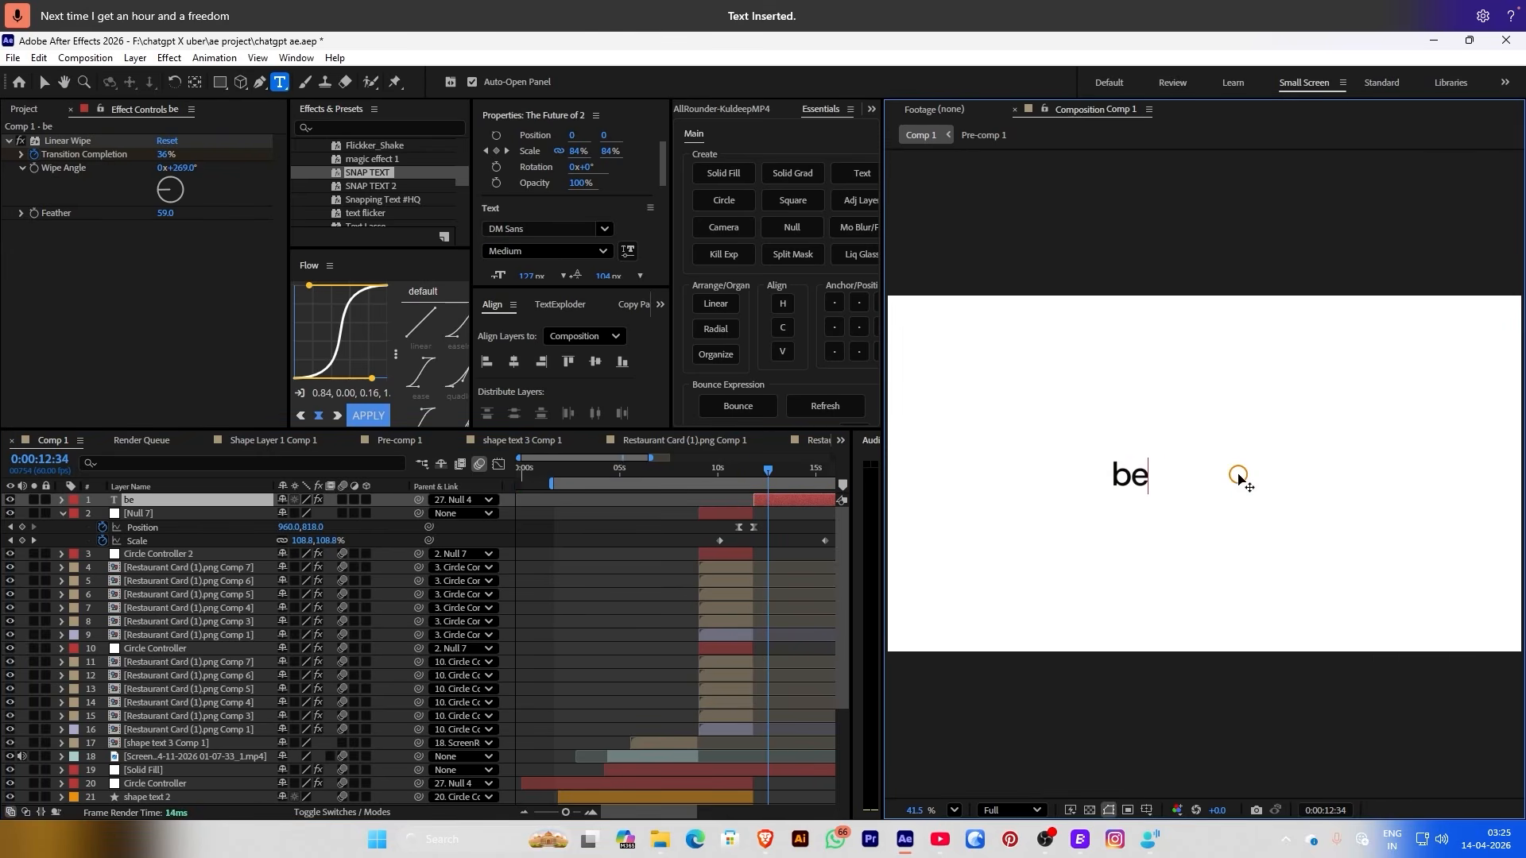
pyautogui.write('st')
pyautogui.write(' optio')
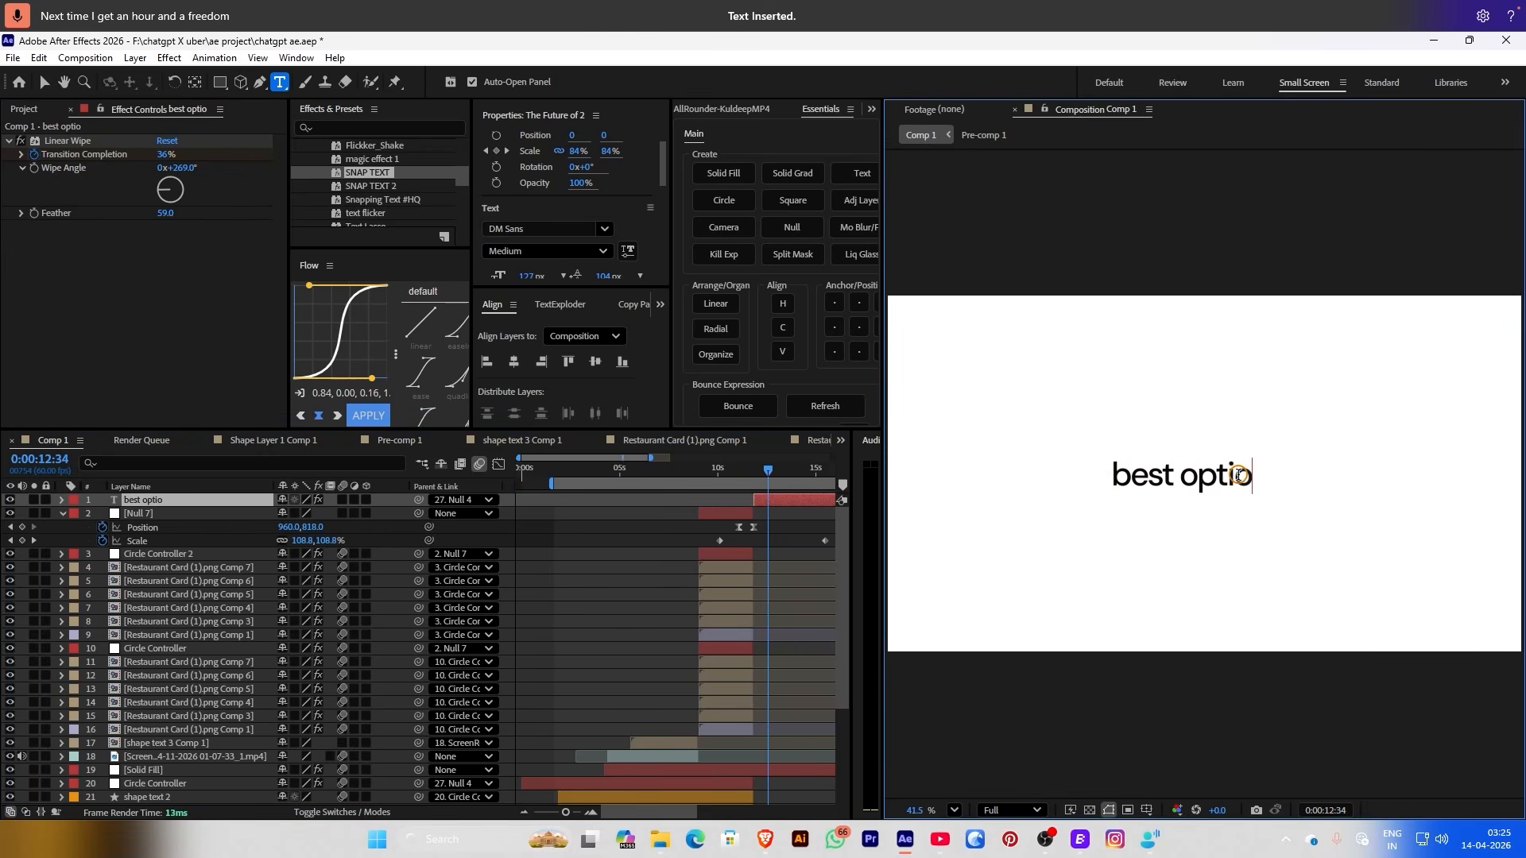
pyautogui.write('na')
pyautogui.press('BackSpace')
pyautogui.write('s Instantly')
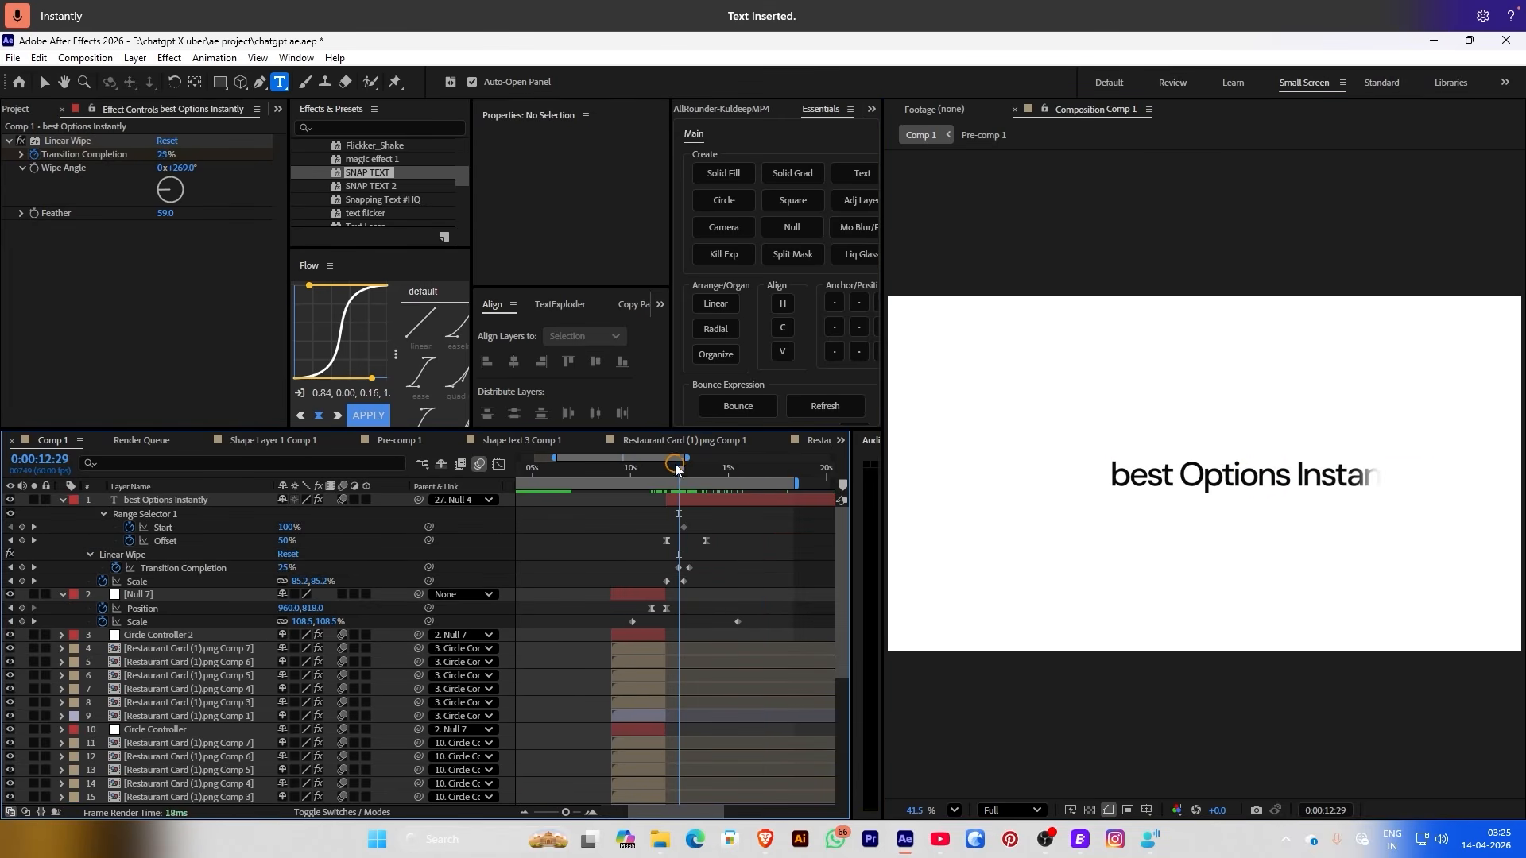
# Shift the Linear Wipe Transition Completion keyframes later and center the text in the composition
pyautogui.click(705, 570)
pyautogui.moveTo(704, 571); pyautogui.dragTo(725, 569)
pyautogui.press('space')
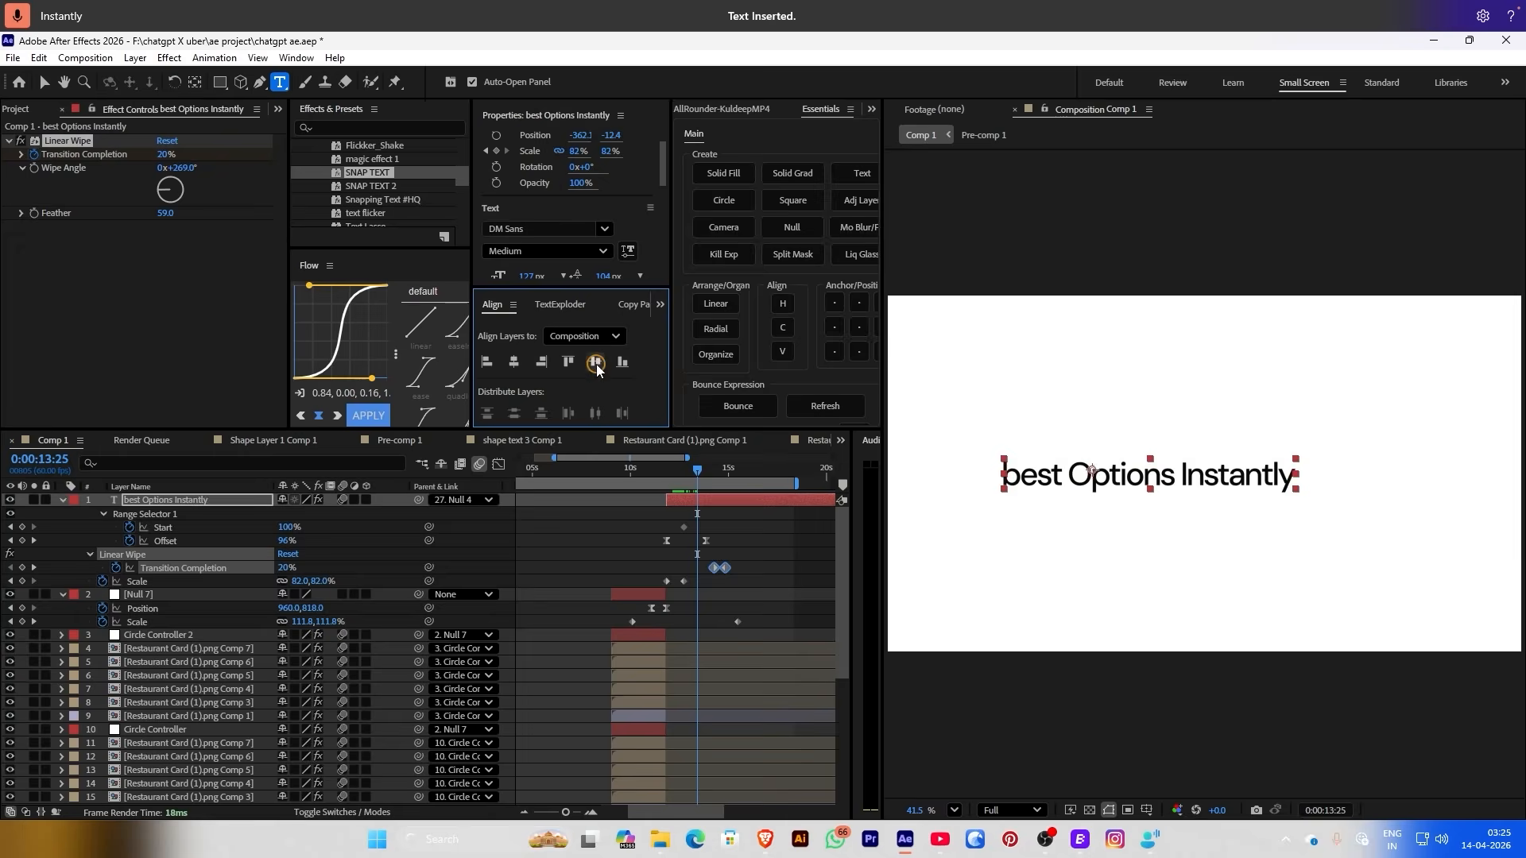
pyautogui.click(1165, 789)
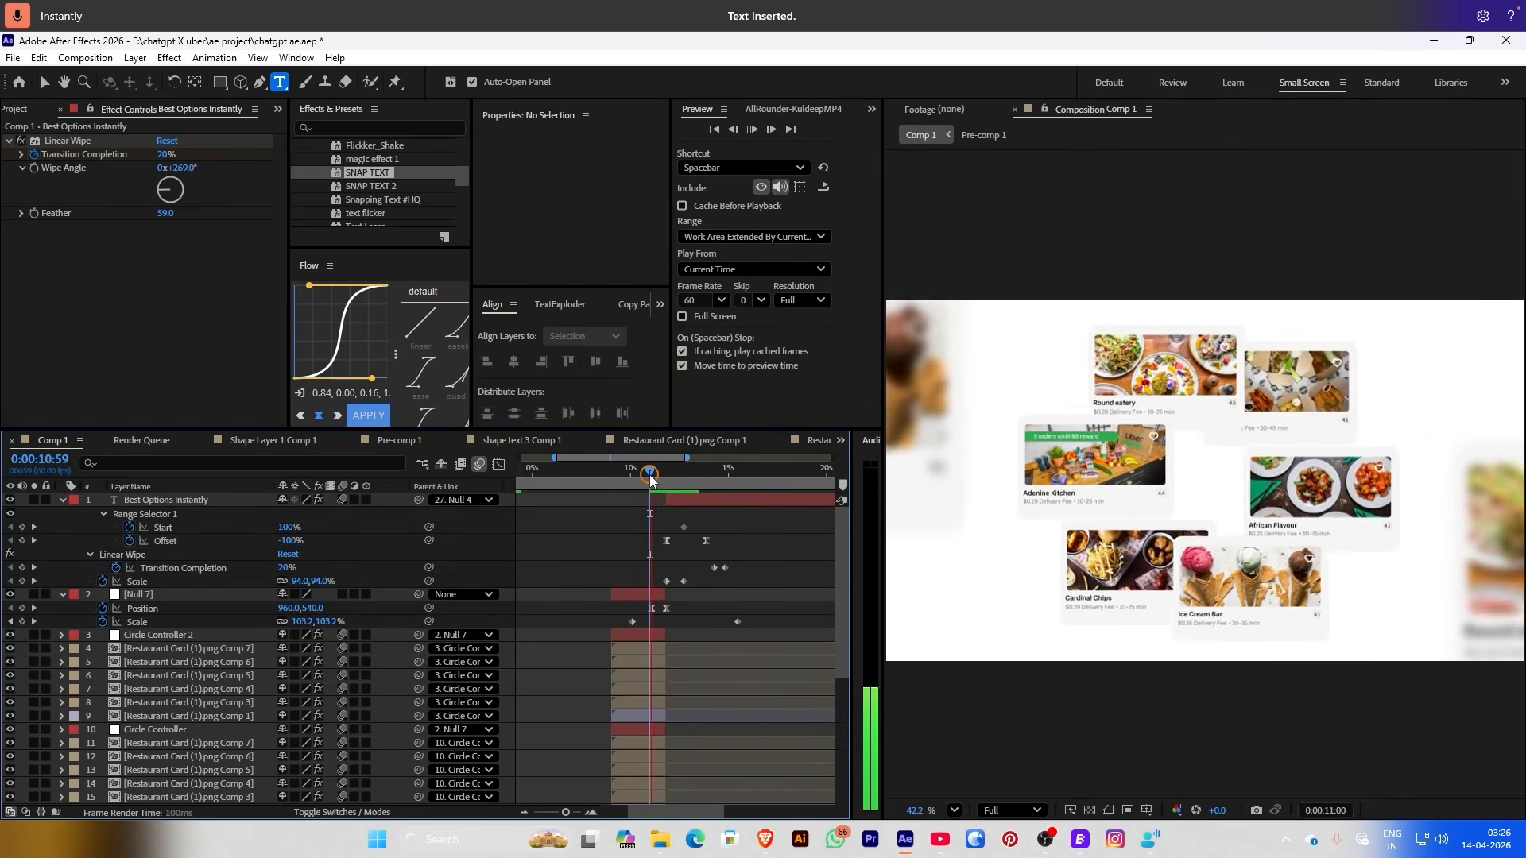
pyautogui.moveTo(636, 477); pyautogui.dragTo(650, 480)
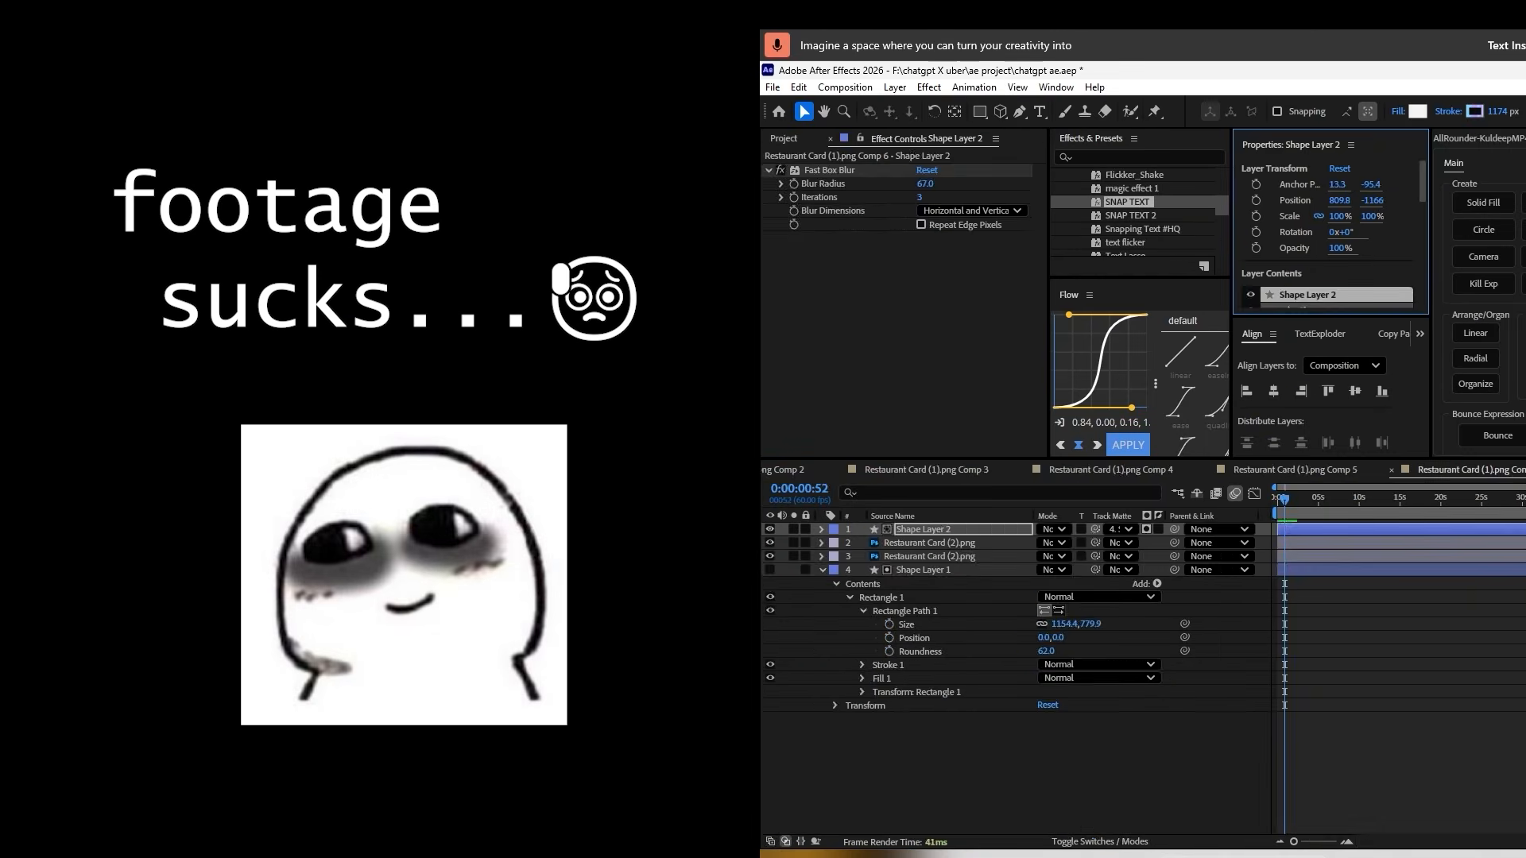
pyautogui.moveTo(1443, 502); pyautogui.dragTo(1468, 506)
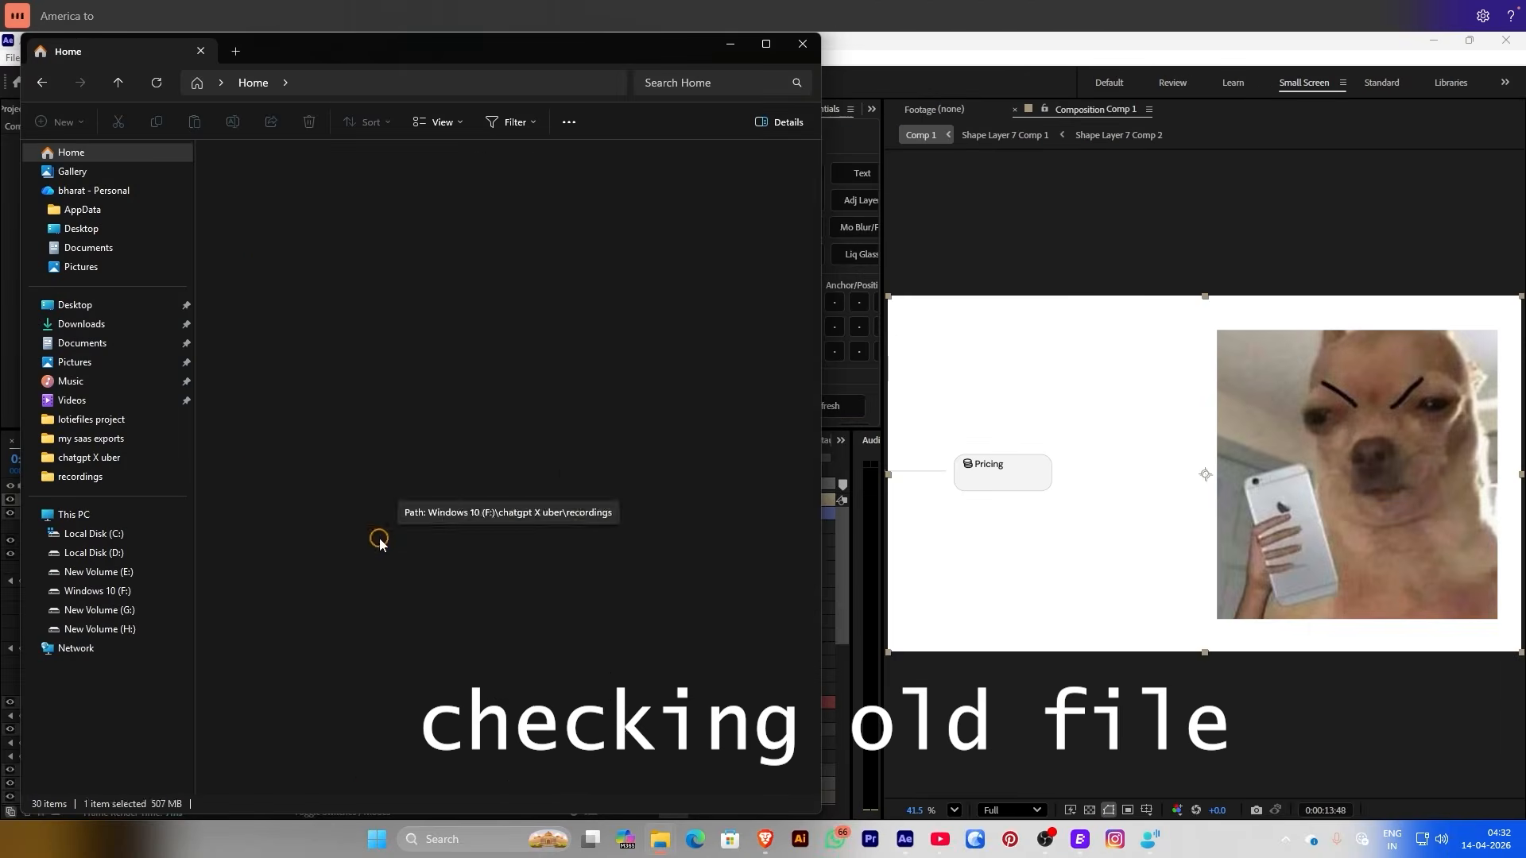
pyautogui.doubleClick(374, 538)
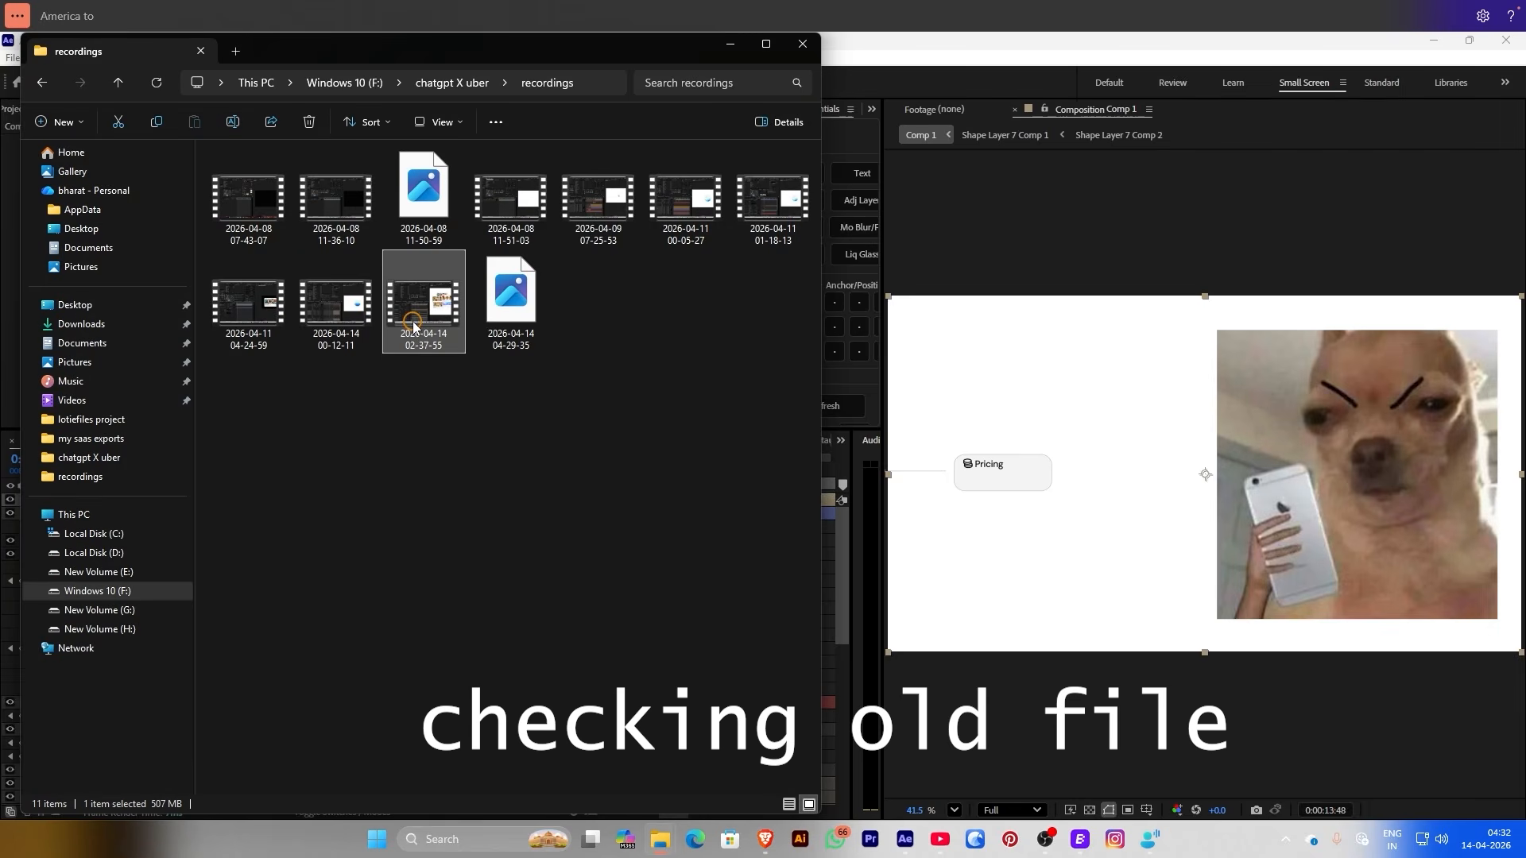
pyautogui.click(421, 316)
pyautogui.doubleClick(421, 315)
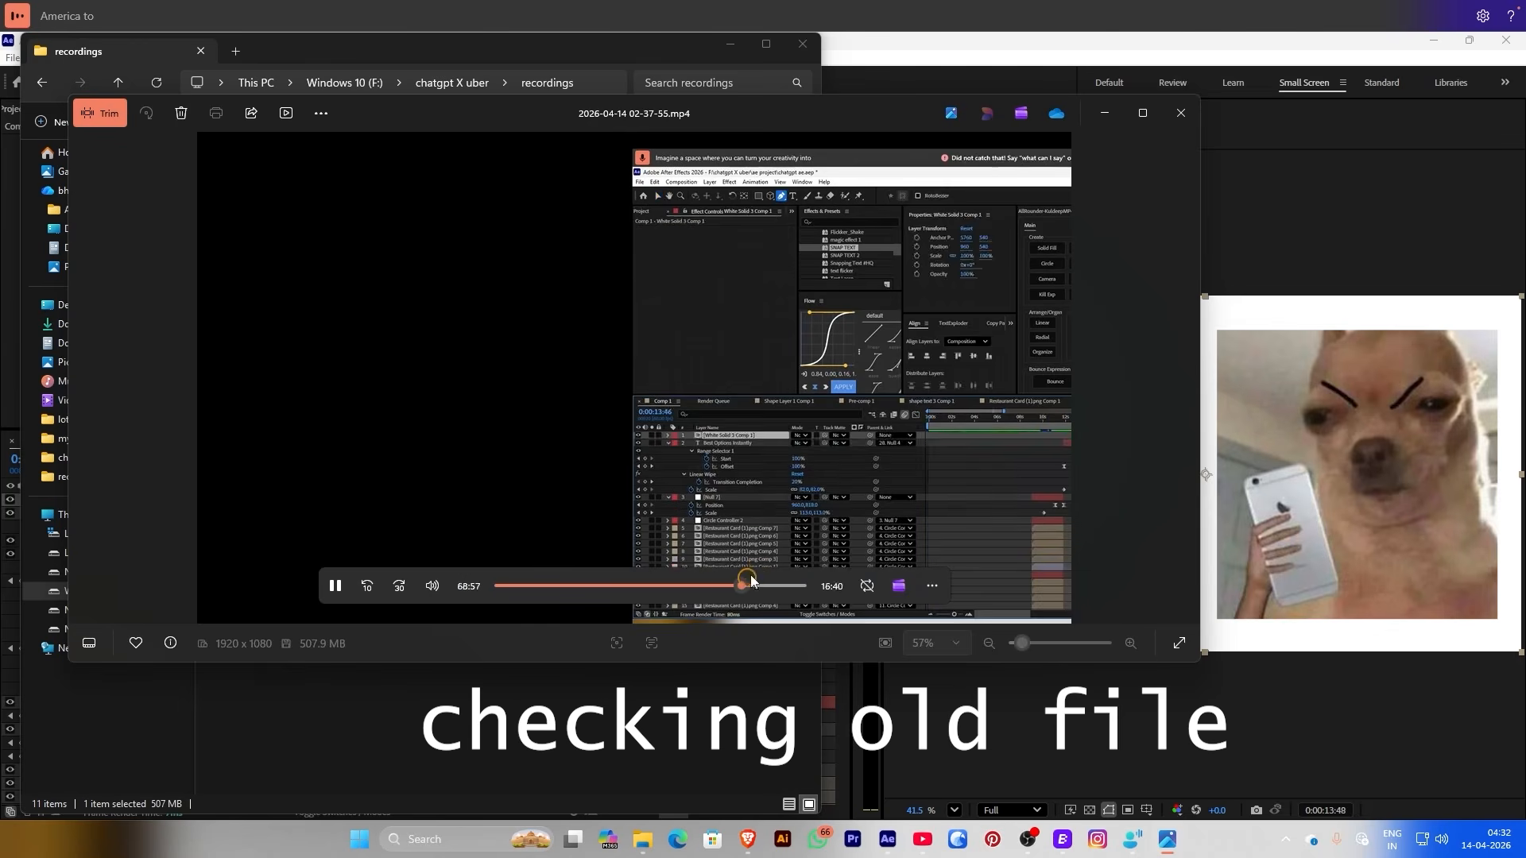
pyautogui.moveTo(680, 585); pyautogui.dragTo(666, 588)
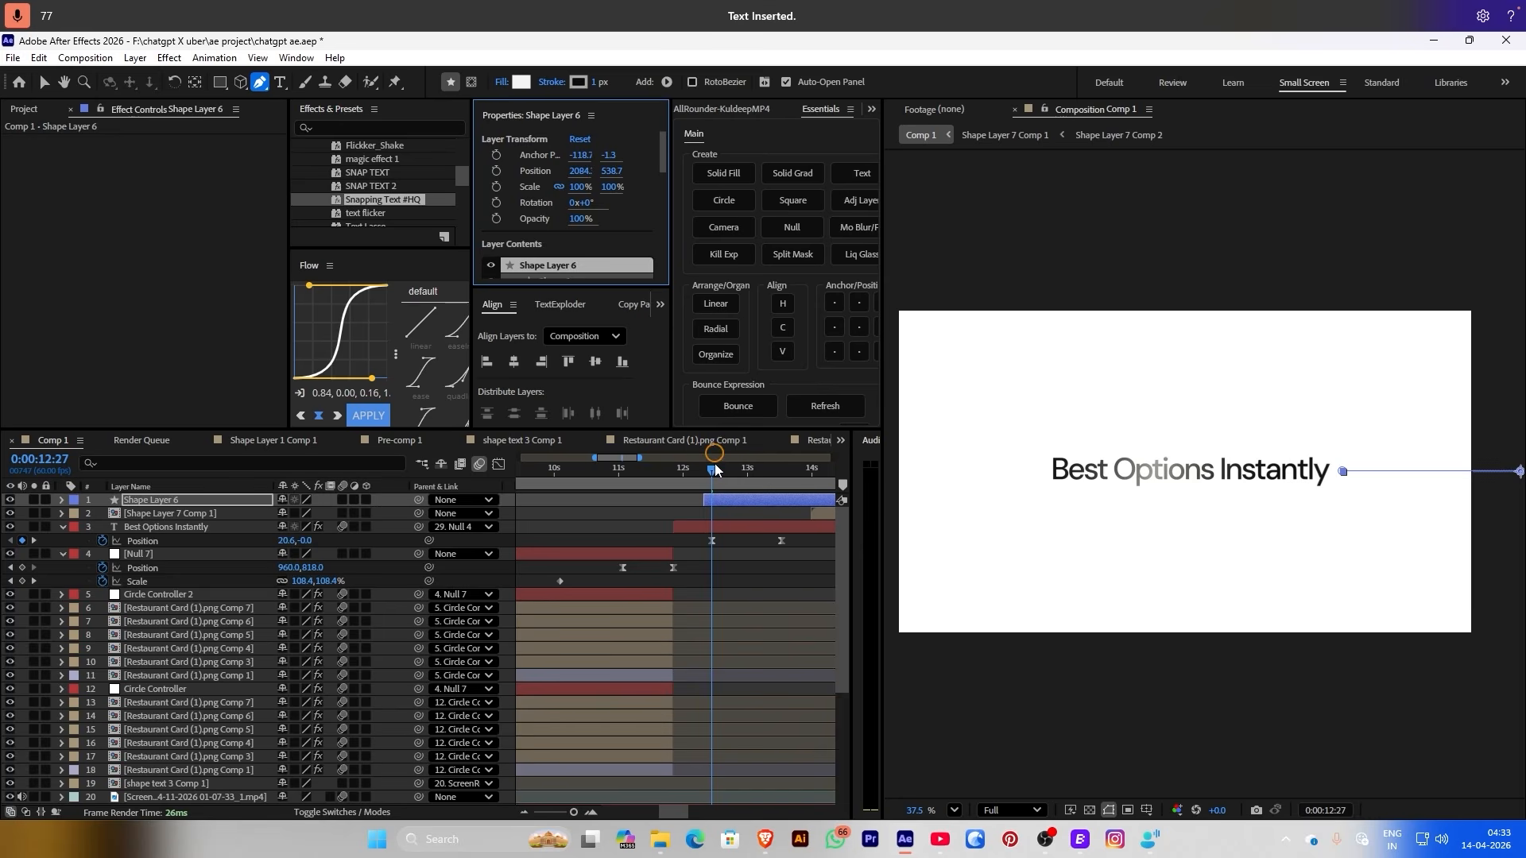
# Delete the old Shape Layer 6 and go to 12:19 with the view zoomed out
pyautogui.press('Delete')
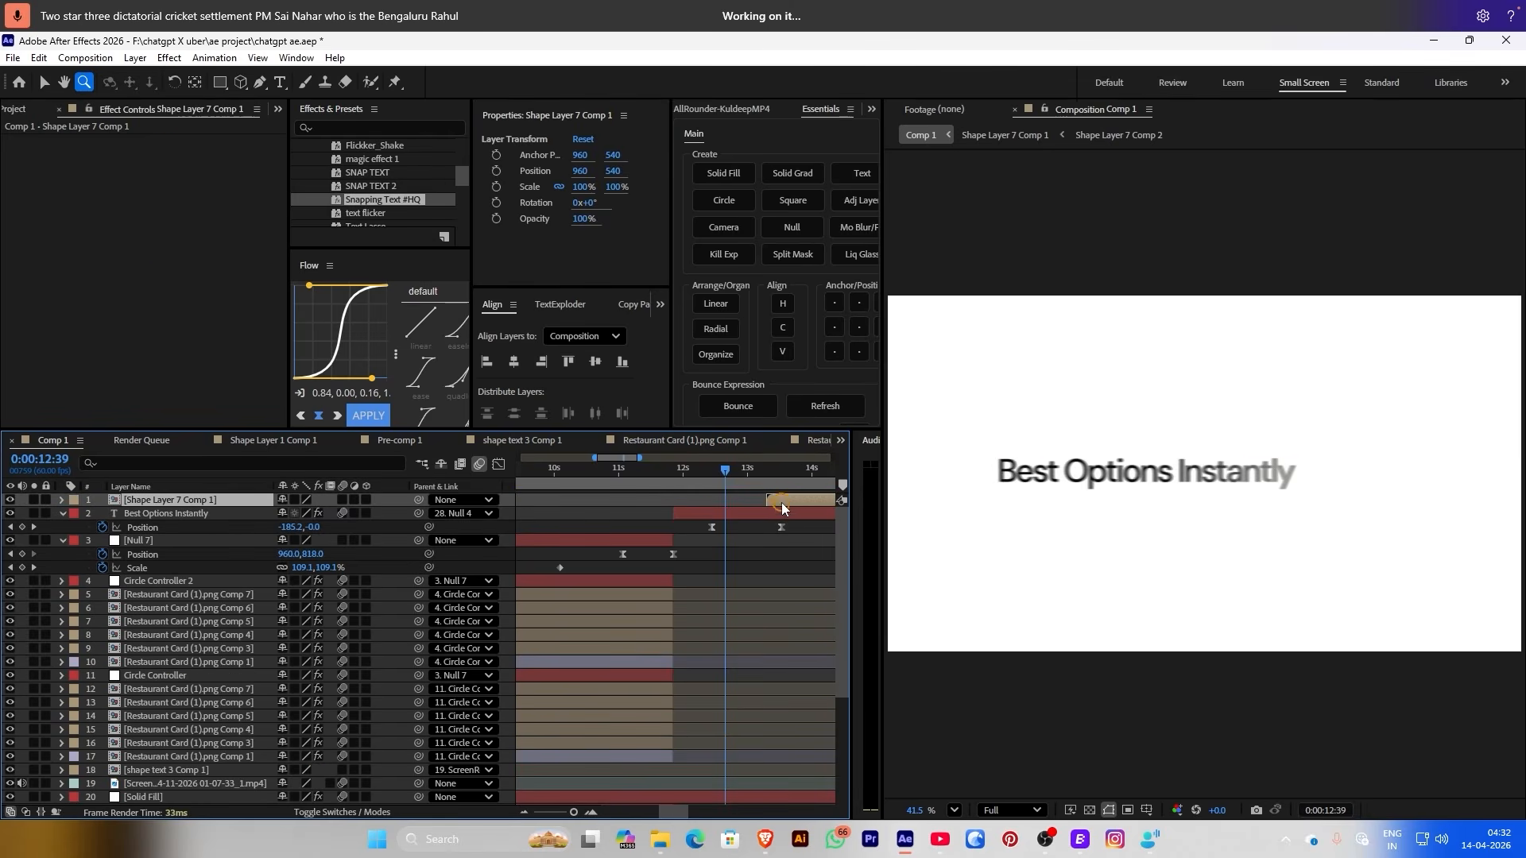
pyautogui.click(698, 470)
pyautogui.click(704, 470)
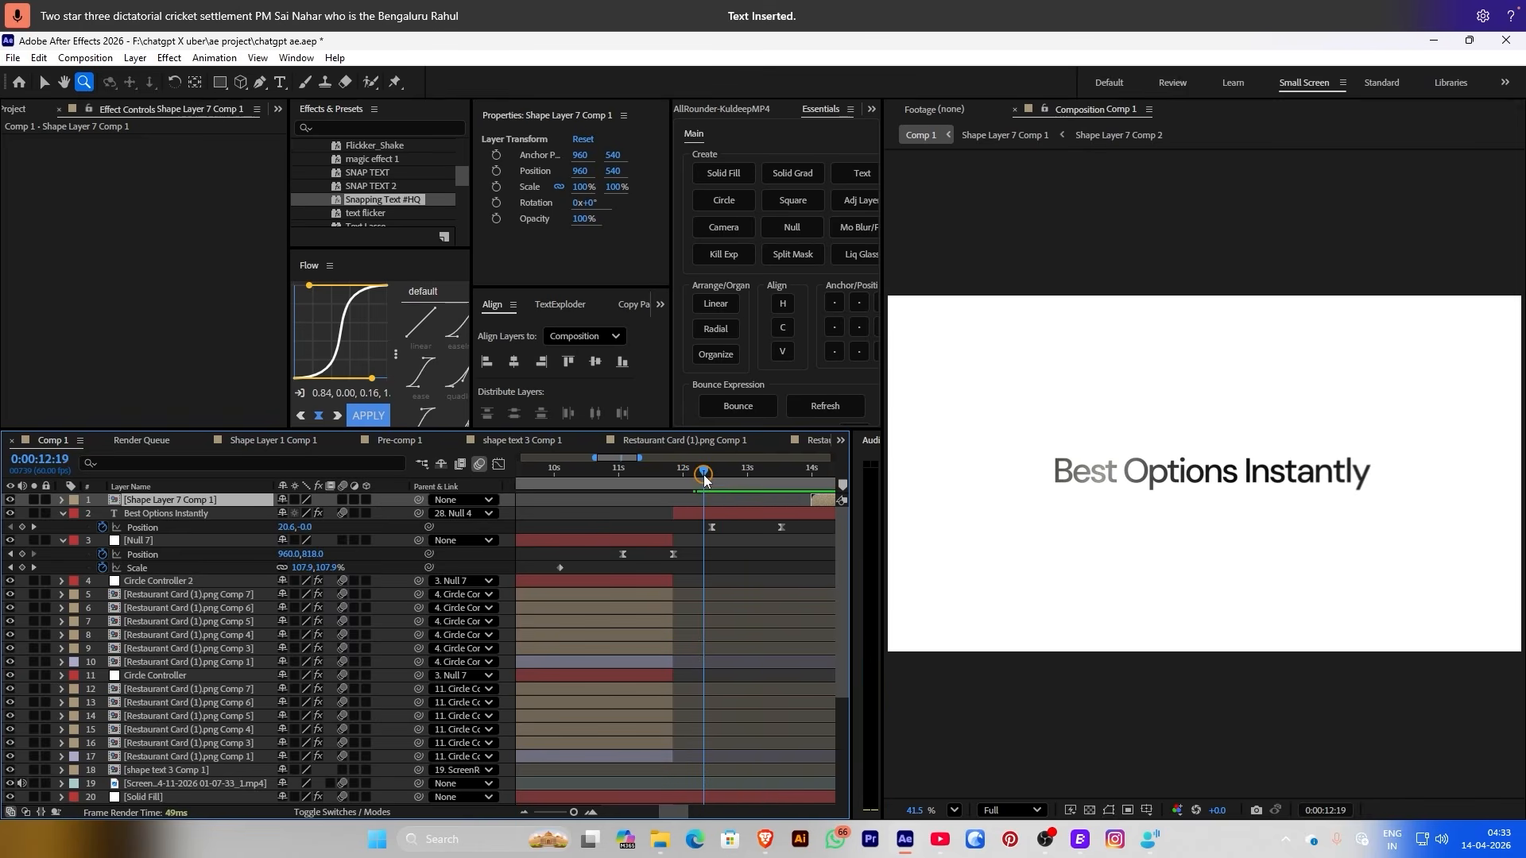
pyautogui.keyDown('alt'); pyautogui.click(1008, 452); pyautogui.keyUp('alt')
pyautogui.scroll(1, 1009, 450)
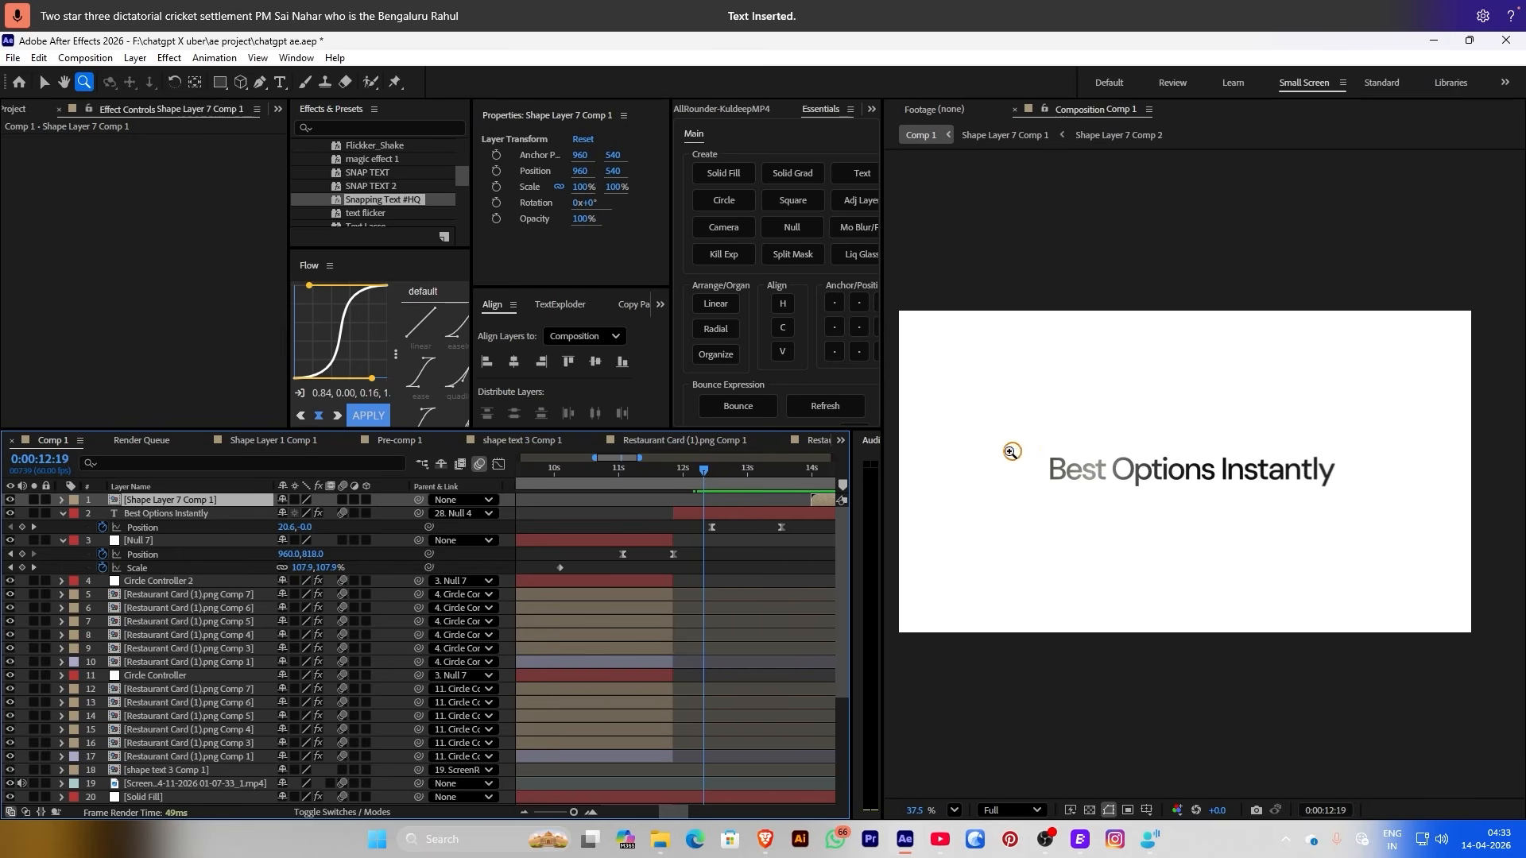
# Draw a new connector line from the left grid line to just past the text, guided by a proportional grid
pyautogui.click(259, 81)
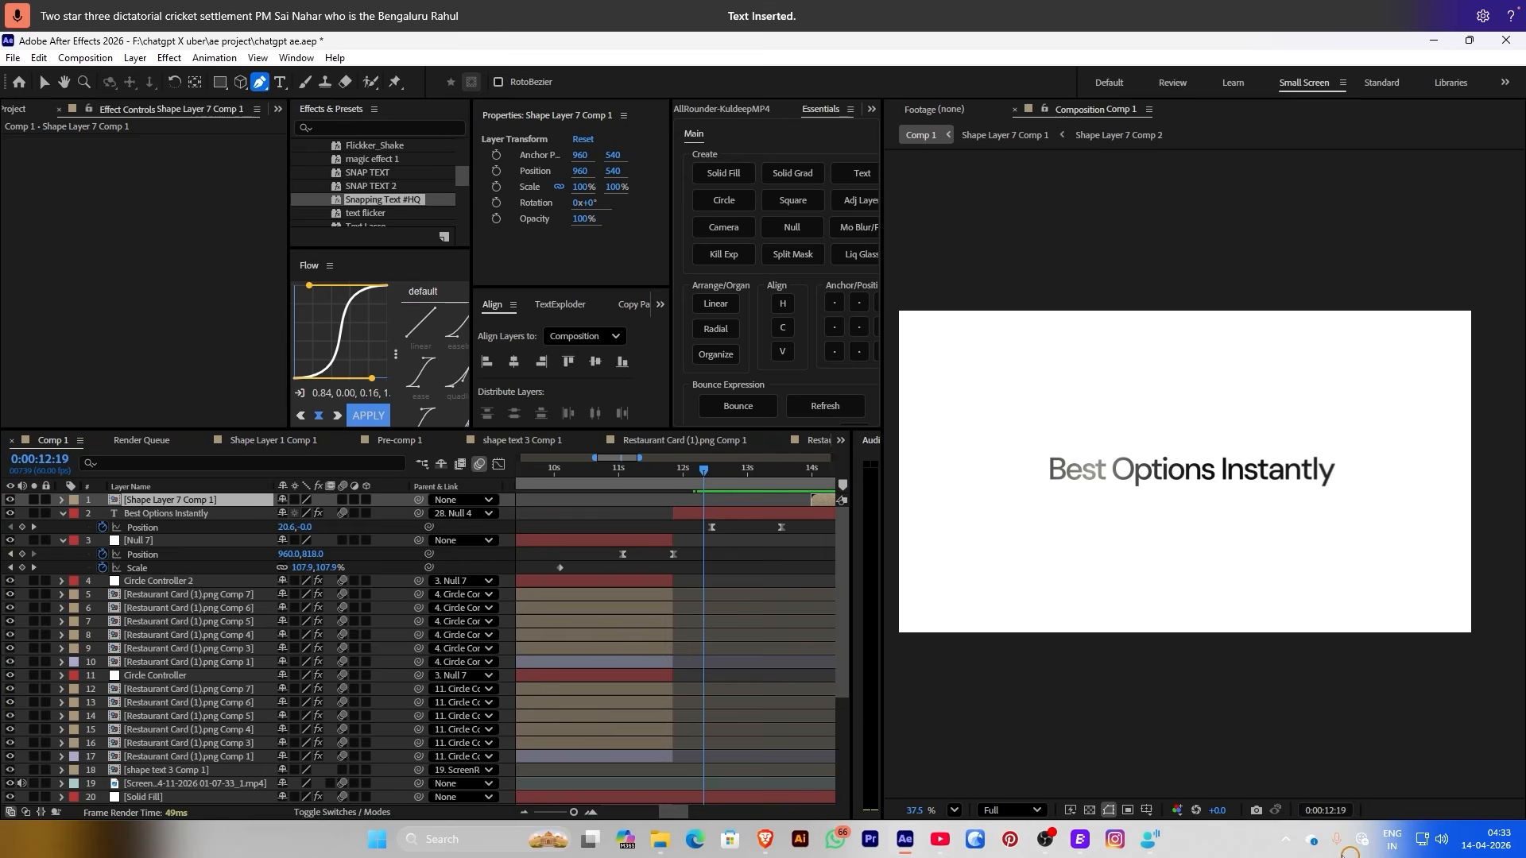
pyautogui.click(1147, 810)
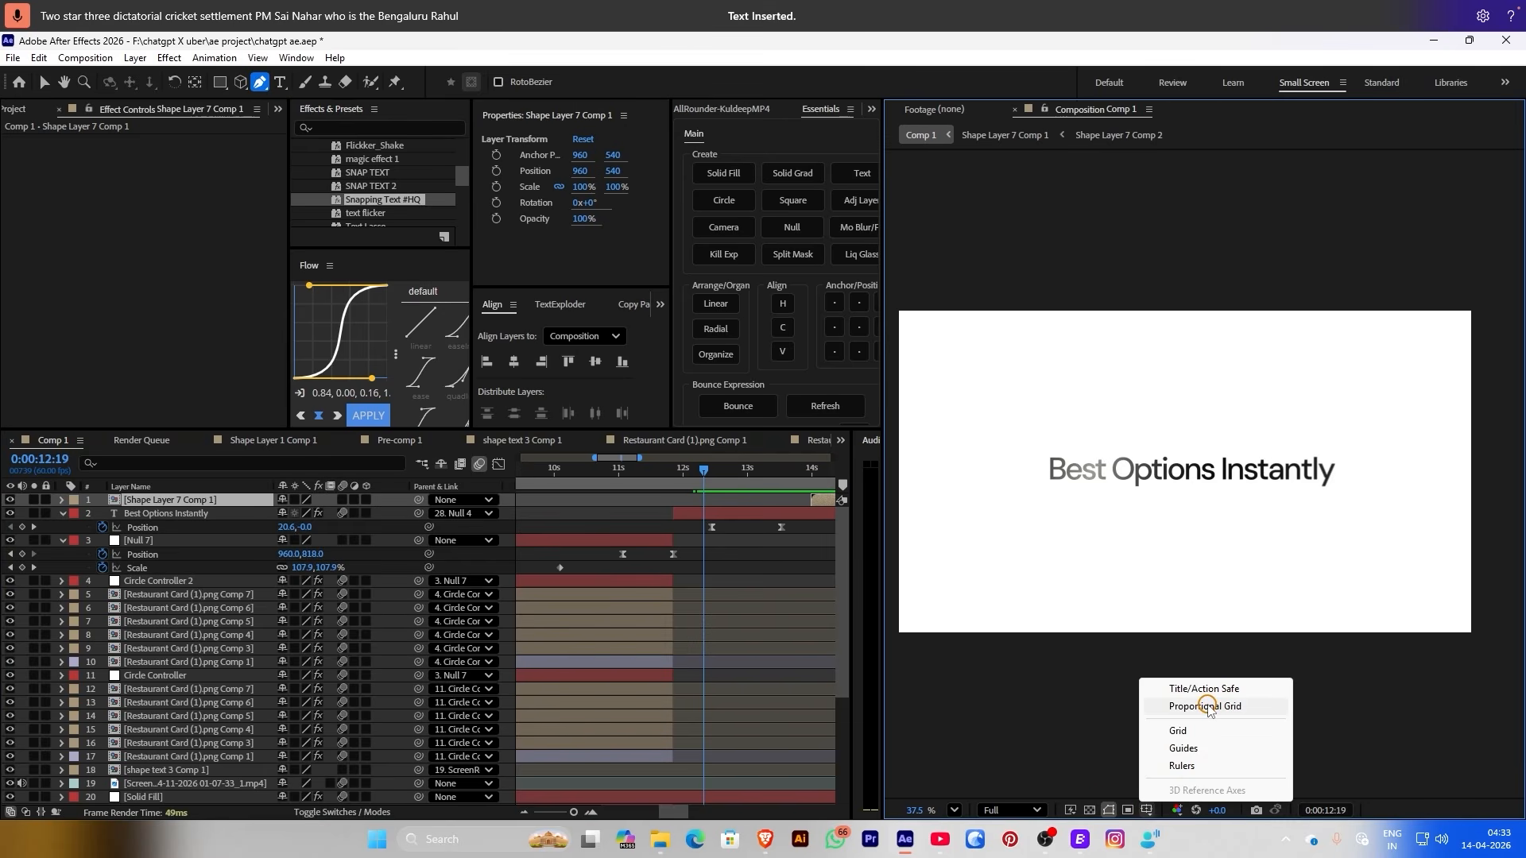
pyautogui.click(1208, 706)
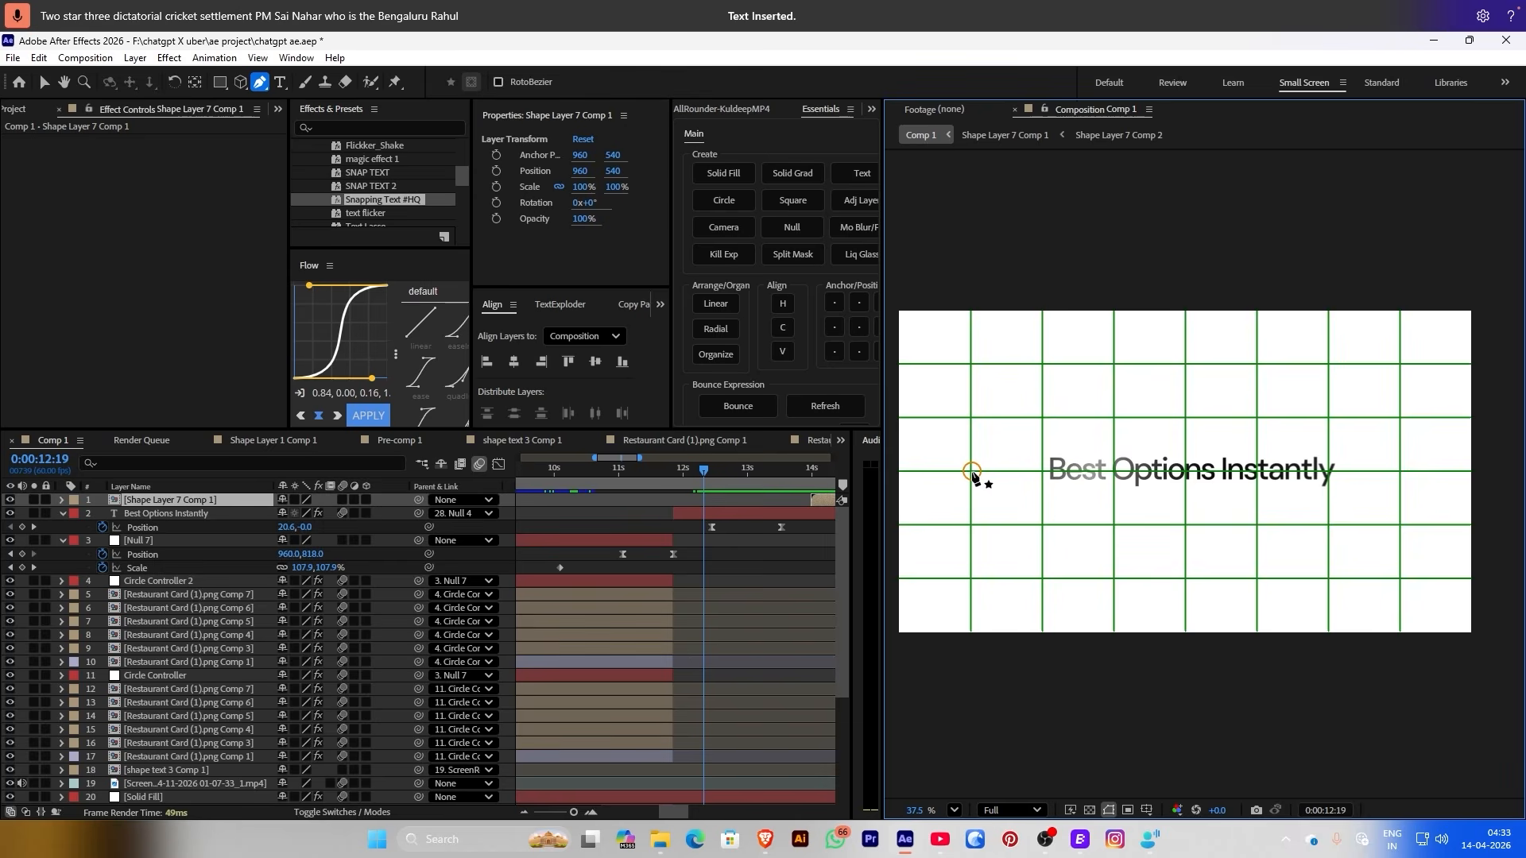
pyautogui.click(971, 471)
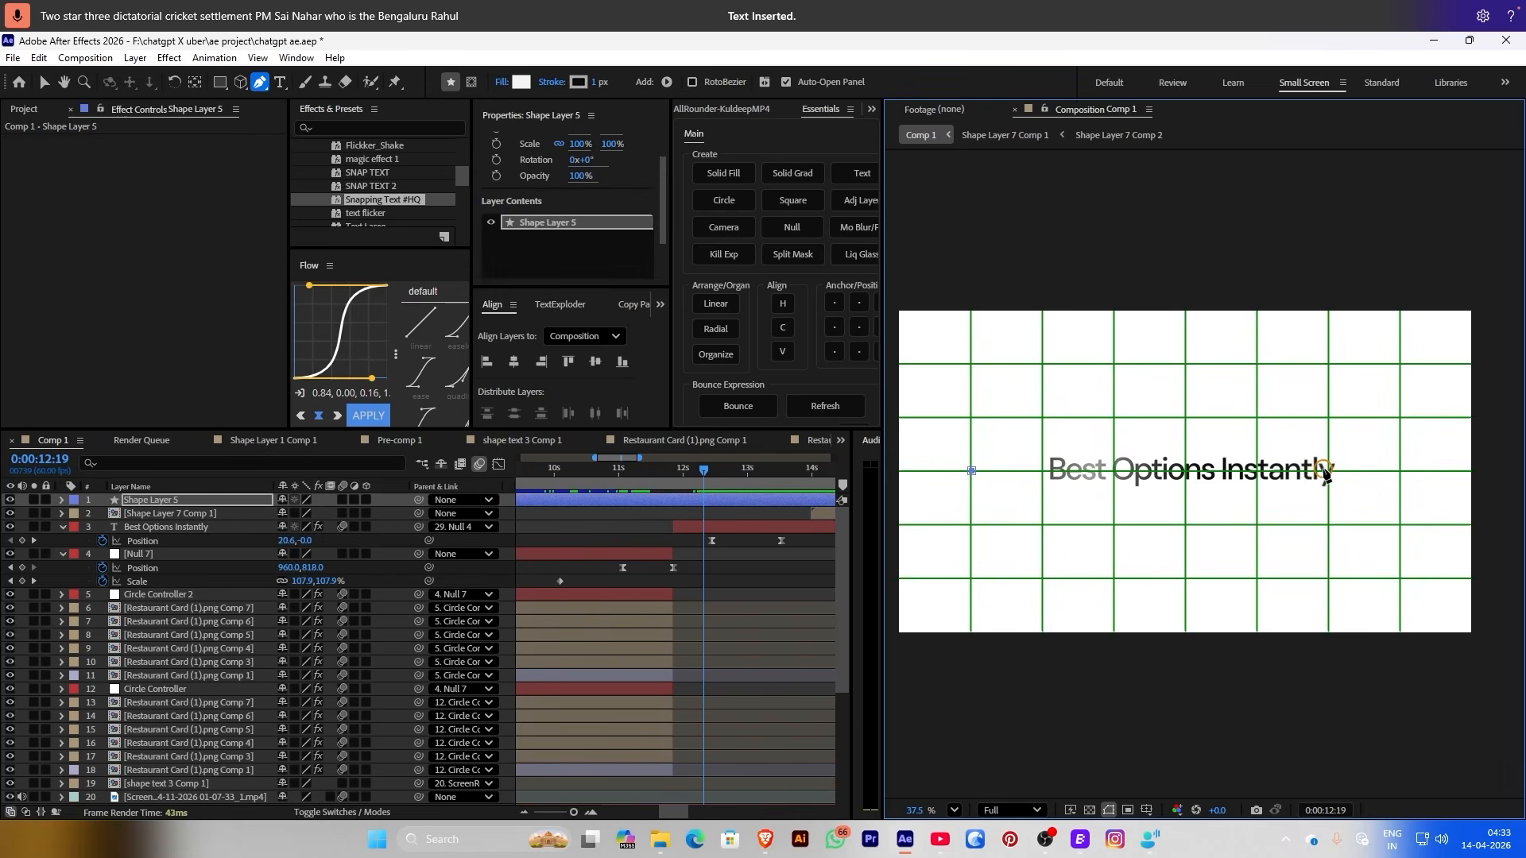
pyautogui.click(1328, 471)
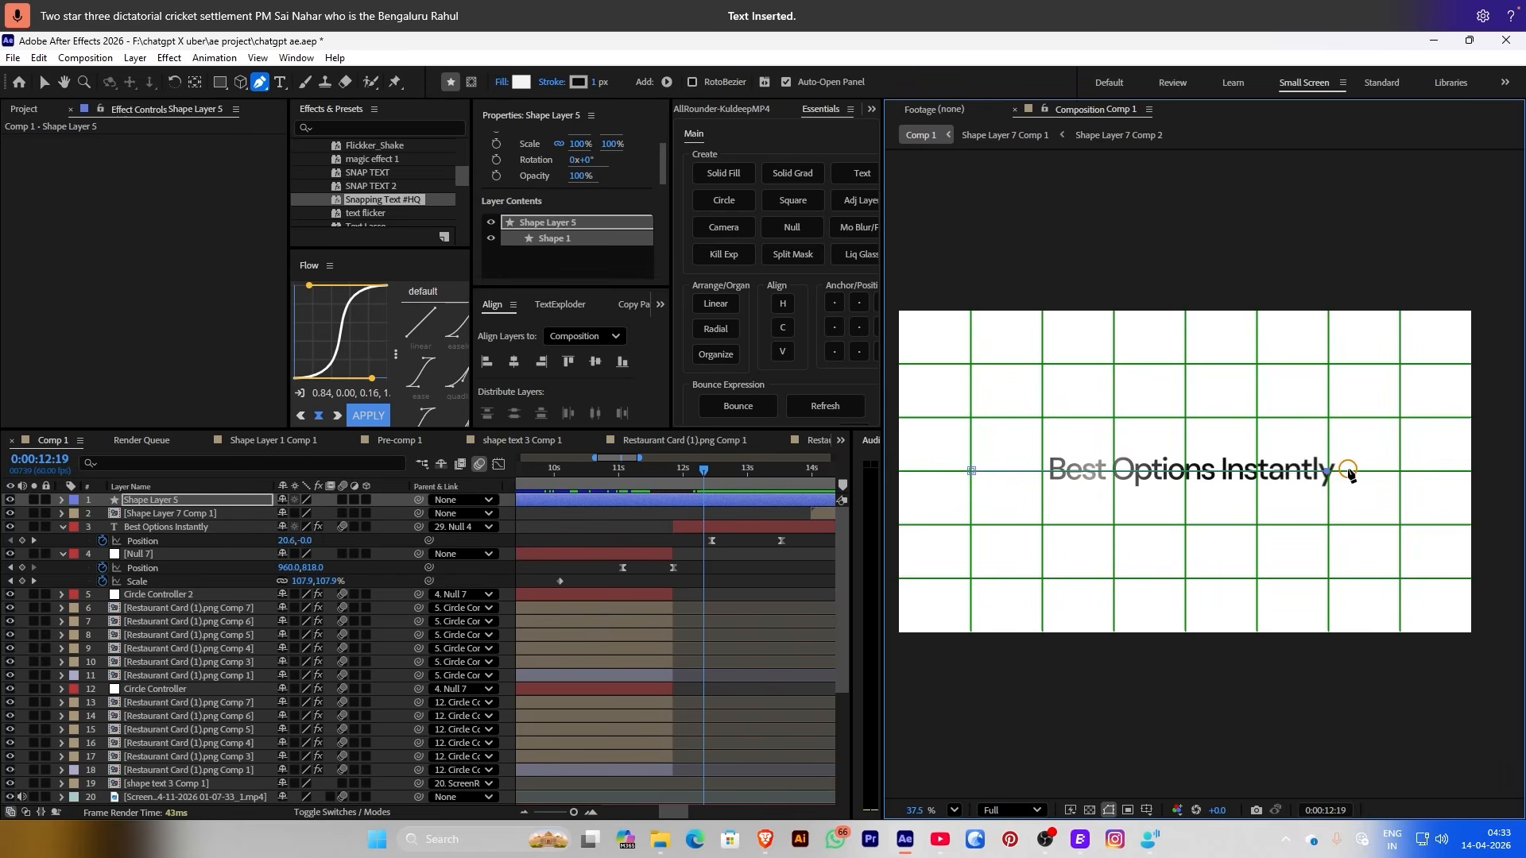
# Turn off the proportional grid overlay
pyautogui.click(728, 502)
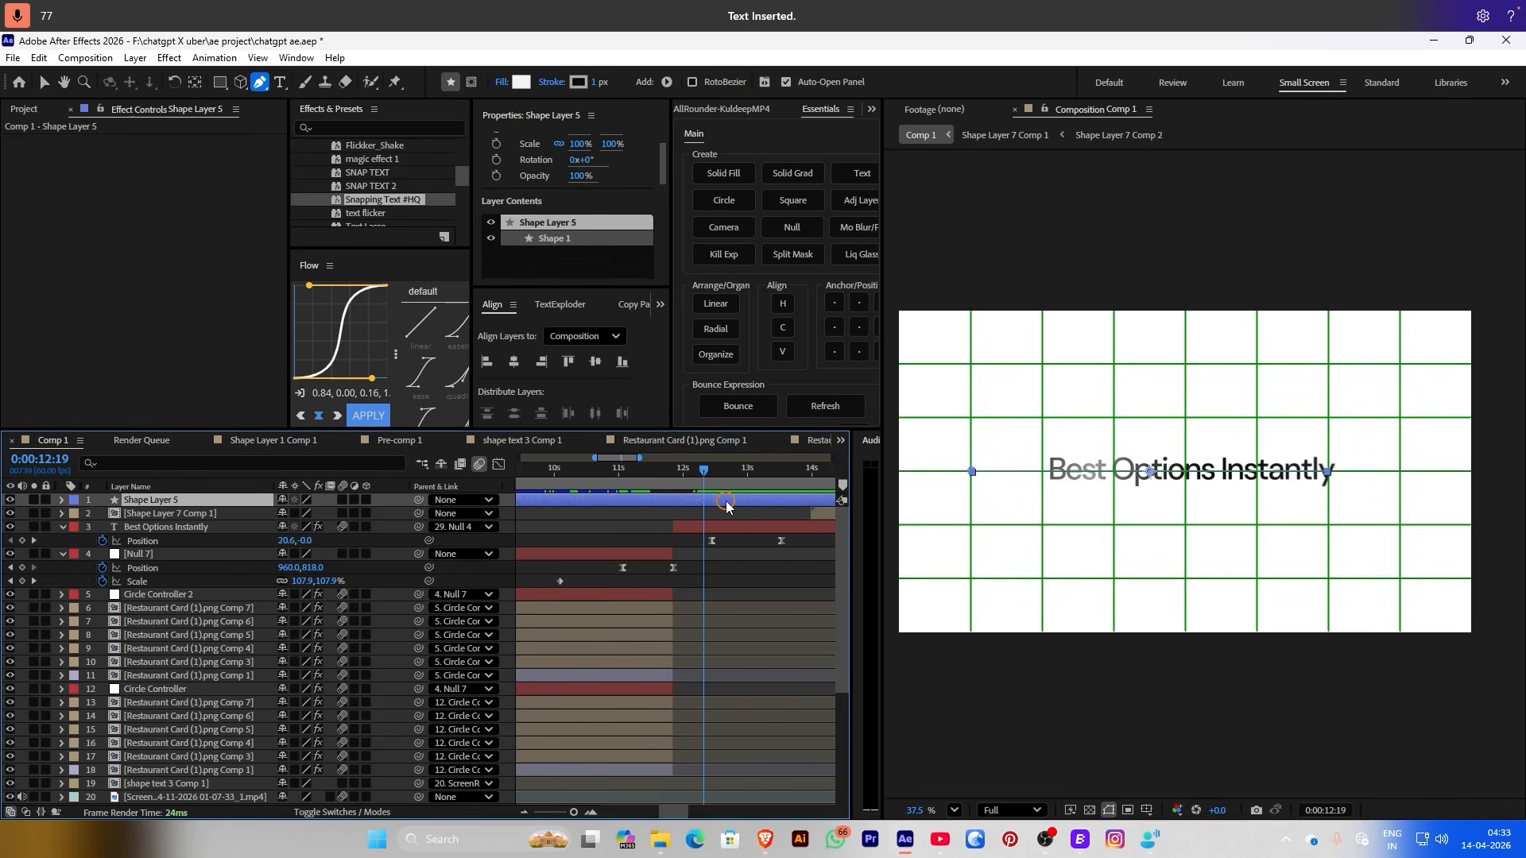
pyautogui.click(665, 507)
pyautogui.click(706, 466)
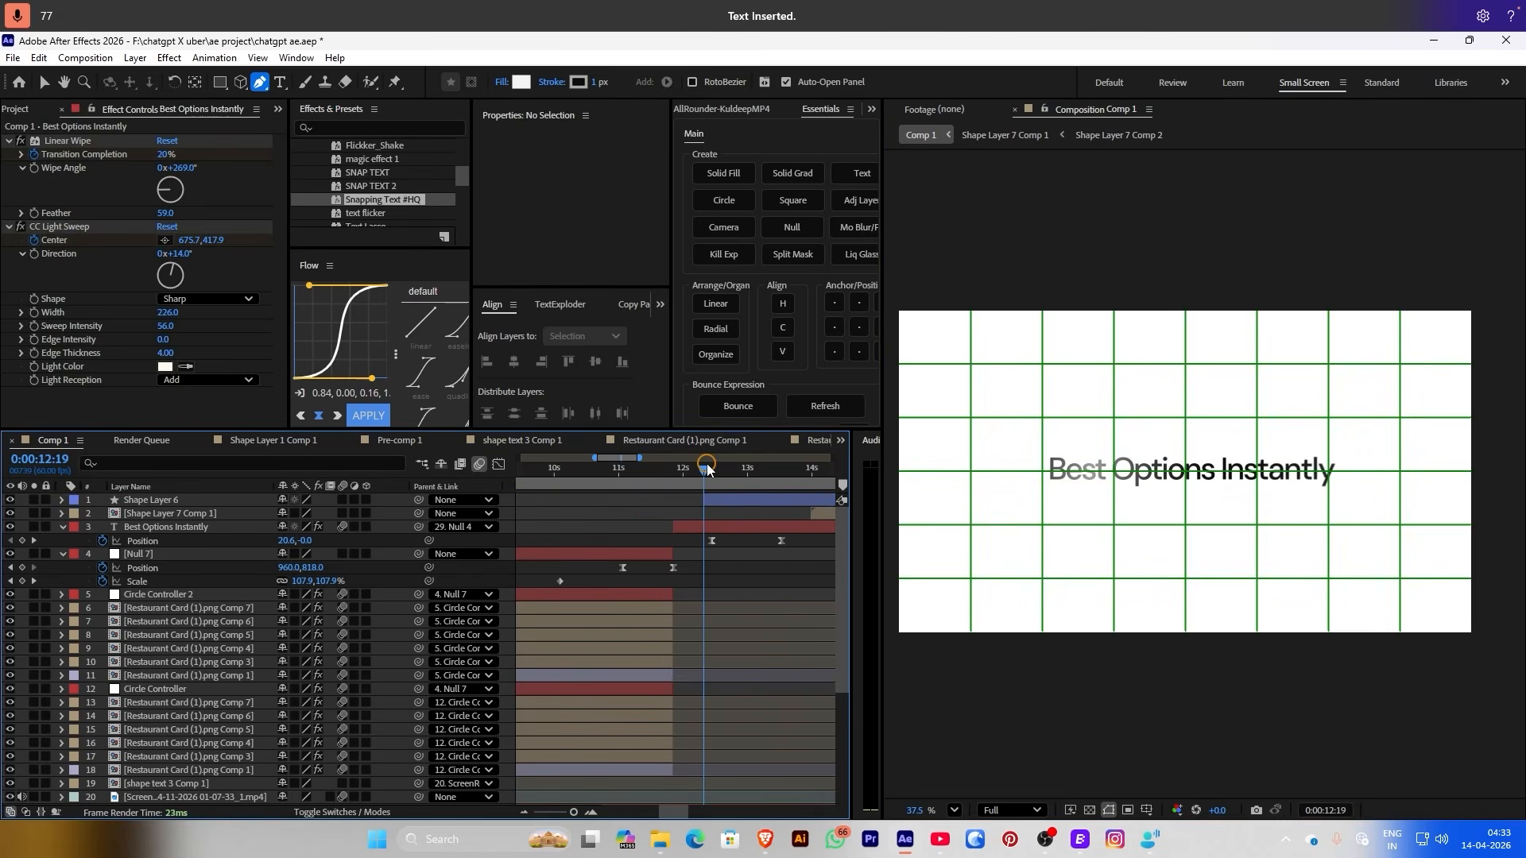
pyautogui.click(1146, 810)
pyautogui.click(1162, 709)
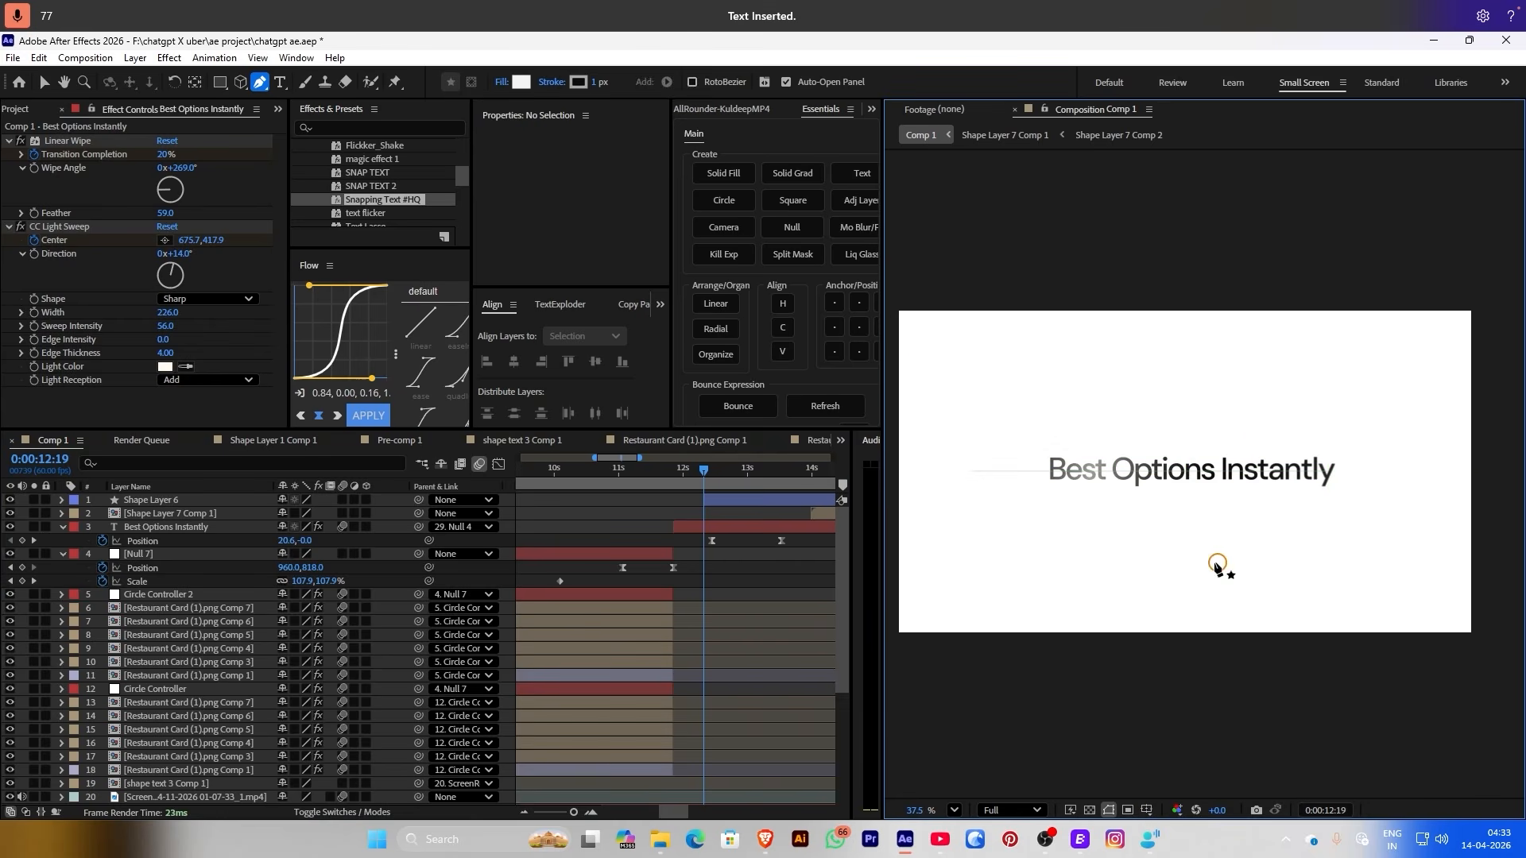
# Parent the connector line to the Best Options Instantly text and check it follows the slide
pyautogui.moveTo(704, 485); pyautogui.dragTo(712, 485)
pyautogui.moveTo(419, 499); pyautogui.dragTo(230, 515)
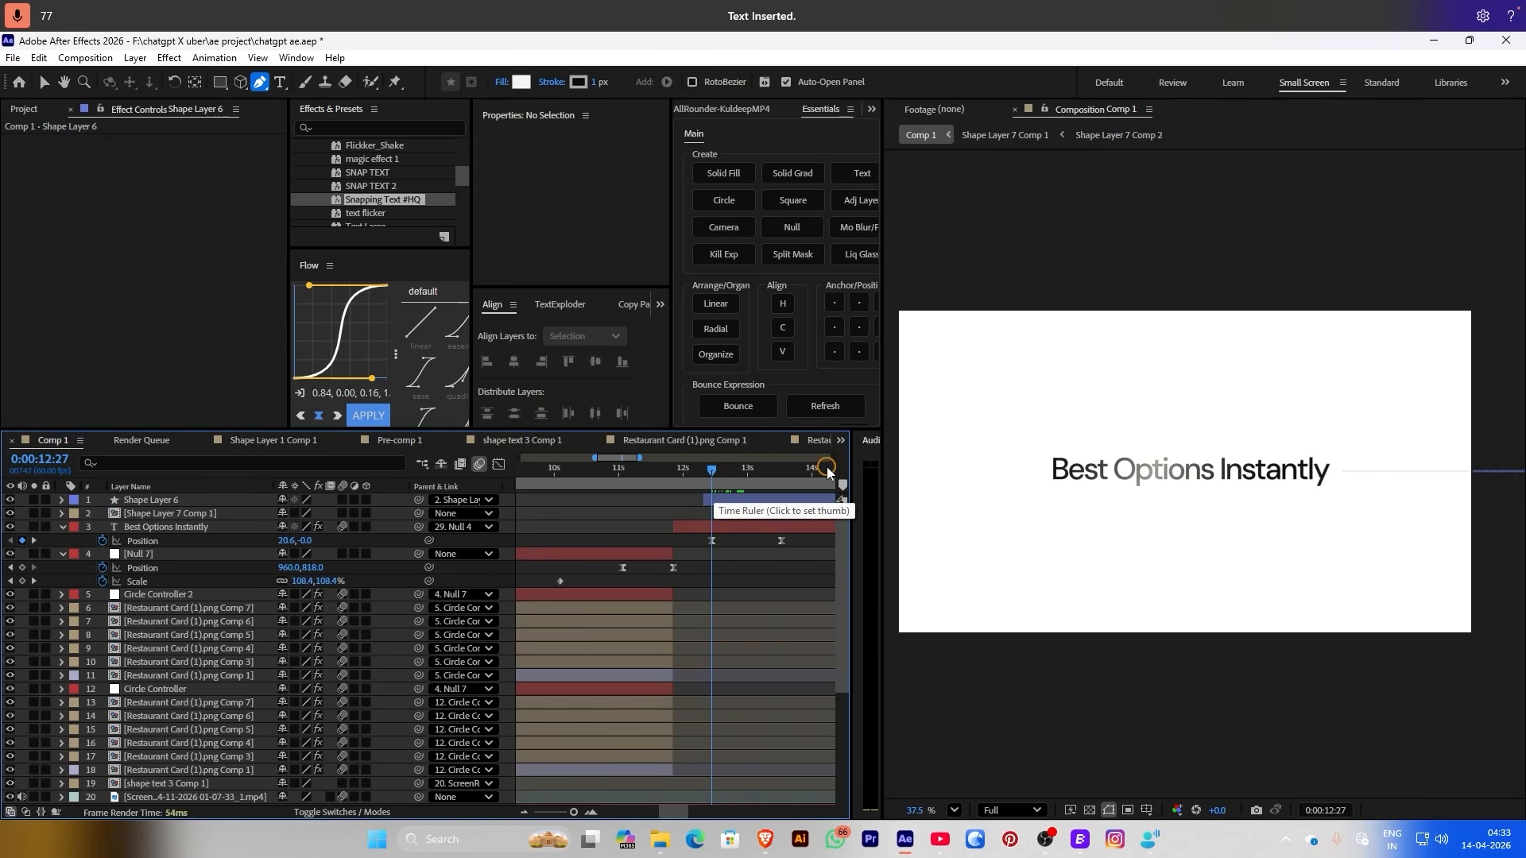
pyautogui.moveTo(708, 488)
pyautogui.mouseDown()
pyautogui.moveTo(738, 481)
pyautogui.moveTo(711, 482)
pyautogui.mouseUp()
pyautogui.moveTo(419, 499); pyautogui.dragTo(199, 527)
pyautogui.moveTo(712, 471); pyautogui.dragTo(785, 470)
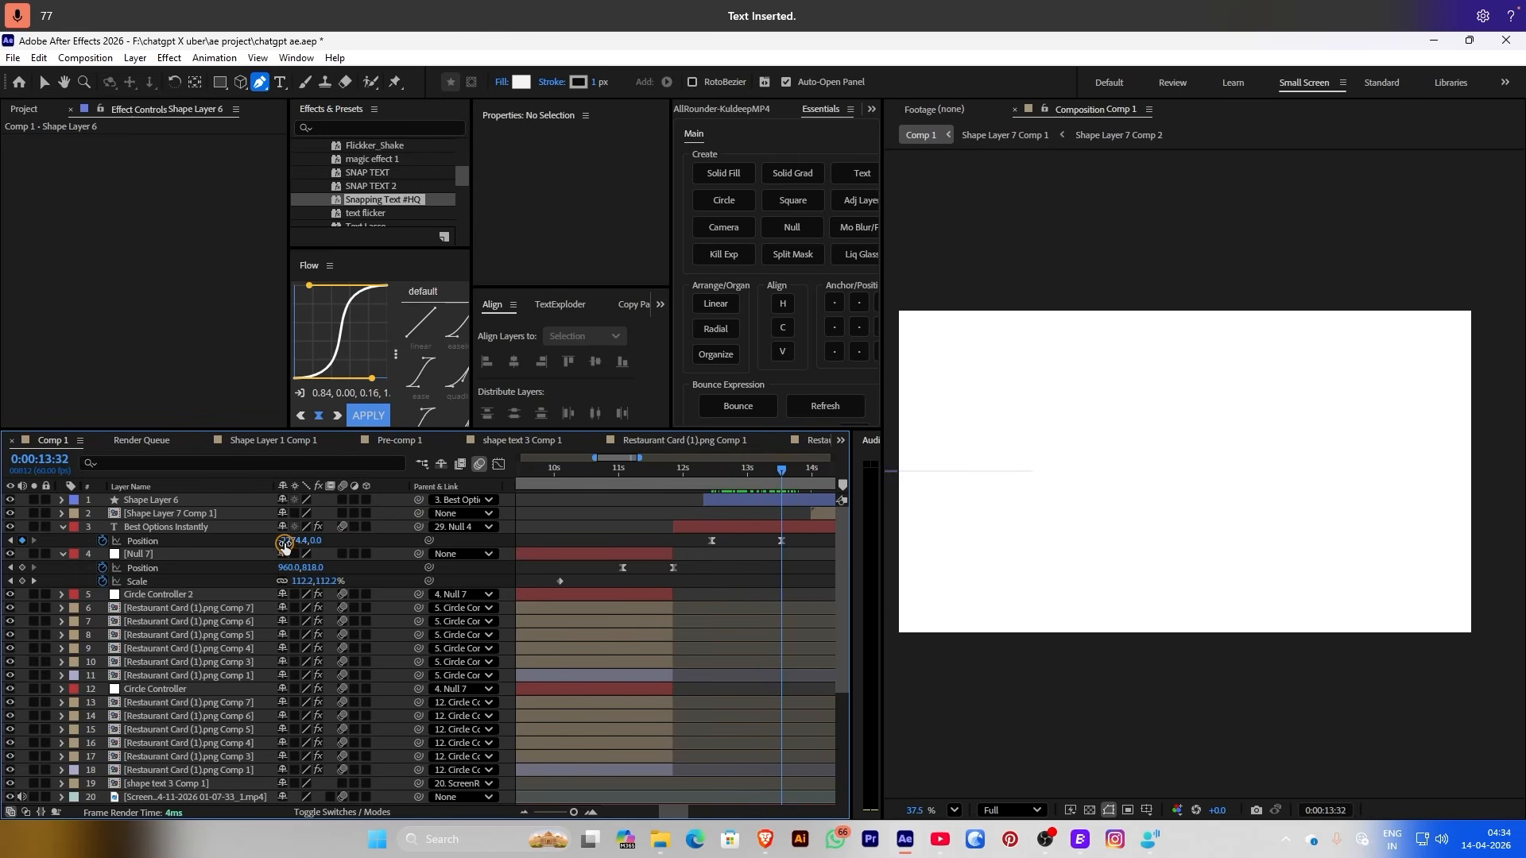
# Nudge the text's horizontal position, then return to 12:27 with Shape Layer 6 selected
pyautogui.moveTo(284, 543); pyautogui.dragTo(214, 540)
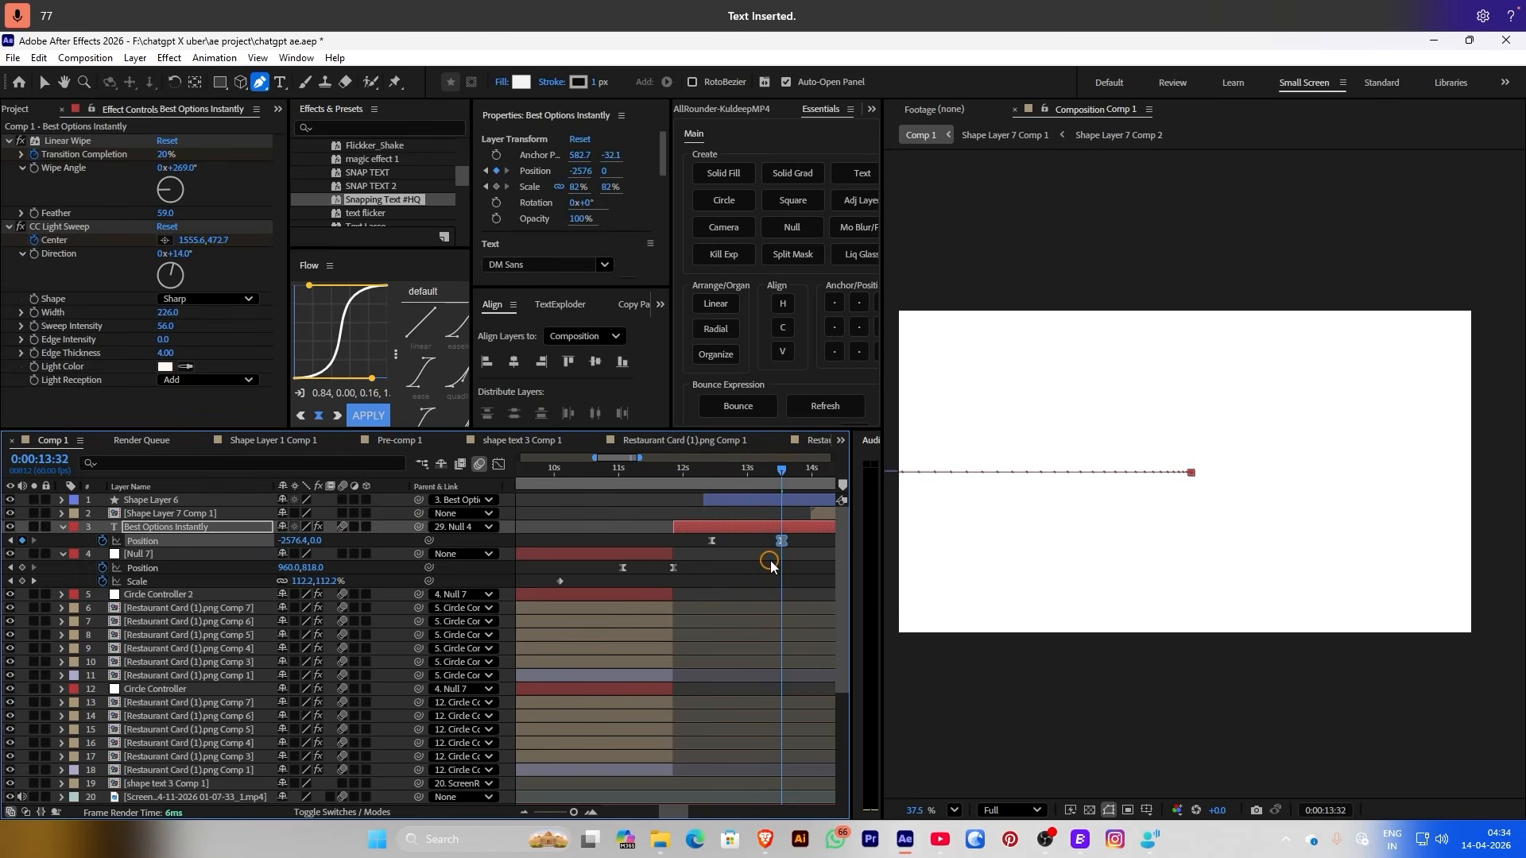
pyautogui.click(561, 519)
pyautogui.scroll(-1, 999, 480)
pyautogui.scroll(1, 1070, 453)
pyautogui.press('j')
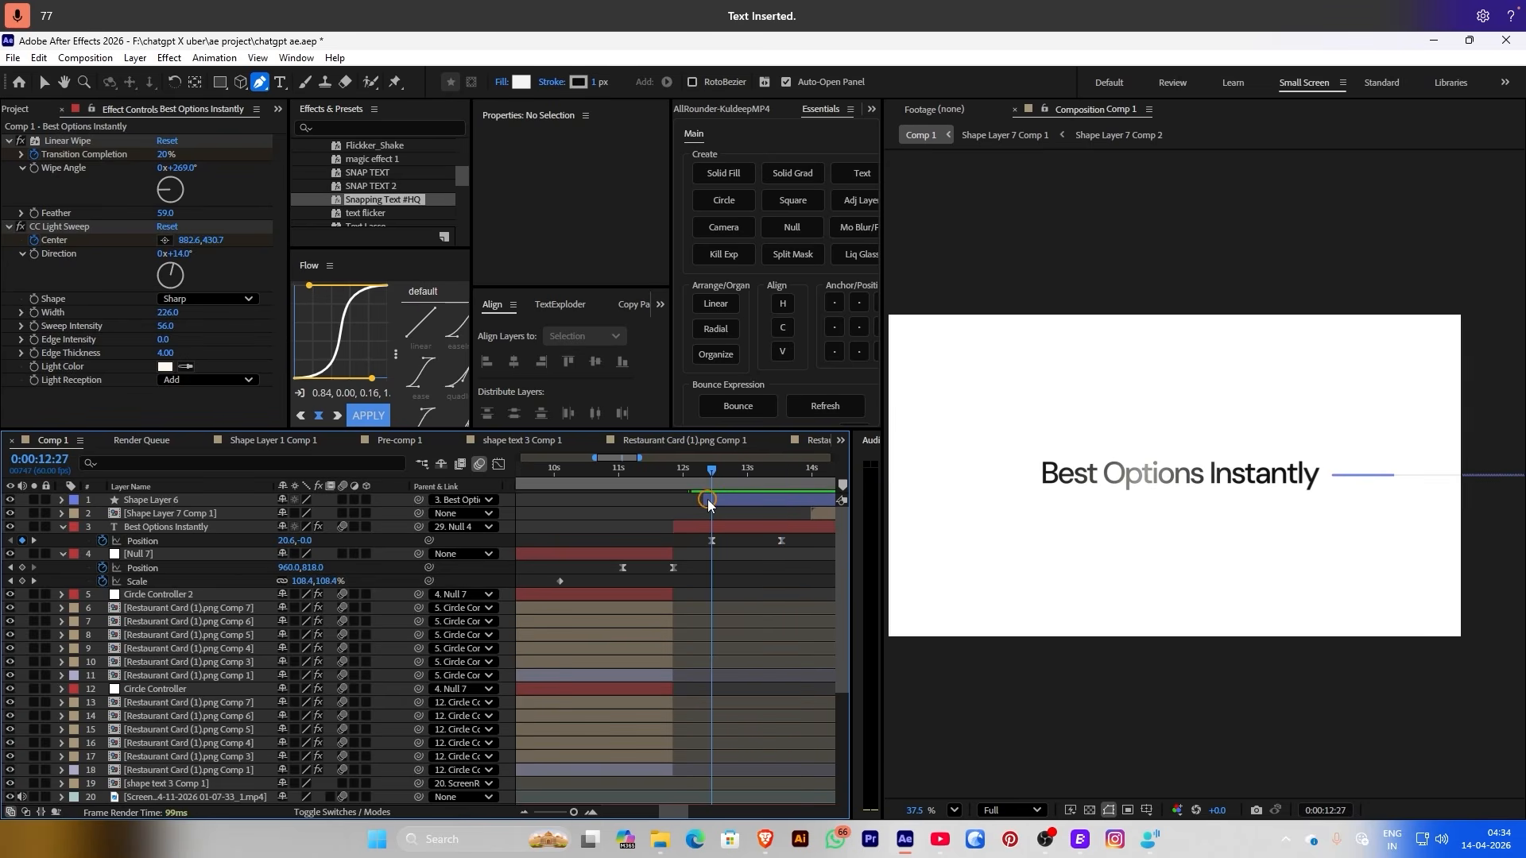
pyautogui.click(708, 501)
# Add Trim Paths to the line layer and set a keyframe on its End value
pyautogui.click(60, 501)
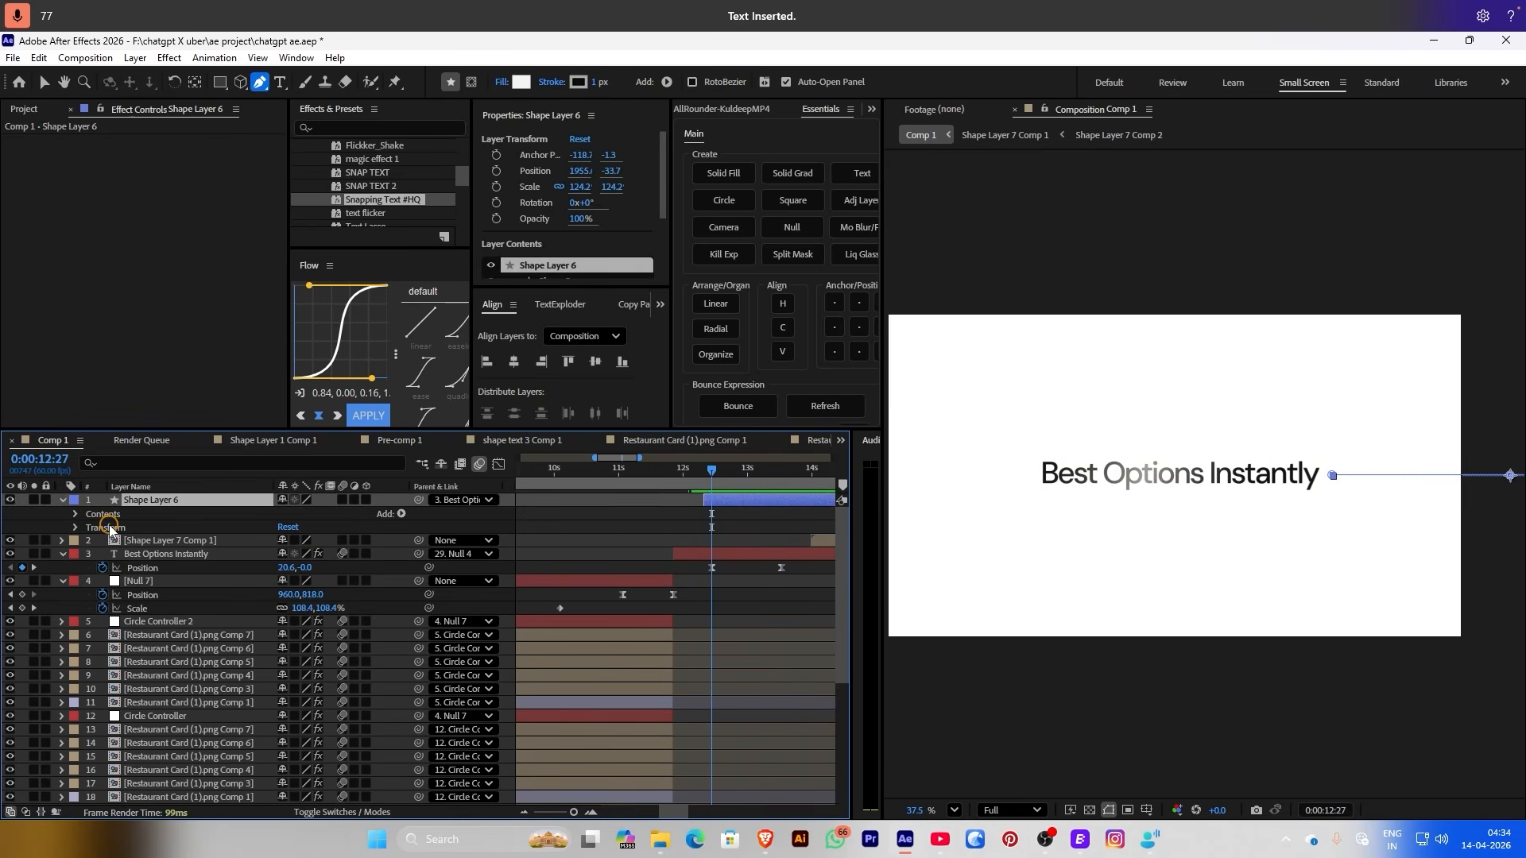
pyautogui.click(75, 515)
pyautogui.click(402, 513)
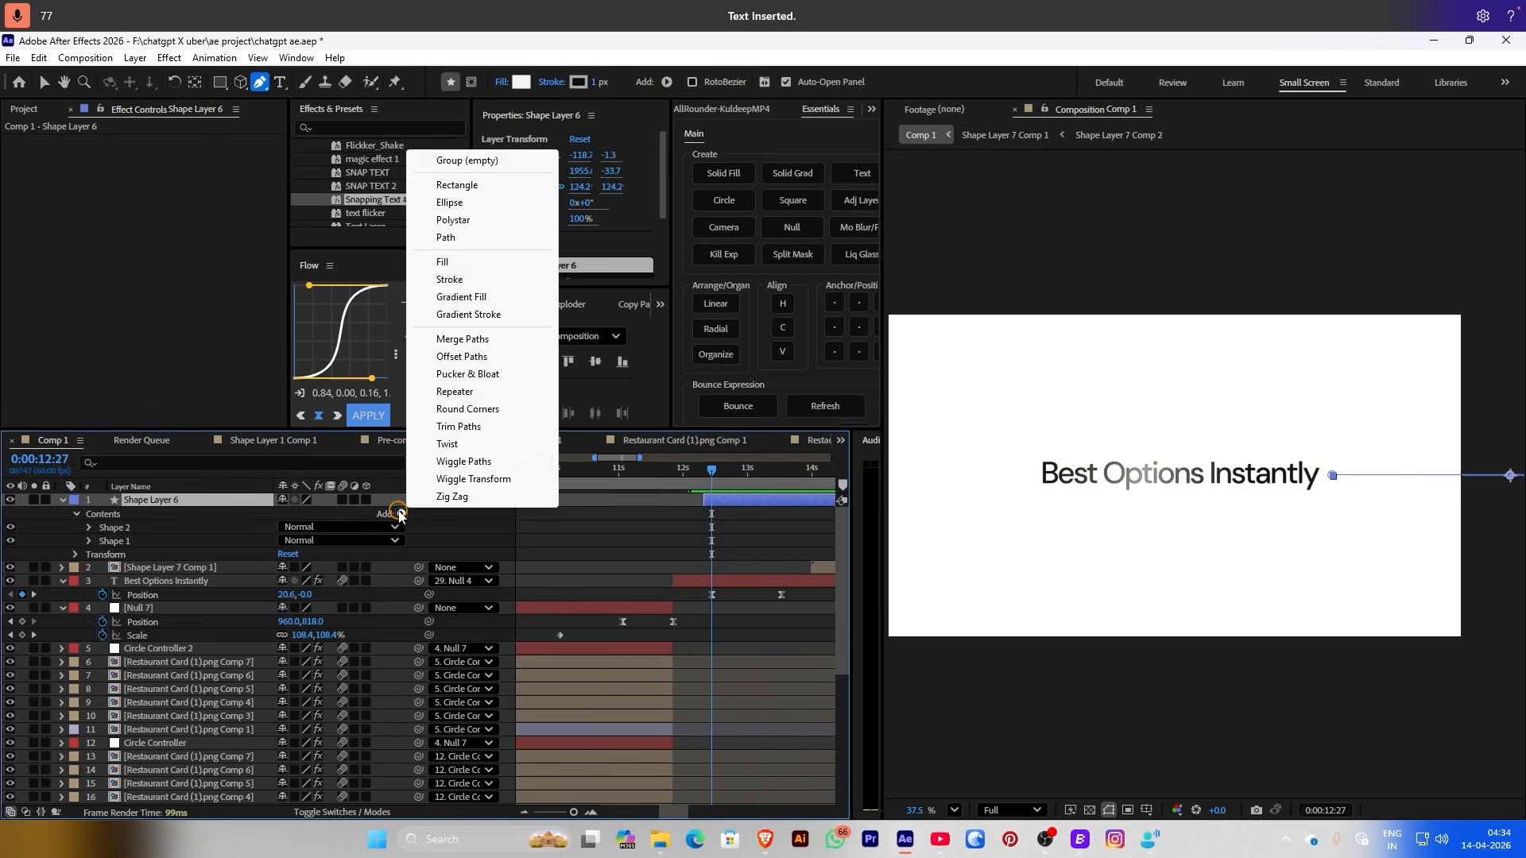
pyautogui.click(458, 427)
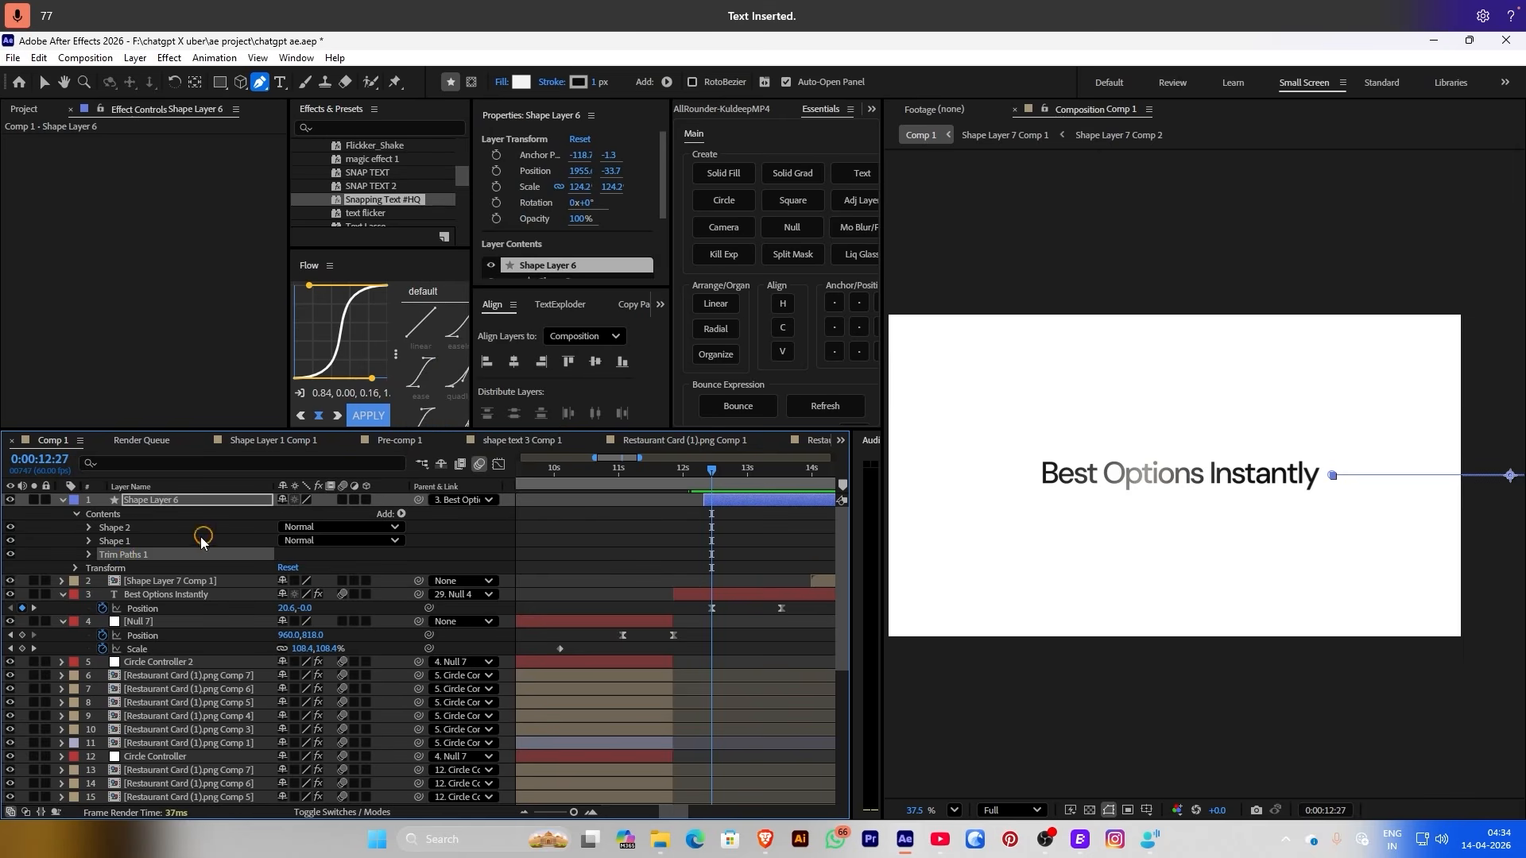
pyautogui.click(88, 556)
pyautogui.click(116, 582)
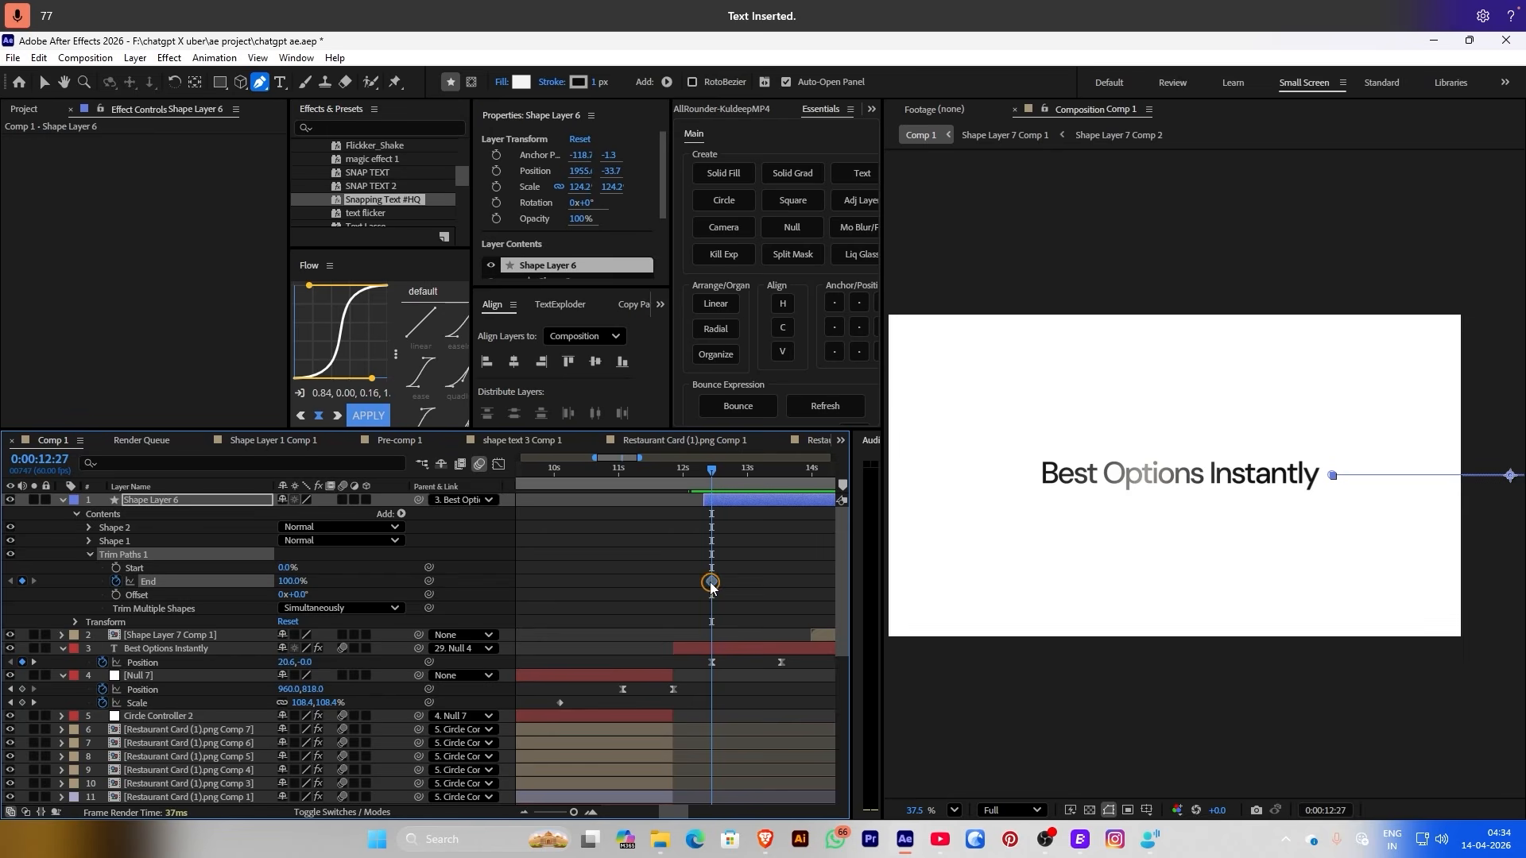
# Animate End from 0% at the playhead to 100% later, and preview the line drawing on
pyautogui.click(770, 577)
pyautogui.moveTo(711, 587); pyautogui.dragTo(777, 588)
pyautogui.moveTo(295, 587); pyautogui.dragTo(32, 598)
pyautogui.click(648, 565)
pyautogui.press('space')
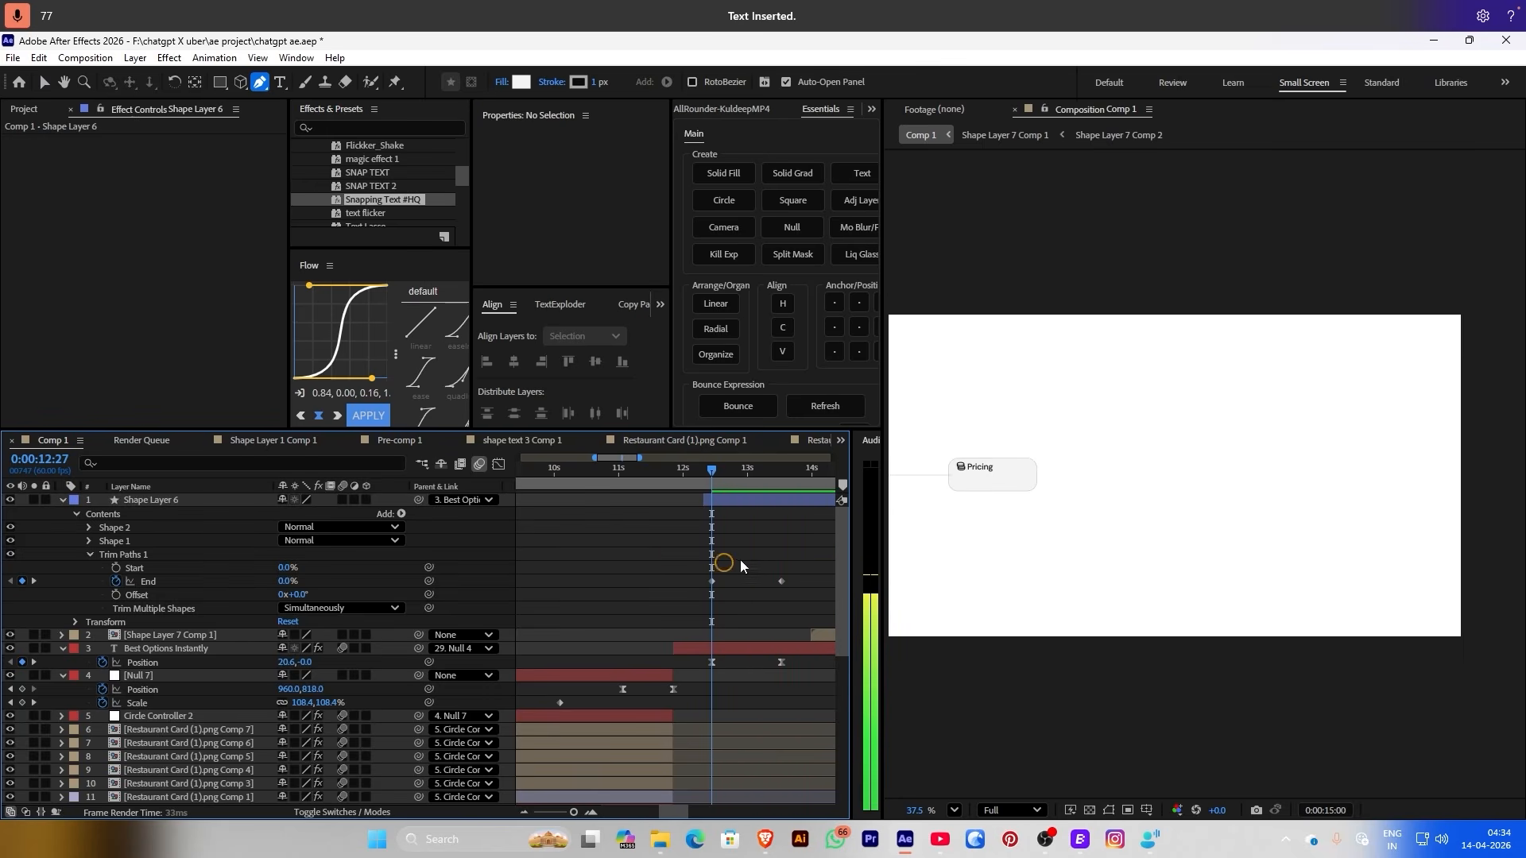
pyautogui.moveTo(787, 561); pyautogui.dragTo(684, 597)
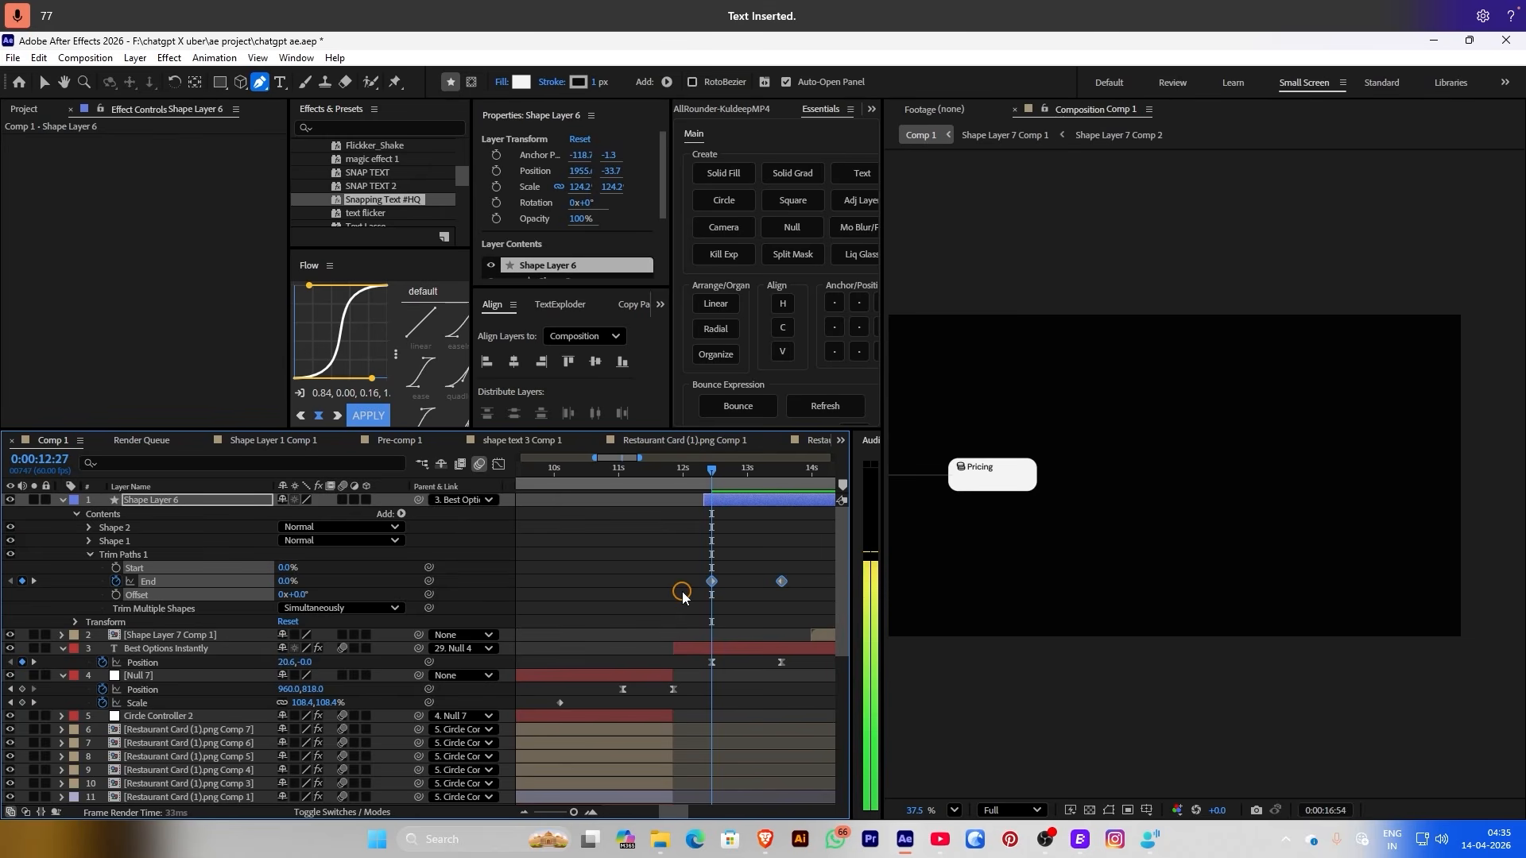
pyautogui.click(682, 597)
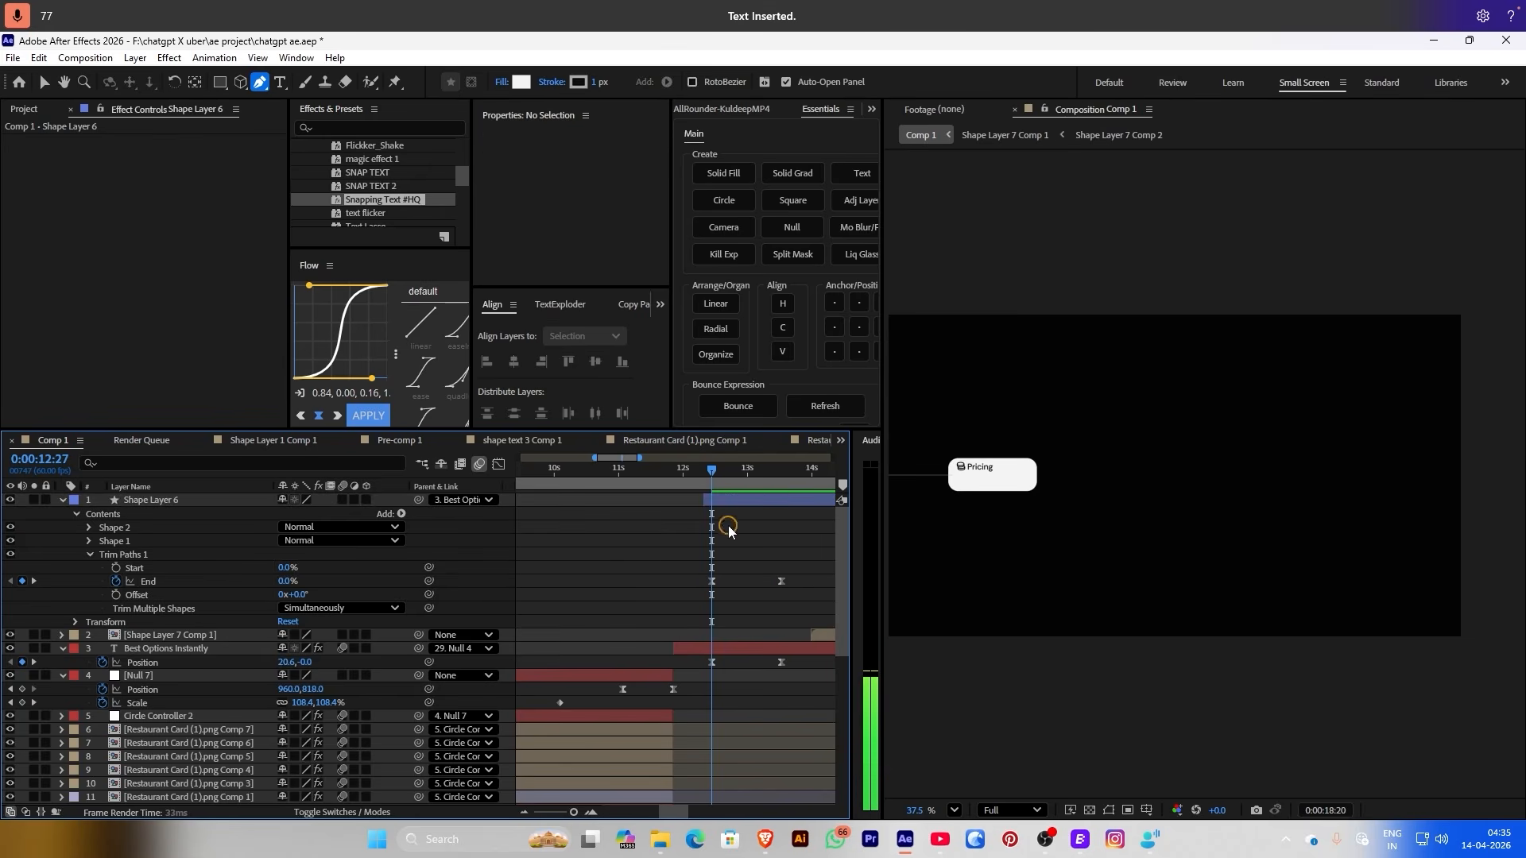
pyautogui.click(719, 470)
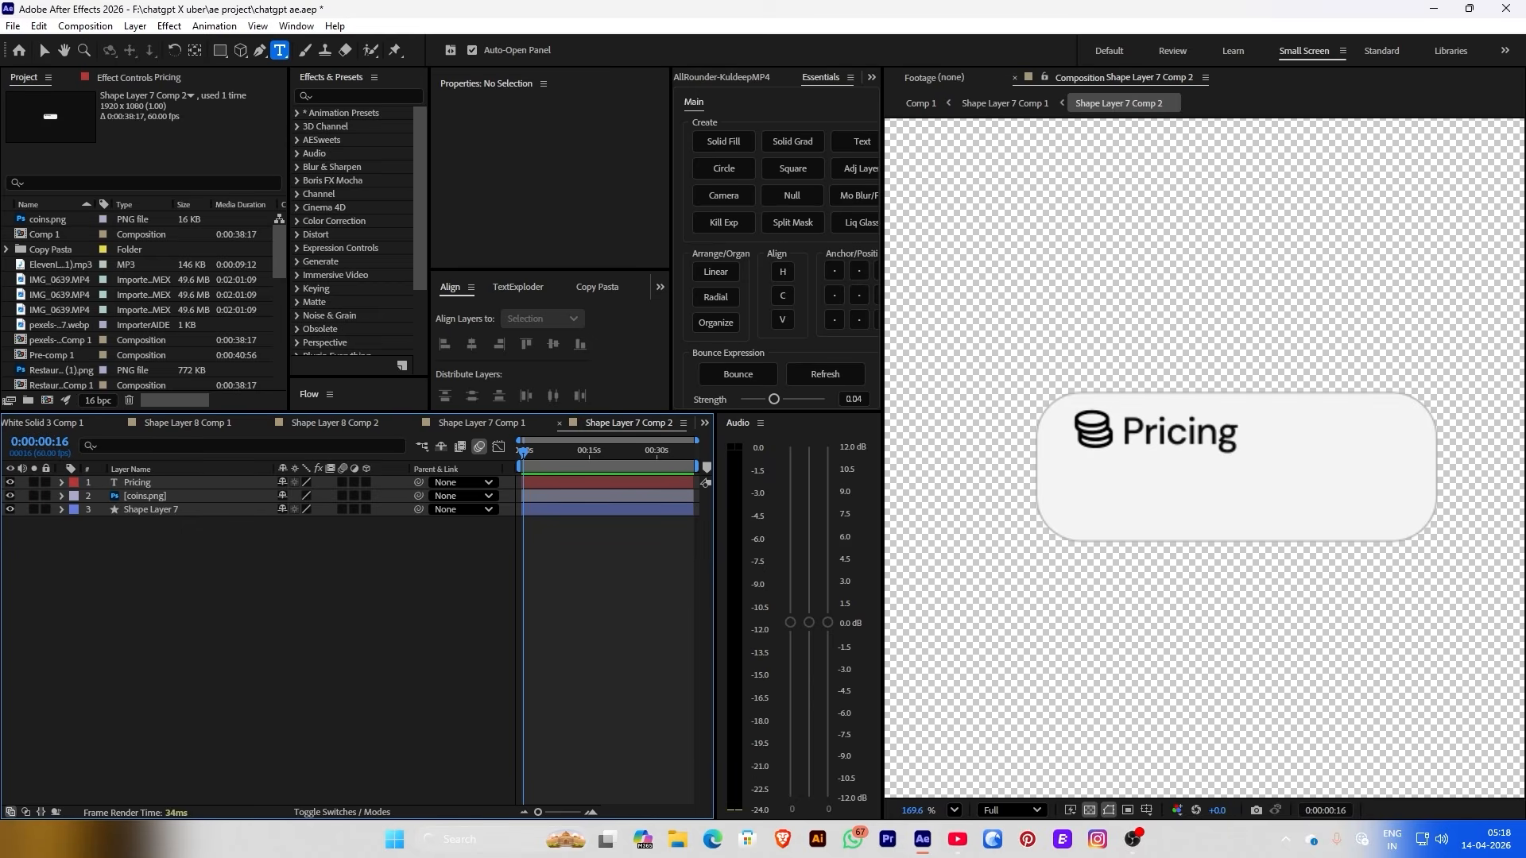
# Duplicate the Pricing text, place the copy beneath the title, and shrink it to 17 px
pyautogui.click(593, 488)
pyautogui.hotkey('ctrl', 'd')
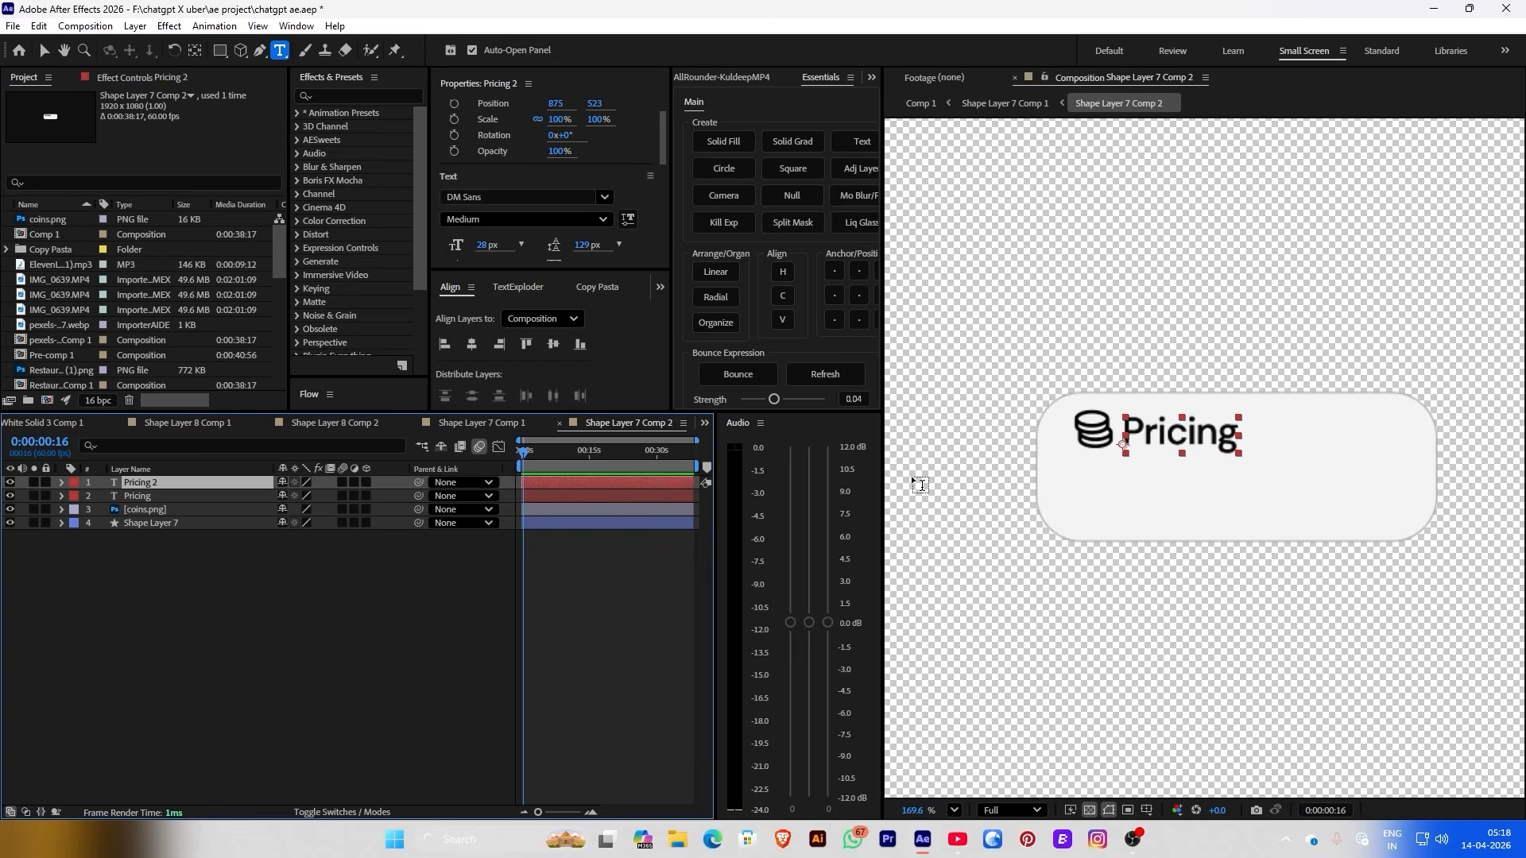
pyautogui.press('v')
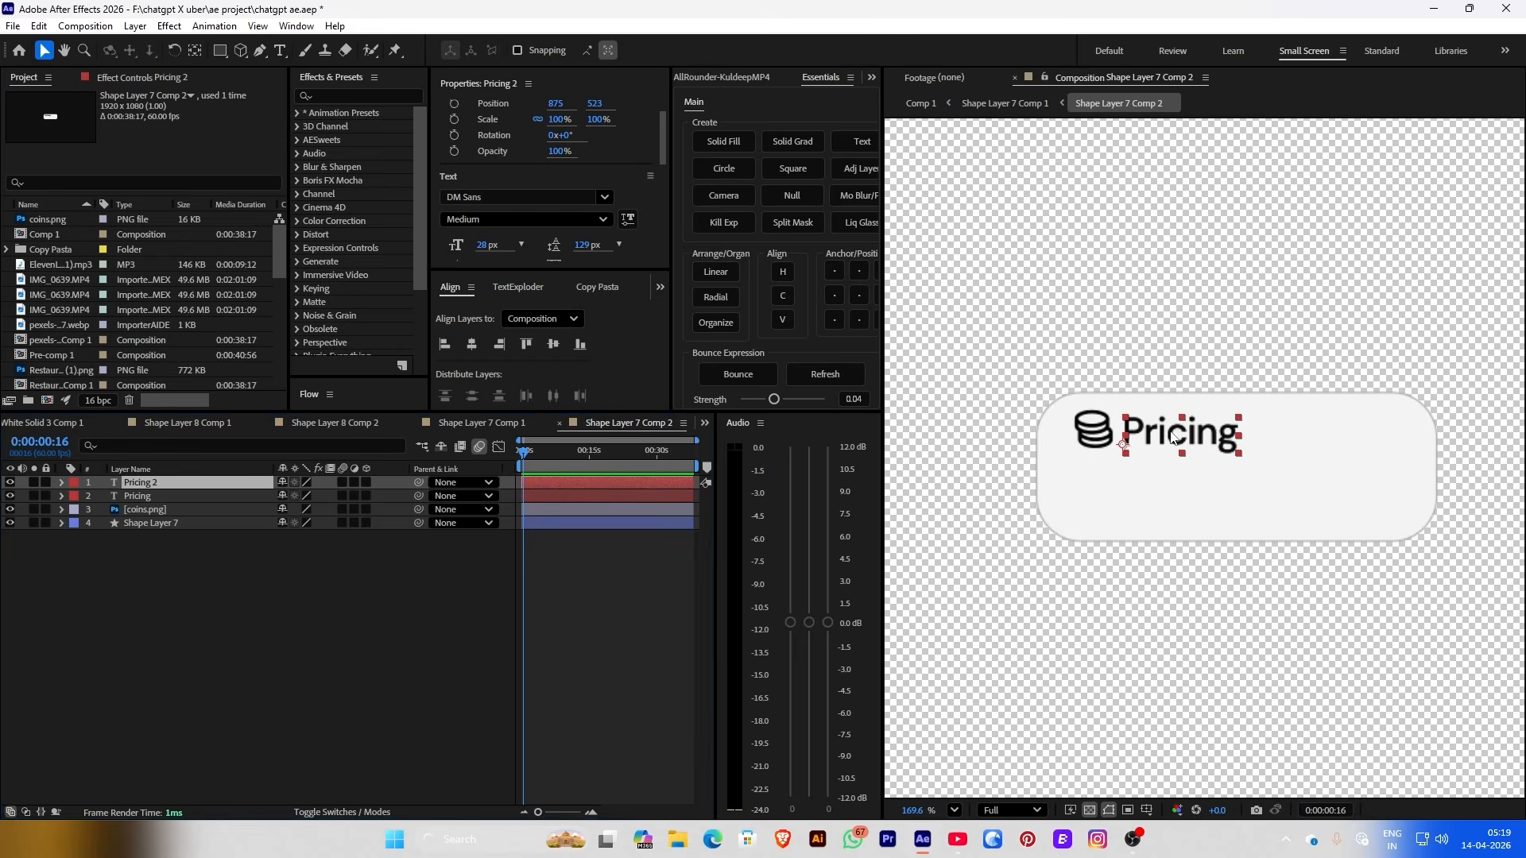
pyautogui.moveTo(1172, 433); pyautogui.dragTo(1110, 475)
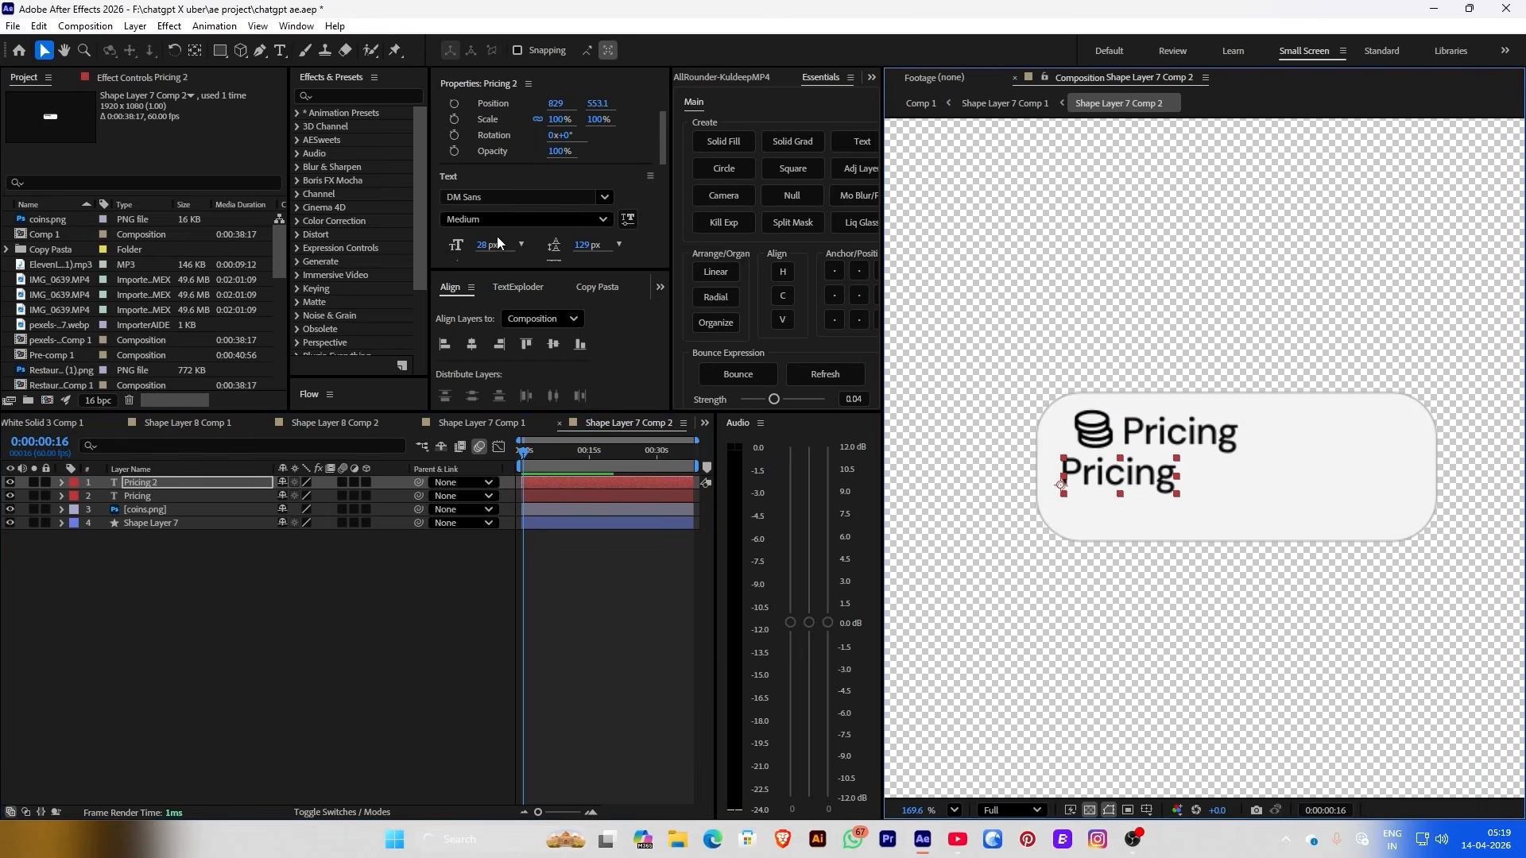
pyautogui.moveTo(486, 245); pyautogui.dragTo(468, 244)
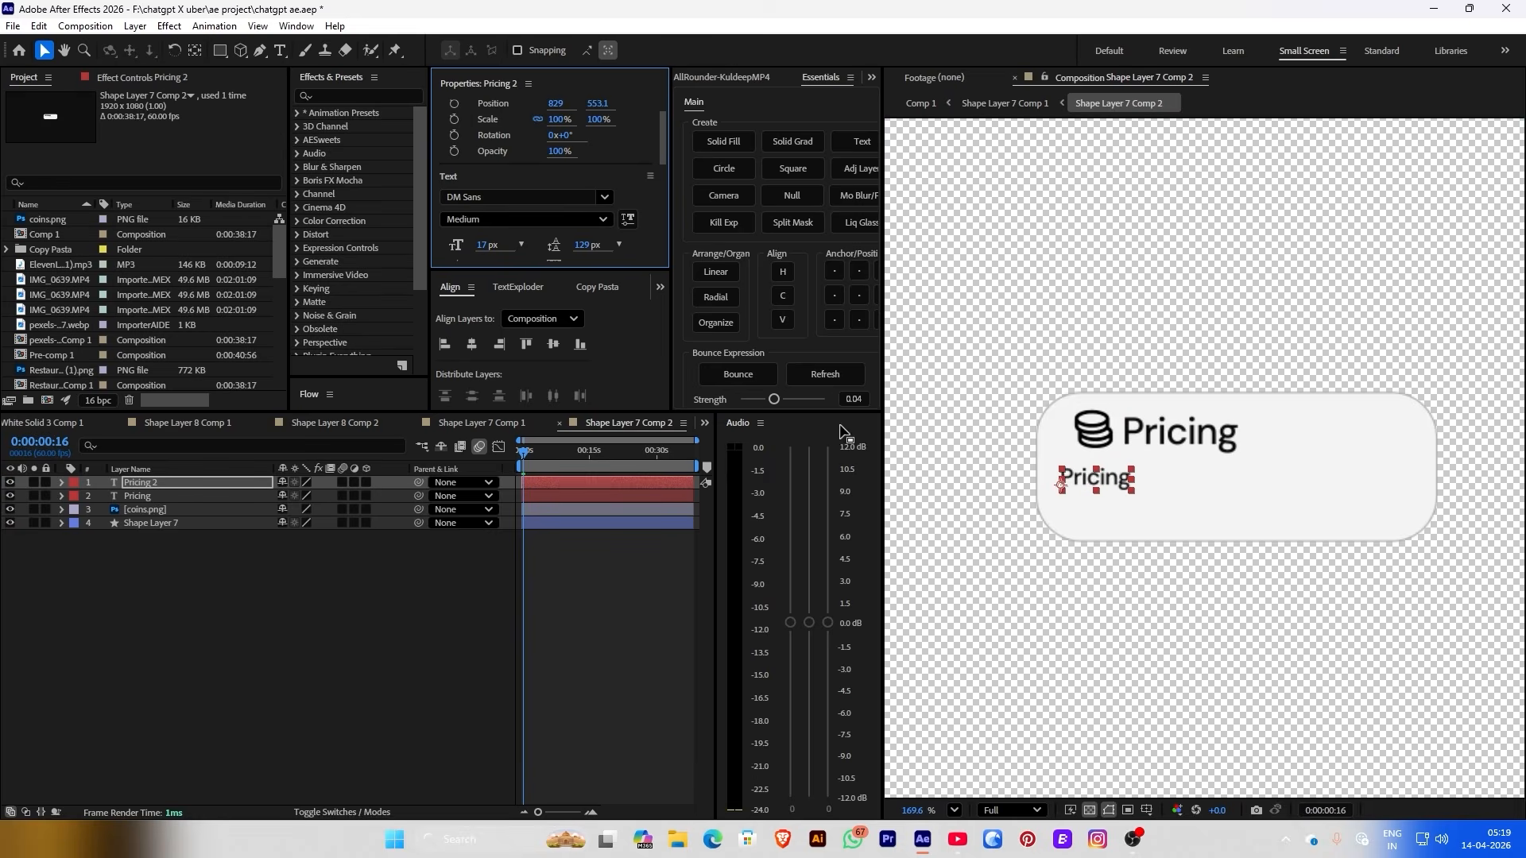
pyautogui.scroll(2, 936, 478)
# Replace the duplicated text's wording with 'Hello'
pyautogui.doubleClick(1142, 491)
pyautogui.moveTo(1212, 470); pyautogui.dragTo(1085, 463)
pyautogui.click(321, 738)
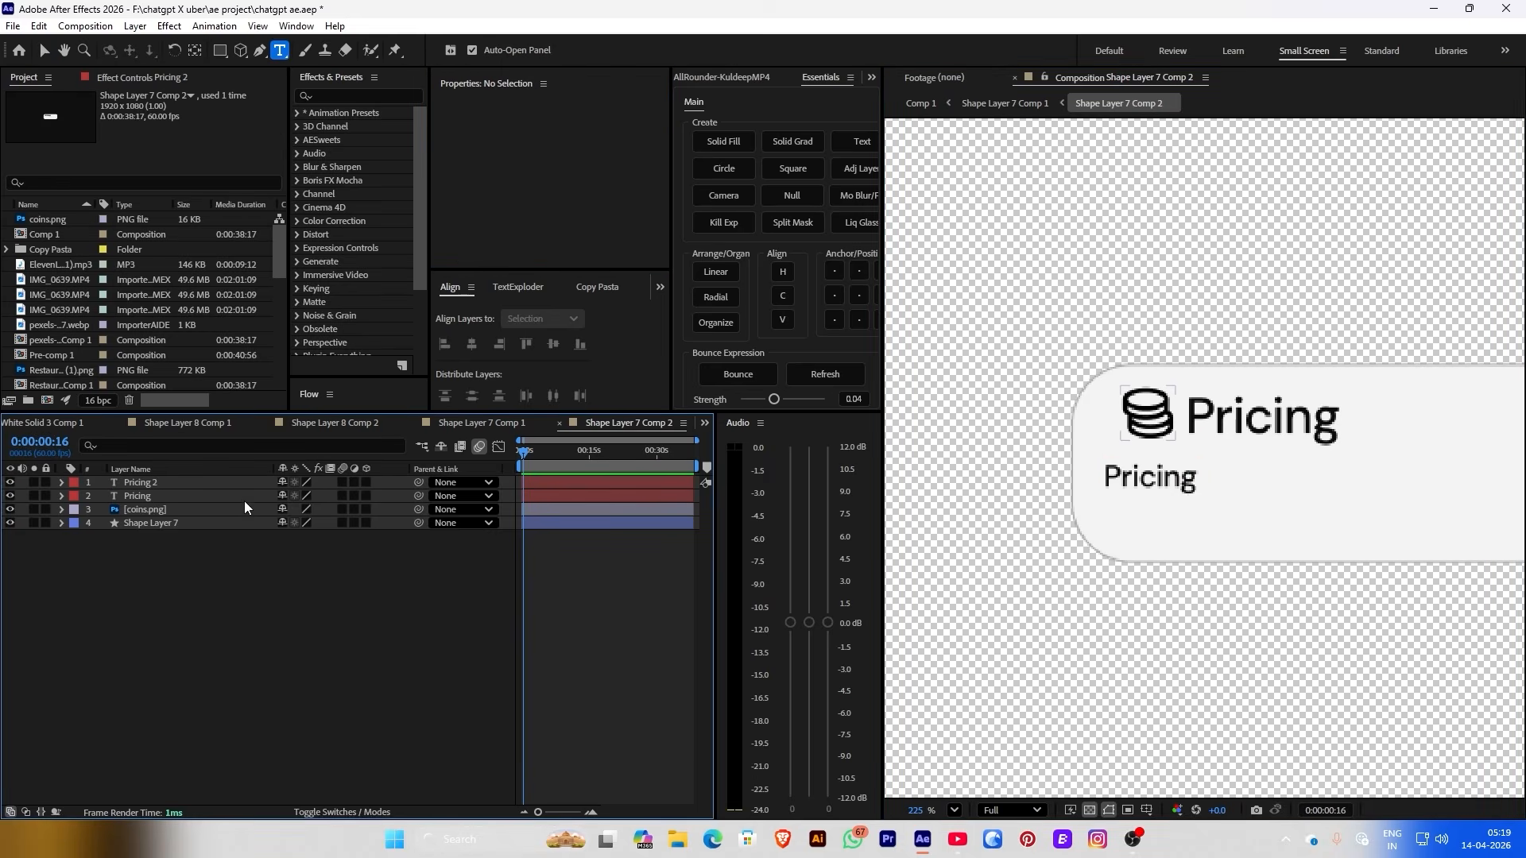
pyautogui.click(208, 483)
pyautogui.click(233, 653)
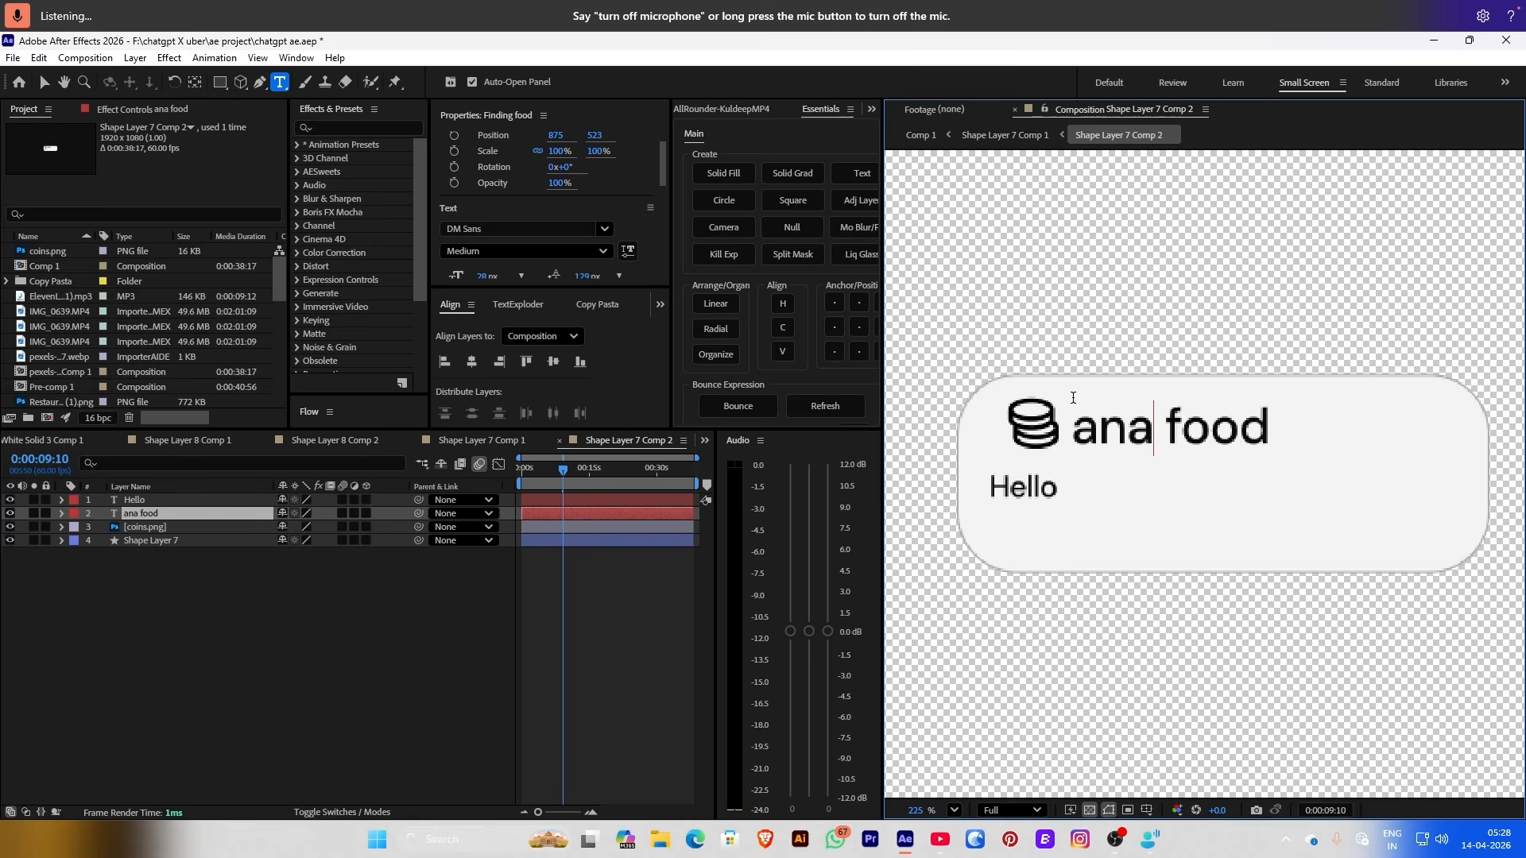
# Retype the card title to 'Analysing quality'
pyautogui.write('lysing')
pyautogui.click(1472, 389)
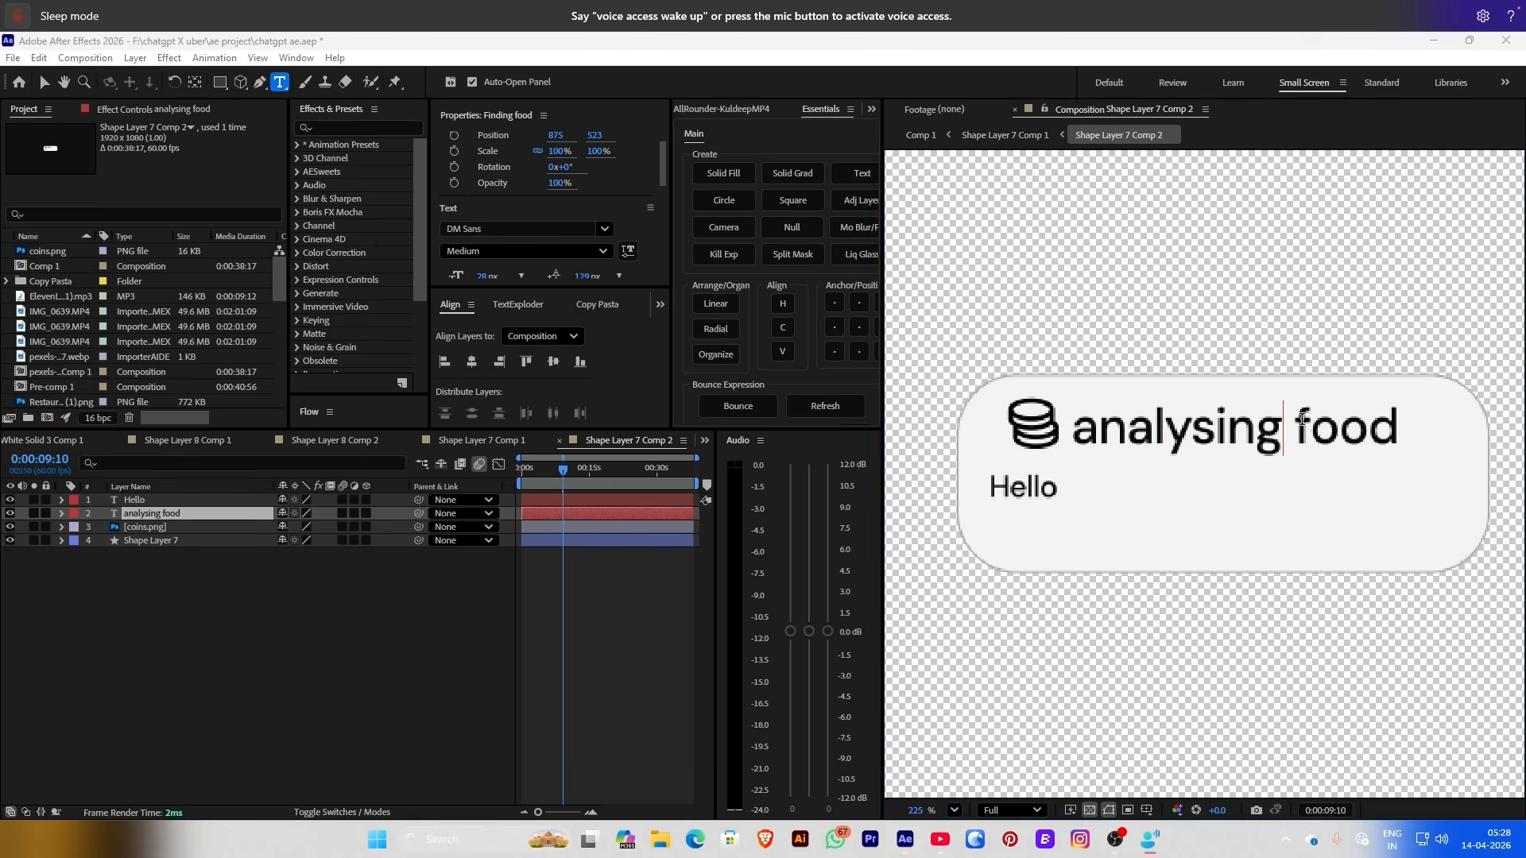
pyautogui.press('BackSpace')
pyautogui.press('BackSpace')
pyautogui.press('BackSpace')
pyautogui.press('BackSpace')
pyautogui.write('qy')
pyautogui.press('BackSpace')
pyautogui.write('ualty')
pyautogui.click(1390, 425)
pyautogui.write('i')
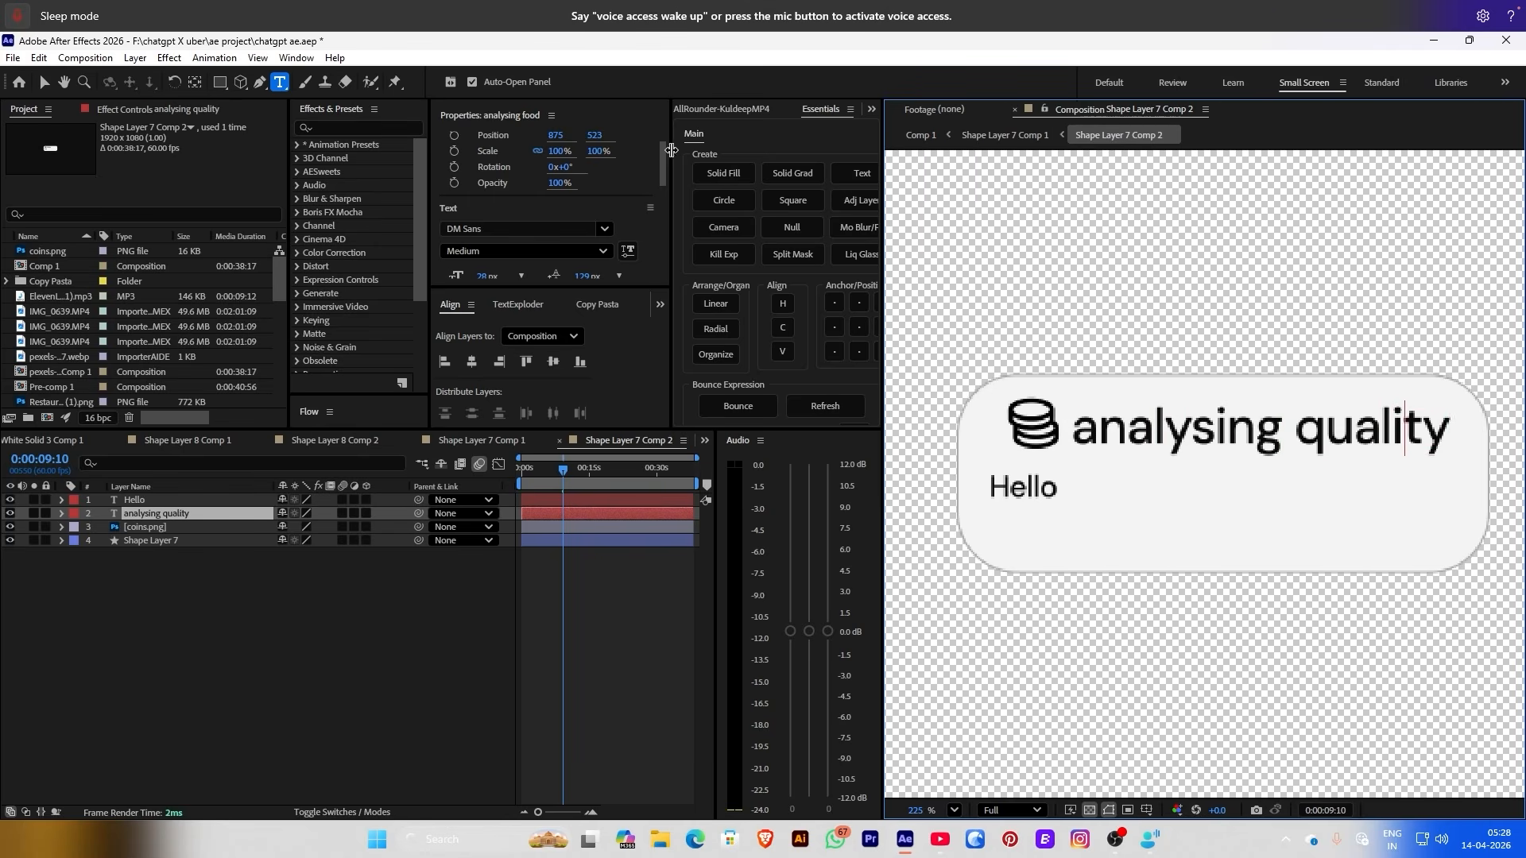
pyautogui.moveTo(1074, 434); pyautogui.dragTo(1106, 433)
pyautogui.write('A')
# Paste the freshness, safety and nutritional value description, split it onto two lines, and tighten leading
pyautogui.moveTo(991, 486); pyautogui.dragTo(1089, 479)
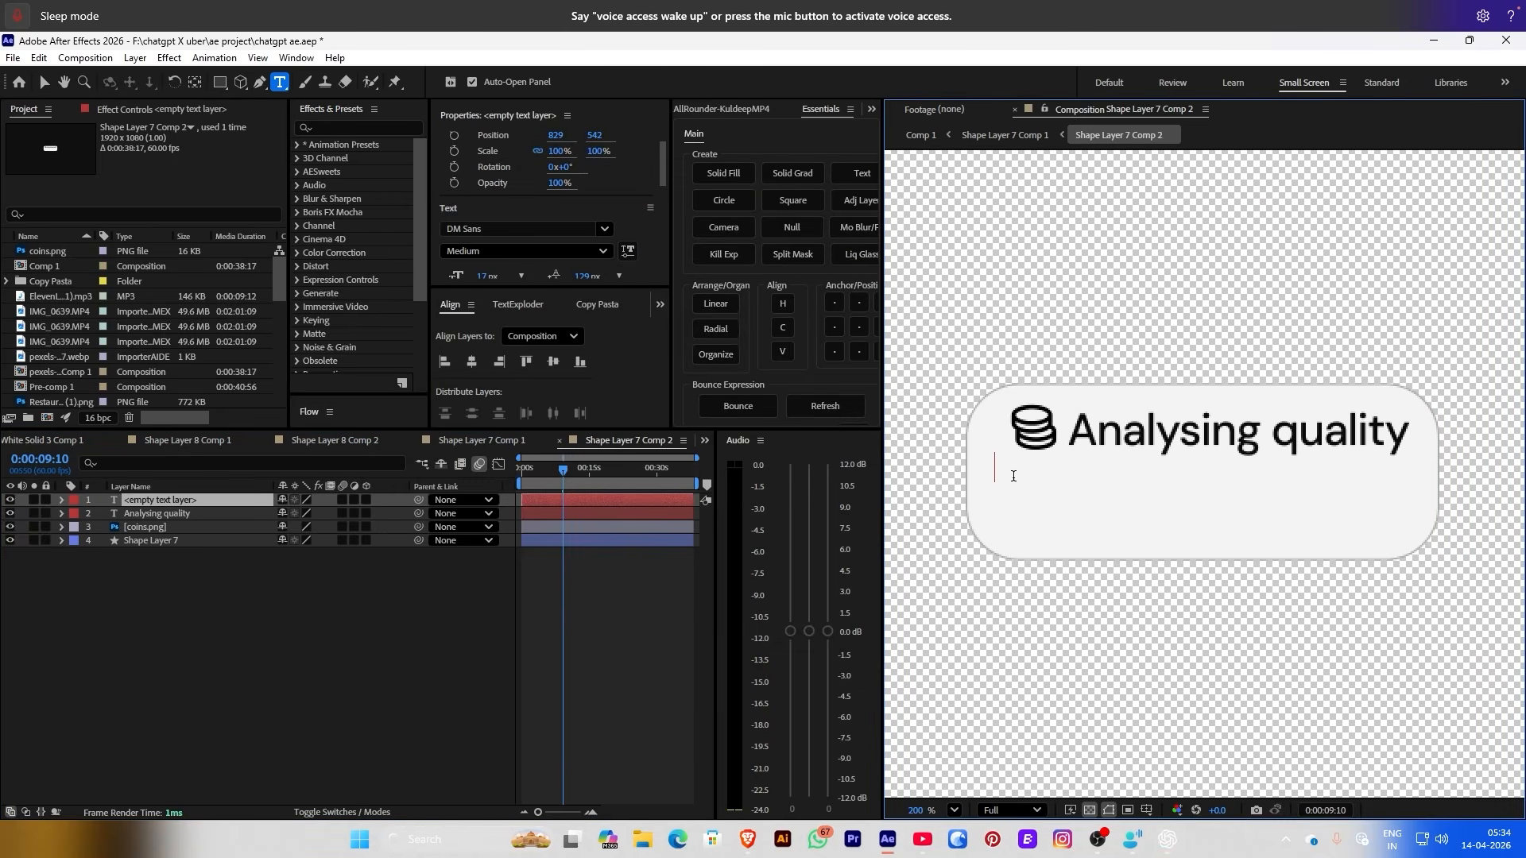
pyautogui.hotkey('ctrl', 'v')
pyautogui.click(1368, 471)
pyautogui.press('Return')
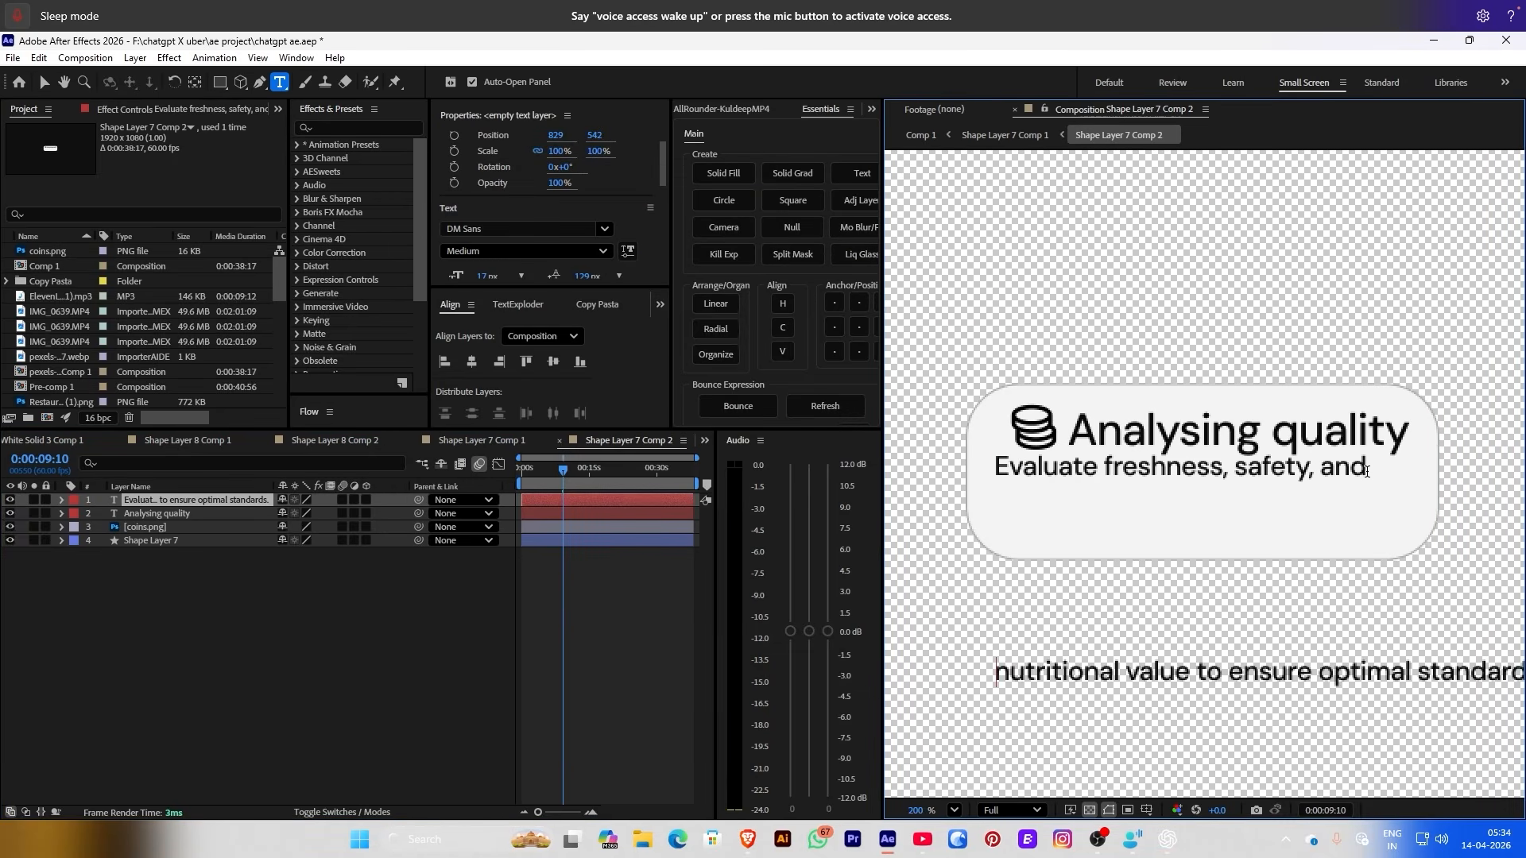
pyautogui.scroll(-2, 986, 564)
pyautogui.doubleClick(1048, 477)
pyautogui.hotkey('ctrl', 'a')
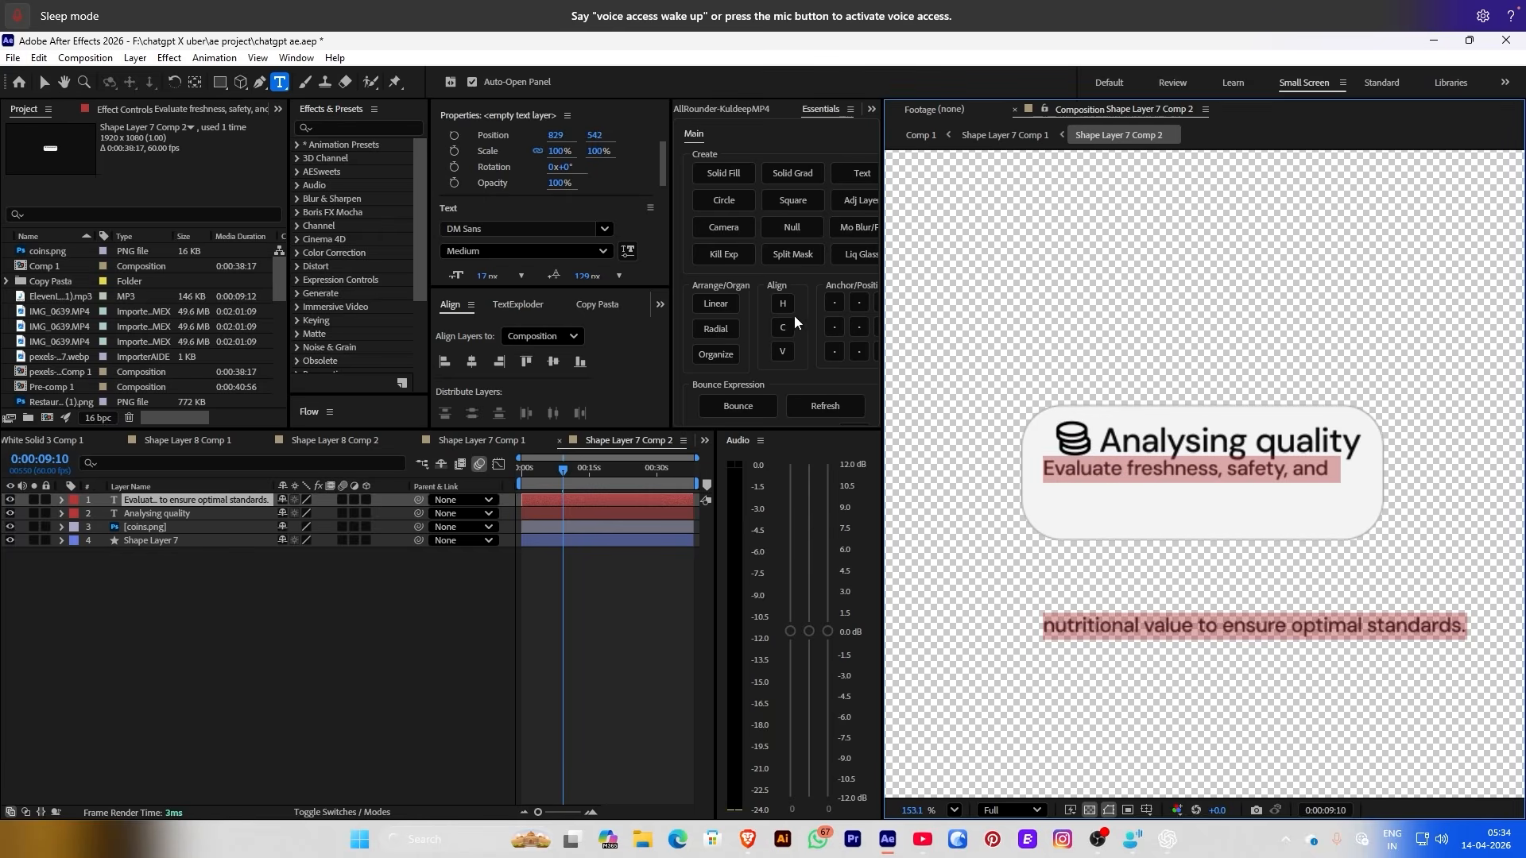
pyautogui.moveTo(577, 275); pyautogui.dragTo(485, 268)
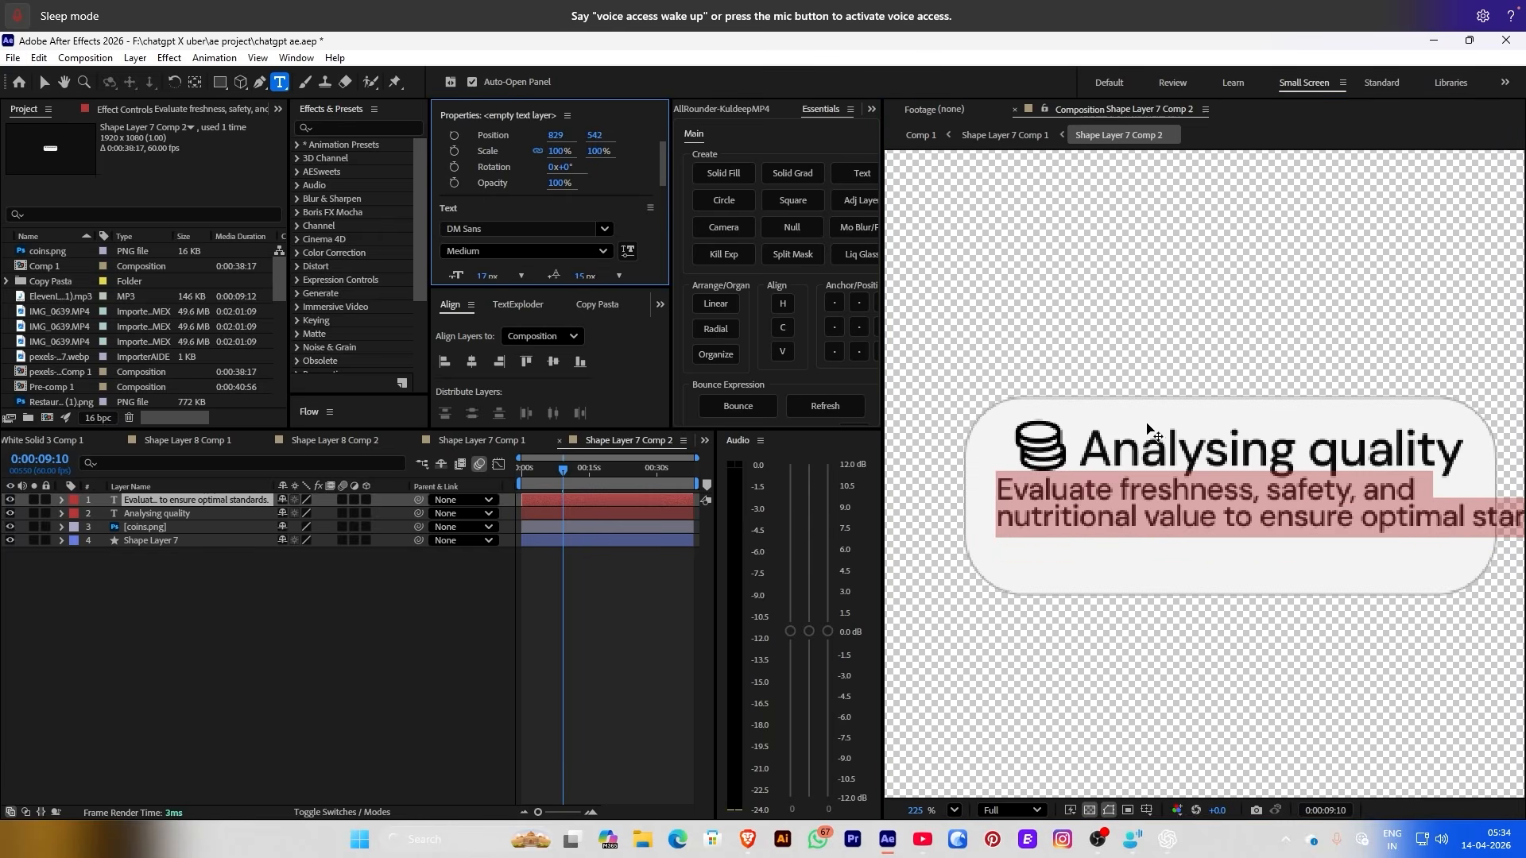
pyautogui.scroll(3, 1146, 425)
pyautogui.click(604, 495)
# Left-align the description and reduce its font size further
pyautogui.scroll(-3, 508, 255)
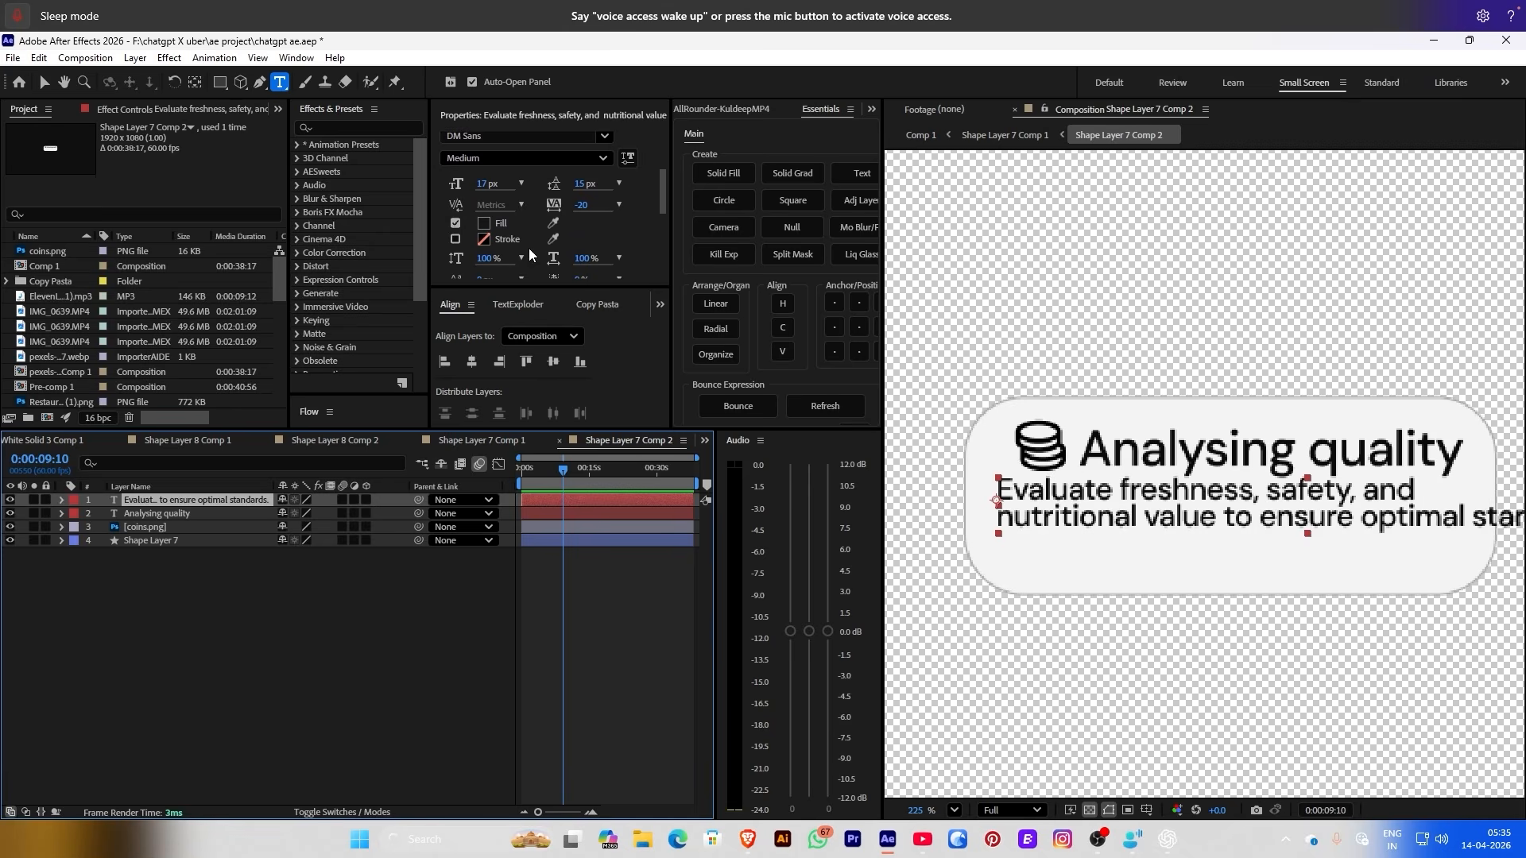
pyautogui.click(551, 363)
pyautogui.scroll(-3, 623, 226)
pyautogui.click(474, 234)
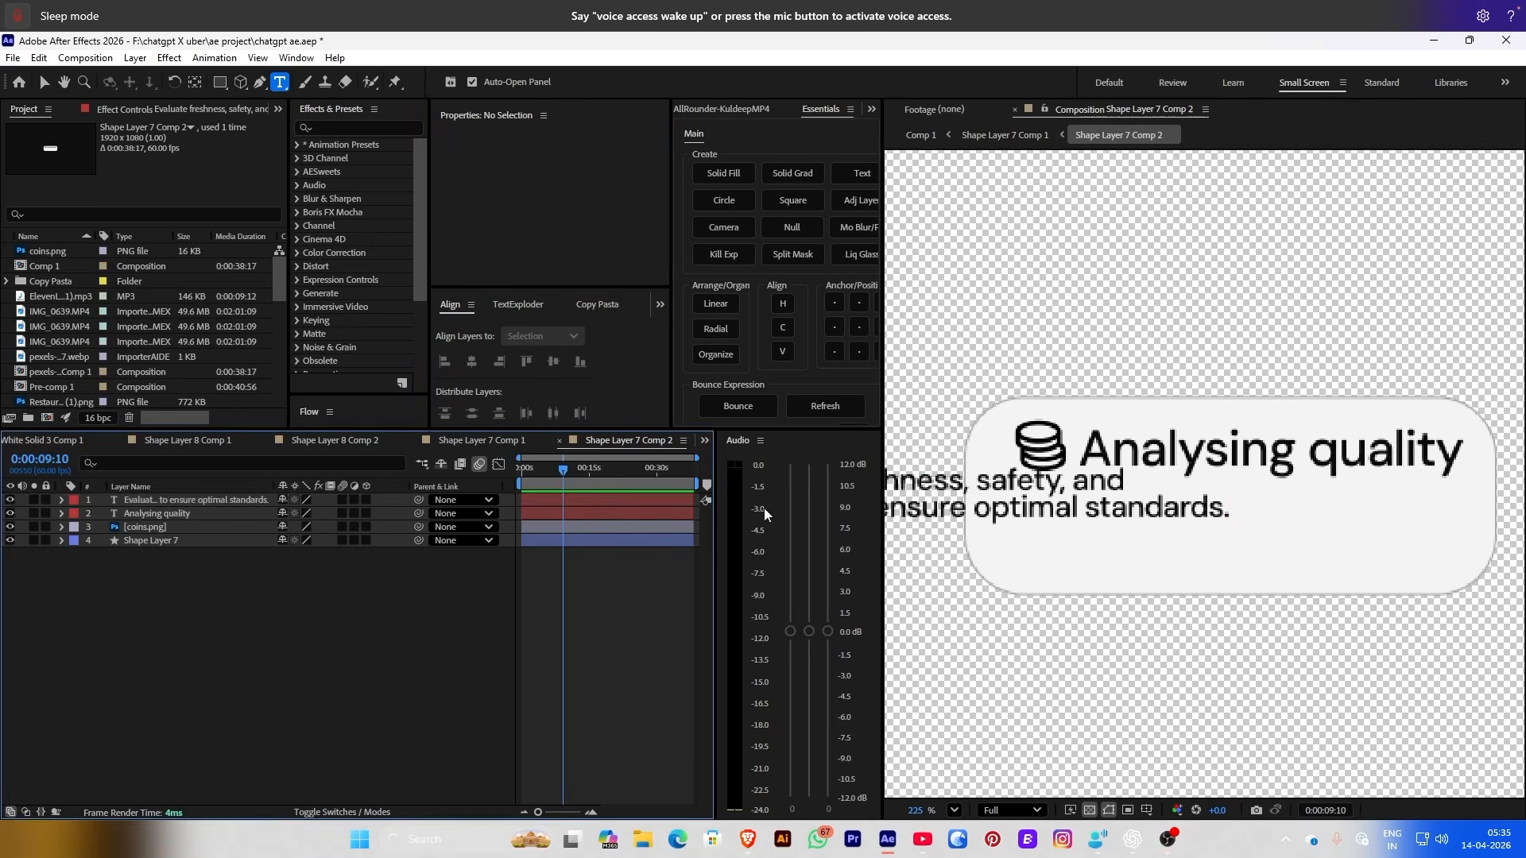
pyautogui.press('v')
pyautogui.moveTo(994, 504); pyautogui.dragTo(1330, 530)
pyautogui.scroll(3, 534, 259)
pyautogui.hotkey('ctrl', 'shift', 'l')
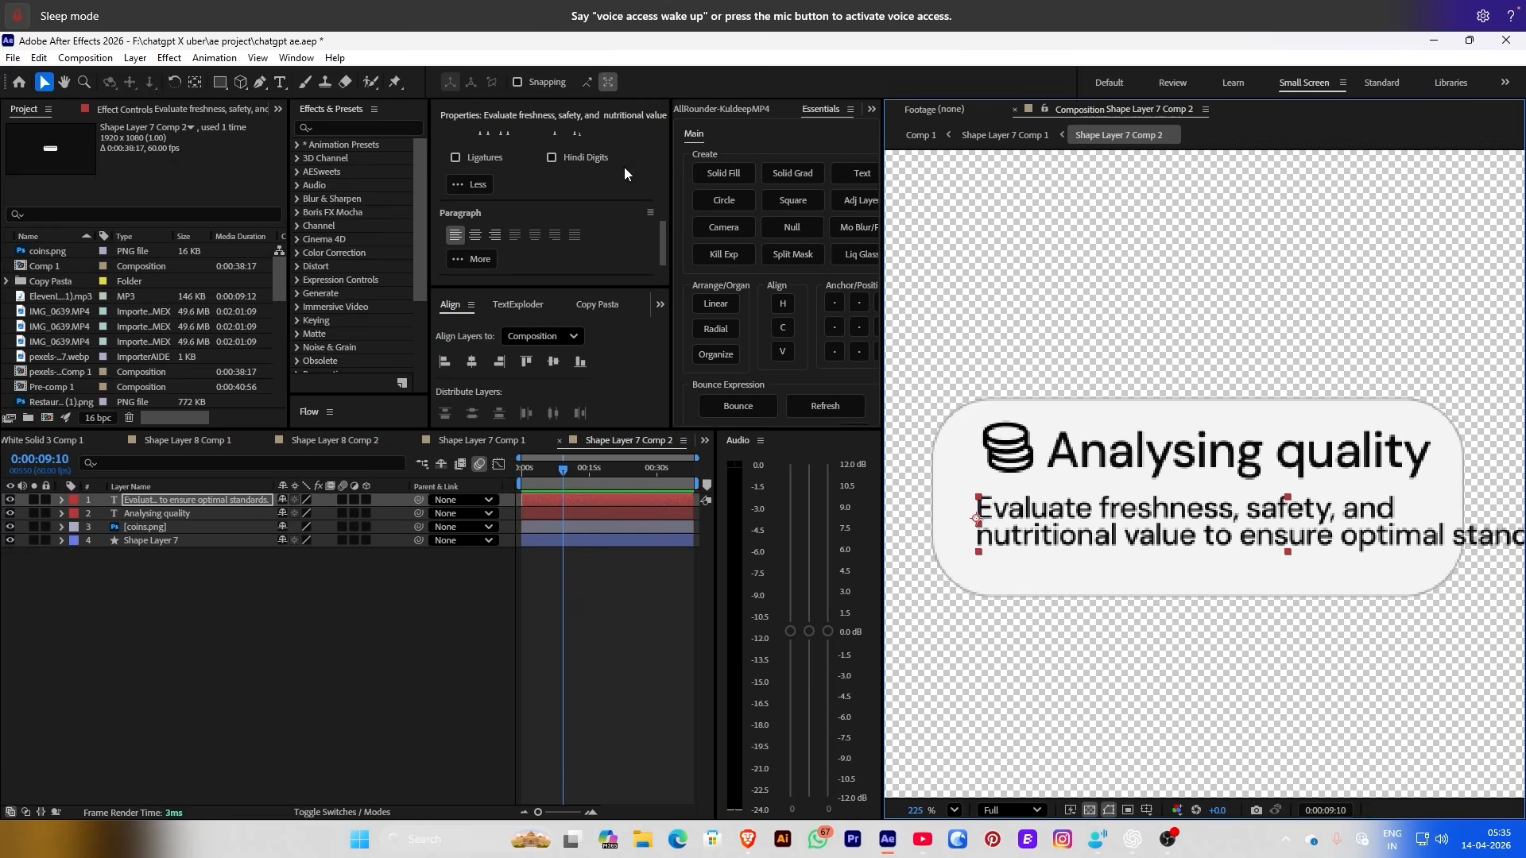
pyautogui.scroll(3, 623, 167)
pyautogui.moveTo(496, 164); pyautogui.dragTo(469, 164)
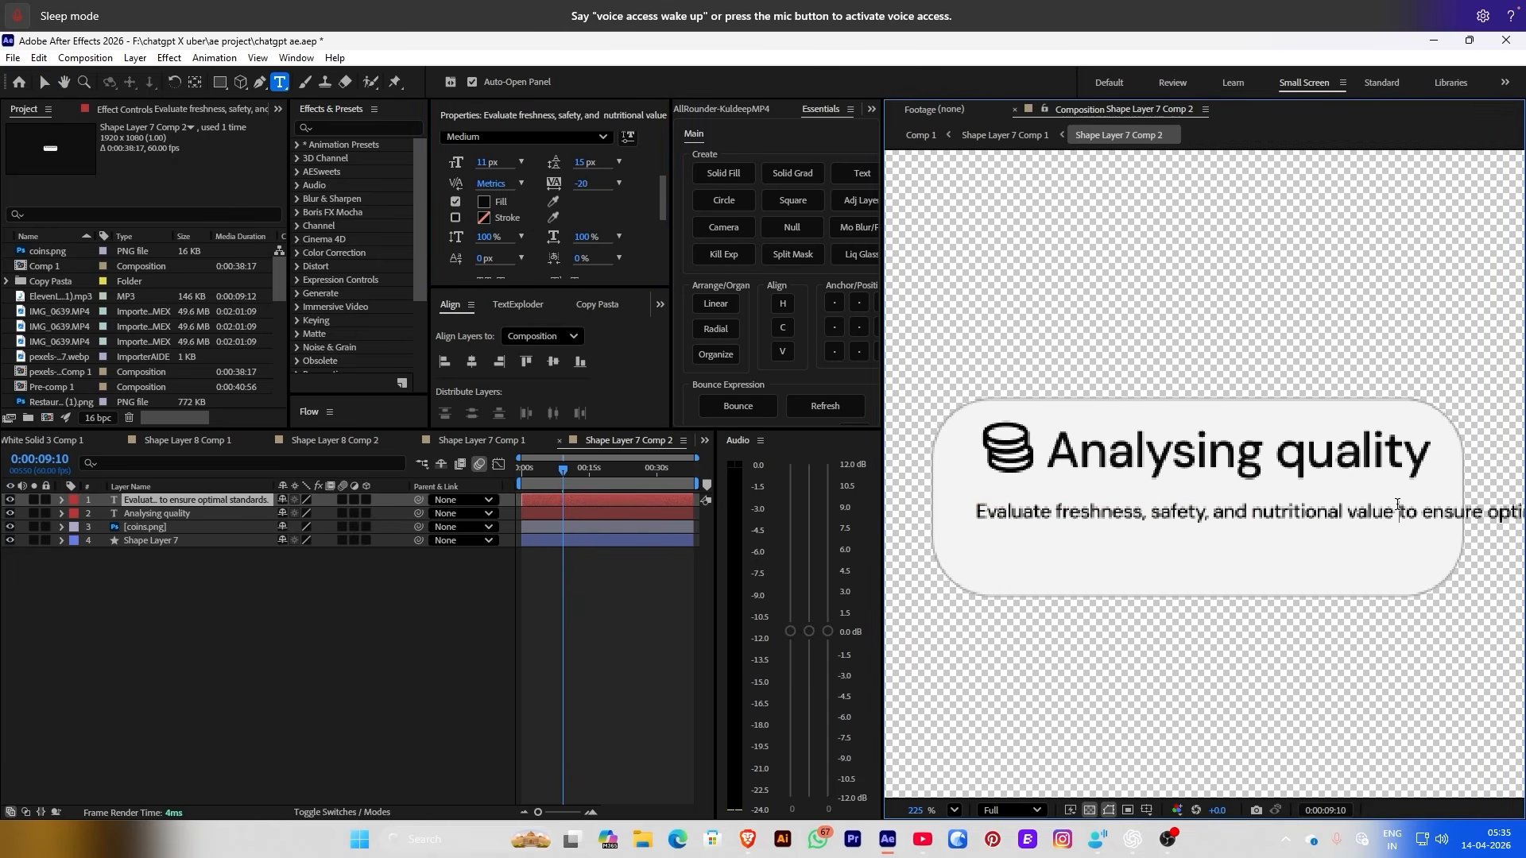
pyautogui.hotkey('ctrl', 'shift', 'a')
pyautogui.scroll(-3, 1142, 513)
pyautogui.scroll(-2, 1224, 195)
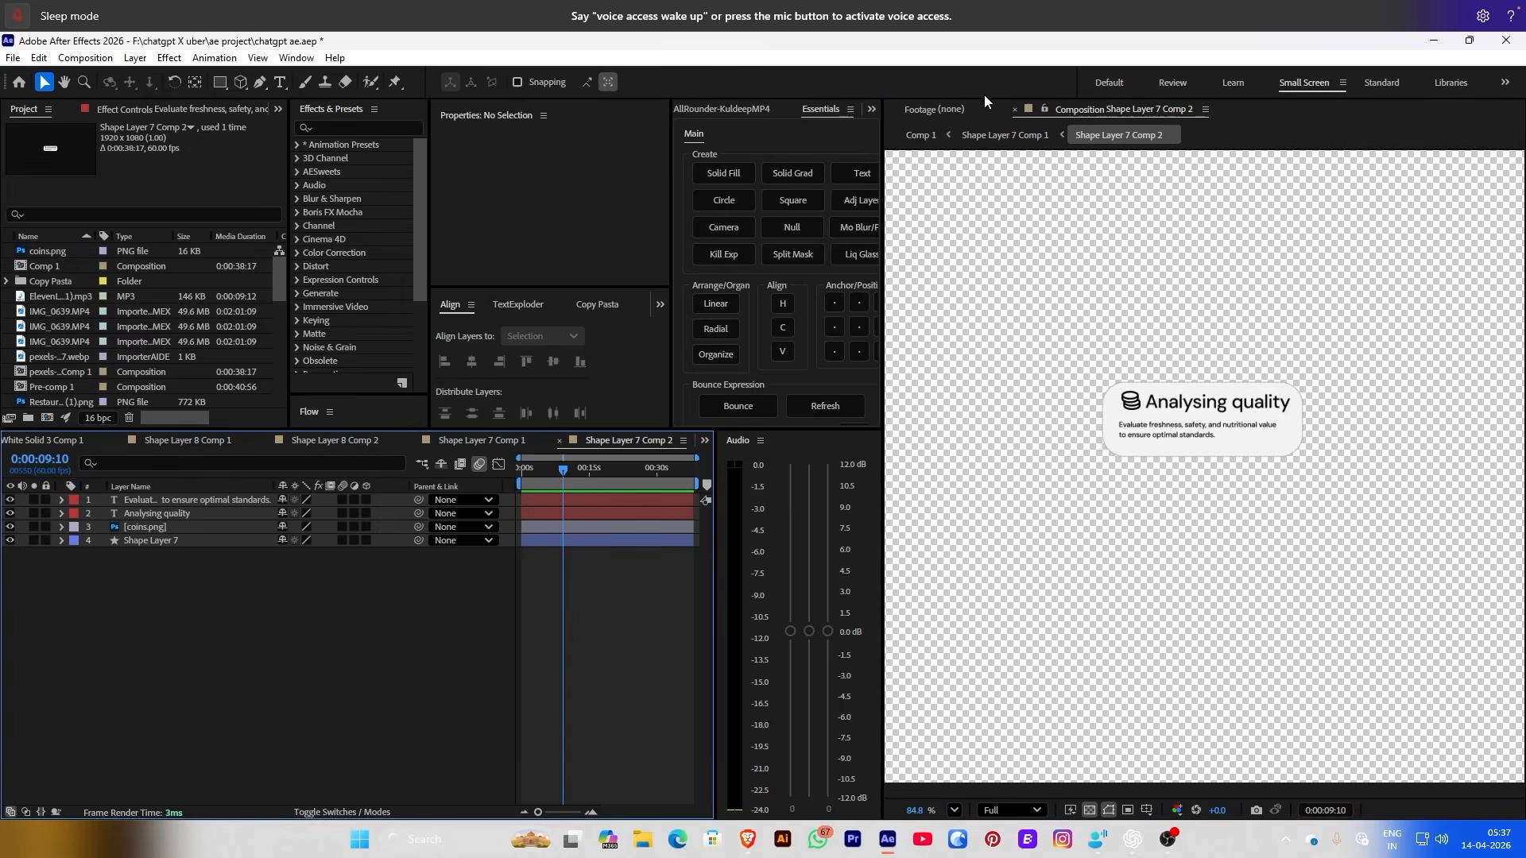
# In Shape Layer 7 Comp 1, add the Shape Layer 7 Comp 3 card from the Project panel
pyautogui.click(1005, 135)
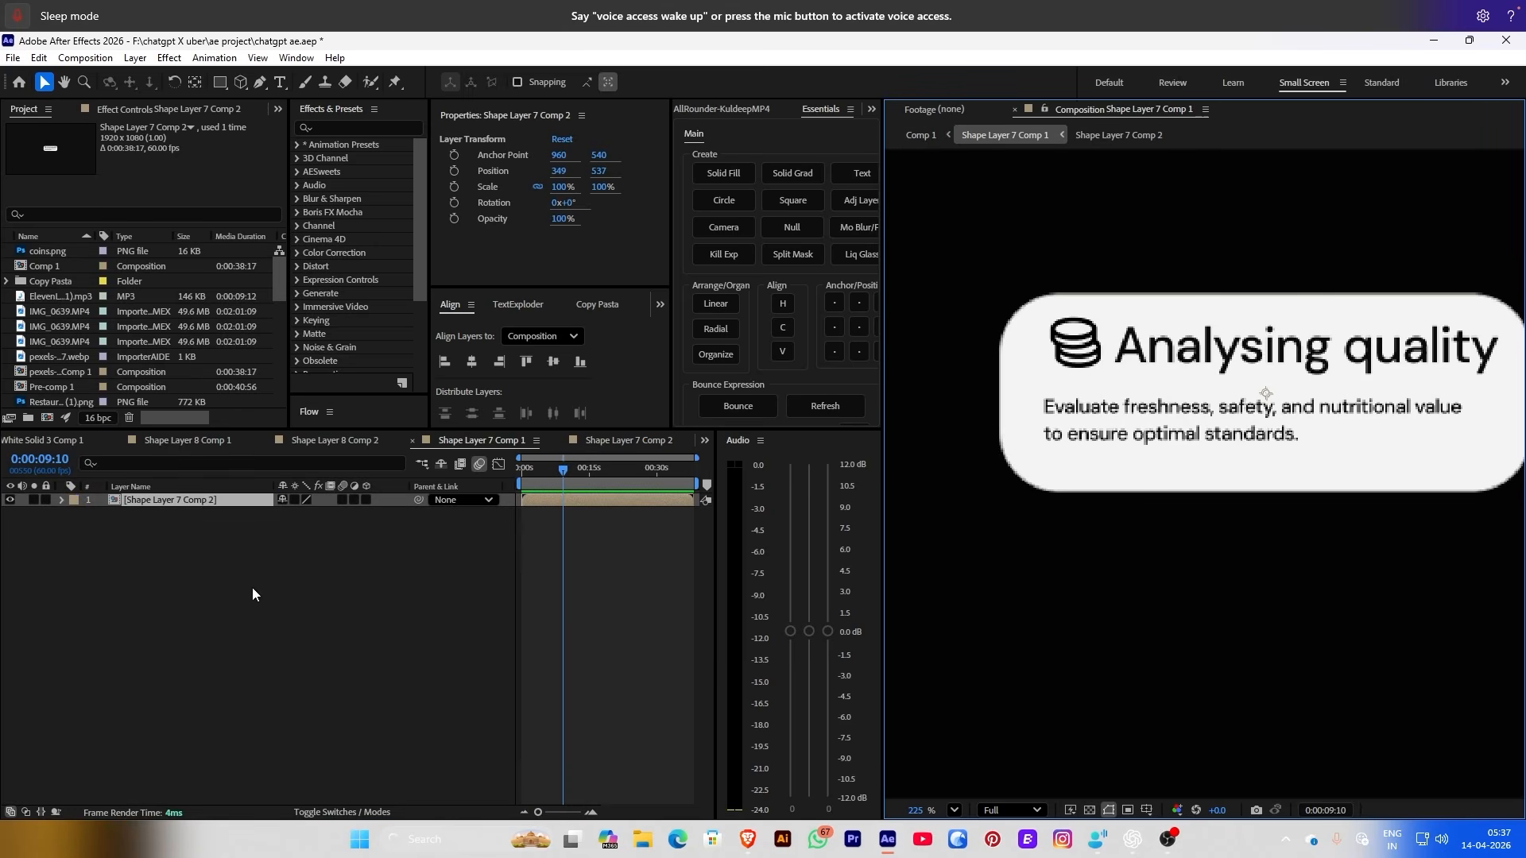
pyautogui.rightClick(162, 503)
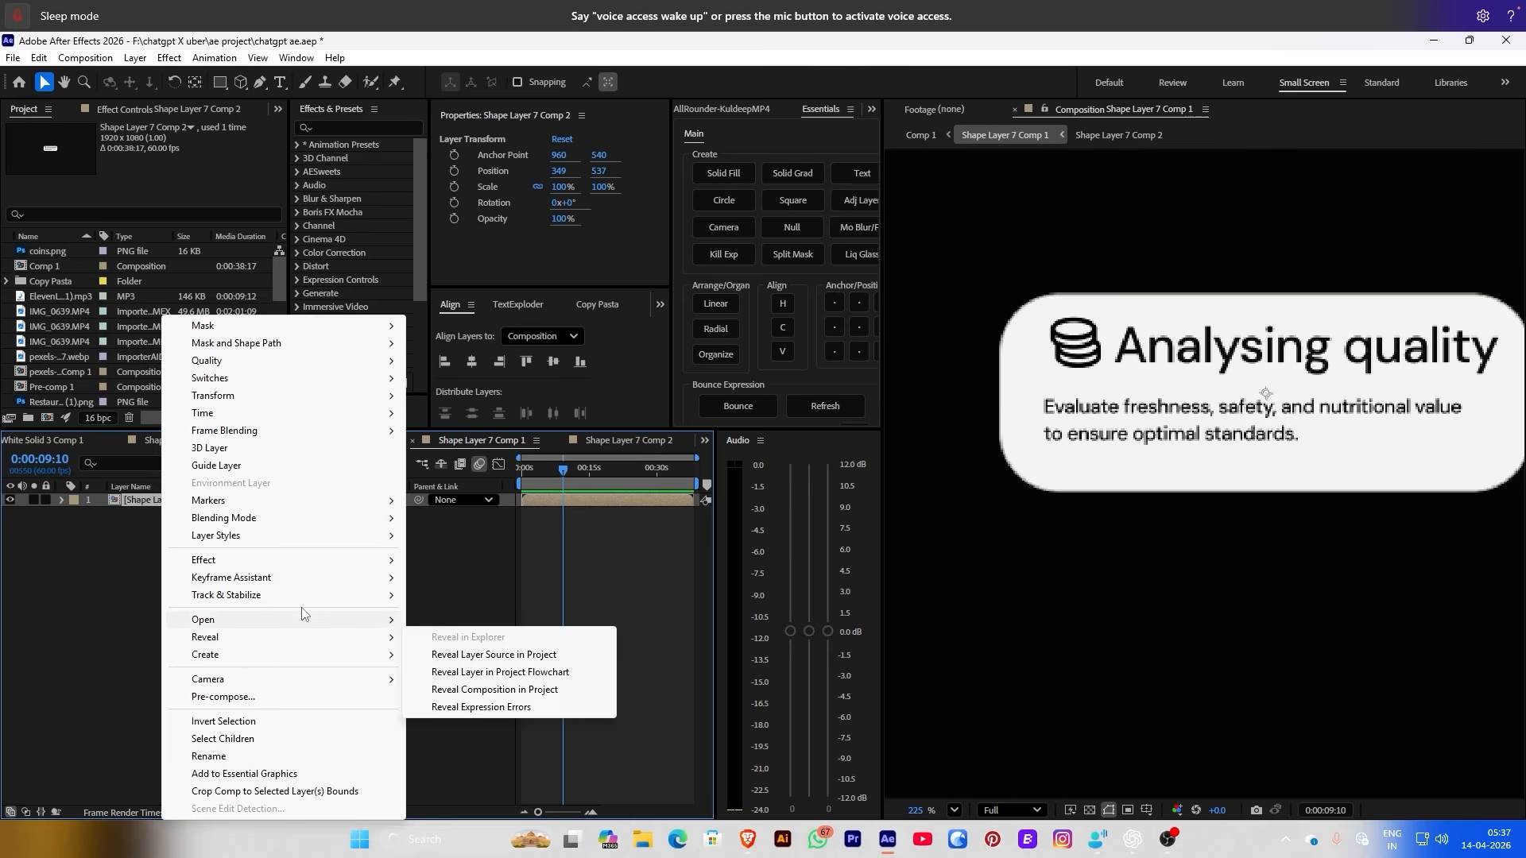
pyautogui.click(493, 645)
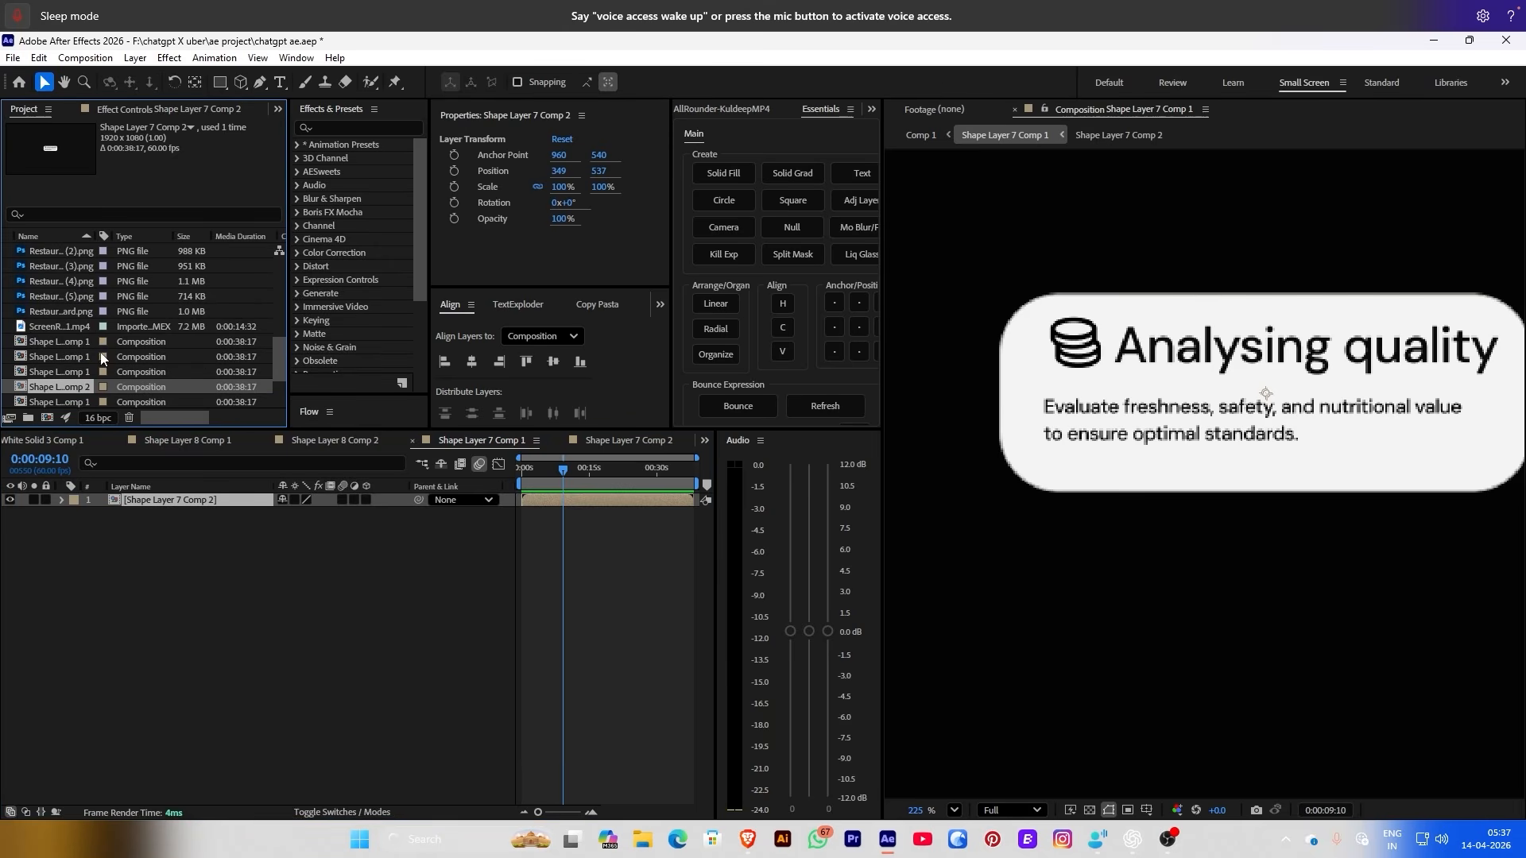
pyautogui.scroll(-3, 102, 359)
pyautogui.click(73, 296)
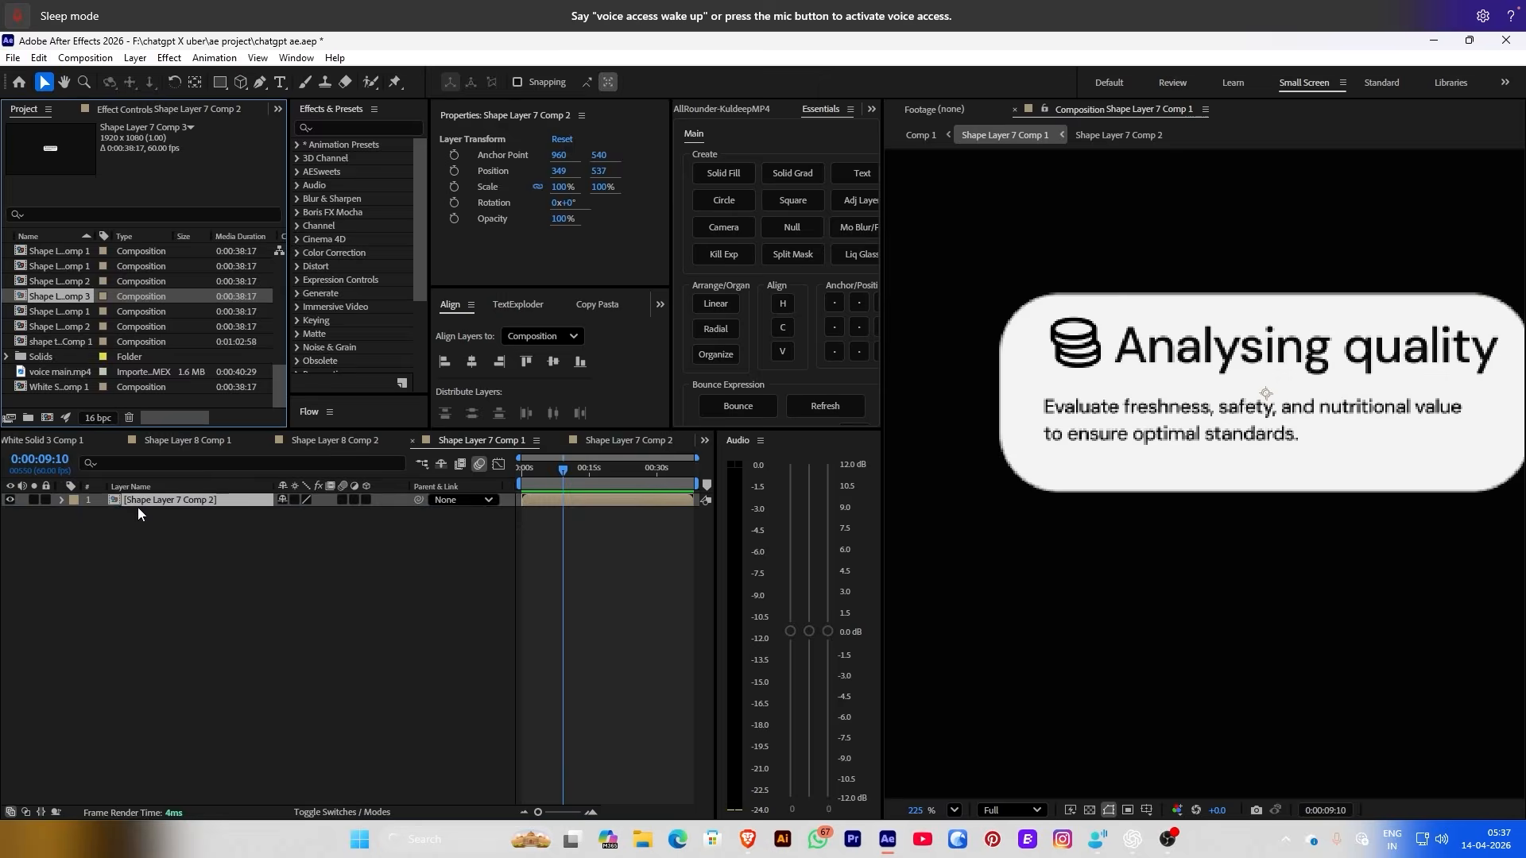
pyautogui.moveTo(137, 507); pyautogui.dragTo(139, 502)
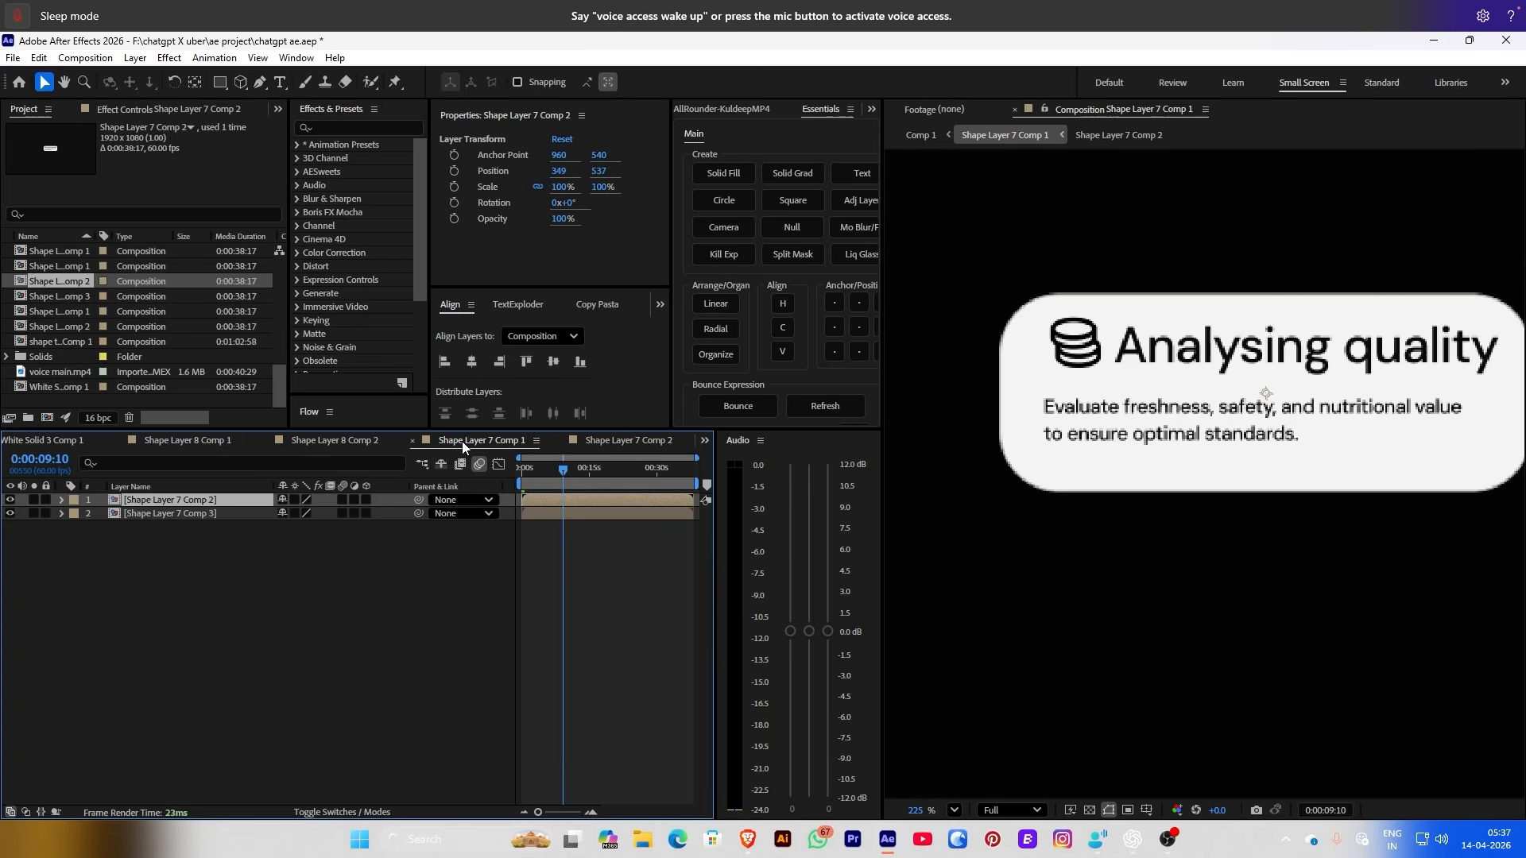
# Rename the new card layer to 'food quality' and move it up and to the right
pyautogui.rightClick(178, 509)
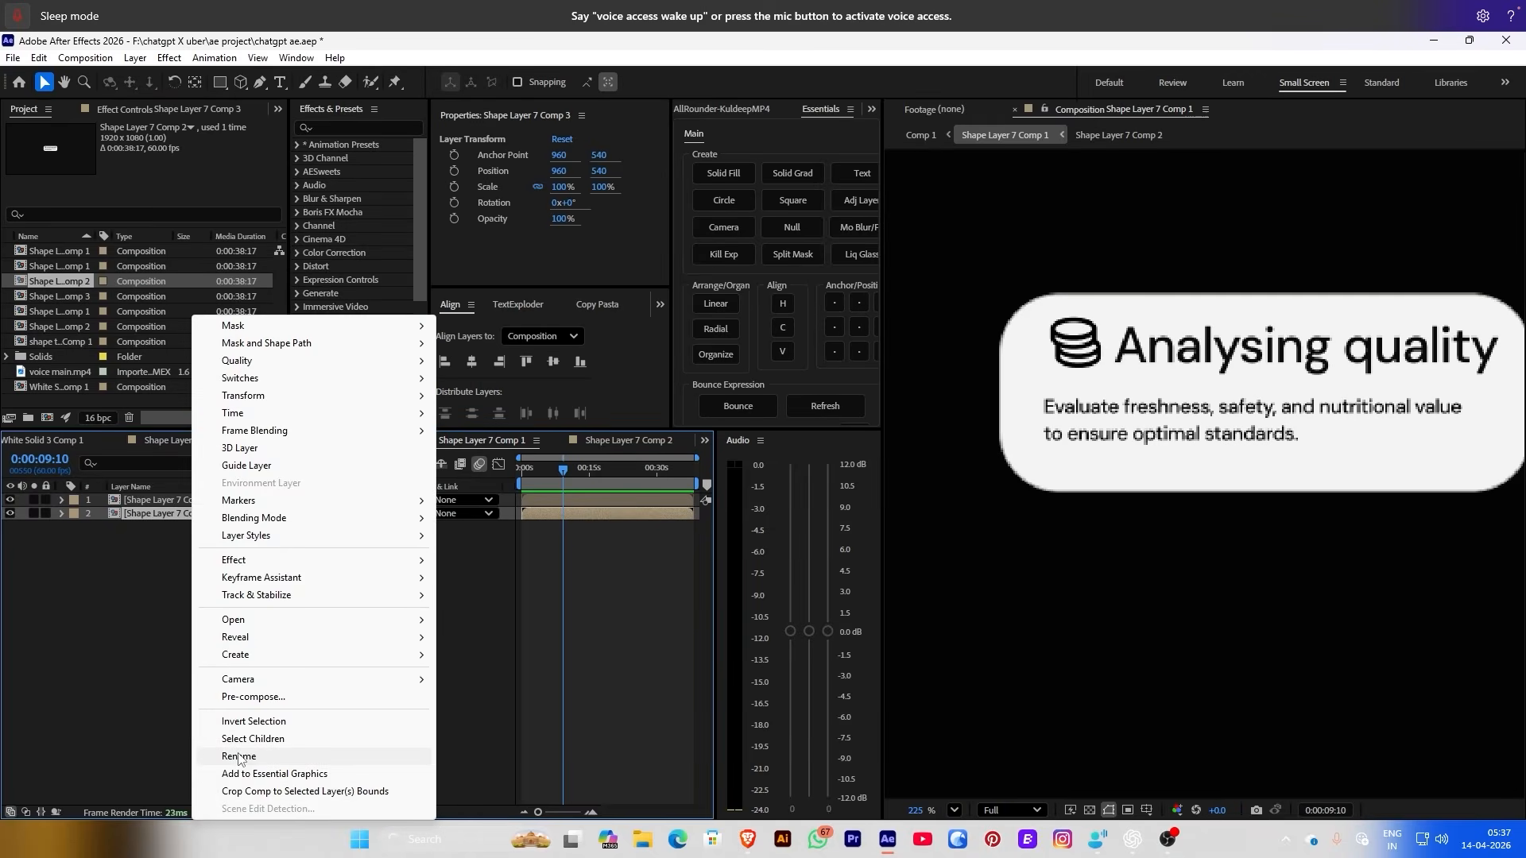
pyautogui.click(230, 750)
pyautogui.write('food qua')
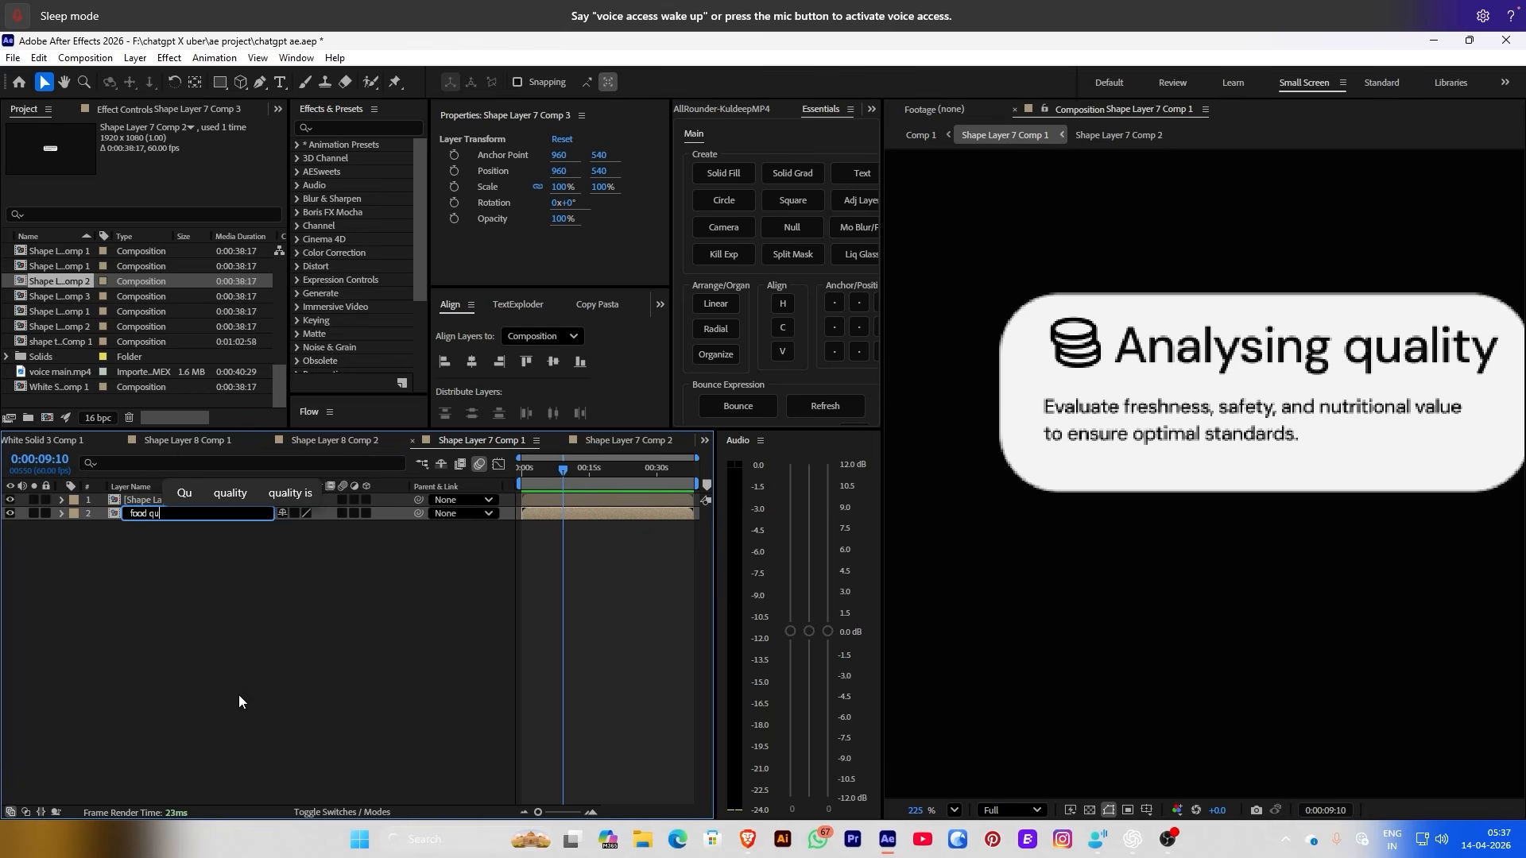
pyautogui.press('Return')
pyautogui.rightClick(168, 518)
pyautogui.click(230, 755)
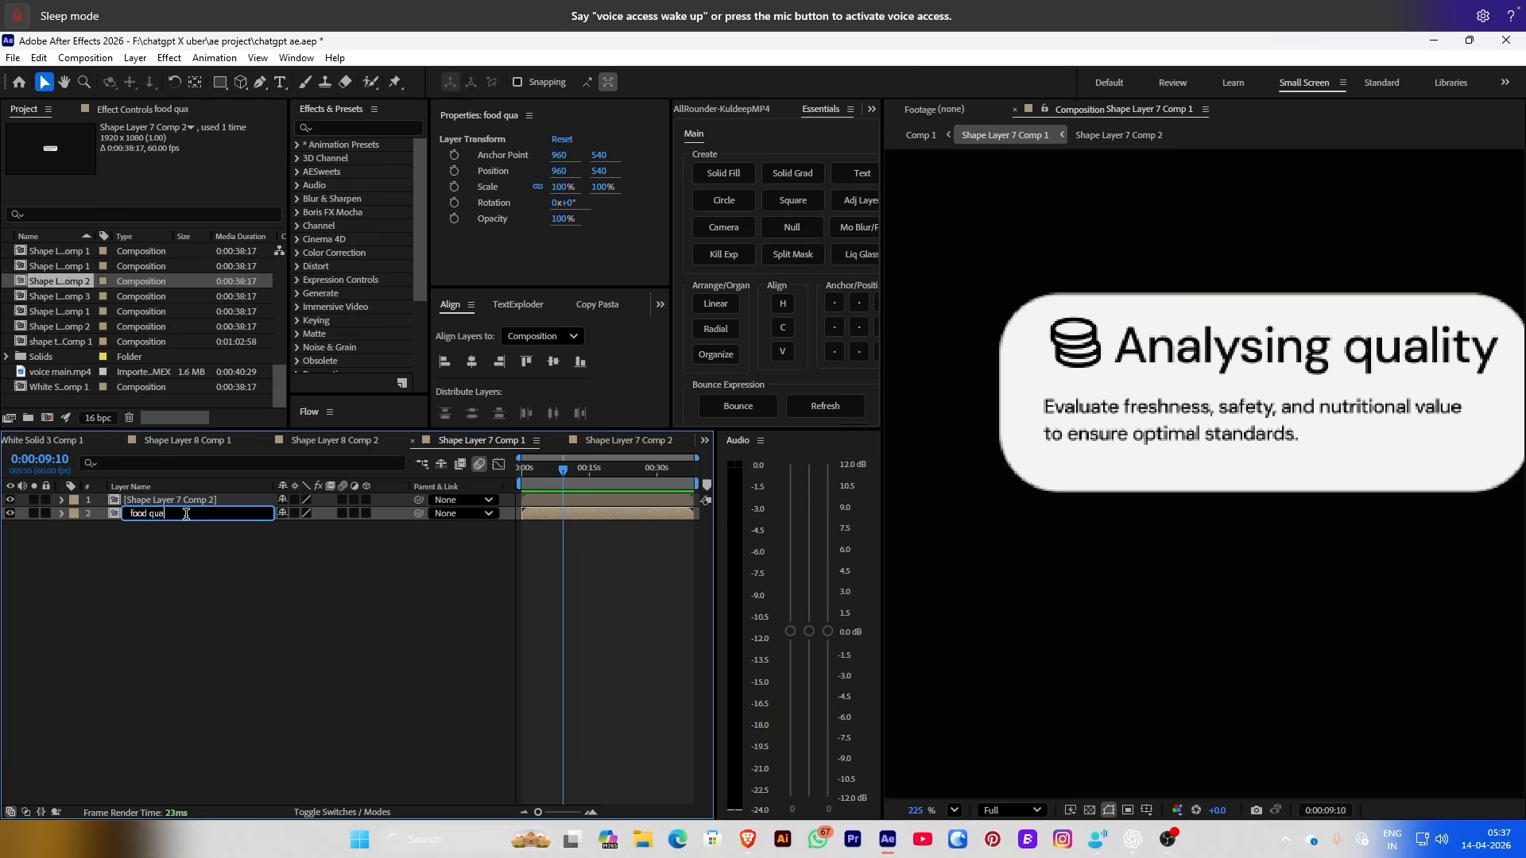
pyautogui.press('End')
pyautogui.write('lity')
pyautogui.press('Return')
pyautogui.click(154, 500)
pyautogui.press(',')
pyautogui.press(',')
pyautogui.press(',')
pyautogui.press(',')
pyautogui.press(',')
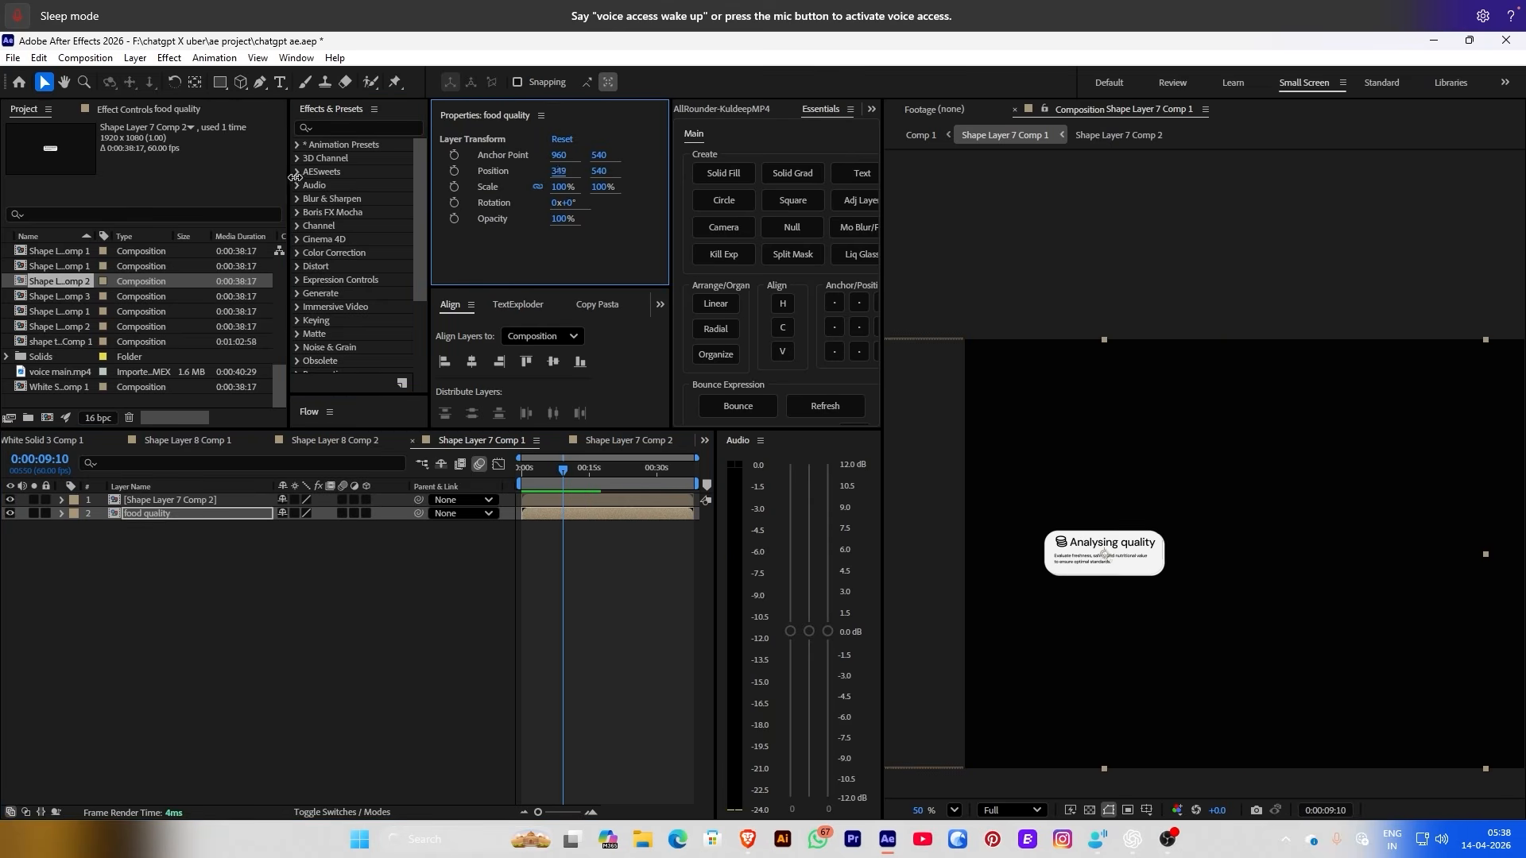
pyautogui.moveTo(559, 174); pyautogui.dragTo(732, 160)
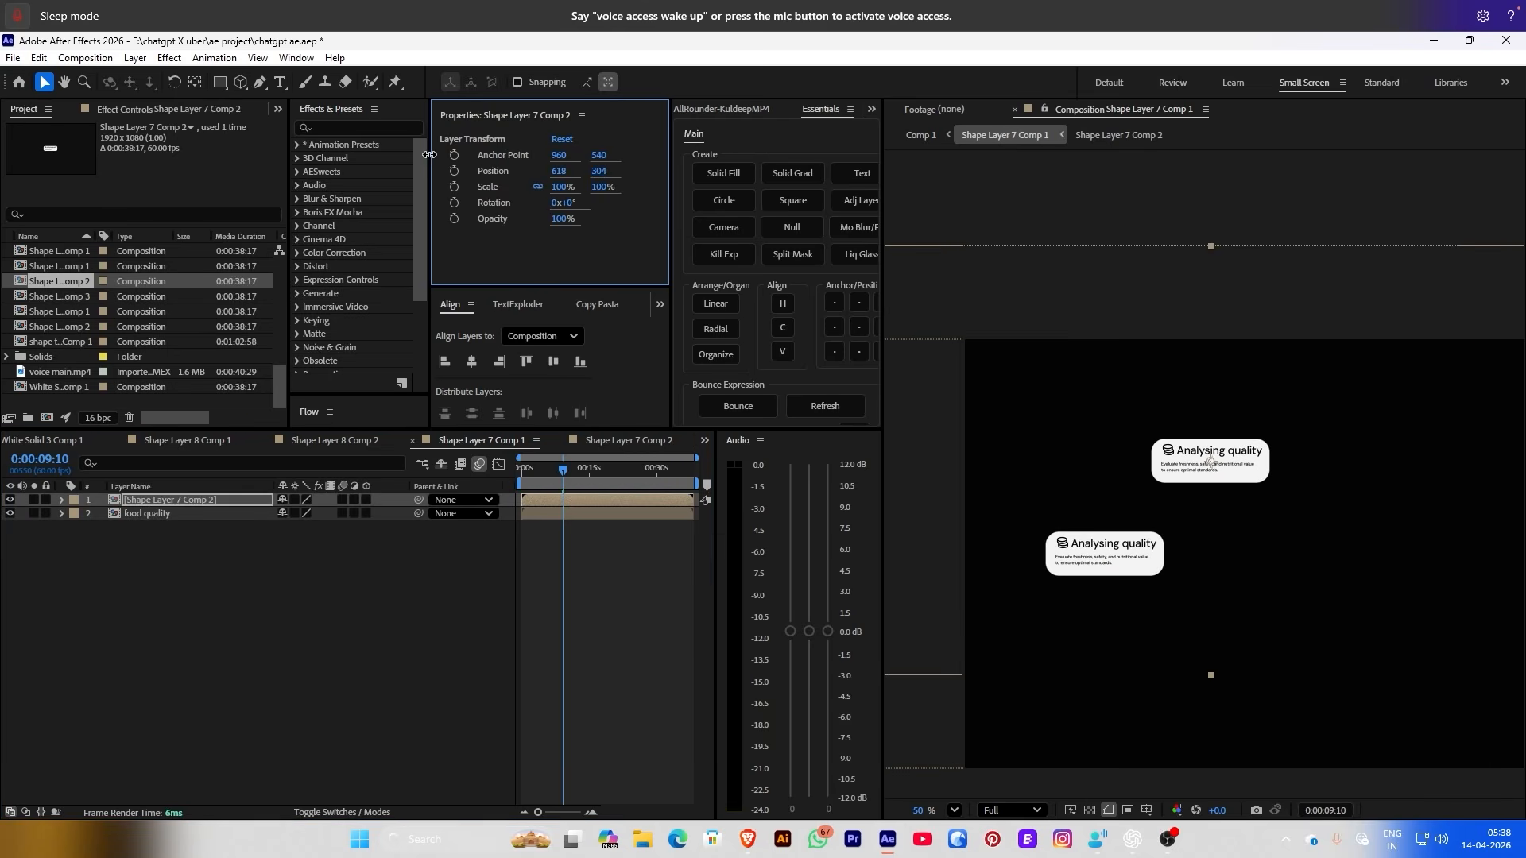
# Retype the Shape Layer 7 Comp 2 card's title to 'User request input'
pyautogui.doubleClick(1216, 449)
pyautogui.scroll(3, 913, 418)
pyautogui.click(976, 521)
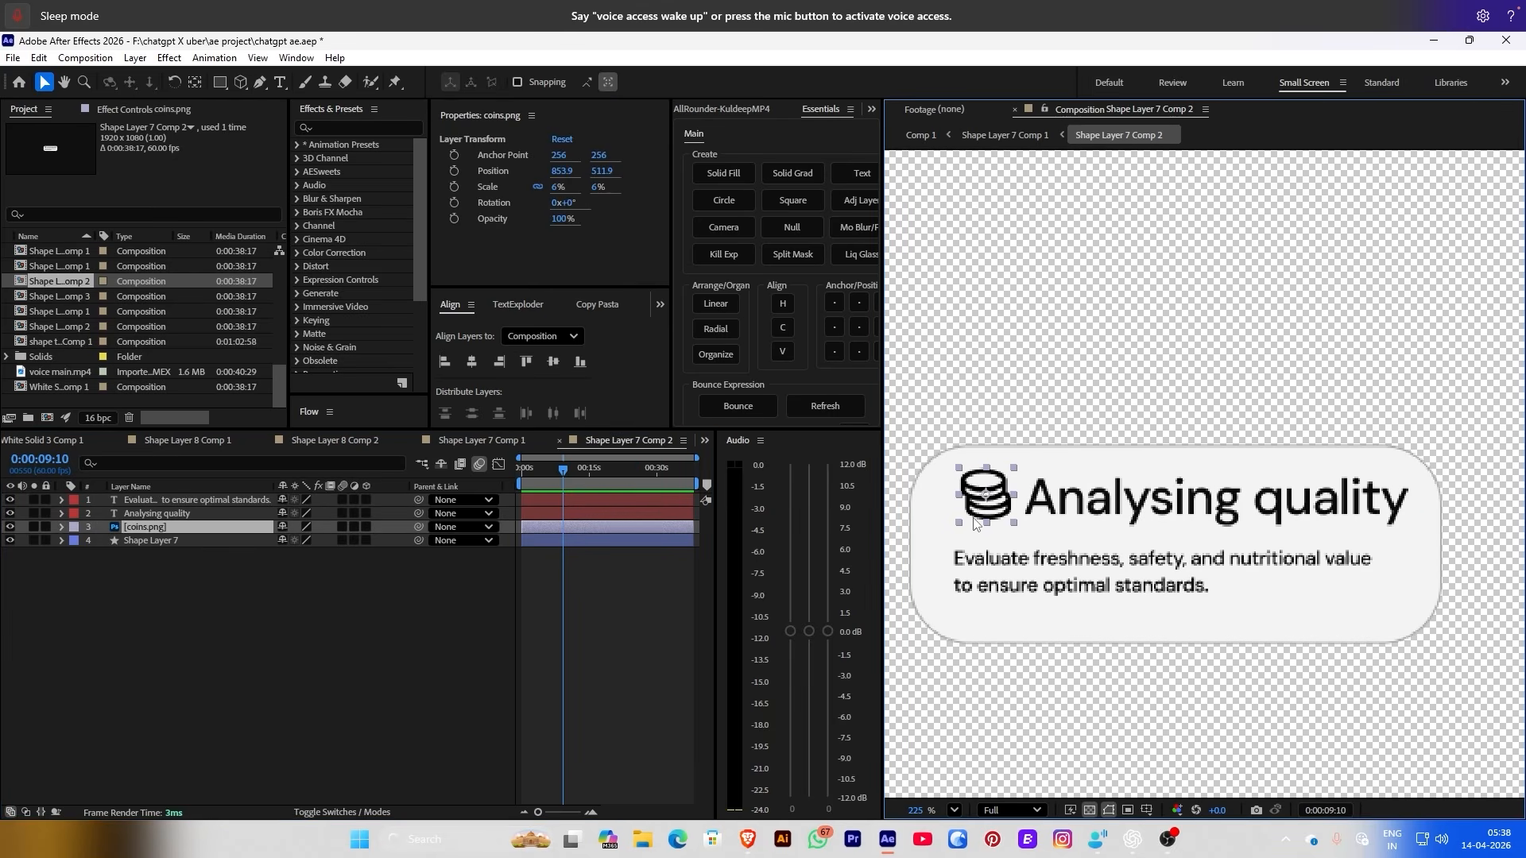
pyautogui.write('quest')
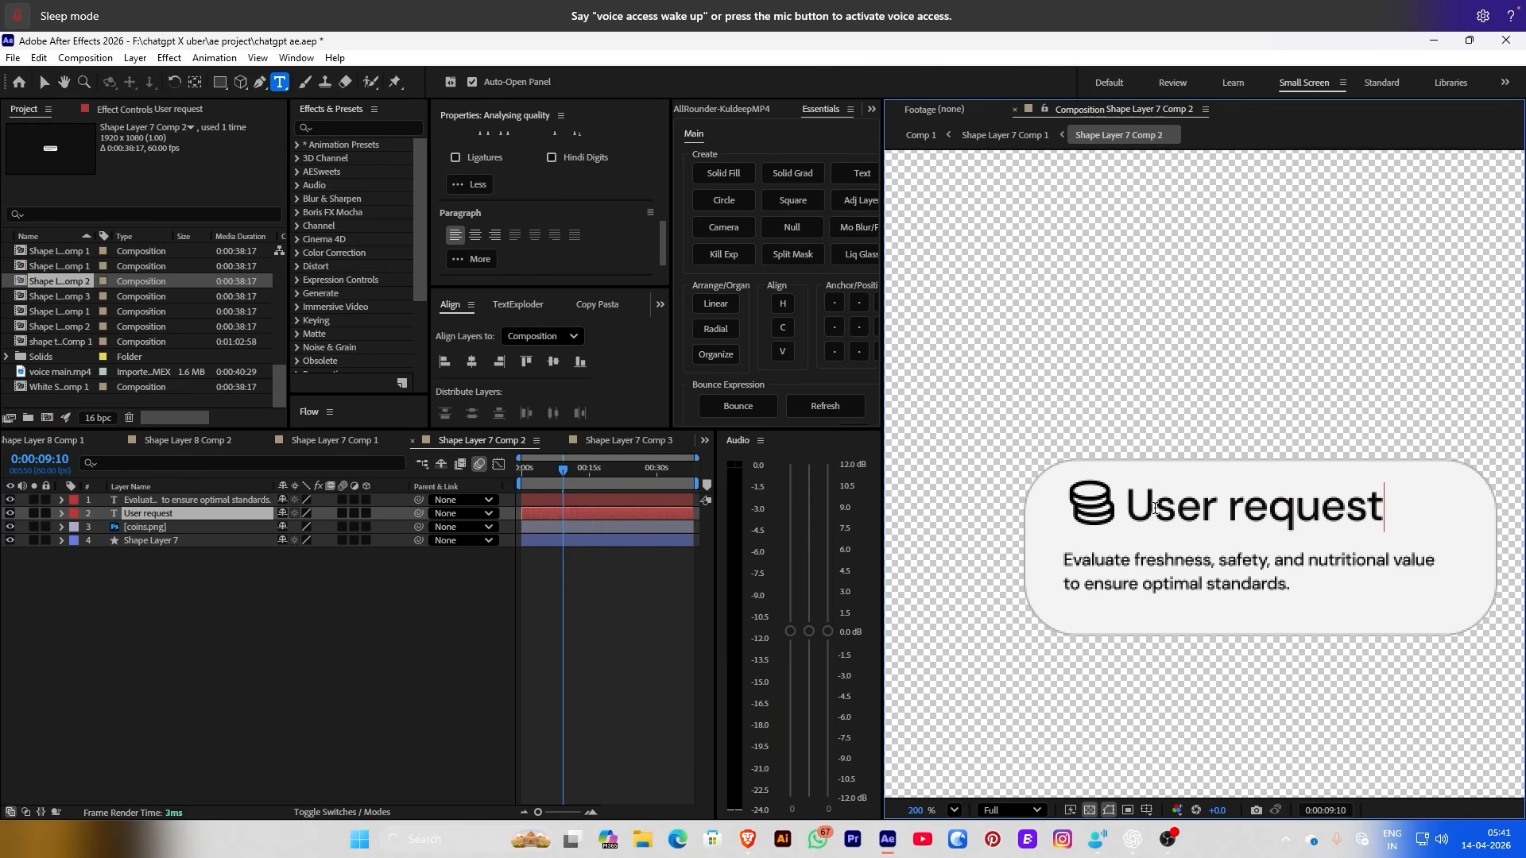
pyautogui.write(' input')
pyautogui.press('Escape')
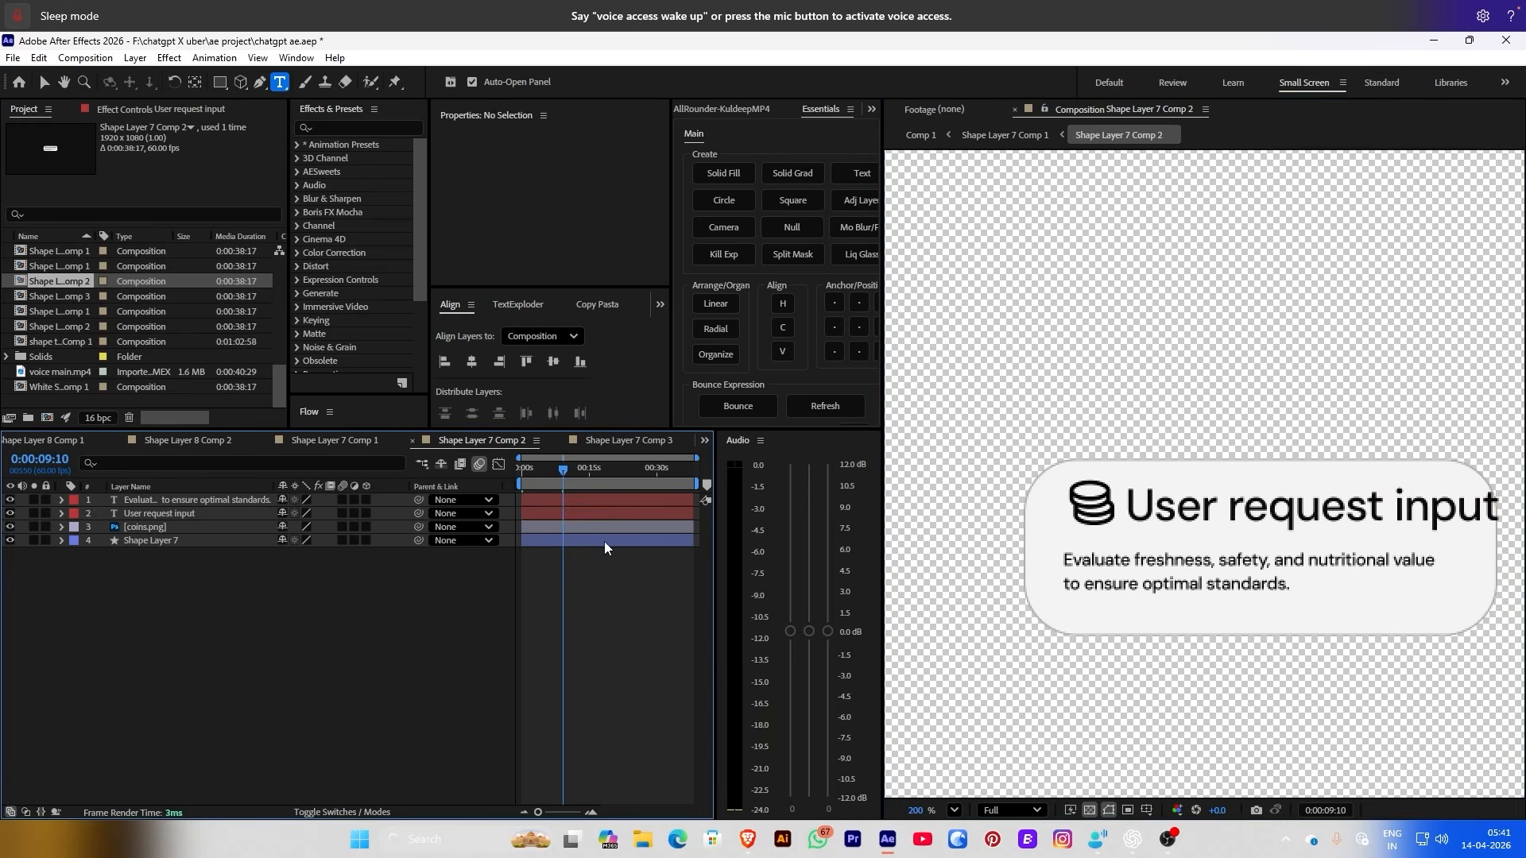
pyautogui.scroll(3, 517, 179)
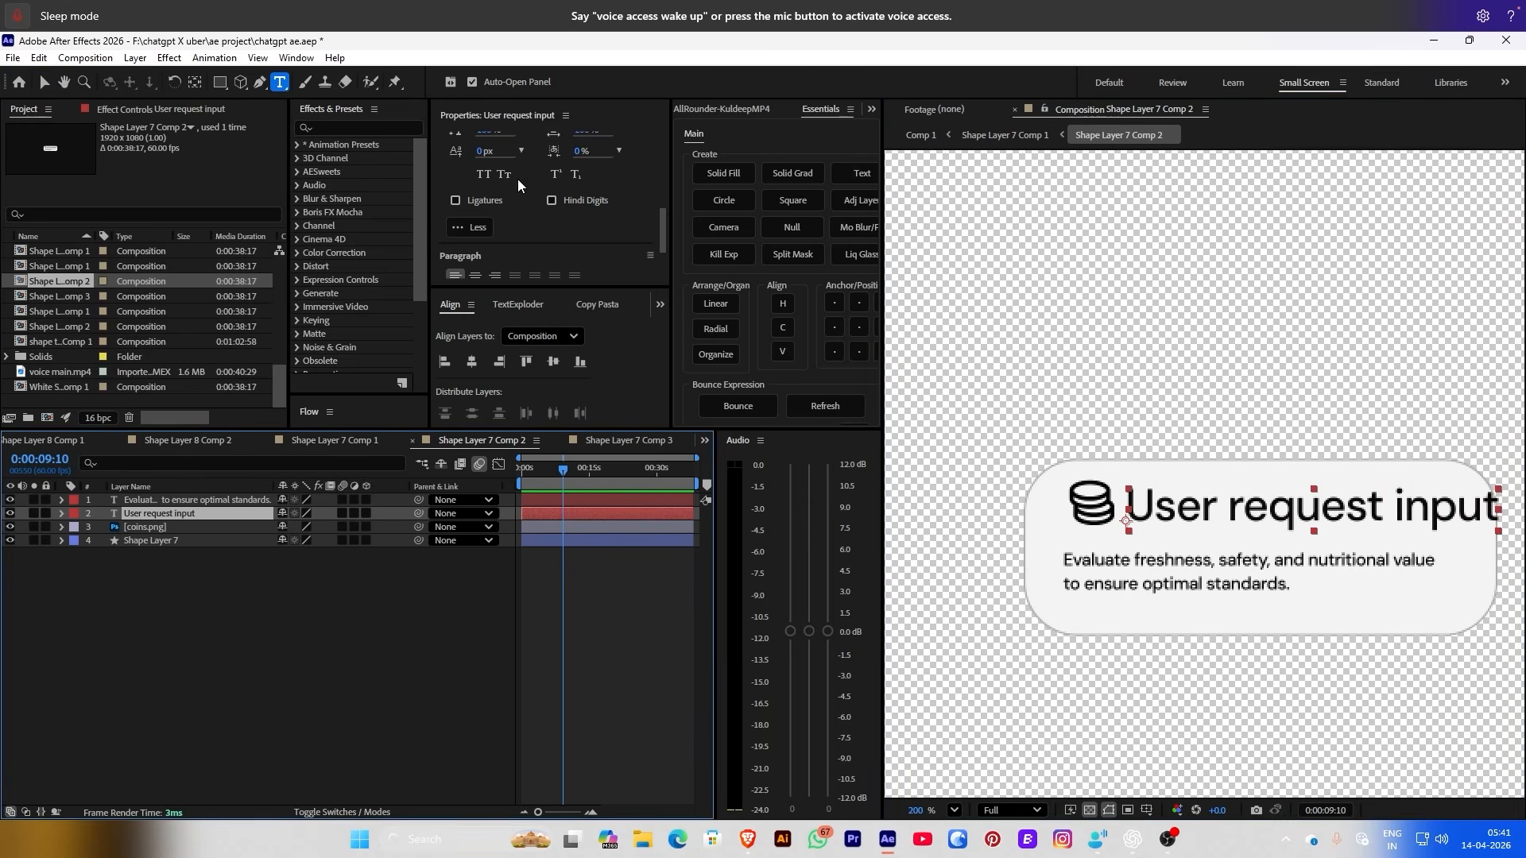
pyautogui.click(834, 327)
pyautogui.press('F2')
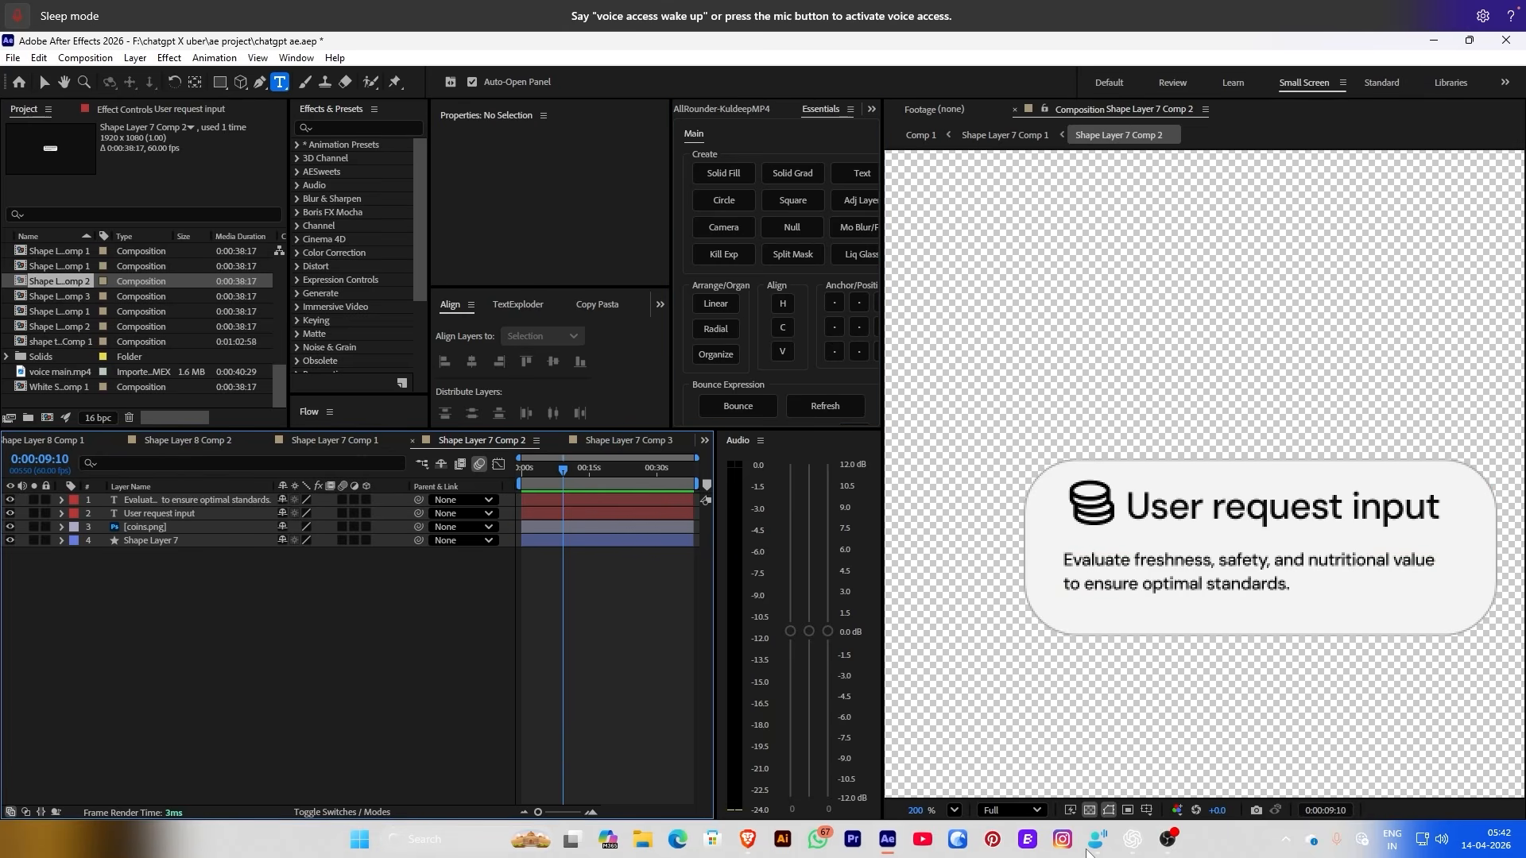
# Copy the User Preference Analysis description line from the ChatGPT chat
pyautogui.click(1132, 839)
pyautogui.click(634, 345)
pyautogui.scroll(5, 633, 342)
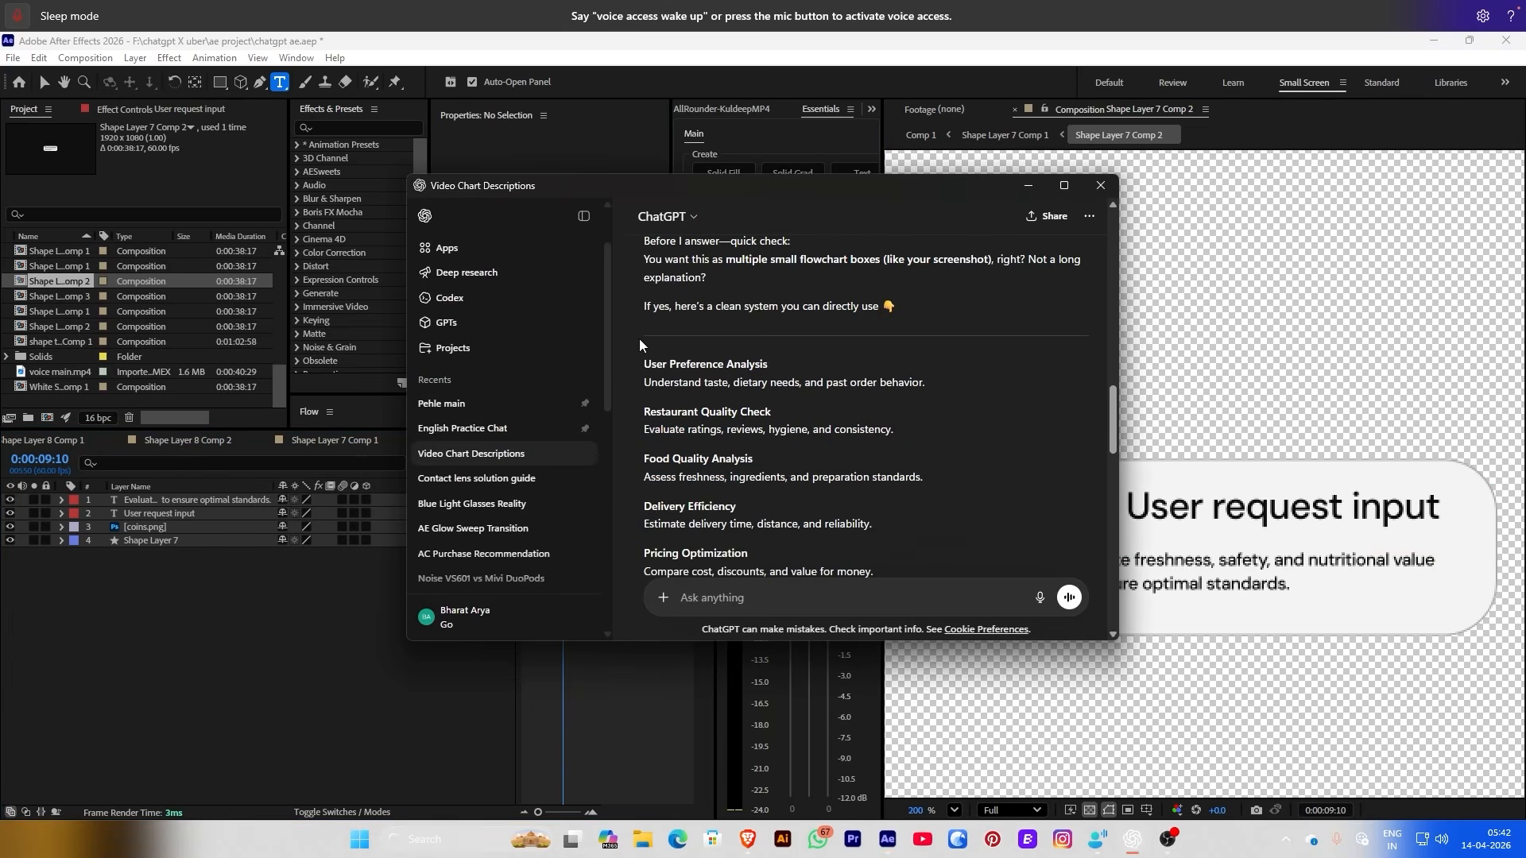
pyautogui.scroll(-5, 647, 350)
pyautogui.scroll(5, 668, 373)
pyautogui.moveTo(645, 382); pyautogui.dragTo(925, 385)
pyautogui.hotkey('ctrl', 'c')
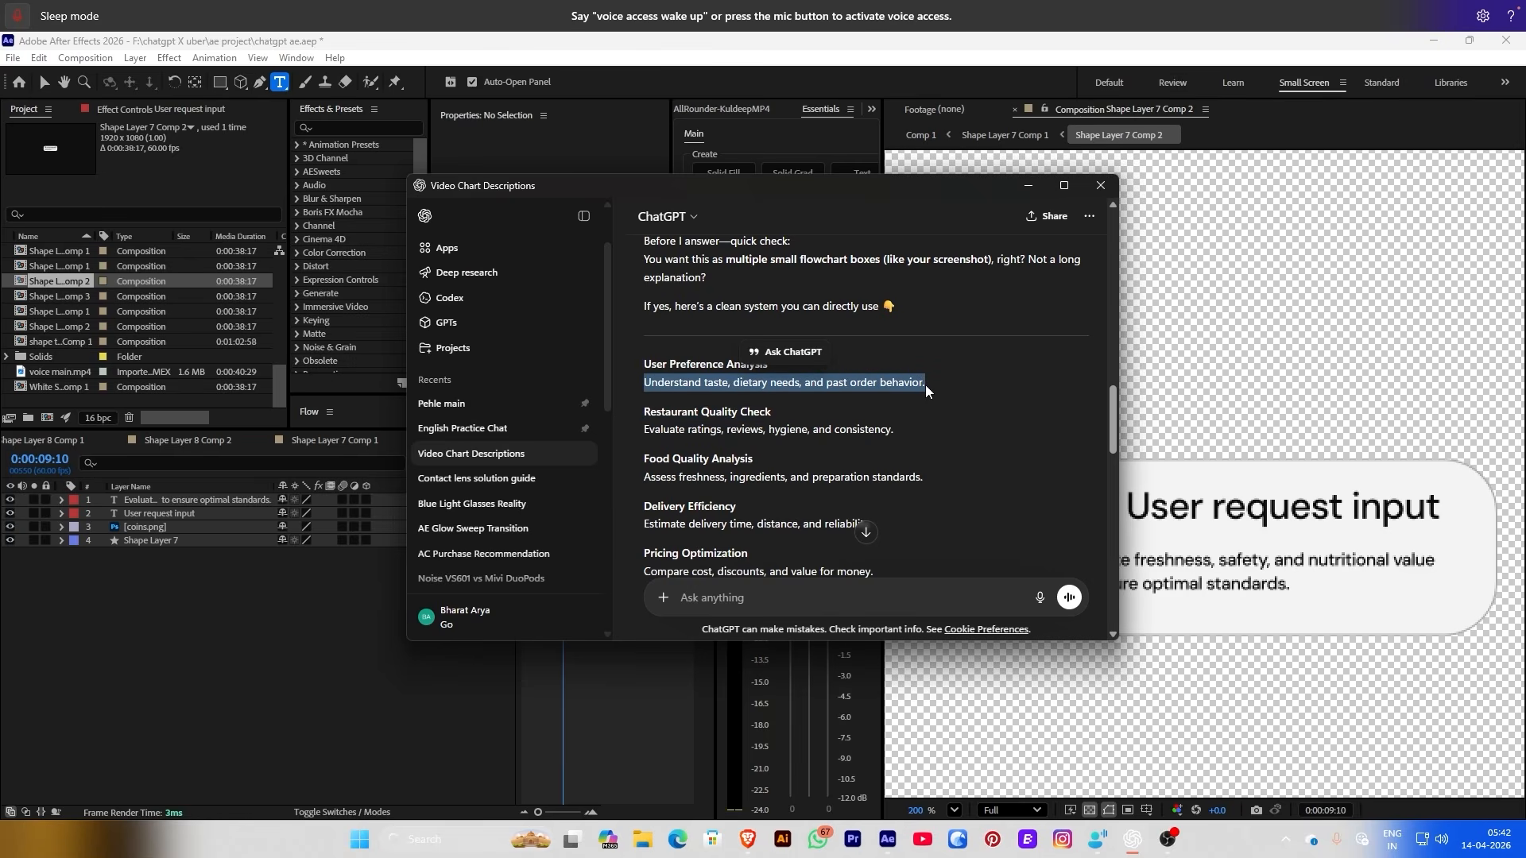
pyautogui.click(1026, 186)
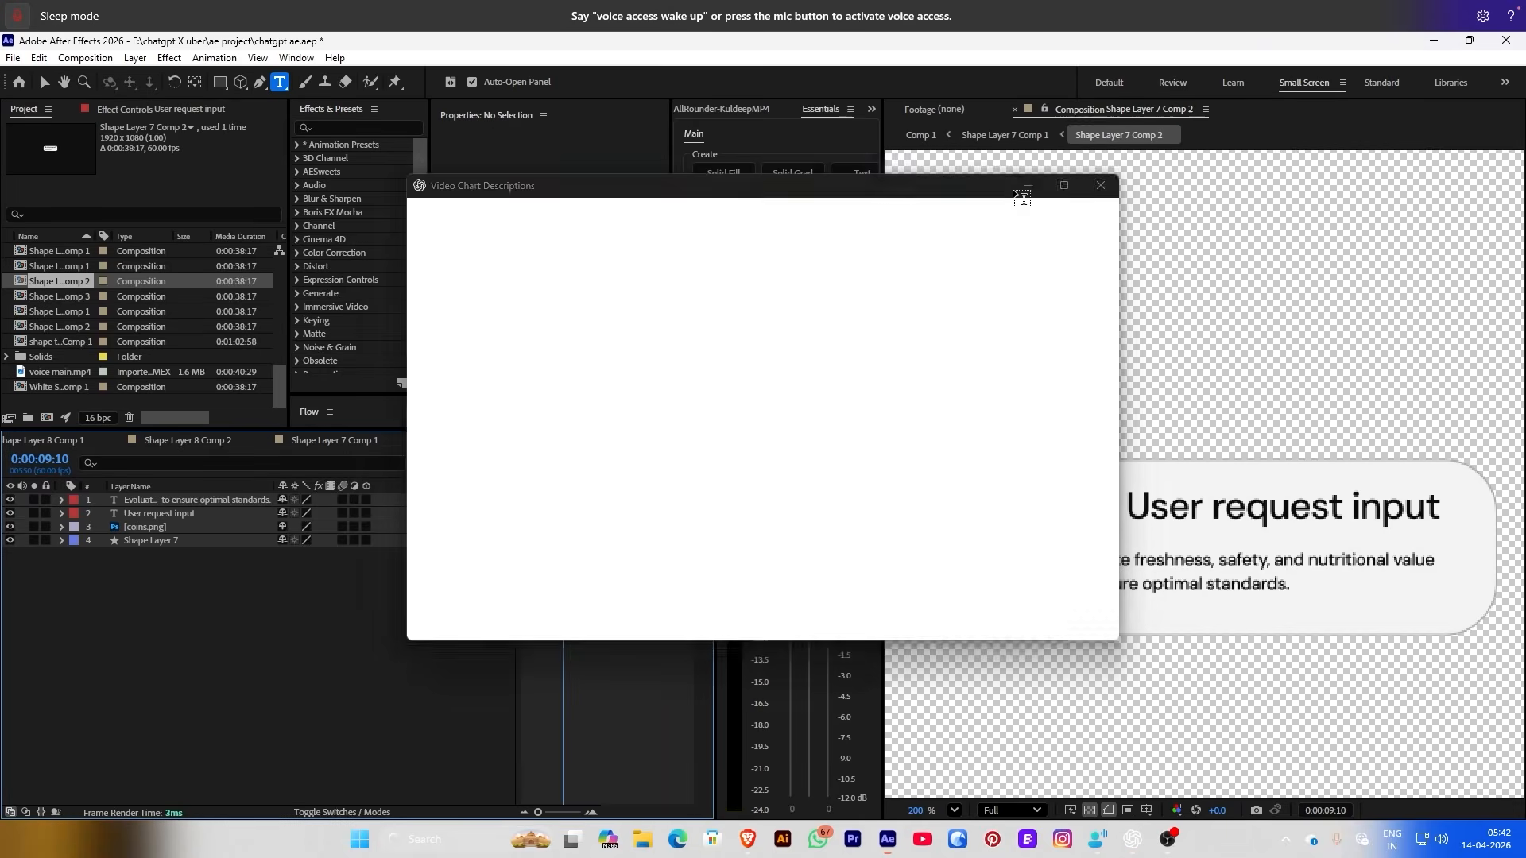
# Paste 'Understand taste, dietary needs, and past order behavior.' as the card description, with 'behavior.' on line two
pyautogui.moveTo(1065, 560); pyautogui.dragTo(1306, 593)
pyautogui.hotkey('ctrl', 'v')
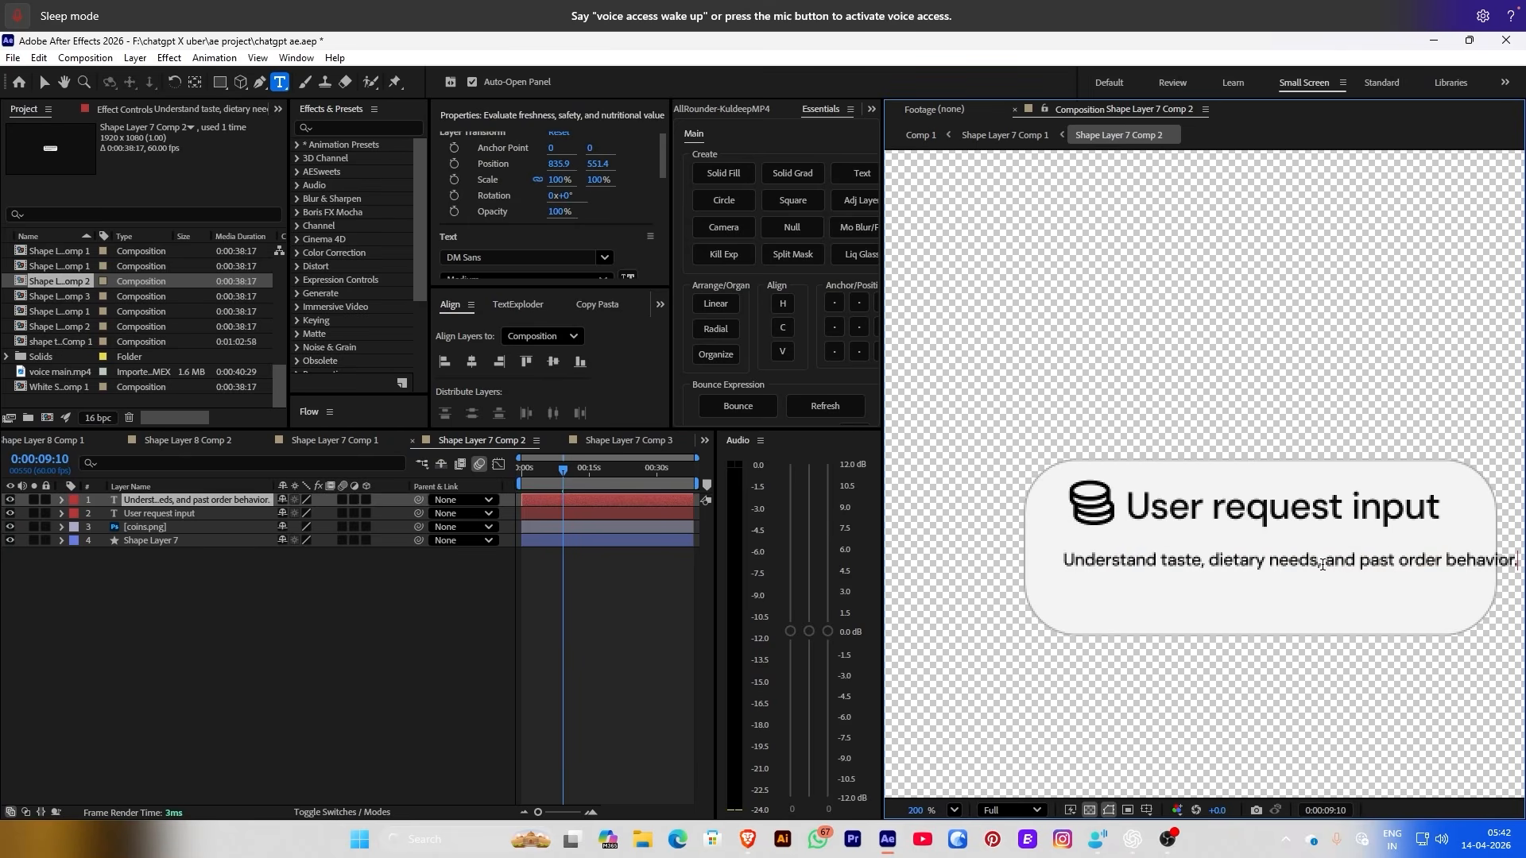
pyautogui.press('Return')
pyautogui.press('BackSpace')
pyautogui.scroll(2, 1335, 563)
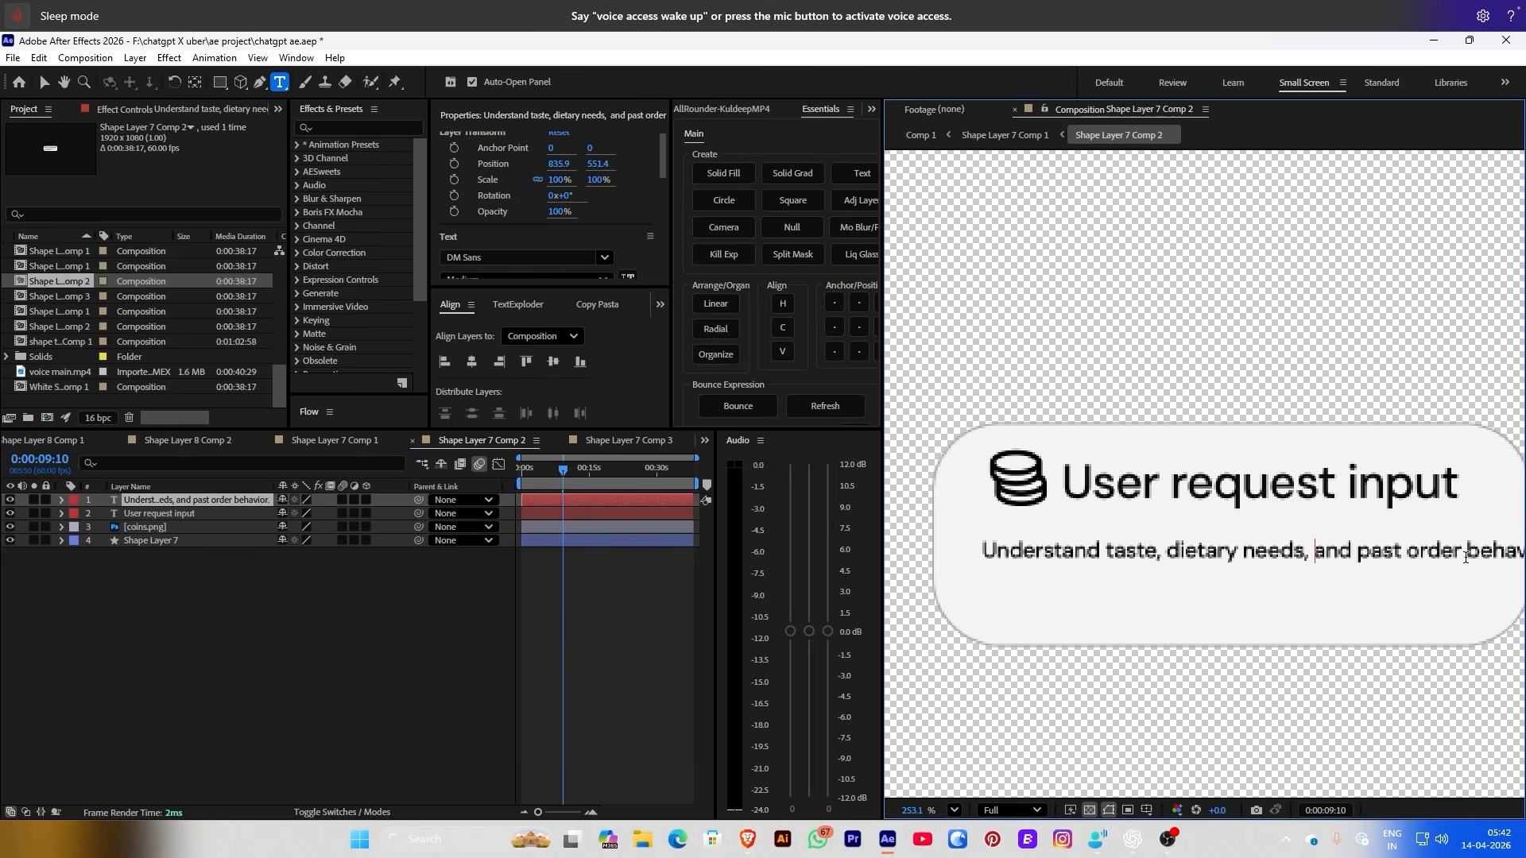
pyautogui.press('Return')
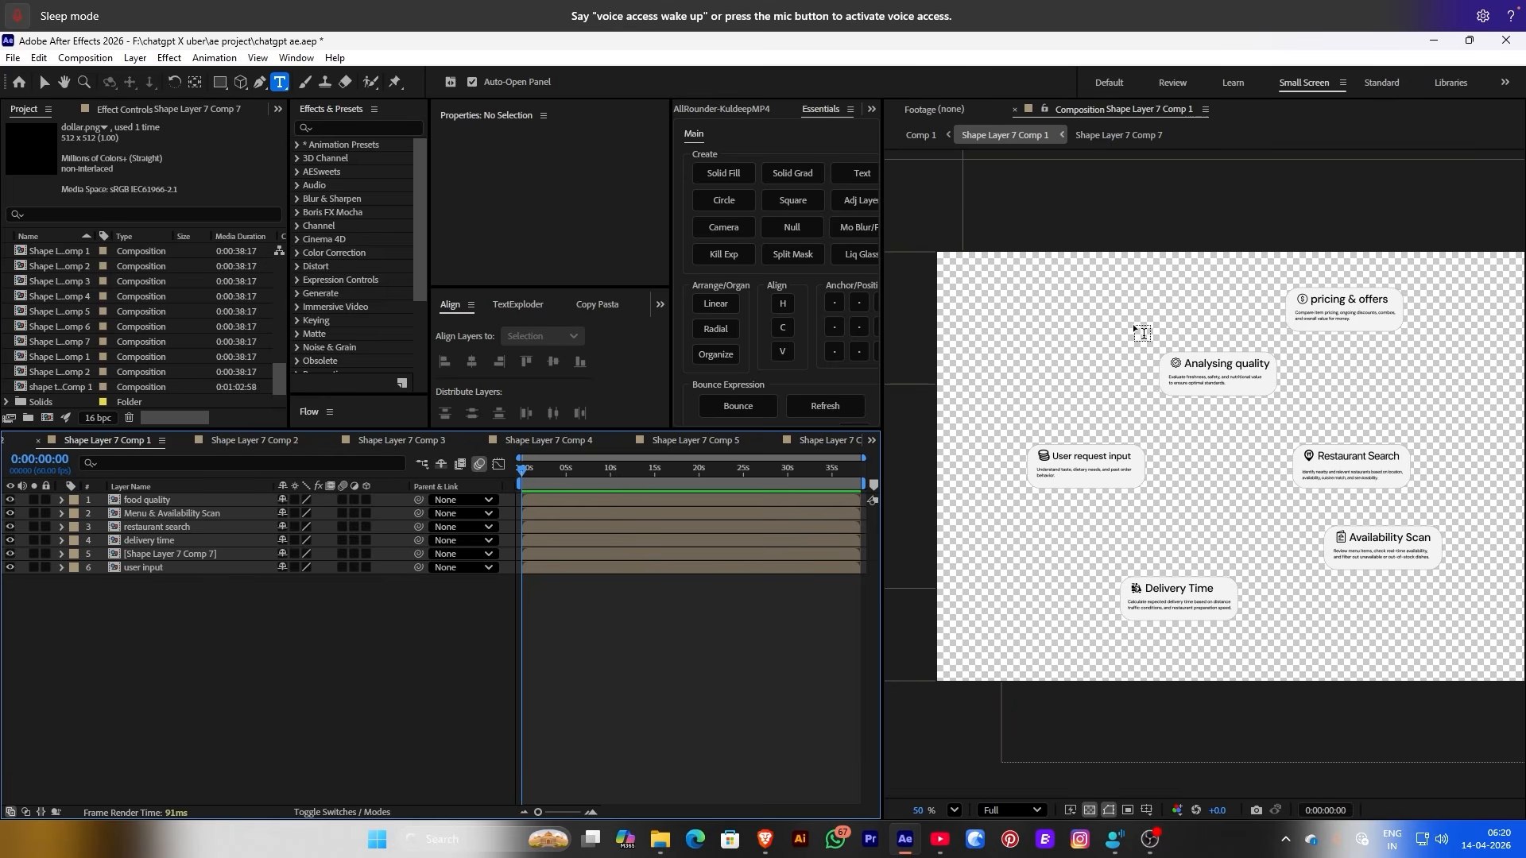
# In Comp 1, scale the flowchart layer to 117% at X 1105 and preview from the start
pyautogui.scroll(-1, 1132, 322)
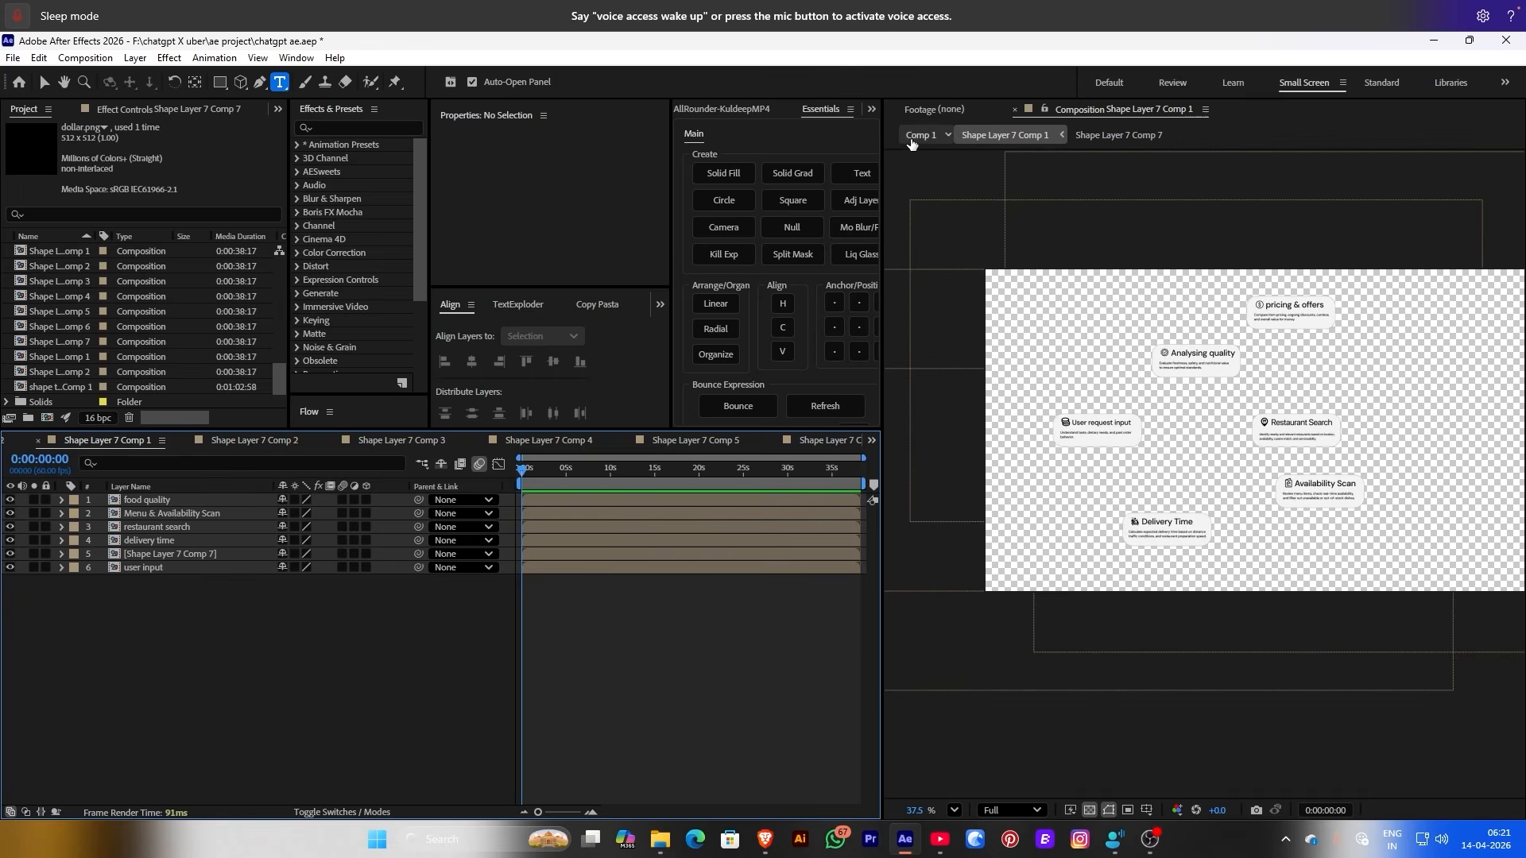
pyautogui.click(914, 136)
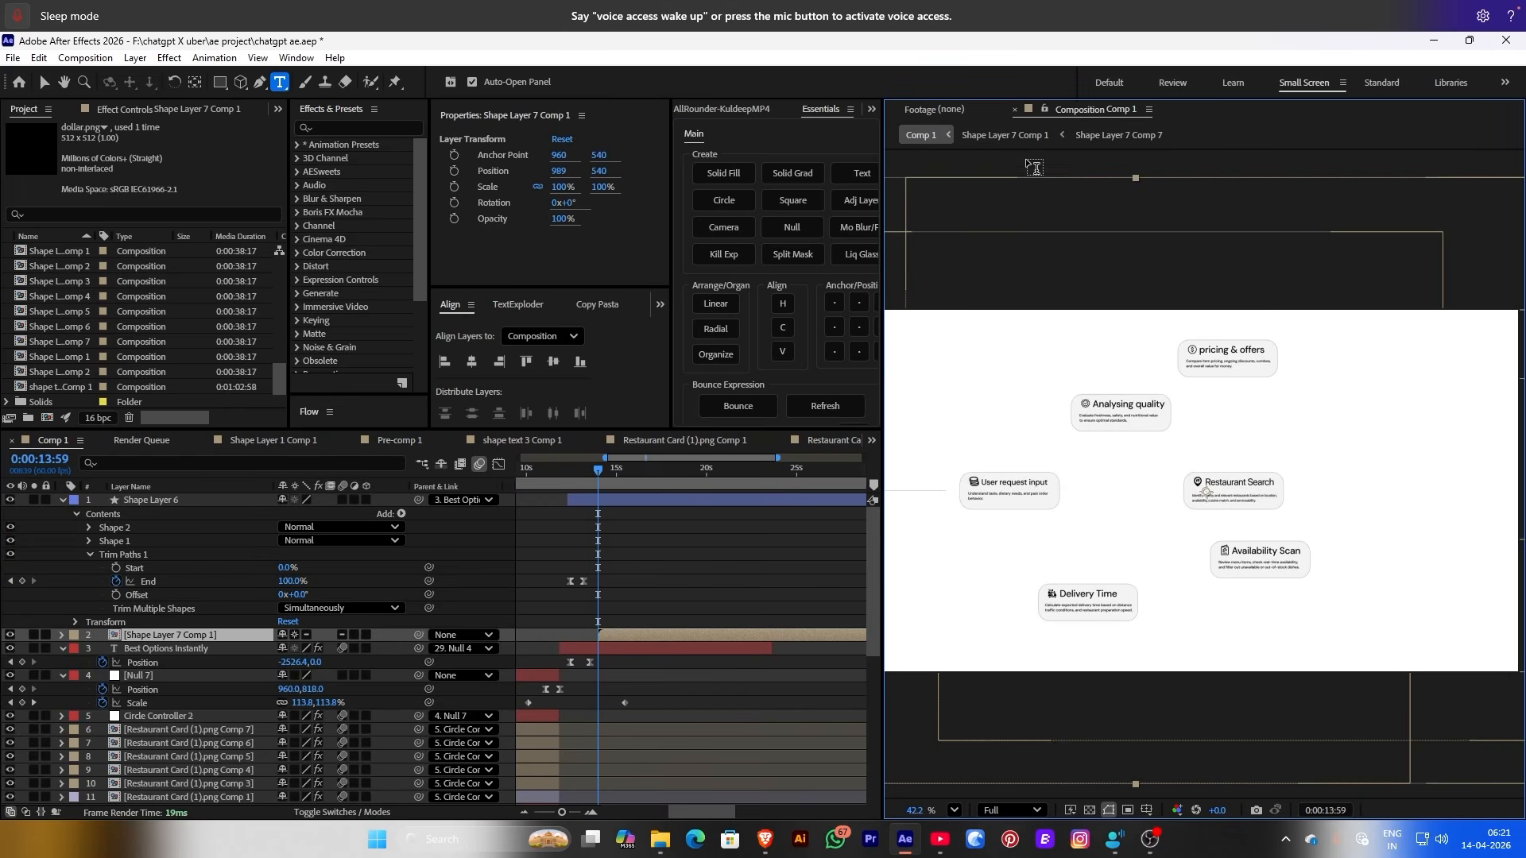
pyautogui.click(1006, 135)
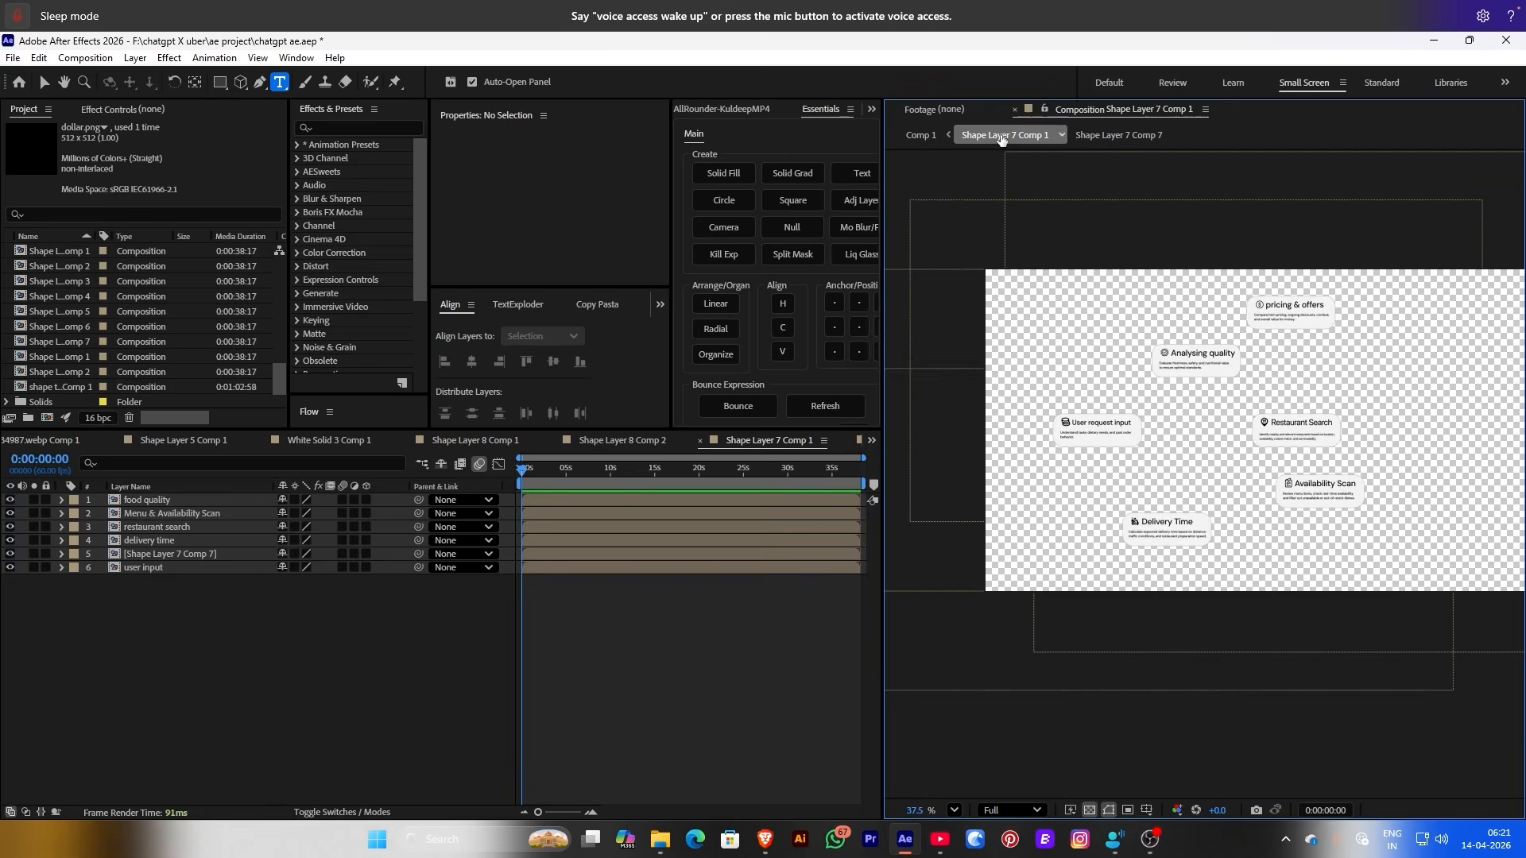
pyautogui.click(918, 137)
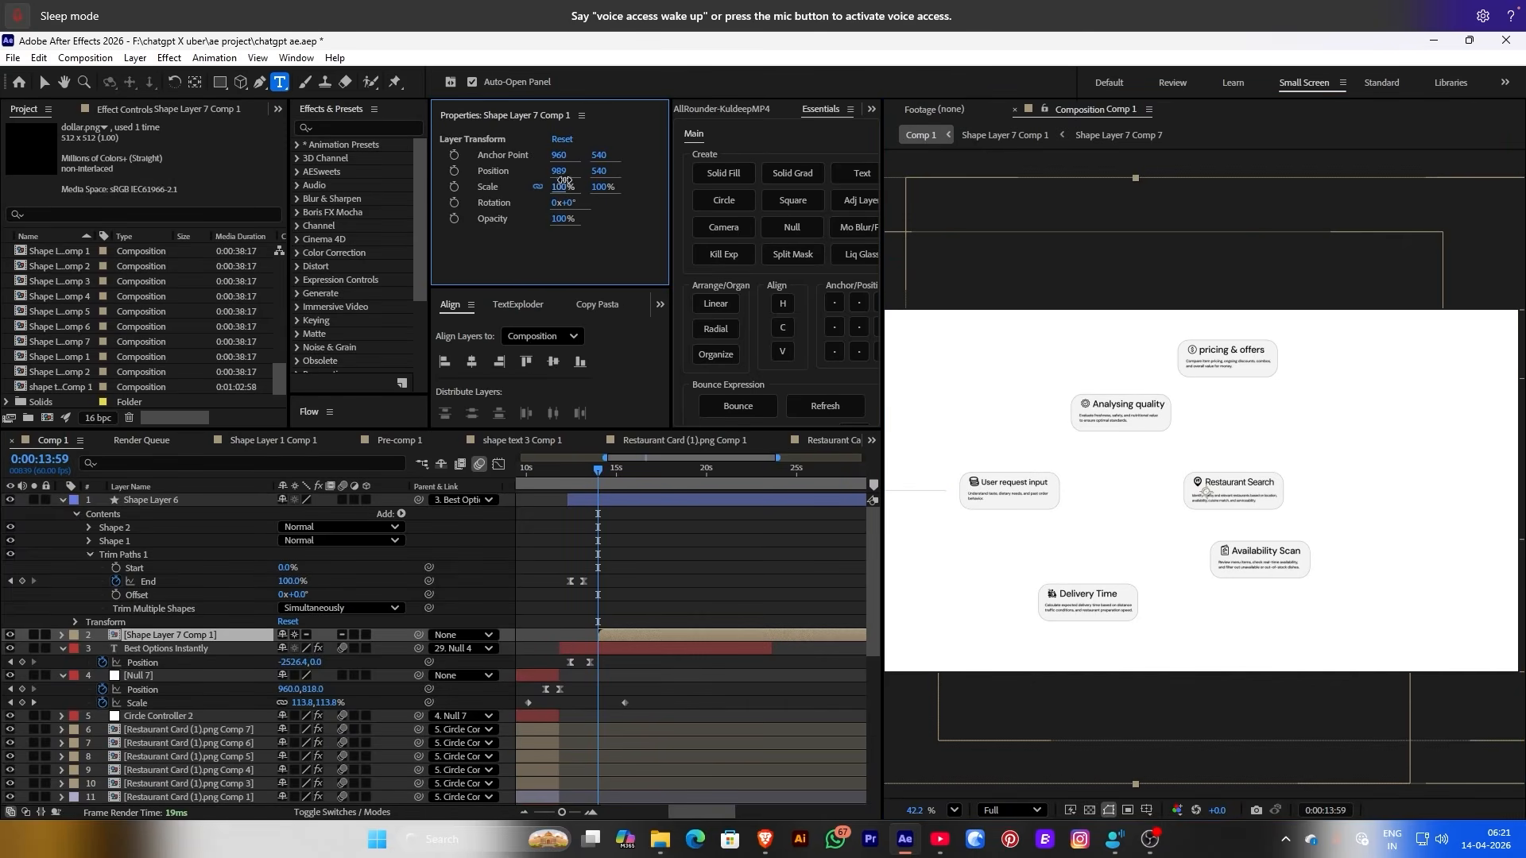
pyautogui.moveTo(564, 181); pyautogui.dragTo(663, 168)
pyautogui.scroll(-1, 1047, 377)
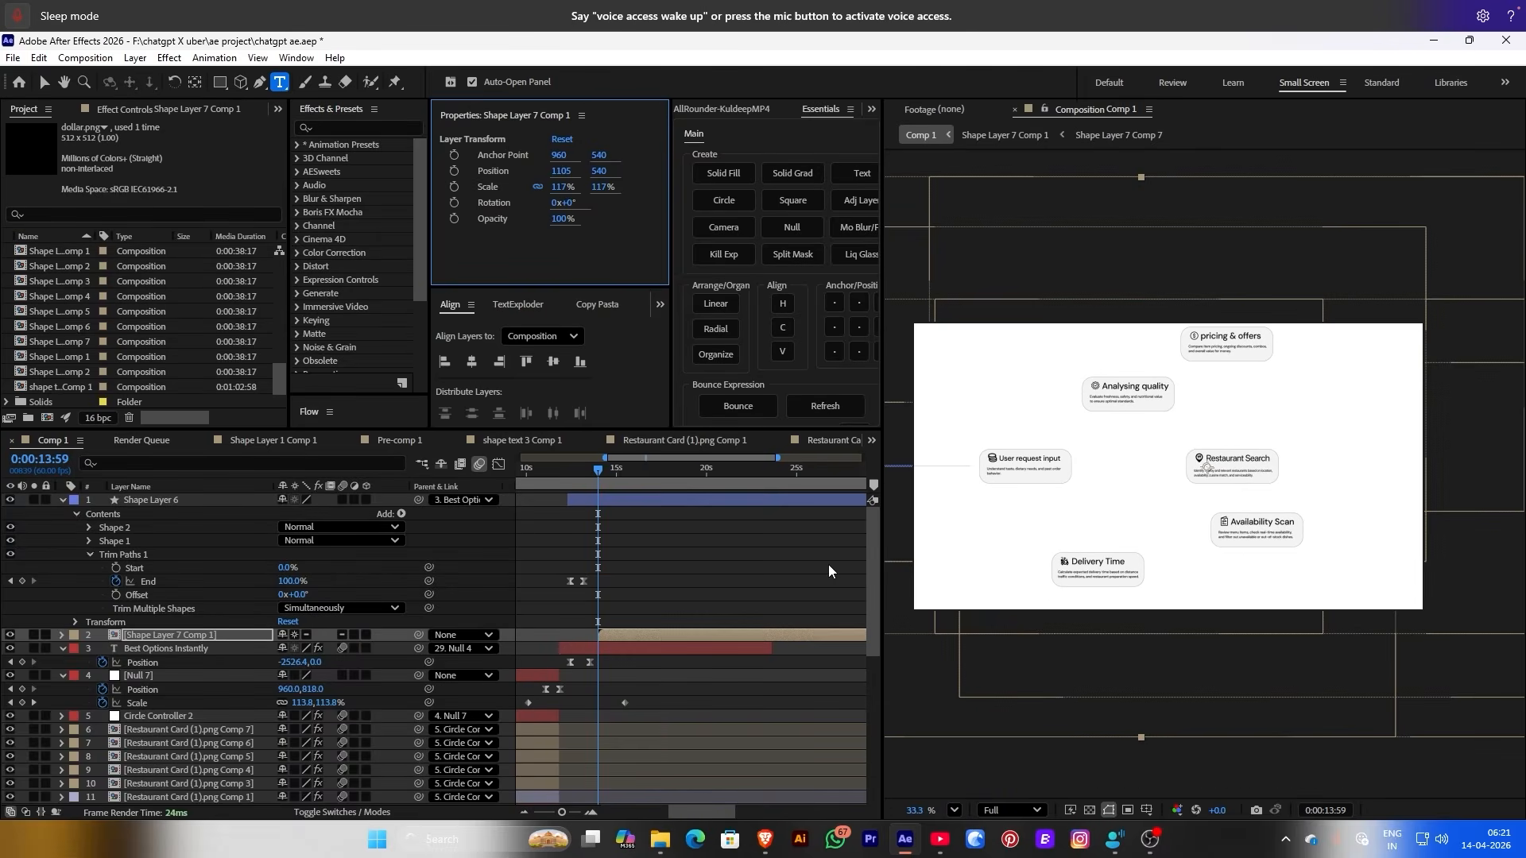
pyautogui.click(1001, 137)
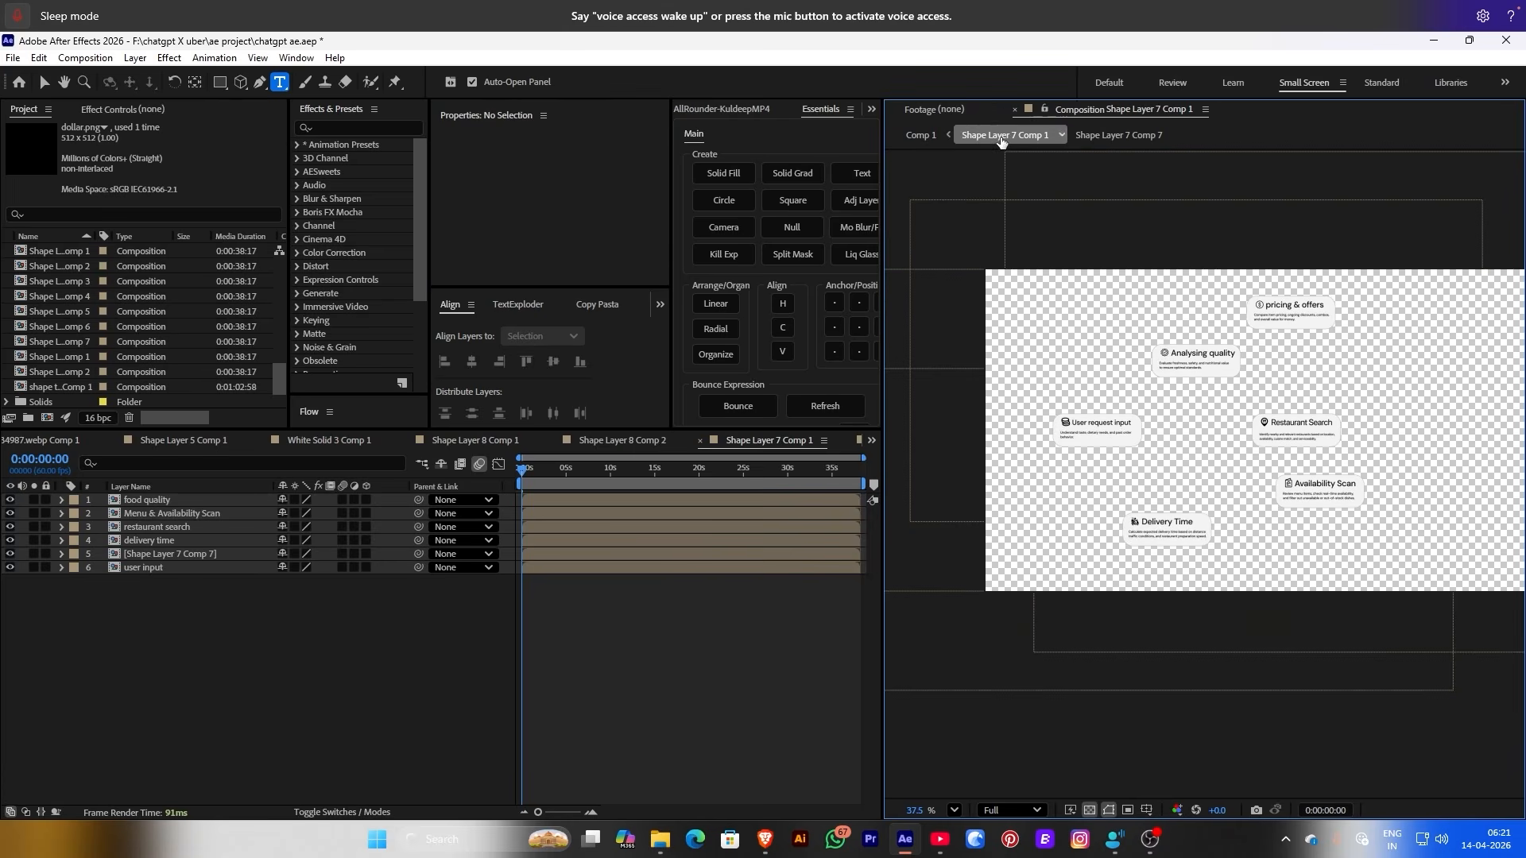
pyautogui.click(907, 135)
pyautogui.press('space')
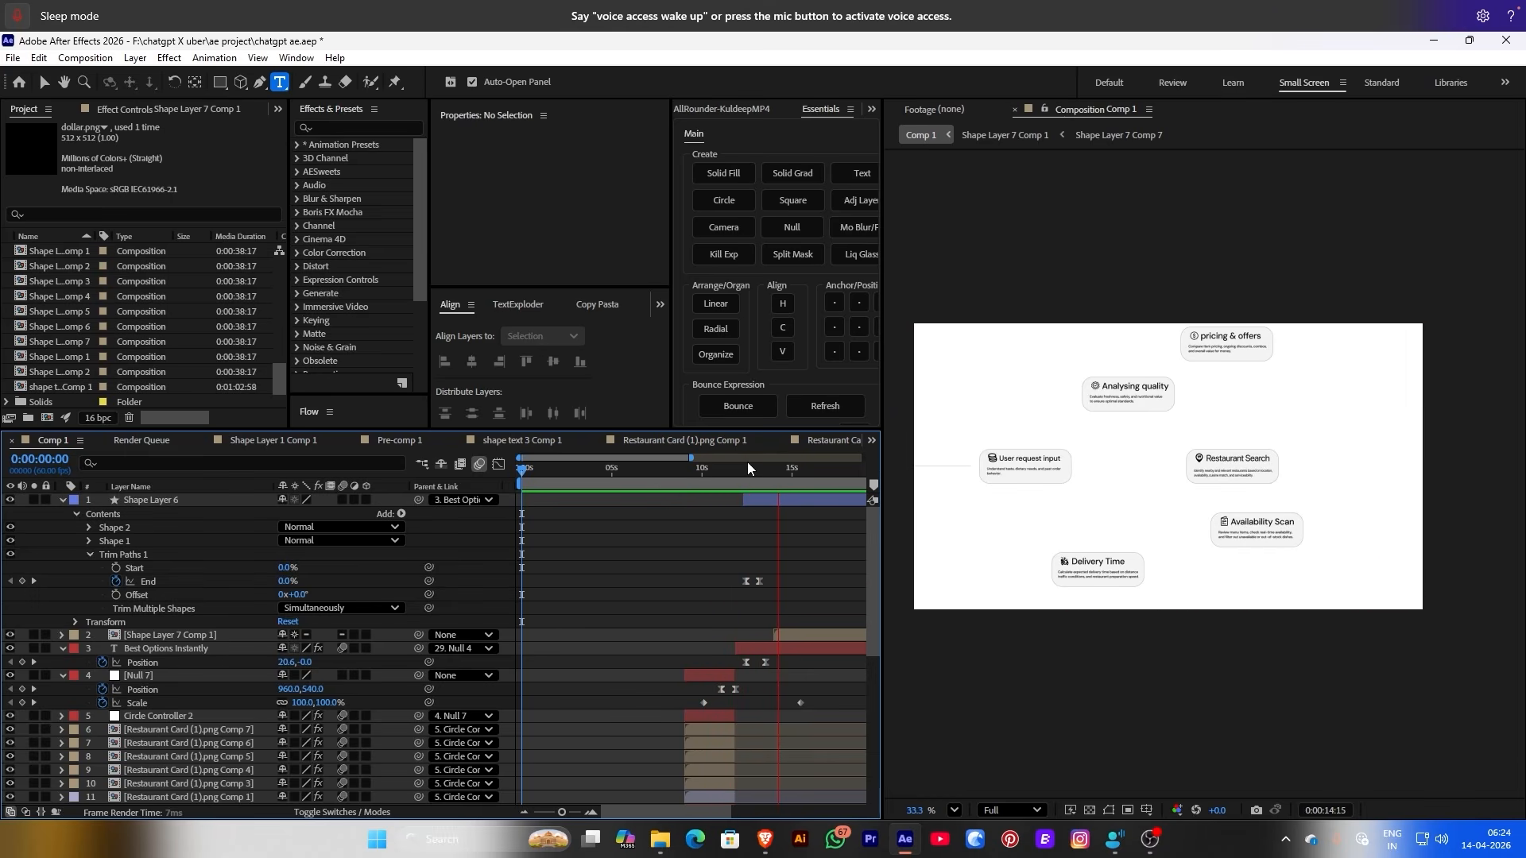
# Reopen the Shape Layer 7 Comp 1 flowchart, stop playback and review the card layers
pyautogui.doubleClick(55, 251)
pyautogui.press('v')
pyautogui.click(183, 527)
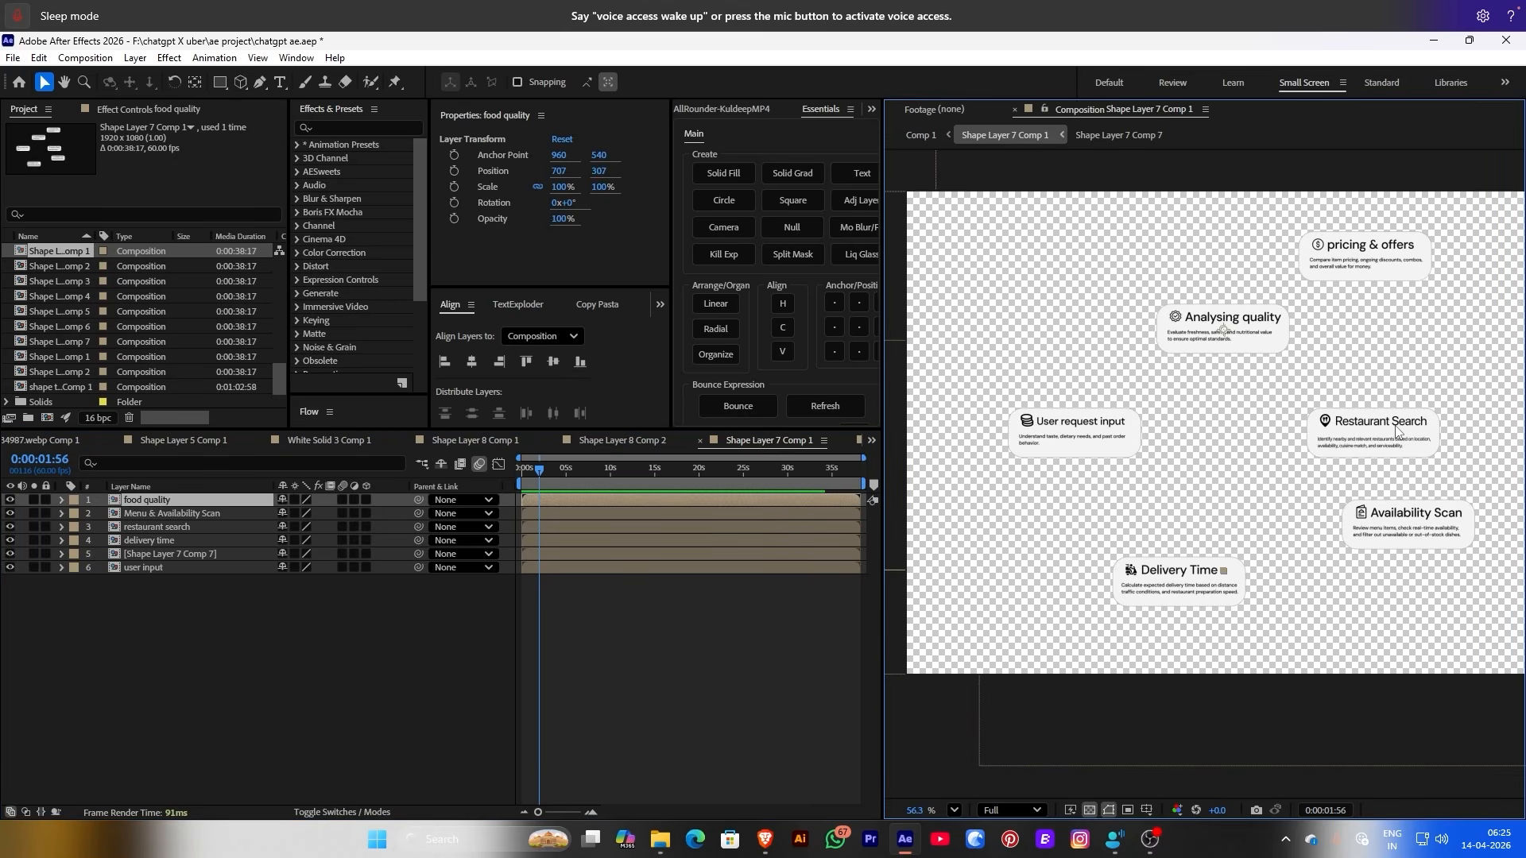
pyautogui.click(151, 541)
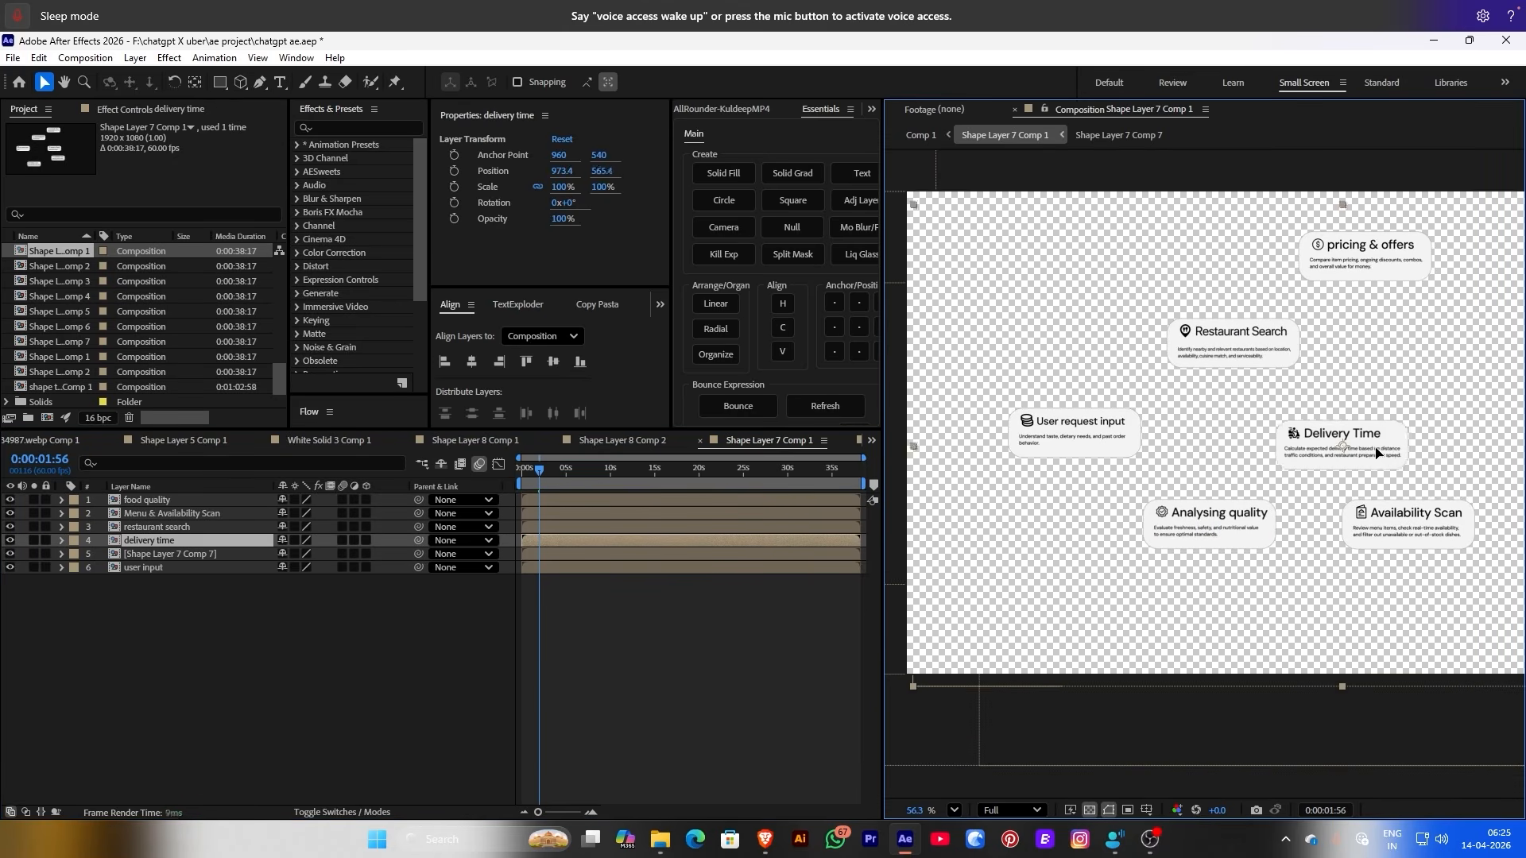
pyautogui.click(169, 576)
pyautogui.scroll(-2, 1192, 437)
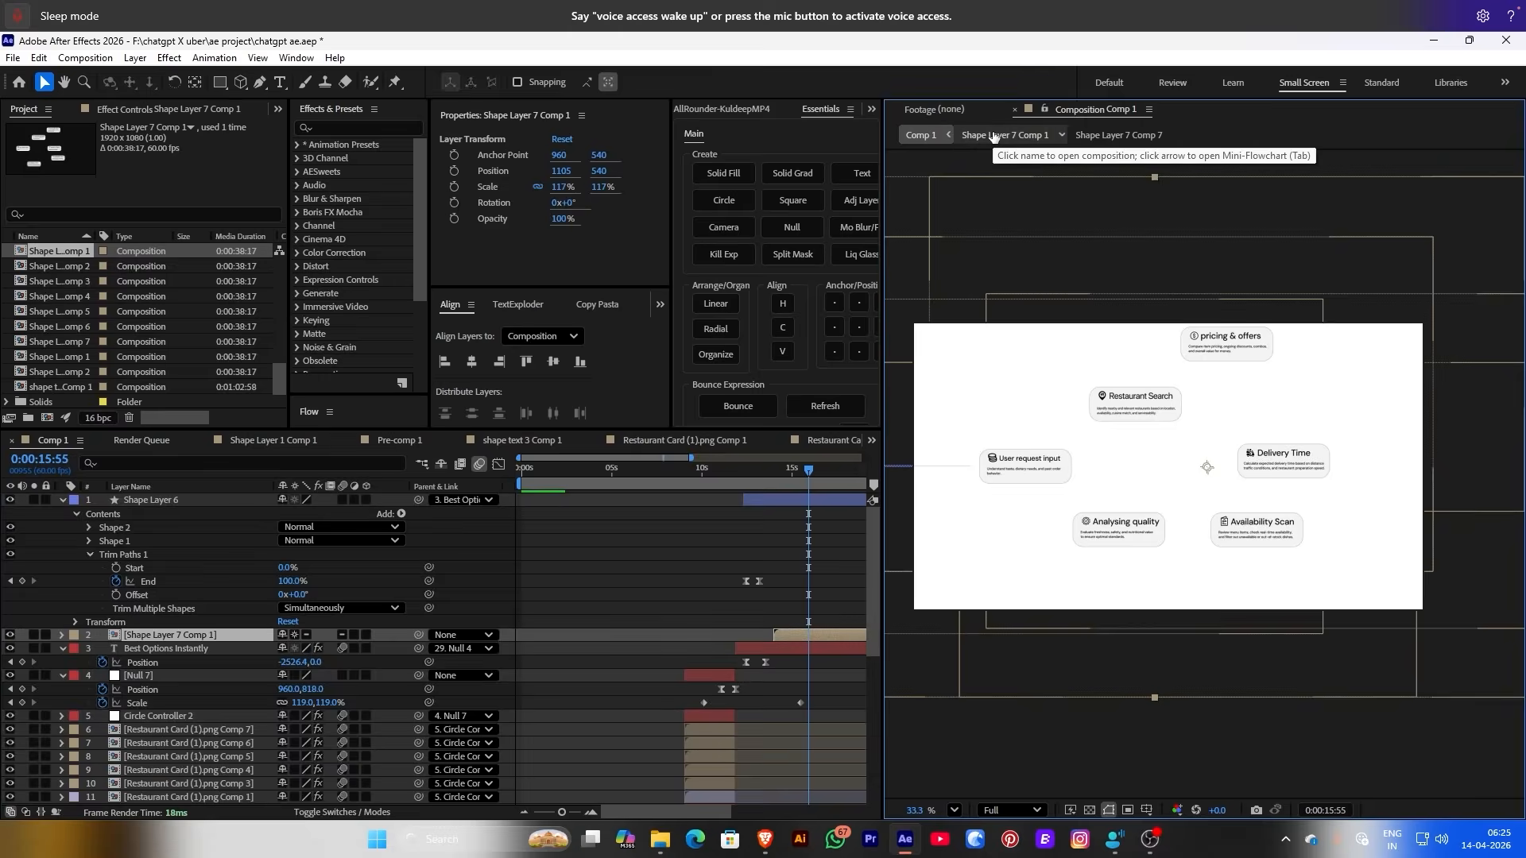
pyautogui.click(1077, 522)
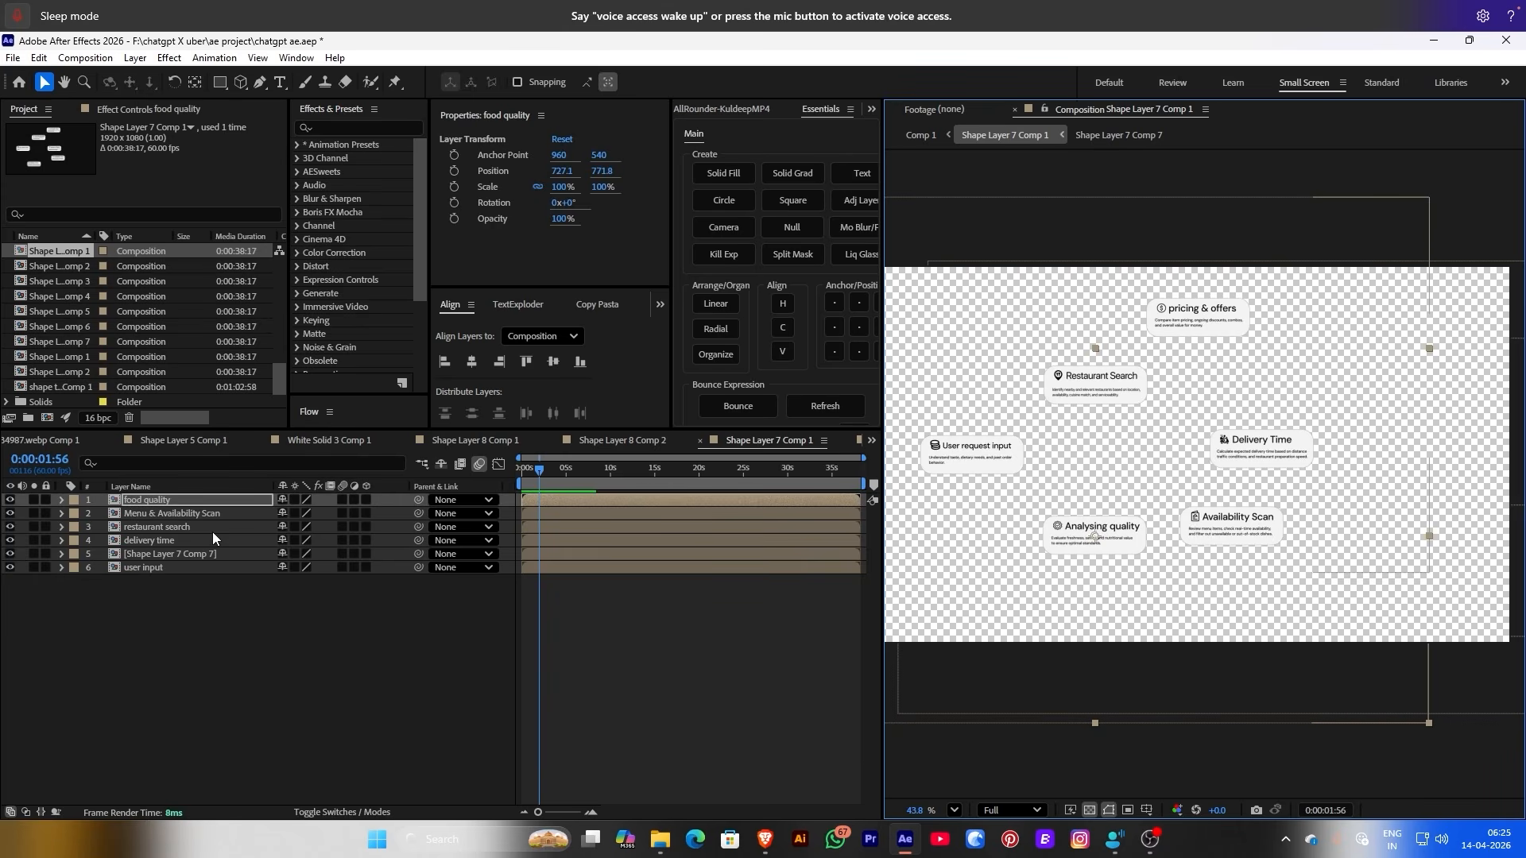
pyautogui.click(202, 514)
# Rename the Shape Layer 7 Comp 7 card layer to 'price'
pyautogui.doubleClick(169, 554)
pyautogui.click(1025, 137)
pyautogui.click(127, 554)
pyautogui.press('Return')
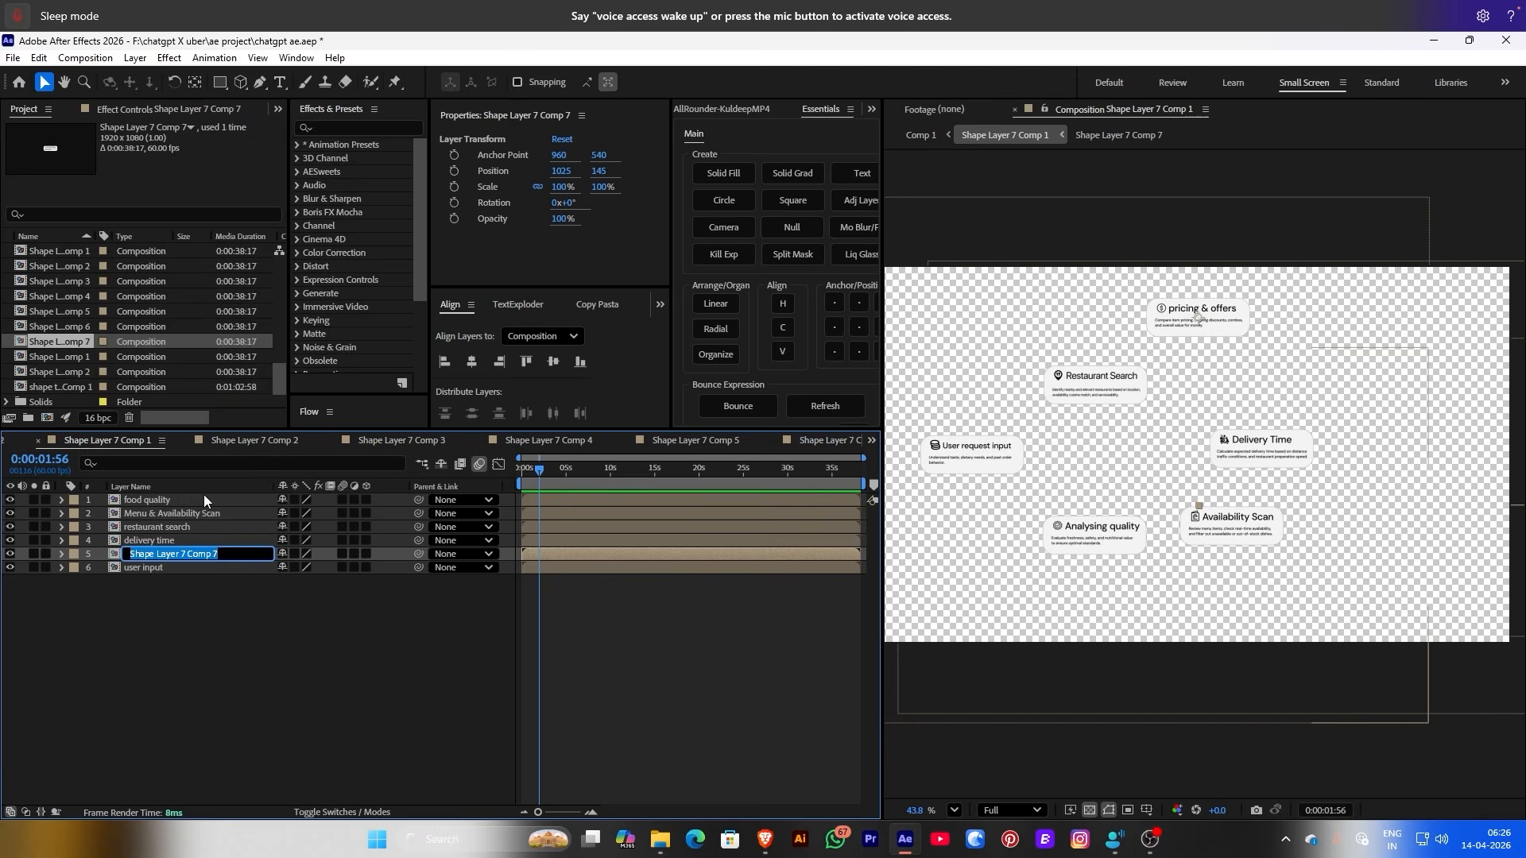
pyautogui.write('price')
pyautogui.press('Return')
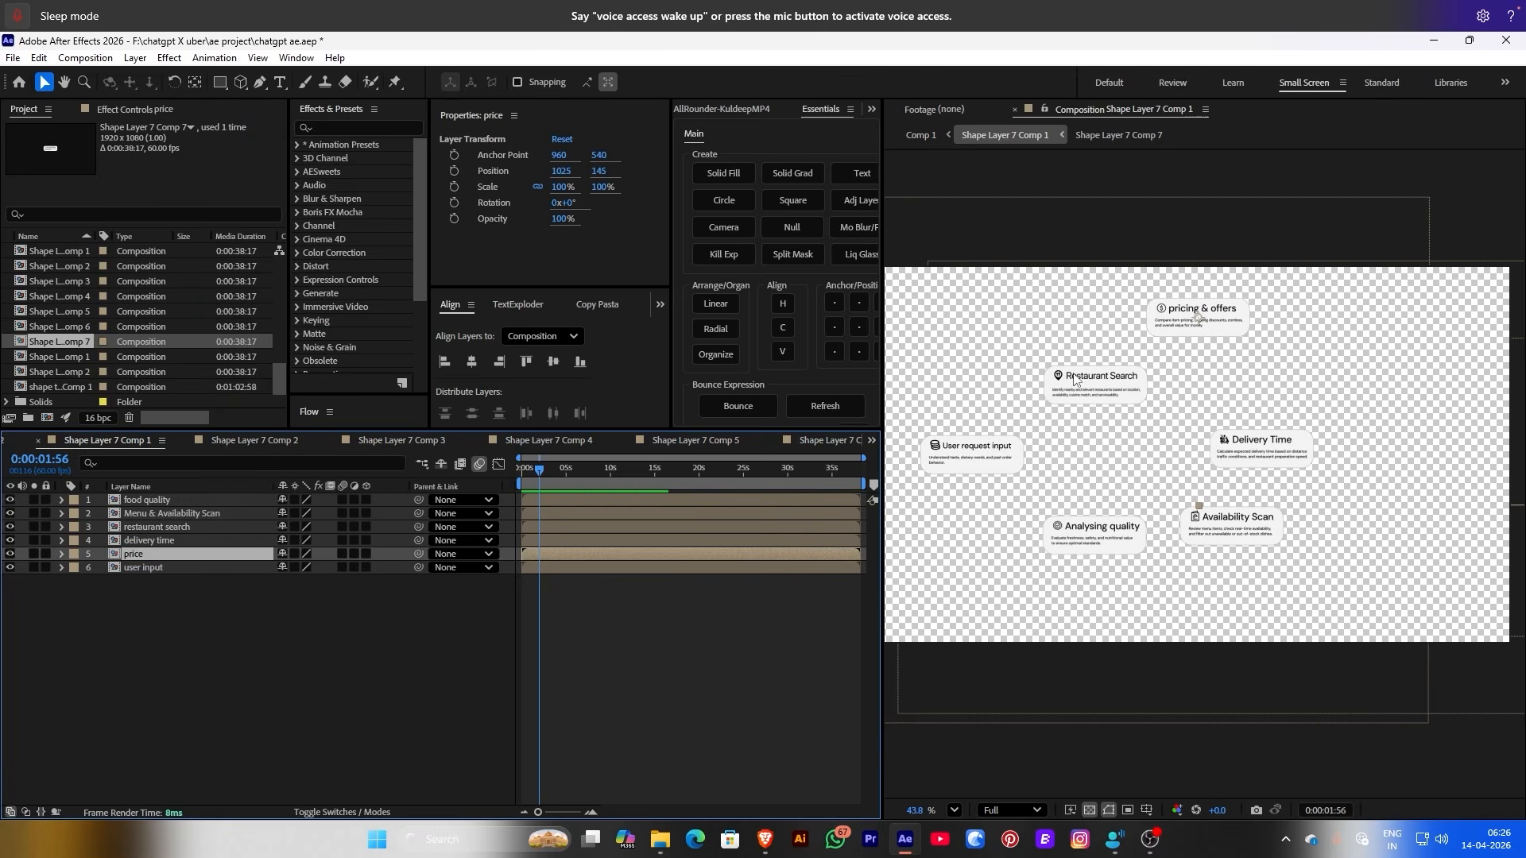
# Restack the card layers with user input on top and delivery time at the bottom
pyautogui.scroll(-2, 1418, 478)
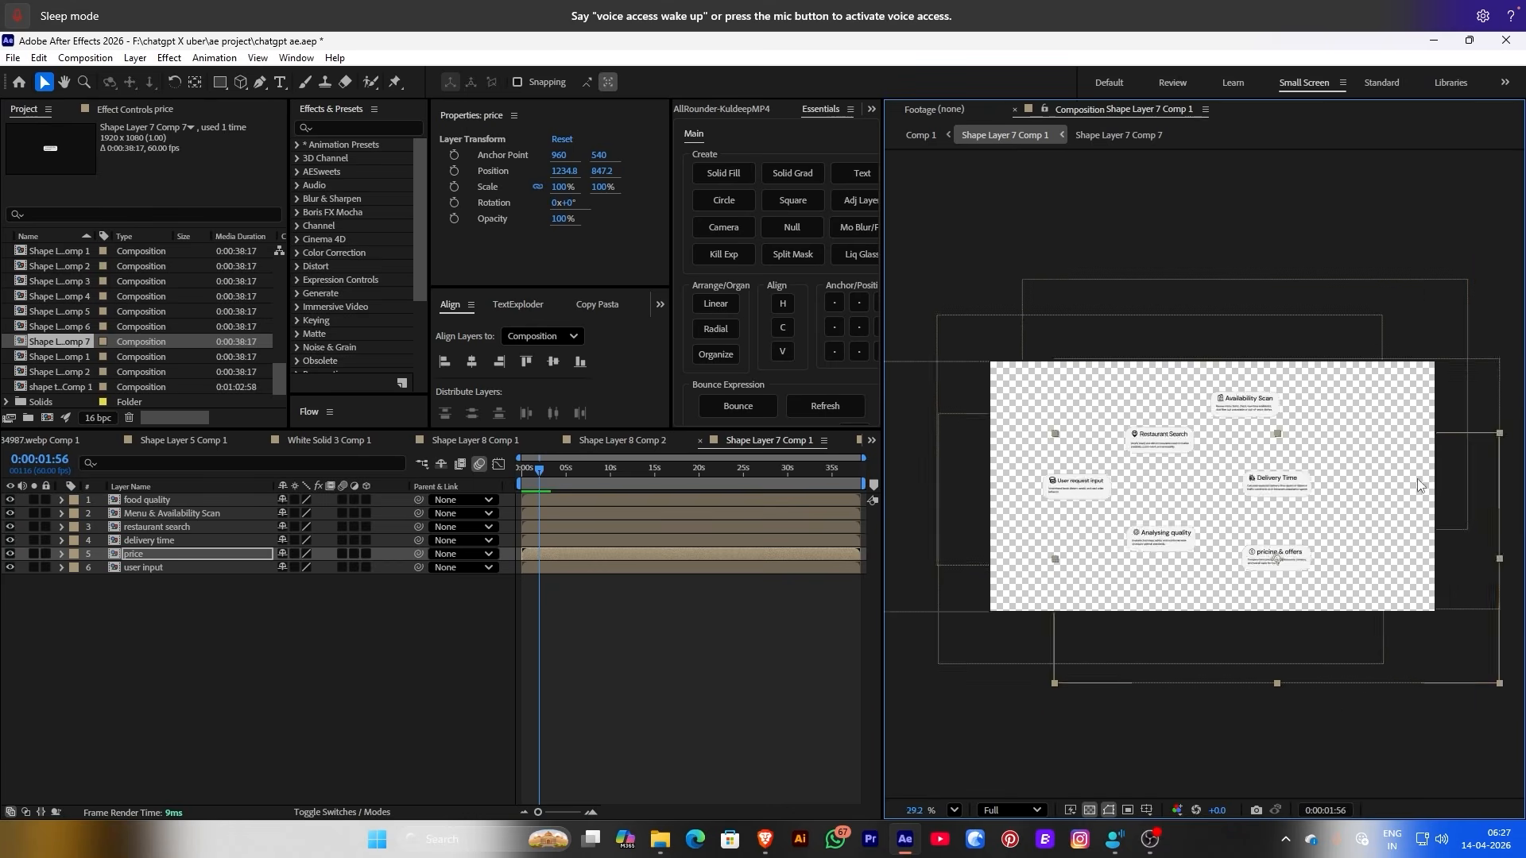
pyautogui.scroll(1, 1418, 478)
pyautogui.click(151, 528)
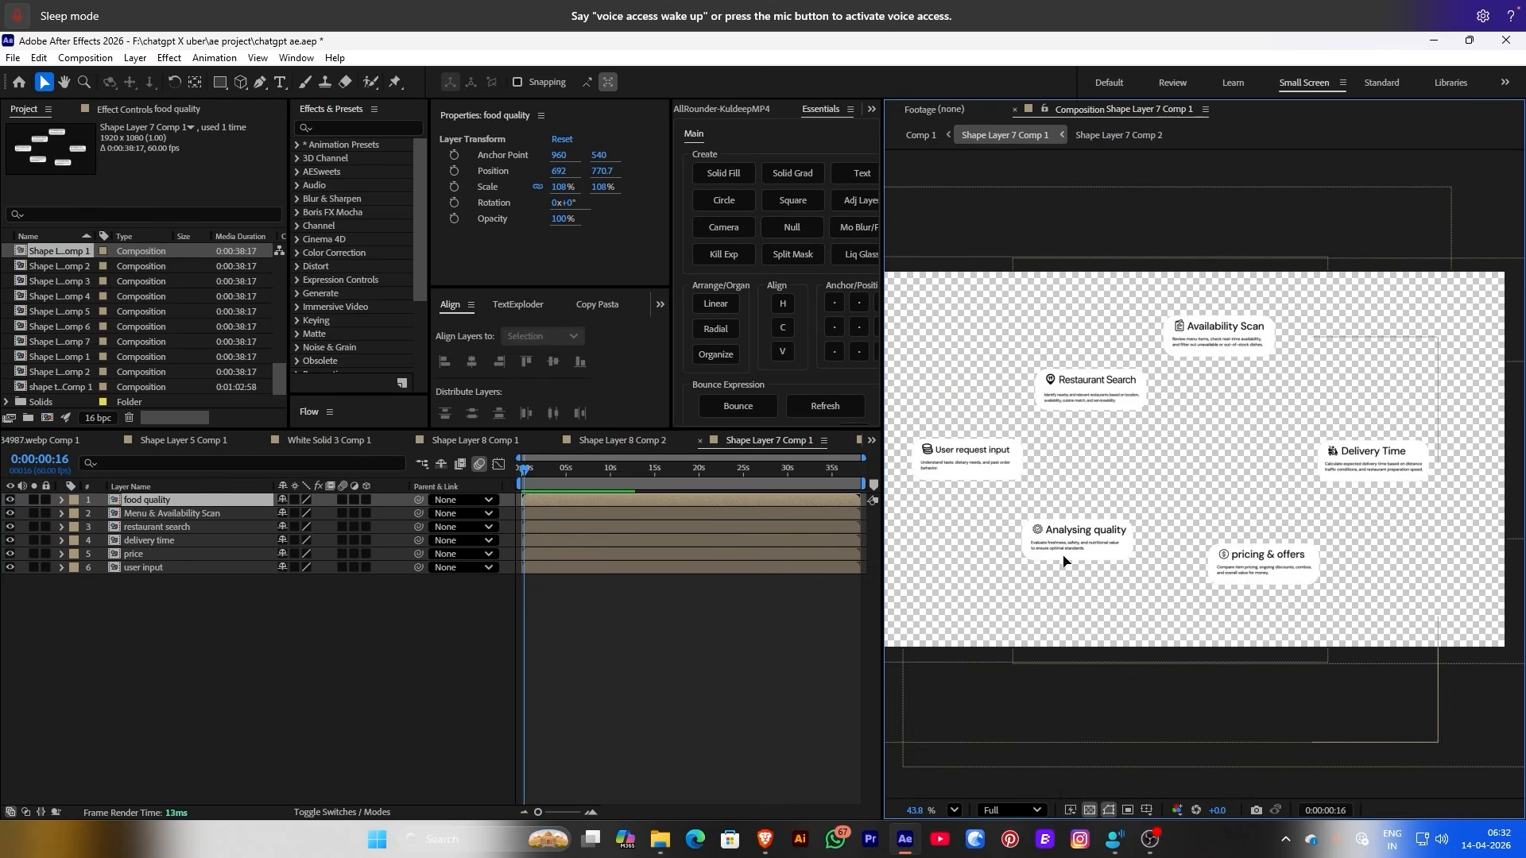
pyautogui.moveTo(141, 567); pyautogui.dragTo(151, 510)
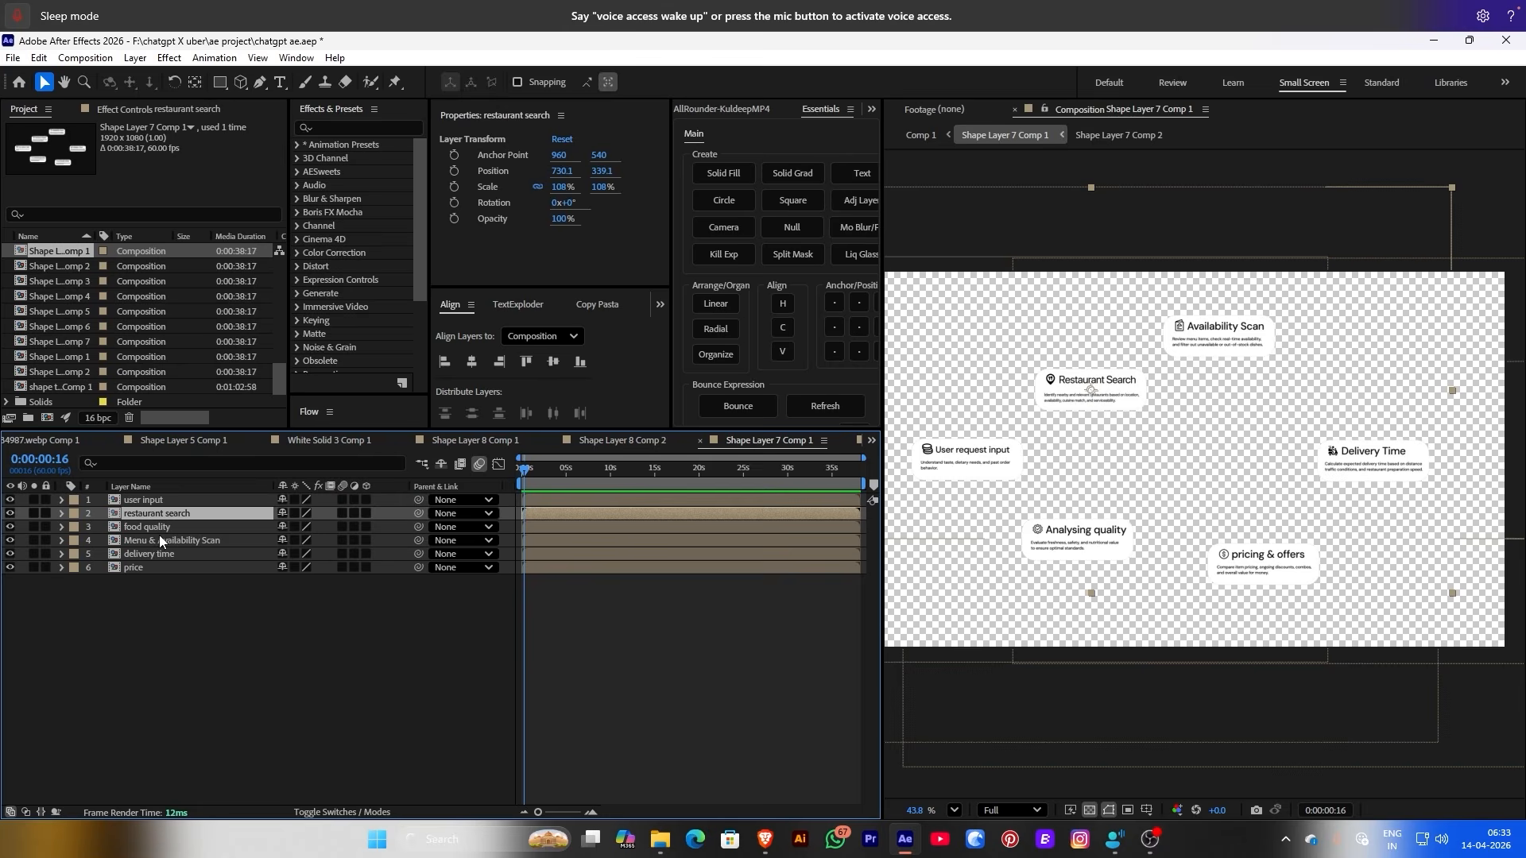
pyautogui.click(159, 539)
pyautogui.click(143, 530)
pyautogui.click(143, 538)
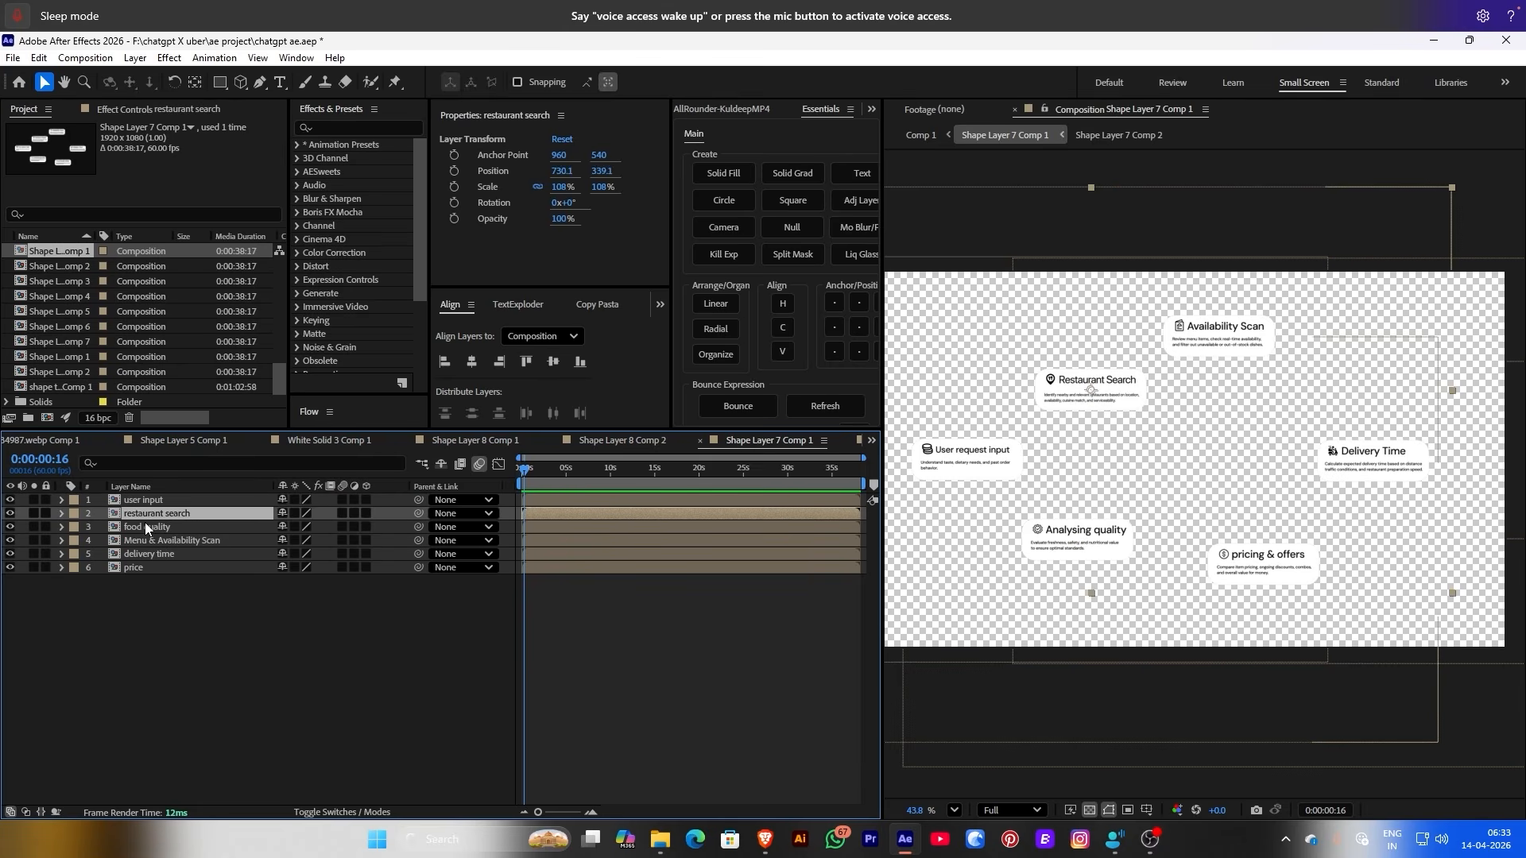
pyautogui.click(150, 555)
pyautogui.moveTo(150, 554); pyautogui.dragTo(146, 503)
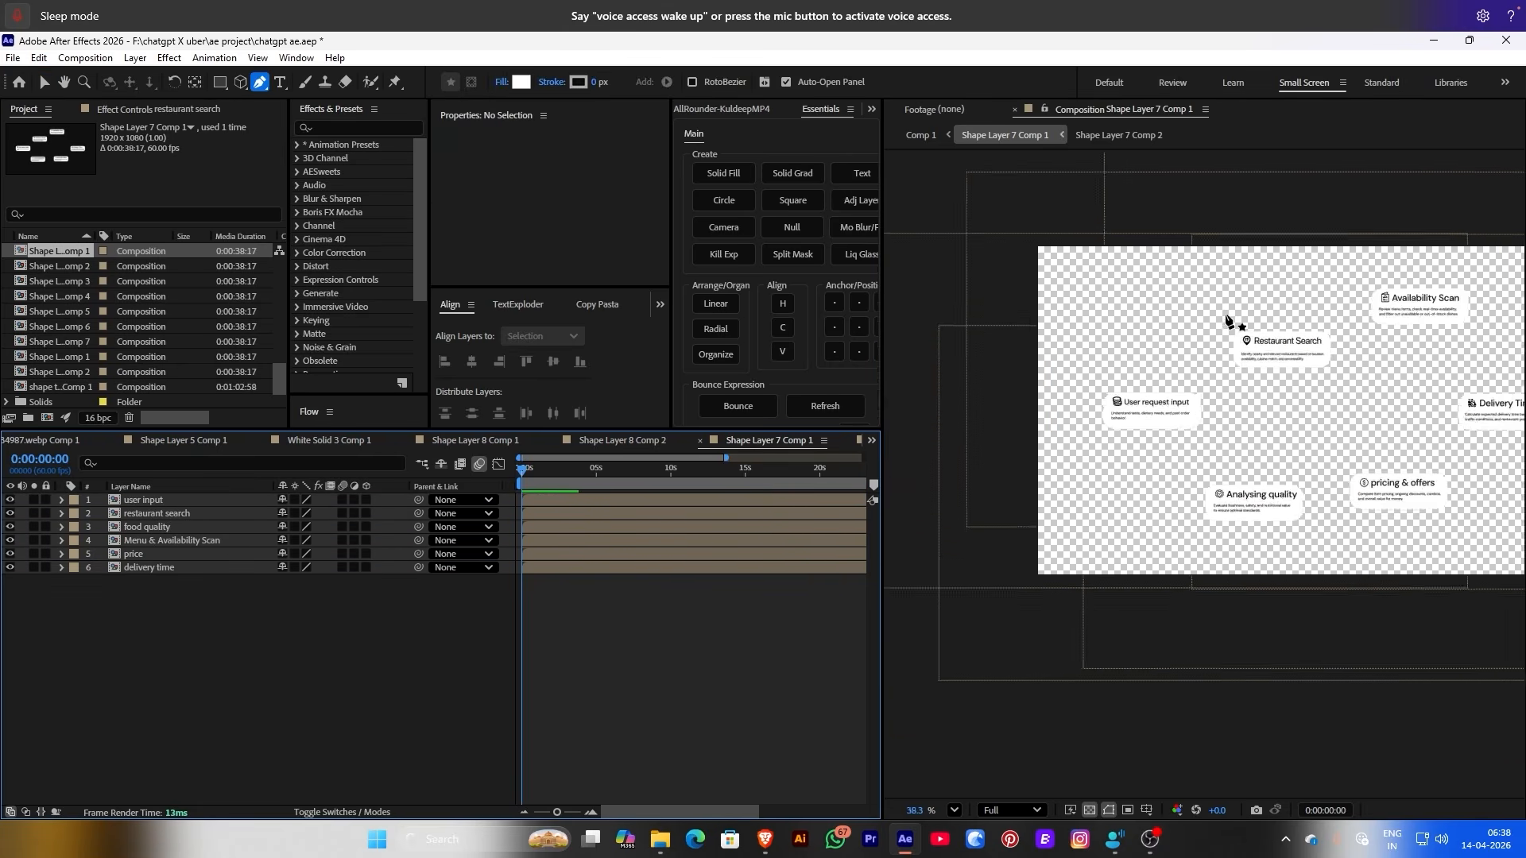
pyautogui.scroll(5, 1228, 321)
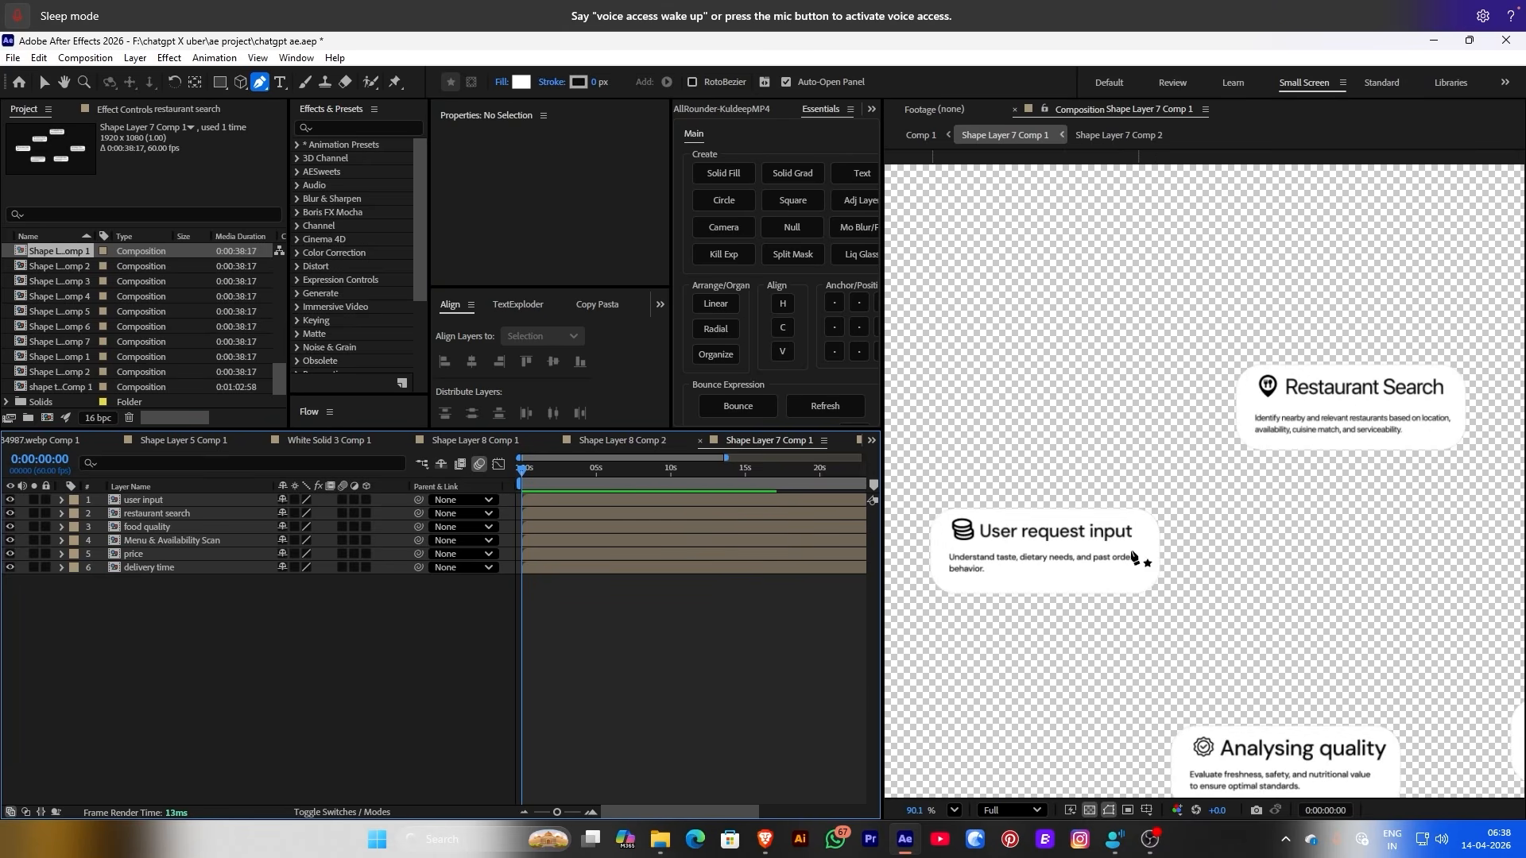
# Draw an unfilled curved connector from User request input up to Restaurant Search
pyautogui.click(1157, 550)
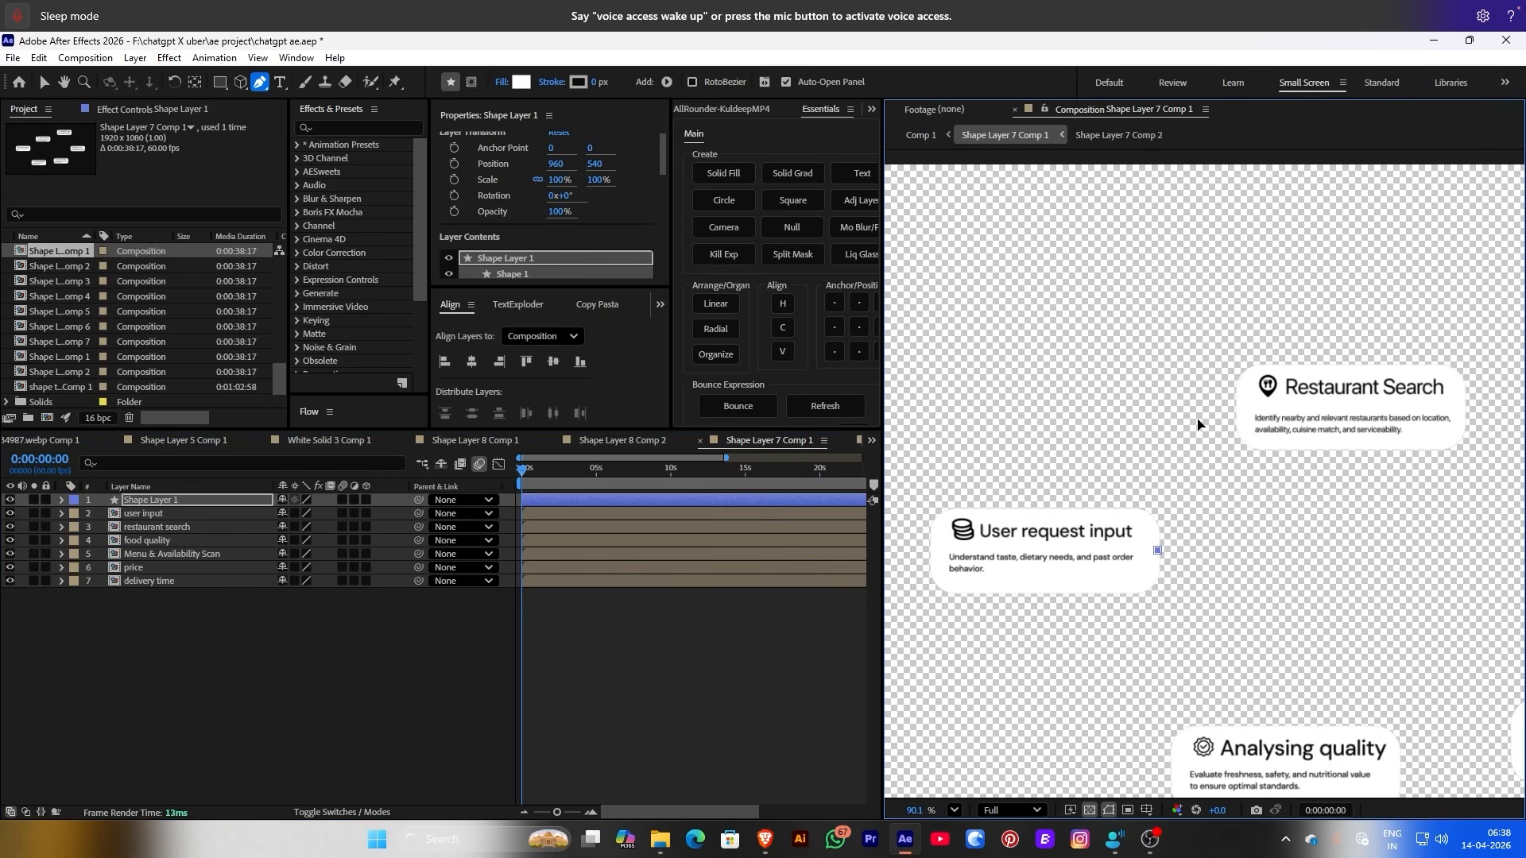
pyautogui.moveTo(1203, 451); pyautogui.dragTo(1200, 401)
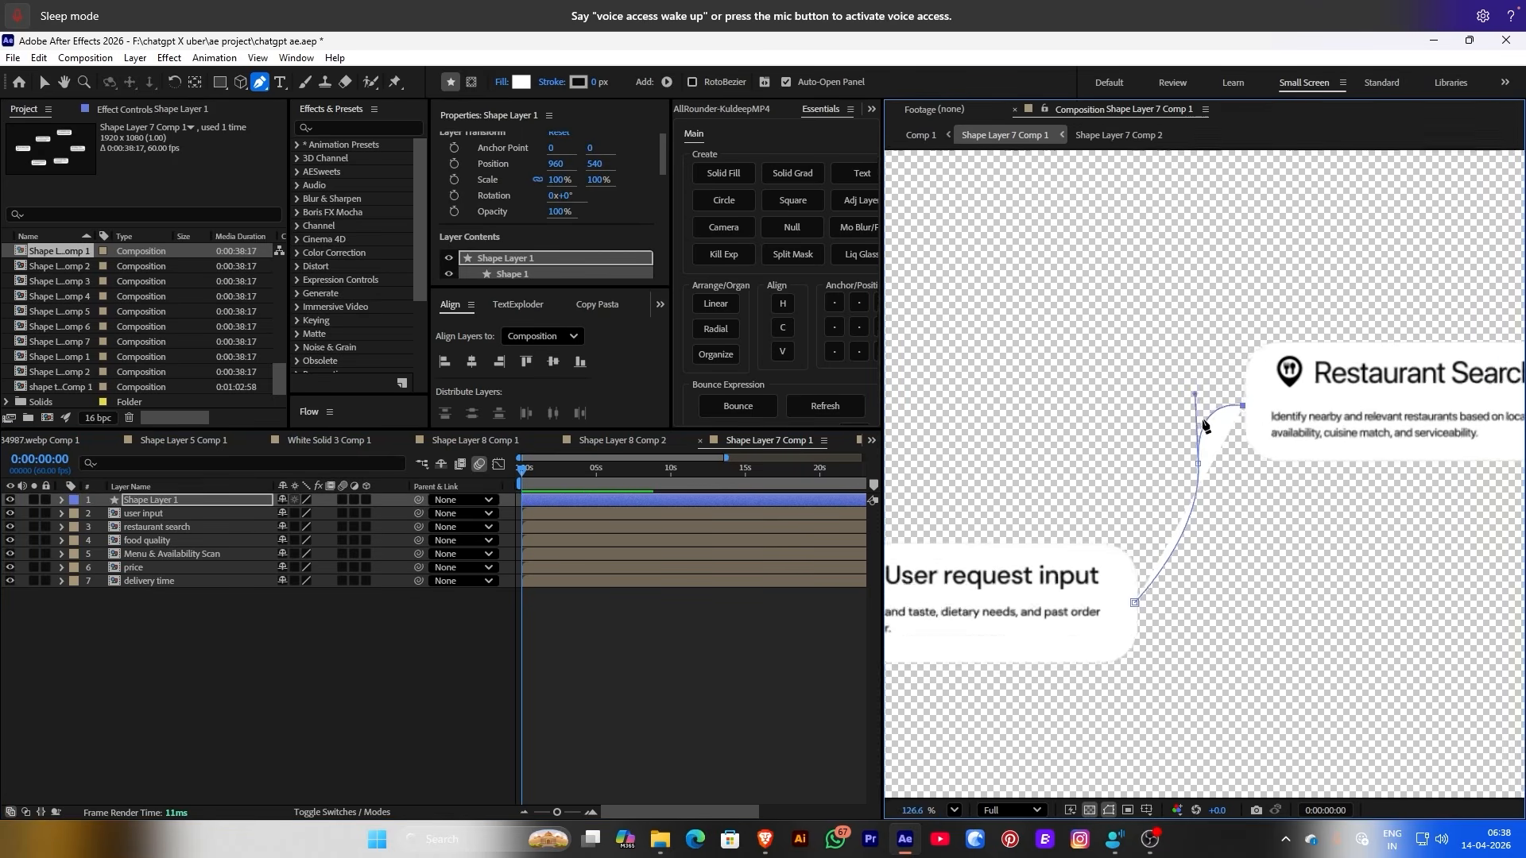
pyautogui.scroll(3, 1211, 438)
pyautogui.click(502, 82)
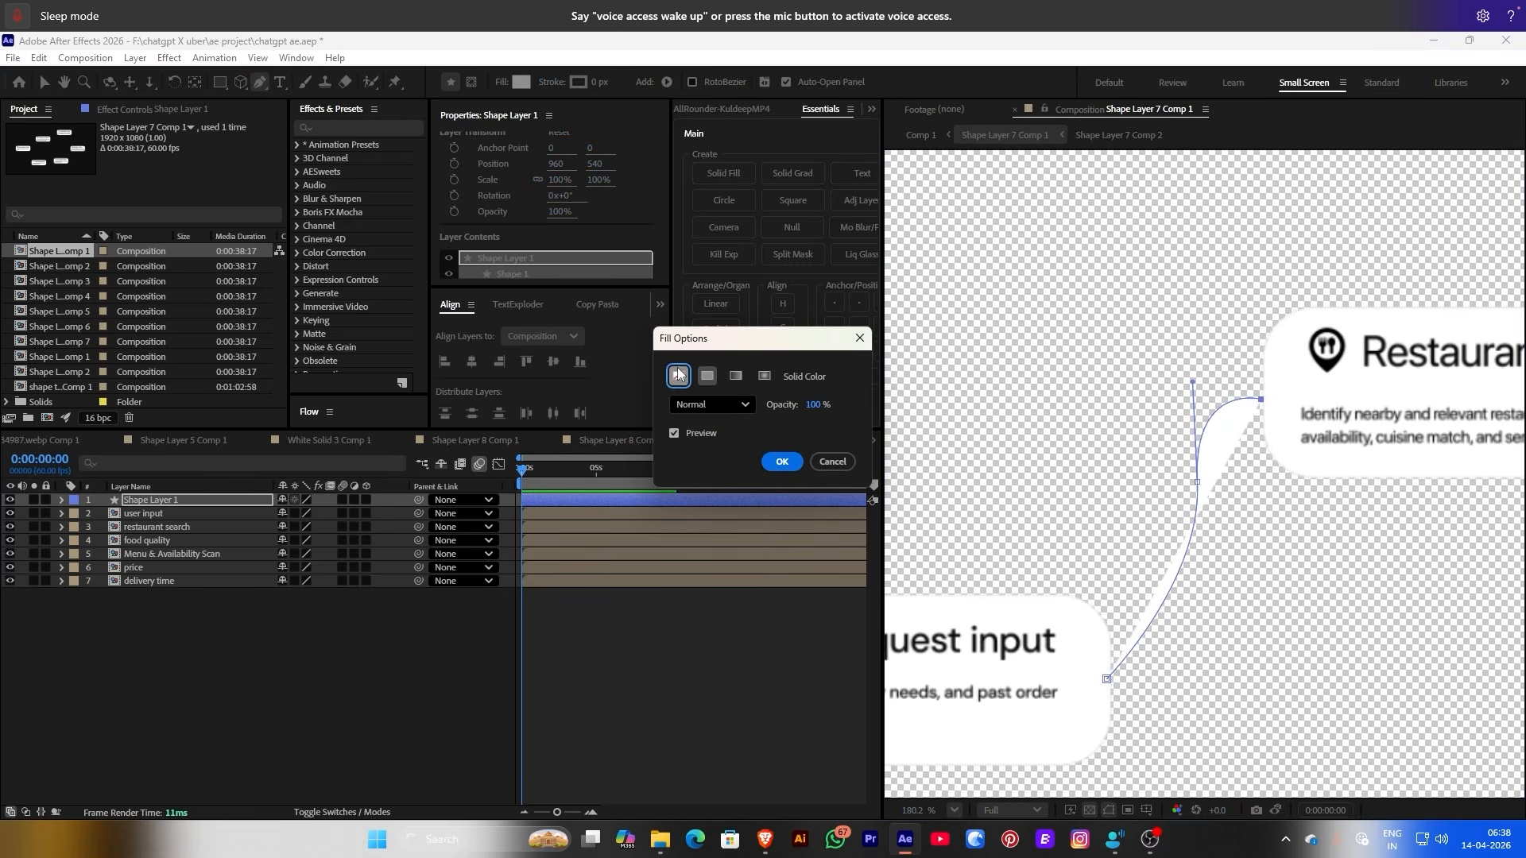
pyautogui.click(678, 376)
pyautogui.click(781, 461)
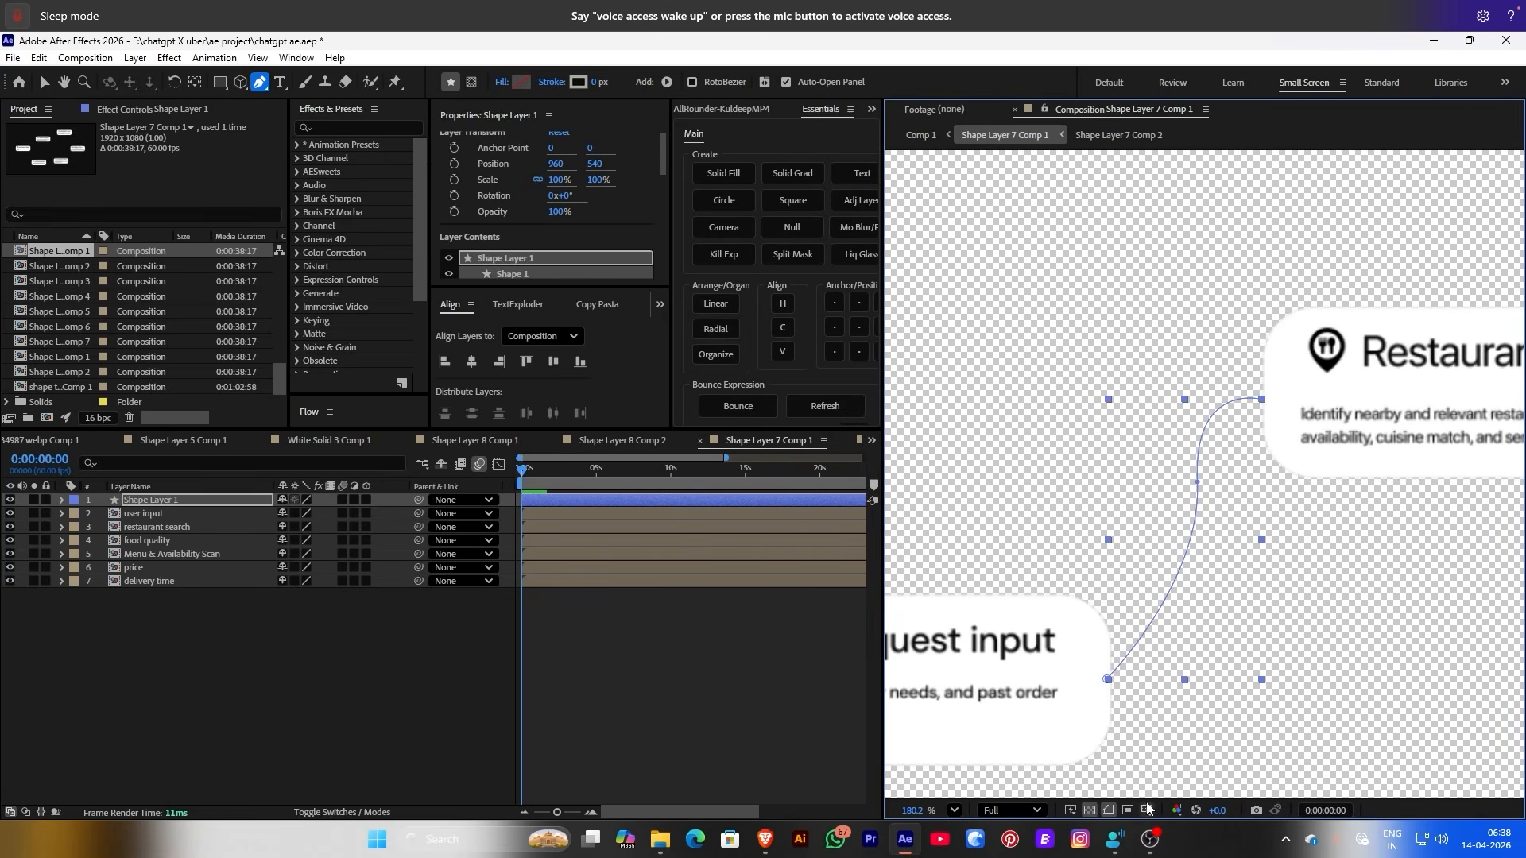
pyautogui.click(1107, 810)
# Adjust the first connector's Bezier handles to smooth its bend
pyautogui.keyDown('ctrl'); pyautogui.click(1197, 482); pyautogui.keyUp('ctrl')
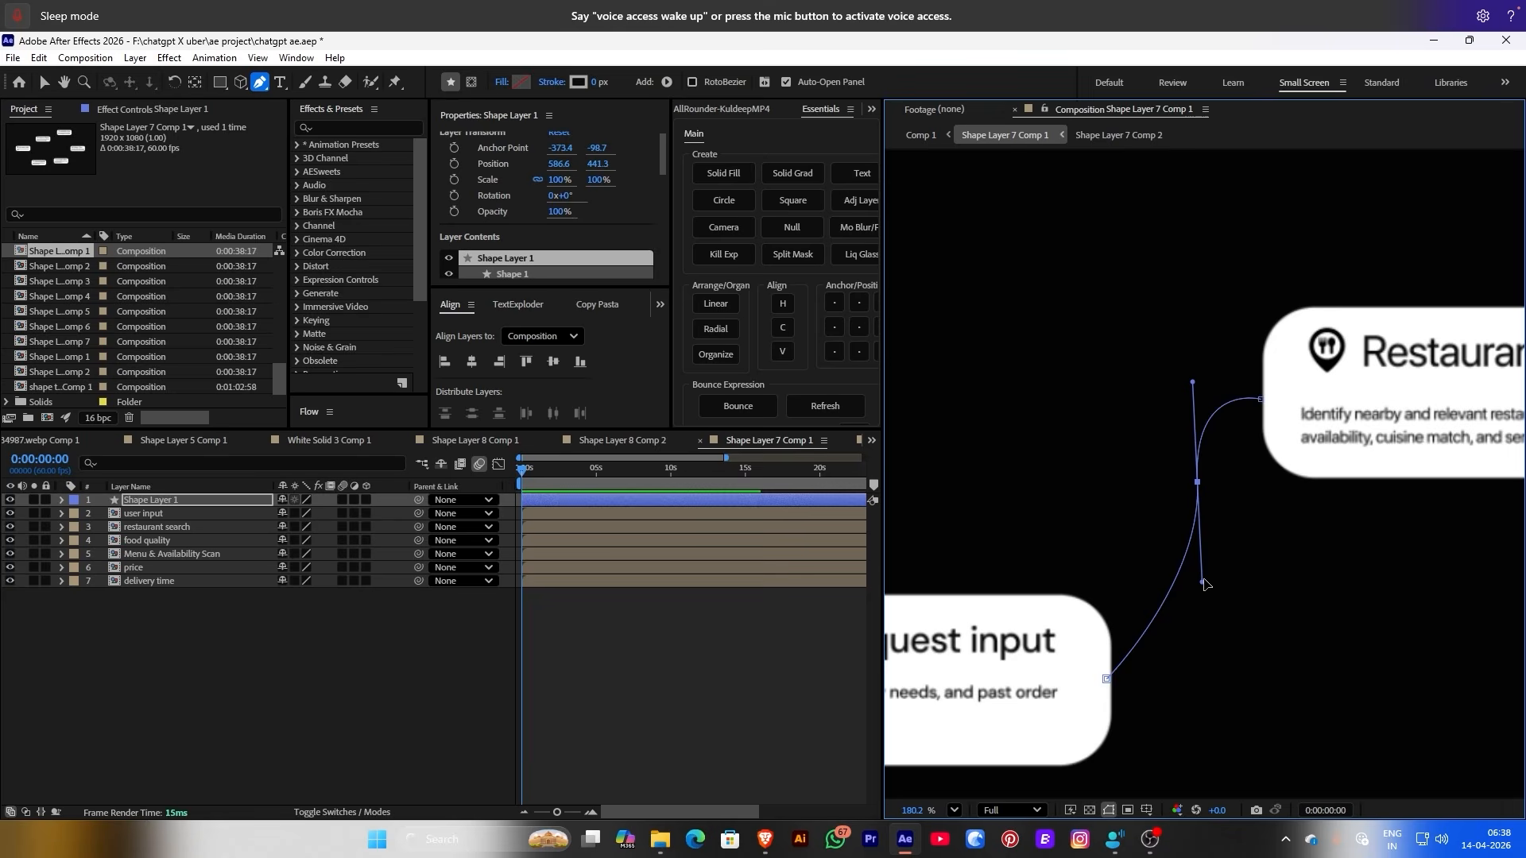
pyautogui.moveTo(1203, 582); pyautogui.dragTo(1200, 701)
pyautogui.moveTo(1195, 389); pyautogui.dragTo(1204, 386)
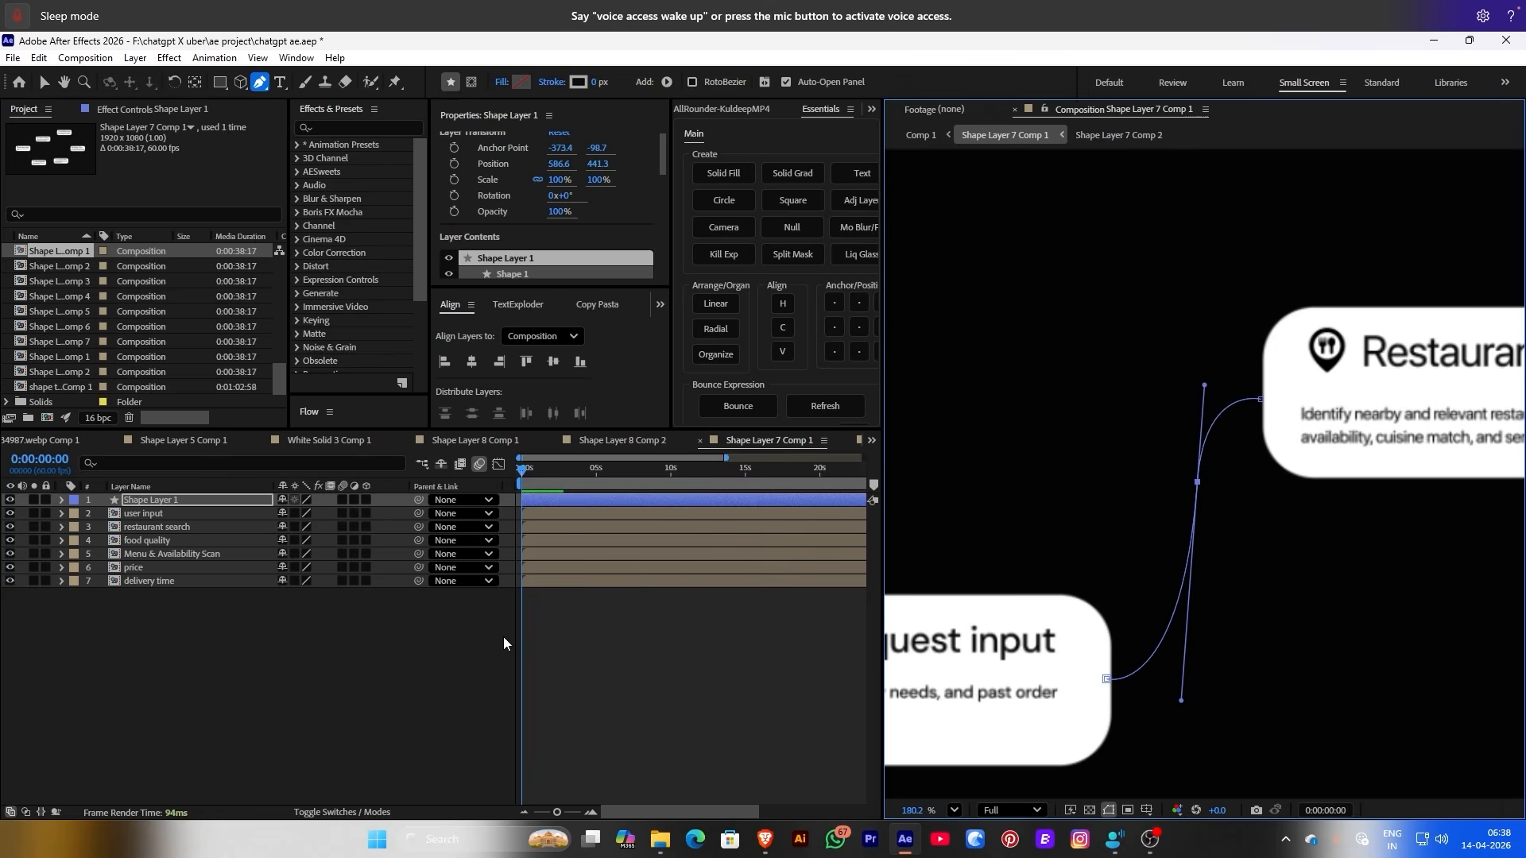
pyautogui.click(186, 504)
pyautogui.scroll(-3, 1185, 511)
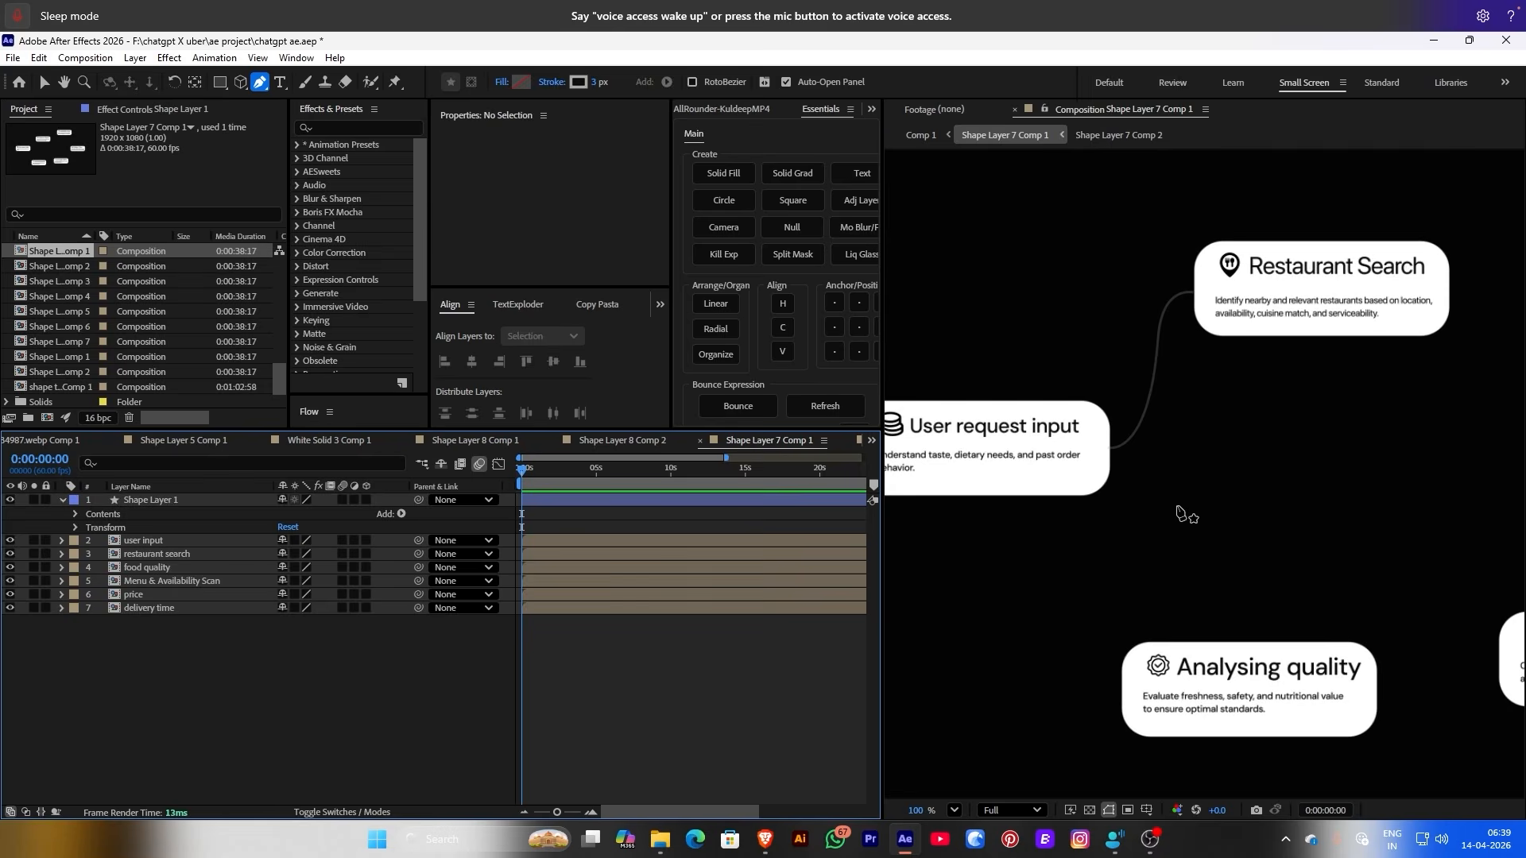
pyautogui.scroll(2, 1128, 461)
# Draw a second curved connector from User request input down to Analysing quality
pyautogui.click(1101, 432)
pyautogui.moveTo(1145, 530)
pyautogui.mouseDown()
pyautogui.moveTo(1152, 645)
pyautogui.moveTo(1165, 634)
pyautogui.mouseUp()
pyautogui.moveTo(1148, 540); pyautogui.dragTo(1136, 630)
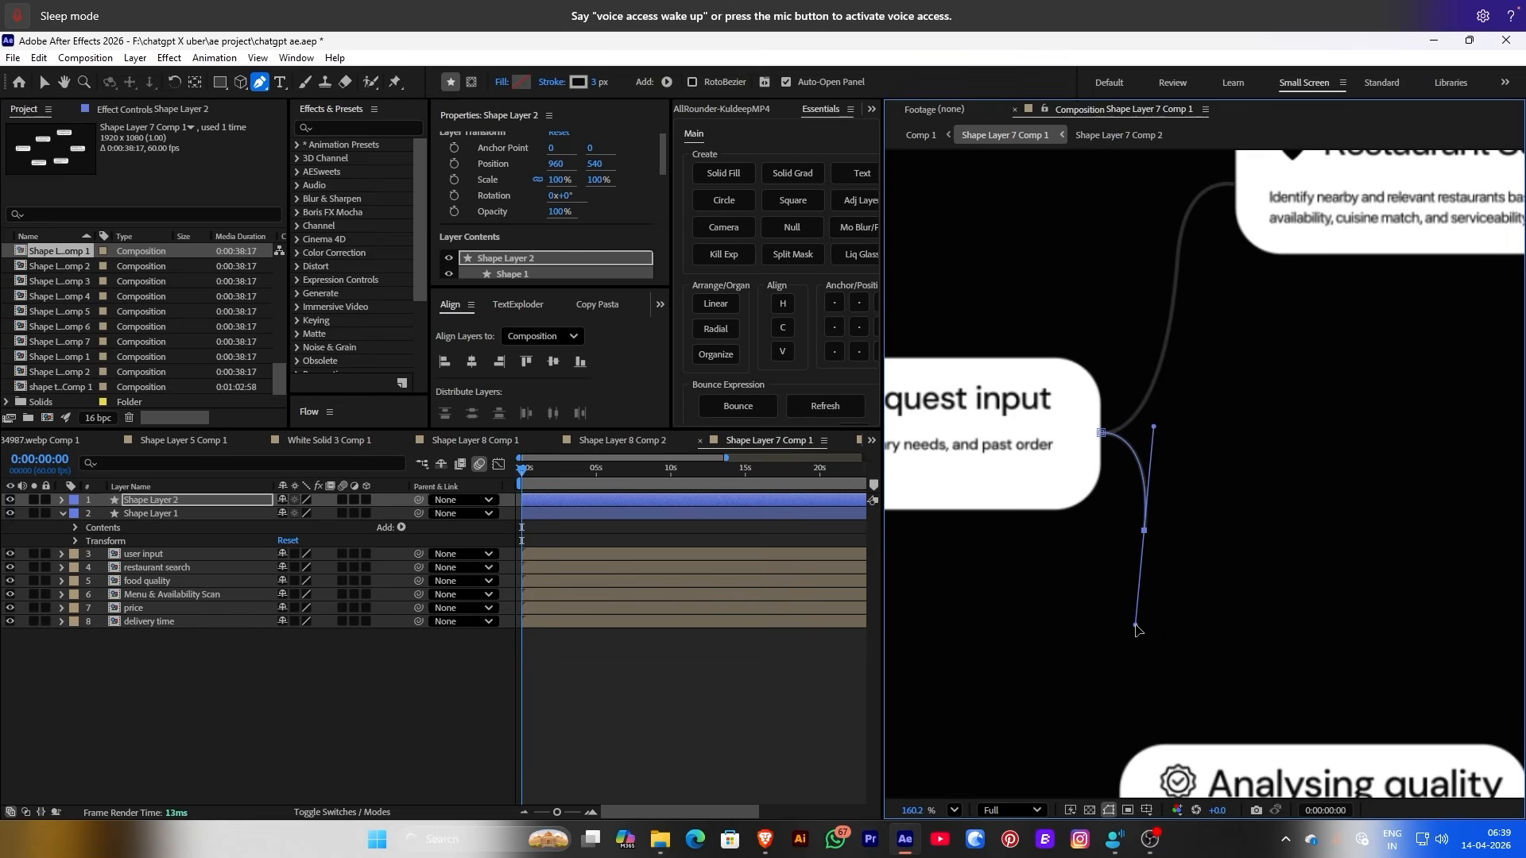
pyautogui.scroll(-2, 1105, 678)
pyautogui.moveTo(1085, 763); pyautogui.dragTo(1113, 777)
pyautogui.press('F2')
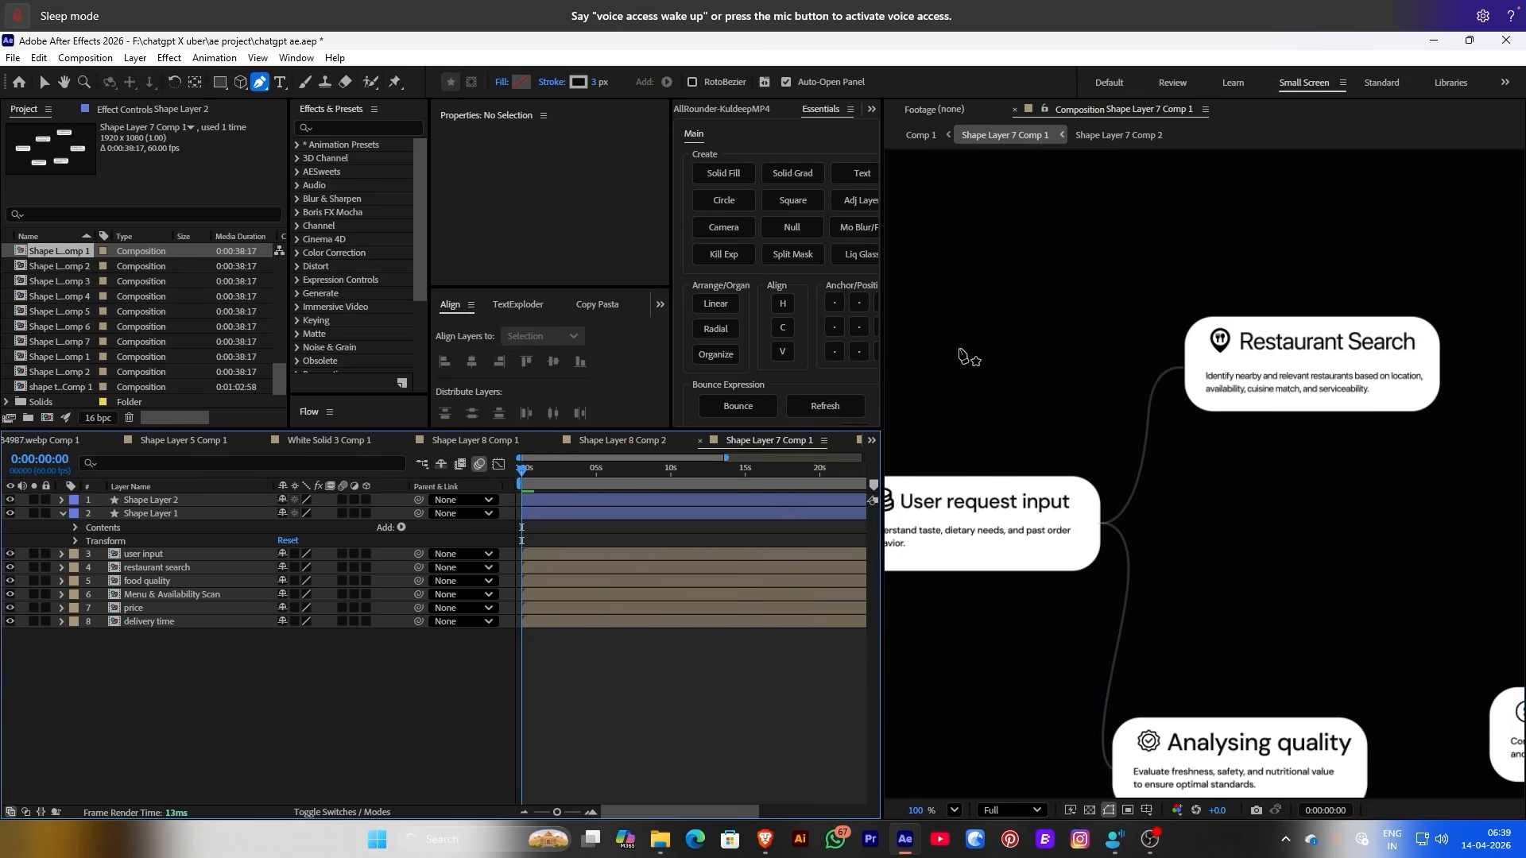
pyautogui.scroll(-3, 988, 342)
pyautogui.scroll(5, 1327, 336)
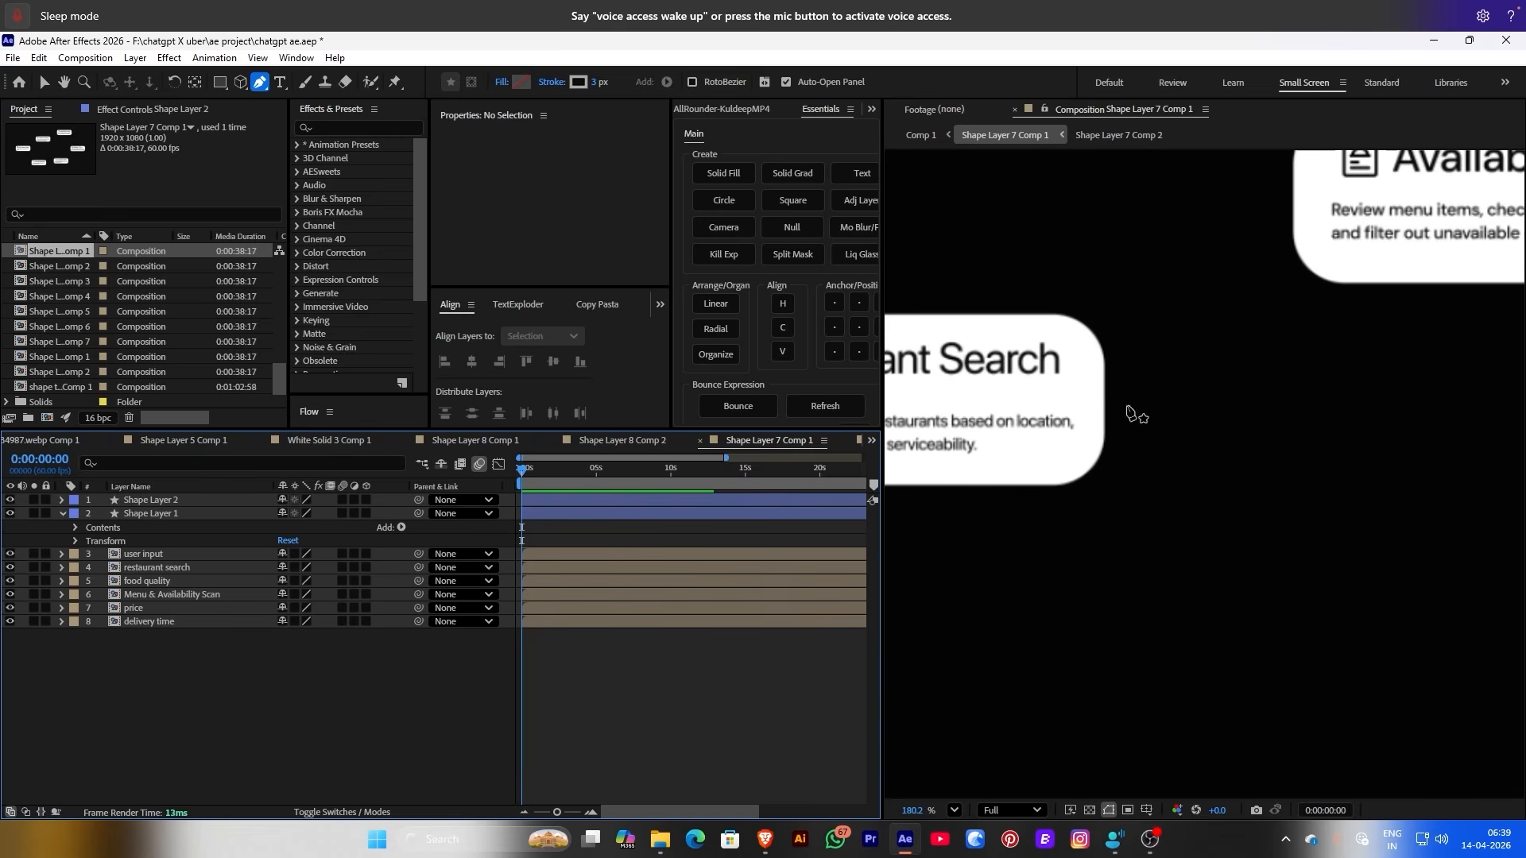
# Draw a third connector curving from Restaurant Search up into Availability Scan
pyautogui.click(1106, 402)
pyautogui.moveTo(1212, 297); pyautogui.dragTo(1228, 204)
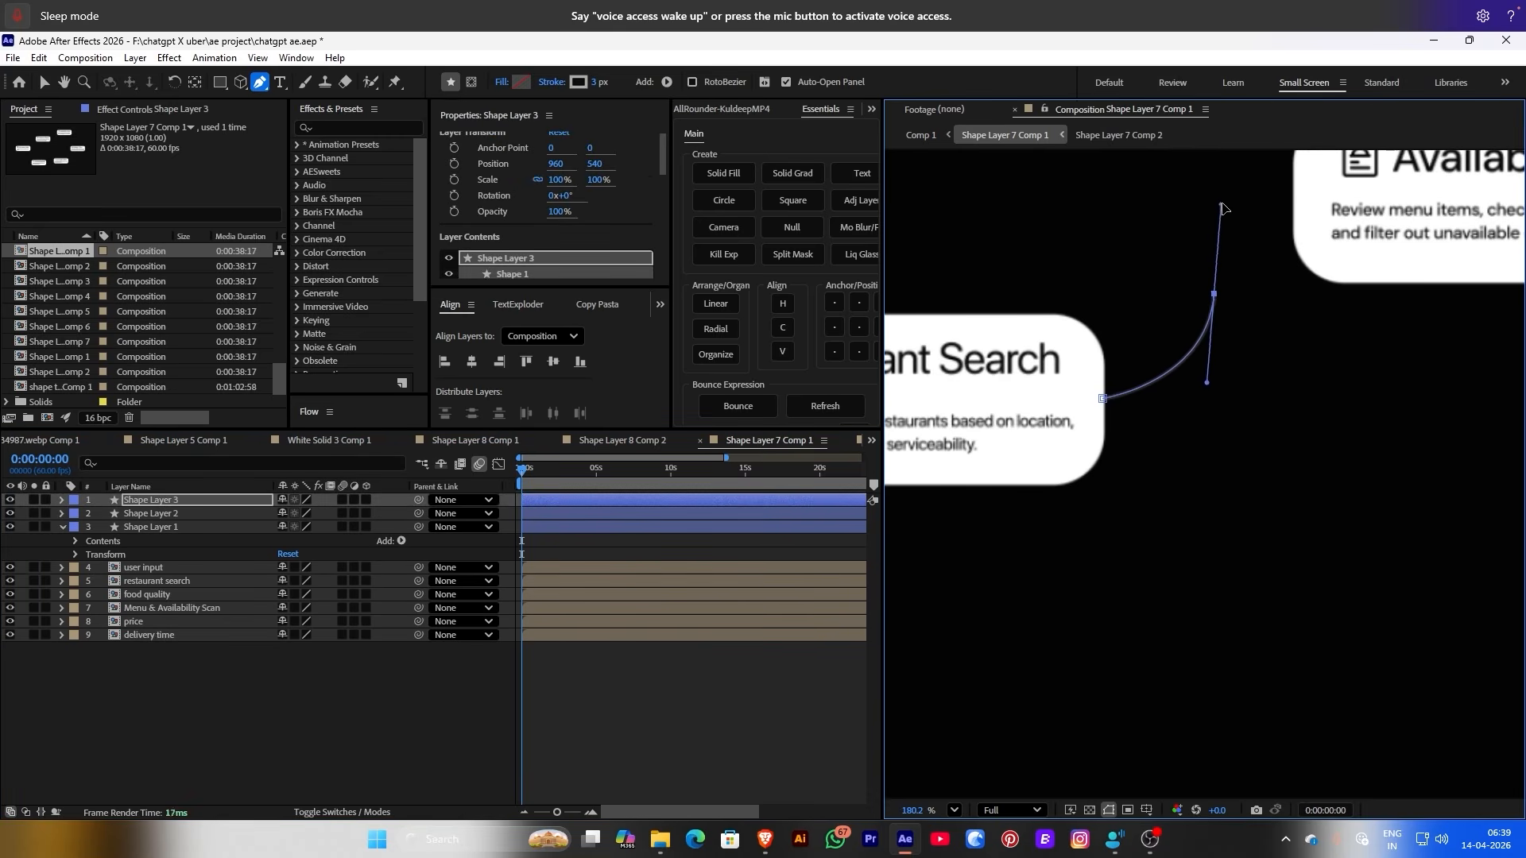
pyautogui.scroll(-5, 1144, 425)
pyautogui.scroll(5, 1145, 426)
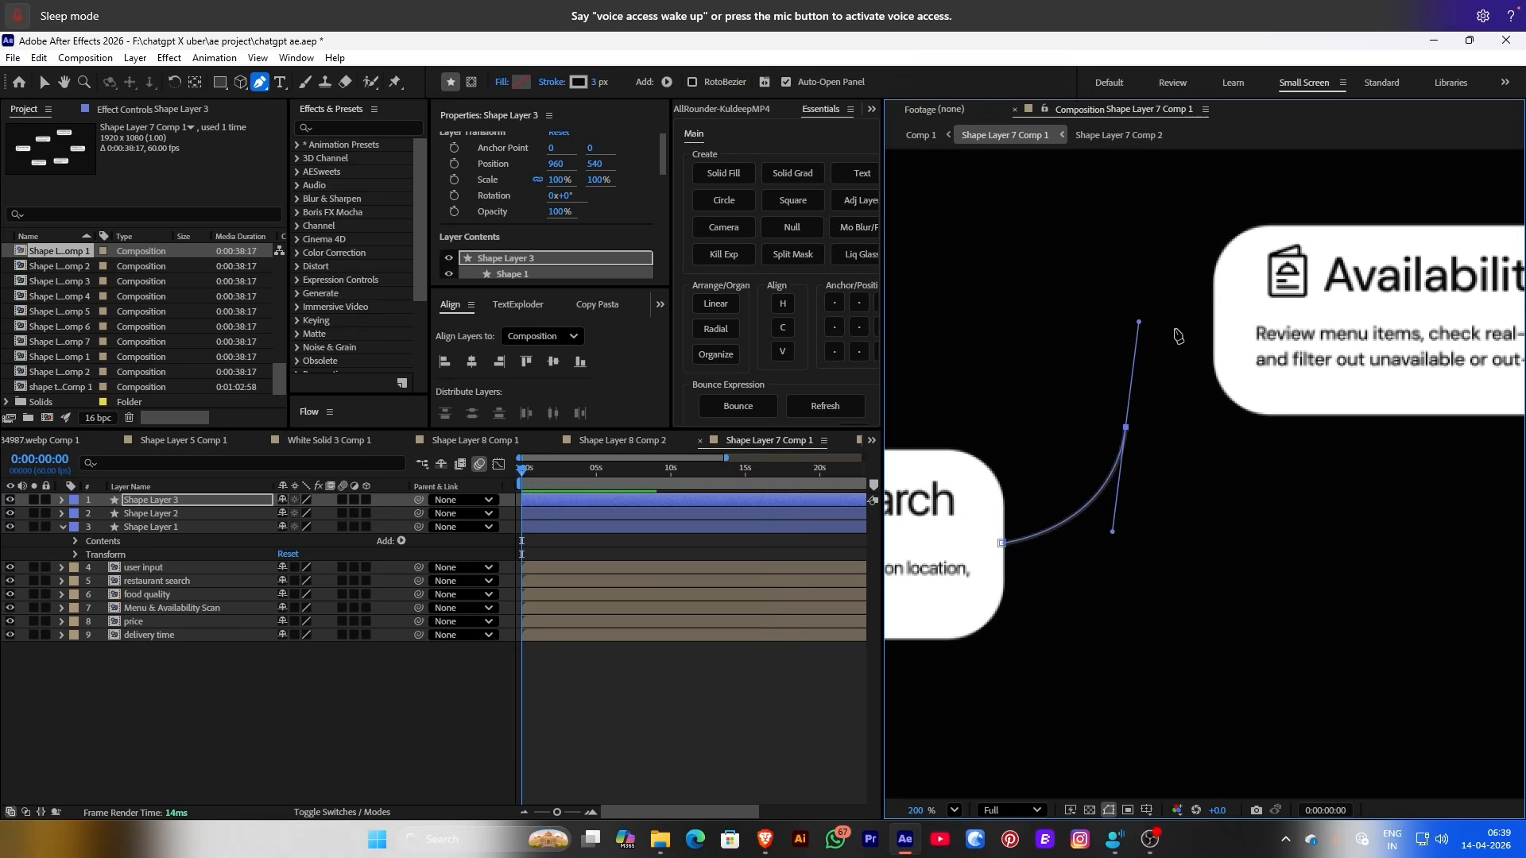
pyautogui.click(1213, 320)
pyautogui.moveTo(1216, 328); pyautogui.dragTo(1220, 326)
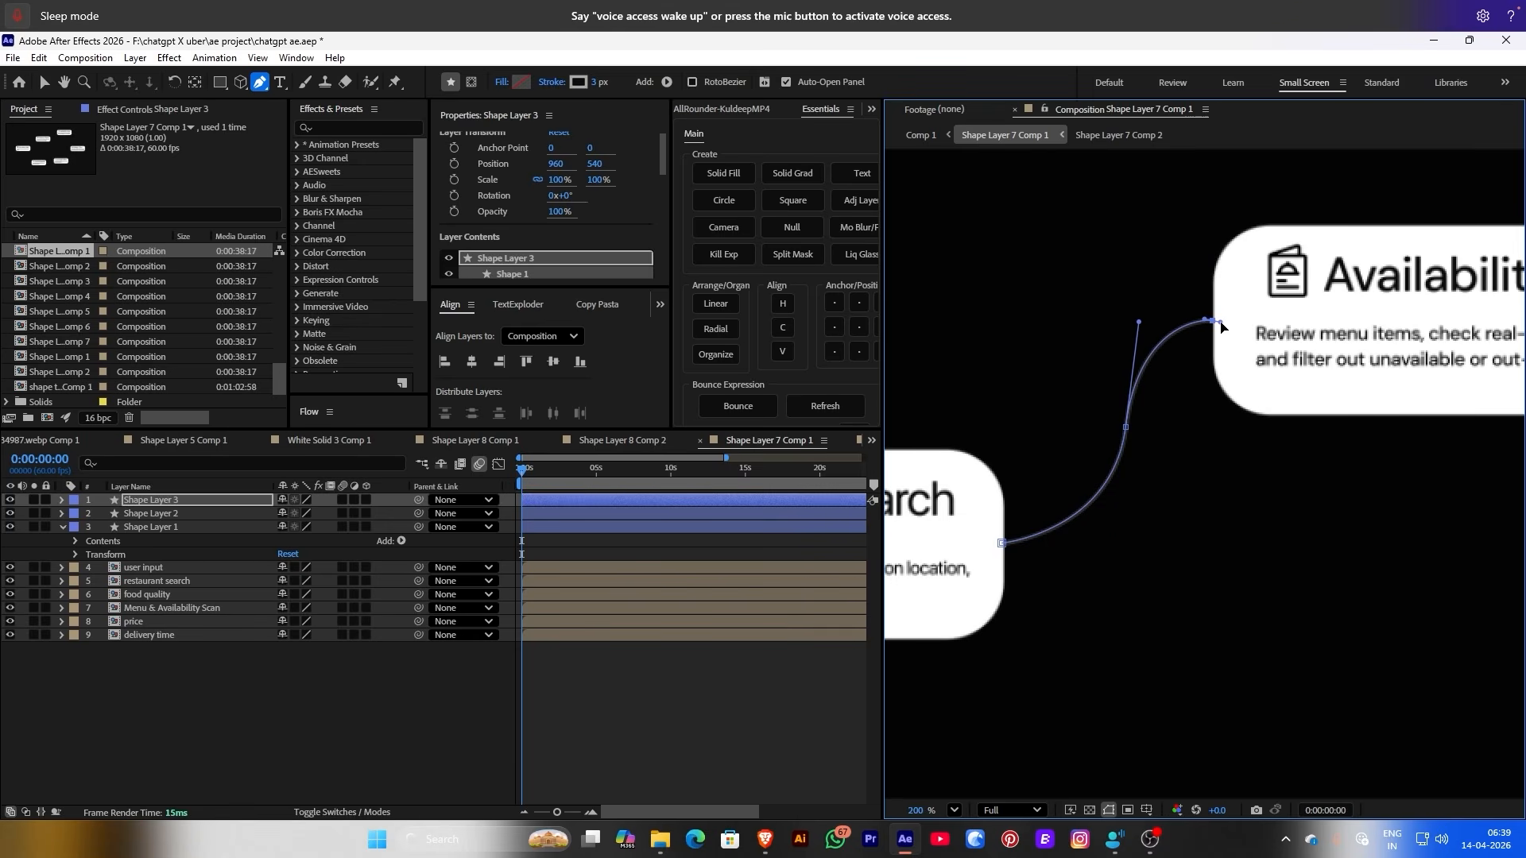
pyautogui.hotkey('ctrl', 'shift', 'a')
pyautogui.scroll(-5, 1198, 424)
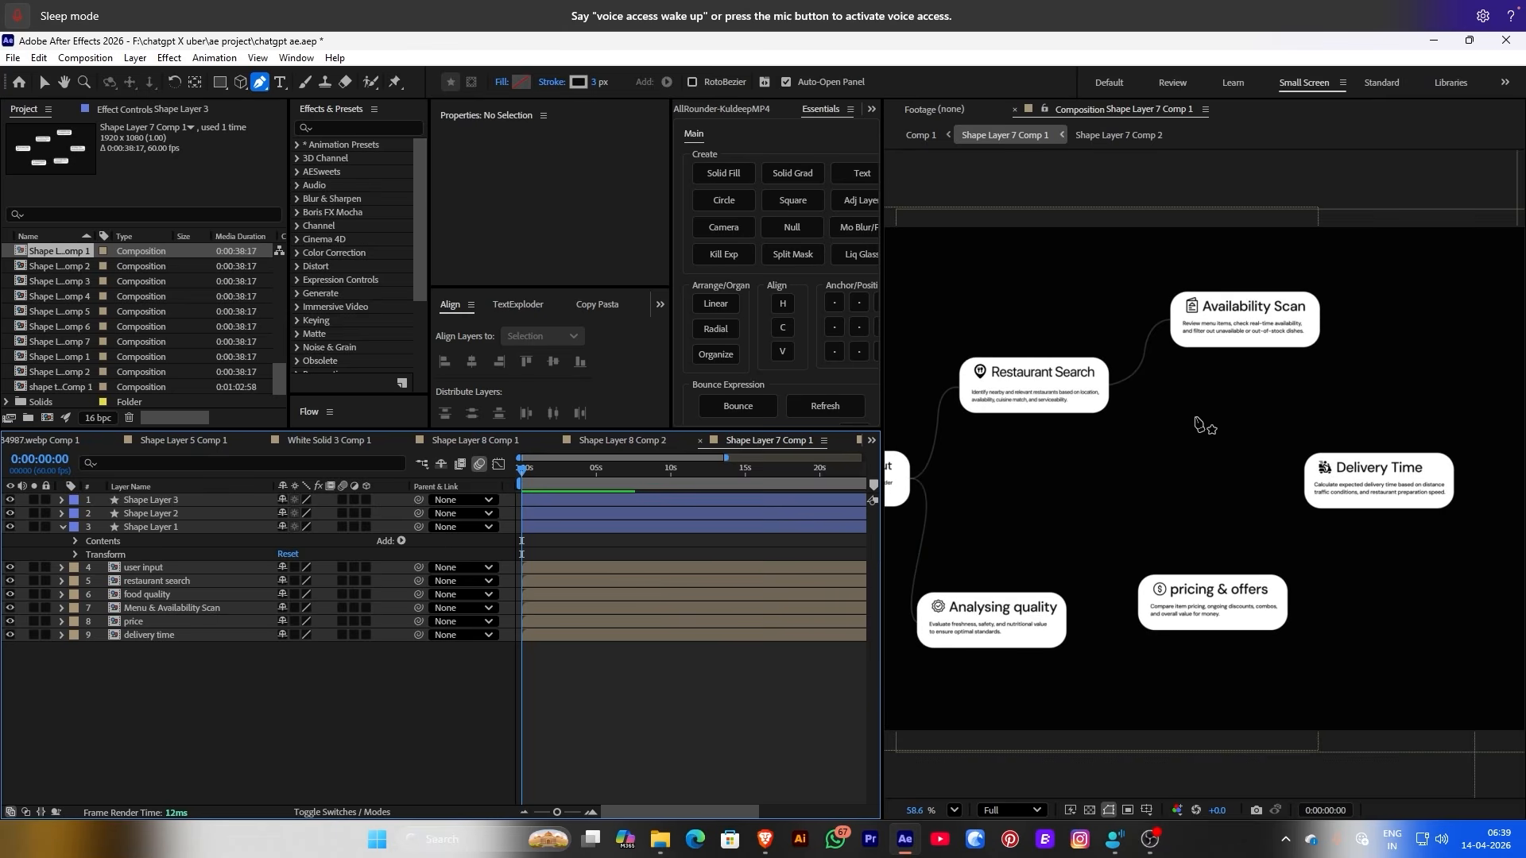
pyautogui.scroll(4, 1081, 620)
# Draw a curved connector from Analysing quality to the pricing & offers card
pyautogui.click(1043, 632)
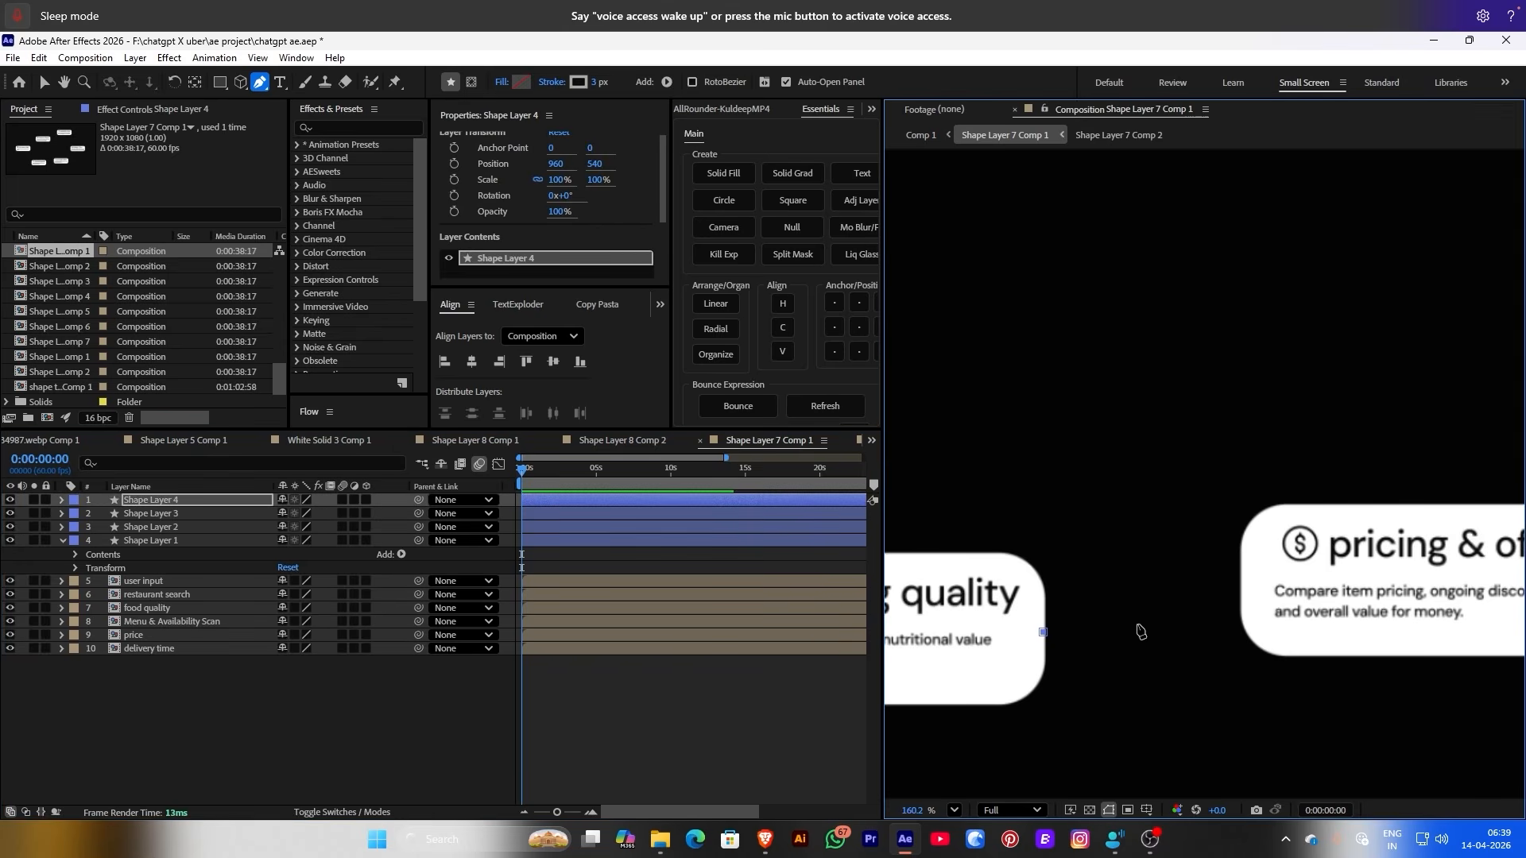
pyautogui.moveTo(1142, 632)
pyautogui.mouseDown()
pyautogui.moveTo(1210, 525)
pyautogui.moveTo(1159, 609)
pyautogui.mouseUp()
pyautogui.click(1241, 579)
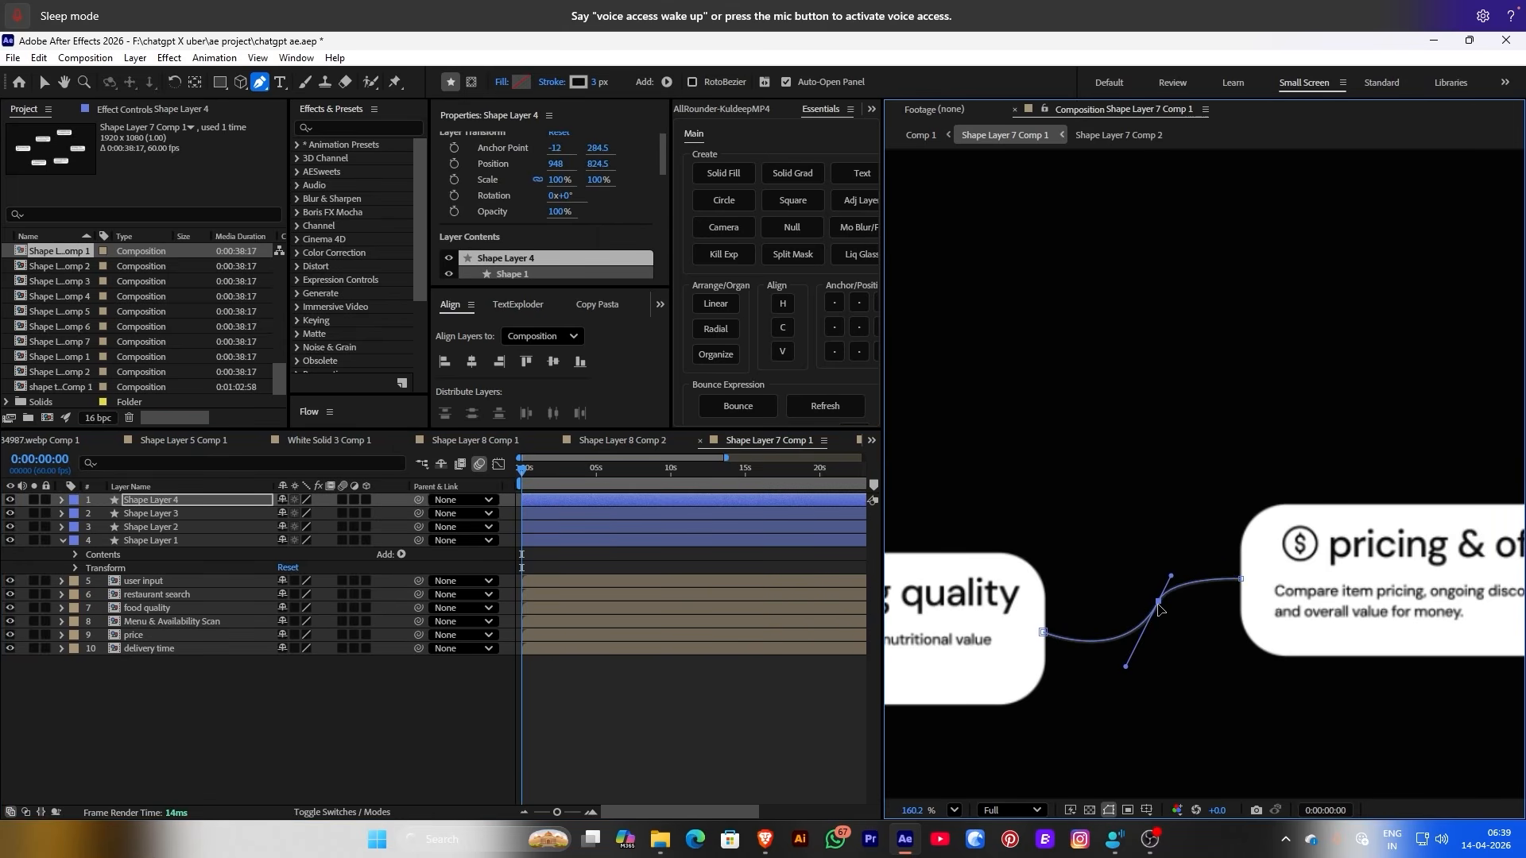
pyautogui.click(596, 756)
pyautogui.scroll(-3, 1100, 477)
pyautogui.scroll(1, 1100, 477)
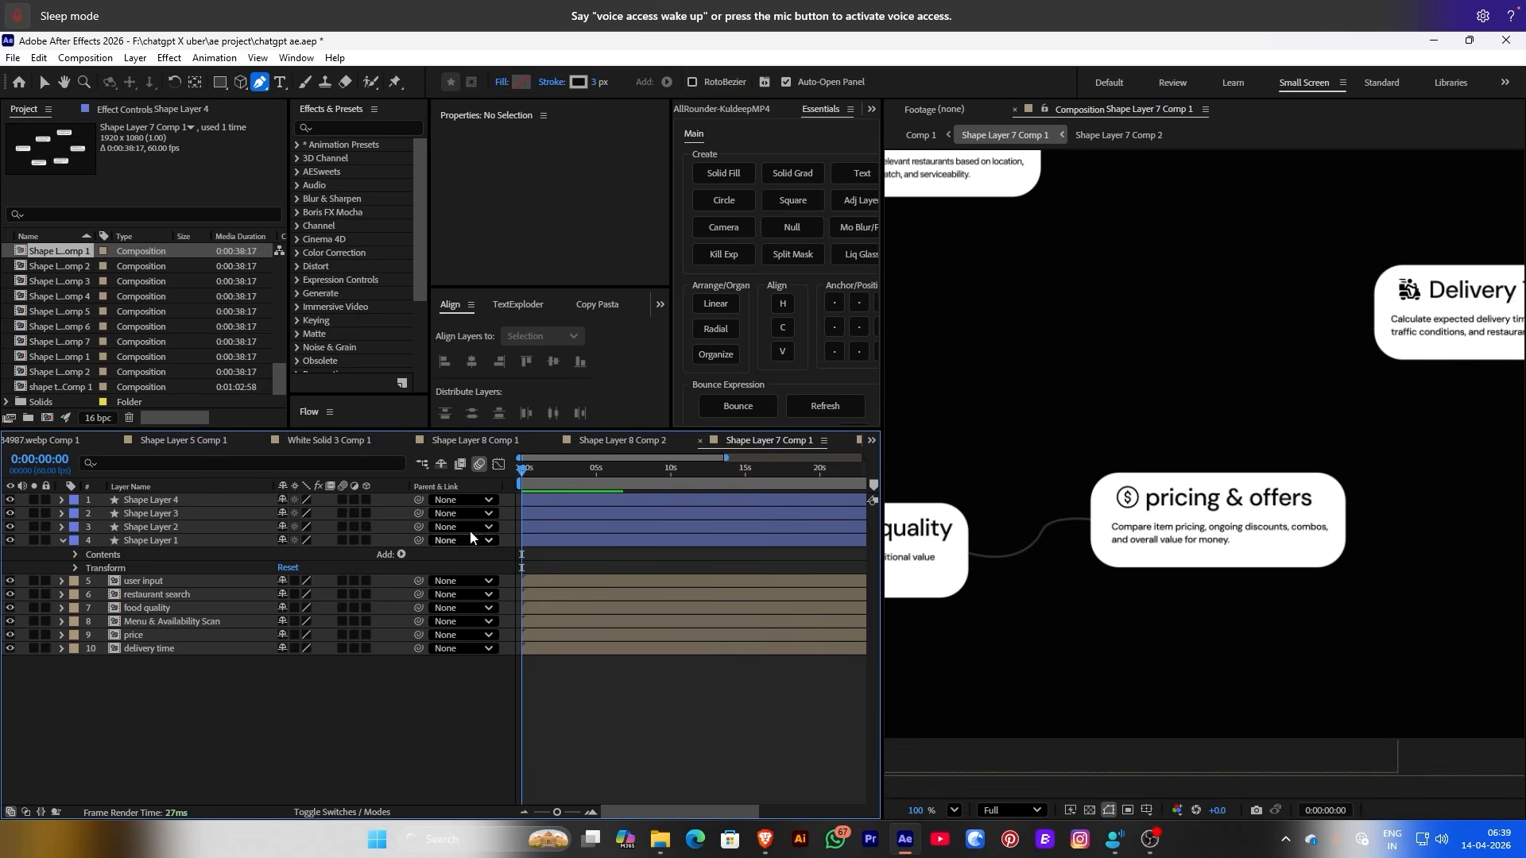
# Reshape the fourth connector's curve and deselect it
pyautogui.click(183, 499)
pyautogui.scroll(2, 1097, 612)
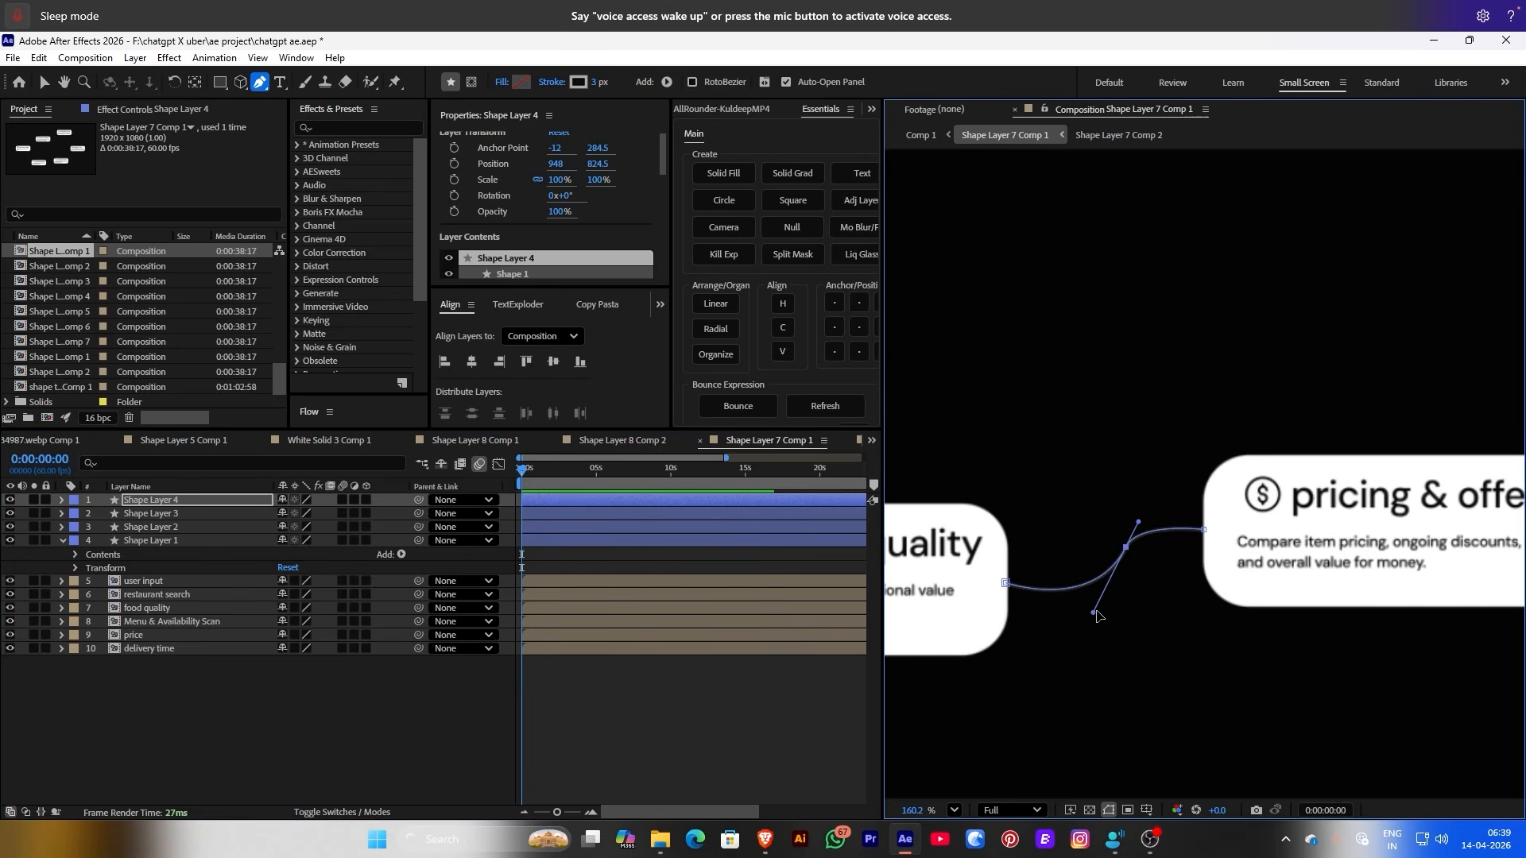
pyautogui.moveTo(1097, 616); pyautogui.dragTo(1064, 604)
pyautogui.hotkey('ctrl', 'shift', 'a')
pyautogui.scroll(-5, 1360, 407)
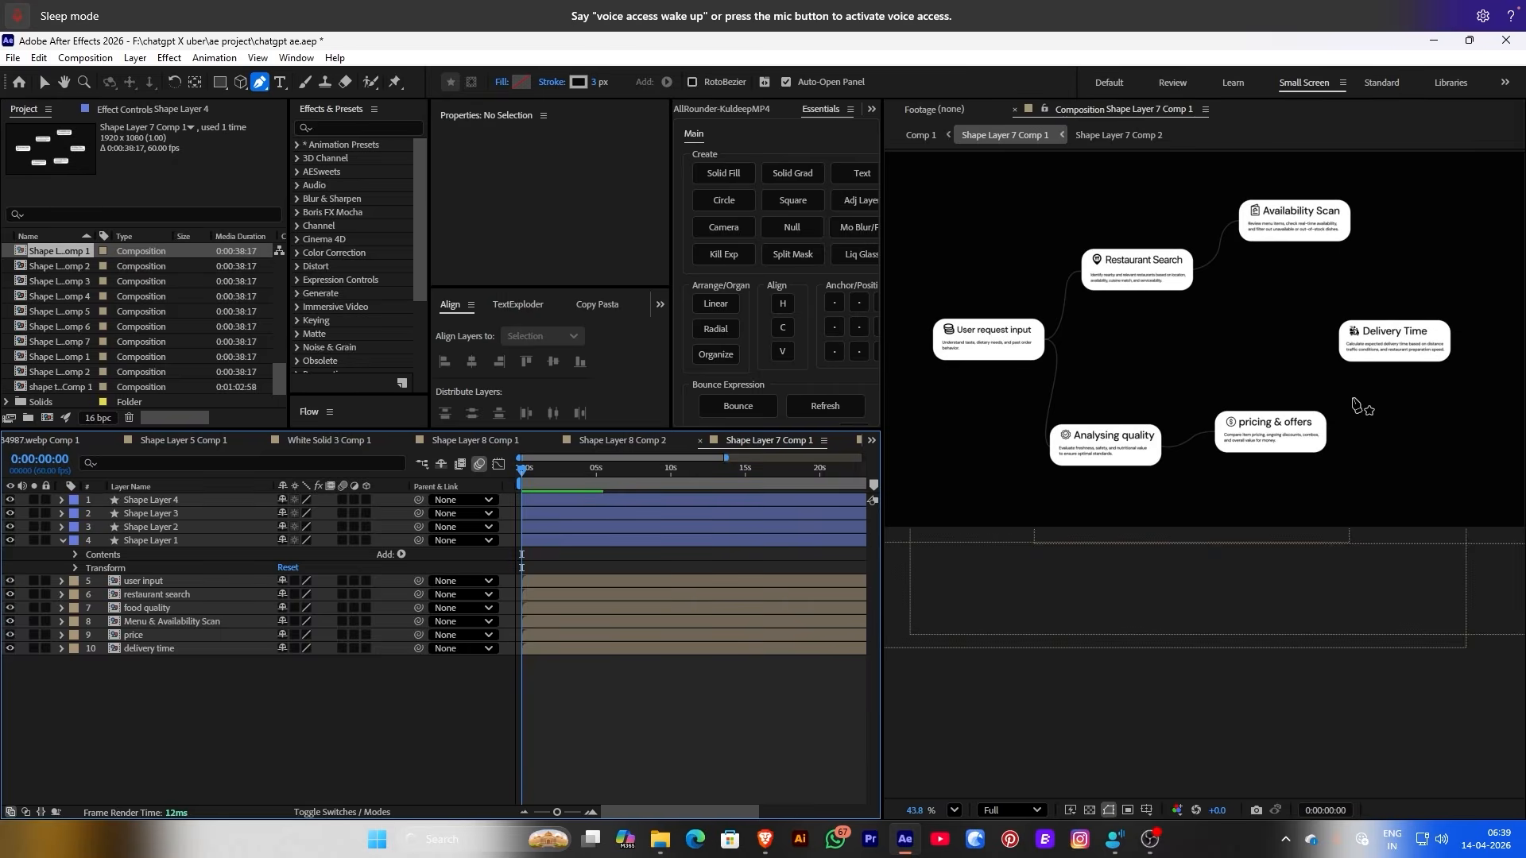
pyautogui.scroll(3, 1361, 409)
pyautogui.scroll(-4, 1414, 323)
pyautogui.scroll(3, 1304, 347)
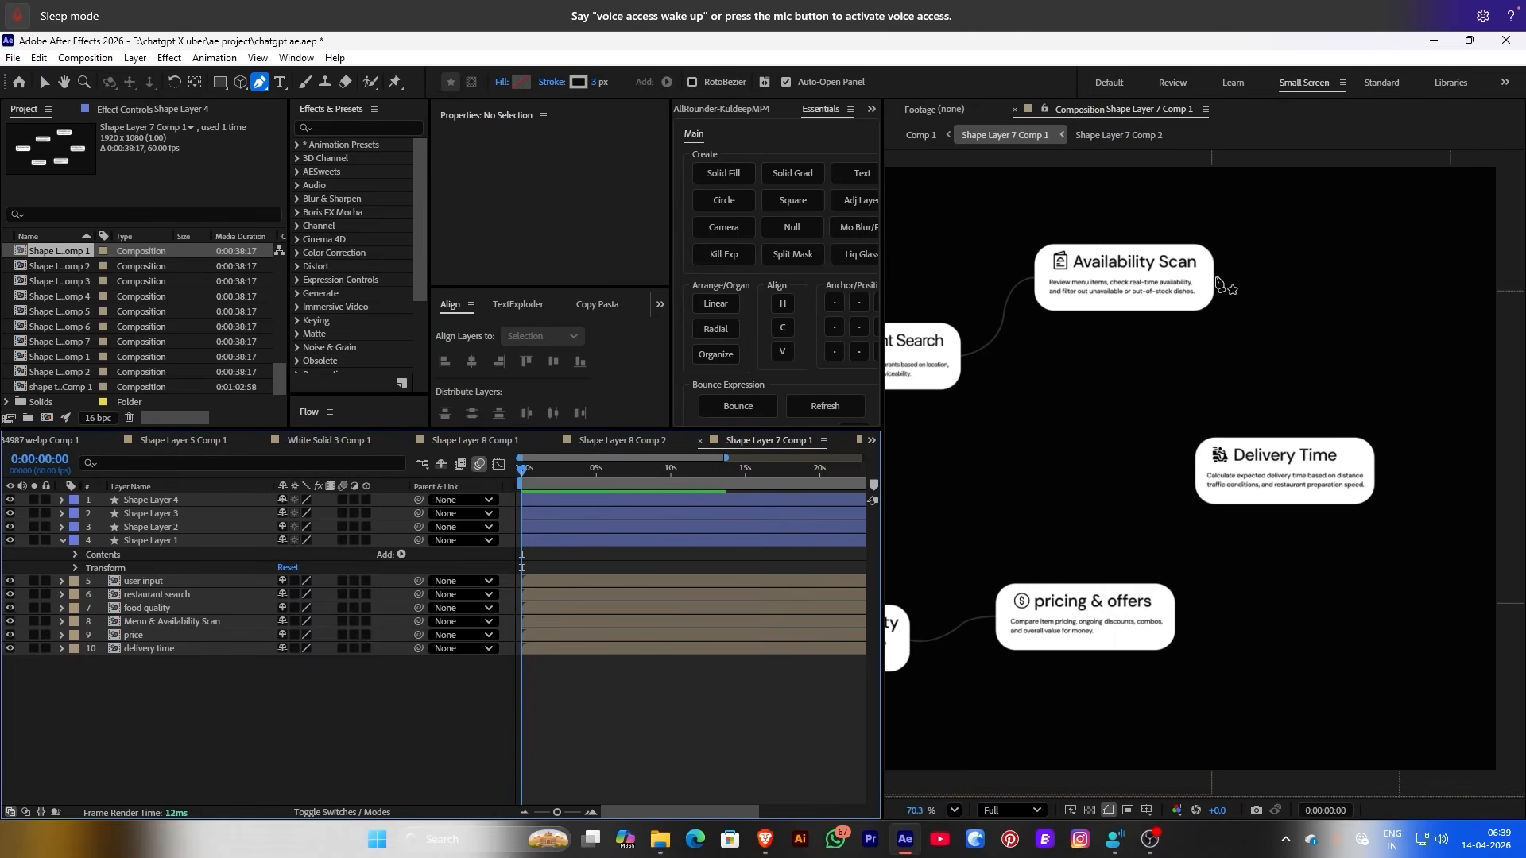
# Connect Availability Scan down to Delivery Time and nudge the Delivery Time card right
pyautogui.click(1215, 277)
pyautogui.scroll(3, 1221, 281)
pyautogui.moveTo(1244, 321); pyautogui.dragTo(1257, 404)
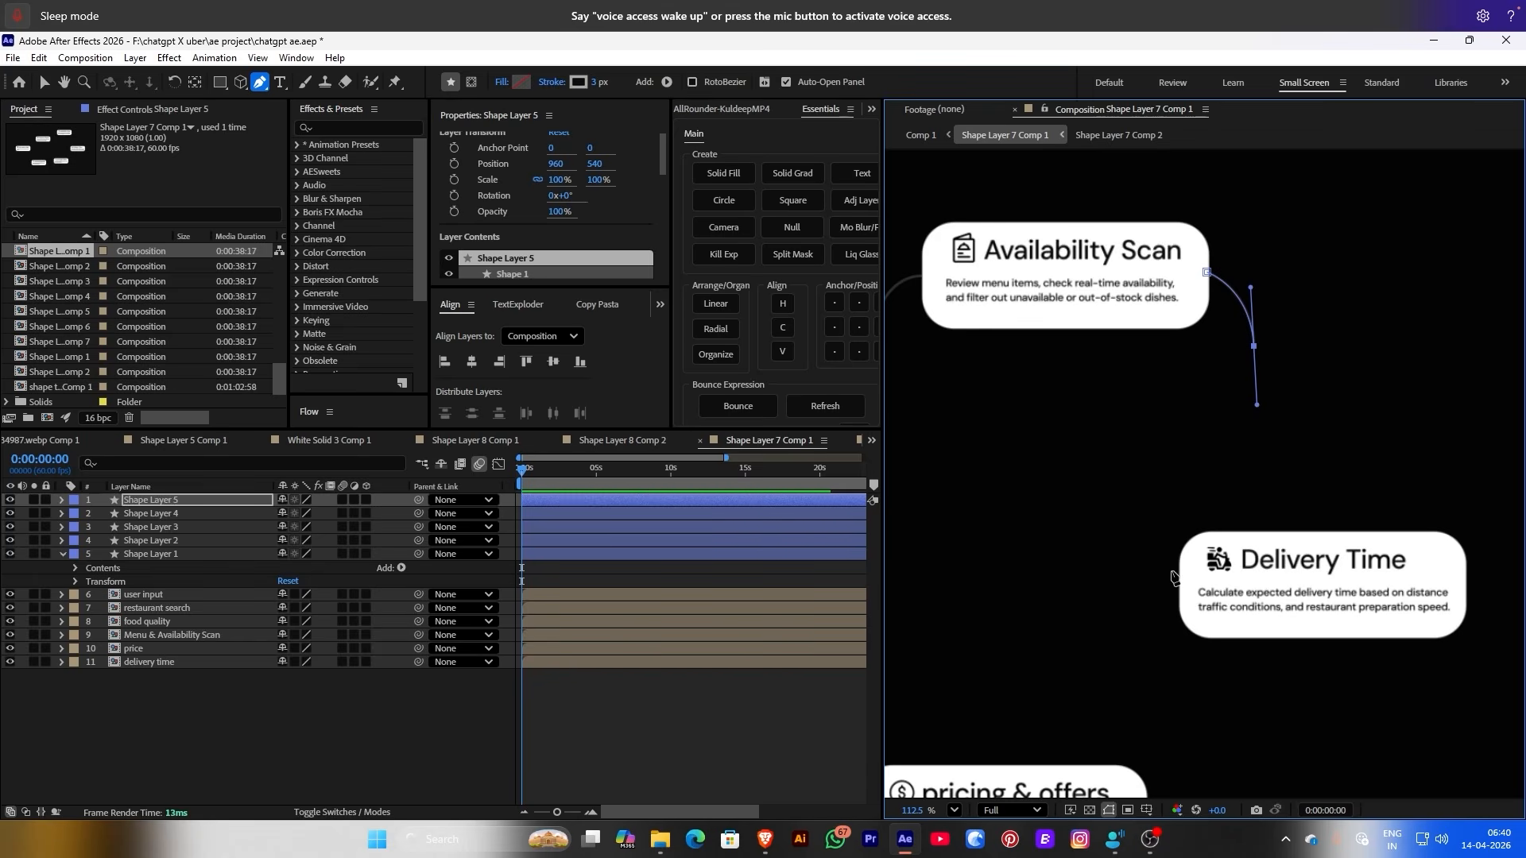
pyautogui.moveTo(1222, 586); pyautogui.dragTo(1260, 599)
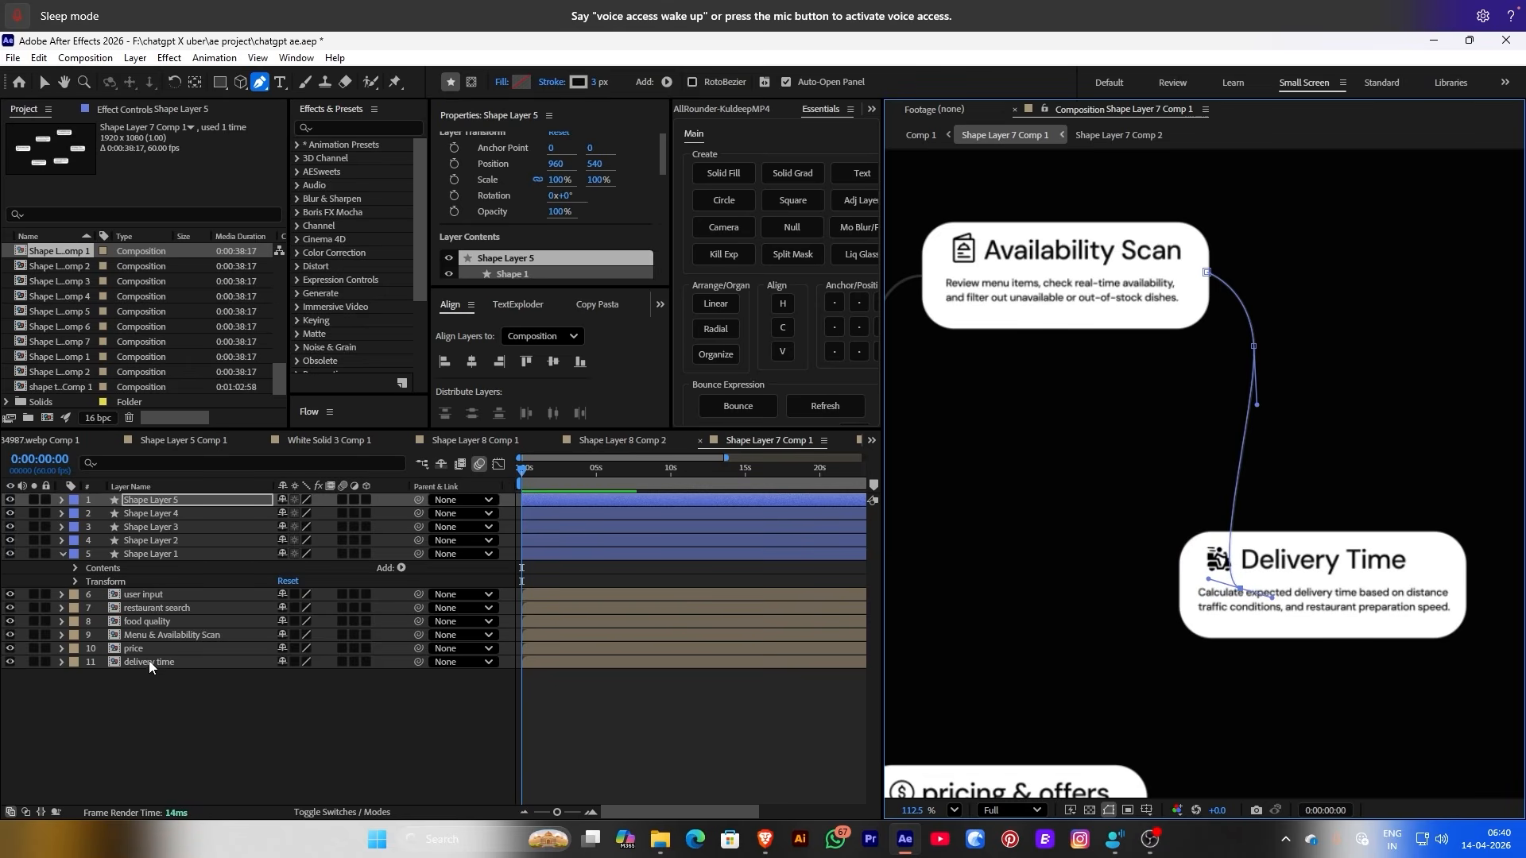
pyautogui.click(211, 662)
pyautogui.moveTo(562, 171)
pyautogui.mouseDown()
pyautogui.moveTo(629, 168)
pyautogui.moveTo(560, 169)
pyautogui.mouseUp()
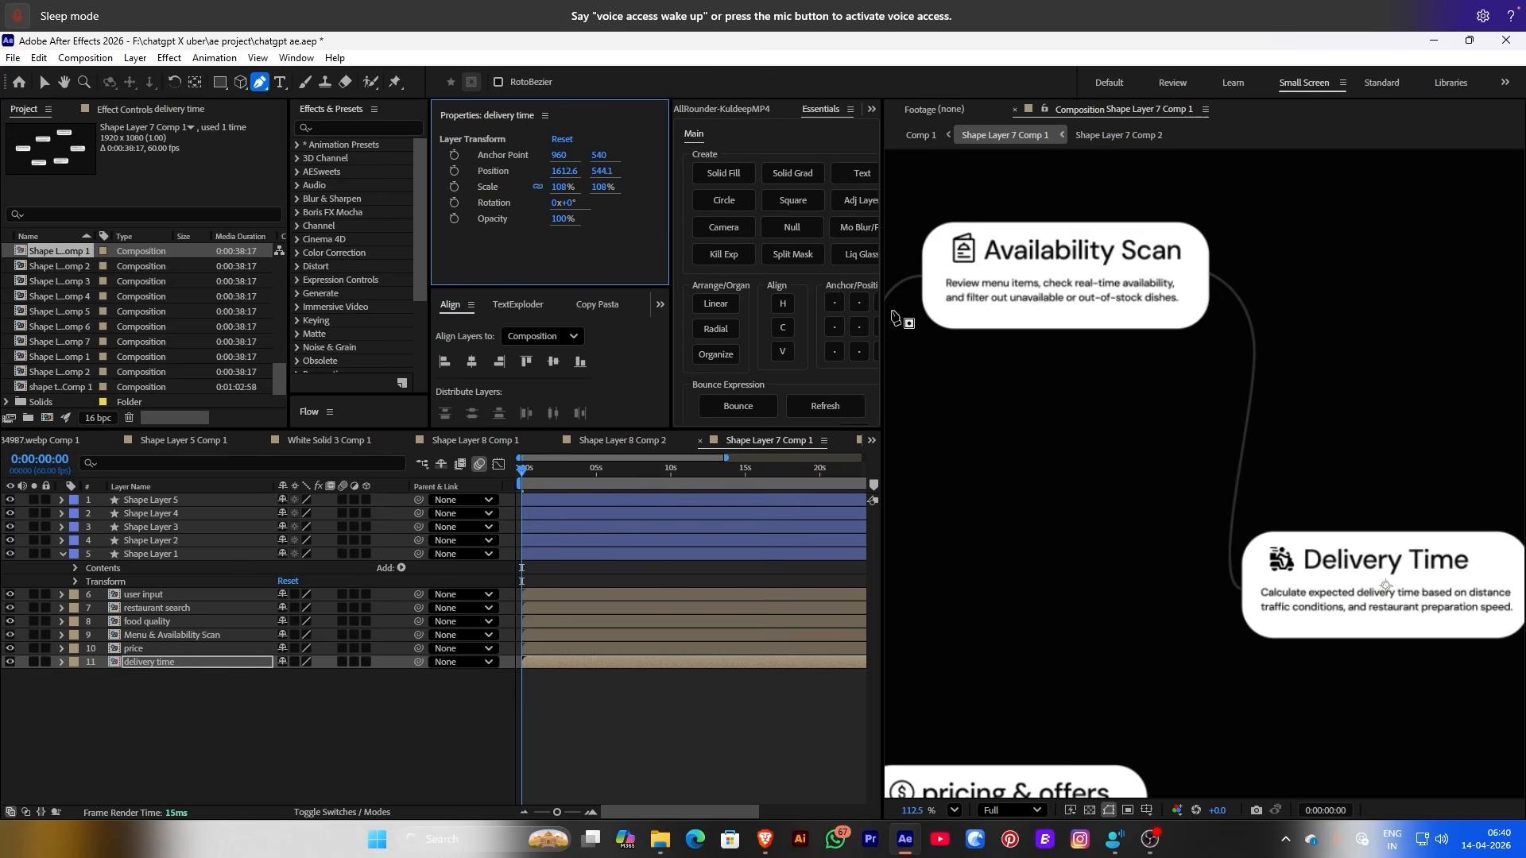
pyautogui.scroll(-3, 1076, 599)
pyautogui.scroll(5, 1039, 569)
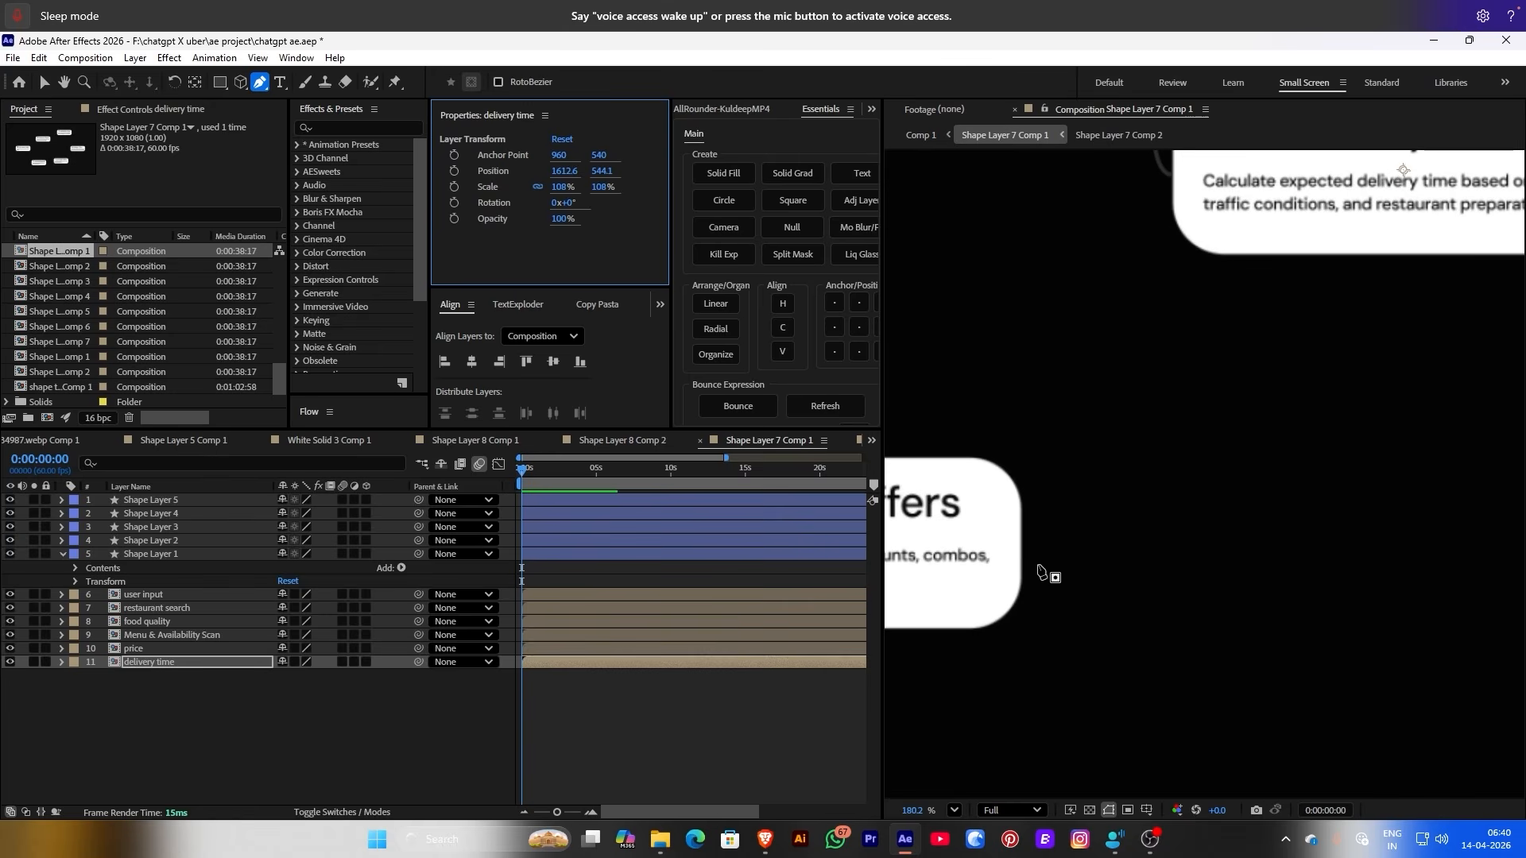
pyautogui.click(290, 690)
# Draw a curved connector from pricing & offers up to the Delivery Time card
pyautogui.click(1018, 549)
pyautogui.scroll(-1, 1129, 328)
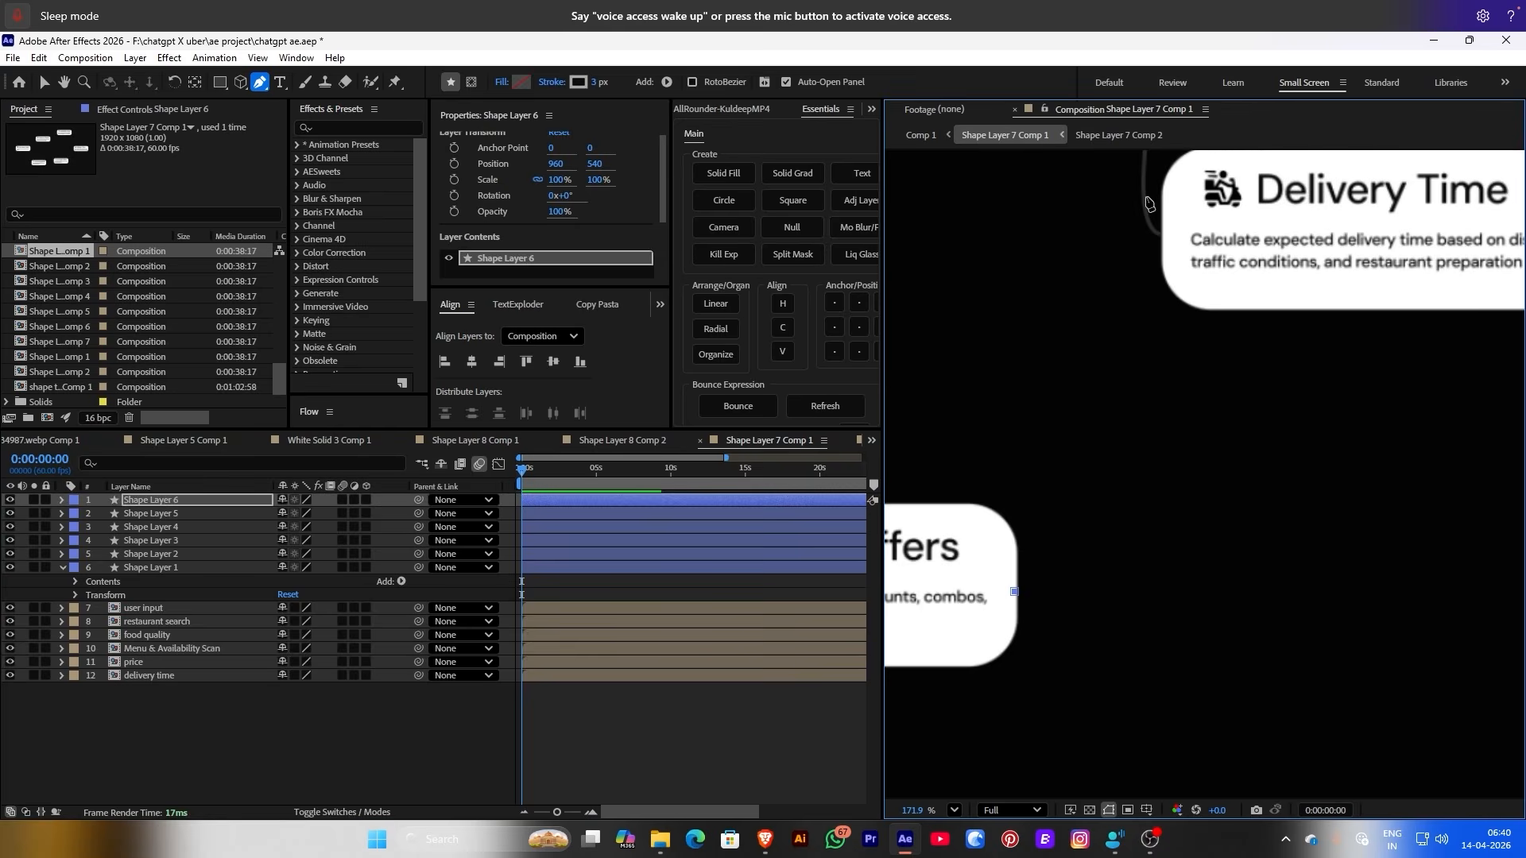
pyautogui.moveTo(1108, 325)
pyautogui.mouseDown()
pyautogui.moveTo(1204, 266)
pyautogui.moveTo(1153, 238)
pyautogui.moveTo(1105, 284)
pyautogui.moveTo(1106, 347)
pyautogui.mouseUp()
pyautogui.click(1159, 237)
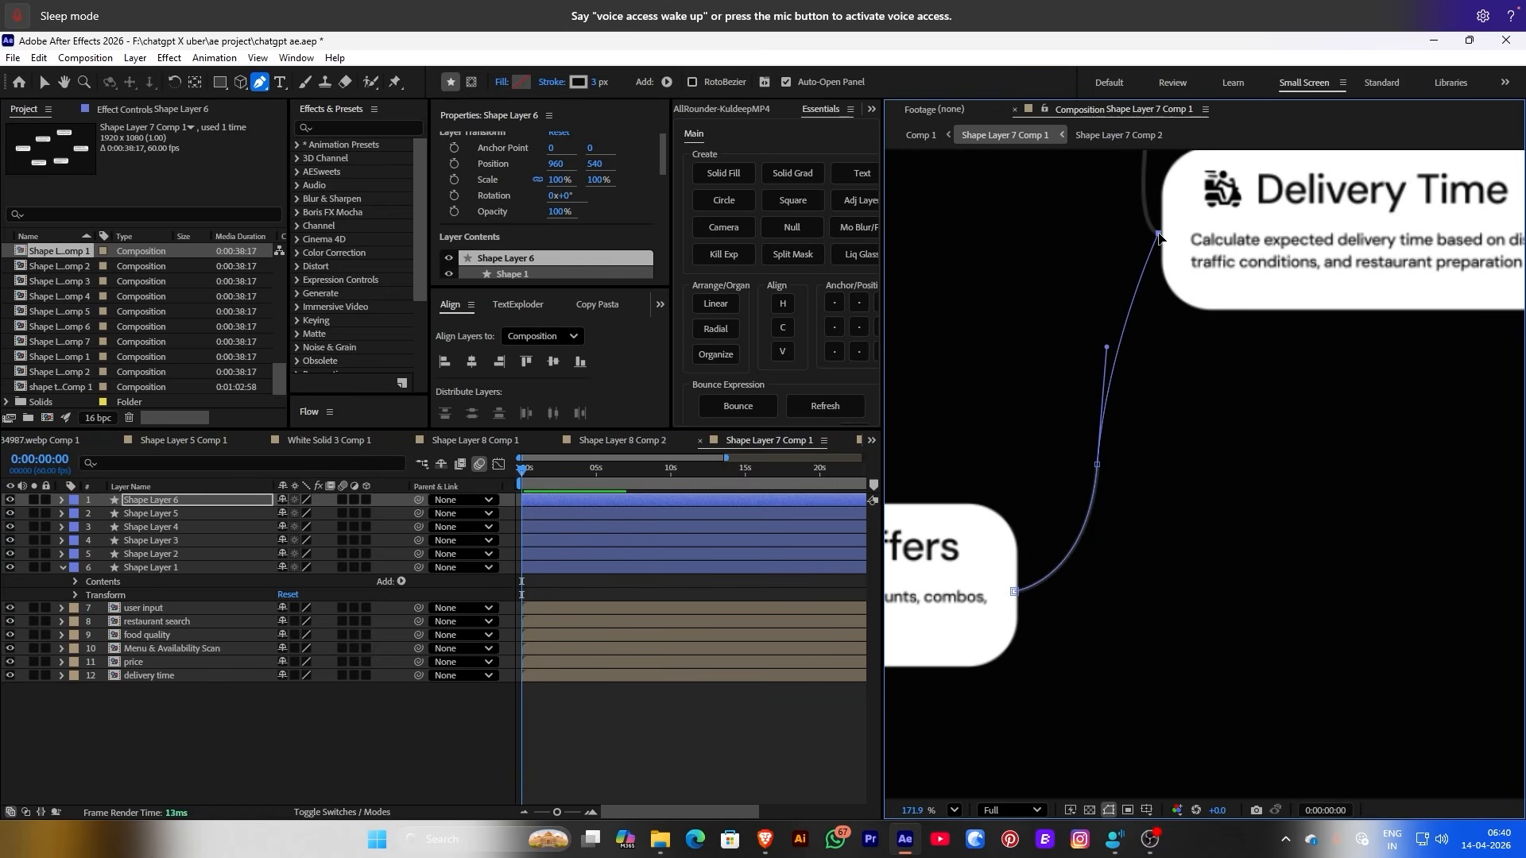
pyautogui.hotkey('ctrl', 'z')
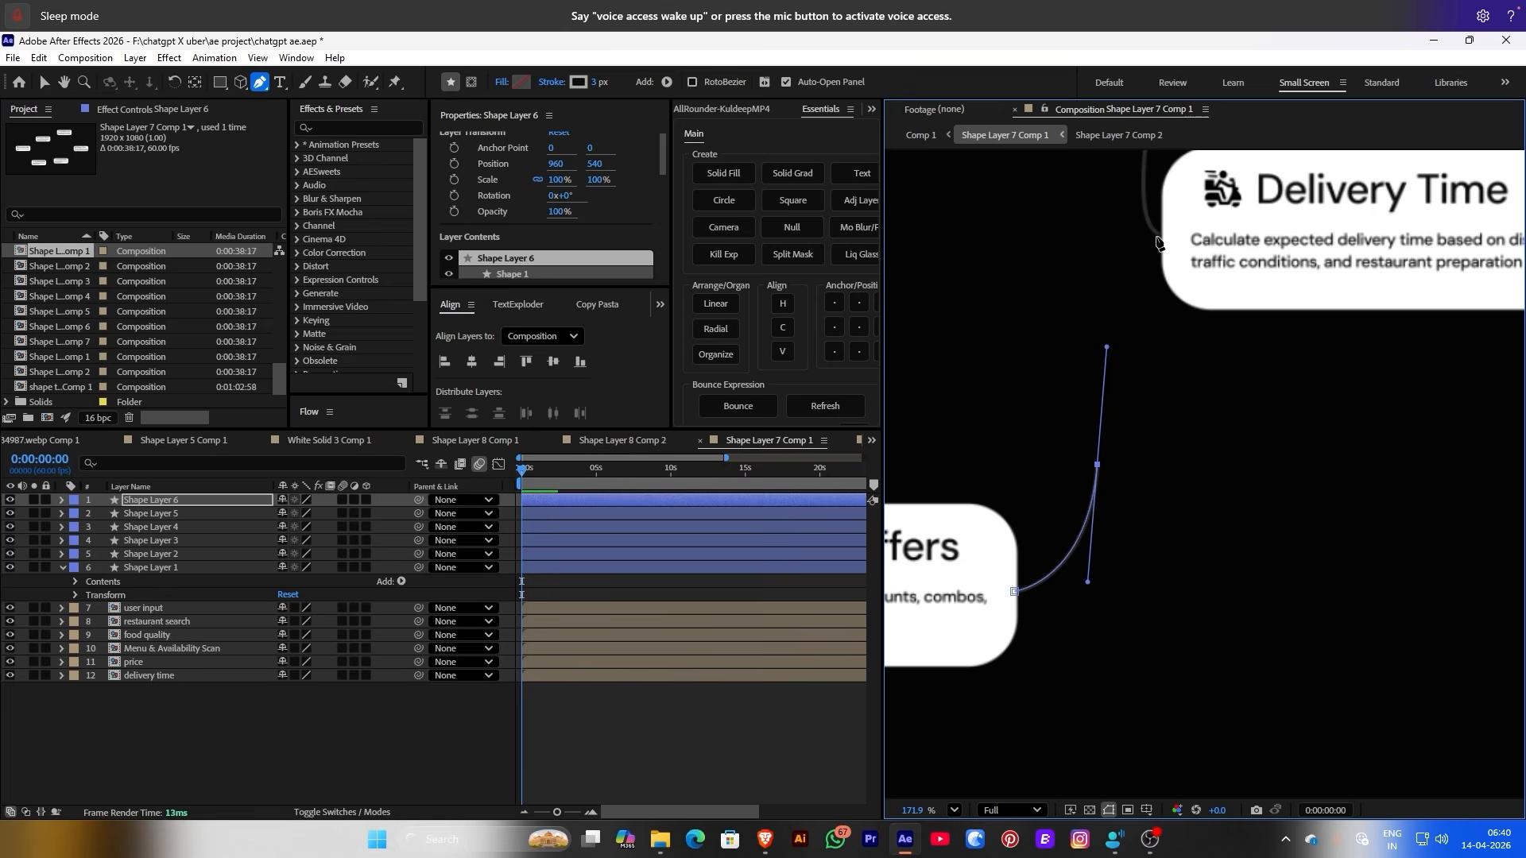
pyautogui.click(1157, 240)
pyautogui.click(569, 777)
pyautogui.scroll(-8, 1297, 239)
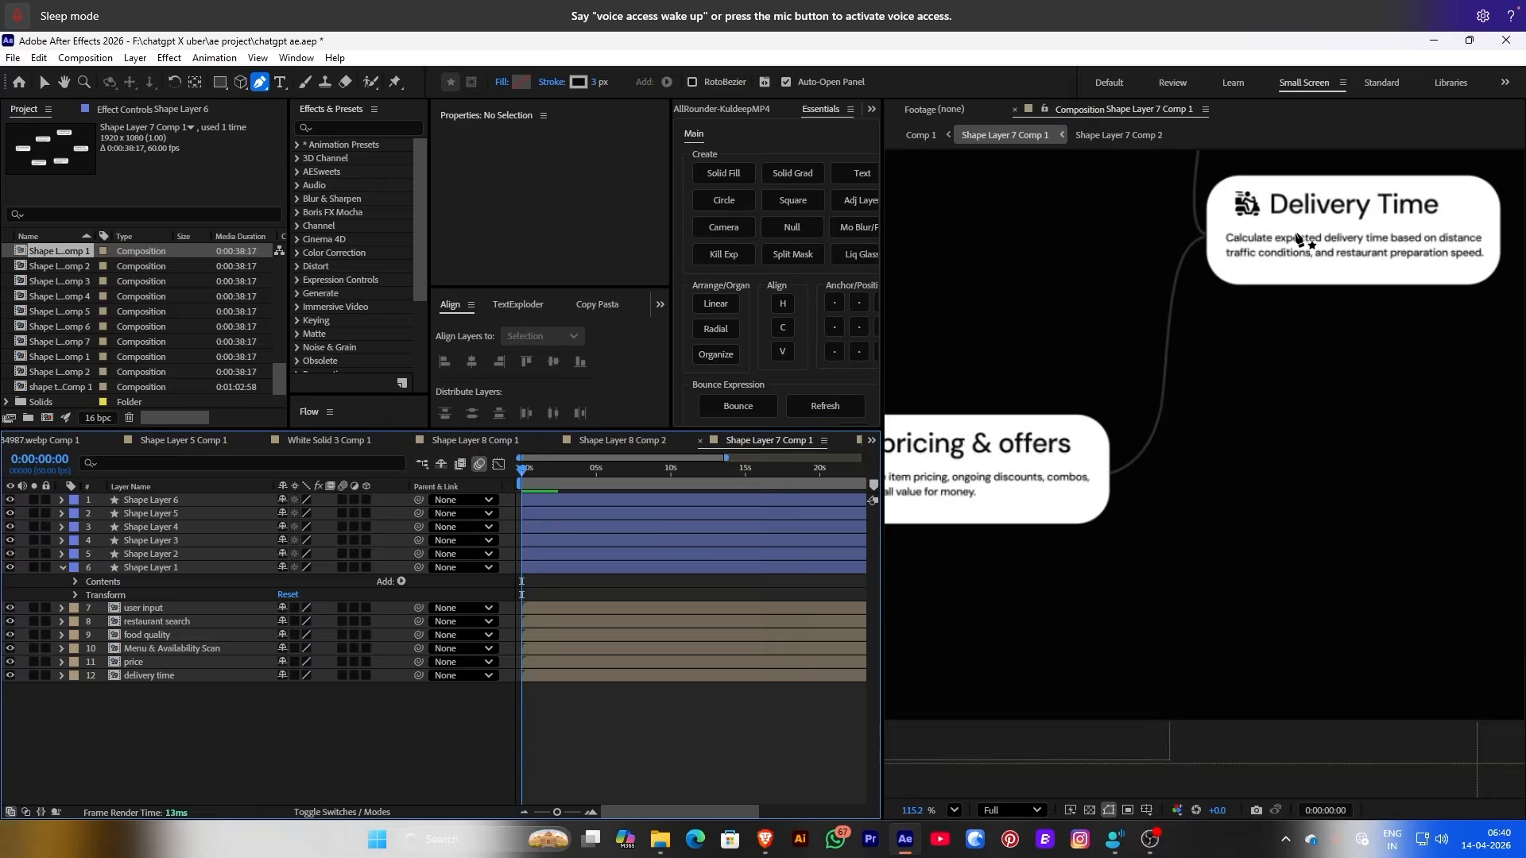
pyautogui.scroll(-4, 1298, 238)
# Return to Comp 1 and scrub the playhead back to the restaurant cards
pyautogui.click(921, 134)
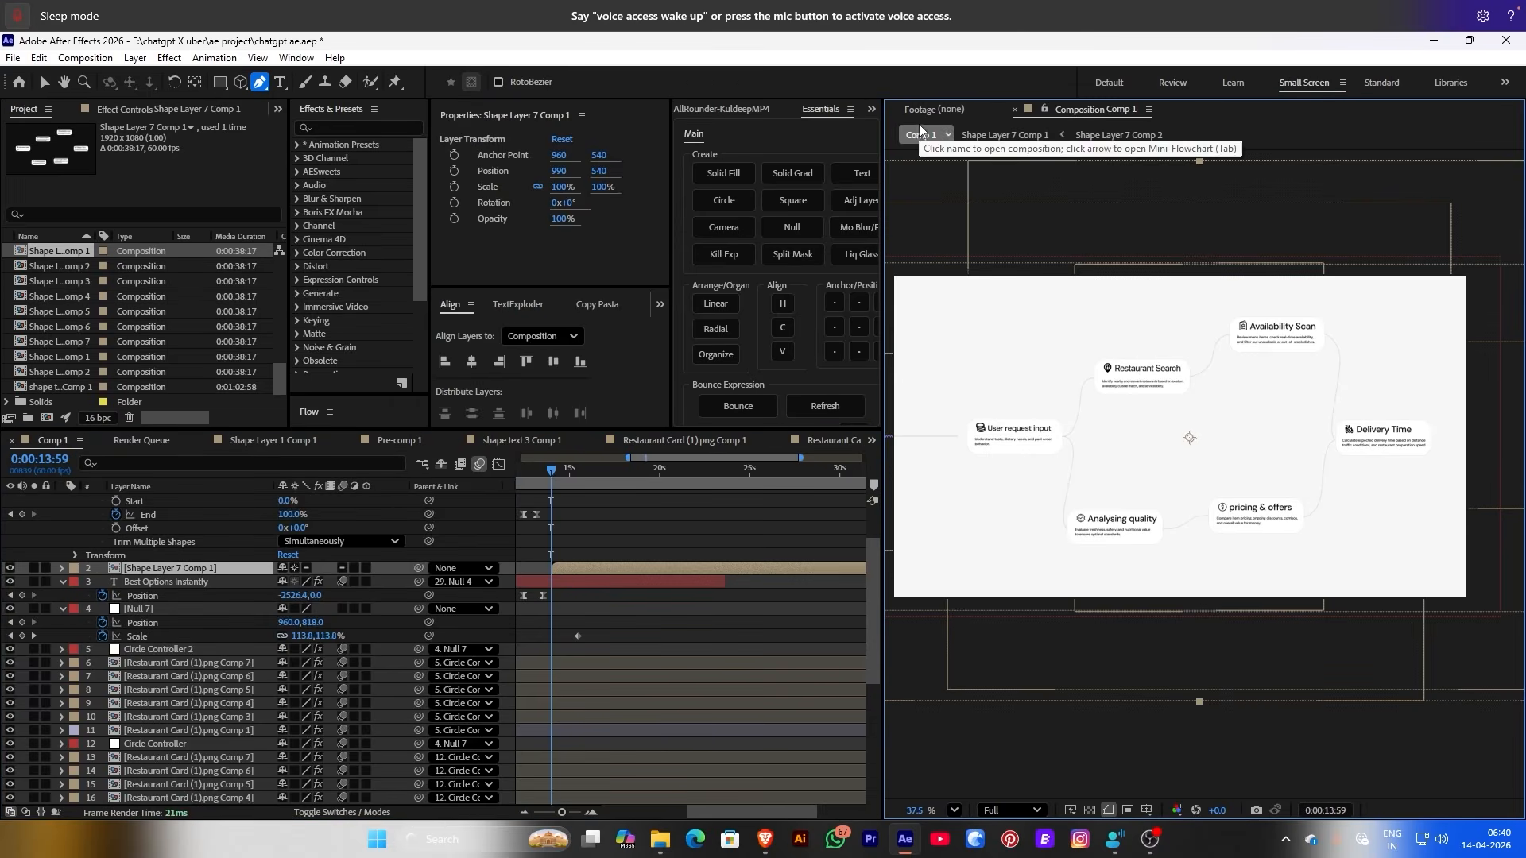
pyautogui.click(1005, 135)
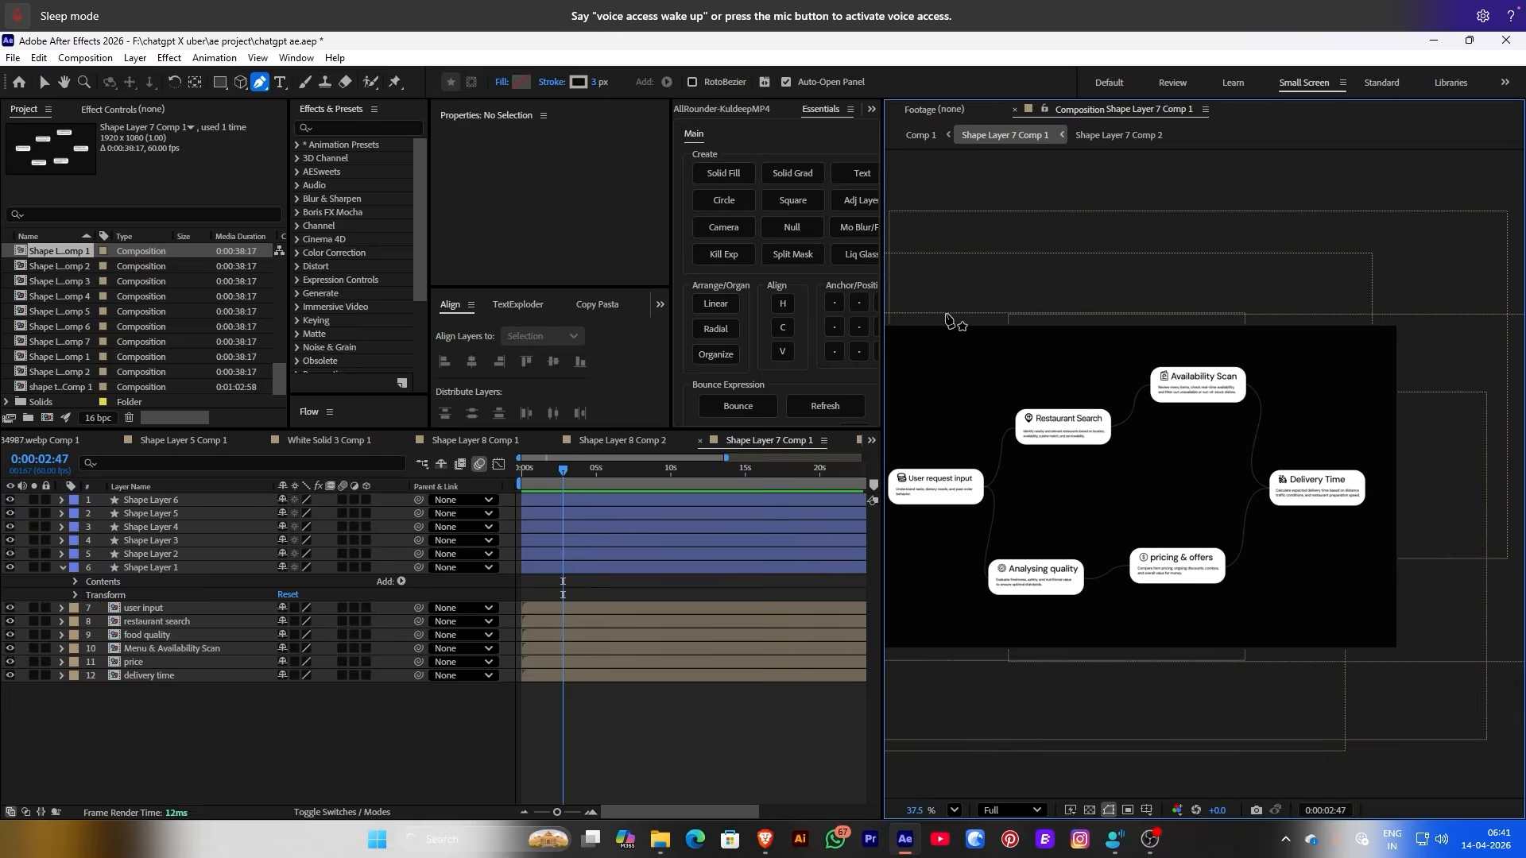
pyautogui.scroll(1, 946, 318)
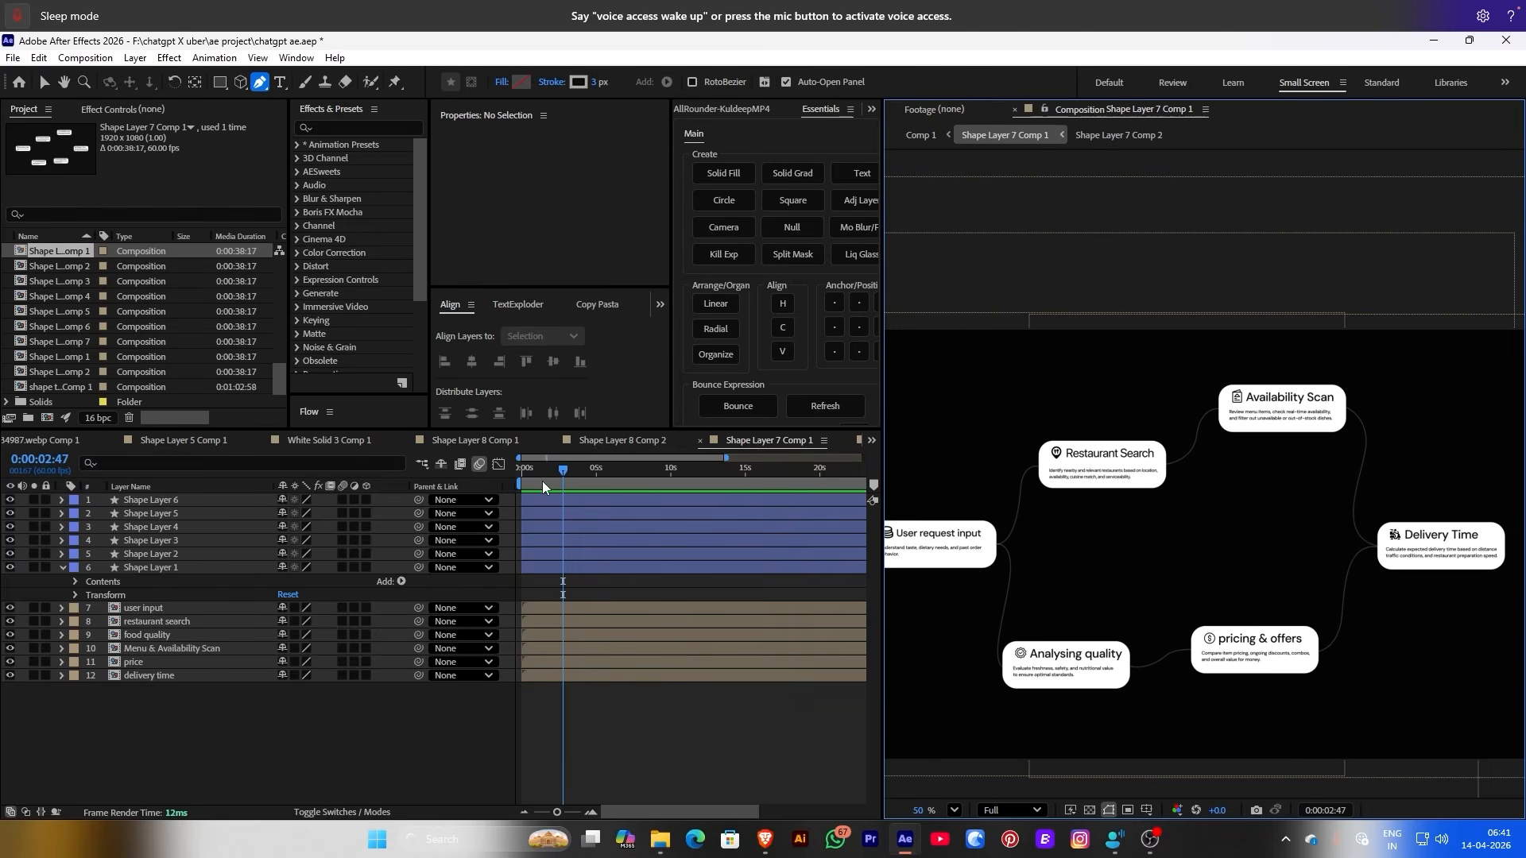
pyautogui.hotkey('shift', 'Escape')
pyautogui.moveTo(690, 467); pyautogui.dragTo(652, 461)
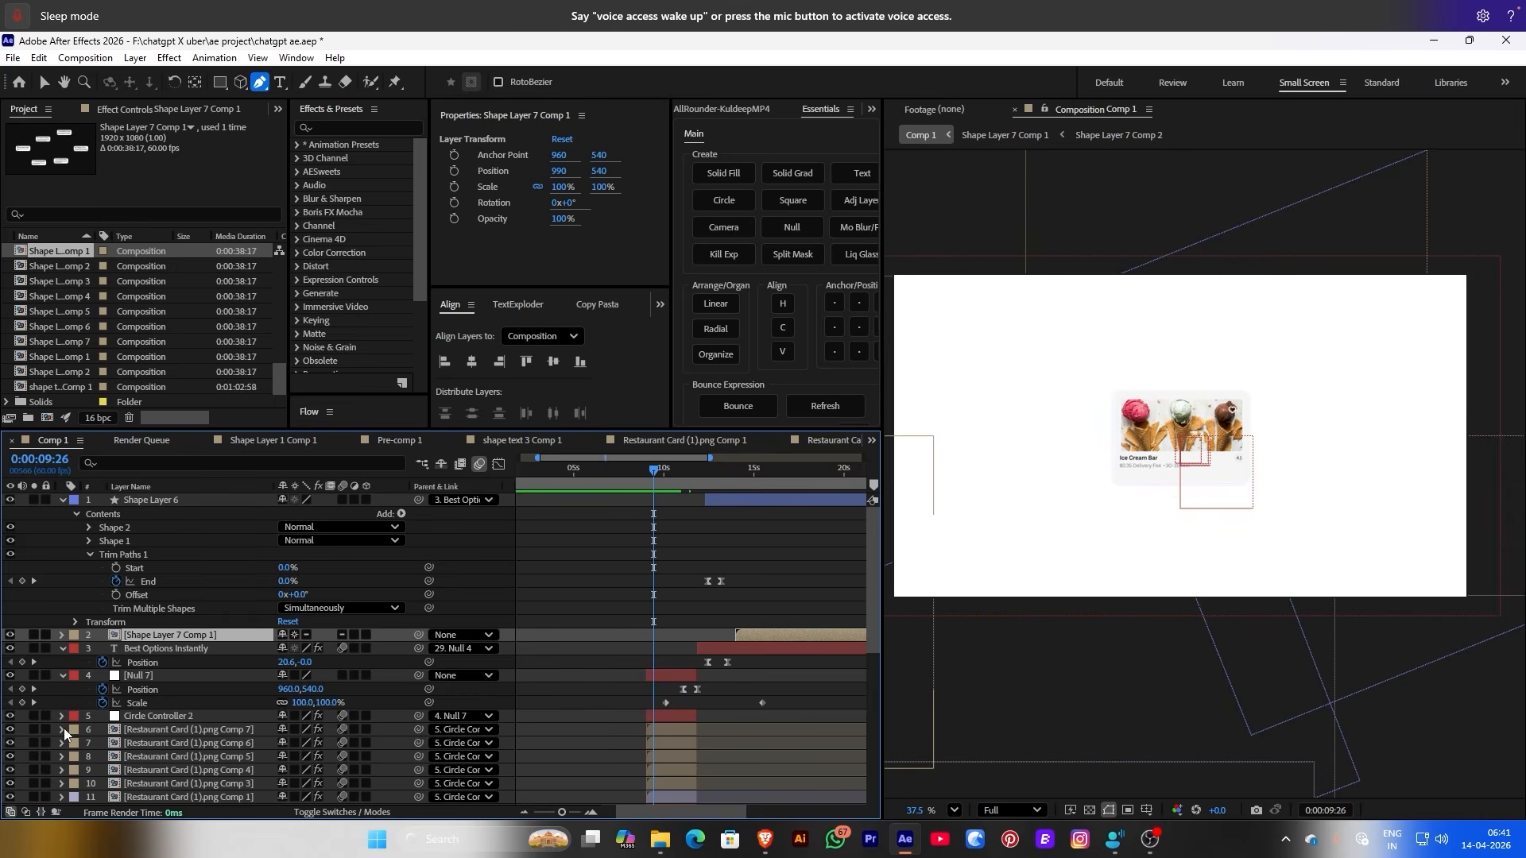
# Inspect a Restaurant Card layer's 4-Color Gradient effect, then jump to where the flowchart is visible
pyautogui.scroll(-3, 64, 728)
pyautogui.scroll(-4, 73, 716)
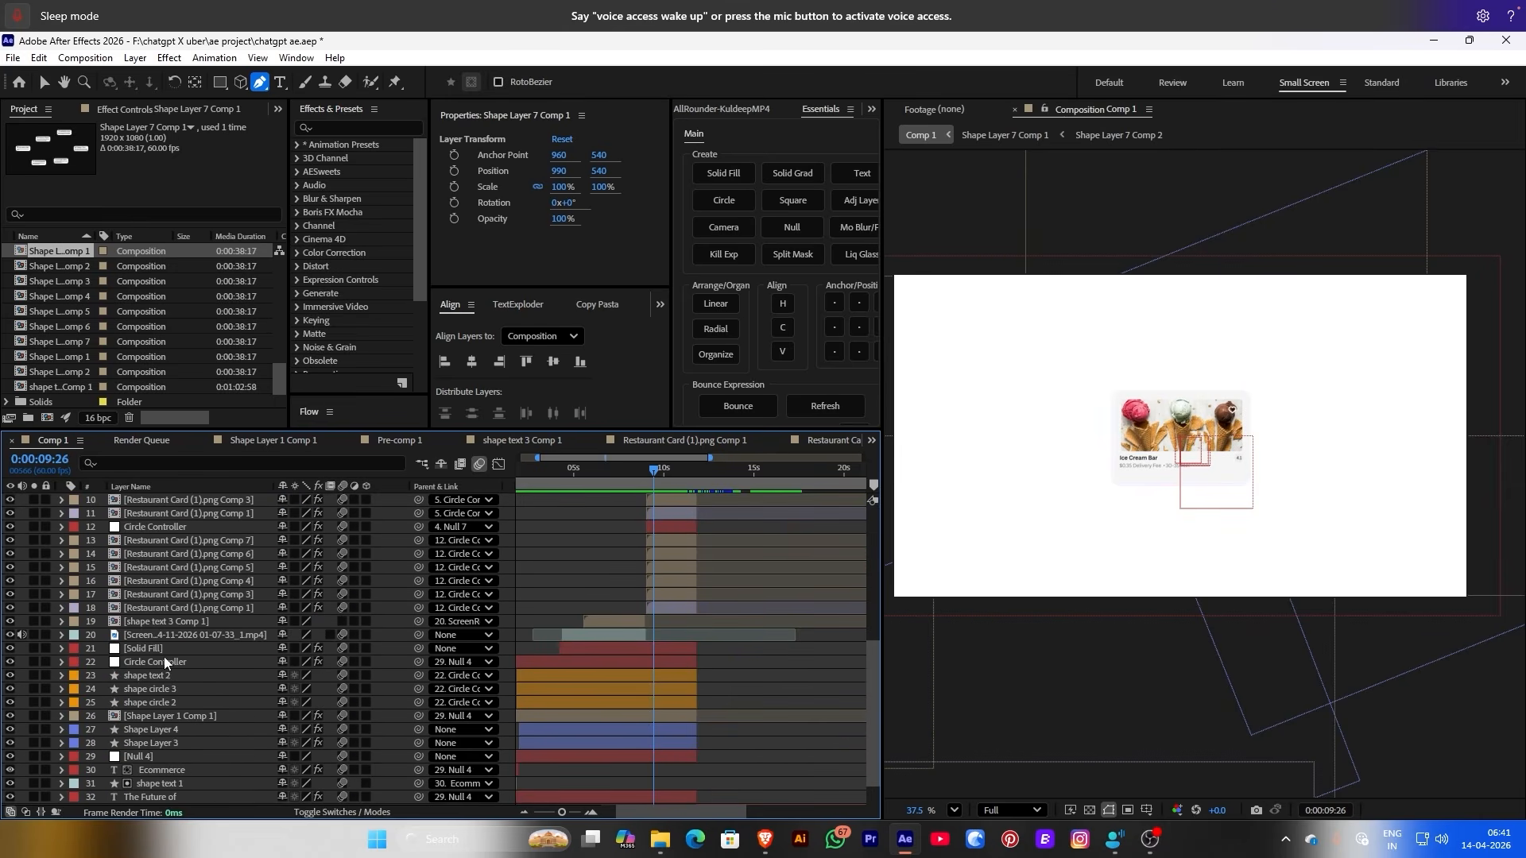
pyautogui.click(676, 556)
pyautogui.click(61, 540)
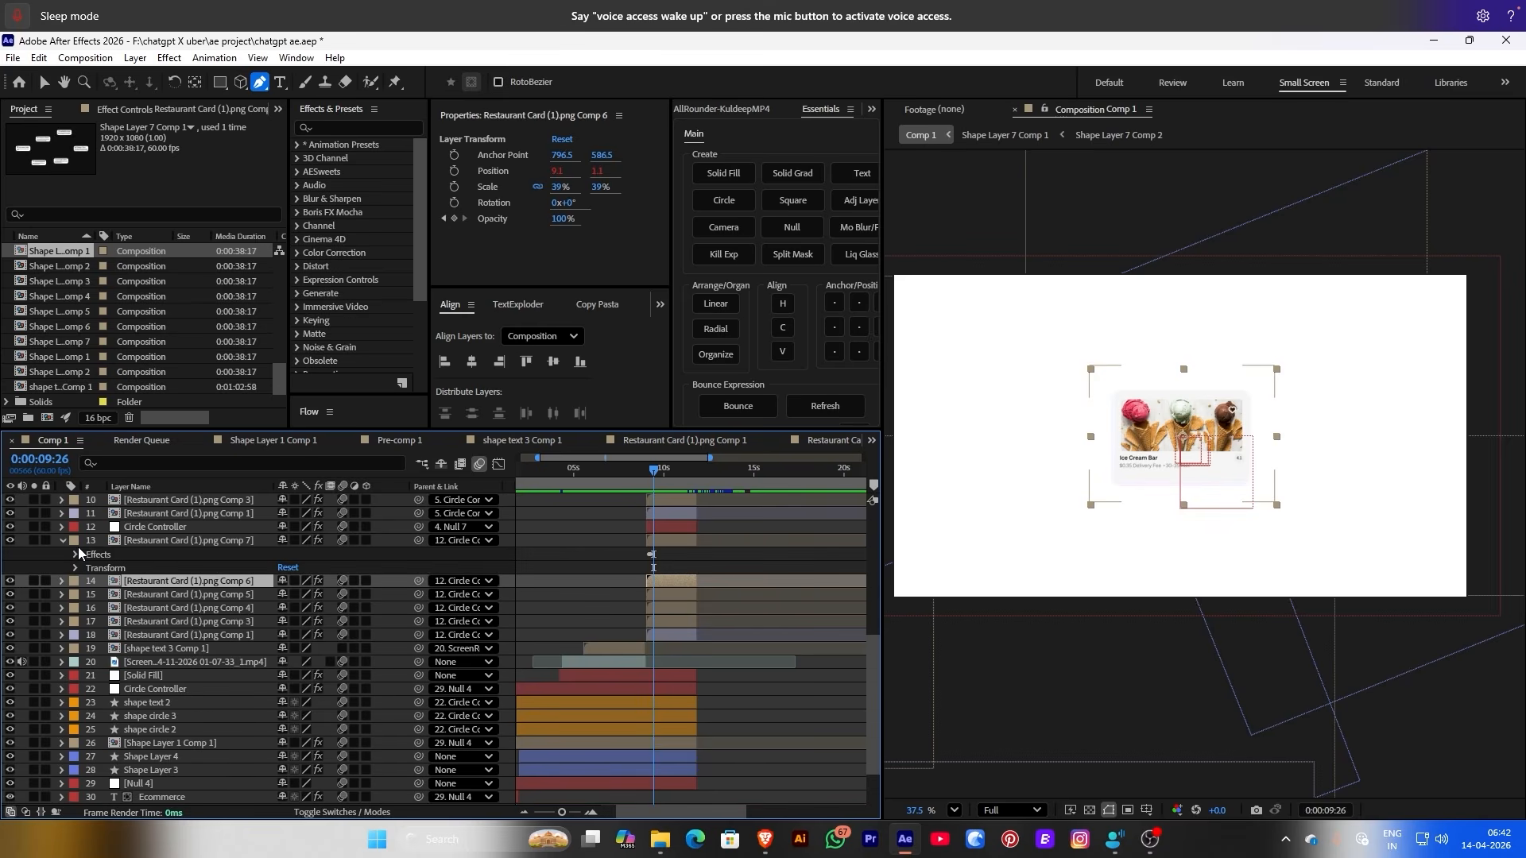
pyautogui.click(75, 556)
pyautogui.click(88, 582)
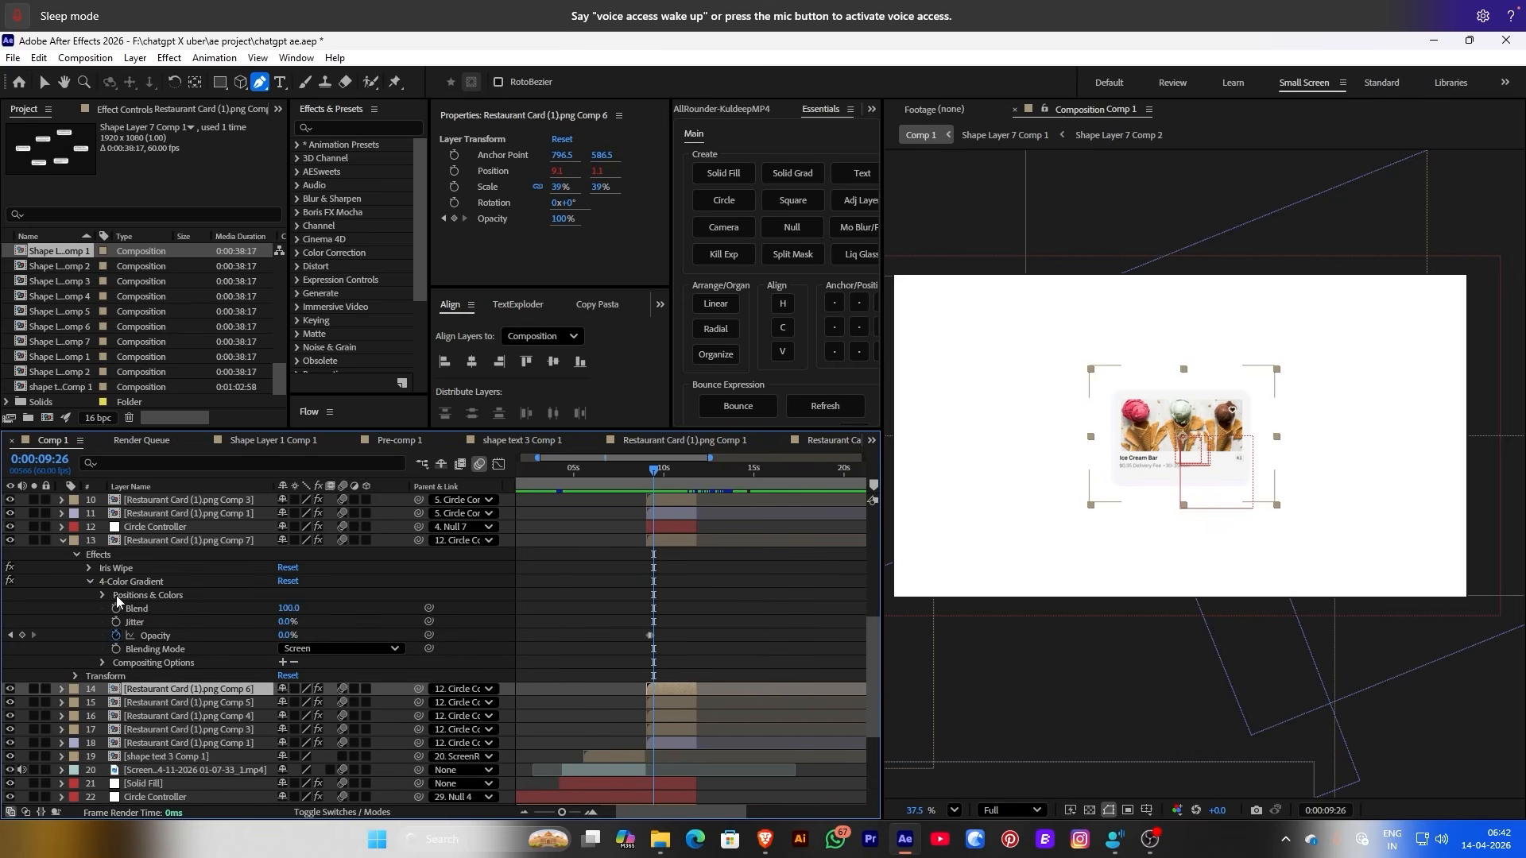
pyautogui.click(129, 583)
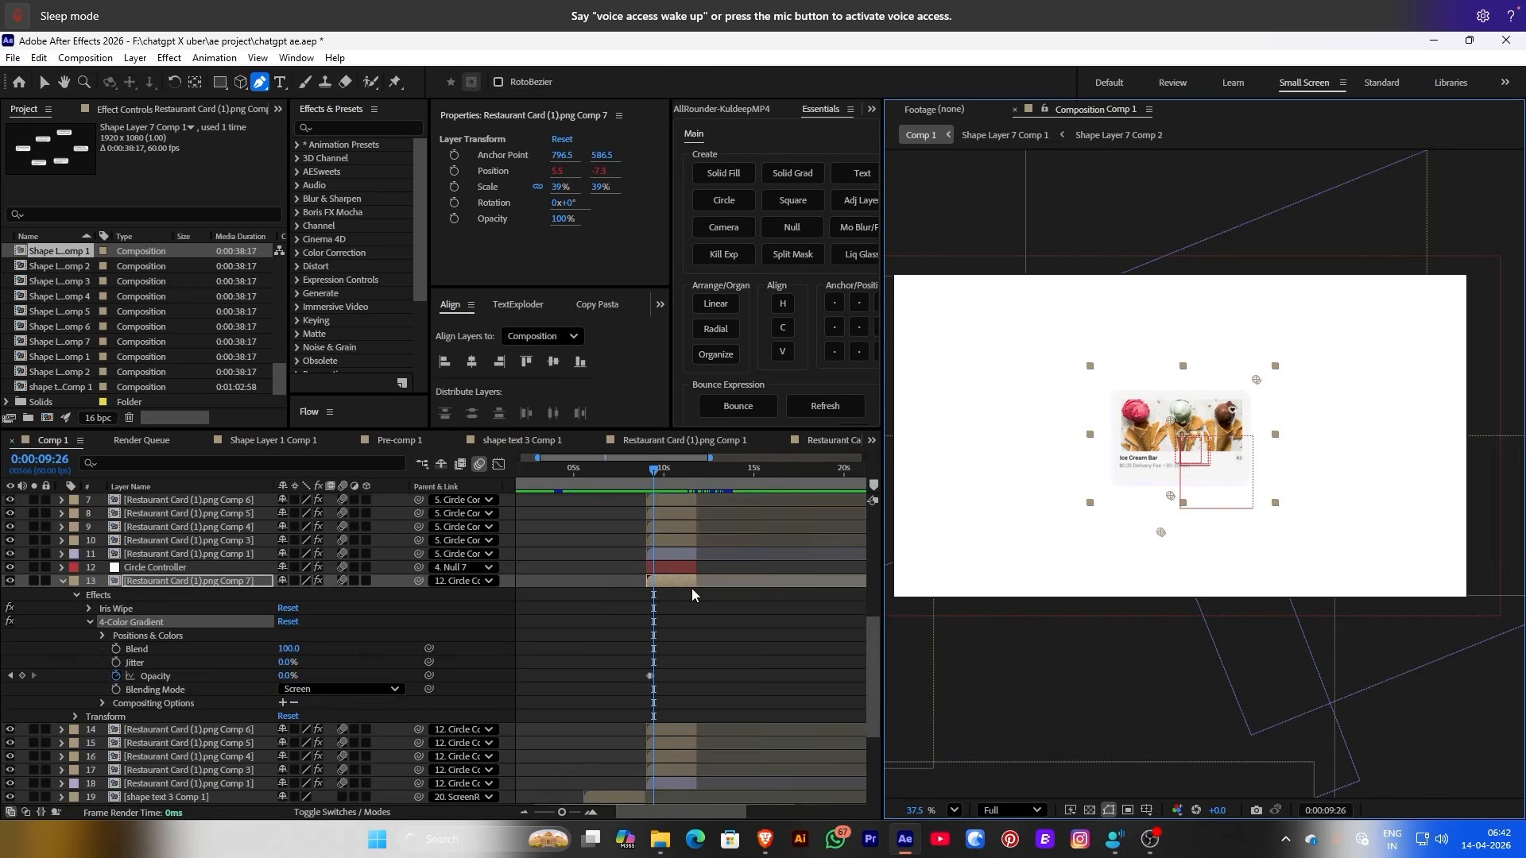
pyautogui.scroll(5, 692, 588)
pyautogui.click(773, 473)
# Apply Linear Wipe to the user input card: 100% completion, 307° angle, 42 feather
pyautogui.doubleClick(769, 555)
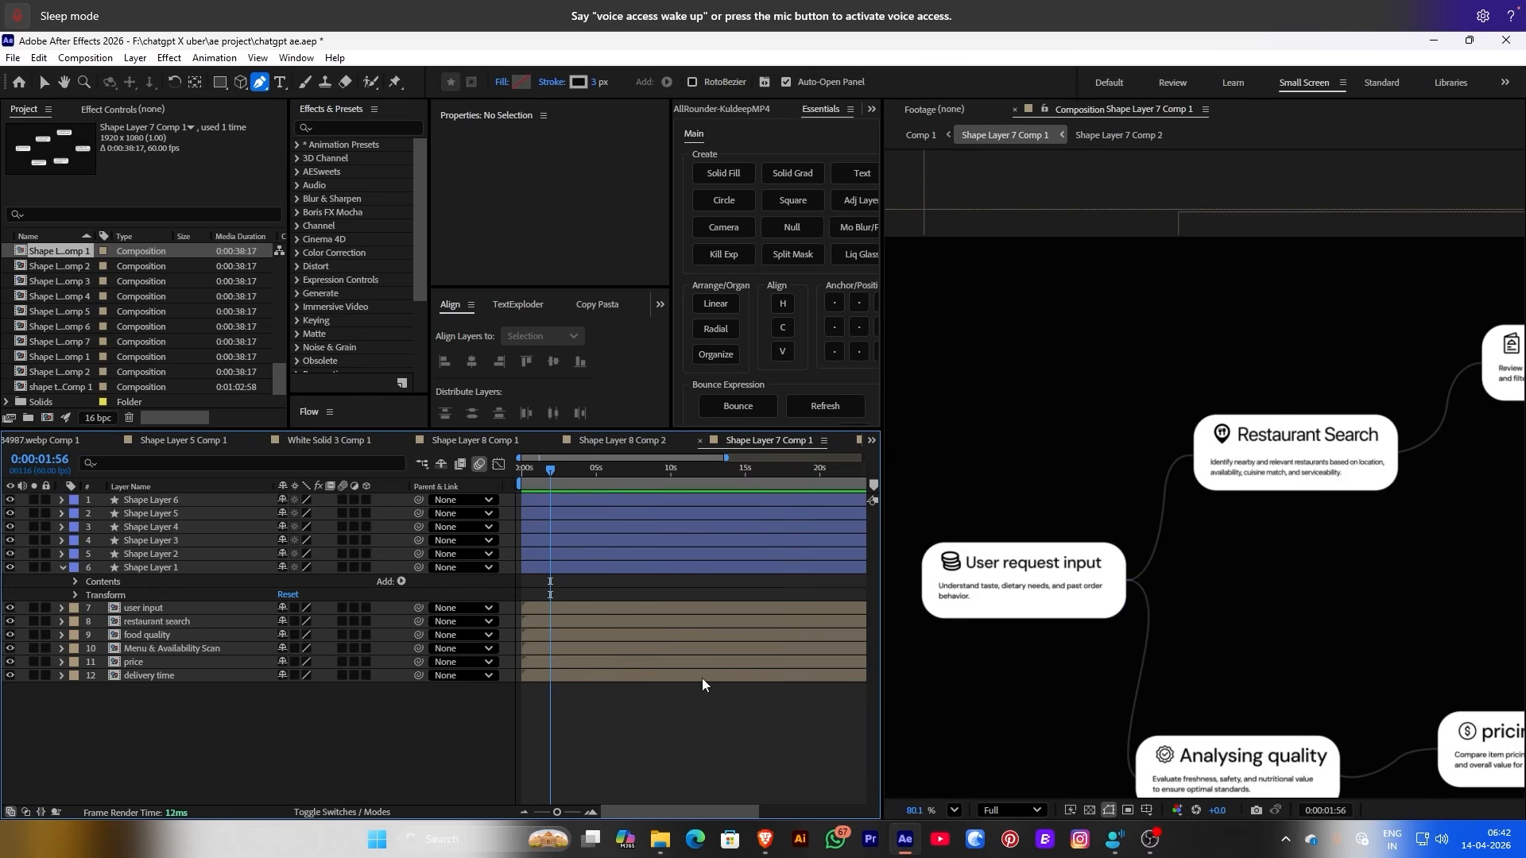
pyautogui.click(547, 608)
pyautogui.press('e')
pyautogui.press('Home')
pyautogui.hotkey('ctrl', 'space')
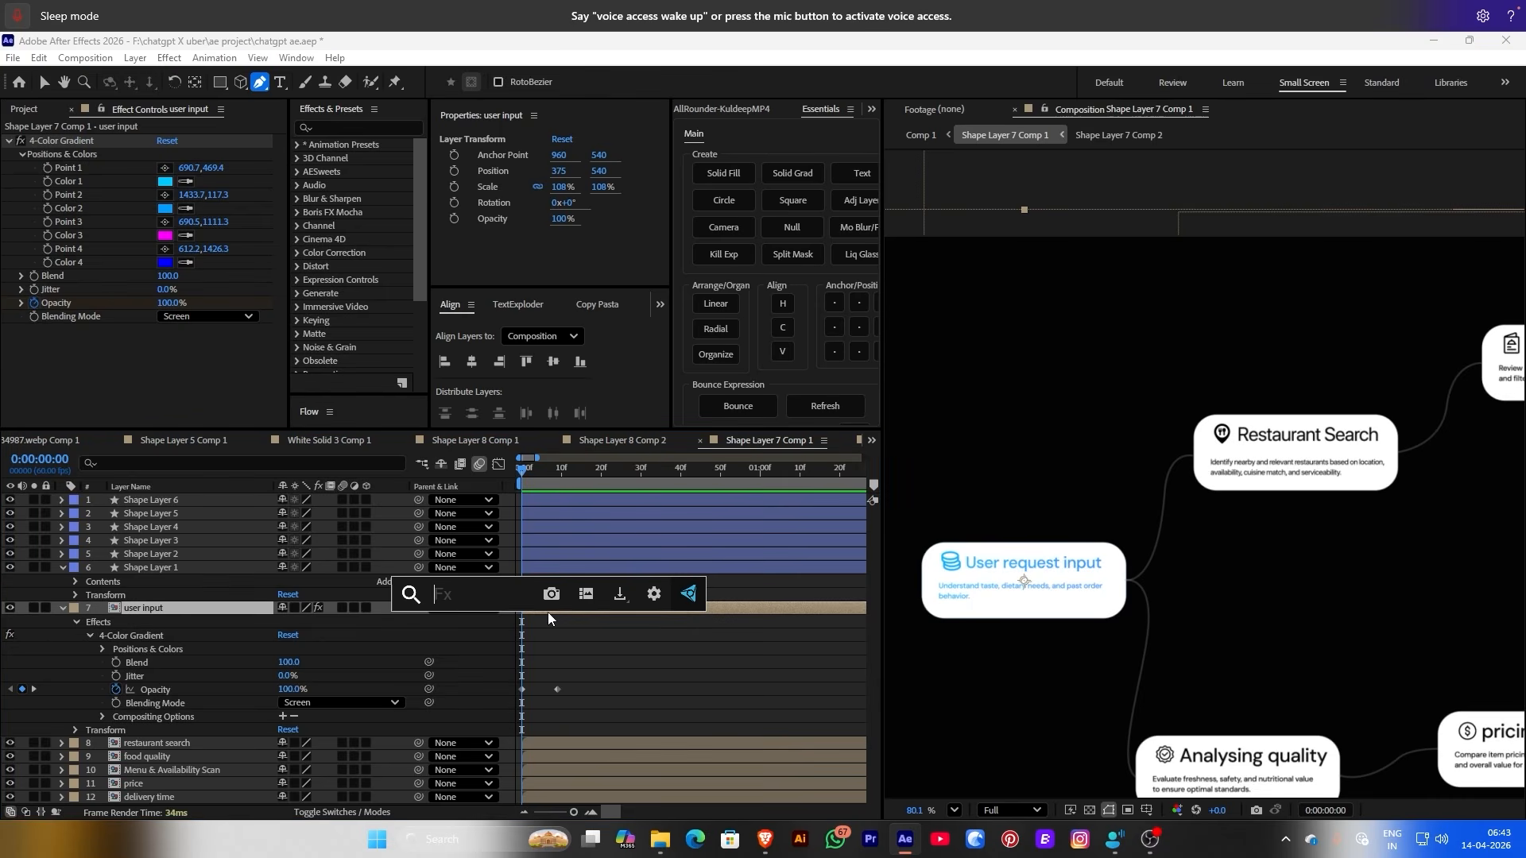
pyautogui.write('line')
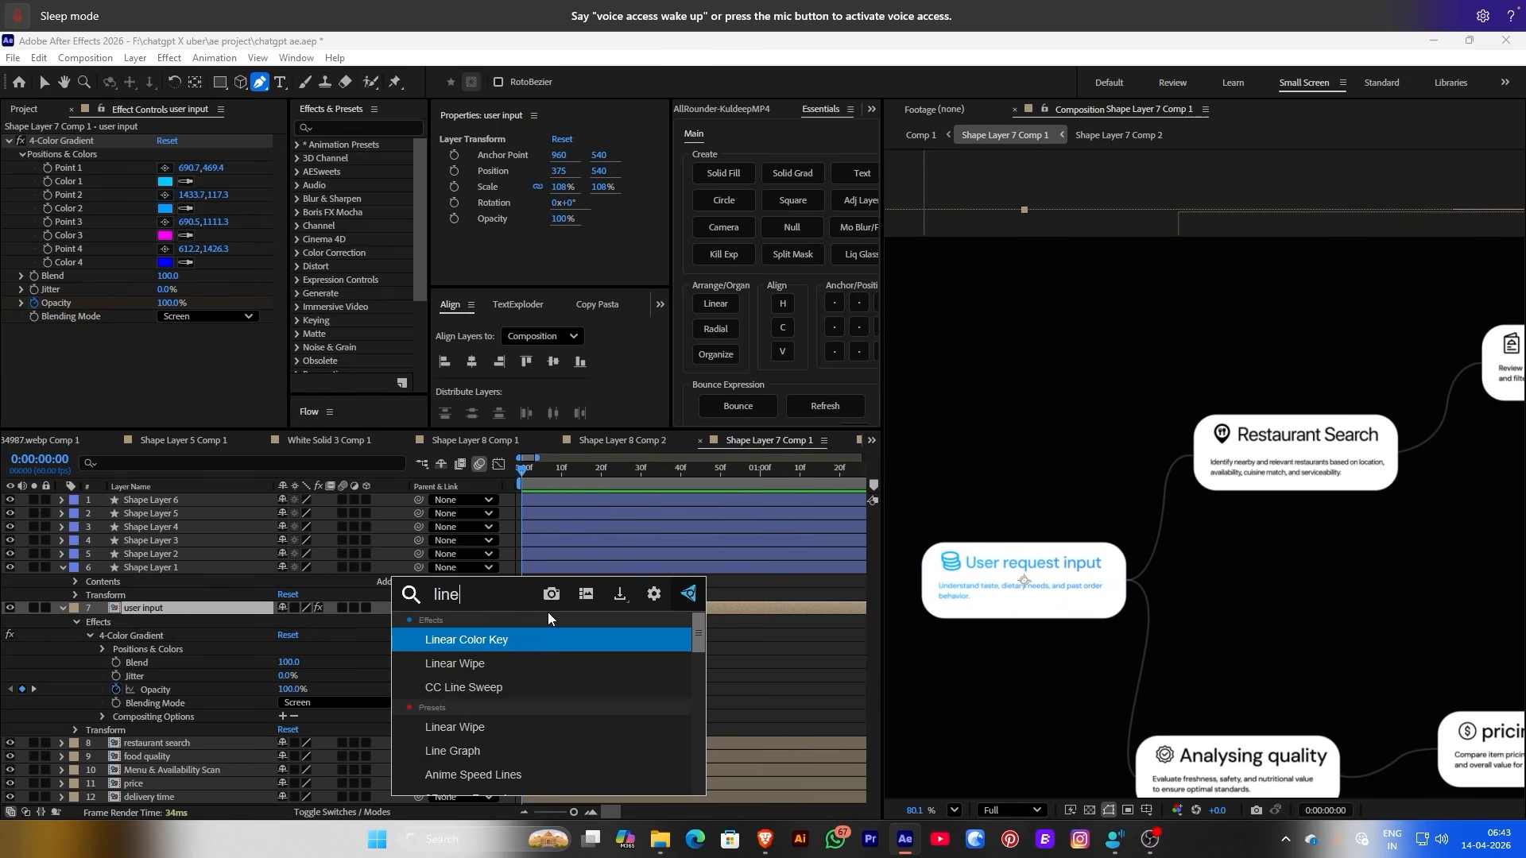
pyautogui.click(509, 663)
pyautogui.press('v')
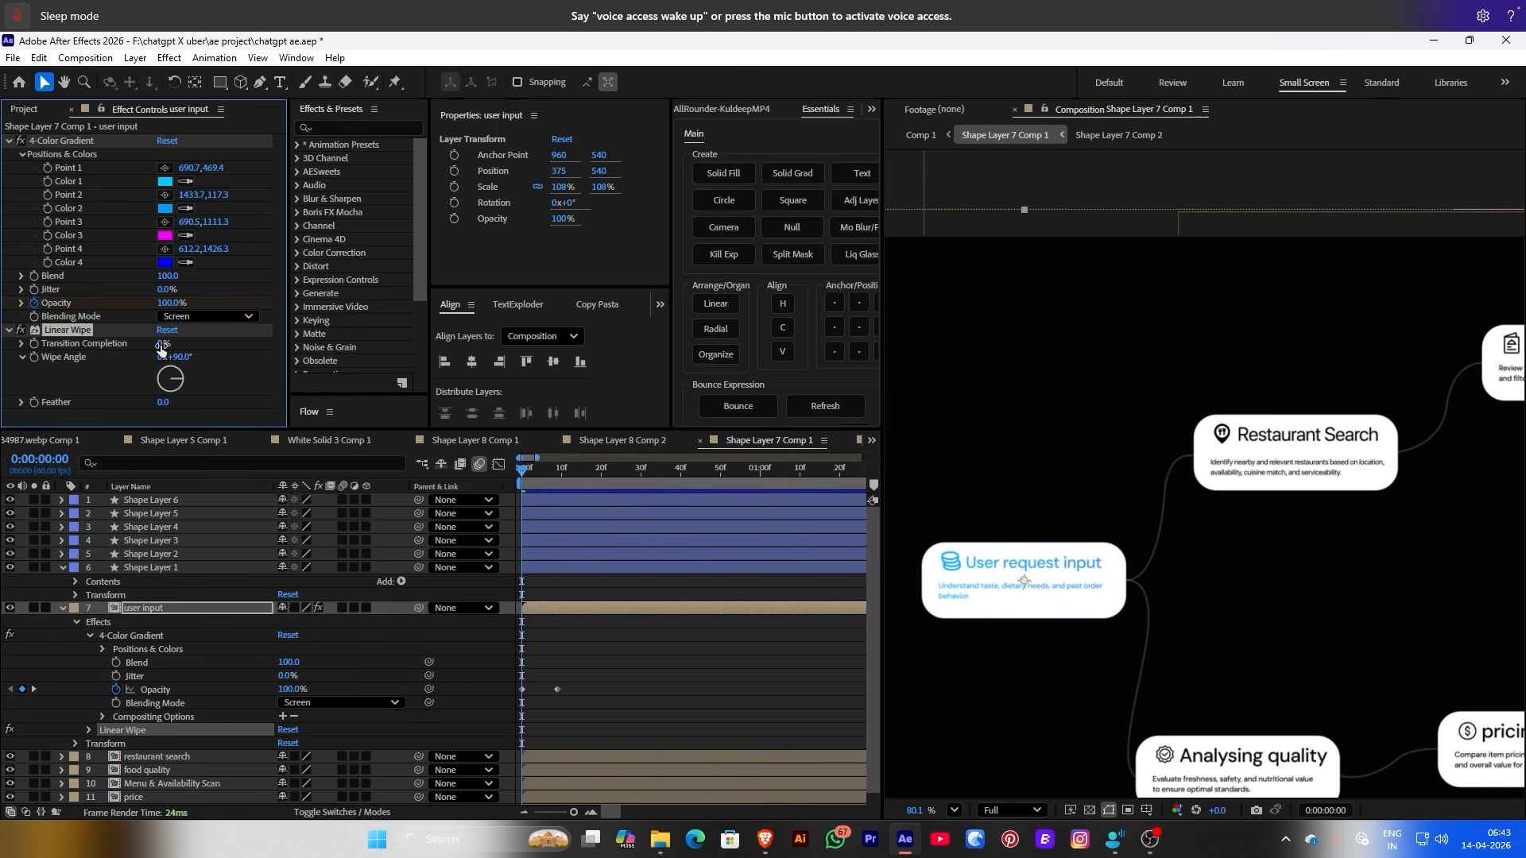
pyautogui.moveTo(185, 346); pyautogui.dragTo(192, 406)
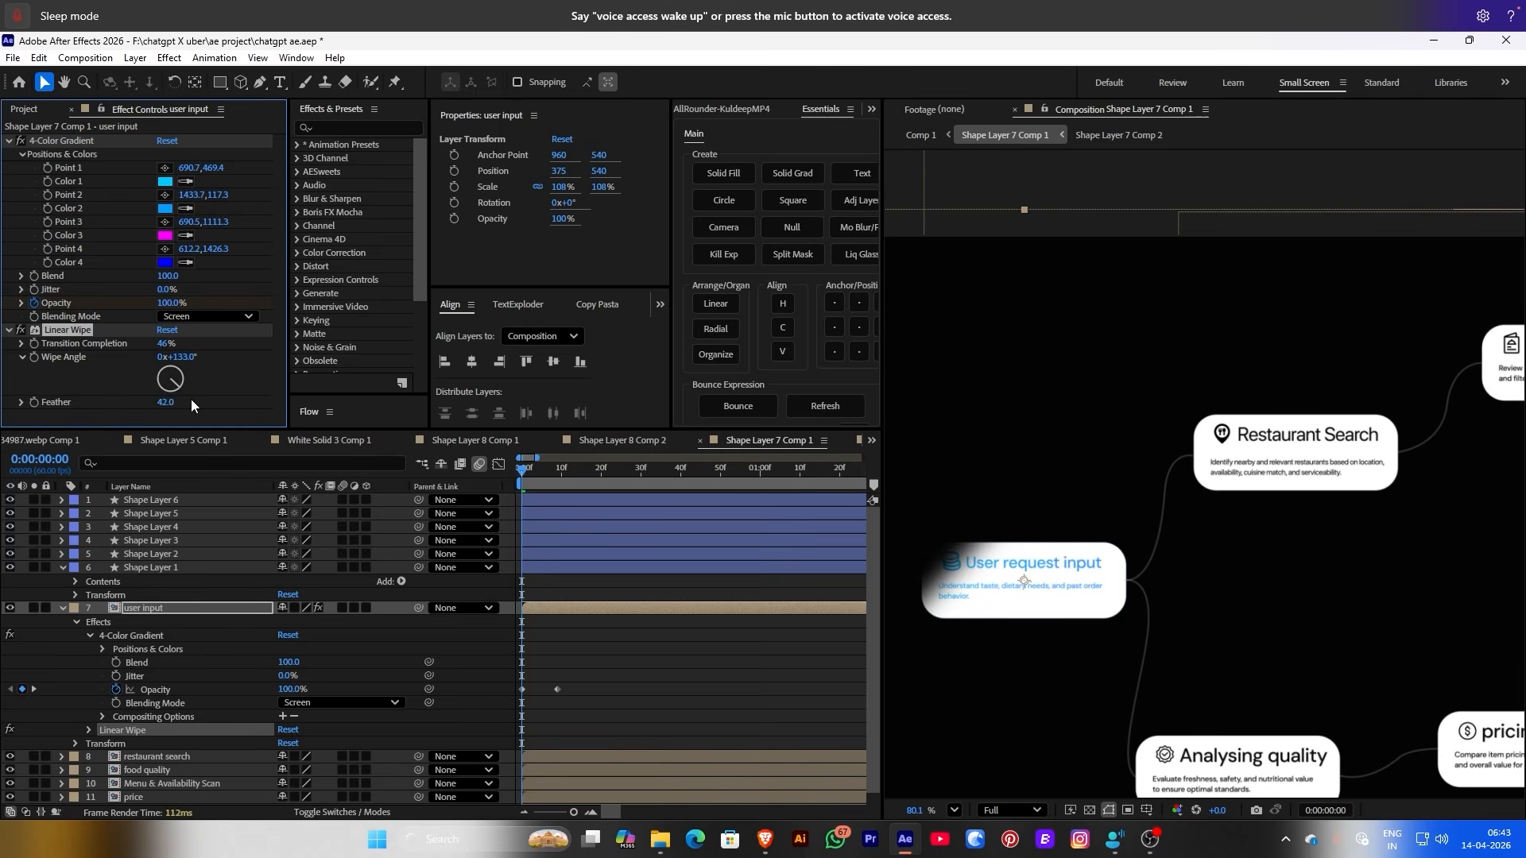
pyautogui.moveTo(162, 347); pyautogui.dragTo(115, 348)
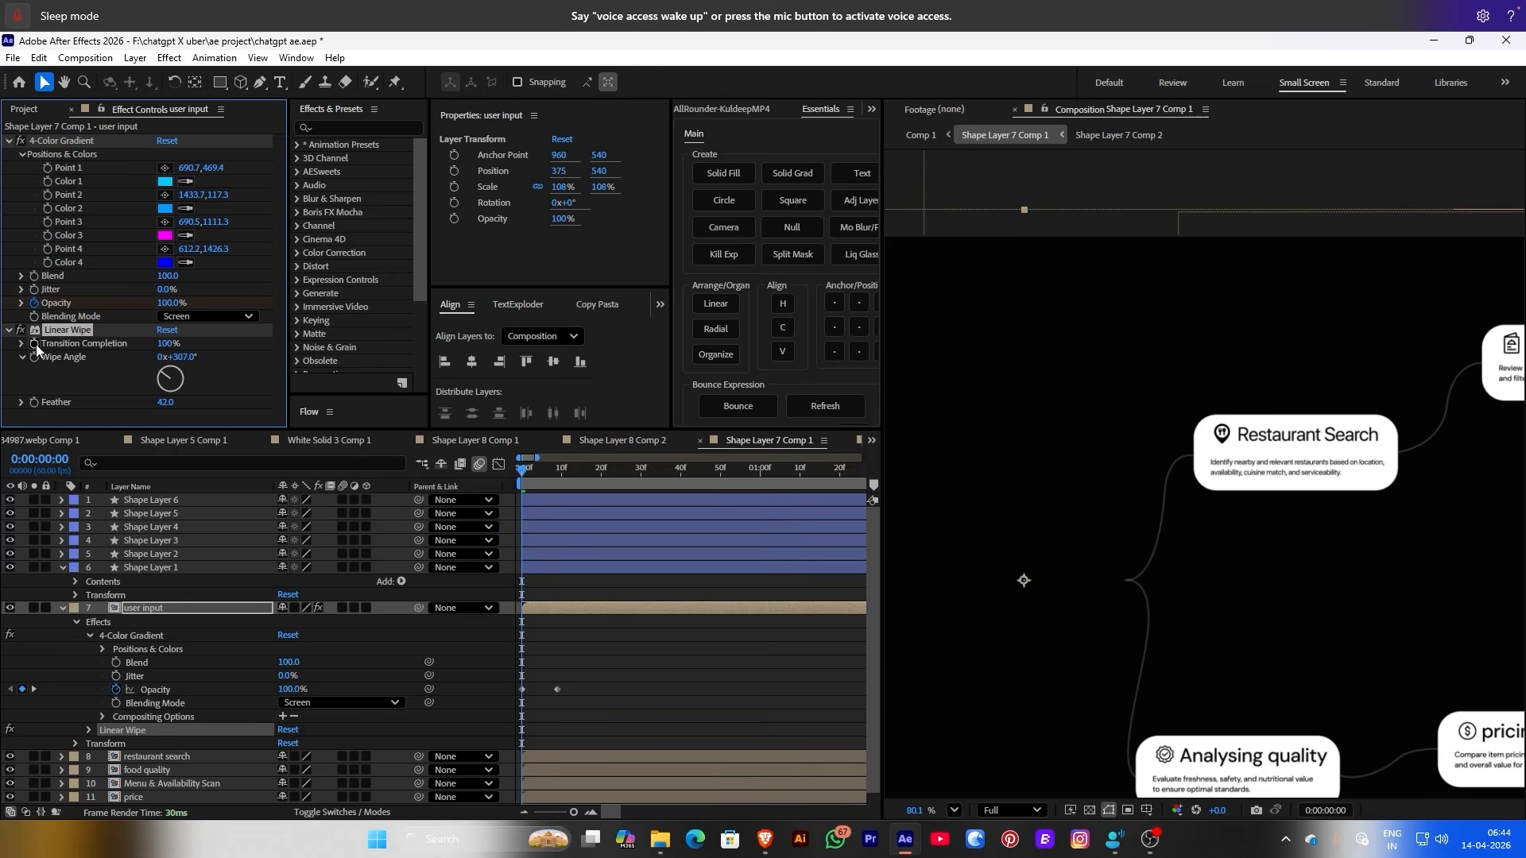
# Raise the wipe feather to 94 and show the card's keyframes with the timeline zoomed out
pyautogui.scroll(2, 532, 661)
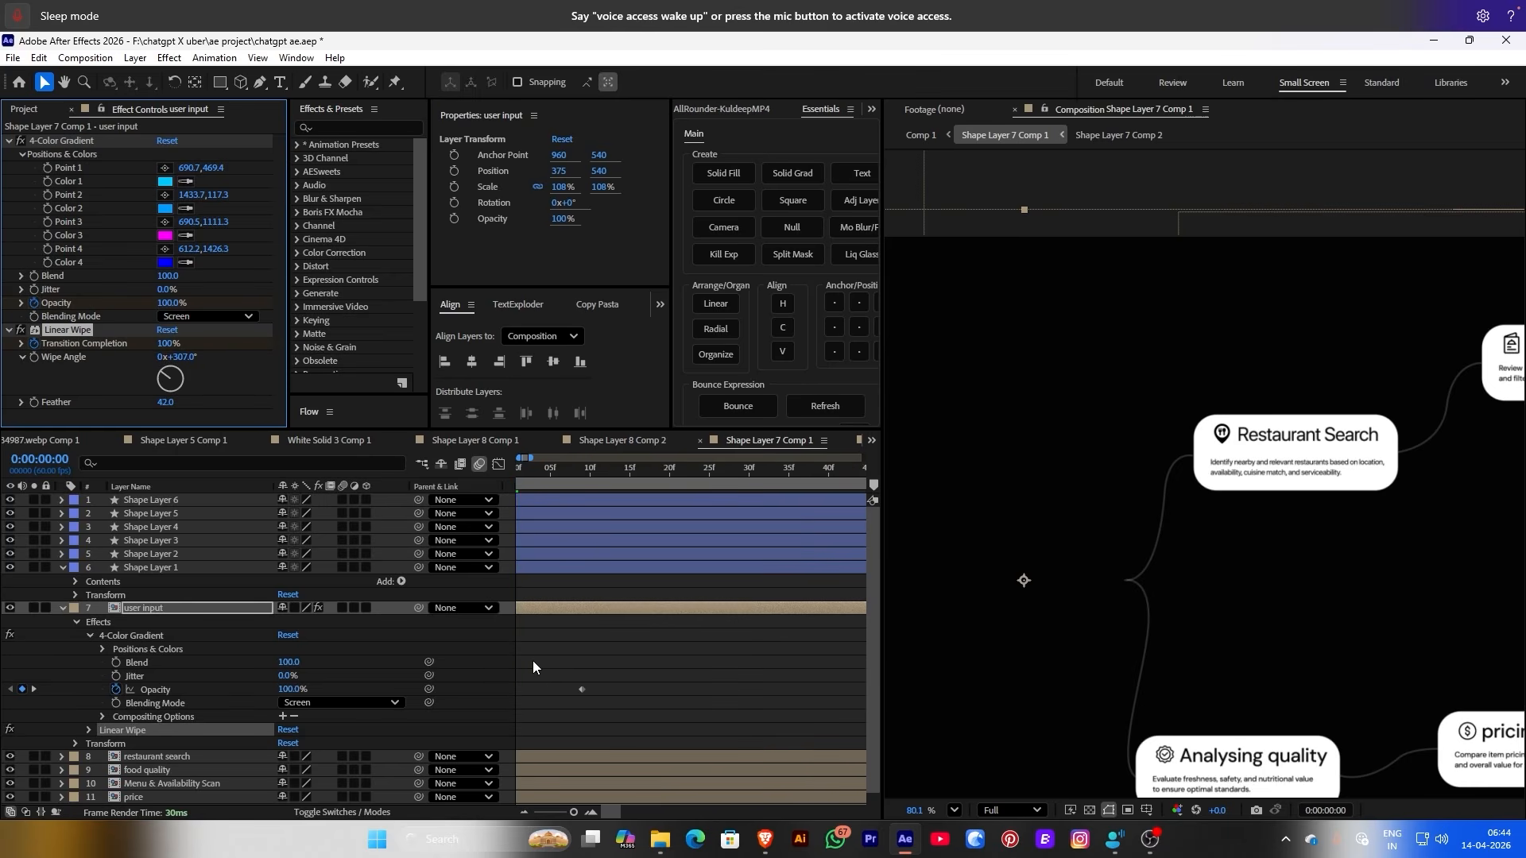
pyautogui.moveTo(517, 541); pyautogui.dragTo(679, 533)
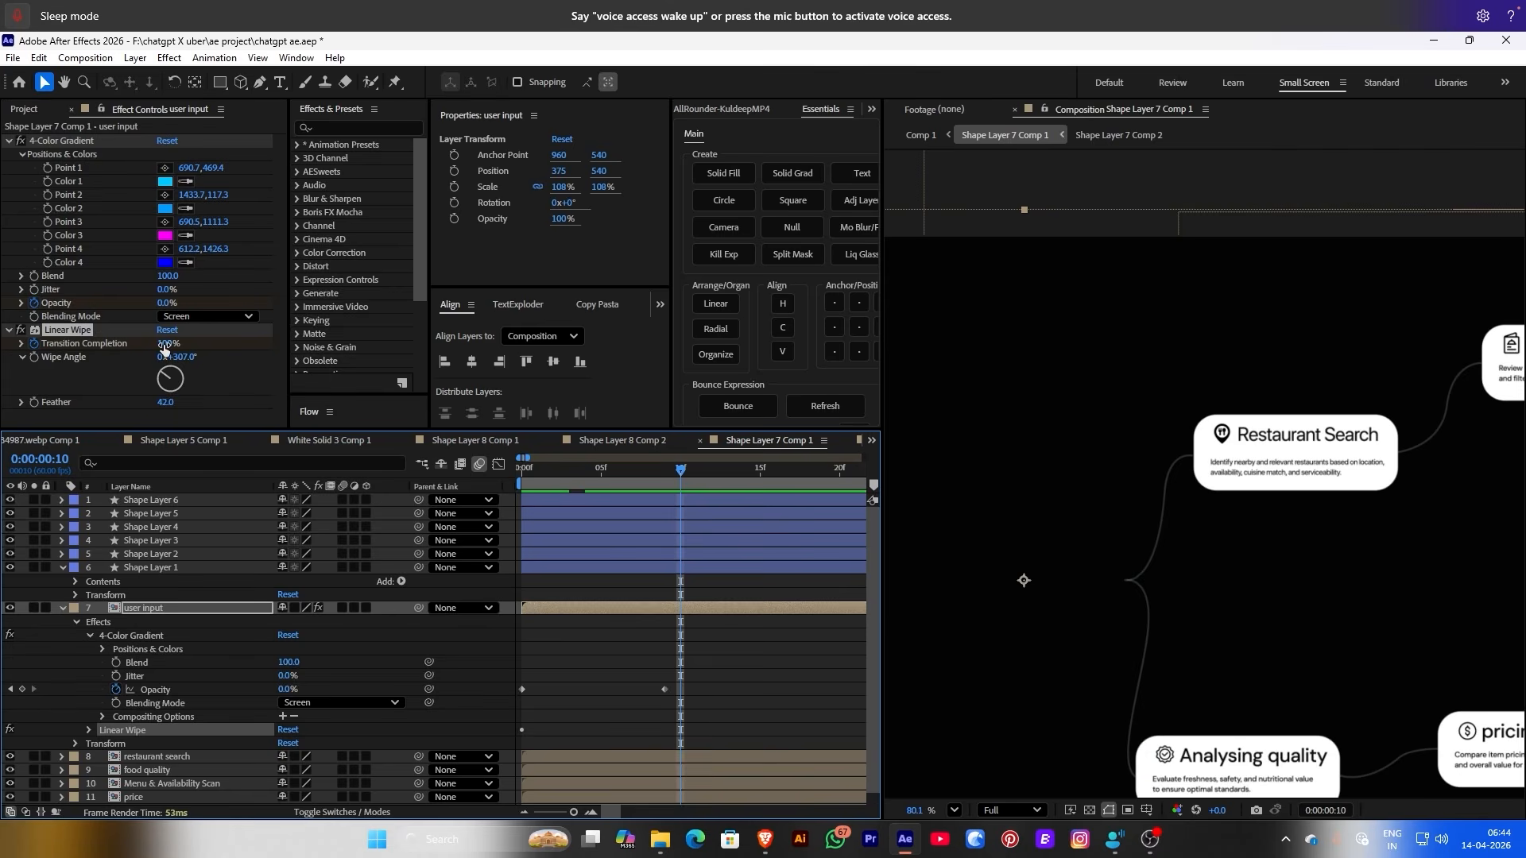
pyautogui.moveTo(163, 347); pyautogui.dragTo(103, 351)
pyautogui.moveTo(570, 476); pyautogui.dragTo(541, 474)
pyautogui.press('u')
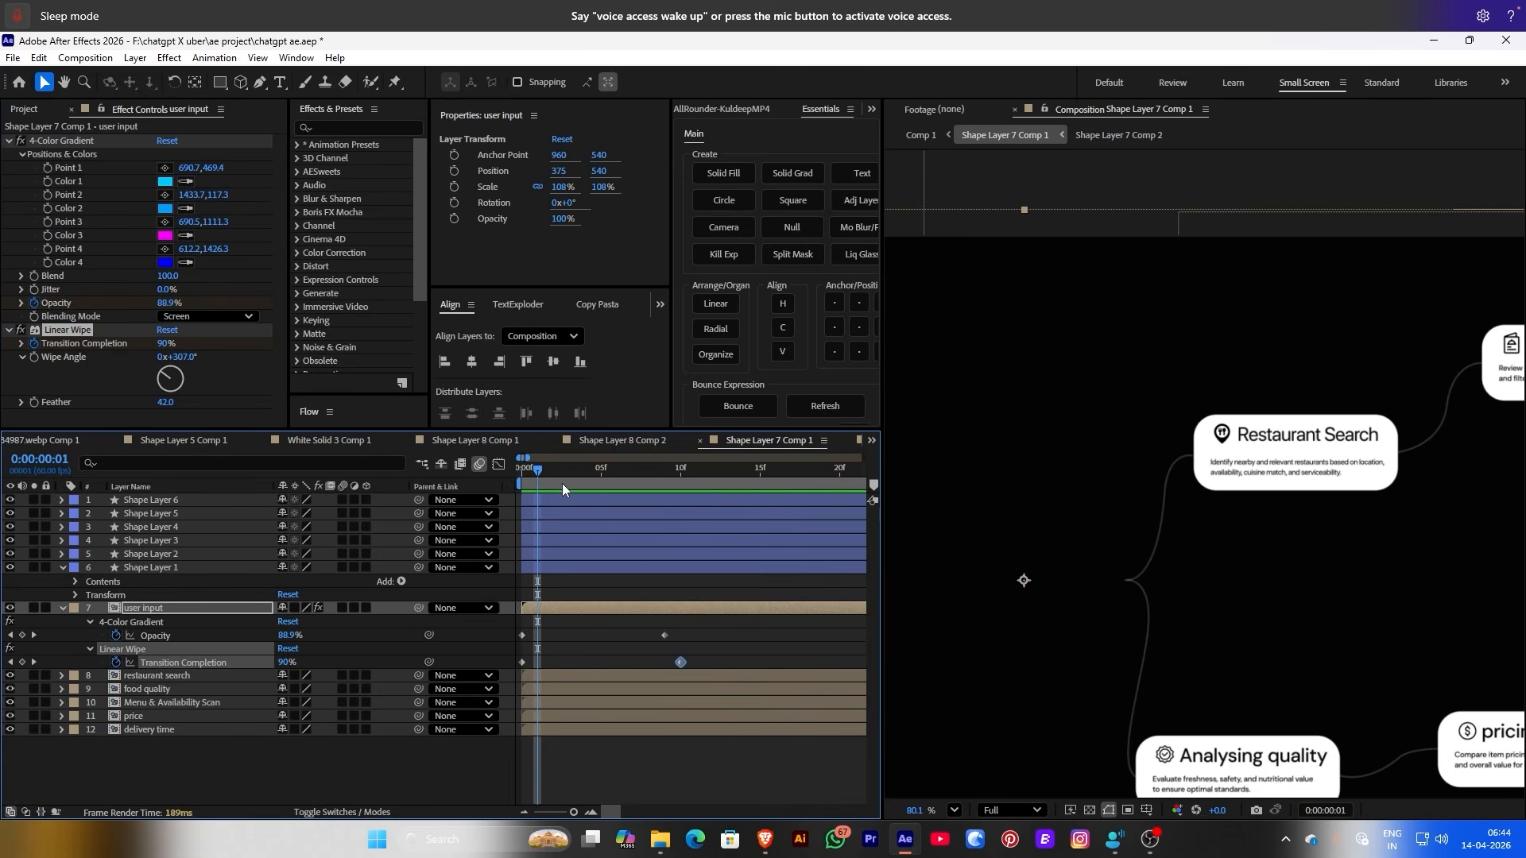
pyautogui.press('-')
# Retime keyframes: wipe to about frame 38, opacity fade from about frame 25 to 45
pyautogui.click(604, 662)
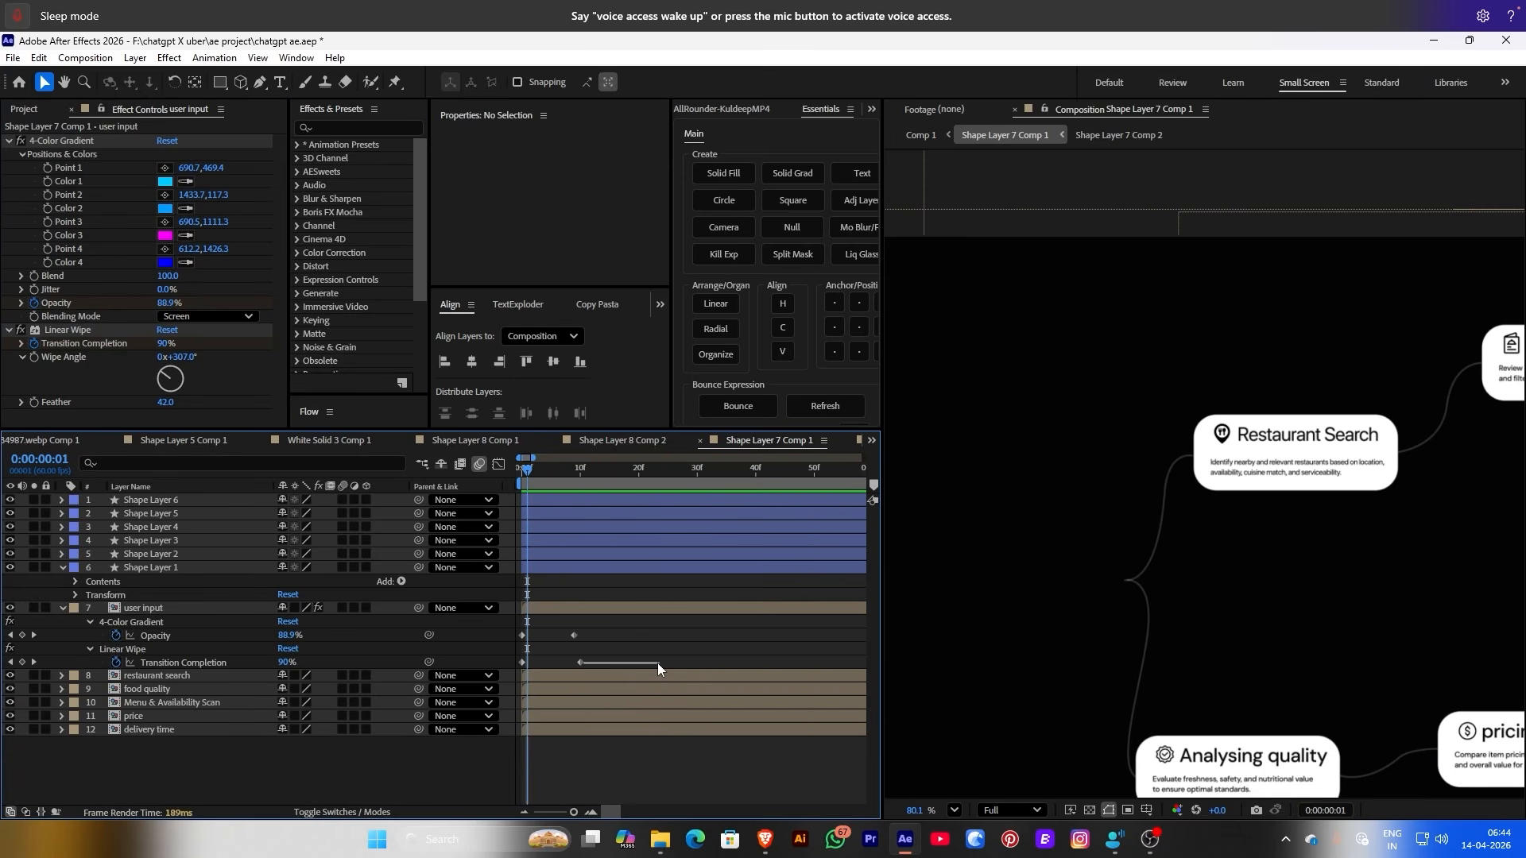
pyautogui.moveTo(581, 663); pyautogui.dragTo(690, 663)
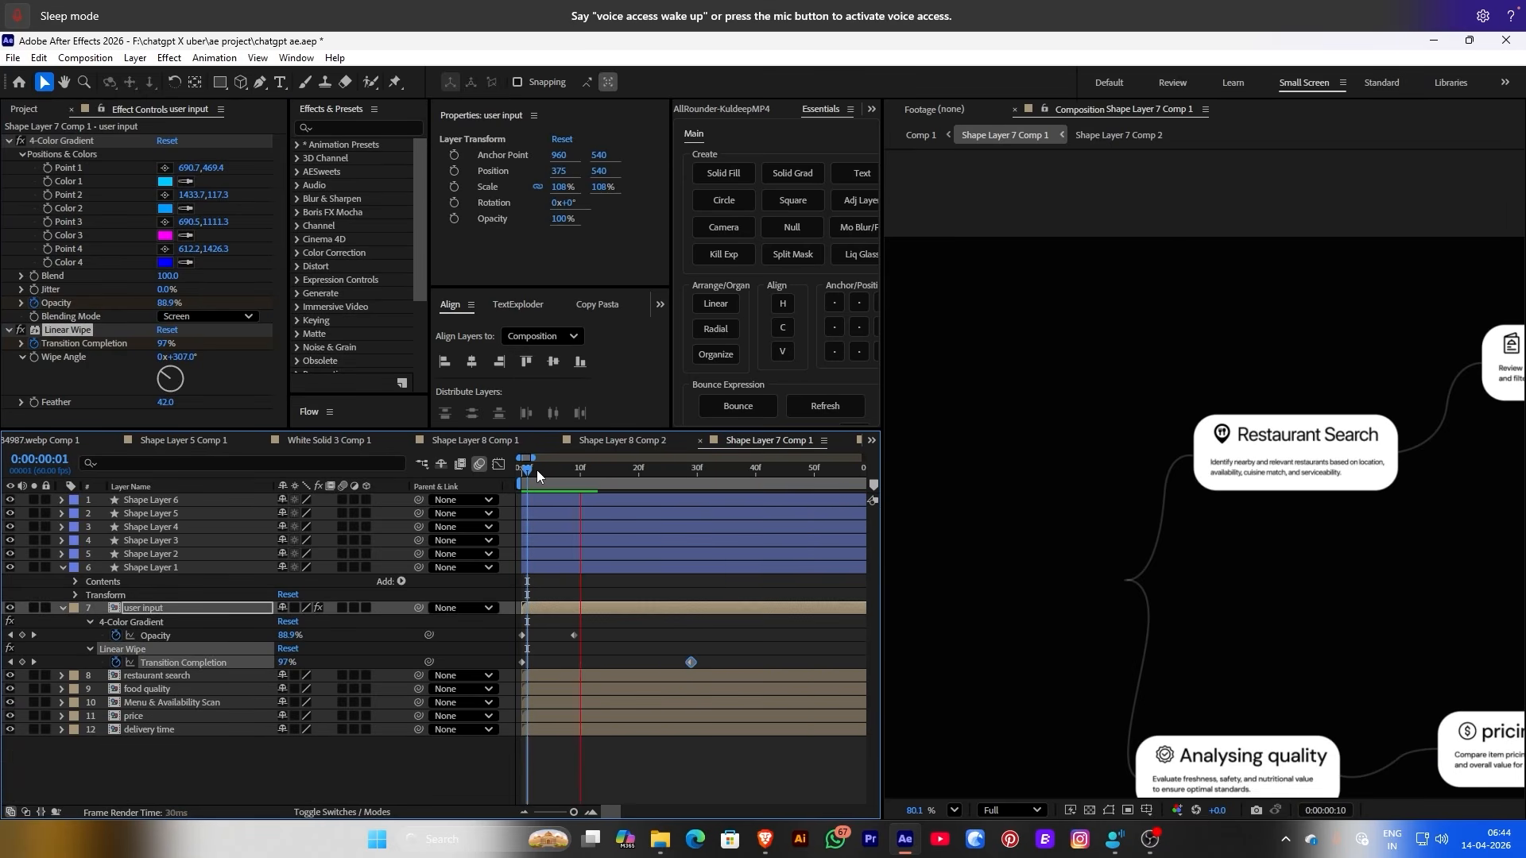
pyautogui.moveTo(534, 480); pyautogui.dragTo(520, 487)
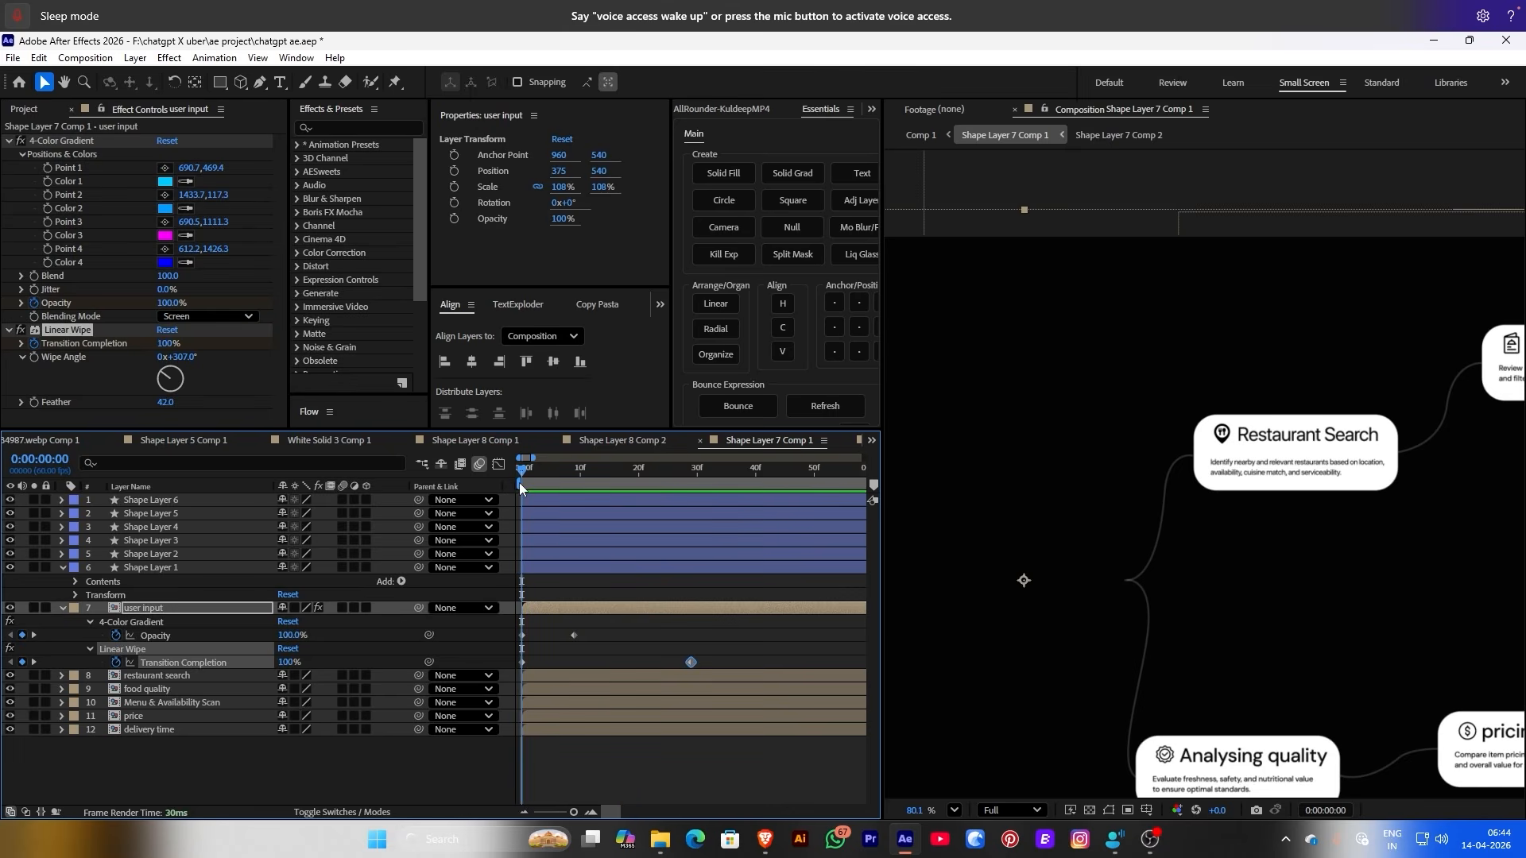
pyautogui.moveTo(696, 663); pyautogui.dragTo(750, 664)
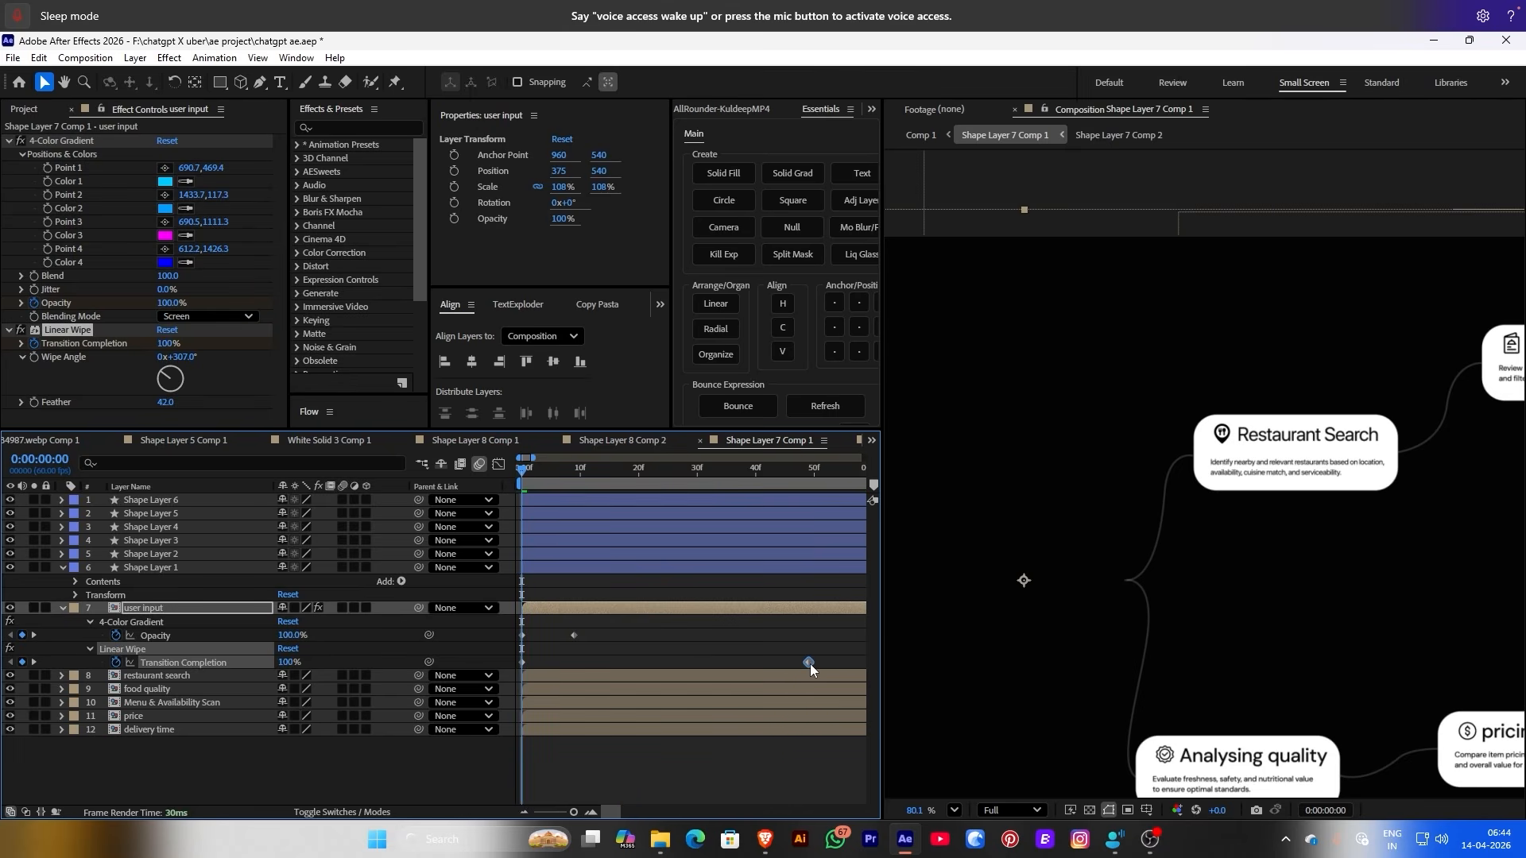
pyautogui.moveTo(571, 633); pyautogui.dragTo(784, 635)
pyautogui.click(576, 475)
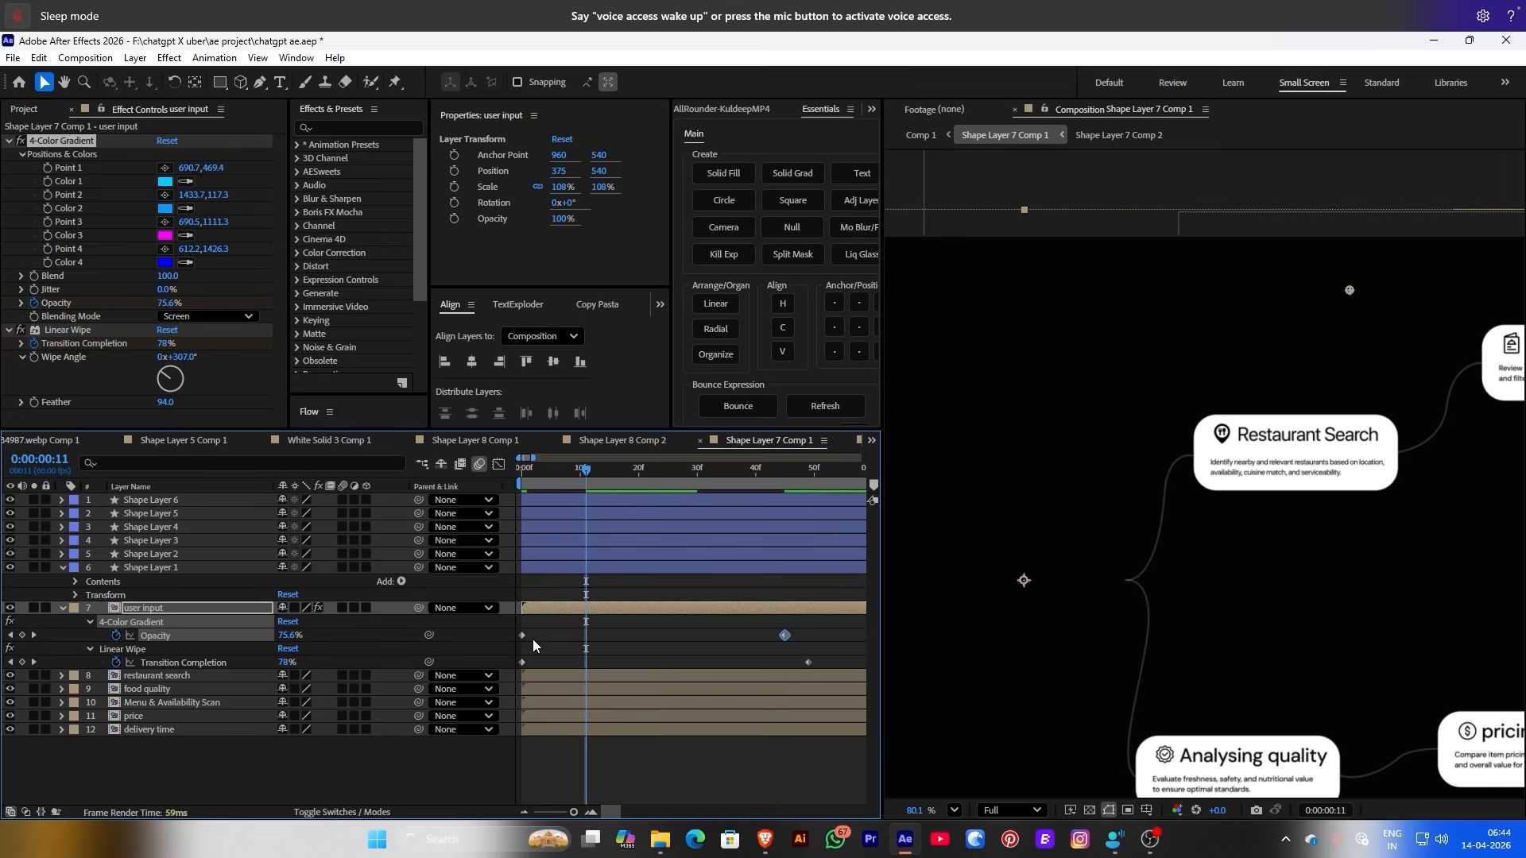
pyautogui.moveTo(521, 634); pyautogui.dragTo(668, 632)
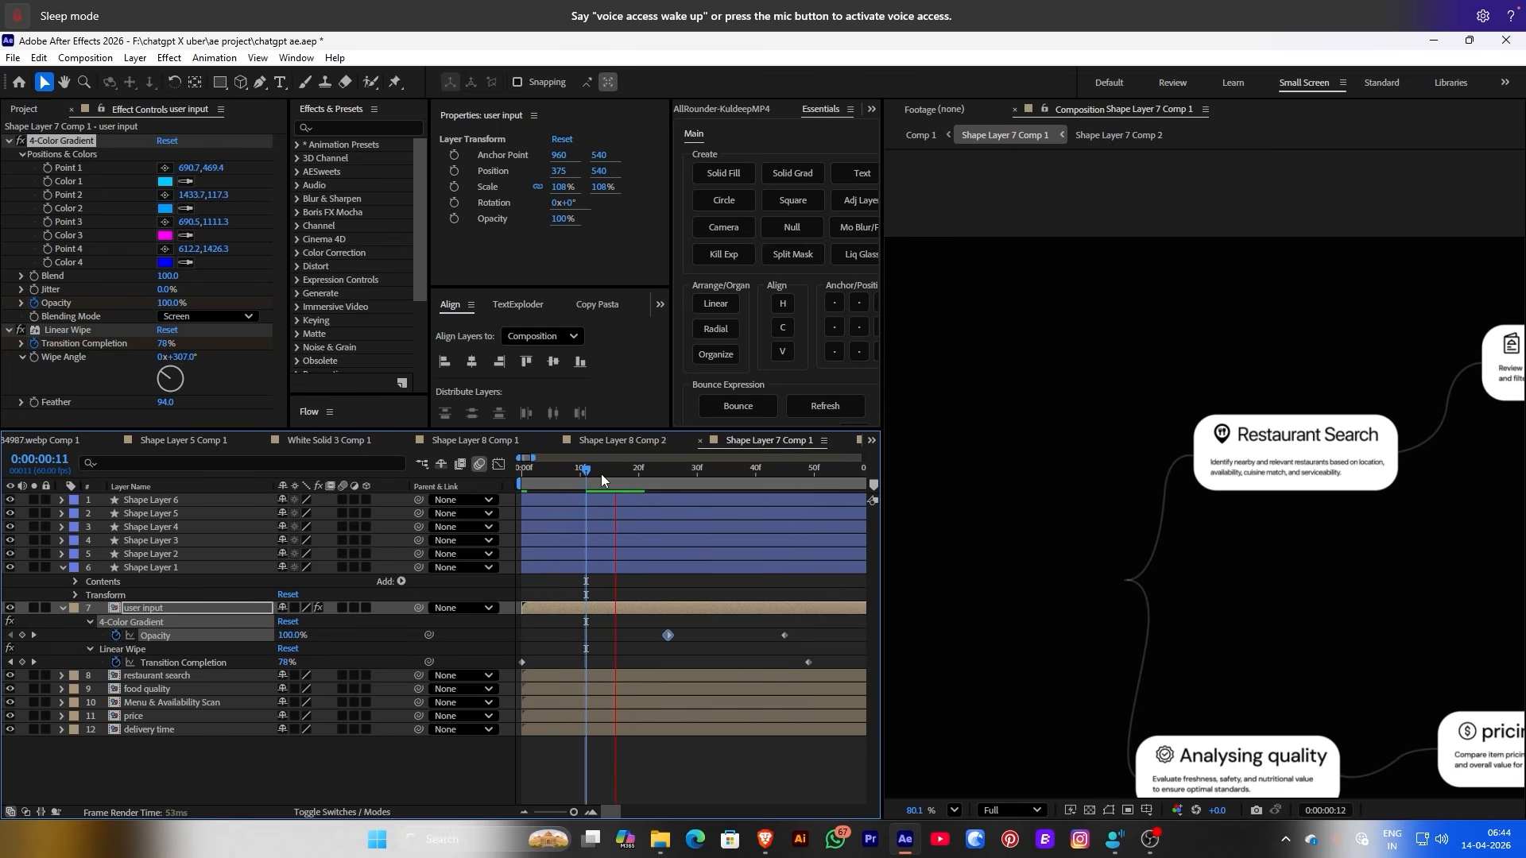
pyautogui.click(703, 483)
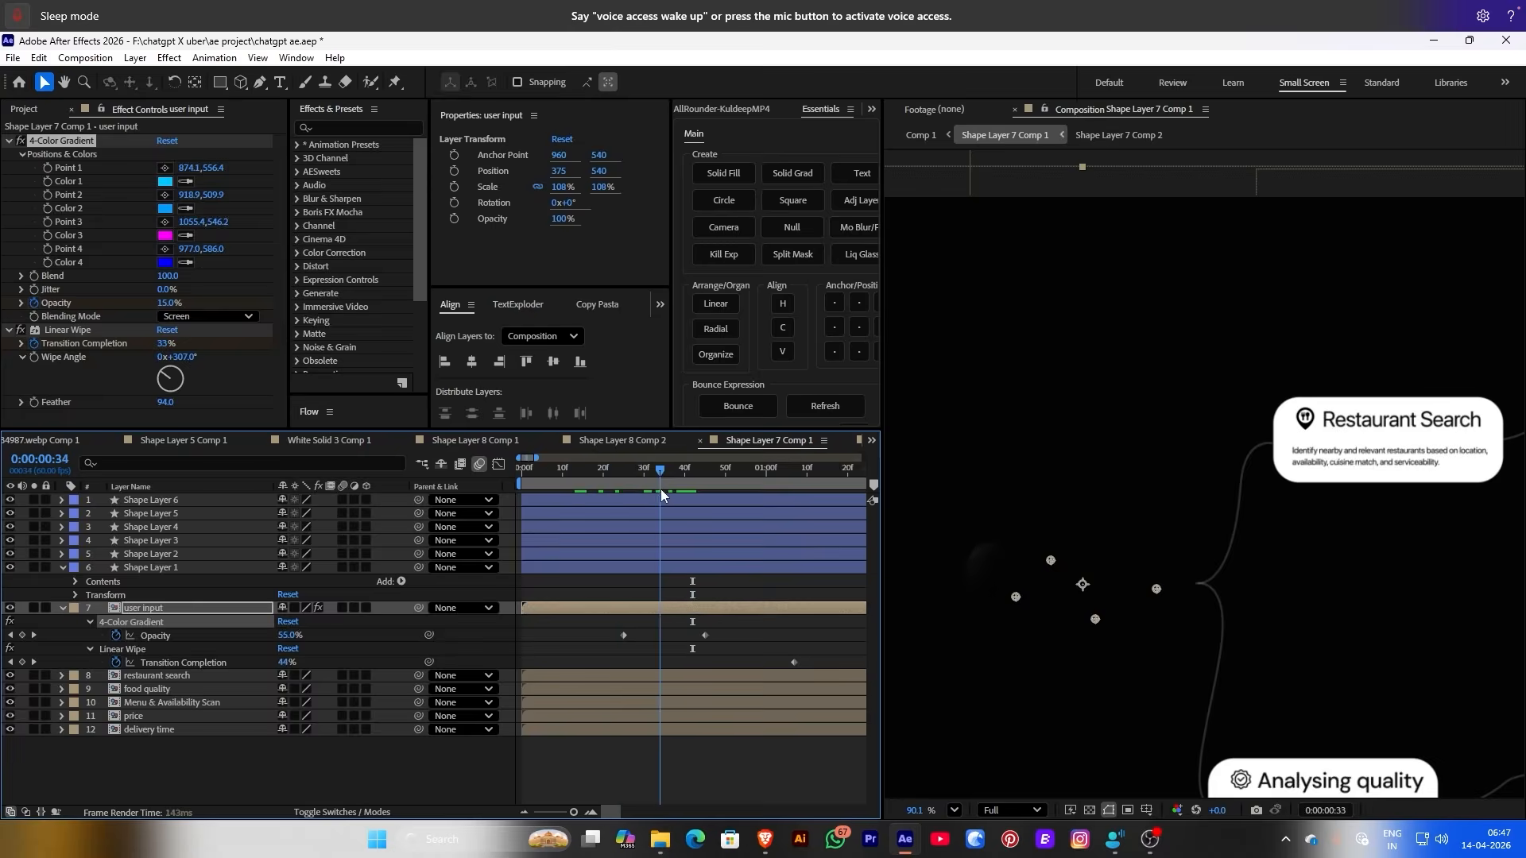
# Set the gradient blending to Normal and keyframe its opacity fading to 0% by frame 40
pyautogui.moveTo(662, 495); pyautogui.dragTo(641, 494)
pyautogui.click(206, 316)
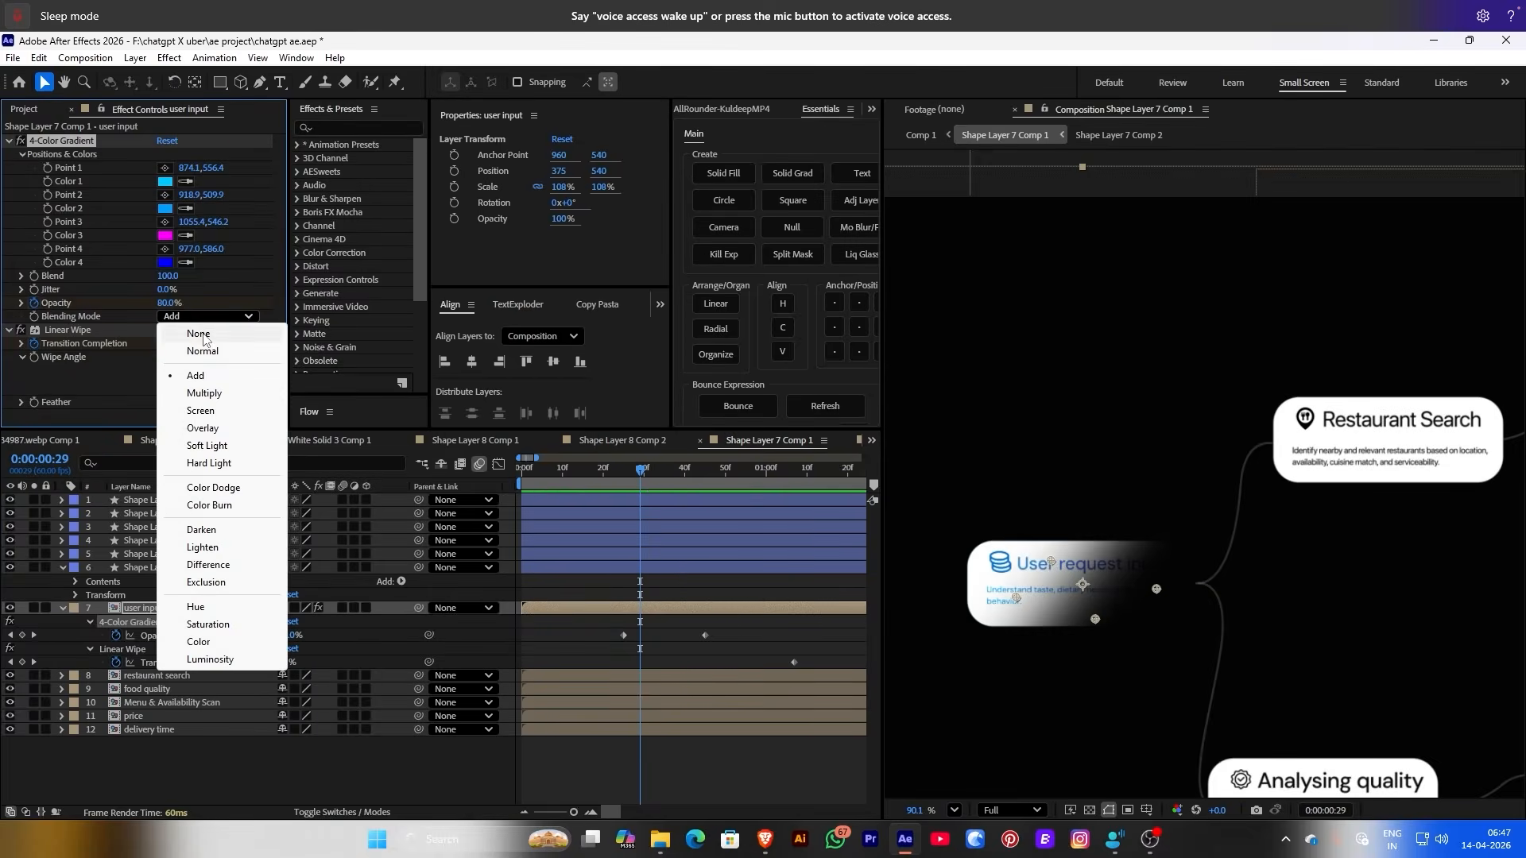
pyautogui.click(179, 329)
pyautogui.click(34, 304)
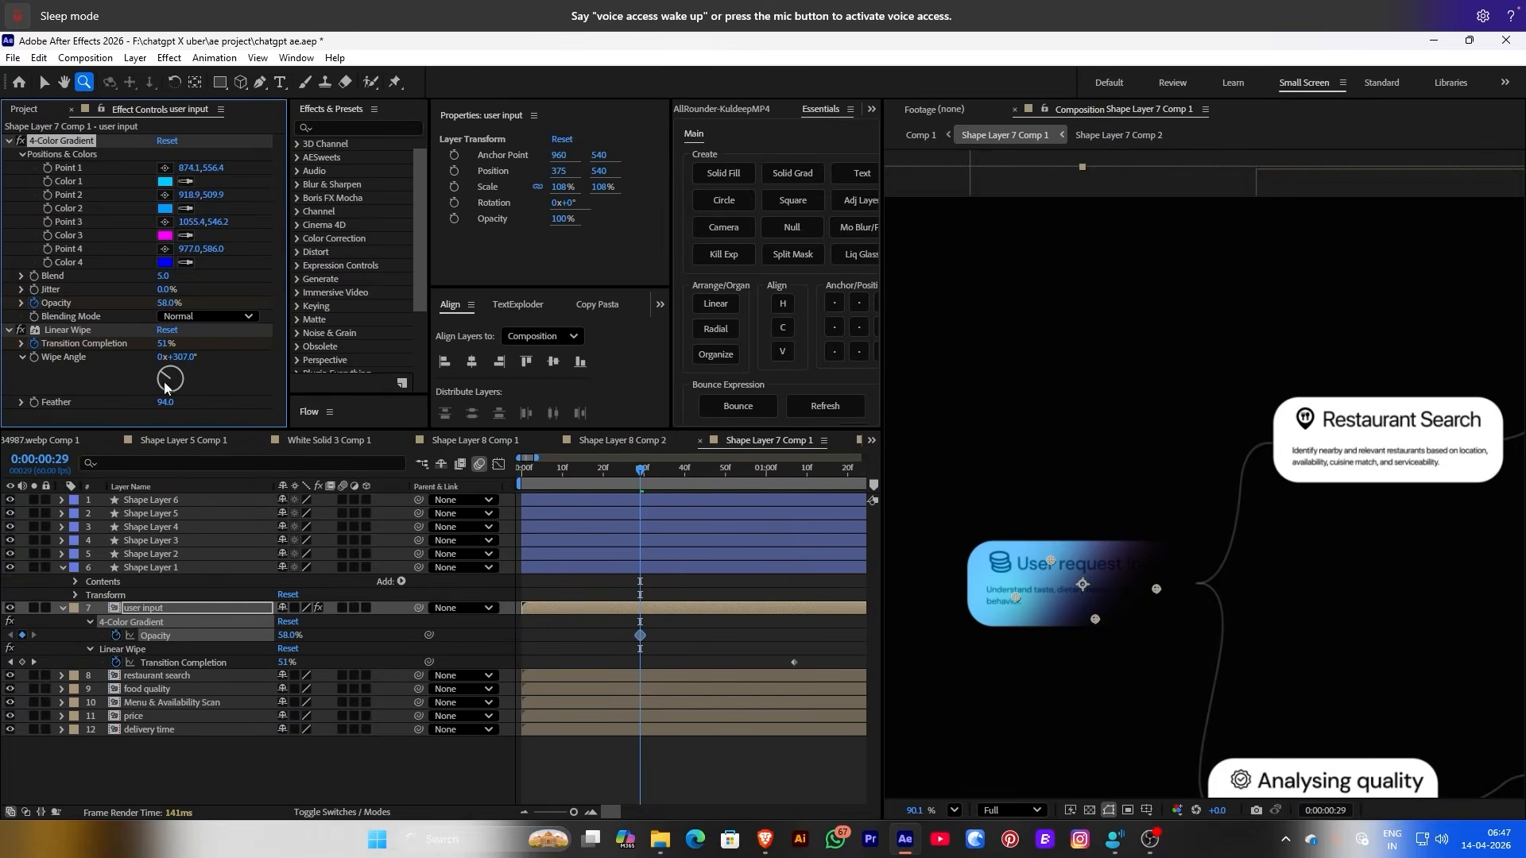
pyautogui.press('u')
pyautogui.press('u')
pyautogui.press('u')
pyautogui.scroll(-2, 645, 702)
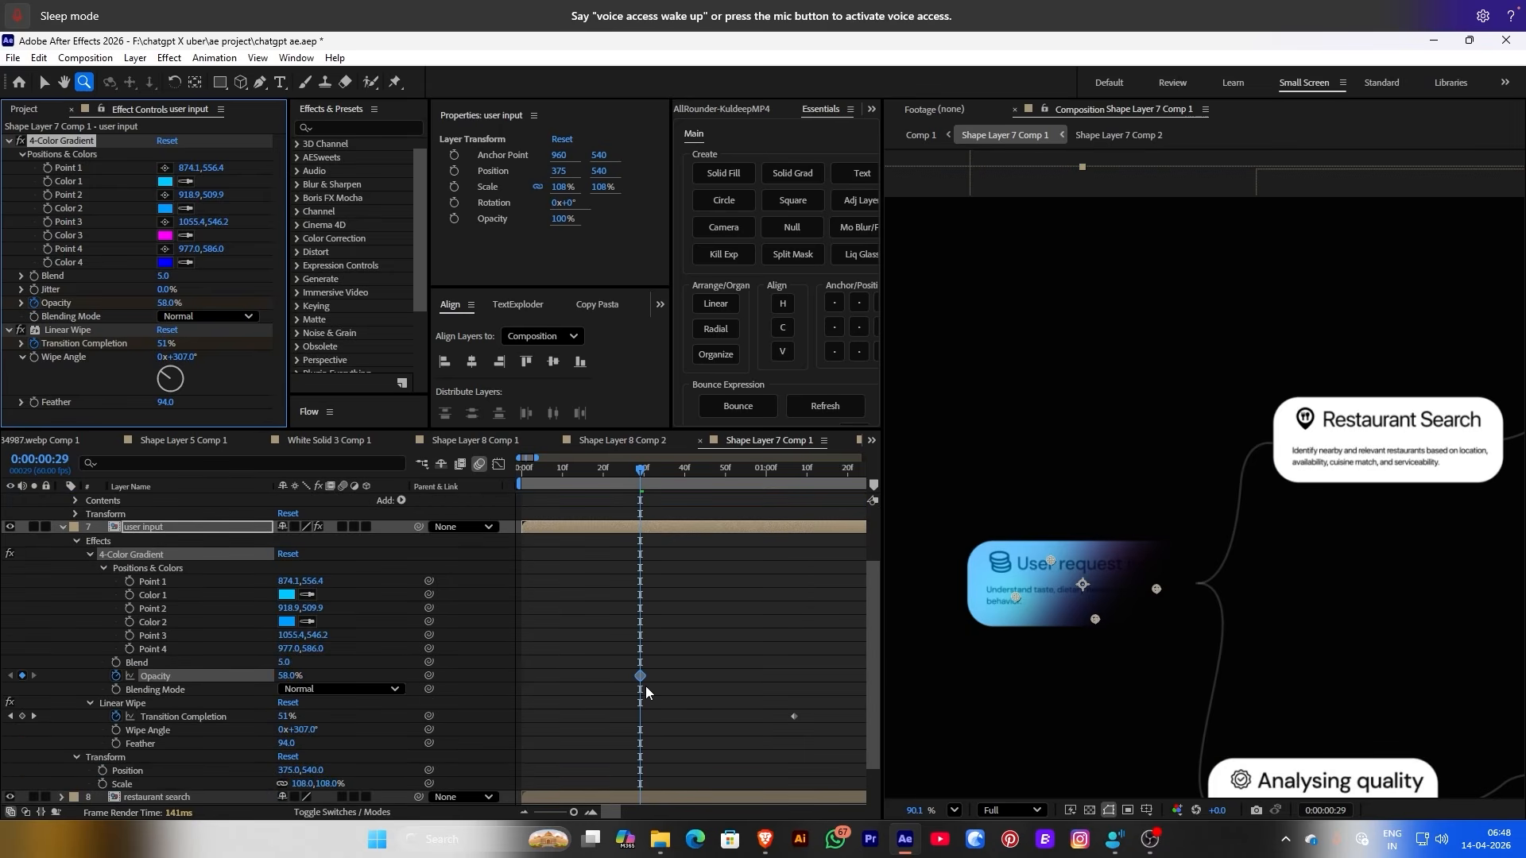
pyautogui.moveTo(640, 675); pyautogui.dragTo(633, 677)
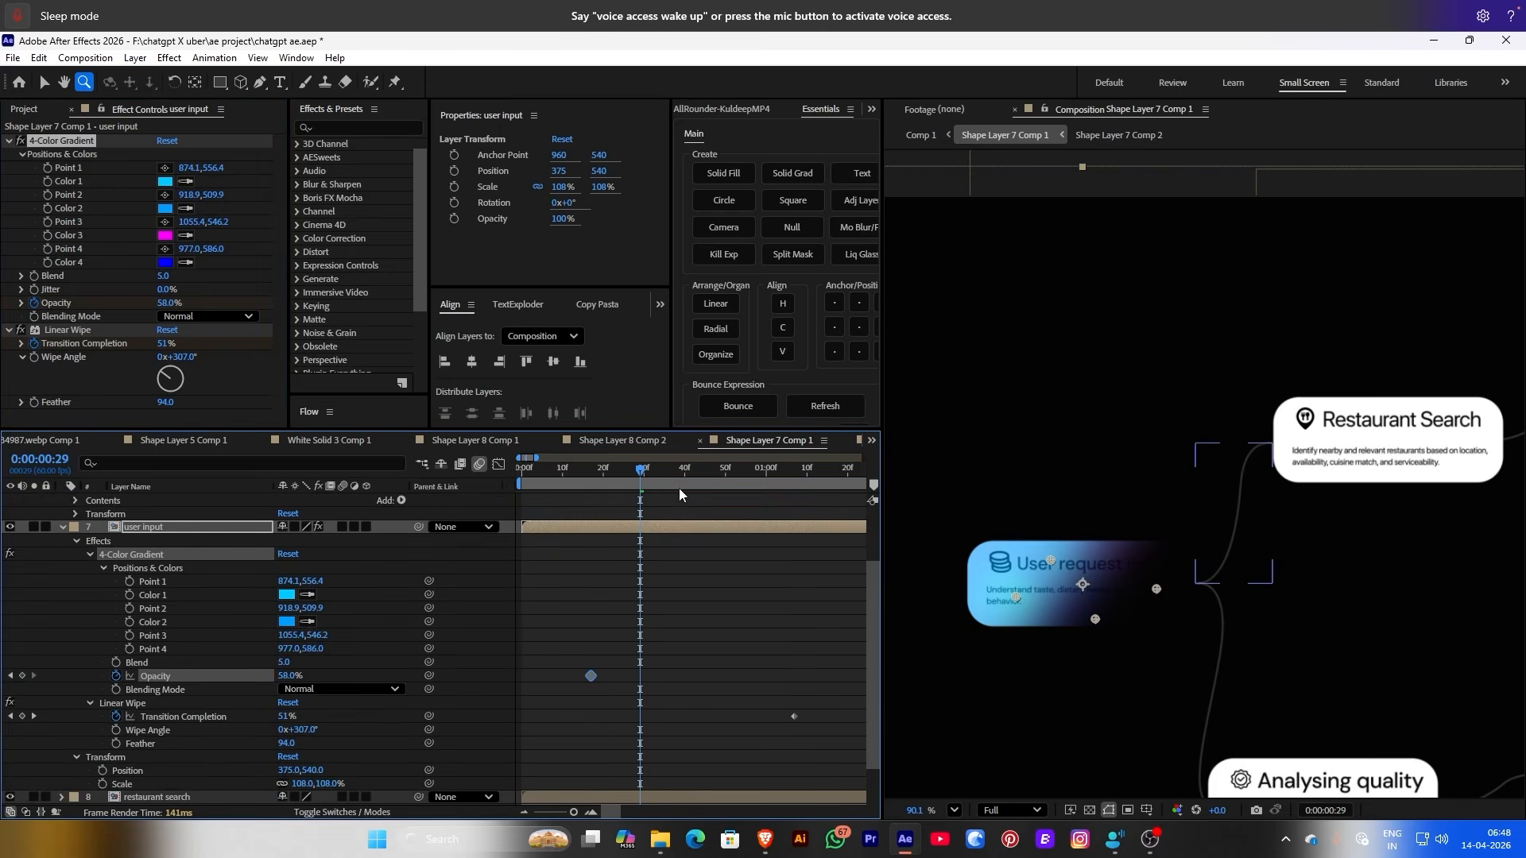
pyautogui.moveTo(680, 480); pyautogui.dragTo(685, 477)
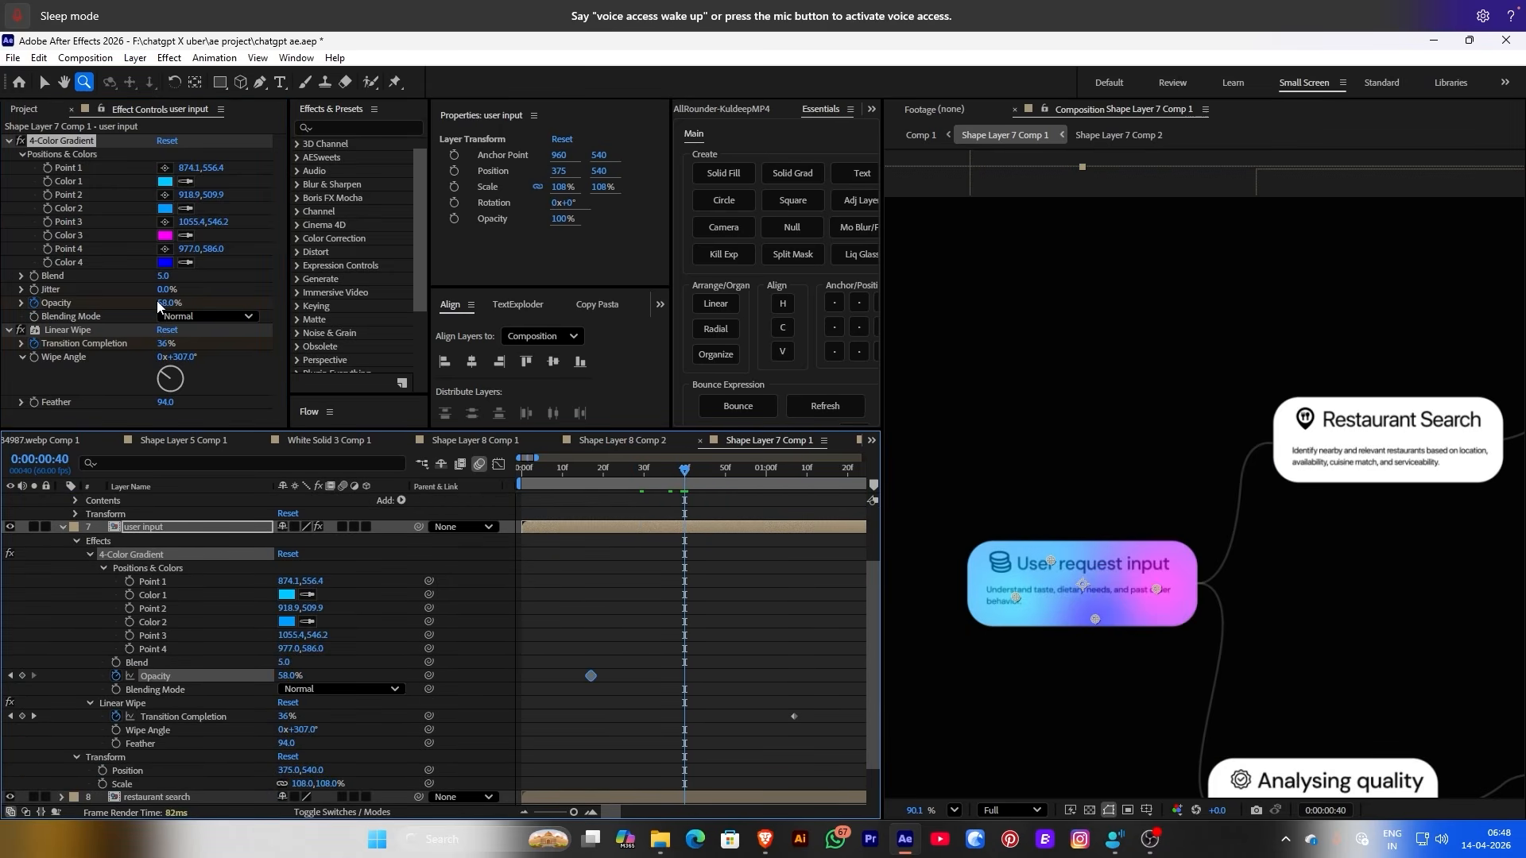
pyautogui.moveTo(157, 302); pyautogui.dragTo(96, 302)
pyautogui.moveTo(689, 482)
pyautogui.mouseDown()
pyautogui.moveTo(610, 478)
pyautogui.moveTo(665, 474)
pyautogui.mouseUp()
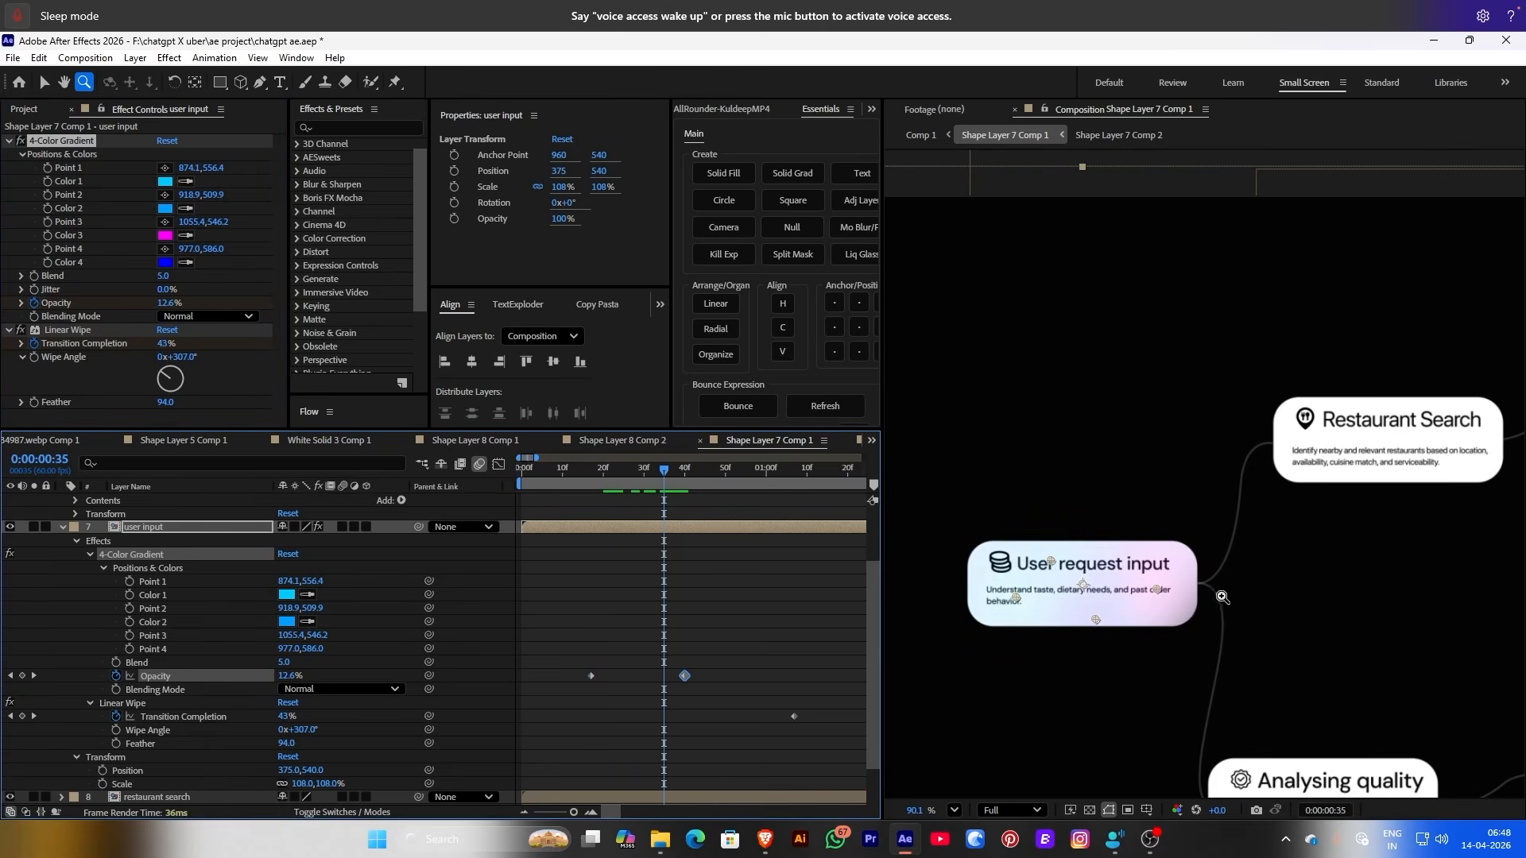
# Reposition gradient Points 3 and 4 across the card and nudge the Opacity keyframe later
pyautogui.press('v')
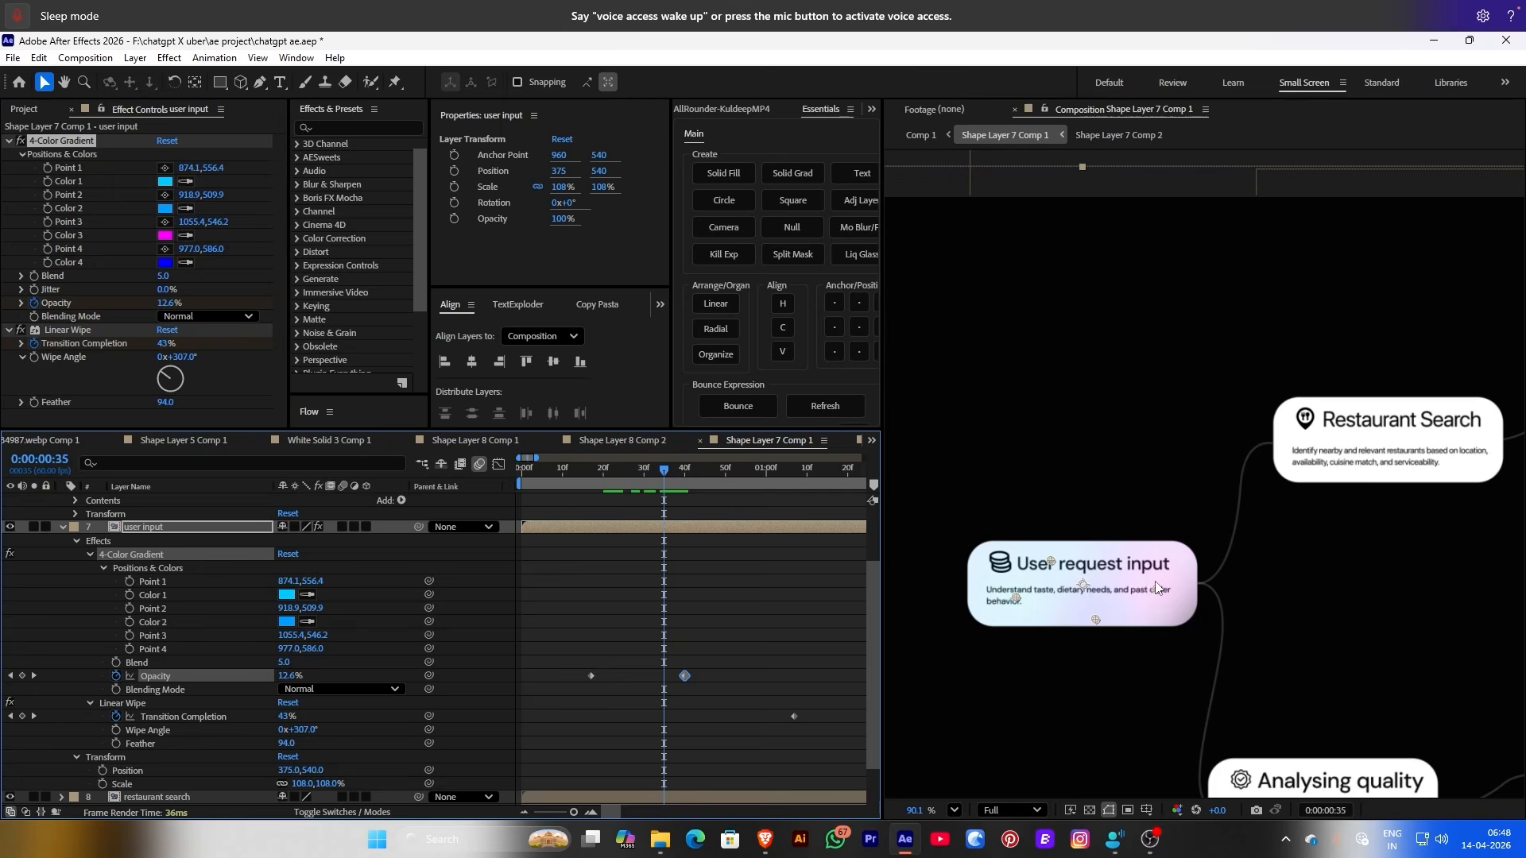
pyautogui.moveTo(1154, 590); pyautogui.dragTo(1156, 583)
pyautogui.moveTo(564, 490); pyautogui.dragTo(627, 482)
pyautogui.moveTo(590, 675); pyautogui.dragTo(642, 675)
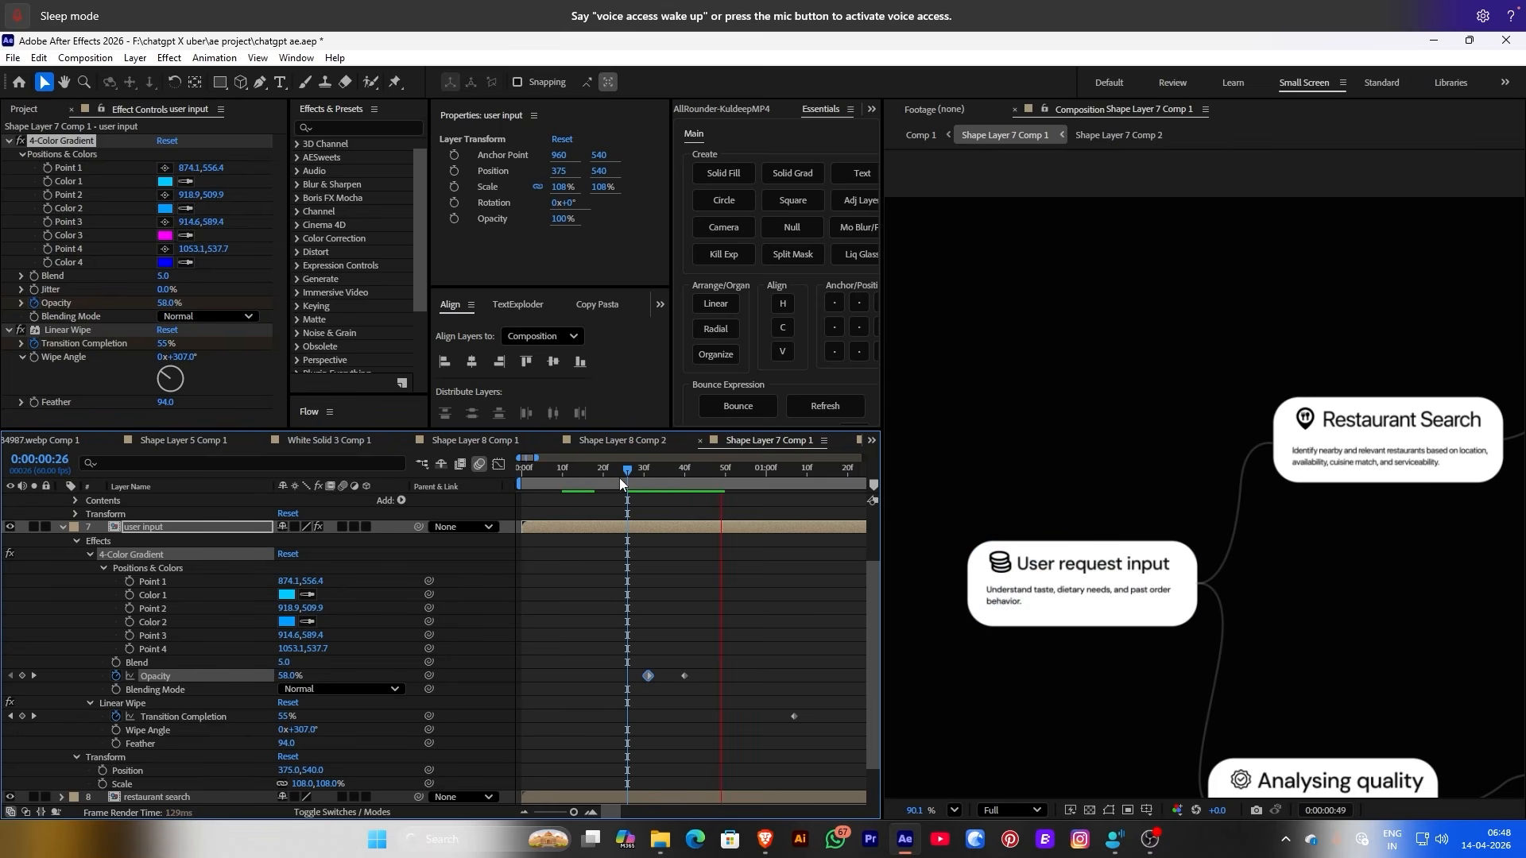
pyautogui.moveTo(620, 478)
pyautogui.mouseDown()
pyautogui.moveTo(538, 479)
pyautogui.moveTo(650, 475)
pyautogui.mouseUp()
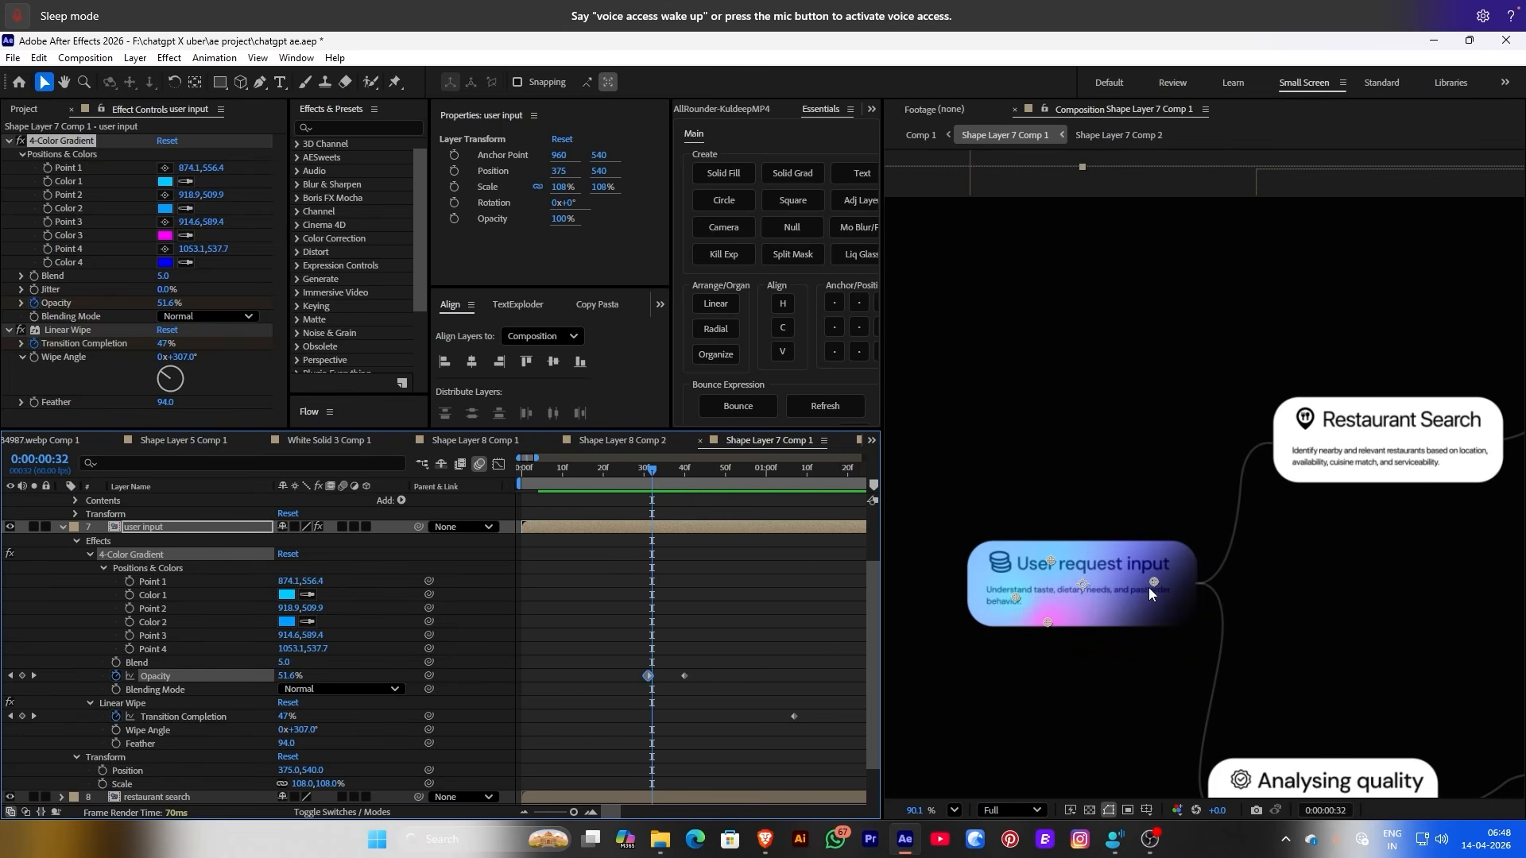
pyautogui.moveTo(1150, 589); pyautogui.dragTo(1206, 645)
pyautogui.moveTo(1050, 625); pyautogui.dragTo(1169, 606)
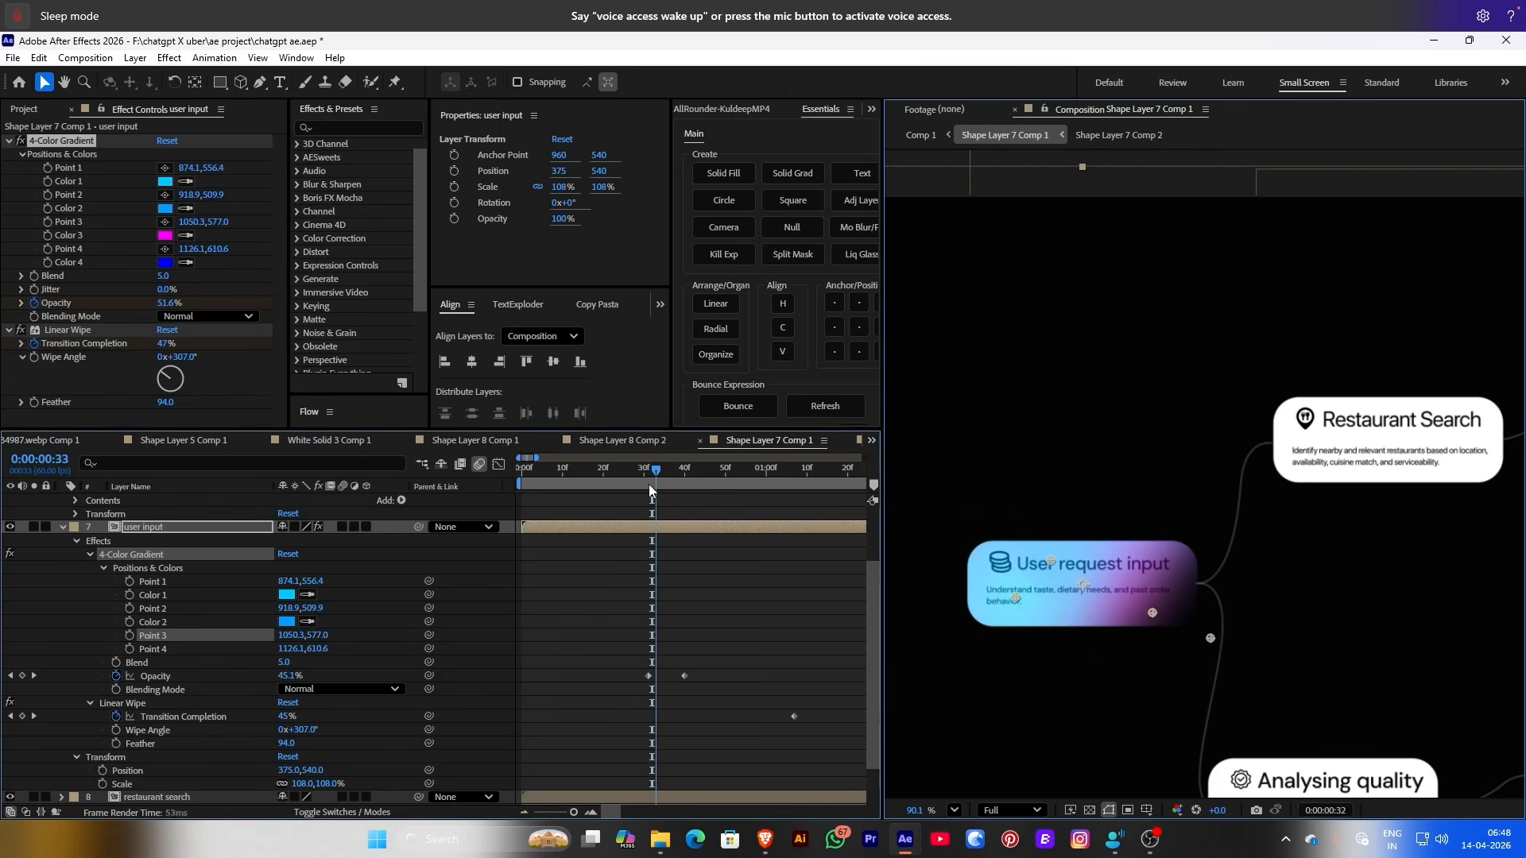
pyautogui.moveTo(649, 484)
pyautogui.mouseDown()
pyautogui.moveTo(529, 494)
pyautogui.moveTo(649, 477)
pyautogui.mouseUp()
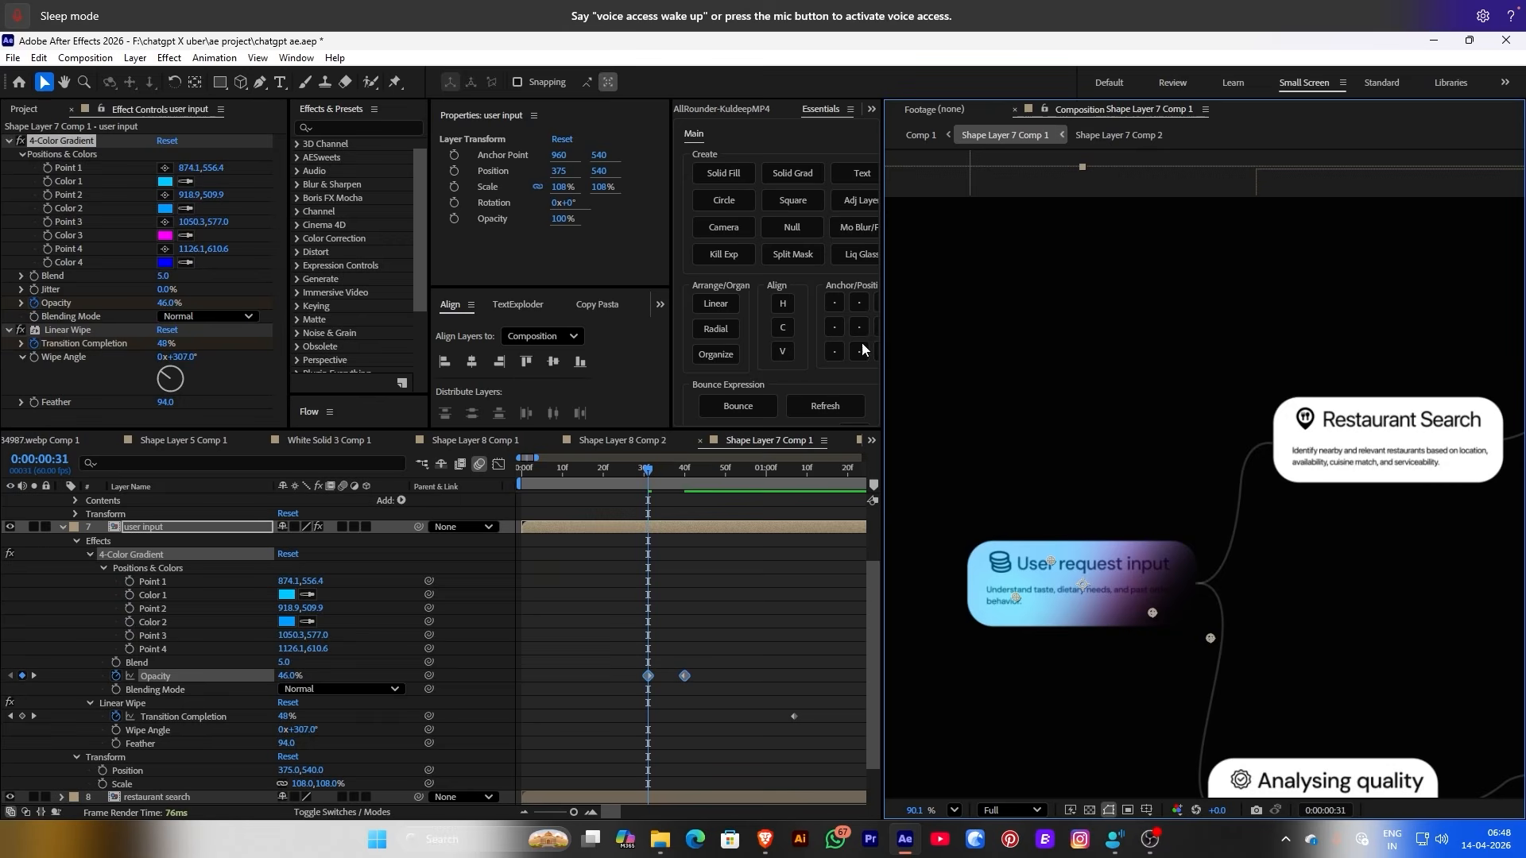
# Make gradient Color 4 bright blue 2323FF and Color 2 a lighter blue
pyautogui.click(166, 262)
pyautogui.click(352, 210)
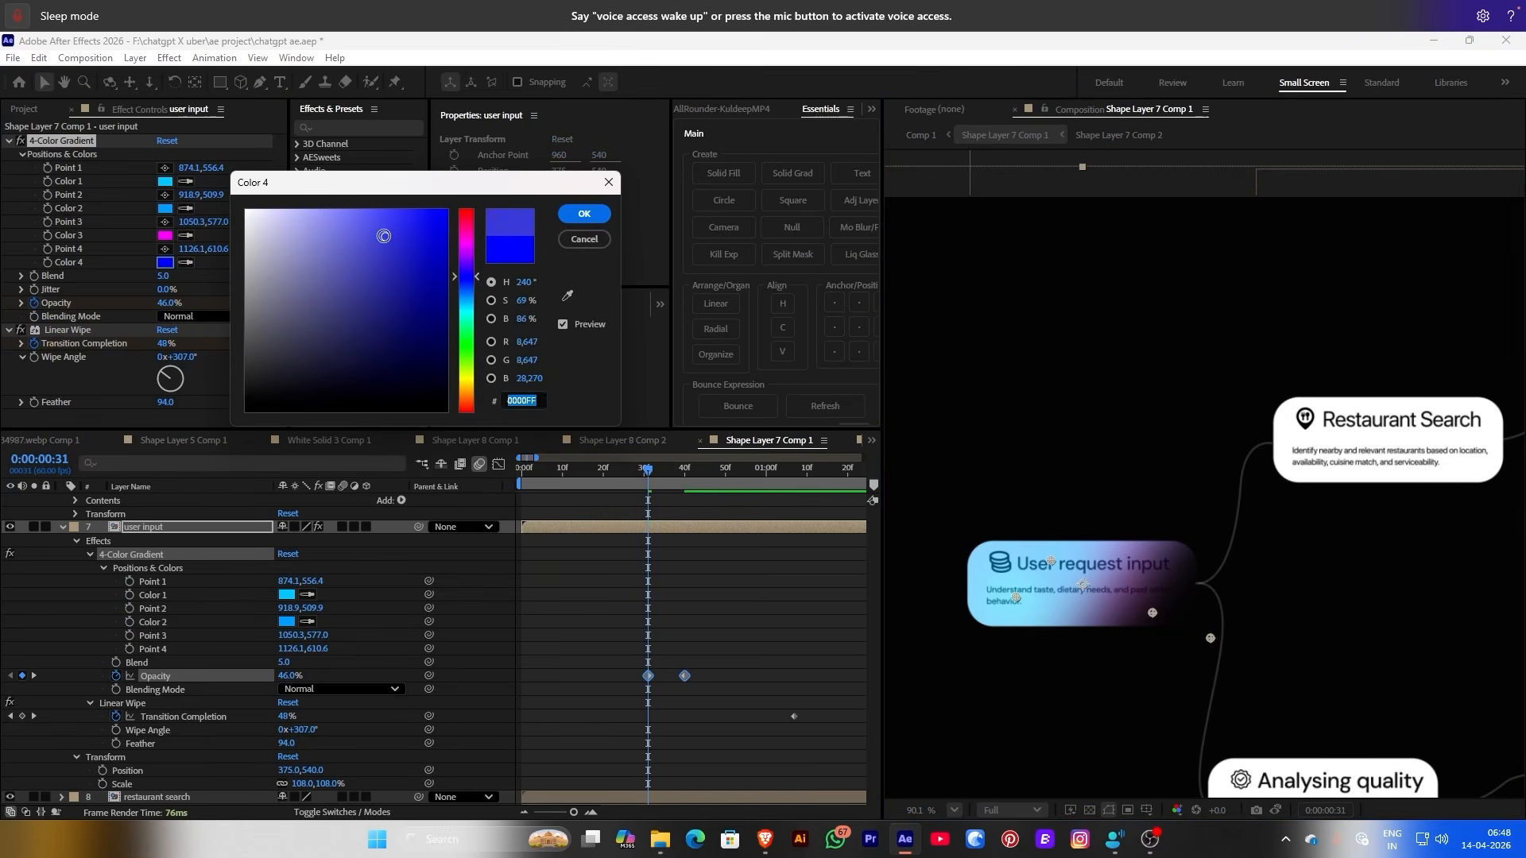
pyautogui.moveTo(376, 220); pyautogui.dragTo(420, 208)
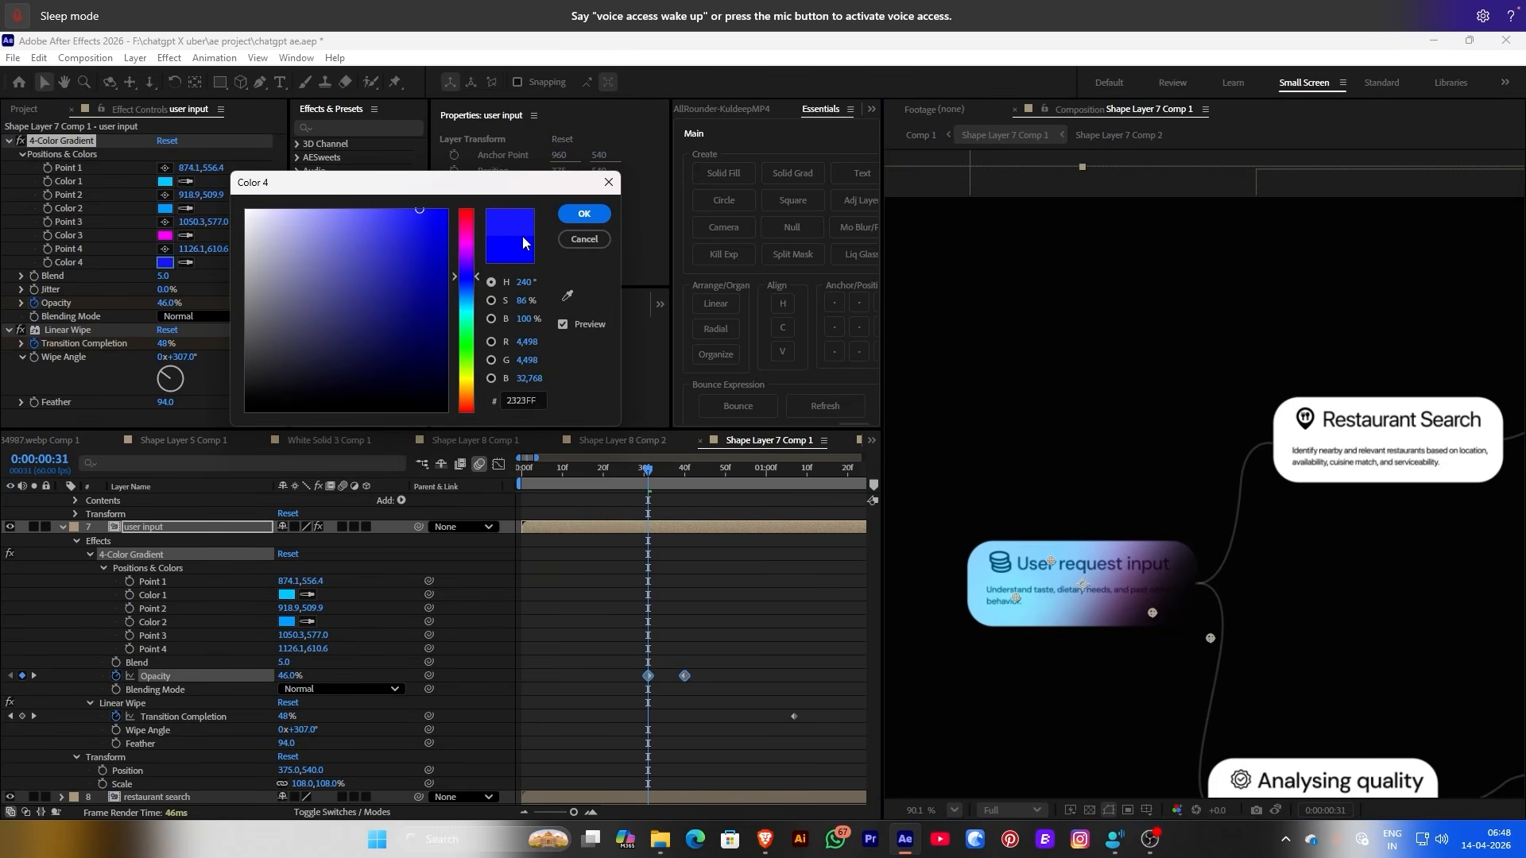
pyautogui.click(574, 221)
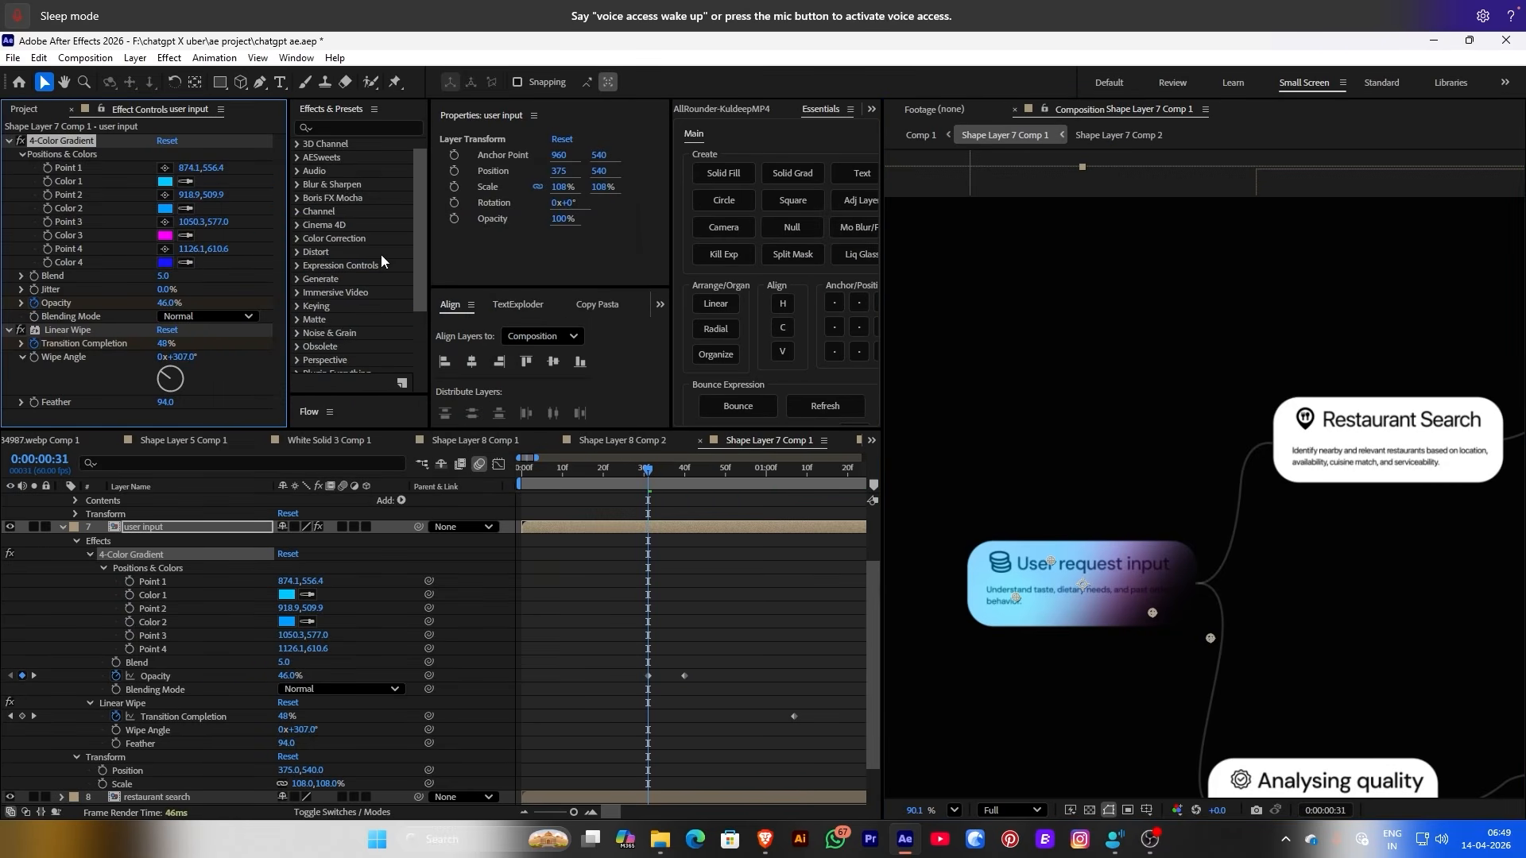
pyautogui.click(165, 208)
pyautogui.click(389, 209)
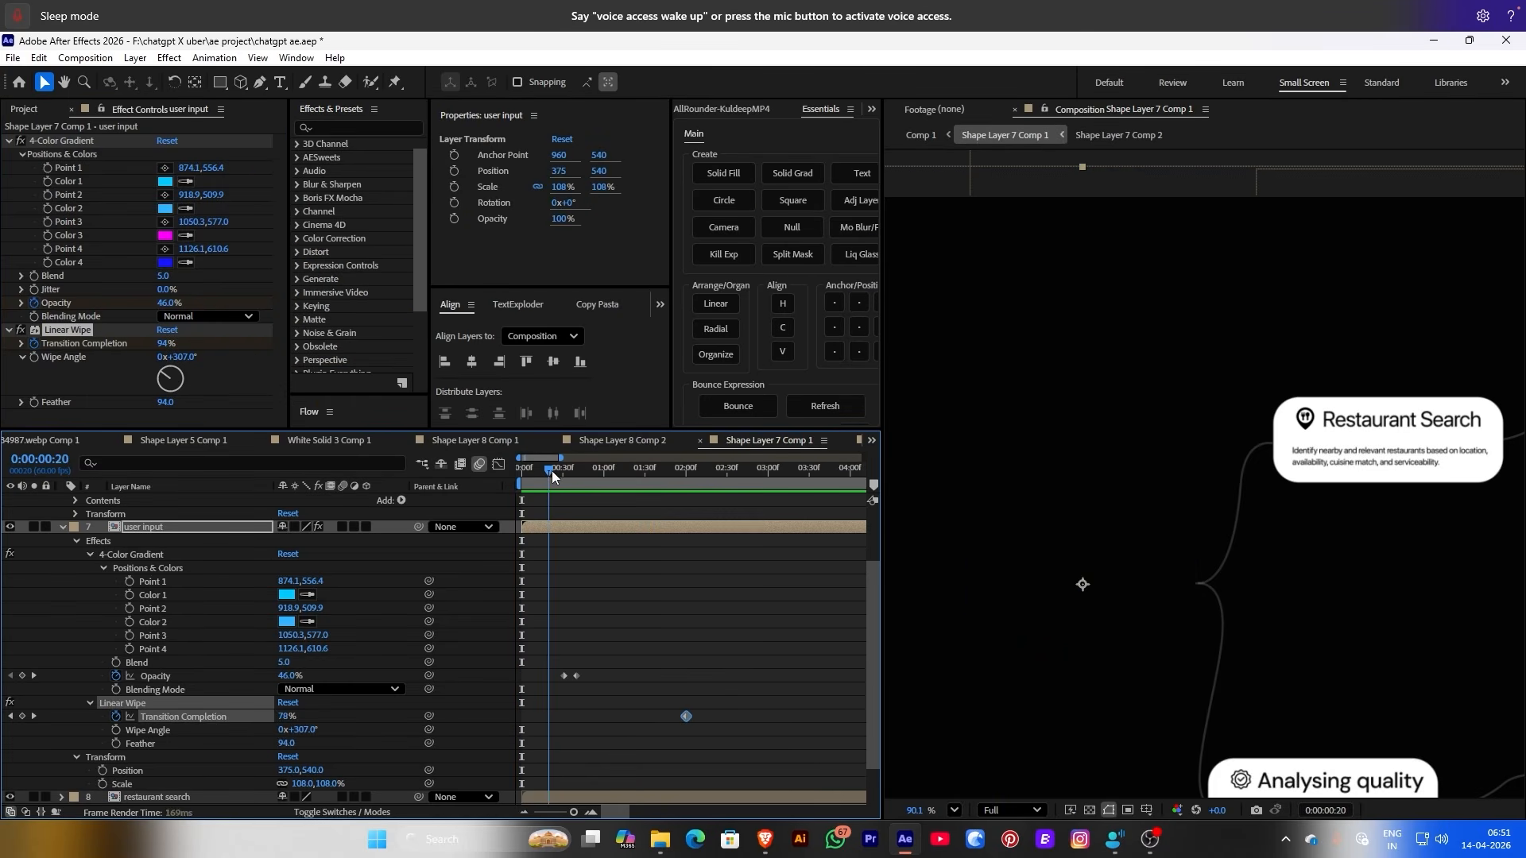
# Slide both Opacity keyframes later in time
pyautogui.moveTo(551, 470); pyautogui.dragTo(589, 475)
pyautogui.moveTo(555, 646); pyautogui.dragTo(620, 676)
pyautogui.moveTo(593, 475); pyautogui.dragTo(602, 482)
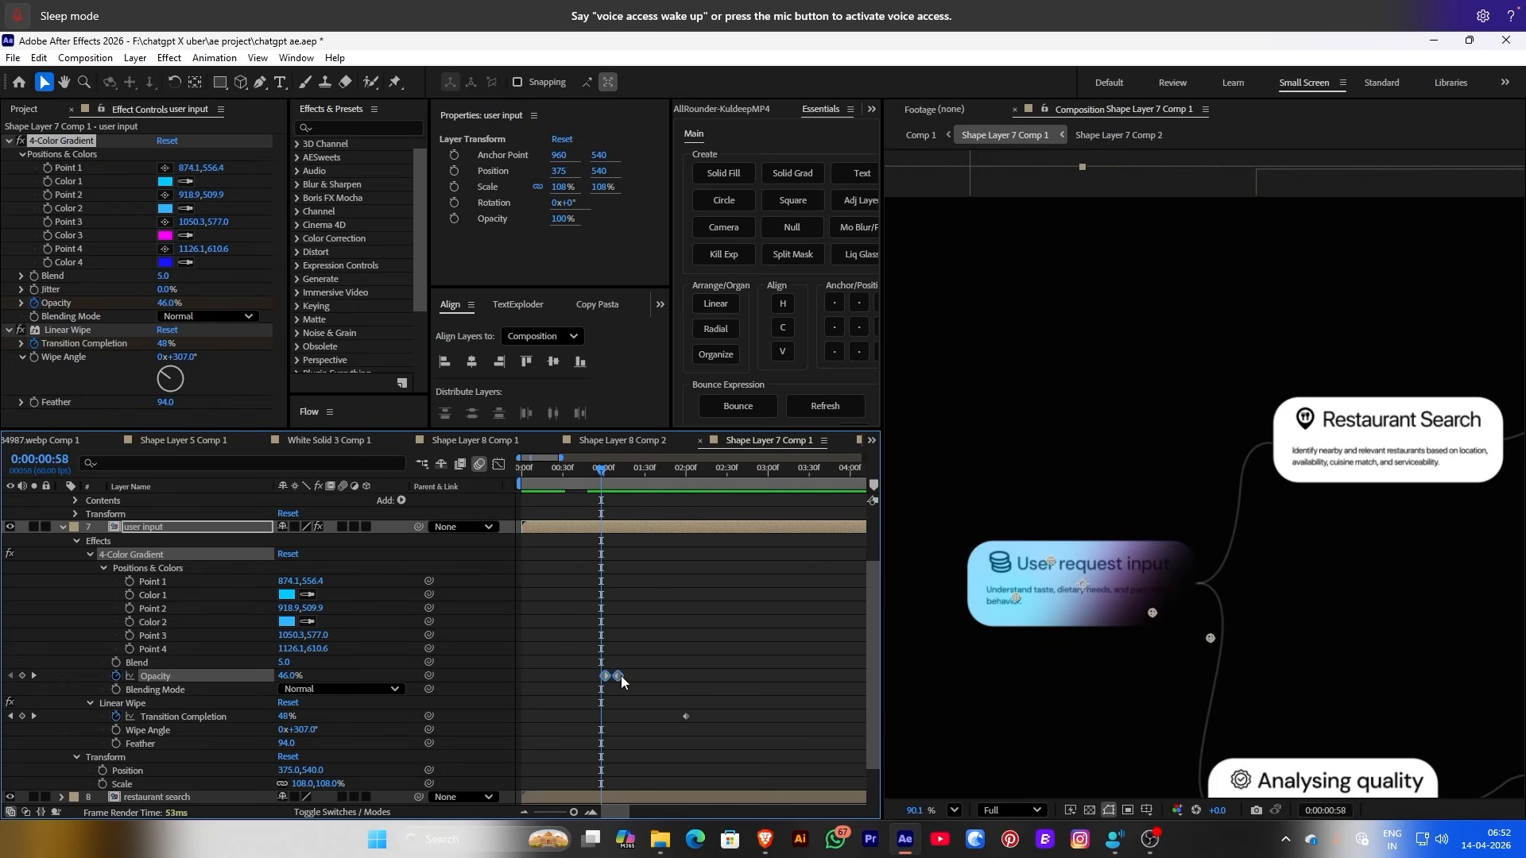
# Select the user input layer's 4-Color Gradient and Linear Wipe effects for copying
pyautogui.moveTo(621, 676); pyautogui.dragTo(618, 670)
pyautogui.press('-')
pyautogui.moveTo(597, 468); pyautogui.dragTo(581, 463)
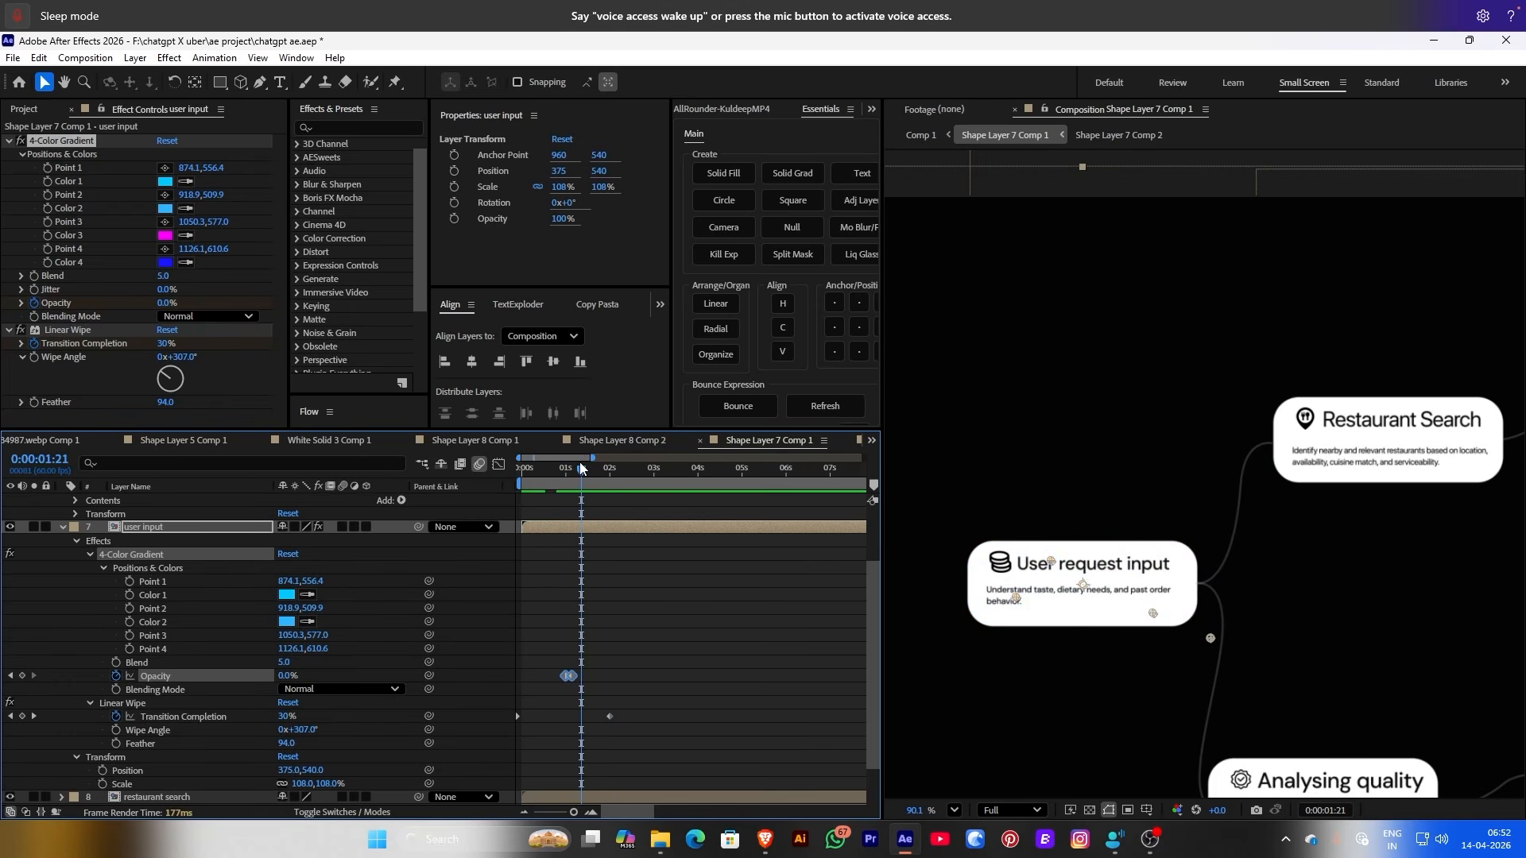
pyautogui.click(555, 679)
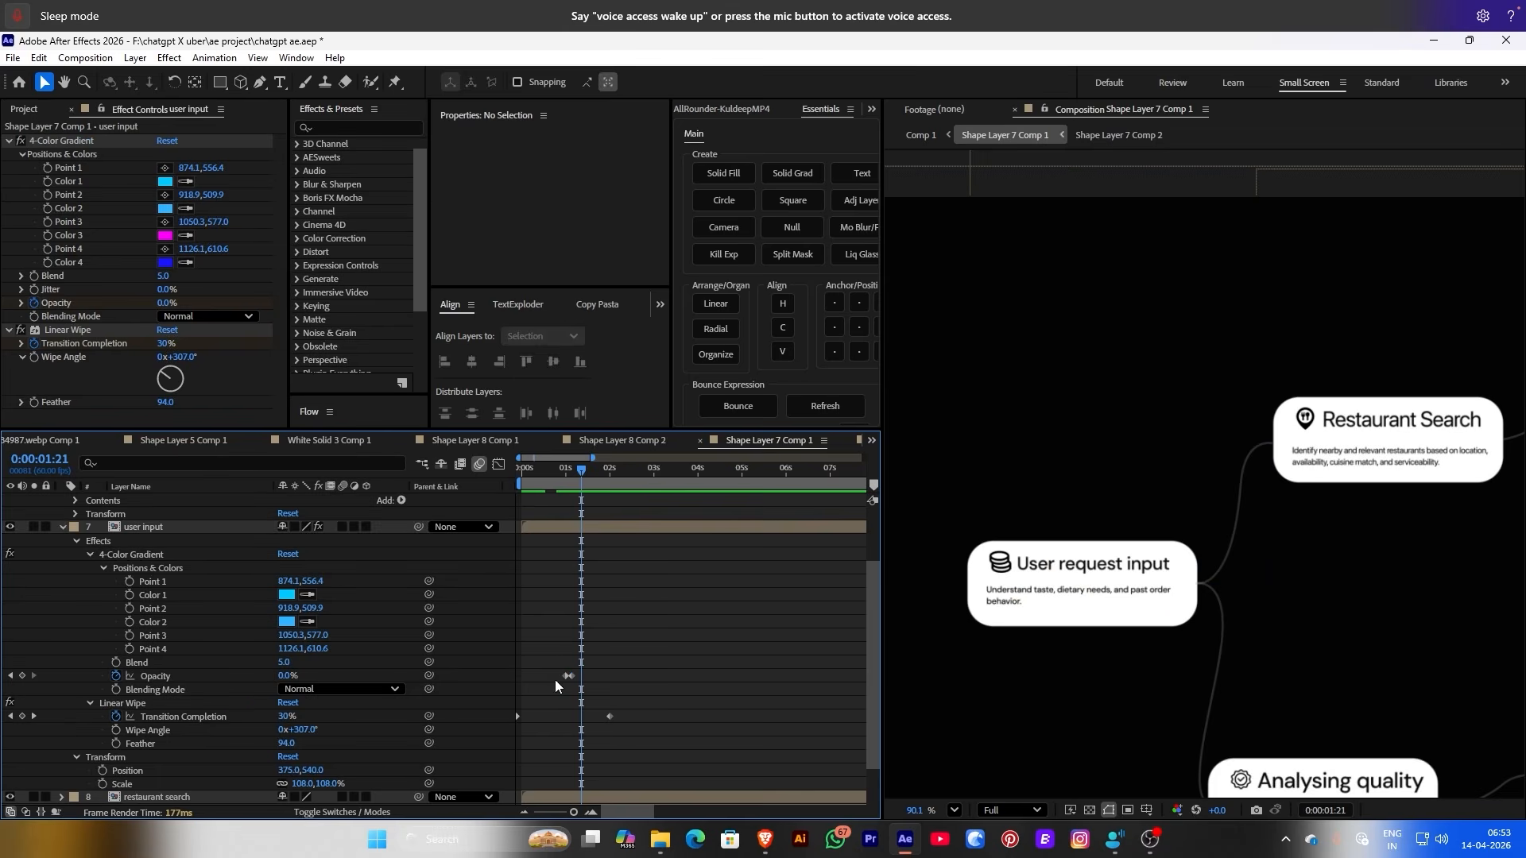
pyautogui.click(141, 556)
pyautogui.keyDown('ctrl'); pyautogui.click(136, 704); pyautogui.keyUp('ctrl')
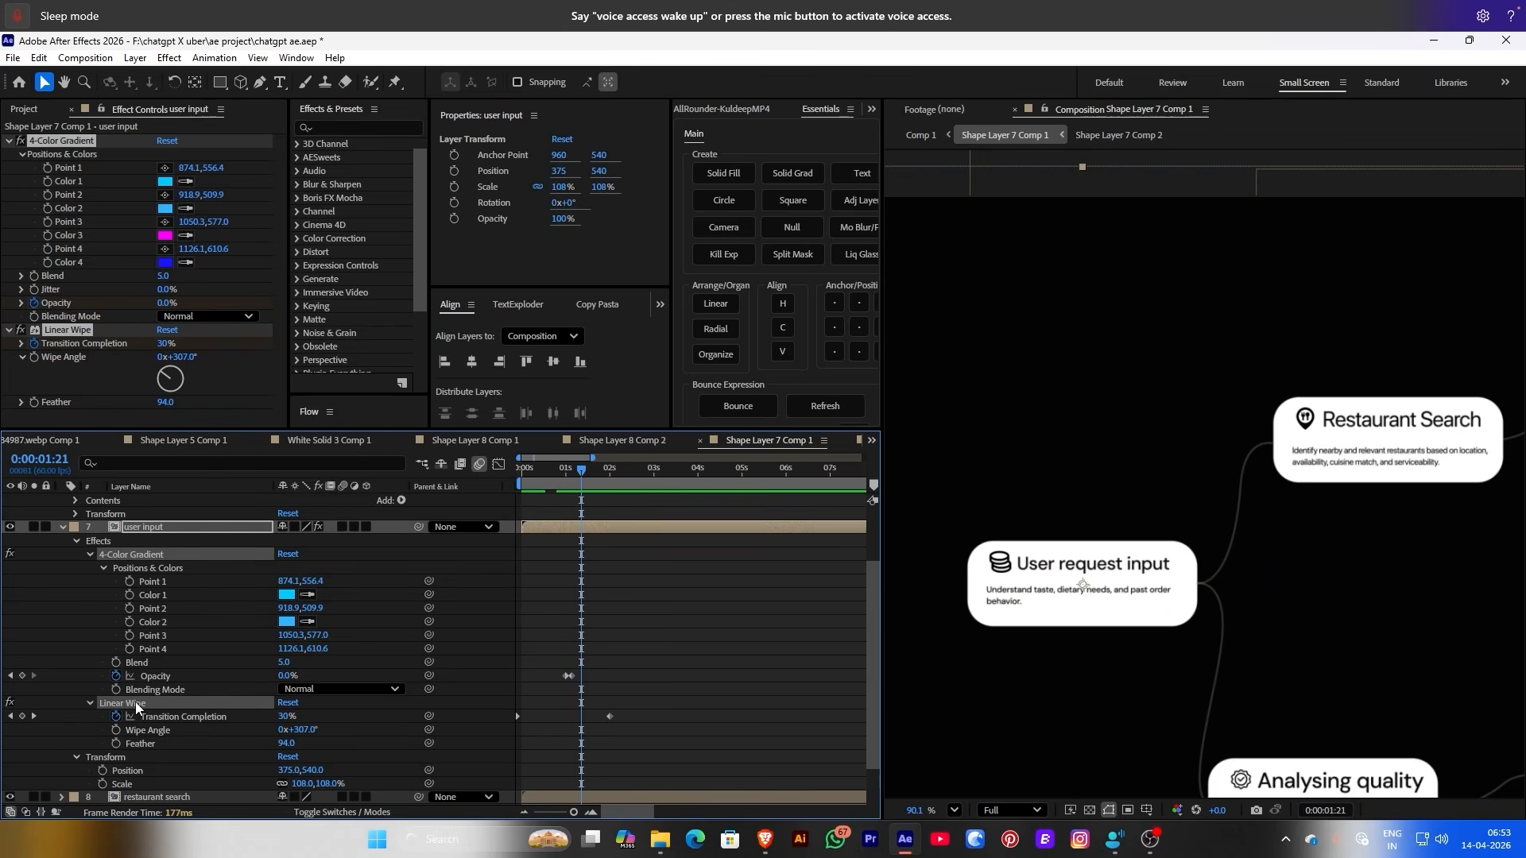
pyautogui.scroll(3, 585, 613)
pyautogui.scroll(-5, 594, 607)
# Paste the gradient and wipe effects onto the restaurant search layer and preview its wipe
pyautogui.click(151, 744)
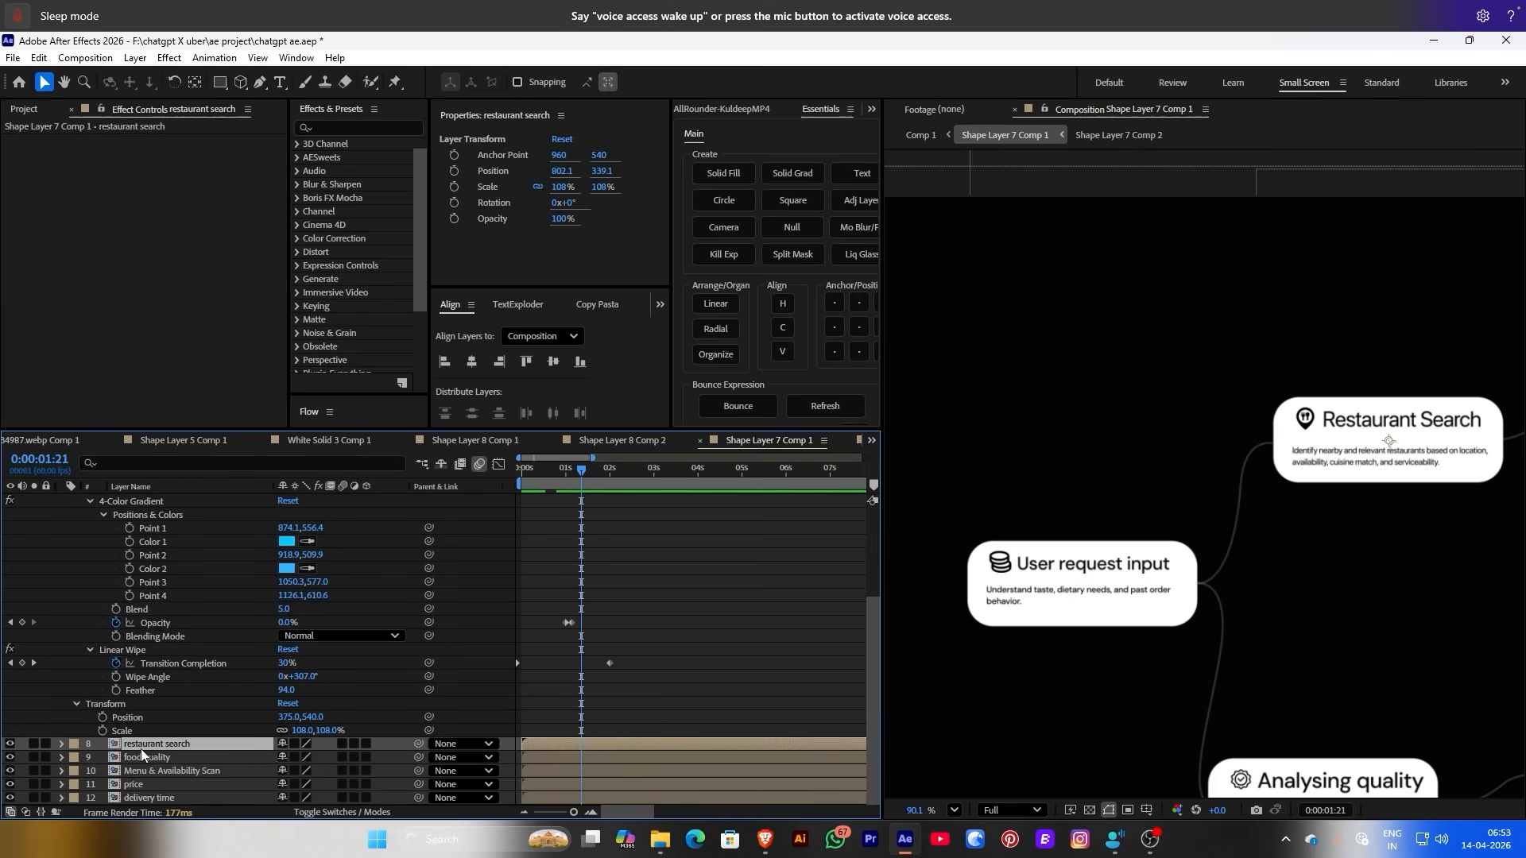
pyautogui.hotkey('ctrl', 'v')
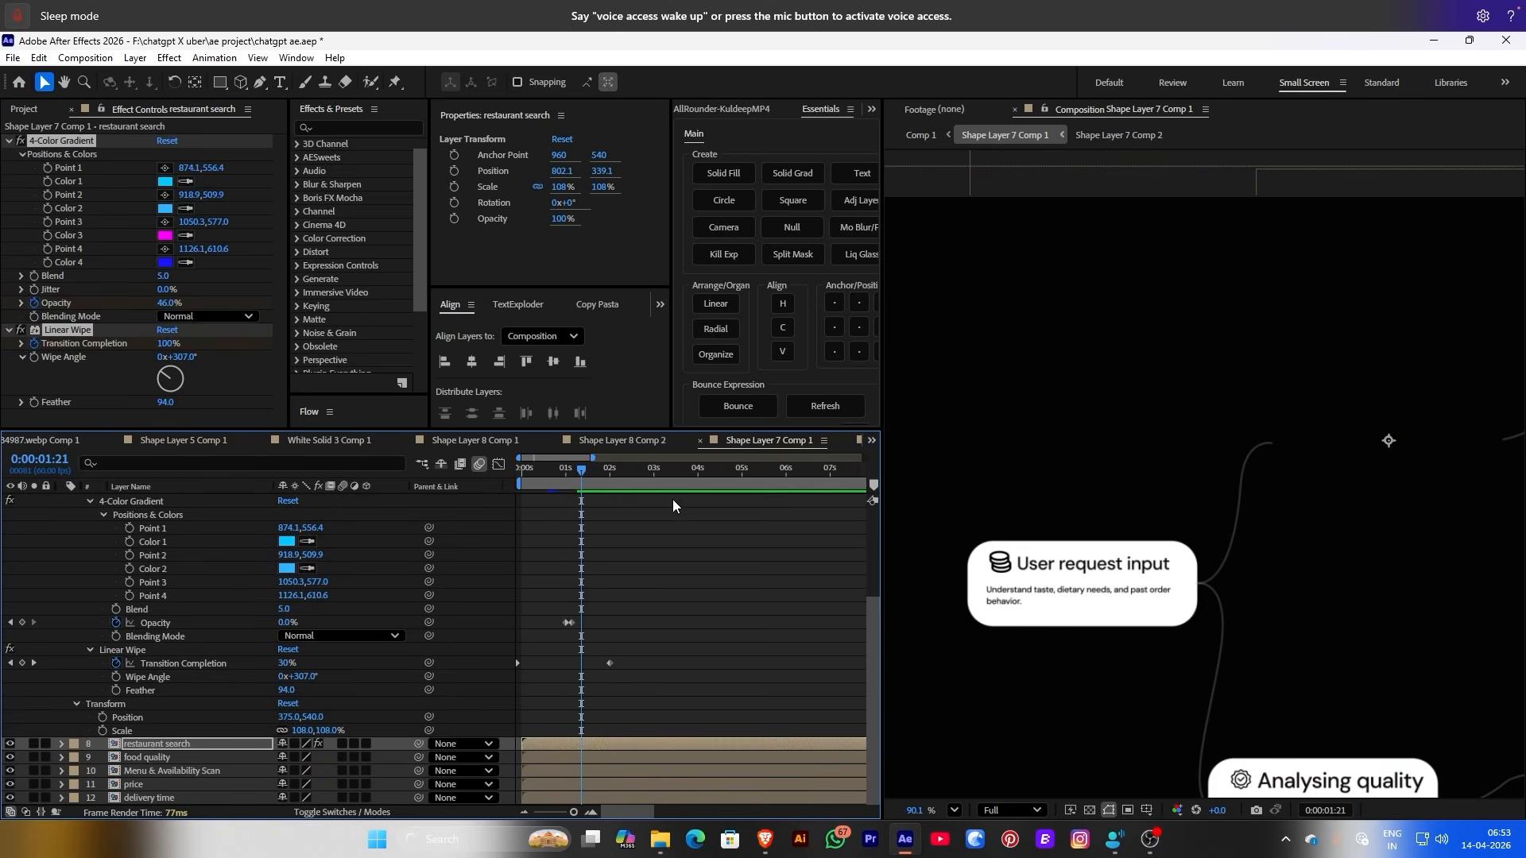
pyautogui.moveTo(583, 469); pyautogui.dragTo(623, 477)
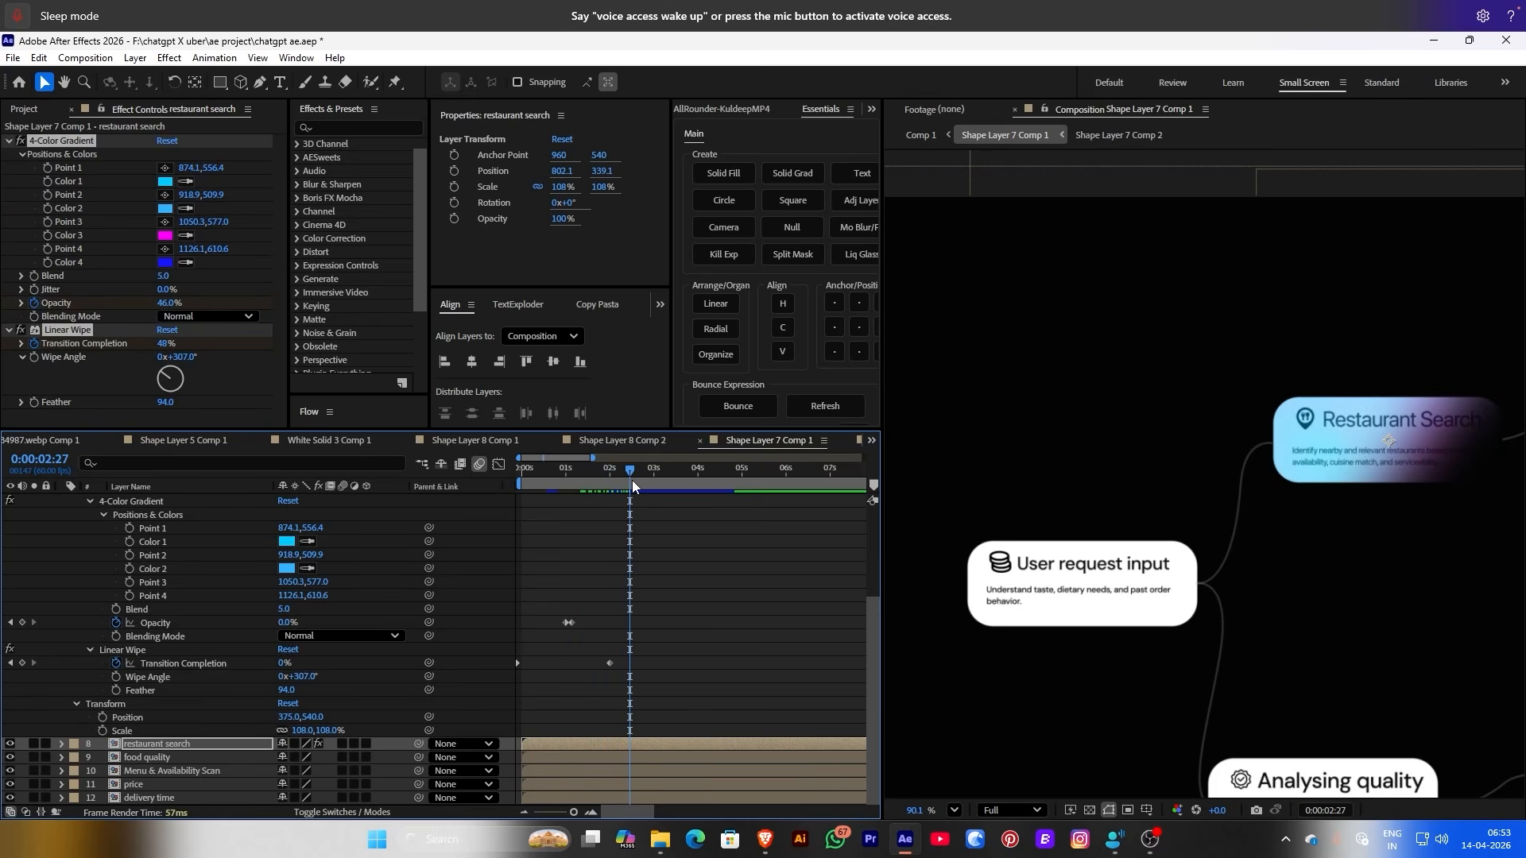
pyautogui.press('space')
pyautogui.press('Home')
# Paste the effects onto the food quality, Menu & Availability Scan, price and delivery time layers
pyautogui.click(175, 759)
pyautogui.click(159, 771)
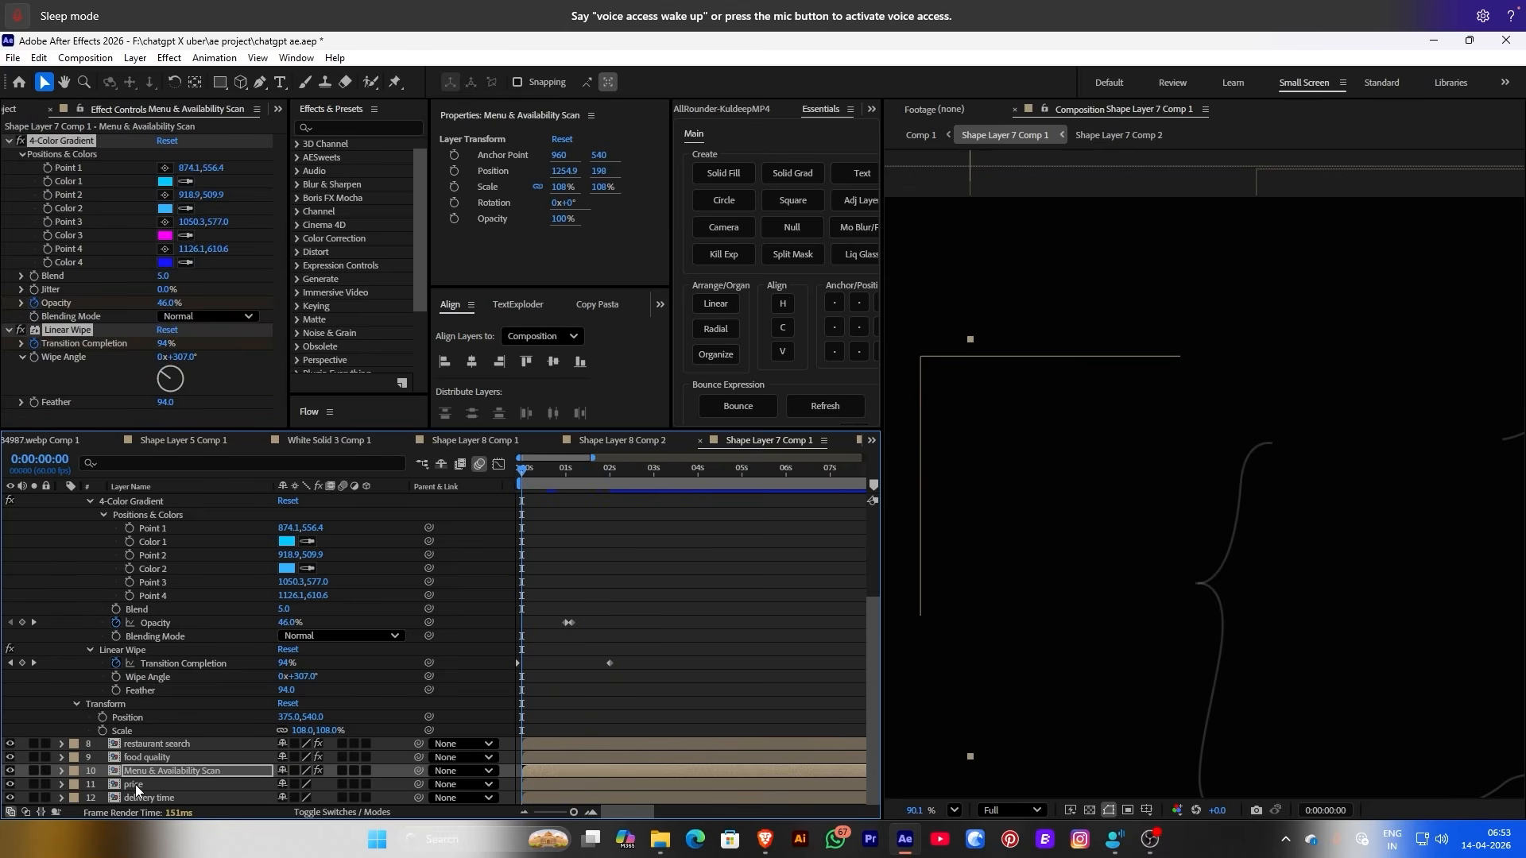
pyautogui.click(135, 784)
pyautogui.hotkey('ctrl', 'v')
pyautogui.click(139, 798)
pyautogui.hotkey('ctrl', 'v')
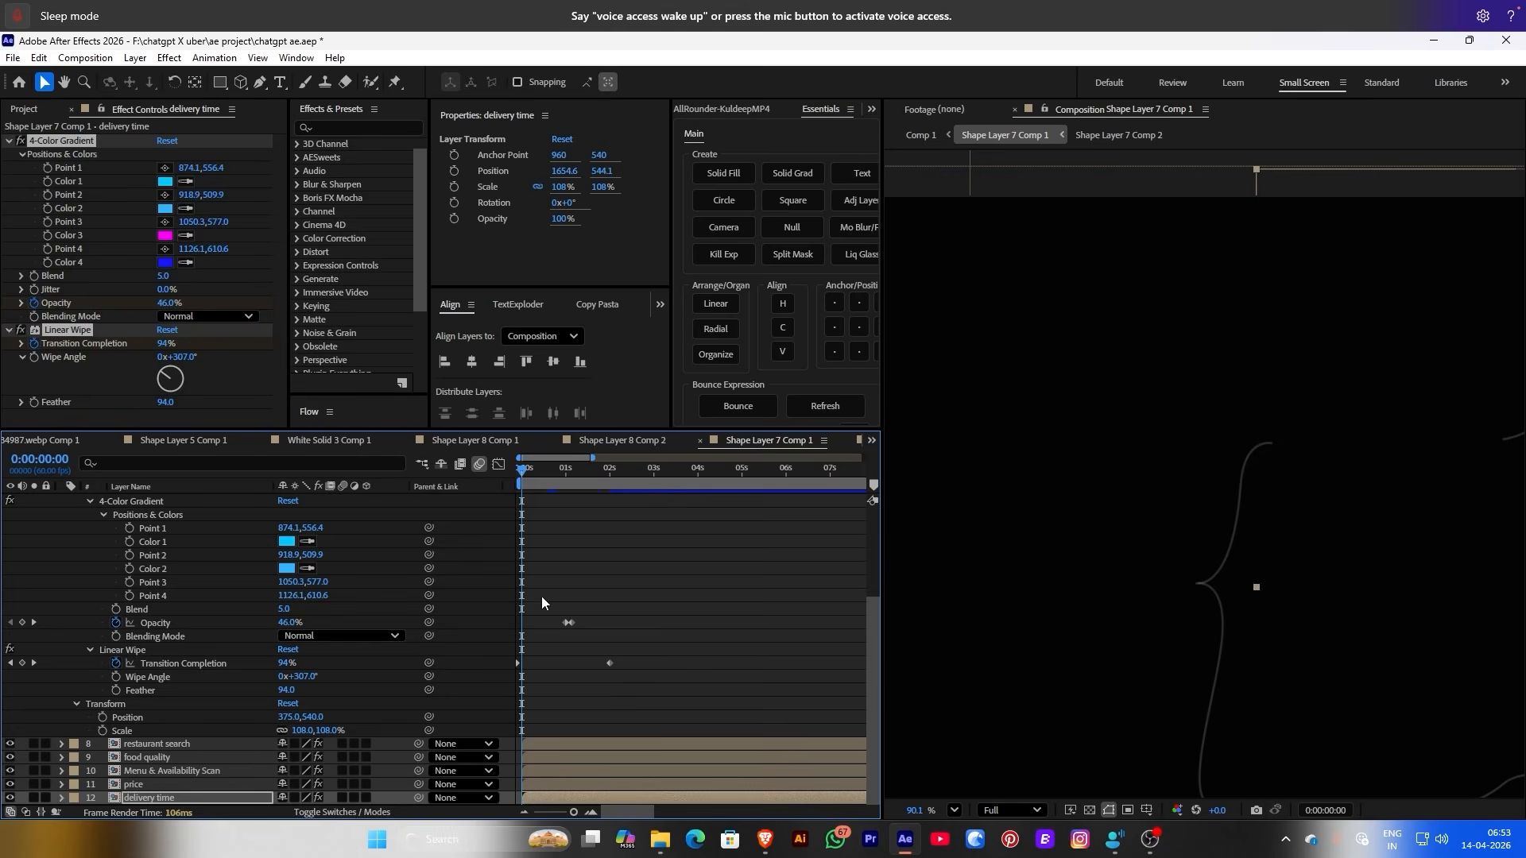
# Shift the card layers later so the price and delivery time cards start staggered
pyautogui.click(566, 482)
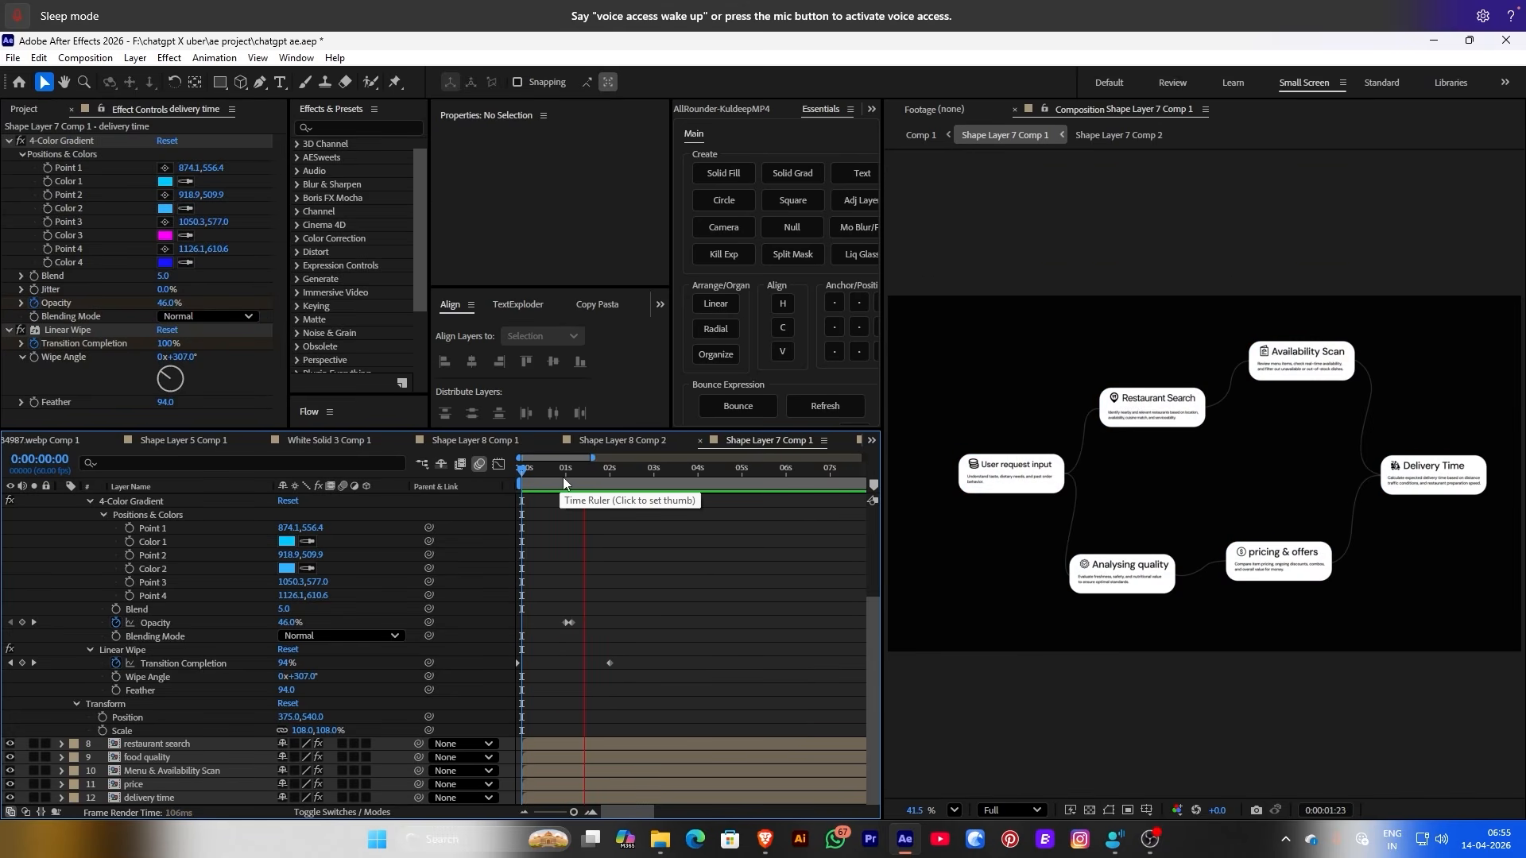
pyautogui.moveTo(564, 479); pyautogui.dragTo(580, 483)
pyautogui.moveTo(586, 743); pyautogui.dragTo(612, 789)
pyautogui.moveTo(547, 480); pyautogui.dragTo(607, 482)
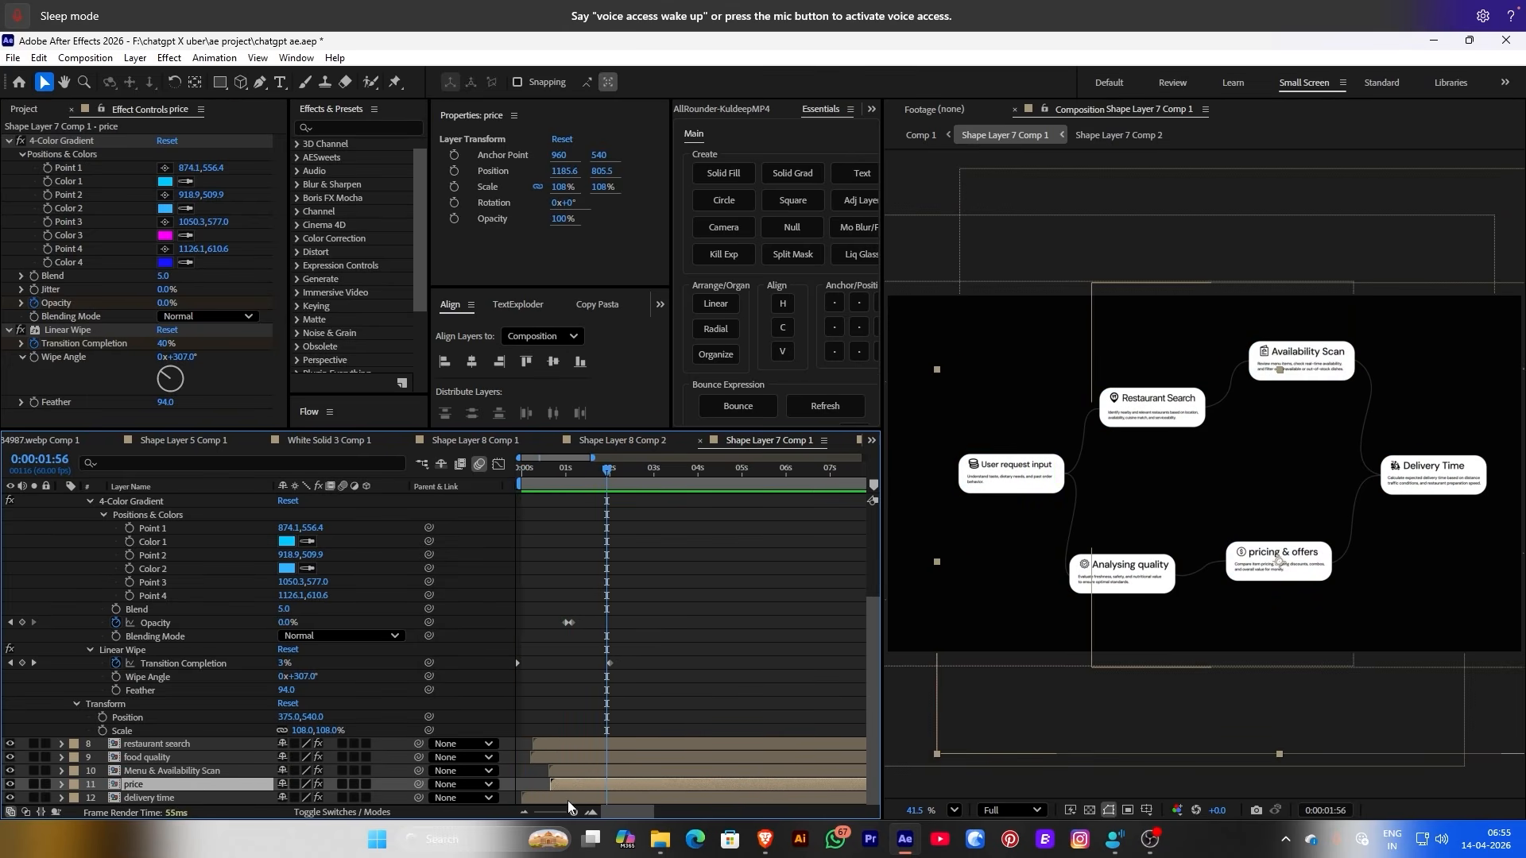
pyautogui.moveTo(568, 799); pyautogui.dragTo(615, 800)
pyautogui.moveTo(603, 484)
pyautogui.mouseDown()
pyautogui.moveTo(531, 469)
pyautogui.moveTo(606, 483)
pyautogui.mouseUp()
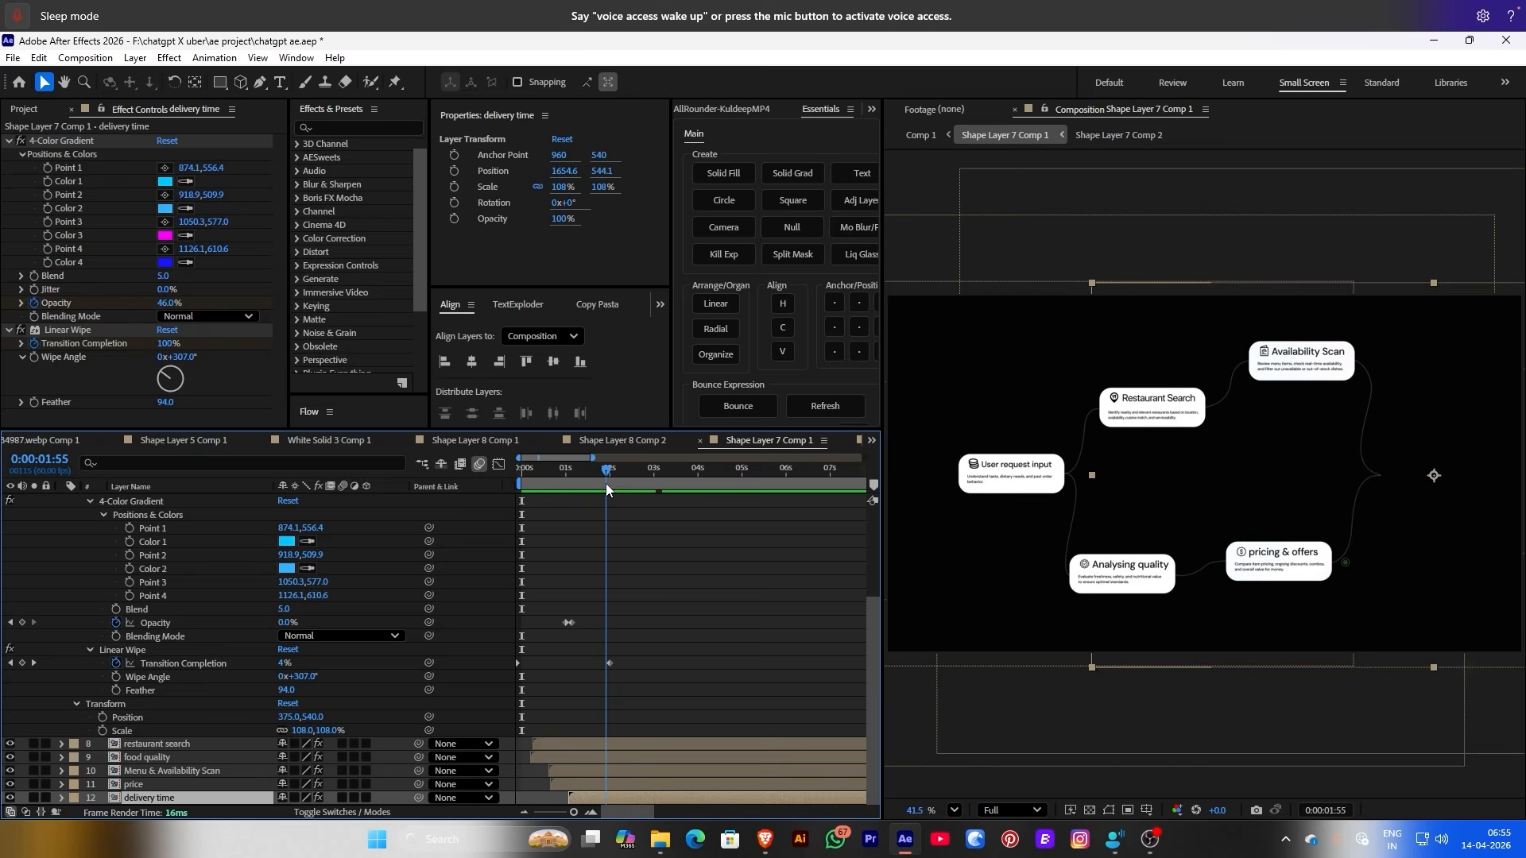
pyautogui.click(558, 485)
pyautogui.scroll(10, 562, 566)
pyautogui.click(561, 565)
# Add Trim Paths to Shape Layer 1's curved connector line
pyautogui.click(91, 596)
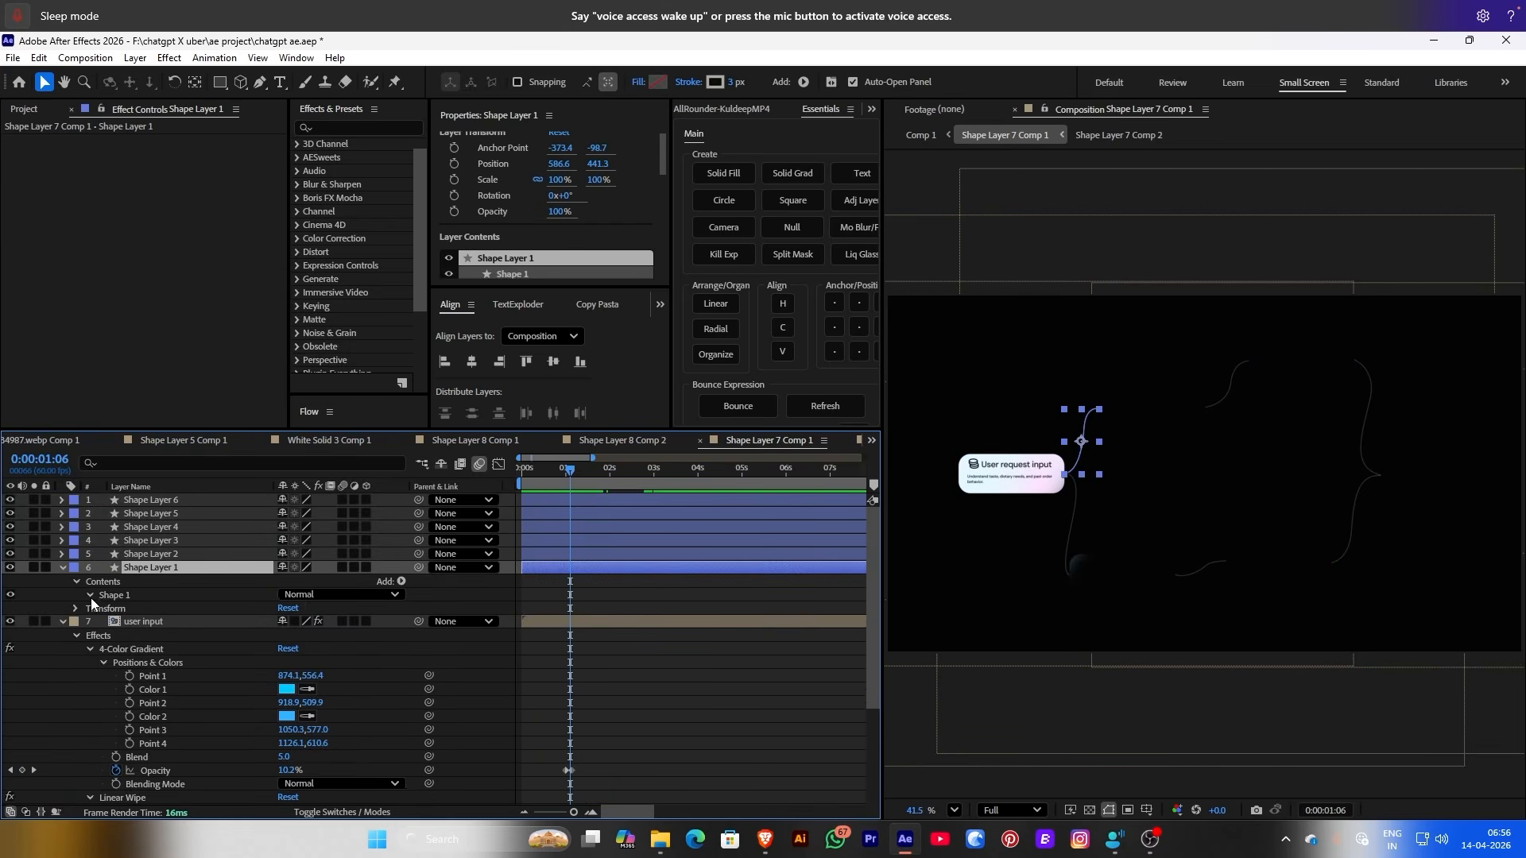
pyautogui.click(91, 598)
pyautogui.click(99, 613)
pyautogui.press('g')
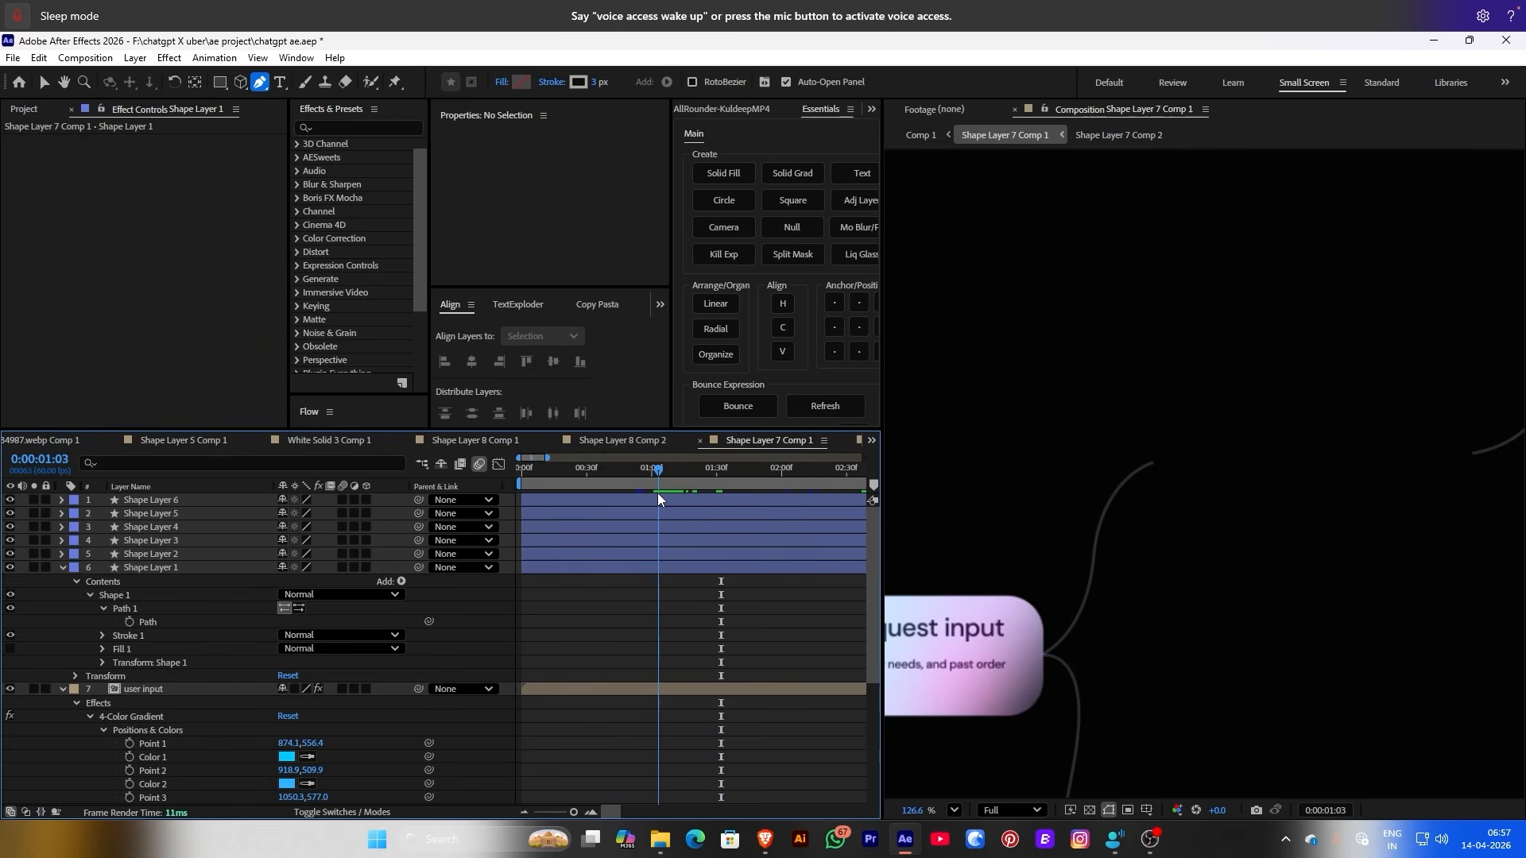
pyautogui.click(656, 569)
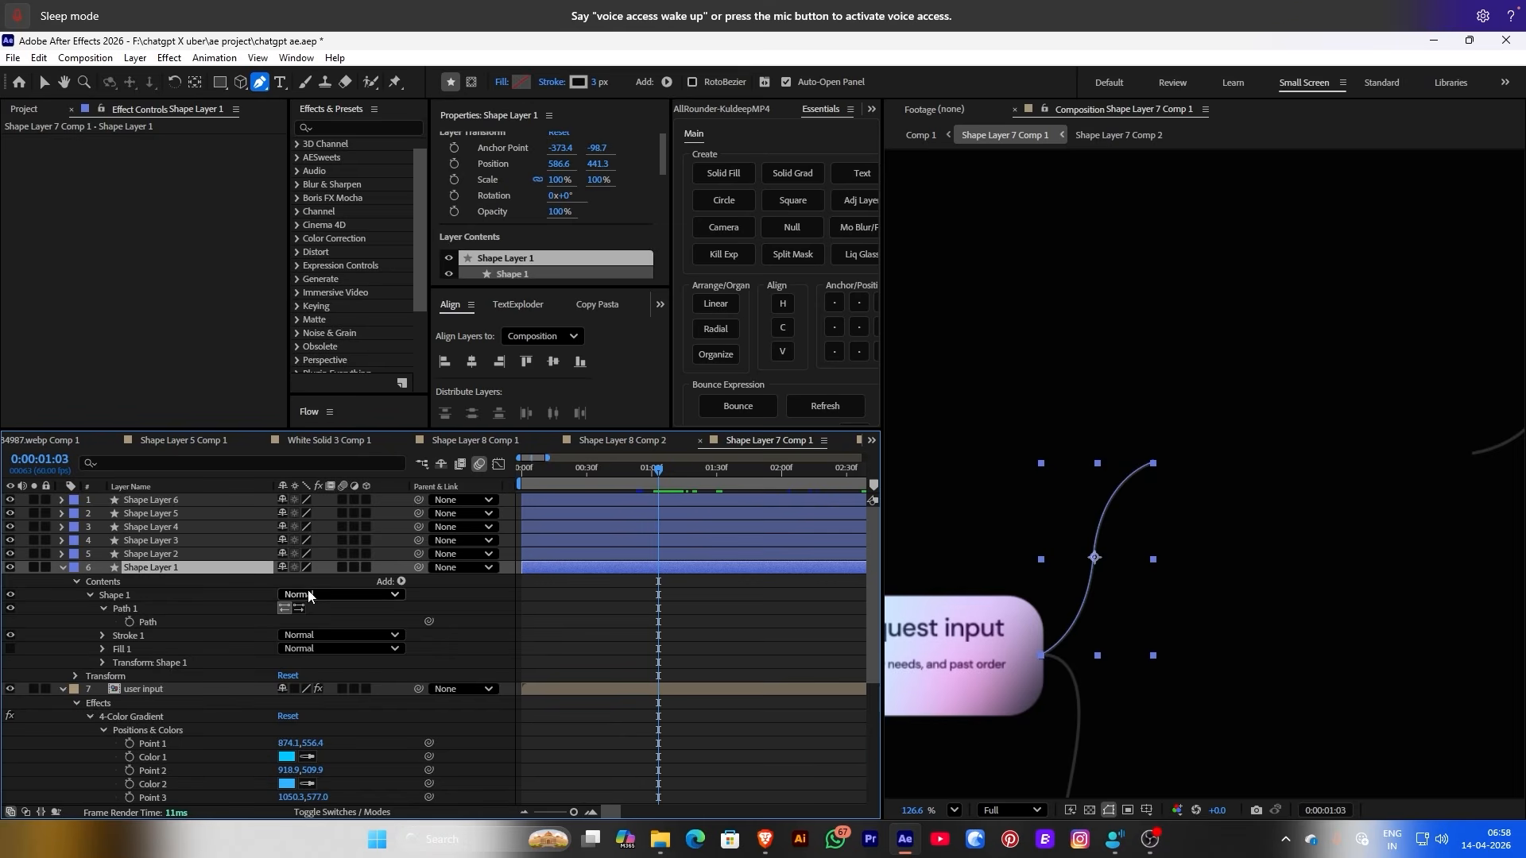
pyautogui.click(402, 581)
pyautogui.click(469, 506)
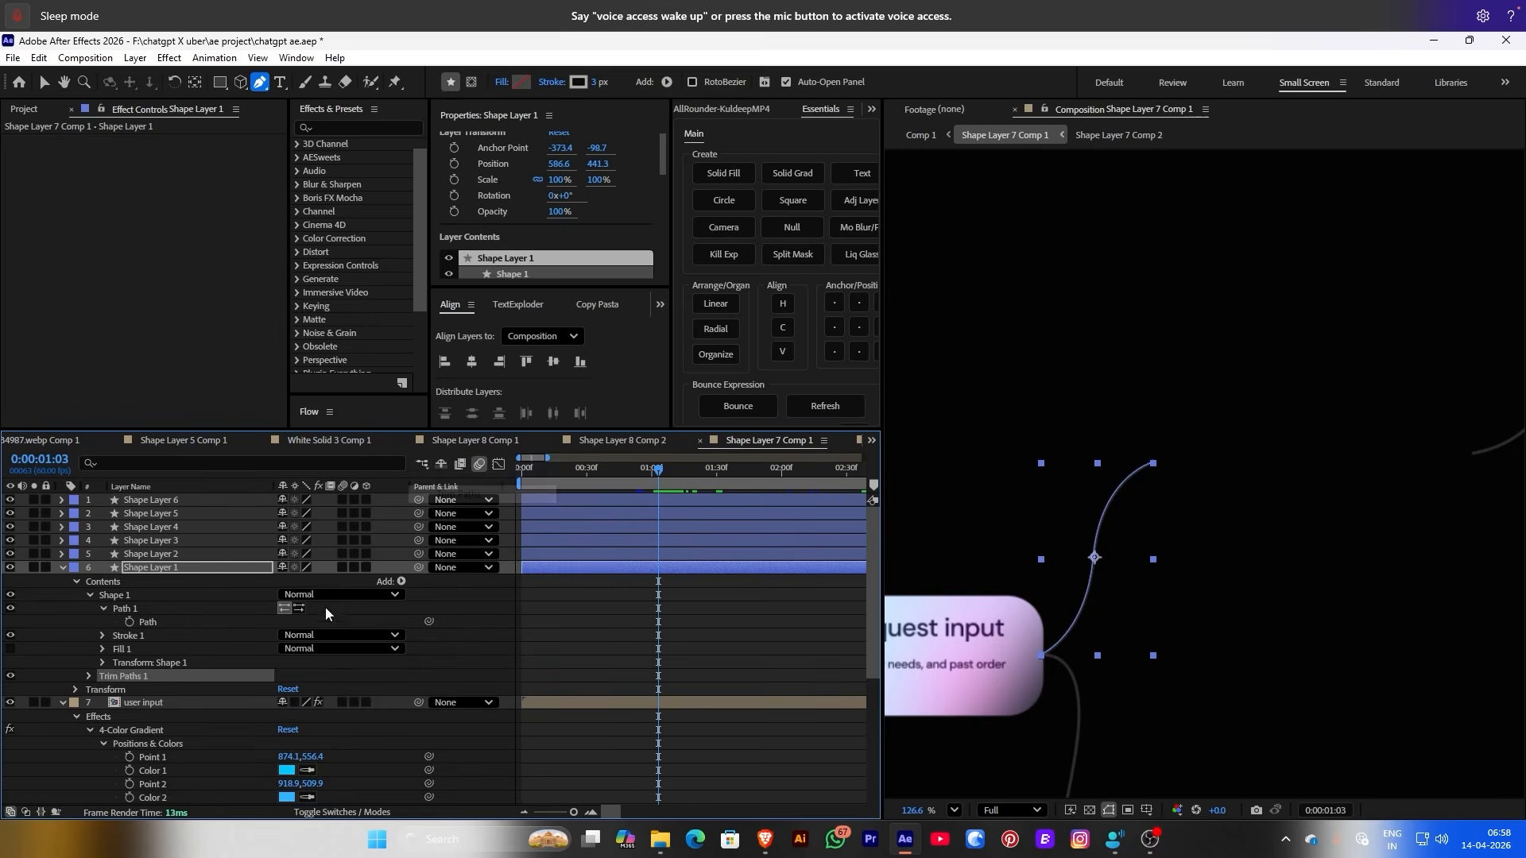
# Keyframe the Trim Paths End at 0% so the line starts hidden
pyautogui.click(89, 677)
pyautogui.click(115, 703)
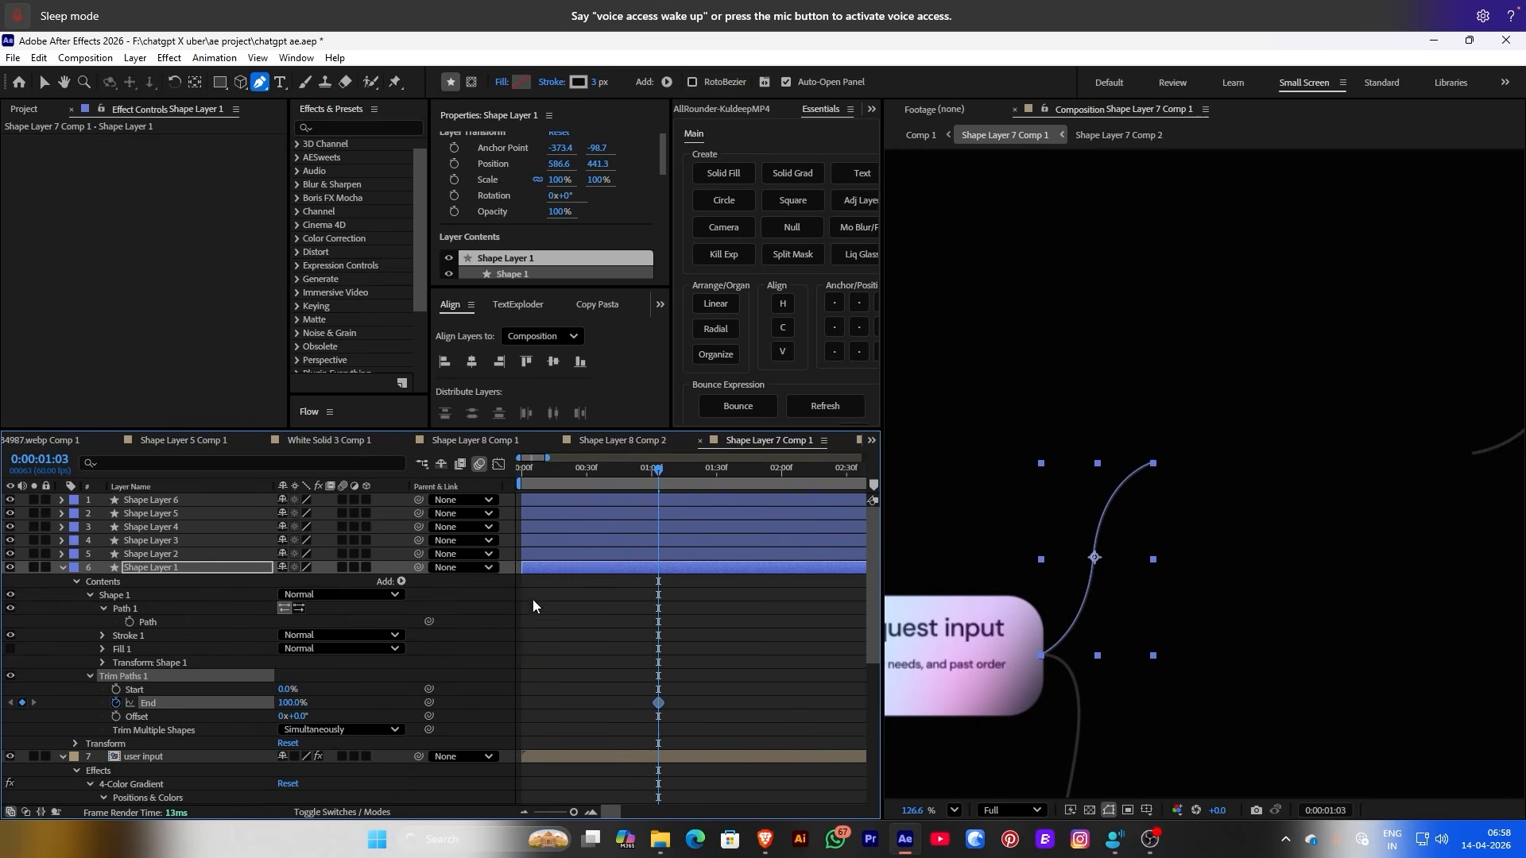
pyautogui.moveTo(263, 705)
pyautogui.mouseDown()
pyautogui.moveTo(205, 713)
pyautogui.moveTo(239, 704)
pyautogui.mouseUp()
pyautogui.press('F2')
pyautogui.click(600, 567)
# Retime the End keyframe later, to around 1:18–1:26, so the line draws on
pyautogui.moveTo(666, 484); pyautogui.dragTo(678, 482)
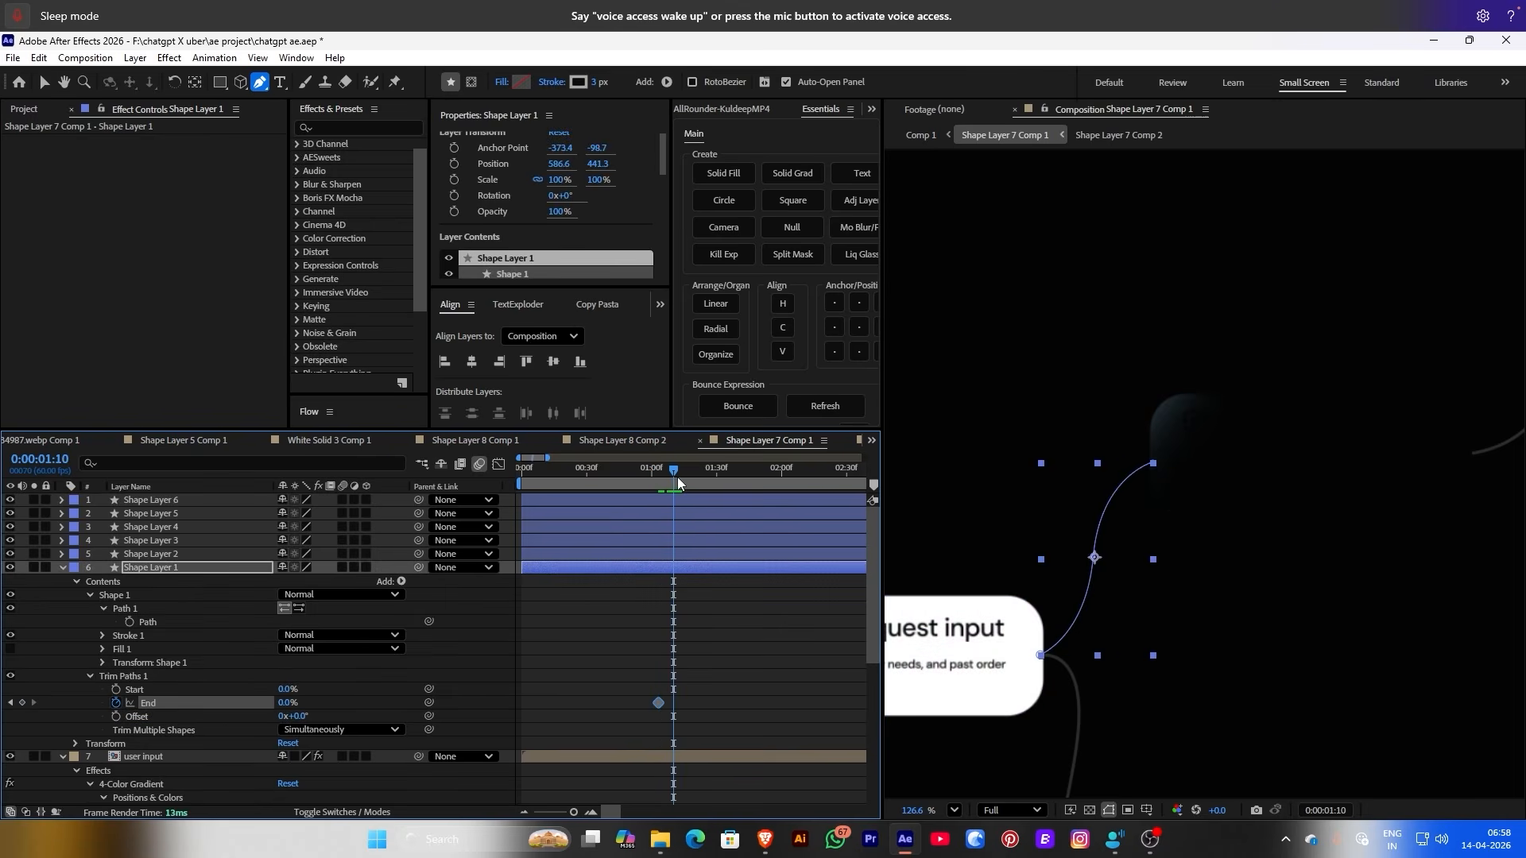
pyautogui.click(693, 648)
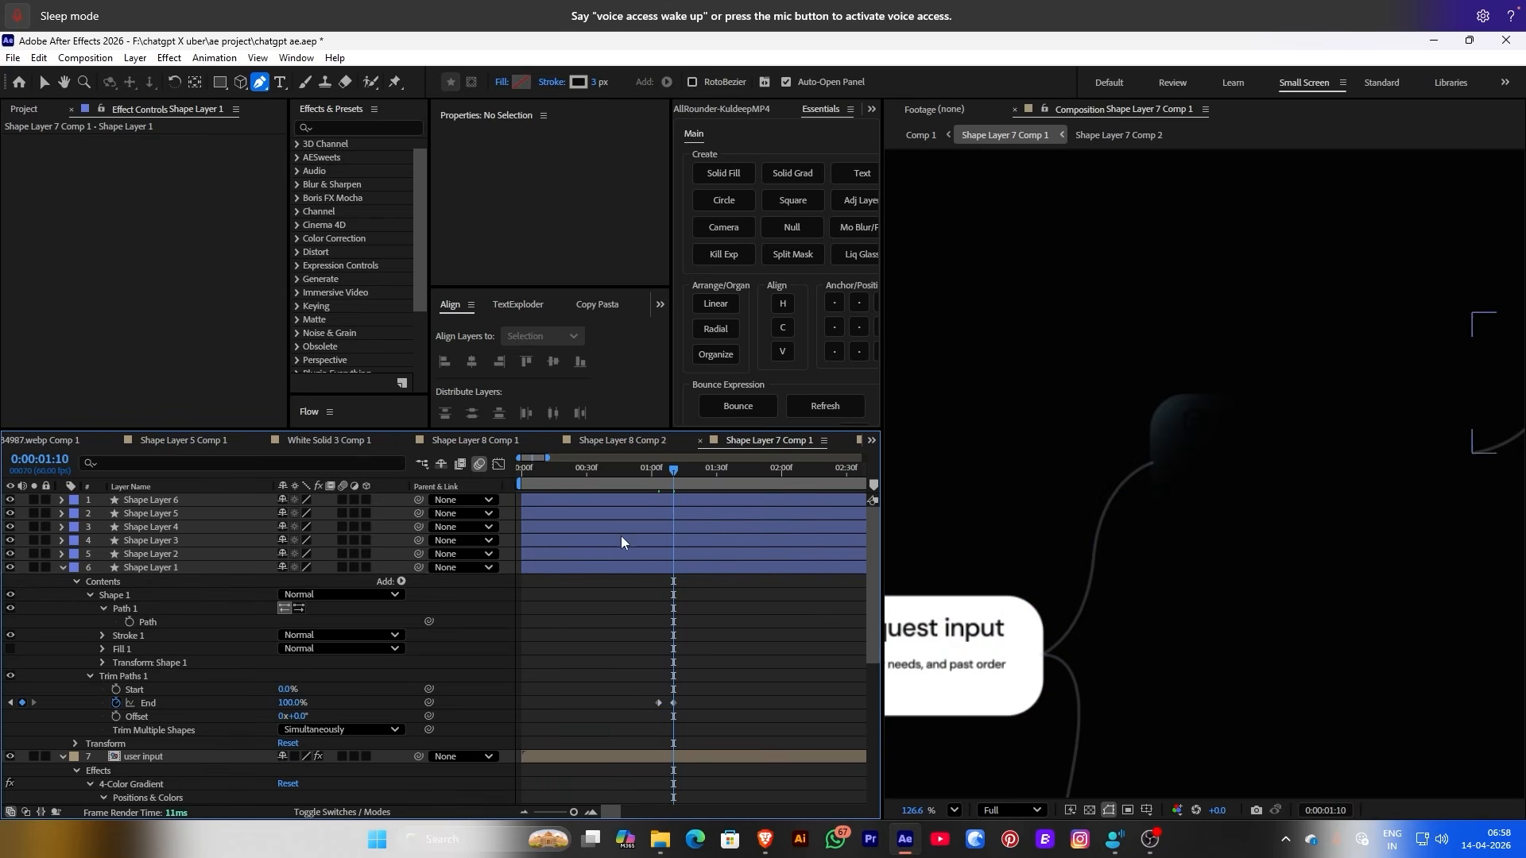
pyautogui.click(650, 484)
pyautogui.click(654, 483)
pyautogui.moveTo(654, 483); pyautogui.dragTo(691, 490)
pyautogui.click(676, 702)
pyautogui.moveTo(679, 701); pyautogui.dragTo(696, 703)
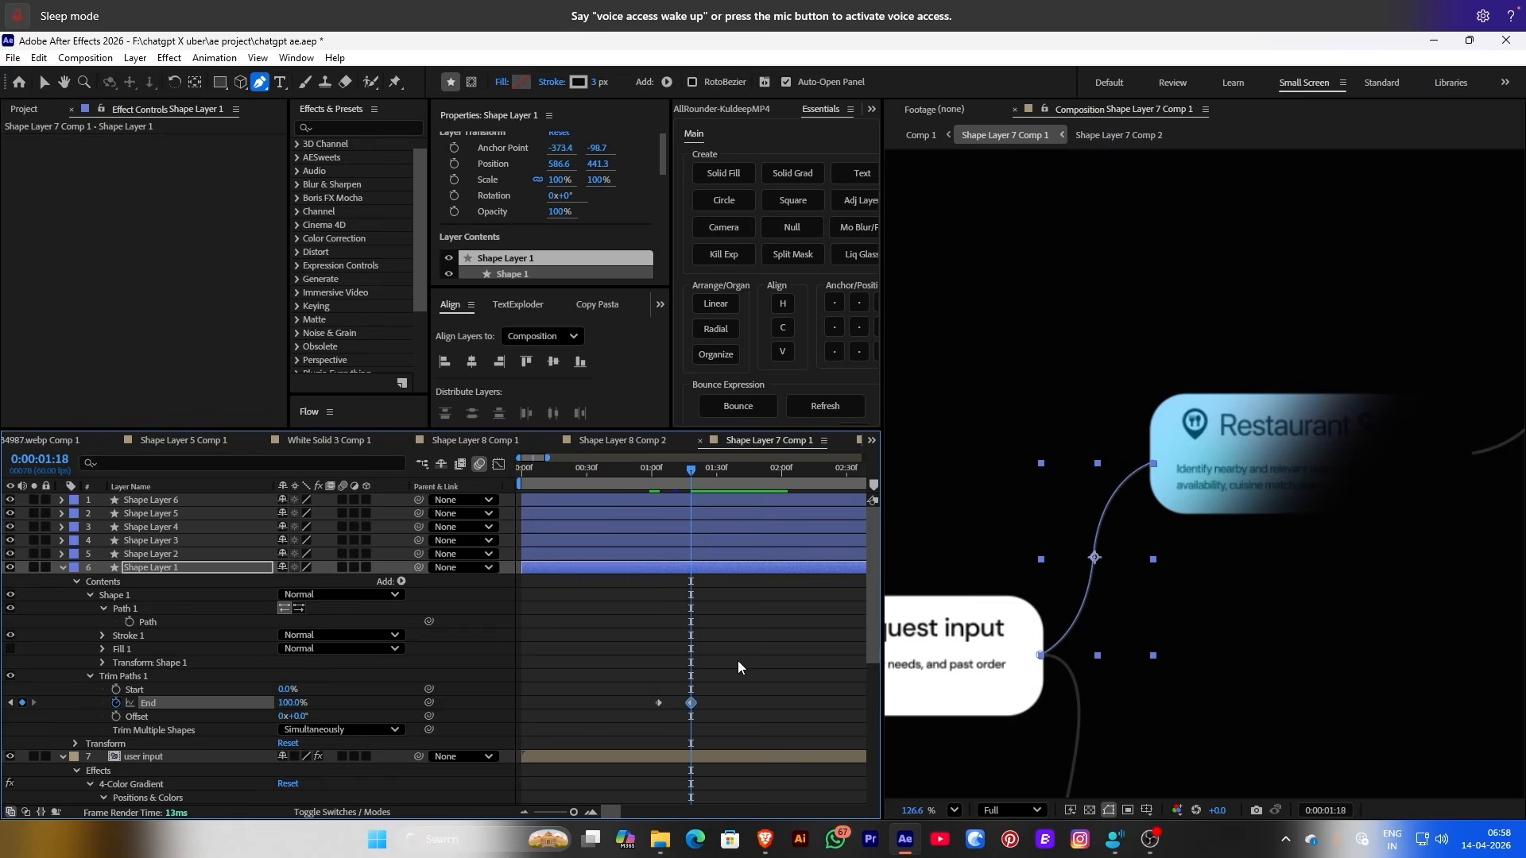
pyautogui.moveTo(656, 475); pyautogui.dragTo(708, 488)
pyautogui.moveTo(690, 704); pyautogui.dragTo(708, 704)
pyautogui.scroll(-5, 720, 690)
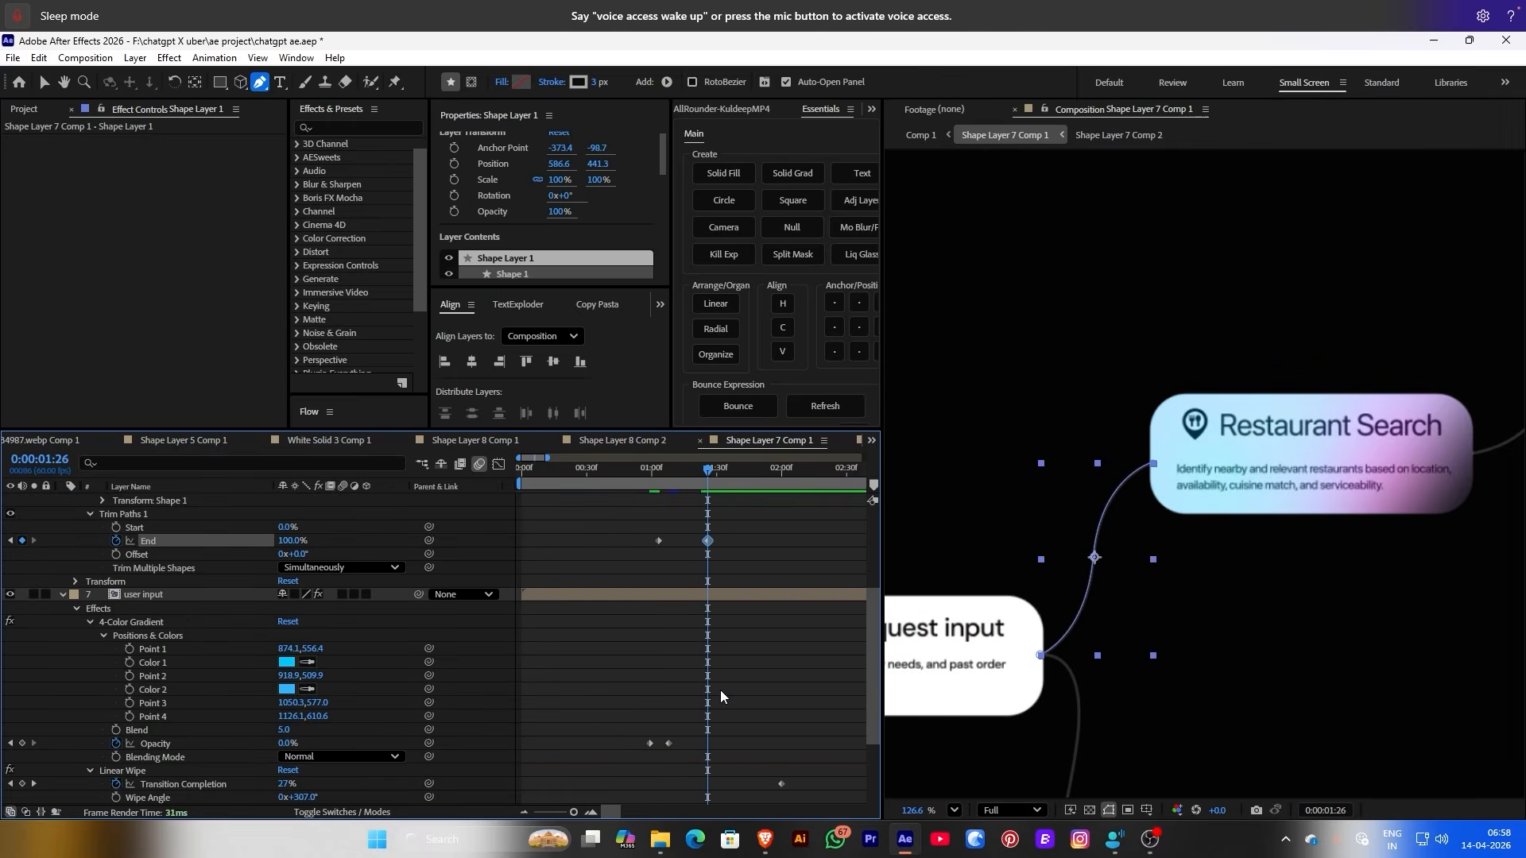
# Start the restaurant search card slightly later and return to 0:00:01:01
pyautogui.click(708, 689)
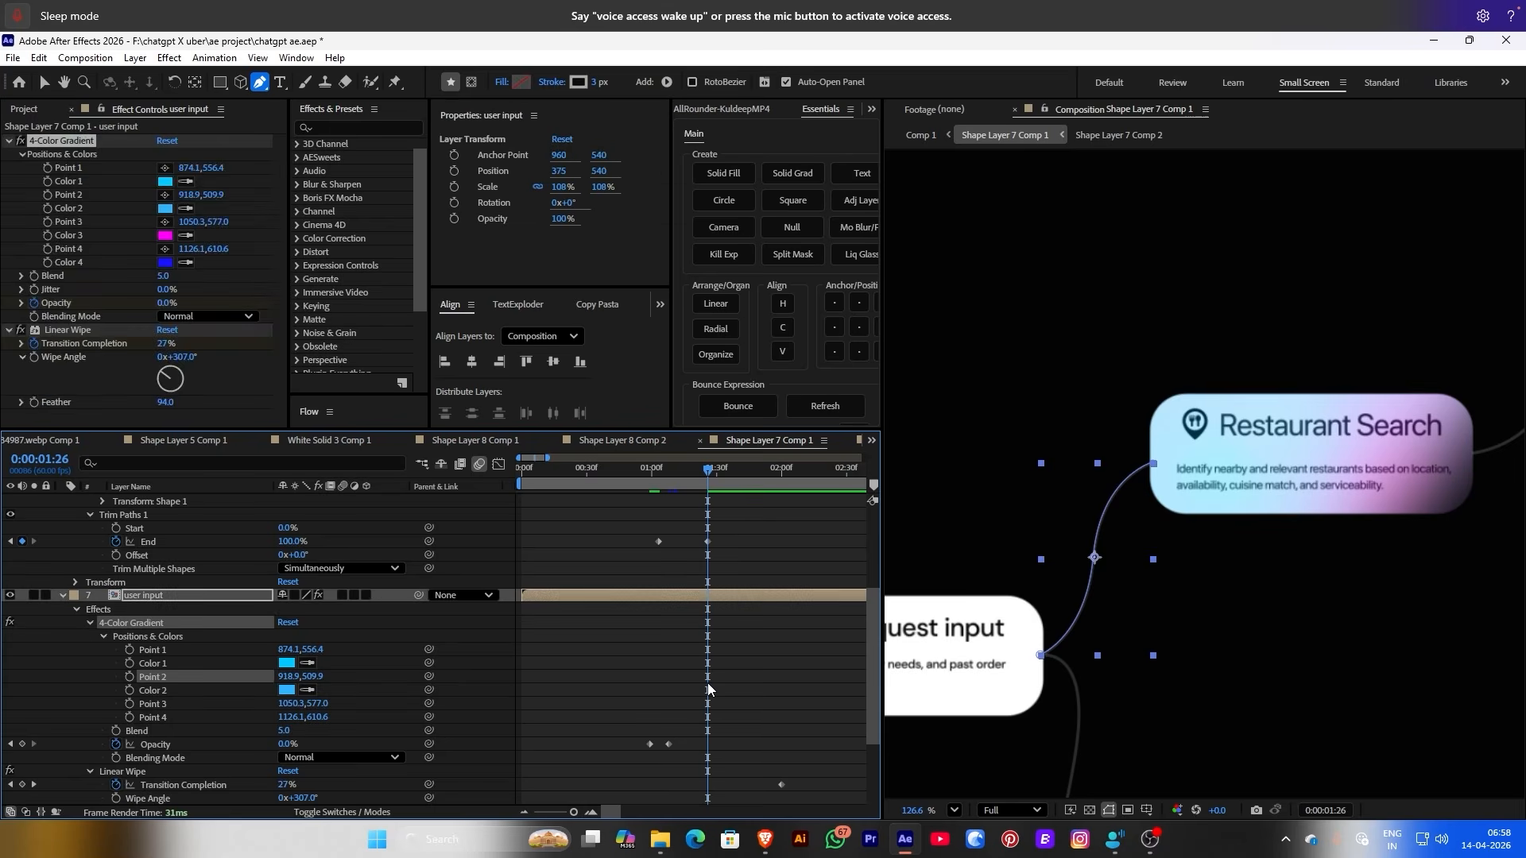
pyautogui.hotkey('ctrl', '`')
pyautogui.moveTo(613, 750); pyautogui.dragTo(645, 745)
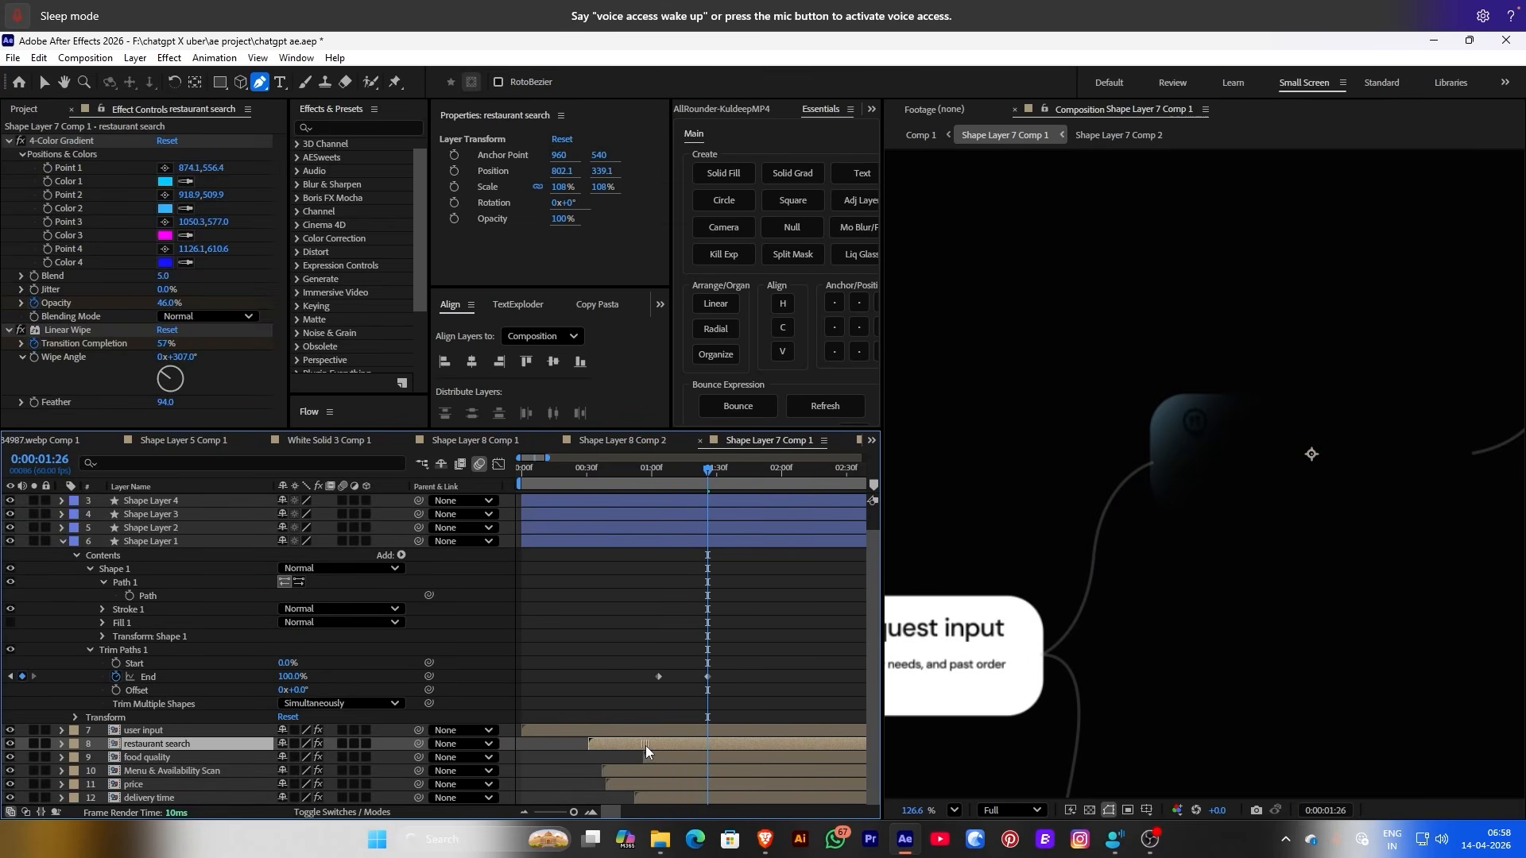
pyautogui.moveTo(700, 486); pyautogui.dragTo(755, 482)
pyautogui.click(651, 483)
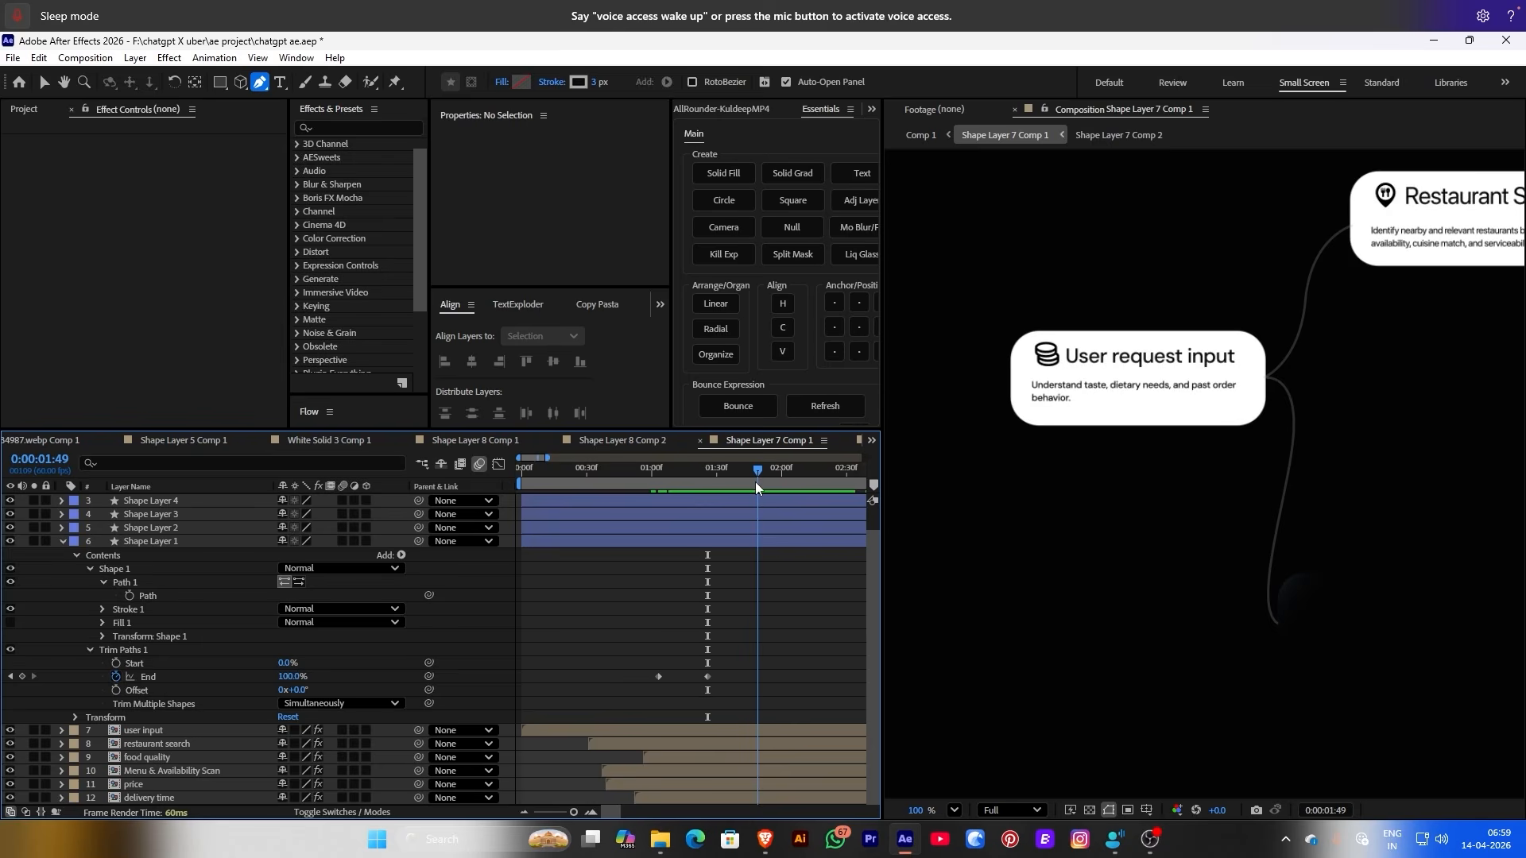
# Add Trim Paths to Shape Layer 2 and lower its End value
pyautogui.click(719, 527)
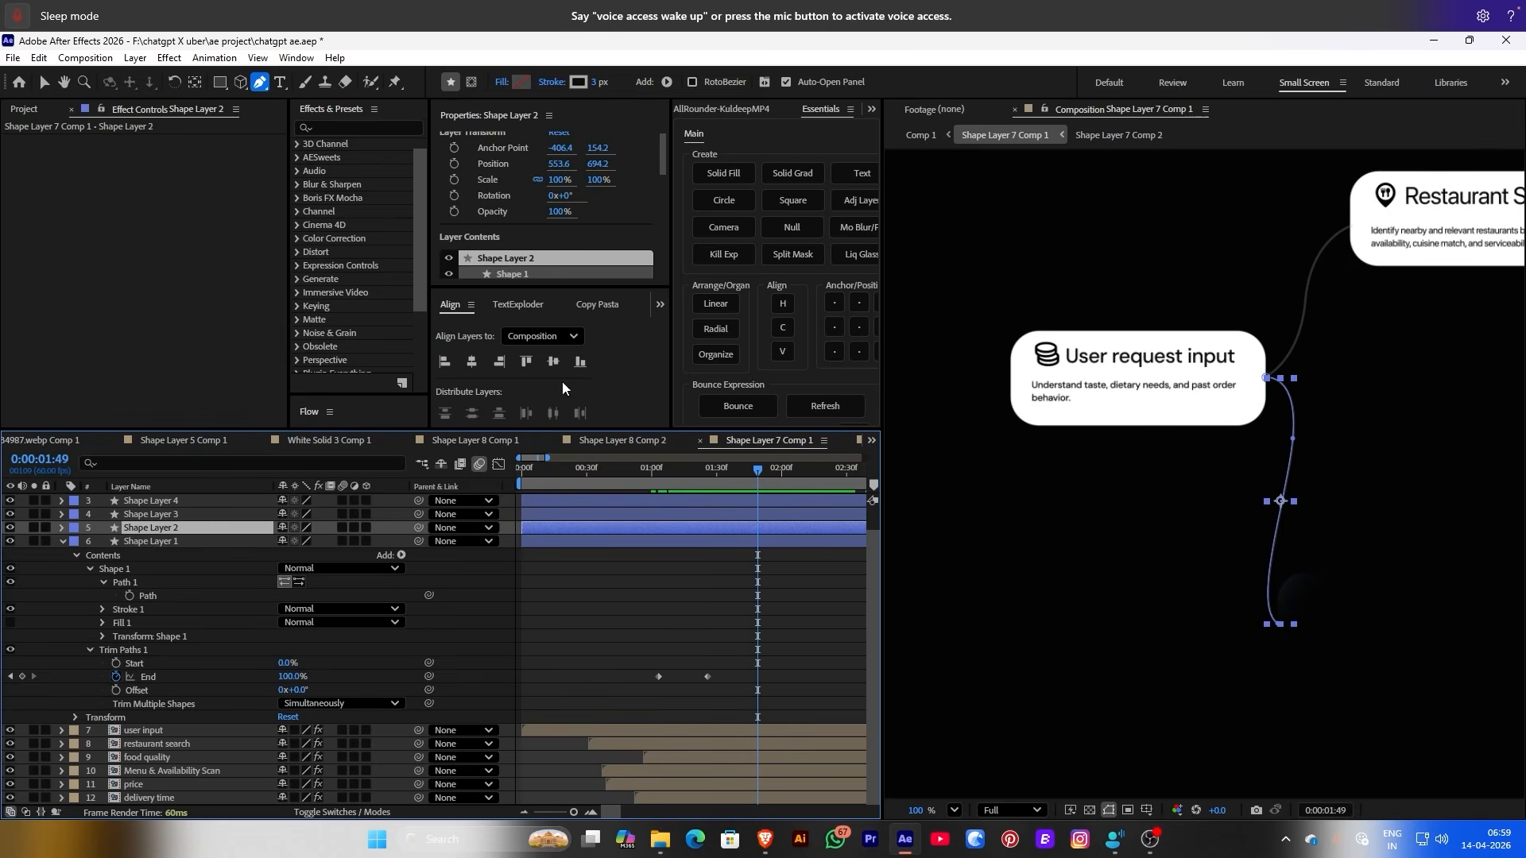
pyautogui.click(62, 528)
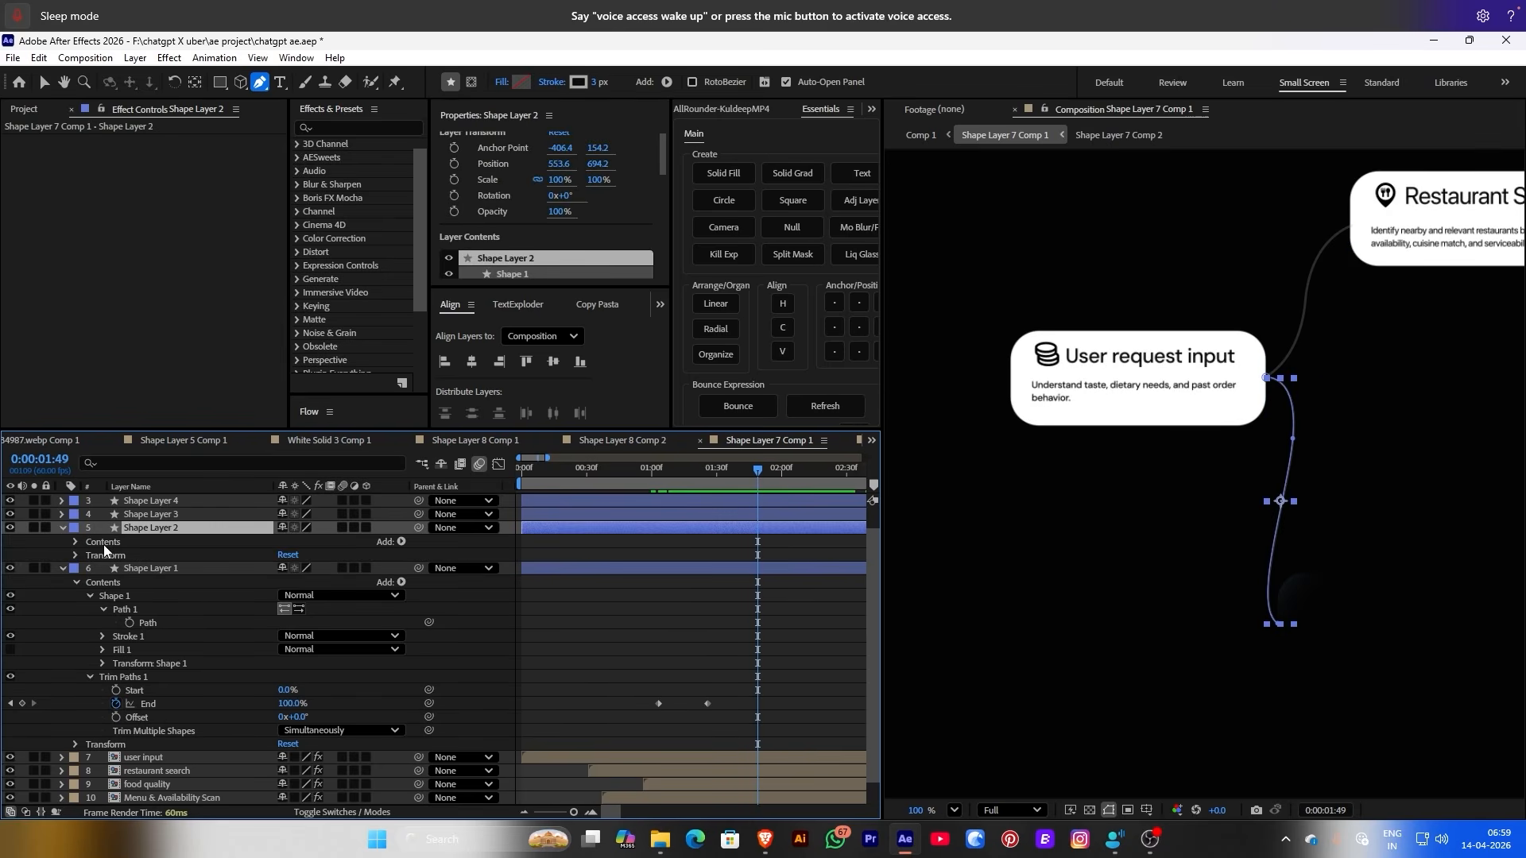
pyautogui.click(76, 543)
pyautogui.click(401, 542)
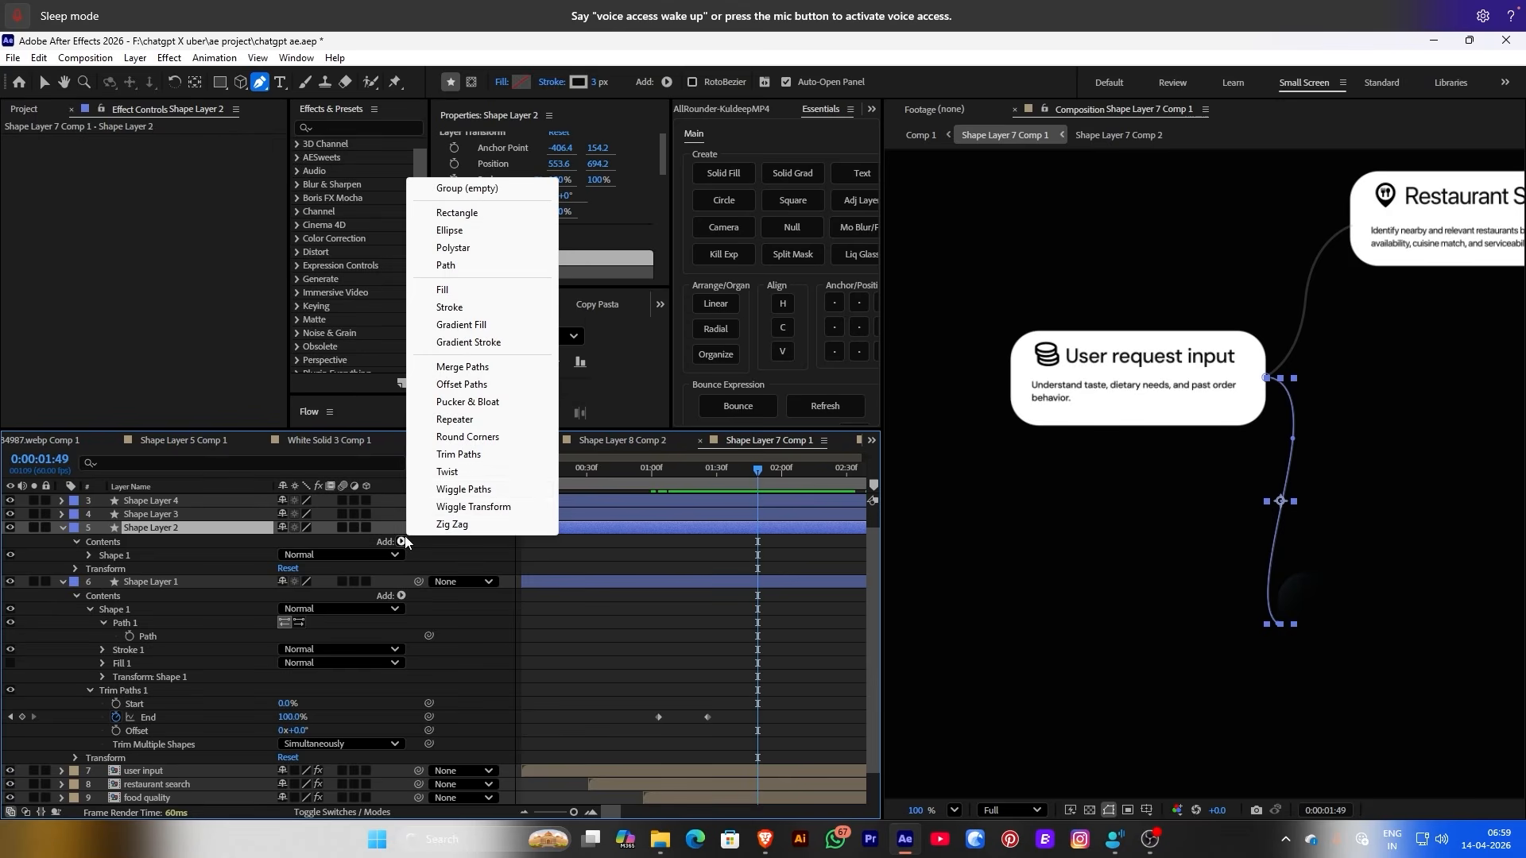
pyautogui.click(456, 455)
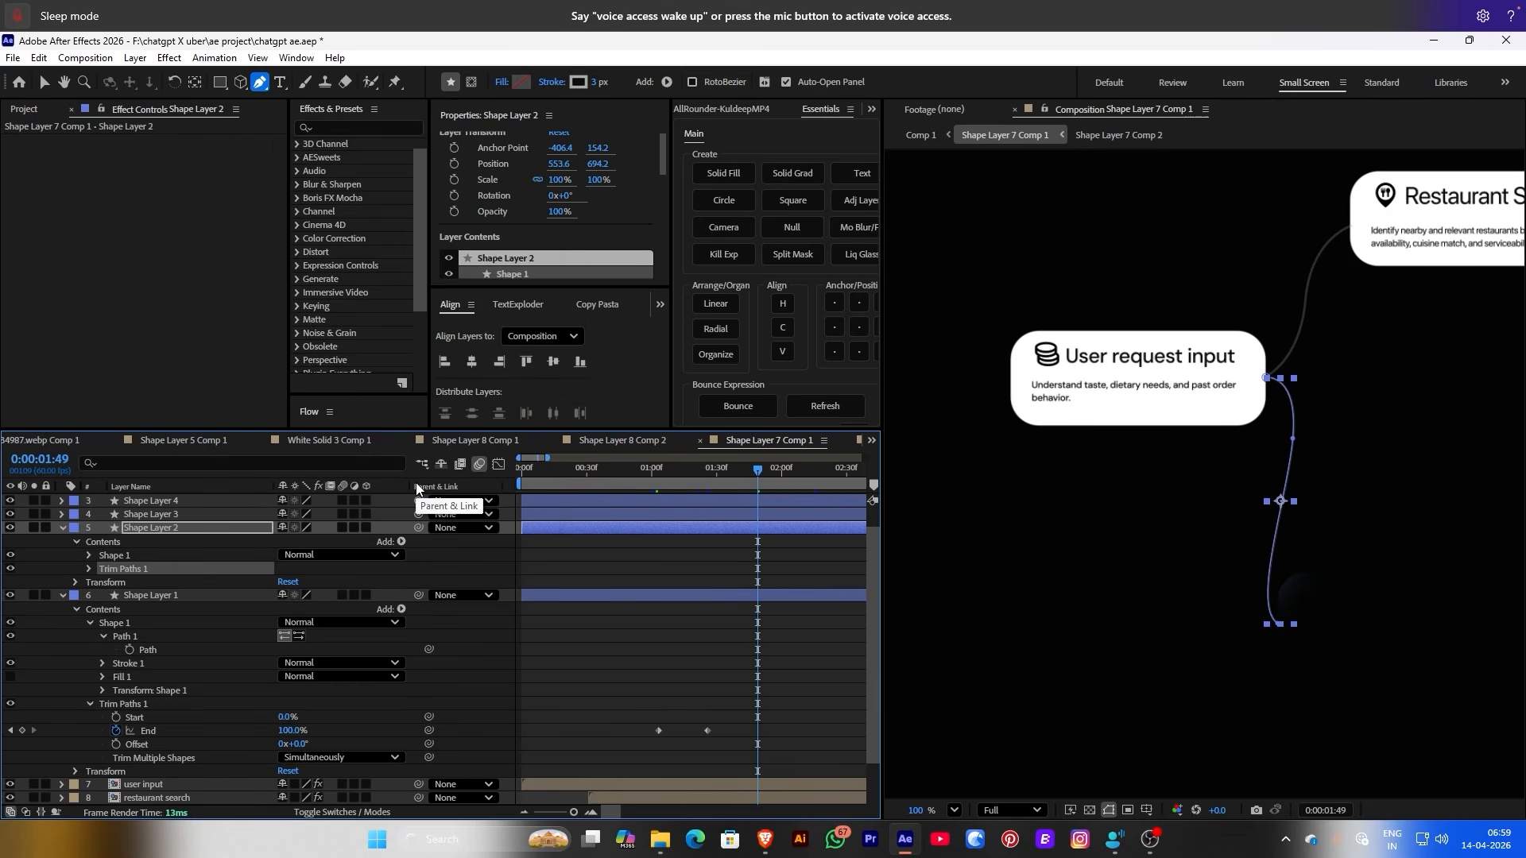
pyautogui.click(89, 570)
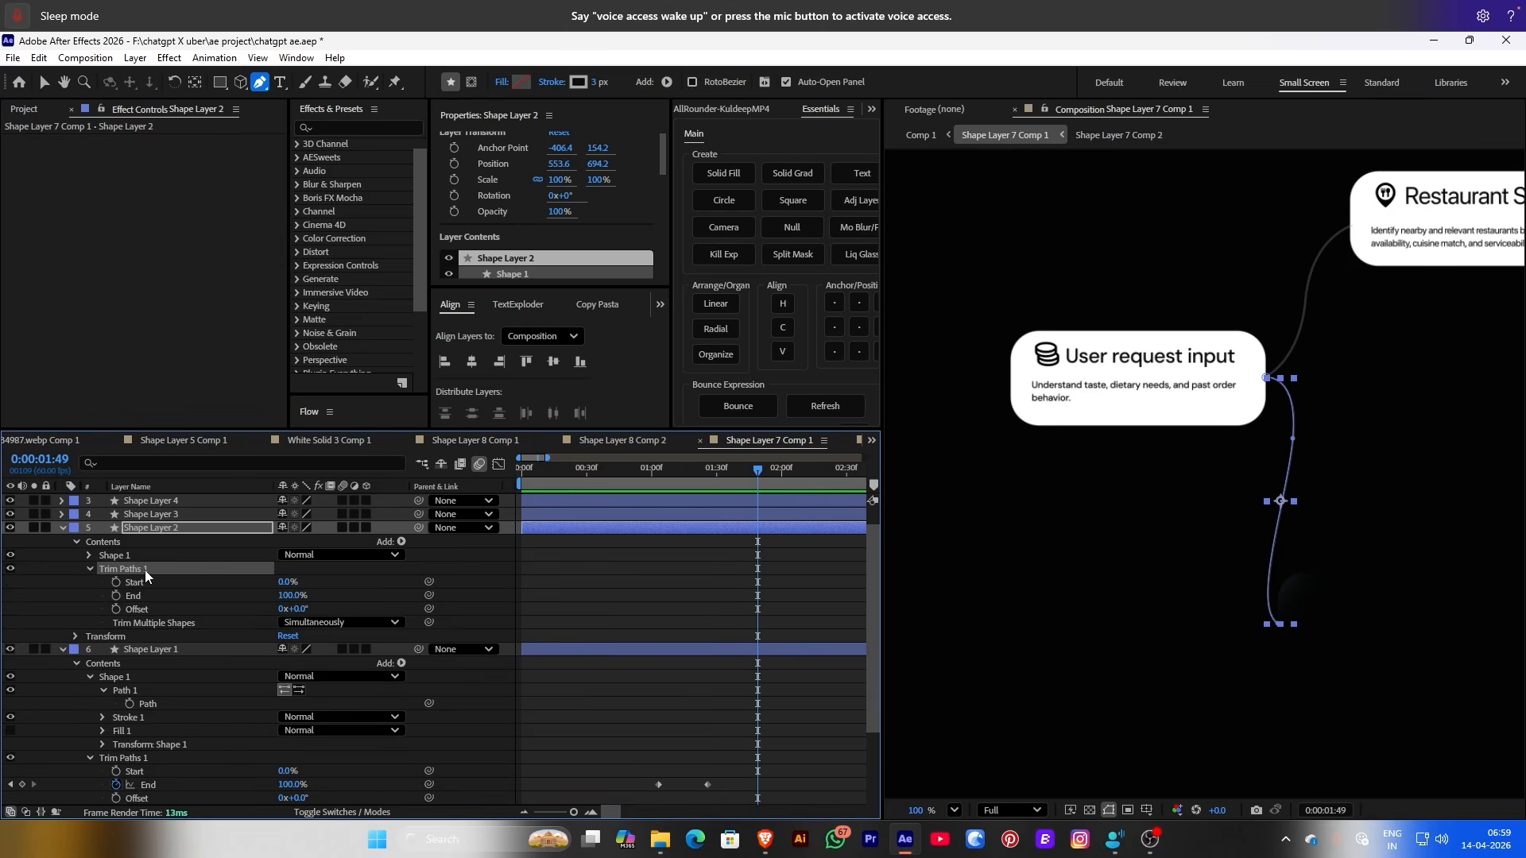
pyautogui.moveTo(291, 601); pyautogui.dragTo(267, 597)
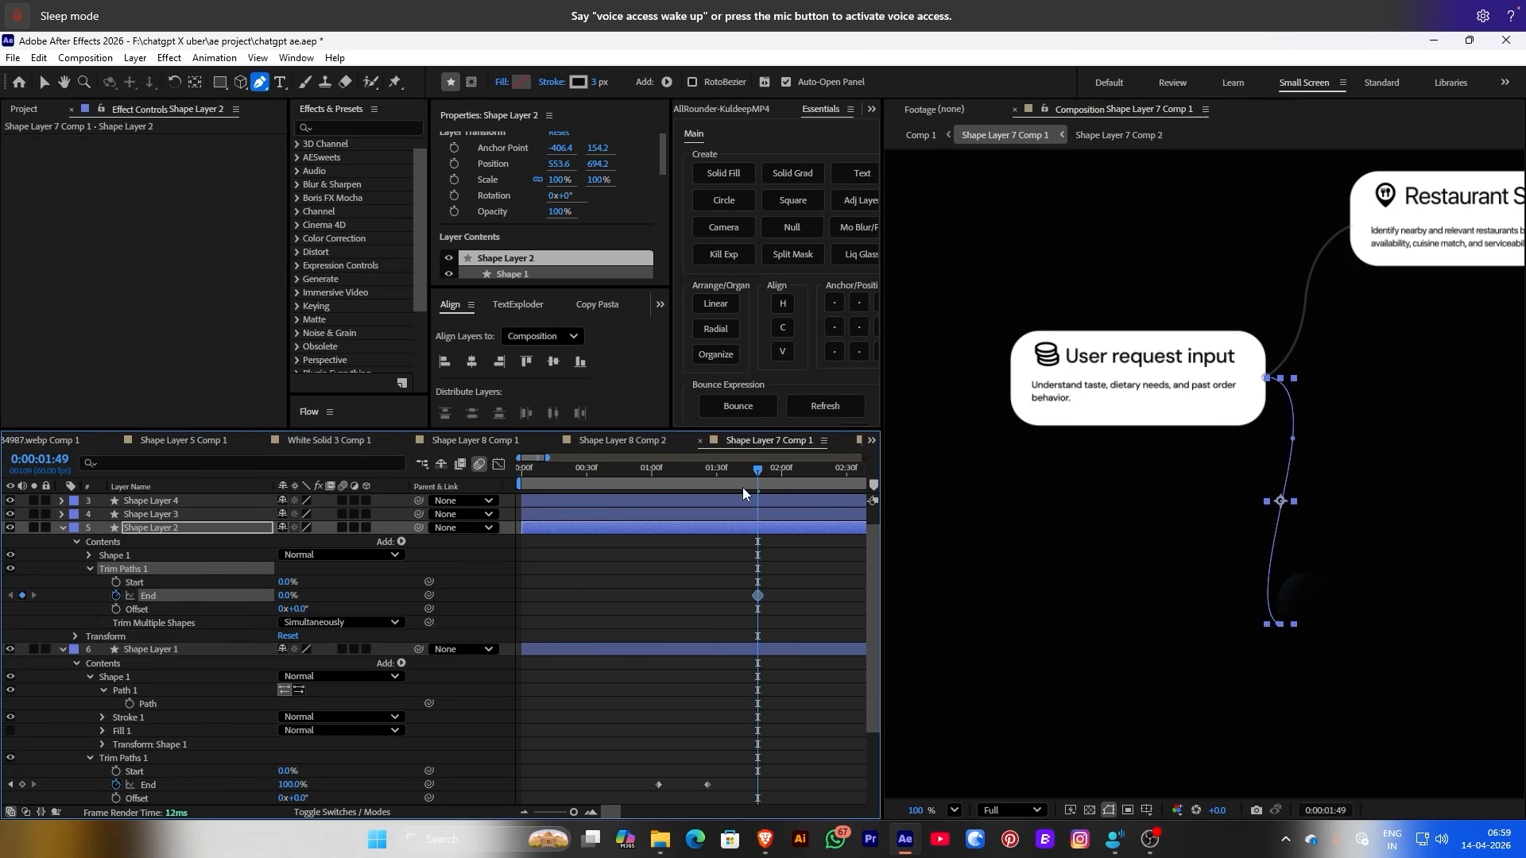
# Preview Shape Layer 2's line drawing on from 0% at 1:01 to 100% at 1:50
pyautogui.moveTo(736, 484); pyautogui.dragTo(654, 489)
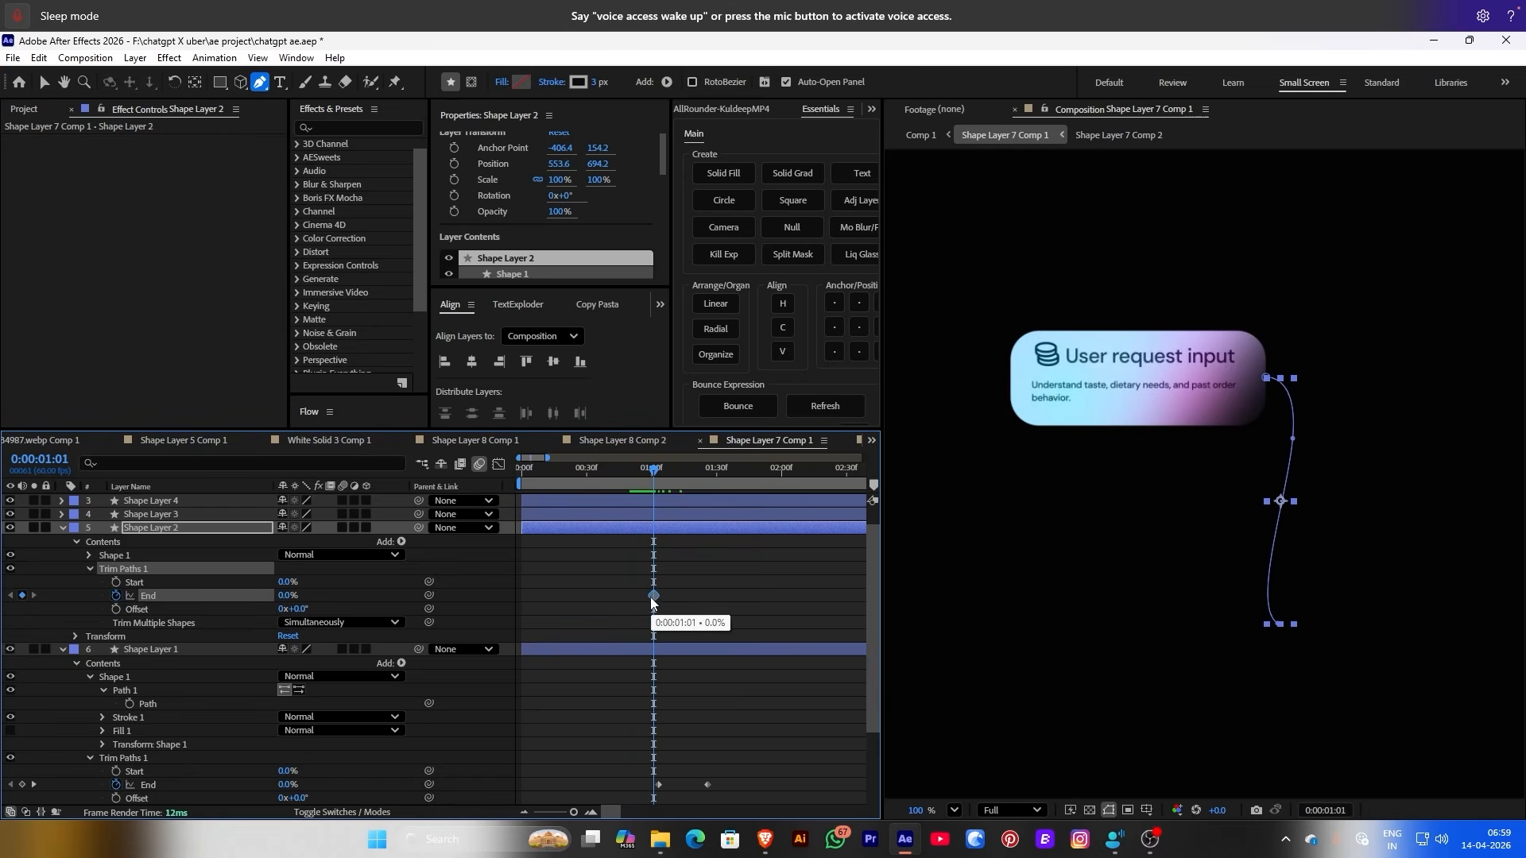
pyautogui.moveTo(655, 481); pyautogui.dragTo(761, 489)
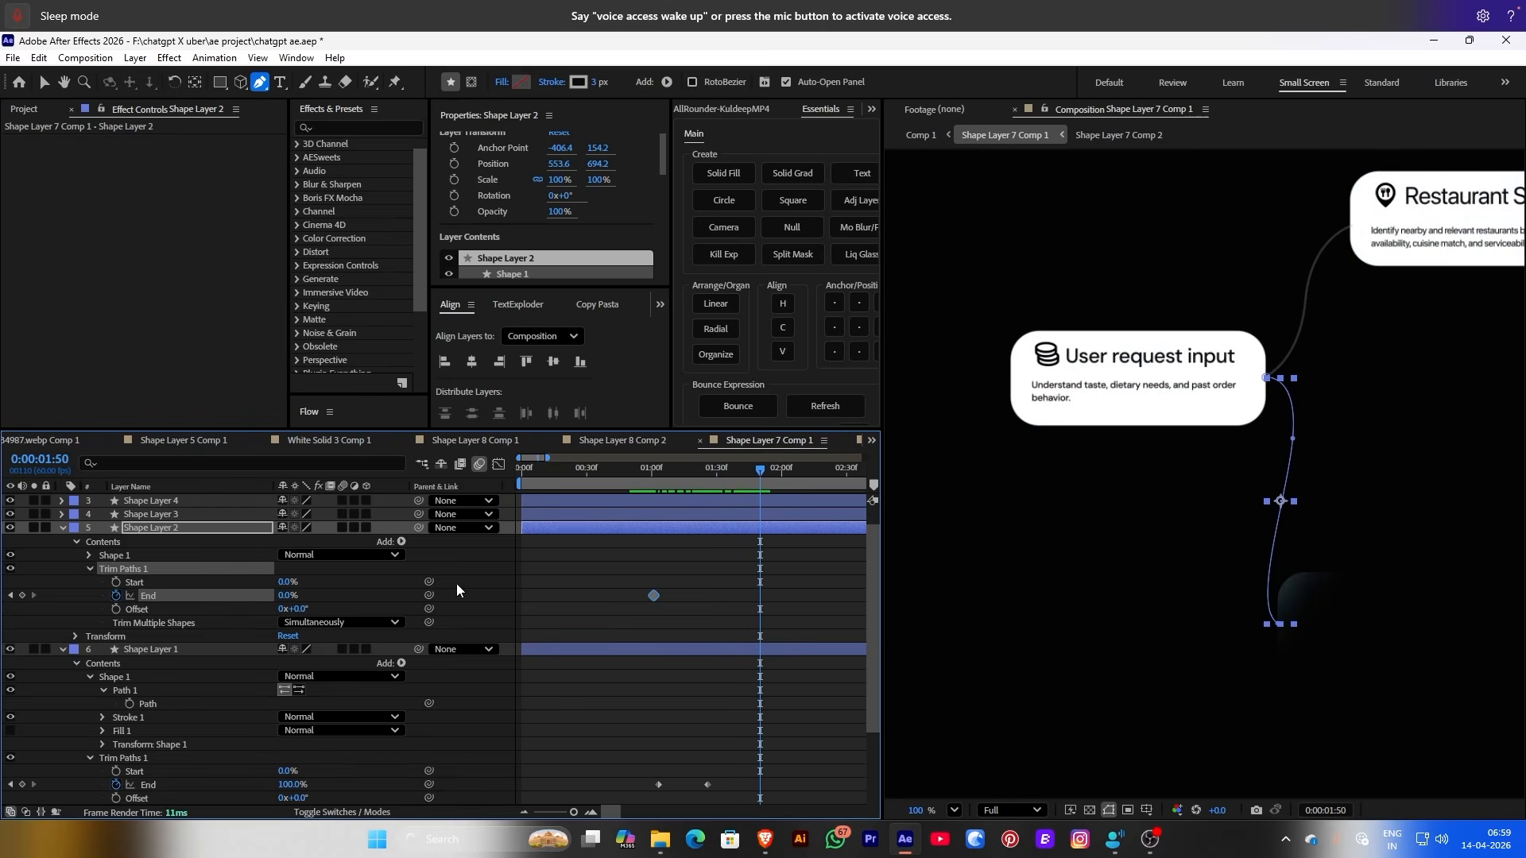
pyautogui.click(664, 569)
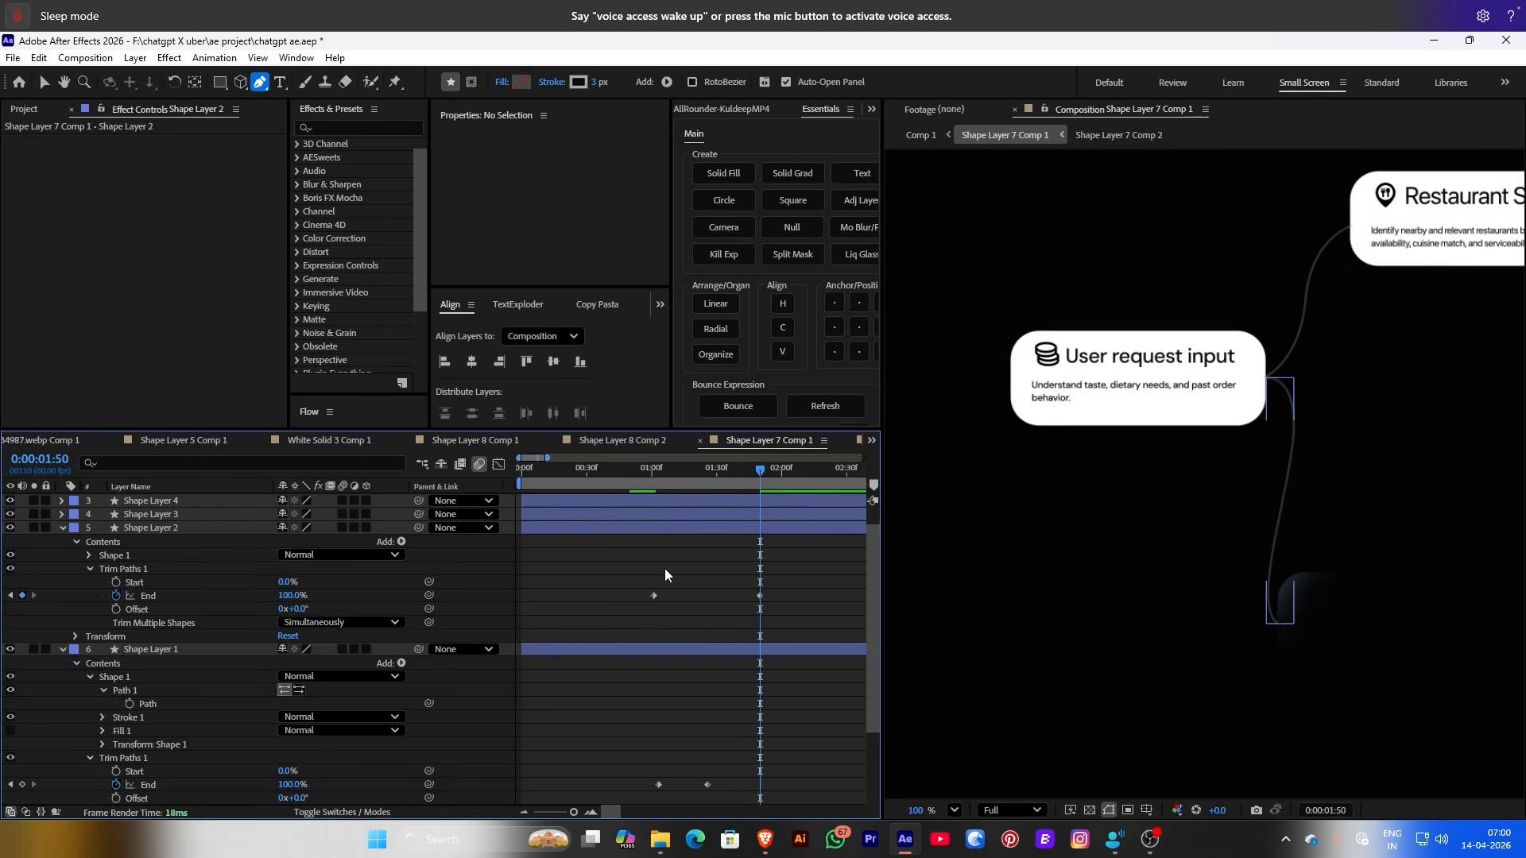
pyautogui.click(621, 467)
pyautogui.press('v')
pyautogui.press('space')
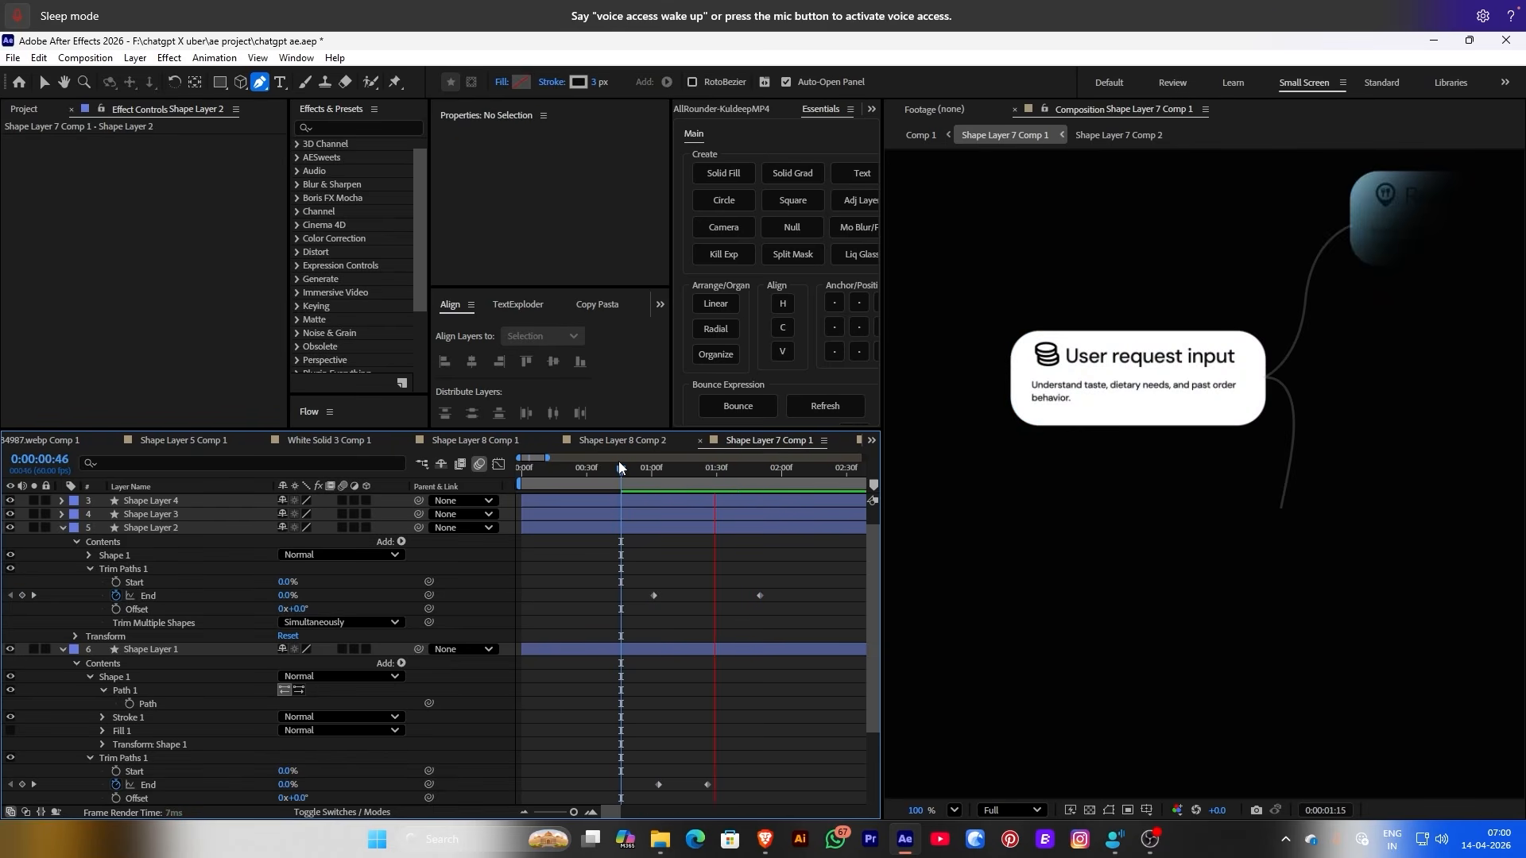
pyautogui.press('-')
pyautogui.click(557, 516)
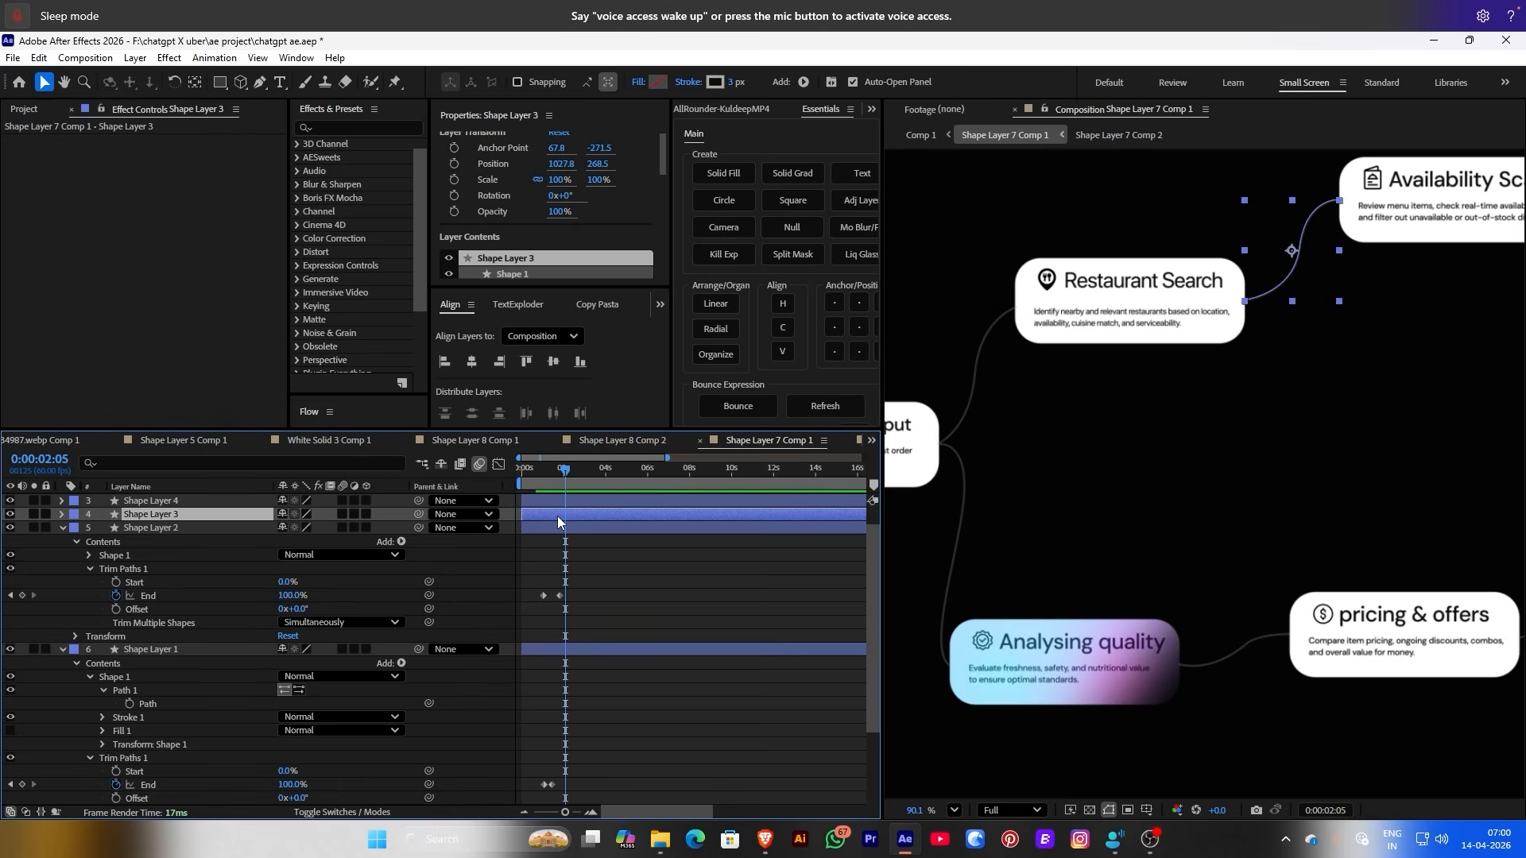
# Add Trim Paths to Shape Layer 3 and keyframe End at 0:00:01:35
pyautogui.click(555, 480)
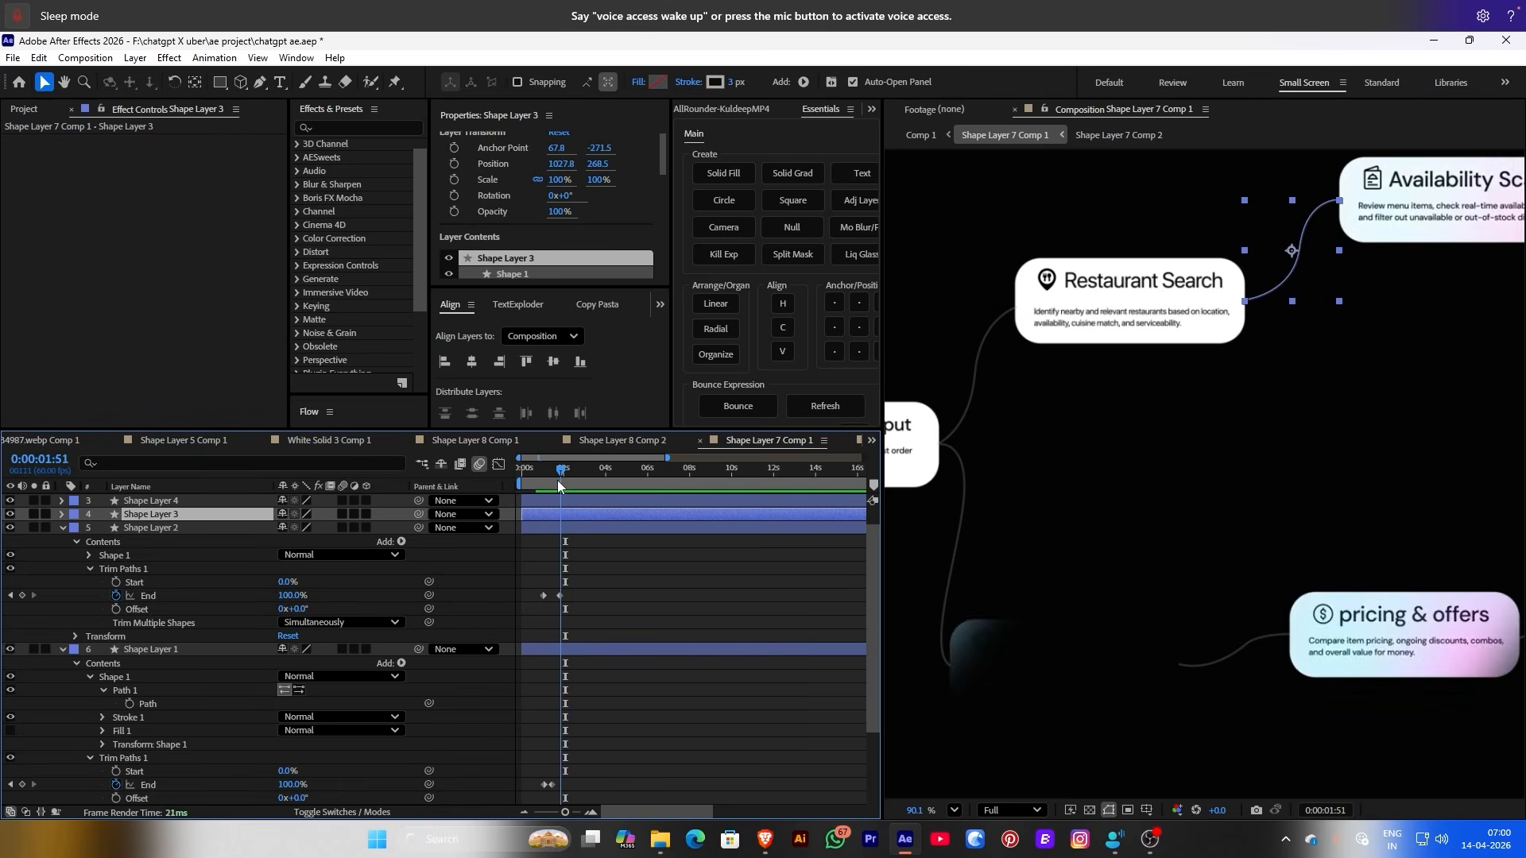
pyautogui.click(62, 513)
pyautogui.click(402, 554)
pyautogui.click(433, 476)
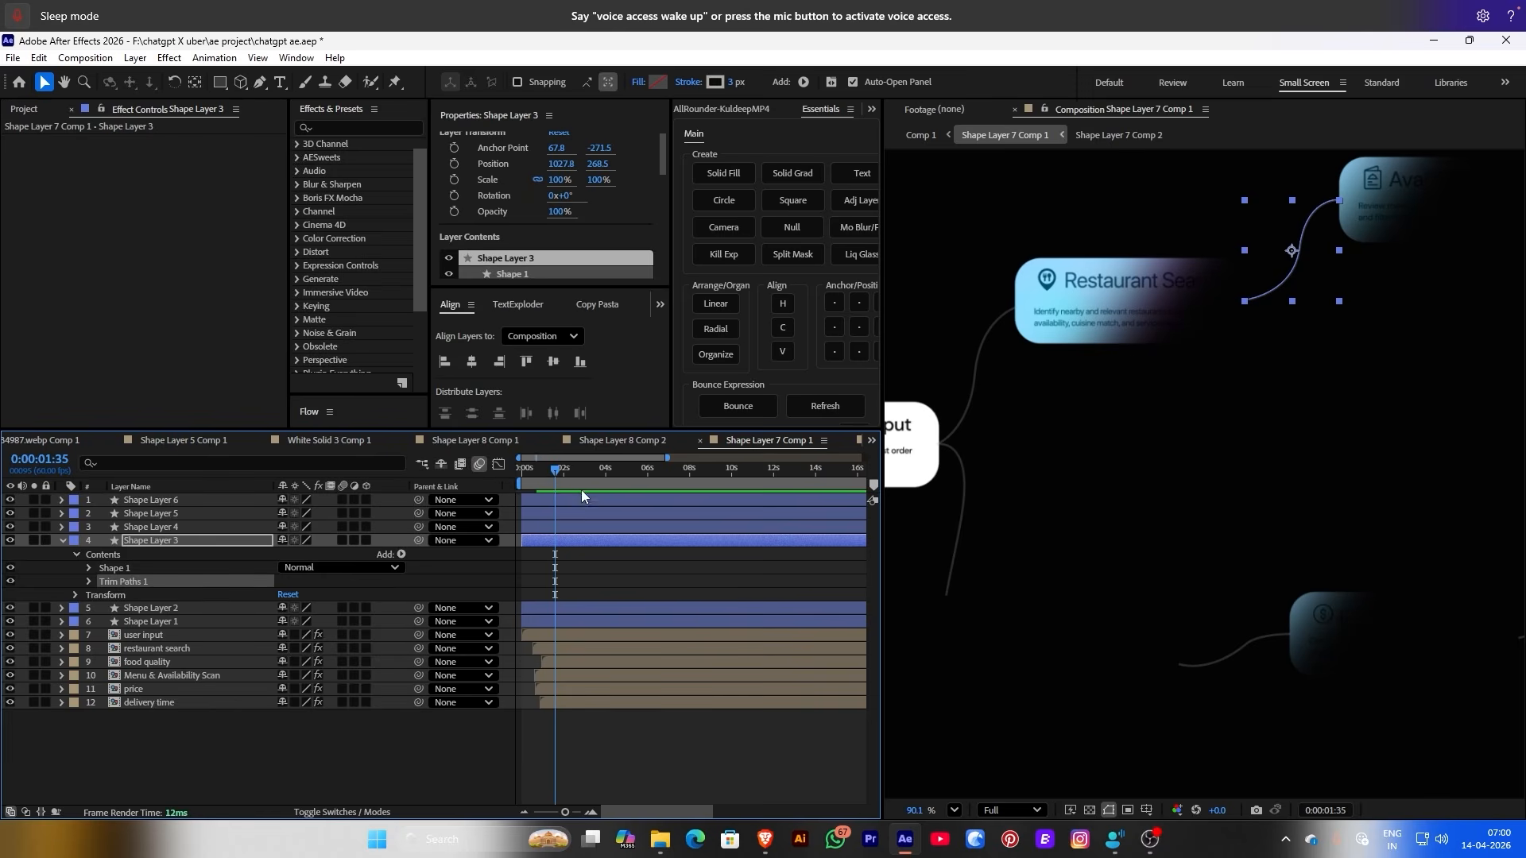
pyautogui.click(89, 581)
pyautogui.click(116, 608)
pyautogui.scroll(5, 555, 636)
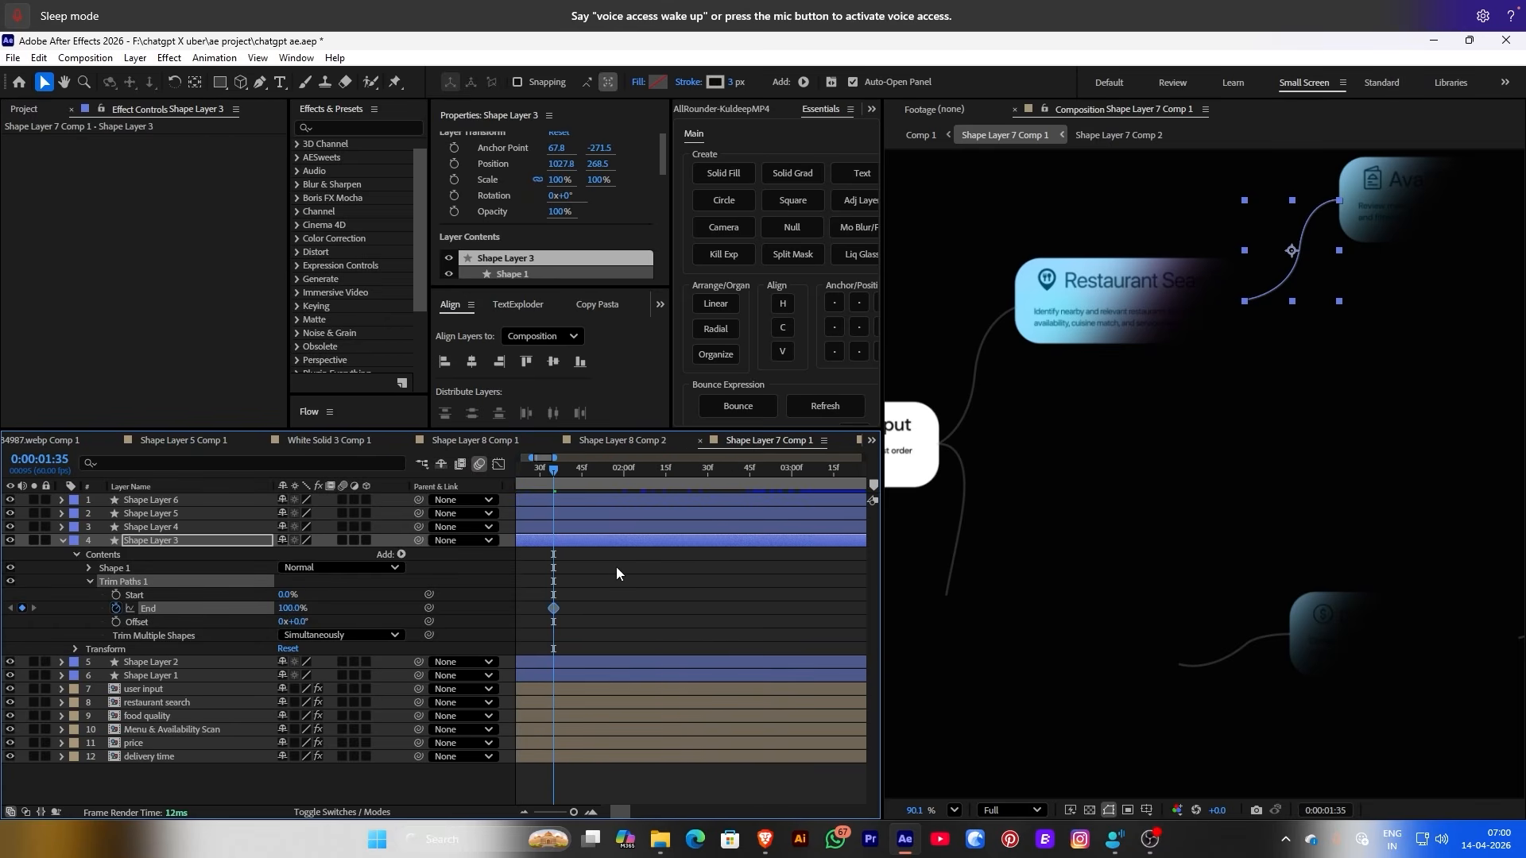
# Set Shape Layer 3's End to 0%, shift its keyframe later, and preview
pyautogui.moveTo(548, 468); pyautogui.dragTo(569, 482)
pyautogui.moveTo(561, 608); pyautogui.dragTo(571, 608)
pyautogui.click(593, 482)
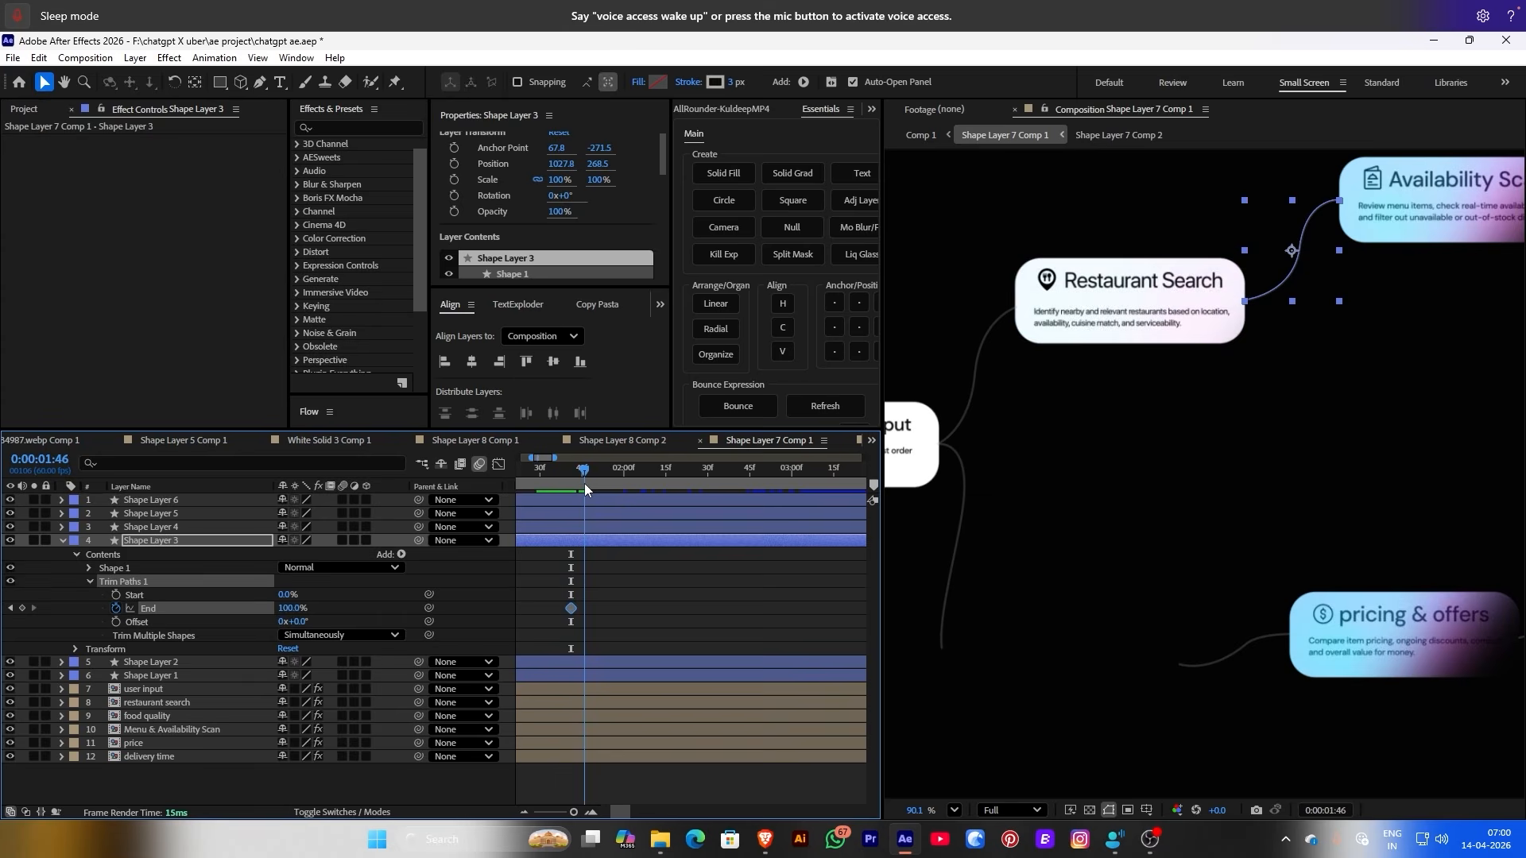
pyautogui.click(194, 727)
pyautogui.moveTo(283, 608); pyautogui.dragTo(254, 608)
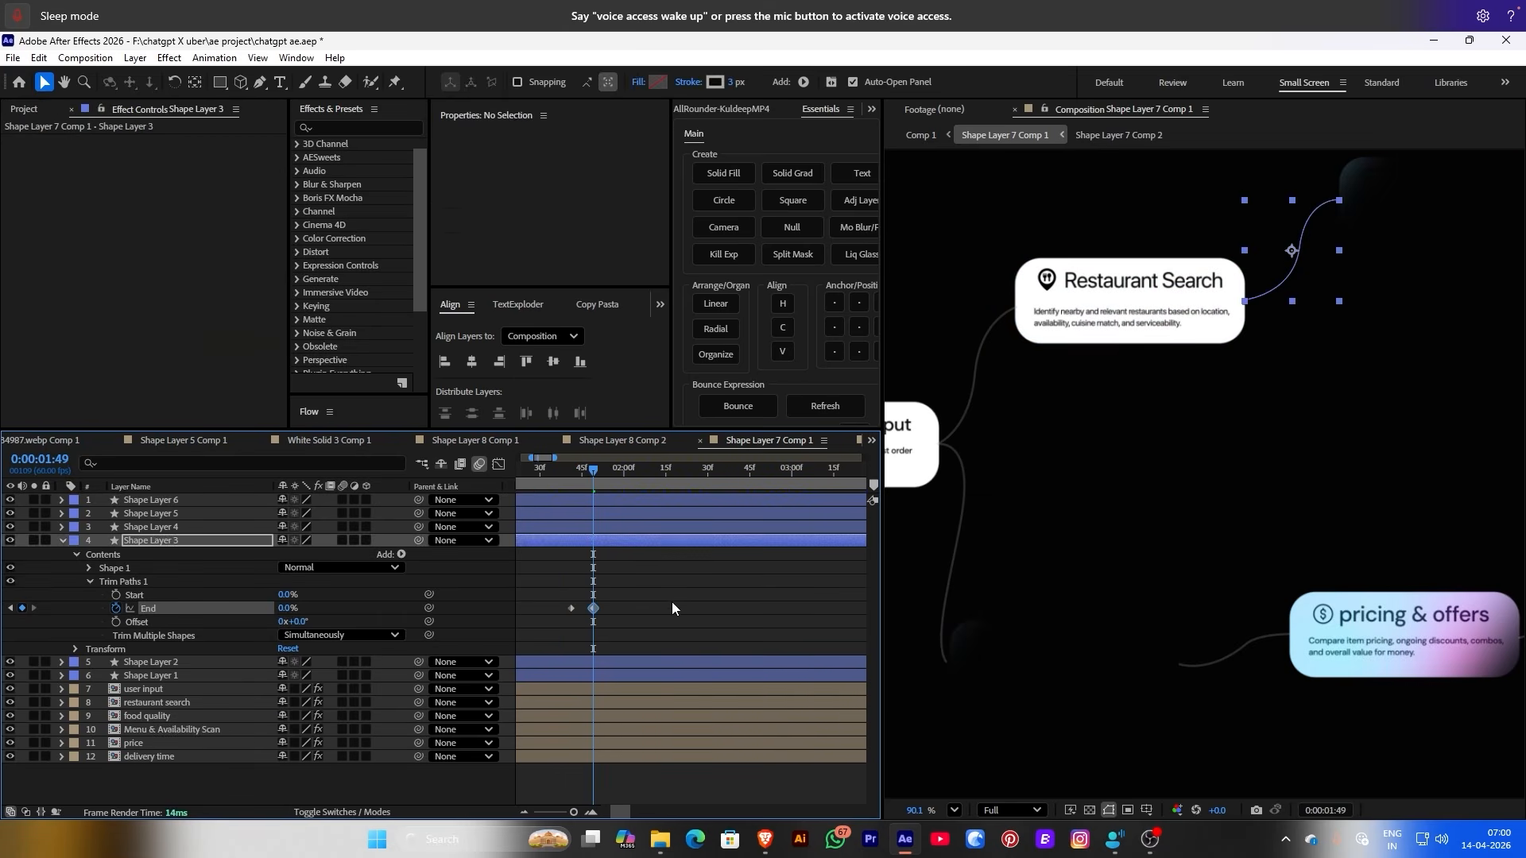
pyautogui.moveTo(570, 608); pyautogui.dragTo(596, 608)
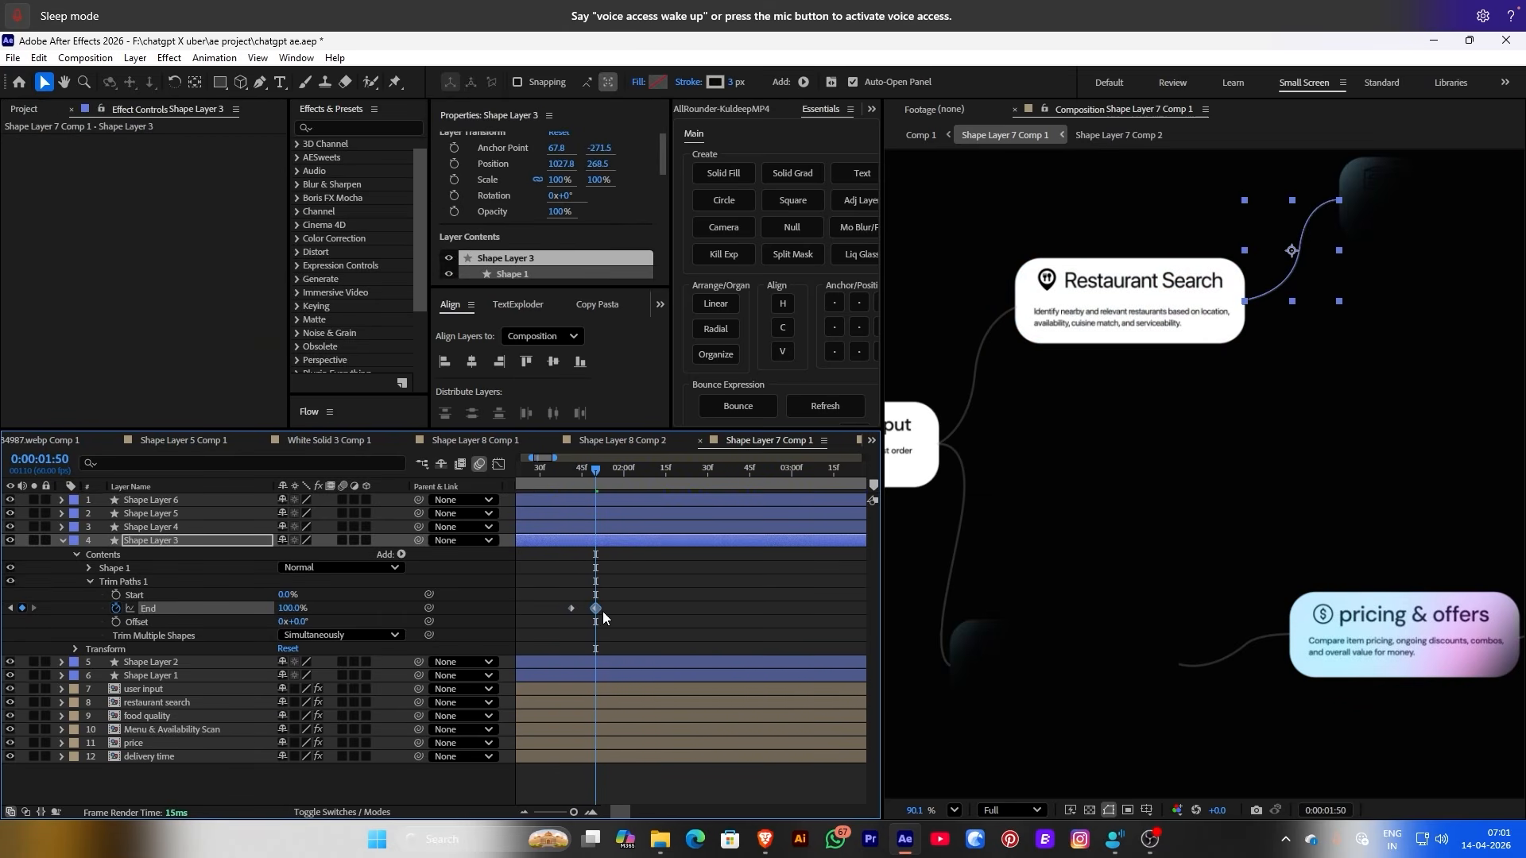
pyautogui.click(538, 469)
pyautogui.press('space')
# Add Trim Paths to Shape Layer 4 and paste the End keyframes onto it
pyautogui.click(151, 527)
pyautogui.click(61, 527)
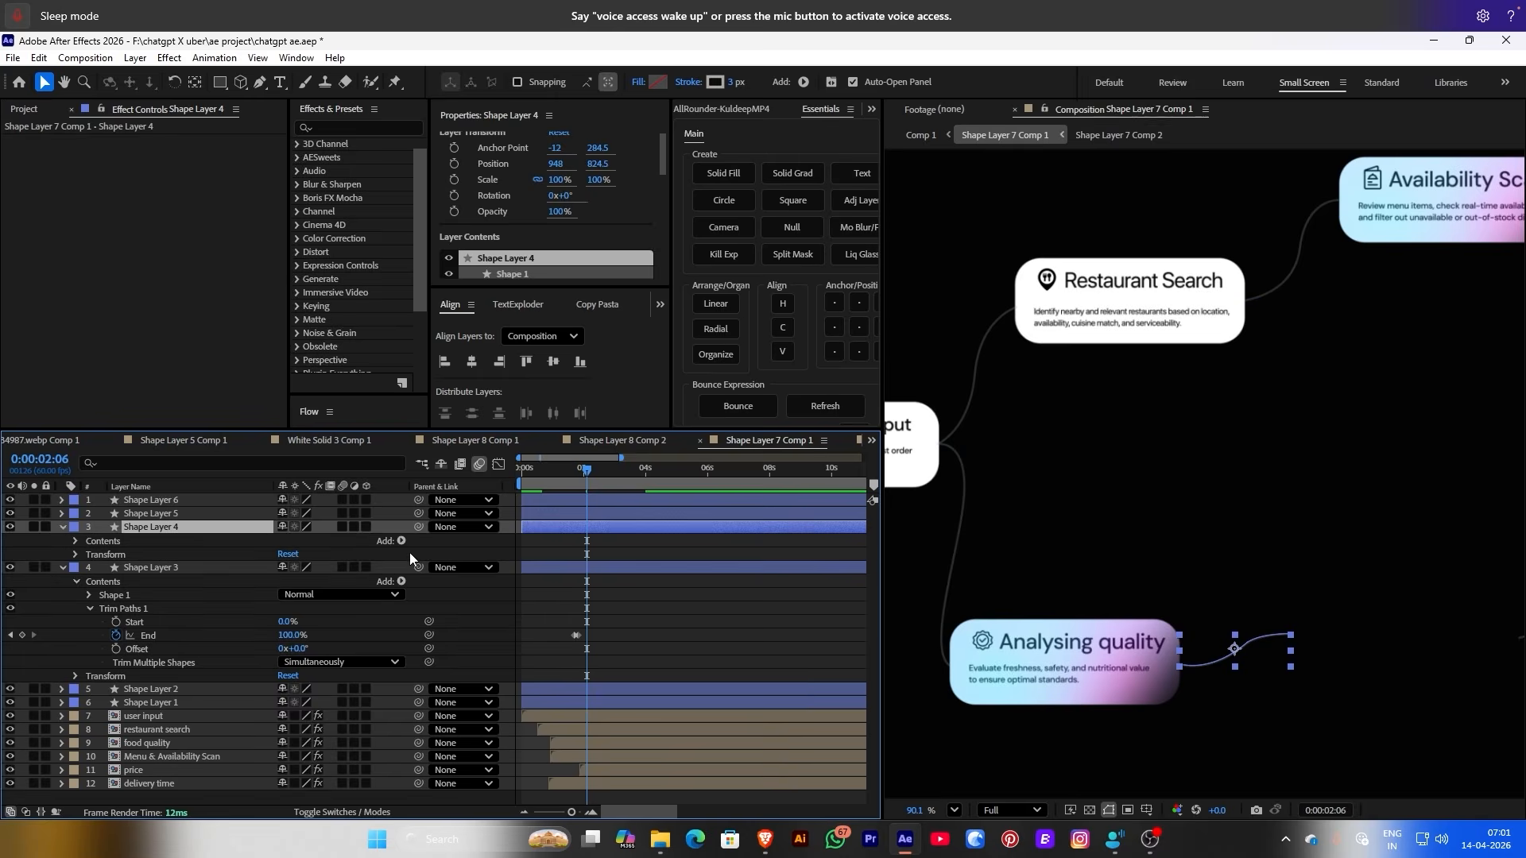
pyautogui.click(401, 541)
pyautogui.click(464, 457)
pyautogui.hotkey('ctrl', 'v')
pyautogui.press('space')
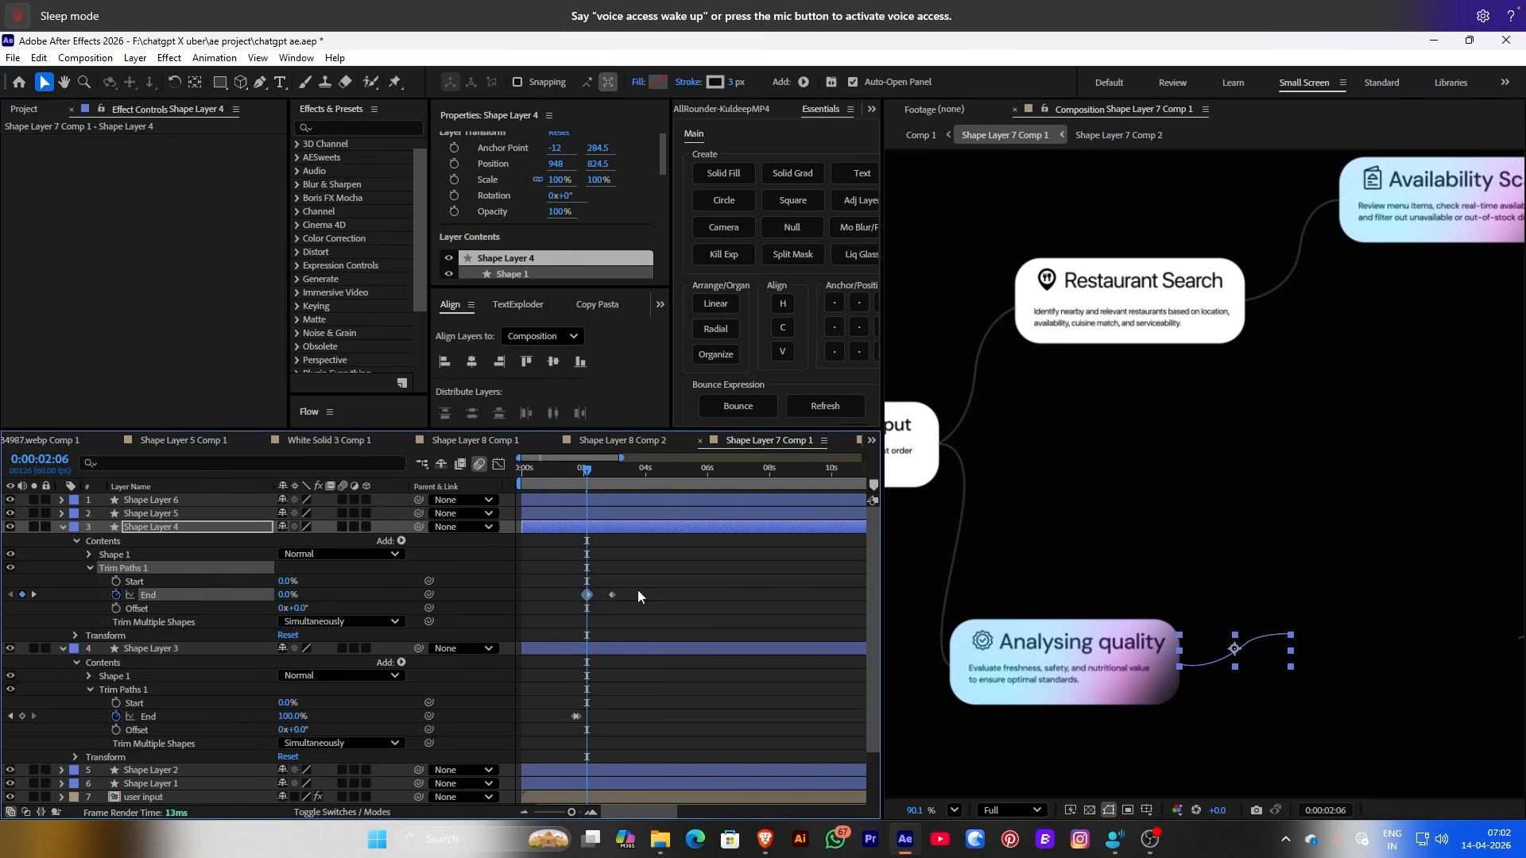
# Play the animation from the start to review the connectors drawing on
pyautogui.click(531, 594)
pyautogui.press('=')
pyautogui.press('space')
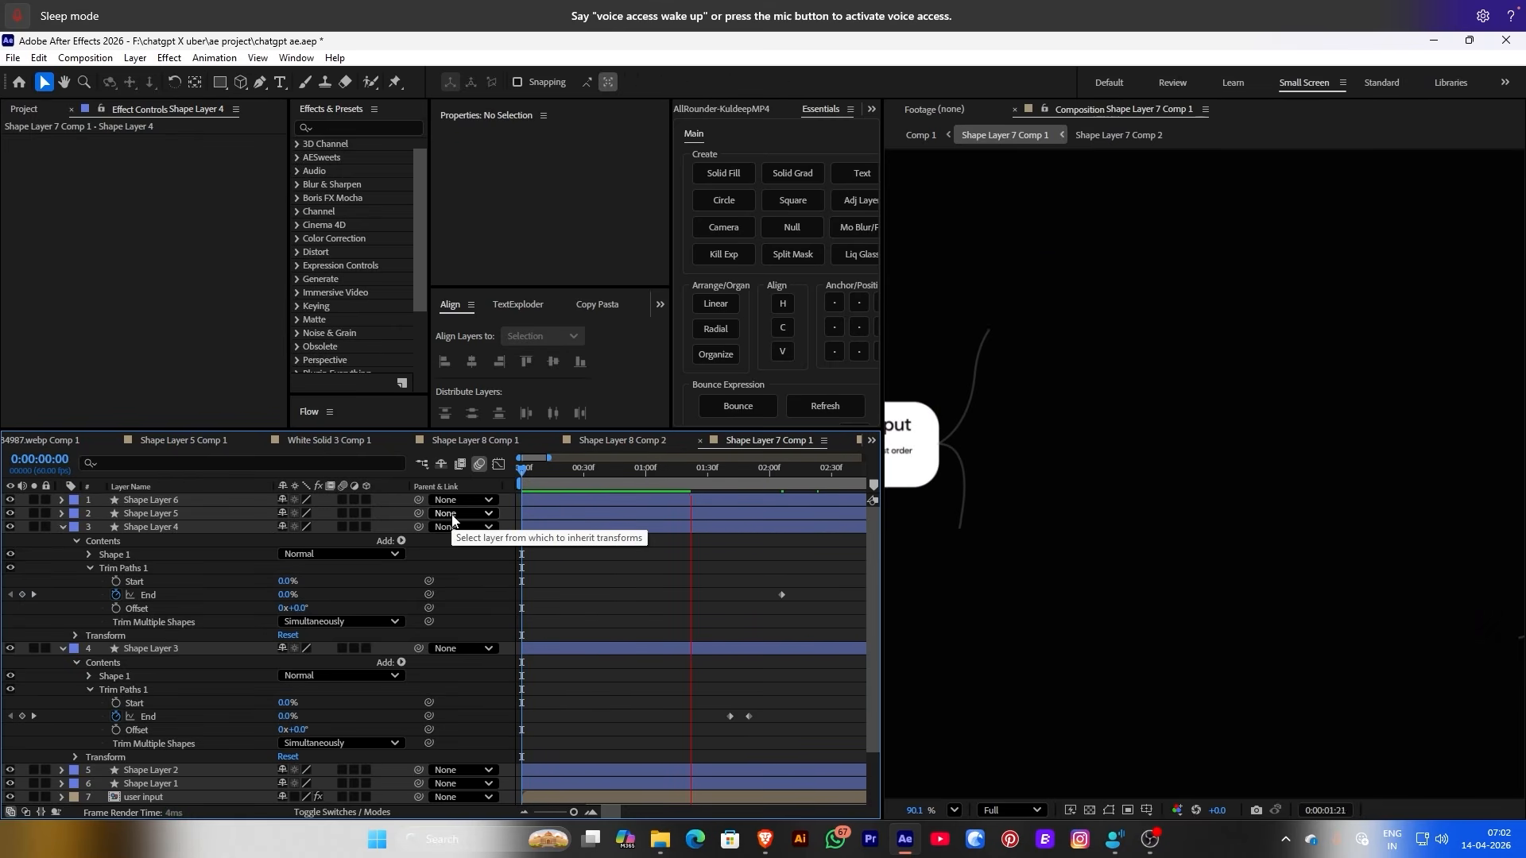
pyautogui.press('-')
pyautogui.scroll(-2, 700, 579)
pyautogui.click(700, 579)
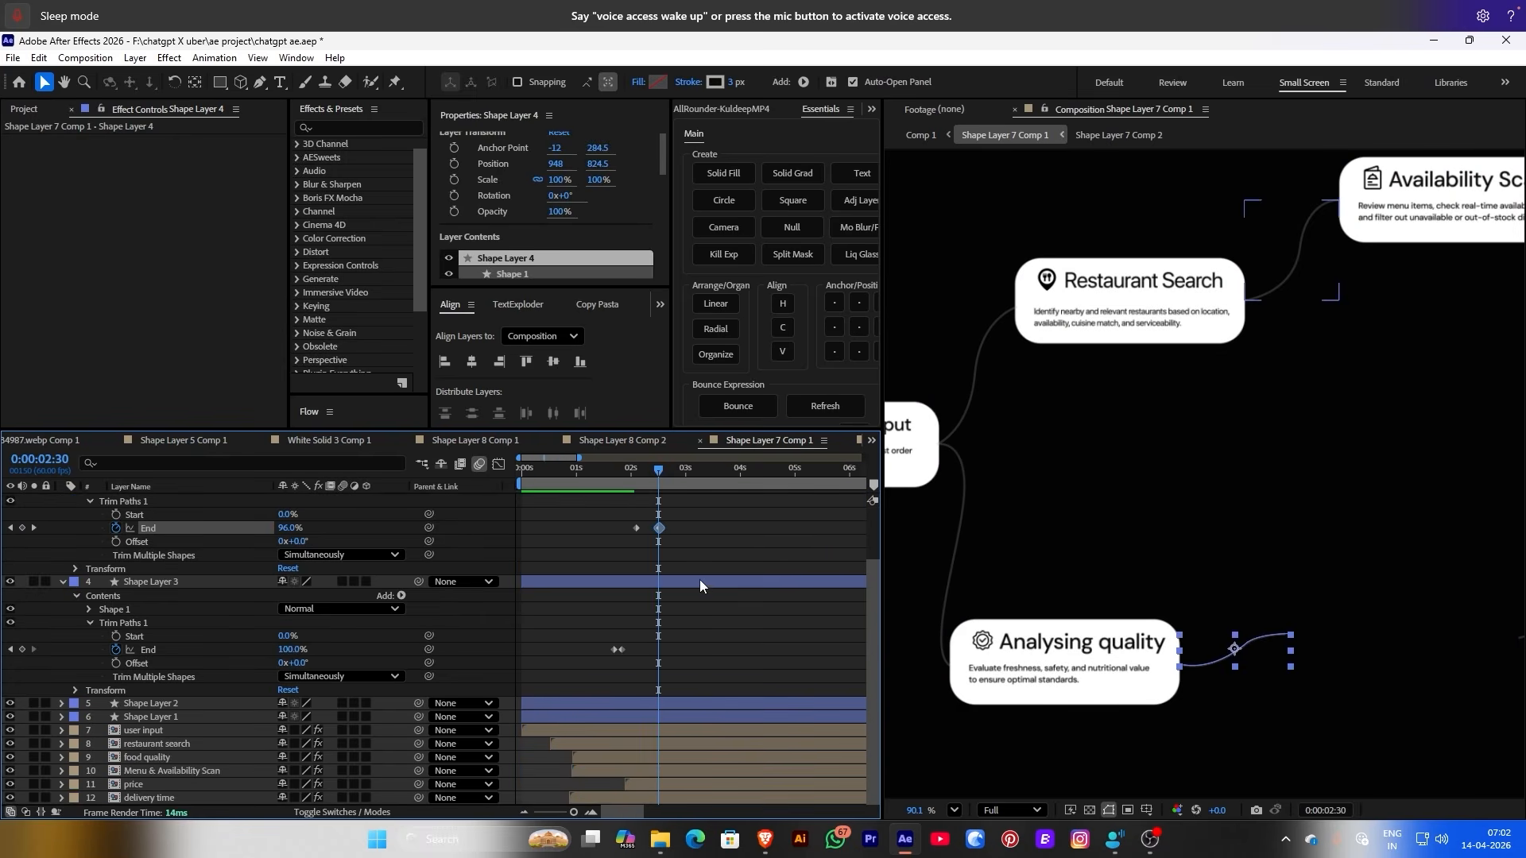
# Check Shape Layer 5's End keyframe at 0:00:02:06 and reveal Shape Layer 6's animated End
pyautogui.click(671, 785)
pyautogui.click(692, 472)
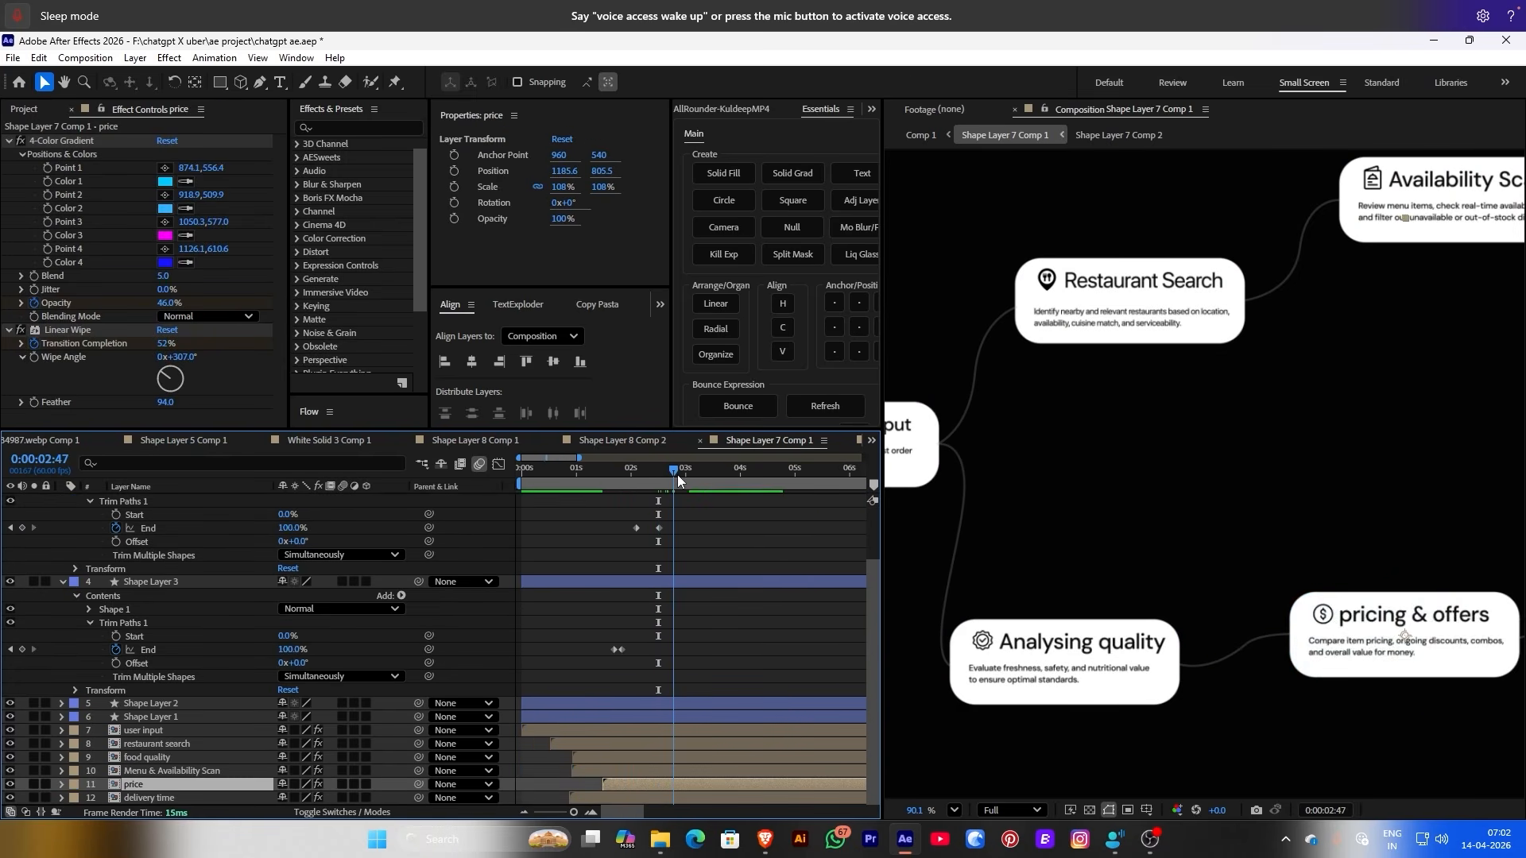
pyautogui.hotkey('shift', '/')
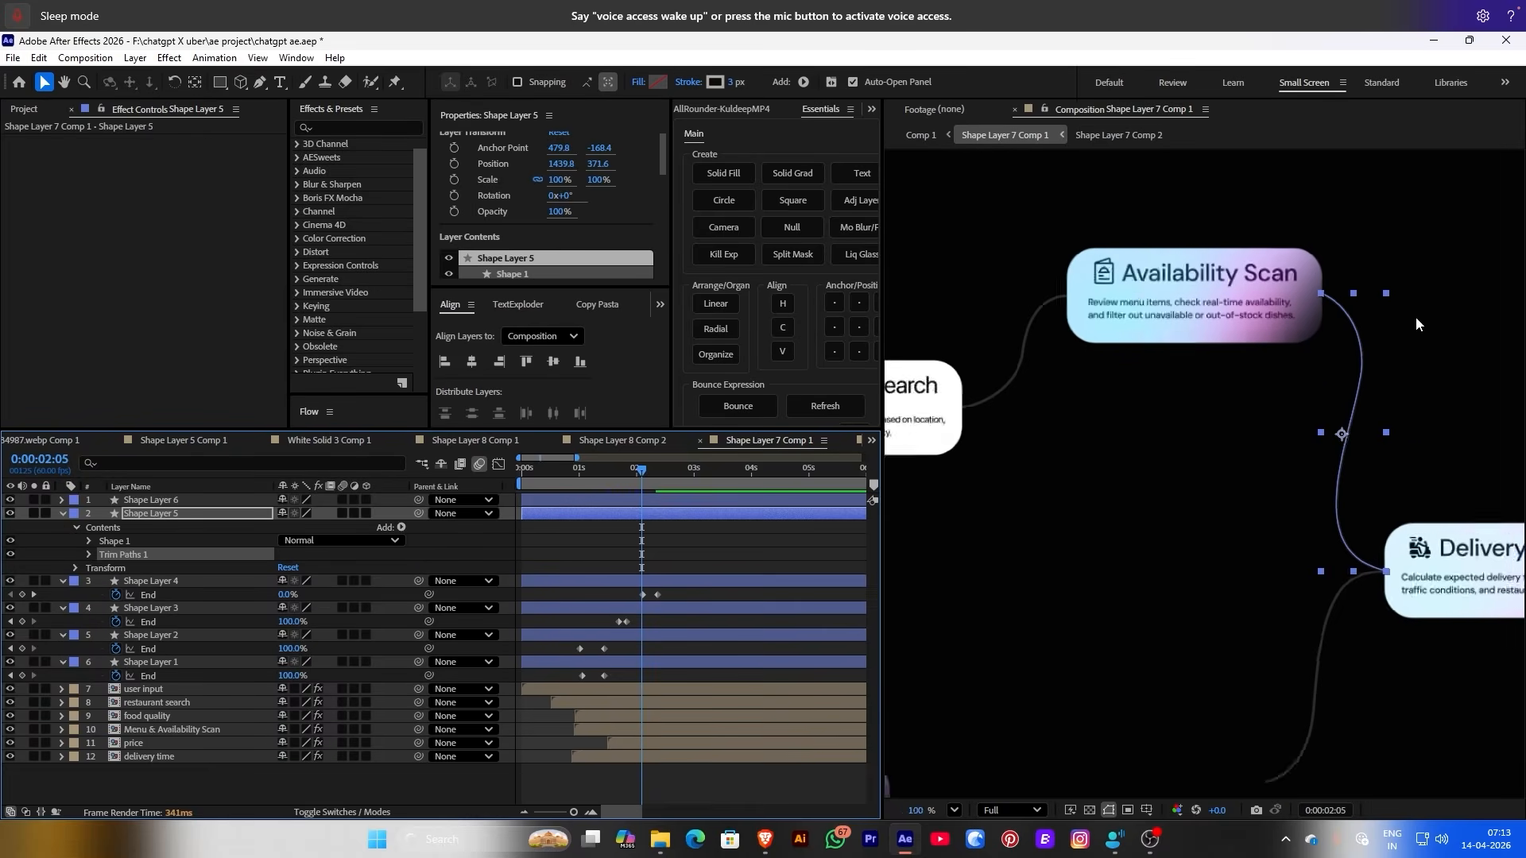
pyautogui.click(748, 584)
pyautogui.press('j')
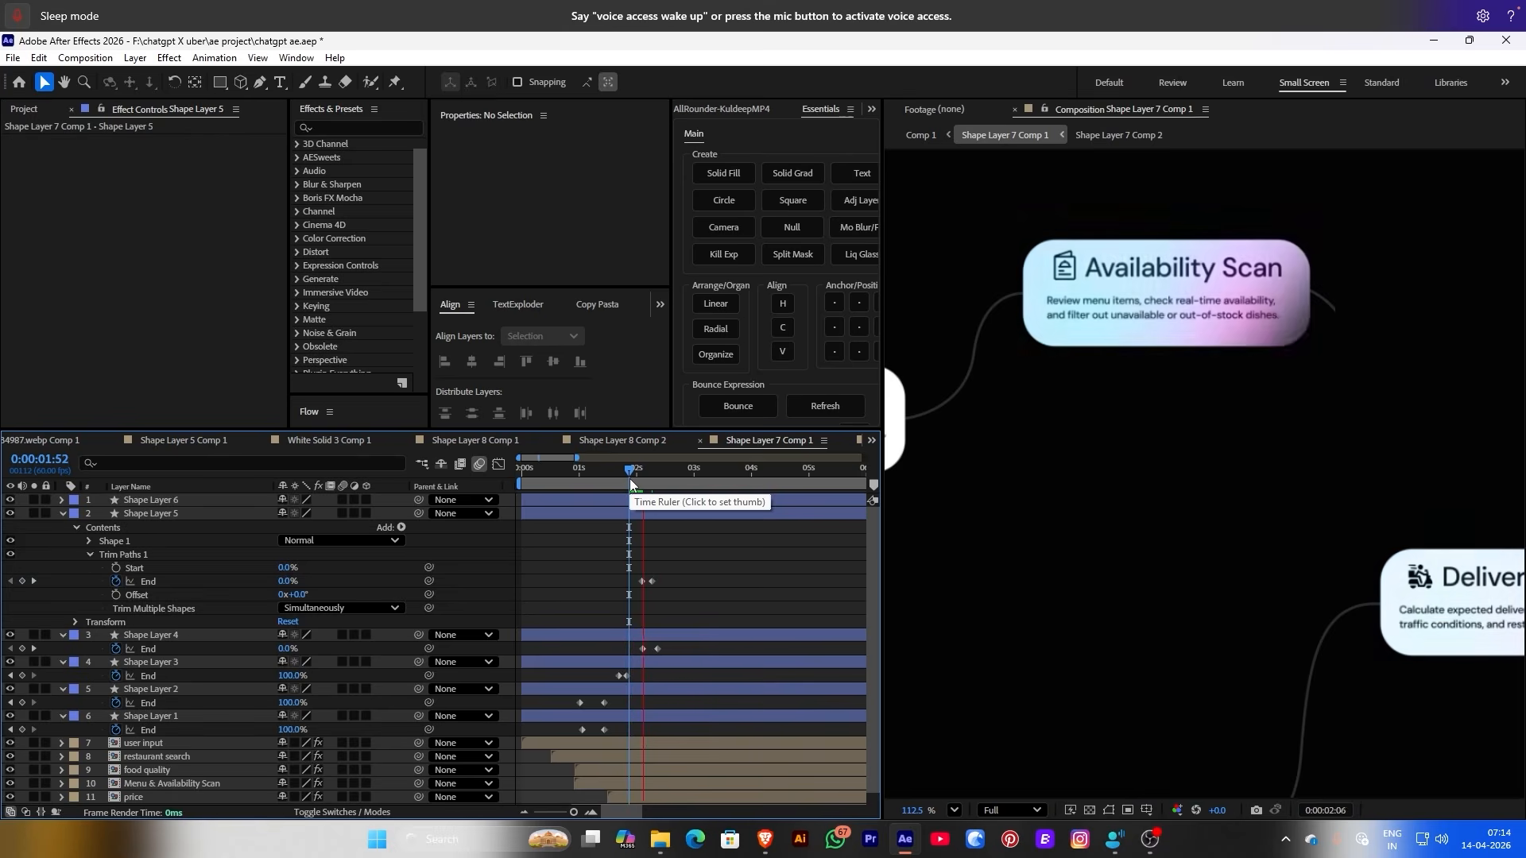
pyautogui.click(151, 500)
pyautogui.press('u')
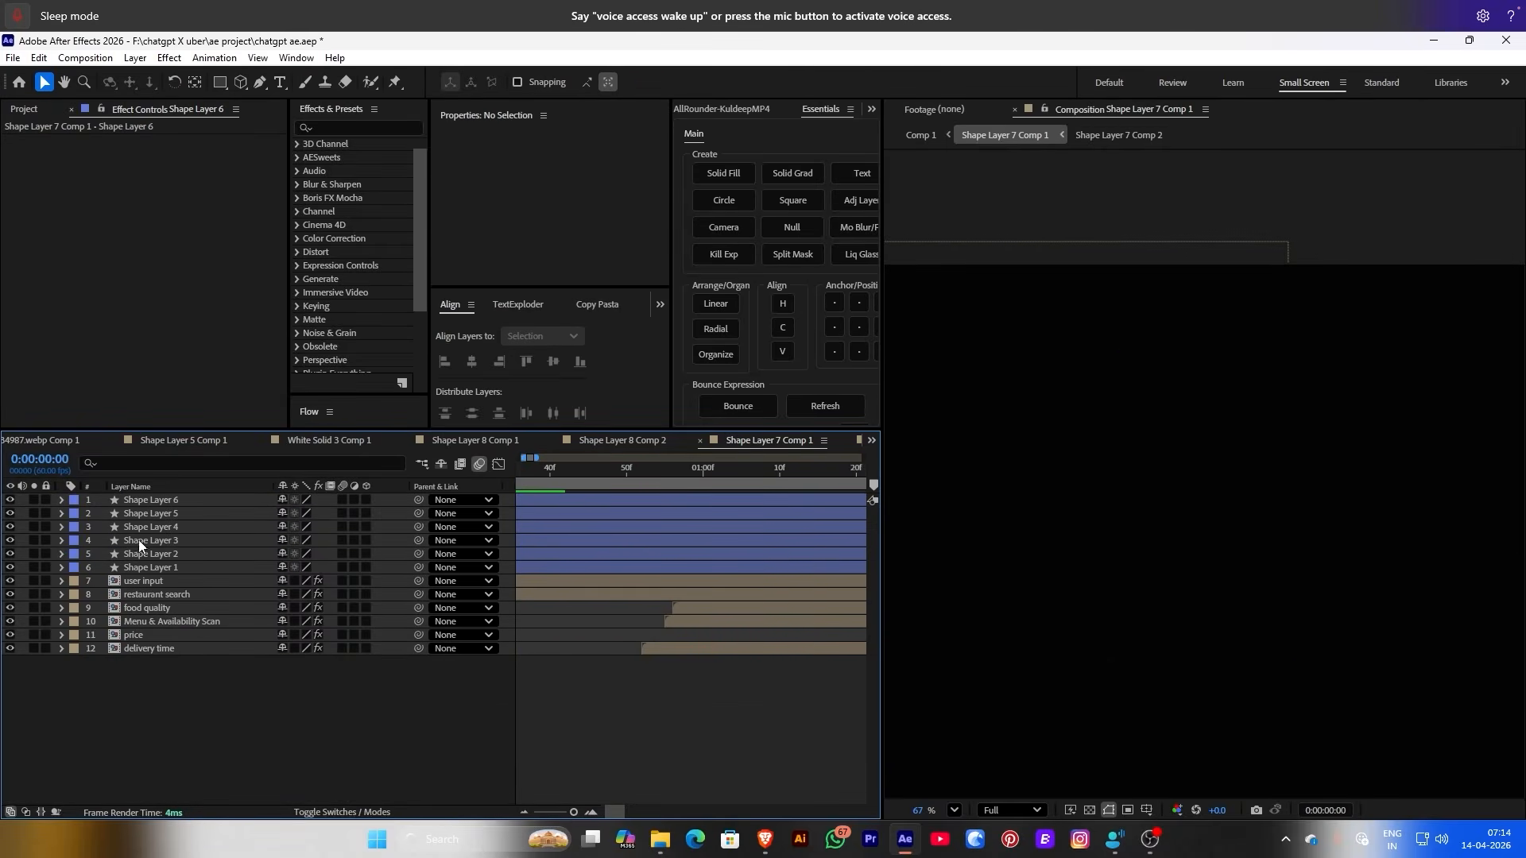
# Reveal the animated line keyframes on all six shape layers and fit the composition in the viewer
pyautogui.moveTo(139, 540); pyautogui.dragTo(172, 574)
pyautogui.press('u')
pyautogui.press('k')
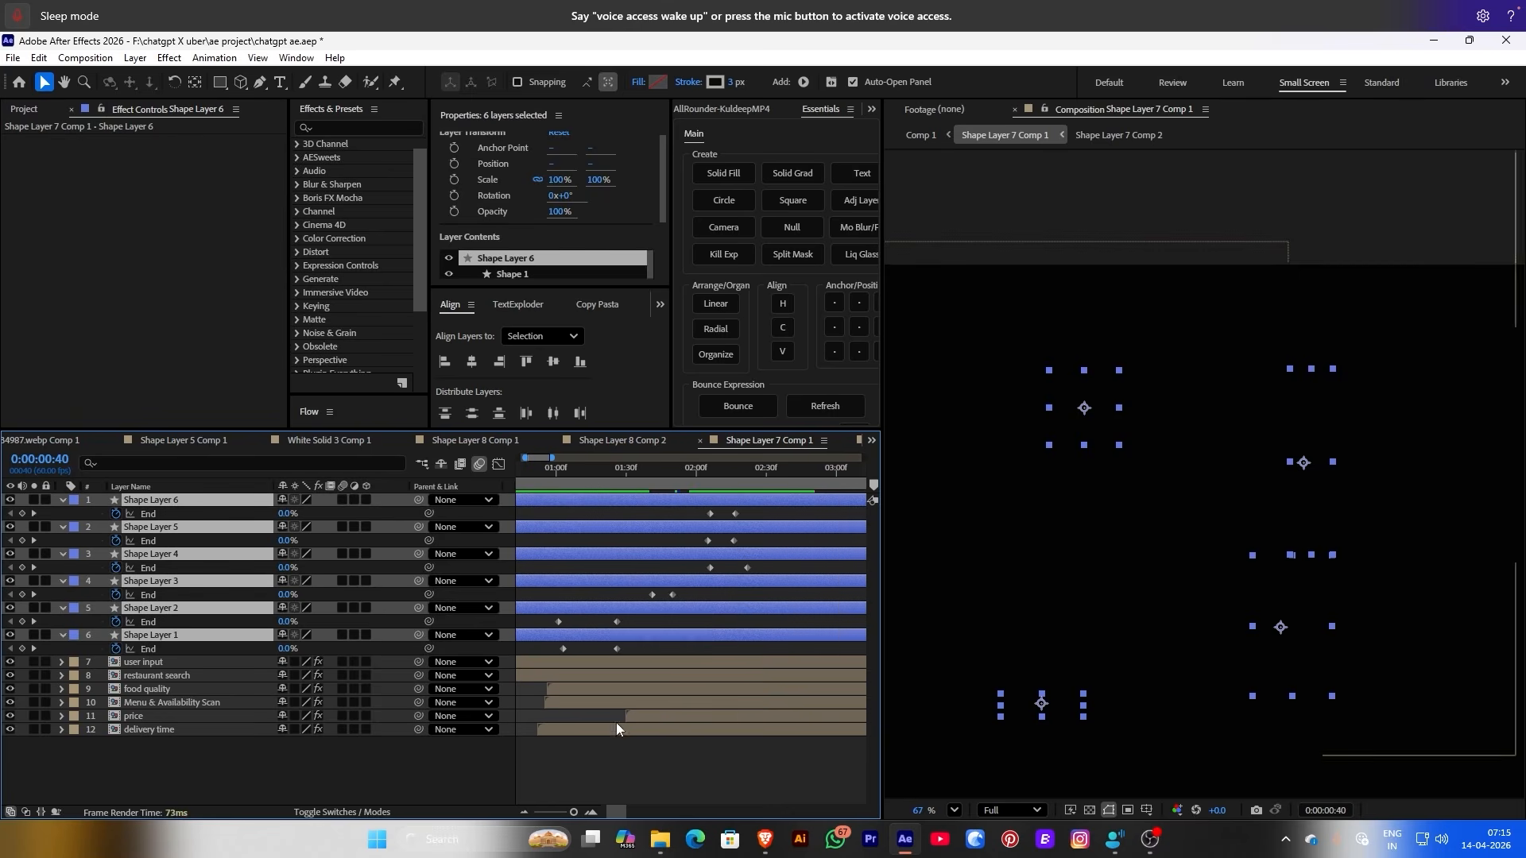
pyautogui.click(556, 466)
pyautogui.click(954, 810)
pyautogui.click(989, 497)
pyautogui.moveTo(585, 469)
pyautogui.mouseDown()
pyautogui.moveTo(623, 474)
pyautogui.moveTo(566, 472)
pyautogui.moveTo(629, 477)
pyautogui.moveTo(614, 476)
pyautogui.mouseUp()
# Start the food quality card earlier around 0:00:01:25 and shift Shape Layer 4's line keyframes earlier
pyautogui.click(683, 675)
pyautogui.moveTo(684, 689); pyautogui.dragTo(631, 689)
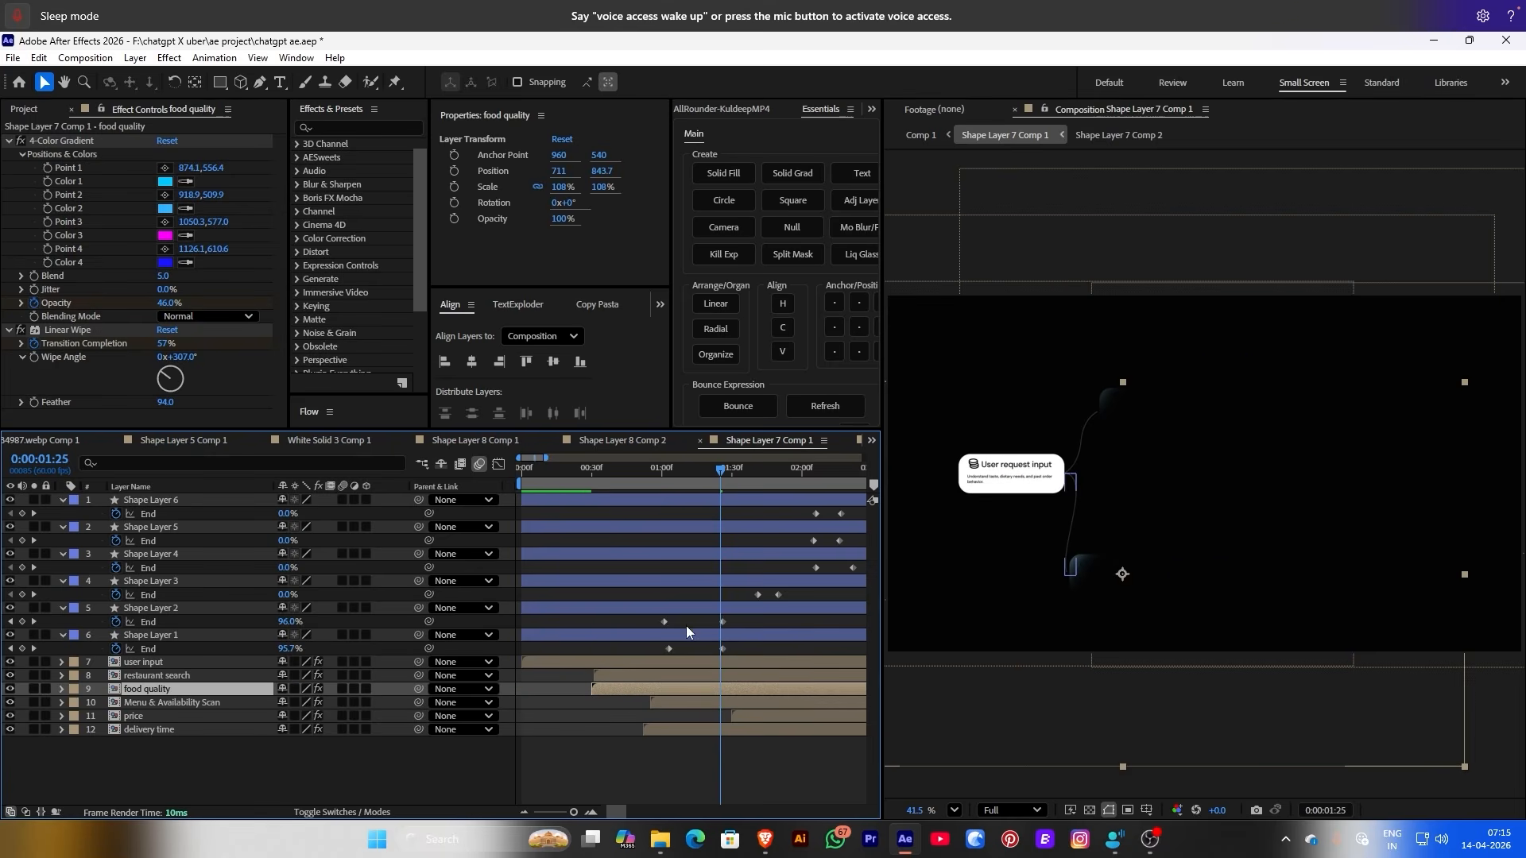
pyautogui.moveTo(718, 477); pyautogui.dragTo(760, 474)
pyautogui.moveTo(767, 554); pyautogui.dragTo(704, 551)
pyautogui.moveTo(727, 472); pyautogui.dragTo(669, 531)
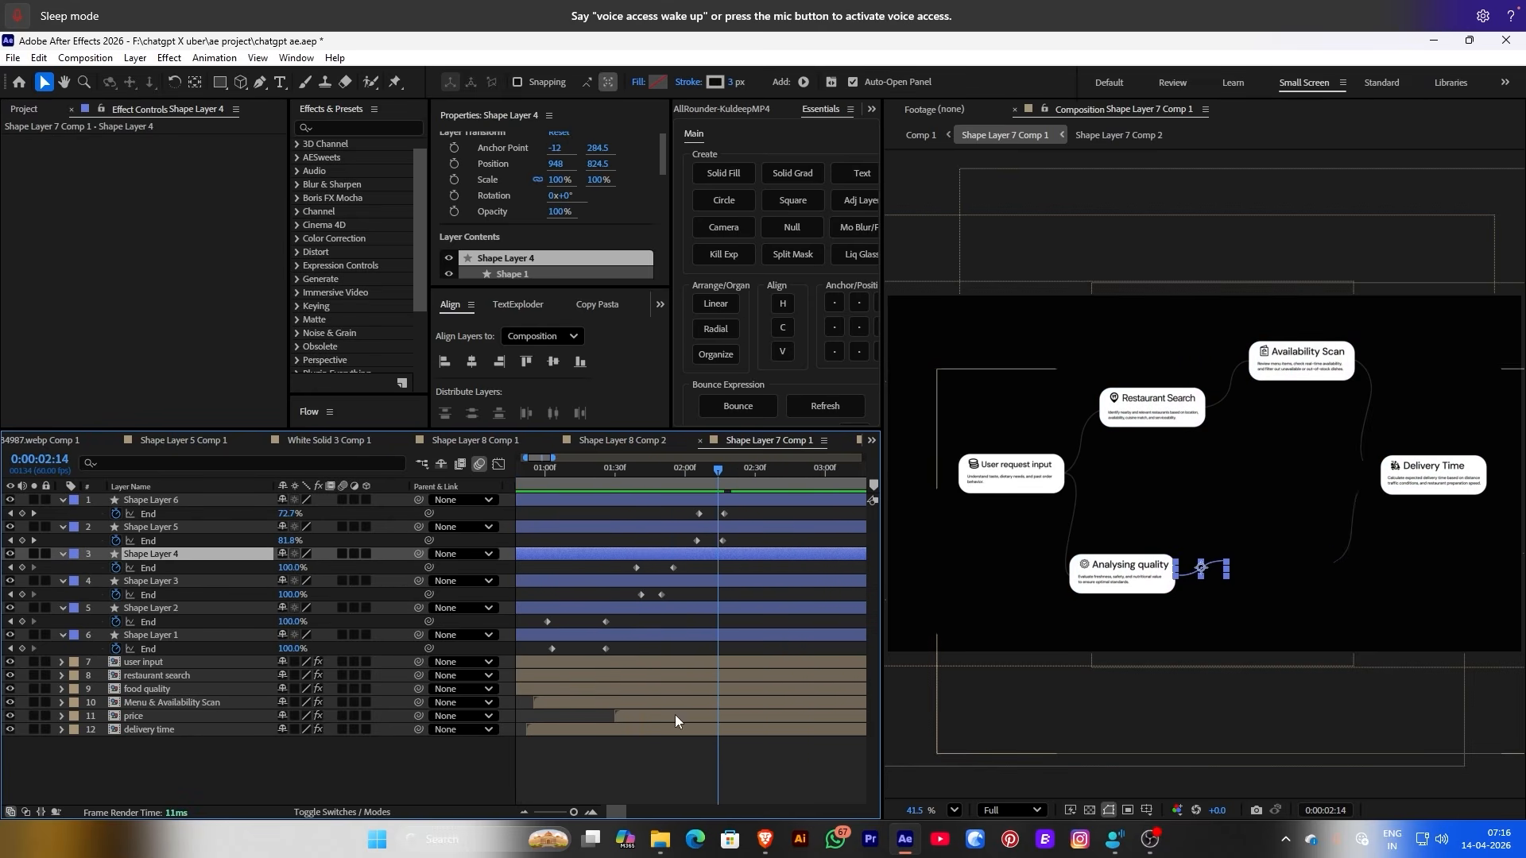
# Start the price card earlier, then view the complete flowchart in Comp 1
pyautogui.moveTo(675, 714); pyautogui.dragTo(602, 715)
pyautogui.moveTo(640, 469); pyautogui.dragTo(674, 471)
pyautogui.click(742, 467)
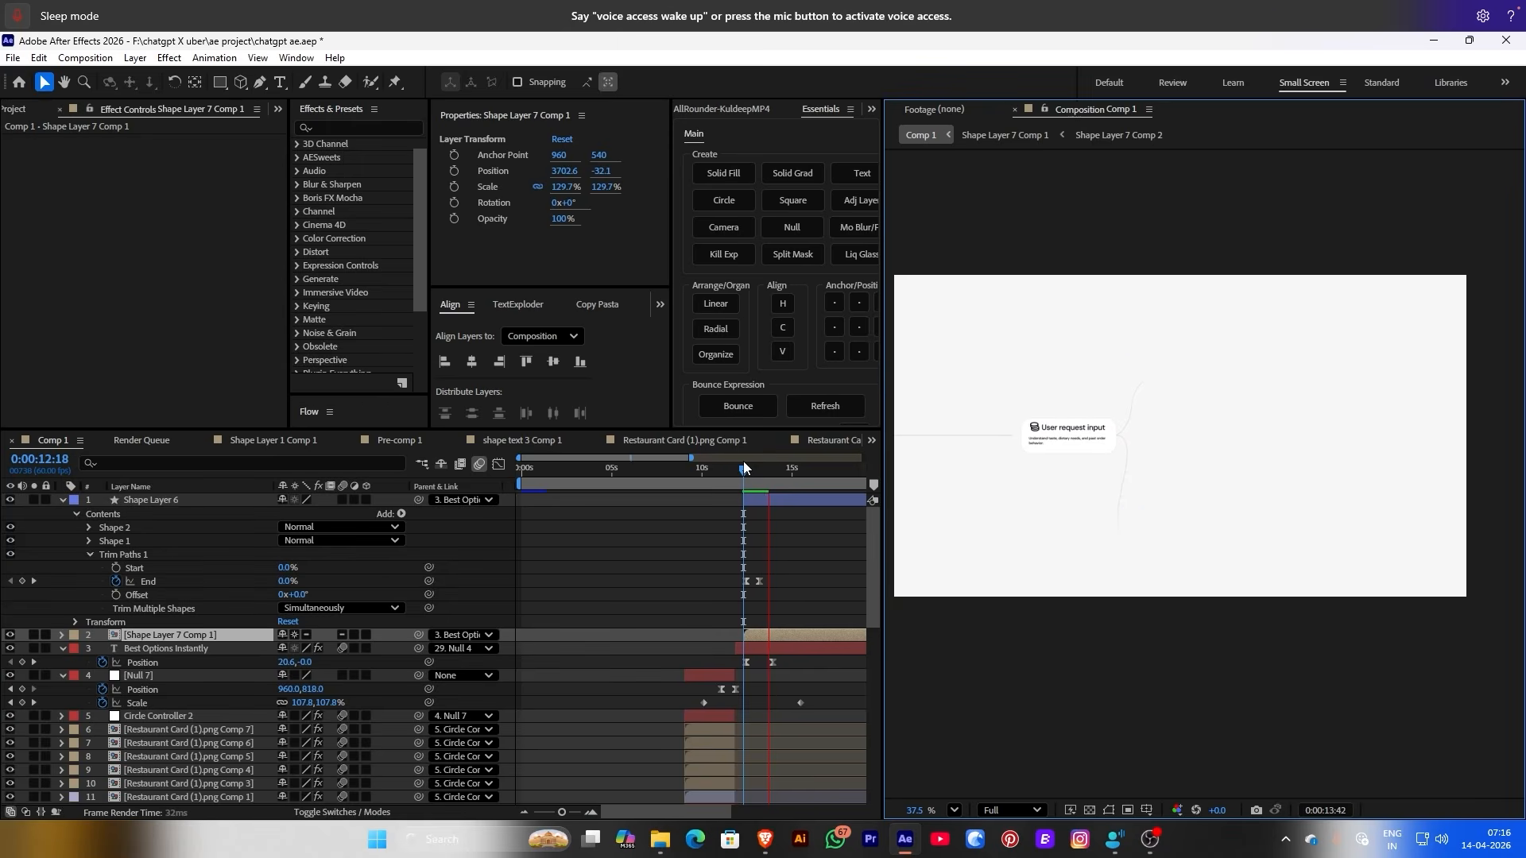
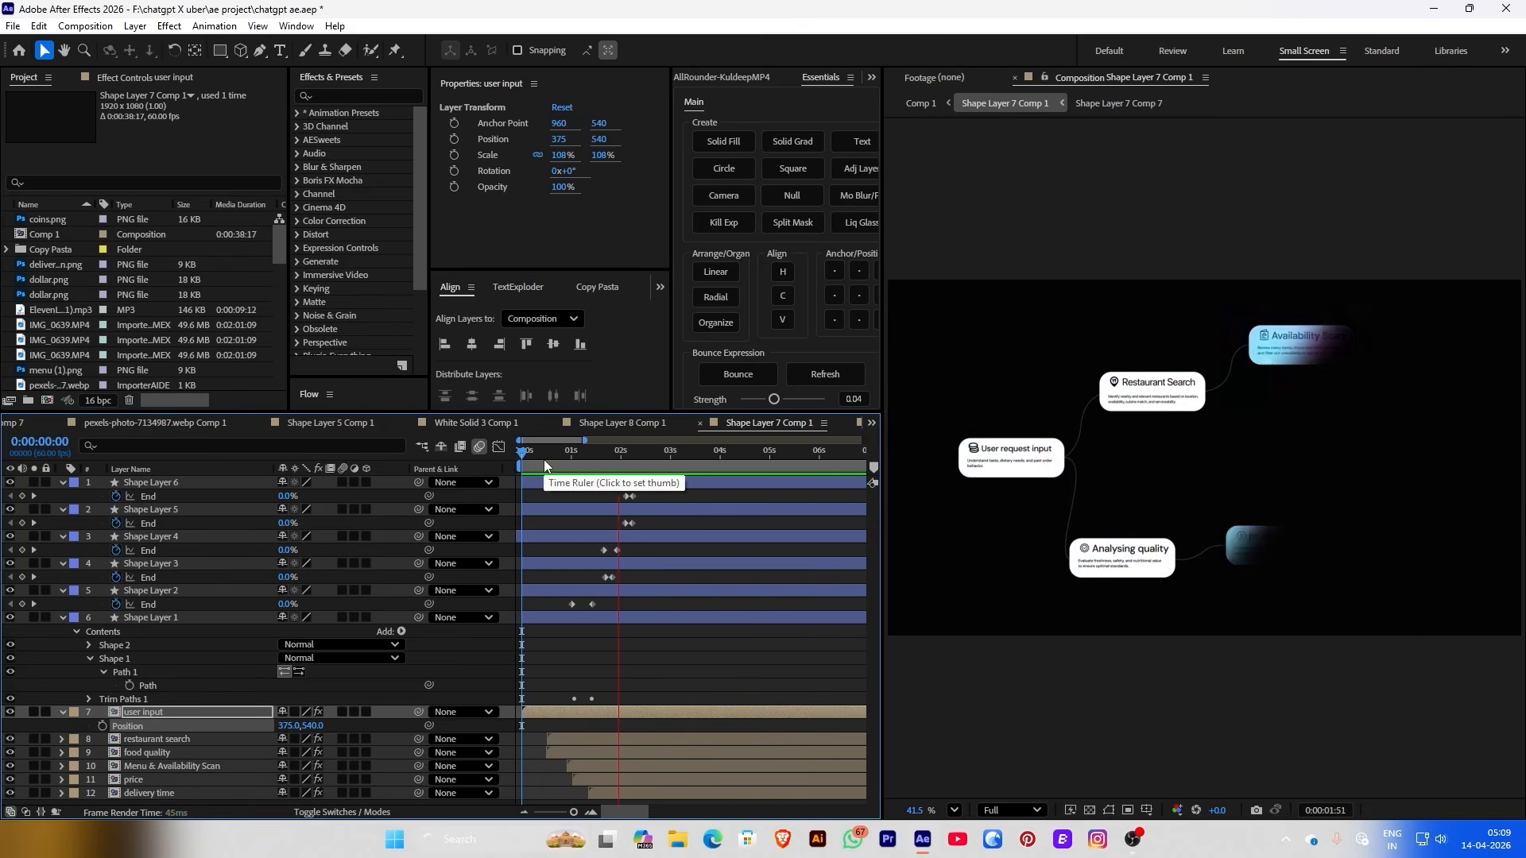
# Stop the preview and keyframe the food quality card's Position (711, 843.7) at 0:00:01:32
pyautogui.press('space')
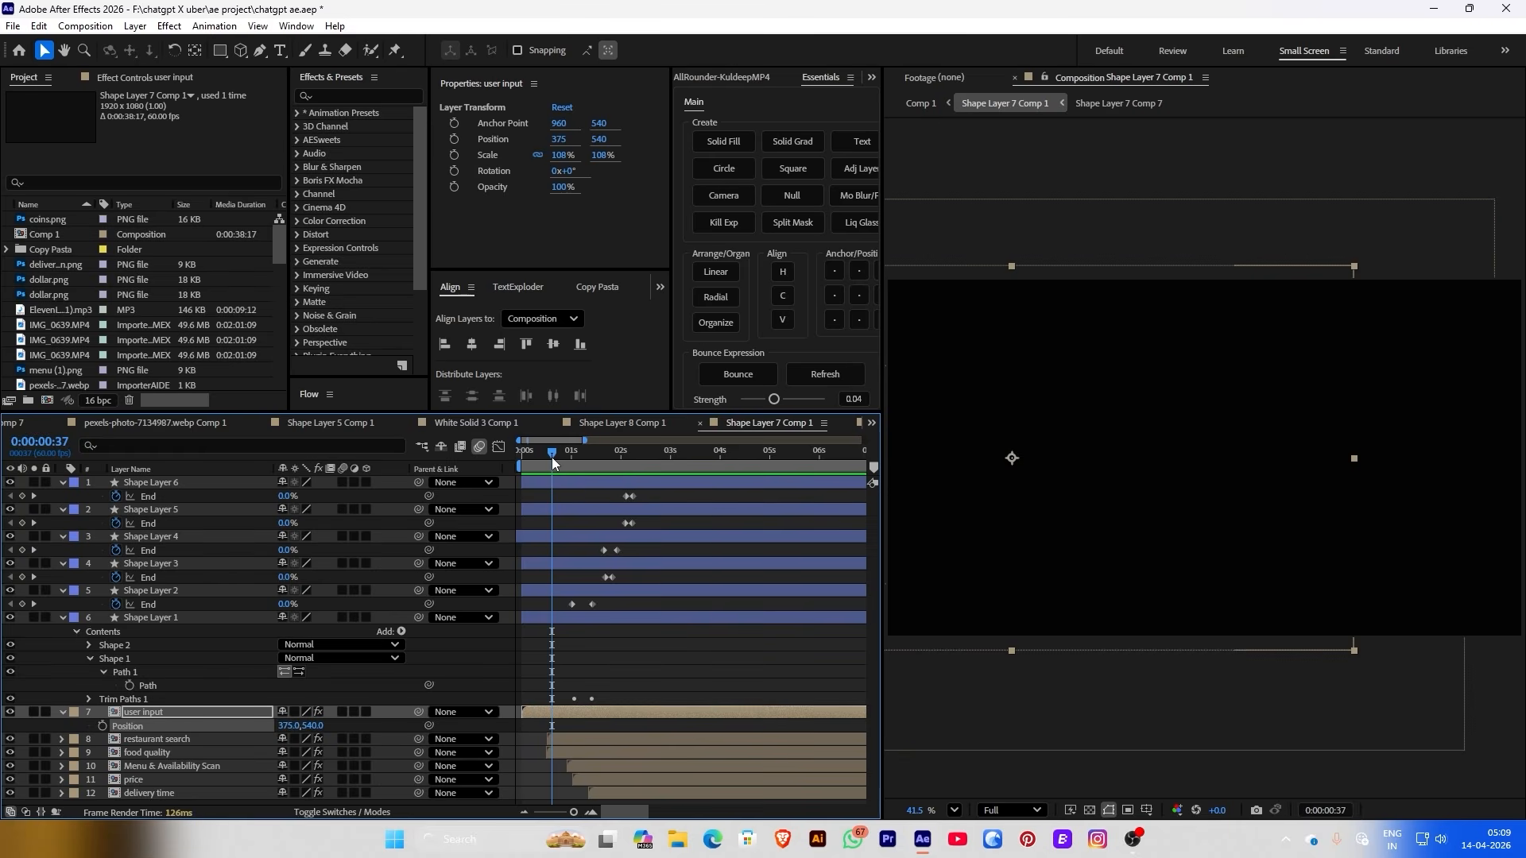
pyautogui.moveTo(552, 456); pyautogui.dragTo(598, 457)
pyautogui.click(178, 752)
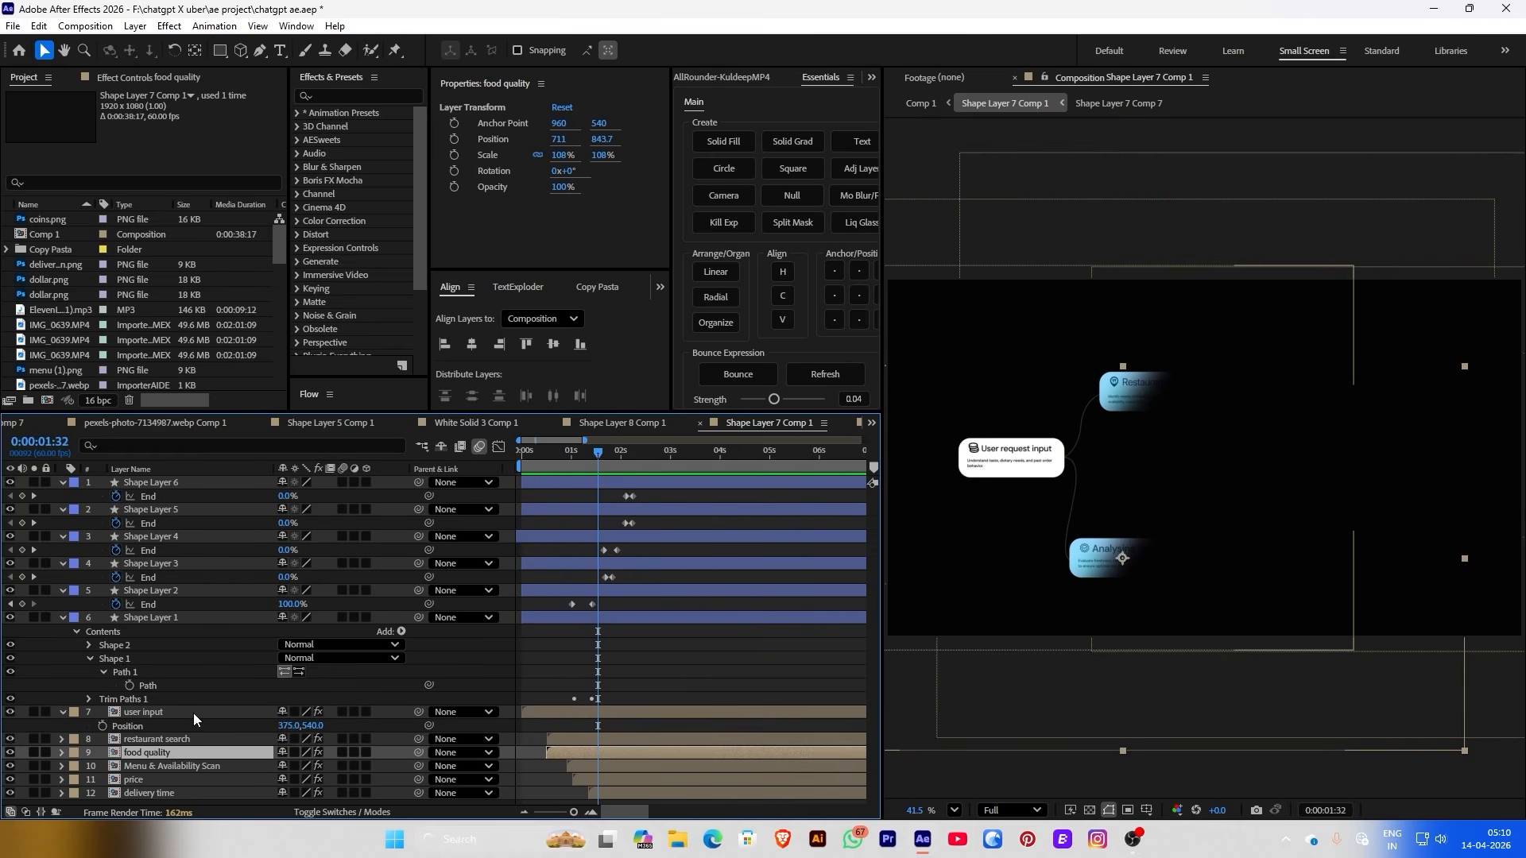
pyautogui.click(140, 762)
pyautogui.click(138, 744)
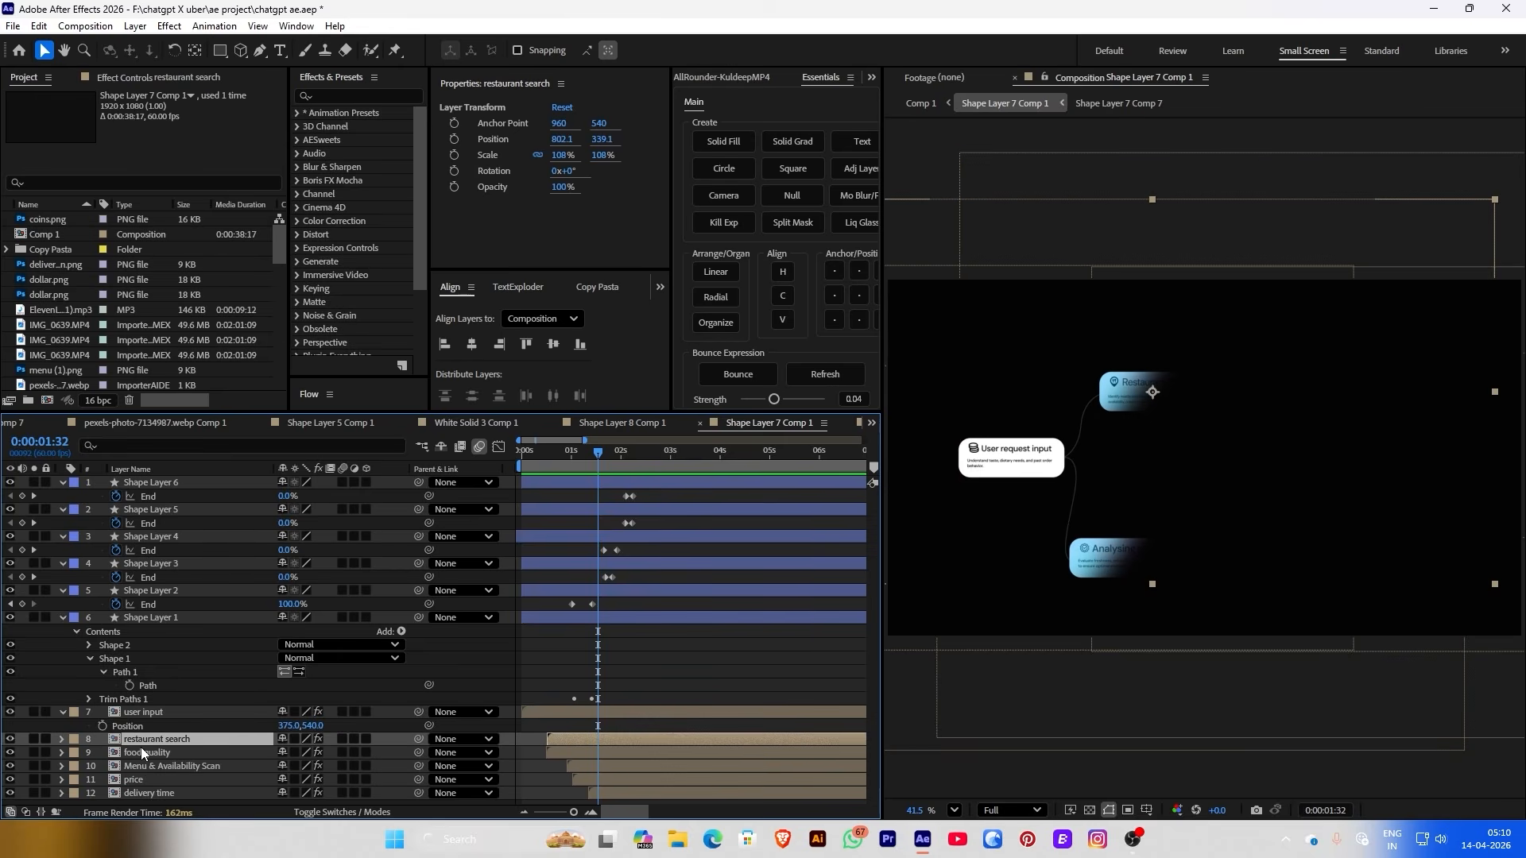
pyautogui.click(140, 755)
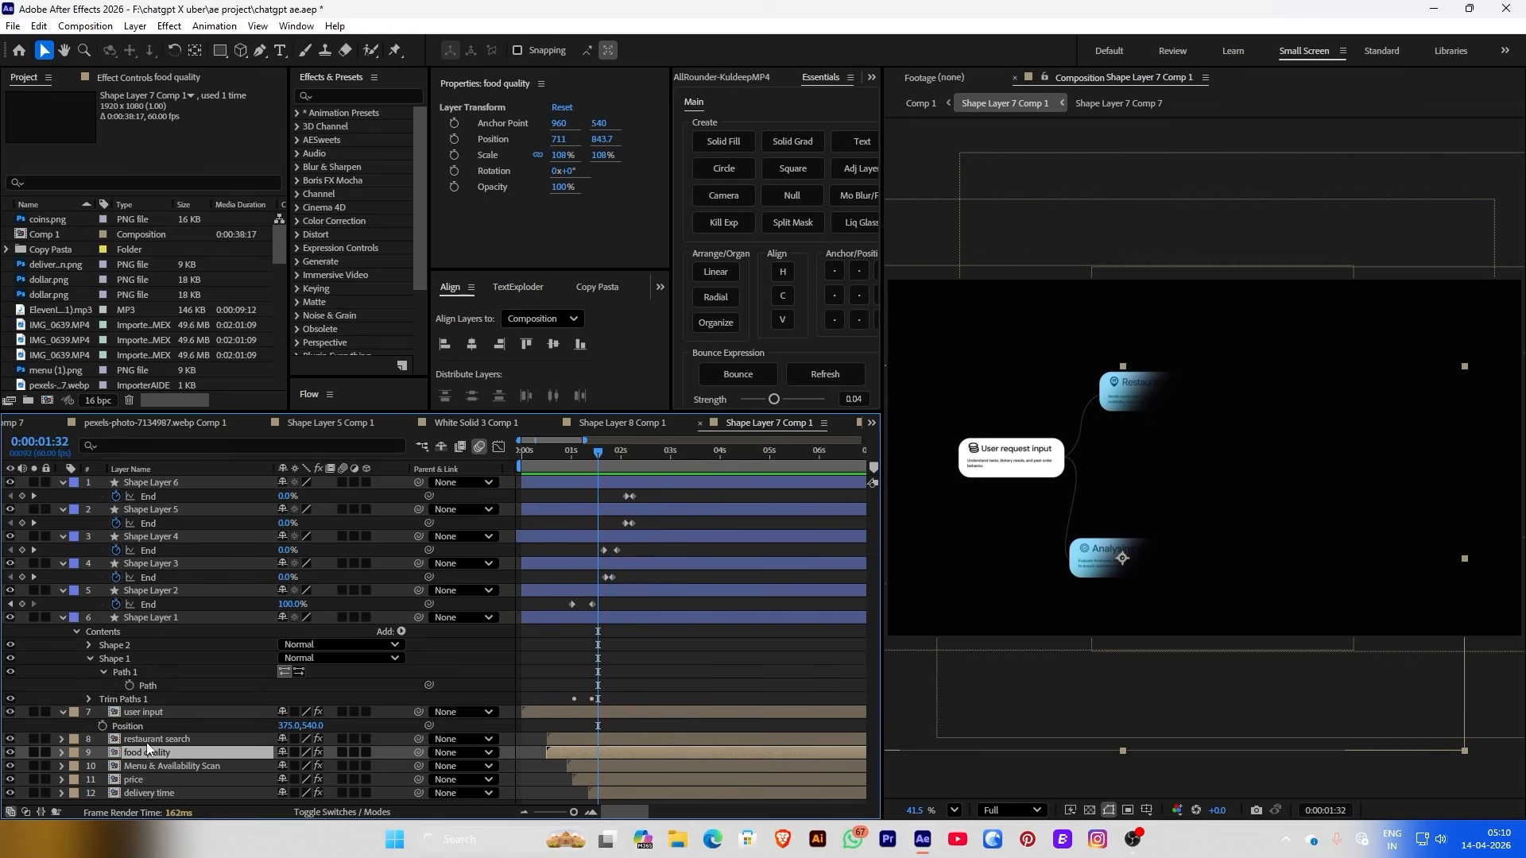
pyautogui.click(453, 139)
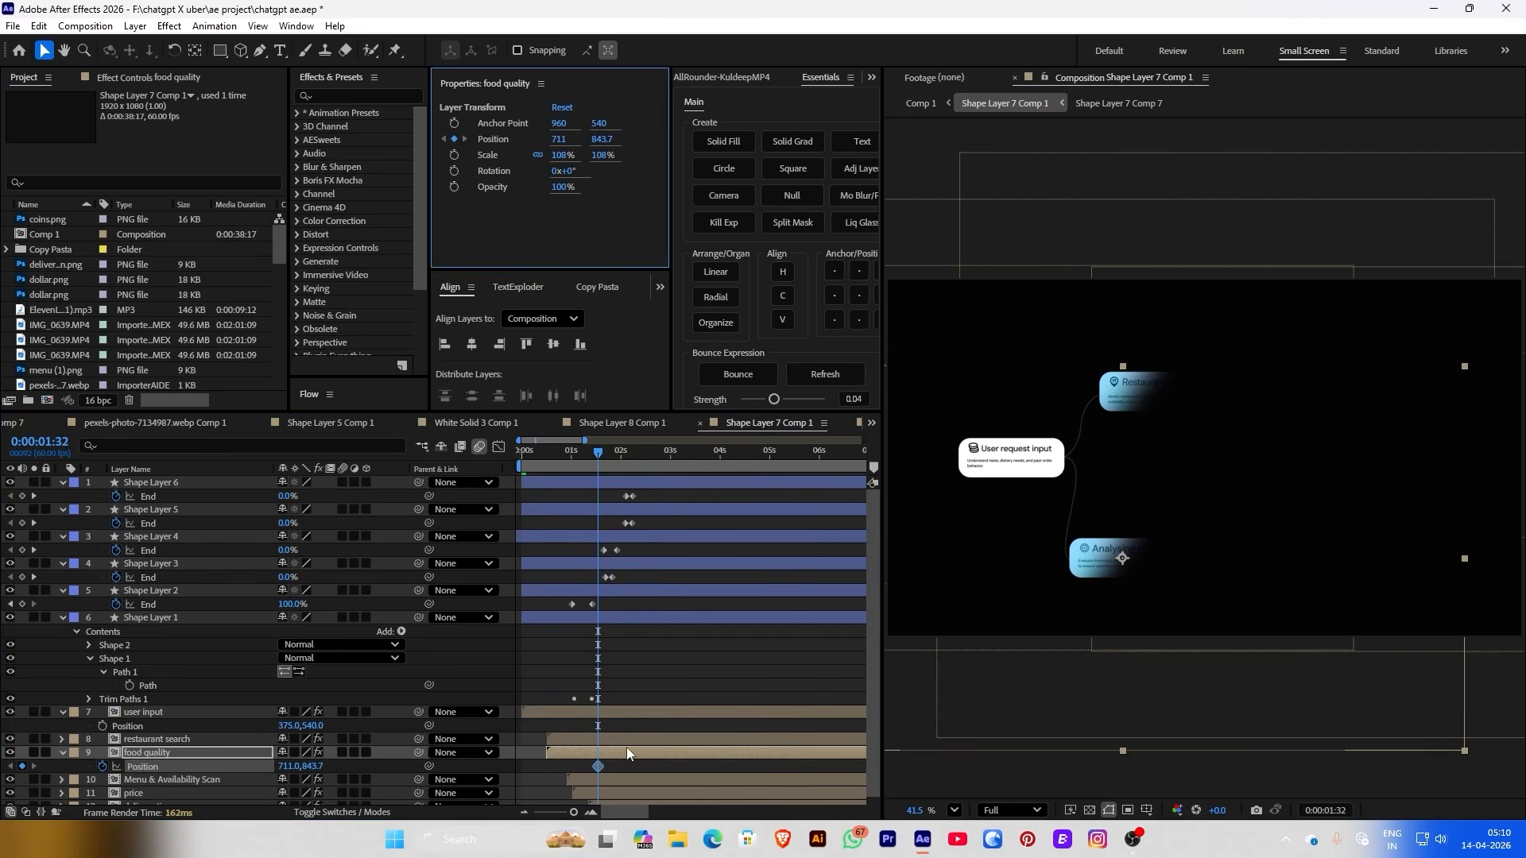
# Raise the food quality card to Y 715.7 at 0:00:02:33, returning it to the start at 0:00:04:47
pyautogui.moveTo(621, 456); pyautogui.dragTo(647, 457)
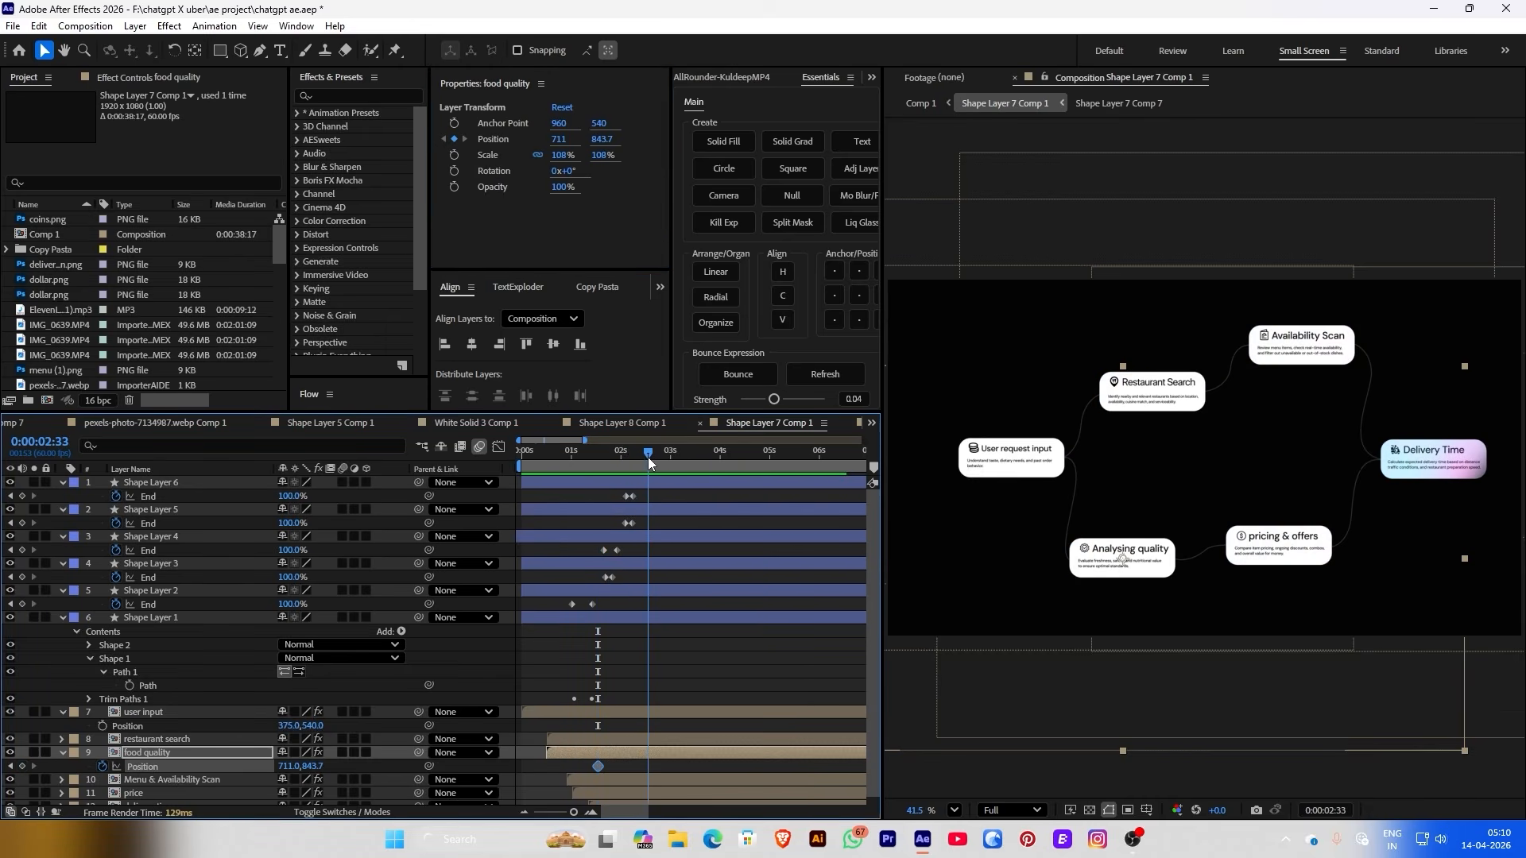
pyautogui.moveTo(616, 141)
pyautogui.mouseDown()
pyautogui.moveTo(503, 139)
pyautogui.moveTo(601, 139)
pyautogui.mouseUp()
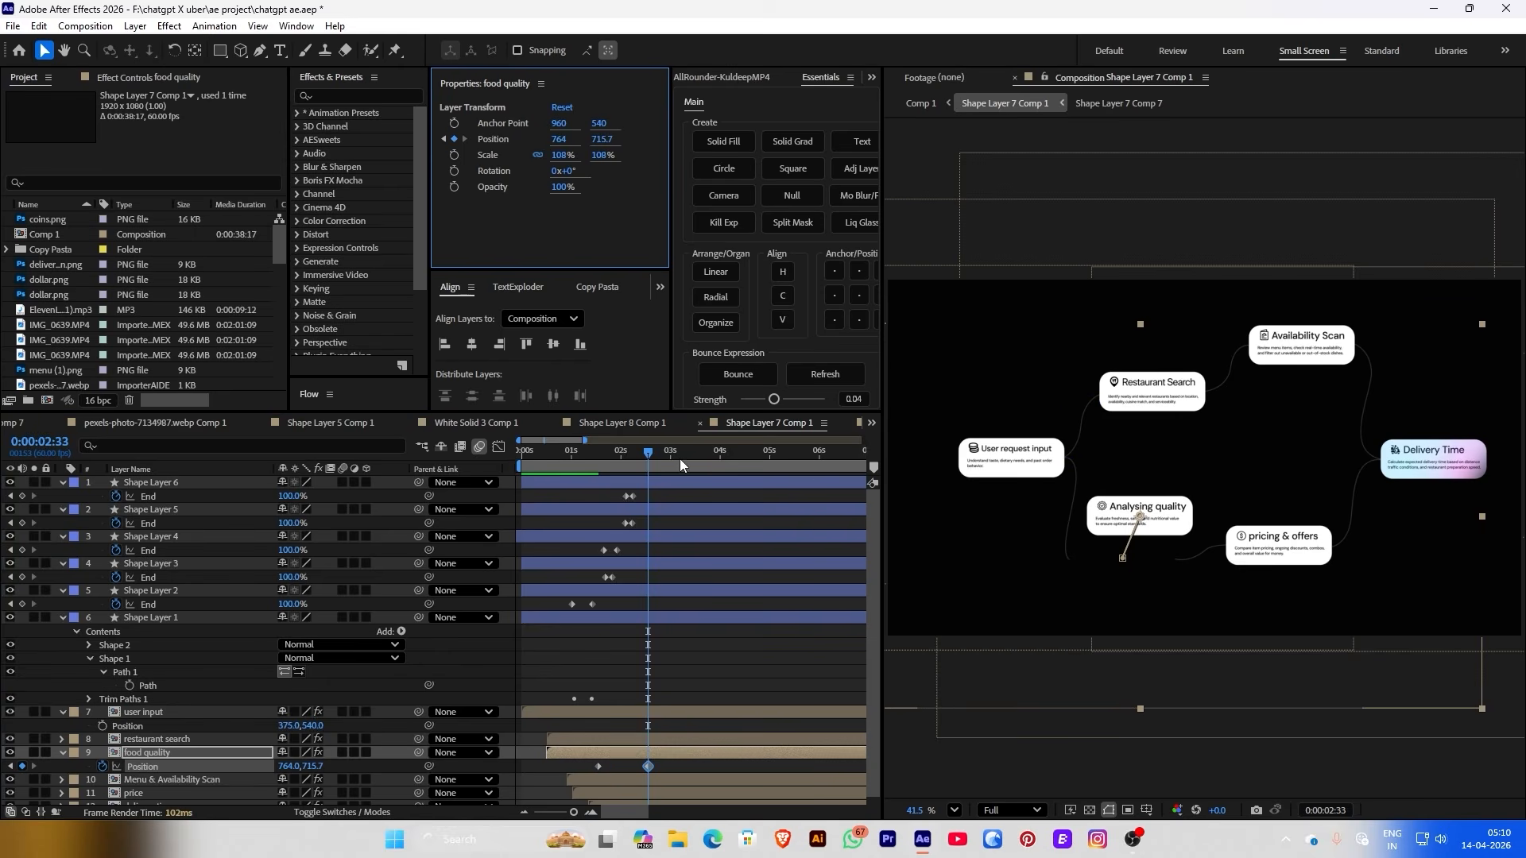
pyautogui.moveTo(656, 455); pyautogui.dragTo(759, 455)
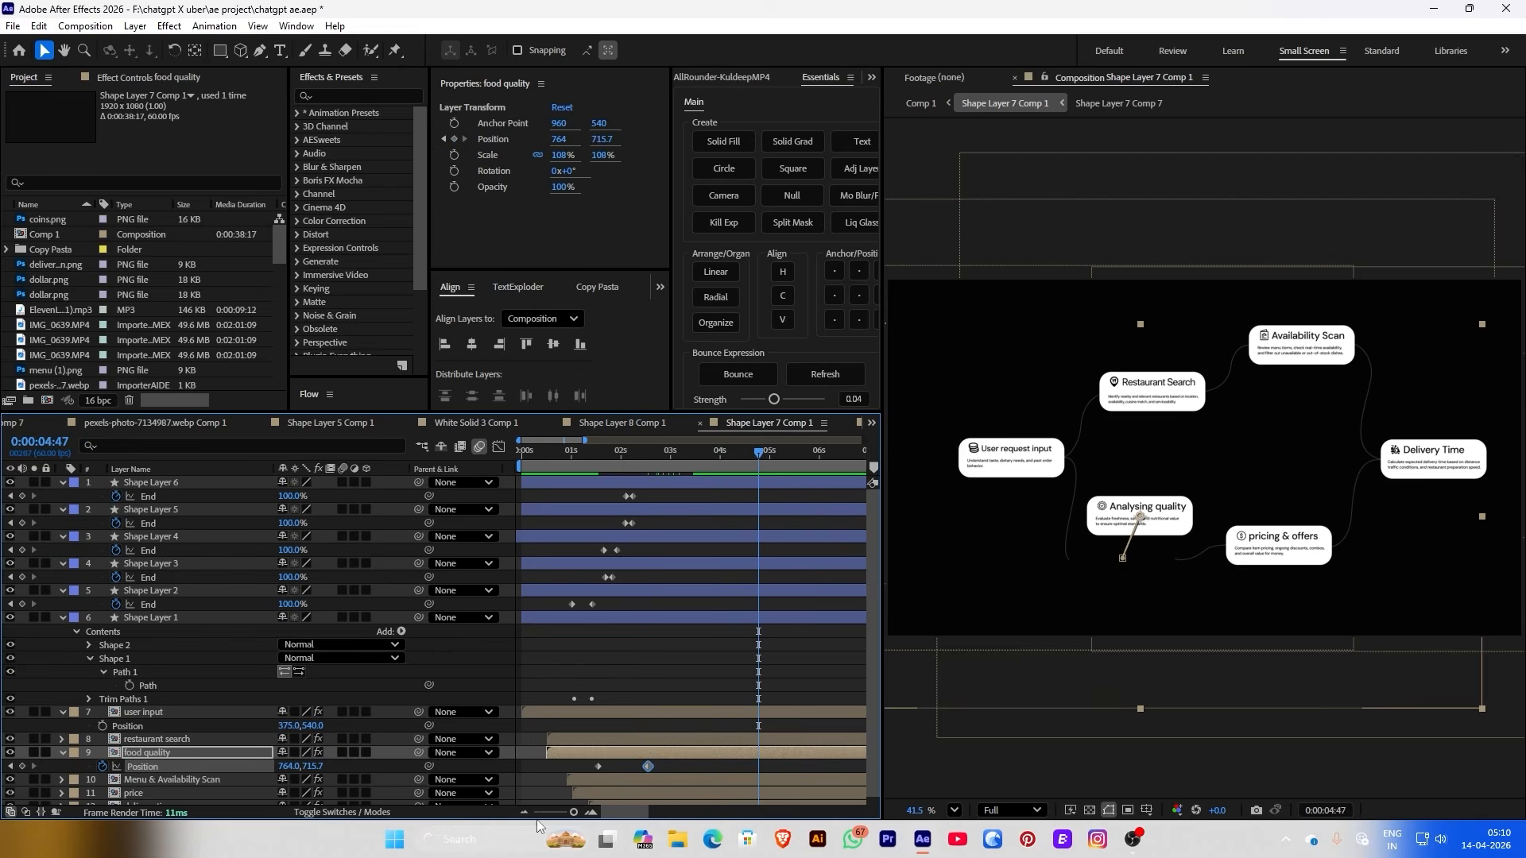
pyautogui.hotkey('ctrl', 'v')
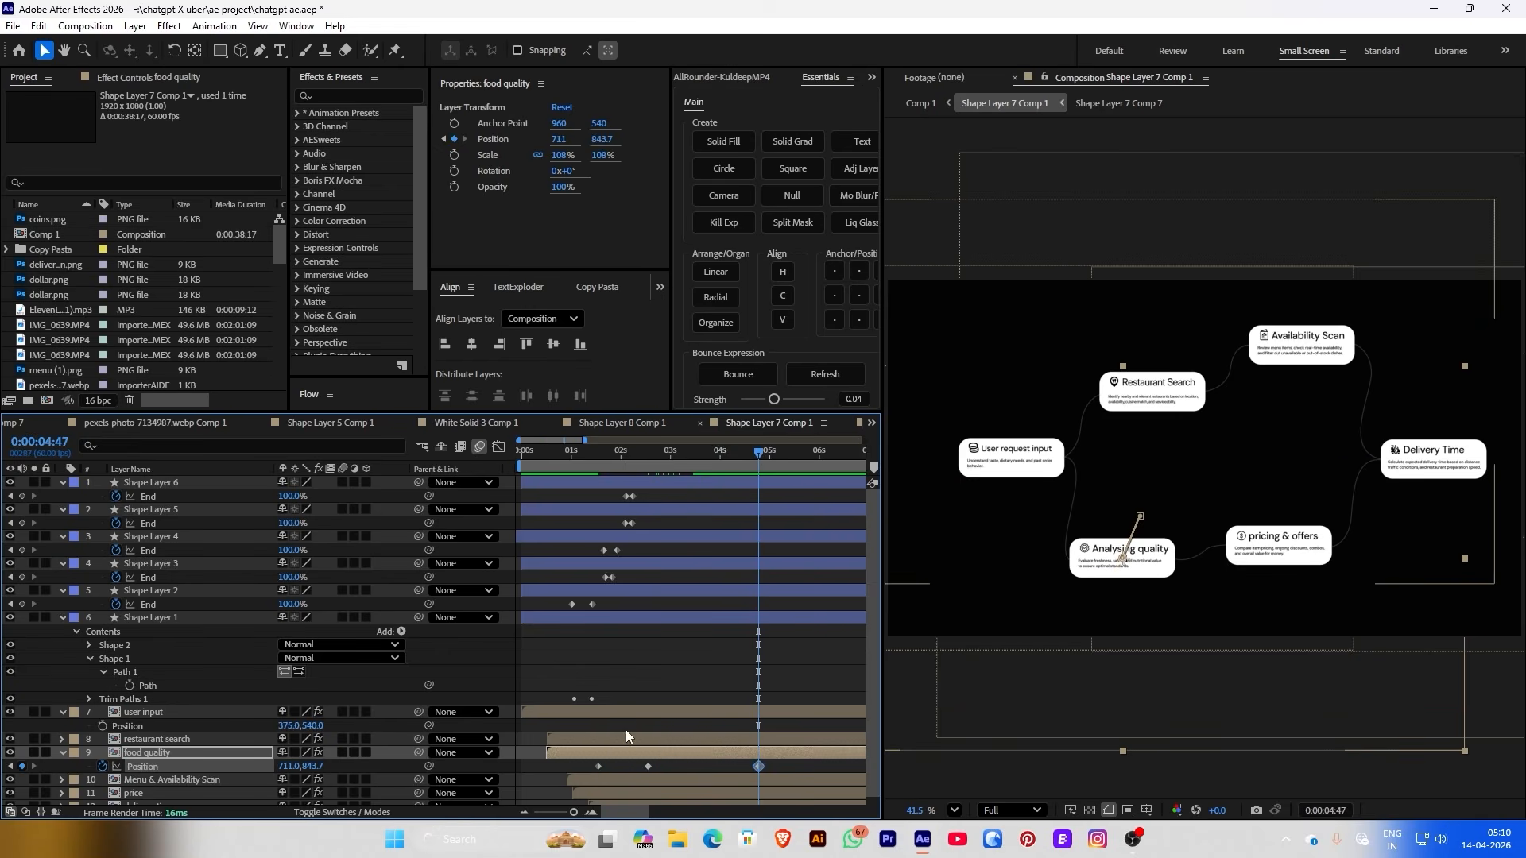
pyautogui.click(670, 690)
pyautogui.click(580, 450)
pyautogui.press('space')
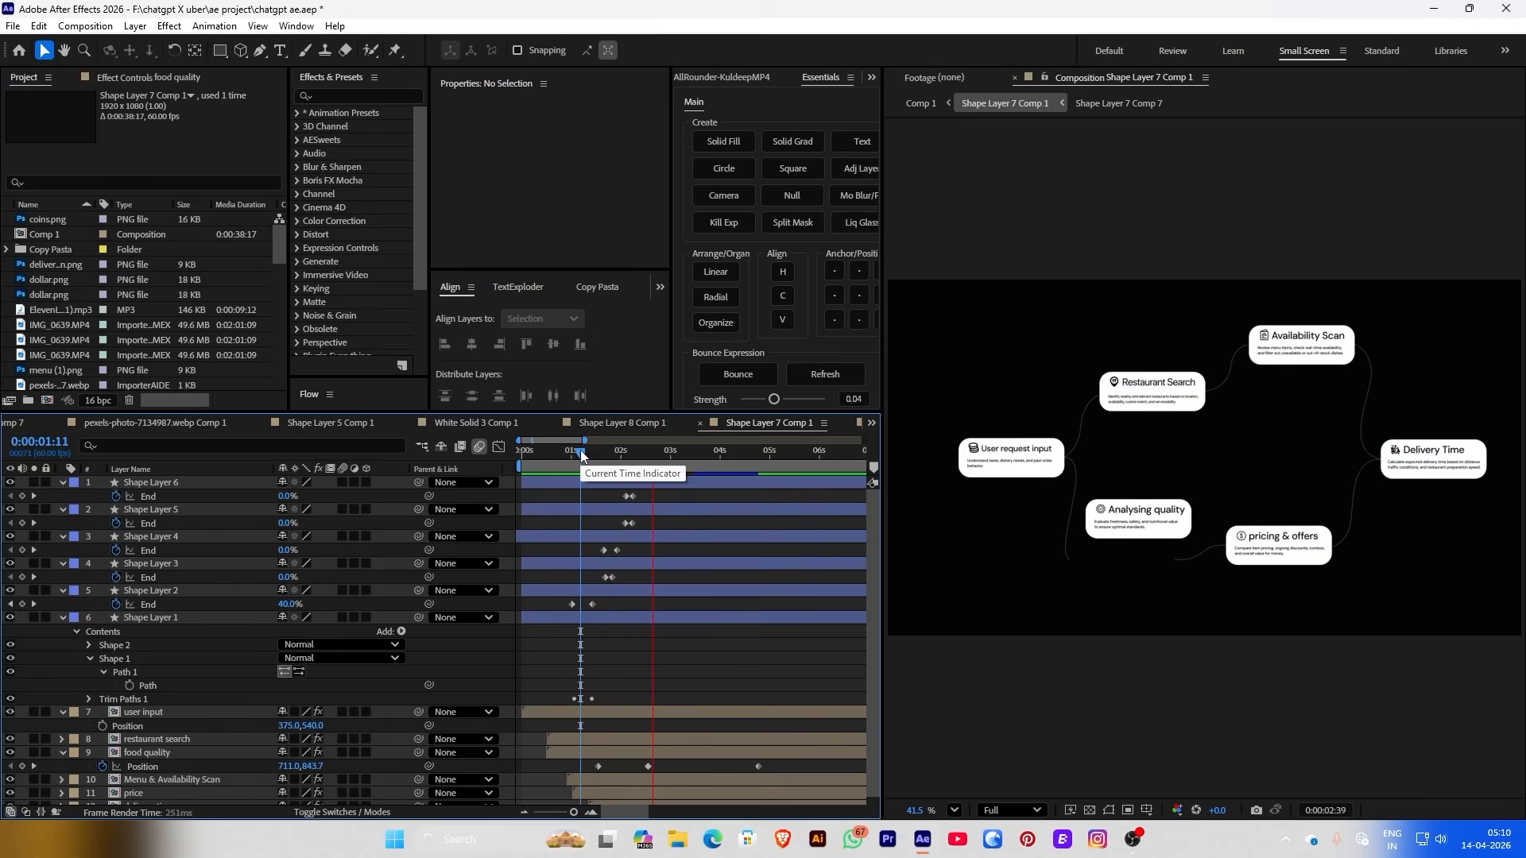
# Drag the food quality Position keyframes later and preview the retimed slide-up
pyautogui.scroll(-1, 637, 555)
pyautogui.press('-')
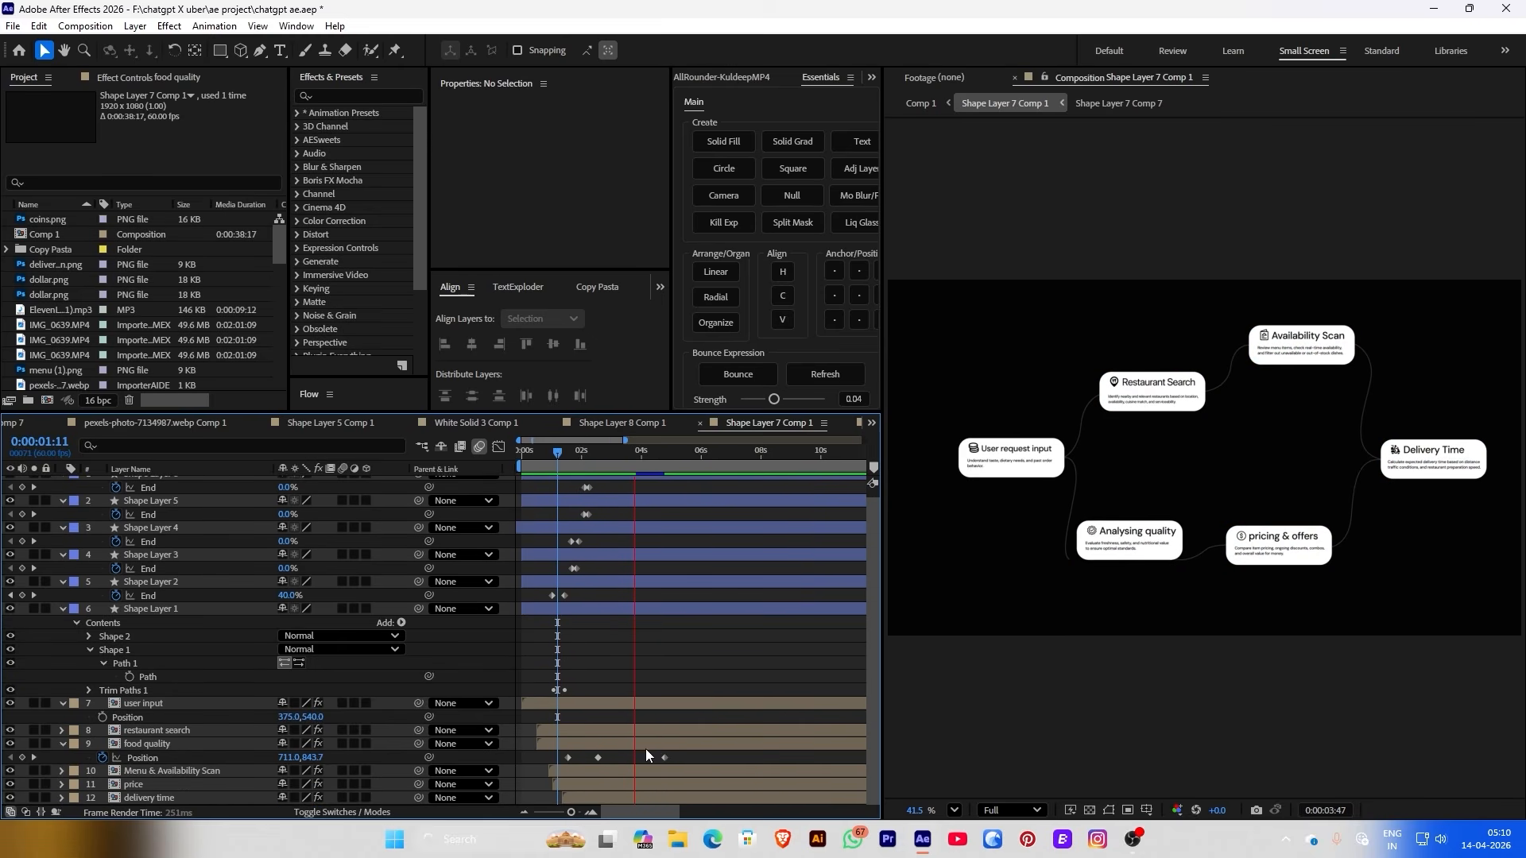
pyautogui.moveTo(666, 756); pyautogui.dragTo(701, 757)
pyautogui.moveTo(597, 758); pyautogui.dragTo(633, 757)
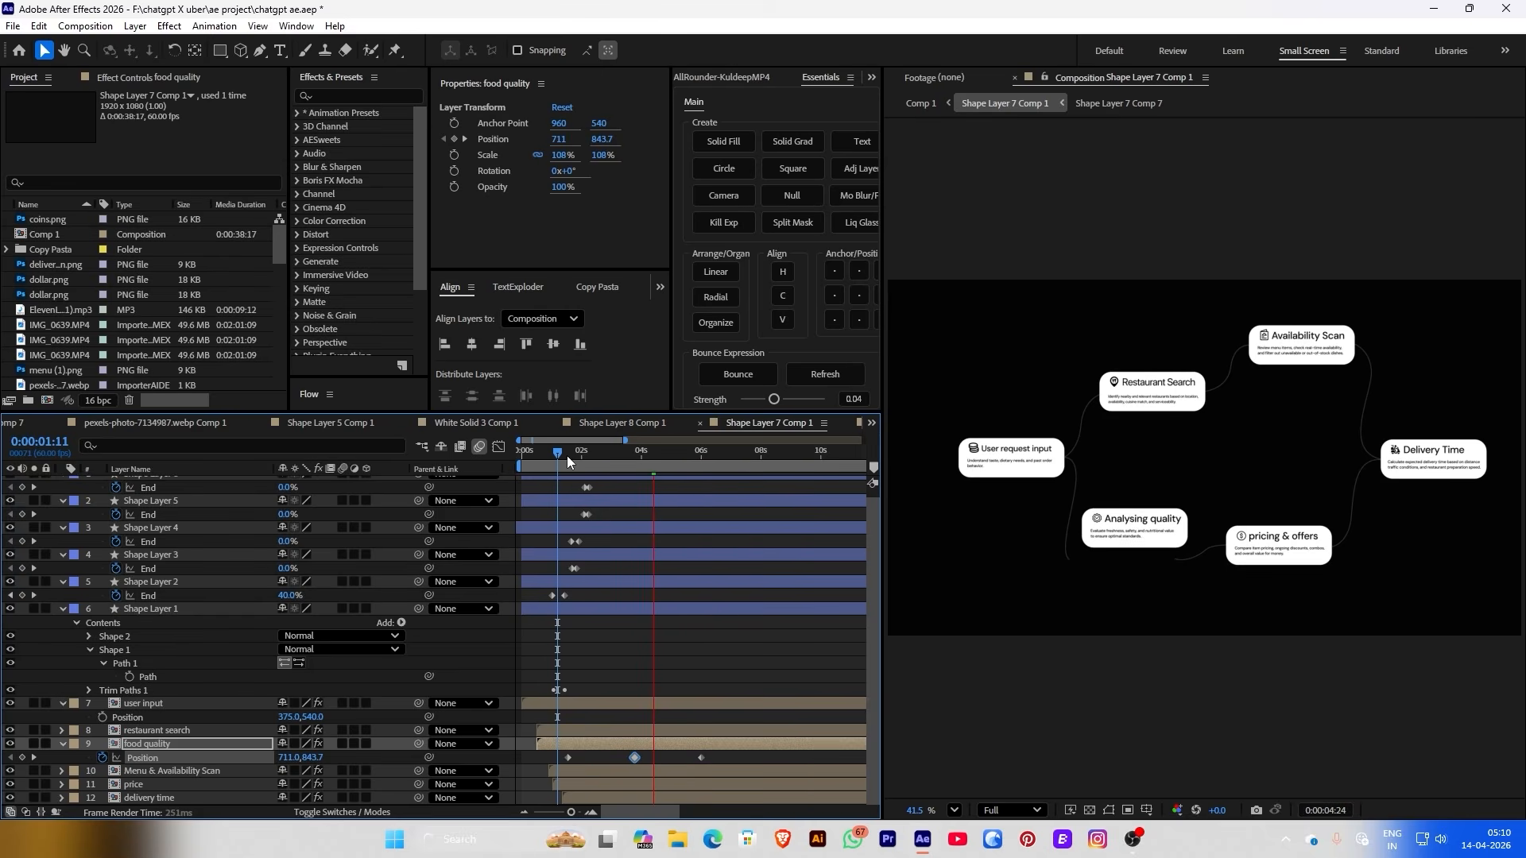
pyautogui.moveTo(561, 456); pyautogui.dragTo(556, 457)
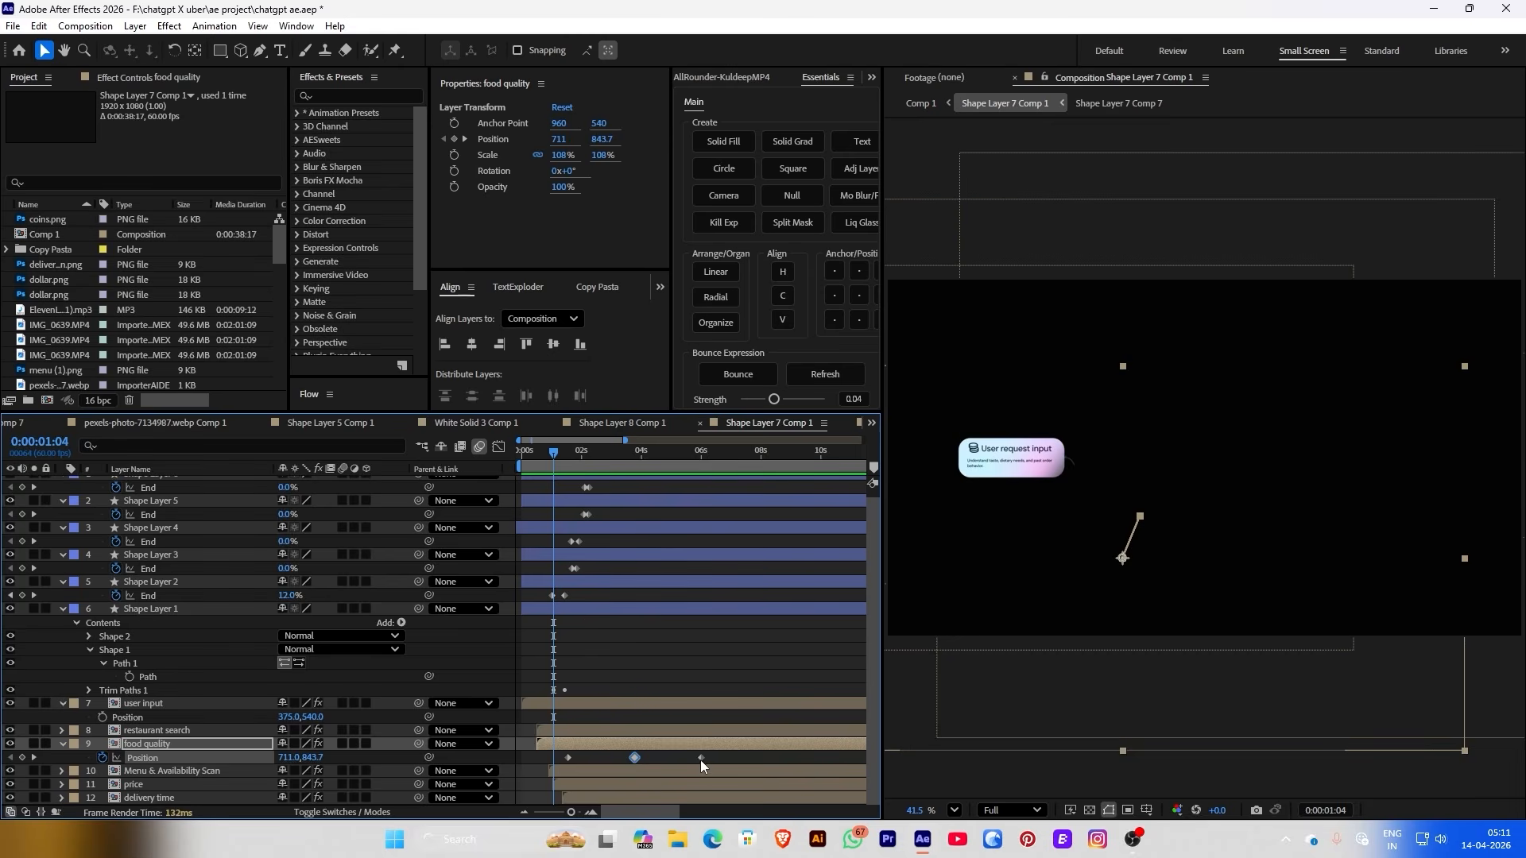
pyautogui.moveTo(700, 757); pyautogui.dragTo(800, 758)
pyautogui.moveTo(632, 760); pyautogui.dragTo(693, 759)
pyautogui.press('space')
pyautogui.moveTo(566, 457); pyautogui.dragTo(519, 456)
pyautogui.press('space')
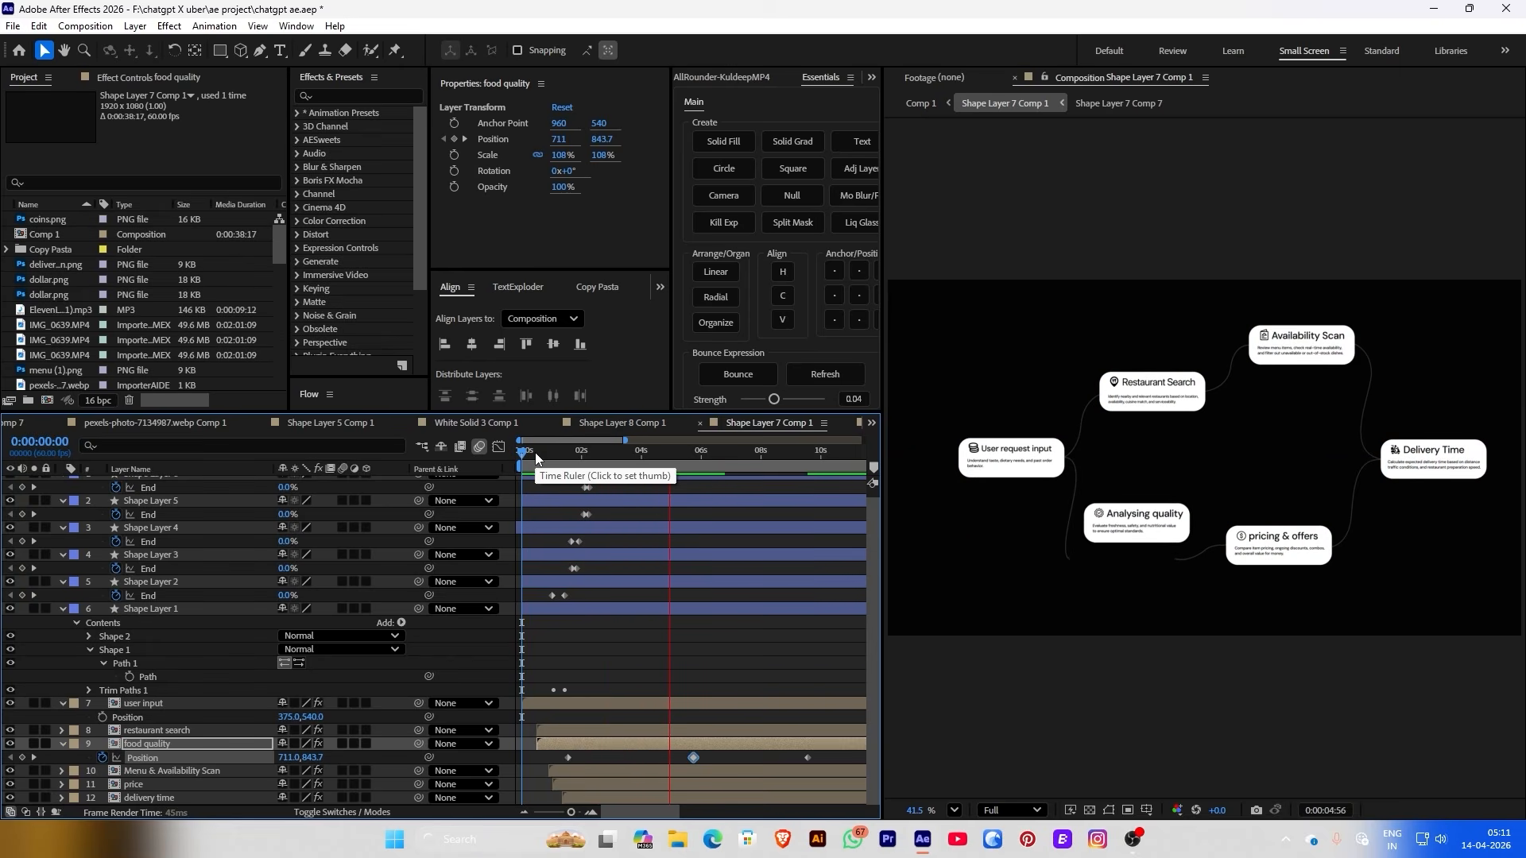
pyautogui.press('-')
pyautogui.hotkey('ctrl', 'Down')
# Keyframe the Availability Scan card down to Y 285 at 0:00:07:41, back to Y 198 by 0:00:13:55
pyautogui.click(572, 460)
pyautogui.click(453, 139)
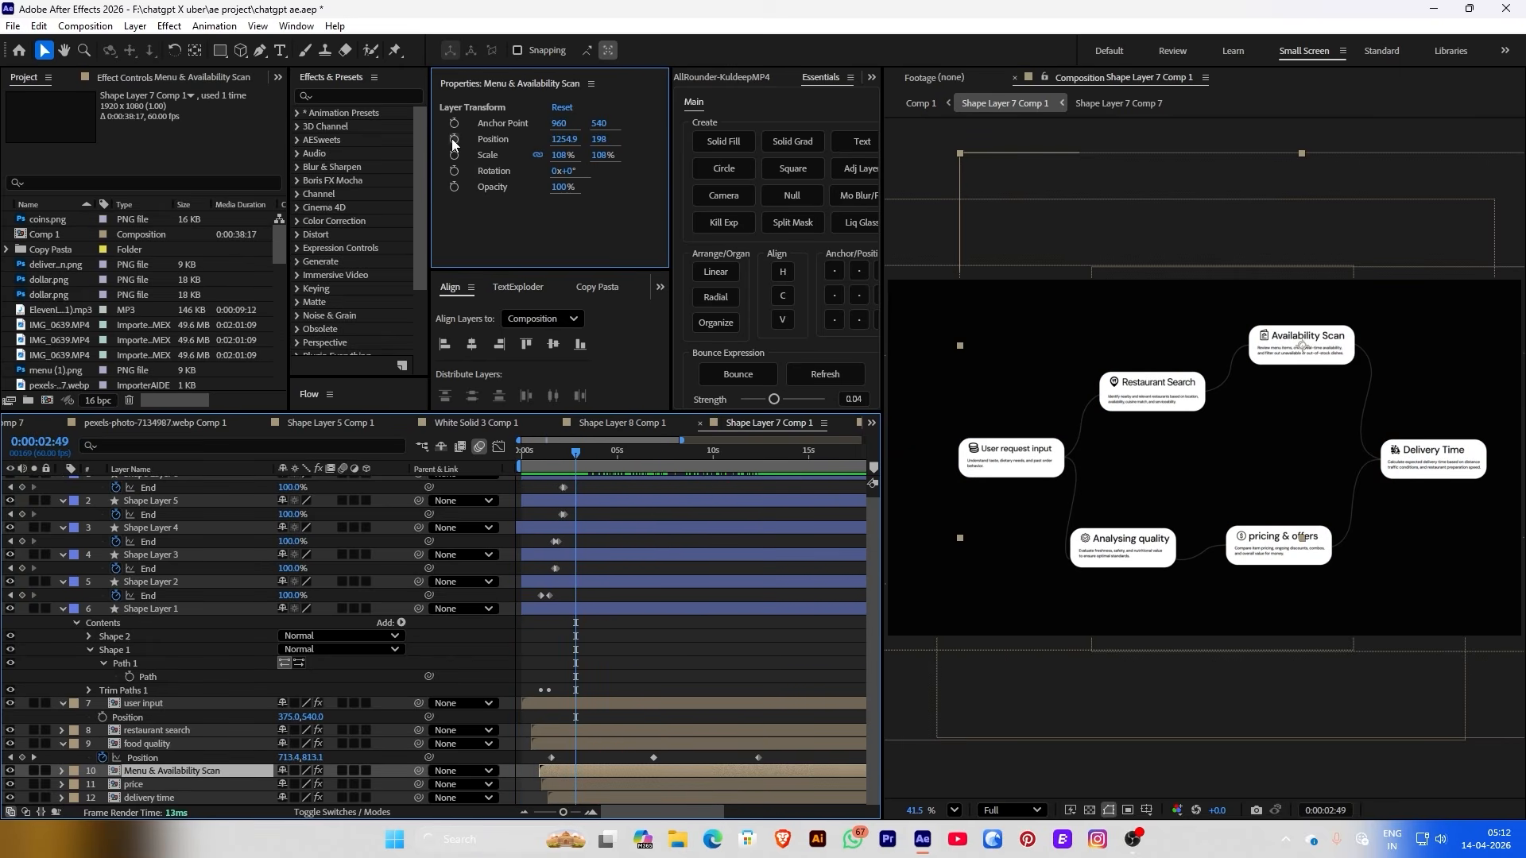
pyautogui.scroll(-1, 567, 596)
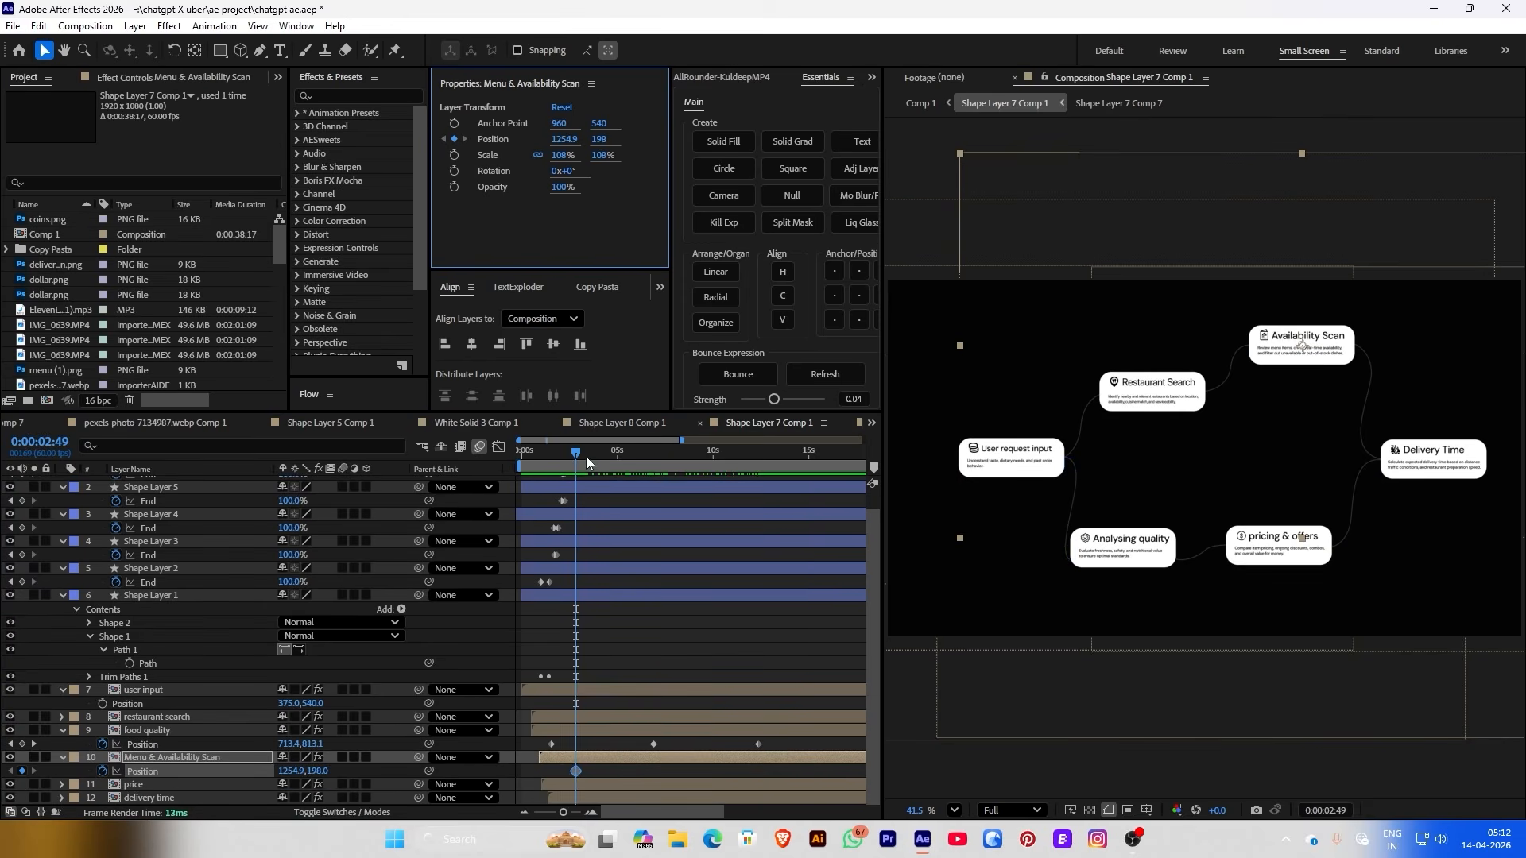
pyautogui.moveTo(585, 456); pyautogui.dragTo(668, 456)
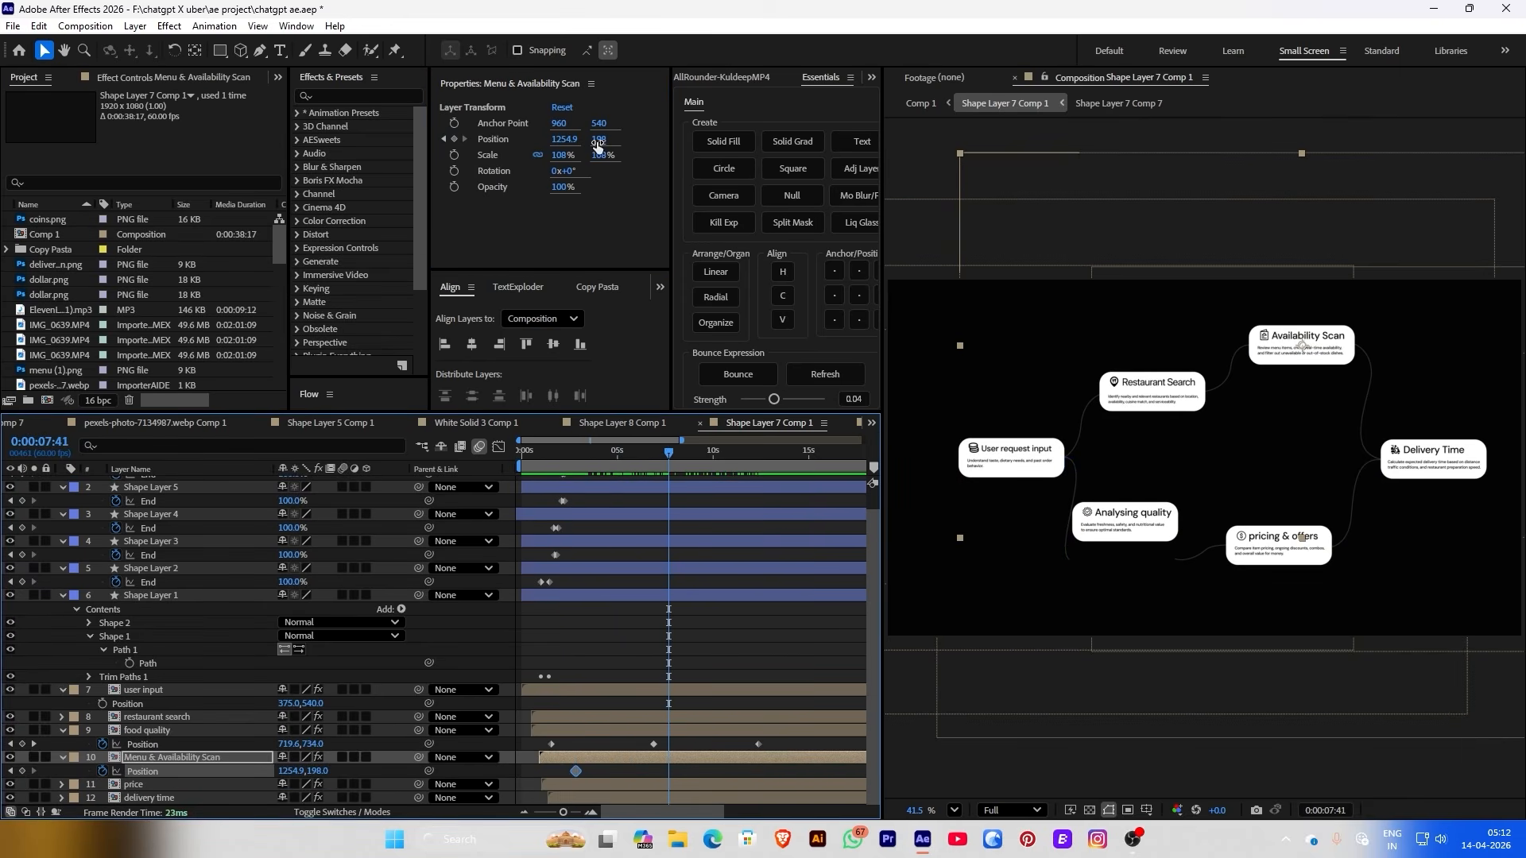
pyautogui.moveTo(597, 146)
pyautogui.mouseDown()
pyautogui.moveTo(642, 146)
pyautogui.moveTo(613, 141)
pyautogui.mouseUp()
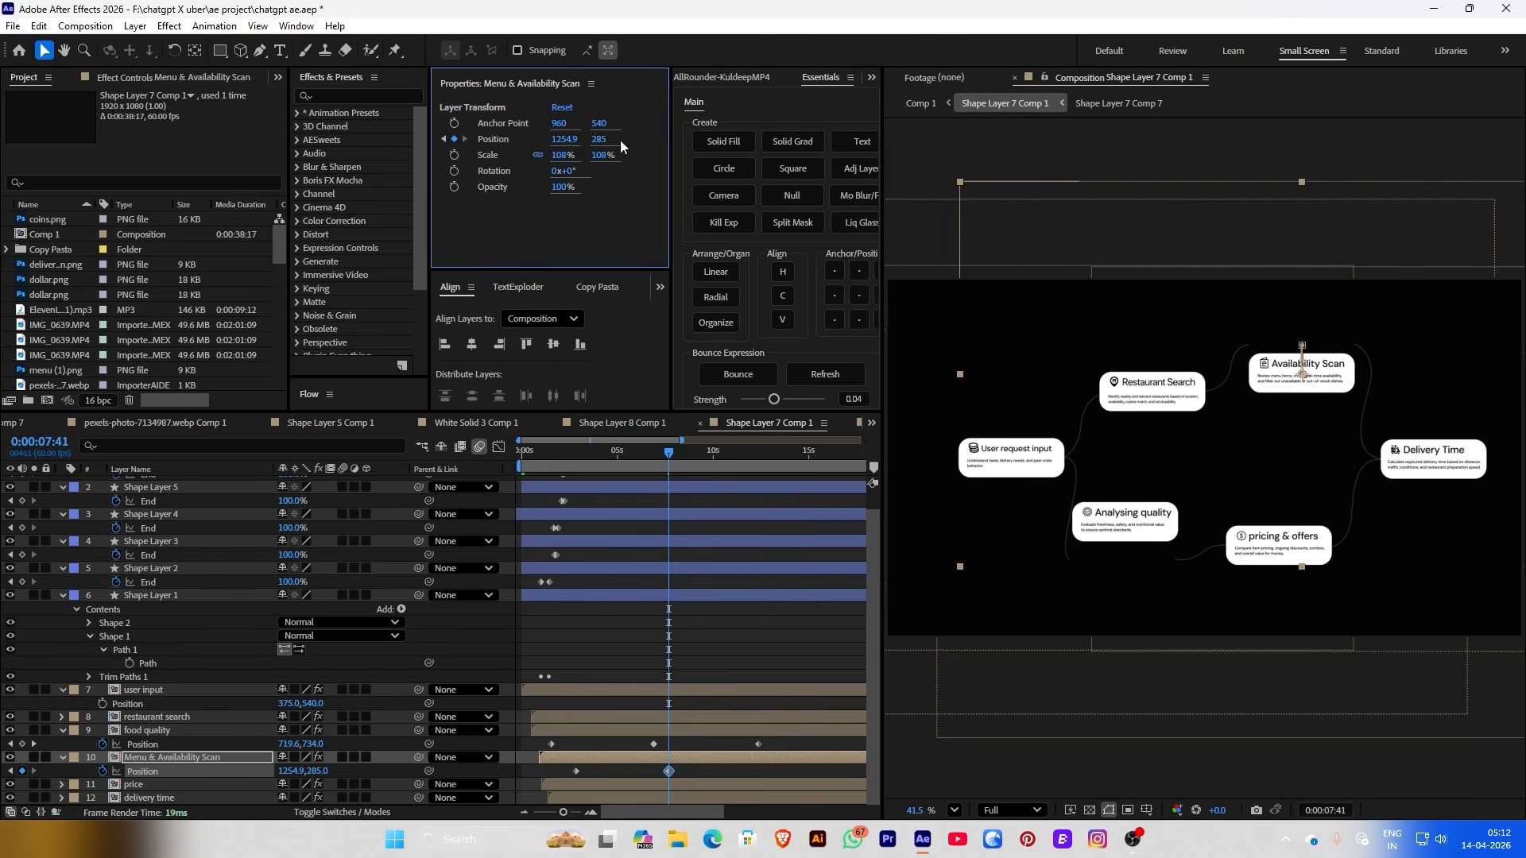
pyautogui.click(702, 455)
pyautogui.moveTo(705, 456); pyautogui.dragTo(788, 455)
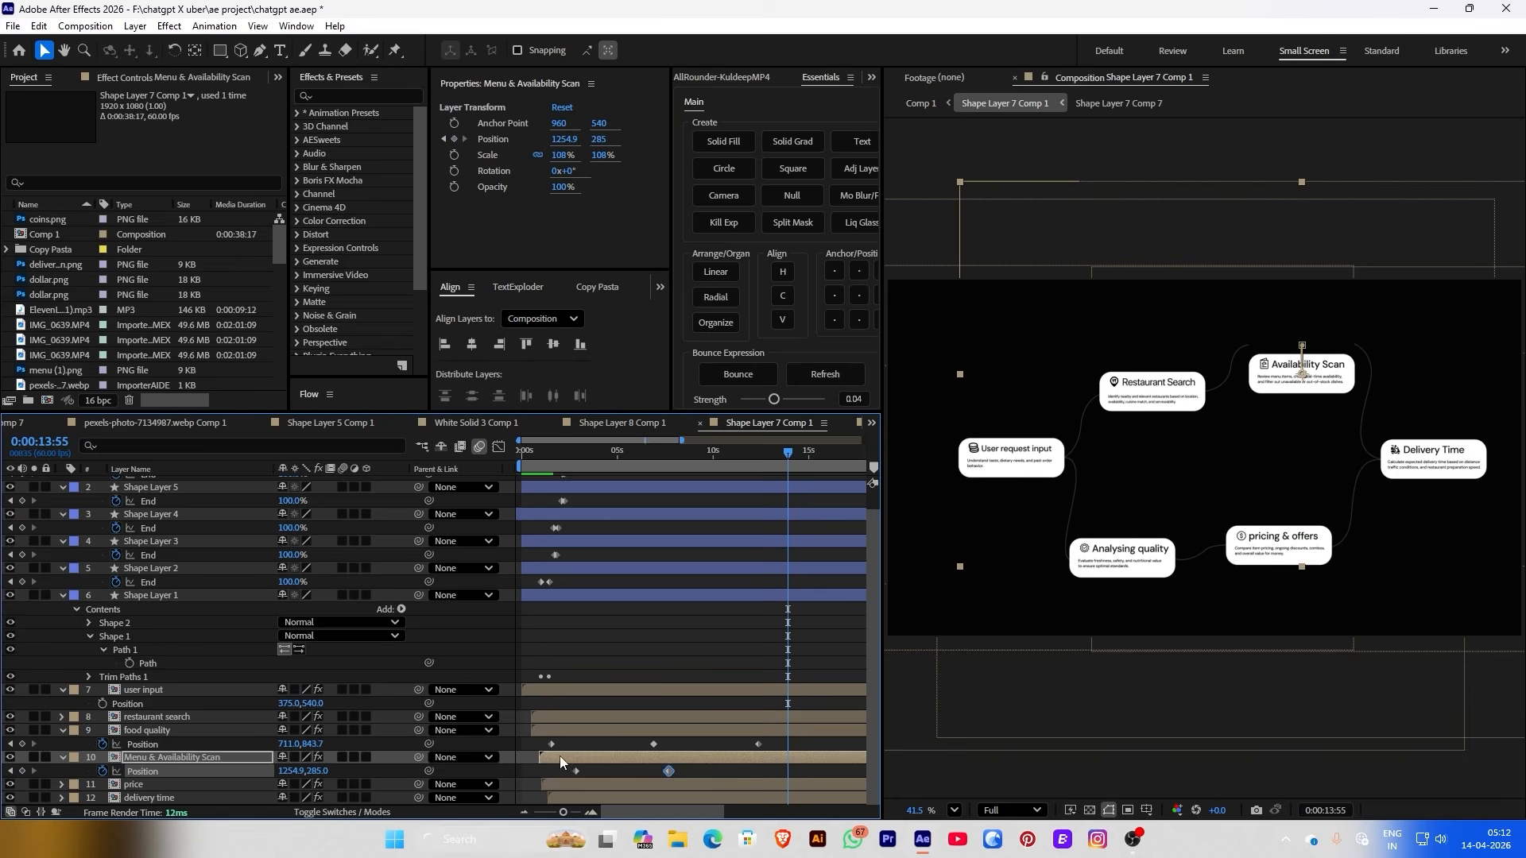
pyautogui.click(578, 772)
pyautogui.hotkey('ctrl', 'c')
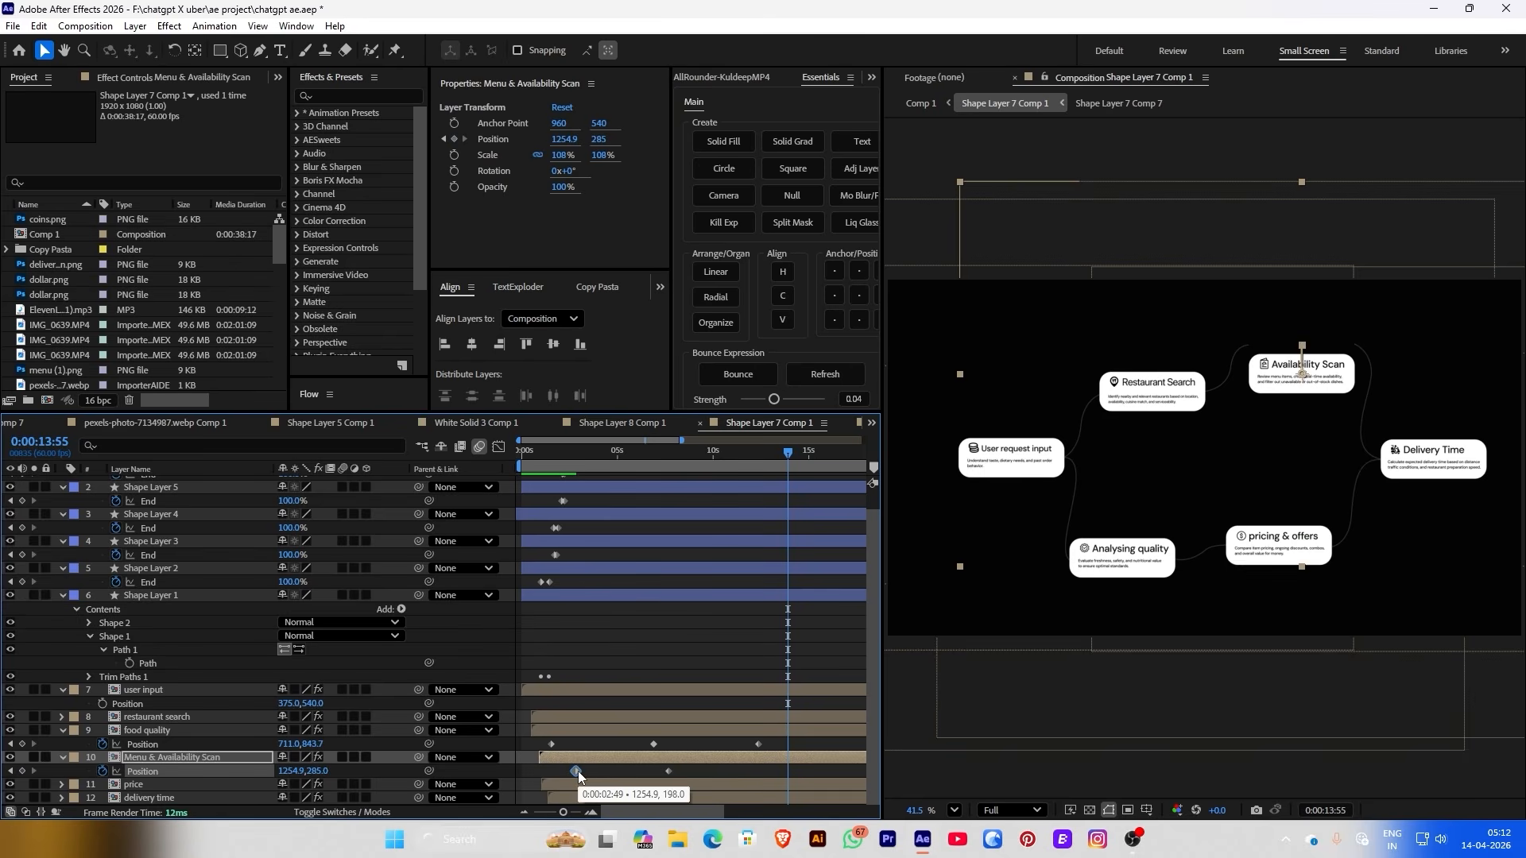
pyautogui.hotkey('ctrl', 'v')
# Keyframe the pricing card down to 1231.6, 832.5 at 0:00:08:51, returning to its start at 0:00:14:05
pyautogui.click(693, 646)
pyautogui.hotkey('ctrl', 'Down')
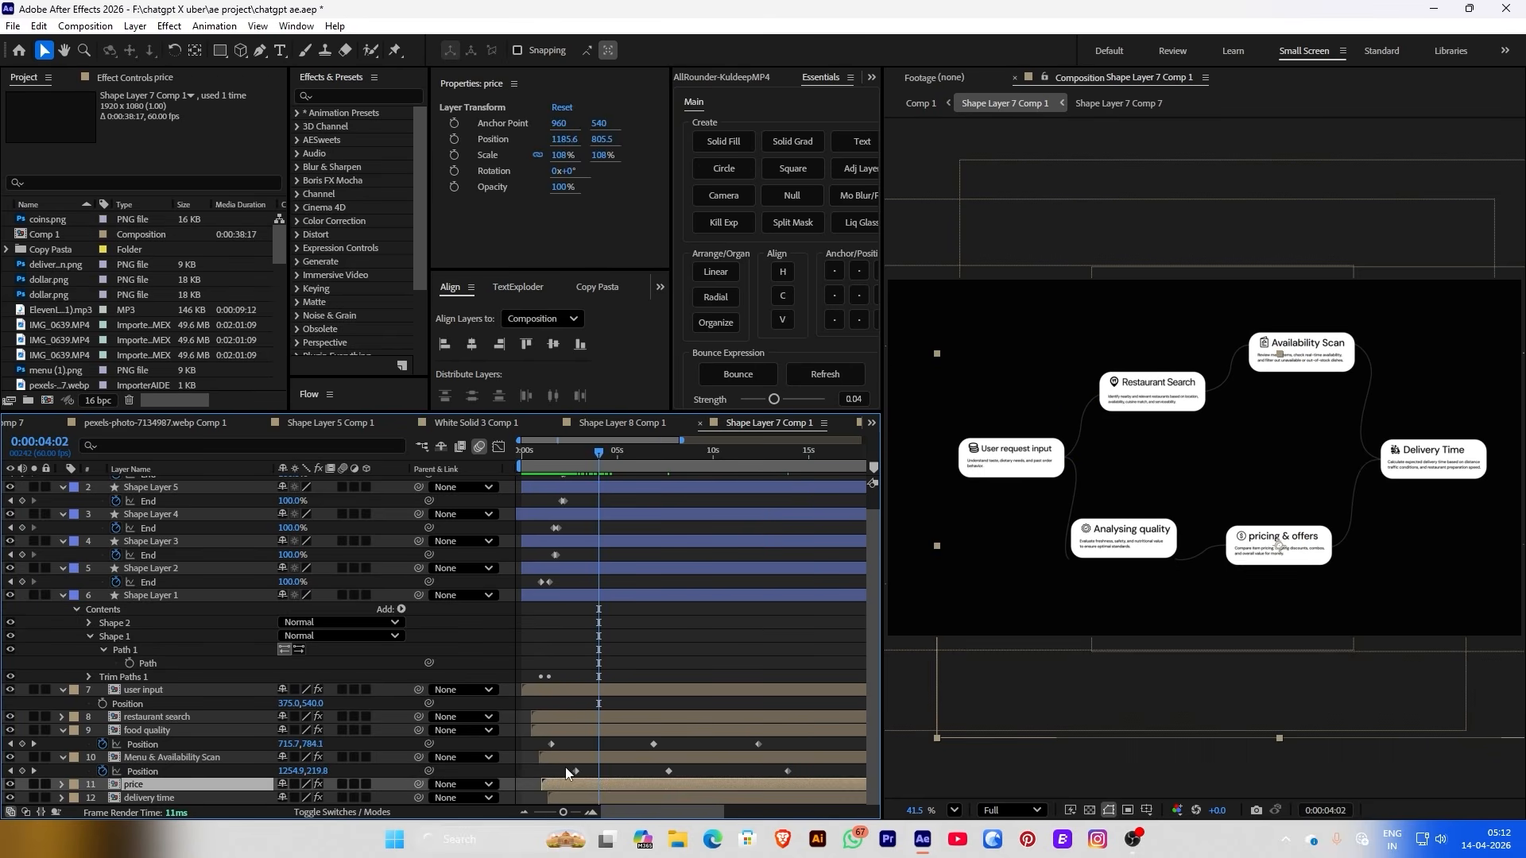
pyautogui.moveTo(536, 450); pyautogui.dragTo(547, 455)
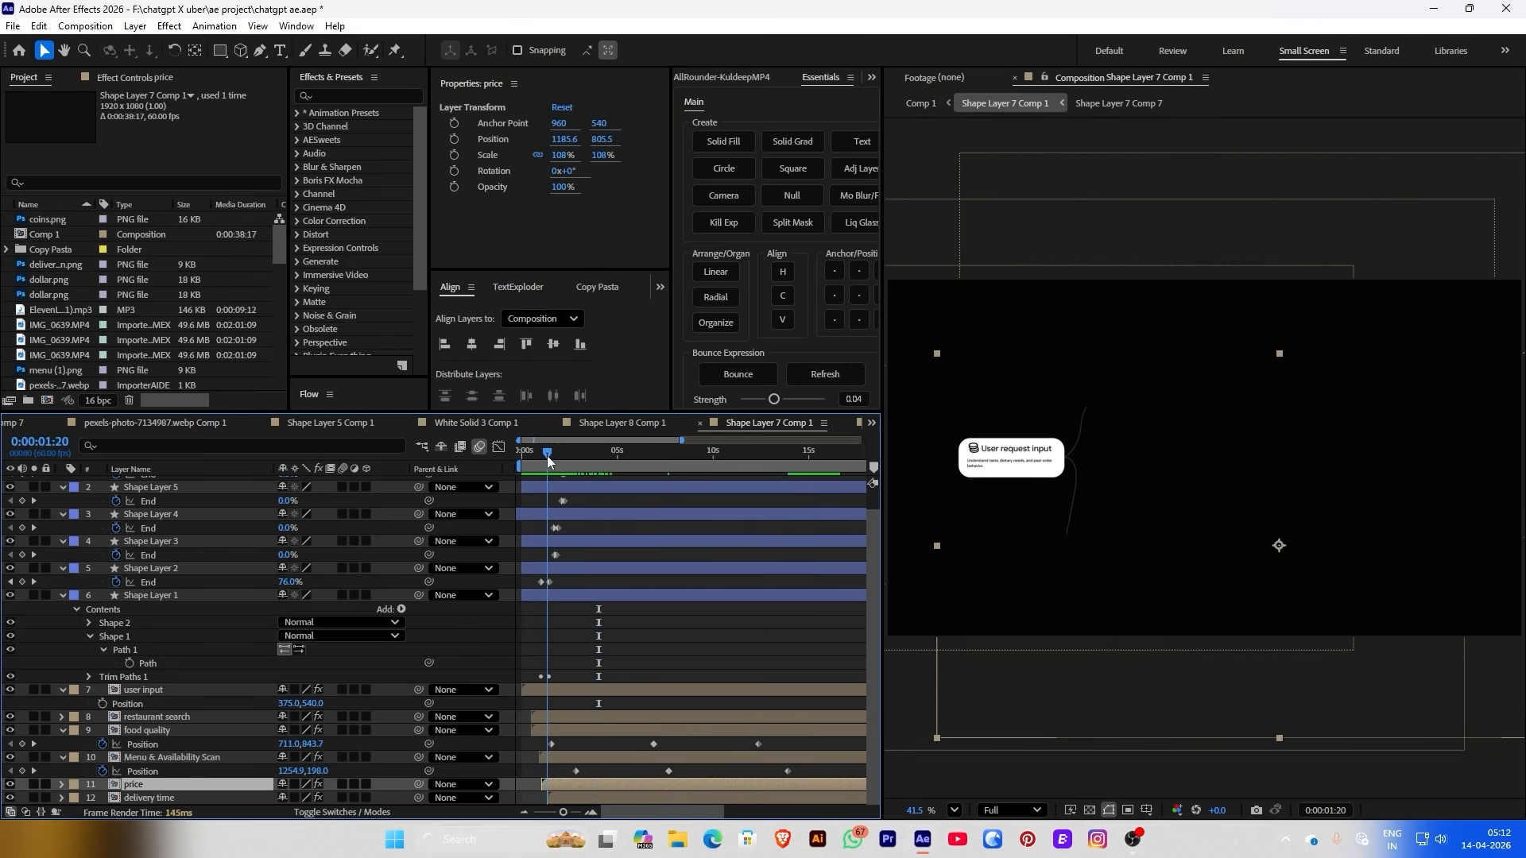
pyautogui.click(454, 138)
pyautogui.moveTo(641, 453); pyautogui.dragTo(692, 462)
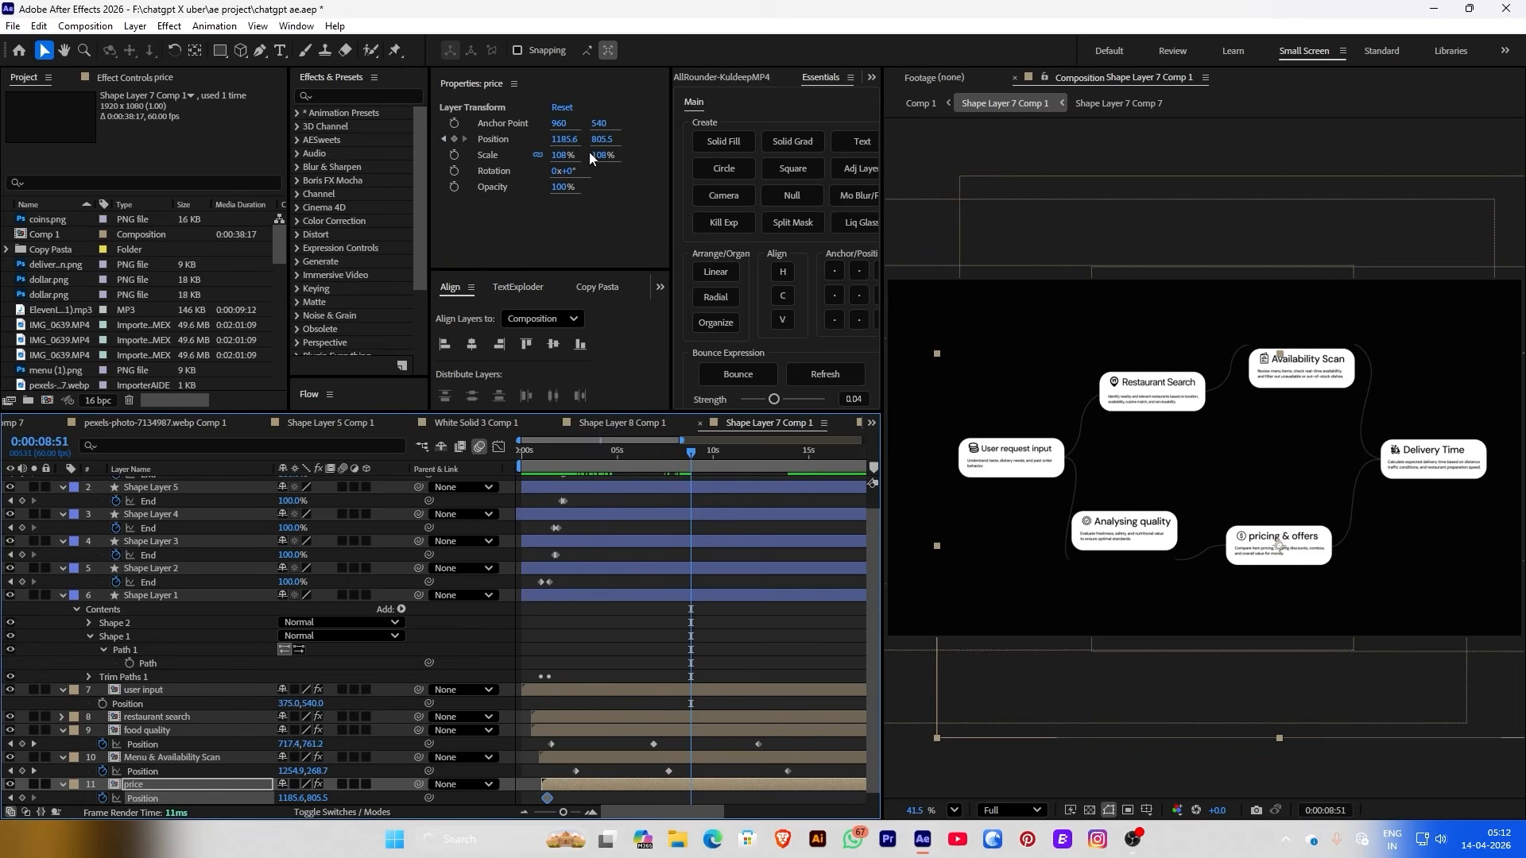
pyautogui.moveTo(601, 139)
pyautogui.mouseDown()
pyautogui.moveTo(584, 140)
pyautogui.moveTo(603, 140)
pyautogui.mouseUp()
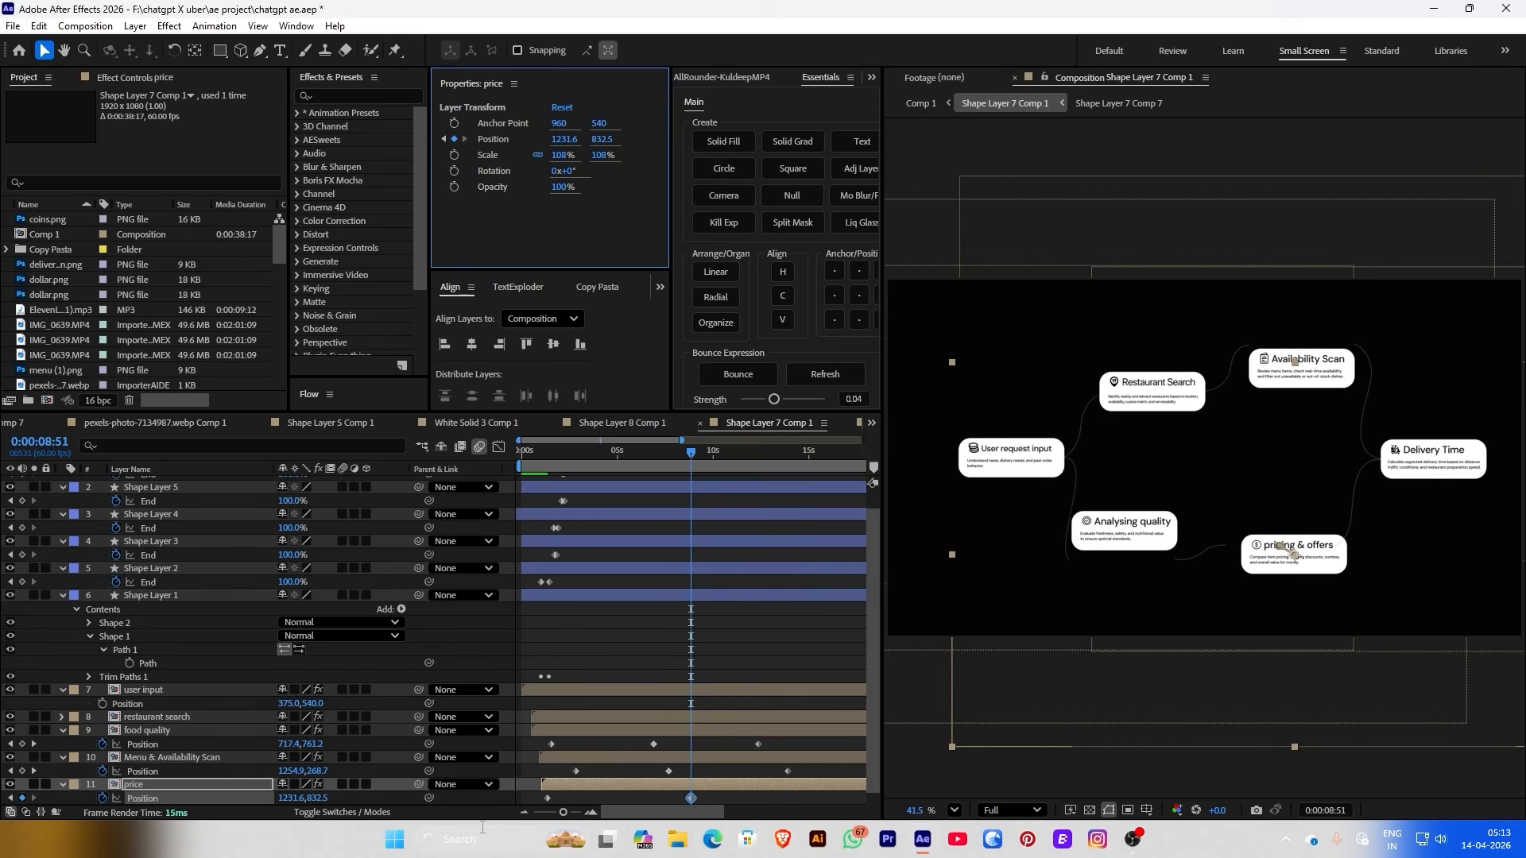
pyautogui.click(549, 799)
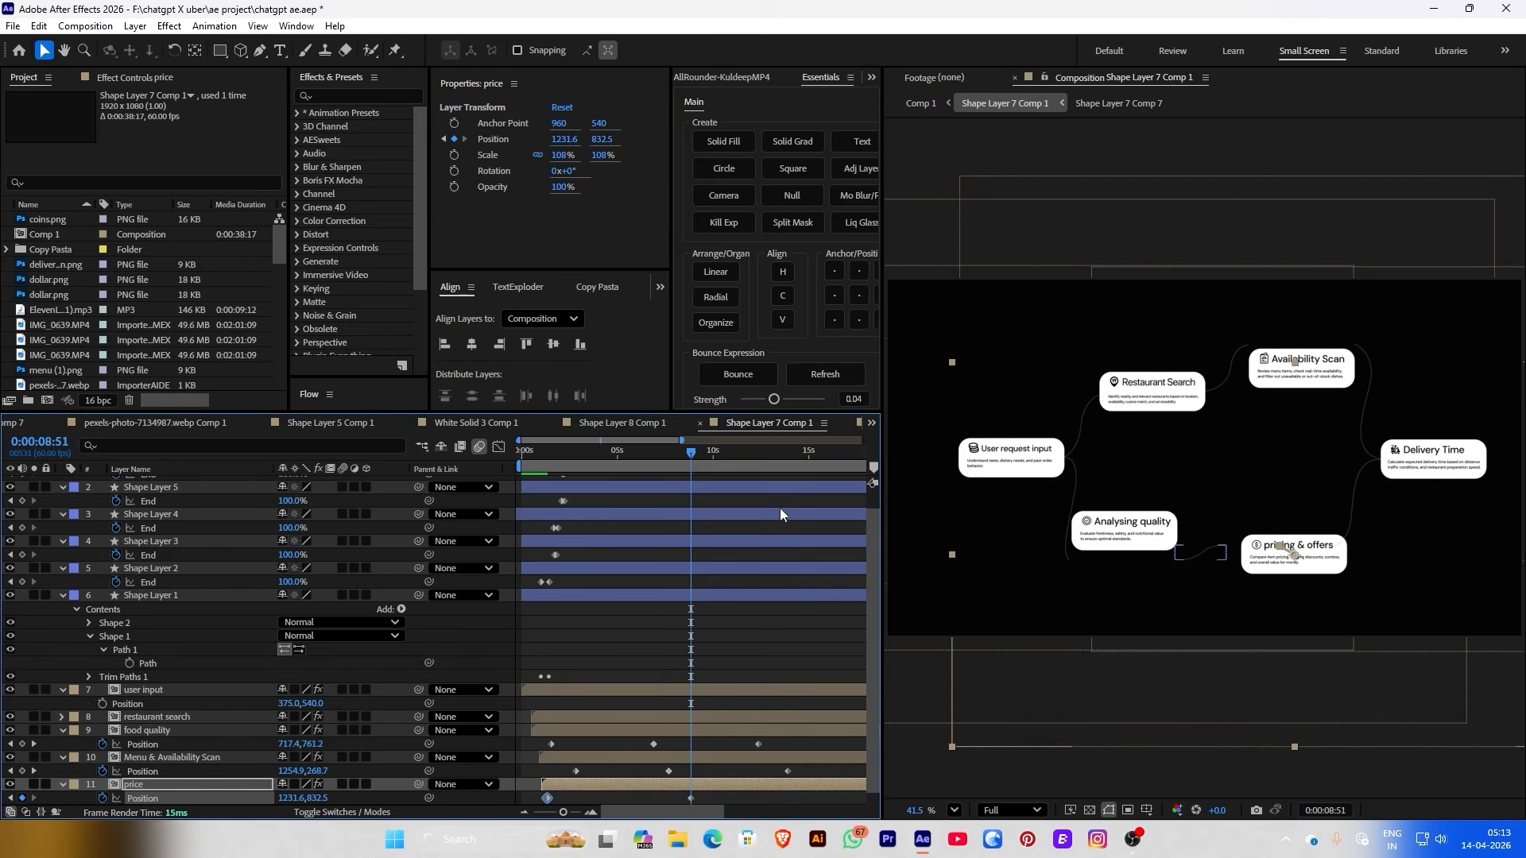
pyautogui.click(790, 451)
pyautogui.hotkey('ctrl', 'v')
pyautogui.moveTo(787, 451); pyautogui.dragTo(547, 455)
# Keyframe Restaurant Search's Position down to Y 384.1 at 0:00:07:31, back to Y 339.1 by 0:00:13:00
pyautogui.press('KP_8')
pyautogui.click(453, 139)
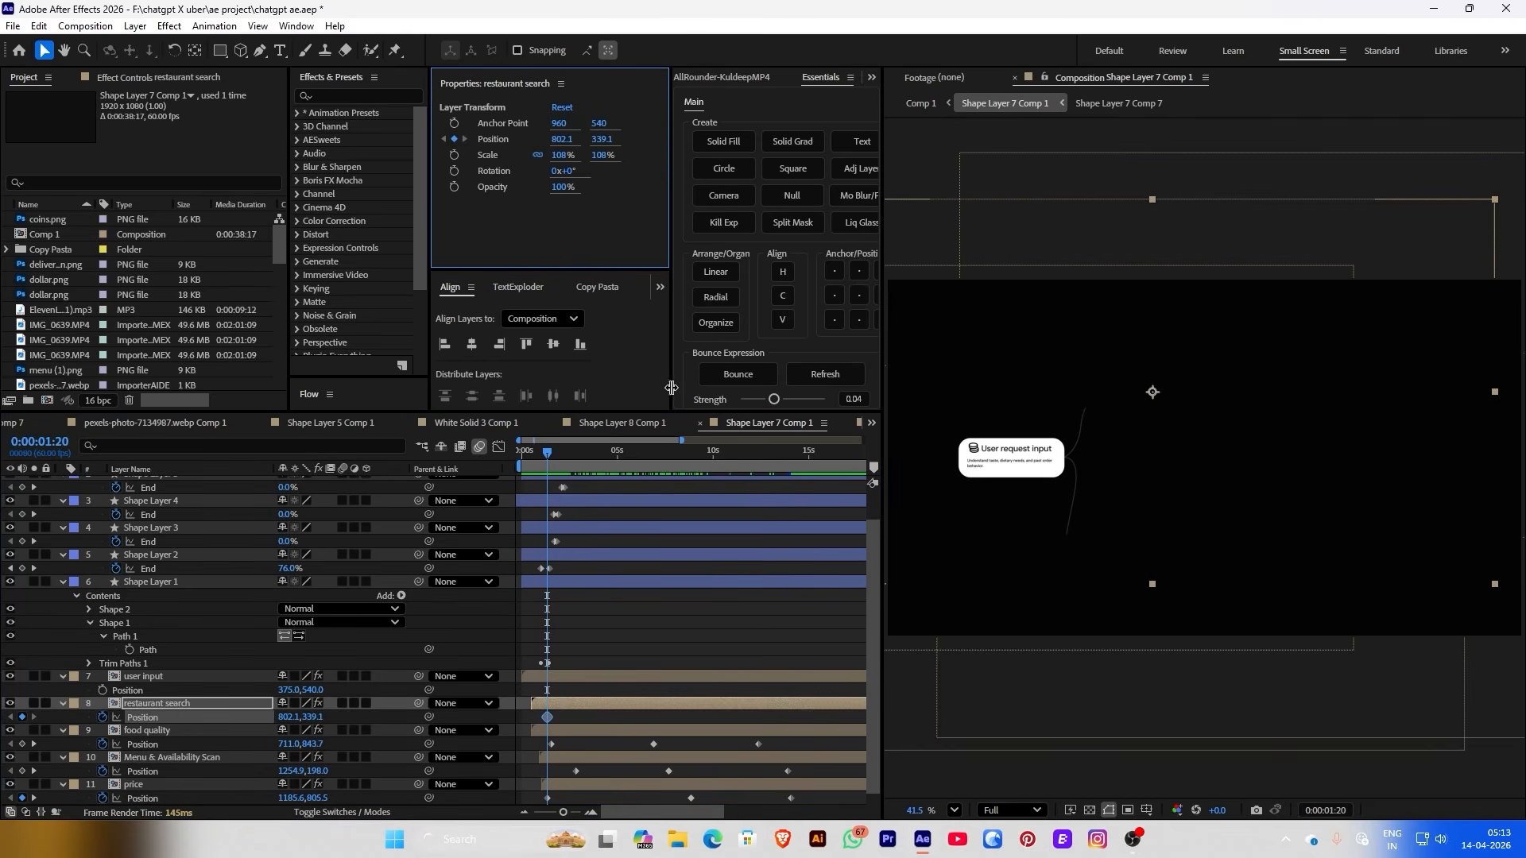
pyautogui.click(666, 471)
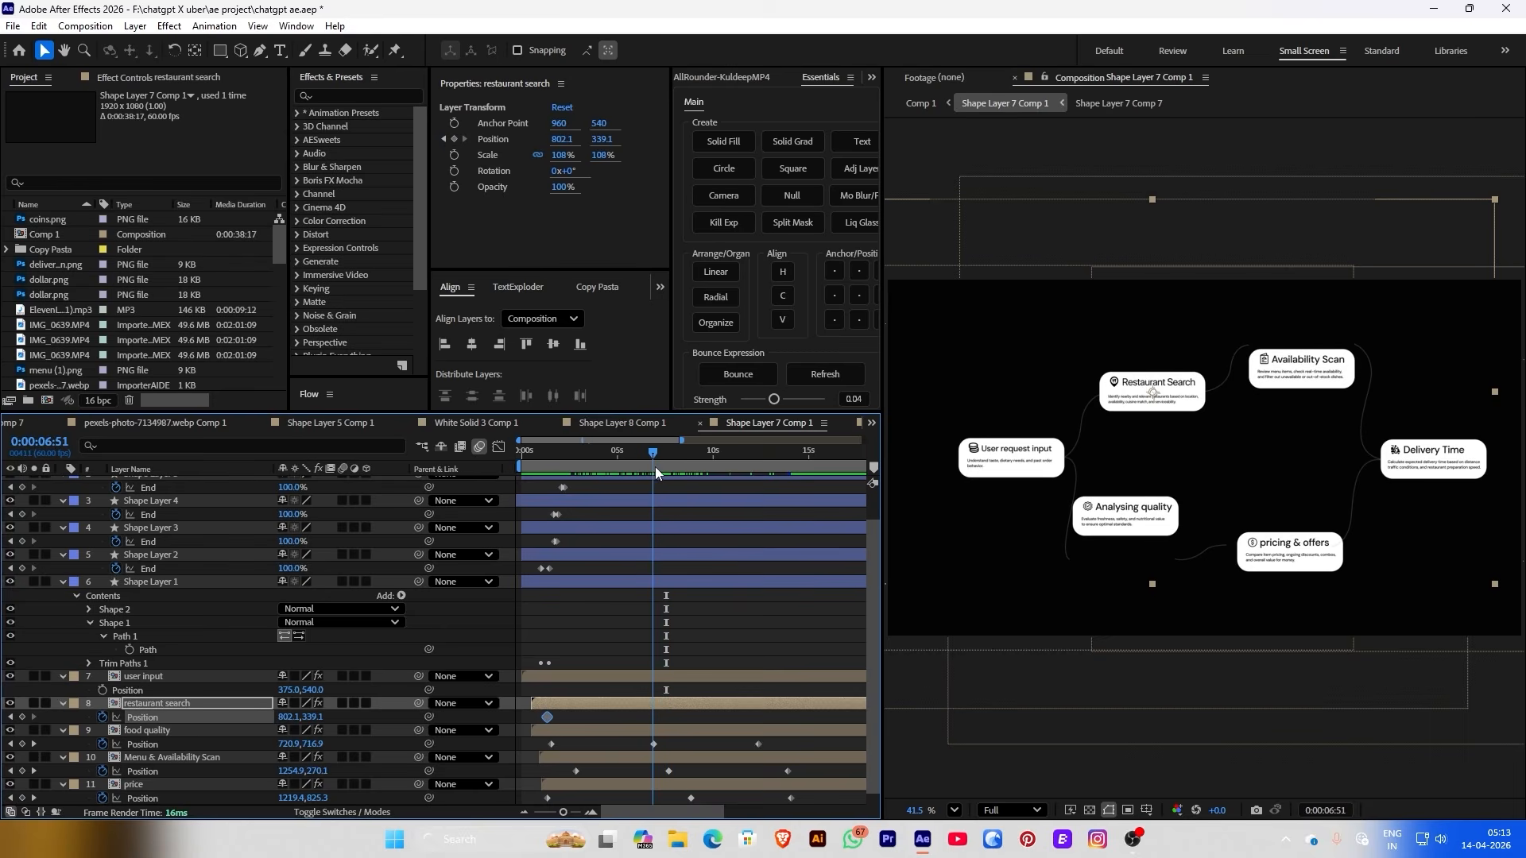
pyautogui.moveTo(602, 143); pyautogui.dragTo(642, 141)
pyautogui.moveTo(626, 462); pyautogui.dragTo(766, 470)
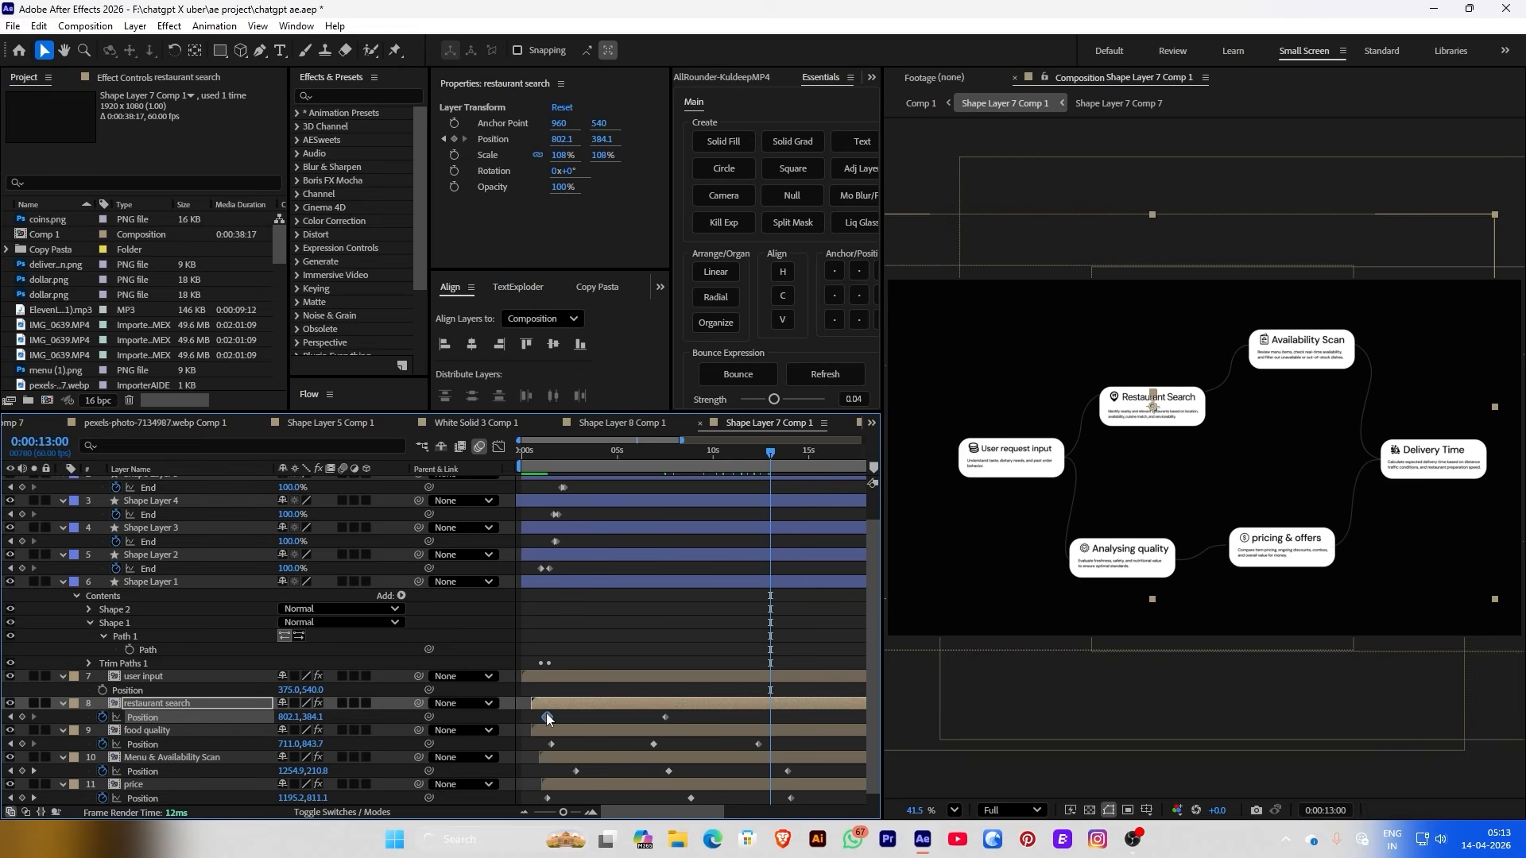
pyautogui.hotkey('ctrl', 'c')
pyautogui.hotkey('ctrl', 'v')
pyautogui.click(733, 616)
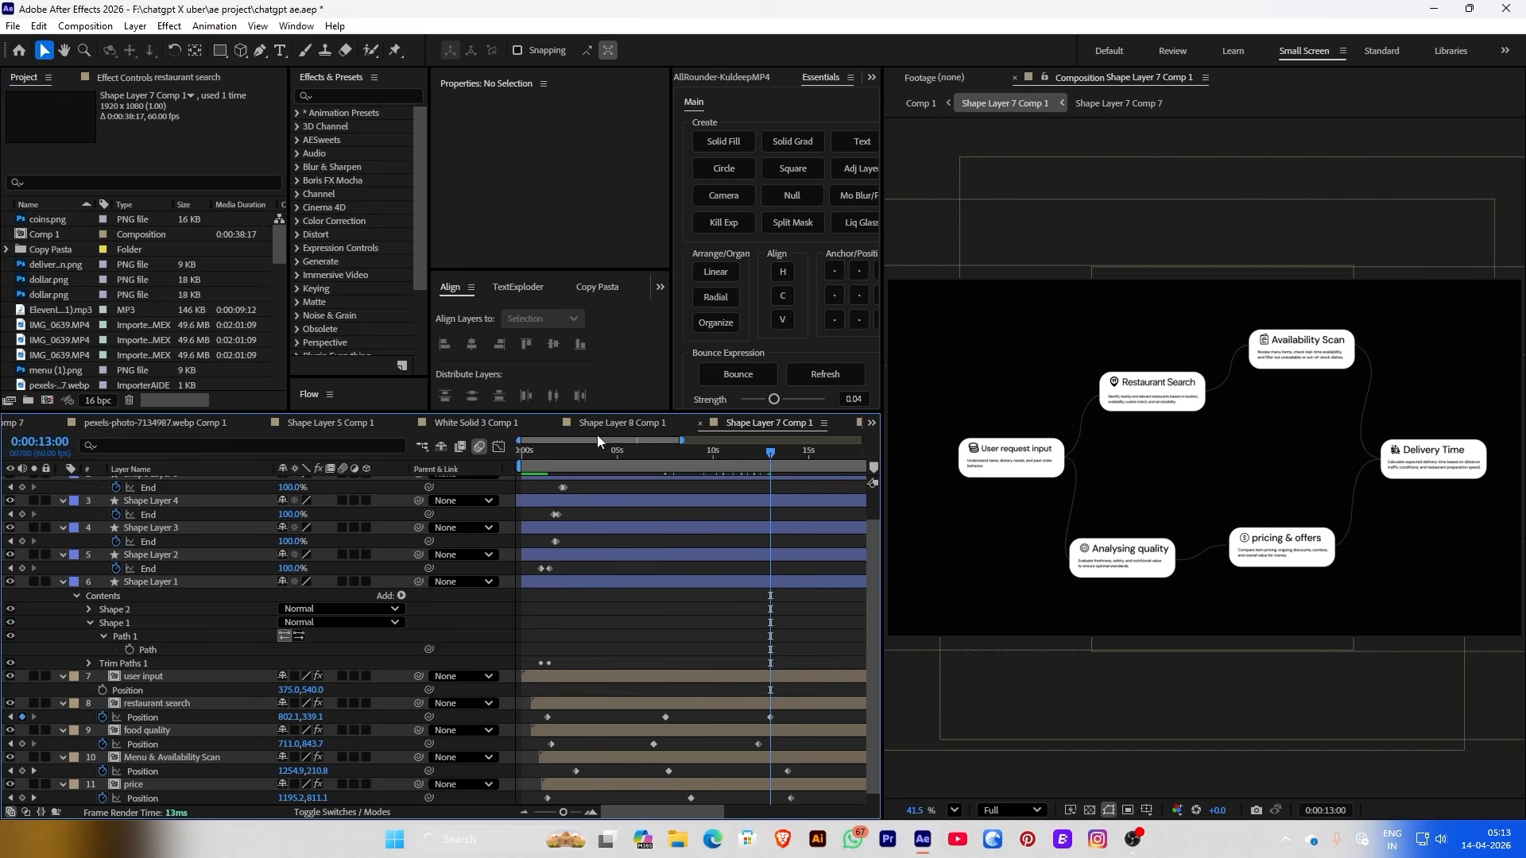
pyautogui.moveTo(556, 453)
pyautogui.mouseDown()
pyautogui.moveTo(580, 453)
pyautogui.moveTo(554, 453)
pyautogui.mouseUp()
# Animate the Delivery Time card's X from 1654.6 to 1711.6, sliding its end keyframe earlier
pyautogui.click(1285, 529)
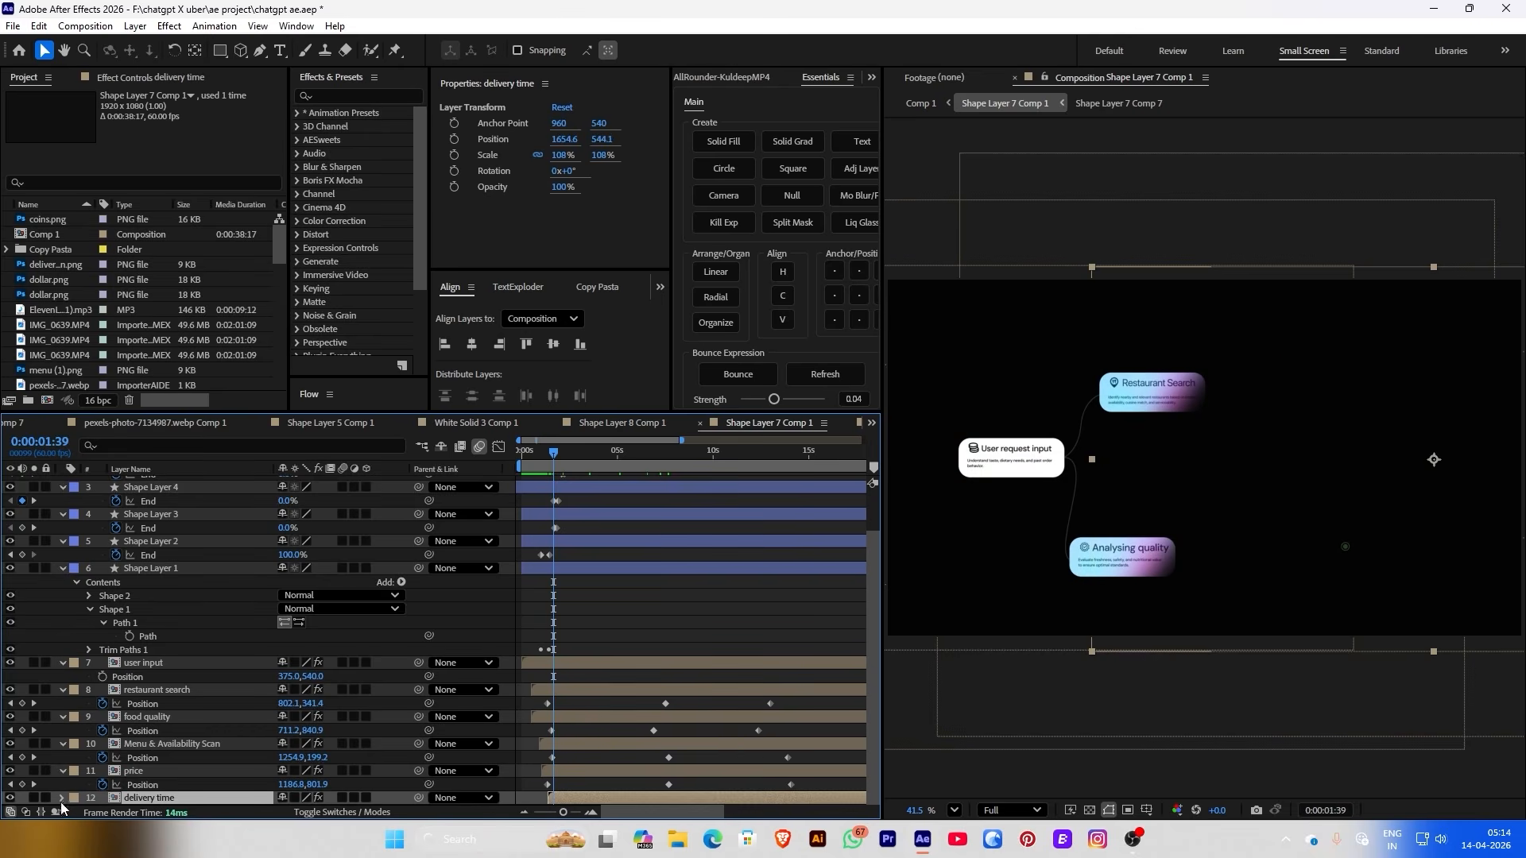
pyautogui.click(454, 140)
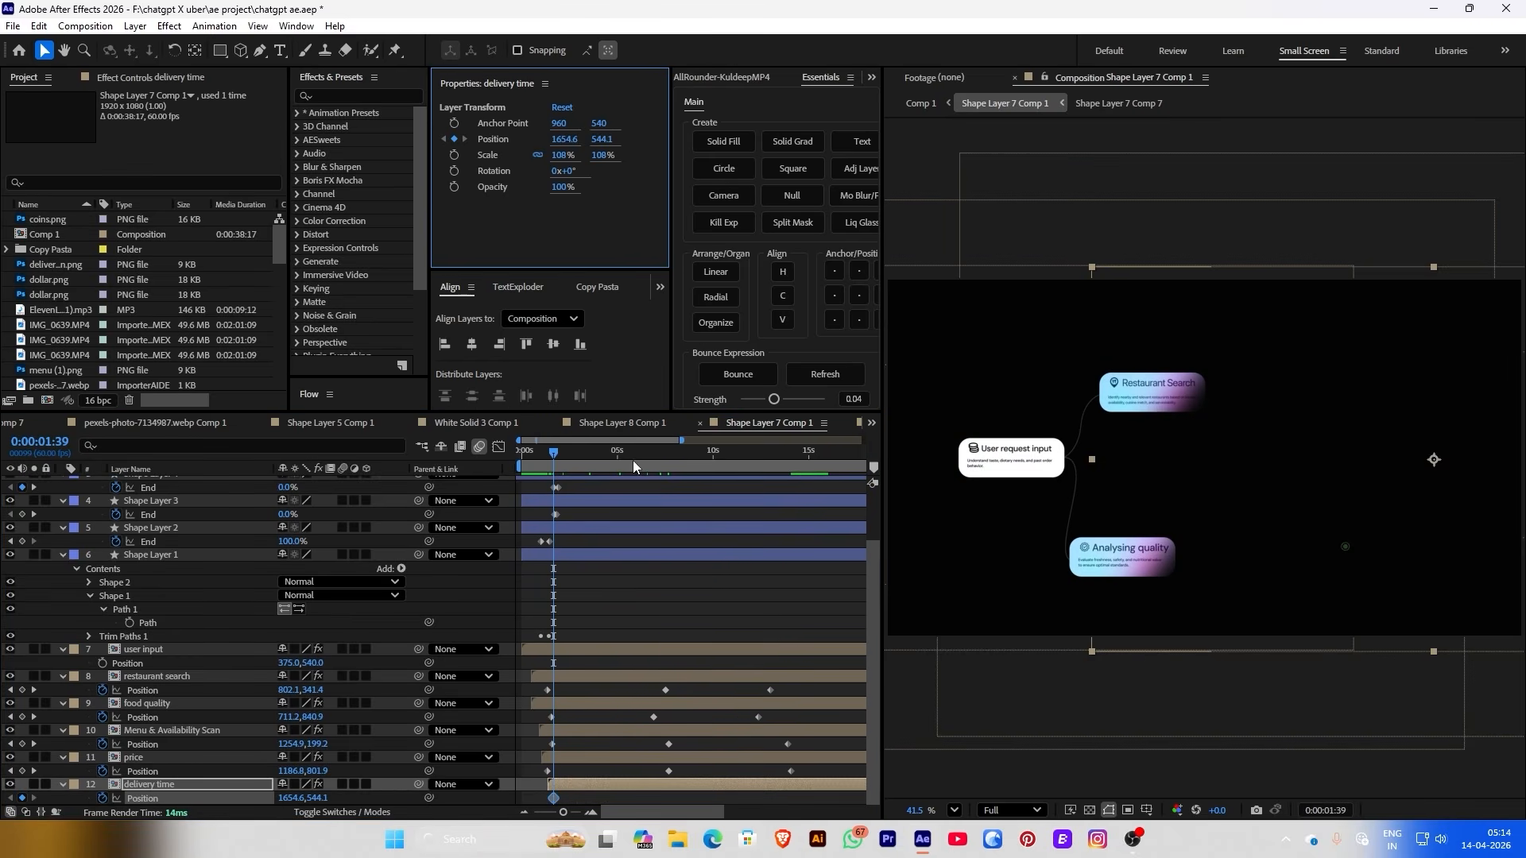
pyautogui.moveTo(633, 466); pyautogui.dragTo(790, 456)
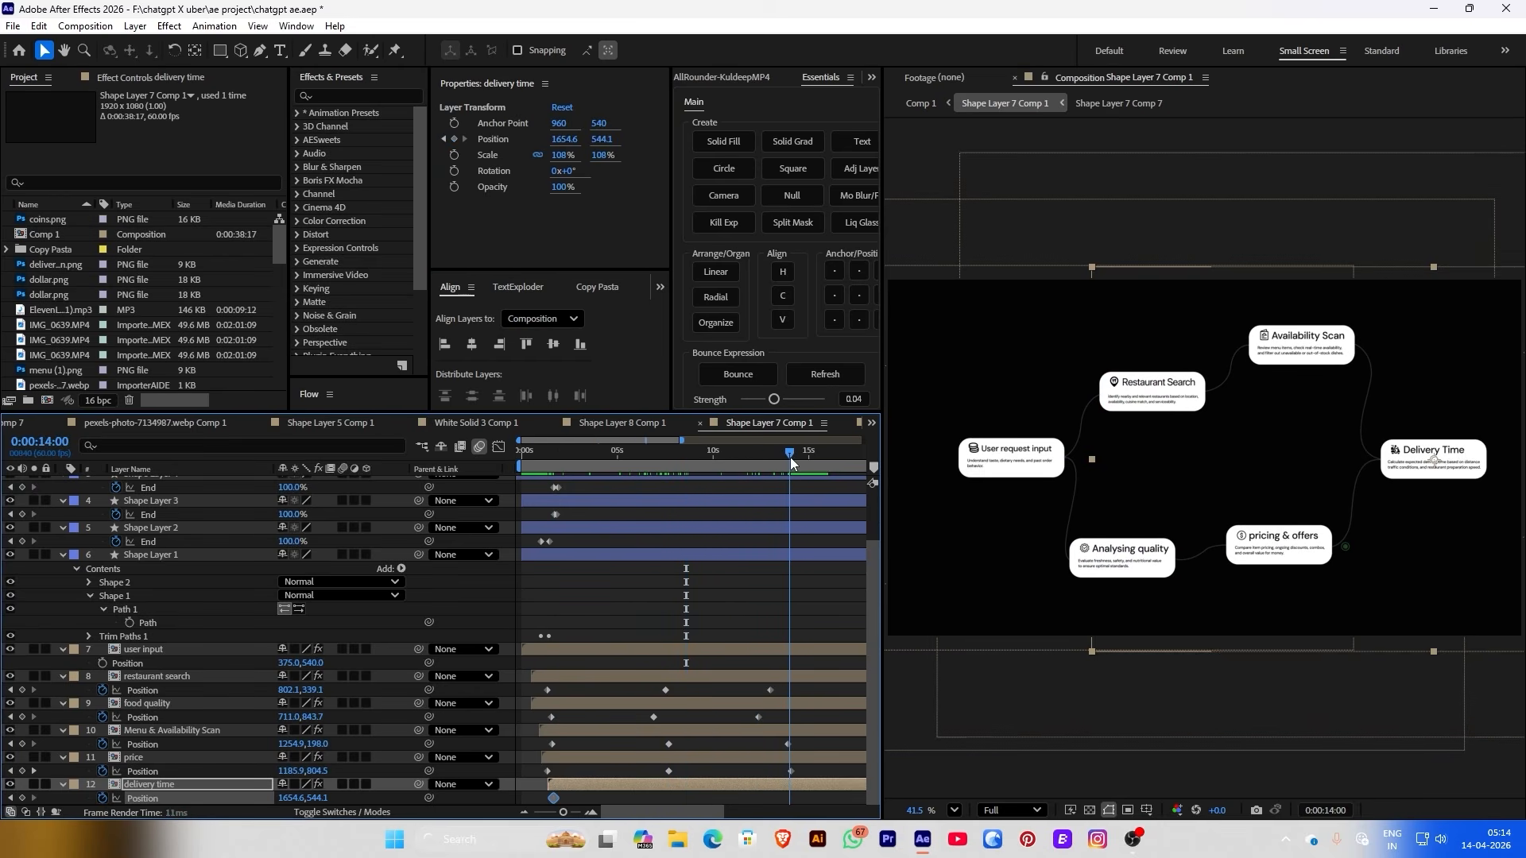
pyautogui.moveTo(556, 143); pyautogui.dragTo(606, 140)
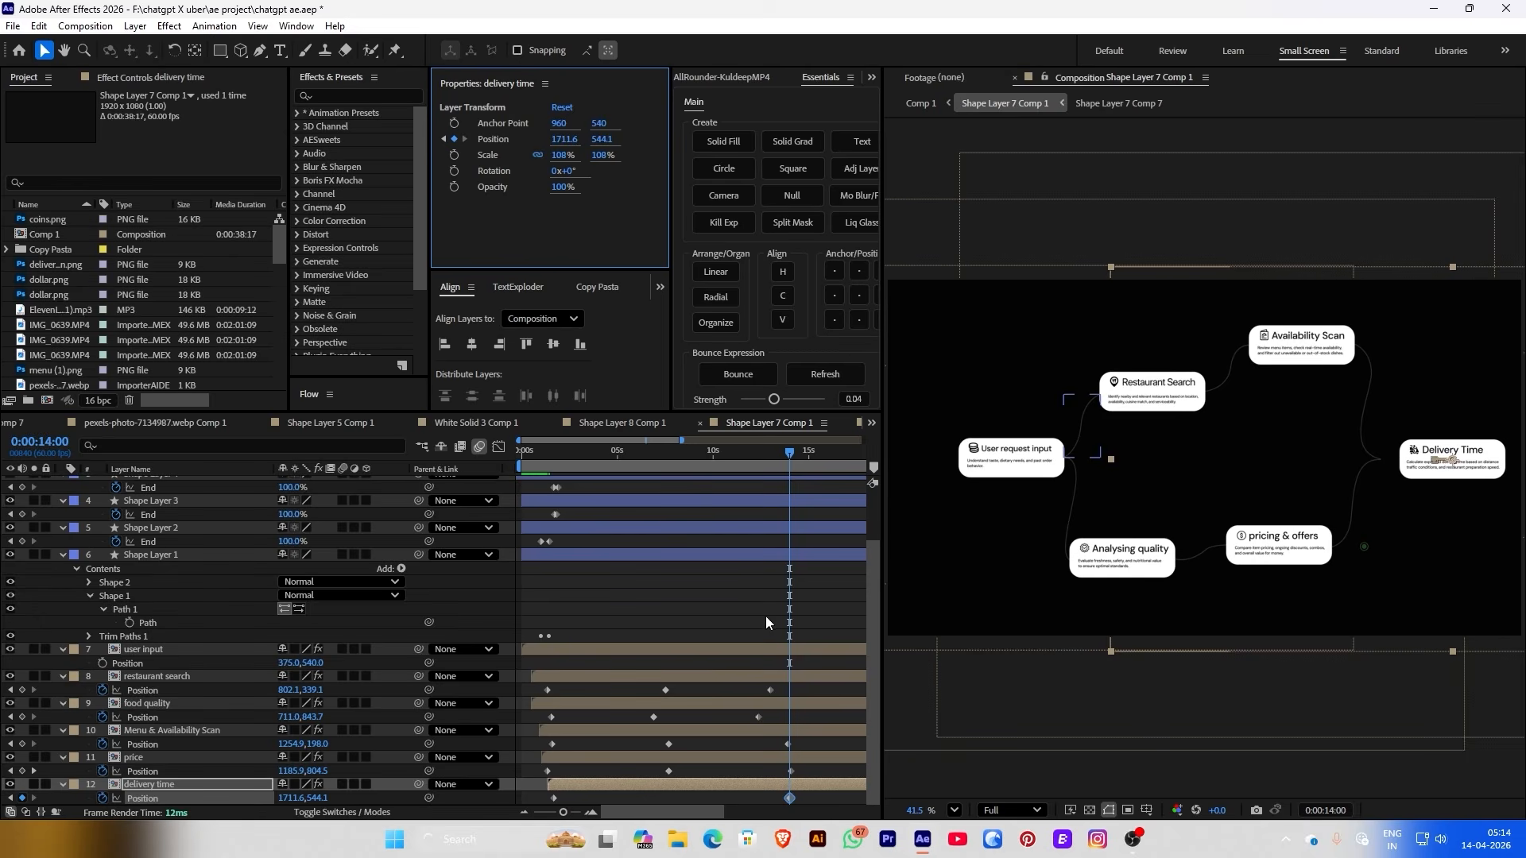
pyautogui.moveTo(546, 442); pyautogui.dragTo(651, 456)
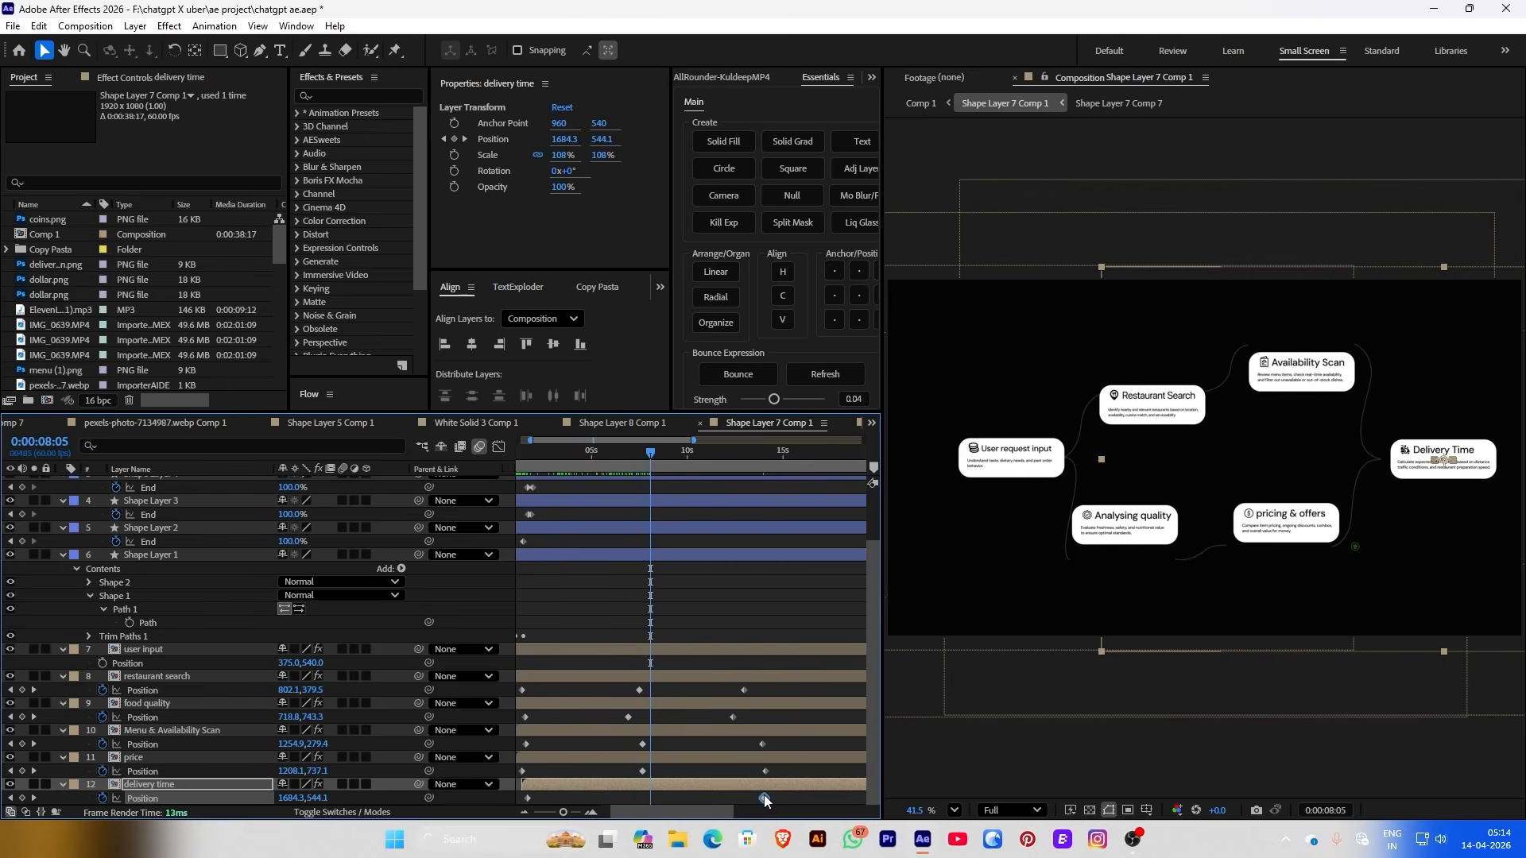
pyautogui.moveTo(765, 797); pyautogui.dragTo(512, 802)
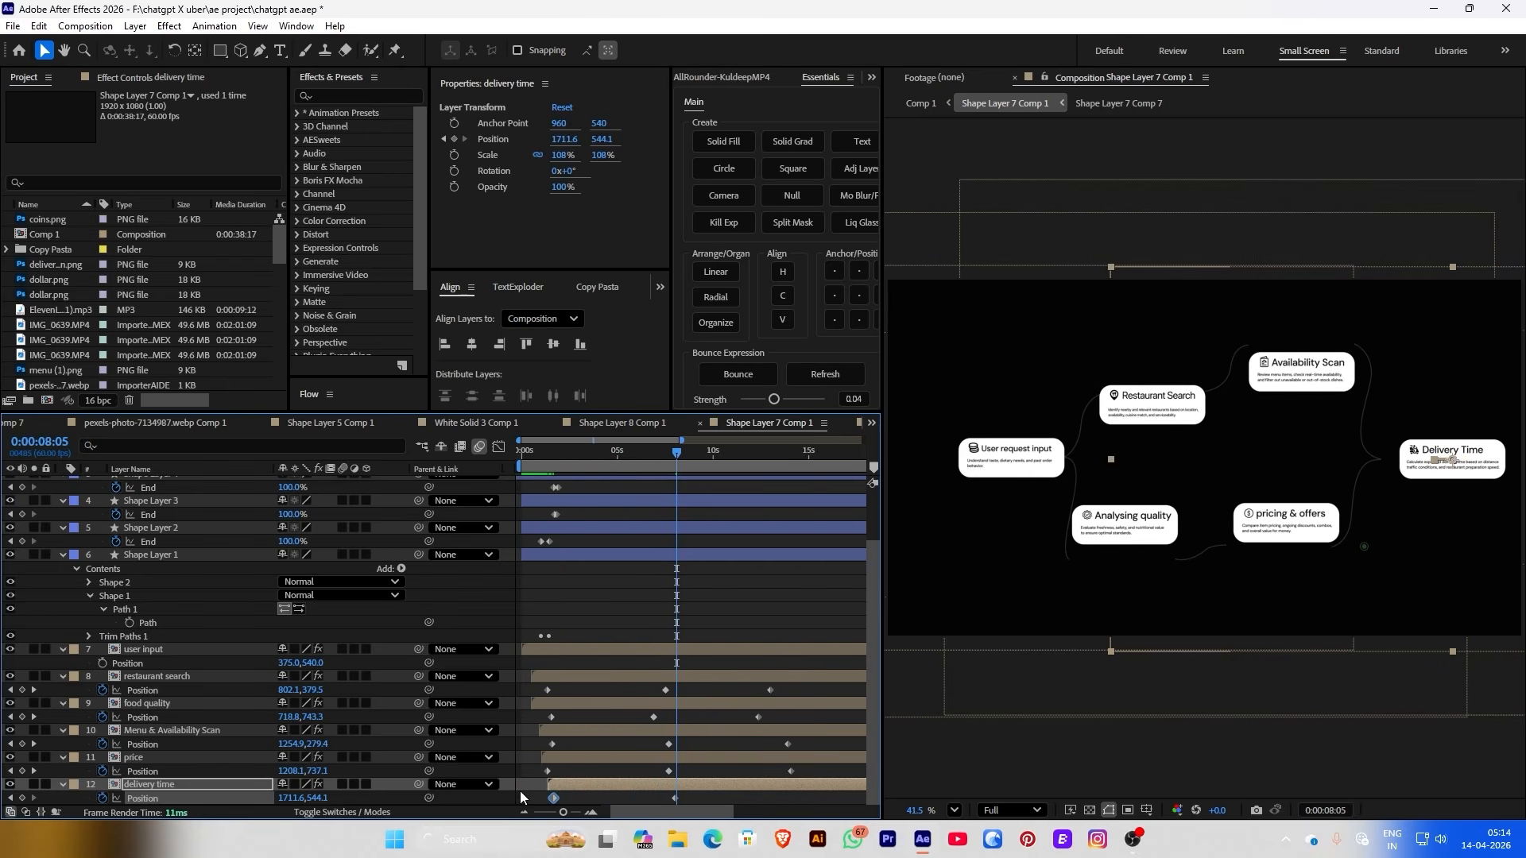
pyautogui.click(791, 460)
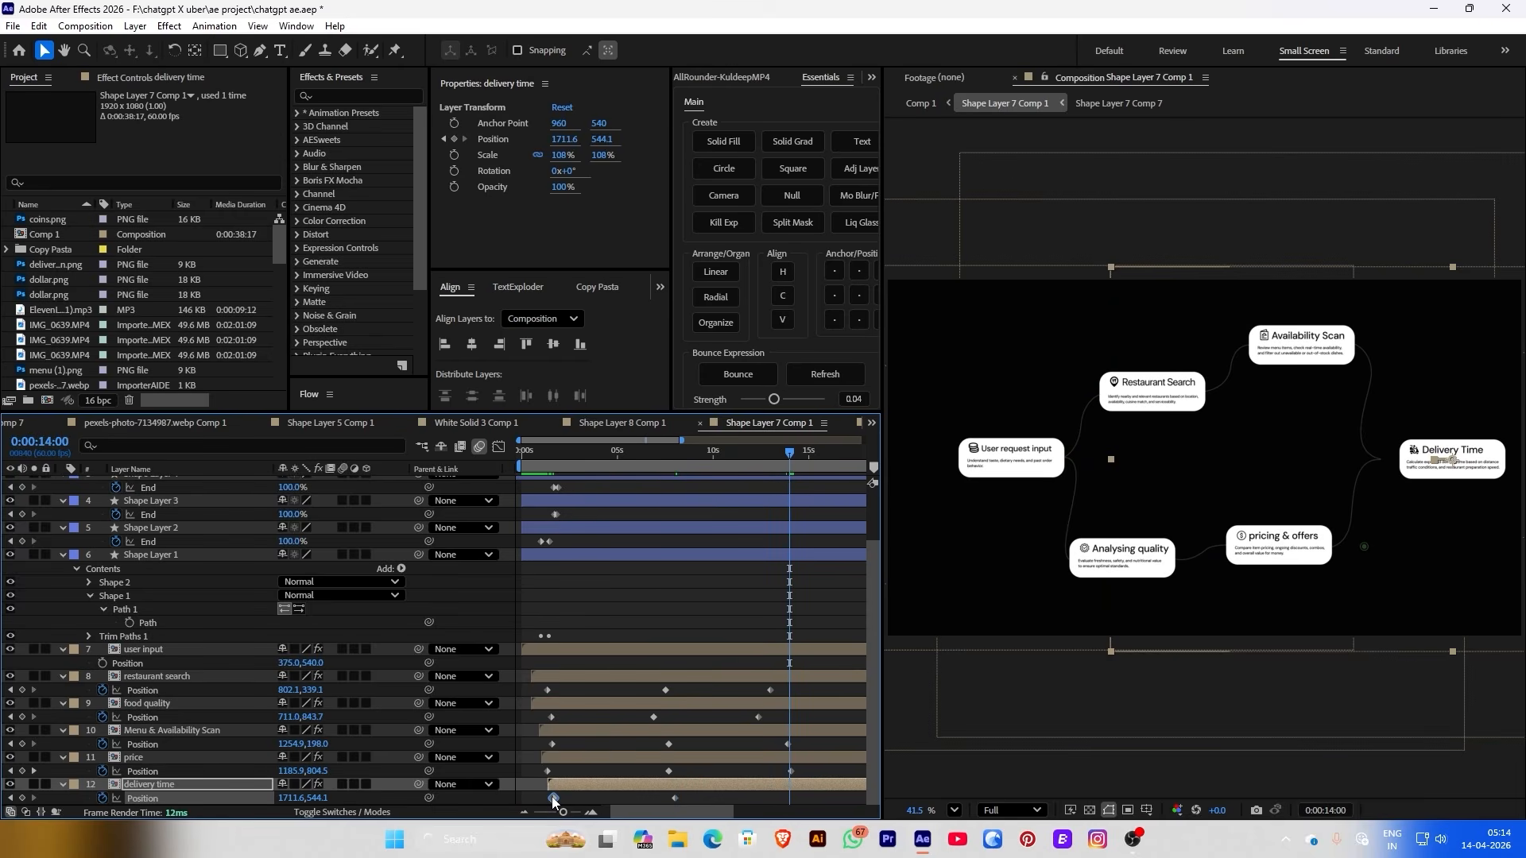
pyautogui.click(628, 451)
pyautogui.moveTo(574, 487)
pyautogui.mouseDown()
pyautogui.moveTo(607, 489)
pyautogui.moveTo(543, 462)
pyautogui.moveTo(576, 462)
pyautogui.mouseUp()
pyautogui.scroll(2, 561, 556)
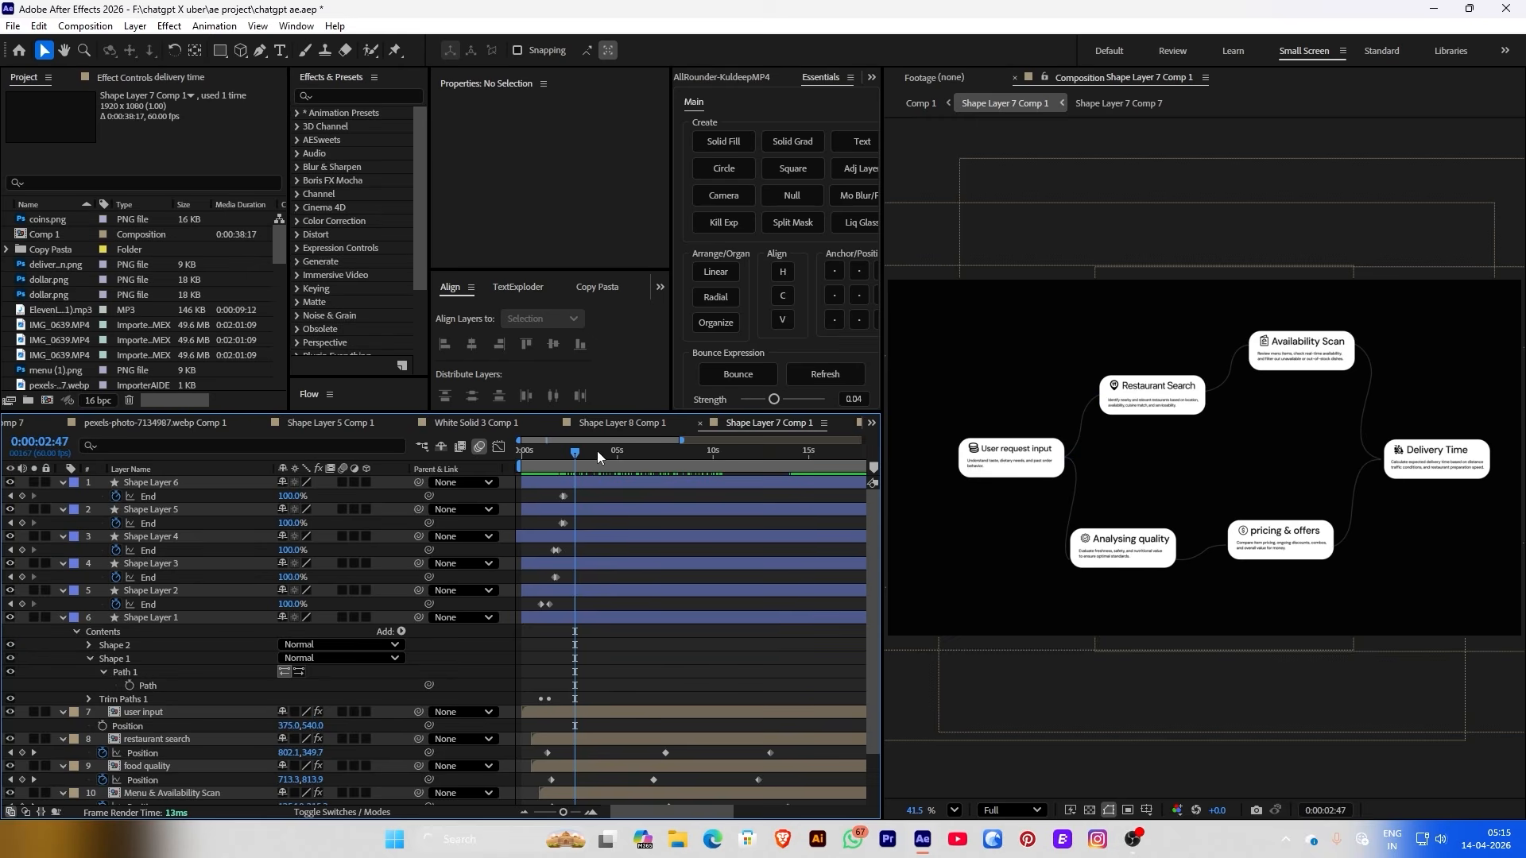
pyautogui.moveTo(598, 451); pyautogui.dragTo(546, 467)
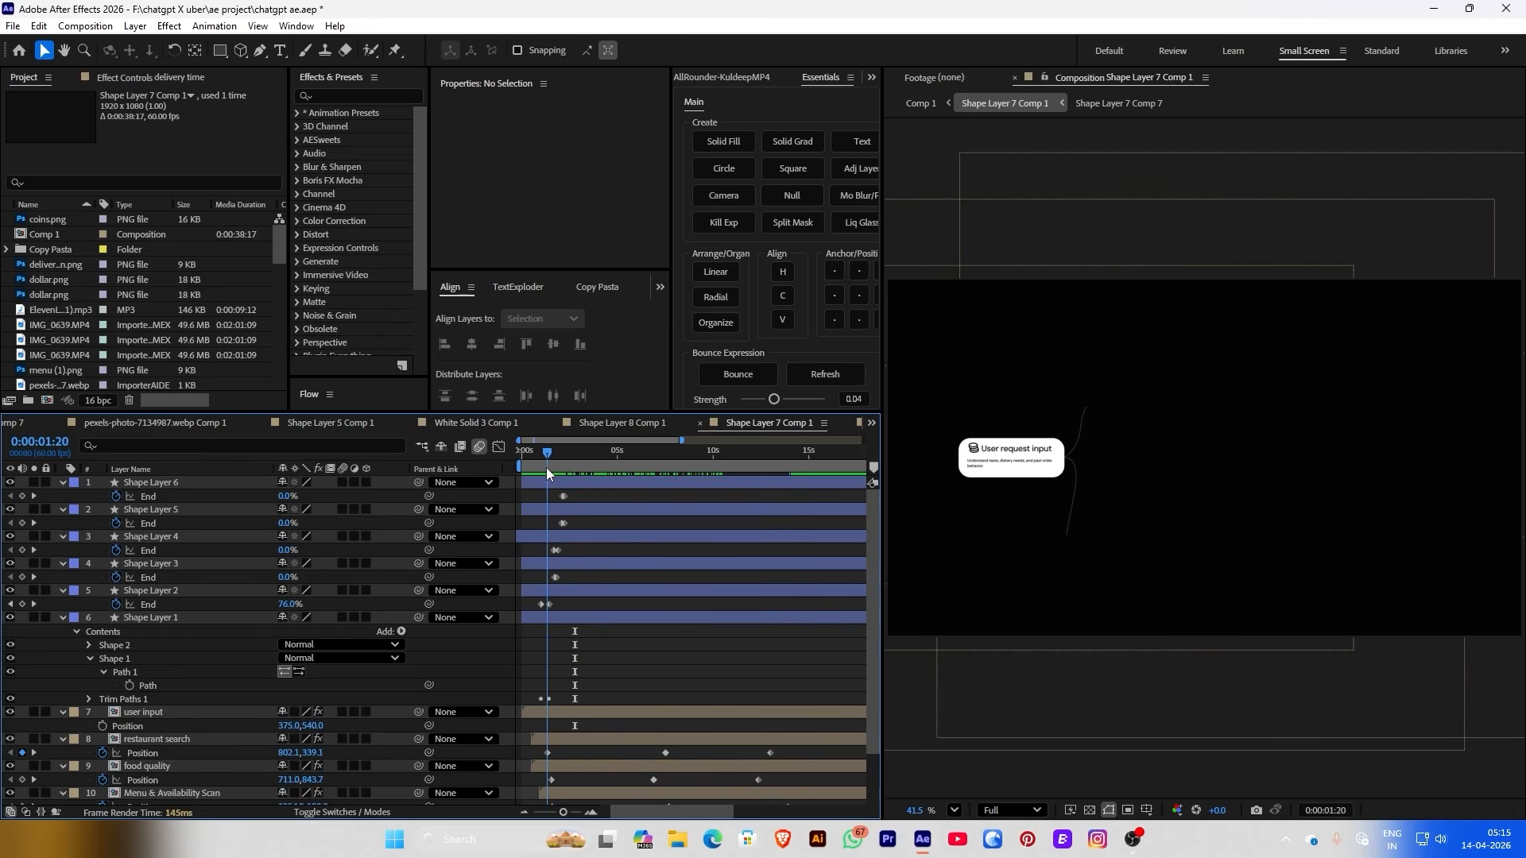
pyautogui.click(570, 589)
# Keyframe Shape Layer 1's connector path and bend it onto the Restaurant Search card at 0:00:07:31
pyautogui.click(561, 619)
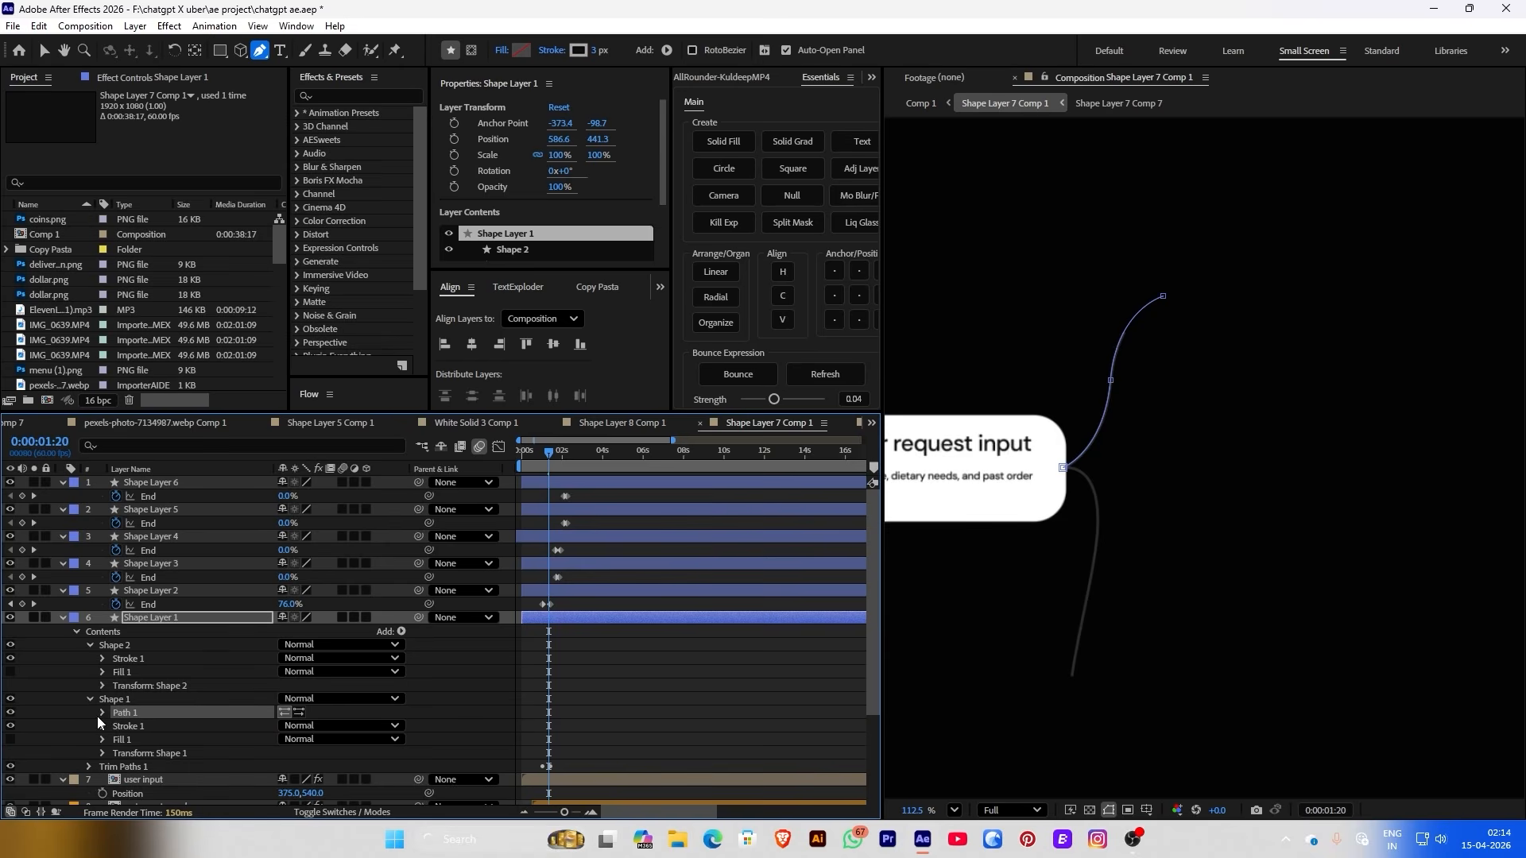
pyautogui.click(104, 714)
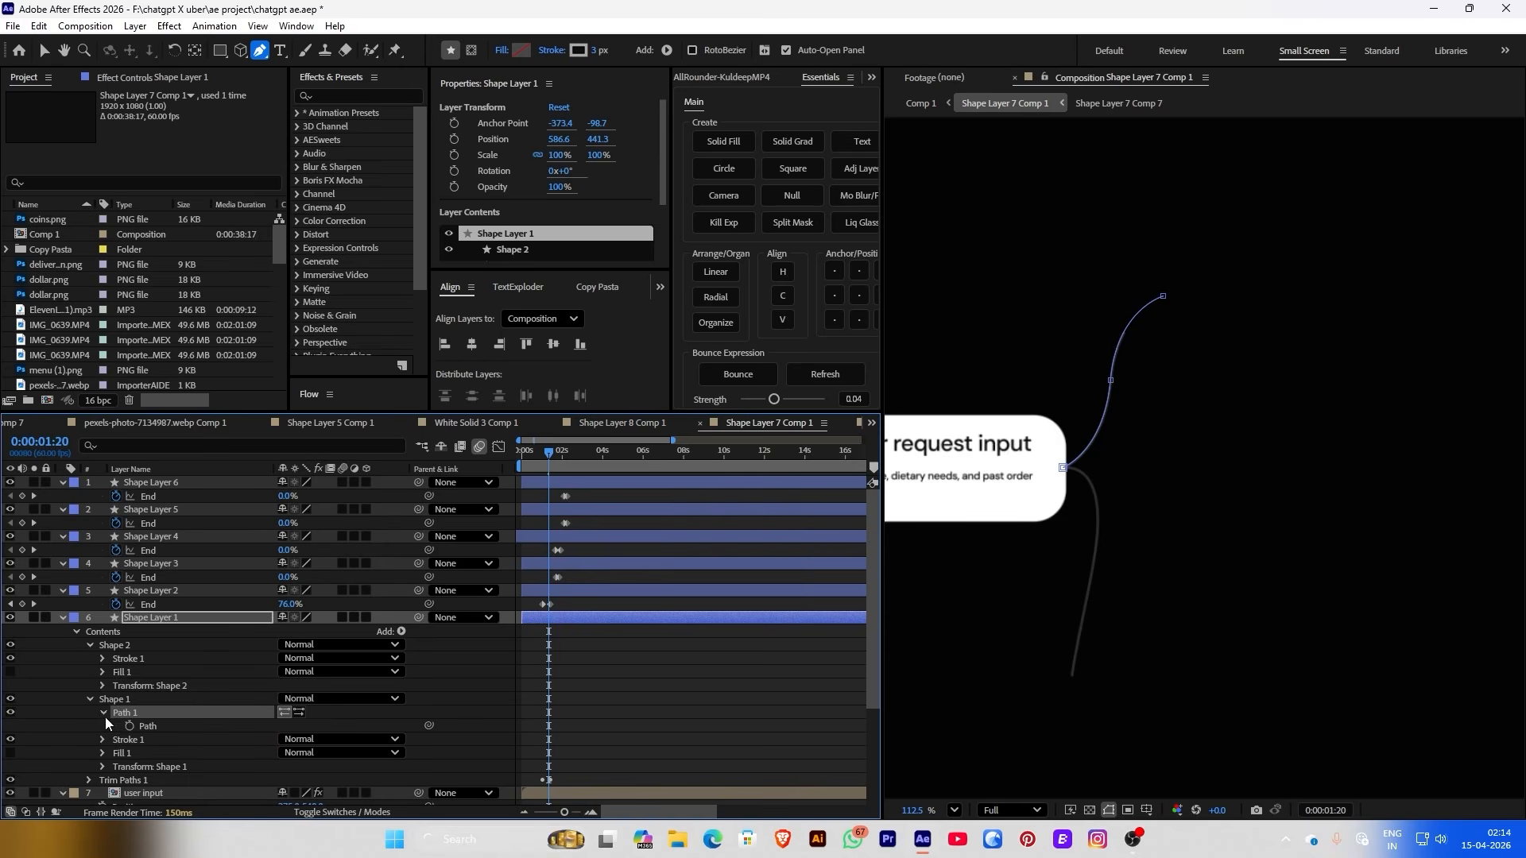
pyautogui.click(129, 727)
pyautogui.scroll(-3, 630, 651)
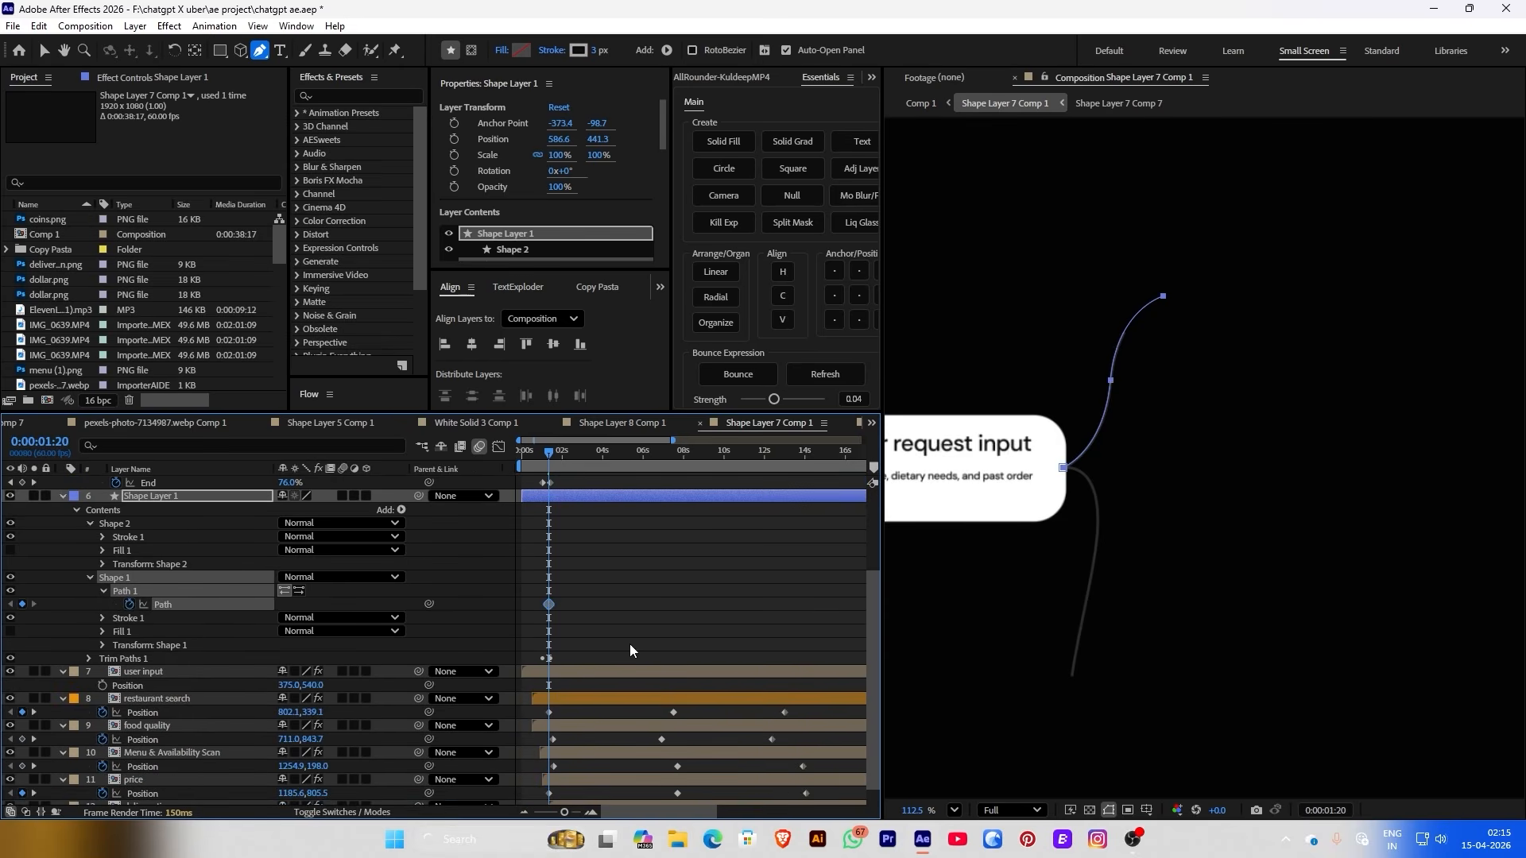
pyautogui.moveTo(559, 464); pyautogui.dragTo(679, 479)
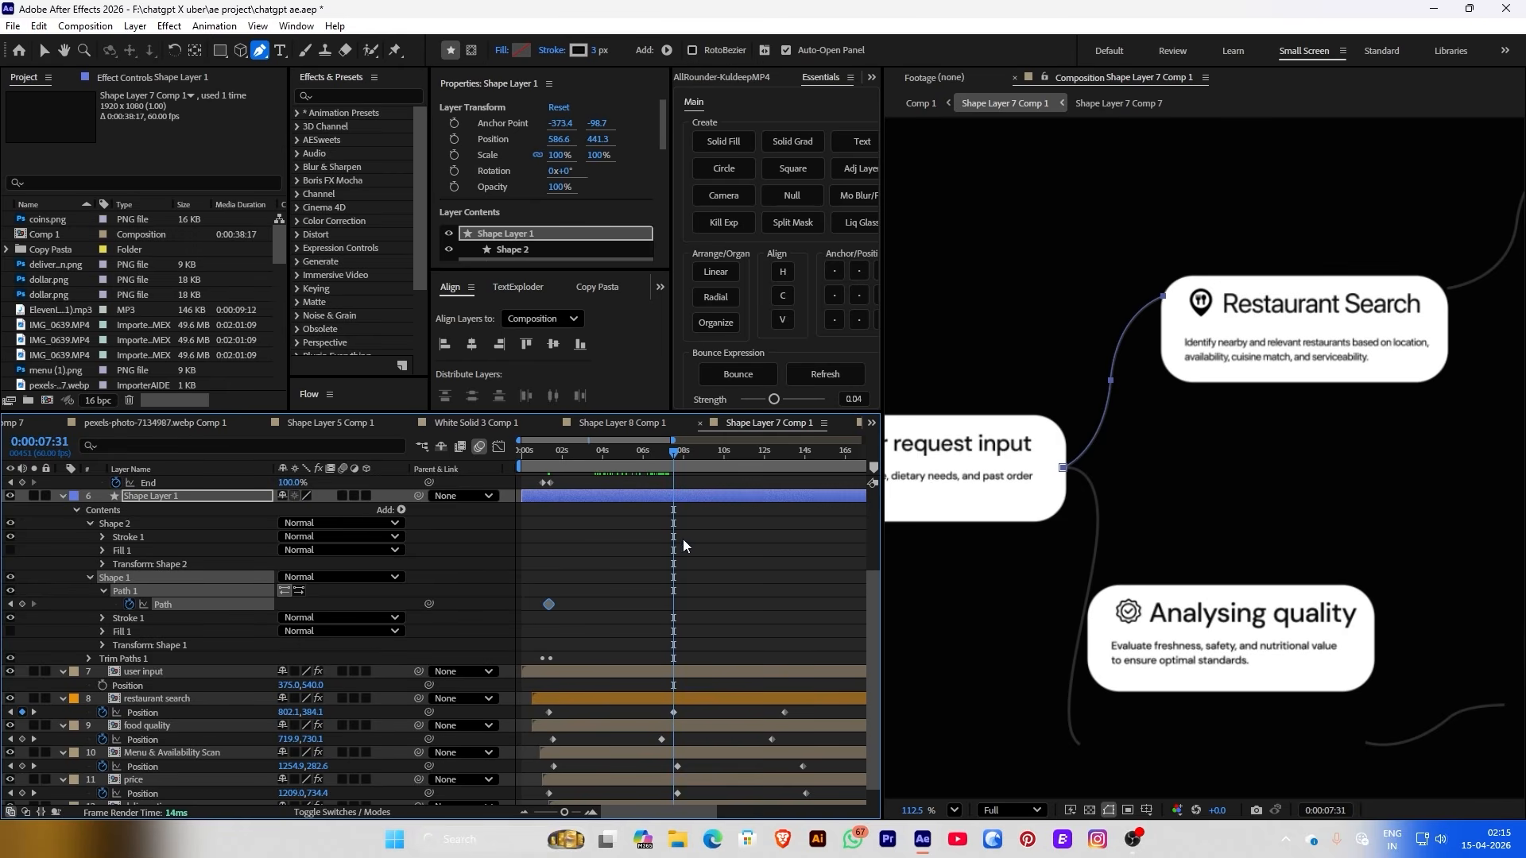
pyautogui.scroll(5, 1216, 234)
pyautogui.moveTo(1235, 328); pyautogui.dragTo(1150, 440)
pyautogui.moveTo(1044, 372); pyautogui.dragTo(1053, 482)
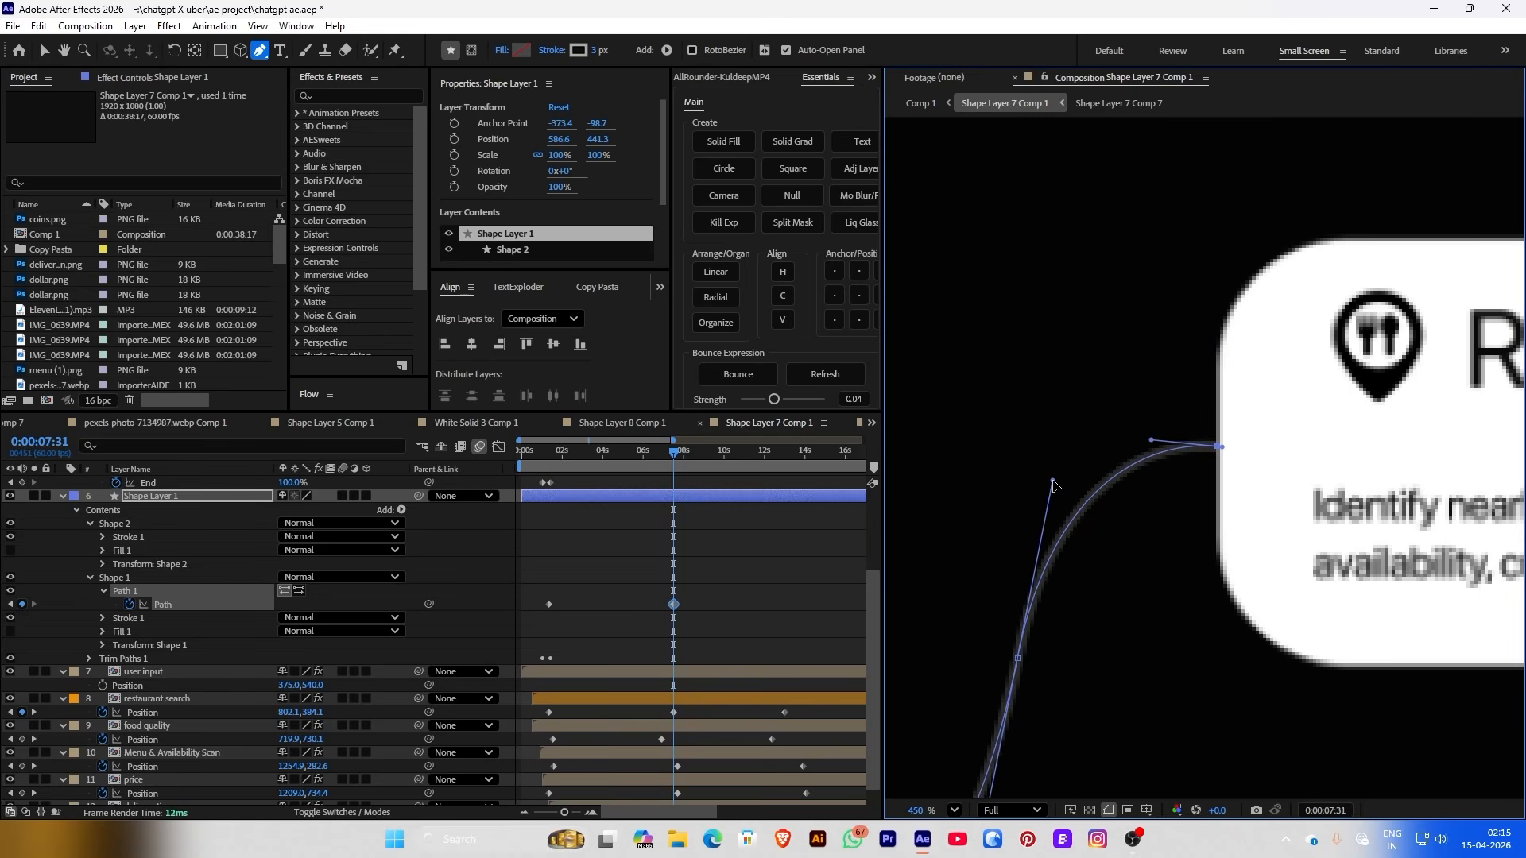
pyautogui.click(716, 615)
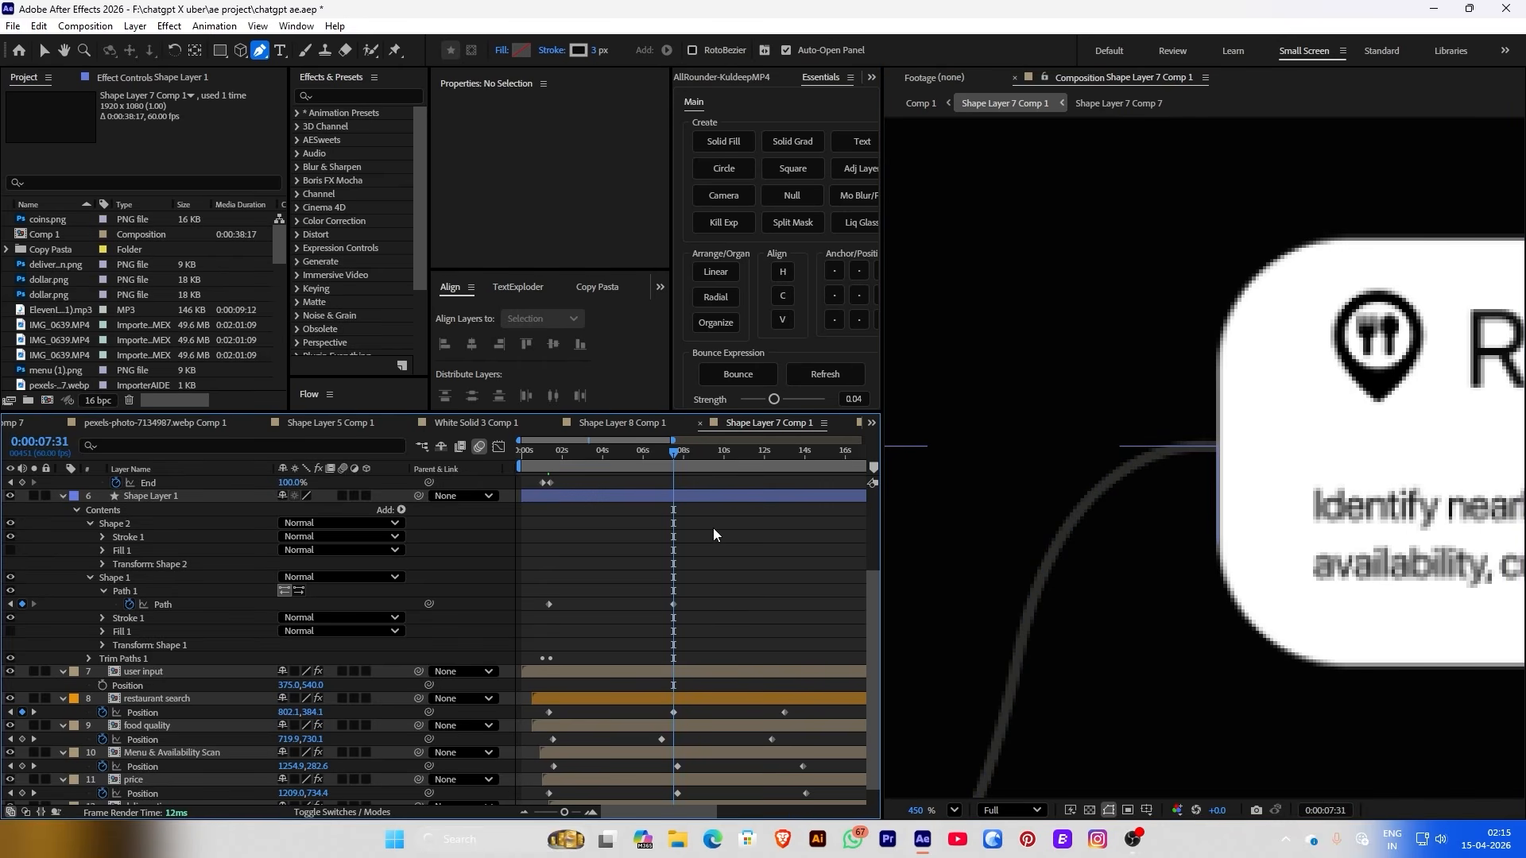
# Add a path keyframe at 0:00:13:00 with the connector's top end moved to the card edge
pyautogui.moveTo(681, 465); pyautogui.dragTo(783, 458)
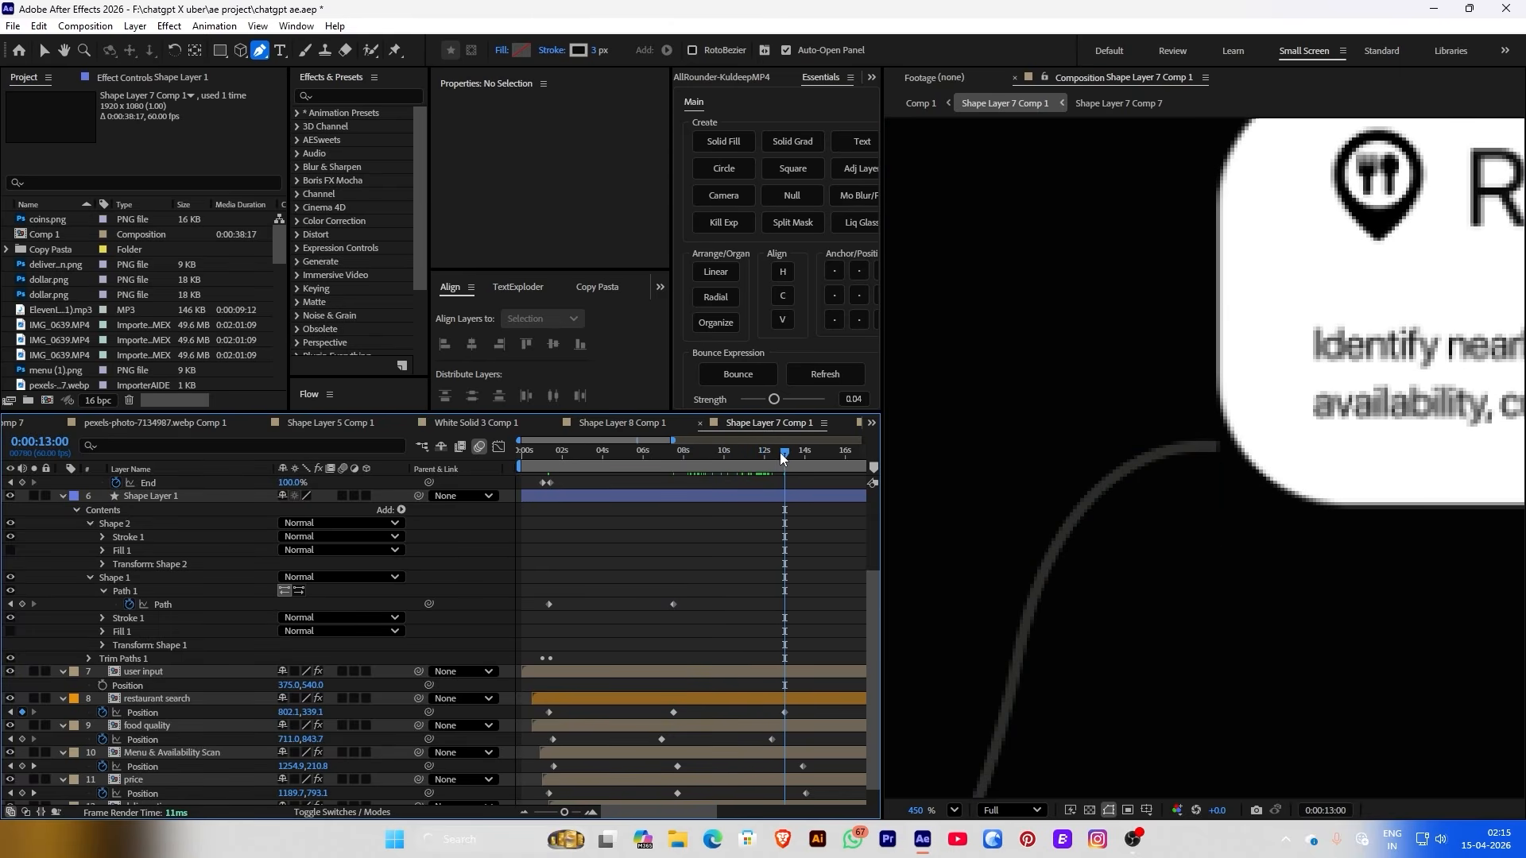
pyautogui.click(548, 605)
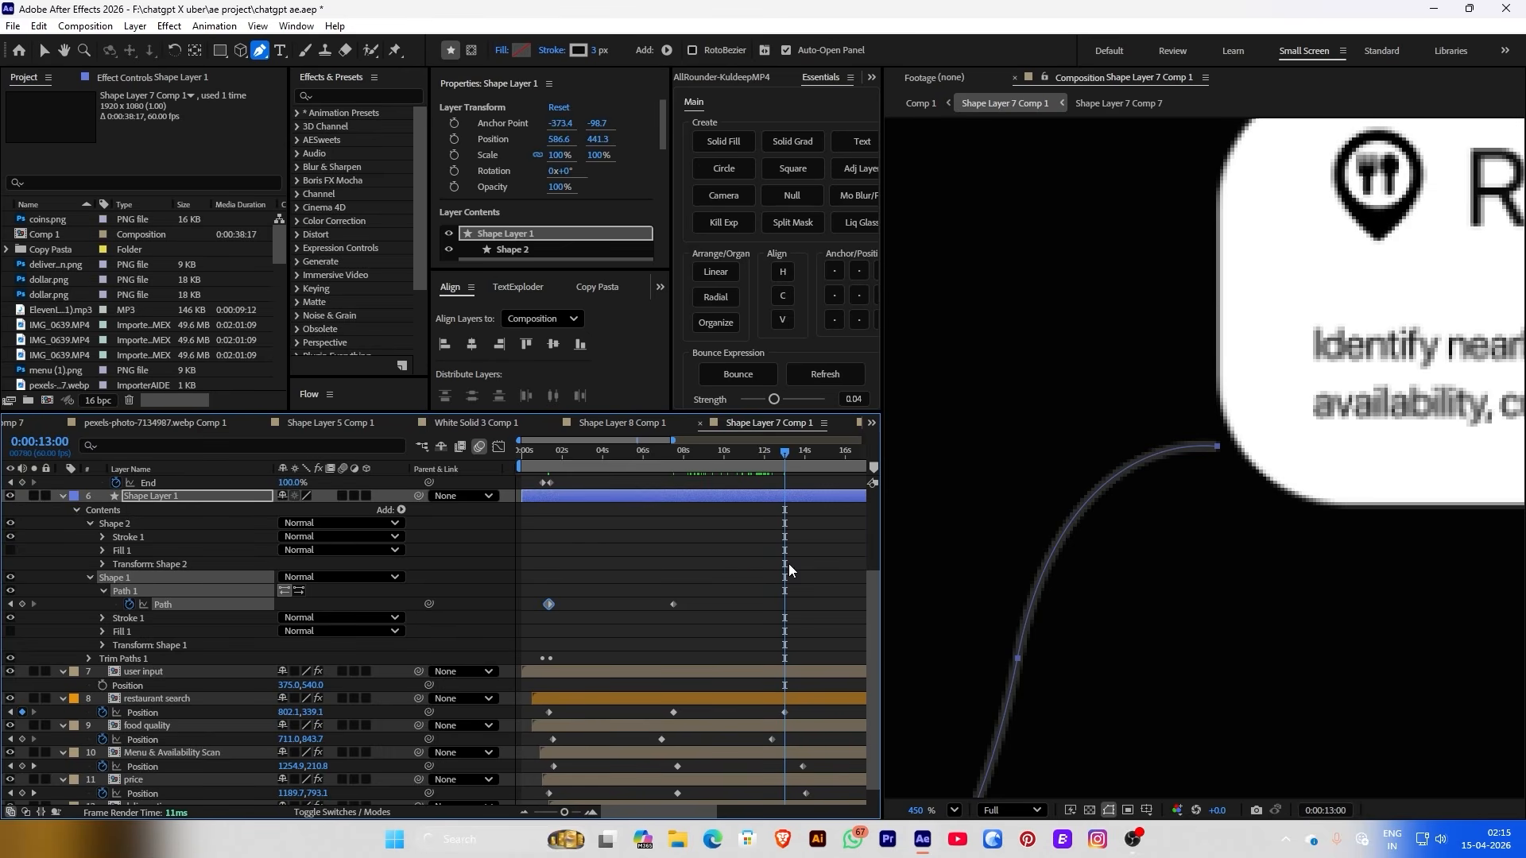
pyautogui.hotkey('ctrl', 'v')
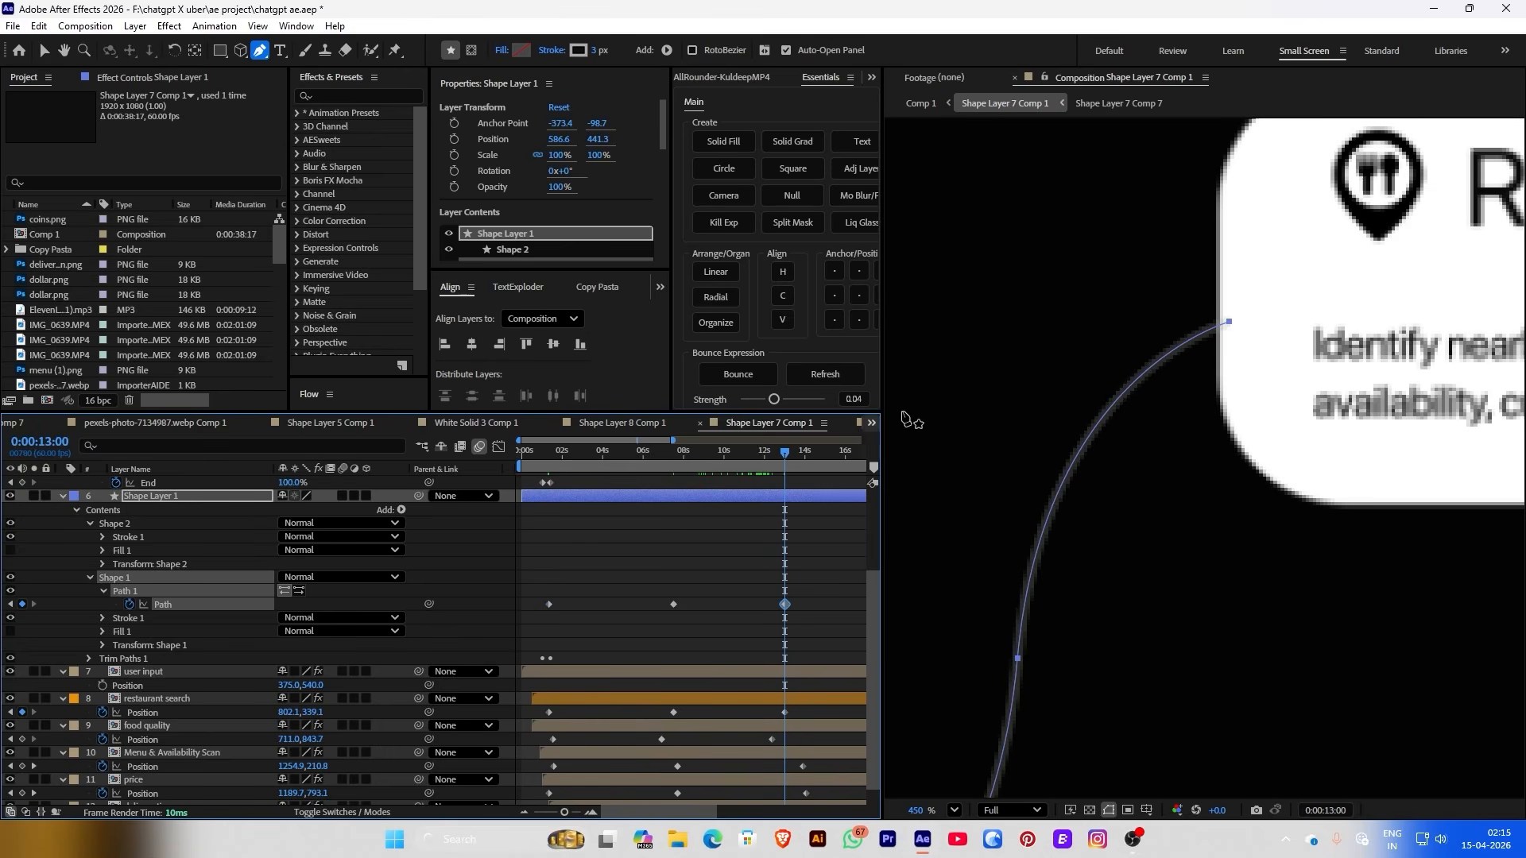
pyautogui.moveTo(1229, 321); pyautogui.dragTo(1217, 289)
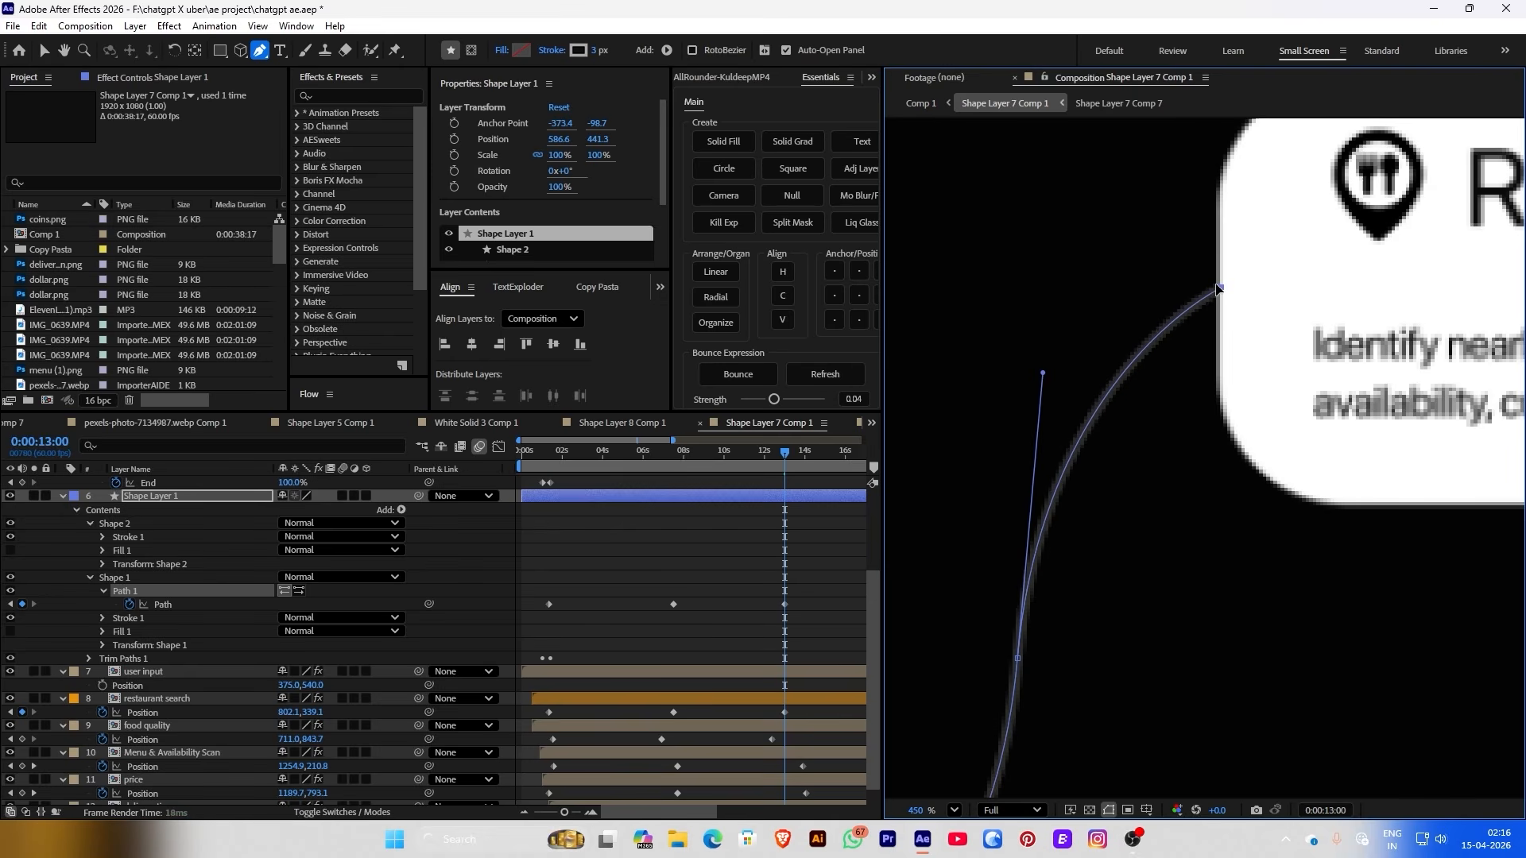
pyautogui.click(866, 523)
pyautogui.scroll(-5, 1176, 484)
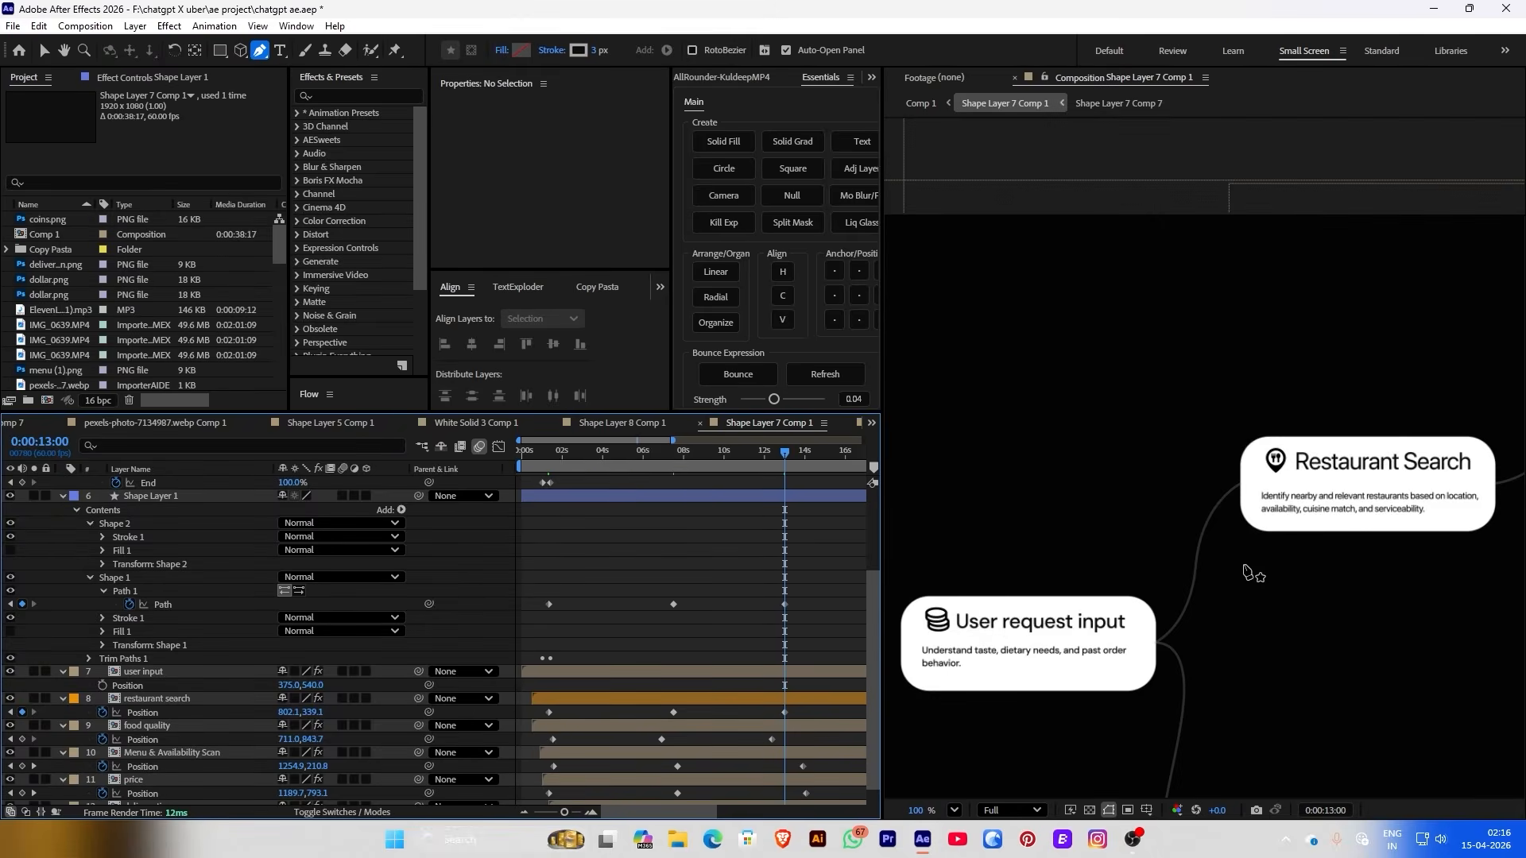
pyautogui.scroll(-3, 1250, 572)
pyautogui.press('space')
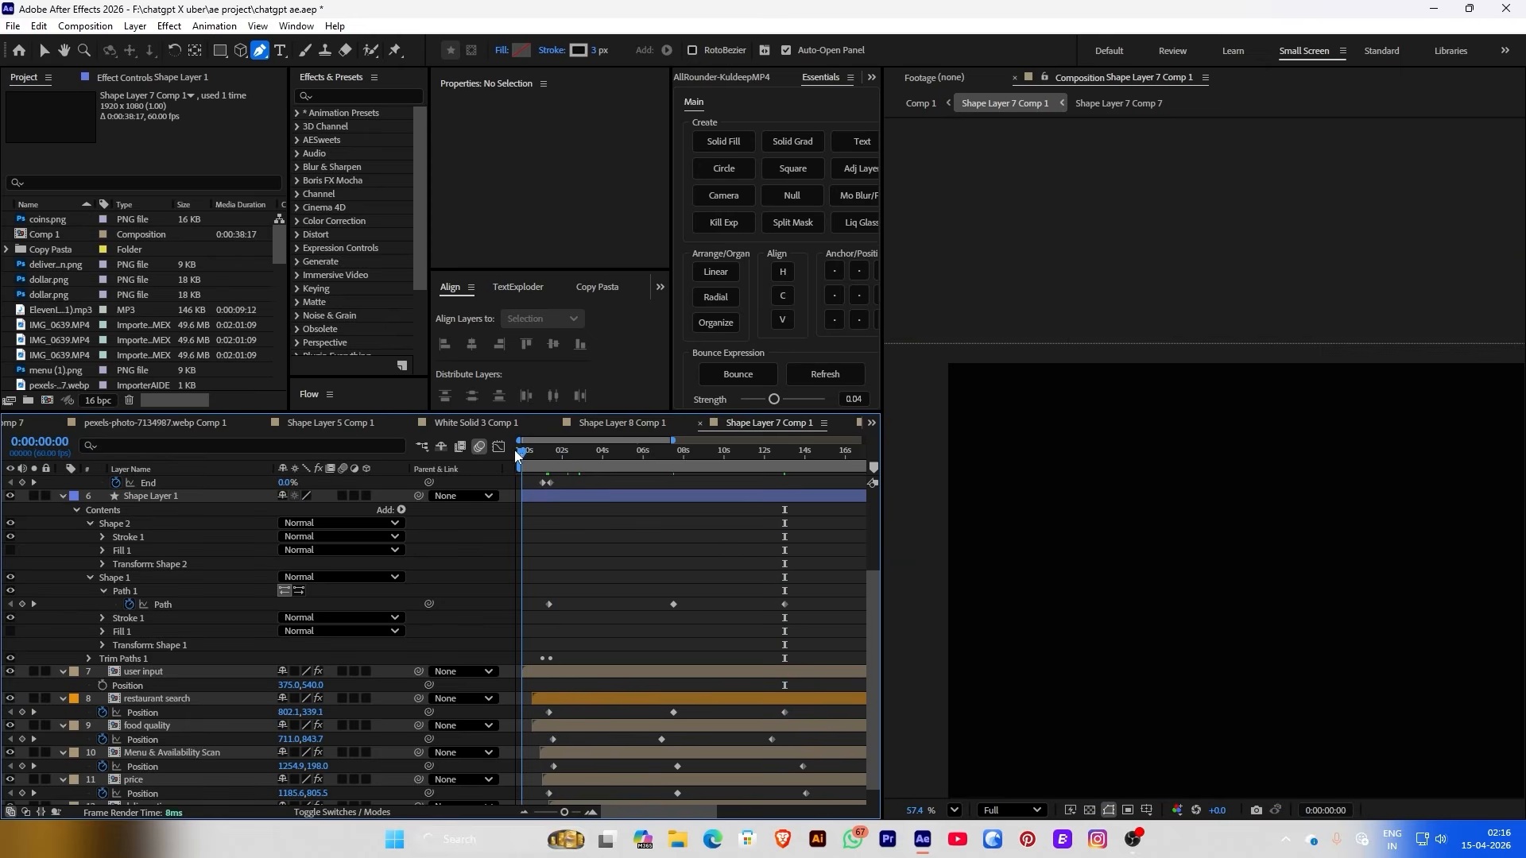
pyautogui.scroll(4, 1395, 582)
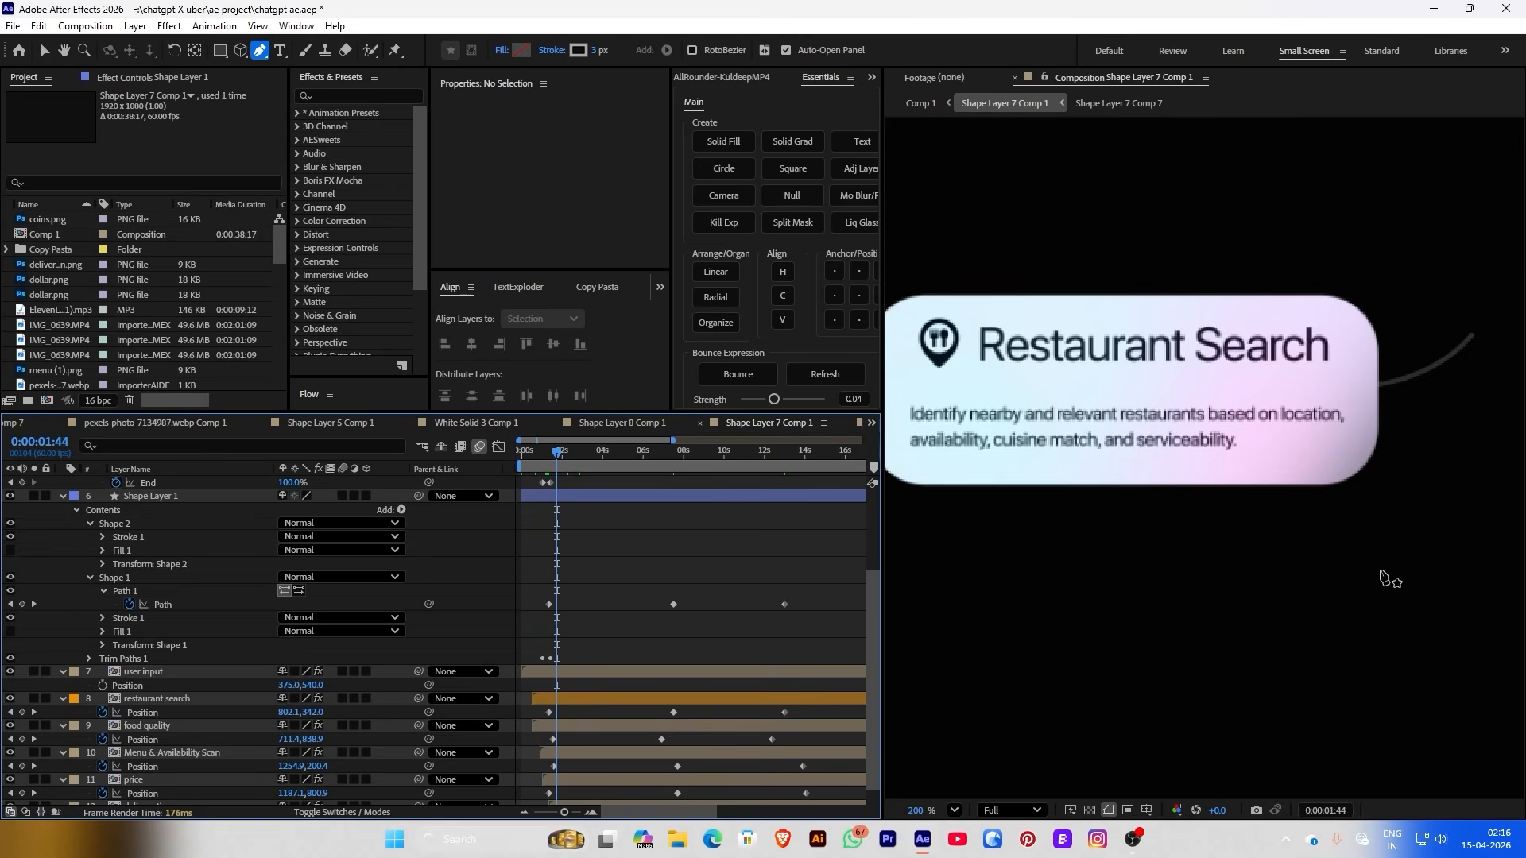
pyautogui.scroll(-3, 1393, 582)
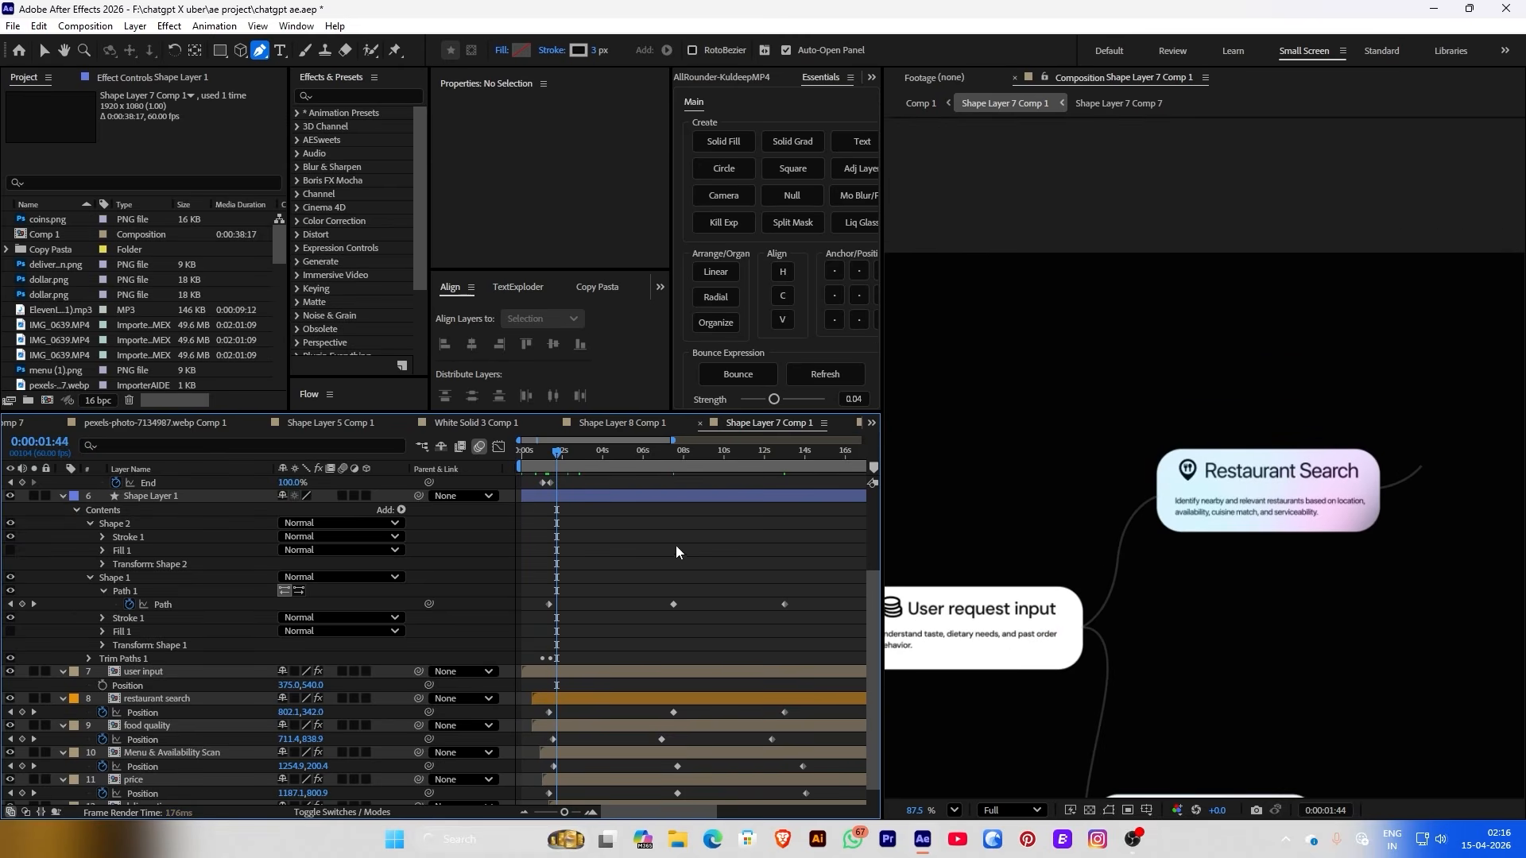
pyautogui.moveTo(580, 461); pyautogui.dragTo(742, 480)
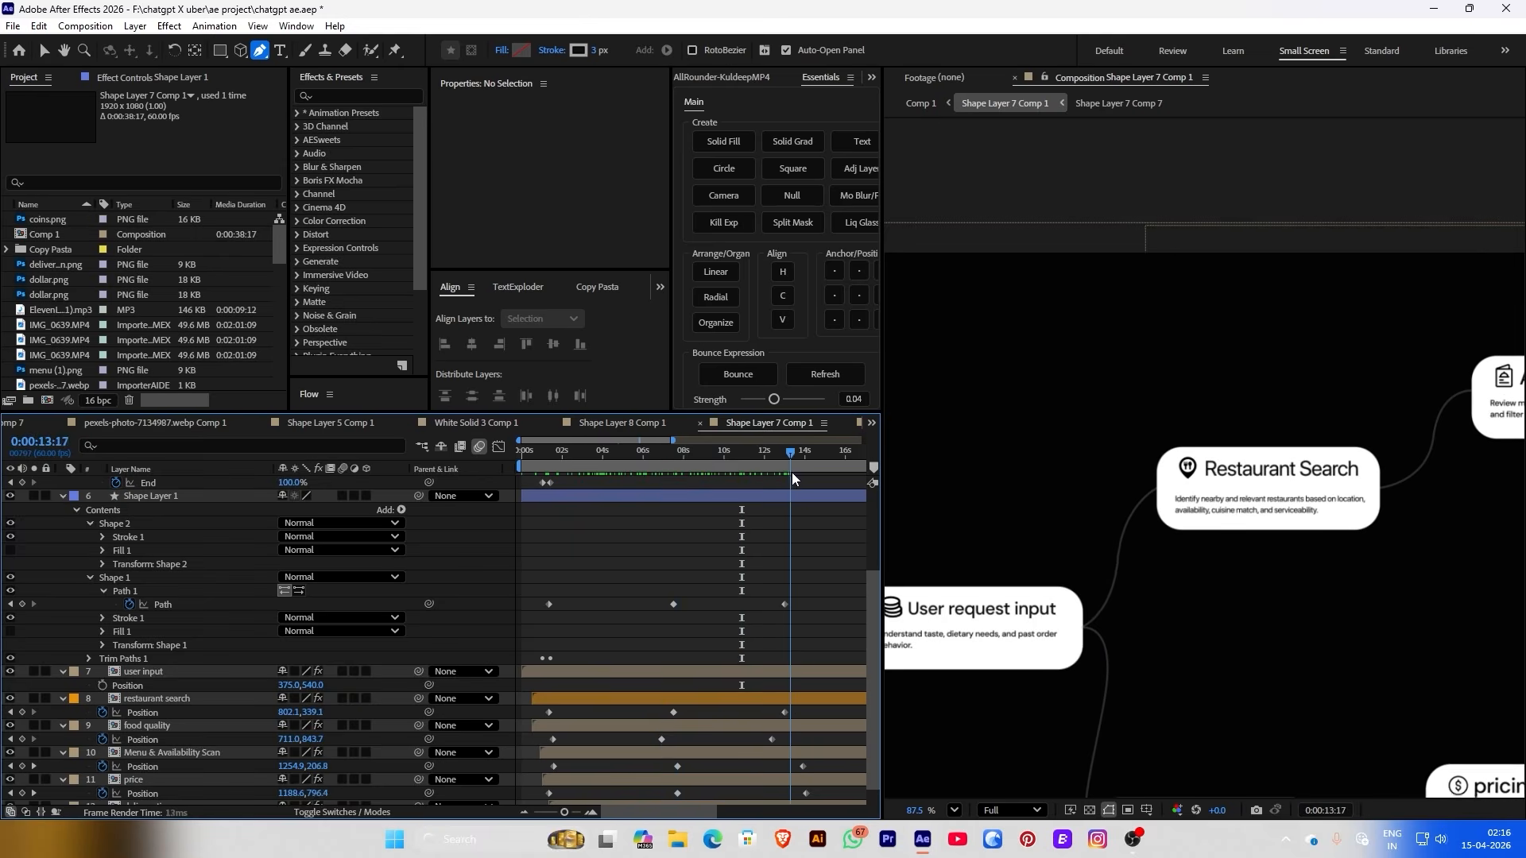
pyautogui.moveTo(742, 451); pyautogui.dragTo(670, 453)
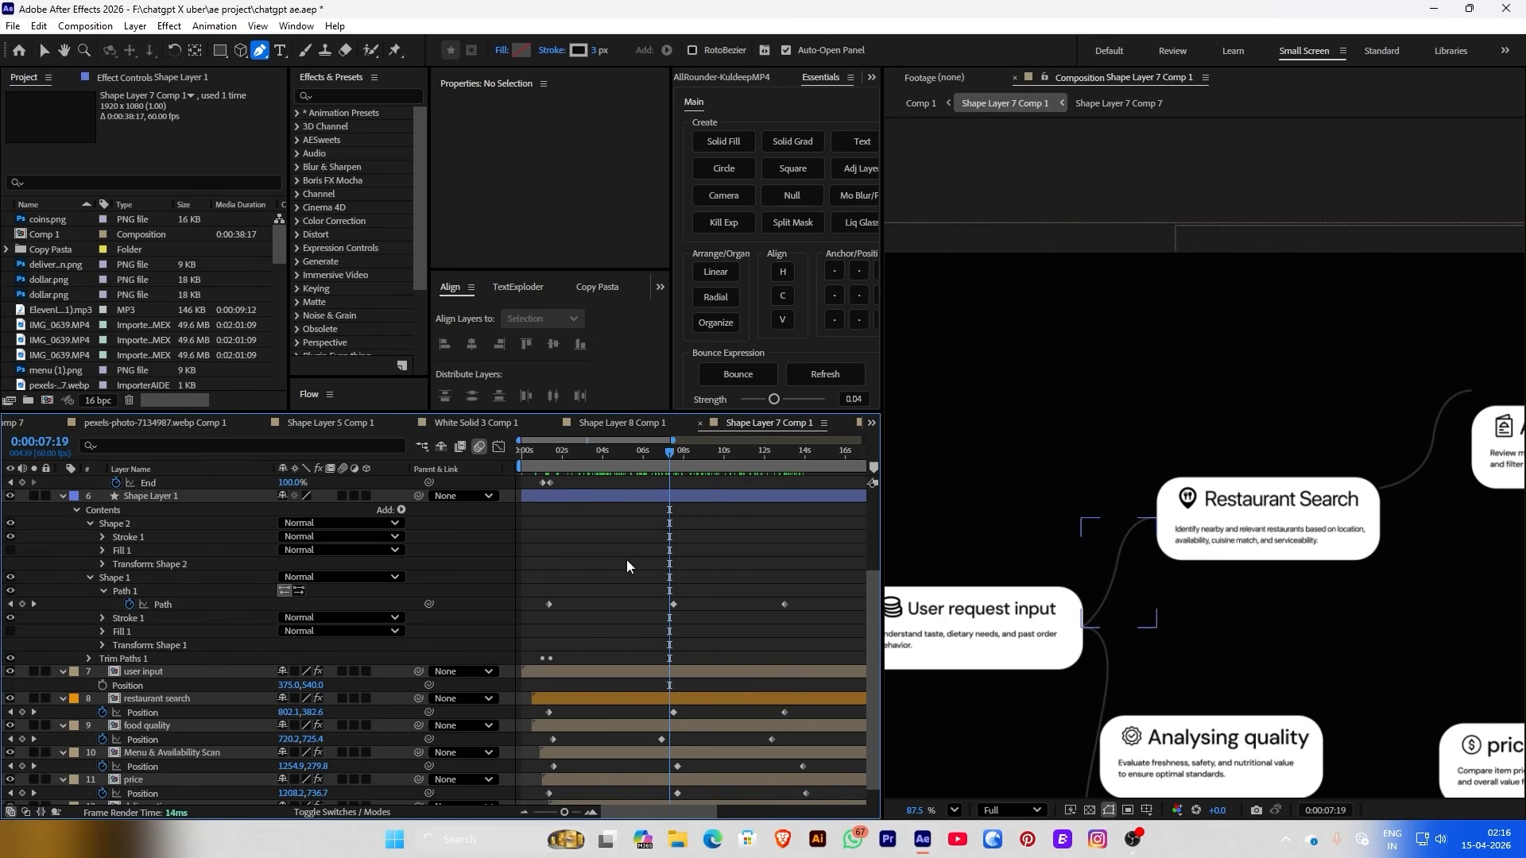
pyautogui.scroll(-1, 626, 559)
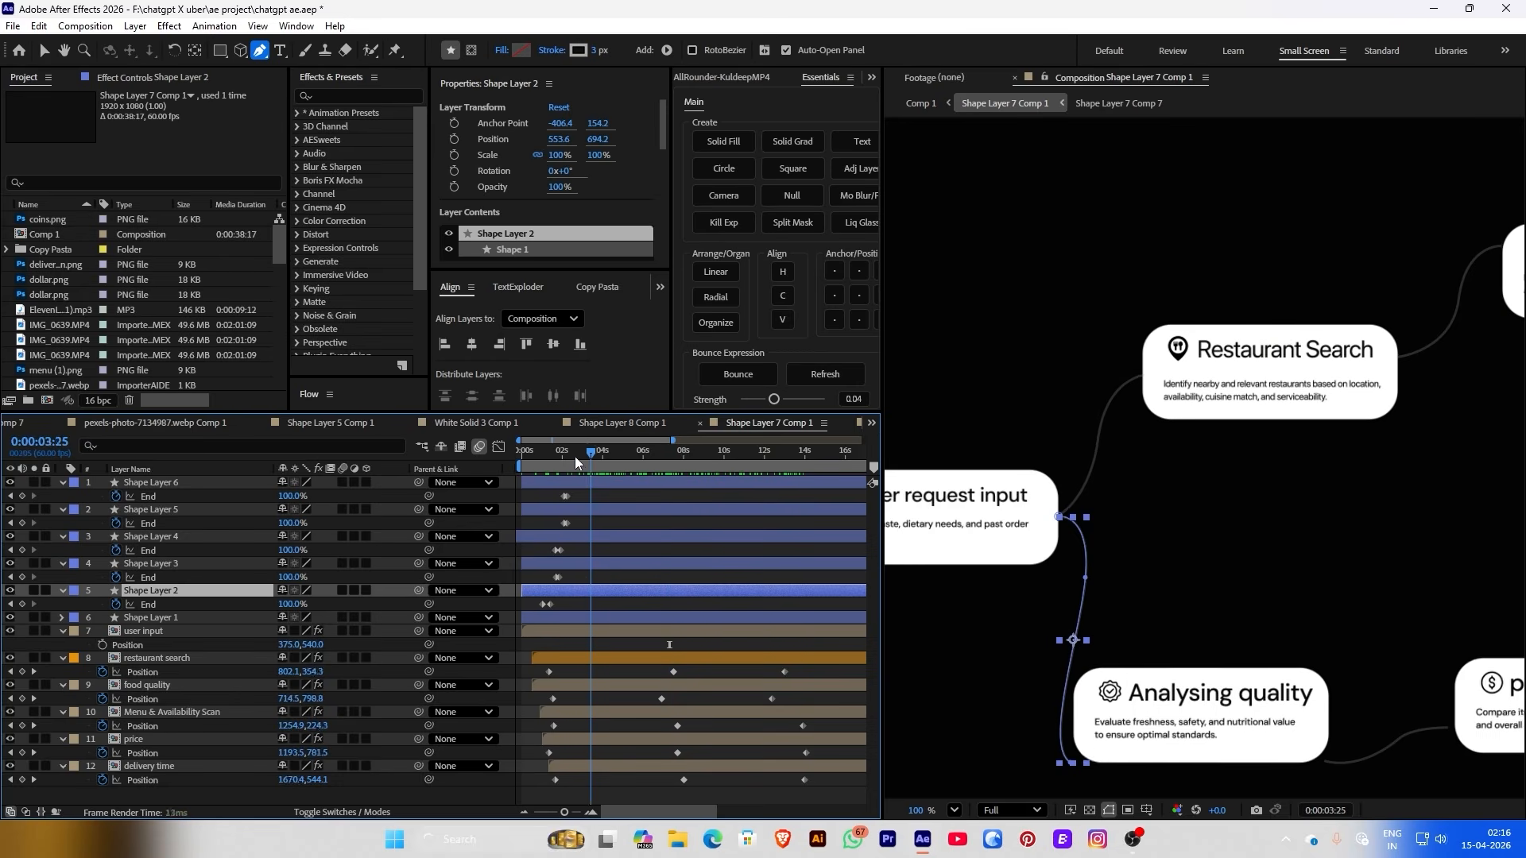
pyautogui.moveTo(574, 456); pyautogui.dragTo(551, 455)
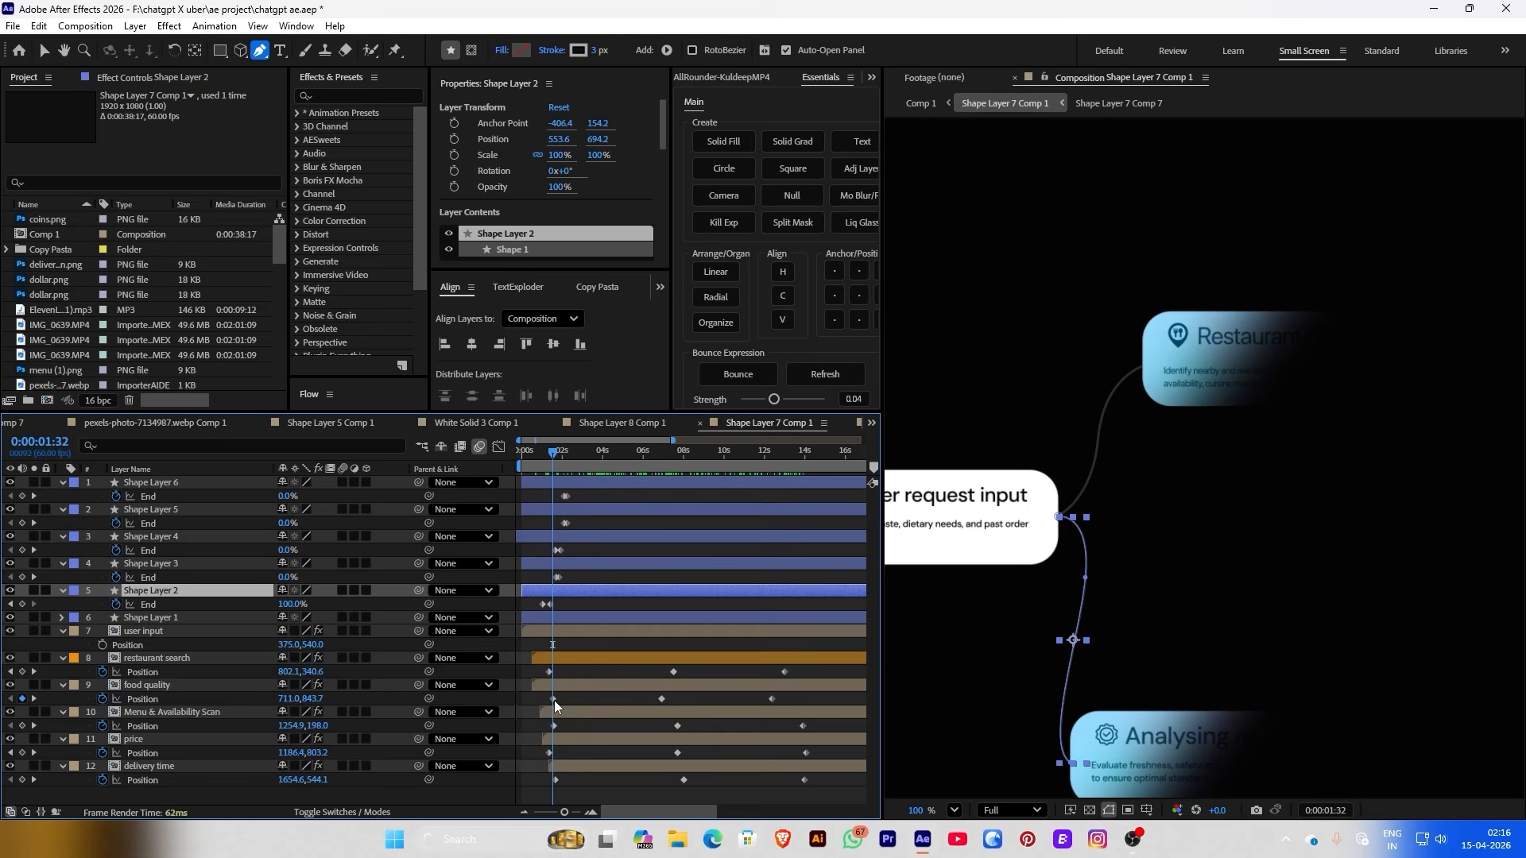
# Keyframe Shape Layer 2's path and pull its lower end onto the Analysing quality card at 0:00:06:54
pyautogui.click(155, 683)
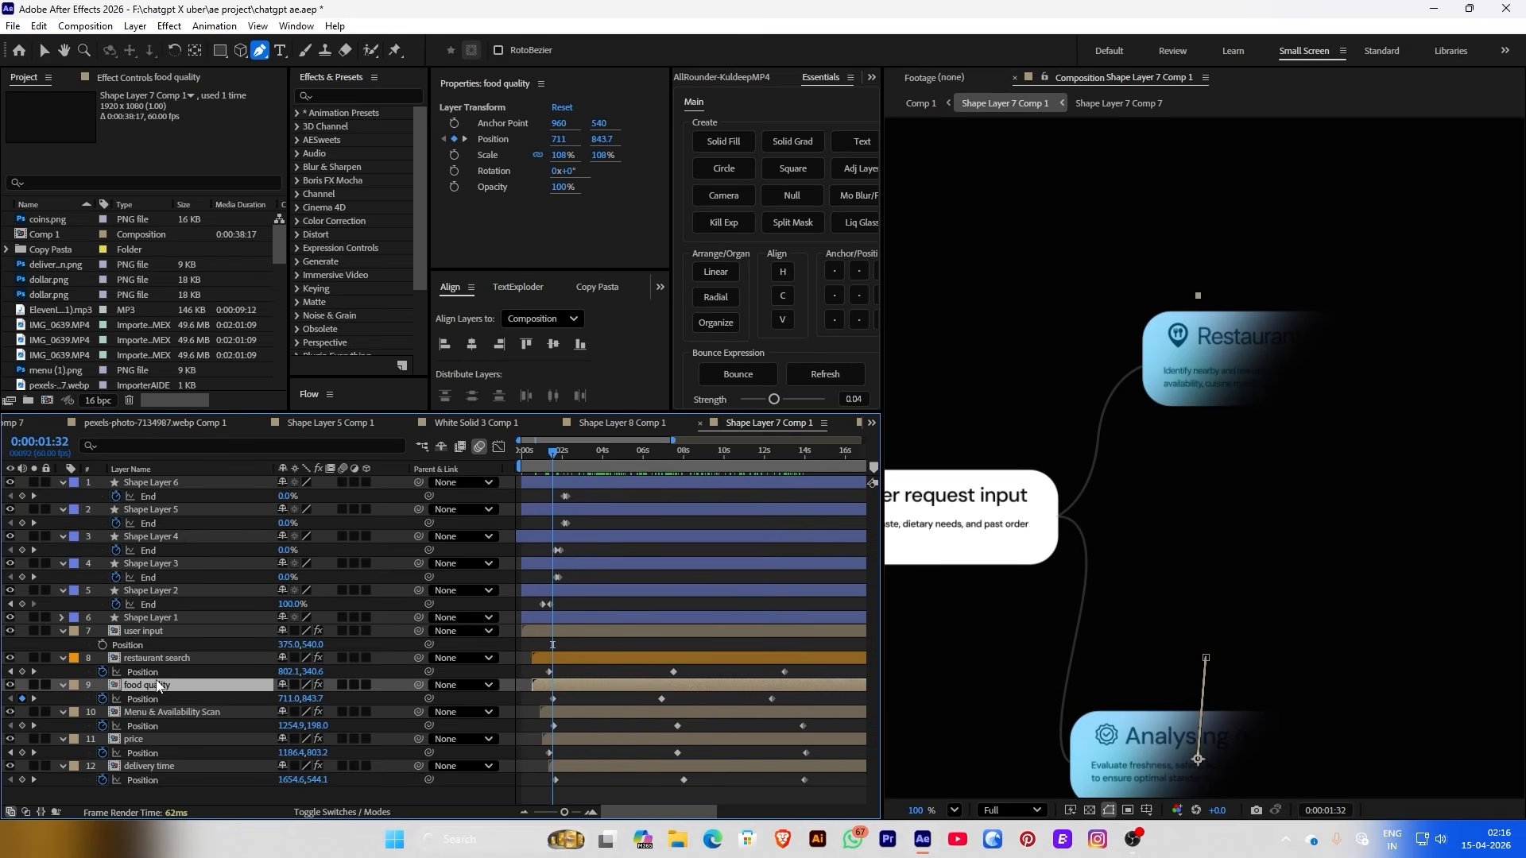
pyautogui.click(154, 592)
pyautogui.click(129, 446)
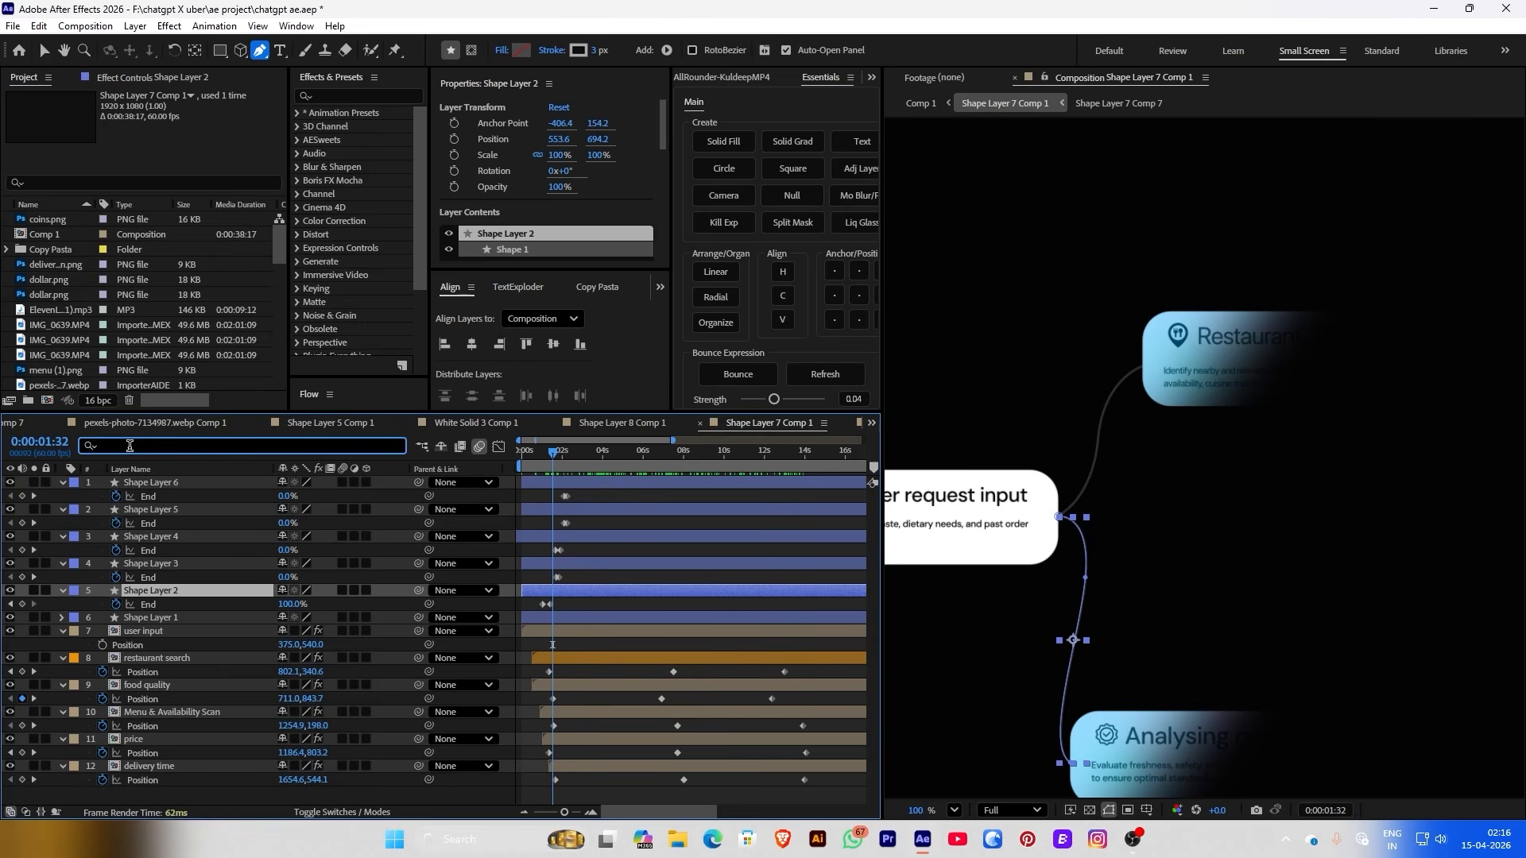
pyautogui.write('path')
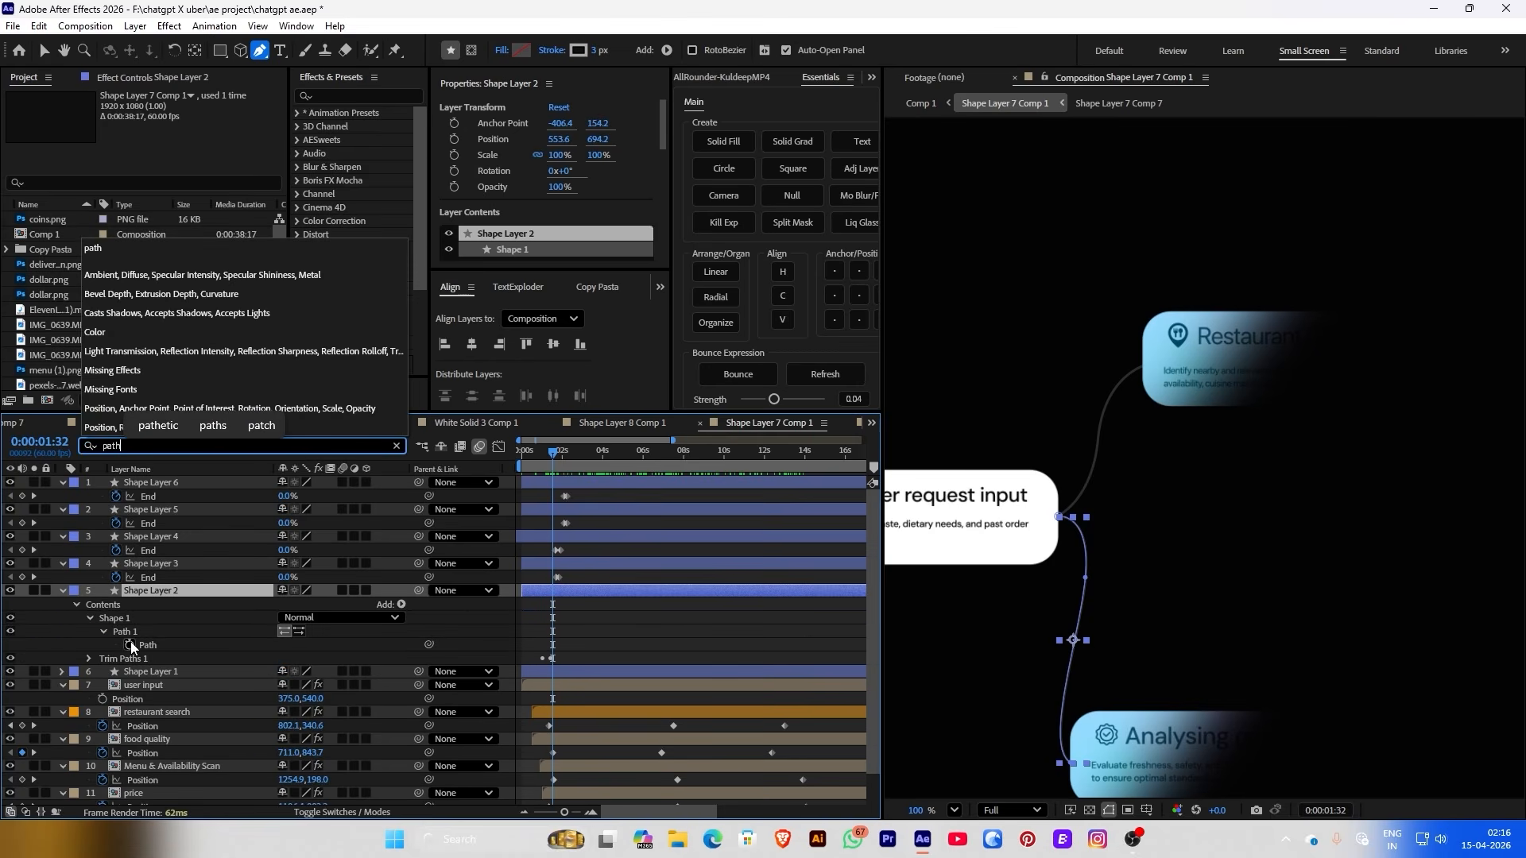
pyautogui.click(130, 645)
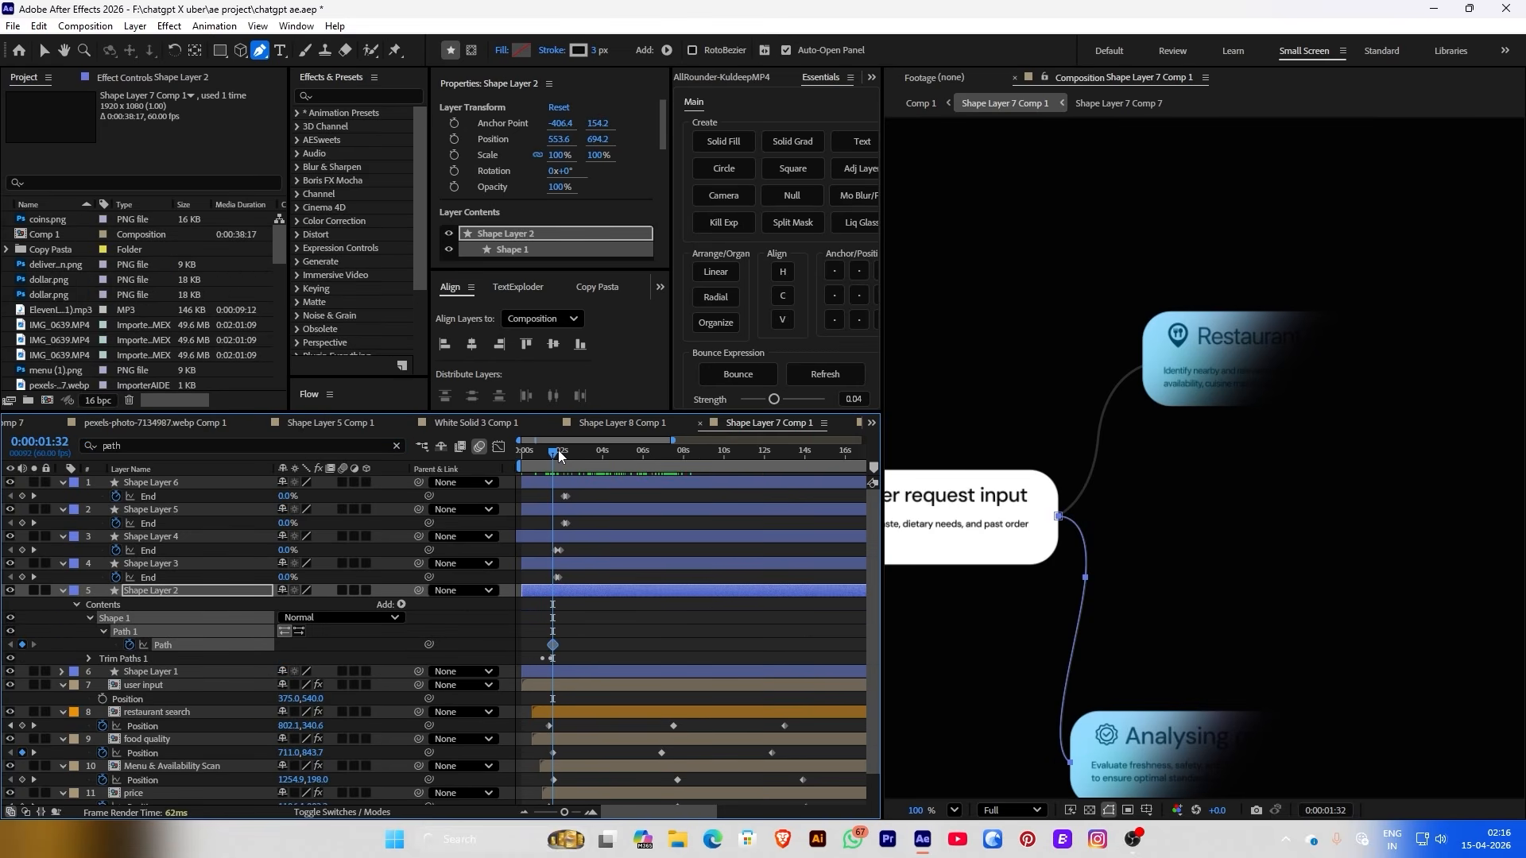
pyautogui.moveTo(558, 450); pyautogui.dragTo(659, 460)
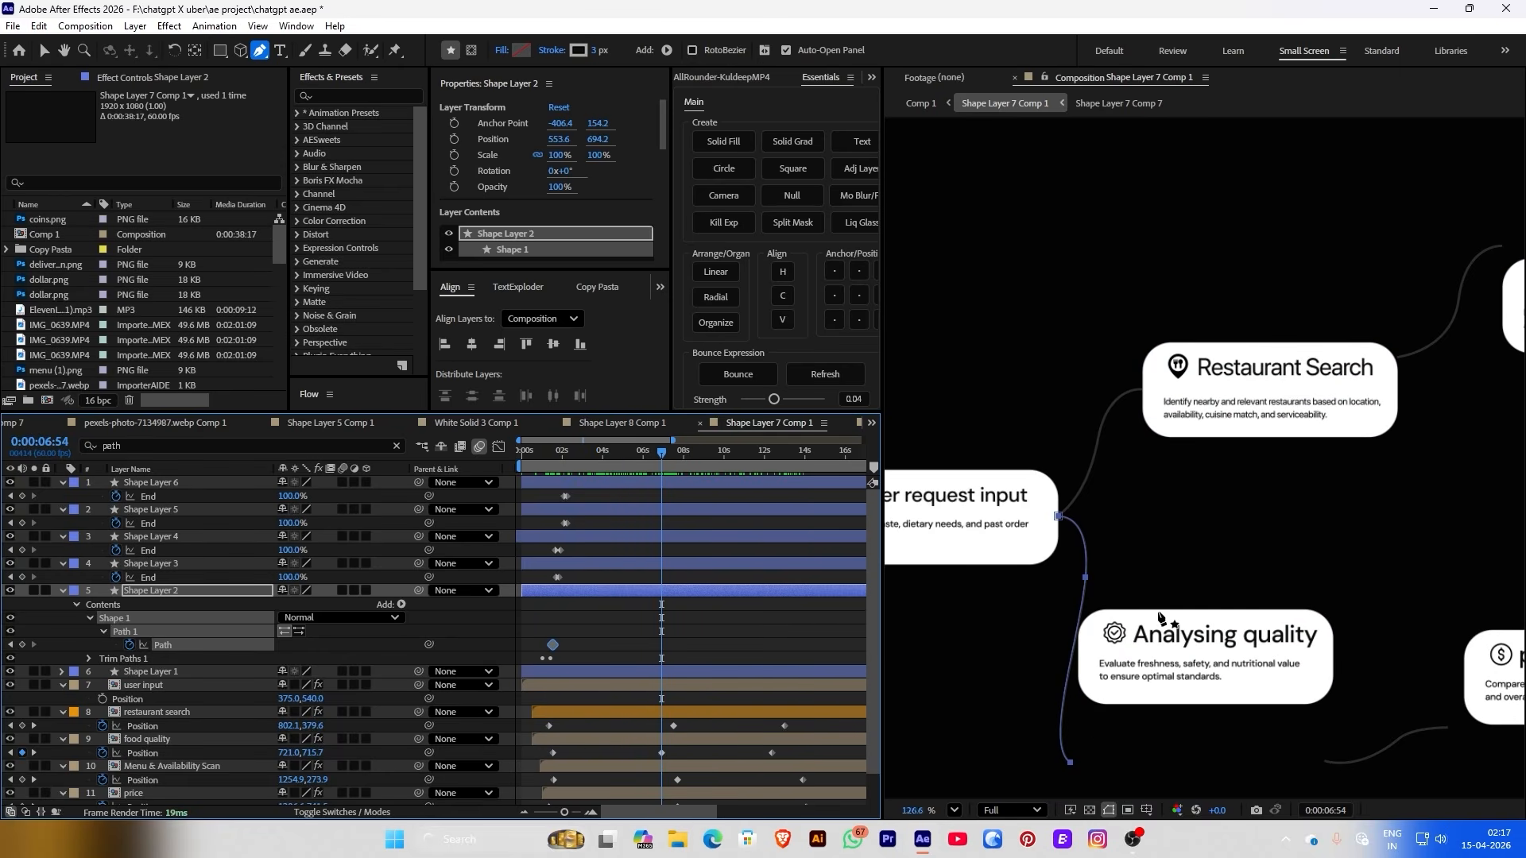
pyautogui.scroll(5, 1091, 733)
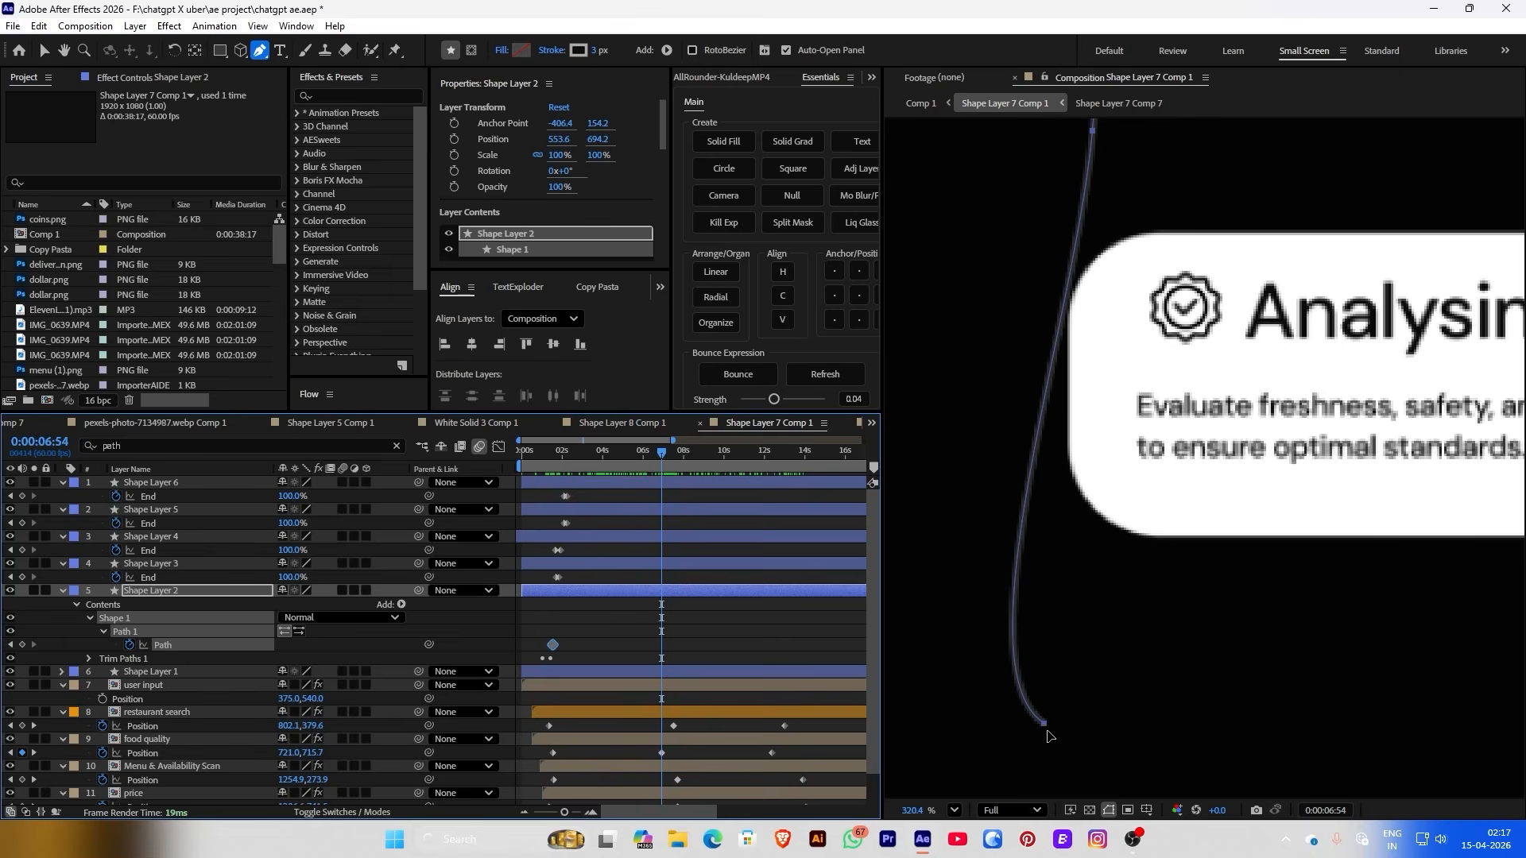
pyautogui.click(1045, 727)
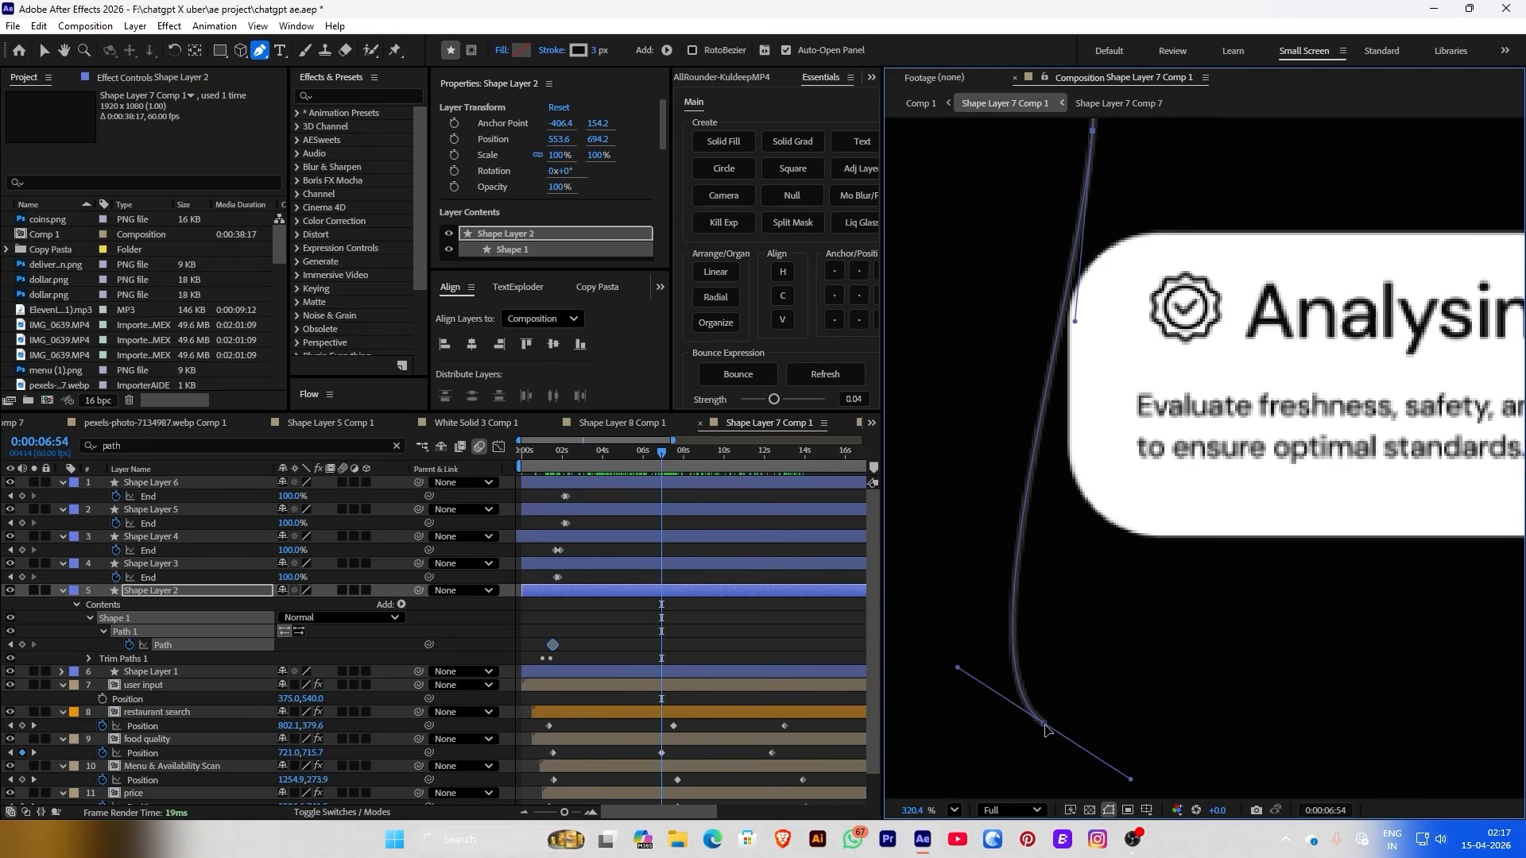
pyautogui.moveTo(1045, 724); pyautogui.dragTo(1070, 330)
pyautogui.scroll(-5, 1074, 407)
pyautogui.scroll(3, 1067, 393)
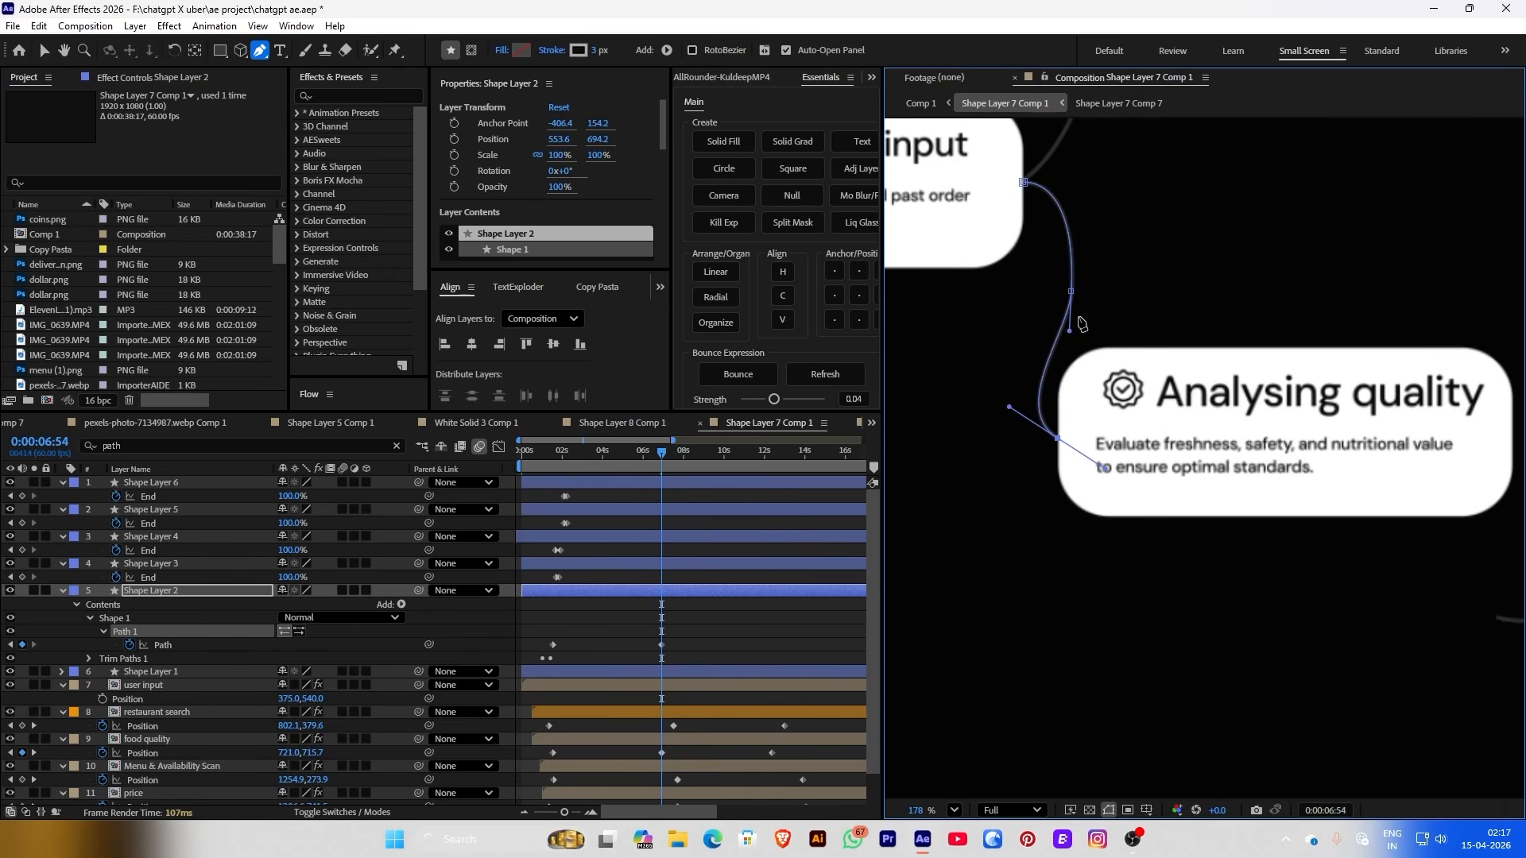
pyautogui.click(608, 634)
# Paste the first path keyframe at 0:00:12:23, then smooth the connector curve around 0:00:05:51
pyautogui.moveTo(702, 455); pyautogui.dragTo(772, 454)
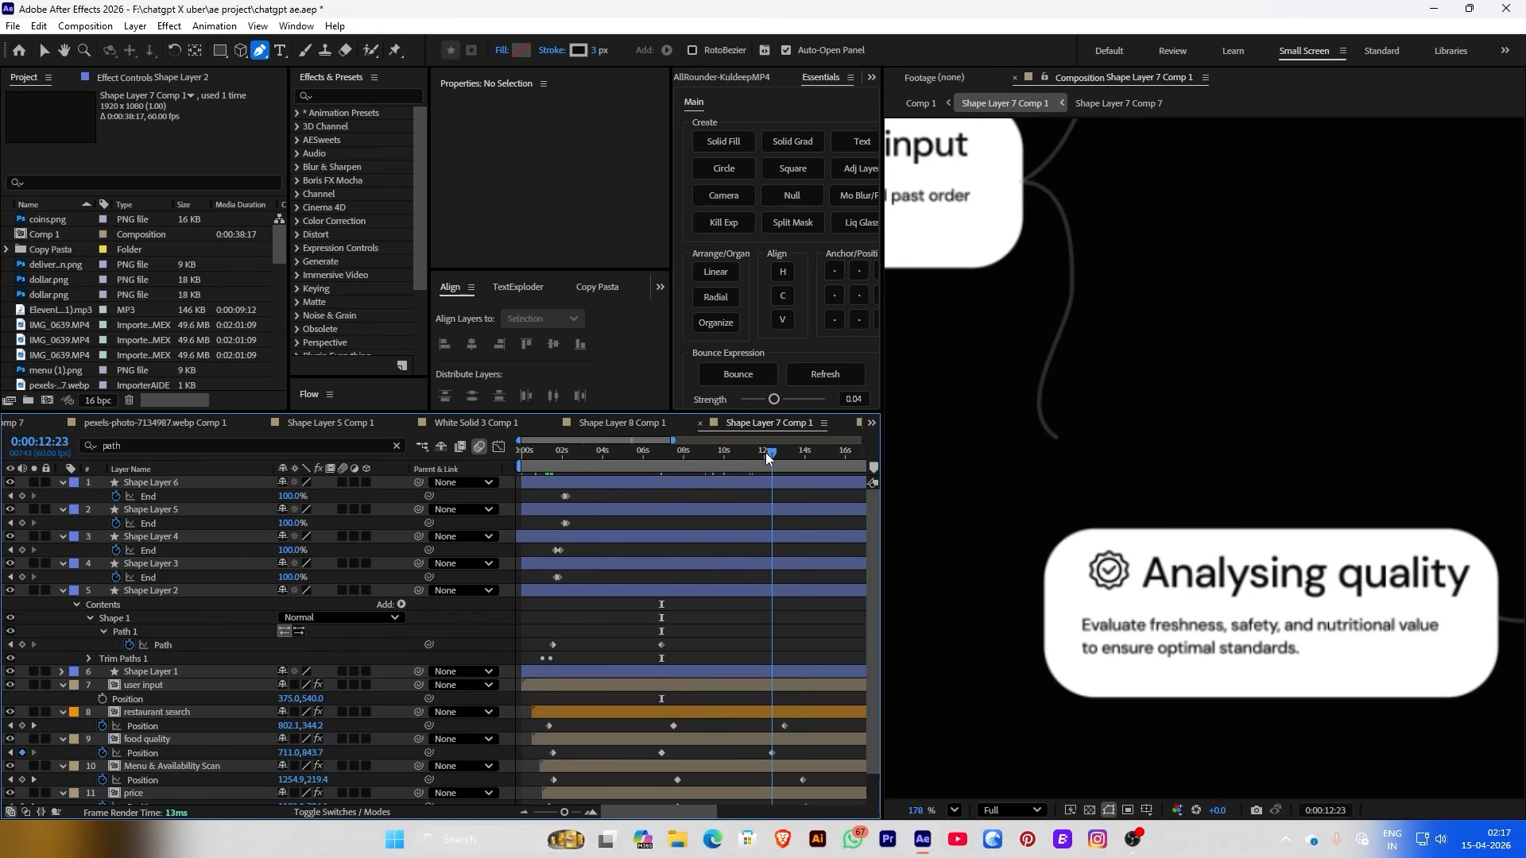
pyautogui.moveTo(596, 619); pyautogui.dragTo(545, 647)
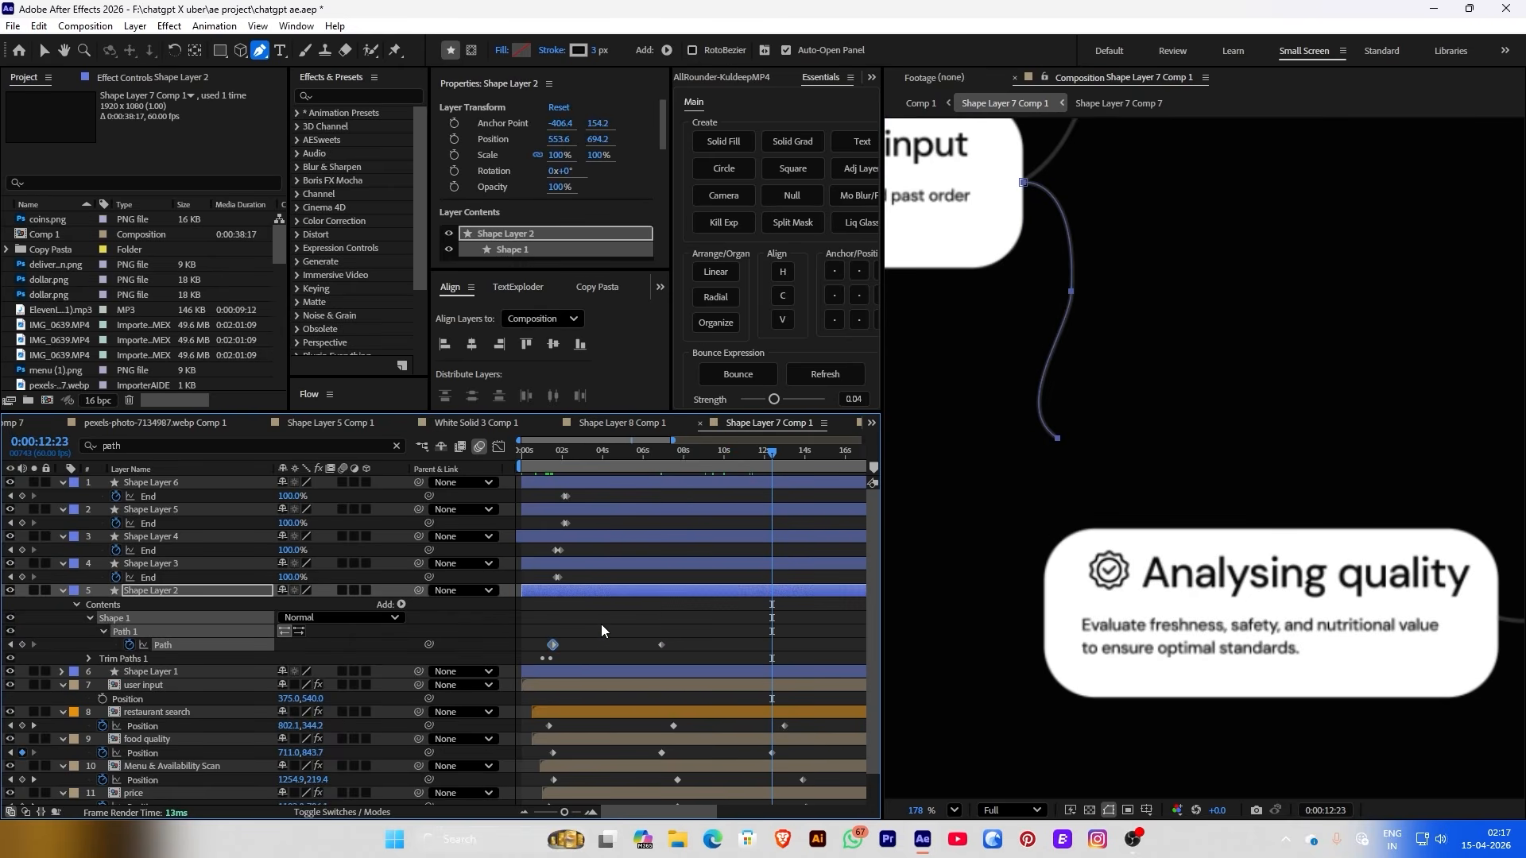
pyautogui.hotkey('ctrl', 'c')
pyautogui.hotkey('ctrl', 'v')
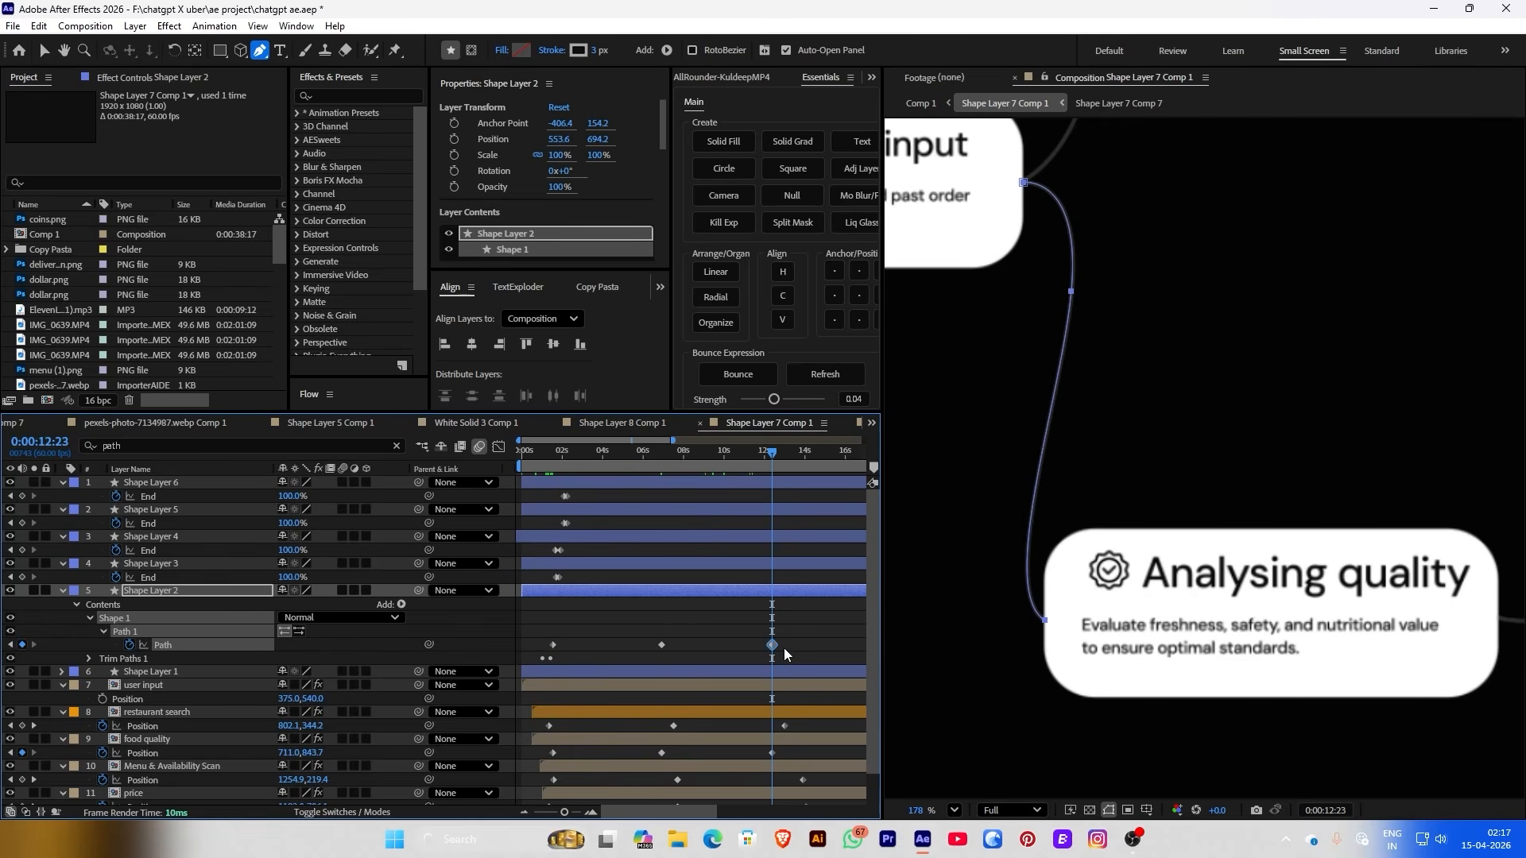
pyautogui.click(766, 544)
pyautogui.moveTo(561, 466); pyautogui.dragTo(654, 454)
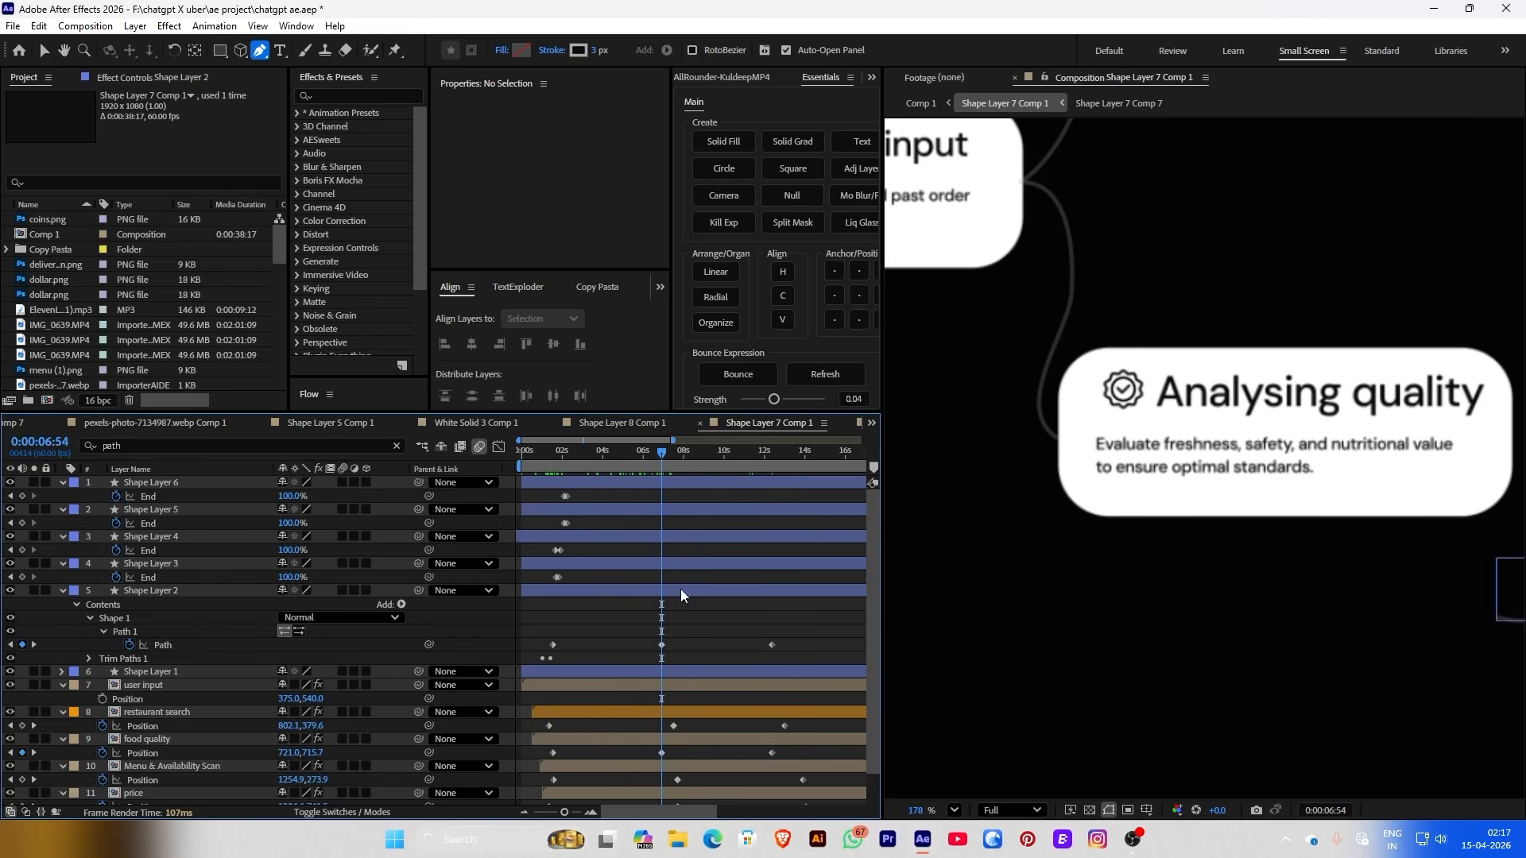
pyautogui.click(655, 593)
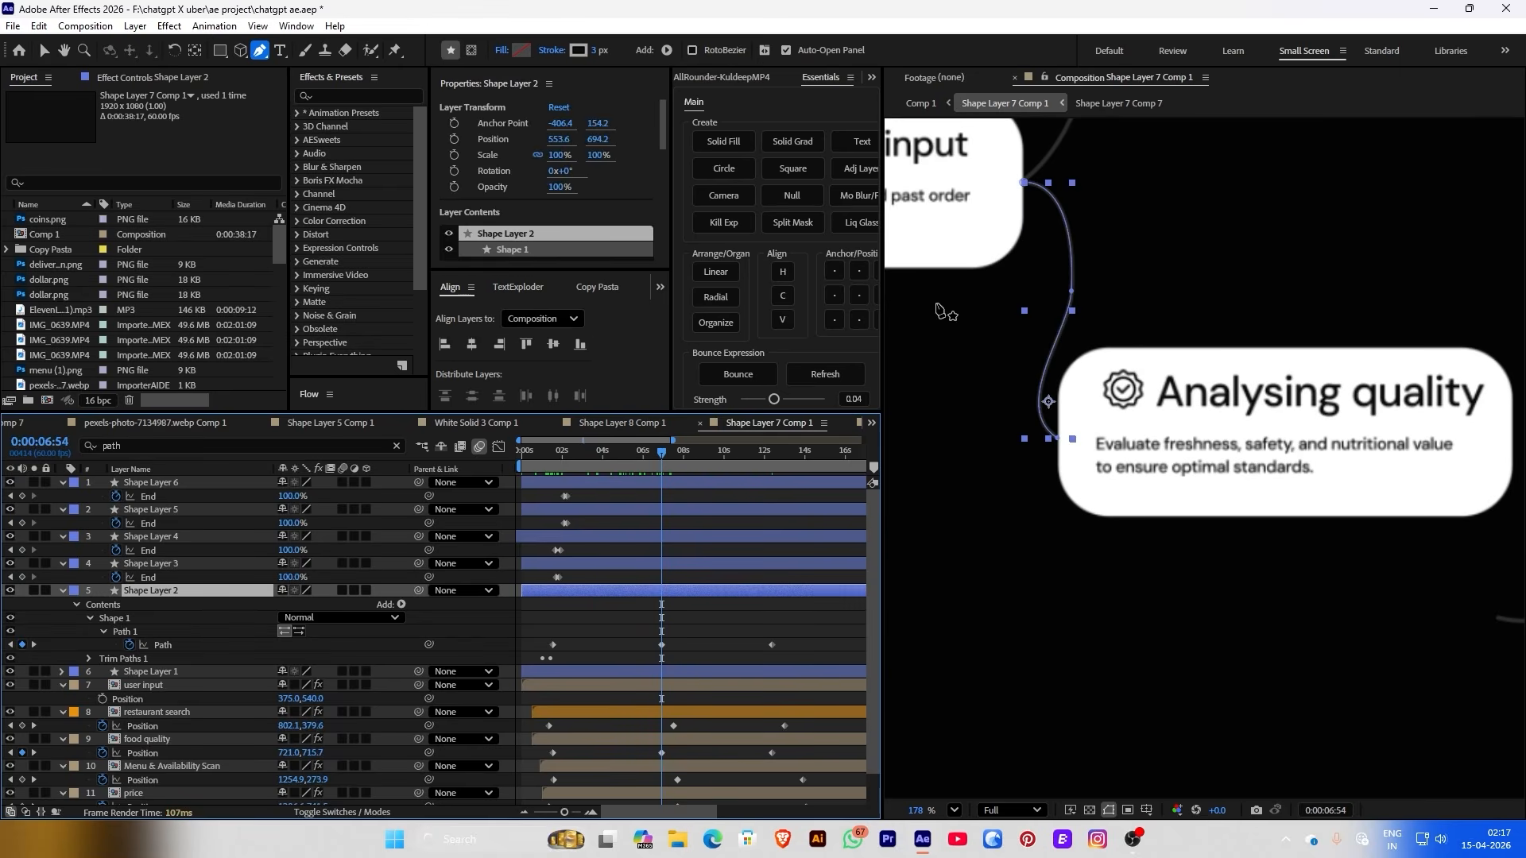
pyautogui.click(1072, 296)
pyautogui.moveTo(1070, 299); pyautogui.dragTo(1073, 267)
pyautogui.moveTo(1080, 149); pyautogui.dragTo(1086, 194)
pyautogui.moveTo(1069, 286); pyautogui.dragTo(1072, 285)
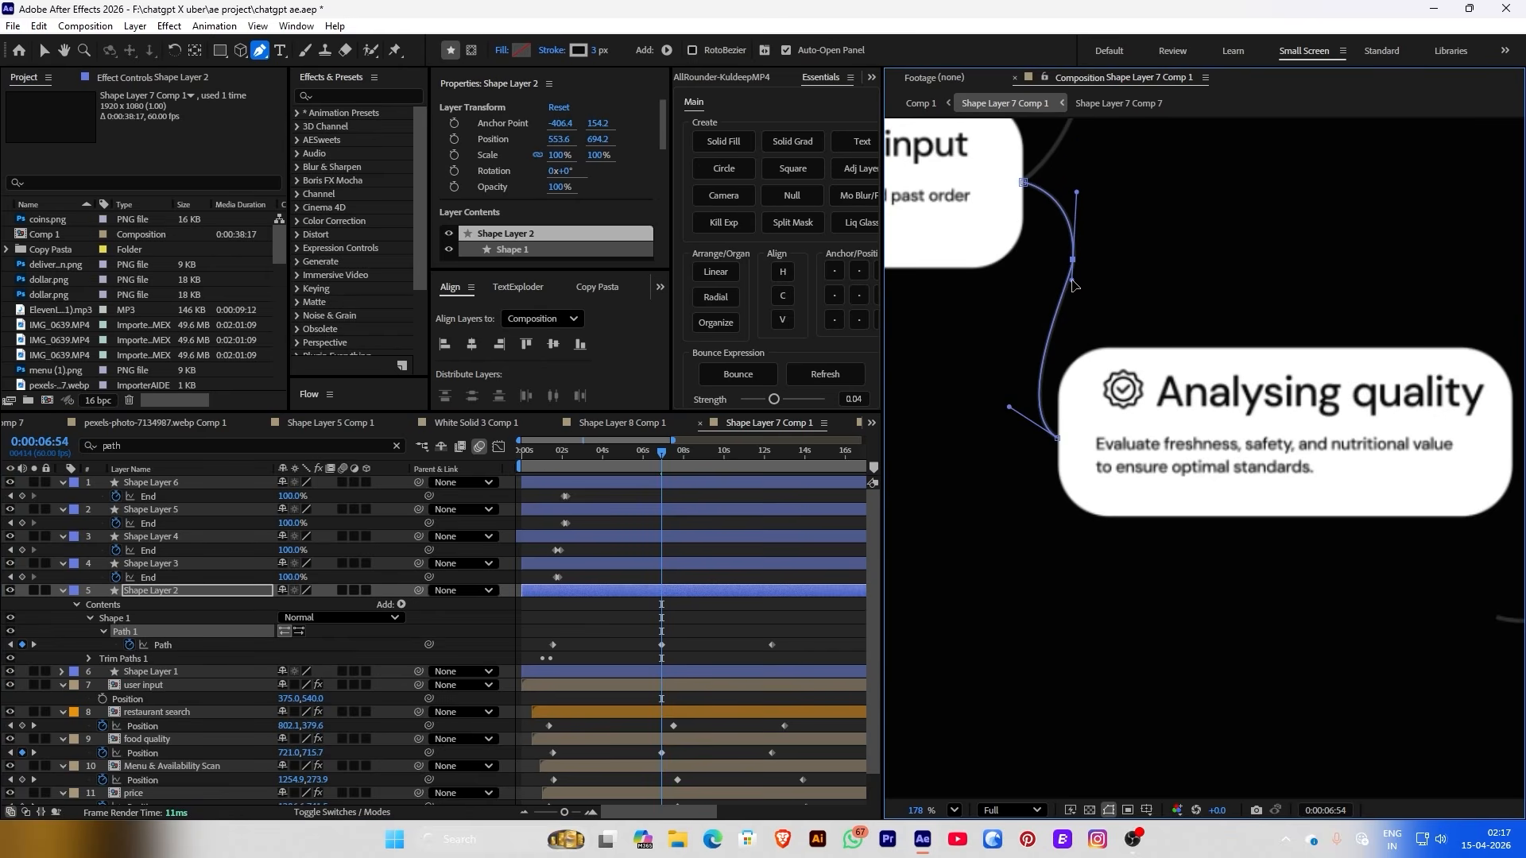
pyautogui.moveTo(668, 468); pyautogui.dragTo(709, 473)
# Toggle the Menu & Availability Scan card's visibility to inspect Shape Layer 3's connector beneath it
pyautogui.scroll(-5, 1195, 407)
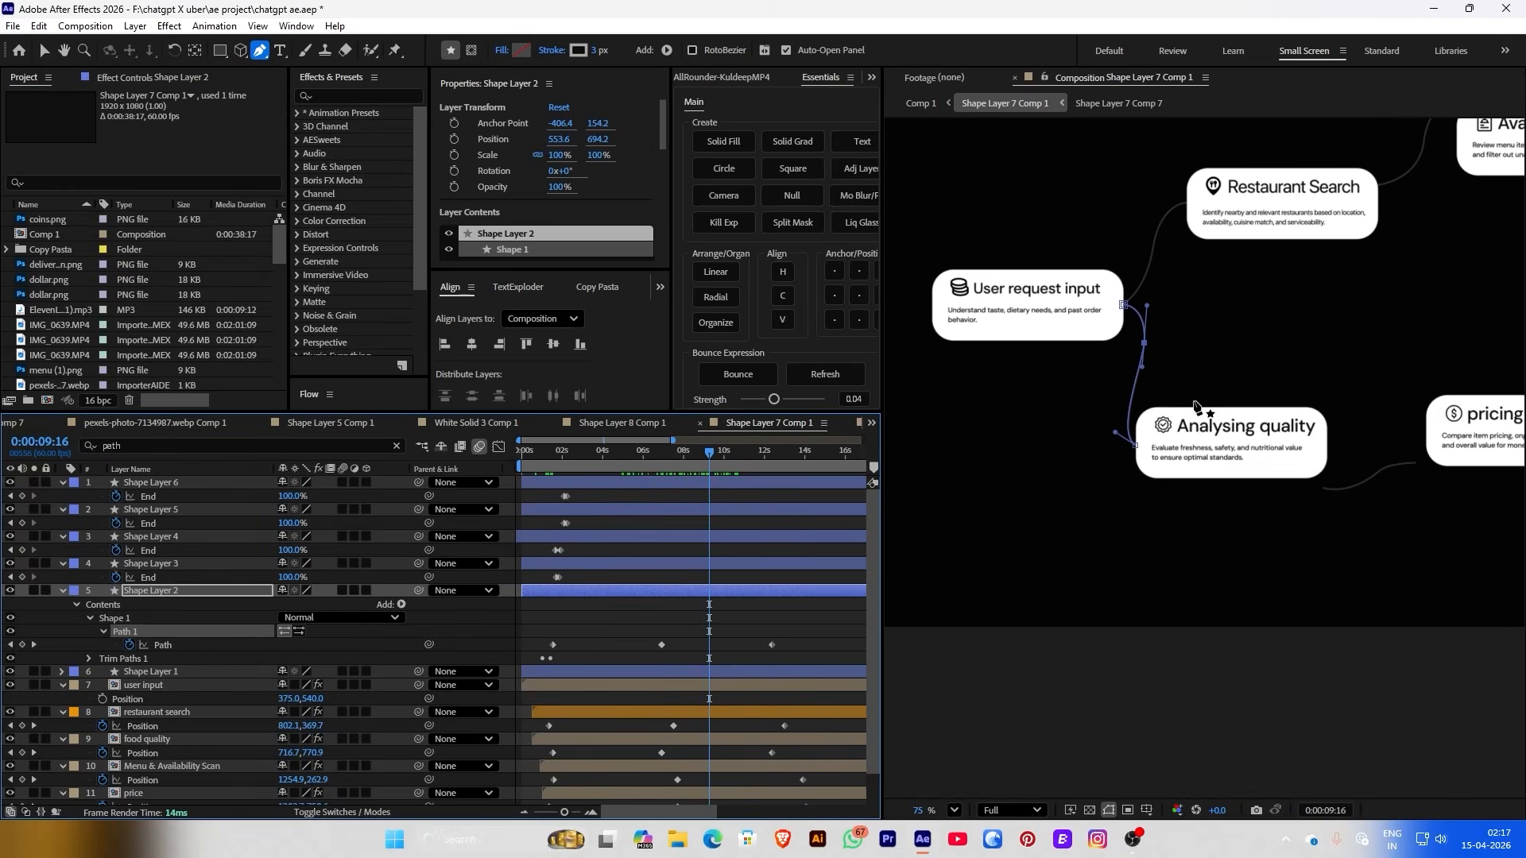
pyautogui.click(718, 599)
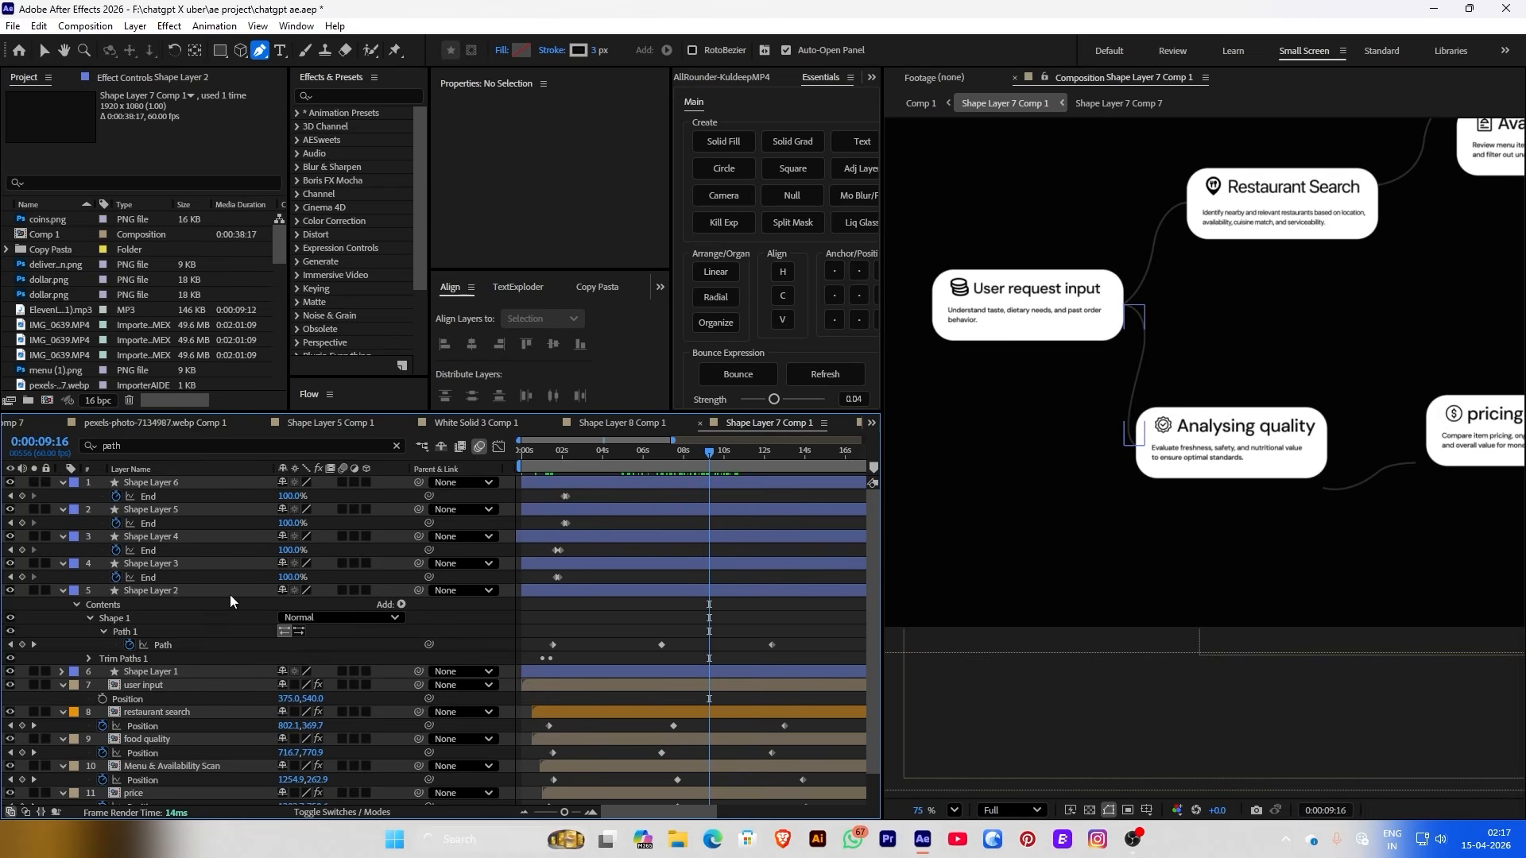
pyautogui.click(179, 563)
pyautogui.click(182, 698)
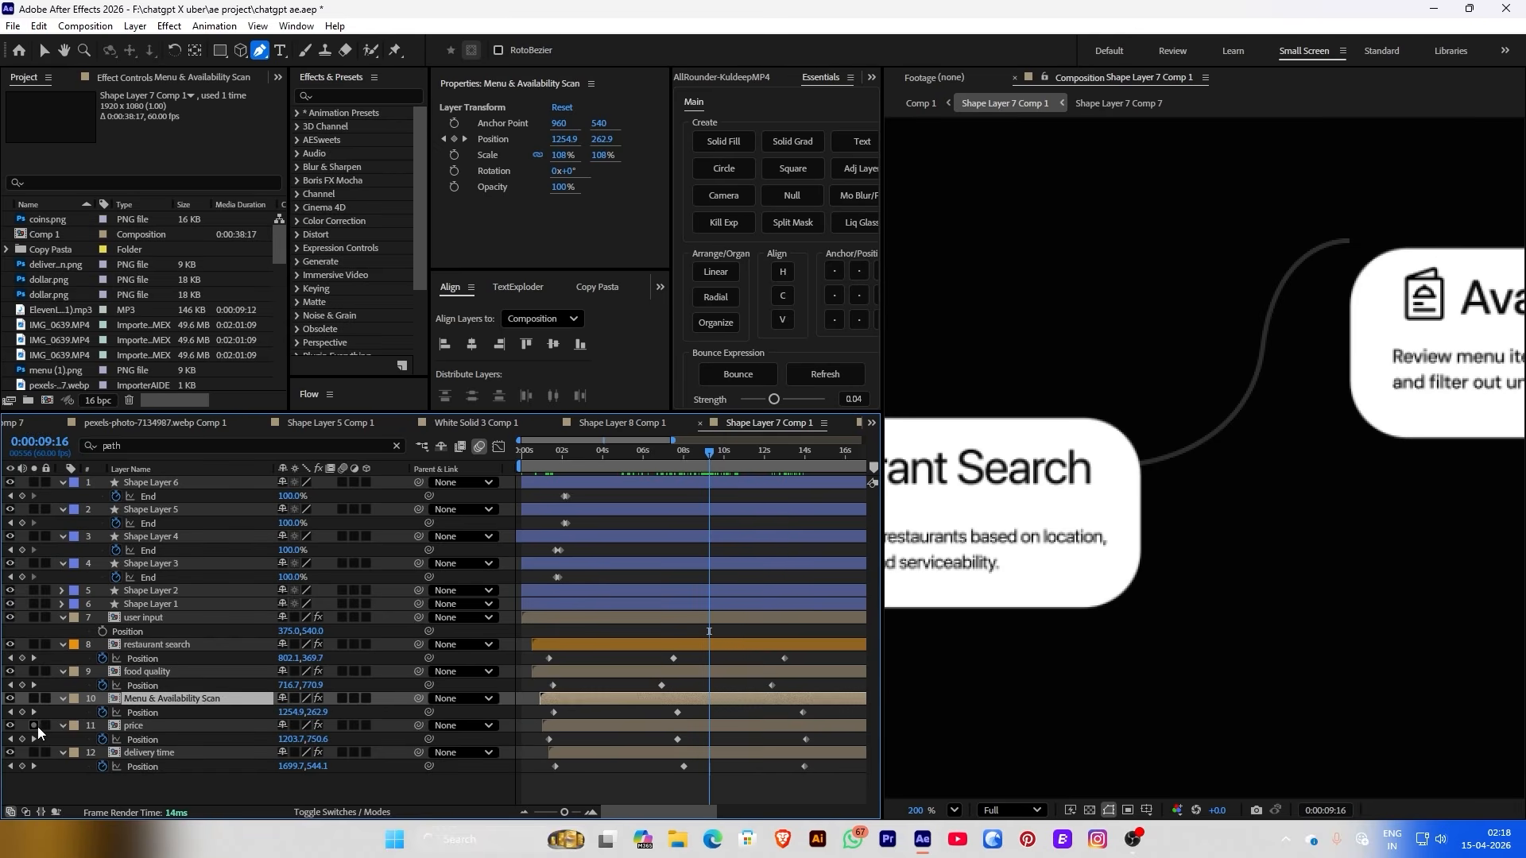
pyautogui.click(11, 700)
pyautogui.click(11, 699)
pyautogui.click(11, 700)
pyautogui.click(11, 700)
# Start keyframing Shape Layer 3's path at 0:00:01:37 using the 'path' layer search
pyautogui.click(554, 452)
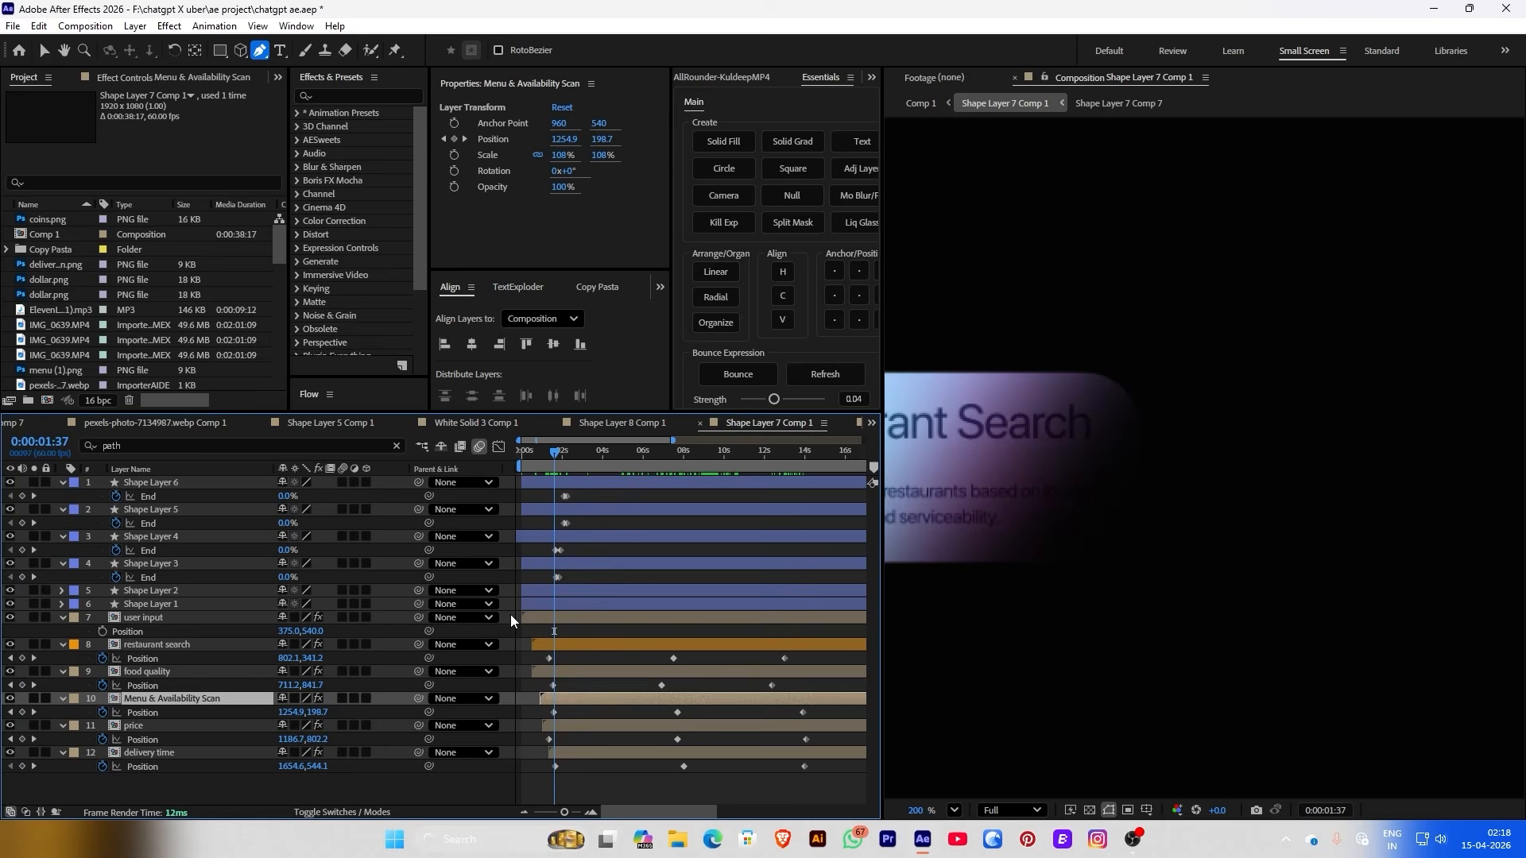
pyautogui.click(141, 565)
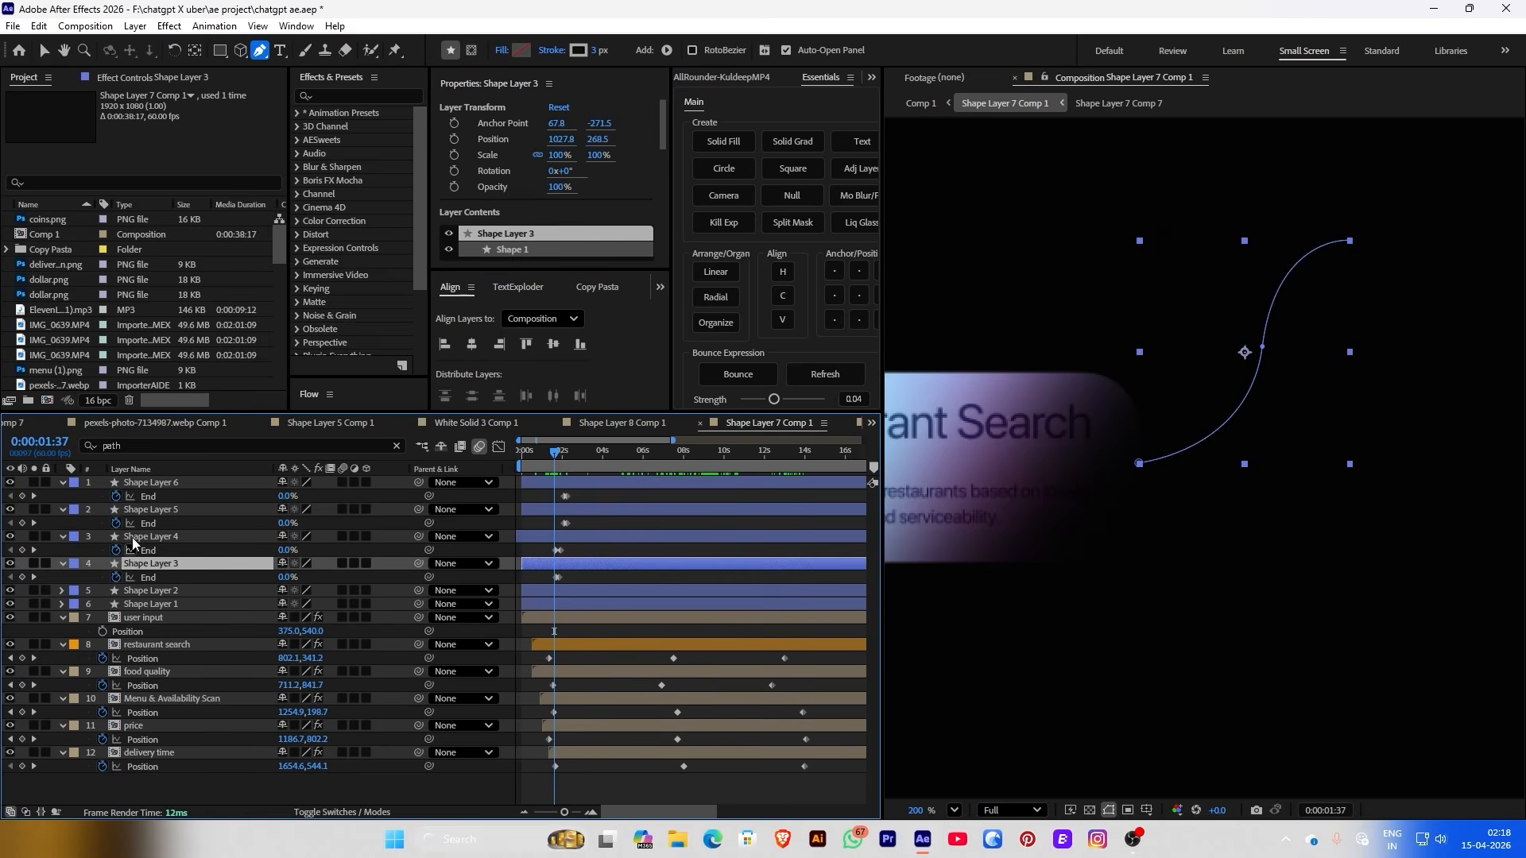
pyautogui.click(74, 446)
pyautogui.write('path')
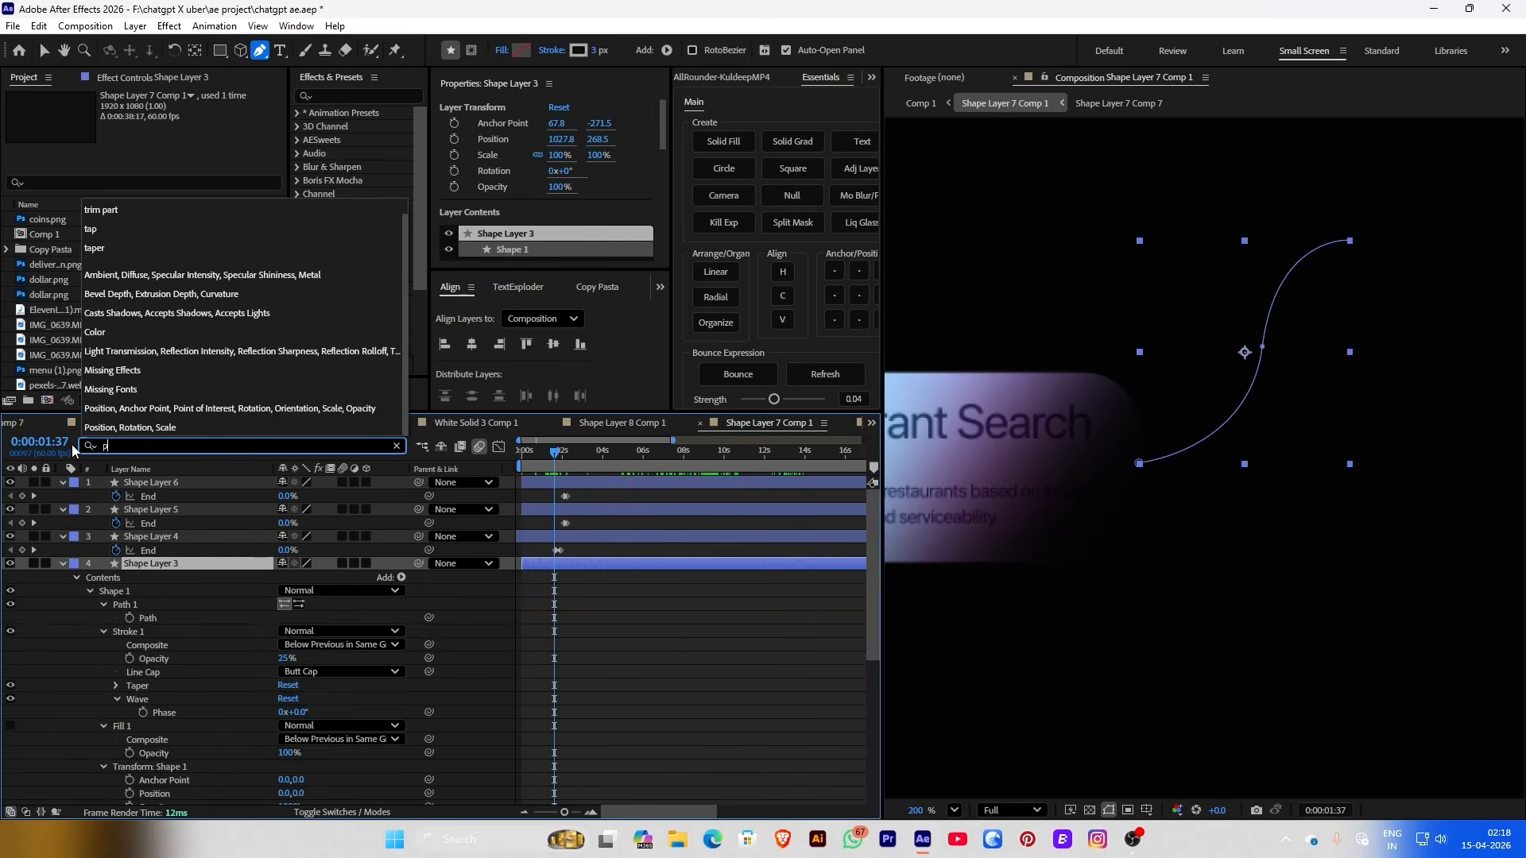
pyautogui.click(129, 618)
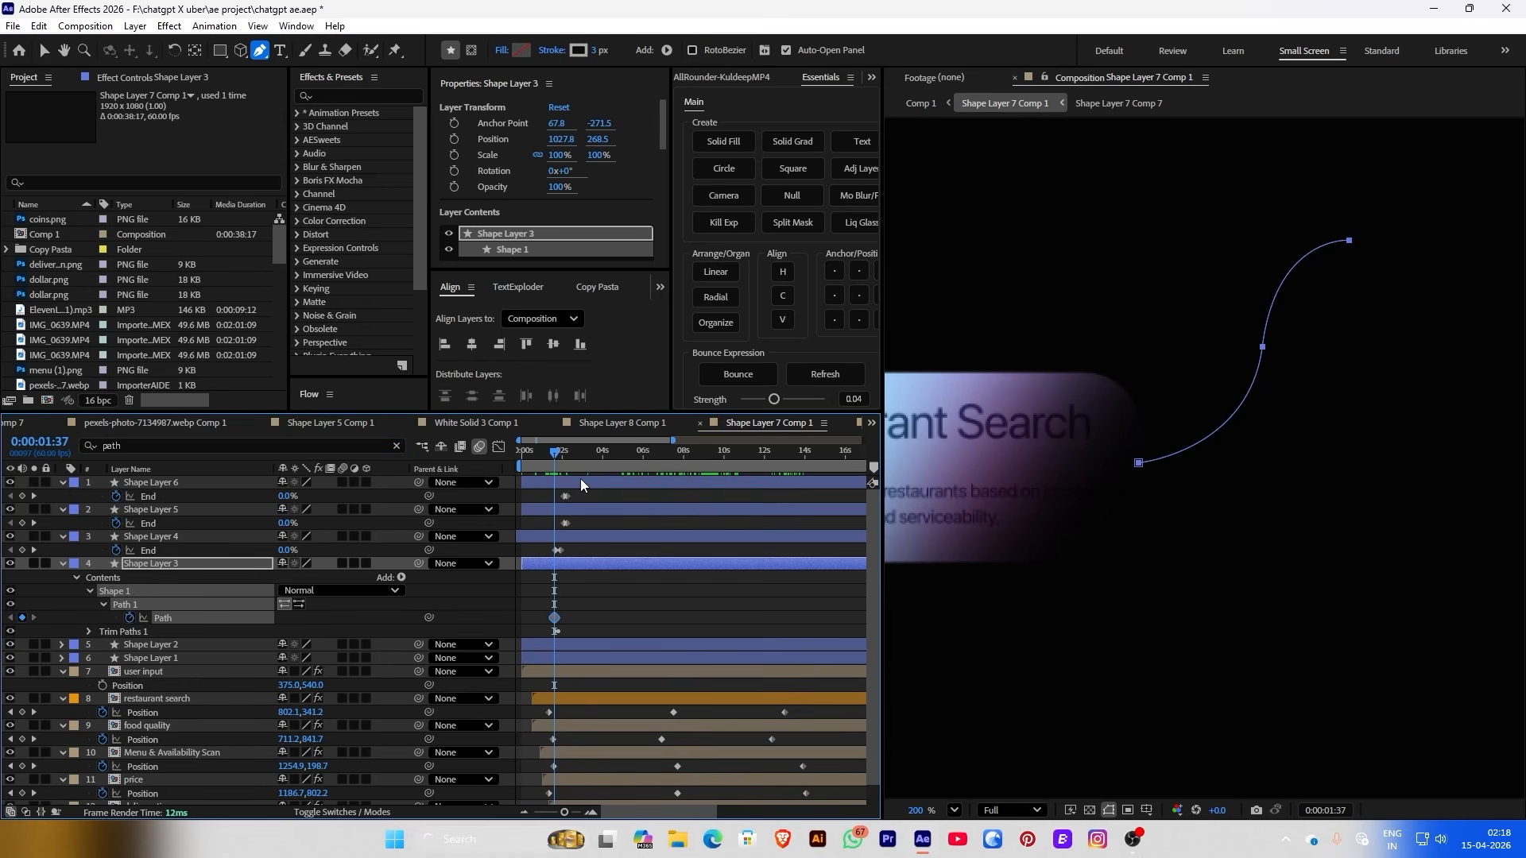
# Reshape Shape Layer 3's connector at 0:00:07:41 so it curves into the Menu & Availability Scan card
pyautogui.moveTo(556, 462); pyautogui.dragTo(666, 477)
pyautogui.click(677, 767)
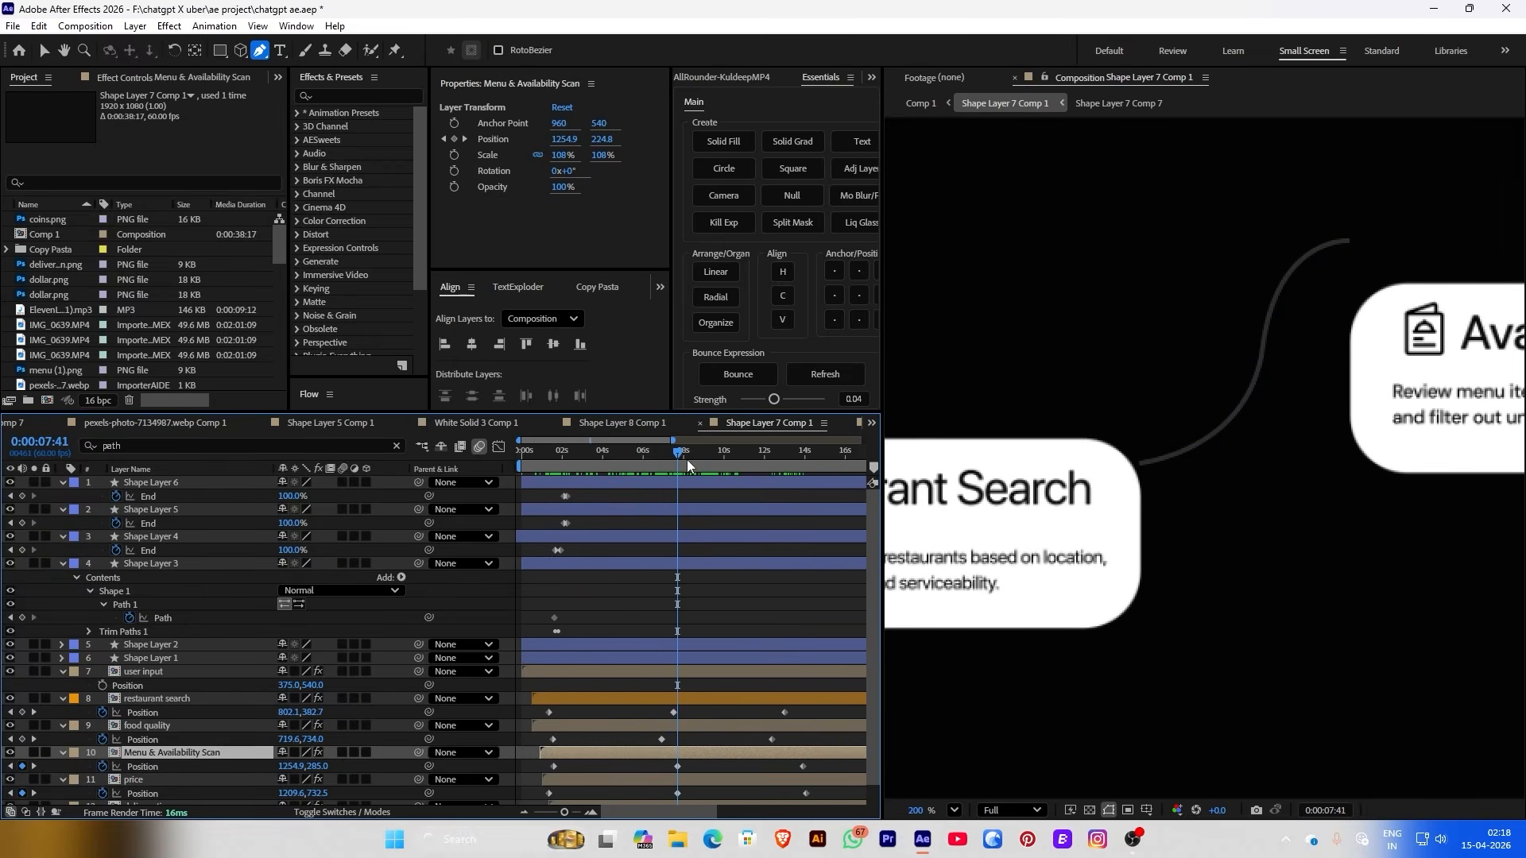
pyautogui.click(692, 564)
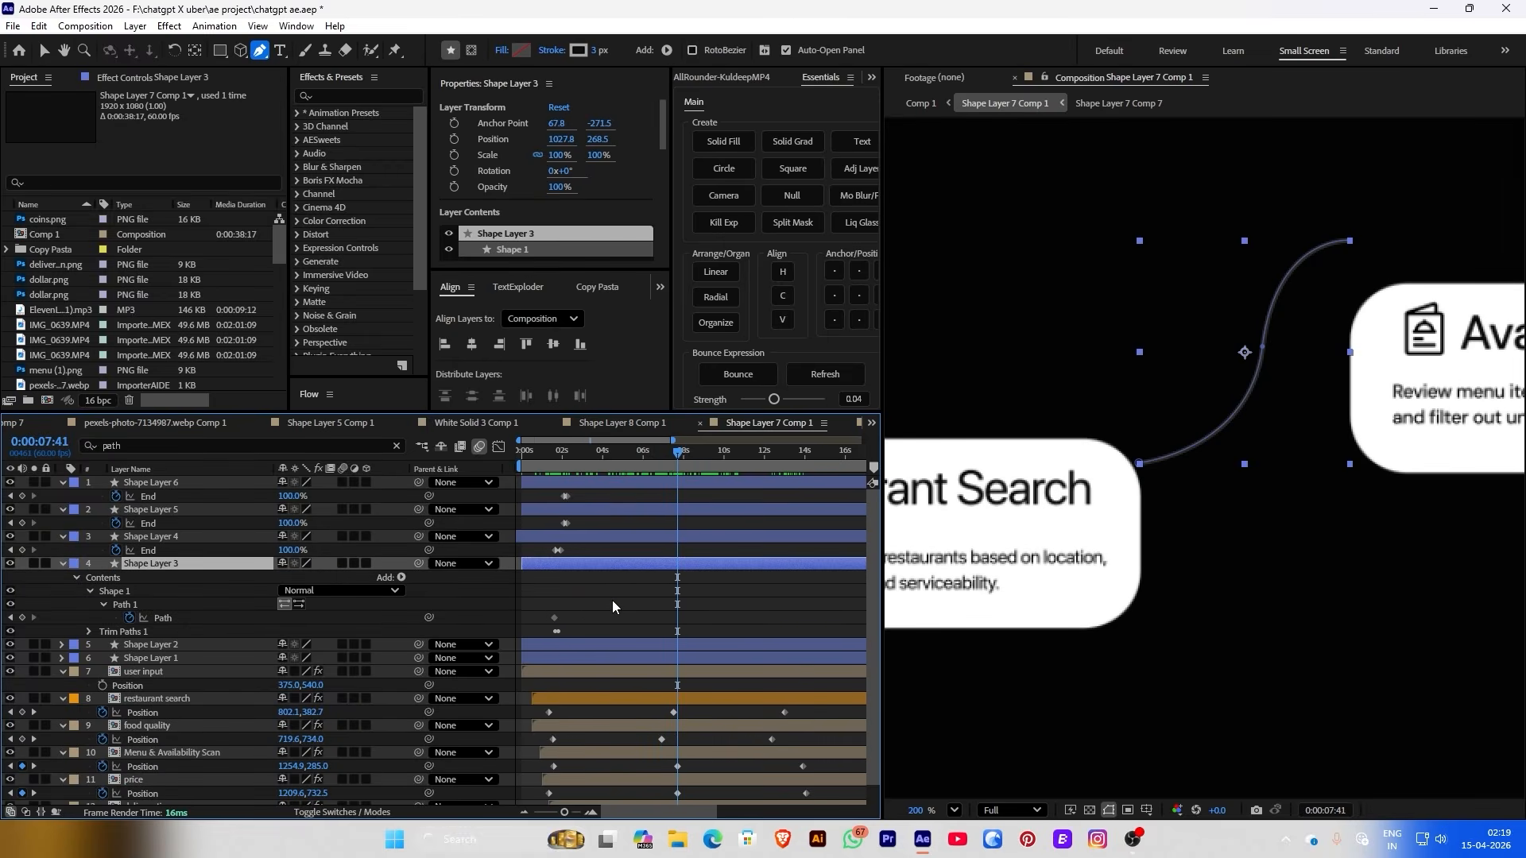
pyautogui.moveTo(1139, 466); pyautogui.dragTo(1142, 532)
pyautogui.click(1351, 241)
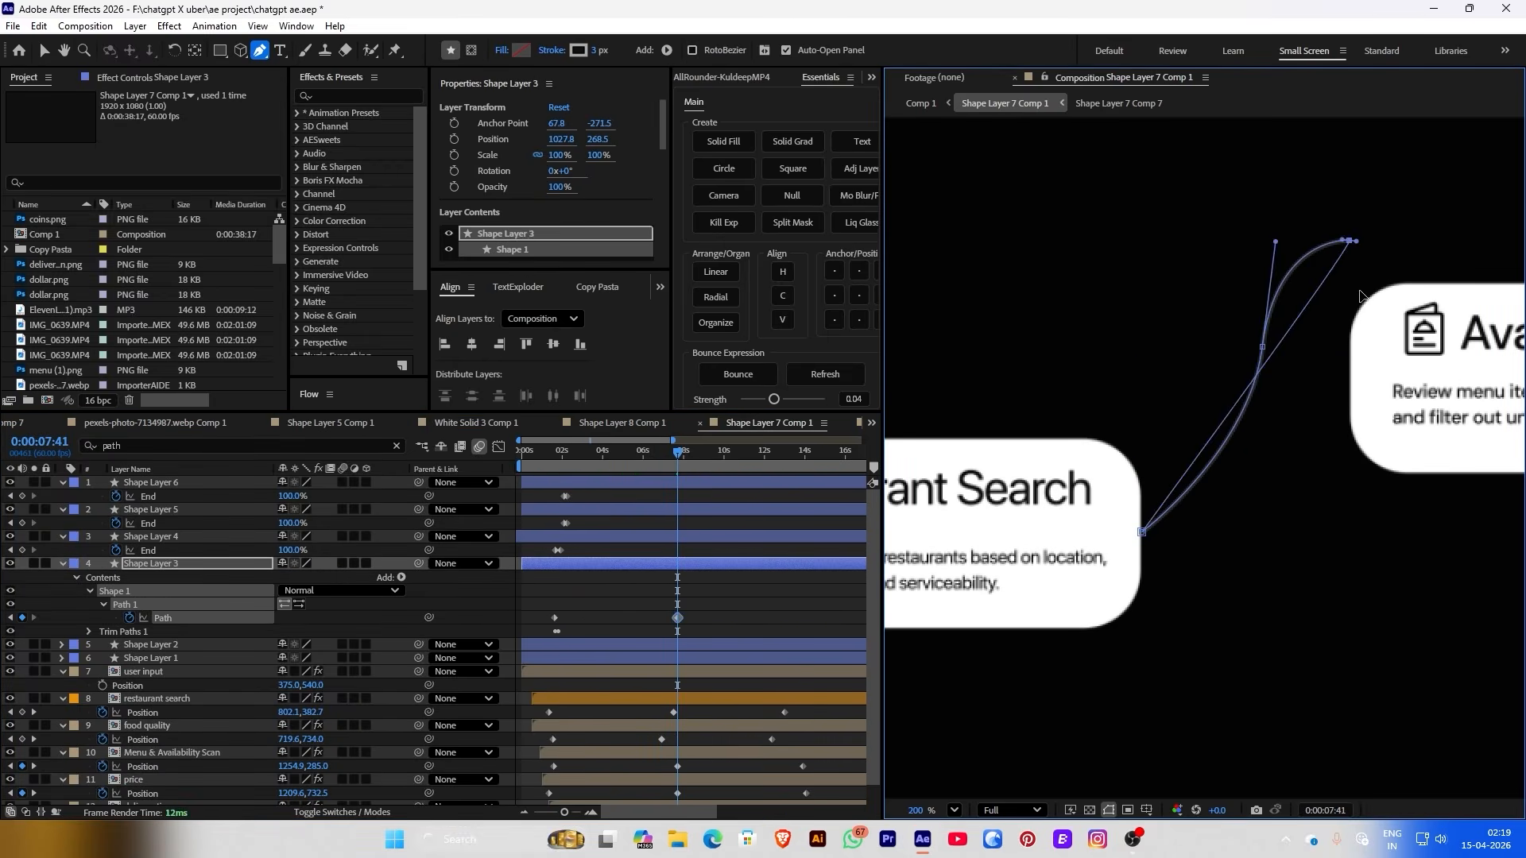
pyautogui.scroll(3, 1354, 247)
pyautogui.moveTo(1227, 390); pyautogui.dragTo(1208, 537)
pyautogui.moveTo(1351, 241); pyautogui.dragTo(1352, 435)
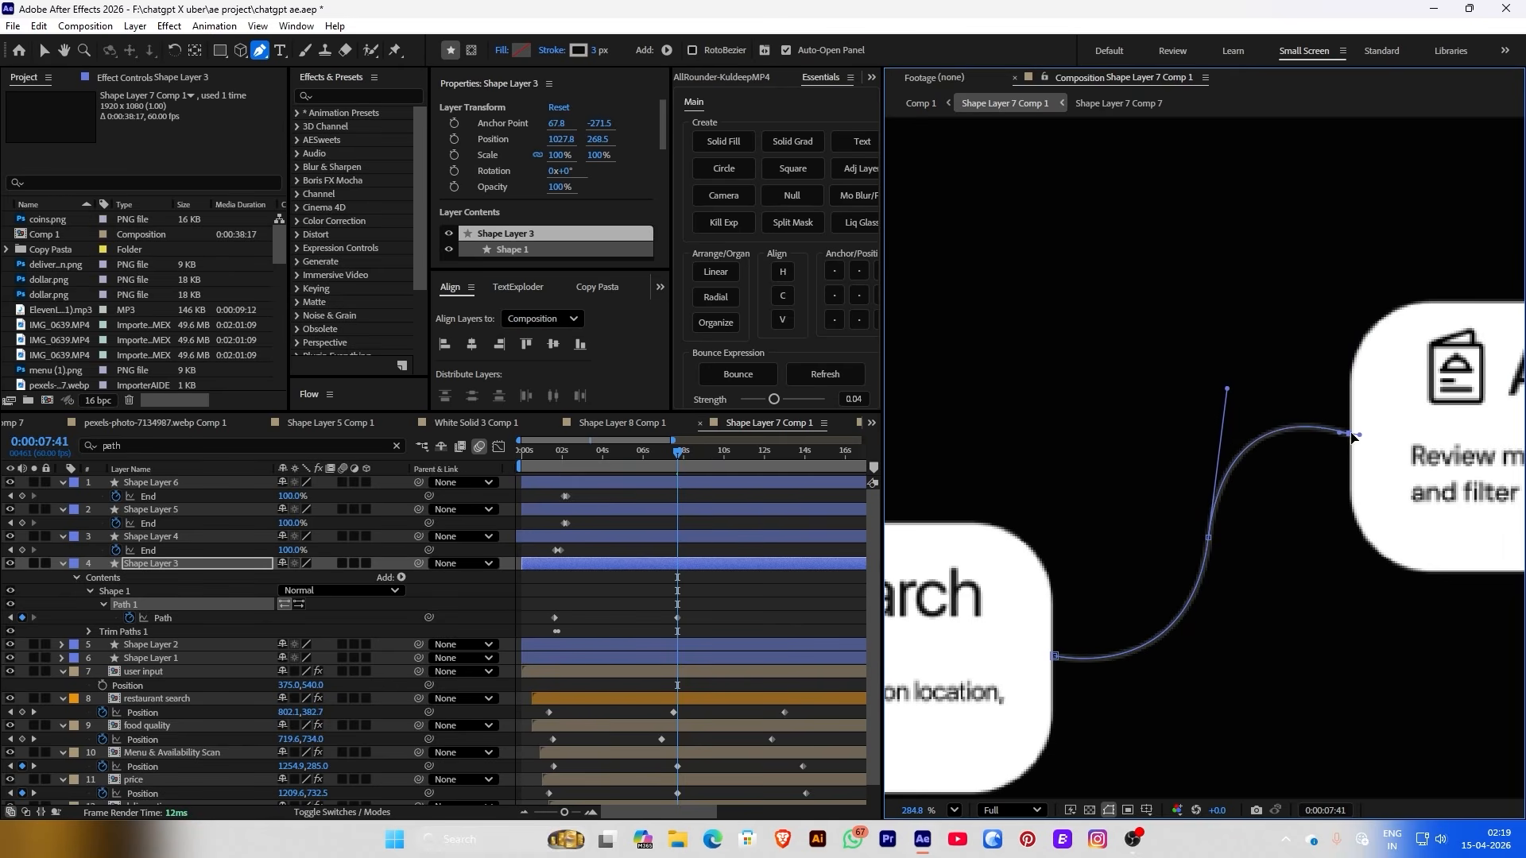
pyautogui.click(737, 601)
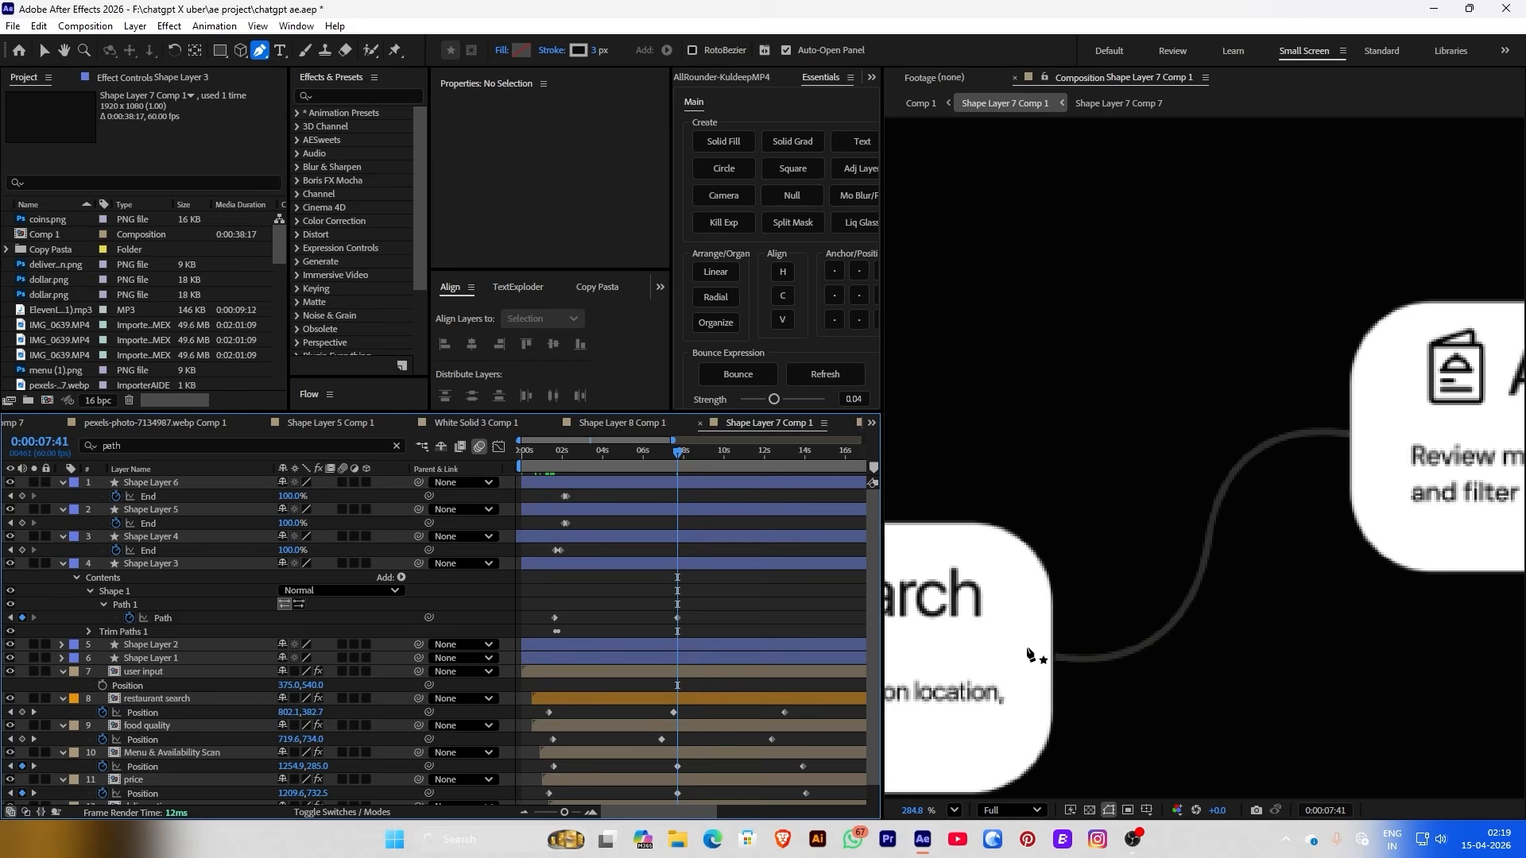
pyautogui.click(684, 564)
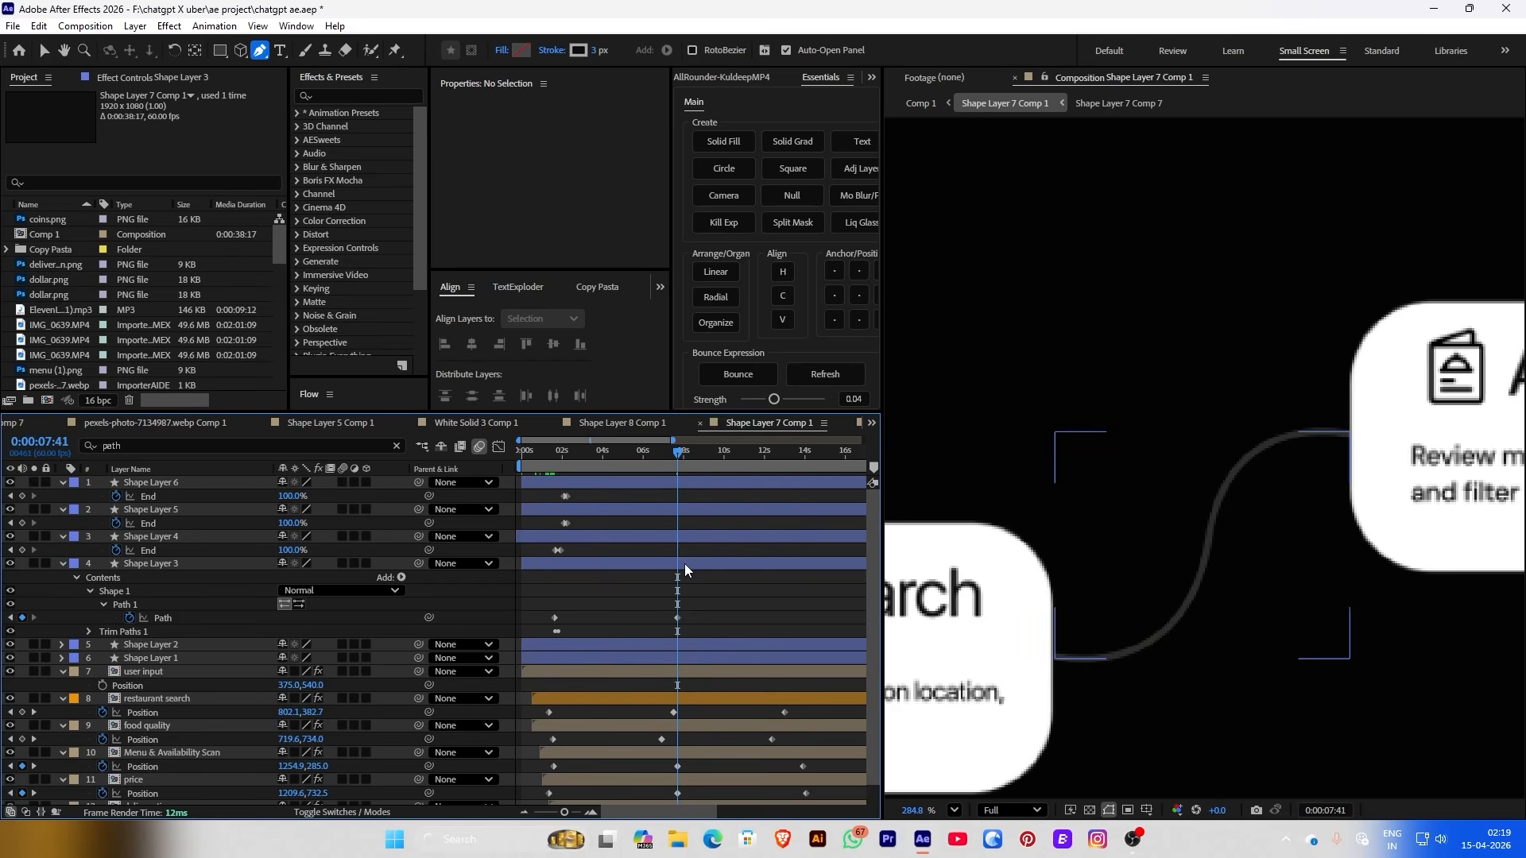
pyautogui.click(1054, 658)
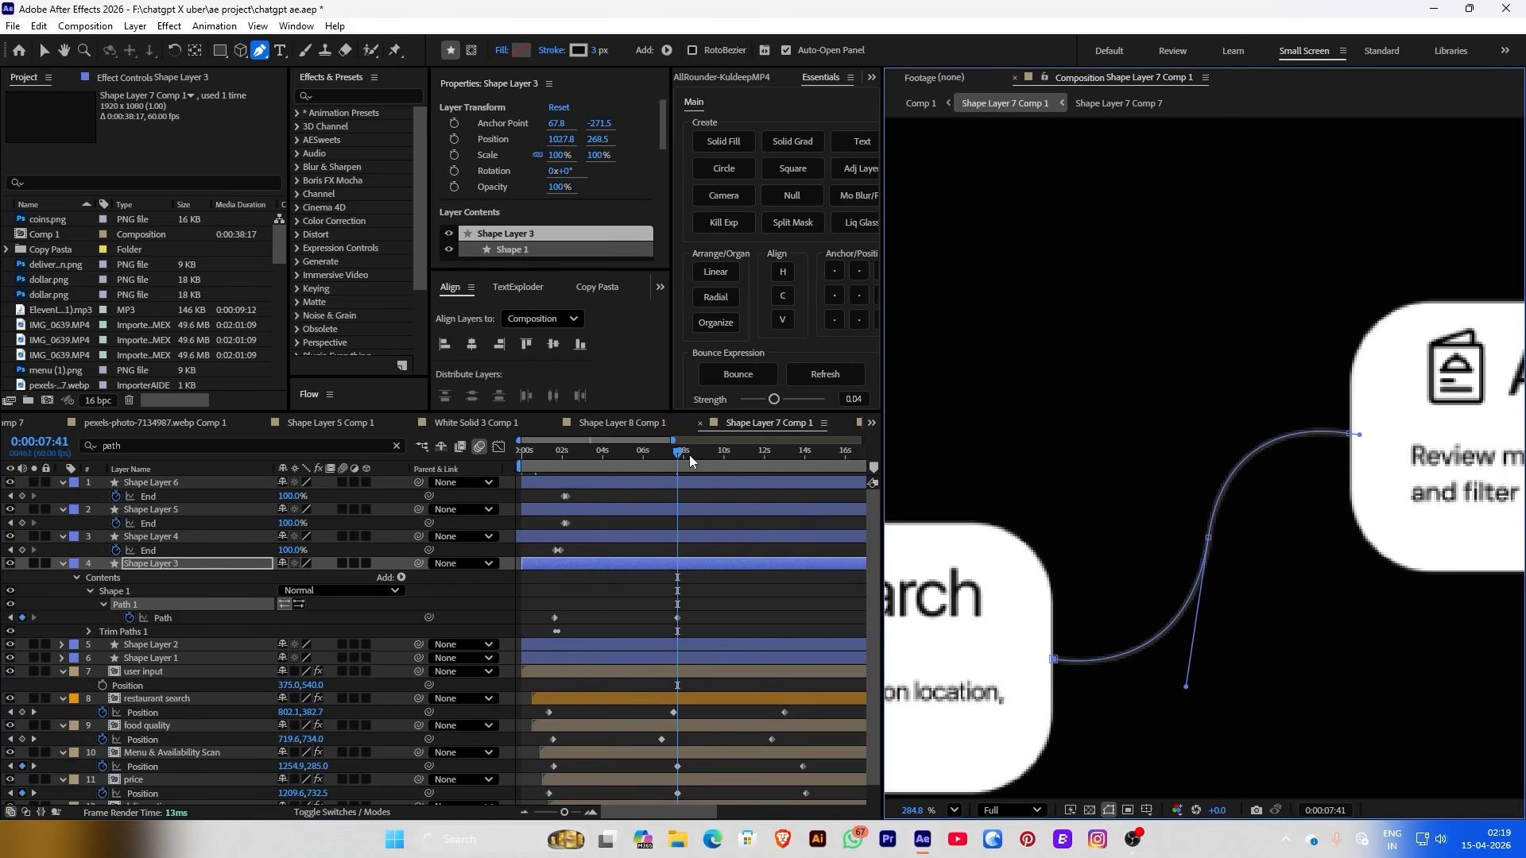
# Paste the first path keyframe at 0:00:13:55 so the connector reverts
pyautogui.moveTo(689, 455); pyautogui.dragTo(798, 474)
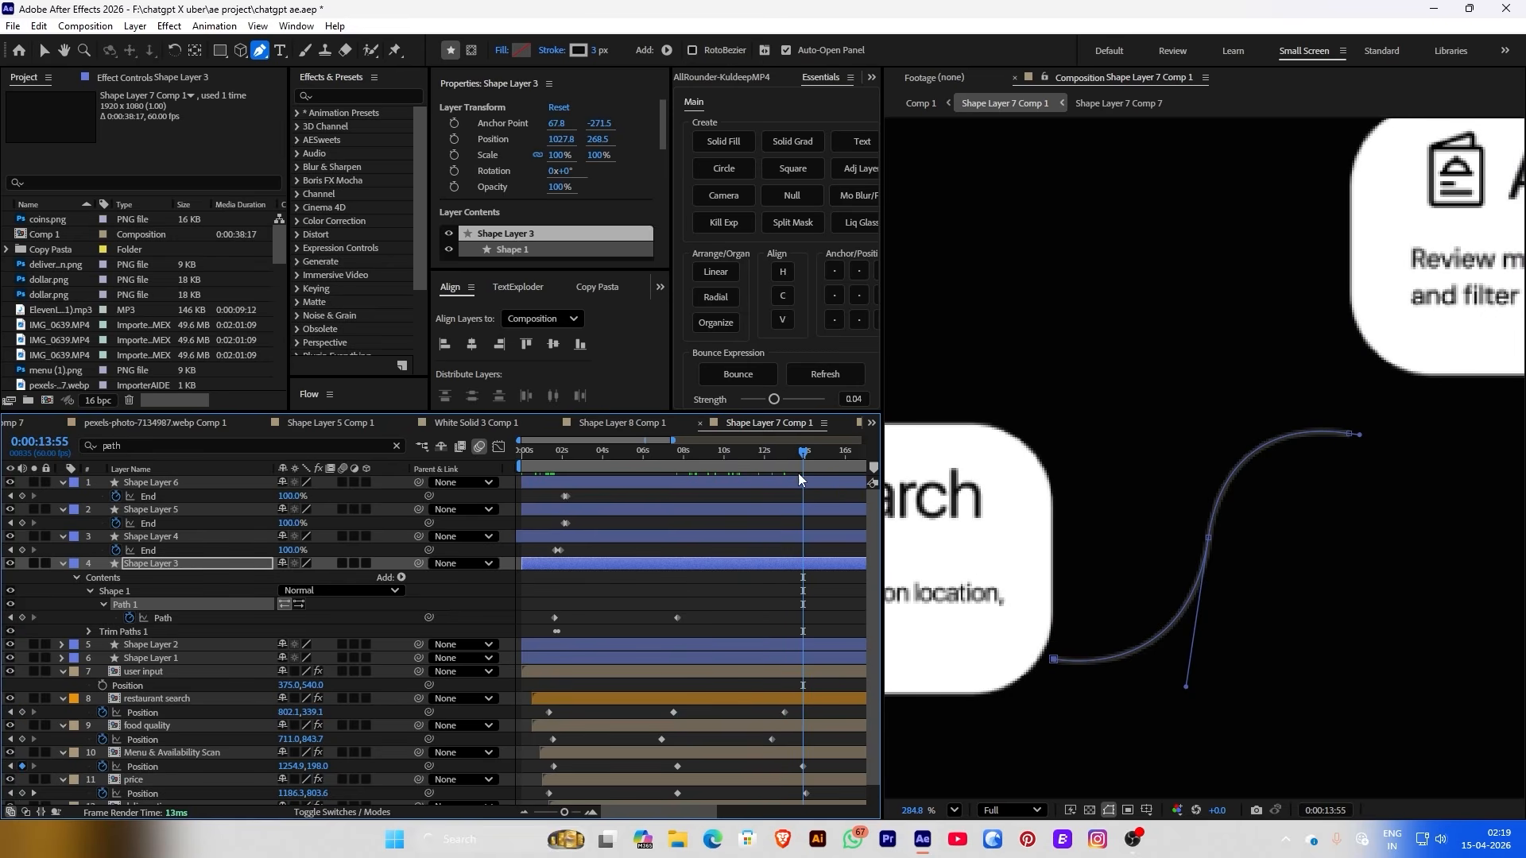
pyautogui.click(555, 617)
pyautogui.hotkey('ctrl', 'c')
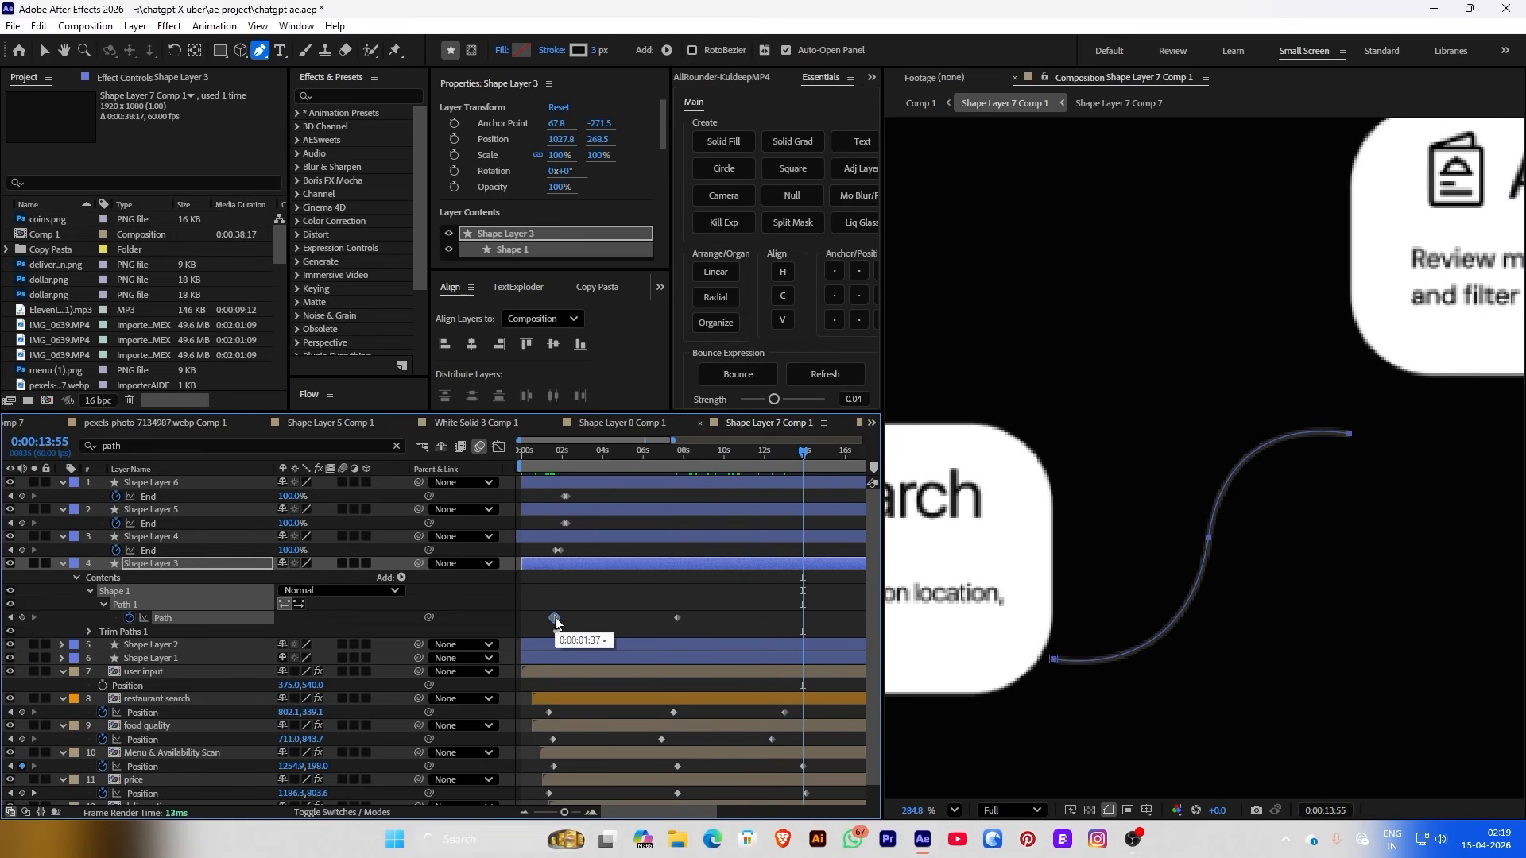
pyautogui.hotkey('ctrl', 'v')
pyautogui.click(788, 597)
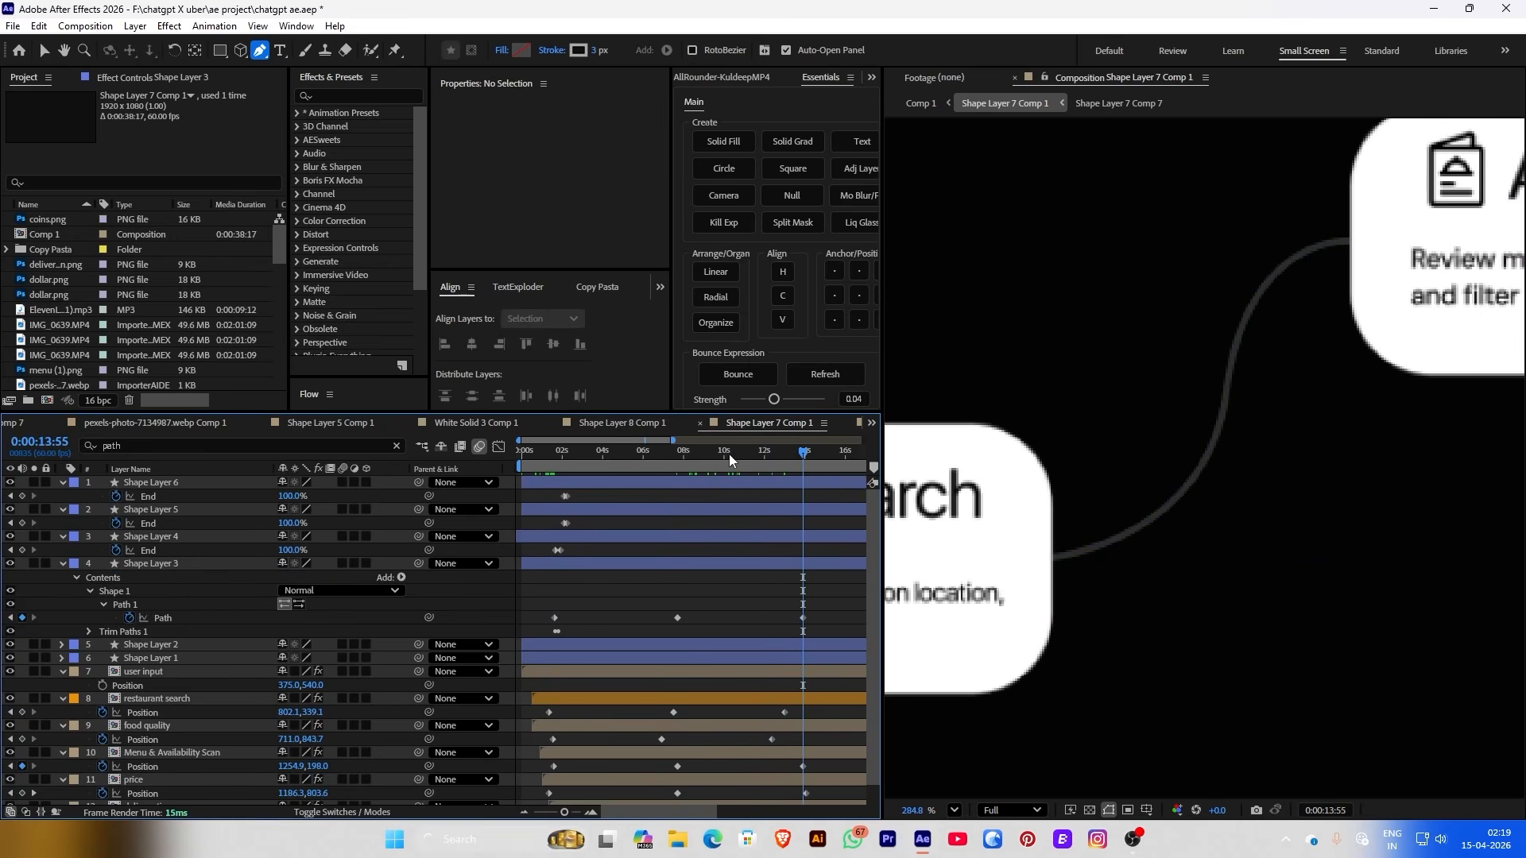
pyautogui.moveTo(728, 454); pyautogui.dragTo(779, 505)
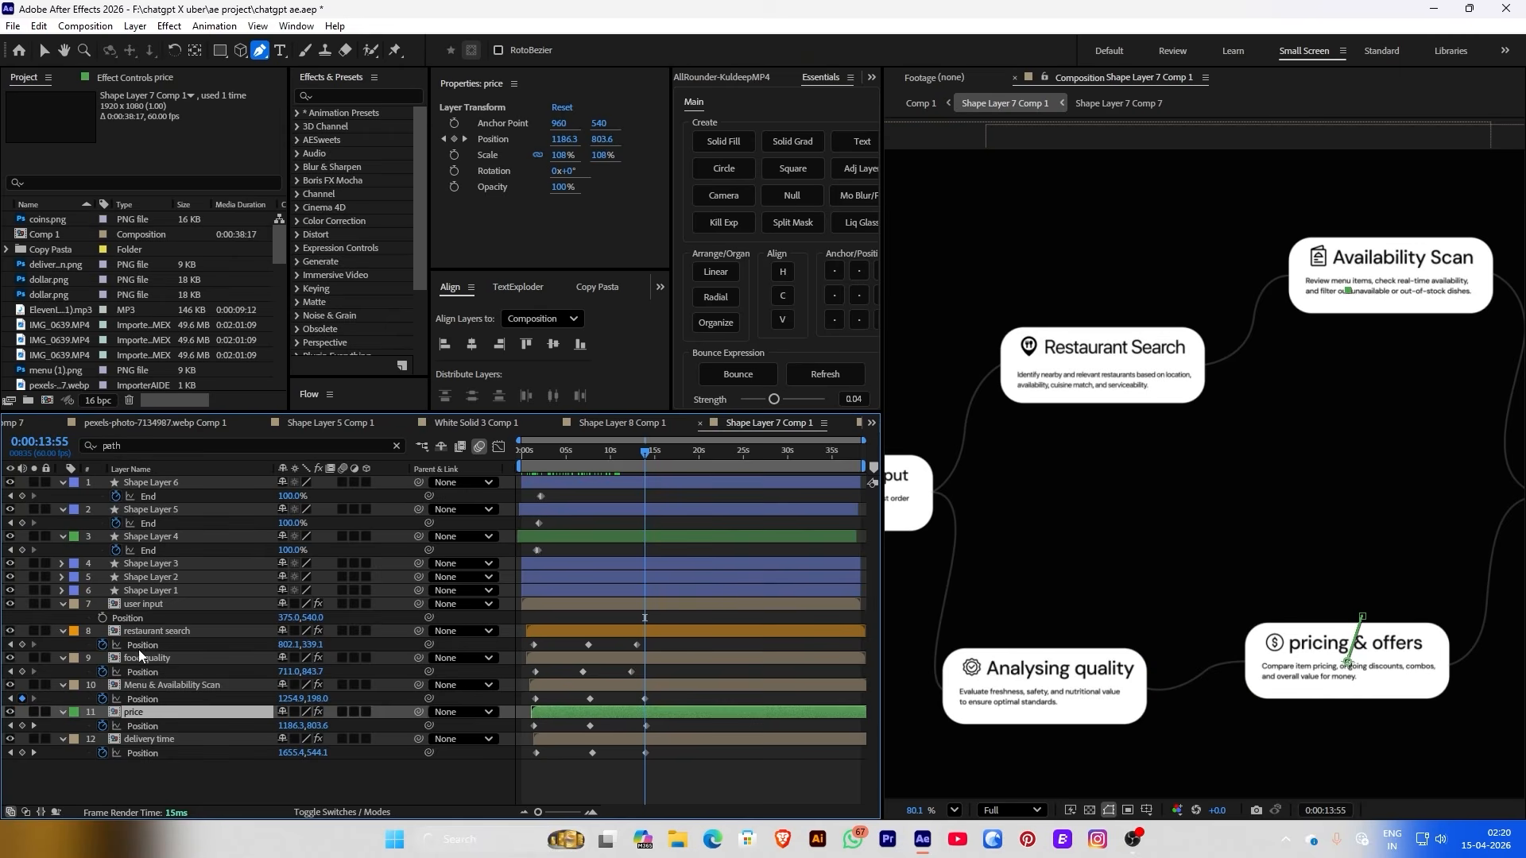
# Filter Shape Layer 4 down to its Path property and start keyframing the connector path
pyautogui.click(149, 540)
pyautogui.hotkey('ctrl', 'f')
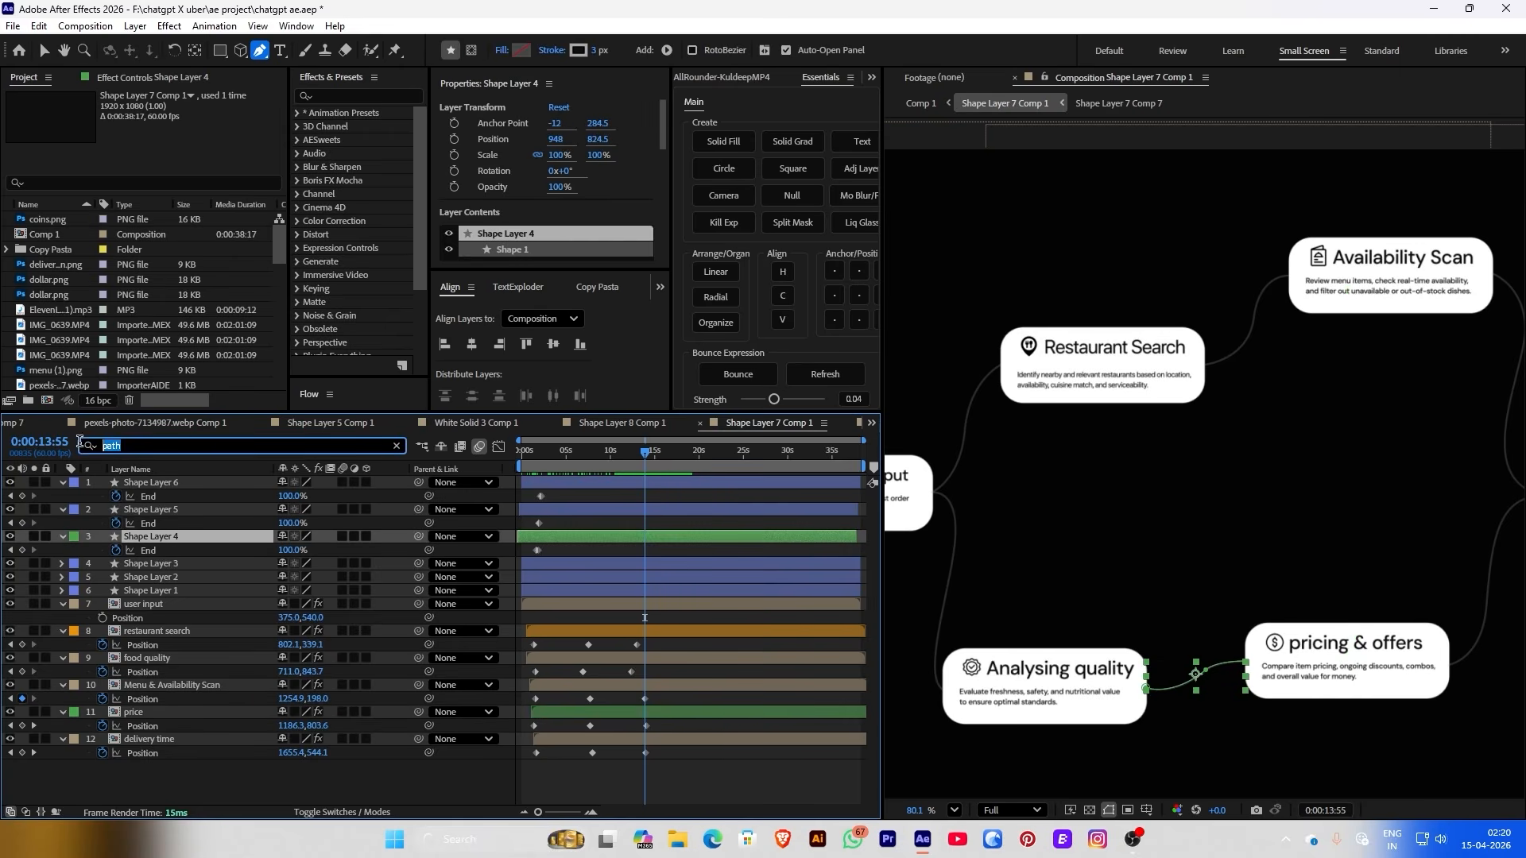
pyautogui.click(83, 447)
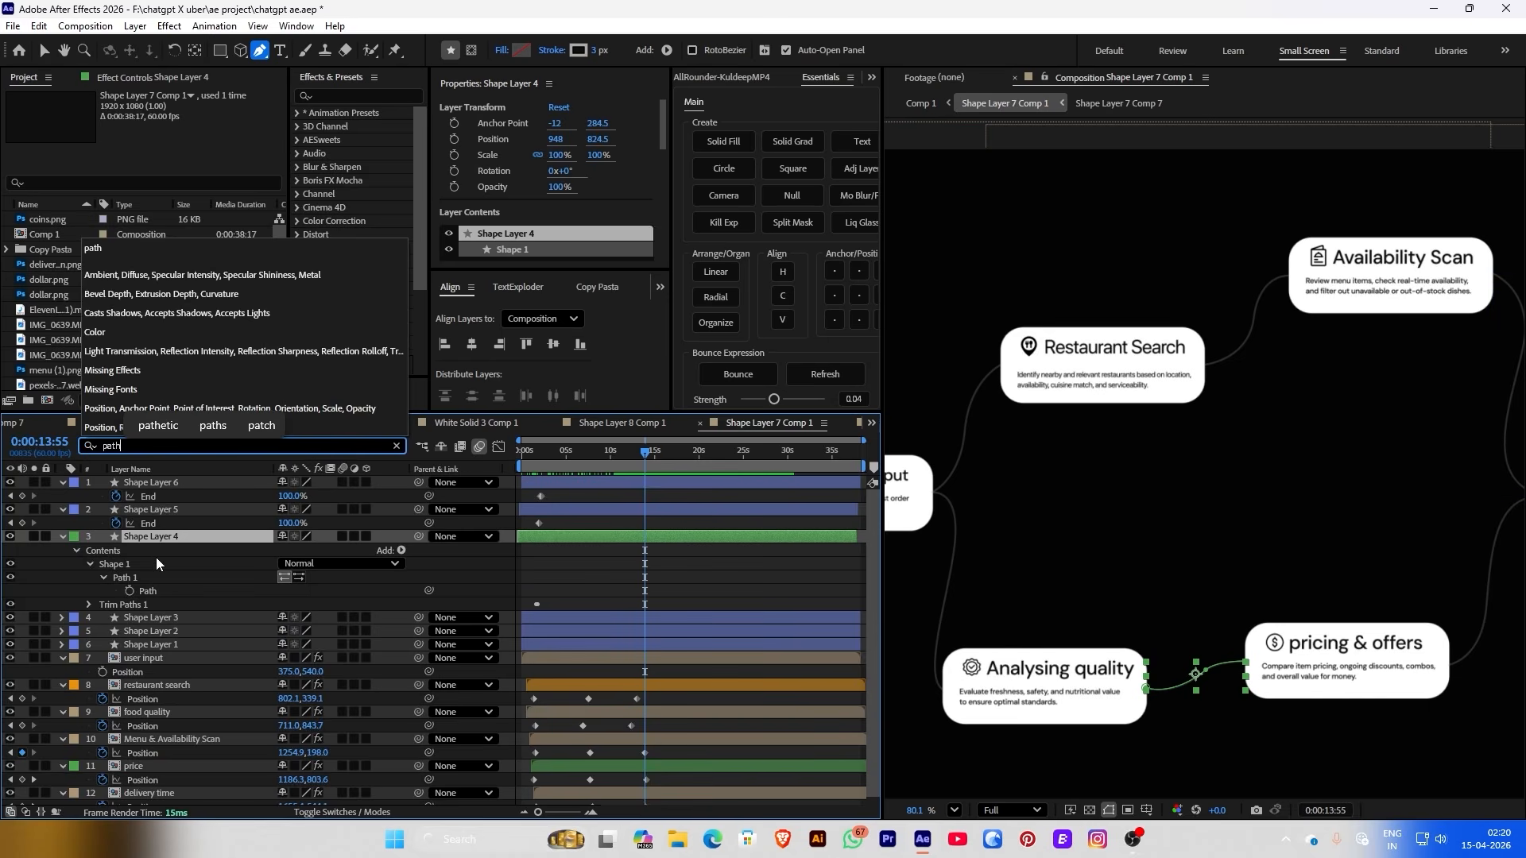
pyautogui.click(128, 591)
pyautogui.click(566, 579)
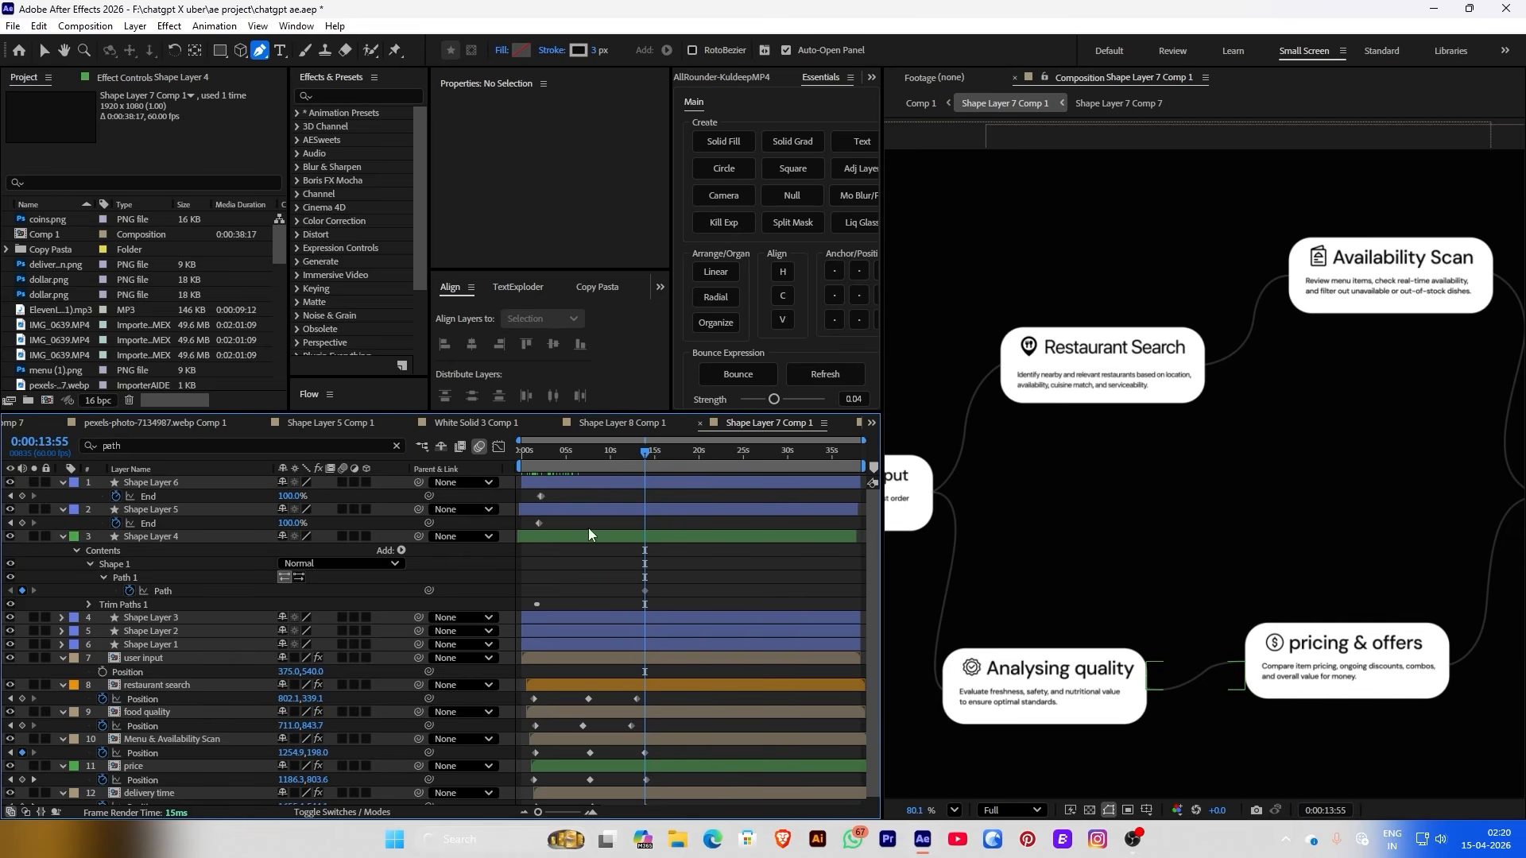
# Move the path keyframe earlier in time and go to 0:00:07:41
pyautogui.moveTo(570, 466); pyautogui.dragTo(533, 473)
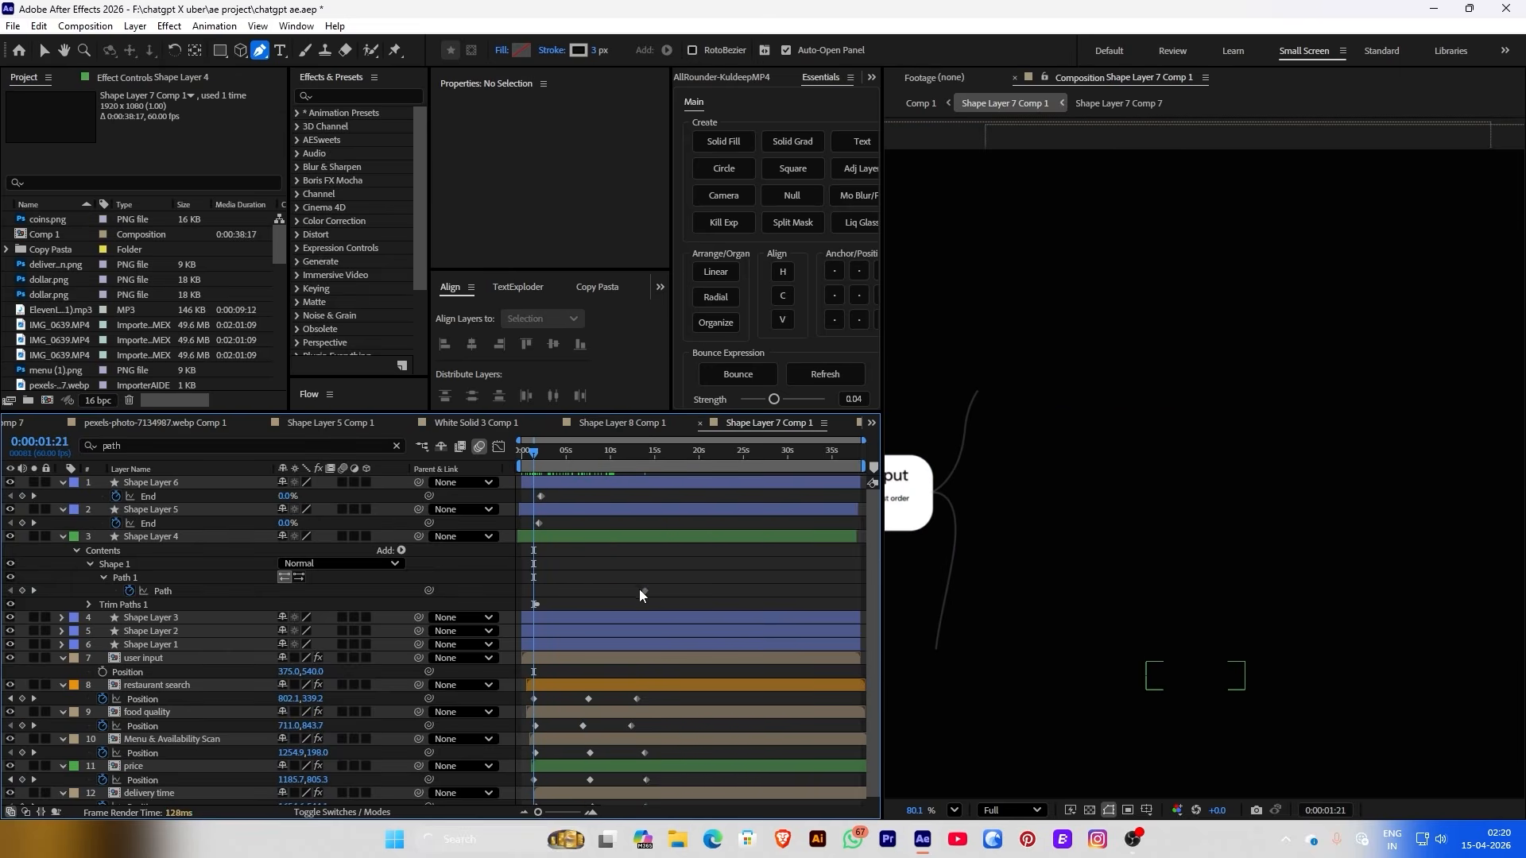
pyautogui.moveTo(643, 591); pyautogui.dragTo(534, 594)
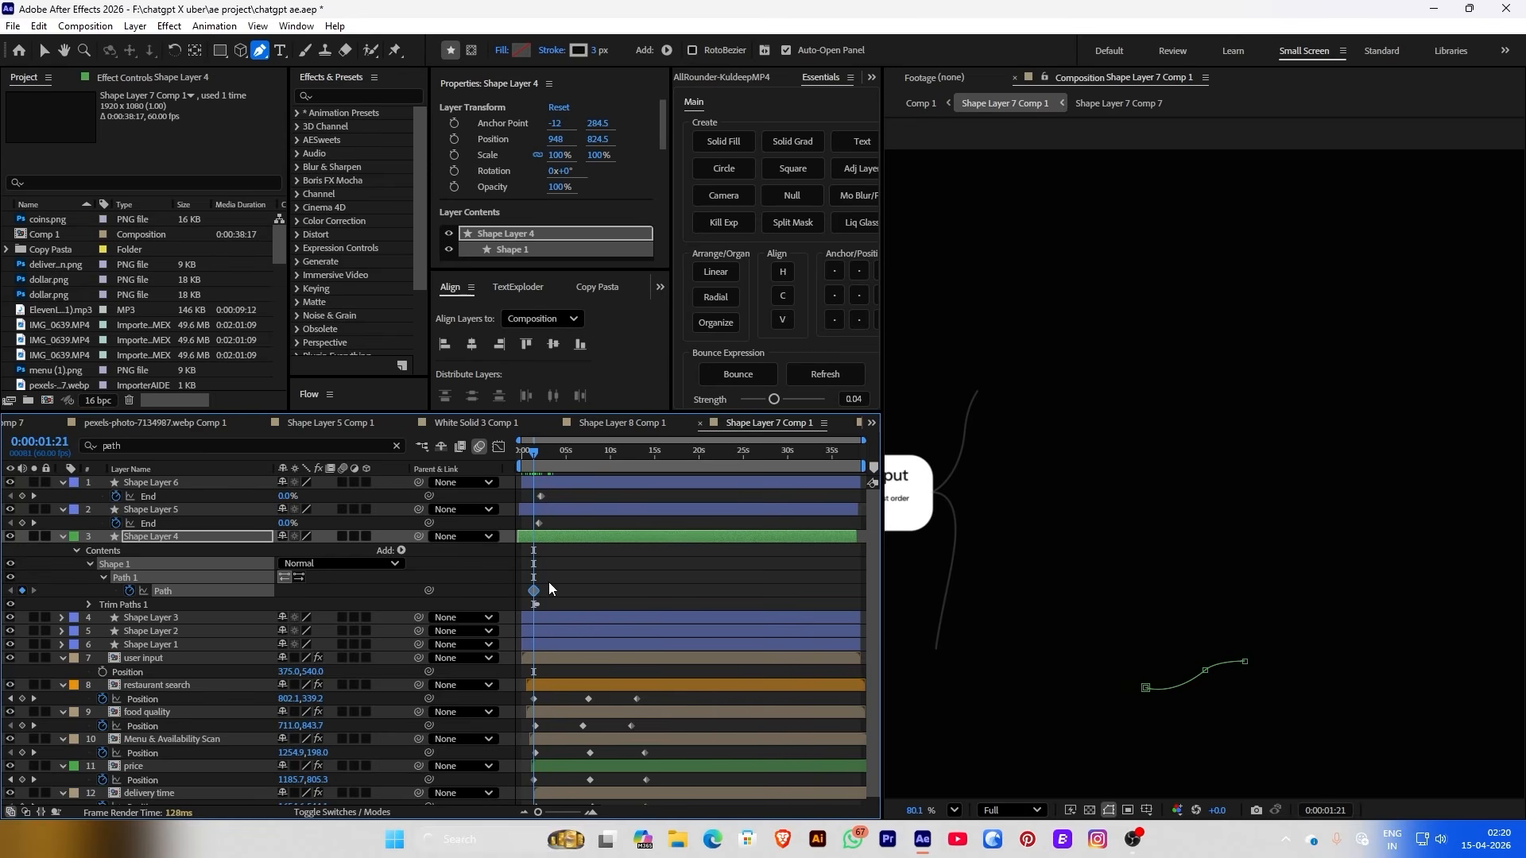
pyautogui.click(560, 573)
pyautogui.moveTo(536, 464); pyautogui.dragTo(595, 402)
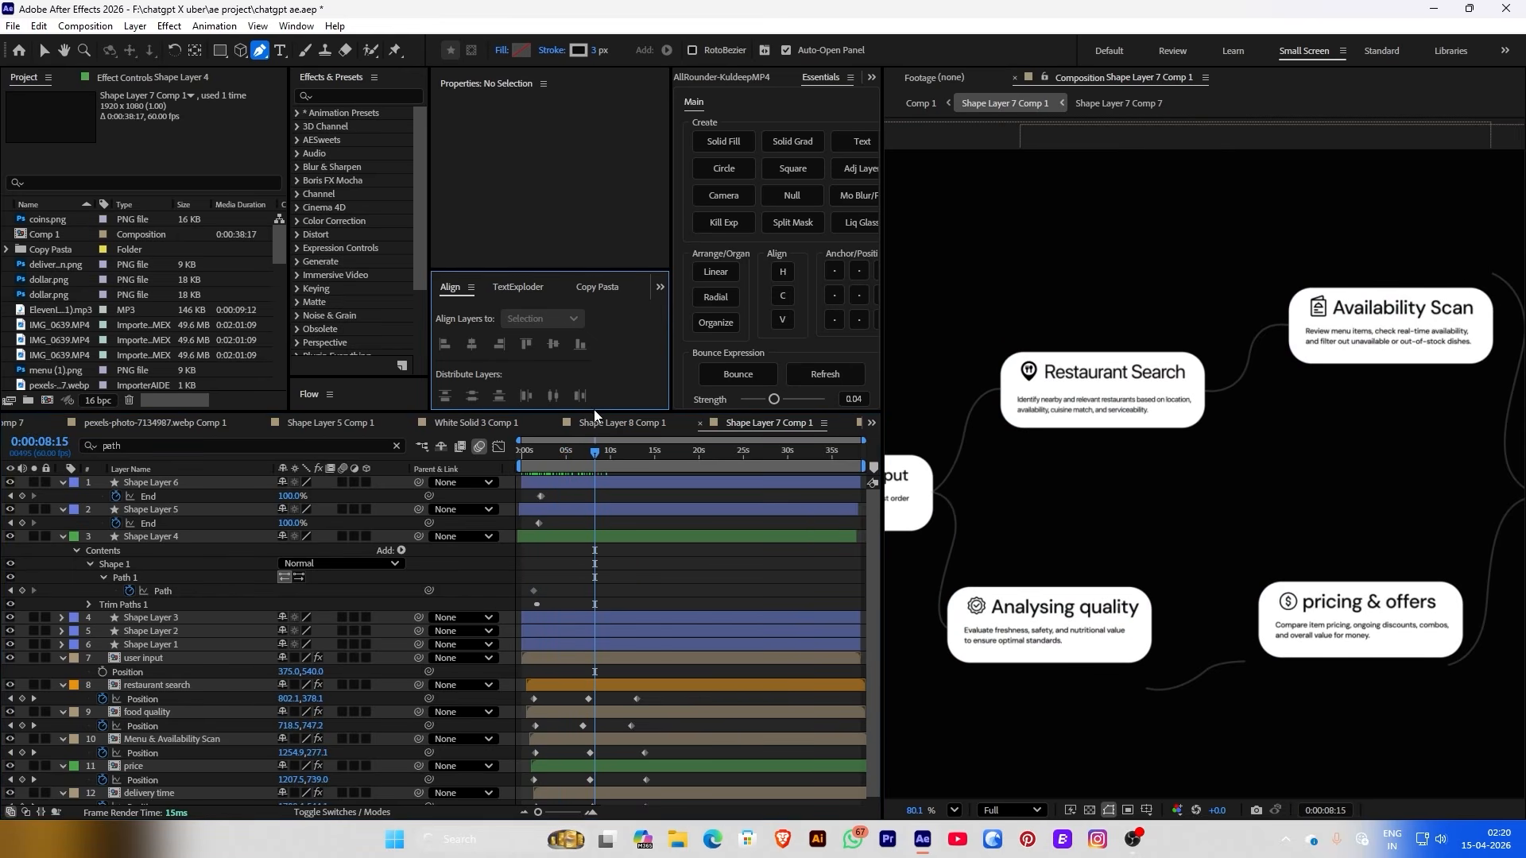
pyautogui.moveTo(604, 461); pyautogui.dragTo(592, 464)
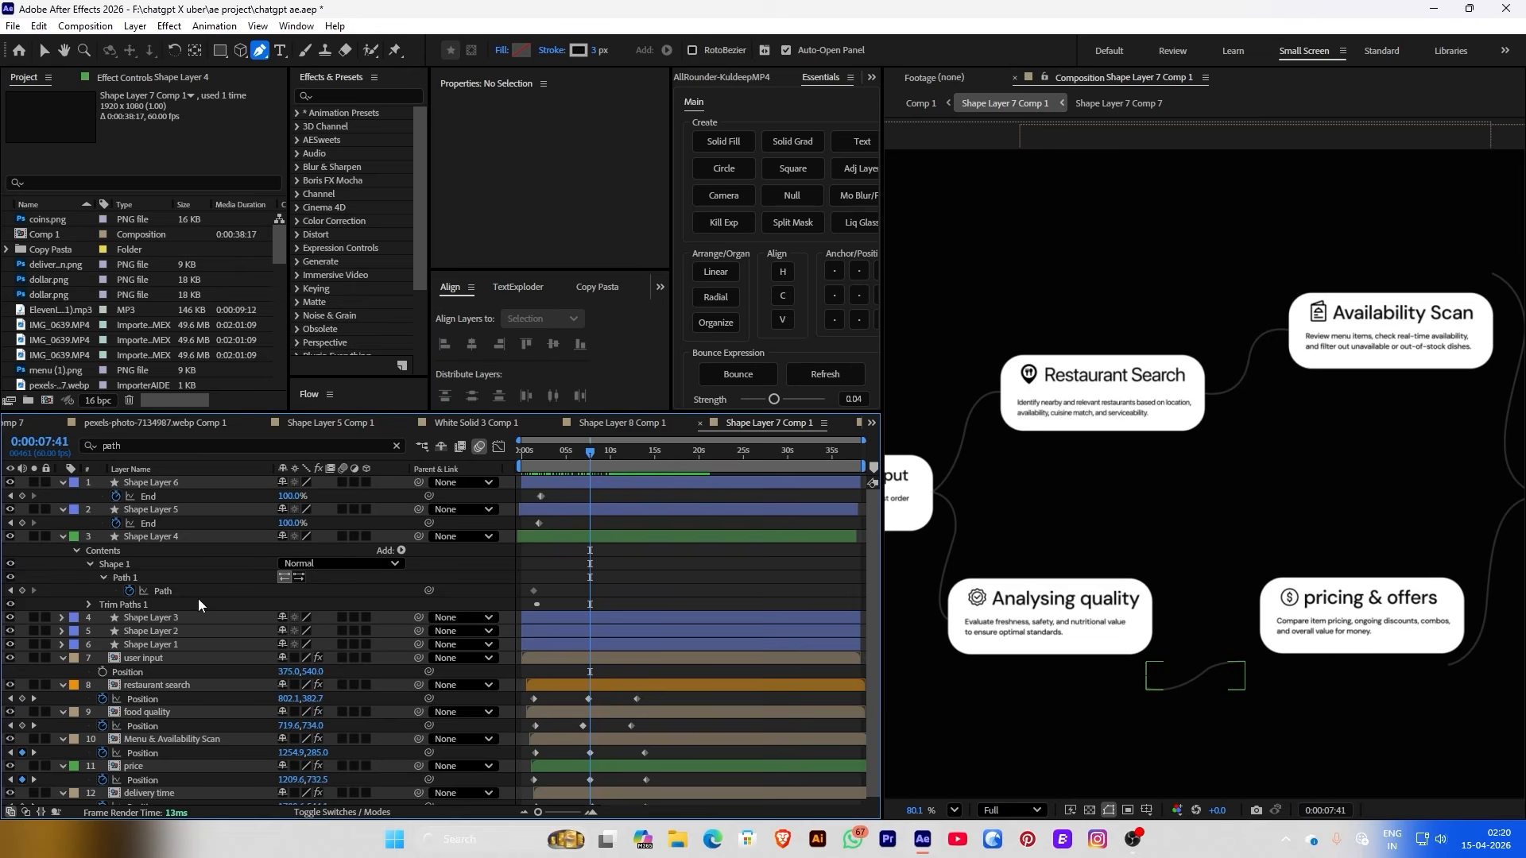
# At 7:41, pin the curve's ends to the Analysing quality and pricing & offers cards and reshape its bend
pyautogui.click(1206, 682)
pyautogui.scroll(3, 1281, 680)
pyautogui.scroll(3, 1281, 679)
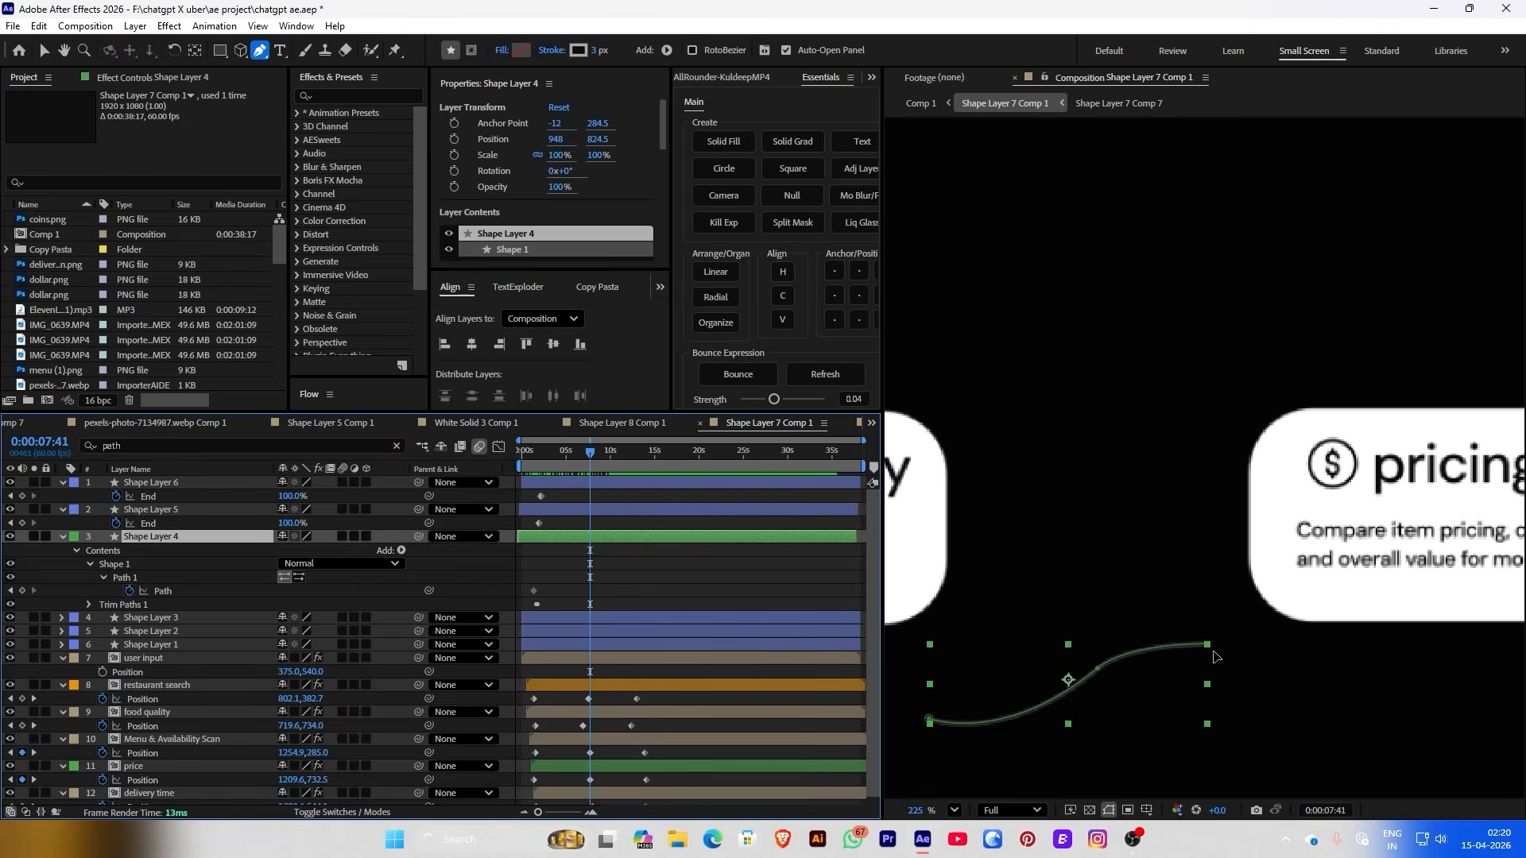
pyautogui.click(1209, 650)
pyautogui.moveTo(1209, 649); pyautogui.dragTo(1249, 524)
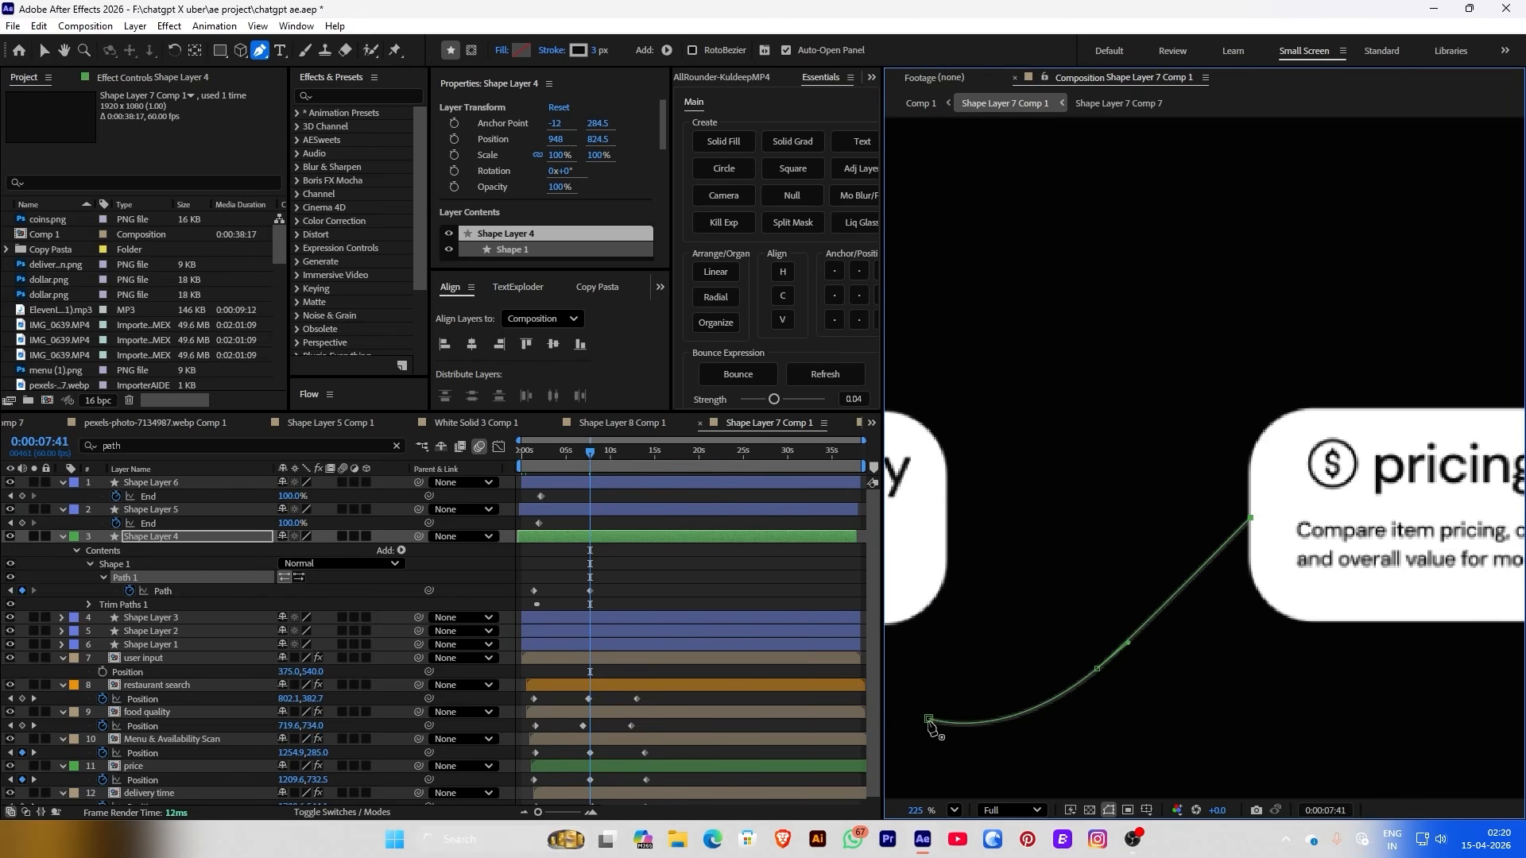
pyautogui.press('v')
pyautogui.moveTo(929, 722); pyautogui.dragTo(948, 518)
pyautogui.moveTo(1005, 746); pyautogui.dragTo(1113, 484)
pyautogui.click(681, 585)
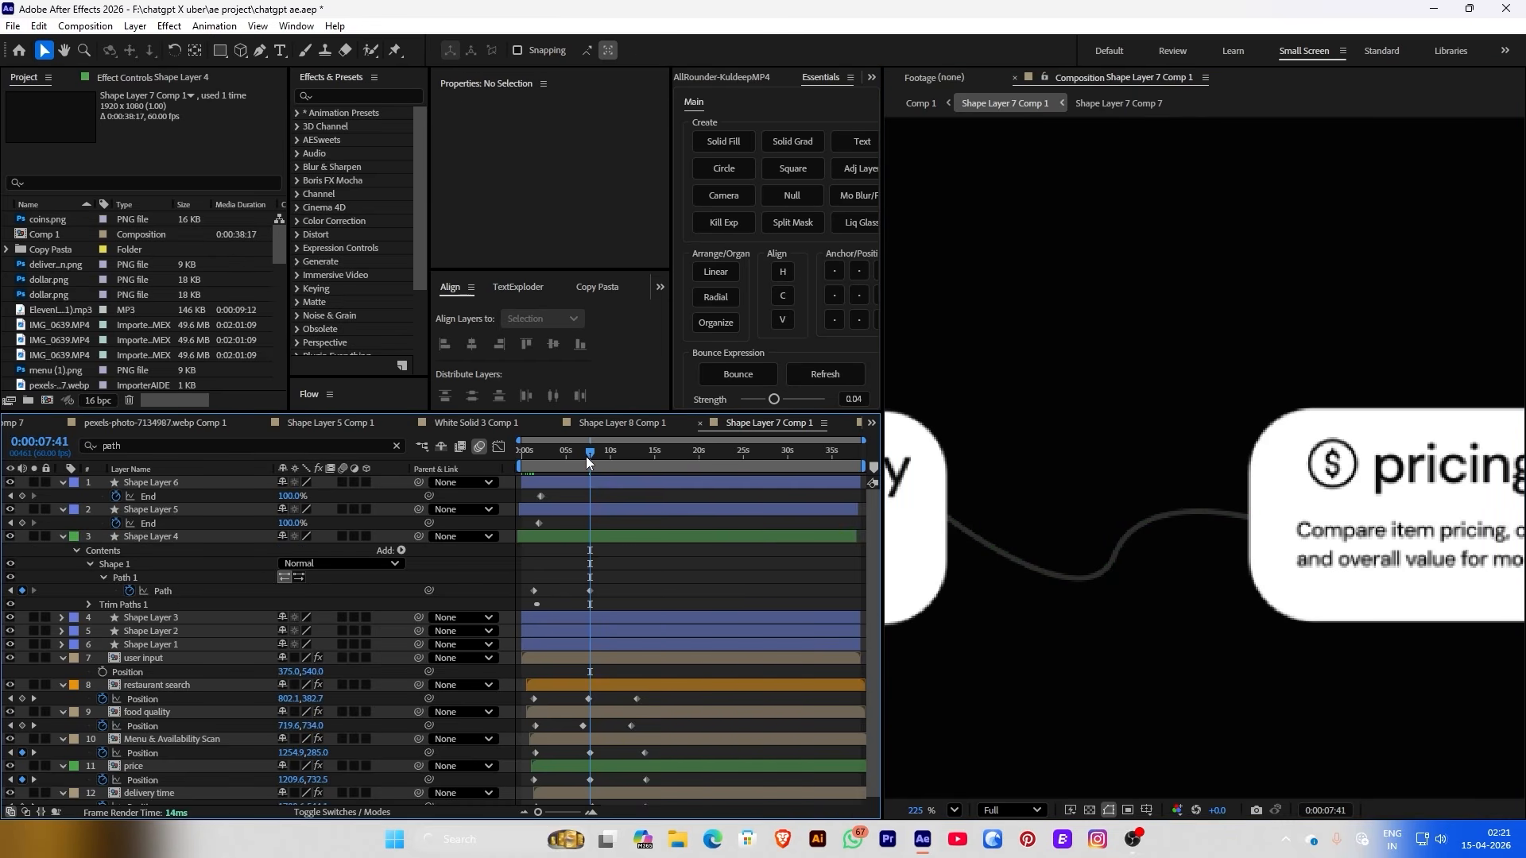
# At 14:05, reattach the curve's start and end to both cards and reposition its middle point
pyautogui.moveTo(587, 455); pyautogui.dragTo(651, 455)
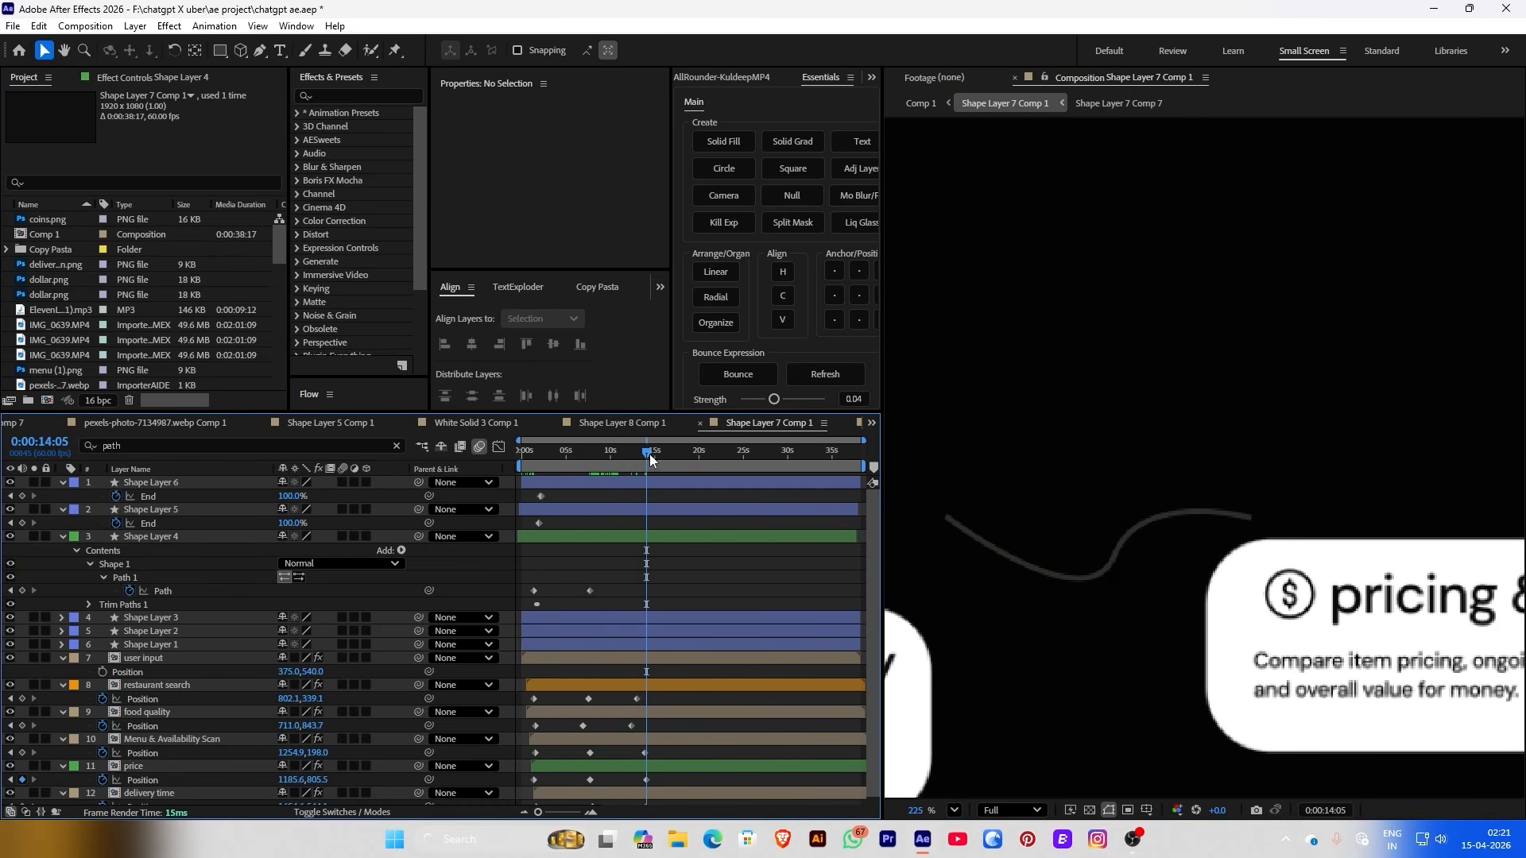
pyautogui.click(1037, 557)
pyautogui.click(931, 555)
pyautogui.click(938, 513)
pyautogui.press('g')
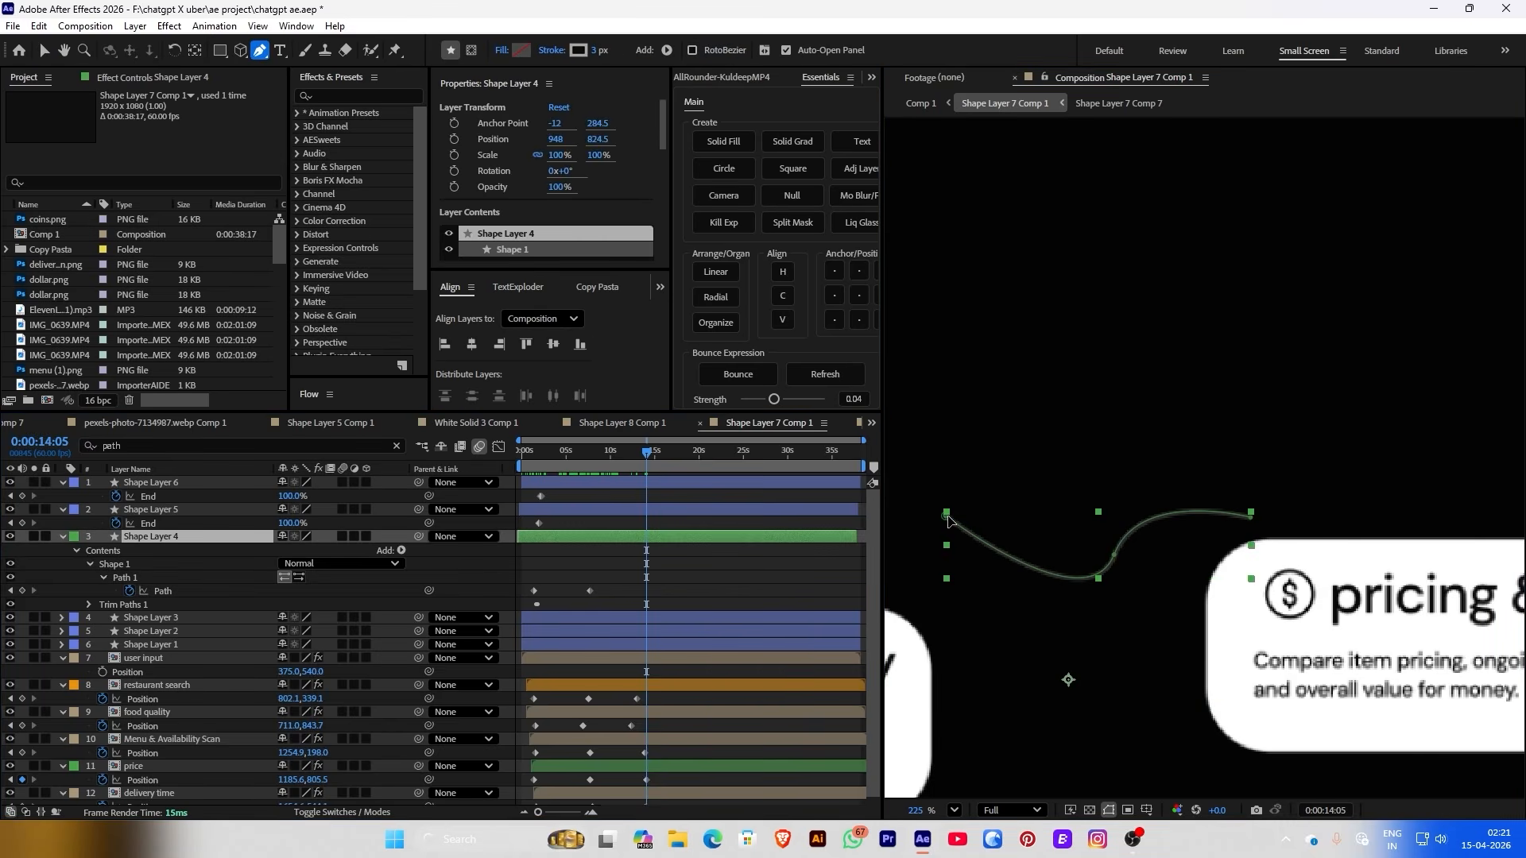
pyautogui.moveTo(947, 518); pyautogui.dragTo(934, 725)
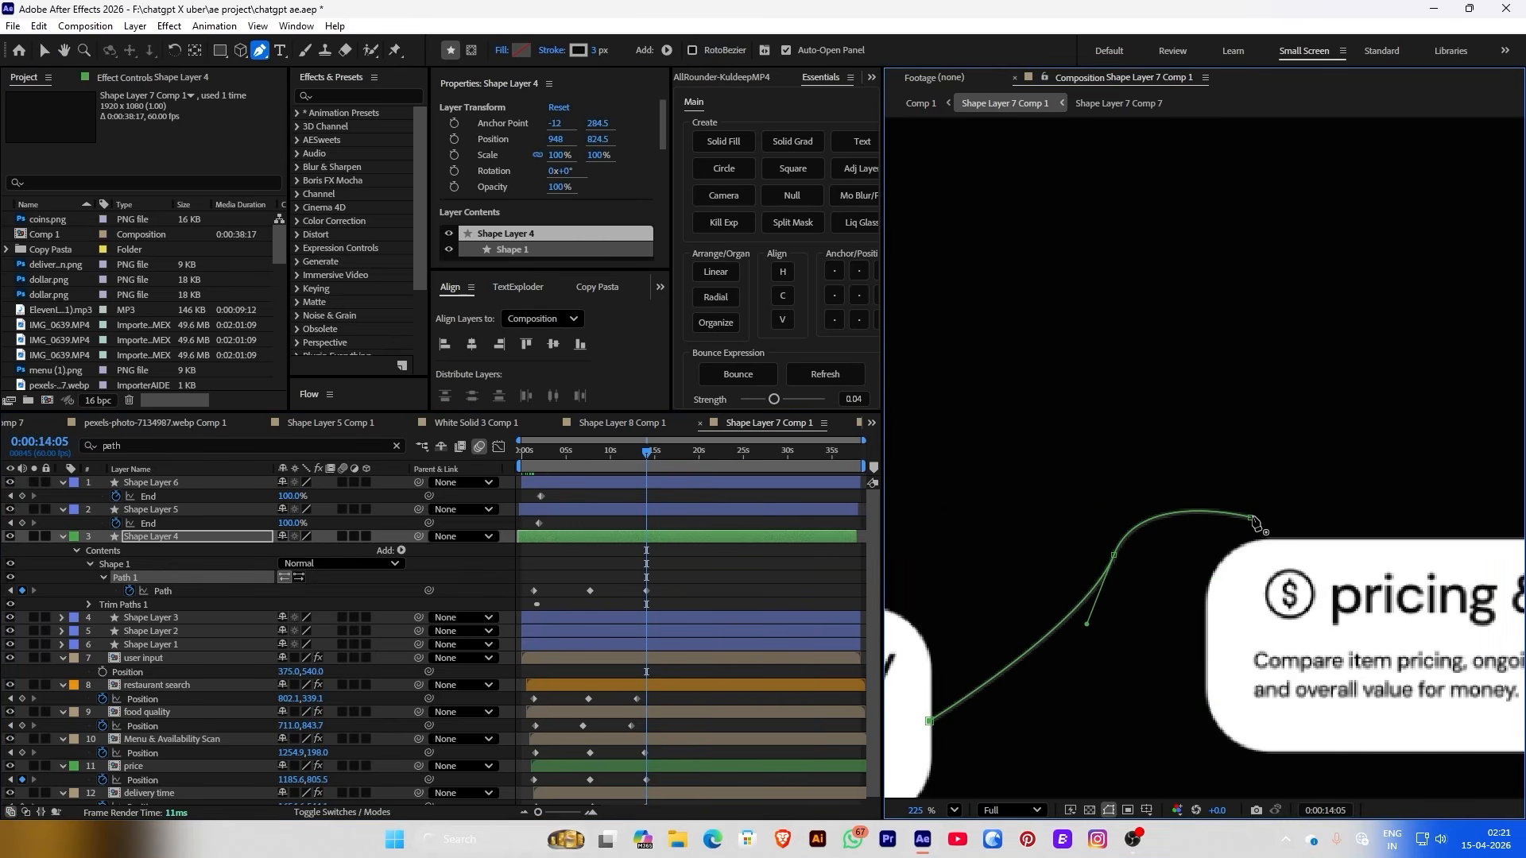
pyautogui.press('v')
pyautogui.moveTo(1252, 522); pyautogui.dragTo(1208, 659)
pyautogui.moveTo(1123, 563); pyautogui.dragTo(1097, 604)
pyautogui.click(642, 561)
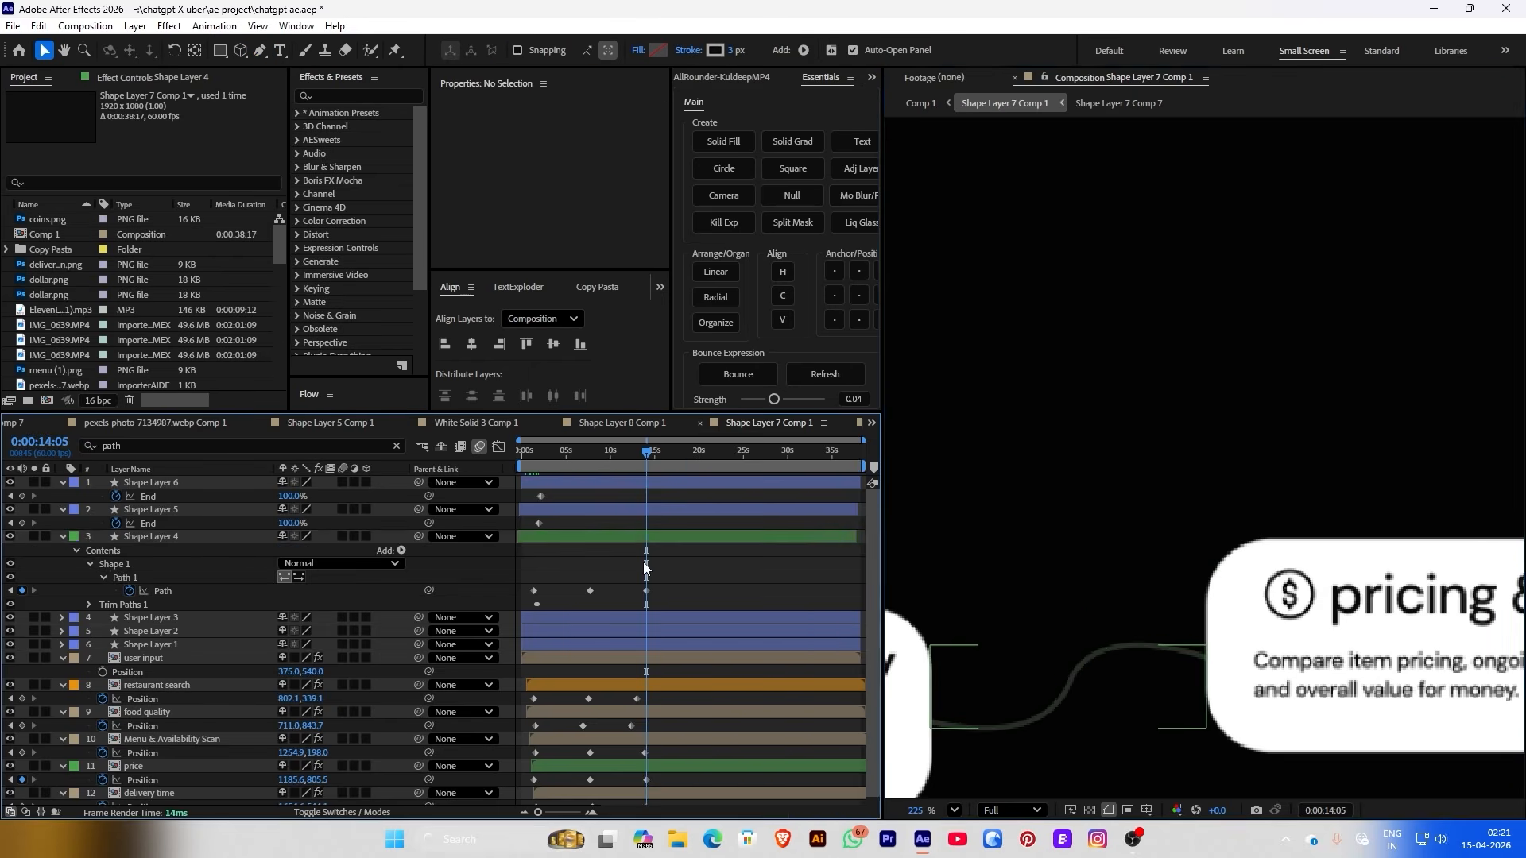
pyautogui.moveTo(588, 464); pyautogui.dragTo(646, 484)
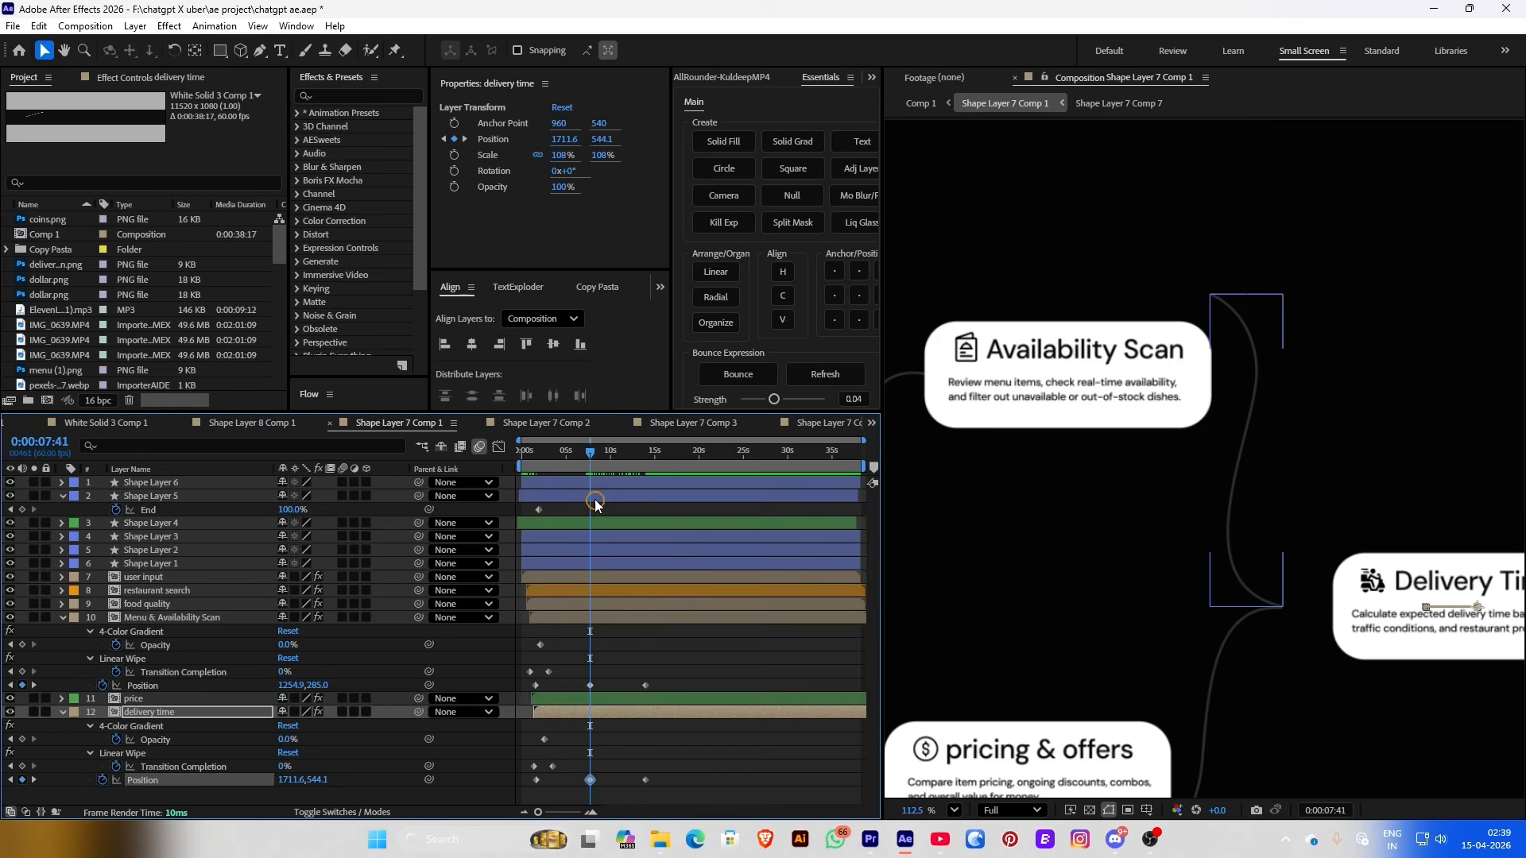
# Filter Shape Layer 5 for 'path' and set path keyframes at 0:00:07:41 and 0:00:14:00
pyautogui.click(595, 498)
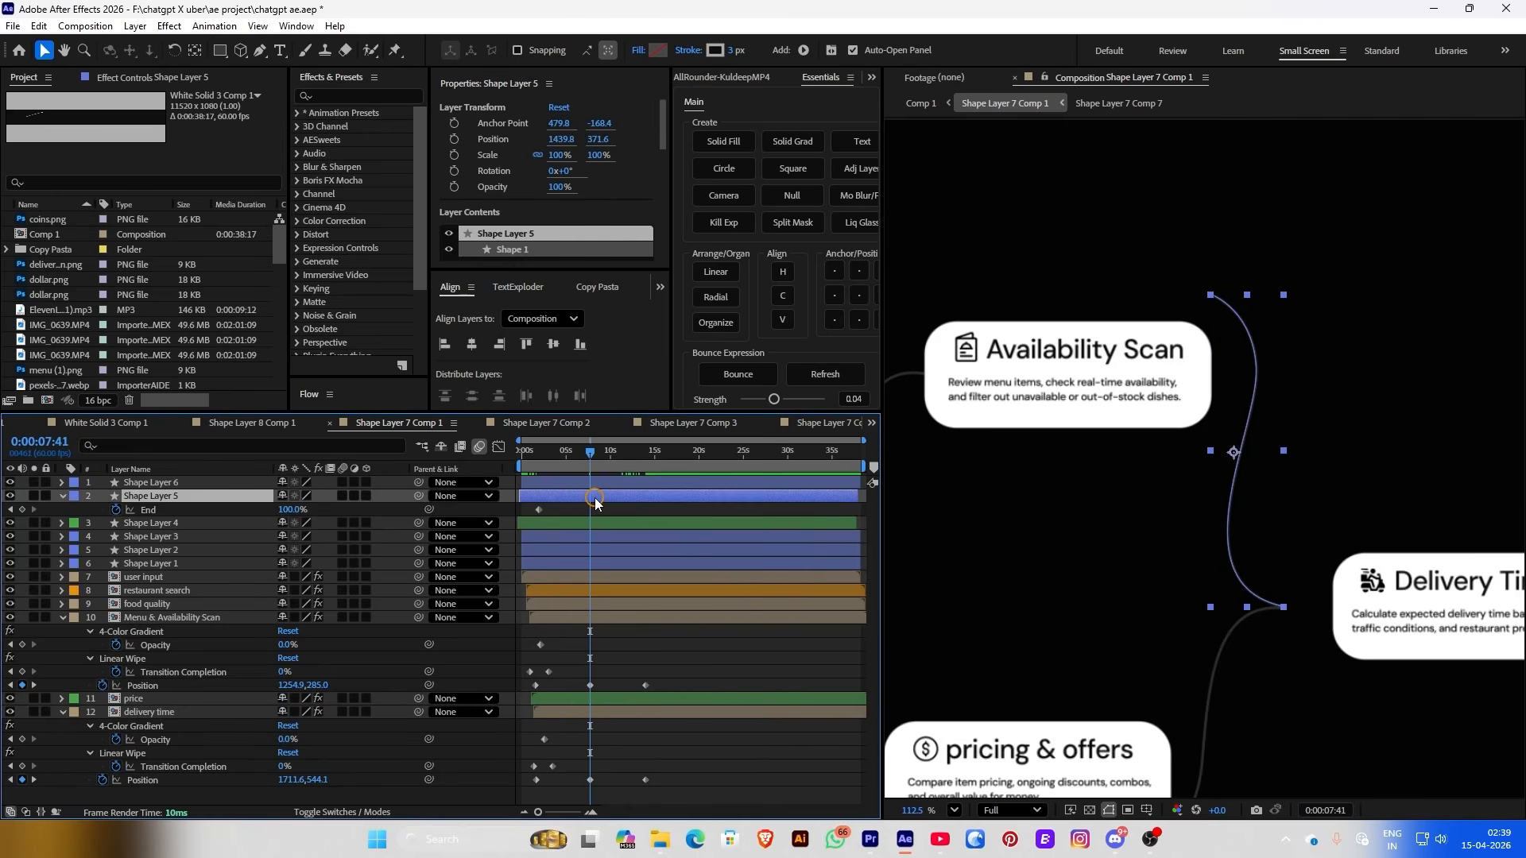
pyautogui.click(130, 453)
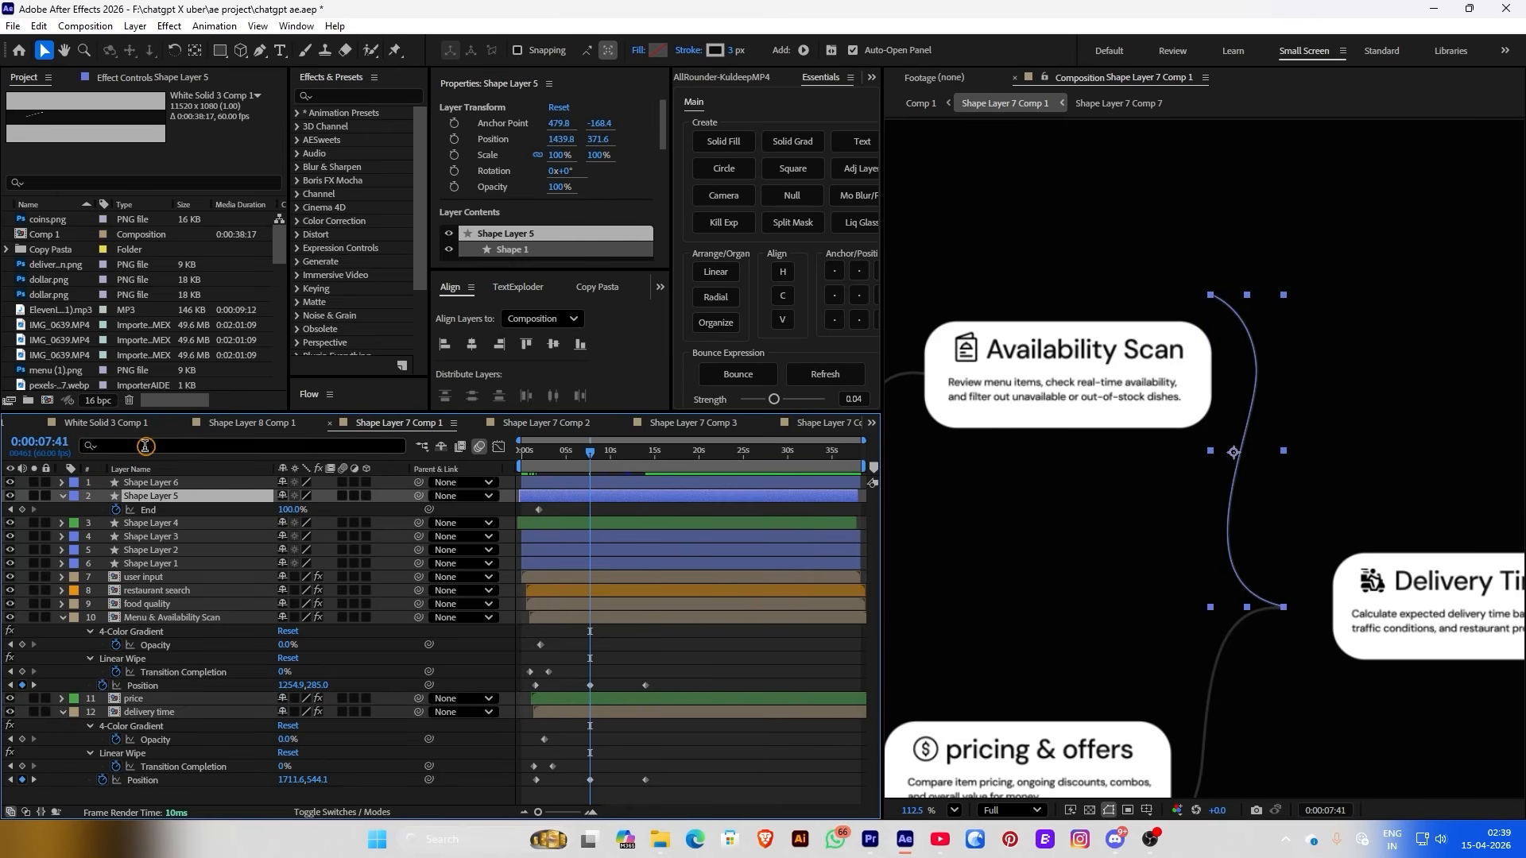
pyautogui.click(144, 447)
pyautogui.write('path')
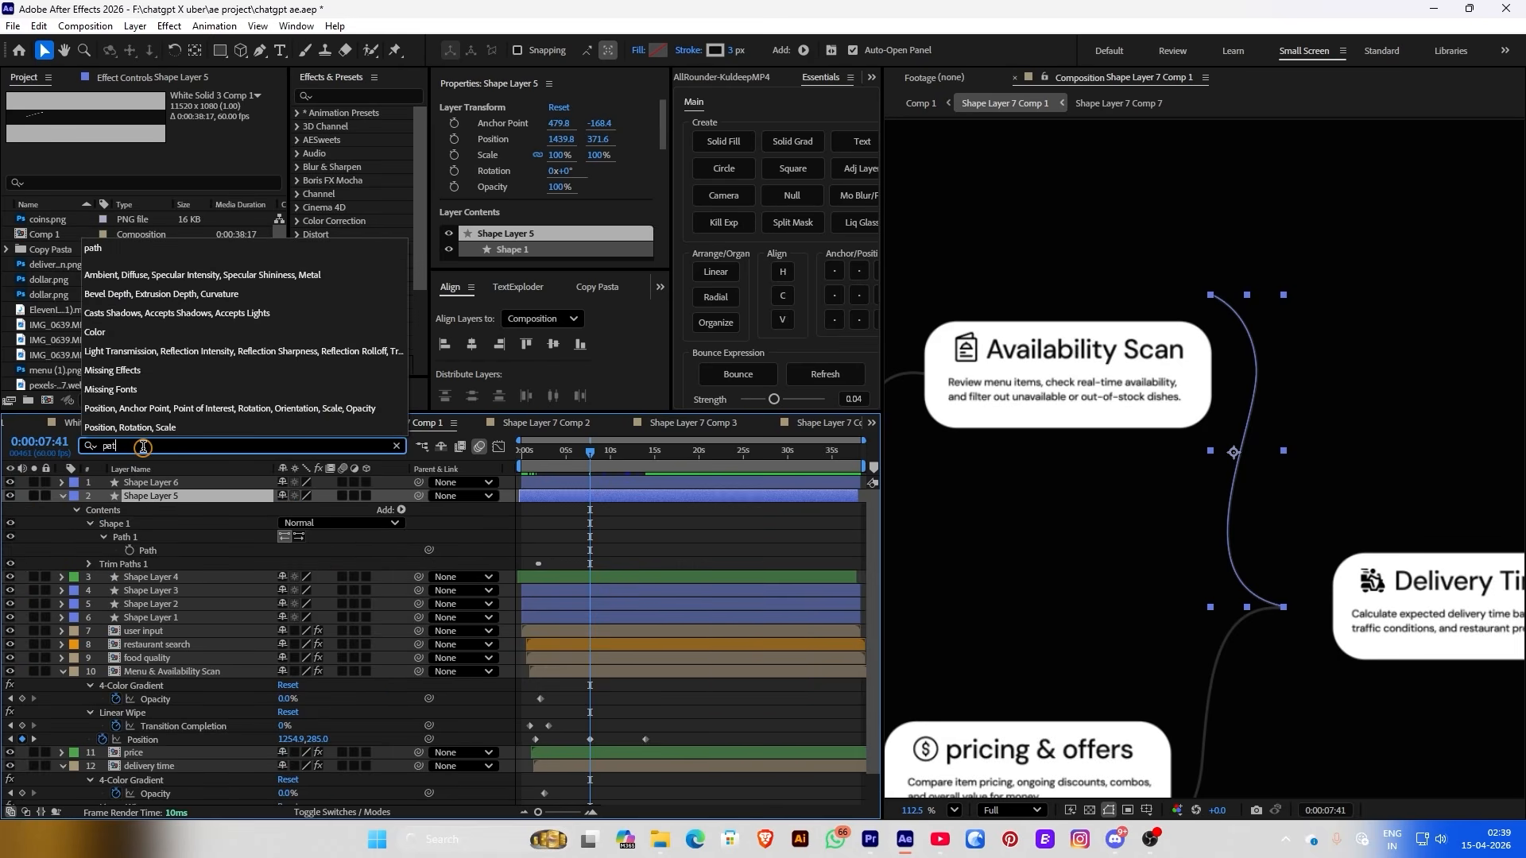
pyautogui.click(129, 548)
pyautogui.click(600, 460)
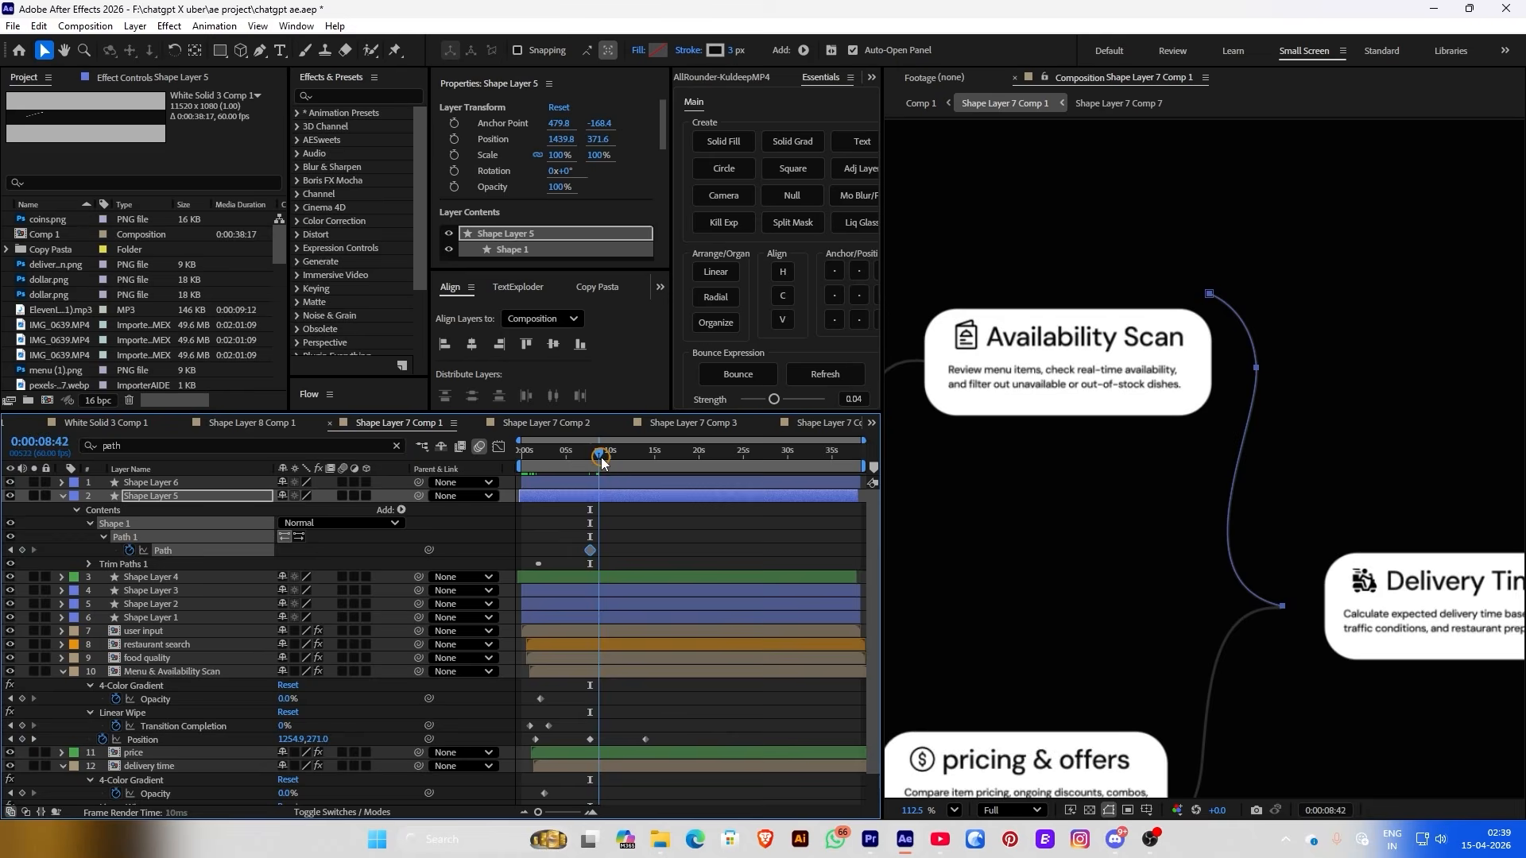
pyautogui.moveTo(602, 463); pyautogui.dragTo(641, 465)
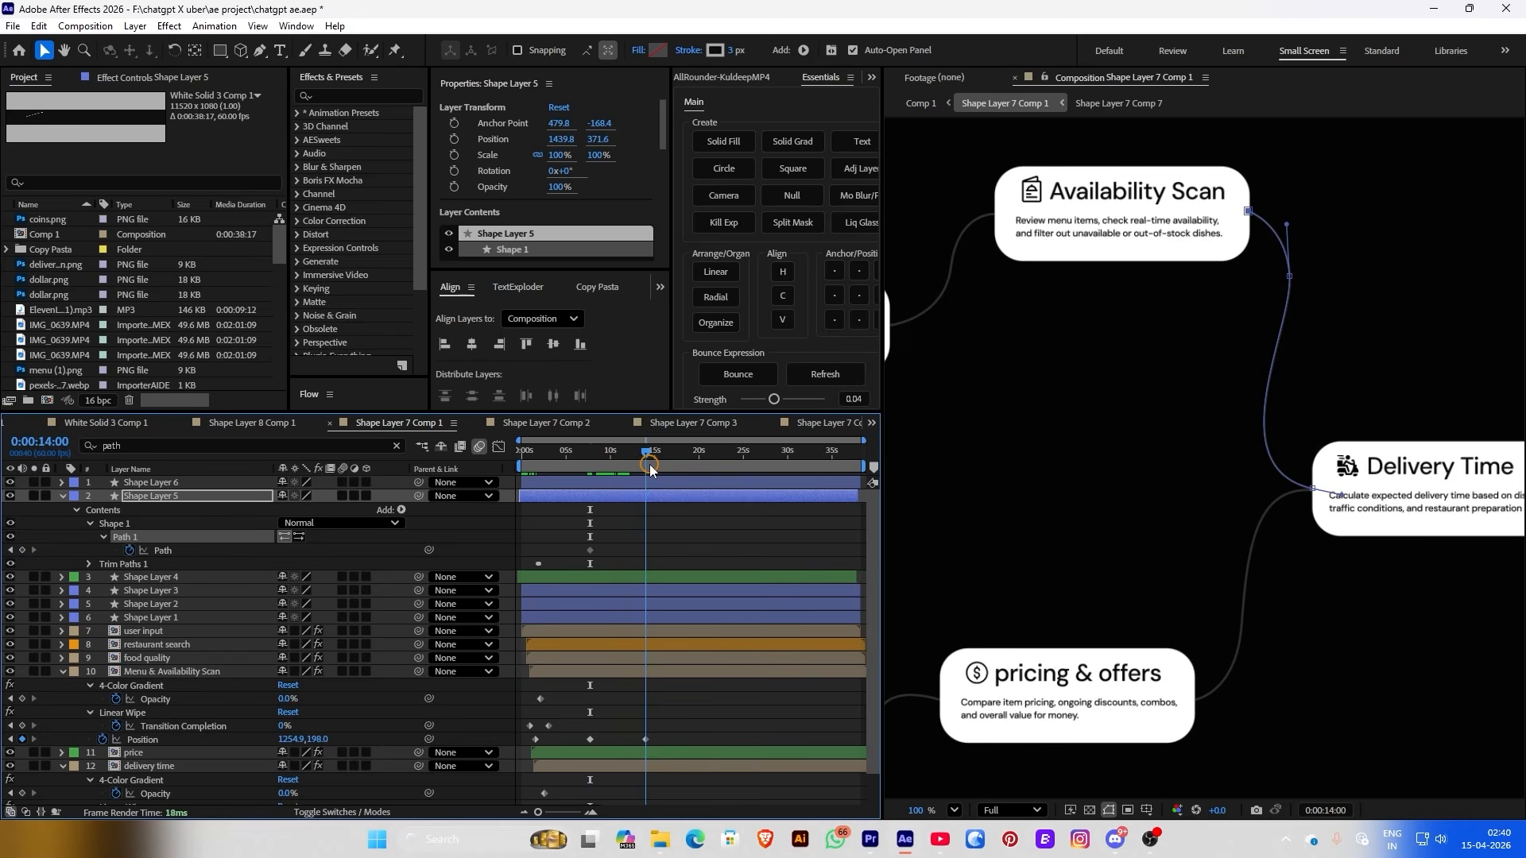
pyautogui.click(22, 551)
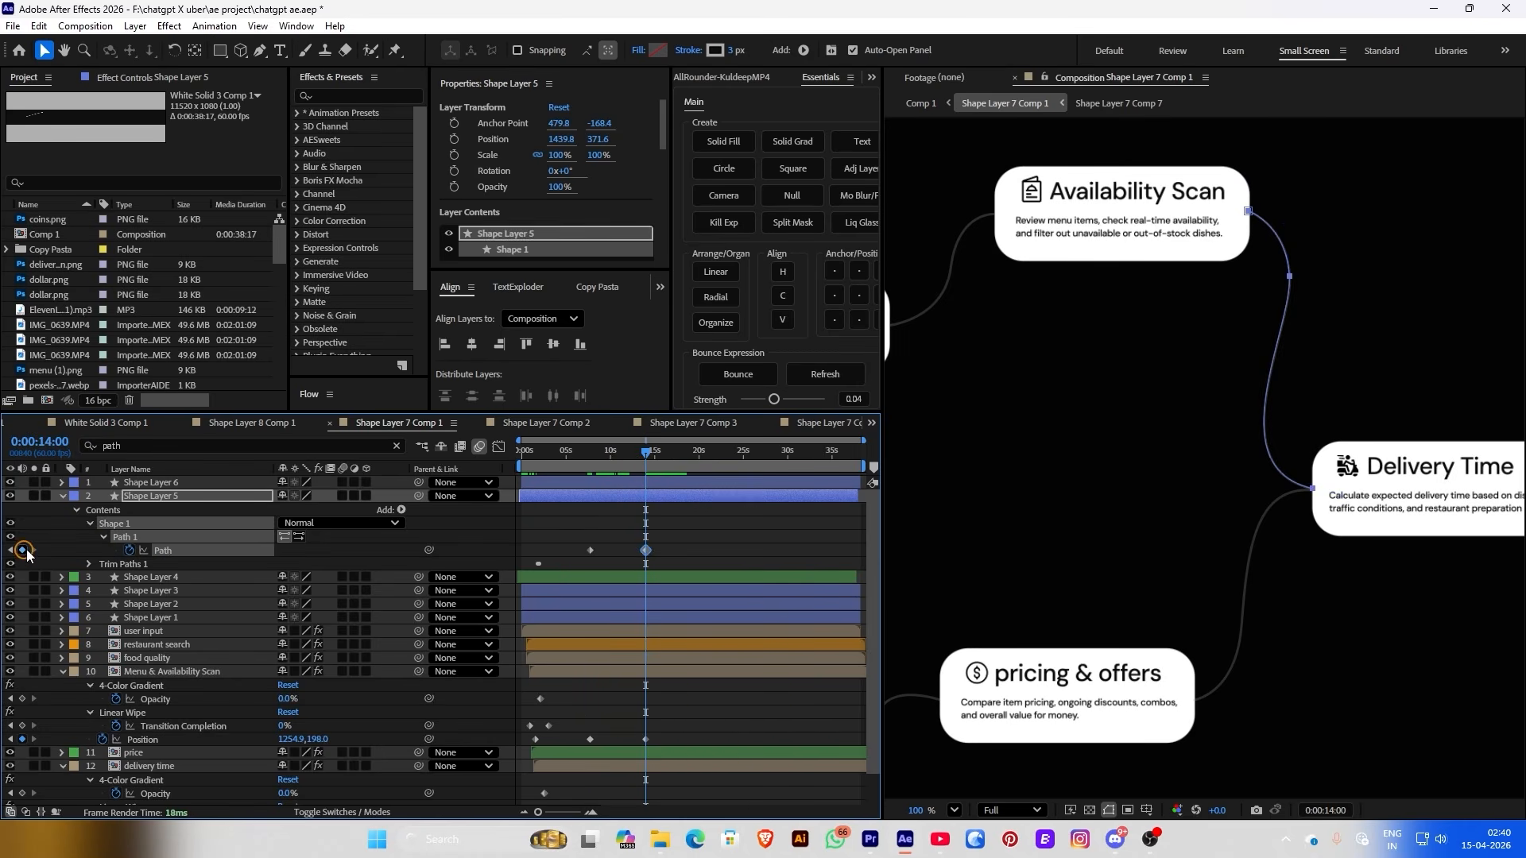
# Back at 7:41, attach the curve's top end to the Availability Scan card
pyautogui.click(12, 550)
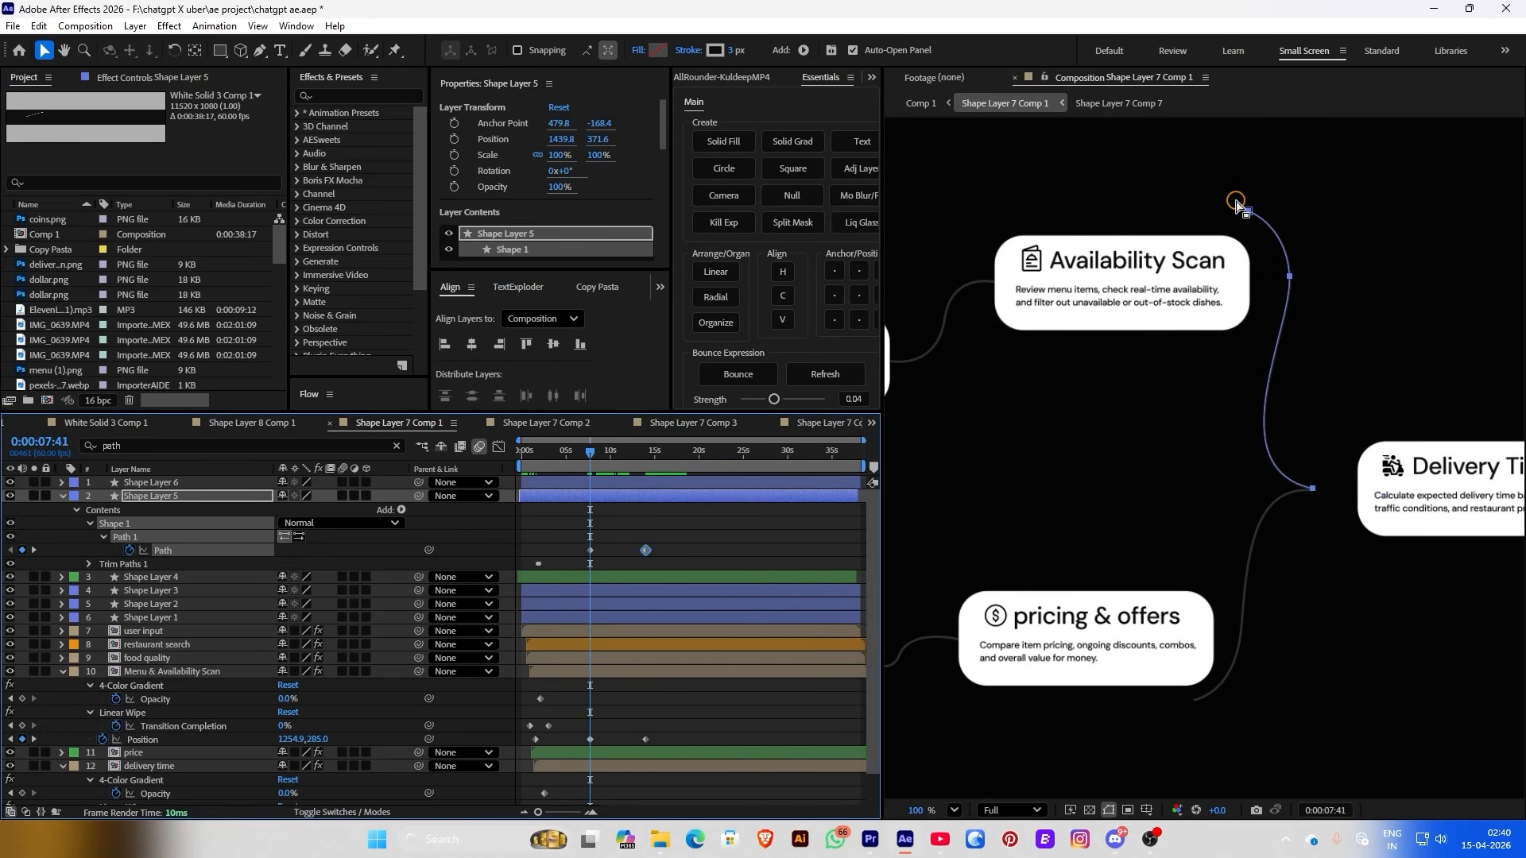
pyautogui.scroll(5, 1259, 325)
pyautogui.moveTo(1256, 311); pyautogui.dragTo(1255, 427)
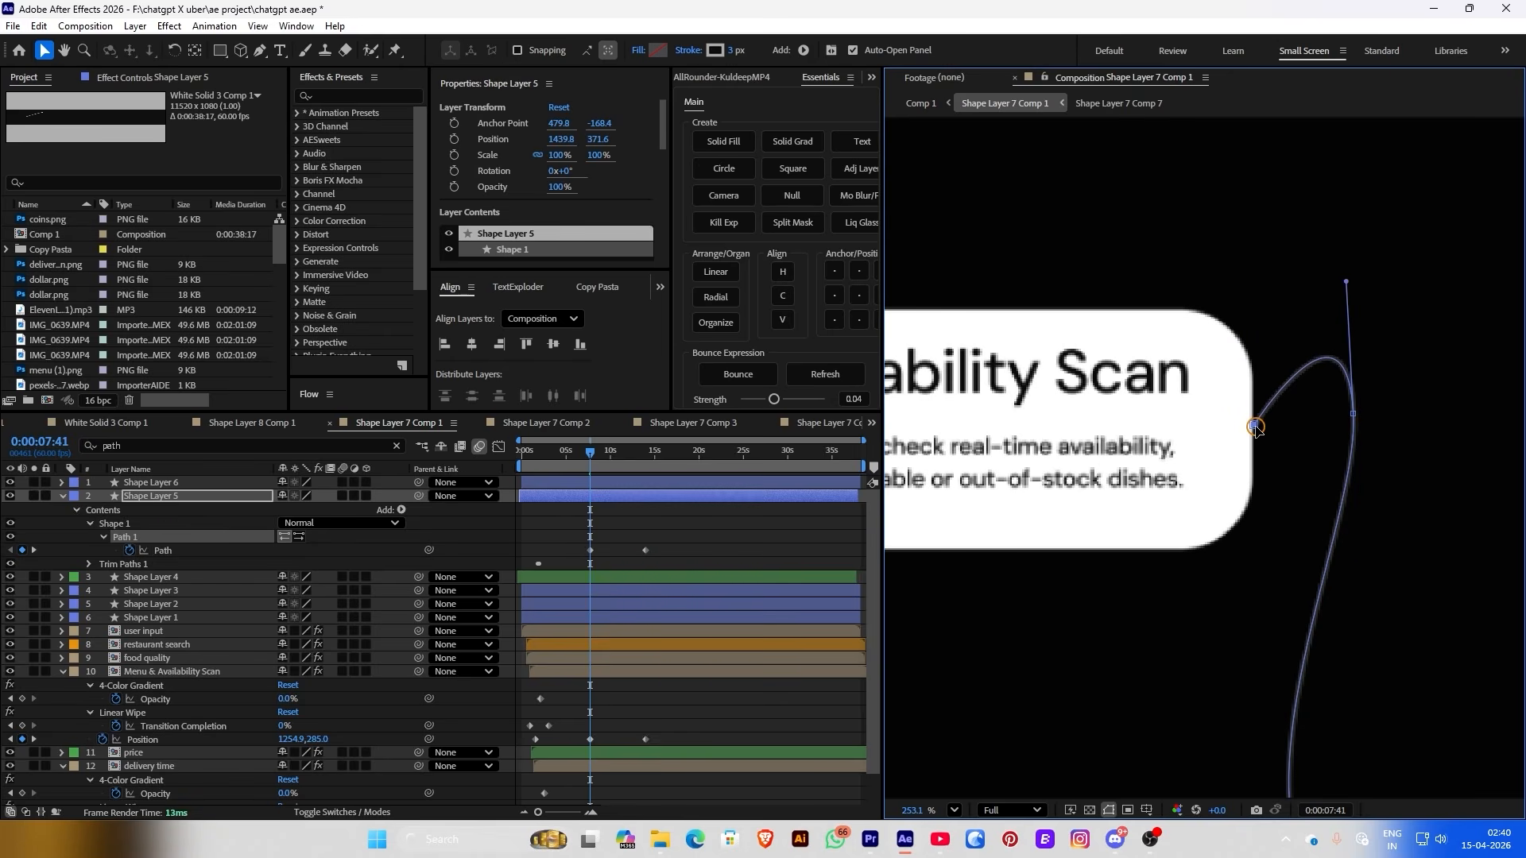
pyautogui.scroll(-4, 1397, 613)
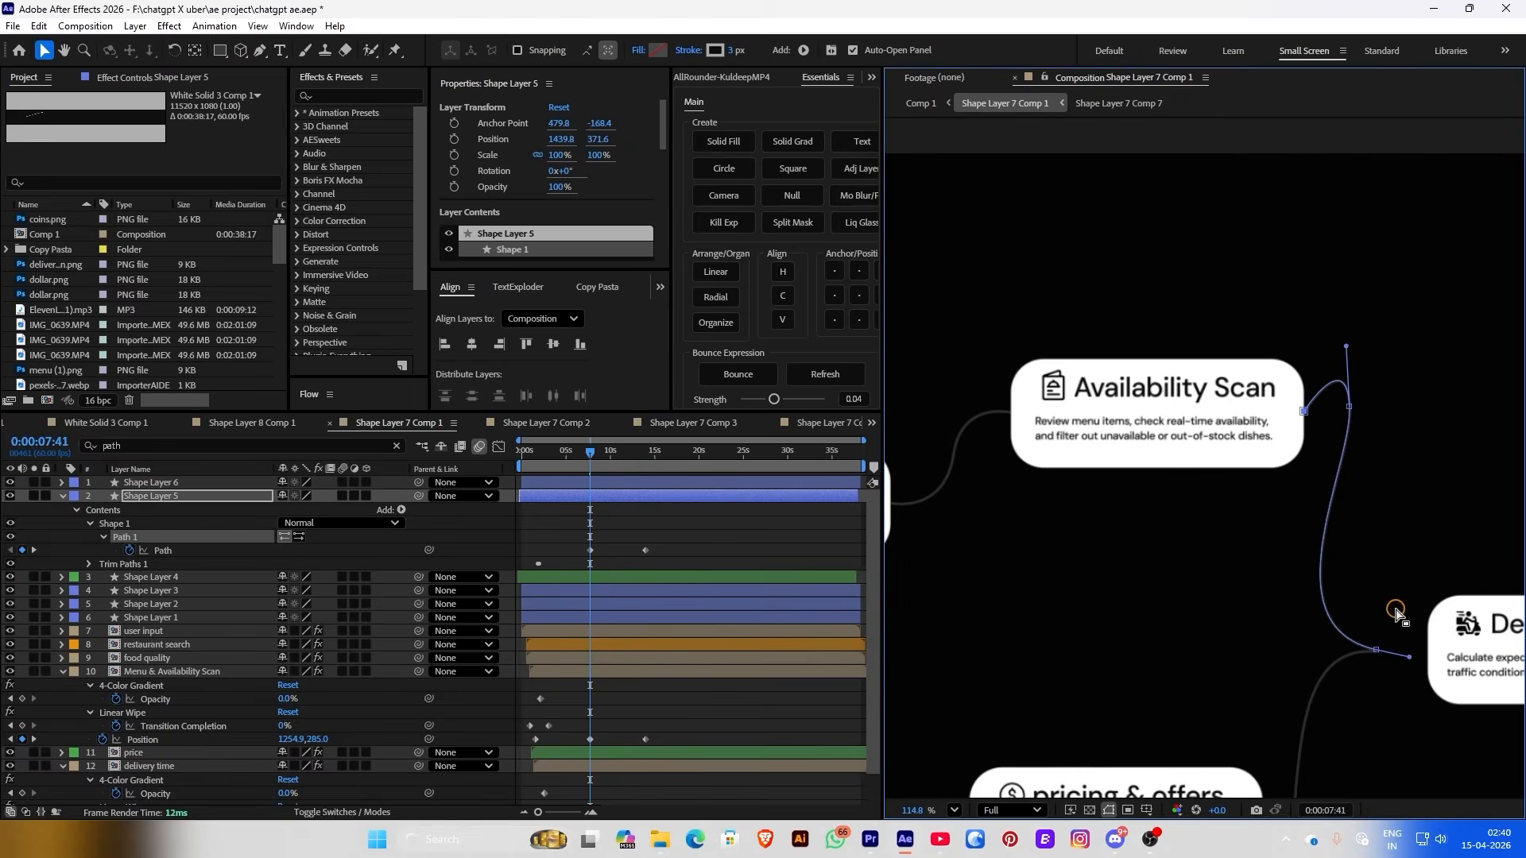
pyautogui.scroll(4, 1357, 676)
pyautogui.click(613, 472)
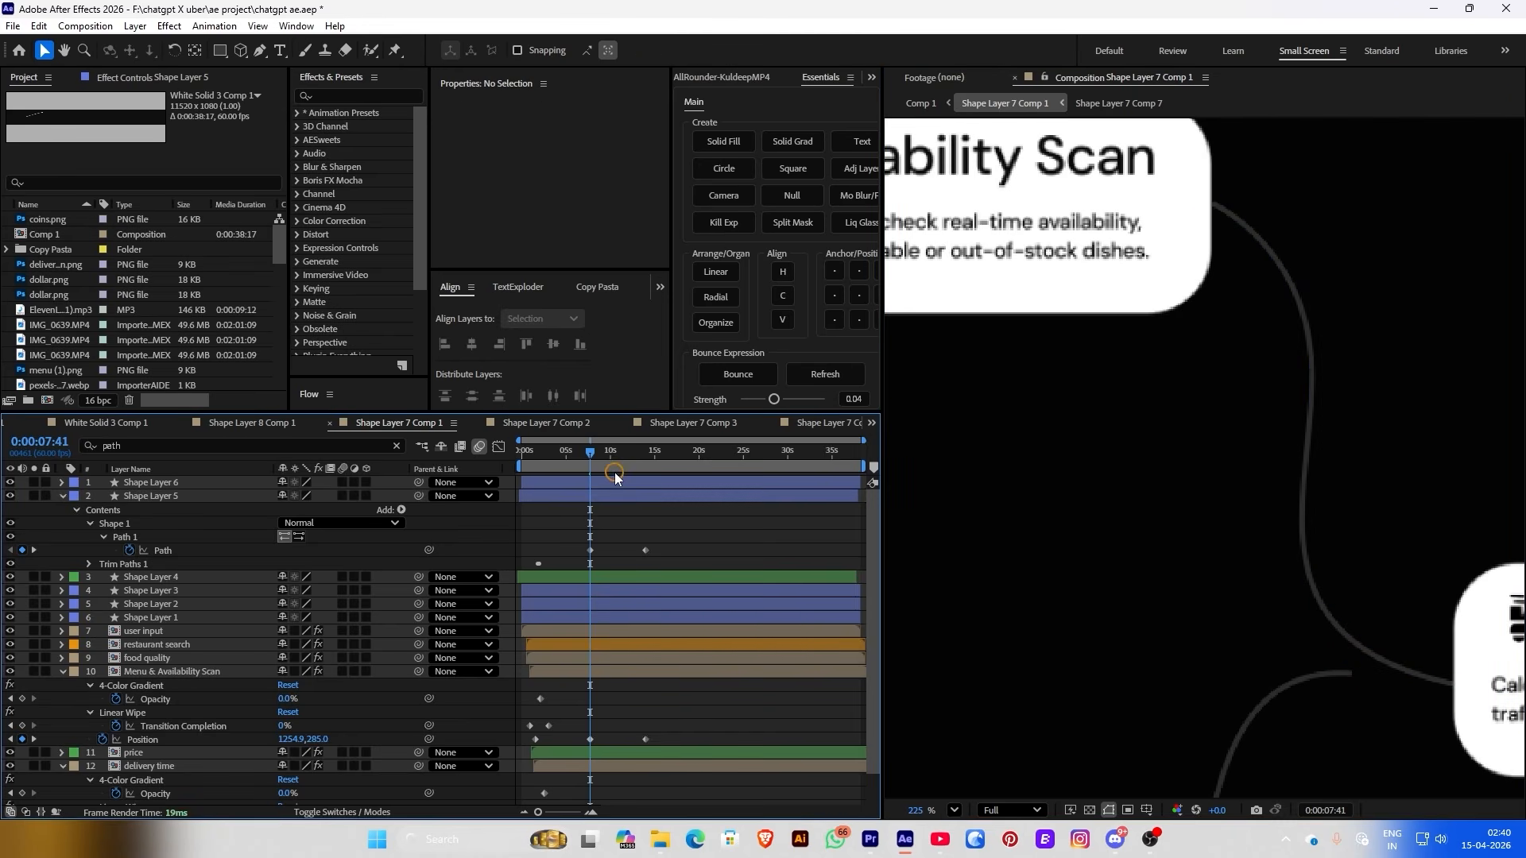
pyautogui.moveTo(614, 461); pyautogui.dragTo(644, 476)
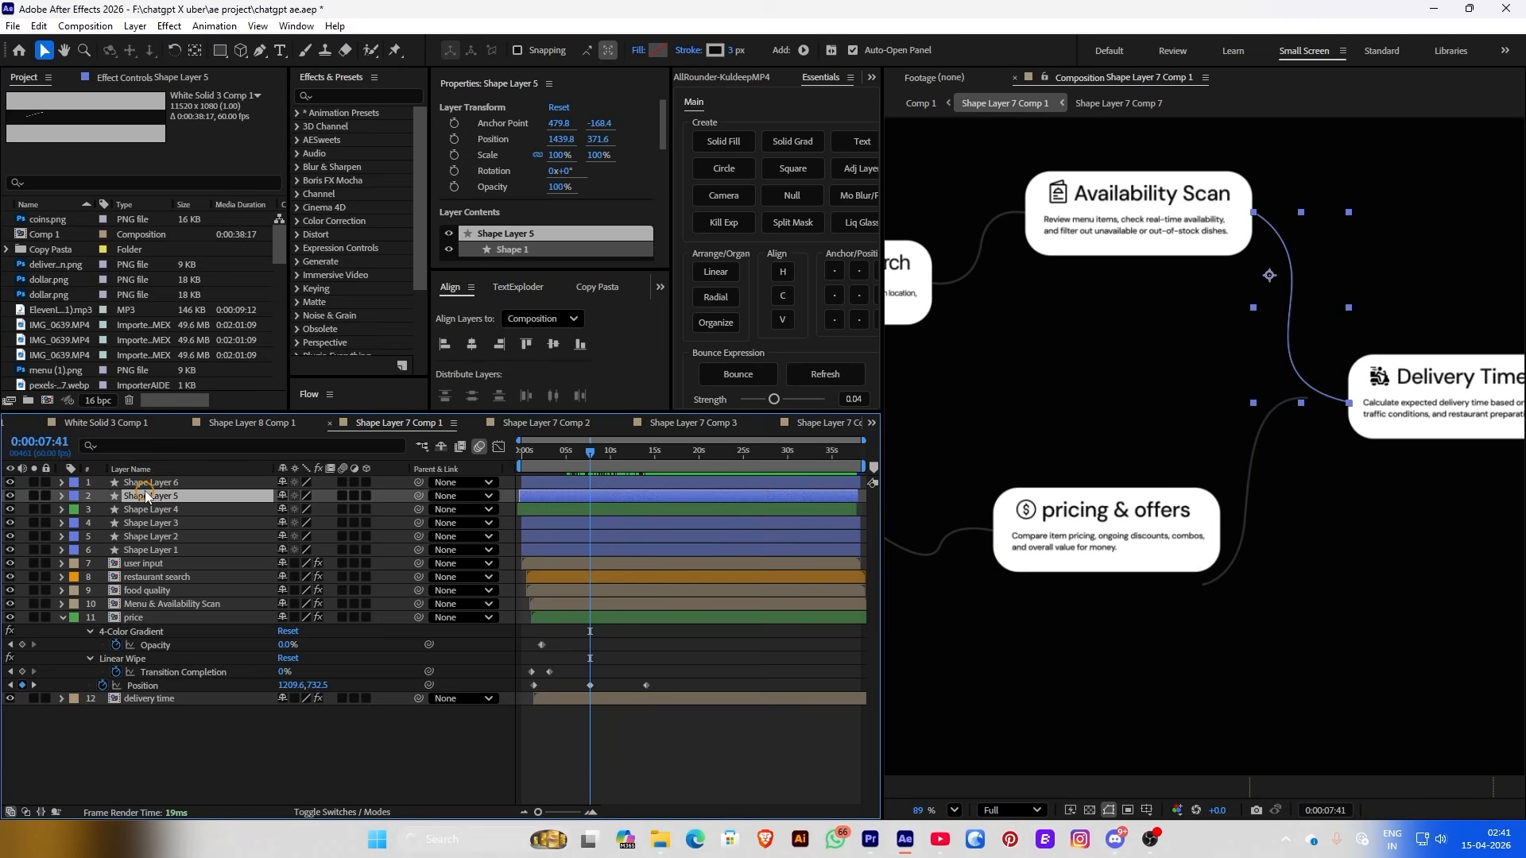
# Filter Shape Layer 6 for 'path', keyframe its Path, and add a second keyframe later
pyautogui.click(145, 485)
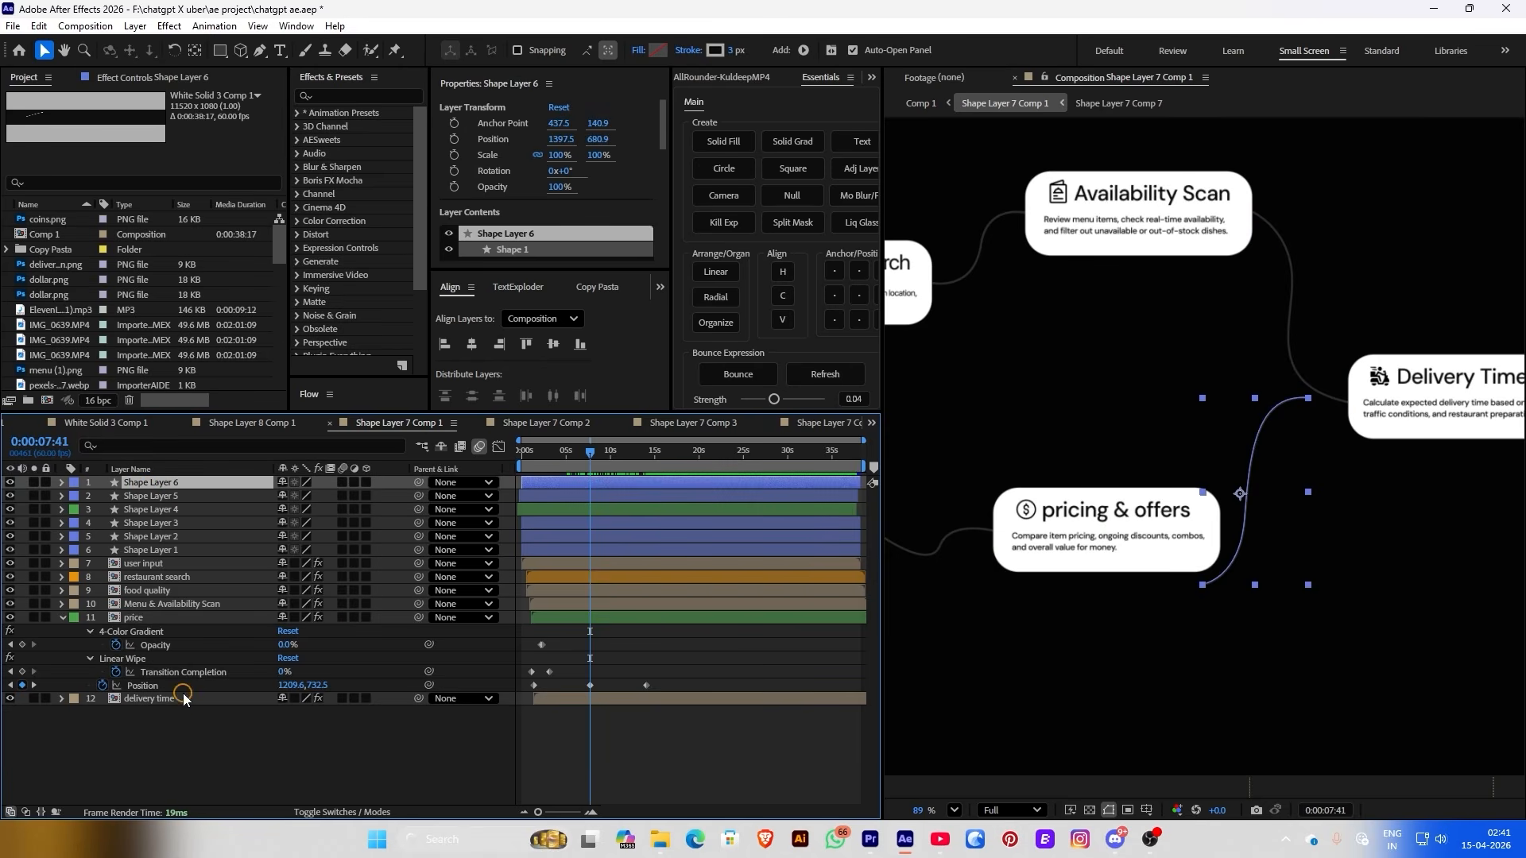
pyautogui.click(141, 444)
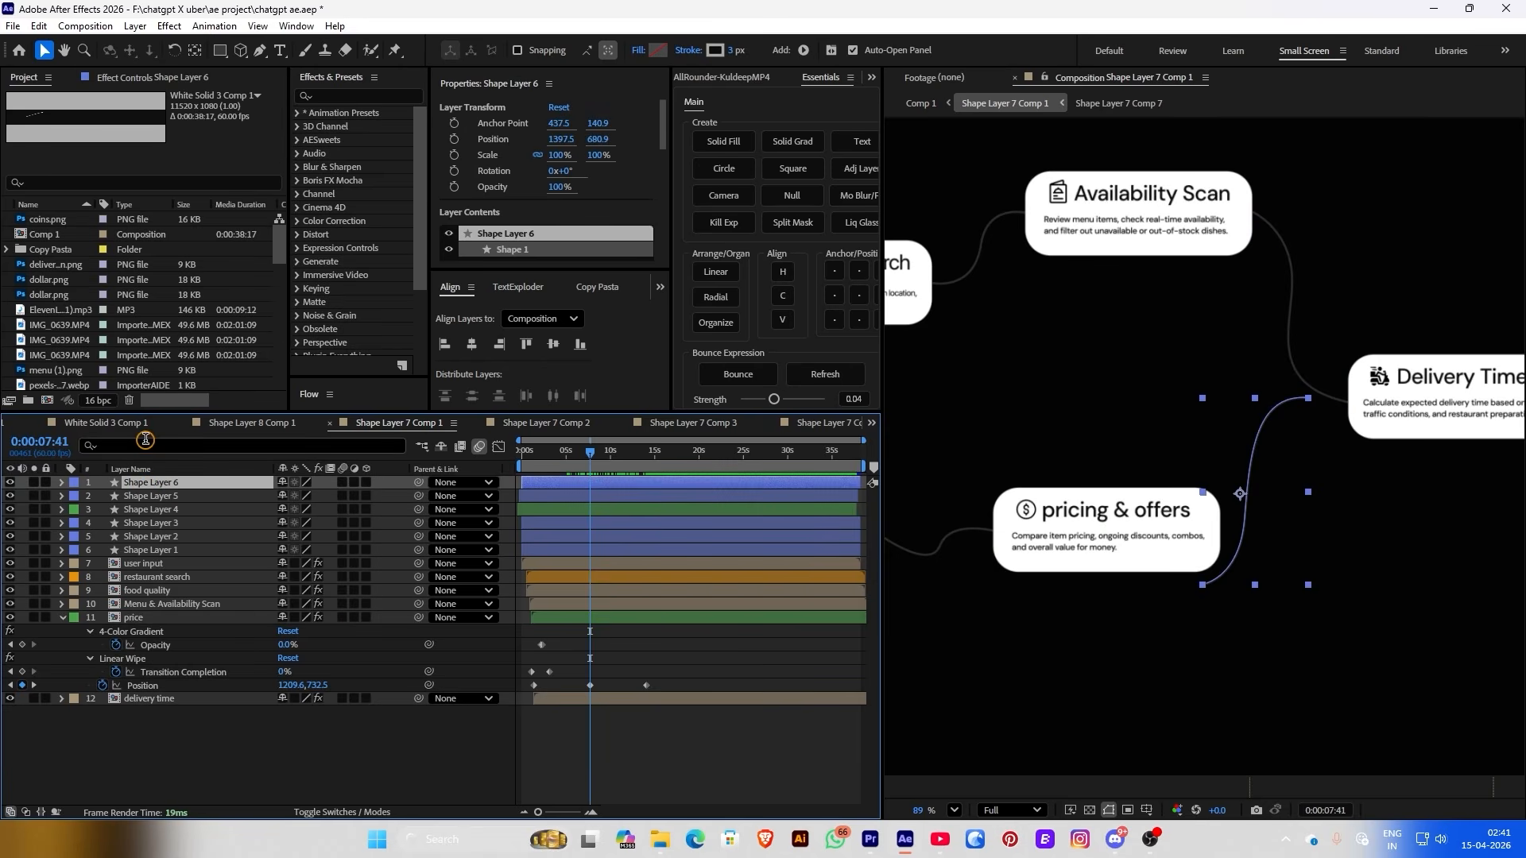
pyautogui.write('path')
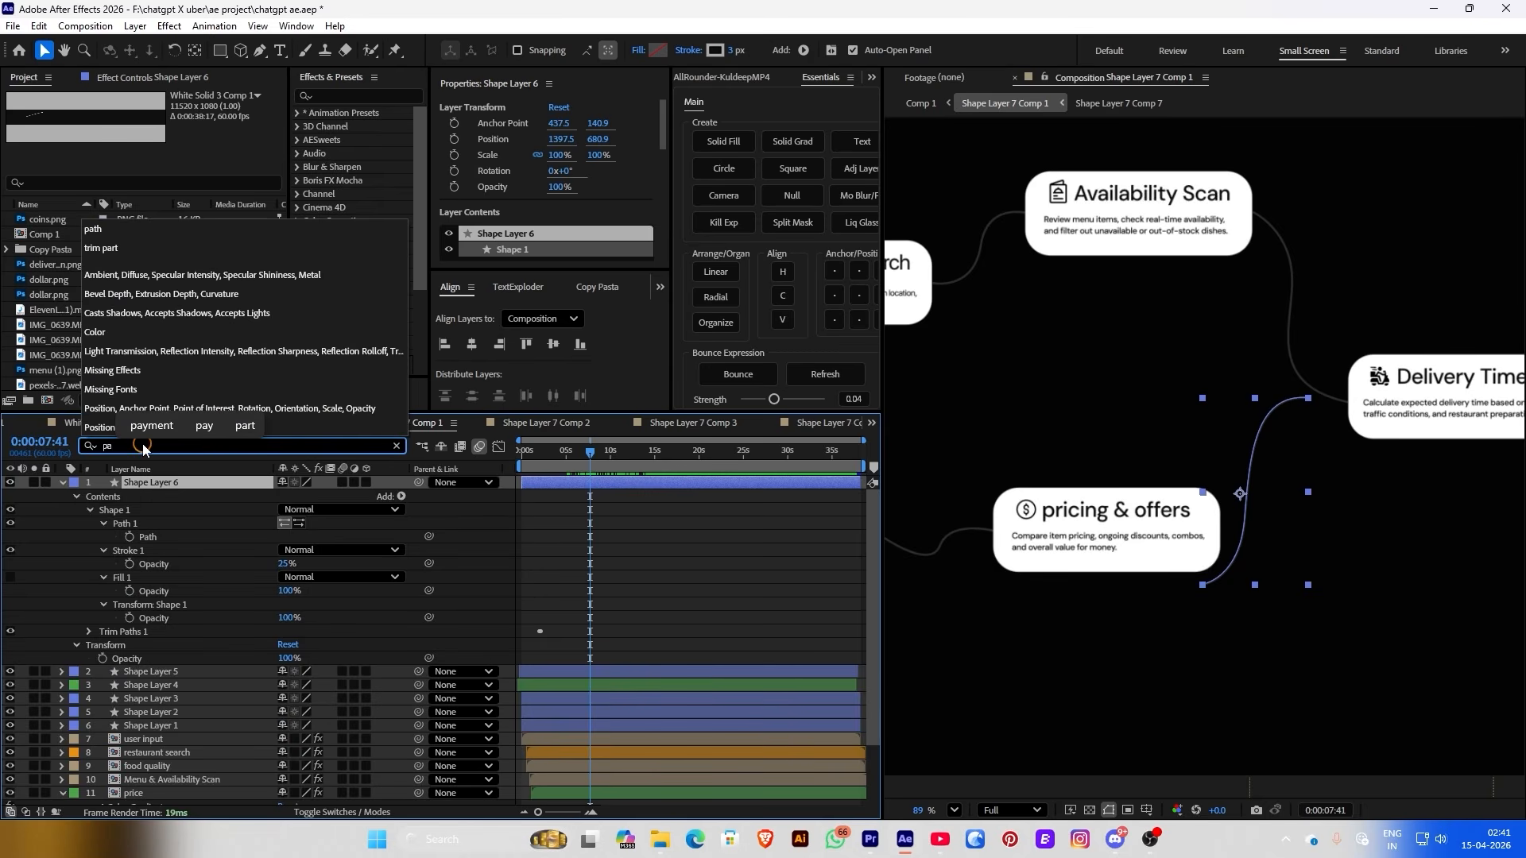
pyautogui.click(130, 538)
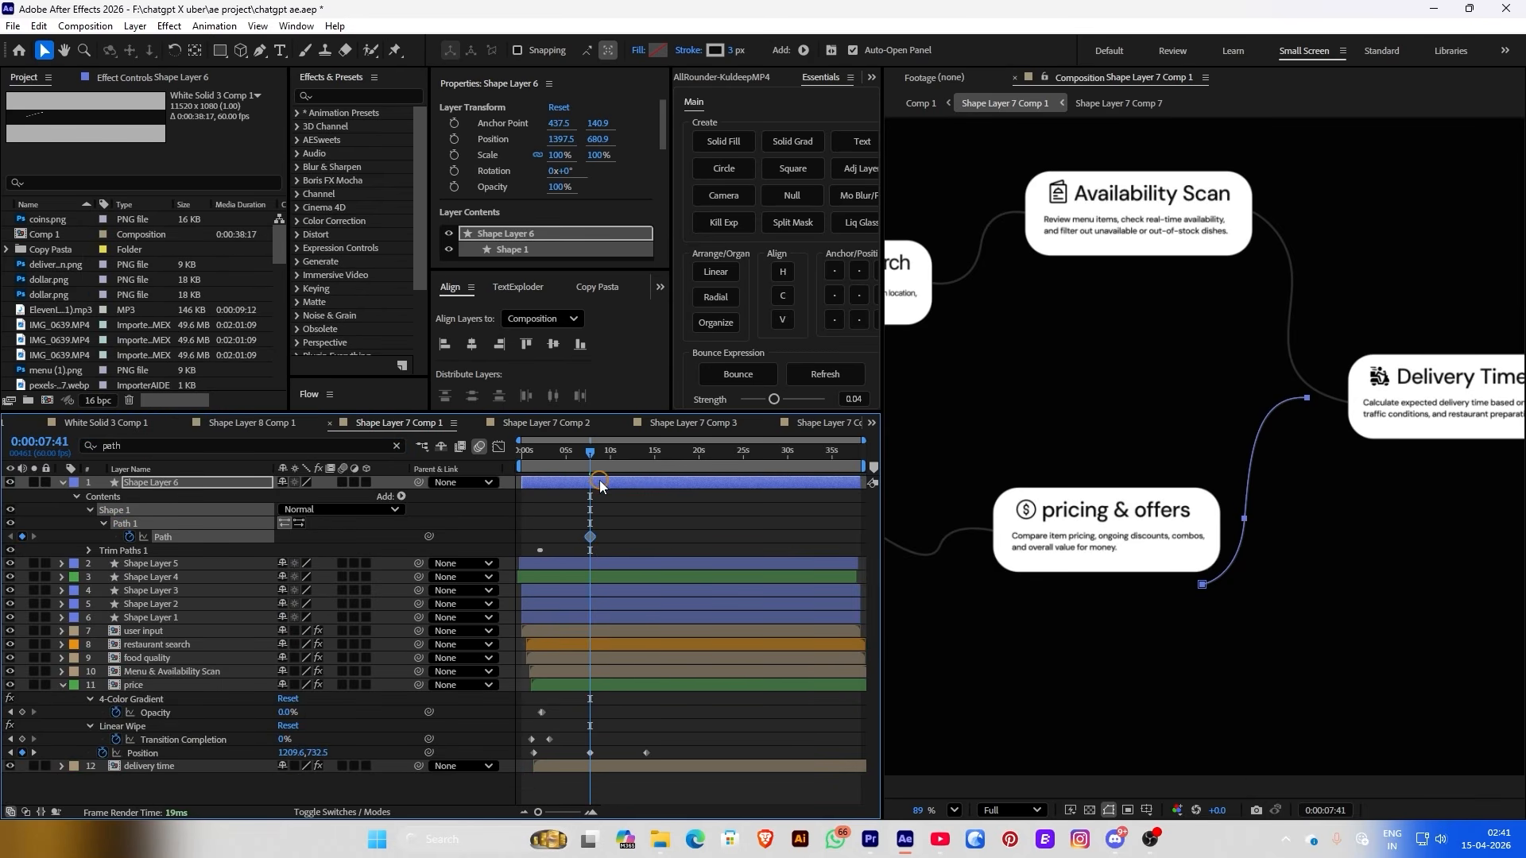
pyautogui.moveTo(589, 465); pyautogui.dragTo(653, 464)
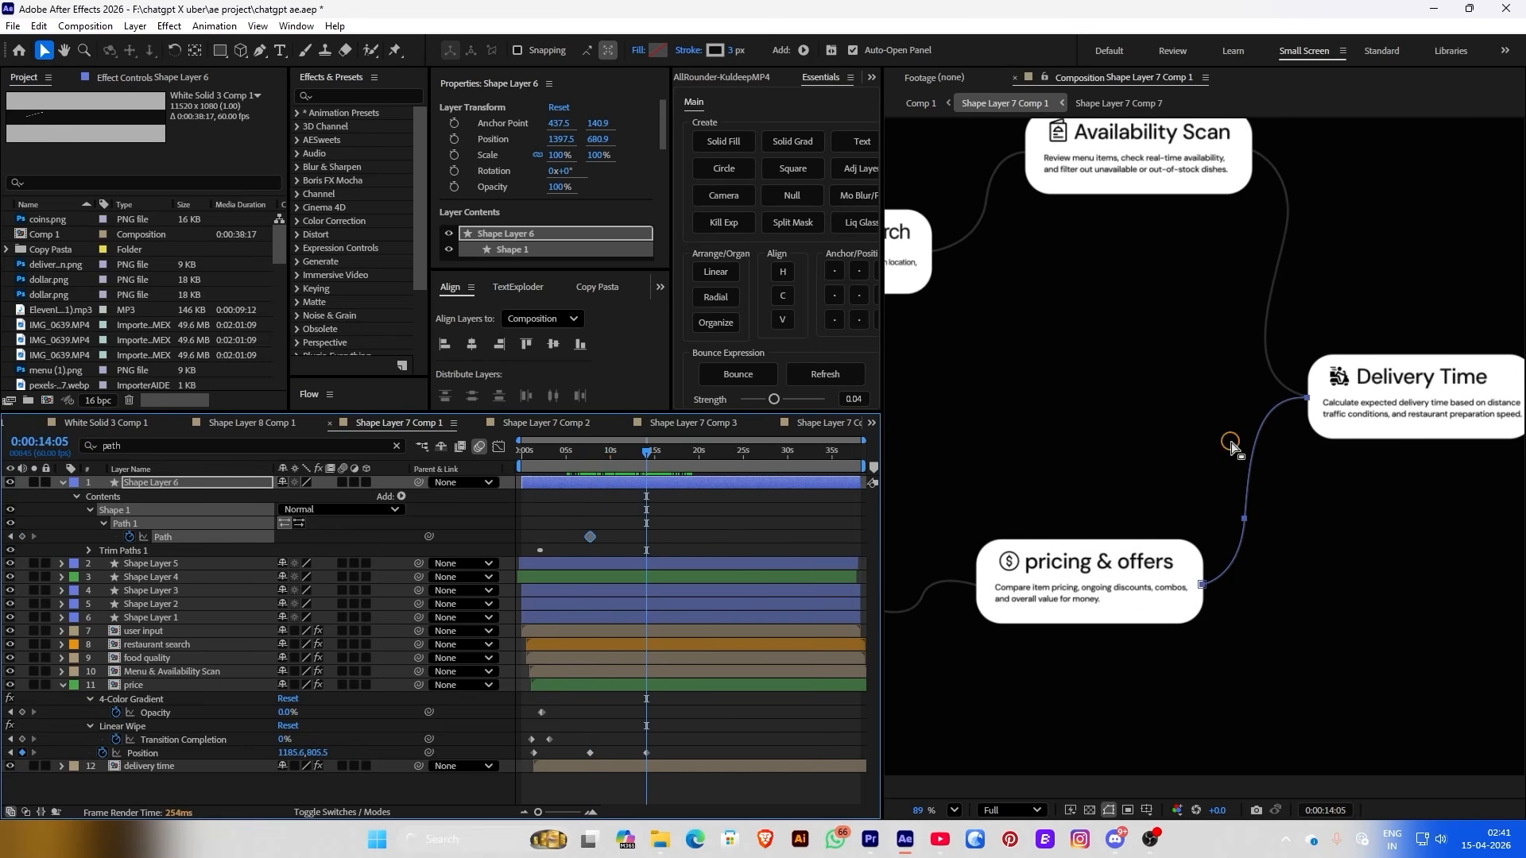
pyautogui.click(22, 537)
pyautogui.moveTo(642, 462); pyautogui.dragTo(590, 461)
# At 7:41, drag the curve's bottom, top and middle points to link pricing & offers to Delivery Time
pyautogui.scroll(5, 1145, 683)
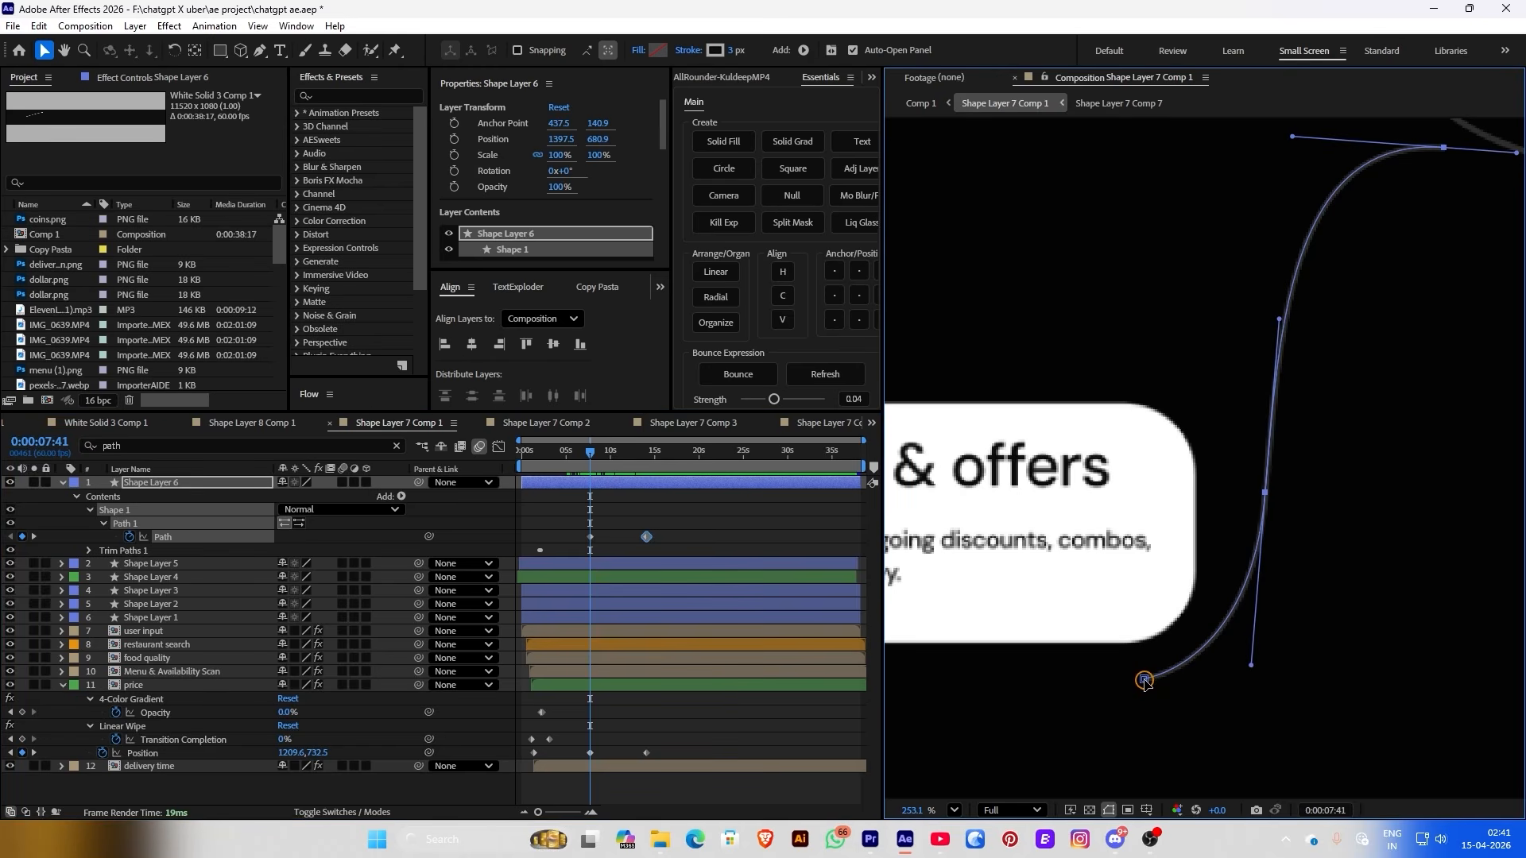
pyautogui.moveTo(1145, 682); pyautogui.dragTo(1196, 532)
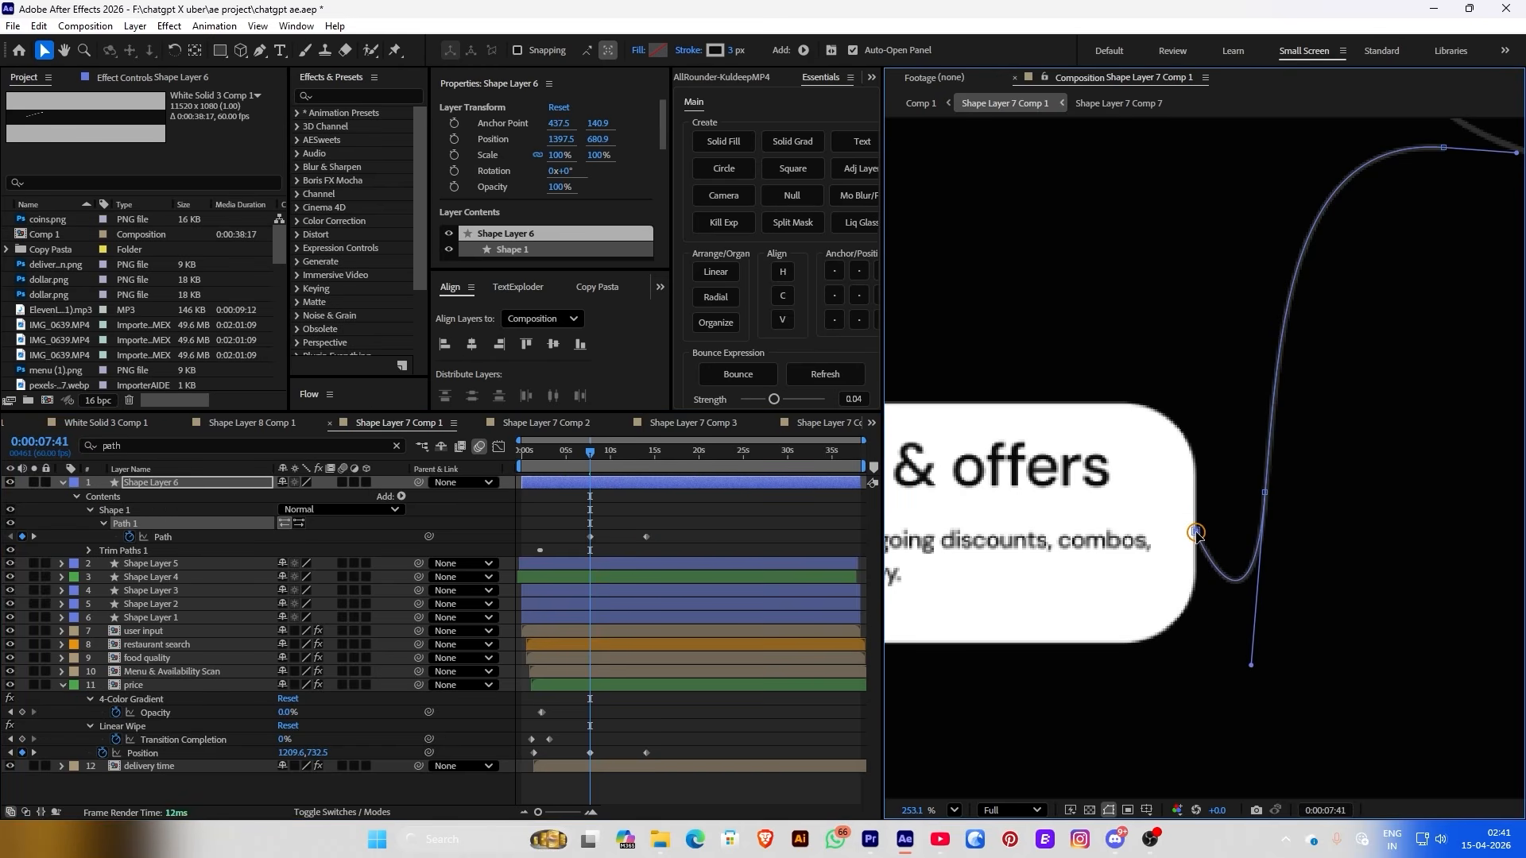
pyautogui.scroll(-4, 1196, 532)
pyautogui.scroll(2, 1361, 437)
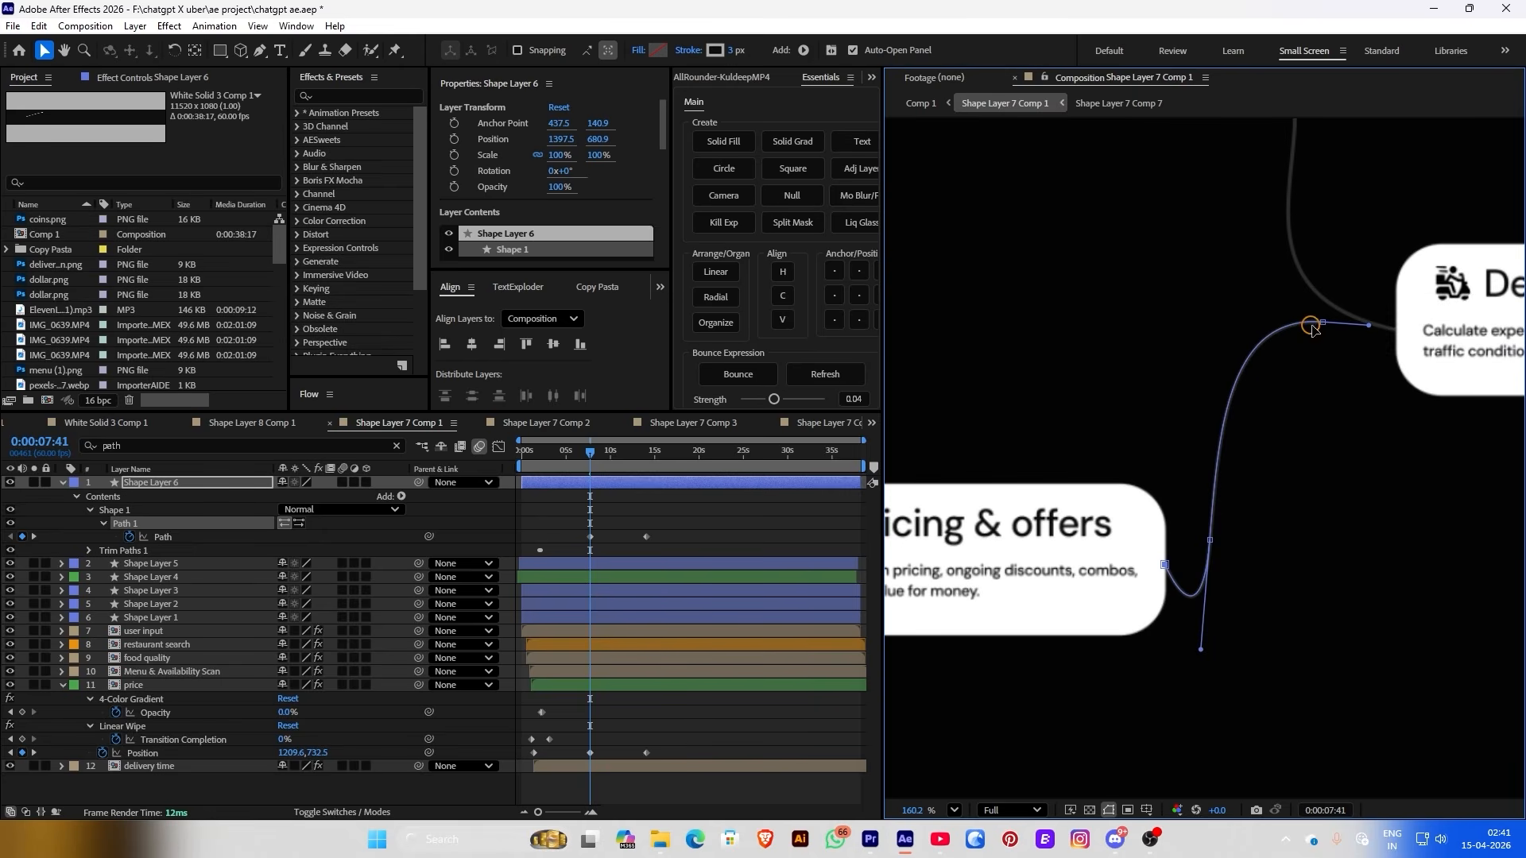
pyautogui.moveTo(1325, 327); pyautogui.dragTo(1396, 330)
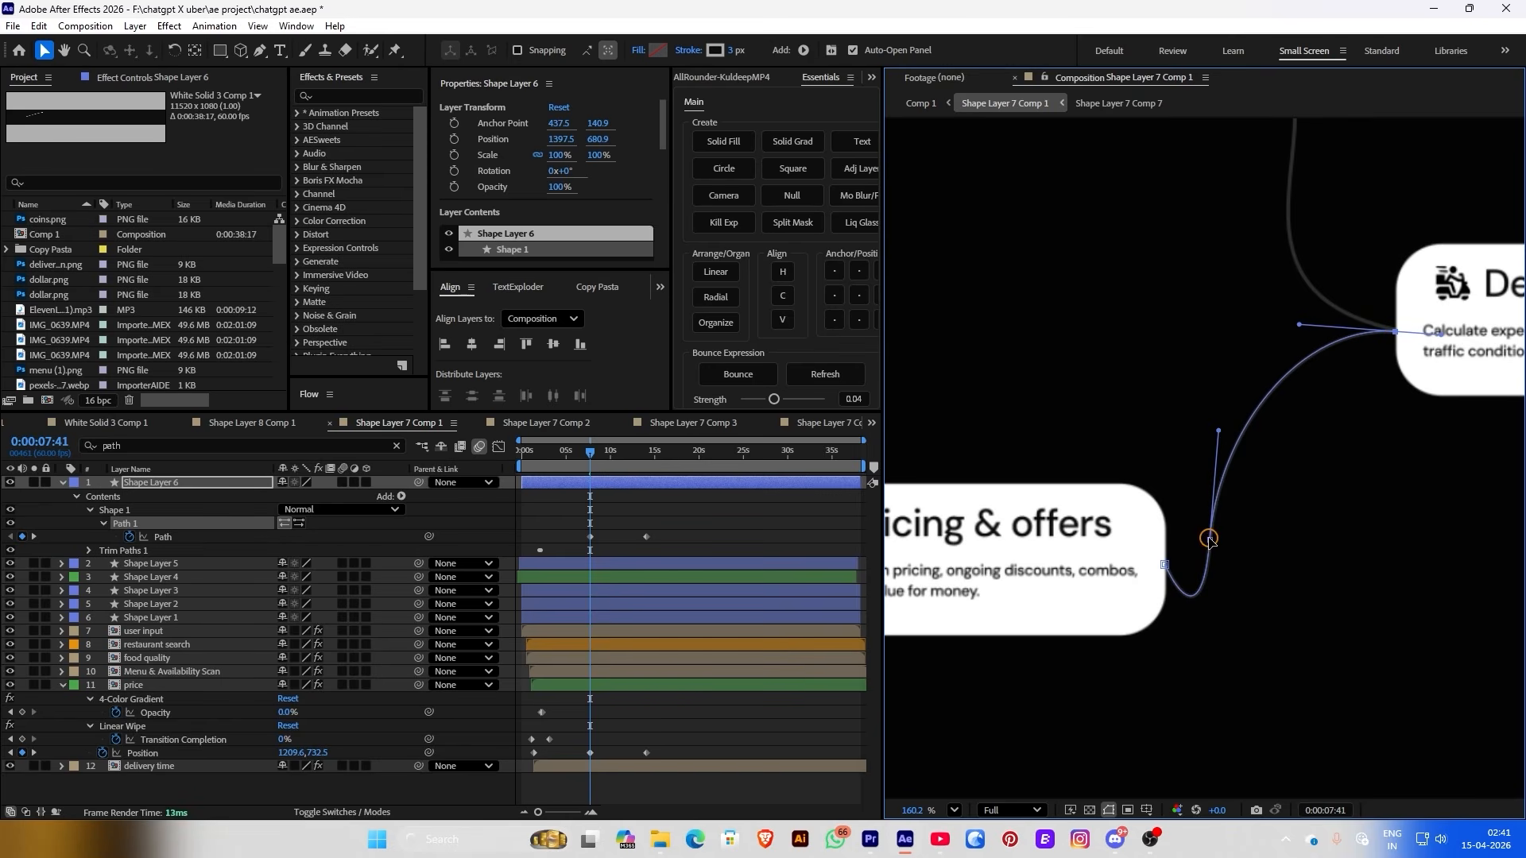
pyautogui.moveTo(1209, 540); pyautogui.dragTo(1258, 433)
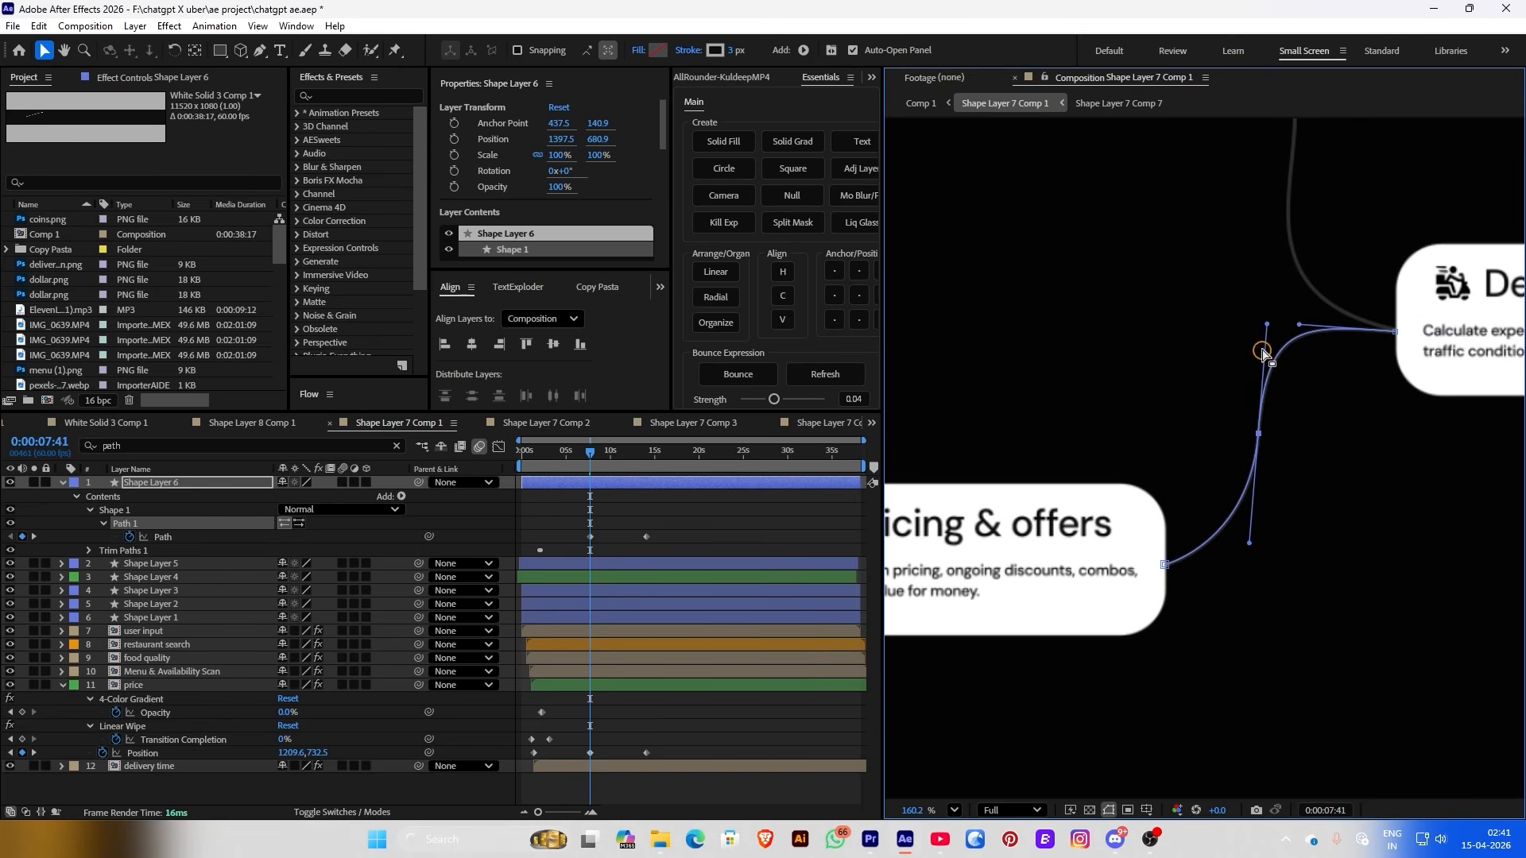
pyautogui.moveTo(1267, 330)
pyautogui.mouseDown()
pyautogui.moveTo(1288, 325)
pyautogui.moveTo(1268, 327)
pyautogui.mouseUp()
pyautogui.click(683, 538)
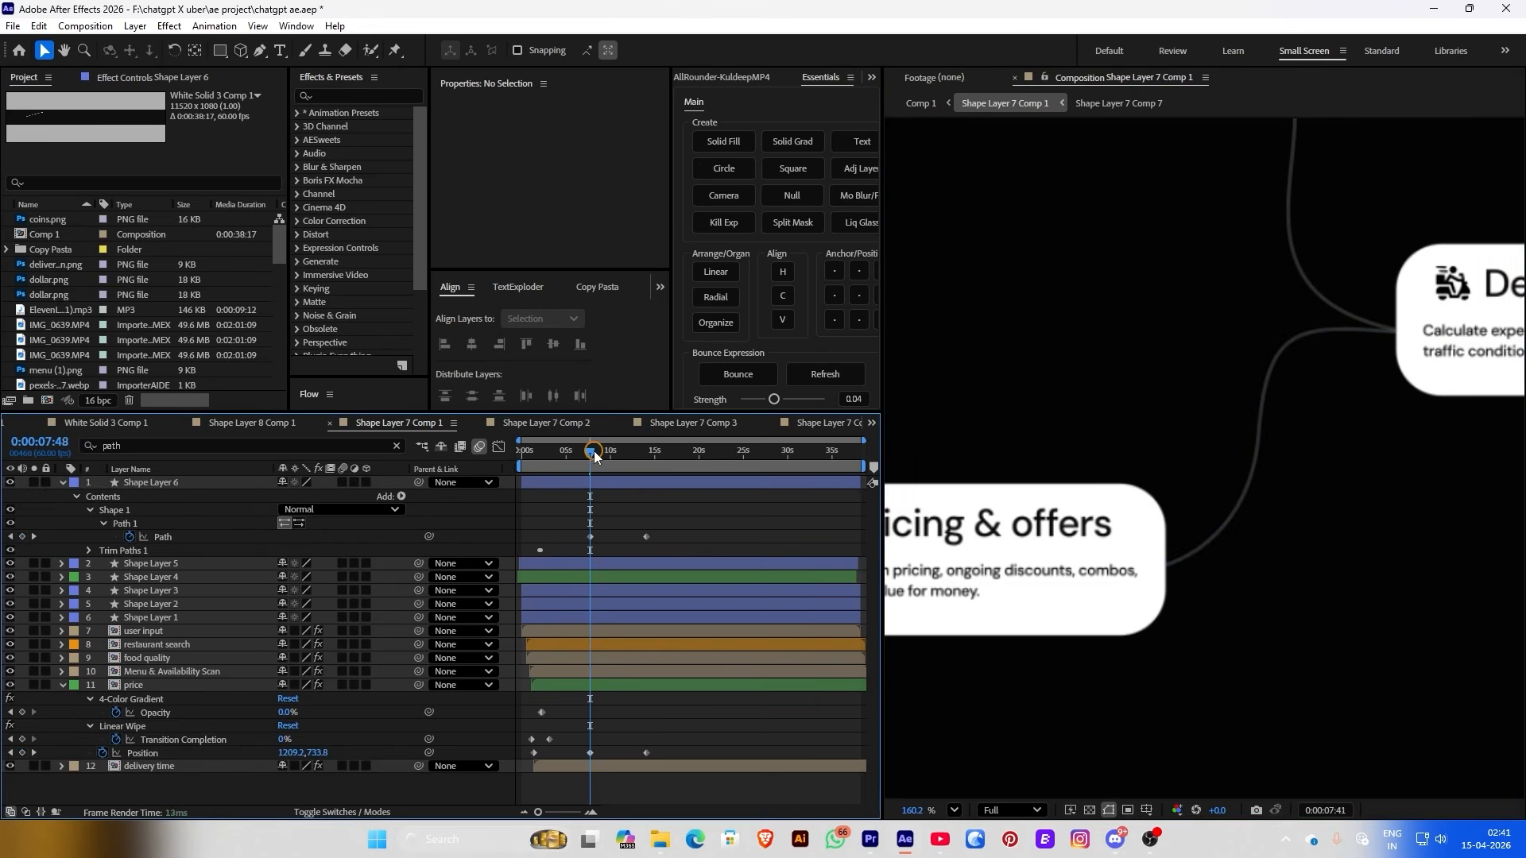
pyautogui.moveTo(595, 455); pyautogui.dragTo(646, 452)
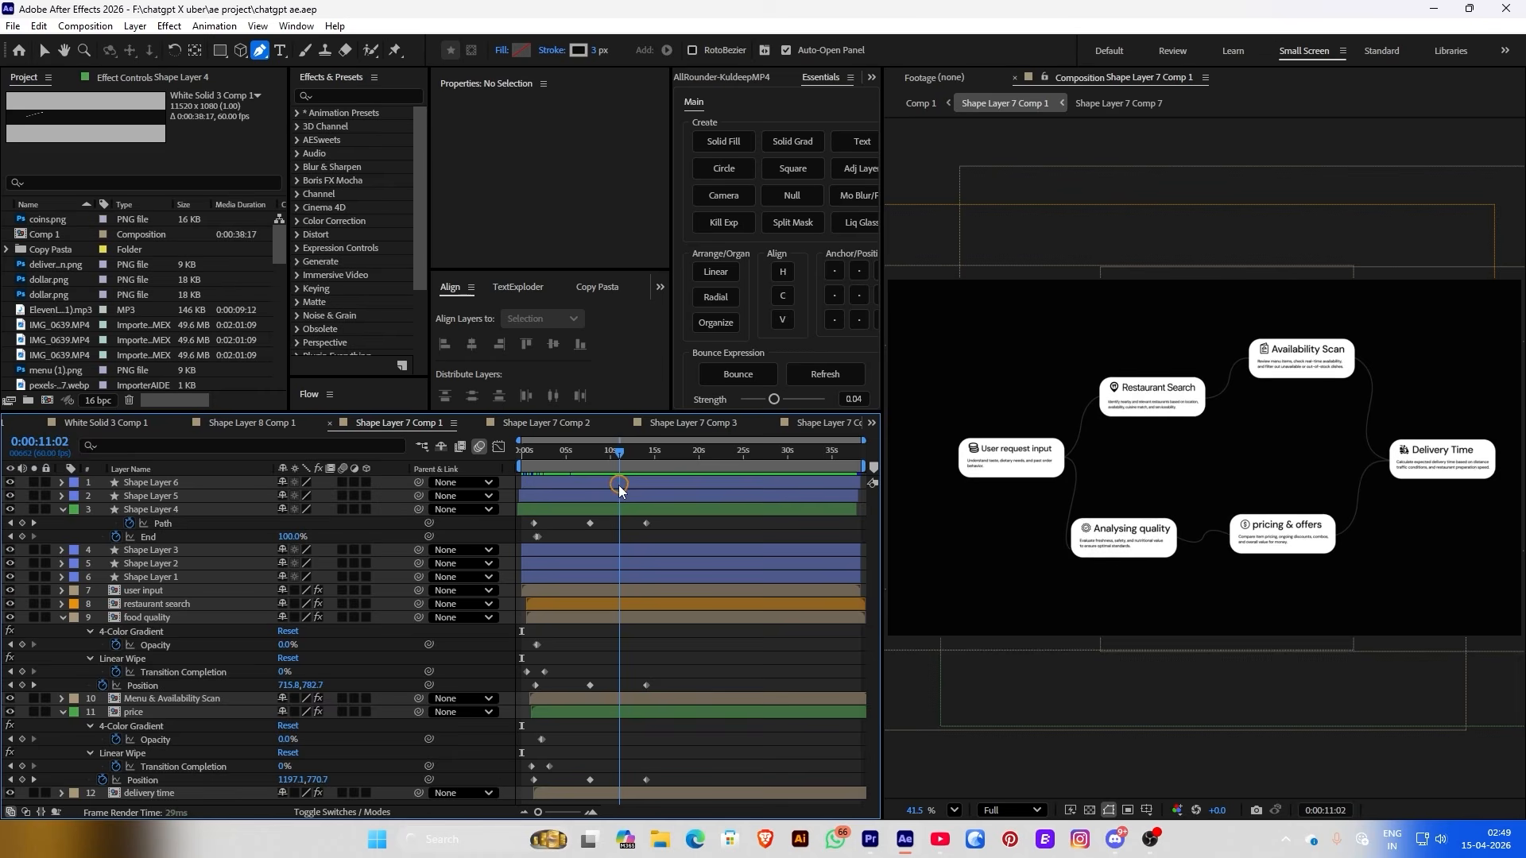
# Scrub back through the connector animation, then switch to Comp 1 at about 11 seconds
pyautogui.moveTo(618, 489); pyautogui.dragTo(543, 489)
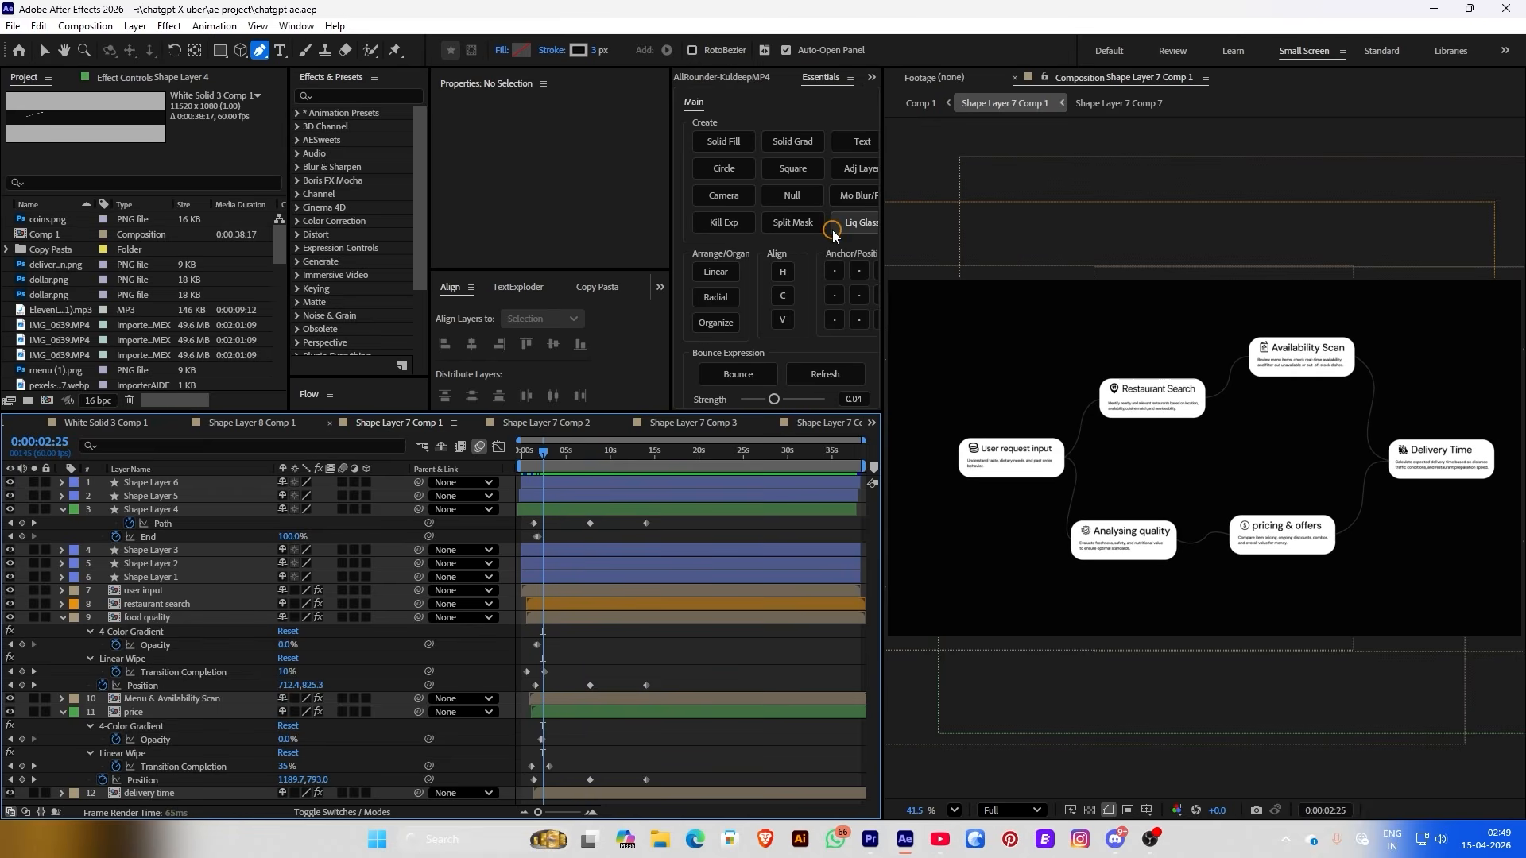
pyautogui.click(920, 103)
pyautogui.moveTo(710, 454); pyautogui.dragTo(681, 456)
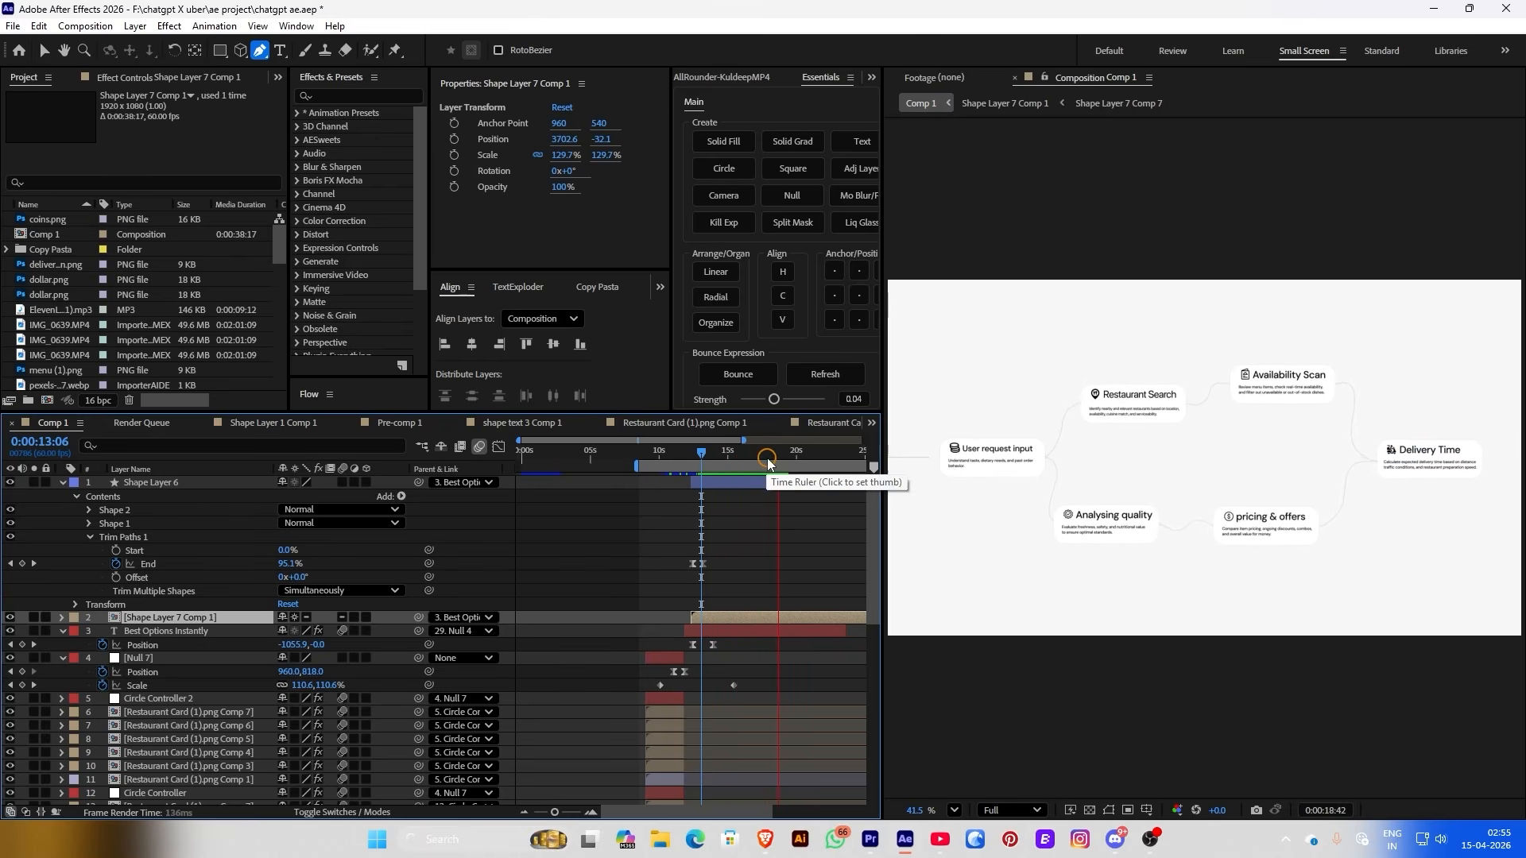
# Keyframe Shape Layer 7 Comp 1's Scale so the flowchart zooms to about 146%
pyautogui.click(697, 456)
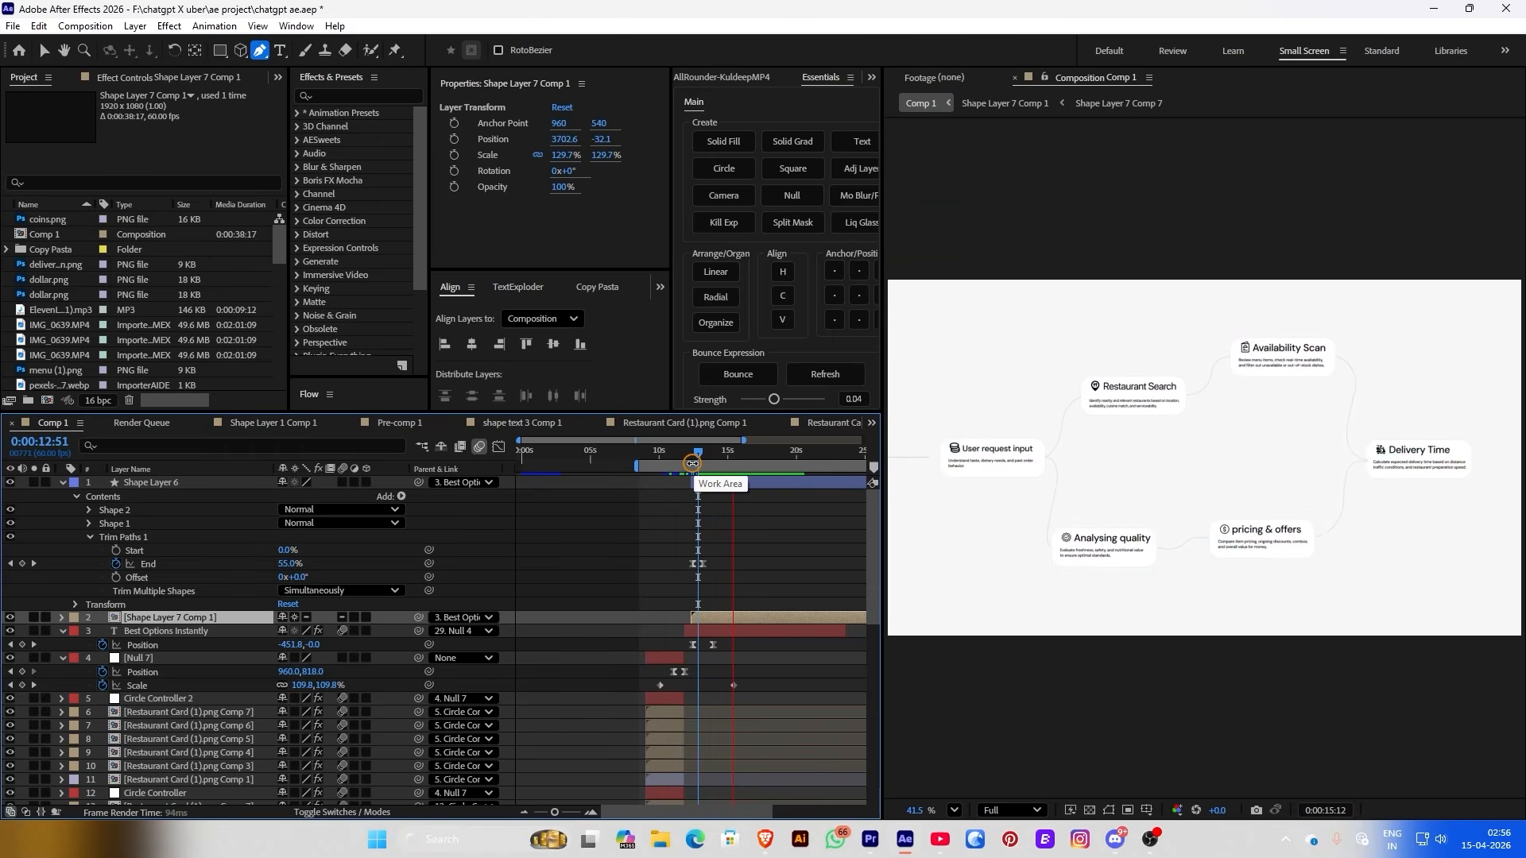
pyautogui.click(766, 456)
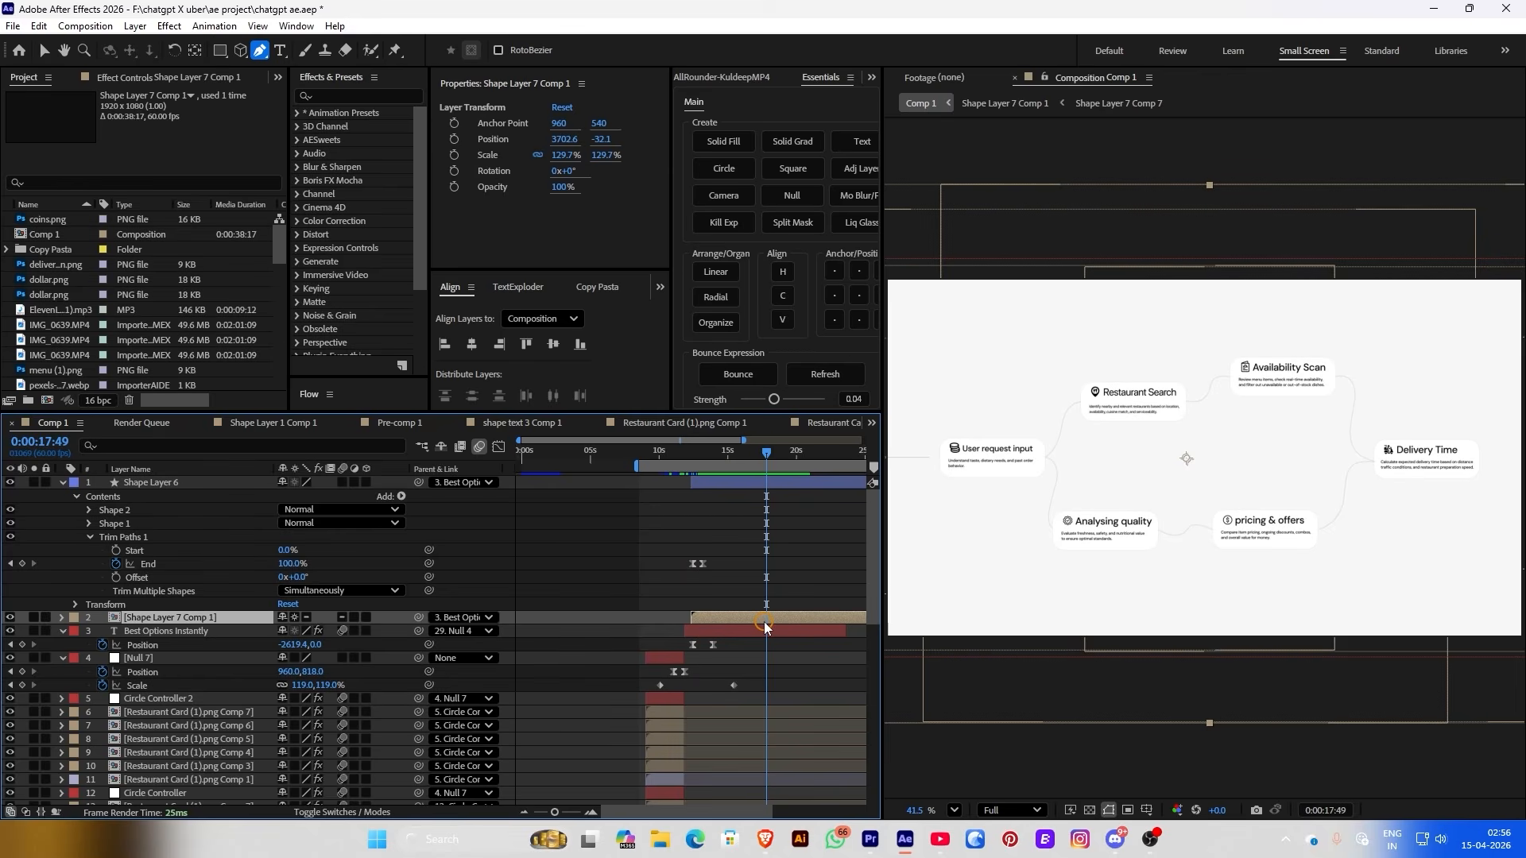
pyautogui.click(455, 155)
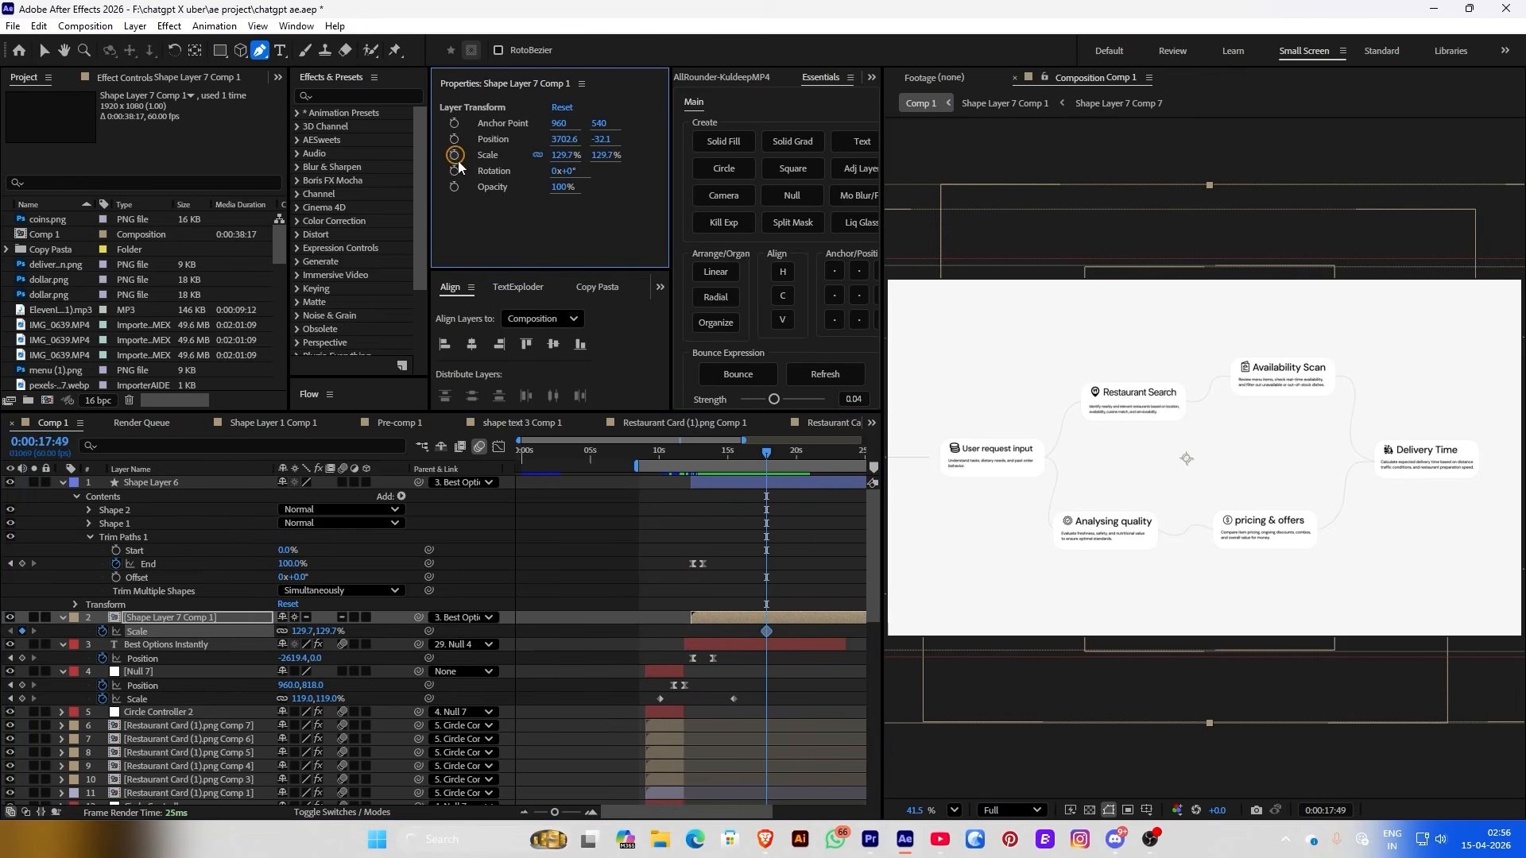
pyautogui.moveTo(769, 632); pyautogui.dragTo(693, 632)
pyautogui.moveTo(563, 151); pyautogui.dragTo(583, 147)
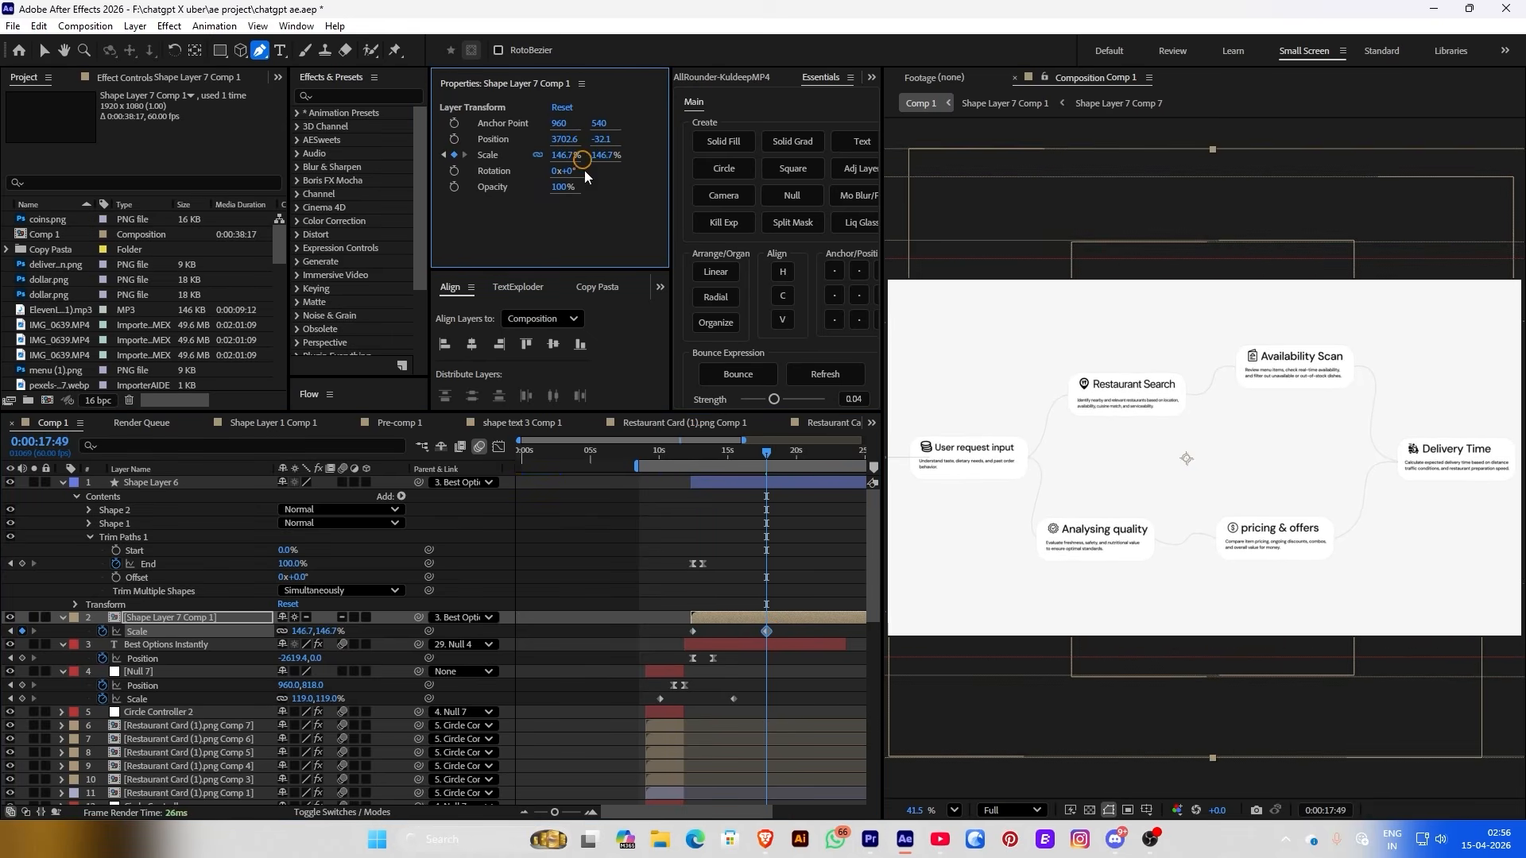
pyautogui.moveTo(769, 633); pyautogui.dragTo(800, 632)
pyautogui.moveTo(766, 463); pyautogui.dragTo(768, 463)
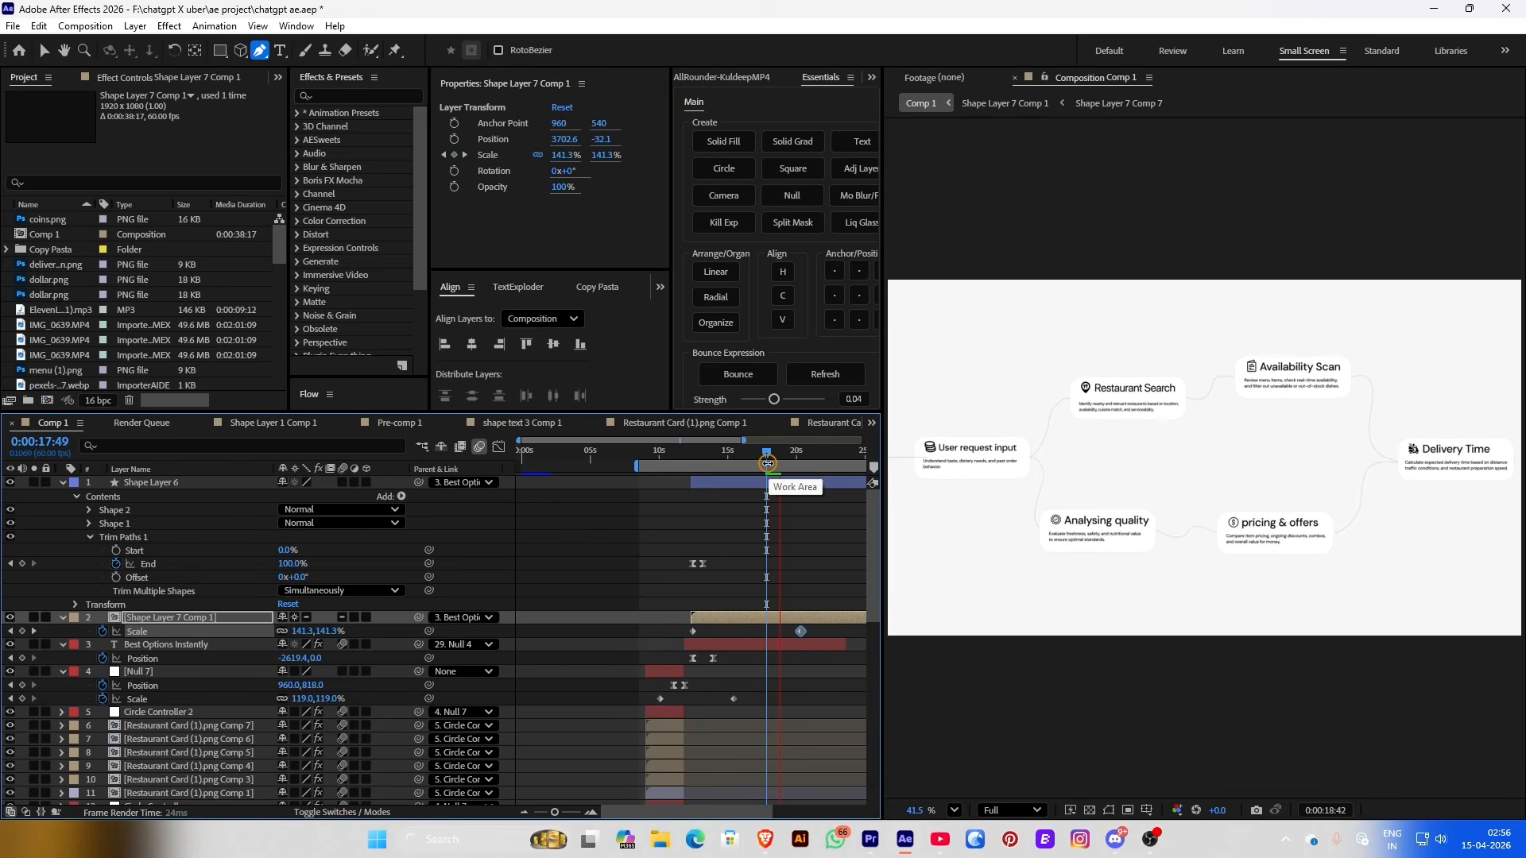
pyautogui.press('space')
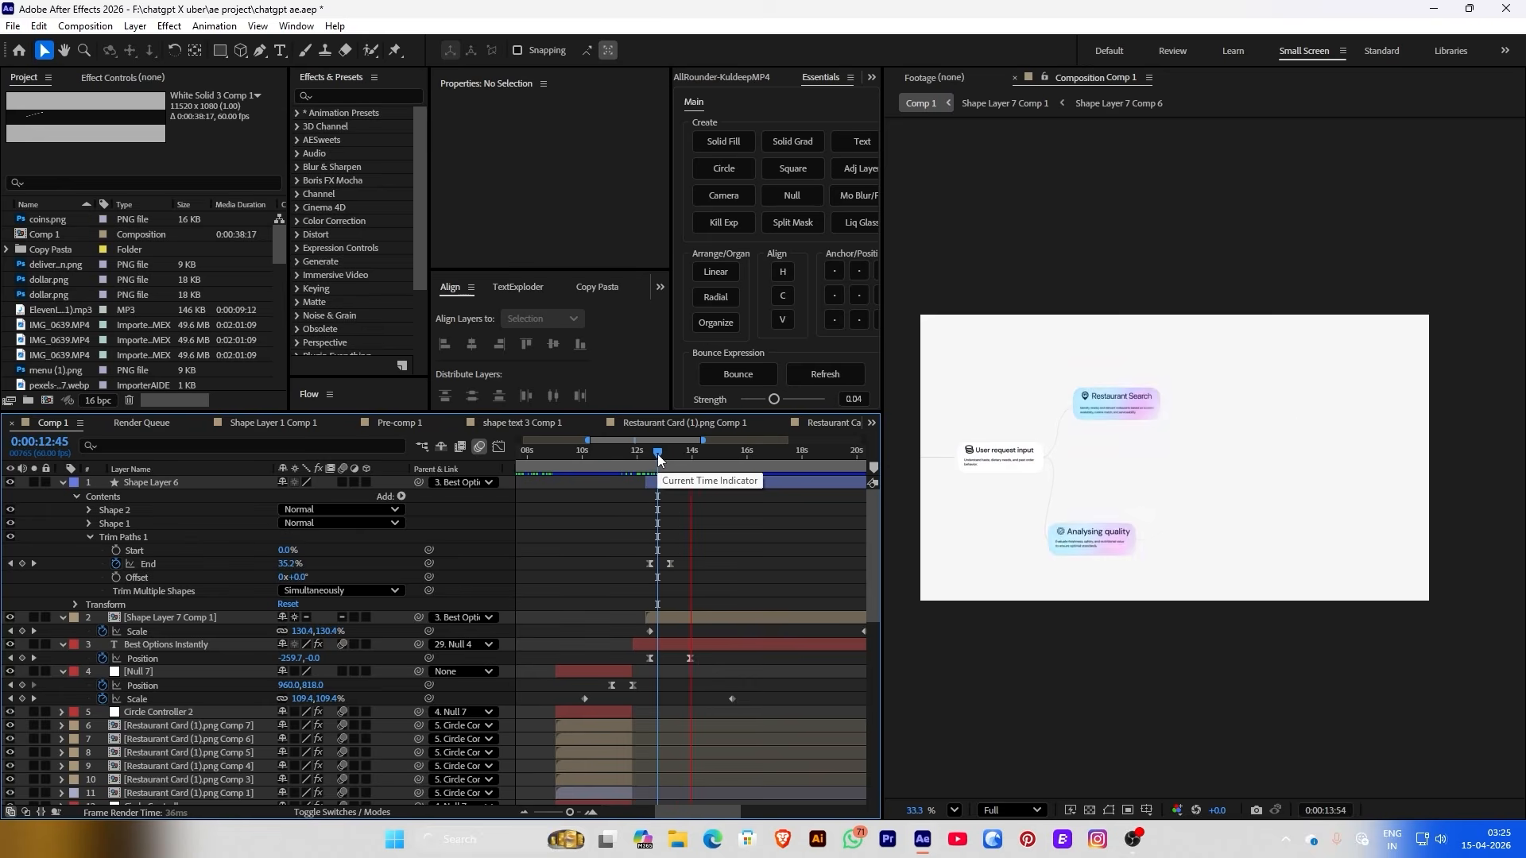
pyautogui.moveTo(656, 450); pyautogui.dragTo(723, 456)
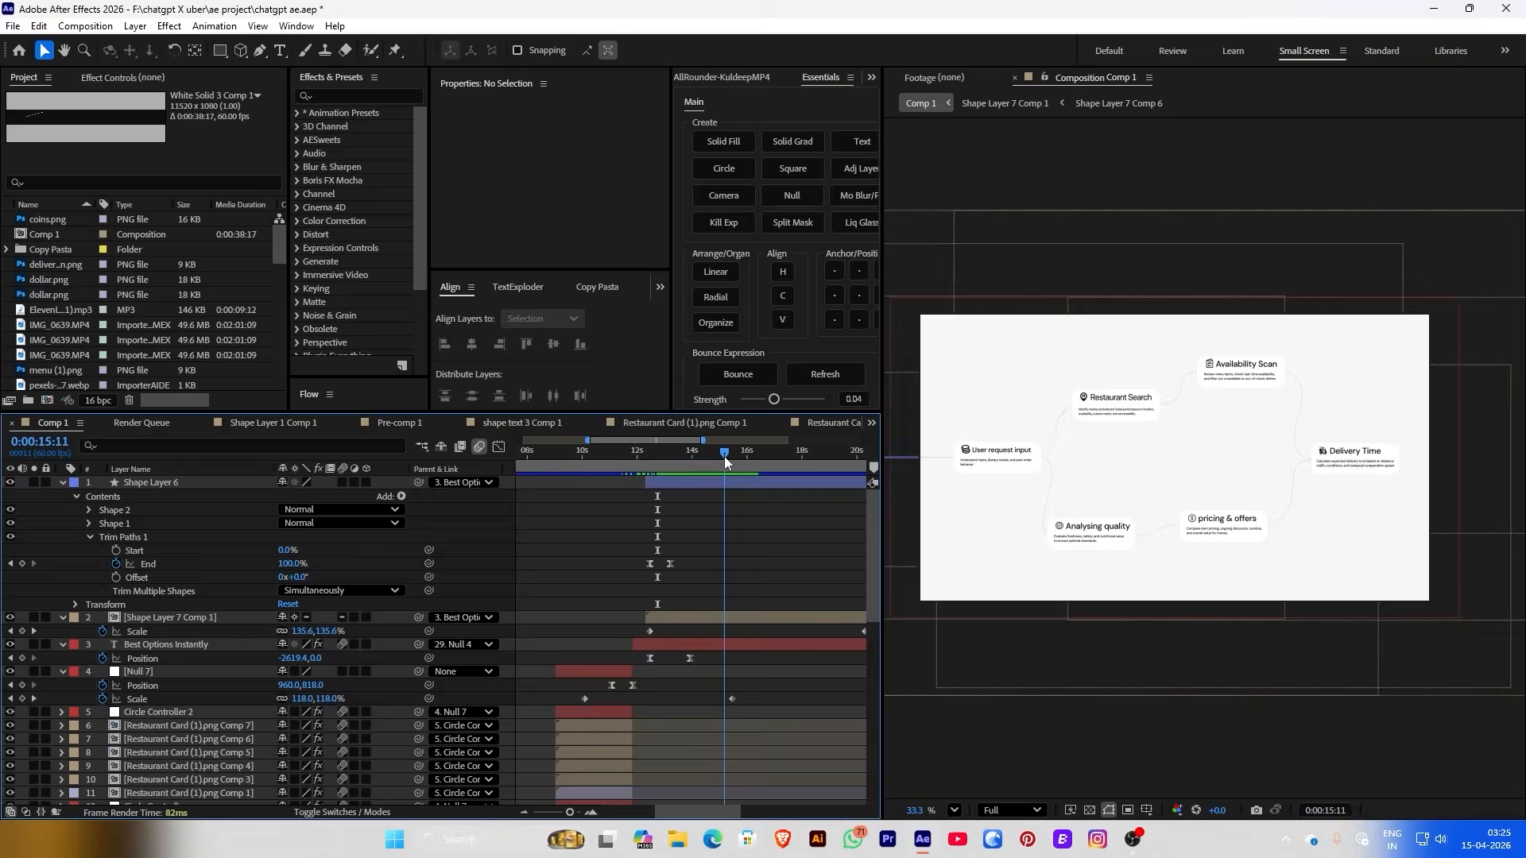
# Split Shape Layer 7 Comp 1 at the current time and scale the second part to 172.7%
pyautogui.click(713, 616)
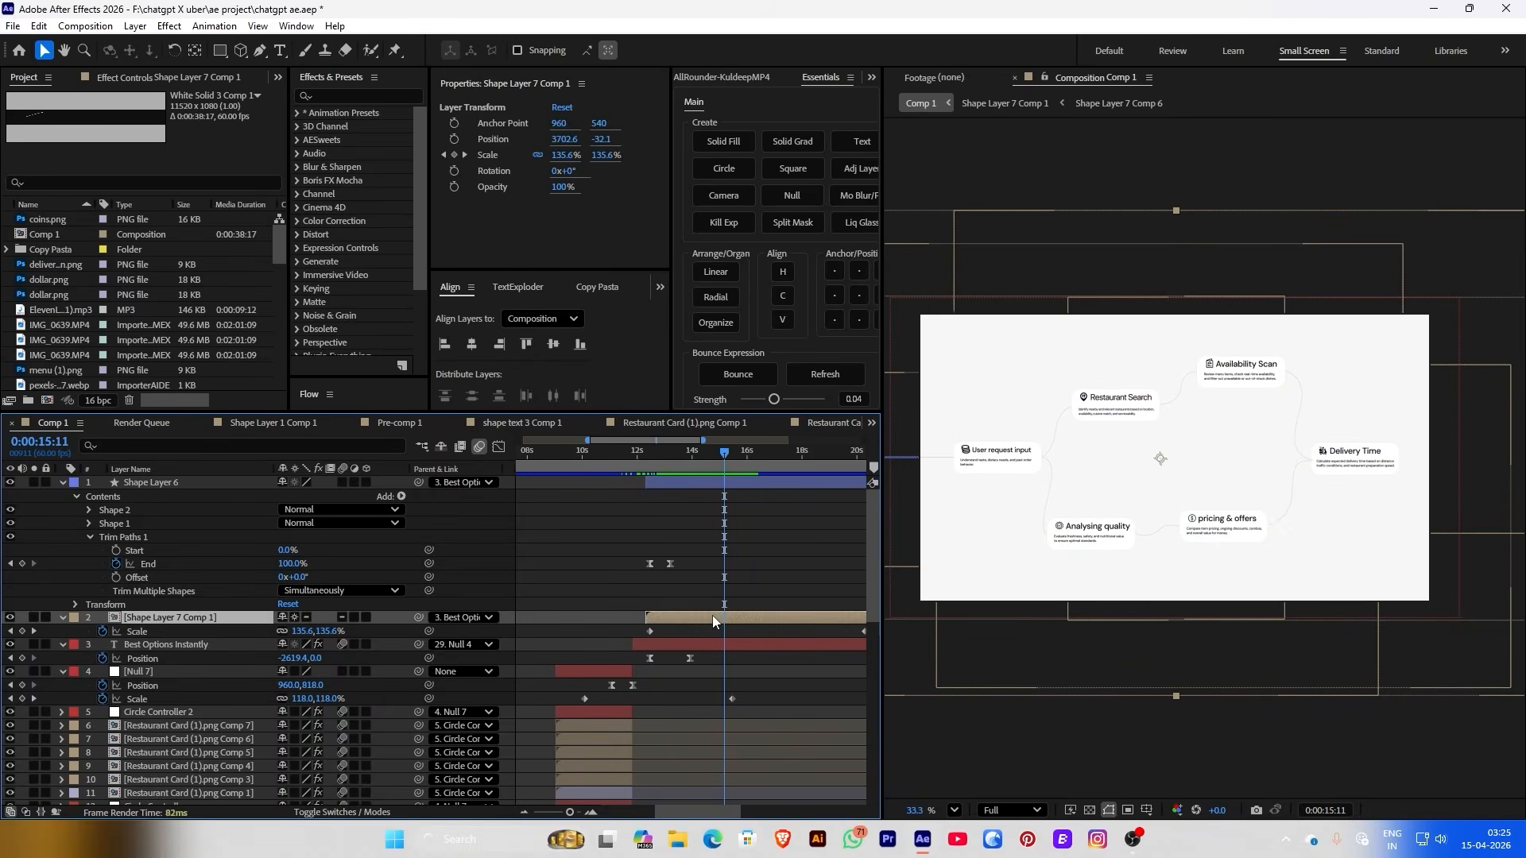
pyautogui.hotkey('ctrl', 'shift', 'd')
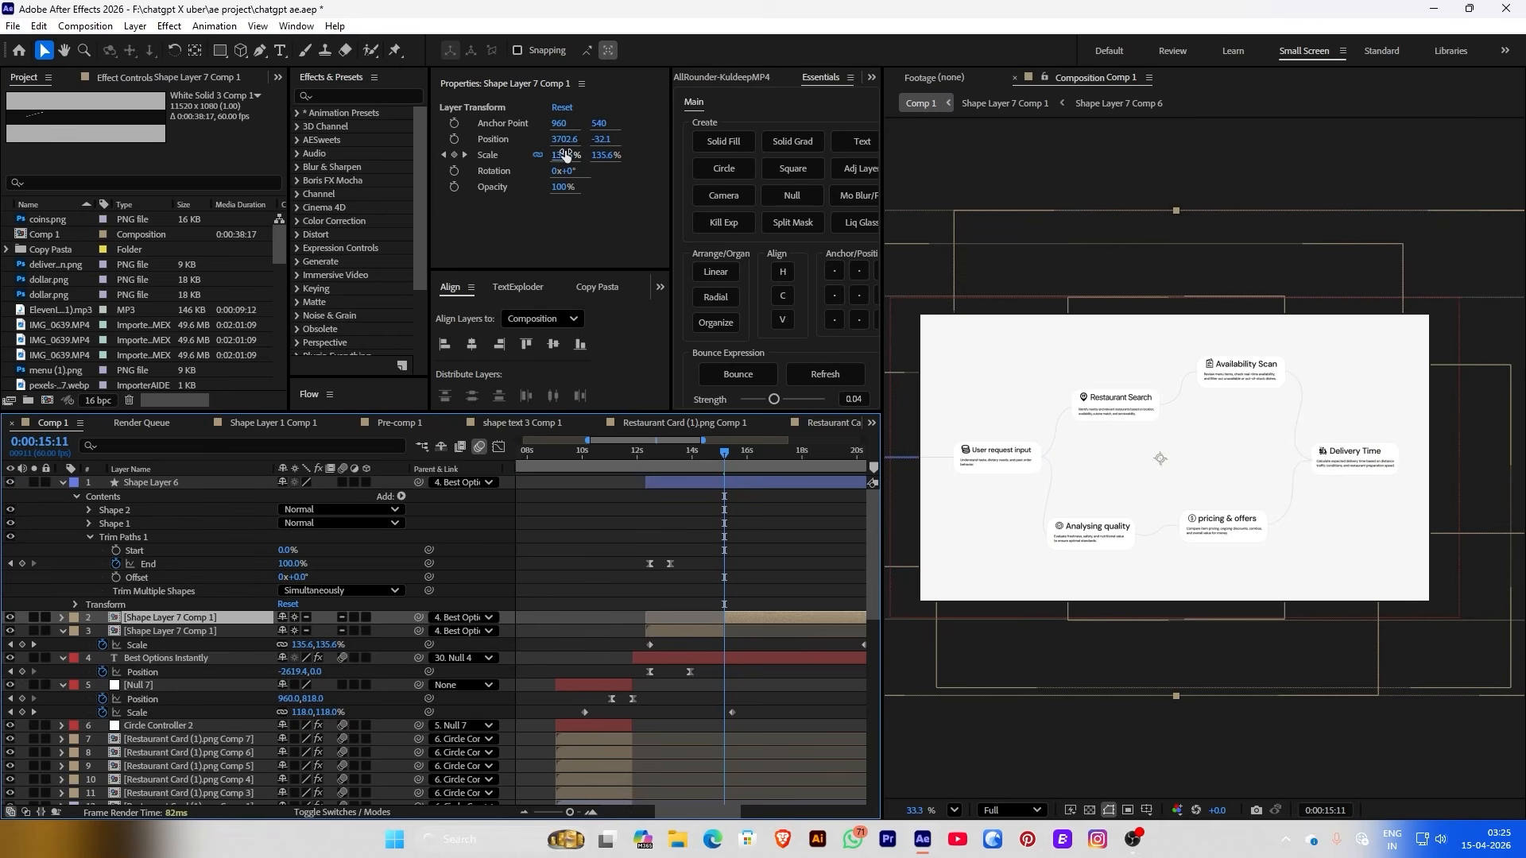
pyautogui.press('pageup')
pyautogui.moveTo(303, 644); pyautogui.dragTo(504, 603)
pyautogui.click(33, 644)
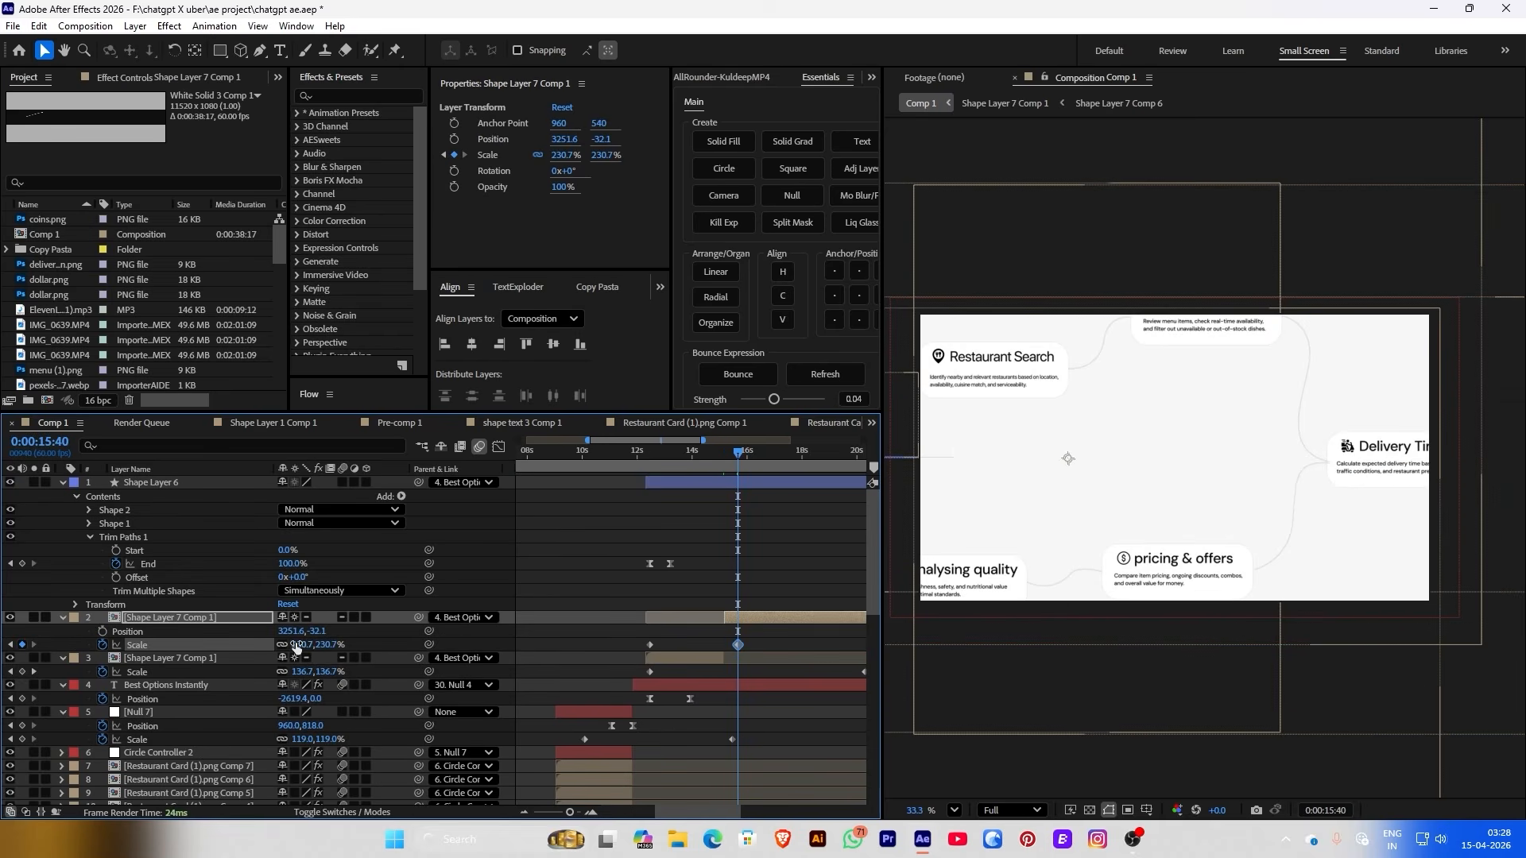
pyautogui.moveTo(296, 645)
pyautogui.mouseDown()
pyautogui.moveTo(240, 638)
pyautogui.moveTo(306, 645)
pyautogui.mouseUp()
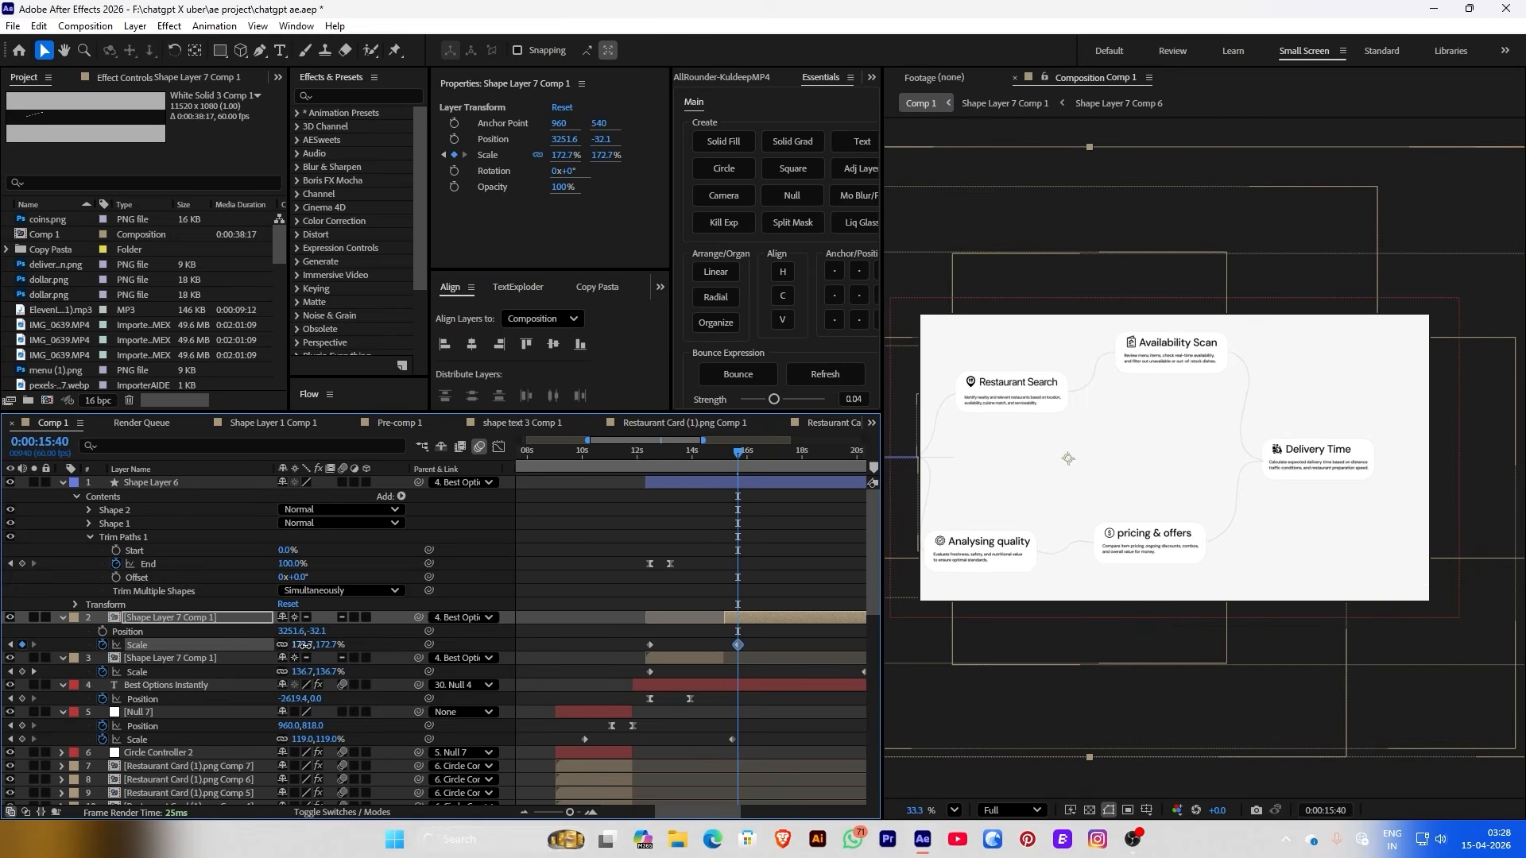
# Keyframe Position to slide the second part left to X 2877.6 at 17:07, then Easy Ease the keyframes
pyautogui.click(101, 632)
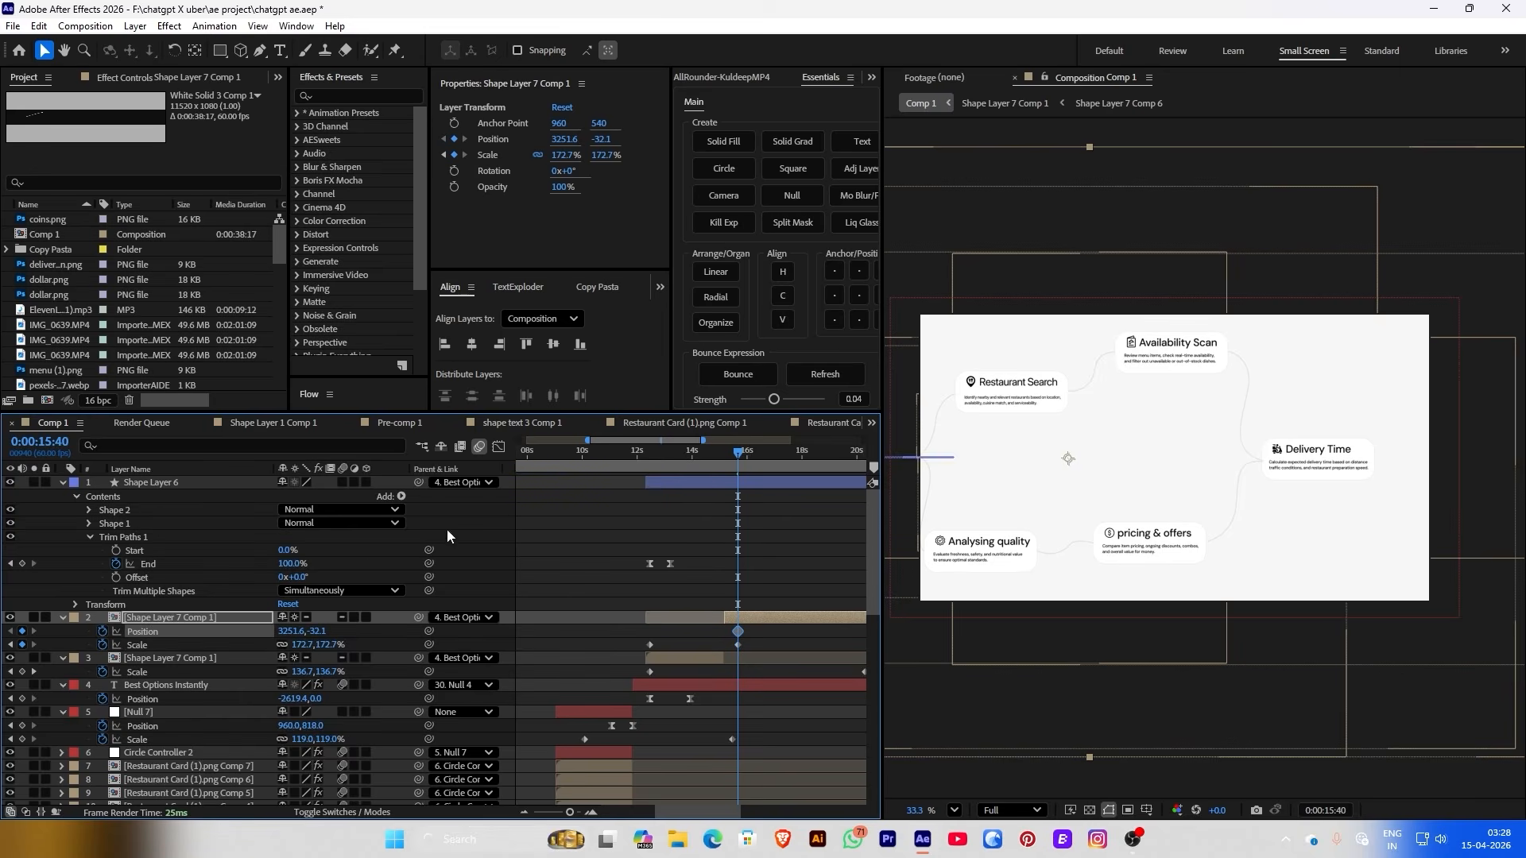
pyautogui.moveTo(761, 448); pyautogui.dragTo(778, 453)
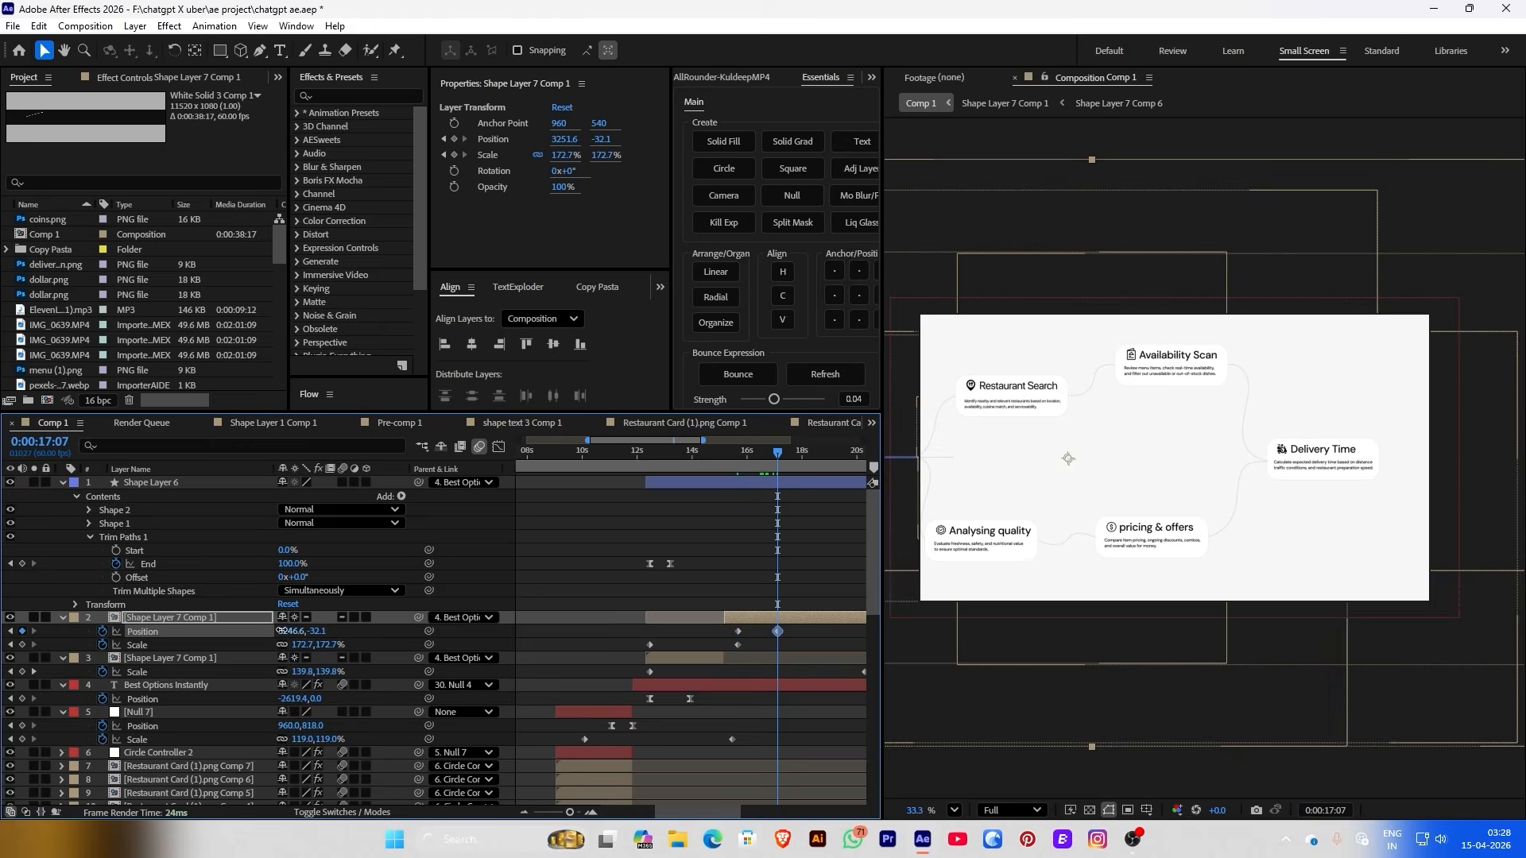
pyautogui.moveTo(280, 631); pyautogui.dragTo(145, 631)
pyautogui.moveTo(836, 626); pyautogui.dragTo(715, 645)
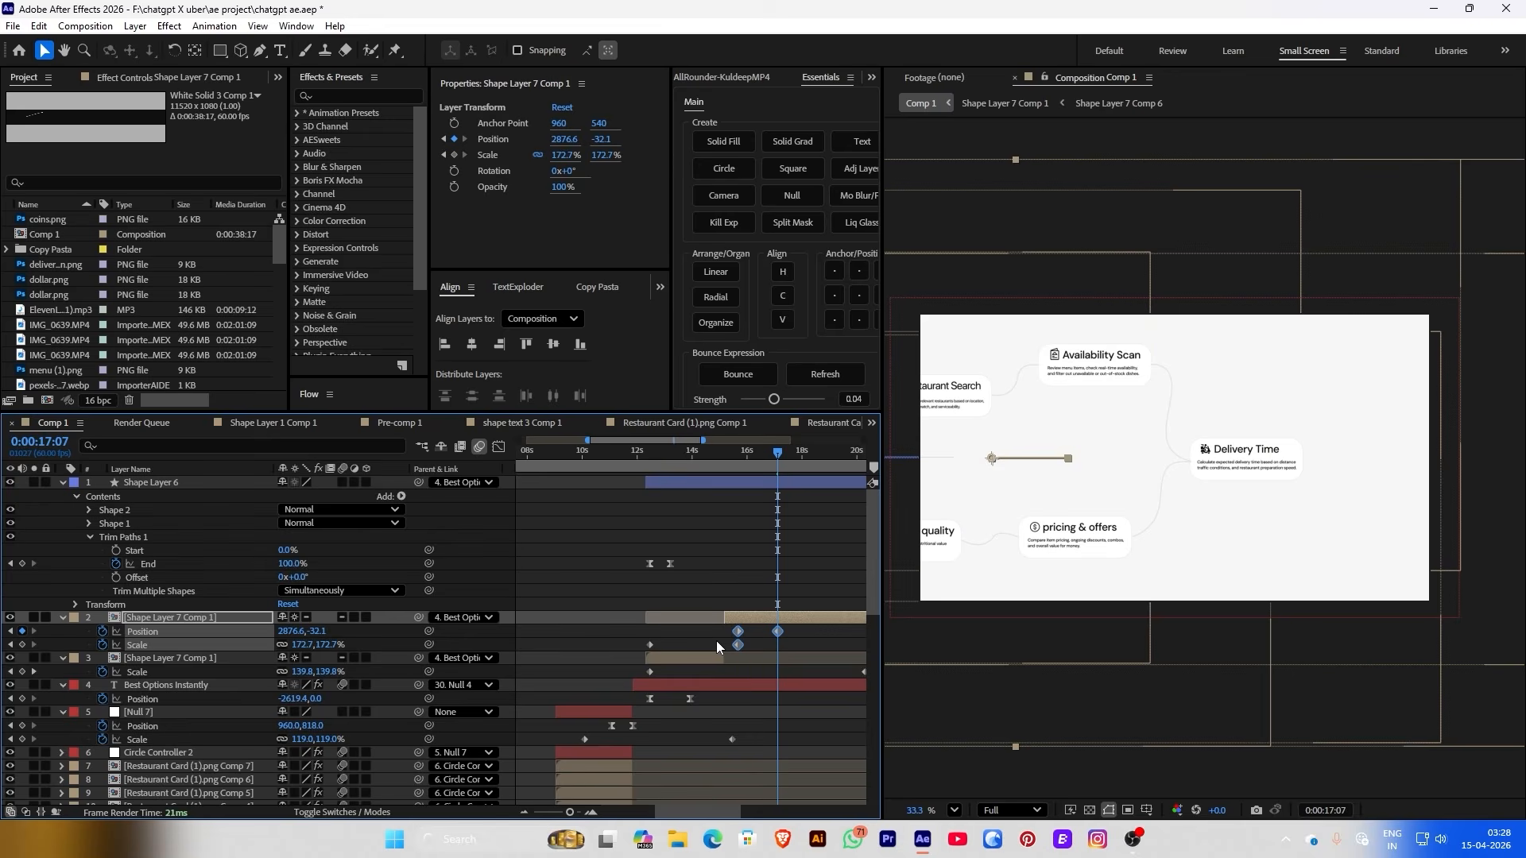
pyautogui.press('F9')
# Shift layer 3's Position keyframe to about 15.2 s and preview the zoom around 14 seconds
pyautogui.click(707, 455)
pyautogui.click(103, 672)
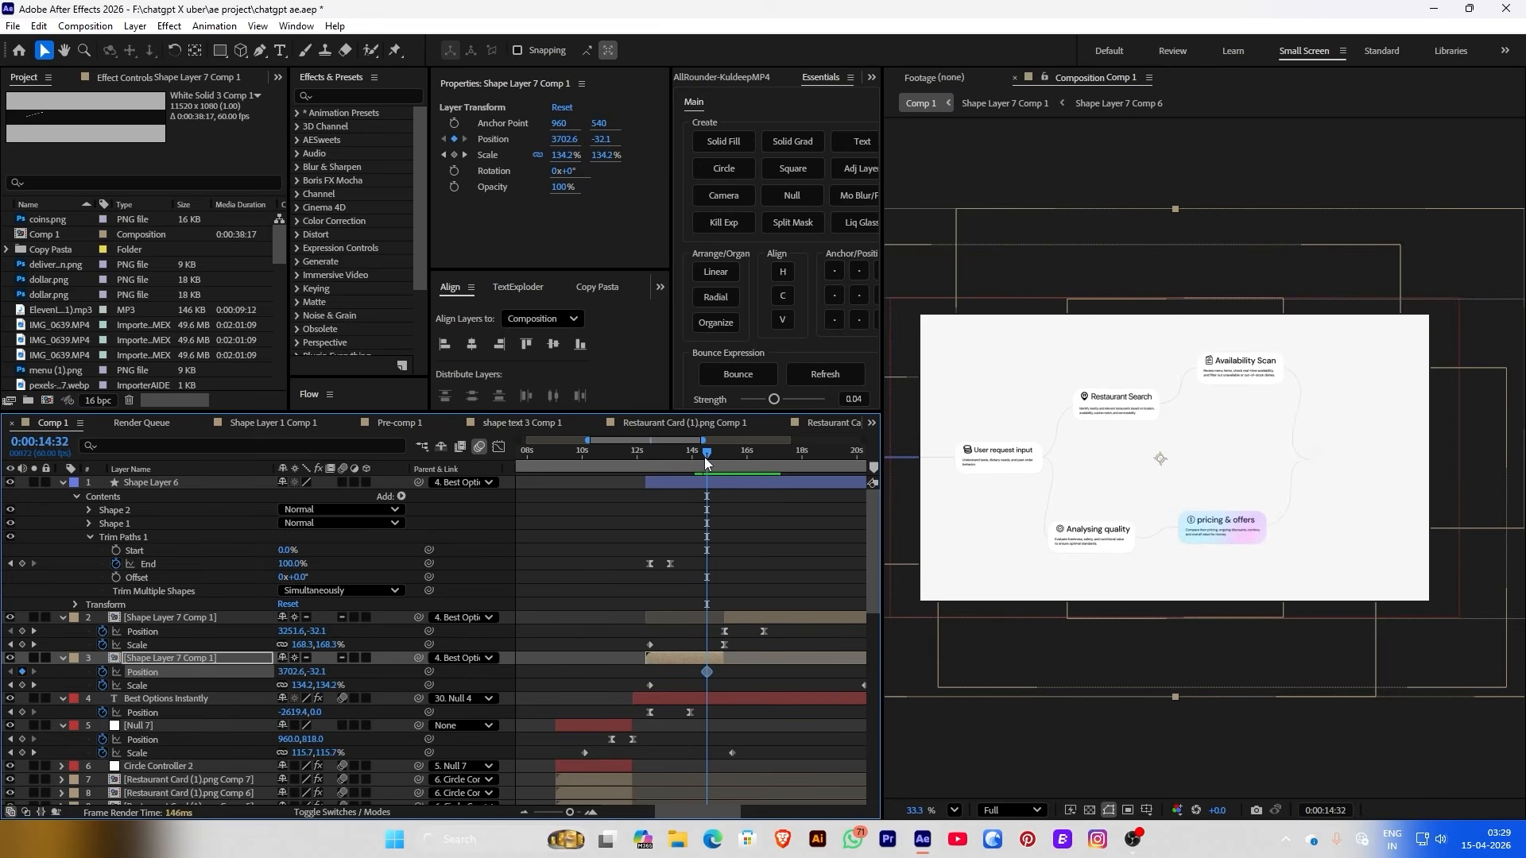
pyautogui.moveTo(707, 455); pyautogui.dragTo(717, 459)
pyautogui.press('space')
pyautogui.moveTo(707, 672); pyautogui.dragTo(724, 672)
pyautogui.click(703, 455)
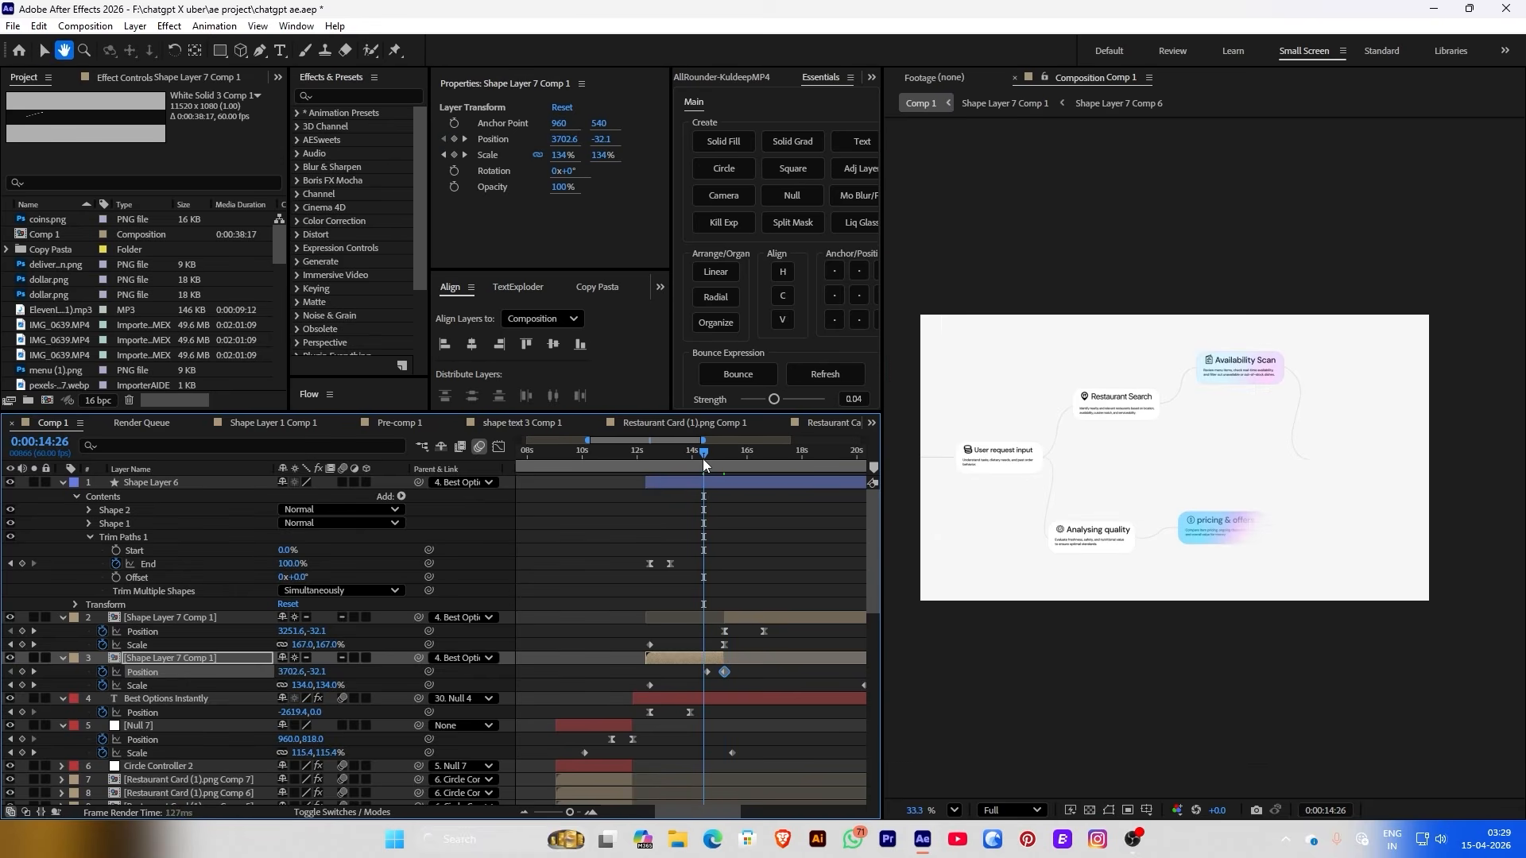
pyautogui.press('space')
pyautogui.press('=')
pyautogui.press('=')
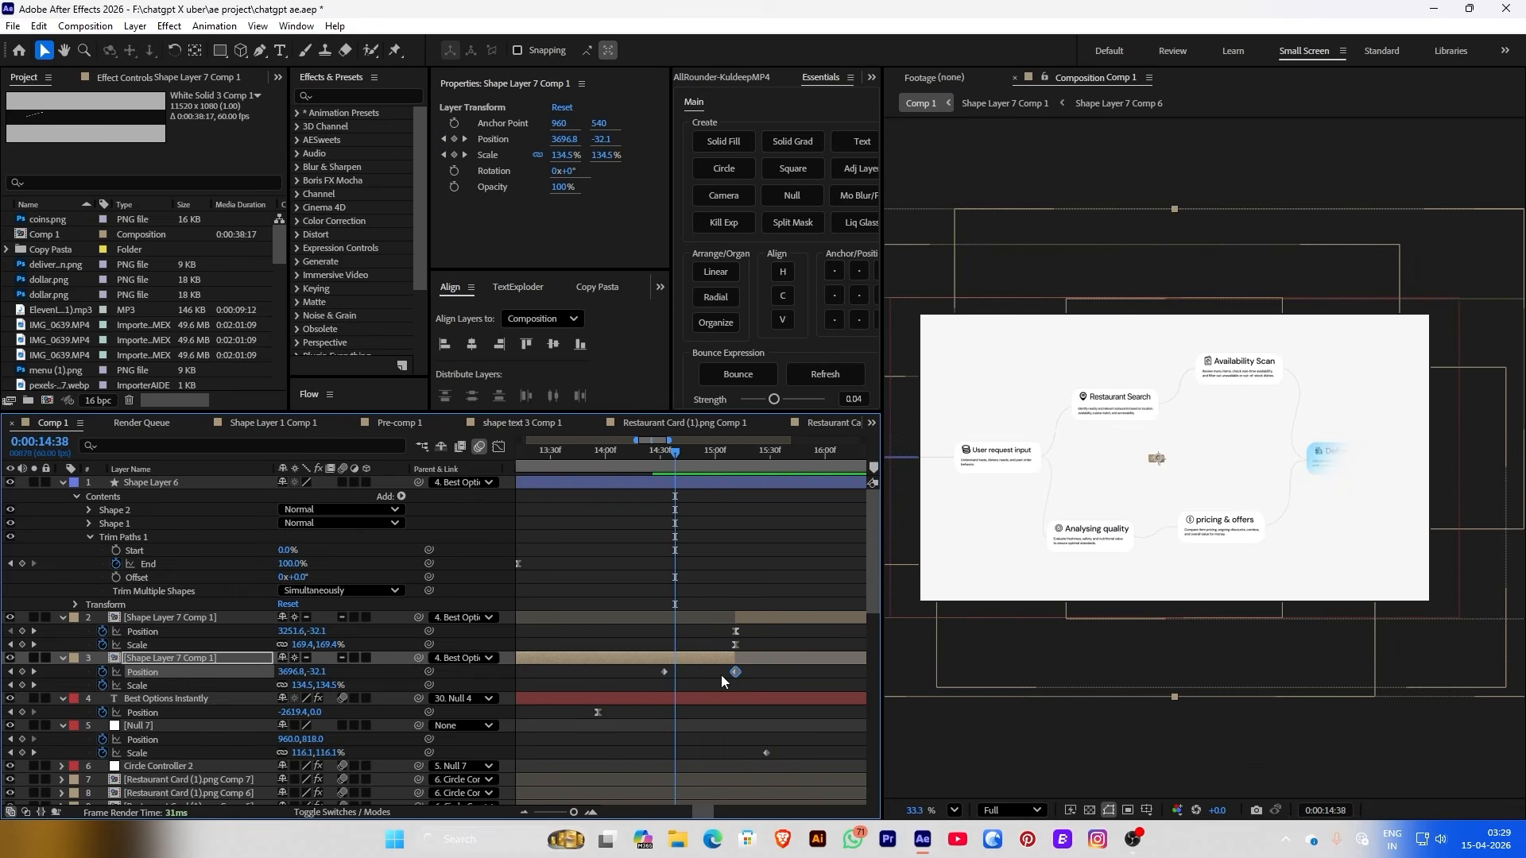
pyautogui.moveTo(675, 453)
pyautogui.mouseDown()
pyautogui.moveTo(752, 461)
pyautogui.moveTo(666, 455)
pyautogui.mouseUp()
pyautogui.press('=')
pyautogui.press('space')
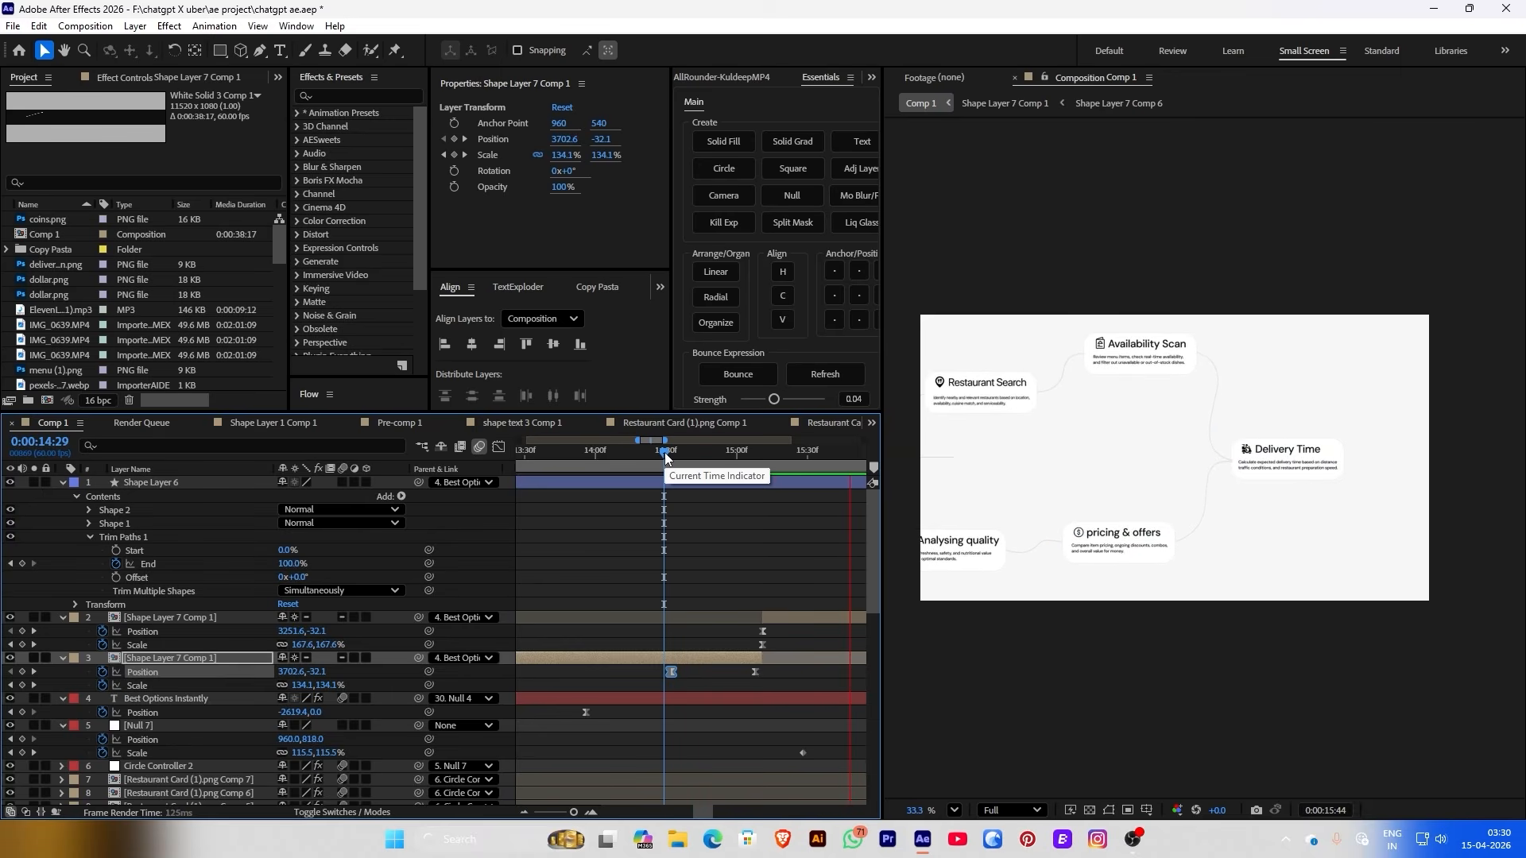
pyautogui.press('space')
pyautogui.press('-')
# In the speed graph, lengthen the ease into layer 2's last Position keyframe
pyautogui.moveTo(735, 624); pyautogui.dragTo(855, 636)
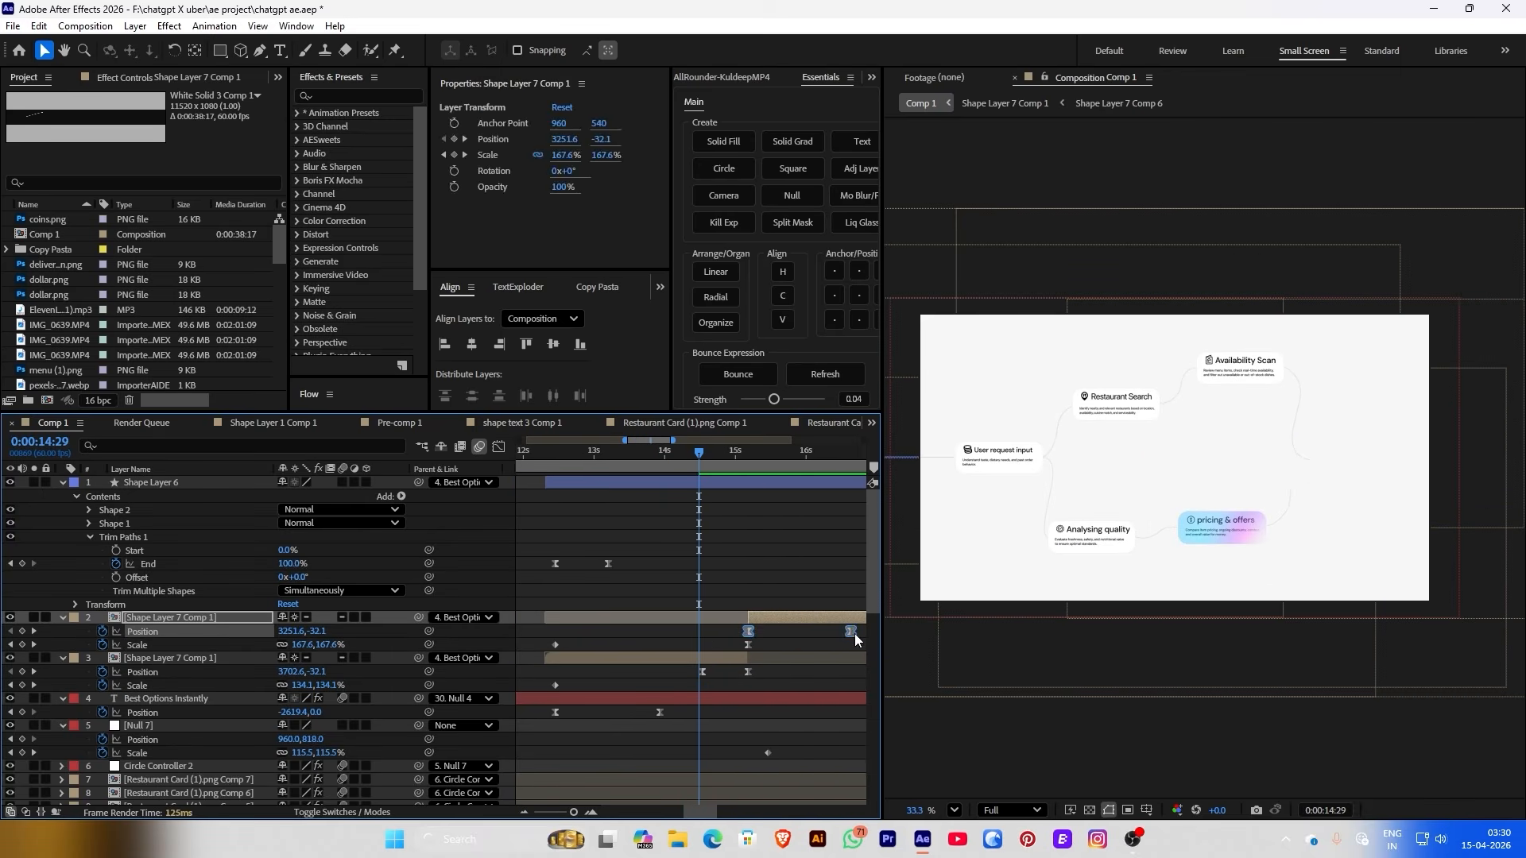
pyautogui.click(499, 447)
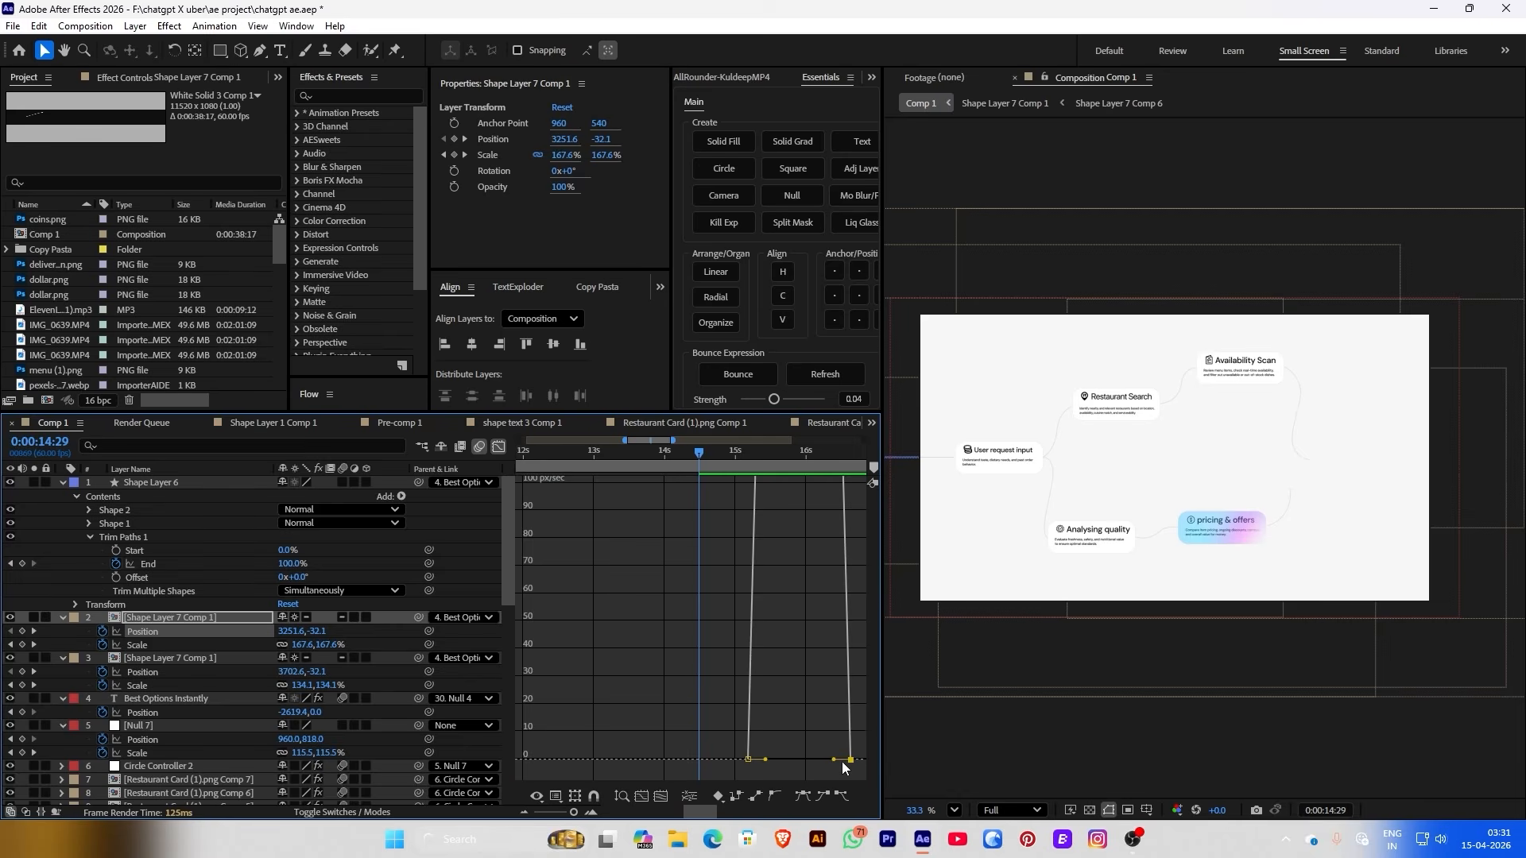
pyautogui.moveTo(832, 760); pyautogui.dragTo(761, 762)
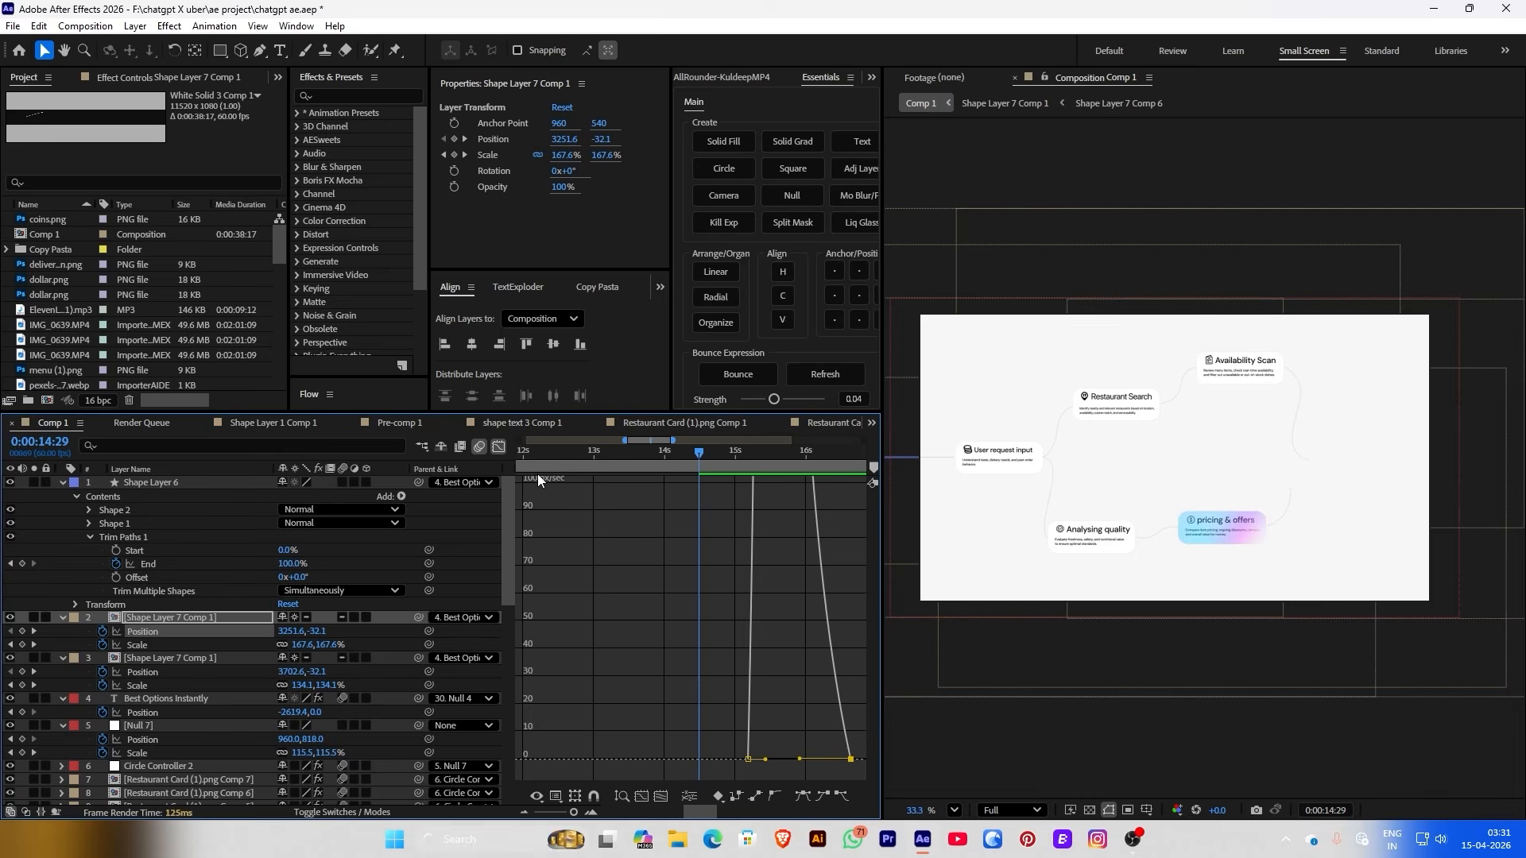
pyautogui.click(499, 446)
pyautogui.press('space')
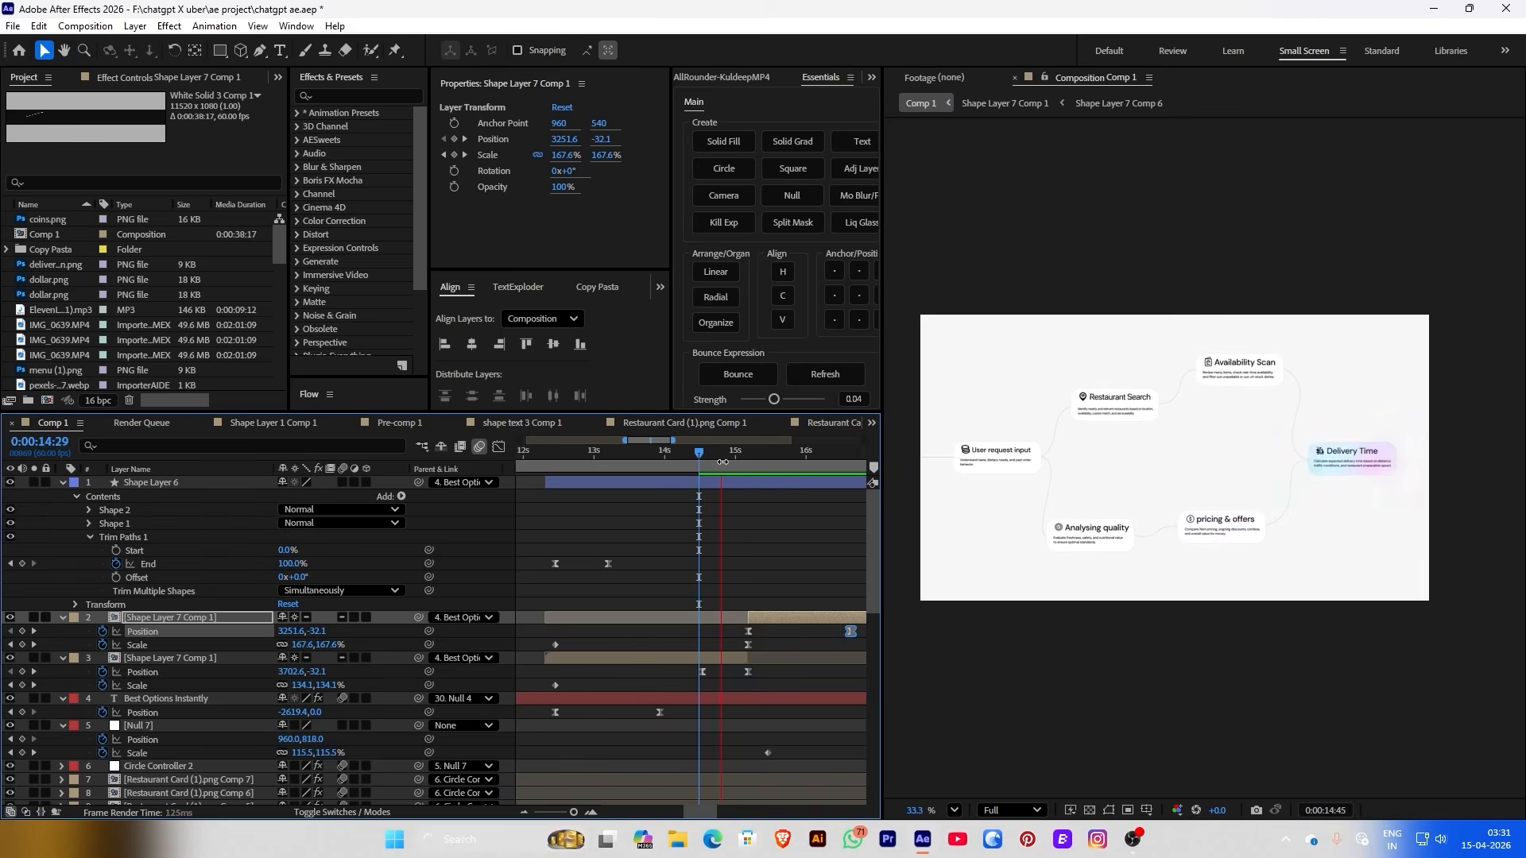
pyautogui.click(739, 451)
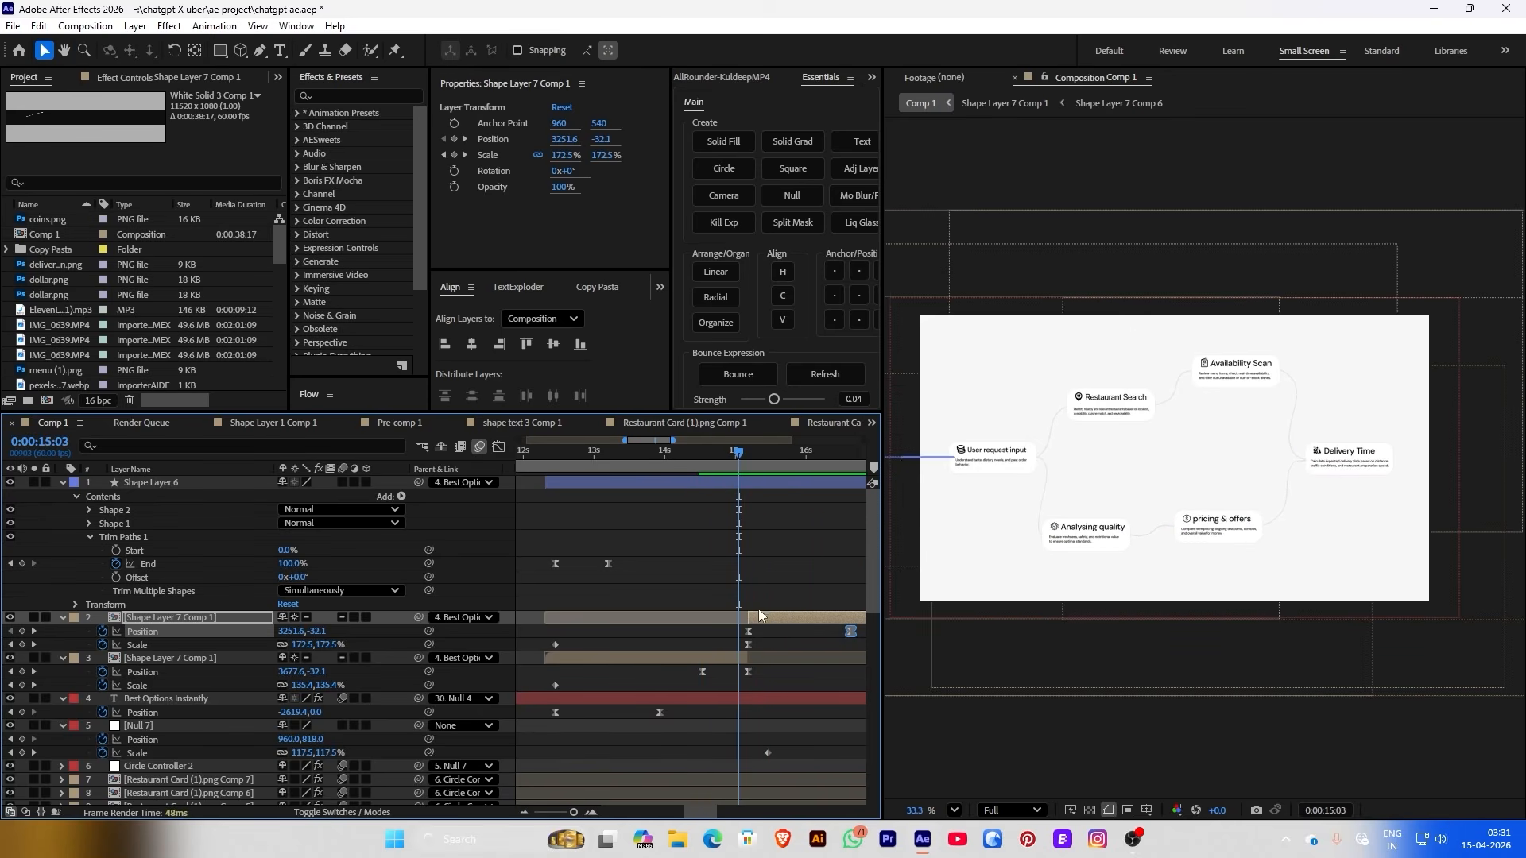
# Steepen layer 2's Position curve near its keyframe in the value graph
pyautogui.scroll(2, 765, 623)
pyautogui.moveTo(761, 628); pyautogui.dragTo(730, 647)
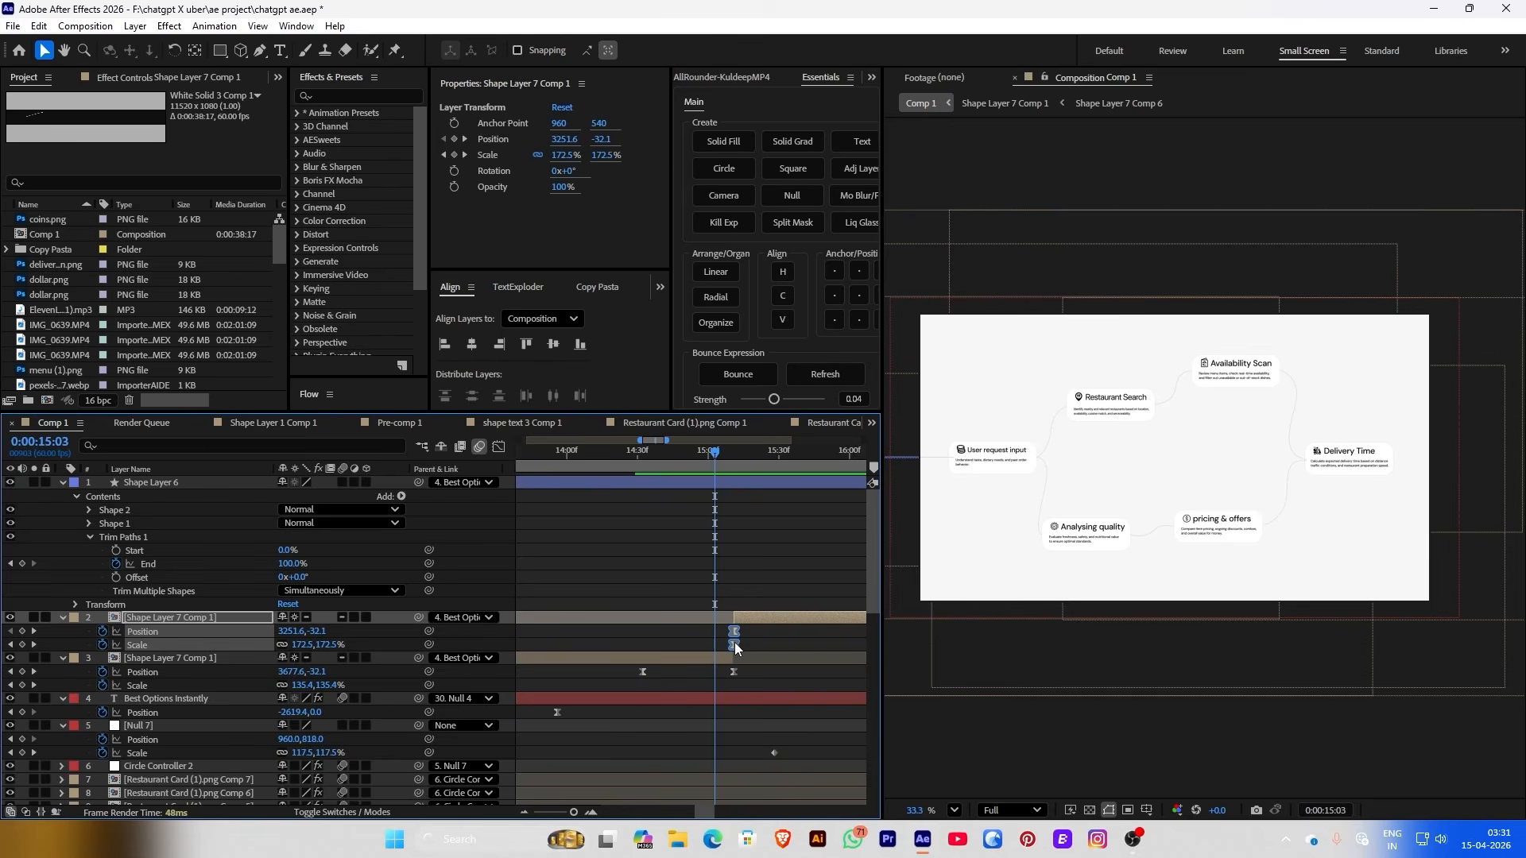
pyautogui.press('space')
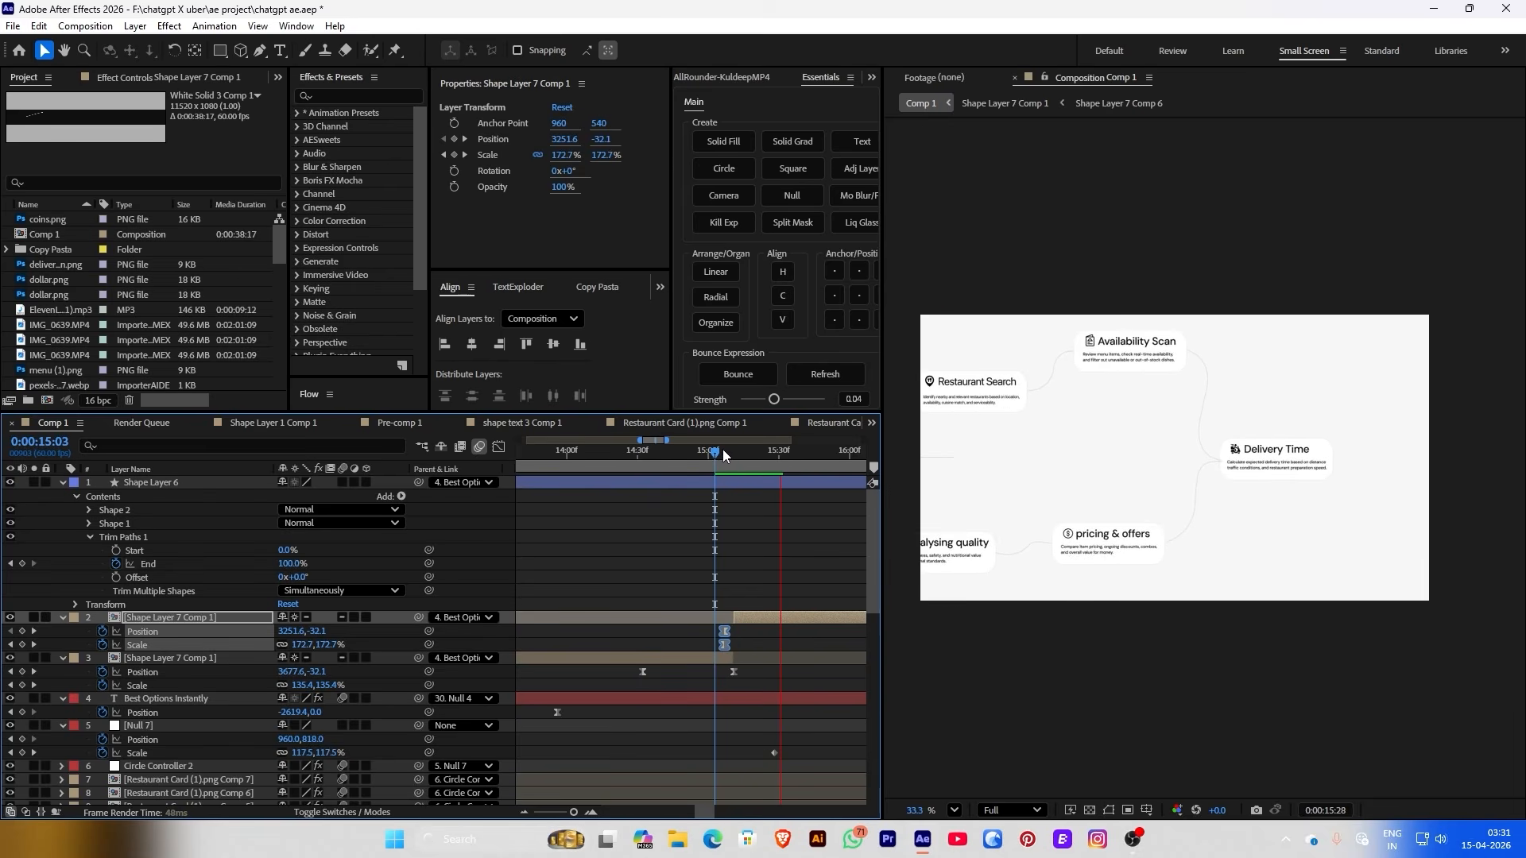
pyautogui.press('space')
pyautogui.click(499, 446)
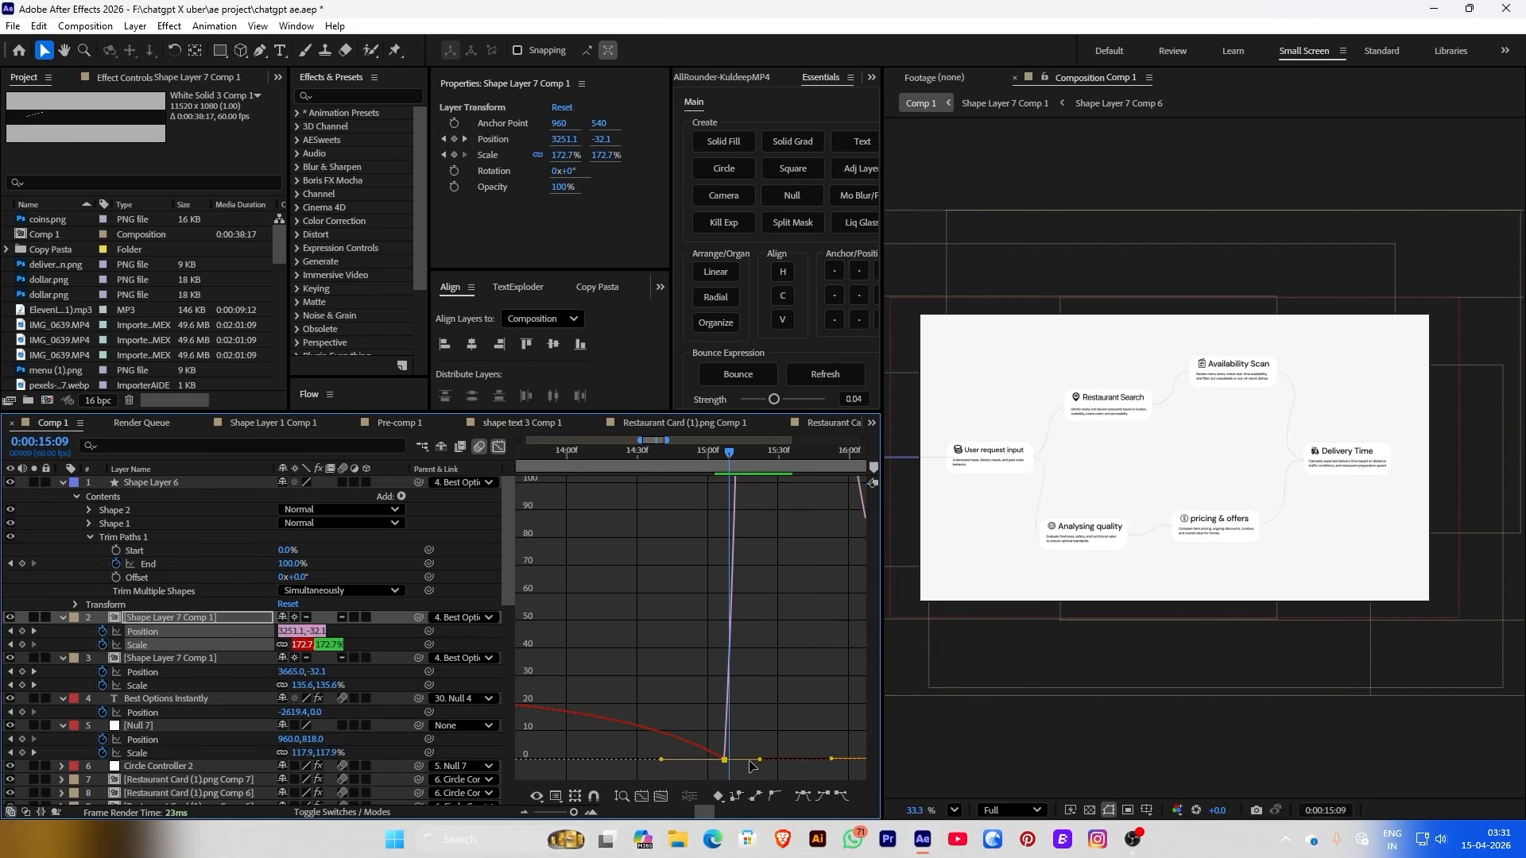
pyautogui.moveTo(760, 760); pyautogui.dragTo(725, 761)
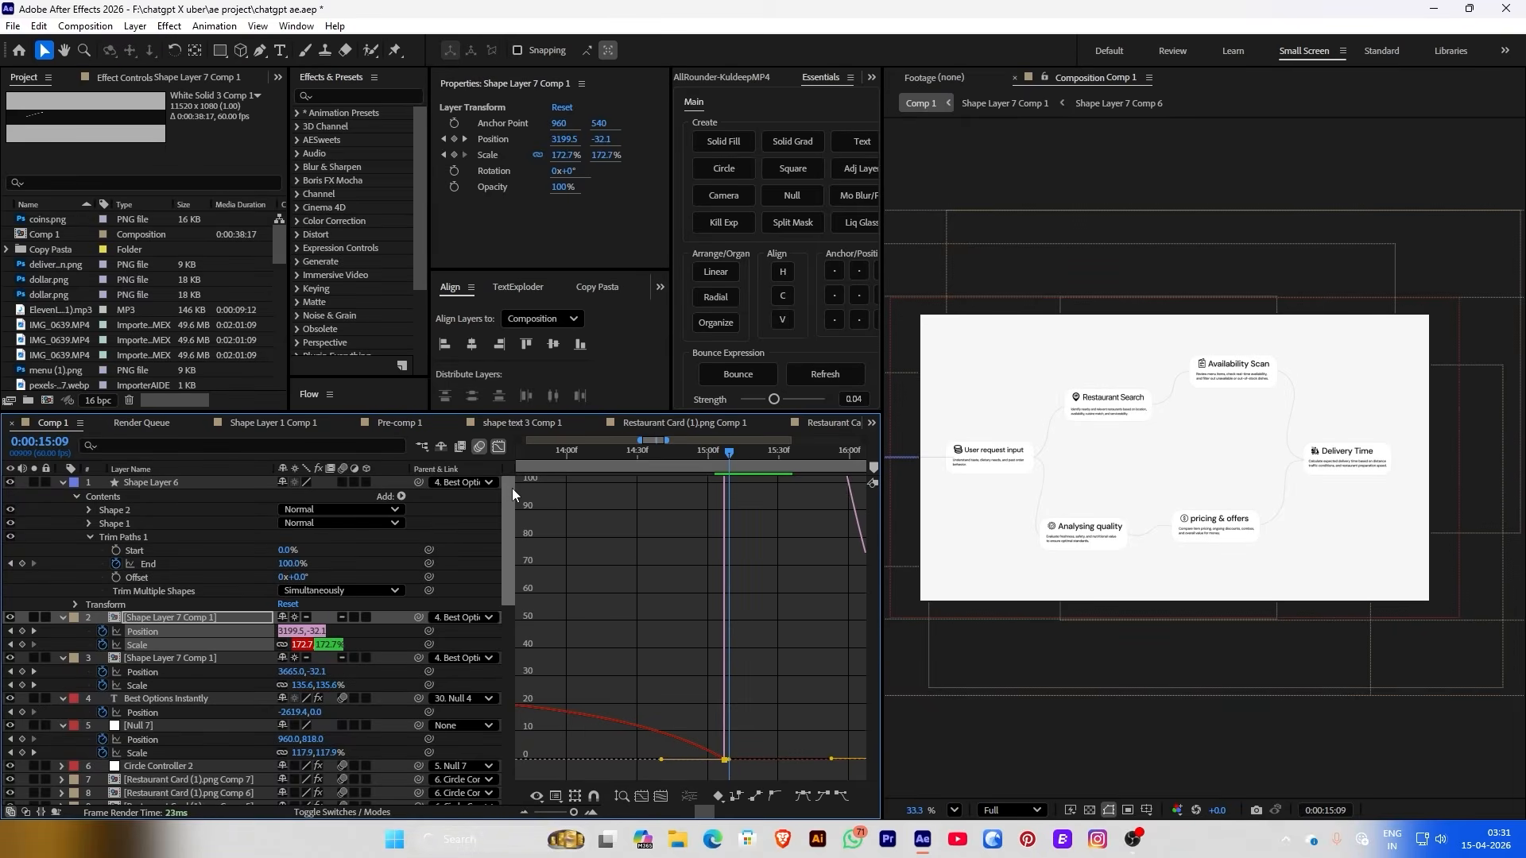
pyautogui.click(499, 447)
# Select layer 3's Position keyframe and preview the cards animating in from 13:30
pyautogui.press('j')
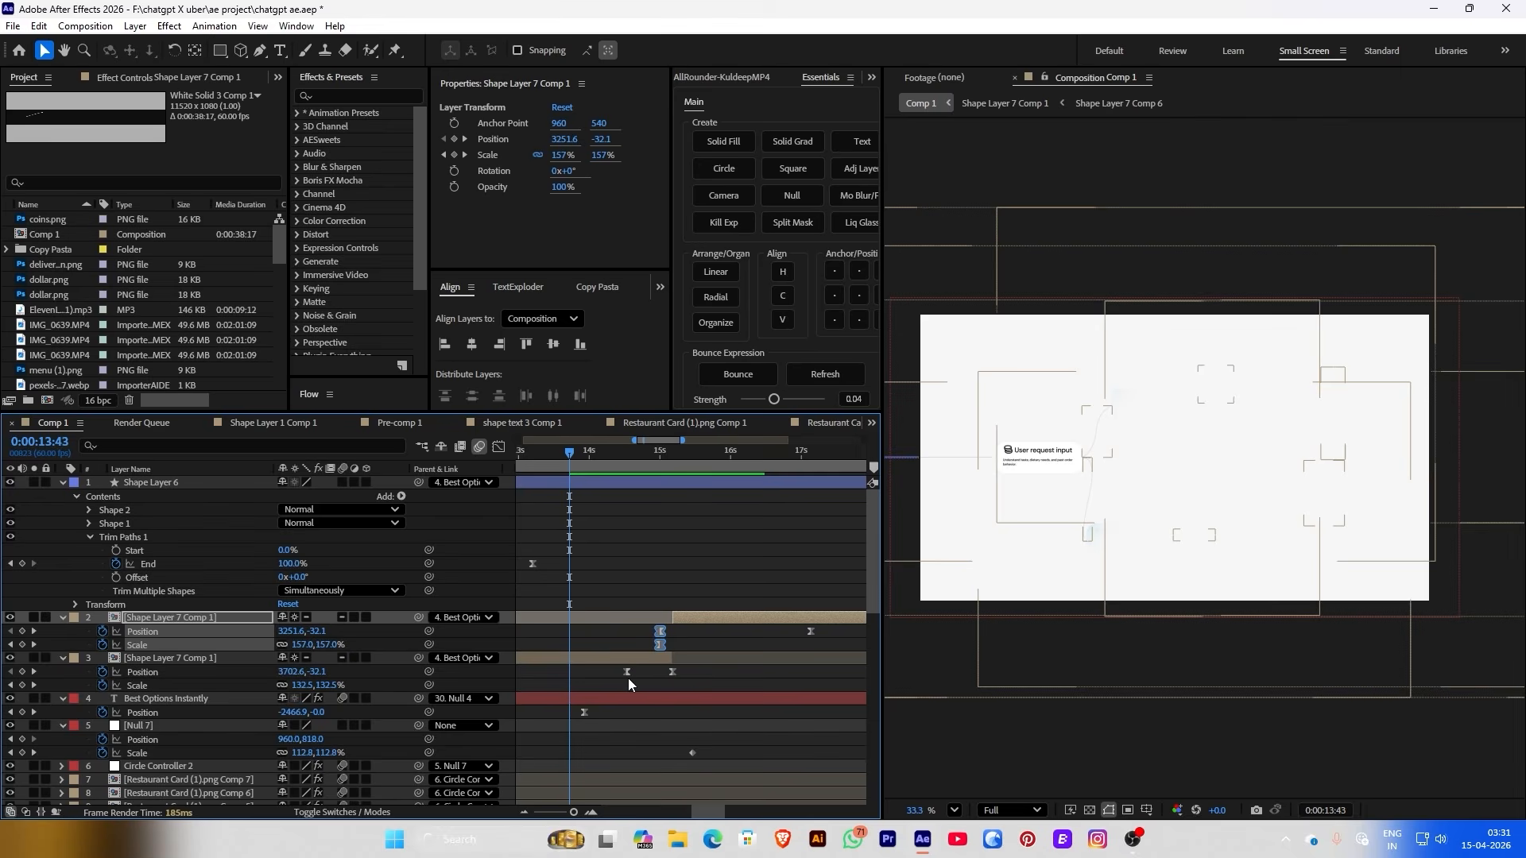
pyautogui.click(617, 673)
pyautogui.click(554, 451)
pyautogui.press('space')
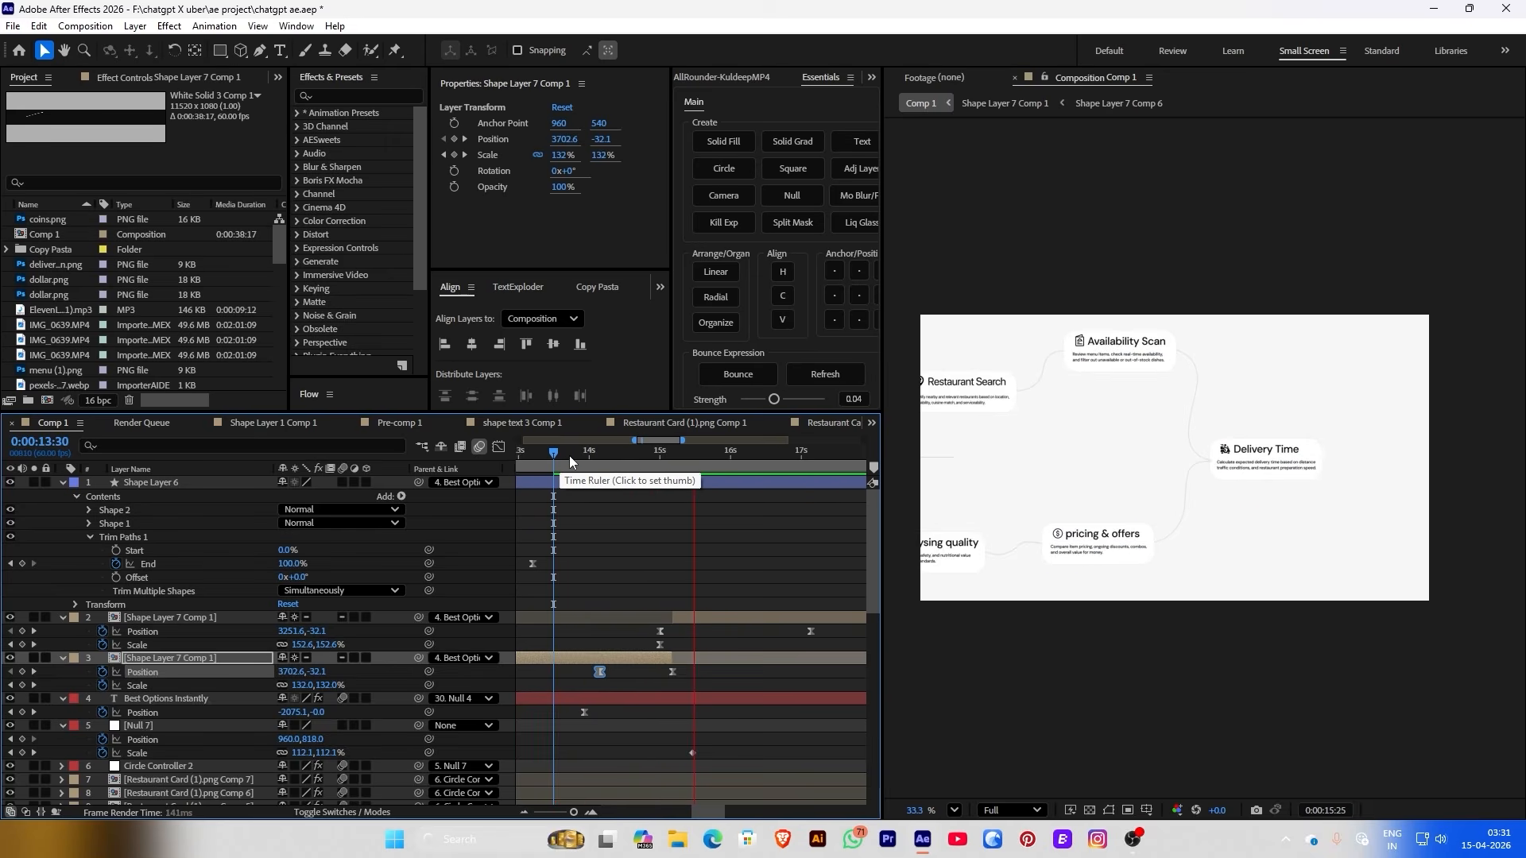
pyautogui.click(569, 455)
pyautogui.press('space')
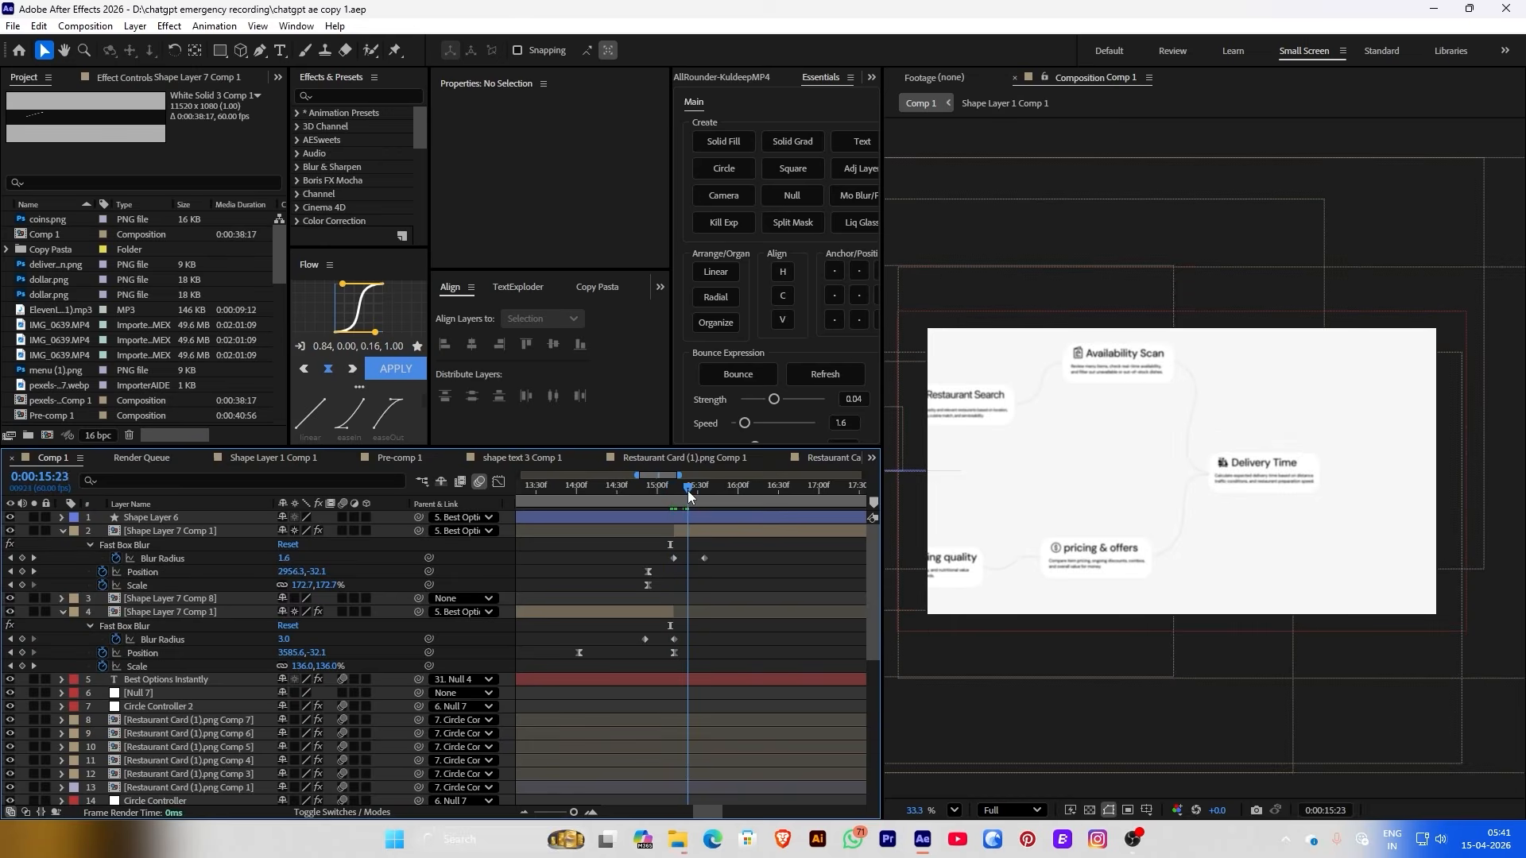
pyautogui.click(661, 498)
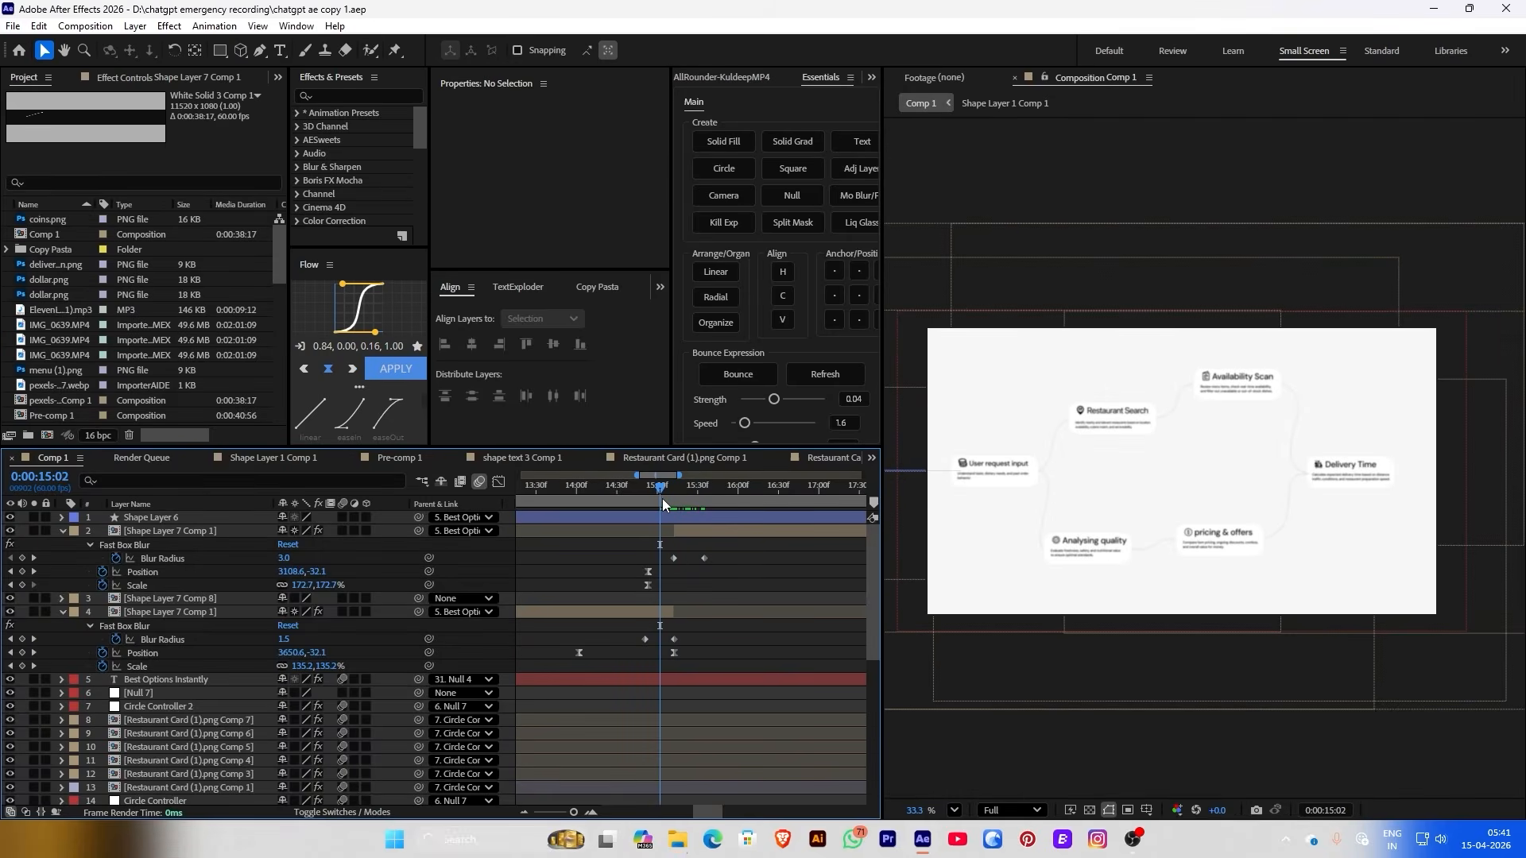
pyautogui.press('space')
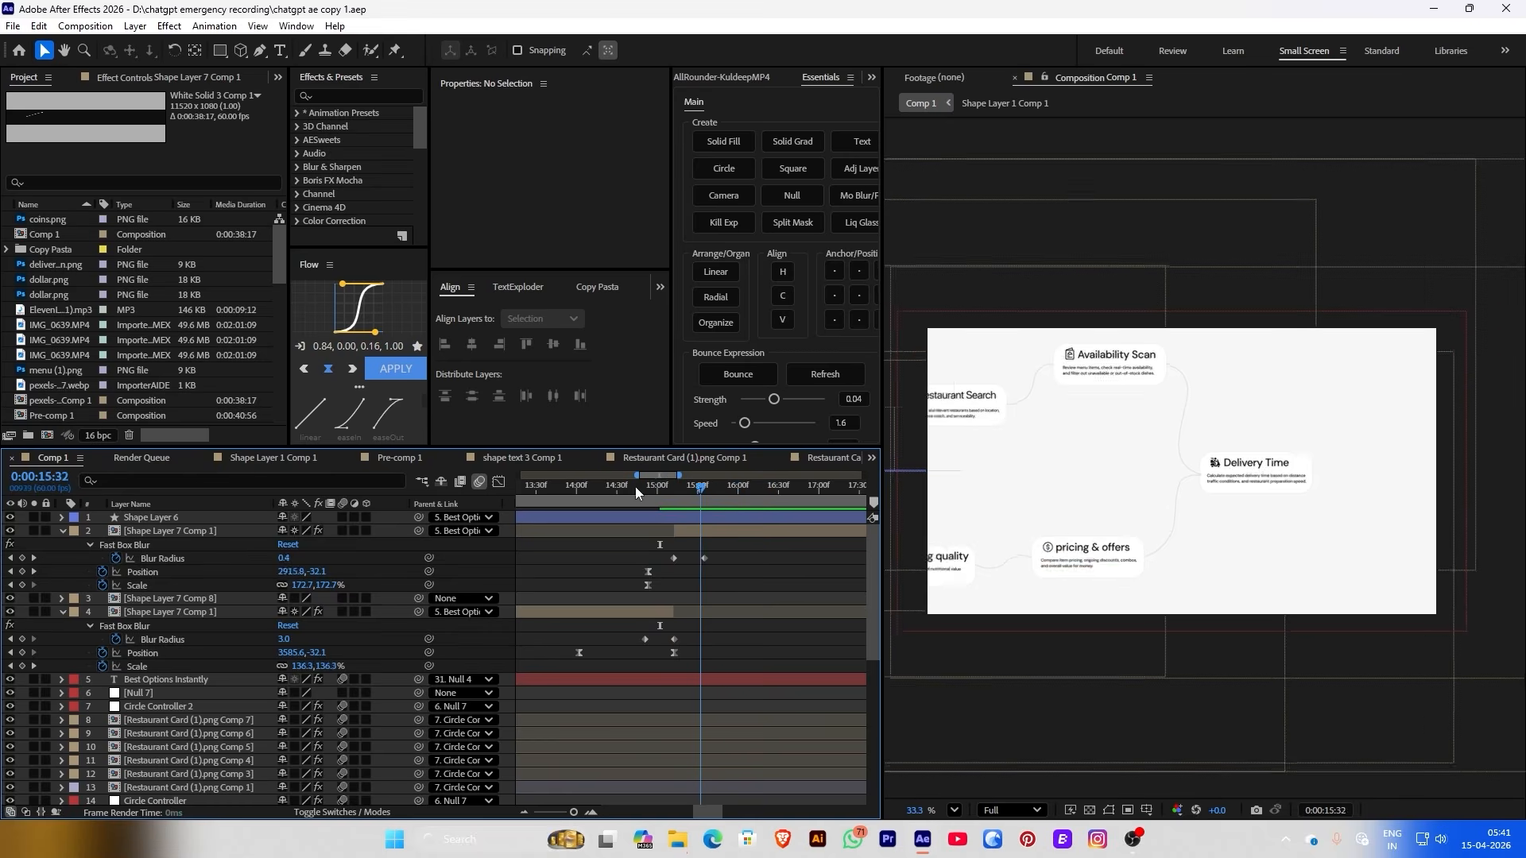
pyautogui.click(548, 486)
pyautogui.press('space')
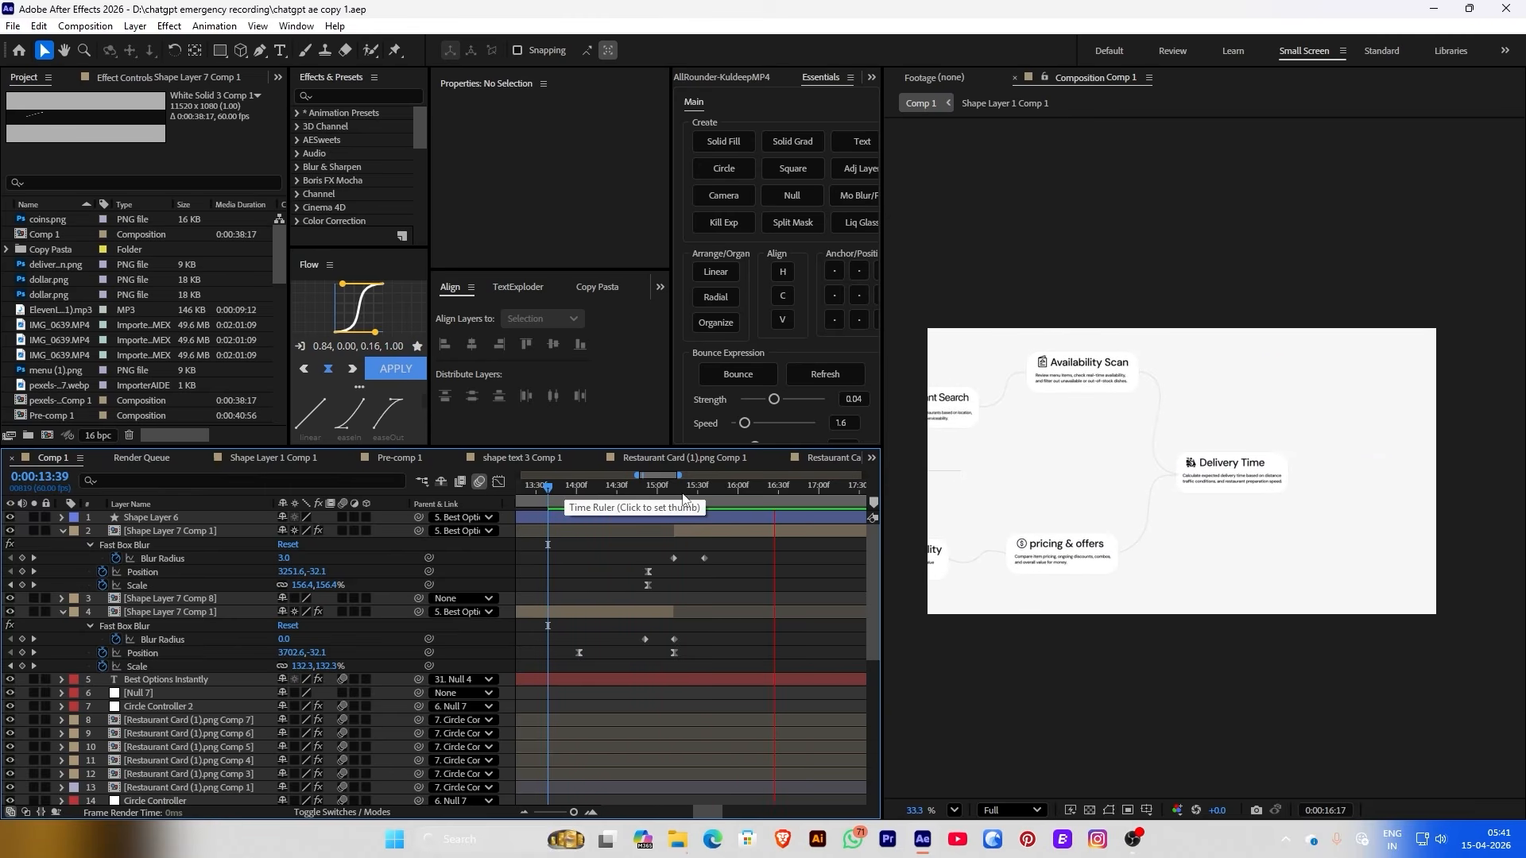
pyautogui.press('space')
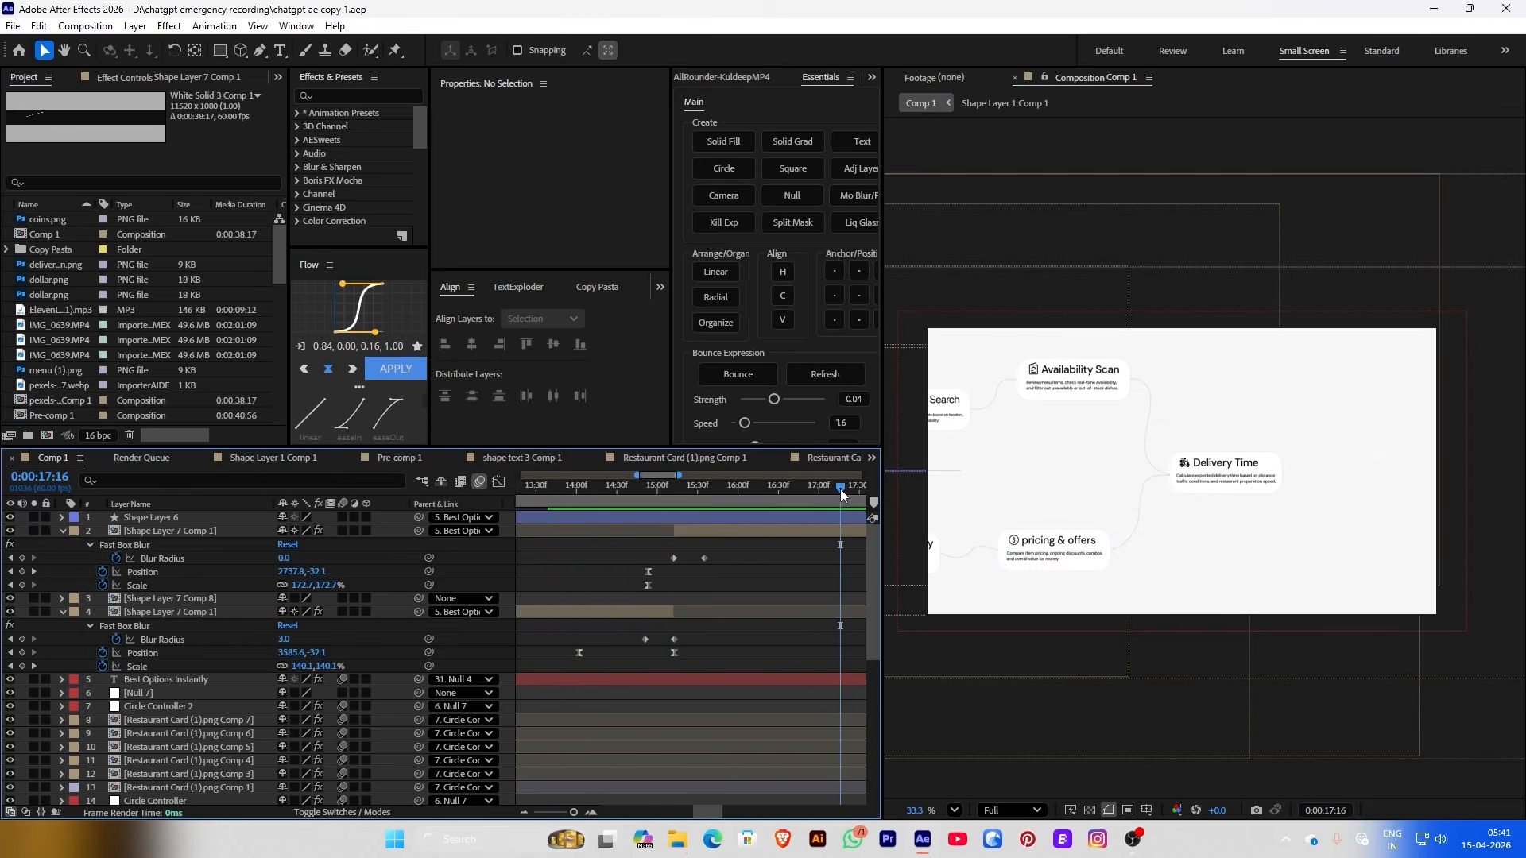
pyautogui.click(794, 486)
pyautogui.click(719, 487)
pyautogui.press('-')
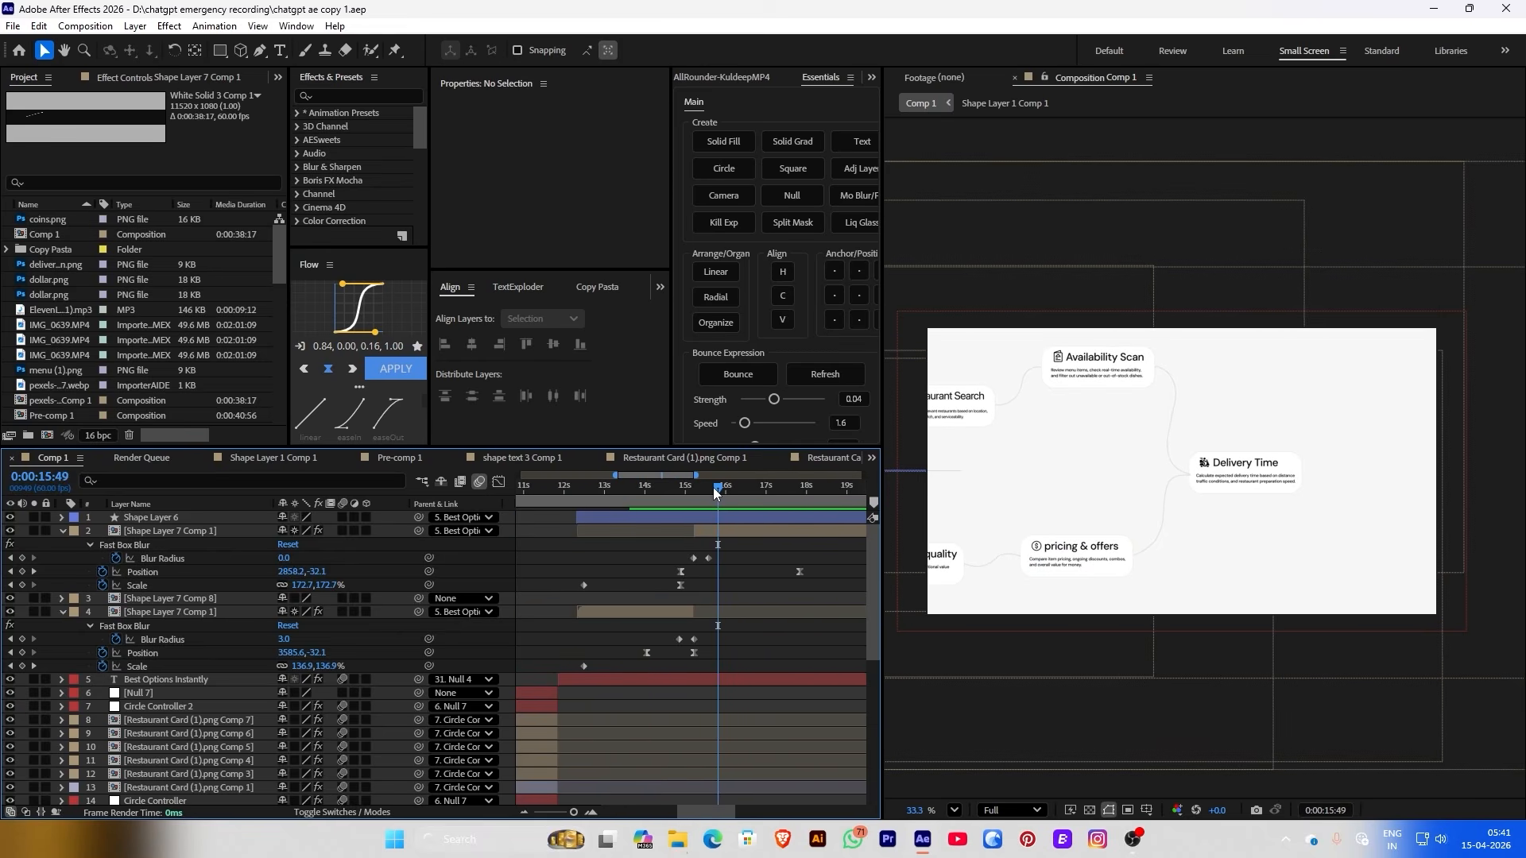
pyautogui.press('space')
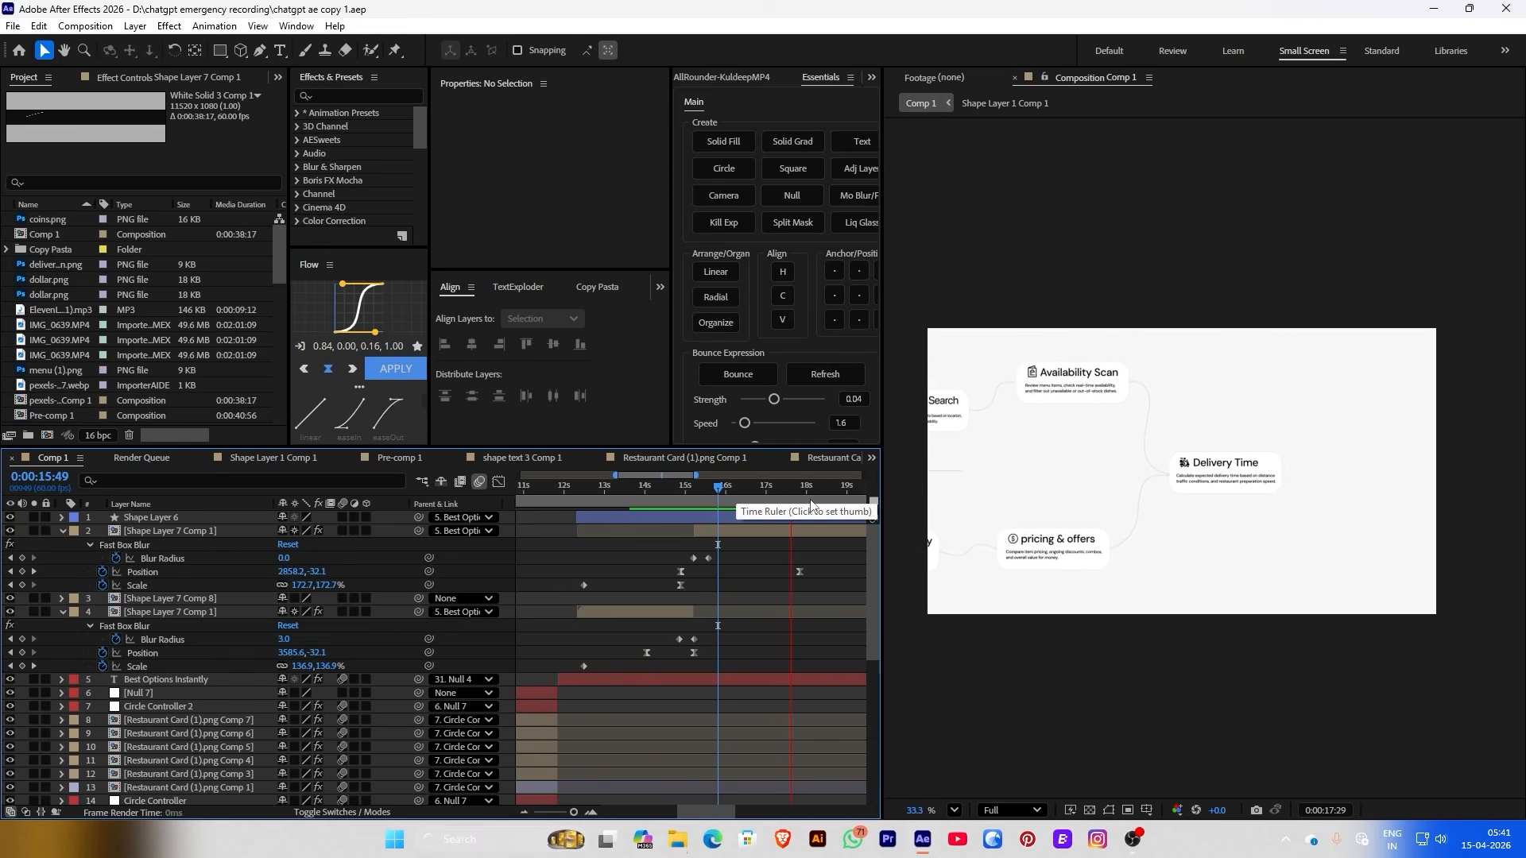
pyautogui.press('space')
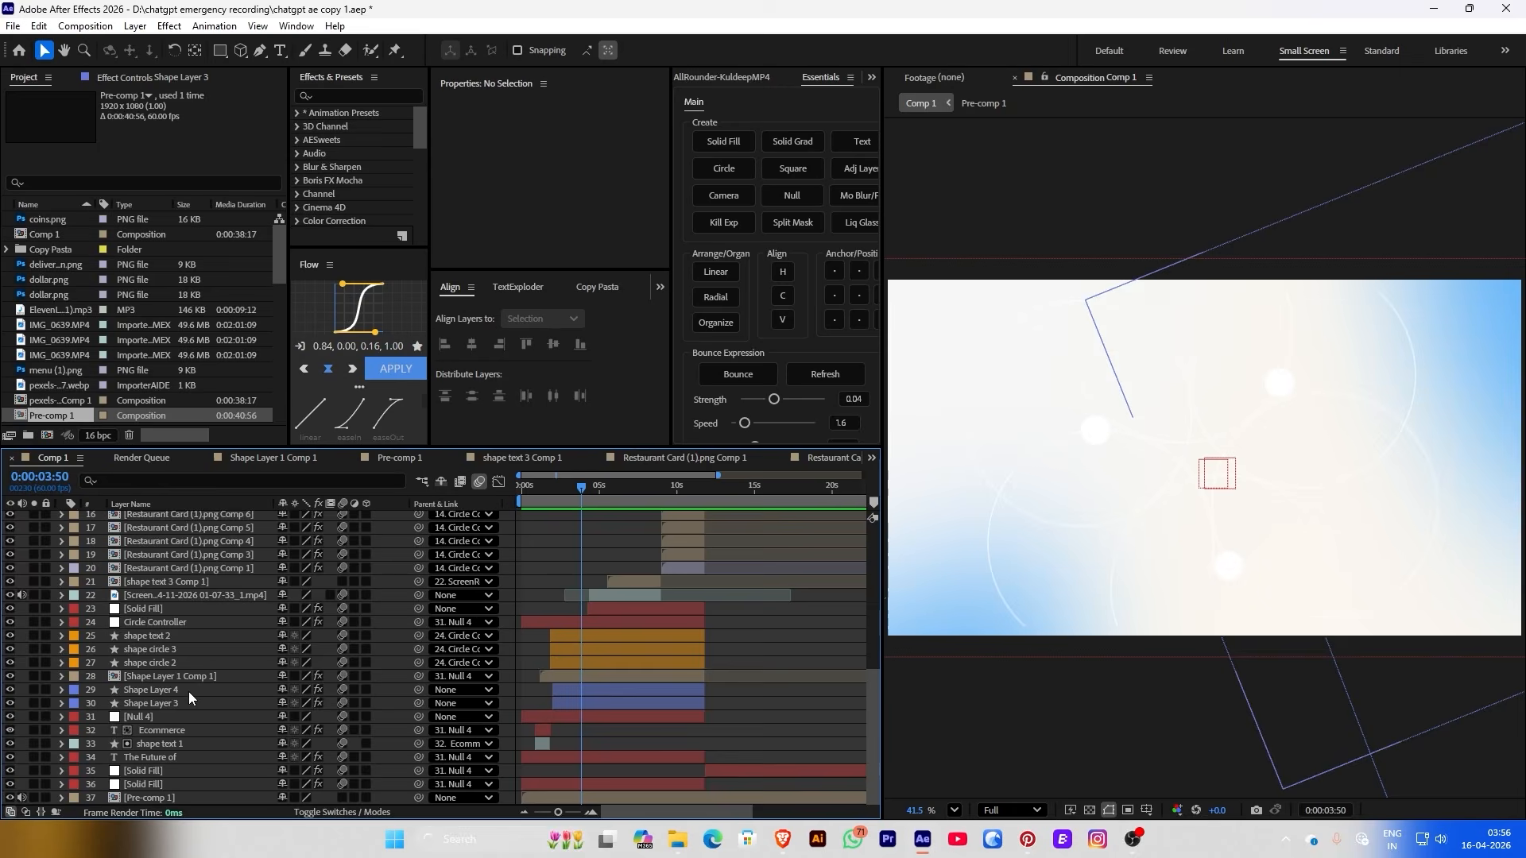
# Duplicate the Shape Layer 4 circle, bring the copy to the top, and start it at 18:53
pyautogui.click(184, 690)
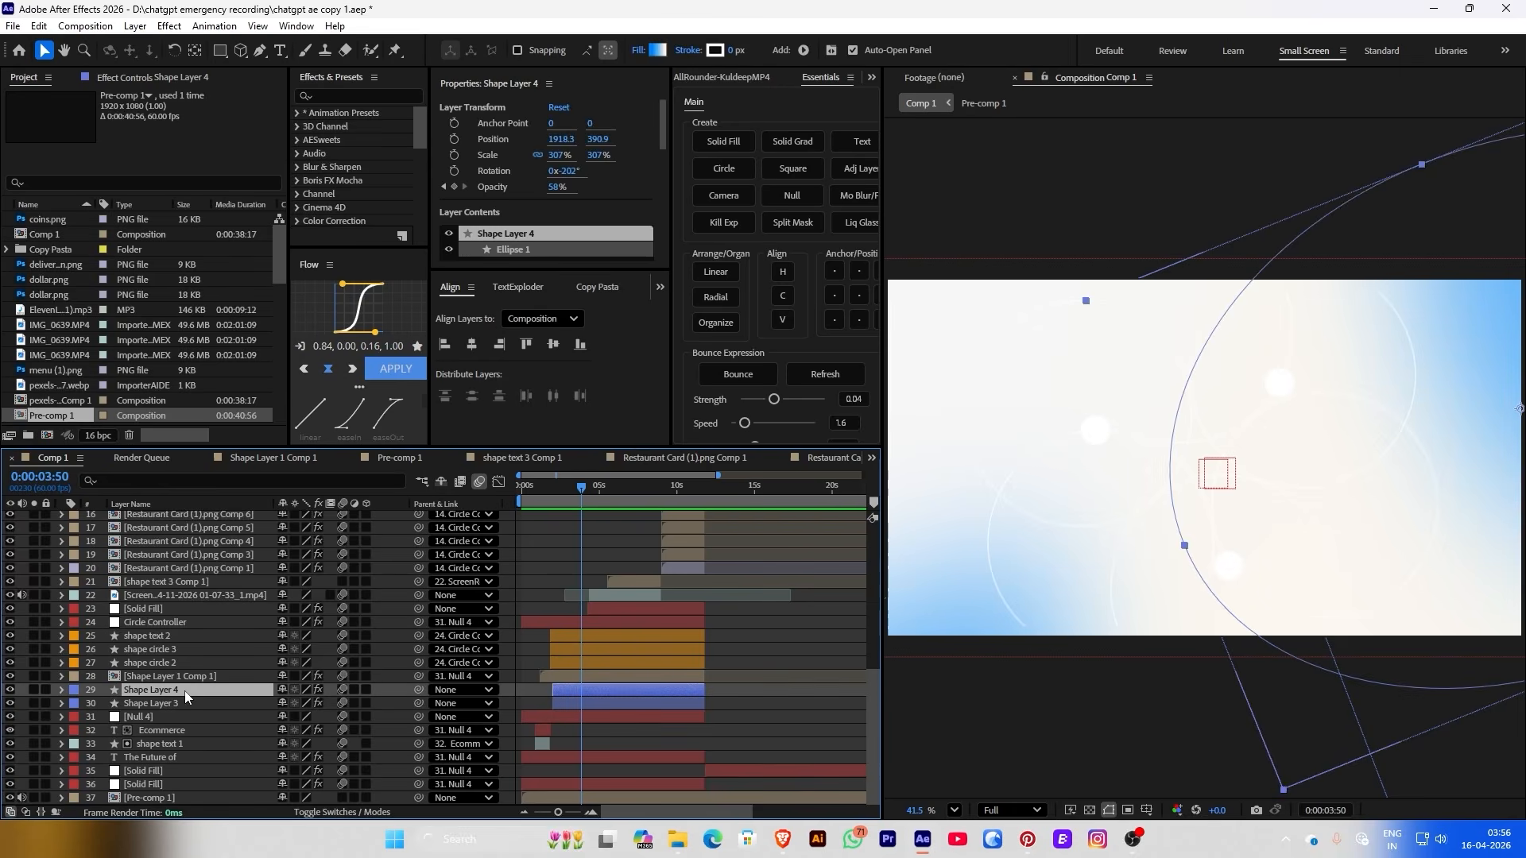
pyautogui.hotkey('ctrl', 'd')
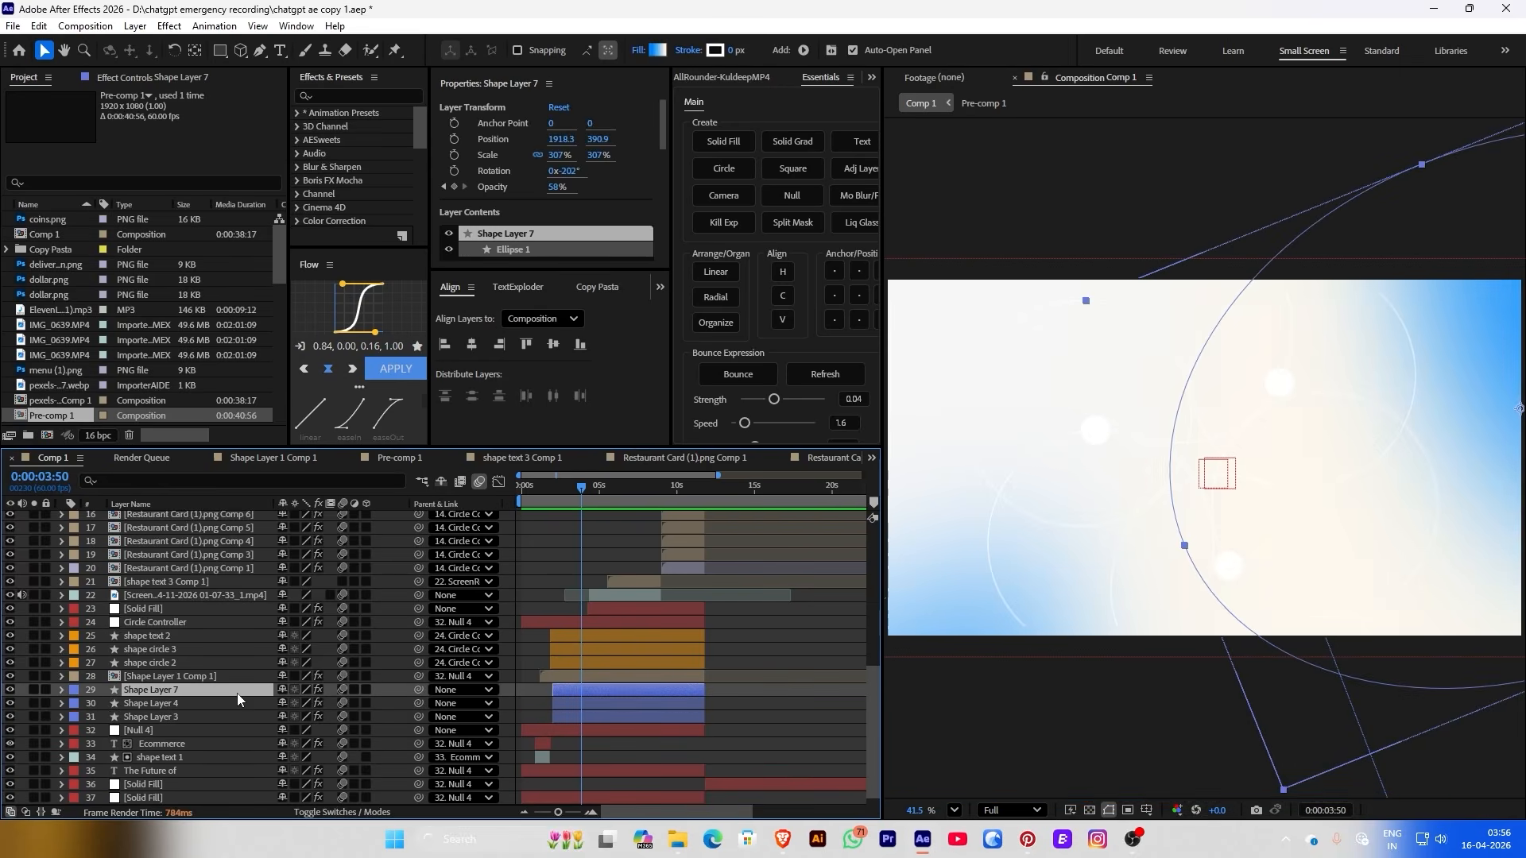
pyautogui.scroll(10, 207, 525)
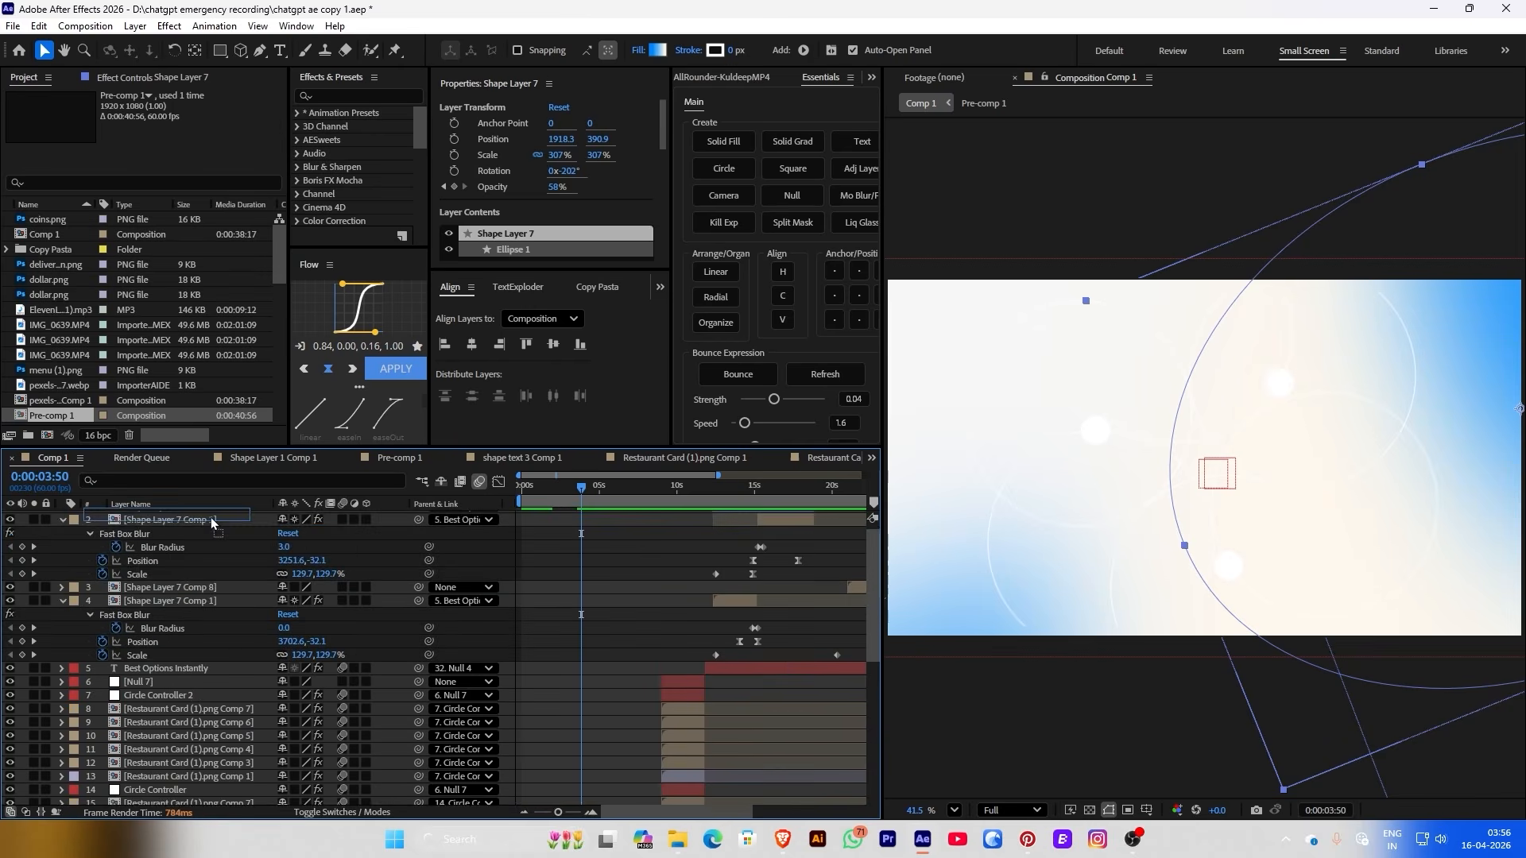
pyautogui.hotkey('ctrl', 'shift', ']')
pyautogui.hscroll(5, 739, 531)
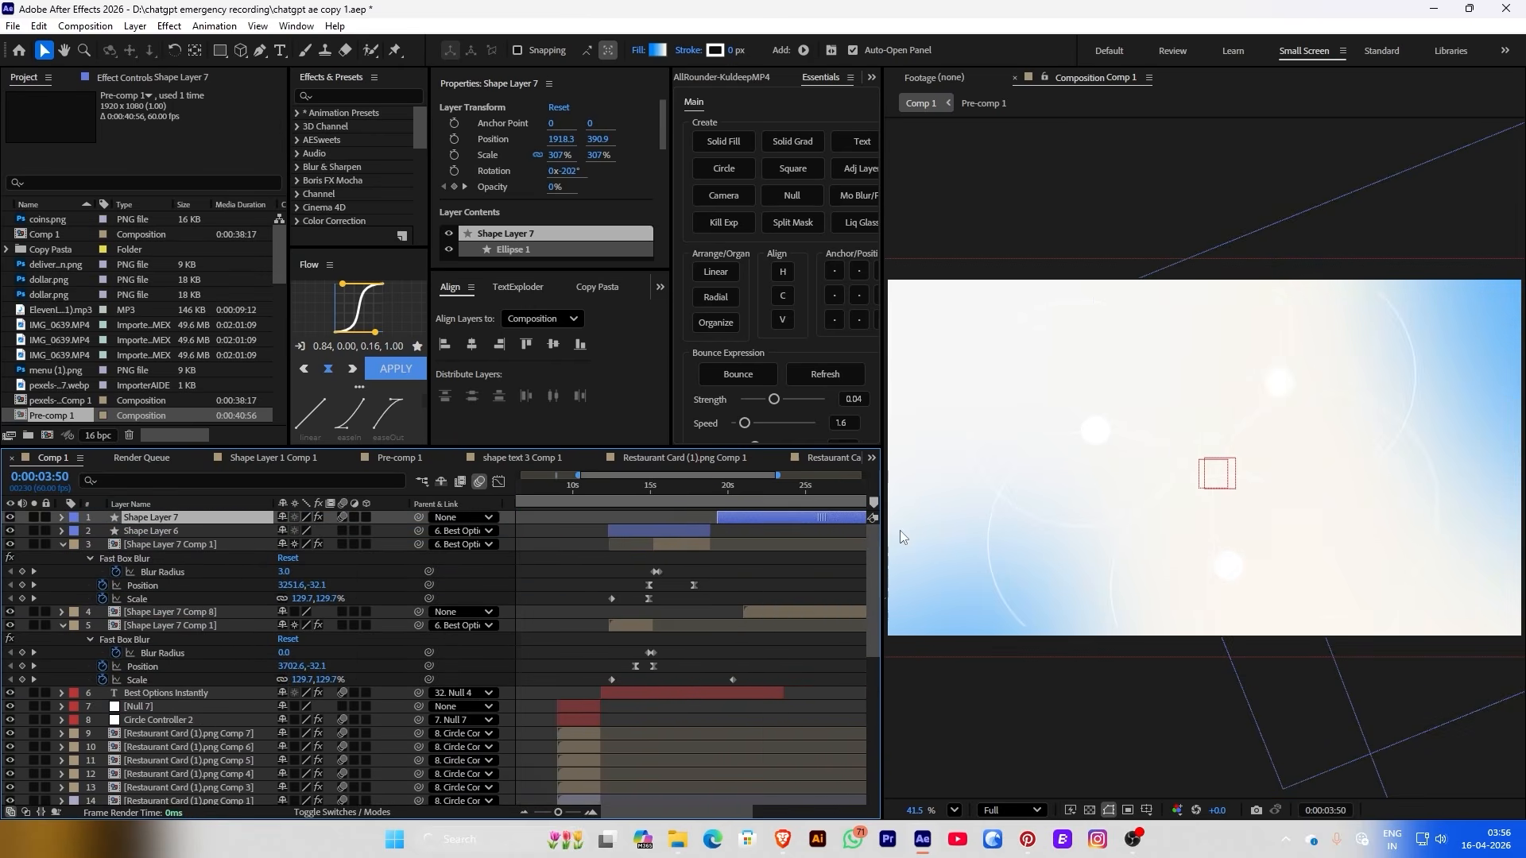
pyautogui.click(559, 489)
pyautogui.press('[')
pyautogui.press('space')
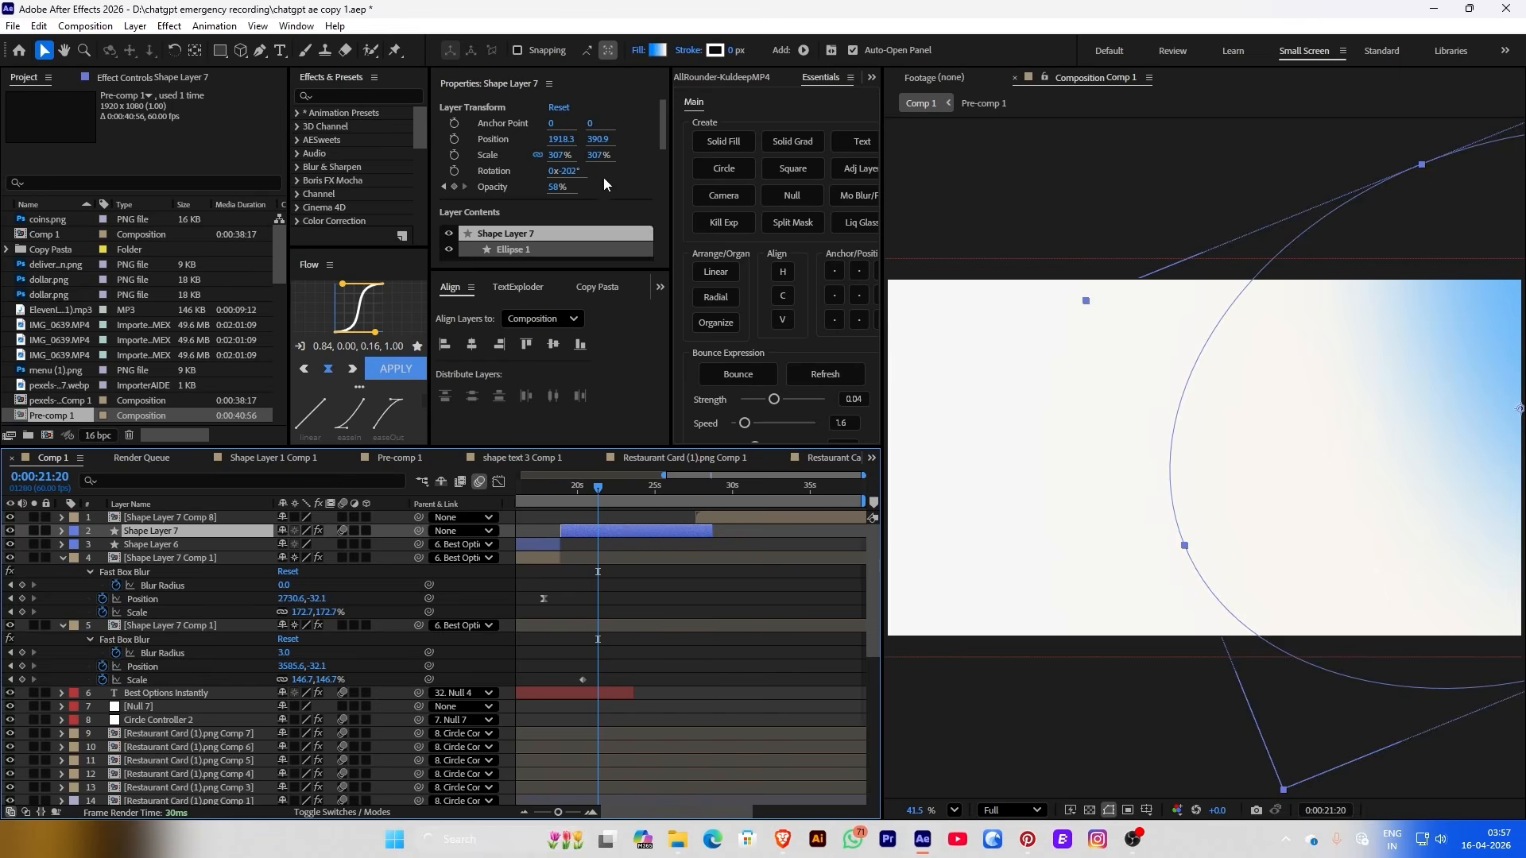
# Move the copied ellipse to 1176.3, 1226.8 and rotate it -90°
pyautogui.moveTo(1100, 785); pyautogui.dragTo(1127, 584)
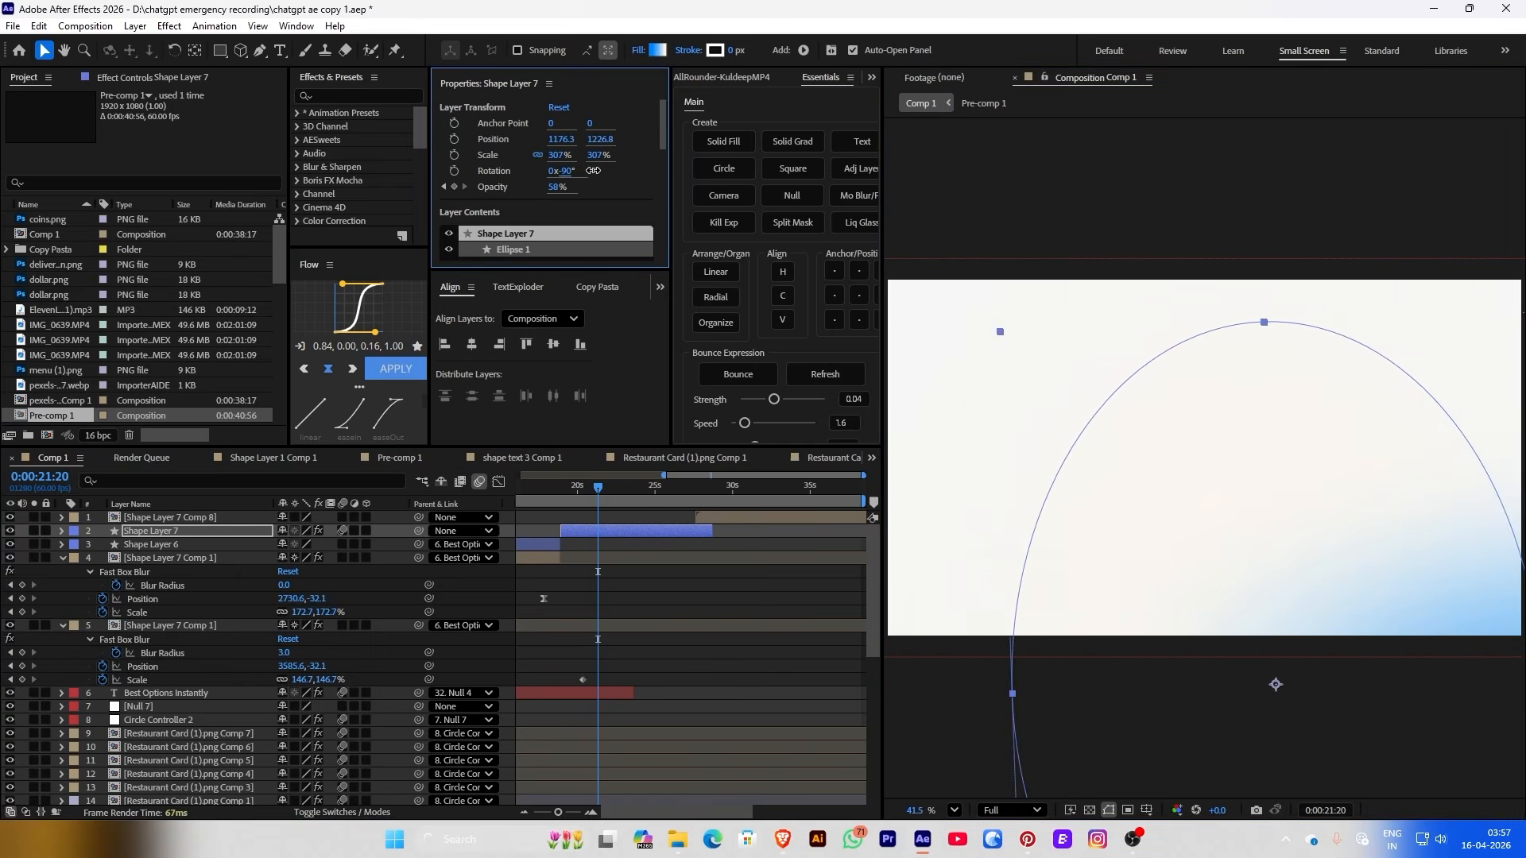
pyautogui.press('F2')
pyautogui.scroll(-1, 1079, 410)
pyautogui.scroll(1, 1080, 410)
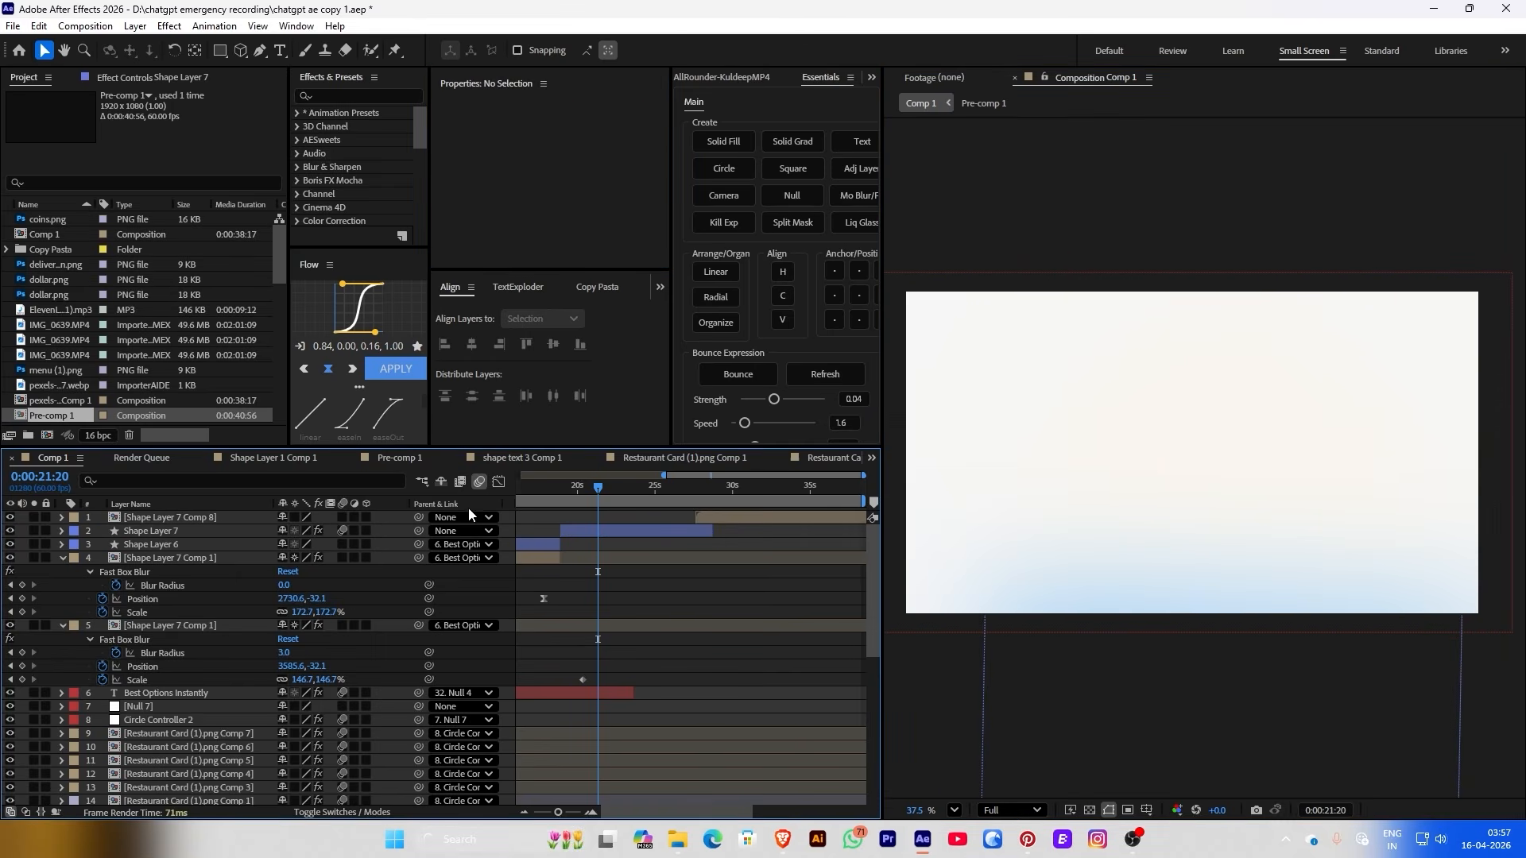
pyautogui.moveTo(556, 488); pyautogui.dragTo(690, 516)
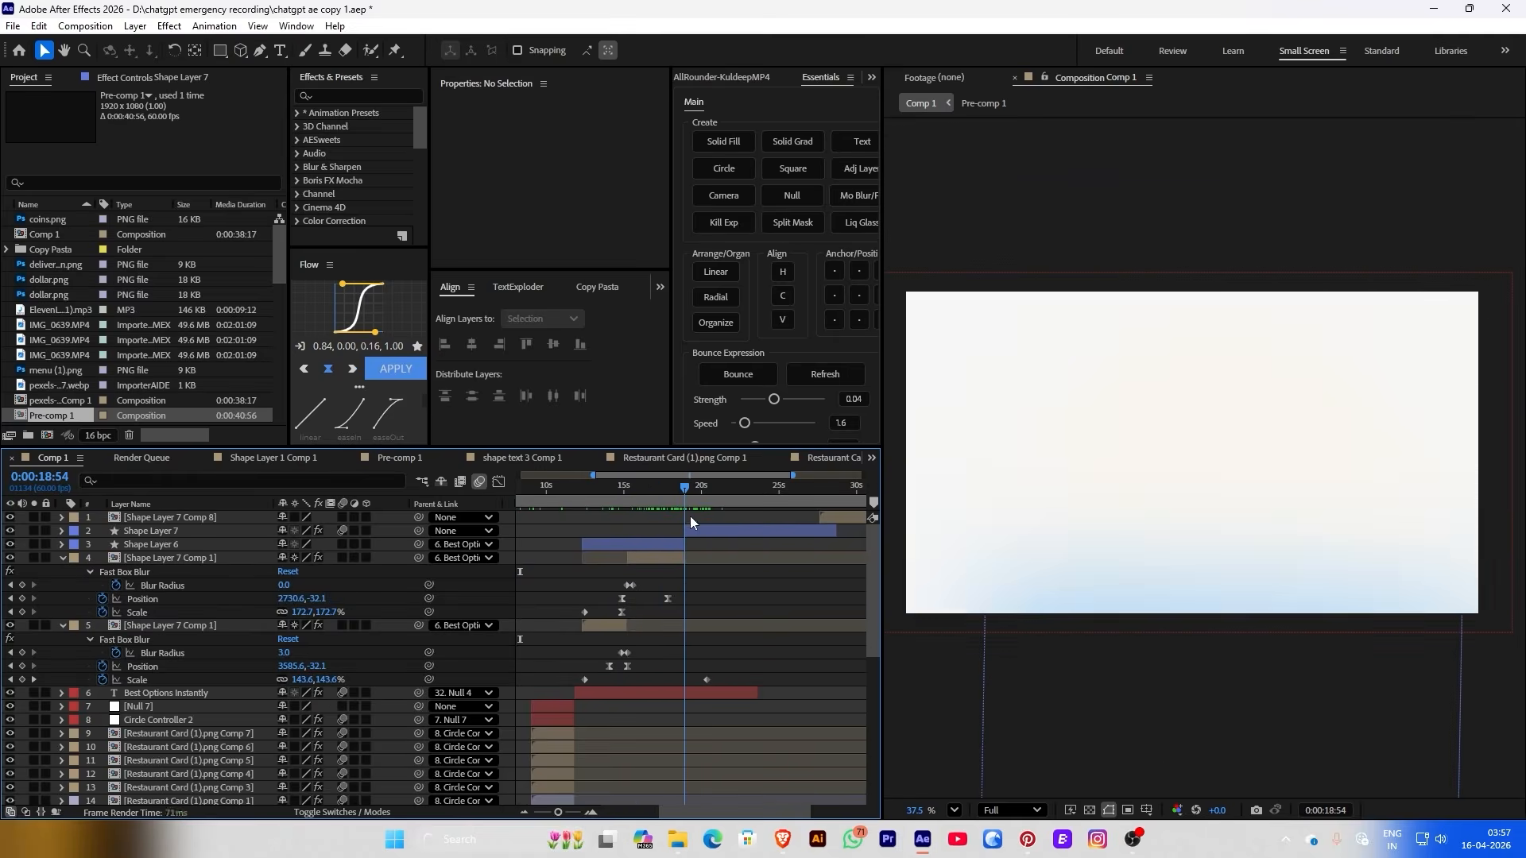
# Drag IMG_0479.png from the Downloads folder into Comp 1 as its new top layer
pyautogui.hotkey('alt', 'Tab')
pyautogui.moveTo(321, 184); pyautogui.dragTo(725, 163)
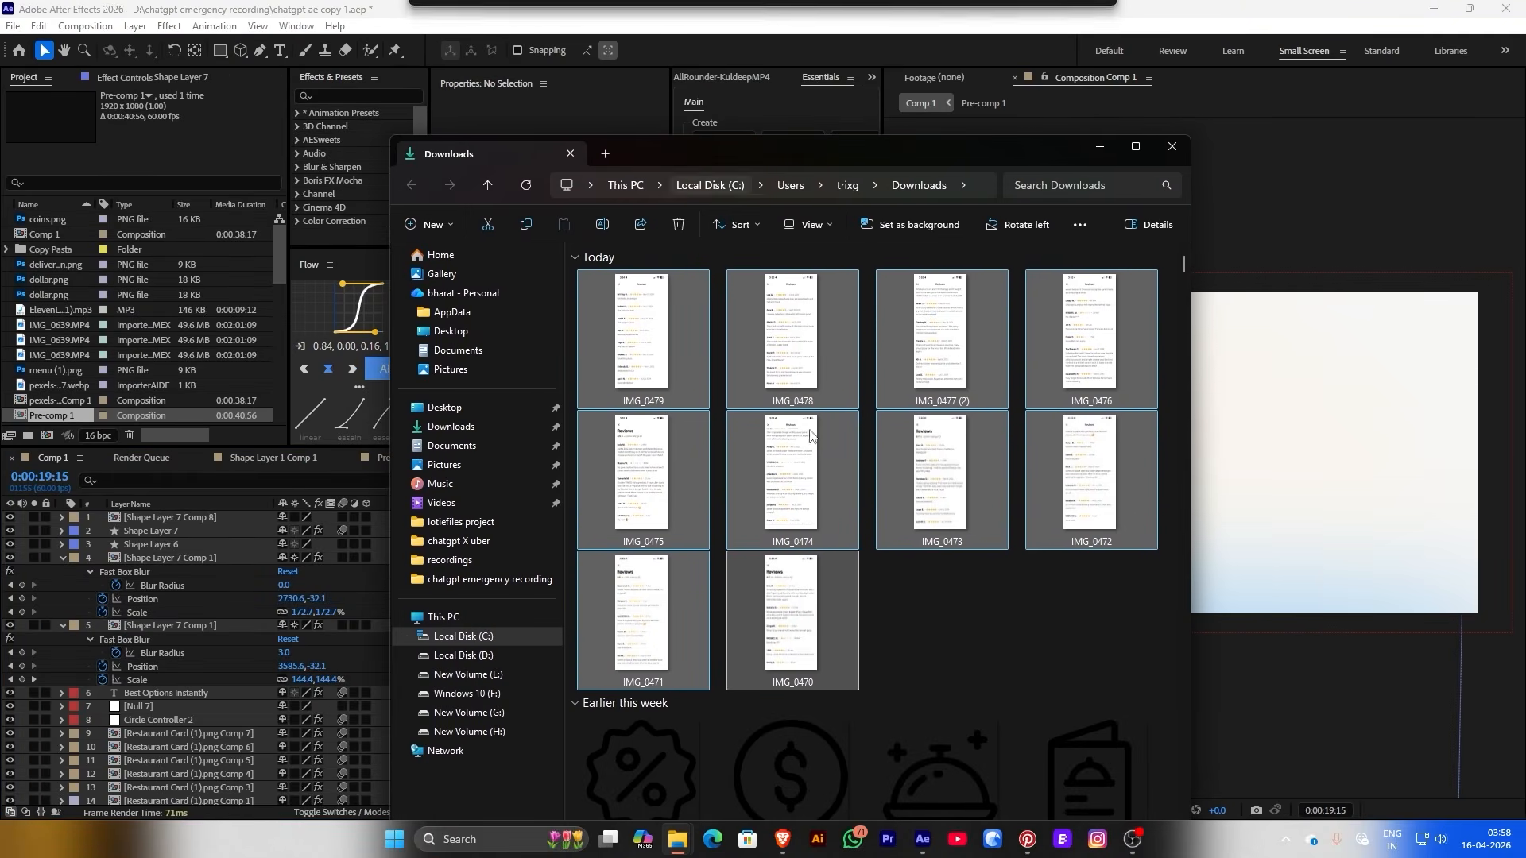
pyautogui.click(1044, 655)
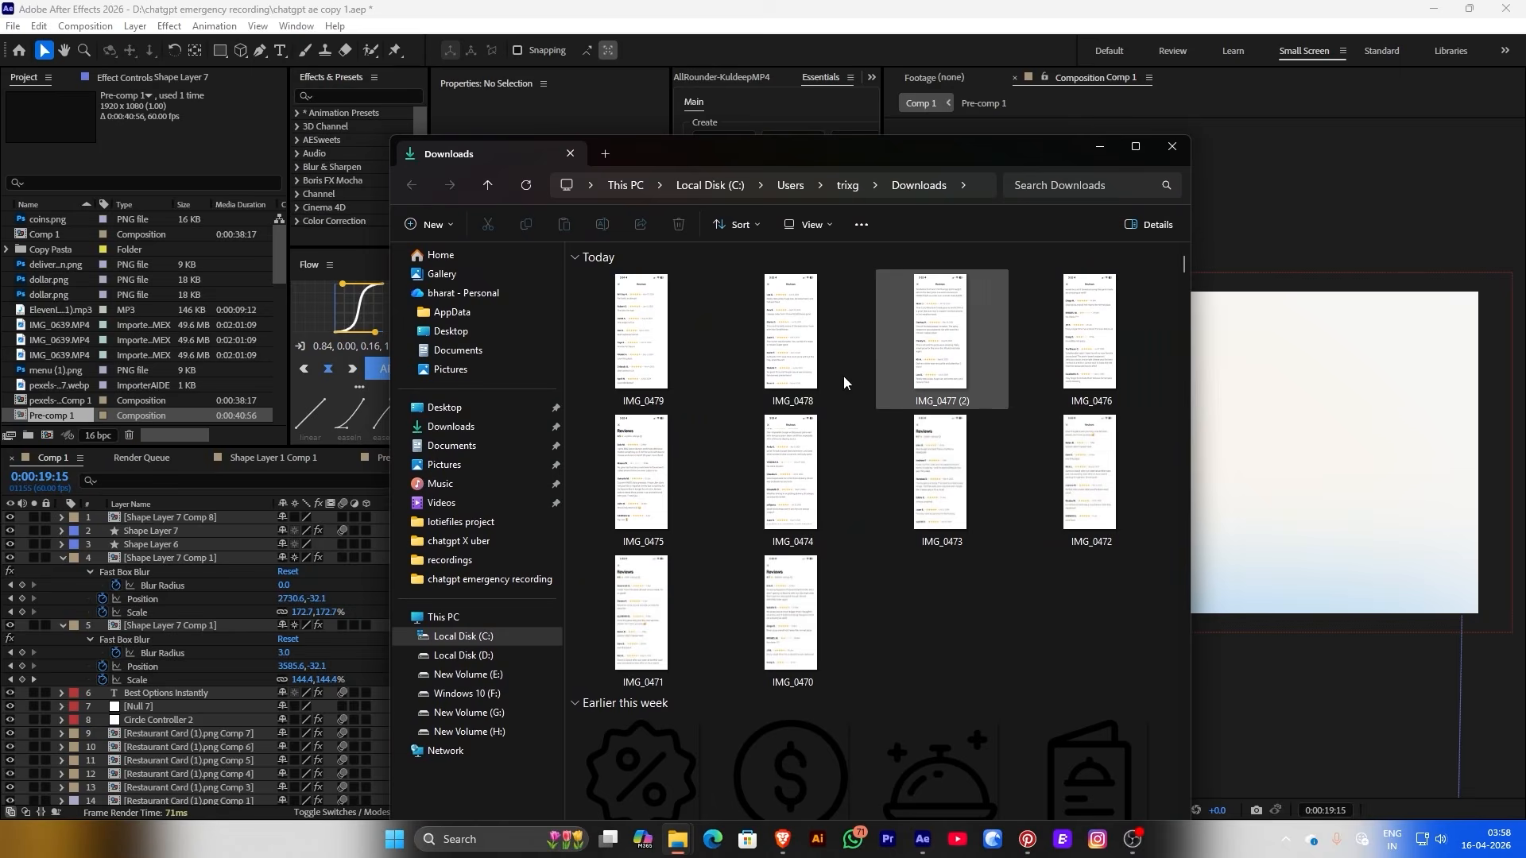
pyautogui.moveTo(642, 338); pyautogui.dragTo(1344, 477)
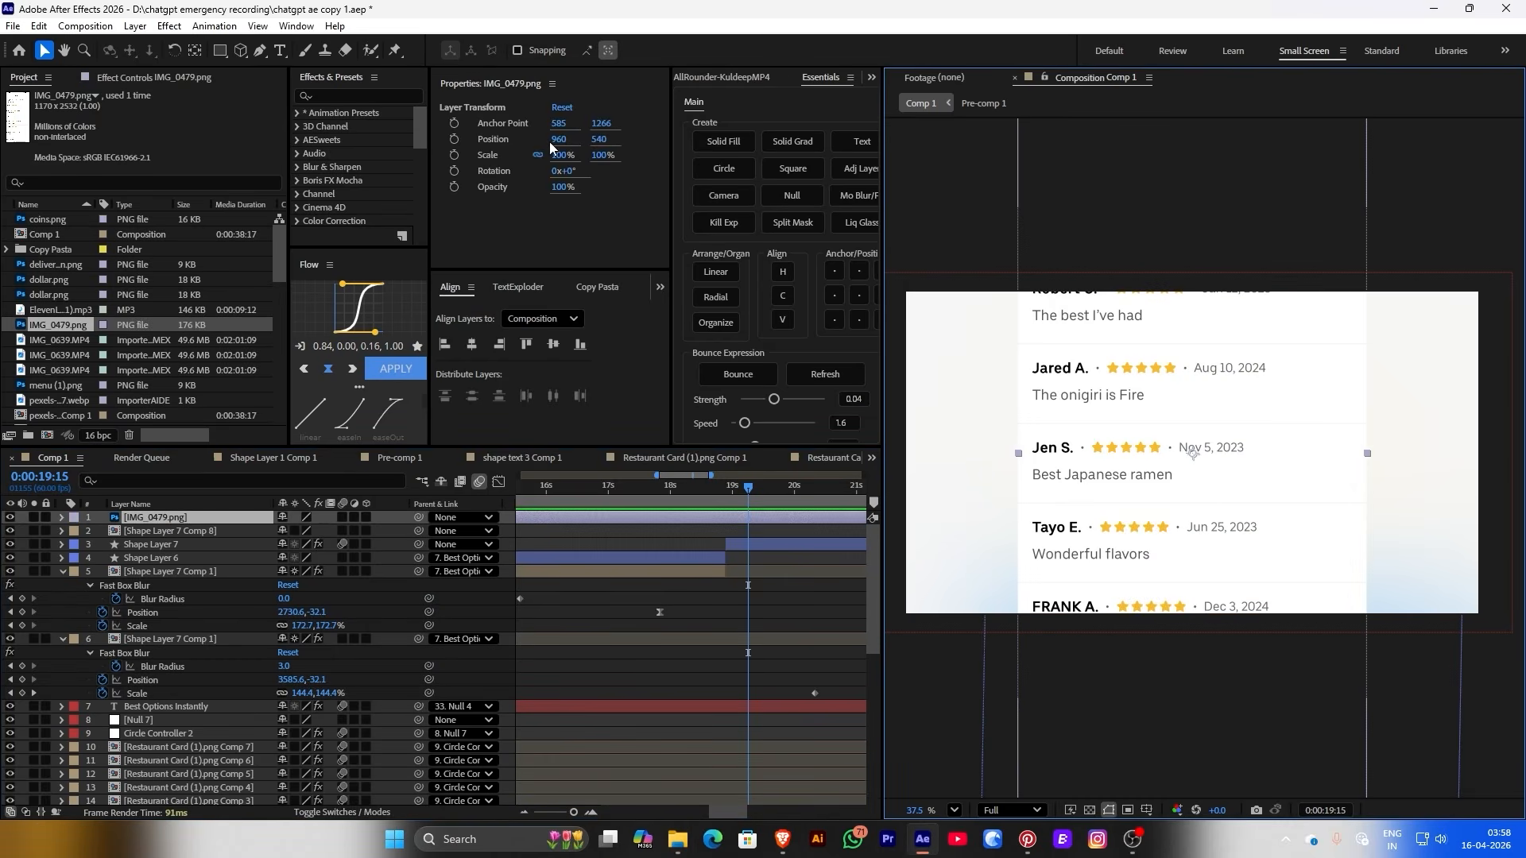
# Lower the screenshot to show the reviews header and draw a rectangle mask around the first review card
pyautogui.moveTo(593, 140); pyautogui.dragTo(926, 275)
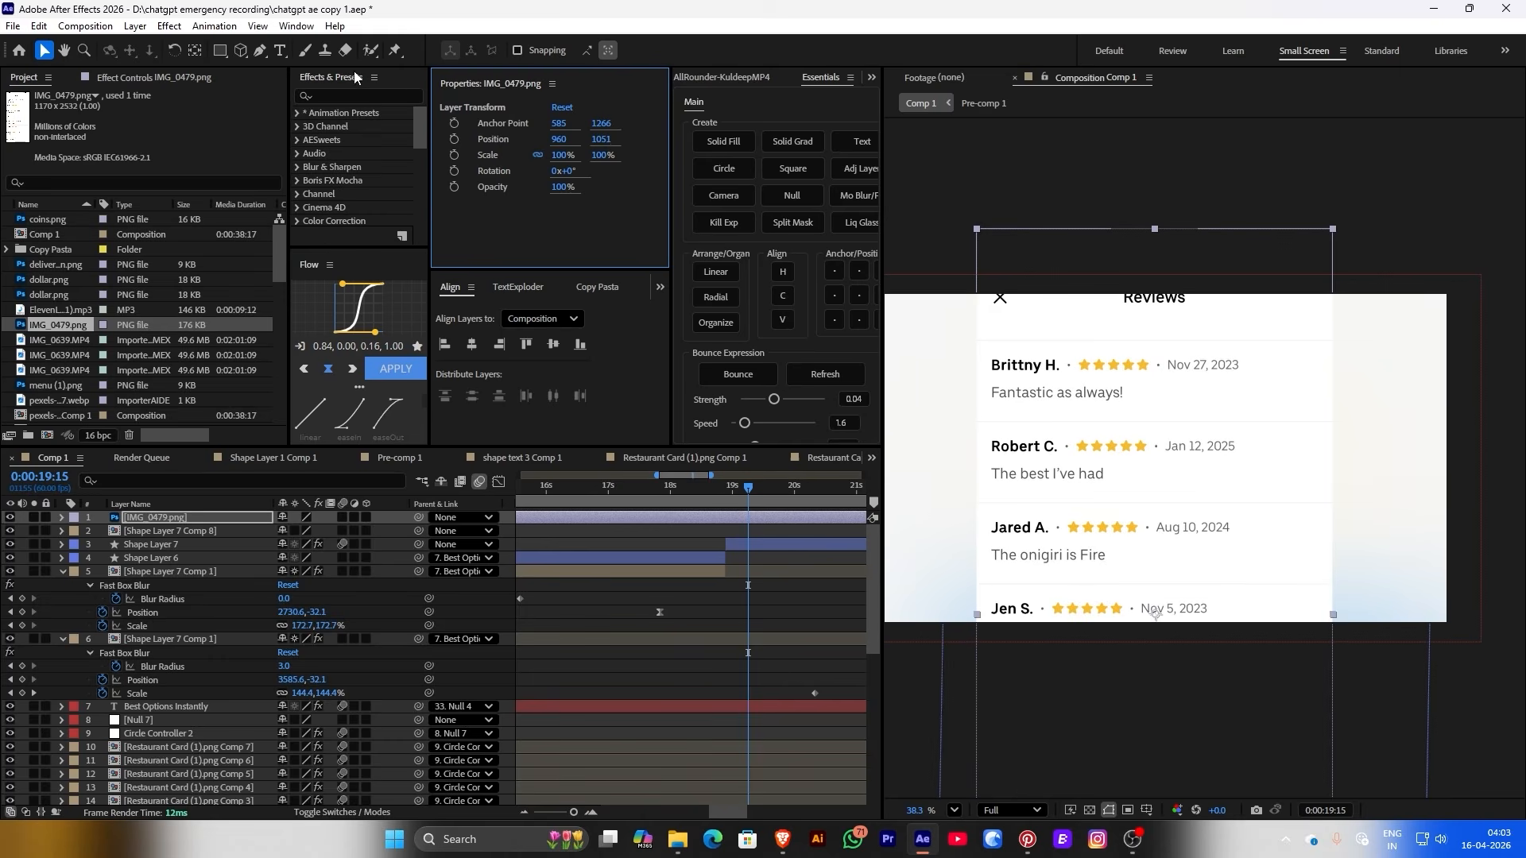
pyautogui.click(220, 50)
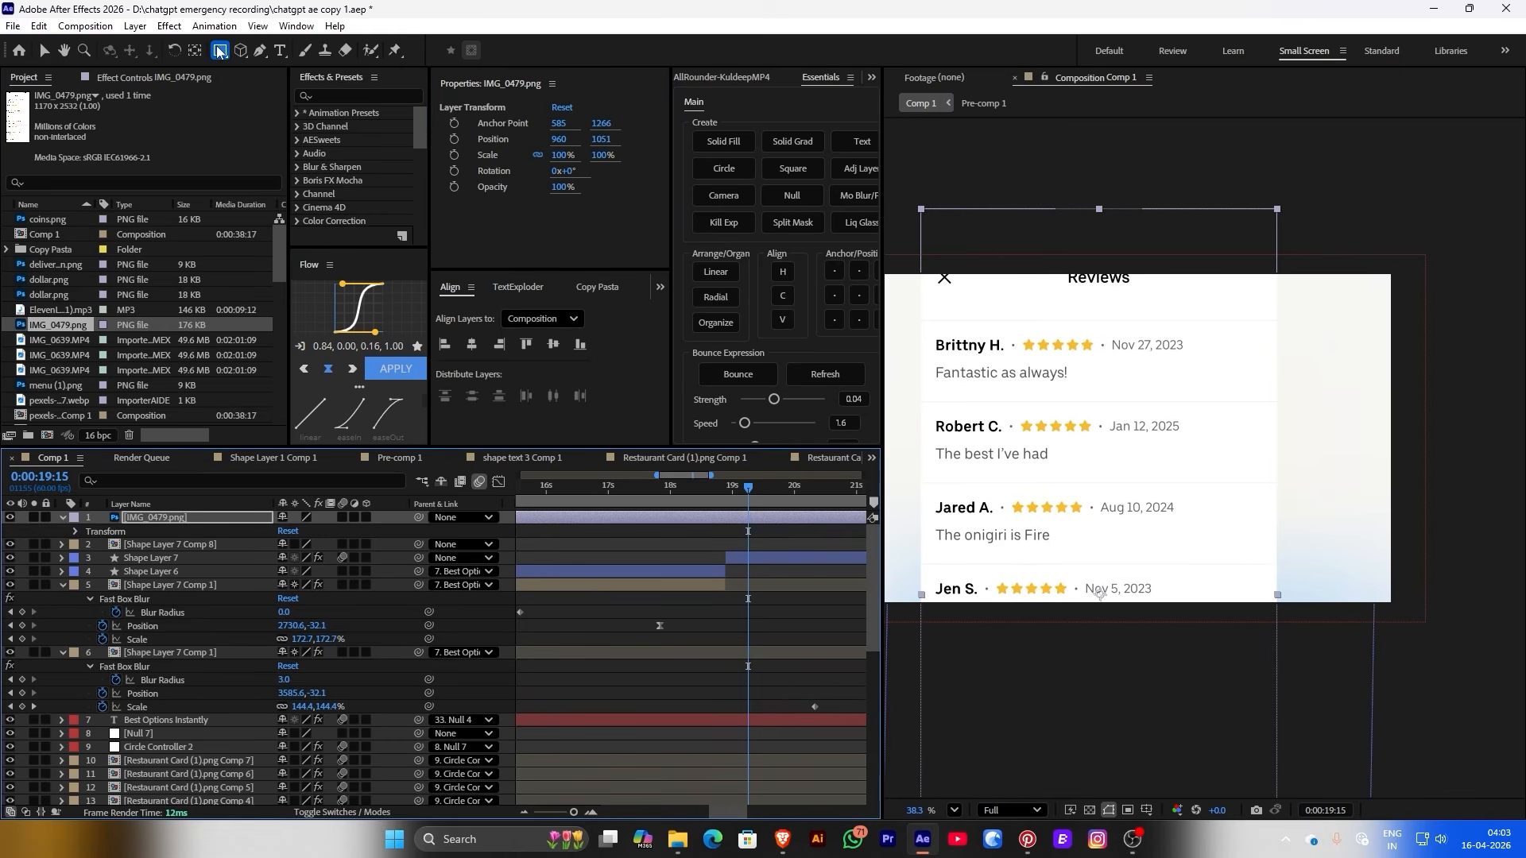
pyautogui.click(220, 50)
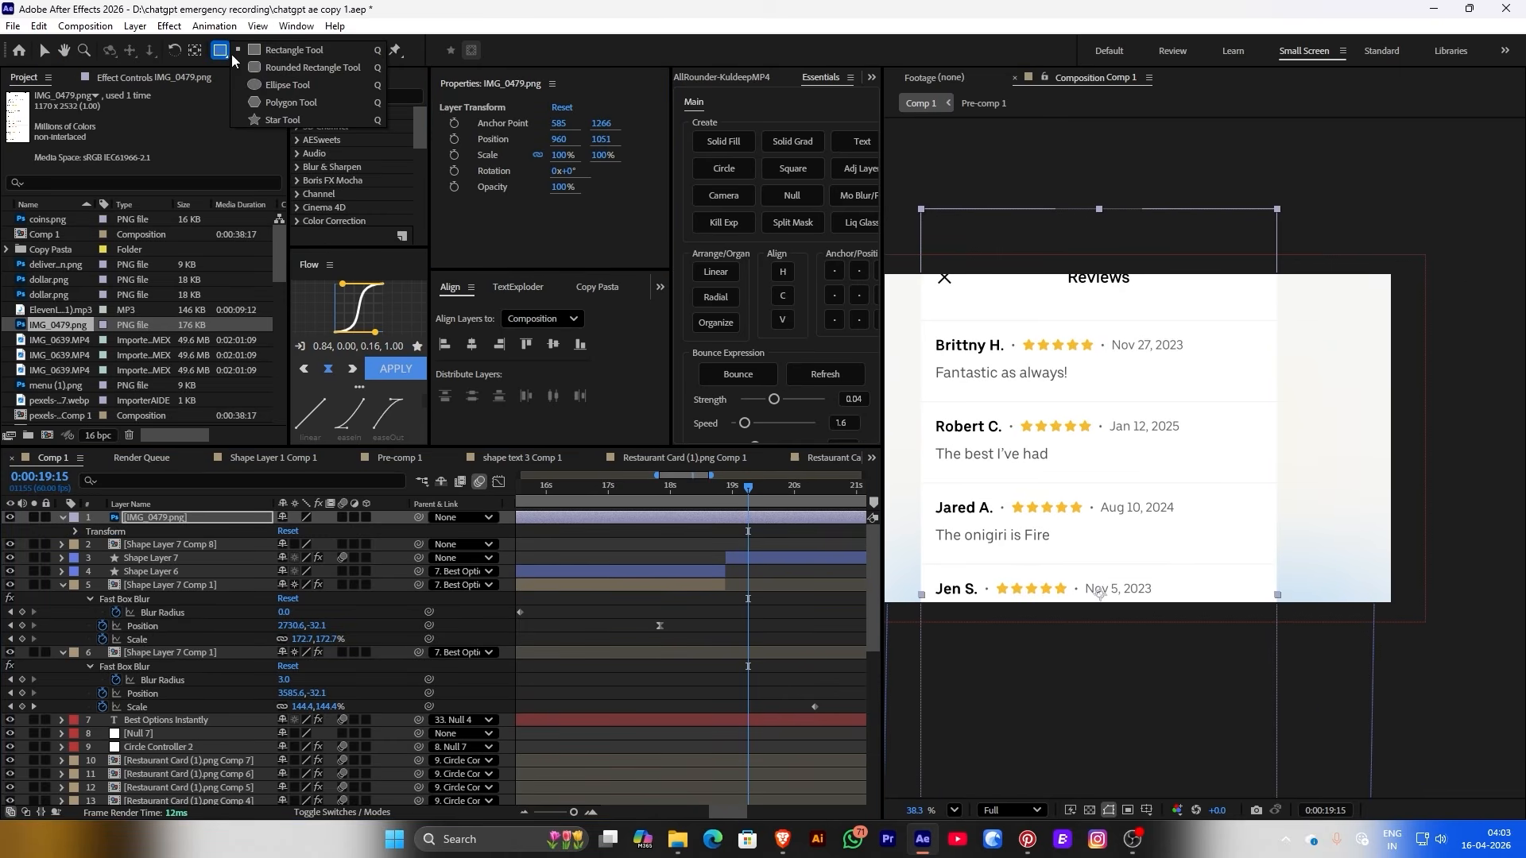
pyautogui.click(255, 84)
pyautogui.click(221, 51)
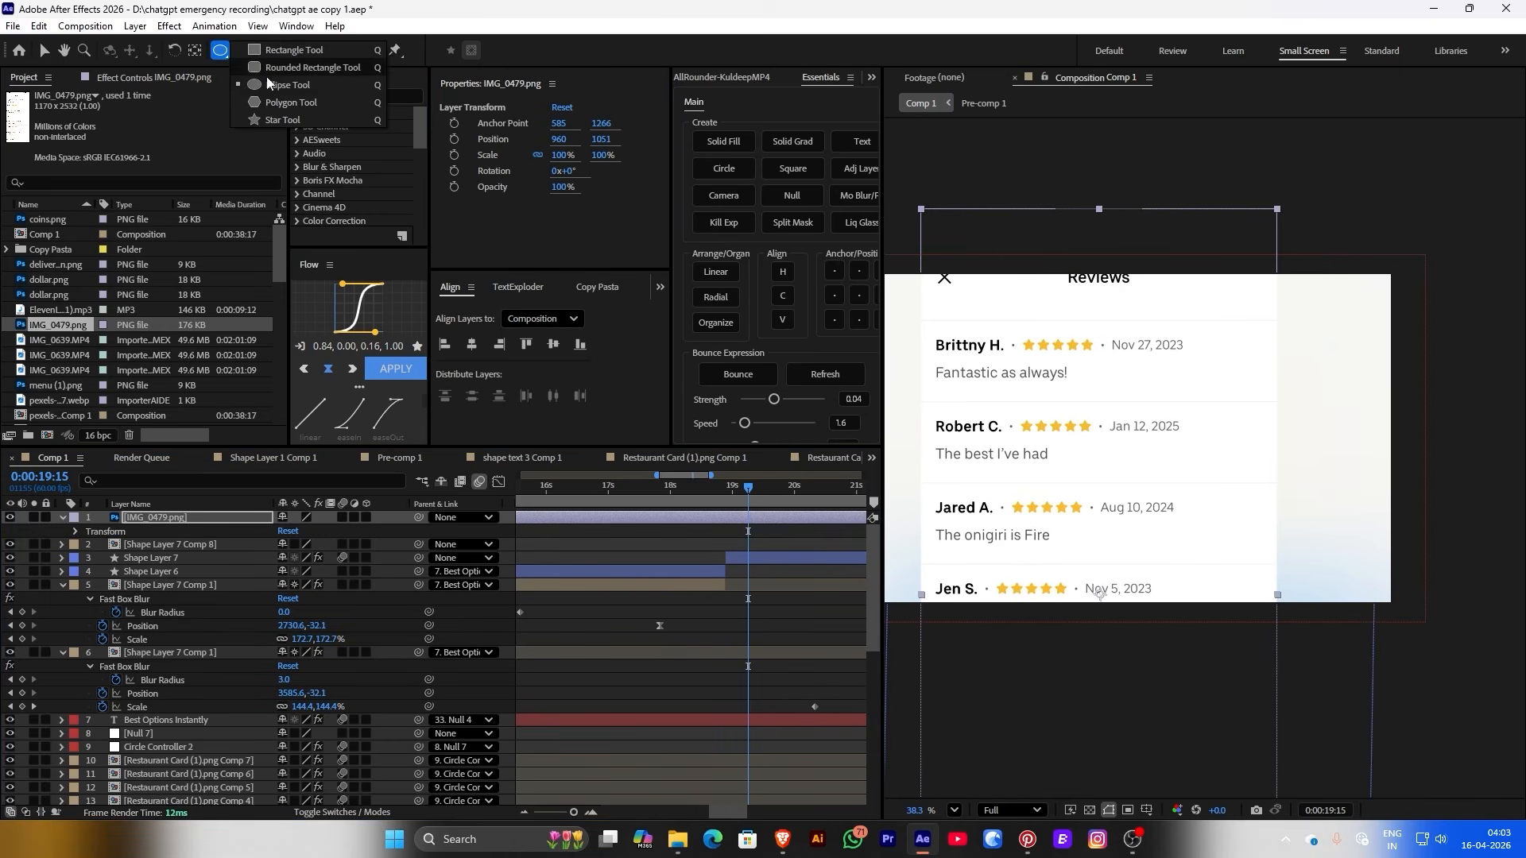
pyautogui.click(275, 69)
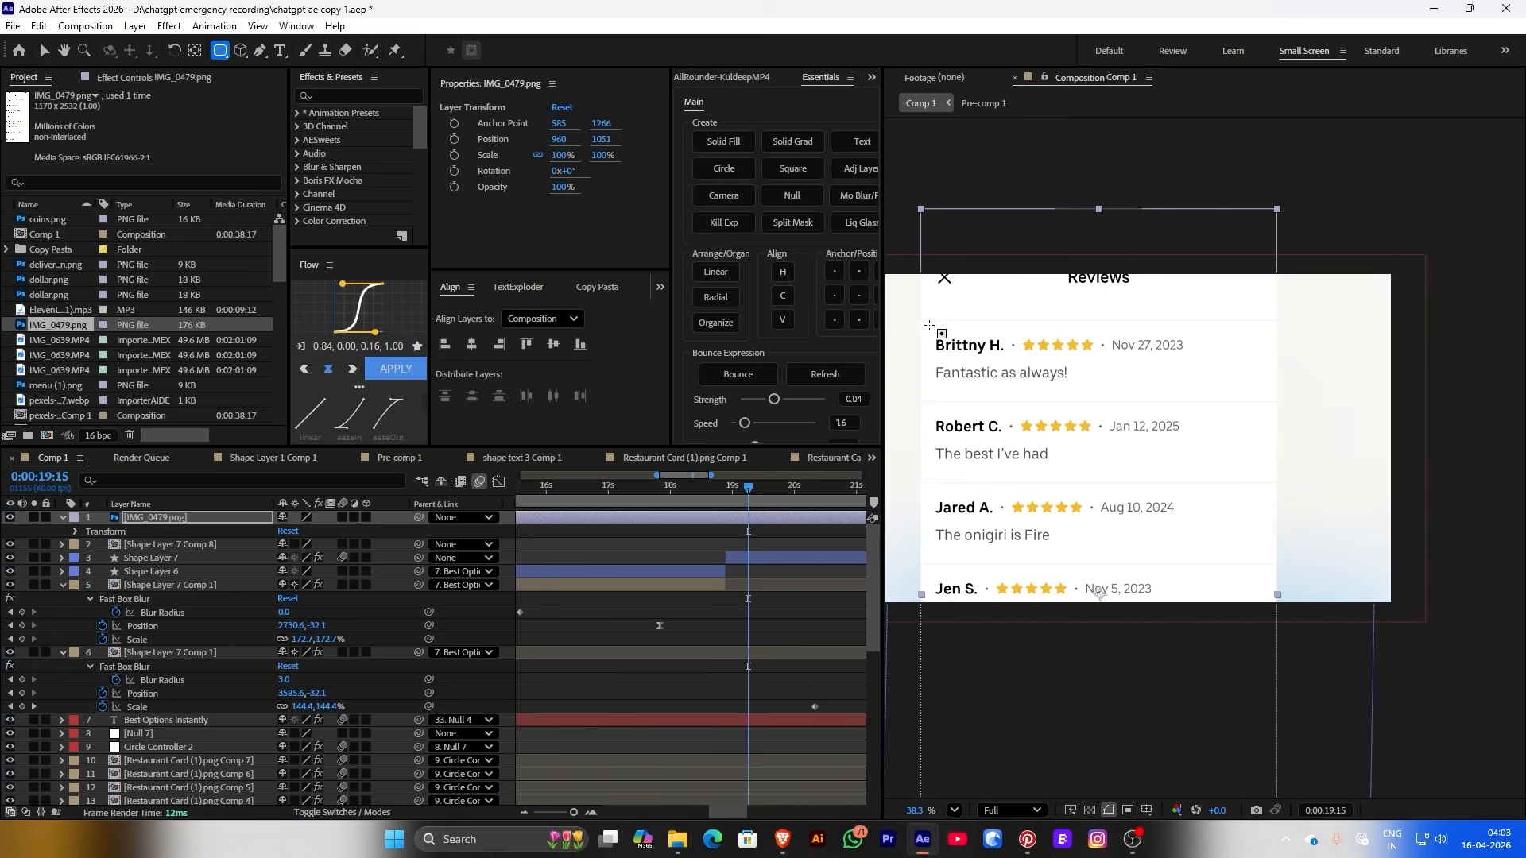
pyautogui.moveTo(929, 326); pyautogui.dragTo(1228, 392)
pyautogui.click(693, 555)
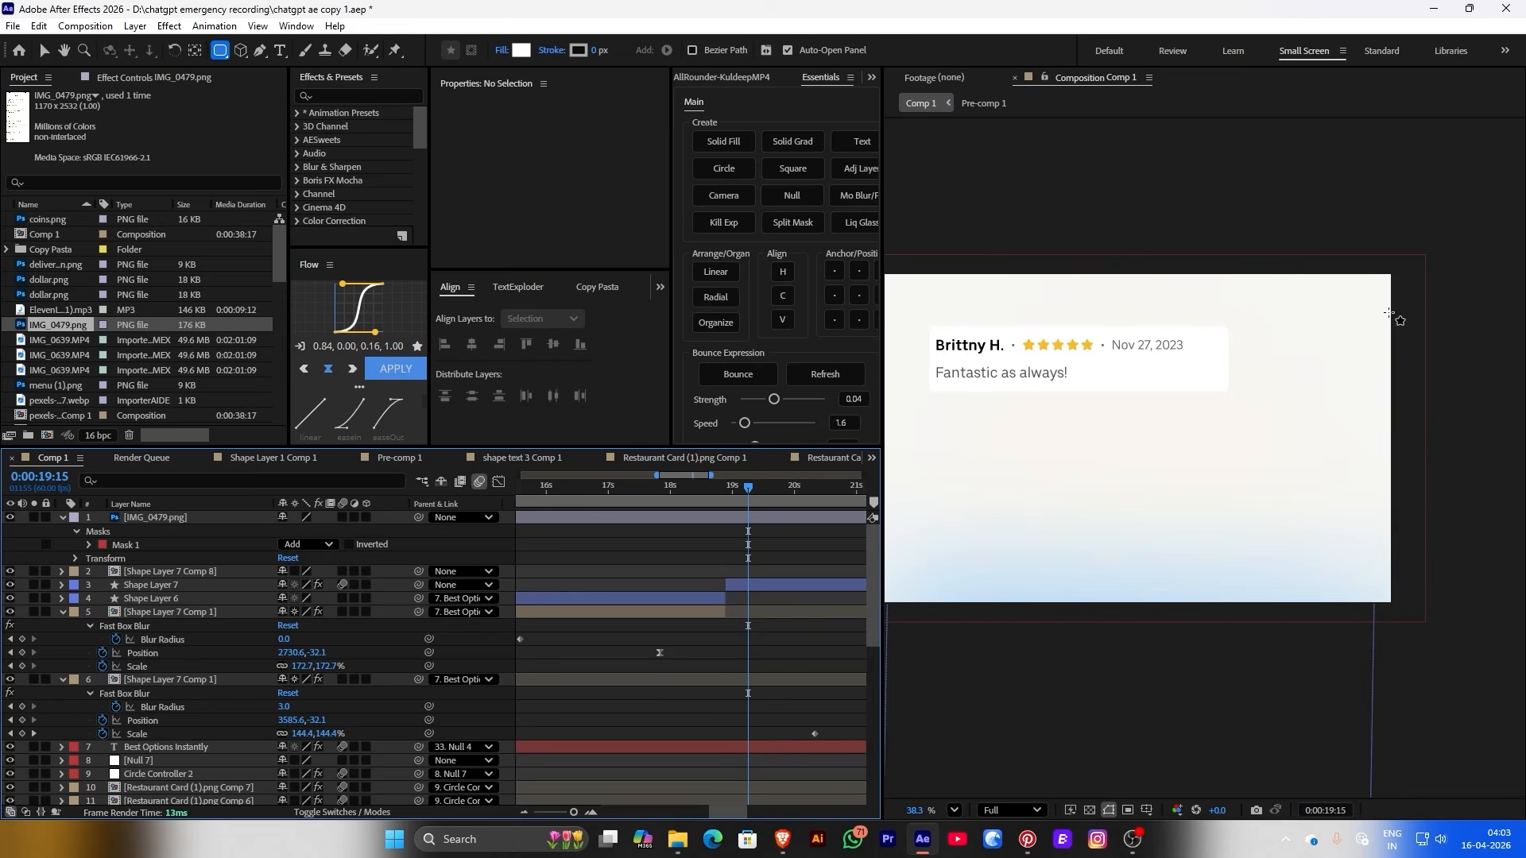
pyautogui.click(955, 810)
pyautogui.click(1003, 515)
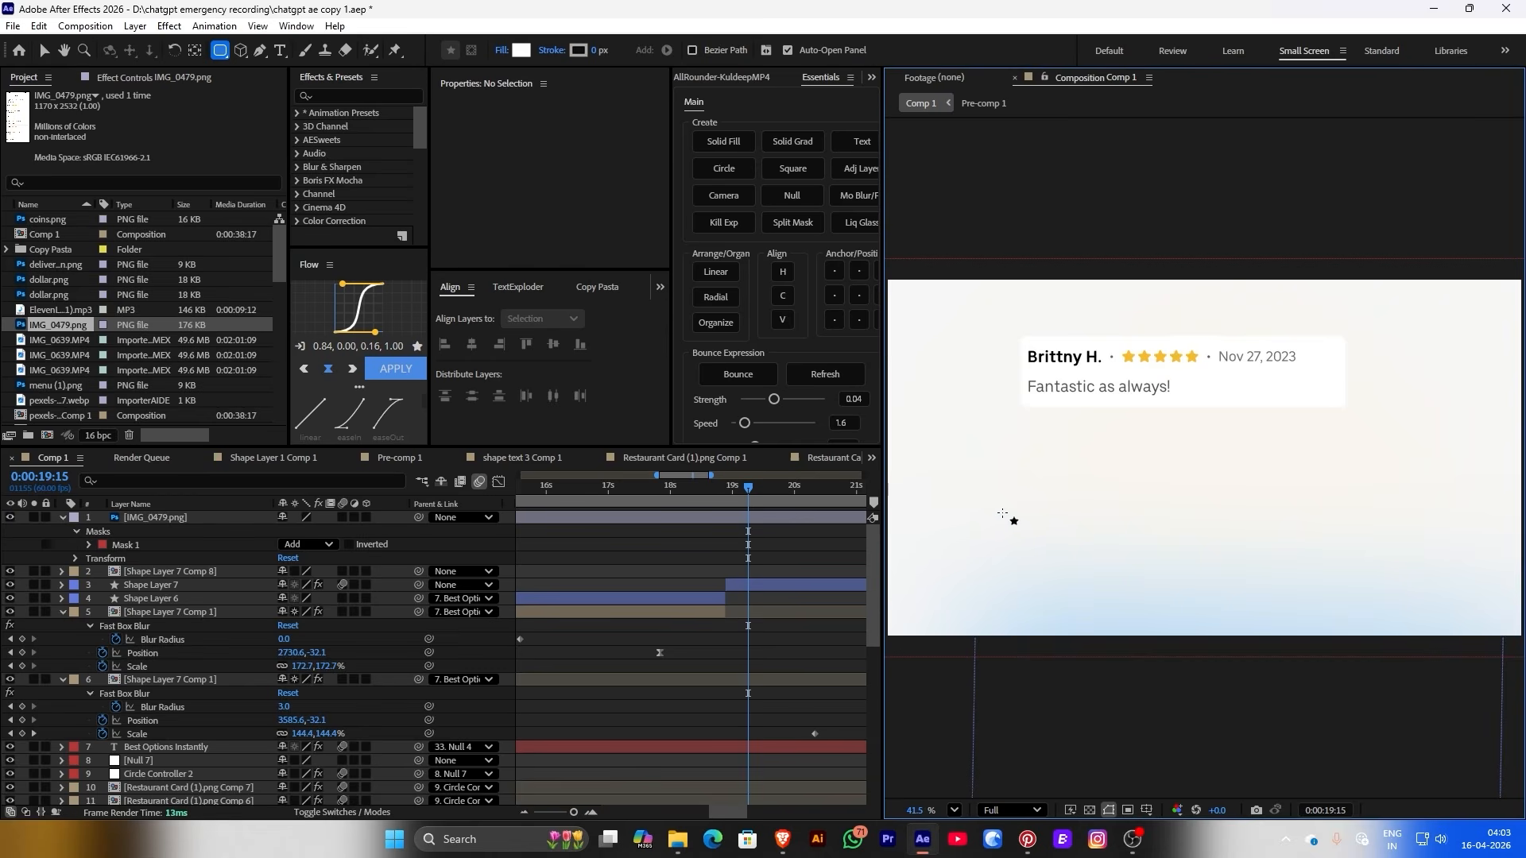
# Split the screenshot layer at the current time, delete the earlier part, and bring up Pre-compose
pyautogui.click(703, 518)
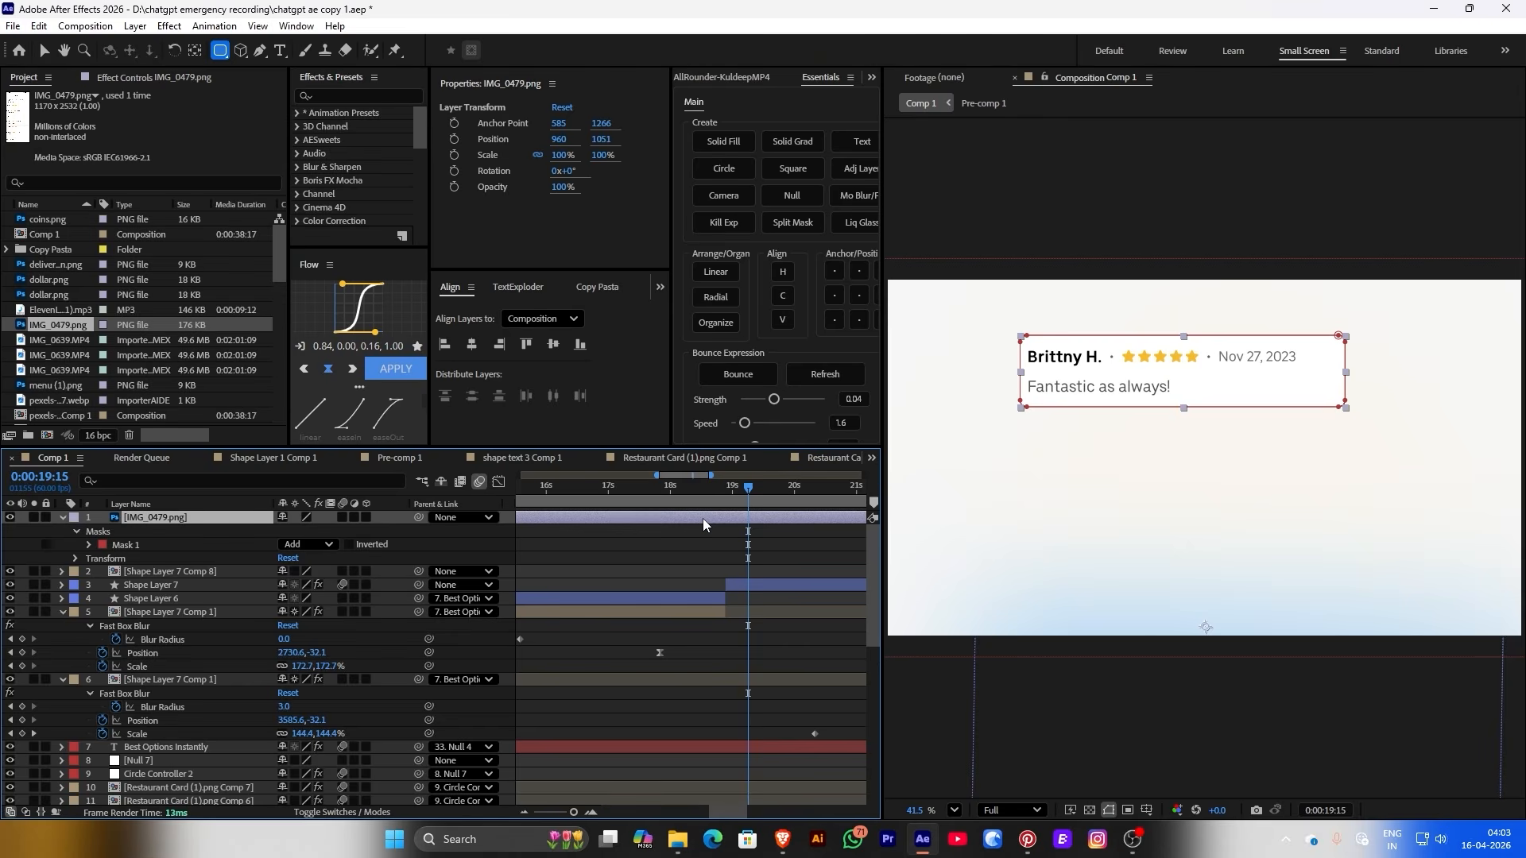
pyautogui.hotkey('ctrl', 'shift', 'd')
pyautogui.click(717, 526)
pyautogui.press('Delete')
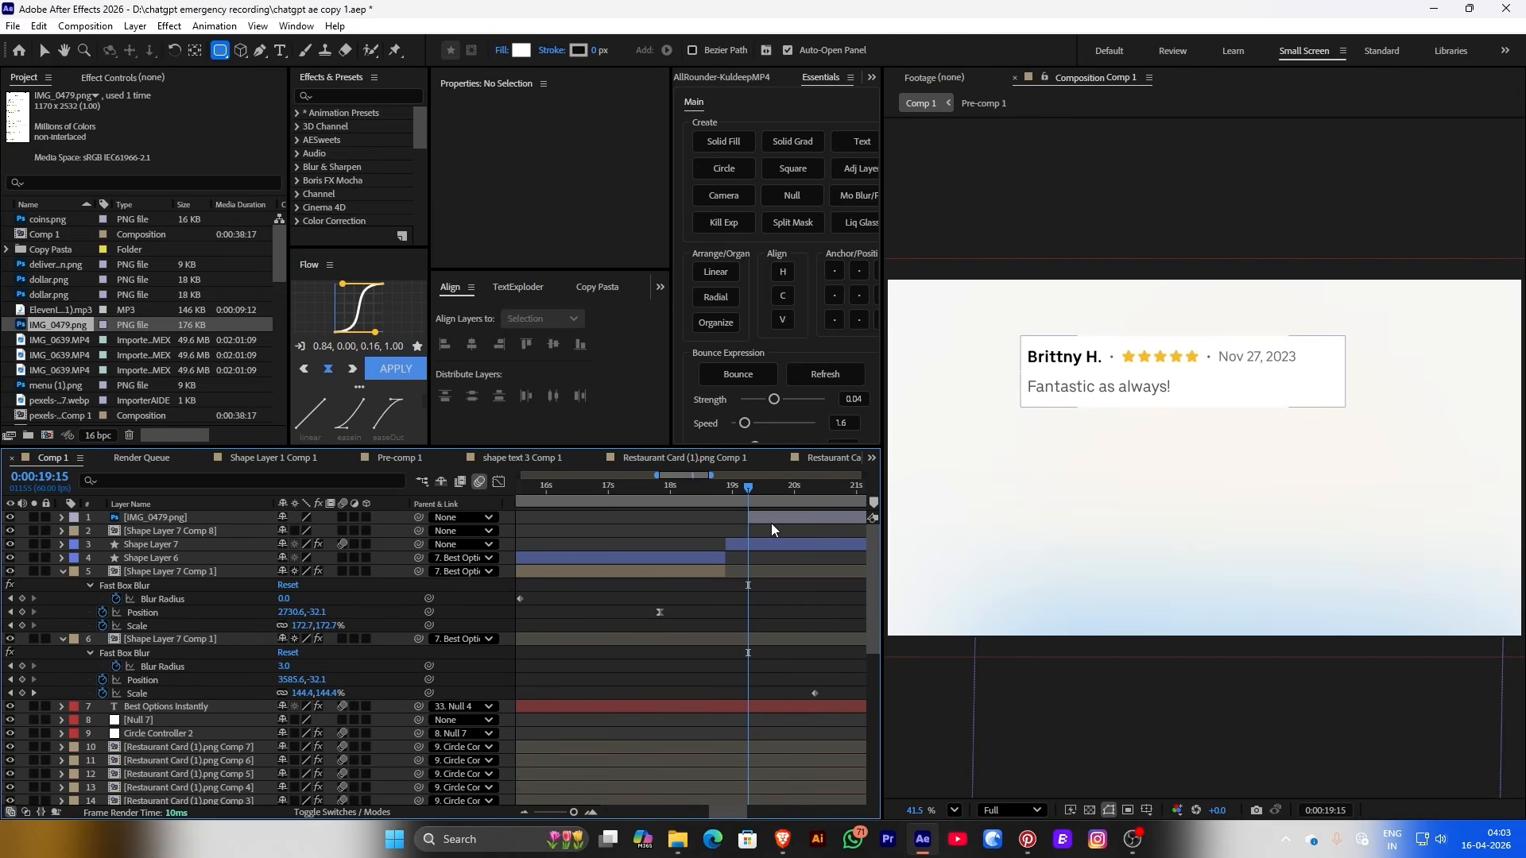
pyautogui.rightClick(771, 523)
# Pre-compose the screenshot, open IMG_0479.png Comp 1, and mask it to the first review card
pyautogui.click(833, 399)
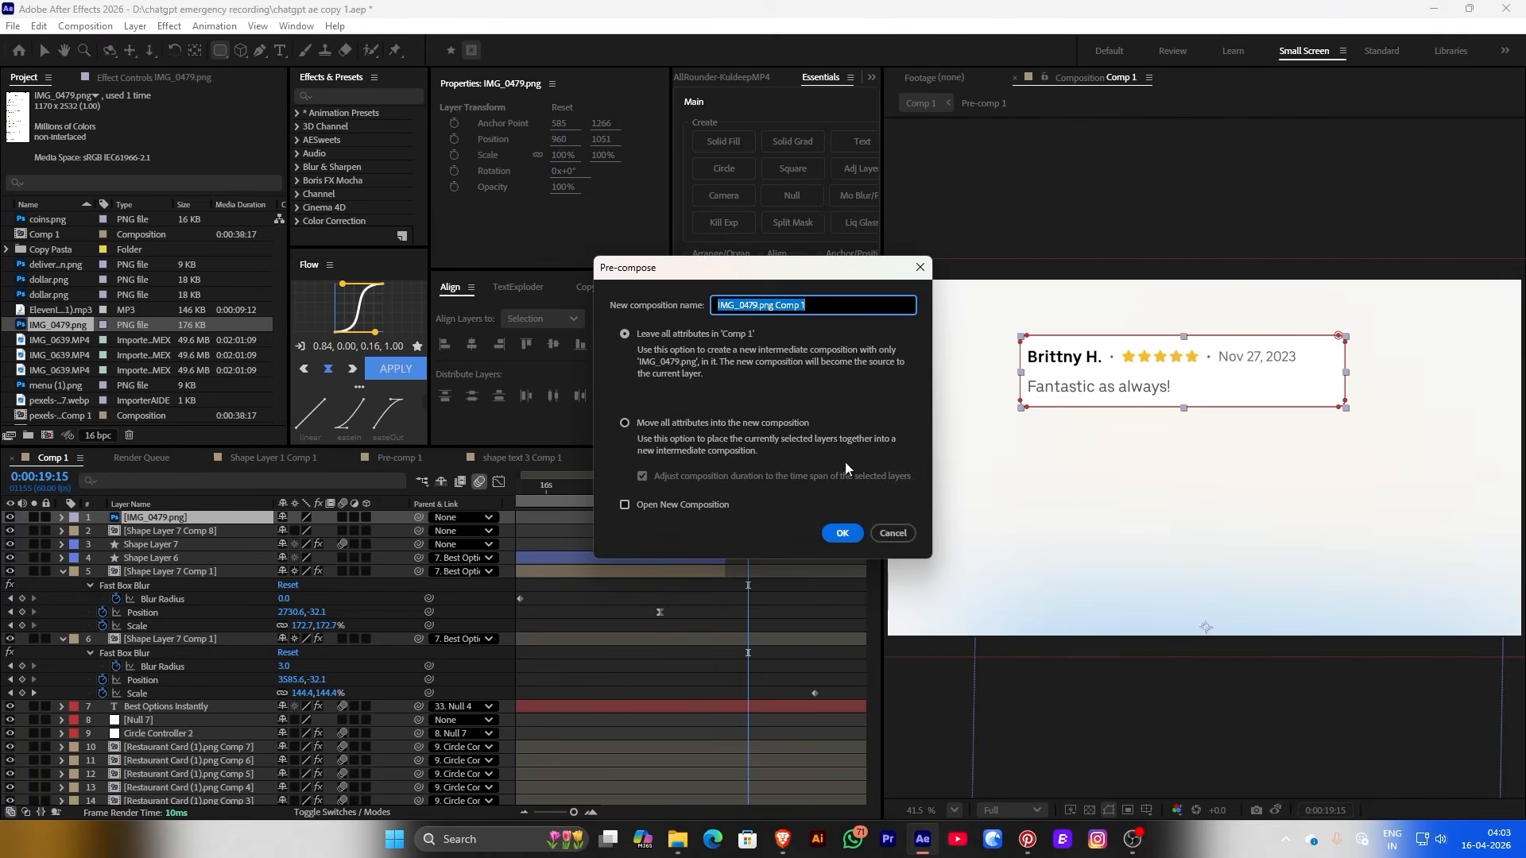
pyautogui.click(841, 533)
pyautogui.doubleClick(786, 521)
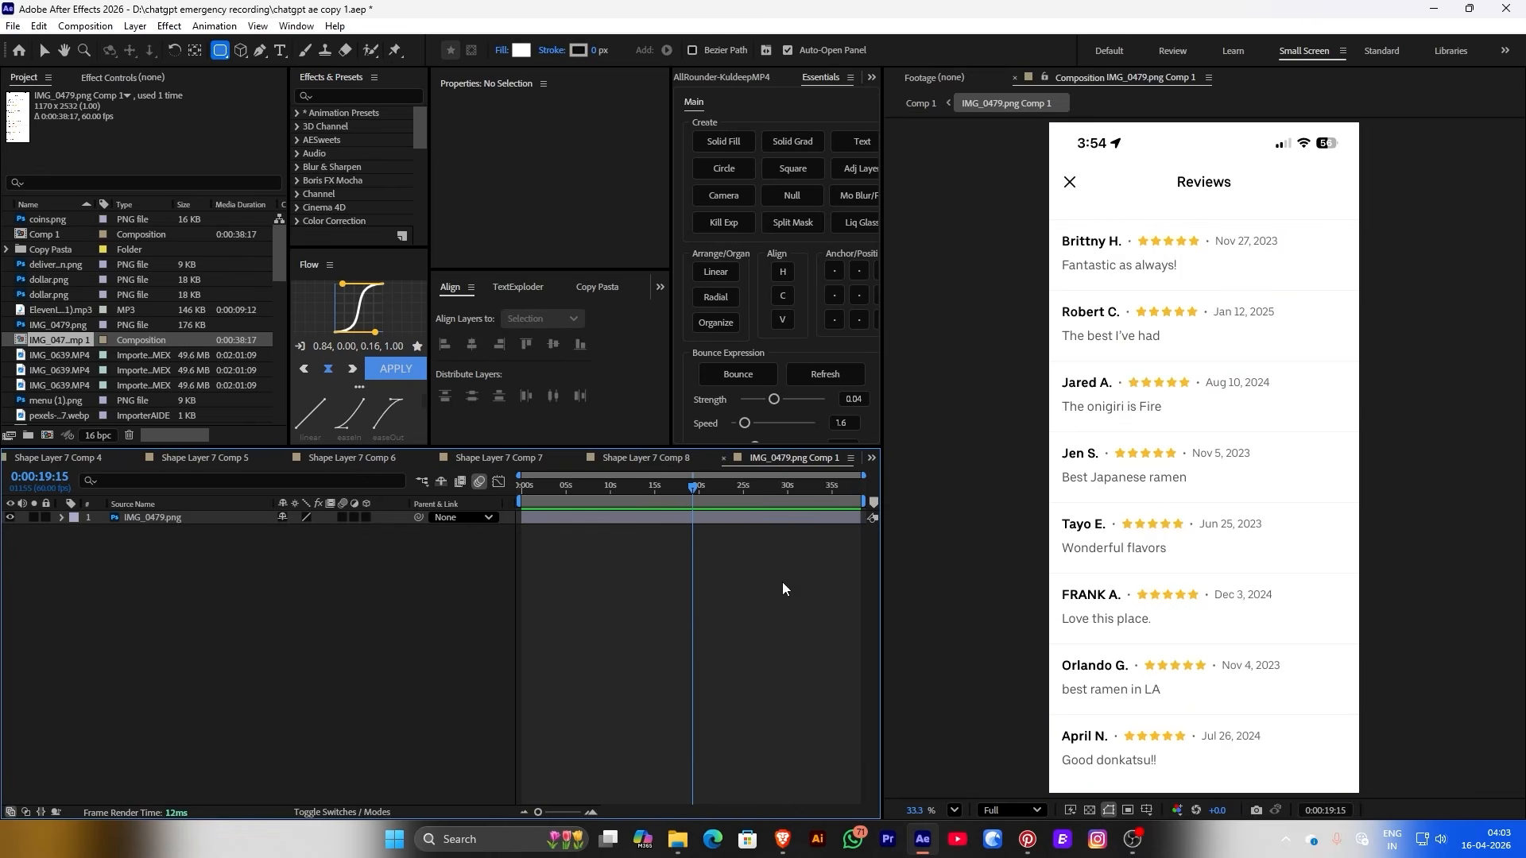
pyautogui.moveTo(565, 498); pyautogui.dragTo(521, 498)
pyautogui.click(544, 518)
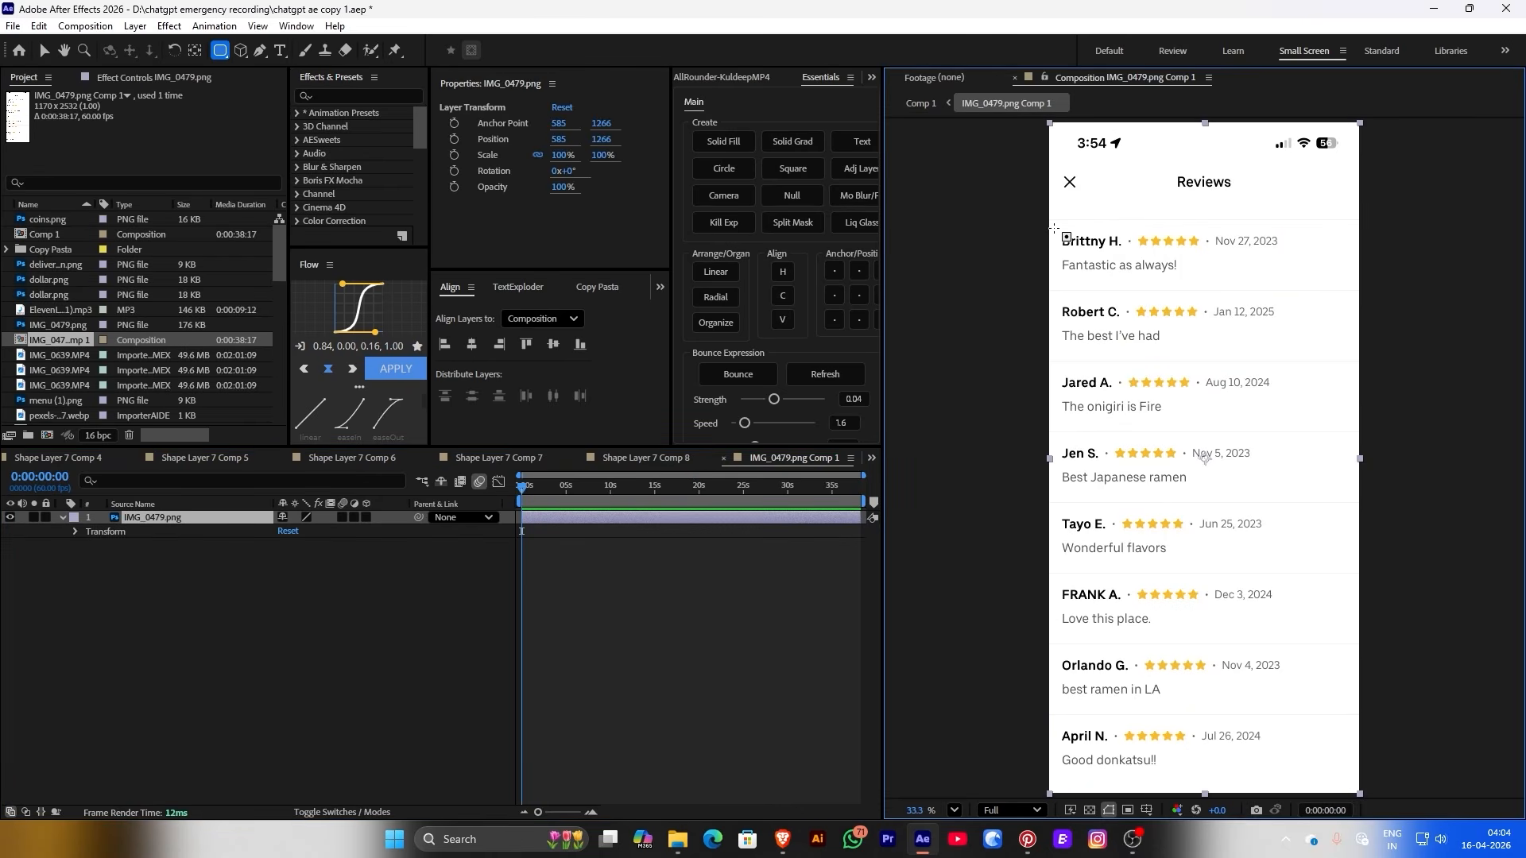
pyautogui.moveTo(1056, 225)
pyautogui.mouseDown()
pyautogui.moveTo(1141, 299)
pyautogui.moveTo(1409, 293)
pyautogui.moveTo(1324, 283)
pyautogui.moveTo(1338, 288)
pyautogui.mouseUp()
pyautogui.click(666, 595)
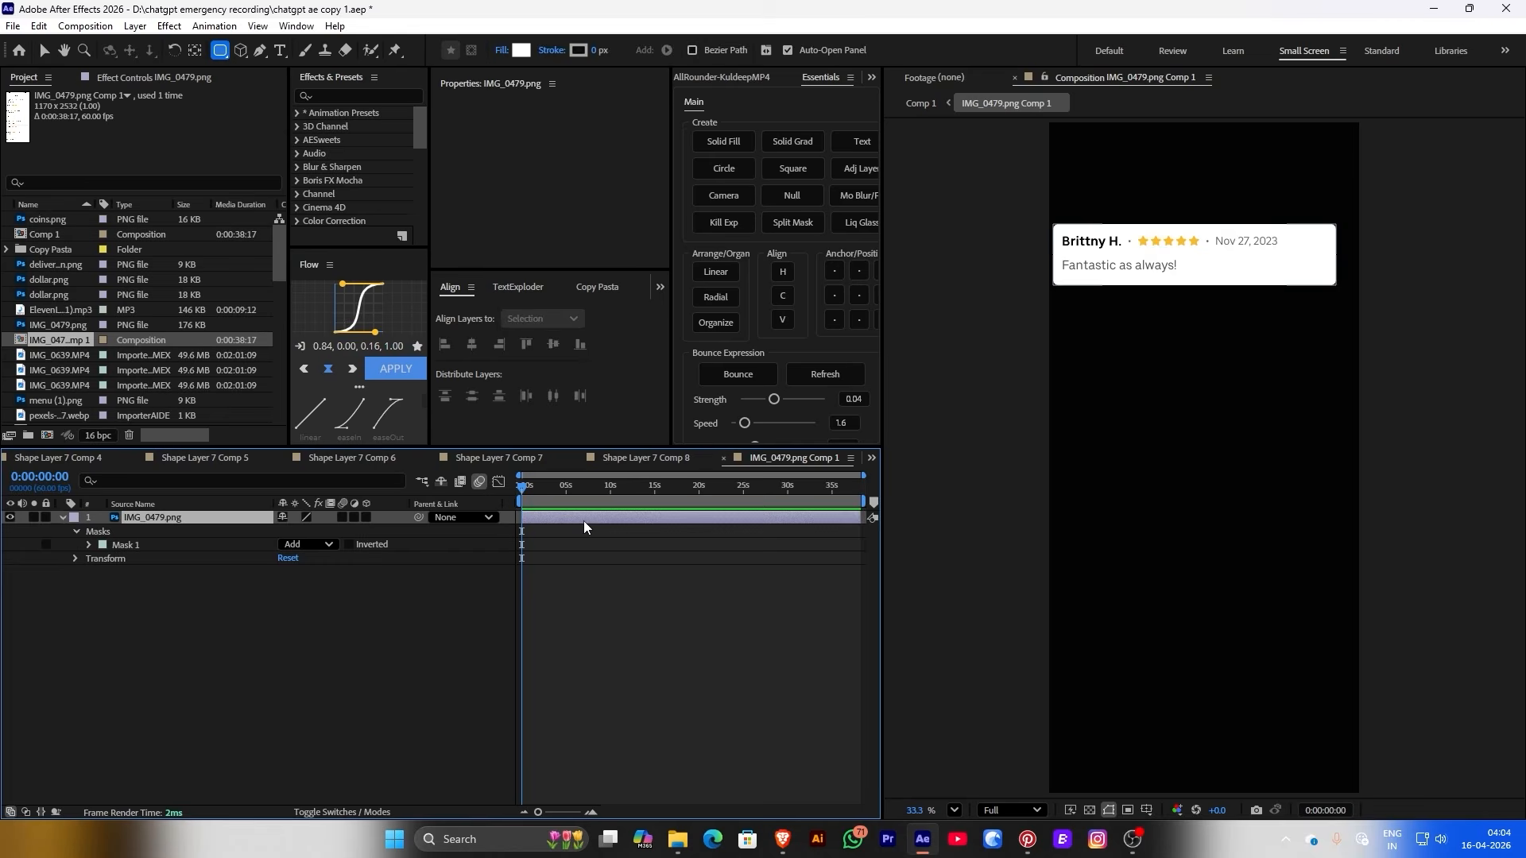
# Duplicate the masked layer and move the copy's mask down onto the second review card
pyautogui.click(583, 522)
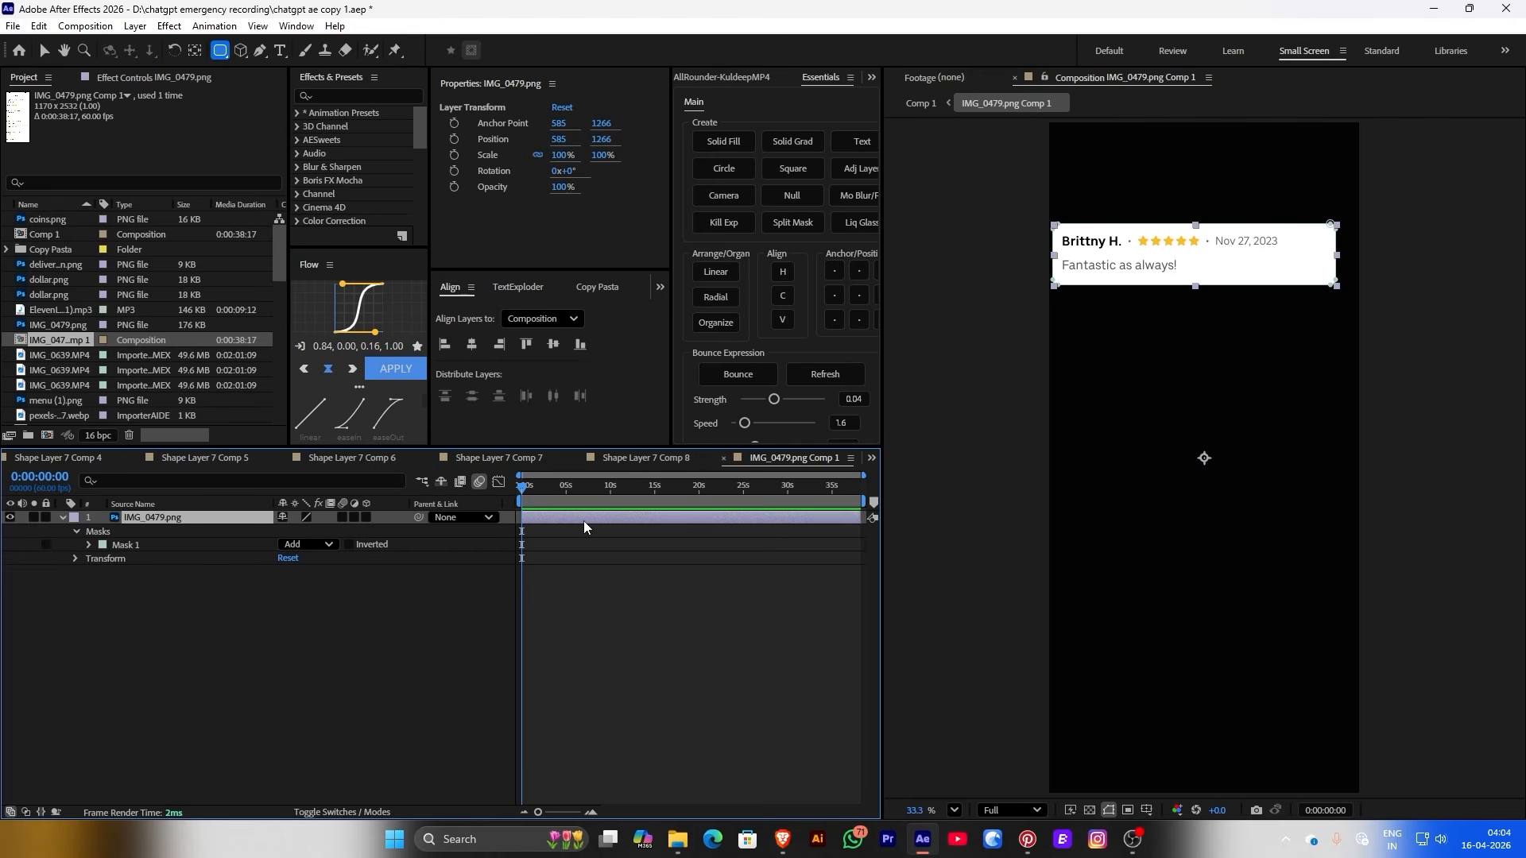
pyautogui.hotkey('ctrl', 'd')
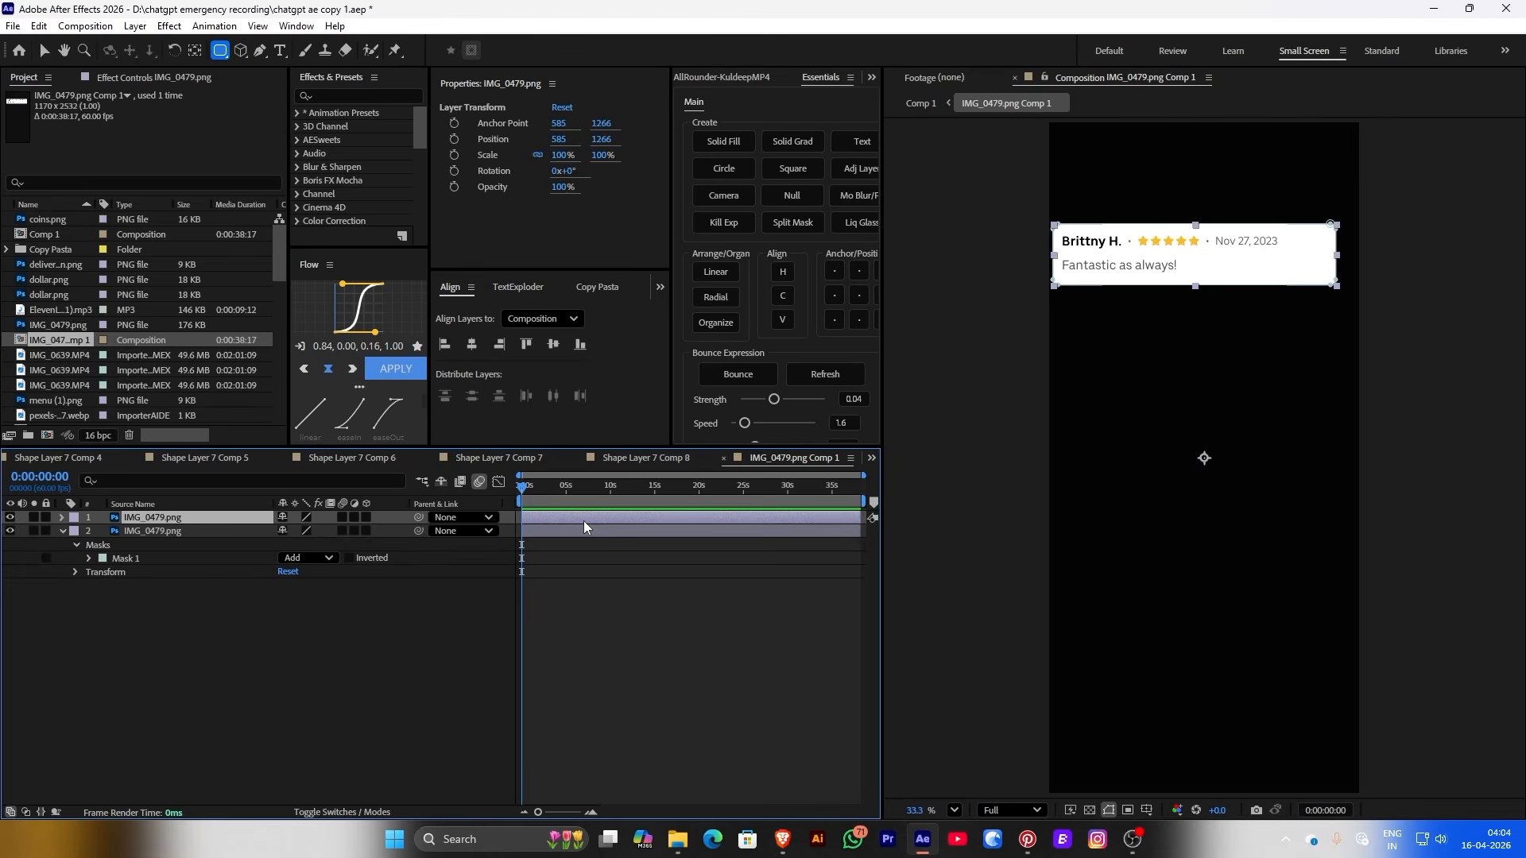
pyautogui.click(145, 559)
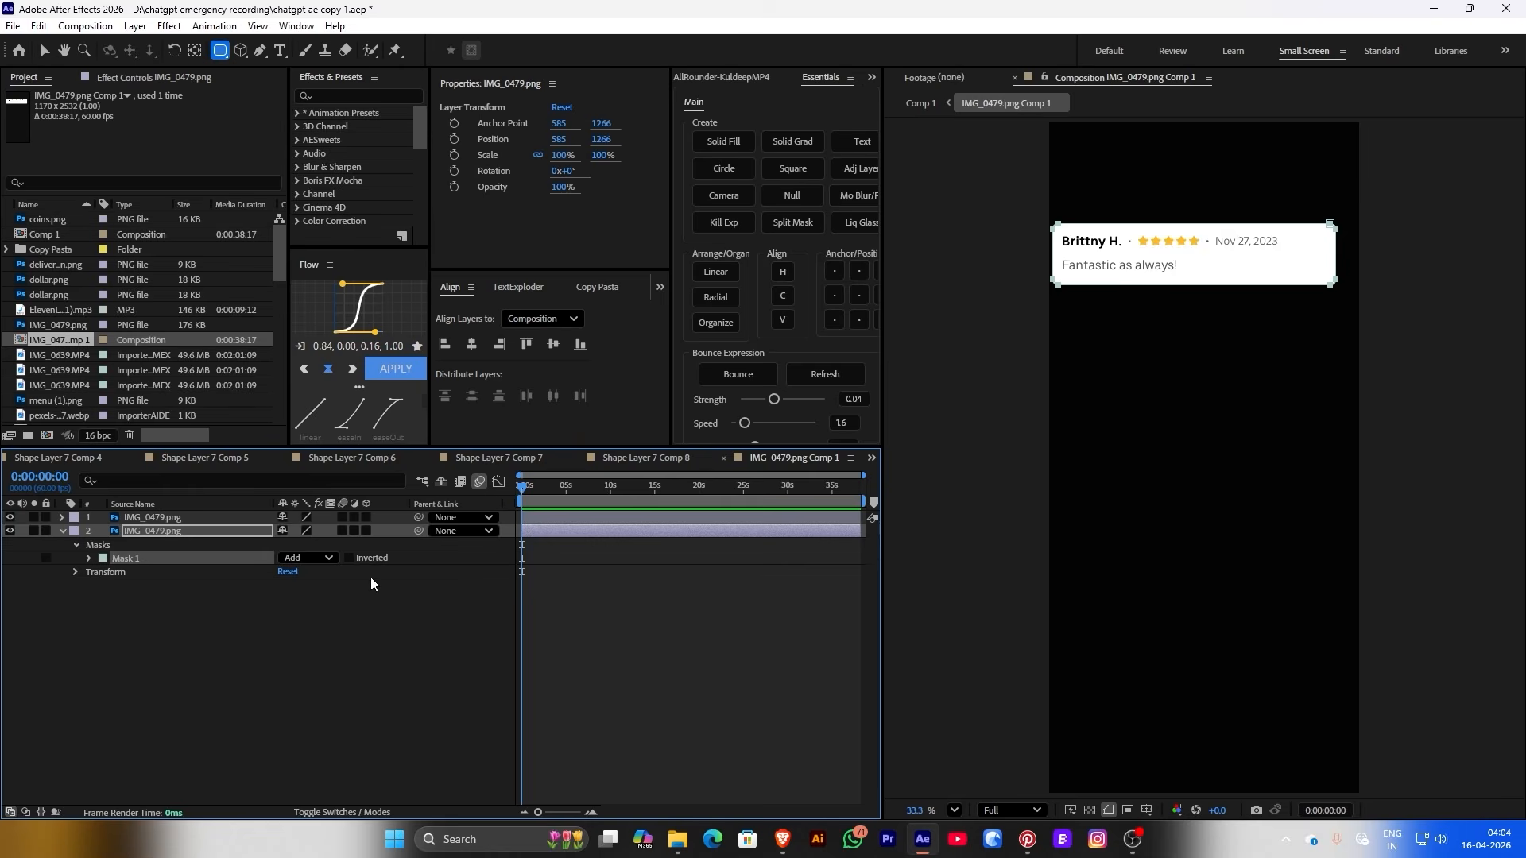
pyautogui.press('v')
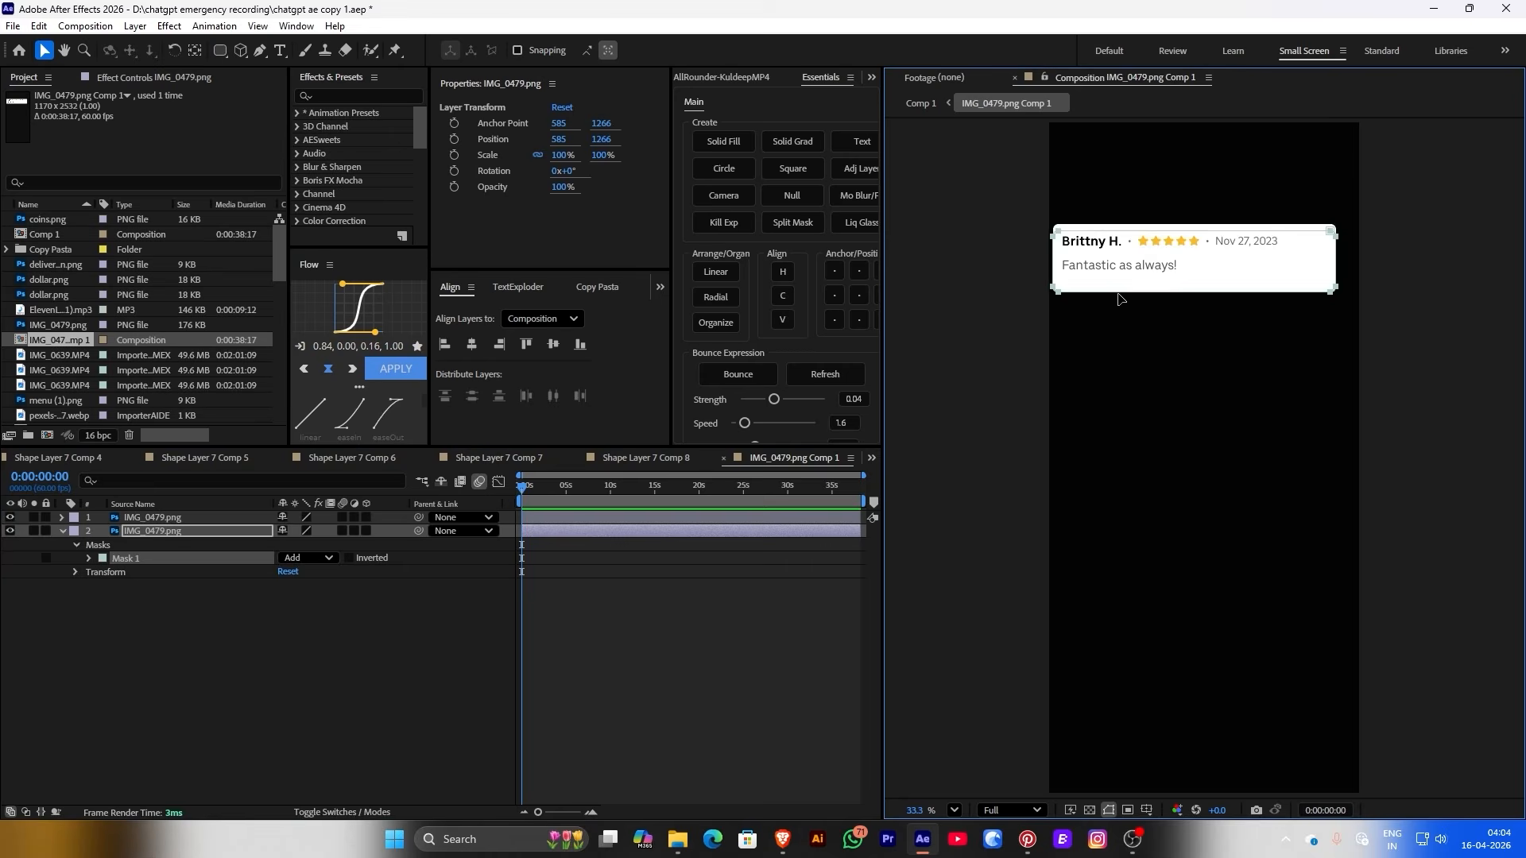
pyautogui.moveTo(1123, 278); pyautogui.dragTo(1113, 390)
pyautogui.scroll(4, 1106, 347)
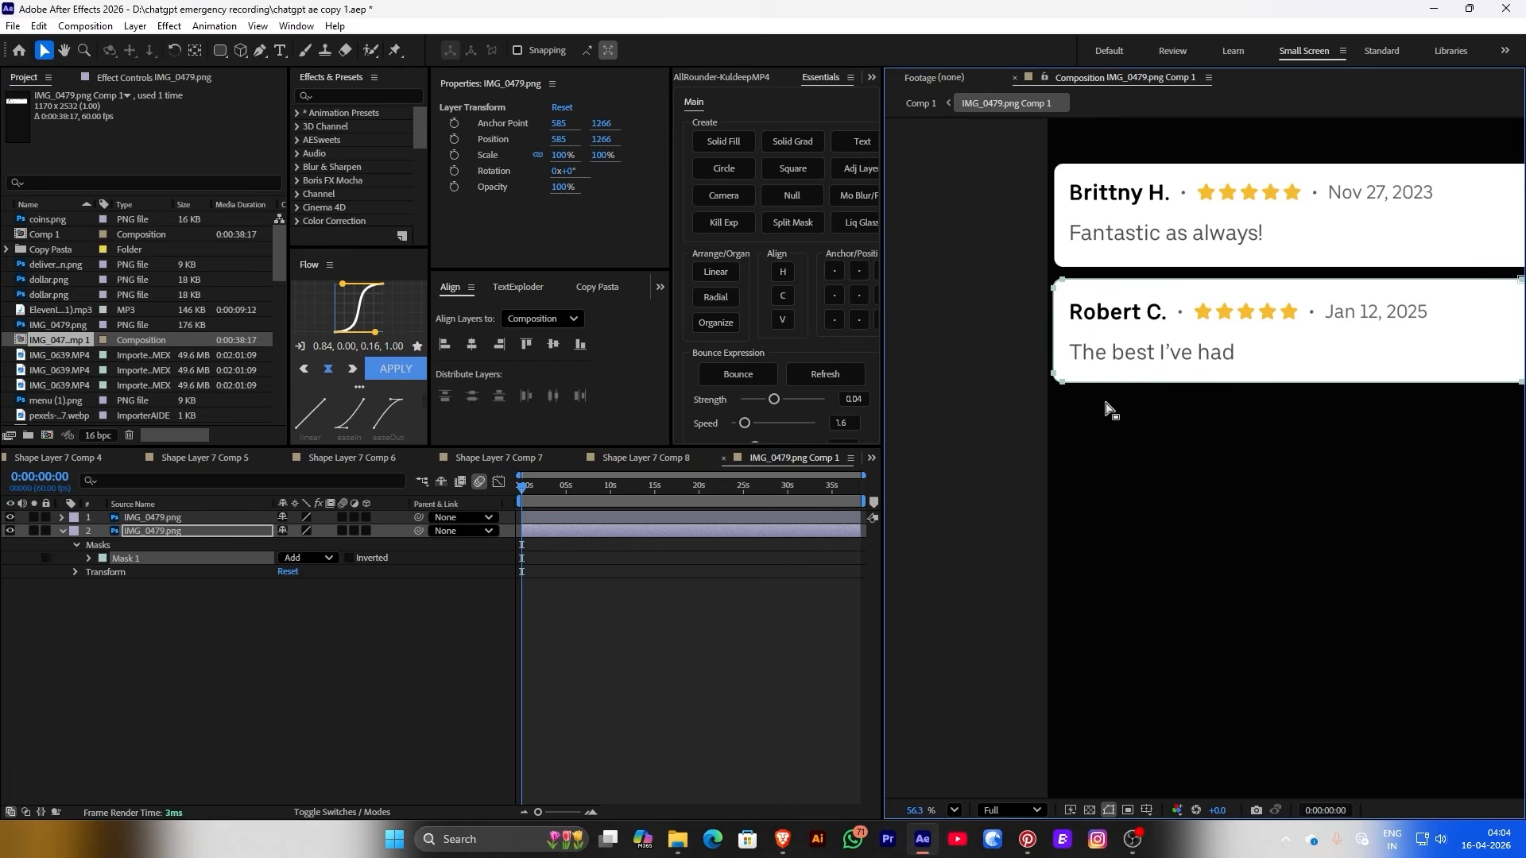
pyautogui.click(723, 621)
pyautogui.click(697, 486)
pyautogui.scroll(-3, 1088, 326)
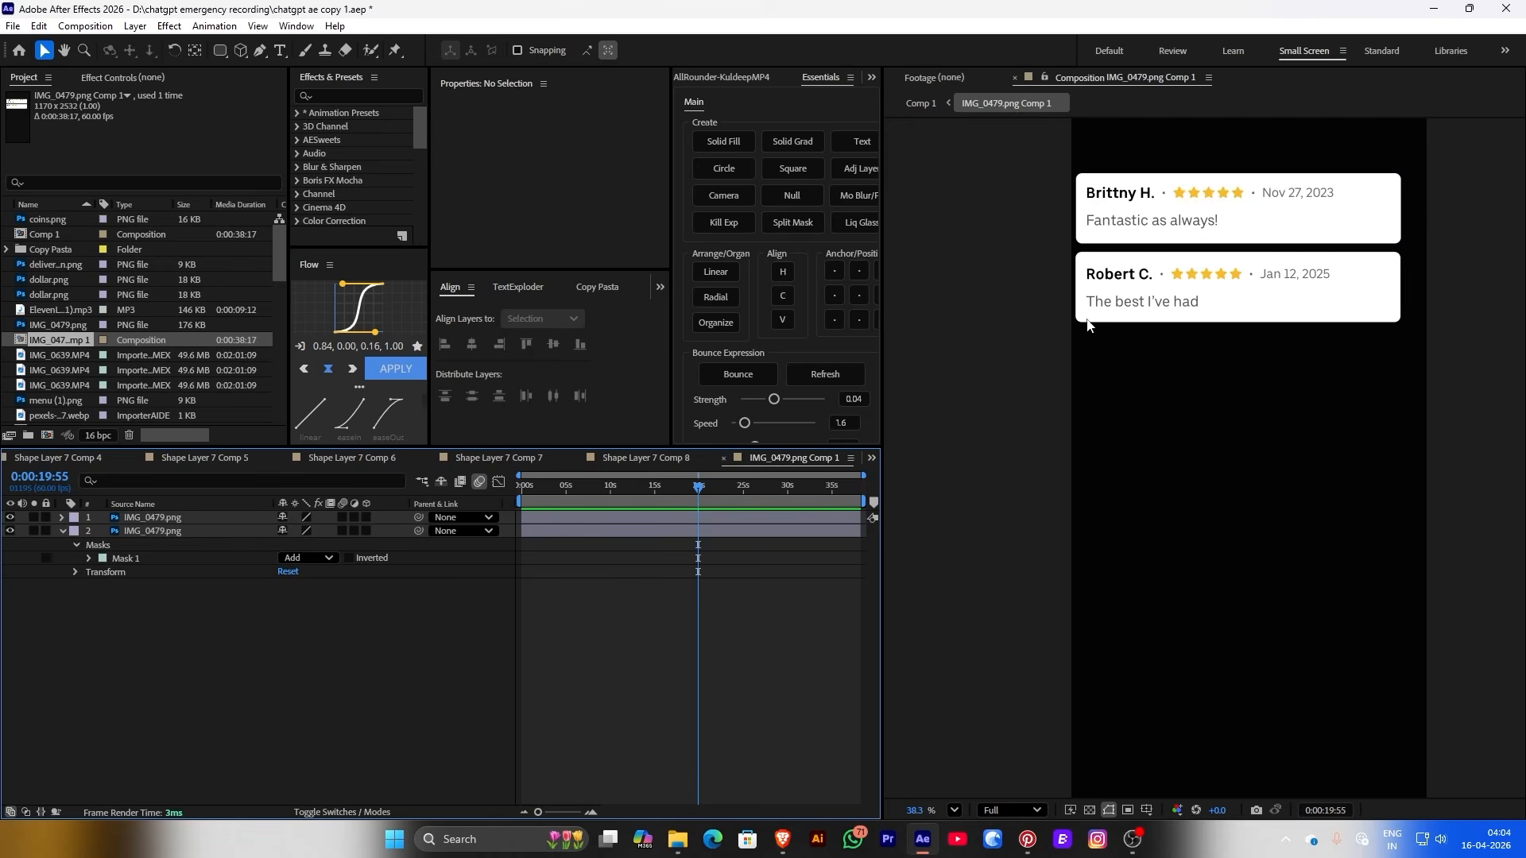
# Duplicate the second card's layer and move its mask onto the third review card
pyautogui.click(1114, 312)
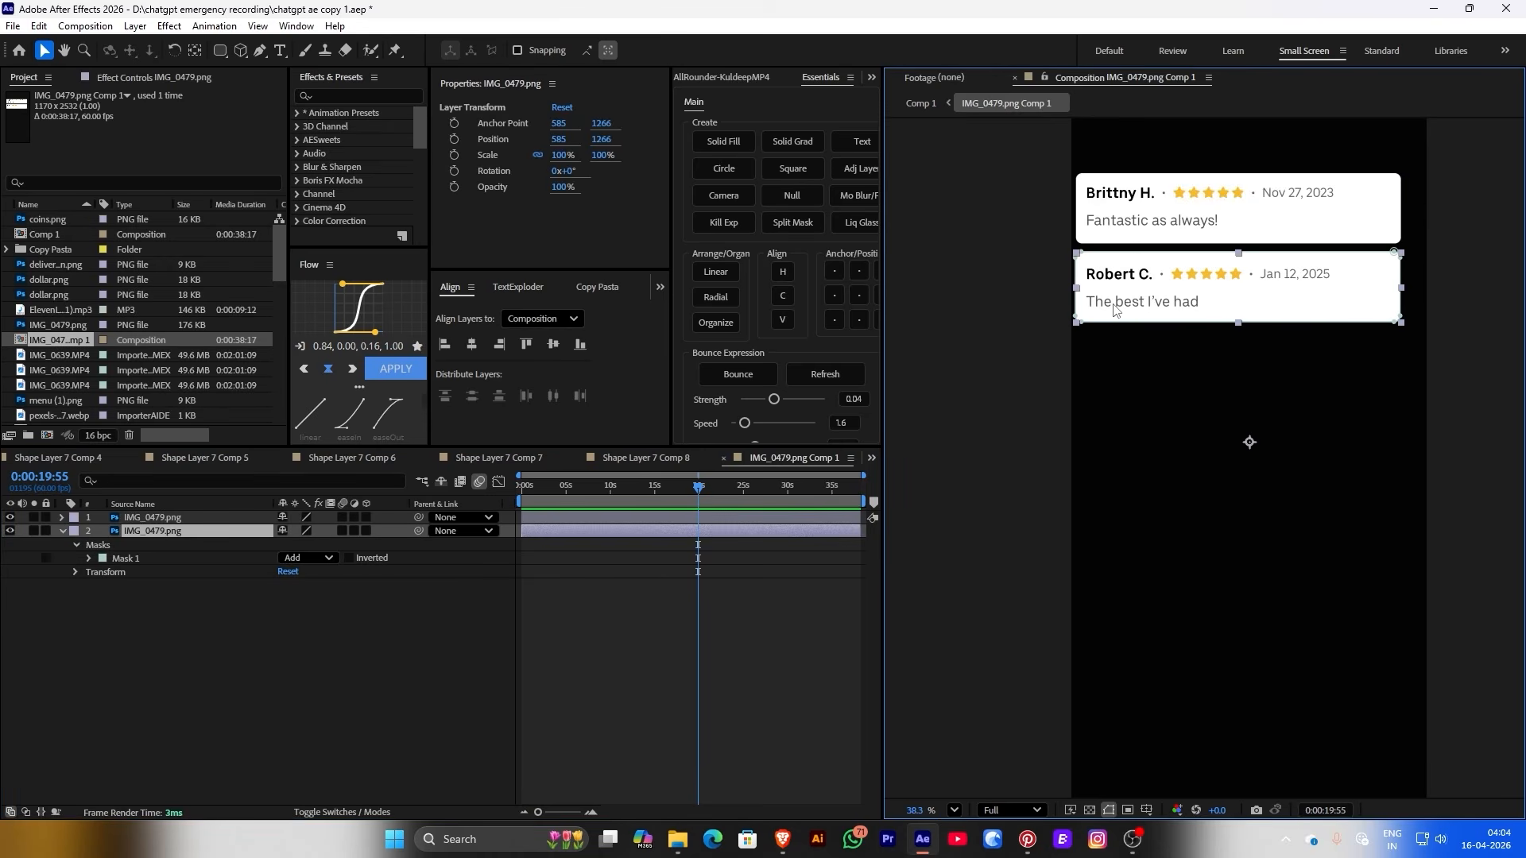
pyautogui.hotkey('ctrl', 'd')
pyautogui.click(129, 573)
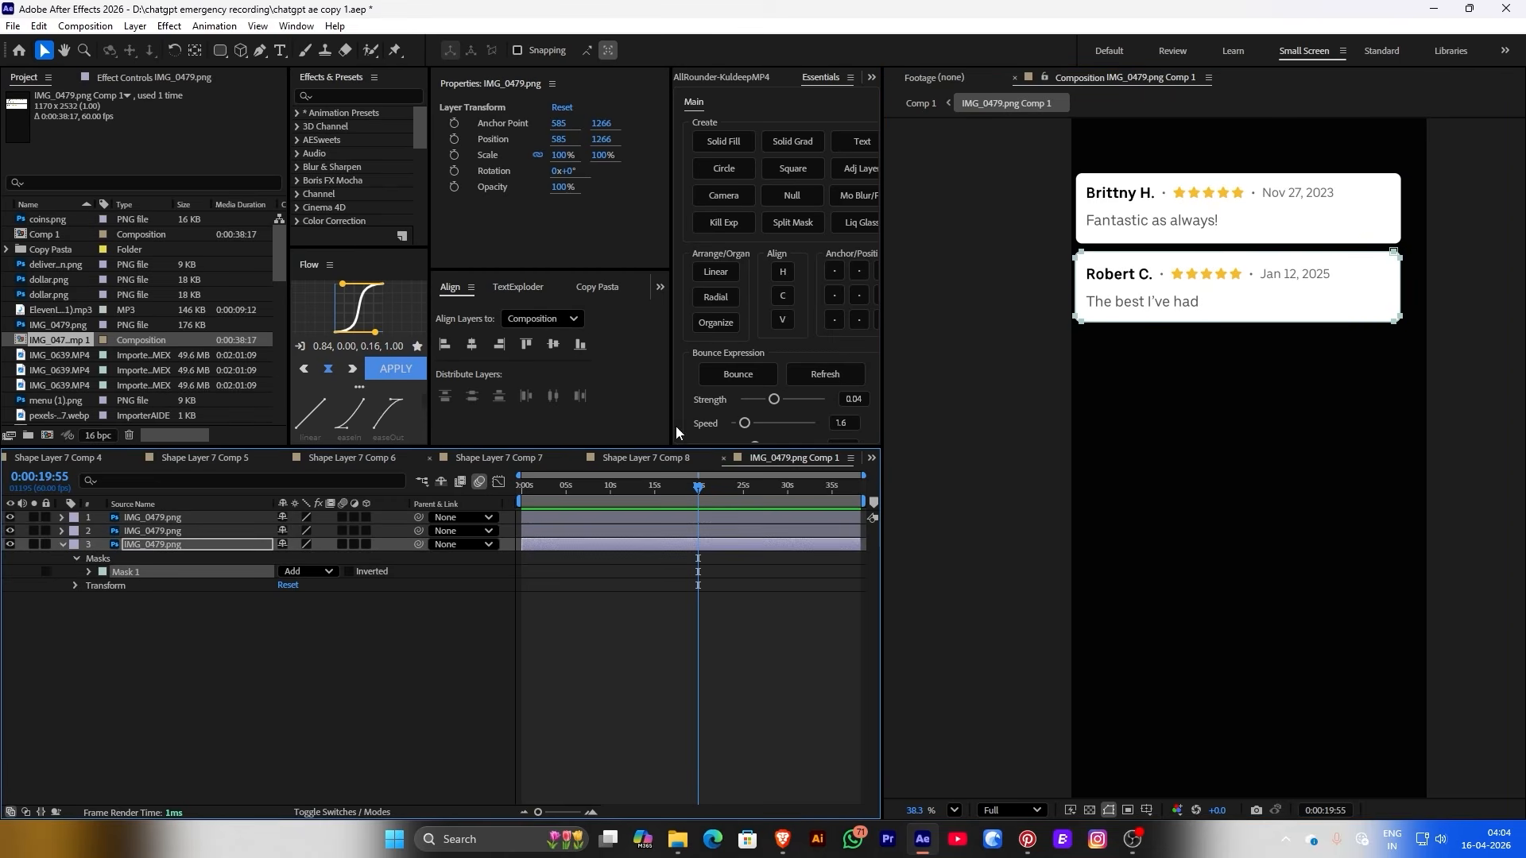
pyautogui.moveTo(1114, 326); pyautogui.dragTo(1124, 400)
pyautogui.scroll(5, 1124, 398)
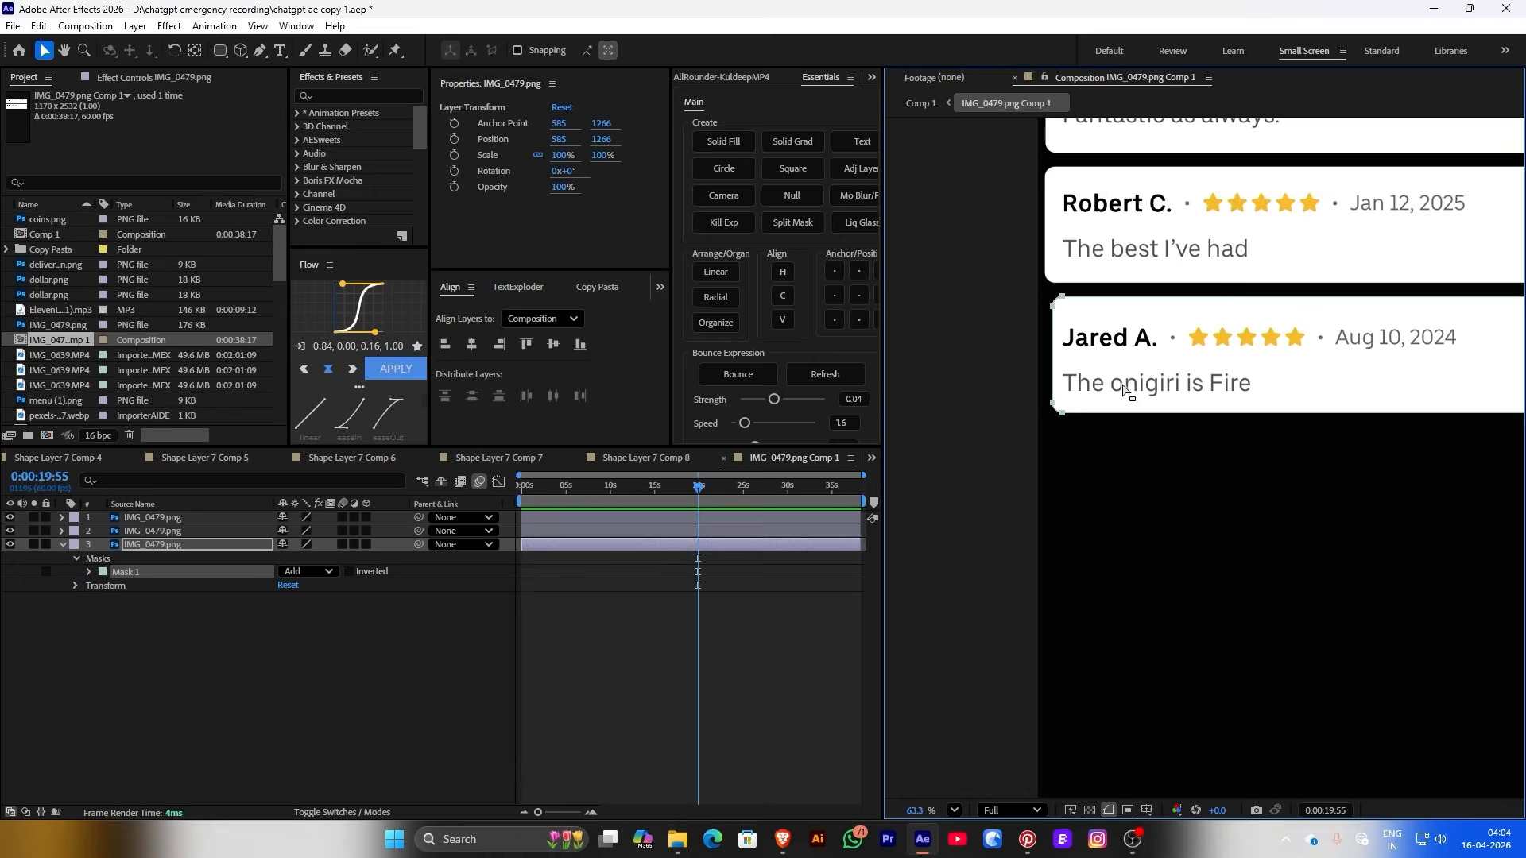
# Show rulers and pull out a guide to line up the review cards
pyautogui.click(1150, 809)
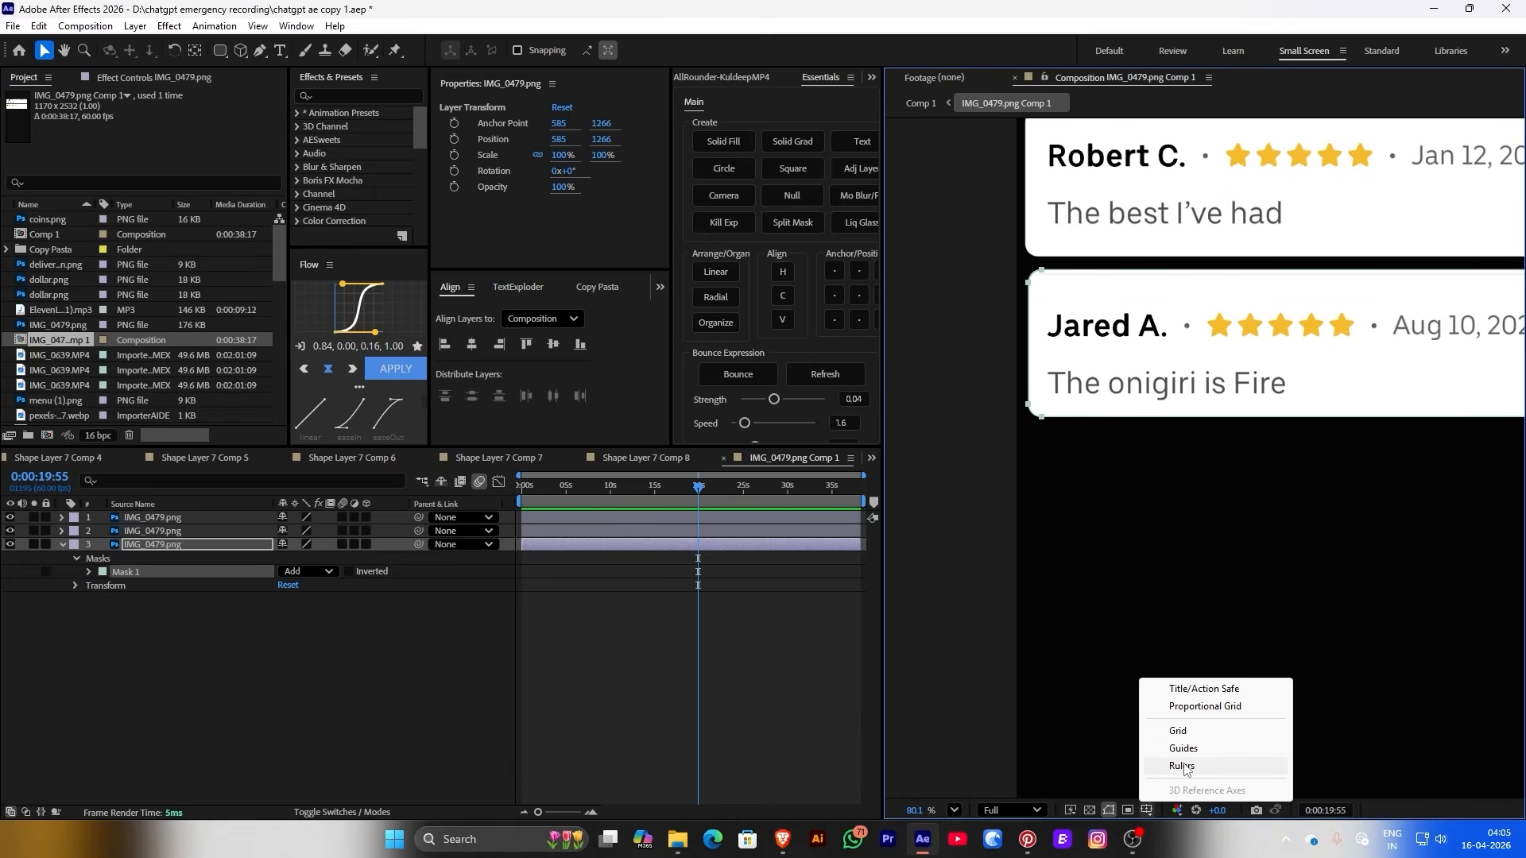
pyautogui.click(1182, 767)
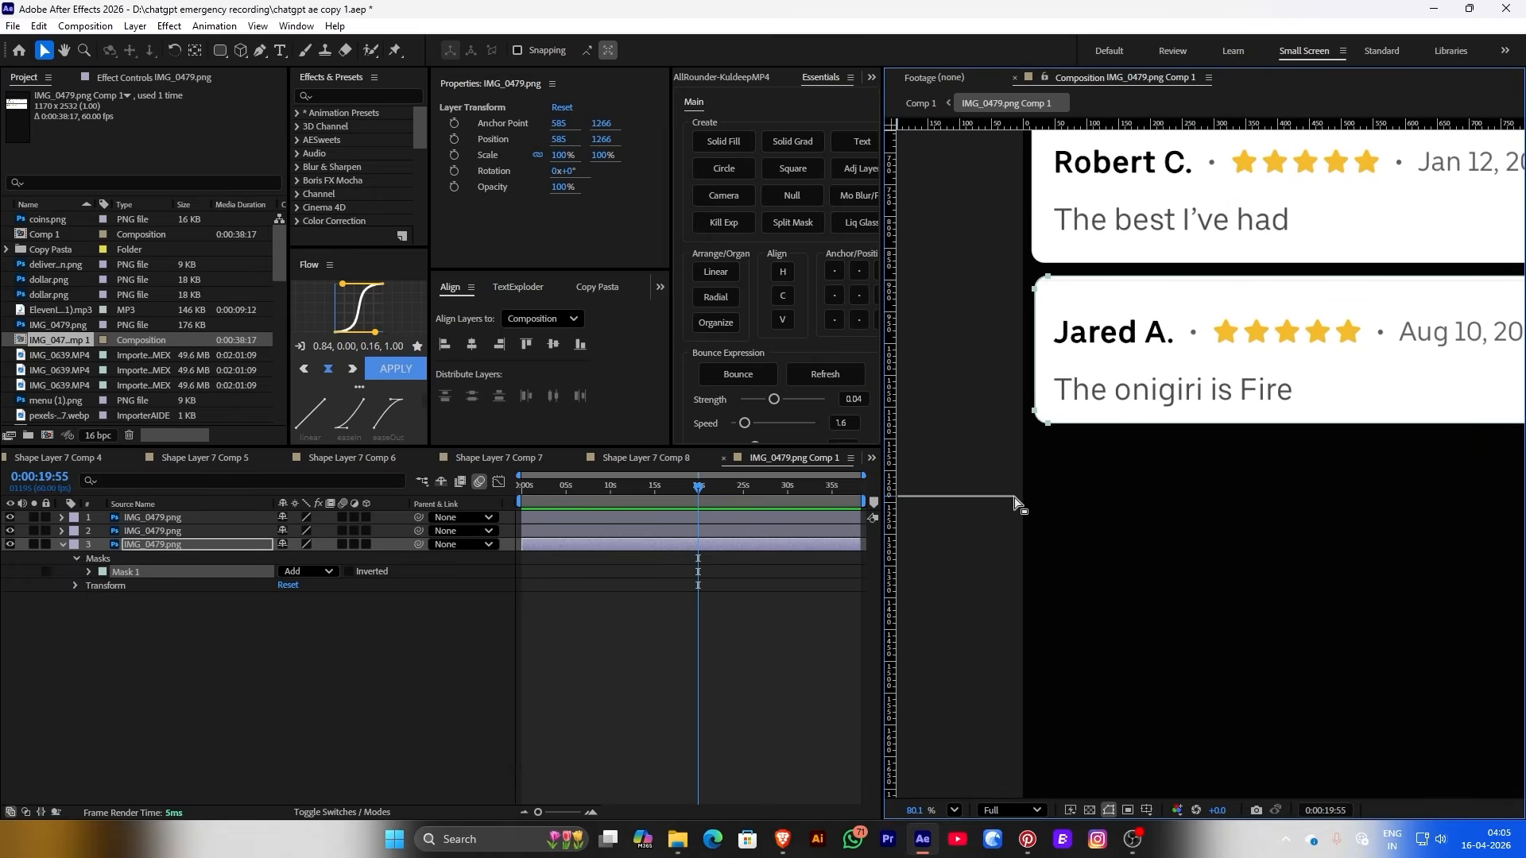
pyautogui.moveTo(1017, 503); pyautogui.dragTo(1111, 486)
pyautogui.click(1035, 413)
pyautogui.scroll(-2, 1162, 450)
pyautogui.scroll(1, 1162, 449)
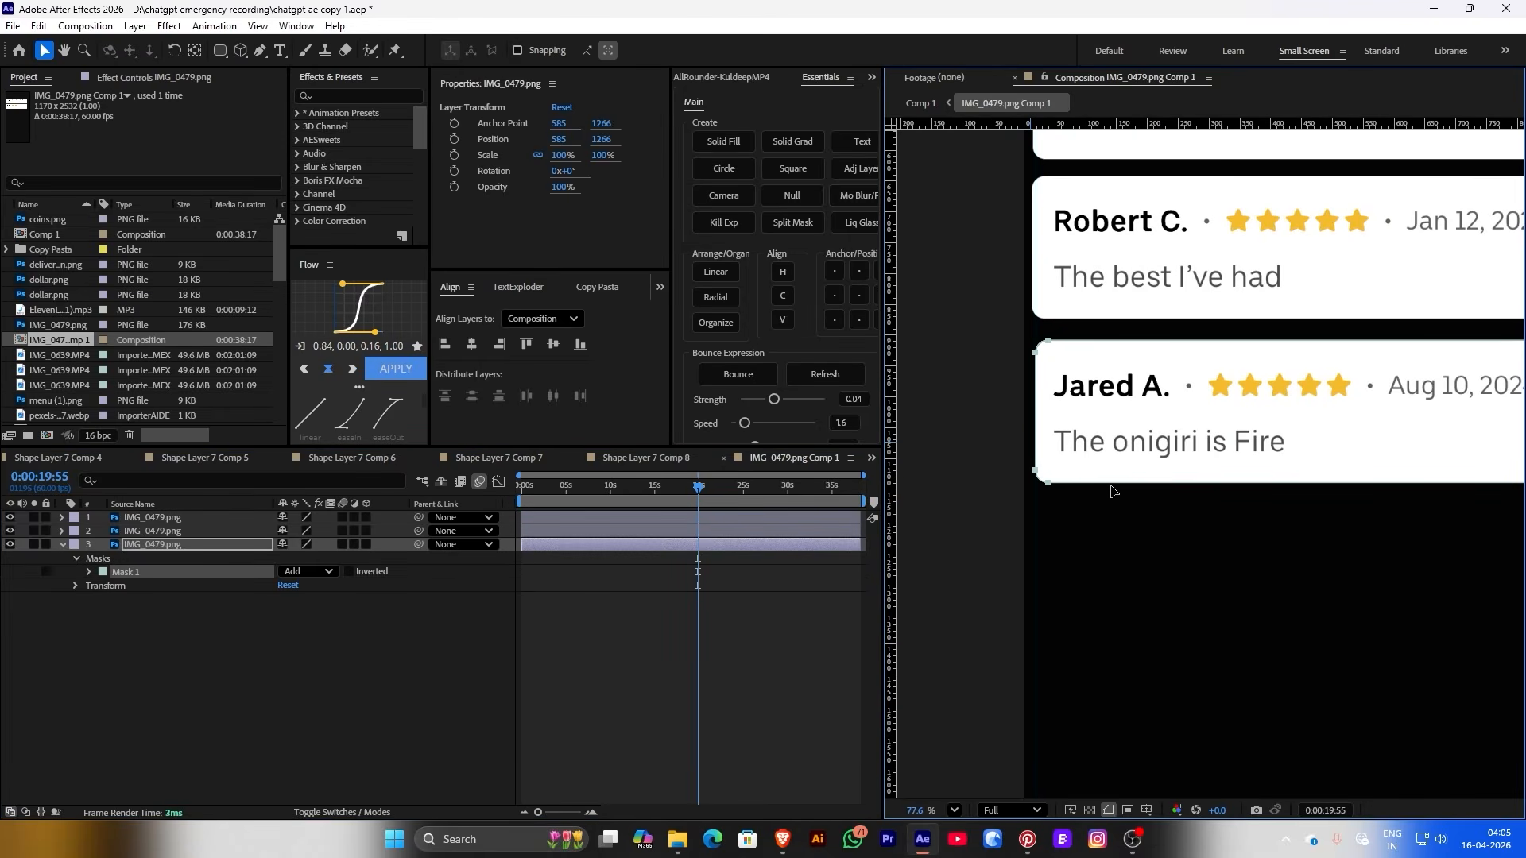
pyautogui.scroll(-3, 1111, 491)
# Duplicate the third card's layer three more times to stack further review cards
pyautogui.click(193, 547)
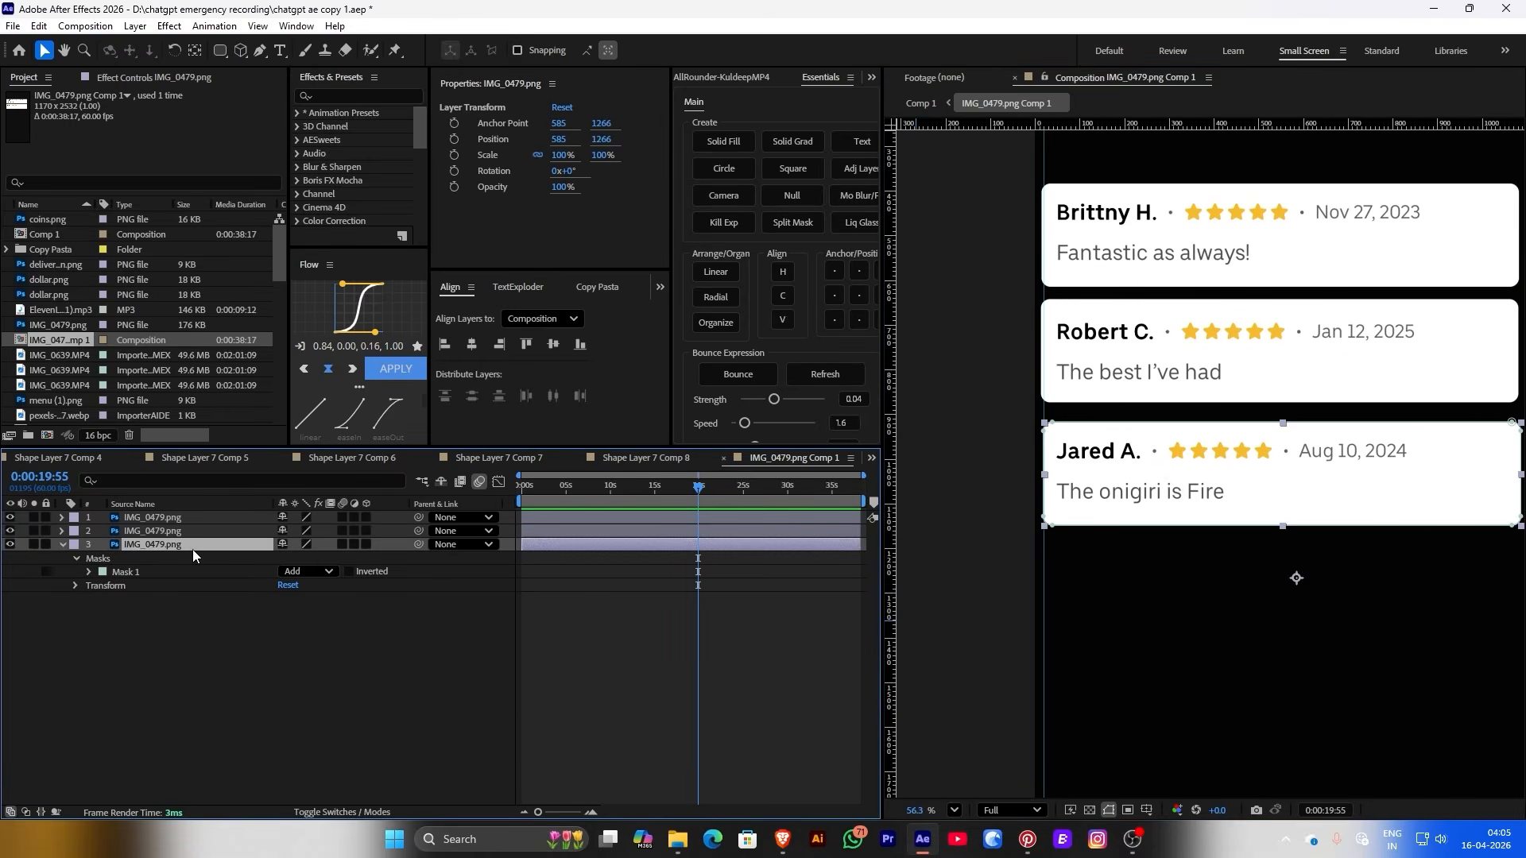
pyautogui.hotkey('ctrl', 'd')
pyautogui.scroll(-2, 1283, 477)
pyautogui.hotkey('ctrl', 'd')
pyautogui.scroll(2, 1030, 326)
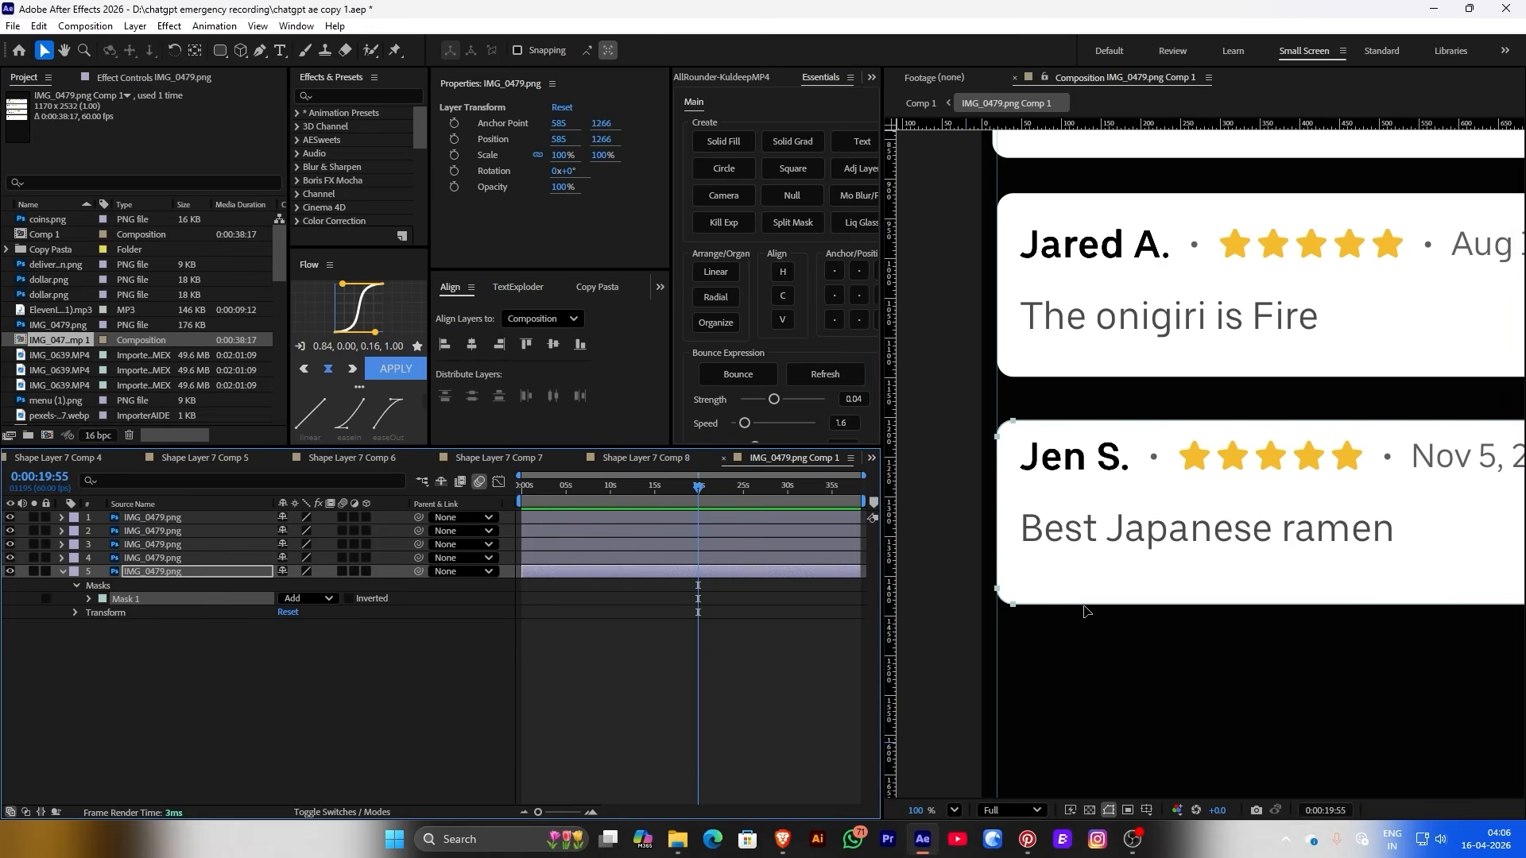
pyautogui.hotkey('ctrl', 'd')
pyautogui.press(',')
pyautogui.press(',')
pyautogui.press(',')
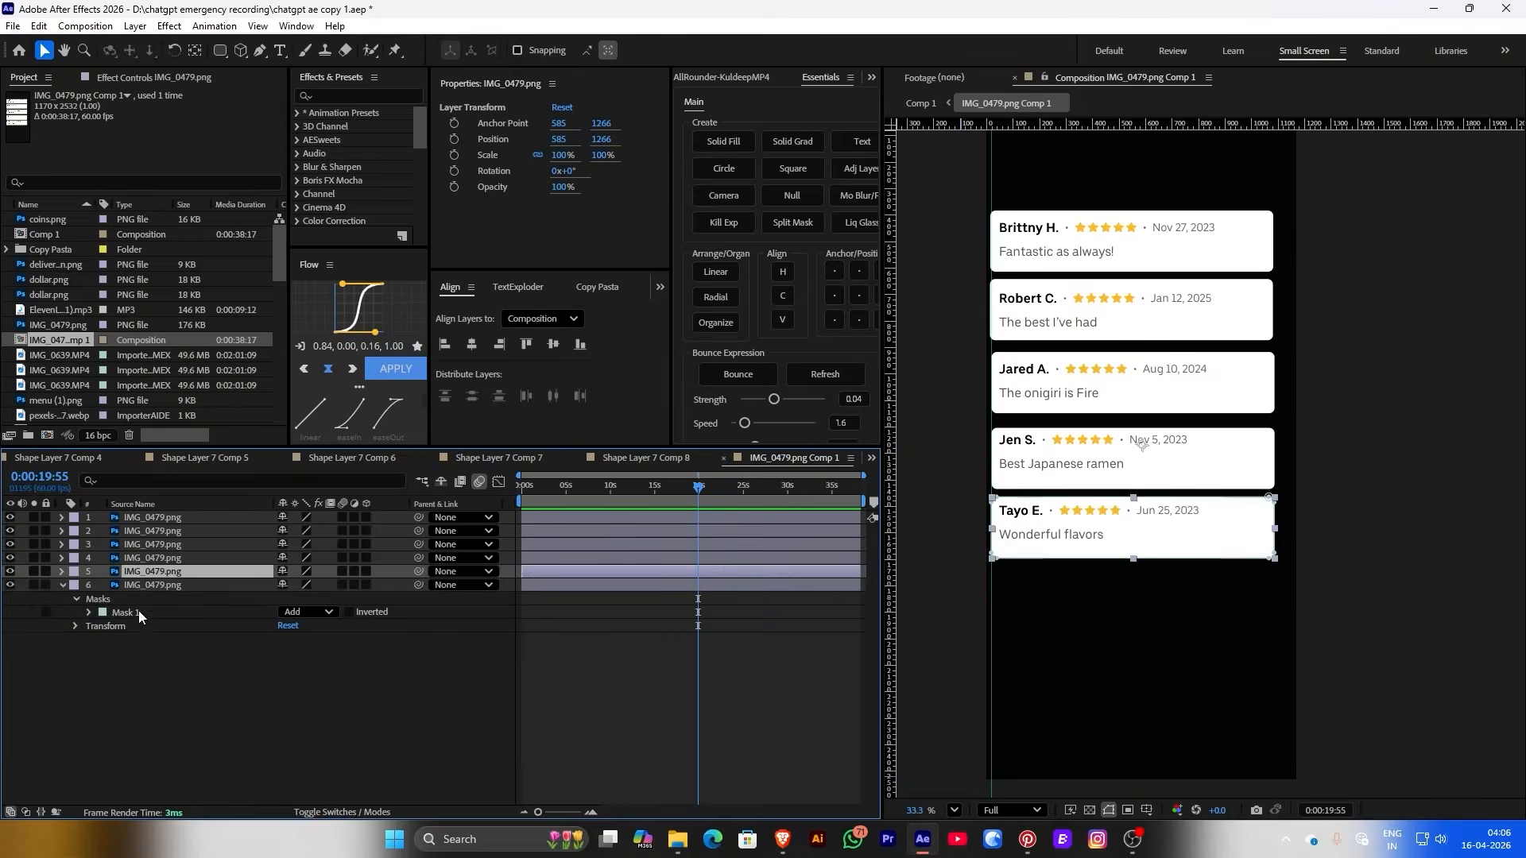
pyautogui.scroll(2, 1076, 647)
# Bring IMG_0476 from the Downloads folder into IMG_0479.png Comp 1
pyautogui.click(394, 839)
pyautogui.click(677, 839)
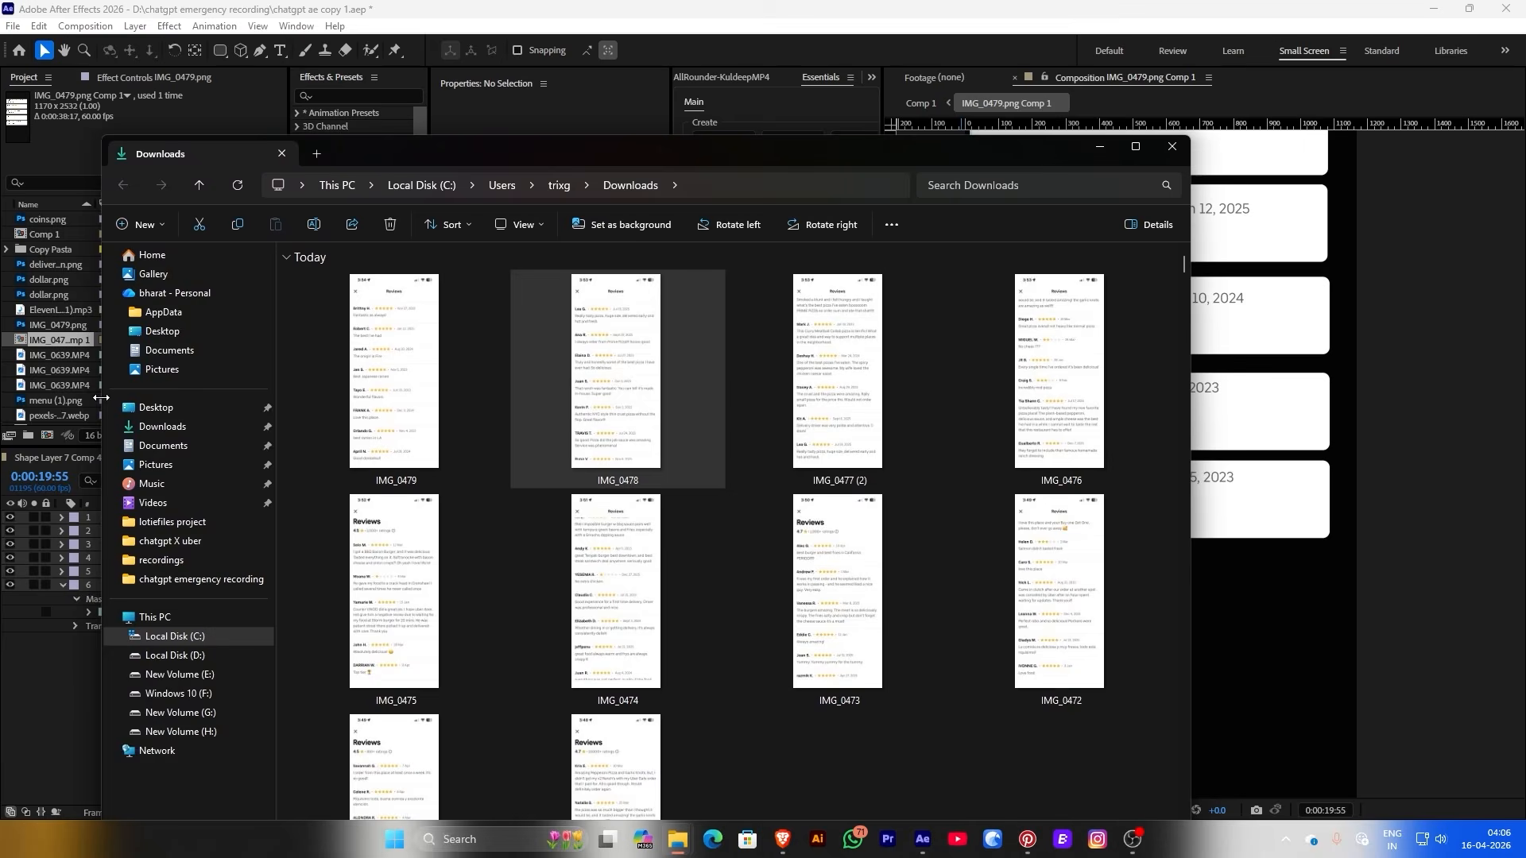
pyautogui.moveTo(1059, 371); pyautogui.dragTo(156, 518)
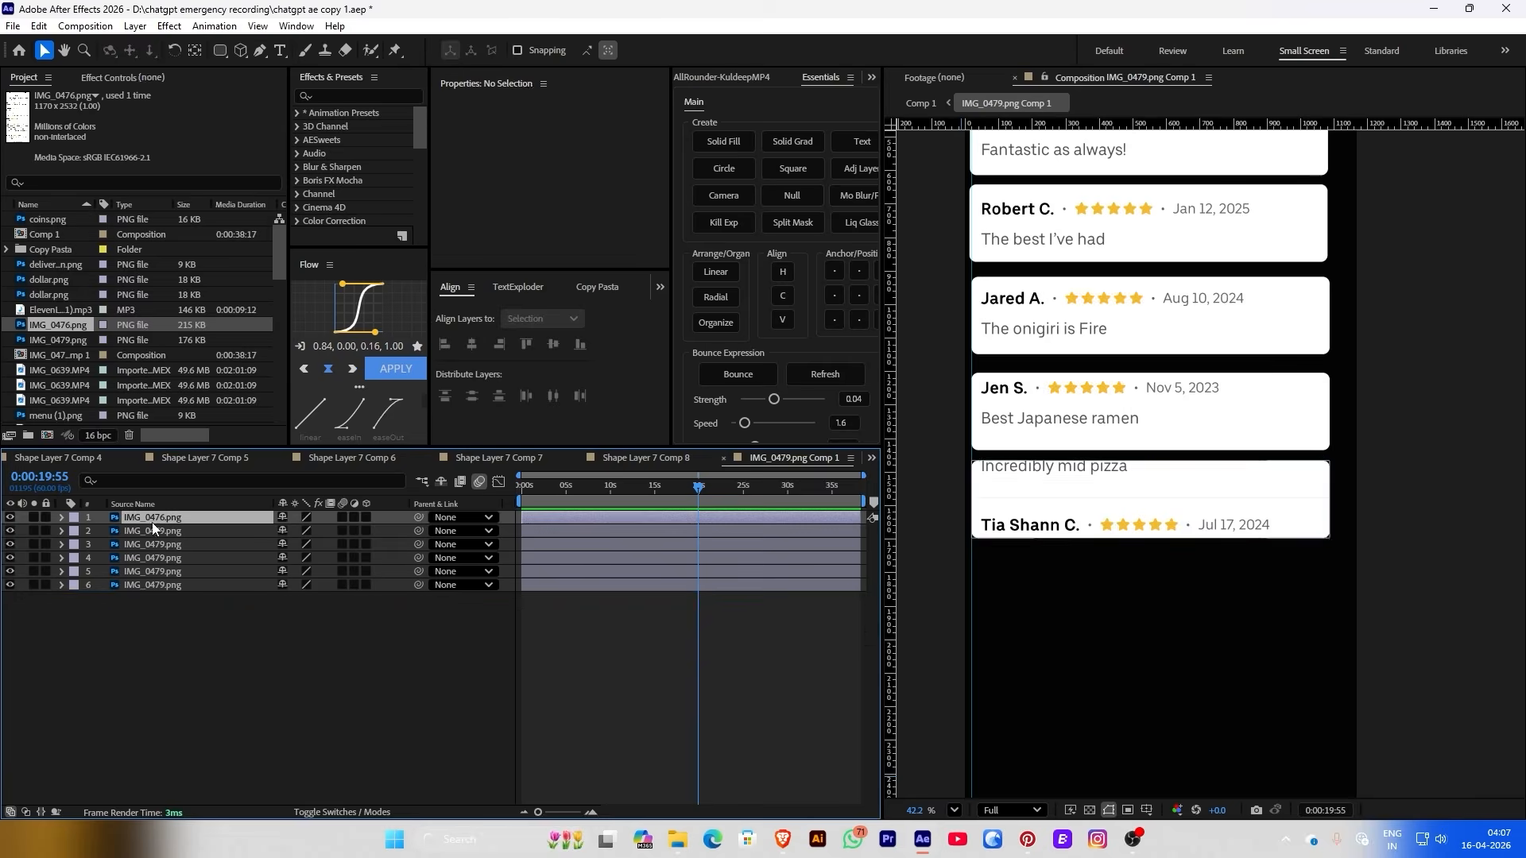
pyautogui.scroll(2, 1033, 556)
# Send the IMG_0476 layer lower in the stack, reveal its mask, and return to Comp 1
pyautogui.hotkey('ctrl', 'shift', '[')
pyautogui.press('m')
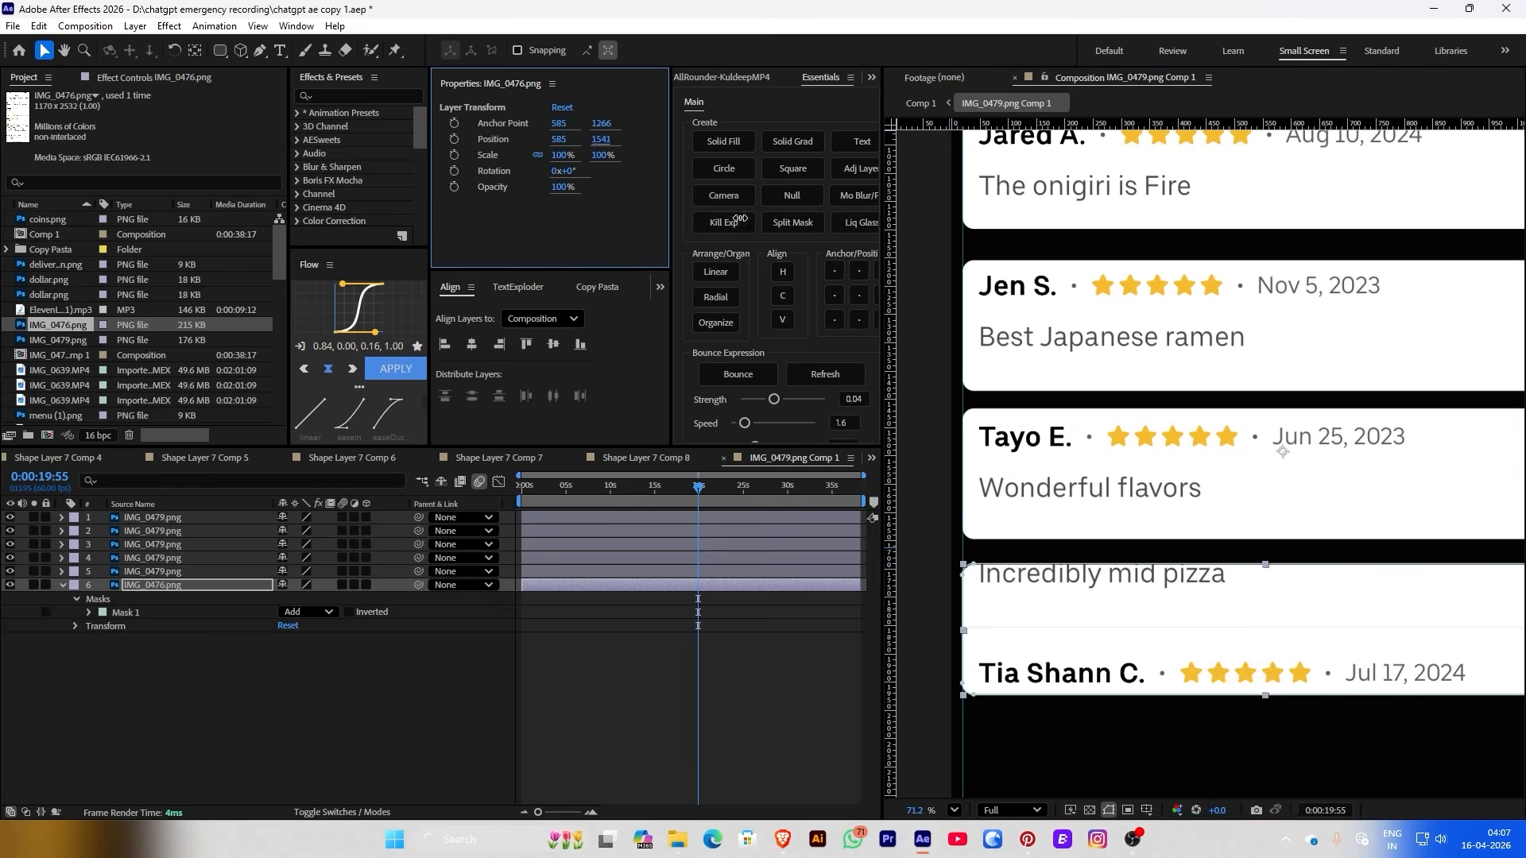
pyautogui.scroll(-2, 1282, 452)
pyautogui.scroll(1, 1176, 443)
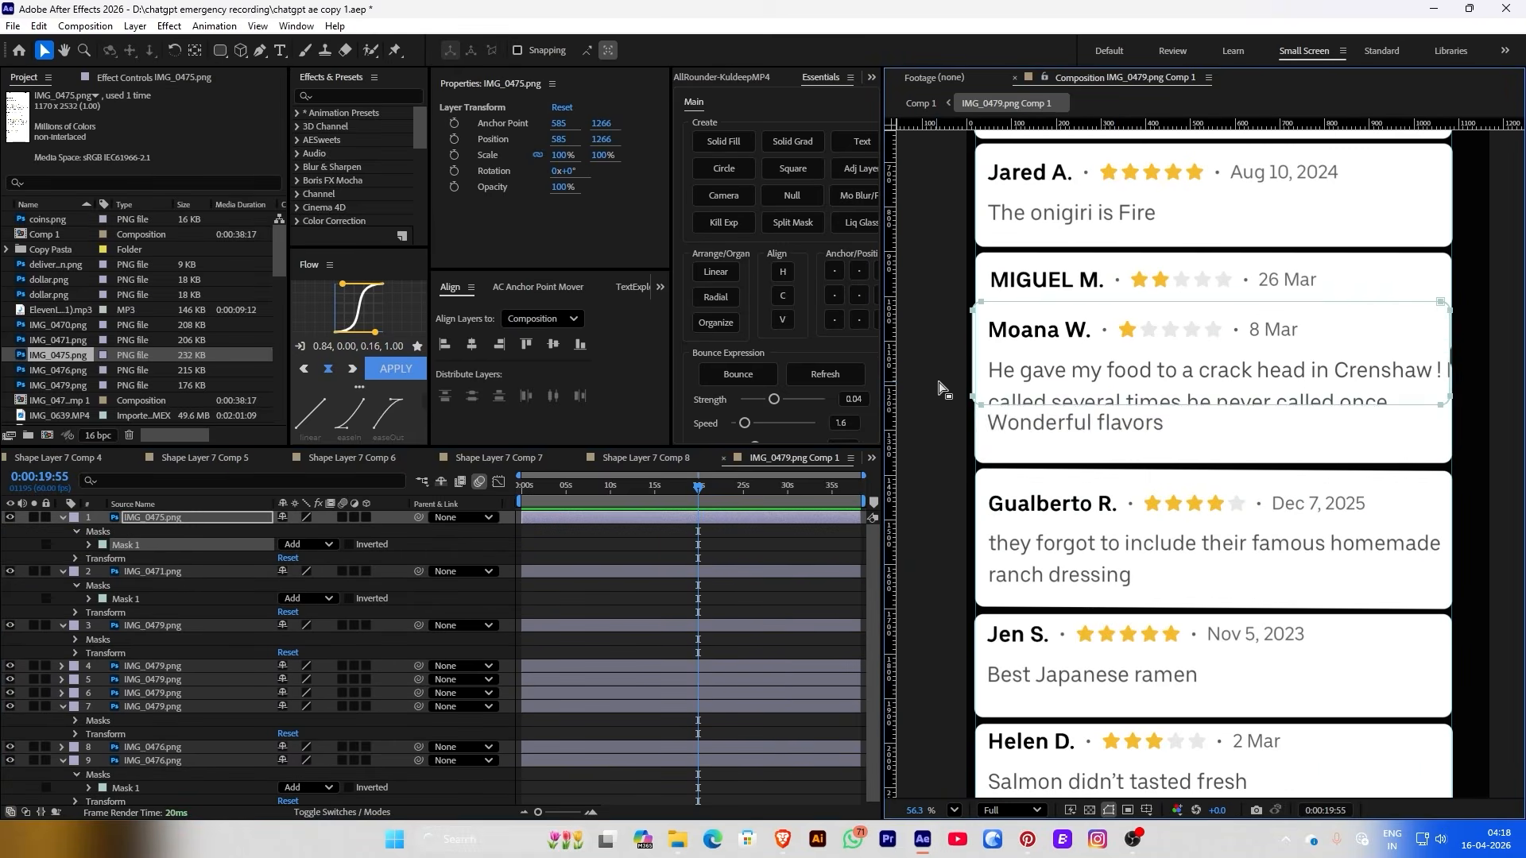
pyautogui.click(135, 25)
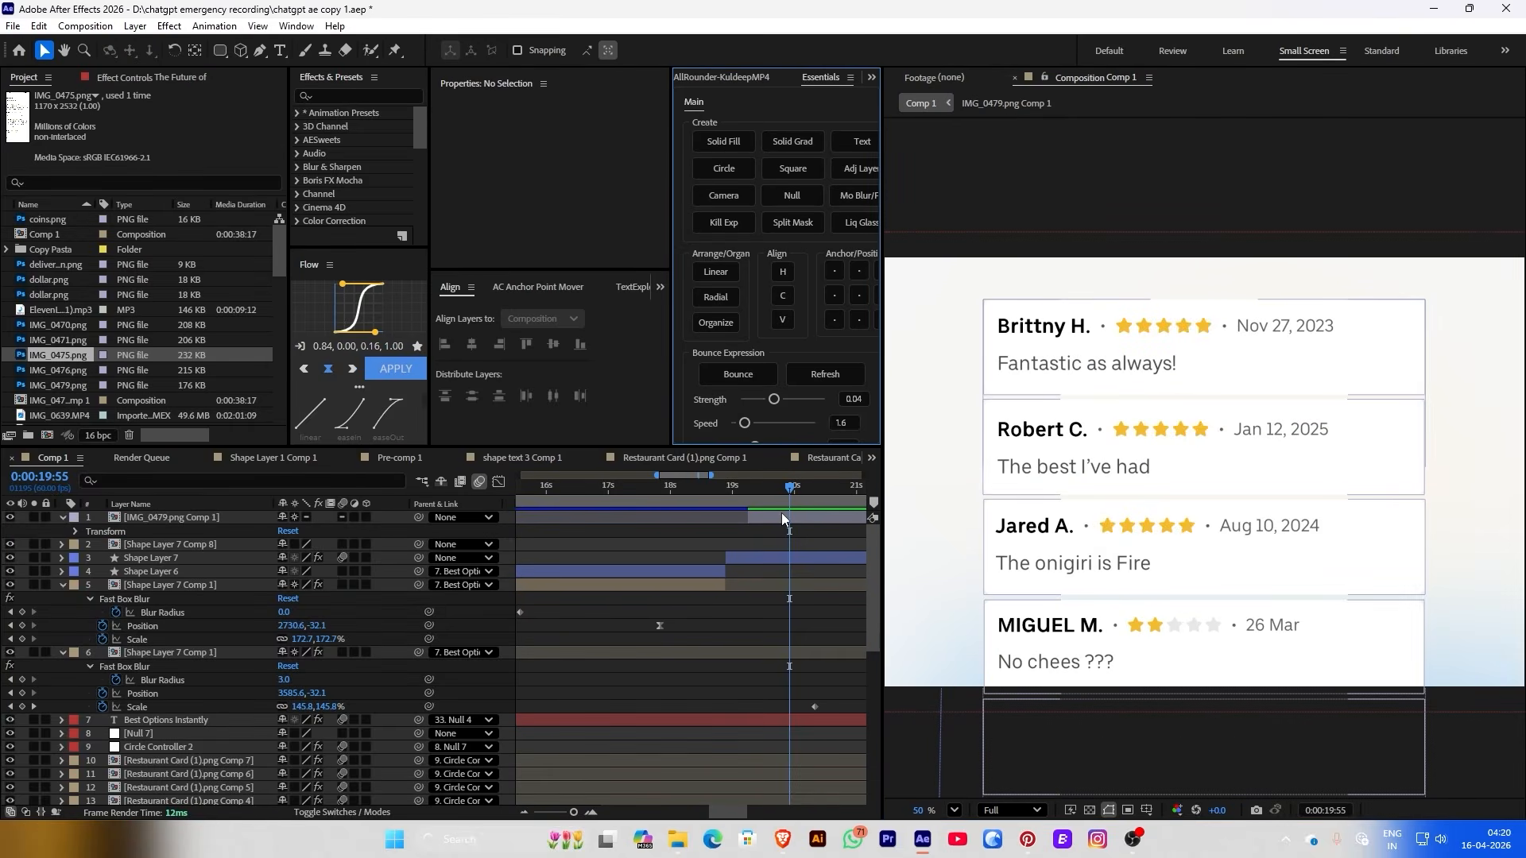
# Scale the review-card precomp to 86% and play from around 18 seconds
pyautogui.click(780, 515)
pyautogui.moveTo(559, 163); pyautogui.dragTo(531, 150)
pyautogui.scroll(-2, 1089, 460)
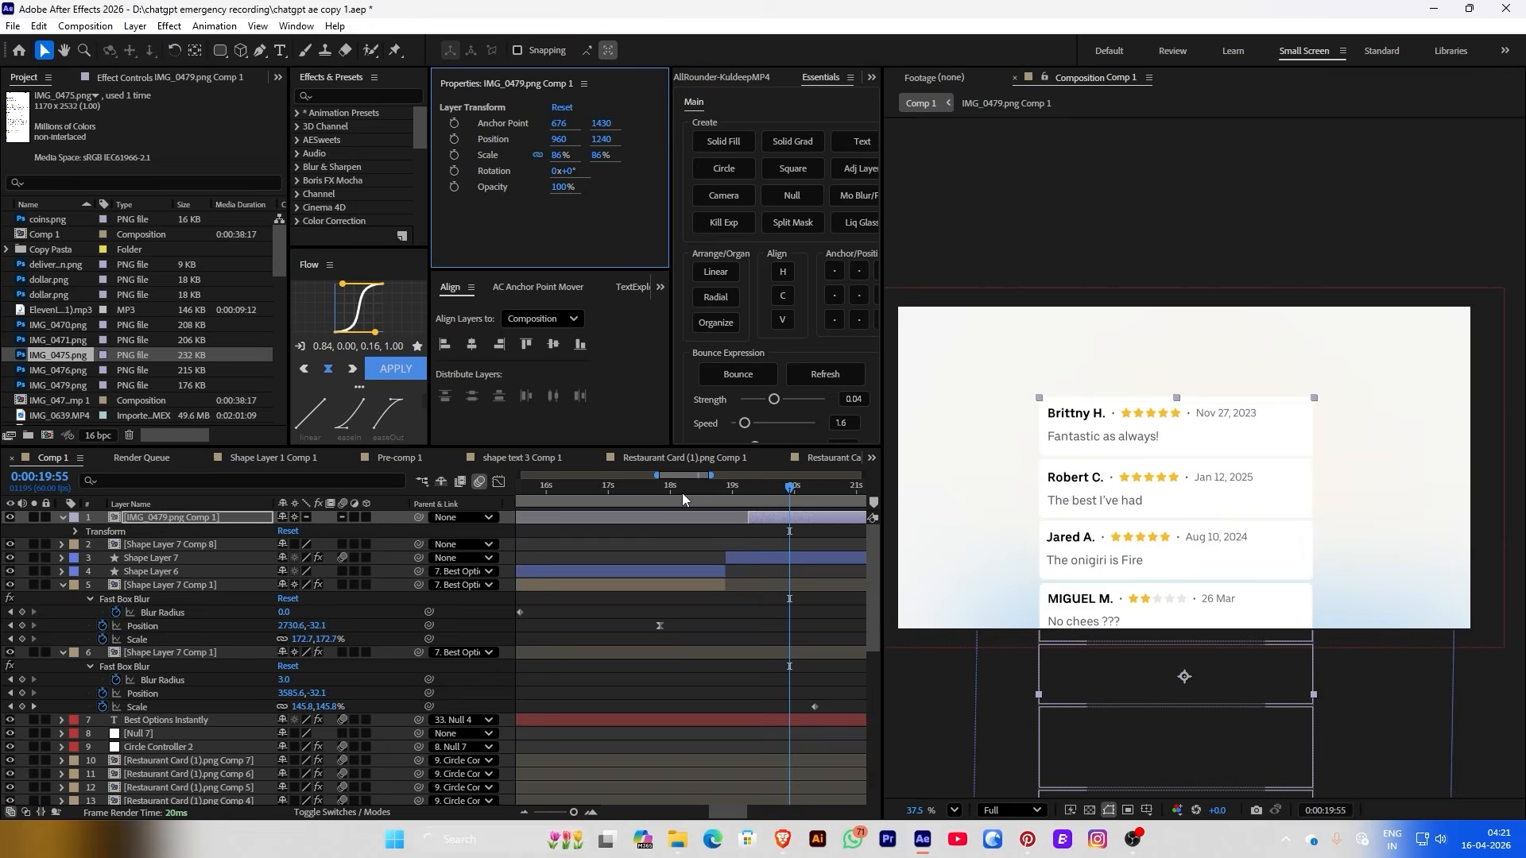
pyautogui.moveTo(675, 494)
pyautogui.mouseDown()
pyautogui.moveTo(733, 498)
pyautogui.moveTo(664, 507)
pyautogui.mouseUp()
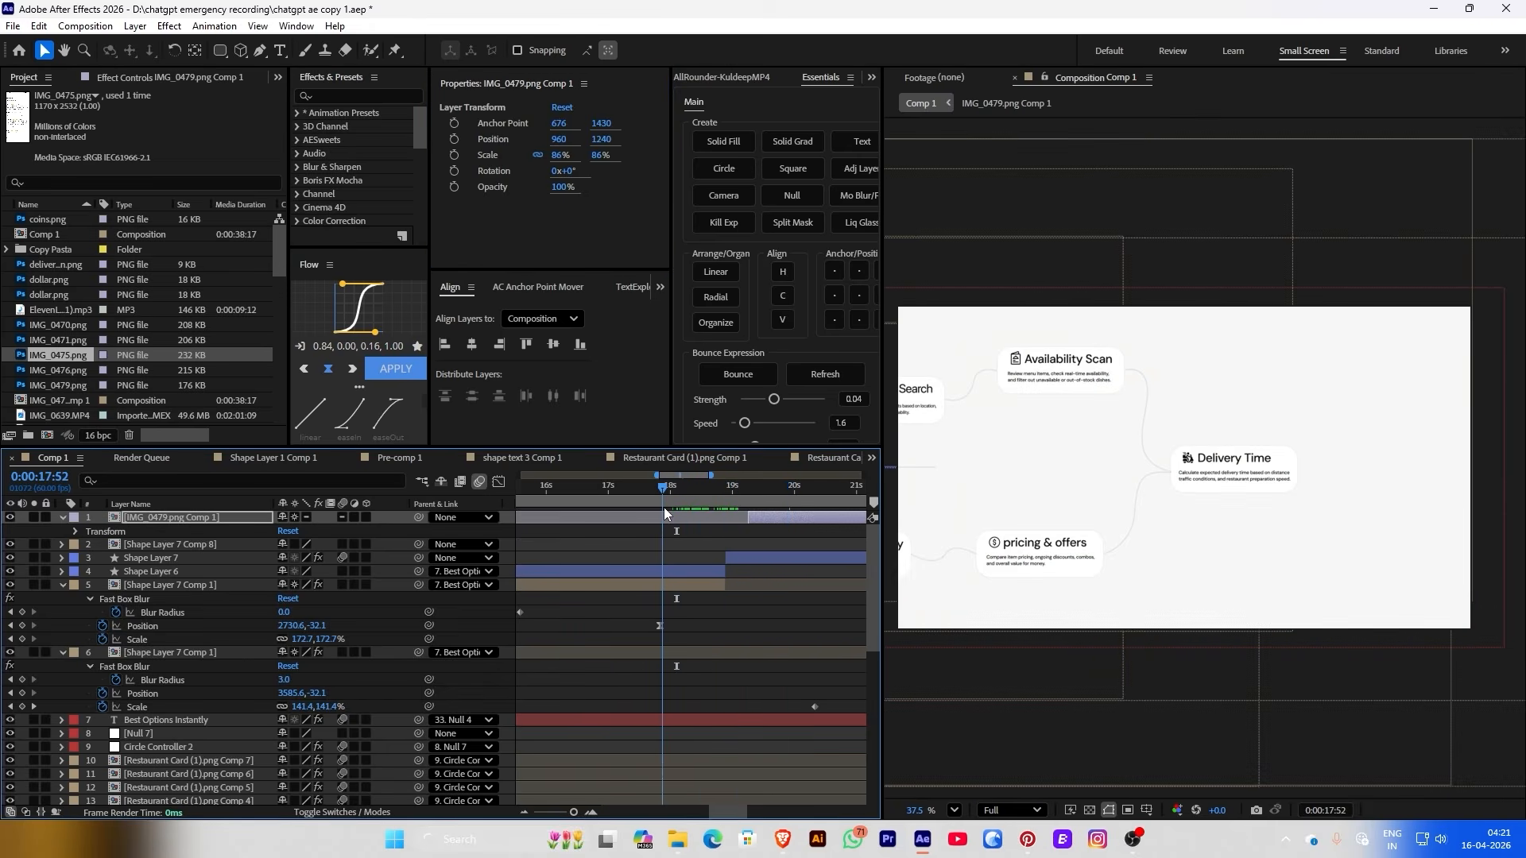
pyautogui.press('space')
# Start Shape Layer 7 near 17.5 s and move Shape Layers 6 and 7 below the blurred precomps
pyautogui.moveTo(736, 557); pyautogui.dragTo(653, 558)
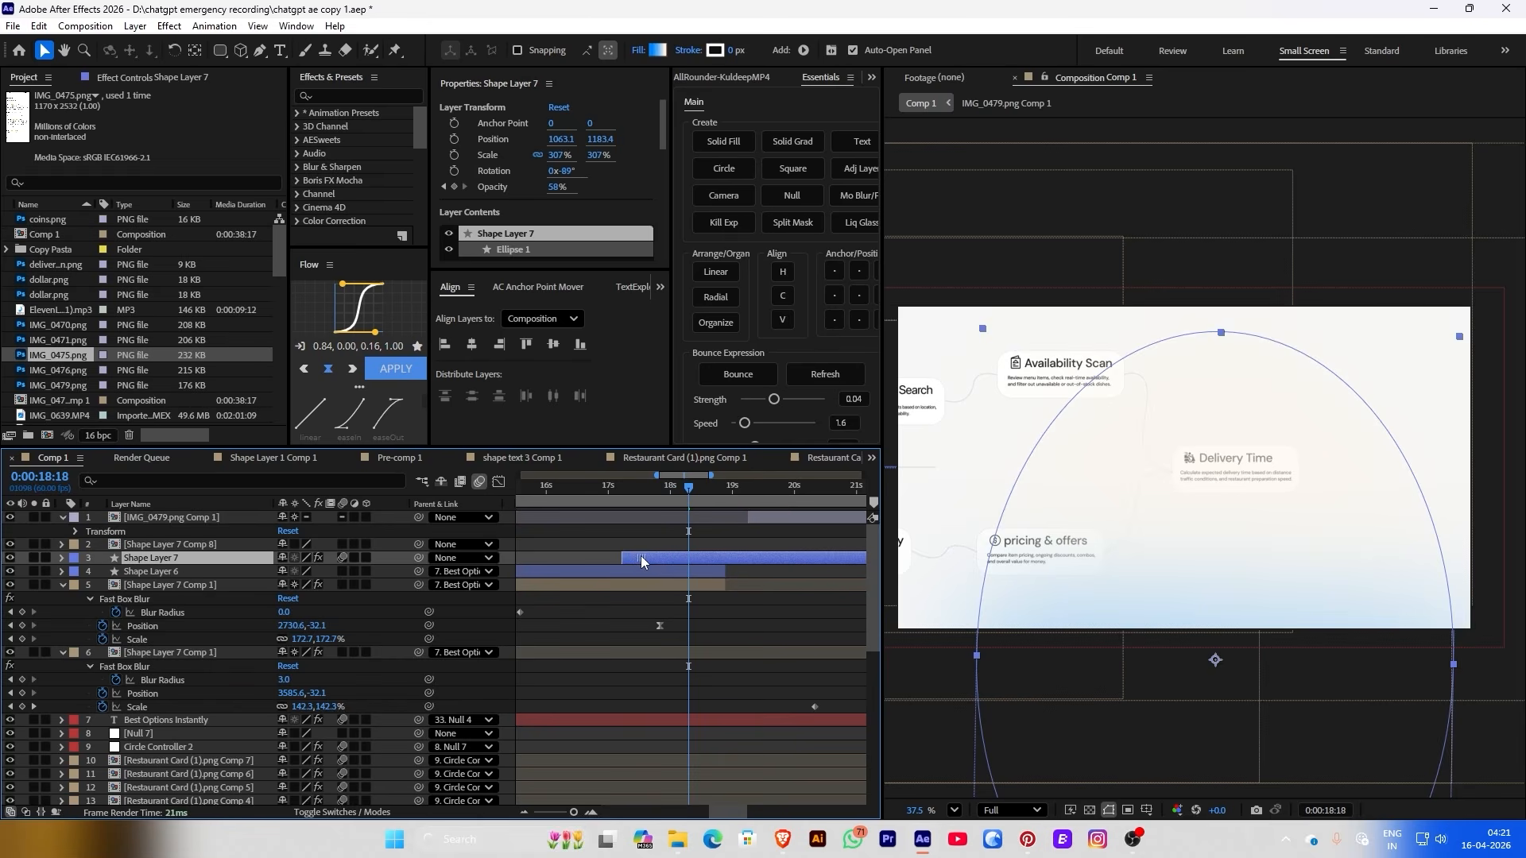
pyautogui.moveTo(218, 573); pyautogui.dragTo(228, 671)
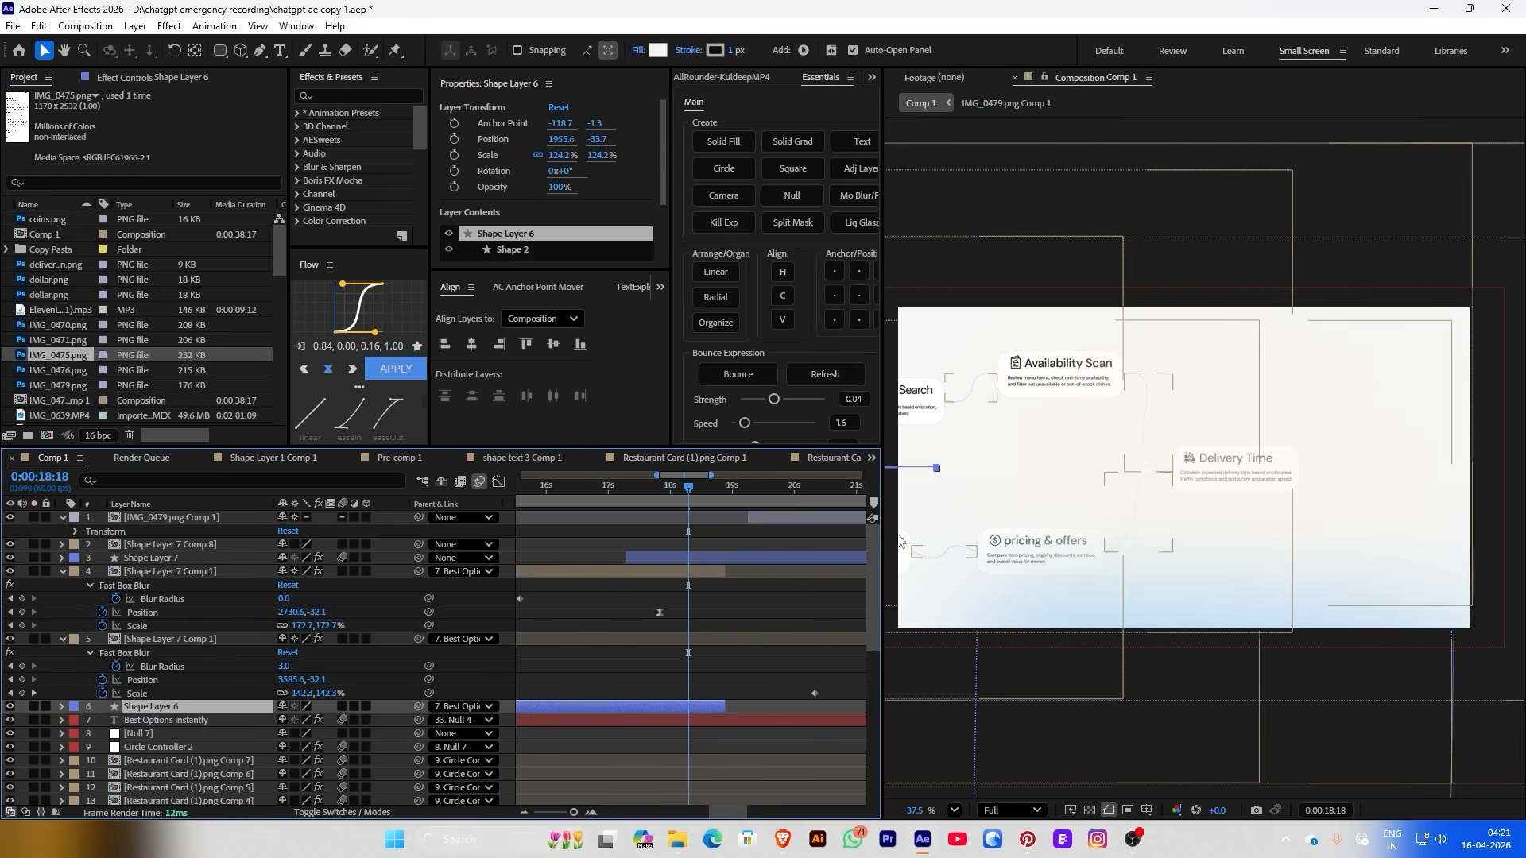
pyautogui.click(670, 553)
pyautogui.moveTo(203, 553); pyautogui.dragTo(198, 750)
pyautogui.click(682, 570)
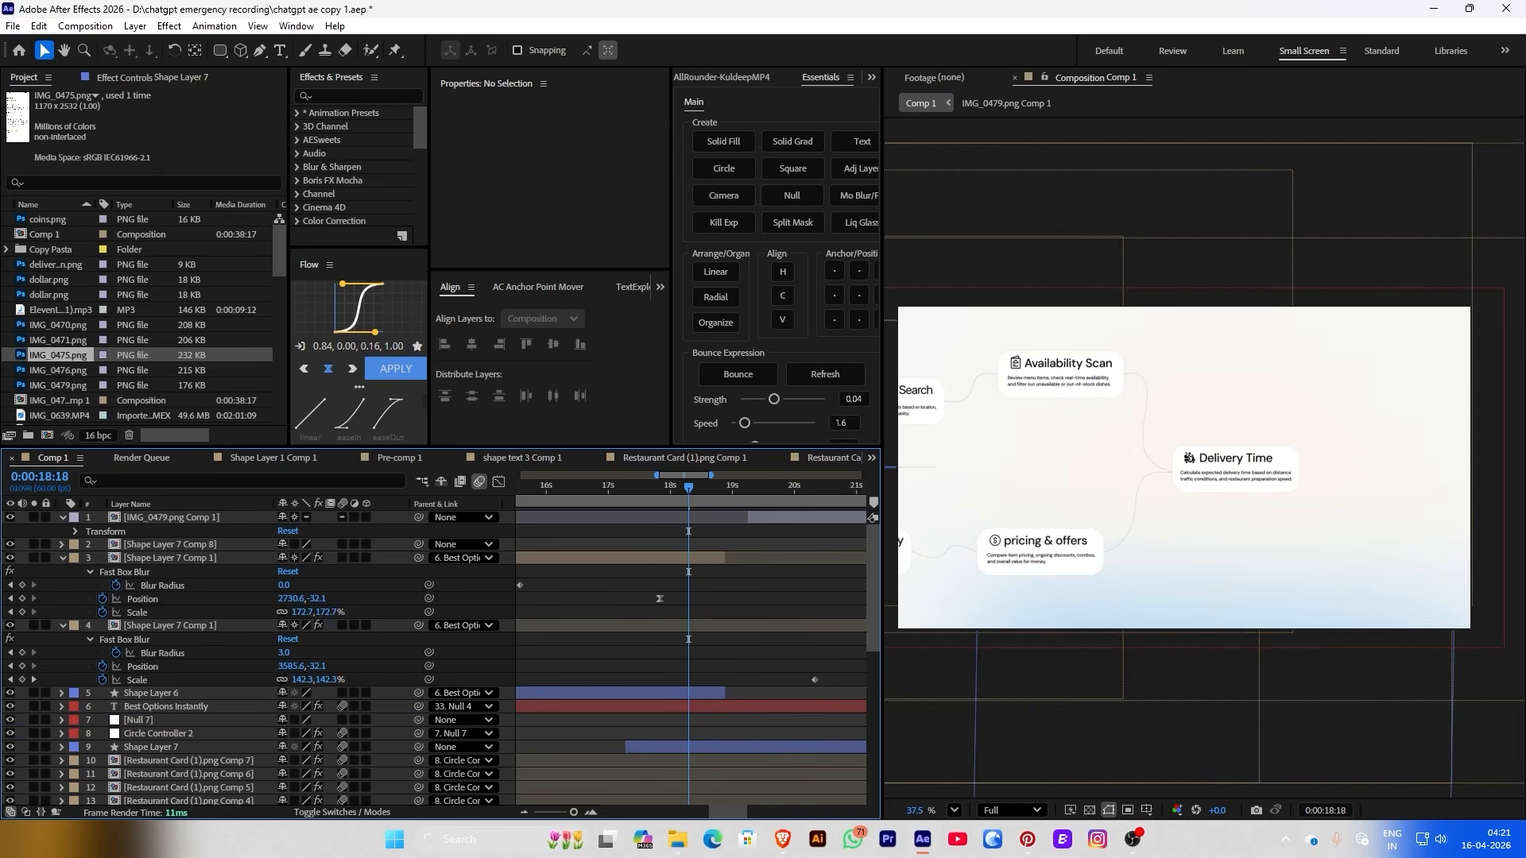
# Check Shape Layer 7's blue-to-white linear gradient fill
pyautogui.click(651, 745)
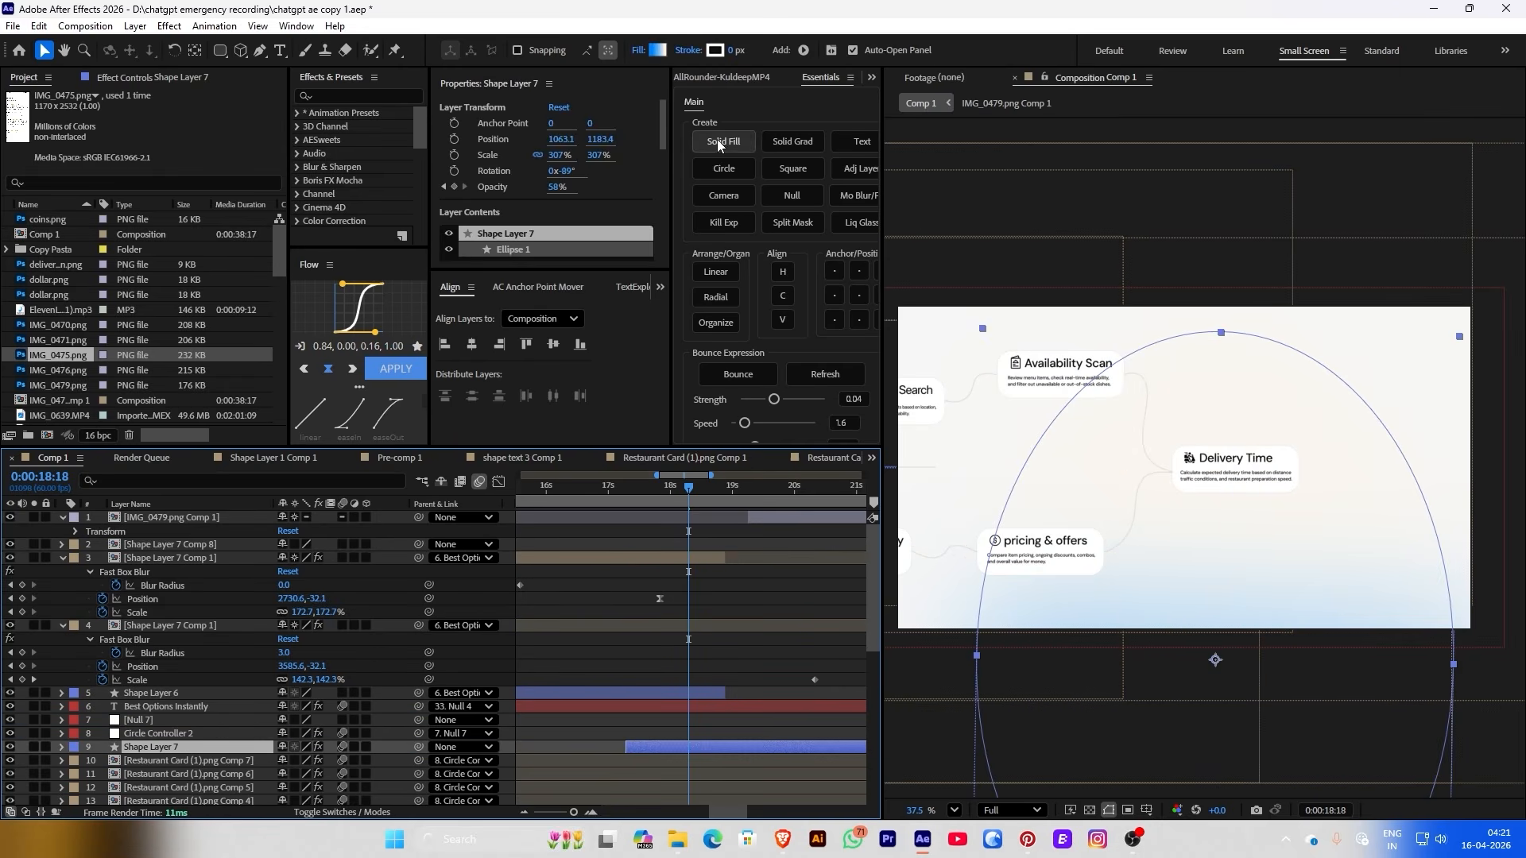
pyautogui.click(656, 50)
pyautogui.click(833, 319)
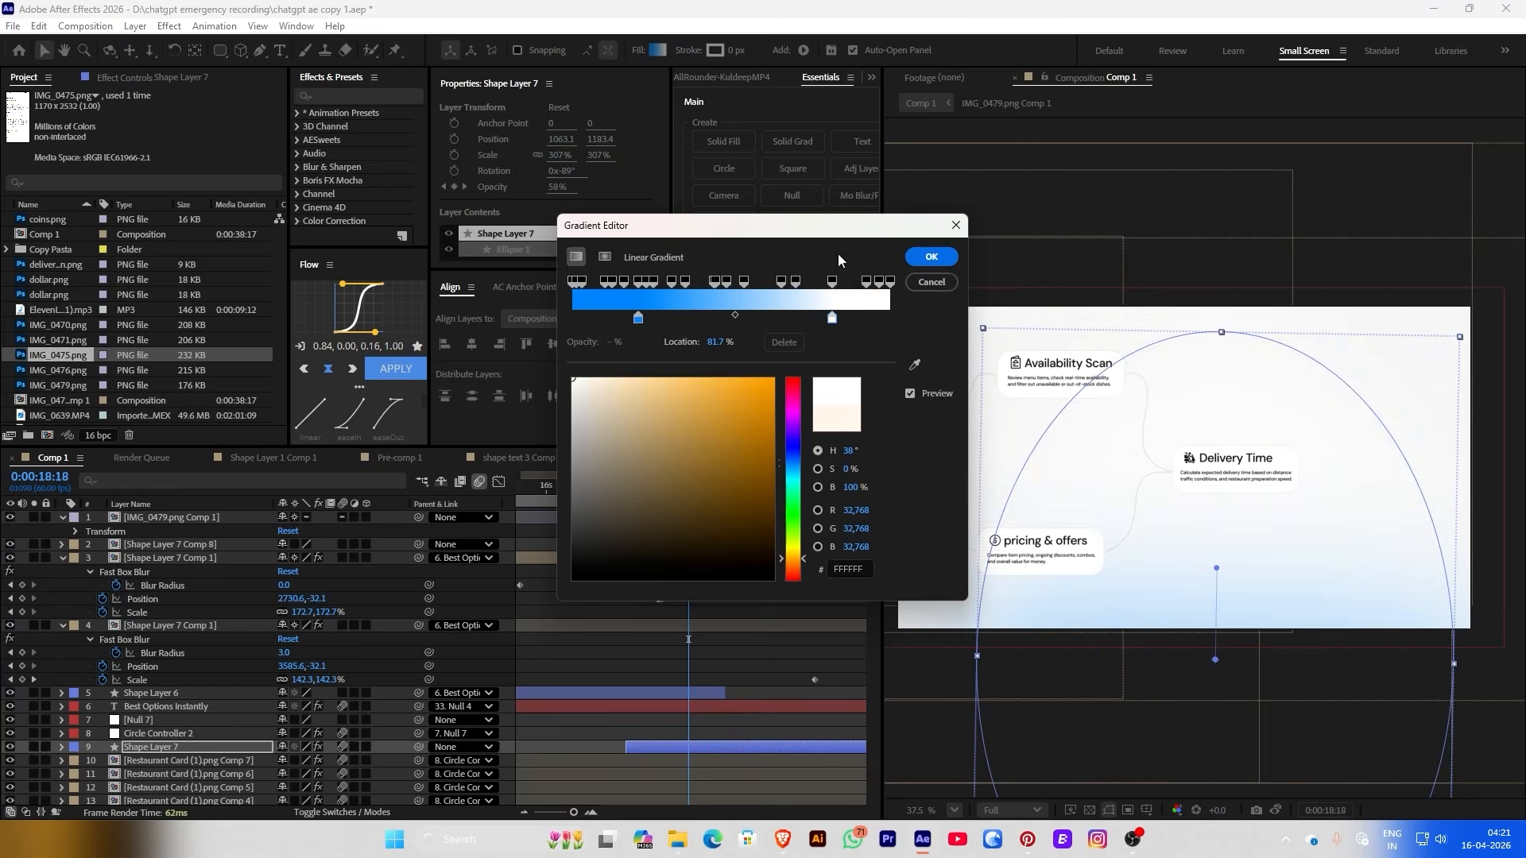
pyautogui.press('Return')
pyautogui.click(788, 604)
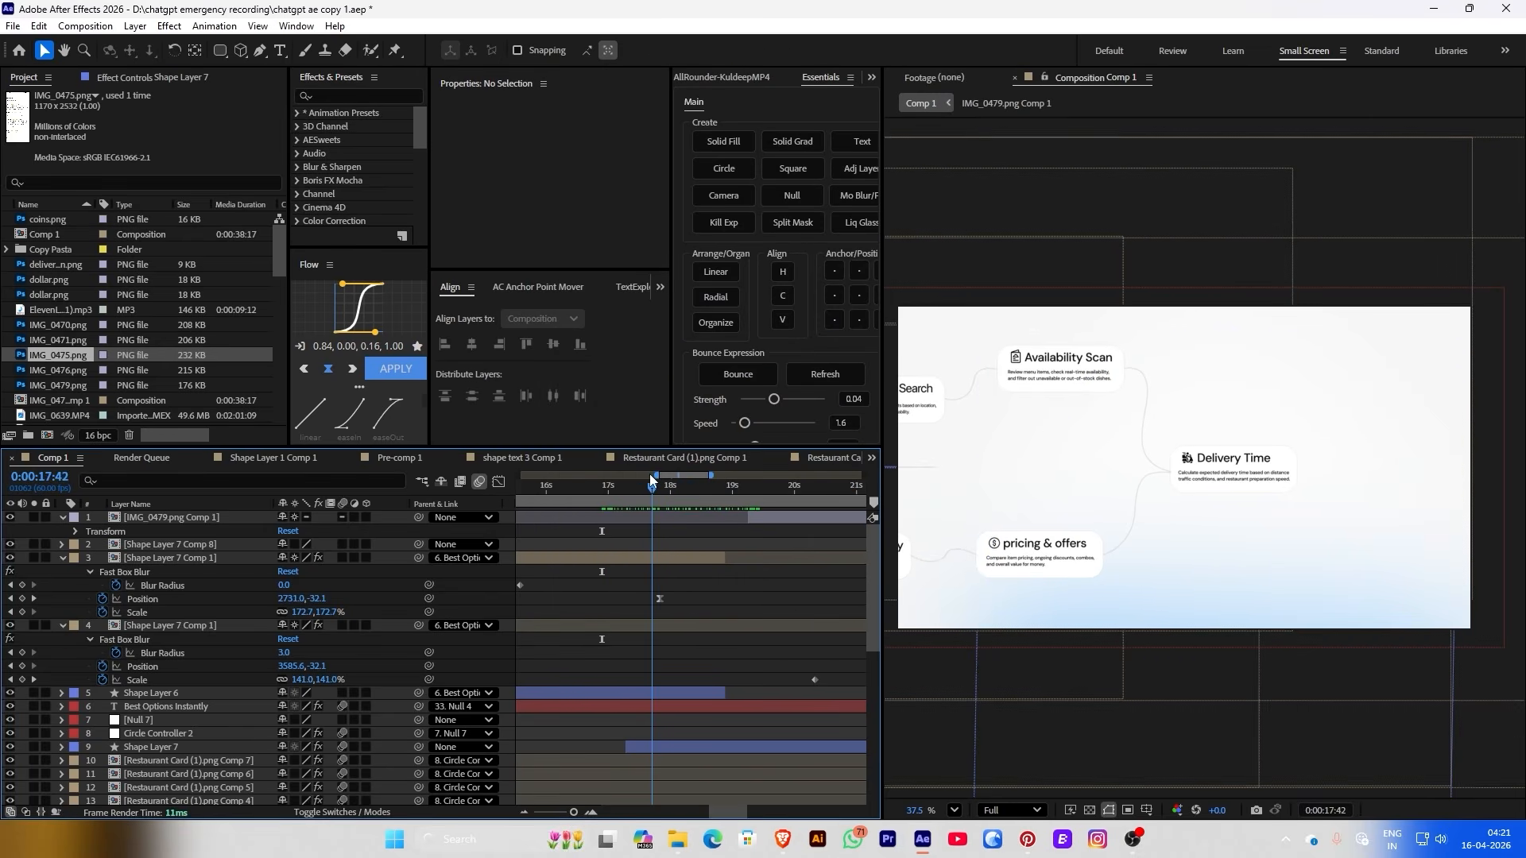
# Slide Shape Layer 7 to start around 12.8 s, then view the review cards at about 19 s
pyautogui.moveTo(650, 483); pyautogui.dragTo(578, 524)
pyautogui.moveTo(845, 747); pyautogui.dragTo(627, 718)
pyautogui.moveTo(598, 493); pyautogui.dragTo(652, 506)
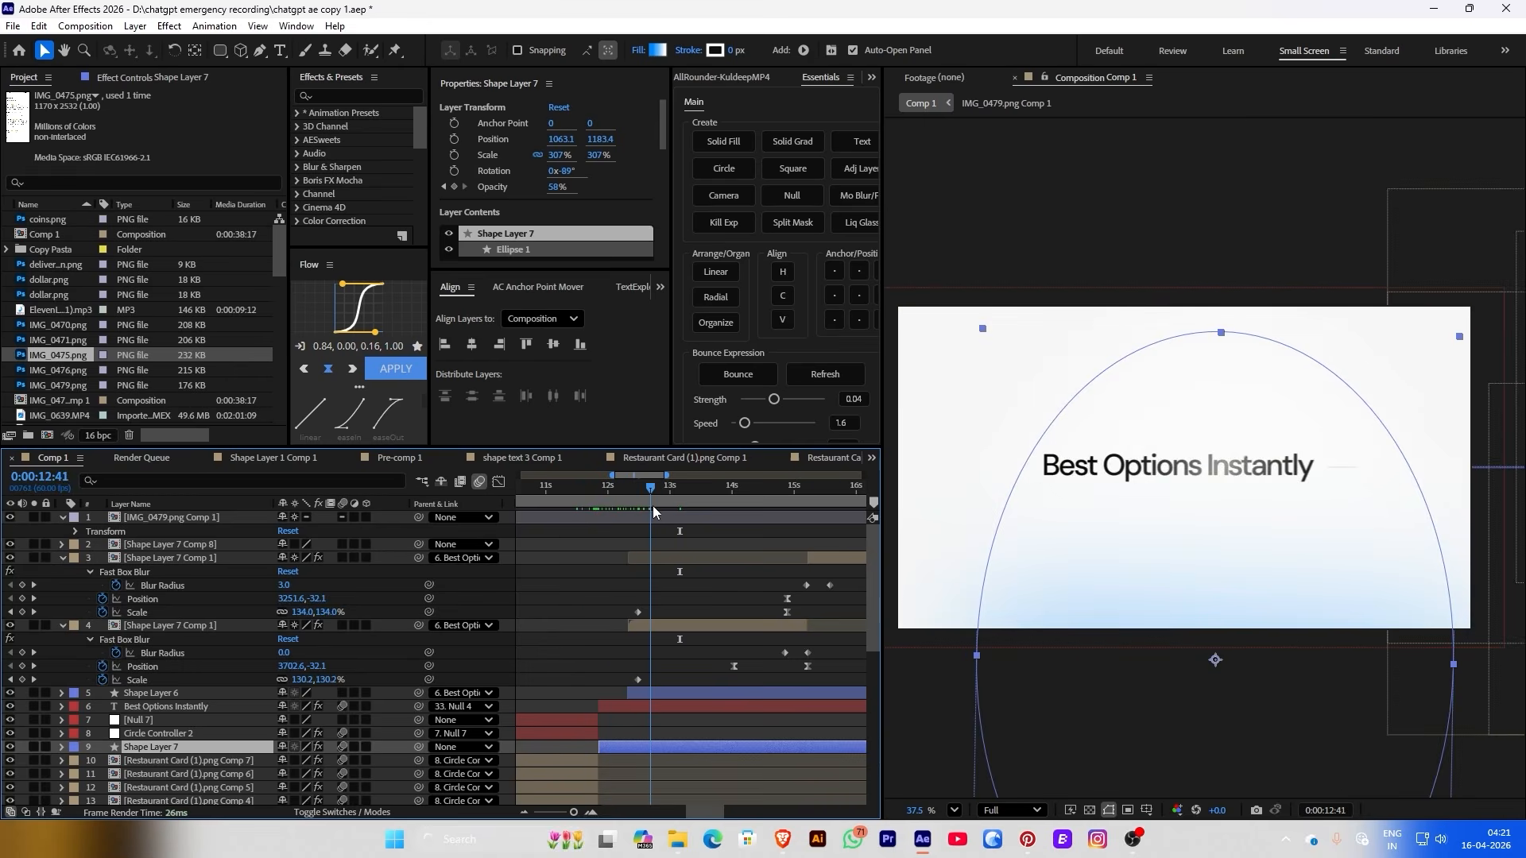
pyautogui.moveTo(656, 743); pyautogui.dragTo(722, 741)
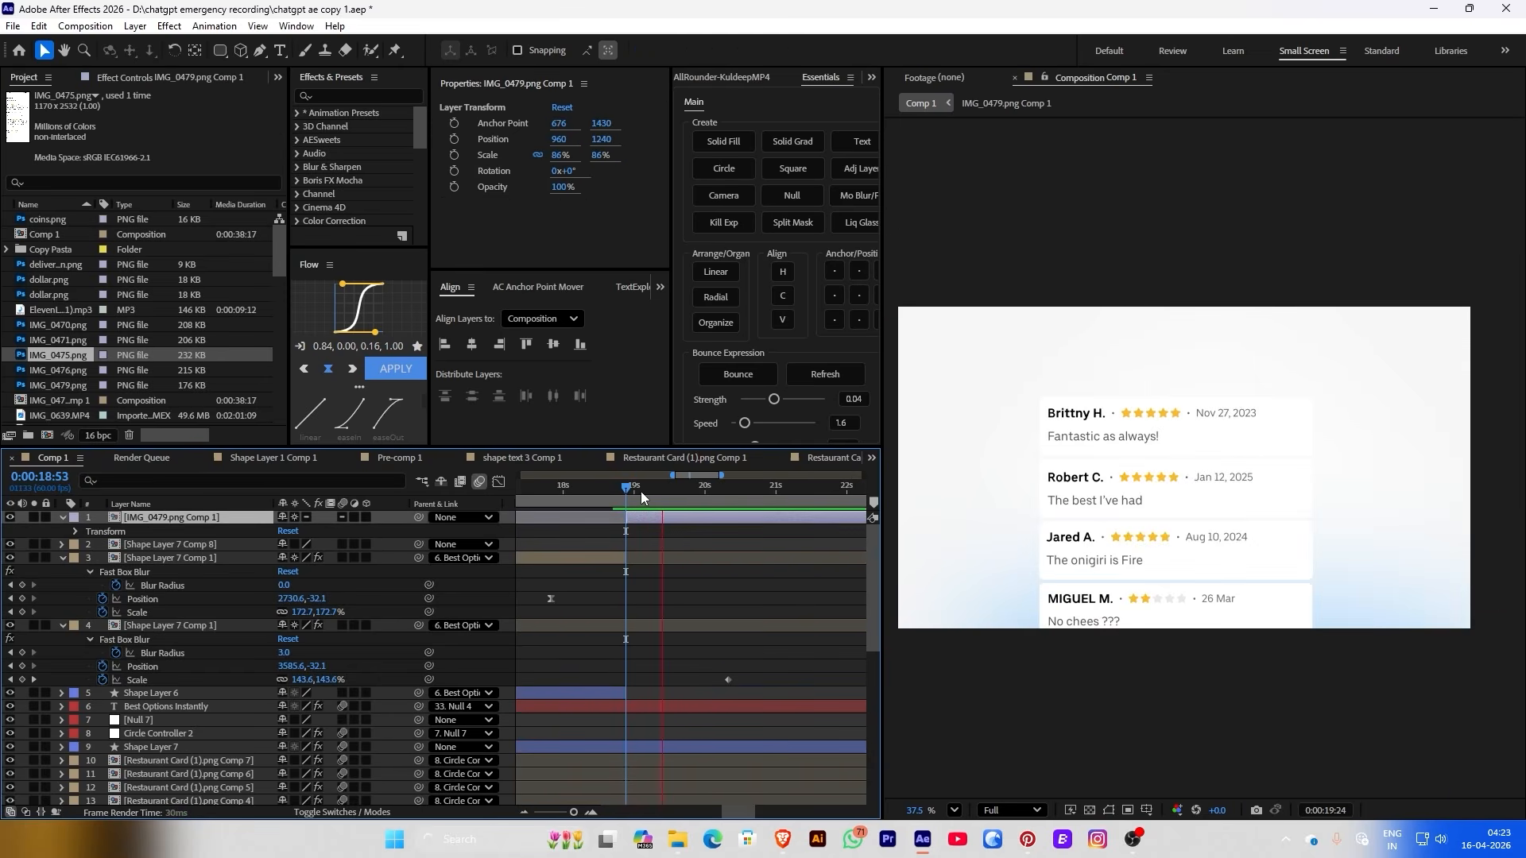
pyautogui.moveTo(642, 498); pyautogui.dragTo(652, 497)
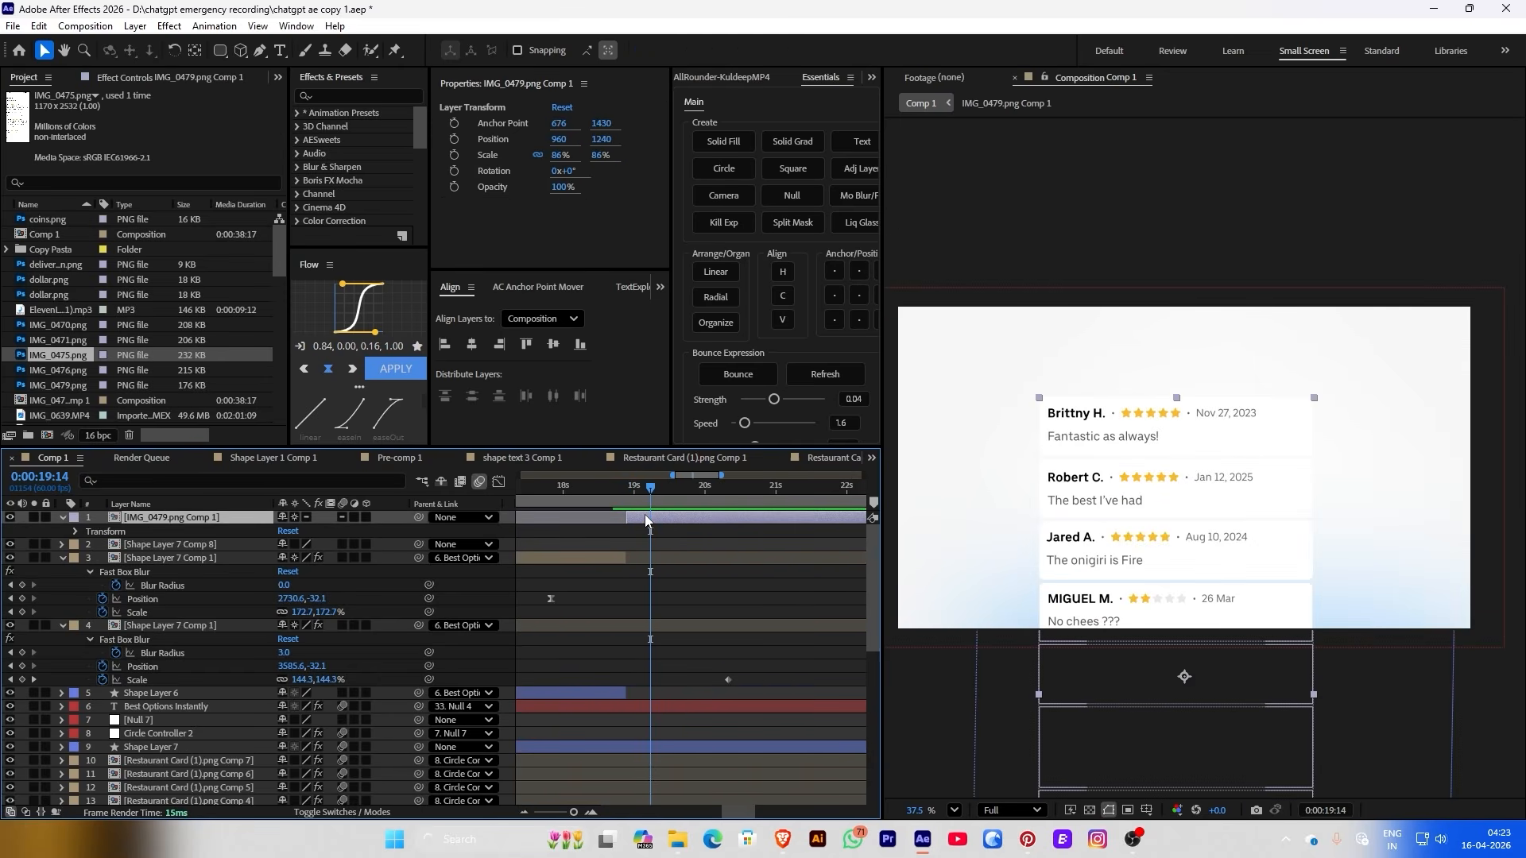
# Open IMG_0479.png Comp 1, collapse layer properties, and move IMG_0475 and IMG_0471 to the bottom
pyautogui.doubleClick(646, 518)
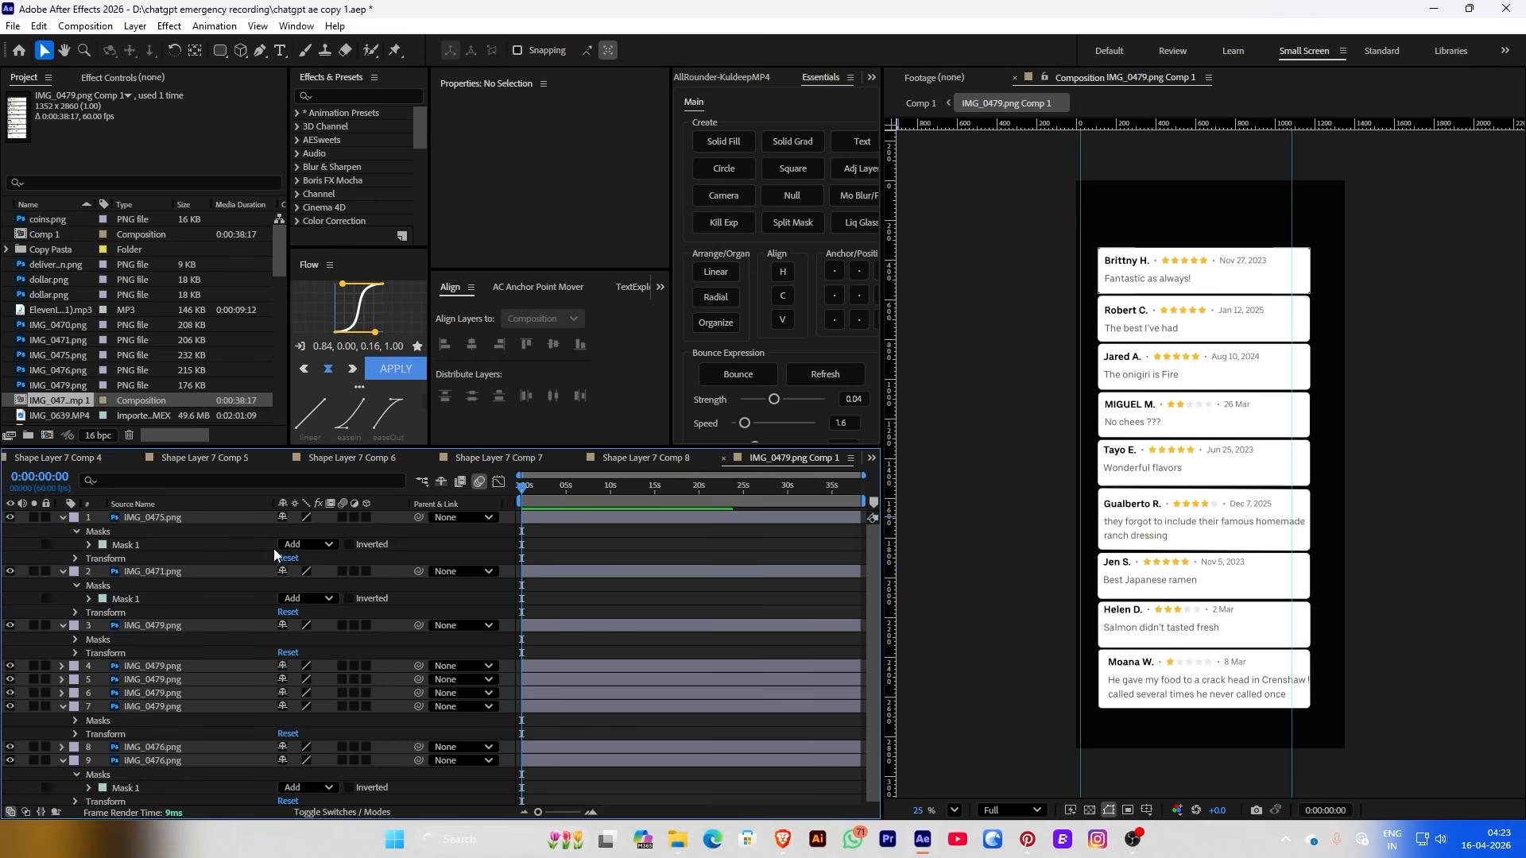
pyautogui.press('u')
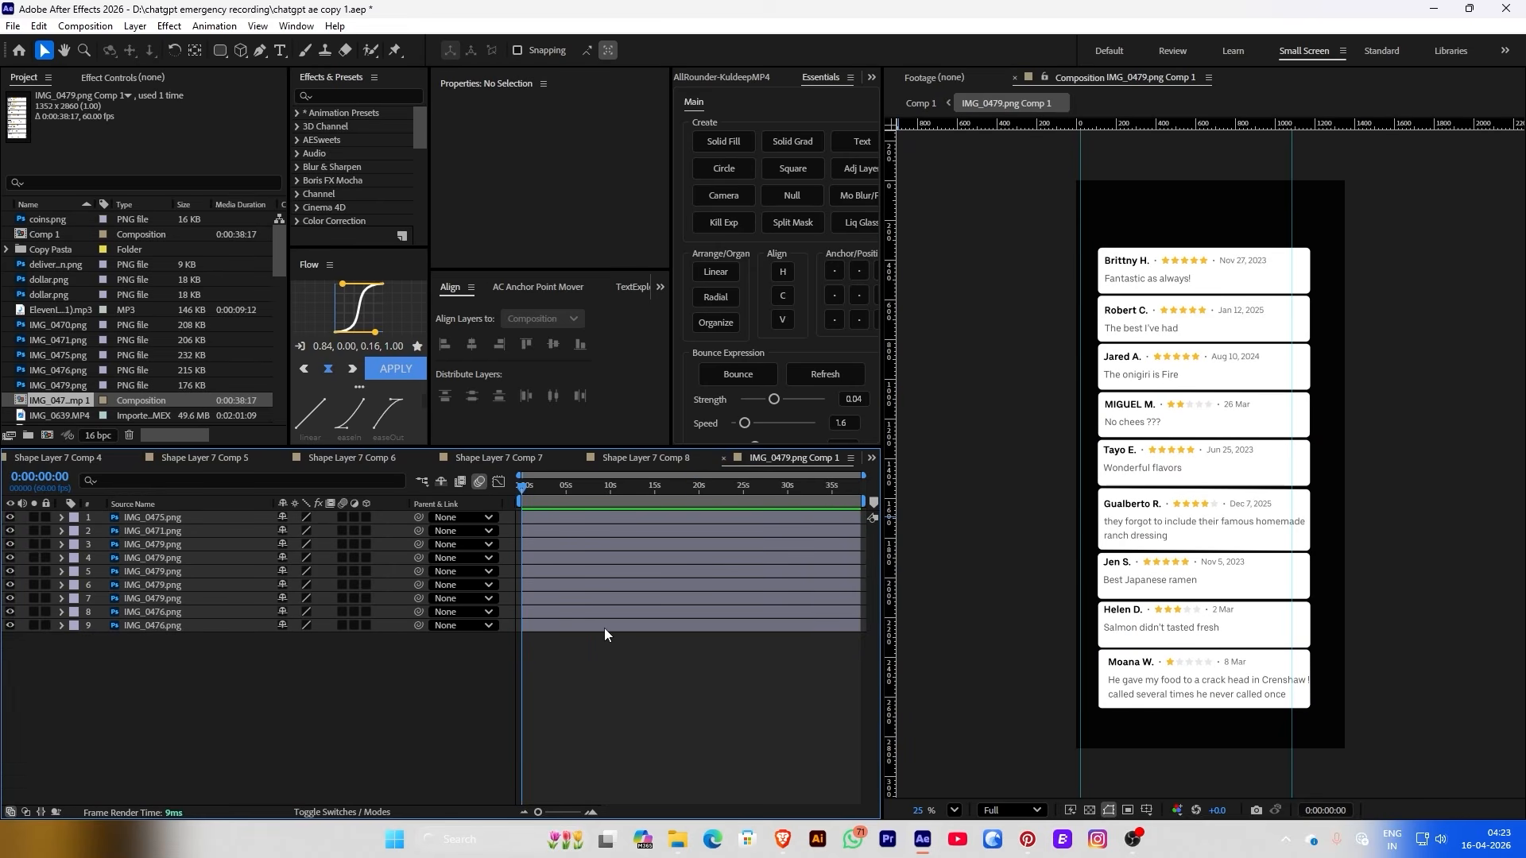
pyautogui.click(184, 517)
pyautogui.moveTo(184, 522); pyautogui.dragTo(159, 557)
# Reorder the IMG_0479 and IMG_0476 layers and give layers 1 to 3 an orange label
pyautogui.click(160, 532)
pyautogui.click(160, 545)
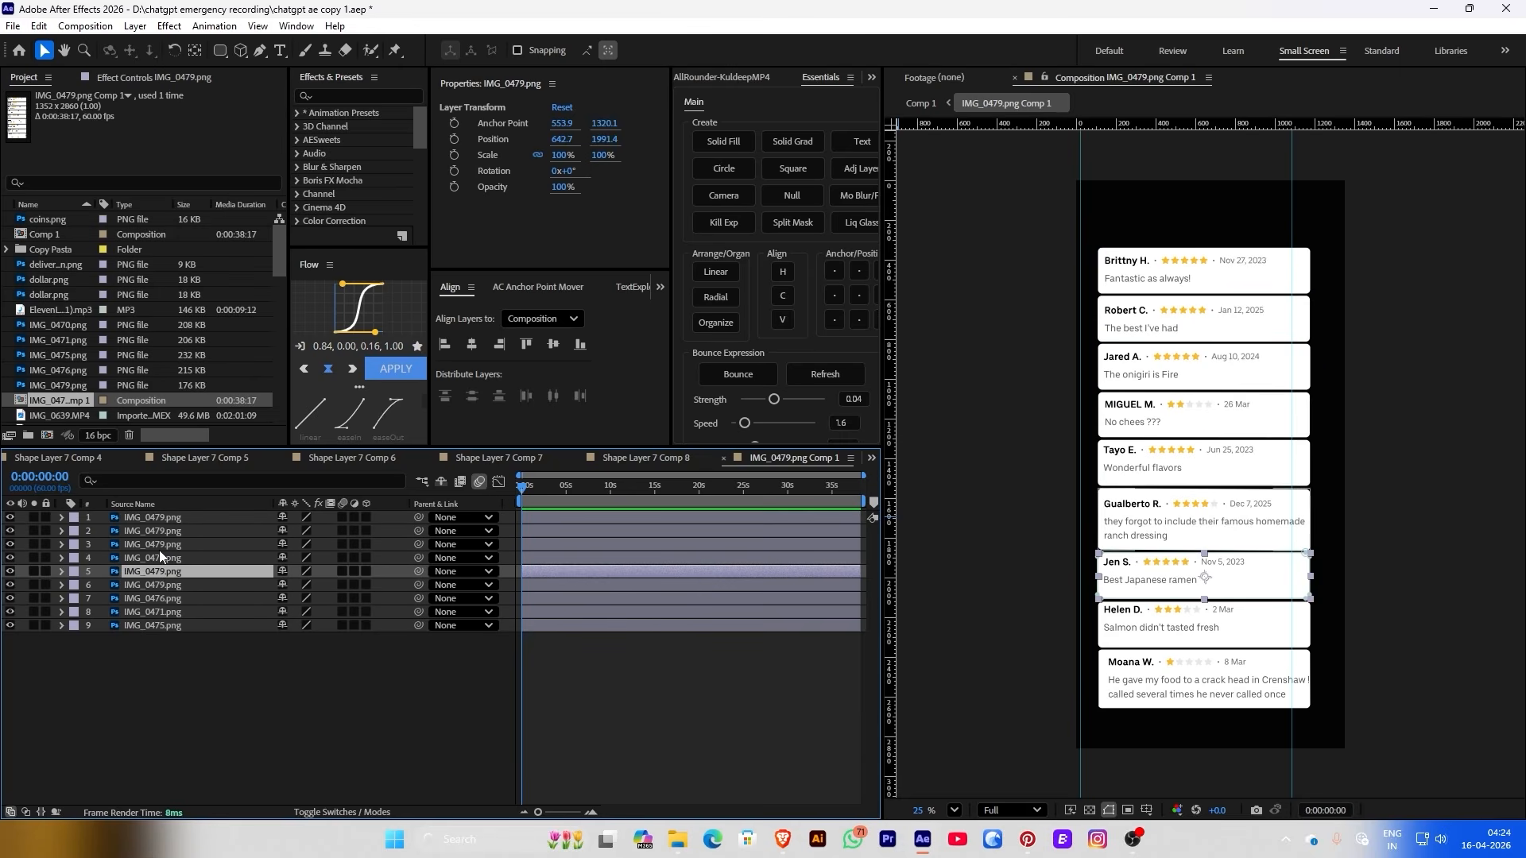
pyautogui.click(159, 544)
pyautogui.keyDown('shift'); pyautogui.click(95, 516); pyautogui.keyUp('shift')
pyautogui.click(73, 517)
pyautogui.click(139, 406)
# Swap rows 6 and 7, then give all nine layers an orange label
pyautogui.click(159, 584)
pyautogui.moveTo(160, 584); pyautogui.dragTo(156, 590)
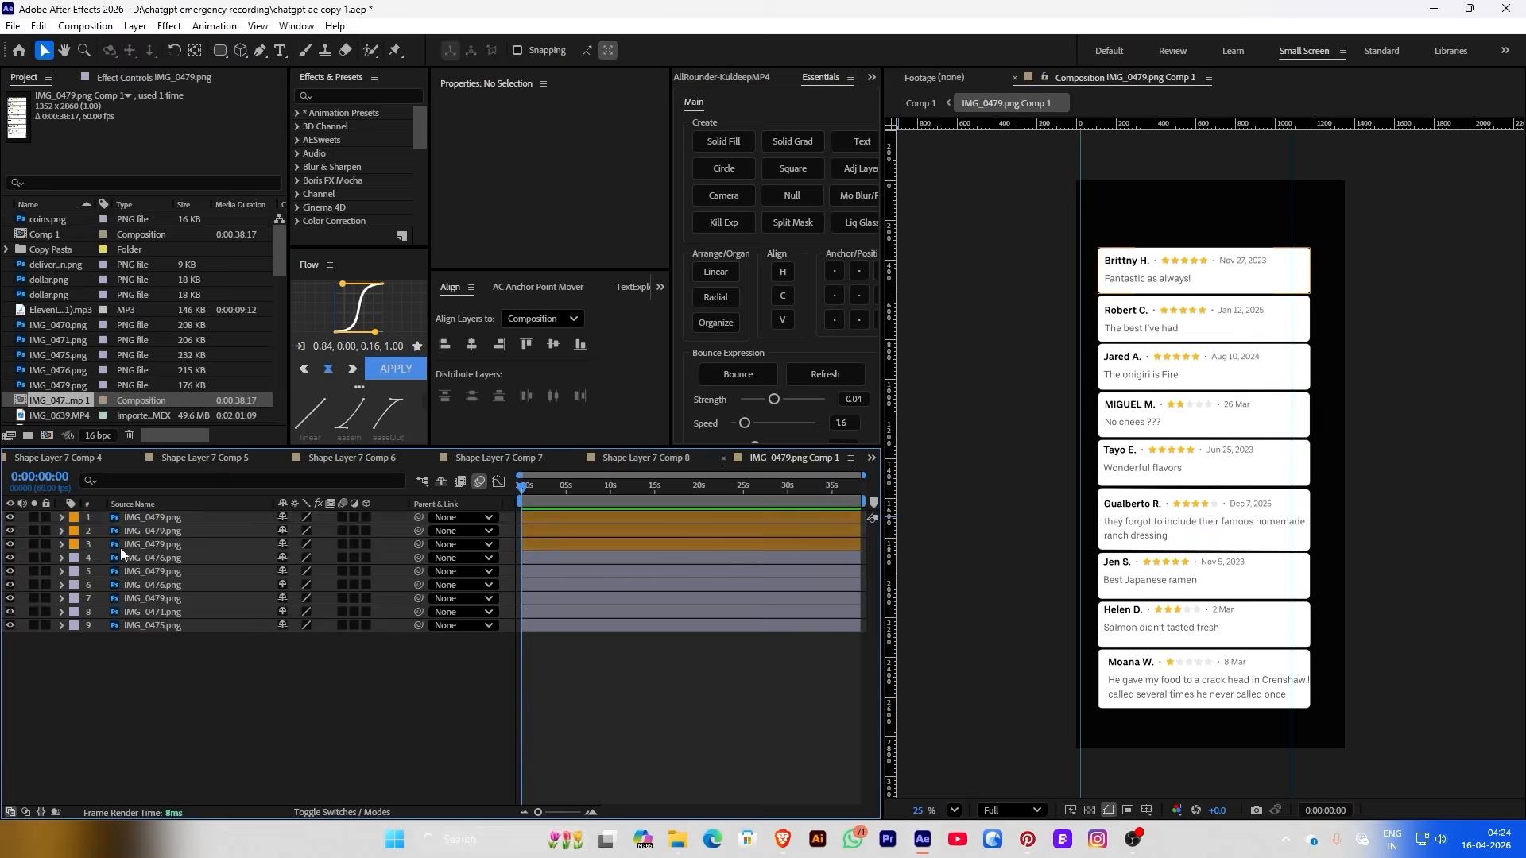
pyautogui.keyDown('shift'); pyautogui.click(119, 572); pyautogui.keyUp('shift')
pyautogui.click(73, 558)
pyautogui.click(112, 451)
pyautogui.click(131, 585)
pyautogui.keyDown('shift'); pyautogui.click(135, 625); pyautogui.keyUp('shift')
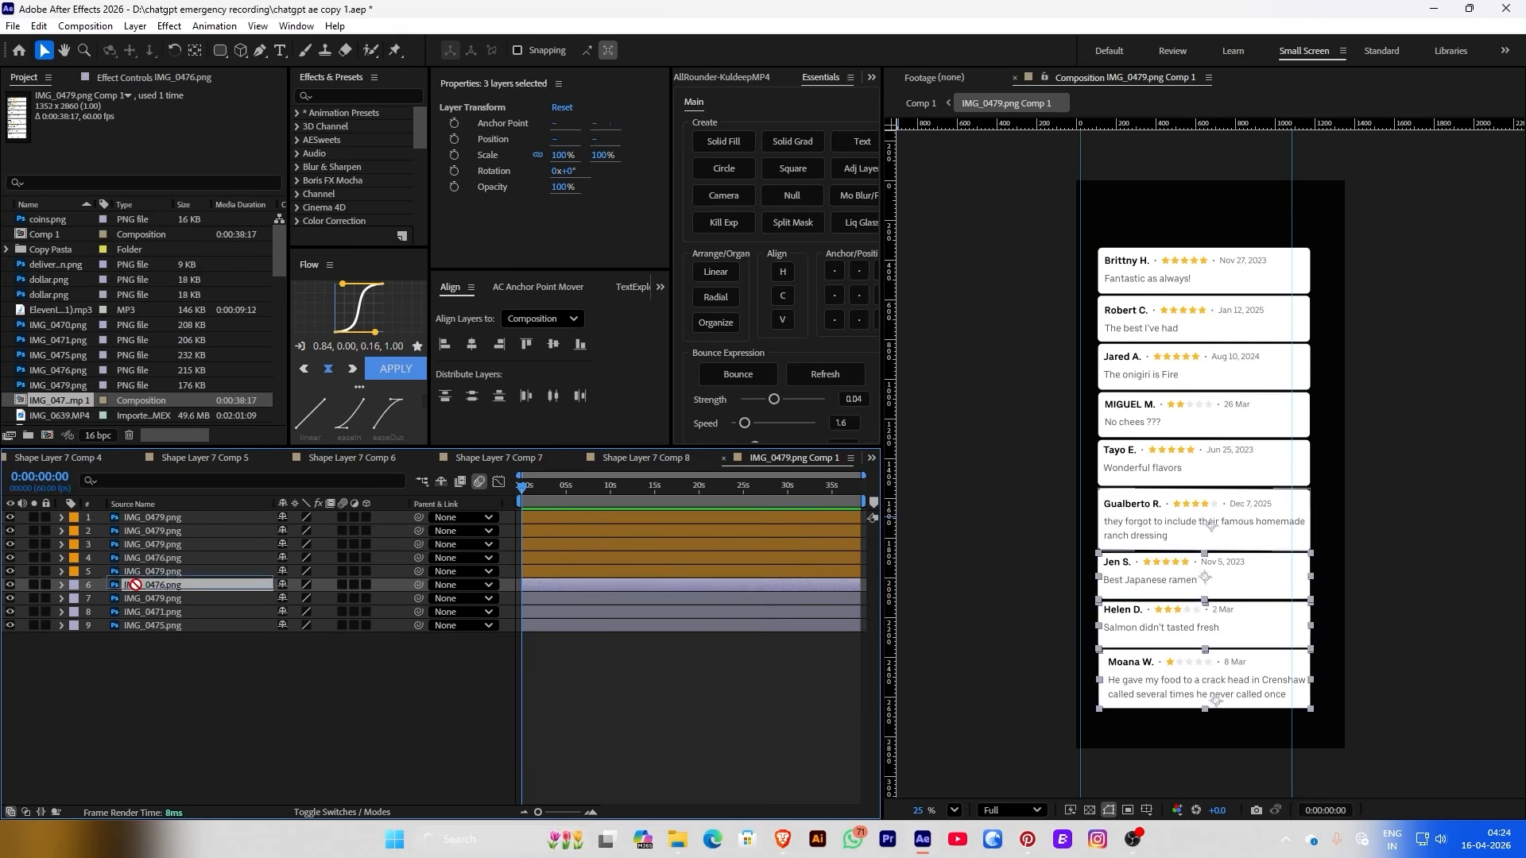
pyautogui.click(73, 585)
pyautogui.click(113, 477)
pyautogui.click(98, 730)
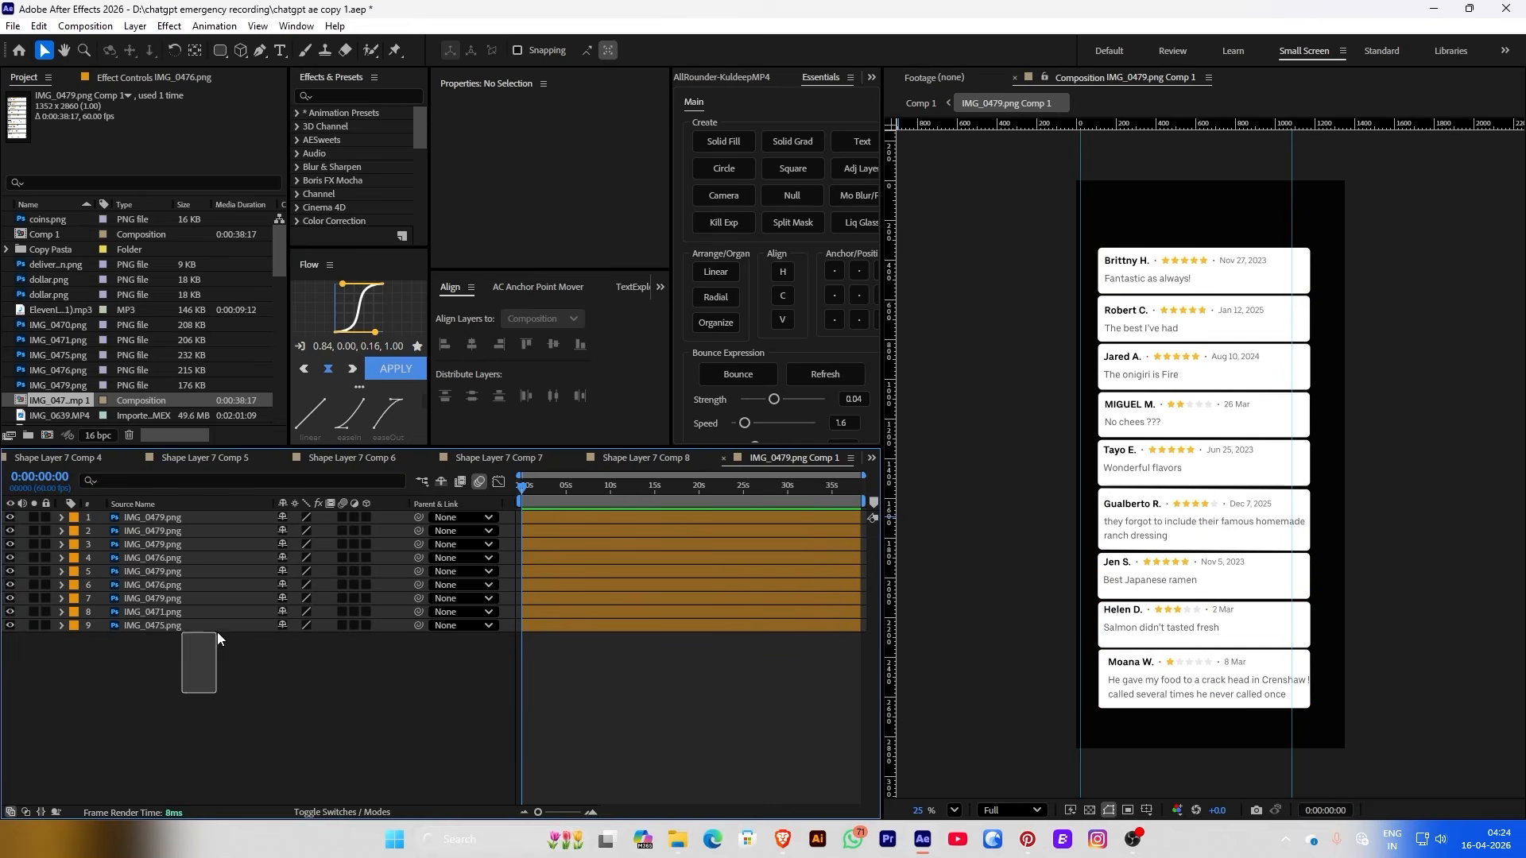
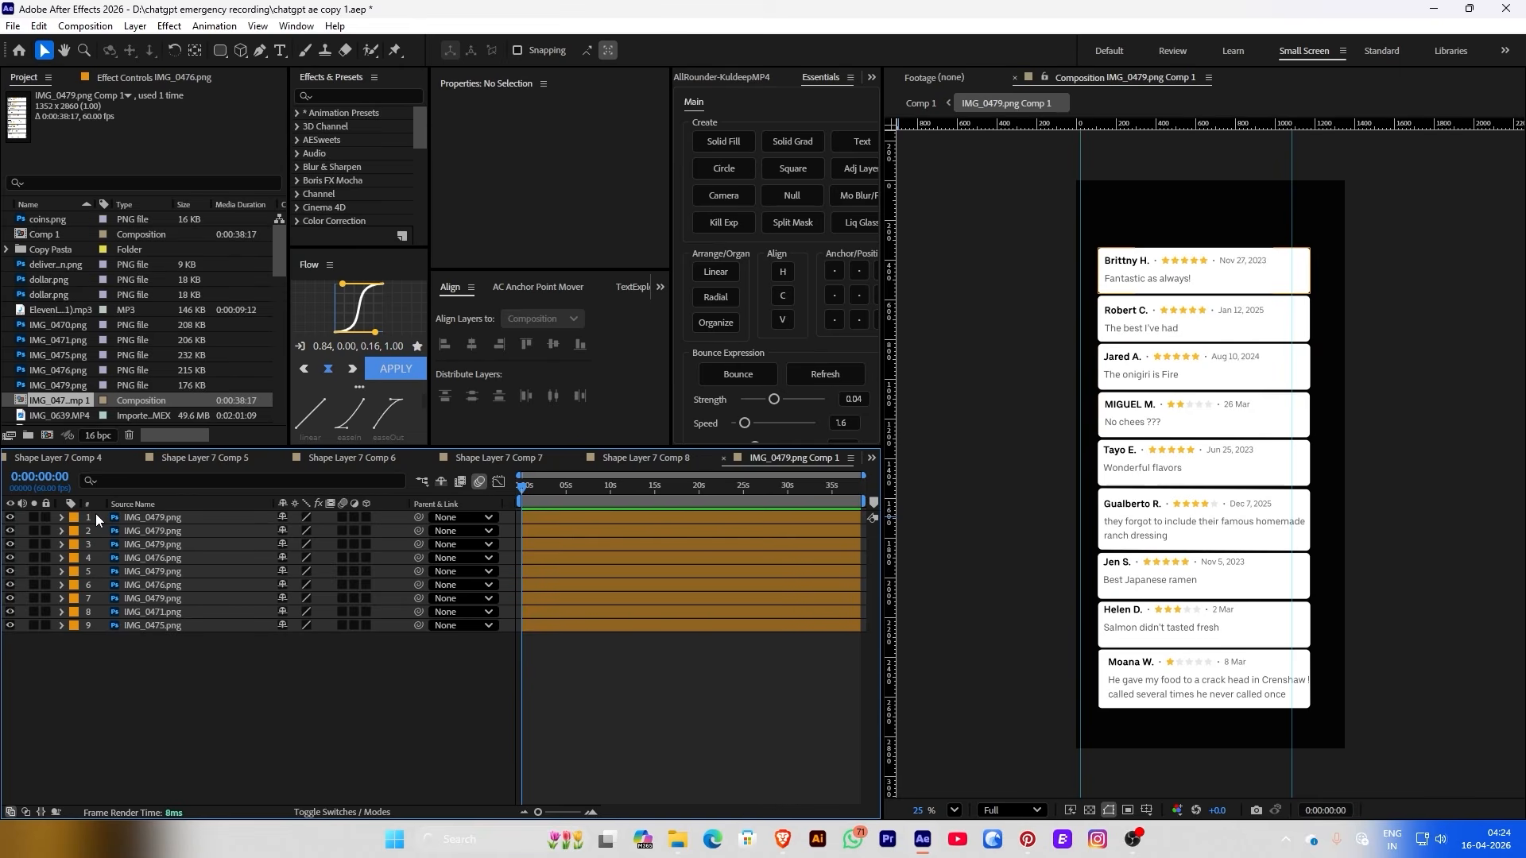
# Sequence the nine review-card layers one after another, preview, then go to 0:00:19:09 in Comp 1
pyautogui.moveTo(96, 515); pyautogui.dragTo(284, 626)
pyautogui.click(591, 812)
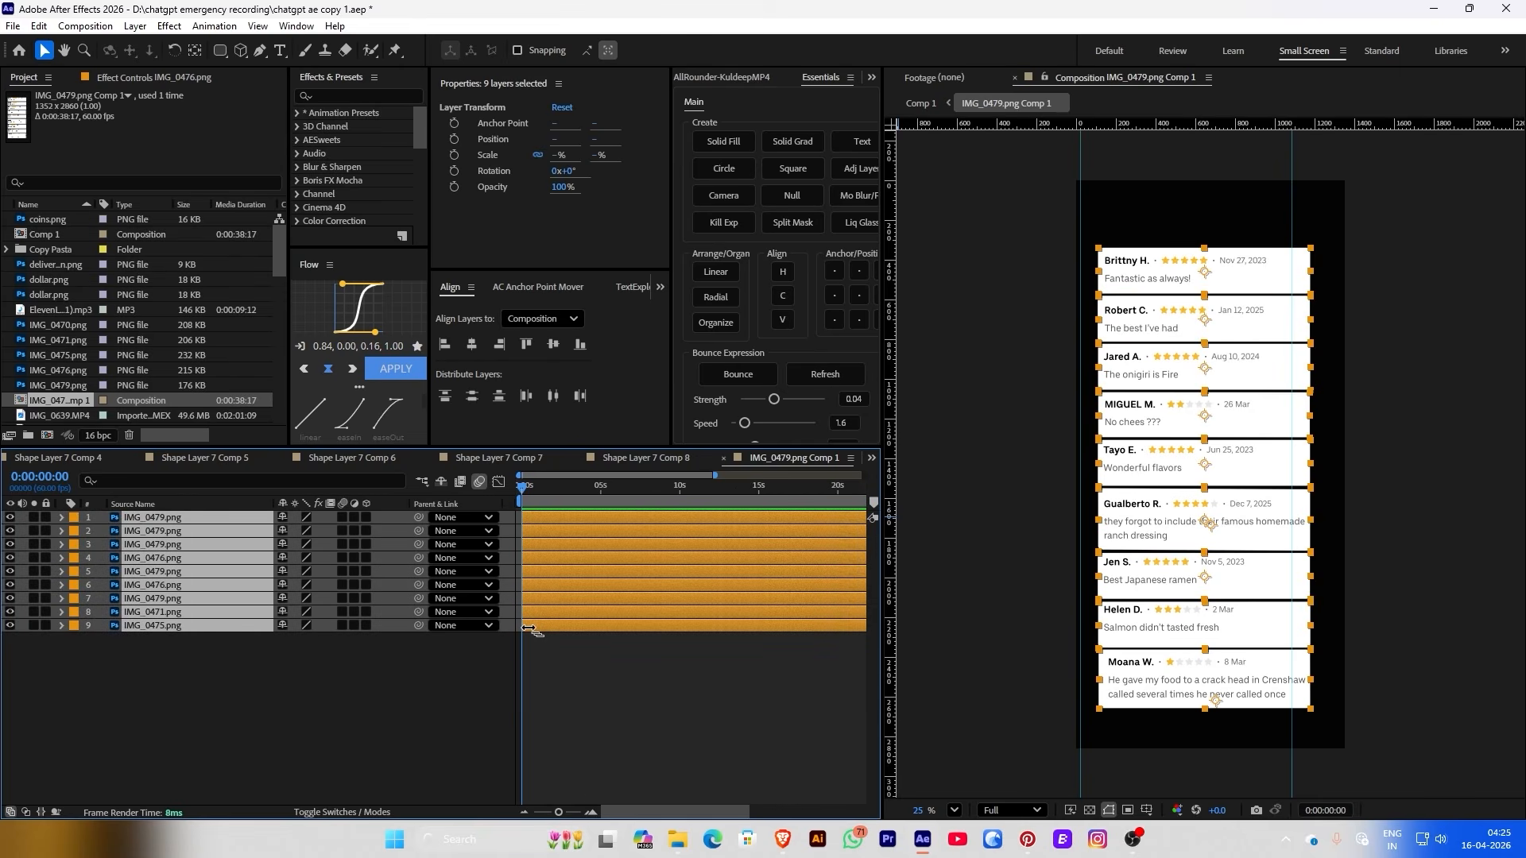
pyautogui.moveTo(523, 625); pyautogui.dragTo(549, 626)
pyautogui.press('space')
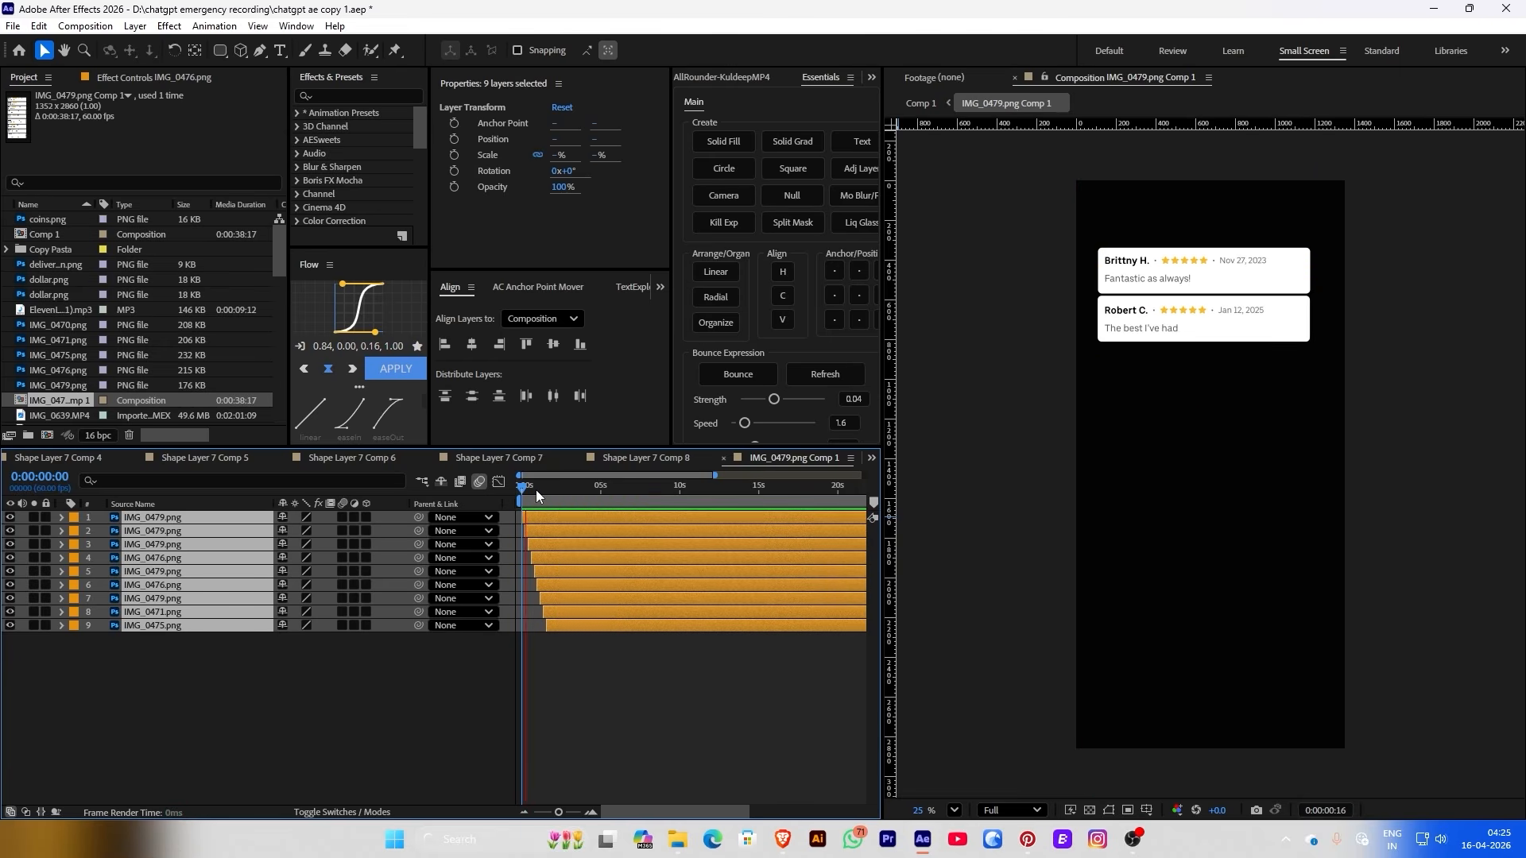
pyautogui.press('space')
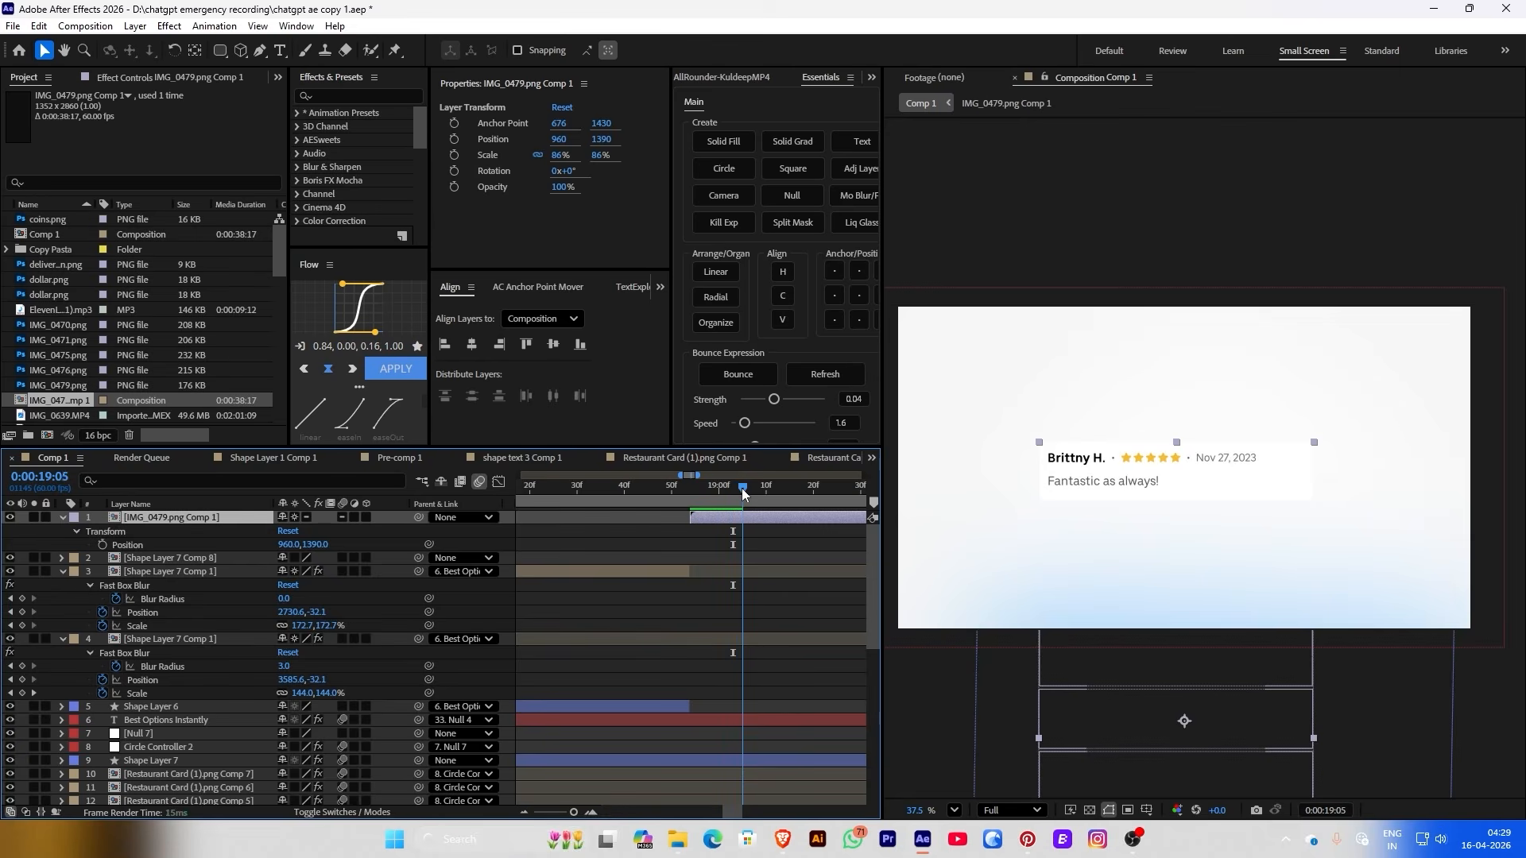
pyautogui.moveTo(741, 488)
pyautogui.mouseDown()
pyautogui.moveTo(775, 493)
pyautogui.moveTo(704, 496)
pyautogui.moveTo(760, 499)
pyautogui.mouseUp()
# Keyframe the card precomp's Position, raising Y from 1390 to 1253 a few frames later
pyautogui.click(453, 140)
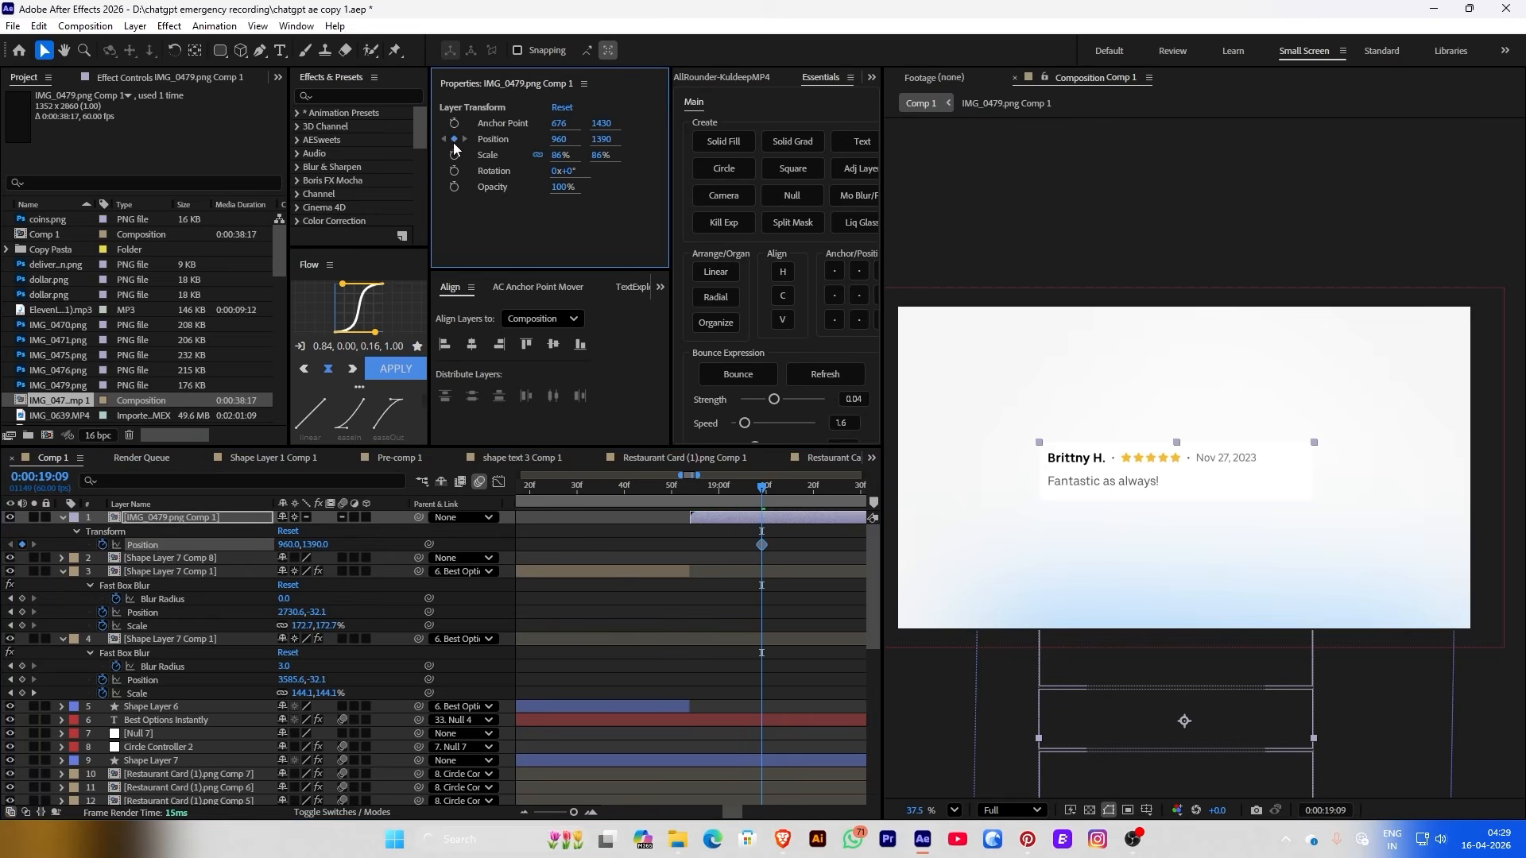
pyautogui.moveTo(761, 496)
pyautogui.mouseDown()
pyautogui.moveTo(786, 494)
pyautogui.moveTo(684, 480)
pyautogui.moveTo(782, 497)
pyautogui.mouseUp()
pyautogui.press('space')
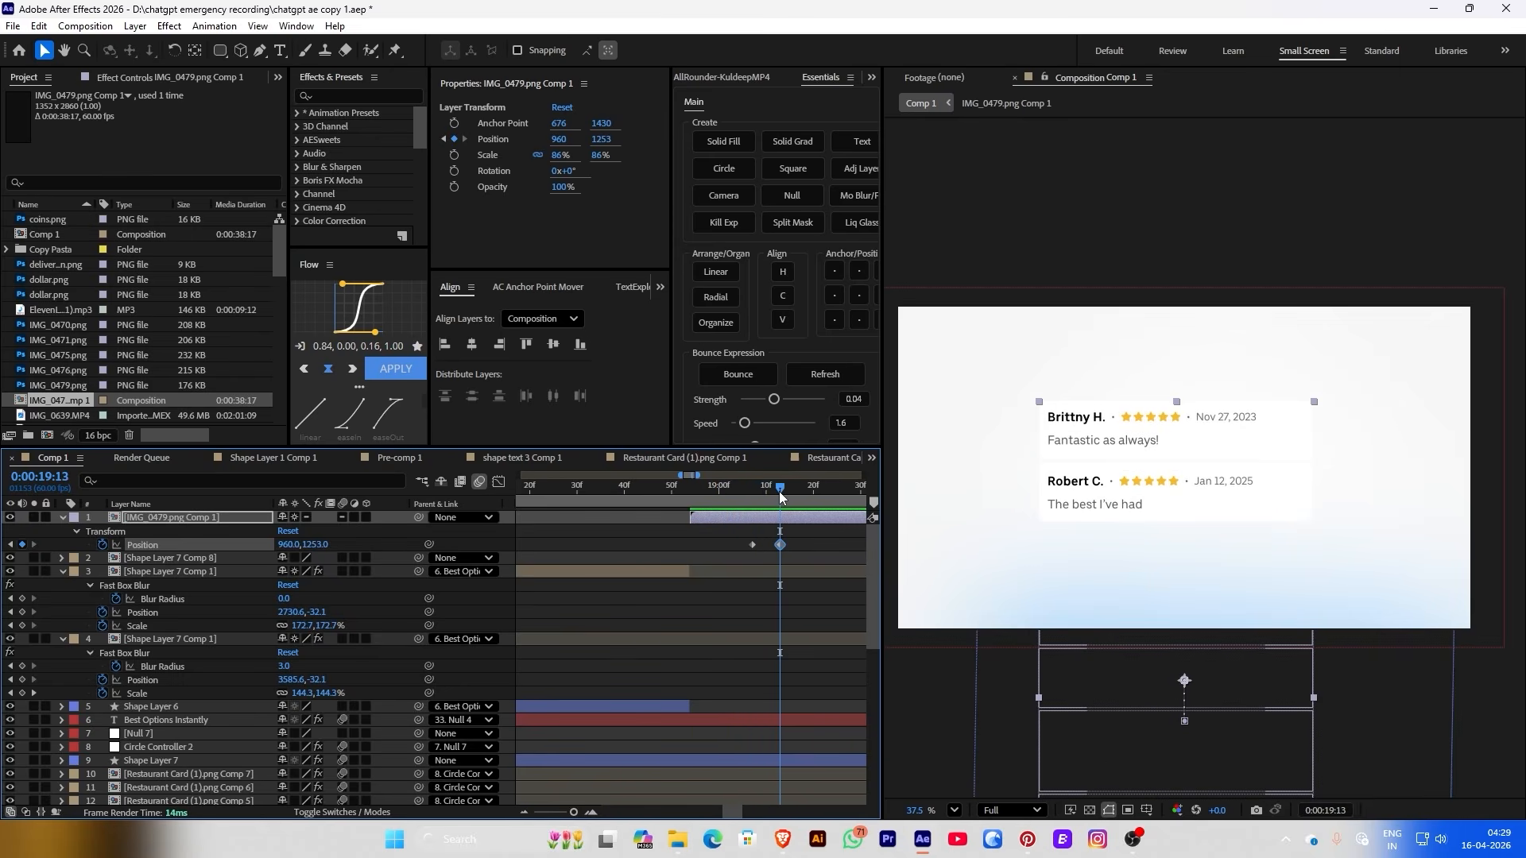
# Show rulers and place two horizontal guides across the composition to mark card spacing
pyautogui.click(1146, 809)
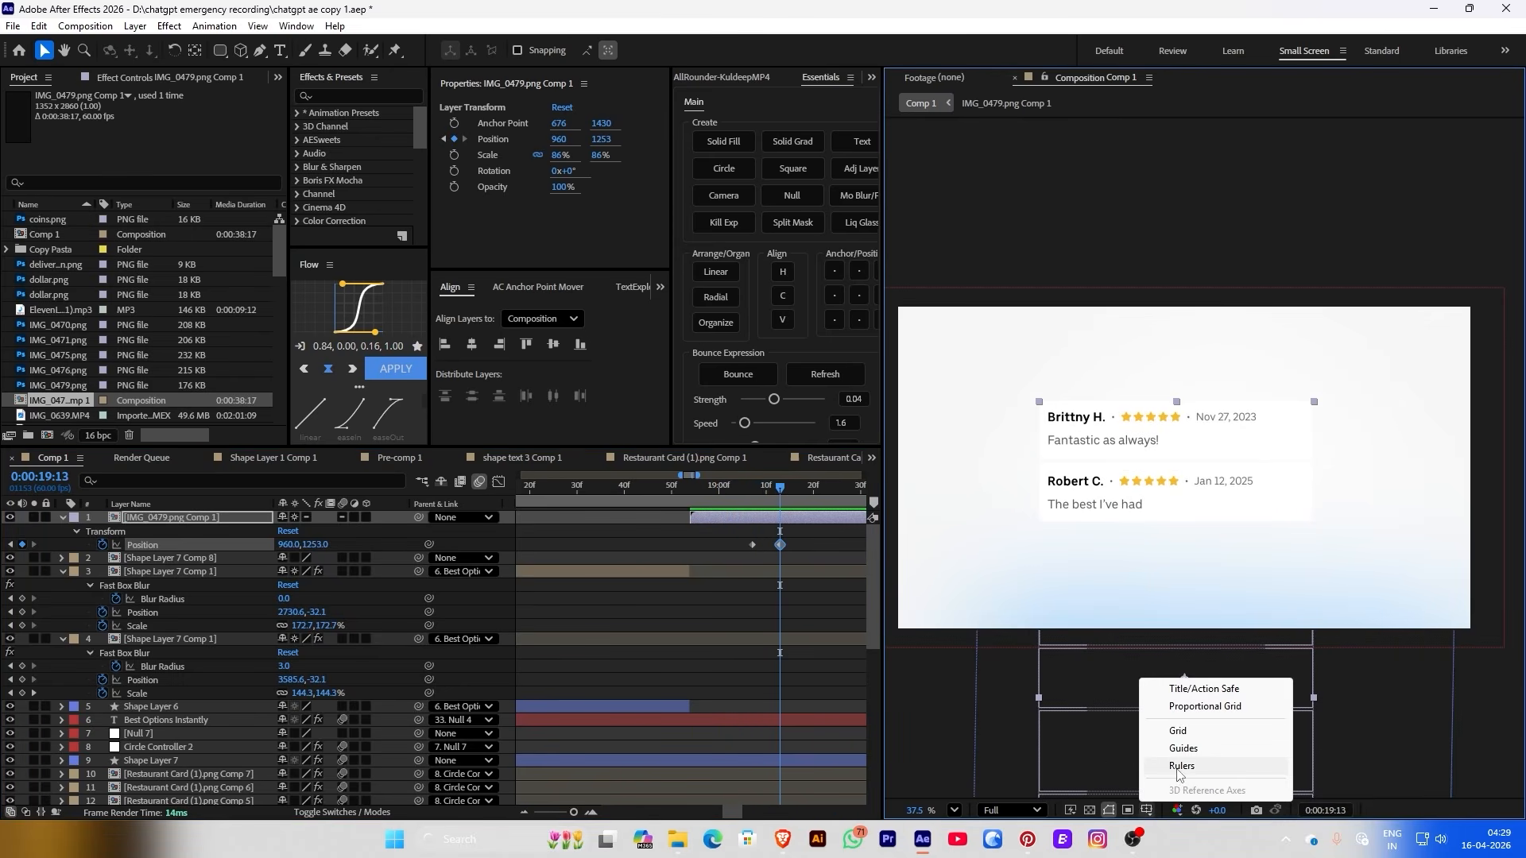
pyautogui.click(1176, 766)
pyautogui.moveTo(1068, 125); pyautogui.dragTo(1069, 468)
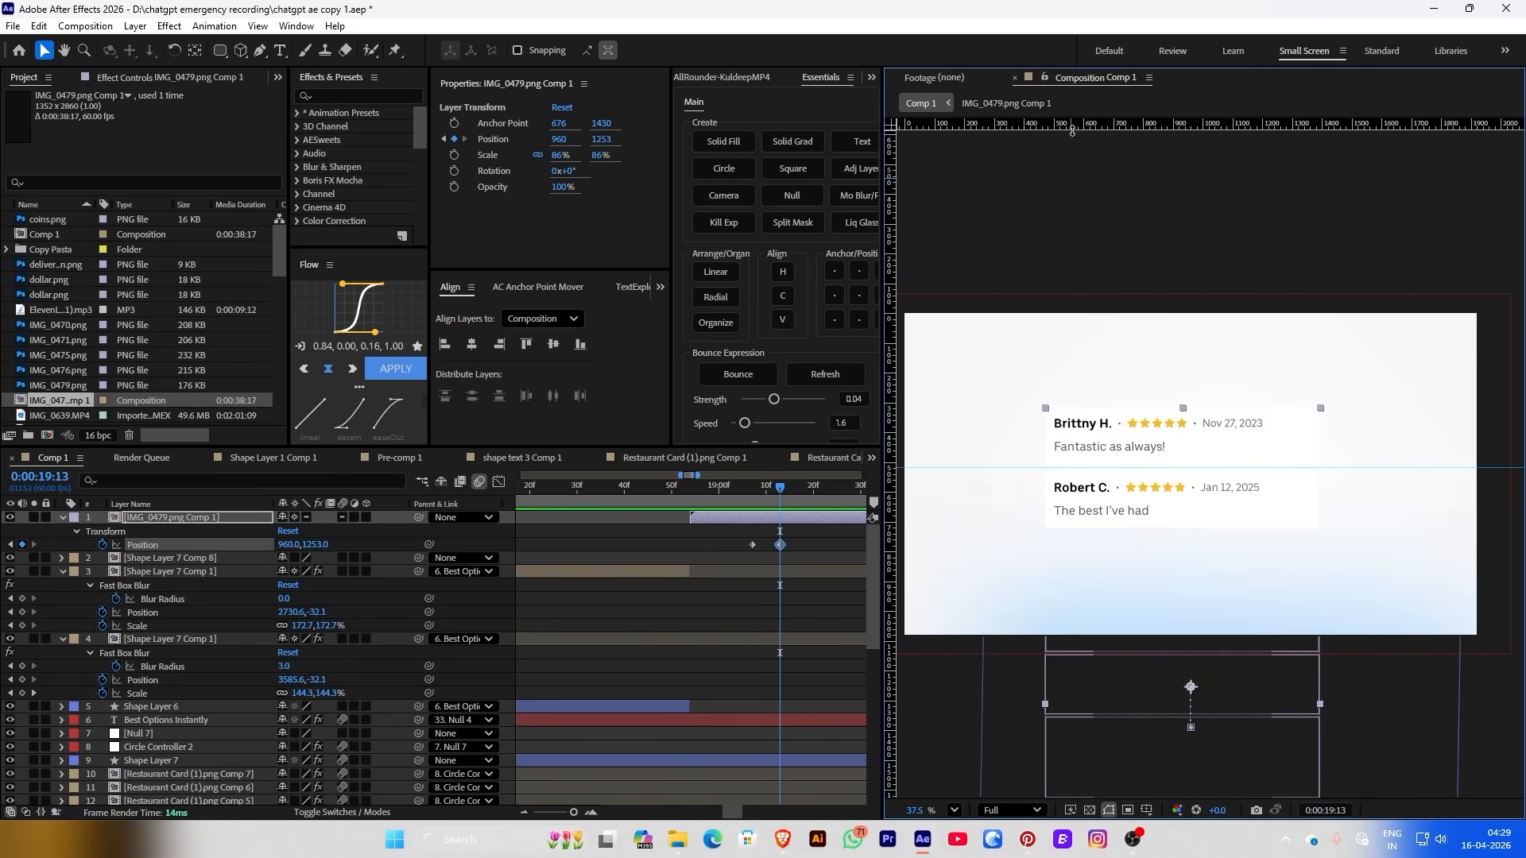
pyautogui.moveTo(1072, 130); pyautogui.dragTo(1099, 555)
pyautogui.click(1065, 179)
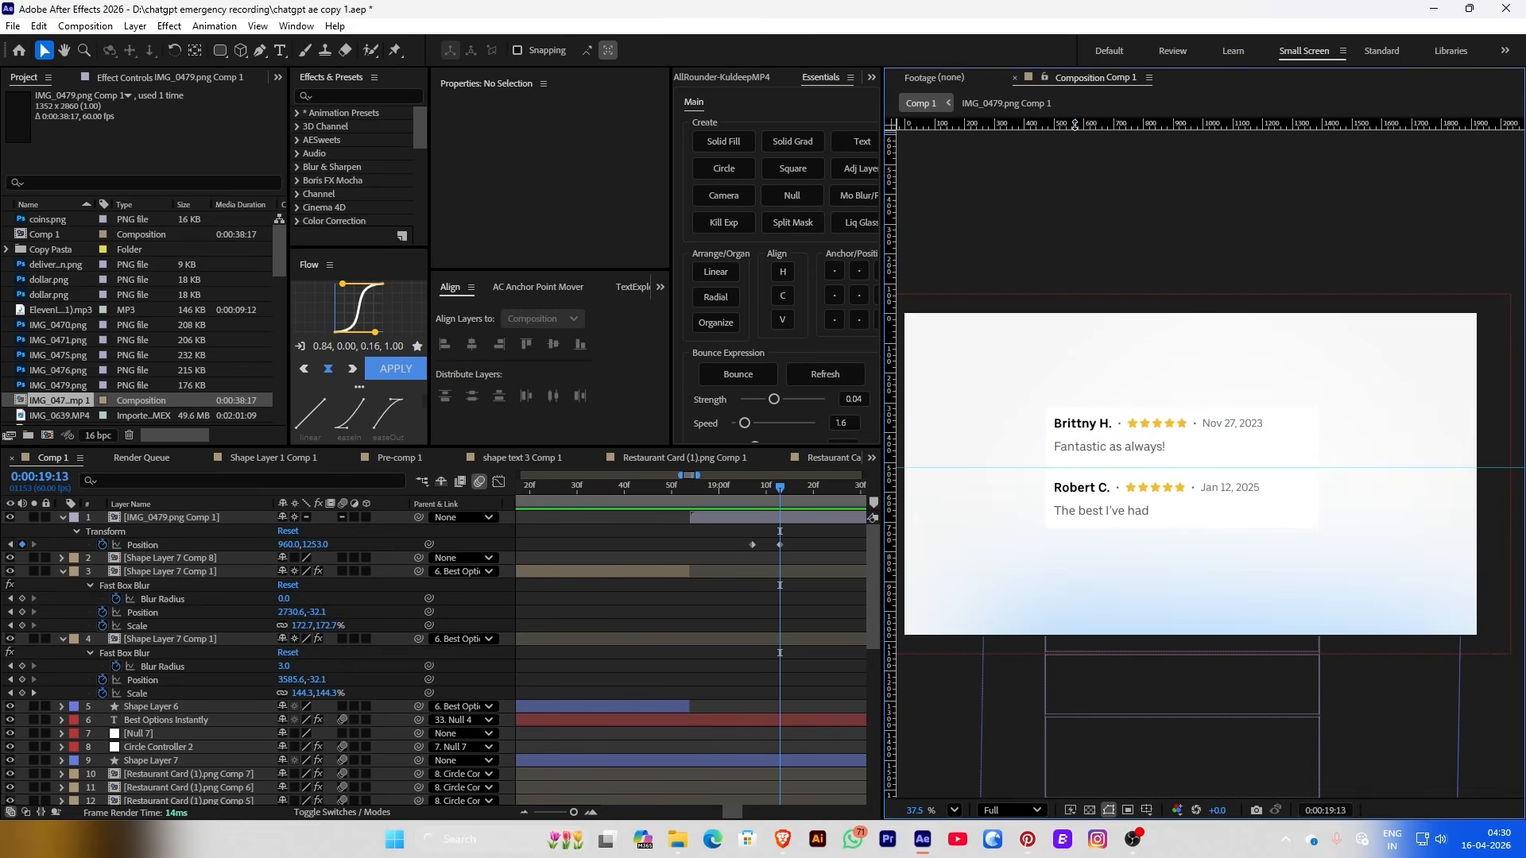
pyautogui.moveTo(1075, 125); pyautogui.dragTo(1085, 527)
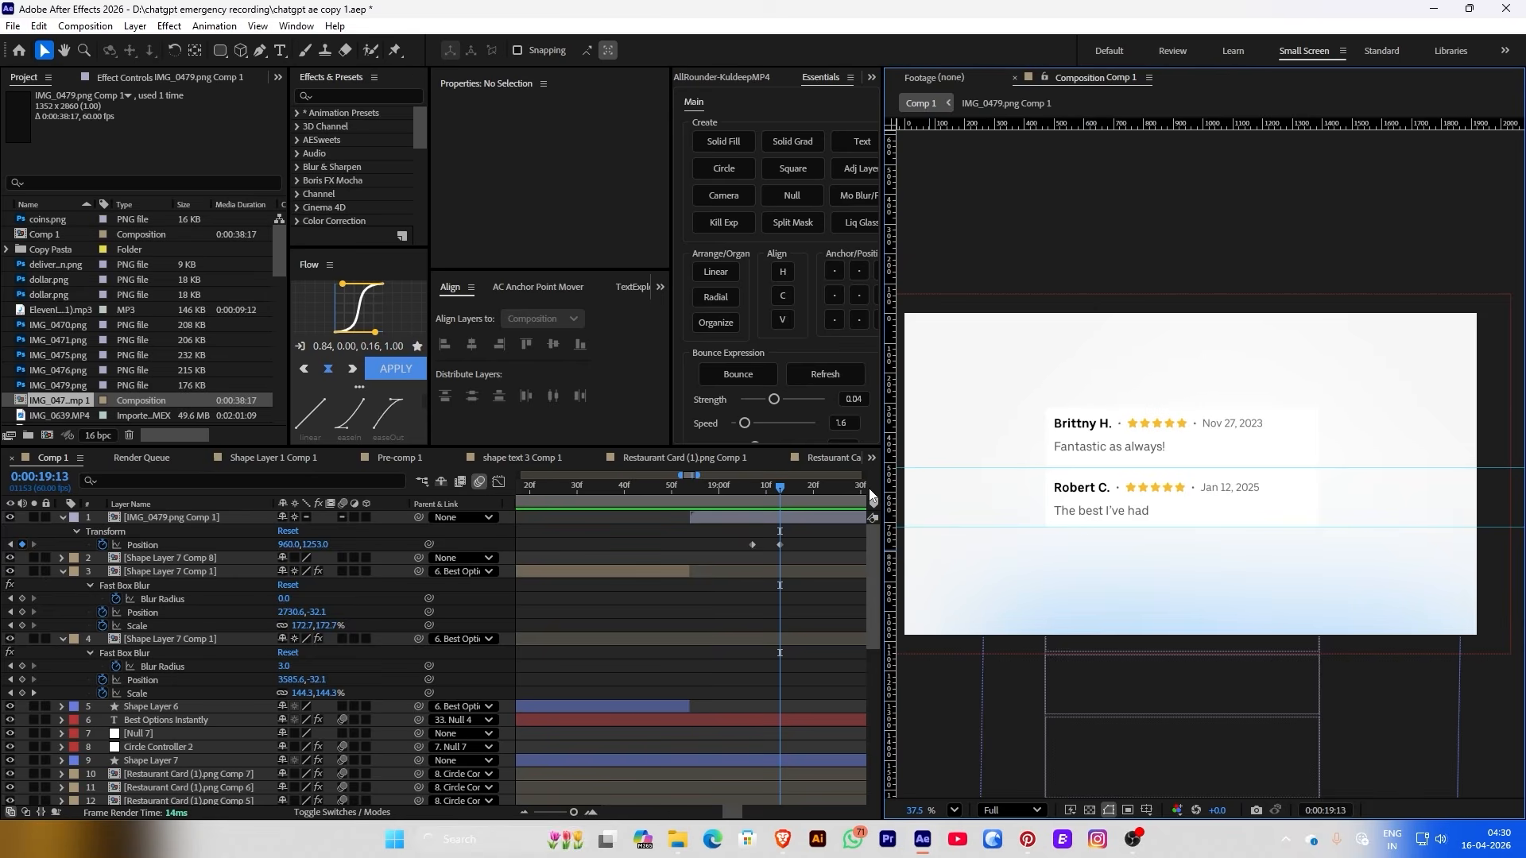
pyautogui.moveTo(779, 489); pyautogui.dragTo(615, 532)
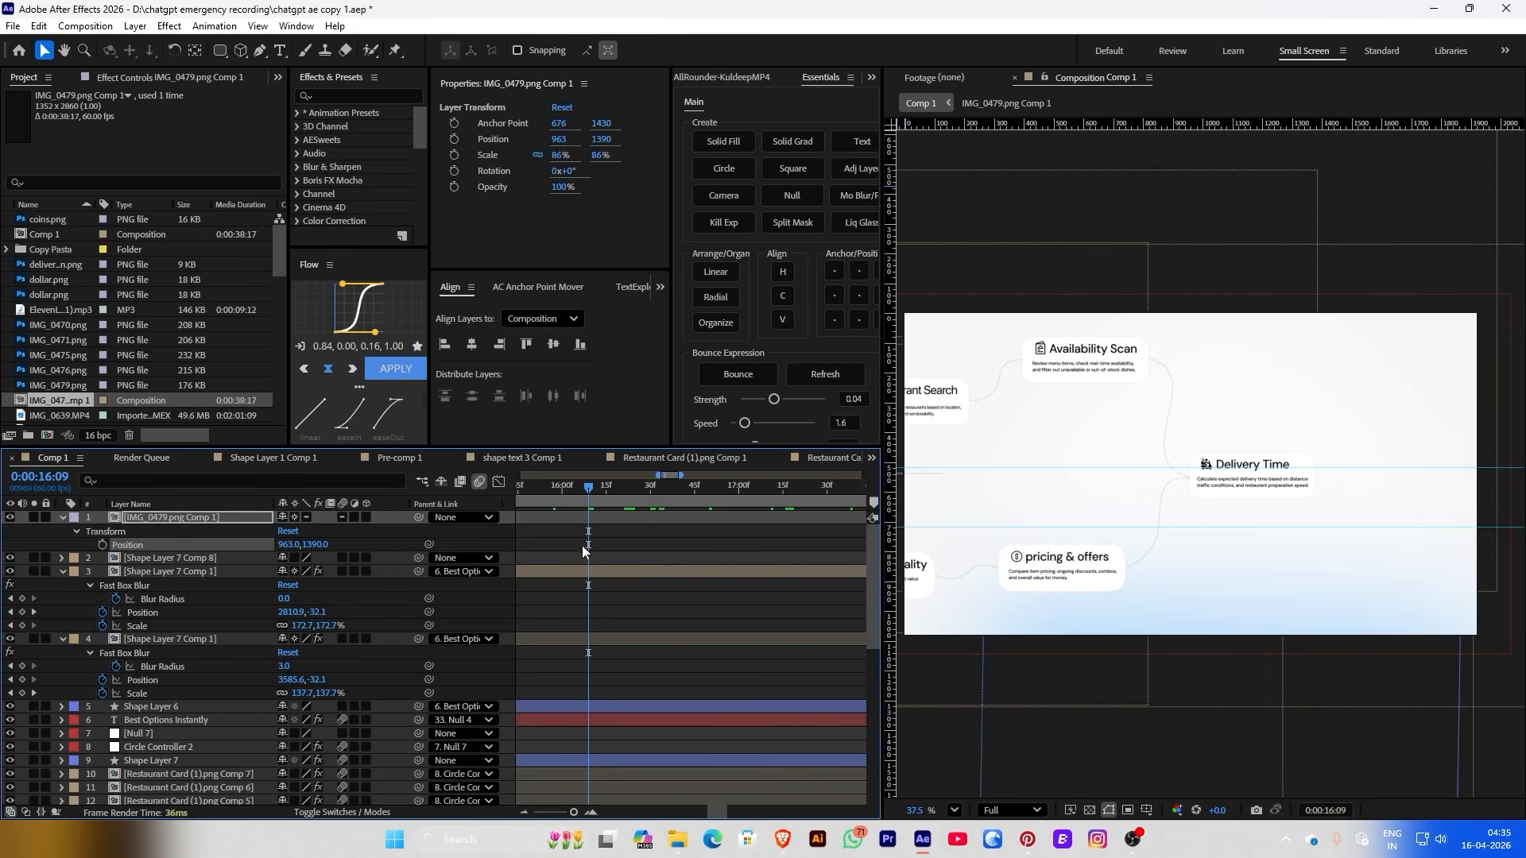
# Copy the 4-Color Gradient from the user input layer onto the top review card in IMG_0479.png Comp 1
pyautogui.doubleClick(536, 574)
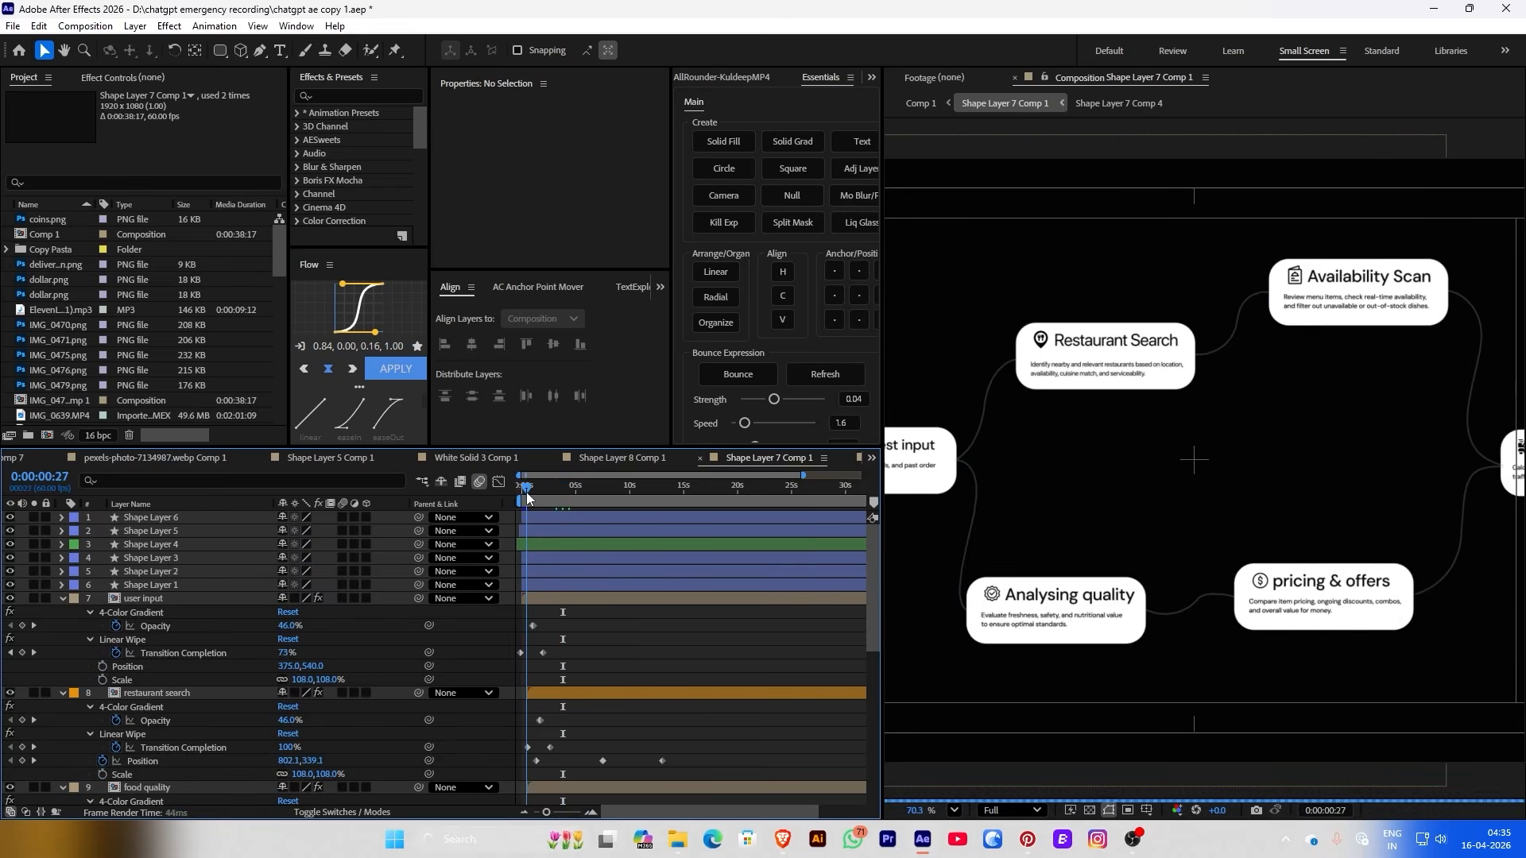
pyautogui.moveTo(569, 499); pyautogui.dragTo(536, 507)
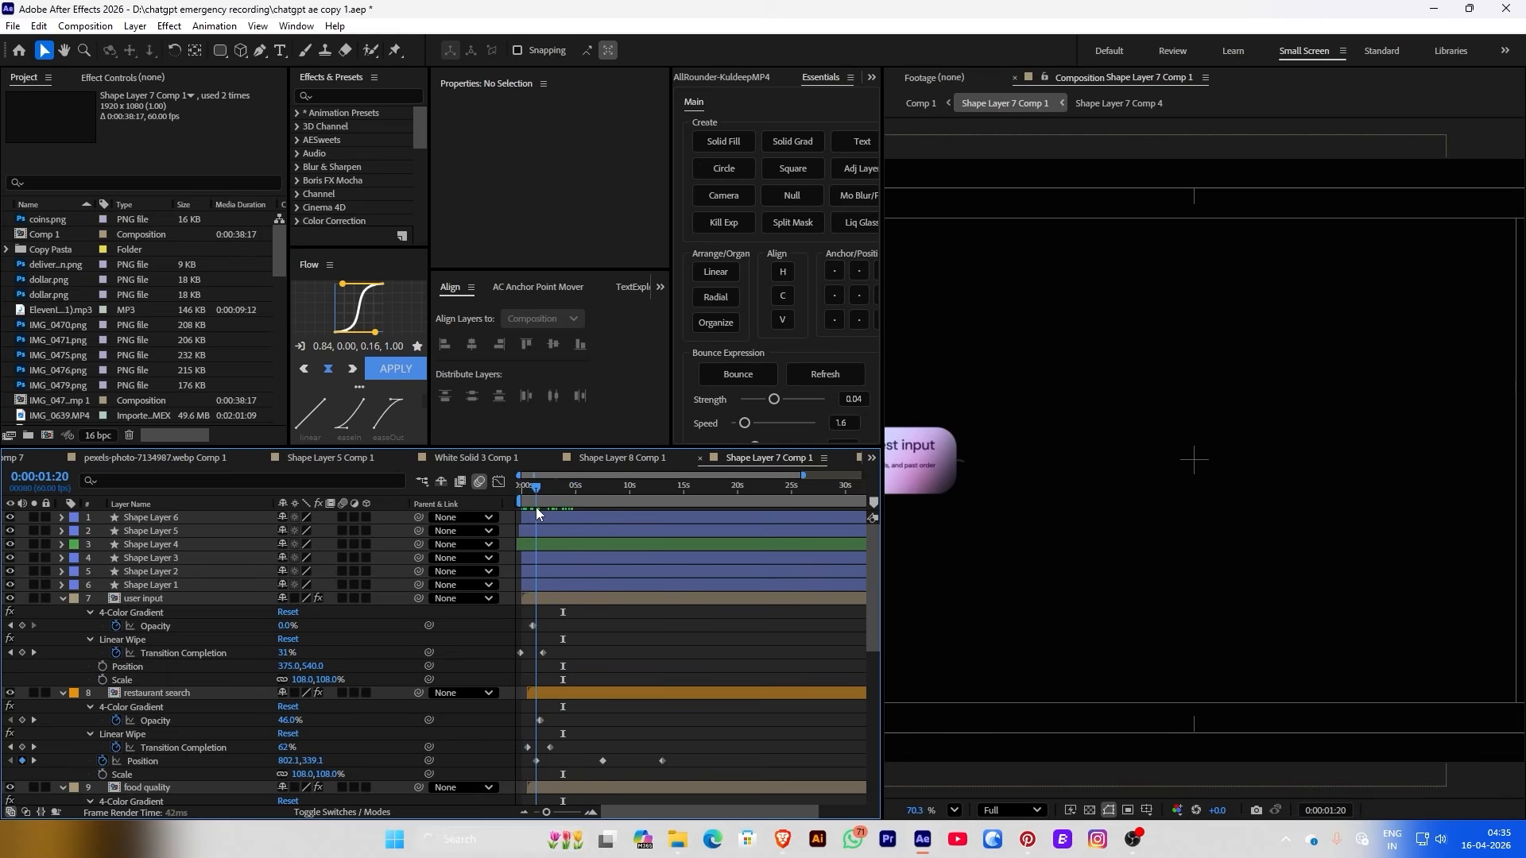
pyautogui.click(115, 614)
pyautogui.click(921, 103)
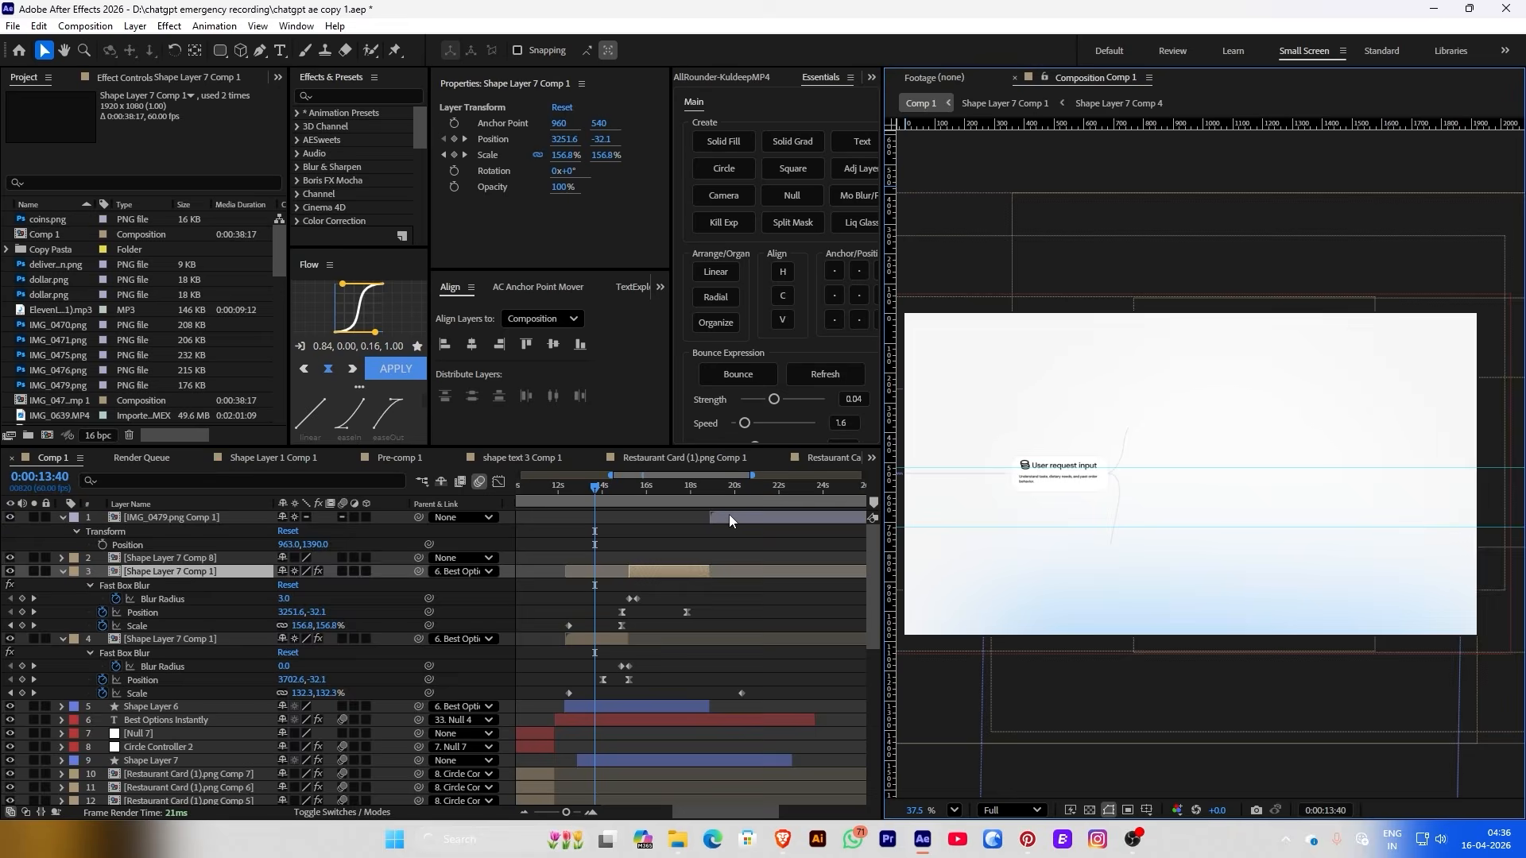
pyautogui.doubleClick(730, 516)
pyautogui.moveTo(522, 502); pyautogui.dragTo(525, 503)
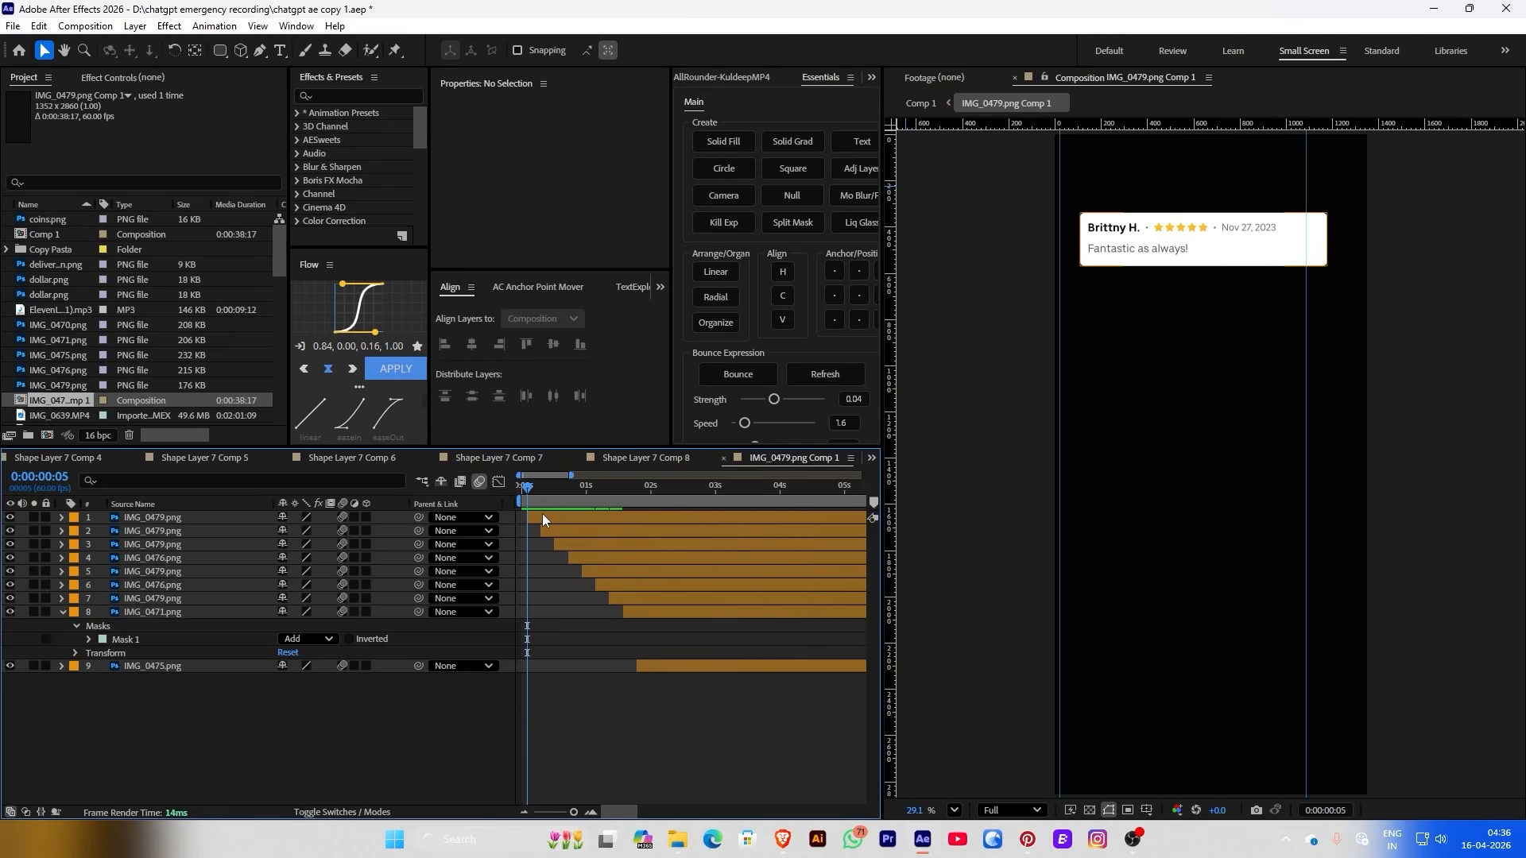
pyautogui.click(542, 515)
pyautogui.press('space')
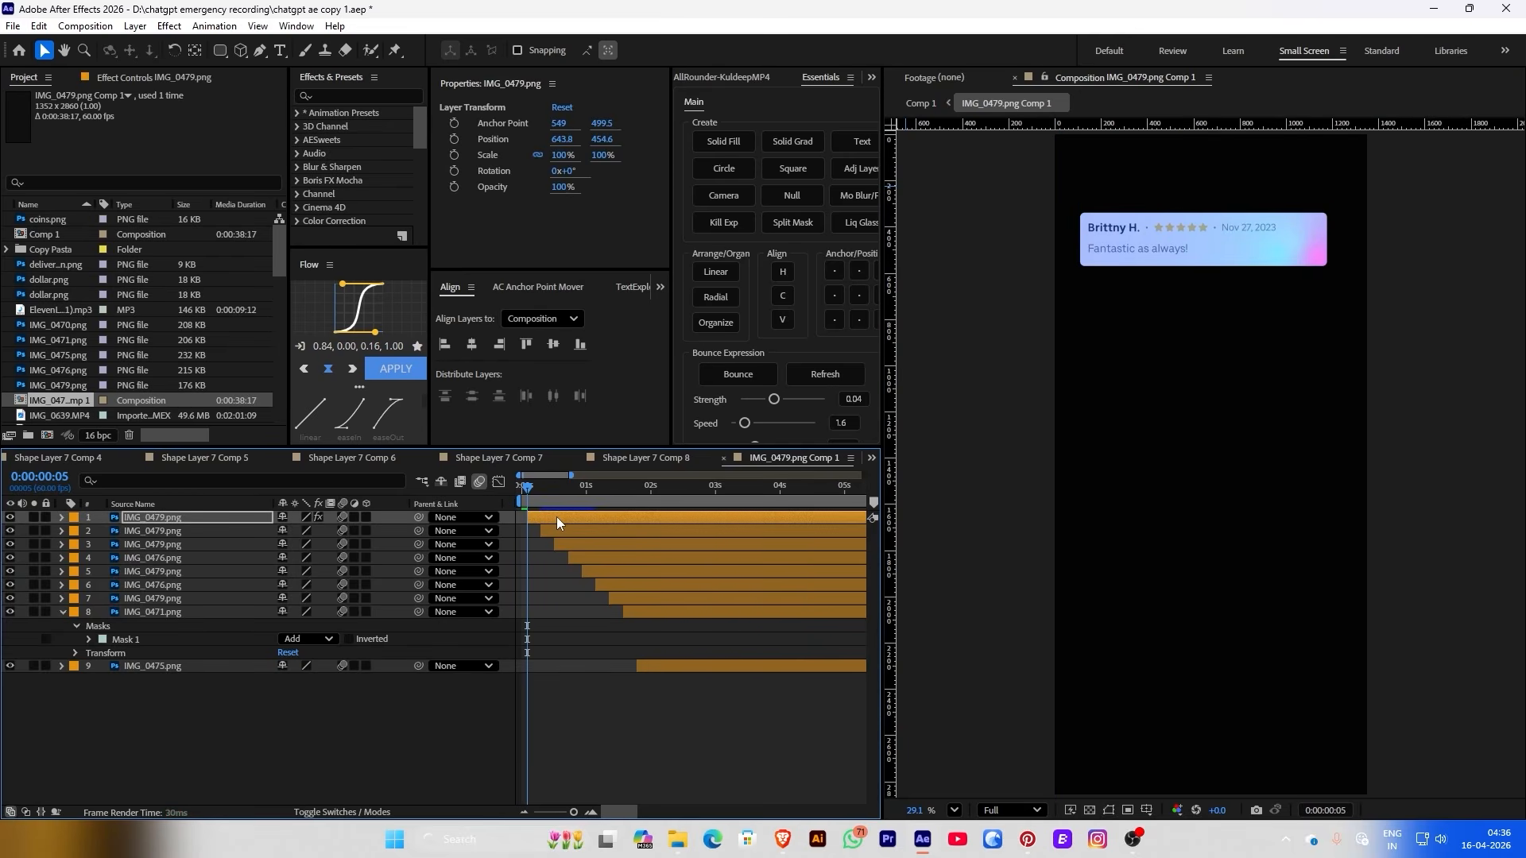
pyautogui.click(528, 502)
pyautogui.moveTo(527, 503); pyautogui.dragTo(528, 503)
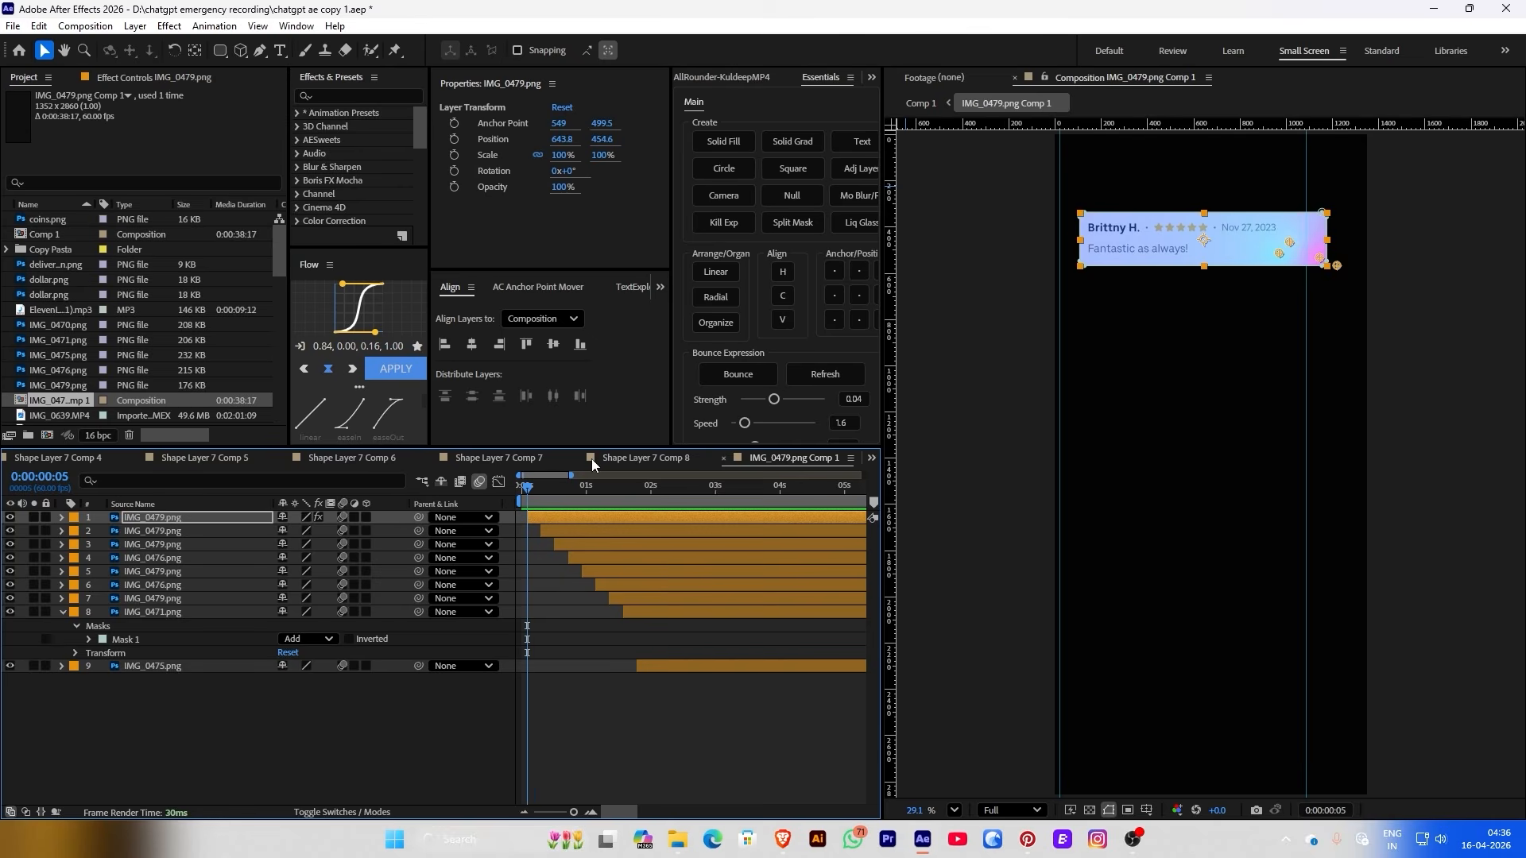
pyautogui.click(922, 103)
pyautogui.press('F2')
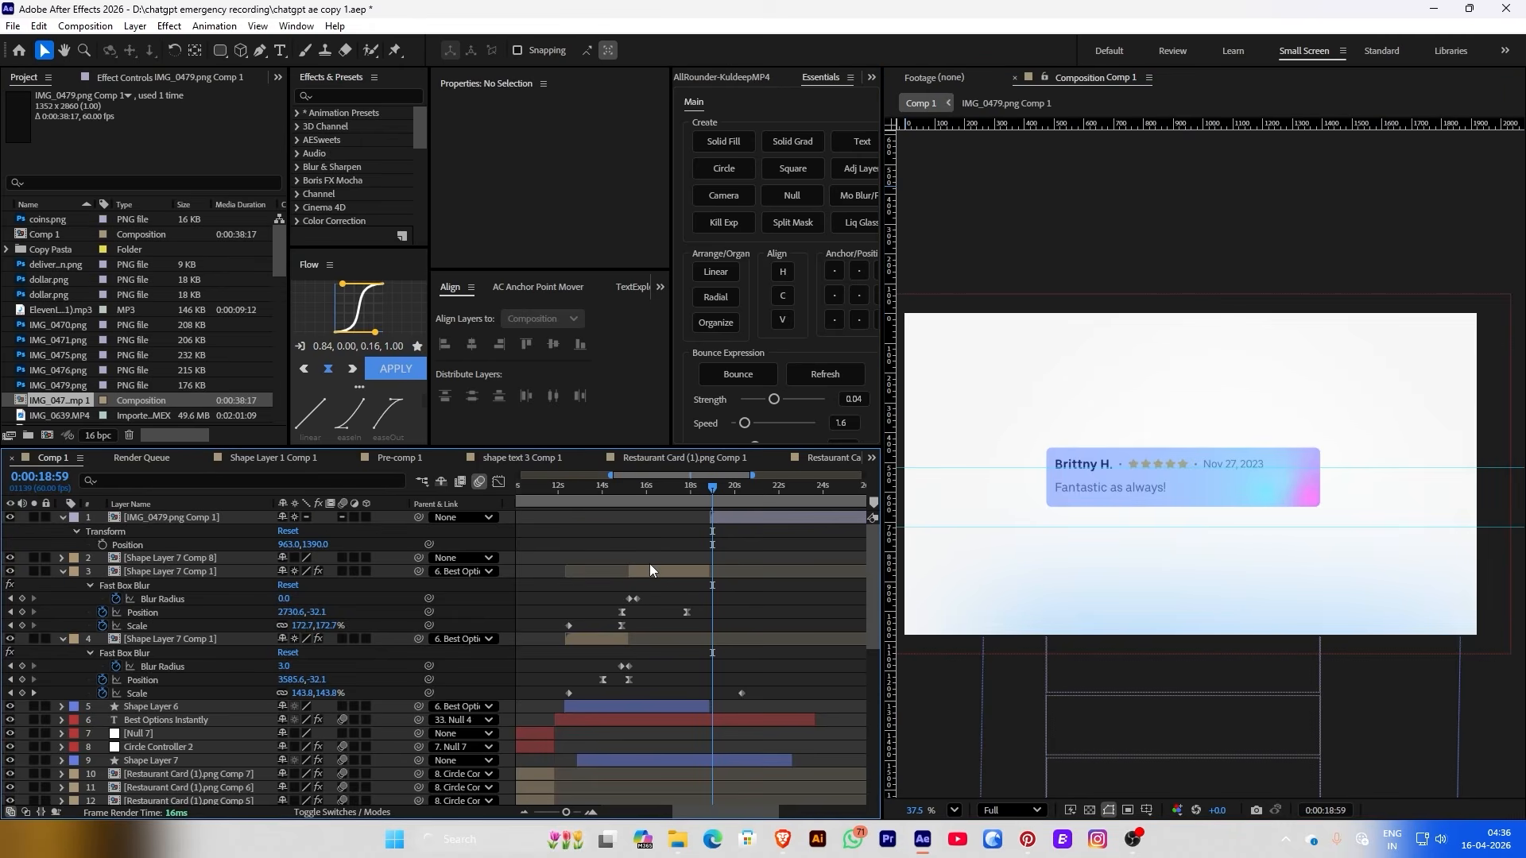
# Copy the Linear Wipe from Shape Layer 7 Comp 1 onto the top review card and preview it
pyautogui.doubleClick(650, 570)
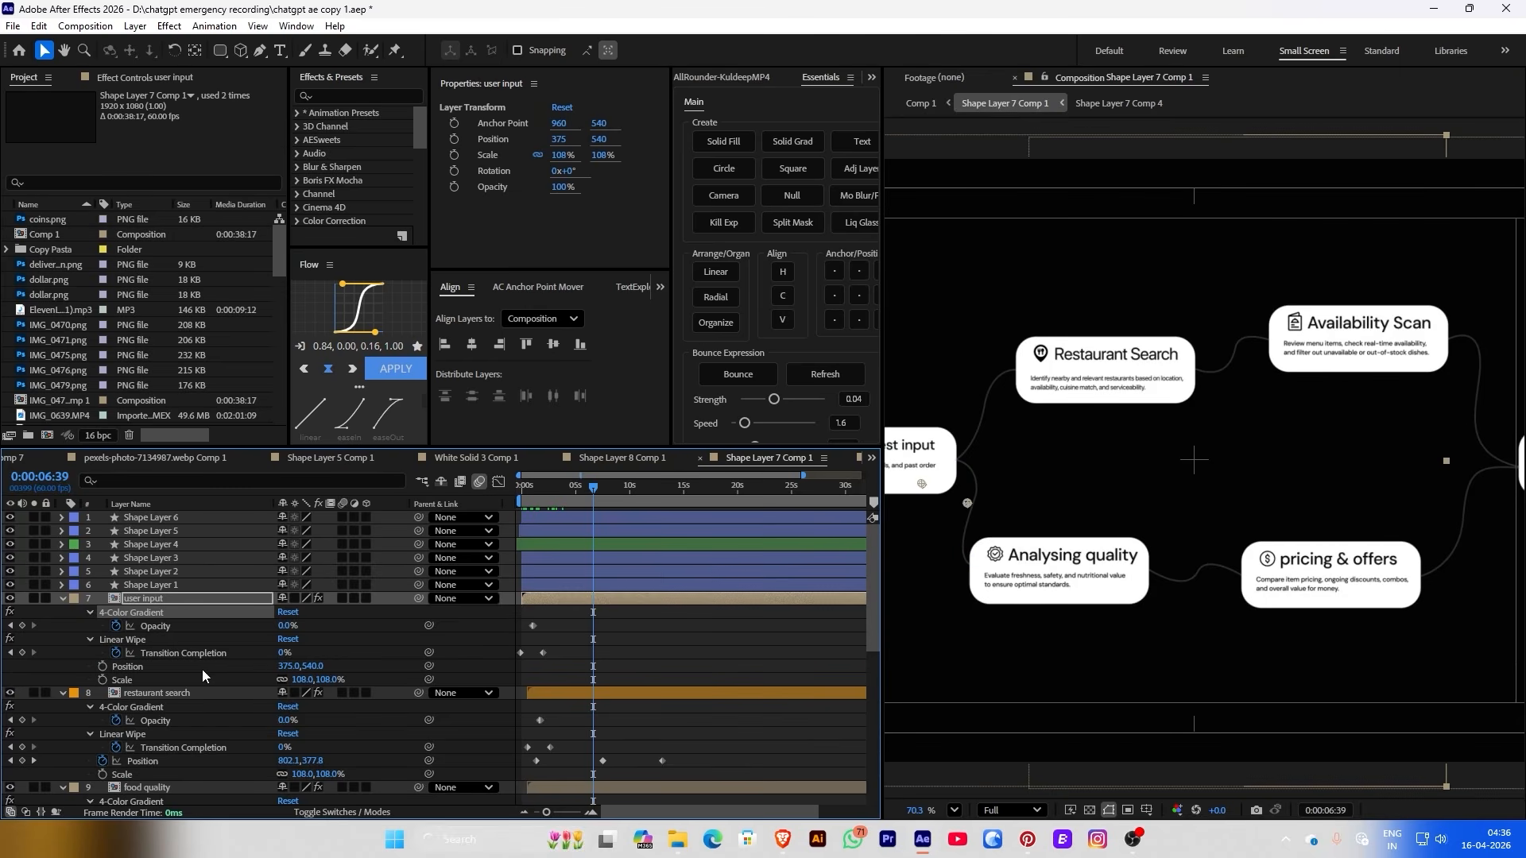
pyautogui.click(137, 639)
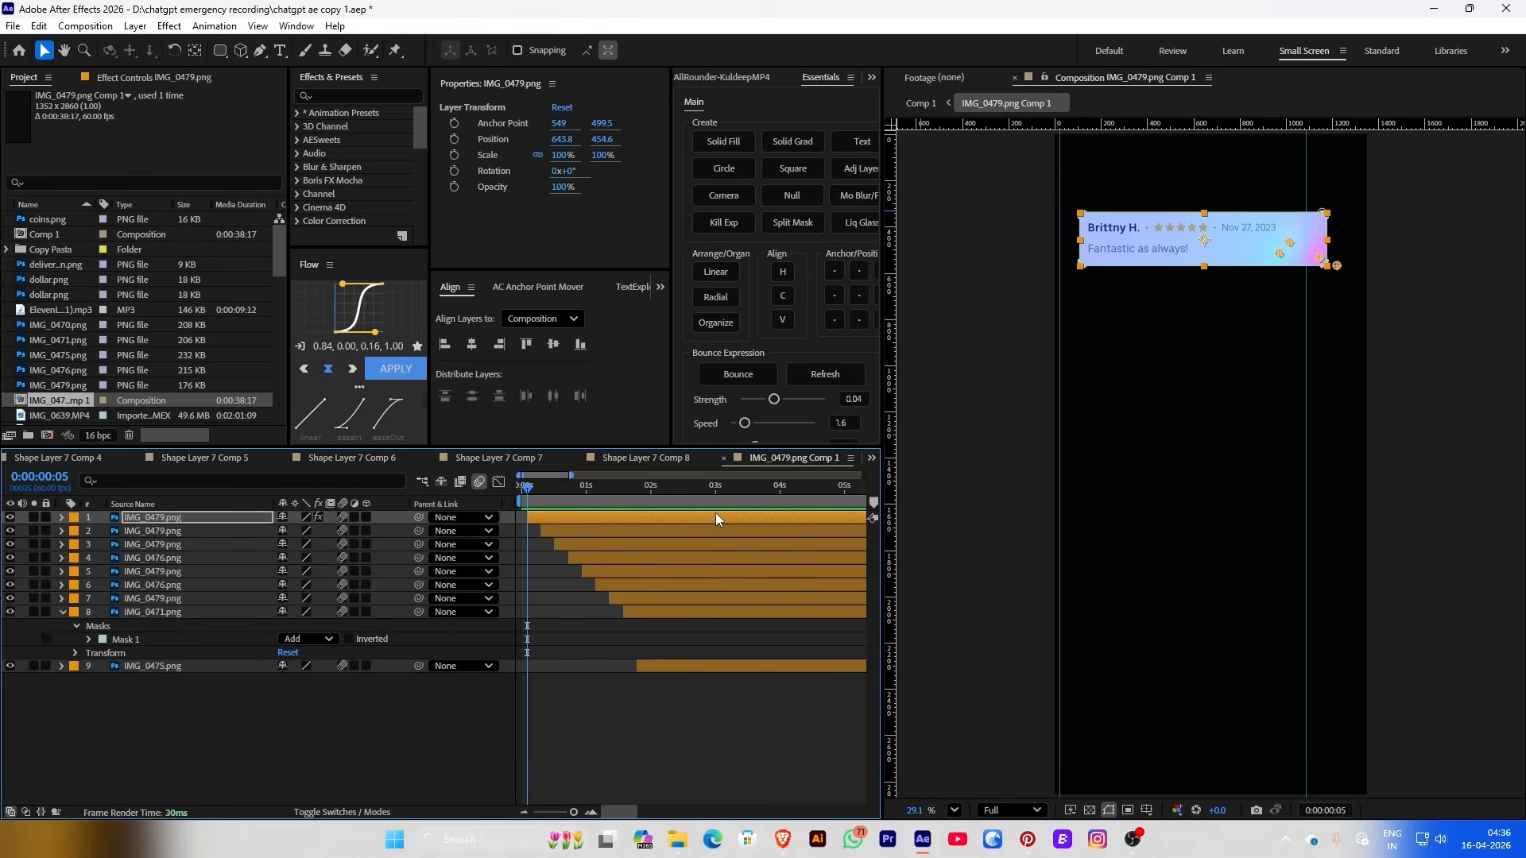
pyautogui.click(571, 518)
pyautogui.press('space')
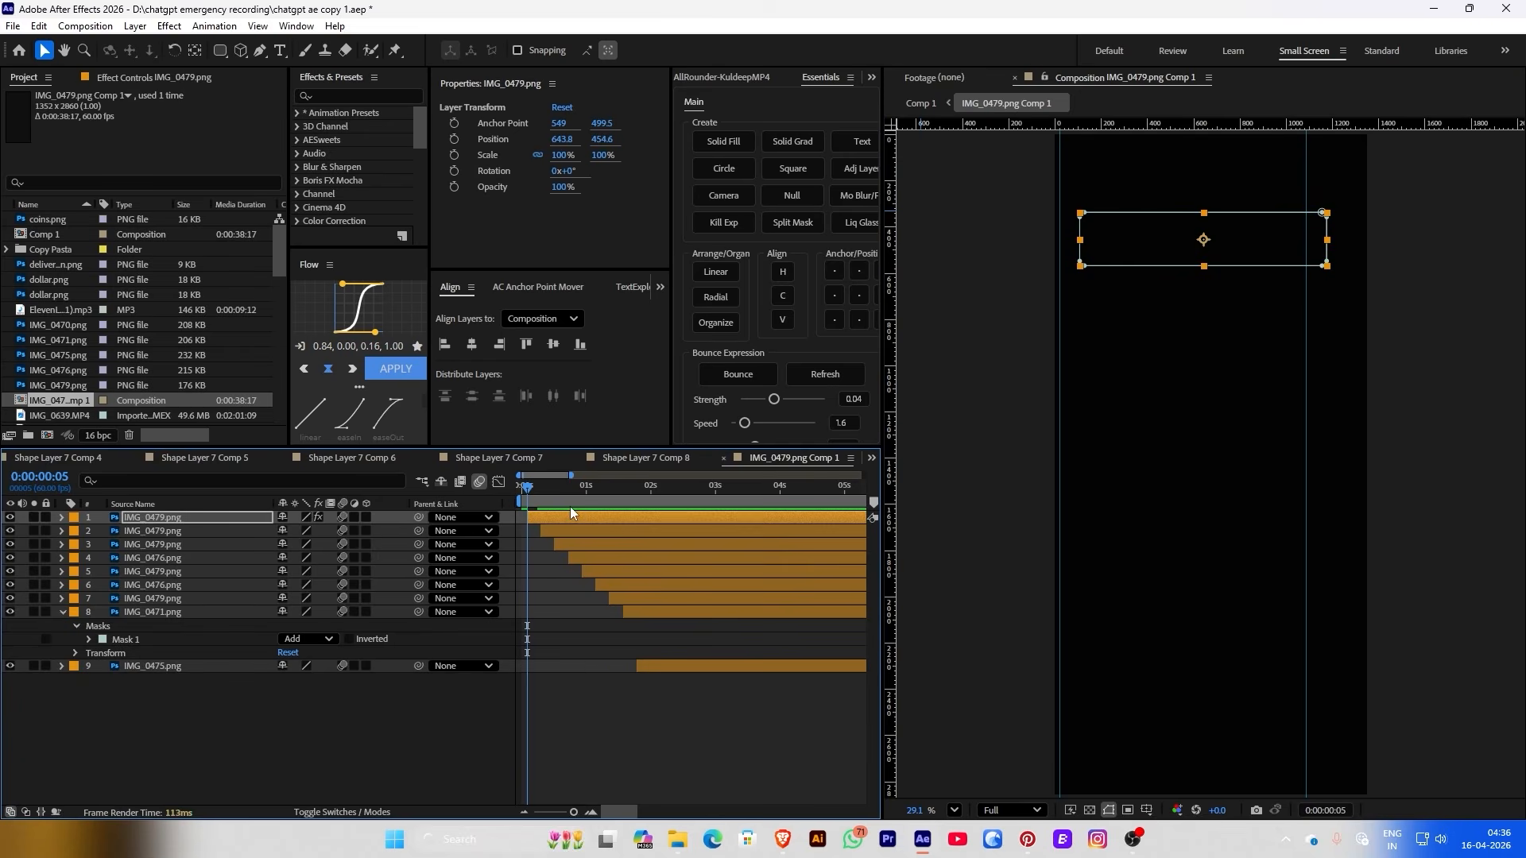
pyautogui.press('space')
pyautogui.click(525, 489)
pyautogui.press('space')
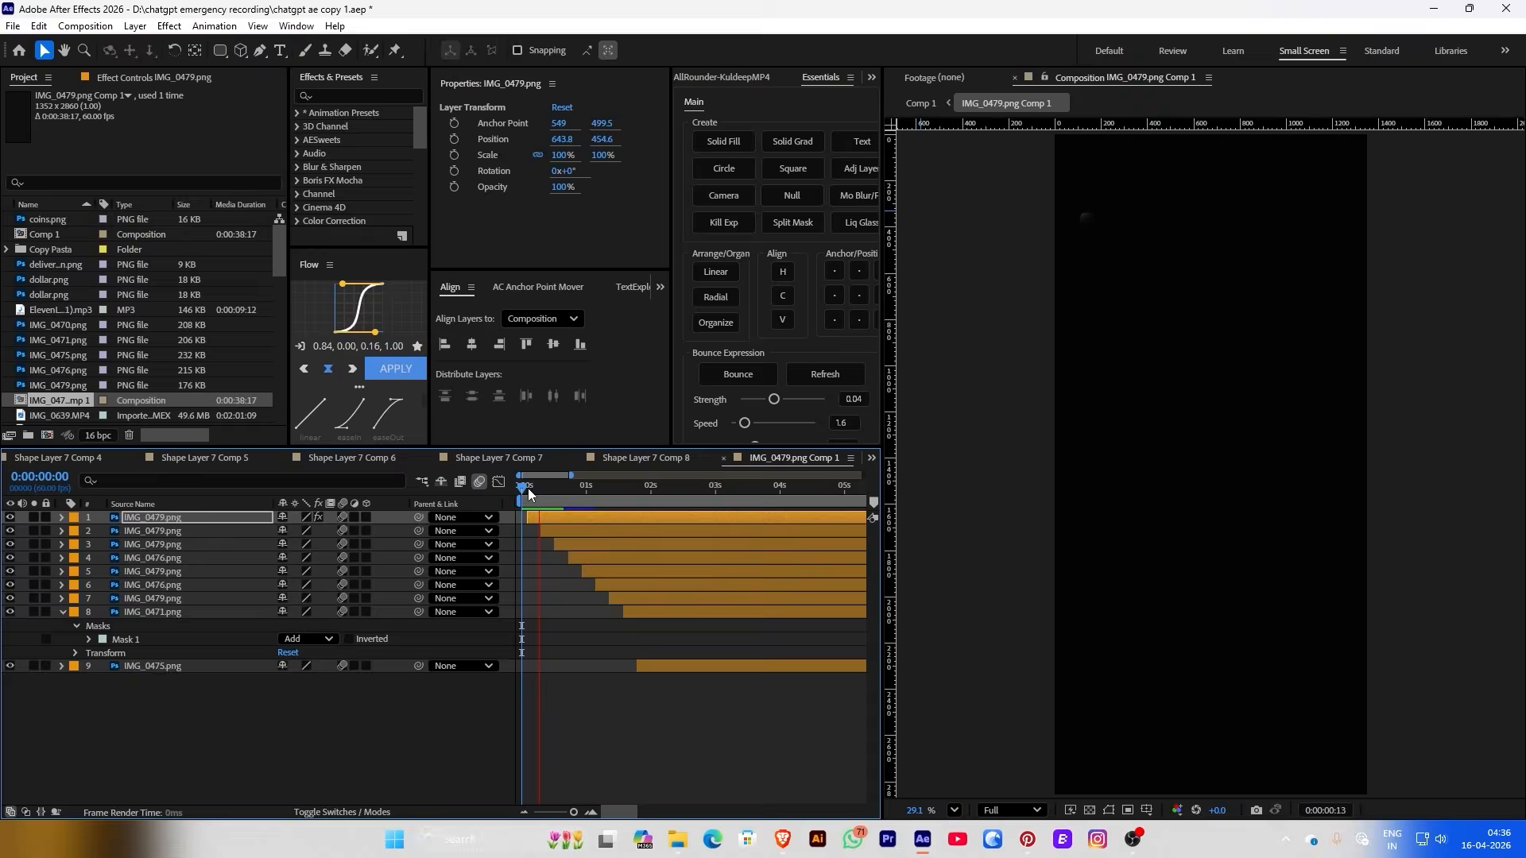
# Retime the top card's Linear Wipe and opacity keyframes to tighten its entrance, then preview
pyautogui.click(532, 501)
pyautogui.press('u')
pyautogui.press('y')
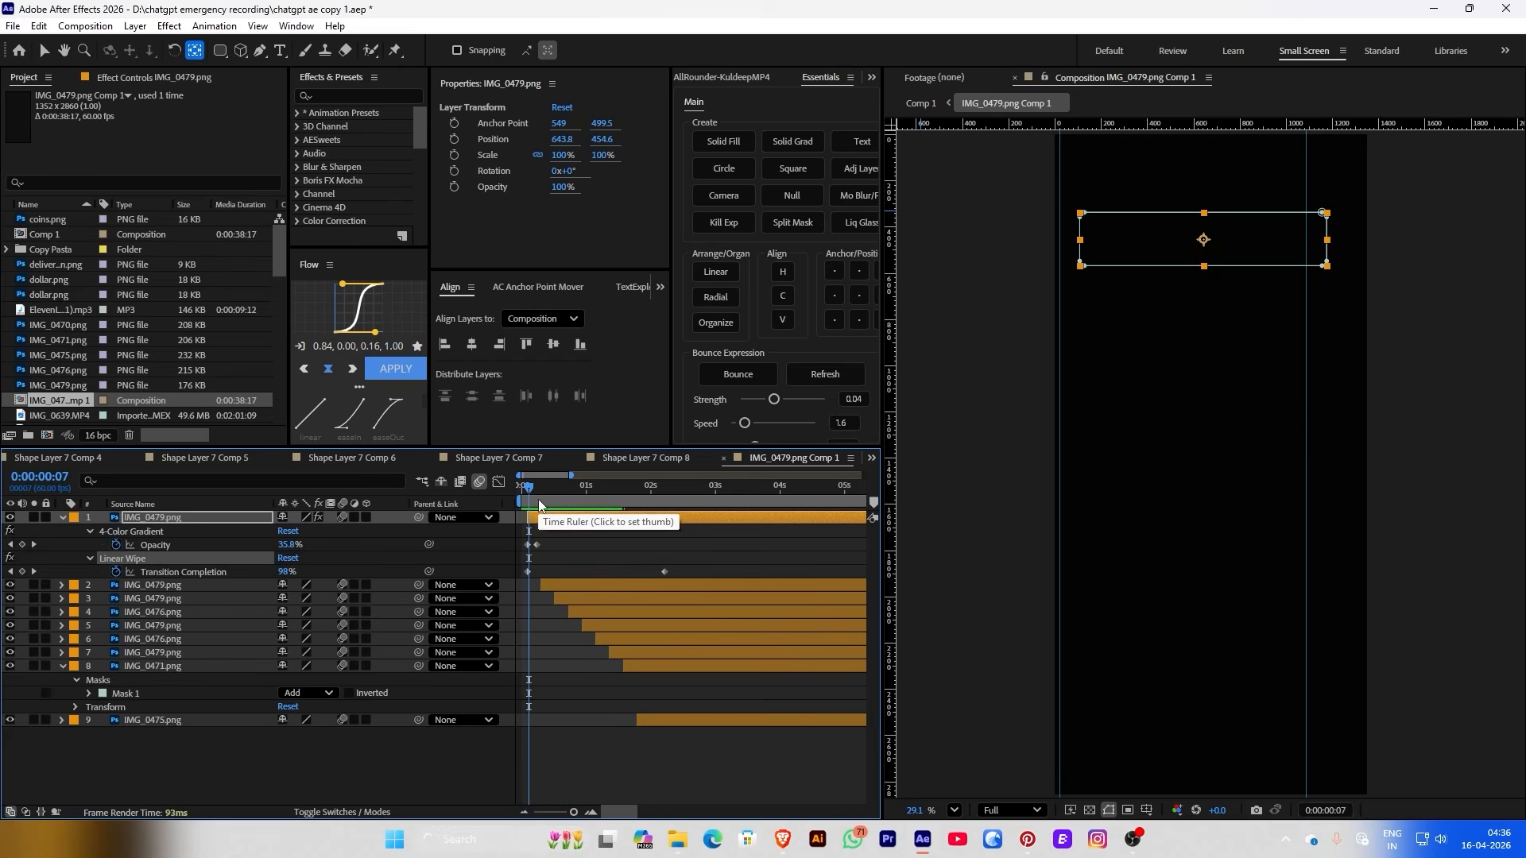
pyautogui.moveTo(669, 574); pyautogui.dragTo(567, 573)
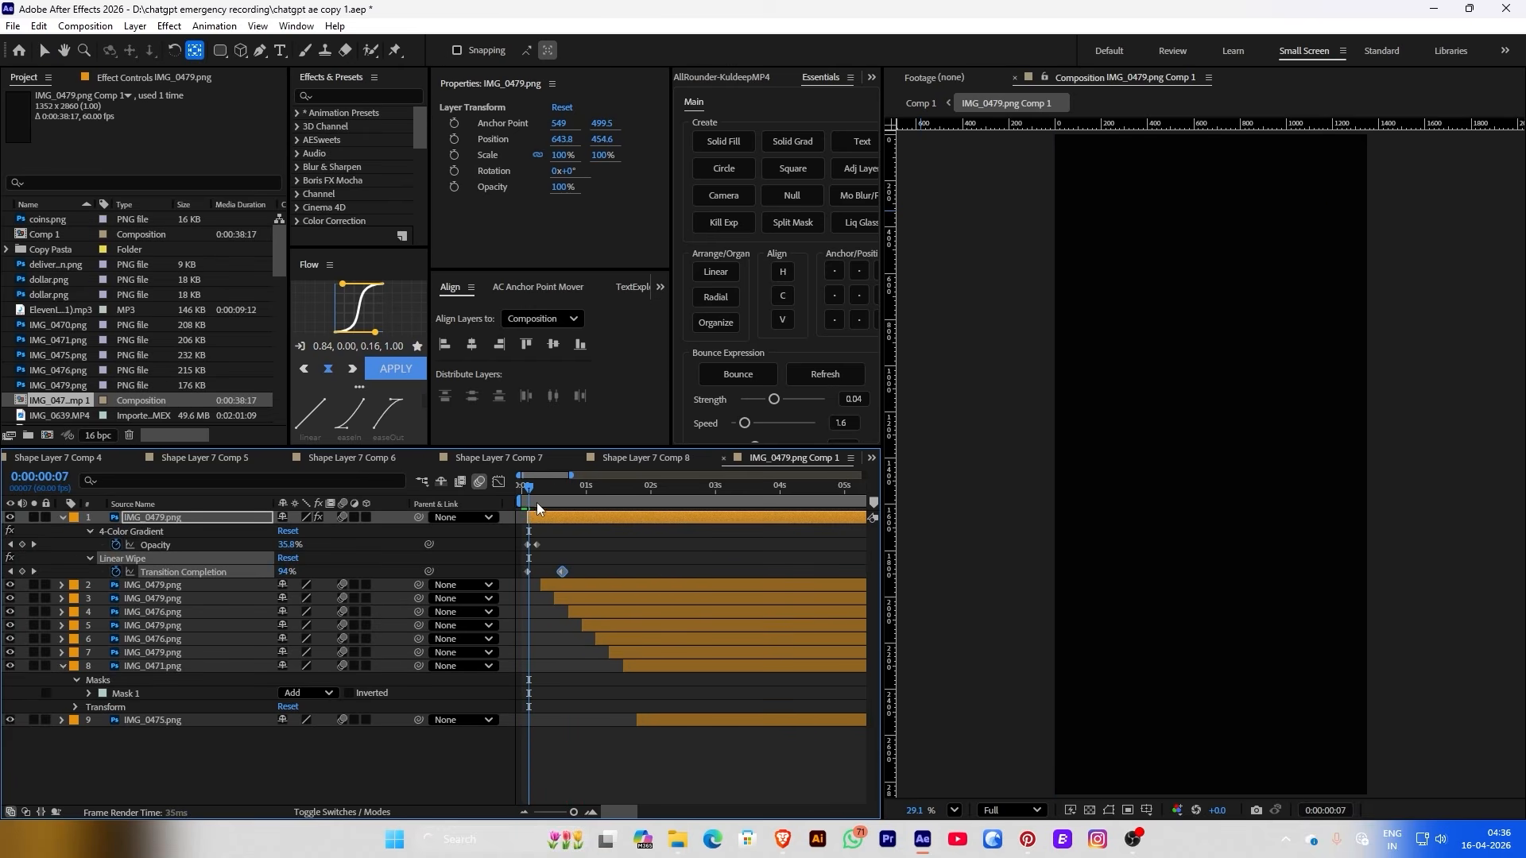
pyautogui.moveTo(536, 502); pyautogui.dragTo(533, 497)
pyautogui.press('=')
pyautogui.moveTo(593, 571); pyautogui.dragTo(563, 545)
pyautogui.click(529, 572)
pyautogui.moveTo(543, 487); pyautogui.dragTo(521, 486)
pyautogui.click(531, 501)
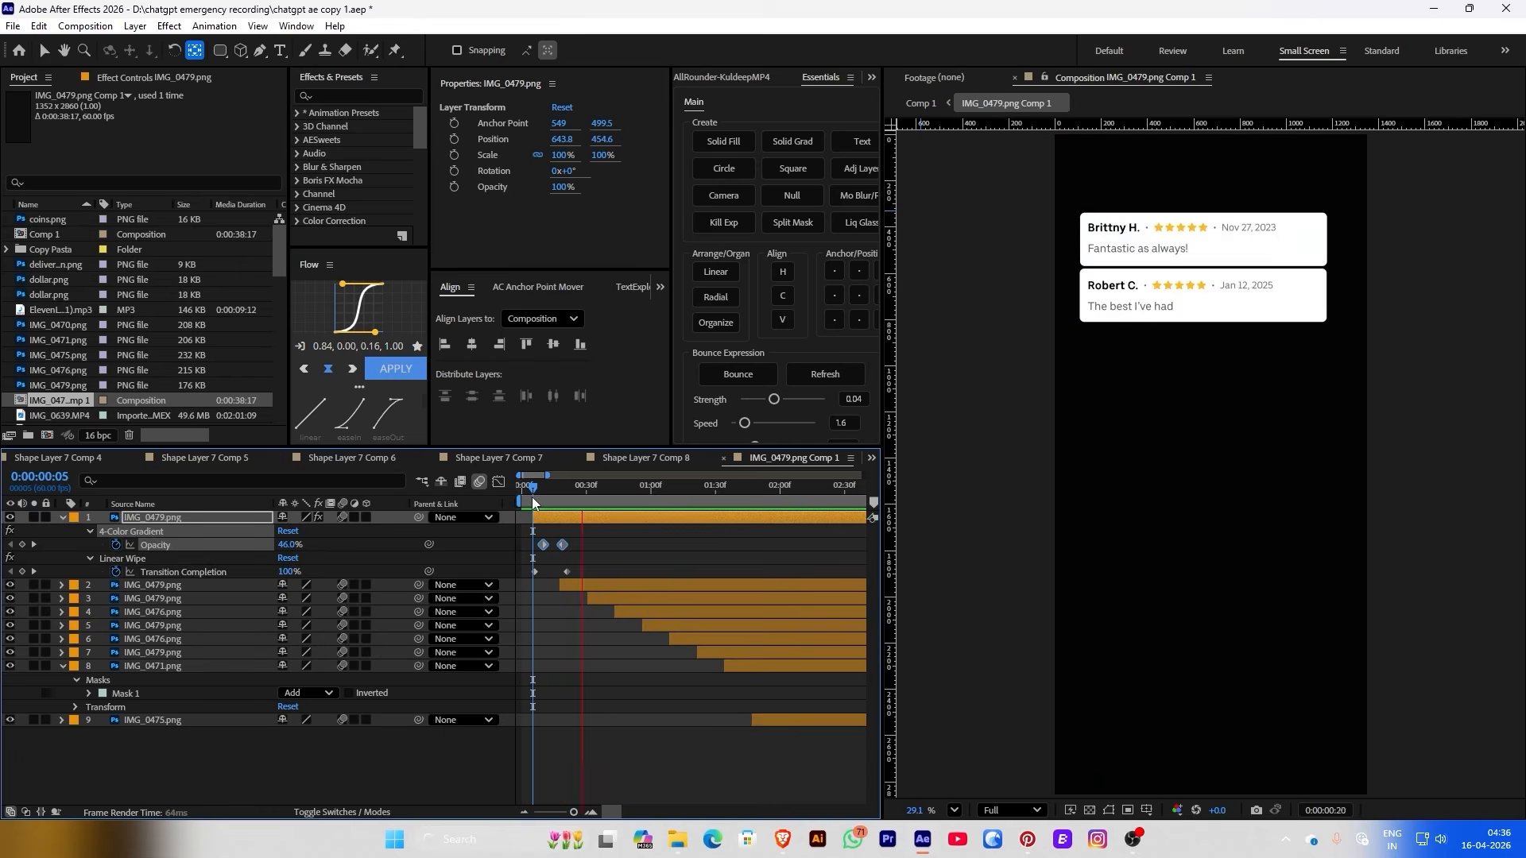
pyautogui.moveTo(543, 545); pyautogui.dragTo(551, 545)
pyautogui.press('space')
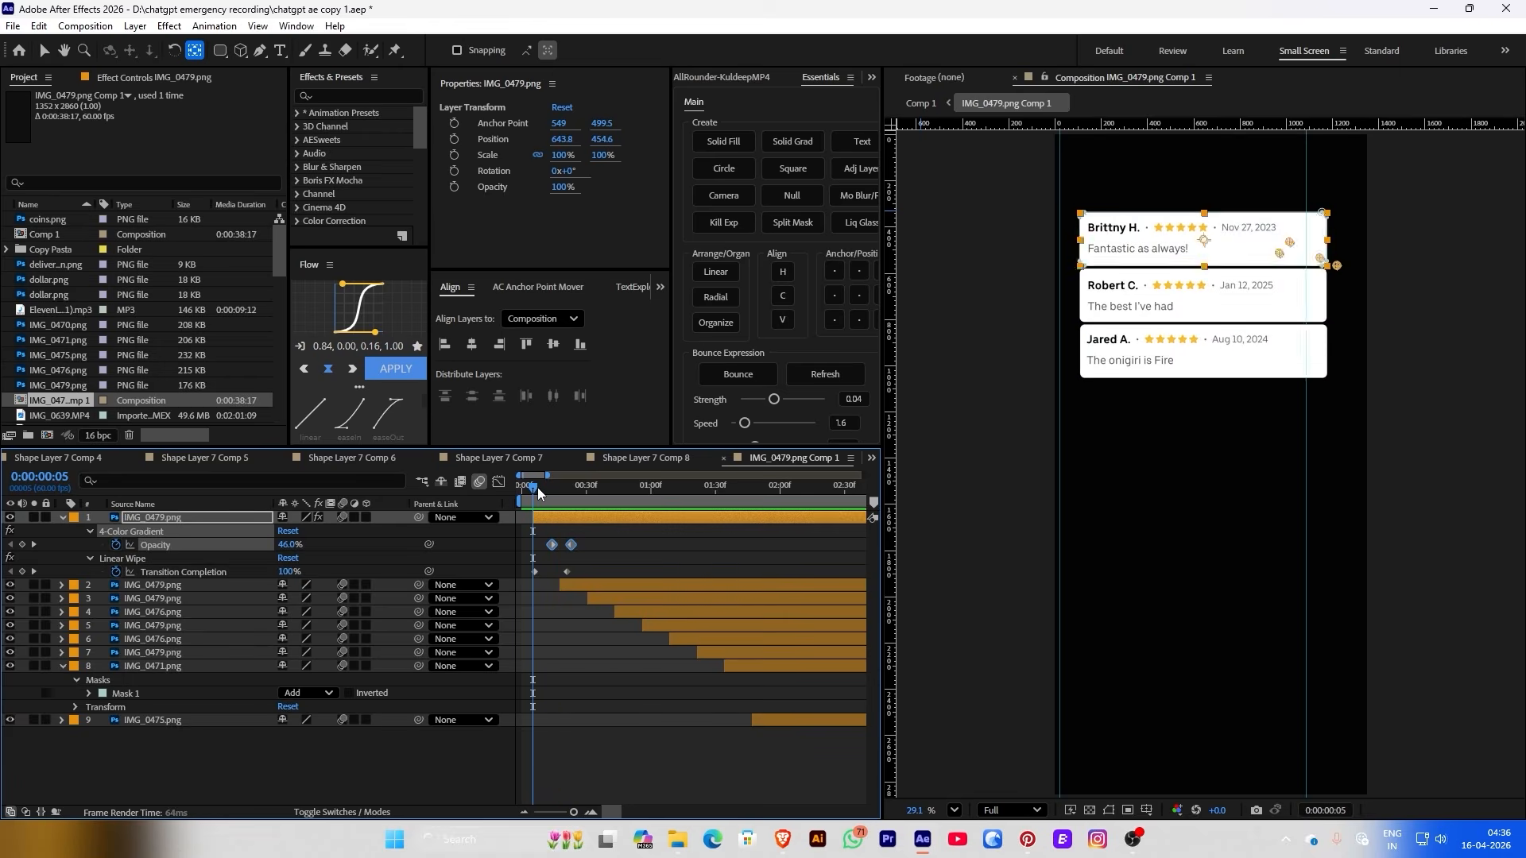
pyautogui.press('space')
# Delete the 4-Color Gradient from the top card and preview its Linear Wipe
pyautogui.press('Delete')
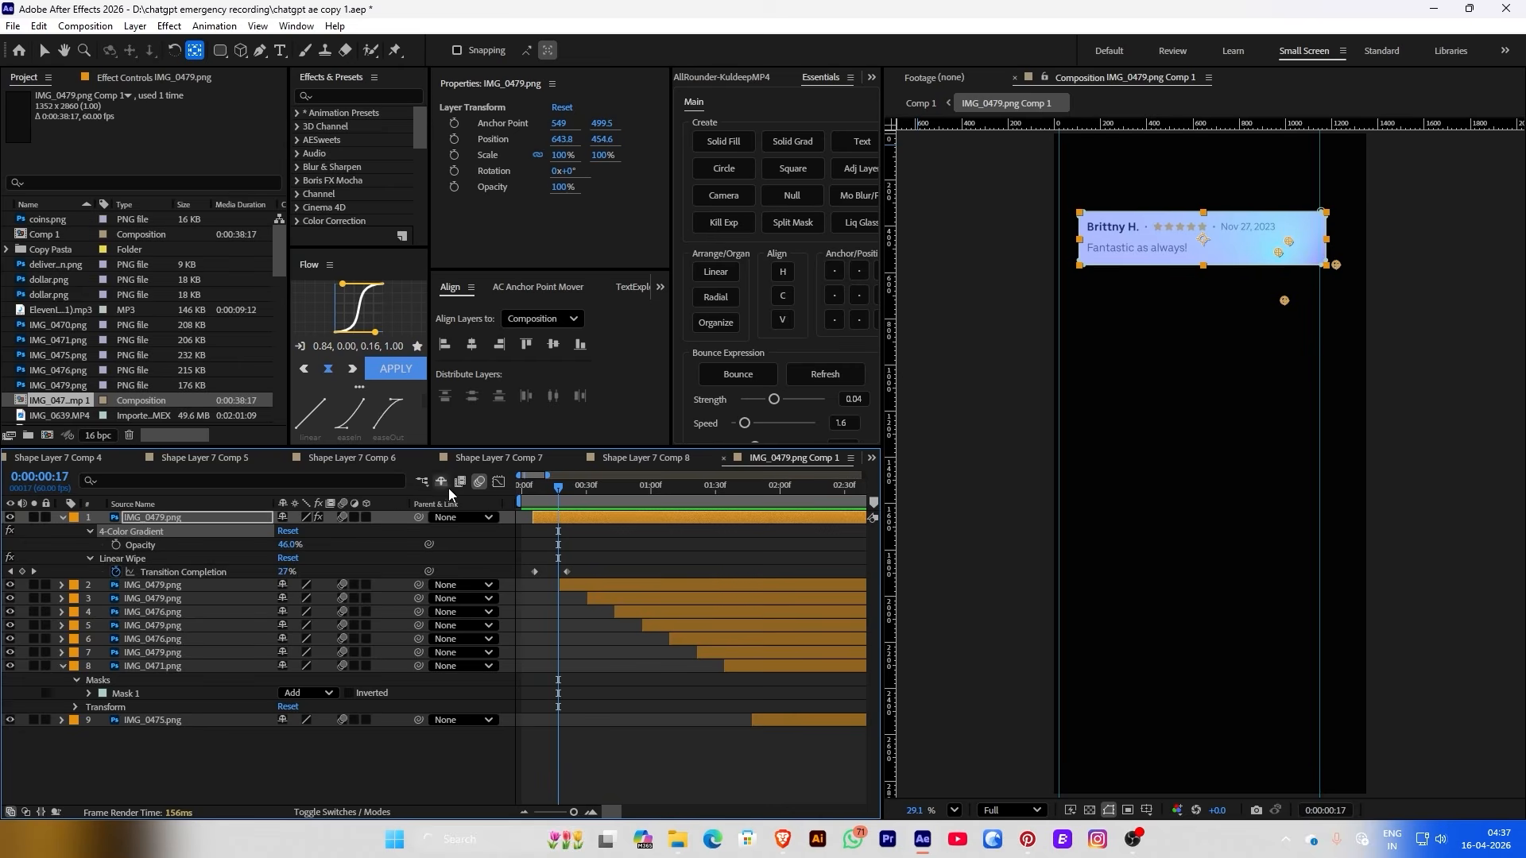
pyautogui.press('Delete')
pyautogui.click(528, 492)
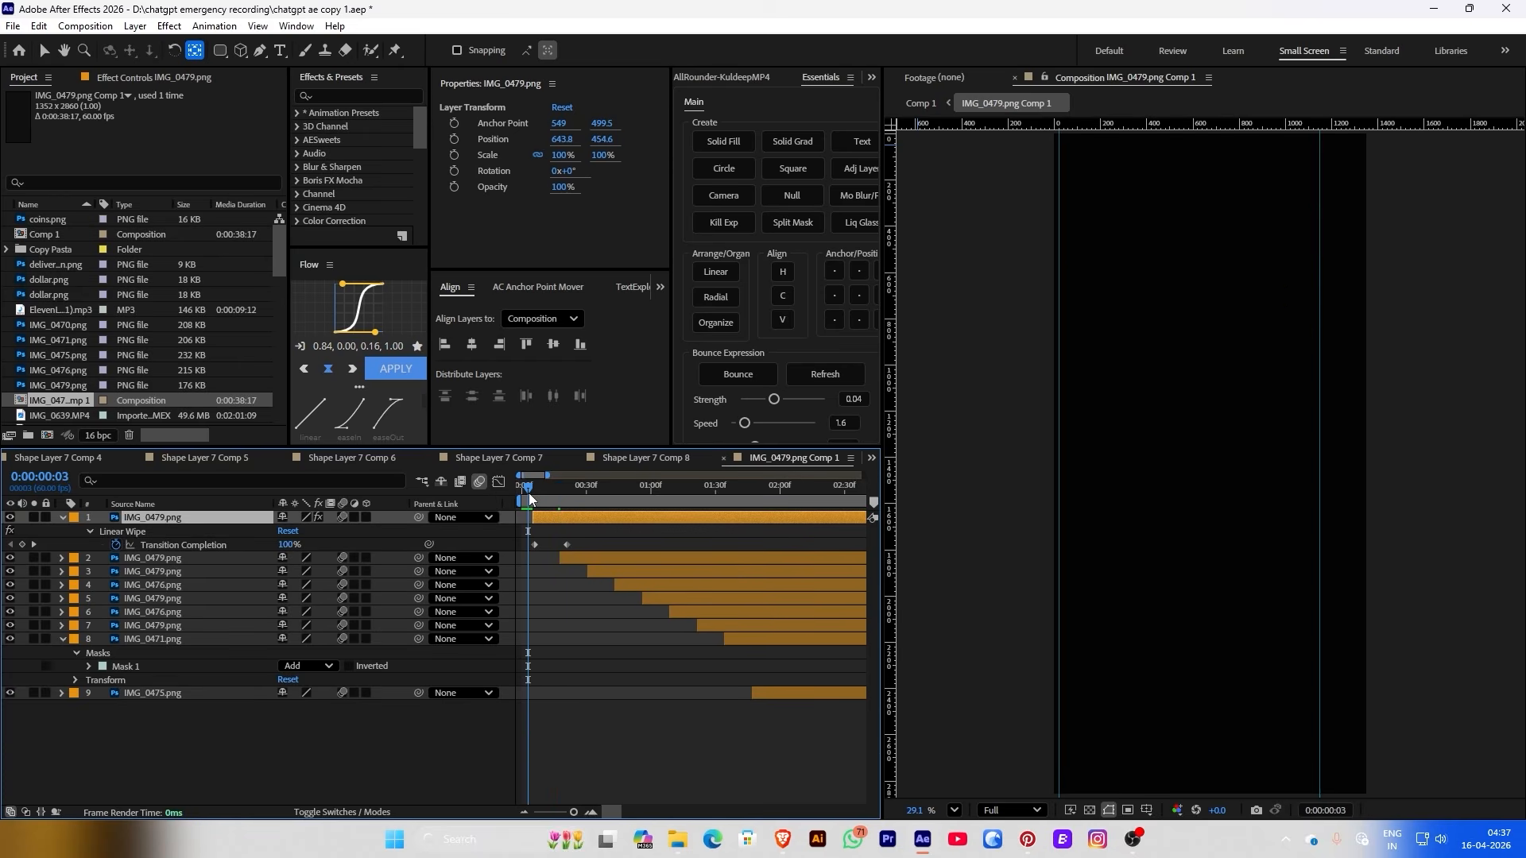
pyautogui.moveTo(530, 493); pyautogui.dragTo(546, 498)
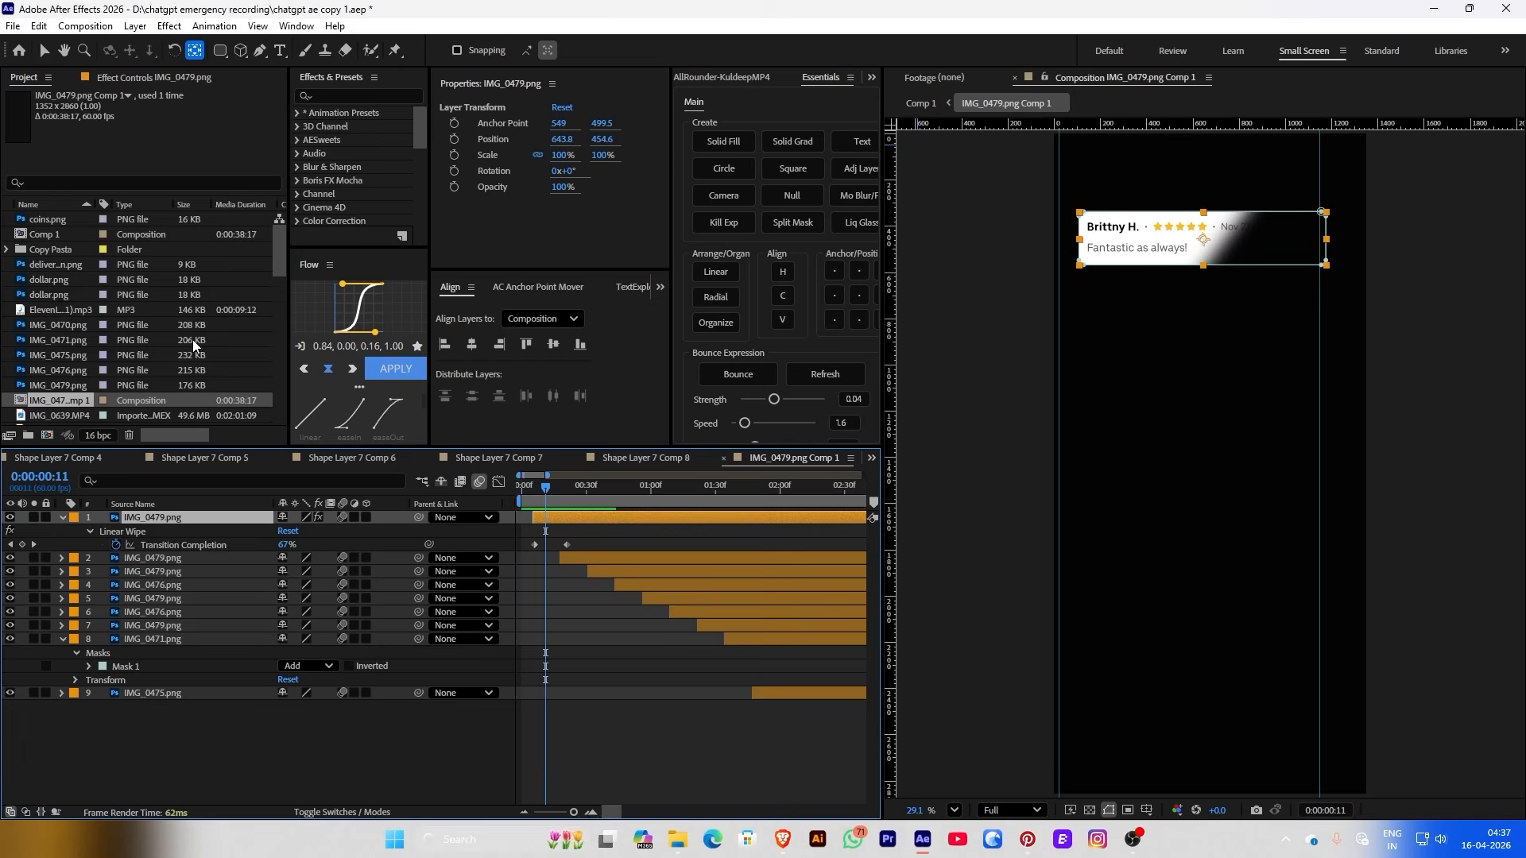
pyautogui.click(124, 80)
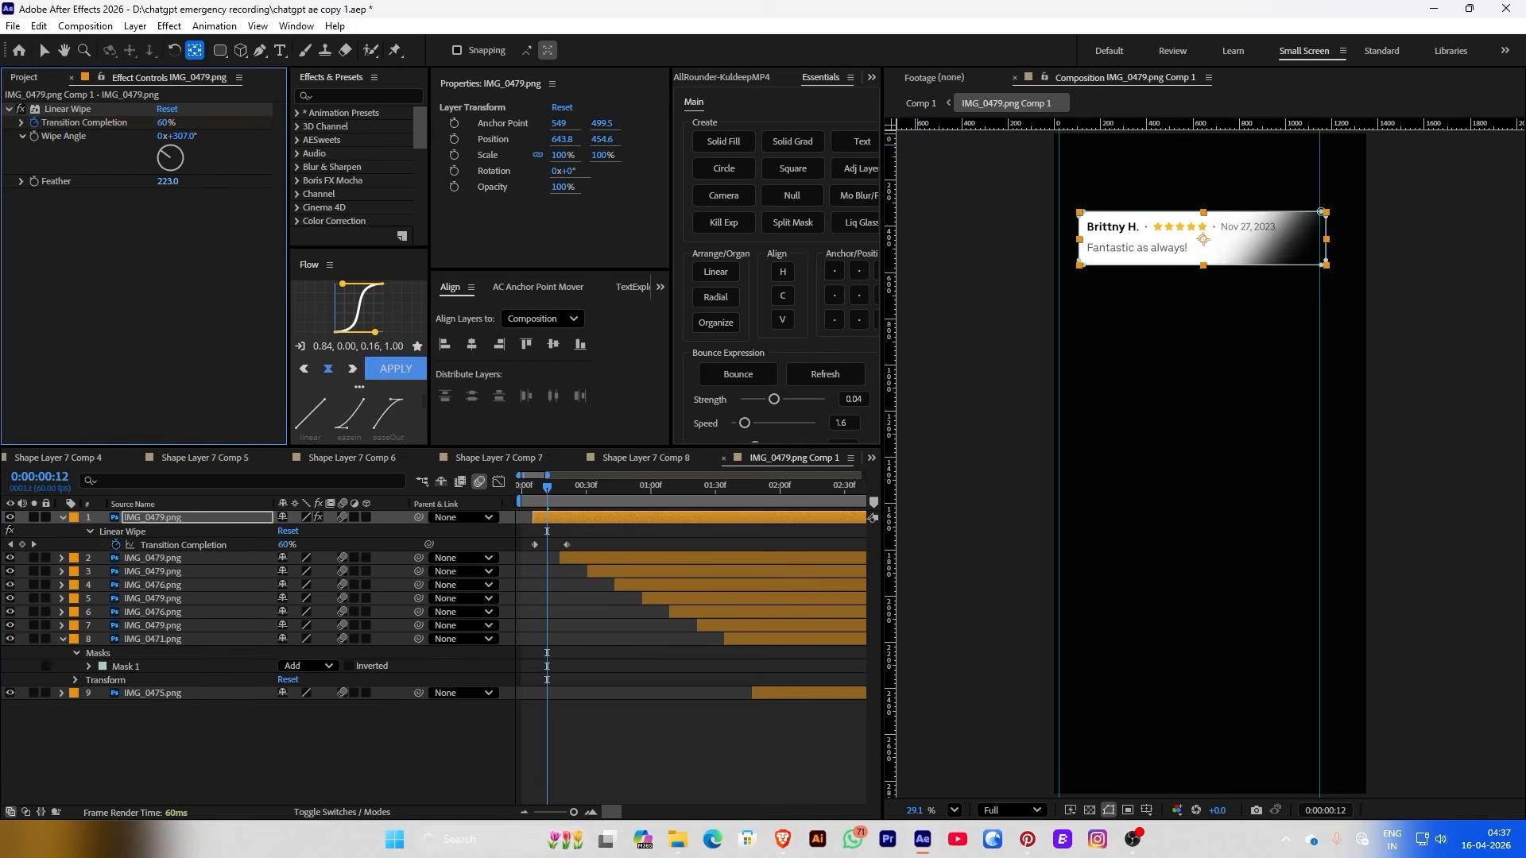
pyautogui.press('pagedown')
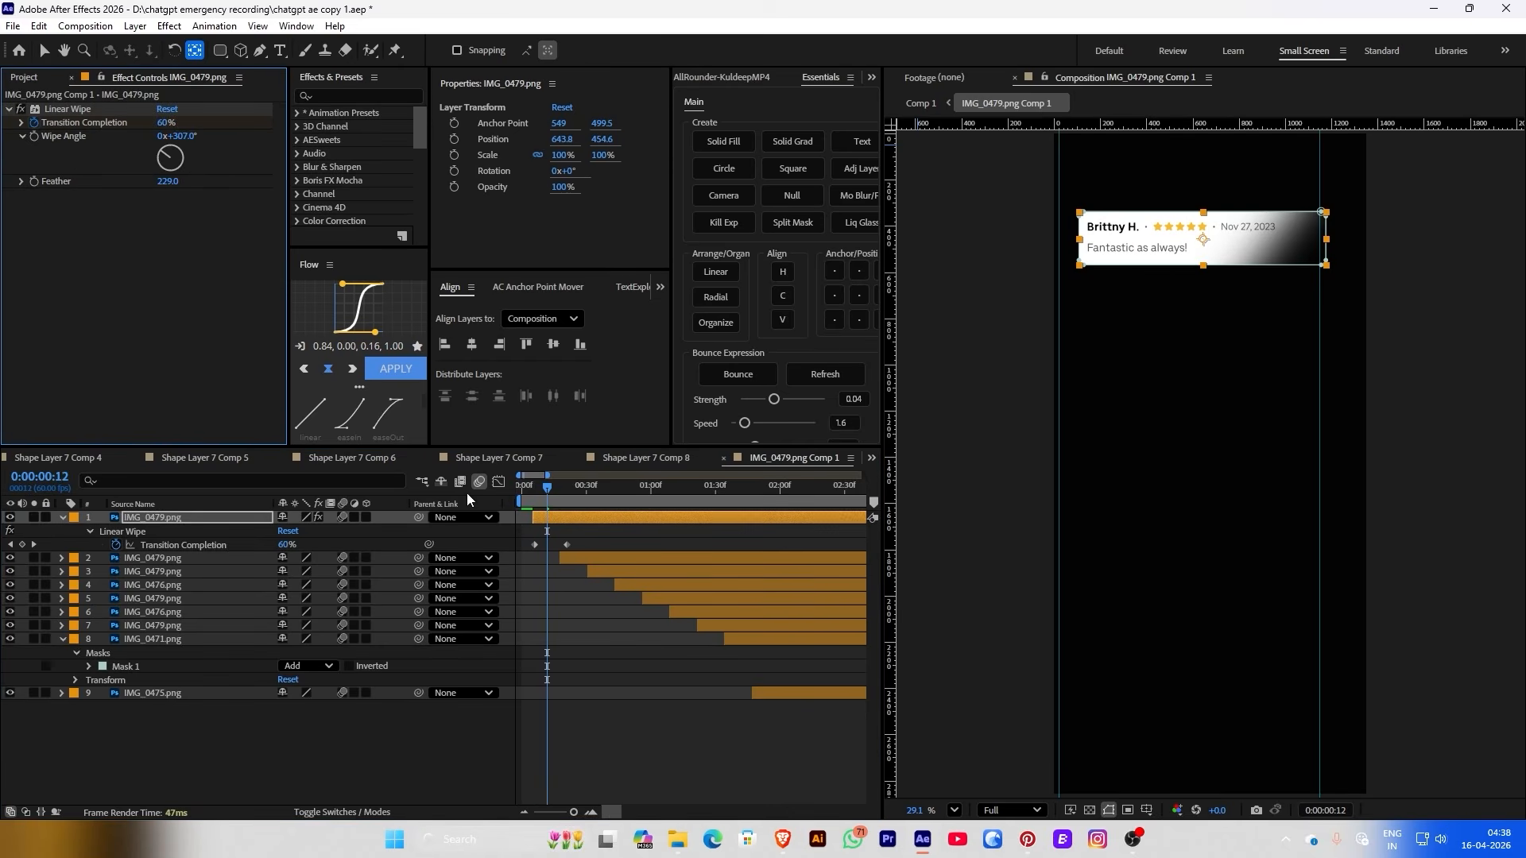
pyautogui.press('space')
# Paste the Linear Wipe onto layers 2, 3 and 4 at each card's start time
pyautogui.click(128, 534)
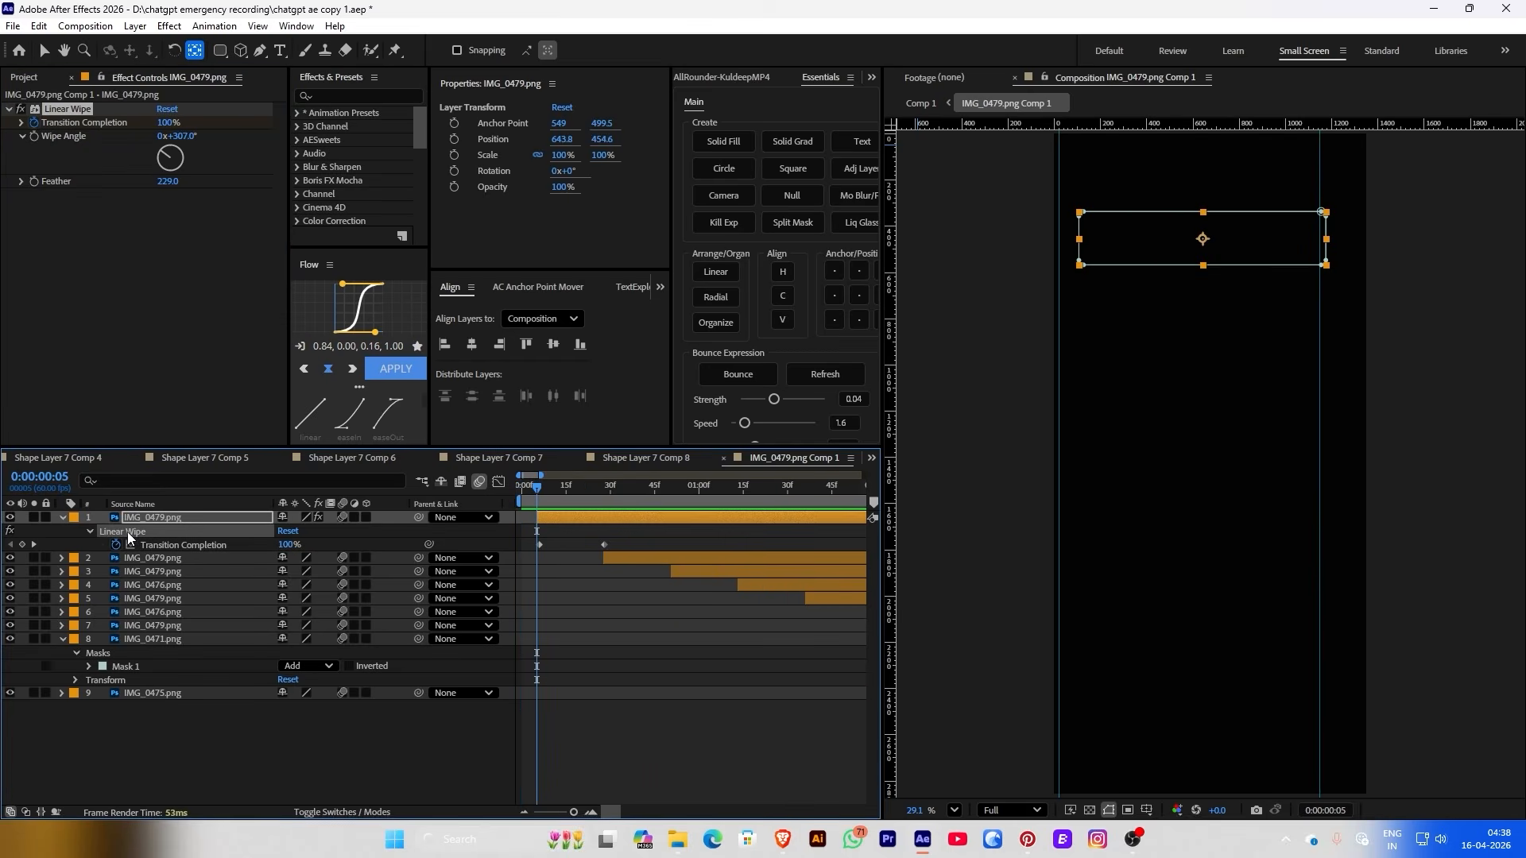
pyautogui.click(604, 486)
pyautogui.click(616, 554)
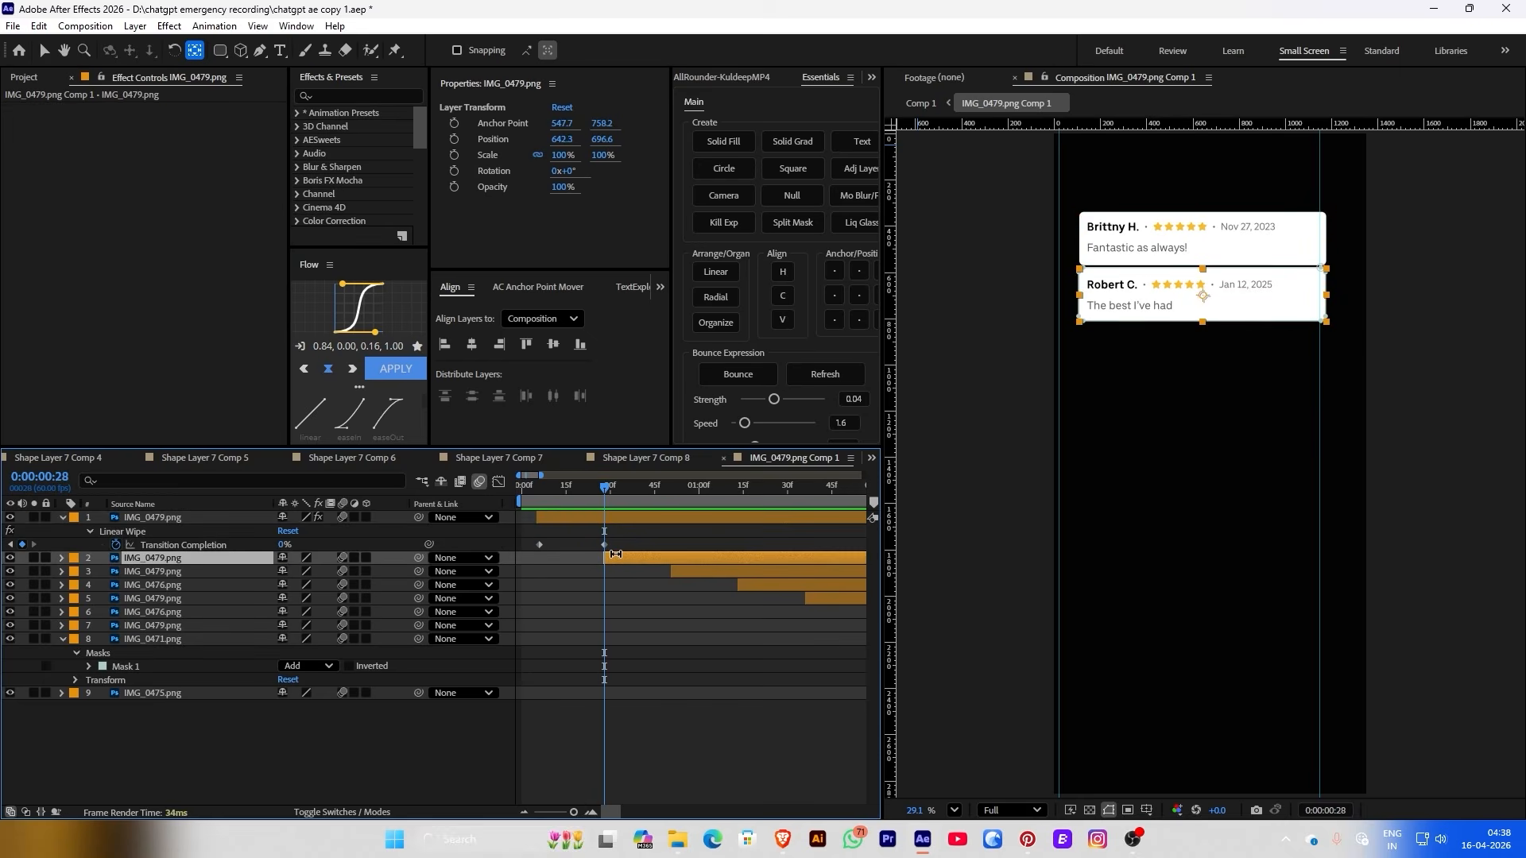
pyautogui.hotkey('ctrl', 'v')
pyautogui.moveTo(604, 486); pyautogui.dragTo(738, 486)
pyautogui.click(676, 572)
pyautogui.hotkey('ctrl', 'v')
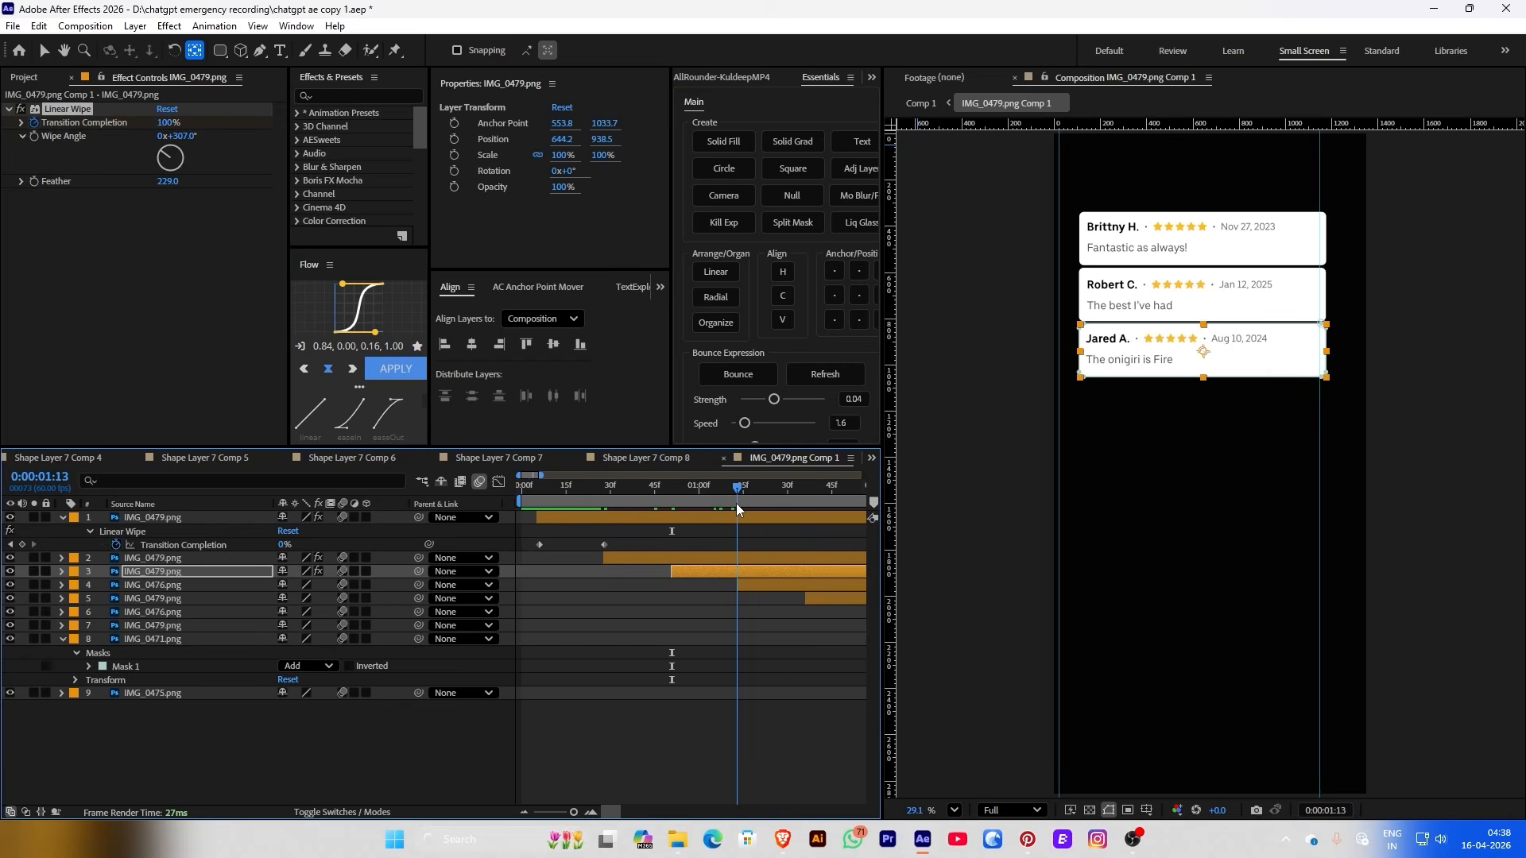
pyautogui.click(739, 585)
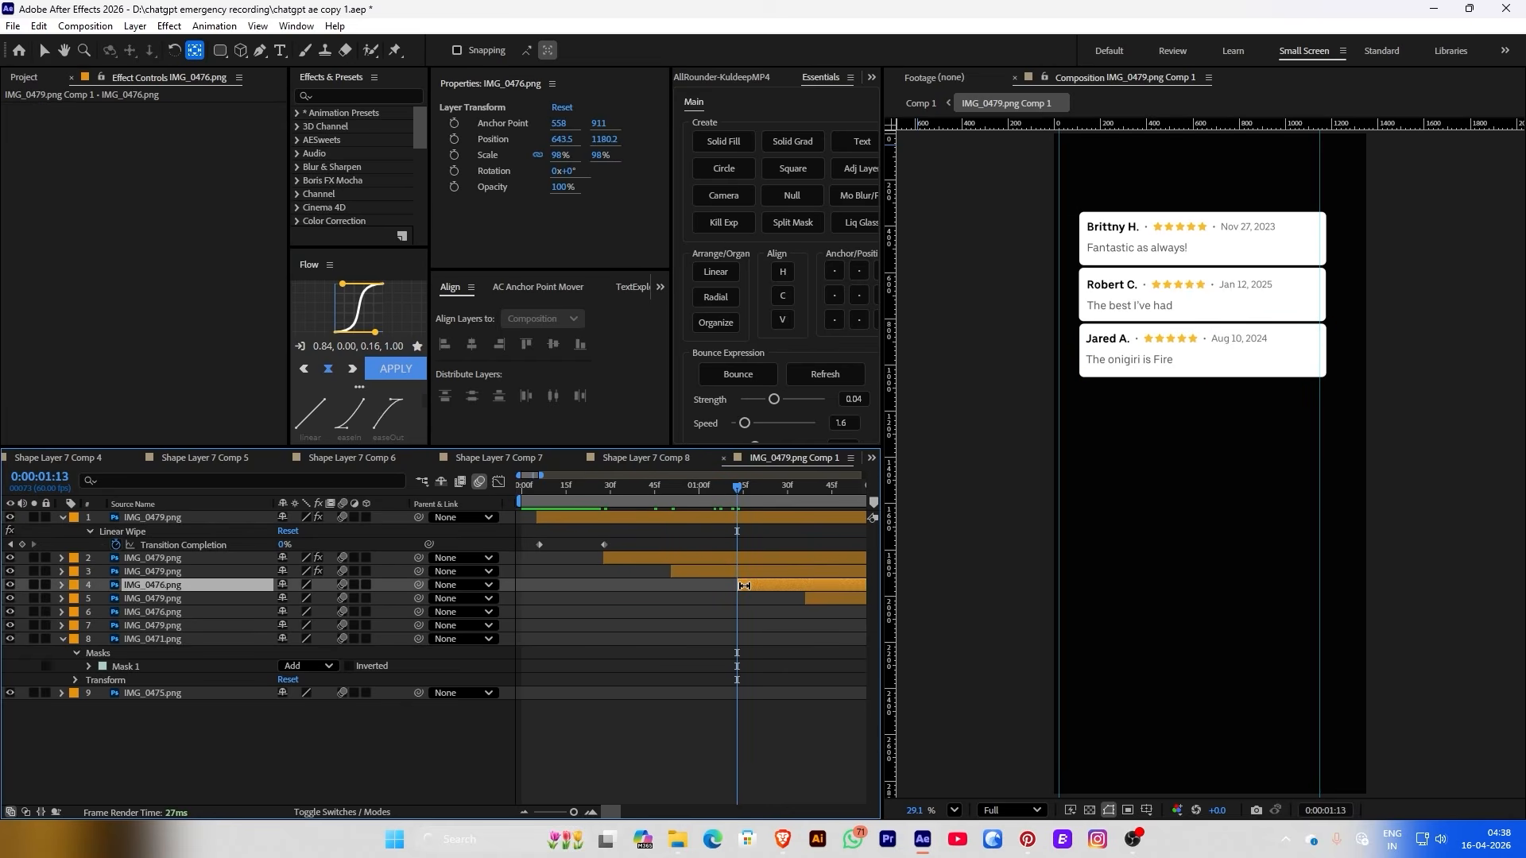
pyautogui.hotkey('ctrl', 'v')
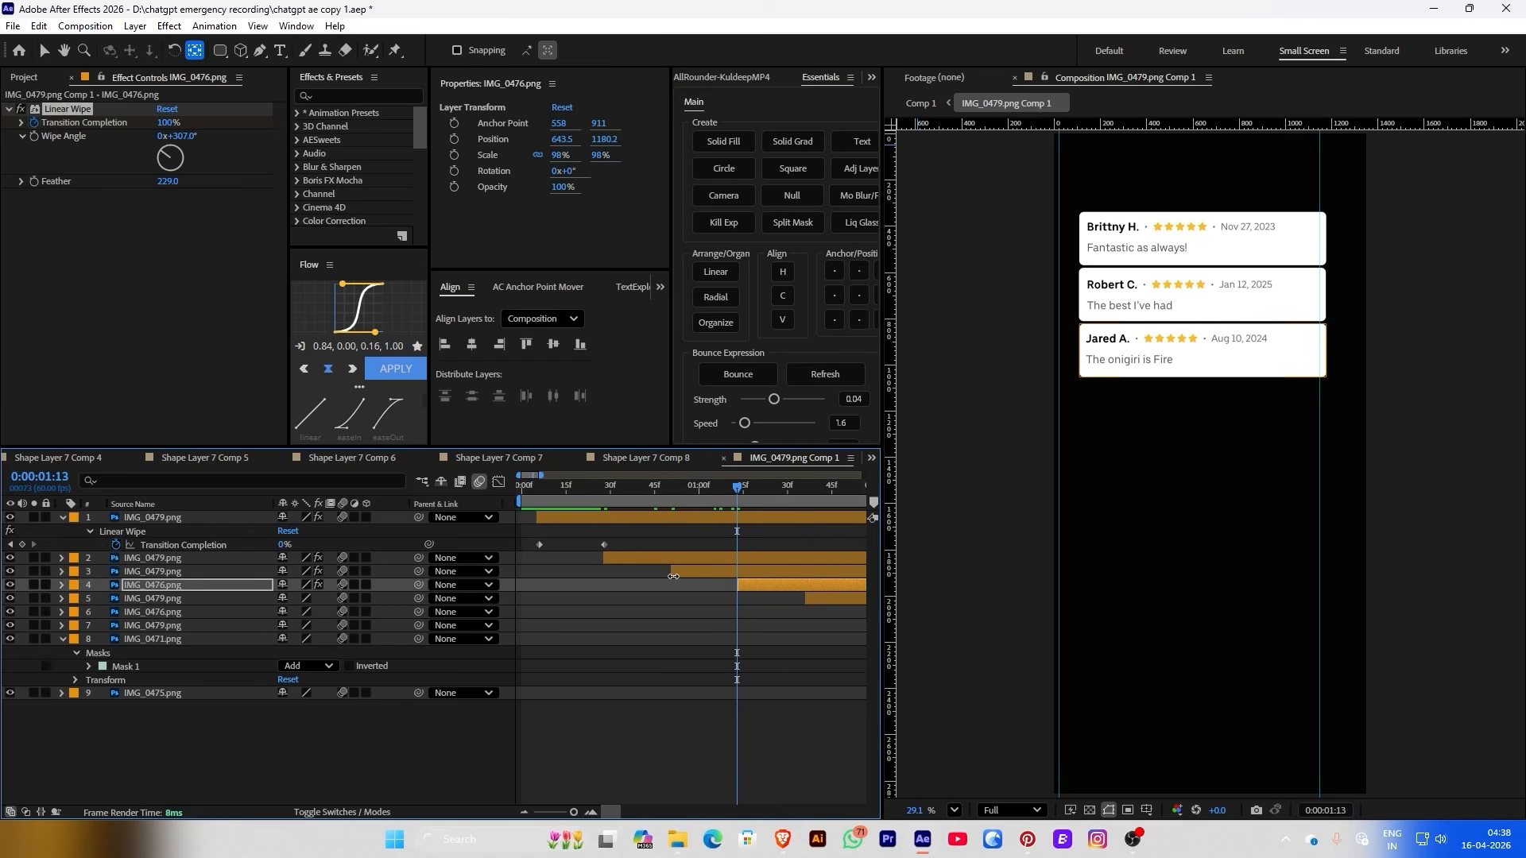
pyautogui.press('-')
pyautogui.moveTo(545, 491)
pyautogui.mouseDown()
pyautogui.moveTo(532, 488)
pyautogui.moveTo(560, 488)
pyautogui.moveTo(542, 488)
pyautogui.mouseUp()
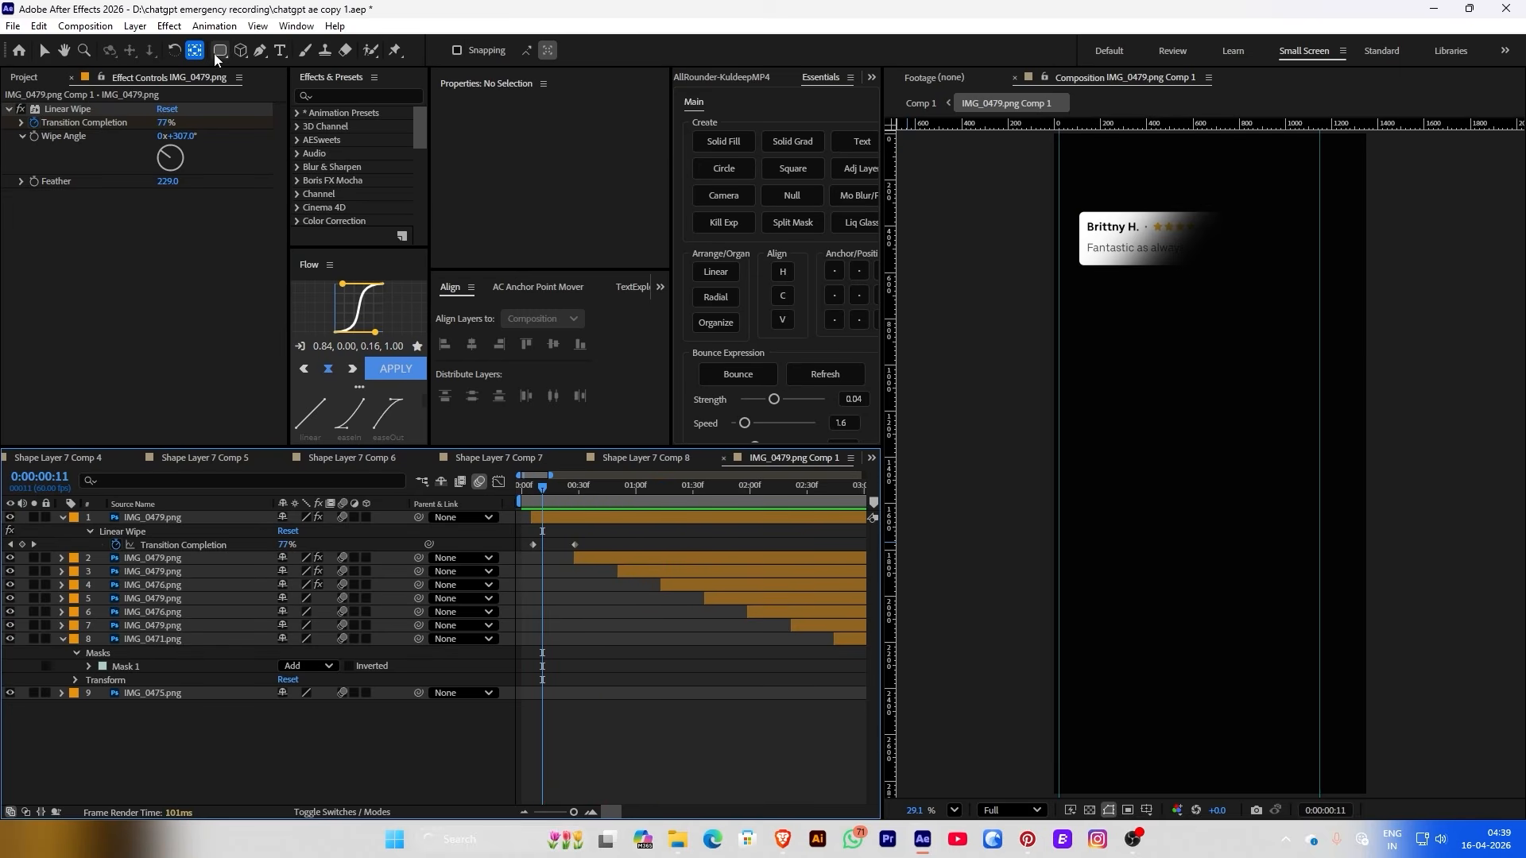
# Draw a two-point Pen path across the top card and thicken its stroke into a 287 px bar
pyautogui.click(260, 50)
pyautogui.click(1024, 251)
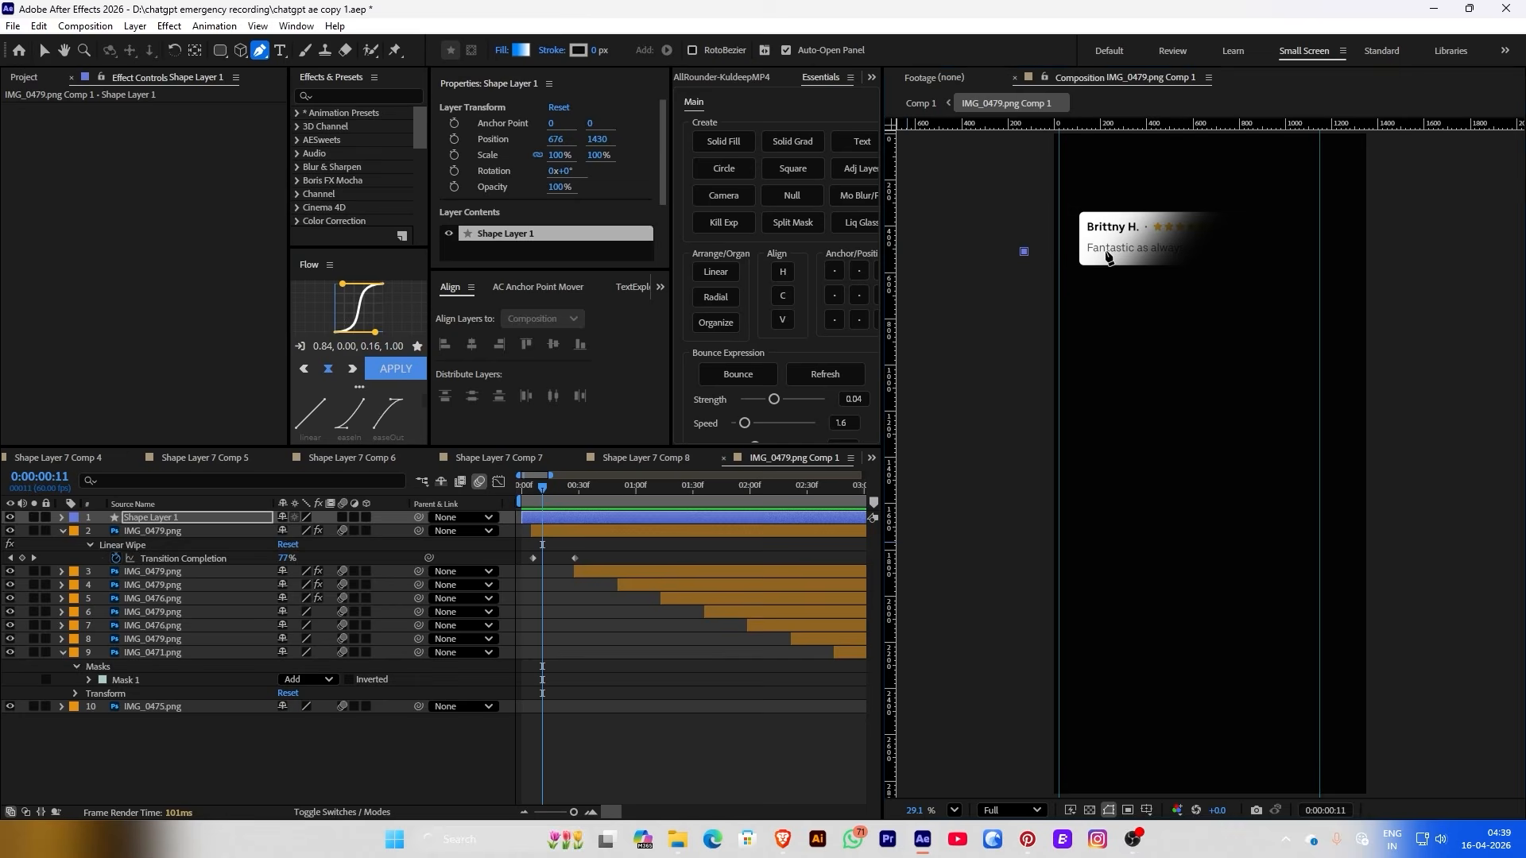
pyautogui.moveTo(1243, 243); pyautogui.dragTo(1292, 250)
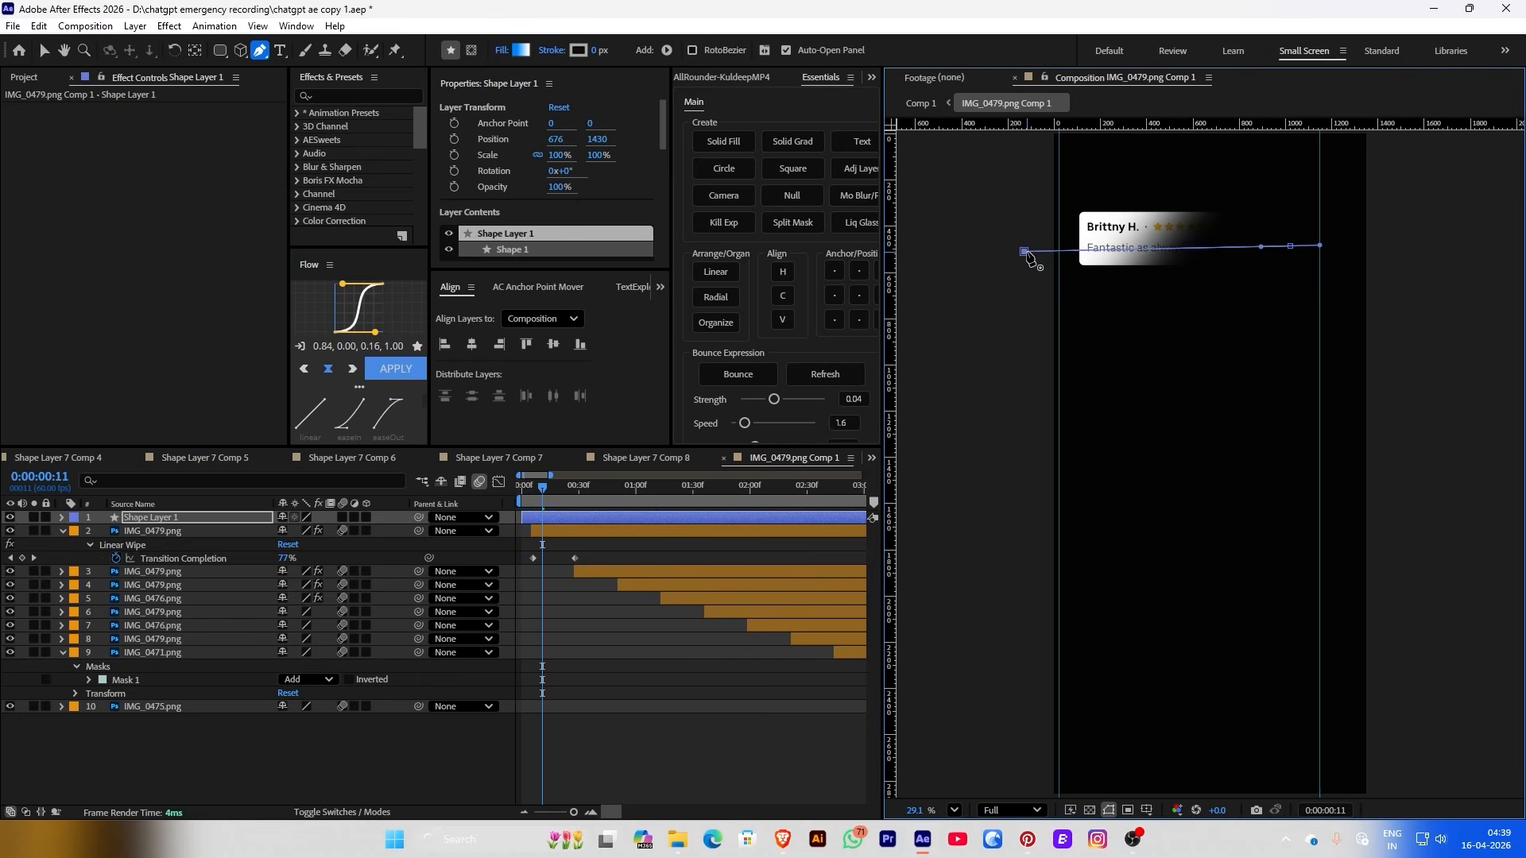
pyautogui.click(1024, 252)
pyautogui.moveTo(1022, 248); pyautogui.dragTo(1024, 243)
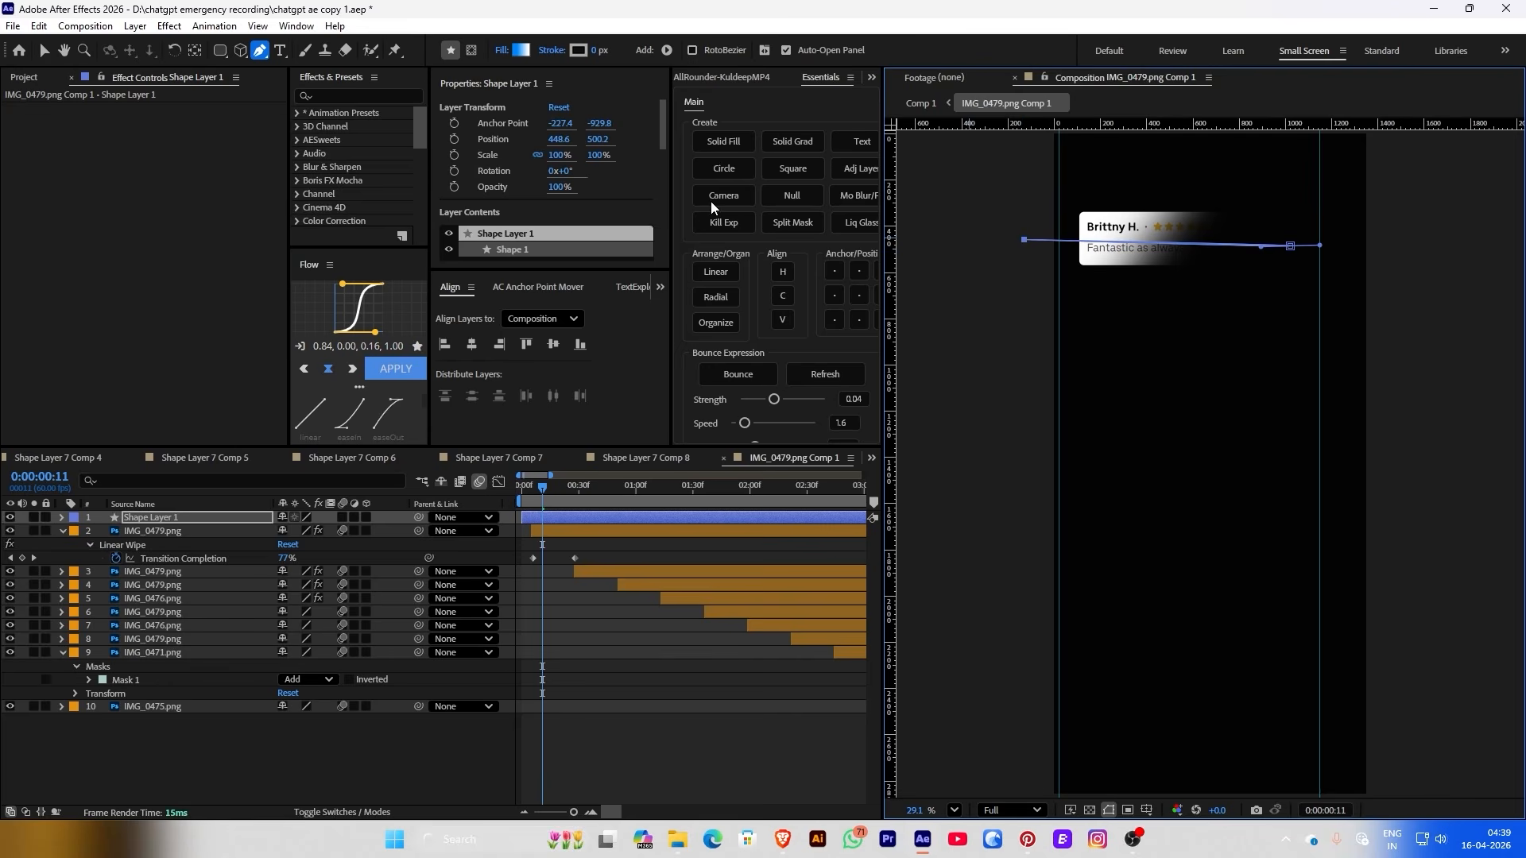
pyautogui.moveTo(595, 50); pyautogui.dragTo(854, 62)
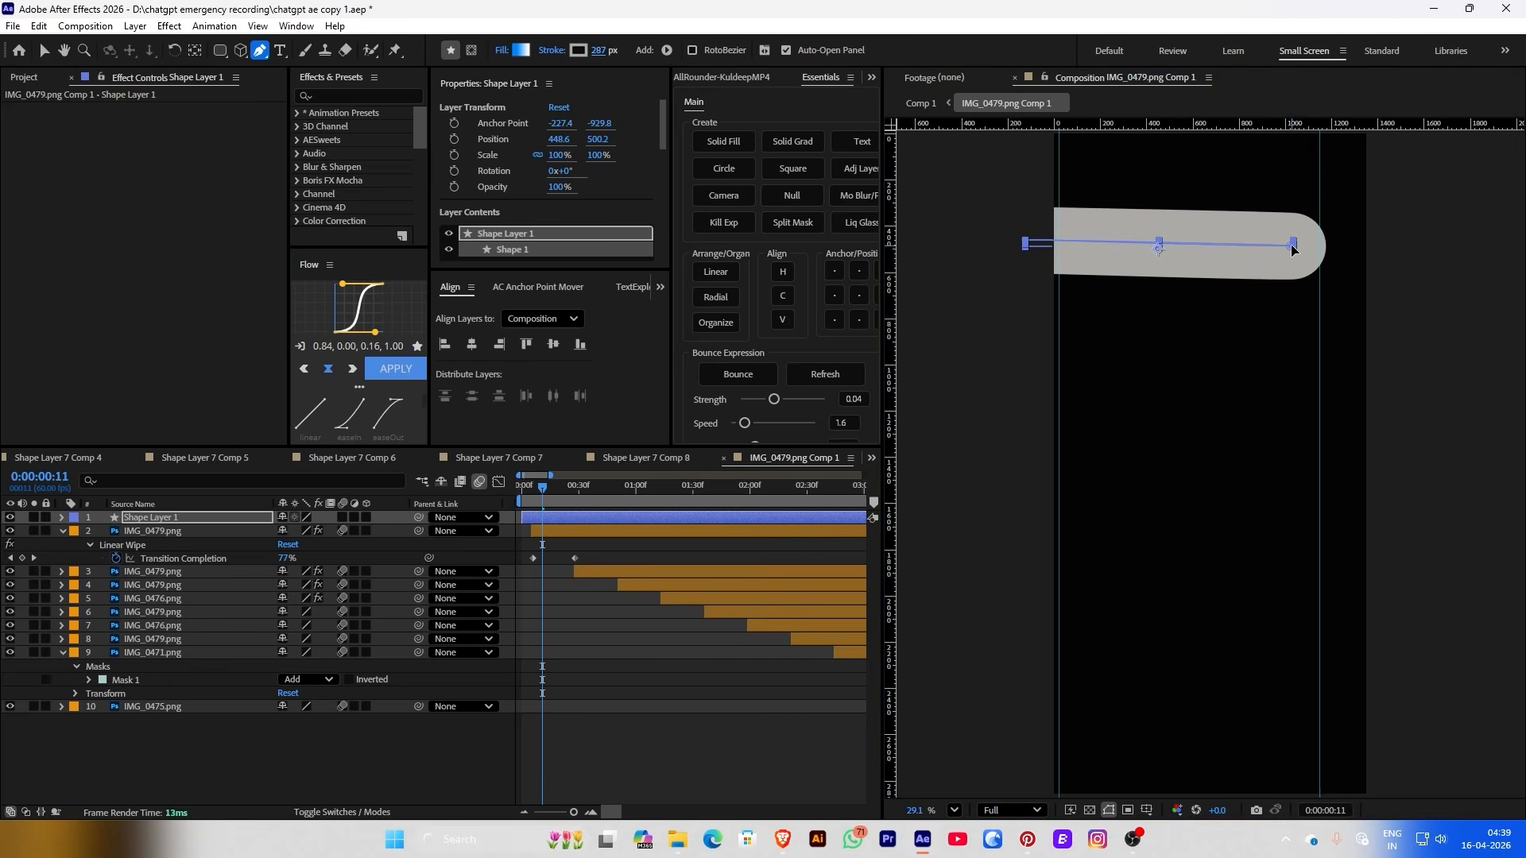
pyautogui.moveTo(1291, 250); pyautogui.dragTo(1310, 240)
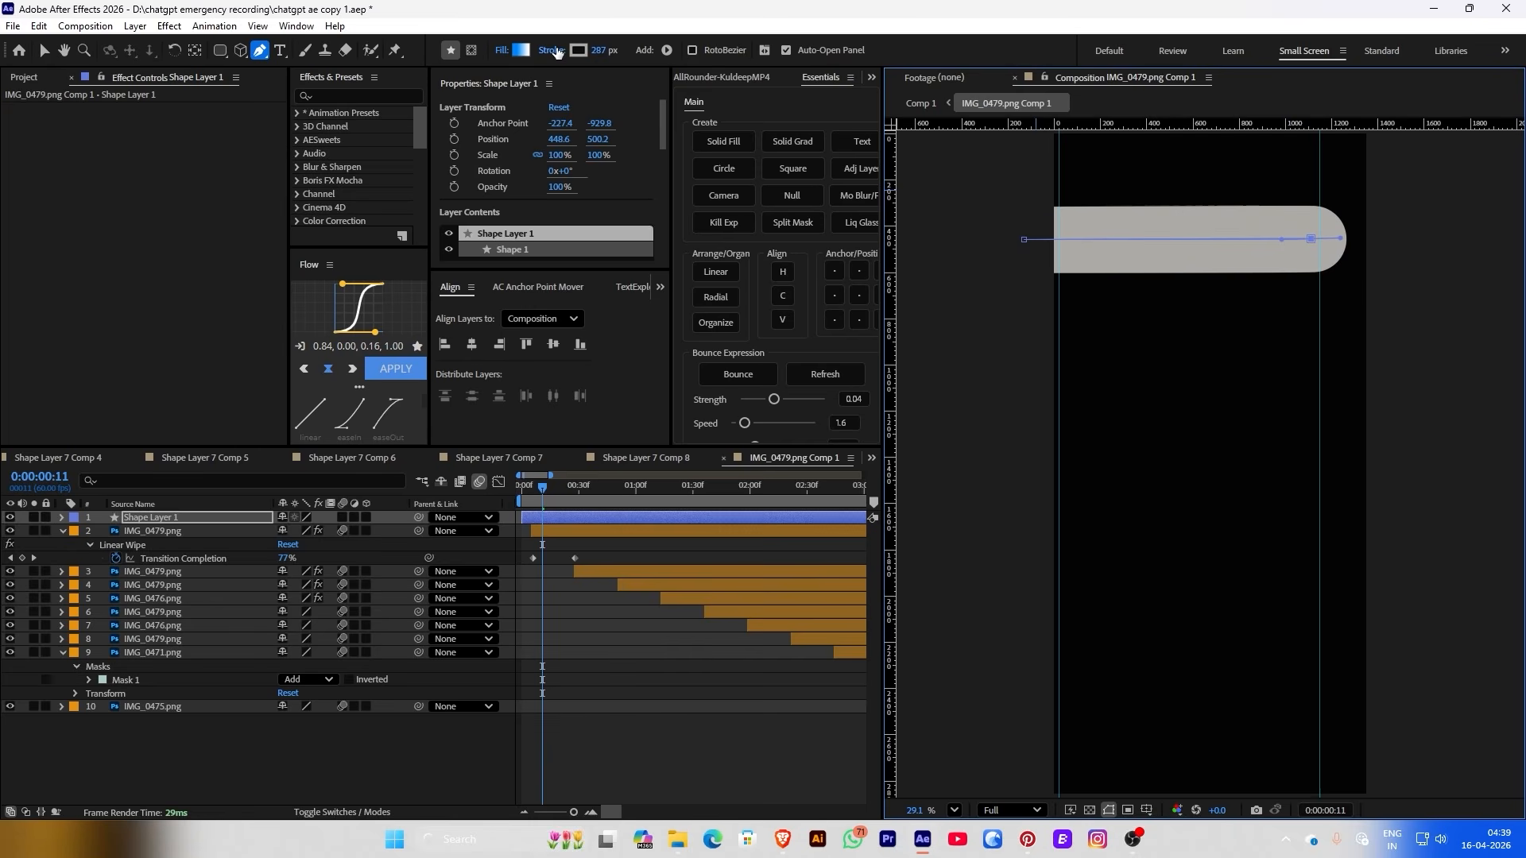
# Give the bar a near-white stroke, add Hue/Saturation with a shifted master hue, then choose red stroke
pyautogui.click(578, 50)
pyautogui.moveTo(256, 223); pyautogui.dragTo(252, 189)
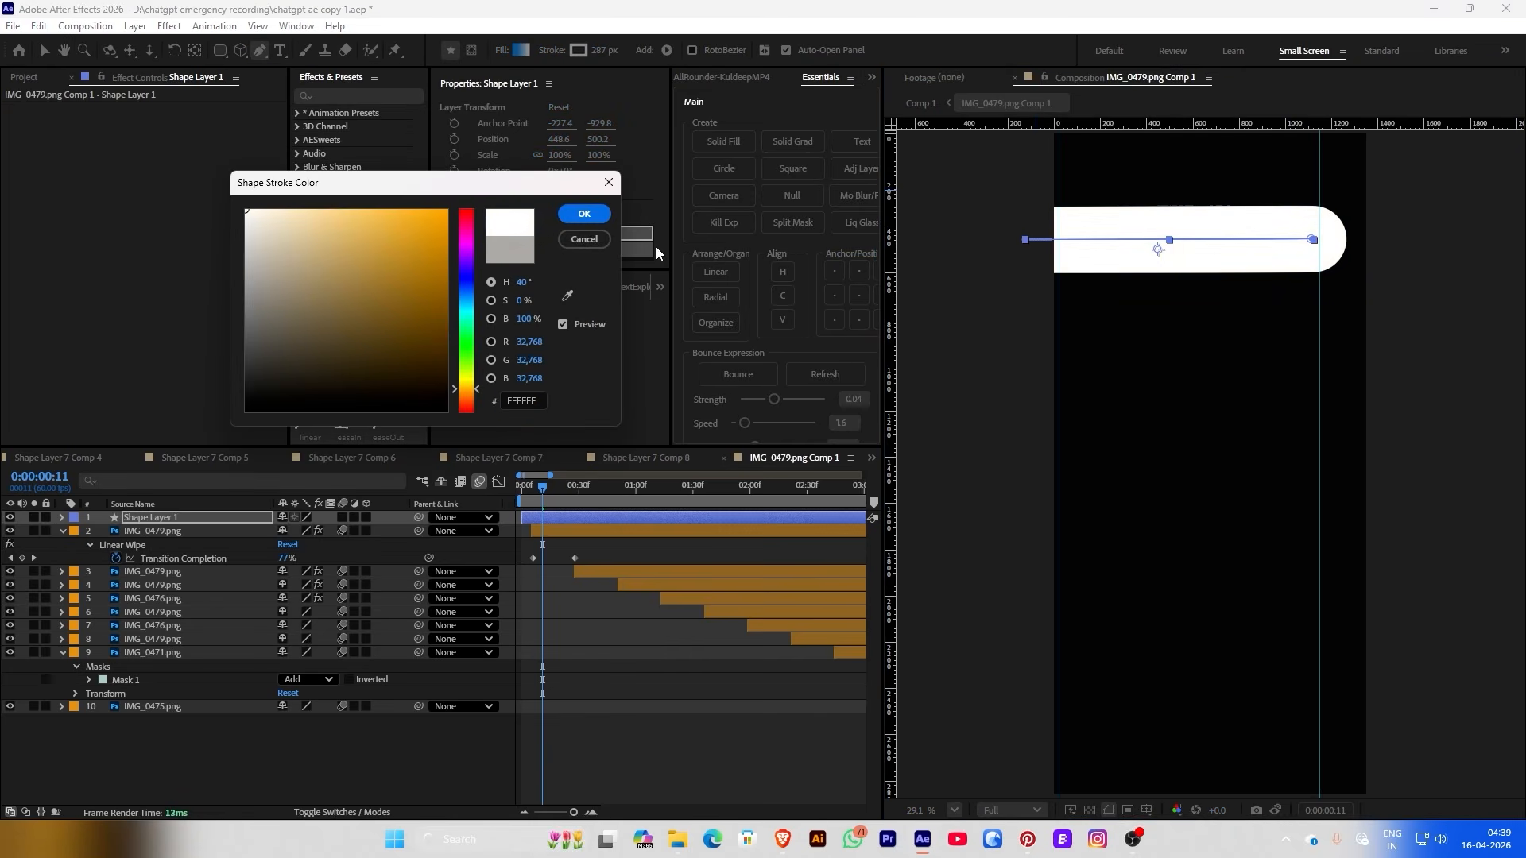
pyautogui.click(588, 215)
pyautogui.hotkey('ctrl', 'space')
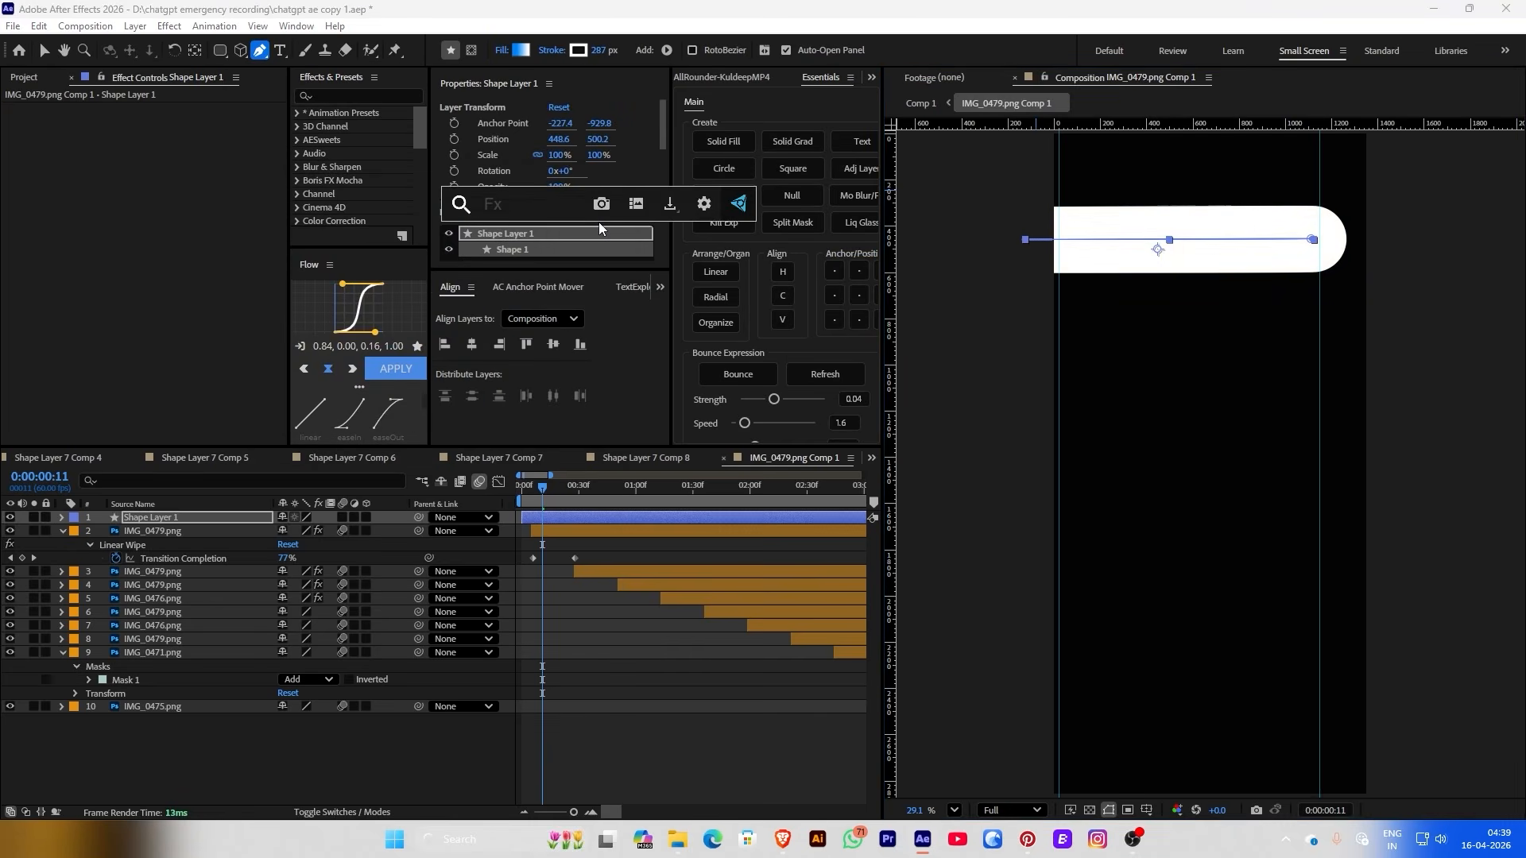
pyautogui.write('ha')
pyautogui.press('Escape')
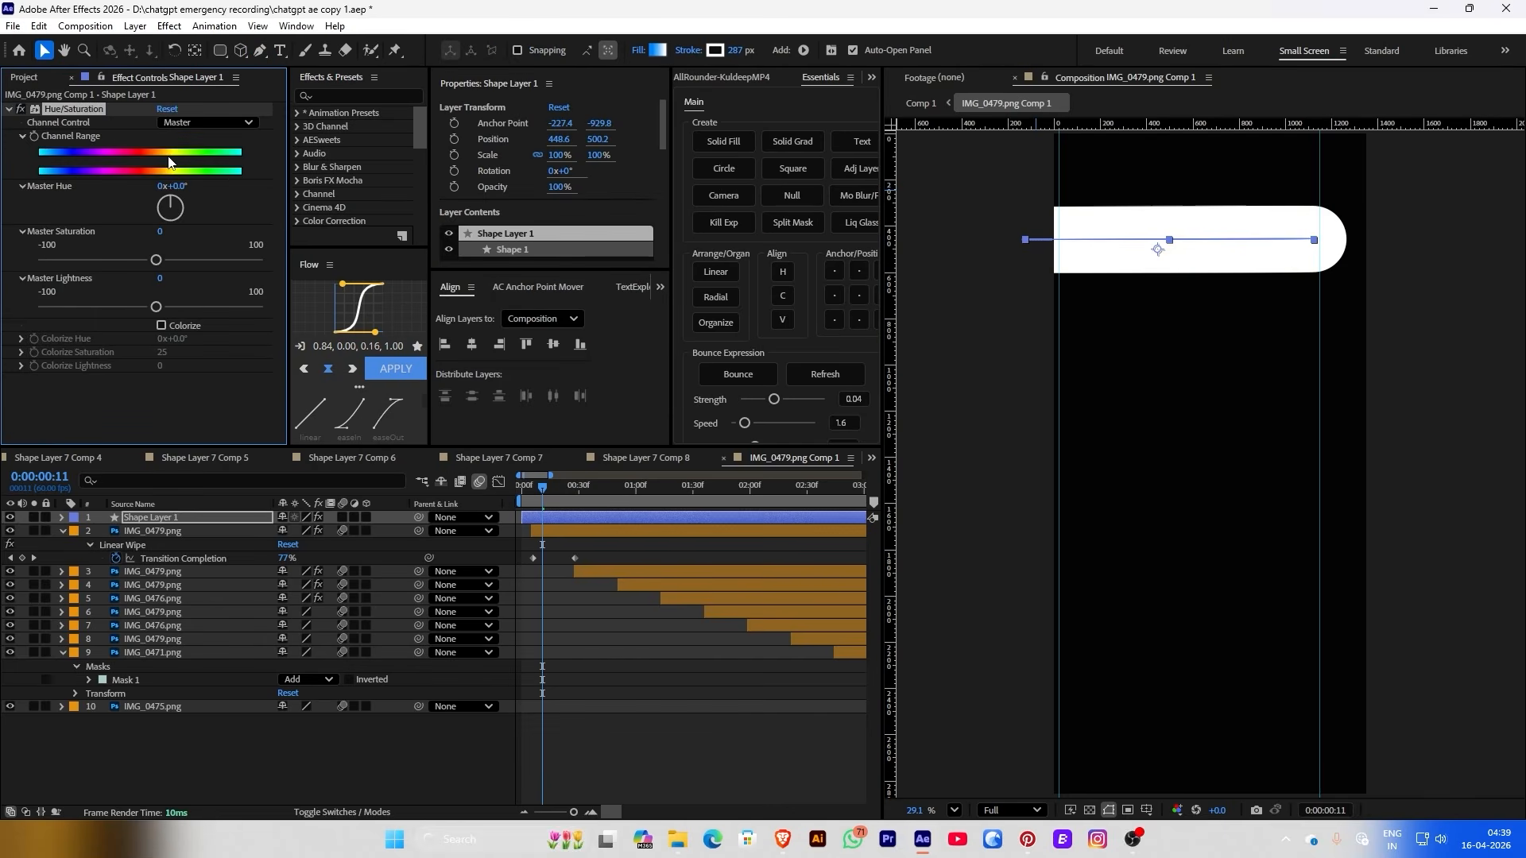
pyautogui.moveTo(168, 206); pyautogui.dragTo(181, 204)
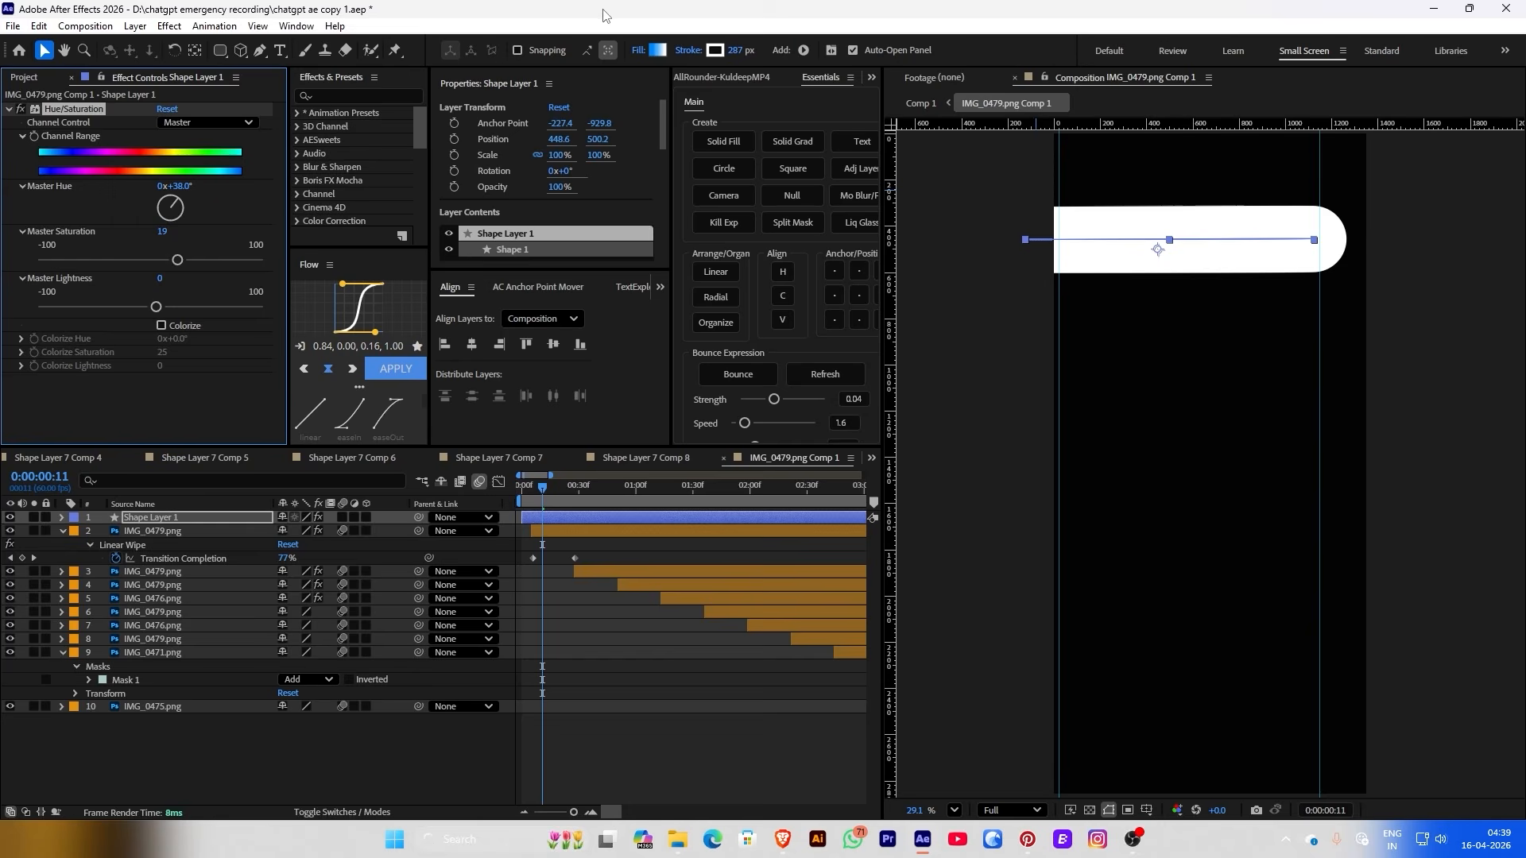
pyautogui.click(713, 50)
pyautogui.click(388, 210)
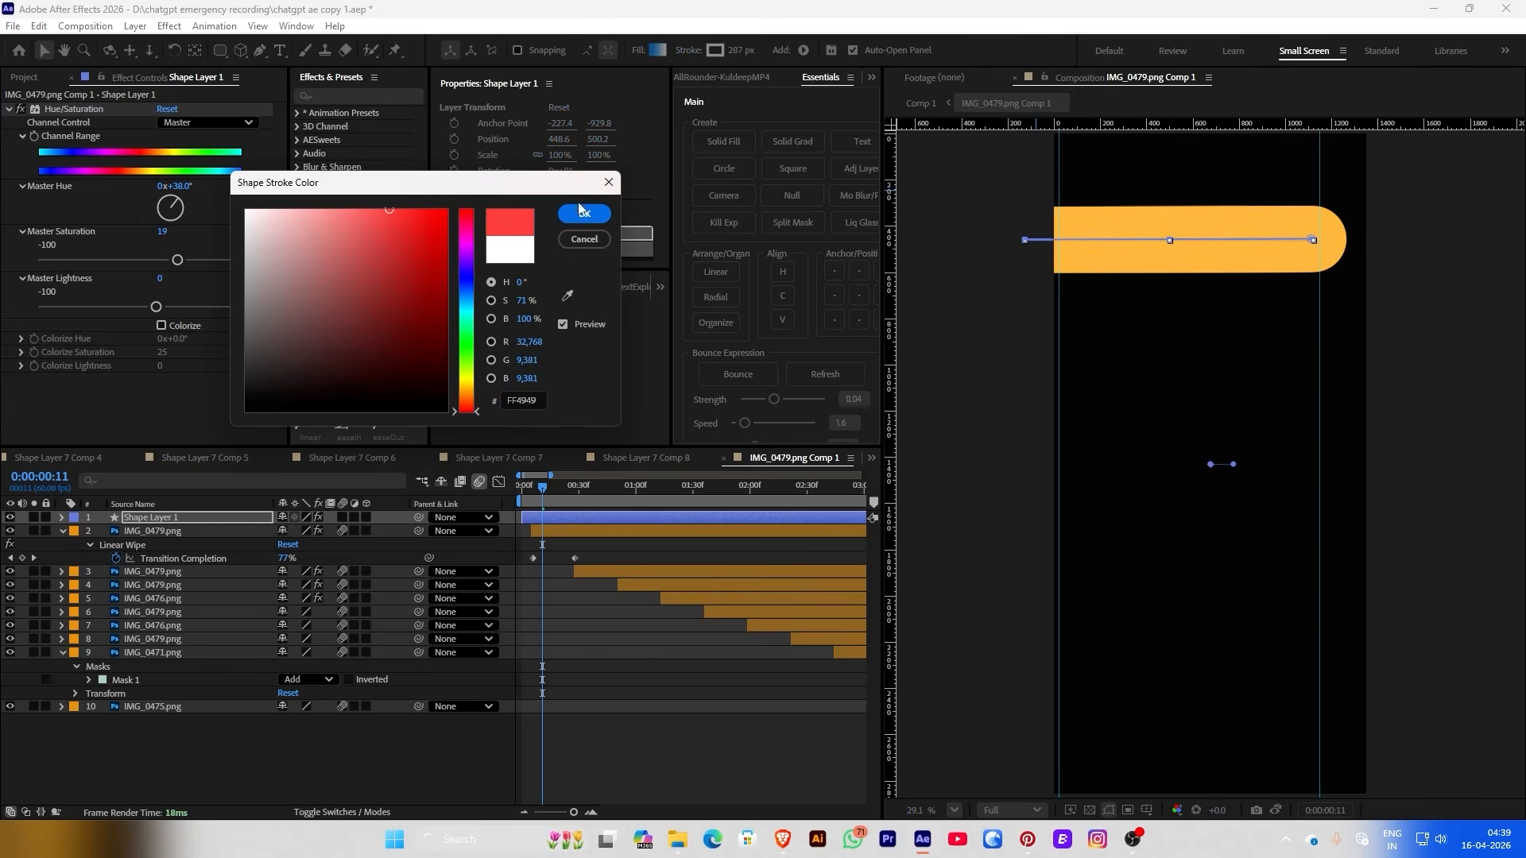
# Confirm the red stroke and raise the bar's master saturation and hue toward green
pyautogui.click(583, 214)
pyautogui.moveTo(177, 260); pyautogui.dragTo(198, 266)
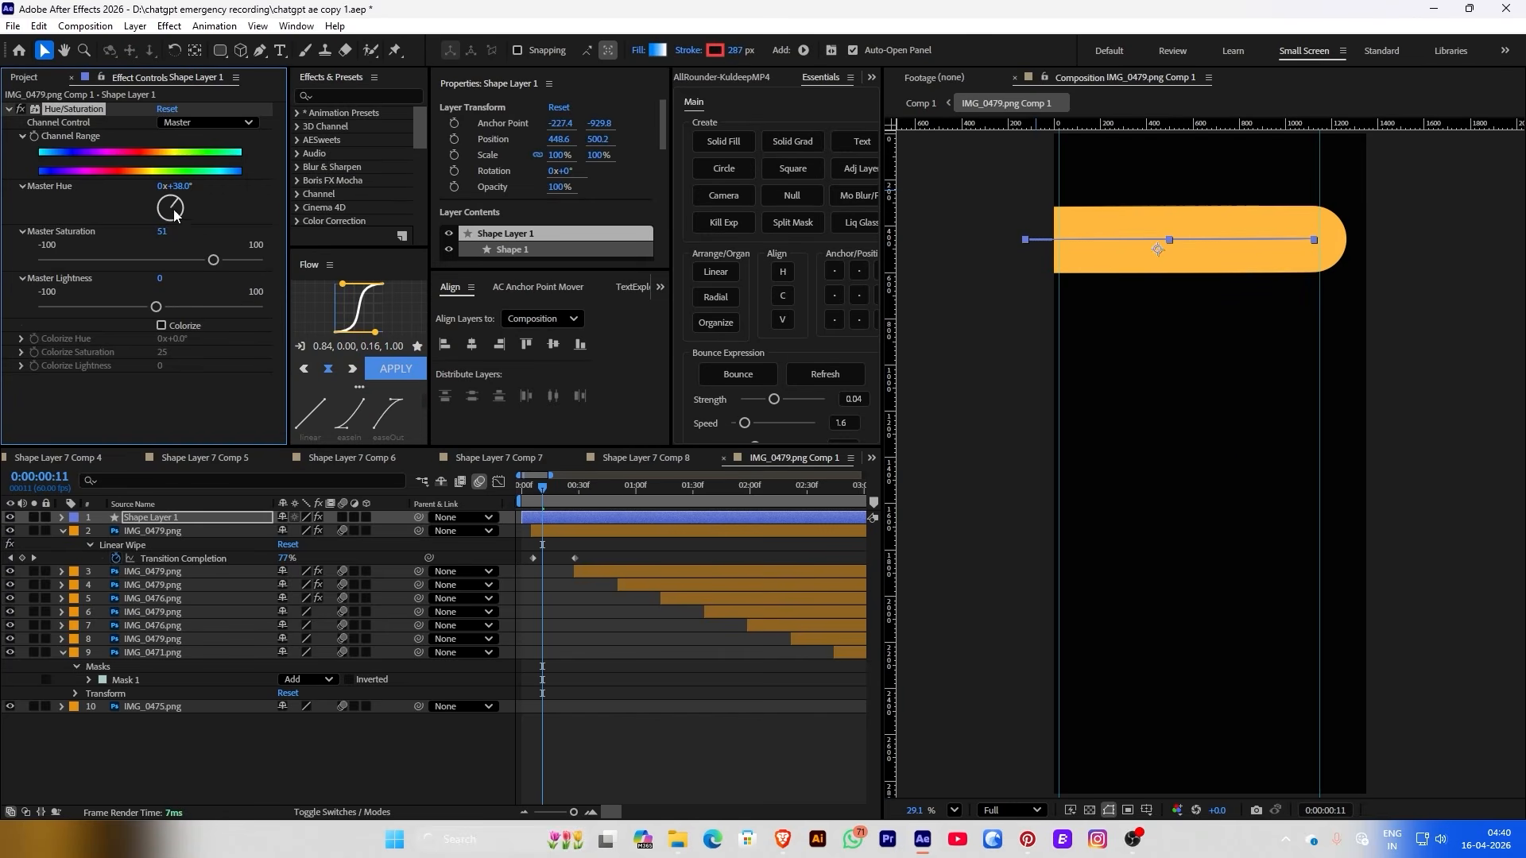
pyautogui.moveTo(175, 213); pyautogui.dragTo(186, 227)
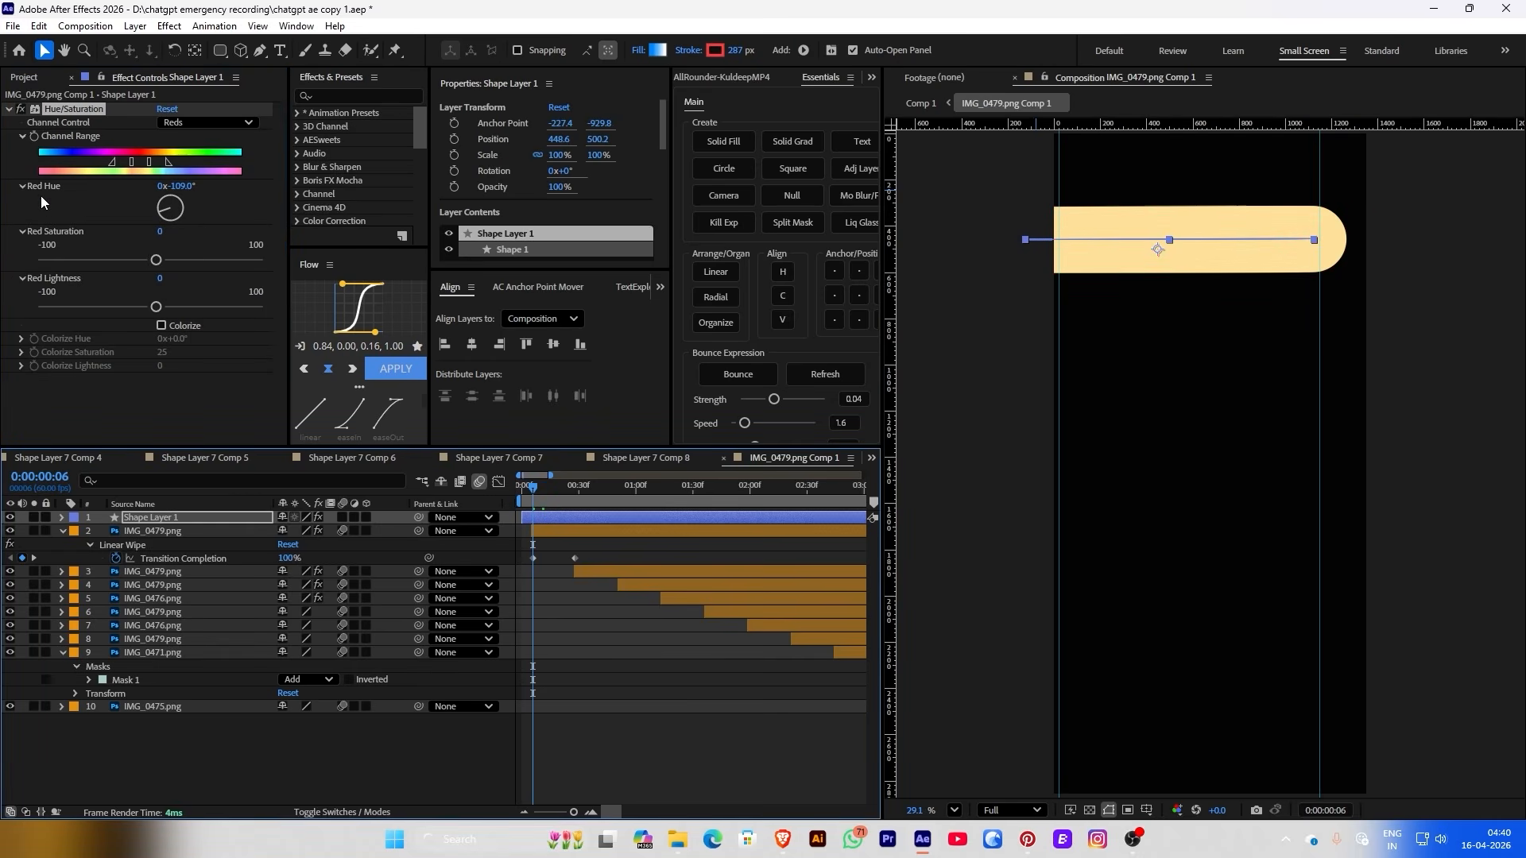
# Keyframe the Red Hue at 0:00:00:28 and 0:00:00:35 so the bar shifts from green to blue
pyautogui.click(32, 140)
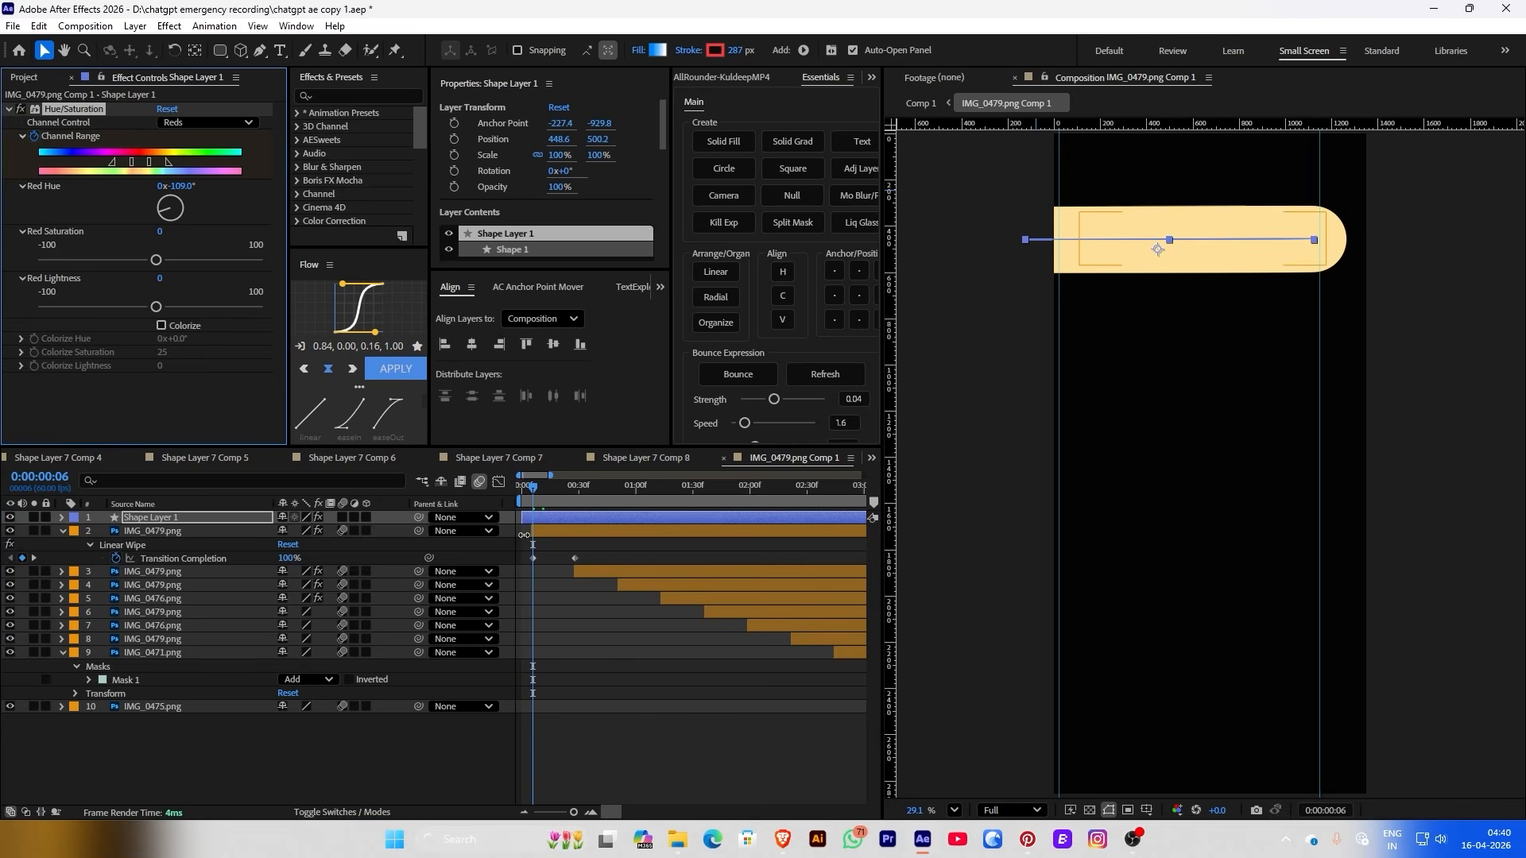
pyautogui.click(572, 487)
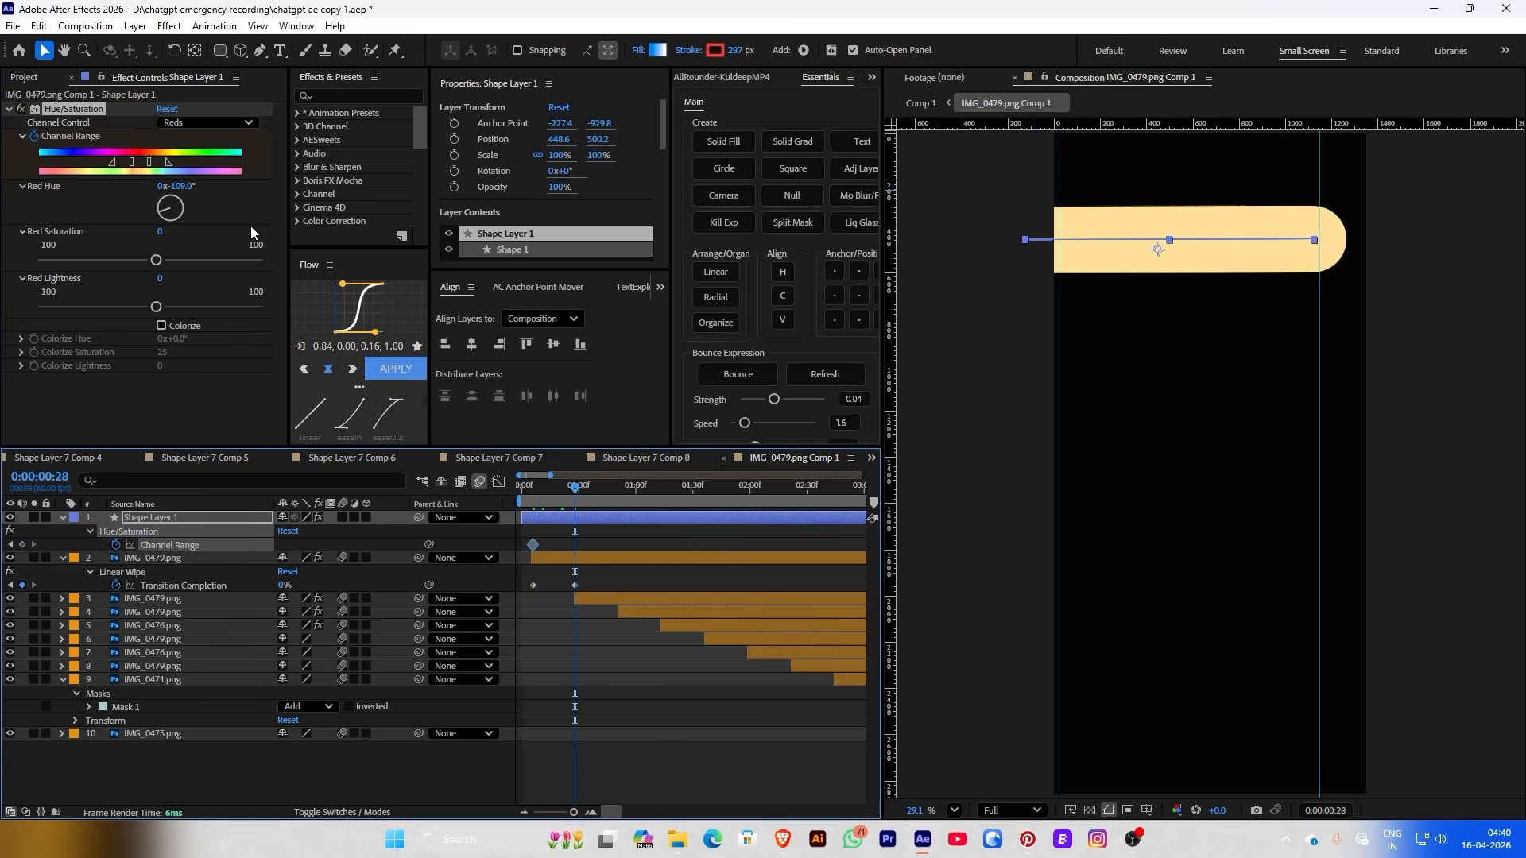
pyautogui.moveTo(178, 200)
pyautogui.mouseDown()
pyautogui.moveTo(163, 210)
pyautogui.moveTo(180, 215)
pyautogui.mouseUp()
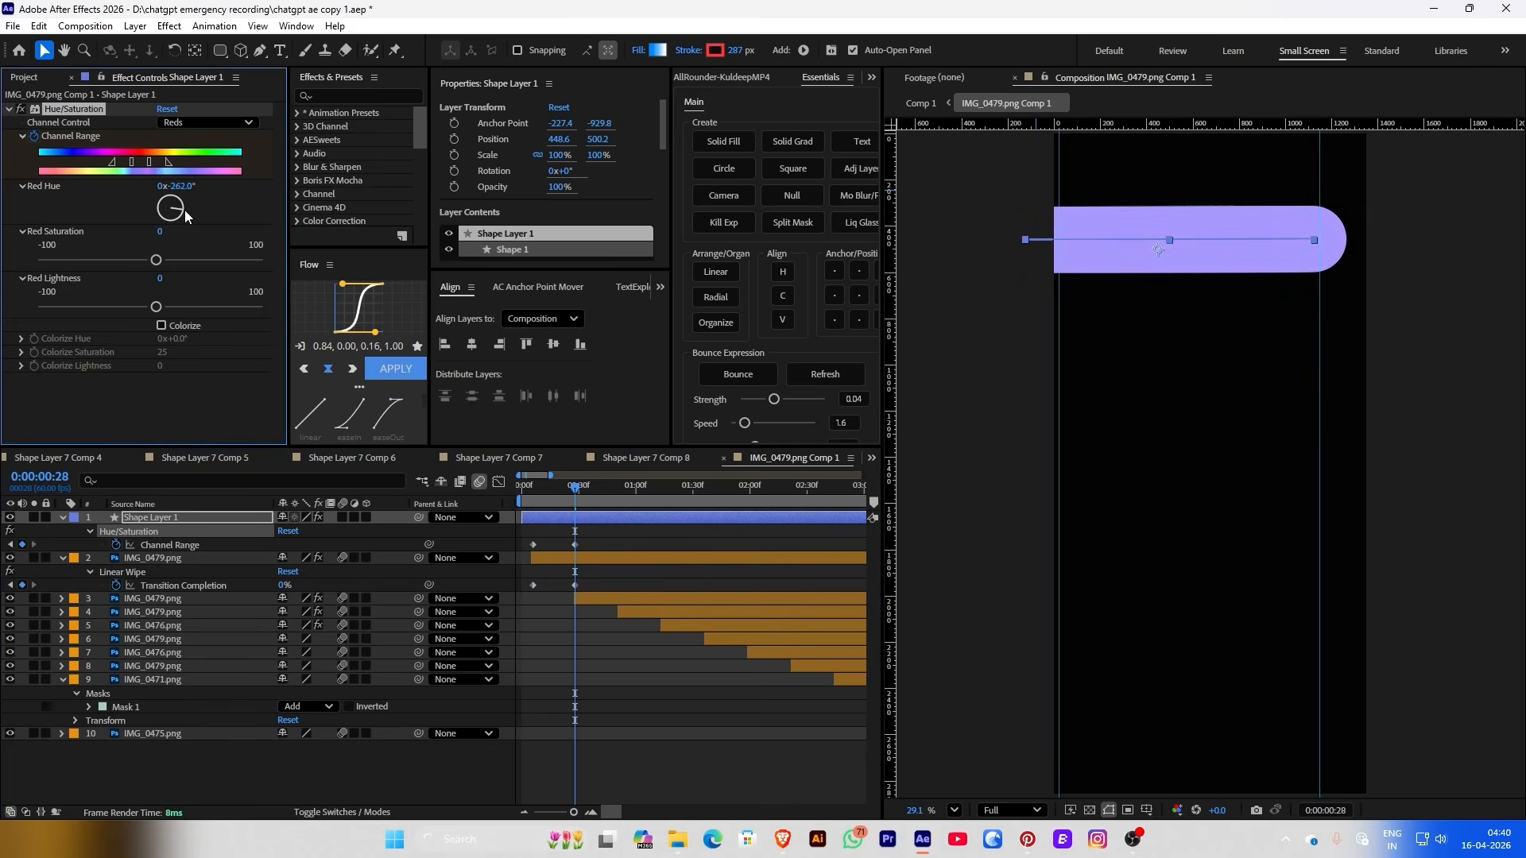
pyautogui.moveTo(532, 497)
pyautogui.mouseDown()
pyautogui.moveTo(504, 502)
pyautogui.moveTo(541, 485)
pyautogui.moveTo(584, 493)
pyautogui.moveTo(532, 498)
pyautogui.moveTo(552, 499)
pyautogui.mouseUp()
pyautogui.click(588, 491)
pyautogui.moveTo(176, 202); pyautogui.dragTo(182, 205)
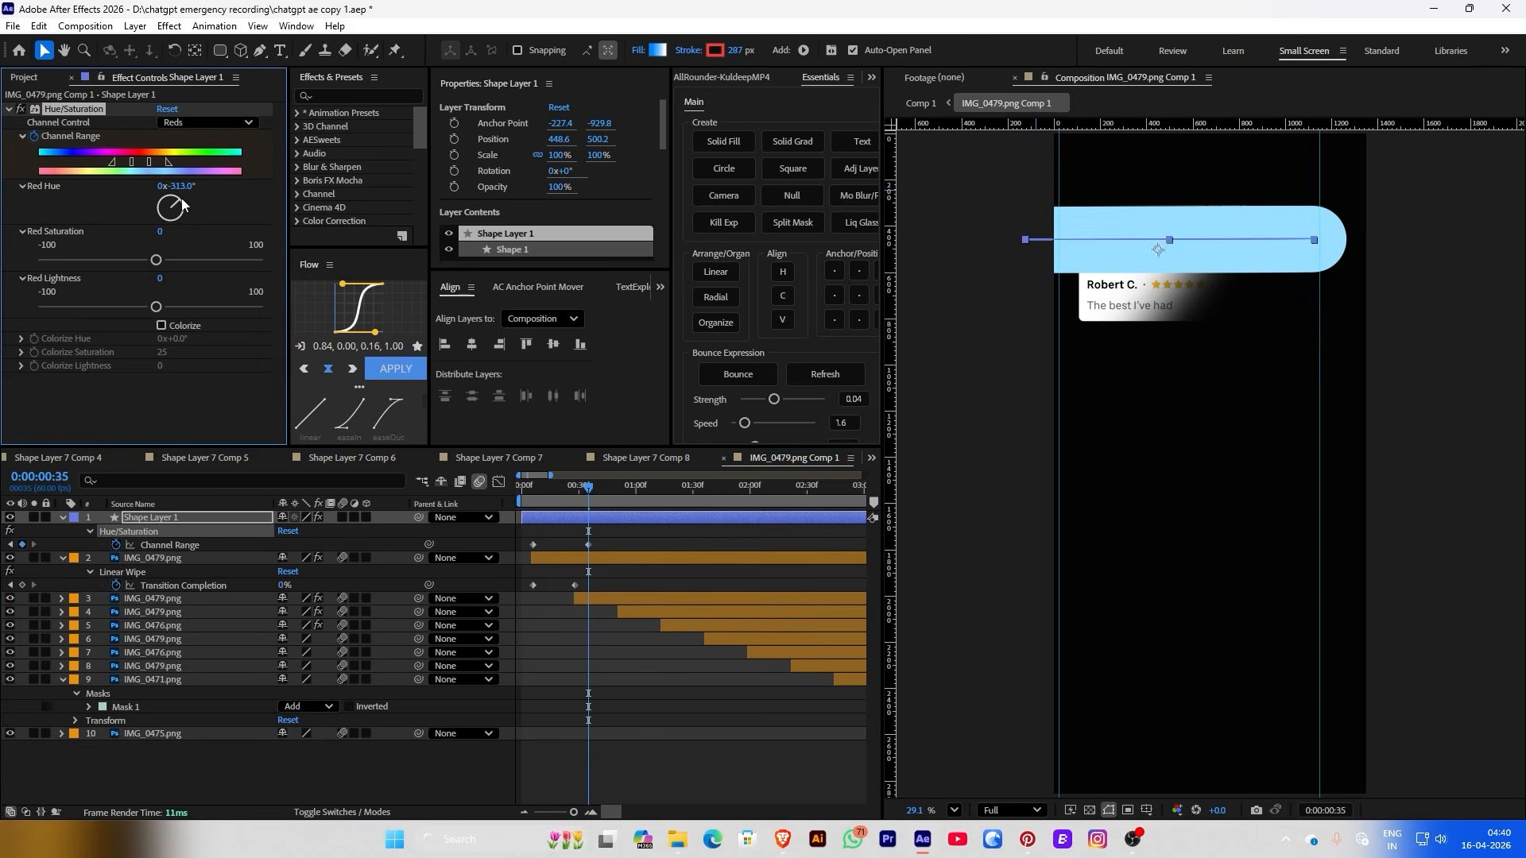
pyautogui.hotkey('ctrl', 'shift', 'a')
# Set the top card as the bar's track matte and move its colour keyframe slightly earlier
pyautogui.moveTo(547, 490); pyautogui.dragTo(504, 502)
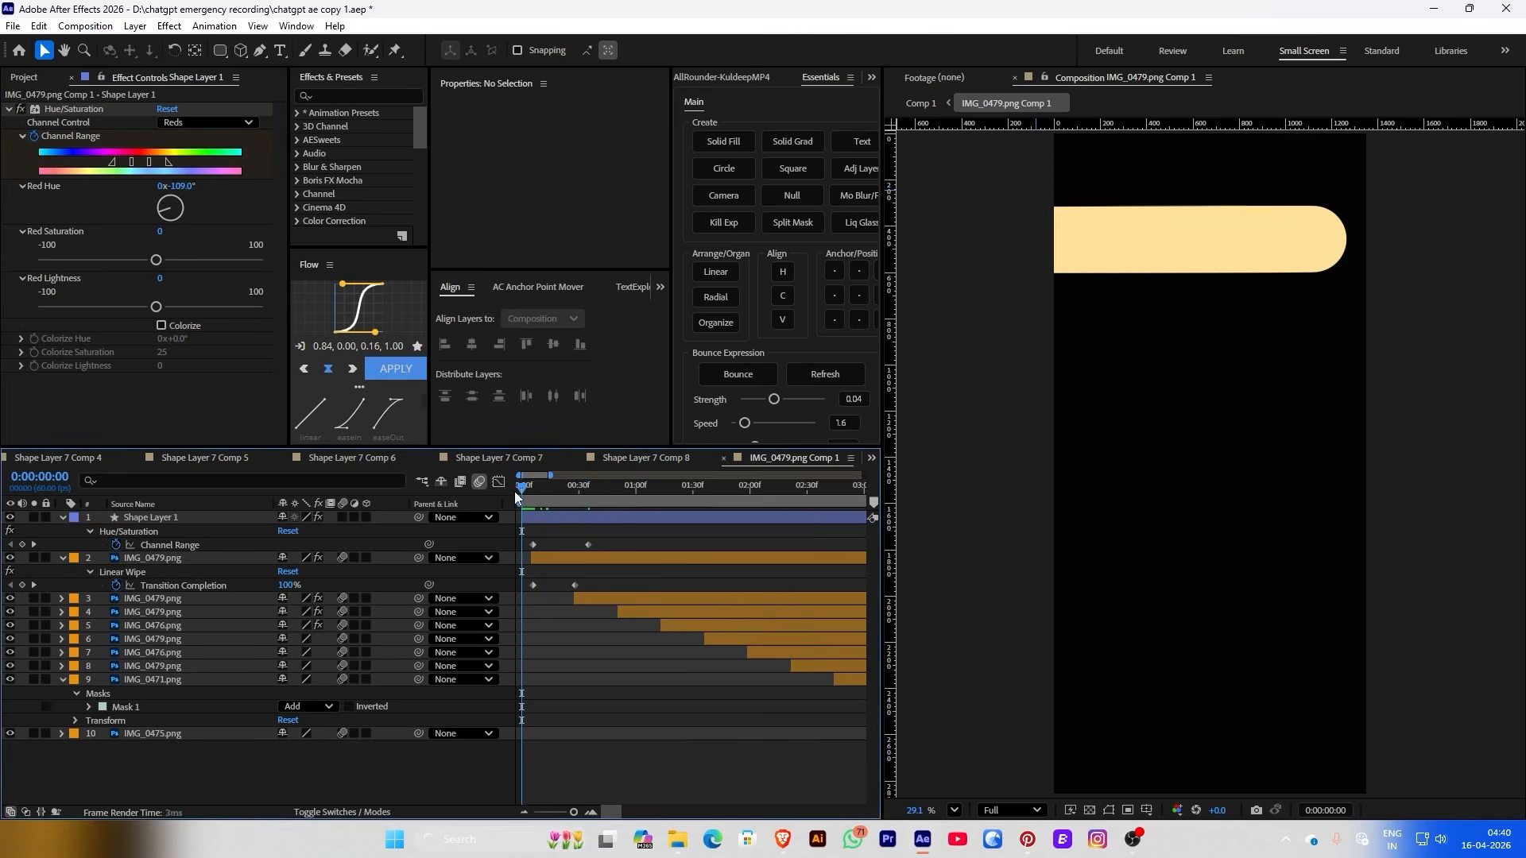
pyautogui.press('space')
pyautogui.press('space')
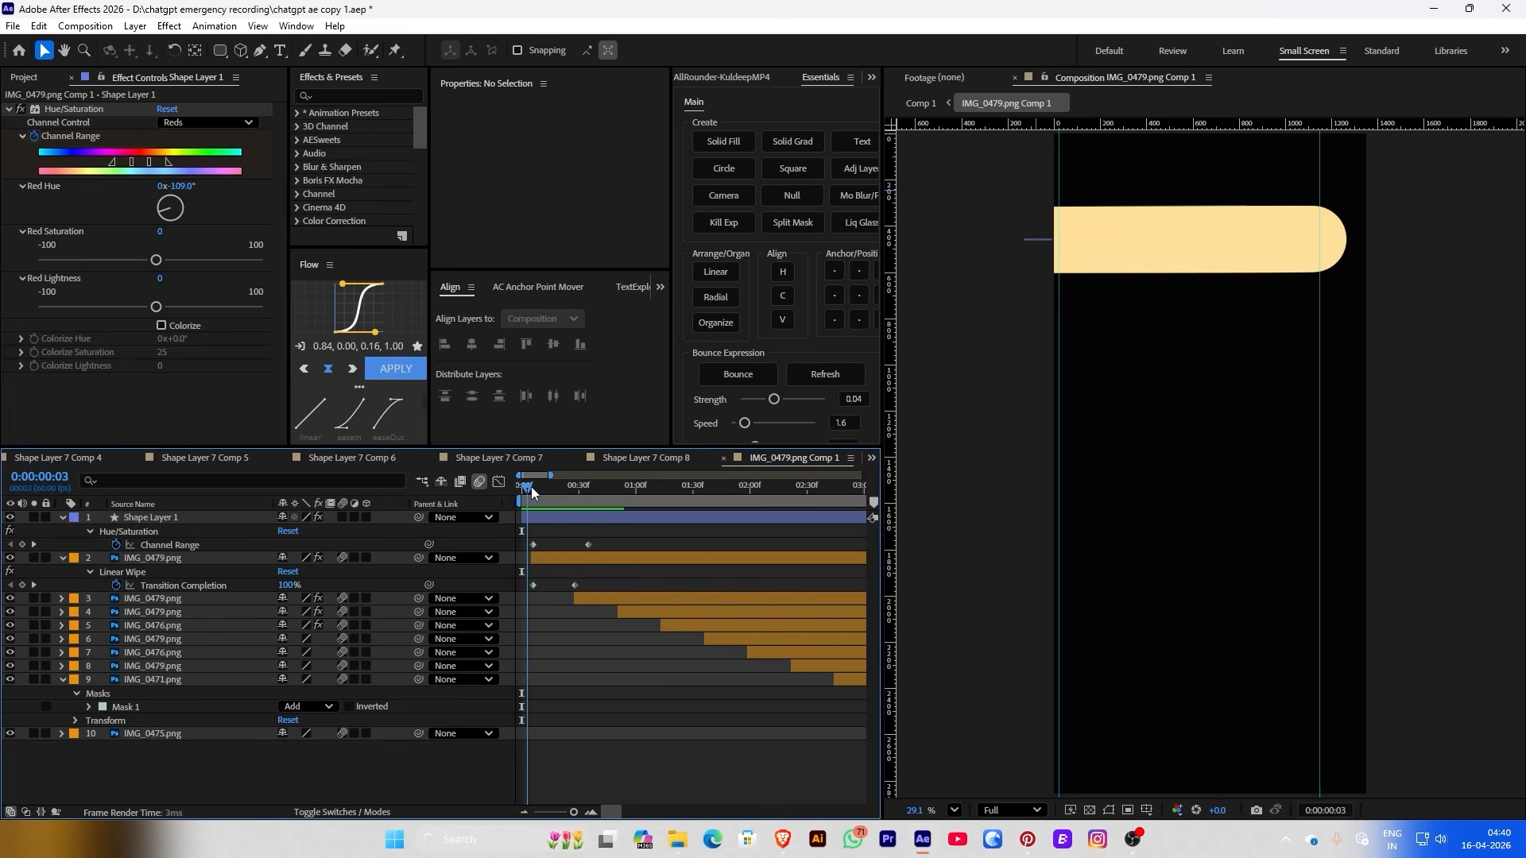
pyautogui.press('F4')
pyautogui.moveTo(335, 521); pyautogui.dragTo(221, 563)
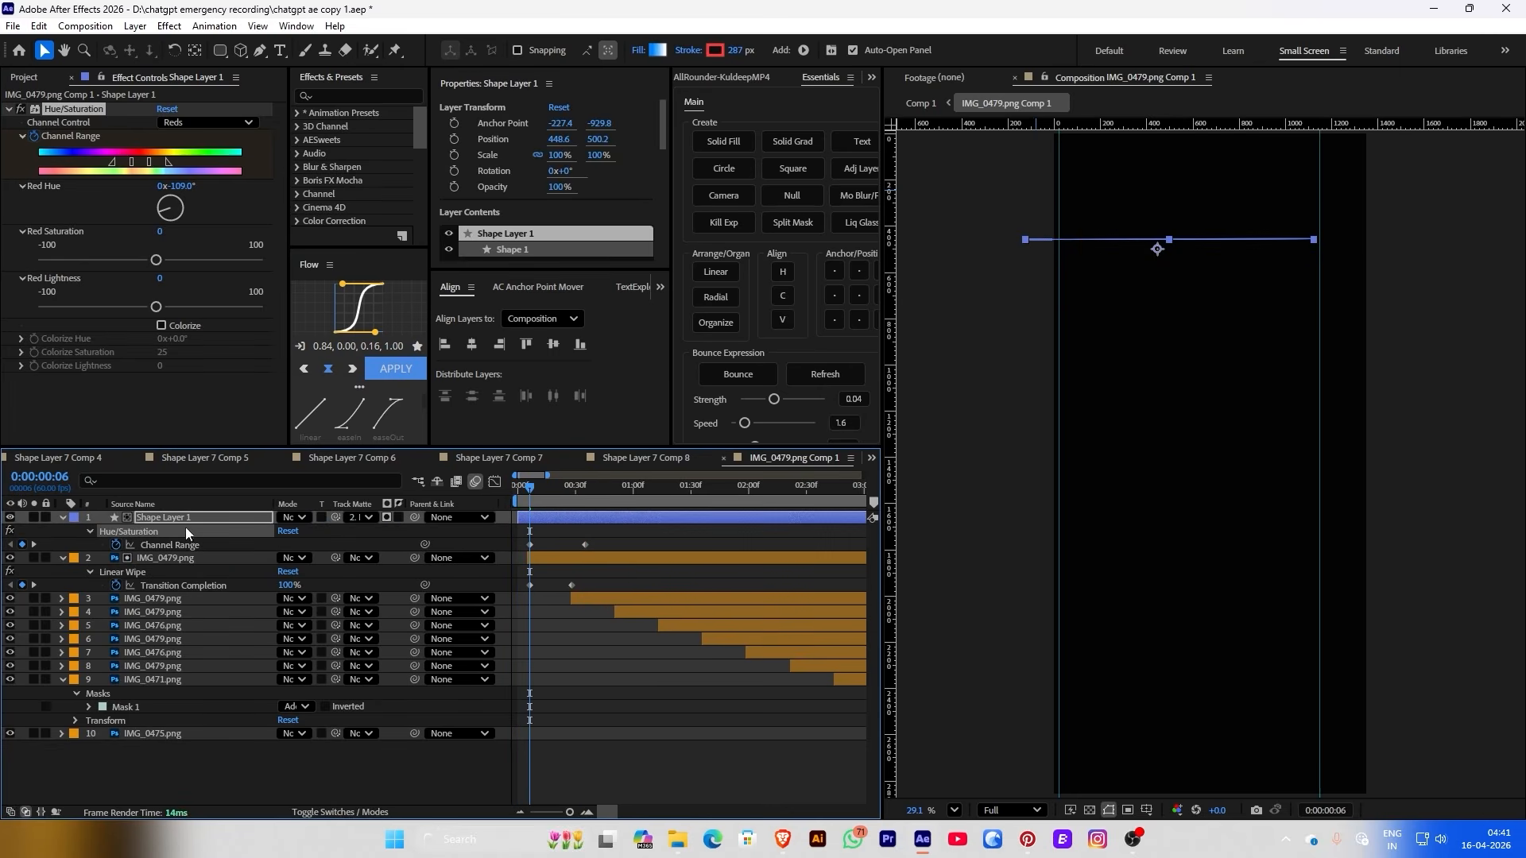
pyautogui.moveTo(536, 494); pyautogui.dragTo(555, 485)
pyautogui.moveTo(585, 545); pyautogui.dragTo(564, 545)
pyautogui.moveTo(556, 486); pyautogui.dragTo(545, 486)
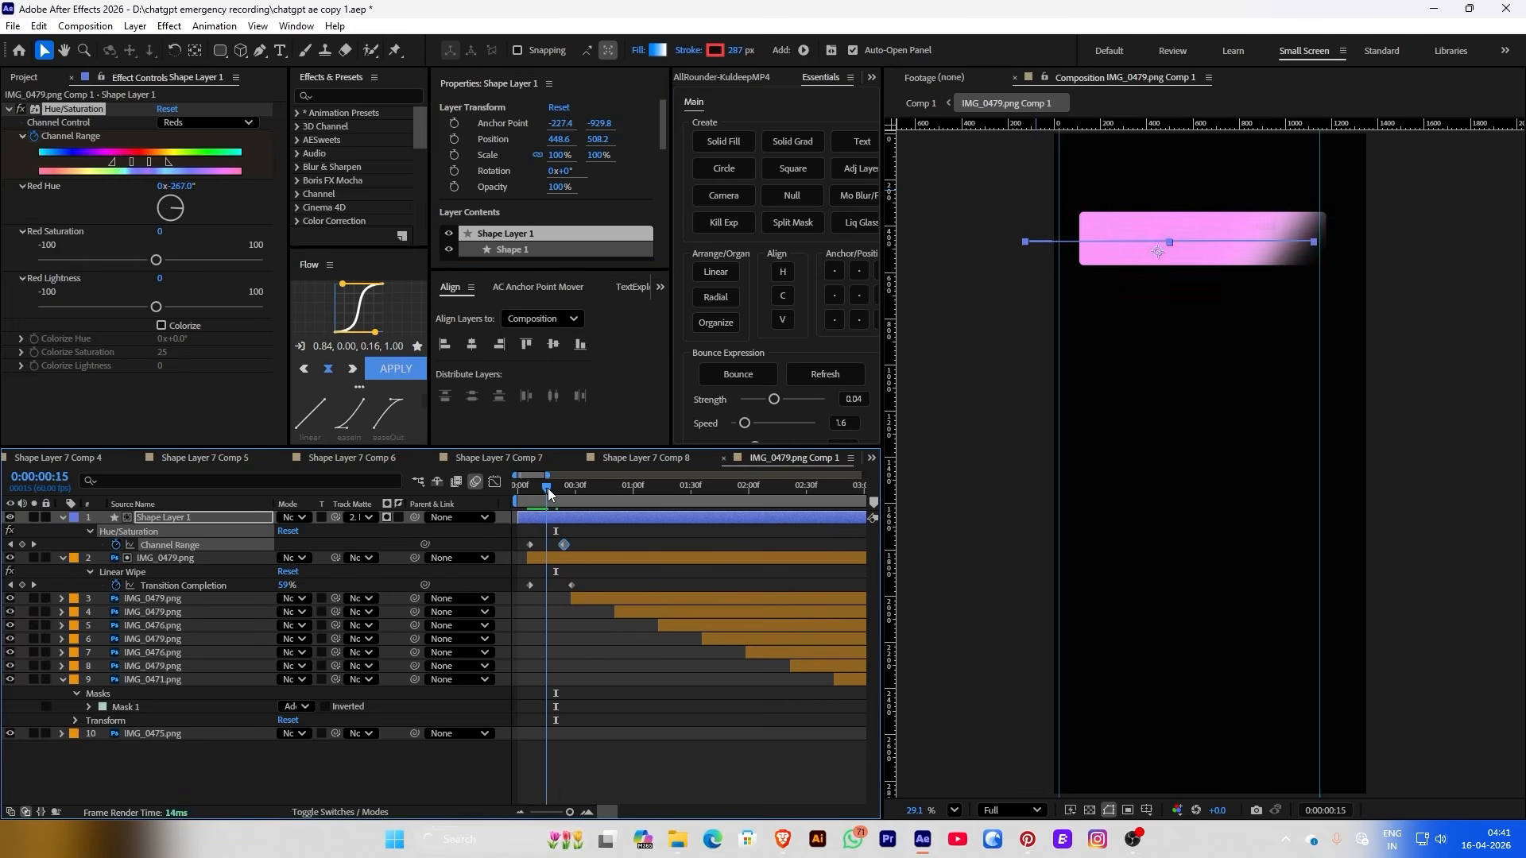
# Switch the bar layer to Add blending and trim its end near frame 24
pyautogui.rightClick(188, 529)
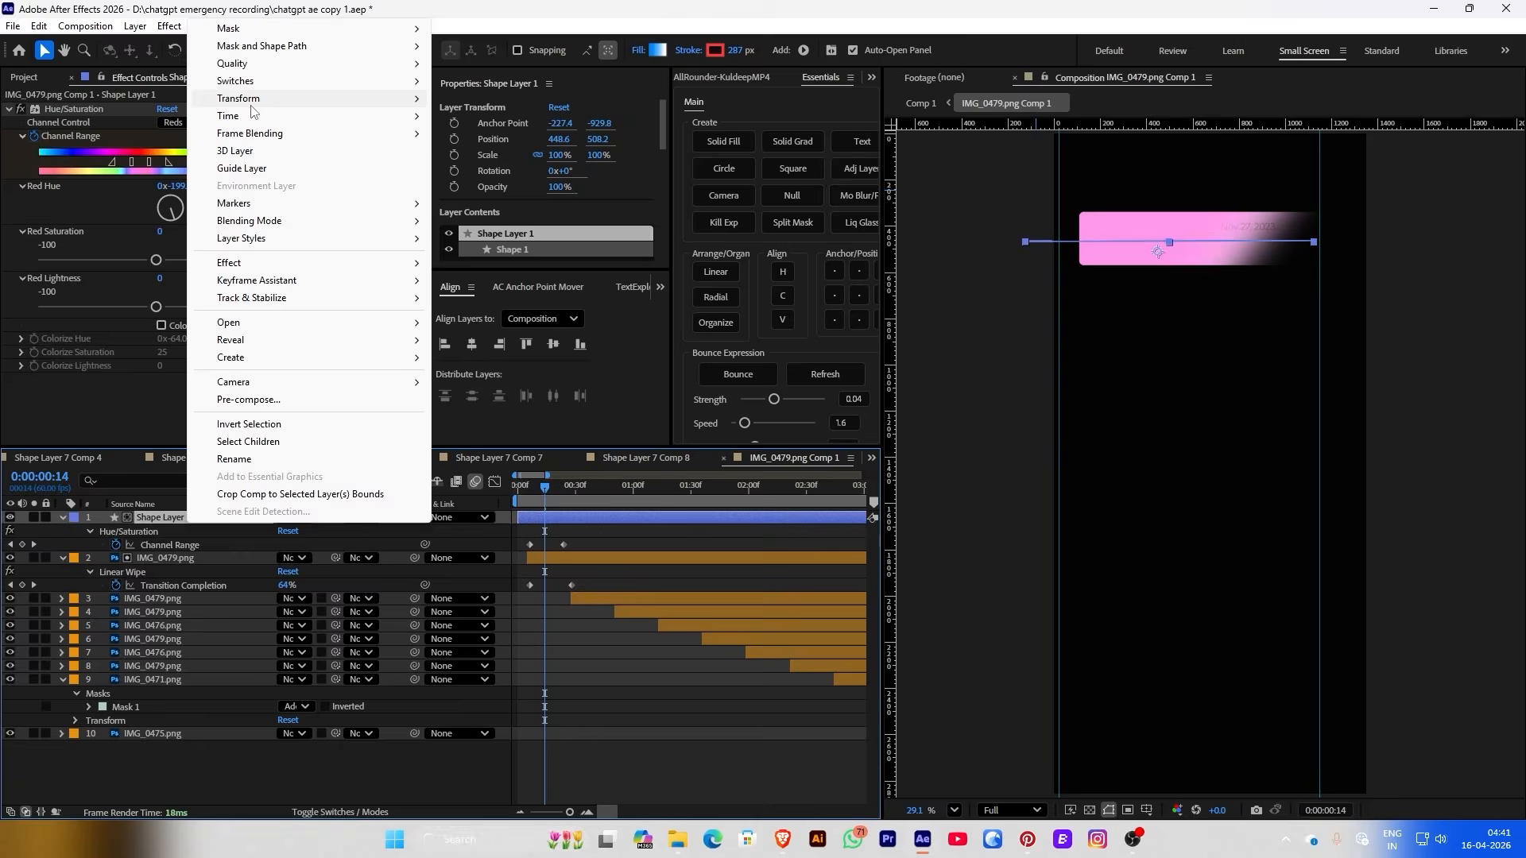
pyautogui.moveTo(252, 111)
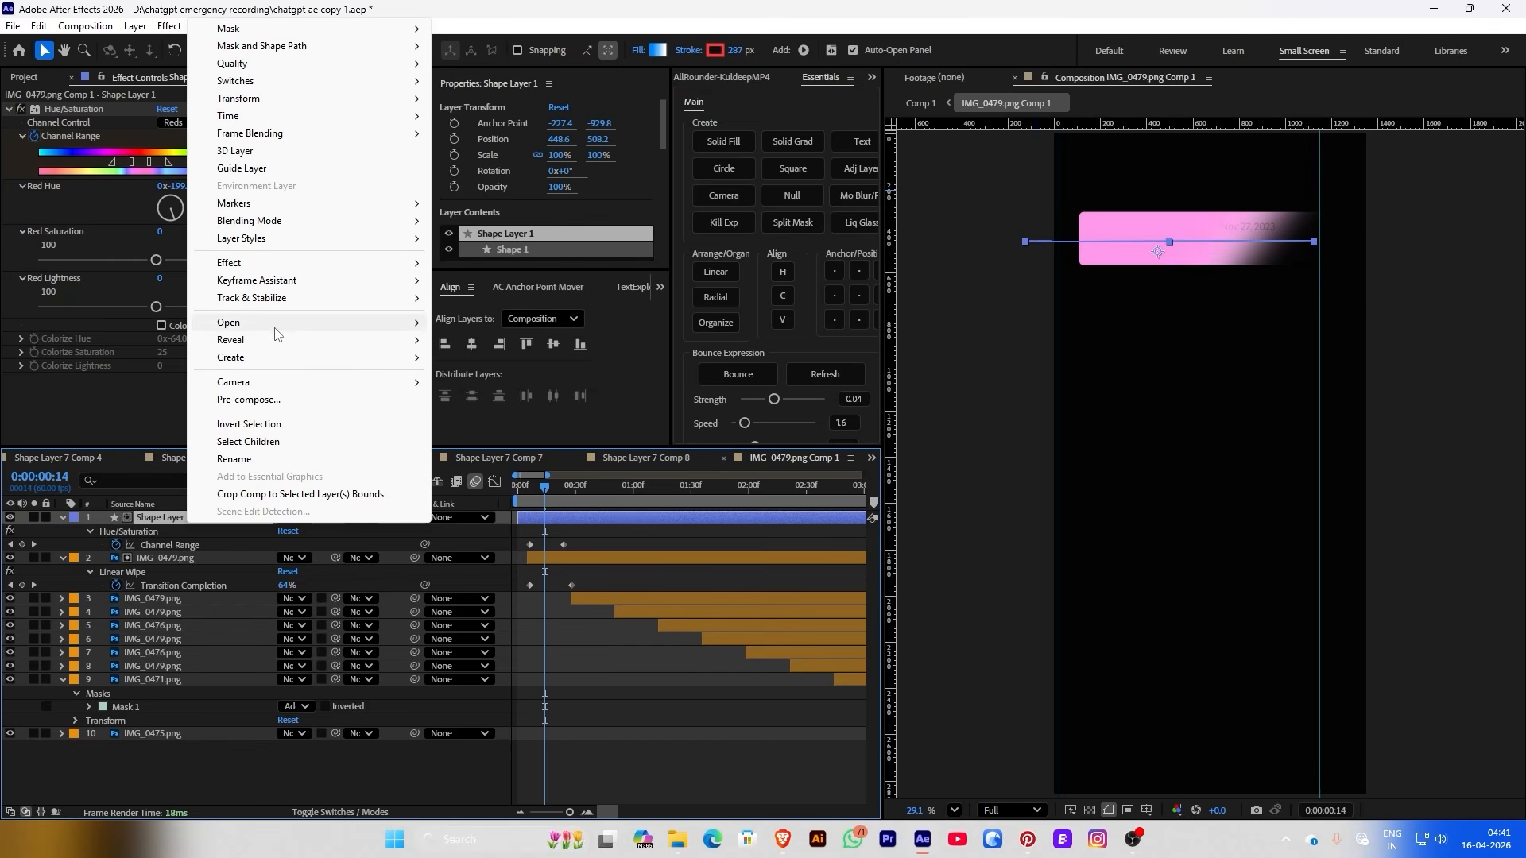
pyautogui.moveTo(334, 221)
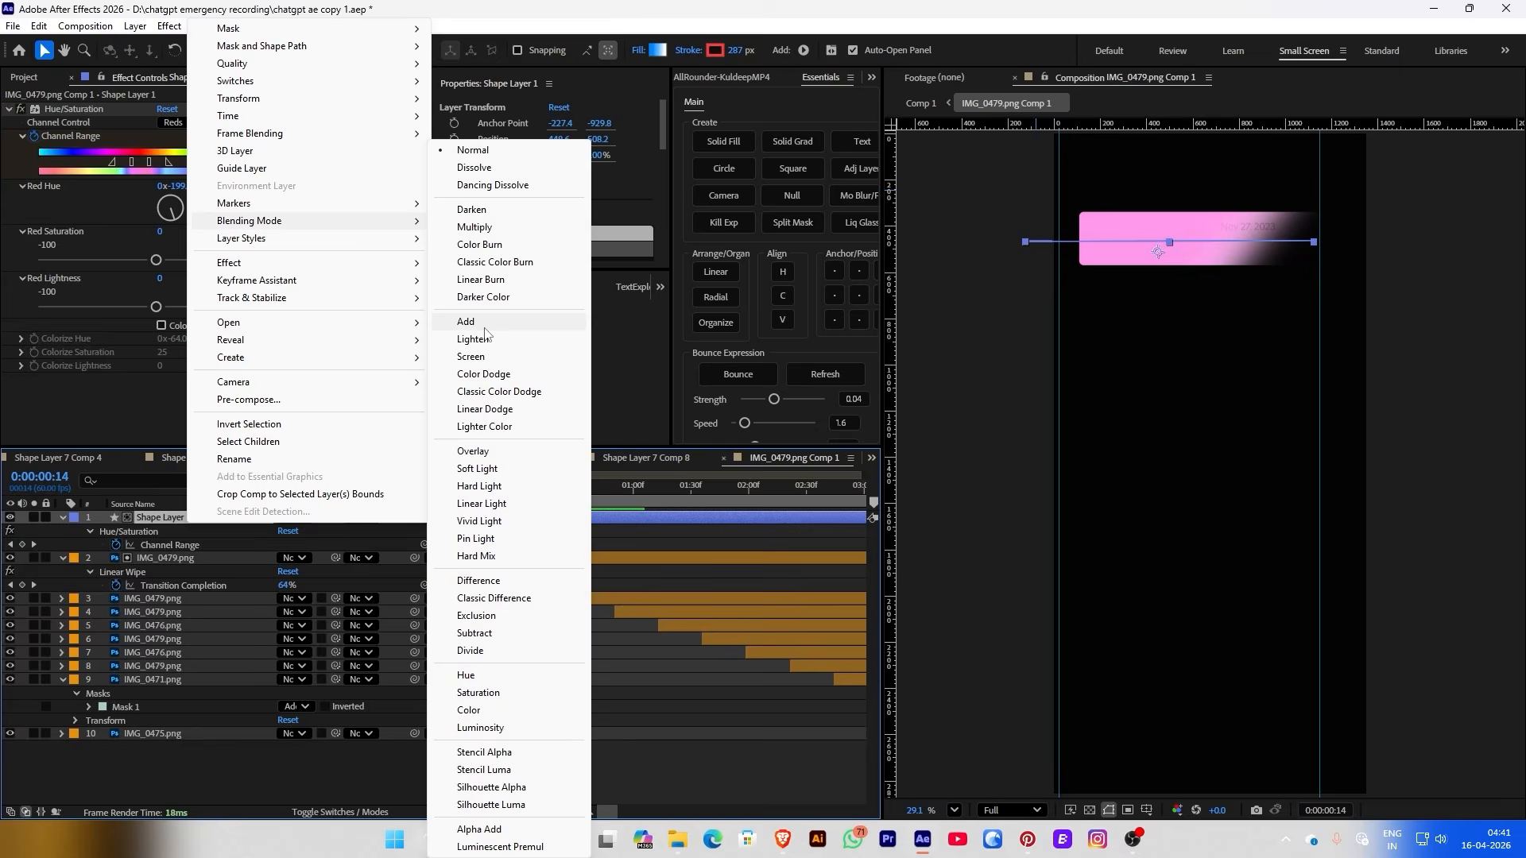
pyautogui.click(485, 326)
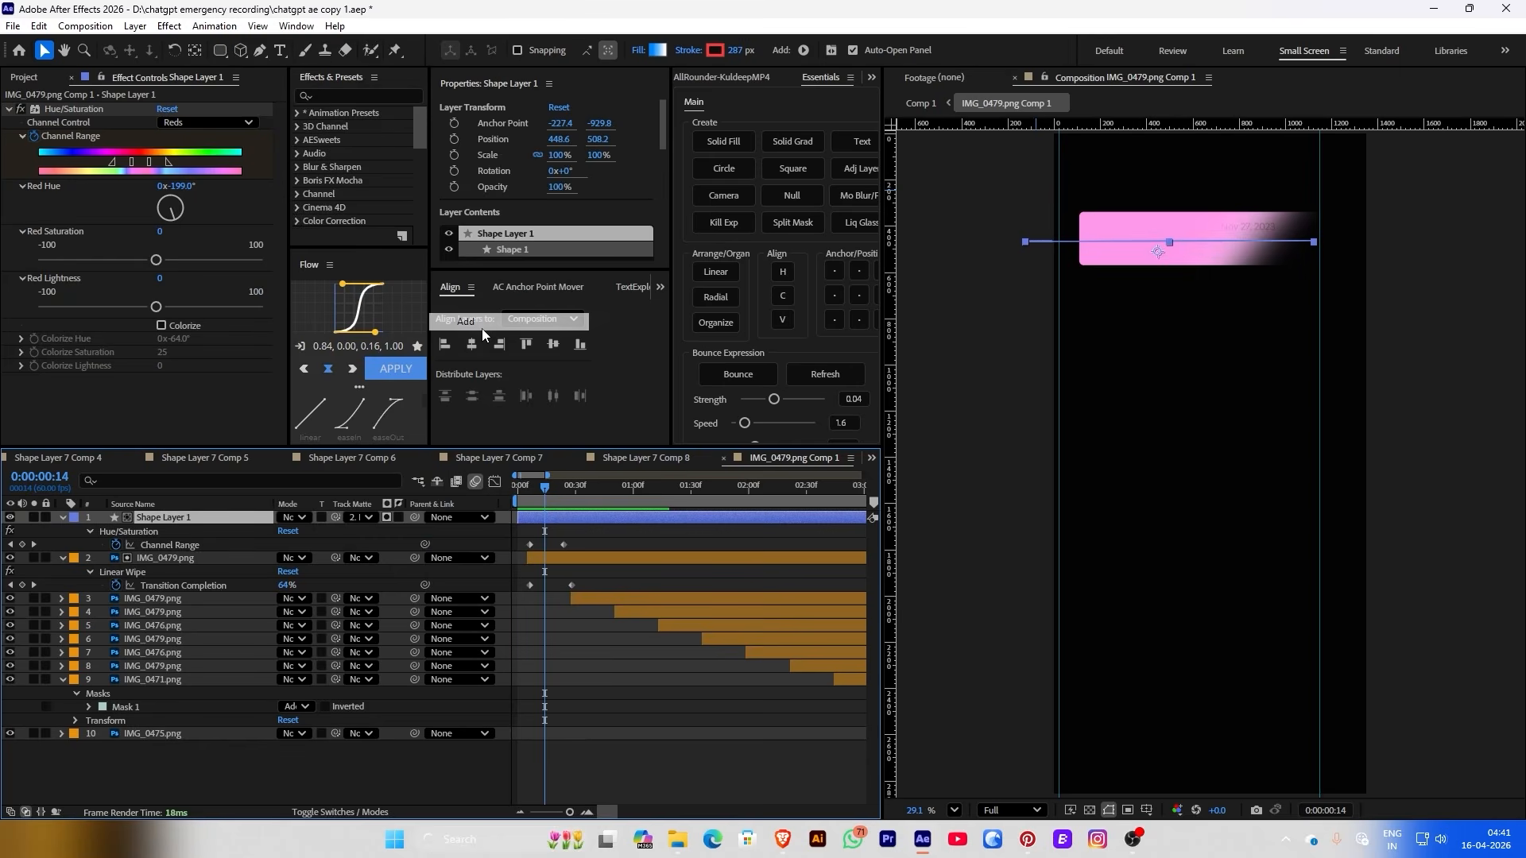
pyautogui.moveTo(572, 491); pyautogui.dragTo(564, 513)
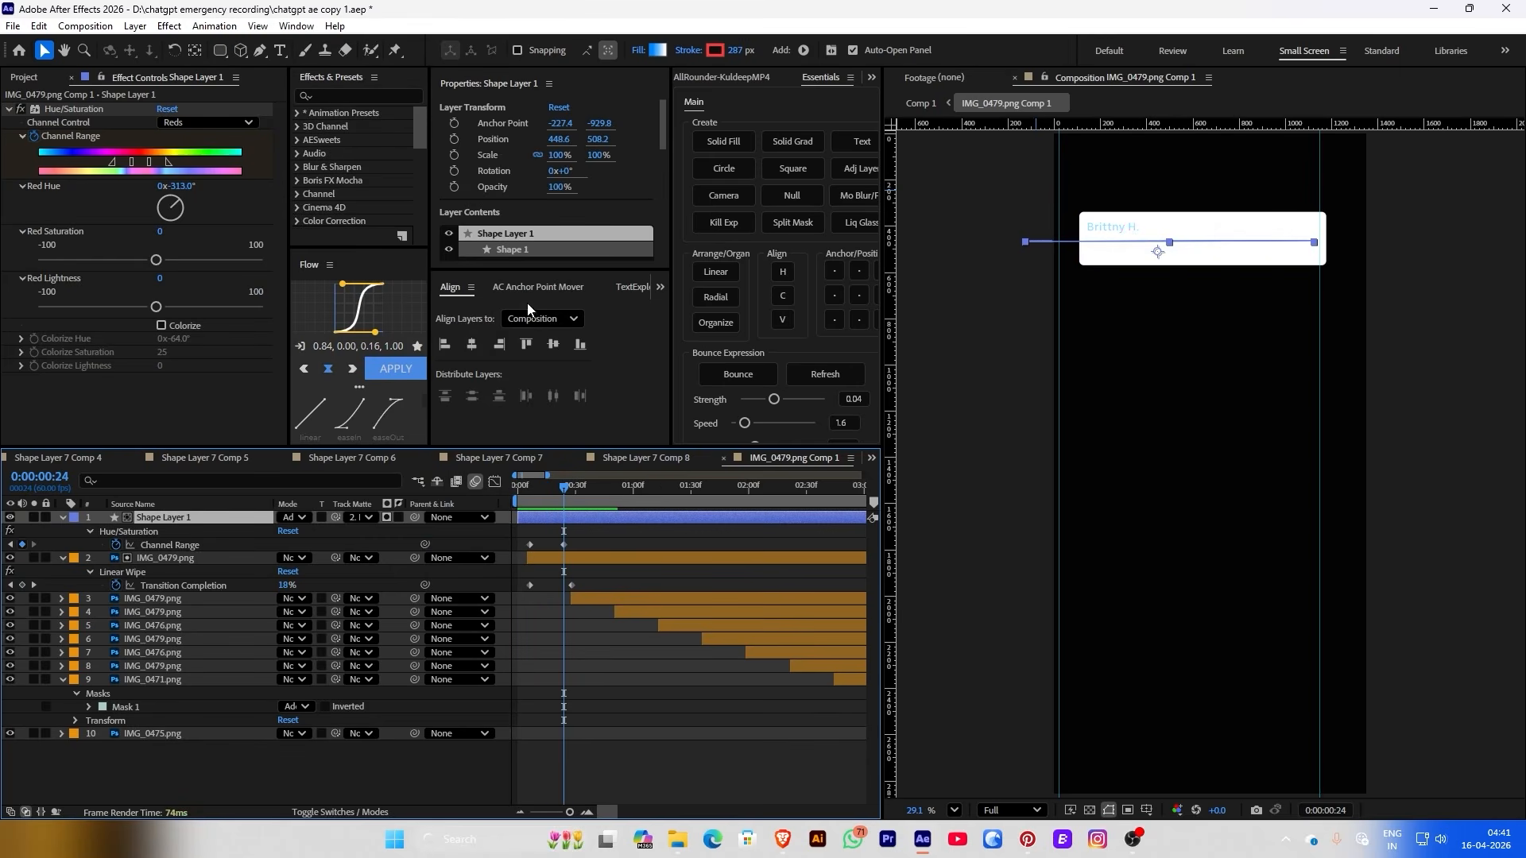
pyautogui.hotkey('alt', ']')
pyautogui.click(603, 526)
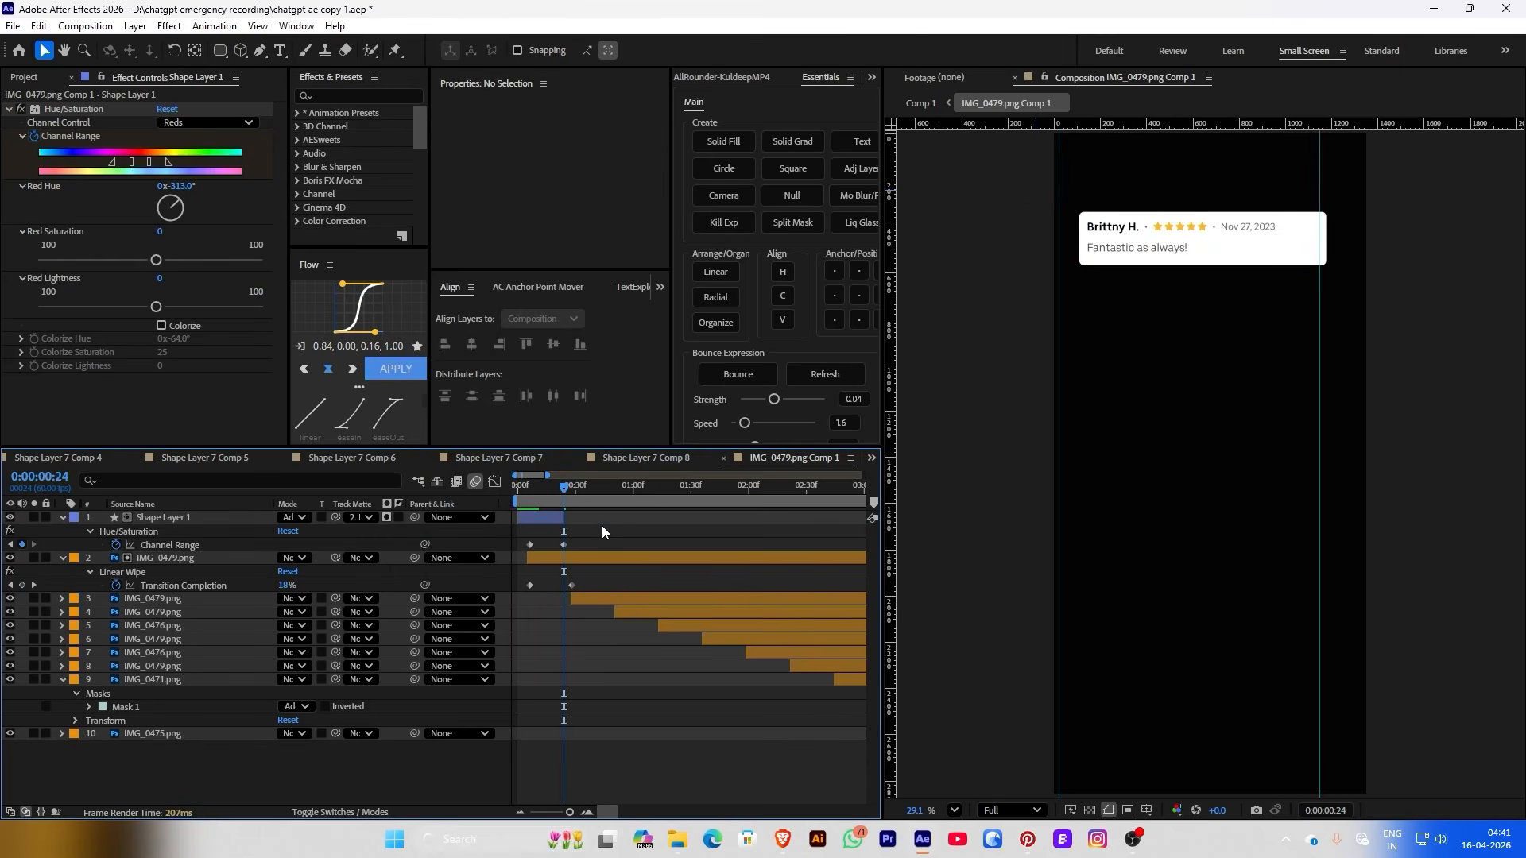
pyautogui.press('space')
pyautogui.moveTo(562, 517)
pyautogui.mouseDown()
pyautogui.moveTo(580, 517)
pyautogui.moveTo(550, 494)
pyautogui.mouseUp()
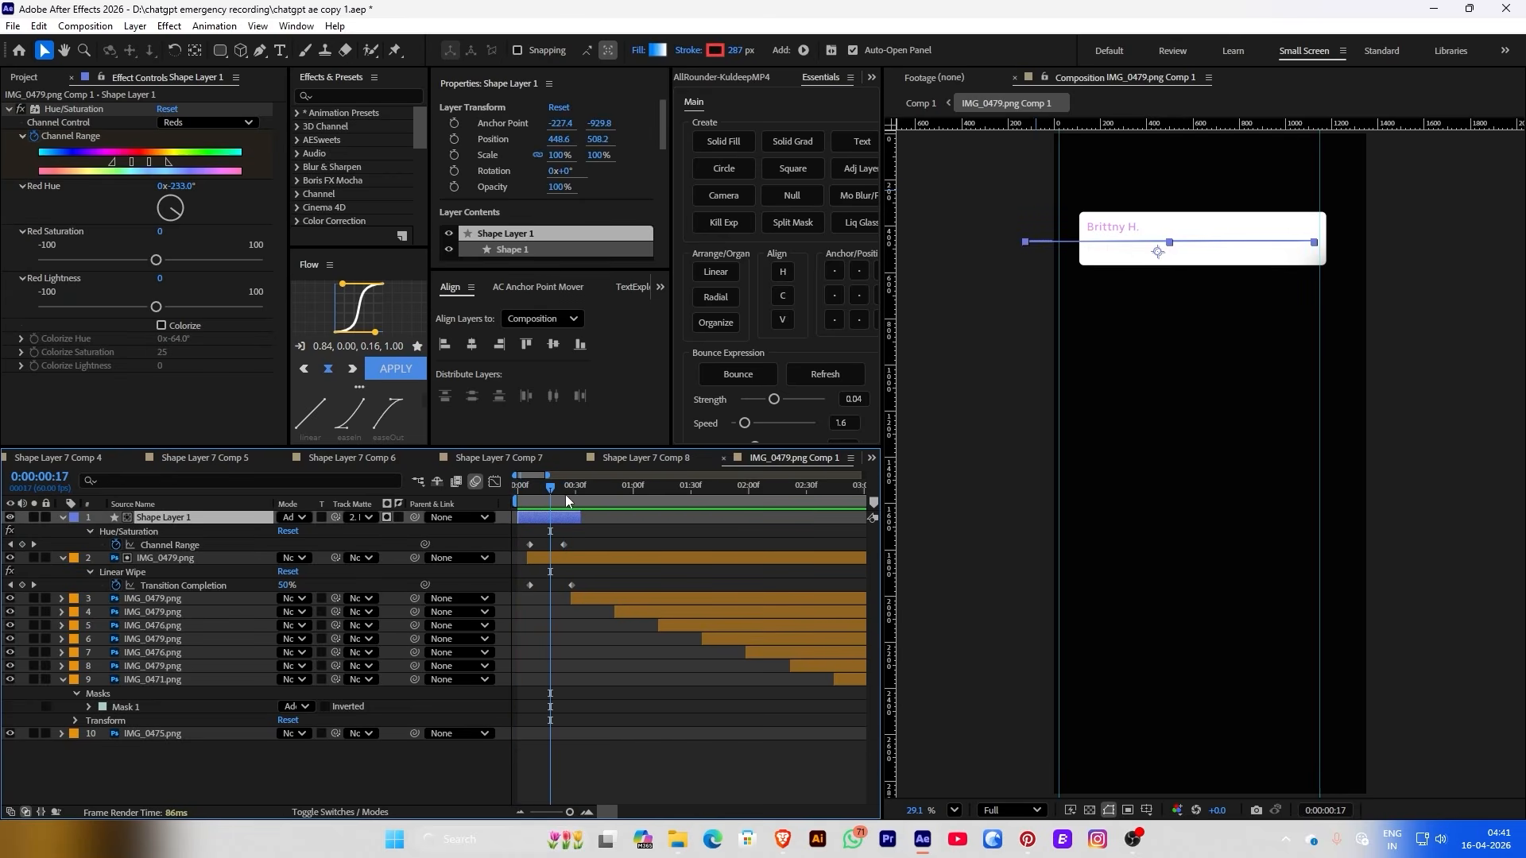
# Return the bar to Normal blending at 56% opacity and preview the animation
pyautogui.rightClick(542, 517)
pyautogui.moveTo(636, 214)
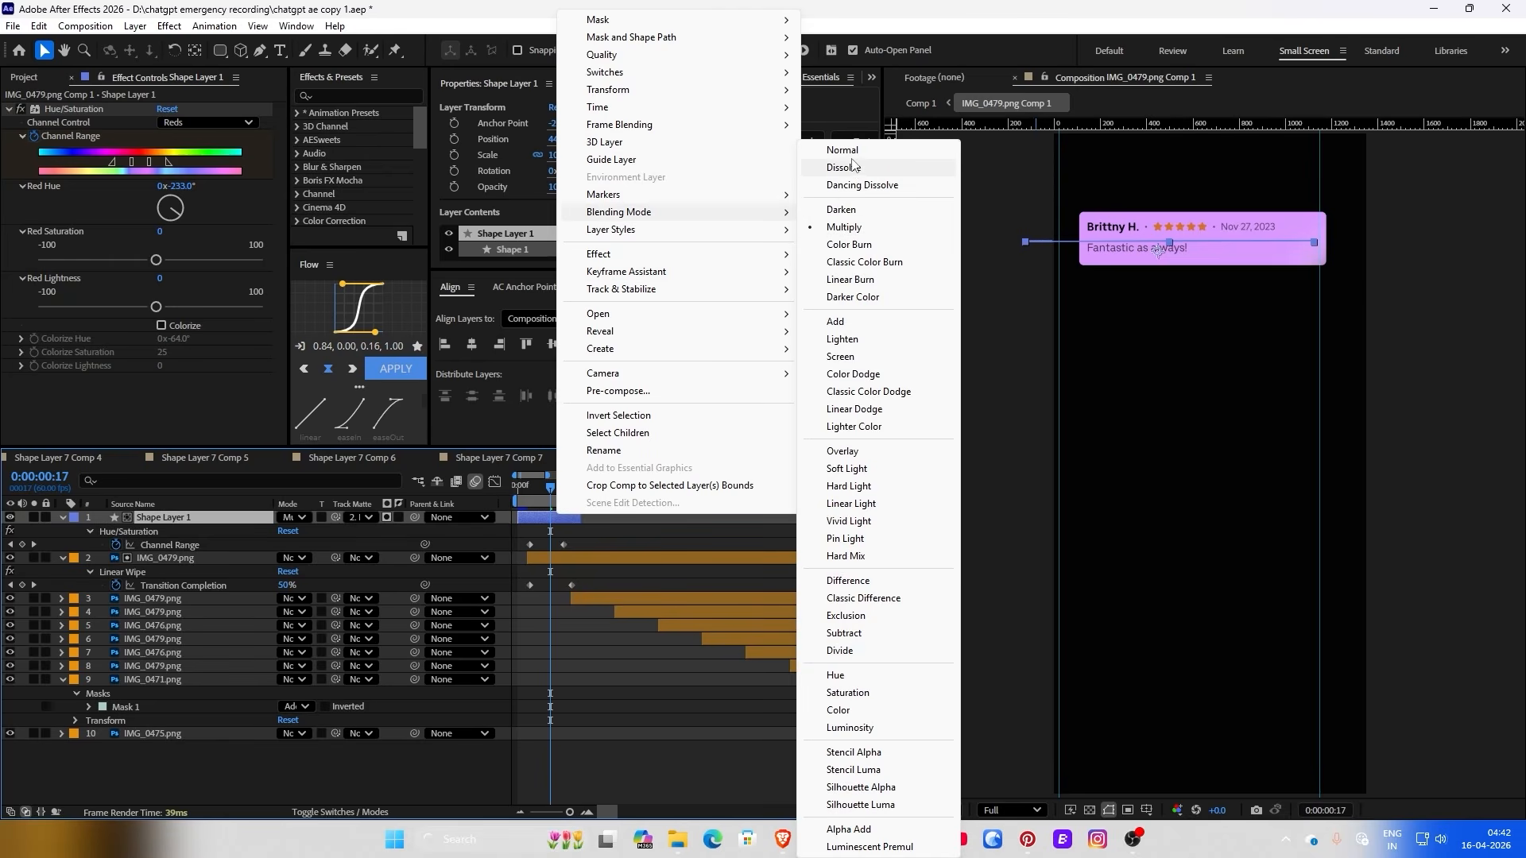
pyautogui.click(844, 151)
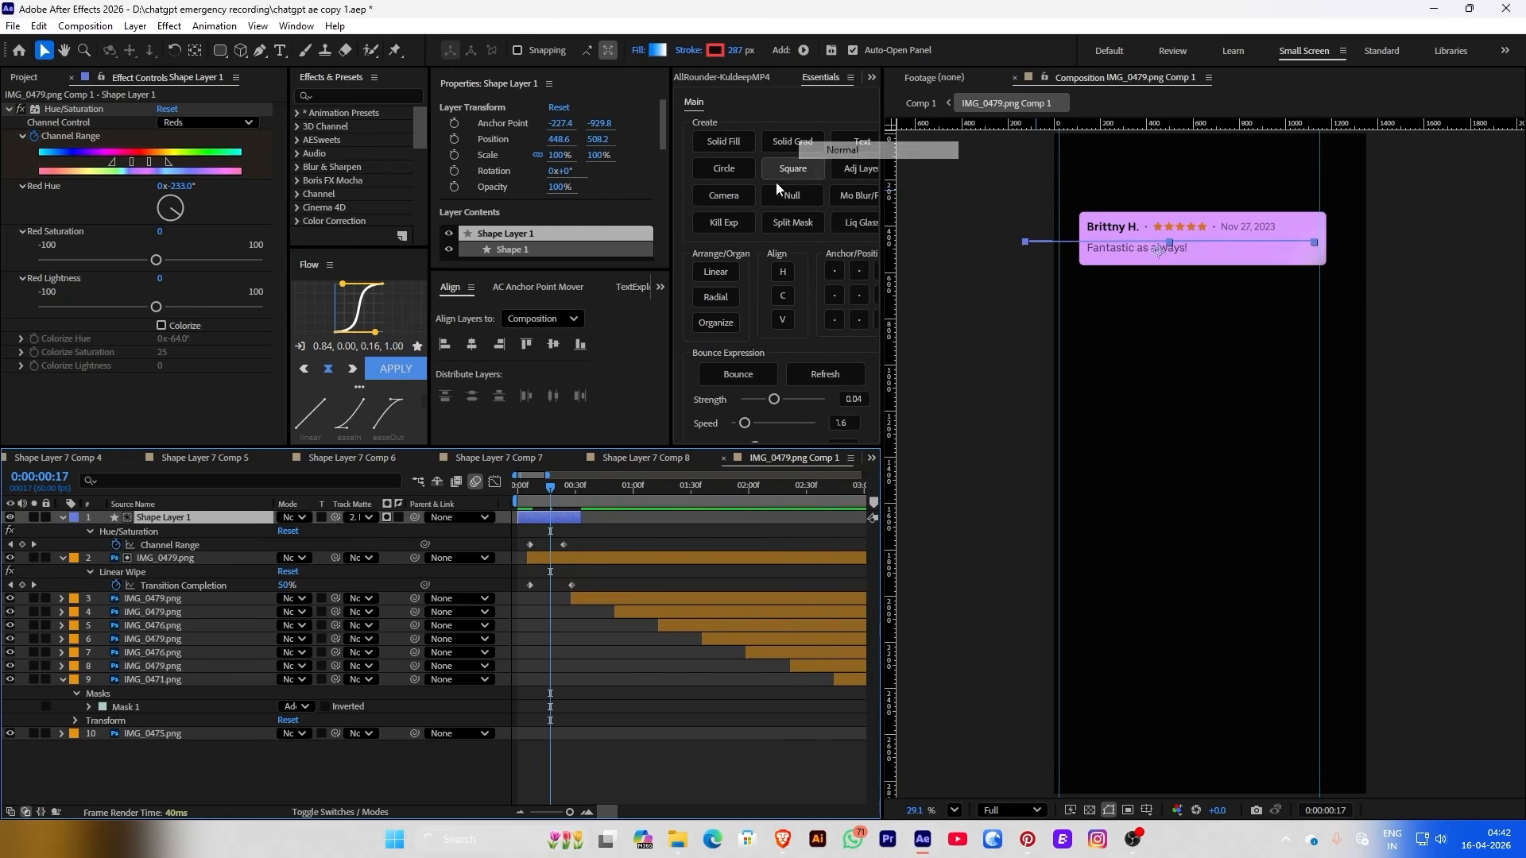
pyautogui.moveTo(559, 192); pyautogui.dragTo(524, 189)
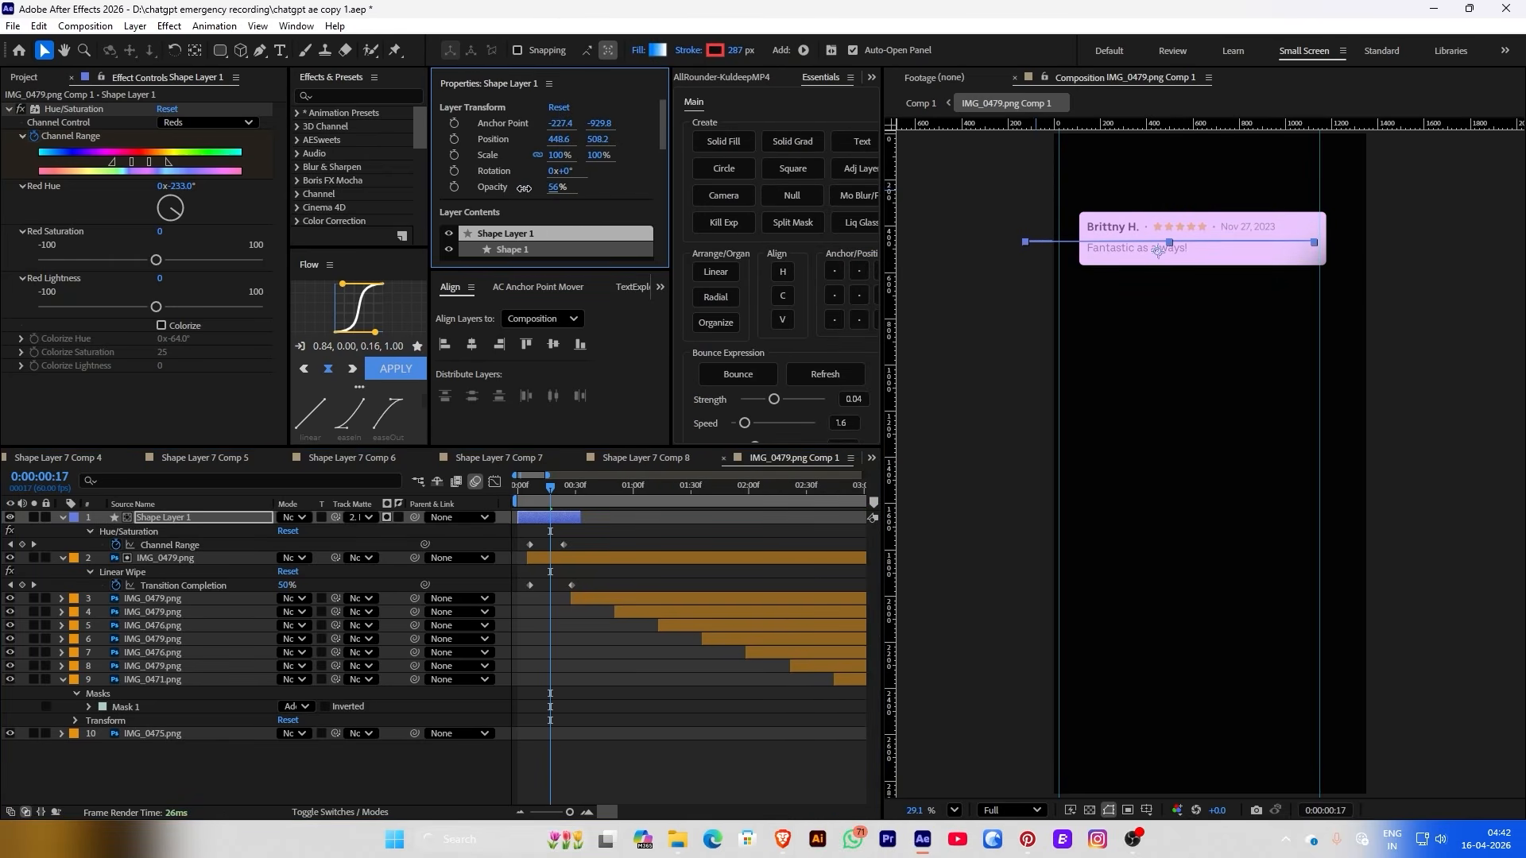
pyautogui.press('Home')
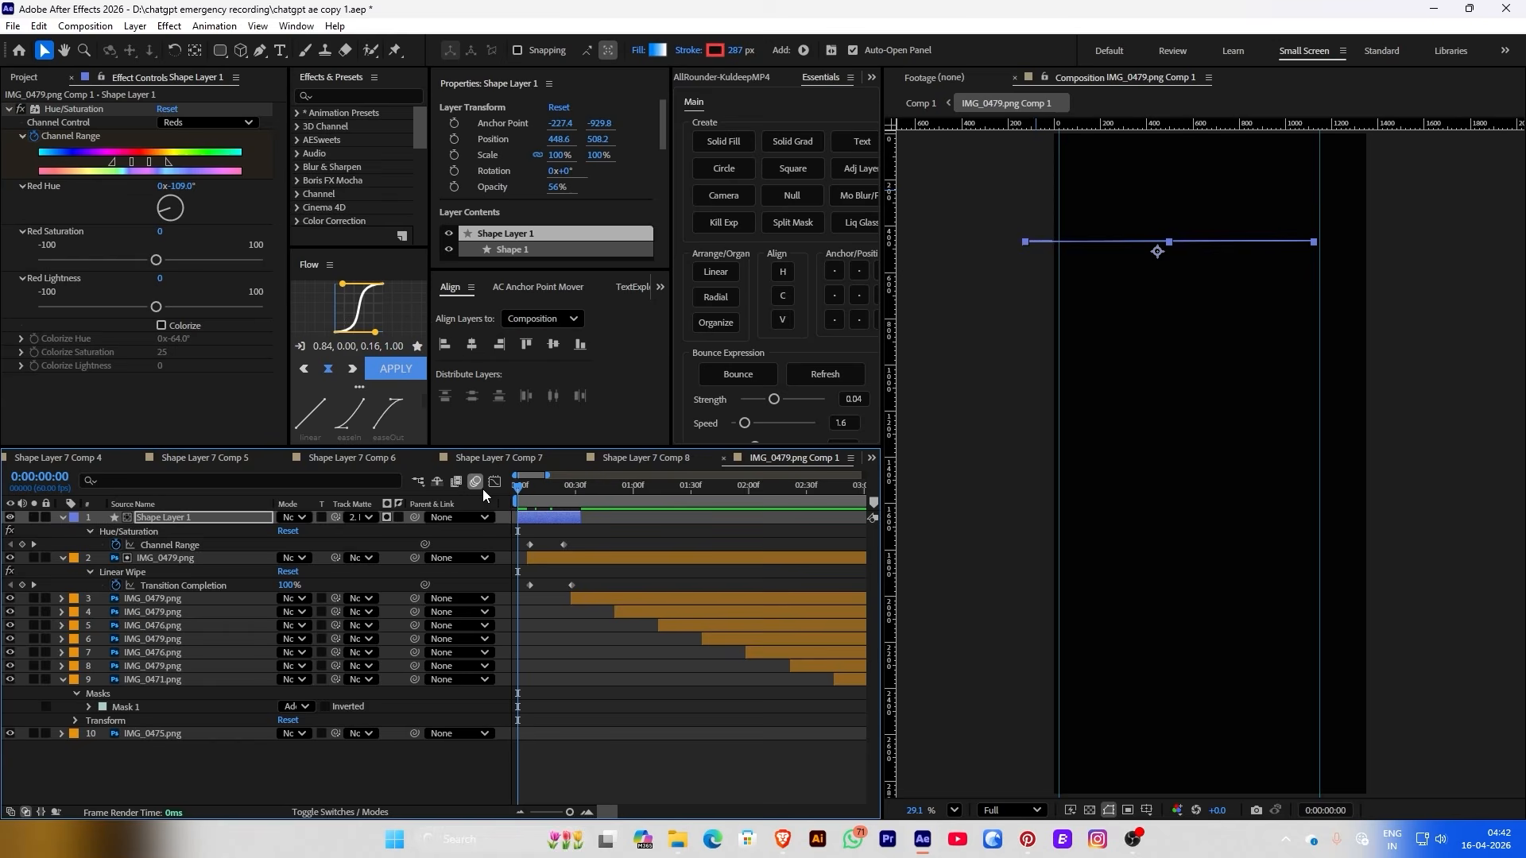
pyautogui.press('space')
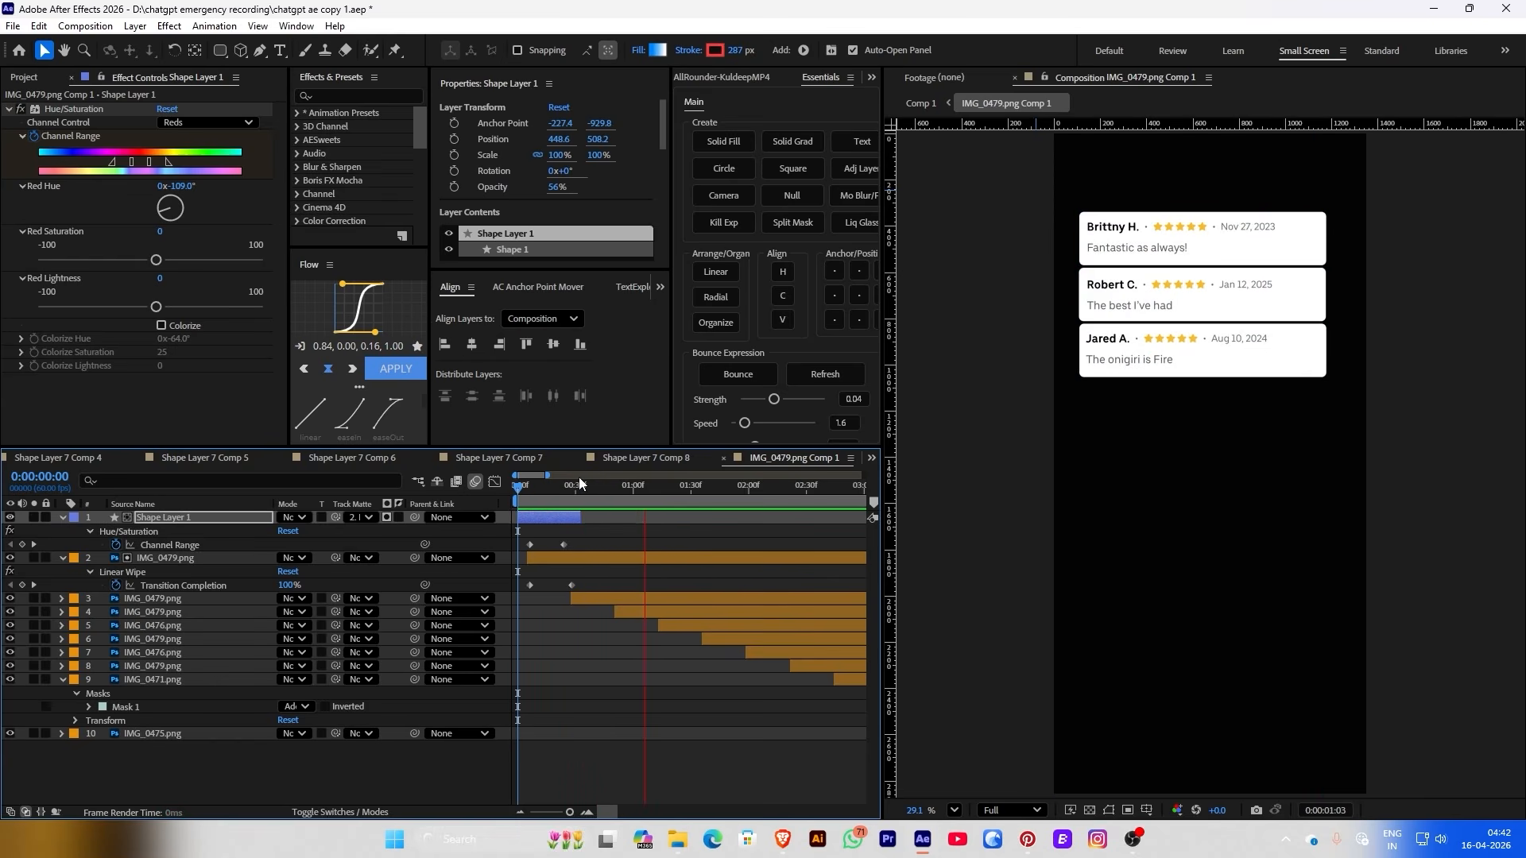
pyautogui.press('space')
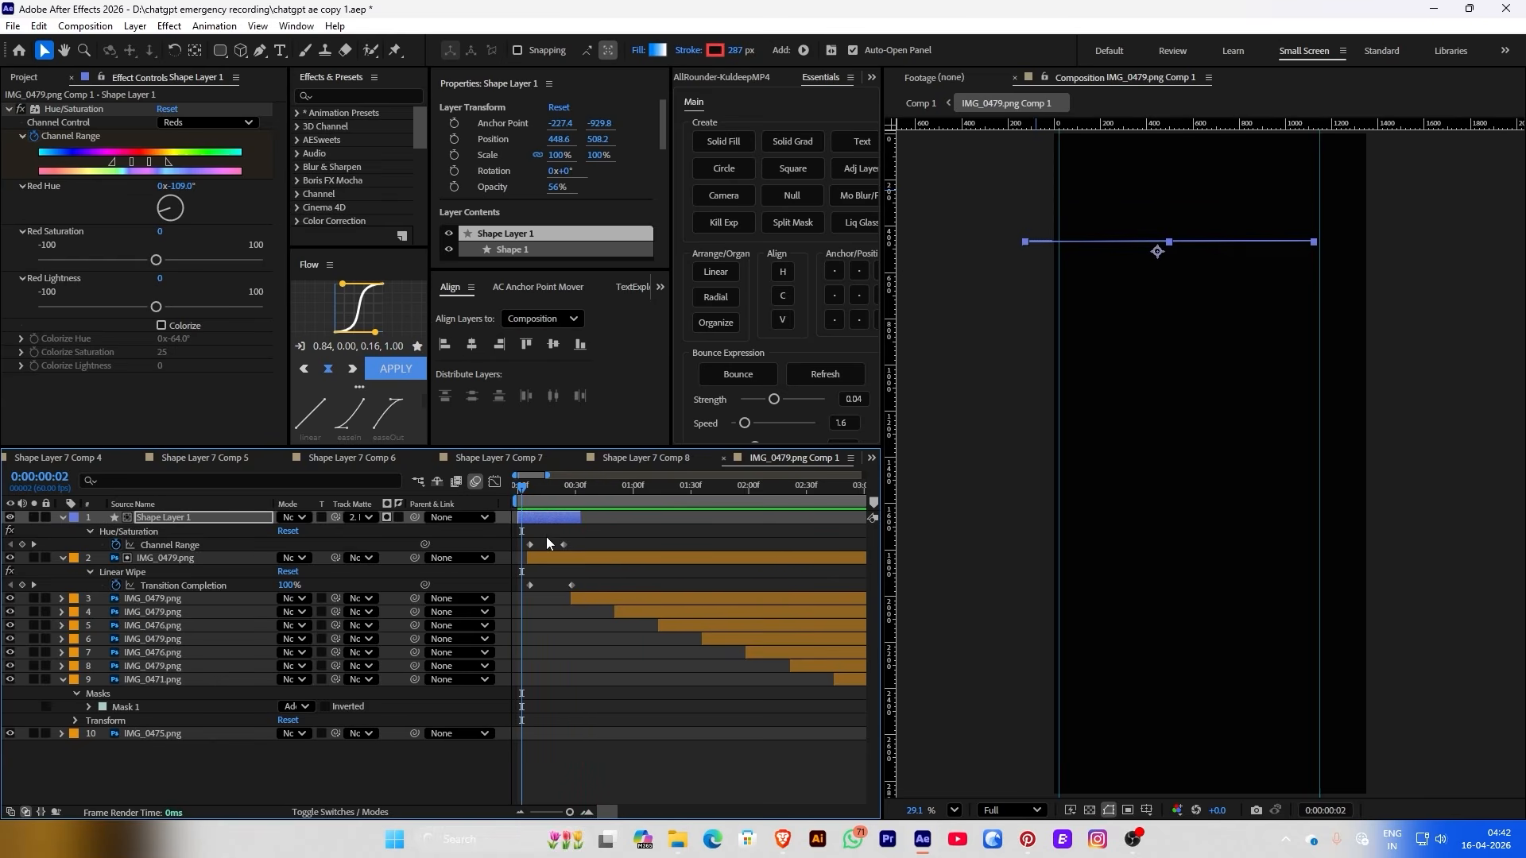
# Keyframe the bar's opacity fading from 56% to 0% and retime the Channel Range keyframes
pyautogui.click(533, 477)
pyautogui.moveTo(564, 544); pyautogui.dragTo(571, 495)
pyautogui.click(453, 187)
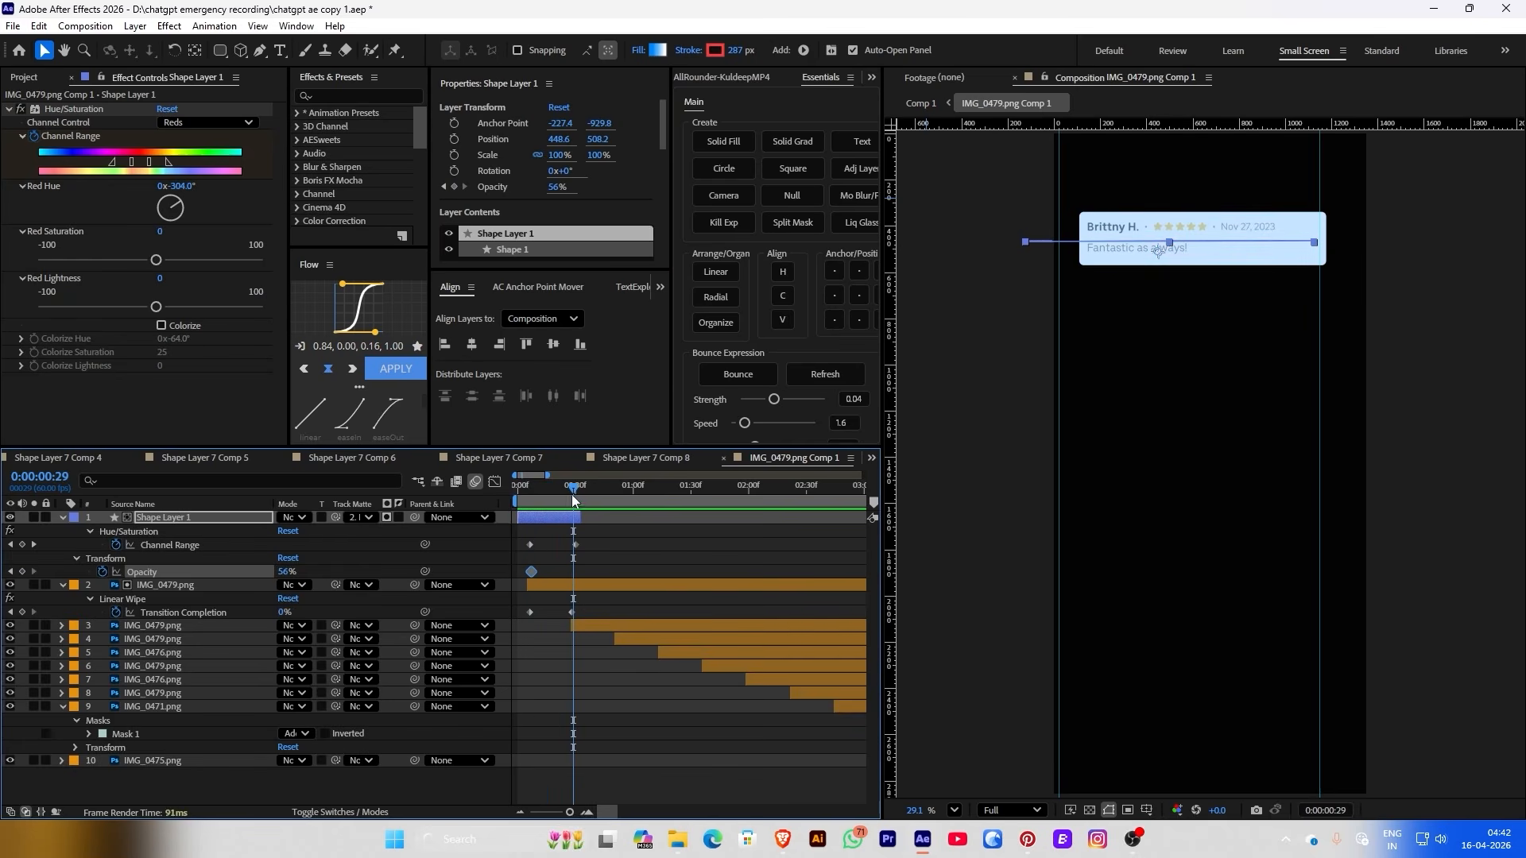
pyautogui.click(553, 188)
pyautogui.write('0')
pyautogui.press('Return')
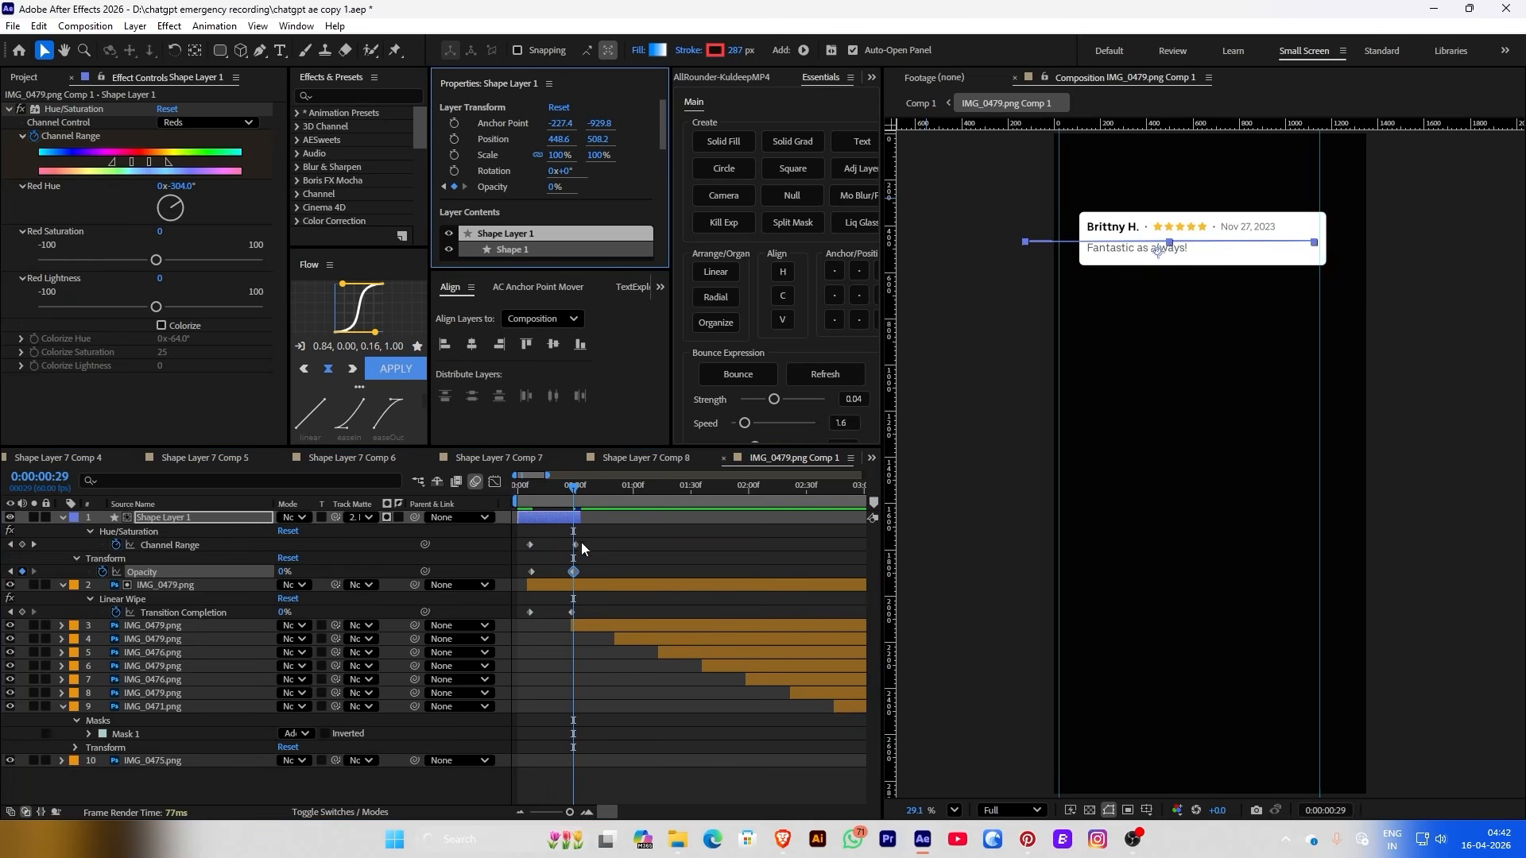
pyautogui.moveTo(571, 545)
pyautogui.mouseDown()
pyautogui.moveTo(548, 573)
pyautogui.moveTo(566, 528)
pyautogui.moveTo(546, 545)
pyautogui.moveTo(559, 544)
pyautogui.mouseUp()
pyautogui.click(522, 501)
pyautogui.press('space')
pyautogui.click(539, 499)
pyautogui.press('space')
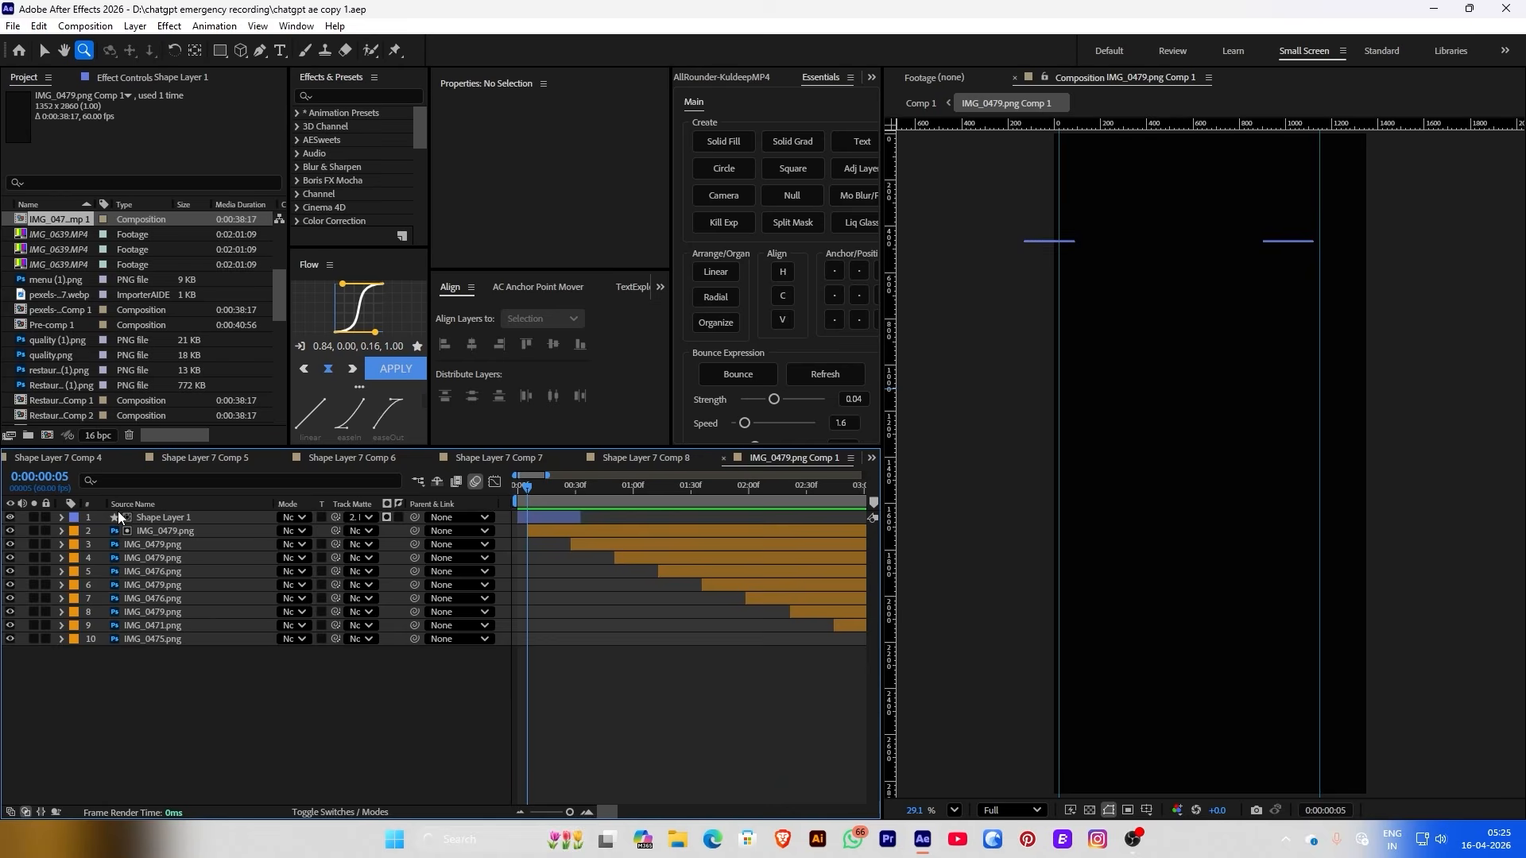
pyautogui.click(119, 517)
pyautogui.hotkey('ctrl', 'd')
pyautogui.moveTo(133, 517); pyautogui.dragTo(157, 550)
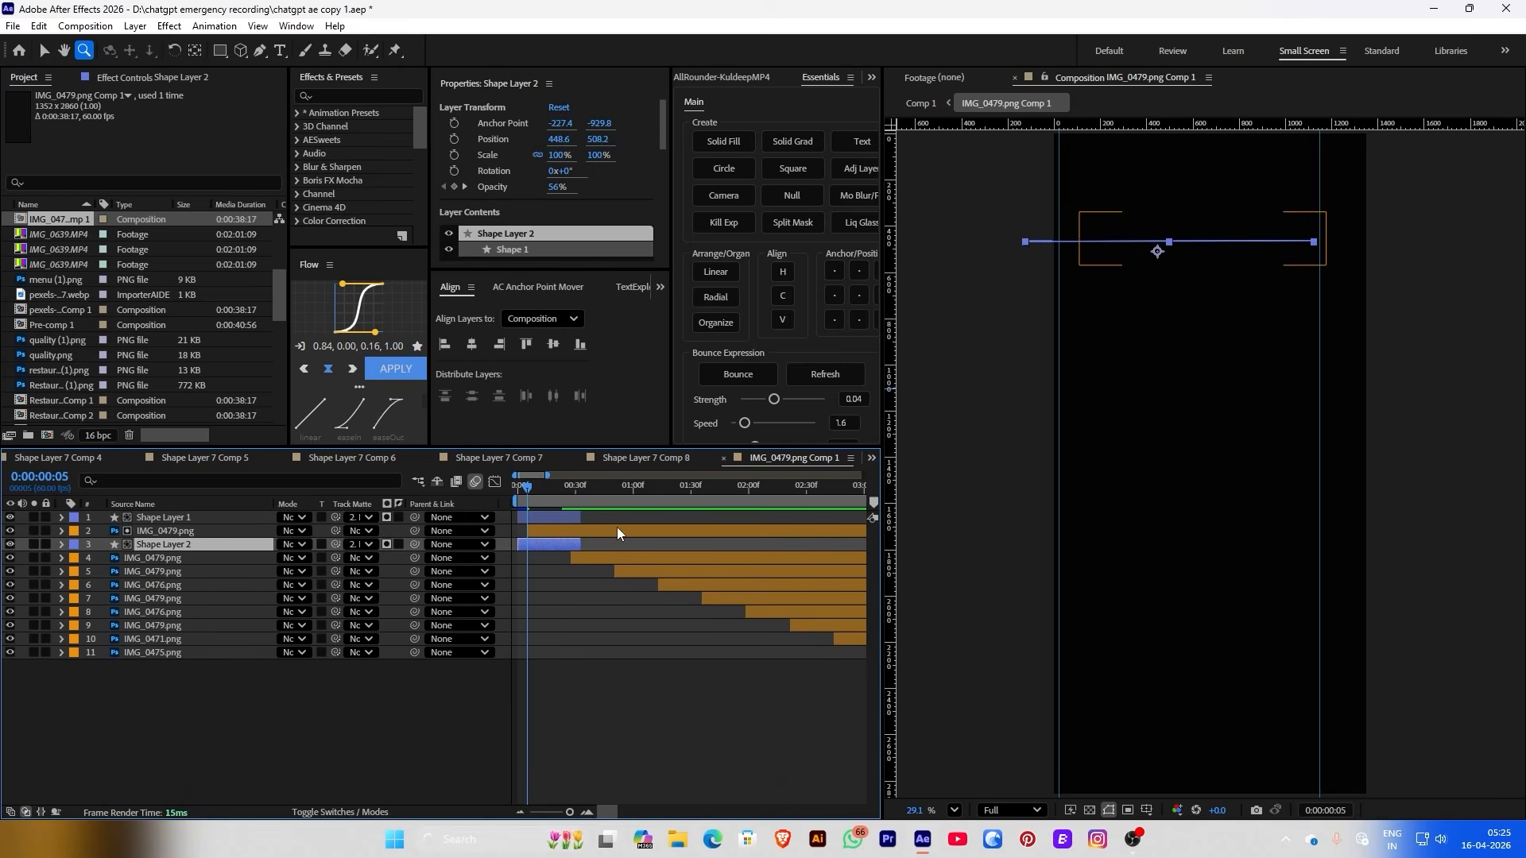
pyautogui.moveTo(538, 546); pyautogui.dragTo(577, 539)
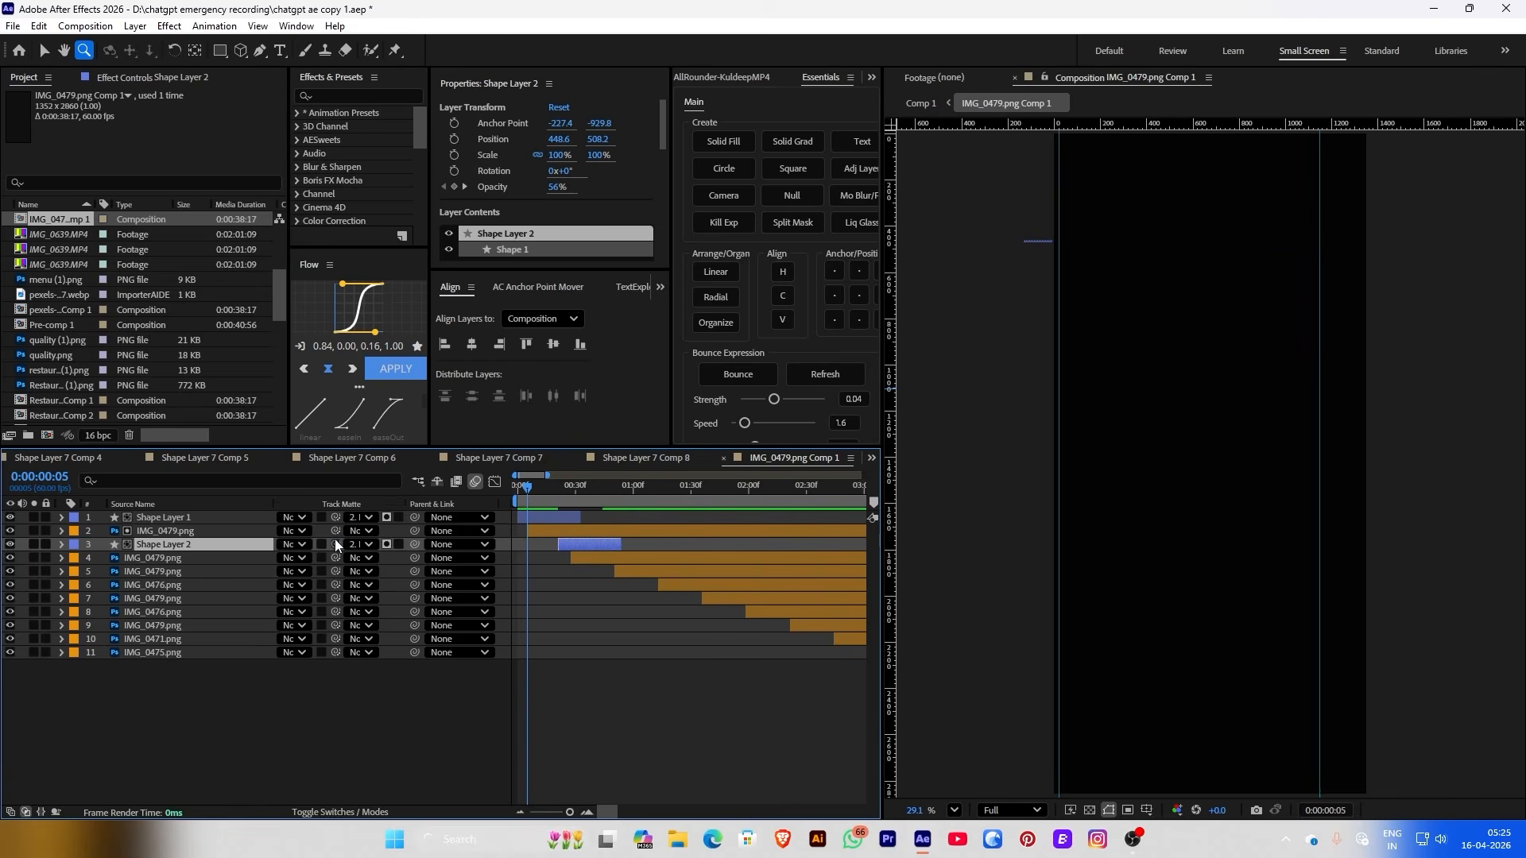
pyautogui.moveTo(336, 541); pyautogui.dragTo(161, 559)
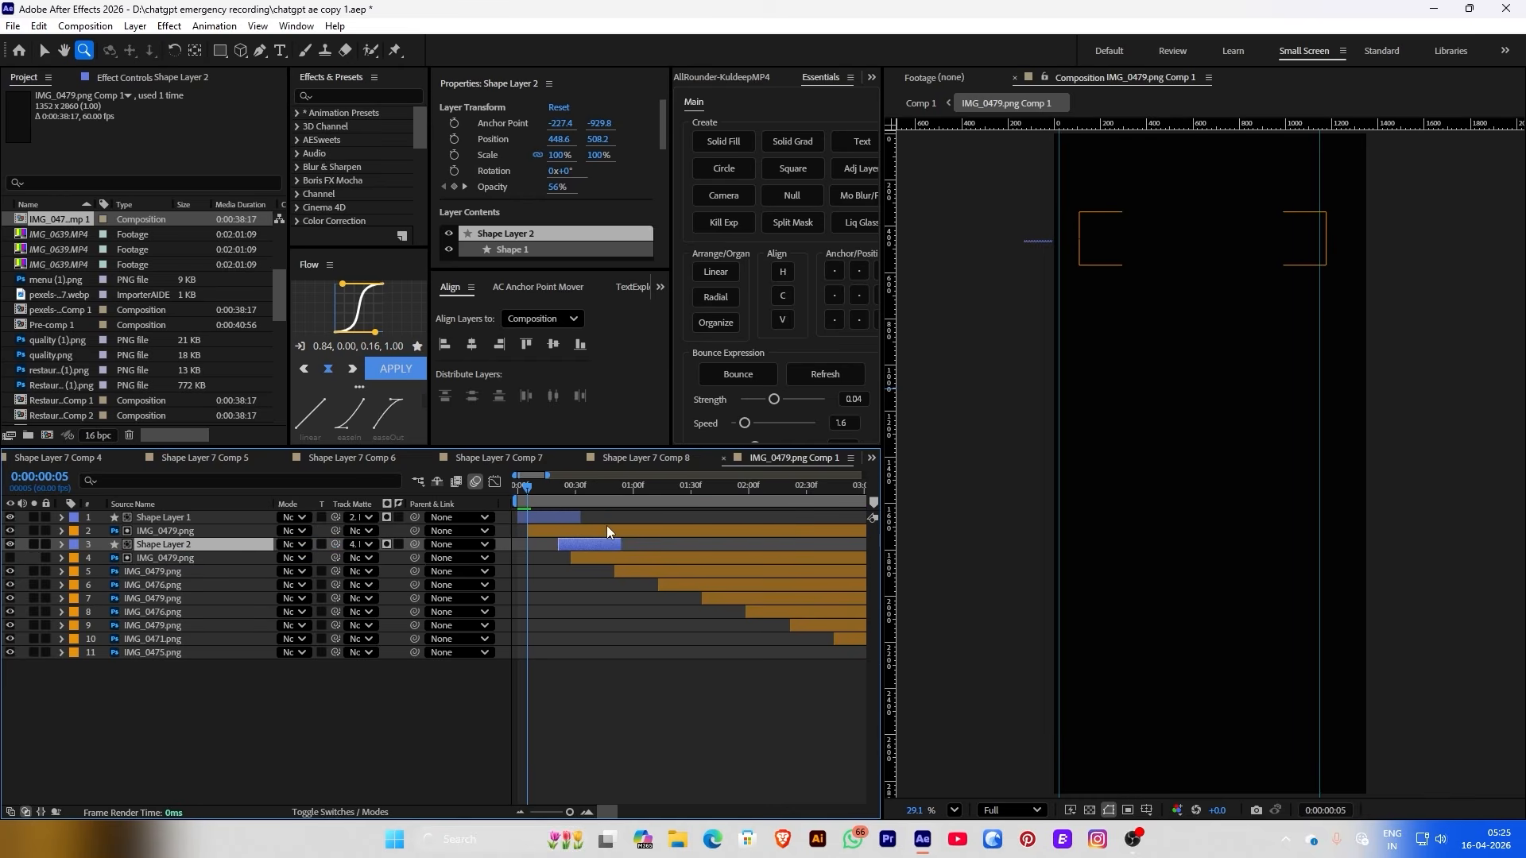
pyautogui.moveTo(578, 498); pyautogui.dragTo(582, 498)
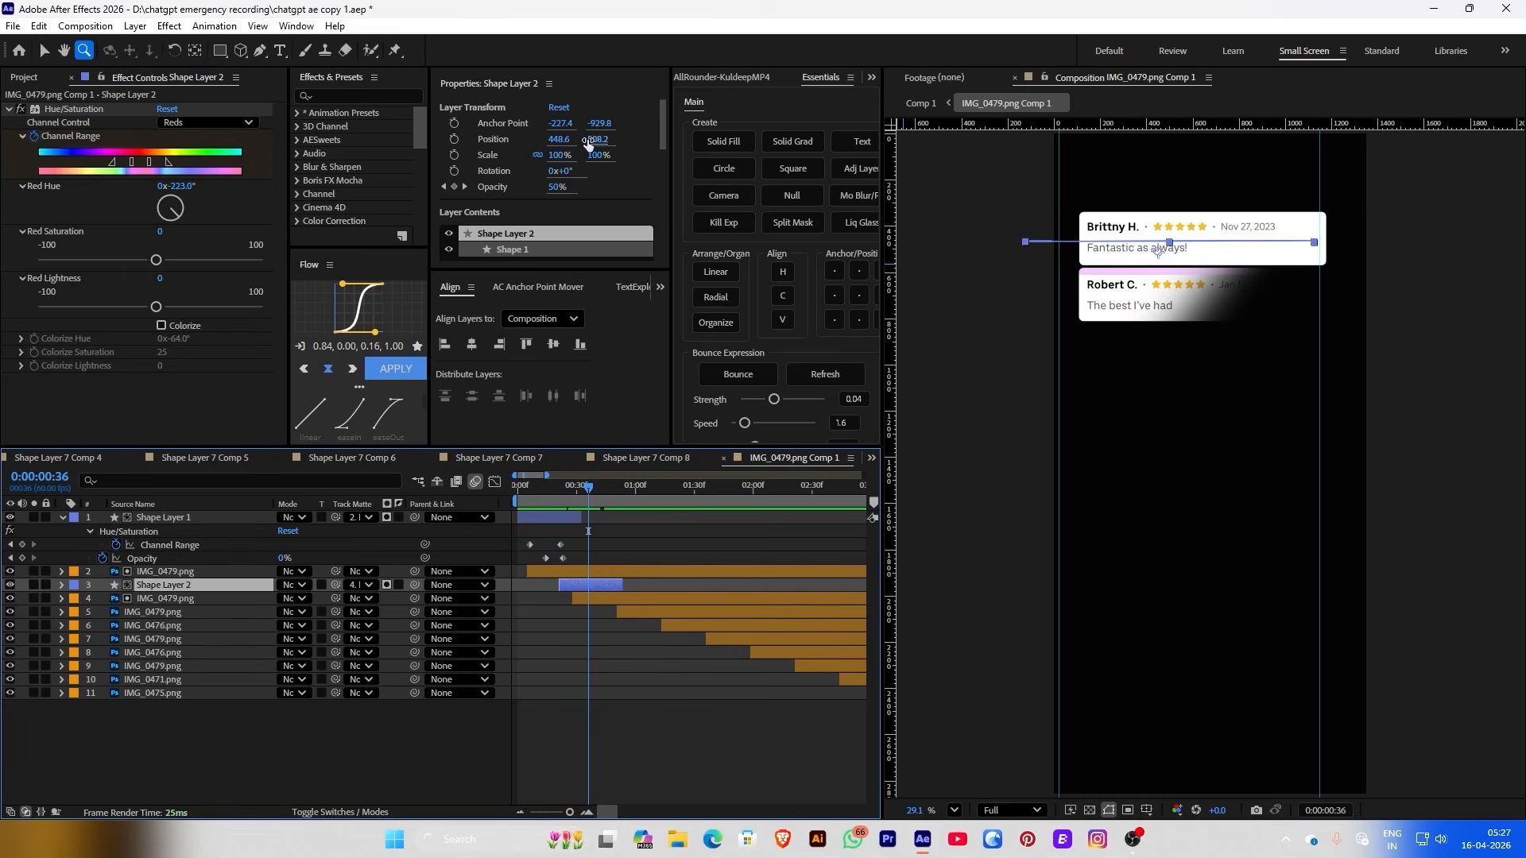
pyautogui.moveTo(597, 139); pyautogui.dragTo(733, 185)
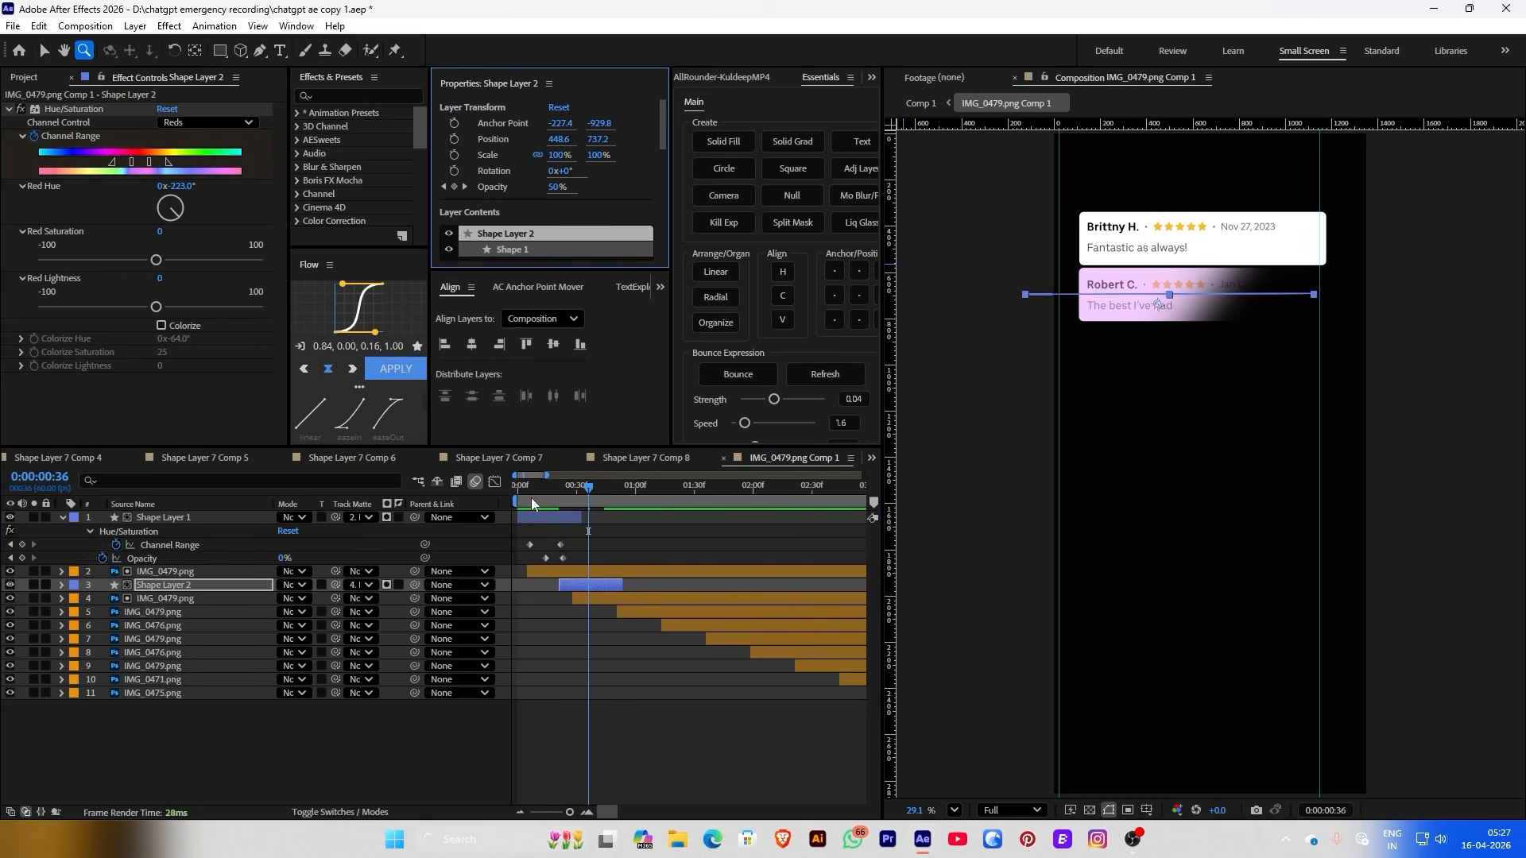
pyautogui.moveTo(532, 503)
pyautogui.mouseDown()
pyautogui.moveTo(610, 496)
pyautogui.moveTo(543, 496)
pyautogui.mouseUp()
# Parent Shape Layer 2 to the layer 4 image and Shape Layer 1 to layer 2, then duplicate Shape Layer 2
pyautogui.click(143, 801)
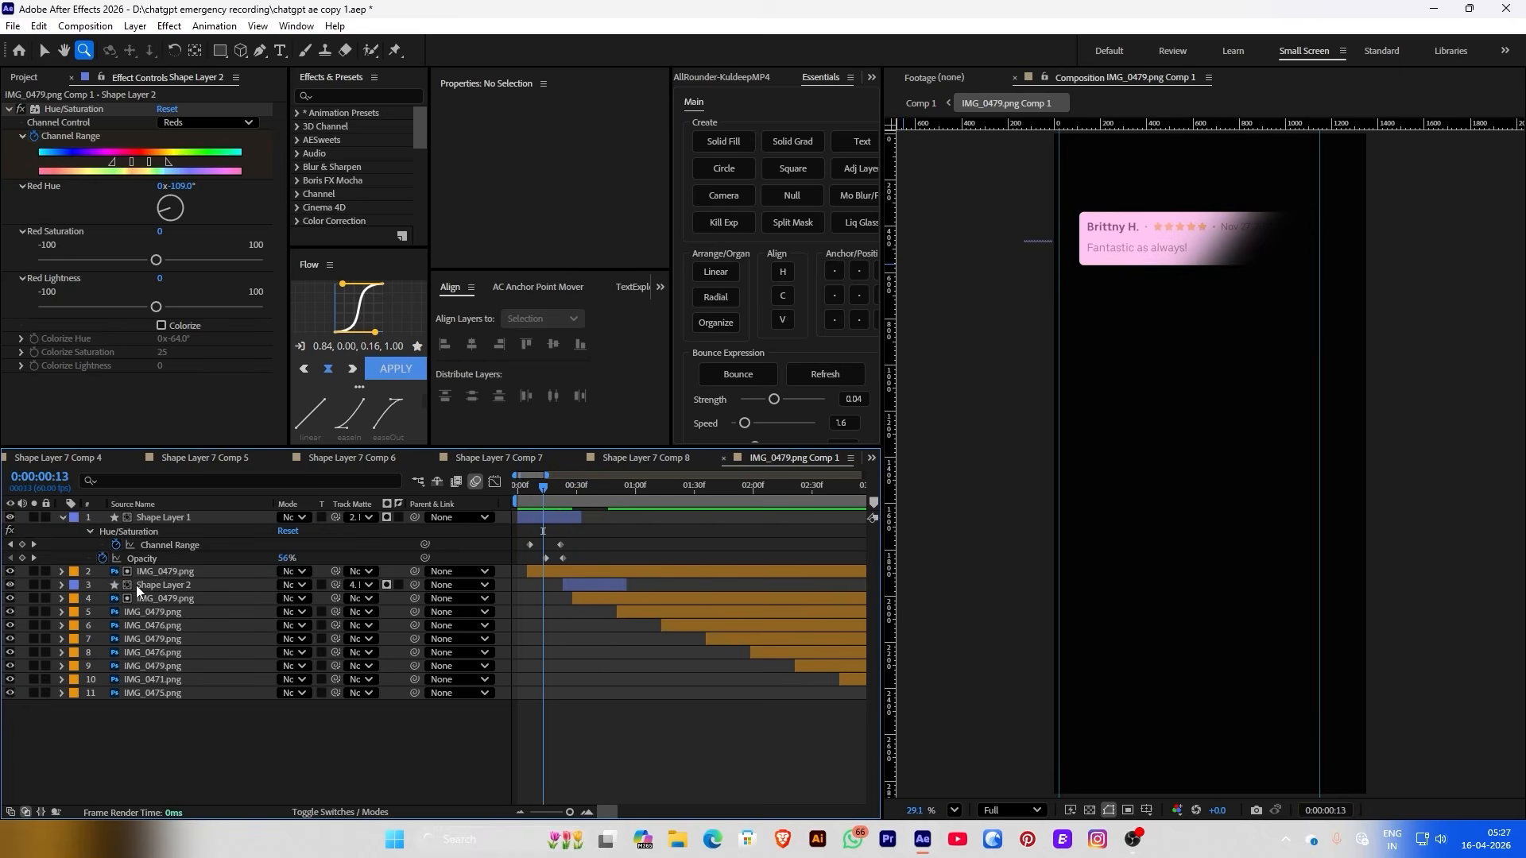
pyautogui.click(163, 585)
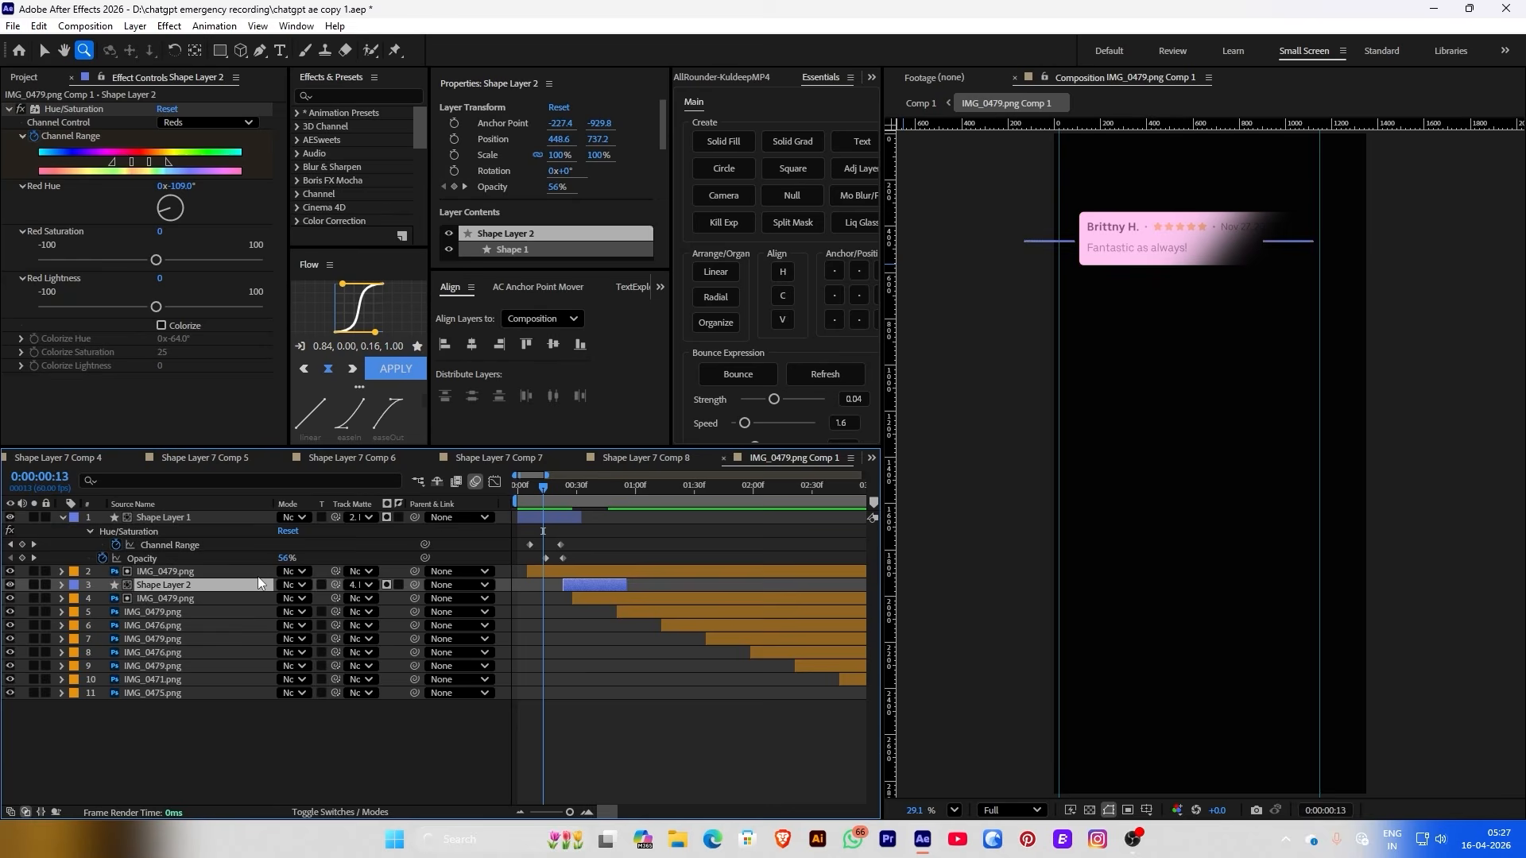
pyautogui.moveTo(415, 586); pyautogui.dragTo(235, 596)
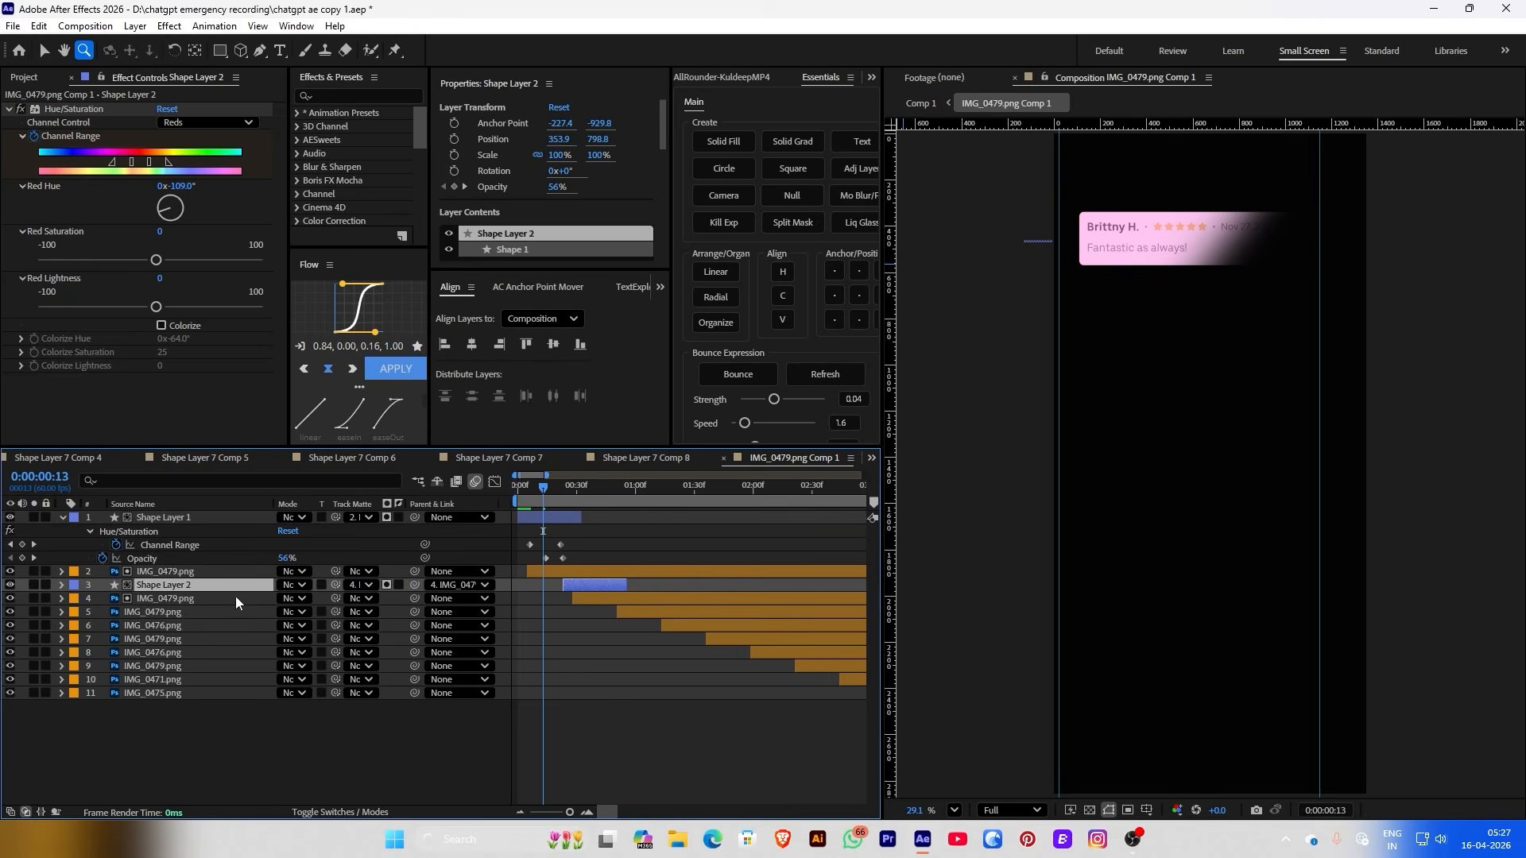
pyautogui.moveTo(407, 525); pyautogui.dragTo(426, 612)
pyautogui.click(159, 585)
pyautogui.hotkey('ctrl', 'd')
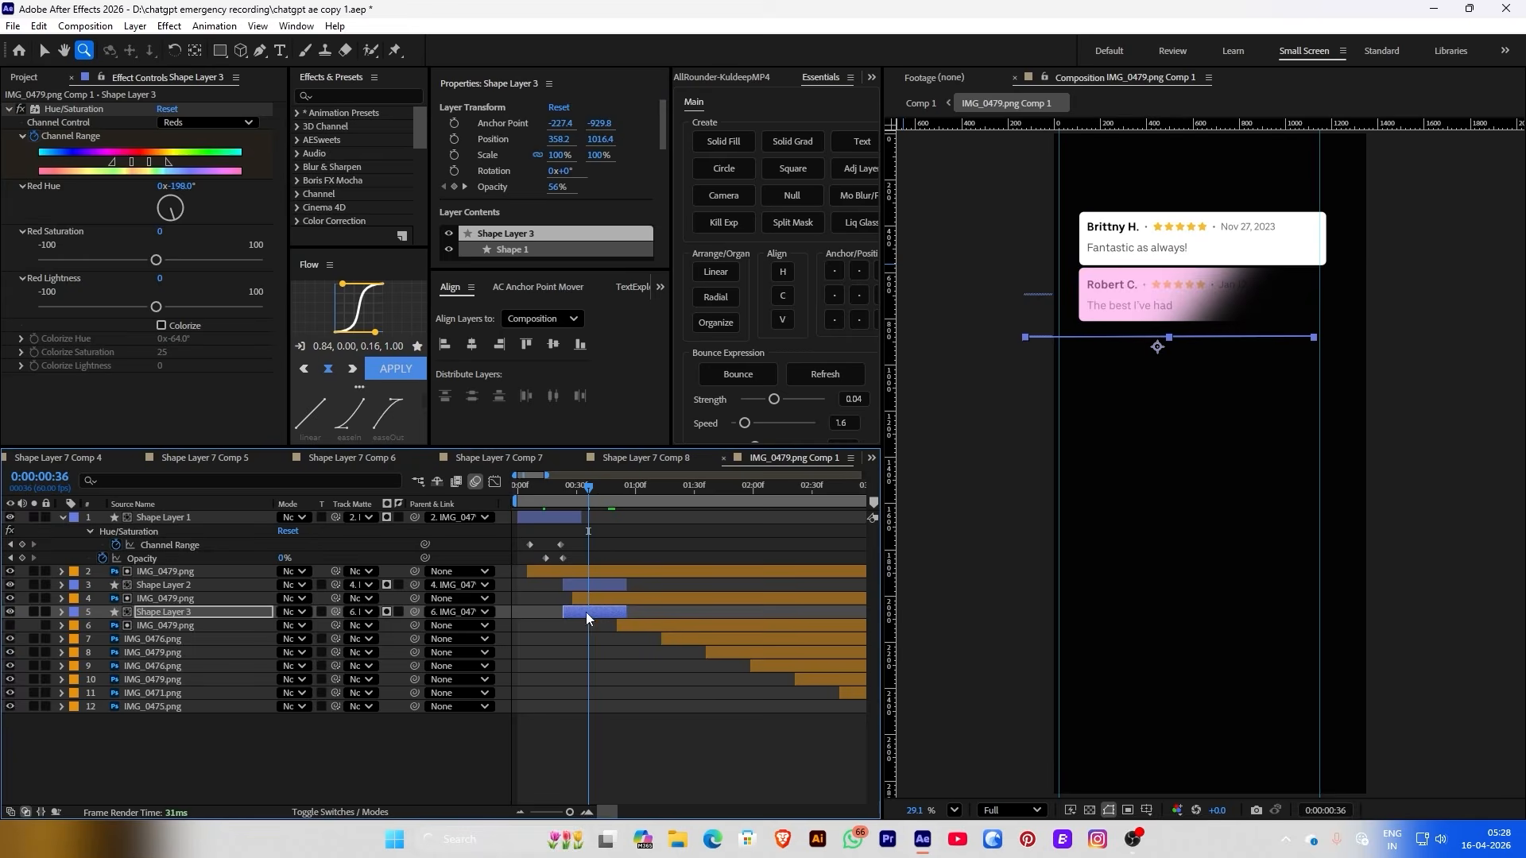
# Duplicate the wipe shape for the next cards, offsetting Shape Layer 3 later in time
pyautogui.hotkey('ctrl', 'd')
pyautogui.moveTo(163, 612); pyautogui.dragTo(198, 733)
pyautogui.hotkey('ctrl', 'd')
pyautogui.hotkey('ctrl', 'd')
pyautogui.hotkey('ctrl', 'd')
pyautogui.hotkey('ctrl', 'd')
pyautogui.click(636, 492)
pyautogui.moveTo(636, 493); pyautogui.dragTo(714, 488)
pyautogui.press('F2')
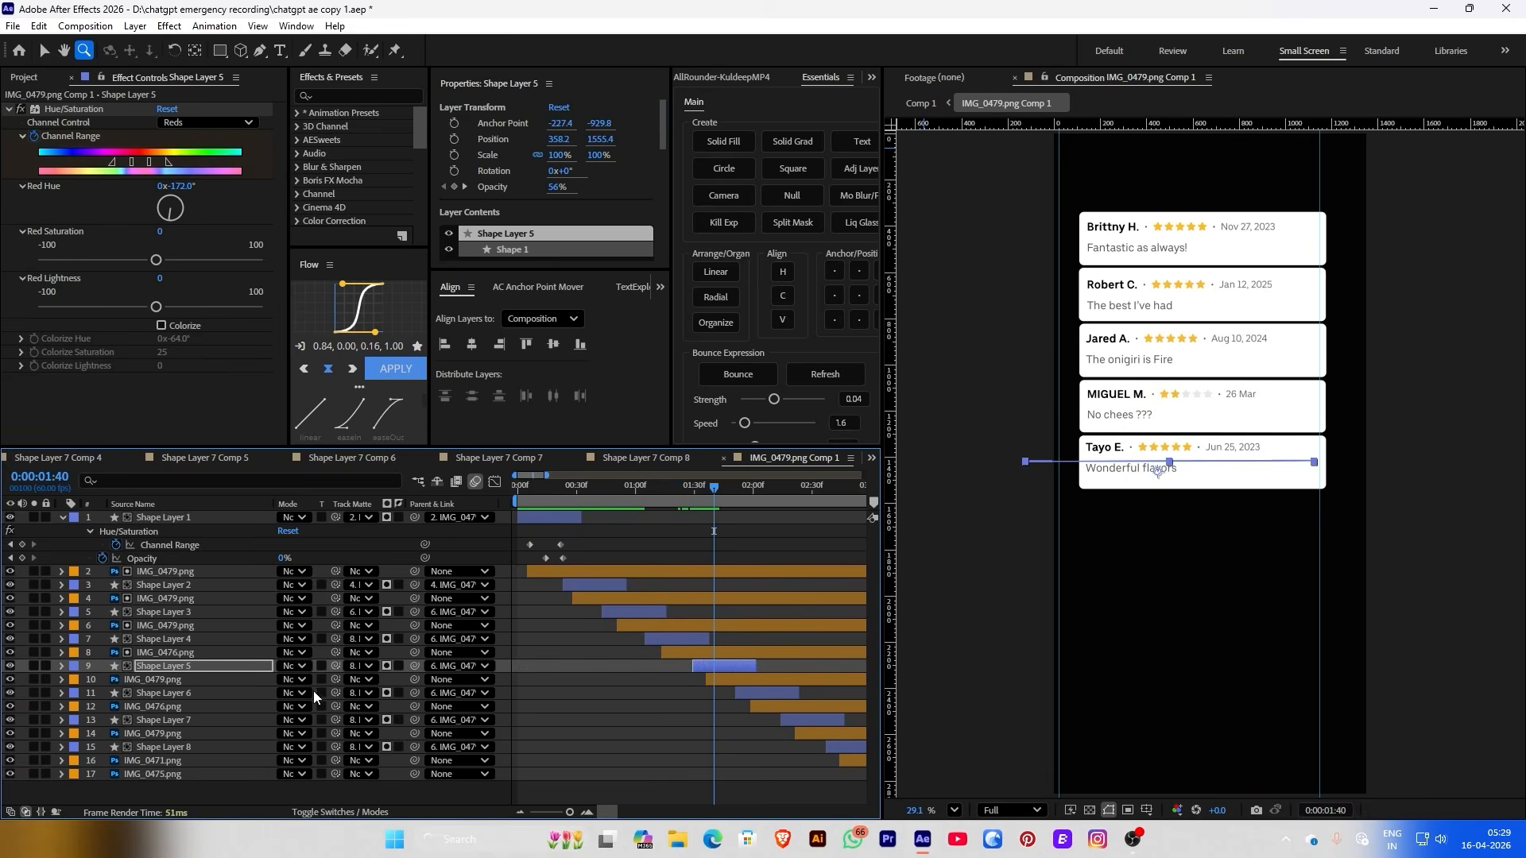
# Nudge Shape Layers 4, 5 and 8 slightly later so the card reveals stagger
pyautogui.click(236, 653)
pyautogui.moveTo(676, 639); pyautogui.dragTo(680, 639)
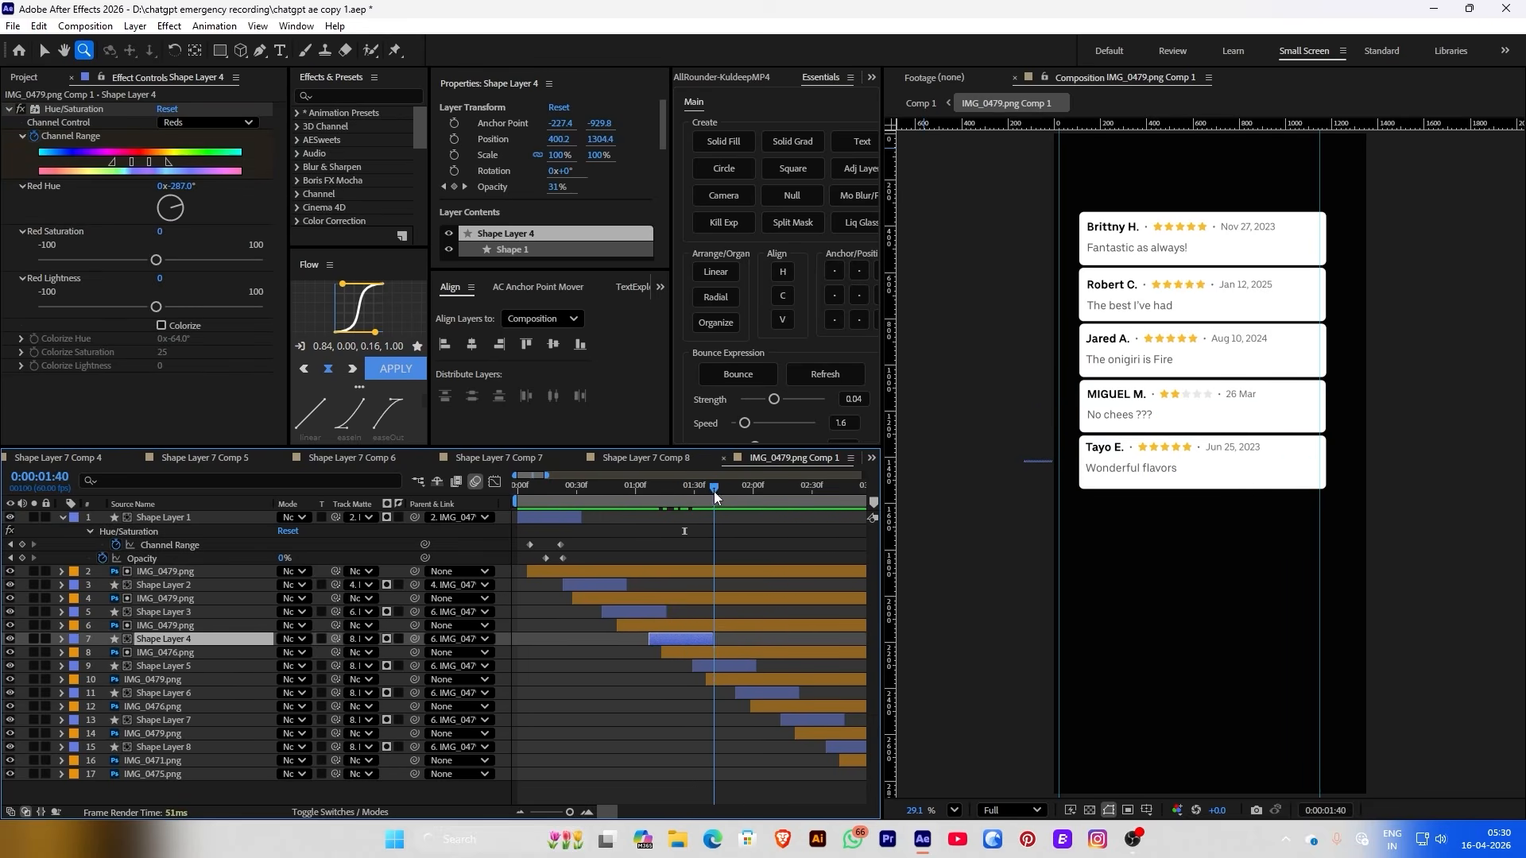
pyautogui.click(710, 666)
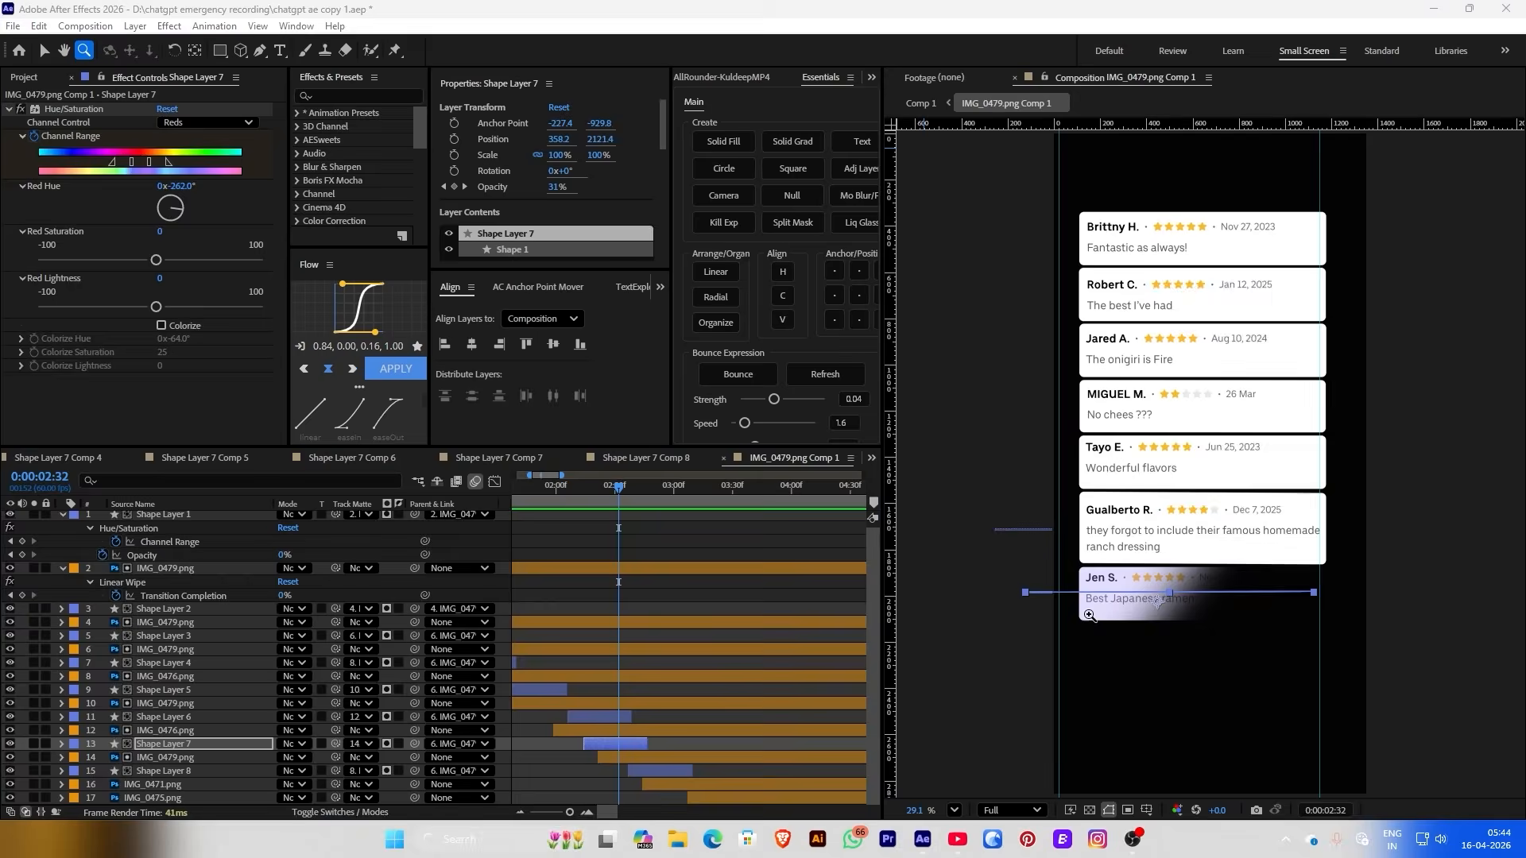
pyautogui.moveTo(565, 486); pyautogui.dragTo(695, 487)
pyautogui.hotkey('ctrl', 'Down')
pyautogui.hotkey('ctrl', 'Down')
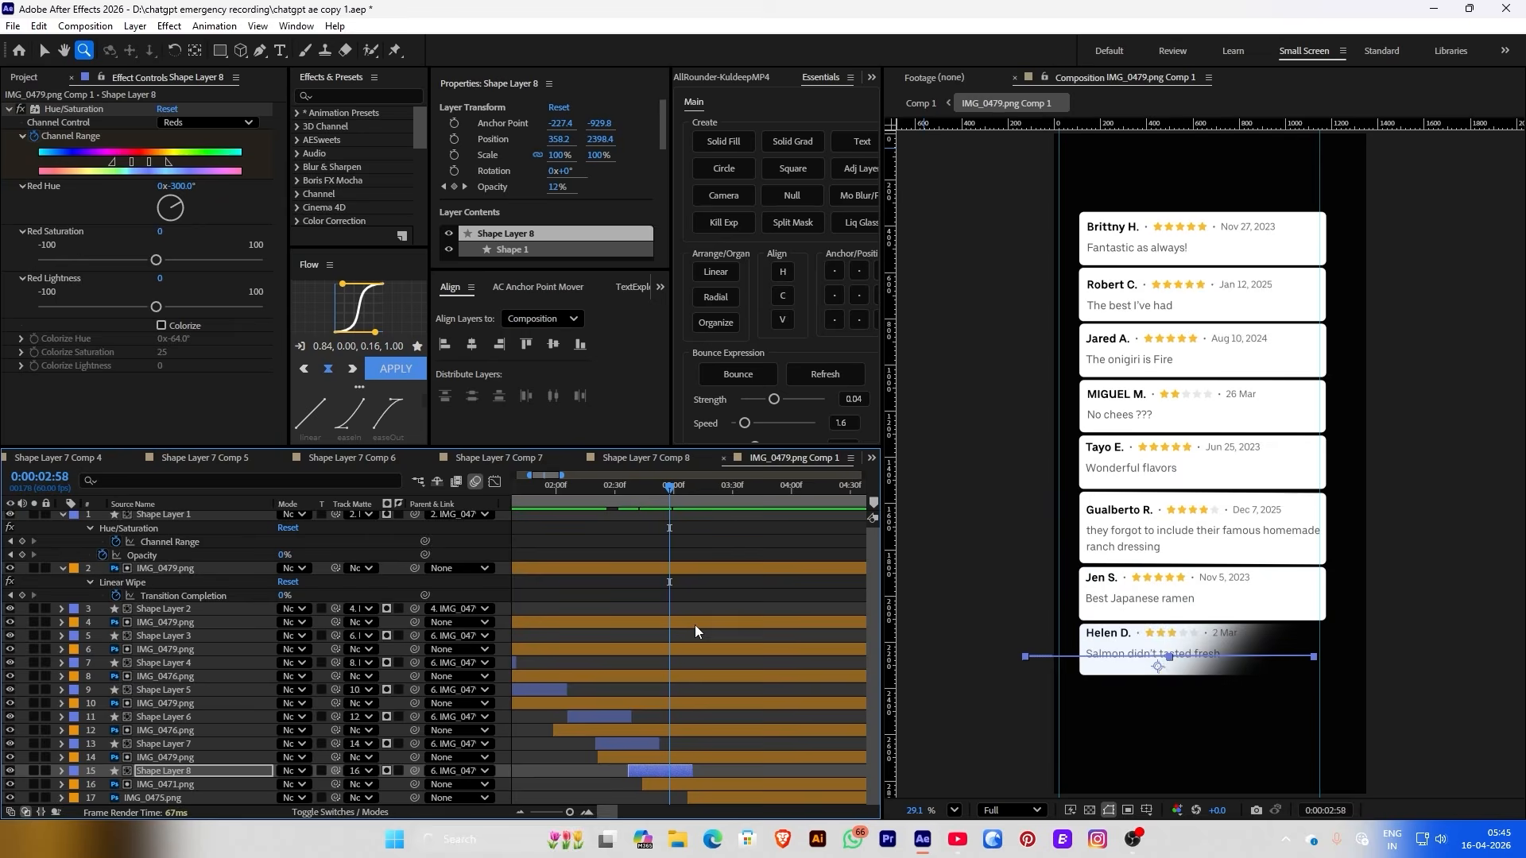
pyautogui.moveTo(659, 771); pyautogui.dragTo(717, 784)
# Paste a wipe shape as Shape Layer 9 for the Moana W. card, then scrub Comp 1
pyautogui.click(722, 798)
pyautogui.hotkey('ctrl', 'v')
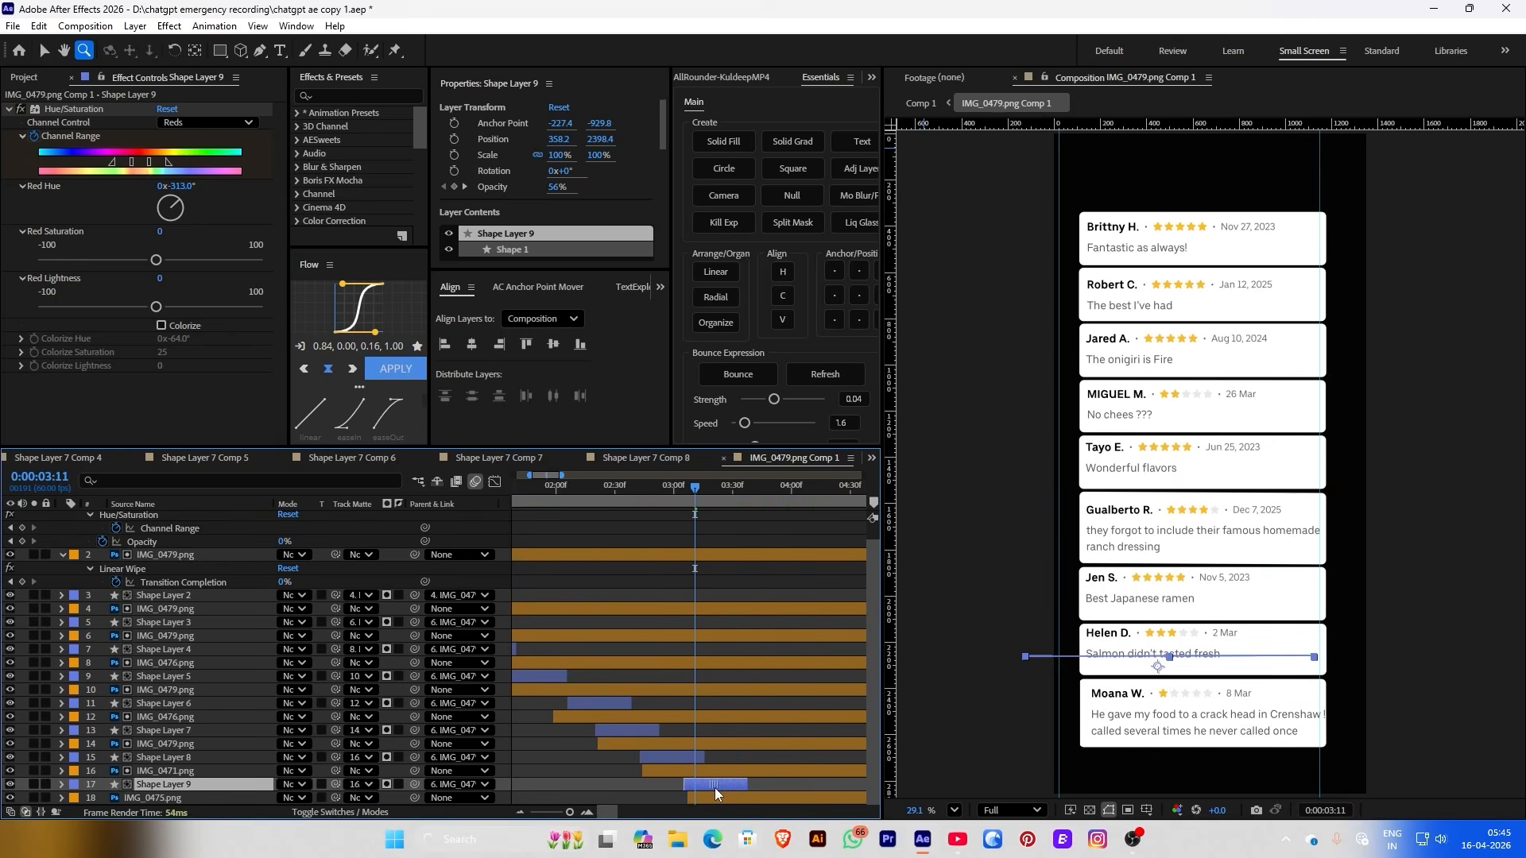
pyautogui.click(722, 798)
pyautogui.click(719, 786)
pyautogui.press('pagedown')
pyautogui.press('pagedown')
pyautogui.press('pagedown')
pyautogui.press('pagedown')
pyautogui.press('pagedown')
pyautogui.press('pagedown')
pyautogui.press('pagedown')
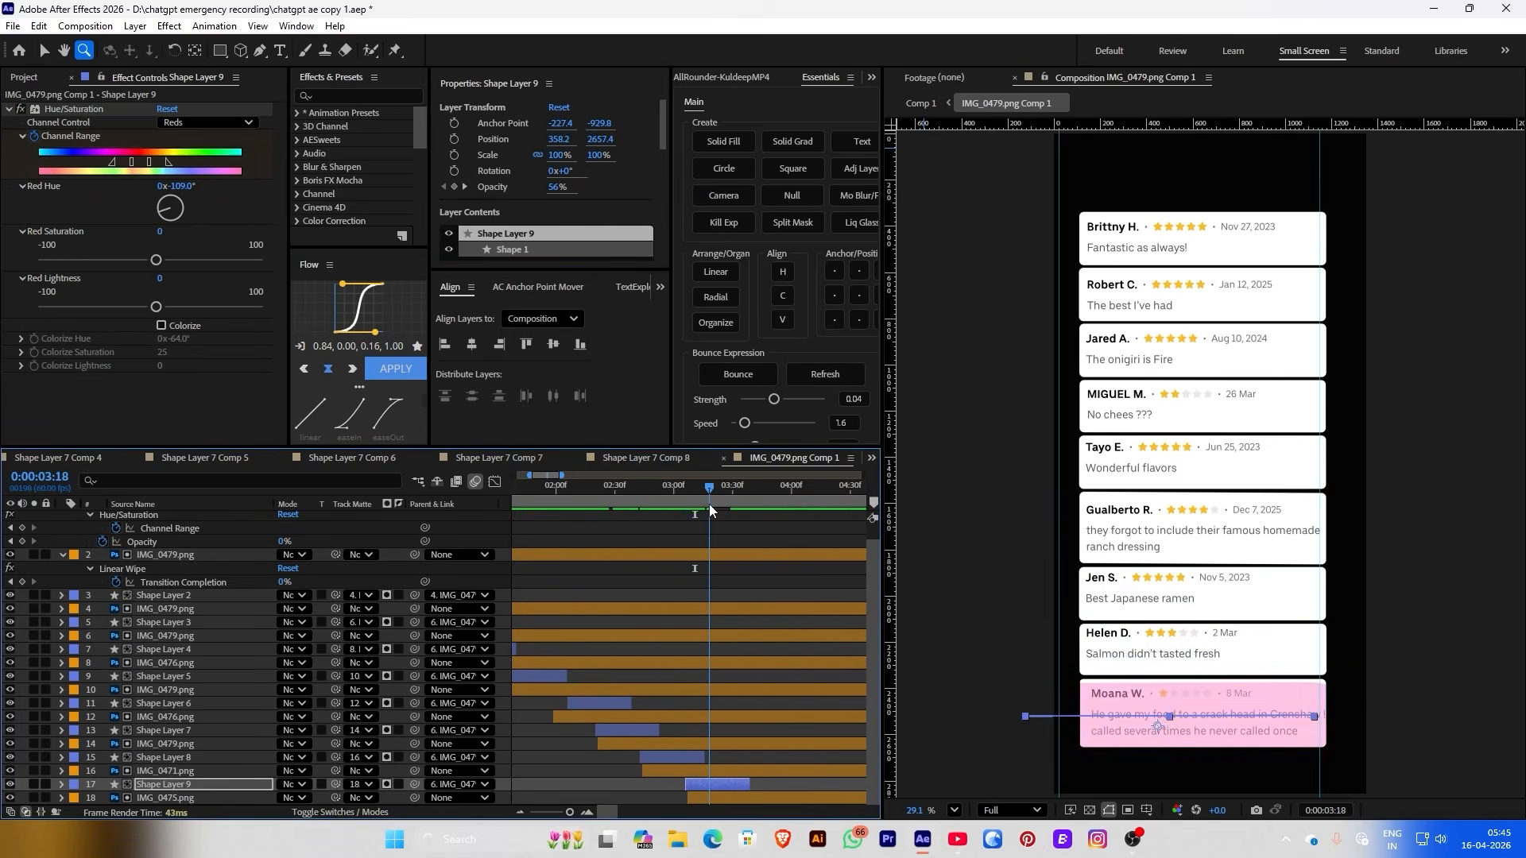
pyautogui.click(671, 759)
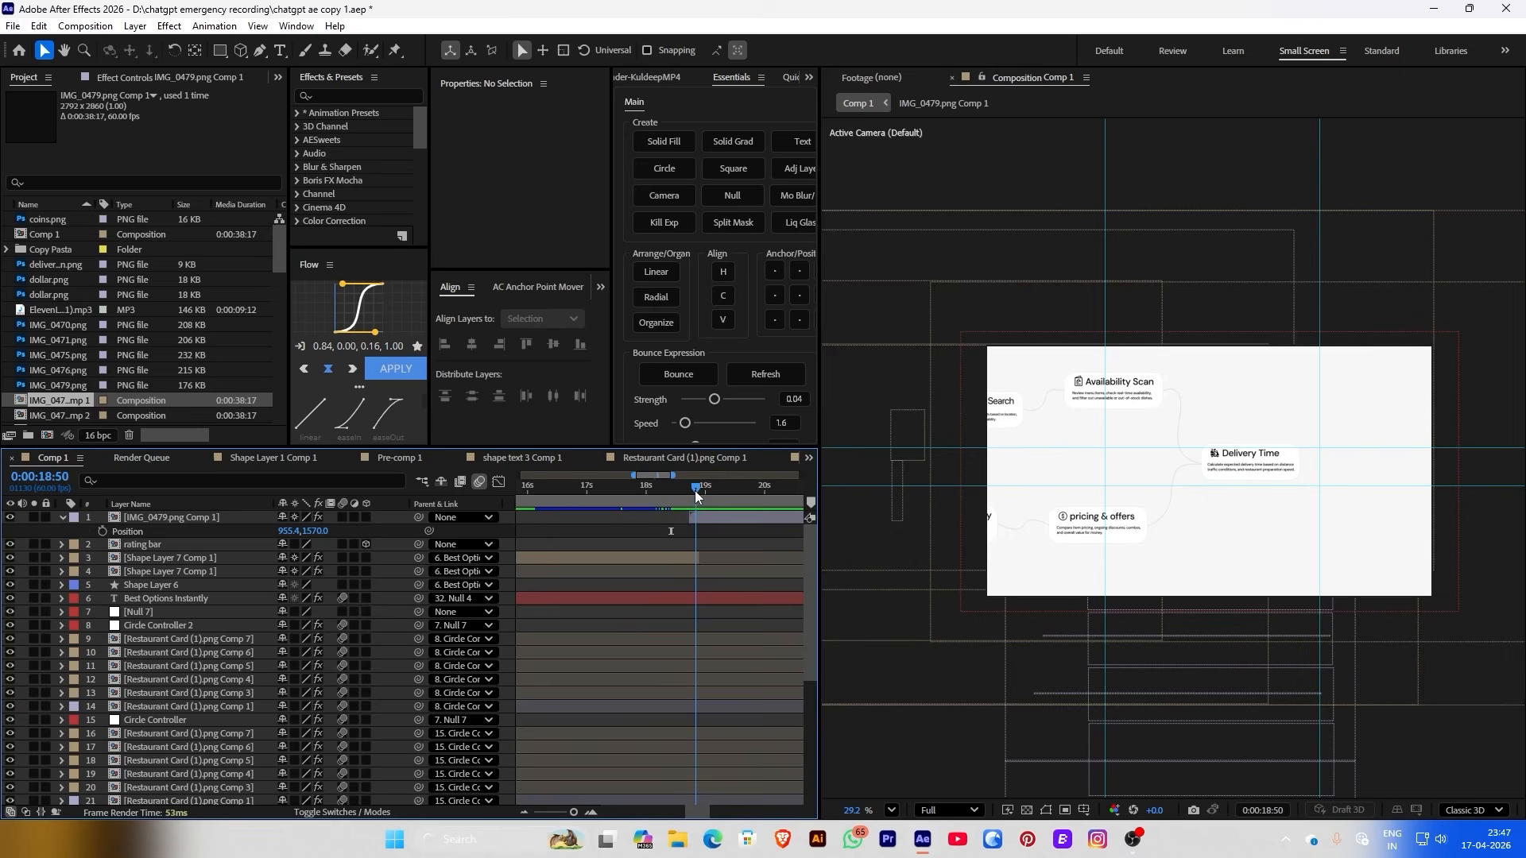
pyautogui.moveTo(694, 489)
pyautogui.mouseDown()
pyautogui.moveTo(734, 494)
pyautogui.moveTo(700, 497)
pyautogui.moveTo(712, 499)
pyautogui.mouseUp()
# Key the card stack's Scale from 99% to 85% one frame apart
pyautogui.click(710, 519)
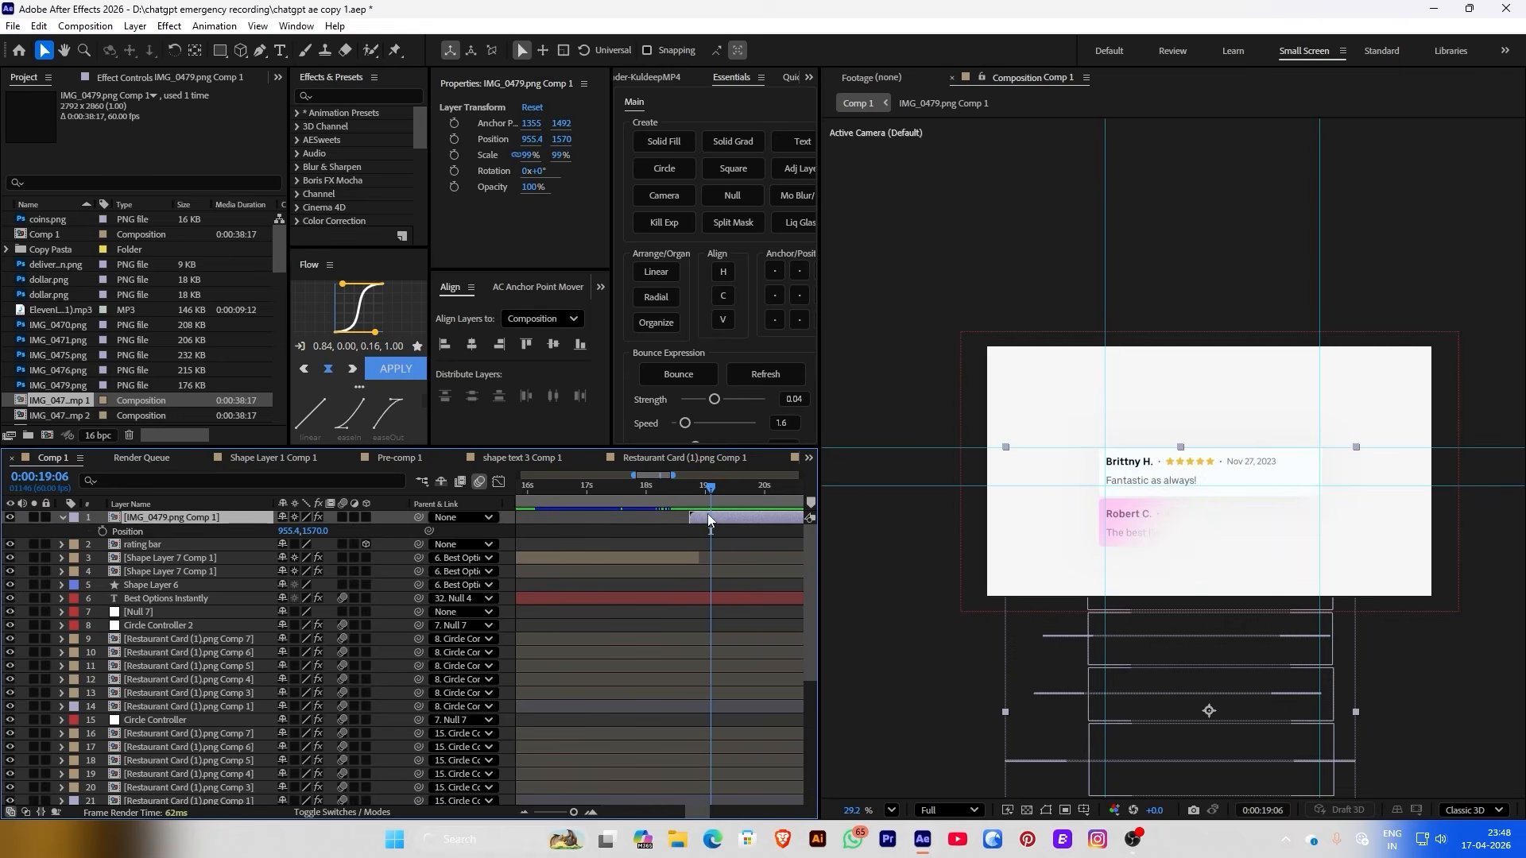
pyautogui.click(455, 156)
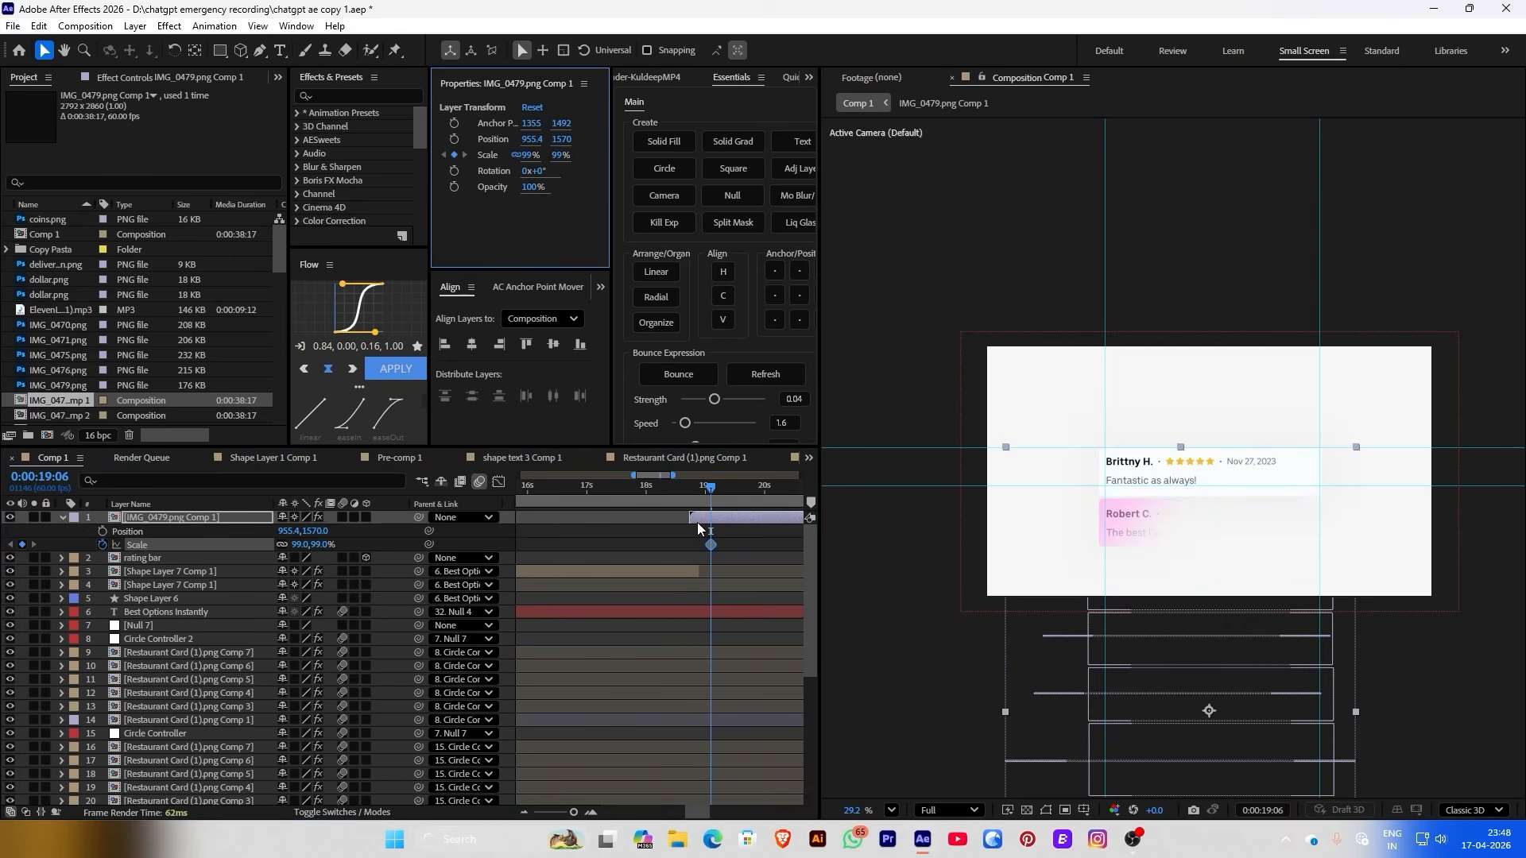
pyautogui.scroll(3, 695, 517)
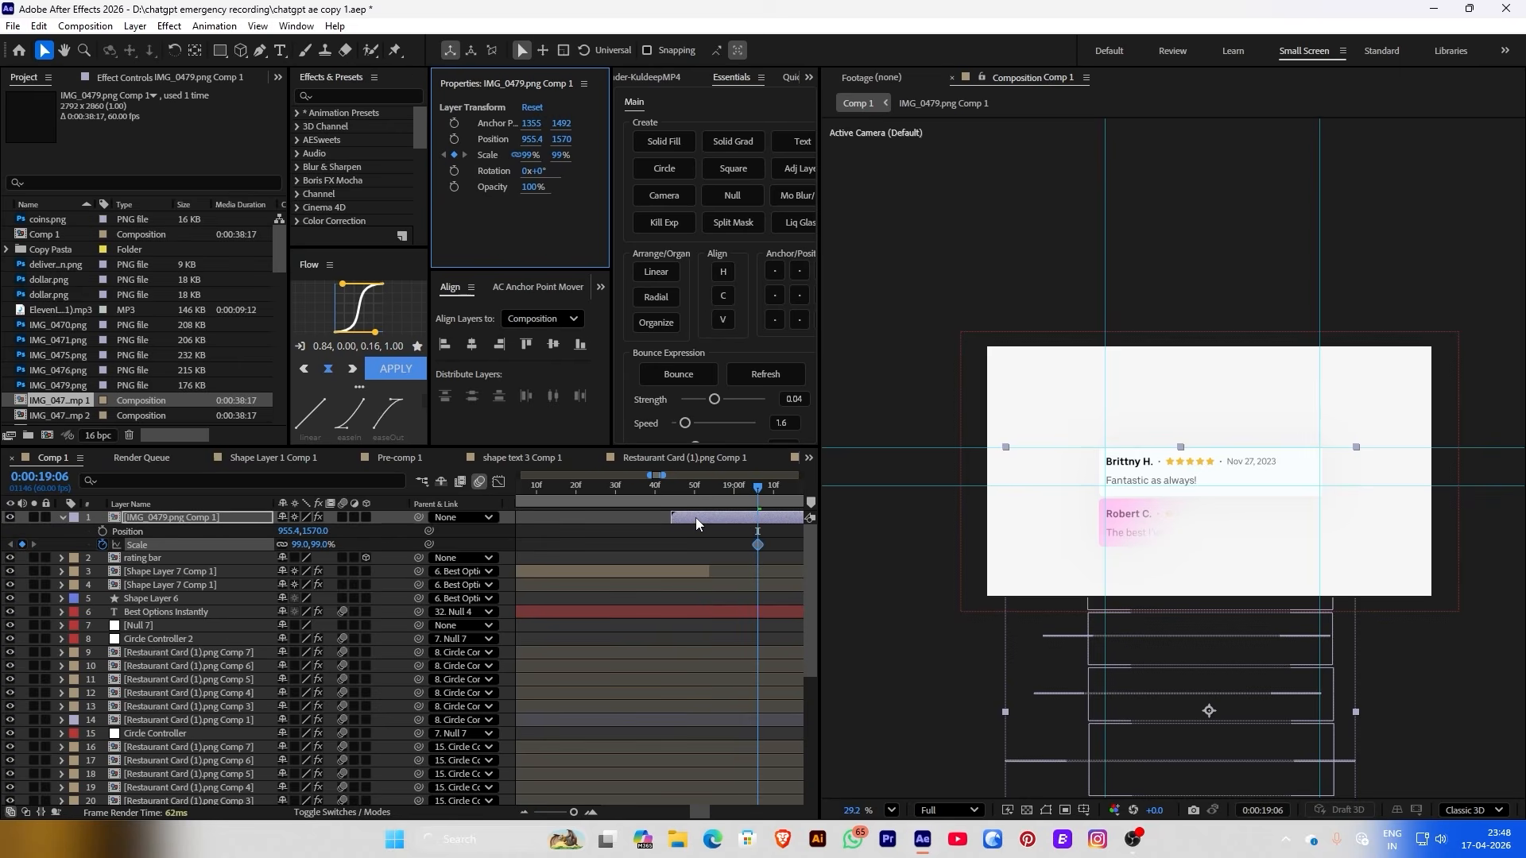
pyautogui.click(804, 464)
pyautogui.press('pagedown')
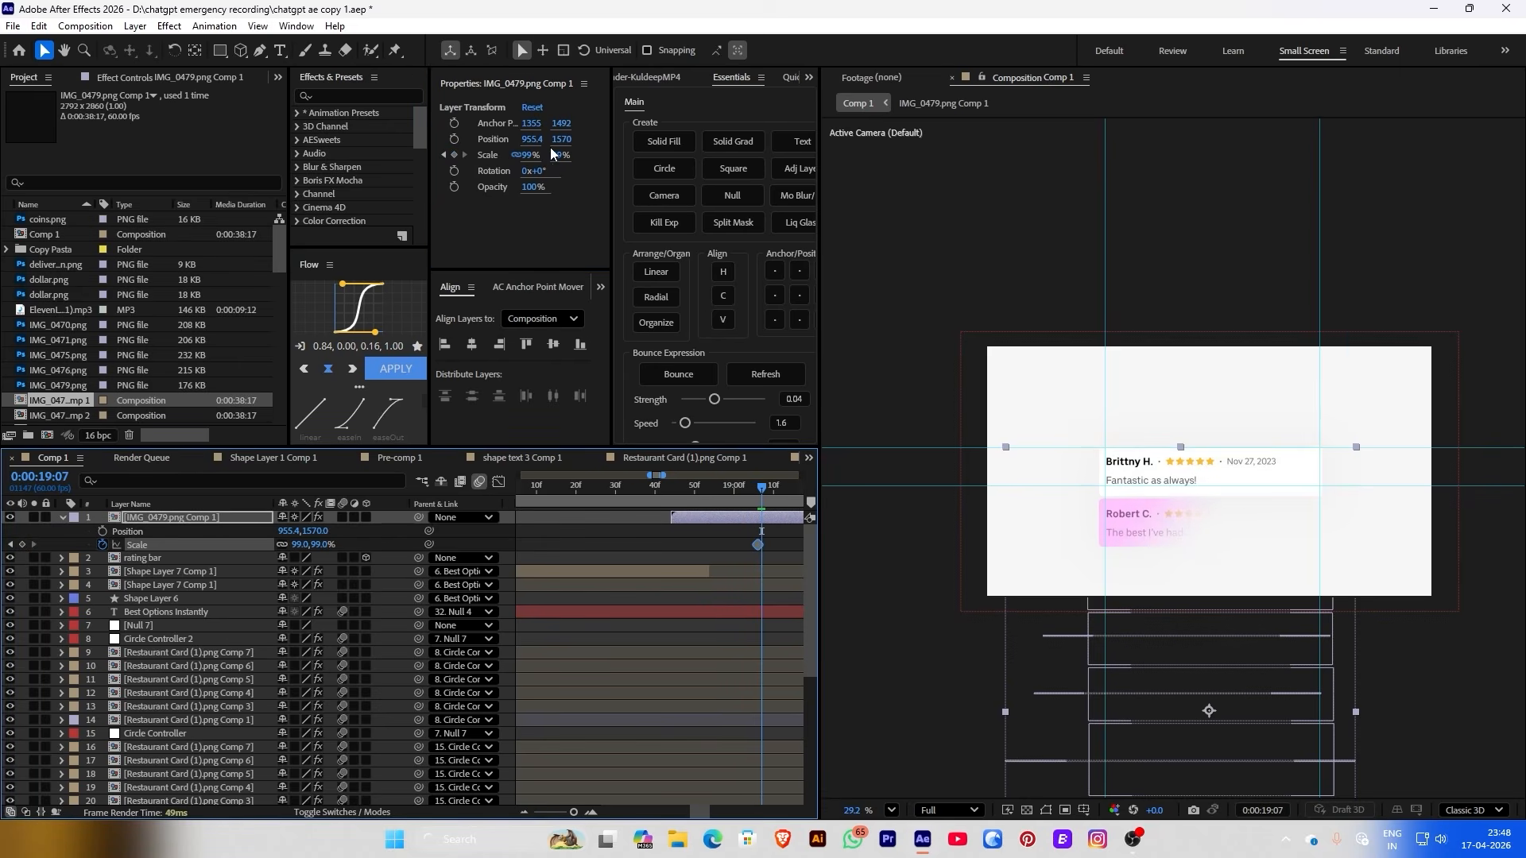
pyautogui.moveTo(531, 154); pyautogui.dragTo(520, 155)
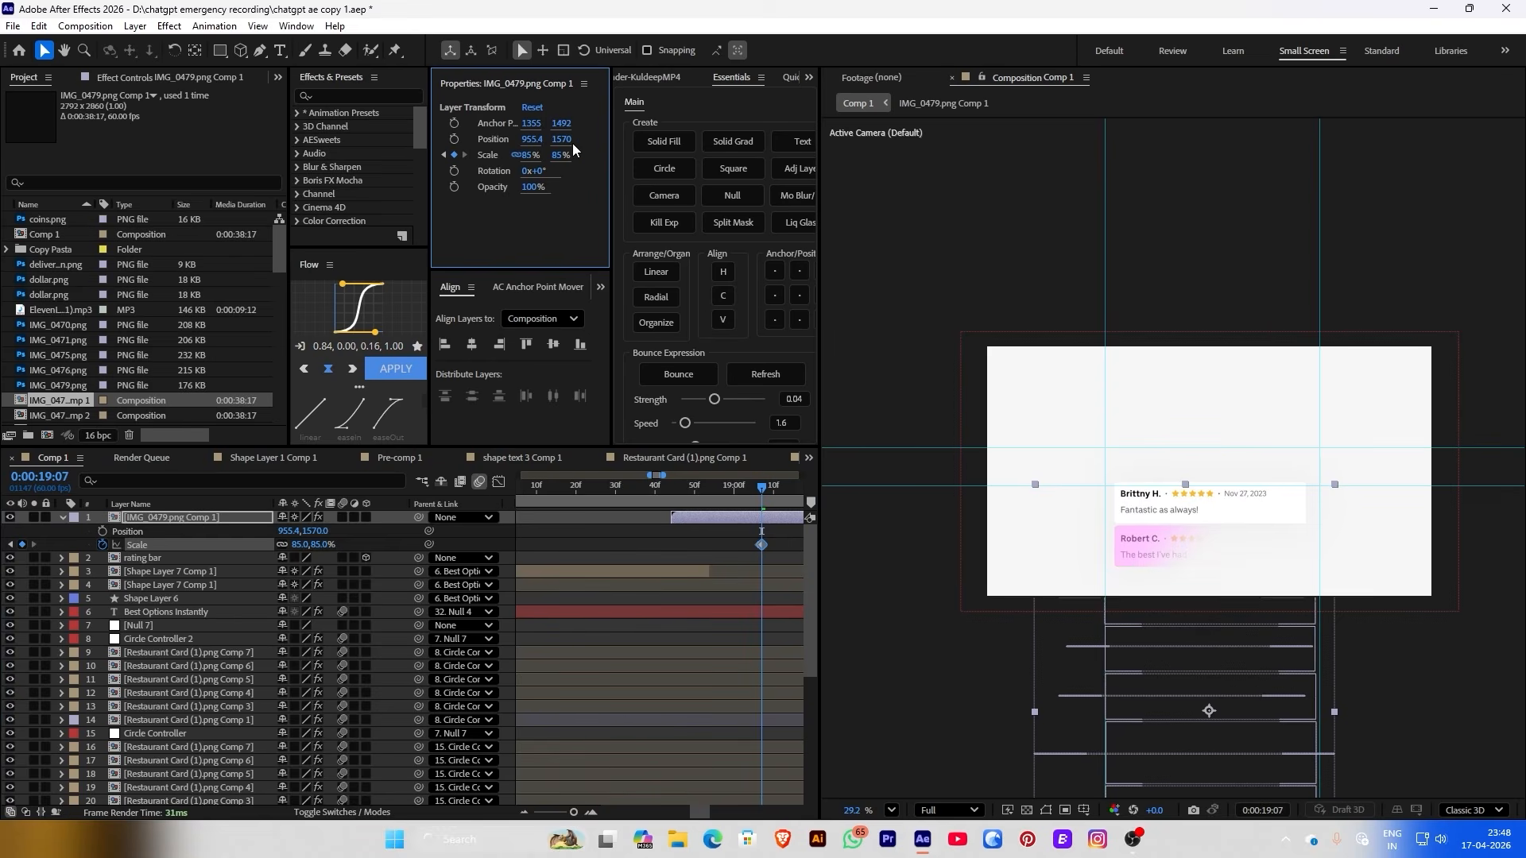
pyautogui.moveTo(507, 120); pyautogui.dragTo(309, 99)
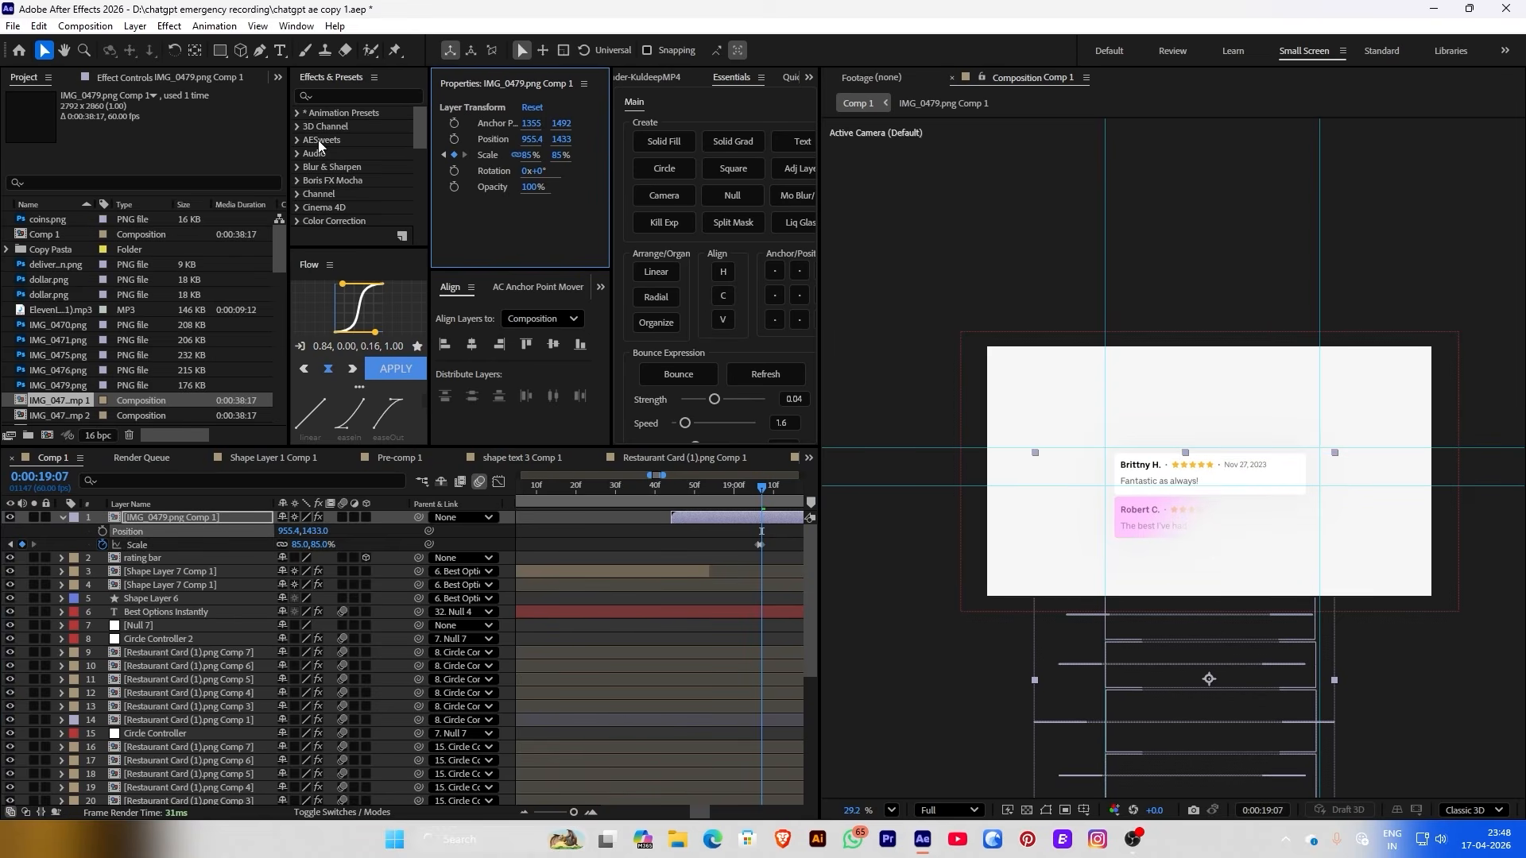
pyautogui.hotkey('ctrl', 'z')
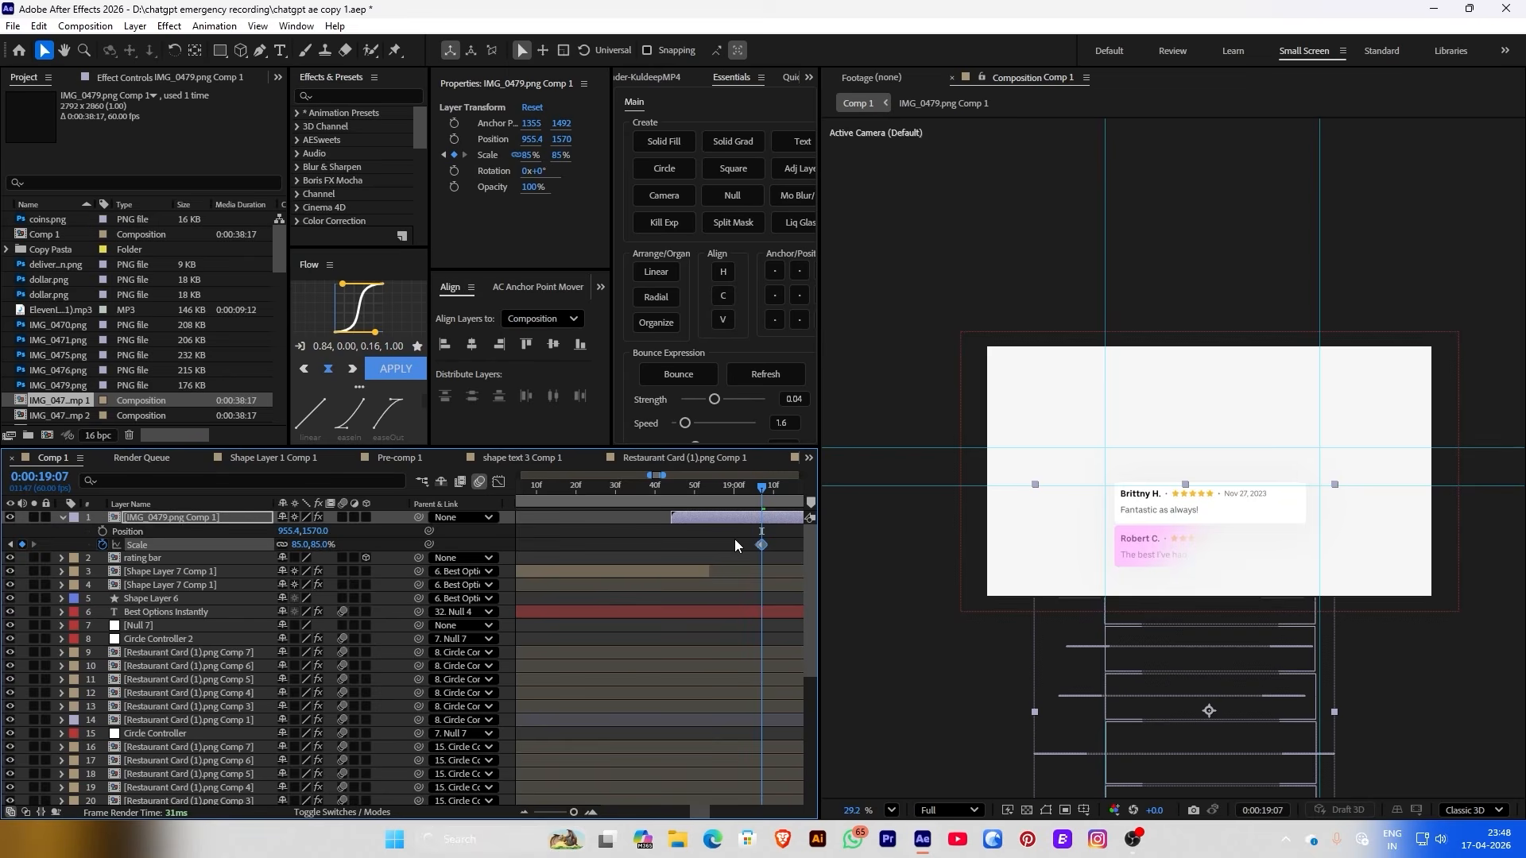
# Key the card stack's Position from Y 1570 up to Y 1287 a frame apart
pyautogui.scroll(3, 707, 527)
pyautogui.scroll(4, 684, 536)
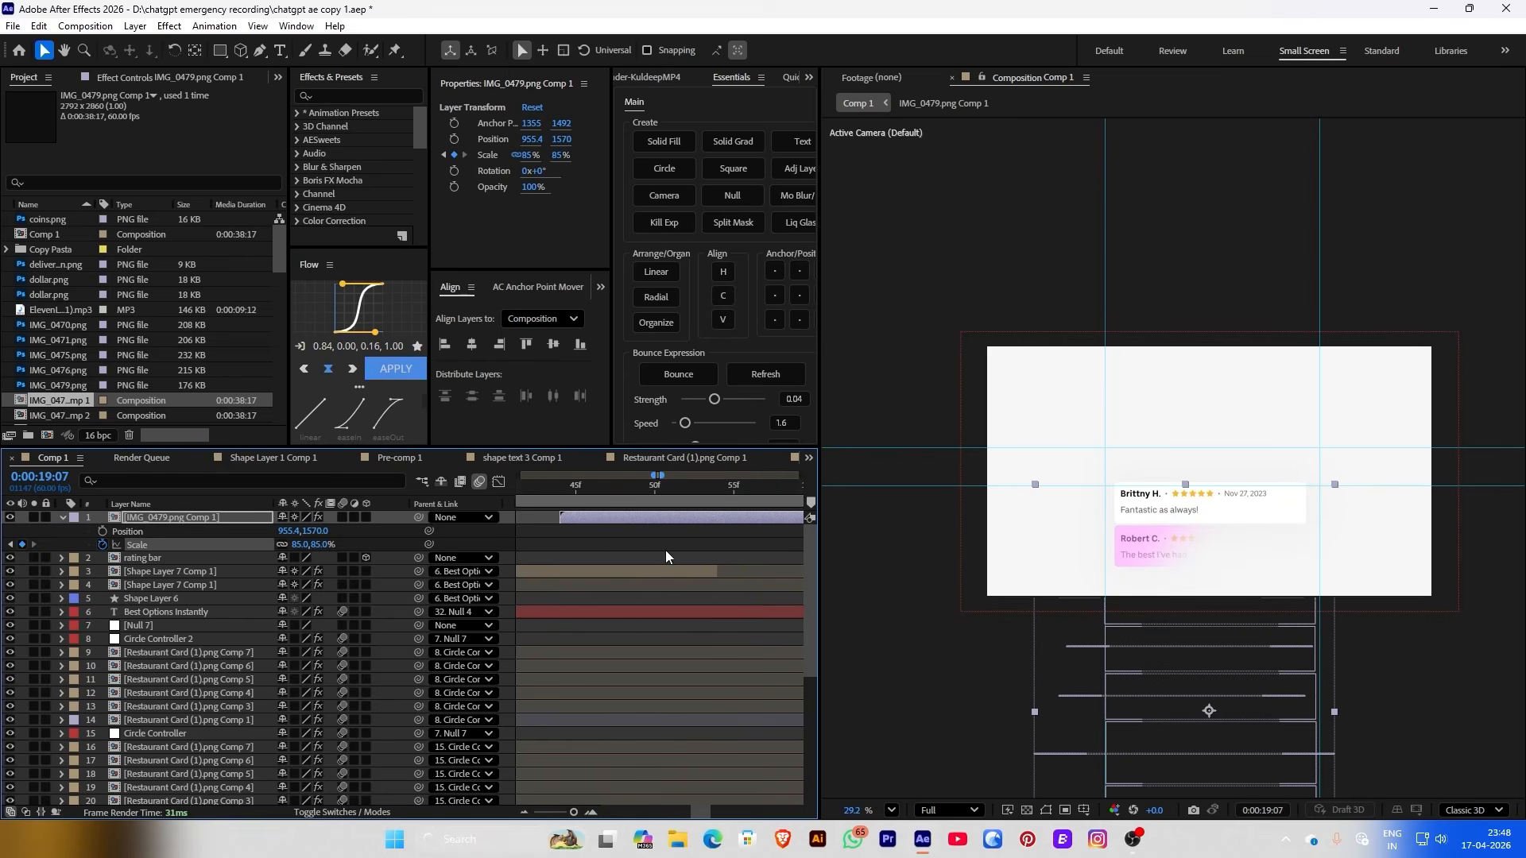
pyautogui.click(454, 140)
pyautogui.moveTo(757, 531); pyautogui.dragTo(742, 532)
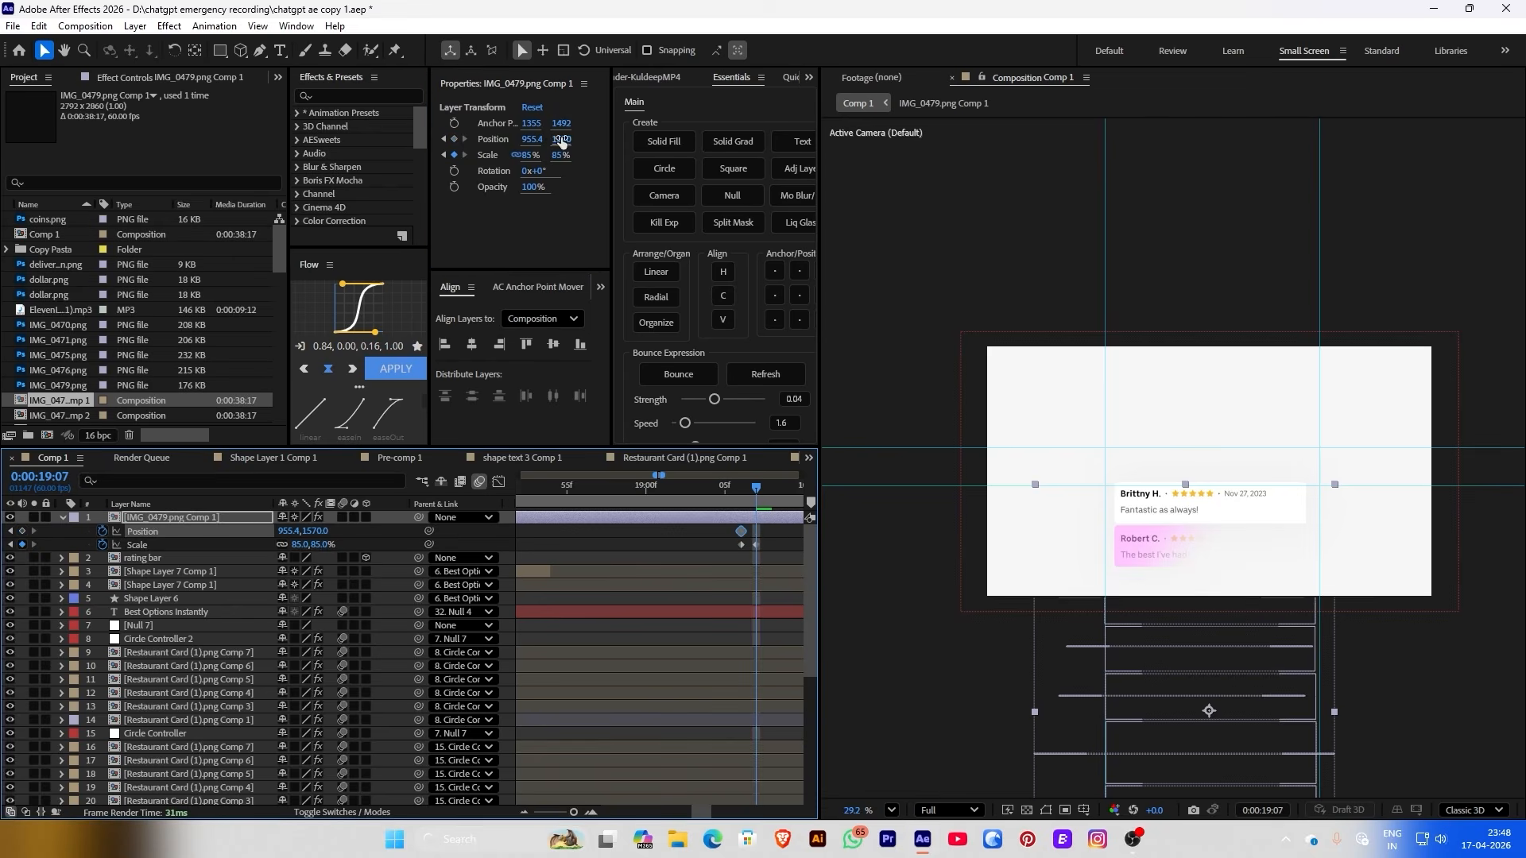
pyautogui.moveTo(561, 140); pyautogui.dragTo(355, 116)
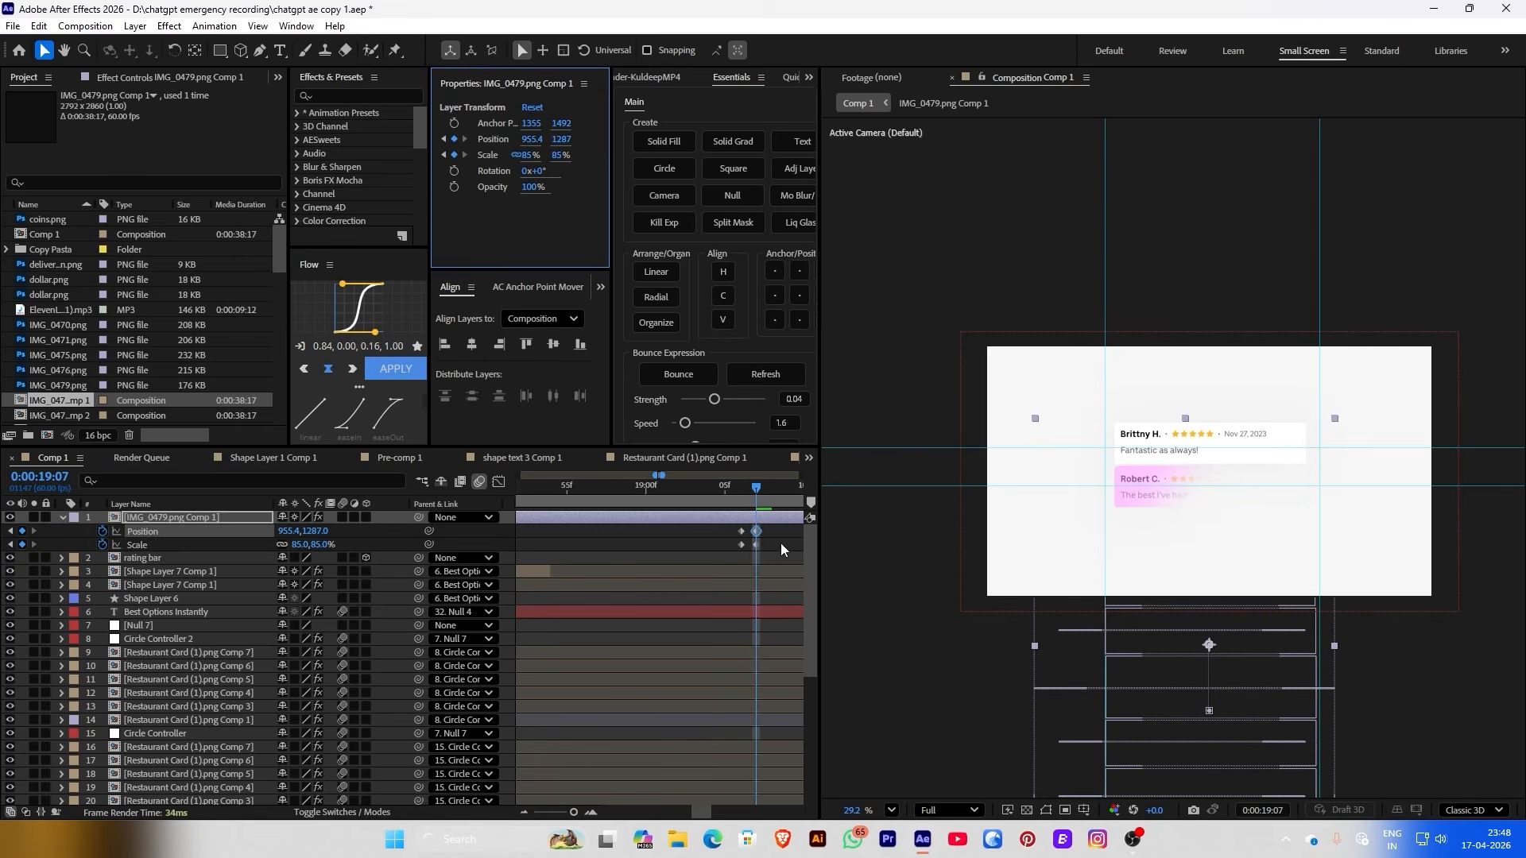
# Make the four Scale and Position keyframes hold keyframes and preview the jump
pyautogui.moveTo(781, 542); pyautogui.dragTo(727, 524)
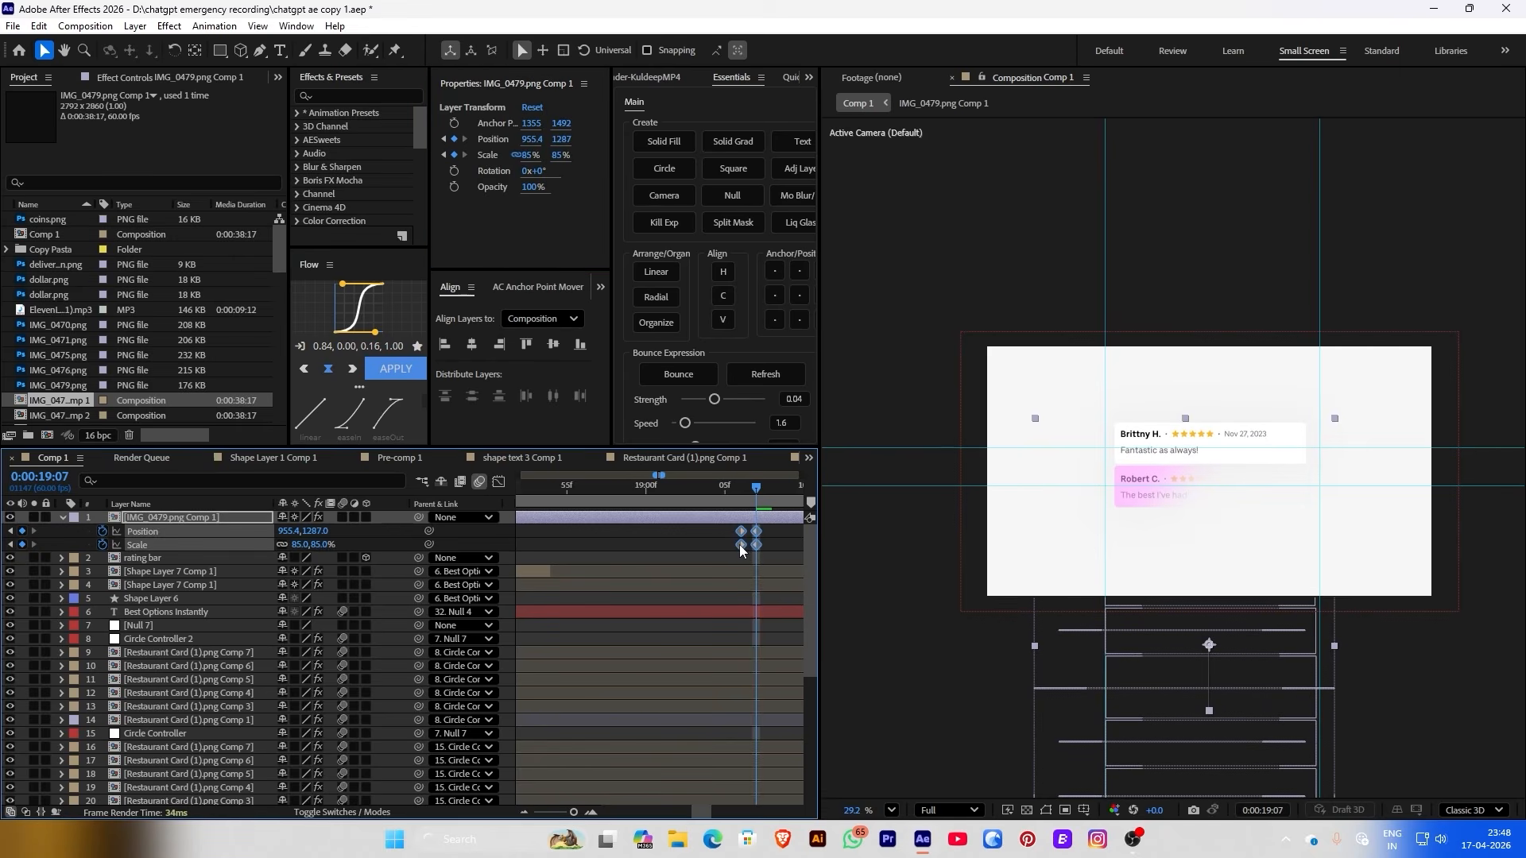
pyautogui.rightClick(740, 546)
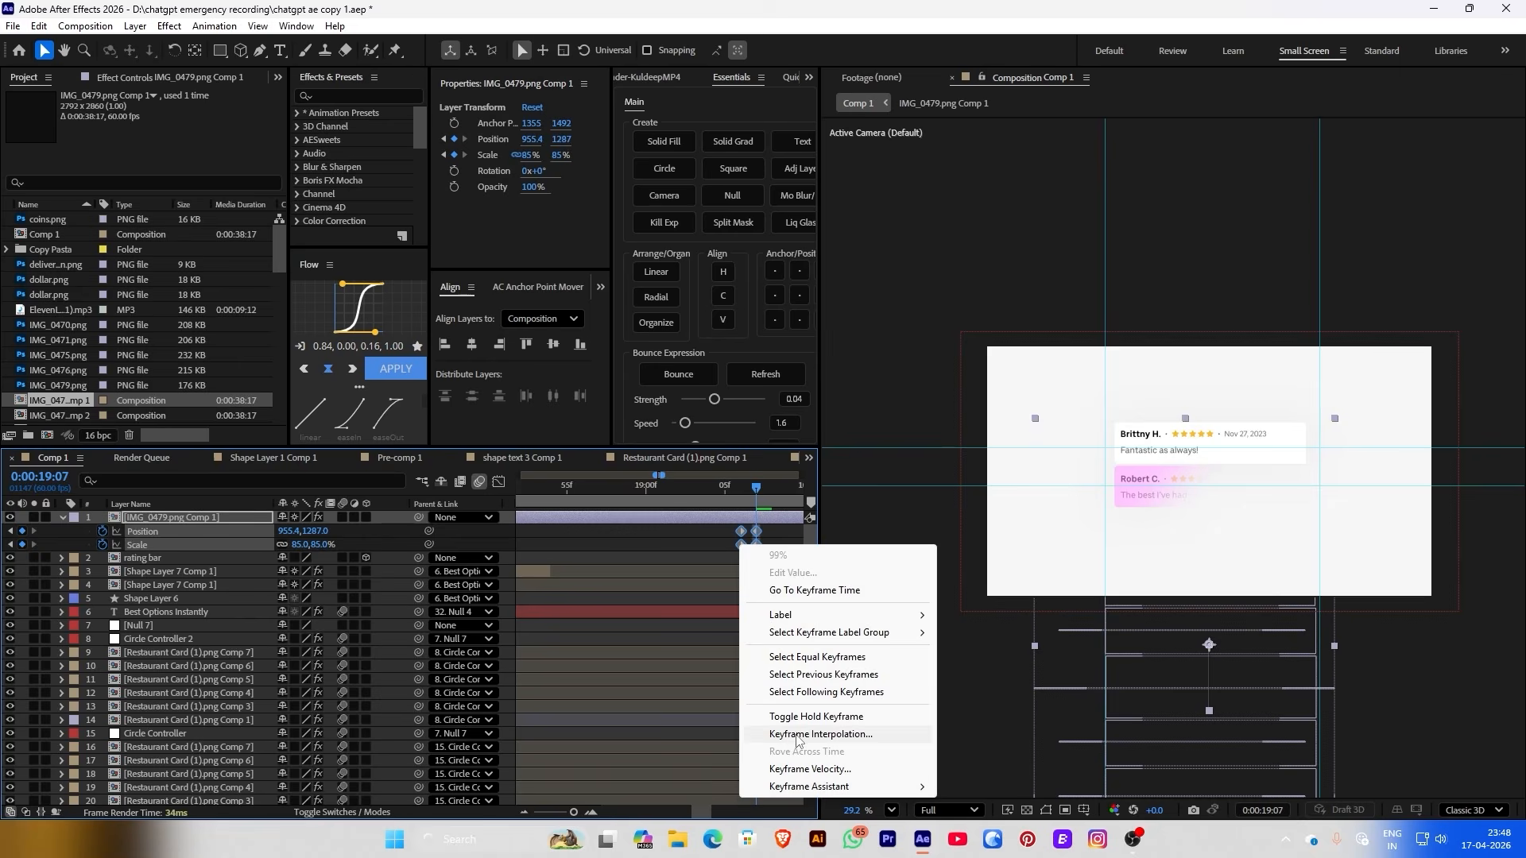
pyautogui.click(816, 716)
pyautogui.click(706, 547)
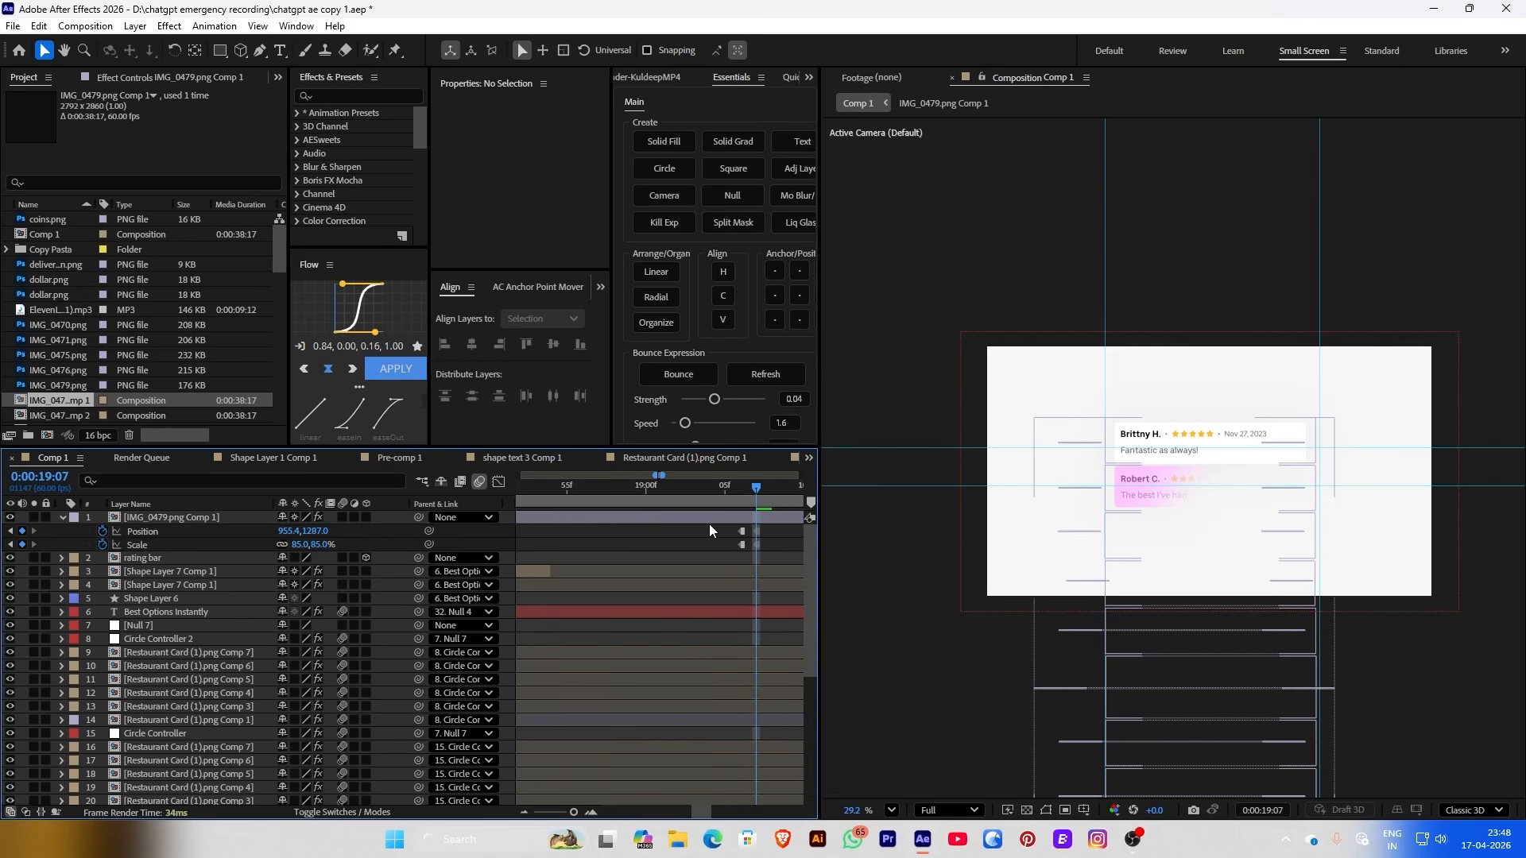
pyautogui.click(725, 498)
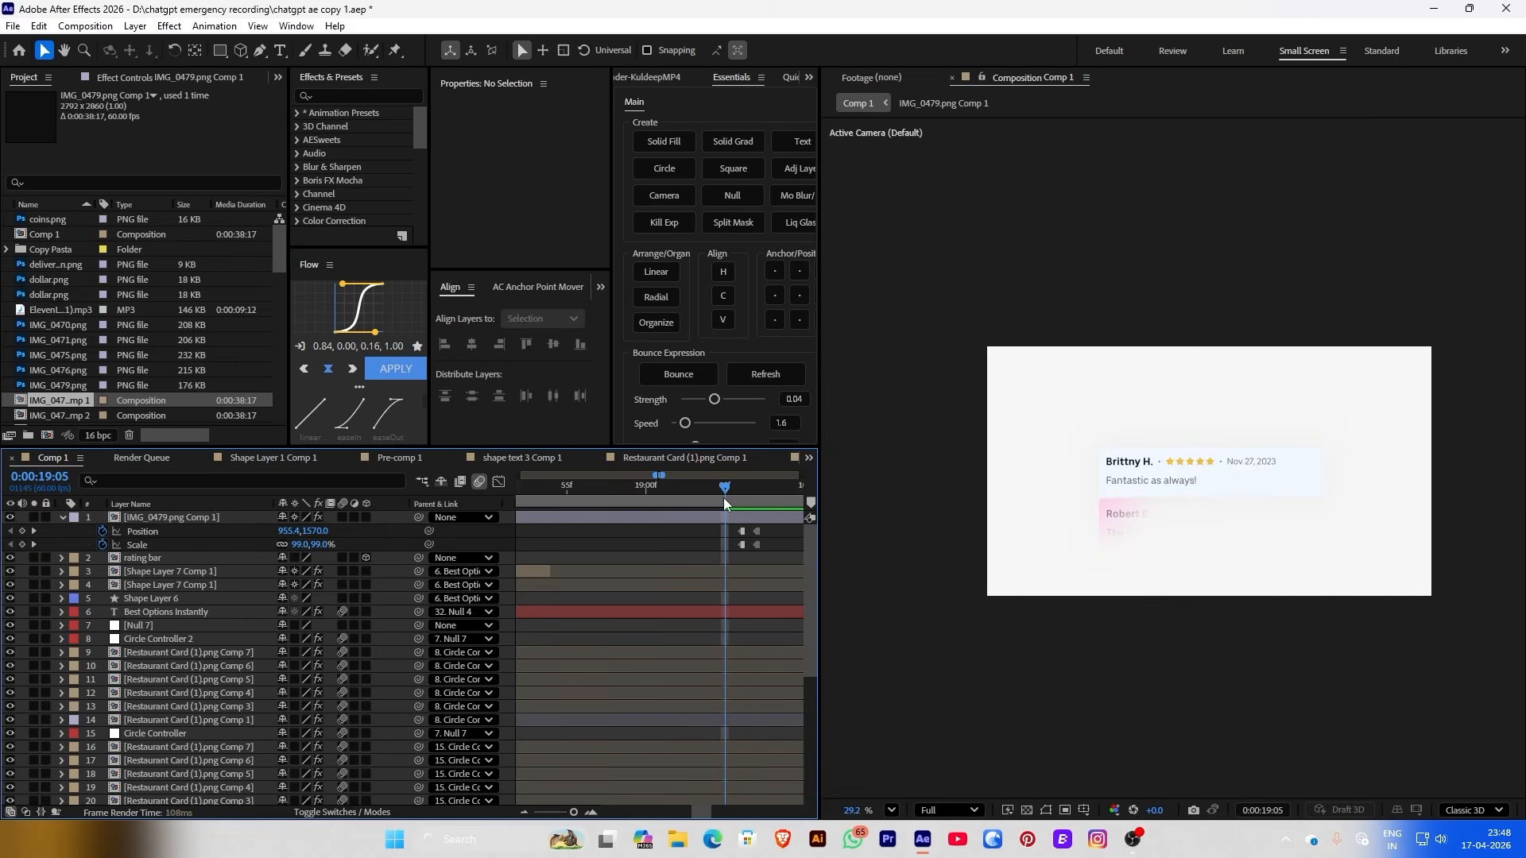
pyautogui.moveTo(723, 497); pyautogui.dragTo(755, 498)
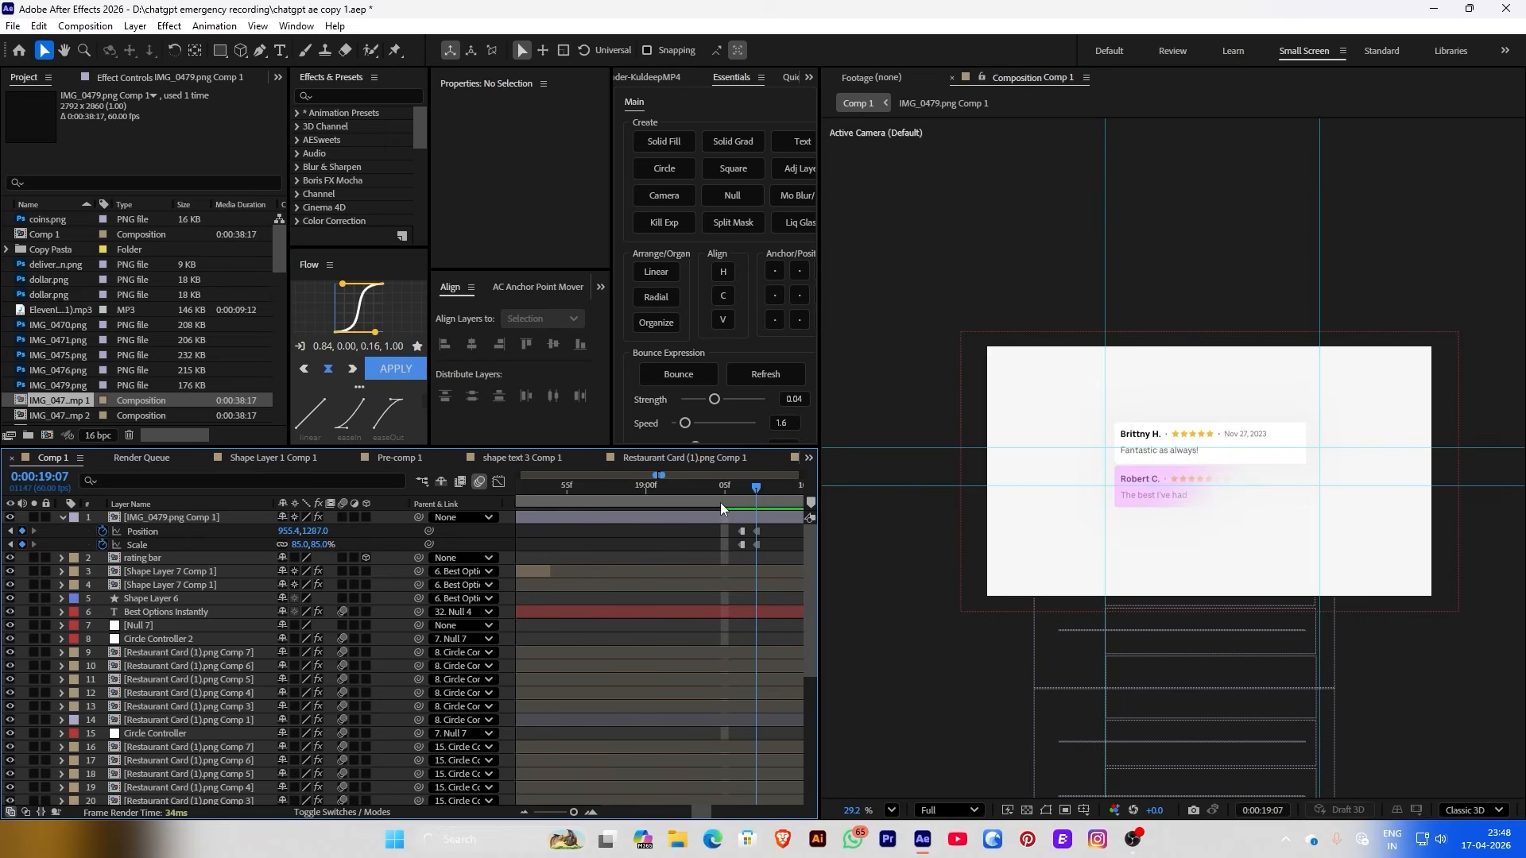
pyautogui.scroll(-3, 609, 498)
pyautogui.click(544, 497)
pyautogui.click(547, 521)
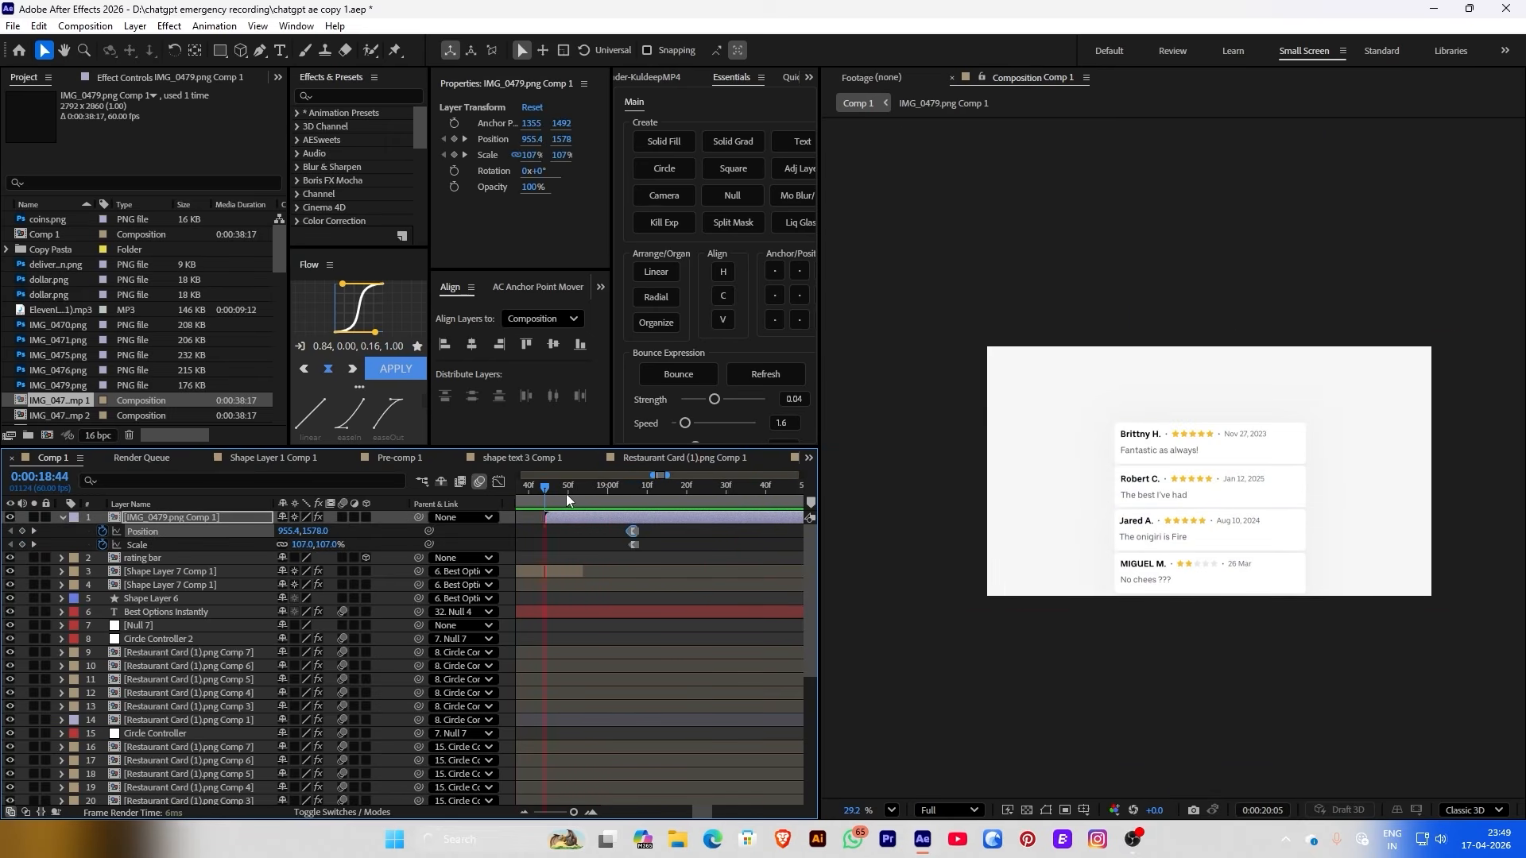
pyautogui.moveTo(566, 494); pyautogui.dragTo(713, 530)
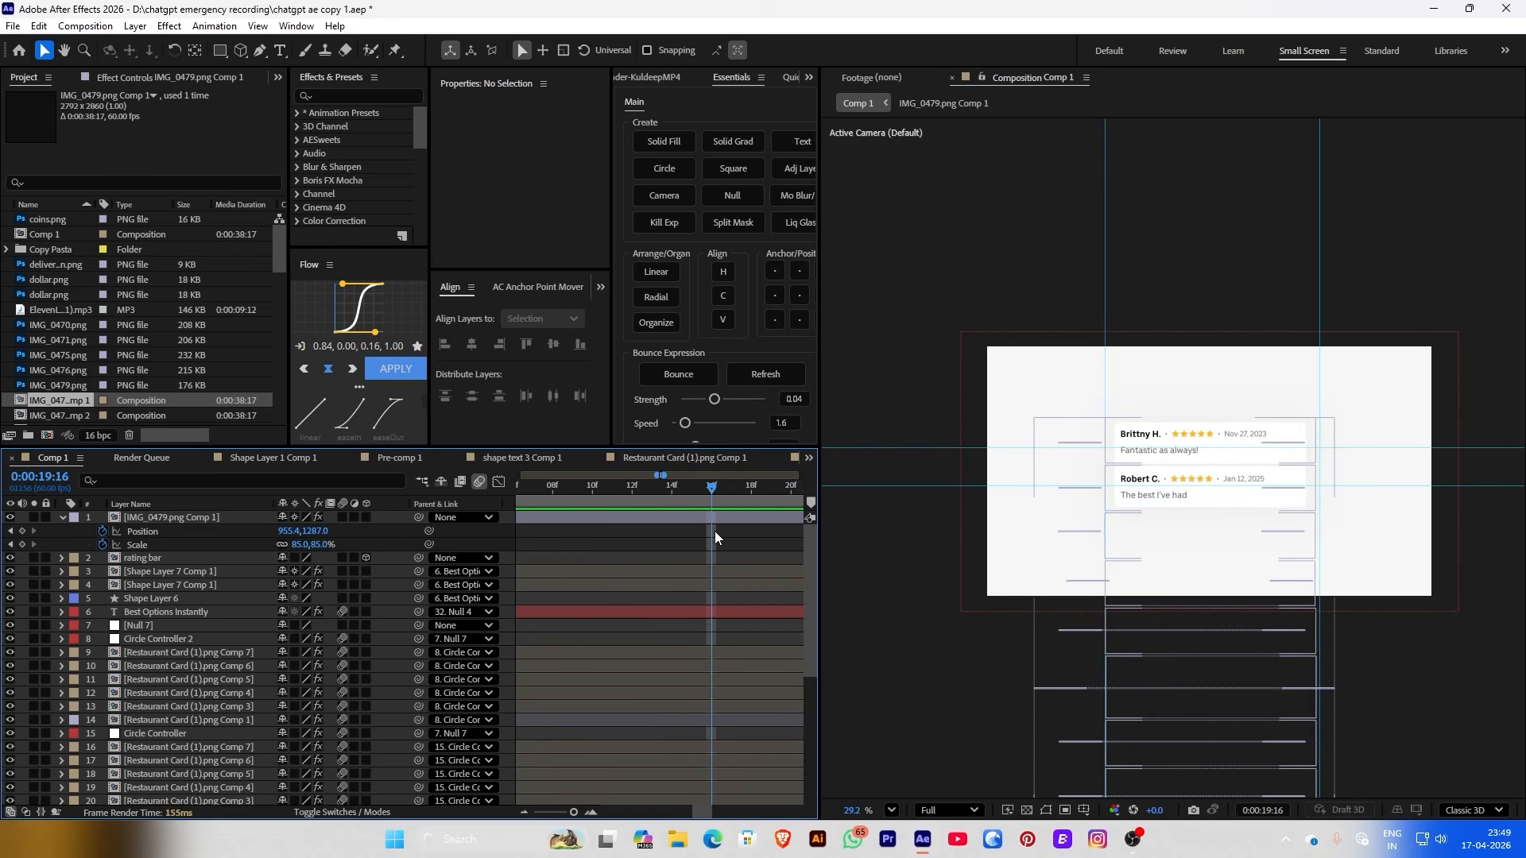
# Add a Position keyframe one frame later lifting the card stack to Y 1081
pyautogui.click(26, 547)
pyautogui.click(23, 534)
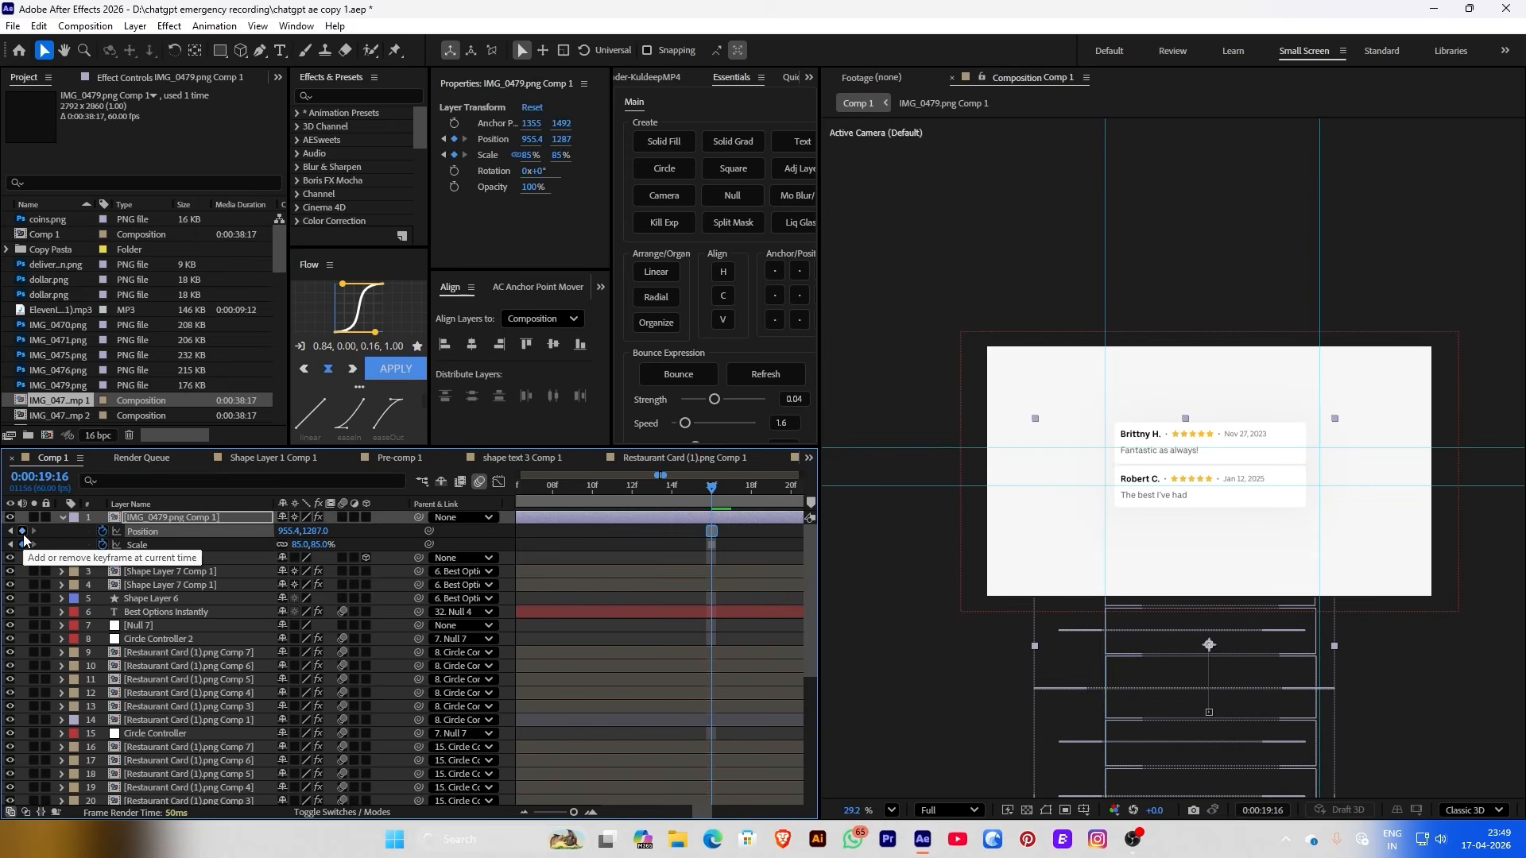
pyautogui.press('pagedown')
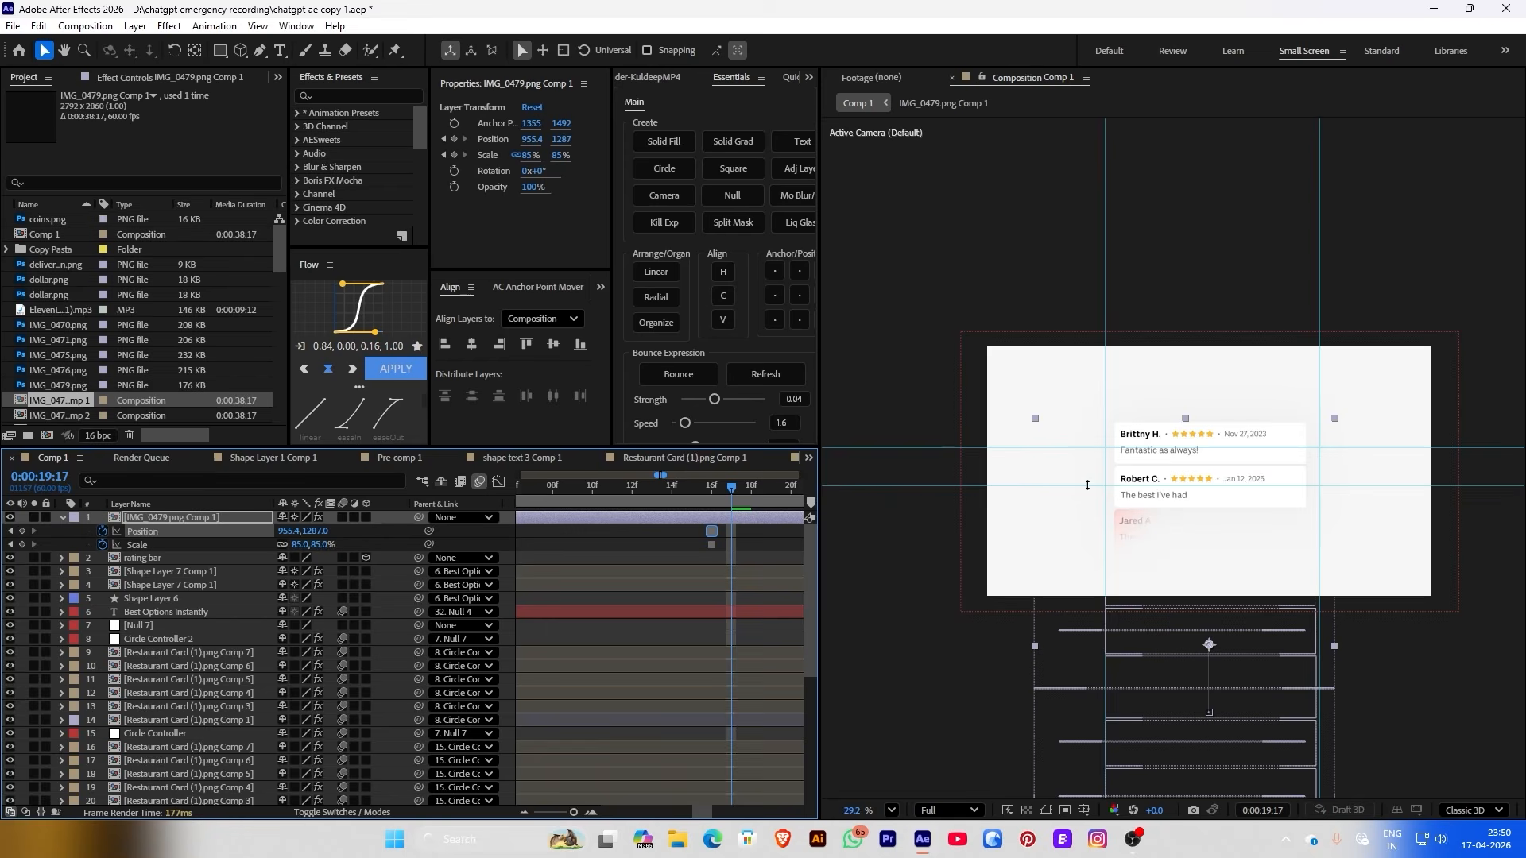
pyautogui.moveTo(1088, 485); pyautogui.dragTo(1087, 508)
pyautogui.moveTo(1085, 450); pyautogui.dragTo(1032, 466)
pyautogui.moveTo(310, 537); pyautogui.dragTo(274, 530)
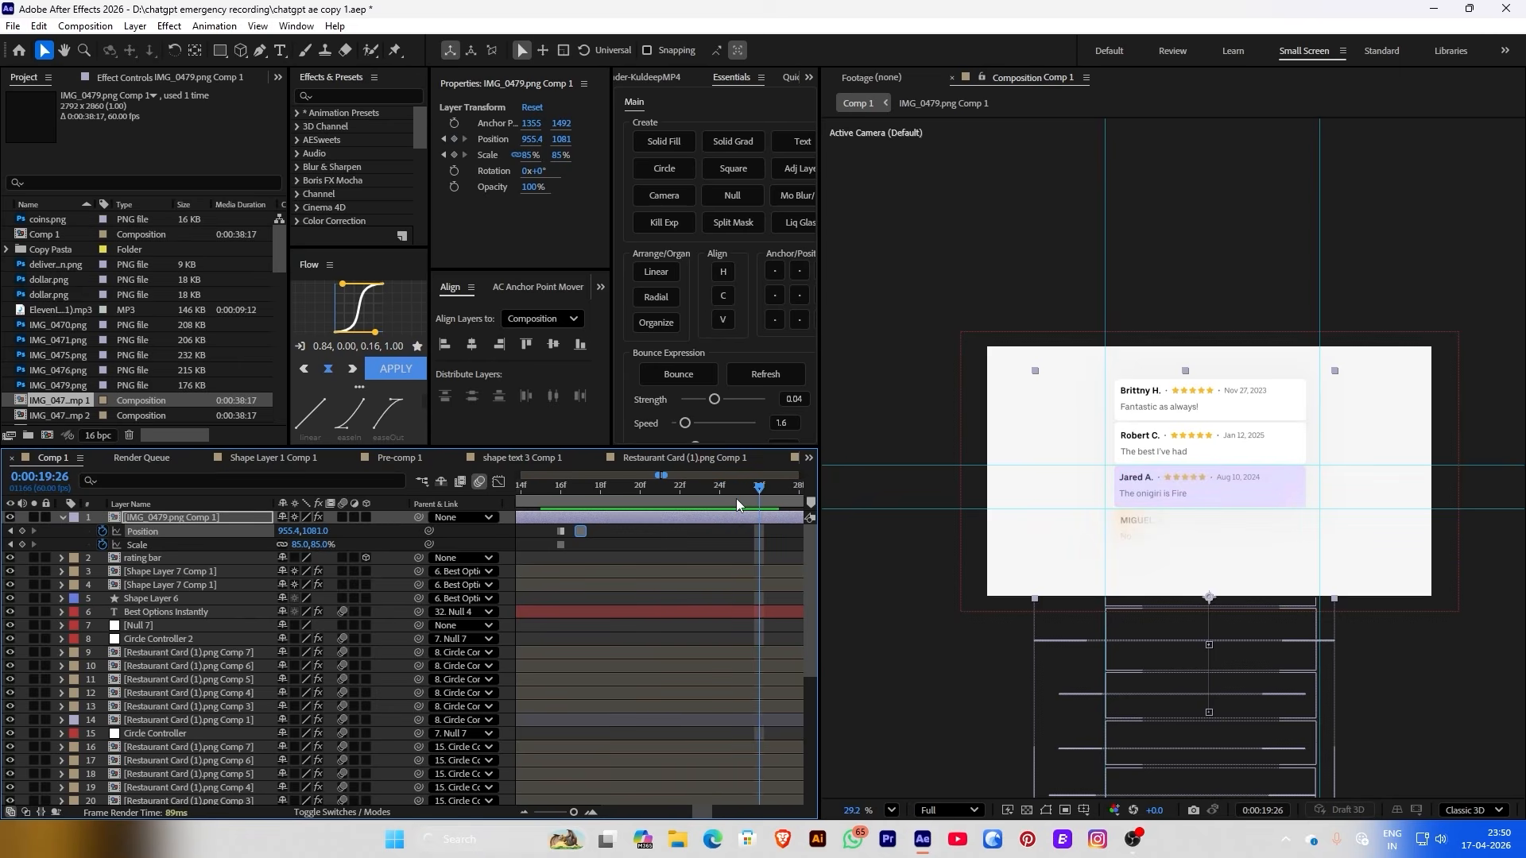
# Add further keyframes raising the stack higher, shifting the latest ones two frames later
pyautogui.press('pageup')
pyautogui.press('pageup')
pyautogui.press('pageup')
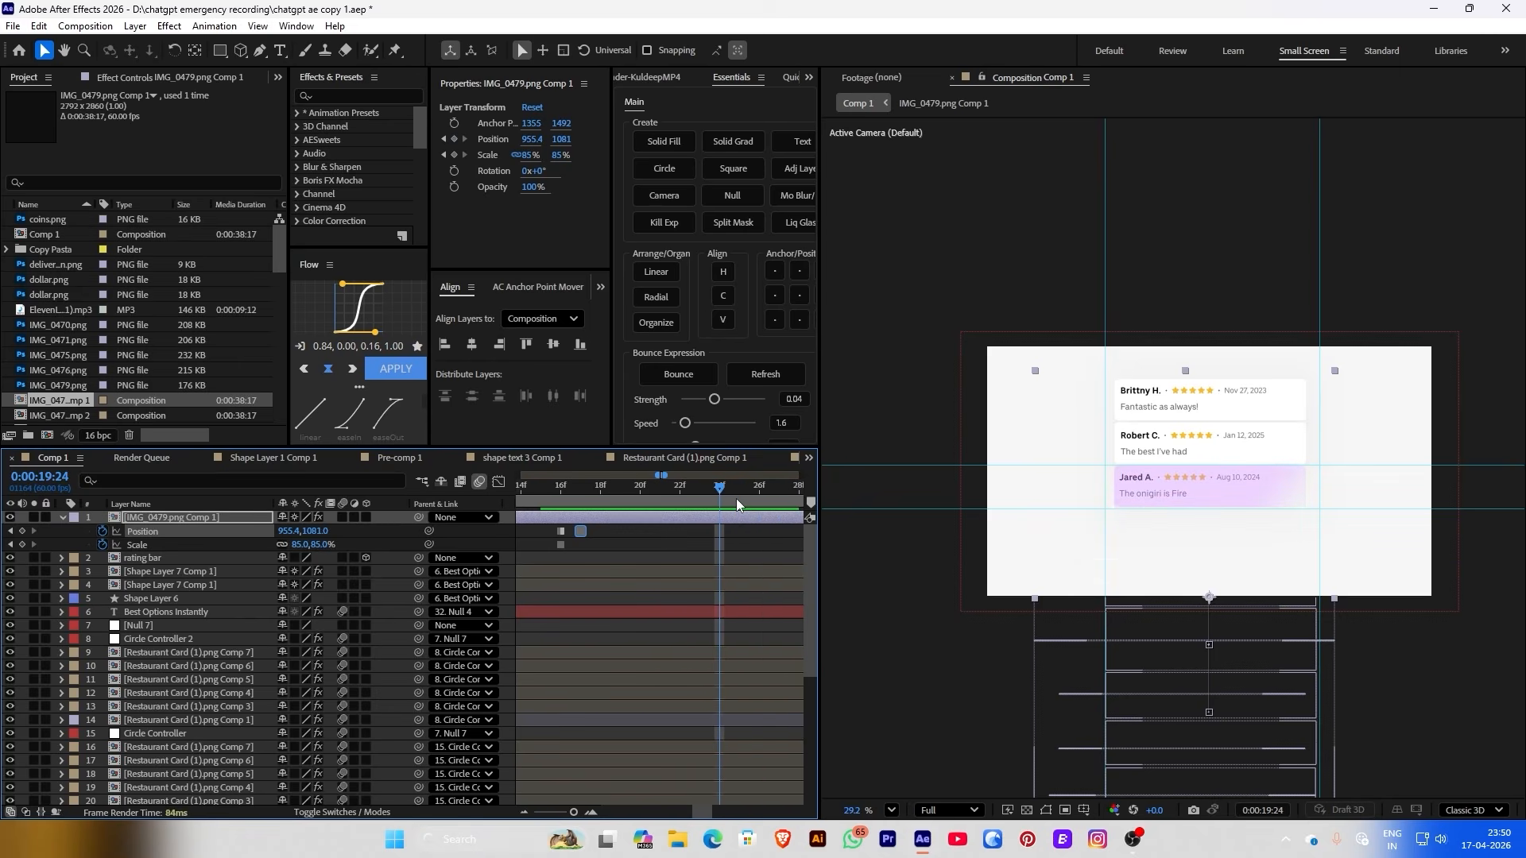
pyautogui.click(22, 545)
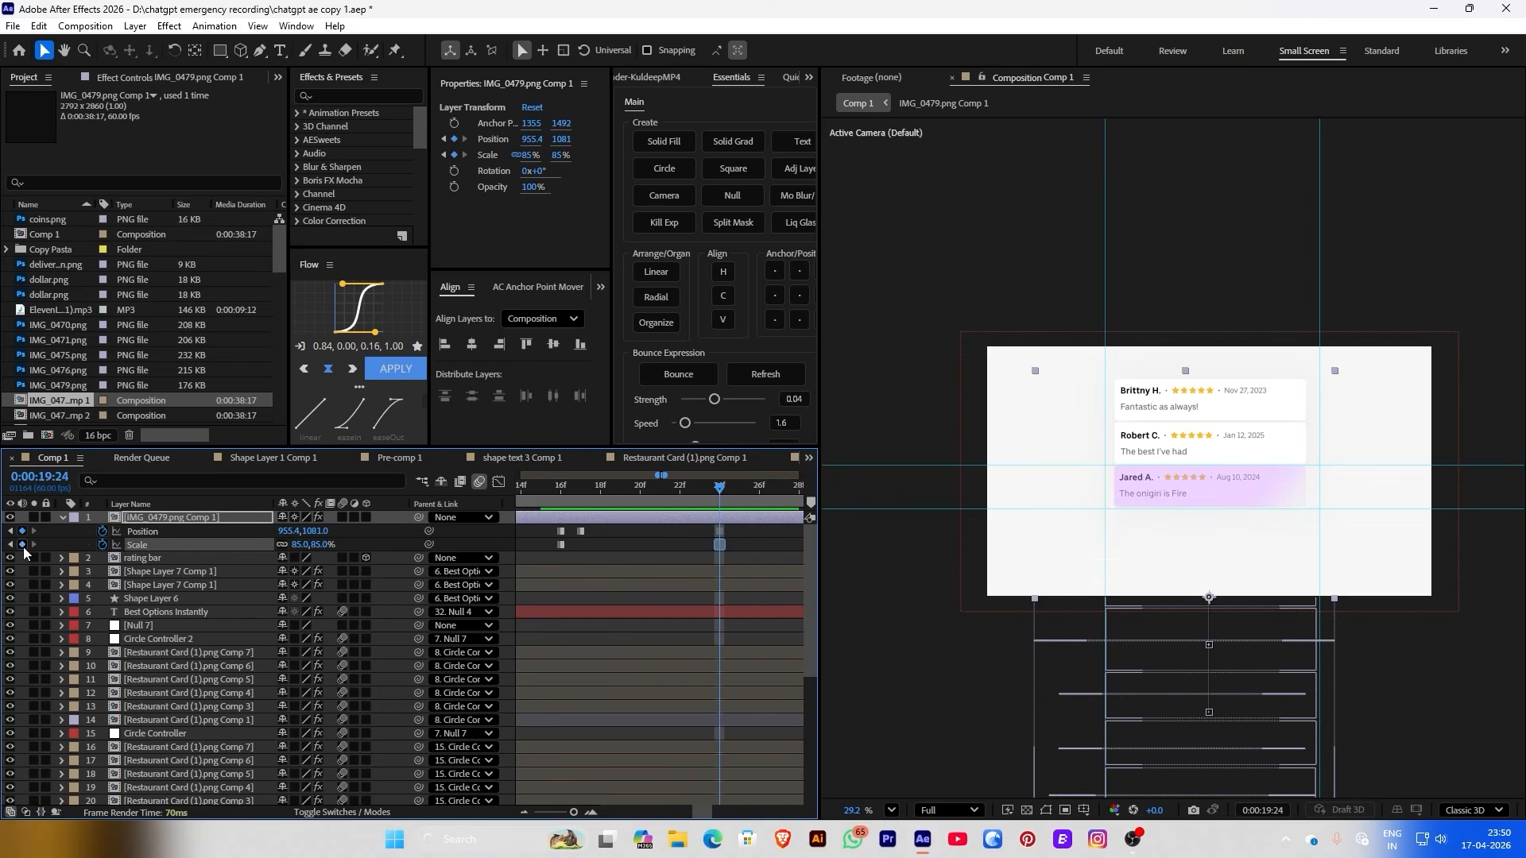
pyautogui.press('pagedown')
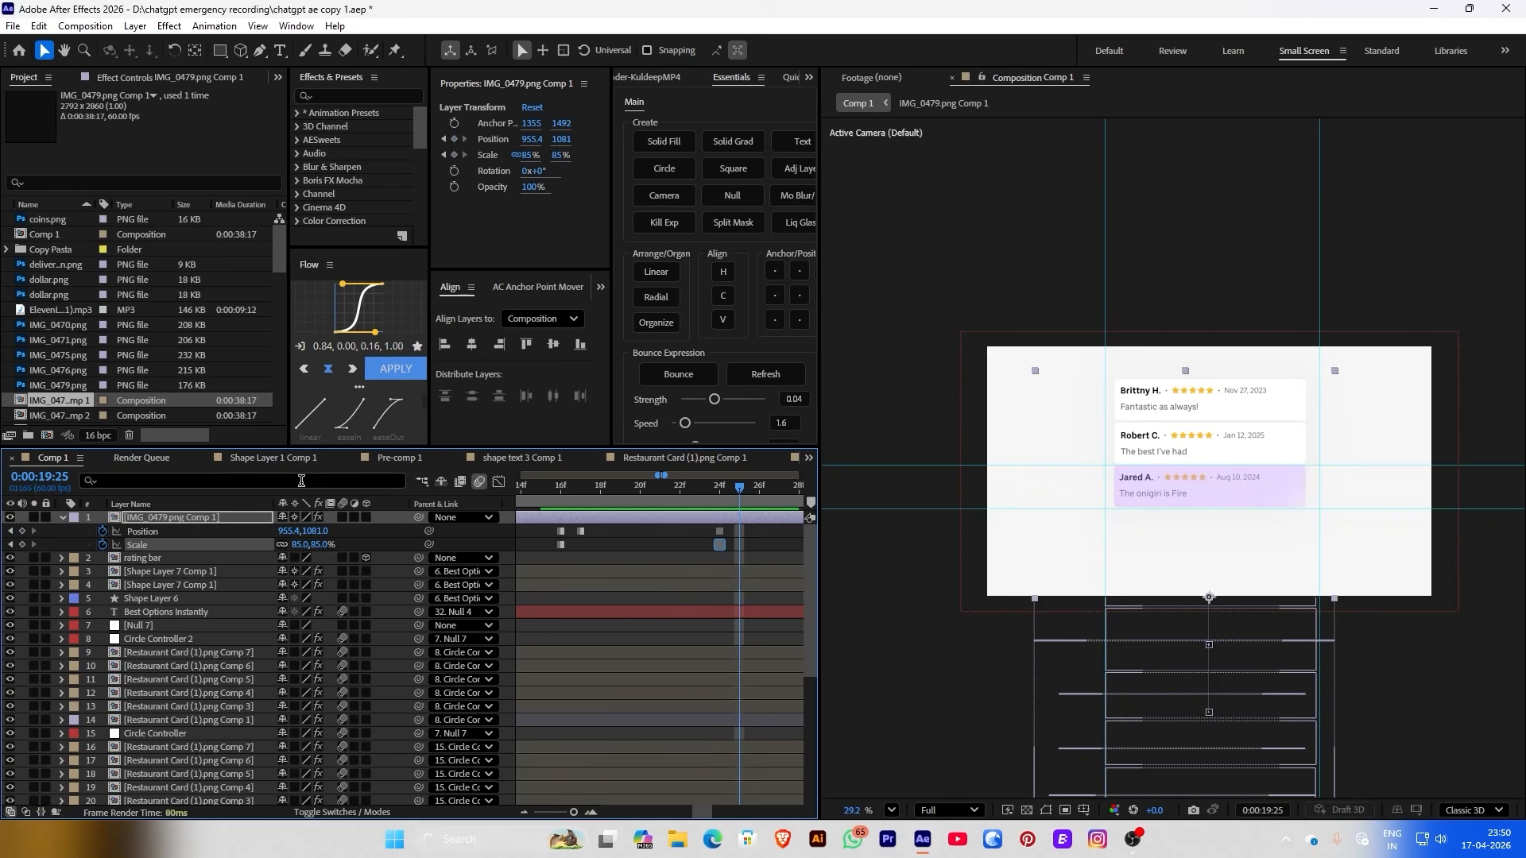
pyautogui.press('pagedown')
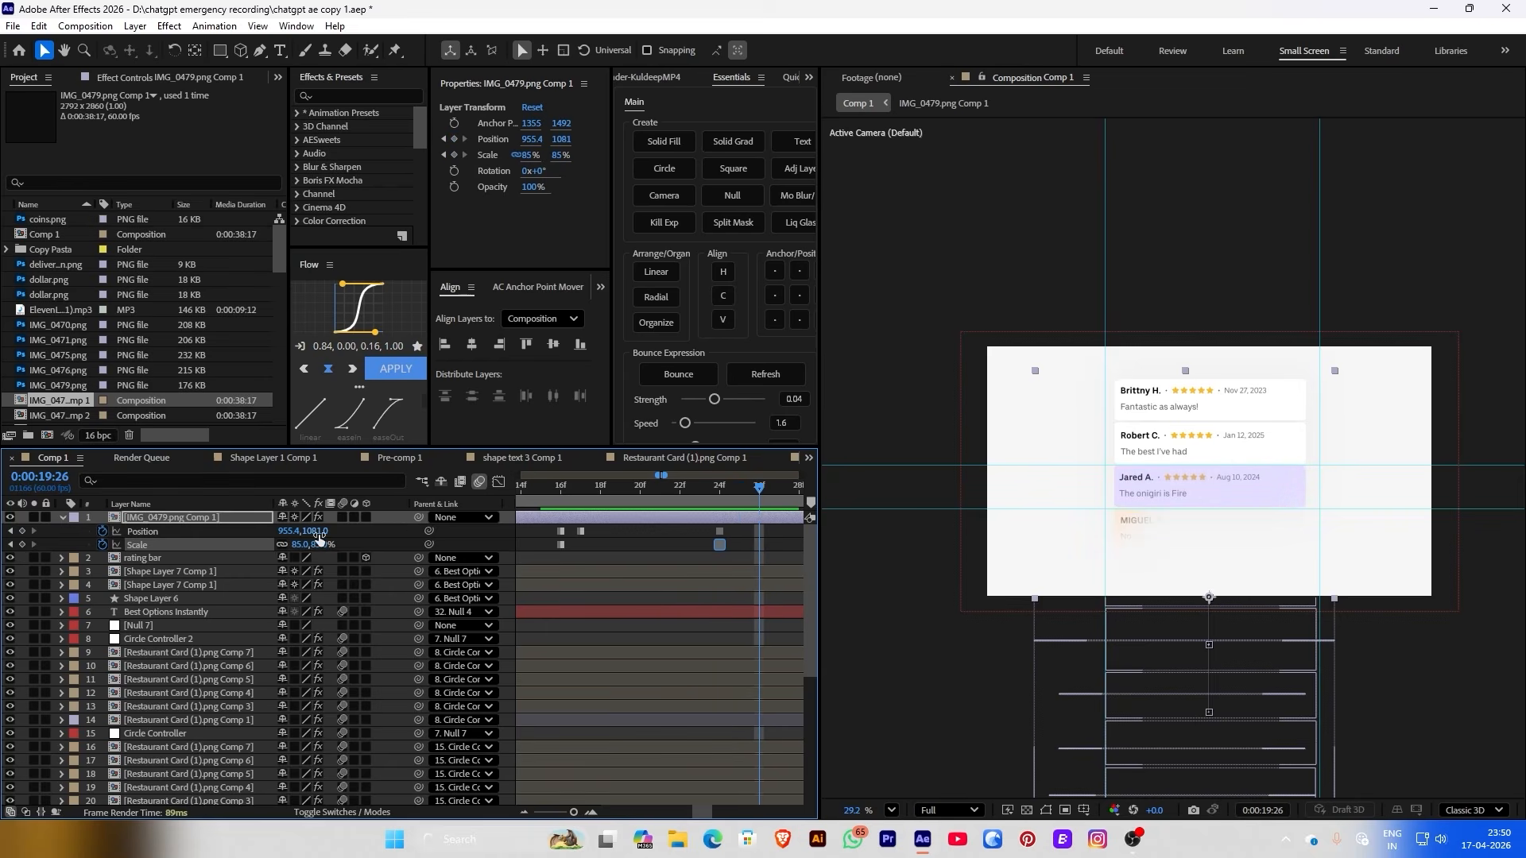
pyautogui.moveTo(318, 537); pyautogui.dragTo(190, 504)
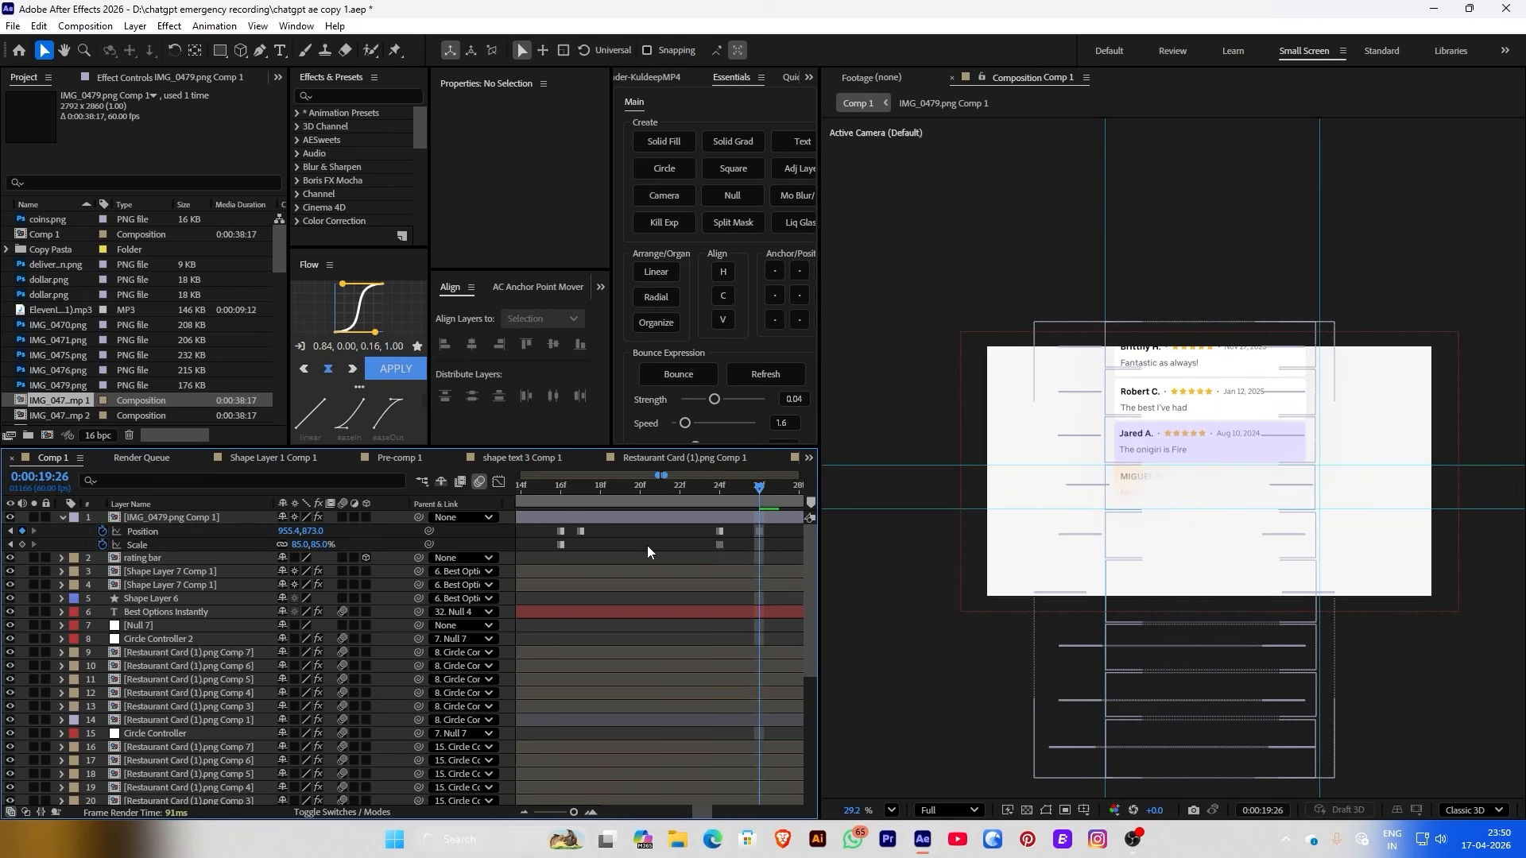
pyautogui.press('pagedown')
pyautogui.press('pagedown')
pyautogui.press('pagedown')
pyautogui.press('pagedown')
pyautogui.press('pagedown')
pyautogui.press('pagedown')
pyautogui.press('pagedown')
pyautogui.press('pagedown')
pyautogui.press('pagedown')
pyautogui.click(21, 544)
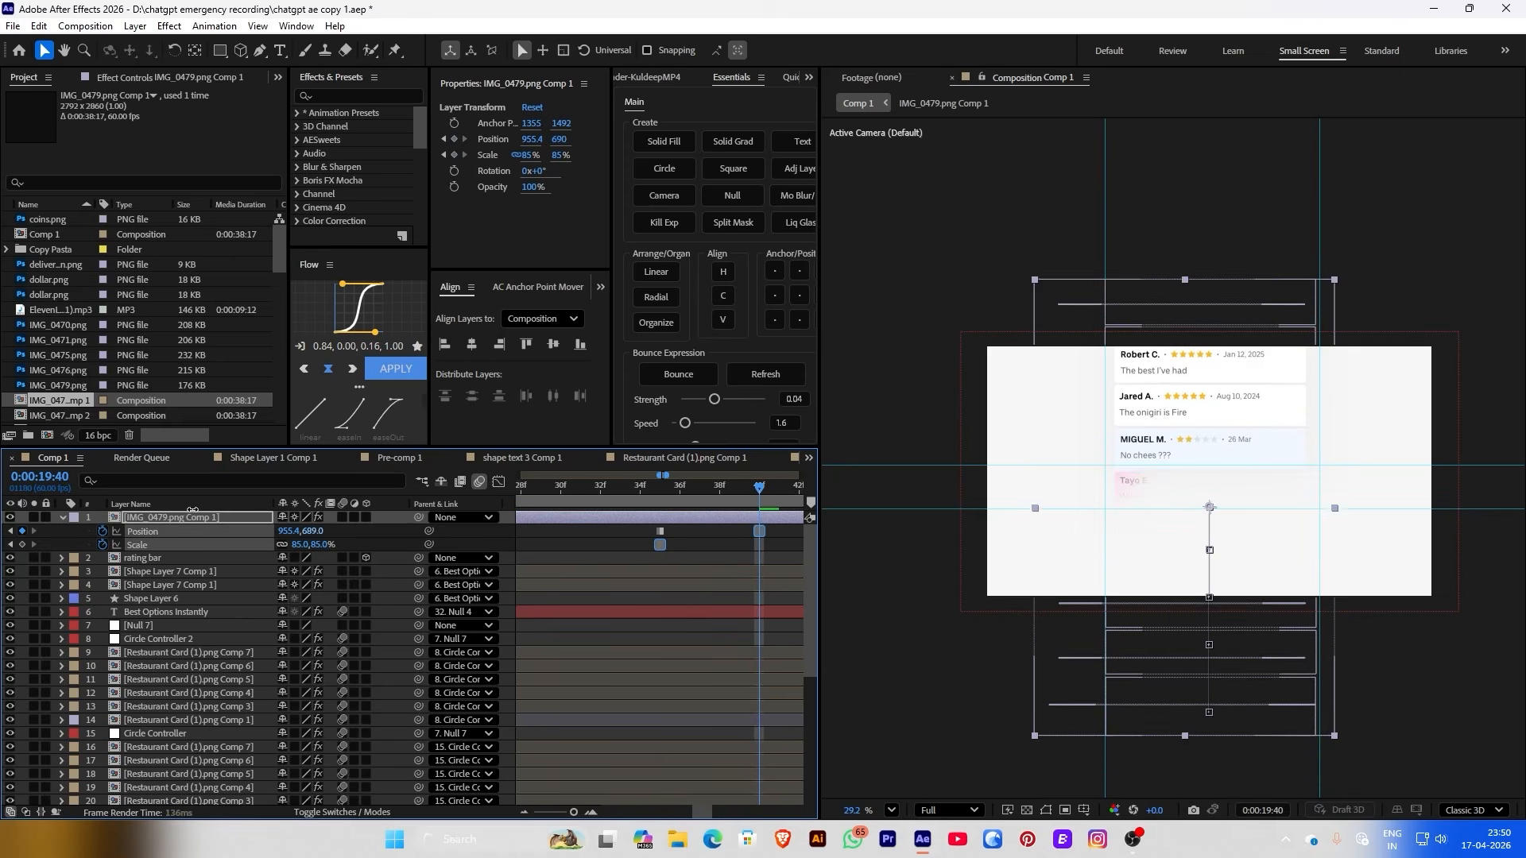
pyautogui.moveTo(660, 538); pyautogui.dragTo(704, 513)
# Paste Position keyframes on successive steps, moving the cards up from Y 192 to Y -218
pyautogui.press('pagedown')
pyautogui.press('pagedown')
pyautogui.press('pagedown')
pyautogui.press('pagedown')
pyautogui.press('pagedown')
pyautogui.press('pagedown')
pyautogui.press('pagedown')
pyautogui.press('pagedown')
pyautogui.press('pagedown')
pyautogui.press('pagedown')
pyautogui.press('pagedown')
pyautogui.press('pagedown')
pyautogui.press('pagedown')
pyautogui.press('pagedown')
pyautogui.press('pagedown')
pyautogui.press('pagedown')
pyautogui.press('pagedown')
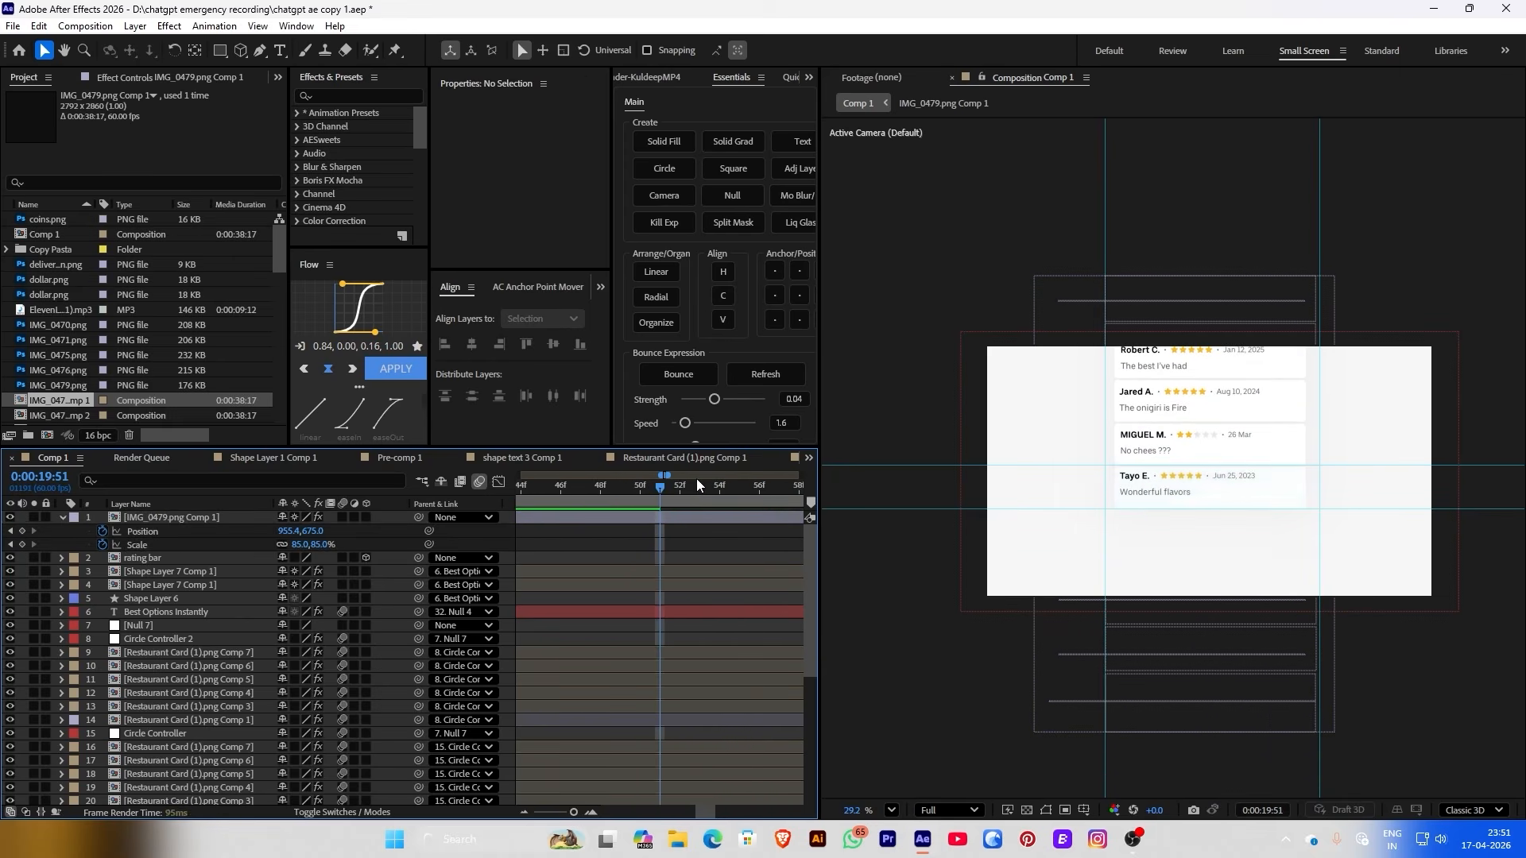
pyautogui.press('pagedown')
pyautogui.press('pagedown')
pyautogui.press('pagedown')
pyautogui.press('pagedown')
pyautogui.press('pagedown')
pyautogui.press('pagedown')
pyautogui.press('pagedown')
pyautogui.press('pagedown')
pyautogui.press('pagedown')
pyautogui.press('pagedown')
pyautogui.press('pagedown')
pyautogui.press('pagedown')
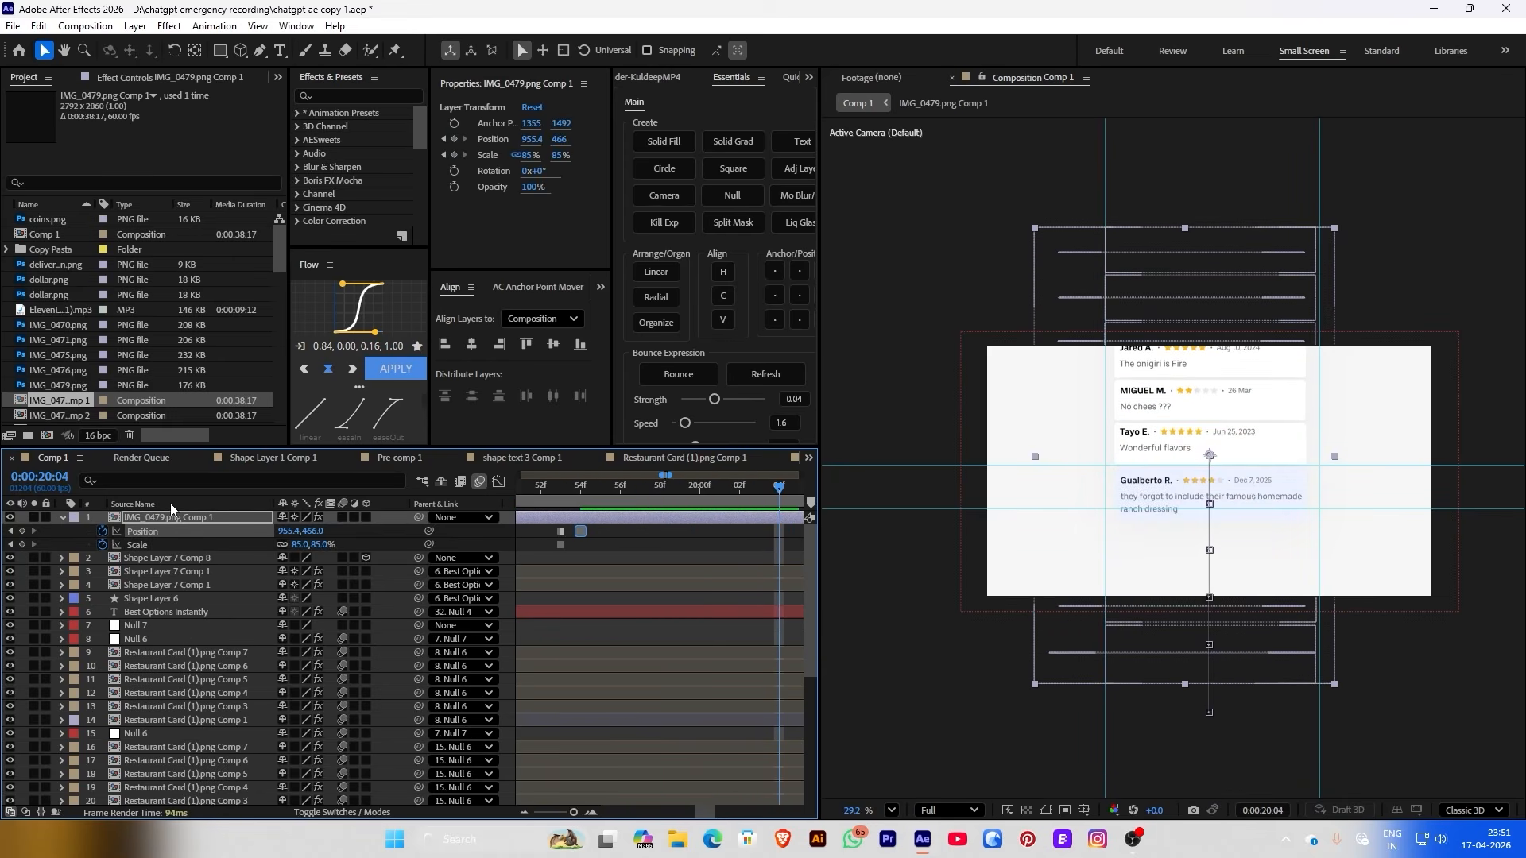
pyautogui.click(131, 504)
pyautogui.hotkey('ctrl', 'v')
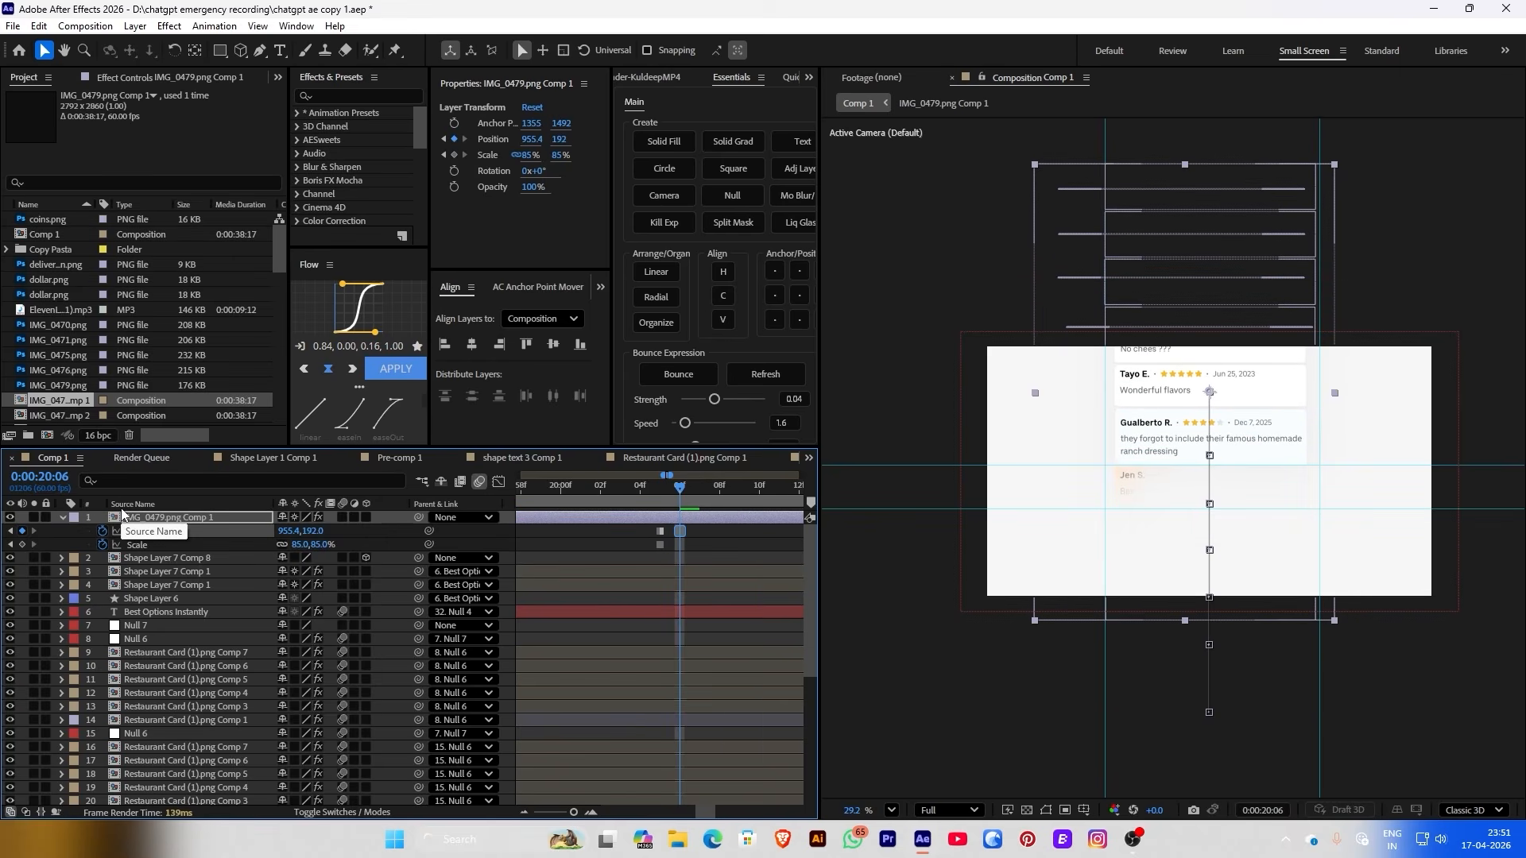
pyautogui.press('pagedown')
pyautogui.press('pagedown')
pyautogui.press('pagedown')
pyautogui.press('pagedown')
pyautogui.press('pagedown')
pyautogui.press('pagedown')
pyautogui.press('pagedown')
pyautogui.press('pagedown')
pyautogui.press('pagedown')
pyautogui.press('pagedown')
pyautogui.press('pagedown')
pyautogui.press('pagedown')
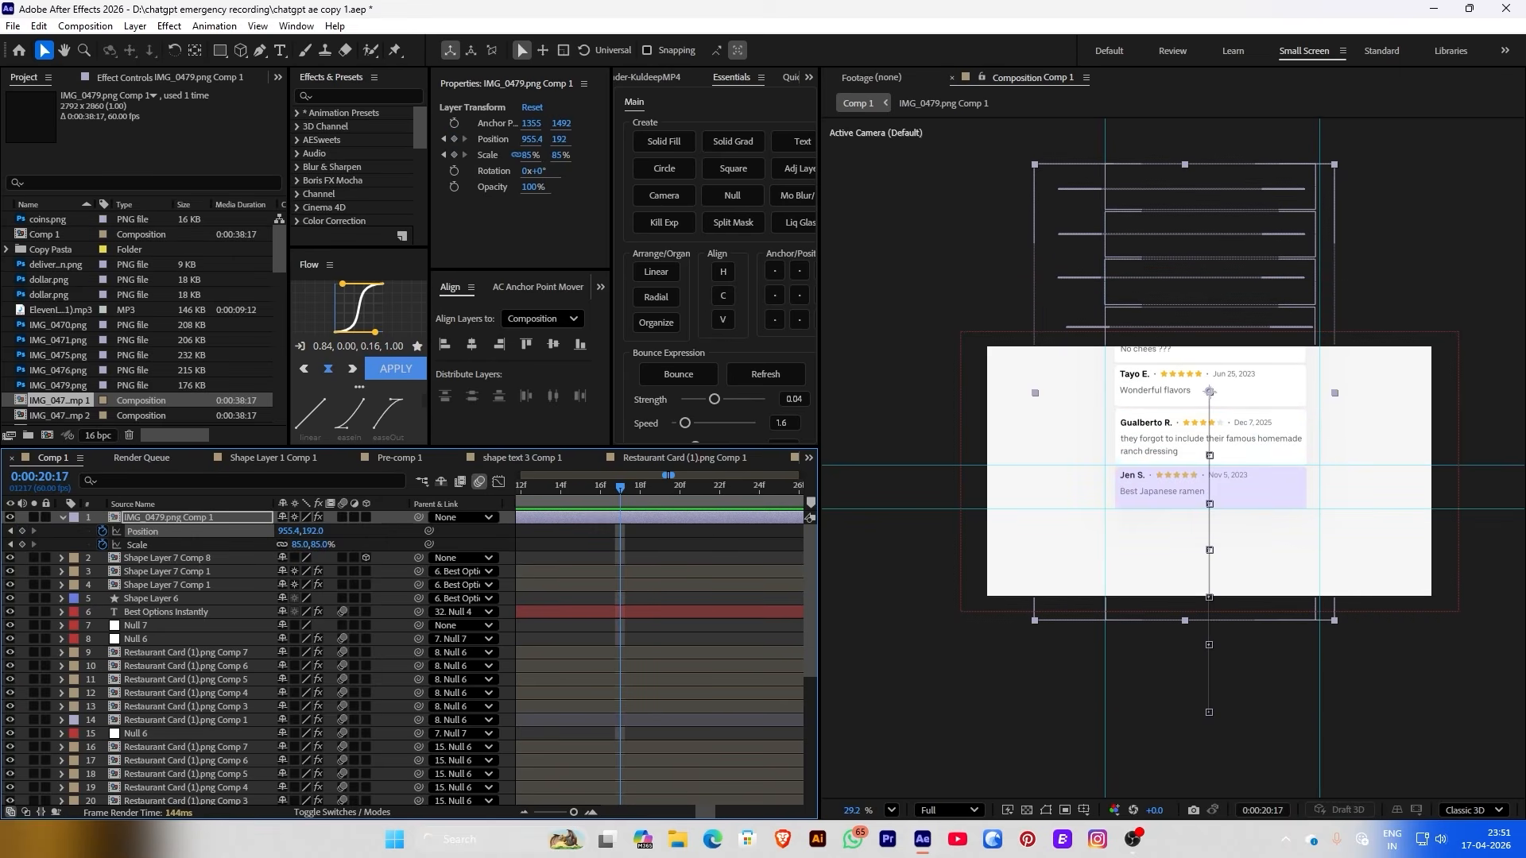
pyautogui.hotkey('ctrl', 'v')
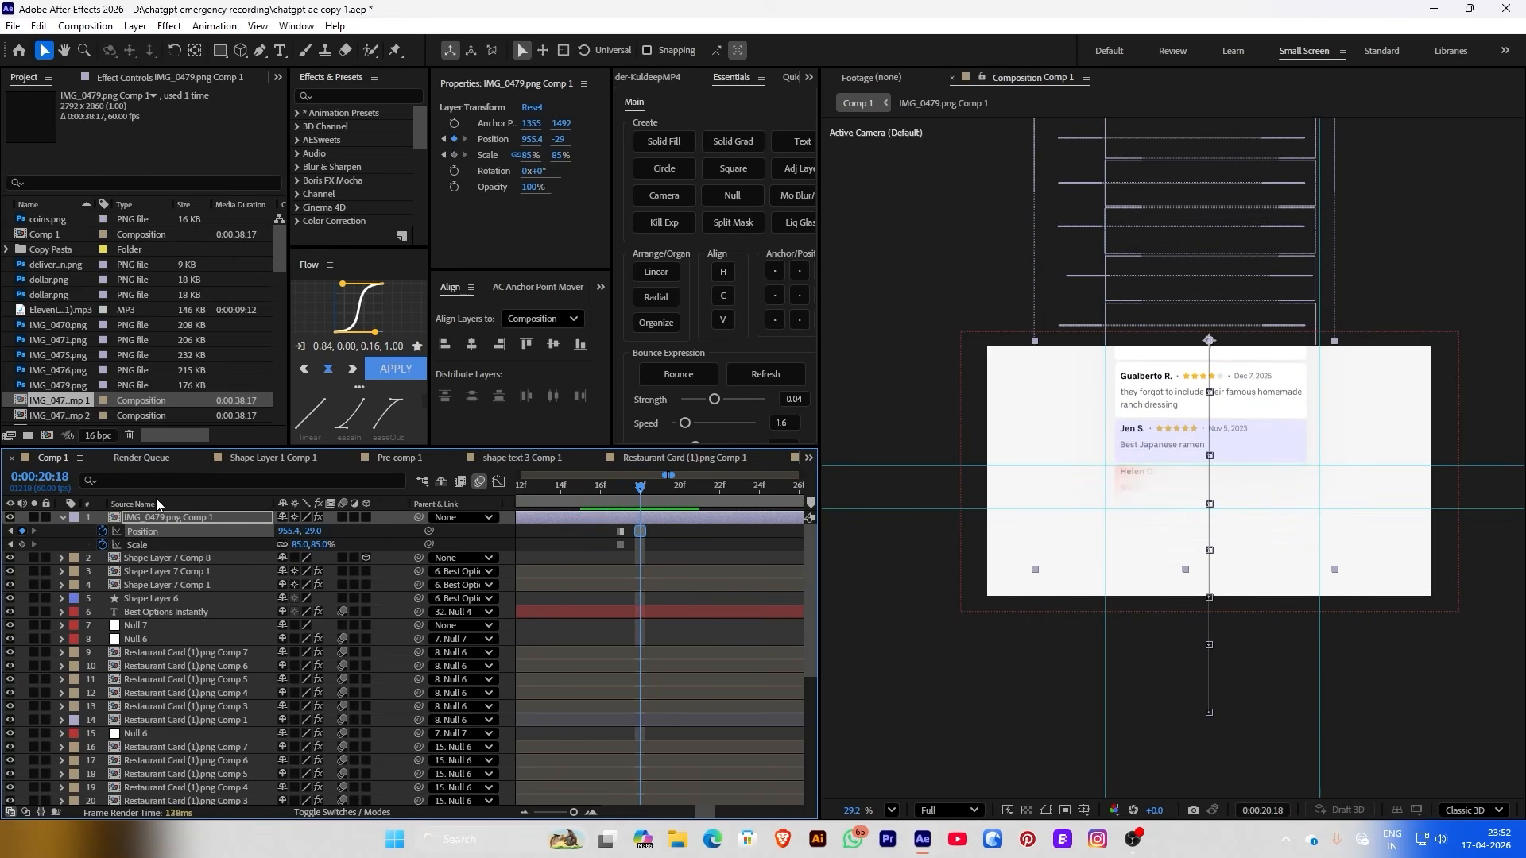
pyautogui.press('pagedown')
pyautogui.press('pagedown')
pyautogui.press('pagedown')
pyautogui.press('pagedown')
pyautogui.press('pagedown')
pyautogui.press('pagedown')
pyautogui.press('pagedown')
pyautogui.press('pagedown')
pyautogui.press('pagedown')
pyautogui.press('pagedown')
pyautogui.press('pagedown')
pyautogui.press('pagedown')
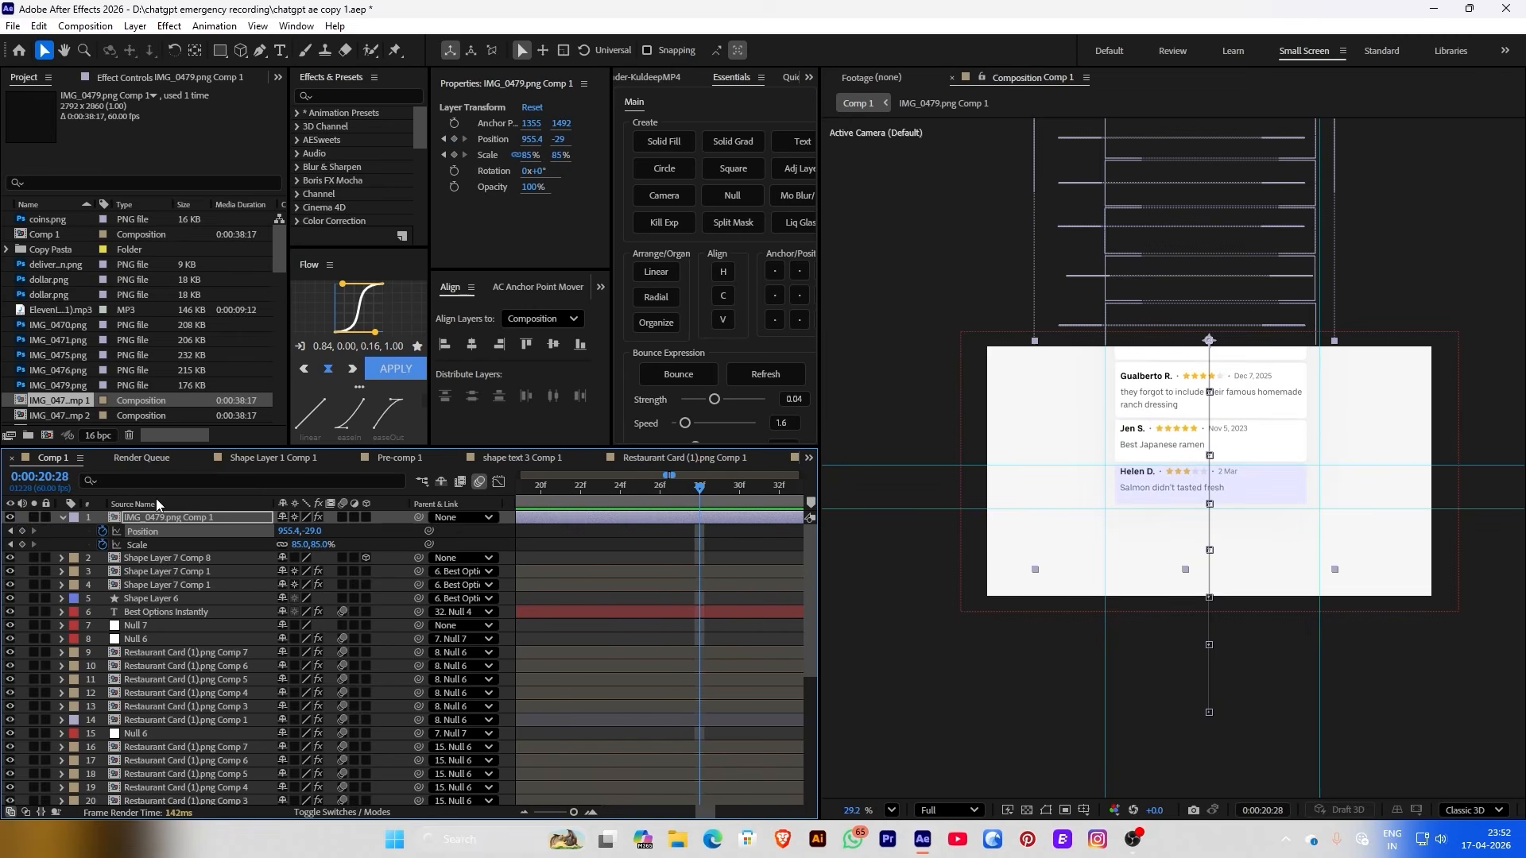
pyautogui.hotkey('ctrl', 'v')
# Add a Position keyframe at 0:00:18:44 starting the cards lower at Y 1665
pyautogui.scroll(-3, 546, 515)
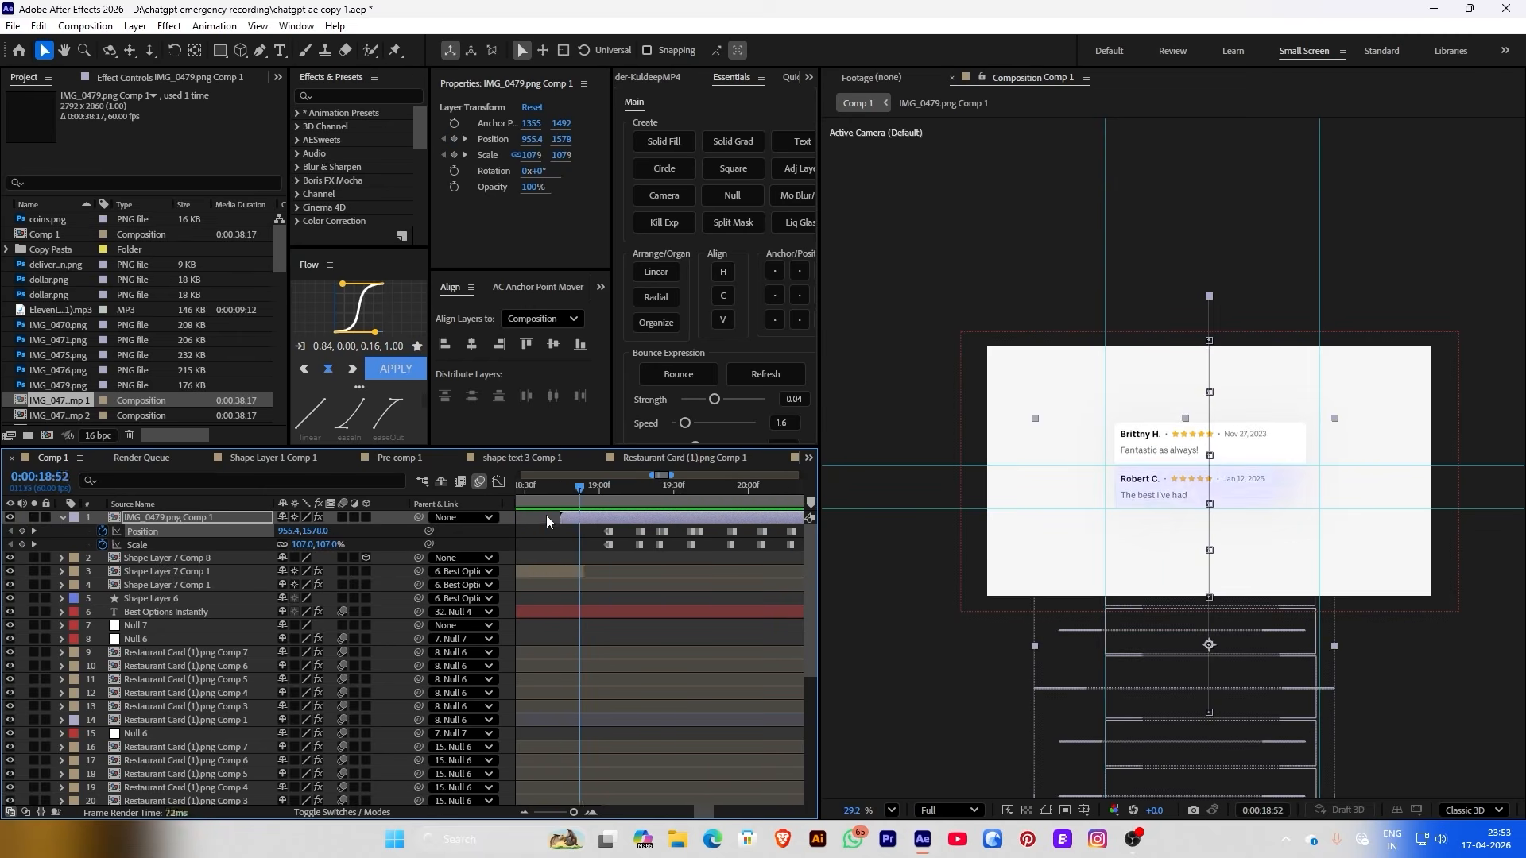
pyautogui.moveTo(546, 515); pyautogui.dragTo(597, 496)
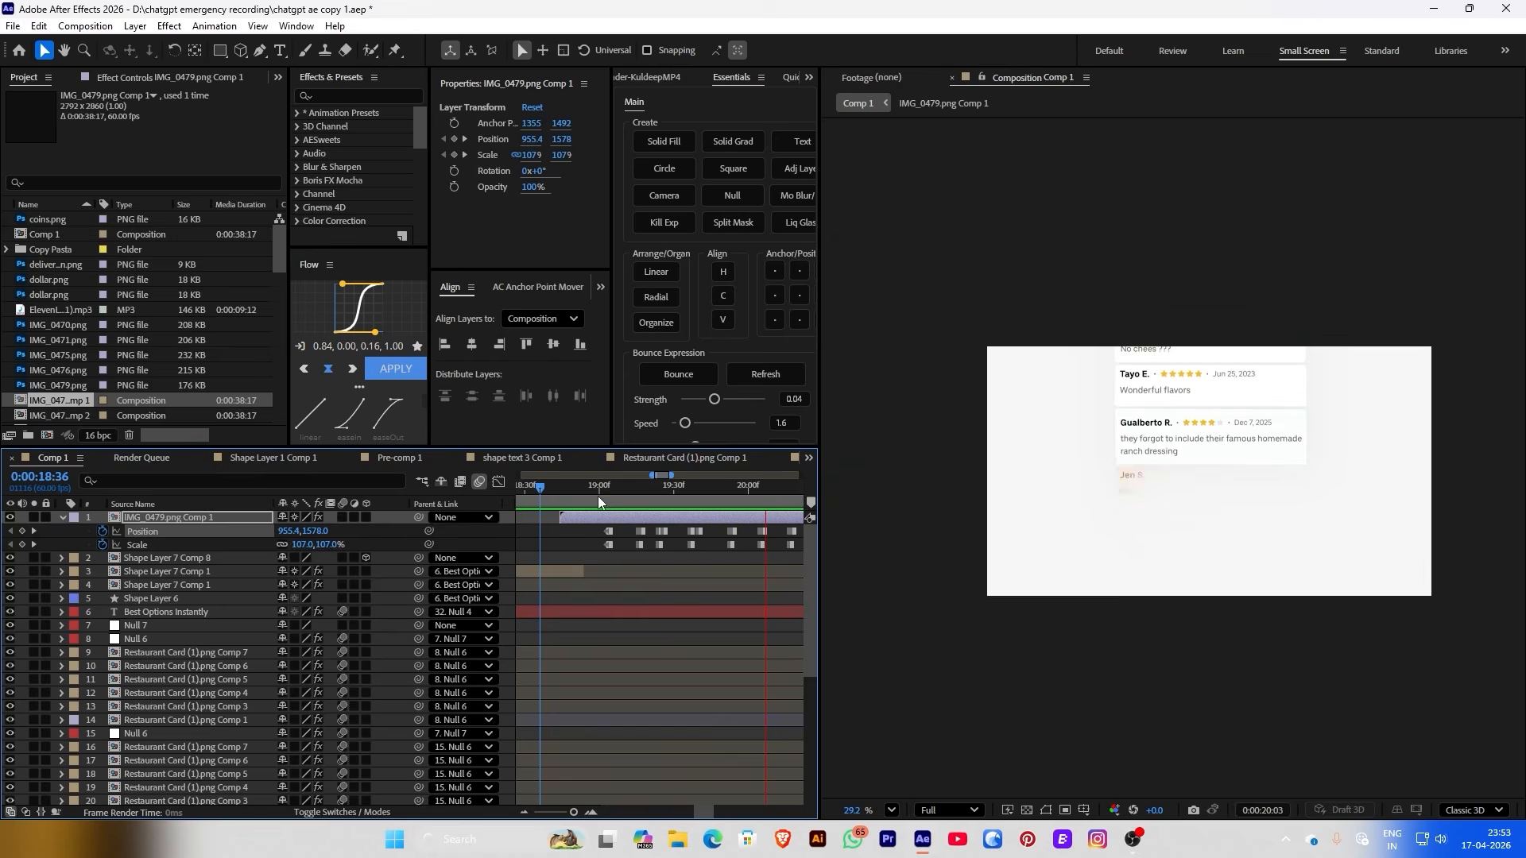
pyautogui.press('space')
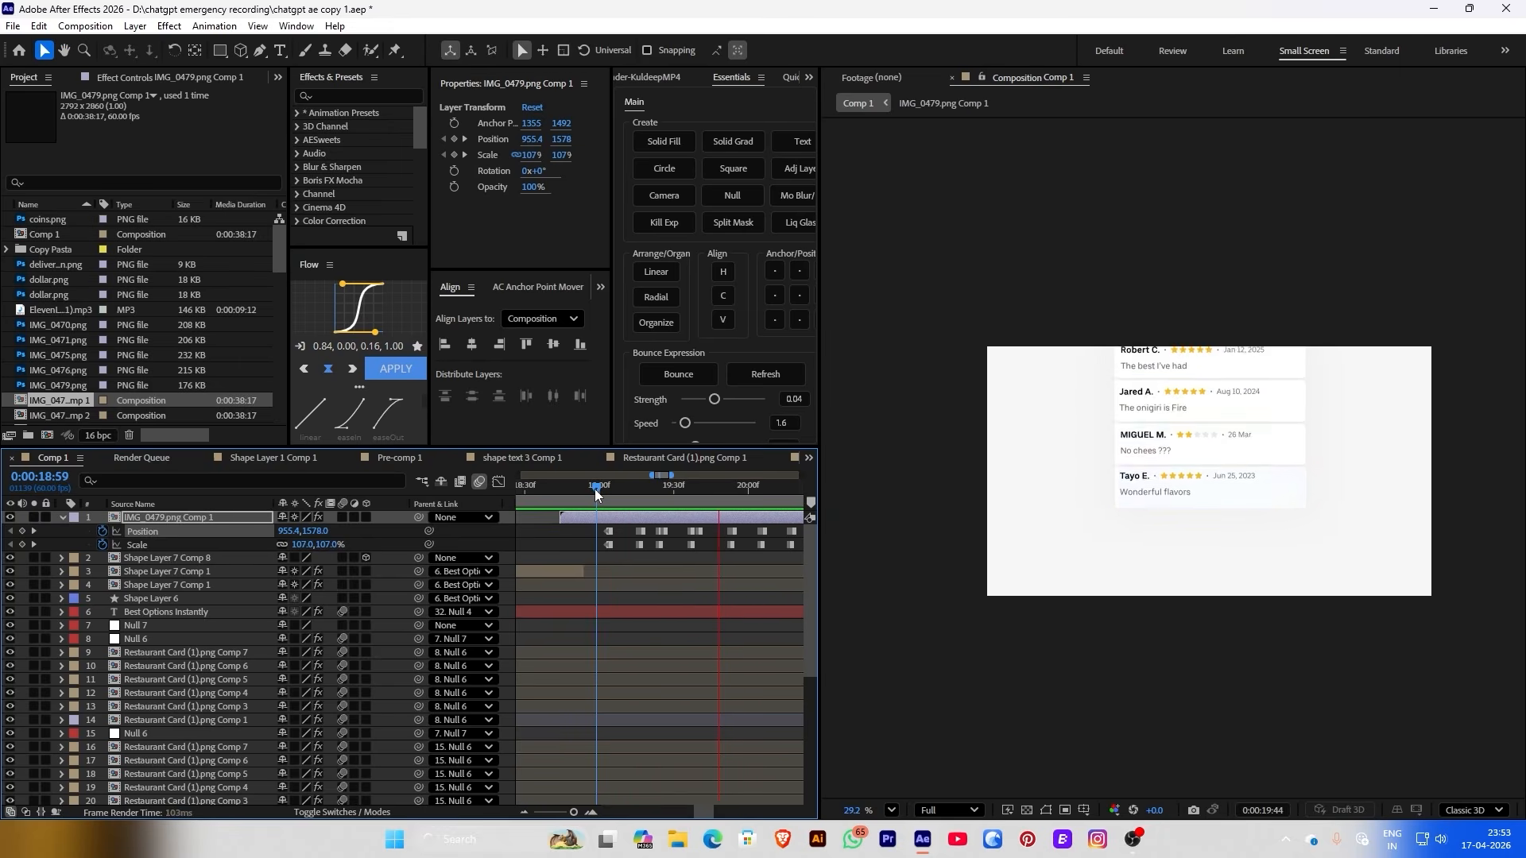
pyautogui.press('space')
pyautogui.press('F3')
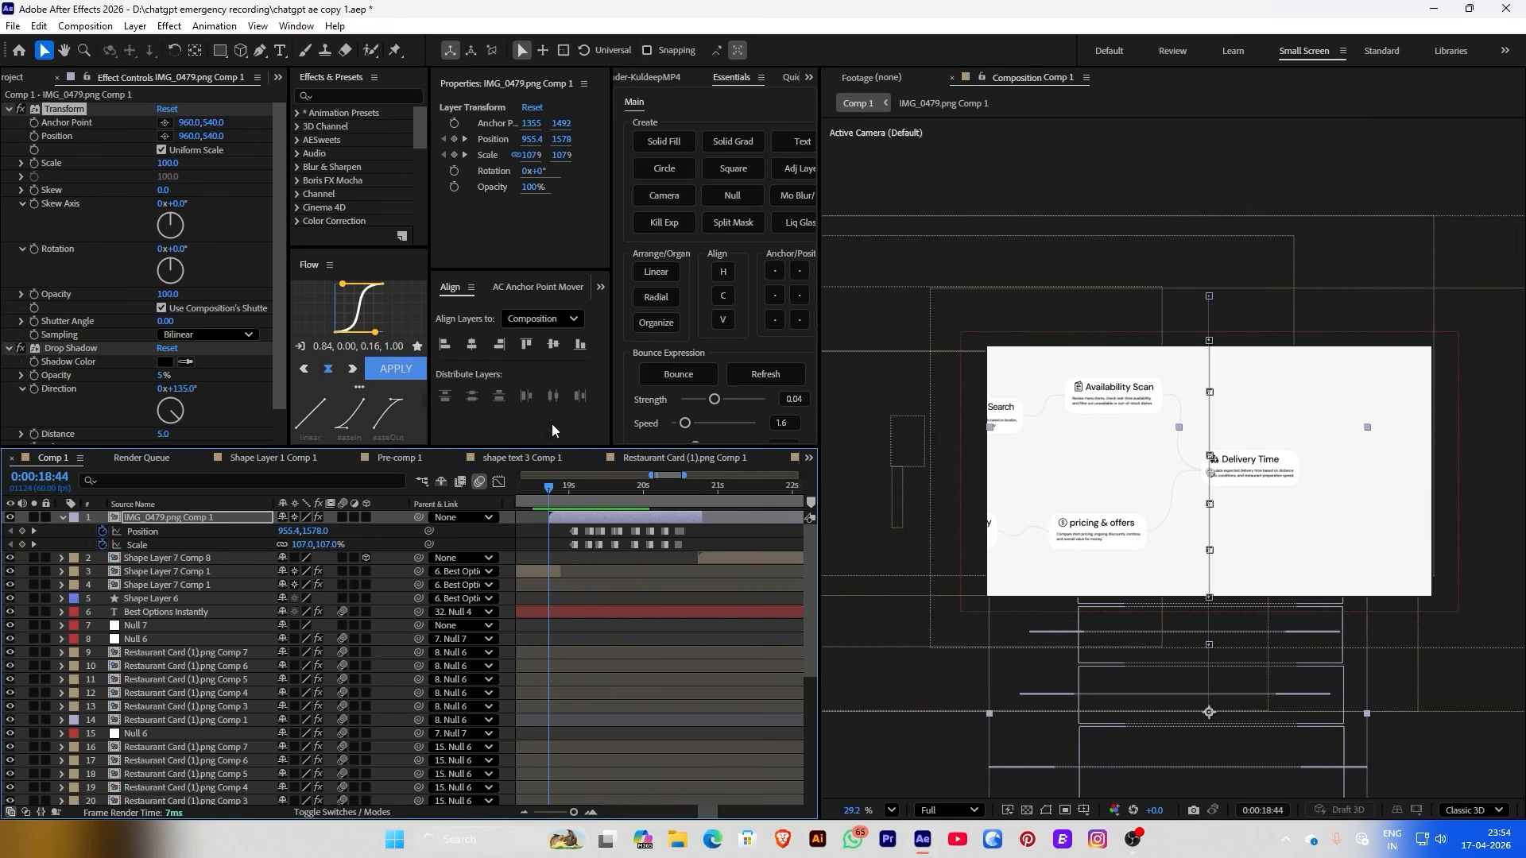
pyautogui.click(455, 140)
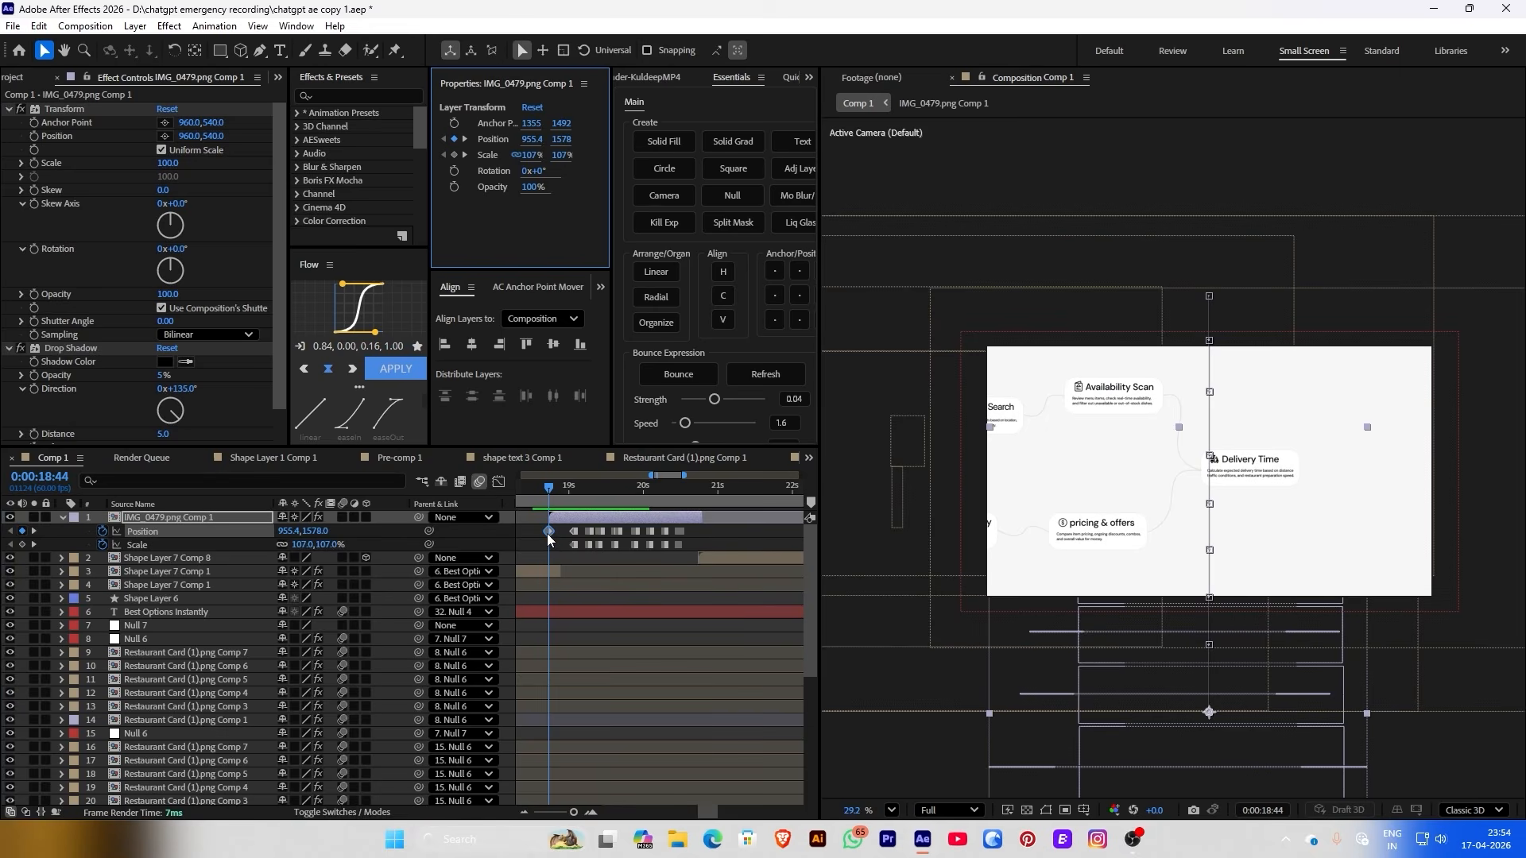
pyautogui.moveTo(548, 532); pyautogui.dragTo(558, 532)
pyautogui.moveTo(333, 531); pyautogui.dragTo(429, 553)
# Preview the scroll-in and move the second Position keyframe slightly earlier
pyautogui.click(630, 573)
pyautogui.press('space')
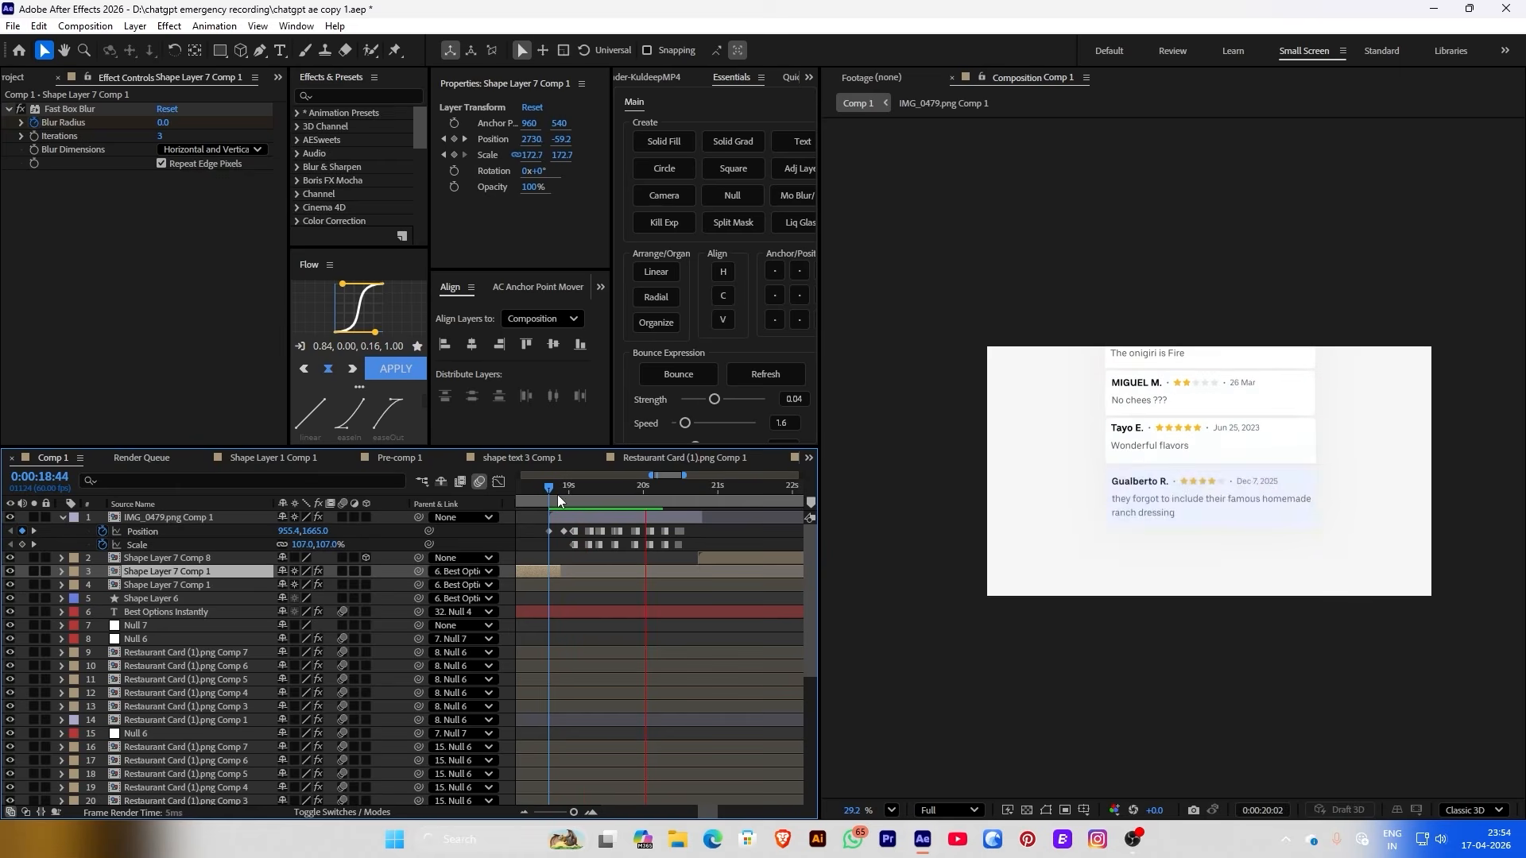
pyautogui.press('space')
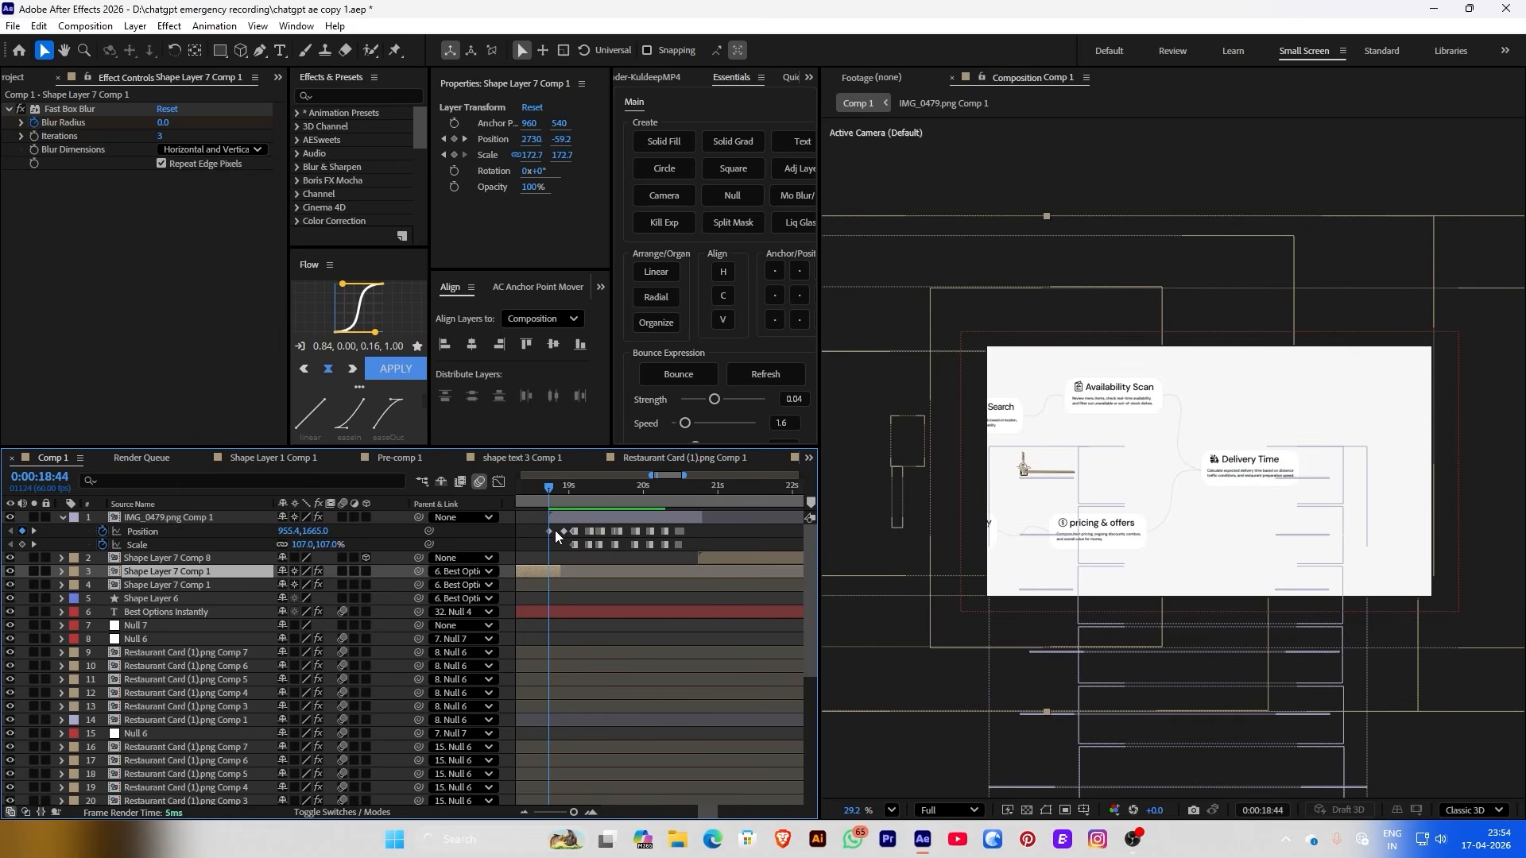
pyautogui.moveTo(560, 531); pyautogui.dragTo(556, 531)
pyautogui.press('space')
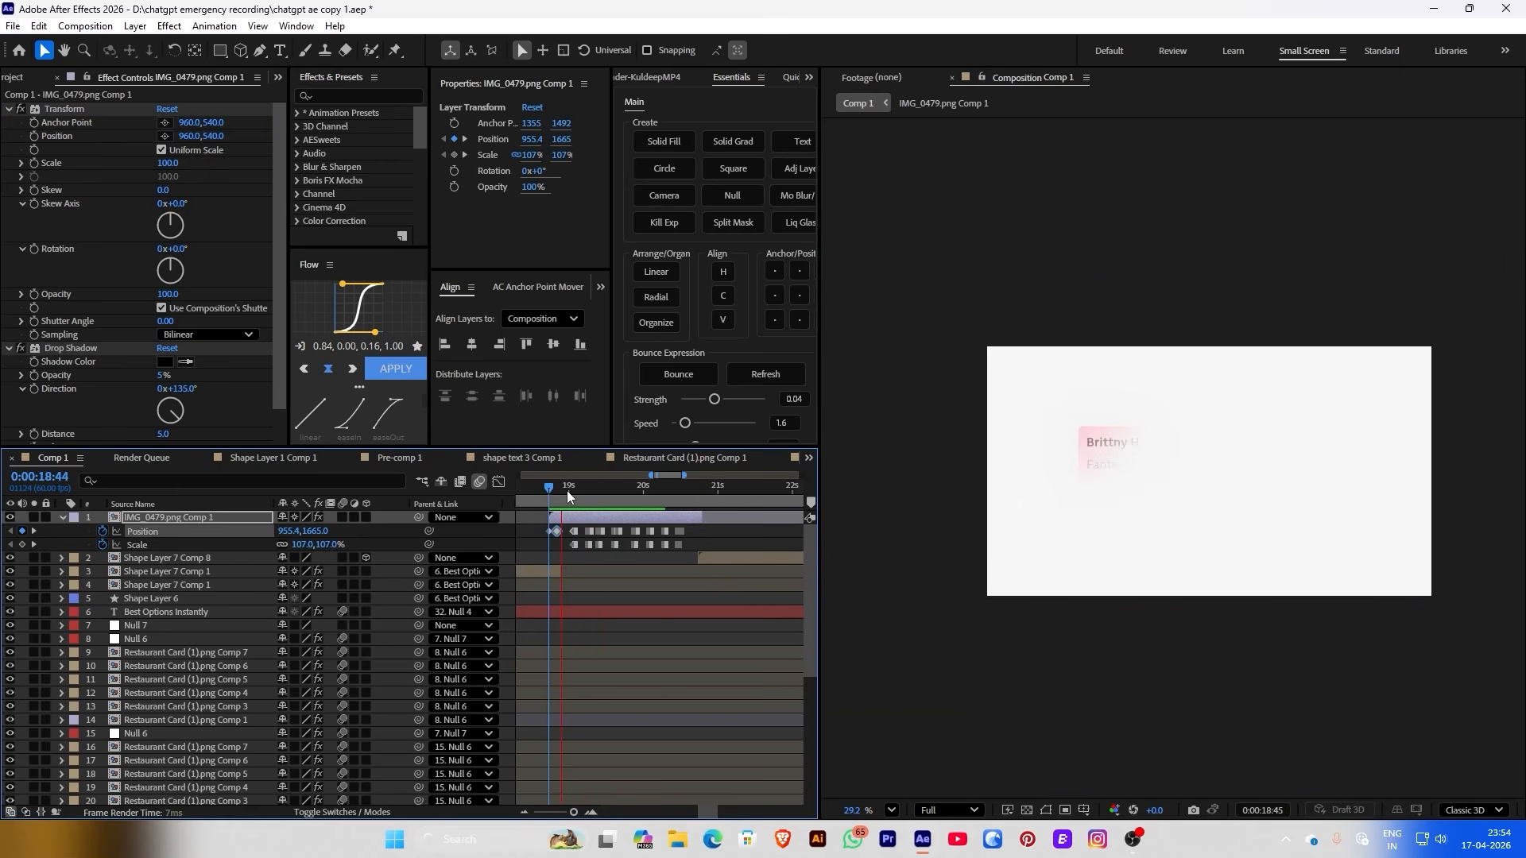
# Shift both Position keyframes later and apply Easy Ease (F9) to them
pyautogui.click(567, 490)
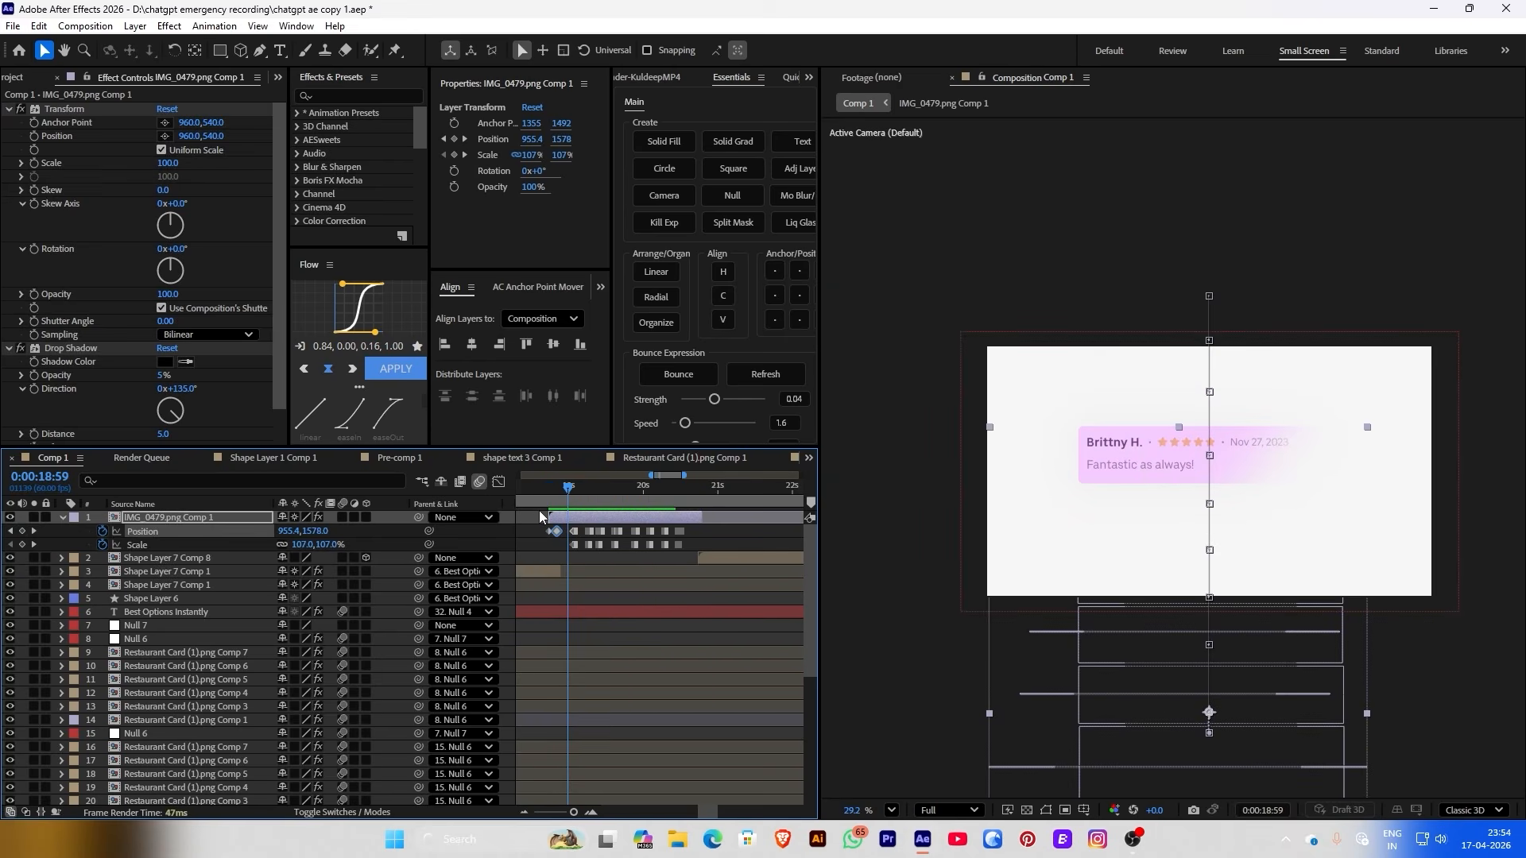
pyautogui.scroll(2, 542, 506)
pyautogui.click(606, 490)
pyautogui.moveTo(606, 490)
pyautogui.mouseDown()
pyautogui.moveTo(626, 493)
pyautogui.moveTo(575, 533)
pyautogui.moveTo(647, 536)
pyautogui.moveTo(618, 534)
pyautogui.moveTo(588, 499)
pyautogui.moveTo(626, 500)
pyautogui.mouseUp()
pyautogui.click(613, 539)
pyautogui.click(571, 498)
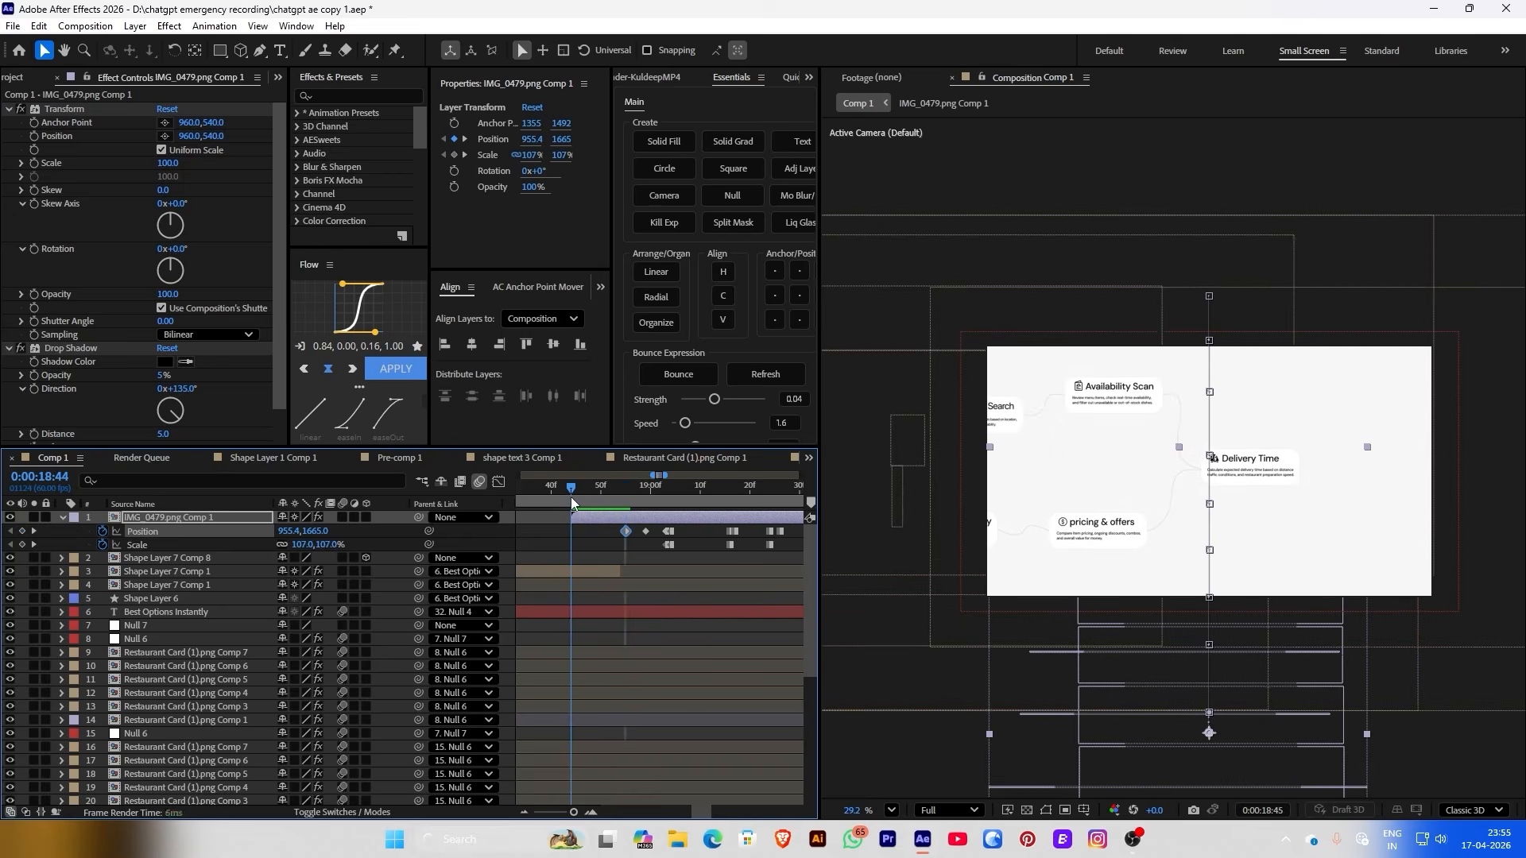
pyautogui.press('space')
pyautogui.press('space')
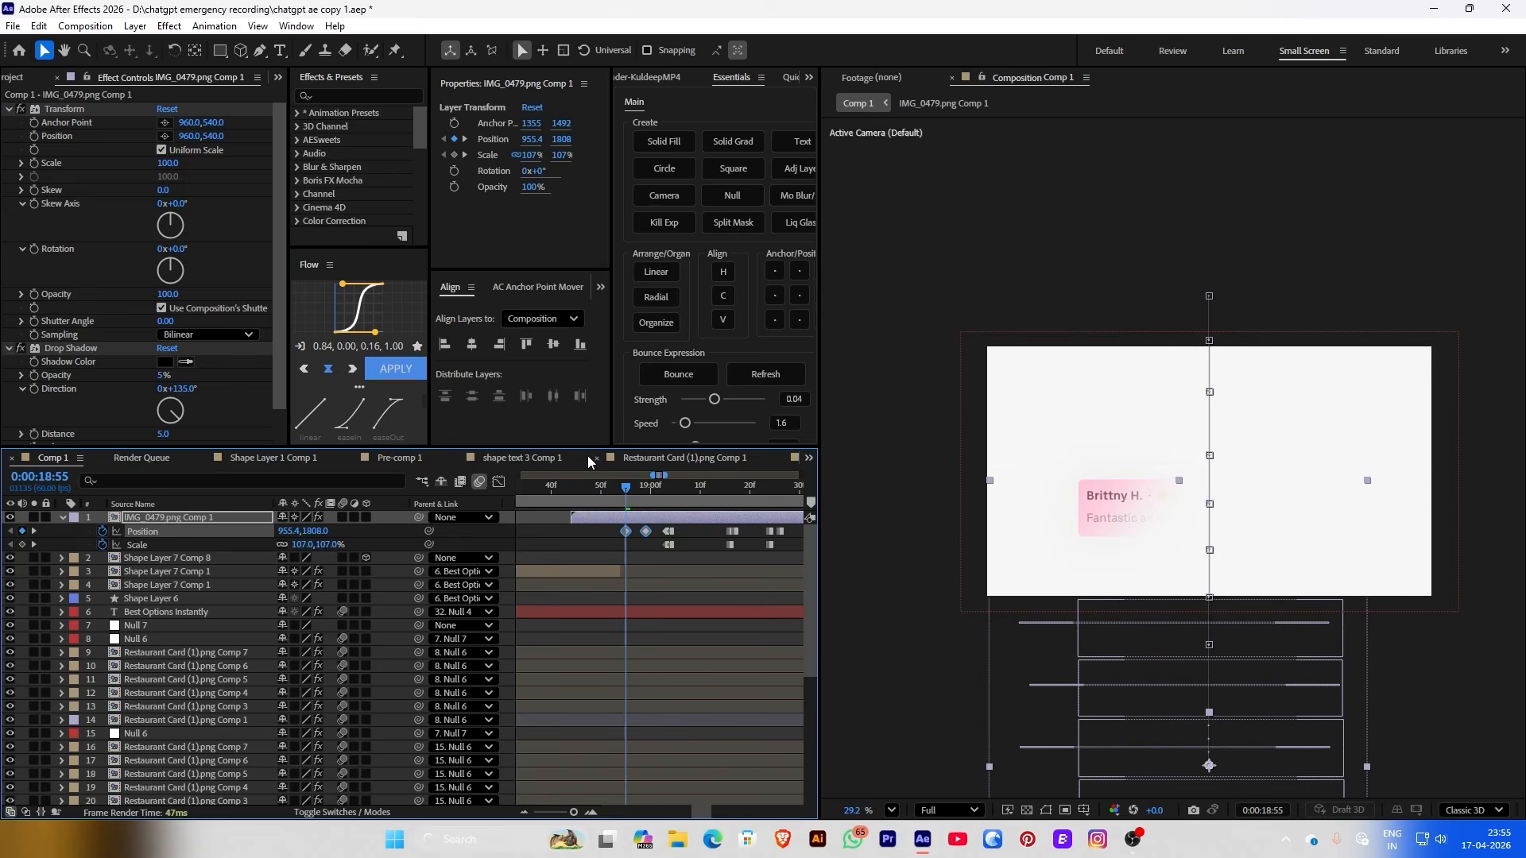
pyautogui.press('F9')
pyautogui.moveTo(629, 490); pyautogui.dragTo(574, 492)
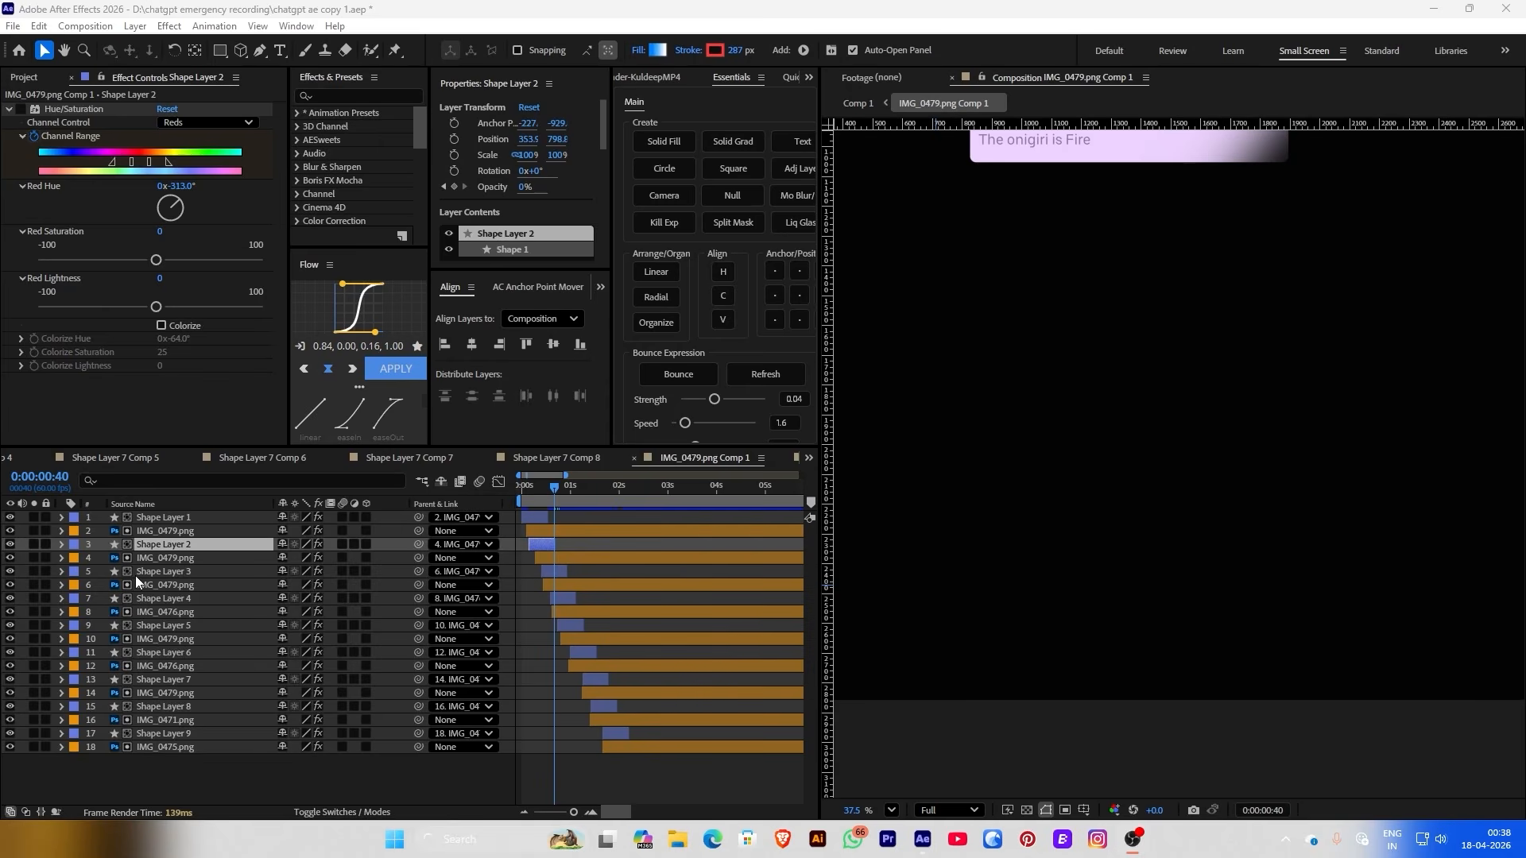
# Inspect the effect settings of Shape Layers 3 through 9 and the image layers
pyautogui.click(135, 576)
pyautogui.click(17, 114)
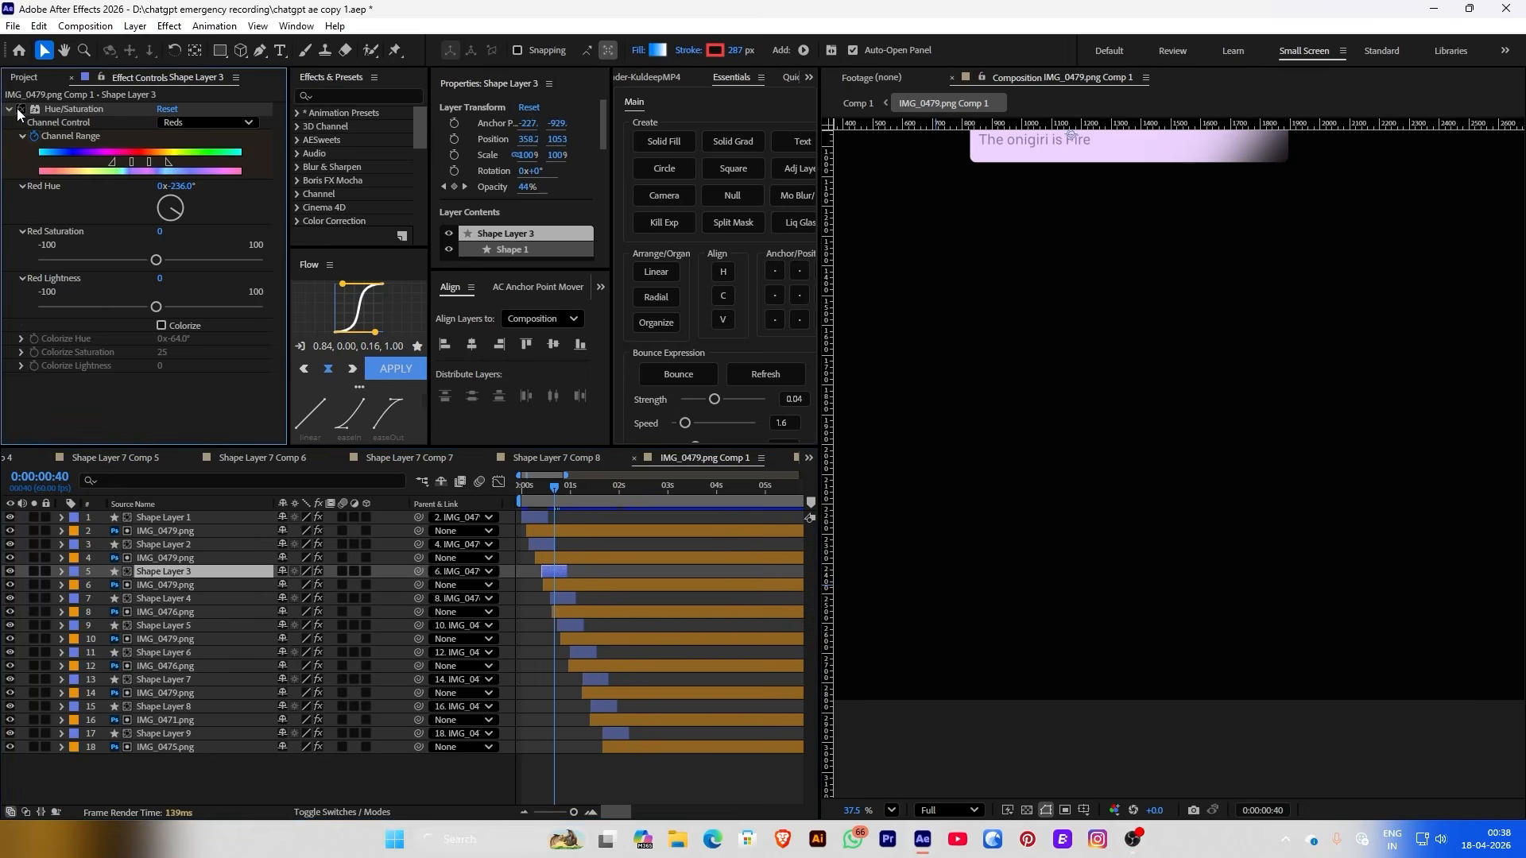
pyautogui.click(125, 598)
pyautogui.click(18, 114)
pyautogui.click(135, 626)
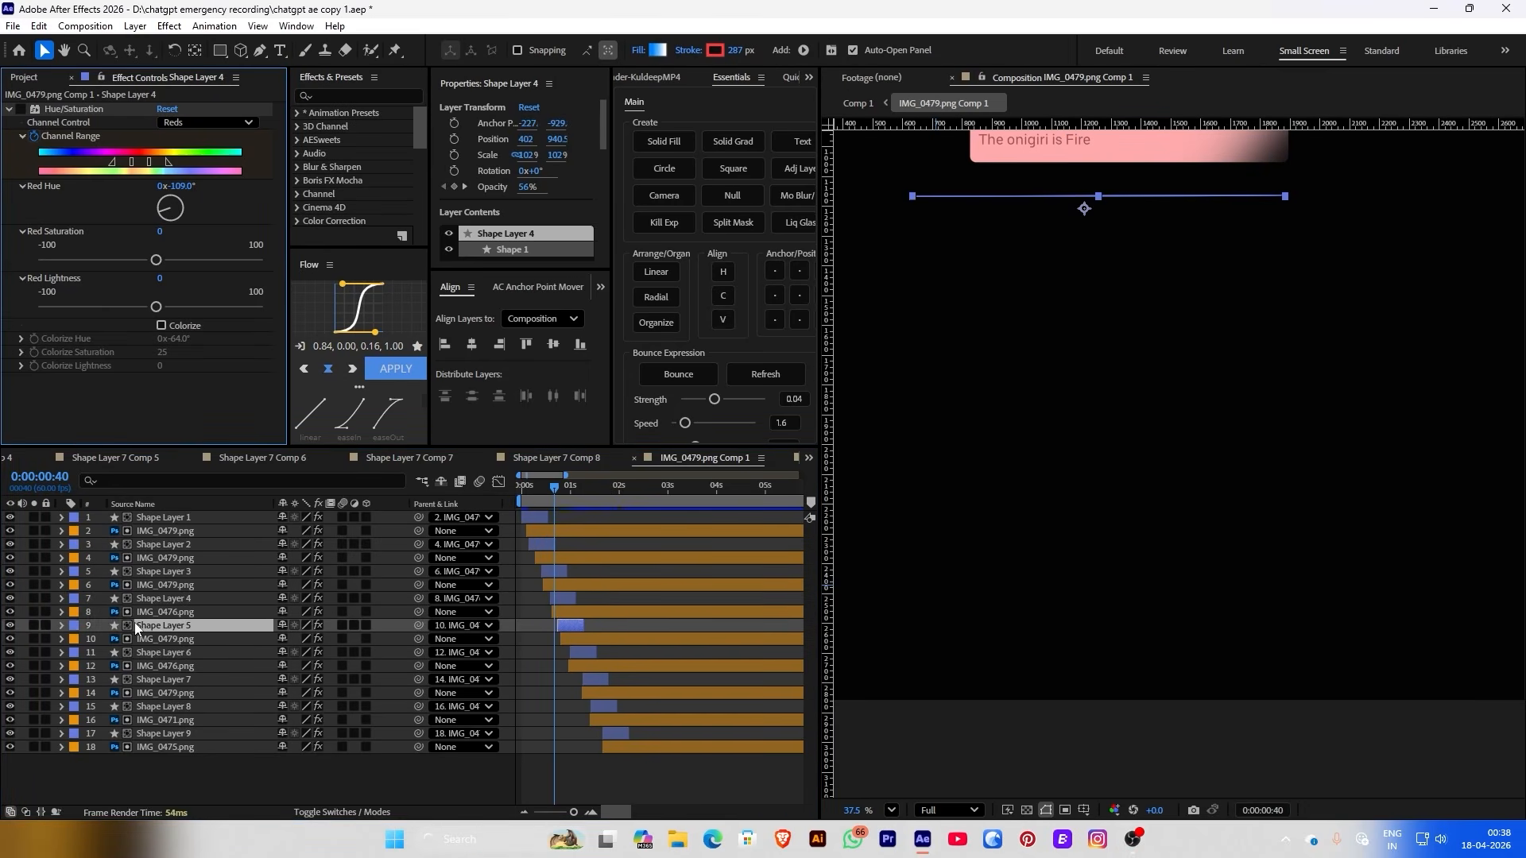
pyautogui.click(149, 653)
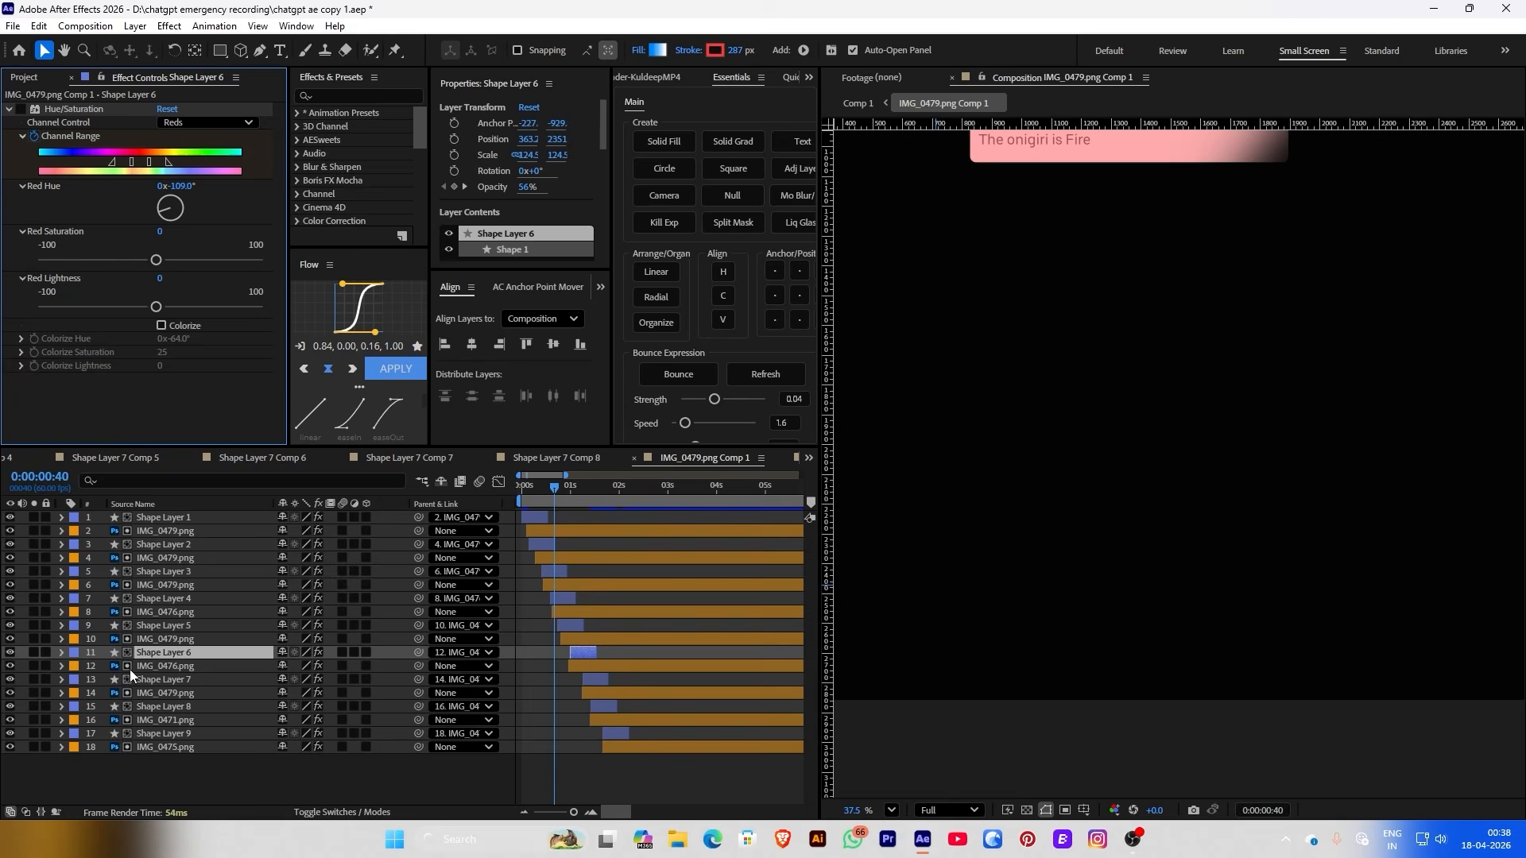
pyautogui.click(131, 678)
pyautogui.click(17, 113)
pyautogui.click(139, 693)
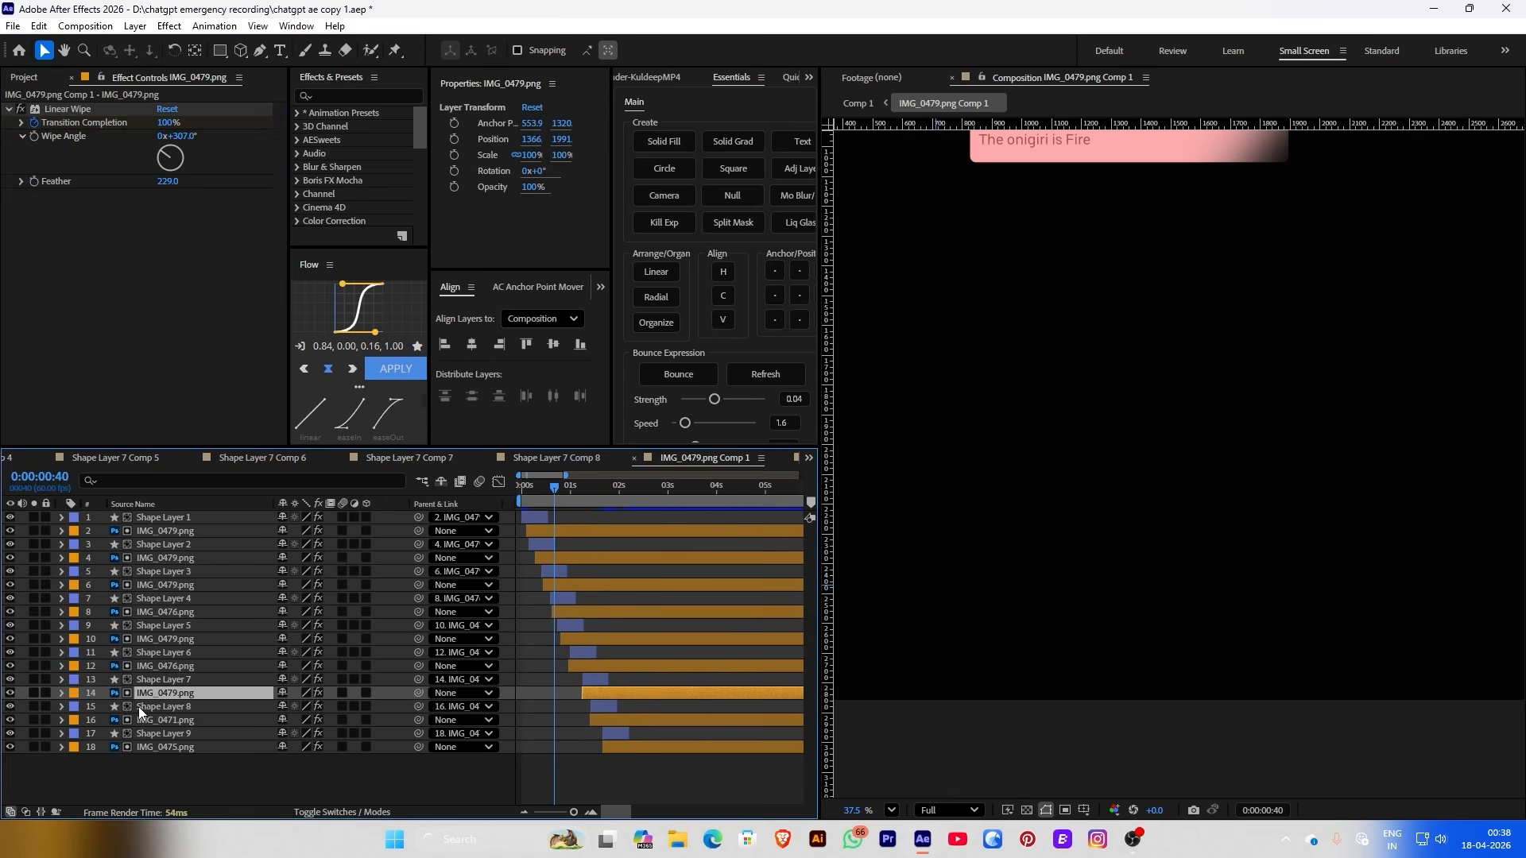
pyautogui.click(139, 707)
pyautogui.click(21, 115)
pyautogui.click(165, 736)
pyautogui.click(29, 114)
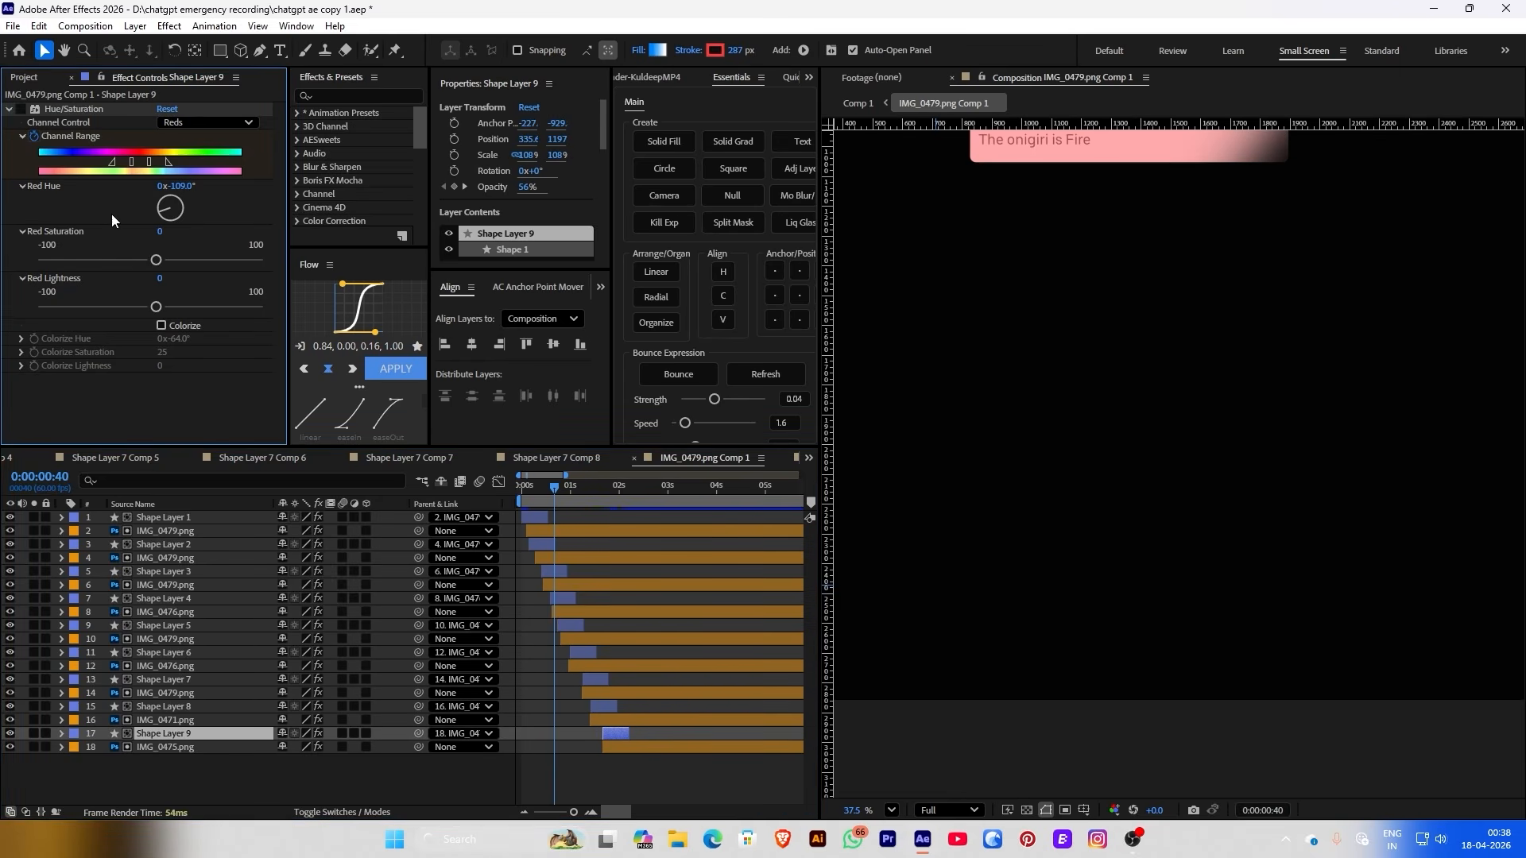
pyautogui.moveTo(555, 493); pyautogui.dragTo(588, 492)
# Select all the card layers and set their stroke colour to blue 49A7FF
pyautogui.moveTo(206, 781); pyautogui.dragTo(417, 179)
pyautogui.click(715, 50)
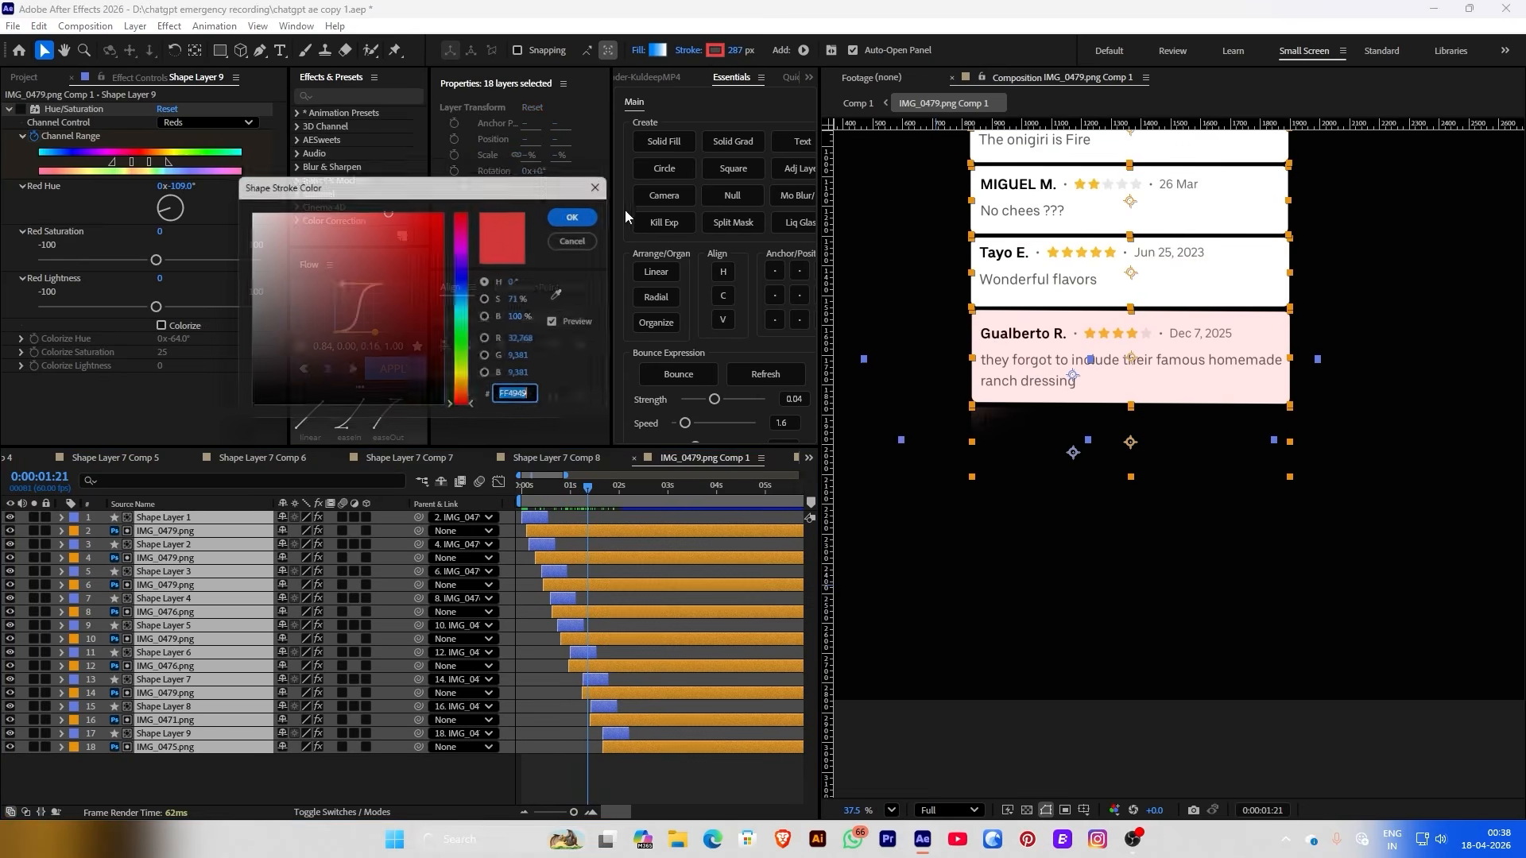
pyautogui.click(466, 295)
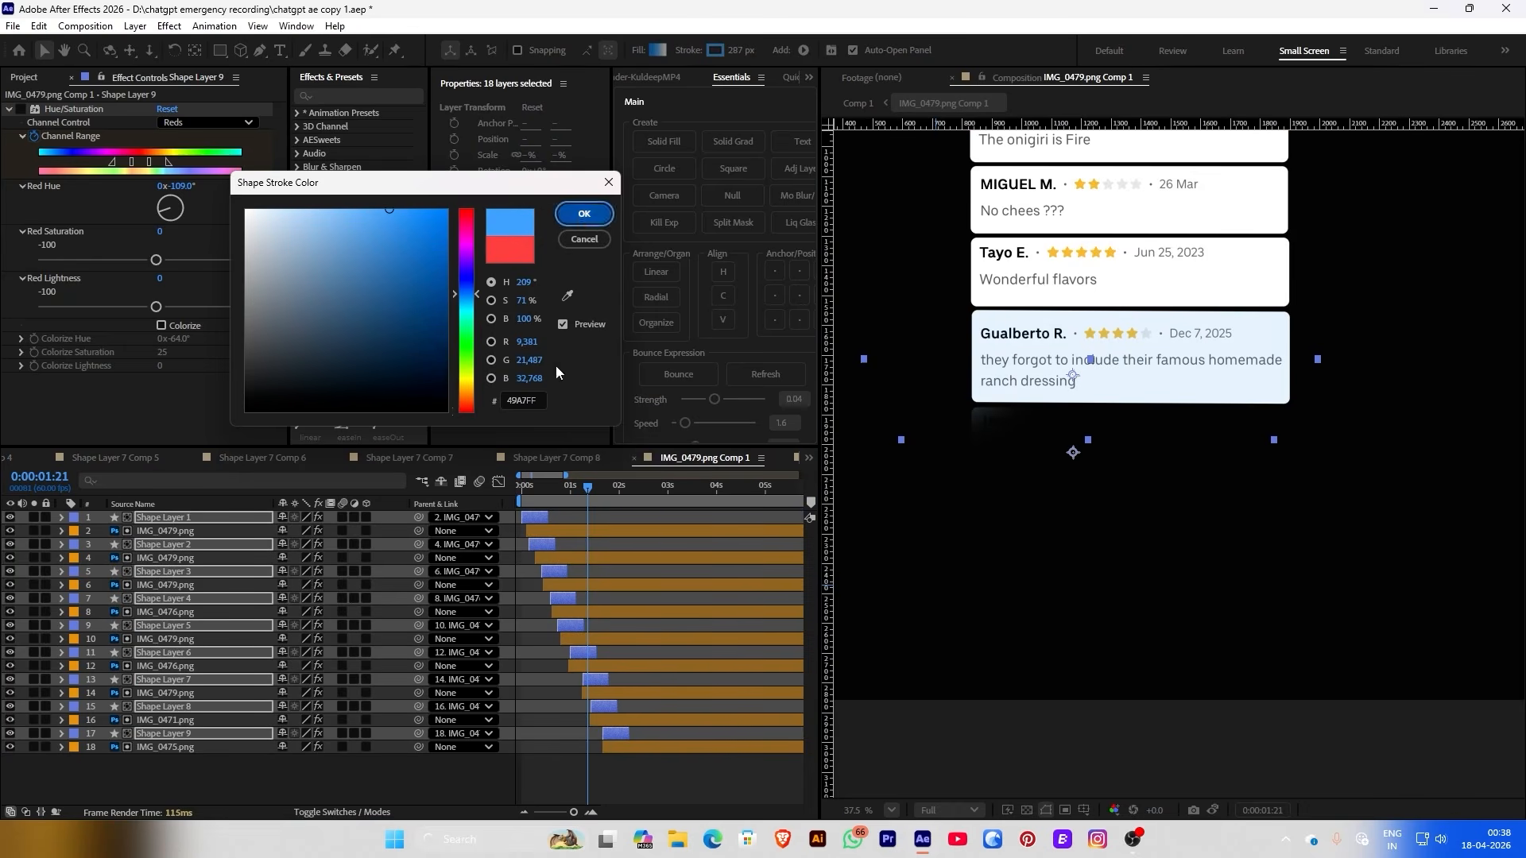
pyautogui.click(585, 213)
pyautogui.moveTo(540, 487); pyautogui.dragTo(611, 486)
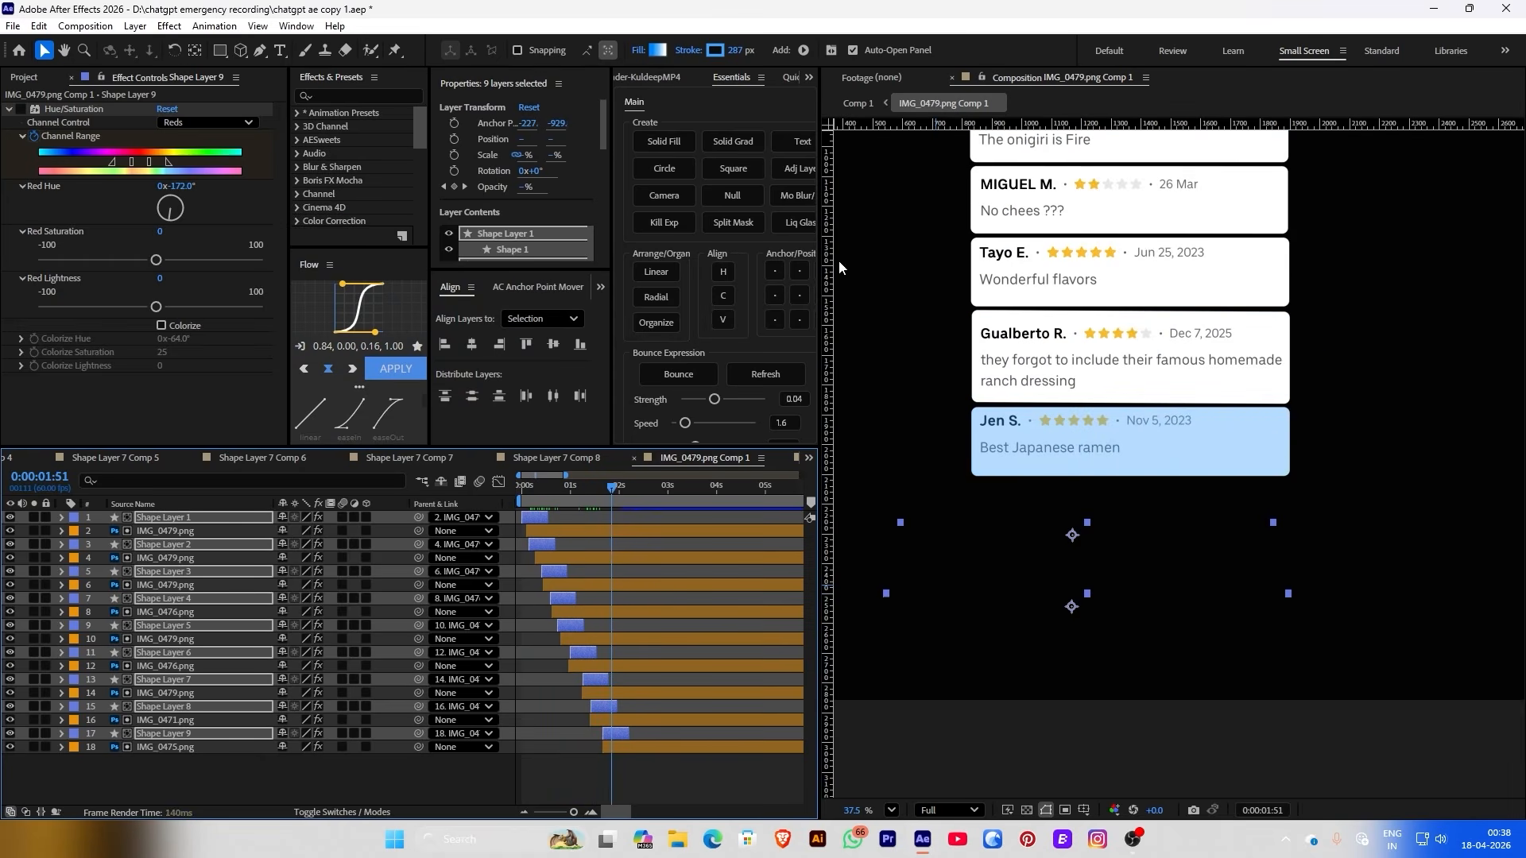
# Return to Comp 1 and check the blue-highlighted cards at 0:00:18:46 and 0:00:20:47
pyautogui.click(850, 104)
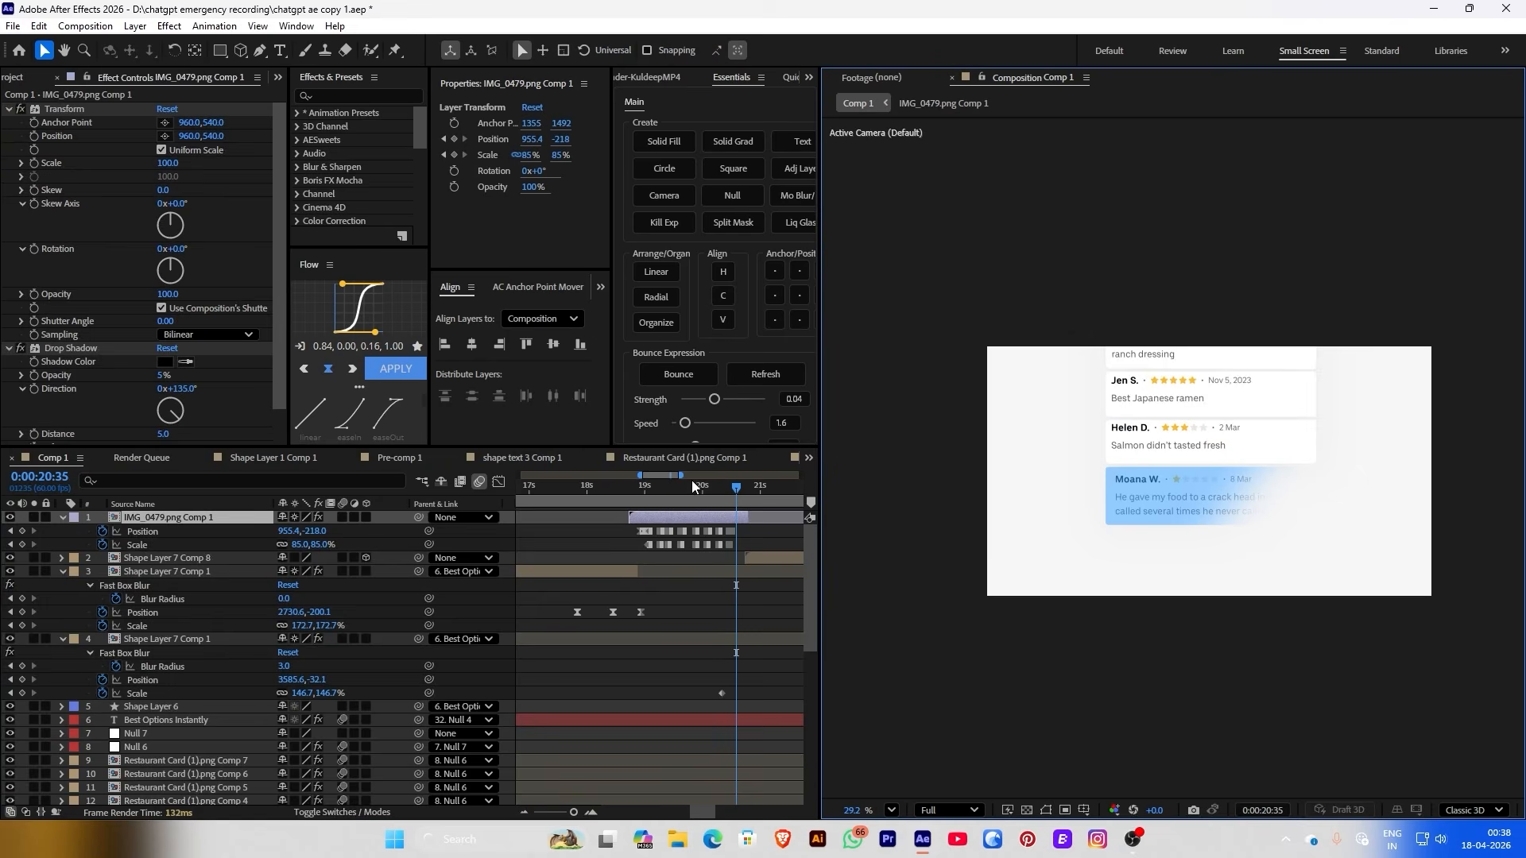
pyautogui.click(632, 486)
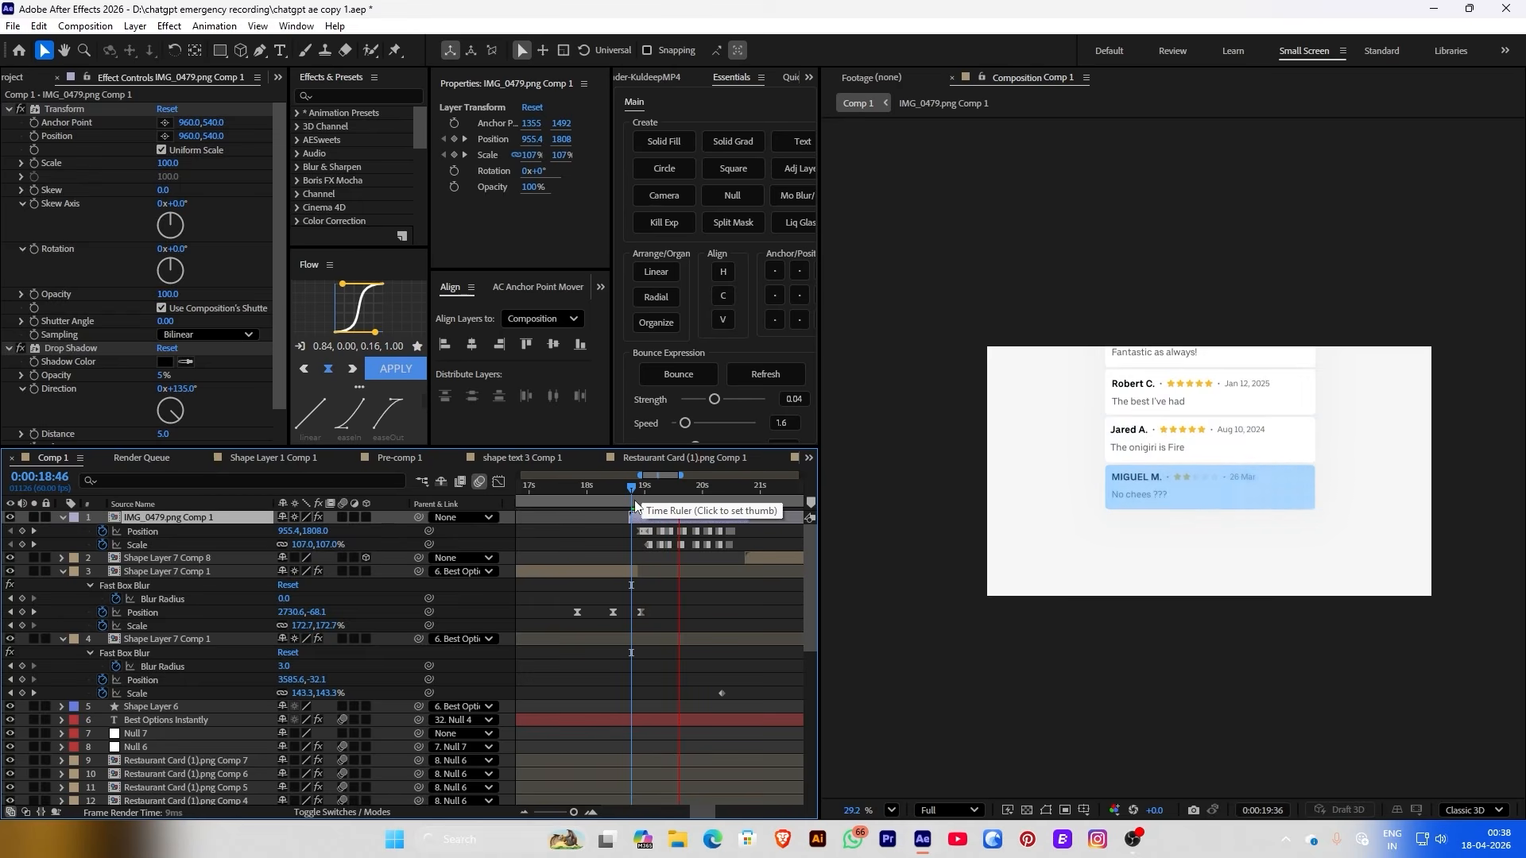
pyautogui.click(747, 499)
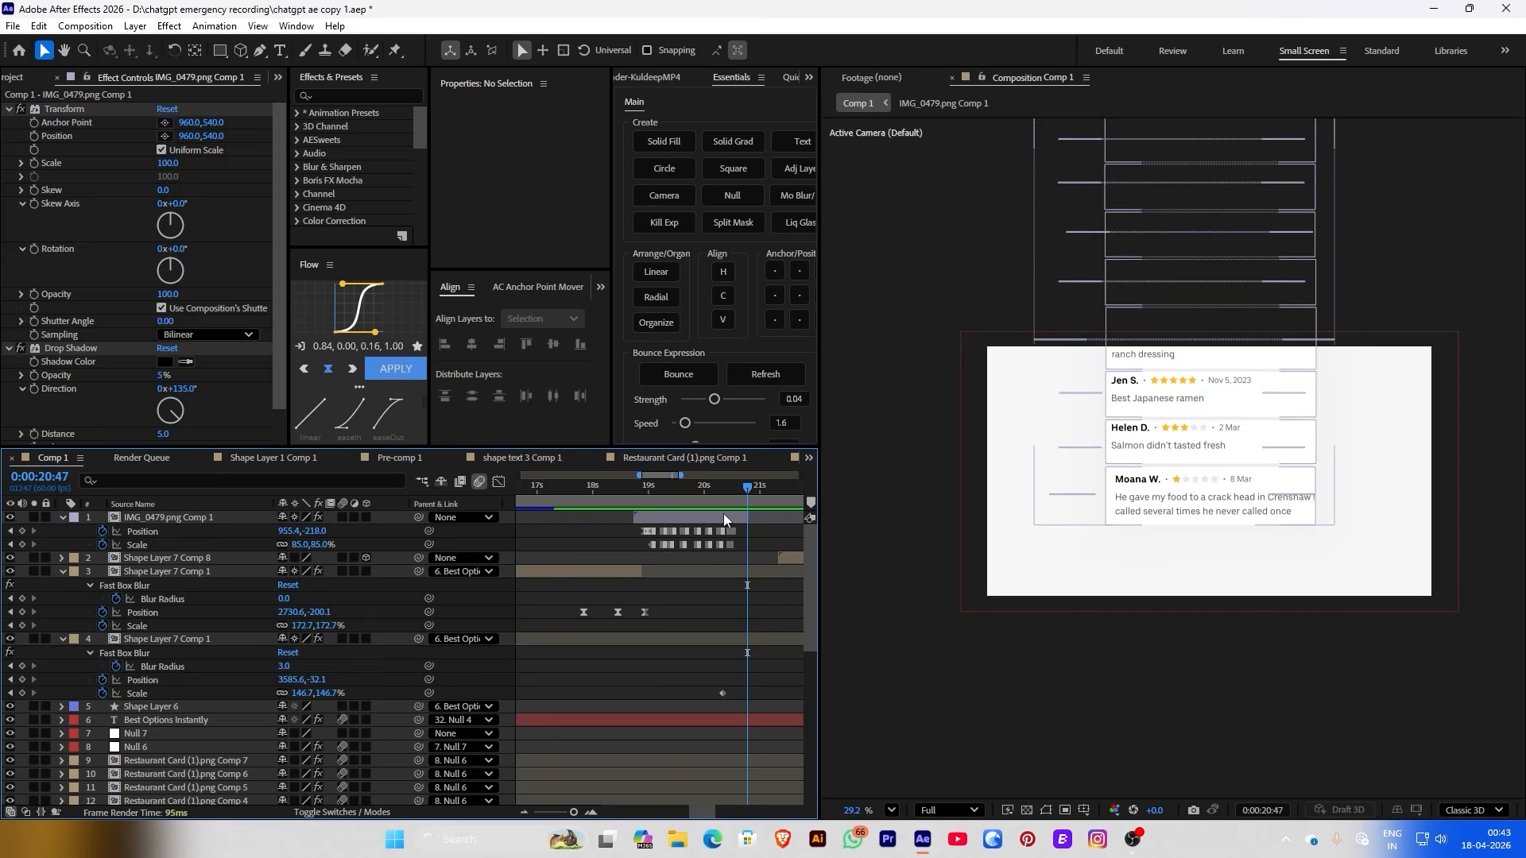
pyautogui.click(723, 518)
# Duplicate the review-card precomp, add it to Comp 1 as layer 2, and open IMG_0479.png Comp 5
pyautogui.rightClick(598, 518)
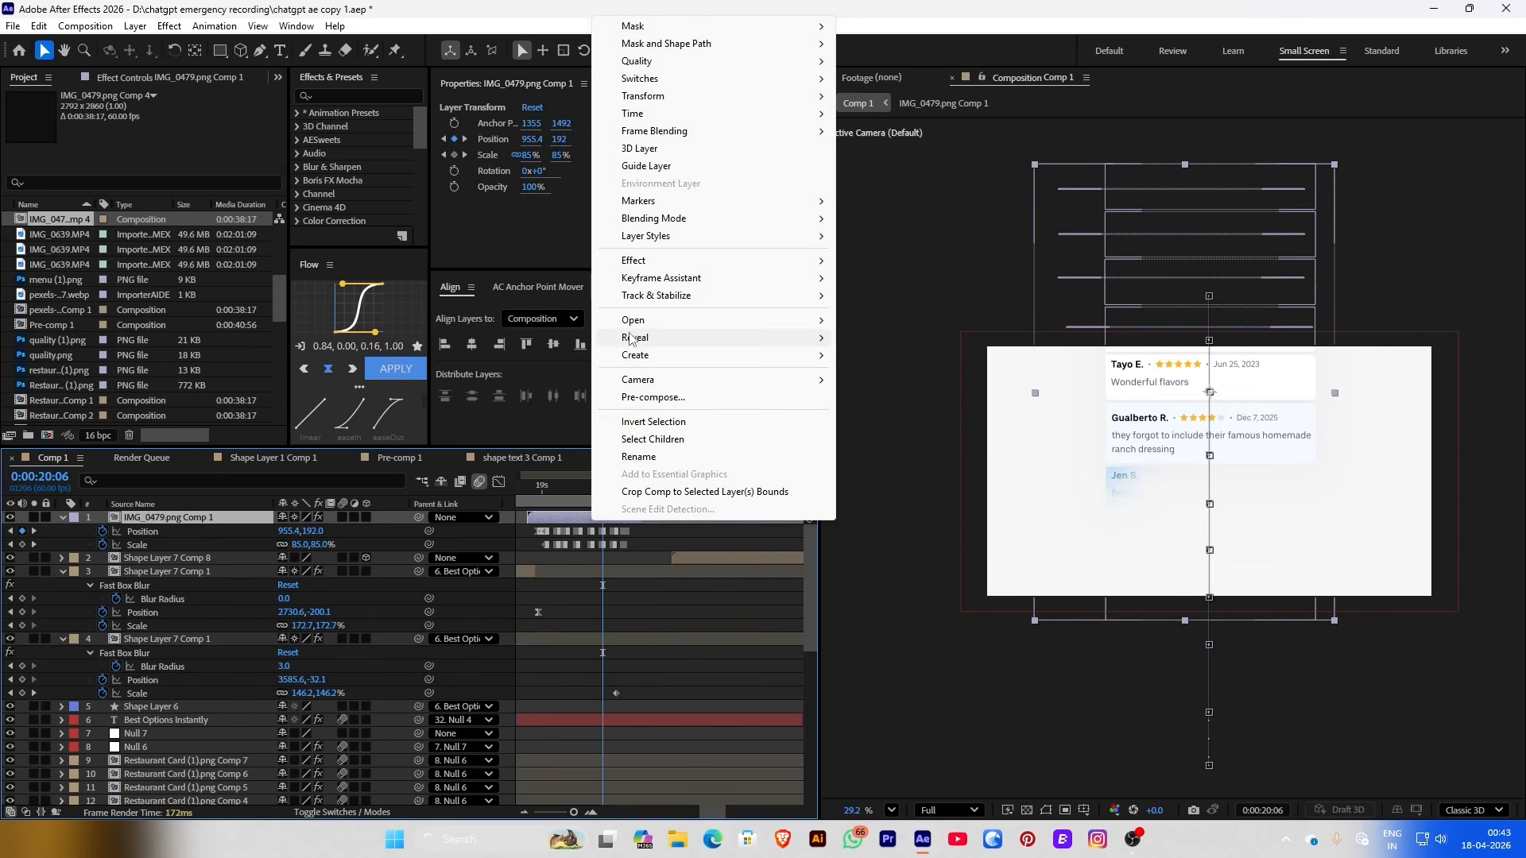
pyautogui.moveTo(636, 337)
pyautogui.click(891, 347)
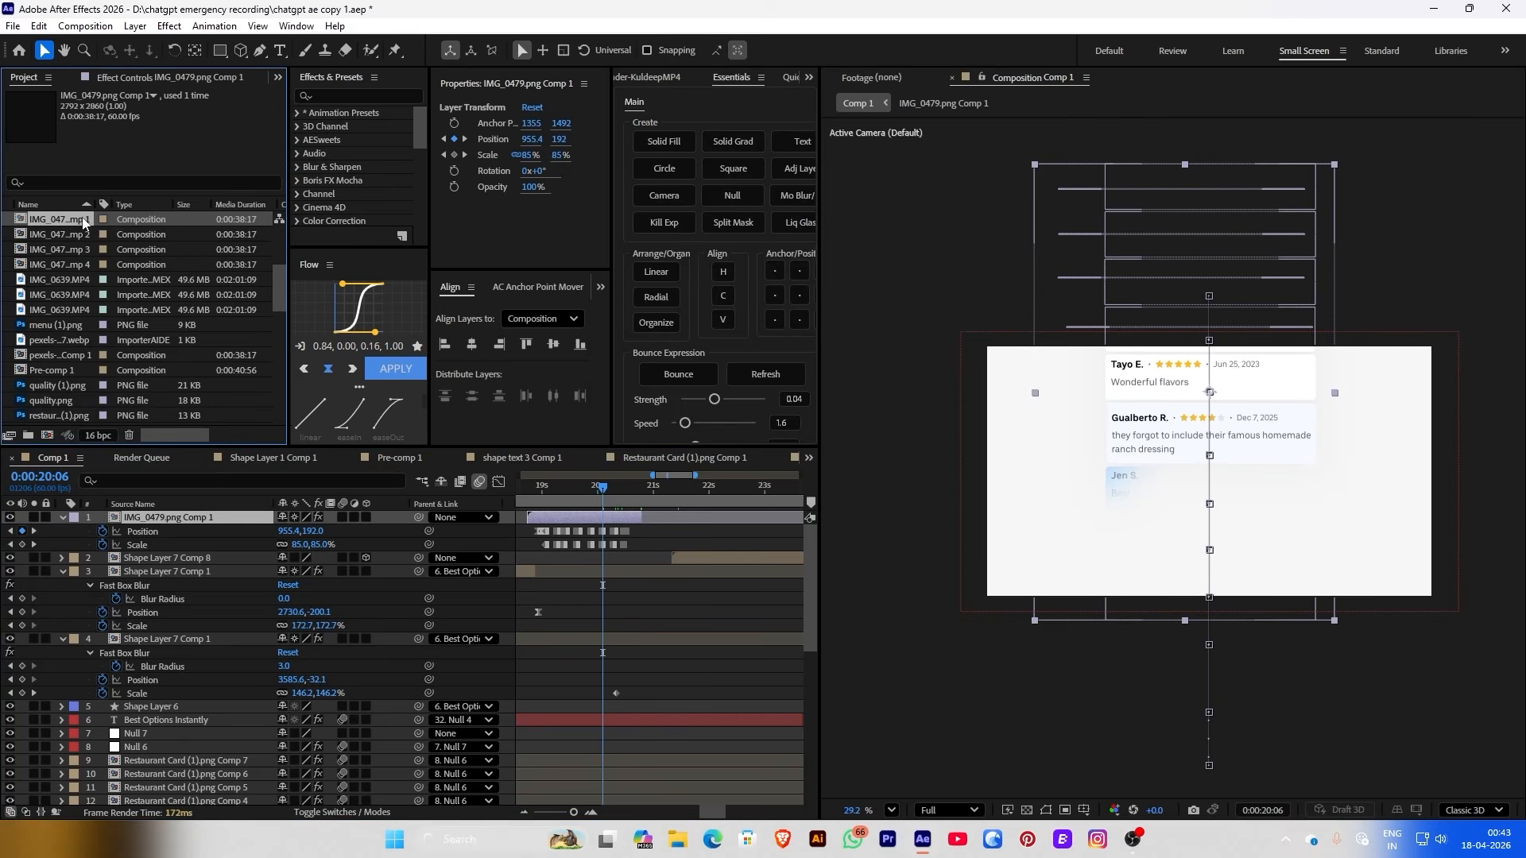
pyautogui.hotkey('ctrl', 'd')
pyautogui.moveTo(83, 225); pyautogui.dragTo(638, 532)
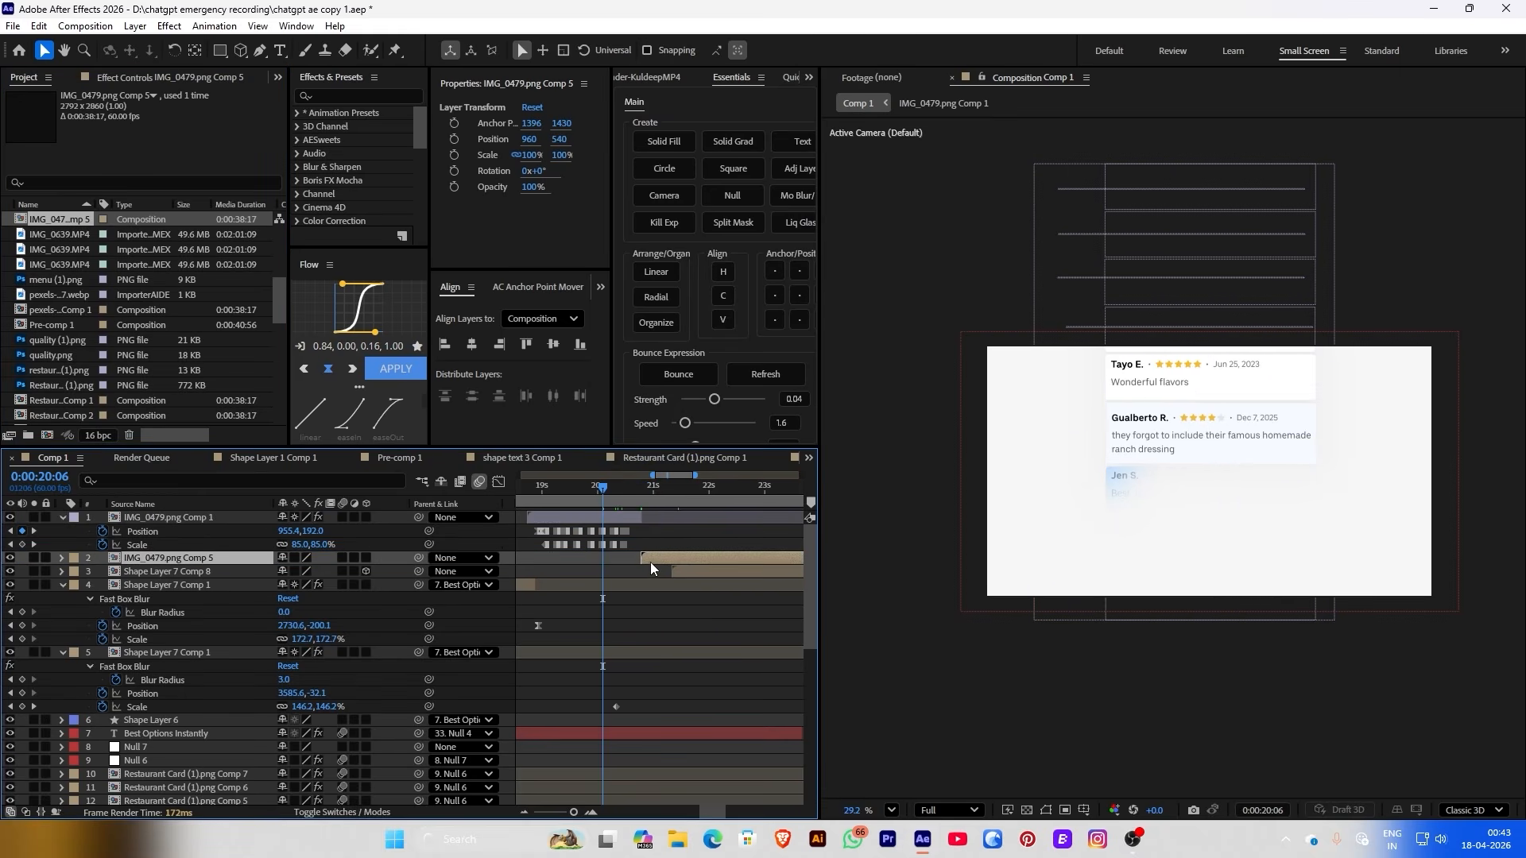
pyautogui.click(650, 498)
pyautogui.doubleClick(888, 501)
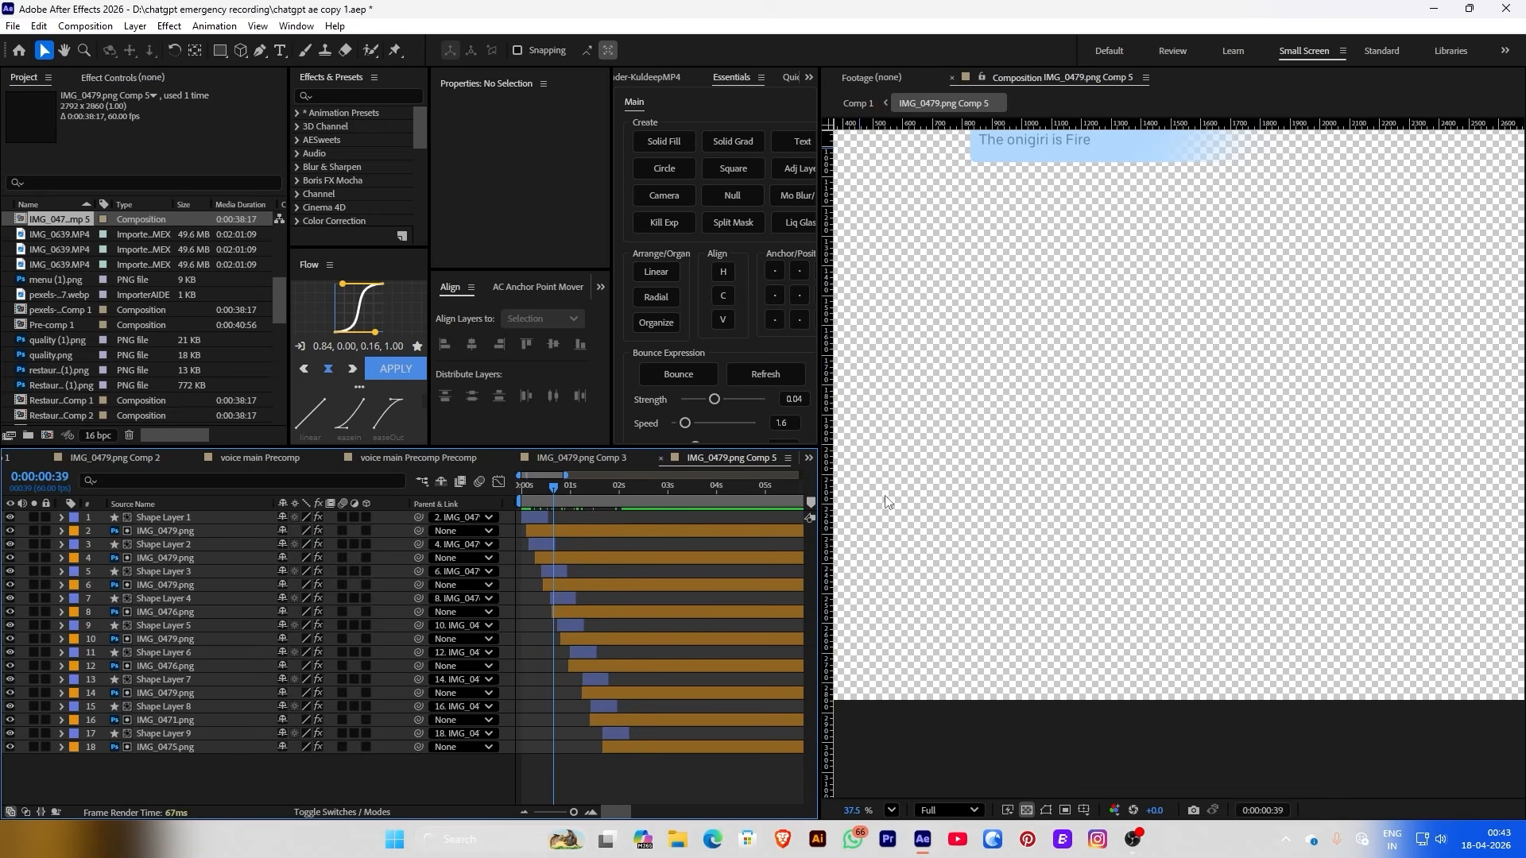
# Delete Shape Layers 1, 2, 3 and 4 from IMG_0479.png Comp 5
pyautogui.scroll(-4, 1100, 451)
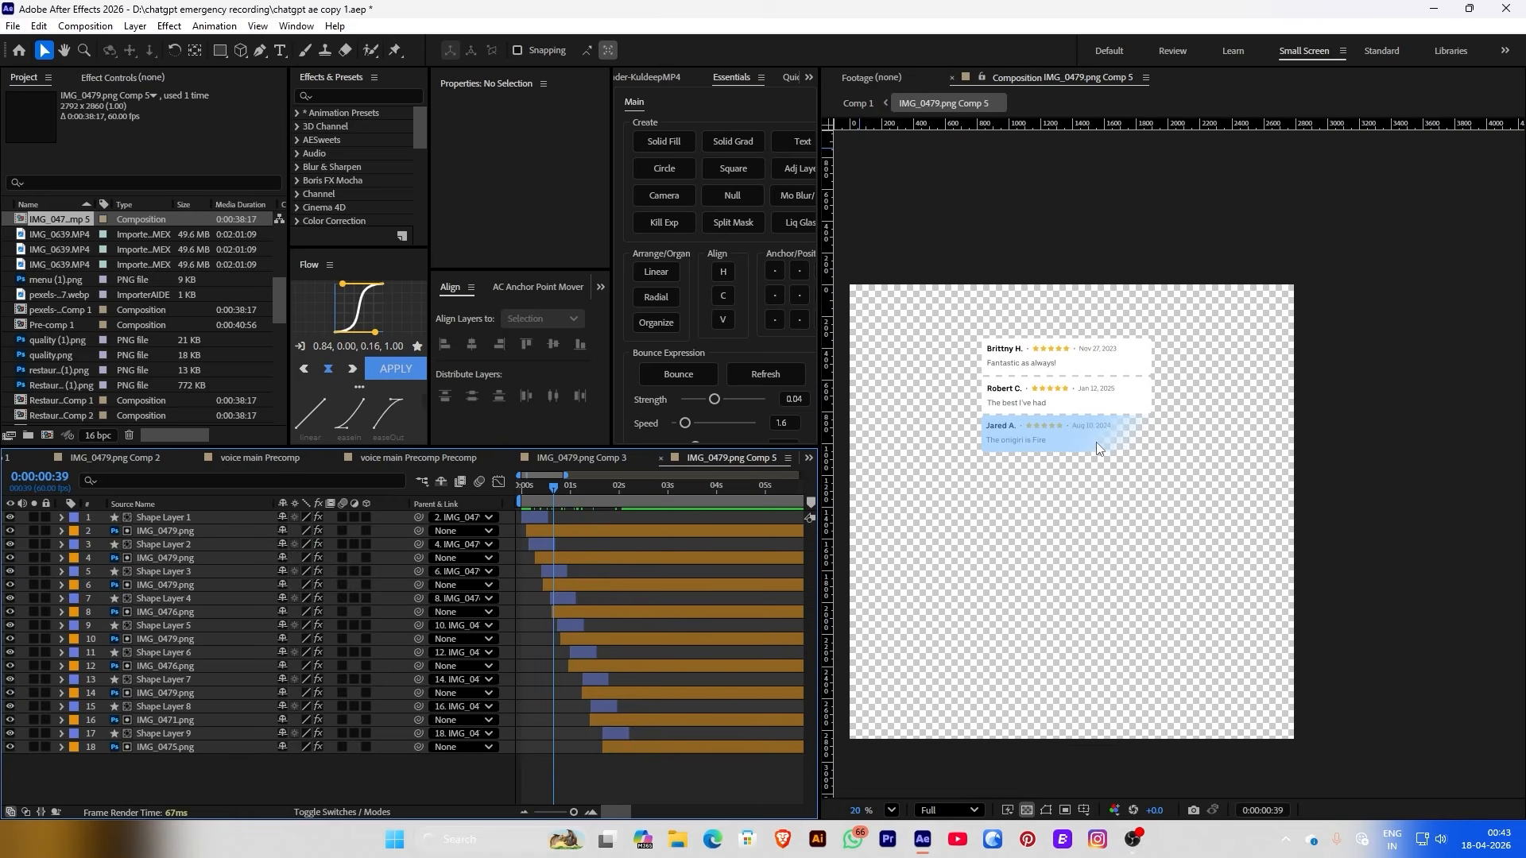
pyautogui.scroll(-1, 1066, 440)
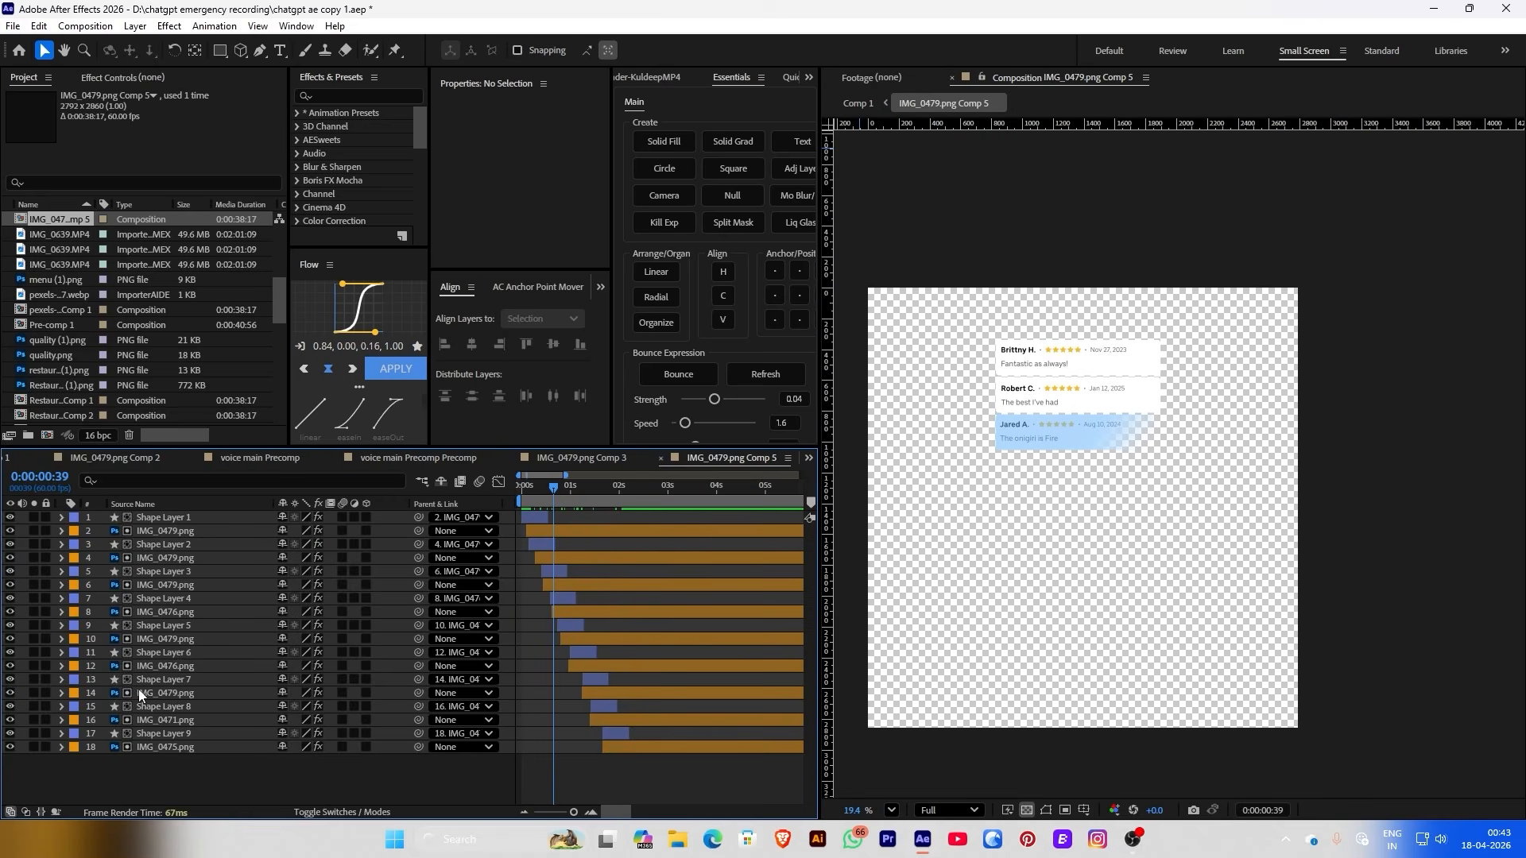
pyautogui.click(127, 517)
pyautogui.press('Delete')
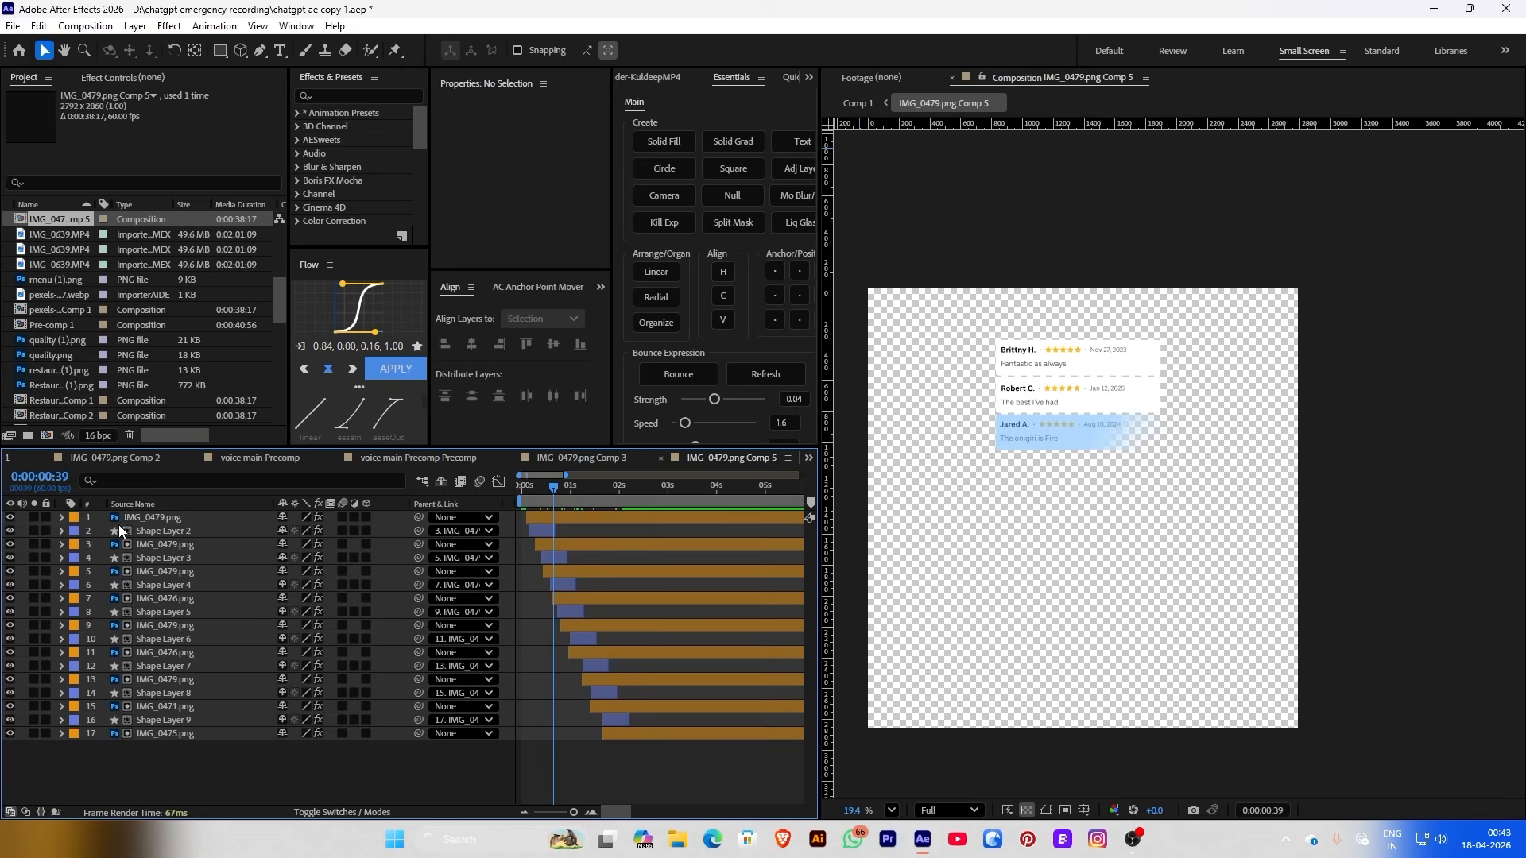
pyautogui.click(119, 530)
pyautogui.press('Delete')
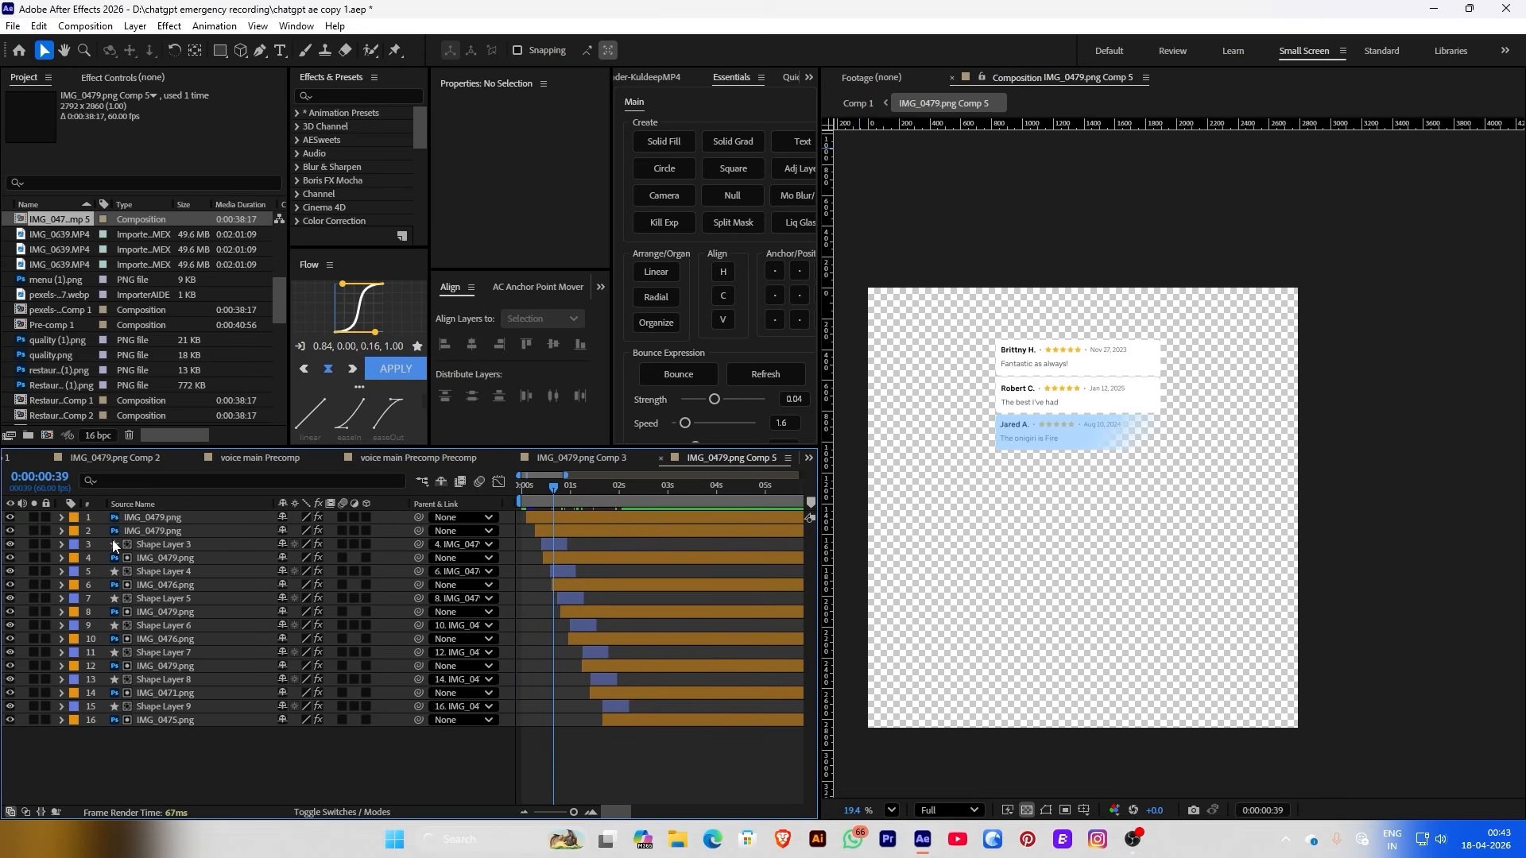
pyautogui.click(124, 543)
pyautogui.press('Delete')
pyautogui.click(146, 562)
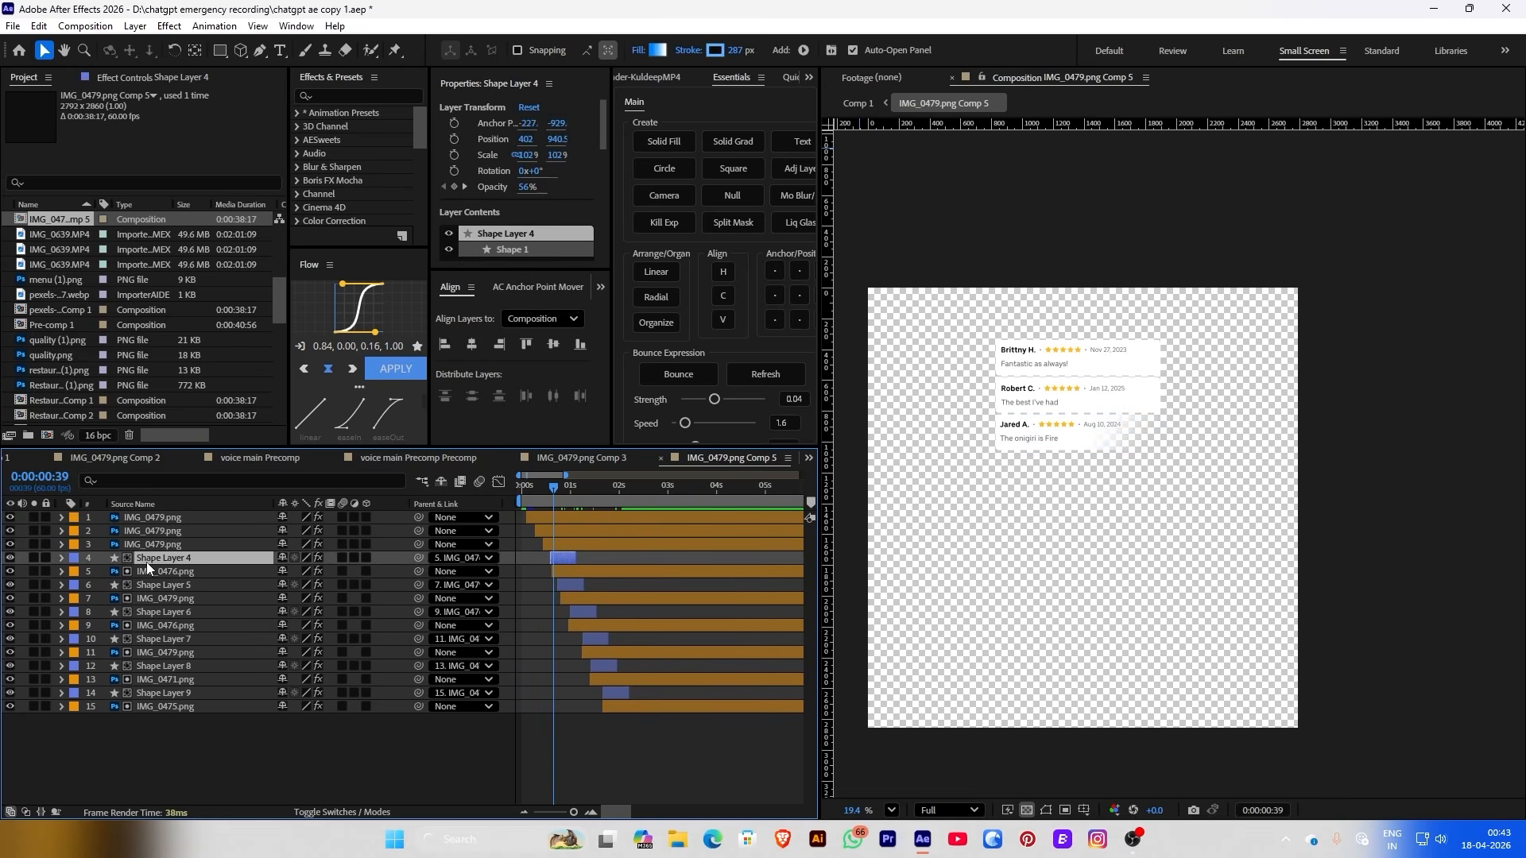
pyautogui.press('Delete')
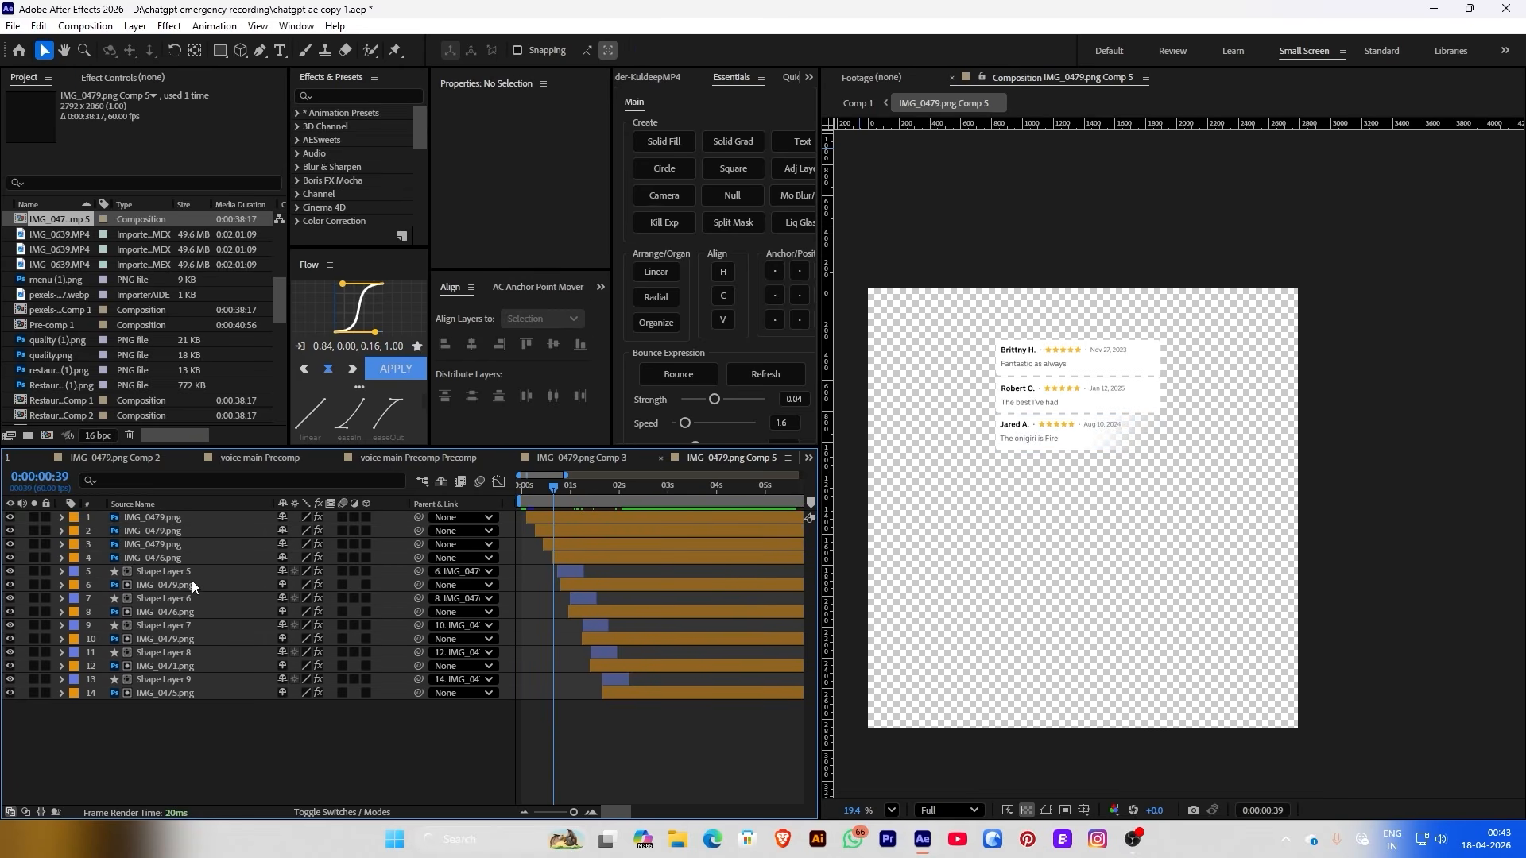
pyautogui.click(85, 26)
# Resize IMG_0479.png Comp 5 from 2792 × 2860 to 1920 × 1080 in Composition Settings
pyautogui.click(156, 68)
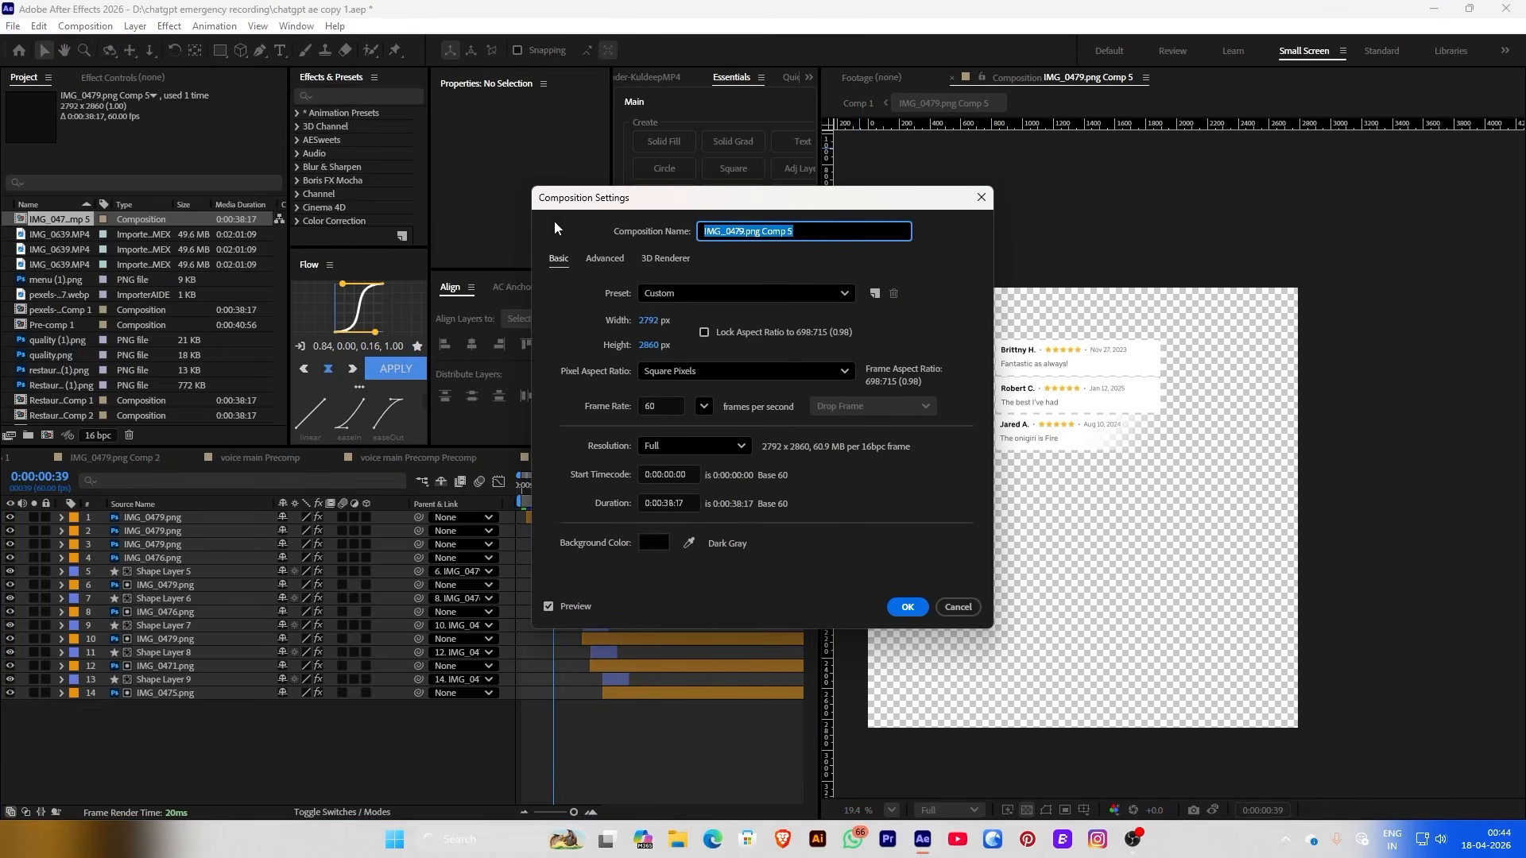
pyautogui.click(655, 319)
pyautogui.write('19')
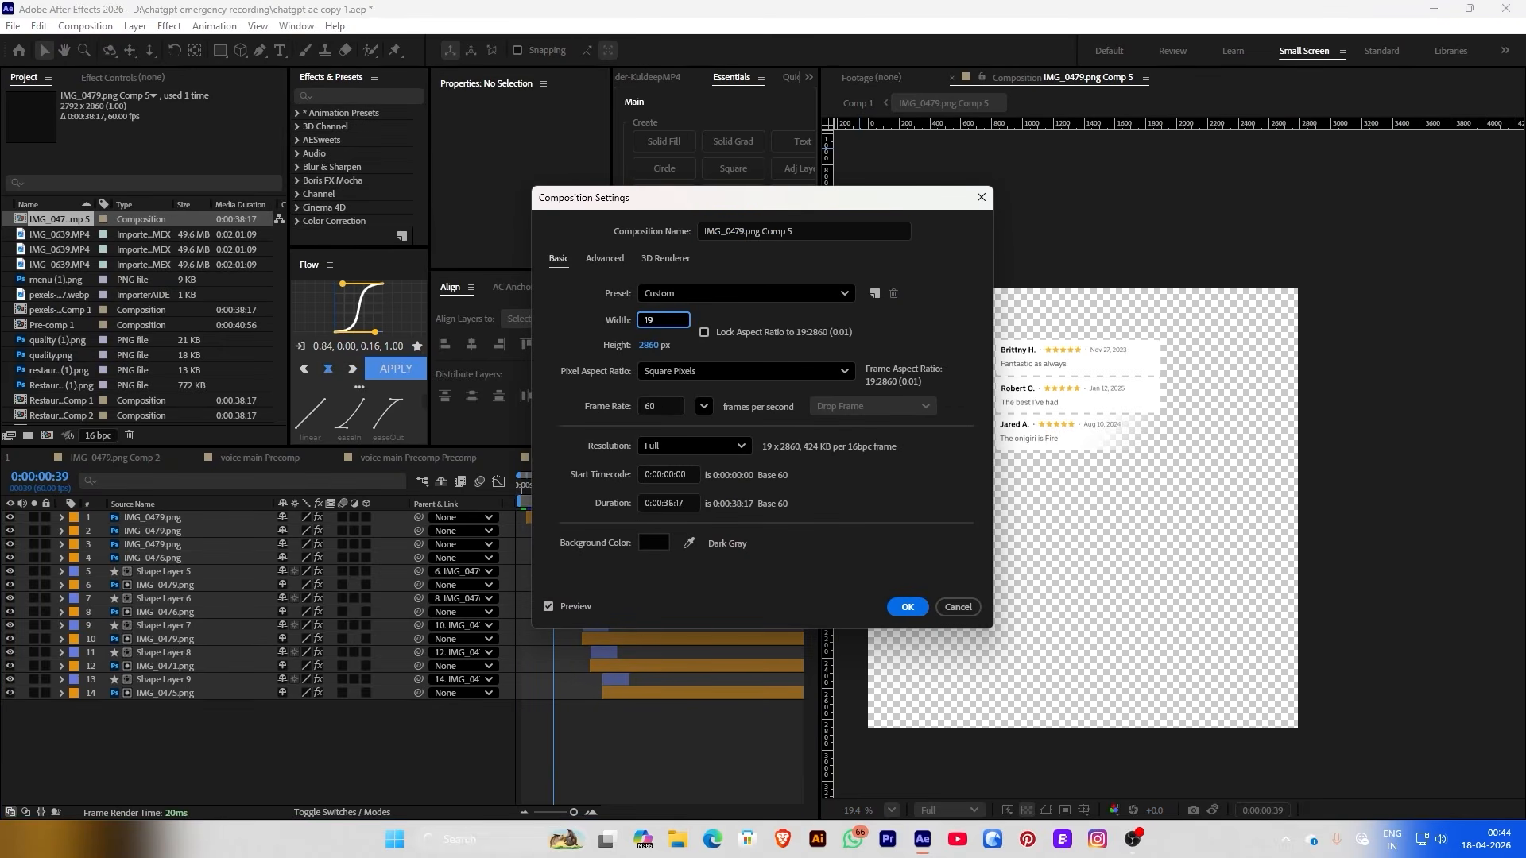
pyautogui.write('20')
pyautogui.click(650, 343)
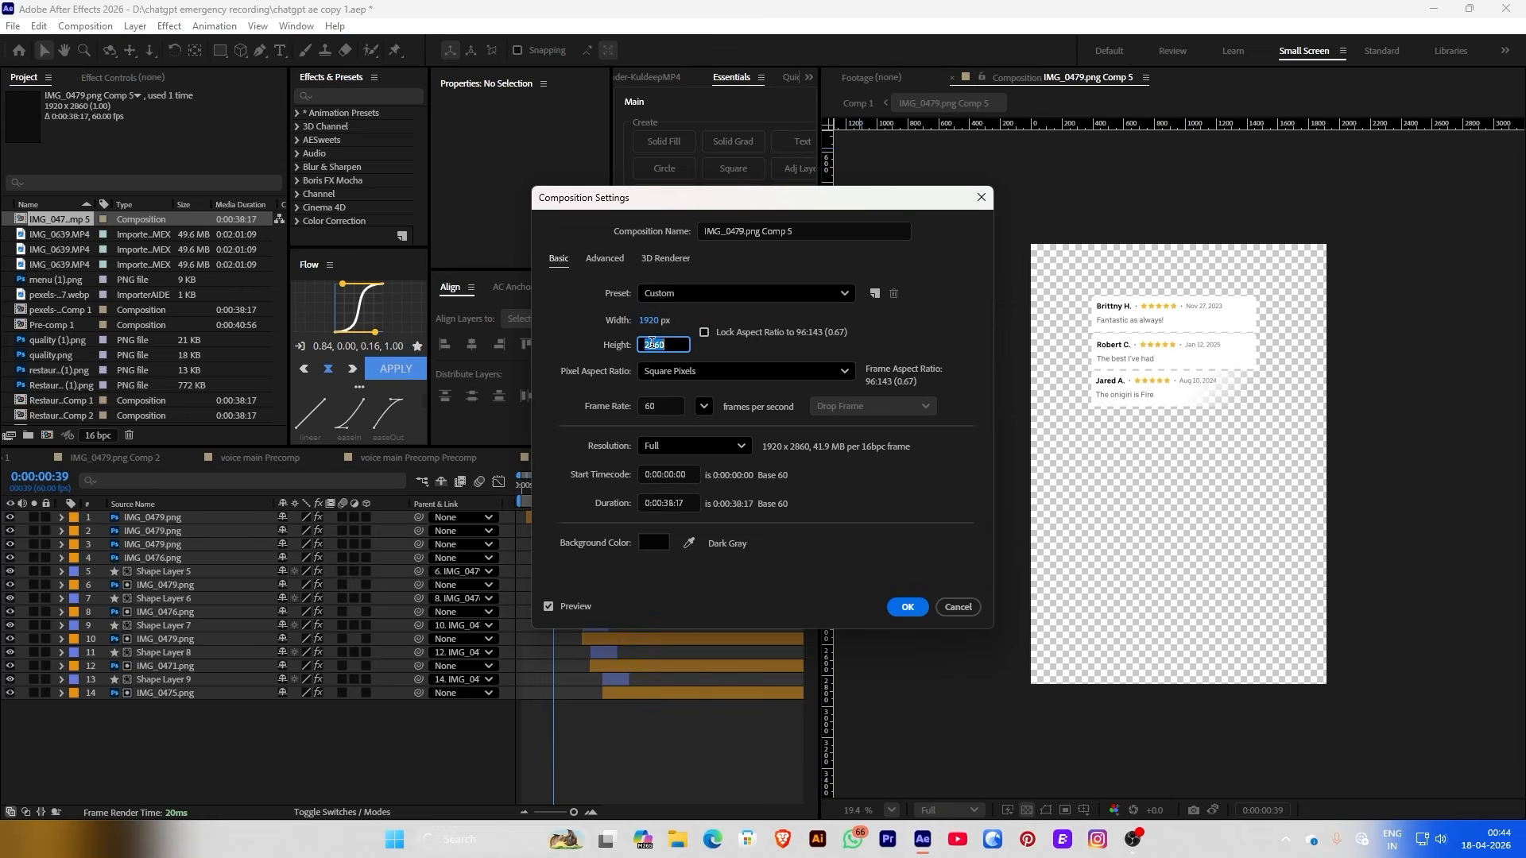
pyautogui.write('1080')
pyautogui.click(909, 608)
# Add a new adjustment layer and apply the Grid effect to it
pyautogui.scroll(2, 1254, 467)
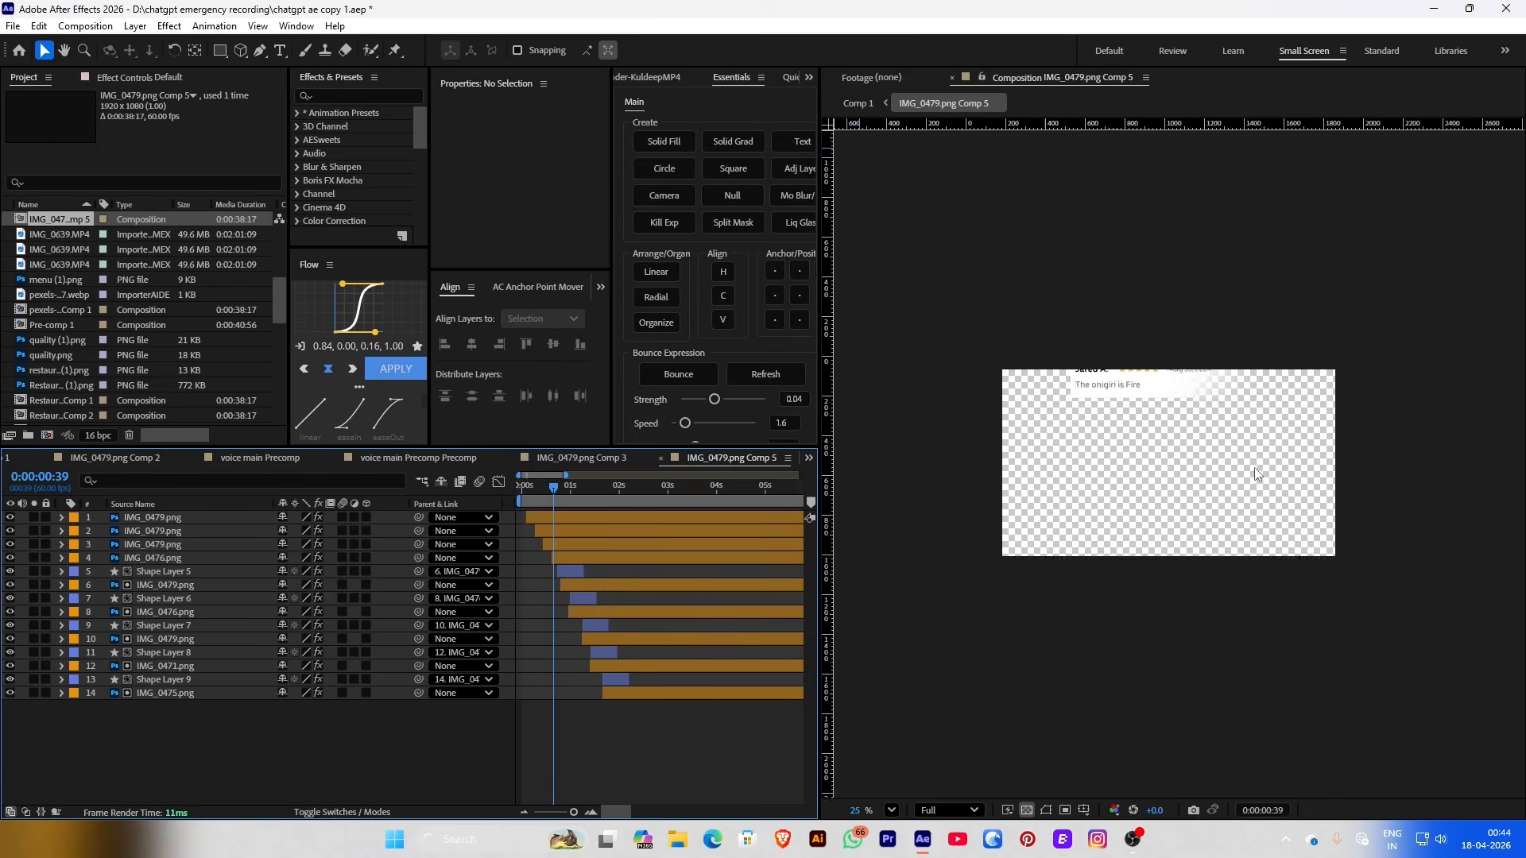
pyautogui.rightClick(254, 766)
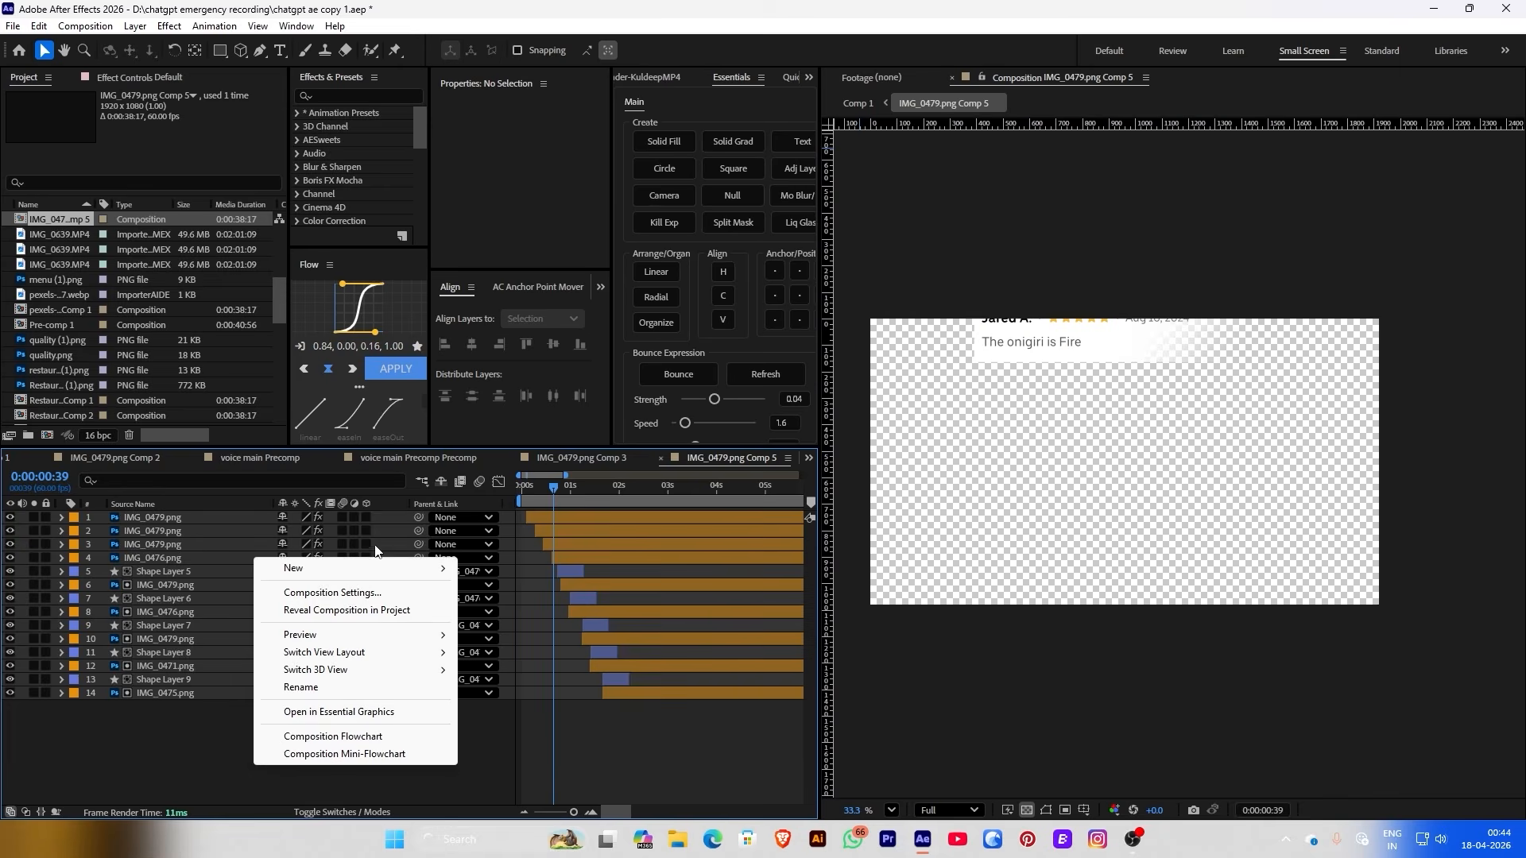
pyautogui.moveTo(389, 569)
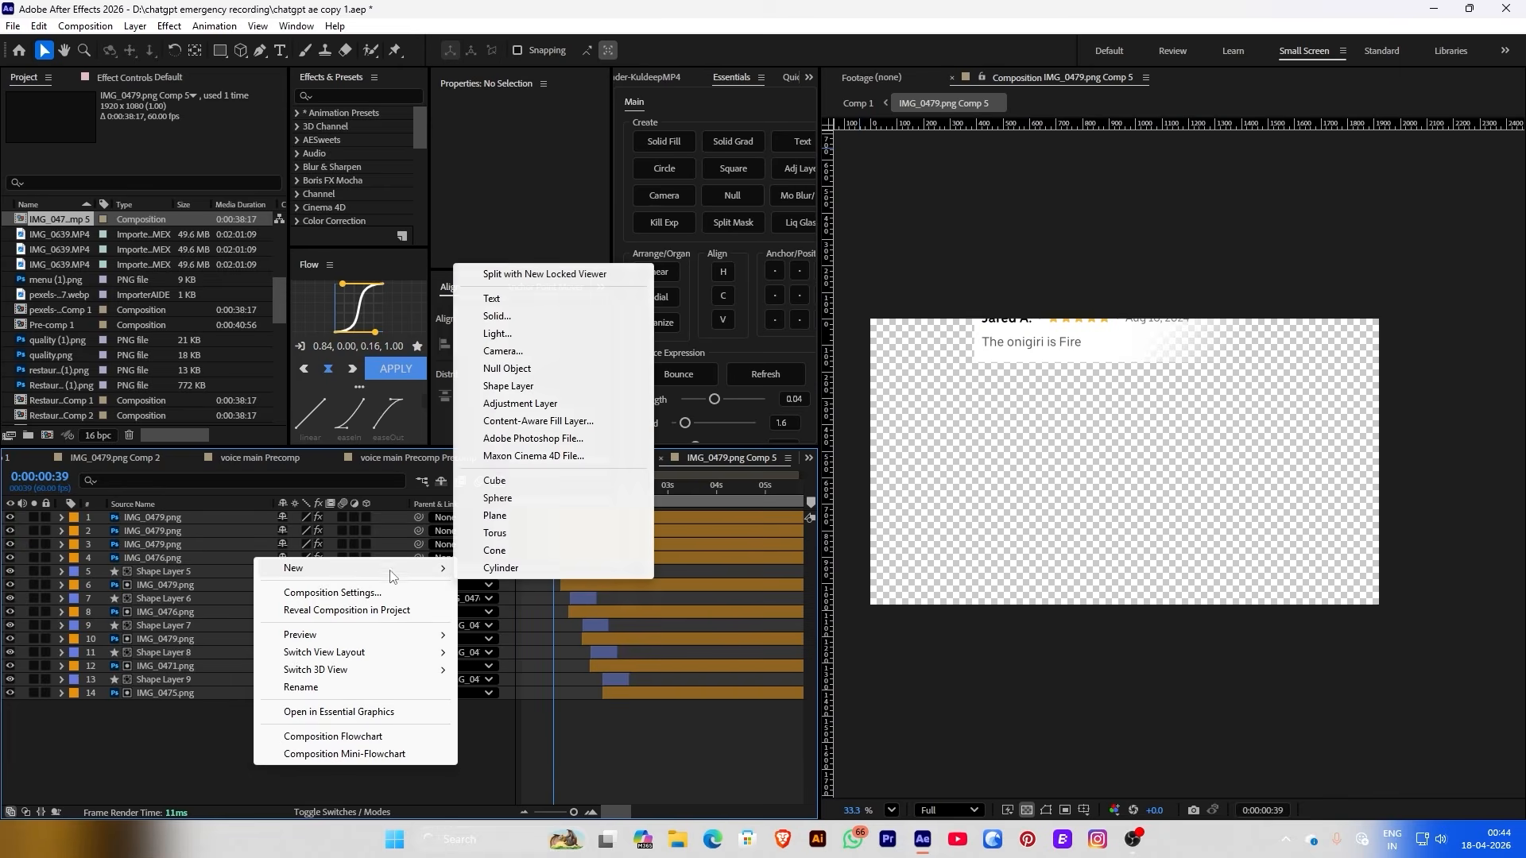
pyautogui.click(515, 403)
pyautogui.hotkey('ctrl', 'space')
pyautogui.write('gri')
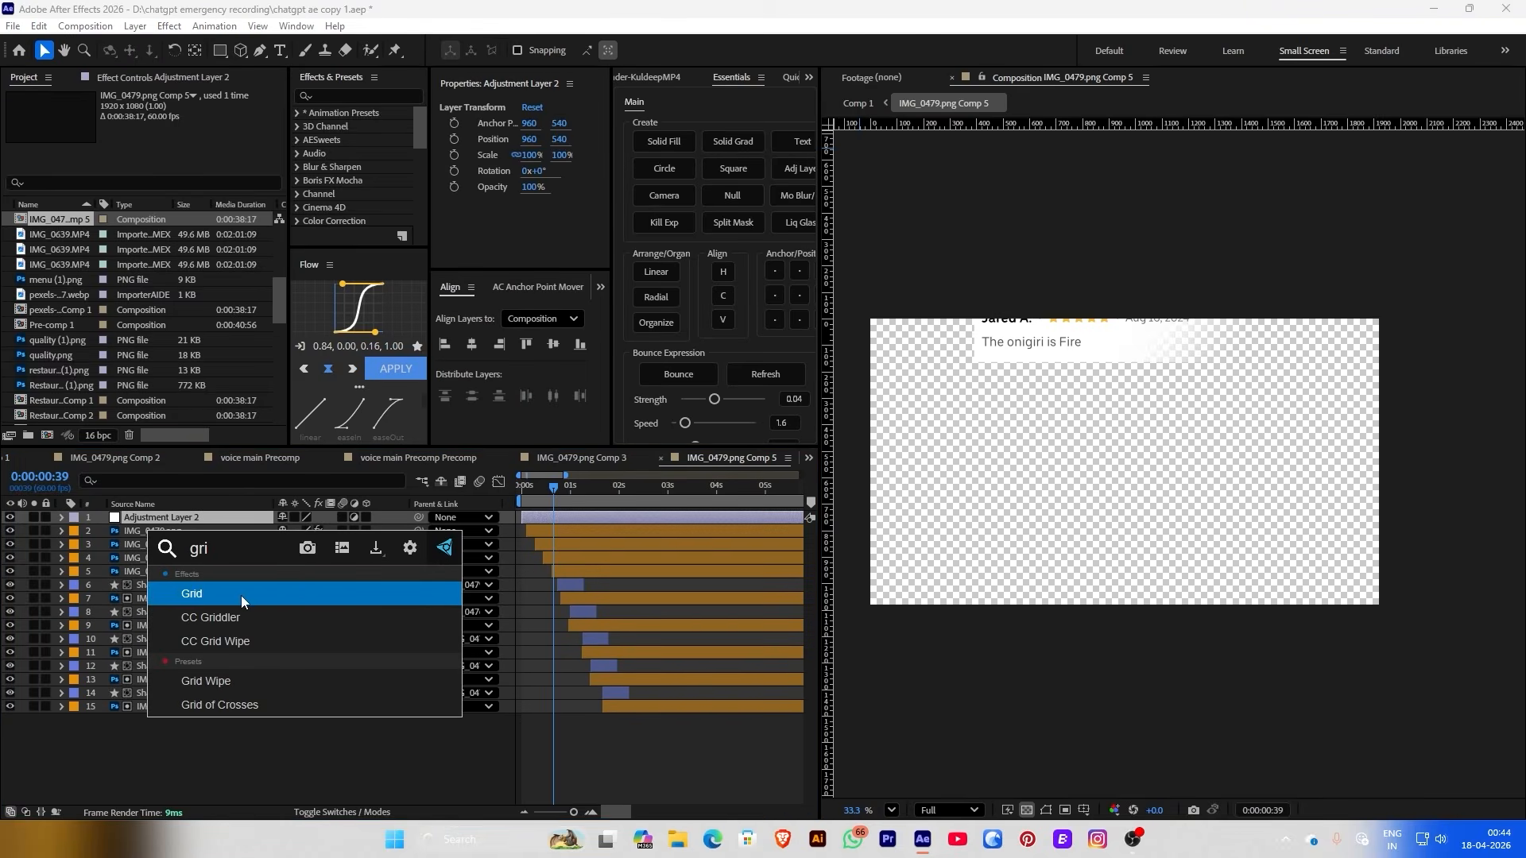
pyautogui.click(241, 595)
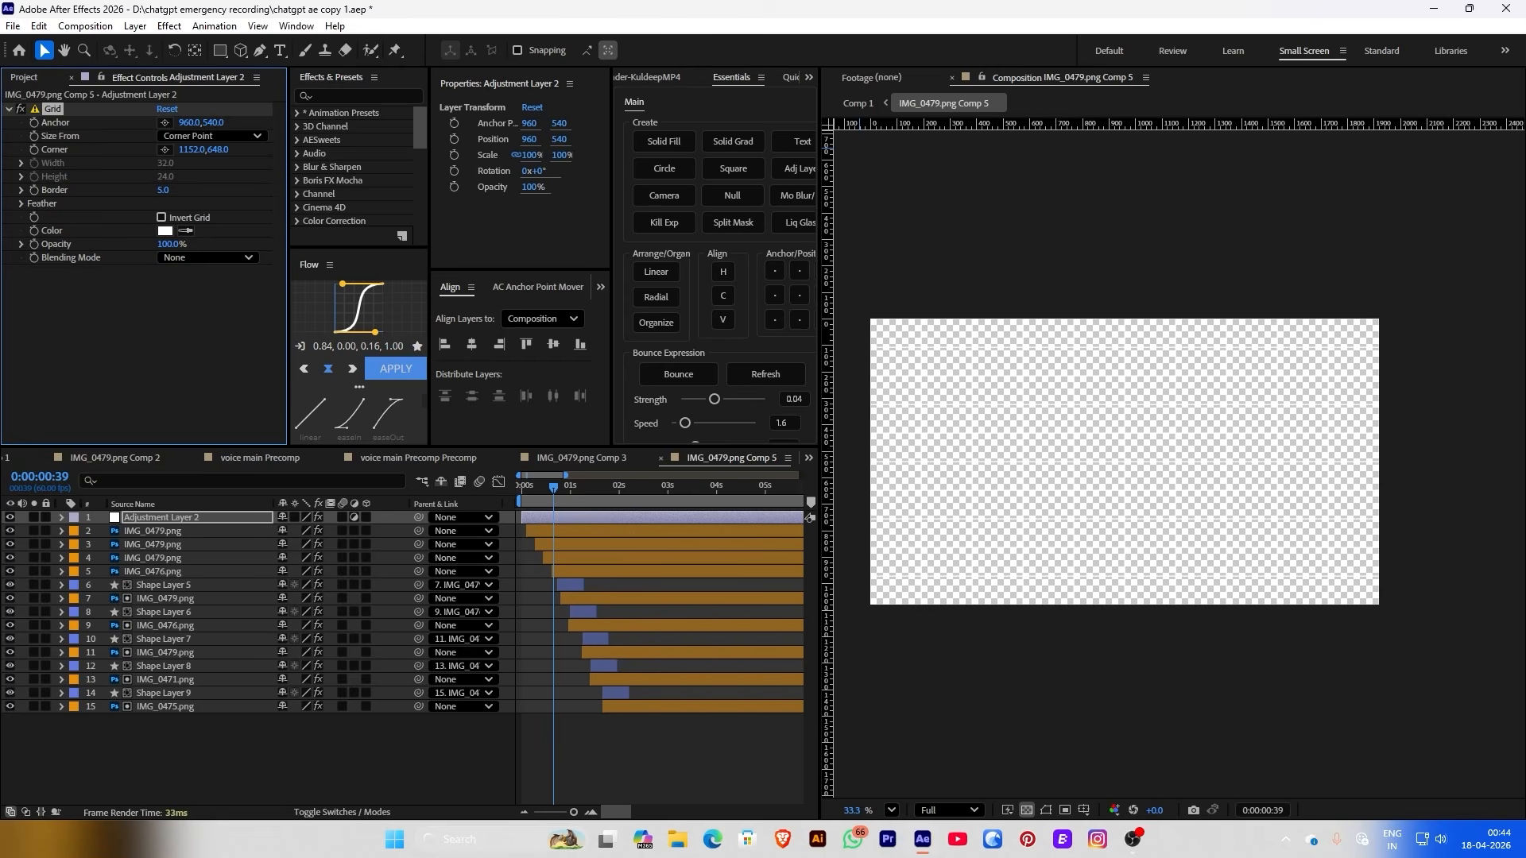
# Make the grid lines black and adjust Anchor and Corner into three columns and three rows
pyautogui.click(166, 231)
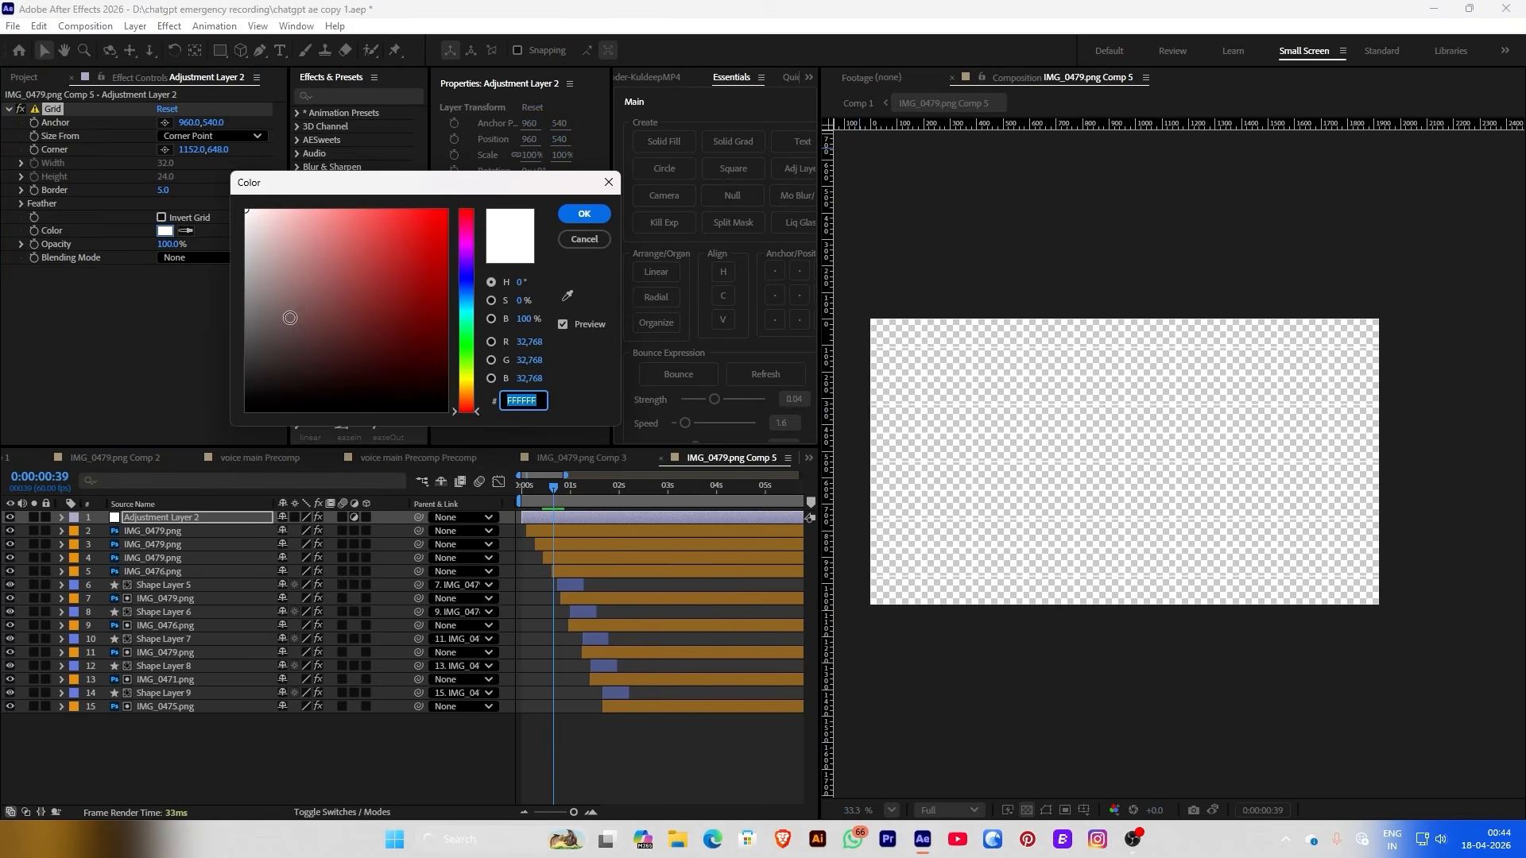
pyautogui.moveTo(278, 314); pyautogui.dragTo(218, 423)
pyautogui.click(585, 213)
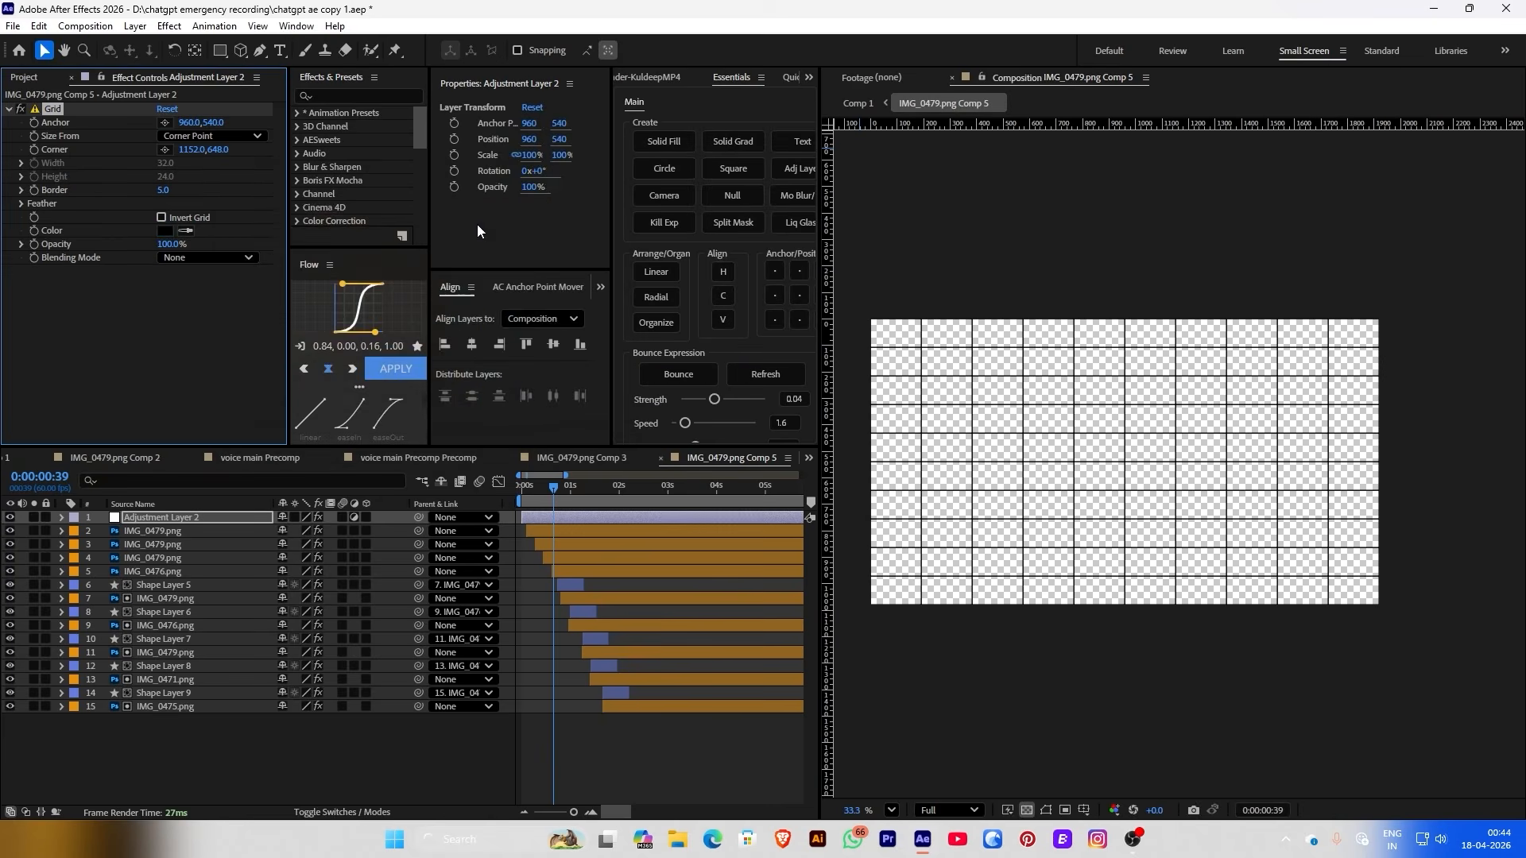
pyautogui.moveTo(217, 149); pyautogui.dragTo(365, 132)
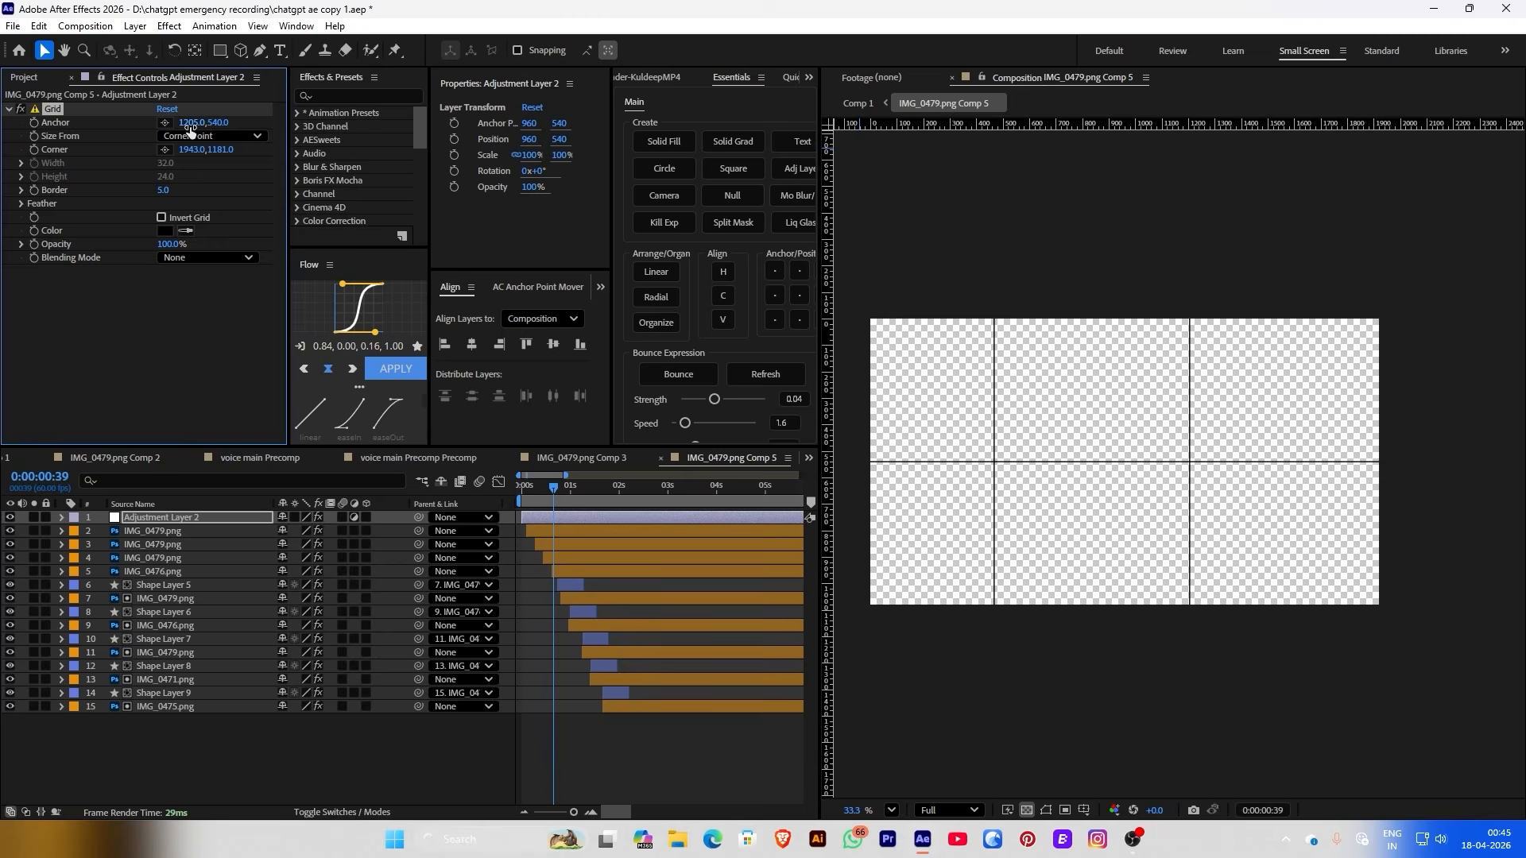
pyautogui.moveTo(189, 125); pyautogui.dragTo(249, 125)
pyautogui.scroll(2, 989, 296)
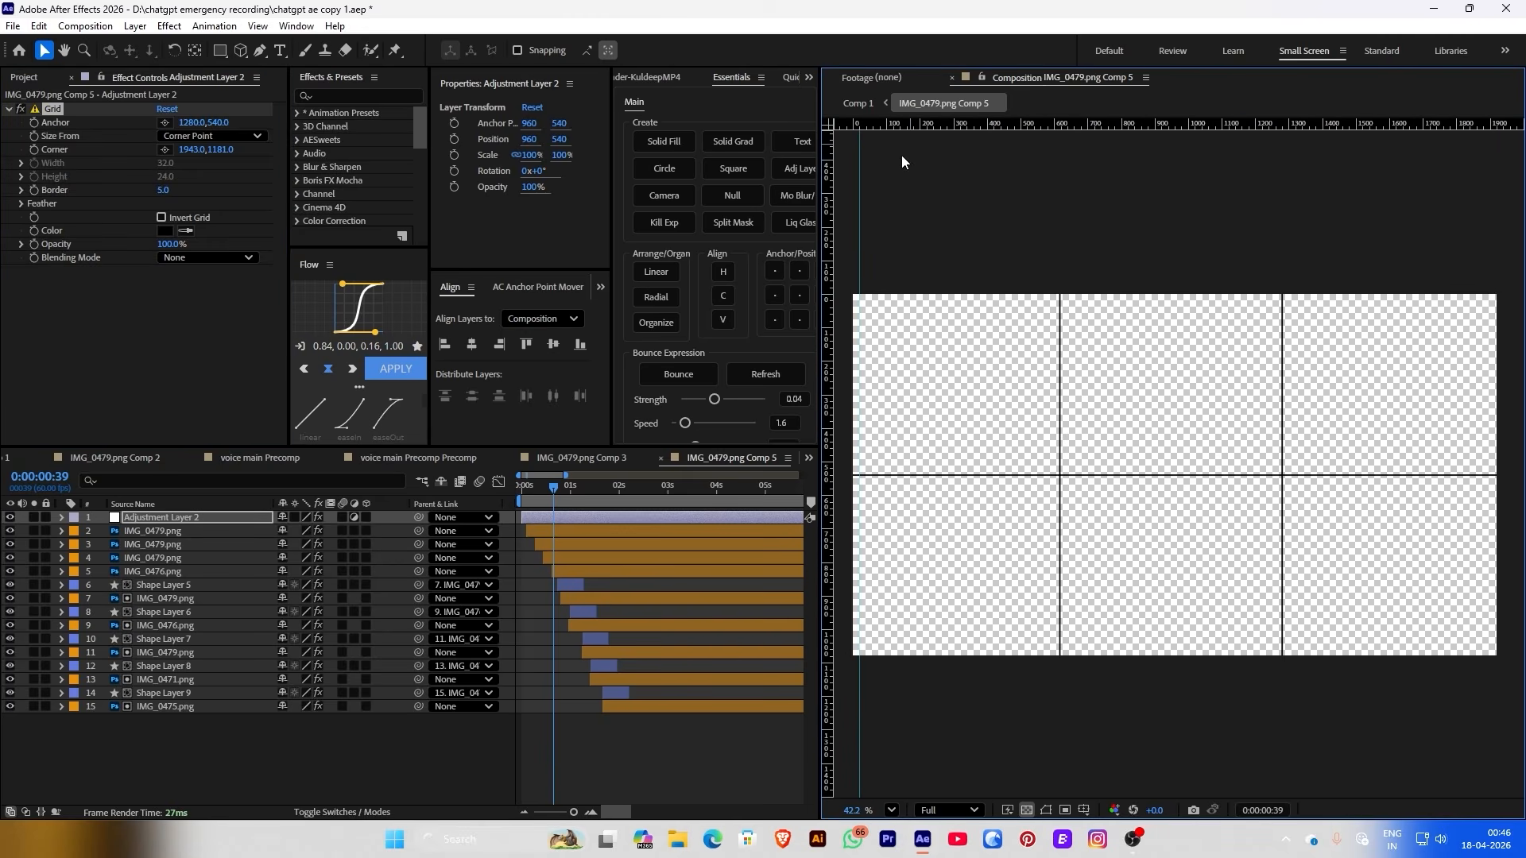
pyautogui.scroll(-1, 1360, 217)
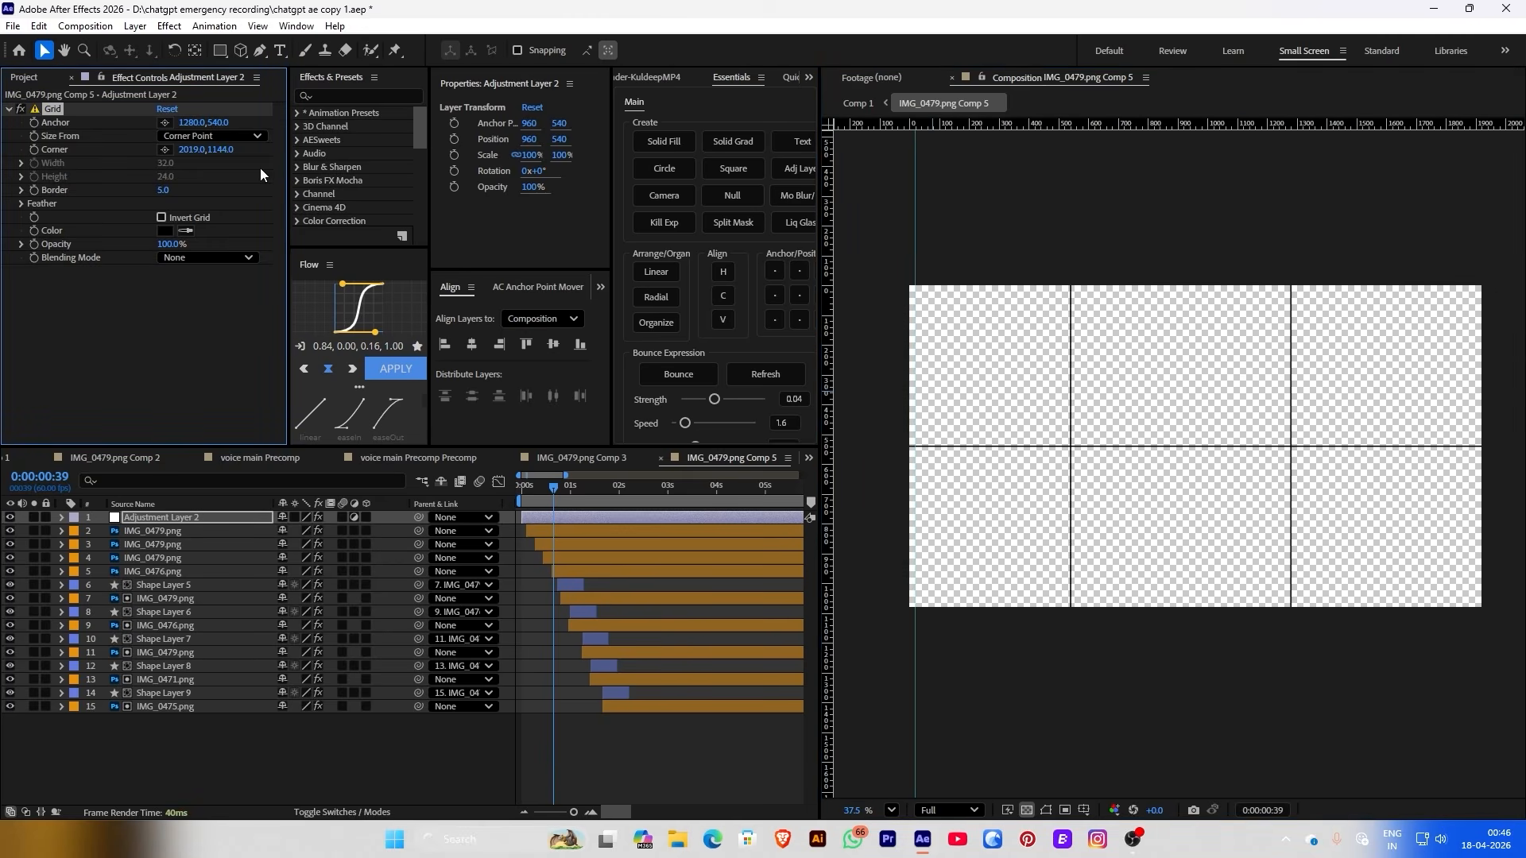
pyautogui.moveTo(216, 123); pyautogui.dragTo(335, 169)
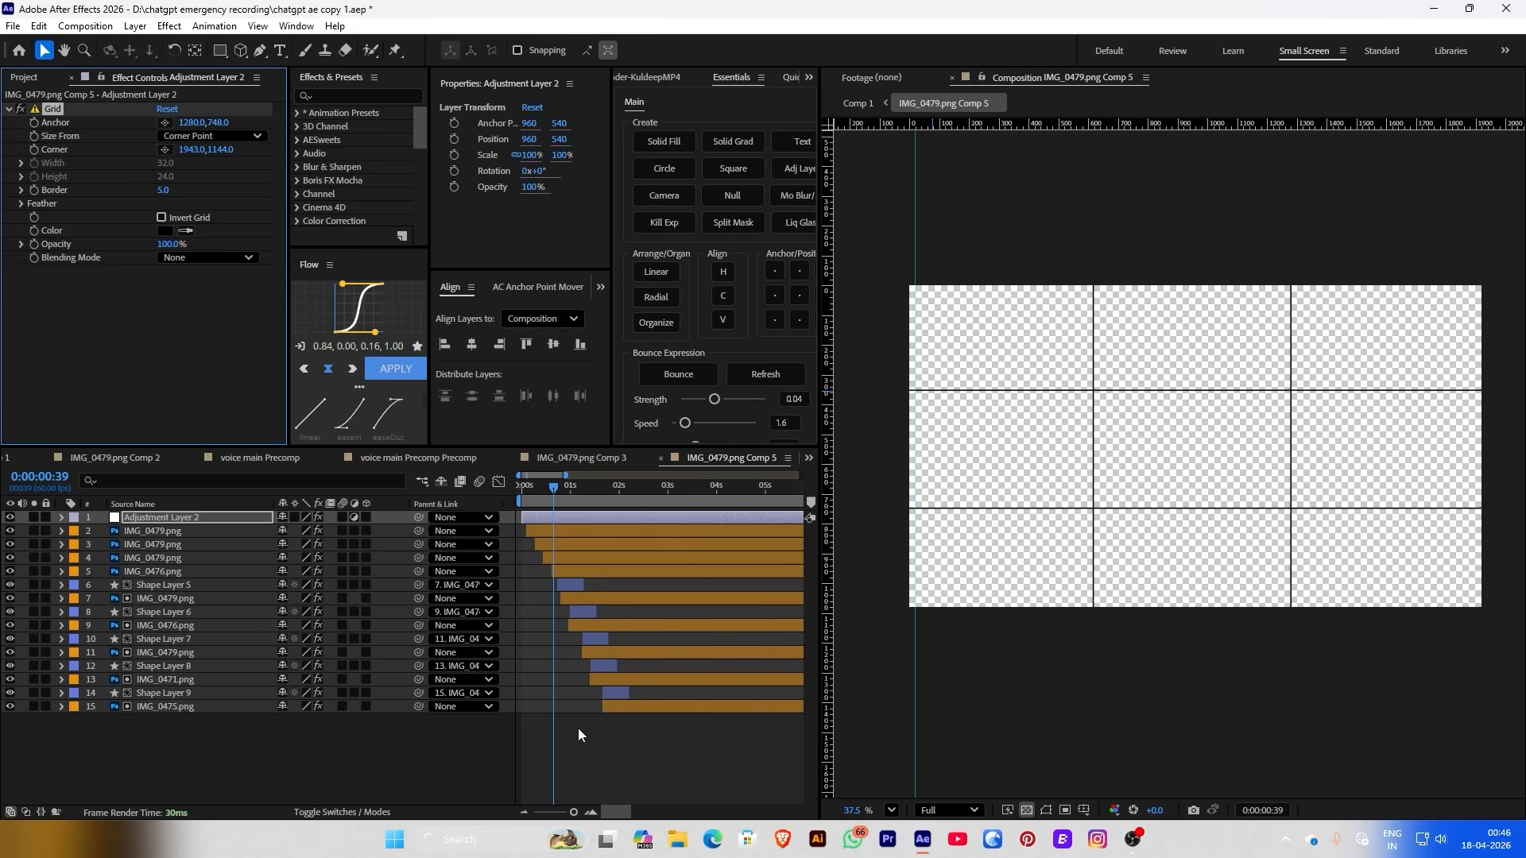
pyautogui.click(578, 729)
pyautogui.click(541, 518)
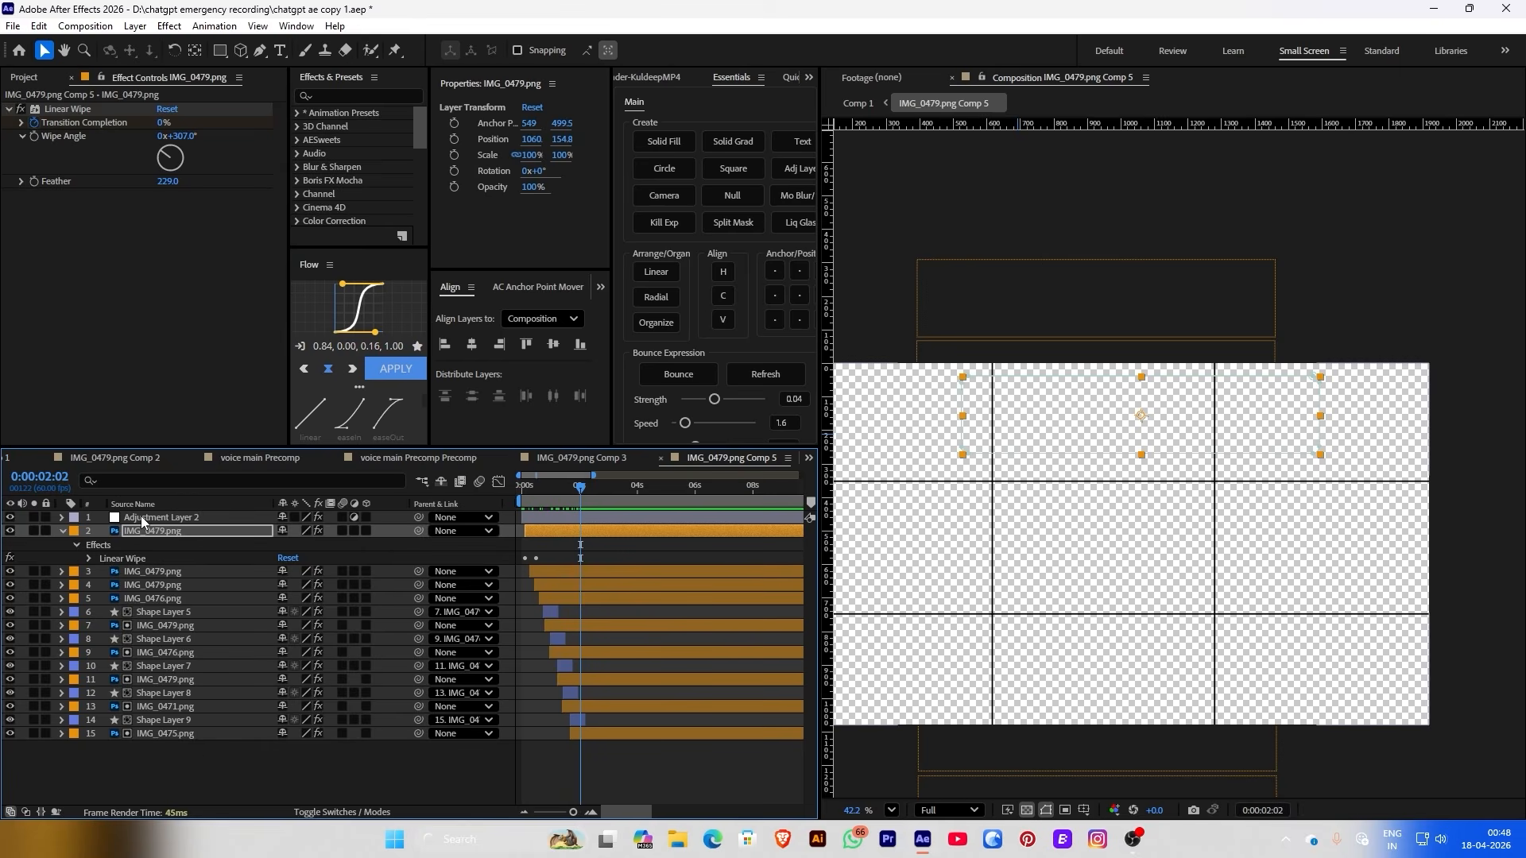
# Move Adjustment Layer 2 to the bottom and delete layers 6–13 plus Shape Layer 5
pyautogui.moveTo(141, 517); pyautogui.dragTo(137, 755)
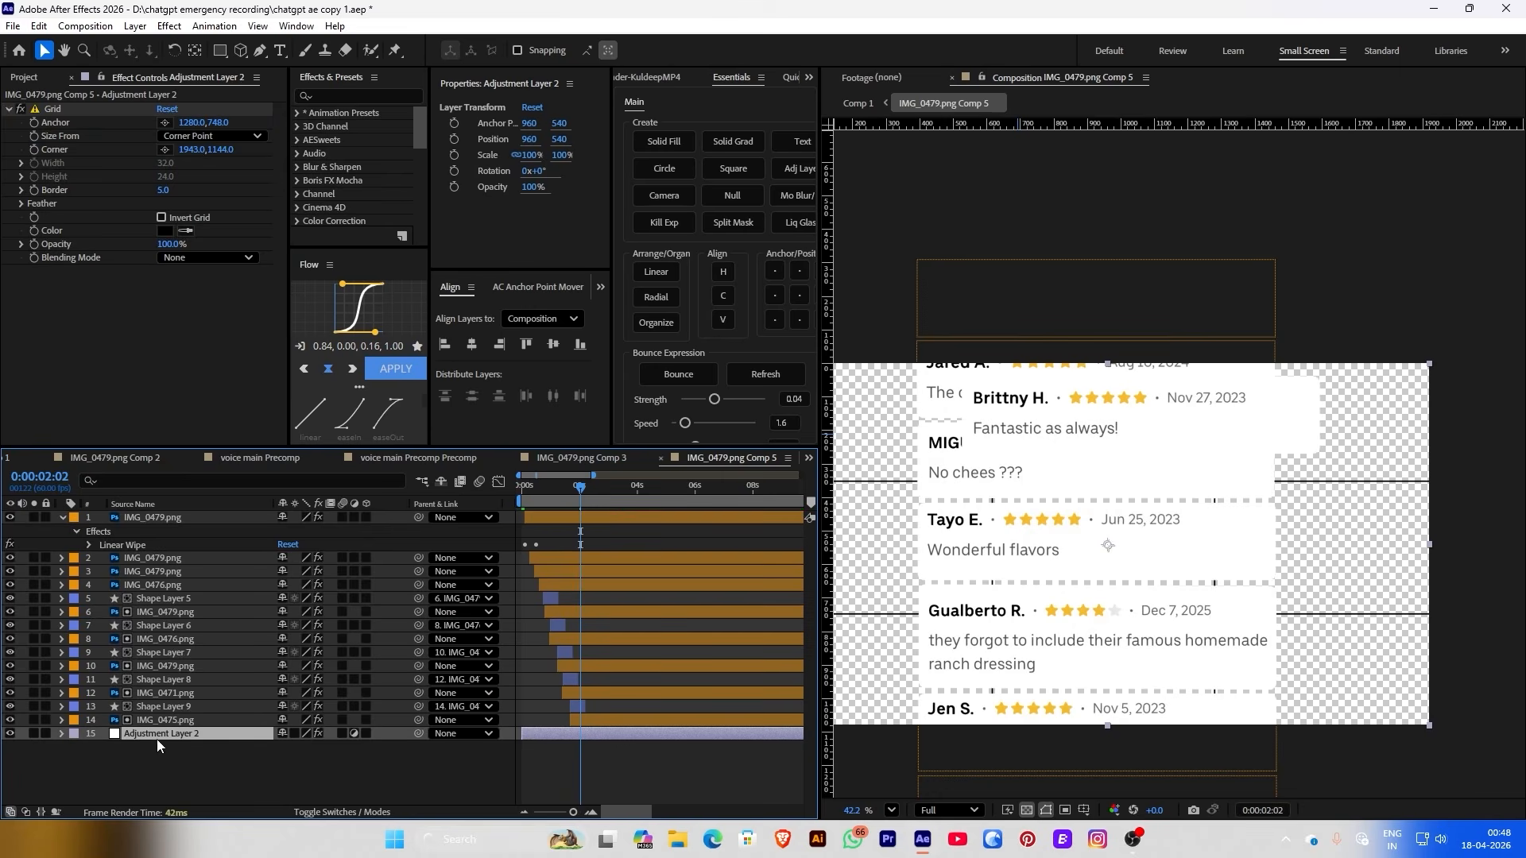
pyautogui.click(163, 740)
pyautogui.moveTo(151, 612); pyautogui.dragTo(151, 699)
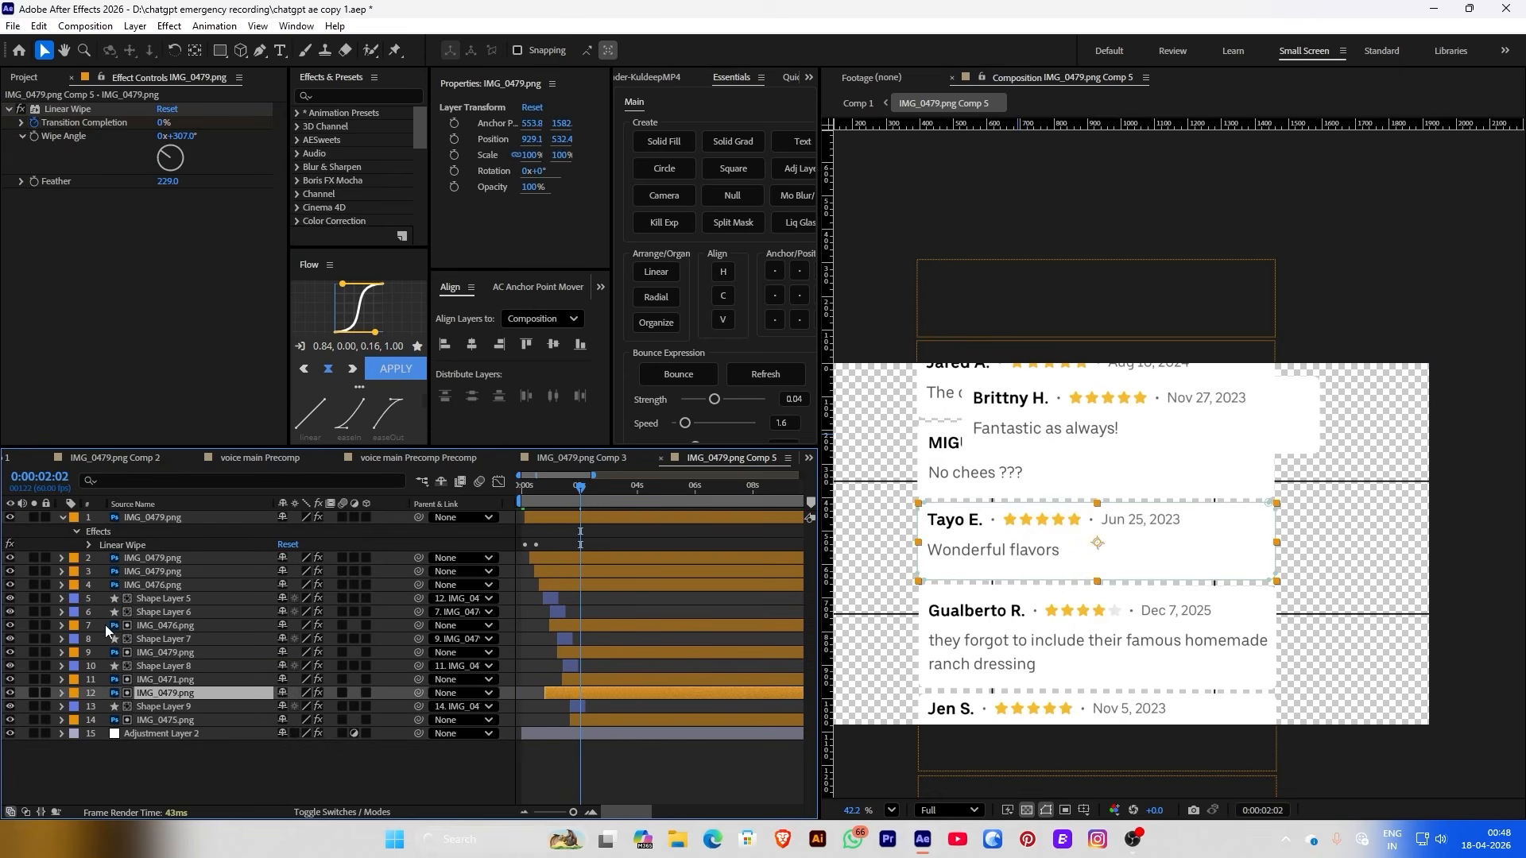
pyautogui.moveTo(105, 617); pyautogui.dragTo(164, 709)
pyautogui.press('Delete')
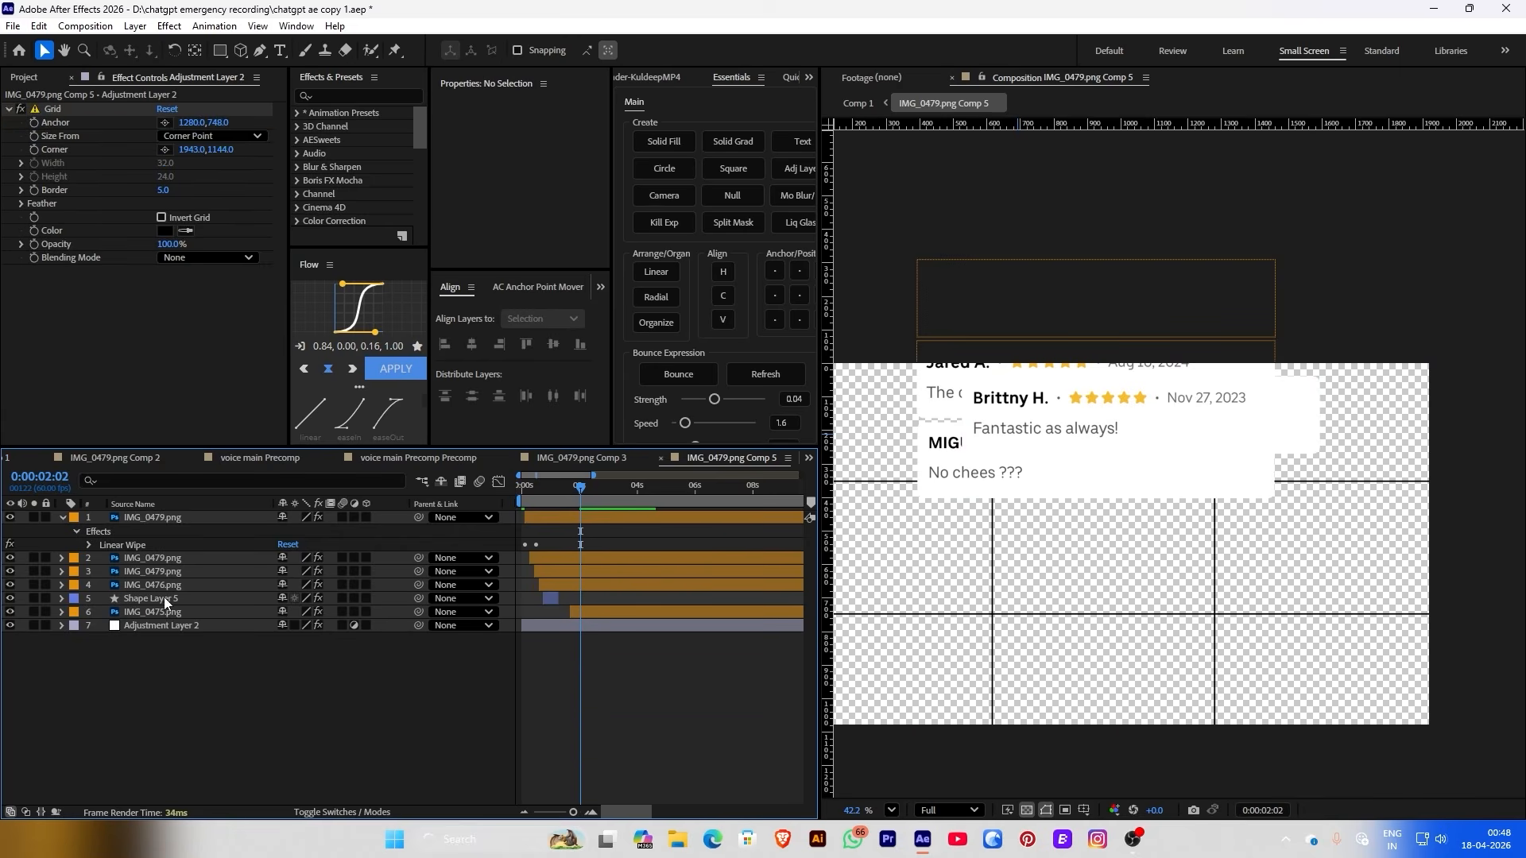
pyautogui.click(144, 602)
pyautogui.press('Delete')
pyautogui.scroll(1, 1129, 485)
# Scale the two-star card to 50% and the Fantastic as always! card to 54% in the centre row
pyautogui.click(1069, 556)
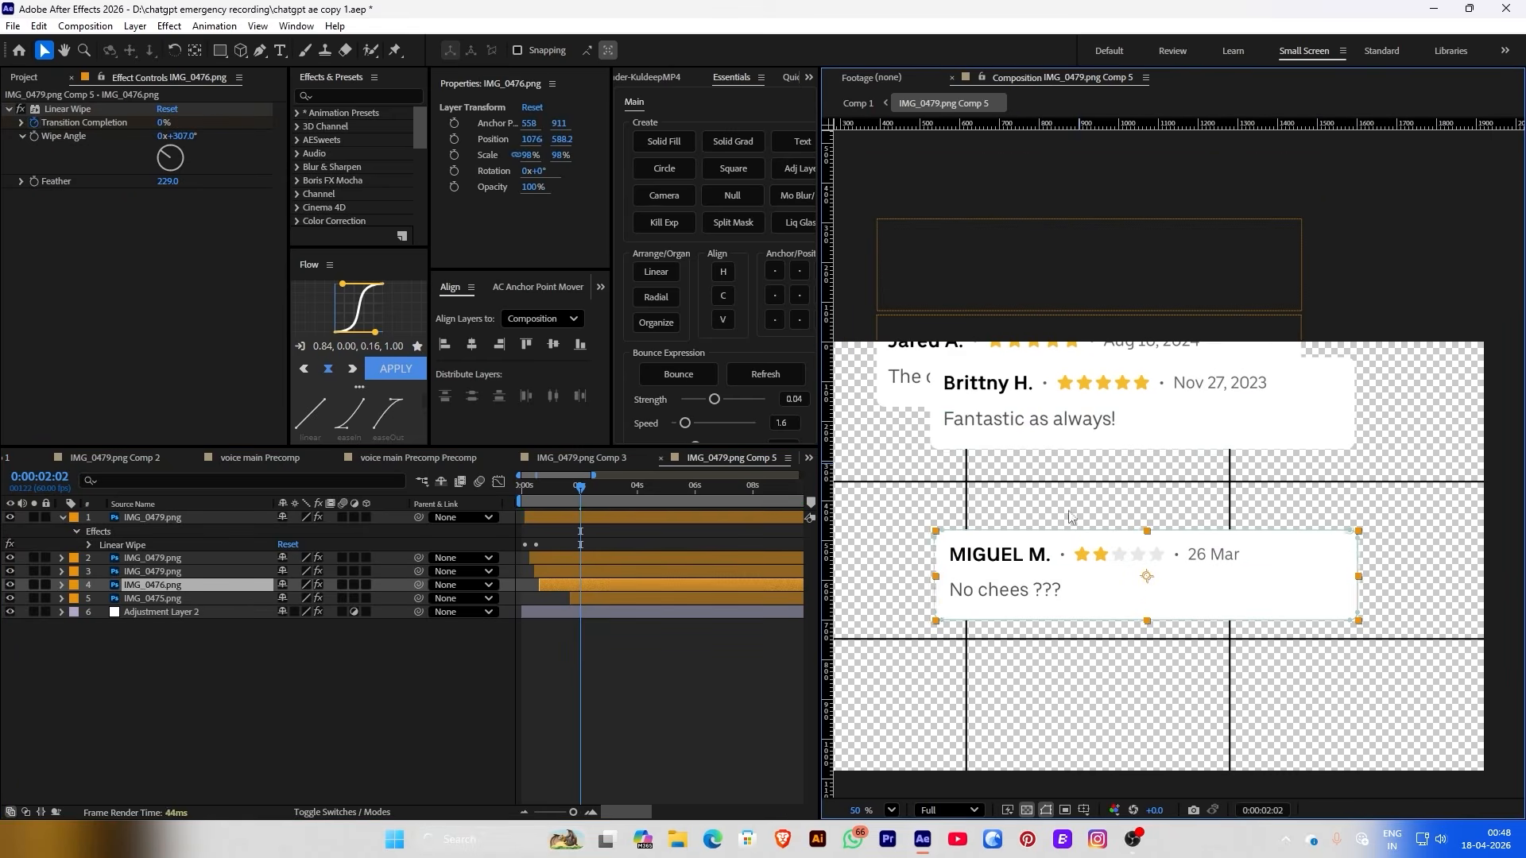
pyautogui.click(526, 155)
pyautogui.write('50')
pyautogui.press('Return')
pyautogui.moveTo(1065, 586); pyautogui.dragTo(1012, 583)
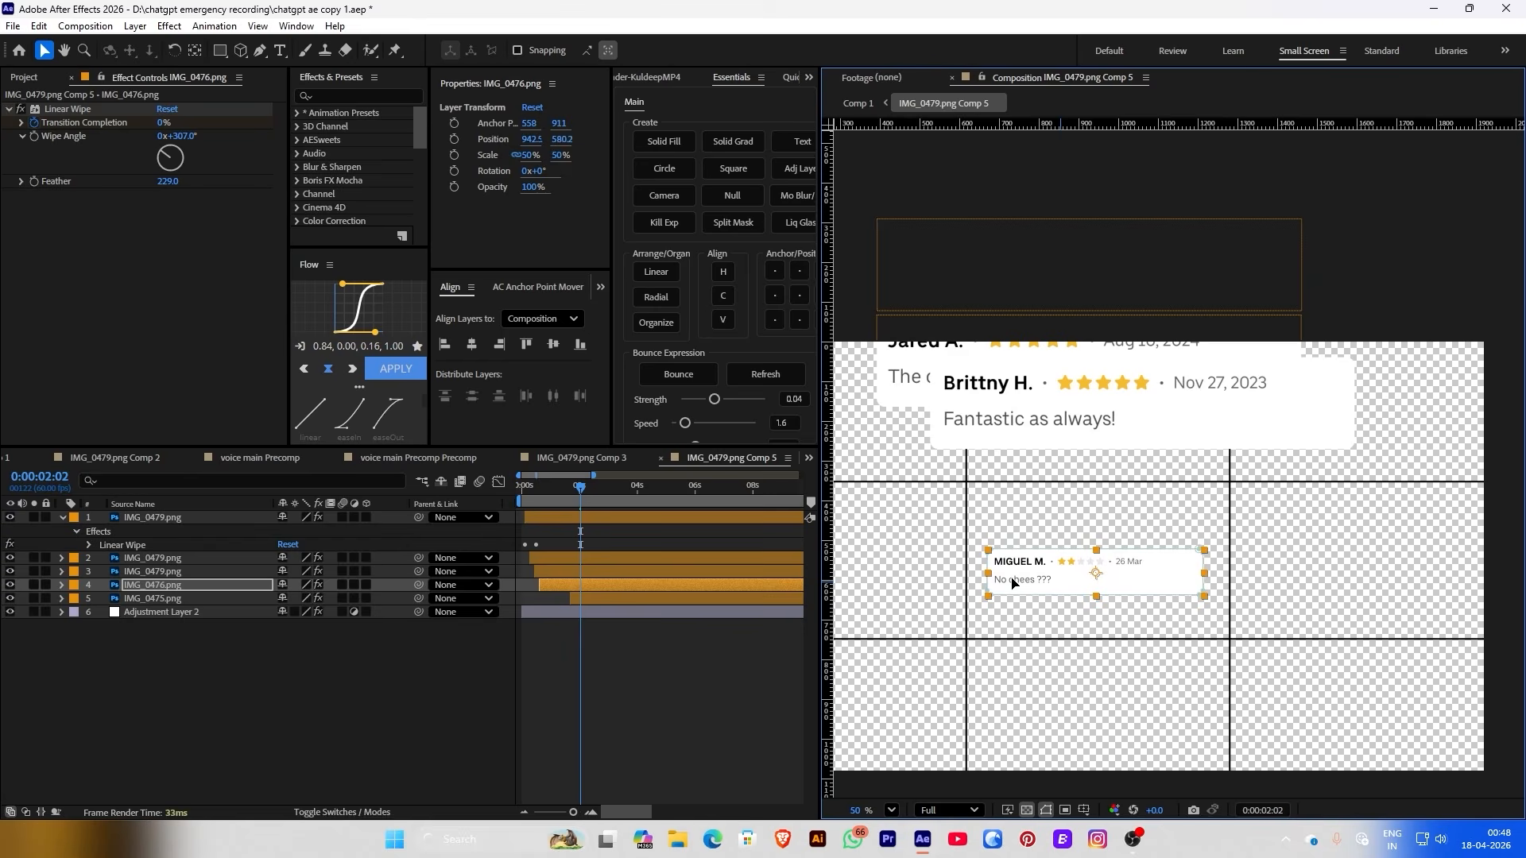
pyautogui.moveTo(1065, 397); pyautogui.dragTo(1343, 544)
pyautogui.moveTo(527, 155); pyautogui.dragTo(491, 147)
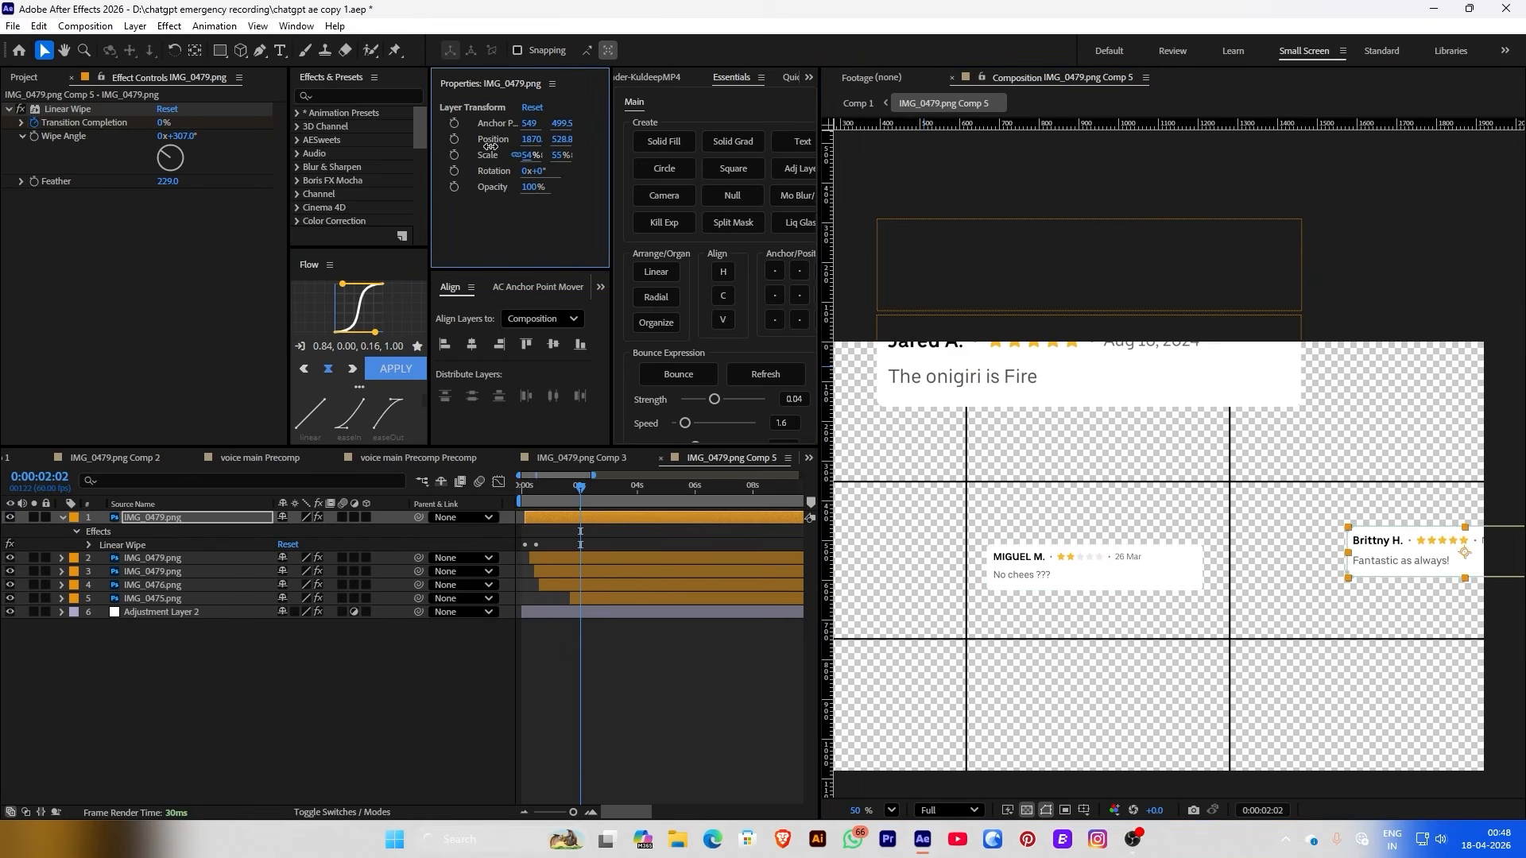
pyautogui.moveTo(1408, 560); pyautogui.dragTo(1303, 580)
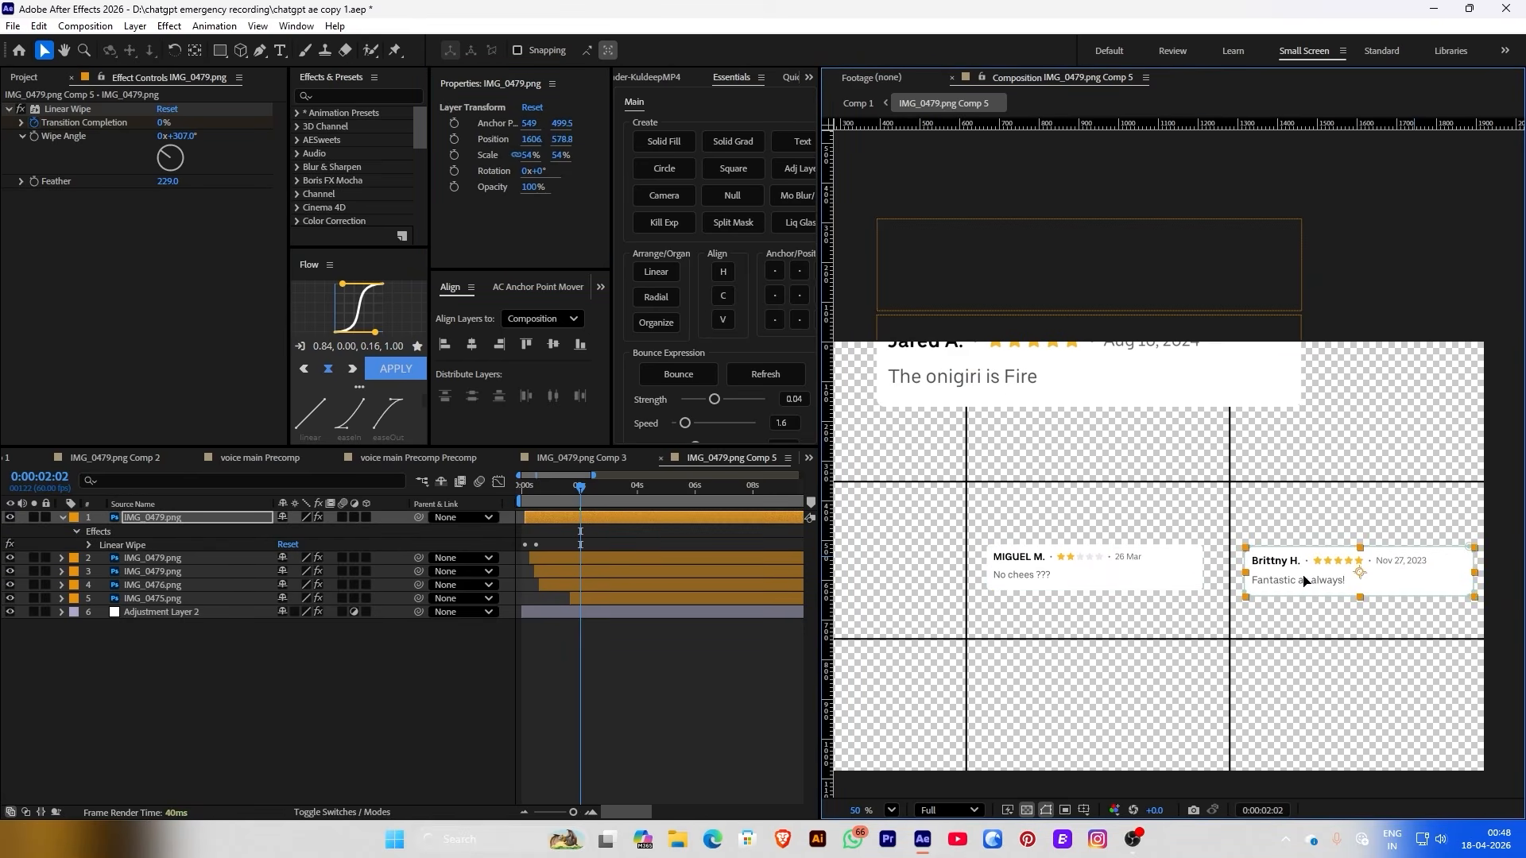
# Shrink the onigiri card to 40% in the top row and resize the Robert C. card in the bottom row
pyautogui.click(1153, 382)
pyautogui.moveTo(525, 155); pyautogui.dragTo(484, 155)
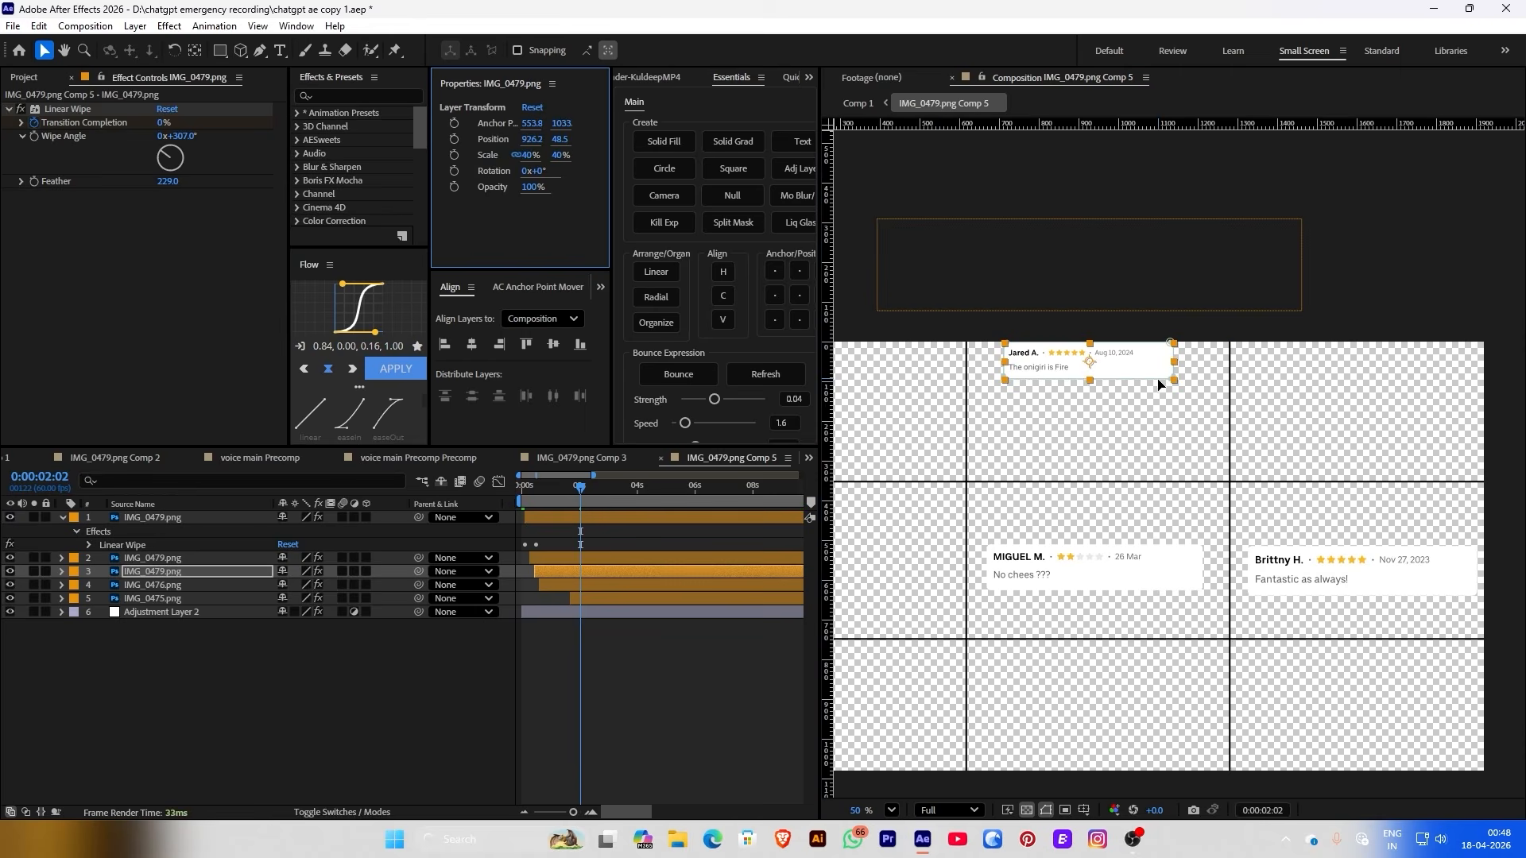
pyautogui.moveTo(1158, 385); pyautogui.dragTo(1158, 422)
pyautogui.moveTo(1009, 272); pyautogui.dragTo(1031, 699)
pyautogui.moveTo(525, 155); pyautogui.dragTo(482, 143)
pyautogui.click(442, 666)
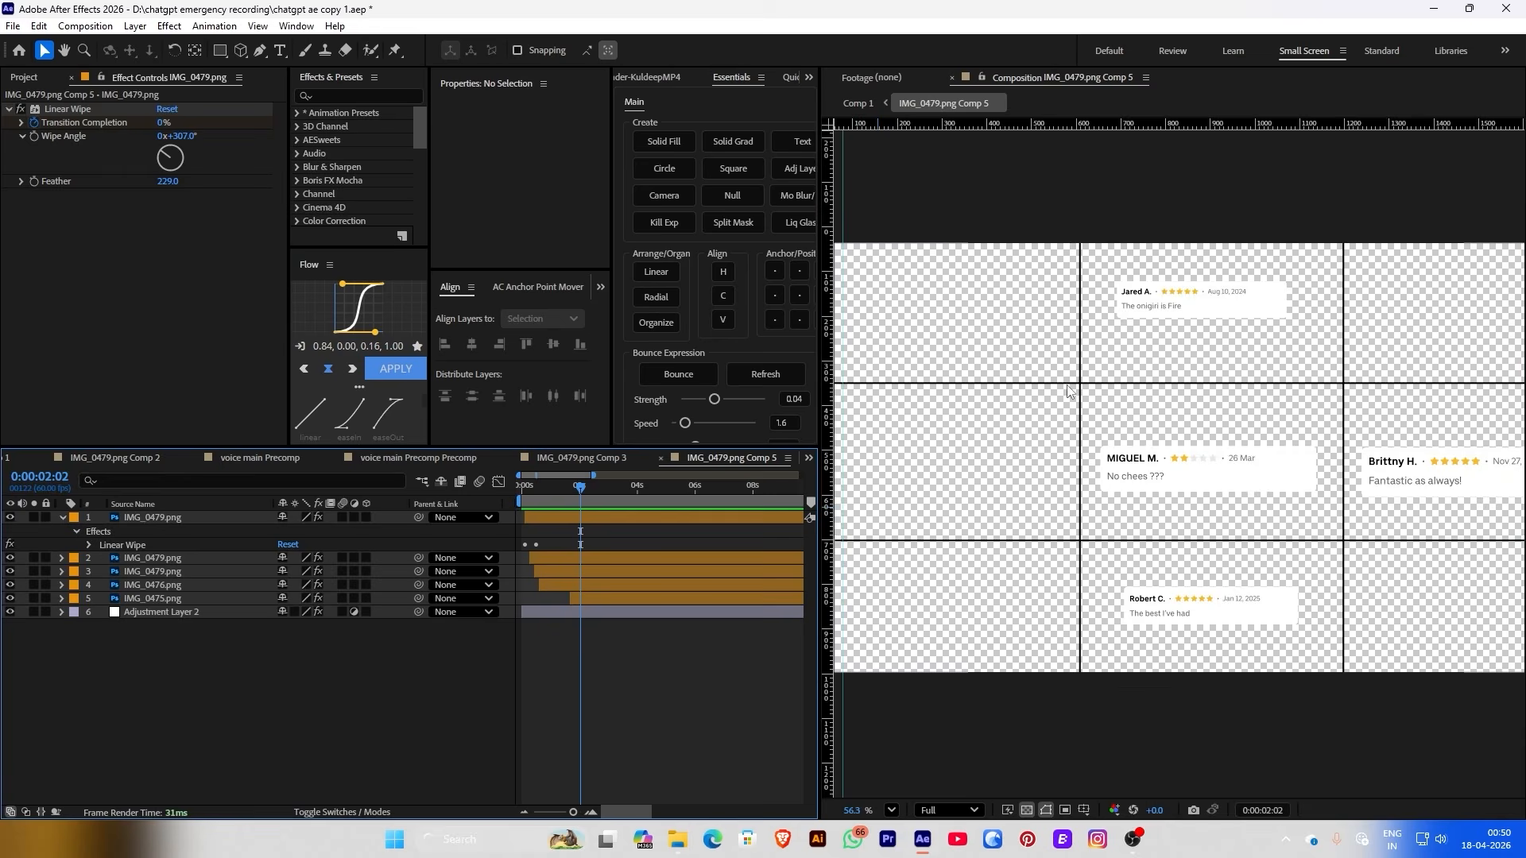
pyautogui.scroll(2, 1067, 385)
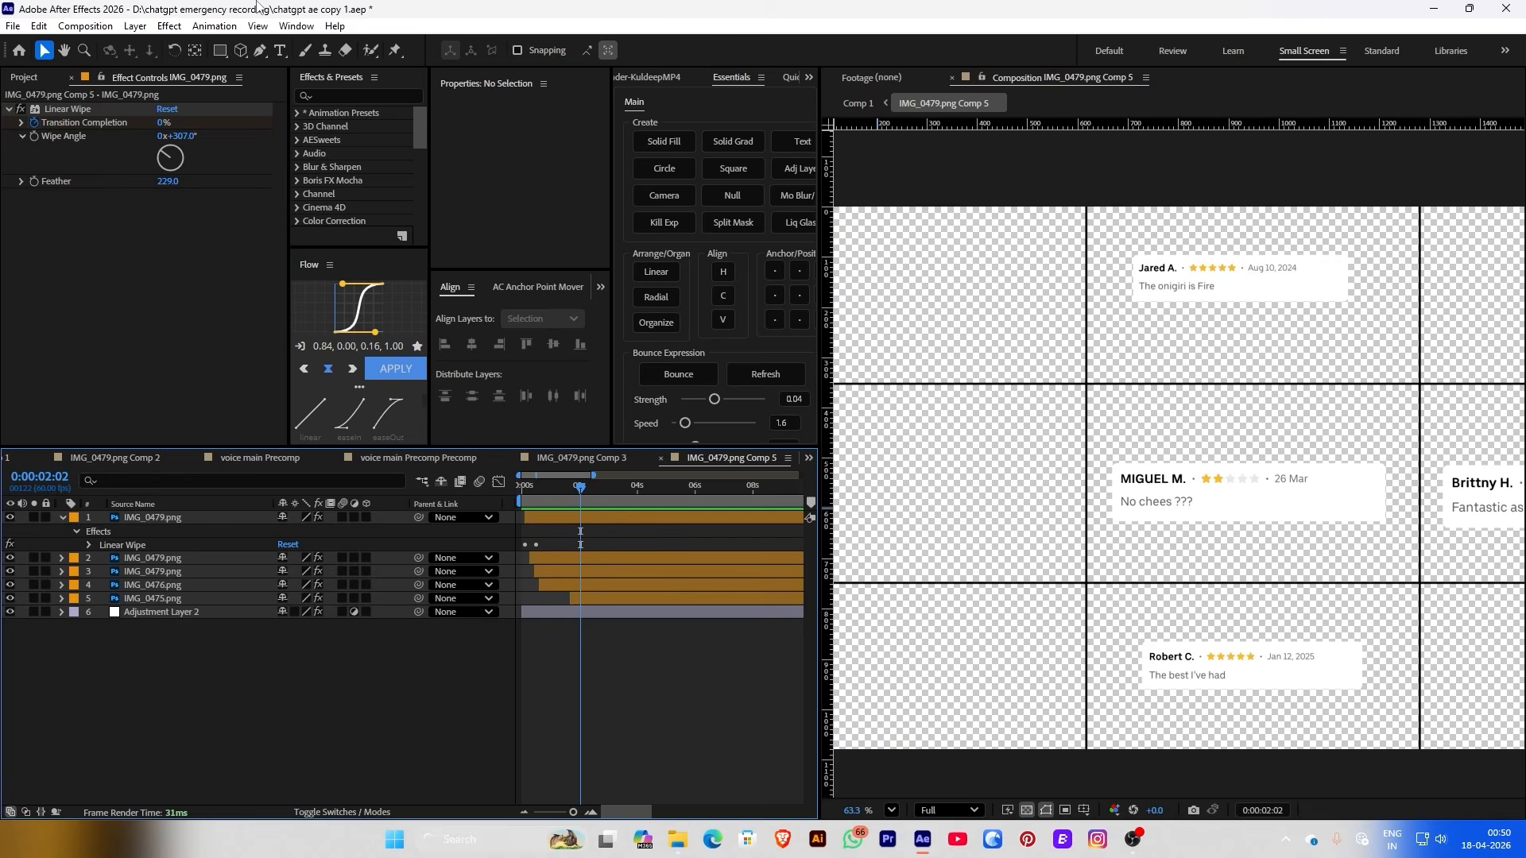
# Draw a rectangle with 0 px stroke covering the centre grid cell
pyautogui.click(221, 51)
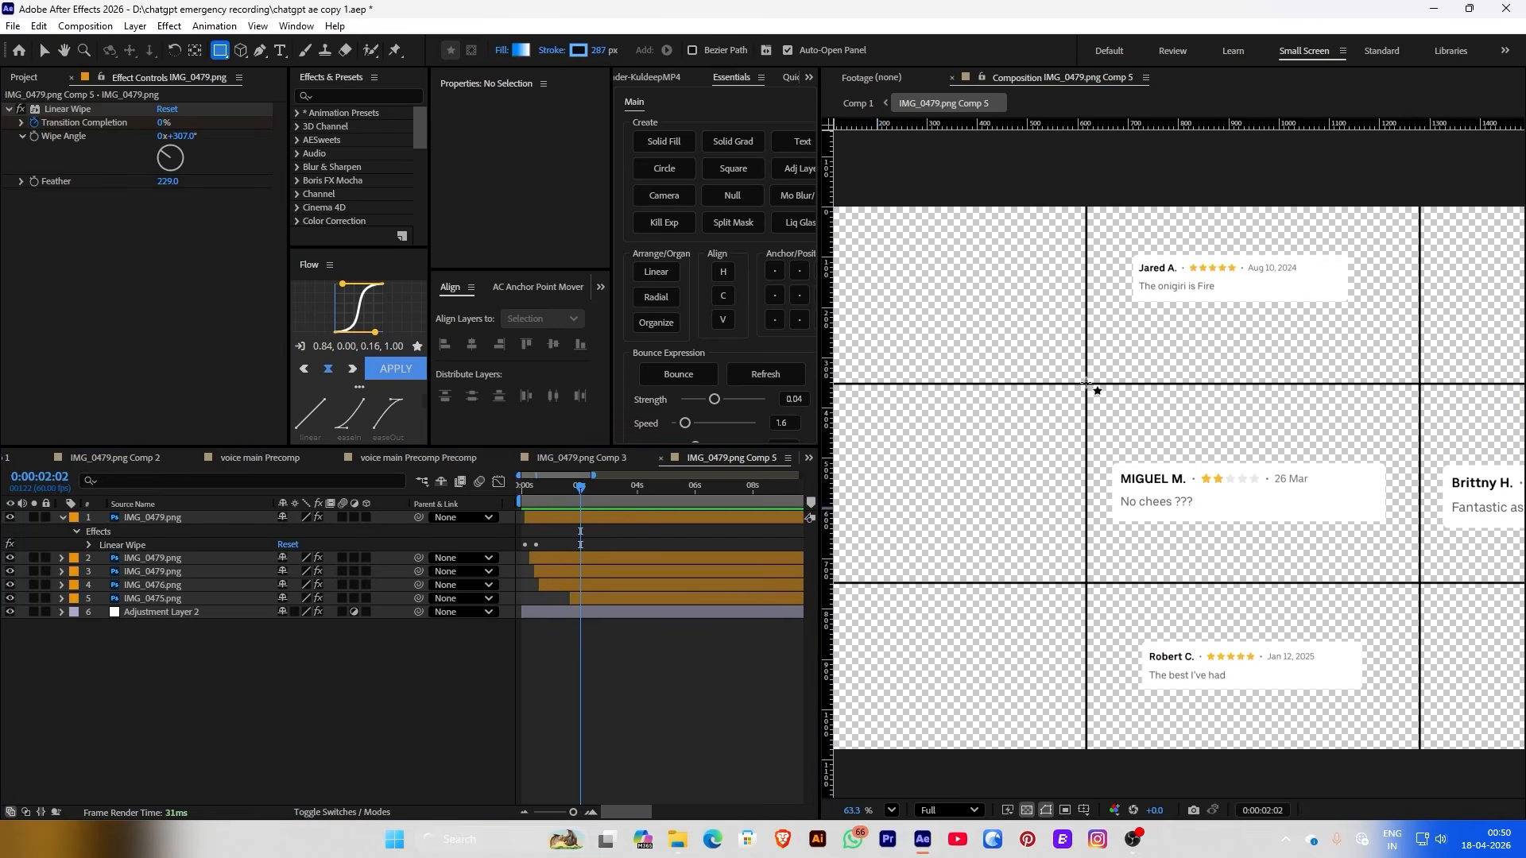
pyautogui.moveTo(1086, 383); pyautogui.dragTo(1406, 577)
pyautogui.moveTo(612, 52); pyautogui.dragTo(135, 53)
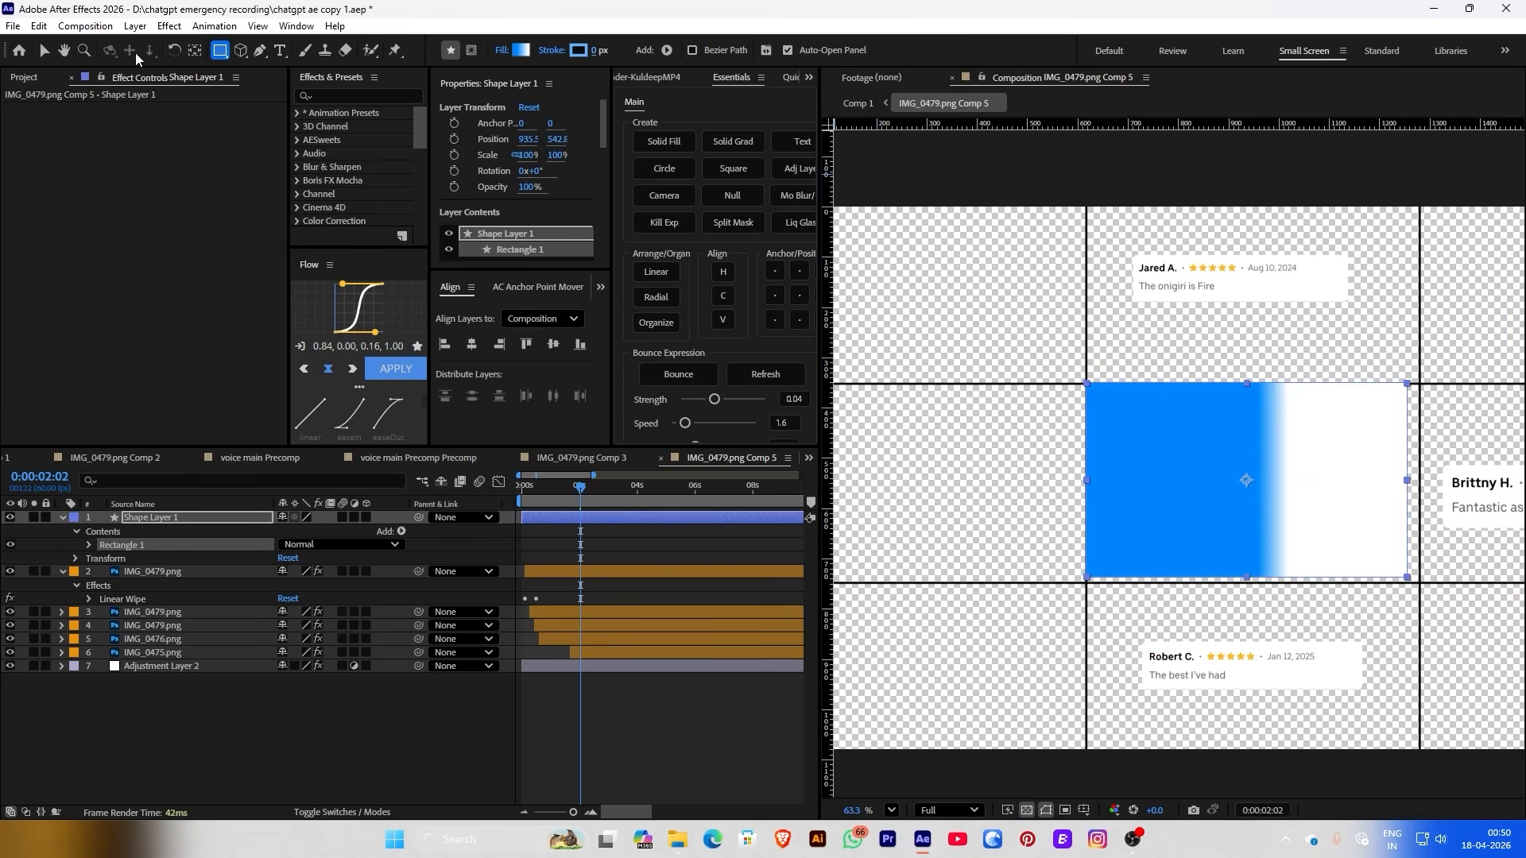
pyautogui.press('Delete')
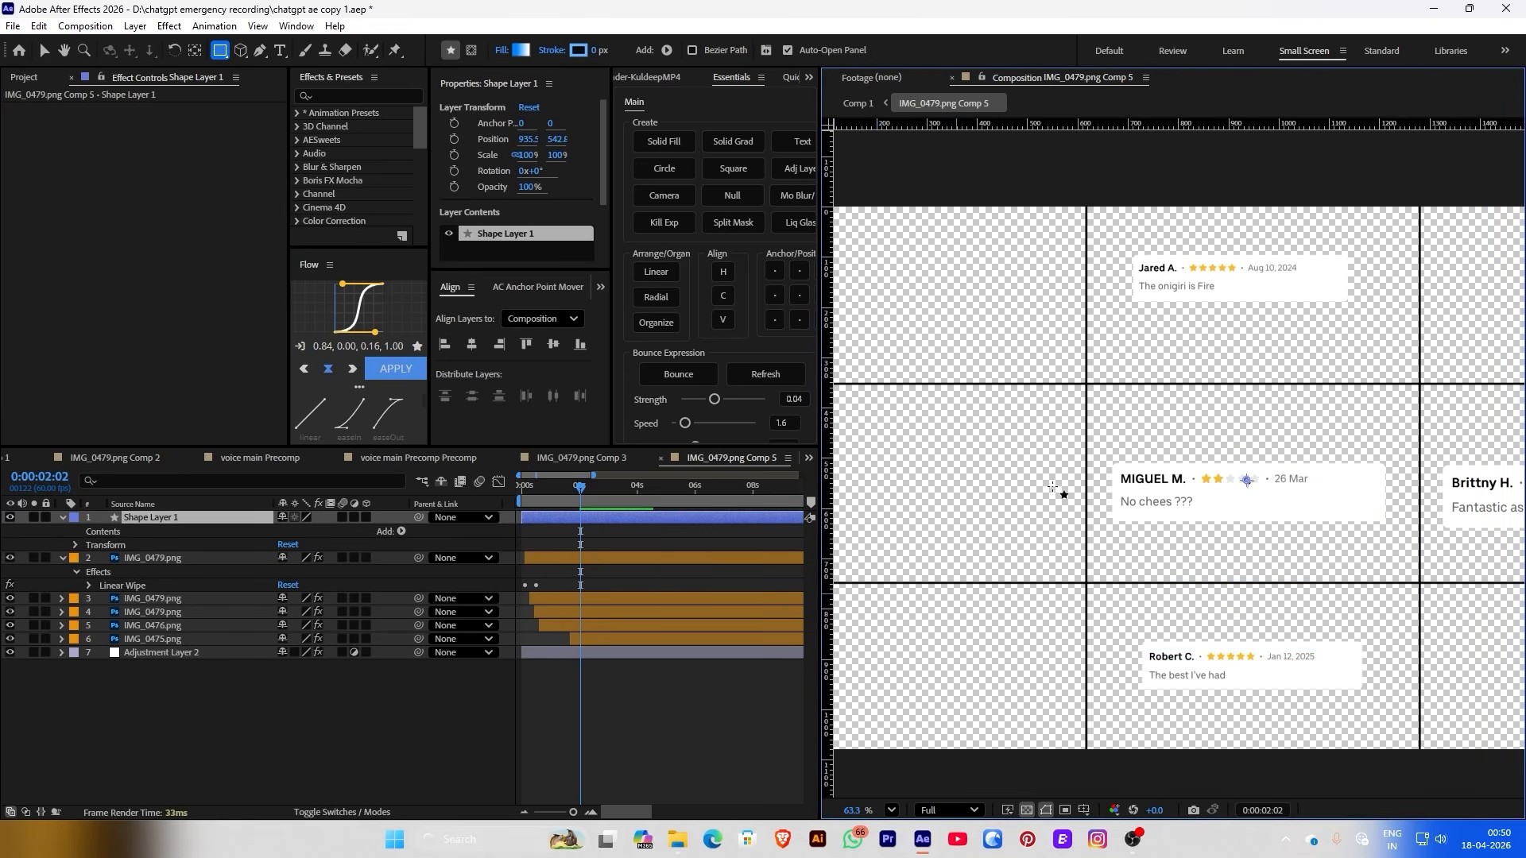
pyautogui.moveTo(1088, 383); pyautogui.dragTo(1421, 583)
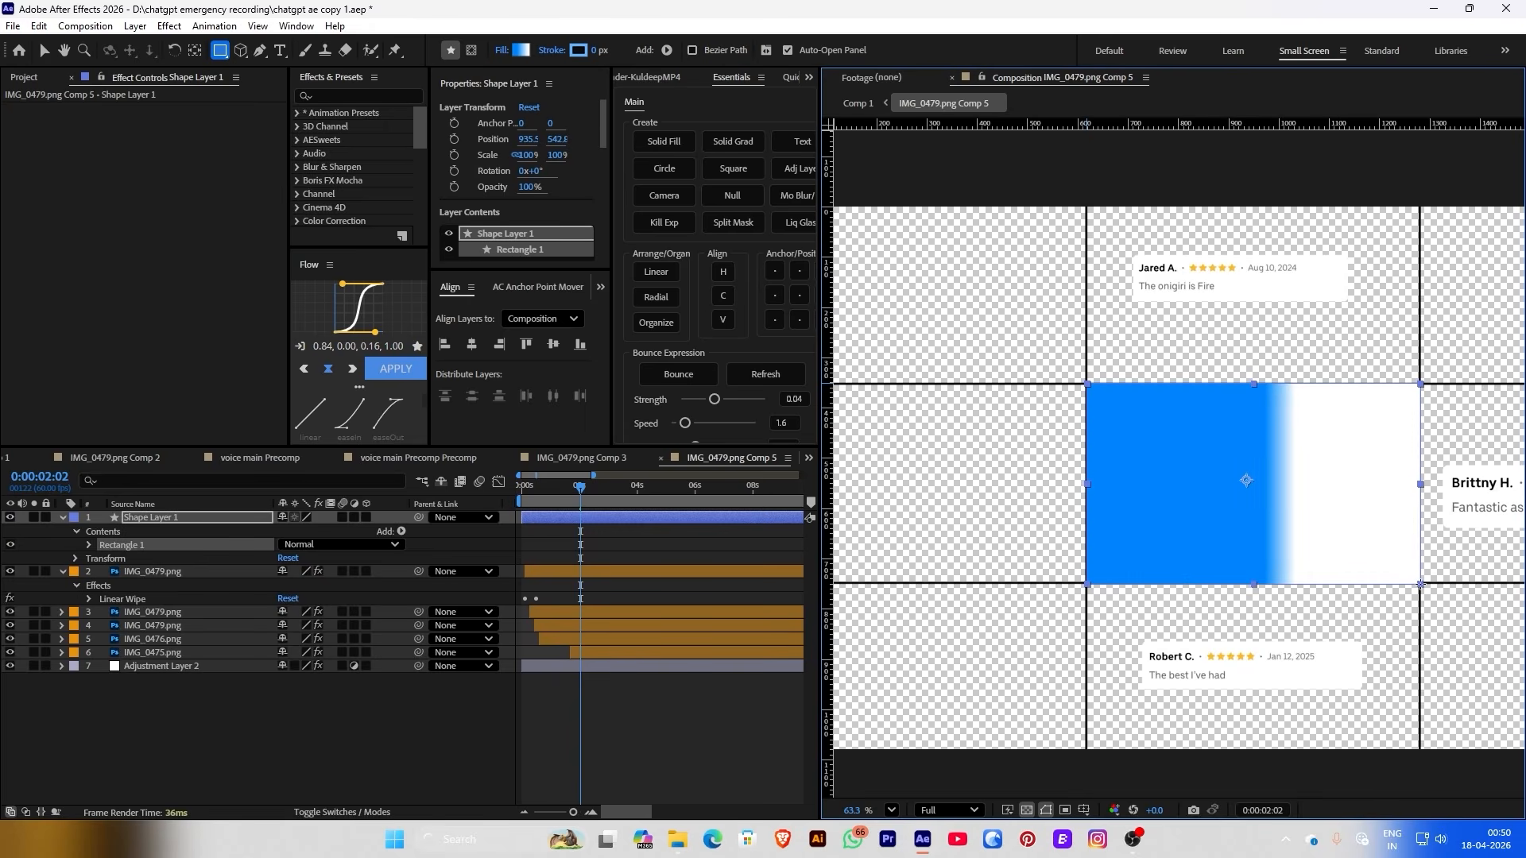
pyautogui.click(840, 696)
# Move Shape Layer 1 below the image layers in the stack
pyautogui.scroll(-1, 1113, 342)
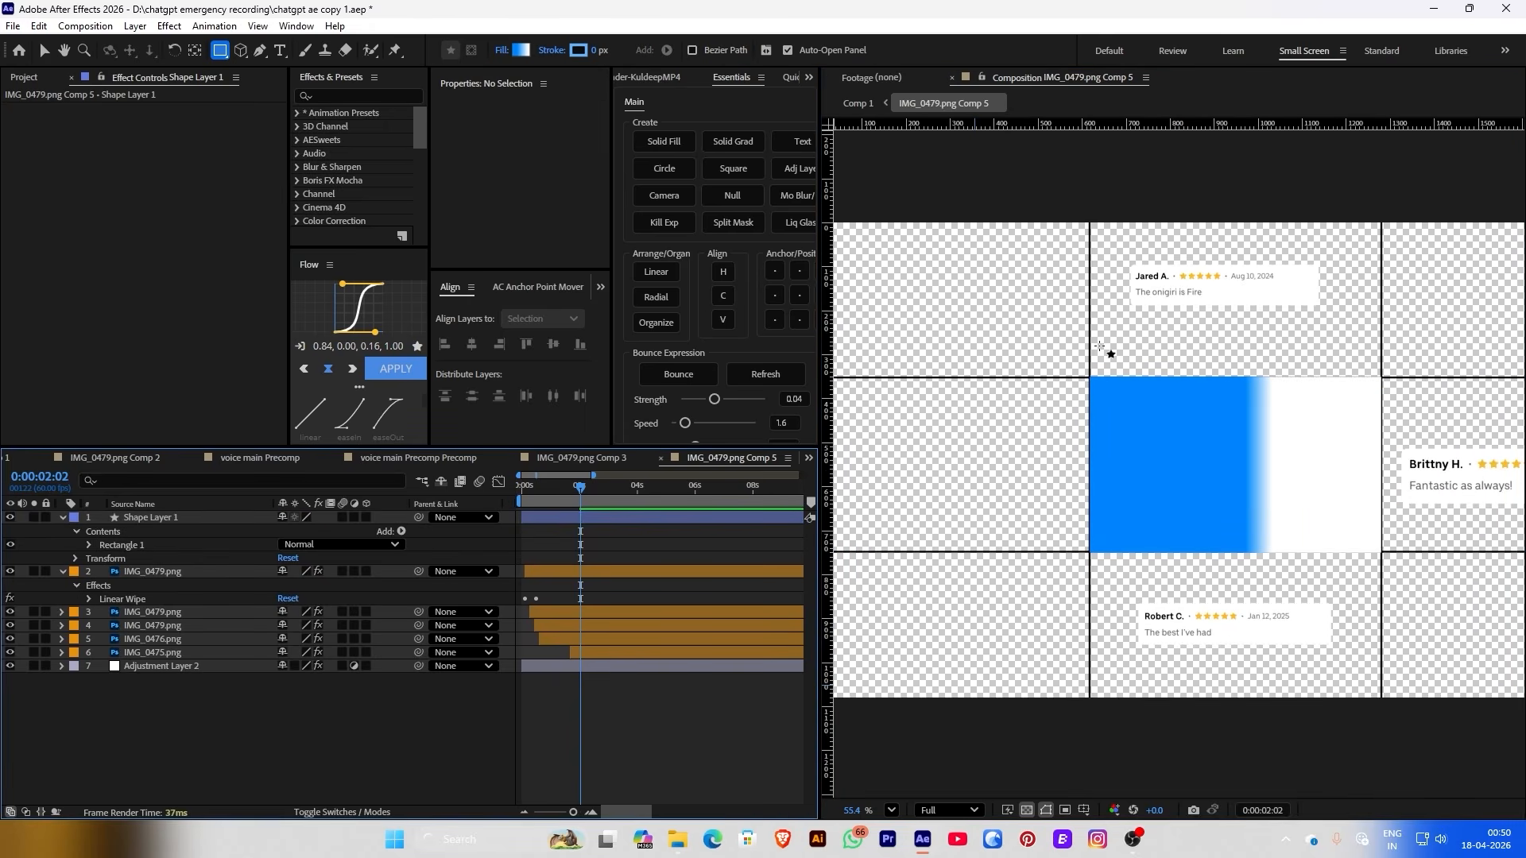
pyautogui.click(203, 518)
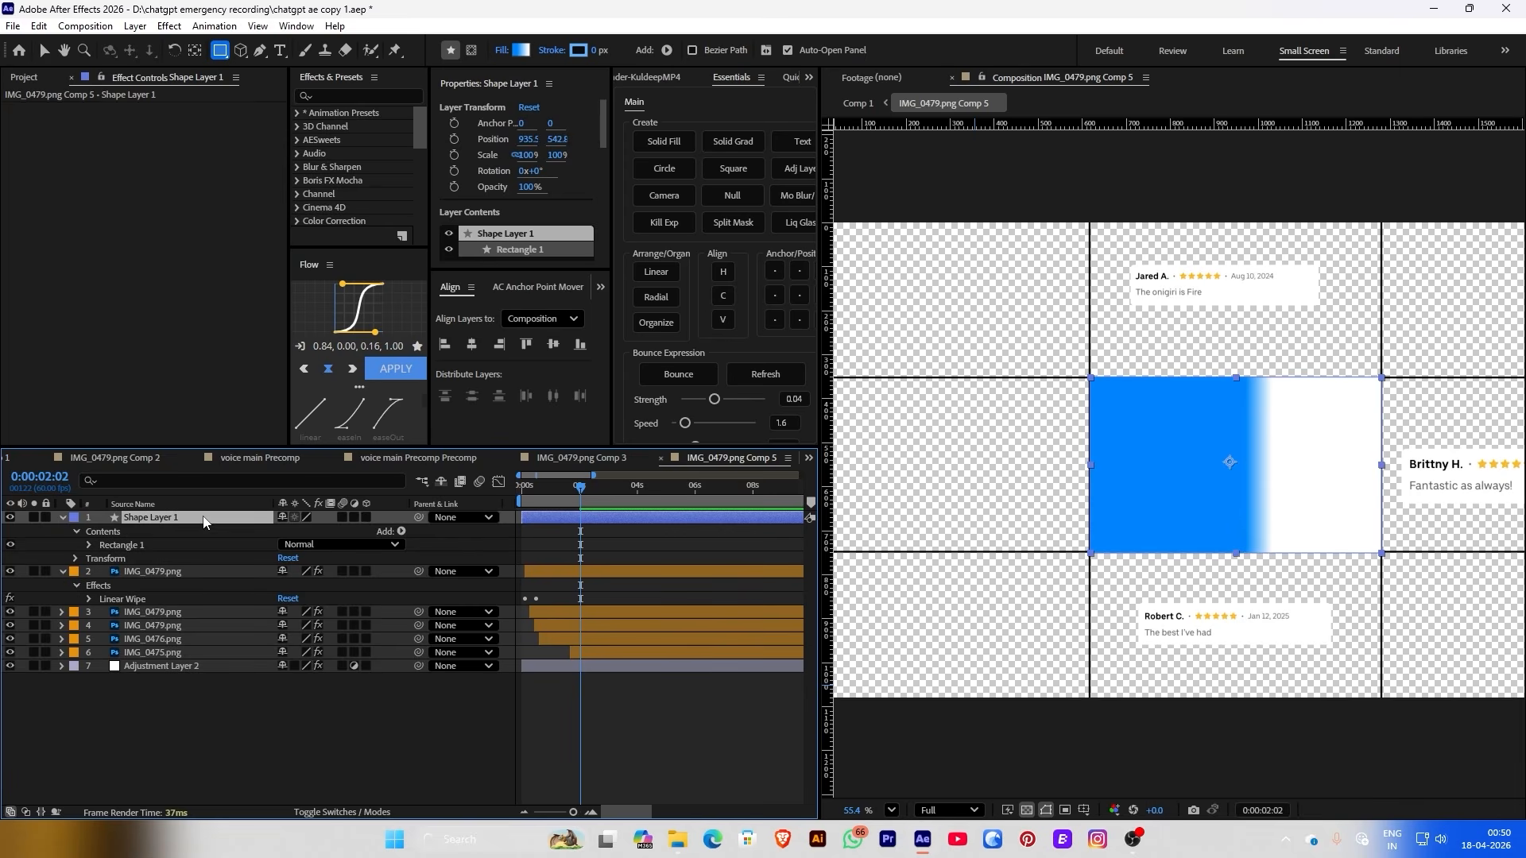
pyautogui.moveTo(176, 521); pyautogui.dragTo(192, 668)
pyautogui.click(197, 704)
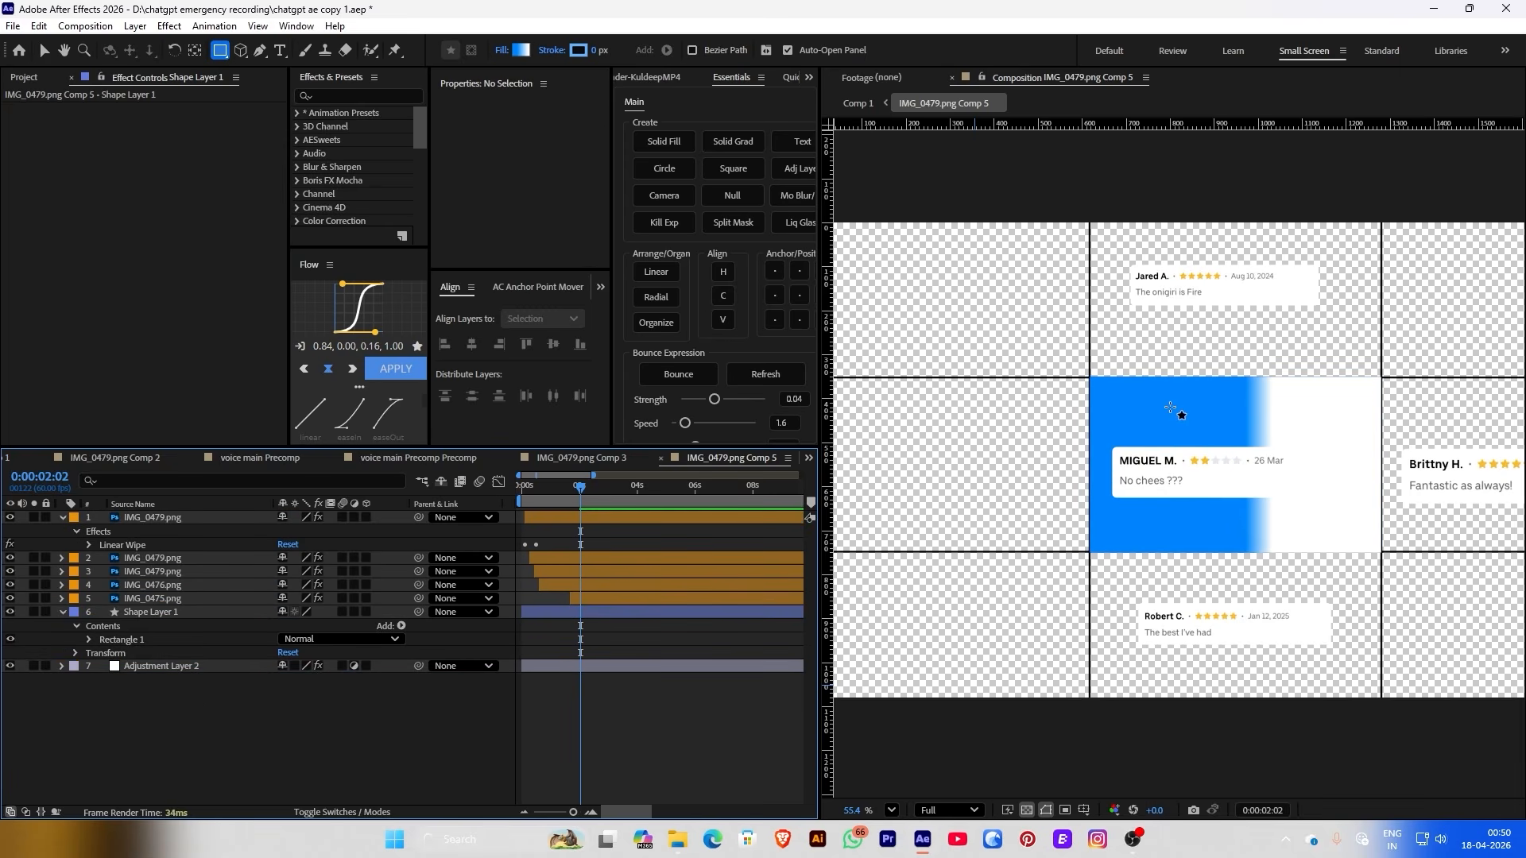
pyautogui.click(170, 616)
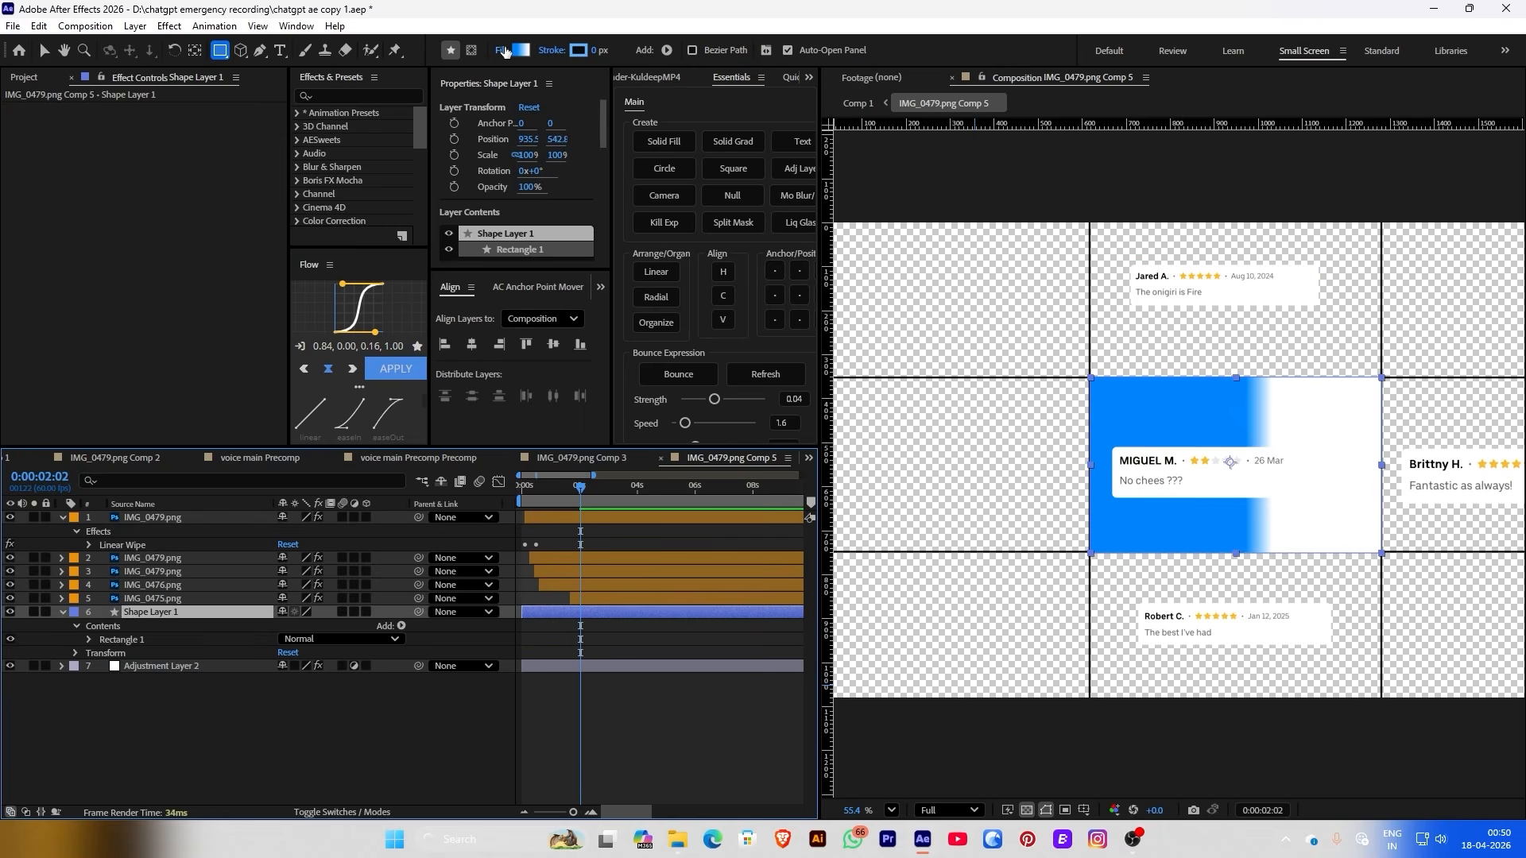
# Give the rectangle a solid light pink fill, FFCECE
pyautogui.click(504, 50)
pyautogui.click(707, 375)
pyautogui.click(782, 462)
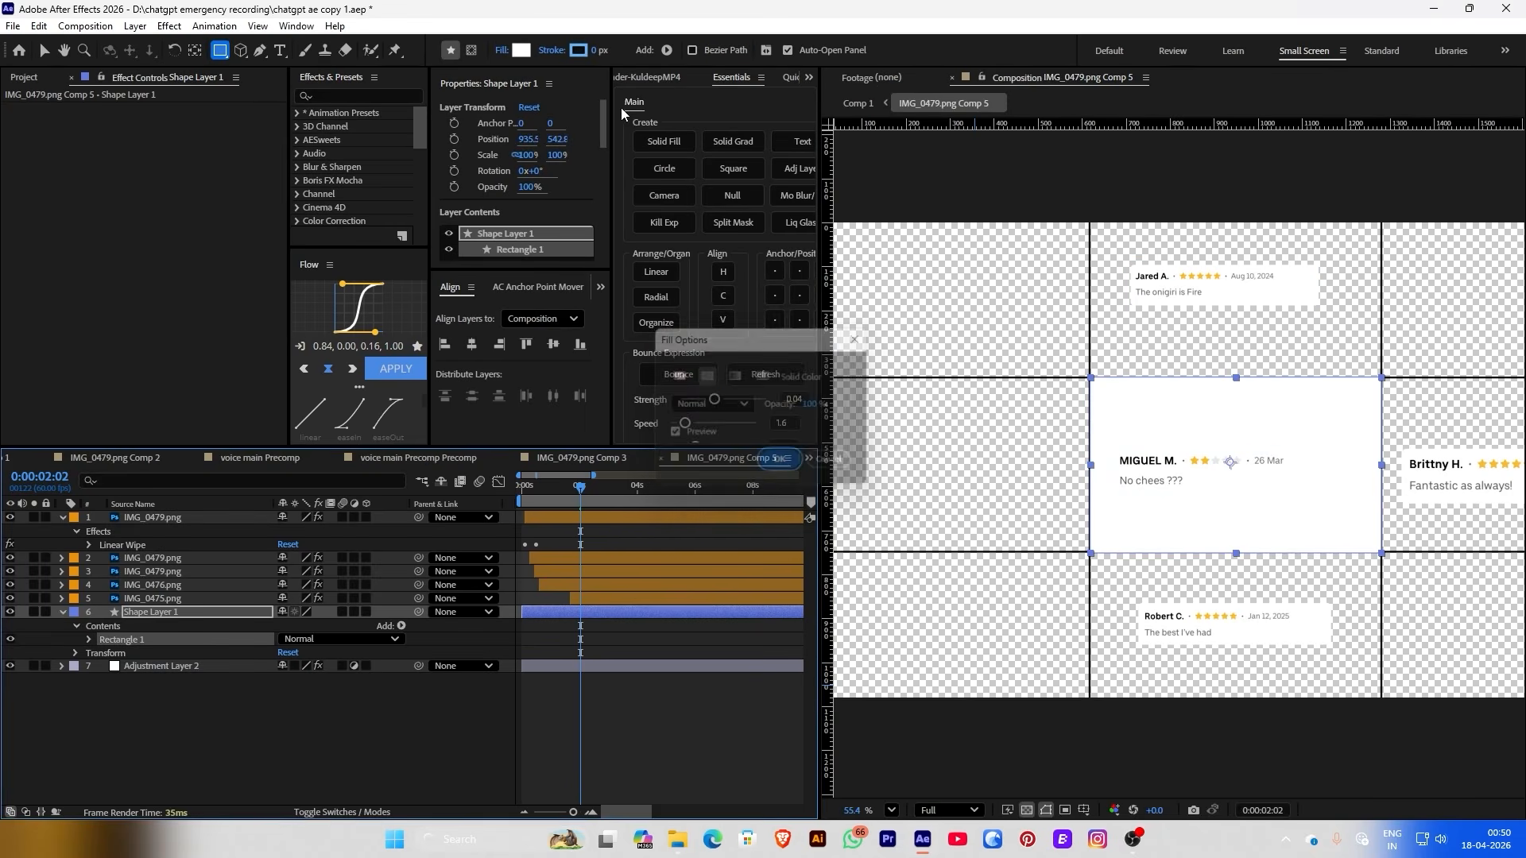
pyautogui.click(522, 50)
pyautogui.moveTo(333, 240); pyautogui.dragTo(283, 210)
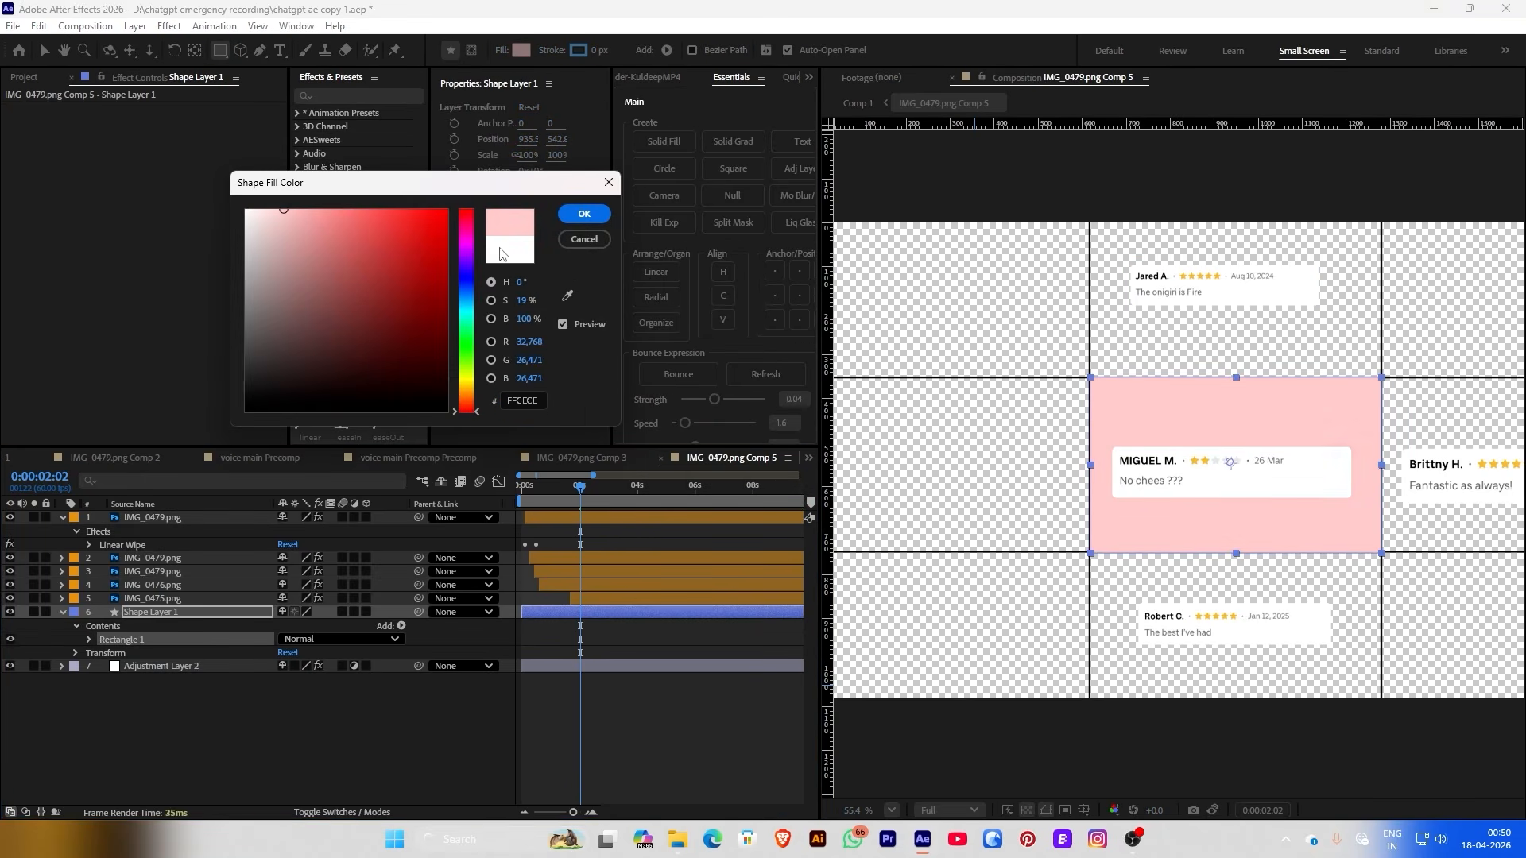
pyautogui.click(583, 215)
# Duplicate the pink rectangle layer twice, making three identical shape layers
pyautogui.press('v')
pyautogui.scroll(-2, 1158, 413)
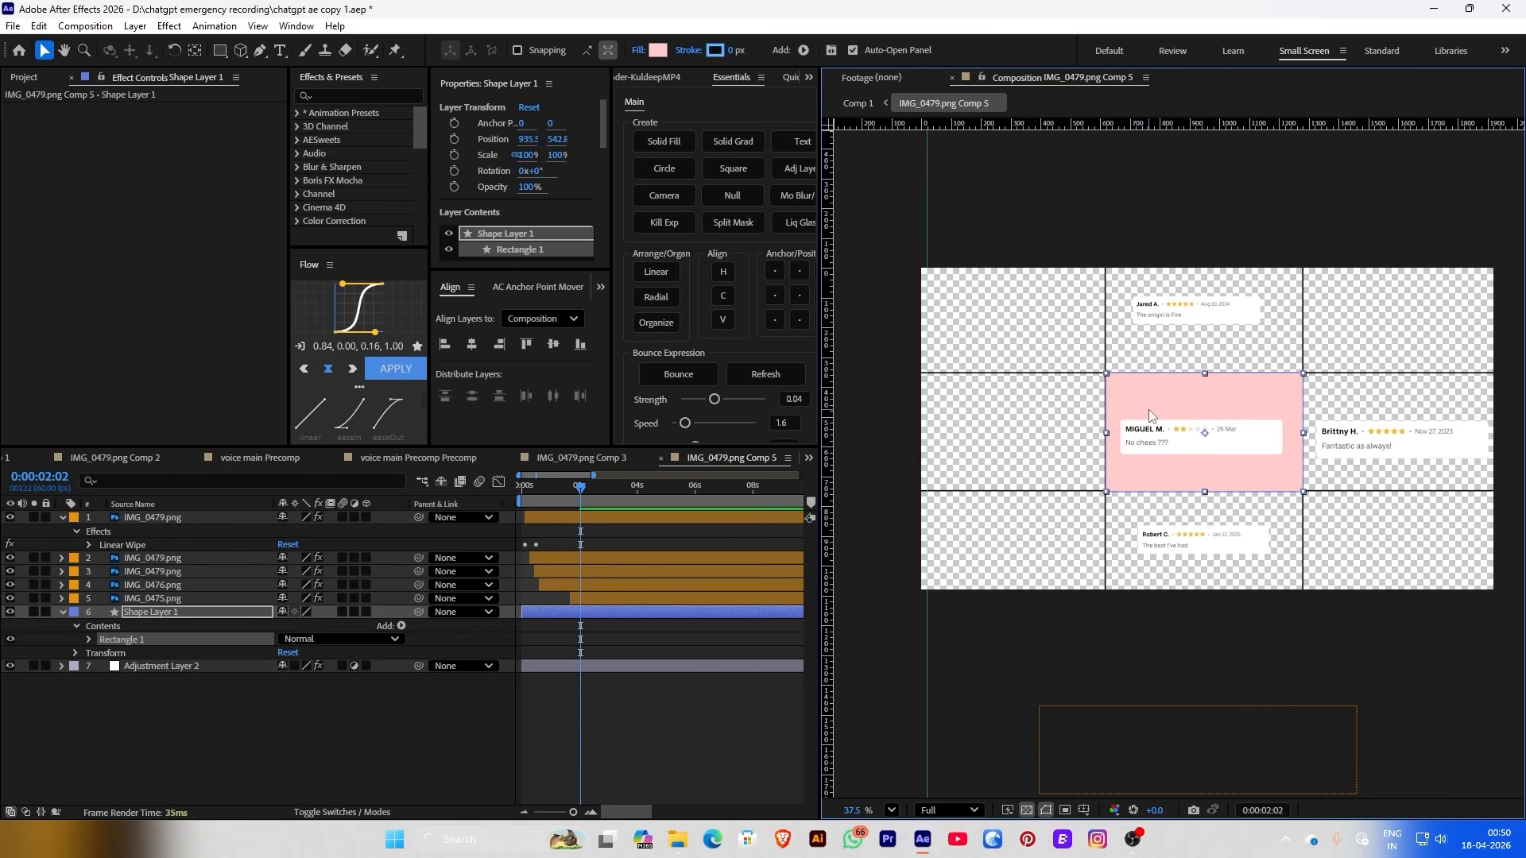
pyautogui.scroll(2, 1148, 408)
pyautogui.hotkey('ctrl', 'd')
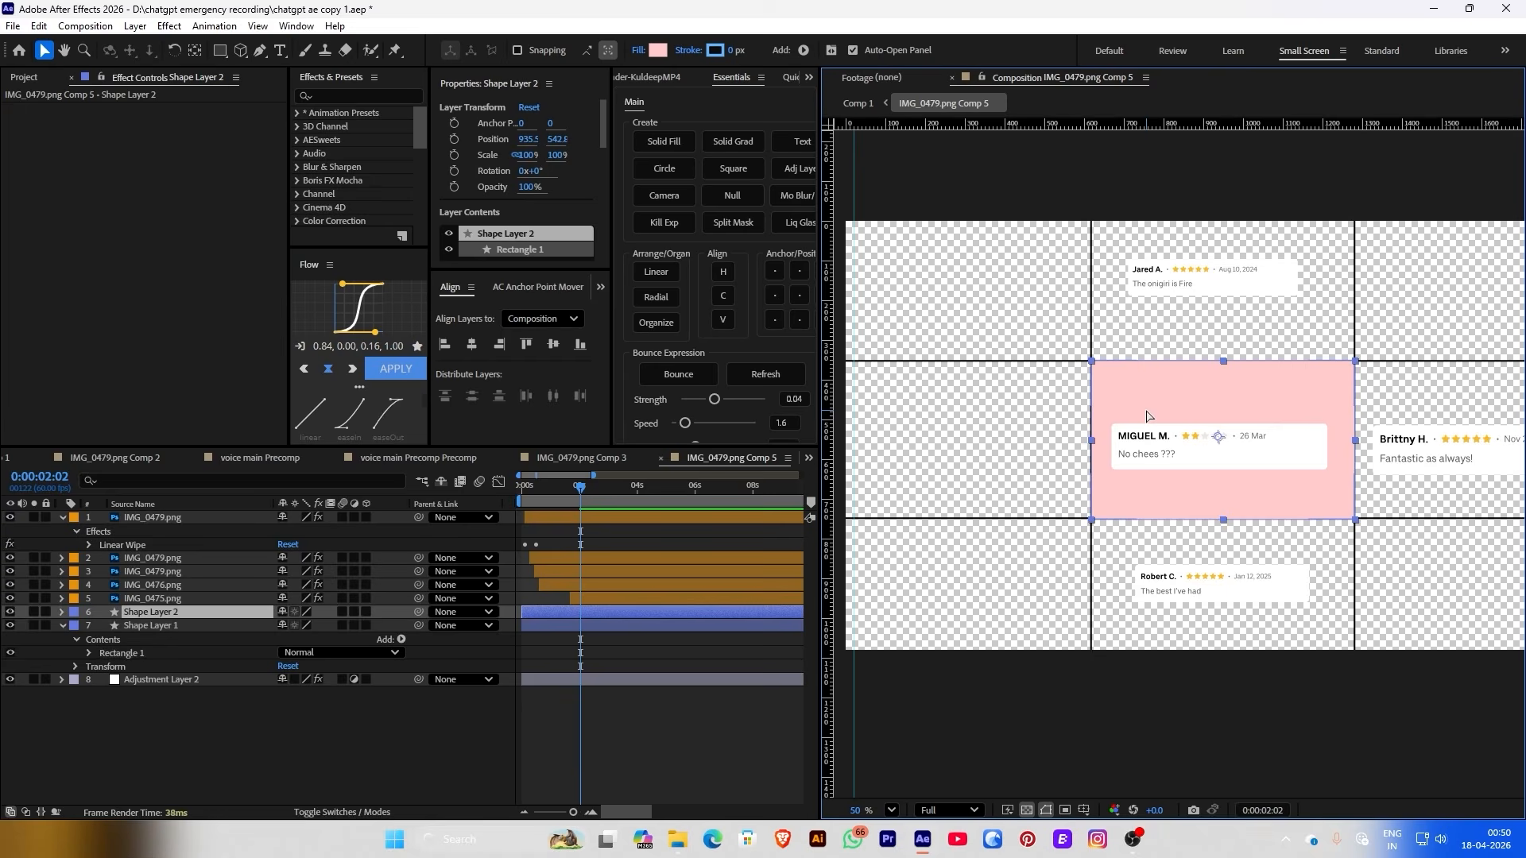
pyautogui.hotkey('ctrl', 'd')
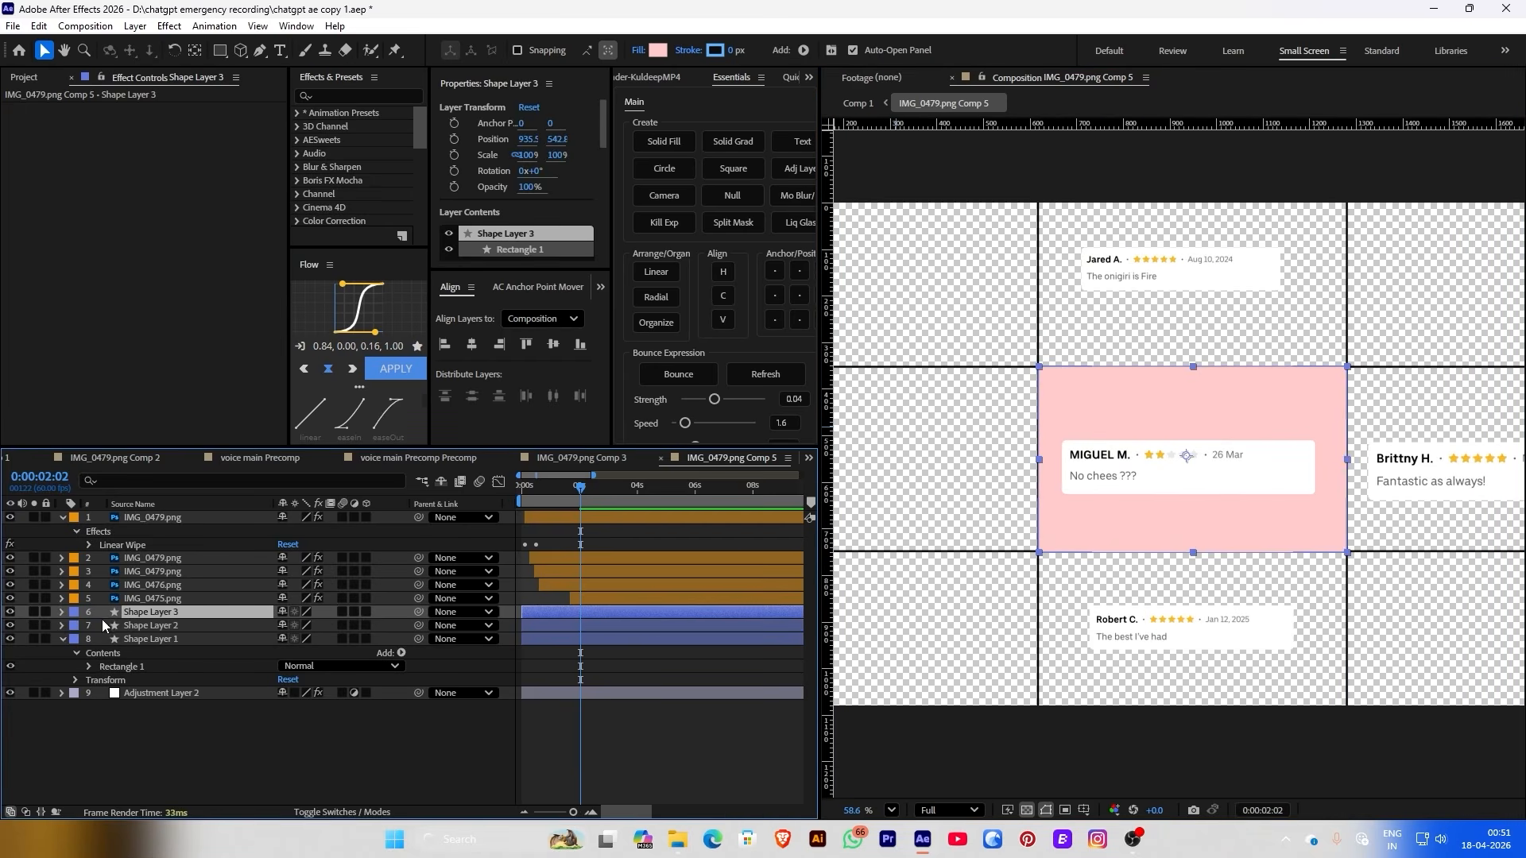
# Linearly distribute the three pink rectangles along X across the centre row
pyautogui.keyDown('shift'); pyautogui.click(140, 641); pyautogui.keyUp('shift')
pyautogui.click(656, 272)
pyautogui.moveTo(662, 340); pyautogui.dragTo(755, 347)
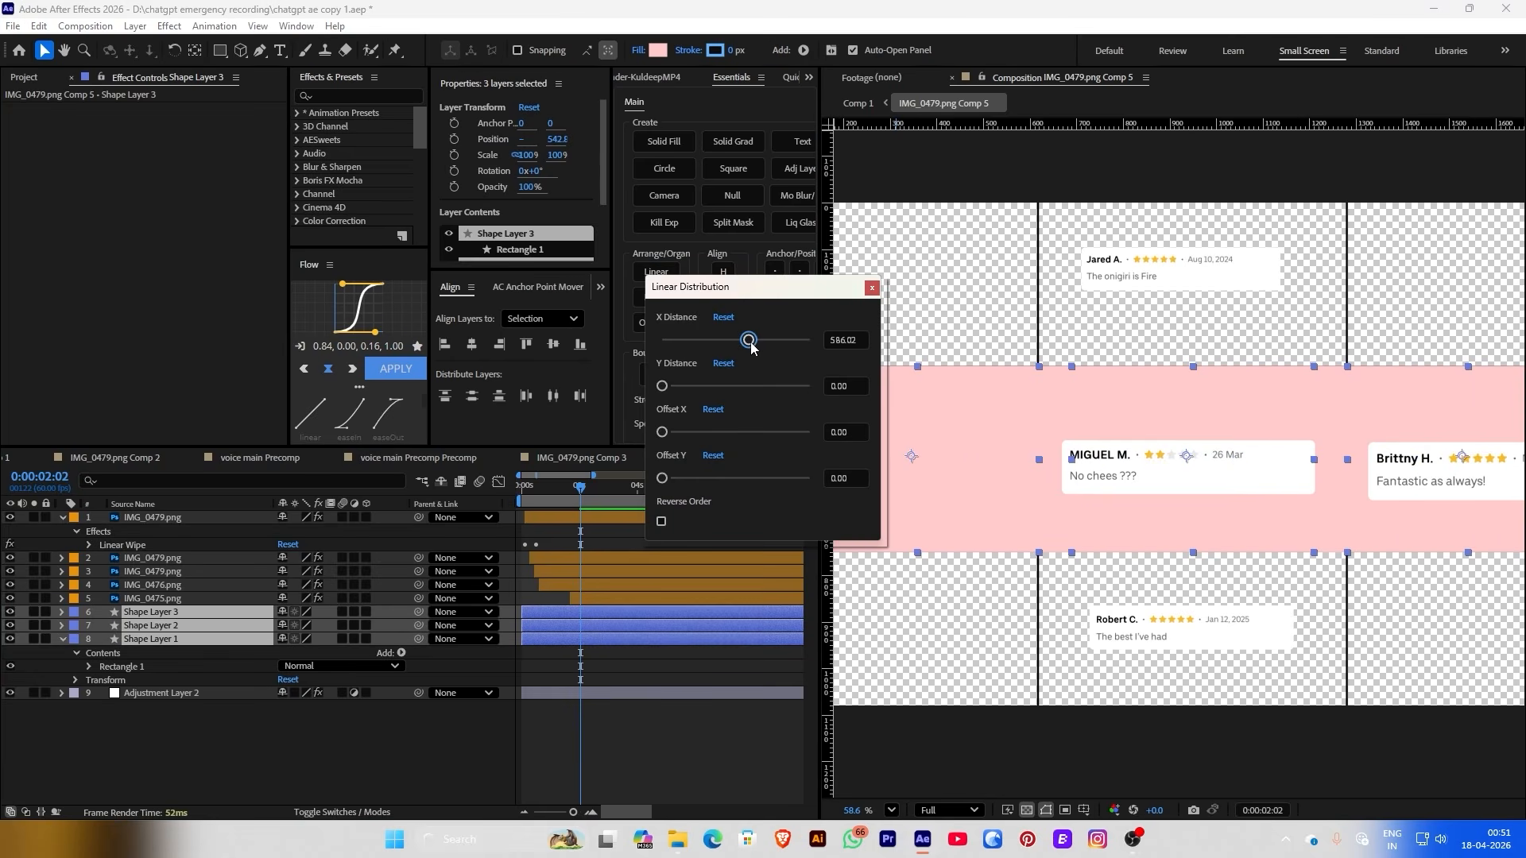
pyautogui.scroll(5, 1000, 430)
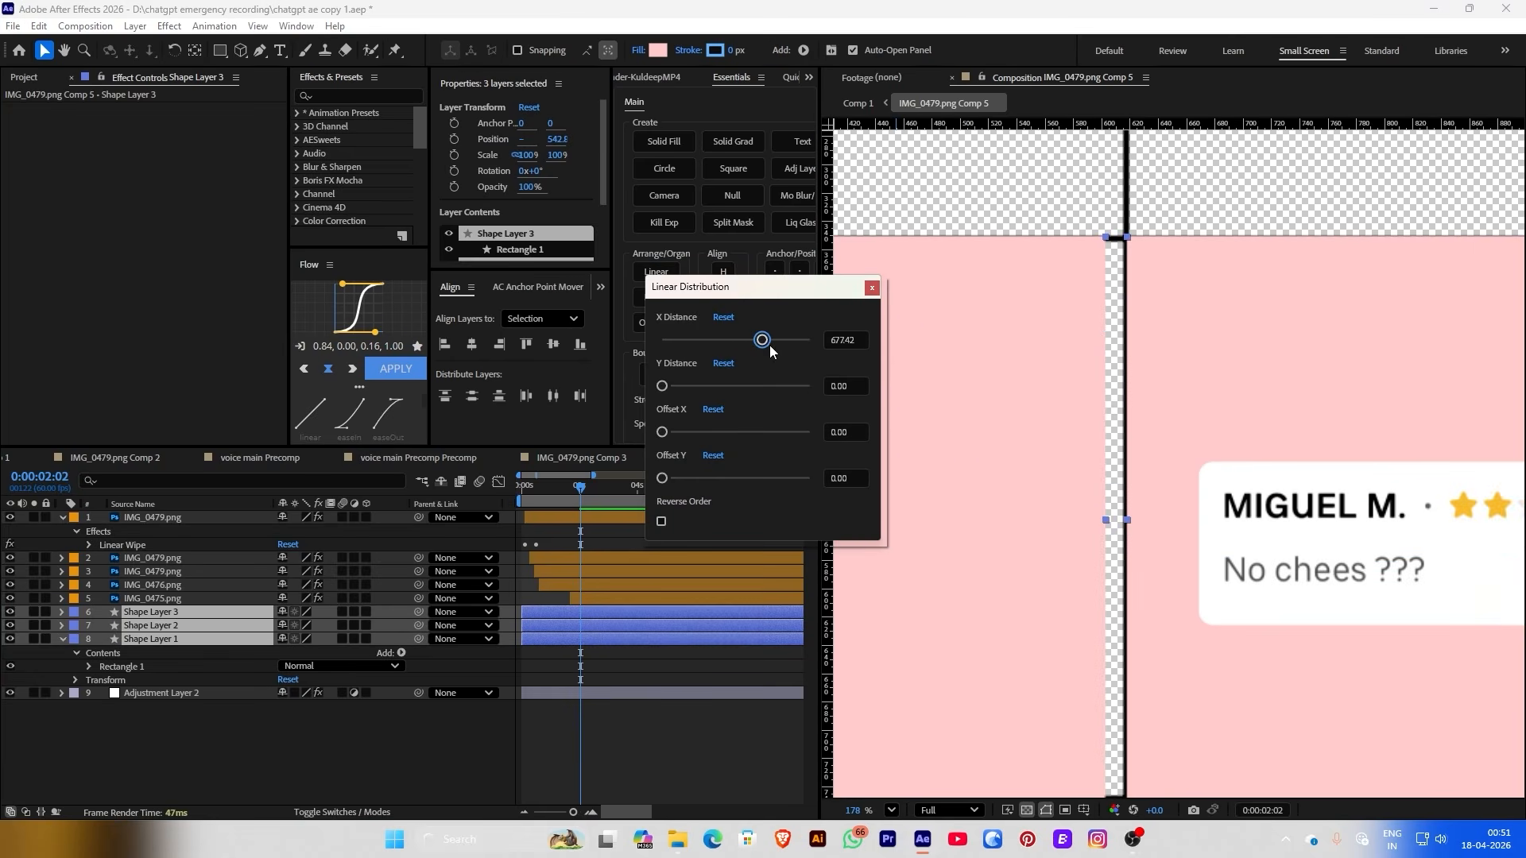
pyautogui.click(871, 289)
pyautogui.click(379, 752)
# Duplicate Shape Layers 1–3 and move the copies up to the top row
pyautogui.scroll(-2, 1177, 353)
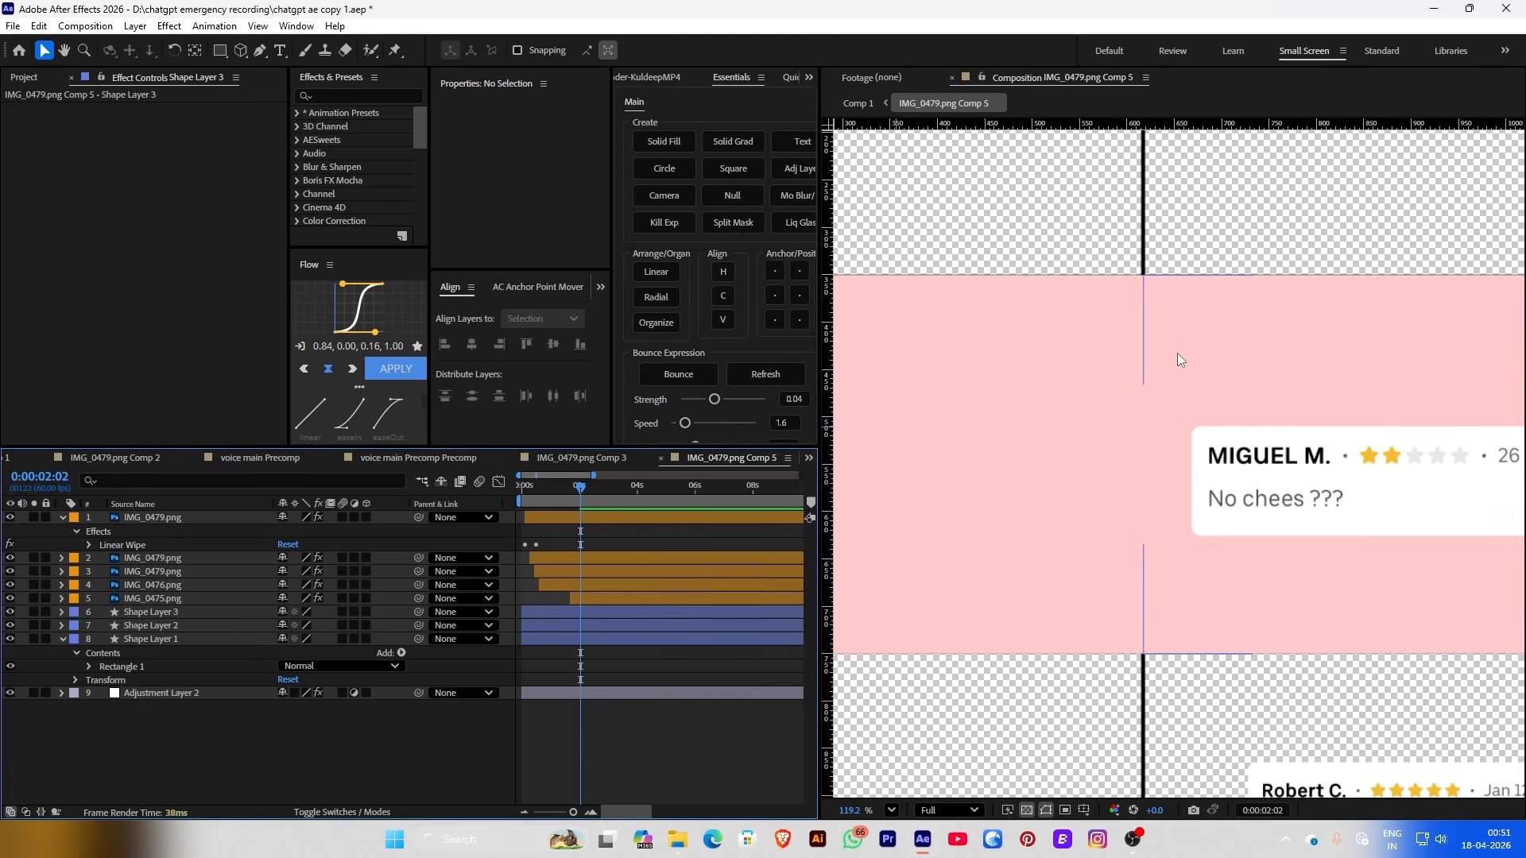
pyautogui.click(1176, 352)
pyautogui.scroll(-5, 1237, 301)
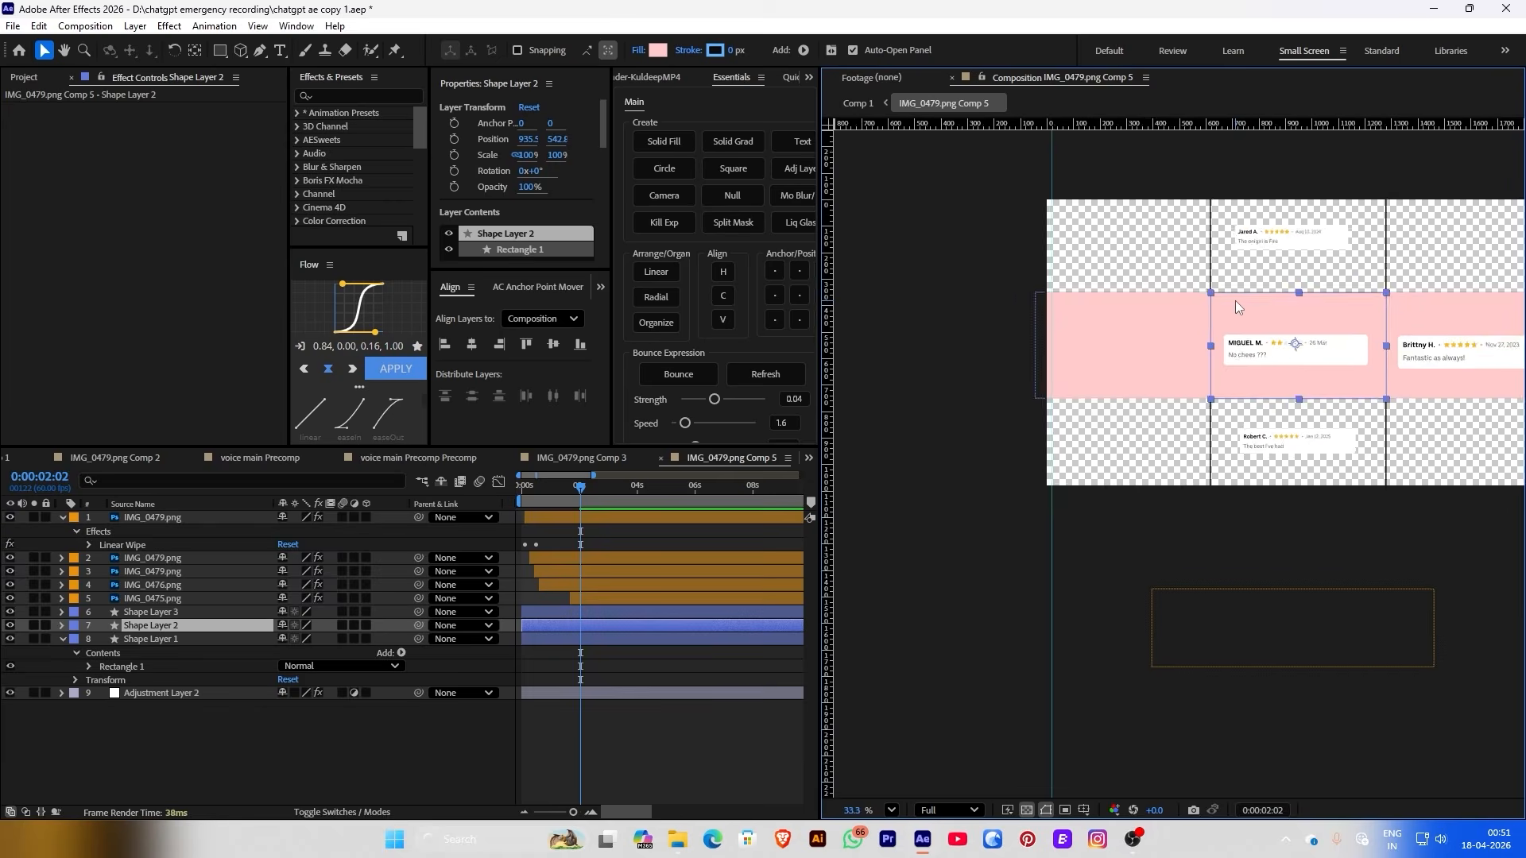
pyautogui.moveTo(98, 613); pyautogui.dragTo(128, 642)
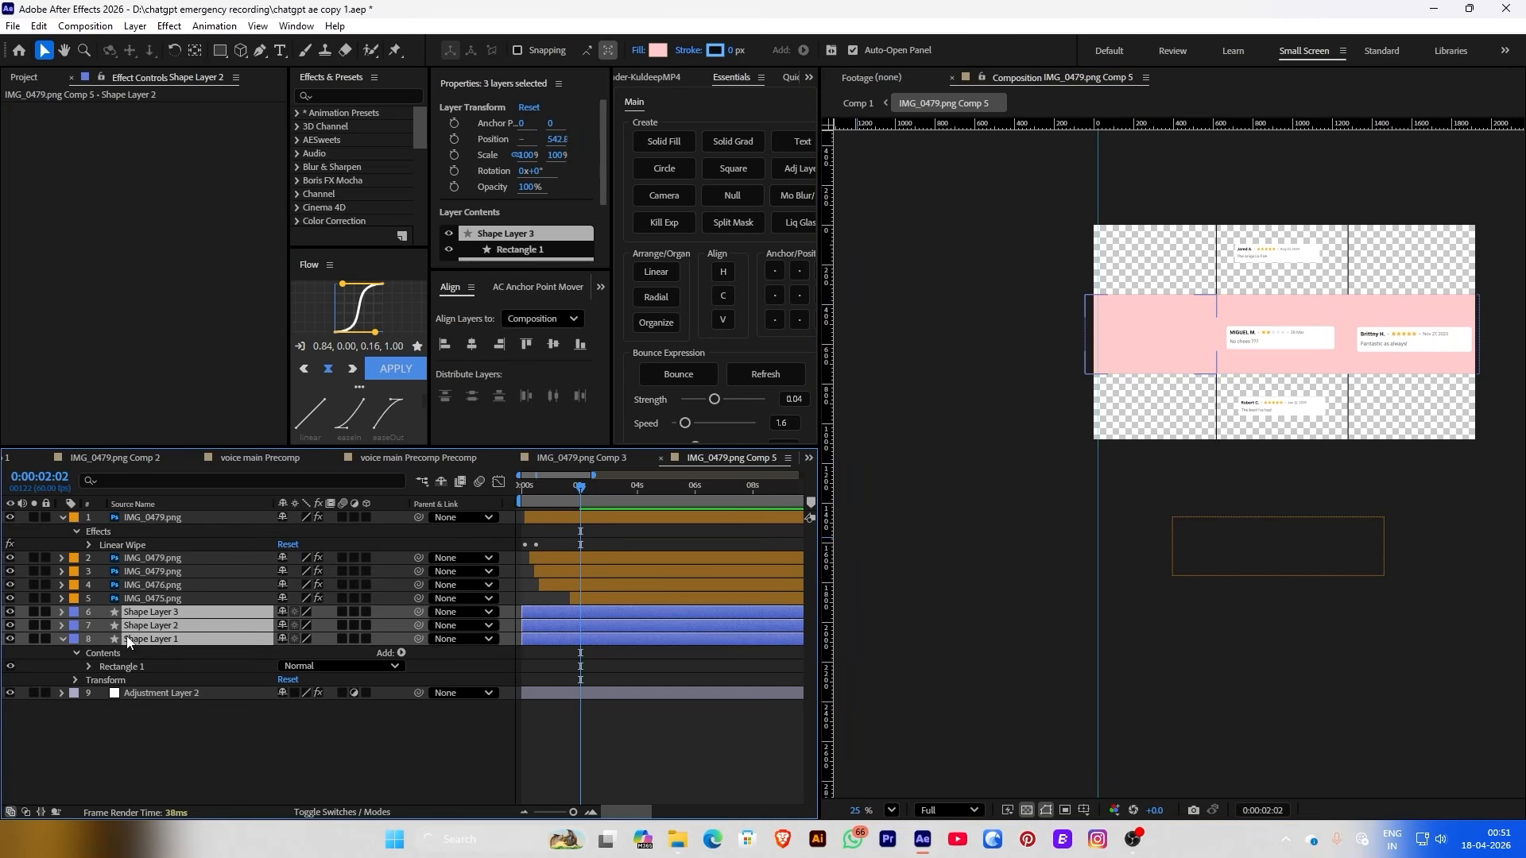
pyautogui.hotkey('ctrl', 'd')
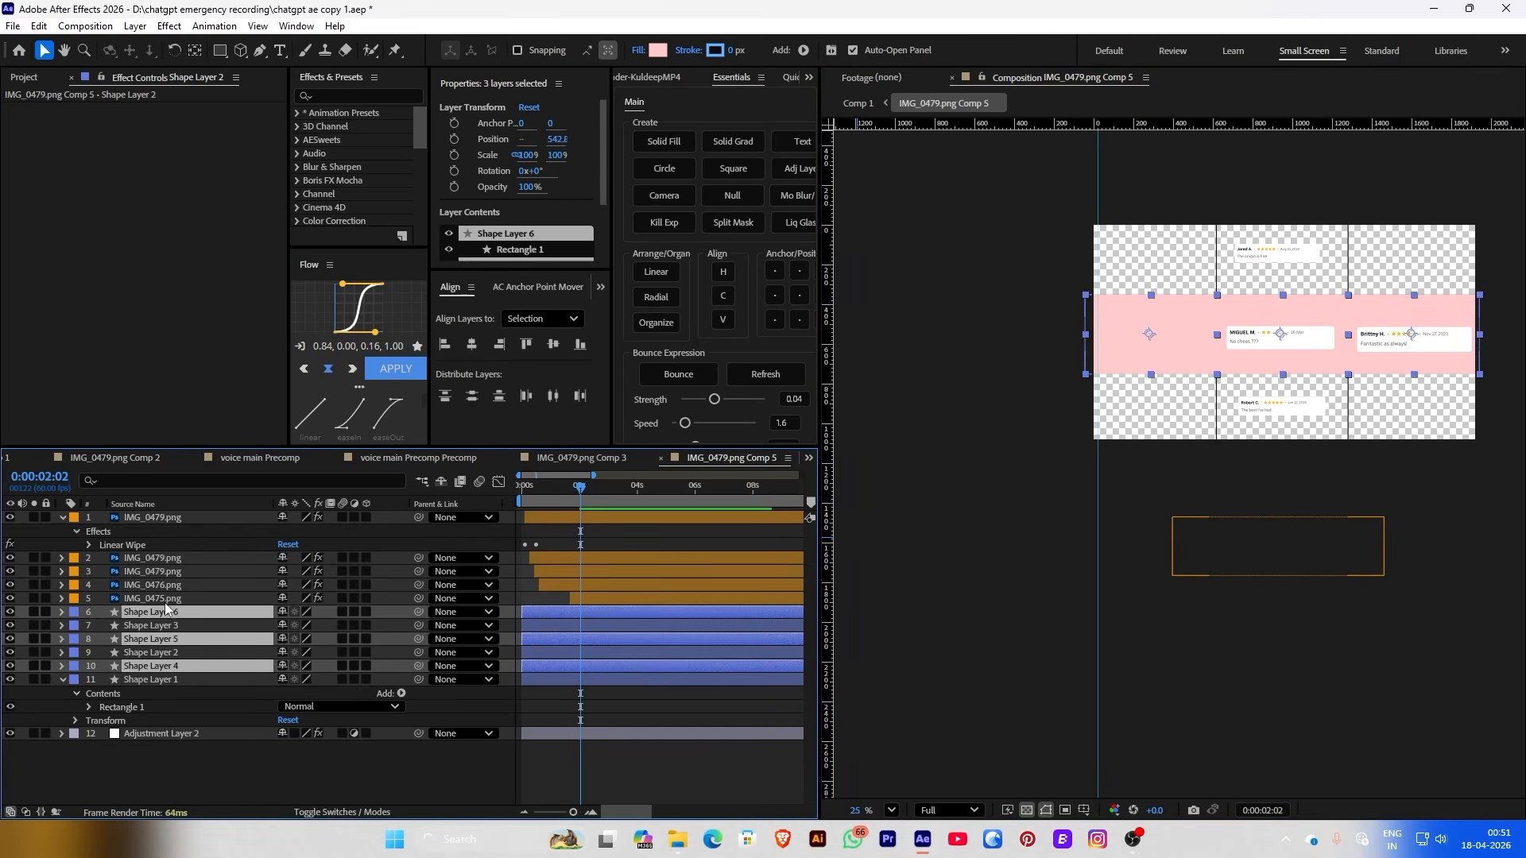
pyautogui.moveTo(146, 619)
pyautogui.mouseDown()
pyautogui.moveTo(147, 582)
pyautogui.moveTo(159, 645)
pyautogui.mouseUp()
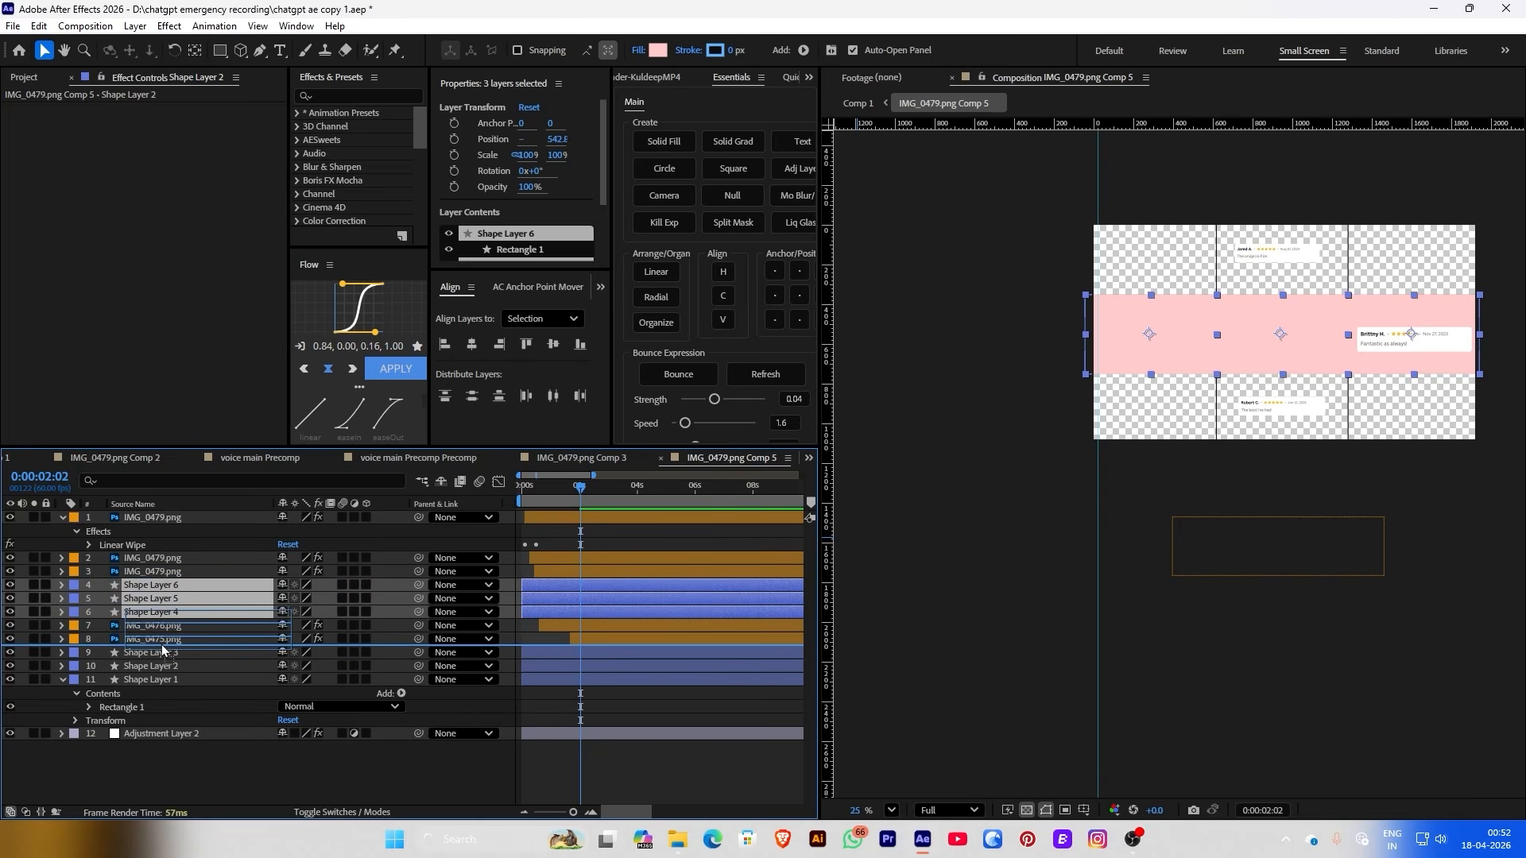
pyautogui.scroll(3, 860, 293)
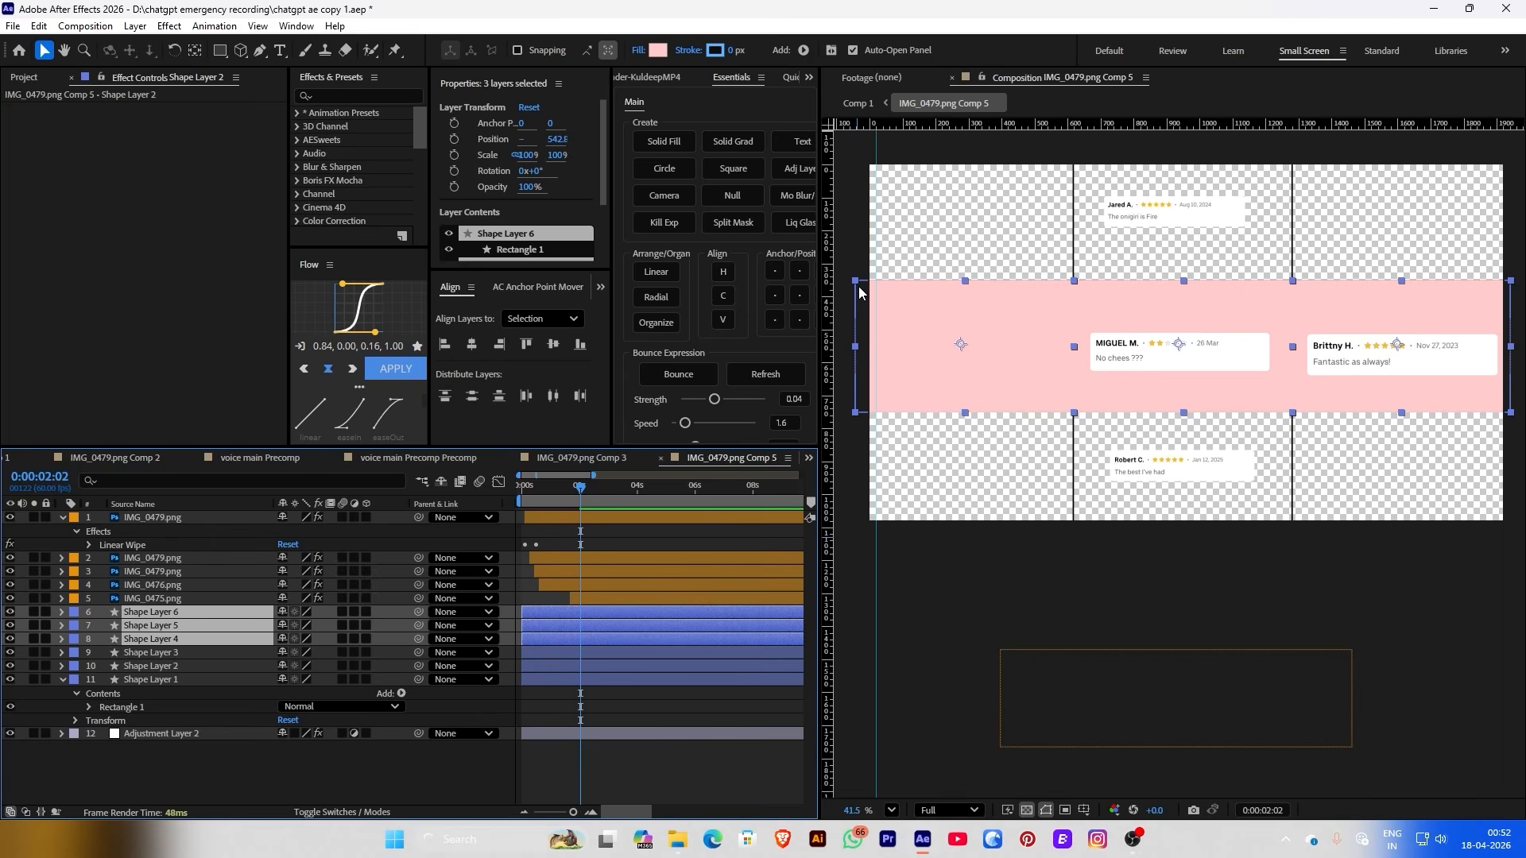
pyautogui.moveTo(557, 138); pyautogui.dragTo(265, 113)
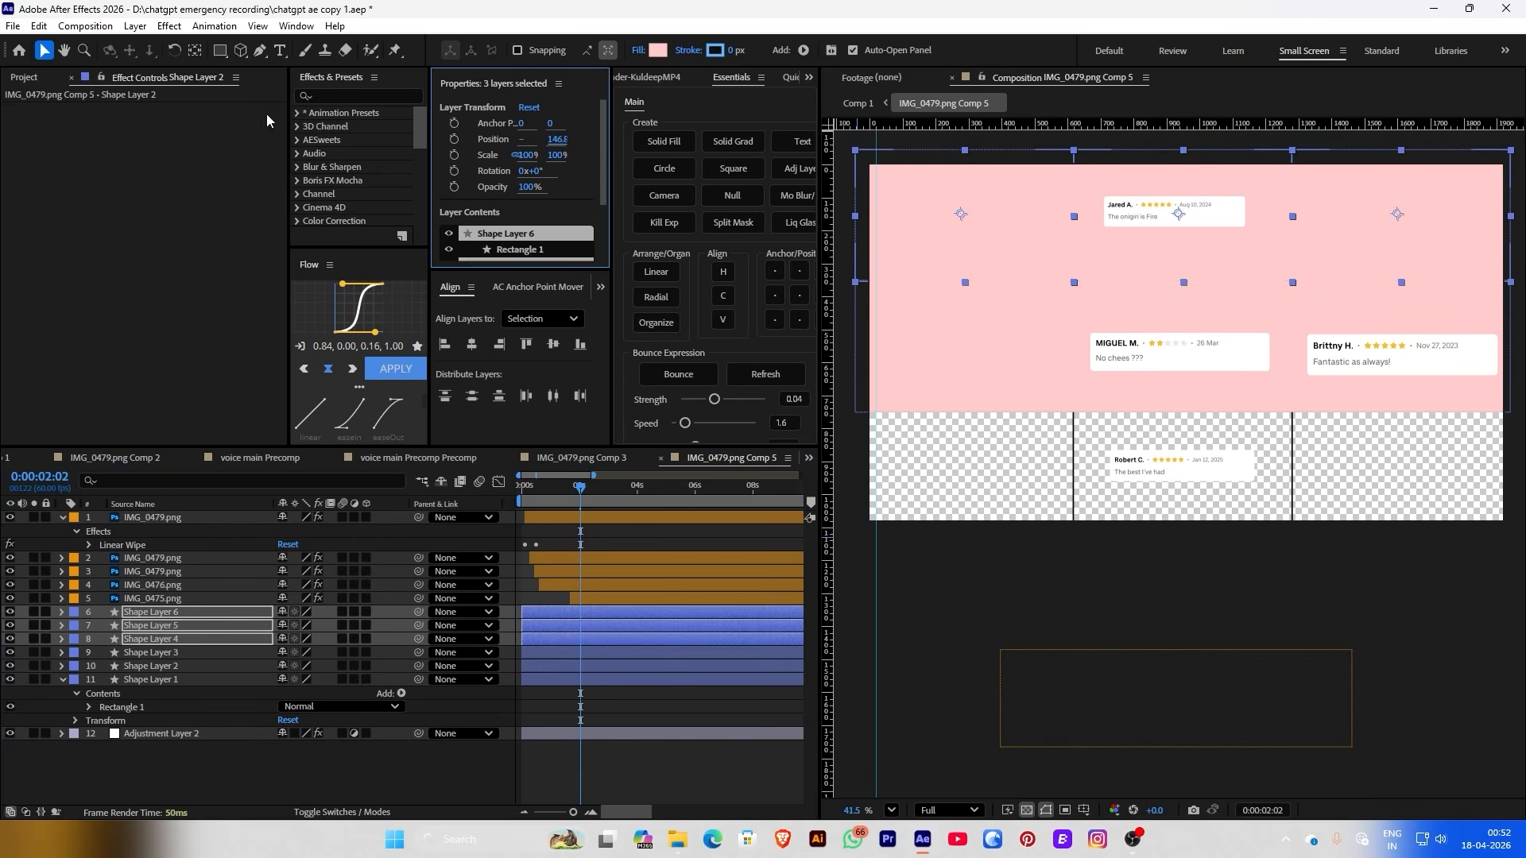
# Duplicate the top-row rectangles, move them to the bottom row, then undo the last changes
pyautogui.hotkey('ctrl', 'd')
pyautogui.moveTo(138, 627); pyautogui.dragTo(133, 604)
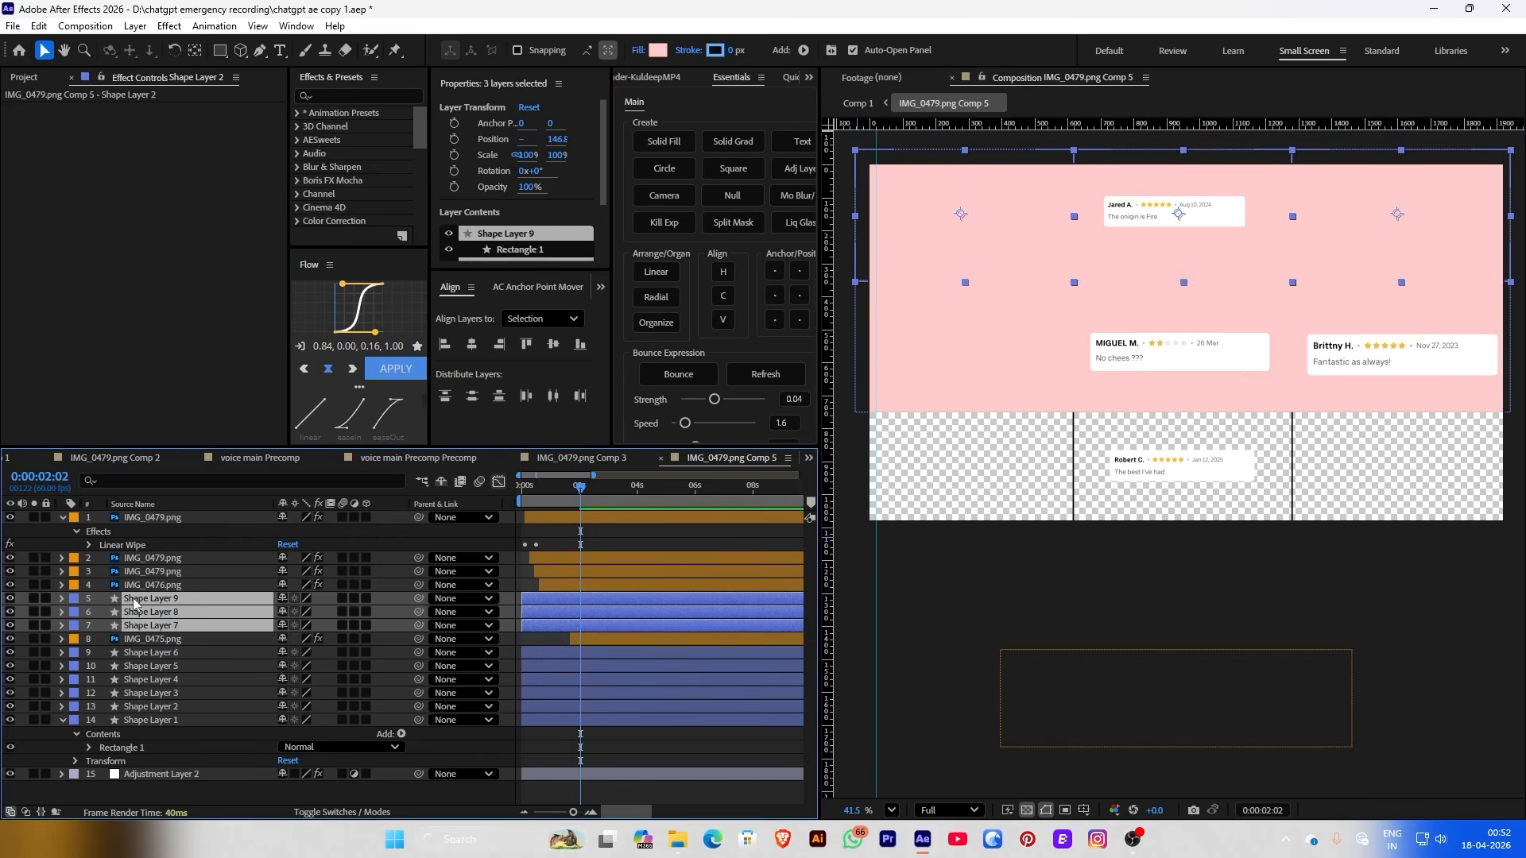
pyautogui.moveTo(559, 143); pyautogui.dragTo(887, 442)
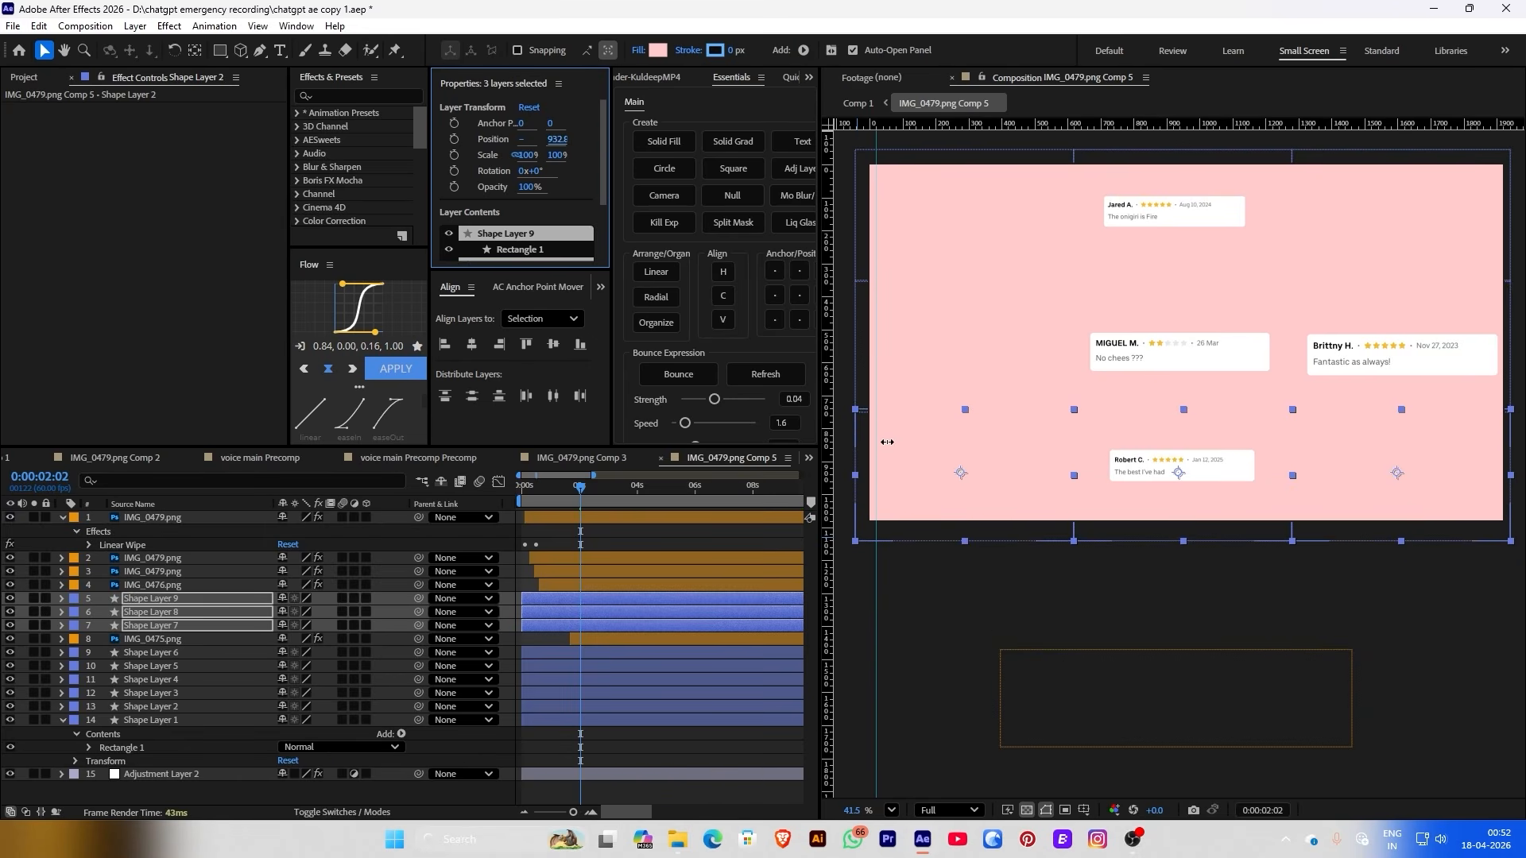
pyautogui.hotkey('ctrl', 'z')
pyautogui.hotkey('ctrl', 'z')
pyautogui.hotkey('ctrl', 'z')
pyautogui.hotkey('ctrl', 'z')
pyautogui.hotkey('ctrl', 'z')
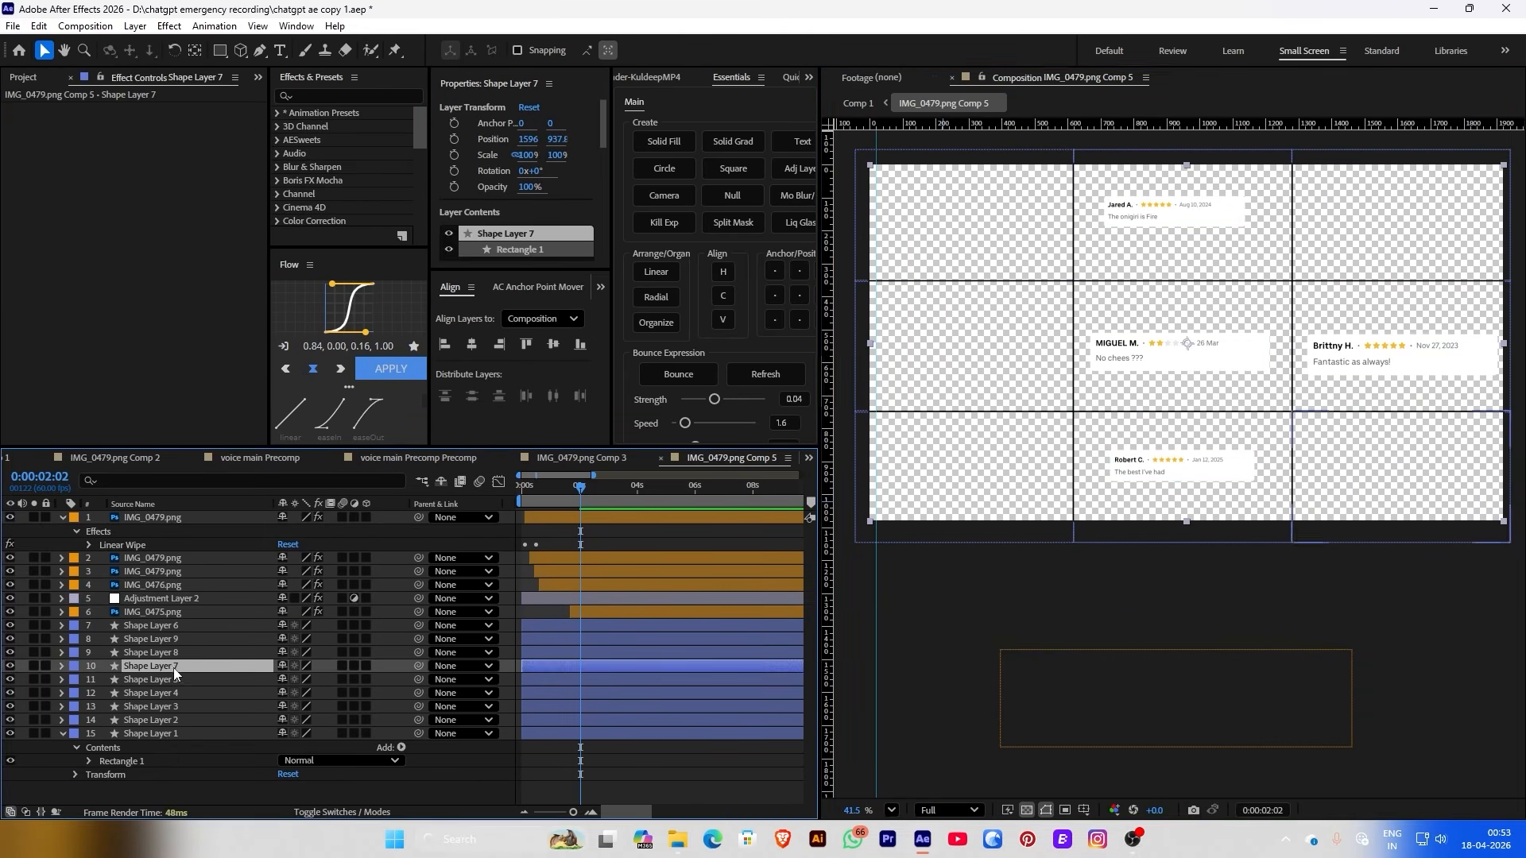
# Reorder the pink shape layers into grouped rows in the layer stack
pyautogui.click(167, 666)
pyautogui.hotkey('ctrl', 'Up')
pyautogui.hotkey('ctrl', 'Up')
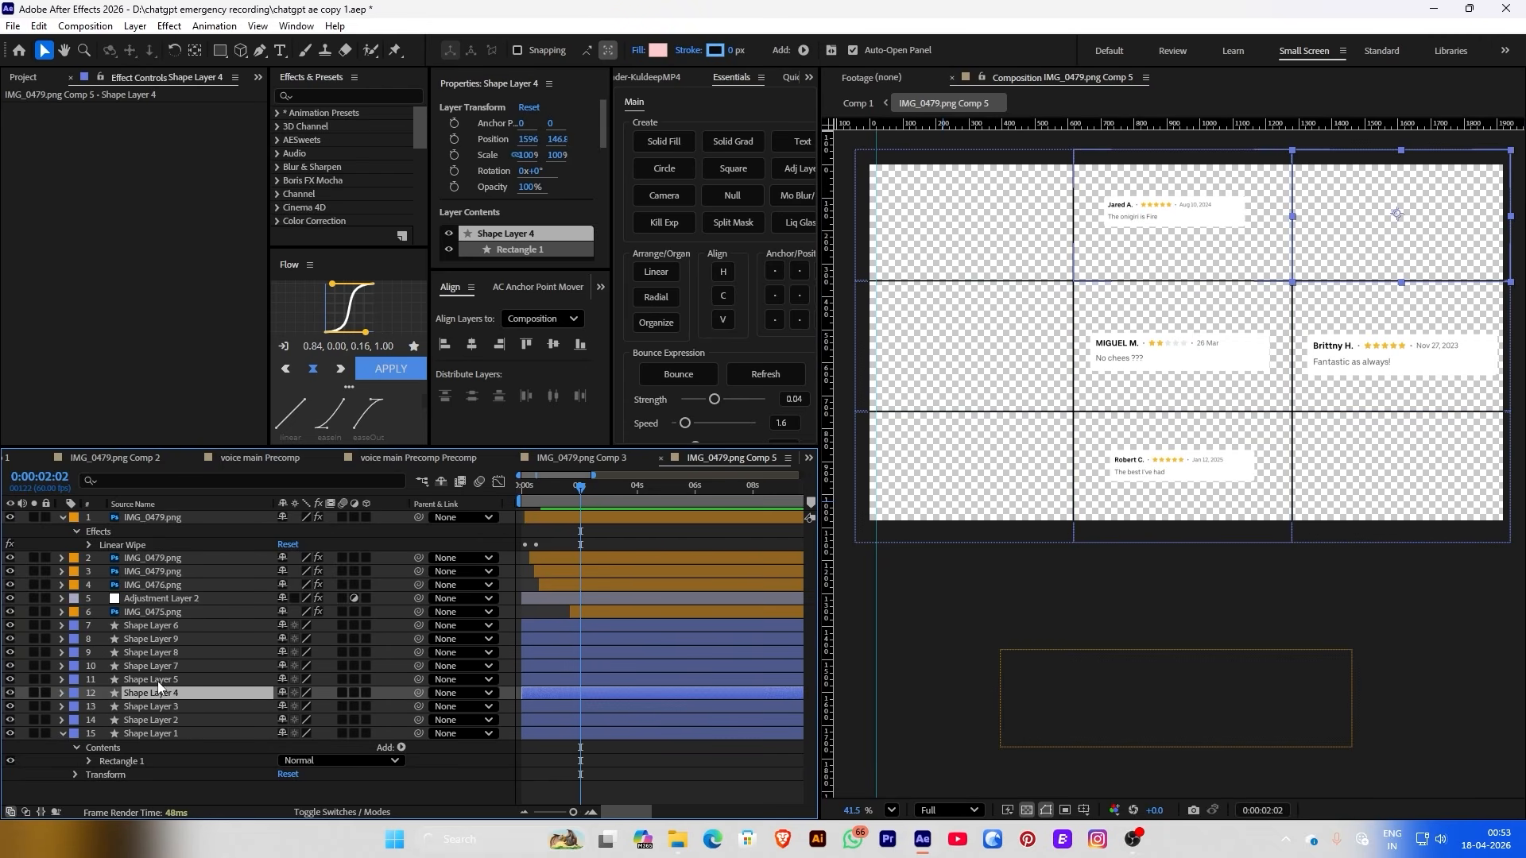
pyautogui.moveTo(158, 680); pyautogui.dragTo(175, 633)
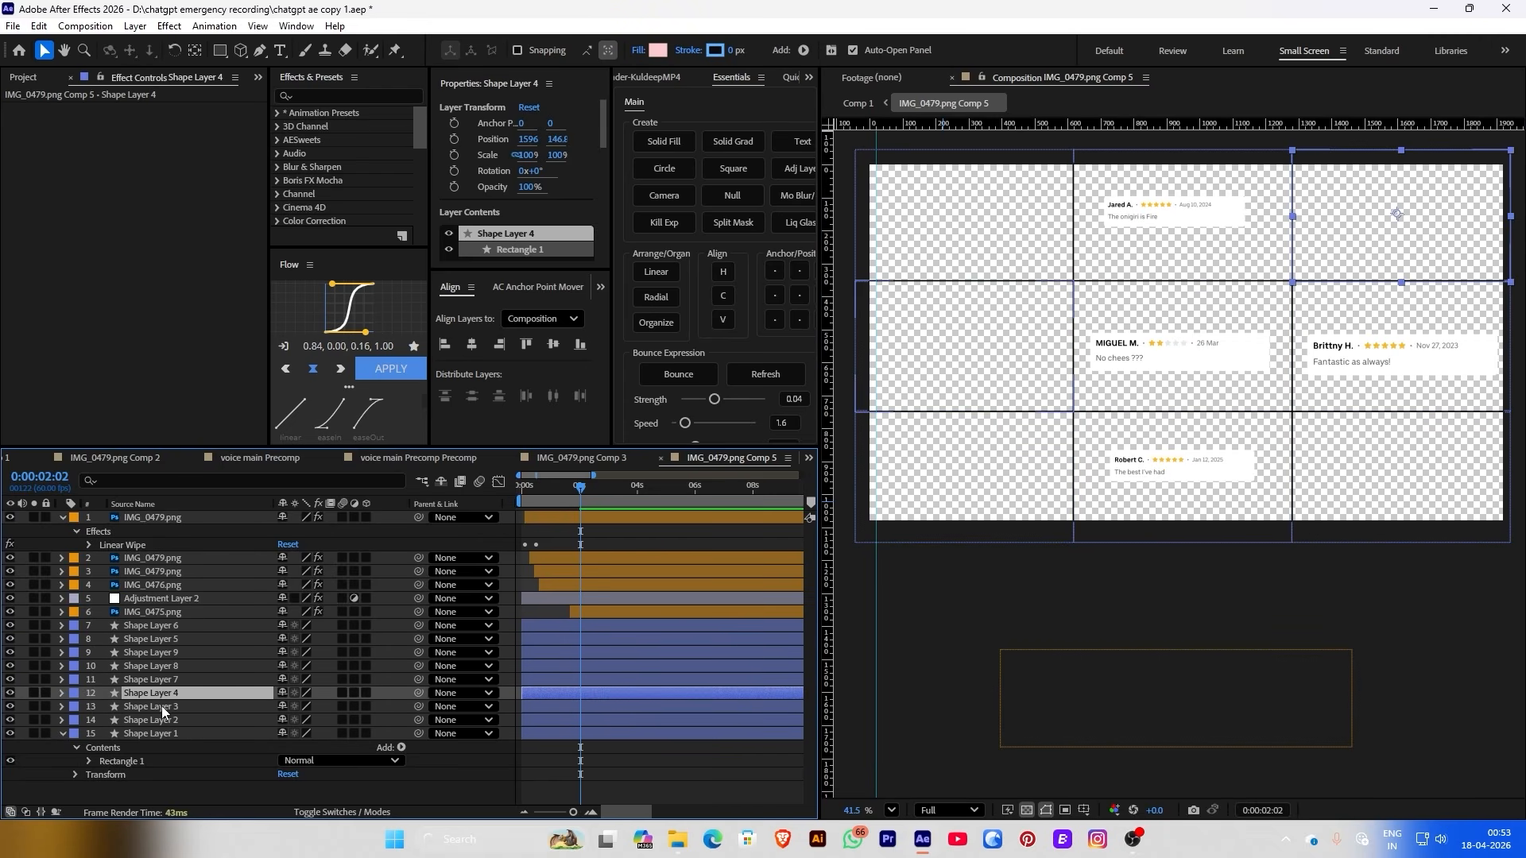
pyautogui.moveTo(154, 693); pyautogui.dragTo(171, 645)
pyautogui.click(151, 693)
pyautogui.click(107, 707)
pyautogui.keyDown('shift'); pyautogui.click(127, 733); pyautogui.keyUp('shift')
pyautogui.moveTo(127, 734); pyautogui.dragTo(168, 744)
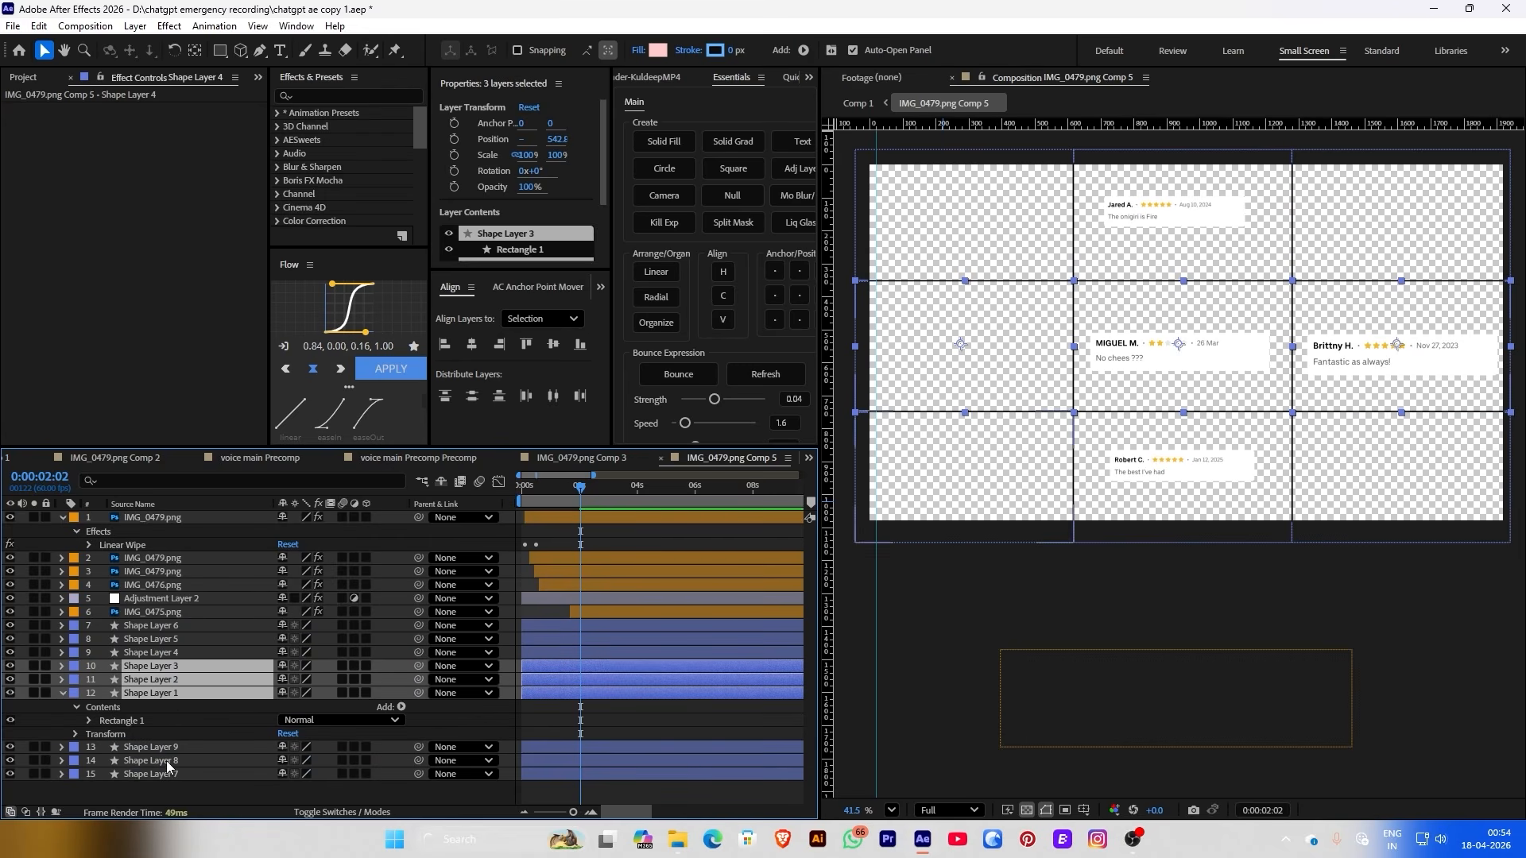
pyautogui.click(163, 790)
pyautogui.click(63, 693)
# Add Restaurant Card (4).png above Shape Layer 6 and track-matte it to that top-left cell
pyautogui.click(138, 629)
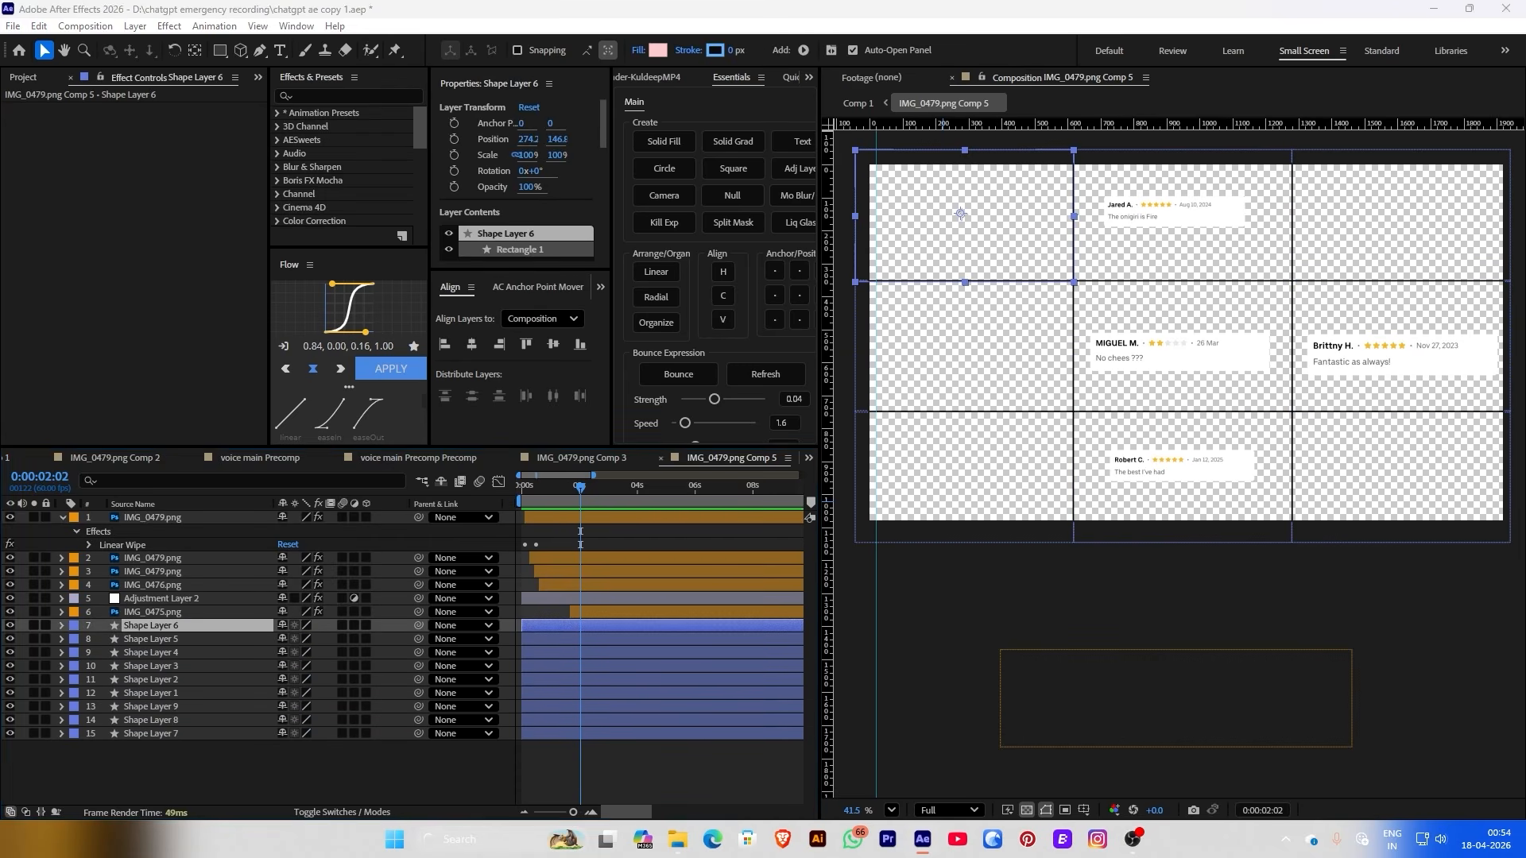
pyautogui.moveTo(1525, 238); pyautogui.dragTo(1009, 235)
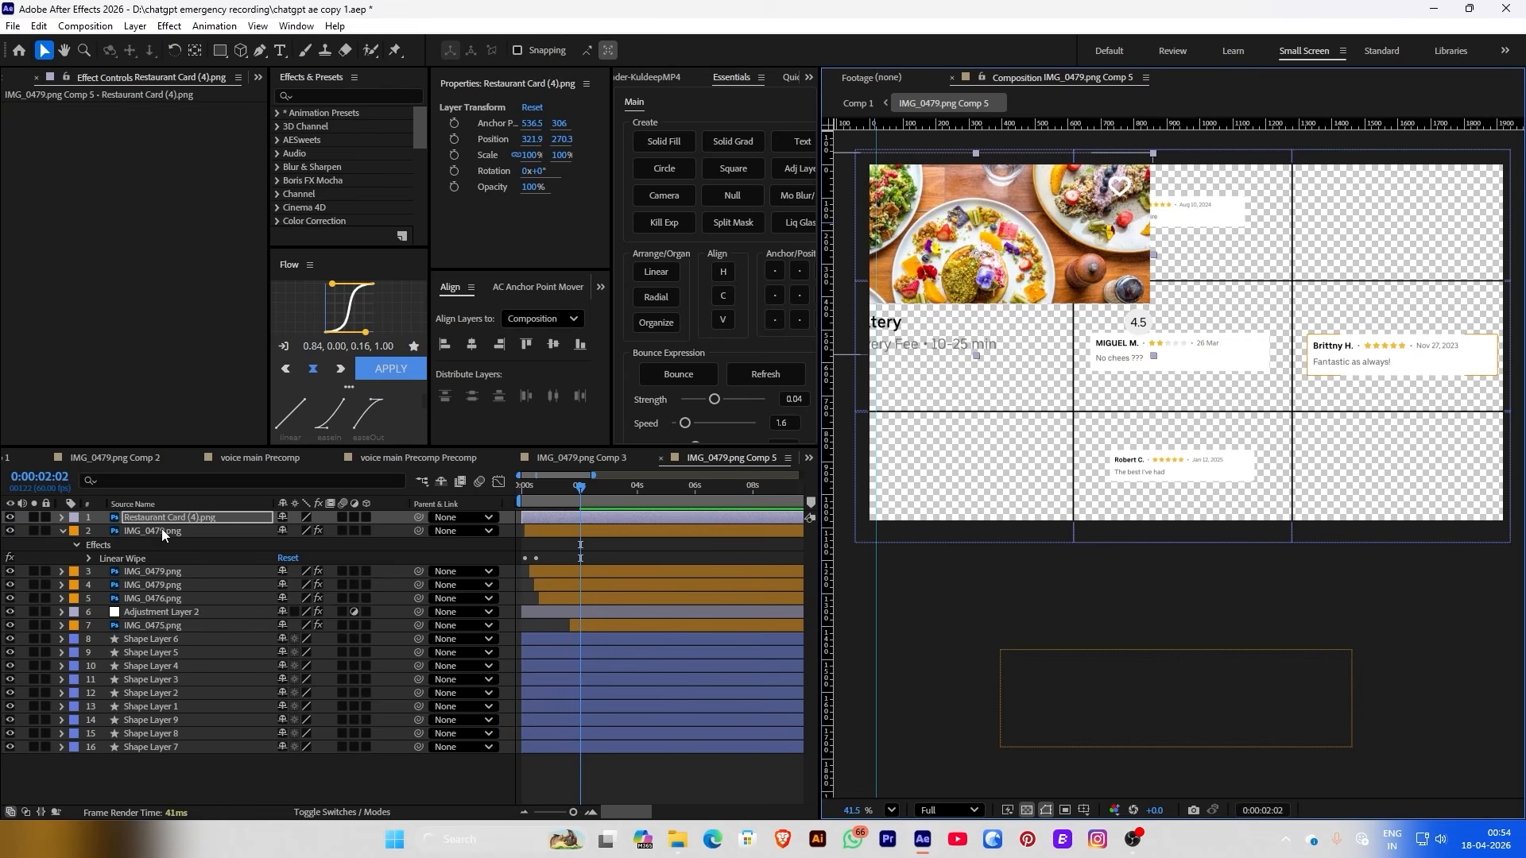
pyautogui.moveTo(161, 527)
pyautogui.mouseDown()
pyautogui.moveTo(148, 631)
pyautogui.moveTo(211, 642)
pyautogui.mouseUp()
pyautogui.press('F4')
pyautogui.click(9, 598)
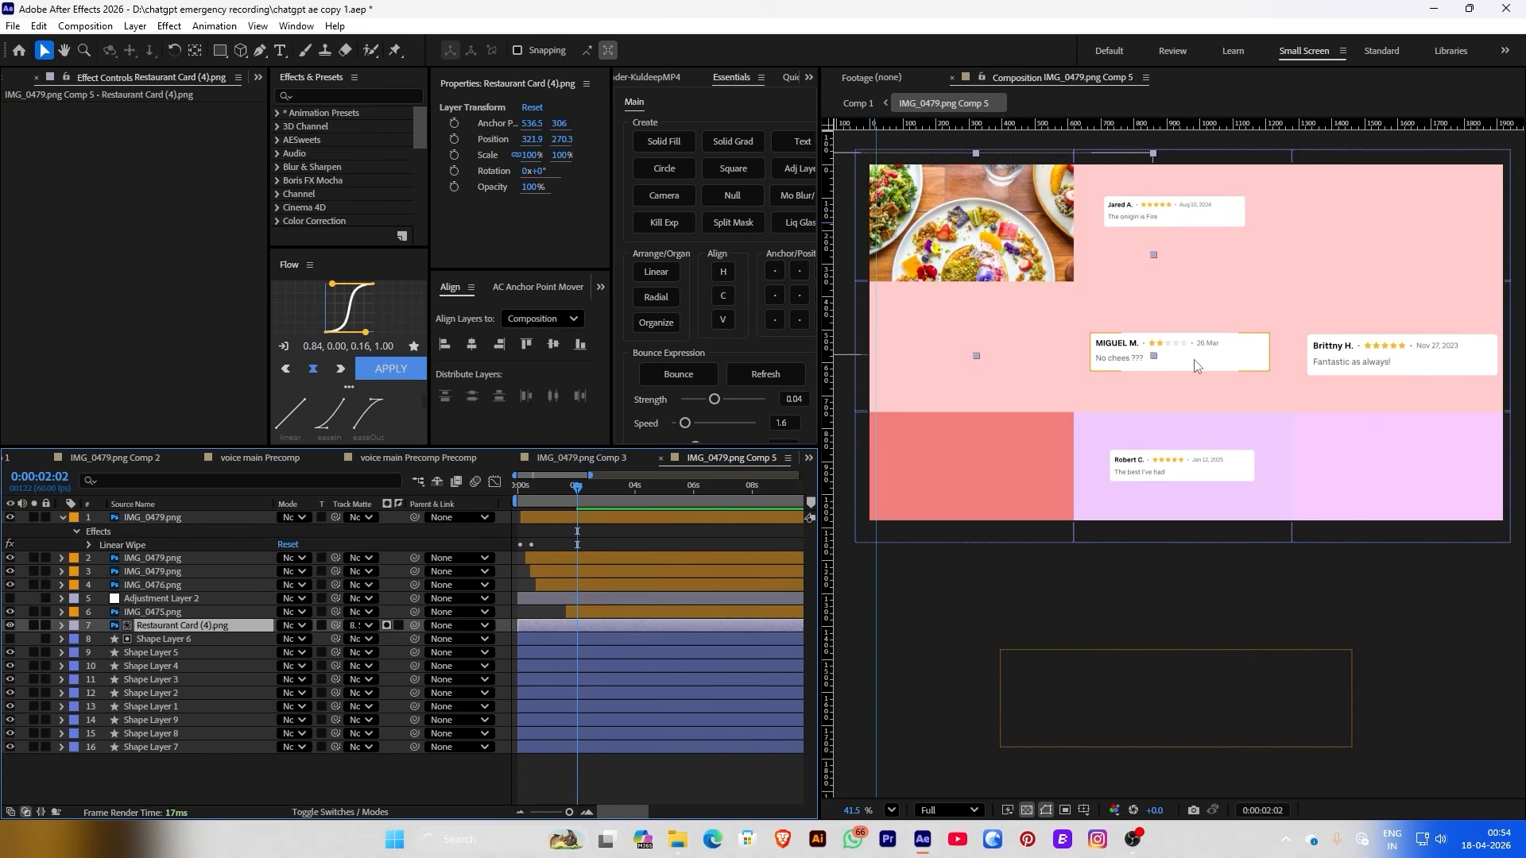
# Add Restaurant Card (2) and (1), matte them to their cells, and position them in the top row
pyautogui.hotkey('ctrl', 'v')
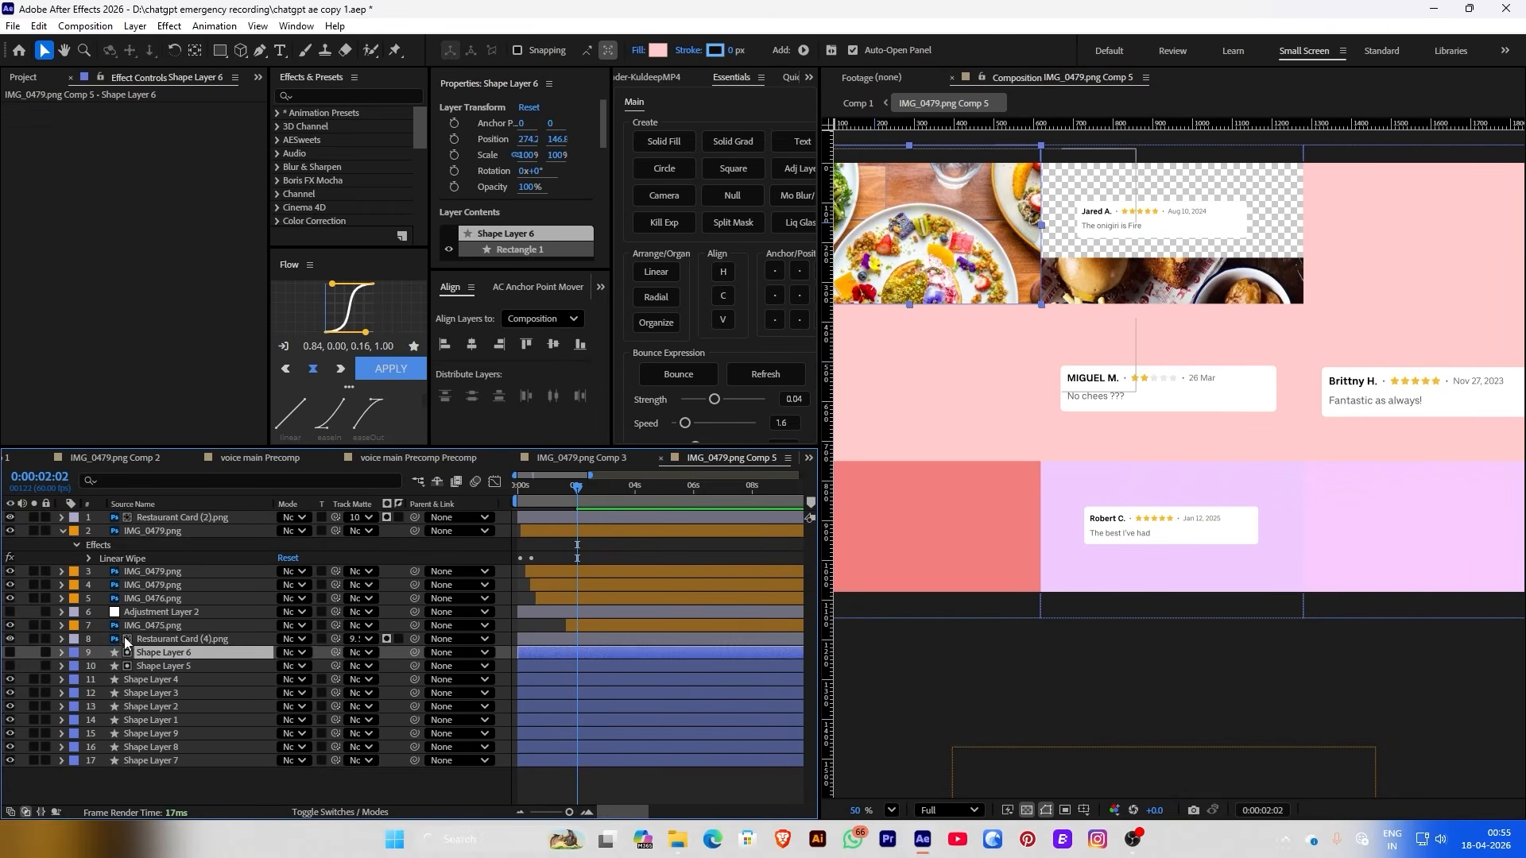
pyautogui.moveTo(335, 517); pyautogui.dragTo(153, 662)
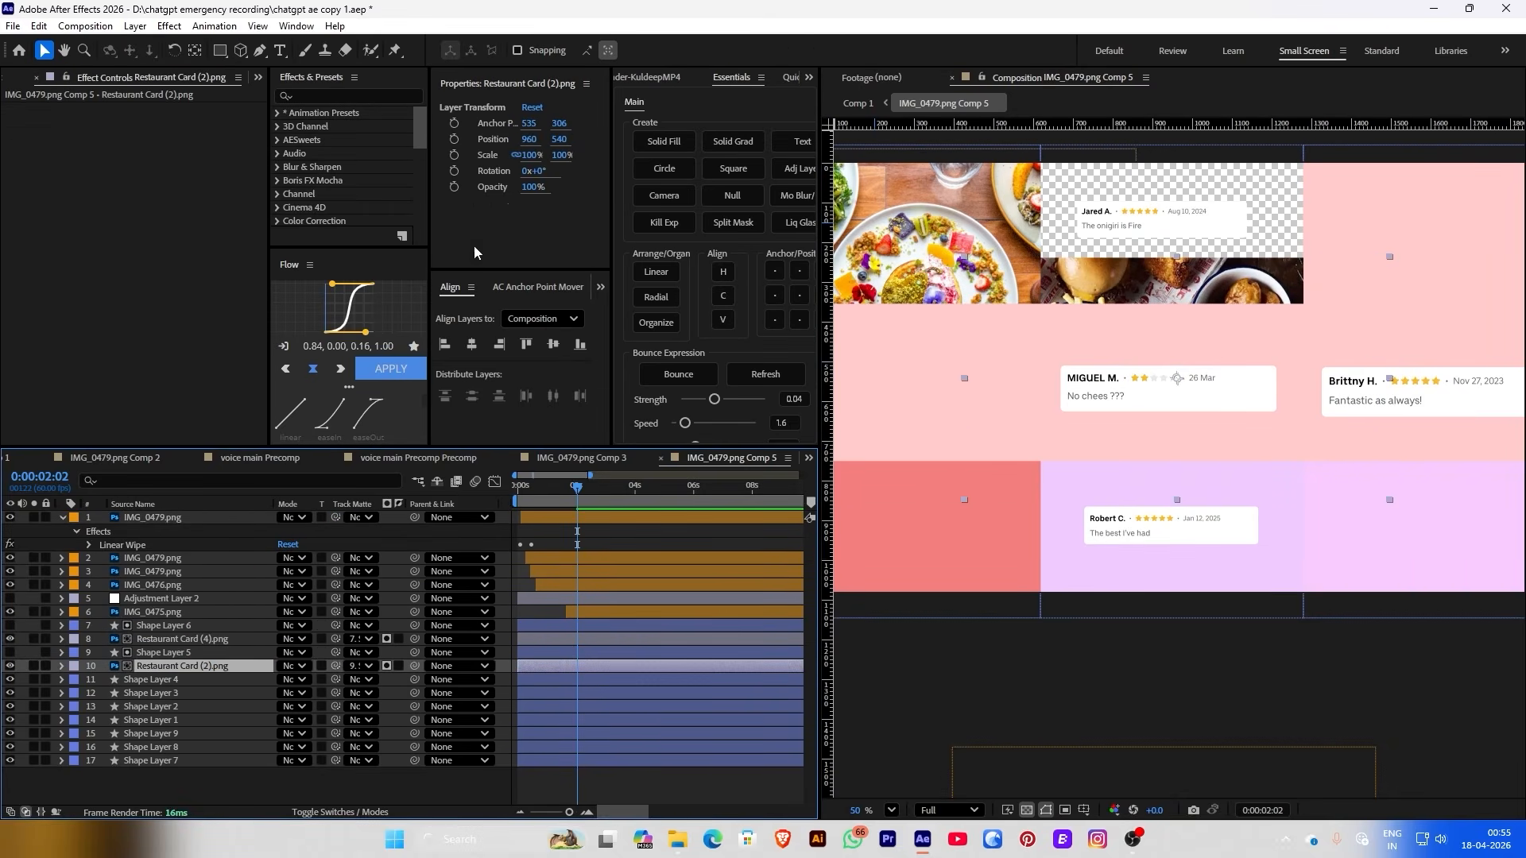
pyautogui.moveTo(561, 142); pyautogui.dragTo(437, 137)
pyautogui.click(863, 103)
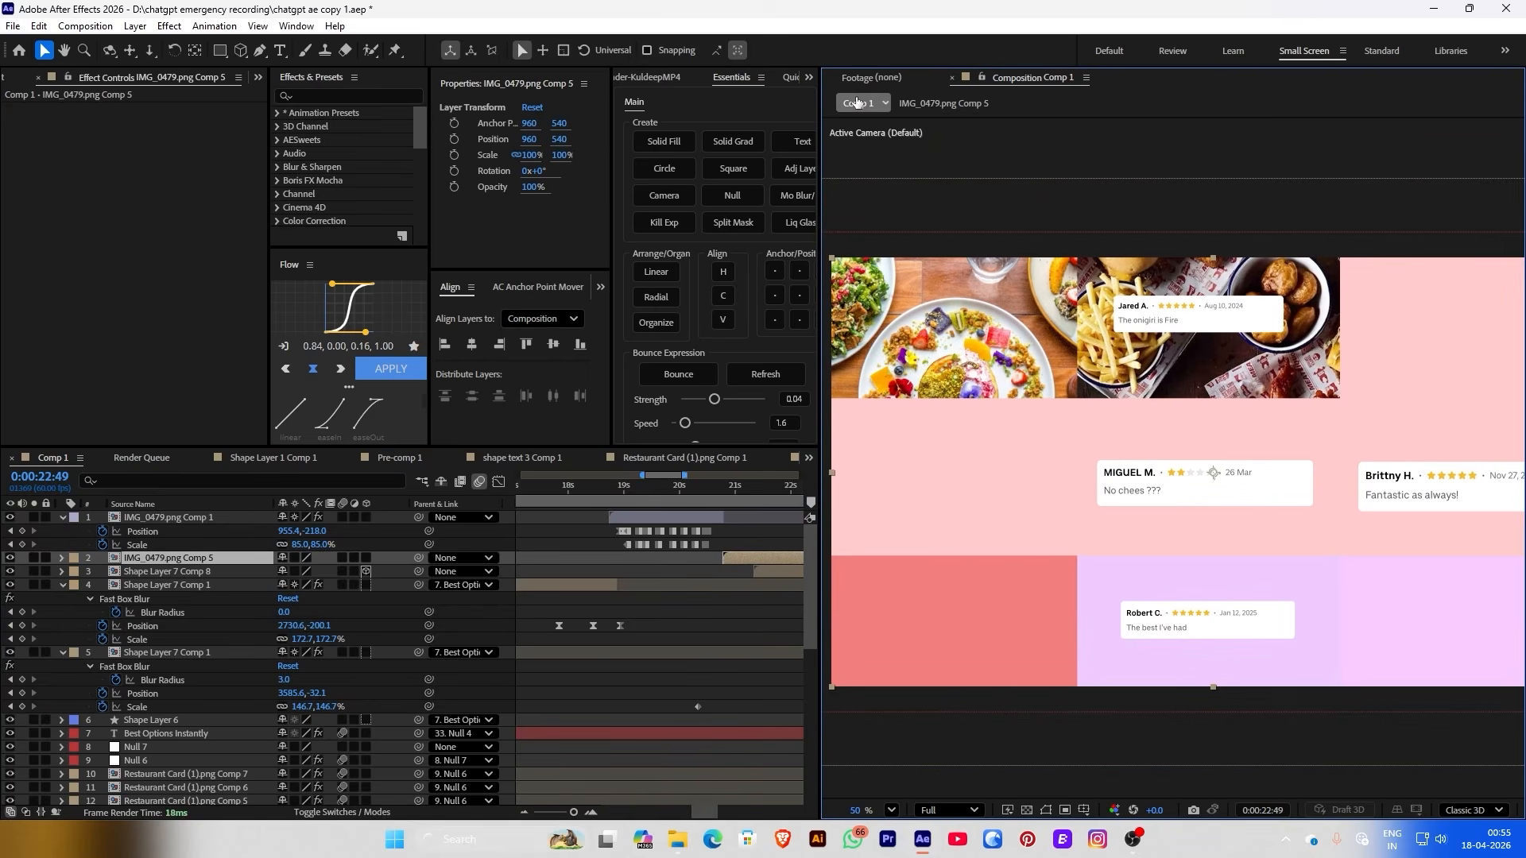
pyautogui.click(942, 103)
pyautogui.scroll(-1, 1071, 391)
pyautogui.moveTo(381, 699); pyautogui.dragTo(170, 699)
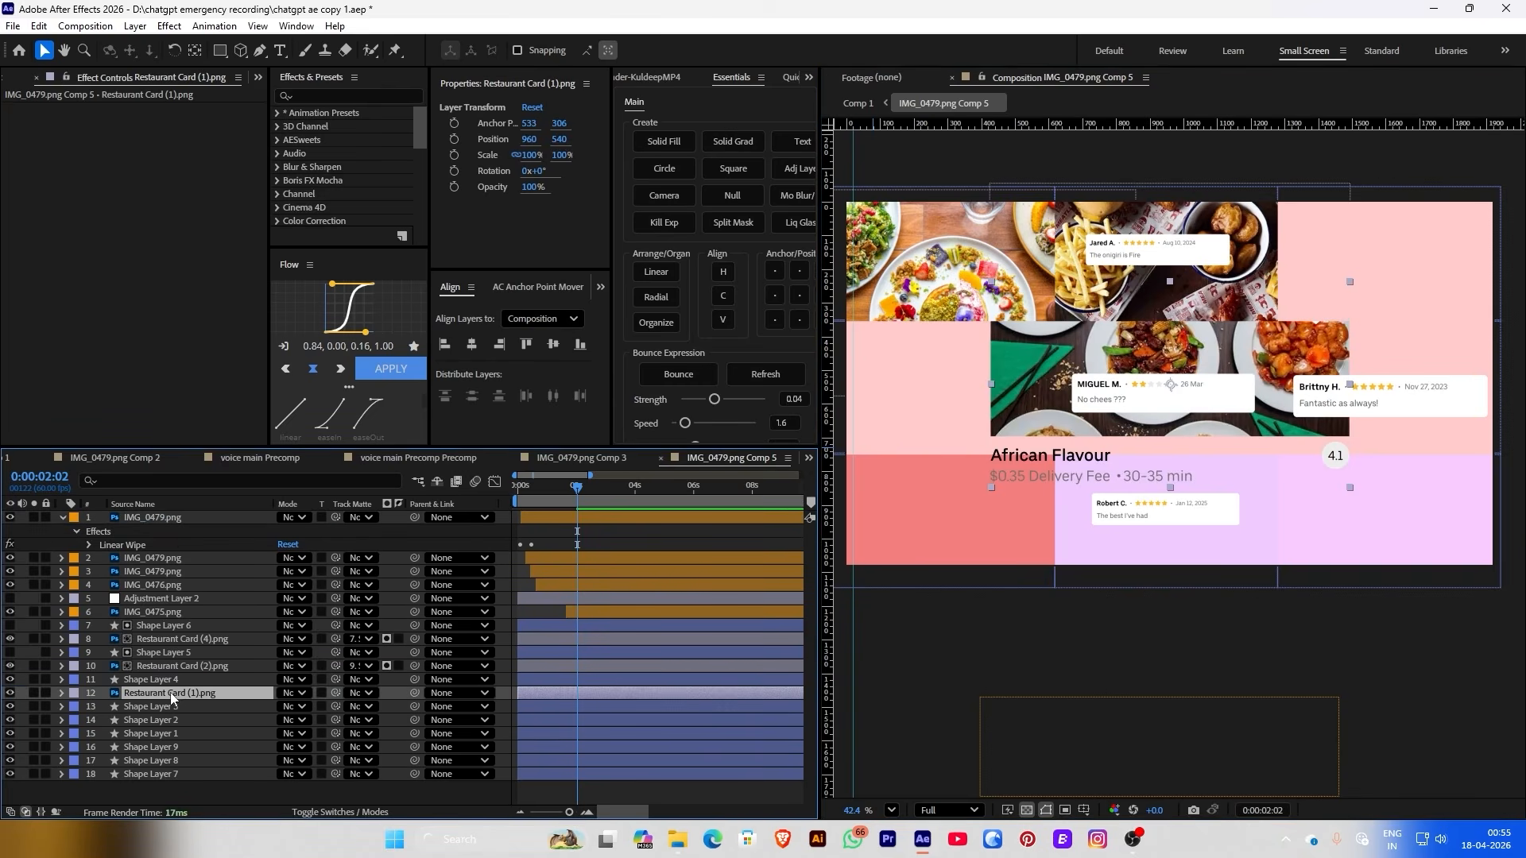
pyautogui.moveTo(335, 693); pyautogui.dragTo(159, 680)
pyautogui.moveTo(1170, 336); pyautogui.dragTo(1368, 245)
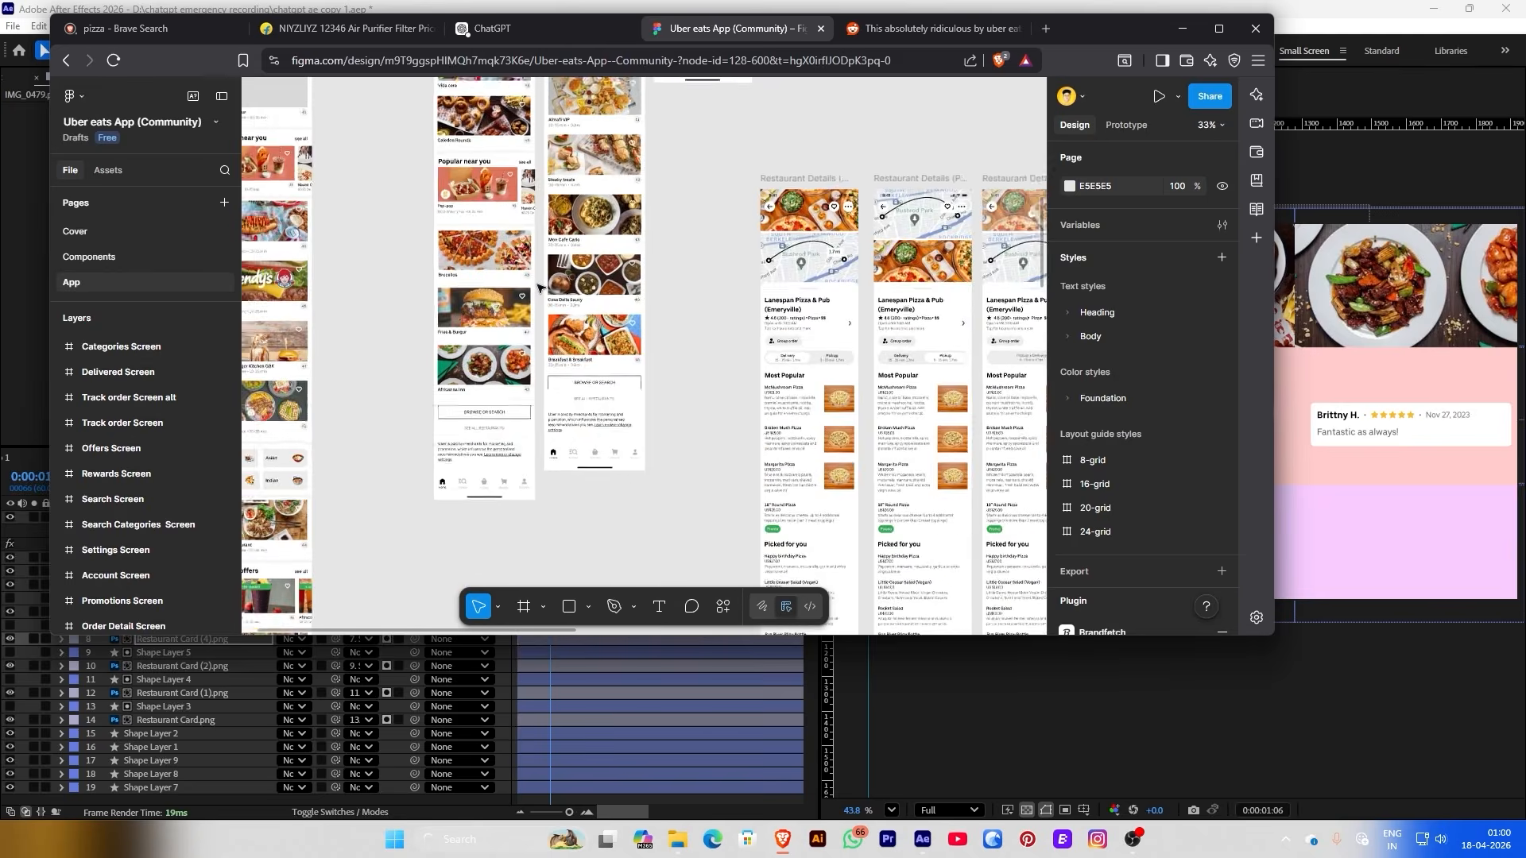
# Export the burger restaurant card as a PNG
pyautogui.click(493, 312)
pyautogui.scroll(-10, 1076, 592)
pyautogui.click(1085, 543)
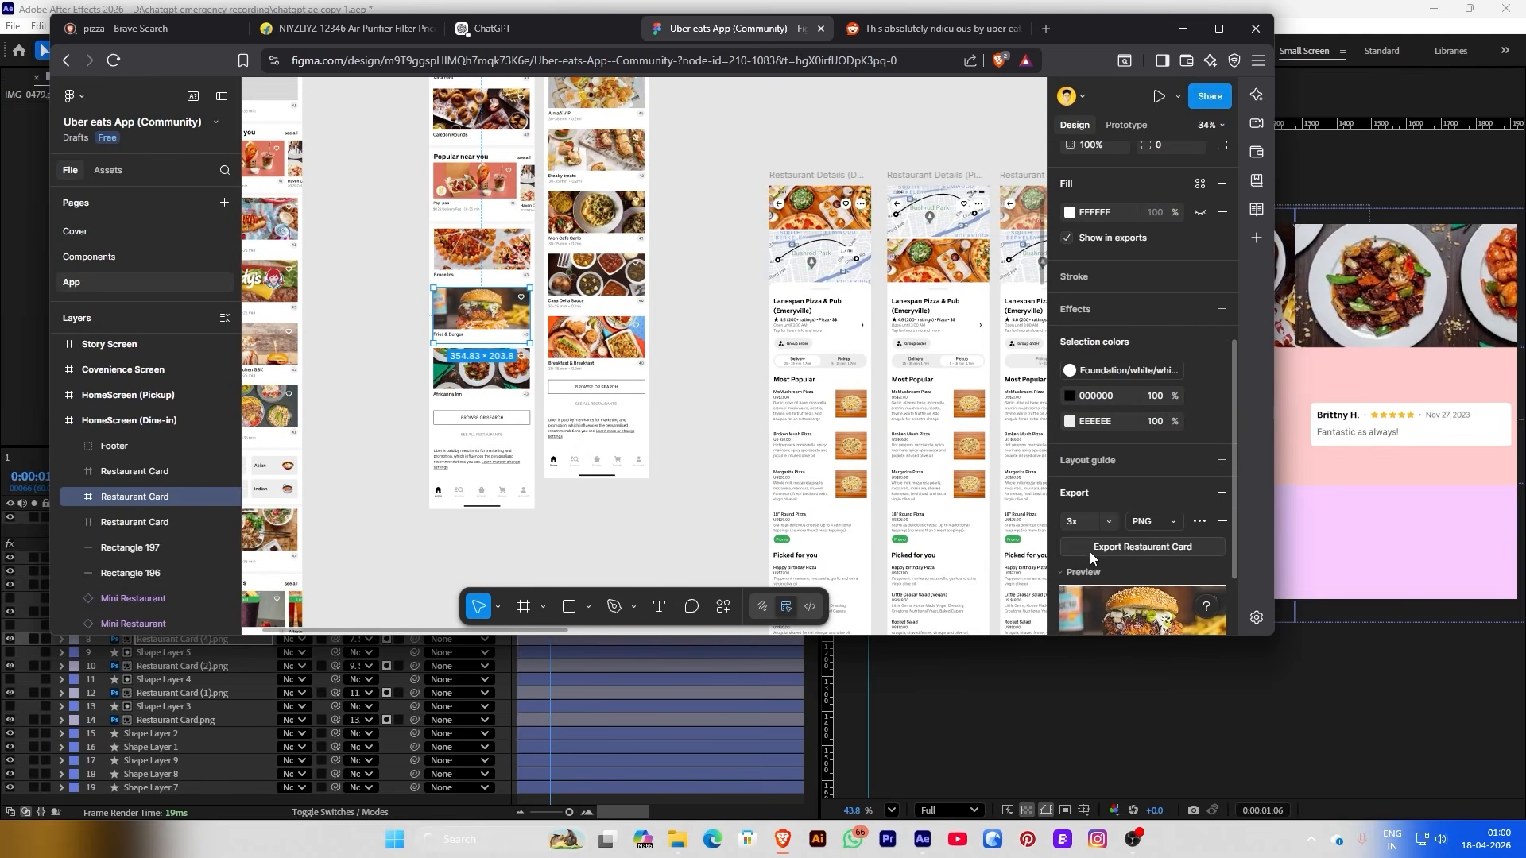
pyautogui.scroll(-1, 1089, 551)
pyautogui.click(1123, 451)
pyautogui.click(680, 376)
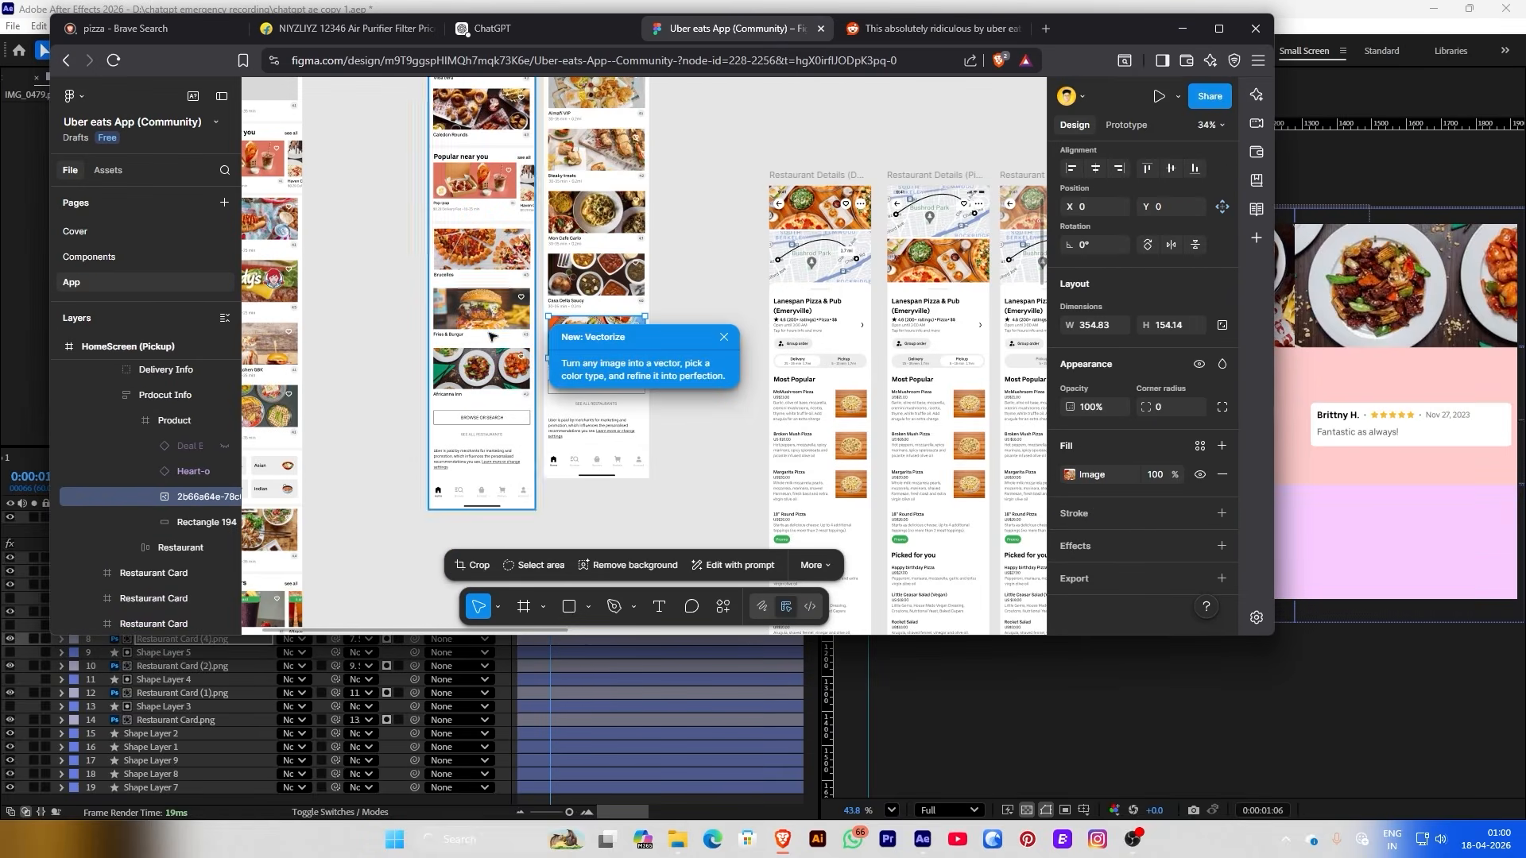
# Export the Breakfast & Breakfast card as a PNG
pyautogui.scroll(-1, 596, 326)
pyautogui.click(596, 322)
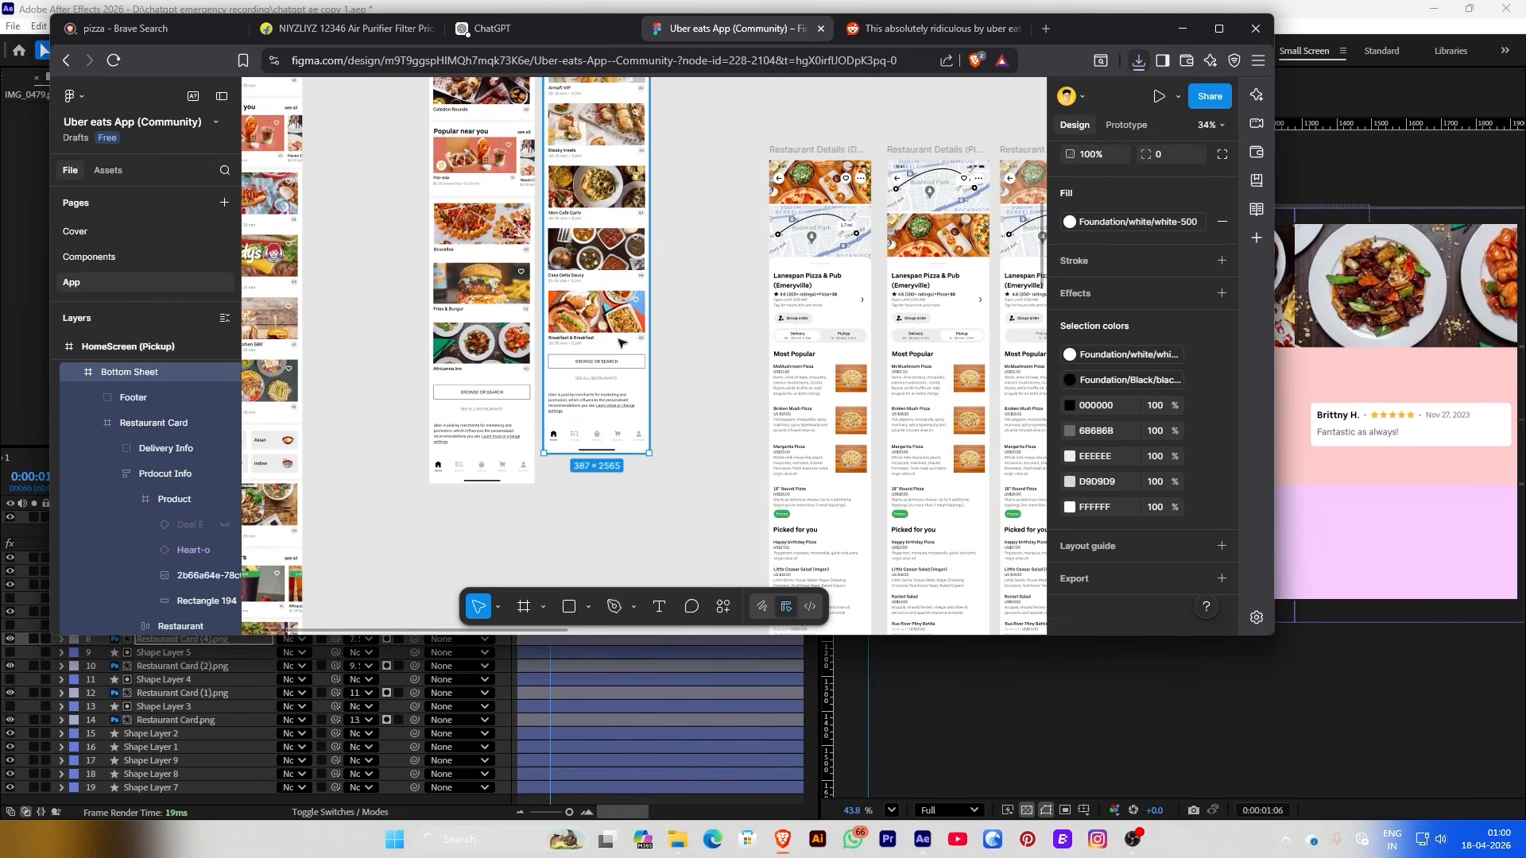
pyautogui.scroll(-3, 1118, 550)
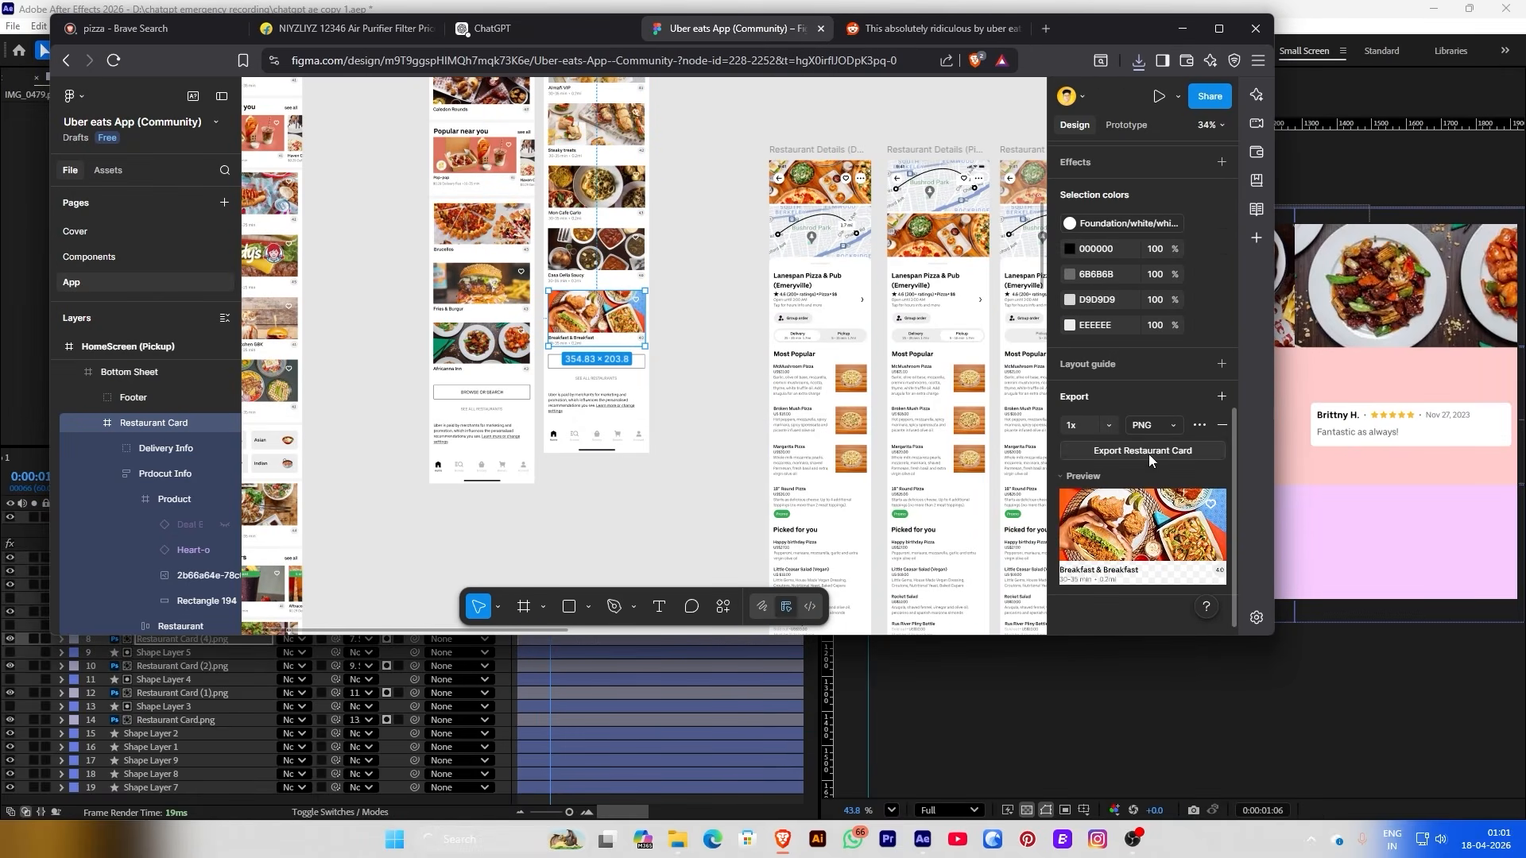
pyautogui.click(1146, 454)
pyautogui.click(680, 376)
# Add a PNG export setting to the Vida cera card and export it
pyautogui.scroll(4, 645, 296)
pyautogui.scroll(3, 645, 296)
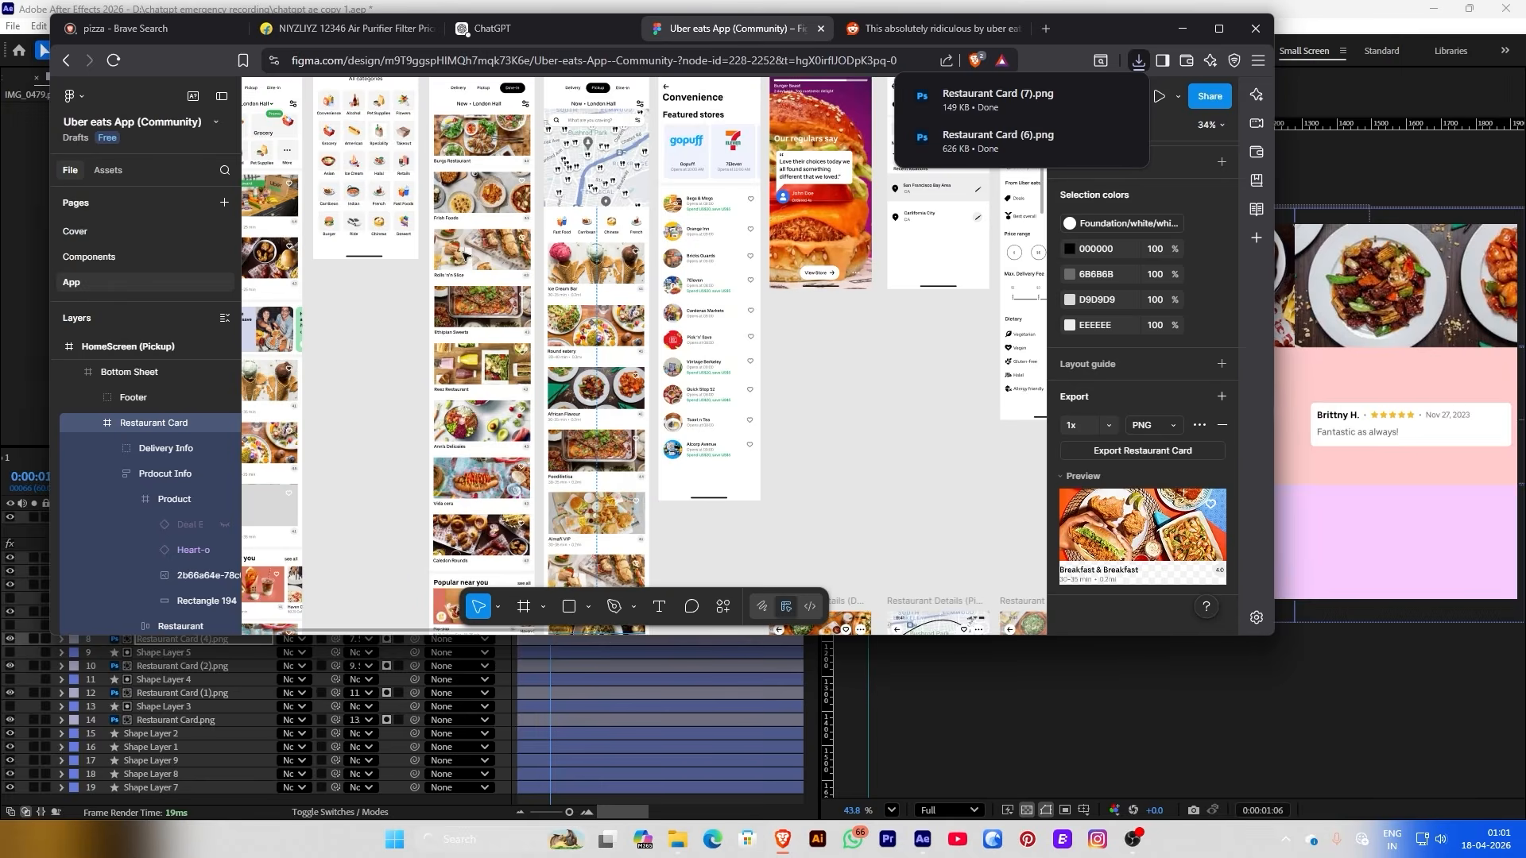
pyautogui.click(477, 459)
pyautogui.rightClick(477, 459)
pyautogui.click(1077, 585)
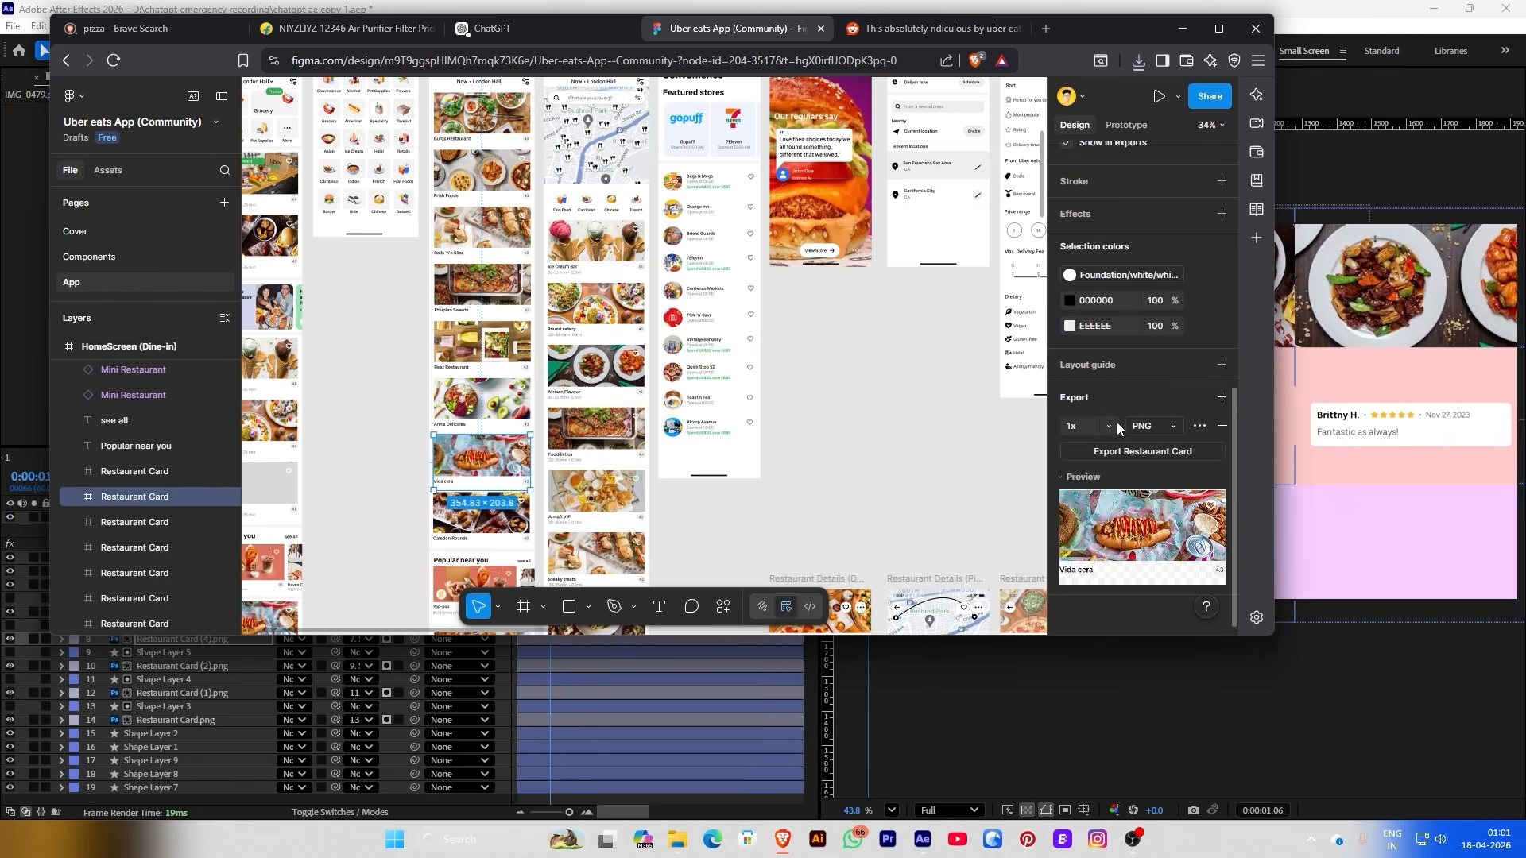
pyautogui.click(1143, 452)
pyautogui.click(679, 376)
pyautogui.scroll(-5, 713, 371)
# Add Restaurant Card (8).png to the grid precomp, matted to layer 15's cell and scaled
pyautogui.moveTo(997, 99); pyautogui.dragTo(159, 733)
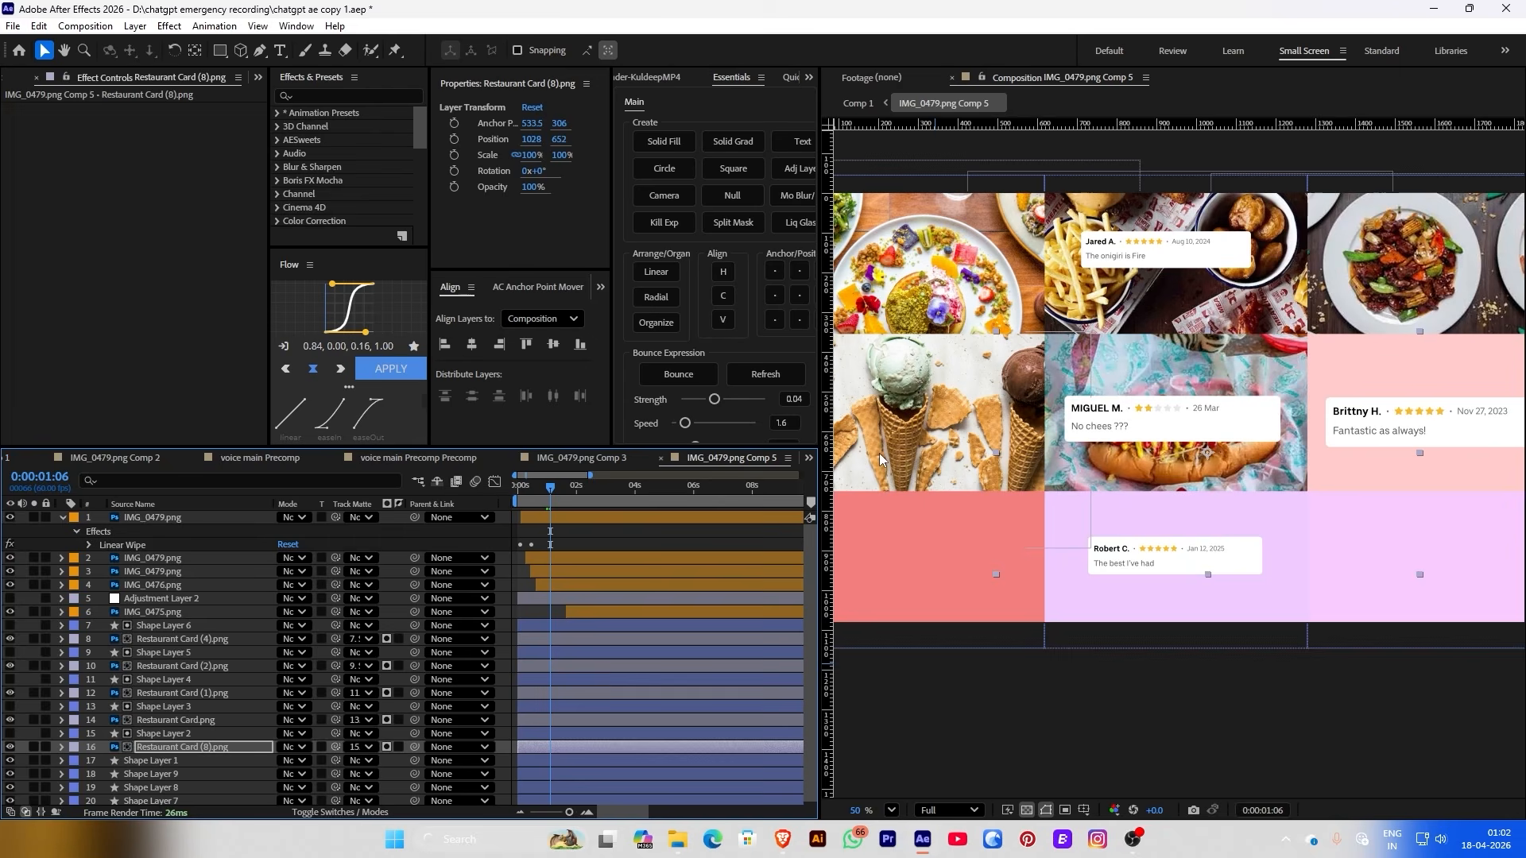
pyautogui.moveTo(530, 155)
pyautogui.mouseDown()
pyautogui.moveTo(507, 154)
pyautogui.moveTo(549, 134)
pyautogui.mouseUp()
pyautogui.scroll(-1, 1234, 390)
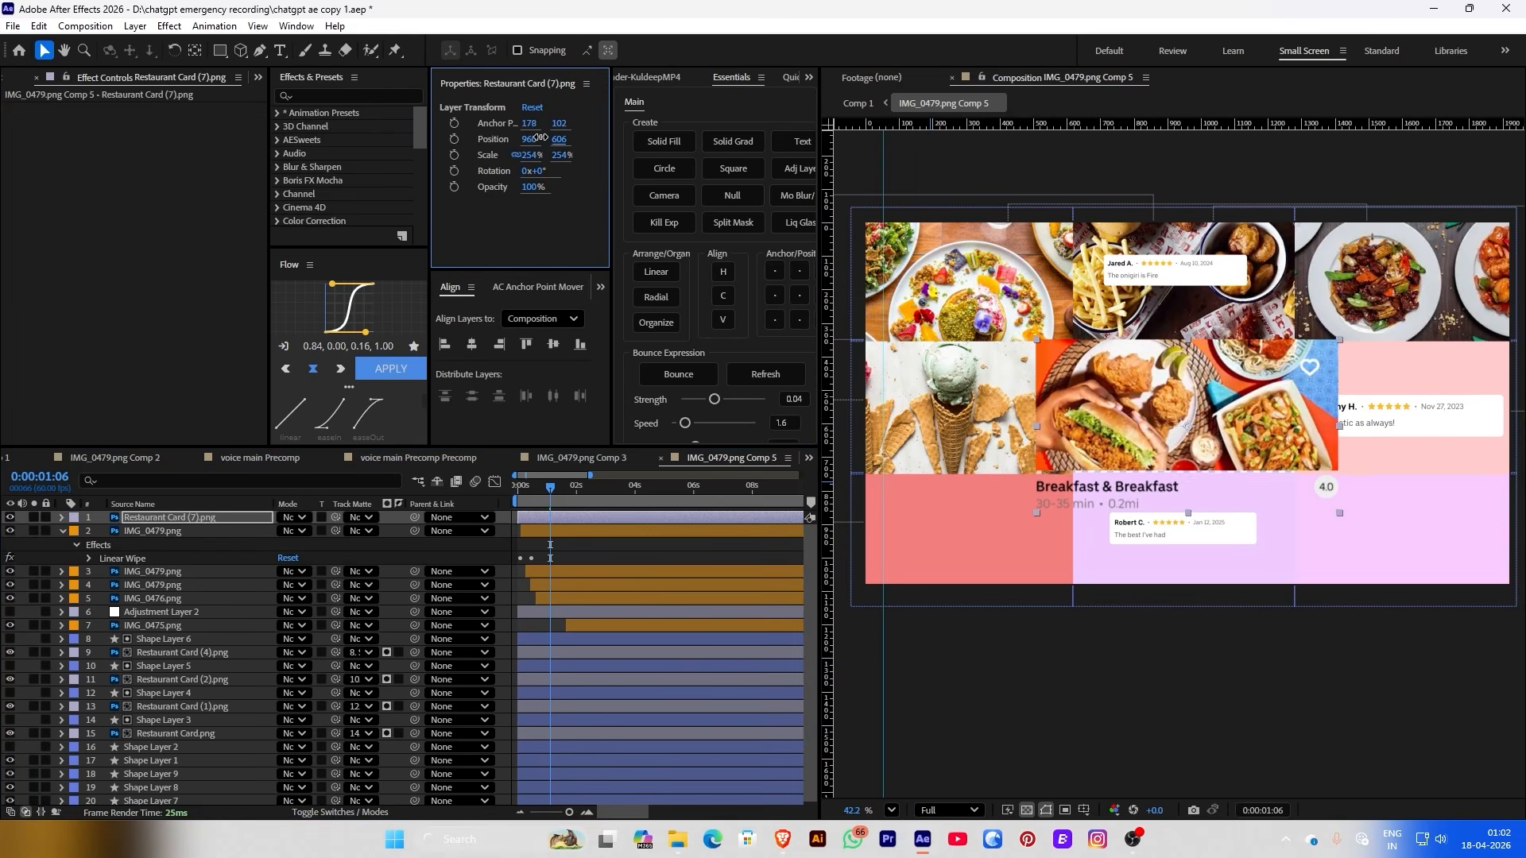
# Inspect the photo layers' masks, including IMG_0476.png, then return to Comp 1 showing the grid
pyautogui.click(849, 108)
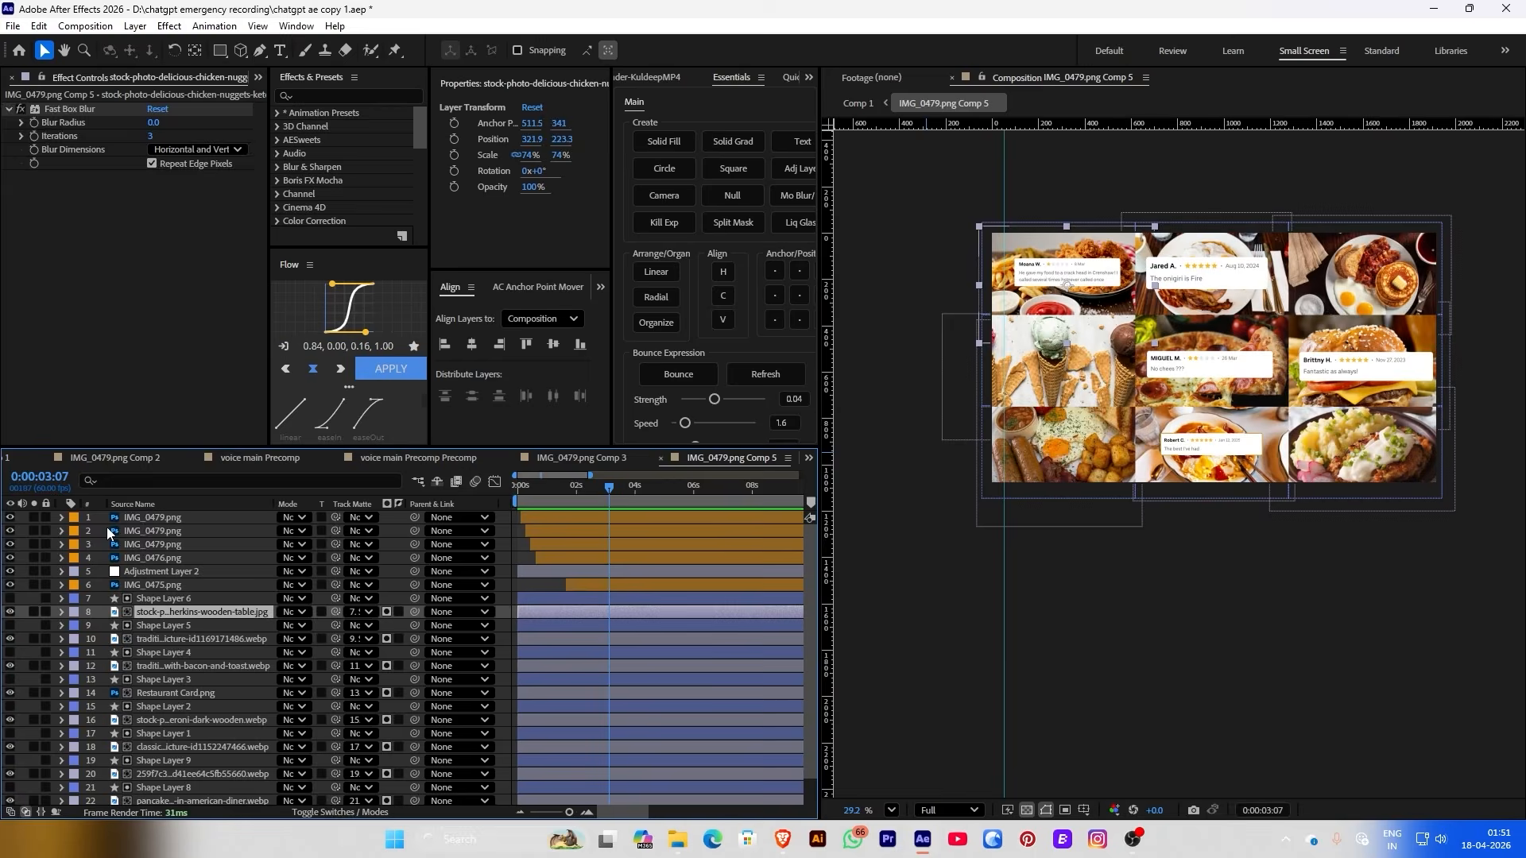
pyautogui.click(108, 518)
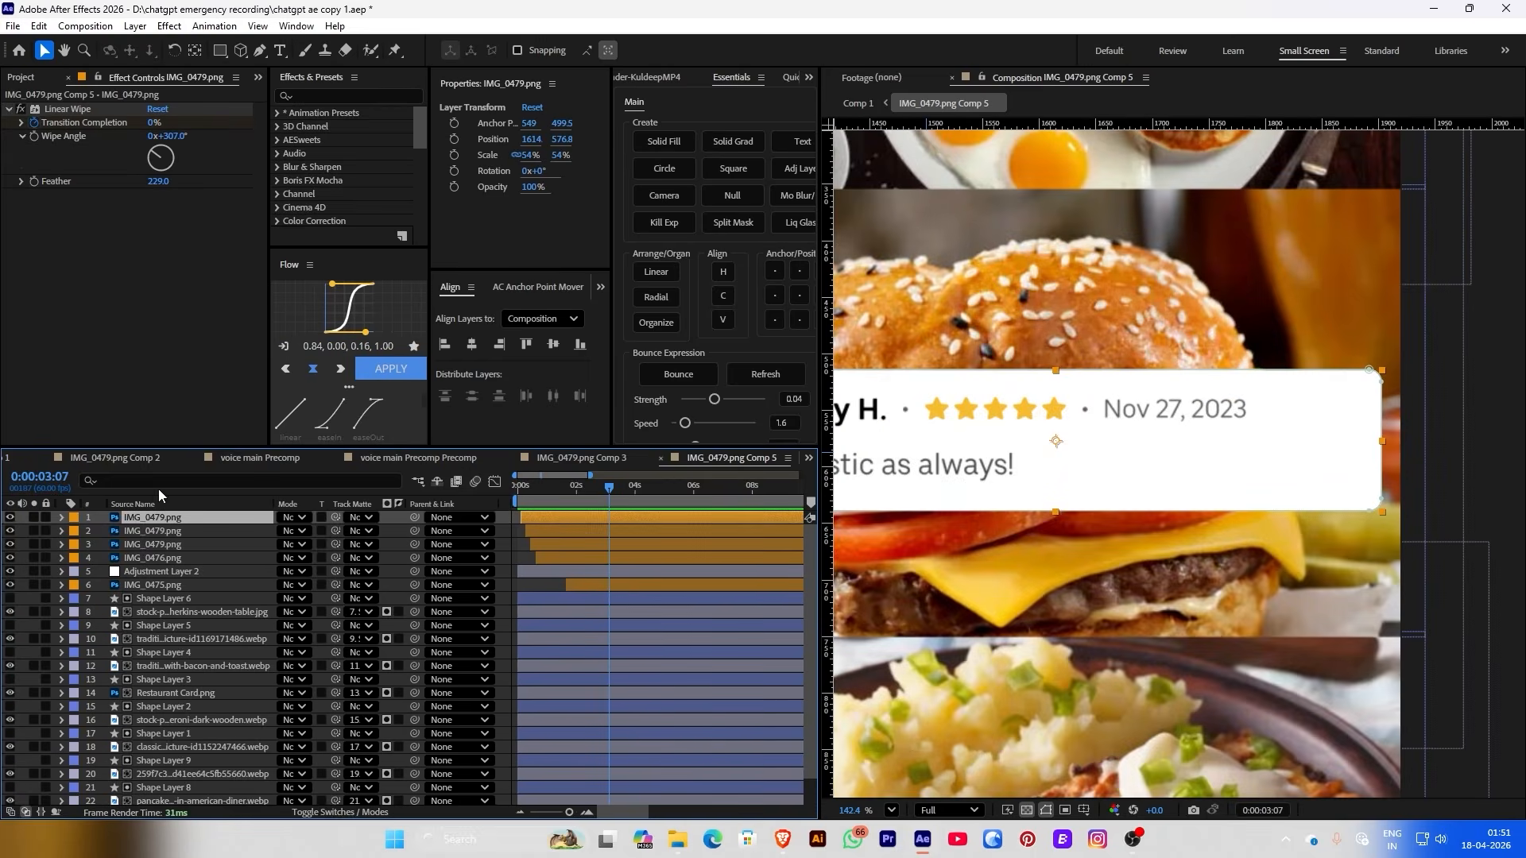
pyautogui.click(159, 481)
pyautogui.write('mas')
pyautogui.scroll(-5, 1270, 419)
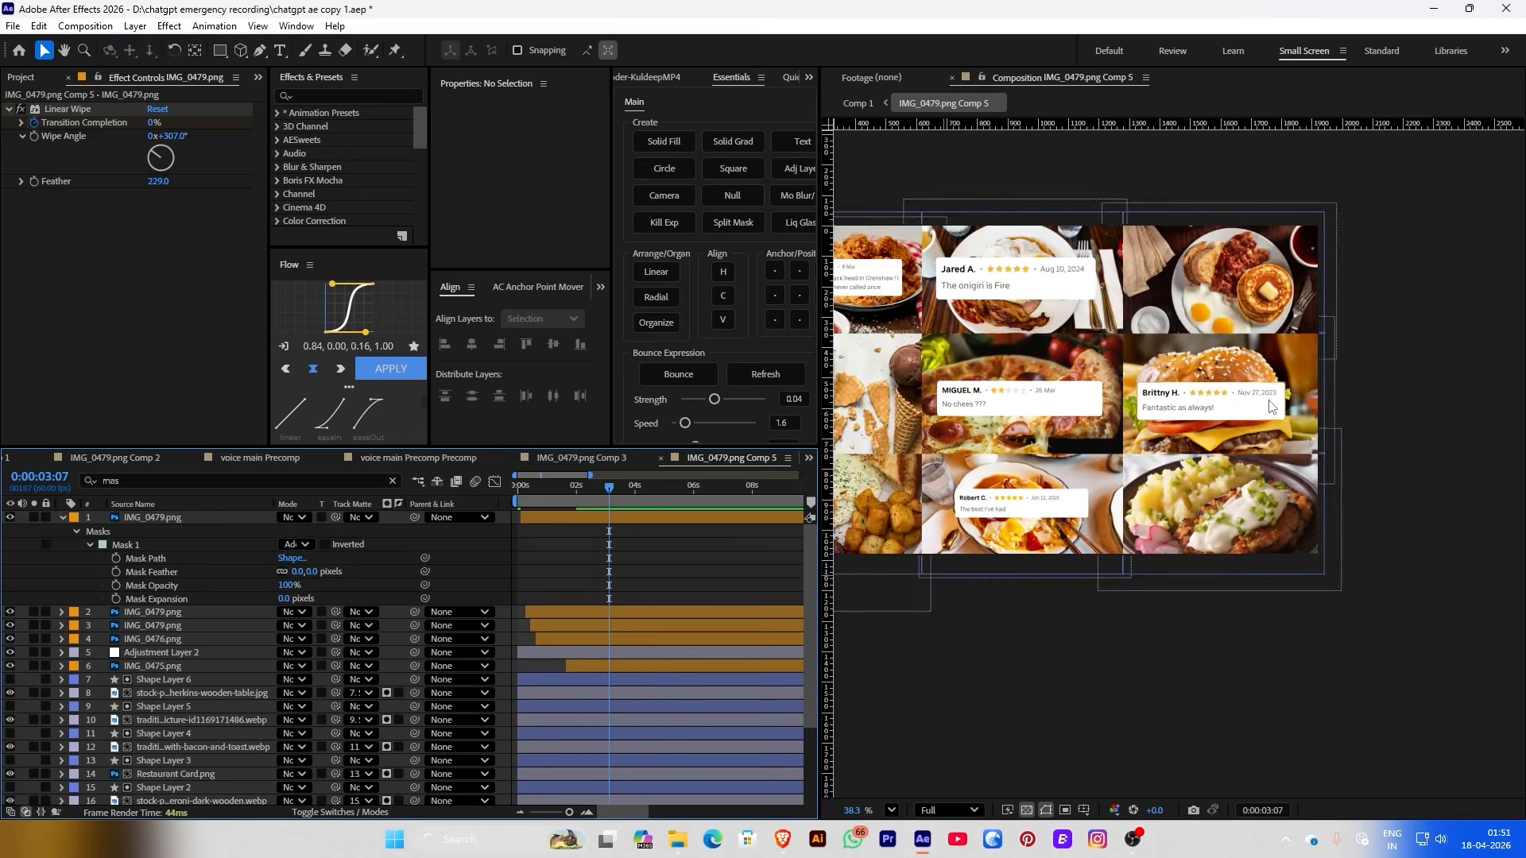
pyautogui.scroll(5, 1097, 419)
pyautogui.click(1097, 419)
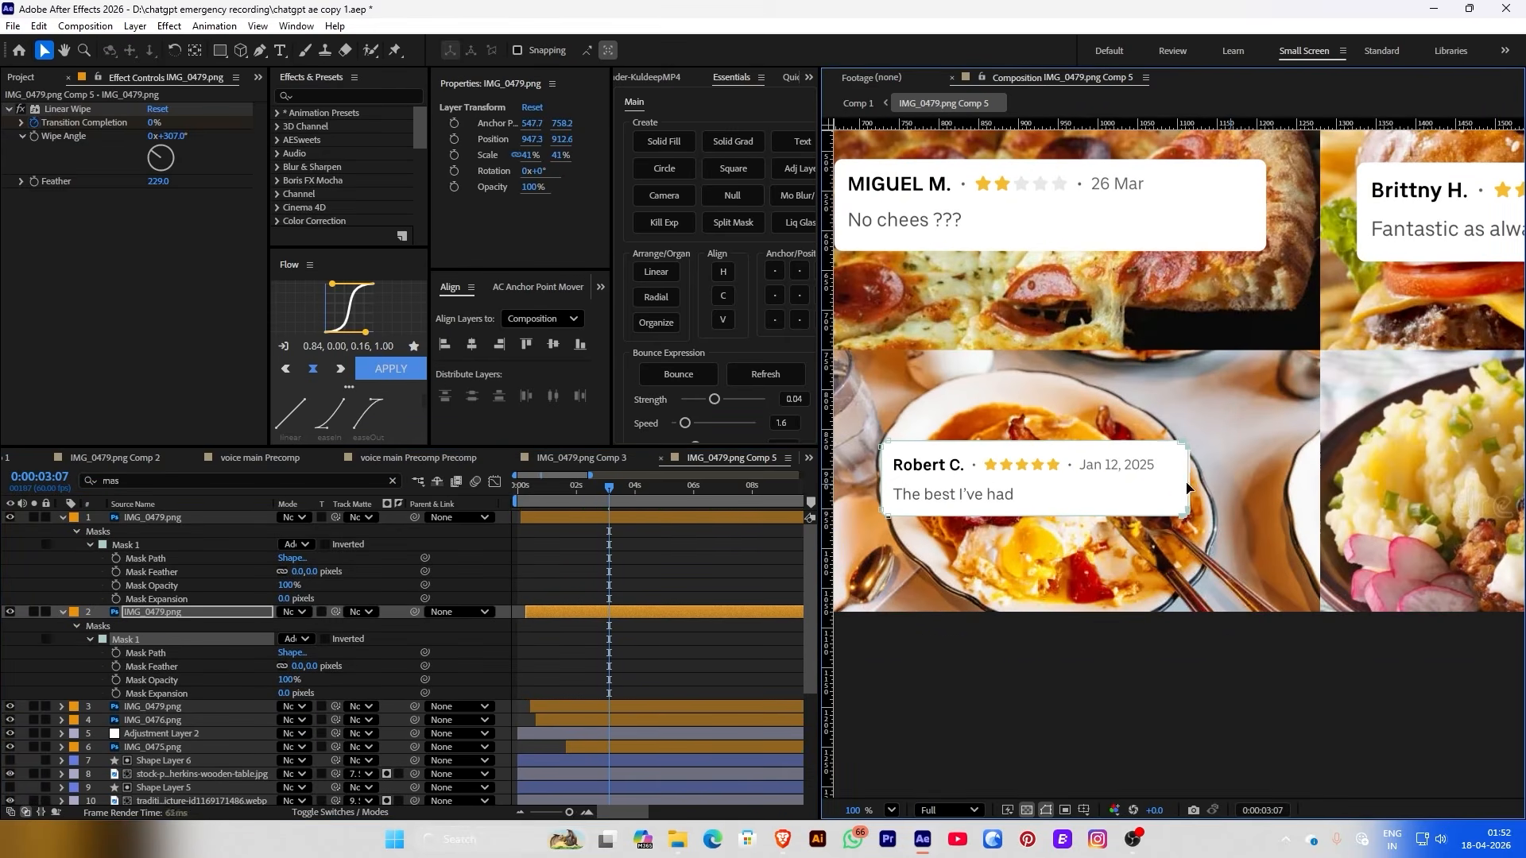
pyautogui.scroll(-5, 1096, 419)
pyautogui.scroll(4, 1020, 533)
pyautogui.click(1020, 534)
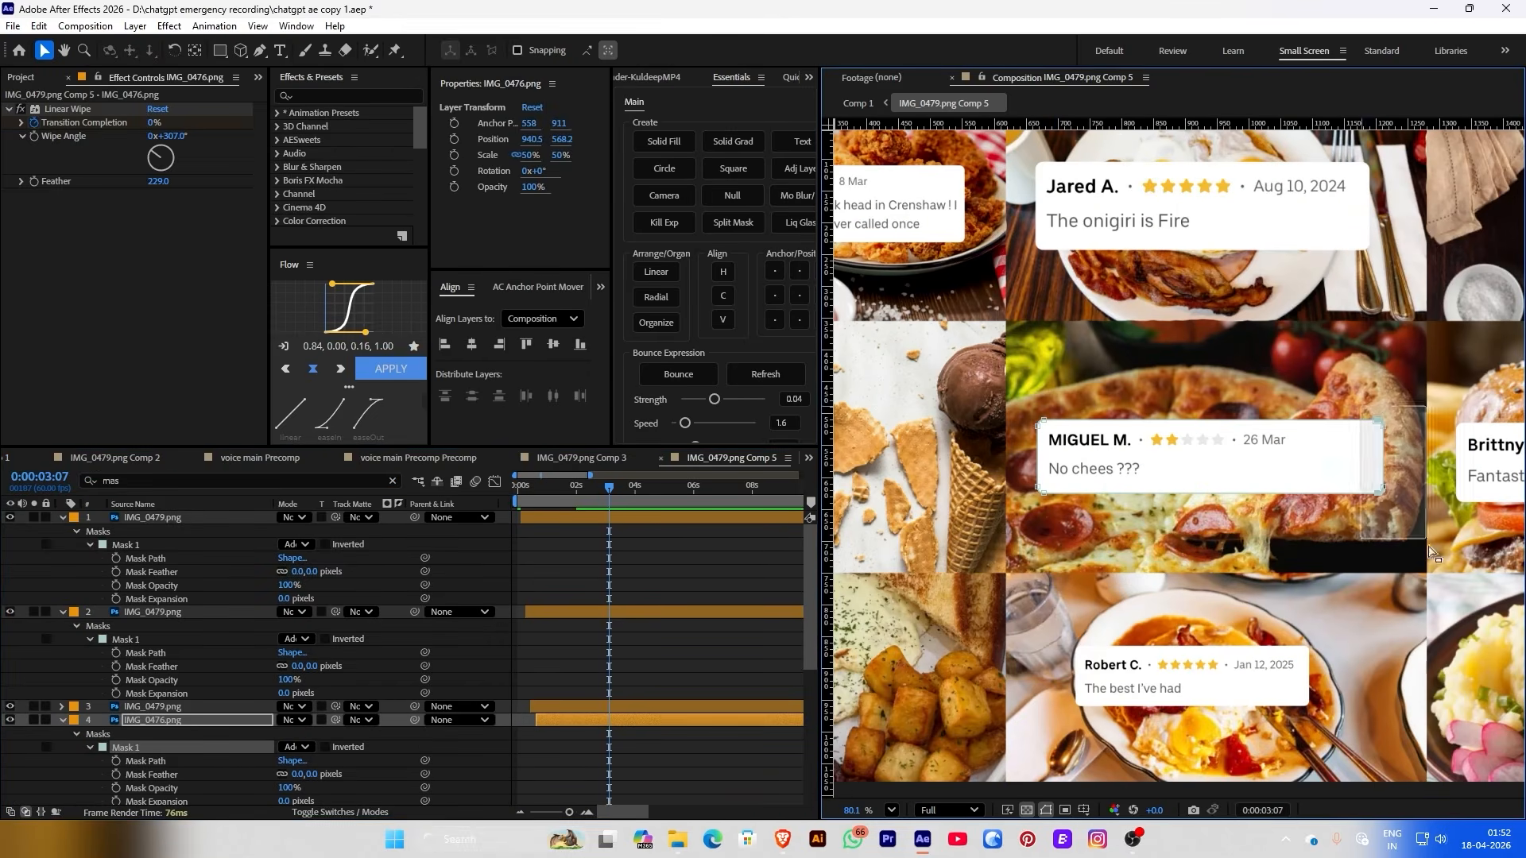
pyautogui.scroll(-4, 1103, 494)
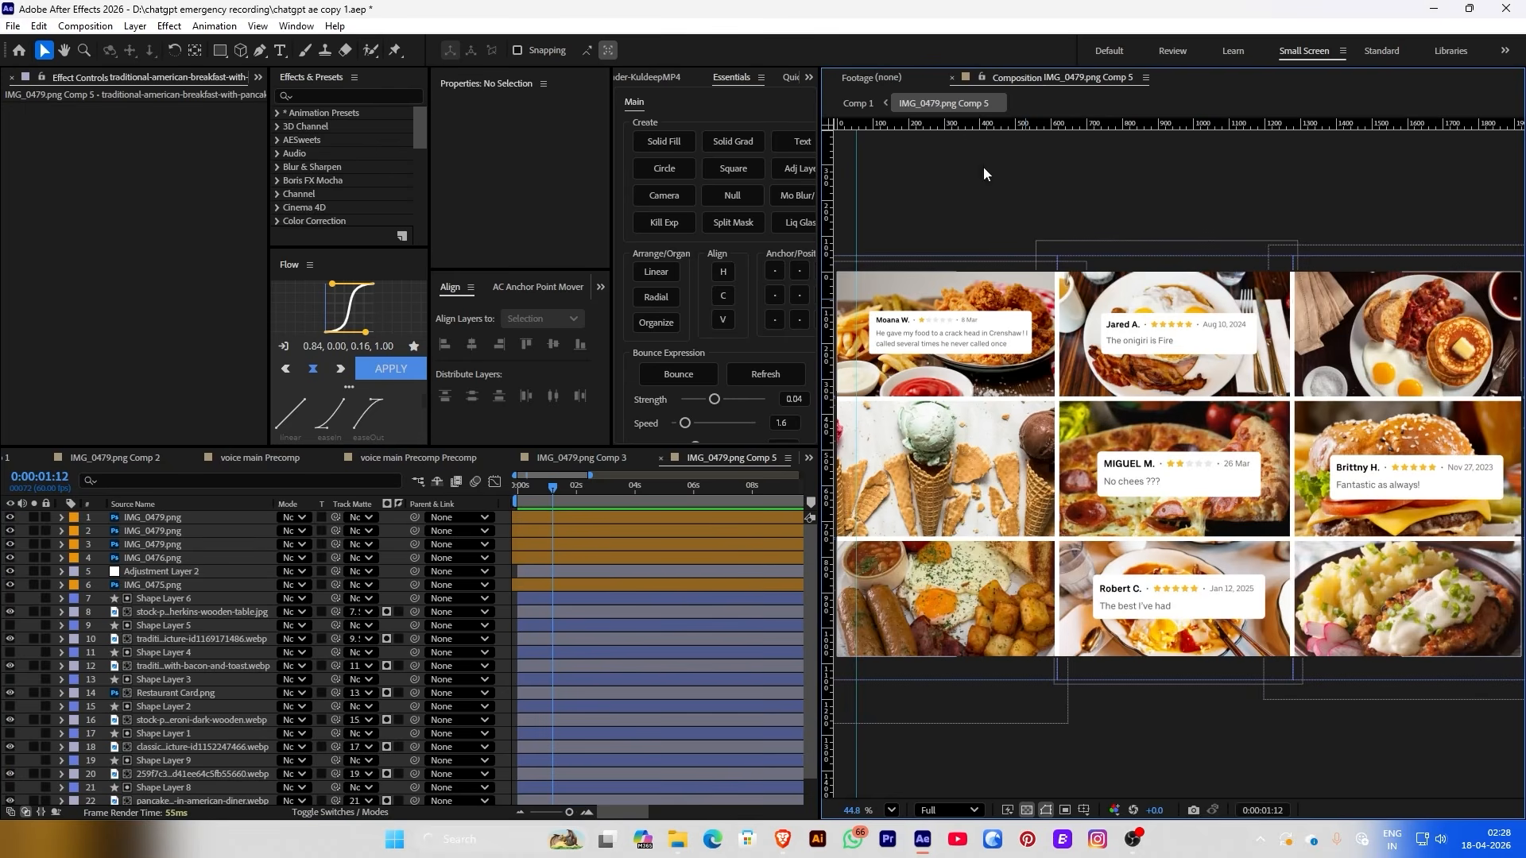
pyautogui.click(858, 103)
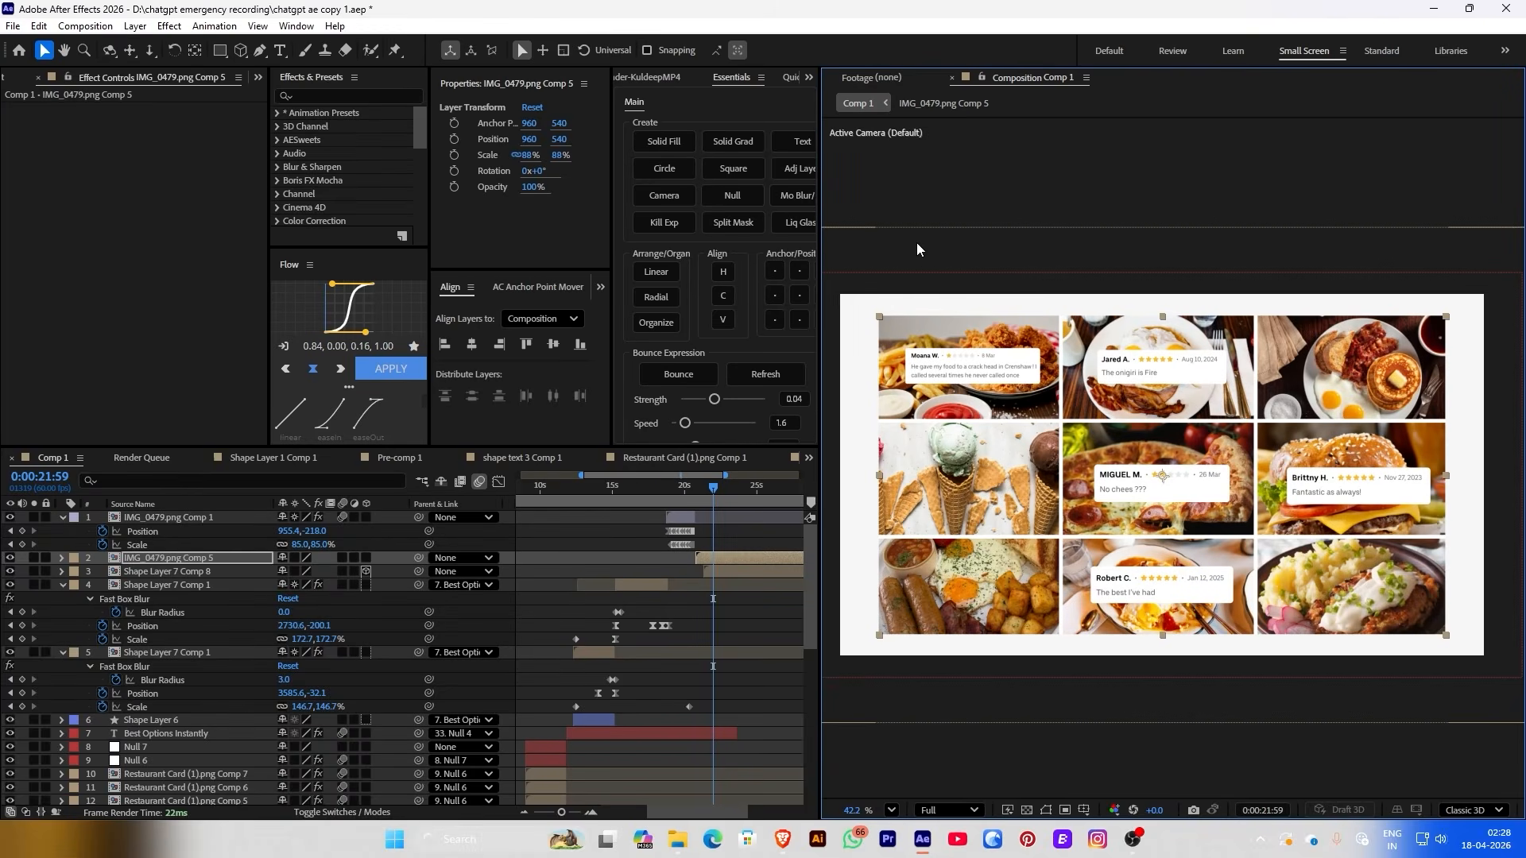
# Add Roughen Edges to the IMG_0479.png Comp 5 grid layer with Edge Type set to Cut
pyautogui.hotkey('ctrl', 'space')
pyautogui.write('rou')
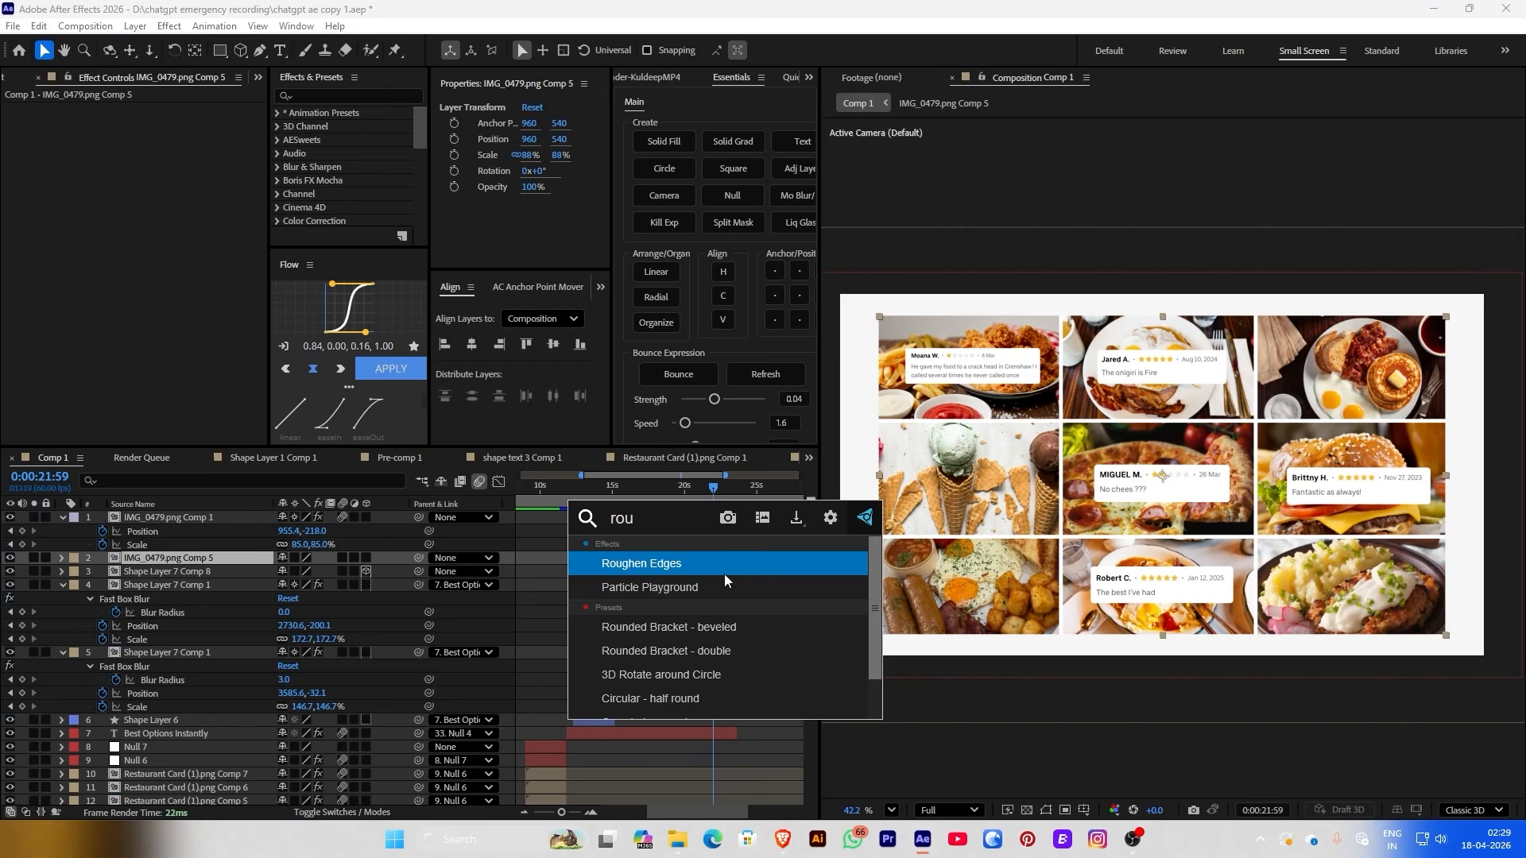
pyautogui.press('Return')
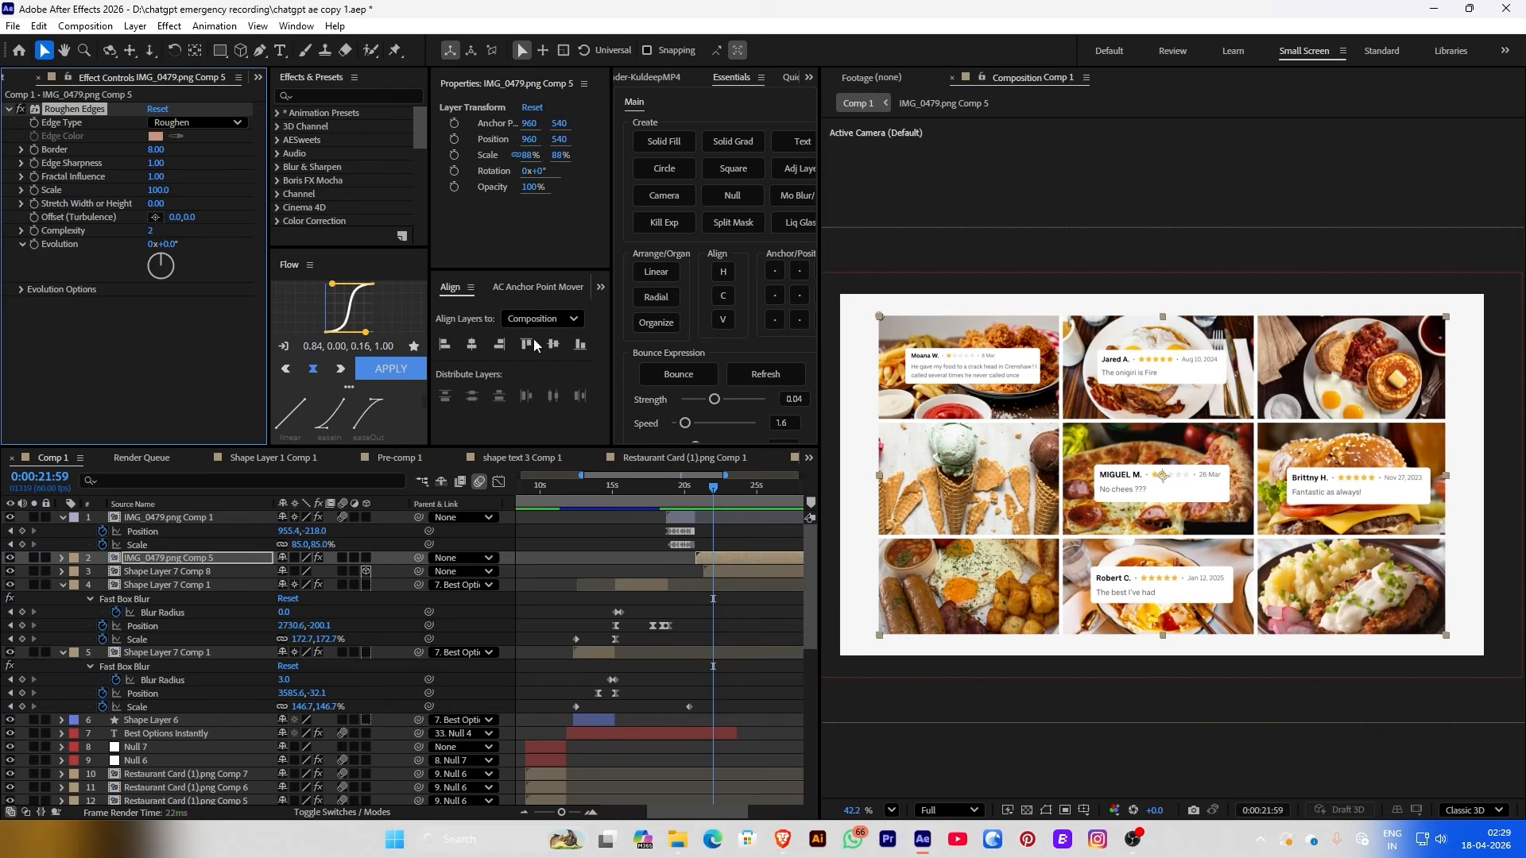
pyautogui.click(208, 126)
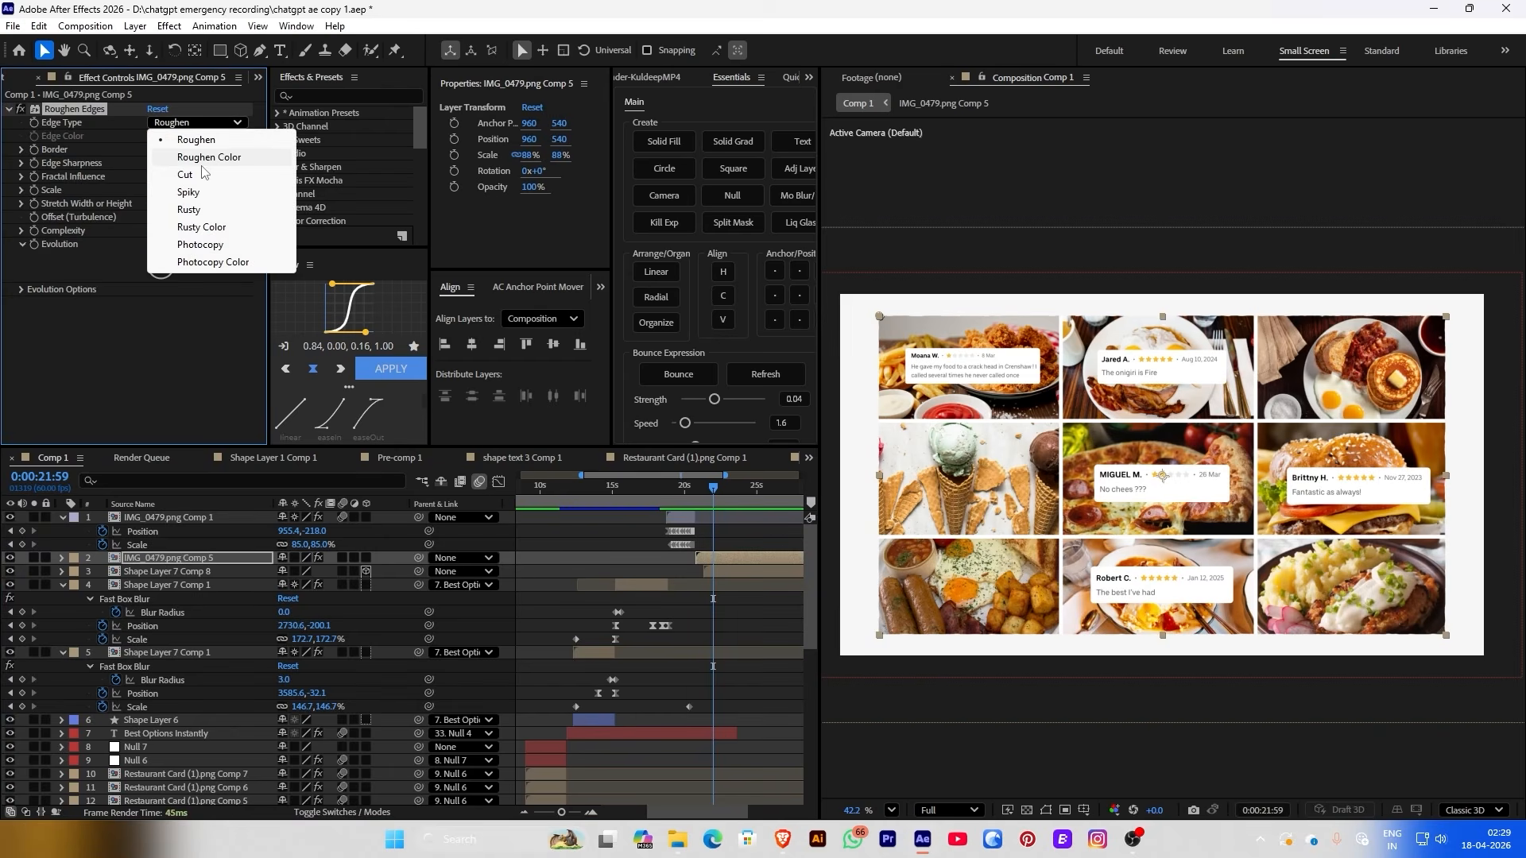
pyautogui.click(200, 174)
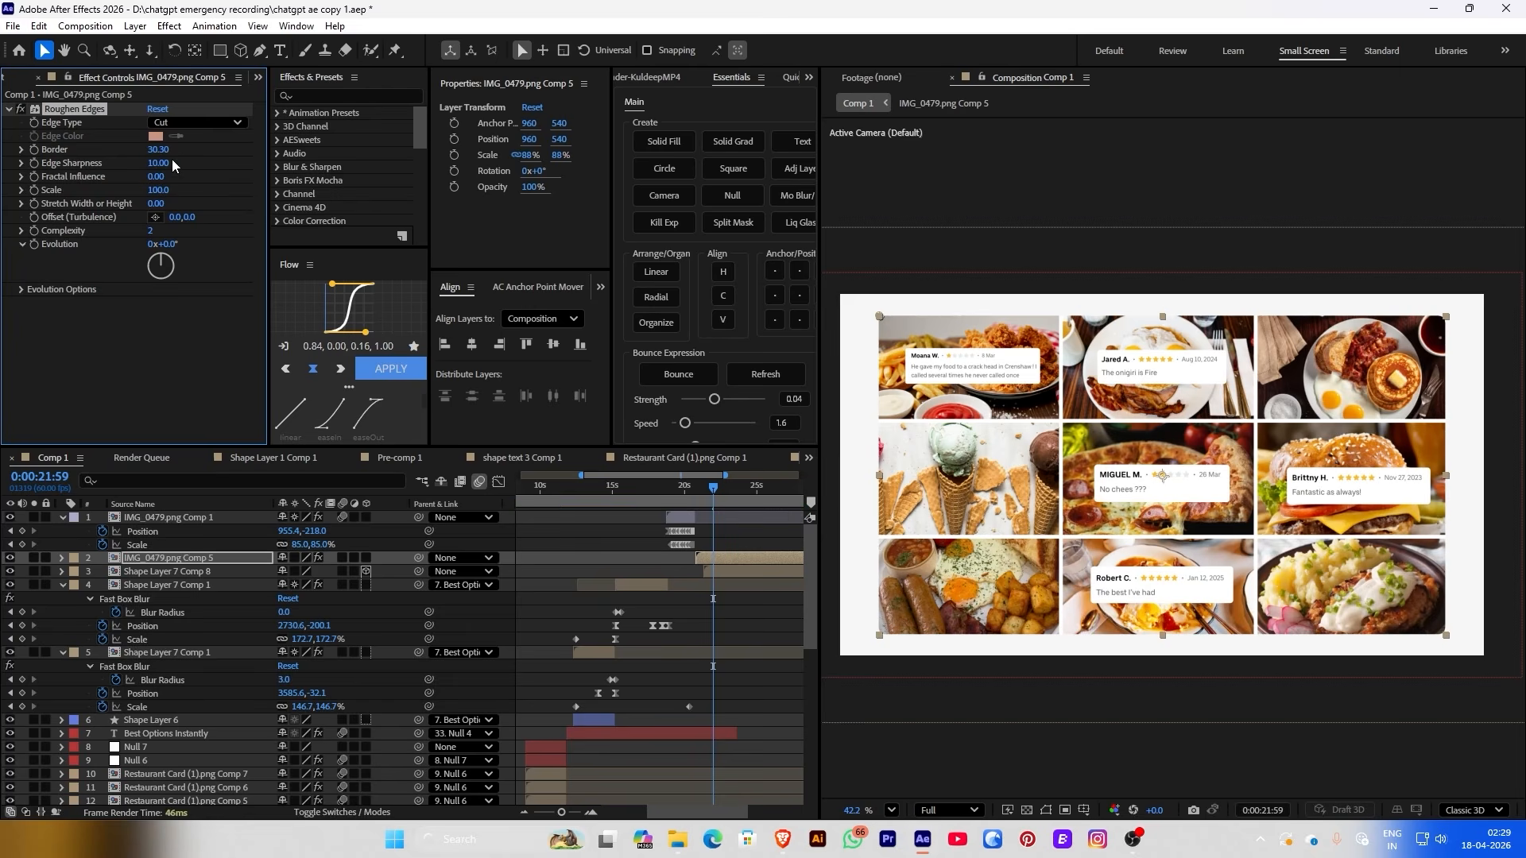
# Open the IMG_0479.png Comp 5 precomp and select its IMG_0479.png review card layer
pyautogui.click(605, 572)
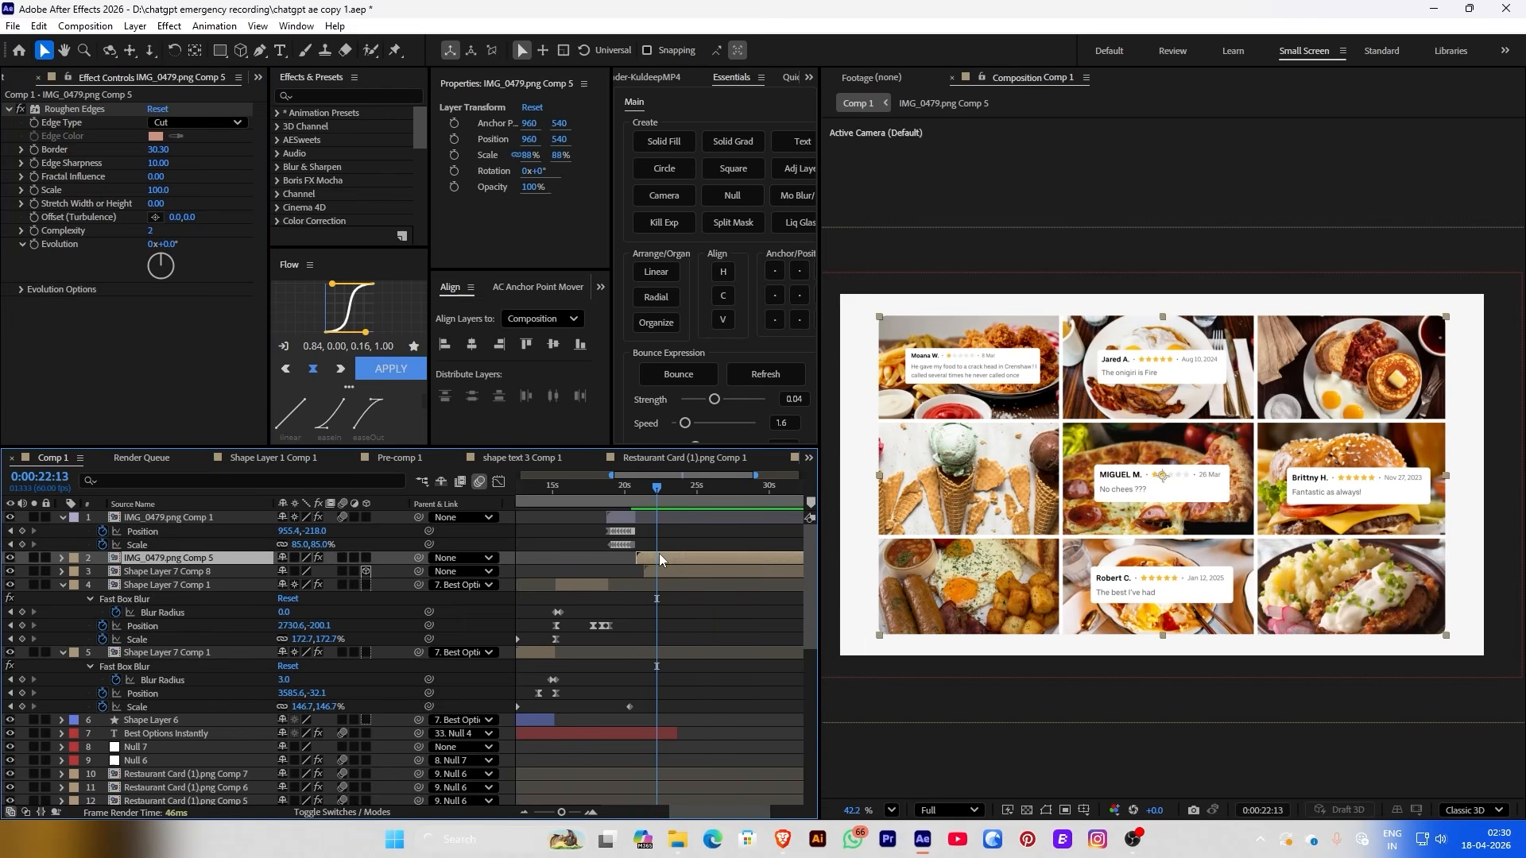
pyautogui.doubleClick(660, 555)
pyautogui.click(1185, 338)
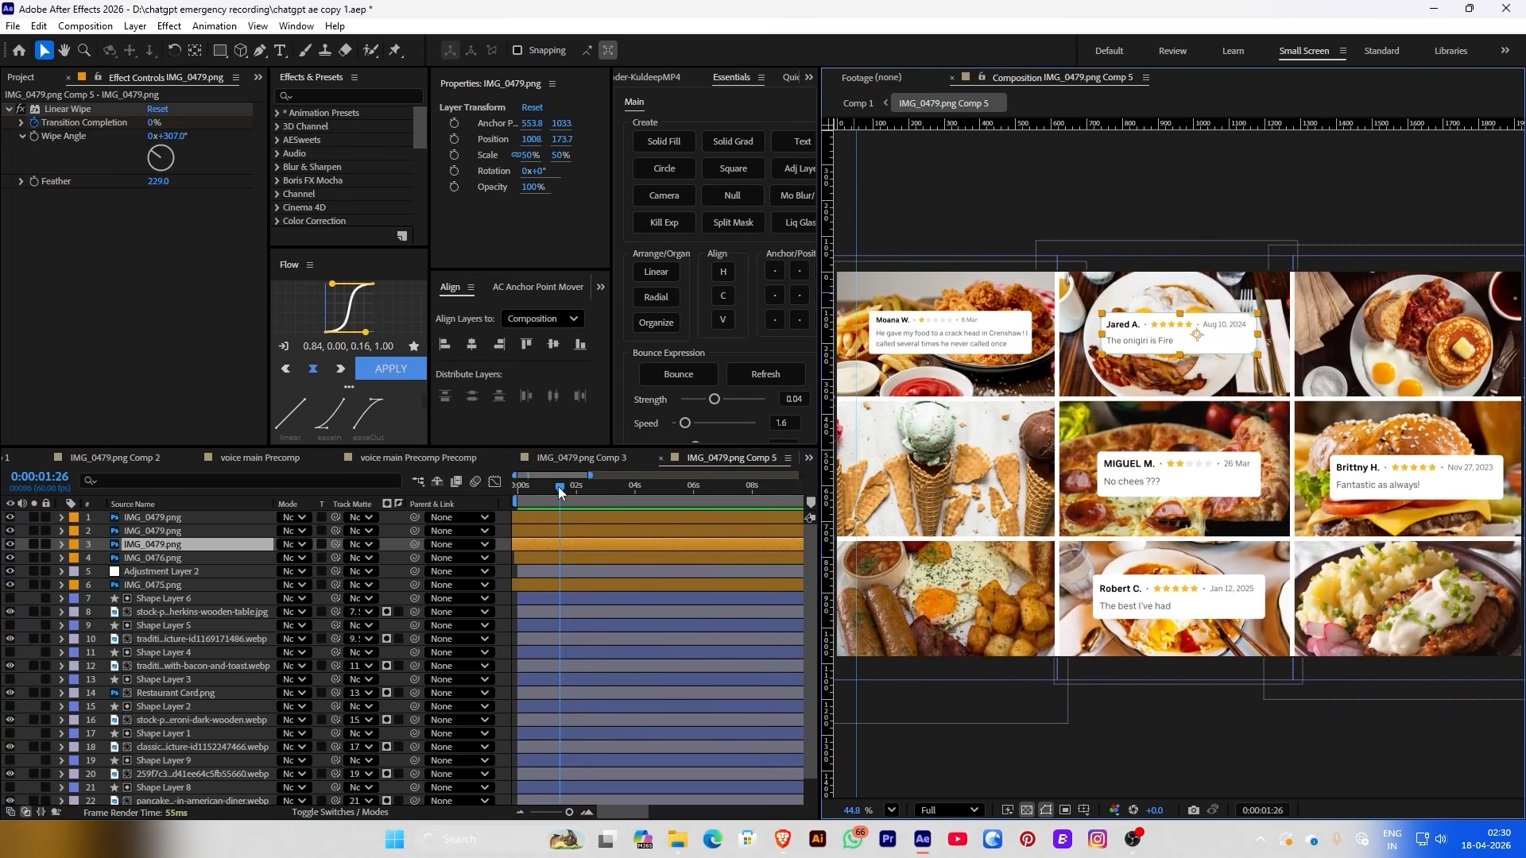
# From frame zero, apply the 'bou' bounce text preset to the first review card and preview it
pyautogui.moveTo(558, 487); pyautogui.dragTo(406, 515)
pyautogui.hotkey('ctrl', 'space')
pyautogui.write('bou')
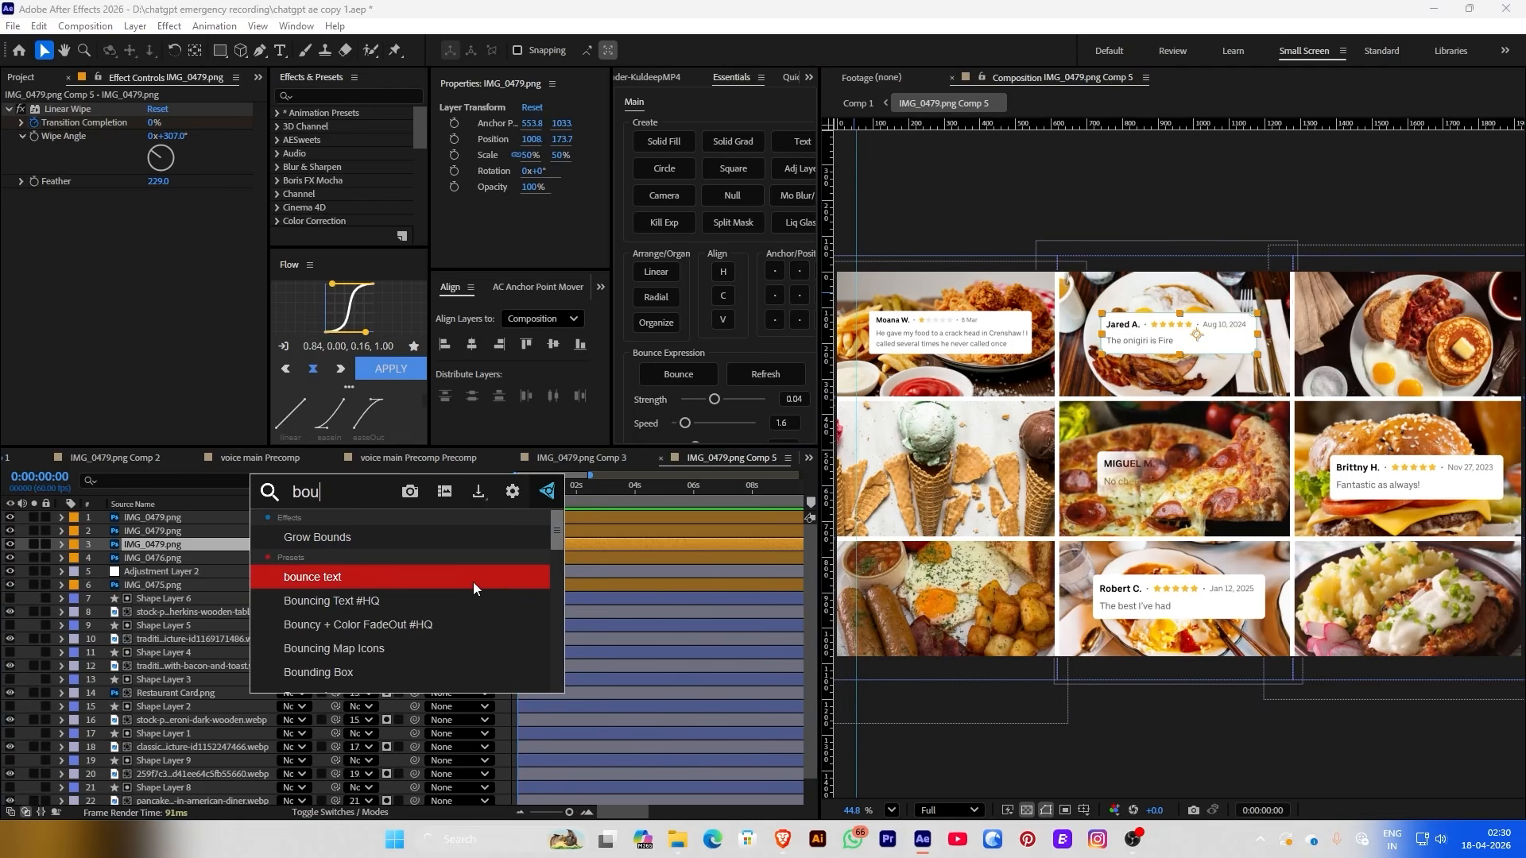
pyautogui.click(474, 580)
pyautogui.press('space')
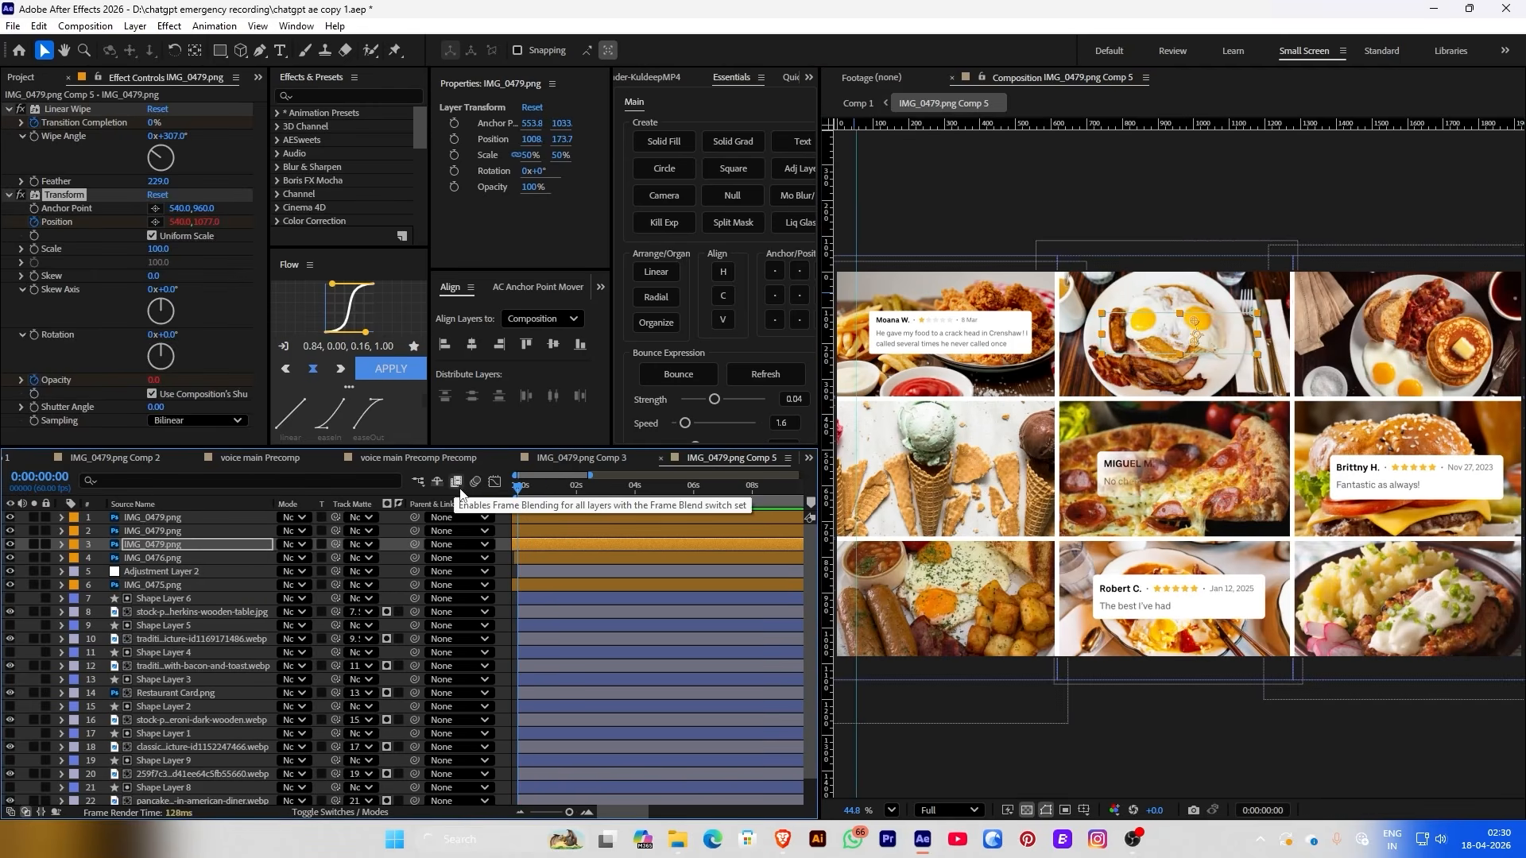
pyautogui.click(540, 531)
pyautogui.hotkey('ctrl', 'space')
pyautogui.rightClick(461, 602)
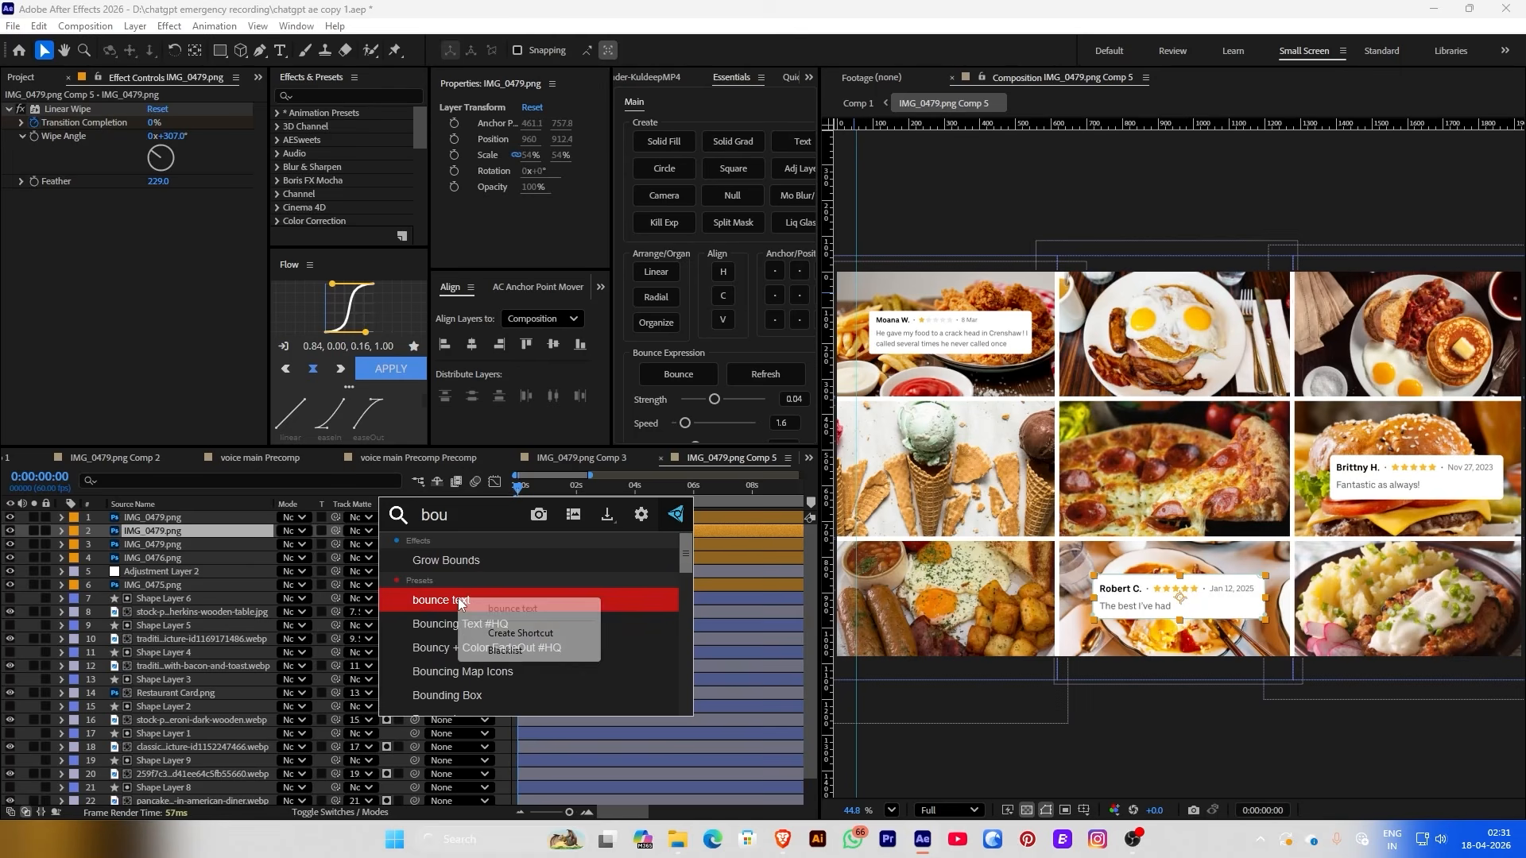
pyautogui.click(524, 633)
pyautogui.hotkey('ctrl', 'space')
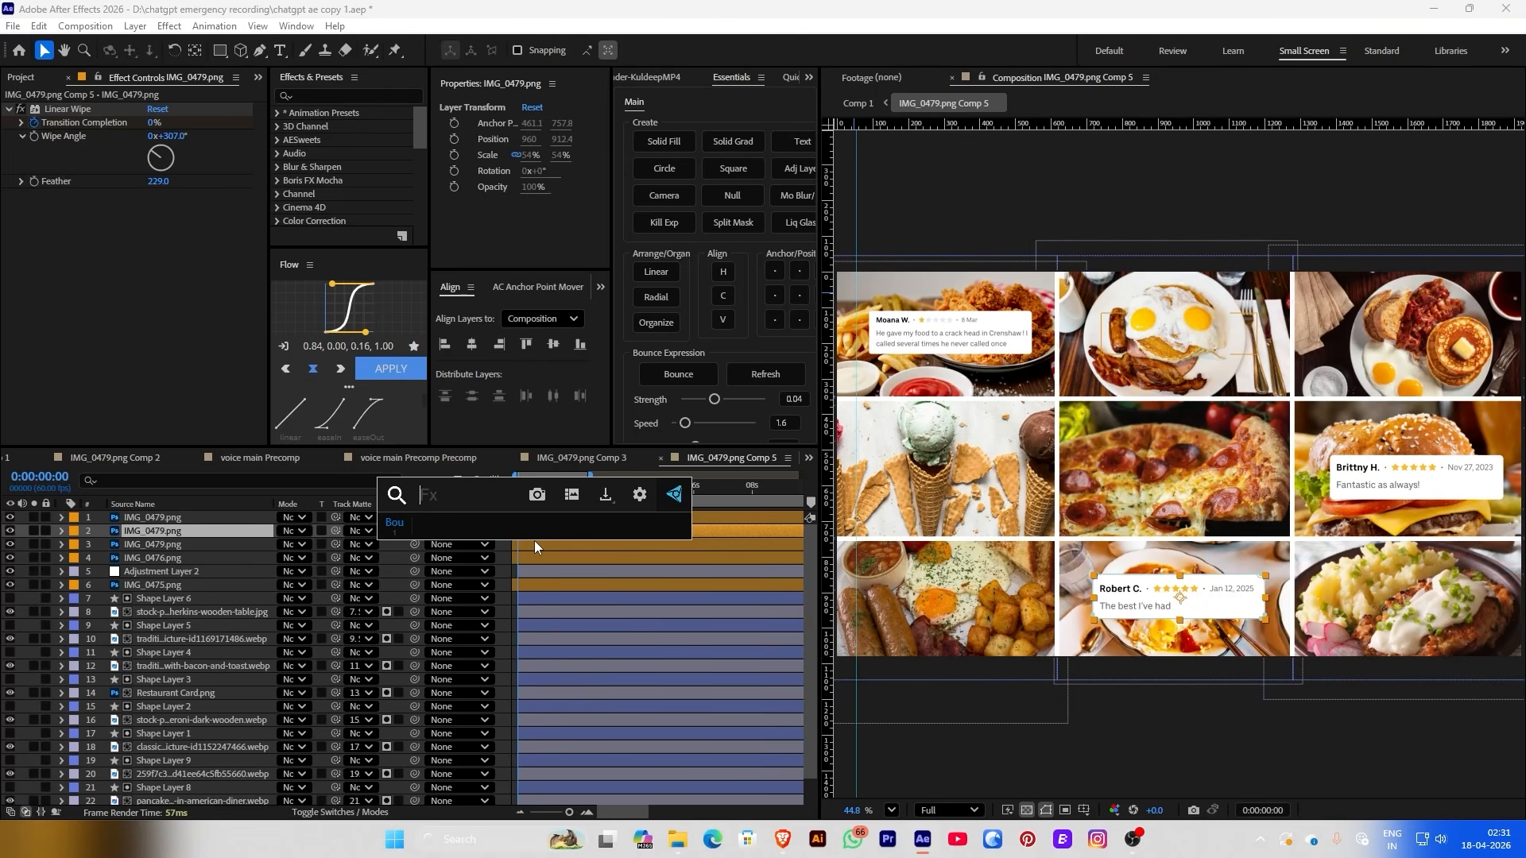
pyautogui.press('Escape')
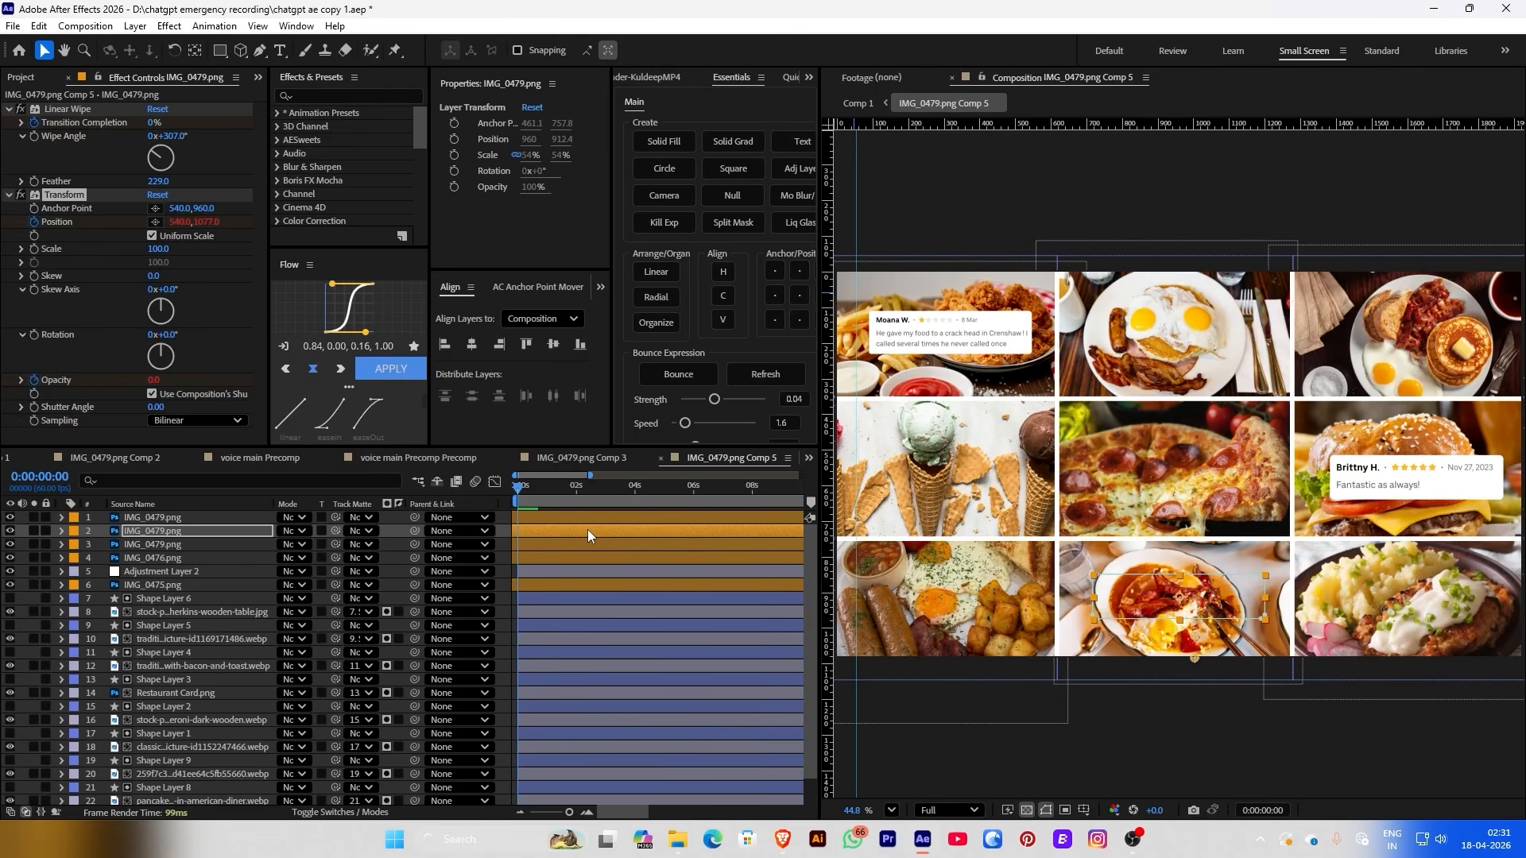
pyautogui.hotkey('ctrl', 'z')
pyautogui.hotkey('ctrl', 'space')
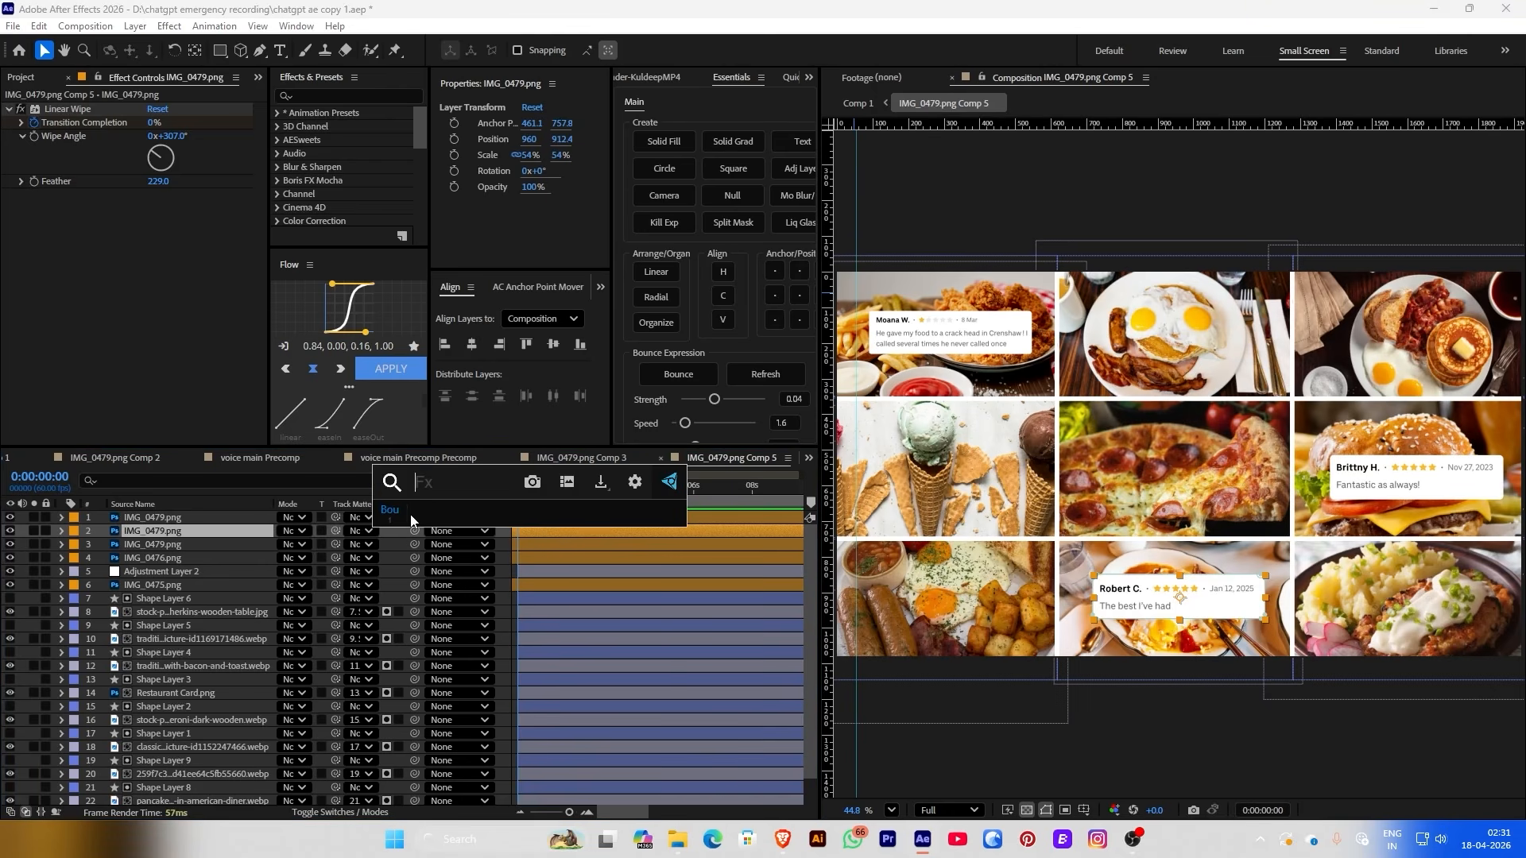
pyautogui.click(405, 515)
pyautogui.click(533, 518)
pyautogui.hotkey('ctrl', 'space')
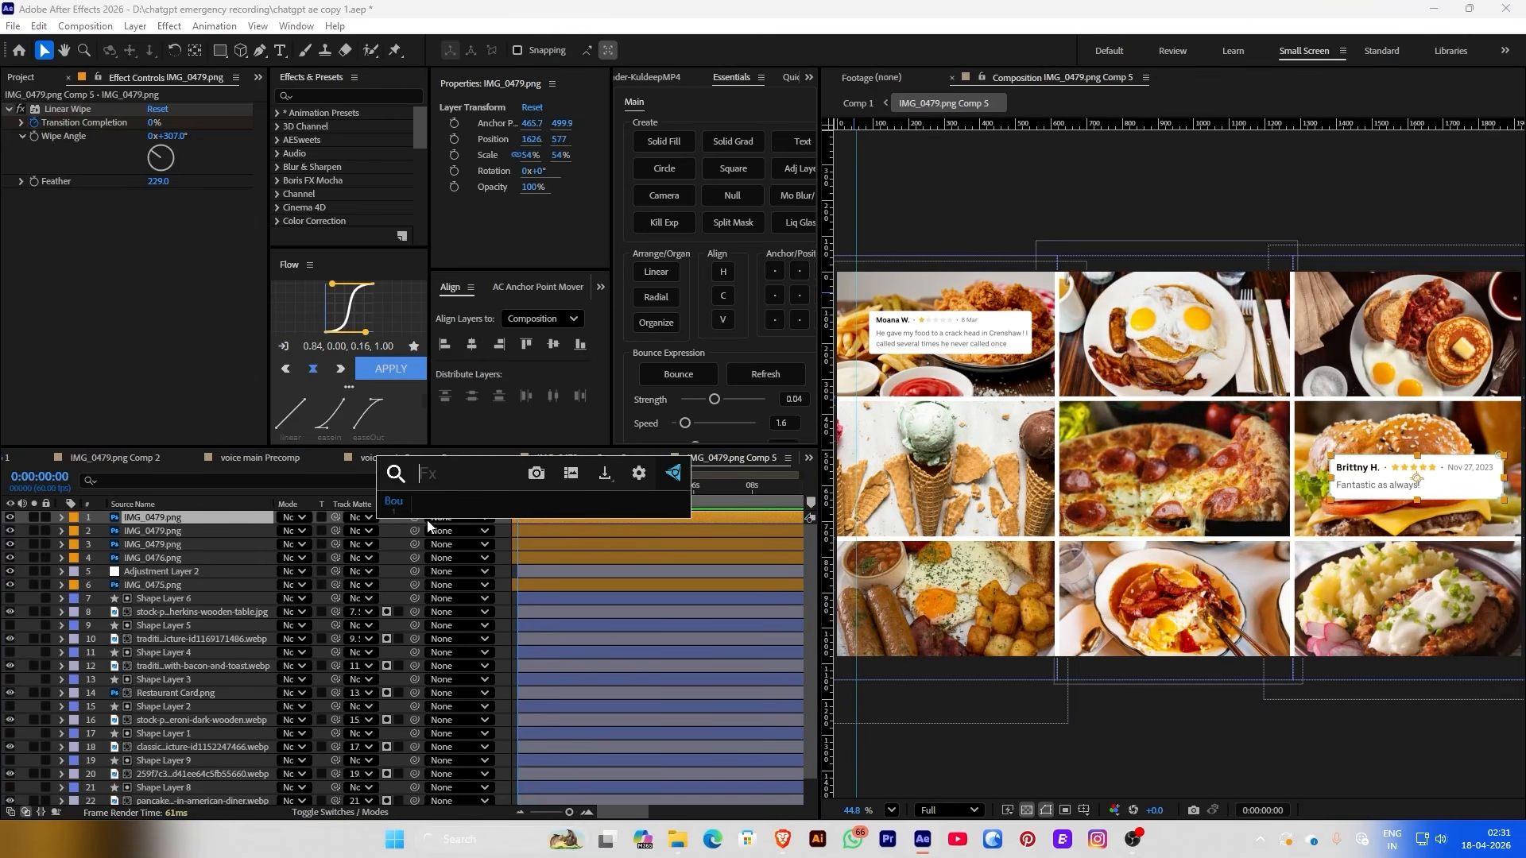
pyautogui.click(397, 511)
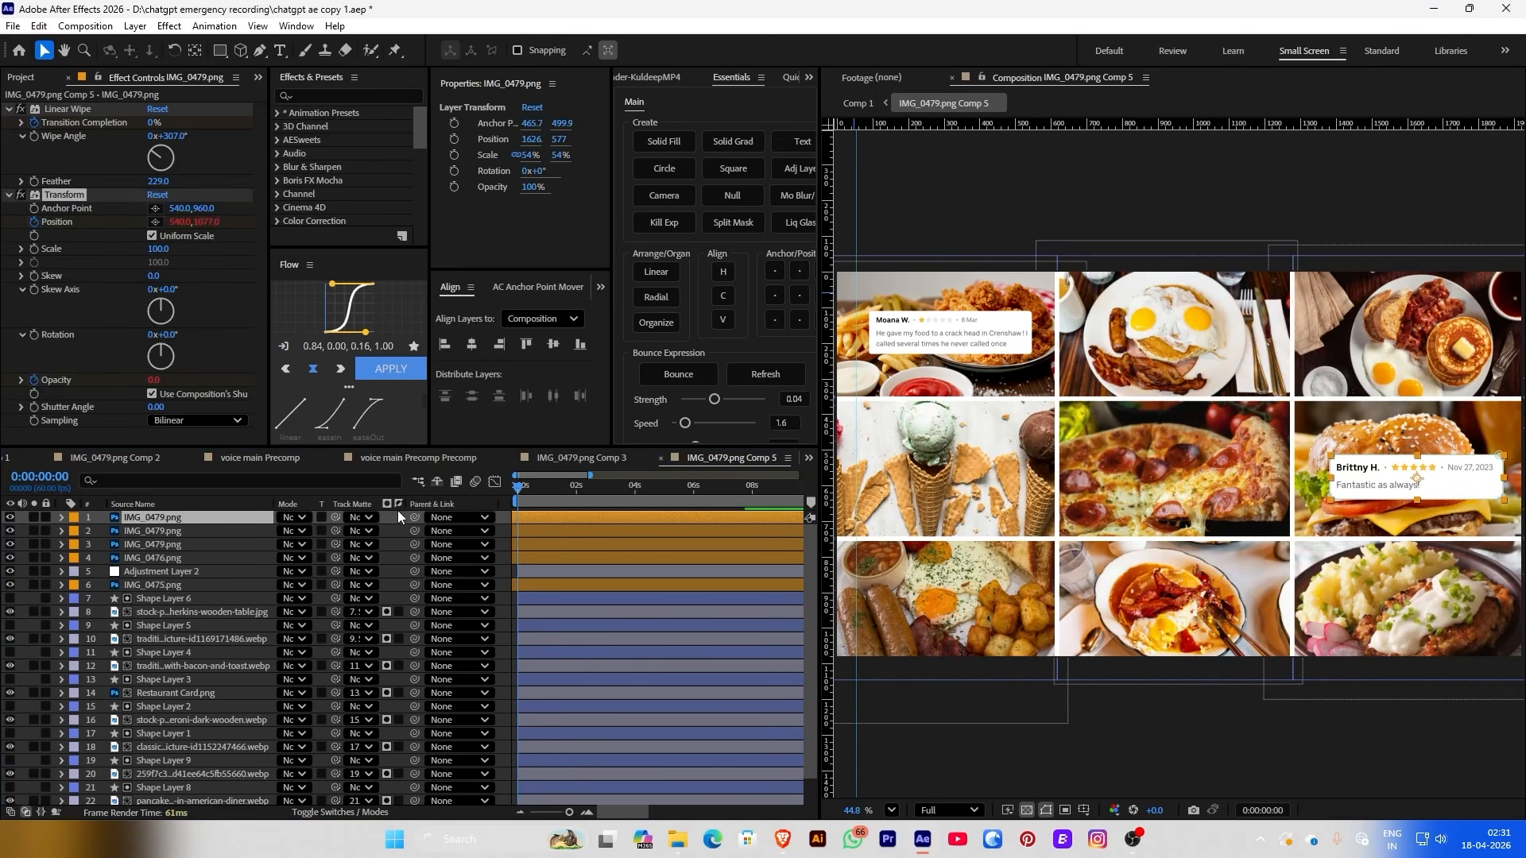
pyautogui.click(523, 579)
pyautogui.hotkey('ctrl', 'space')
pyautogui.click(337, 547)
pyautogui.press('space')
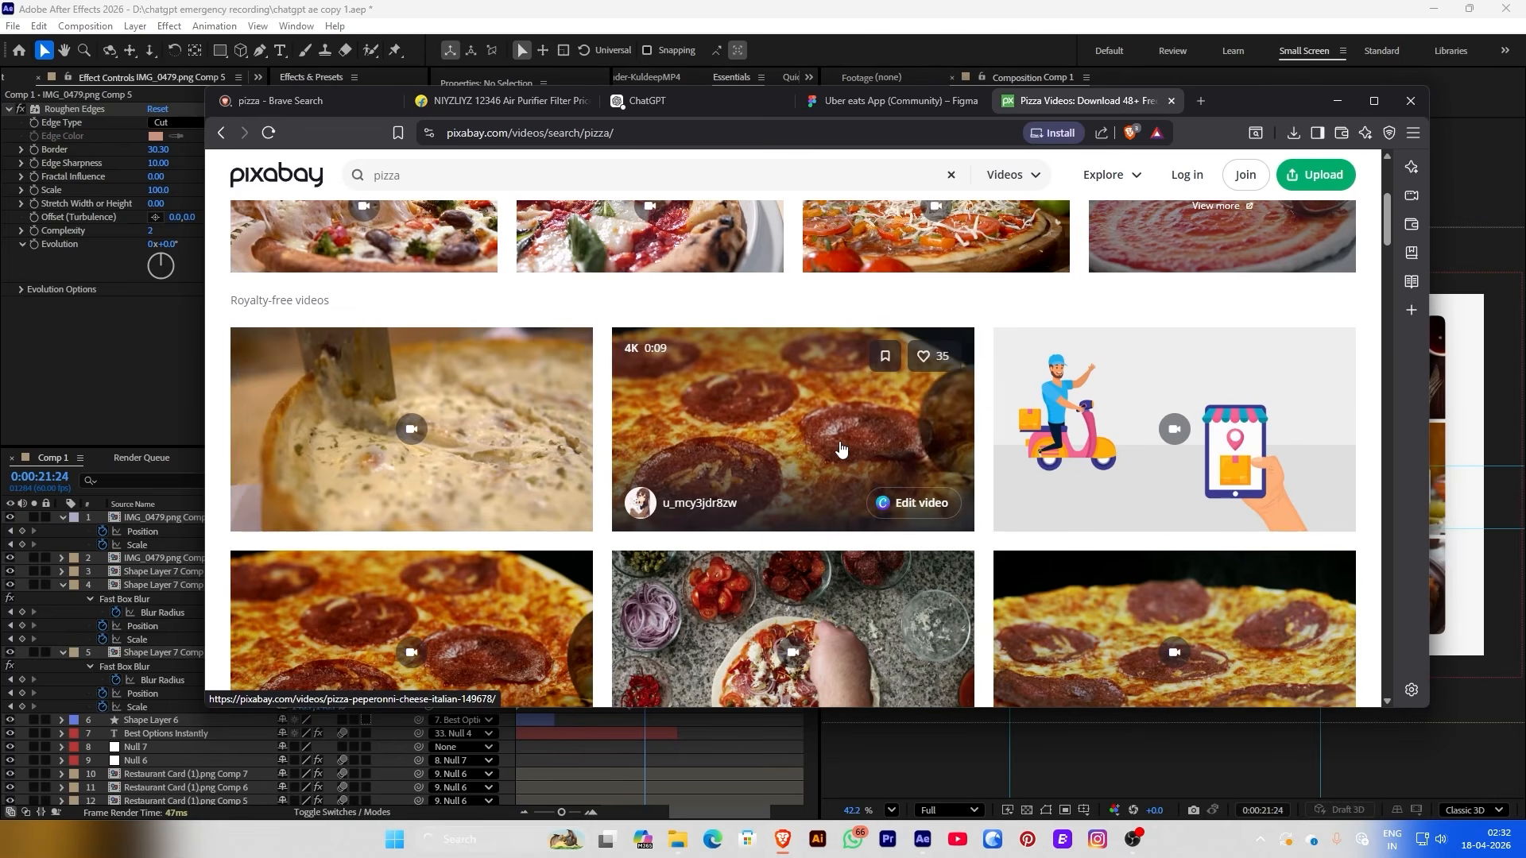
# Open the pepperoni pizza clip from Pixabay's pizza video results and start its free download
pyautogui.scroll(-3, 842, 447)
pyautogui.scroll(-2, 540, 421)
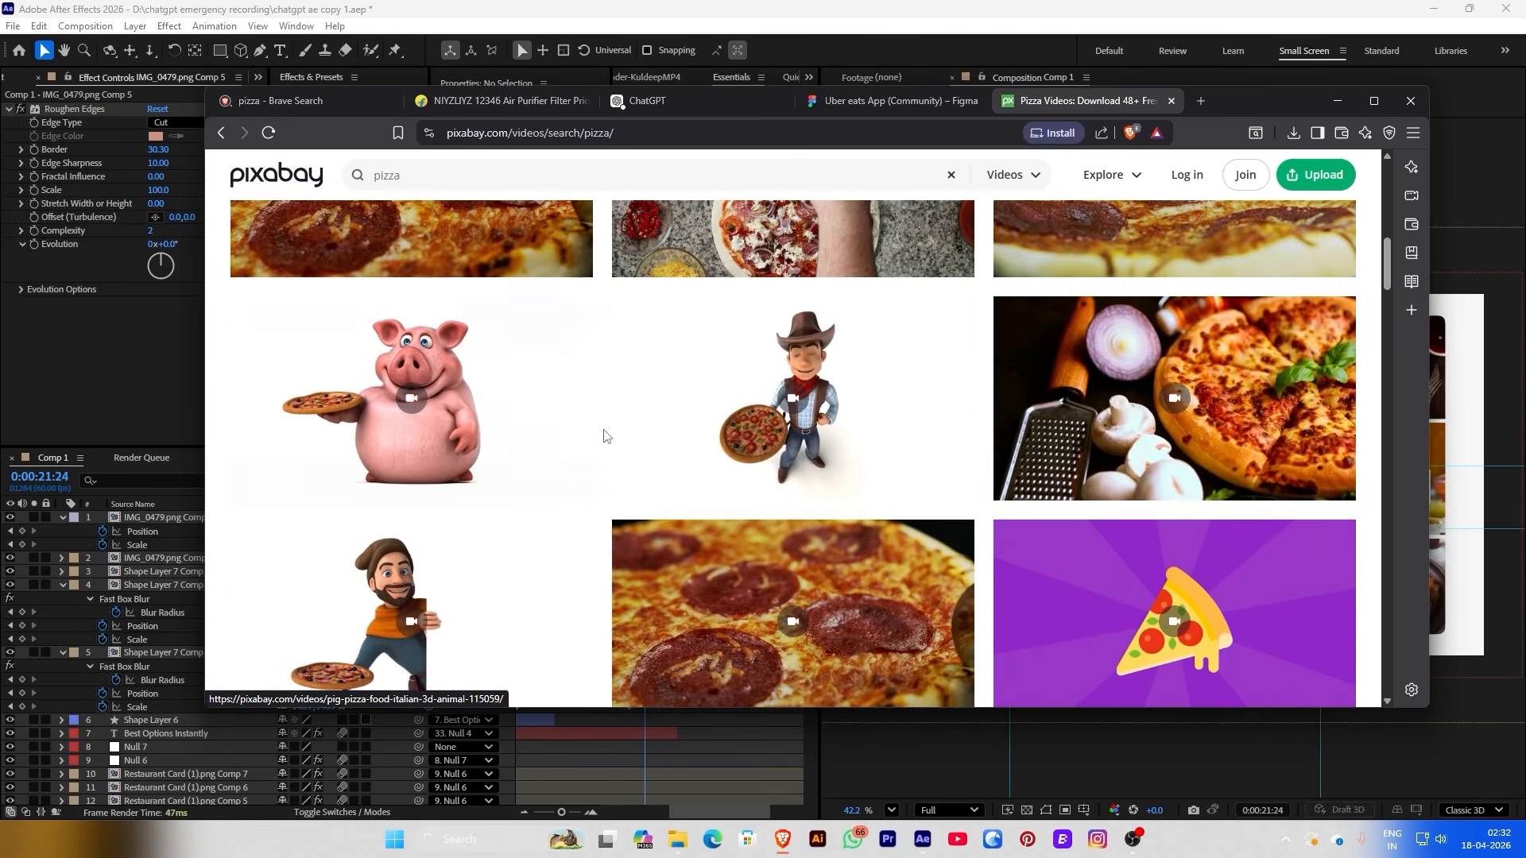
pyautogui.scroll(5, 794, 556)
pyautogui.scroll(-3, 1115, 662)
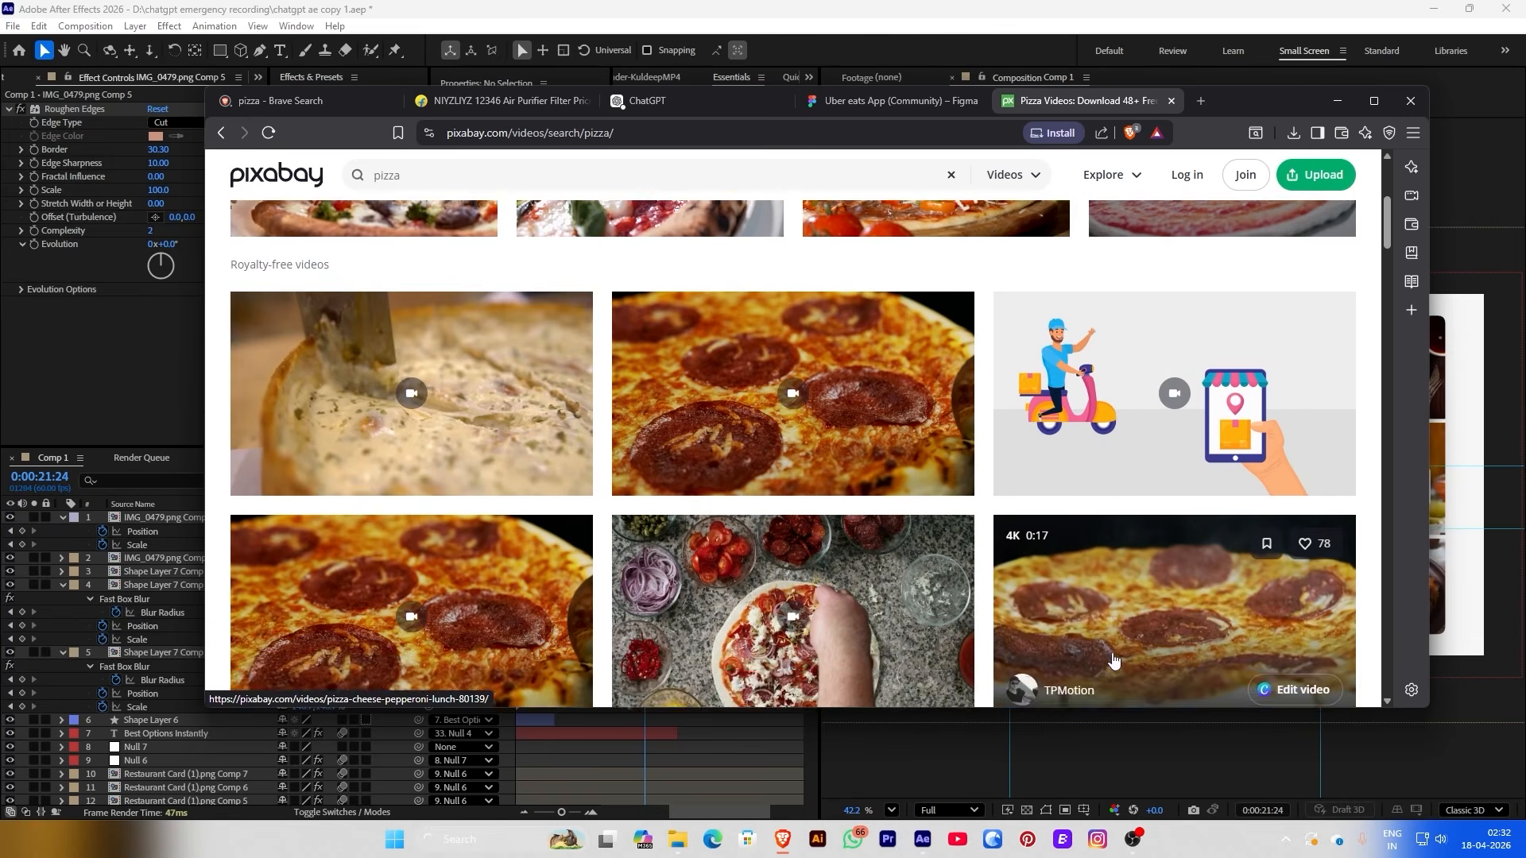
pyautogui.click(1112, 312)
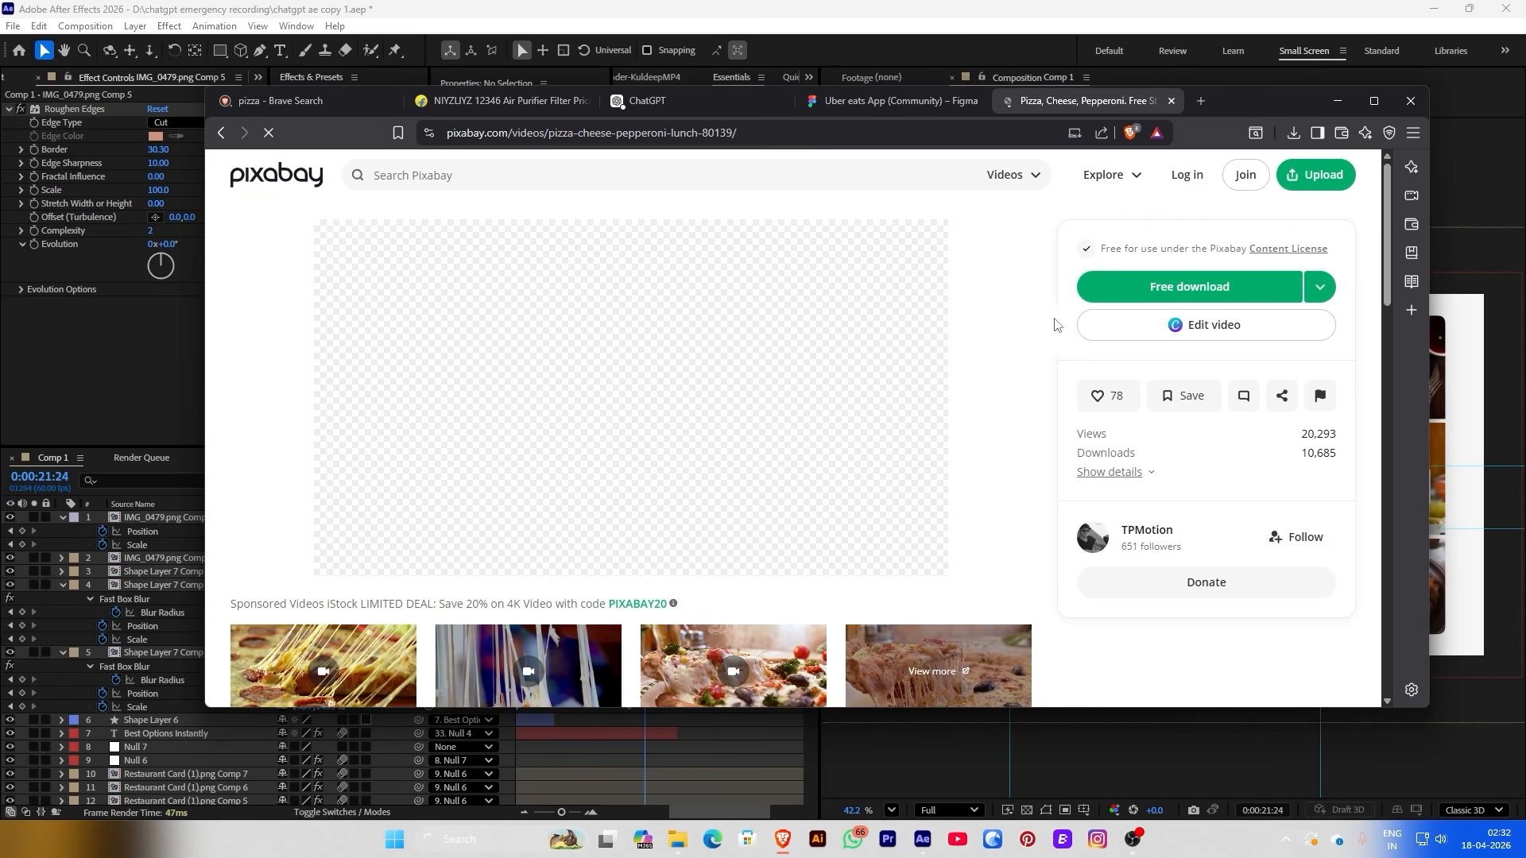
pyautogui.click(1112, 292)
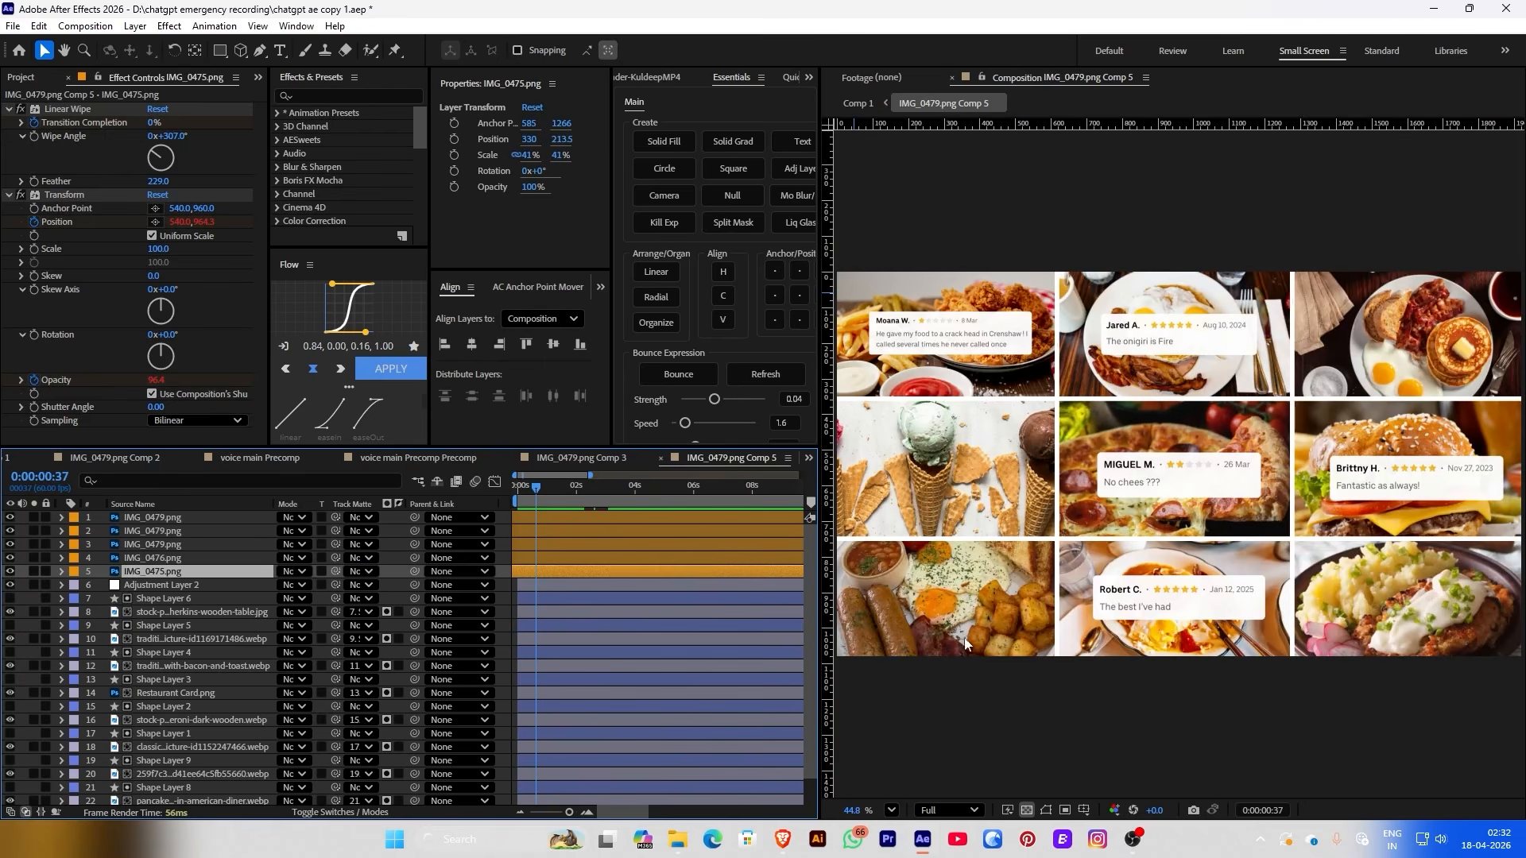
# Replace the pepperoni photo layer's source footage with the 80139-572367432.mp4 pizza video
pyautogui.click(159, 585)
pyautogui.click(199, 720)
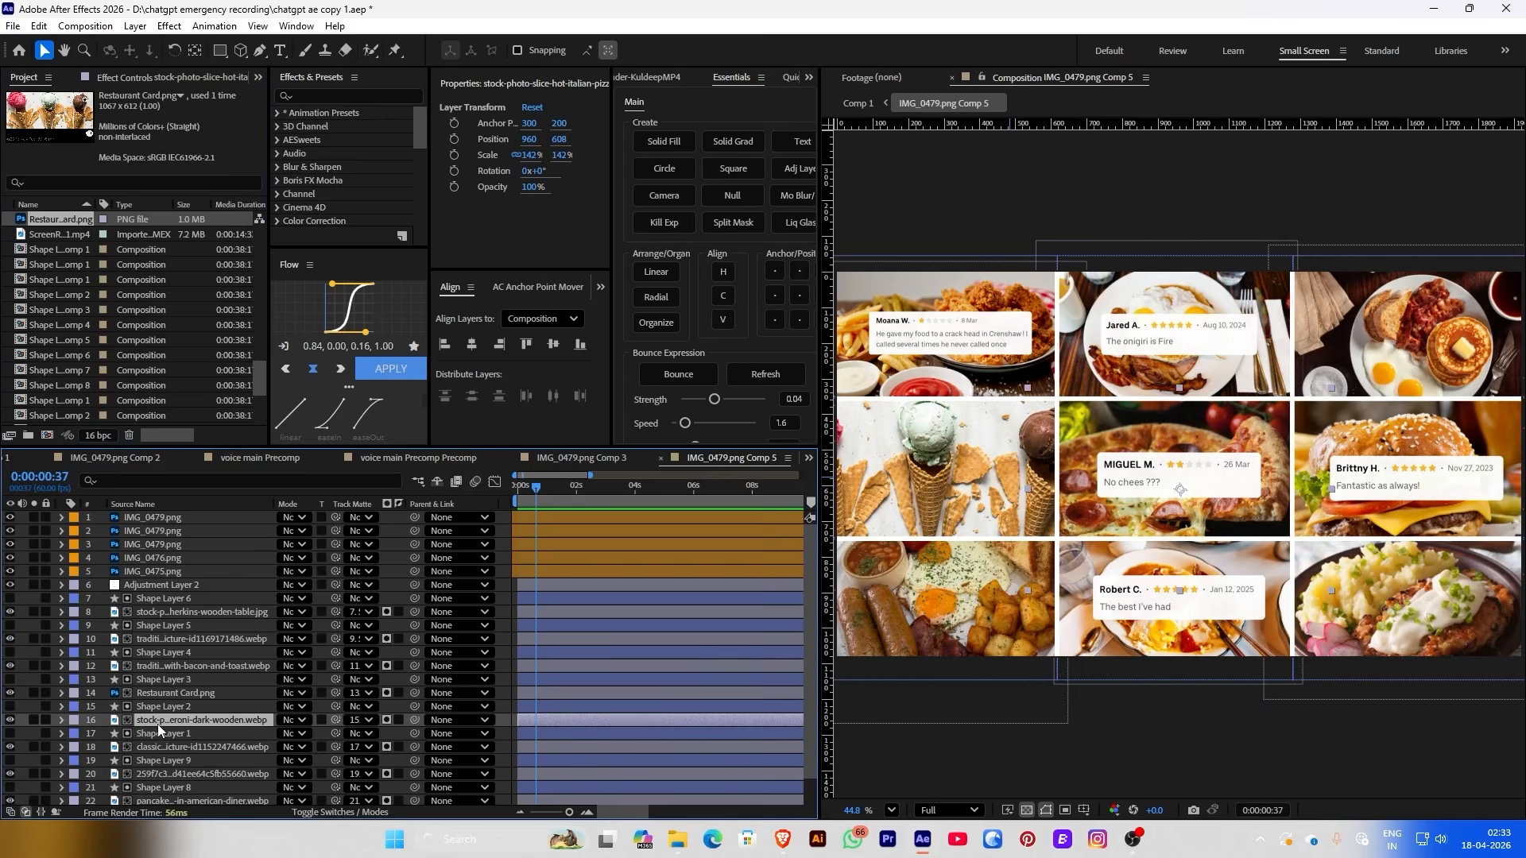
pyautogui.rightClick(153, 720)
pyautogui.moveTo(194, 535)
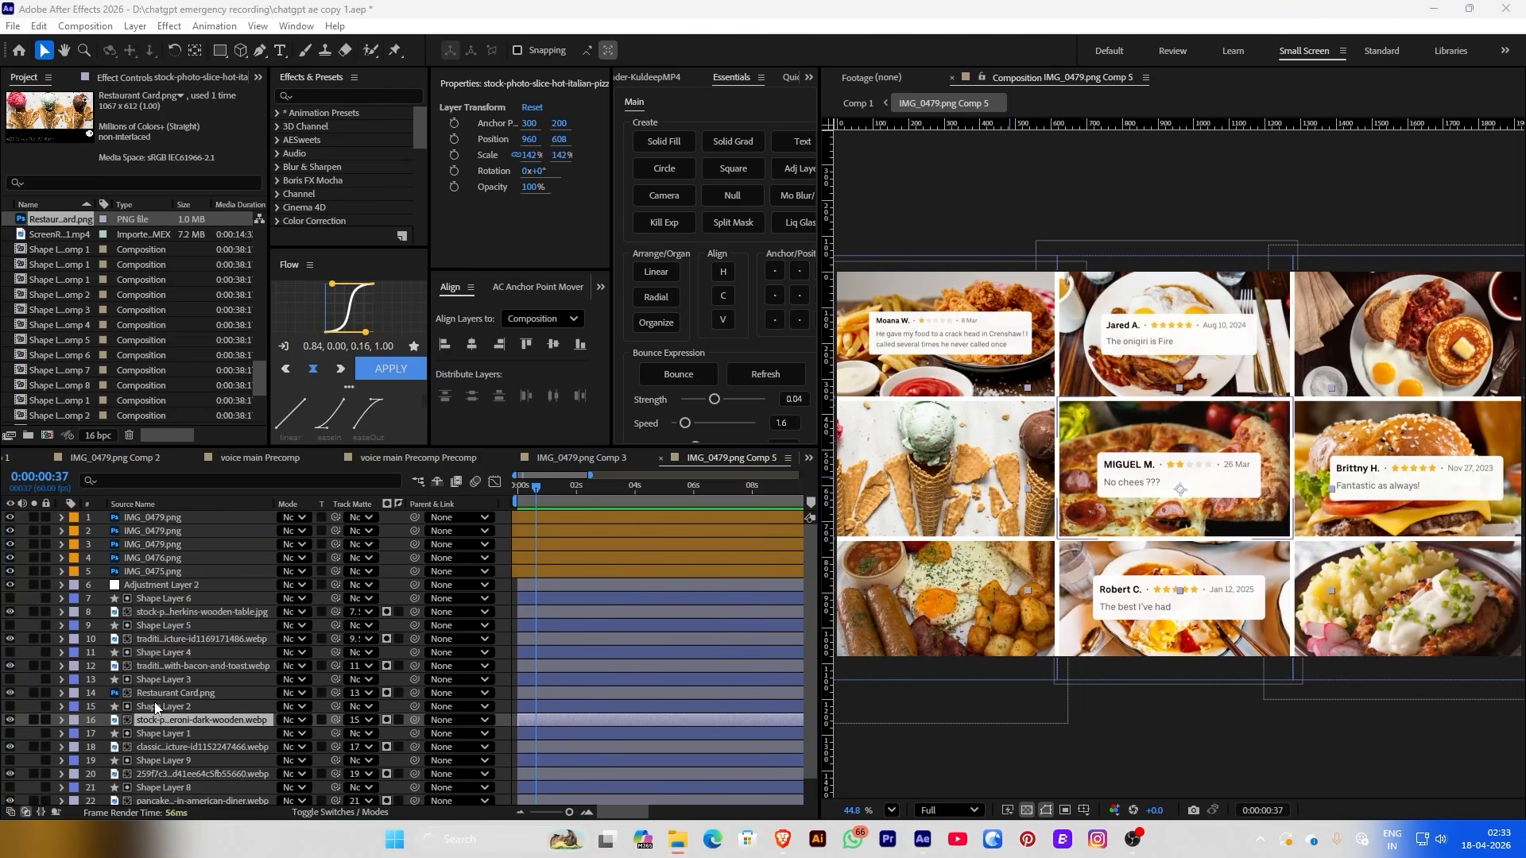
pyautogui.click(482, 552)
pyautogui.rightClick(43, 412)
pyautogui.click(317, 576)
pyautogui.doubleClick(185, 209)
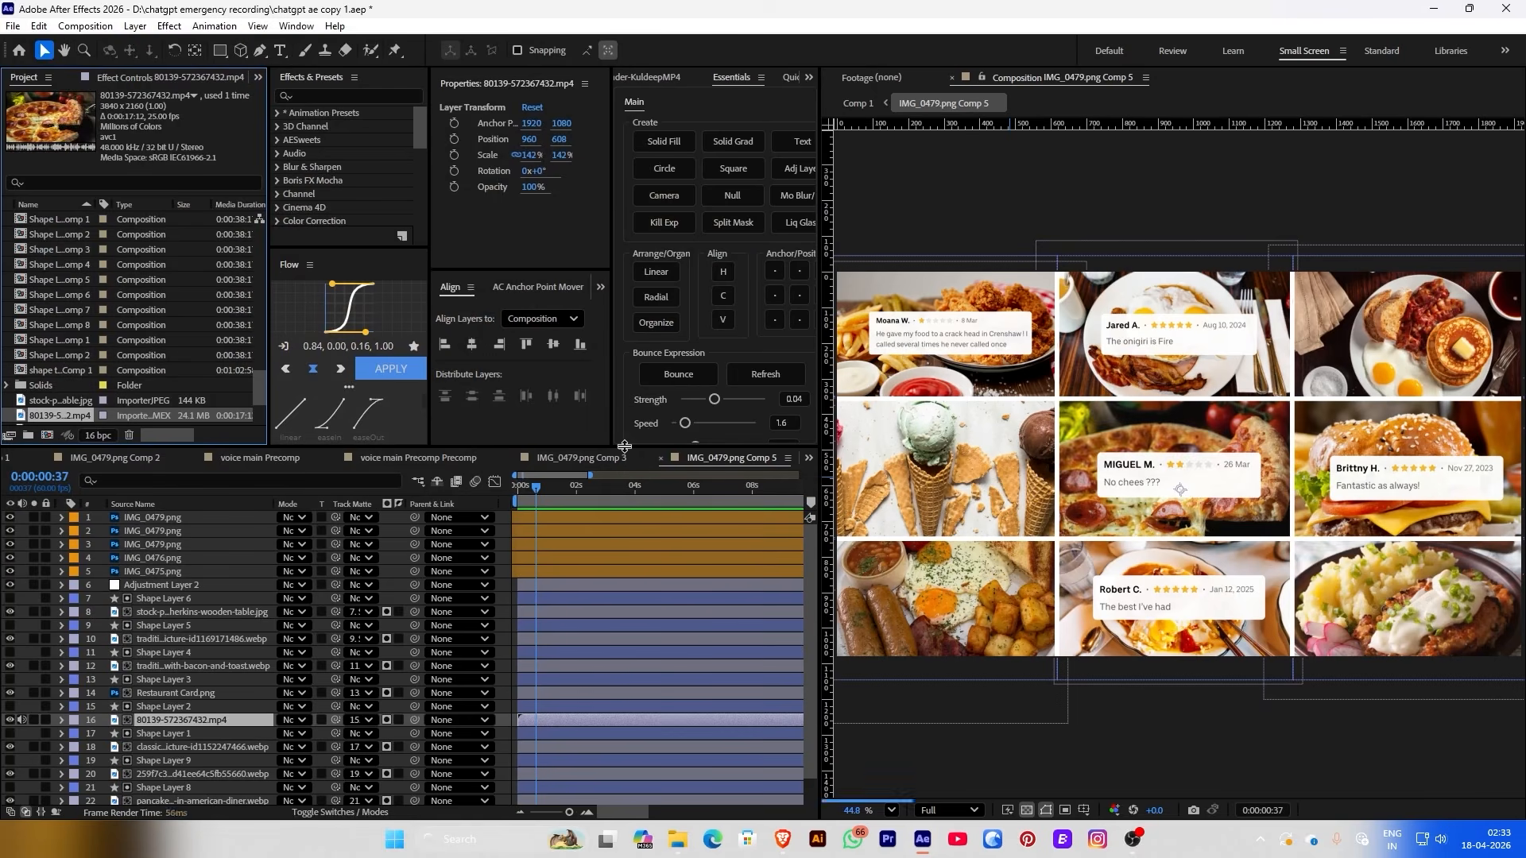
# Preview the composition with the pizza clip from the first frame, stopping at frame 23
pyautogui.press('space')
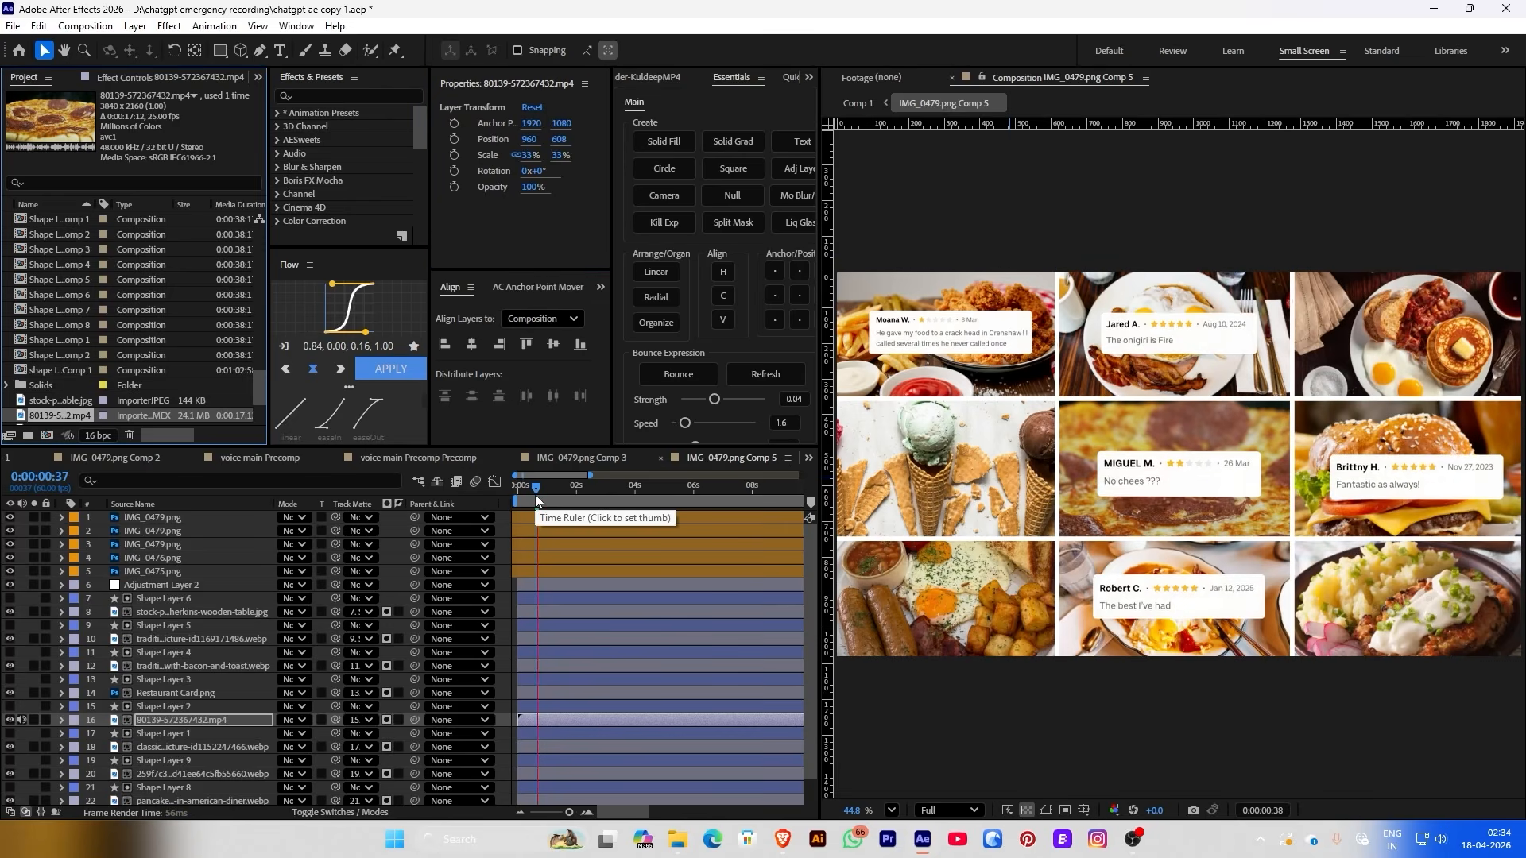
pyautogui.moveTo(535, 488); pyautogui.dragTo(503, 492)
pyautogui.press('space')
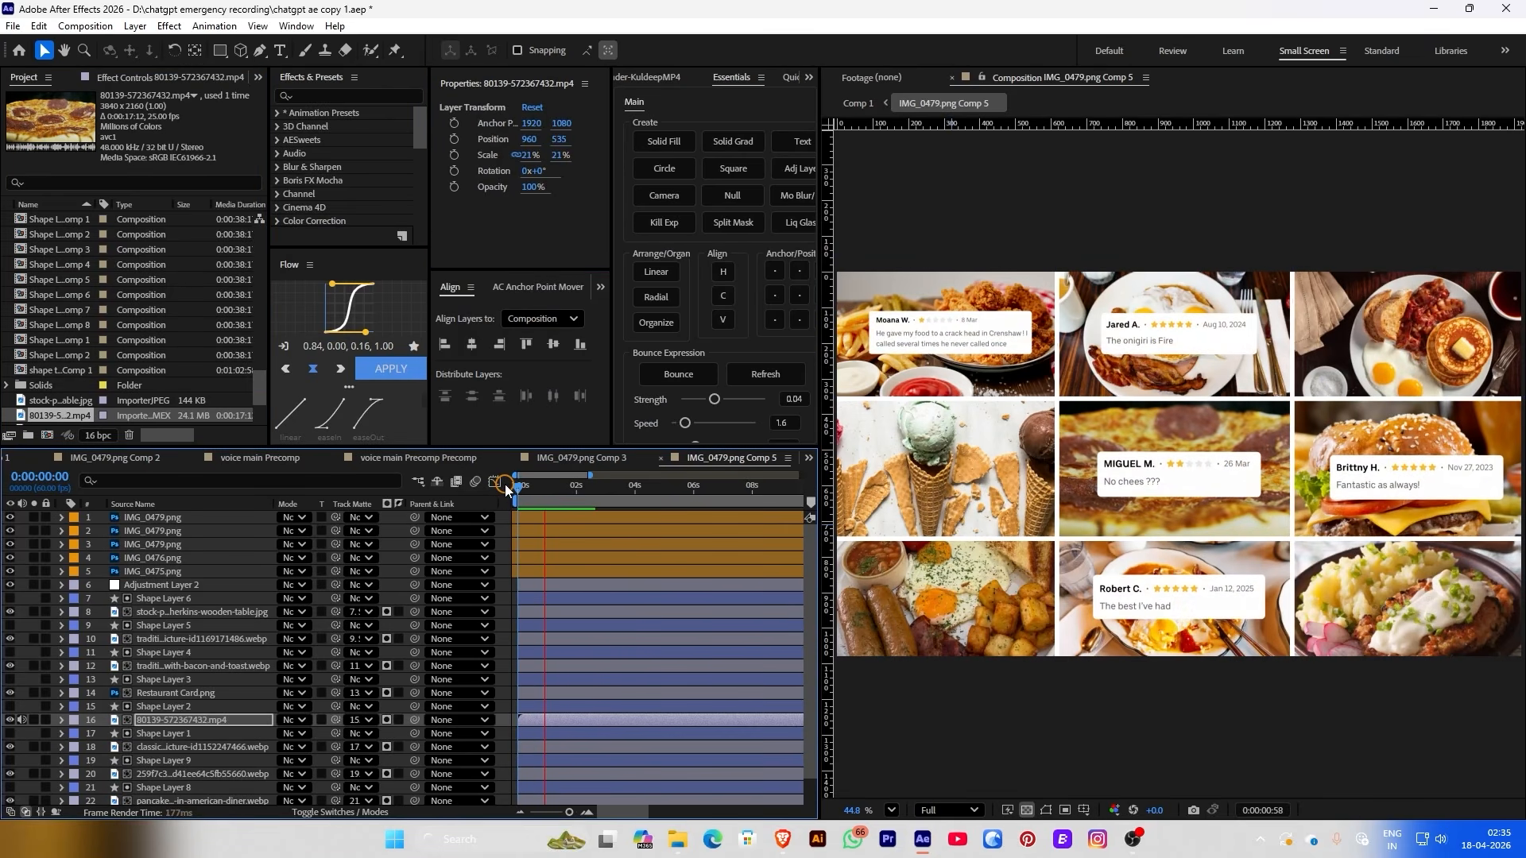
pyautogui.click(530, 493)
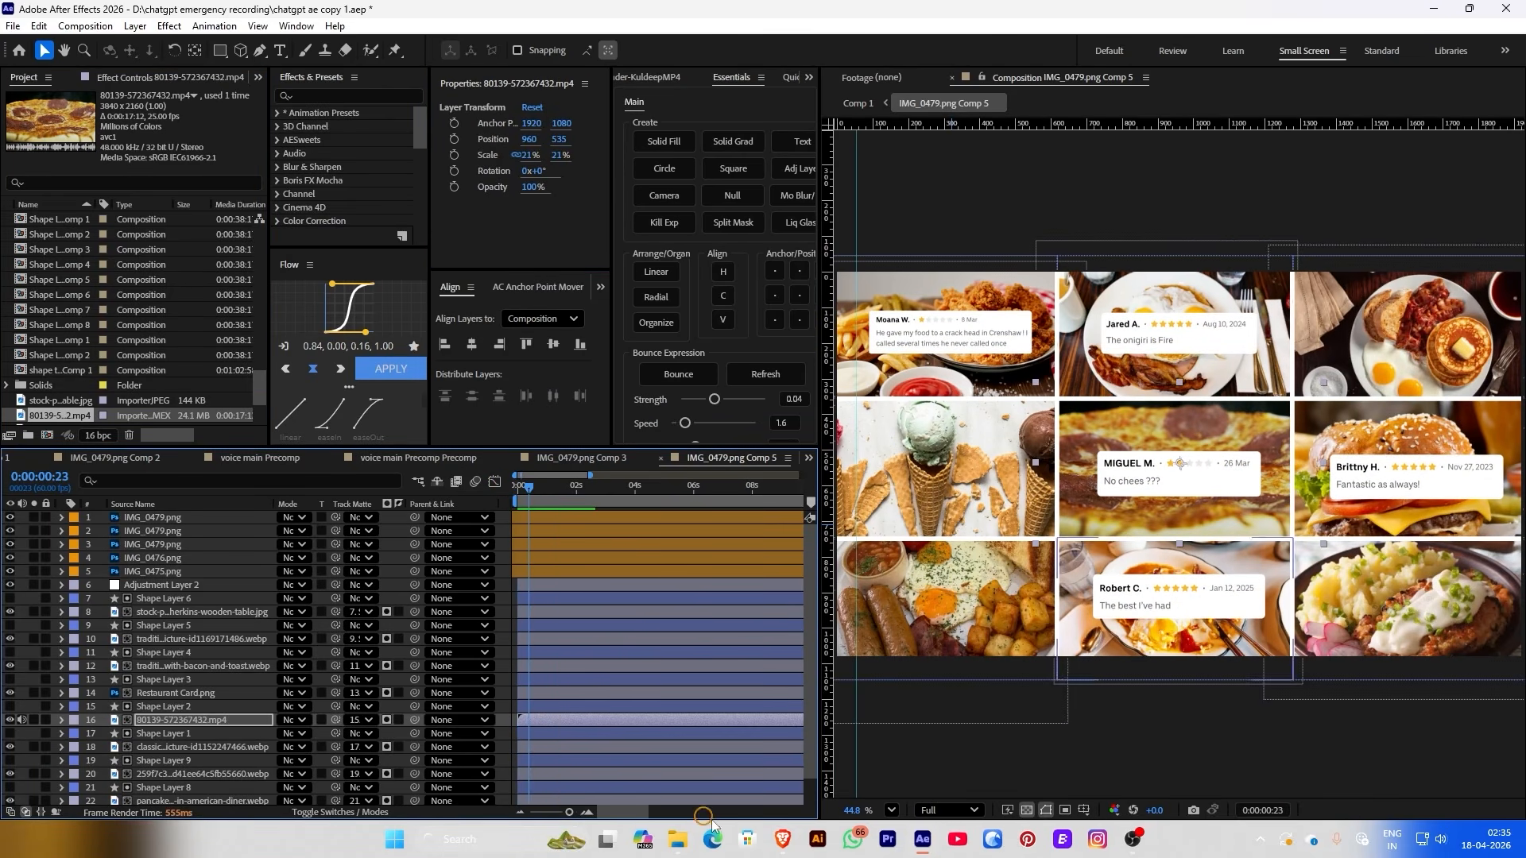
pyautogui.click(783, 843)
# Download and save the AI-generated burger clip from Pixabay's burger results, then minimize the browser
pyautogui.scroll(-10, 836, 608)
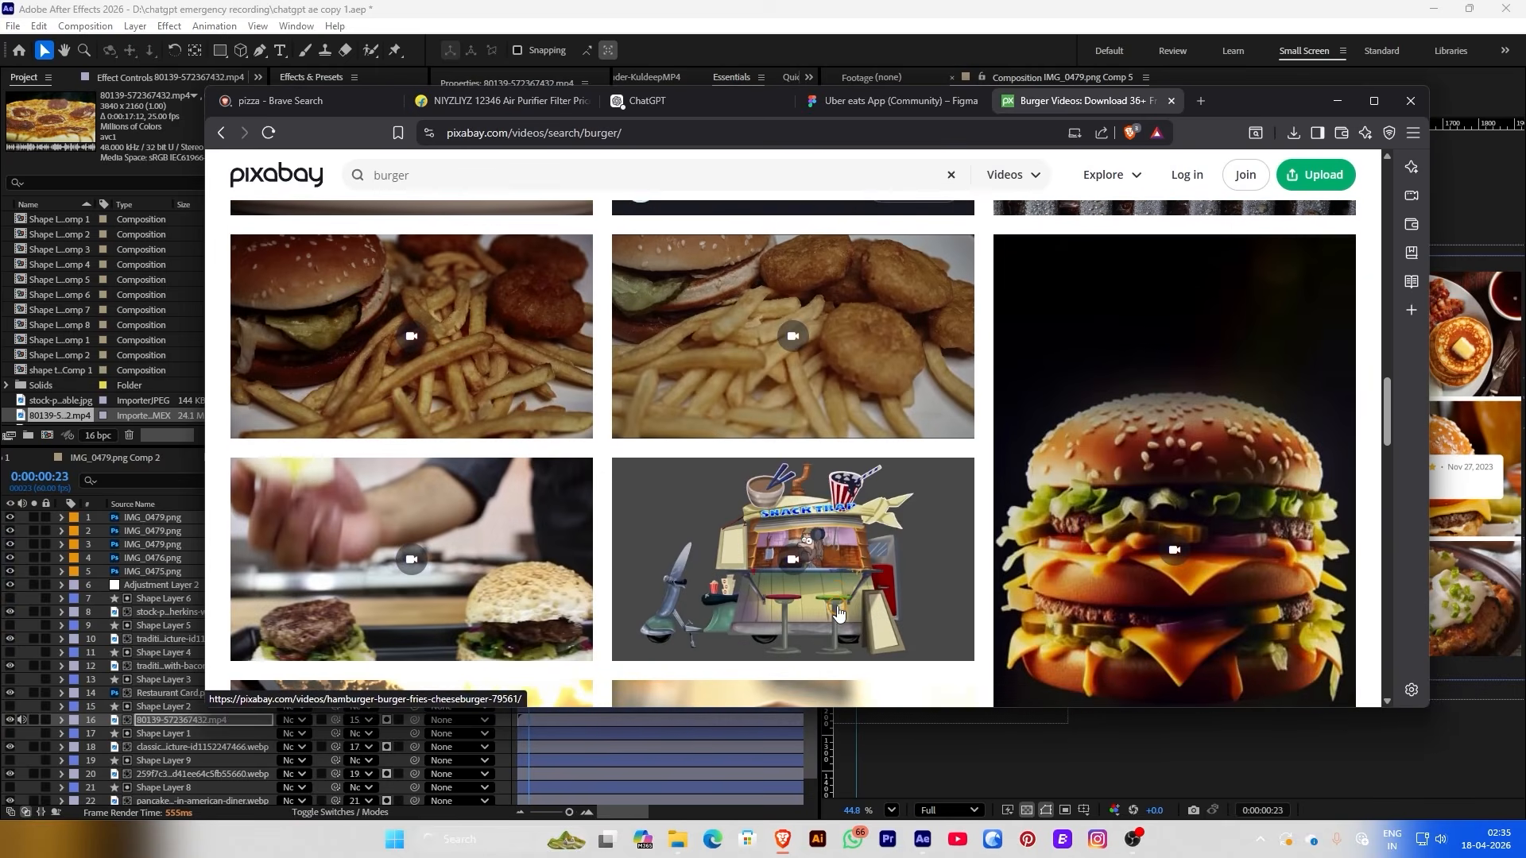
pyautogui.scroll(-8, 838, 612)
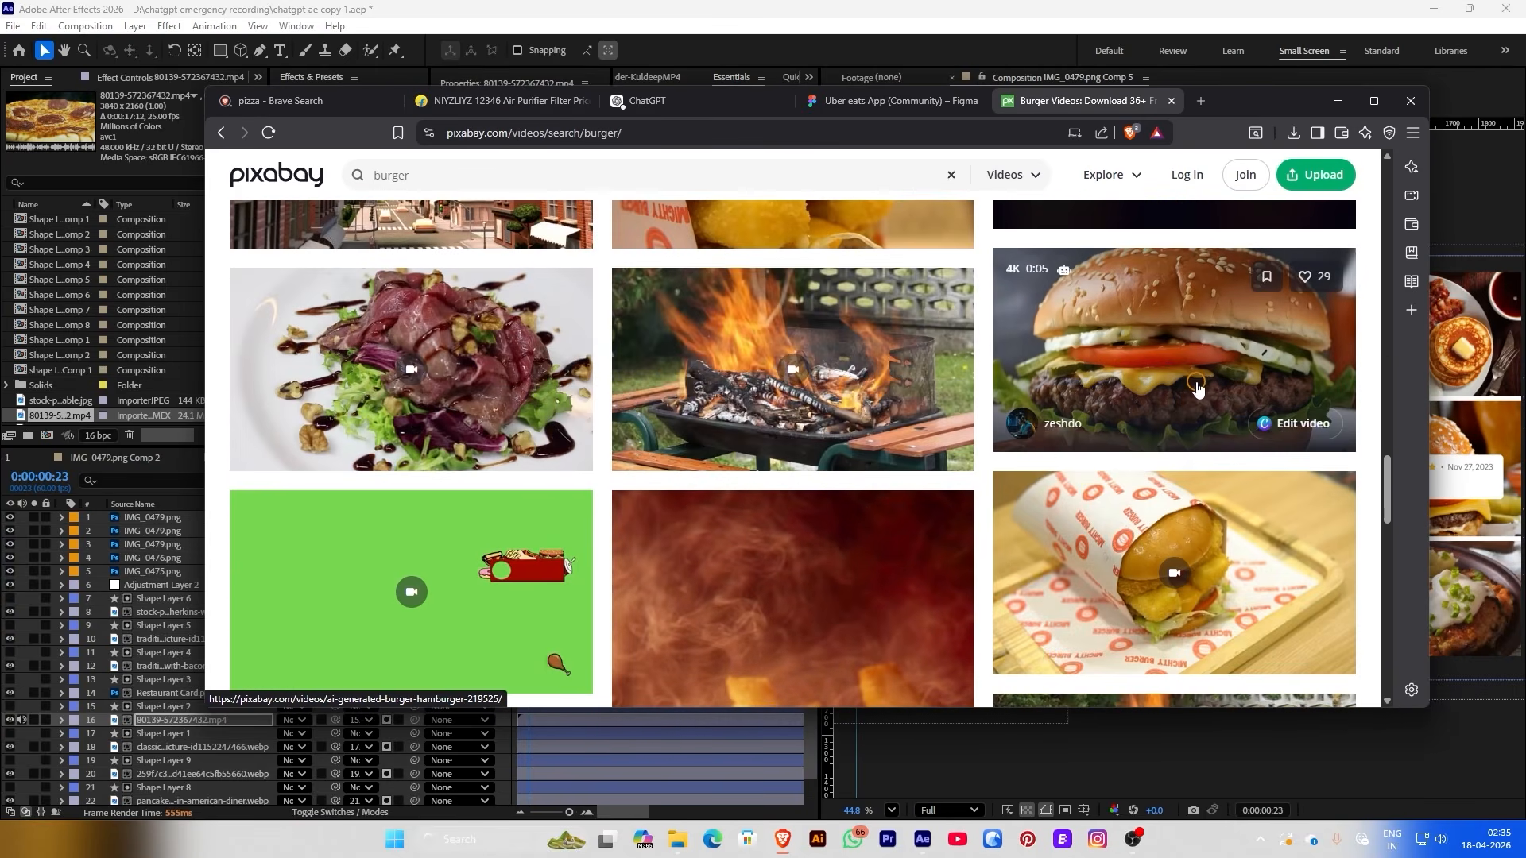
pyautogui.click(1197, 389)
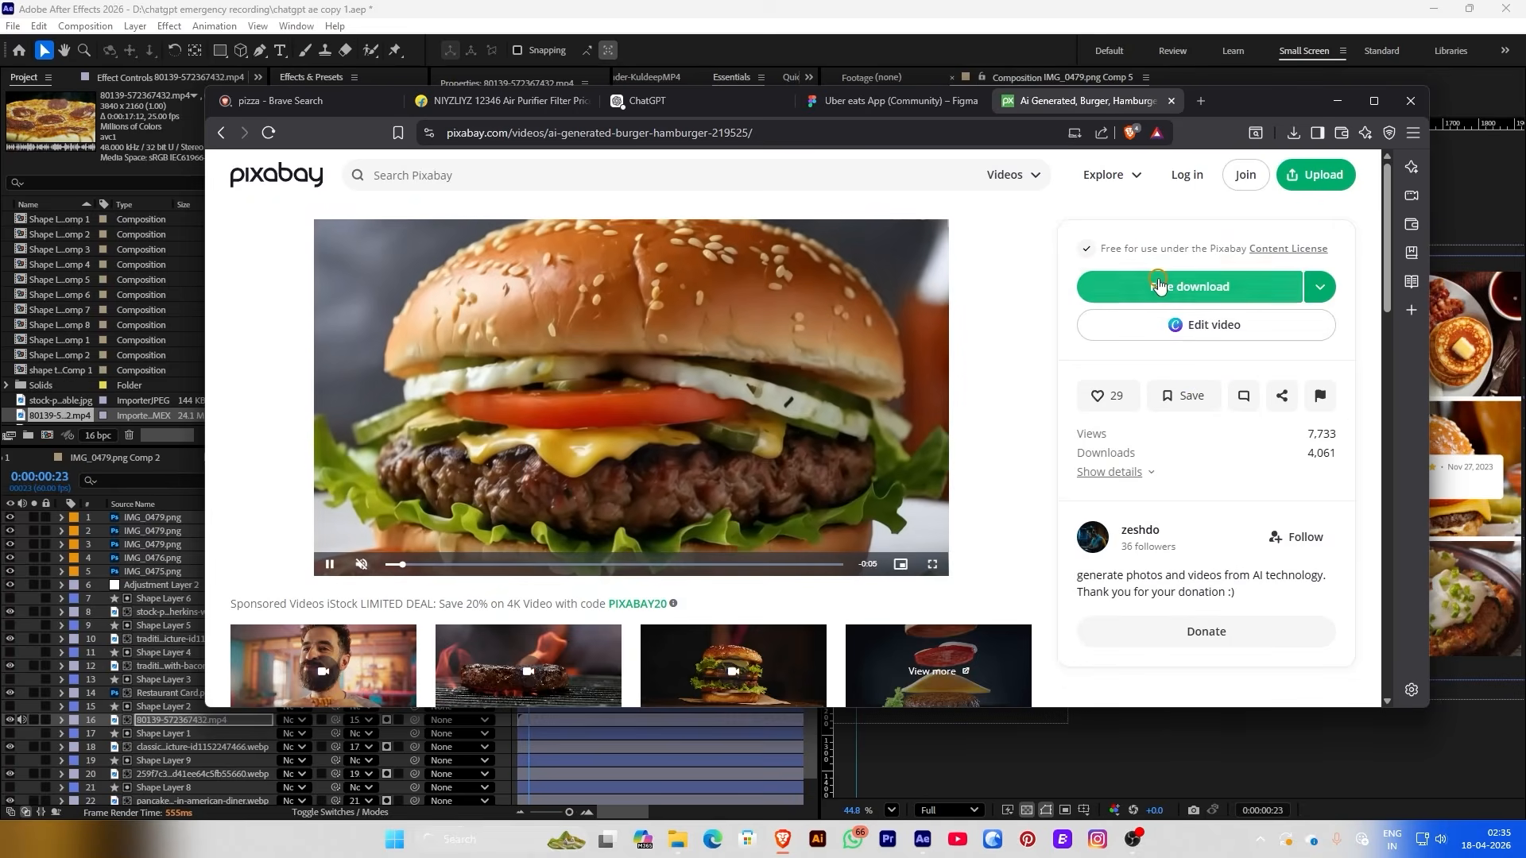
pyautogui.click(1159, 285)
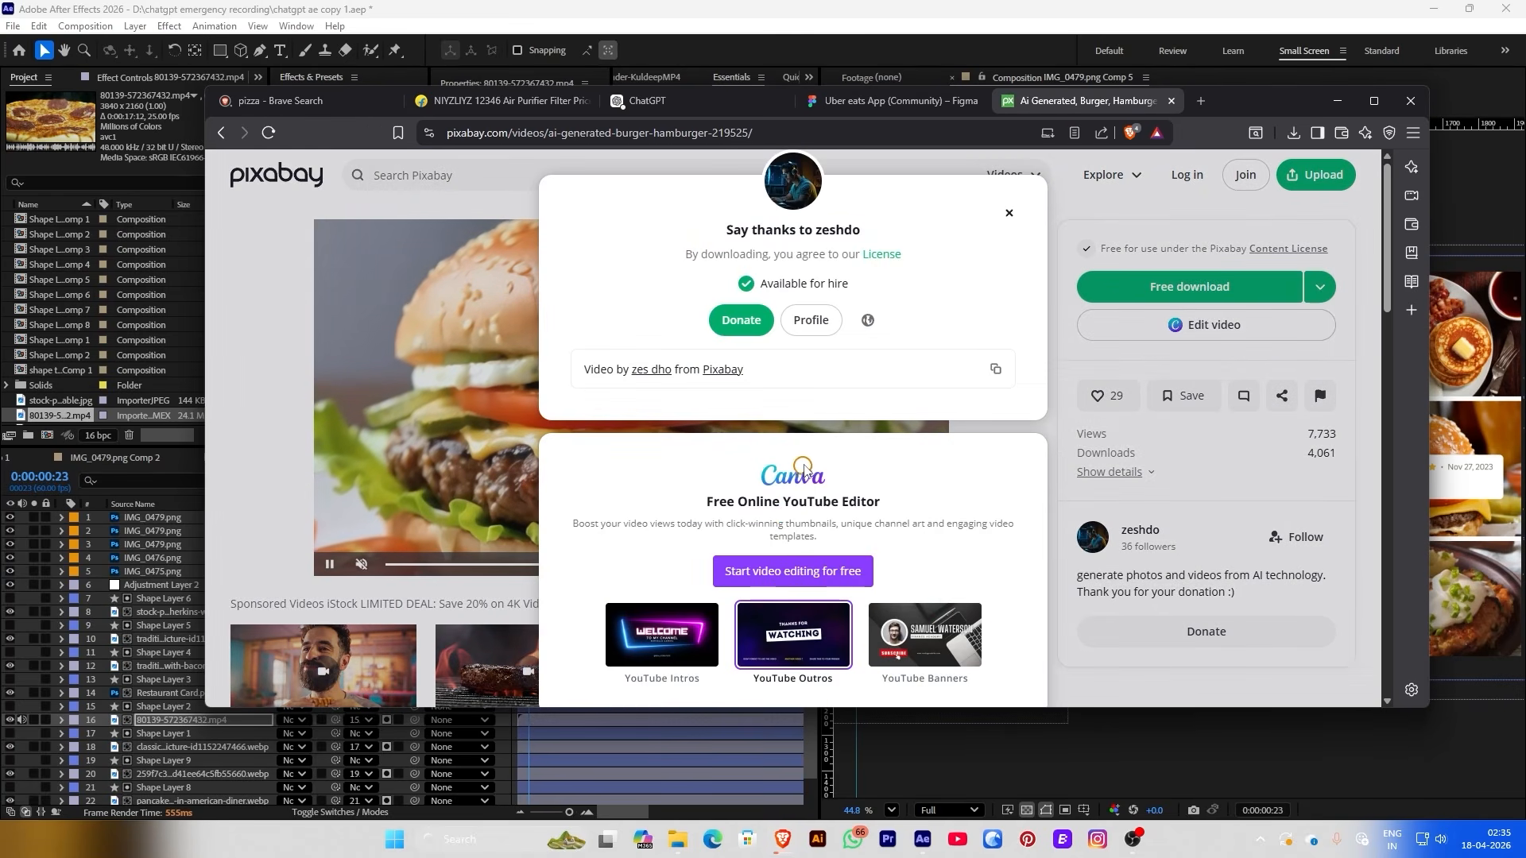
pyautogui.click(840, 535)
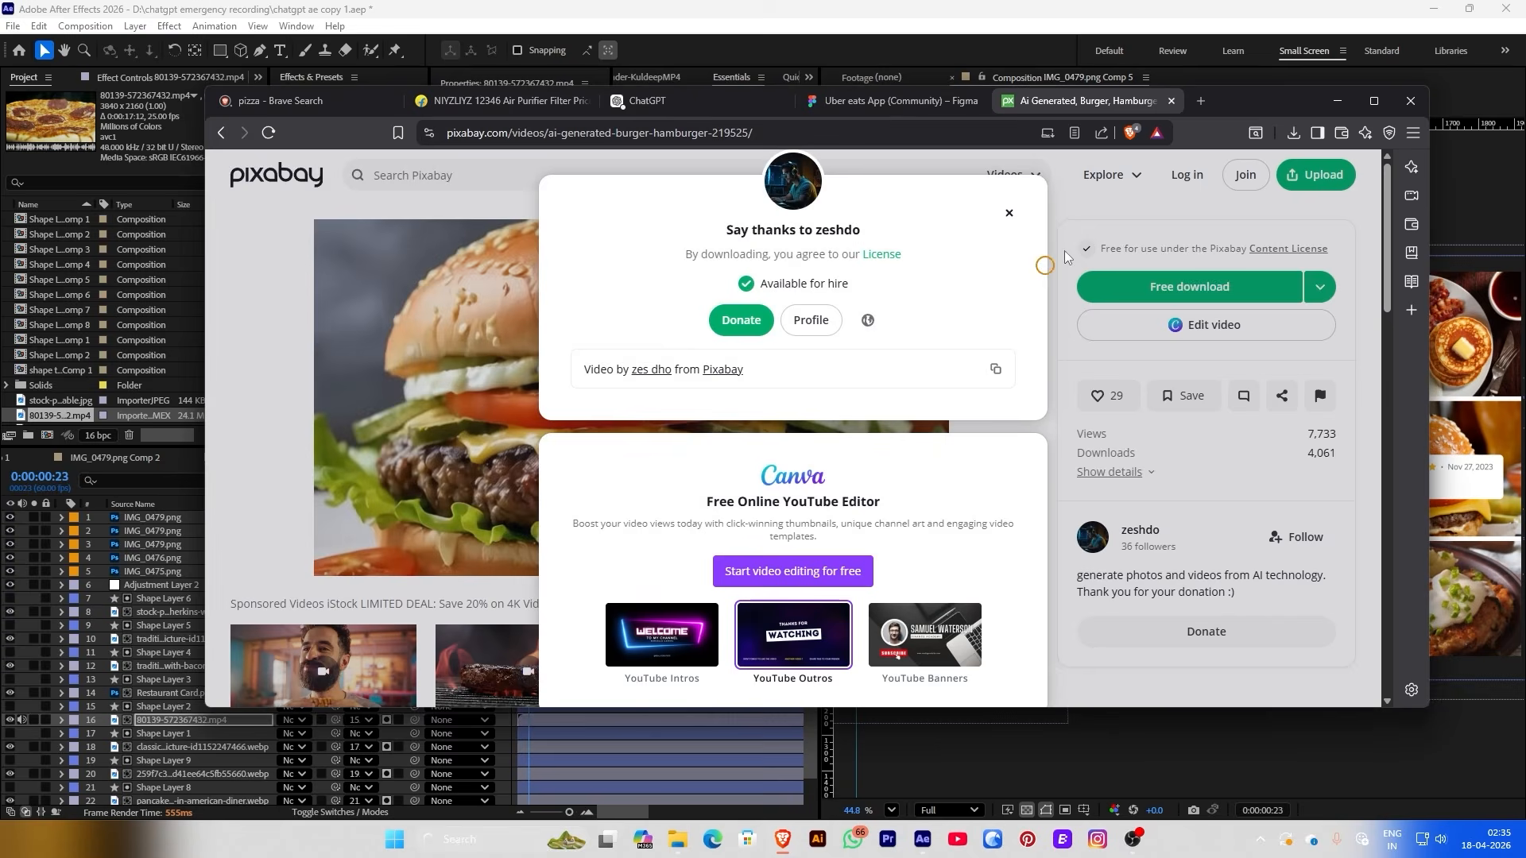
pyautogui.click(1339, 101)
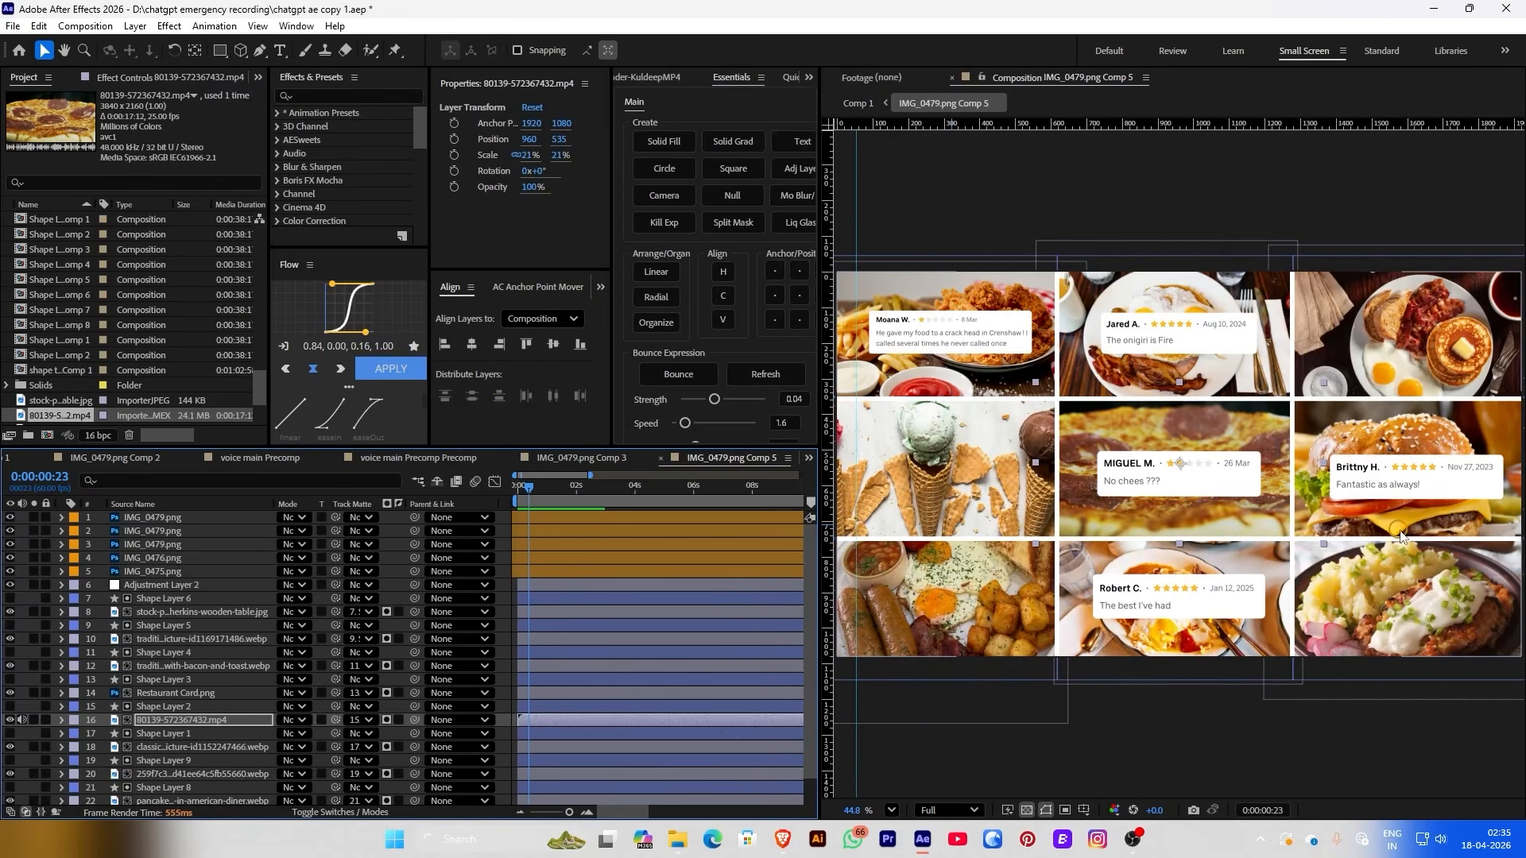
# Swap the cheeseburger photo layer's footage for the 219525.mp4 burger video and scale it to about 35%
pyautogui.click(116, 734)
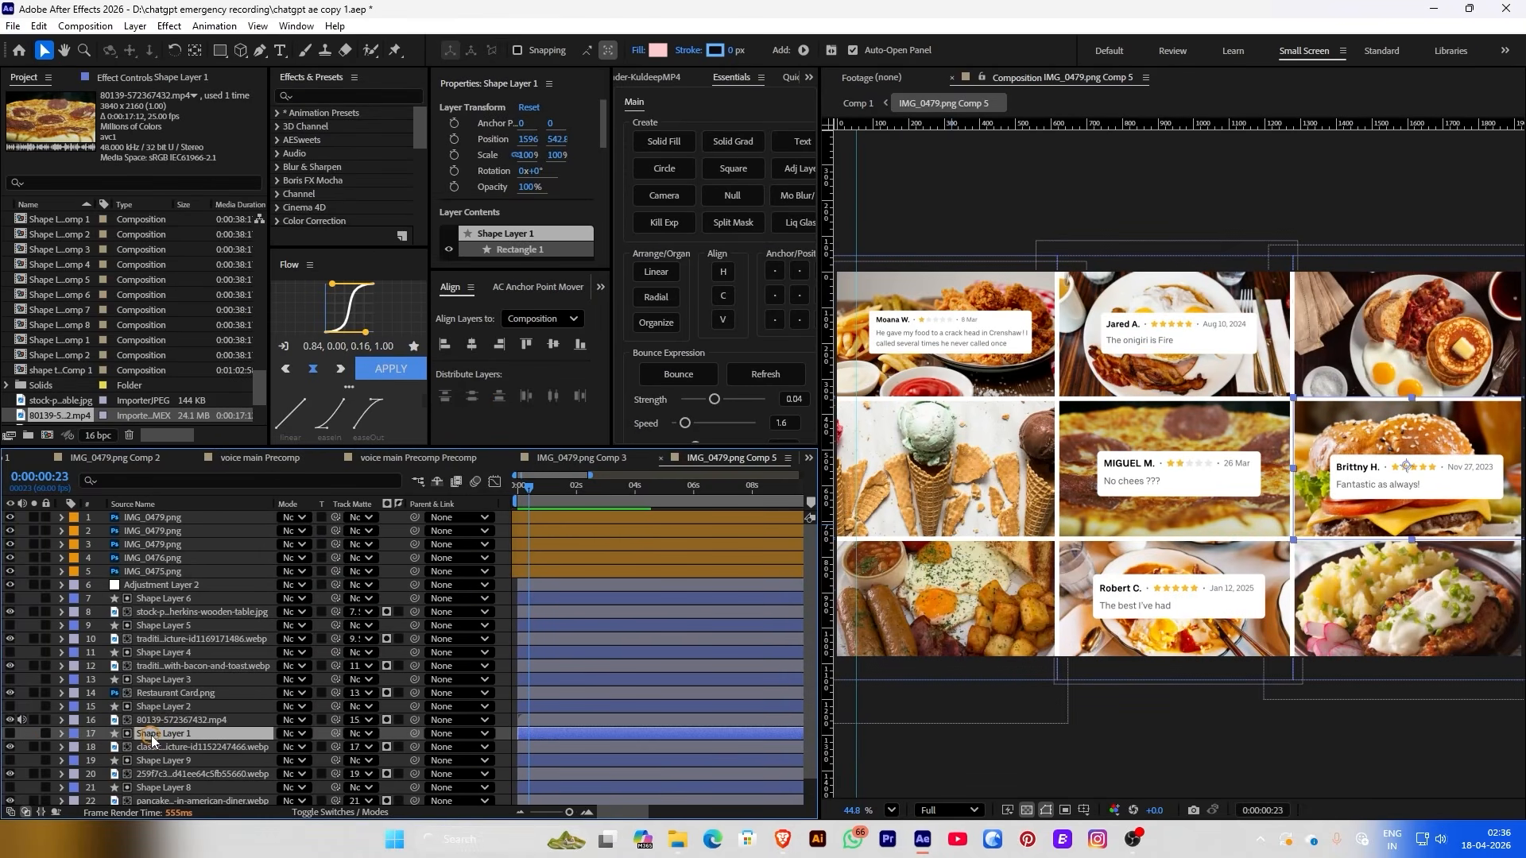
pyautogui.click(156, 748)
pyautogui.rightClick(157, 749)
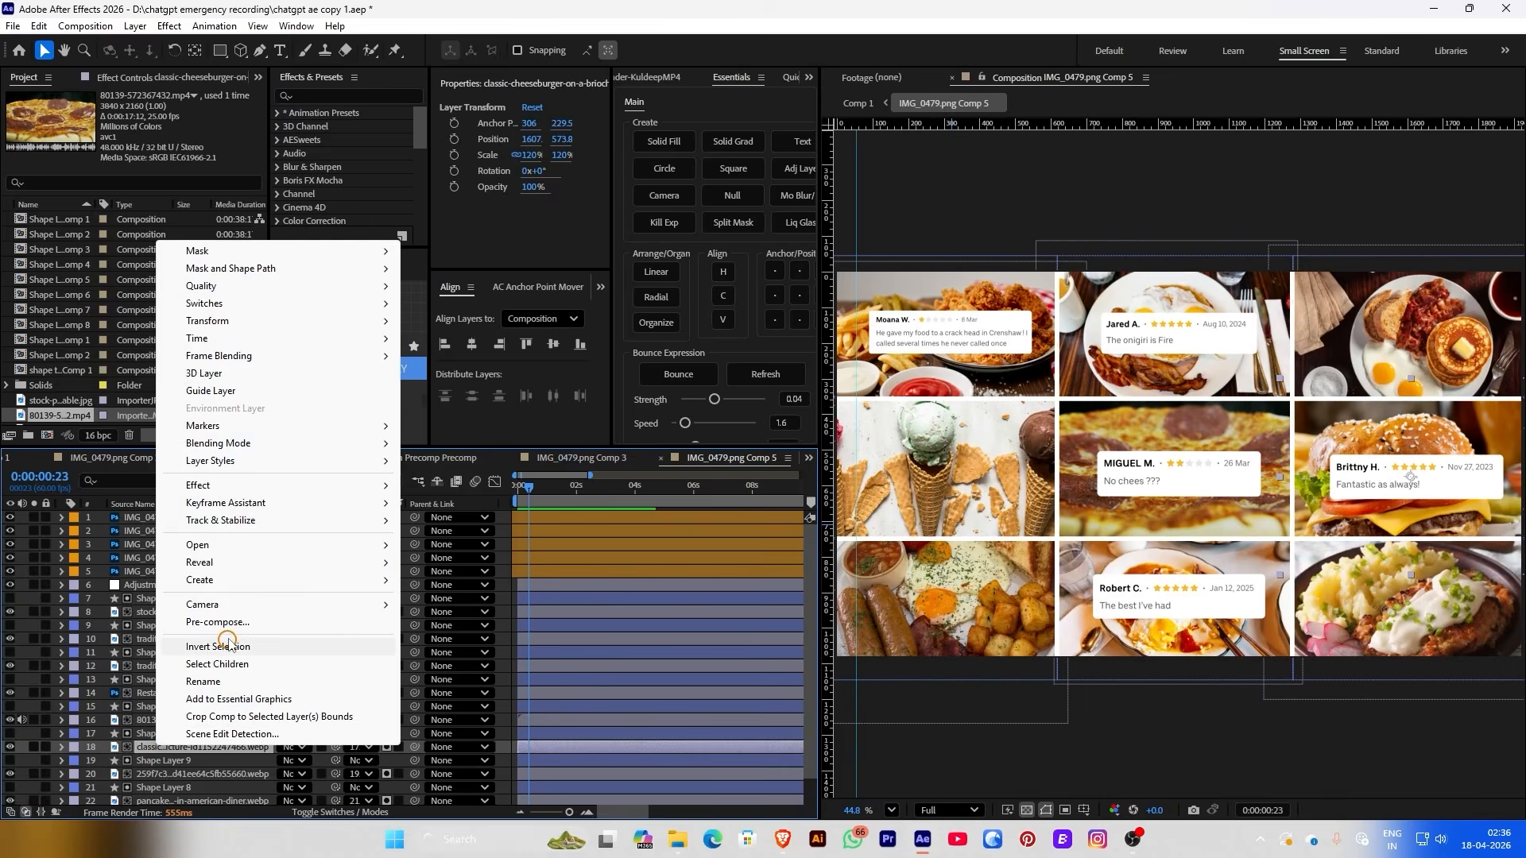
pyautogui.moveTo(222, 563)
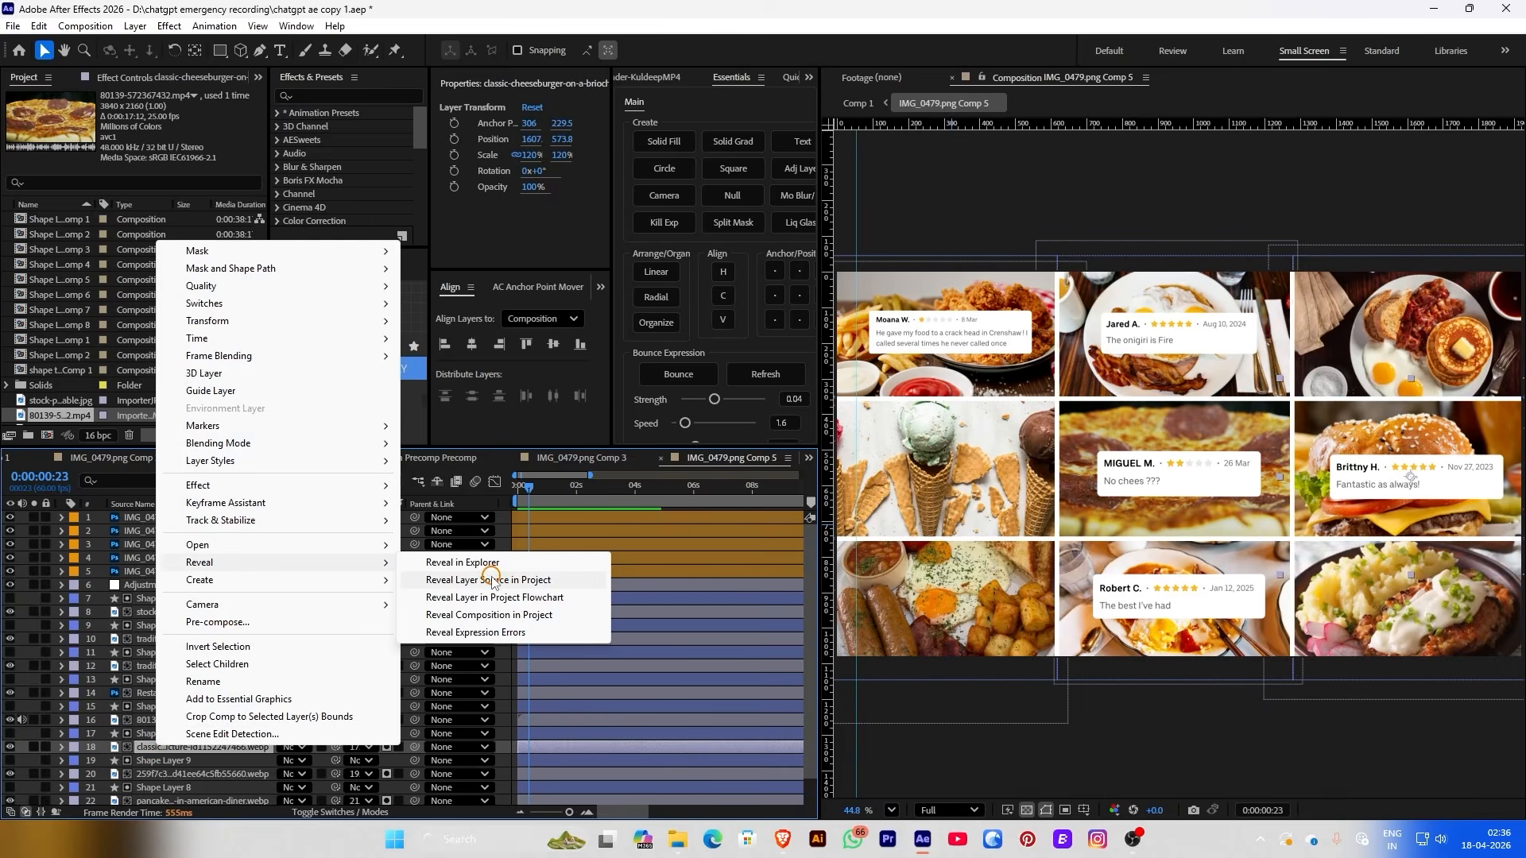
pyautogui.click(493, 581)
pyautogui.rightClick(44, 223)
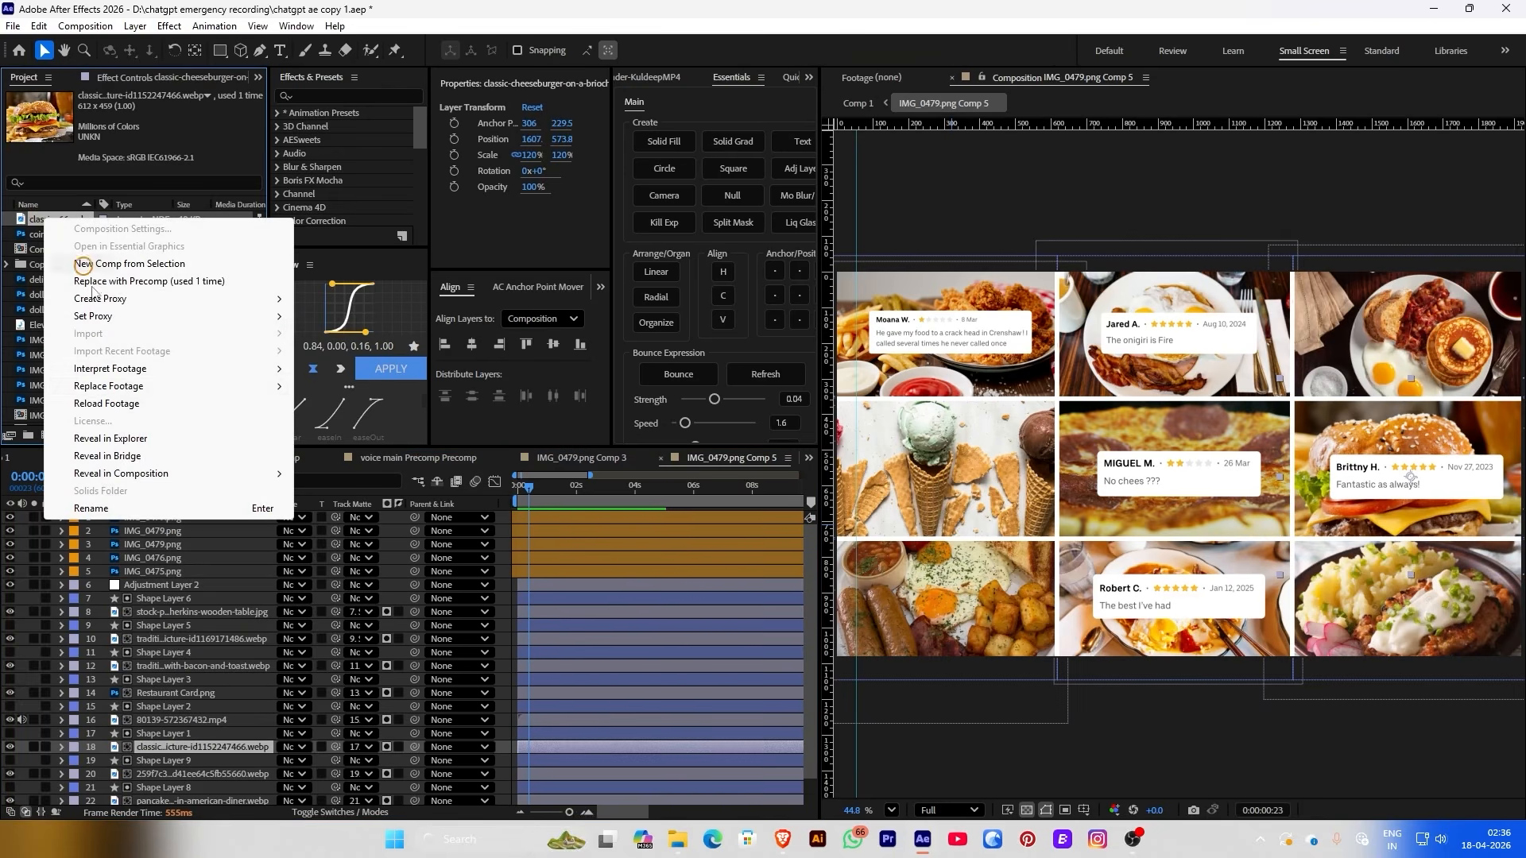
pyautogui.moveTo(194, 385)
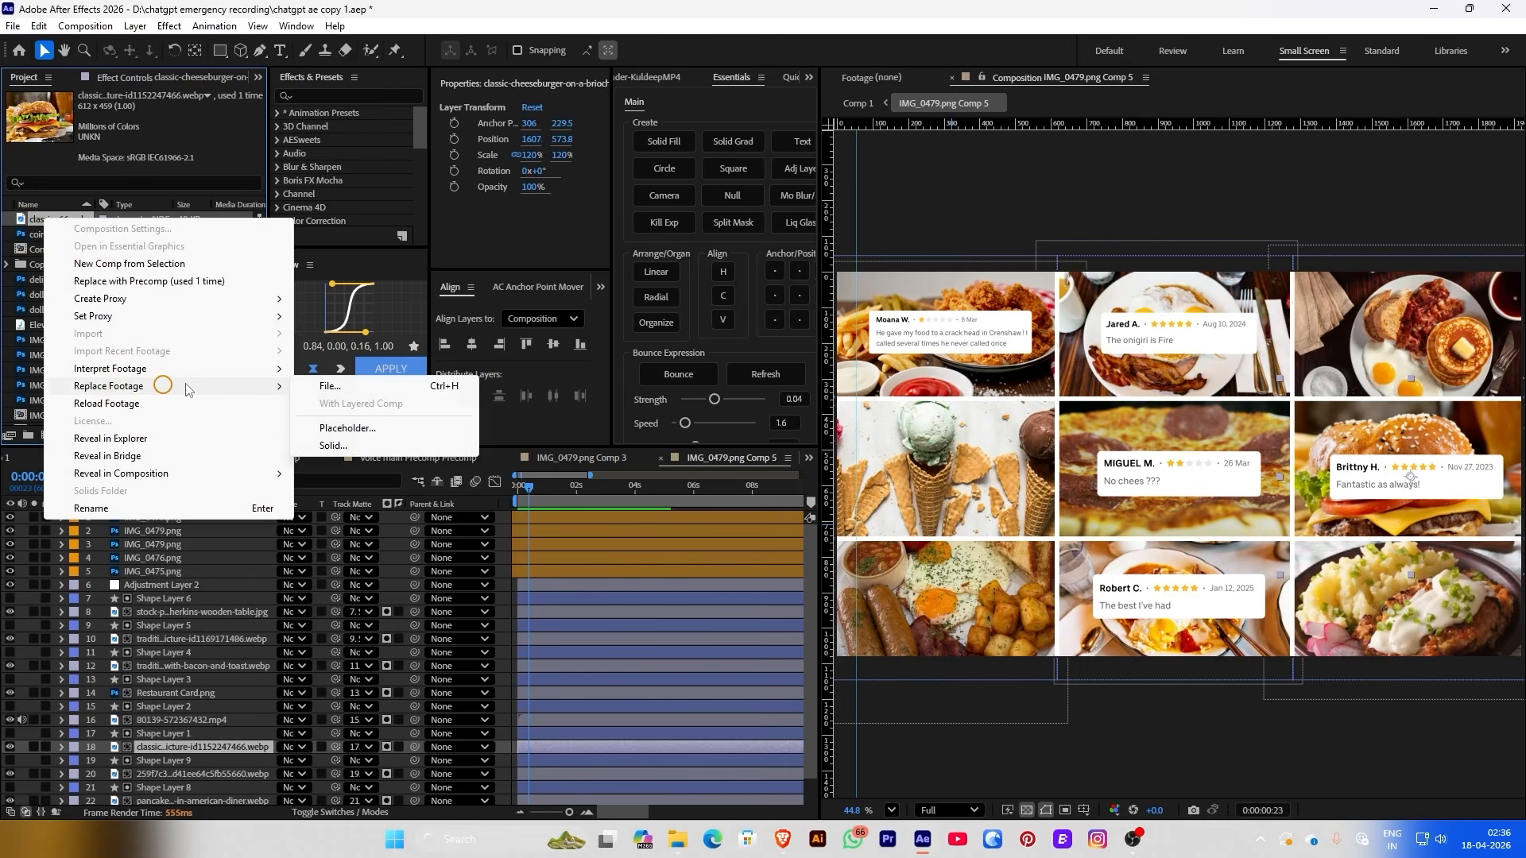
pyautogui.click(337, 389)
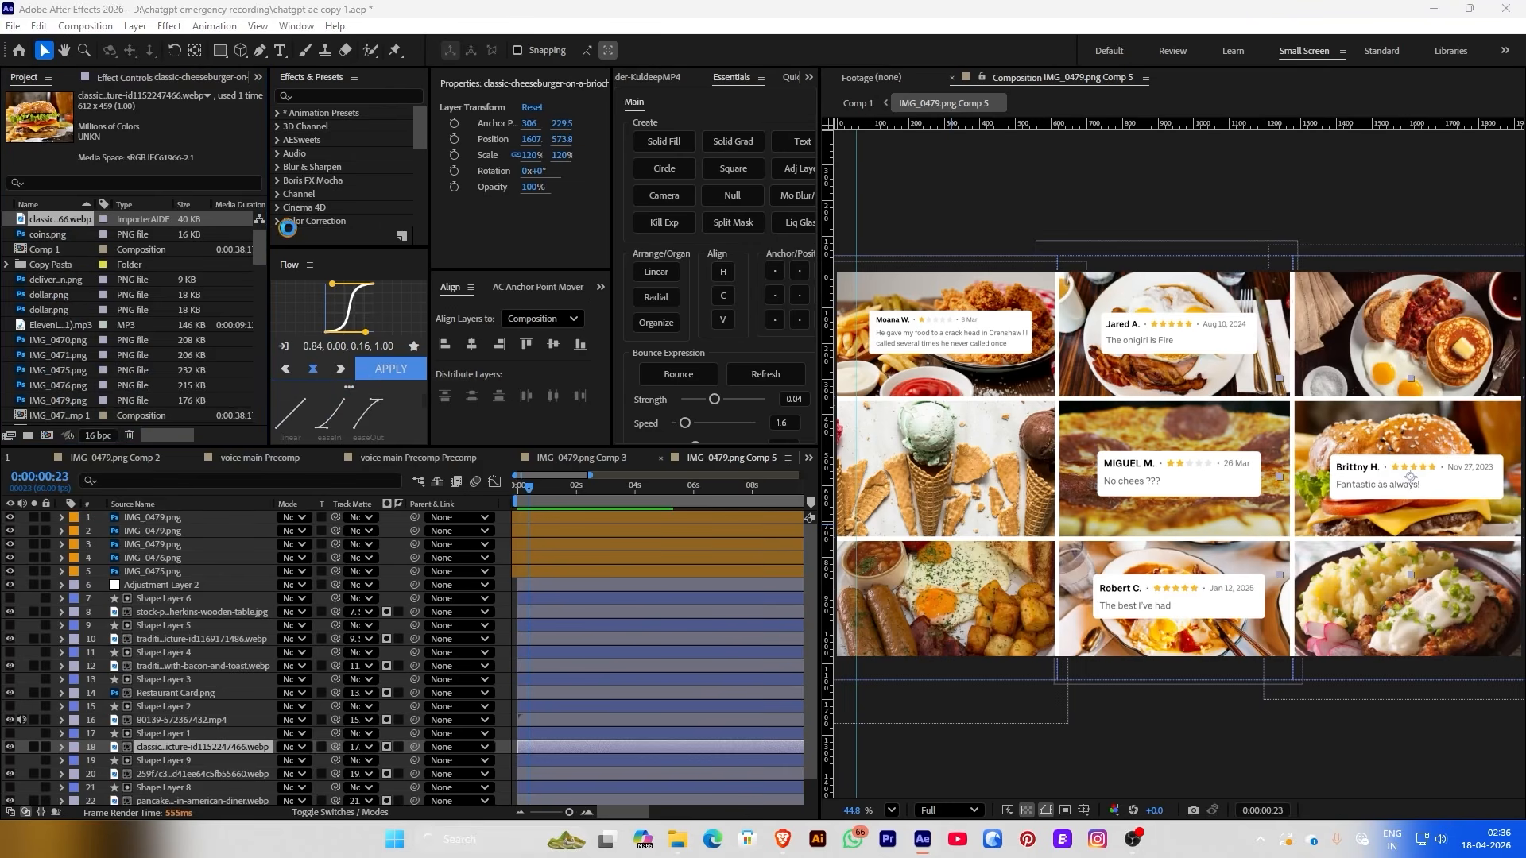
pyautogui.click(192, 191)
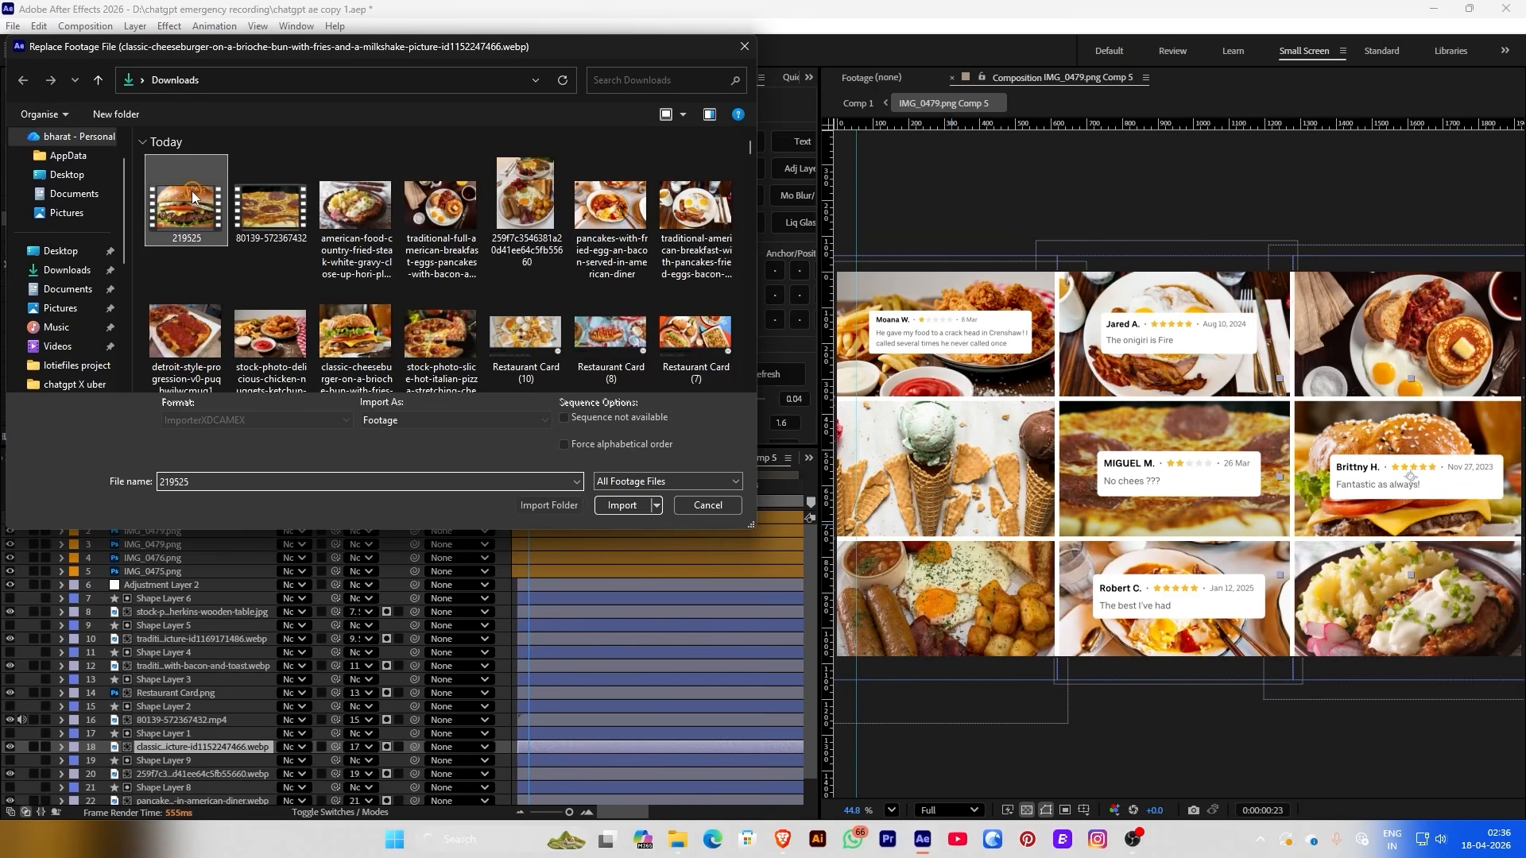
pyautogui.click(621, 505)
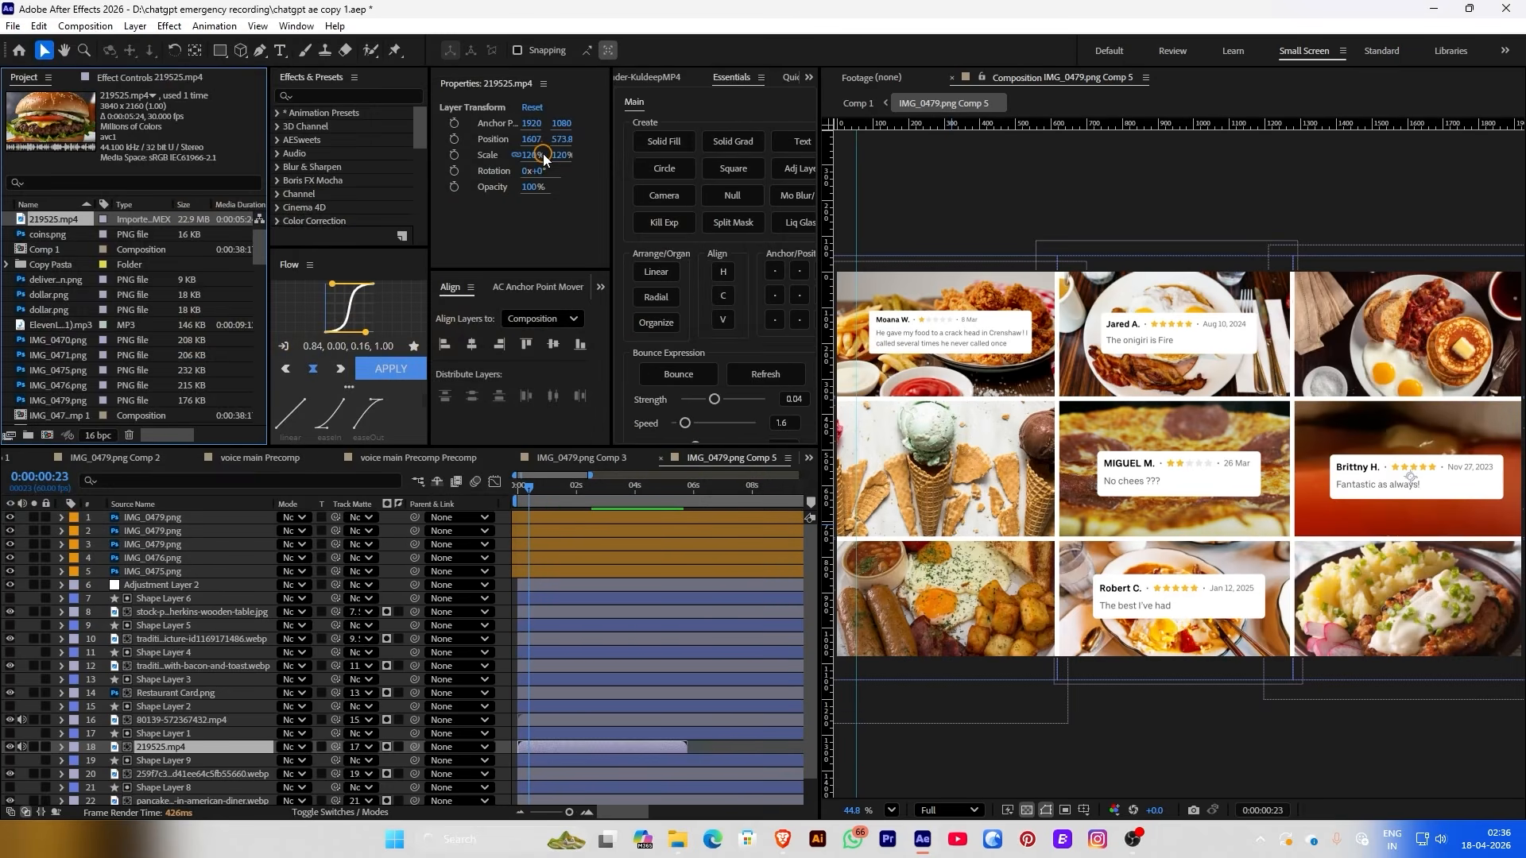
pyautogui.moveTo(543, 159); pyautogui.dragTo(449, 152)
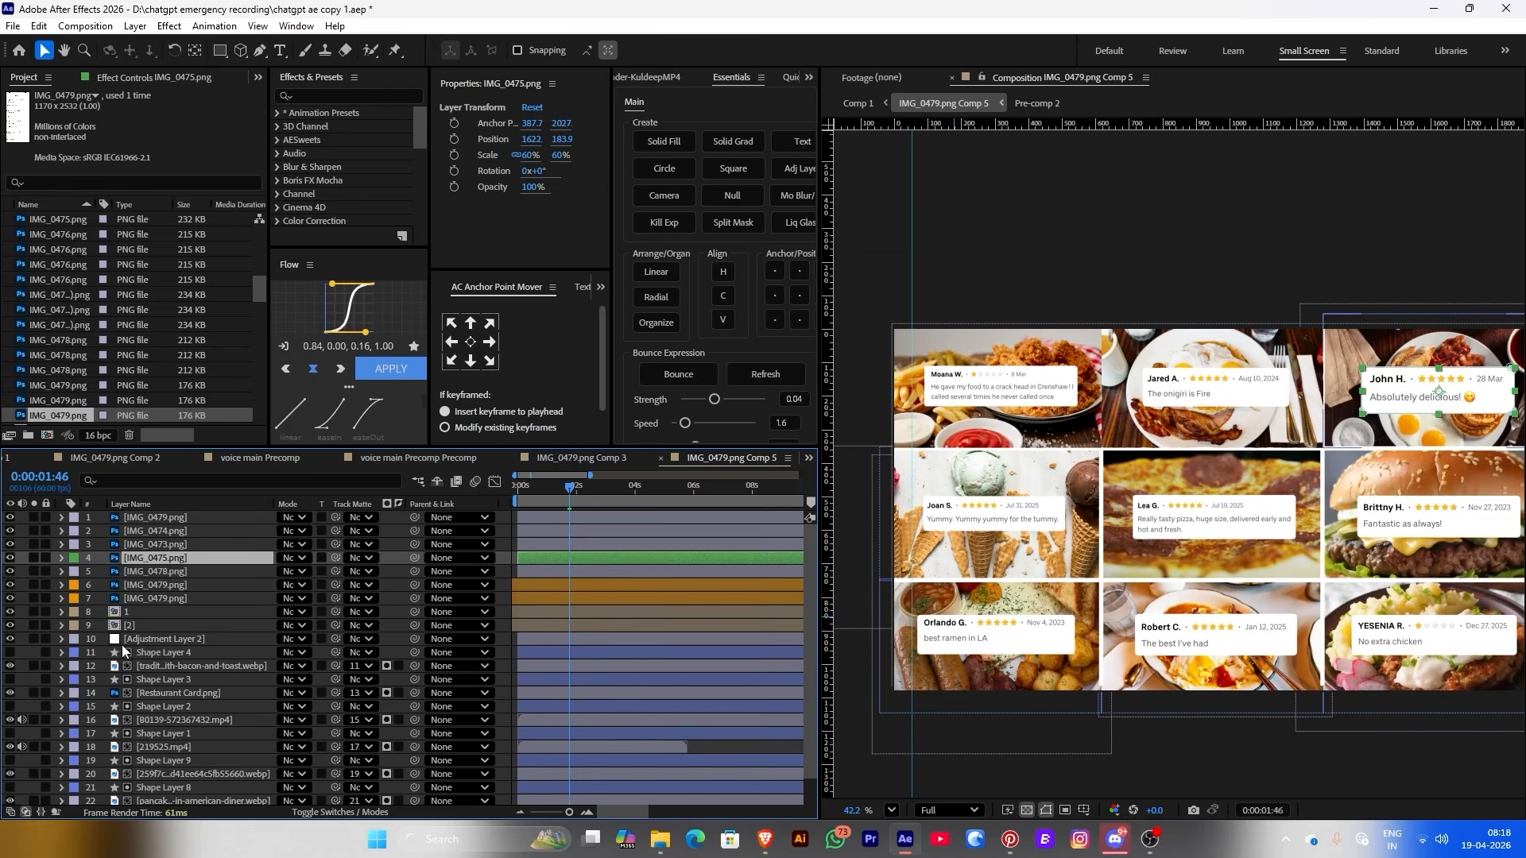
# Pre-compose the IMG_0475 photo with its shape and card layers into a precomp named 3
pyautogui.click(143, 655)
pyautogui.keyDown('shift'); pyautogui.click(160, 665); pyautogui.keyUp('shift')
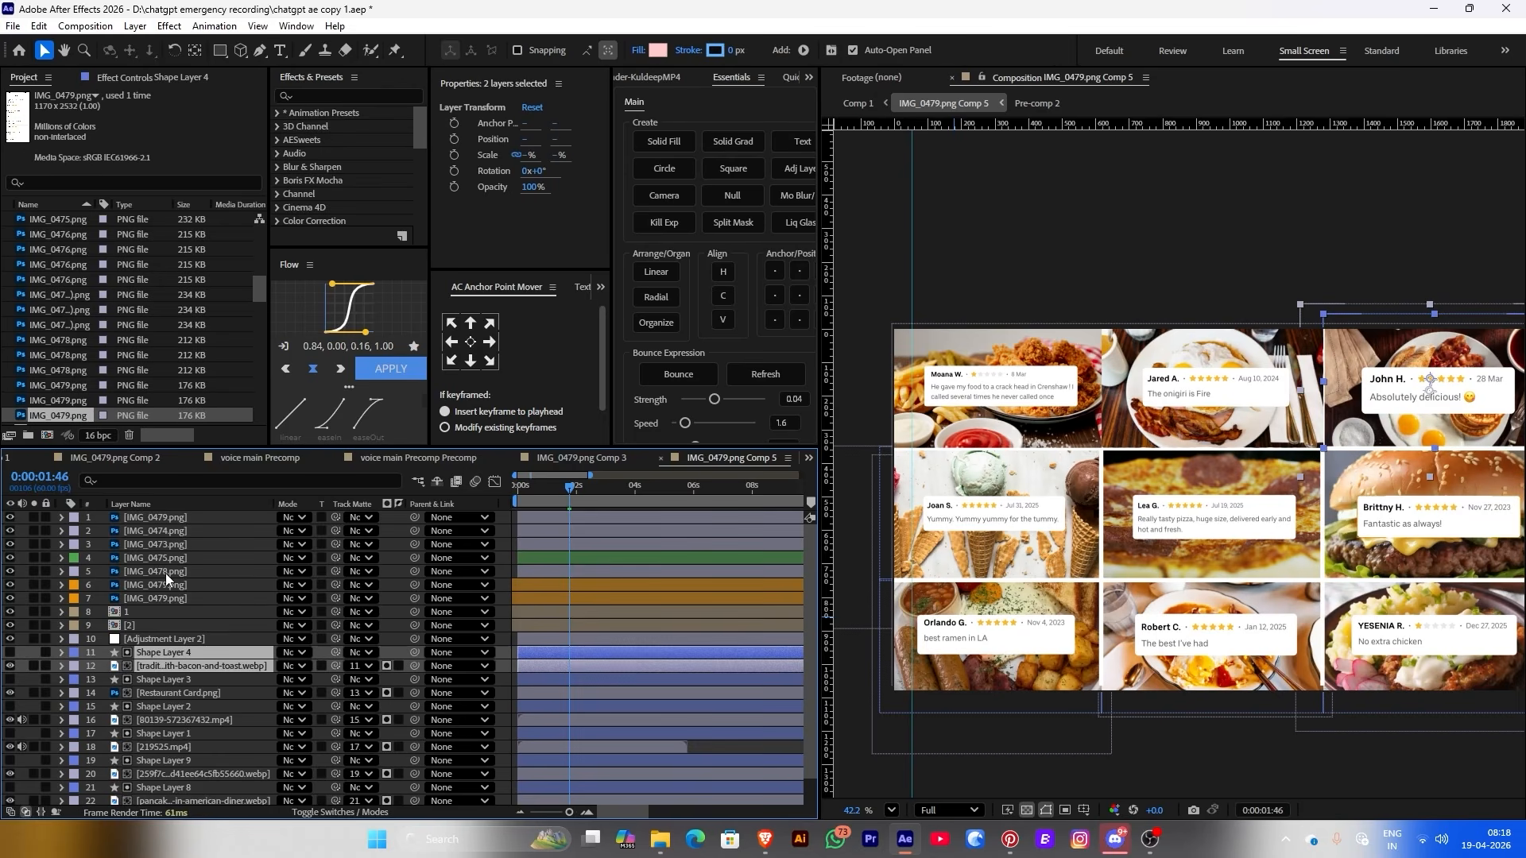
pyautogui.rightClick(151, 560)
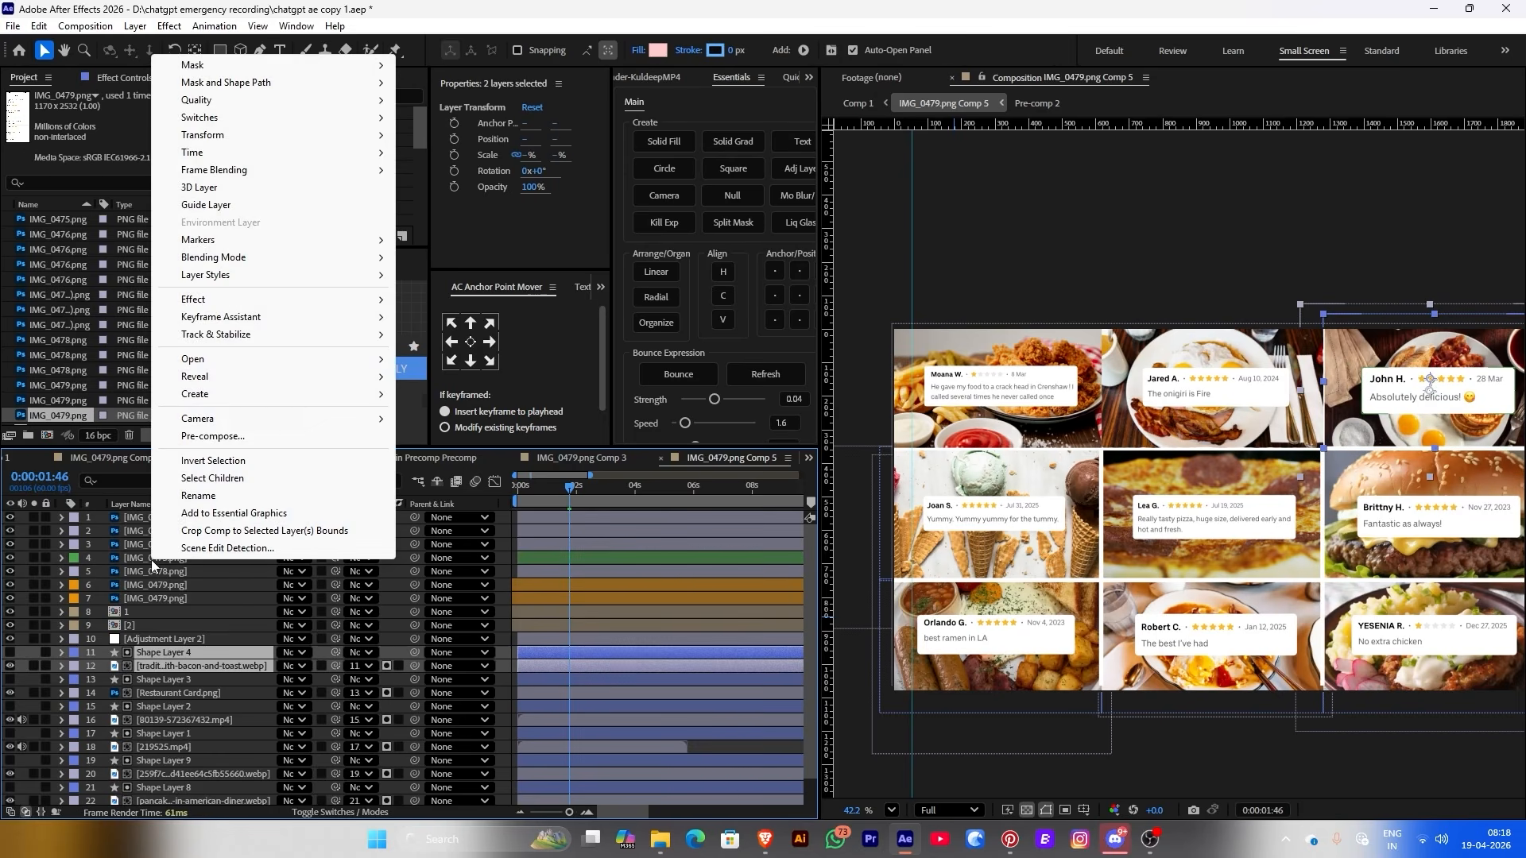
pyautogui.press('Escape')
pyautogui.keyDown('ctrl'); pyautogui.click(127, 557); pyautogui.keyUp('ctrl')
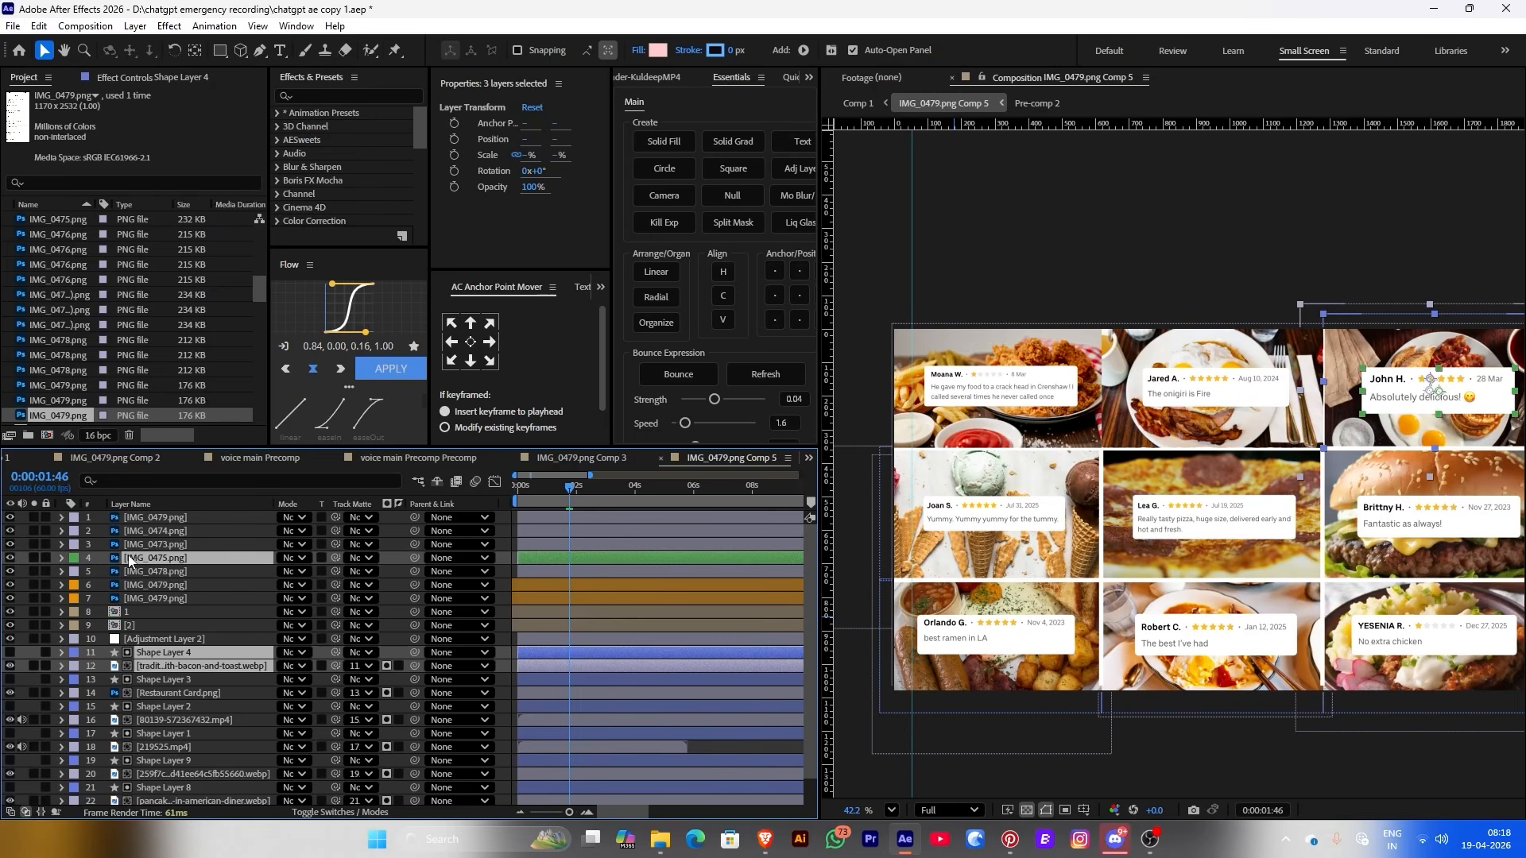
pyautogui.rightClick(127, 554)
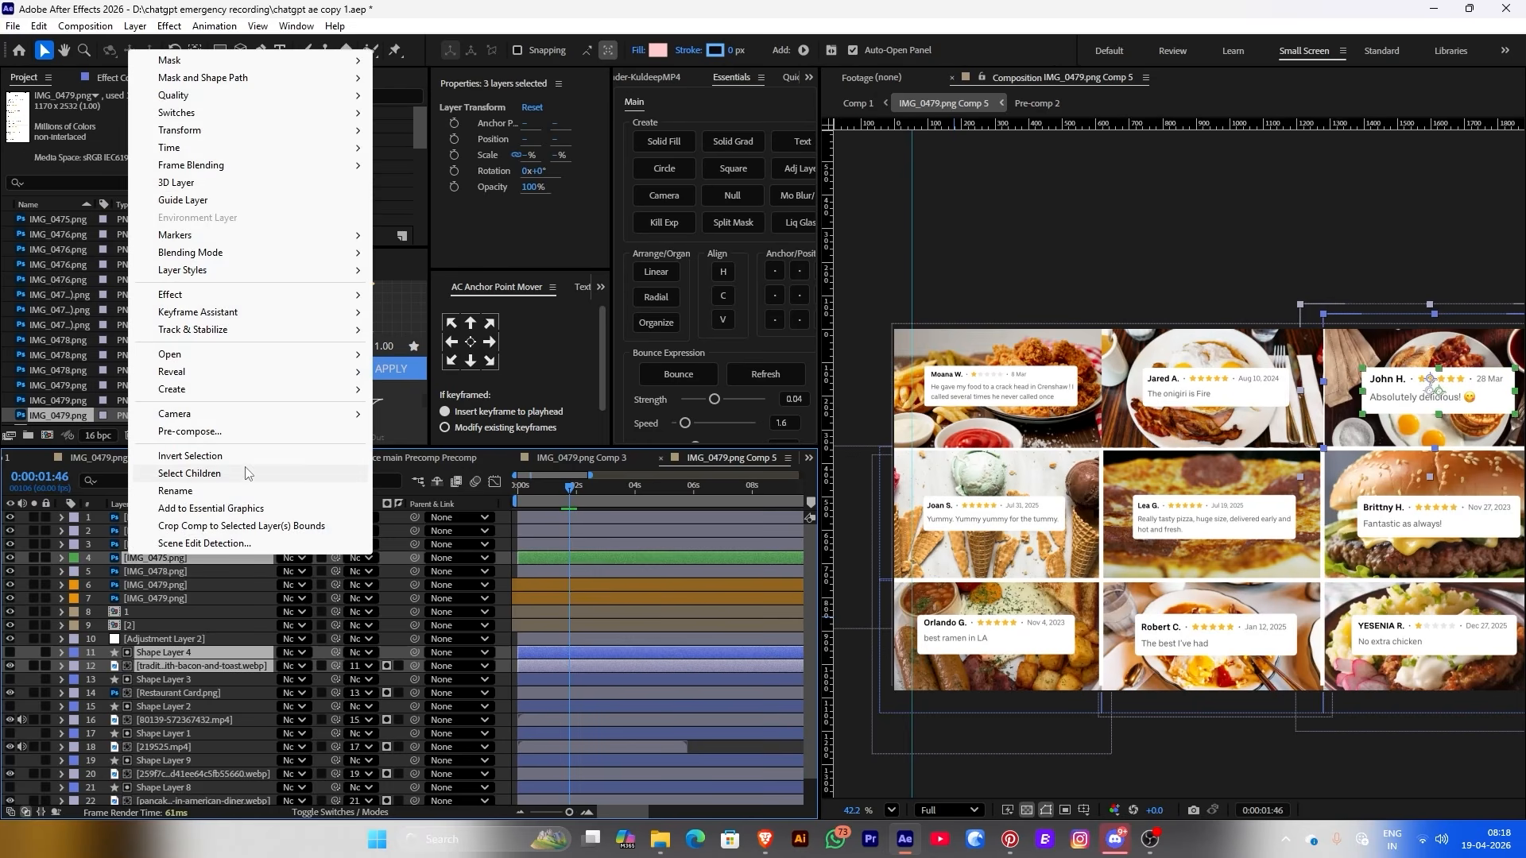
pyautogui.click(195, 431)
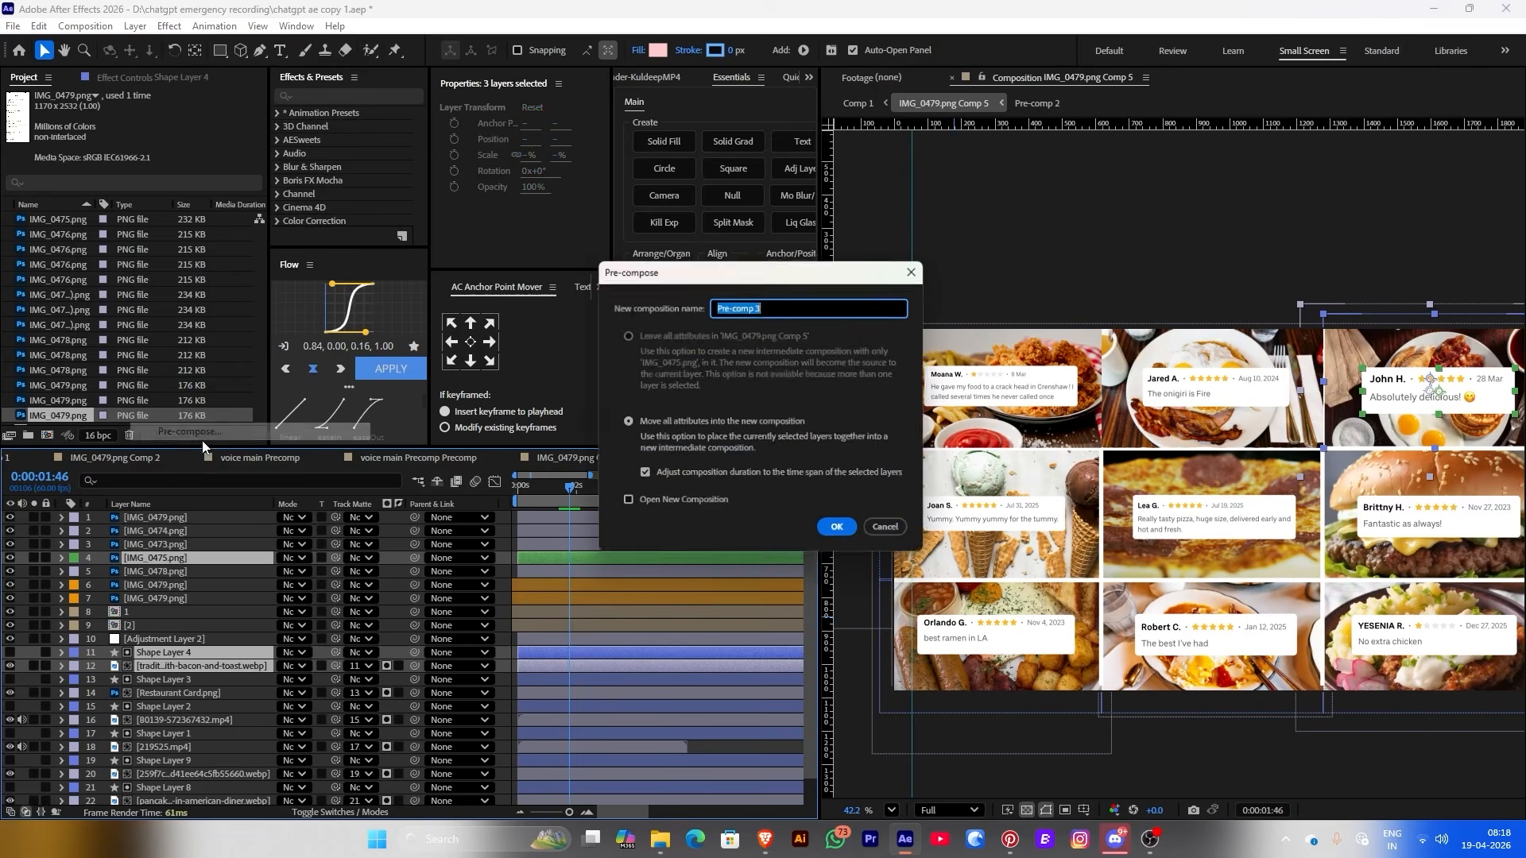
pyautogui.click(841, 533)
pyautogui.rightClick(135, 556)
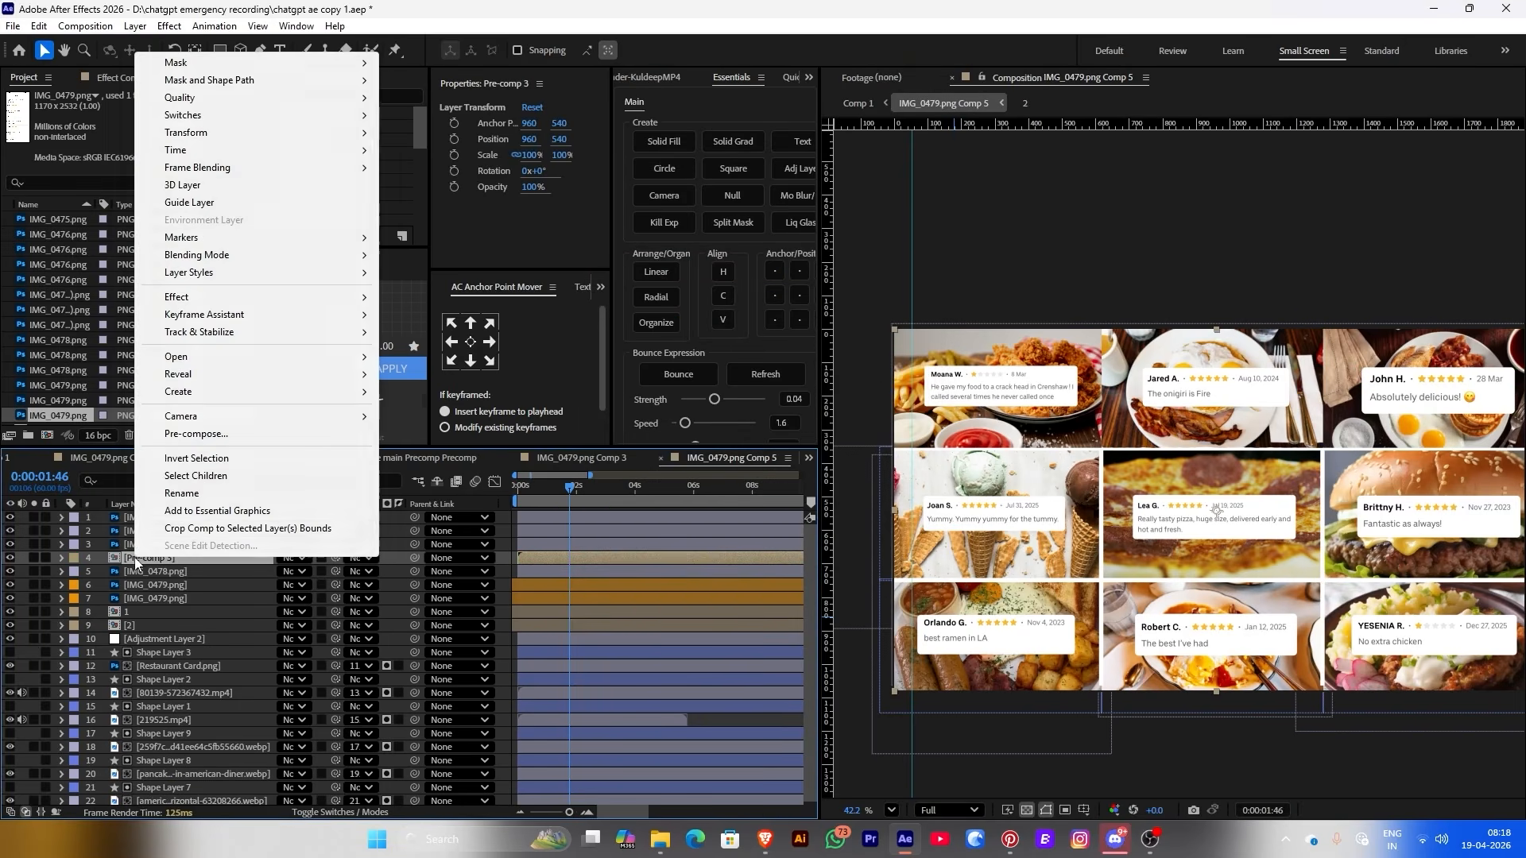
pyautogui.click(198, 493)
pyautogui.write('3')
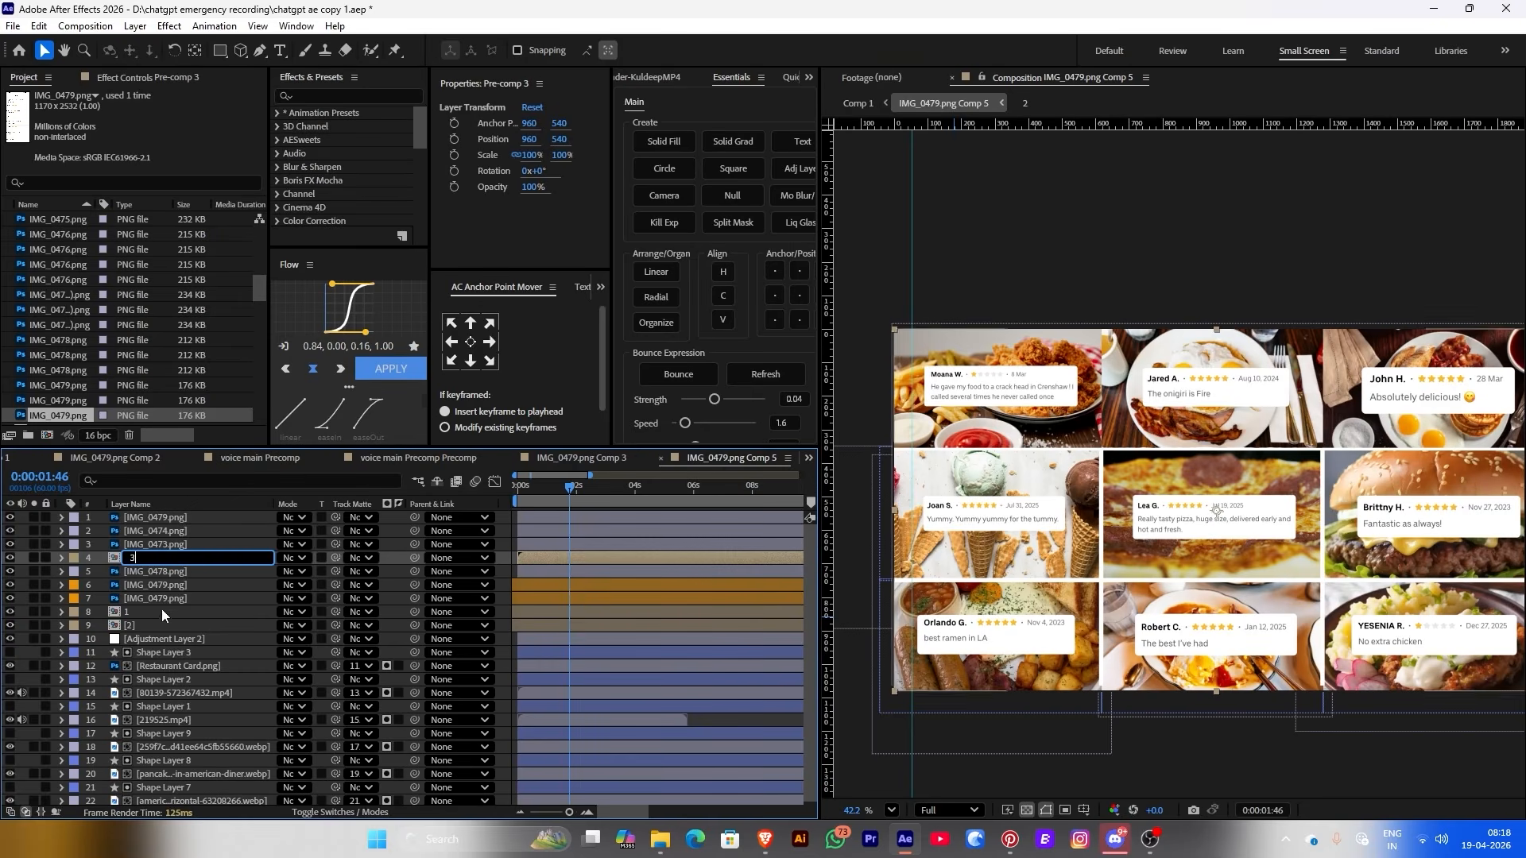
pyautogui.press('Return')
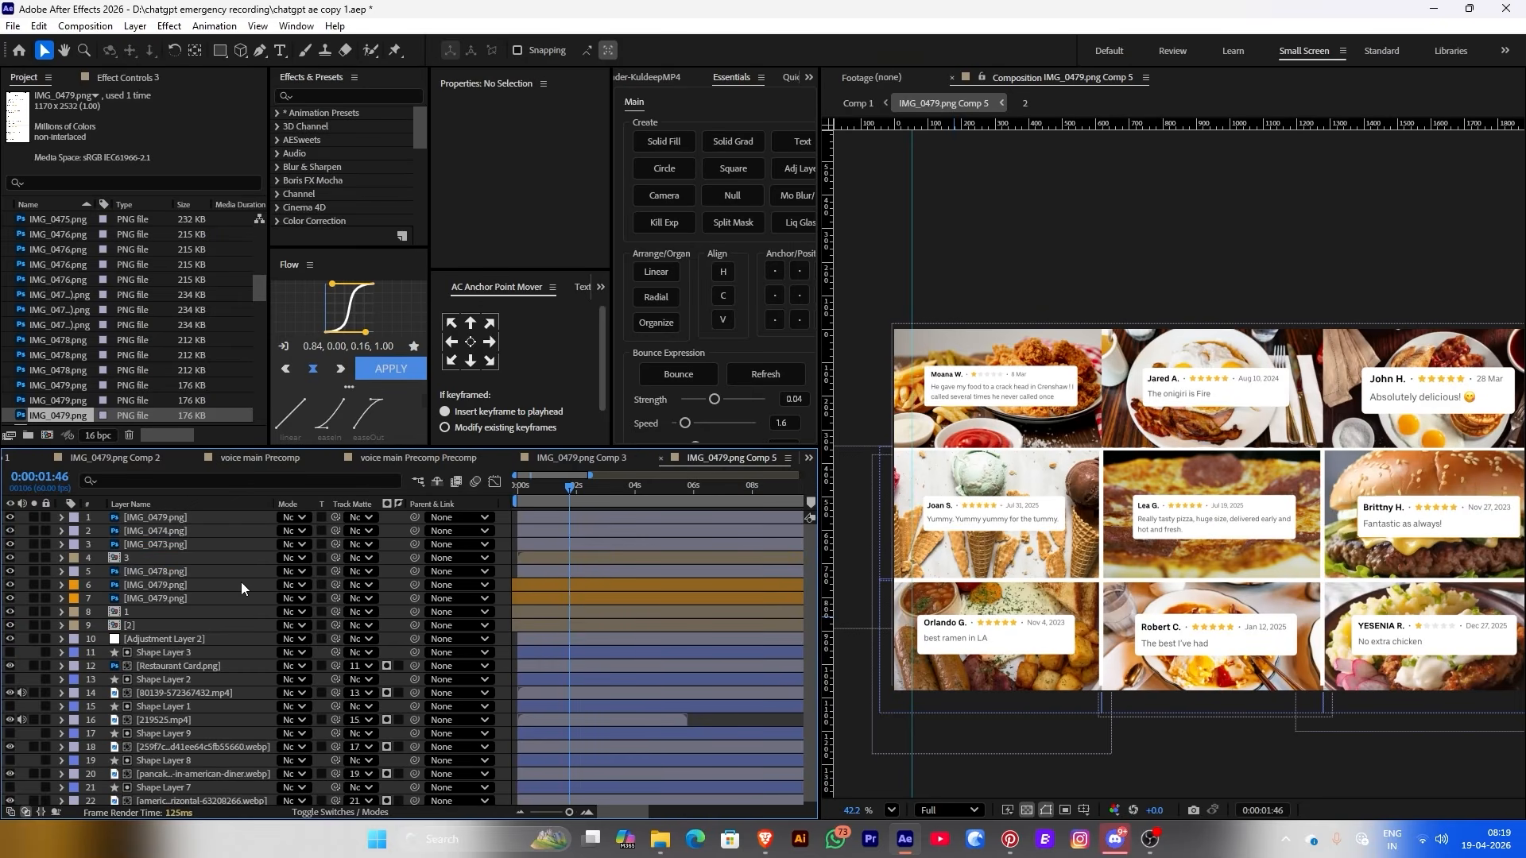
# Pre-compose the Joan S. card photo, Shape Layer 3 and the Restaurant Card layer together
pyautogui.click(976, 521)
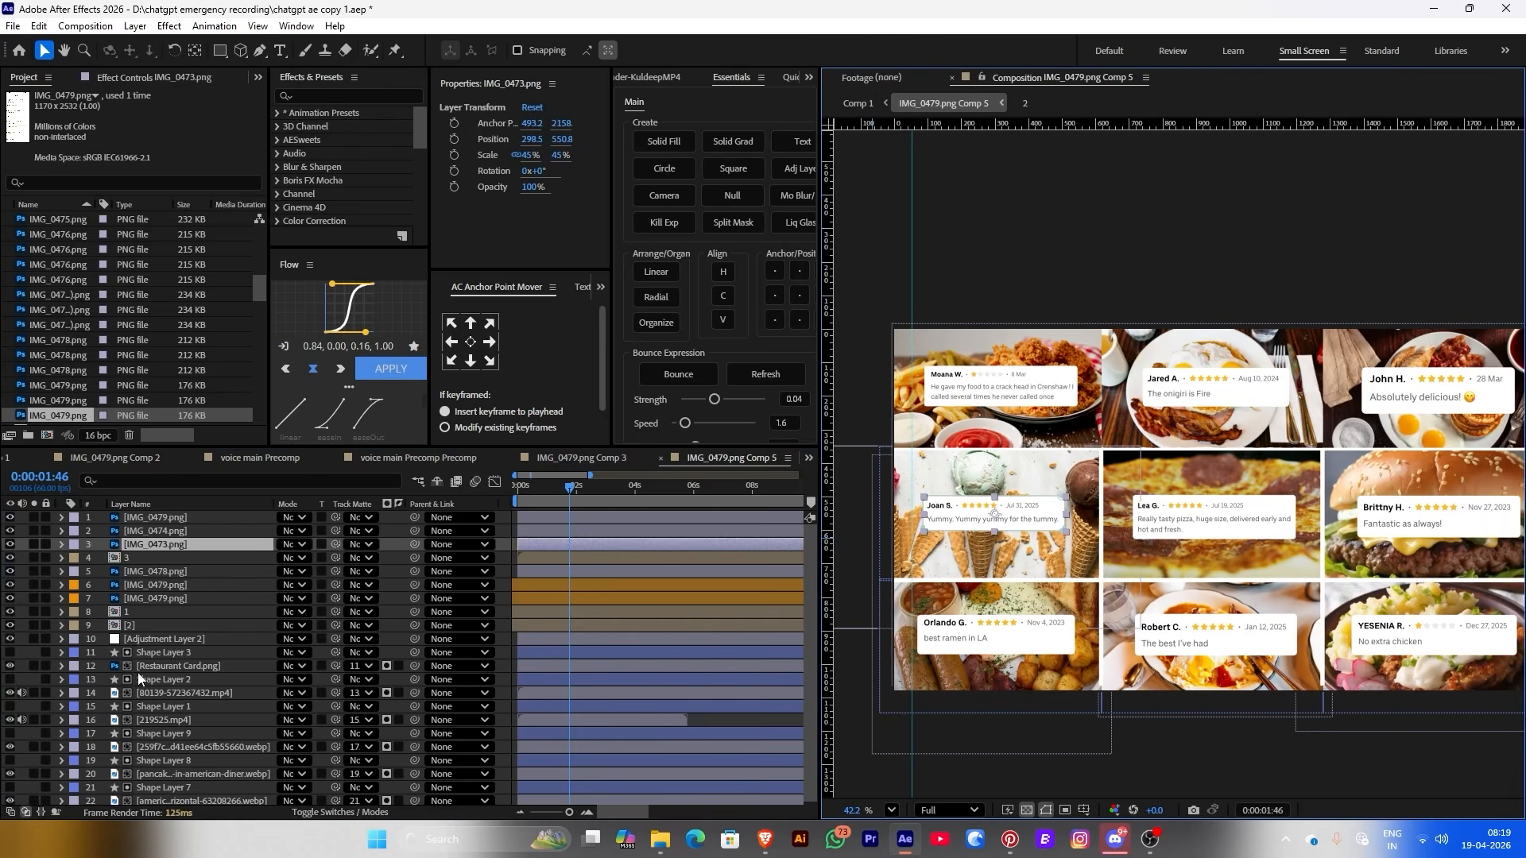
pyautogui.keyDown('ctrl'); pyautogui.click(148, 653); pyautogui.keyUp('ctrl')
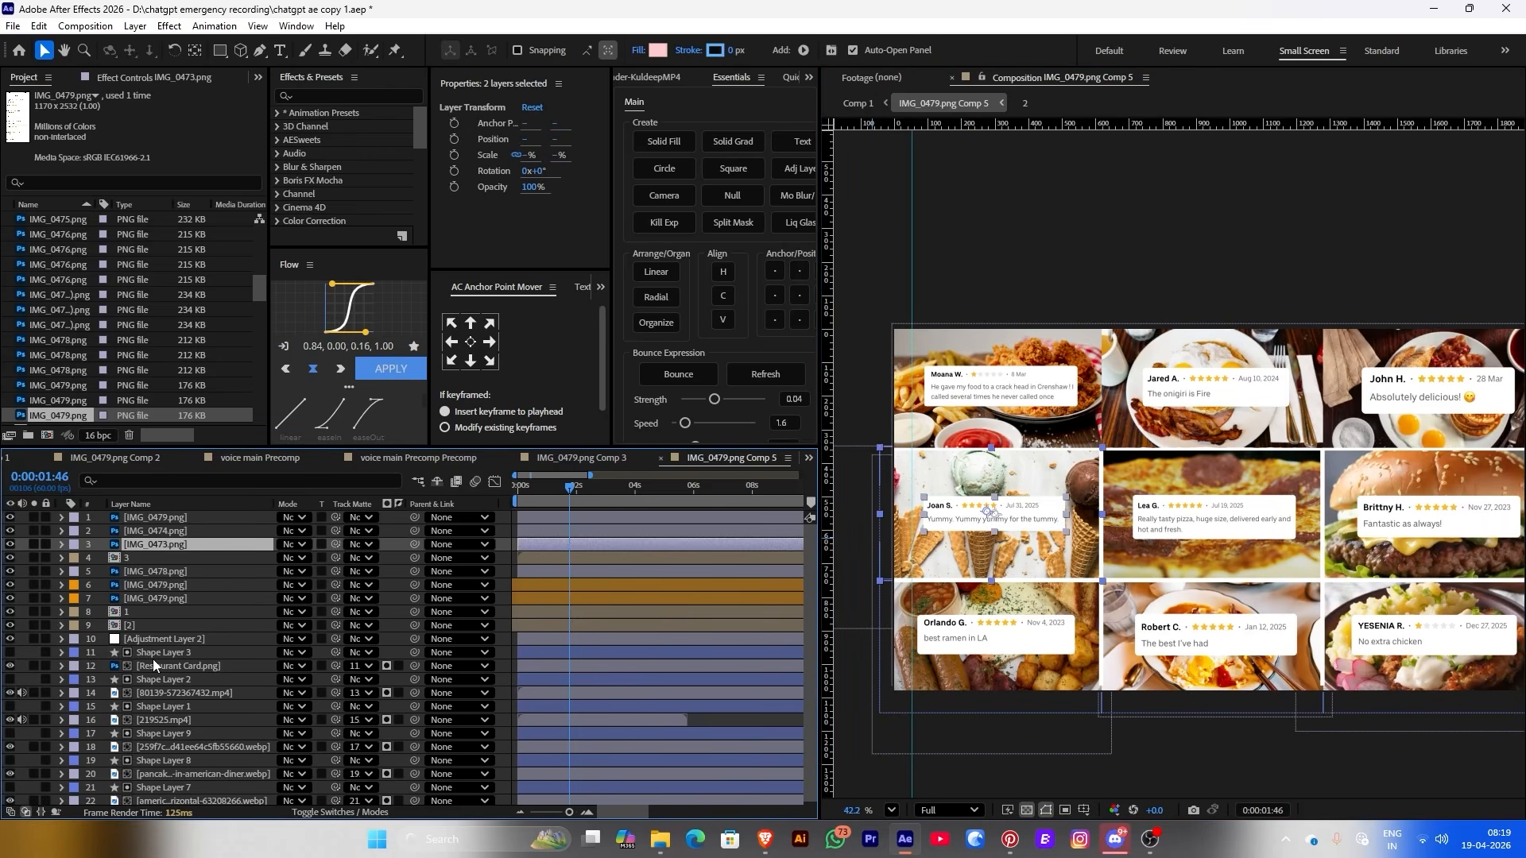
pyautogui.keyDown('ctrl'); pyautogui.click(154, 665); pyautogui.keyUp('ctrl')
pyautogui.rightClick(135, 665)
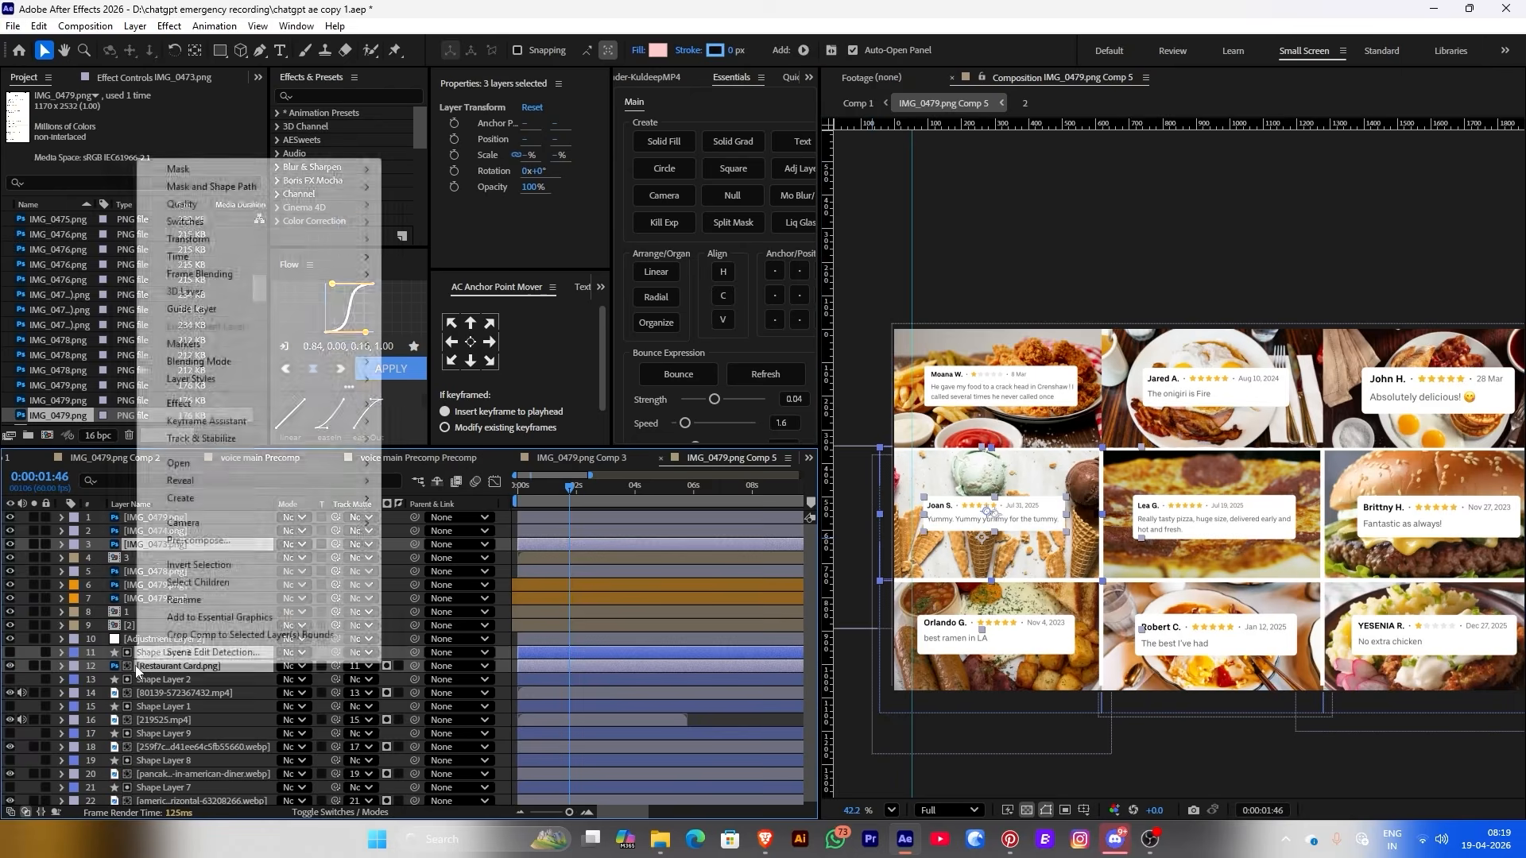
pyautogui.click(204, 542)
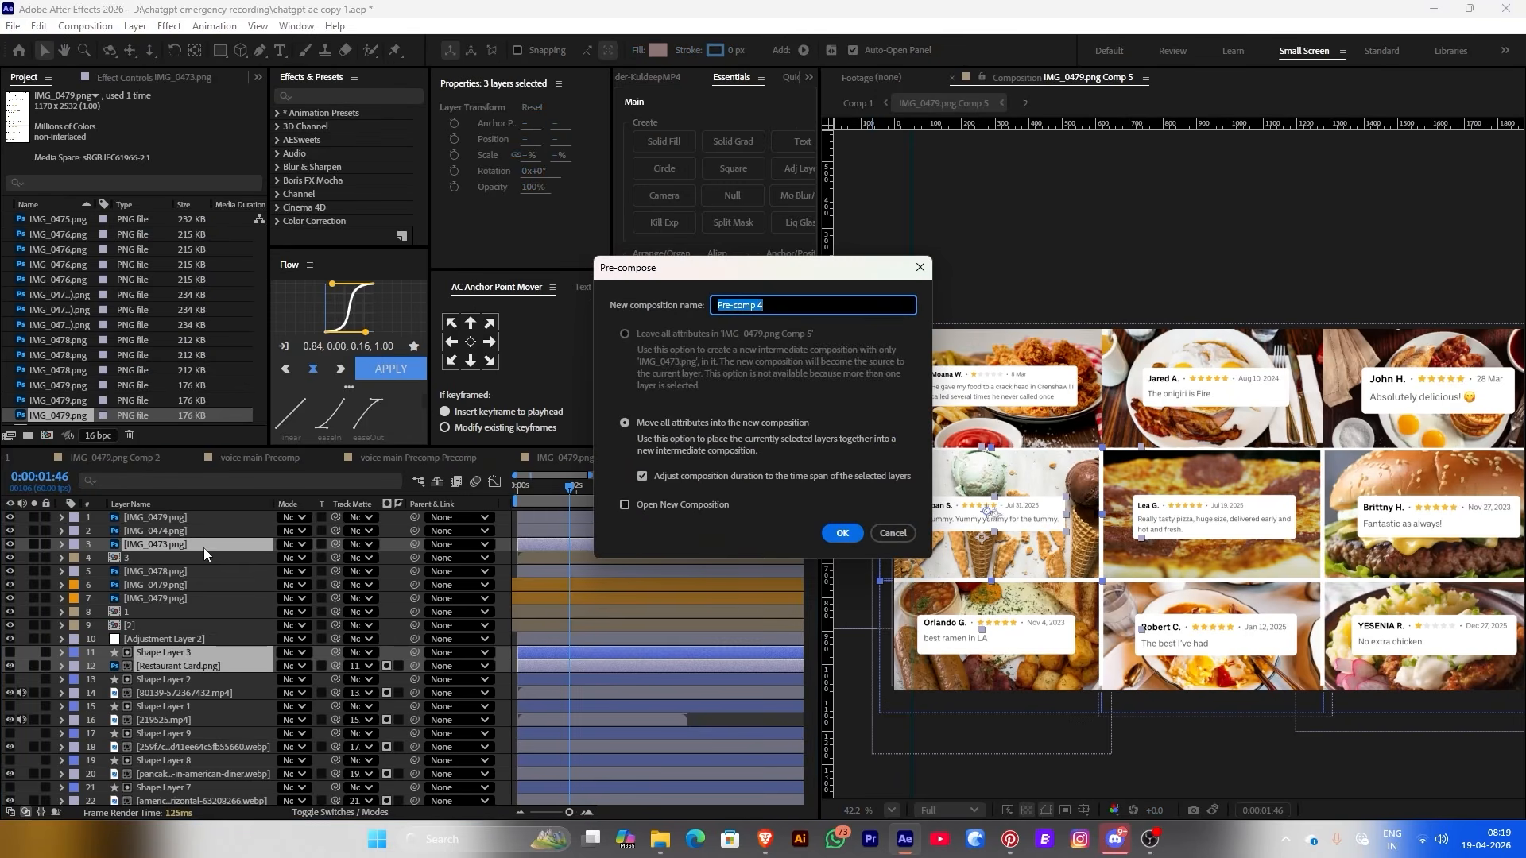
pyautogui.click(842, 534)
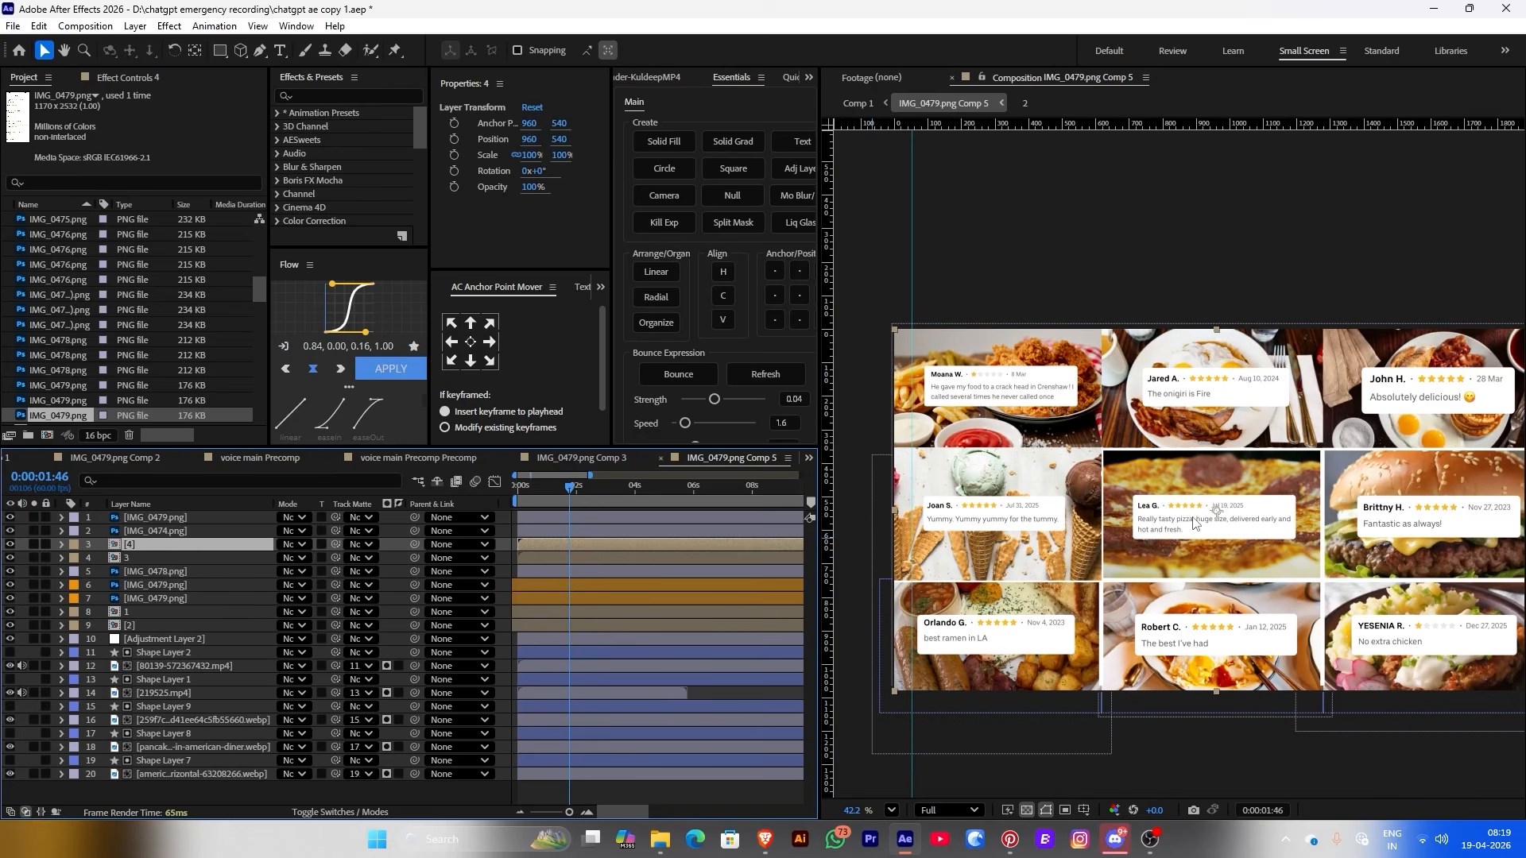
# Pre-compose the IMG_0478 photo, Shape Layer 2 and the card's video layer together
pyautogui.click(123, 572)
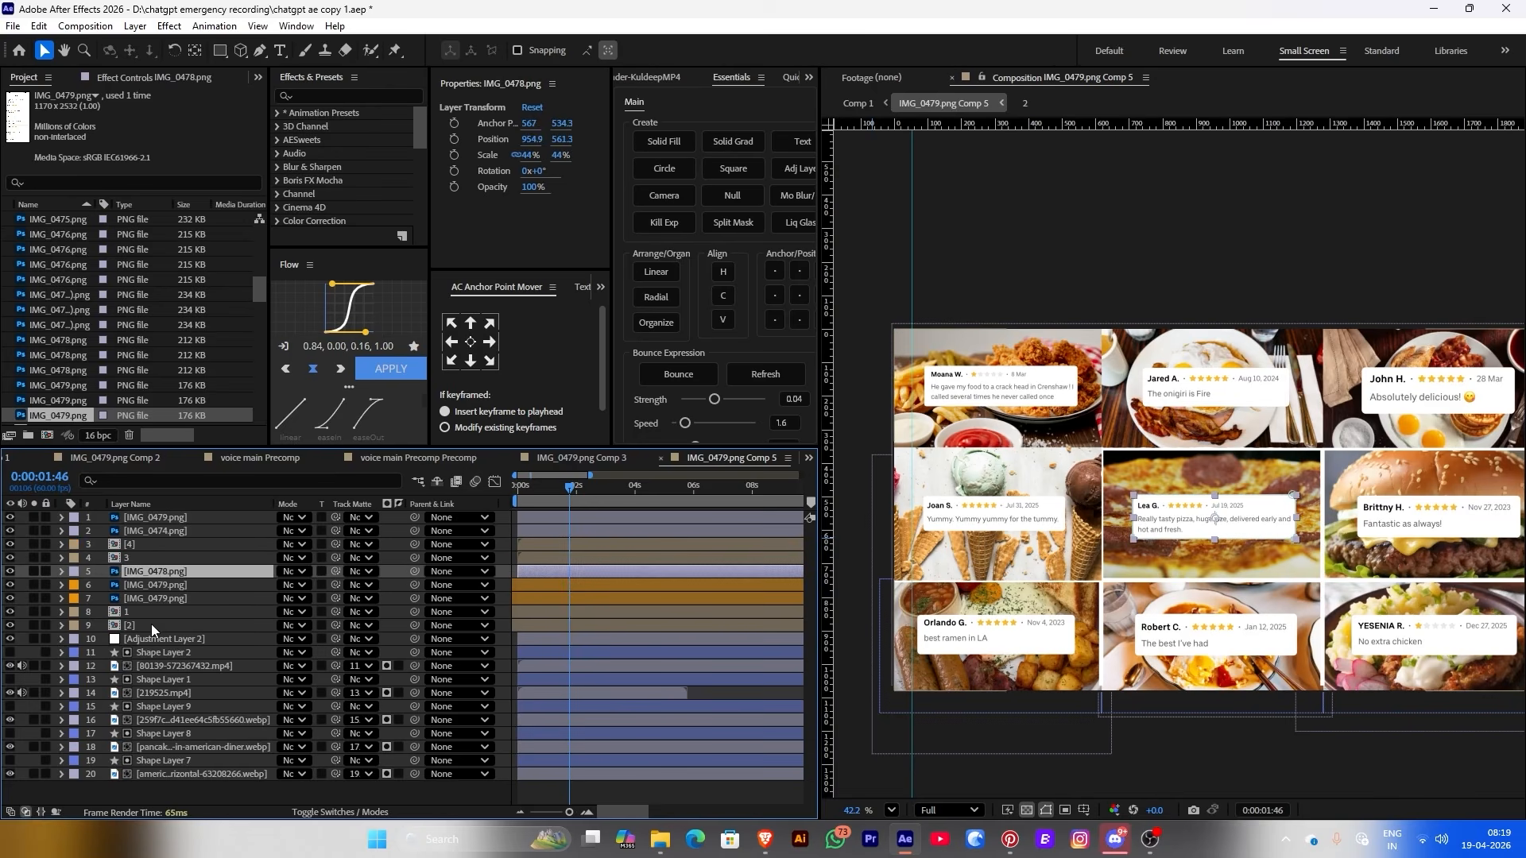
pyautogui.keyDown('ctrl'); pyautogui.click(137, 653); pyautogui.keyUp('ctrl')
pyautogui.keyDown('ctrl'); pyautogui.click(138, 667); pyautogui.keyUp('ctrl')
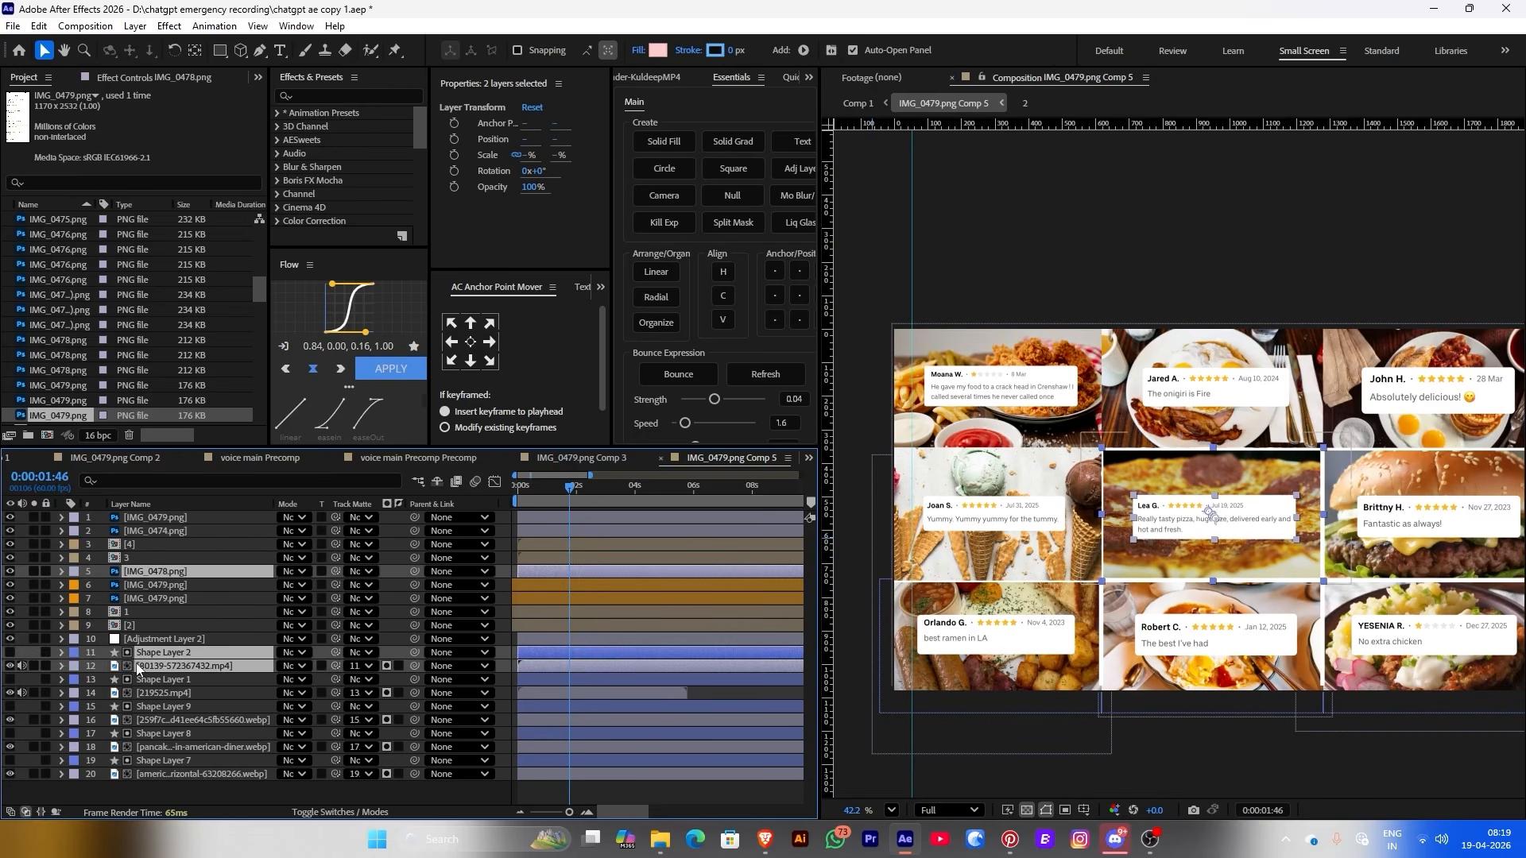
pyautogui.rightClick(166, 668)
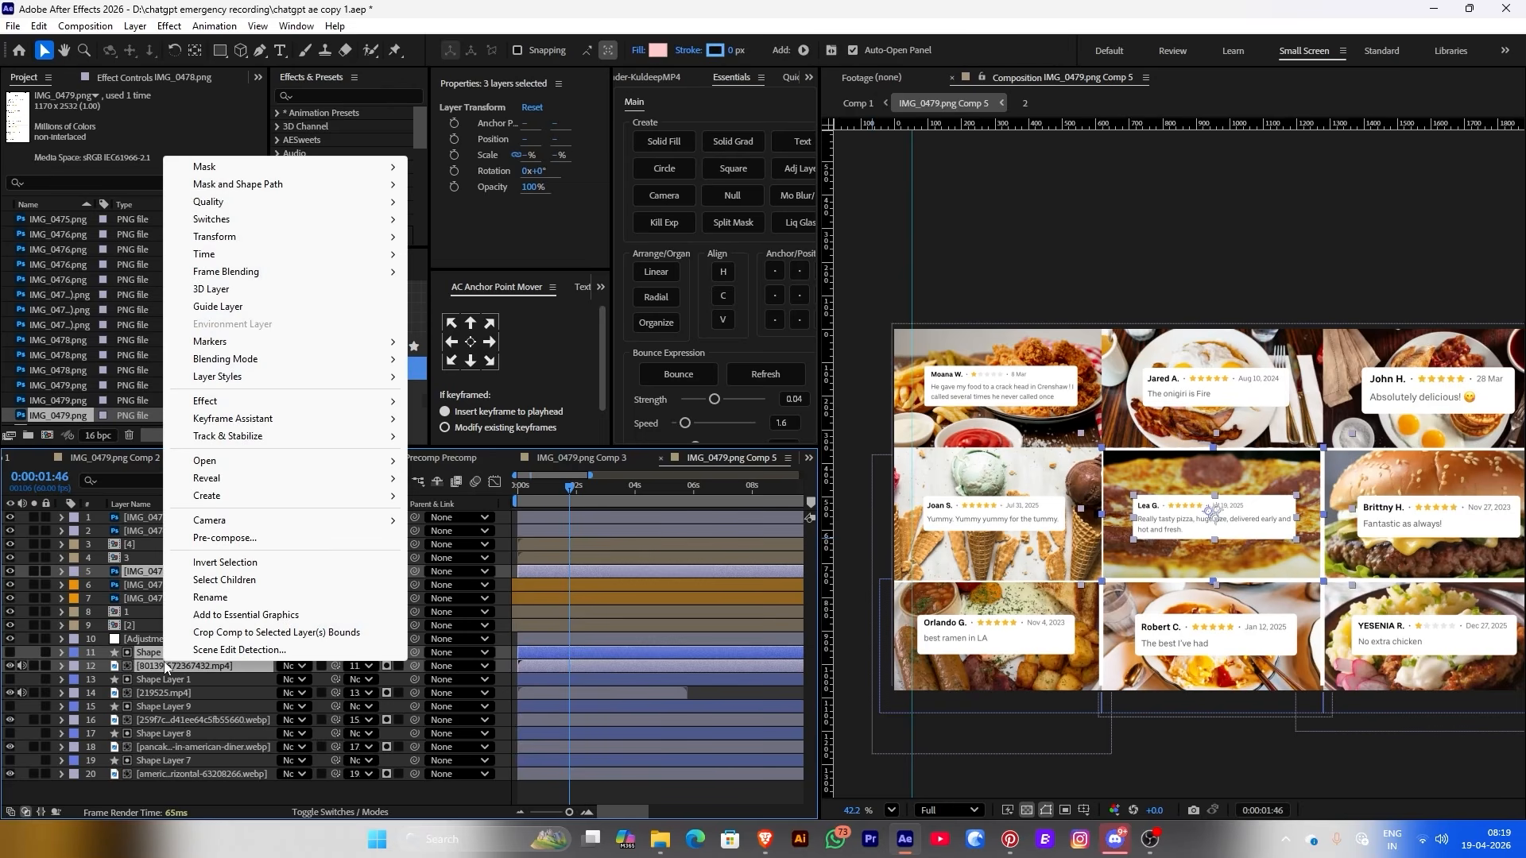
pyautogui.click(236, 539)
pyautogui.press('Return')
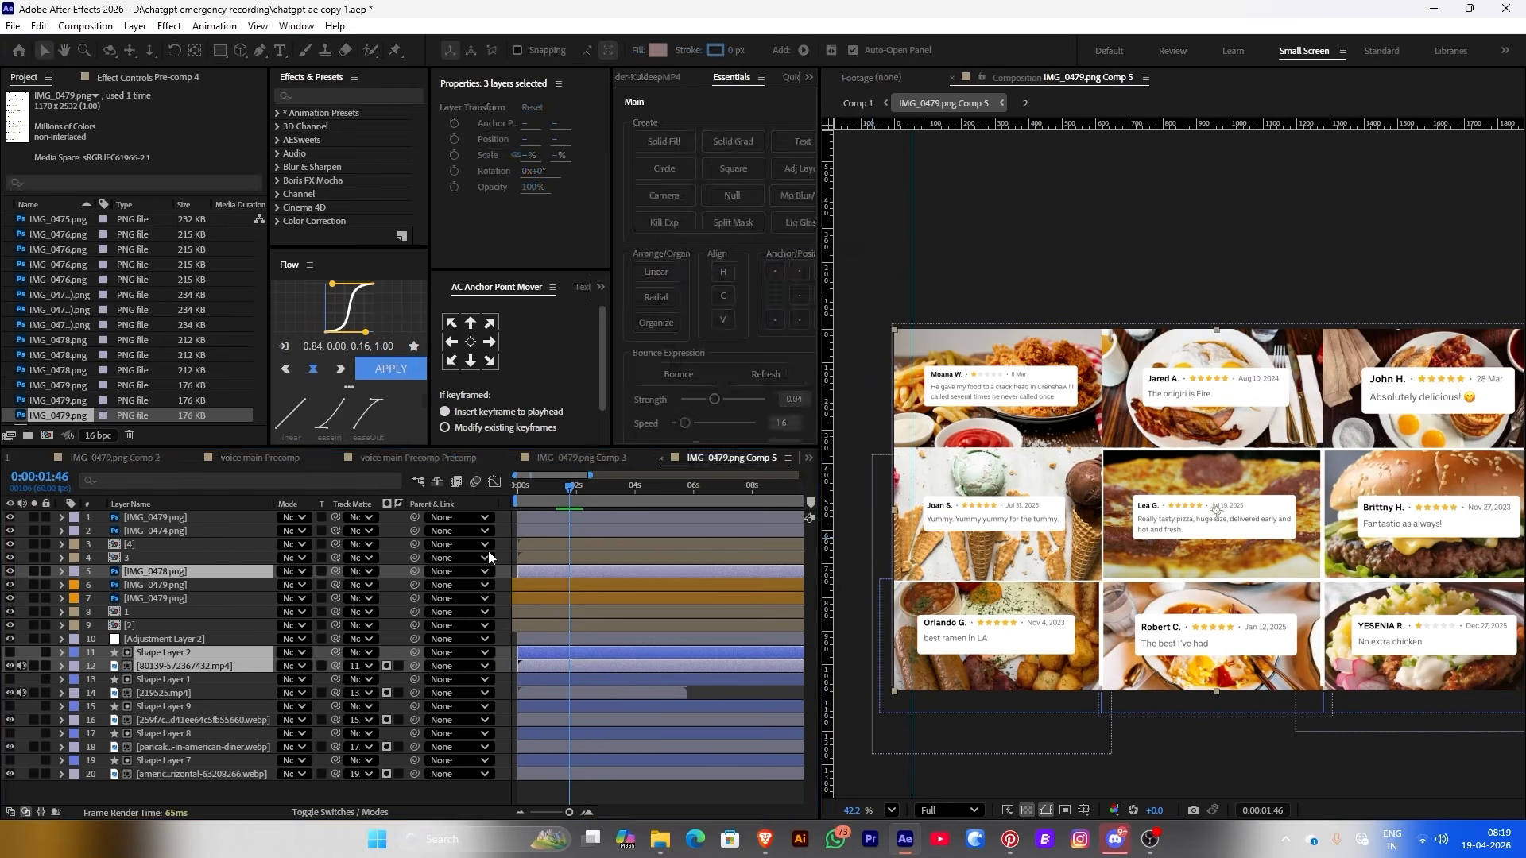
# Pre-compose the next card's layers into a precomp named 6
pyautogui.rightClick(153, 584)
pyautogui.press('Escape')
pyautogui.keyDown('ctrl'); pyautogui.click(163, 653); pyautogui.keyUp('ctrl')
pyautogui.keyDown('ctrl'); pyautogui.click(163, 666); pyautogui.keyUp('ctrl')
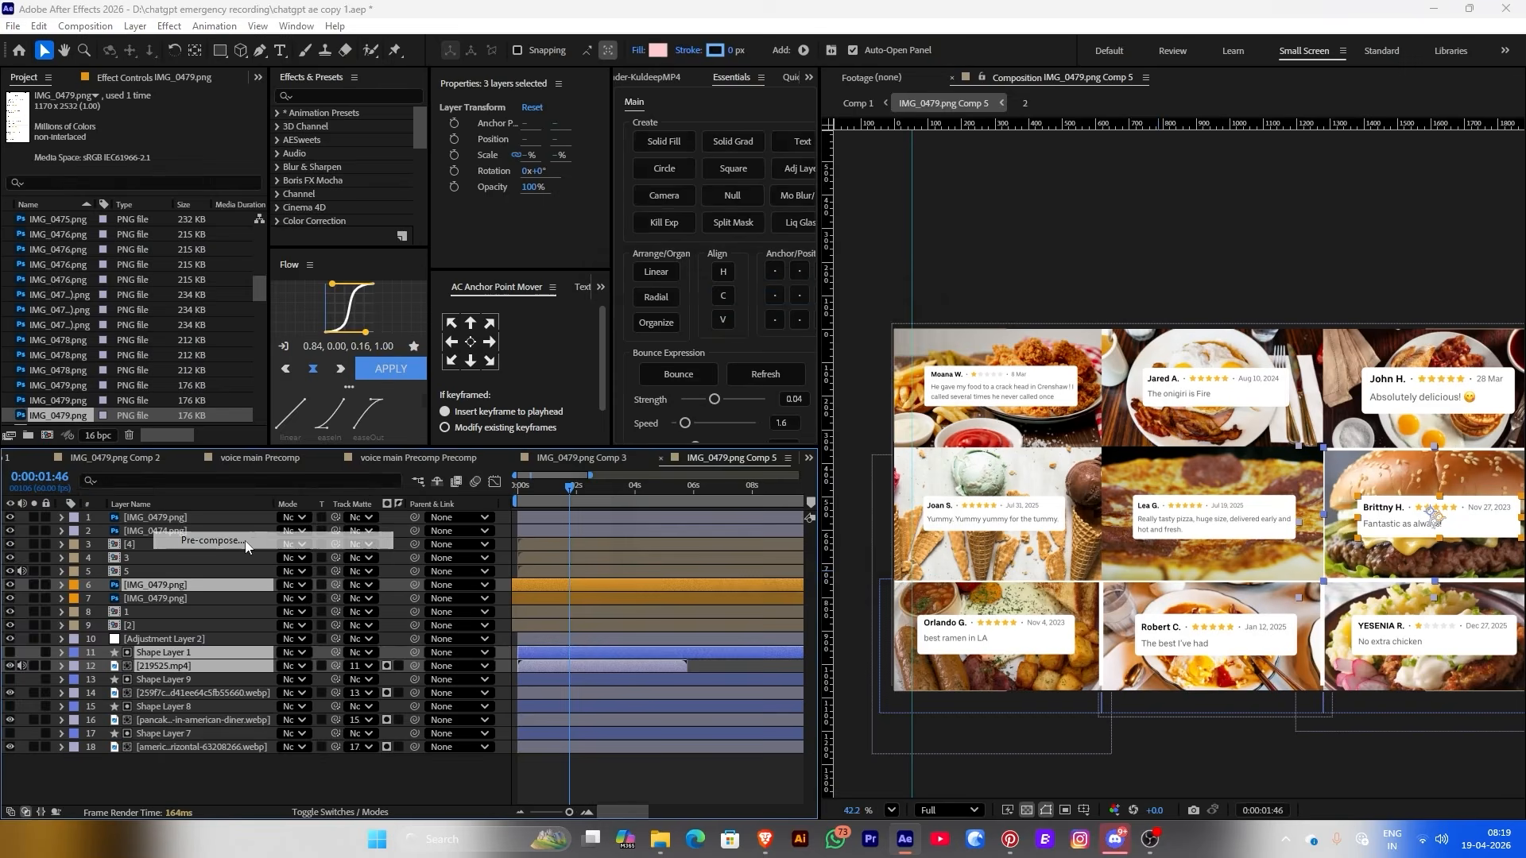
pyautogui.hotkey('ctrl', 'shift', 'c')
pyautogui.write('6')
pyautogui.press('Return')
pyautogui.click(163, 652)
# Pre-compose the next two cards' layers into precomps named 7 and 8
pyautogui.keyDown('ctrl'); pyautogui.click(163, 666); pyautogui.keyUp('ctrl')
pyautogui.keyDown('ctrl'); pyautogui.click(141, 525); pyautogui.keyUp('ctrl')
pyautogui.rightClick(142, 524)
pyautogui.click(199, 403)
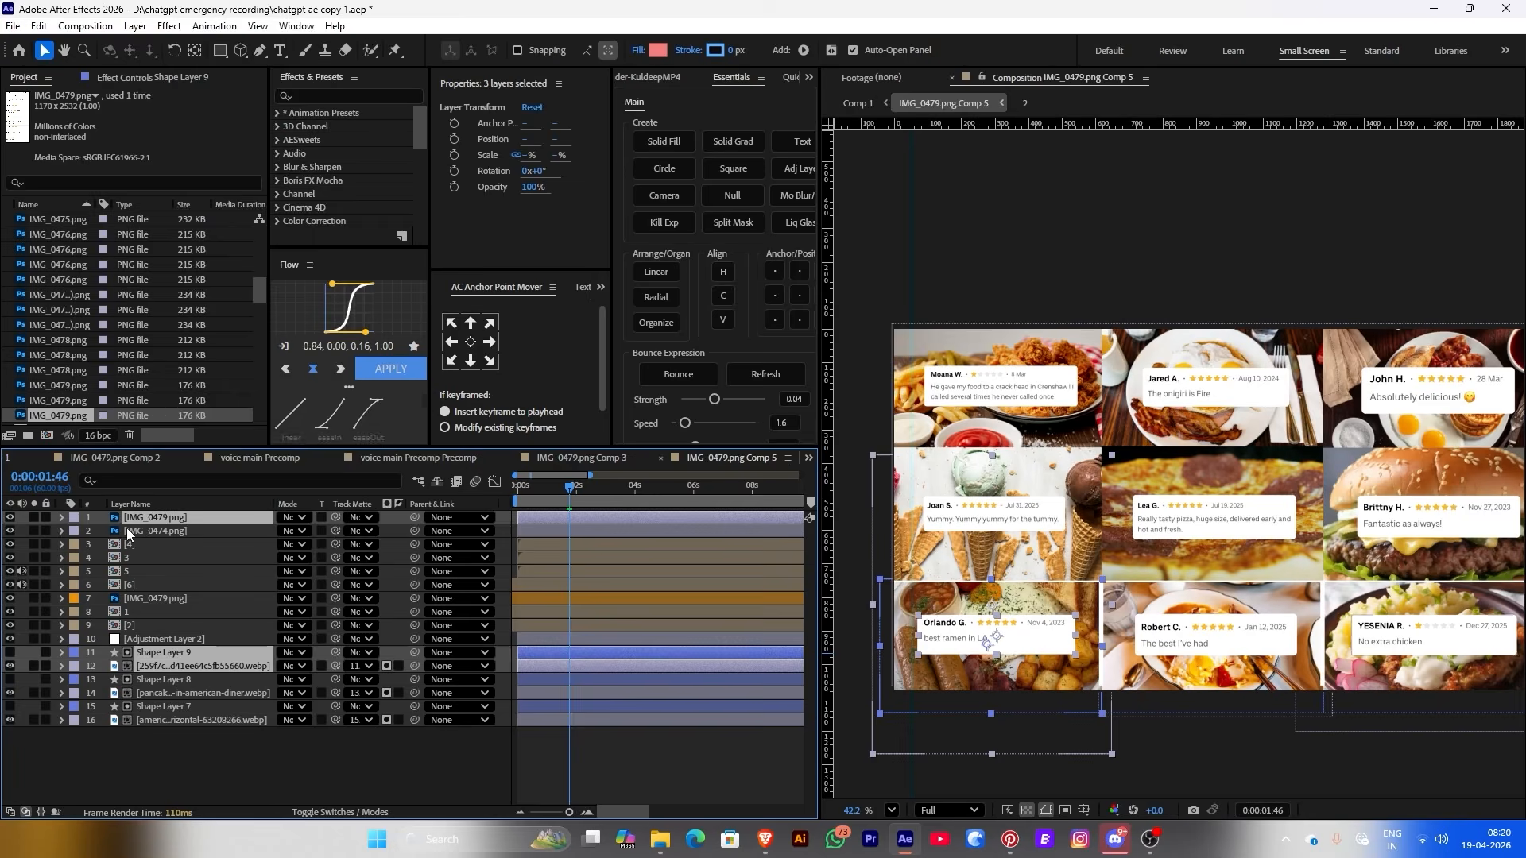
pyautogui.write('7')
pyautogui.press('Return')
pyautogui.rightClick(143, 592)
pyautogui.click(200, 477)
pyautogui.write('8')
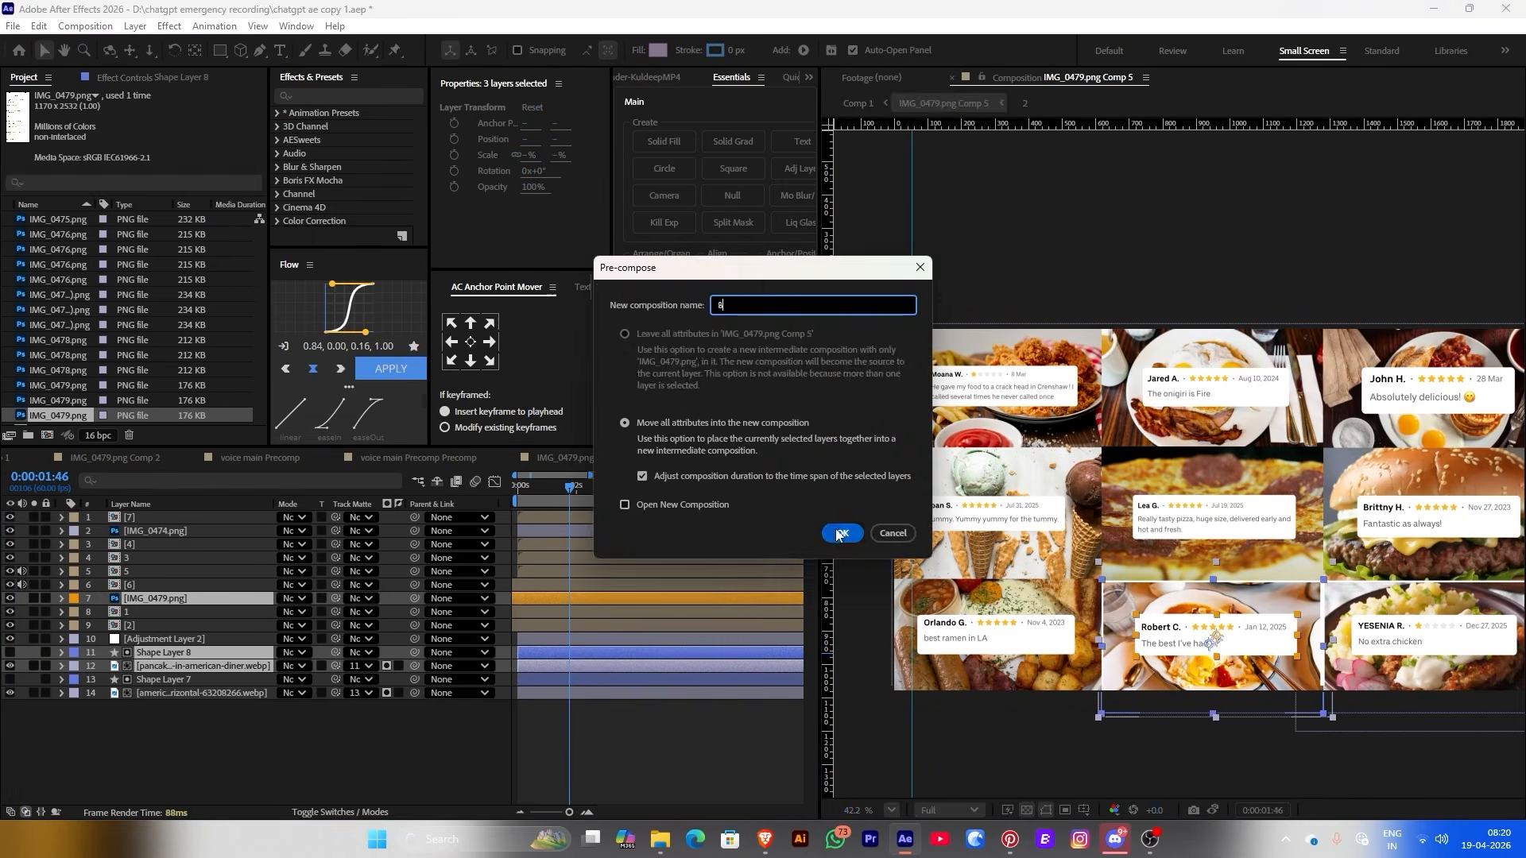
pyautogui.press('Return')
# Pre-compose the last card's layers into a precomp named 9
pyautogui.keyDown('ctrl'); pyautogui.click(163, 653); pyautogui.keyUp('ctrl')
pyautogui.keyDown('ctrl'); pyautogui.click(163, 666); pyautogui.keyUp('ctrl')
pyautogui.rightClick(141, 531)
pyautogui.click(200, 477)
pyautogui.write('9')
pyautogui.hotkey('ctrl', 'shift', 'a')
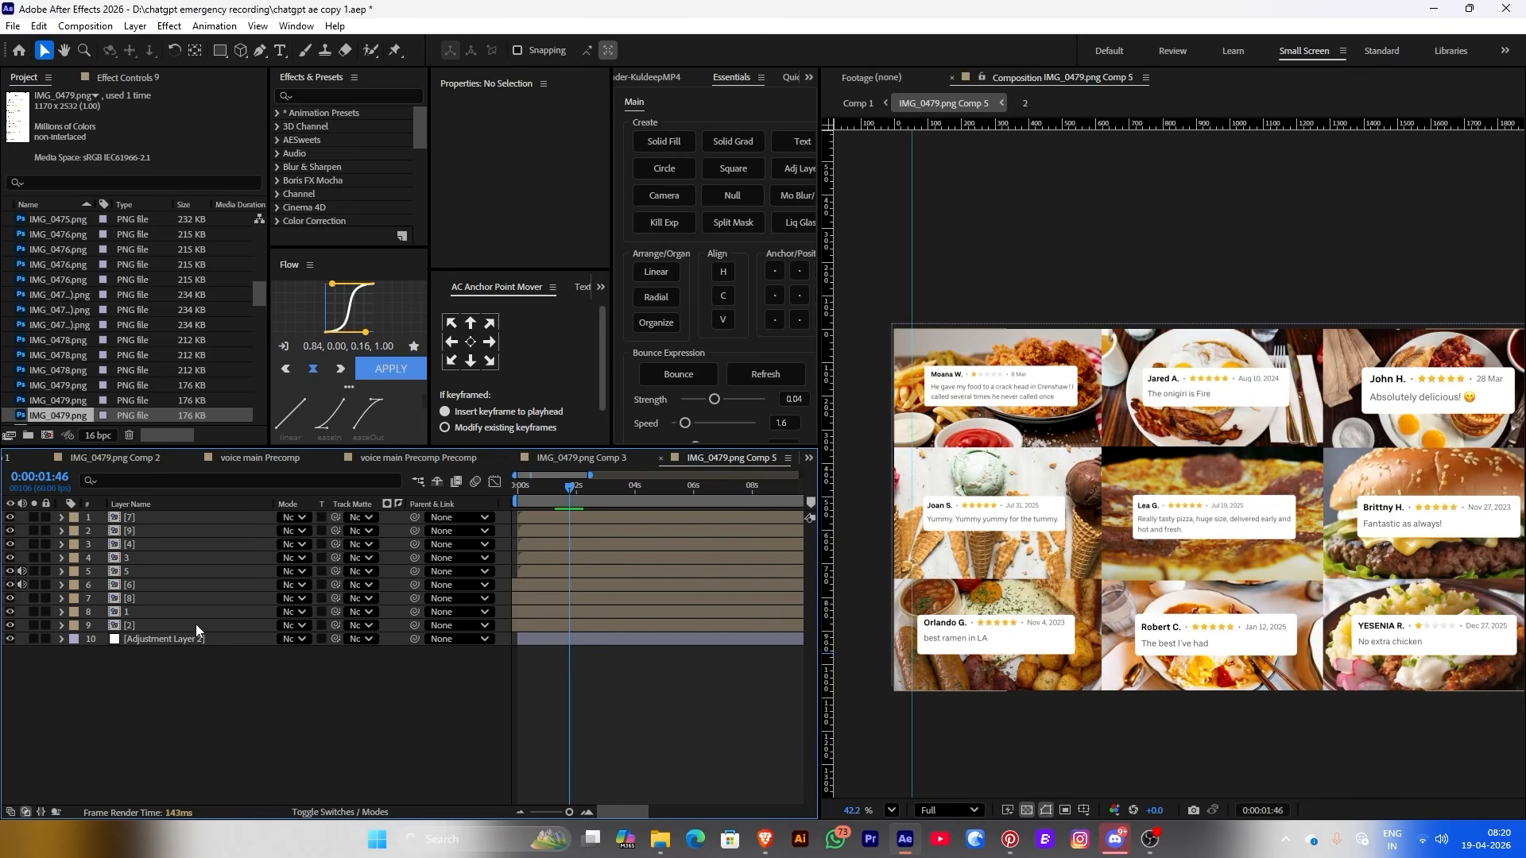
pyautogui.click(195, 624)
# Reorder the numbered precomps so layers 1, 2 and 3 sit in sequence at the top
pyautogui.keyDown('ctrl'); pyautogui.click(144, 613); pyautogui.keyUp('ctrl')
pyautogui.hotkey('ctrl', 'shift', ']')
pyautogui.hotkey('ctrl', ']')
pyautogui.hotkey('ctrl', ']')
pyautogui.hotkey('ctrl', ']')
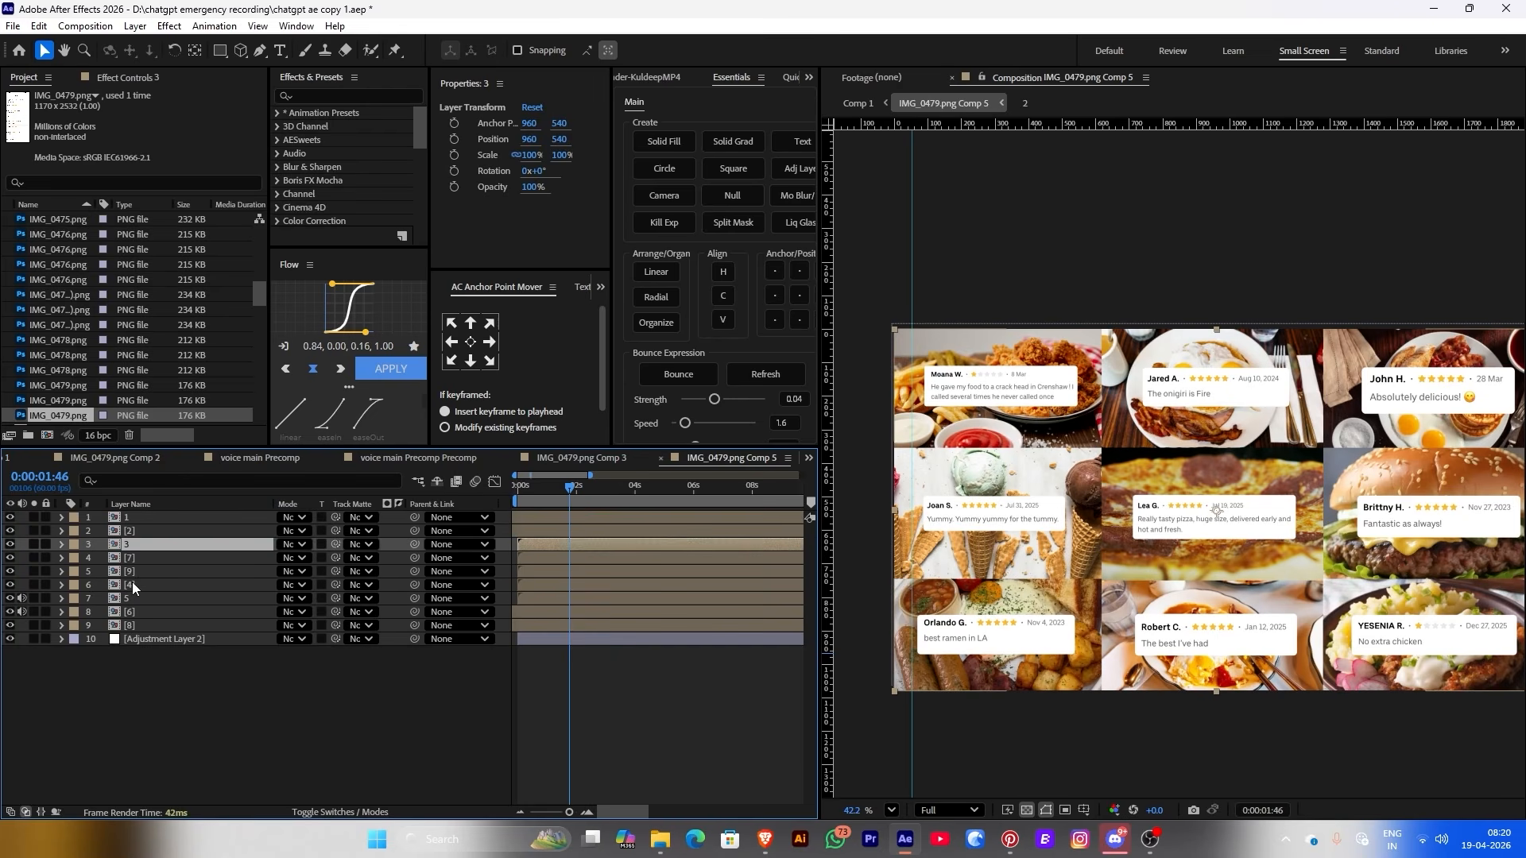
pyautogui.moveTo(144, 580); pyautogui.dragTo(134, 627)
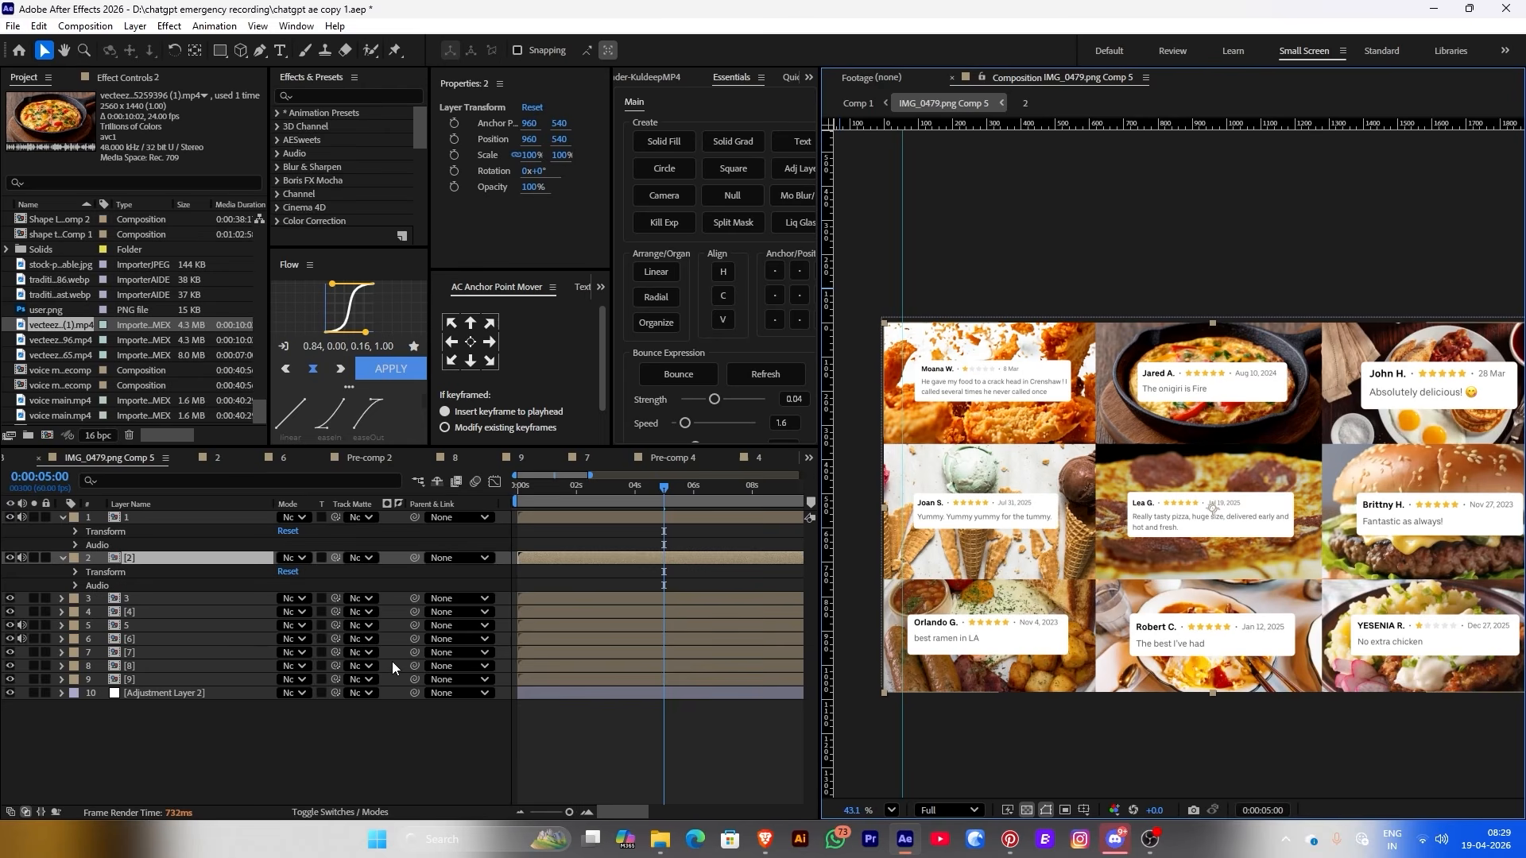
# Stagger layers 2–10 into sequential start times, then check the result in Comp 1 and Comp 5
pyautogui.click(288, 749)
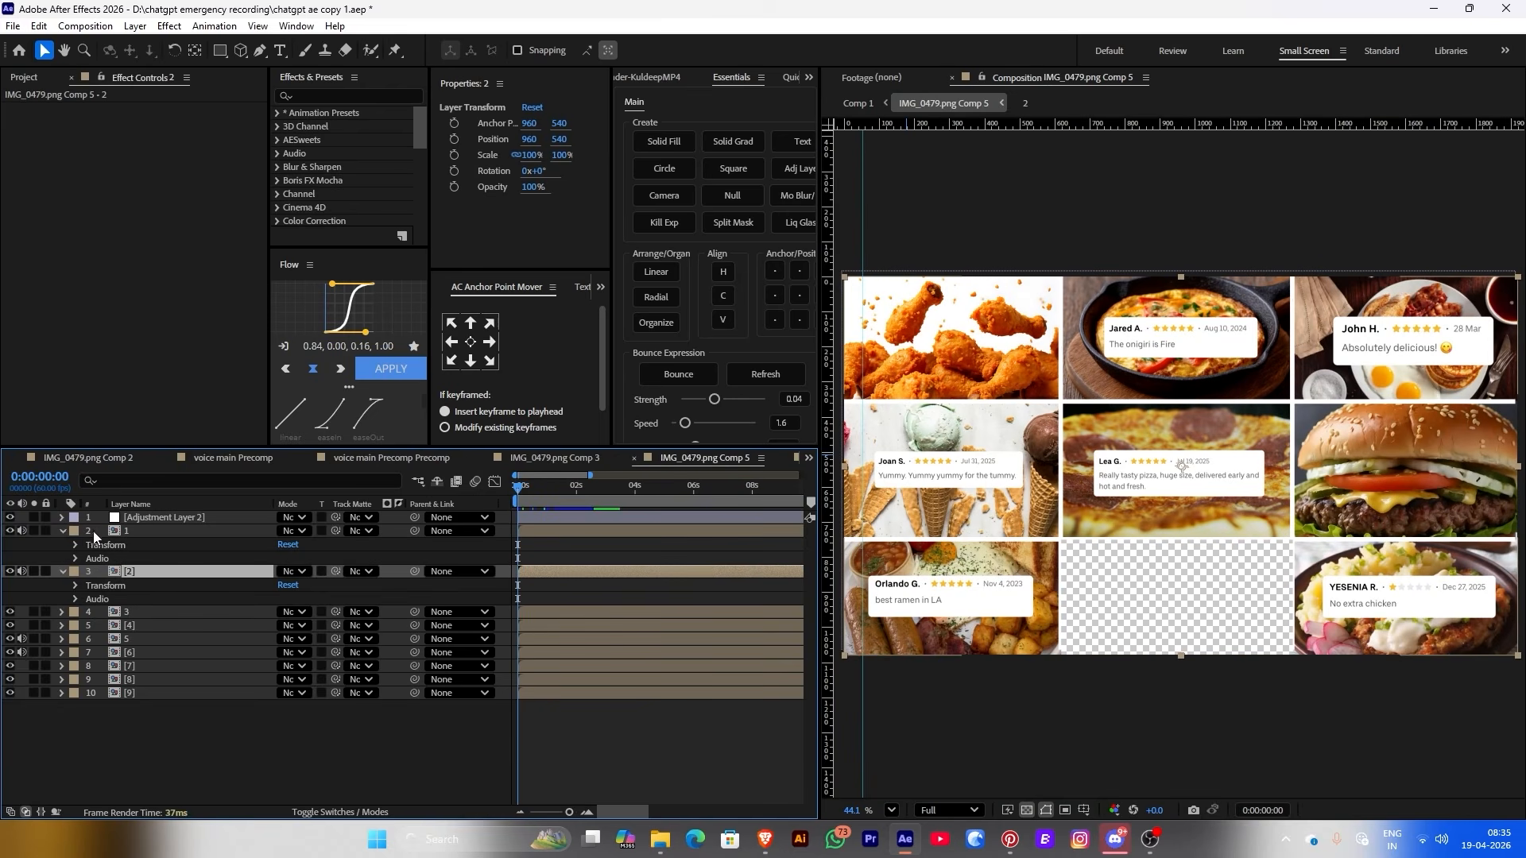
pyautogui.moveTo(93, 531); pyautogui.dragTo(221, 717)
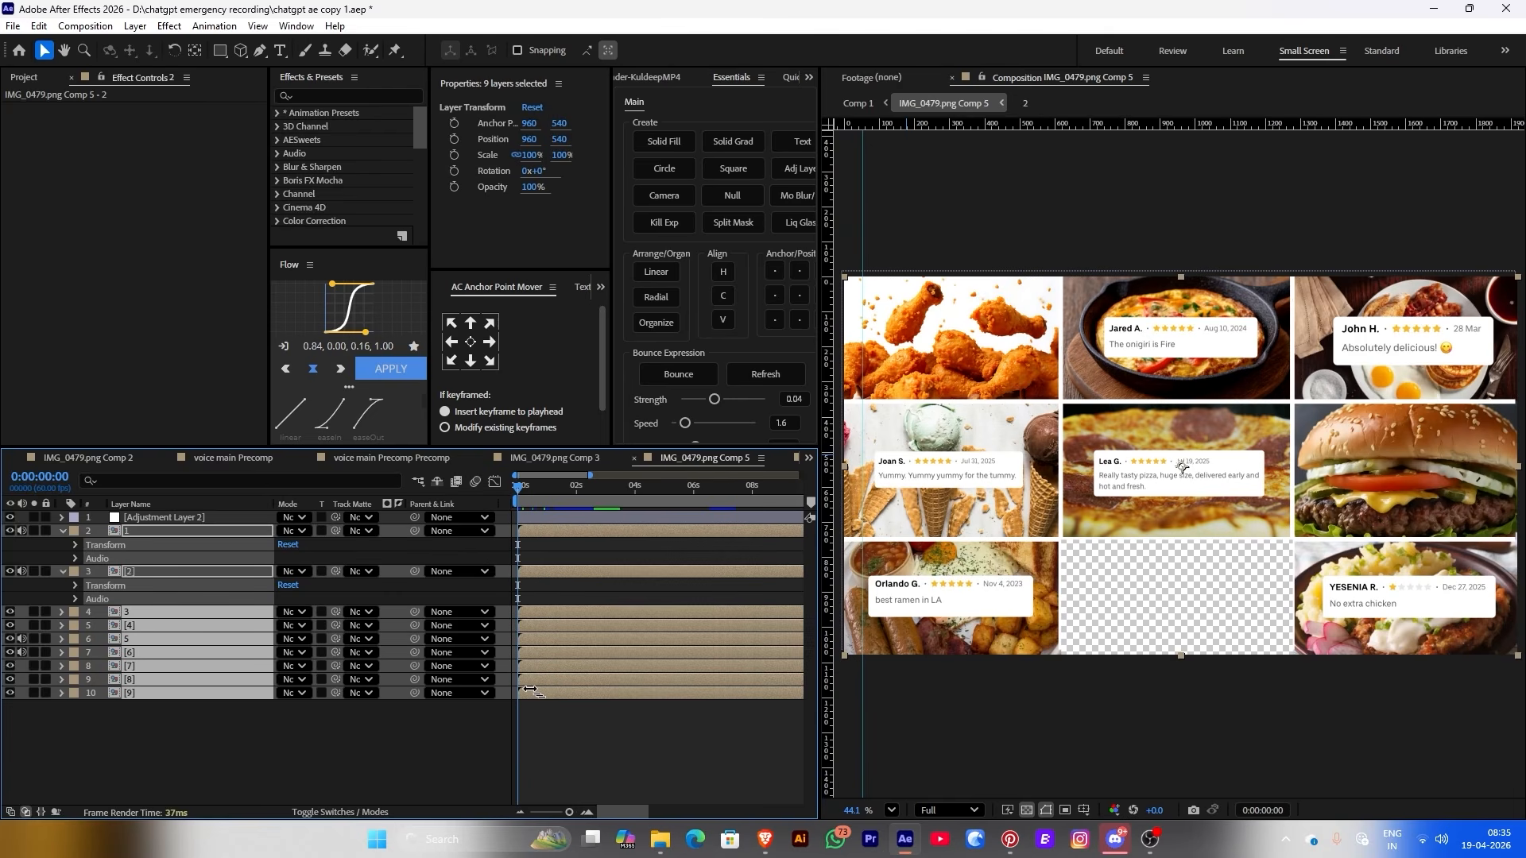
pyautogui.moveTo(531, 692); pyautogui.dragTo(557, 694)
pyautogui.click(558, 718)
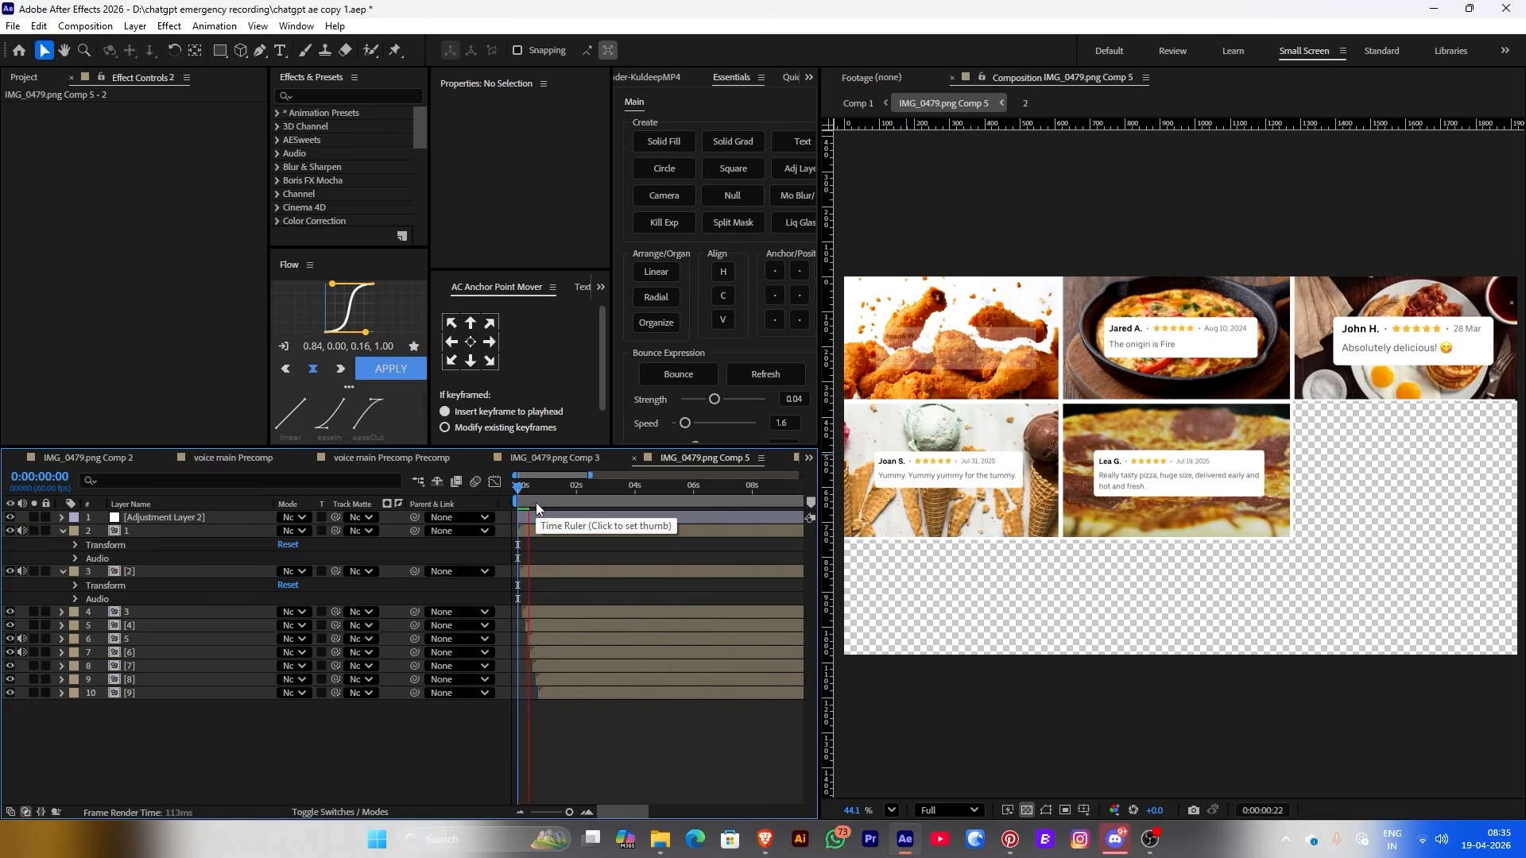
pyautogui.click(858, 103)
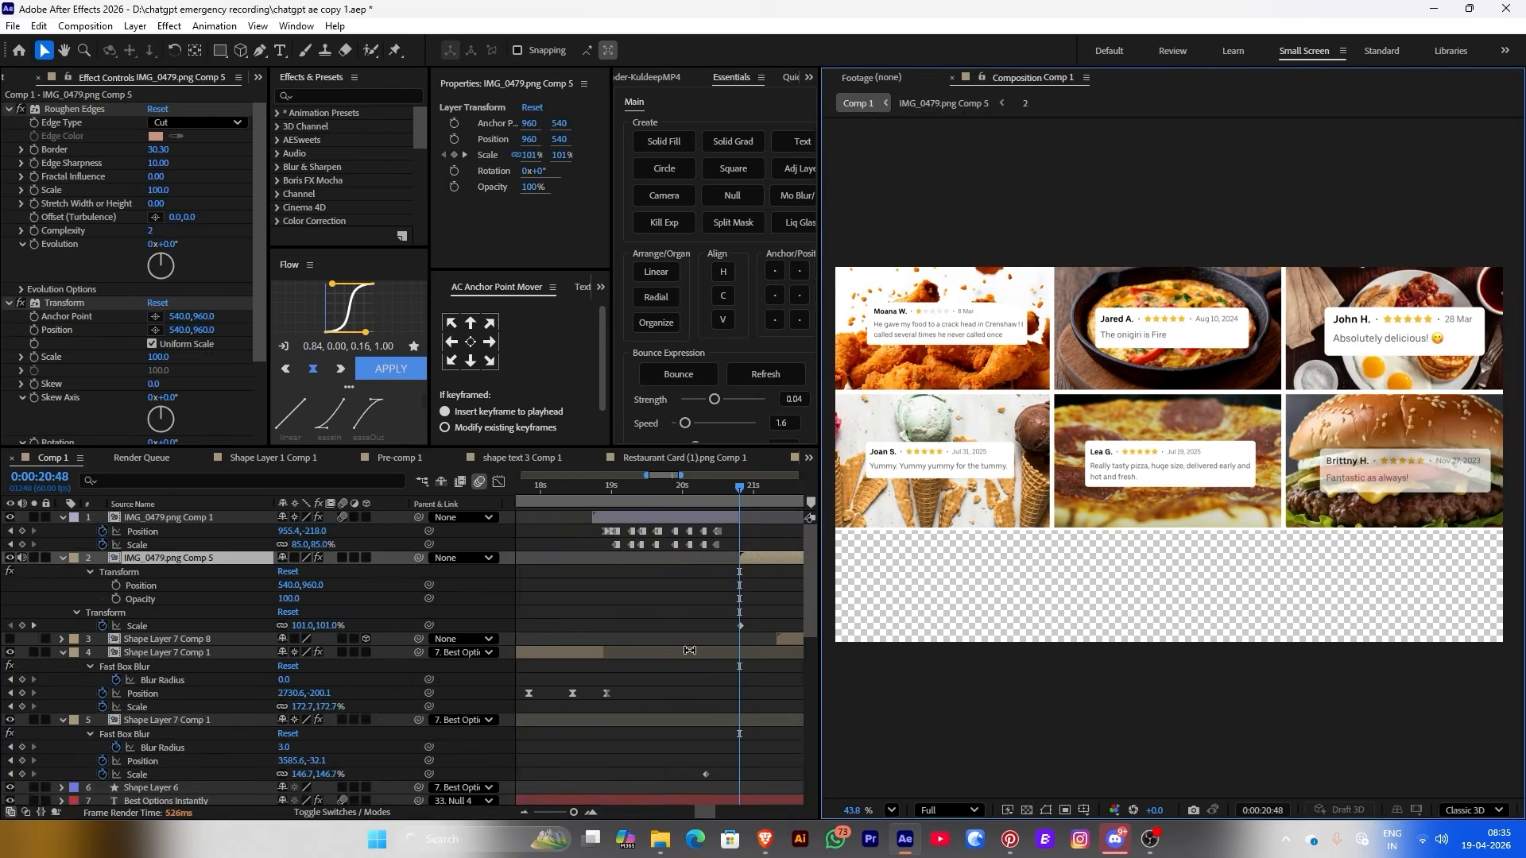
pyautogui.click(728, 488)
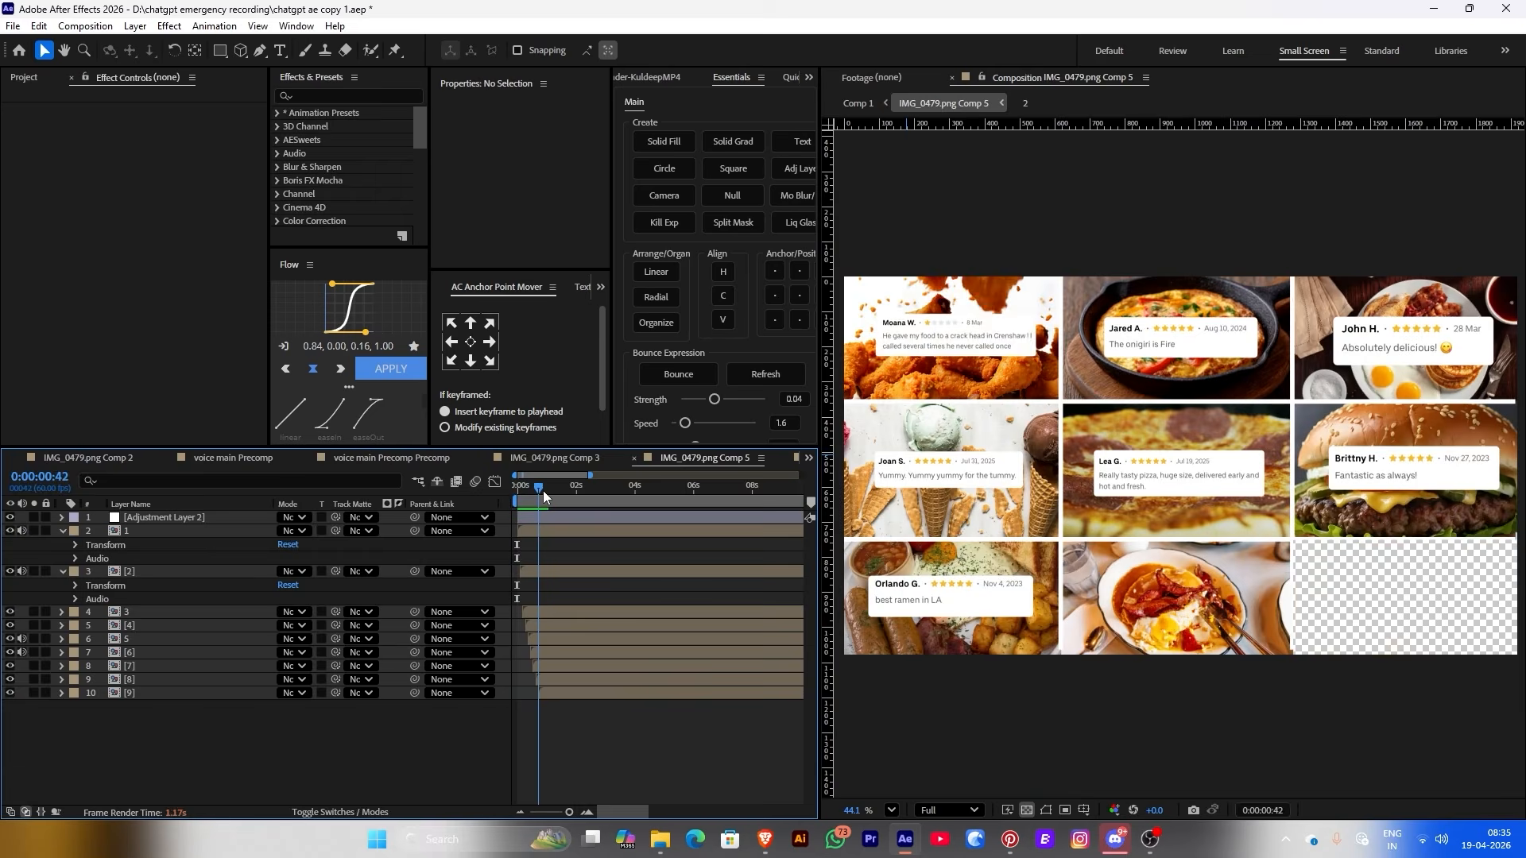
pyautogui.moveTo(543, 490)
pyautogui.mouseDown()
pyautogui.moveTo(561, 491)
pyautogui.moveTo(509, 493)
pyautogui.moveTo(554, 494)
pyautogui.mouseUp()
# Kill the expressions on Pre-comp 2's IMG_0475.png layer and scrub to check the wipe
pyautogui.doubleClick(538, 527)
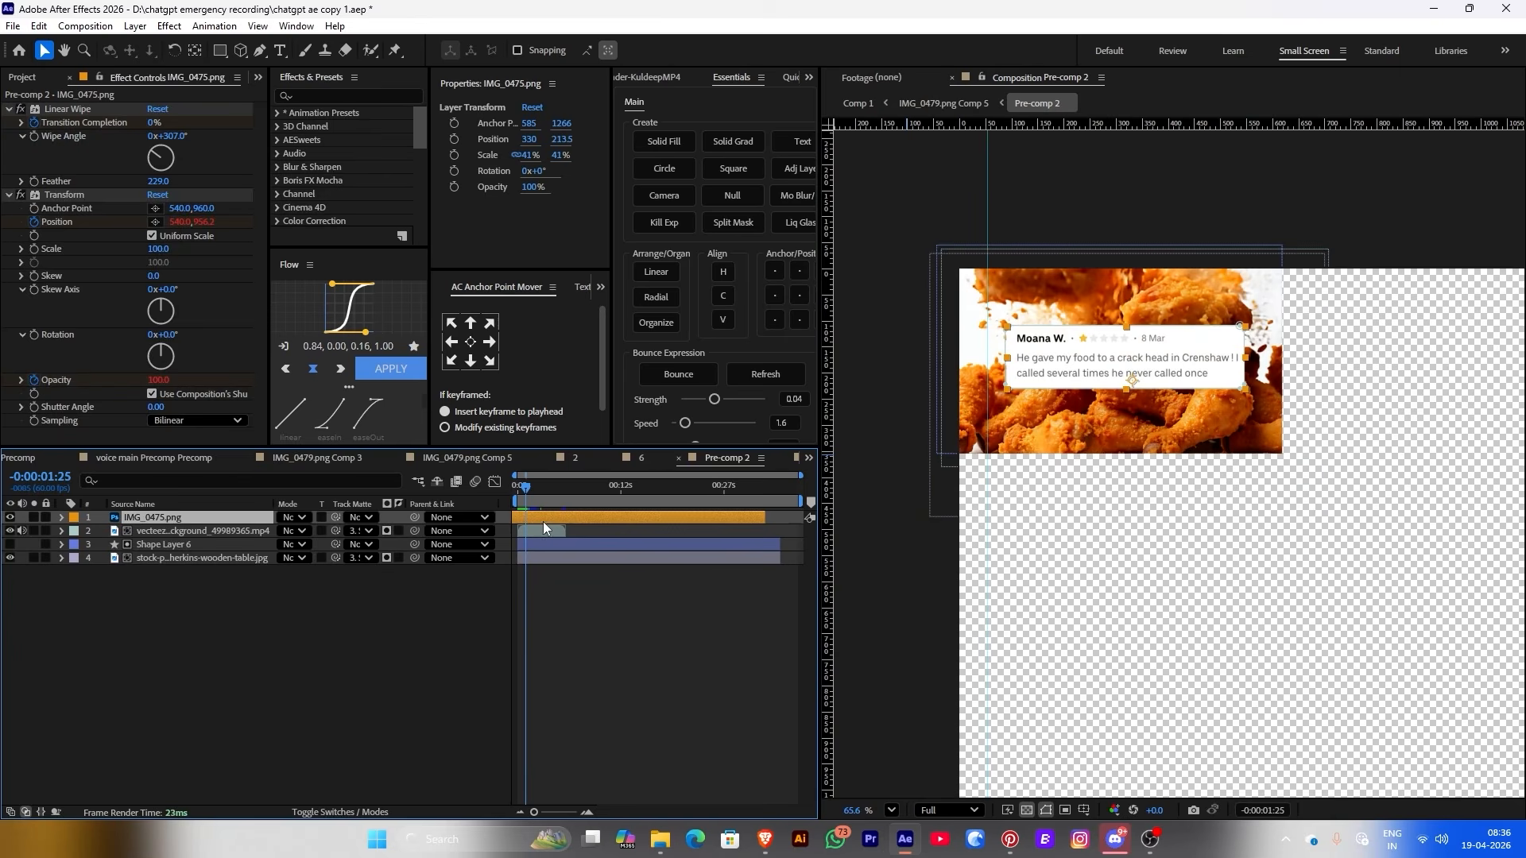
pyautogui.click(137, 532)
pyautogui.click(141, 518)
pyautogui.click(671, 221)
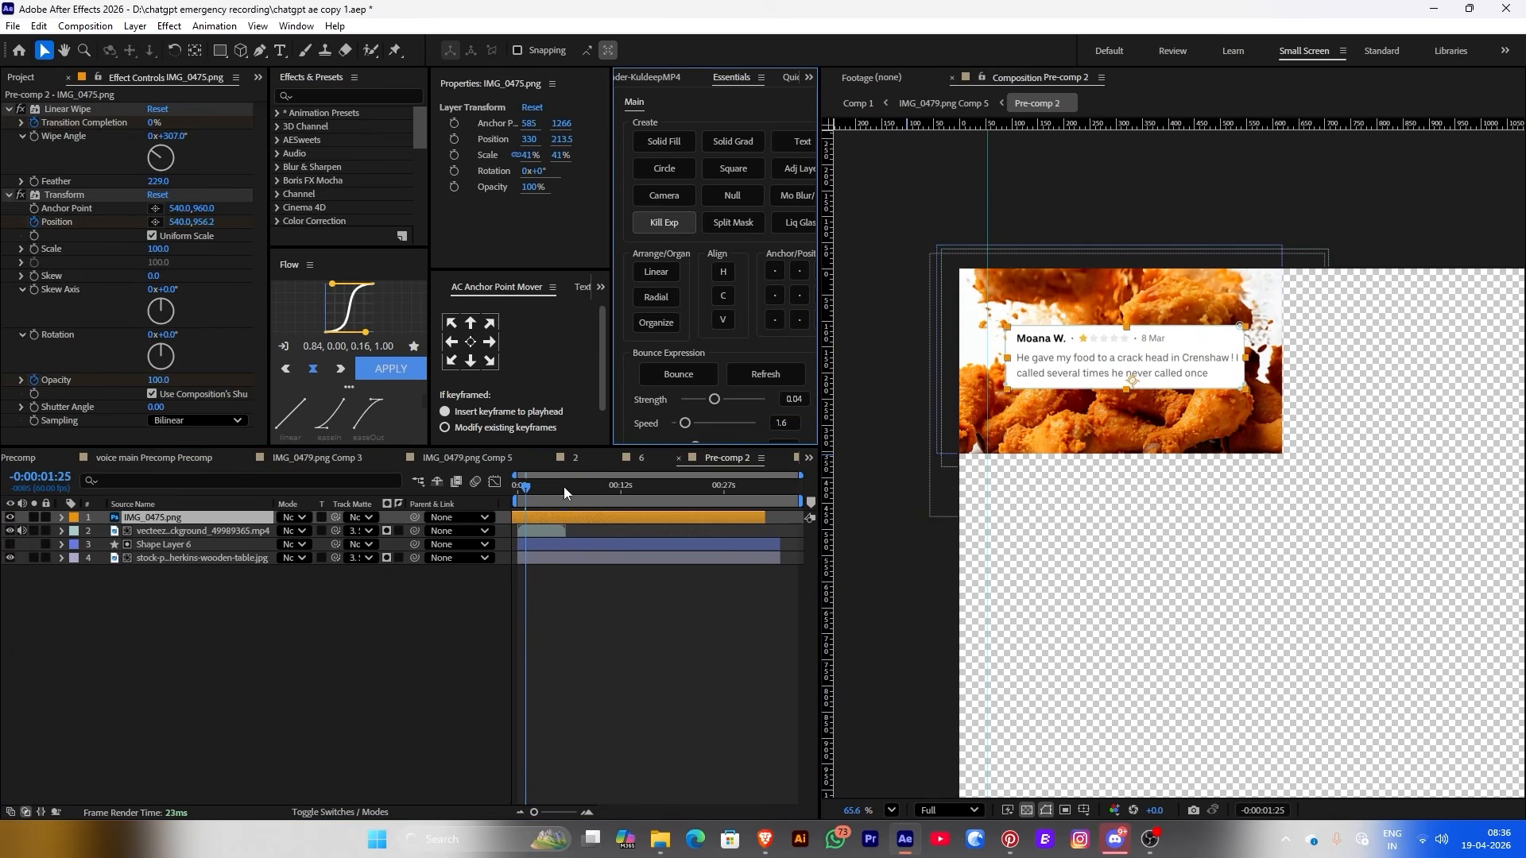
pyautogui.click(521, 488)
pyautogui.moveTo(522, 496); pyautogui.dragTo(518, 488)
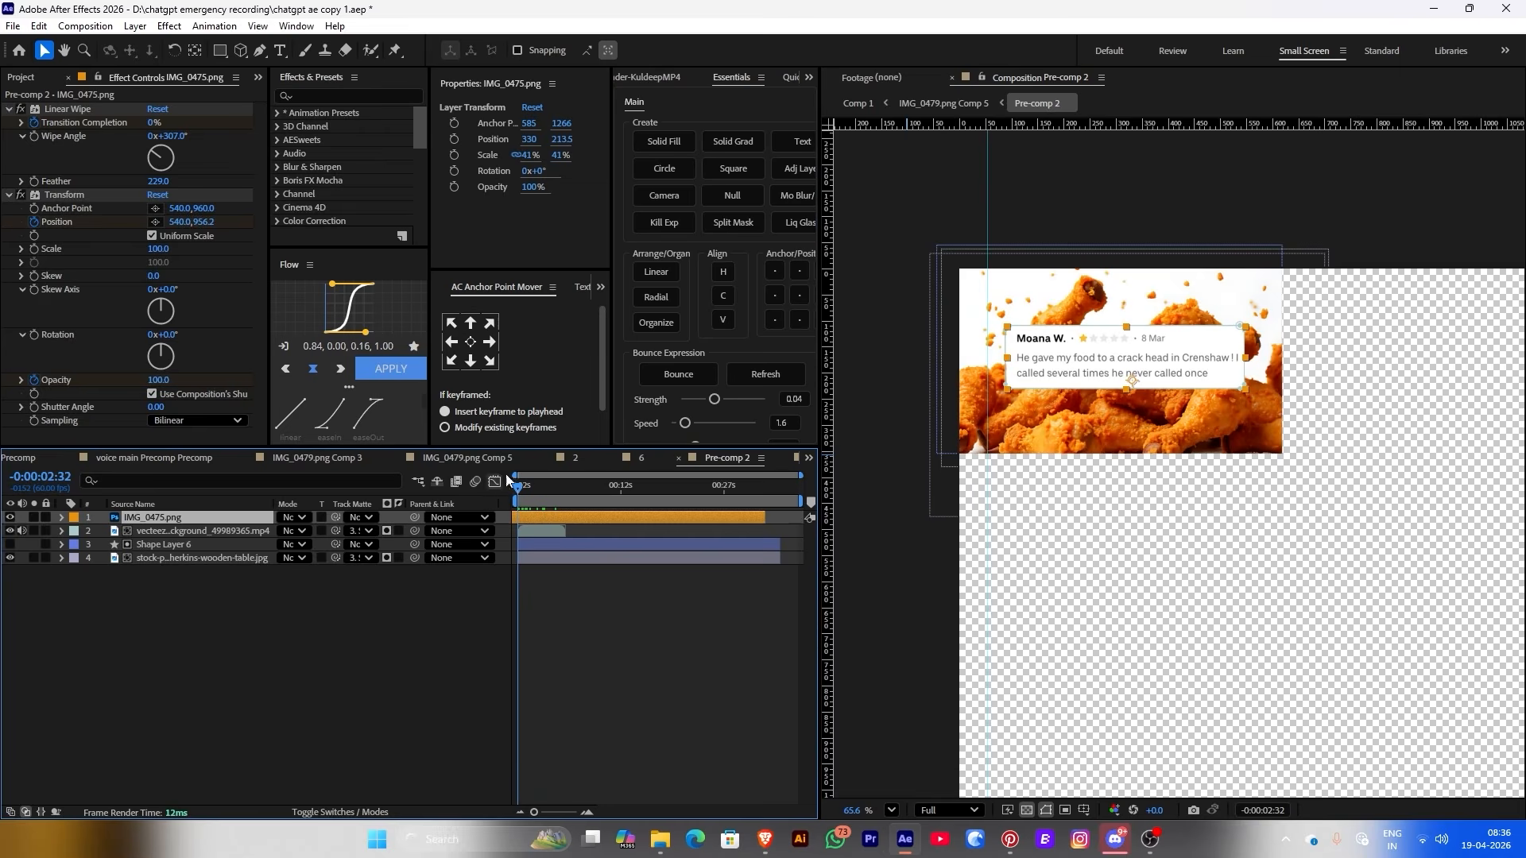
pyautogui.click(944, 103)
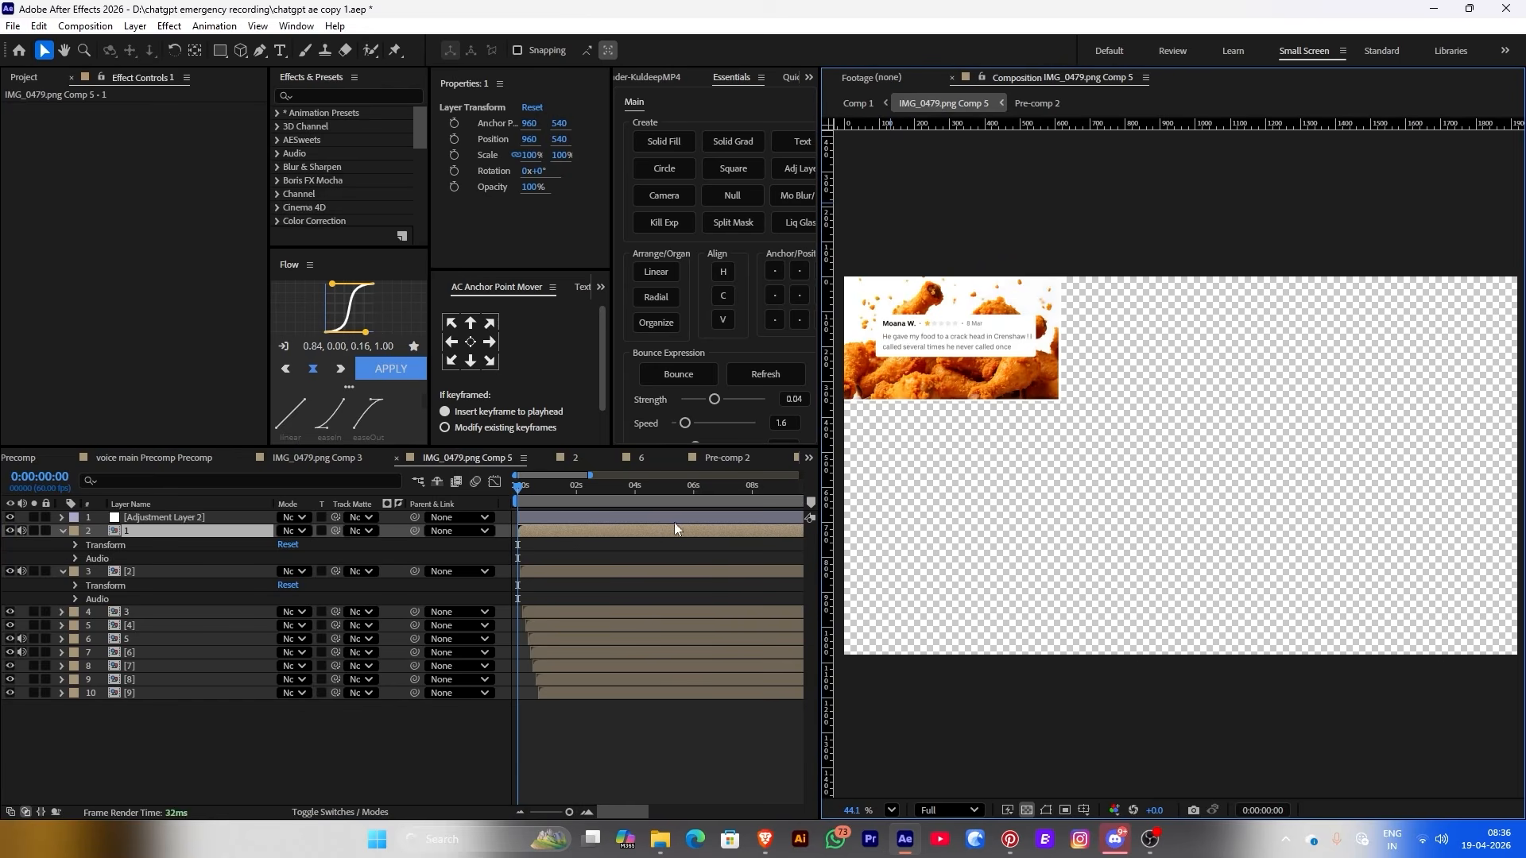
# Kill the expressions on composition 2's card image layer at 0:00:03:53
pyautogui.doubleClick(542, 569)
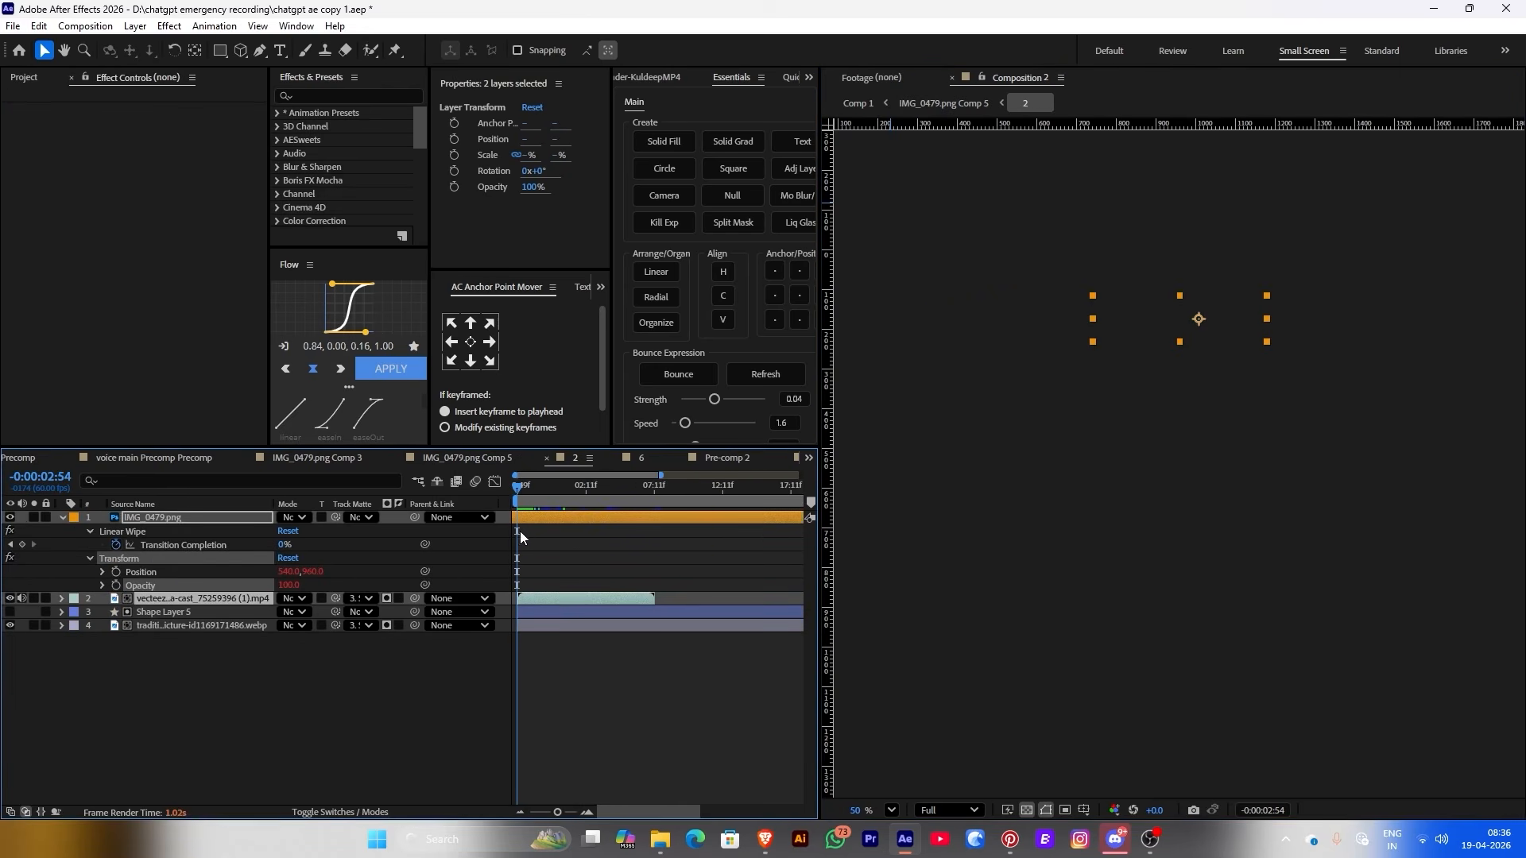
pyautogui.click(609, 503)
pyautogui.click(674, 232)
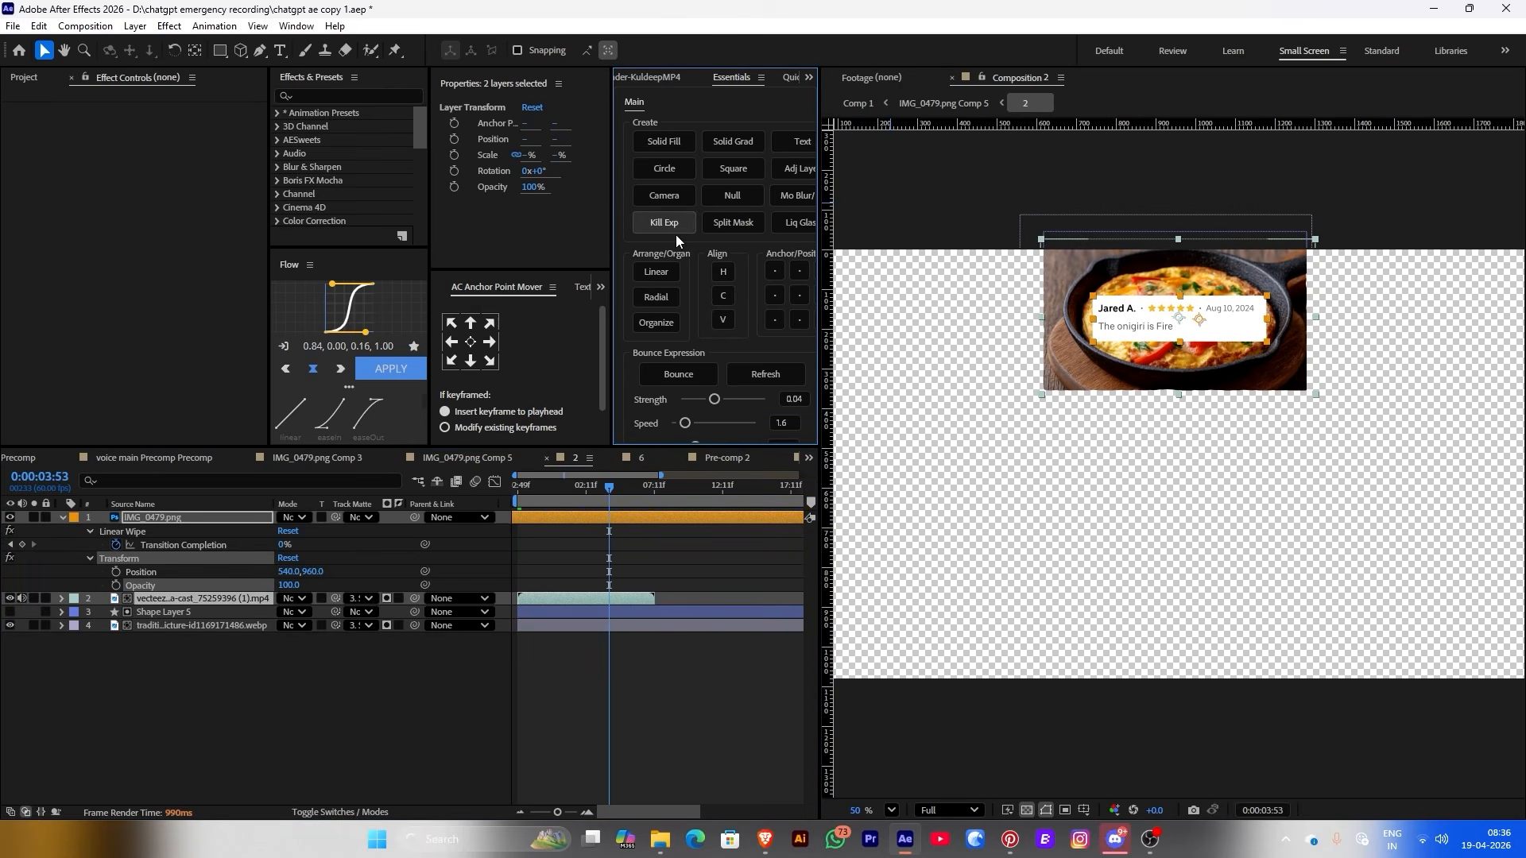
pyautogui.click(963, 105)
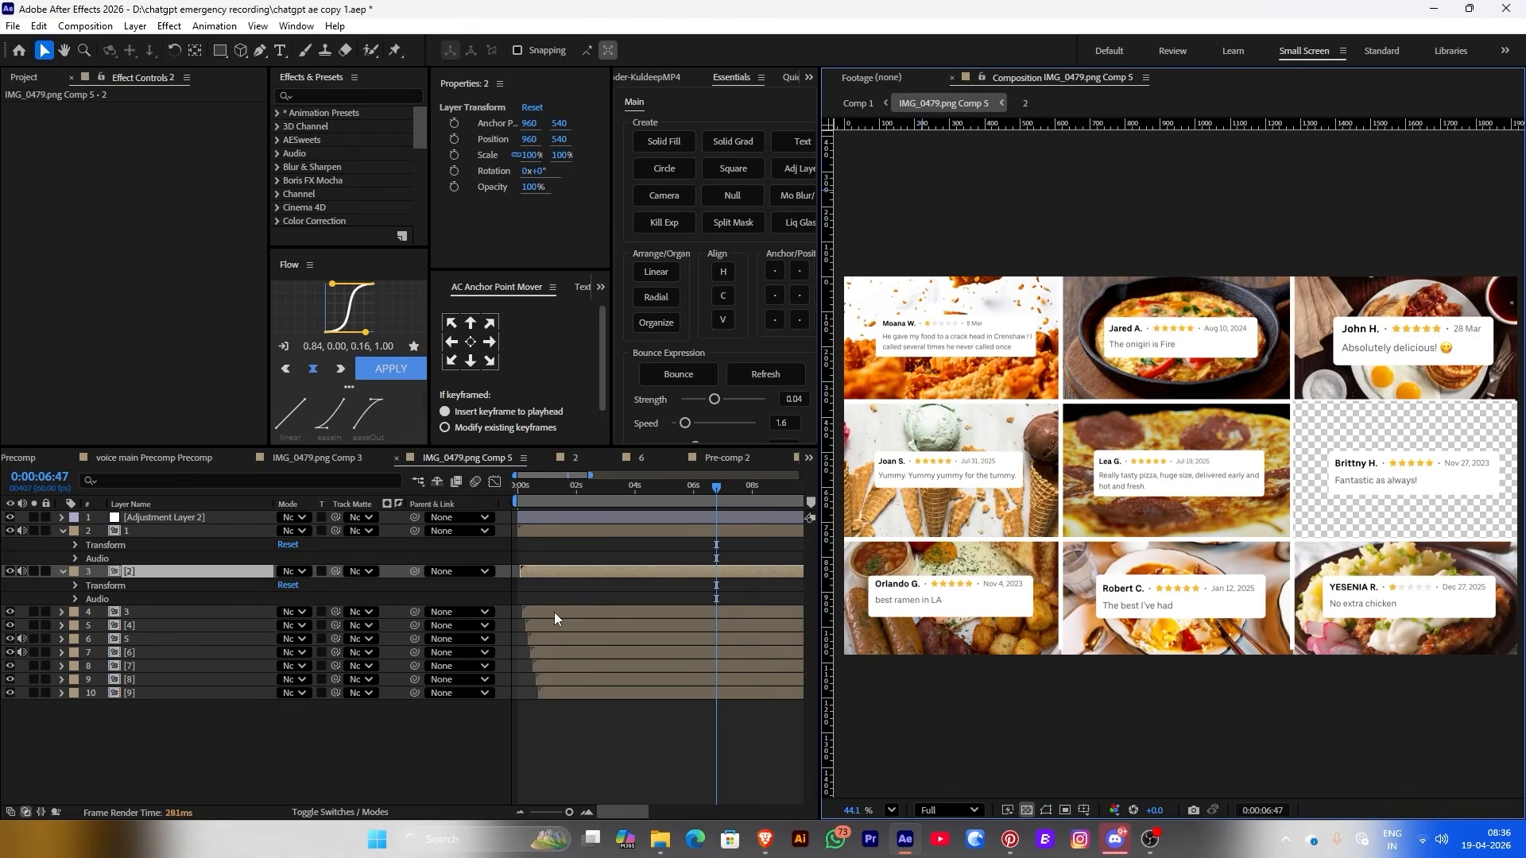
# Open Pre-comp 3 and select its Shape Layer 4 and IMG_0475.png layers
pyautogui.doubleClick(555, 612)
pyautogui.click(561, 529)
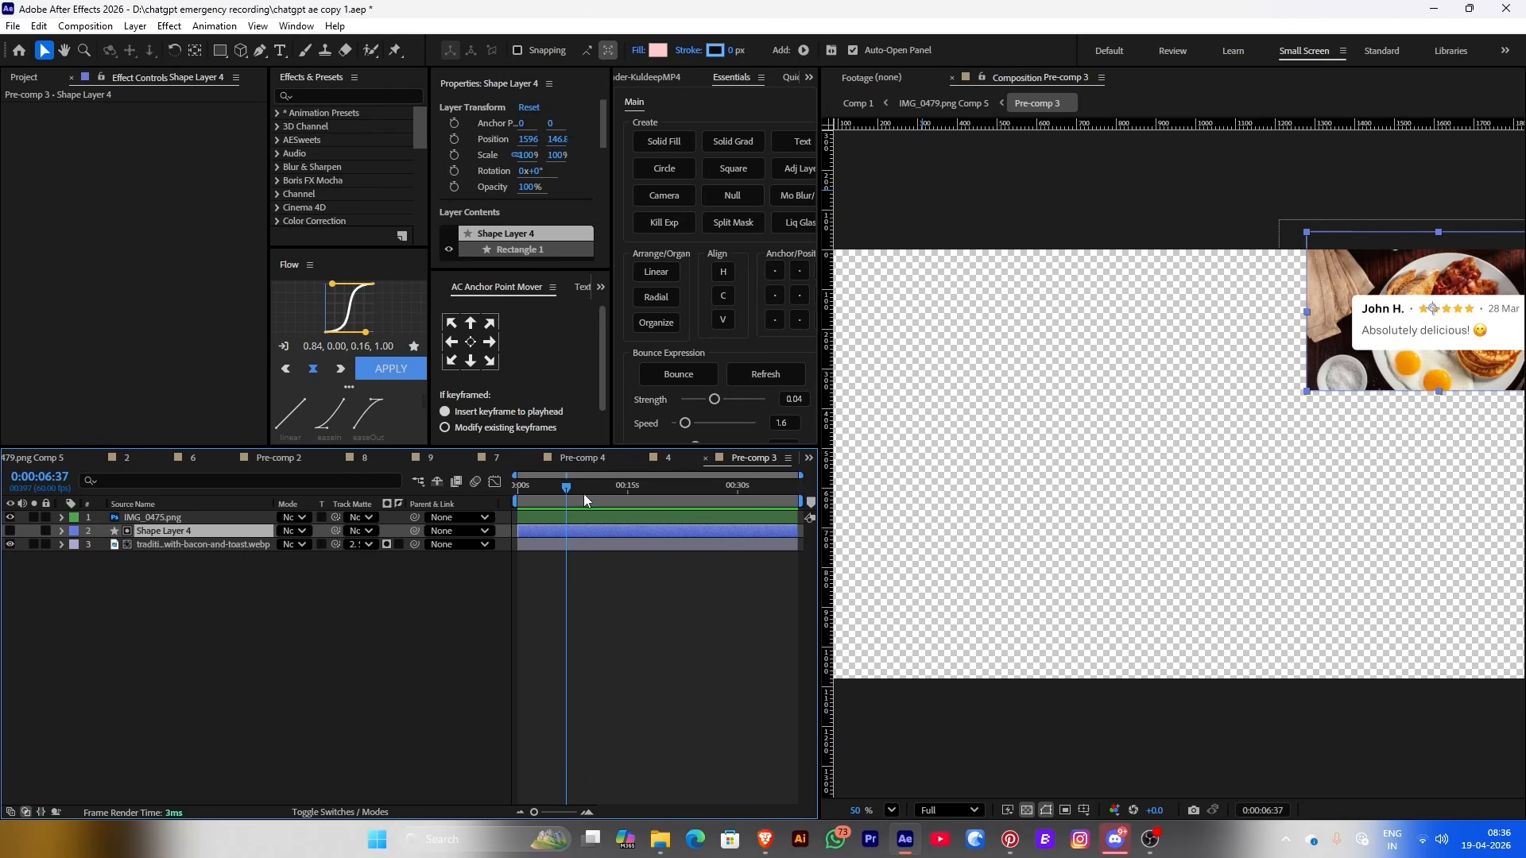
pyautogui.click(555, 514)
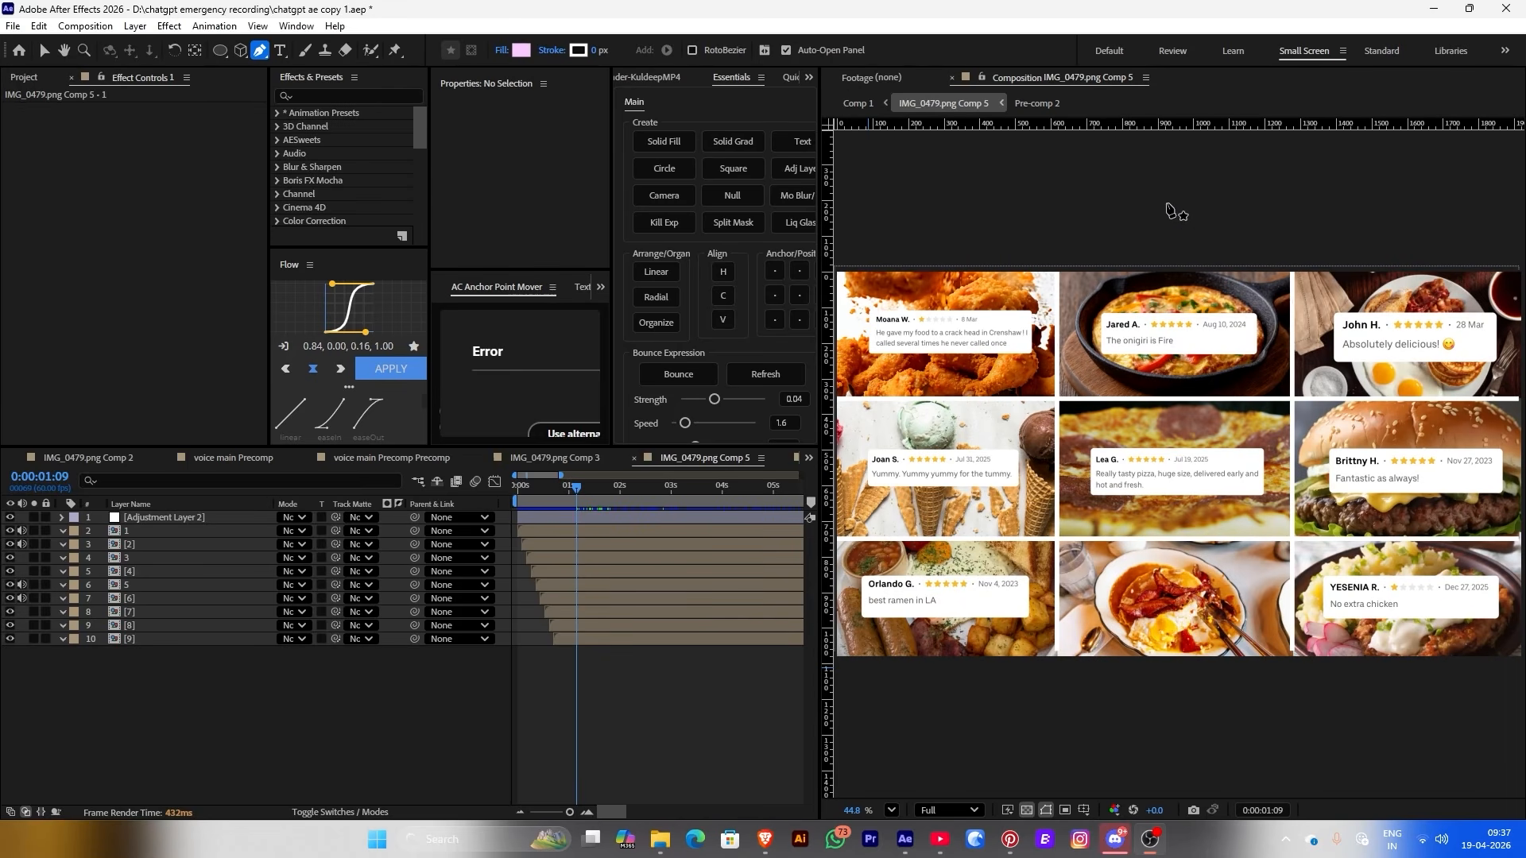
# Draw a vertical shape-layer line down the grid's middle with a 350 px stroke
pyautogui.click(1166, 202)
pyautogui.click(1160, 633)
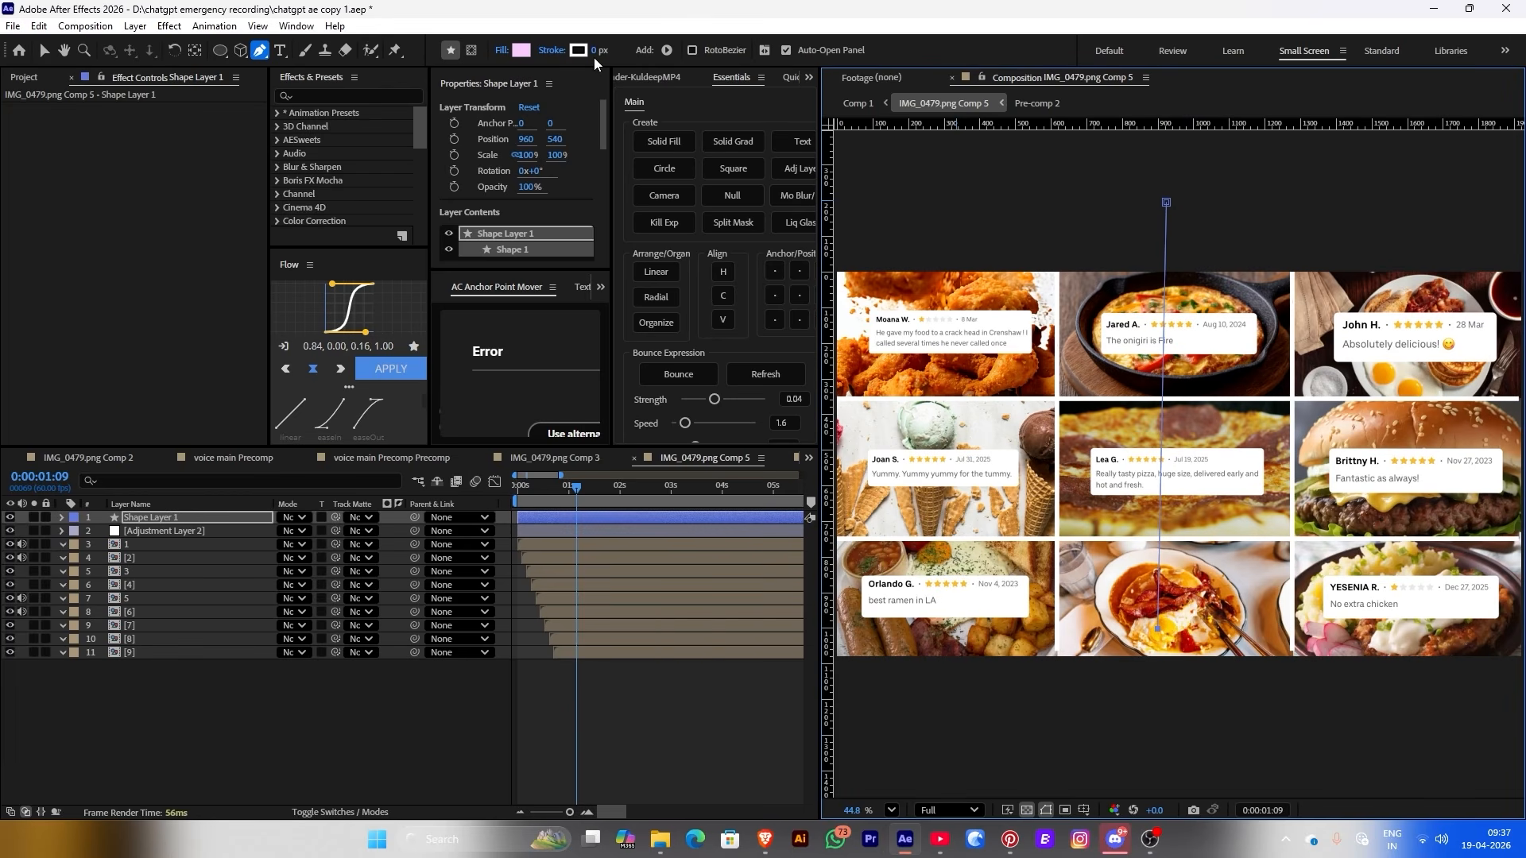
pyautogui.moveTo(596, 59); pyautogui.dragTo(881, 57)
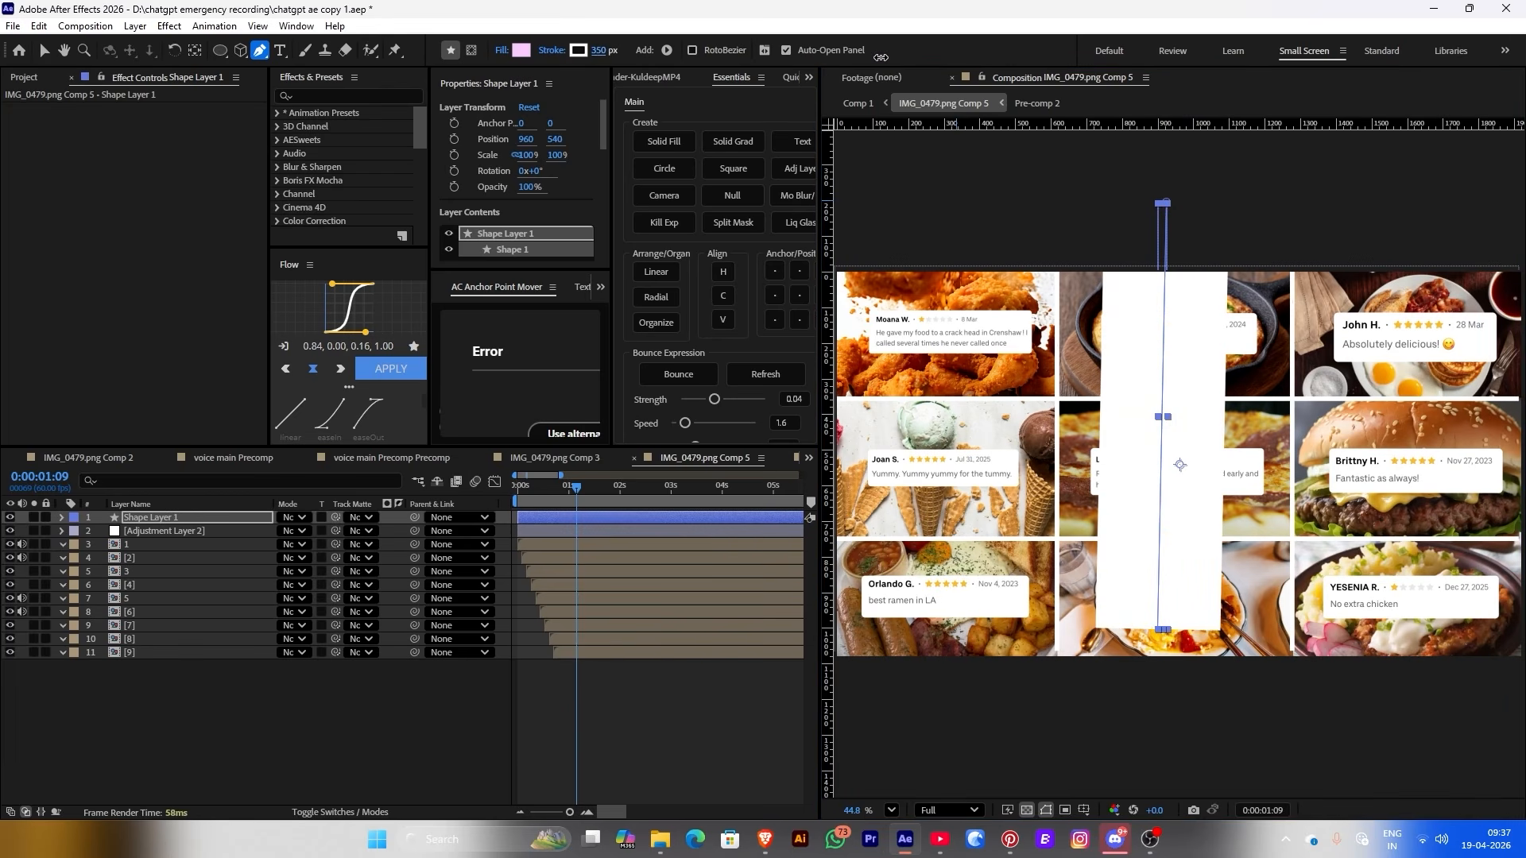
pyautogui.click(169, 520)
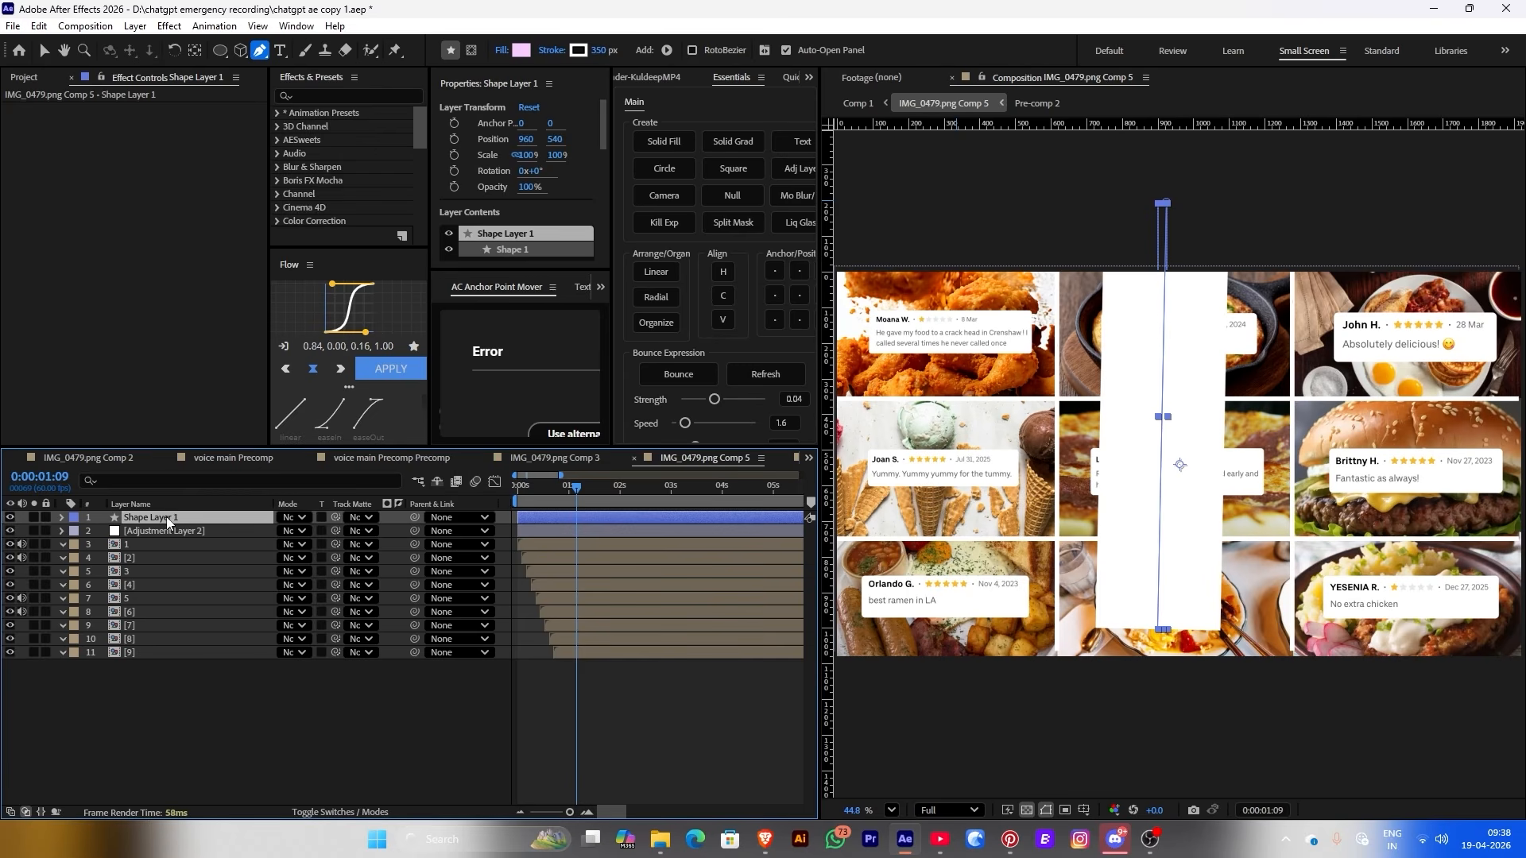
pyautogui.scroll(2, 1222, 295)
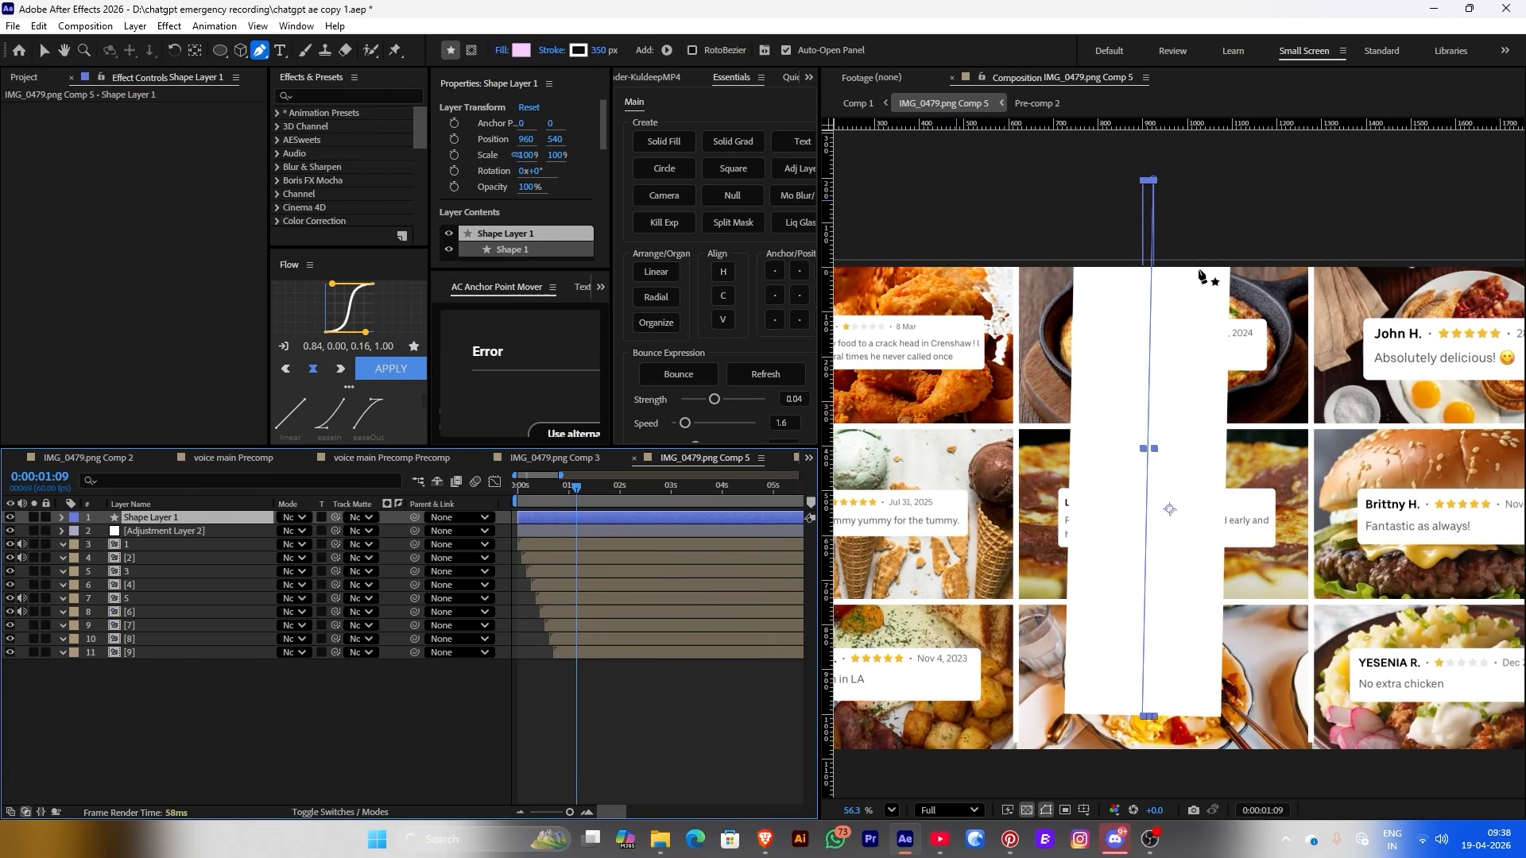
pyautogui.moveTo(1154, 179); pyautogui.dragTo(1150, 250)
# Change the line's stroke type to Linear Gradient
pyautogui.click(578, 50)
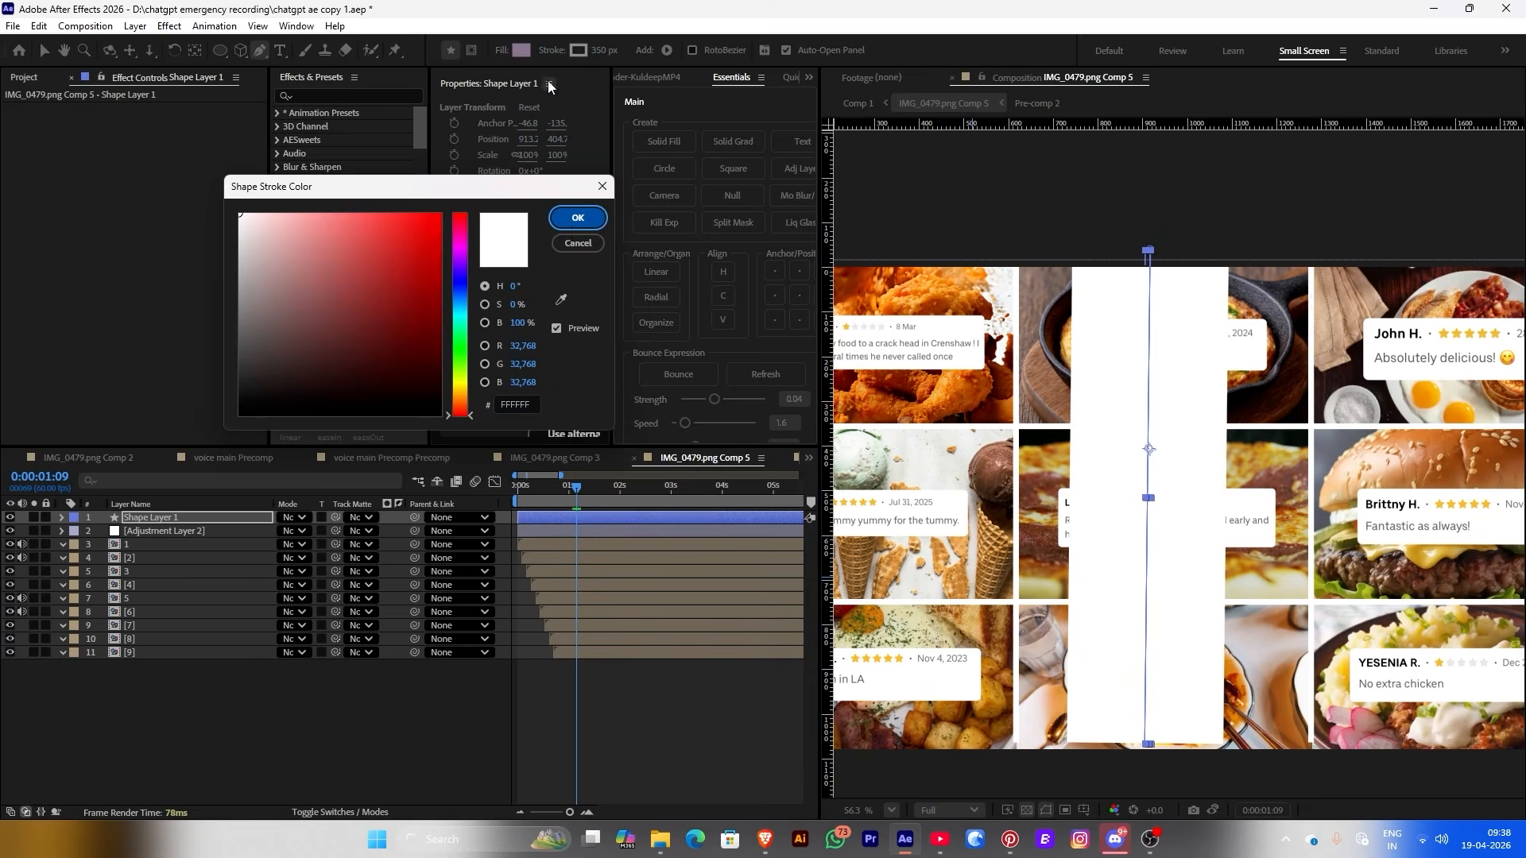
pyautogui.press('Escape')
pyautogui.click(553, 51)
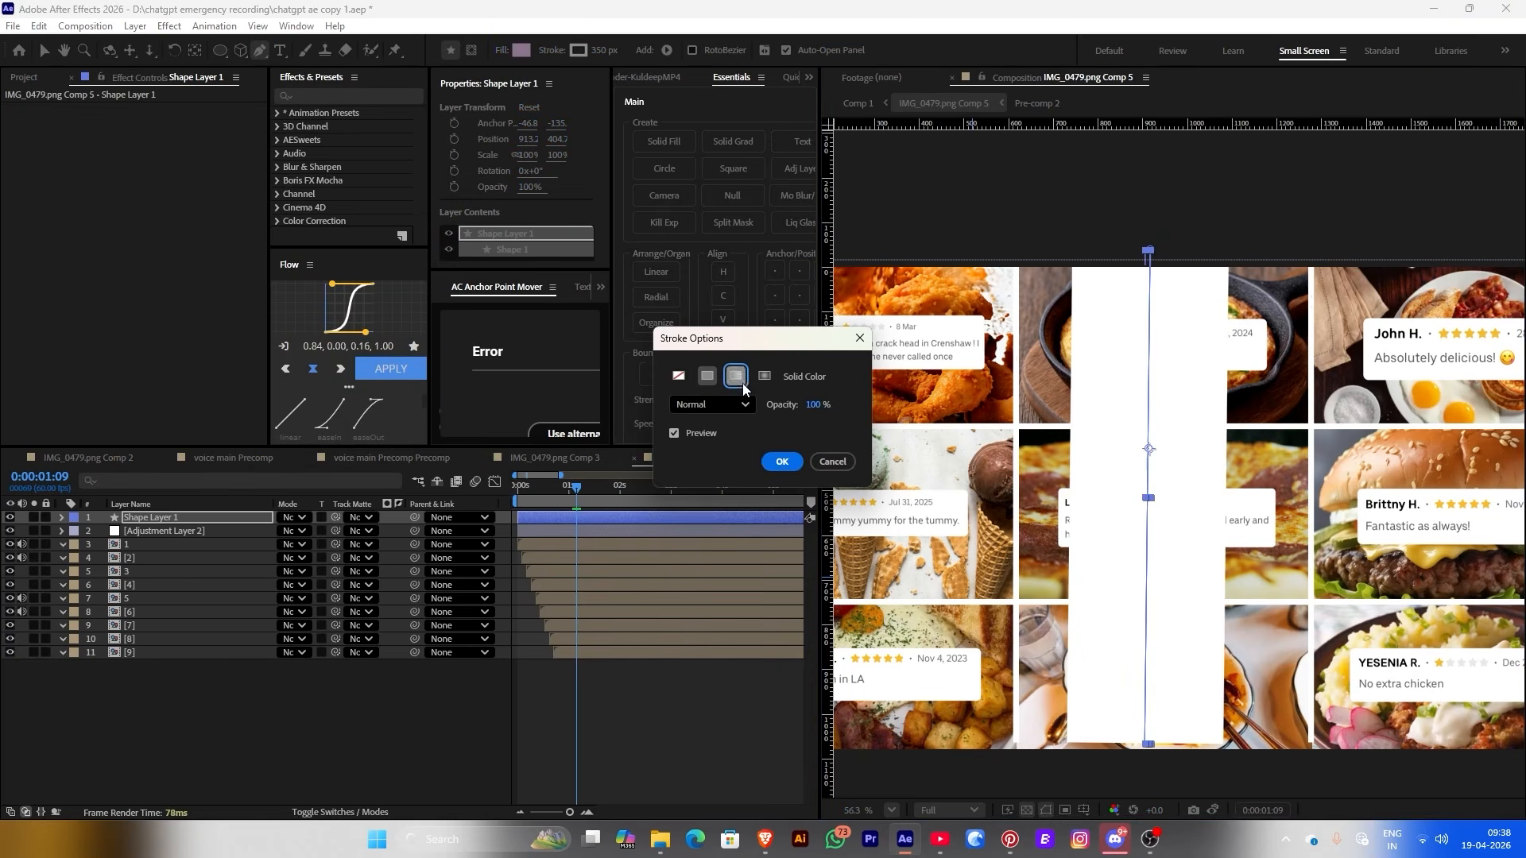
pyautogui.click(743, 383)
pyautogui.click(779, 463)
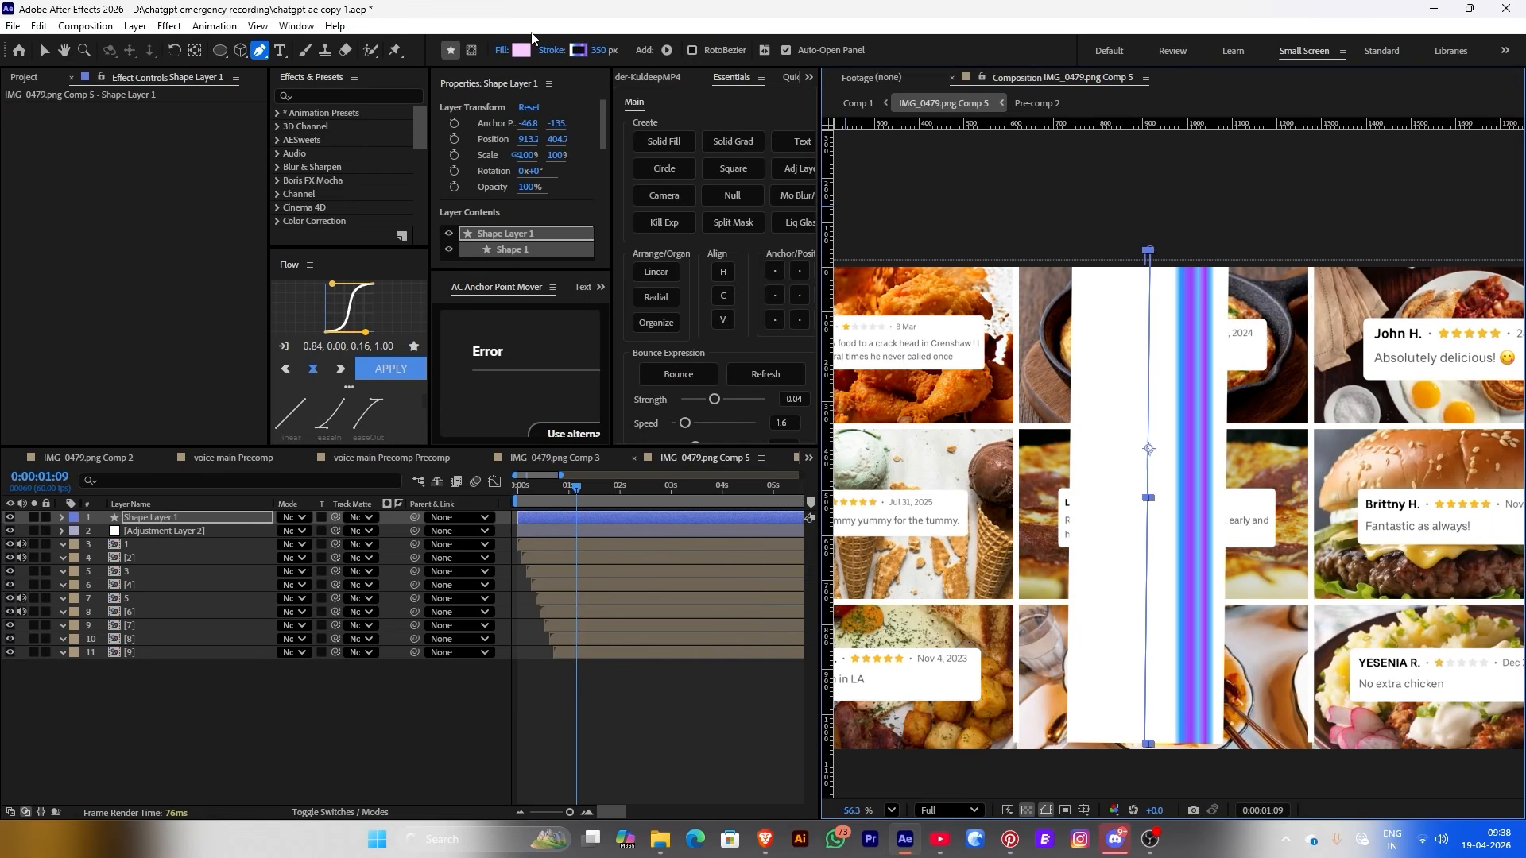
pyautogui.click(552, 51)
pyautogui.click(778, 461)
# Reposition the gradient's start and end handles along the bar with the Selection tool
pyautogui.press('v')
pyautogui.scroll(-2, 1174, 477)
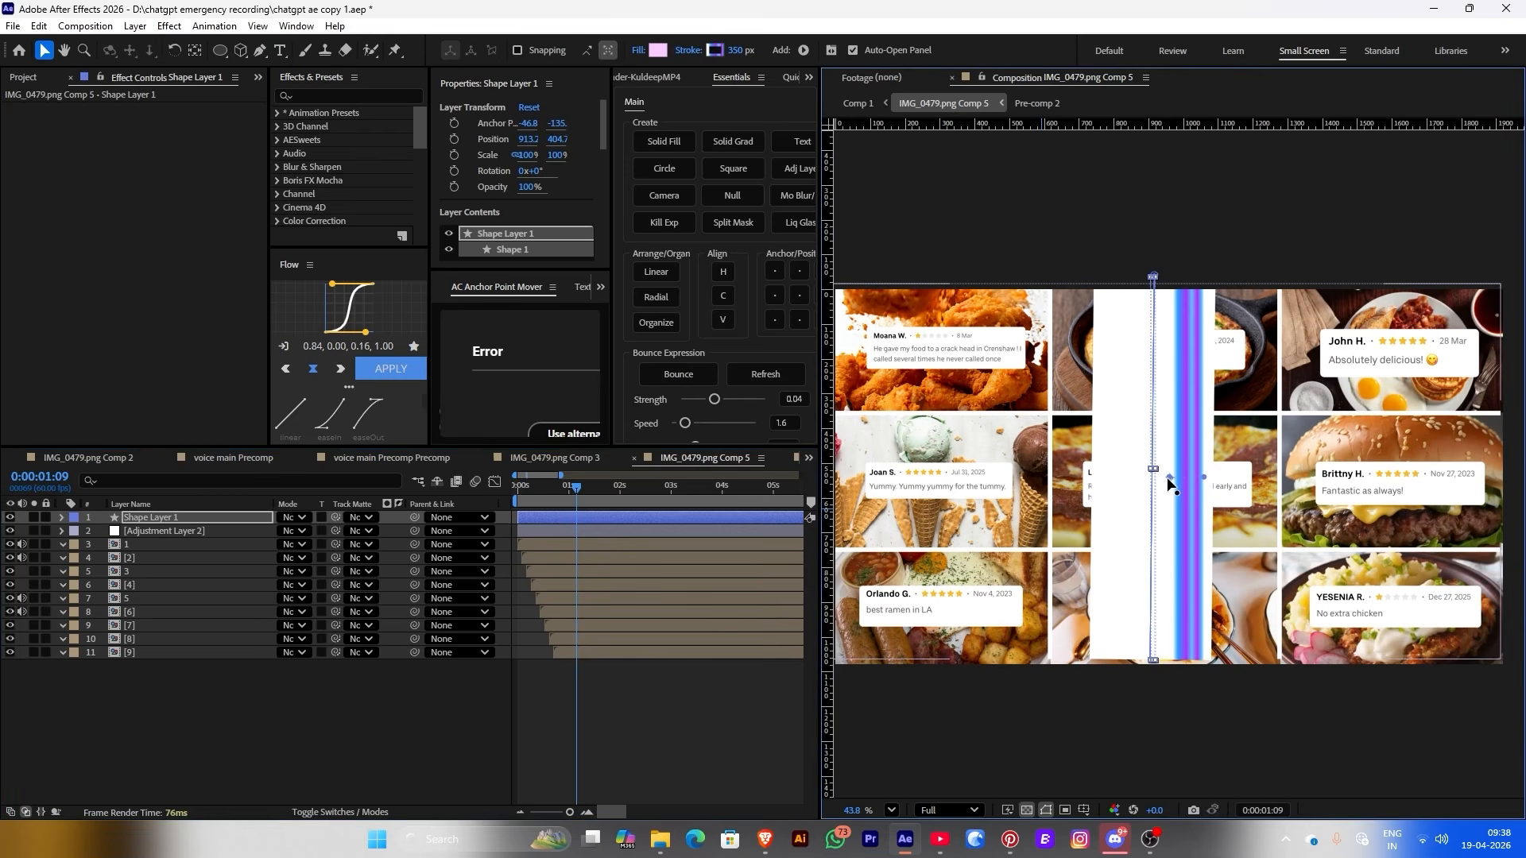
pyautogui.moveTo(1170, 479); pyautogui.dragTo(1174, 277)
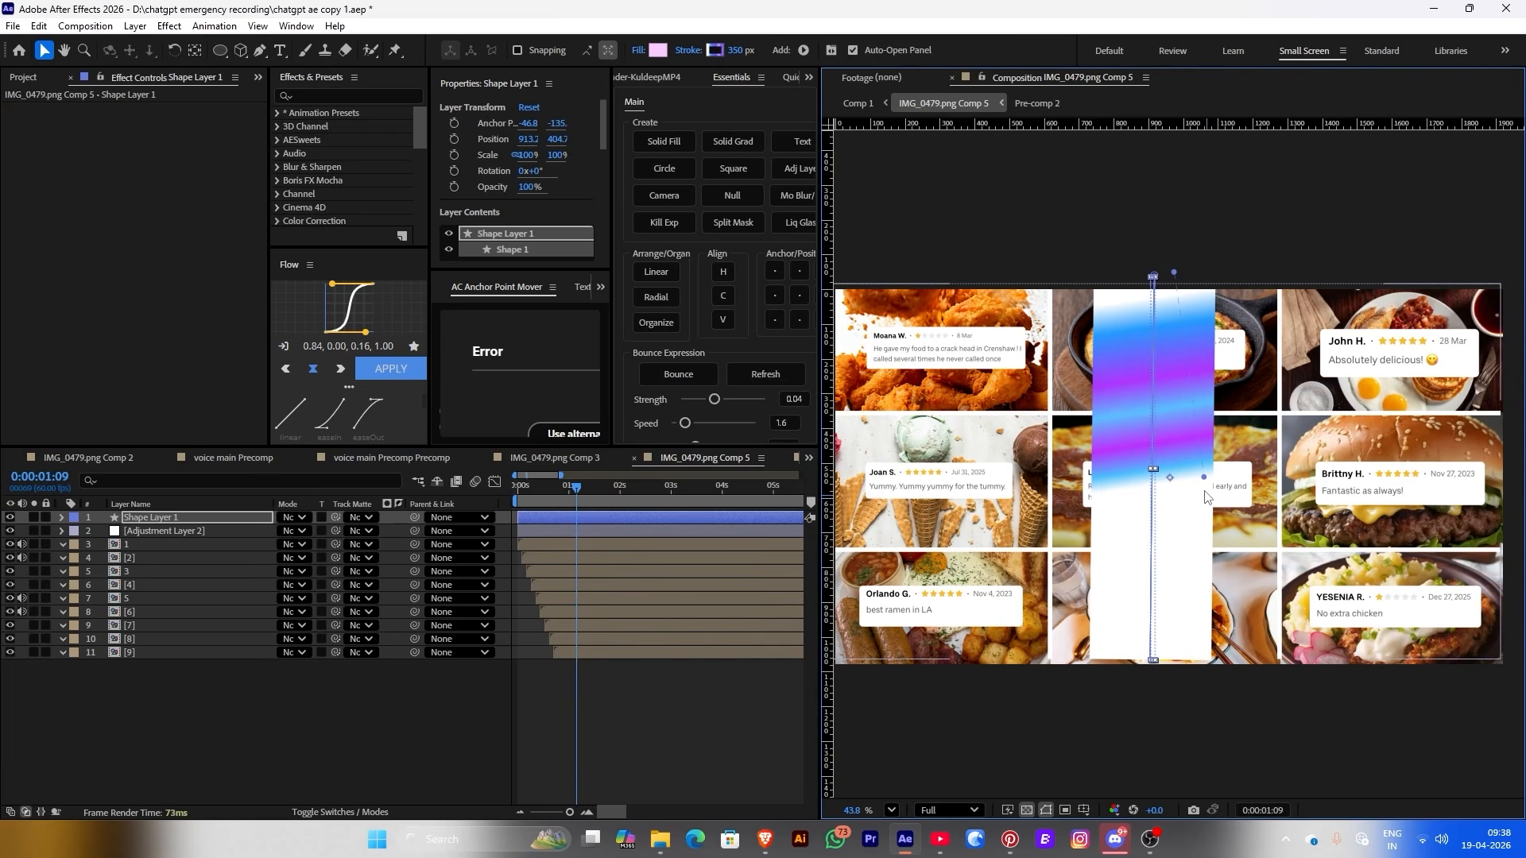
pyautogui.moveTo(1157, 643); pyautogui.dragTo(1180, 650)
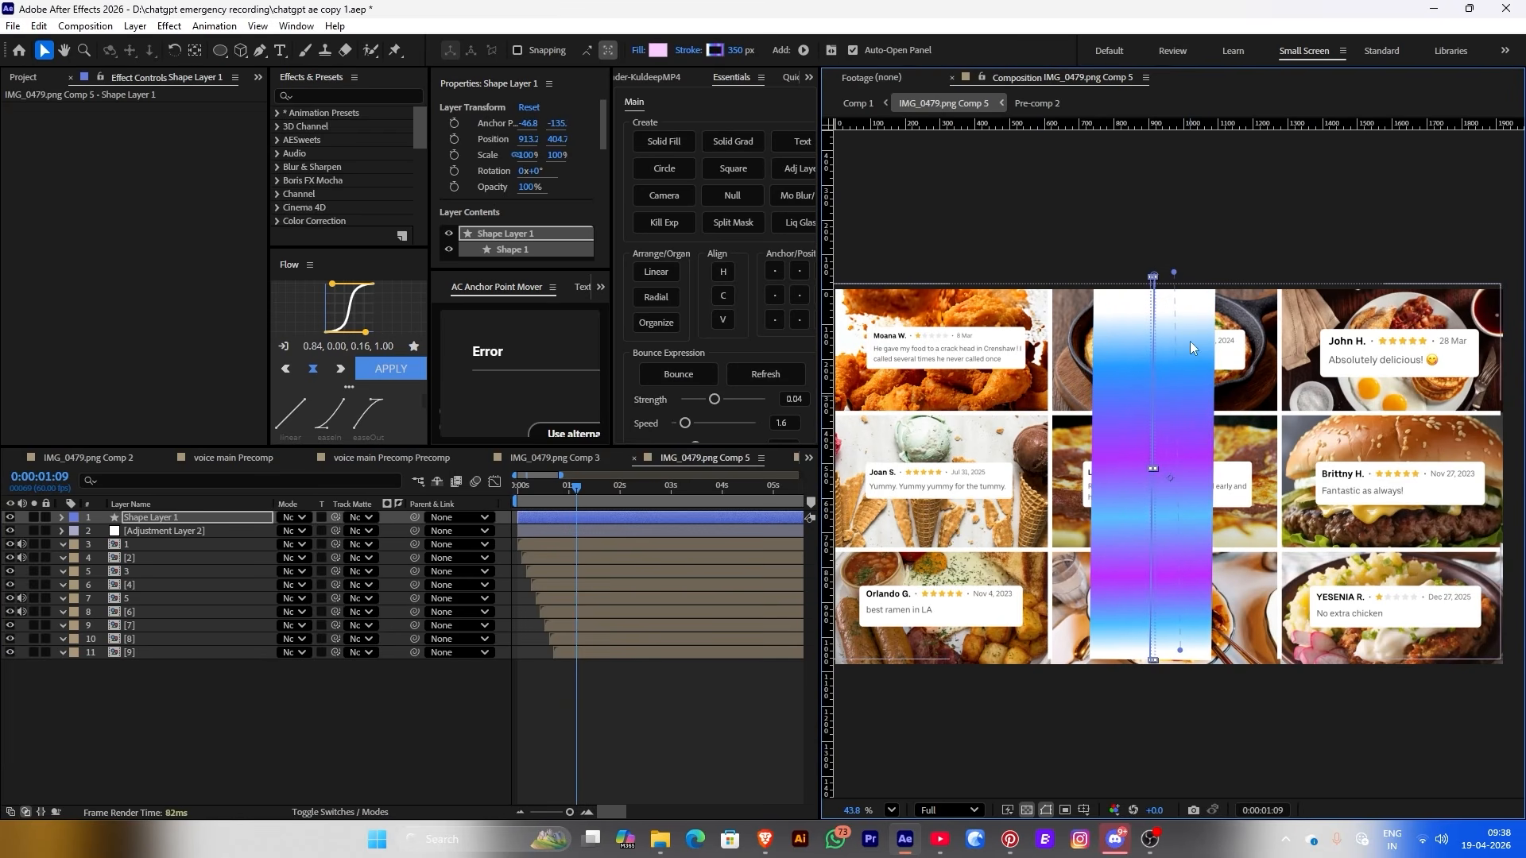
pyautogui.click(715, 51)
# Recolour the 24.8% and 46.8% gradient stops to pink and hot pink
pyautogui.click(728, 317)
pyautogui.click(651, 317)
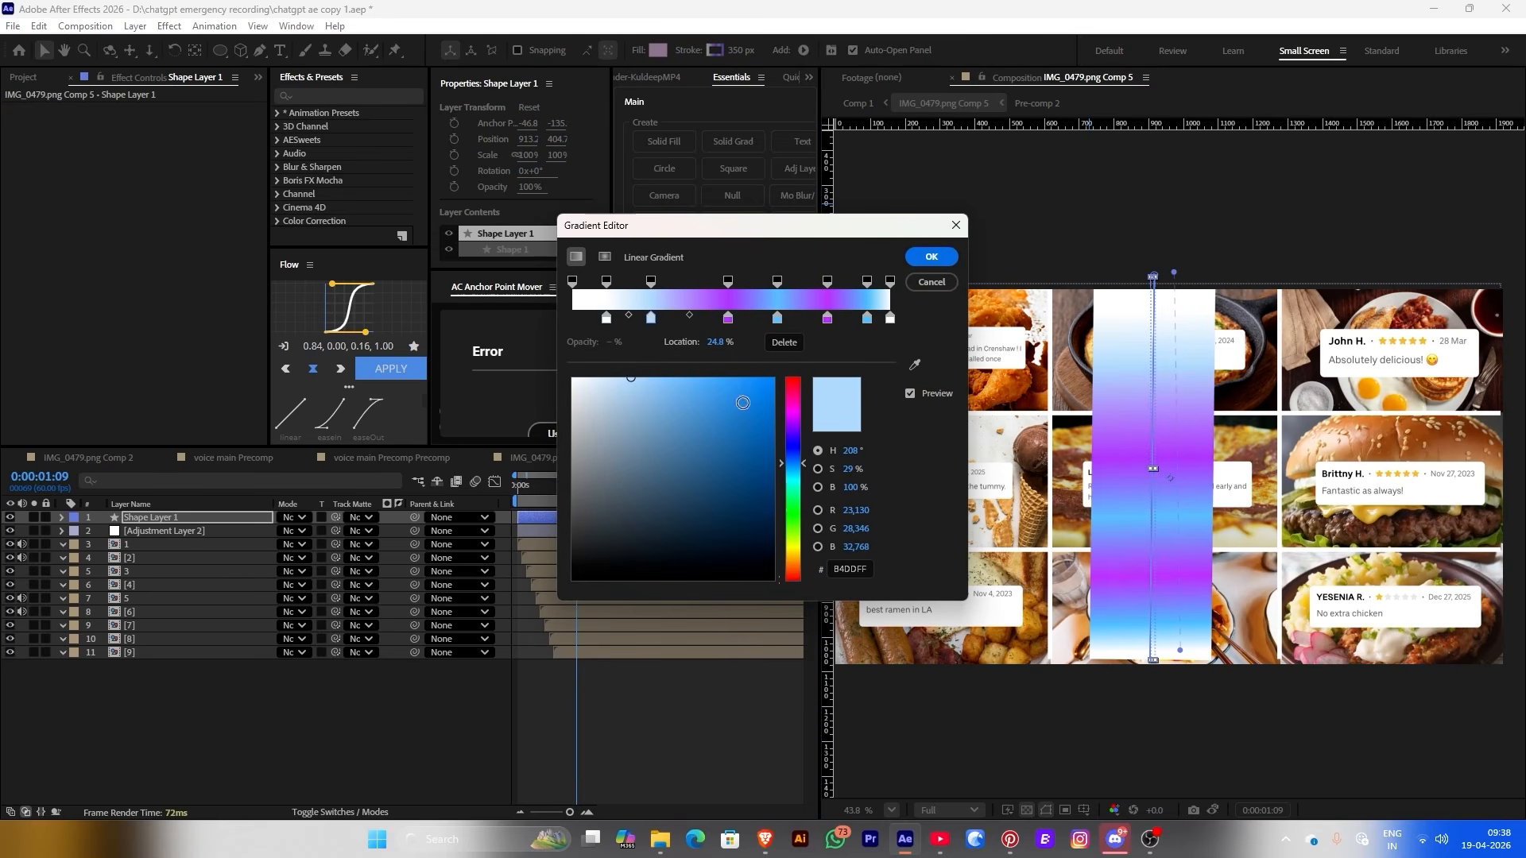
pyautogui.click(791, 425)
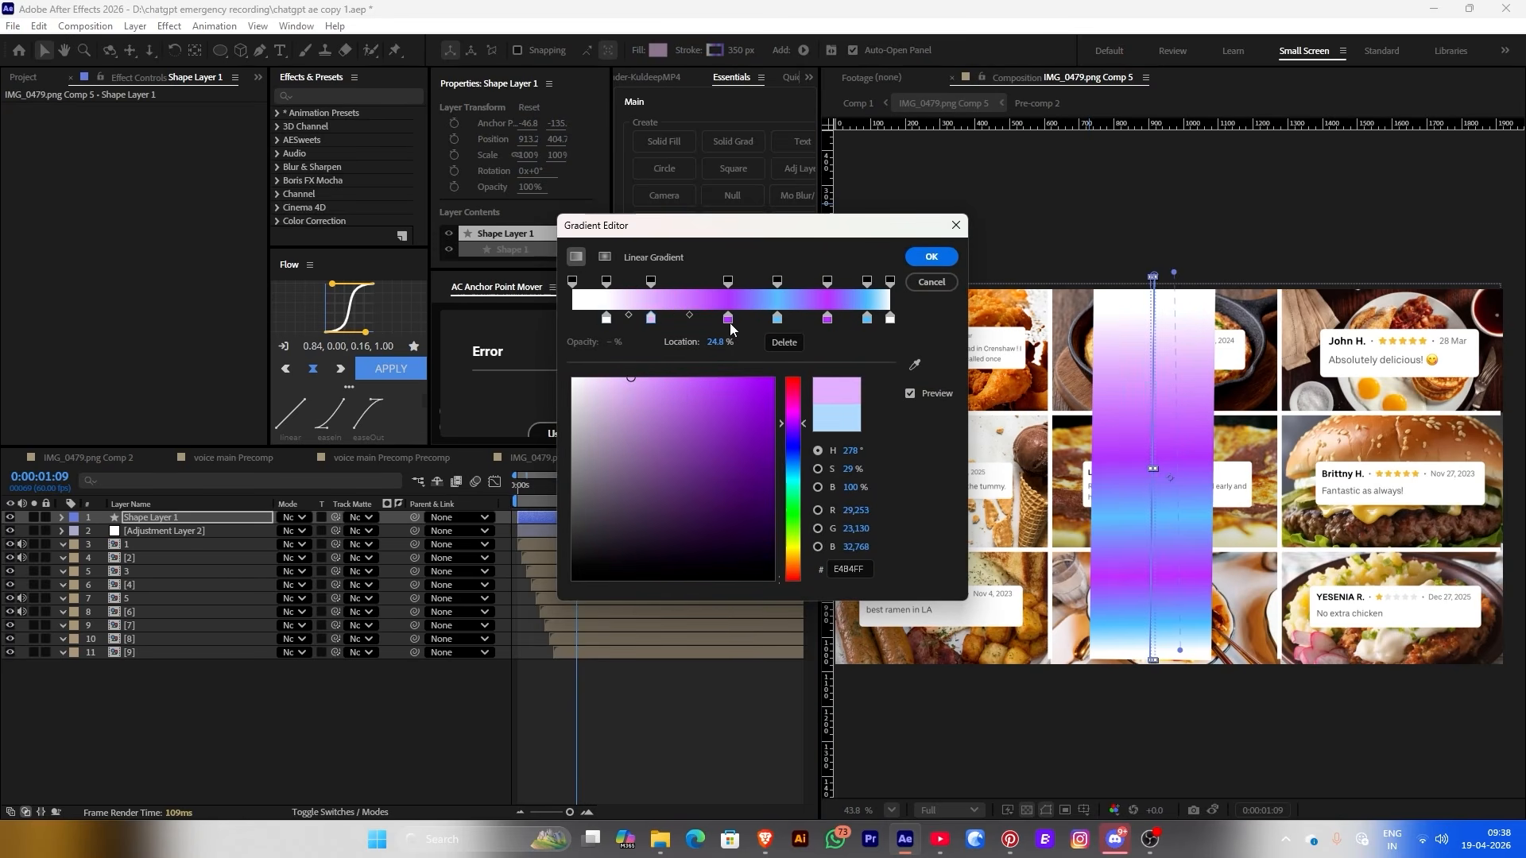
pyautogui.click(728, 317)
pyautogui.click(651, 317)
pyautogui.click(790, 397)
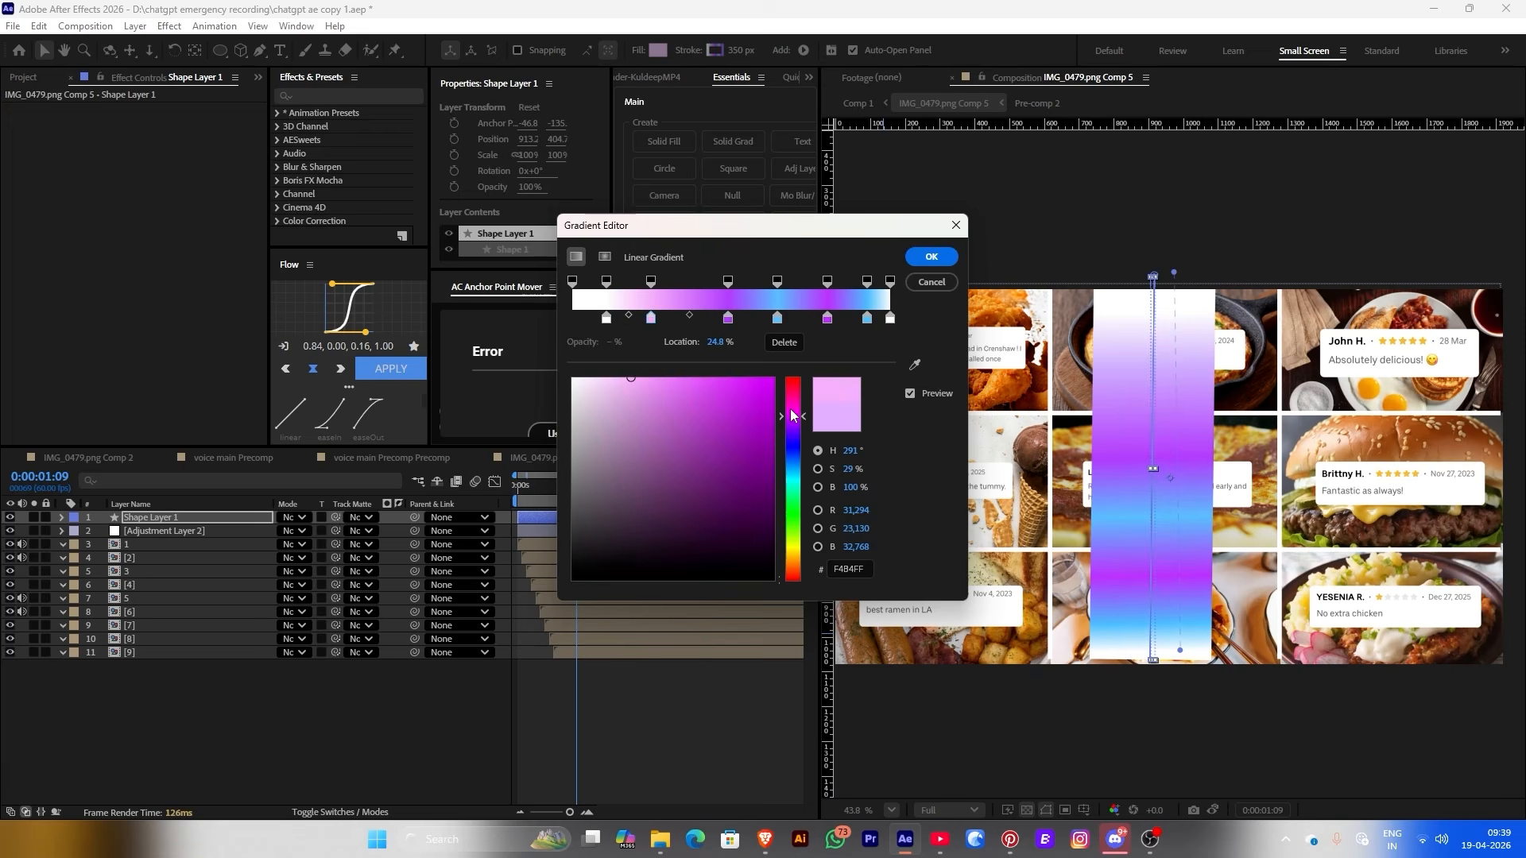
pyautogui.click(729, 318)
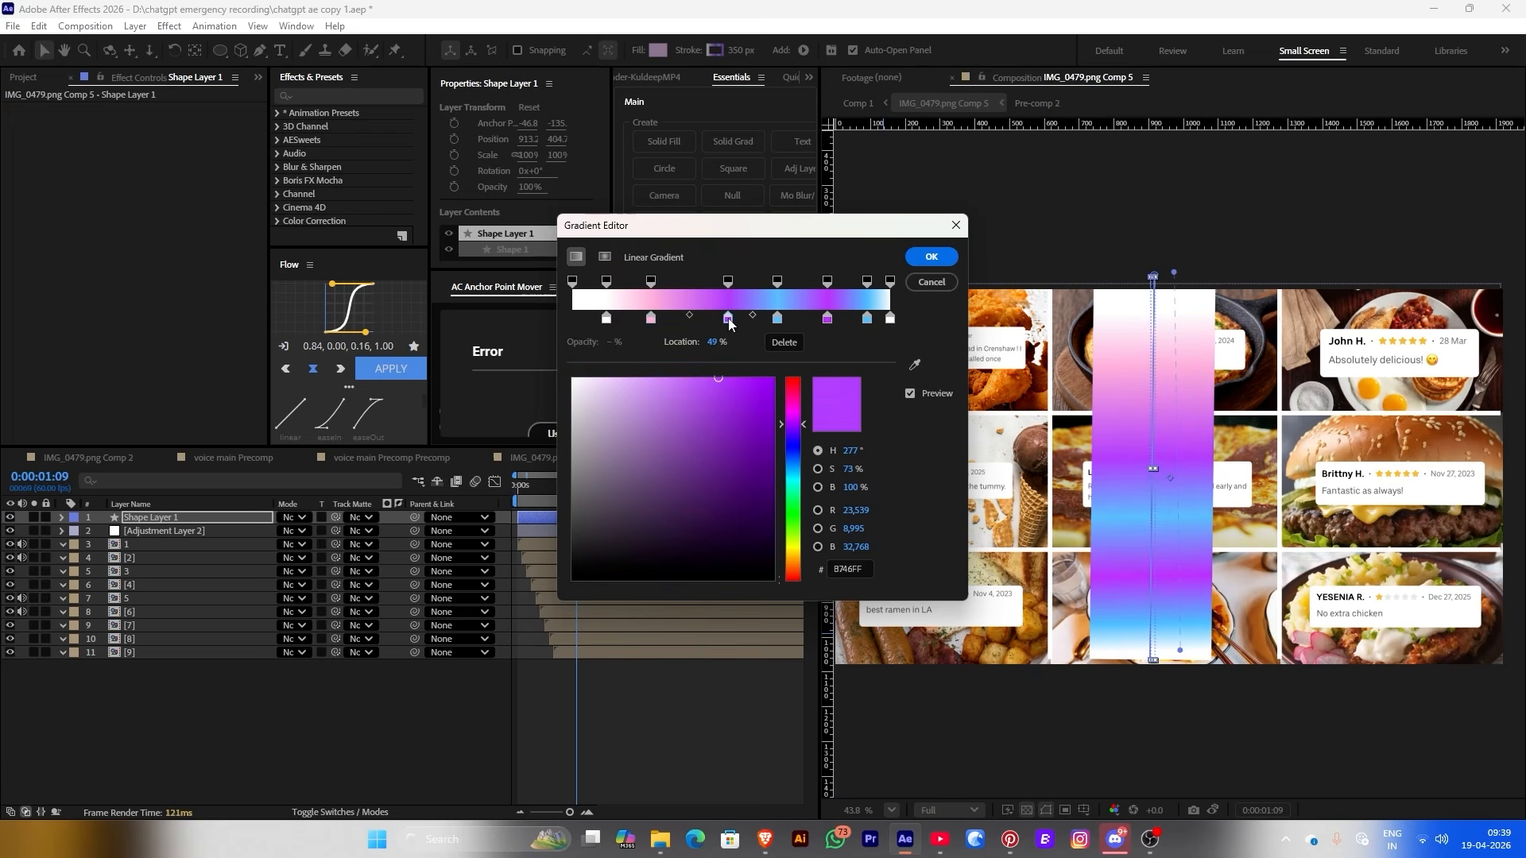
pyautogui.click(650, 317)
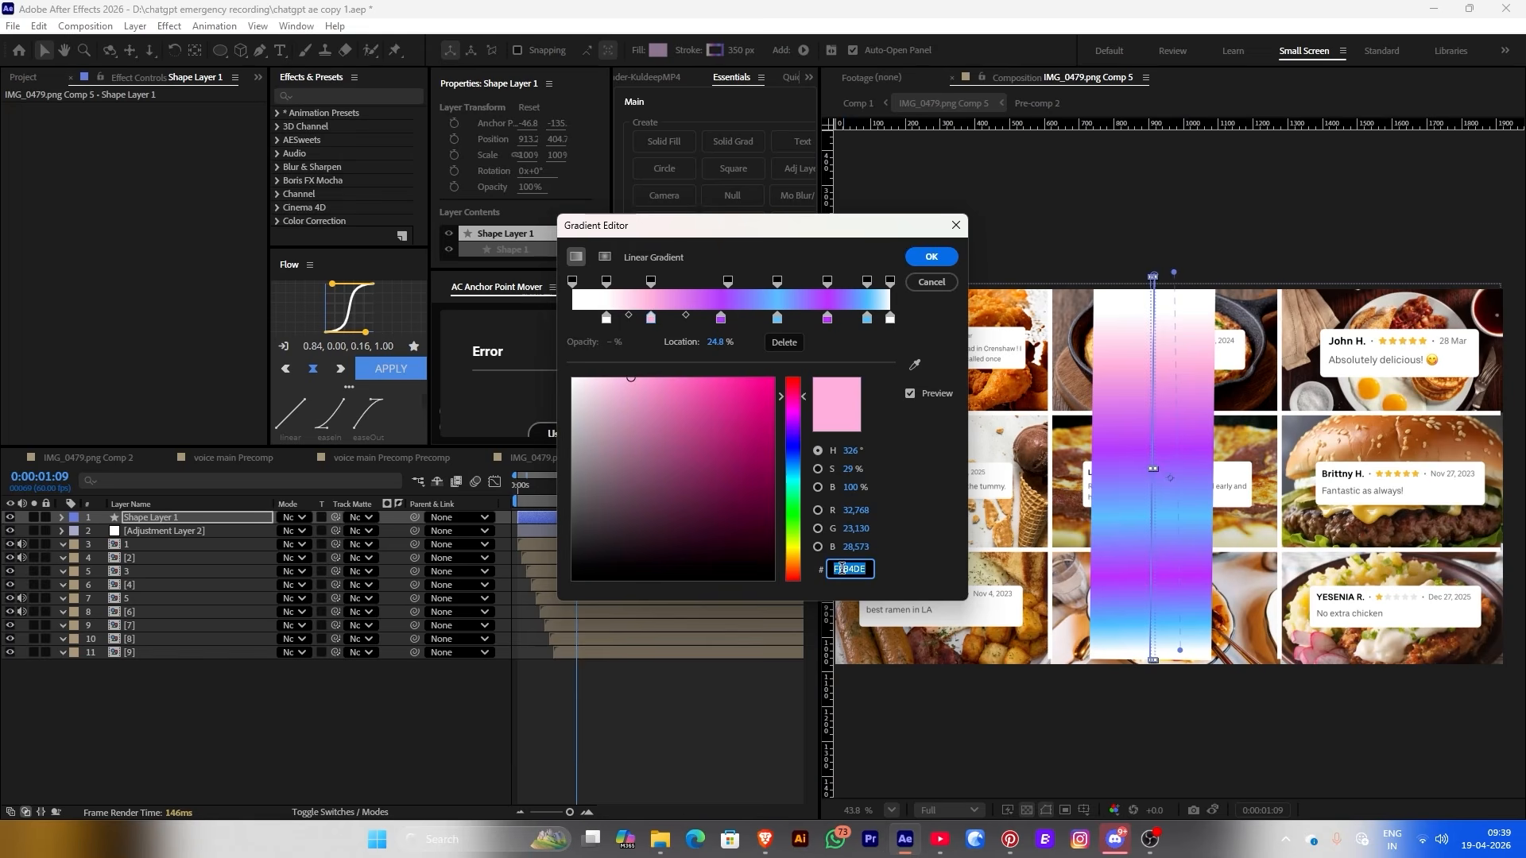
pyautogui.click(721, 318)
pyautogui.click(793, 403)
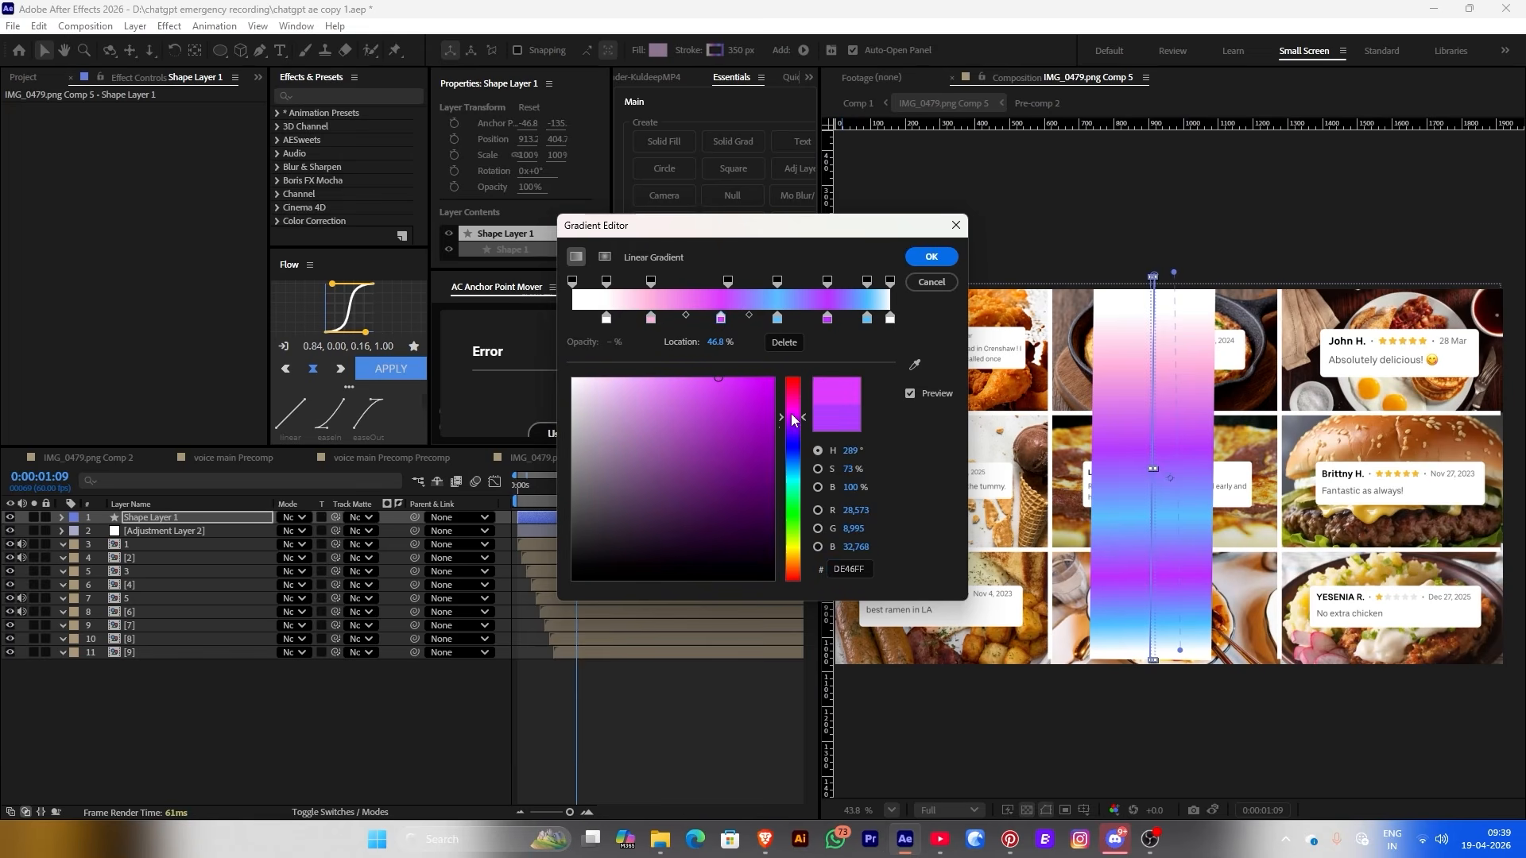
# Make the 64.5% stop very pale blue, remove extra stops, and add an F84FCA pink stop at 82%
pyautogui.click(778, 318)
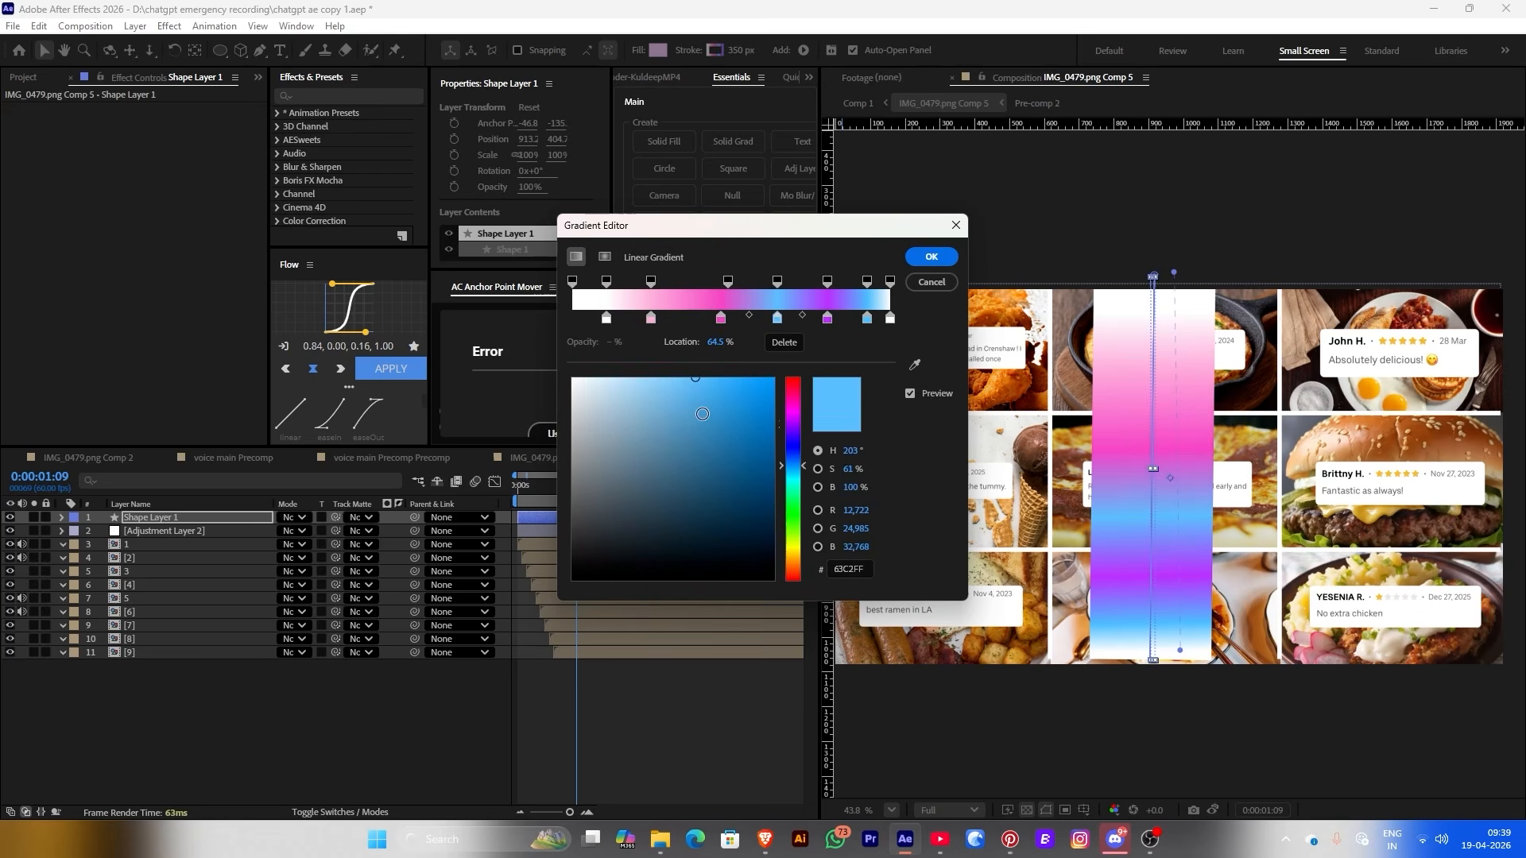
pyautogui.moveTo(702, 415); pyautogui.dragTo(584, 383)
pyautogui.moveTo(827, 318); pyautogui.dragTo(757, 343)
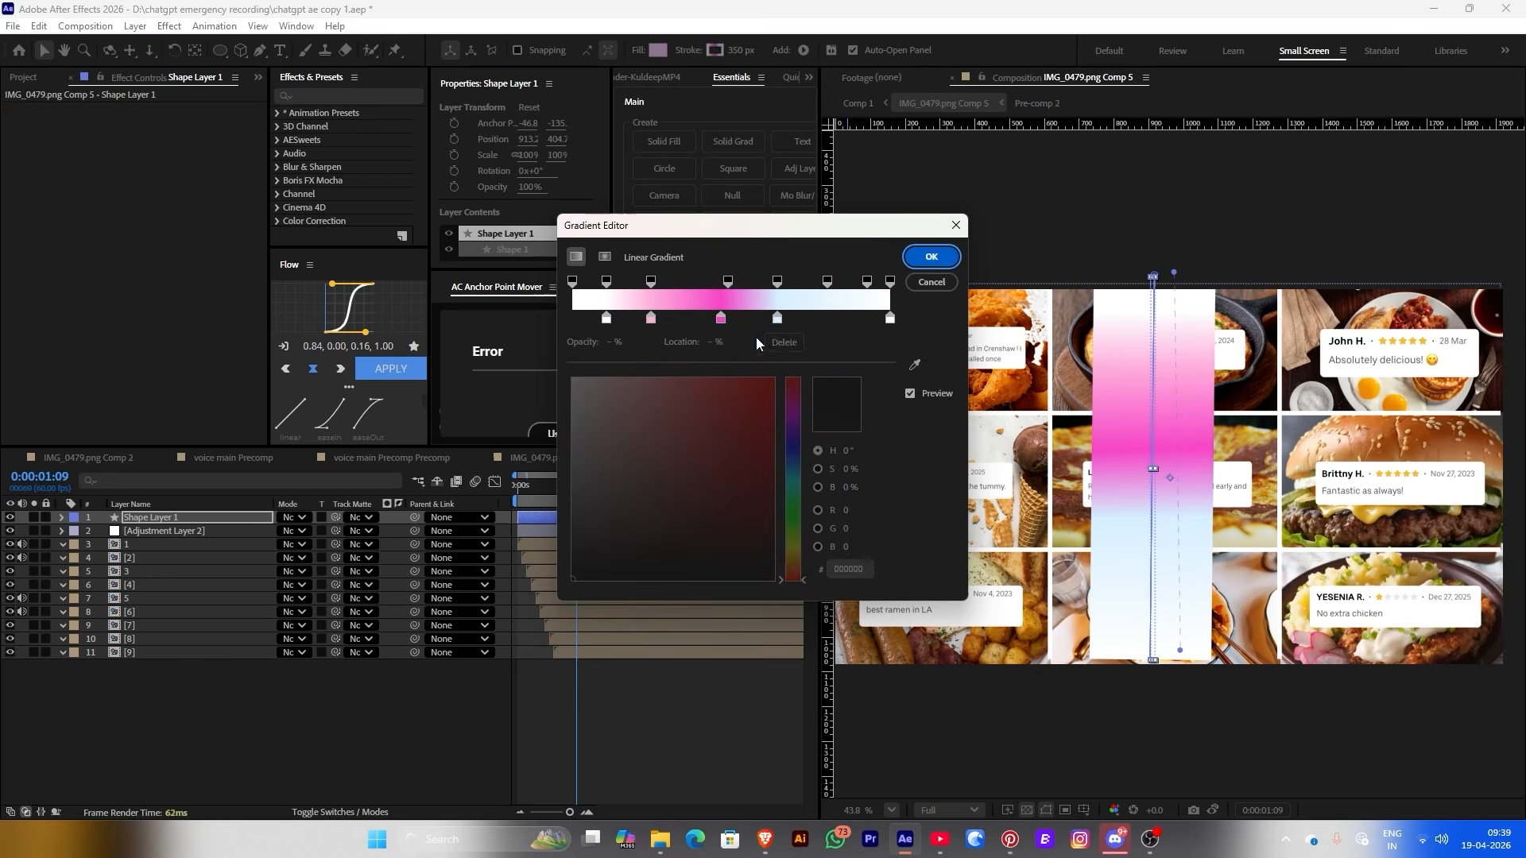
pyautogui.click(721, 318)
pyautogui.click(833, 318)
pyautogui.click(721, 318)
pyautogui.click(849, 569)
pyautogui.hotkey('ctrl', 'c')
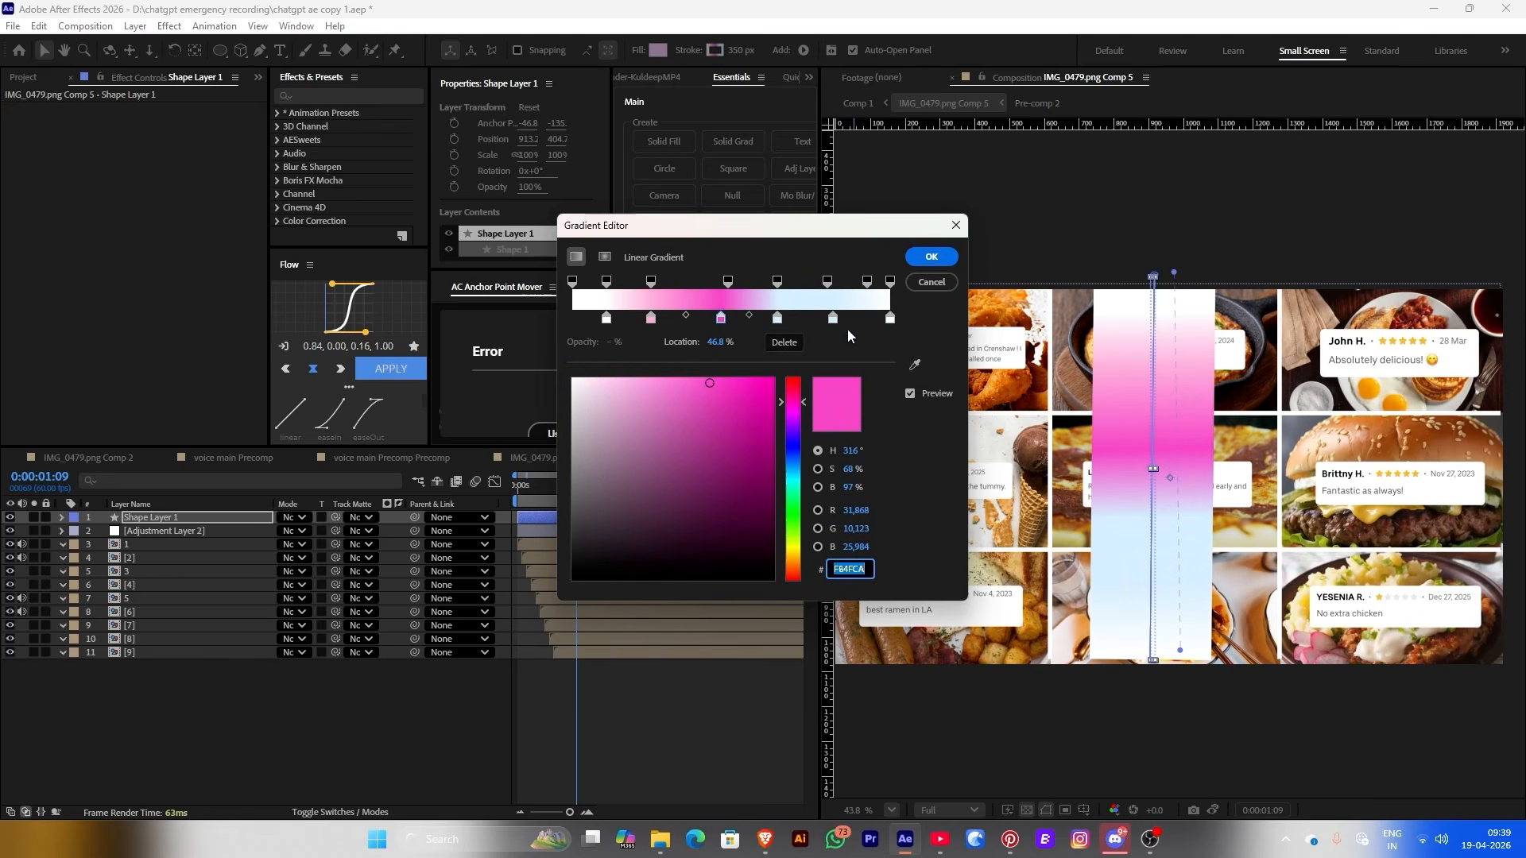
pyautogui.click(833, 318)
pyautogui.hotkey('ctrl', 'v')
pyautogui.press('Return')
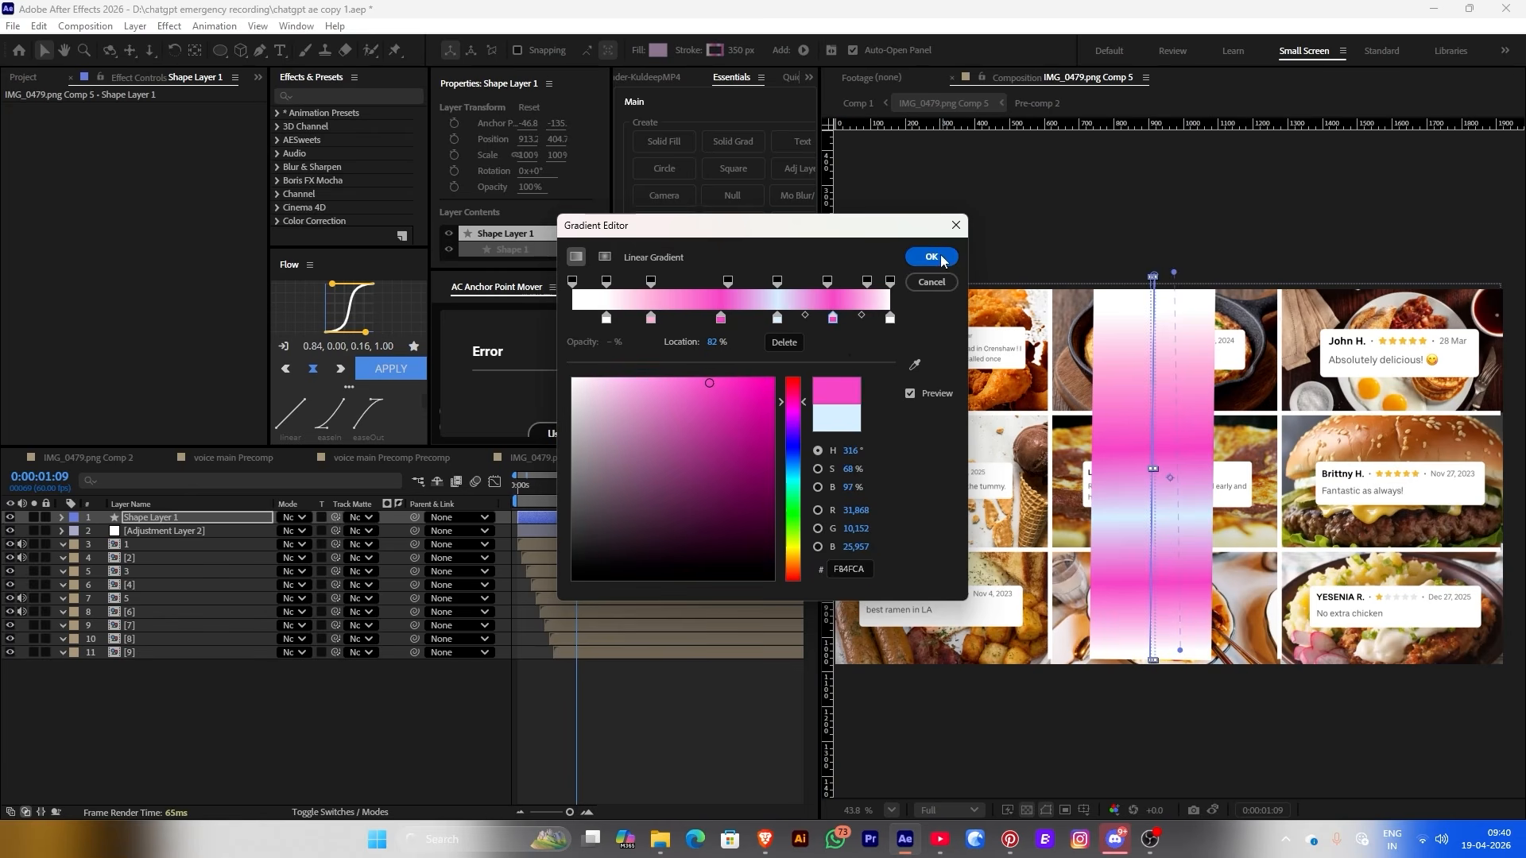
pyautogui.click(931, 257)
pyautogui.click(583, 520)
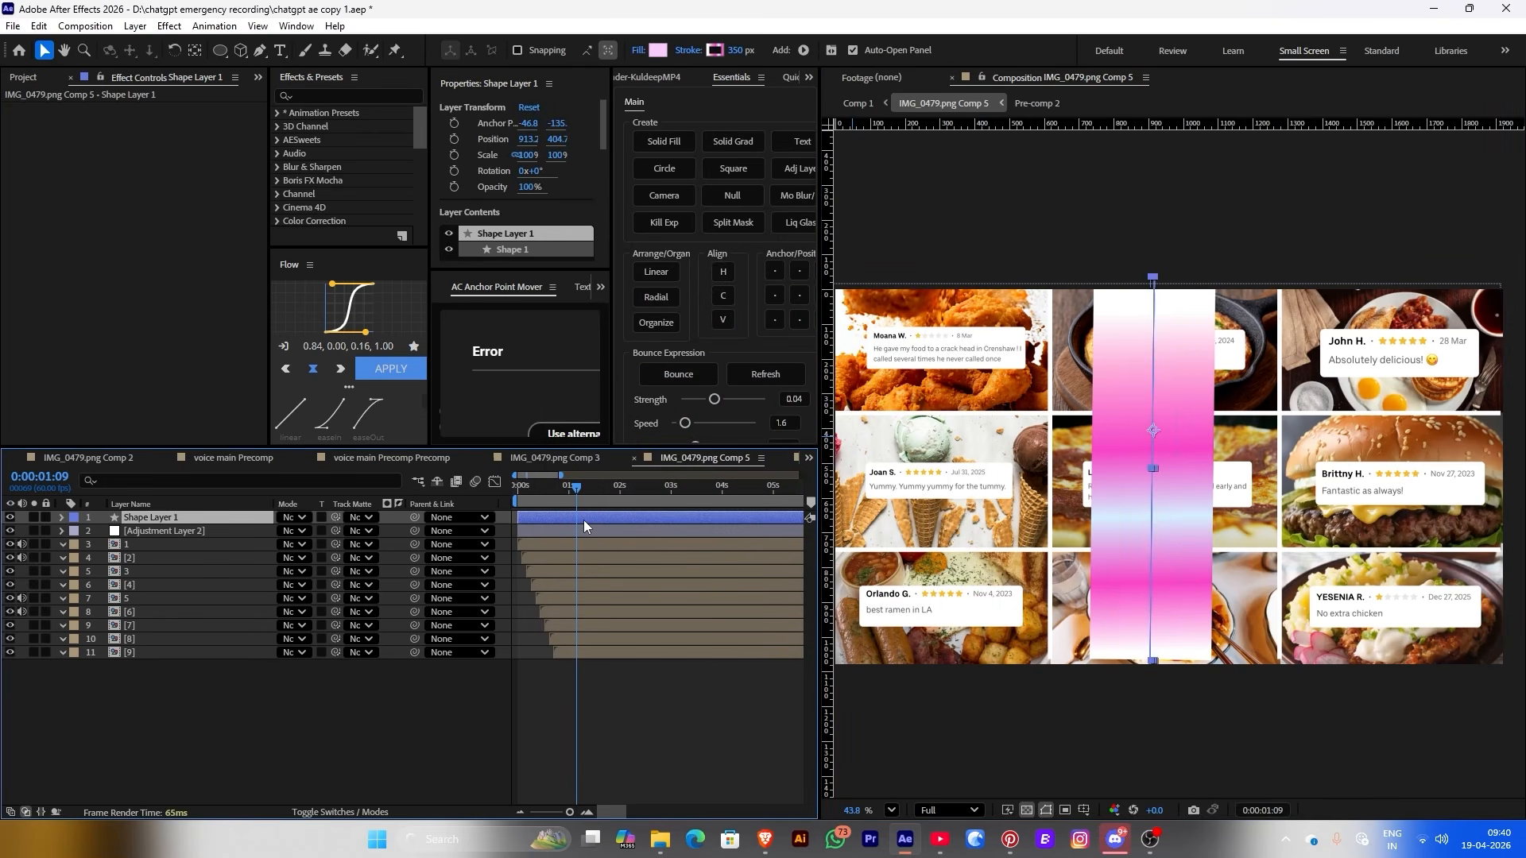
# Apply Fast Box Blur to Shape Layer 1 with a Blur Radius of 30
pyautogui.hotkey('ctrl', 'space')
pyautogui.write('fas')
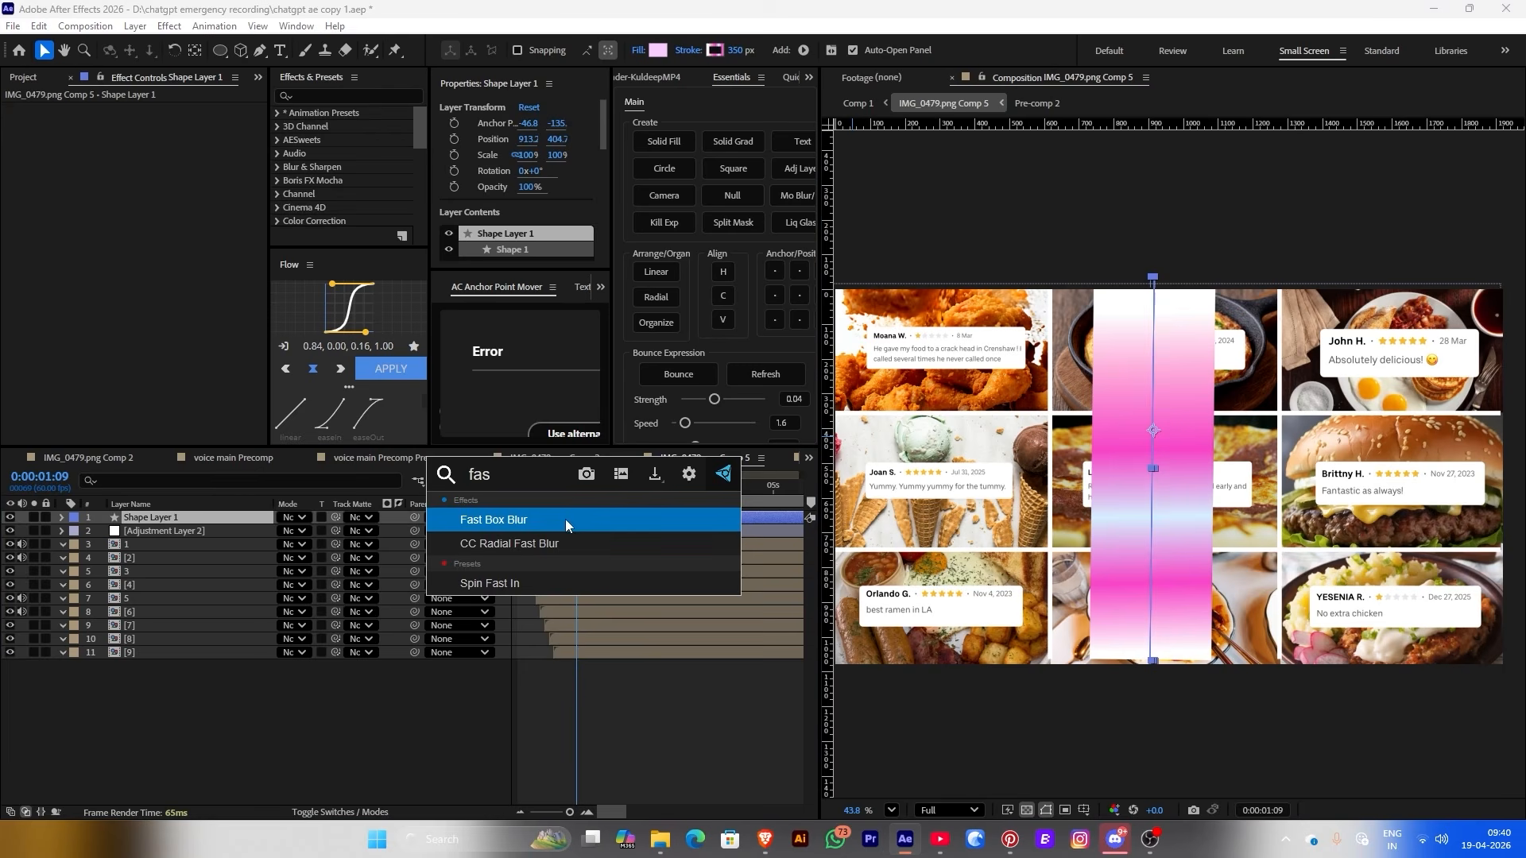
pyautogui.click(565, 519)
pyautogui.moveTo(157, 125); pyautogui.dragTo(184, 127)
# Lock Adjustment Layer 2 and move Shape Layer 1 beneath it
pyautogui.click(1135, 473)
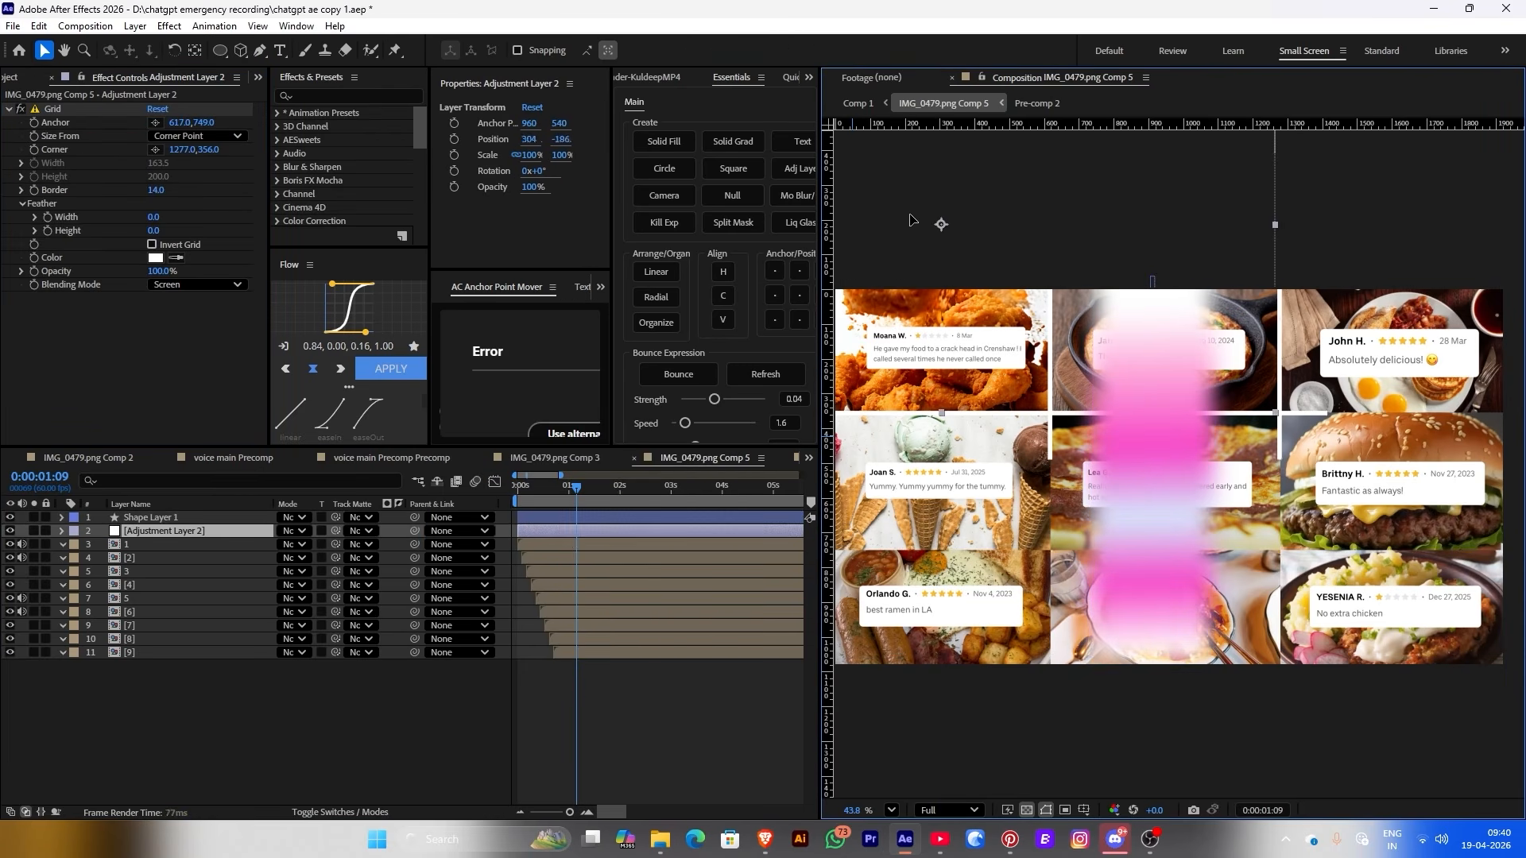
pyautogui.click(46, 531)
pyautogui.click(152, 518)
pyautogui.moveTo(151, 521)
pyautogui.mouseDown()
pyautogui.moveTo(166, 548)
pyautogui.moveTo(164, 532)
pyautogui.mouseUp()
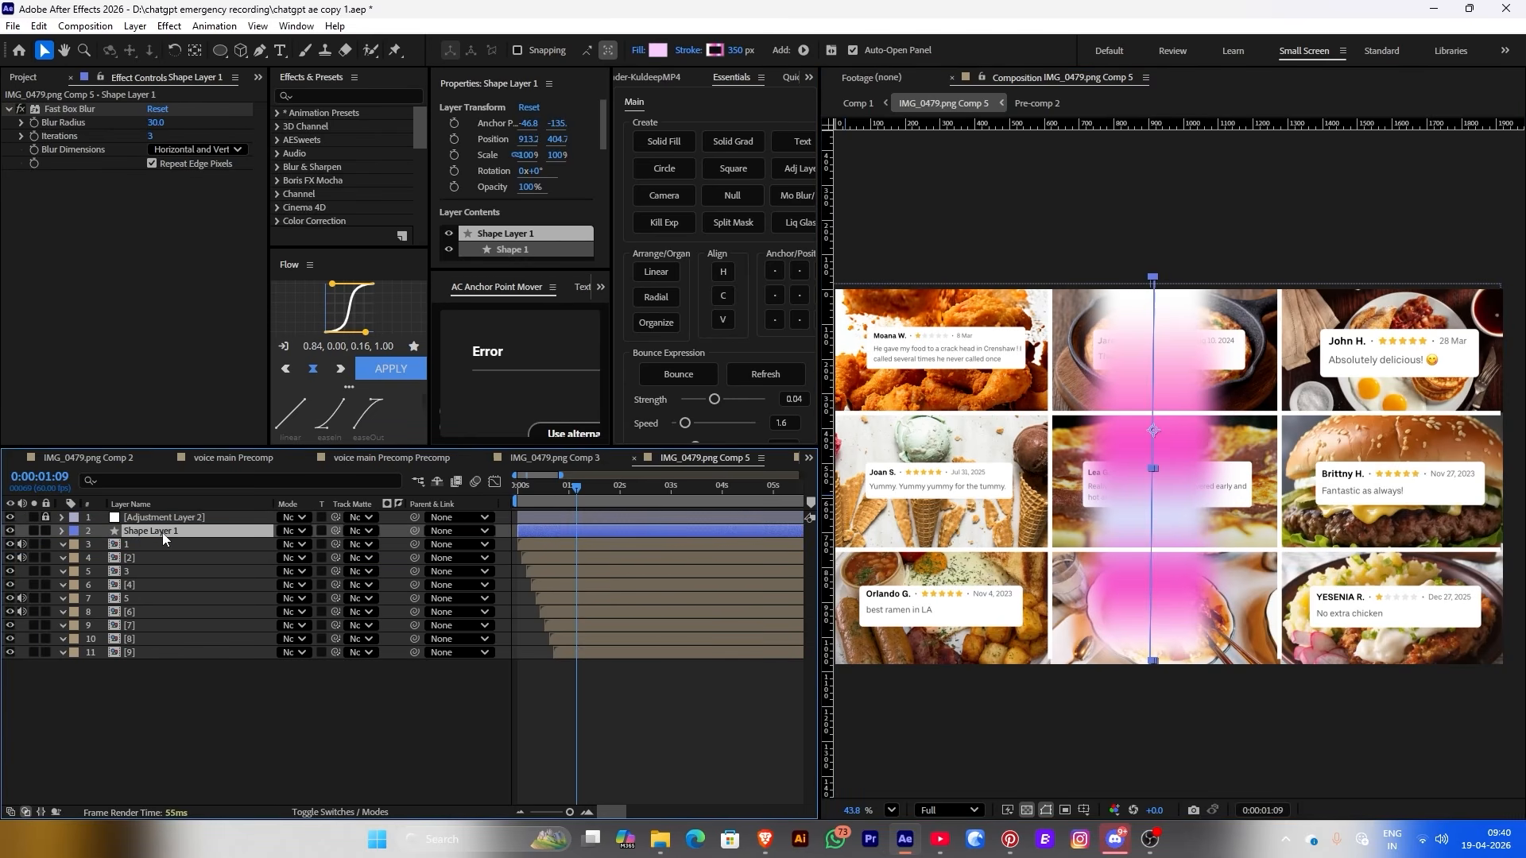
# Paste the blurred pink shape into Pre-comp 2 over the chicken card with a 670 px stroke
pyautogui.doubleClick(147, 544)
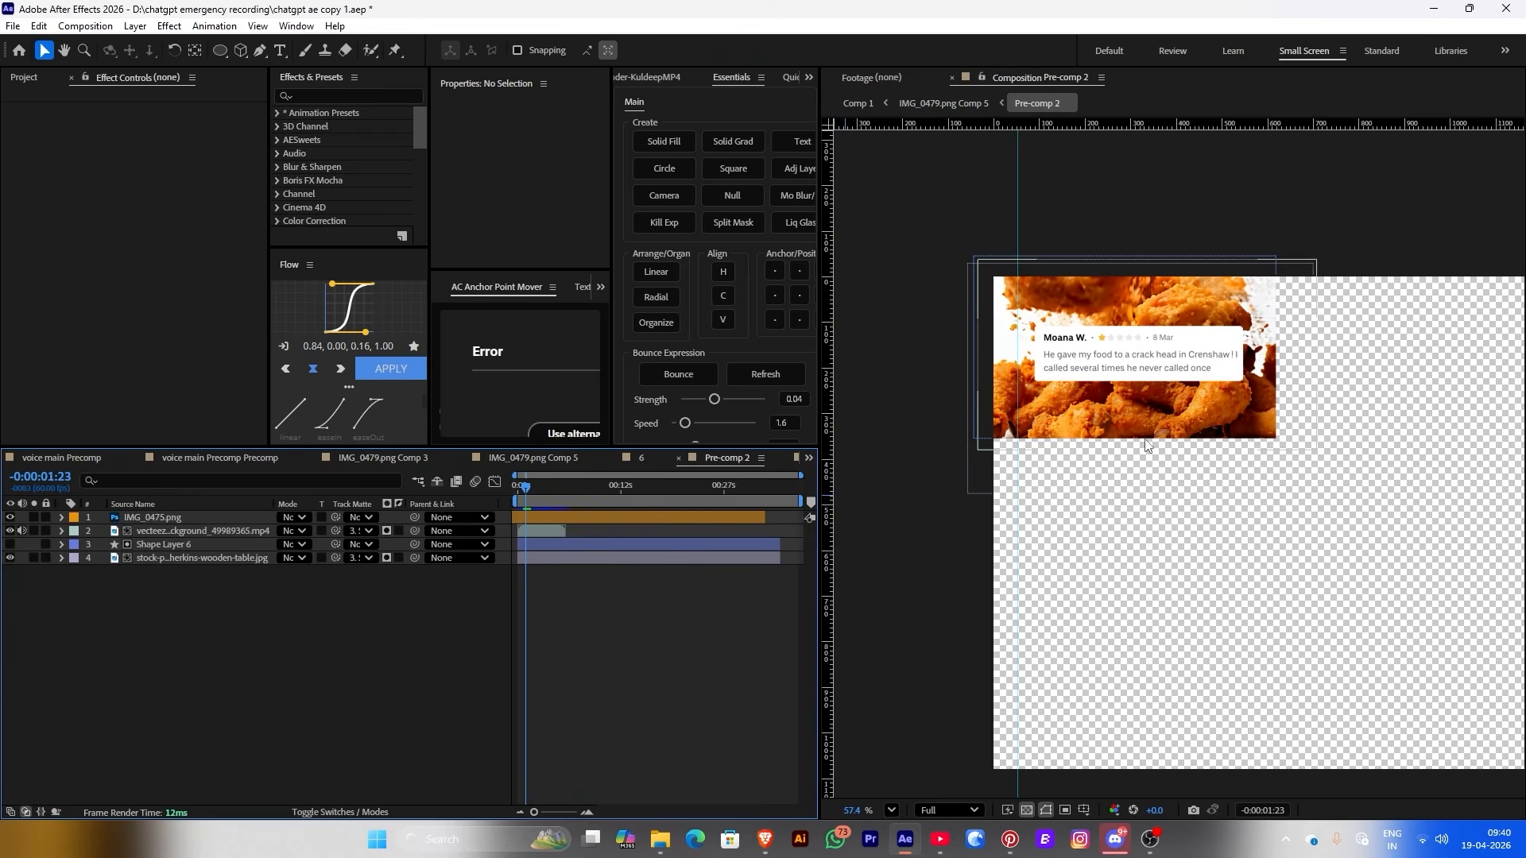
pyautogui.hotkey('ctrl', 'v')
pyautogui.scroll(-2, 1192, 461)
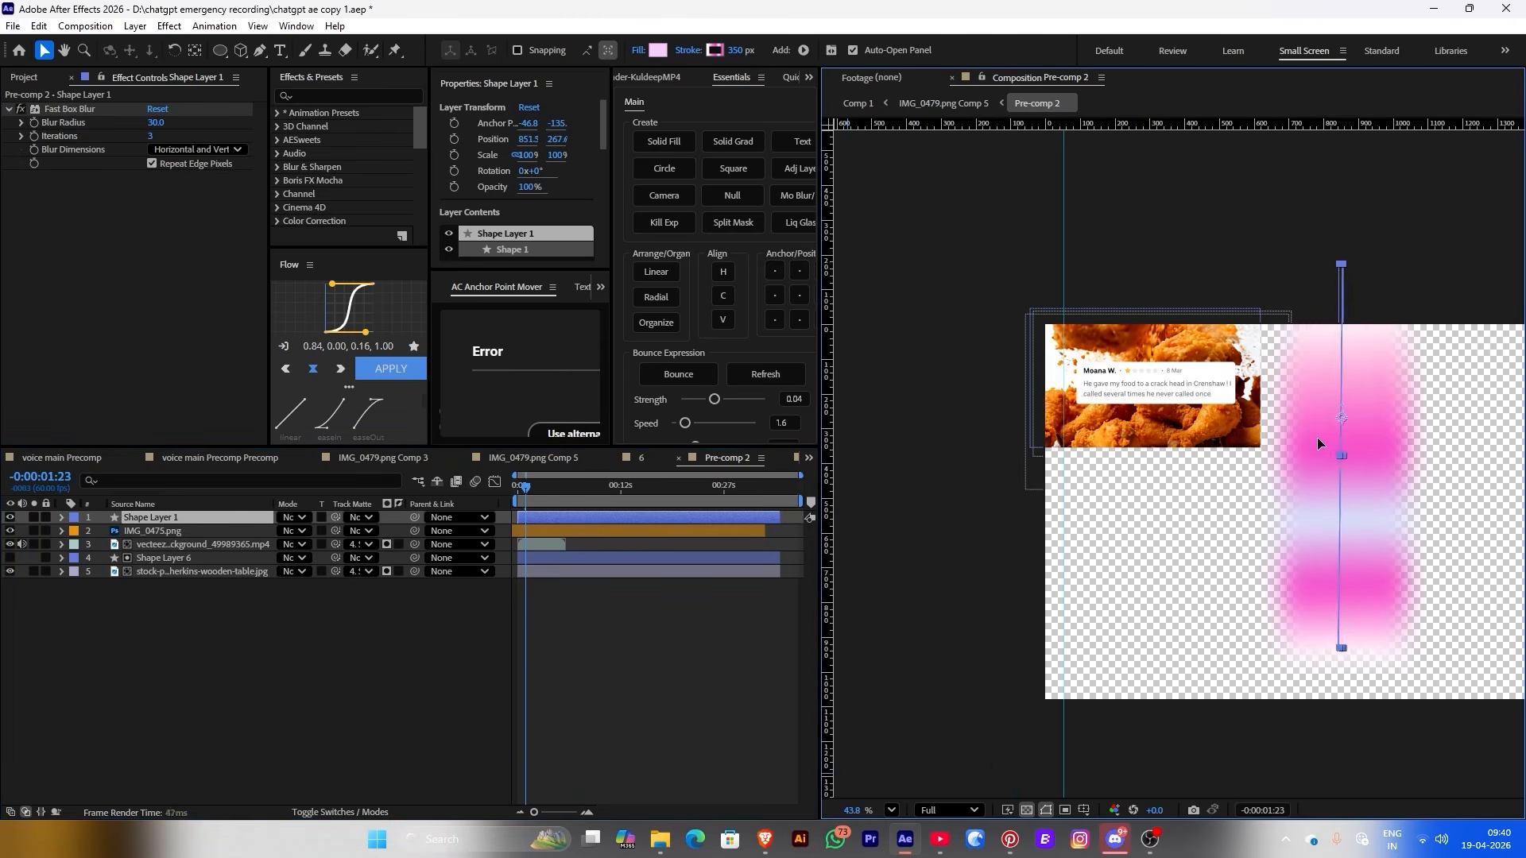
pyautogui.moveTo(1318, 437); pyautogui.dragTo(1139, 220)
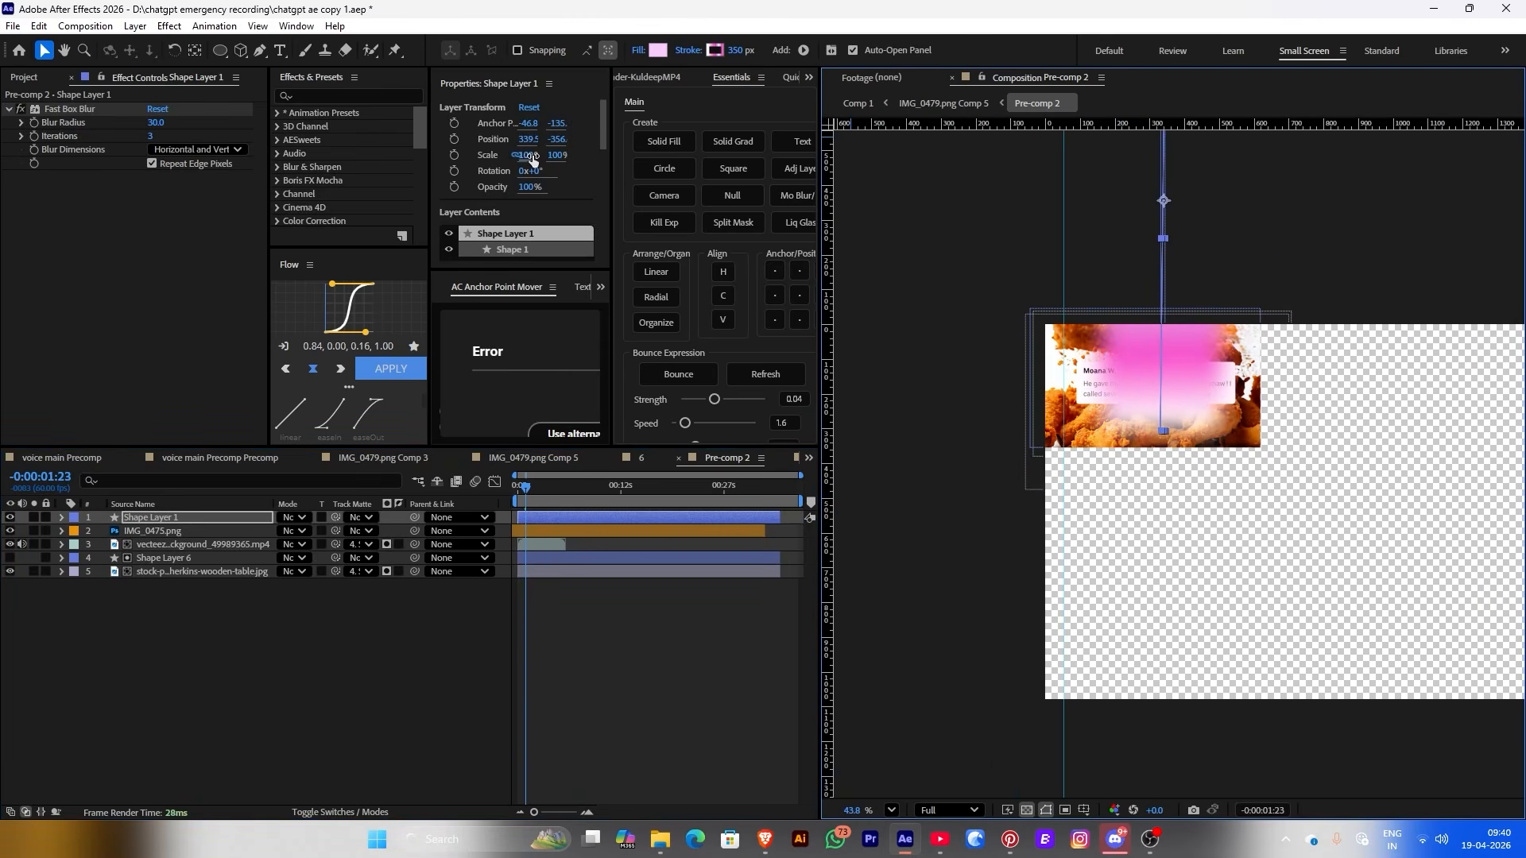
pyautogui.moveTo(532, 159); pyautogui.dragTo(843, 527)
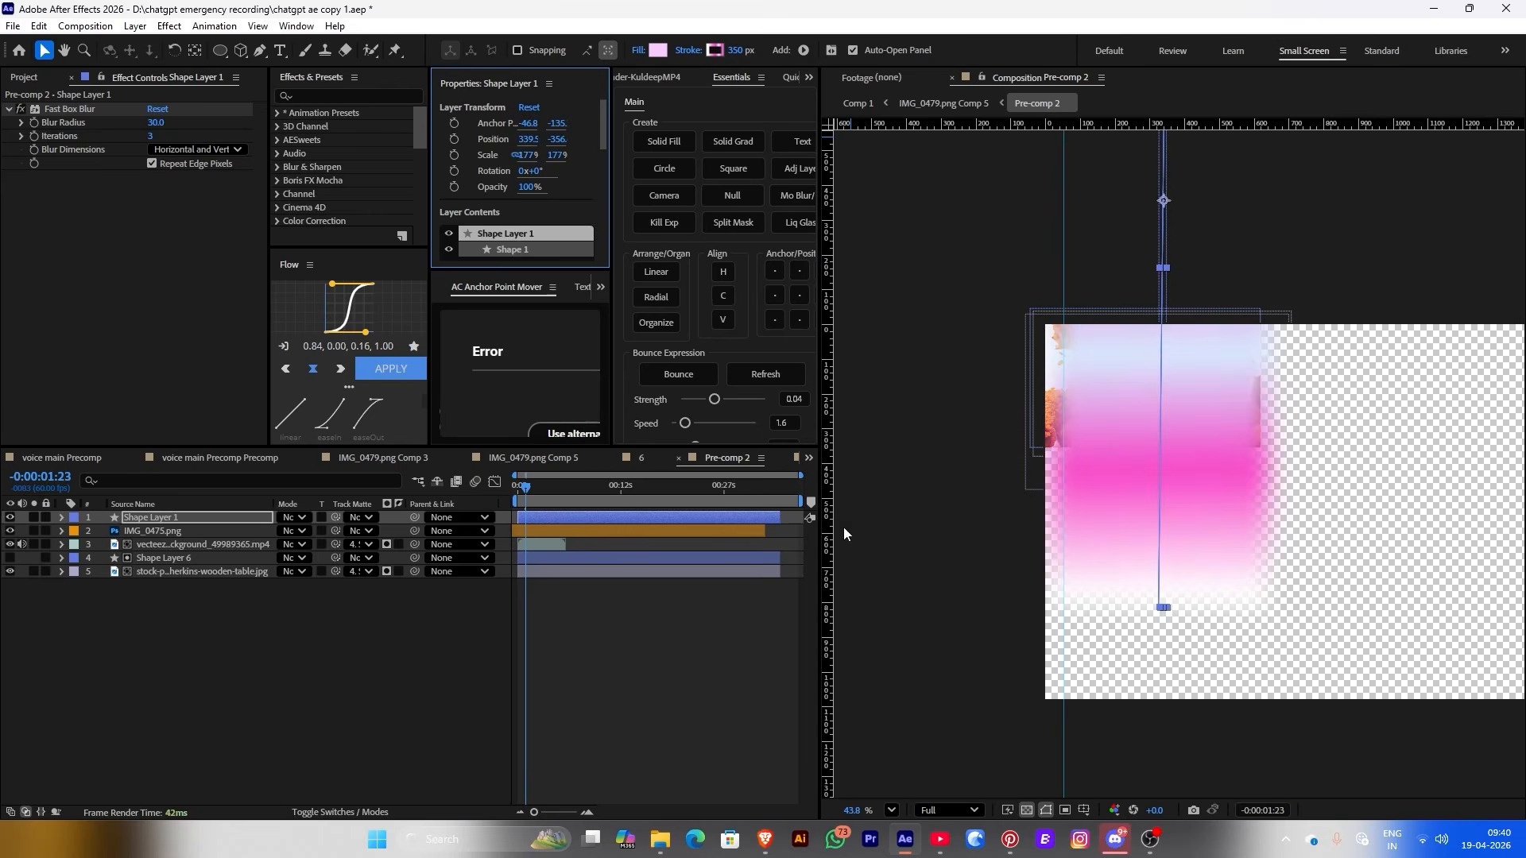
pyautogui.click(1171, 614)
pyautogui.hotkey('ctrl', 'z')
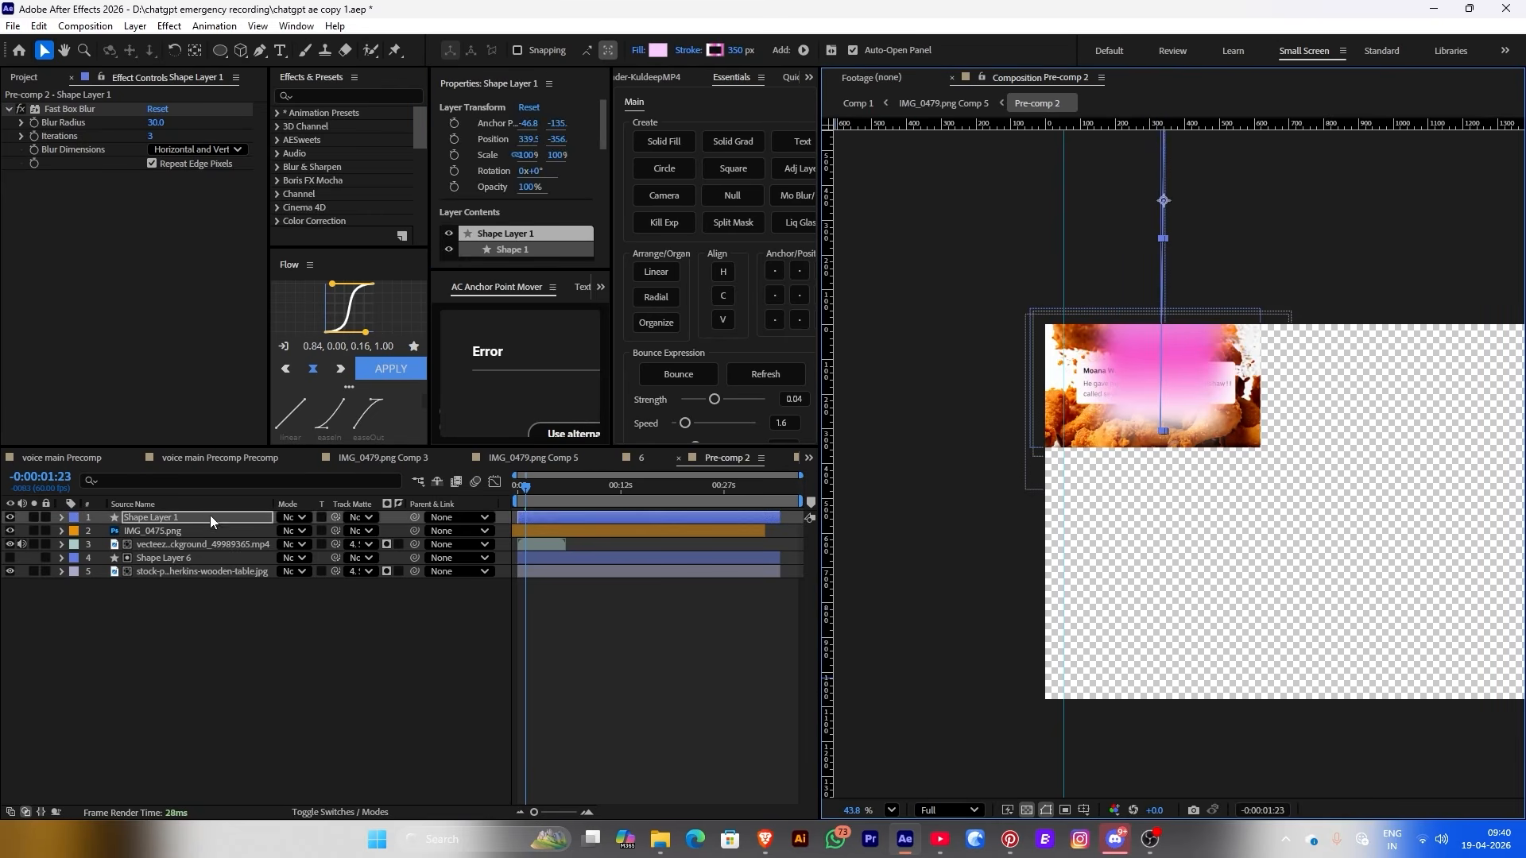
pyautogui.moveTo(732, 49); pyautogui.dragTo(994, 53)
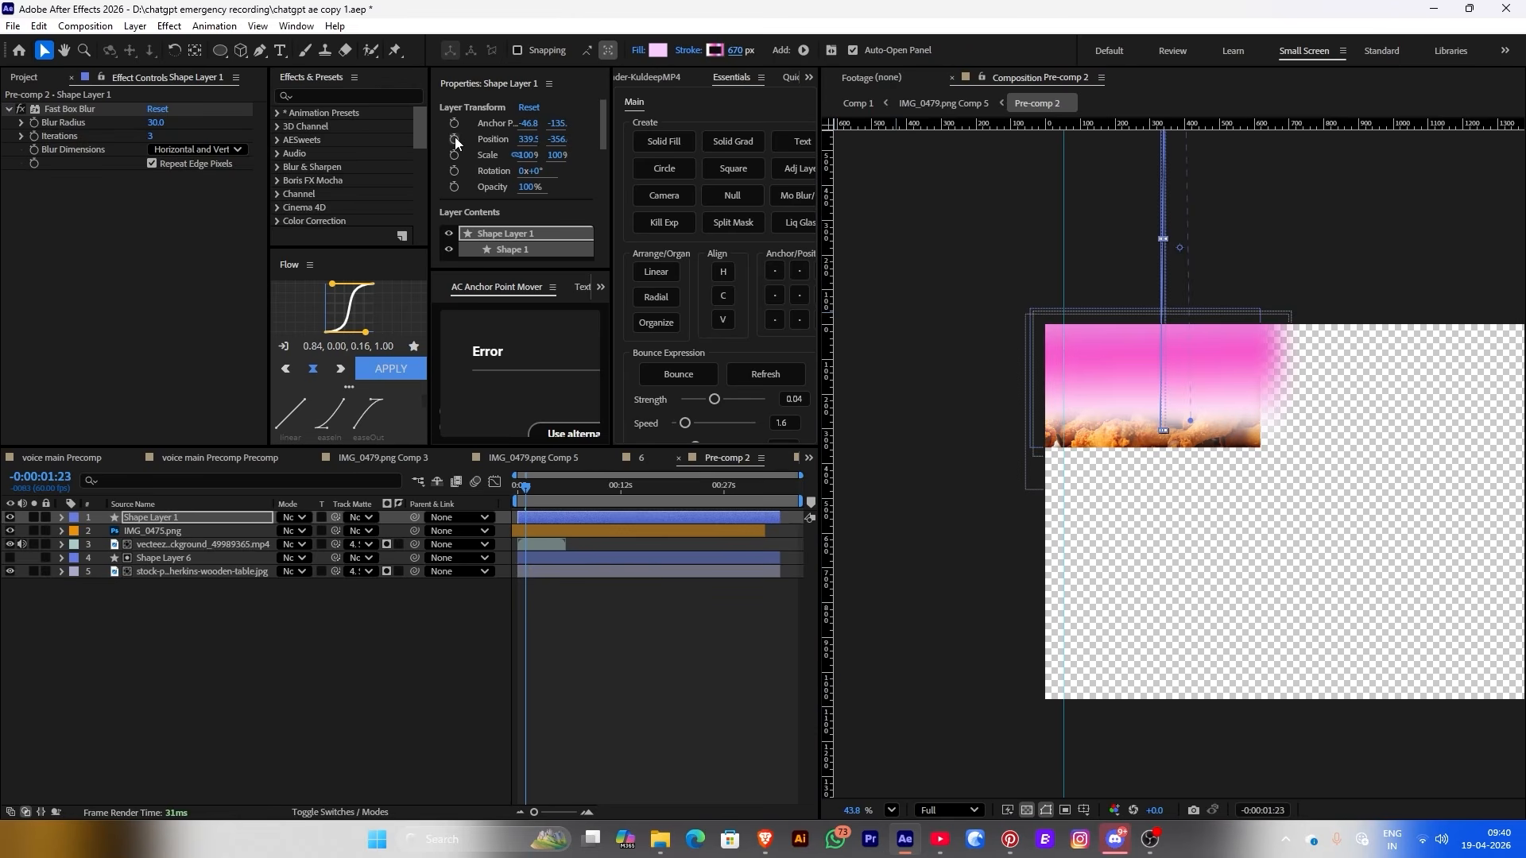
# Keyframe the shape's Position Y from -846.4 to 34.6 and matte it to Shape Layer 6
pyautogui.click(455, 138)
pyautogui.click(515, 500)
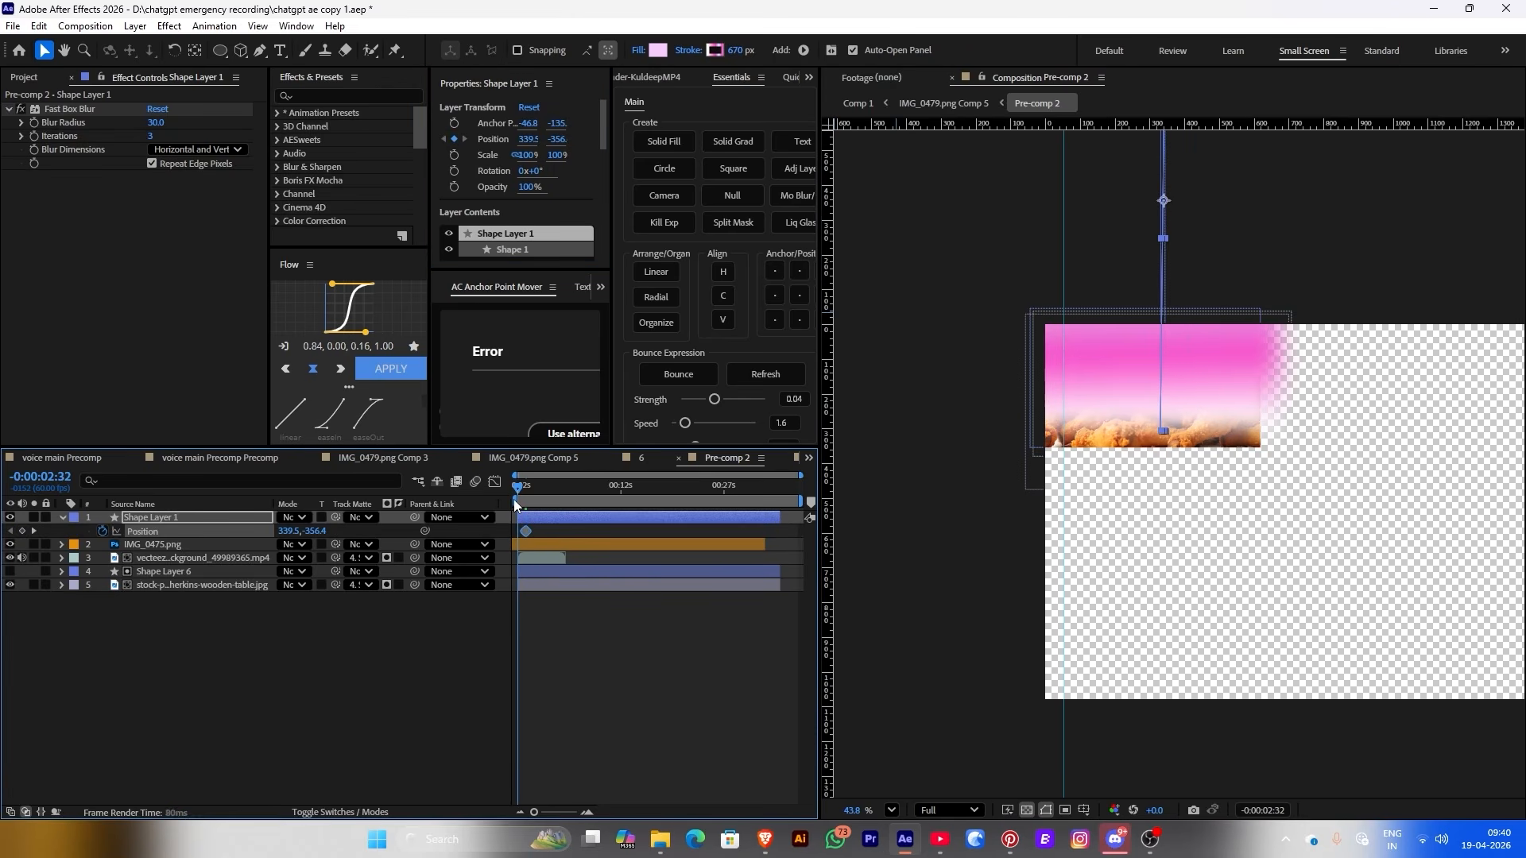
pyautogui.press('=')
pyautogui.press('=')
pyautogui.moveTo(546, 531); pyautogui.dragTo(517, 531)
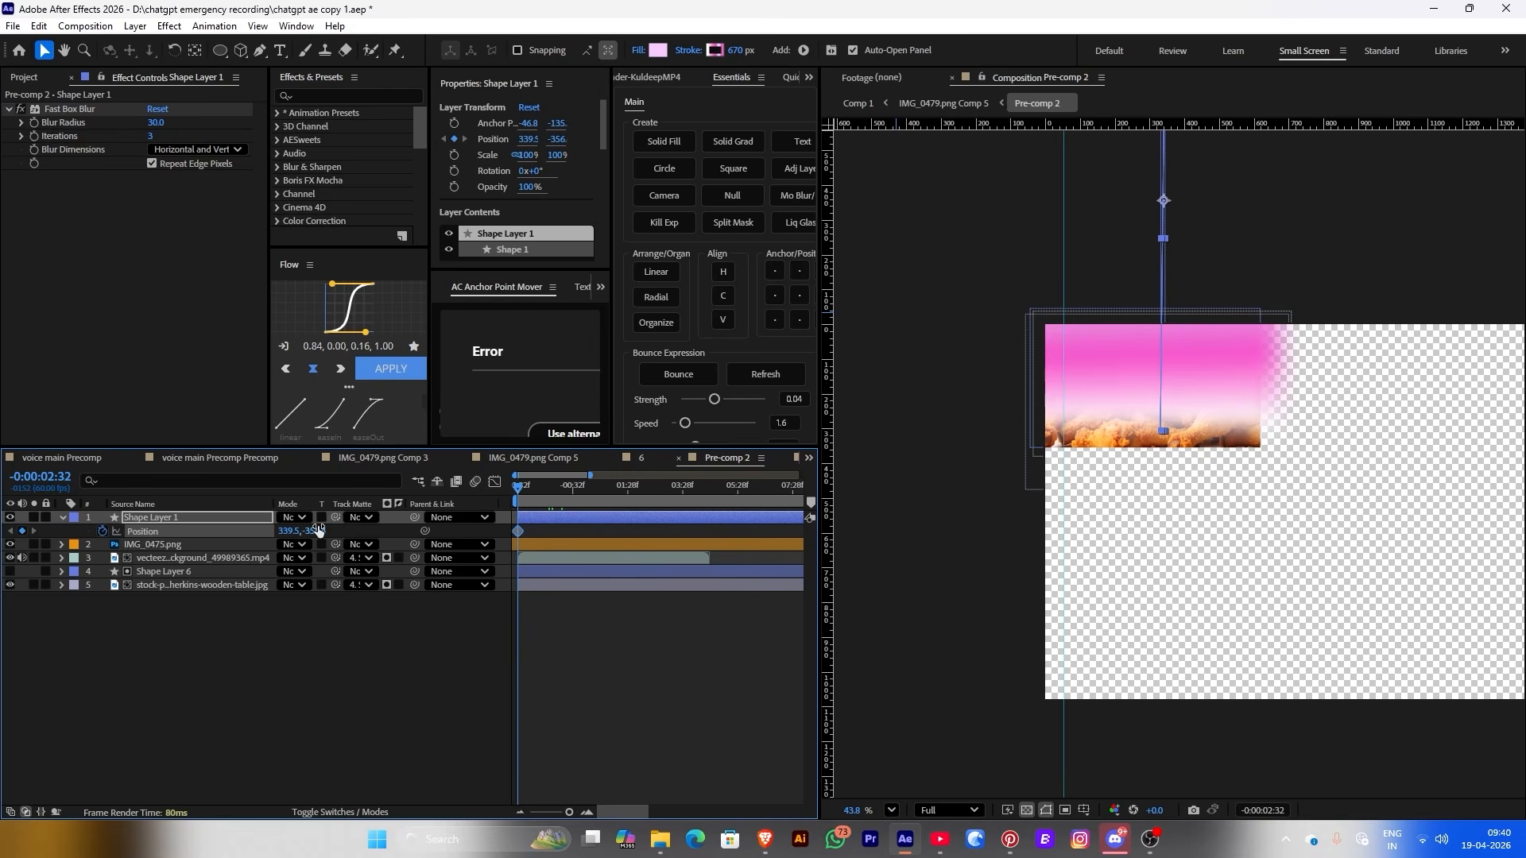
pyautogui.moveTo(318, 531); pyautogui.dragTo(238, 531)
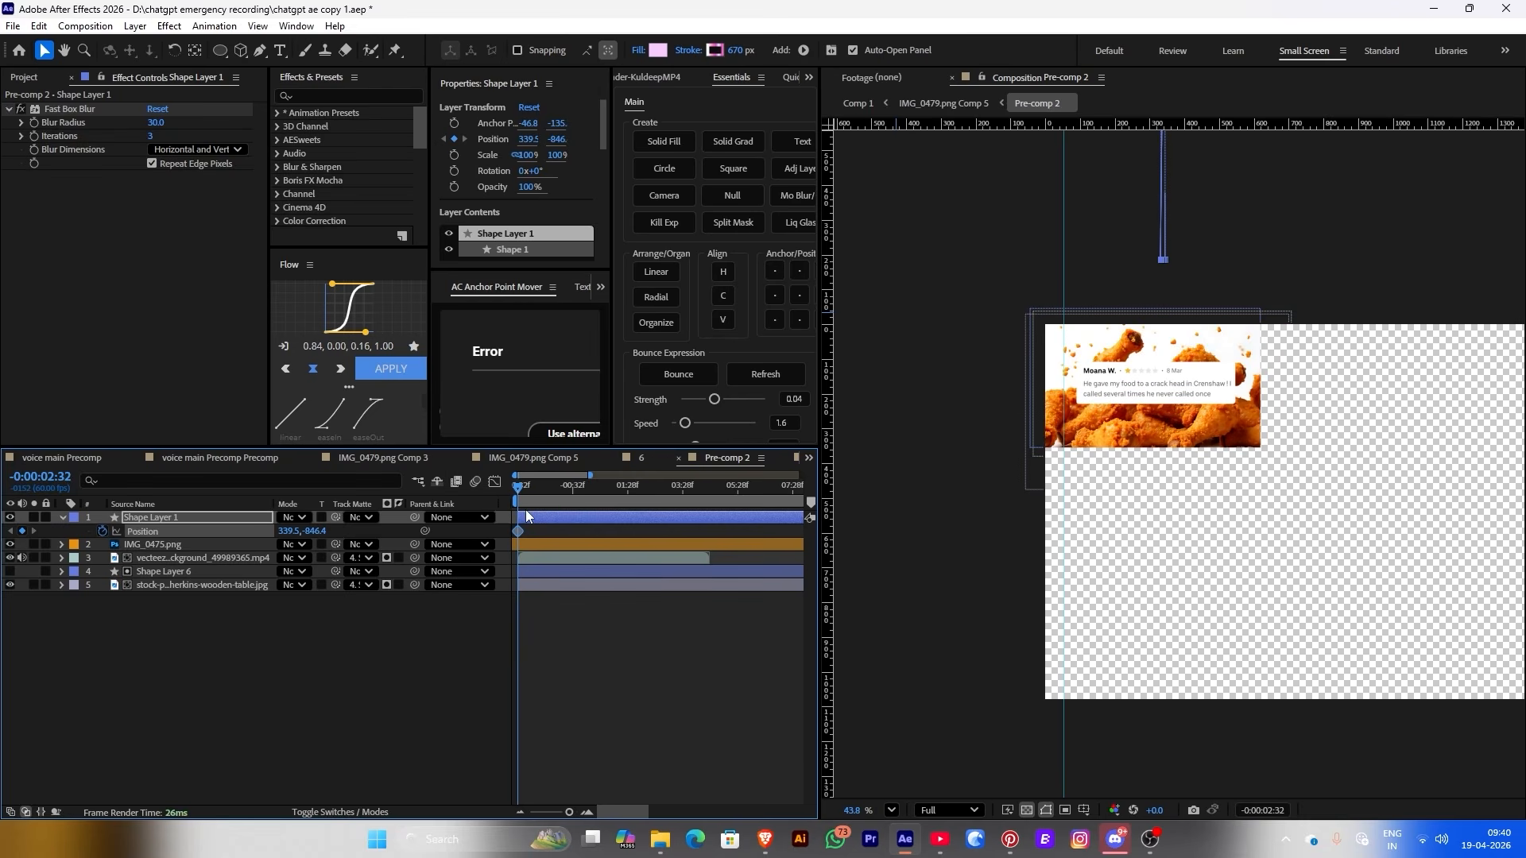
pyautogui.moveTo(521, 488); pyautogui.dragTo(592, 490)
pyautogui.moveTo(314, 531); pyautogui.dragTo(1007, 549)
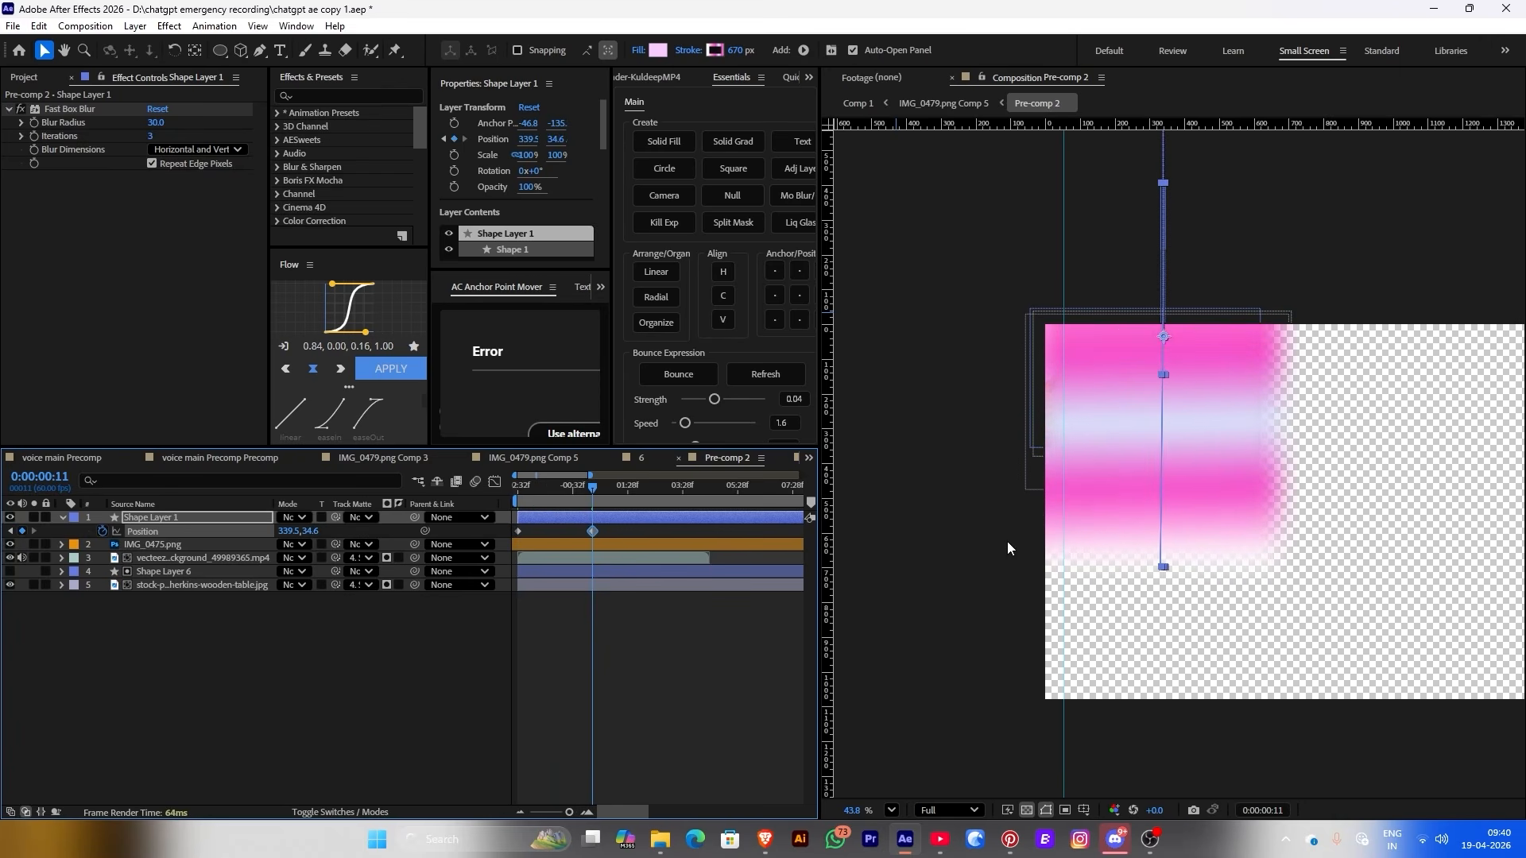
pyautogui.moveTo(621, 528); pyautogui.dragTo(495, 537)
pyautogui.moveTo(335, 517); pyautogui.dragTo(159, 572)
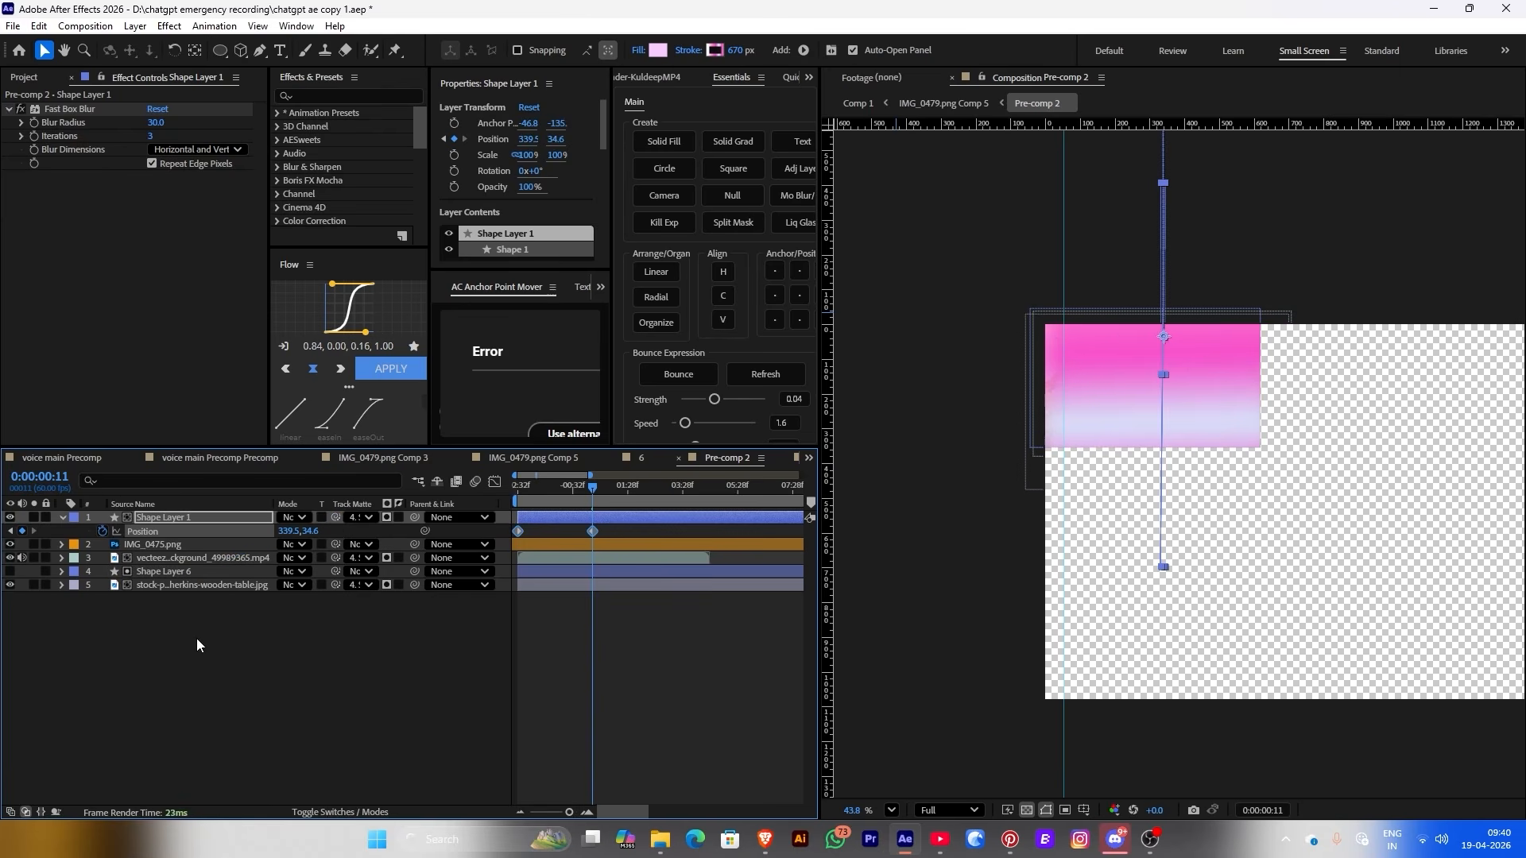
# Keyframe Shape Layer 1's Opacity between 46% and 30%, moving the first key earlier
pyautogui.click(198, 638)
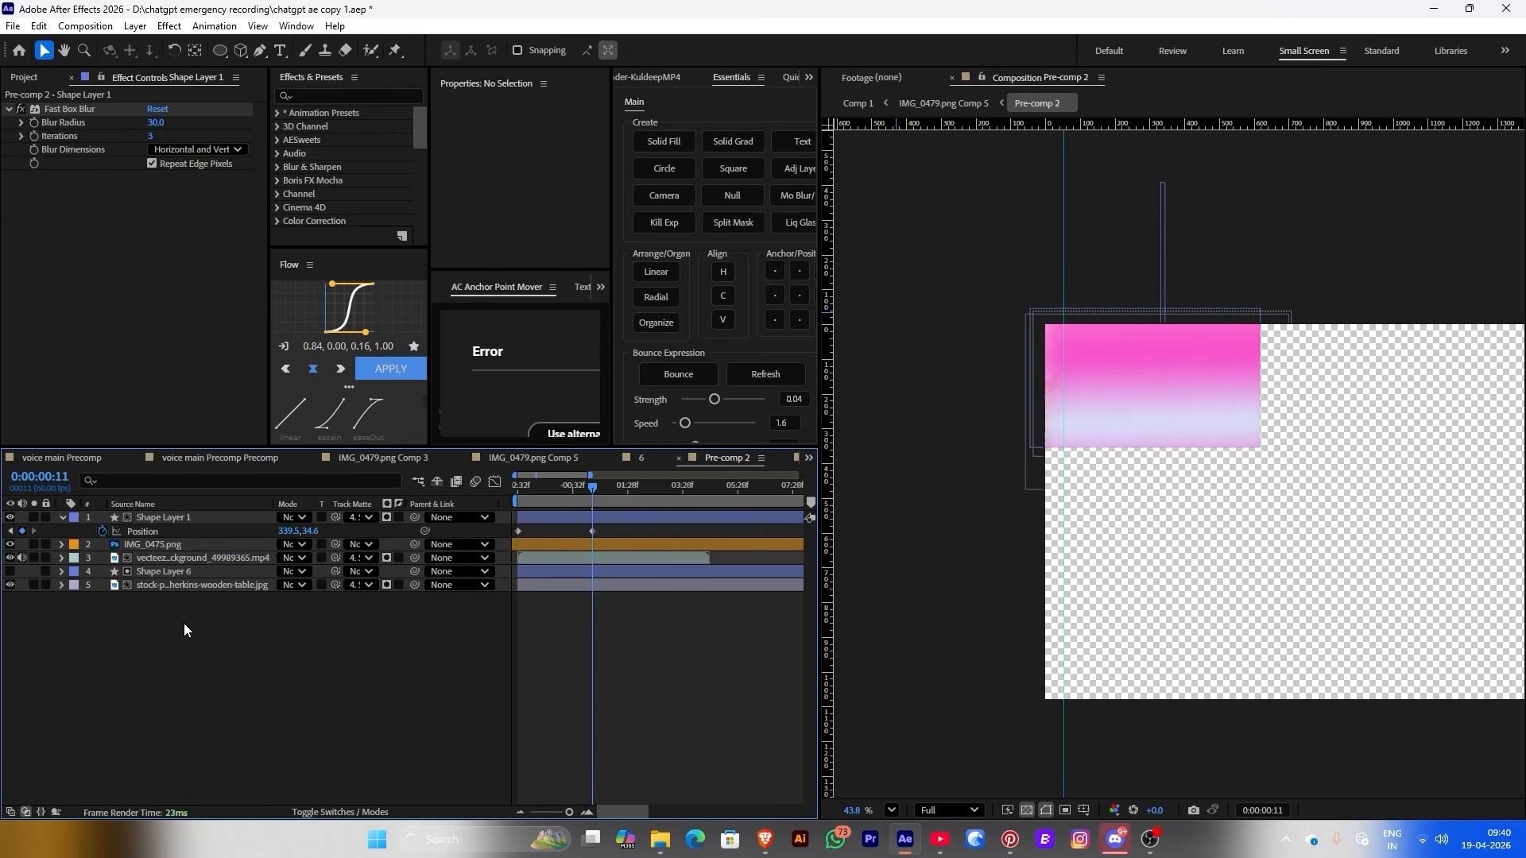
pyautogui.click(560, 518)
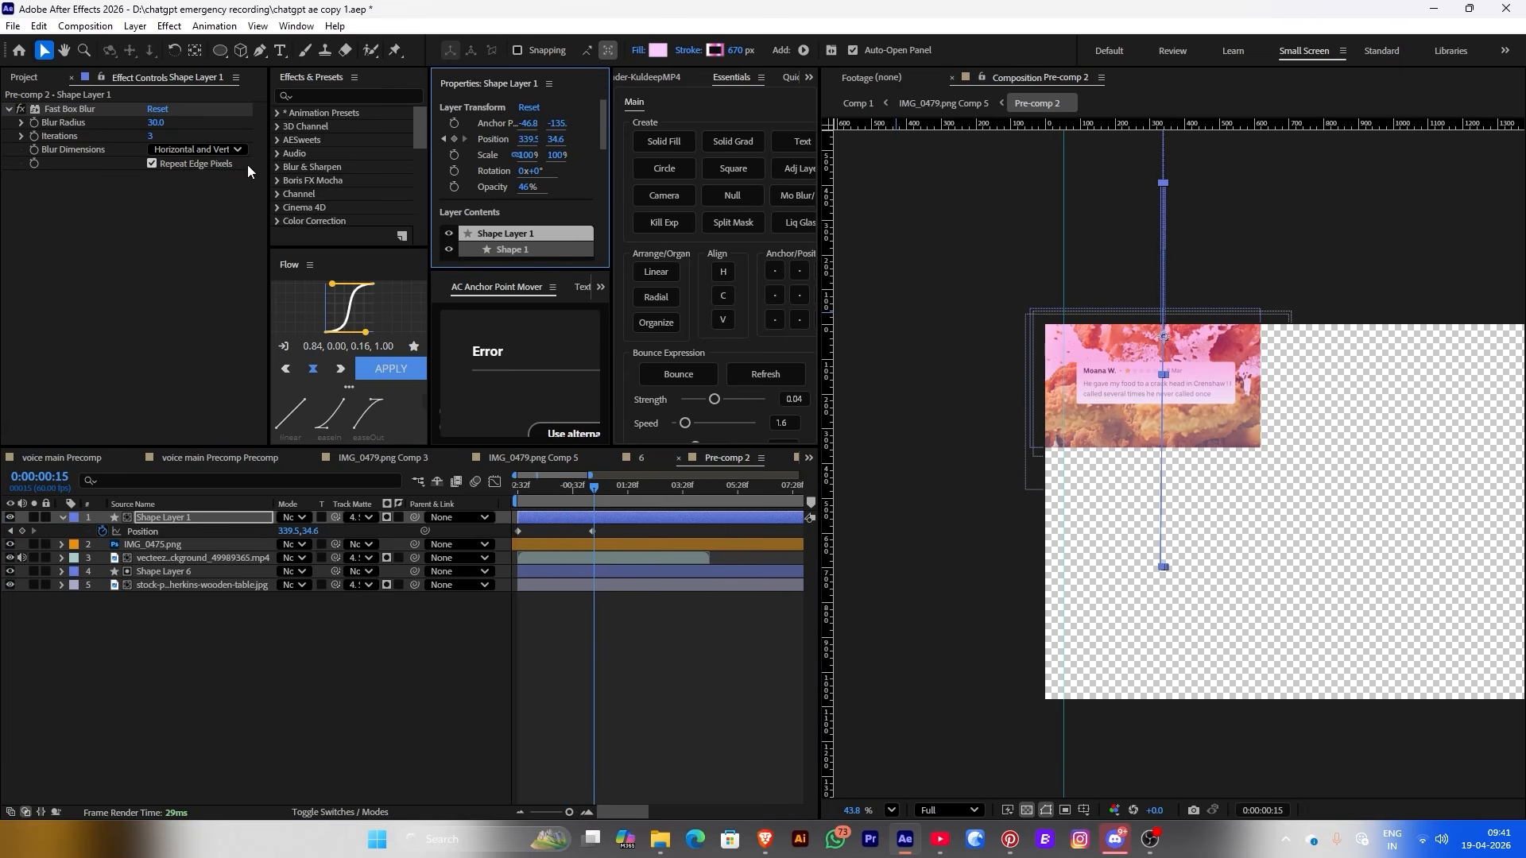
pyautogui.click(454, 189)
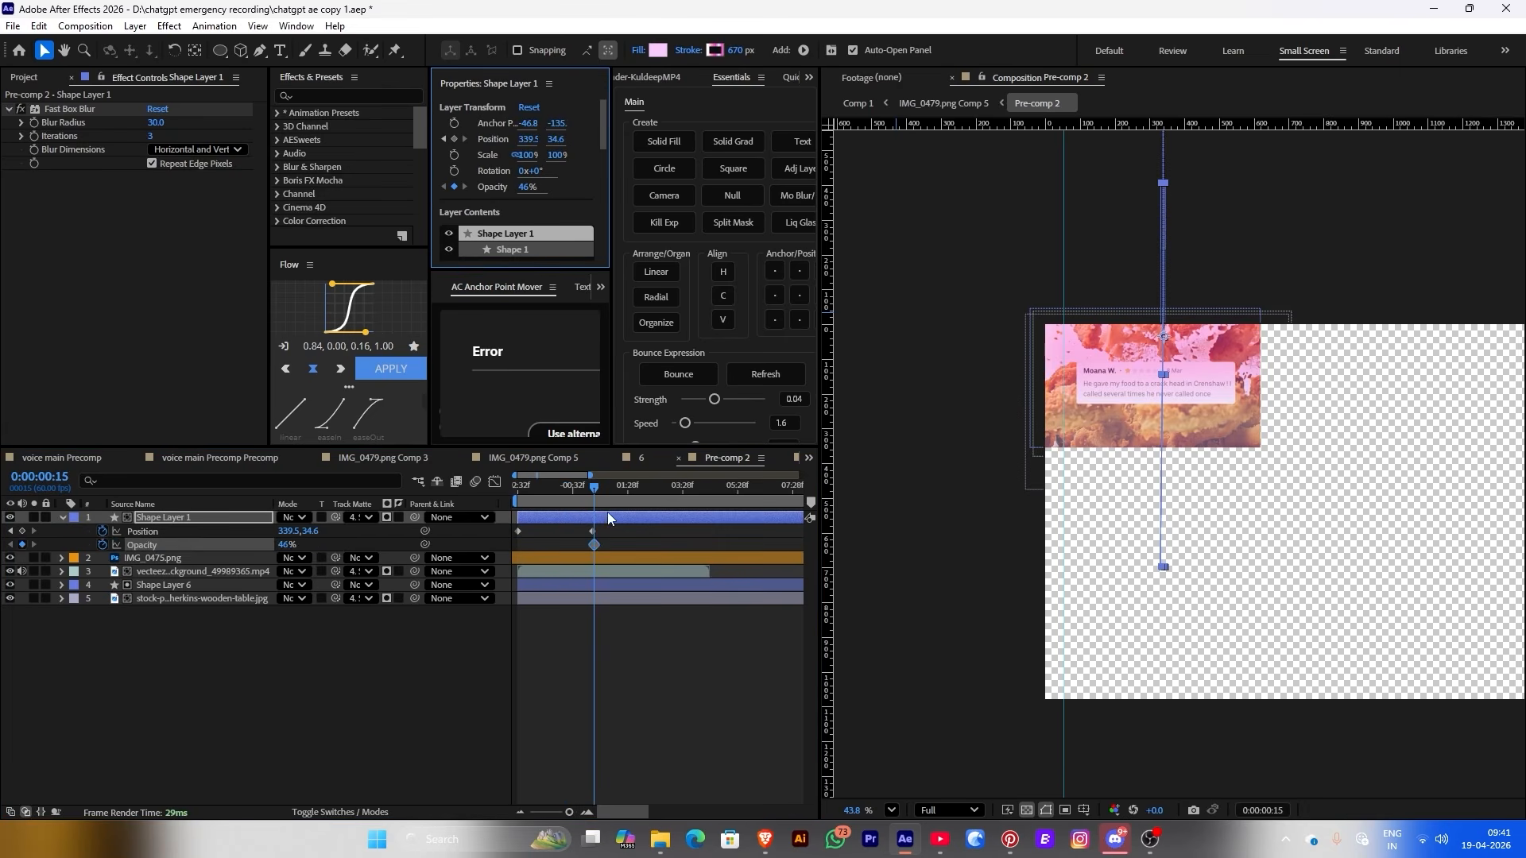
pyautogui.click(605, 486)
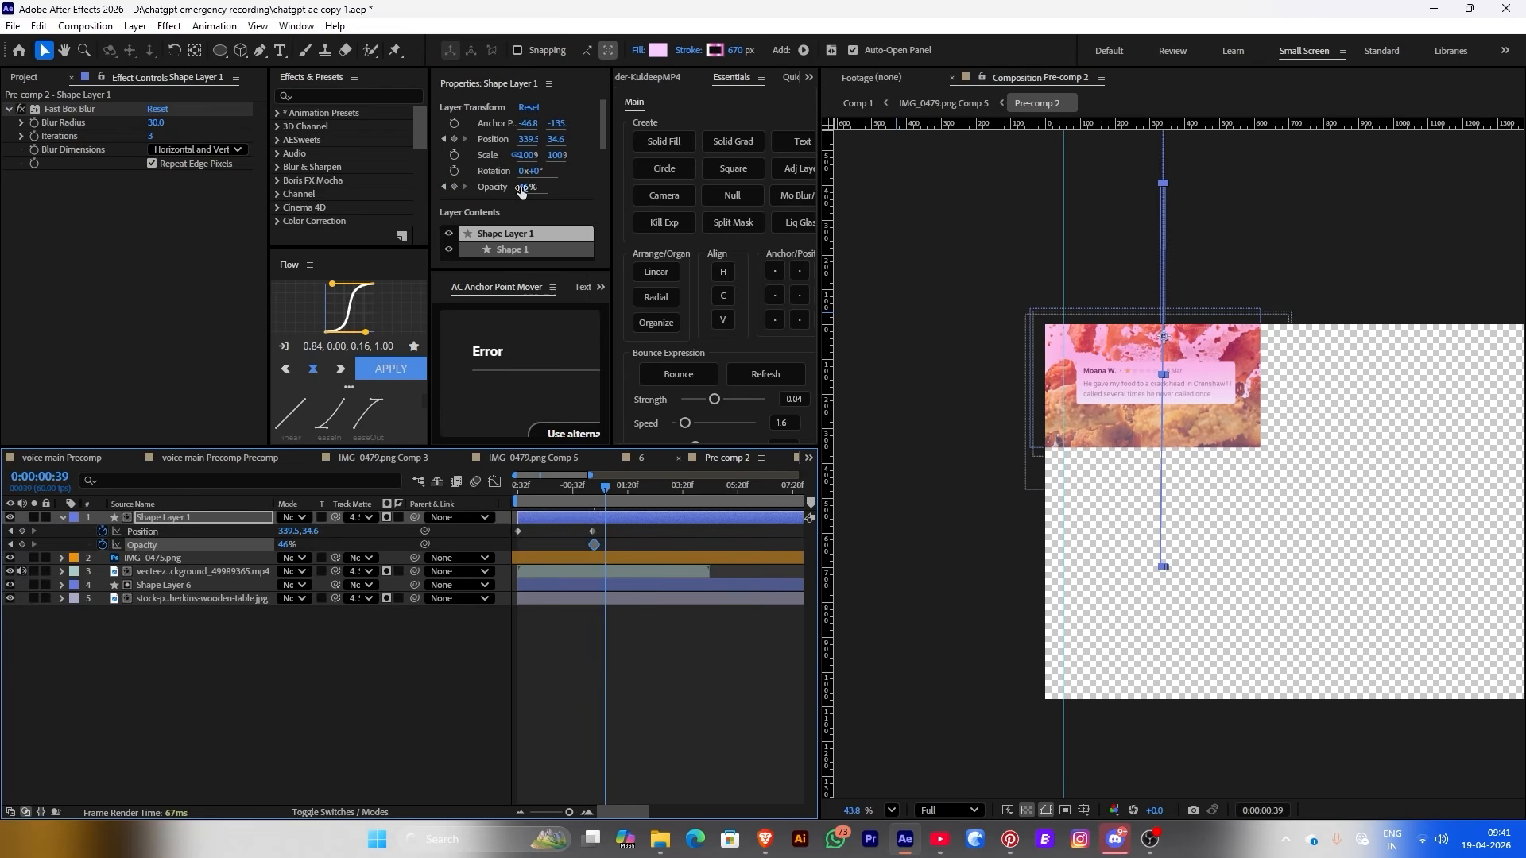
pyautogui.moveTo(520, 192); pyautogui.dragTo(477, 191)
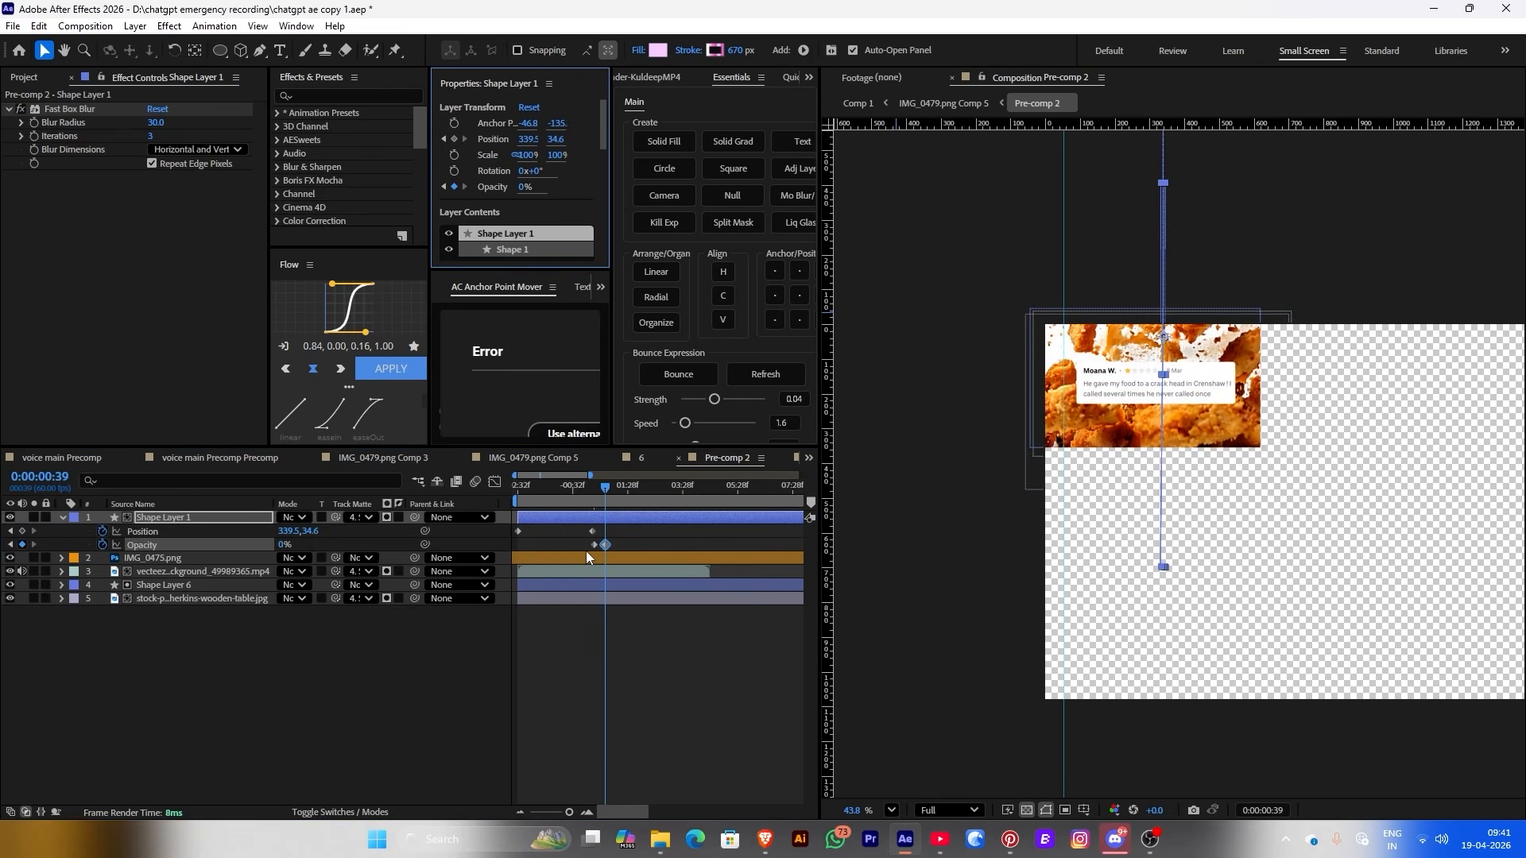
pyautogui.moveTo(595, 544); pyautogui.dragTo(583, 544)
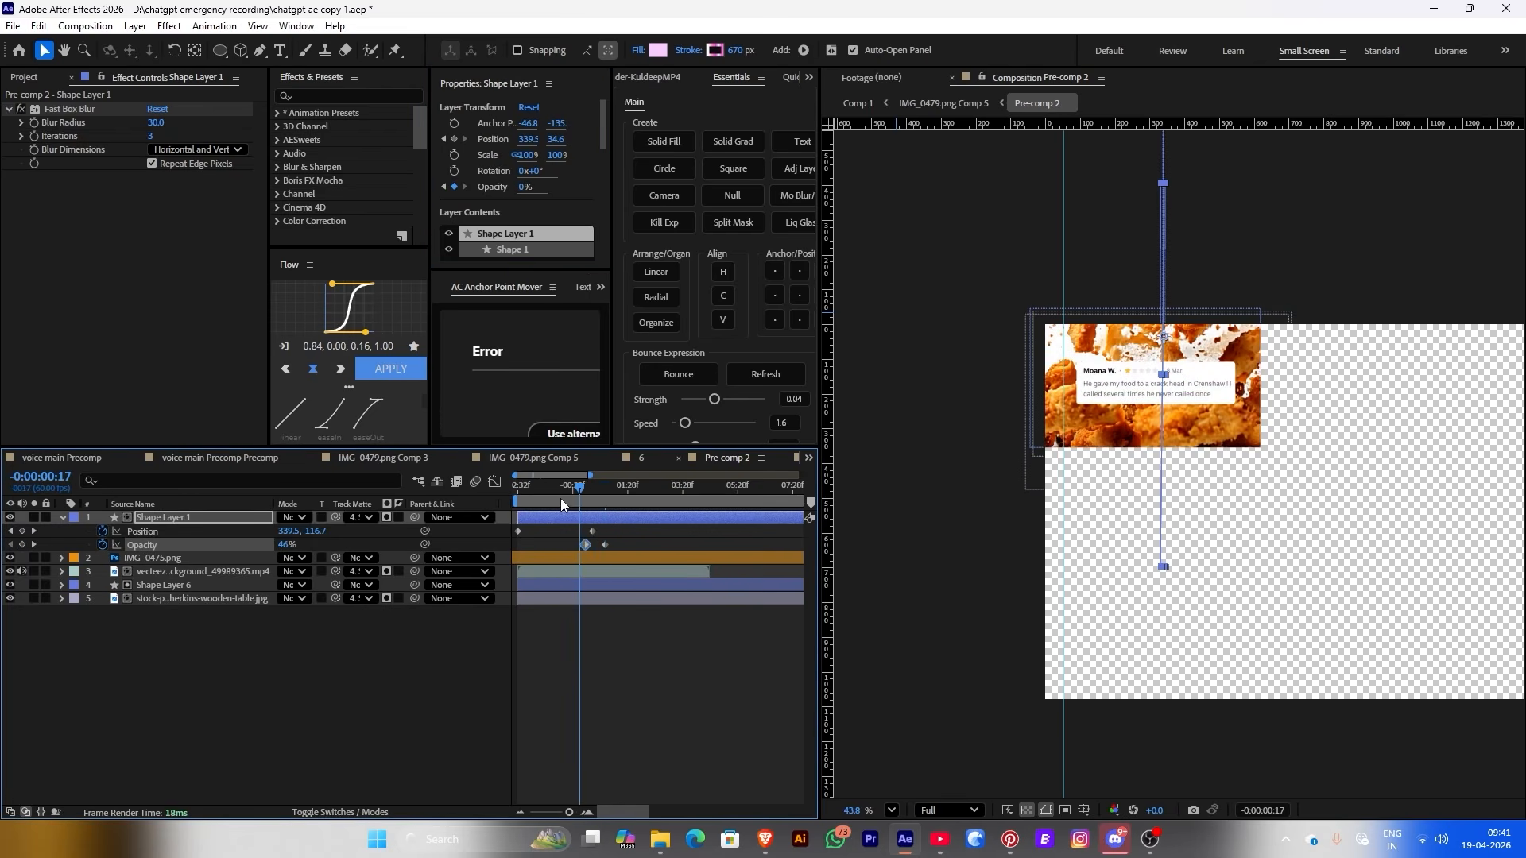
# Preview the sweep and nudge its keyframes slightly earlier in time
pyautogui.moveTo(560, 488); pyautogui.dragTo(494, 488)
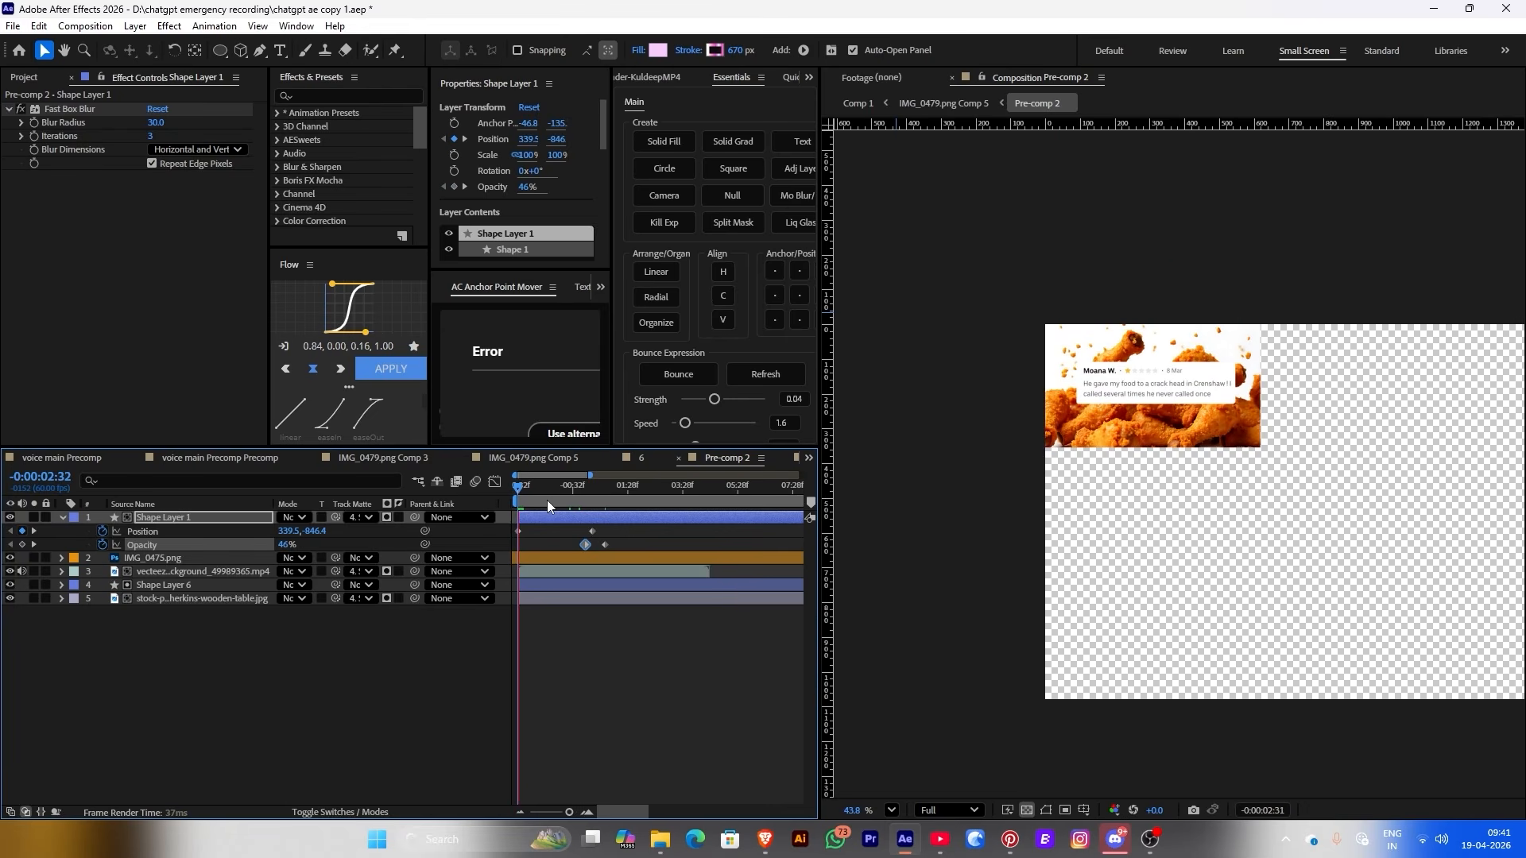
pyautogui.press('space')
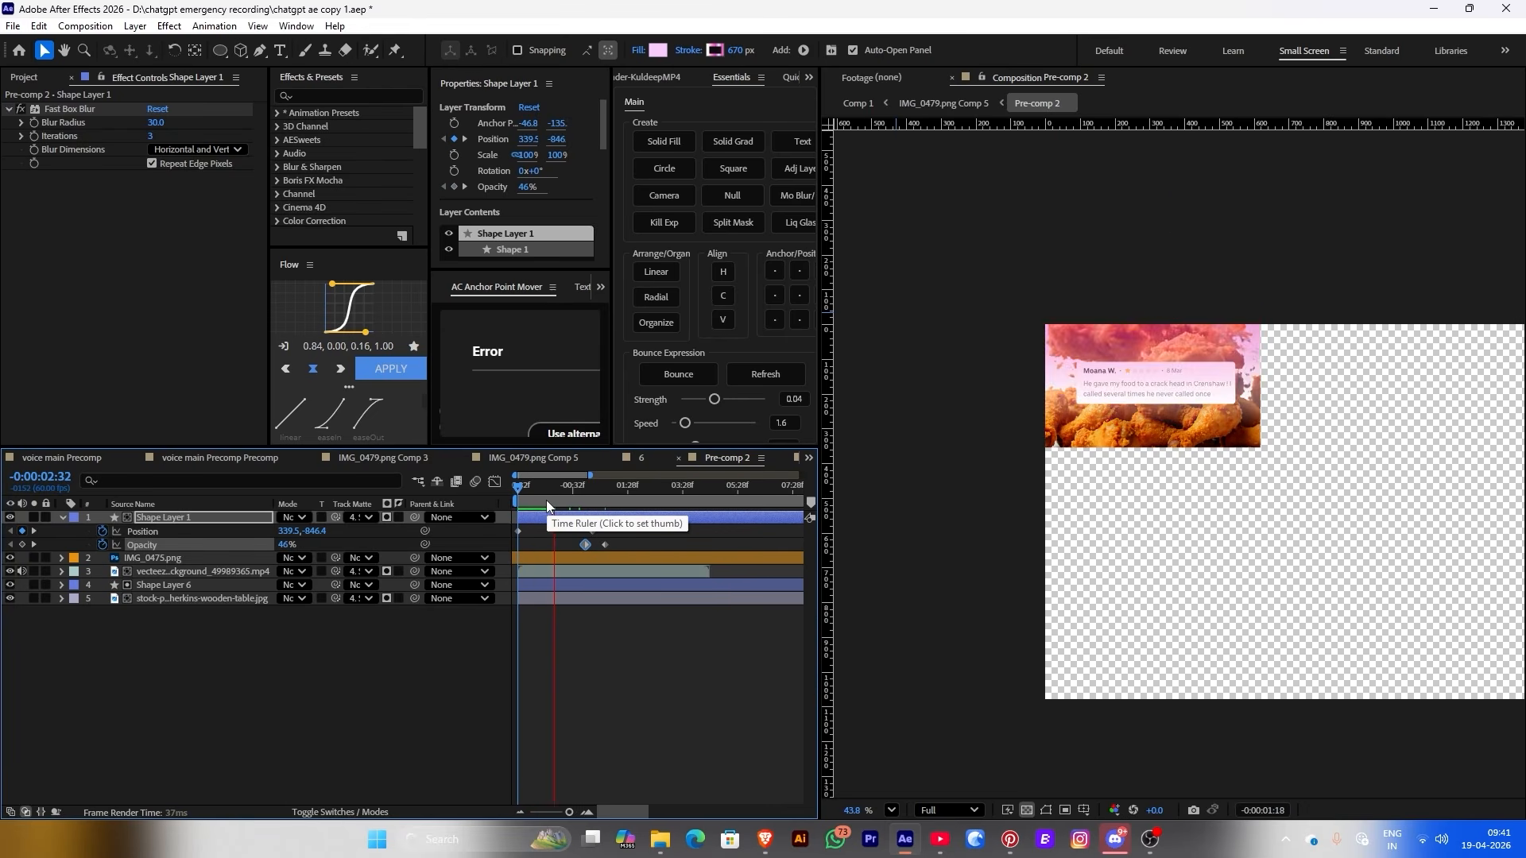
pyautogui.click(587, 499)
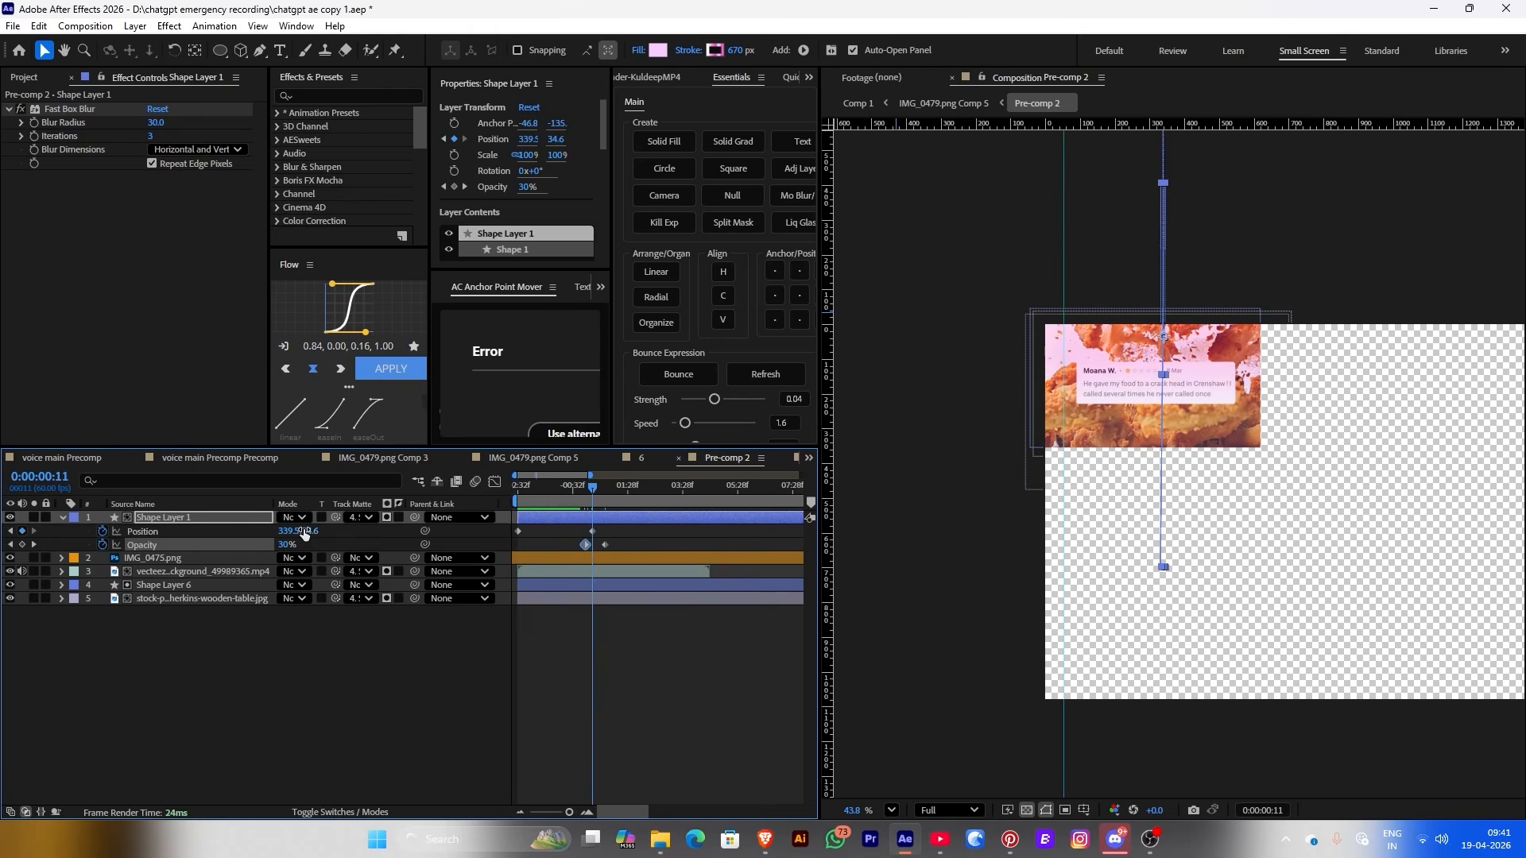
pyautogui.click(592, 531)
pyautogui.click(522, 486)
pyautogui.press('space')
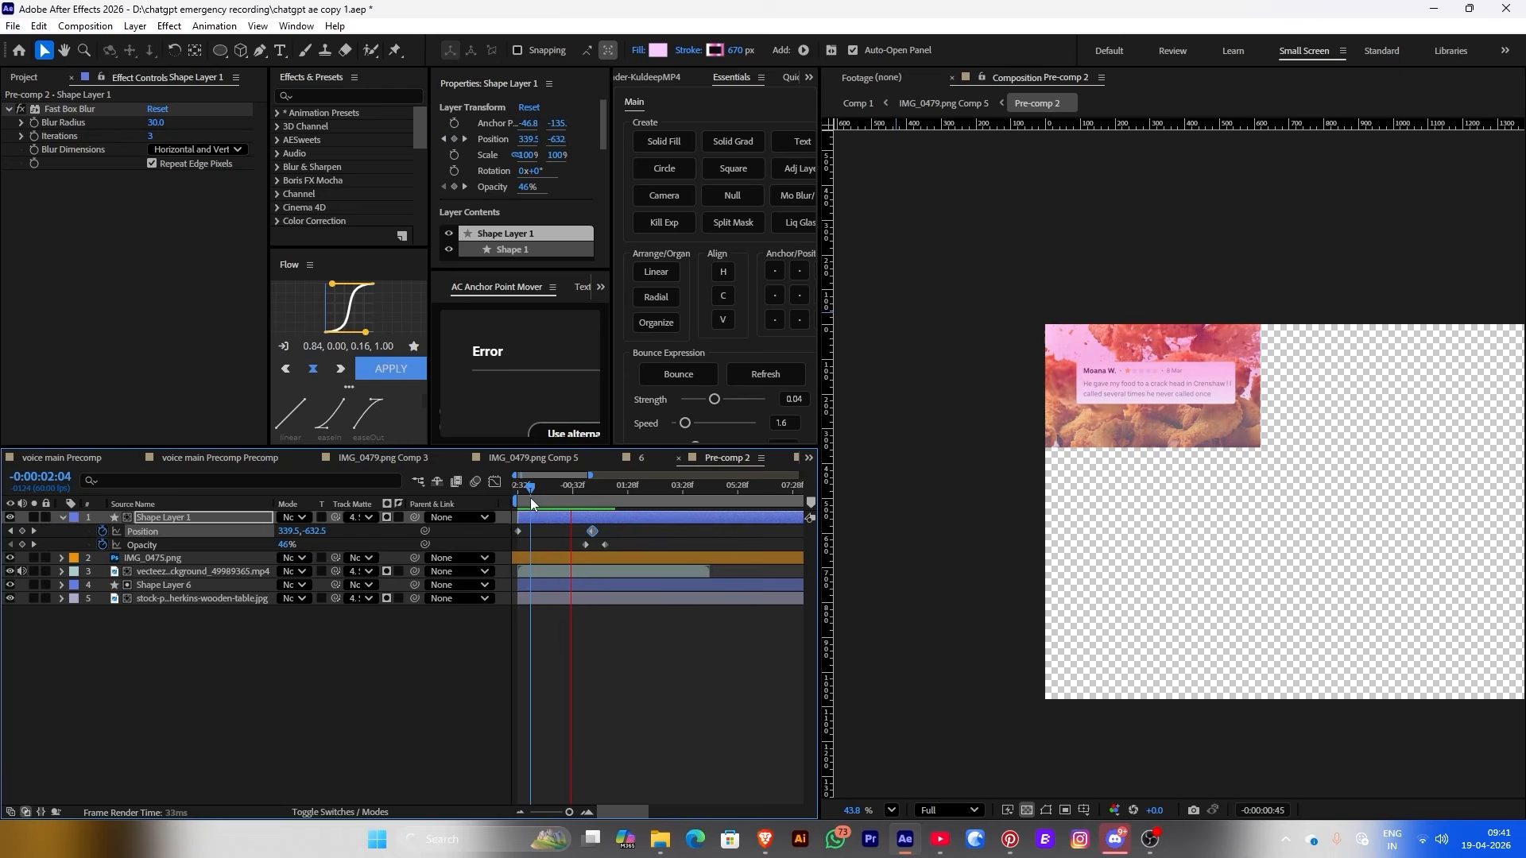
pyautogui.moveTo(605, 544); pyautogui.dragTo(543, 531)
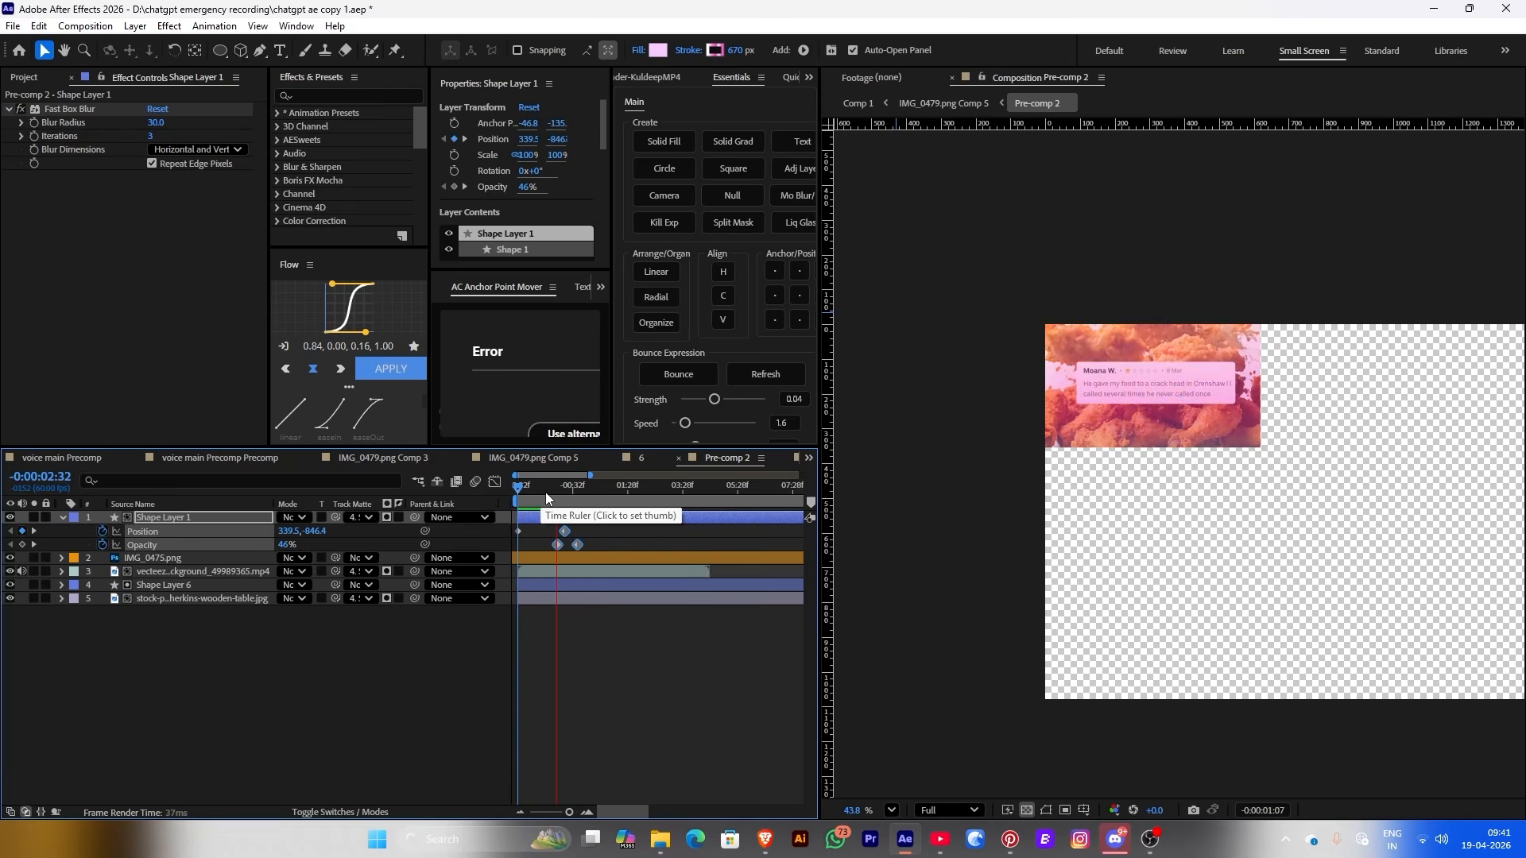
pyautogui.click(527, 491)
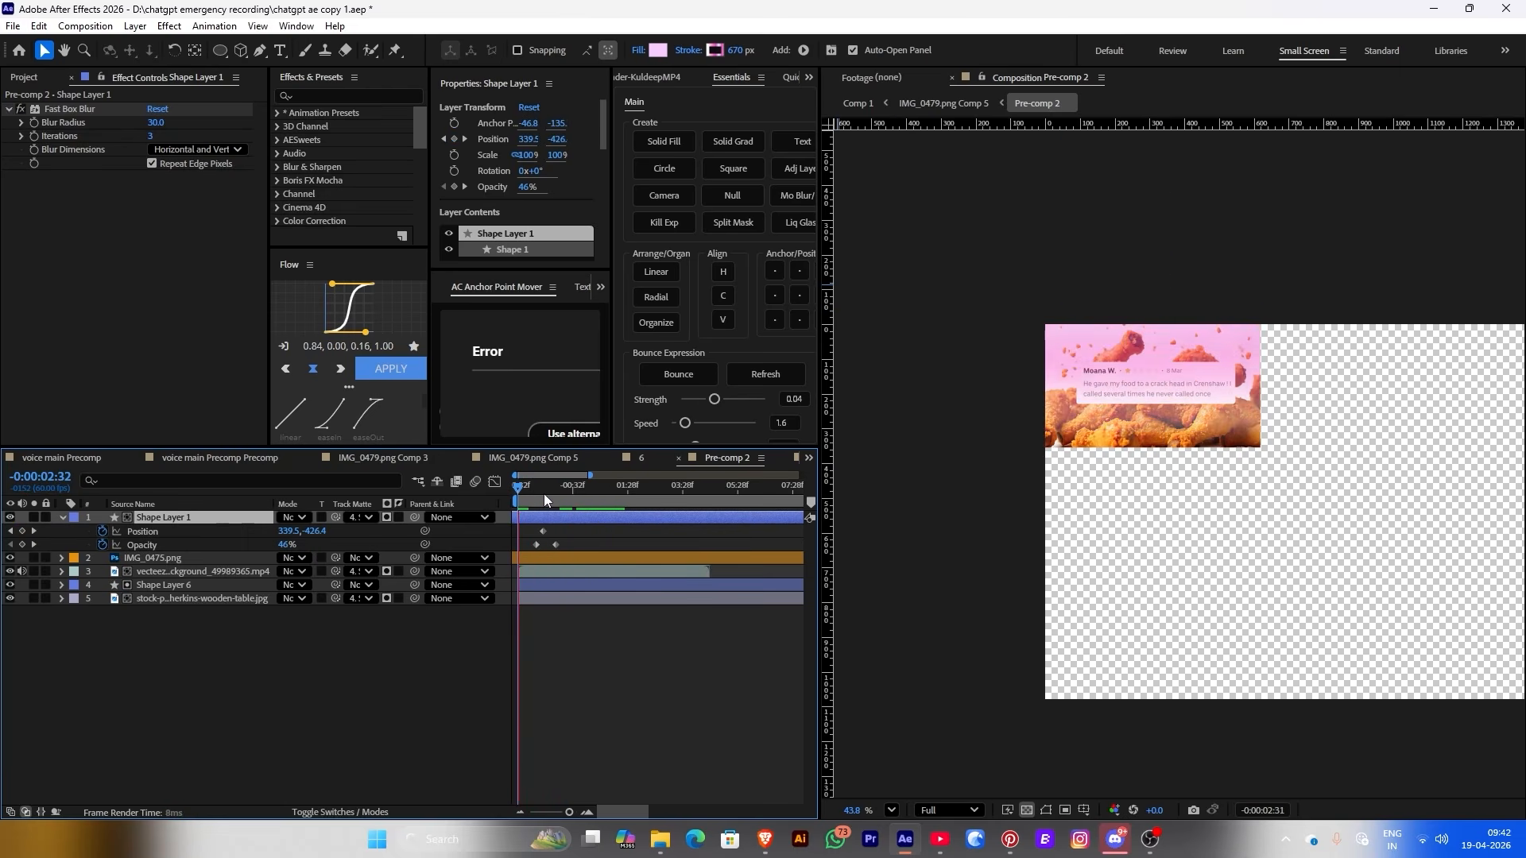
pyautogui.click(917, 101)
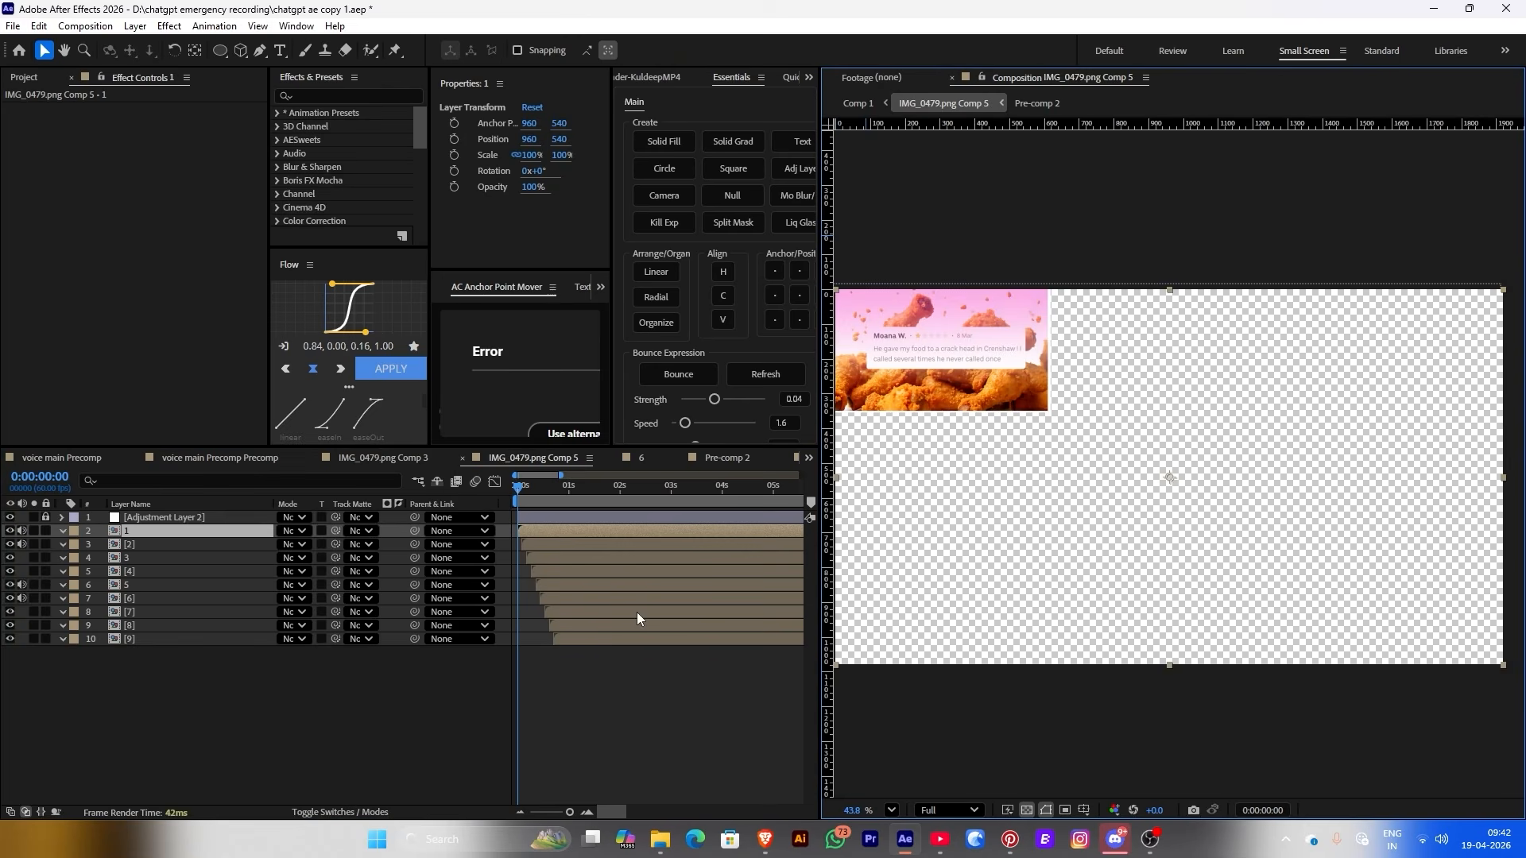
pyautogui.press('space')
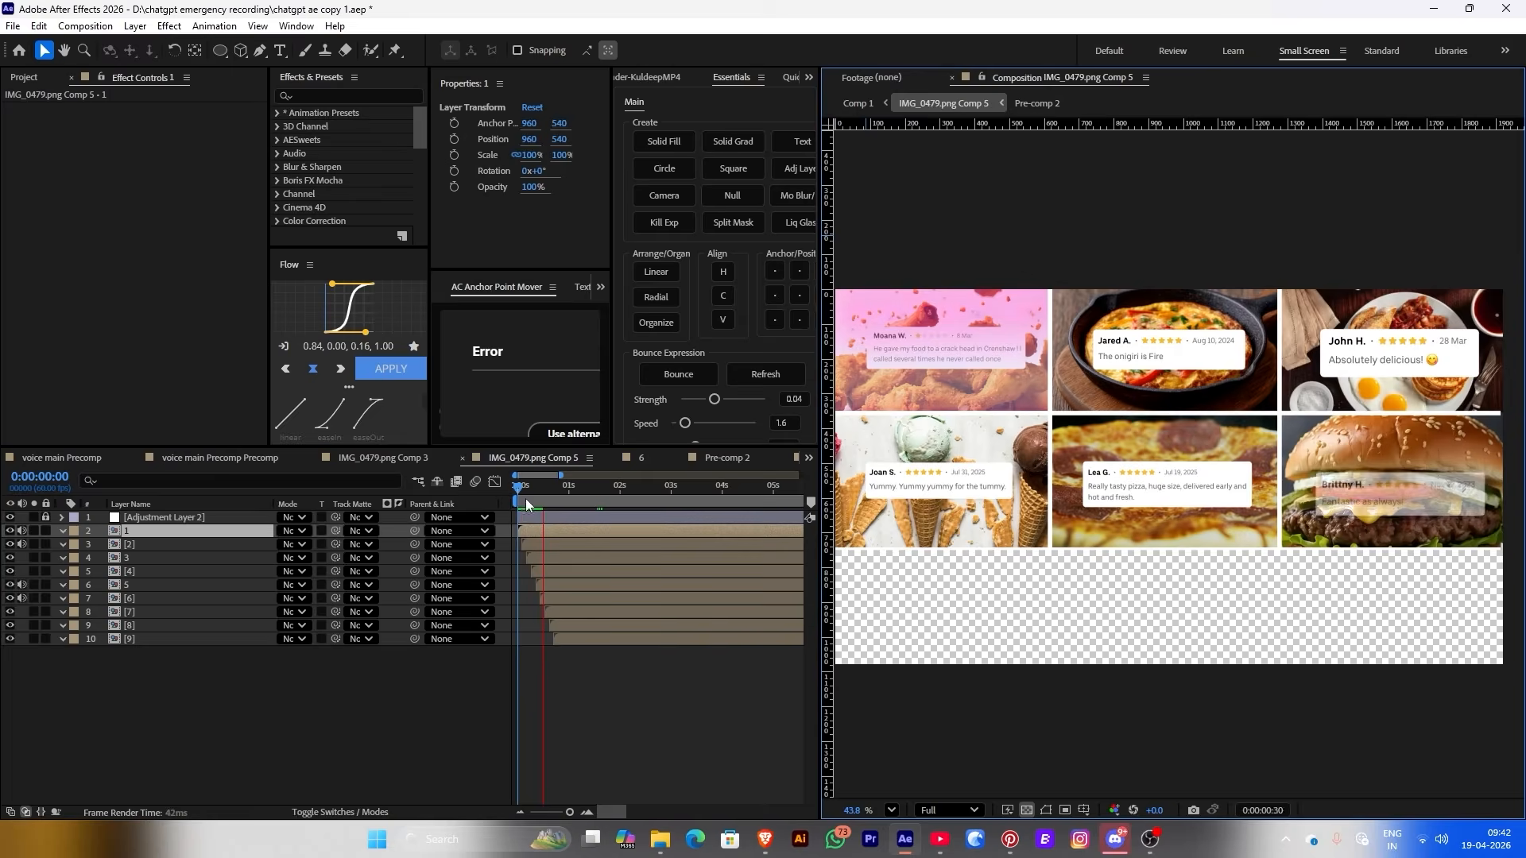
pyautogui.press('space')
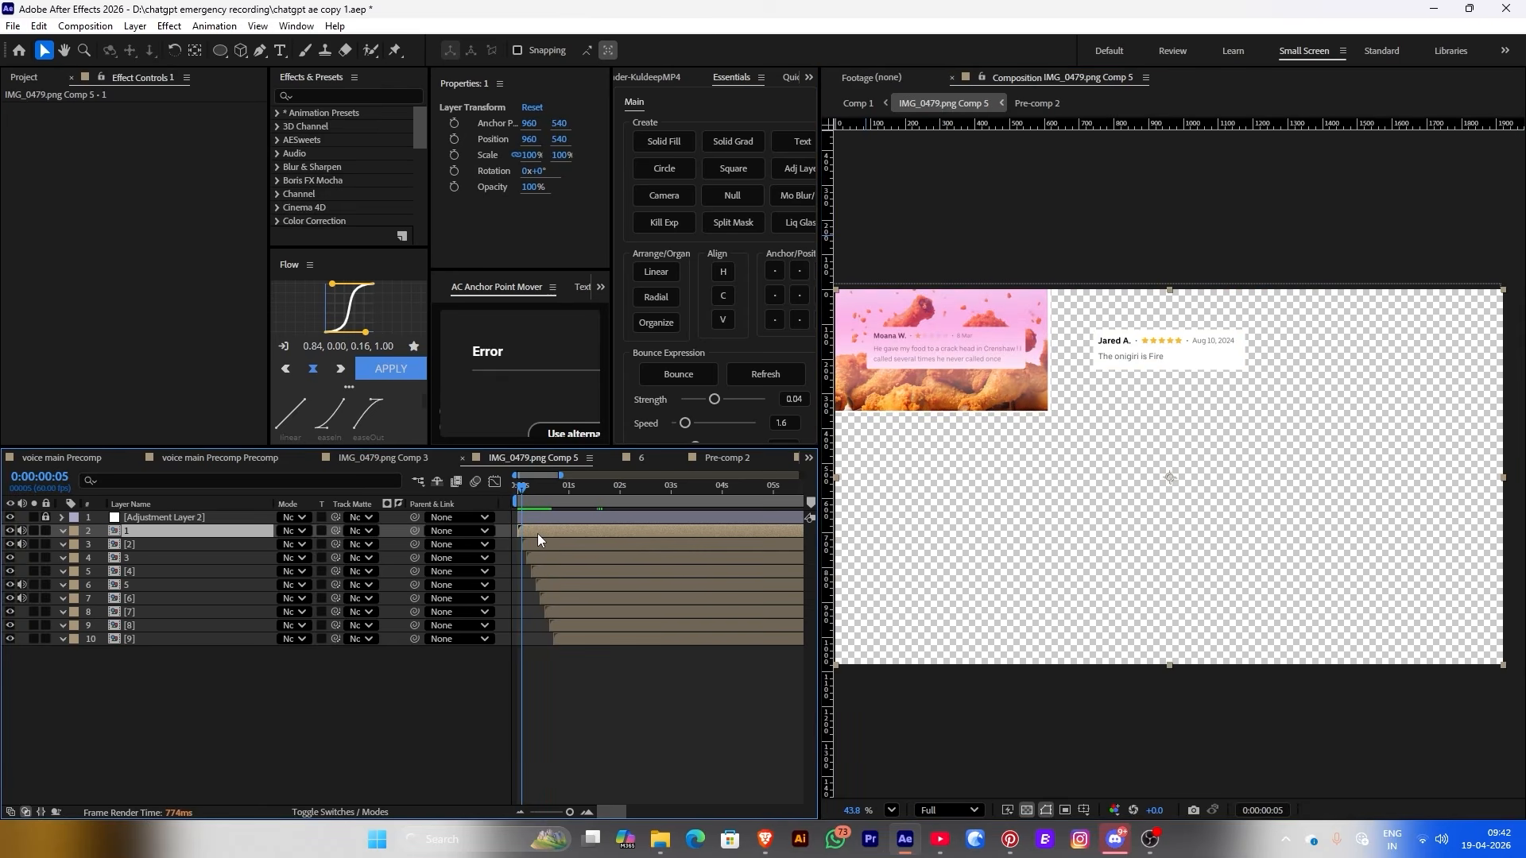
pyautogui.doubleClick(537, 532)
pyautogui.click(532, 458)
pyautogui.doubleClick(540, 540)
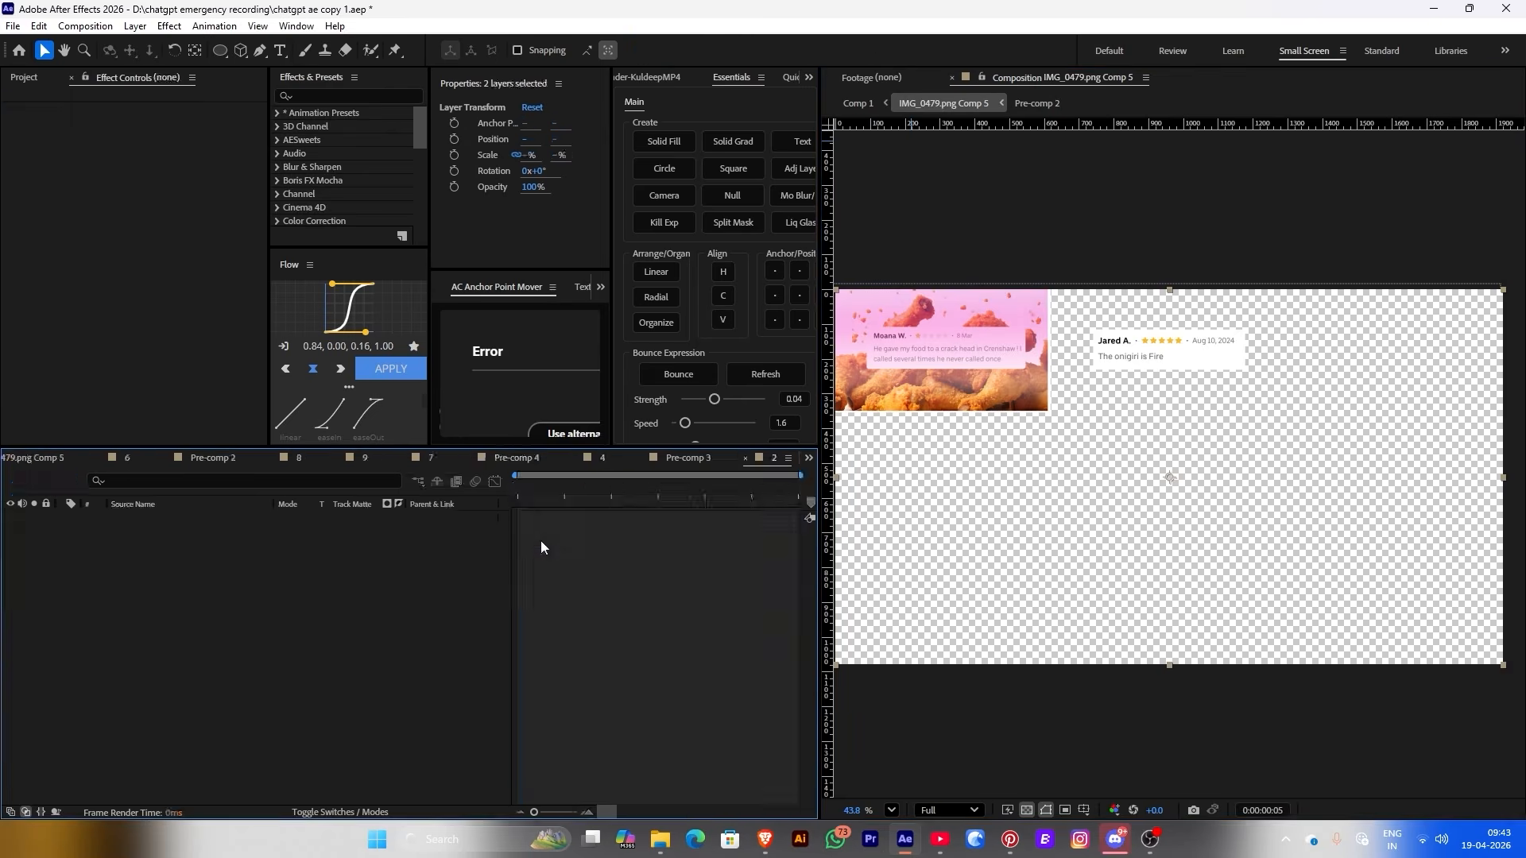
# Matte the pink sweep to Shape Layer 5 and scrub its Anchor Point X to -650
pyautogui.moveTo(520, 499); pyautogui.dragTo(537, 522)
pyautogui.press('Home')
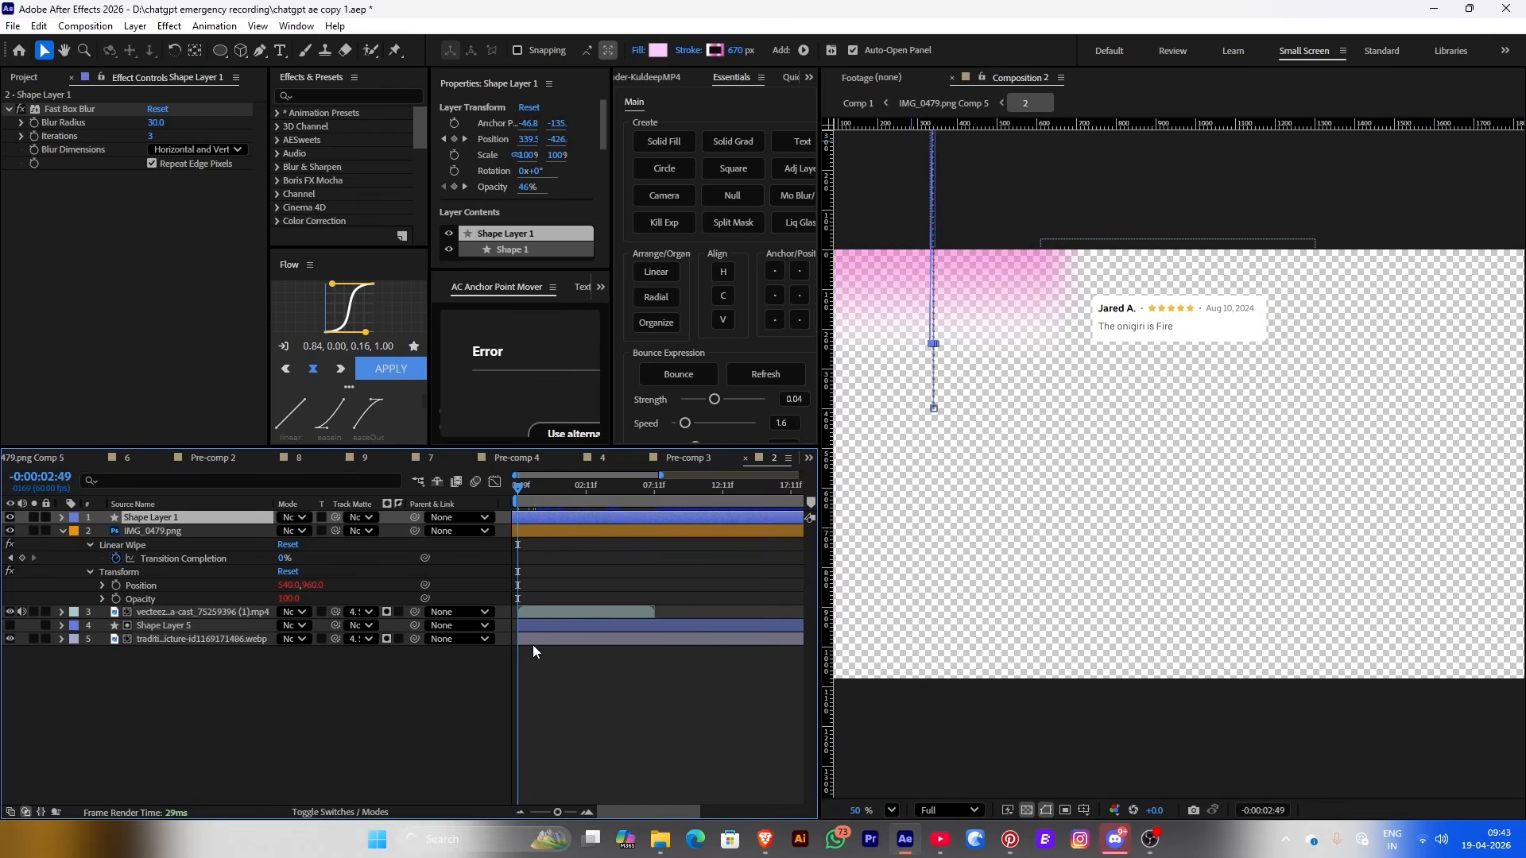
pyautogui.click(531, 628)
pyautogui.moveTo(335, 517); pyautogui.dragTo(131, 628)
pyautogui.click(531, 517)
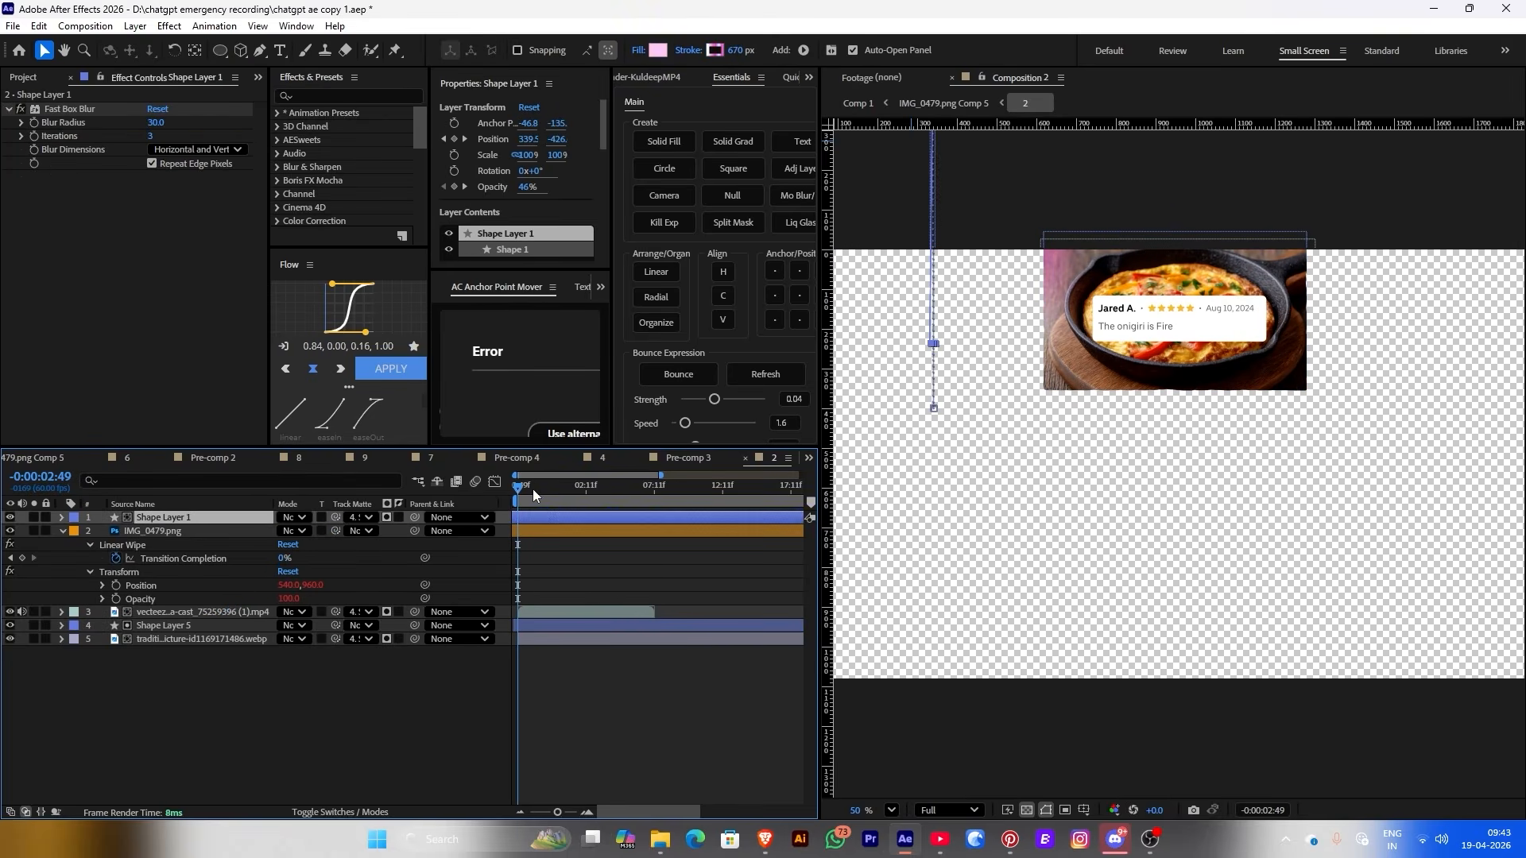
pyautogui.moveTo(530, 127); pyautogui.dragTo(485, 127)
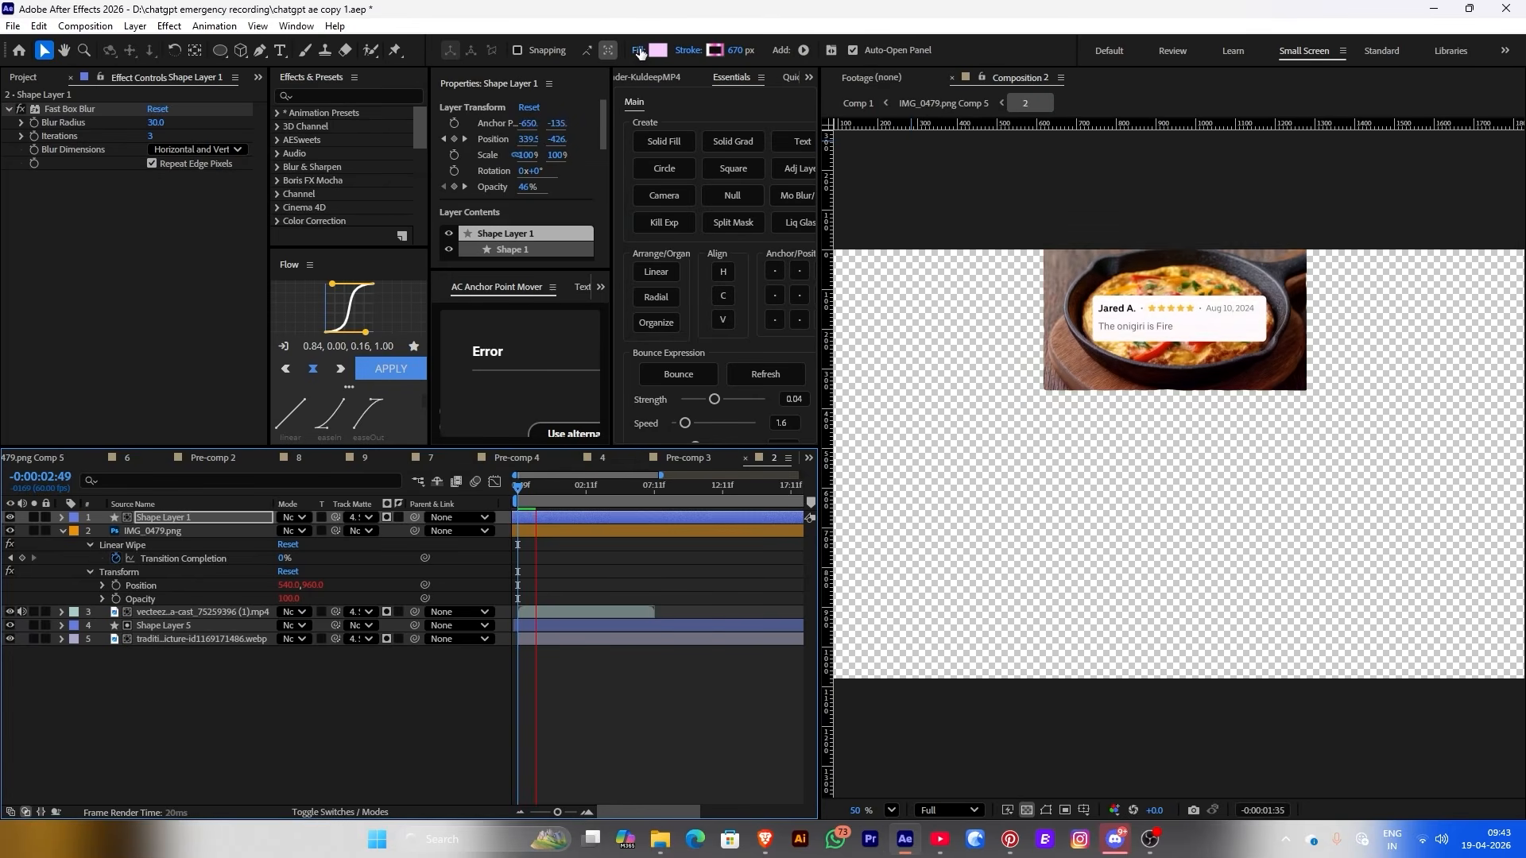
# Preview the Jared A. sweep, then return to the Comp 5 grid at the third card
pyautogui.press('space')
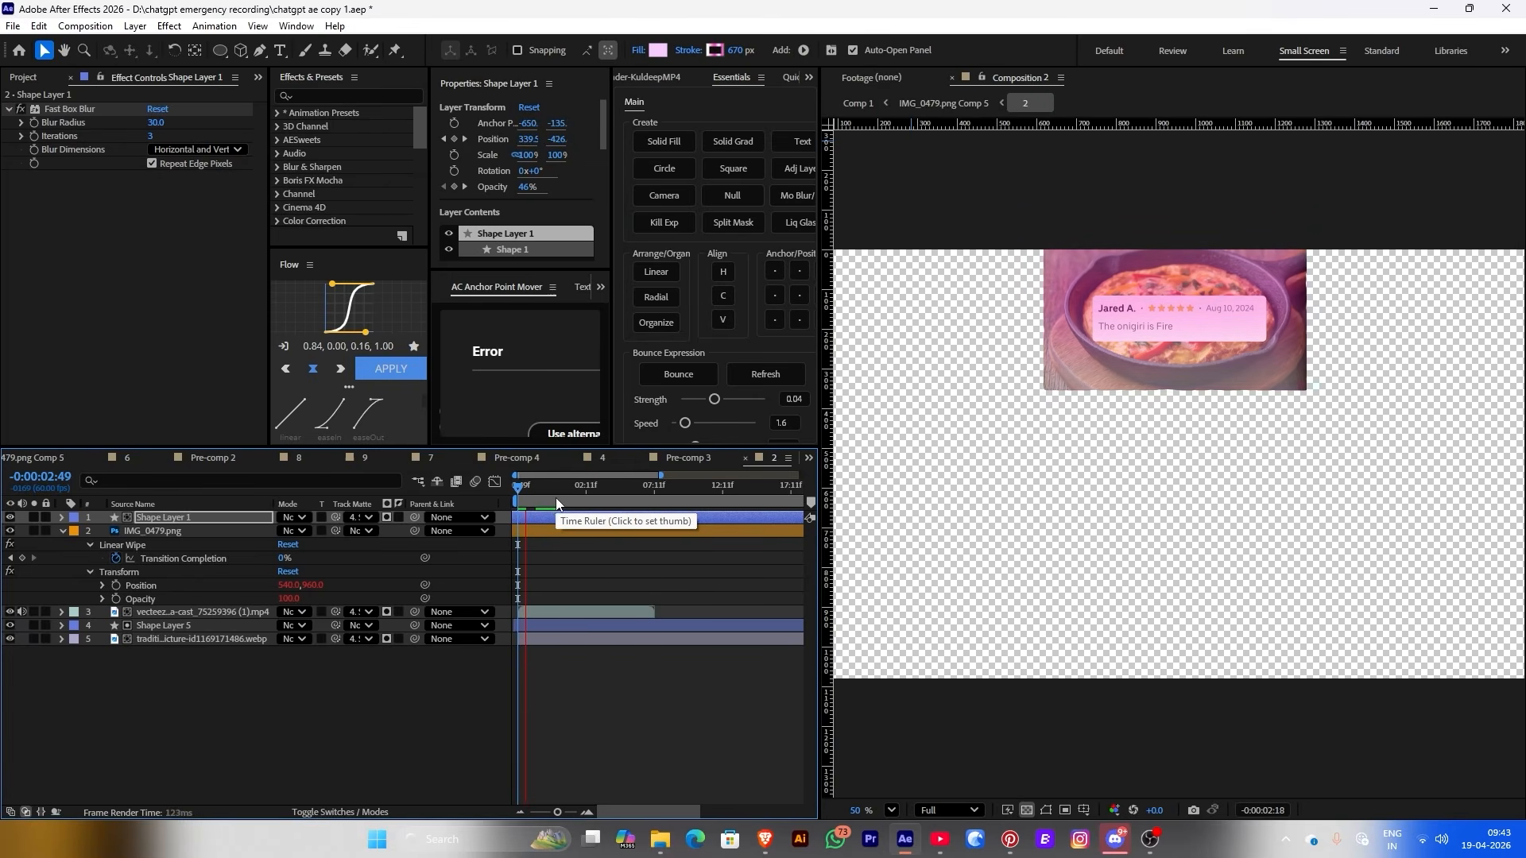
pyautogui.click(534, 497)
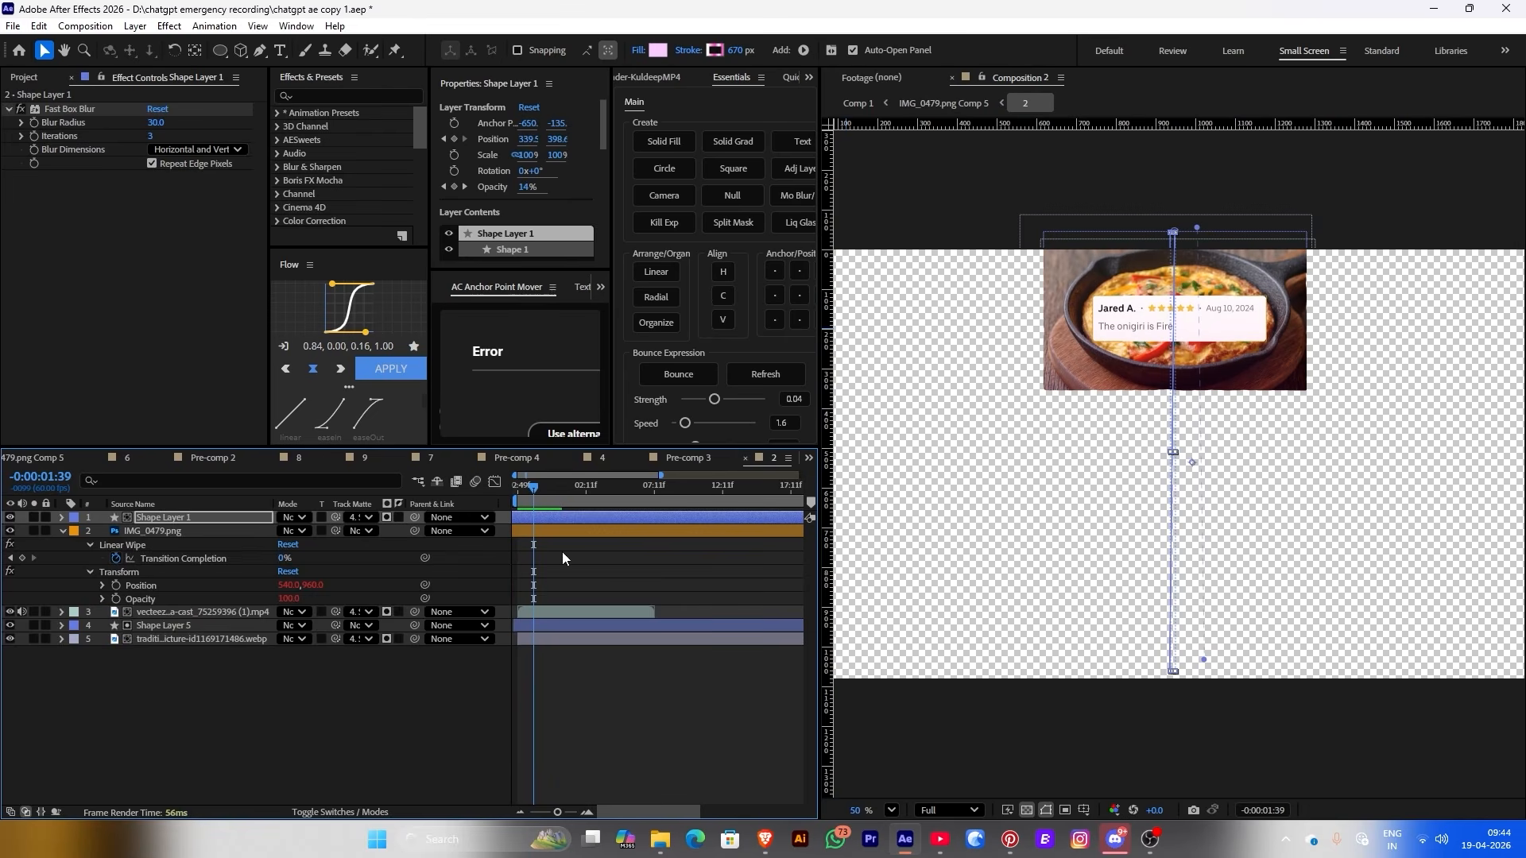
pyautogui.click(585, 554)
pyautogui.click(522, 518)
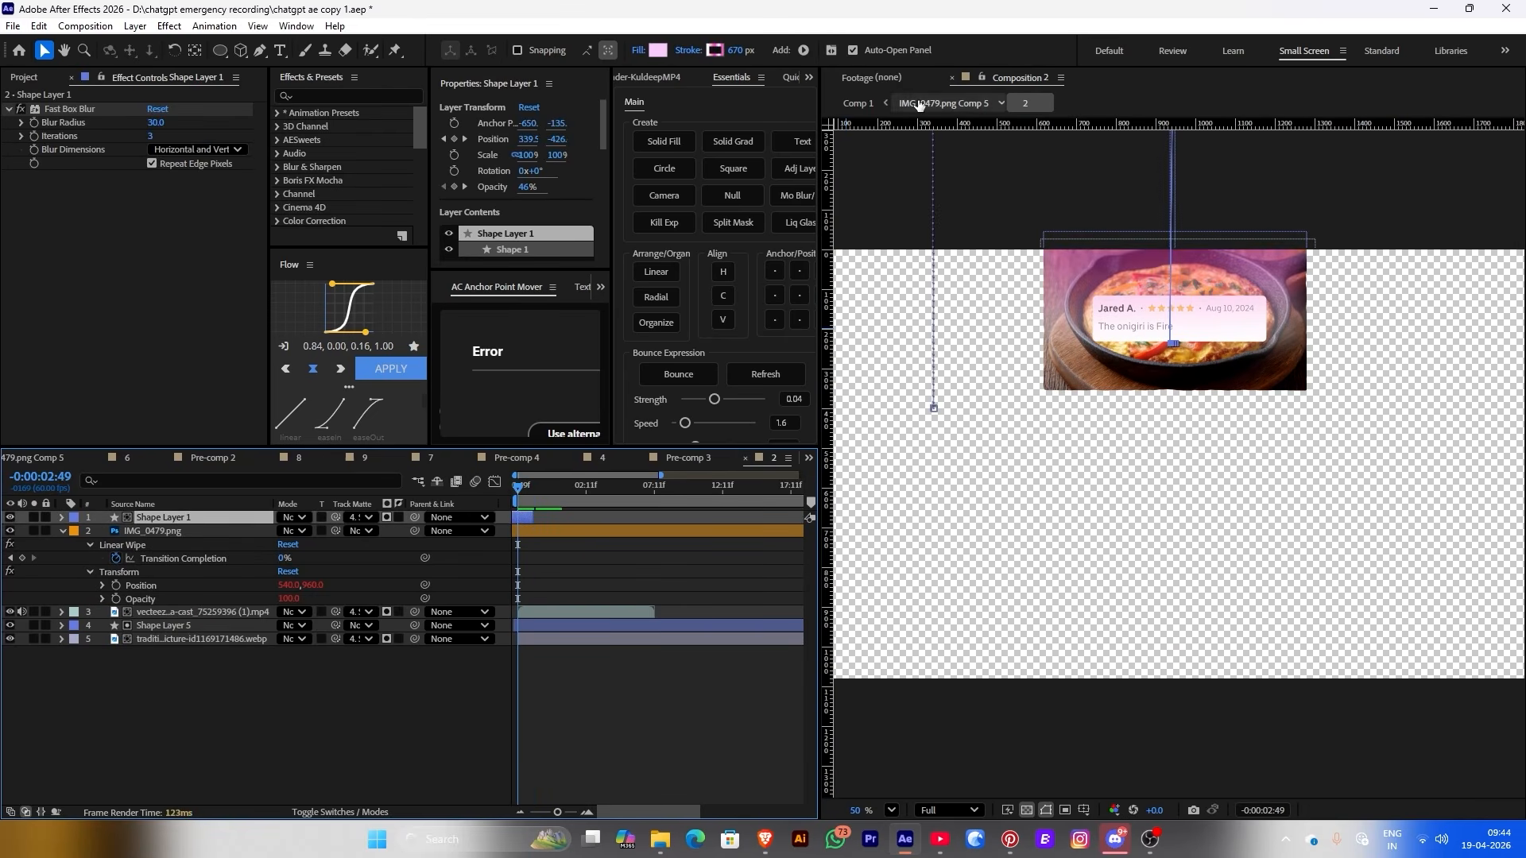
pyautogui.click(944, 104)
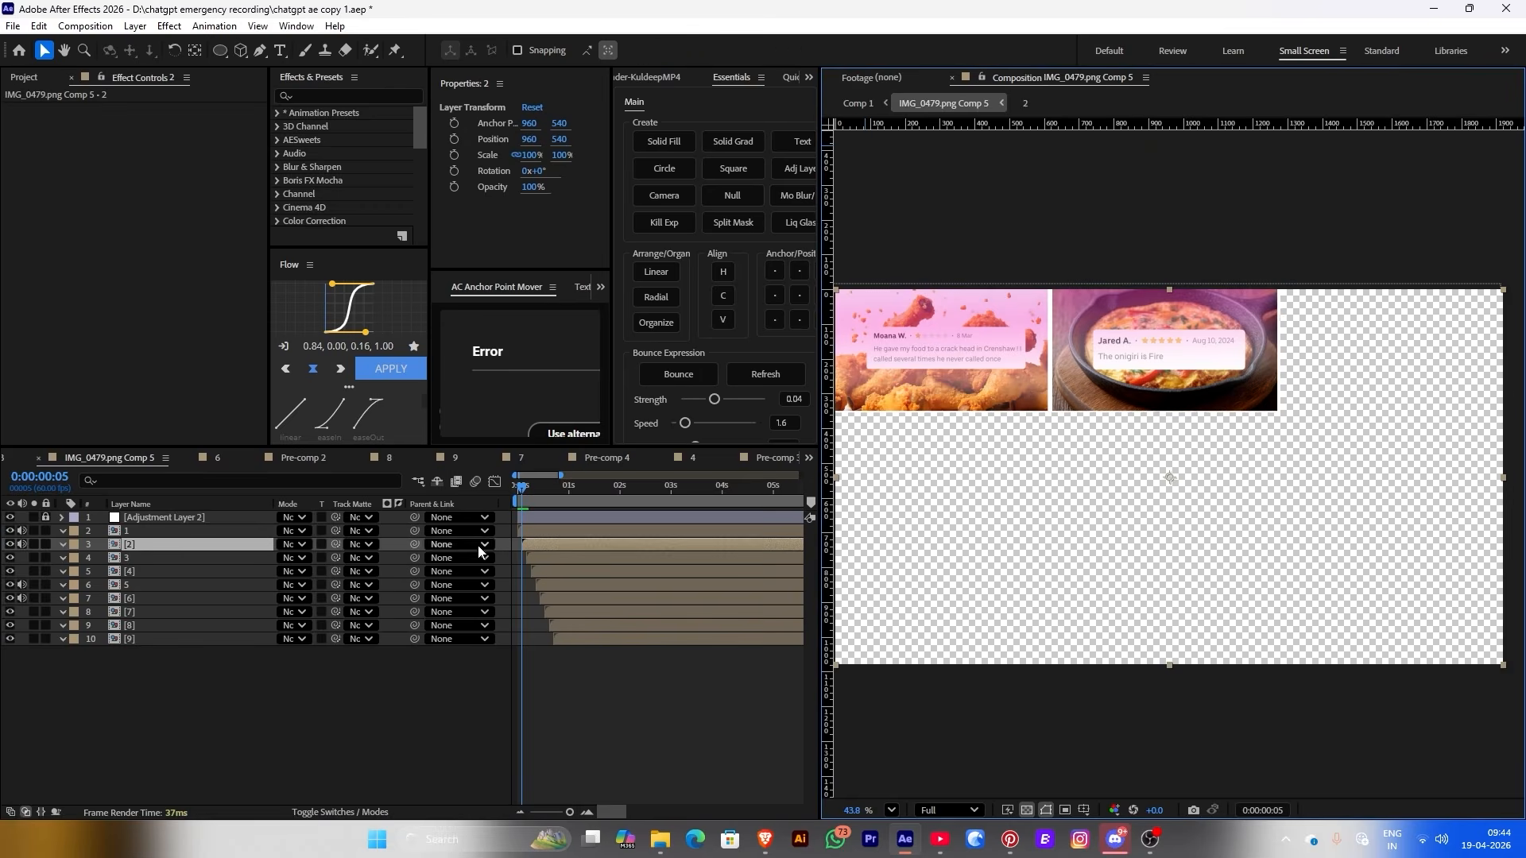
pyautogui.click(542, 488)
# Paste the pink sweep into the John H. Pre-comp 3, shift its anchor point, and matte it to Shape Layer 4
pyautogui.doubleClick(531, 559)
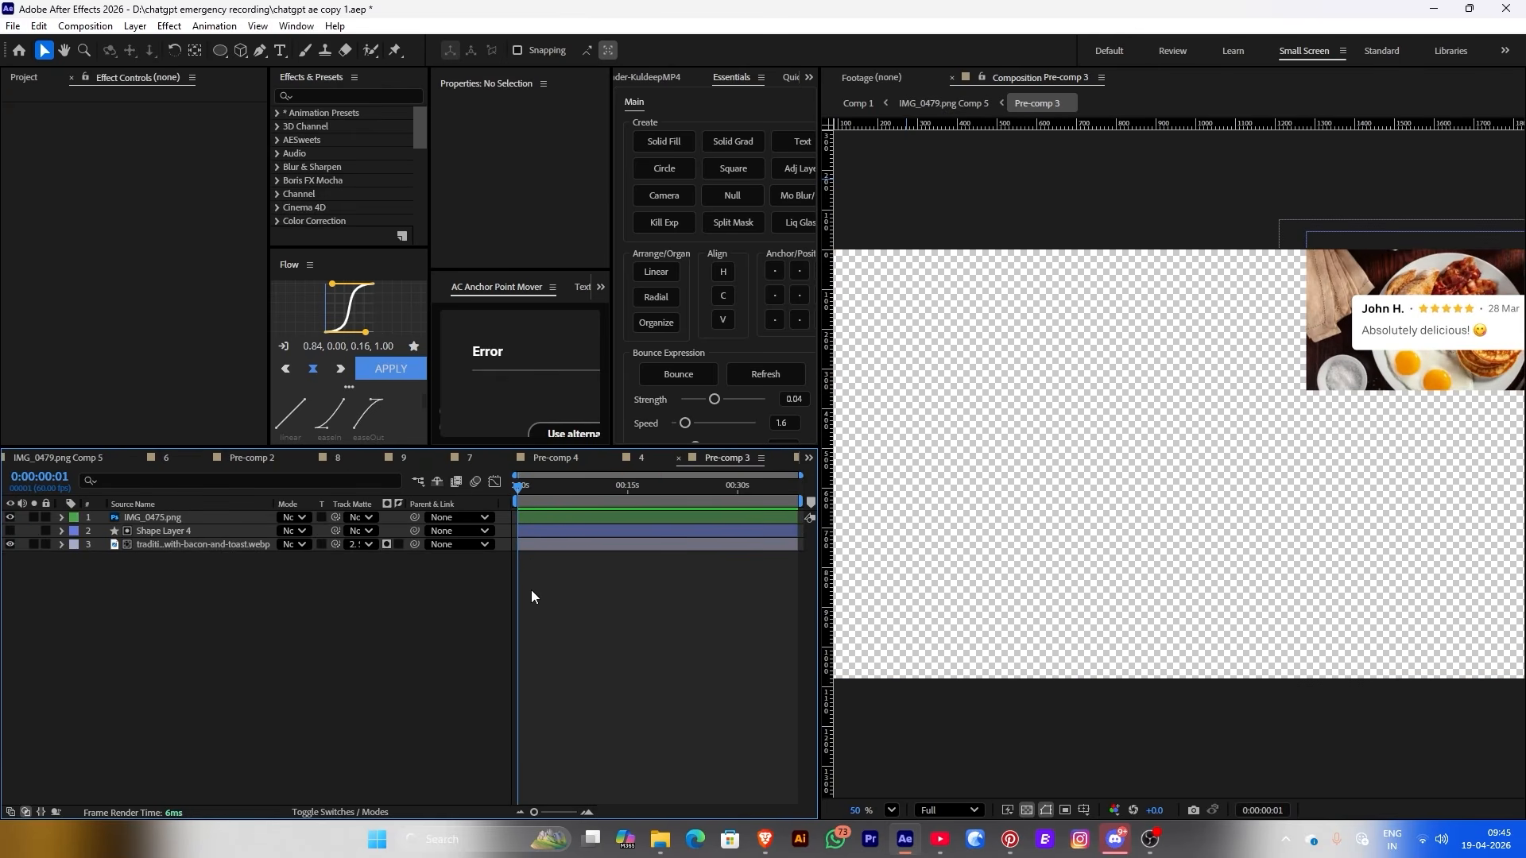
pyautogui.hotkey('ctrl', 'v')
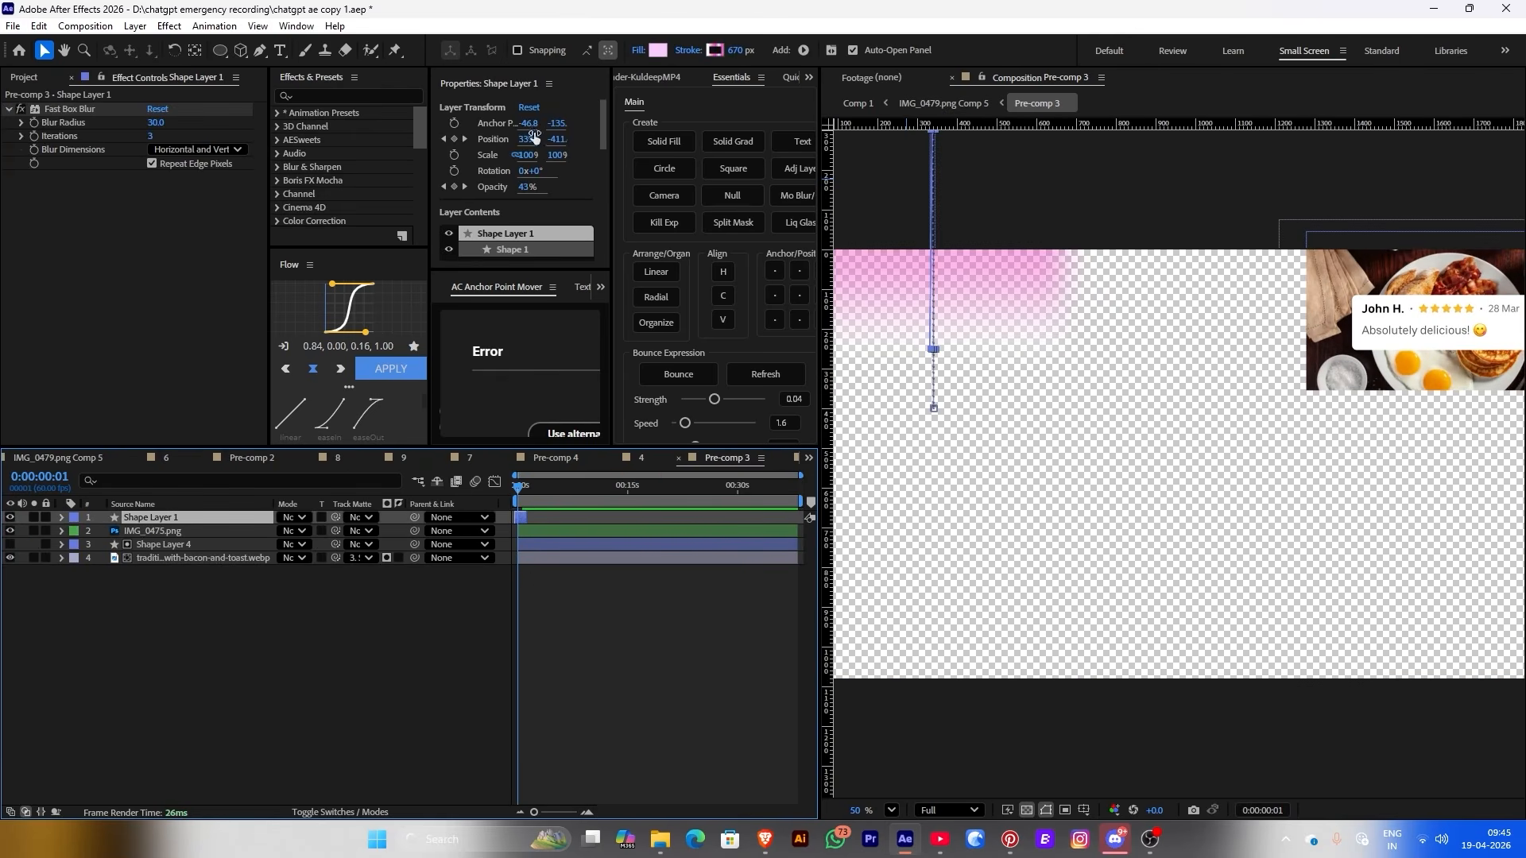
pyautogui.moveTo(527, 127); pyautogui.dragTo(466, 128)
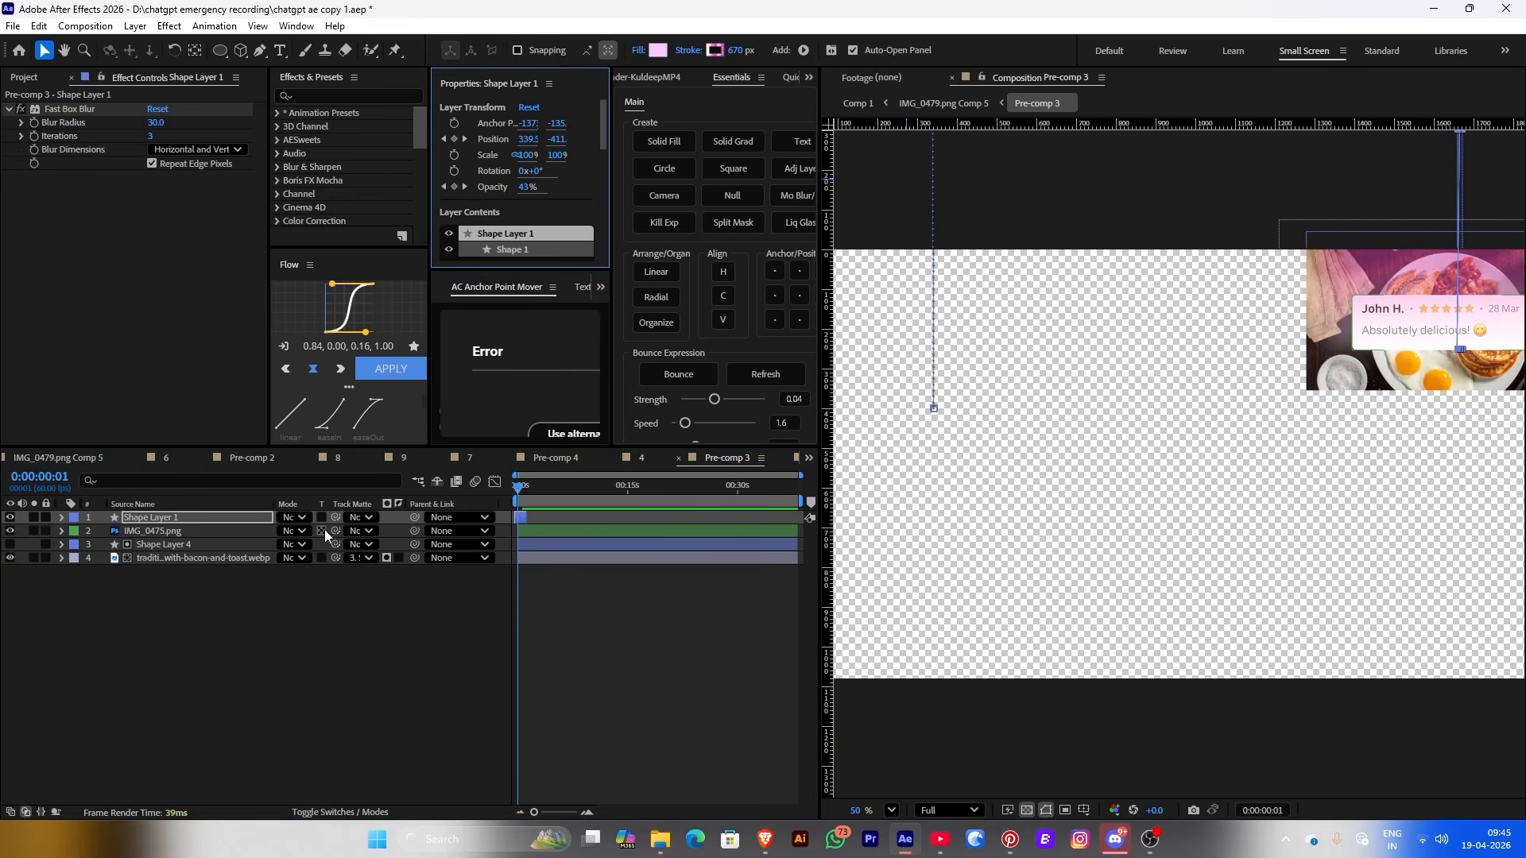
pyautogui.moveTo(335, 518); pyautogui.dragTo(188, 548)
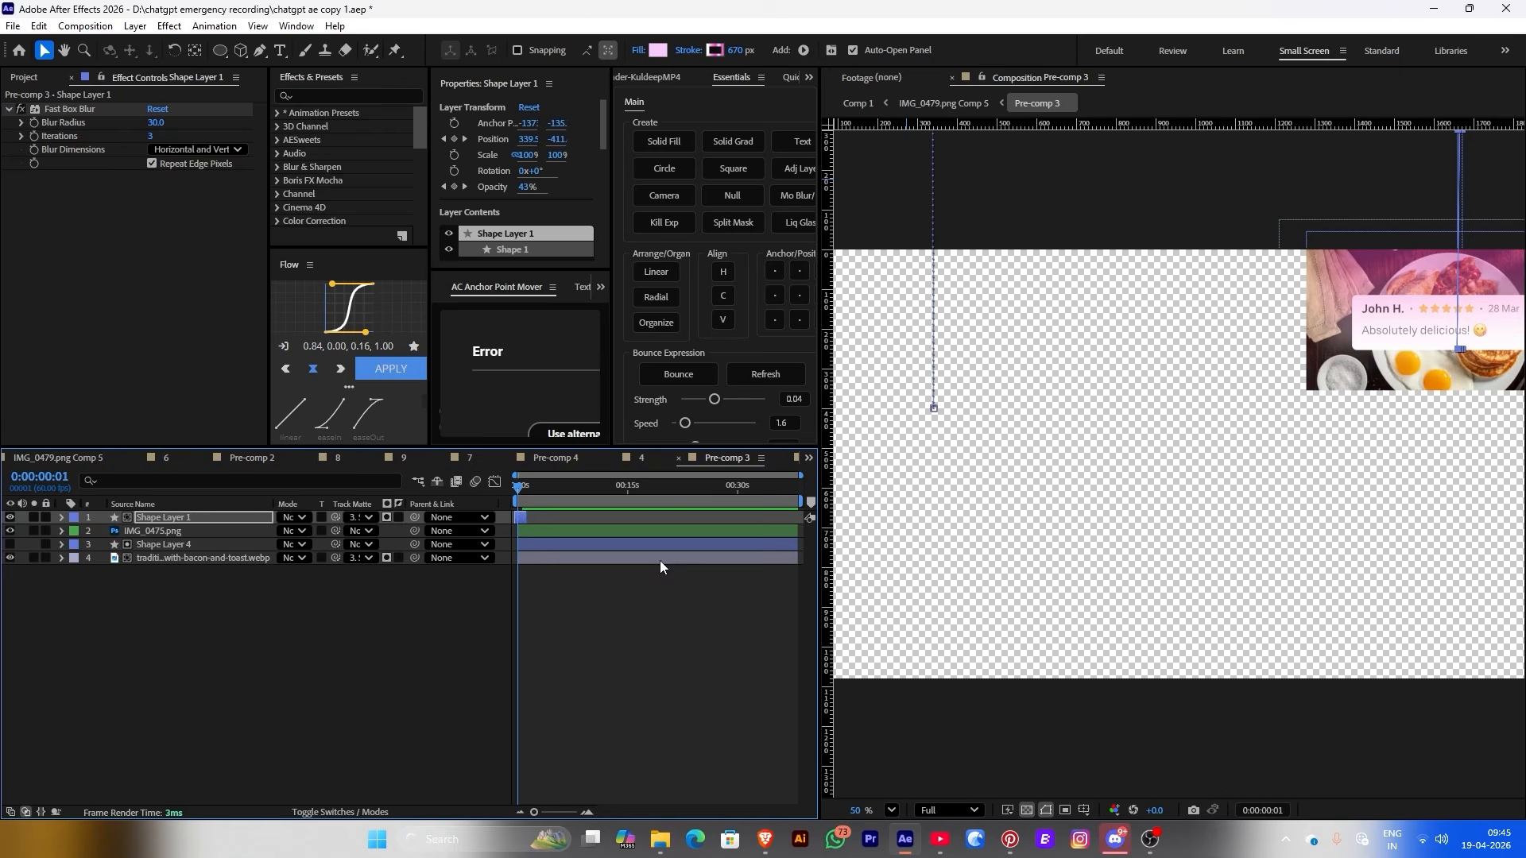
pyautogui.press('space')
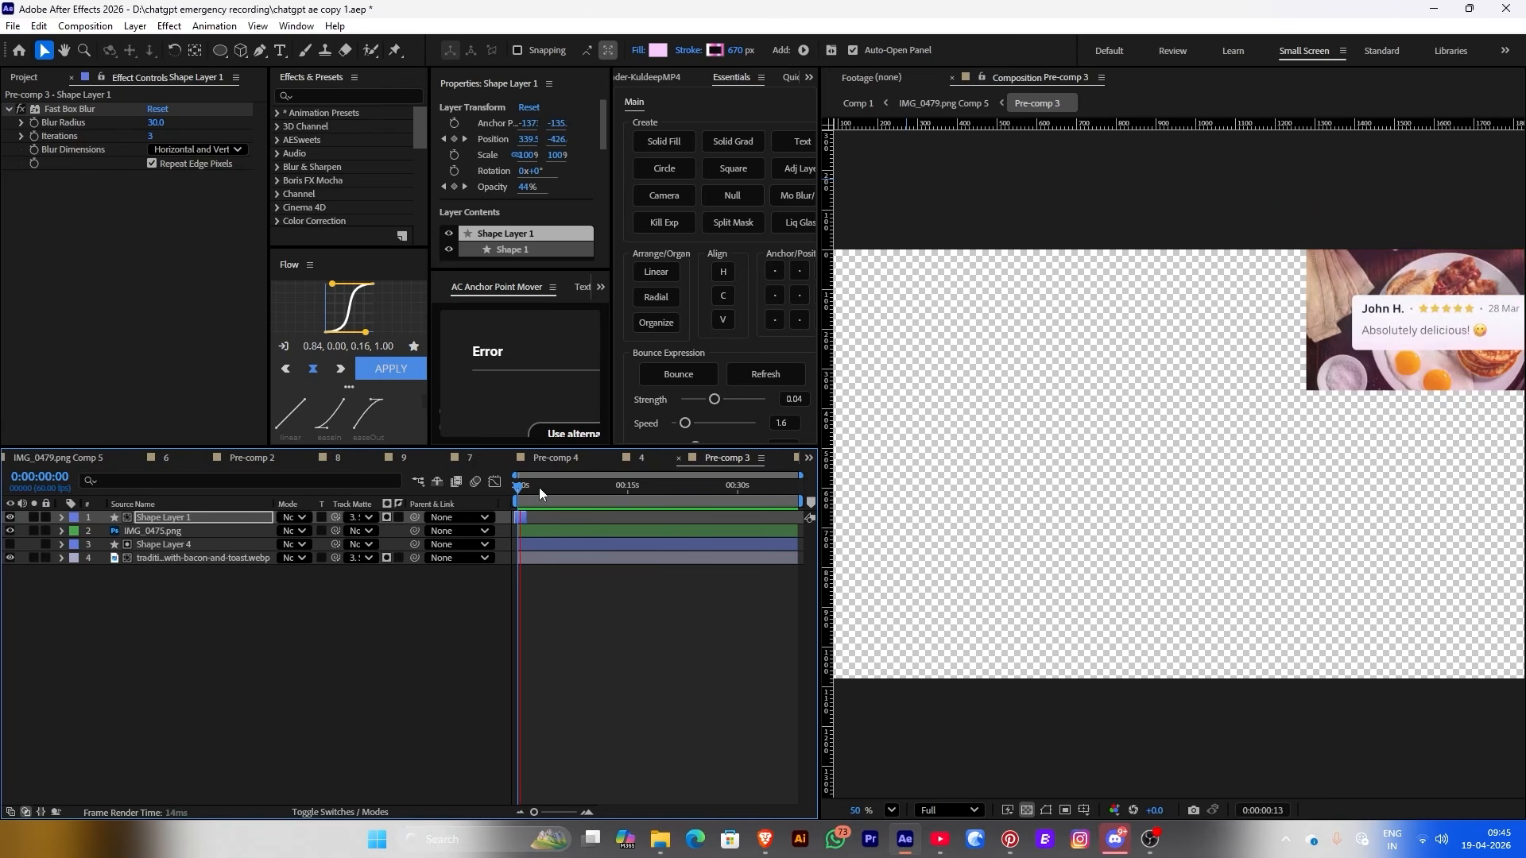
pyautogui.press('space')
# Cycle through the card compositions back to Comp 1
pyautogui.scroll(-2, 1138, 429)
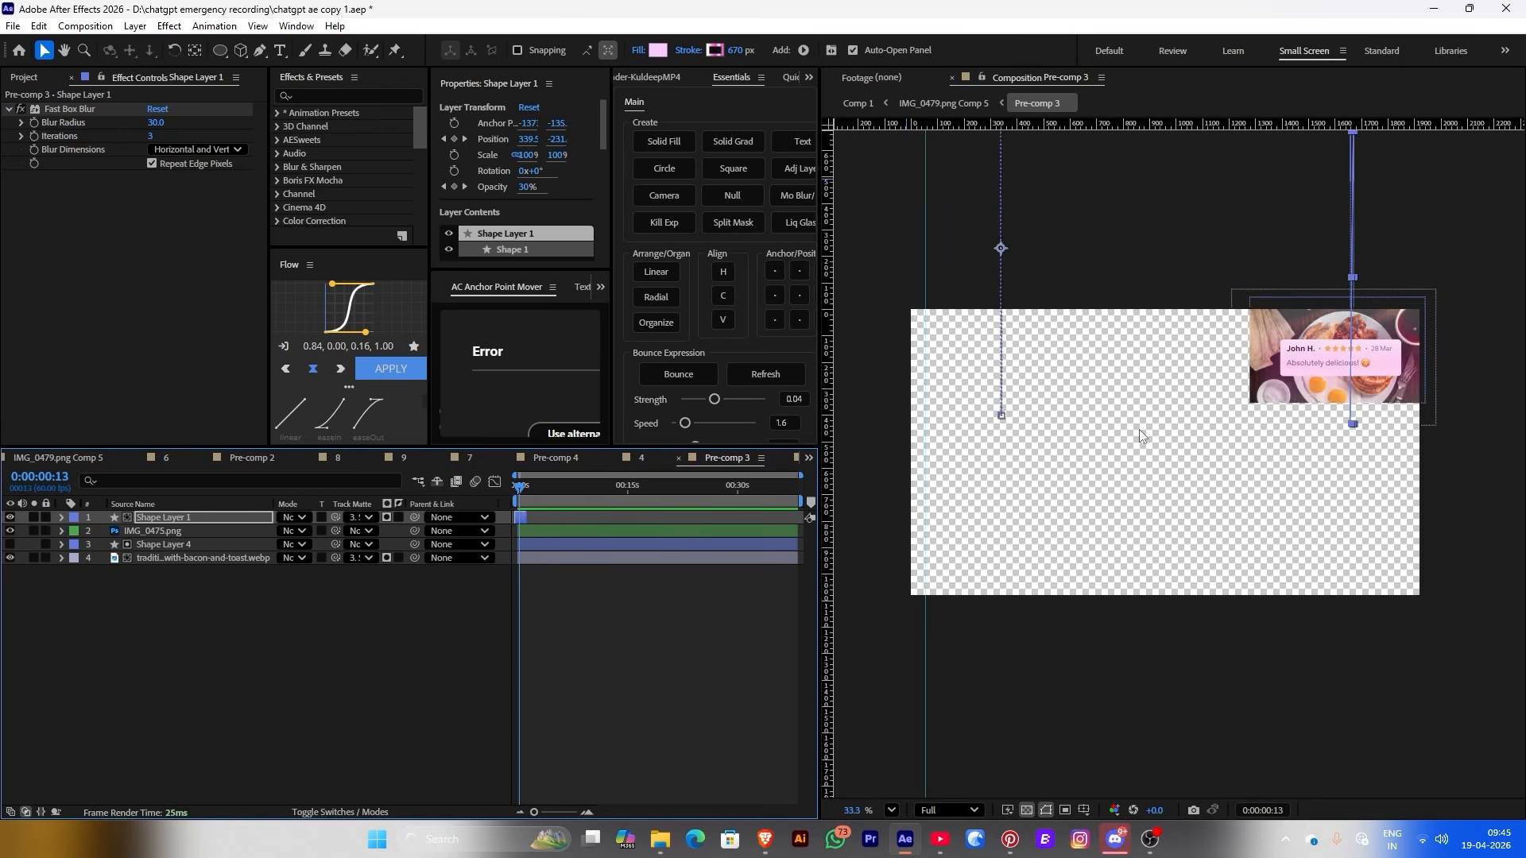
pyautogui.hotkey('shift', ',')
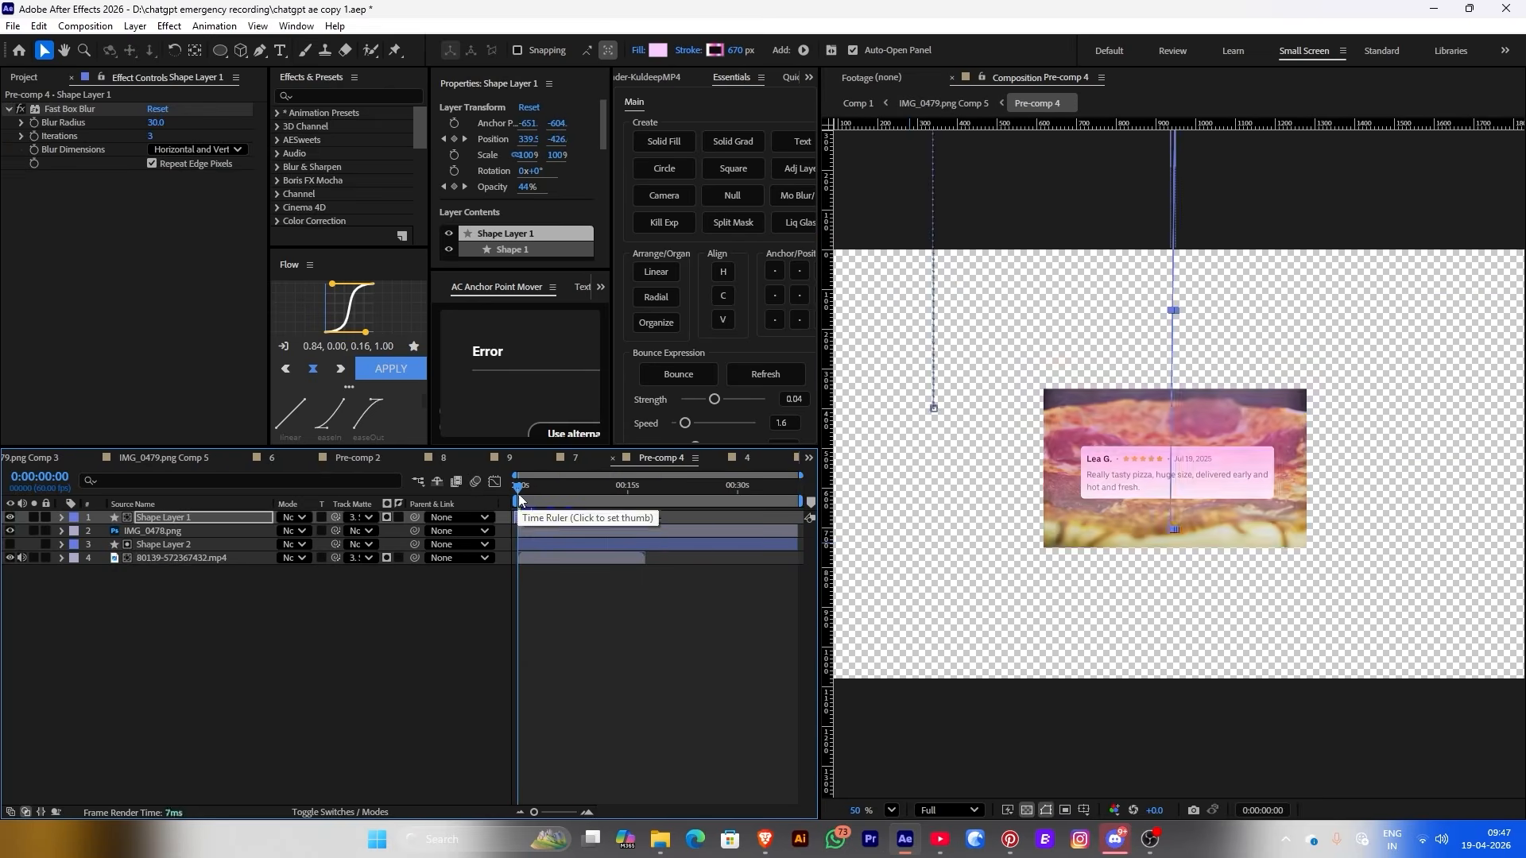
pyautogui.hotkey('shift', ',')
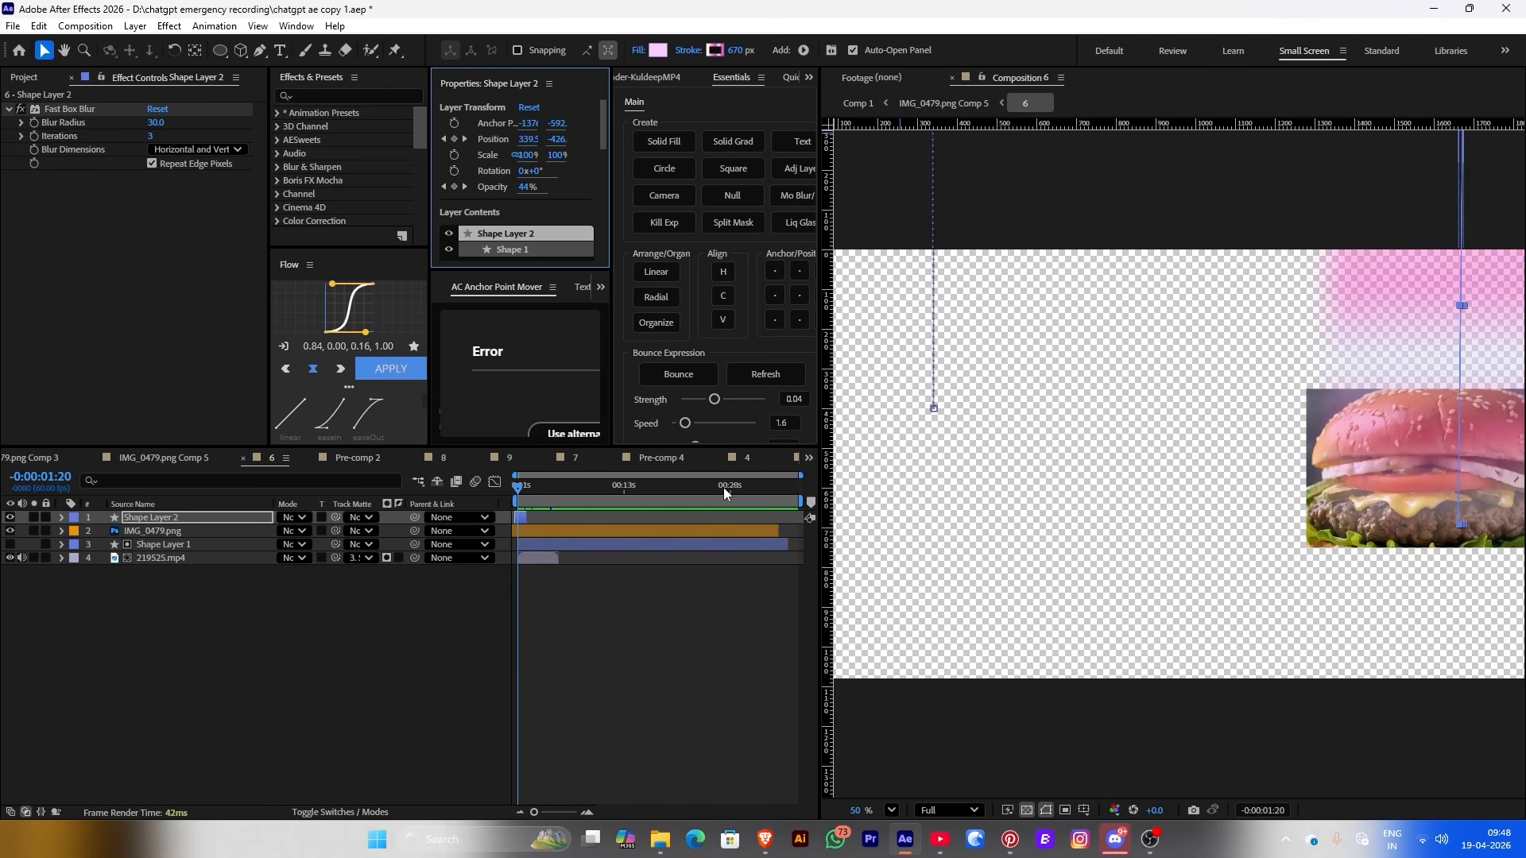
pyautogui.hotkey('shift', ',')
pyautogui.hotkey('shift', '.')
pyautogui.hotkey('shift', '.')
pyautogui.hotkey('shift', '.')
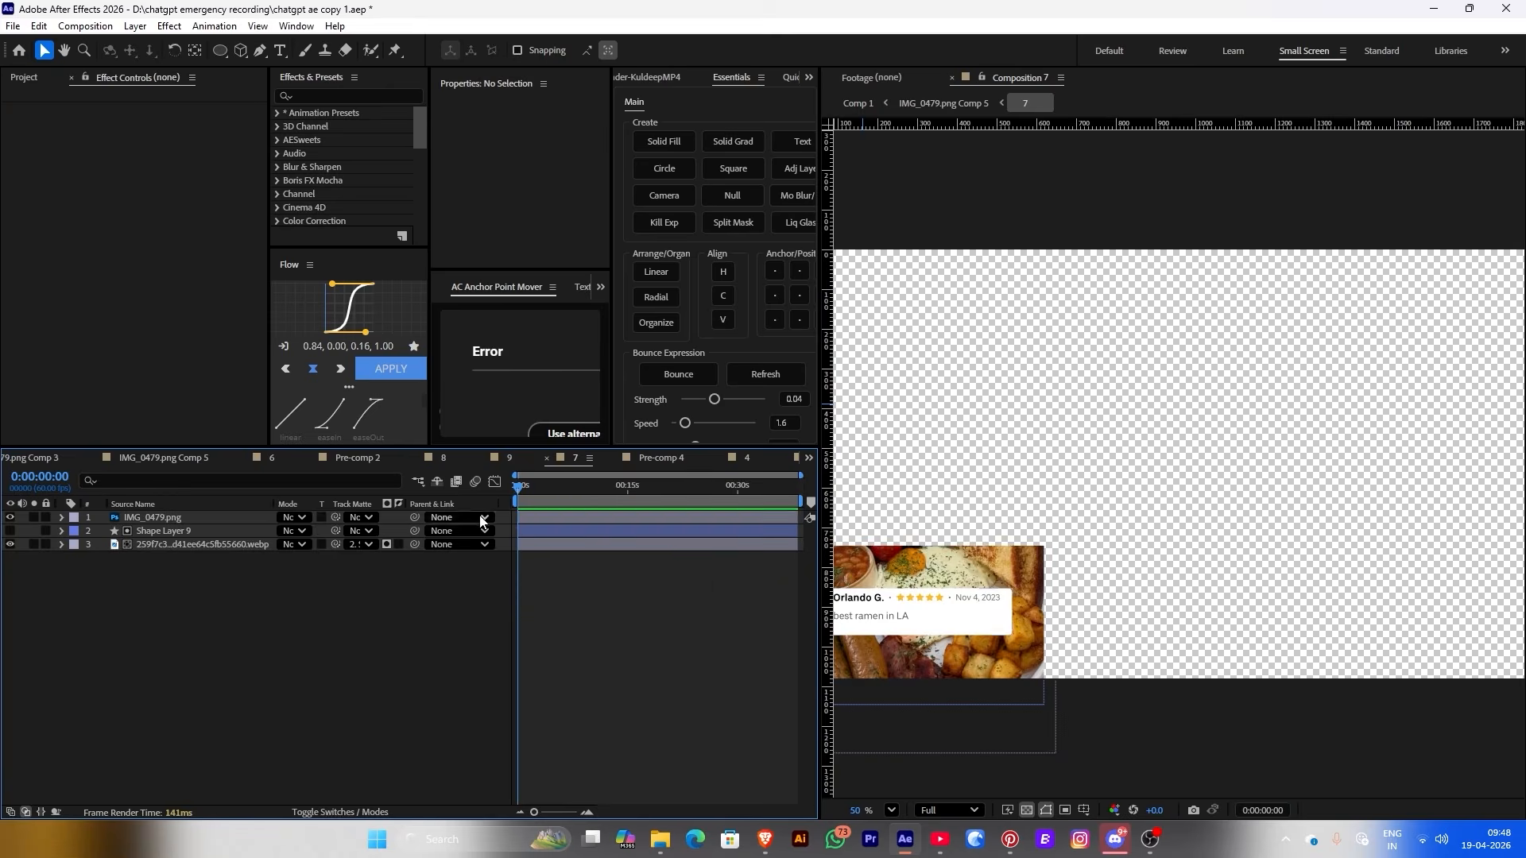
pyautogui.hotkey('shift', ',')
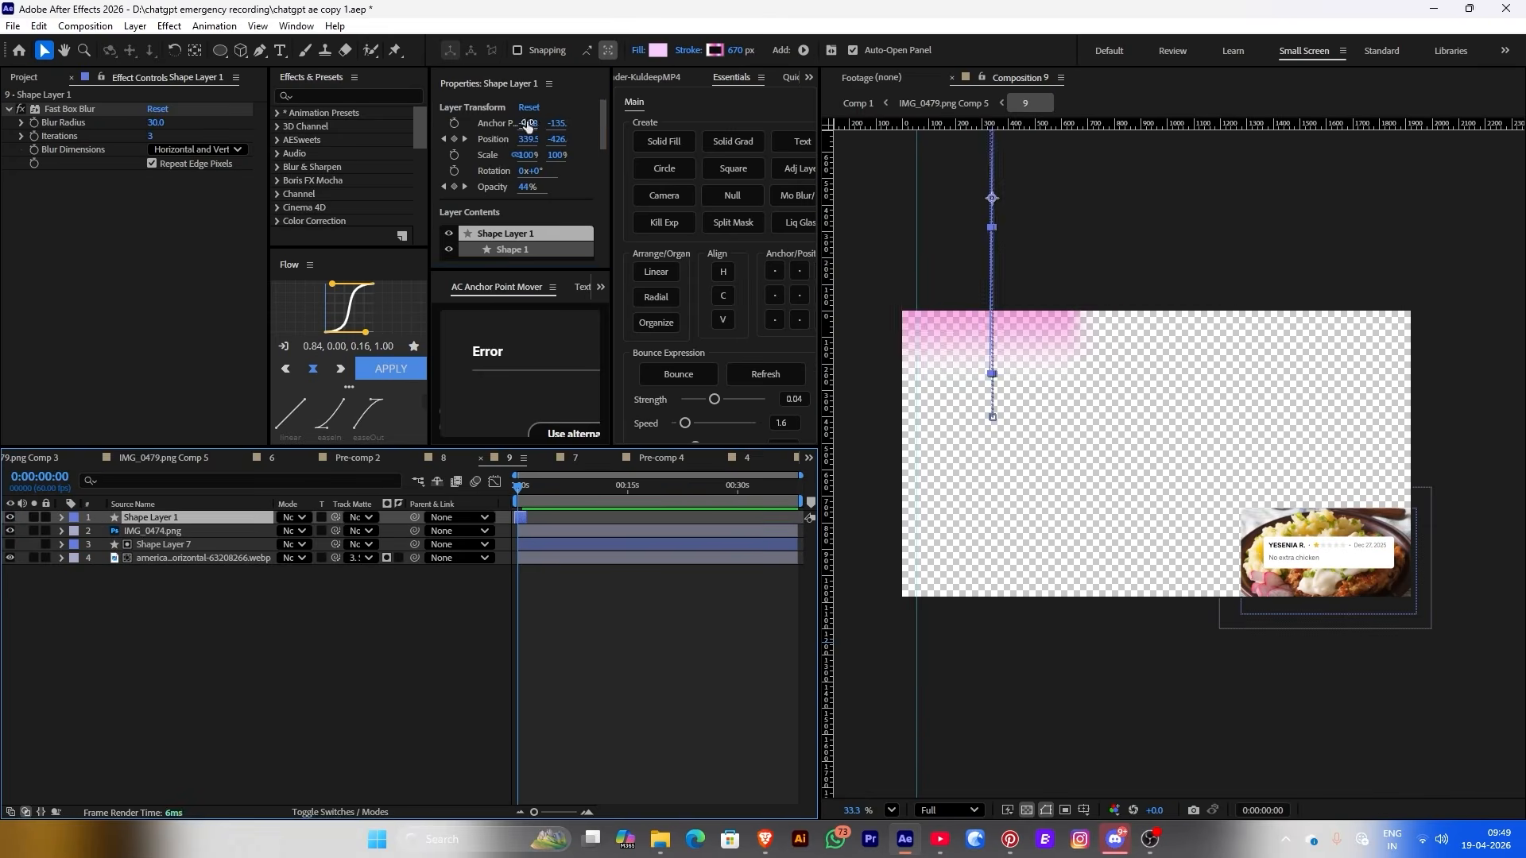
pyautogui.hotkey('shift', ',')
# Keyframe IMG_0479.png Comp 5's Scale from 110.1% at 20:48 to 88.19% at 21:55, then ease the keys
pyautogui.click(674, 497)
pyautogui.scroll(3, 746, 561)
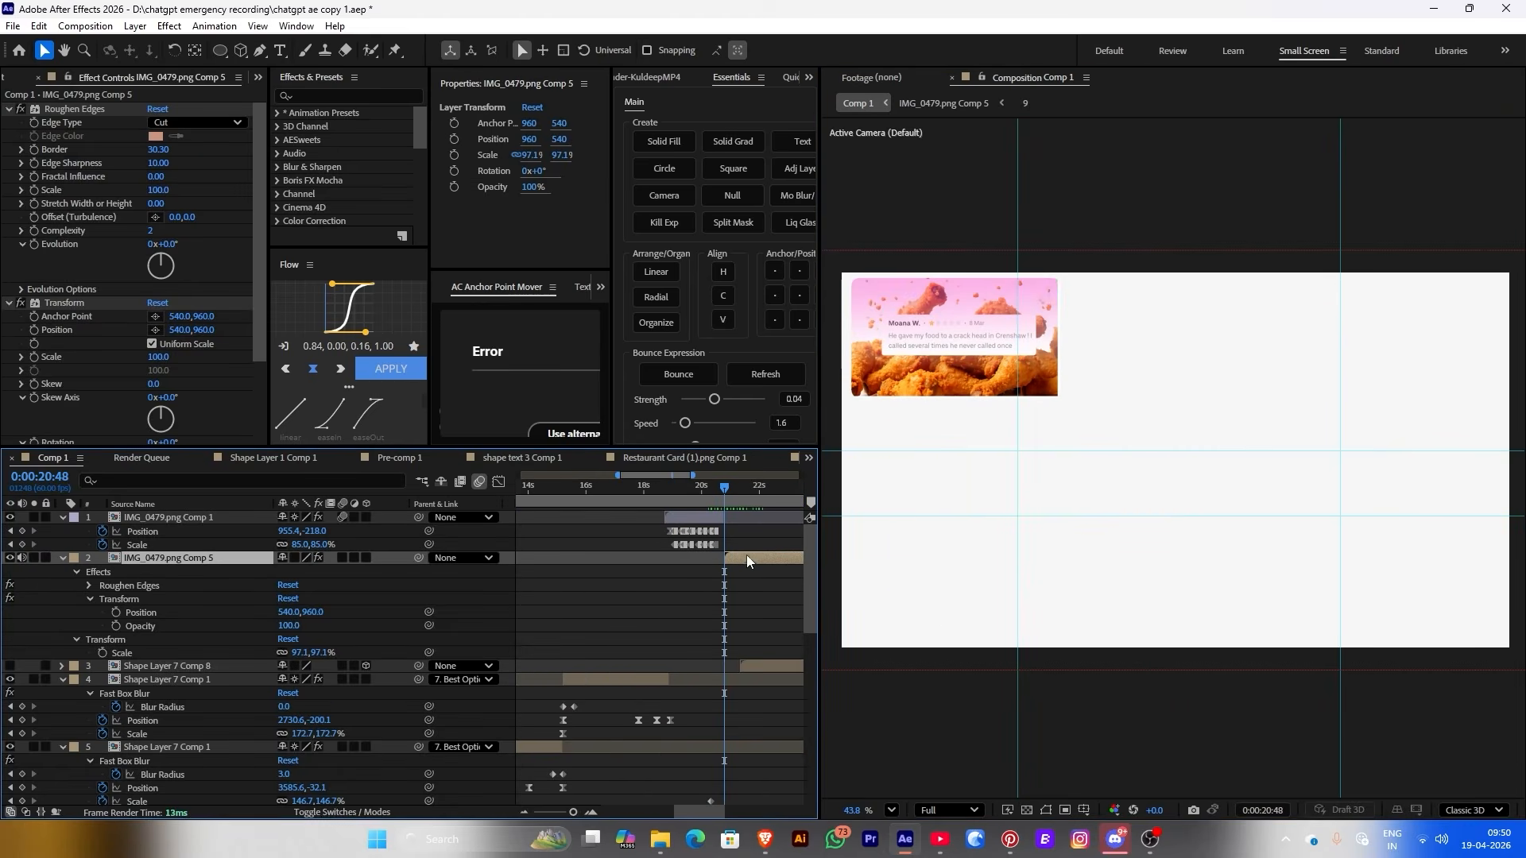
pyautogui.click(455, 154)
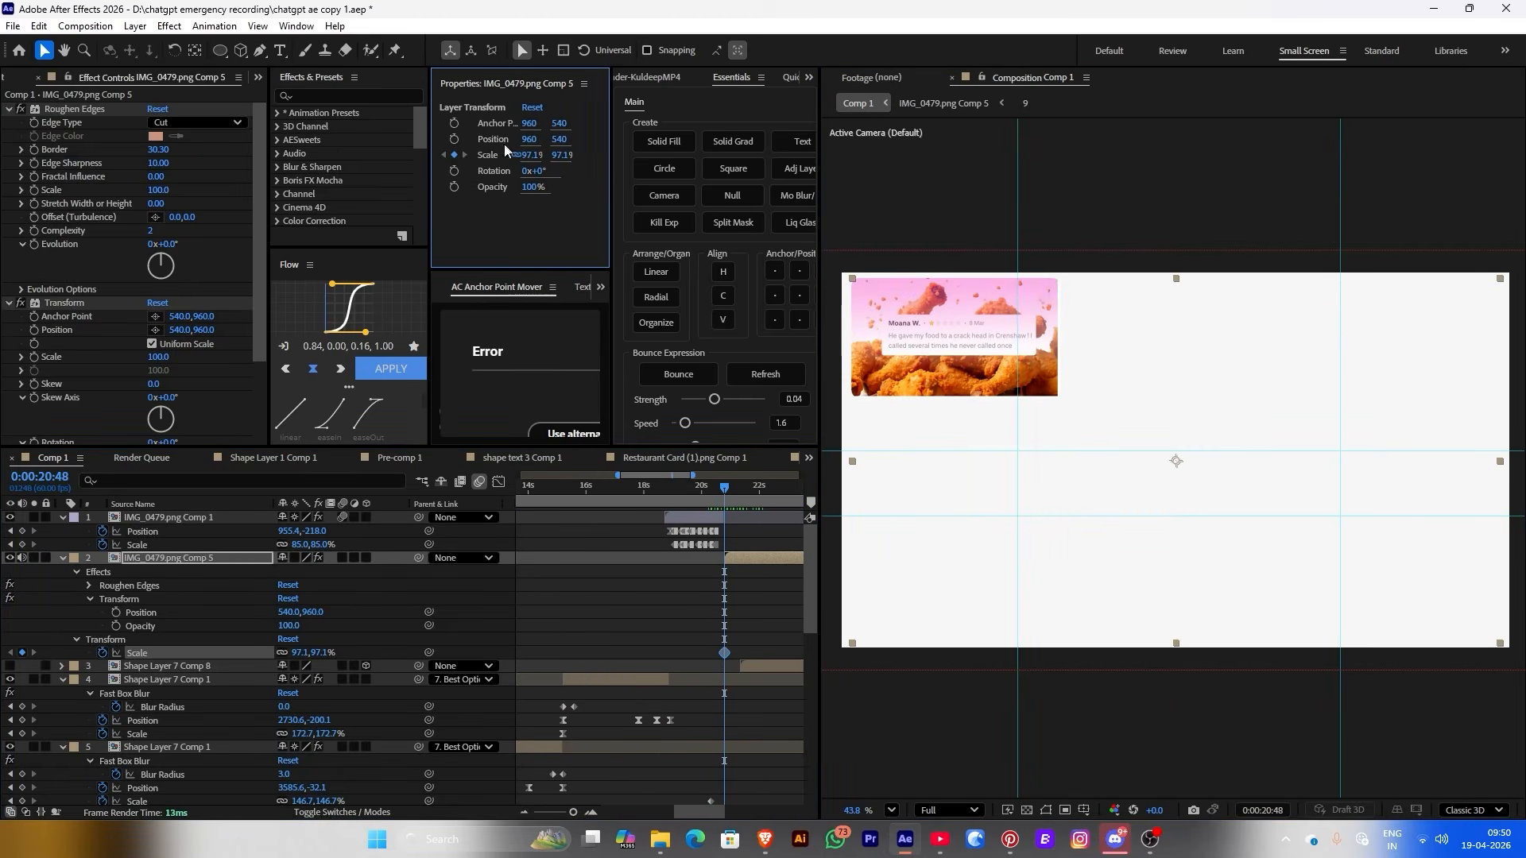
pyautogui.moveTo(531, 154); pyautogui.dragTo(598, 184)
pyautogui.click(752, 493)
pyautogui.moveTo(753, 498); pyautogui.dragTo(757, 496)
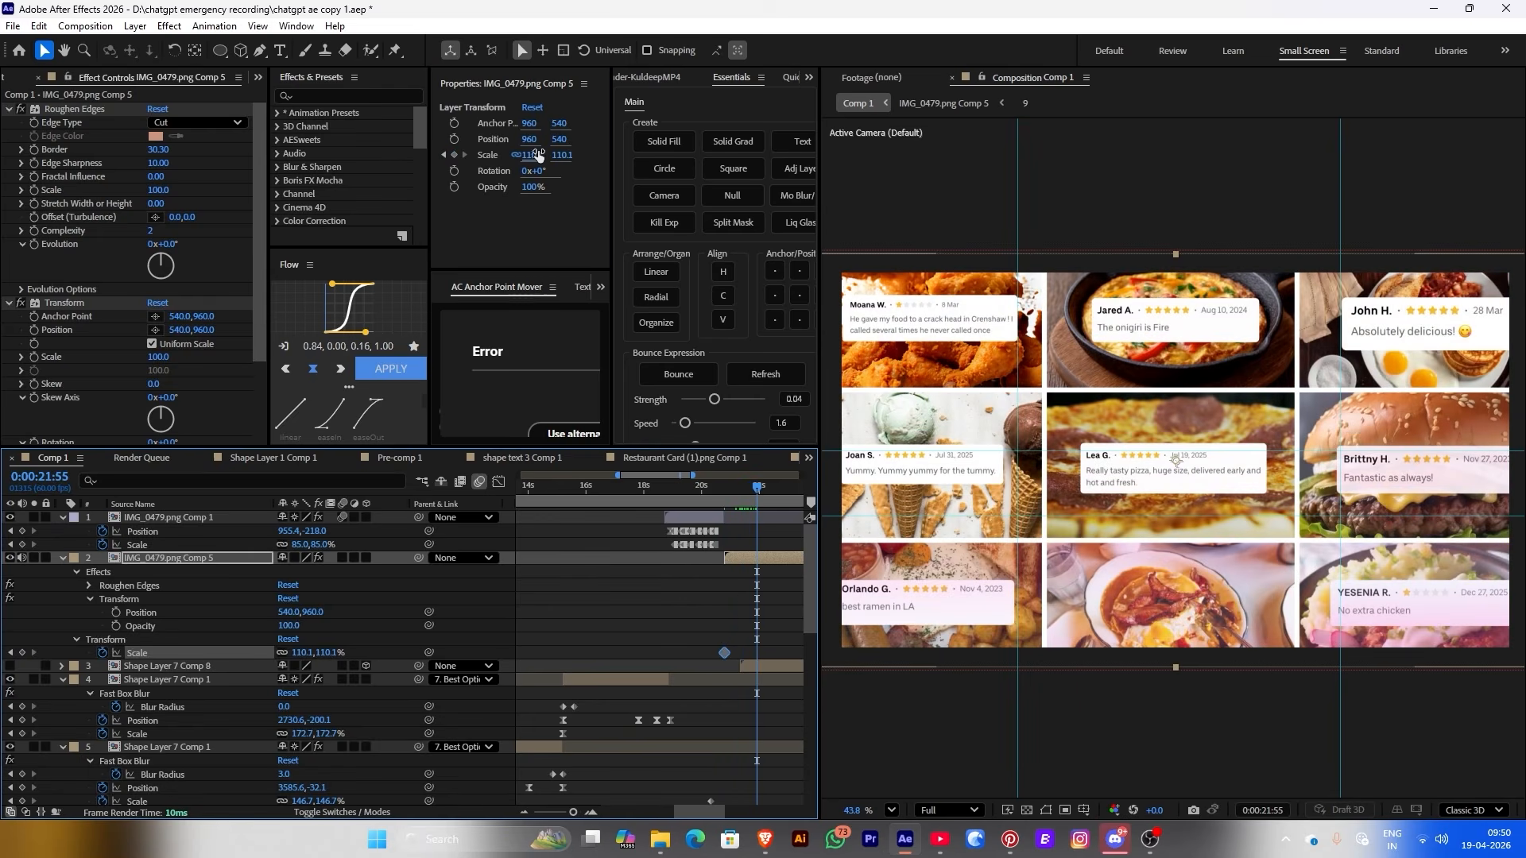
pyautogui.moveTo(539, 155); pyautogui.dragTo(514, 168)
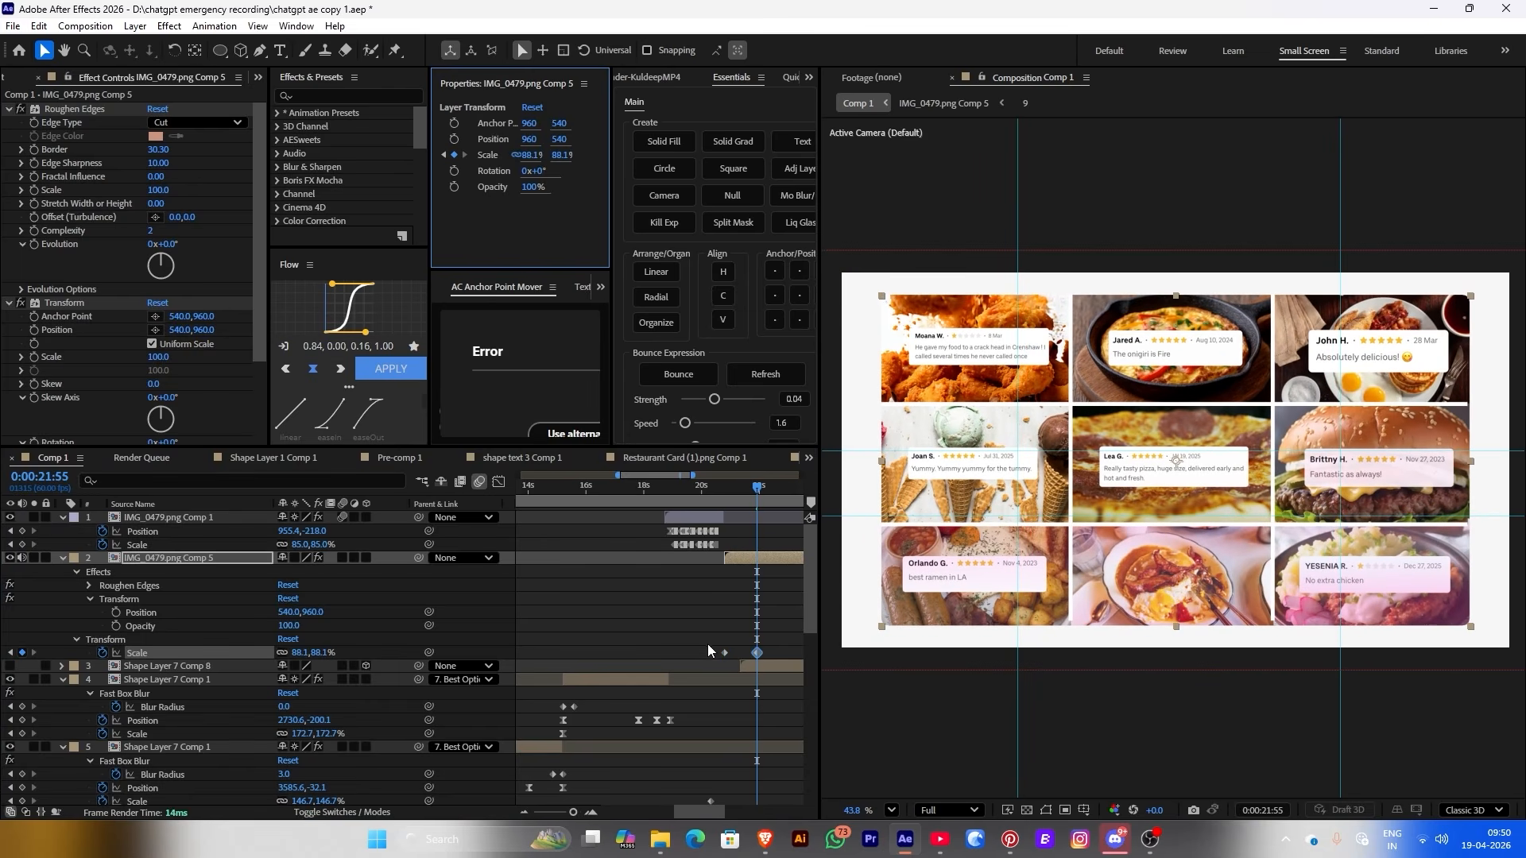
pyautogui.moveTo(709, 650); pyautogui.dragTo(780, 665)
pyautogui.click(349, 387)
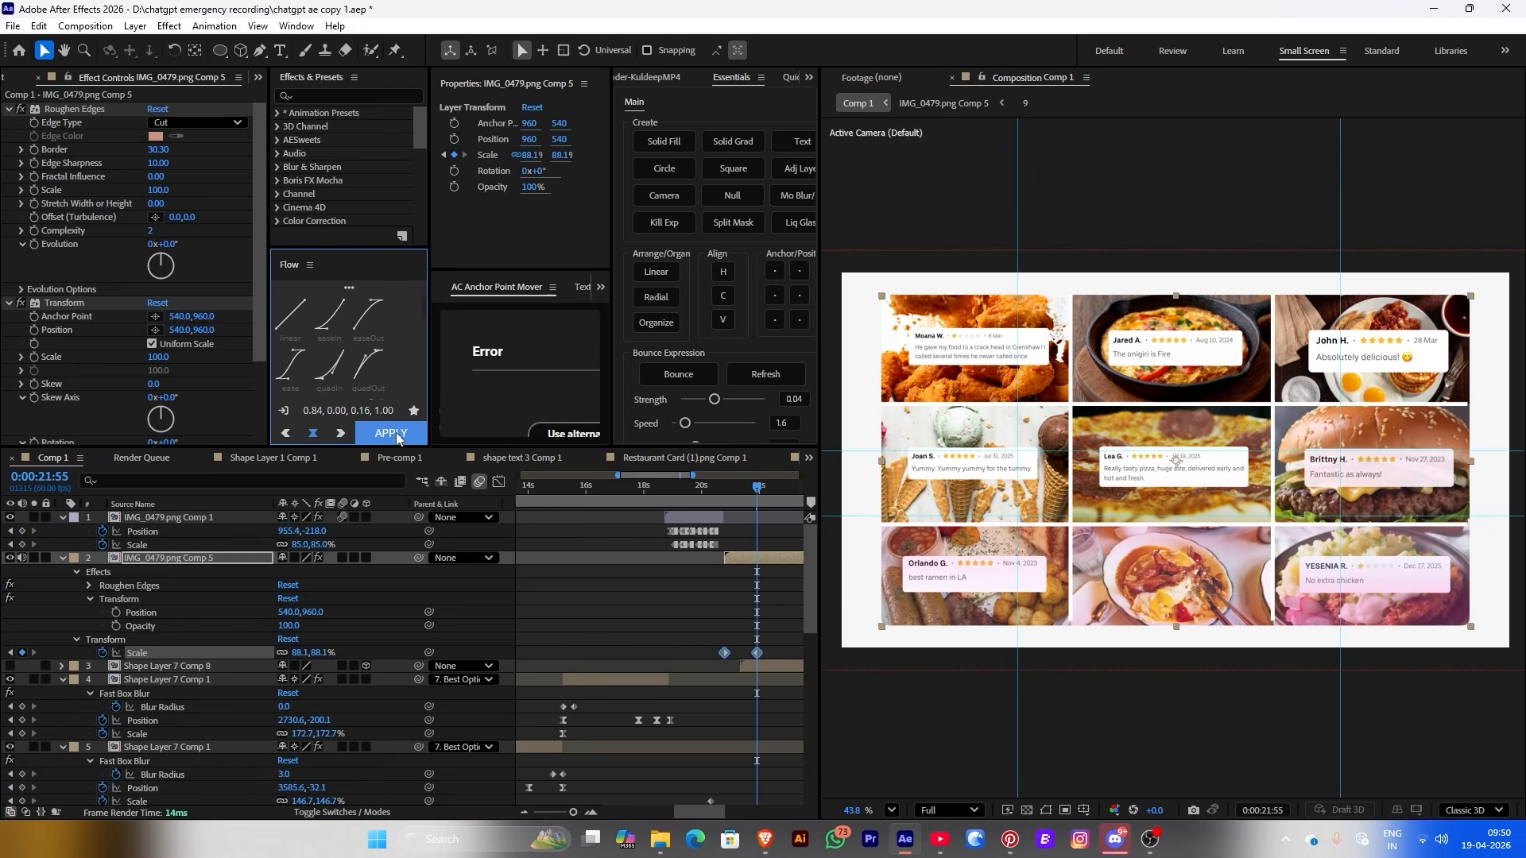
# Pull the scale speed curve's dip earlier in the Graph Editor, then return to layer bars
pyautogui.click(498, 482)
pyautogui.click(499, 482)
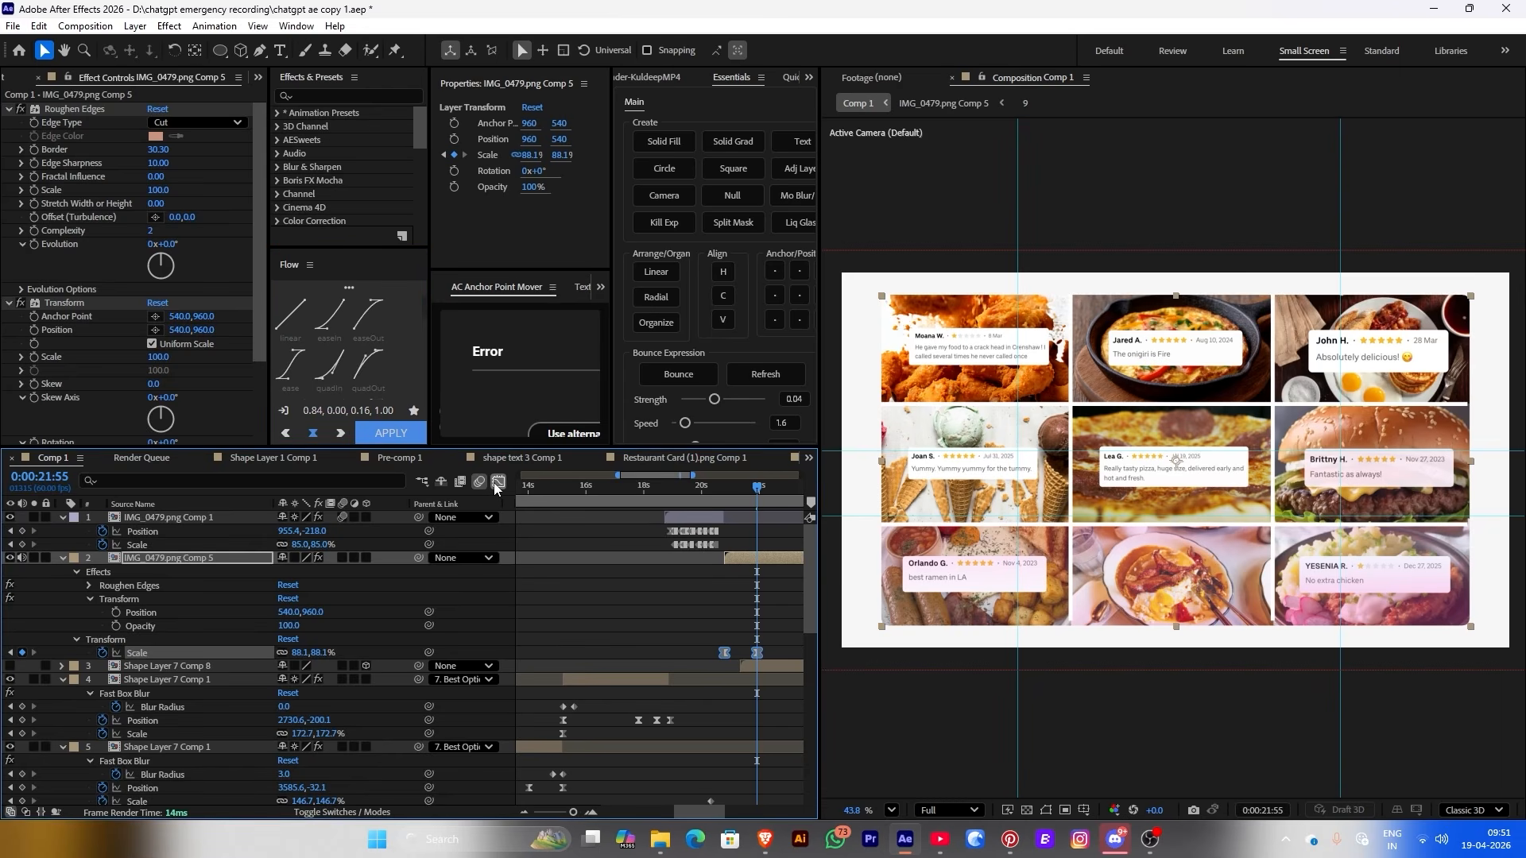
pyautogui.click(498, 482)
pyautogui.click(648, 796)
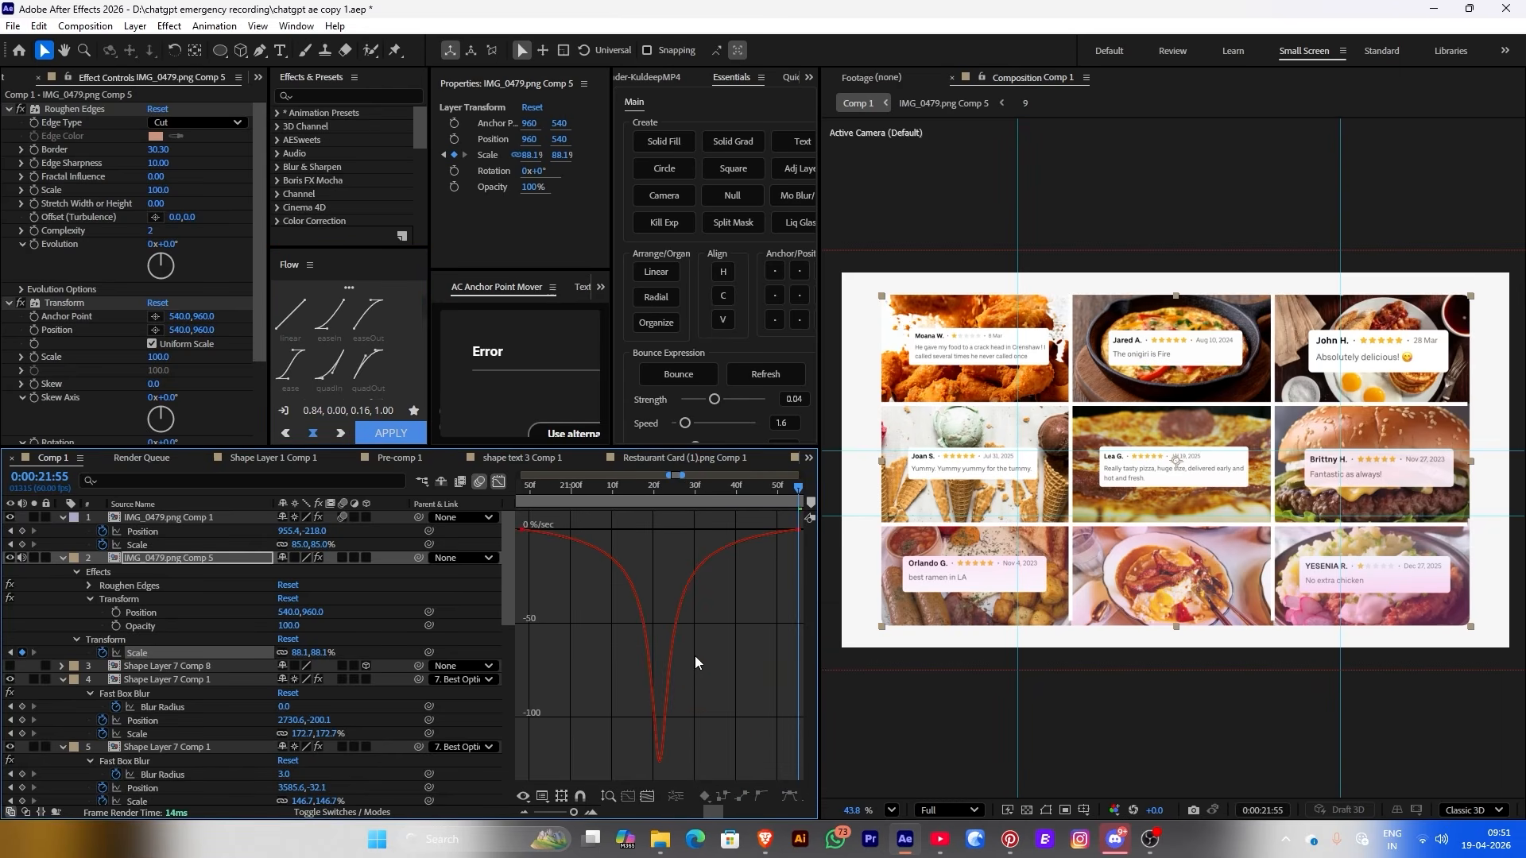
pyautogui.click(767, 540)
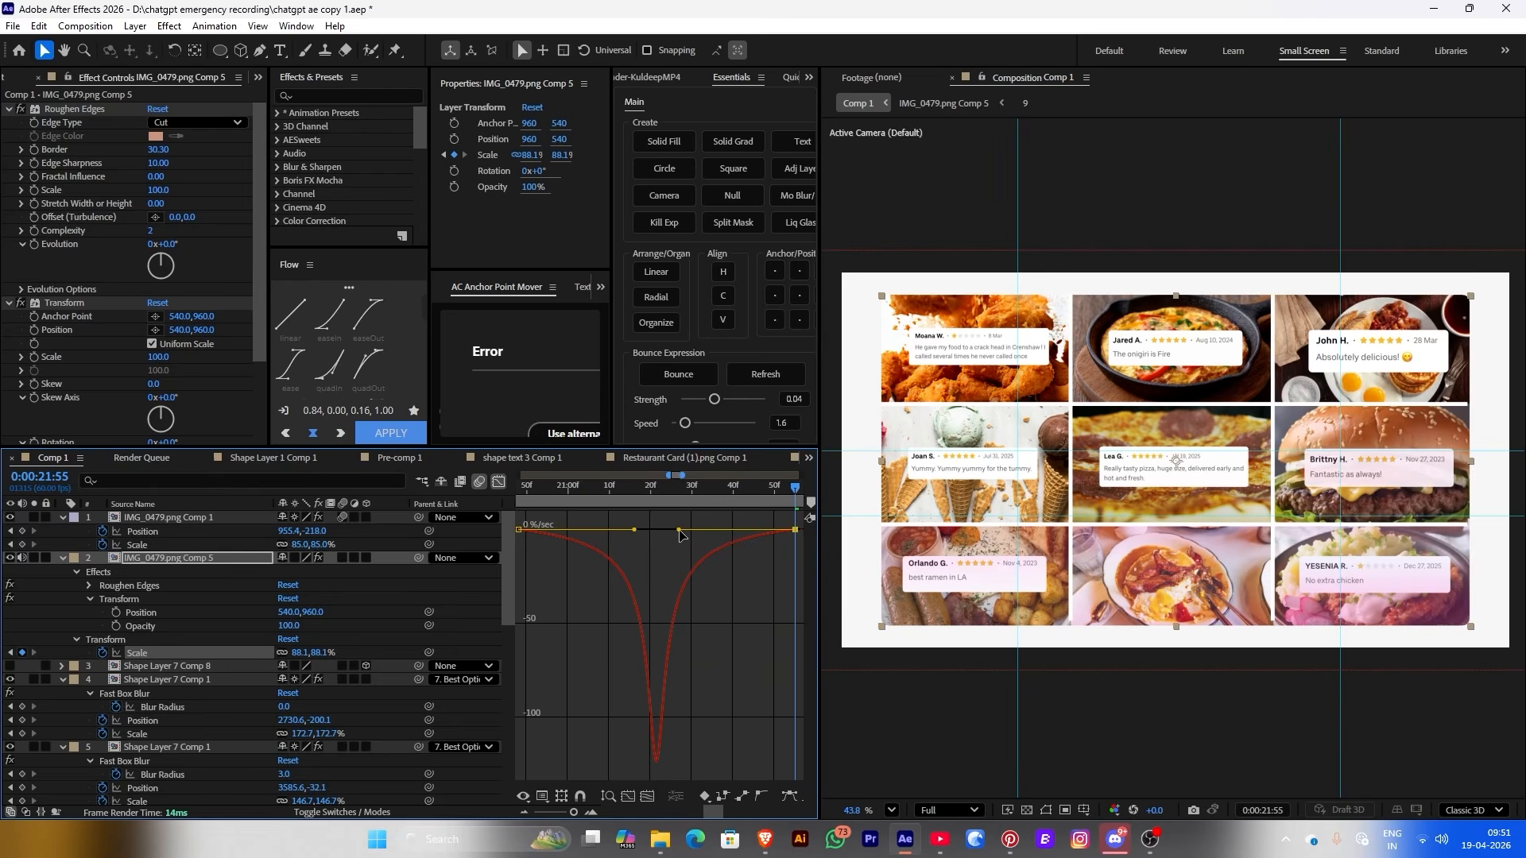
pyautogui.moveTo(653, 531); pyautogui.dragTo(616, 529)
pyautogui.click(498, 482)
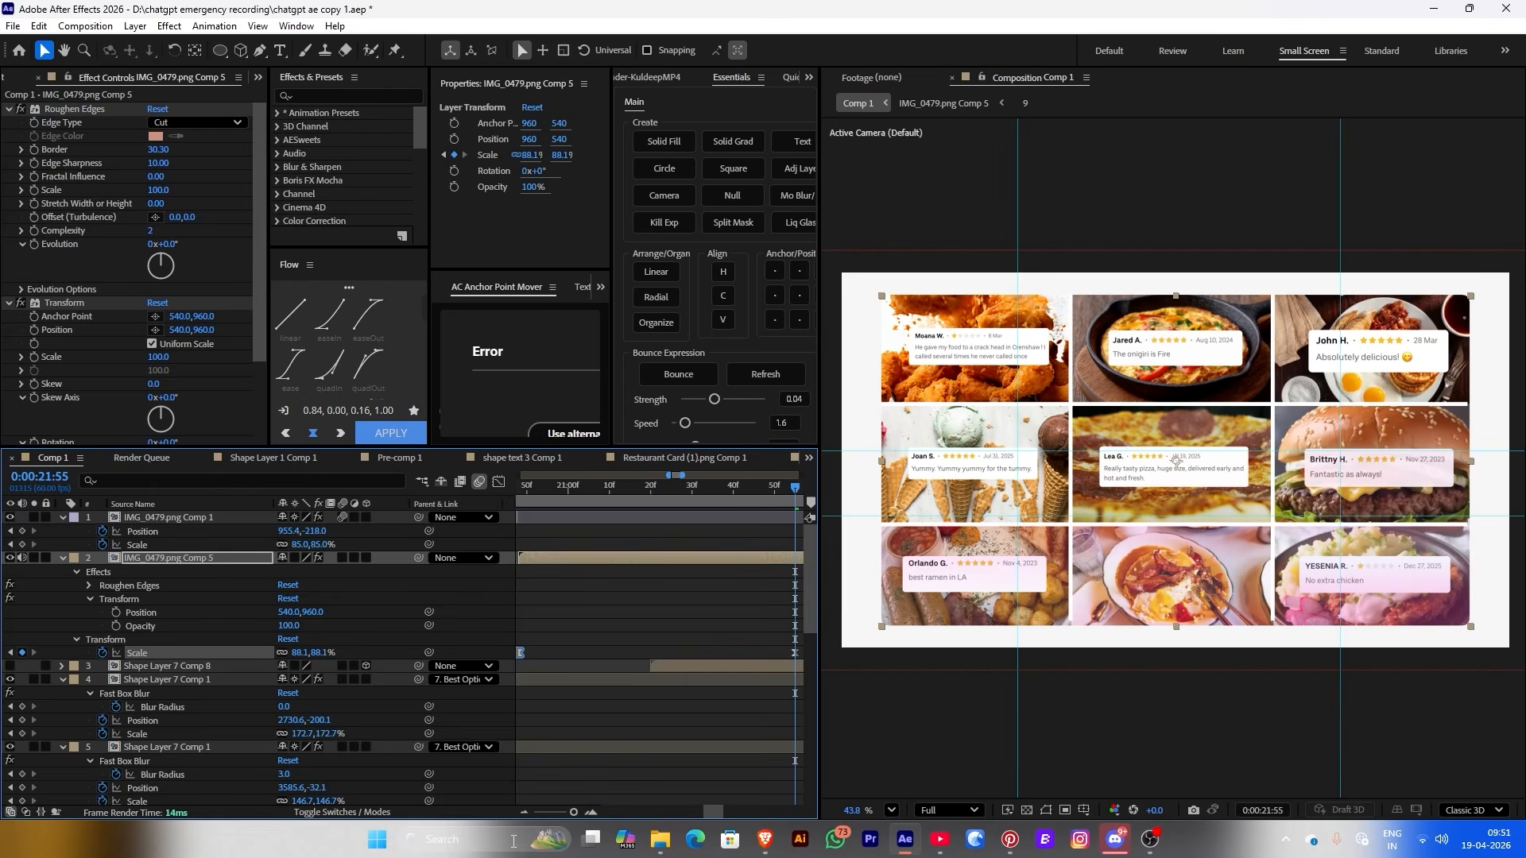
pyautogui.click(658, 486)
pyautogui.click(619, 491)
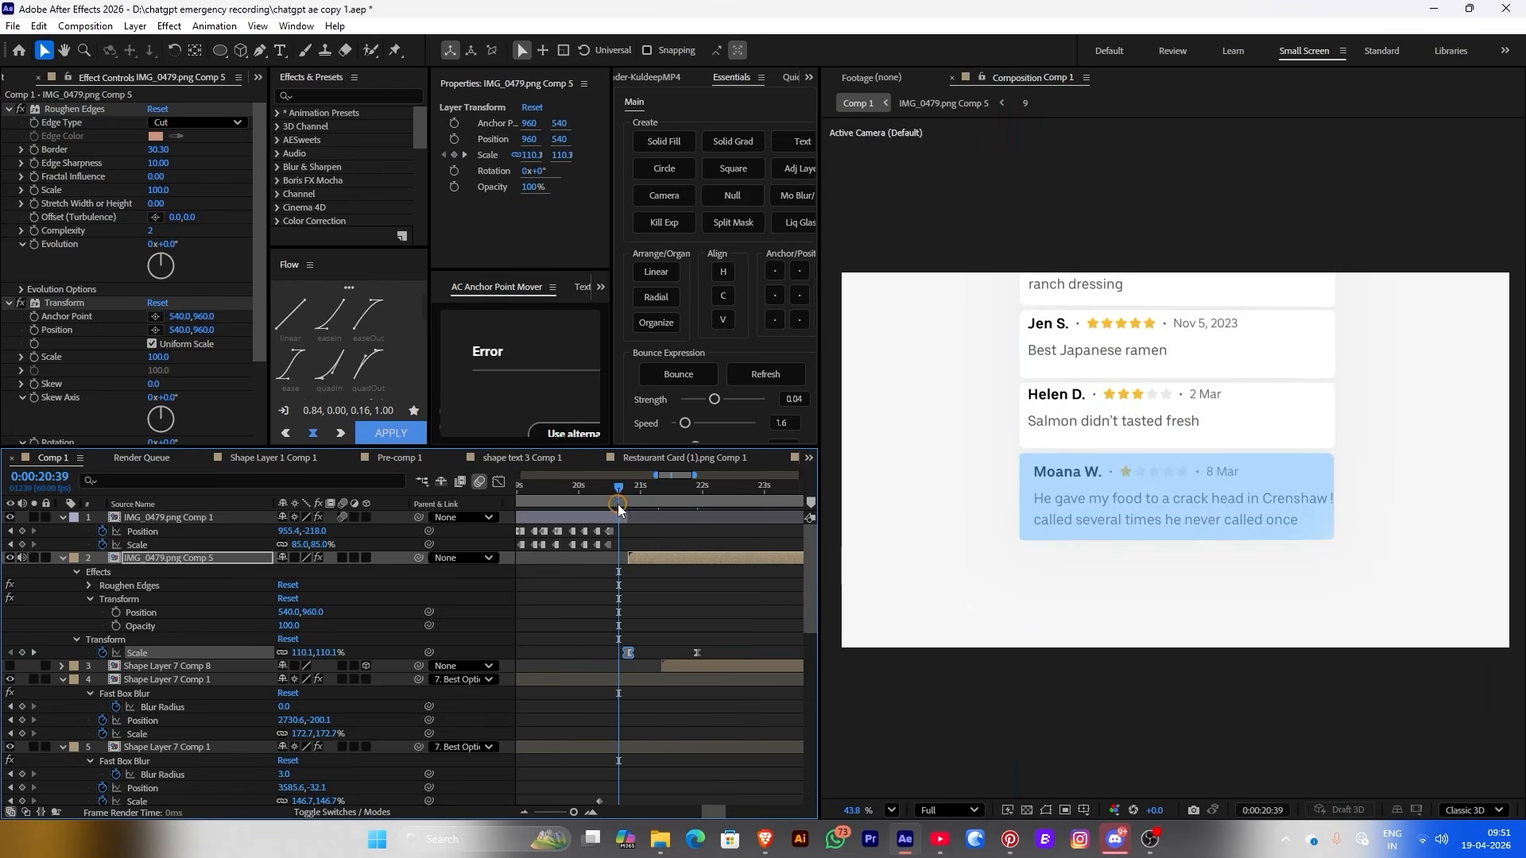
# Preview the transition and lower the Transform effect Scale on IMG_0479.png Comp 1 to 89
pyautogui.press('space')
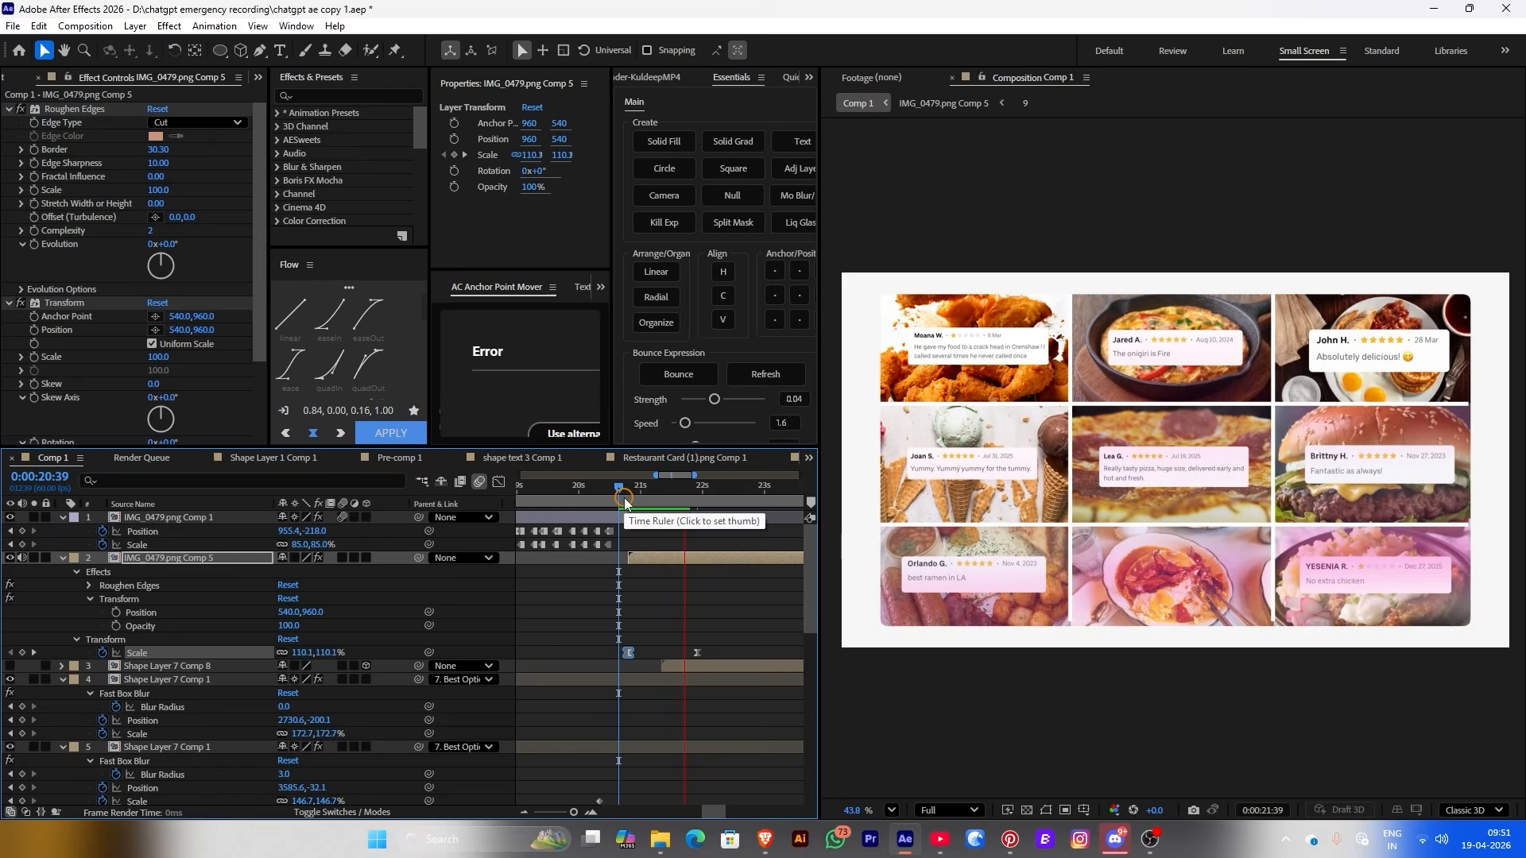
pyautogui.click(622, 487)
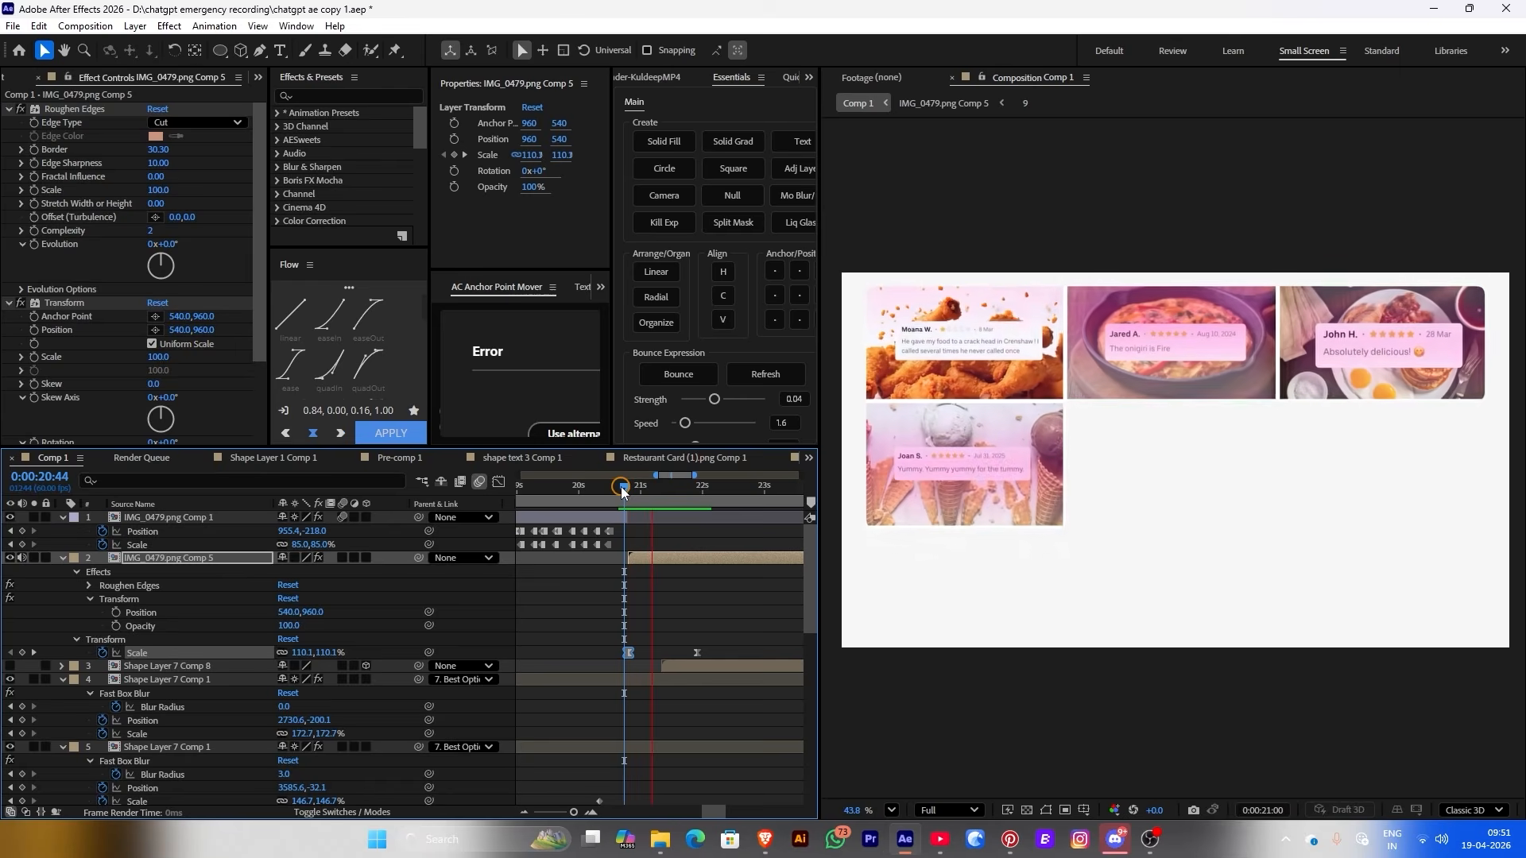
pyautogui.click(613, 517)
pyautogui.press('=')
pyautogui.press('=')
pyautogui.press('=')
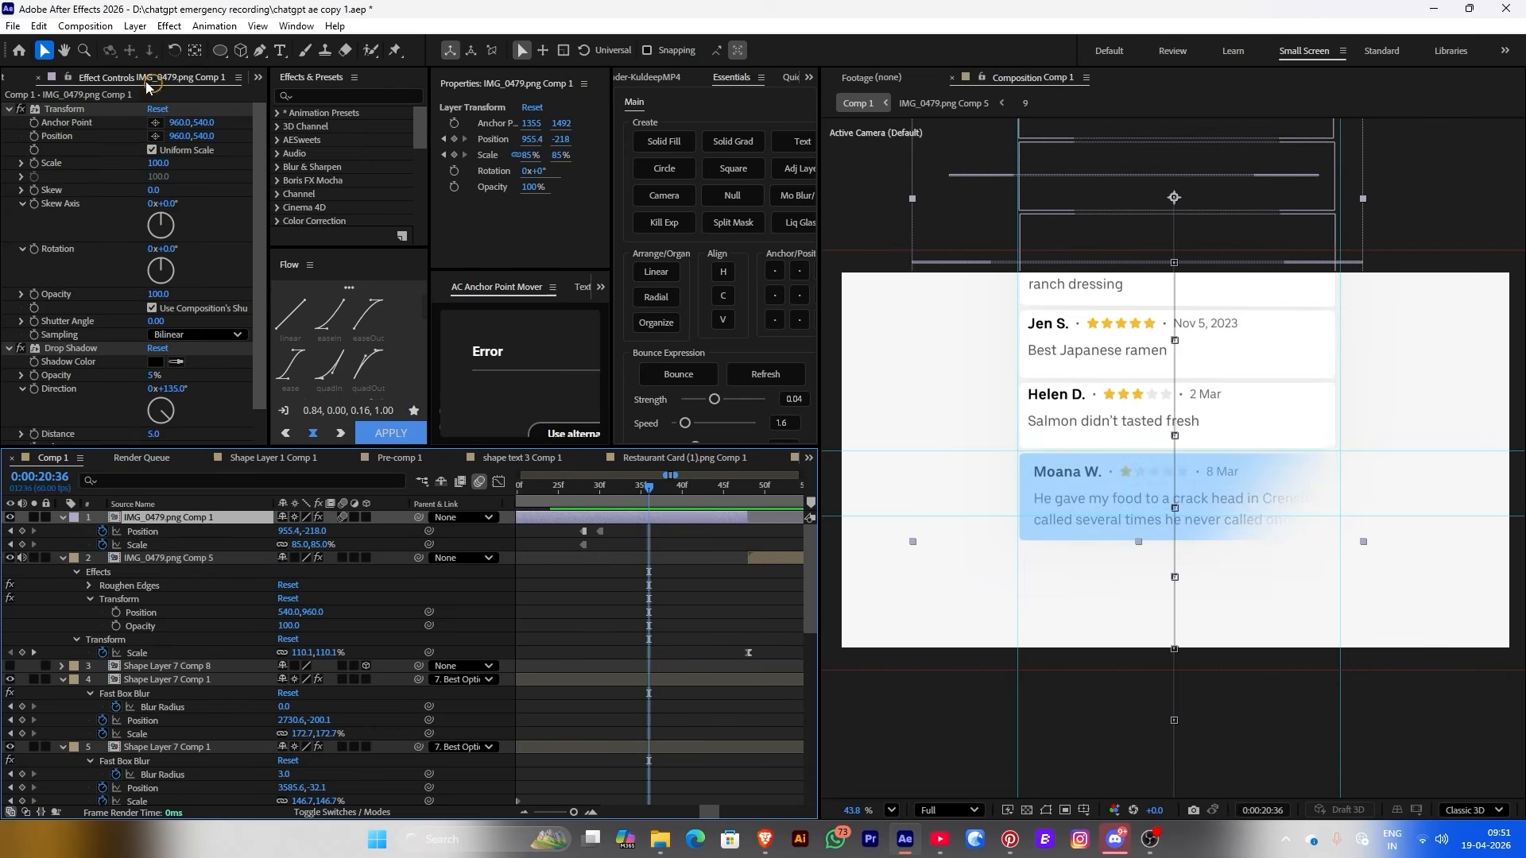
pyautogui.click(35, 163)
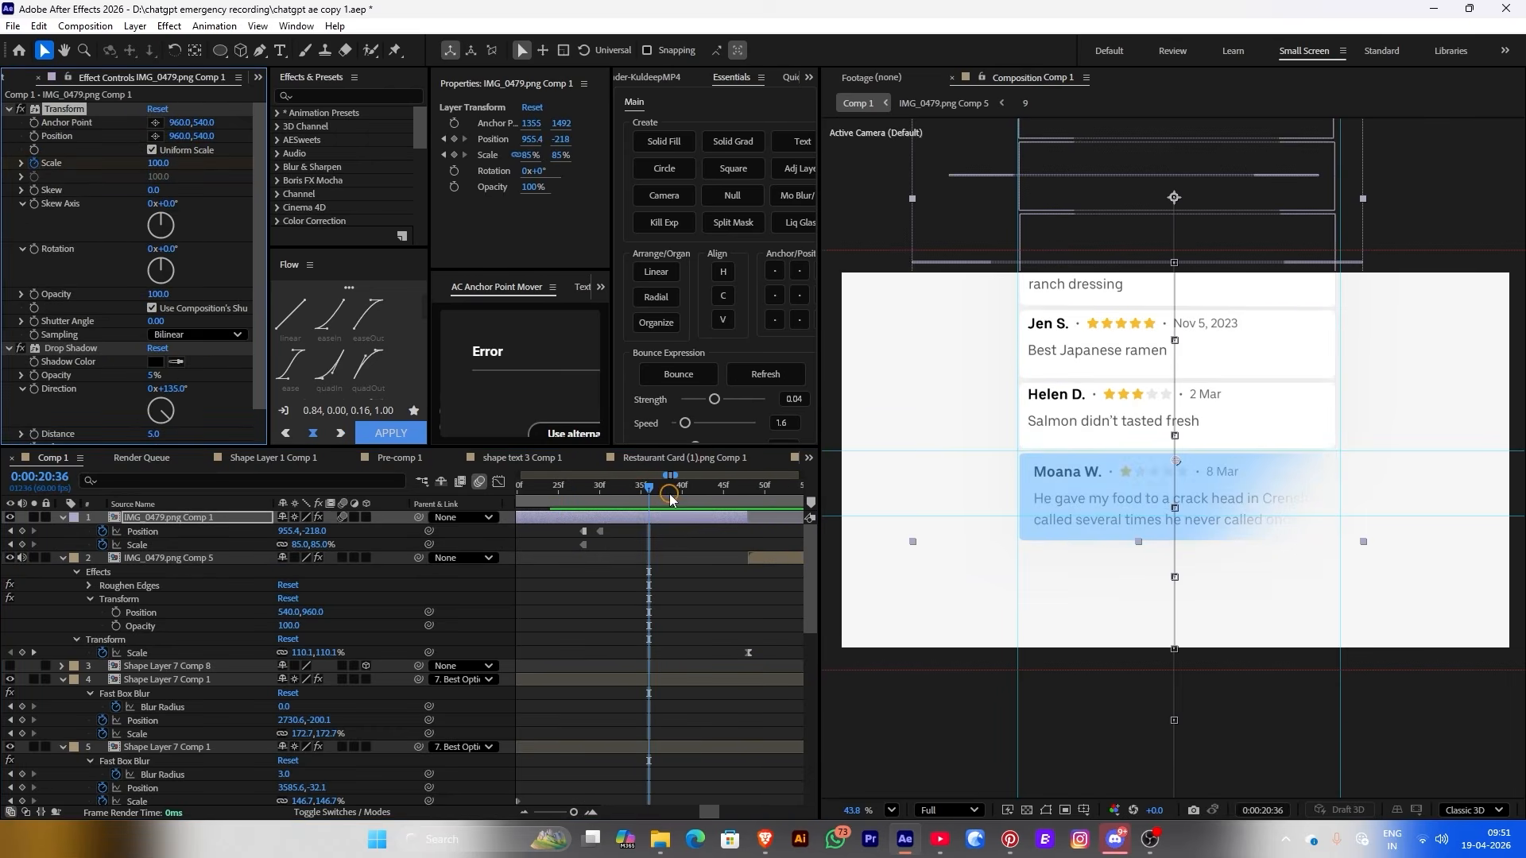
pyautogui.moveTo(670, 498); pyautogui.dragTo(748, 493)
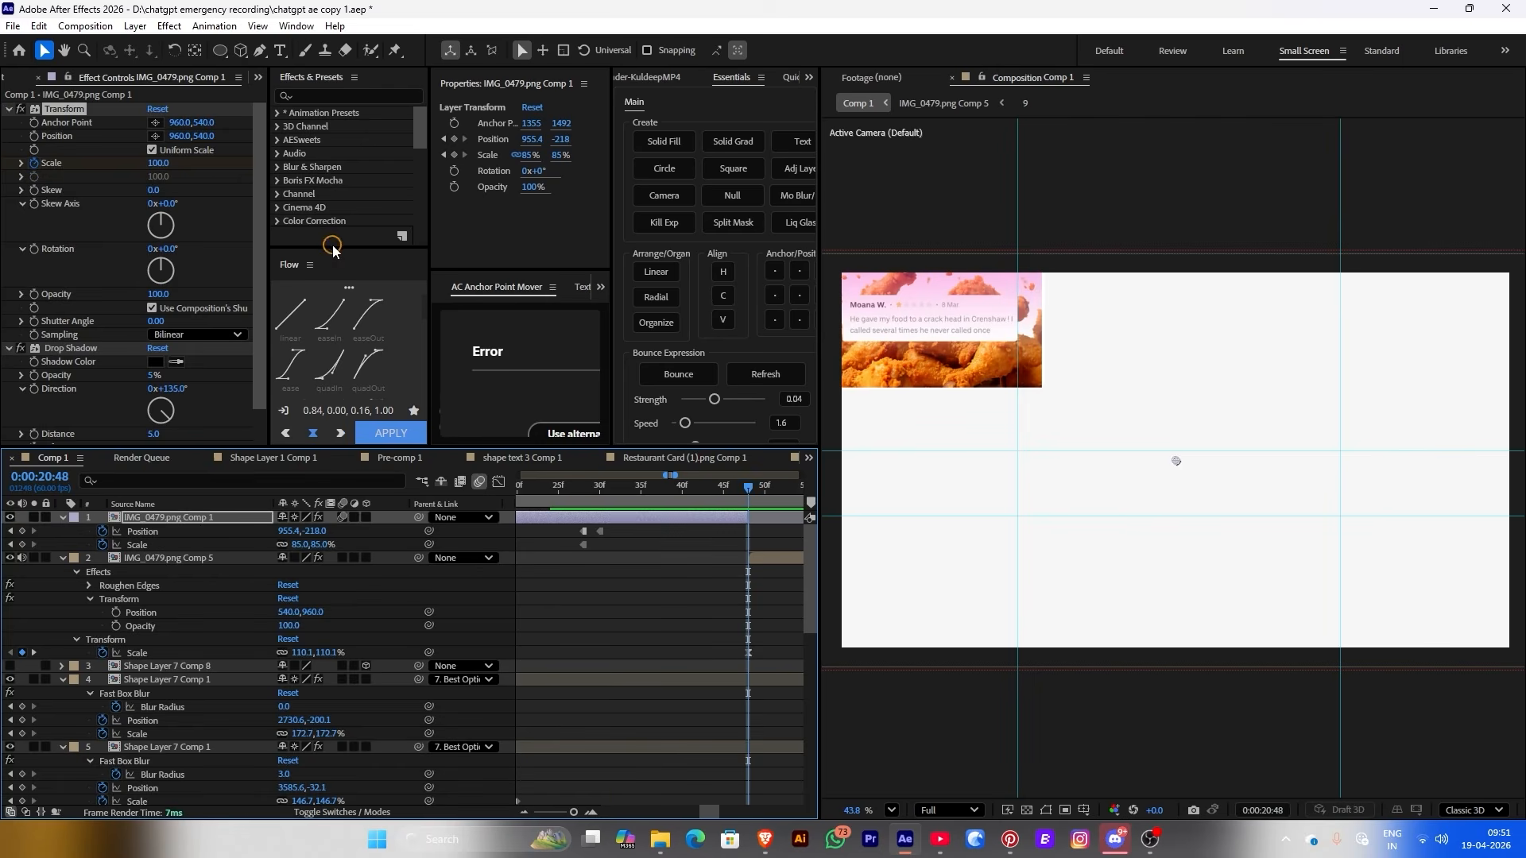
pyautogui.moveTo(159, 167); pyautogui.dragTo(150, 167)
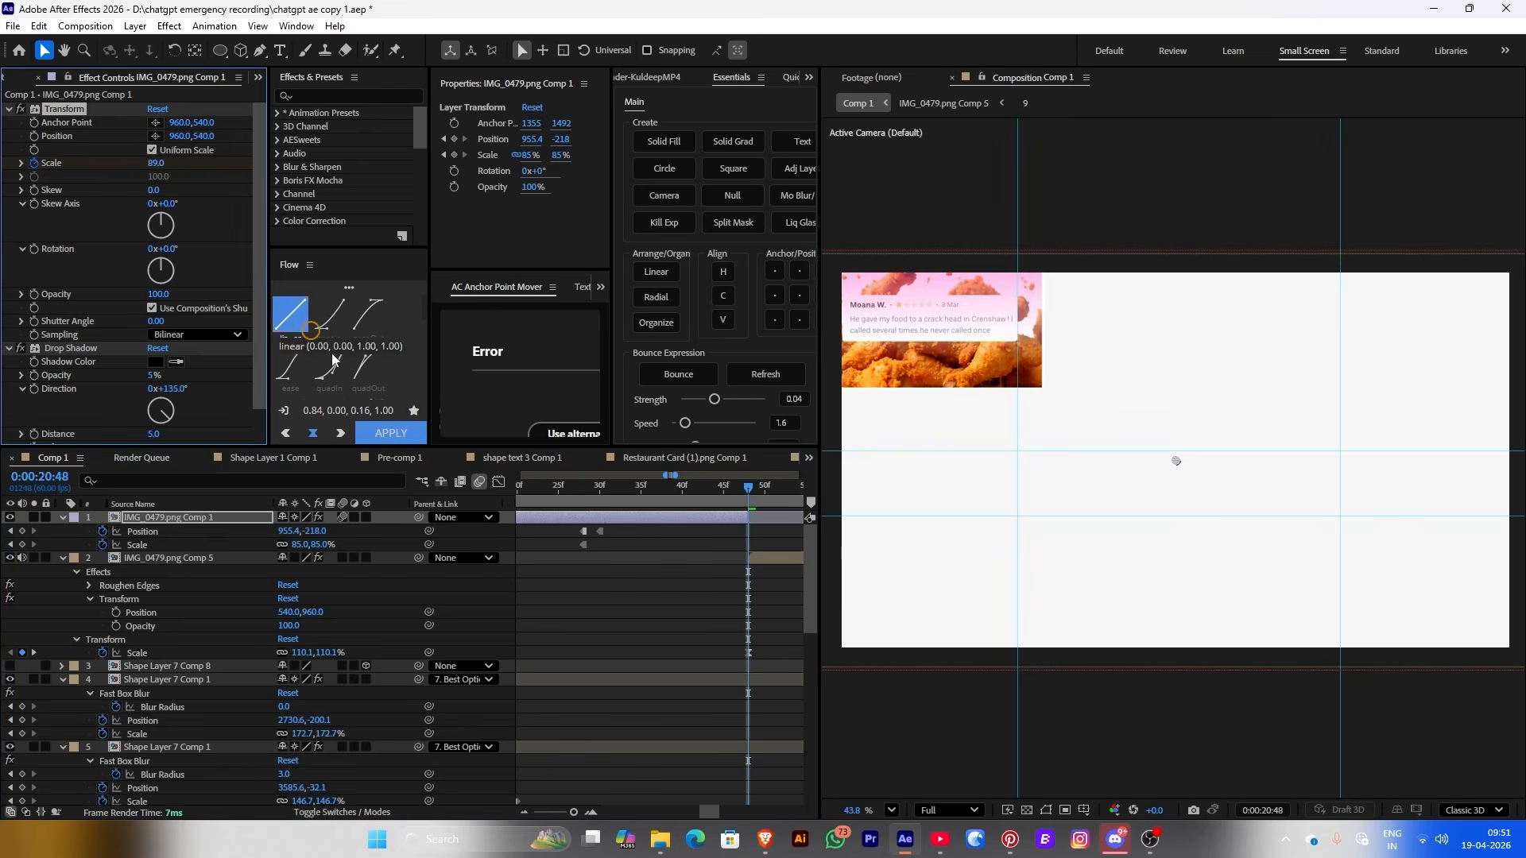
# Stretch the first Scale keyframe's influence in the speed graph, then preview the sharper zoom
pyautogui.click(660, 493)
pyautogui.click(674, 508)
pyautogui.press('u')
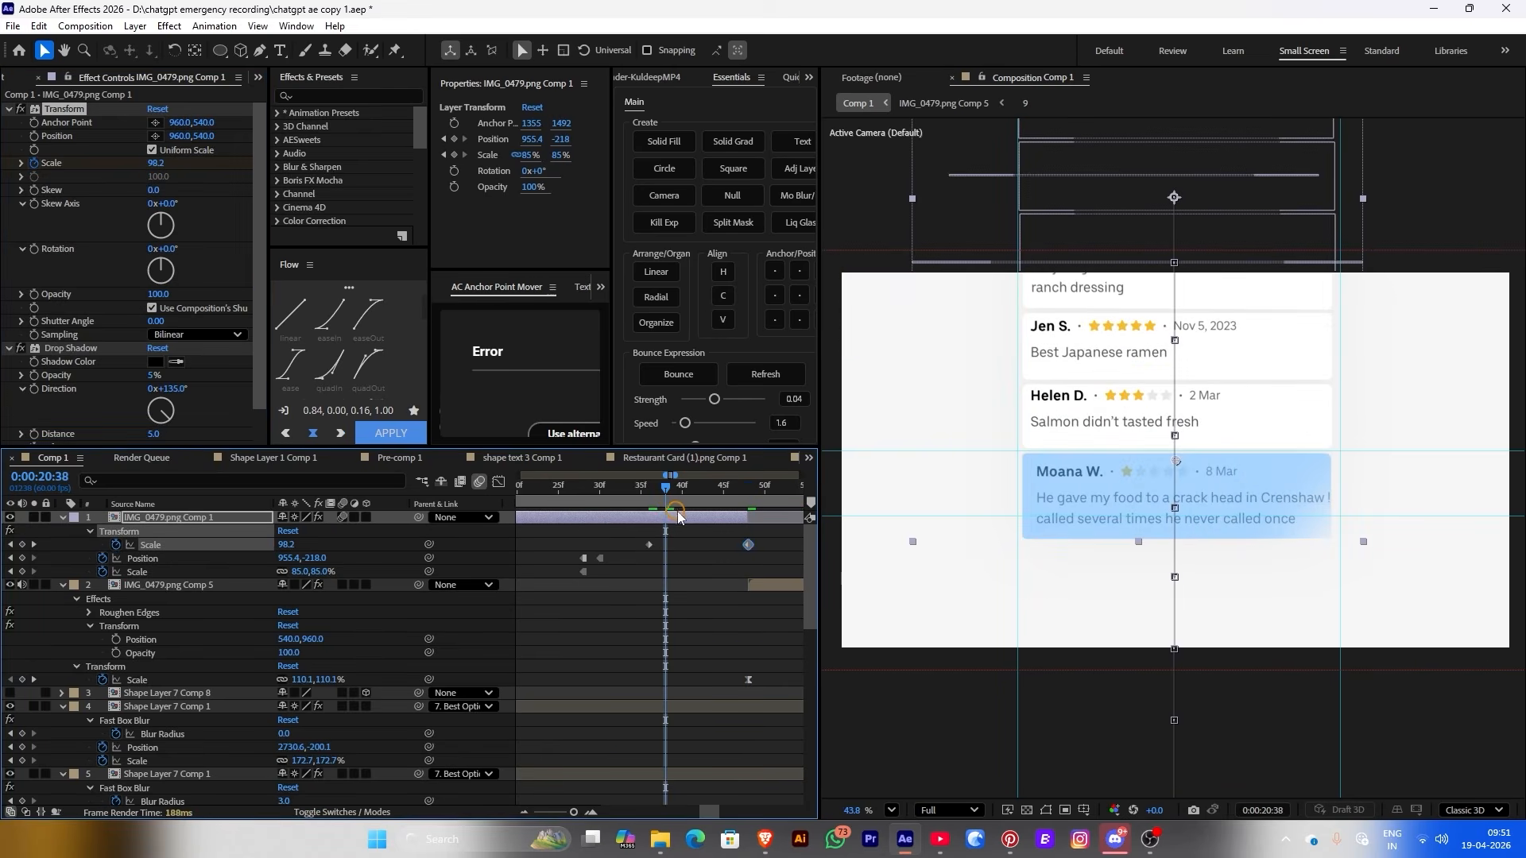
pyautogui.click(660, 503)
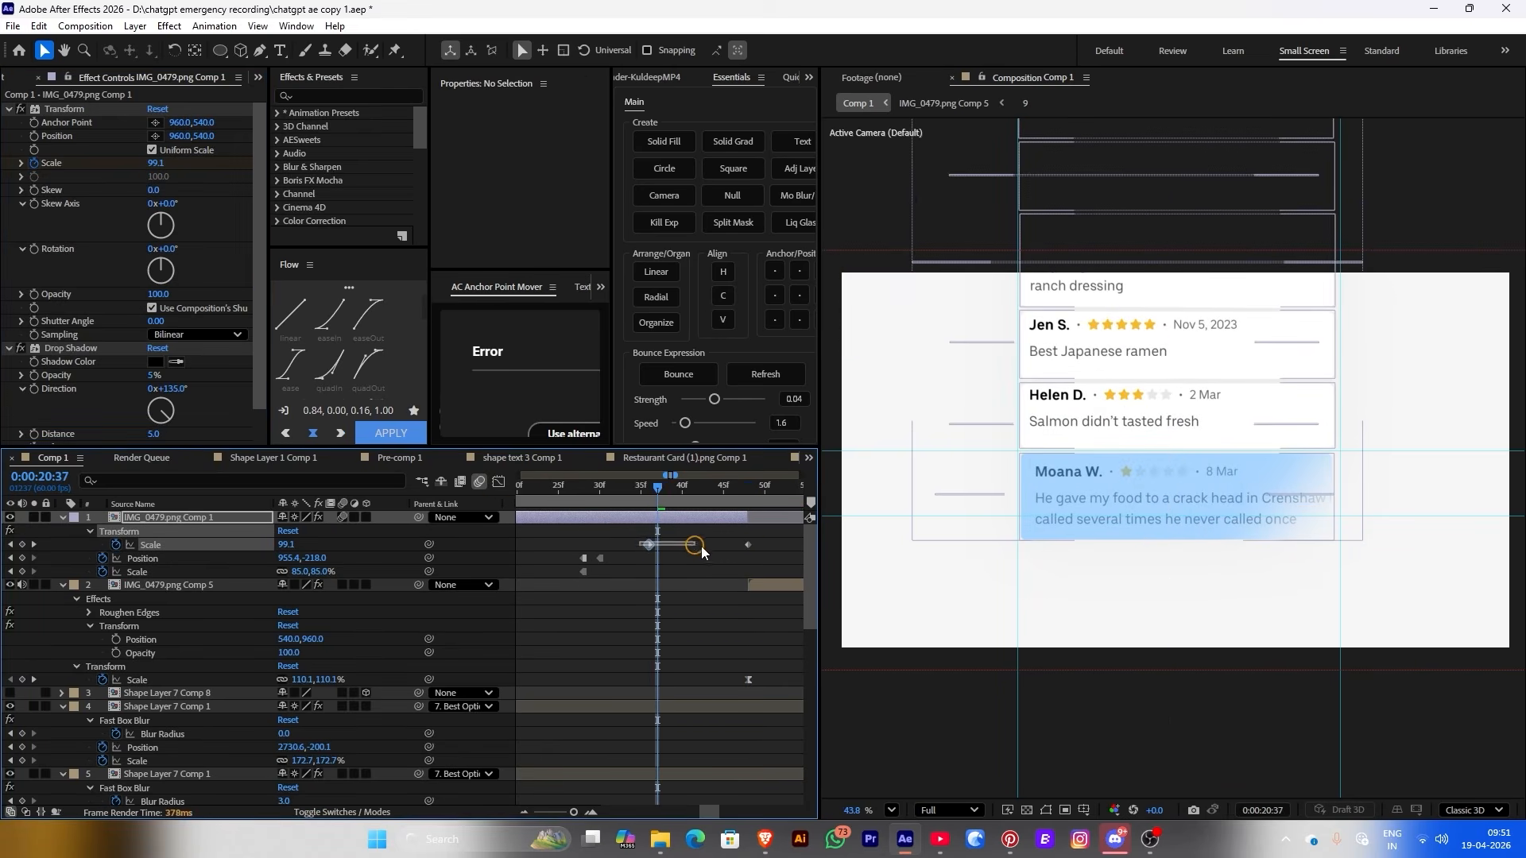
pyautogui.moveTo(650, 554); pyautogui.dragTo(771, 554)
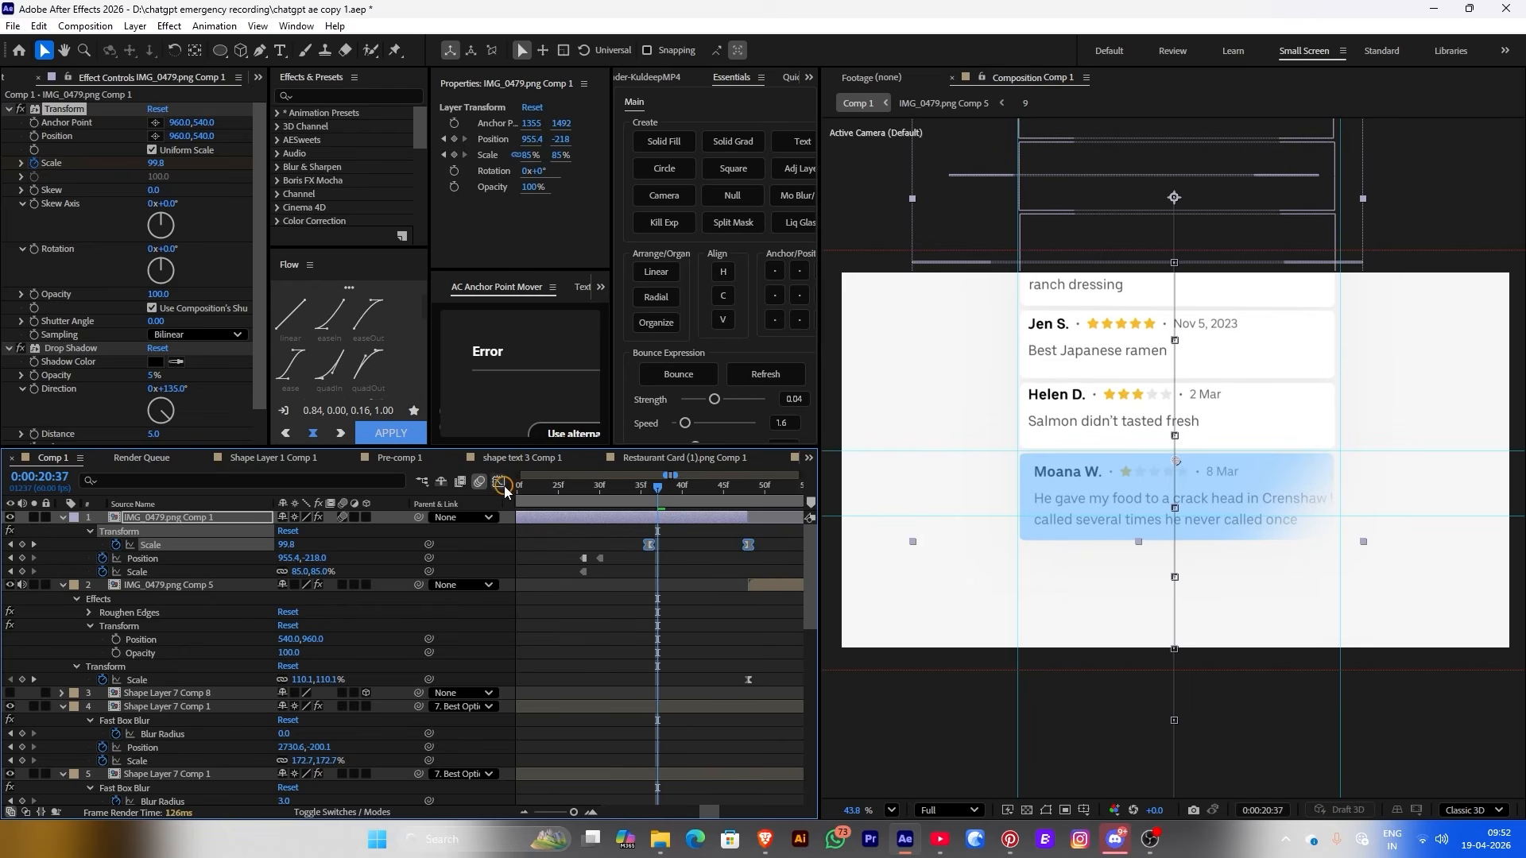
pyautogui.click(501, 484)
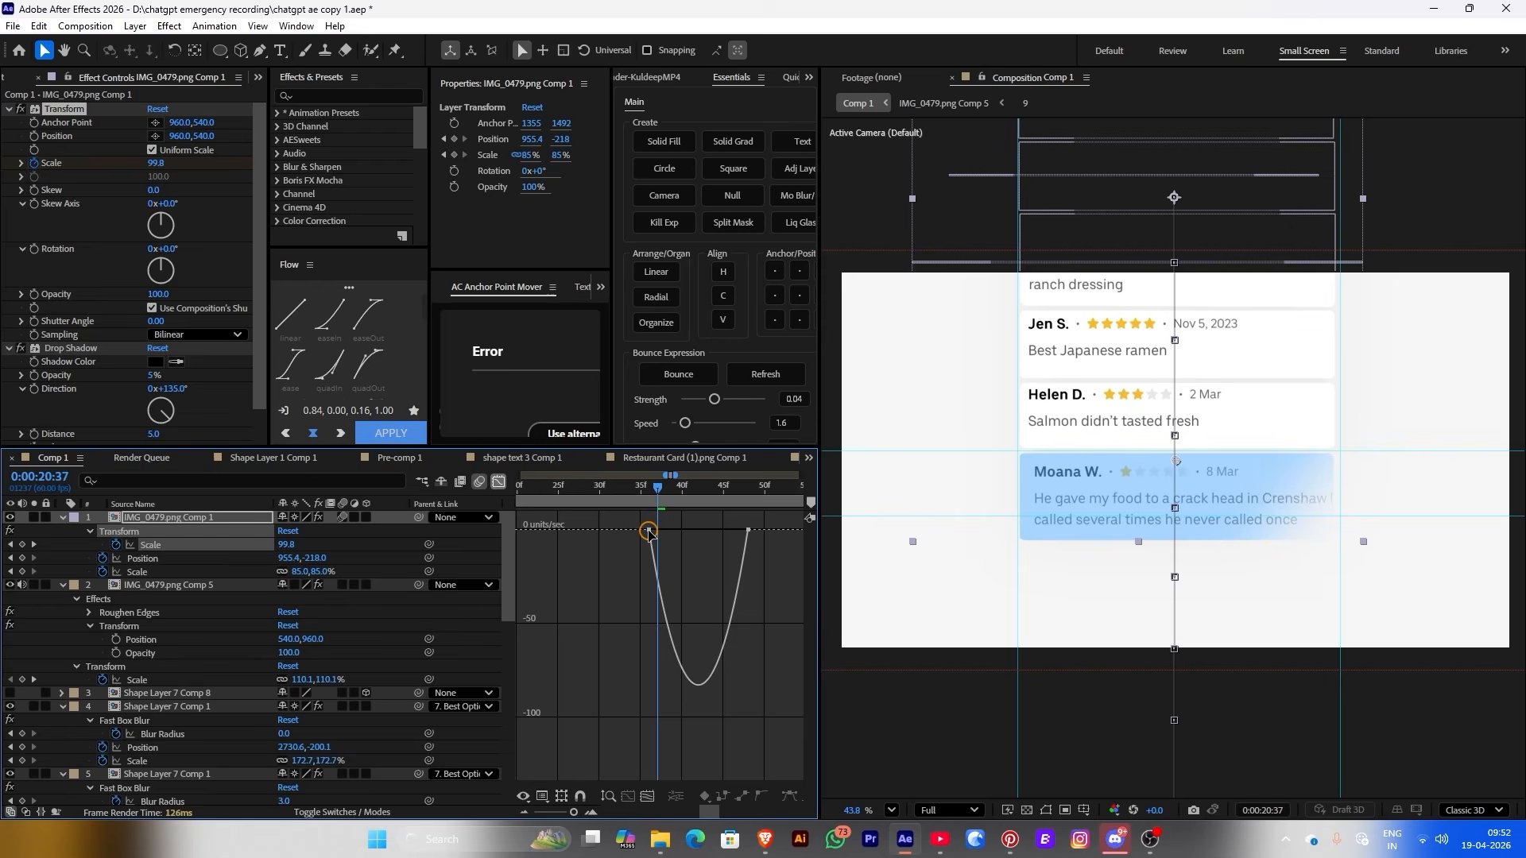
pyautogui.moveTo(666, 531); pyautogui.dragTo(731, 534)
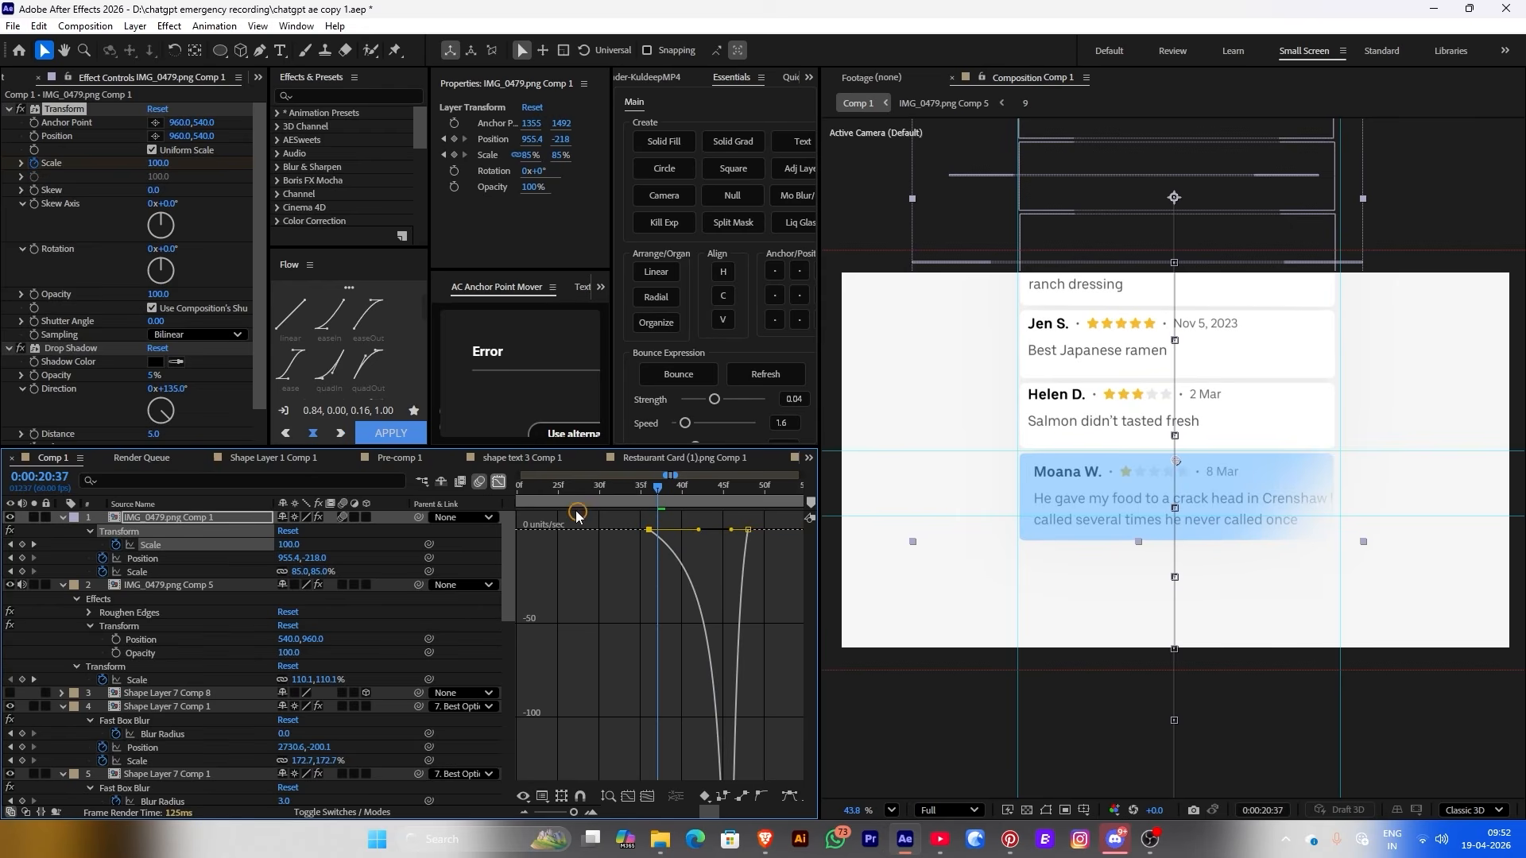
pyautogui.click(500, 484)
pyautogui.click(640, 488)
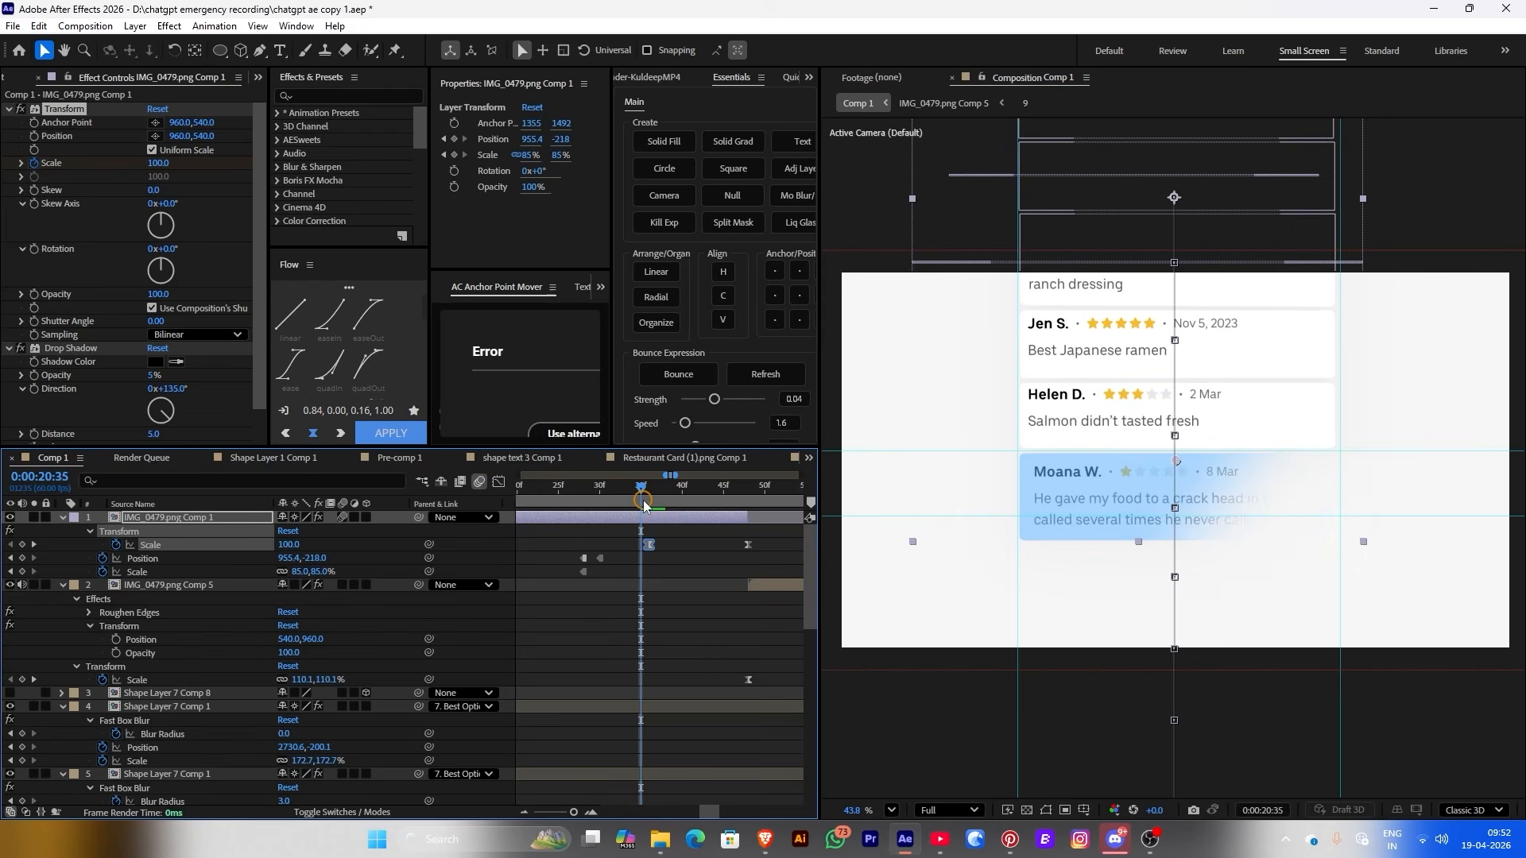
pyautogui.press('space')
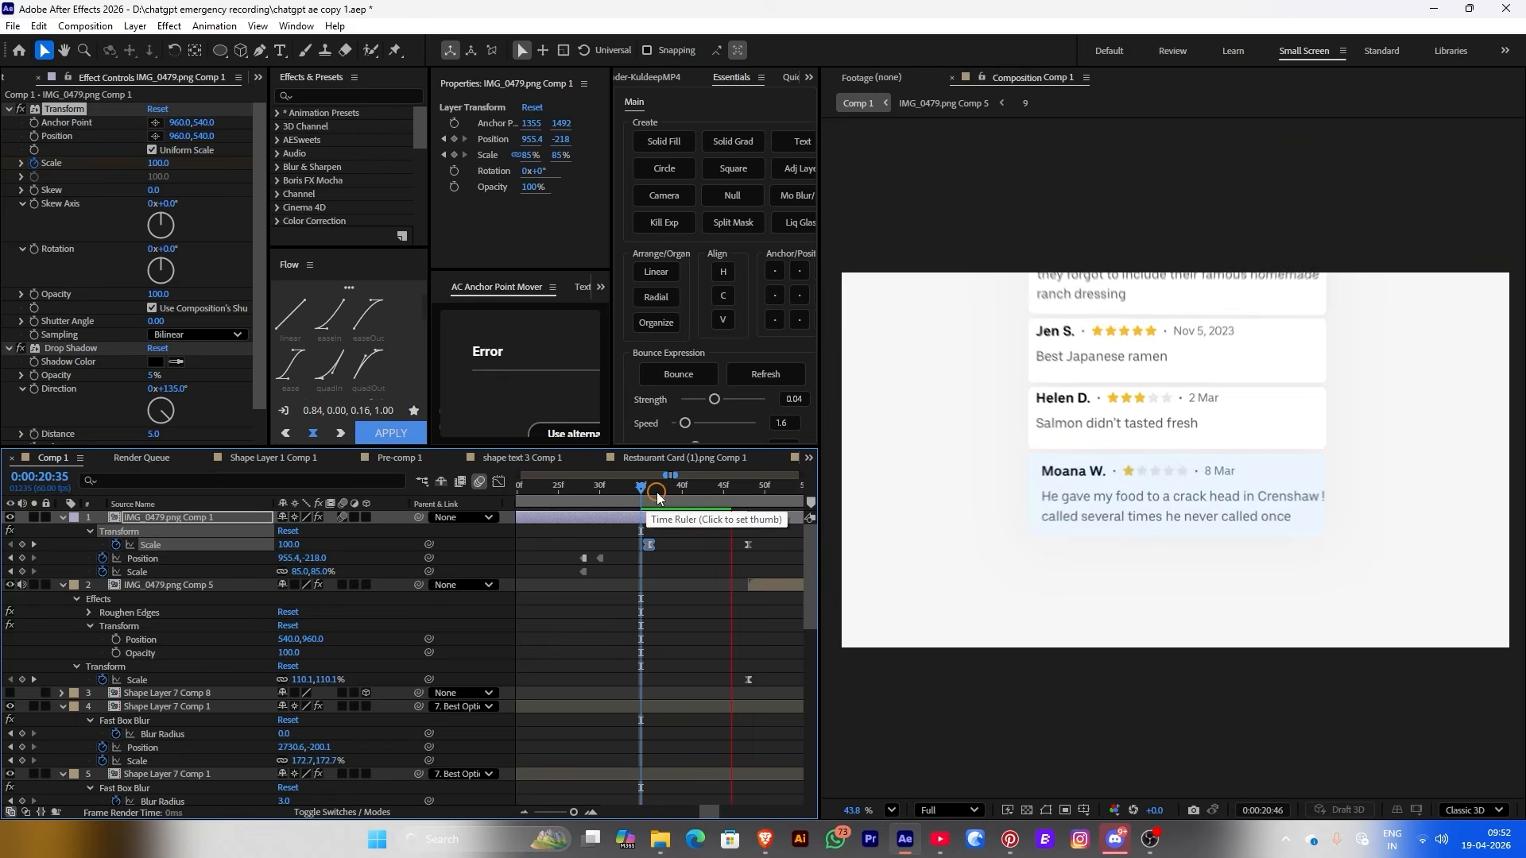
pyautogui.moveTo(657, 493); pyautogui.dragTo(776, 511)
# Open the IMG_0479.png Comp 5 precomp and make layer 5 start at the first frame
pyautogui.doubleClick(768, 589)
pyautogui.moveTo(548, 499); pyautogui.dragTo(634, 517)
pyautogui.click(665, 585)
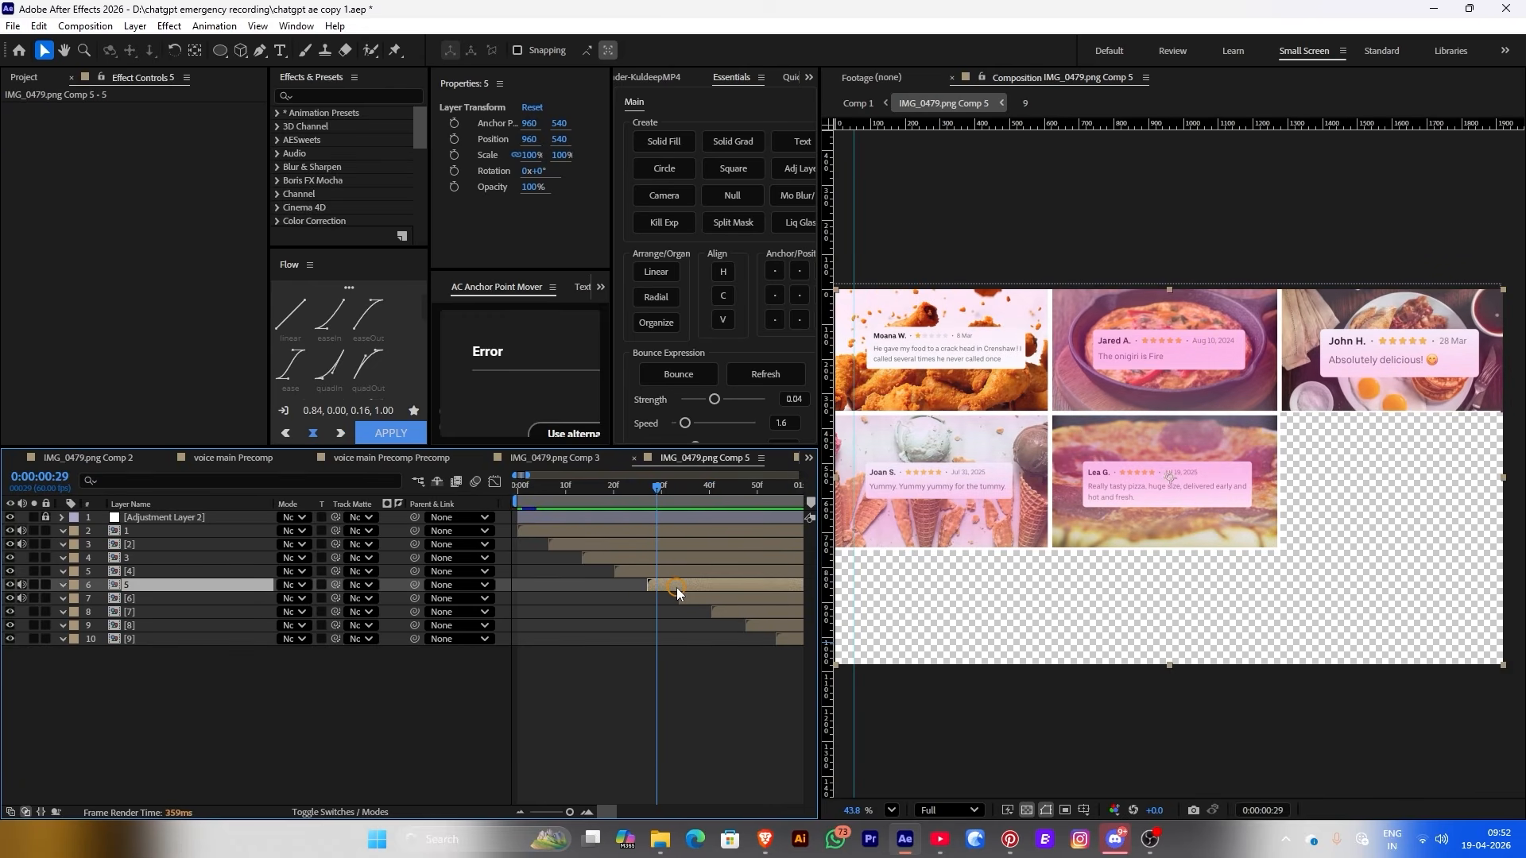
pyautogui.moveTo(665, 585); pyautogui.dragTo(551, 589)
pyautogui.press('Home')
pyautogui.press('space')
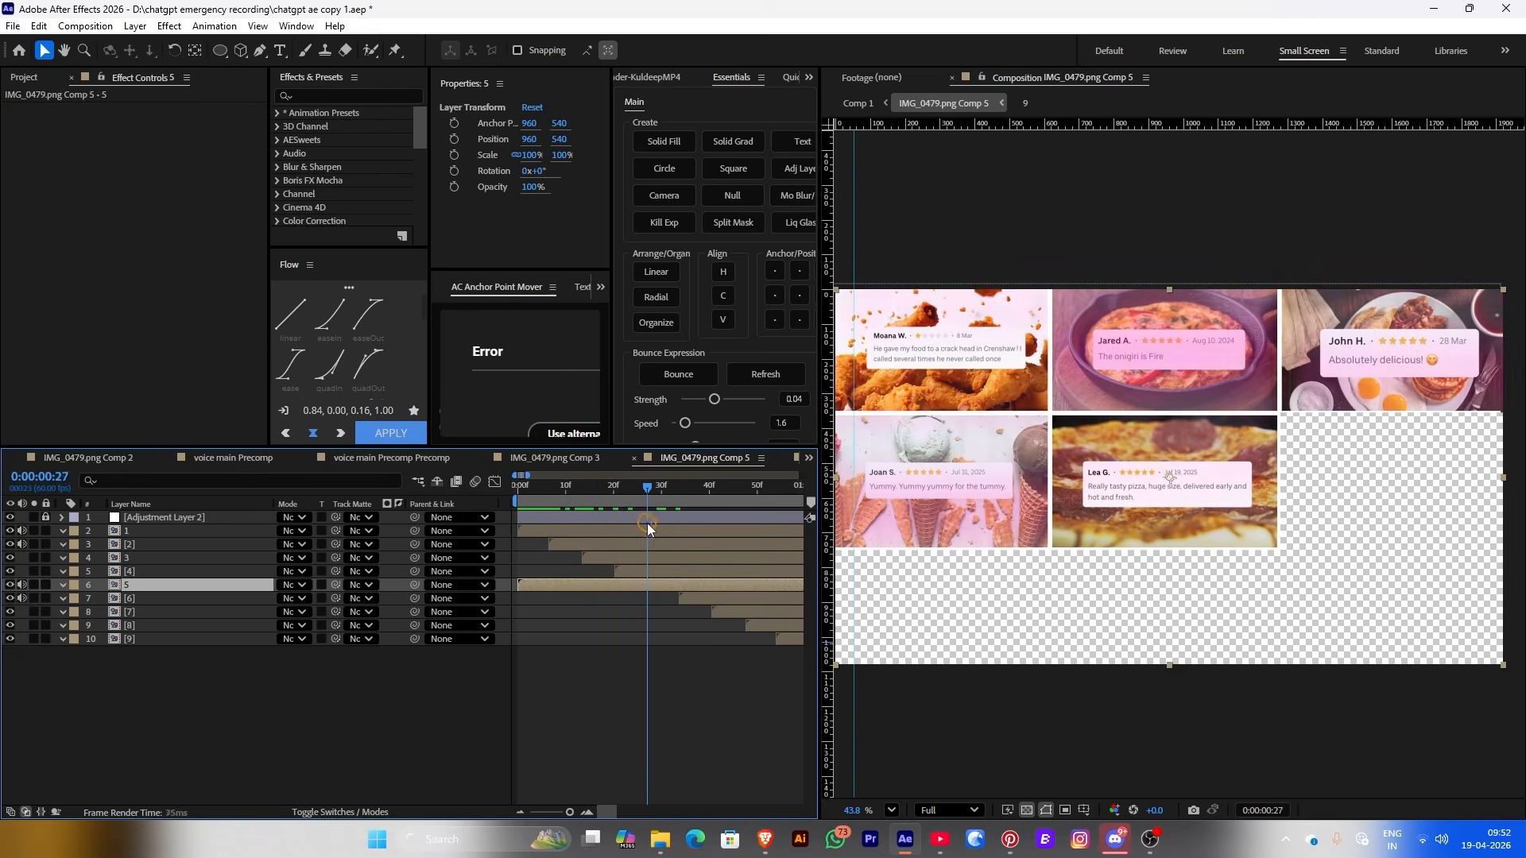
# Move layer [7] to start around frame 9 and retime layer [9], then preview
pyautogui.moveTo(763, 613); pyautogui.dragTo(615, 614)
pyautogui.moveTo(755, 625); pyautogui.dragTo(565, 629)
pyautogui.hotkey('ctrl', 'z')
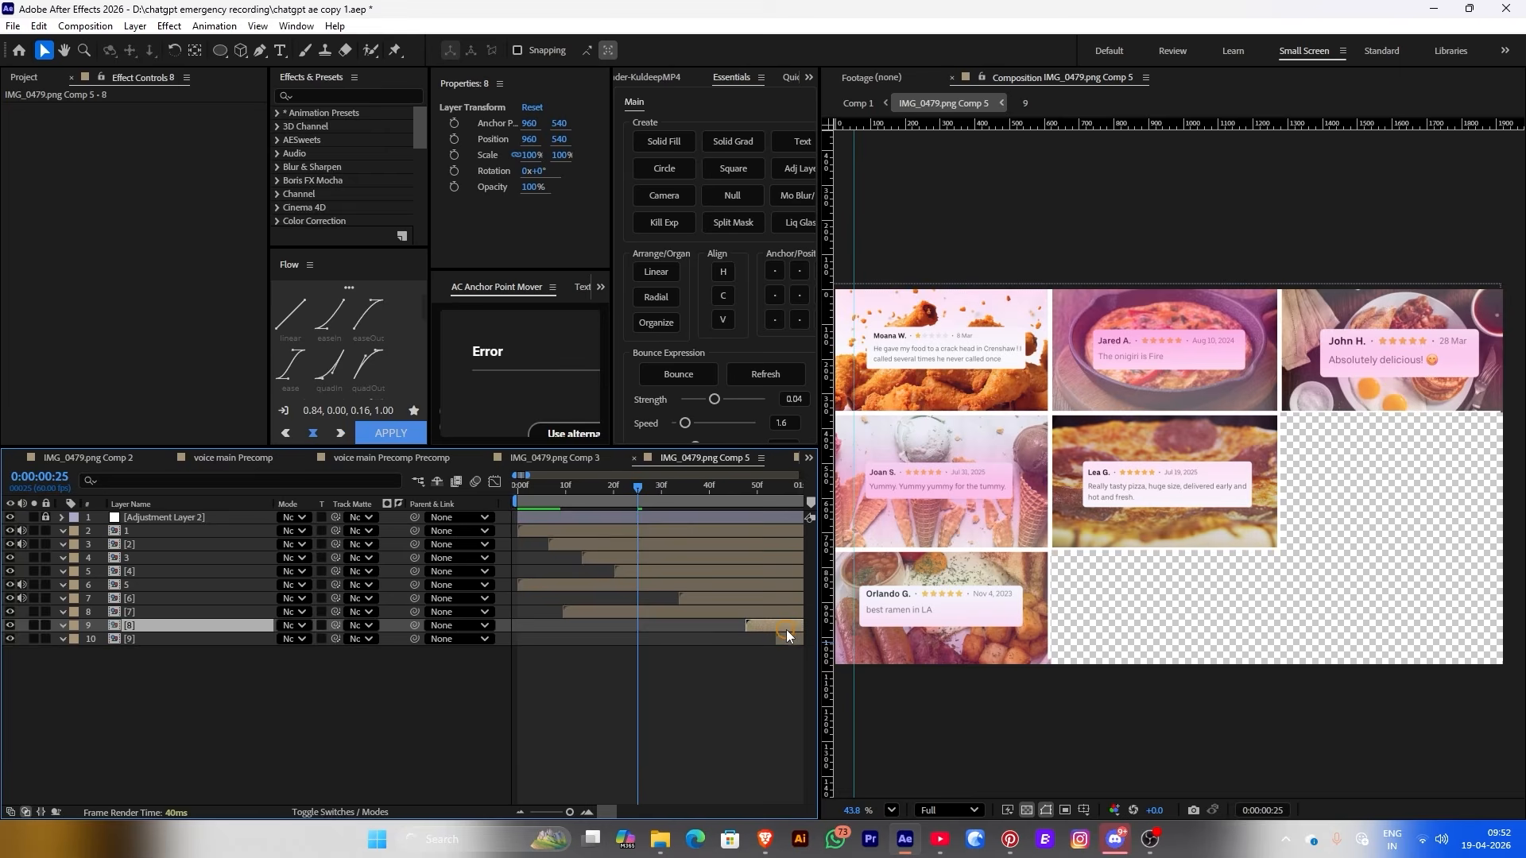
pyautogui.moveTo(785, 635); pyautogui.dragTo(545, 589)
pyautogui.click(512, 497)
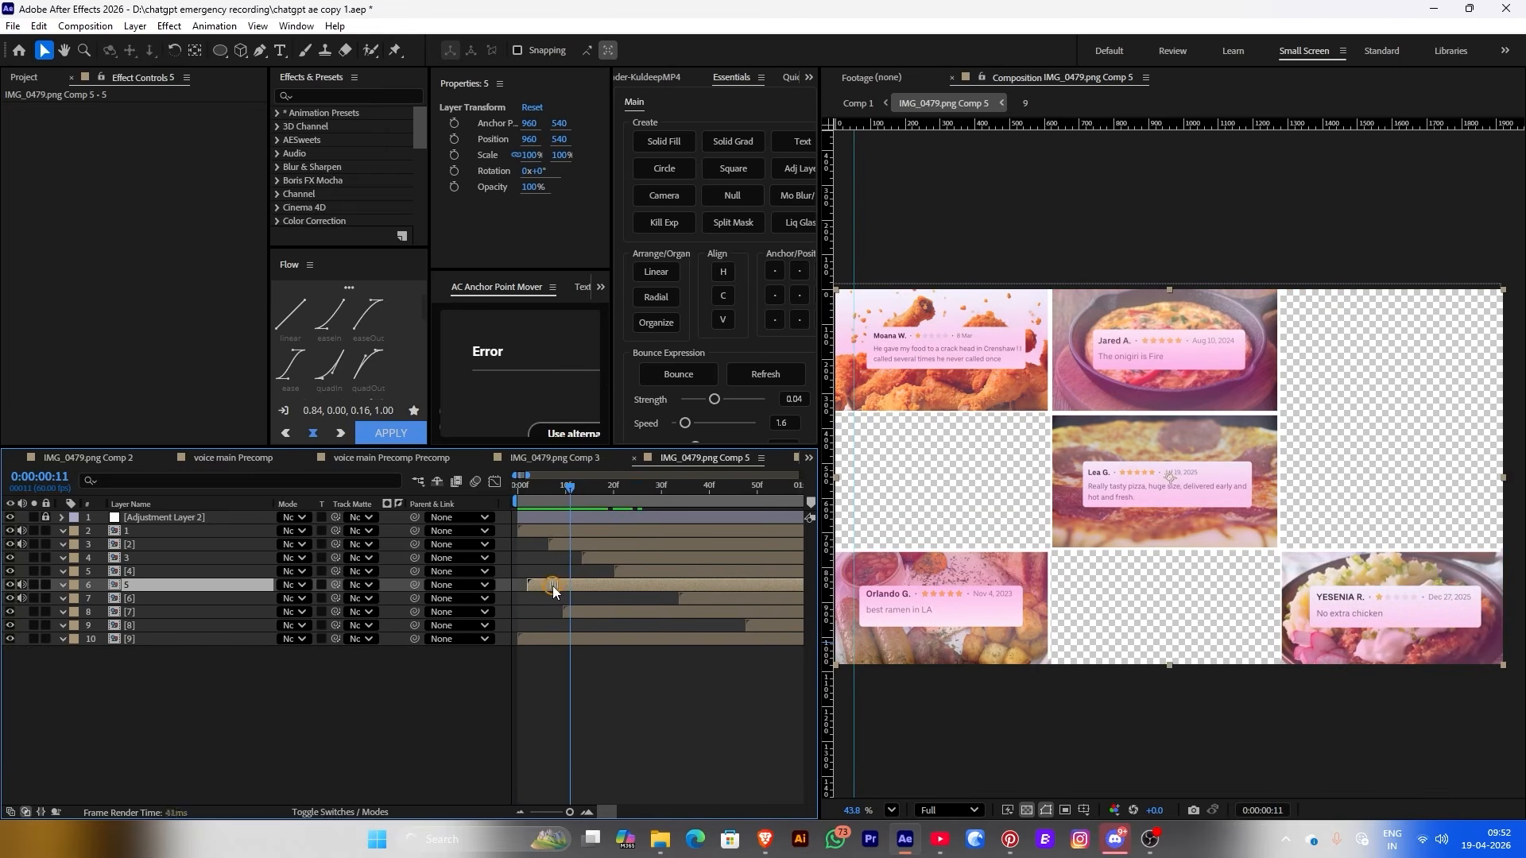
pyautogui.moveTo(639, 639); pyautogui.dragTo(658, 639)
pyautogui.press('space')
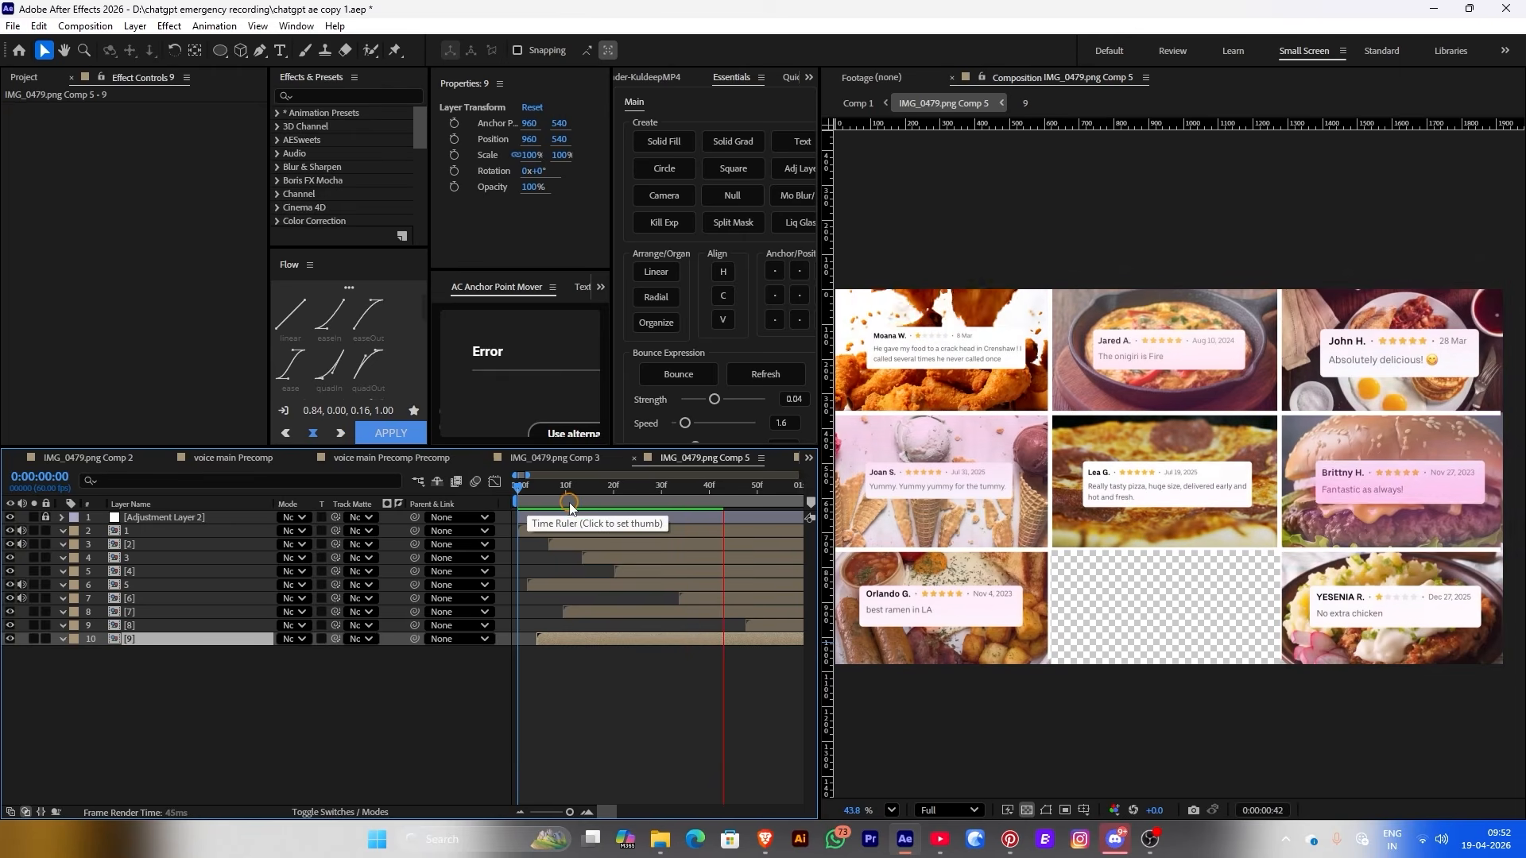
# Start layer [8] earlier, widen the stagger, and nudge layer 1 slightly later
pyautogui.moveTo(759, 625); pyautogui.dragTo(717, 626)
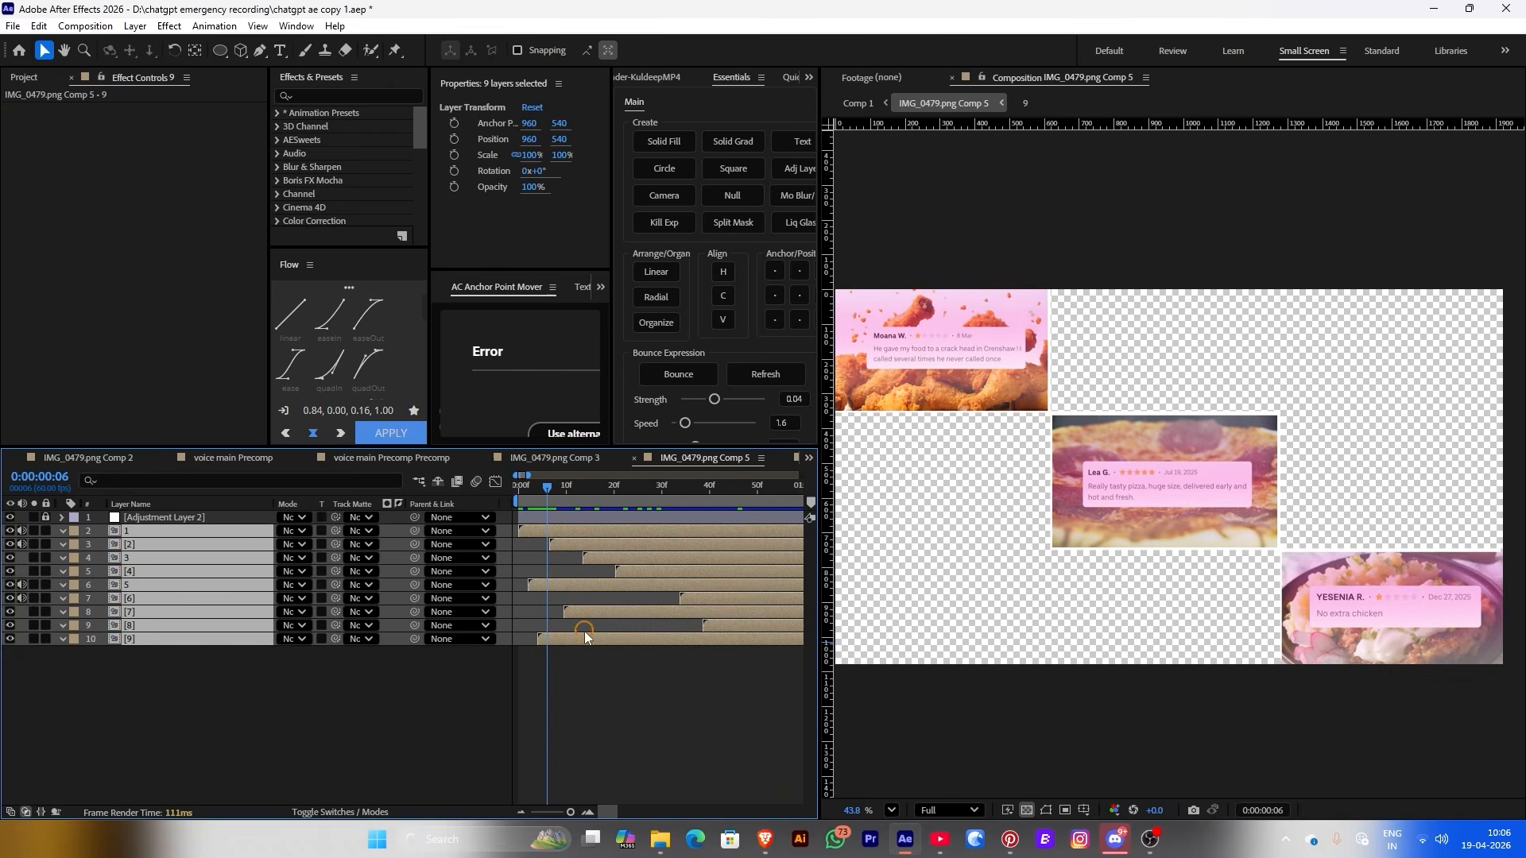
pyautogui.moveTo(560, 637); pyautogui.dragTo(621, 636)
pyautogui.moveTo(542, 488); pyautogui.dragTo(580, 502)
pyautogui.moveTo(581, 588); pyautogui.dragTo(539, 587)
pyautogui.click(533, 499)
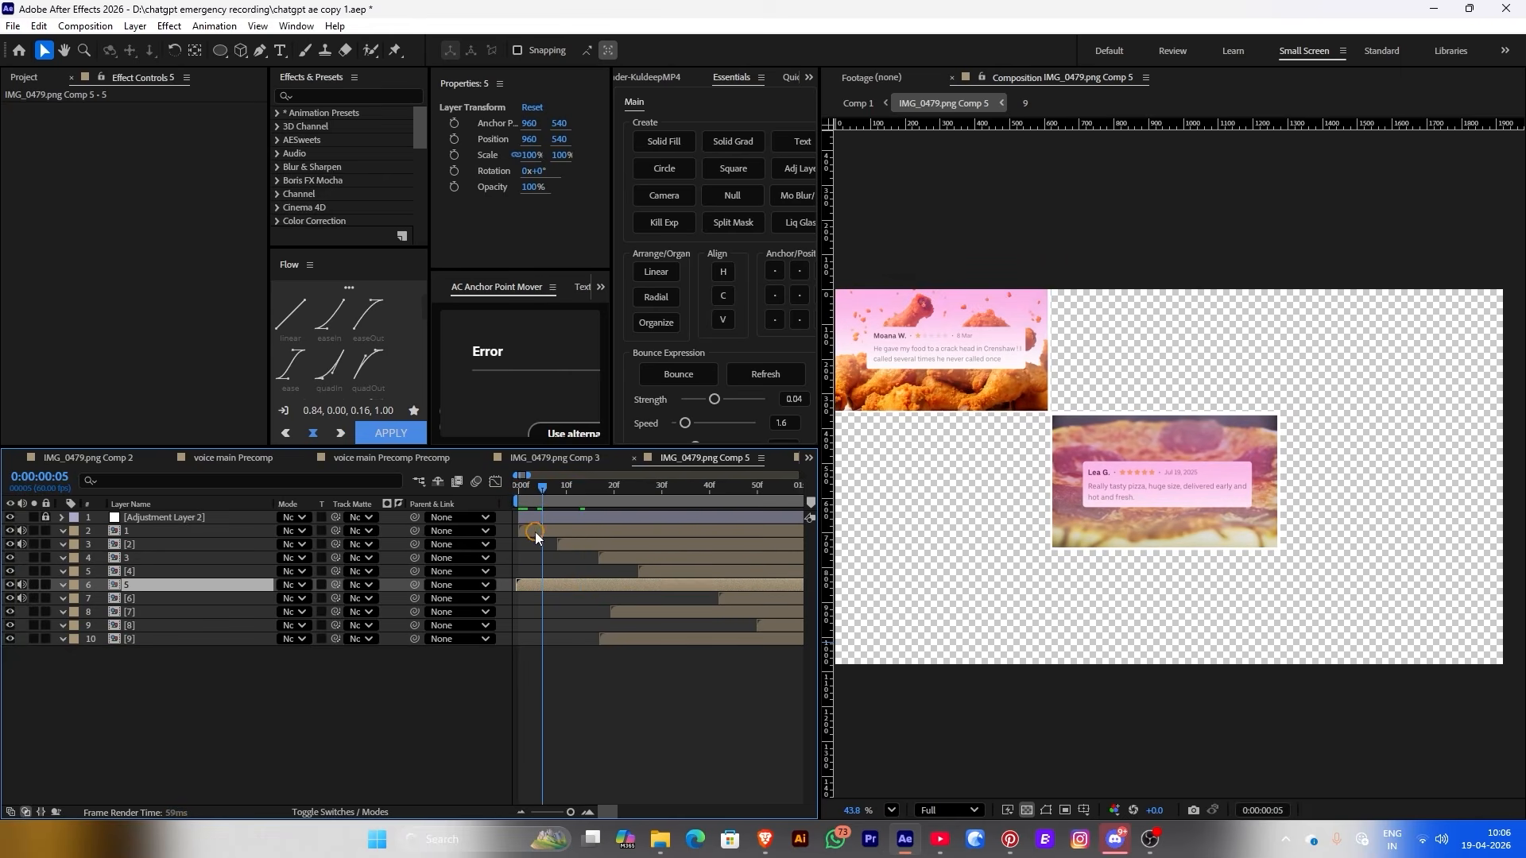
pyautogui.moveTo(536, 532); pyautogui.dragTo(580, 501)
pyautogui.click(518, 488)
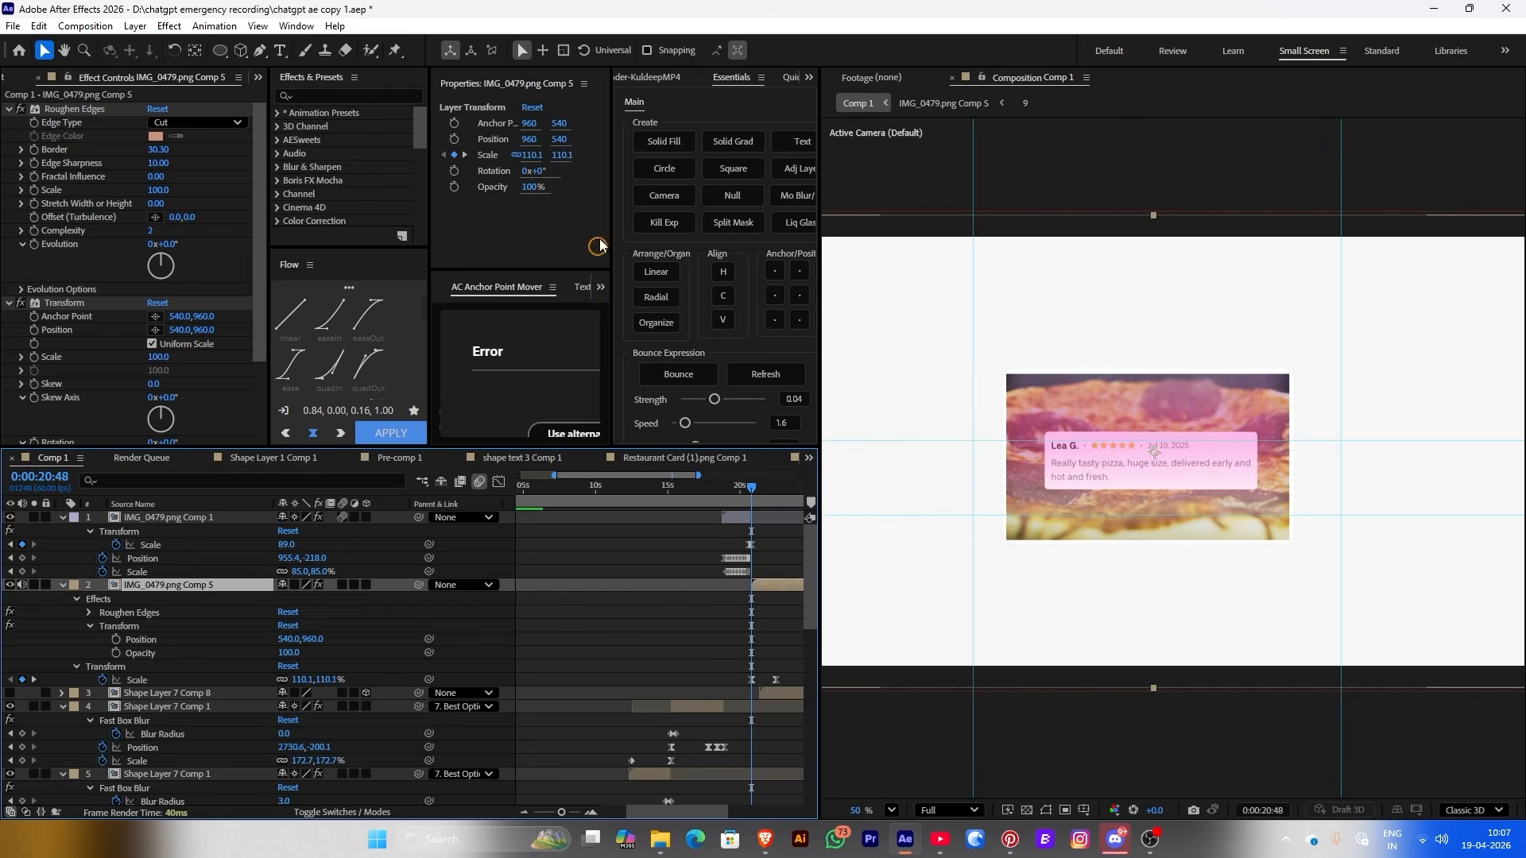
# Zoom the view to 157.1%, preview, and open the Comp 5 precomp at its start
pyautogui.moveTo(525, 153); pyautogui.dragTo(920, 510)
pyautogui.moveTo(718, 494); pyautogui.dragTo(740, 492)
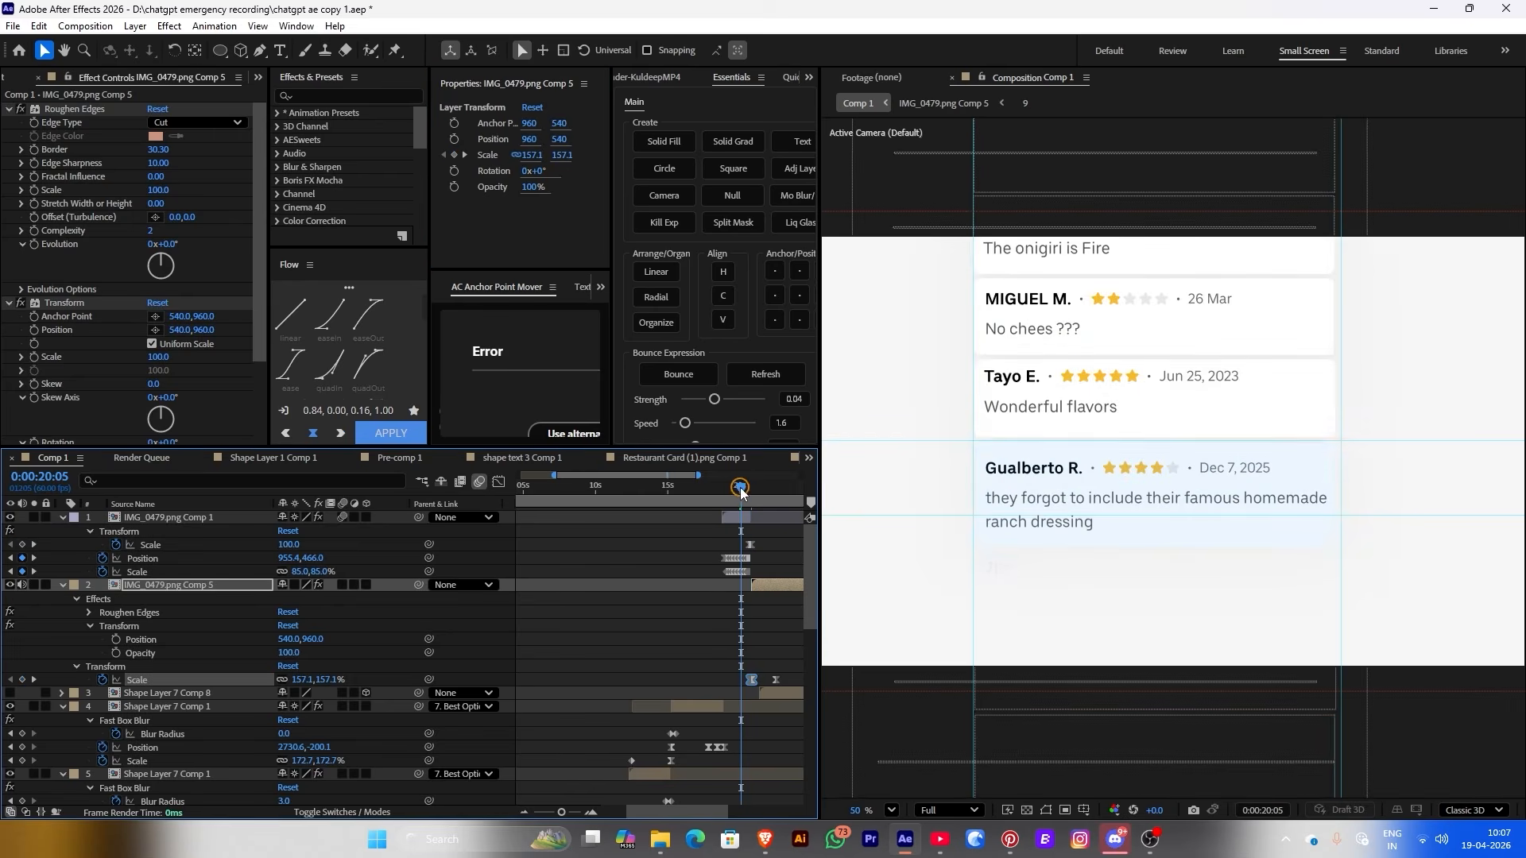
pyautogui.press('space')
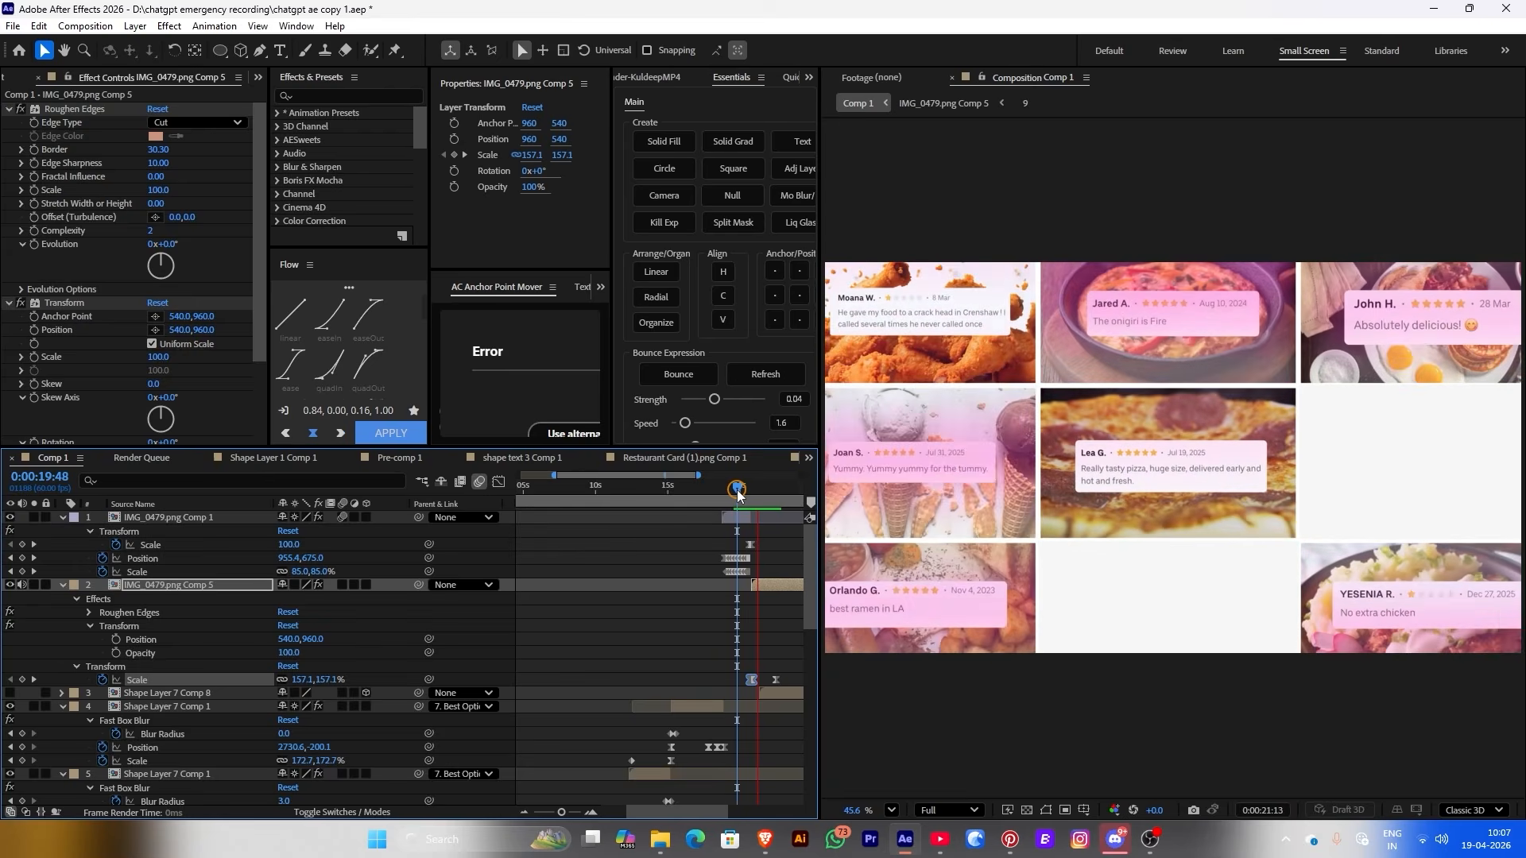
pyautogui.press('space')
pyautogui.doubleClick(755, 585)
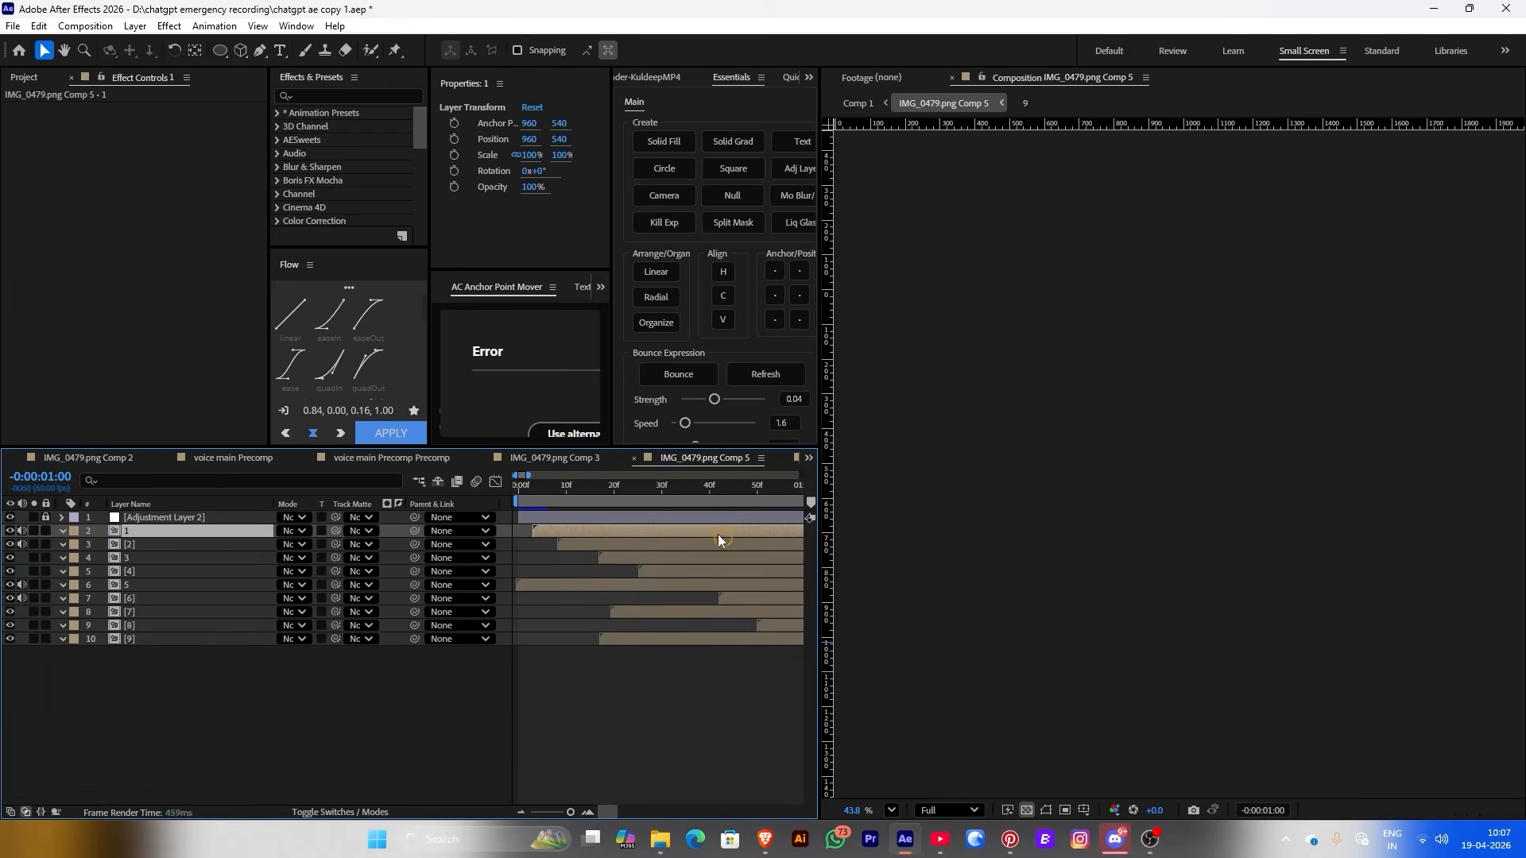
pyautogui.click(594, 501)
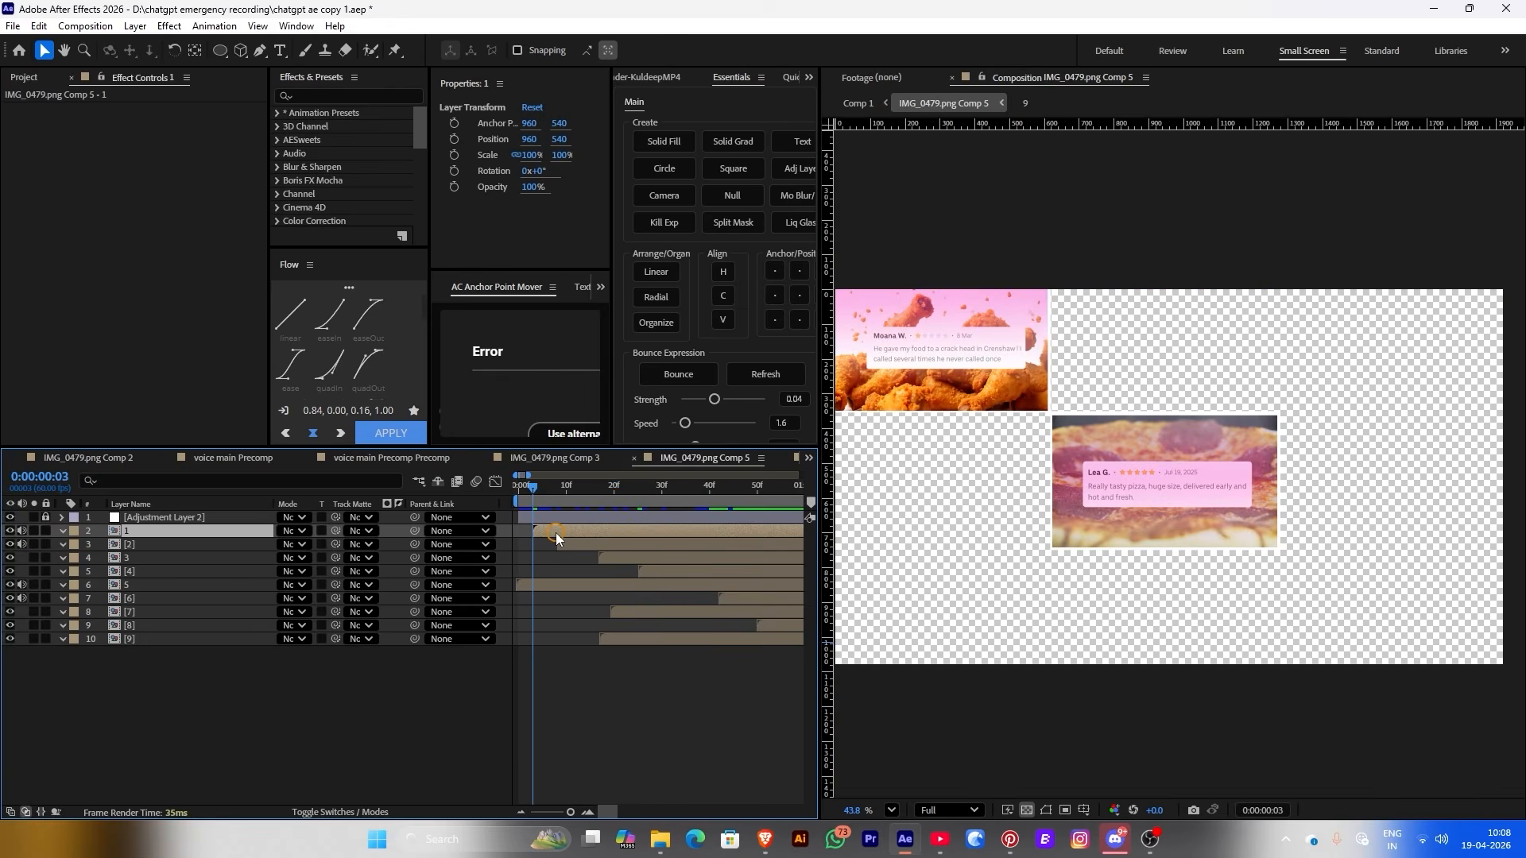
# Keyframe a 0-to-100% Opacity fade-in on layer 1 and select both keyframes
pyautogui.click(454, 186)
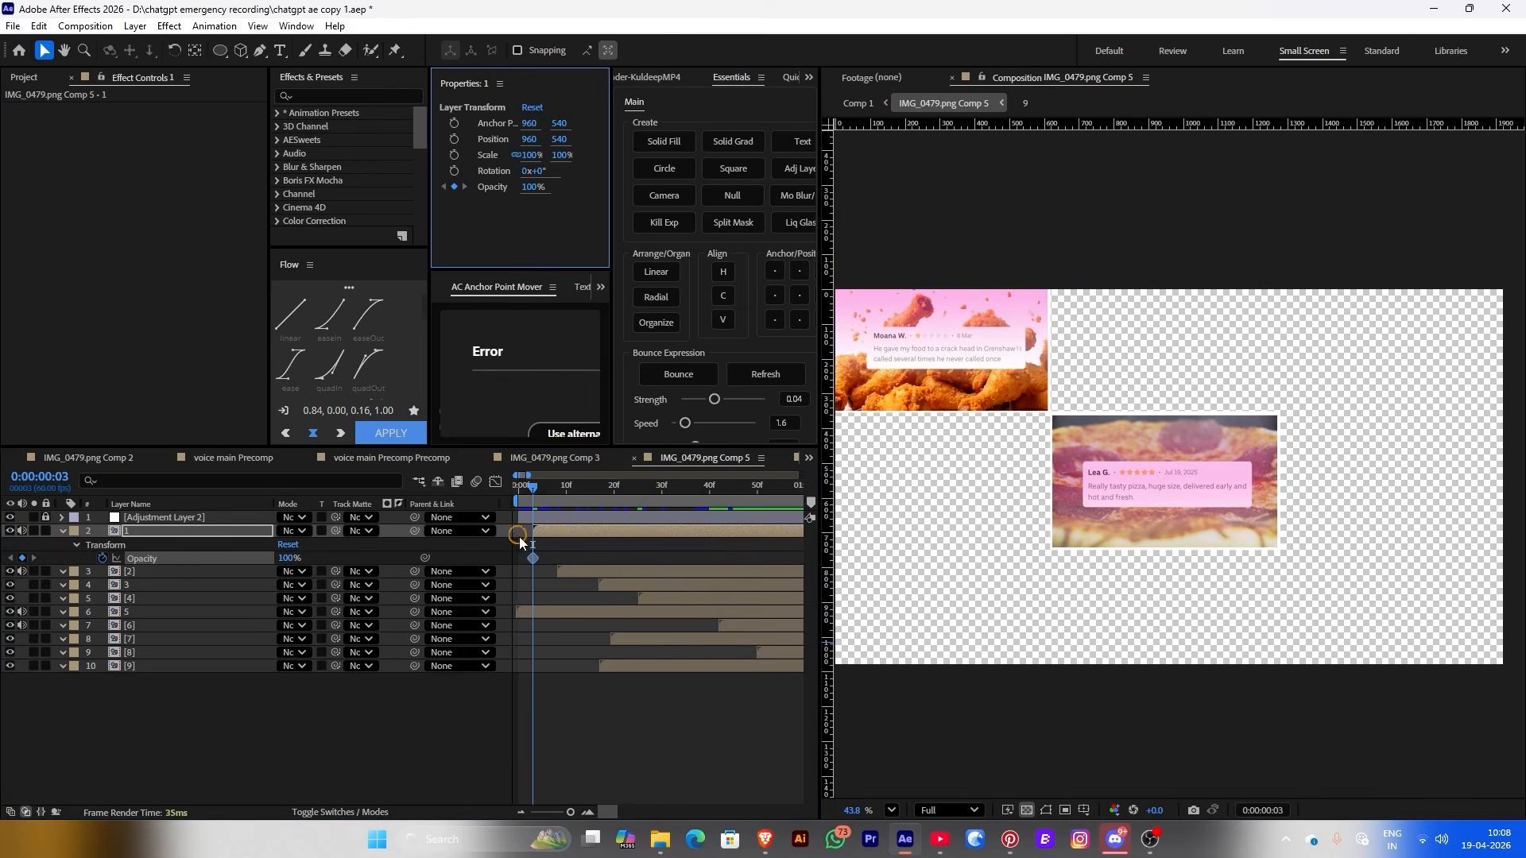
pyautogui.click(543, 565)
pyautogui.moveTo(533, 557); pyautogui.dragTo(541, 557)
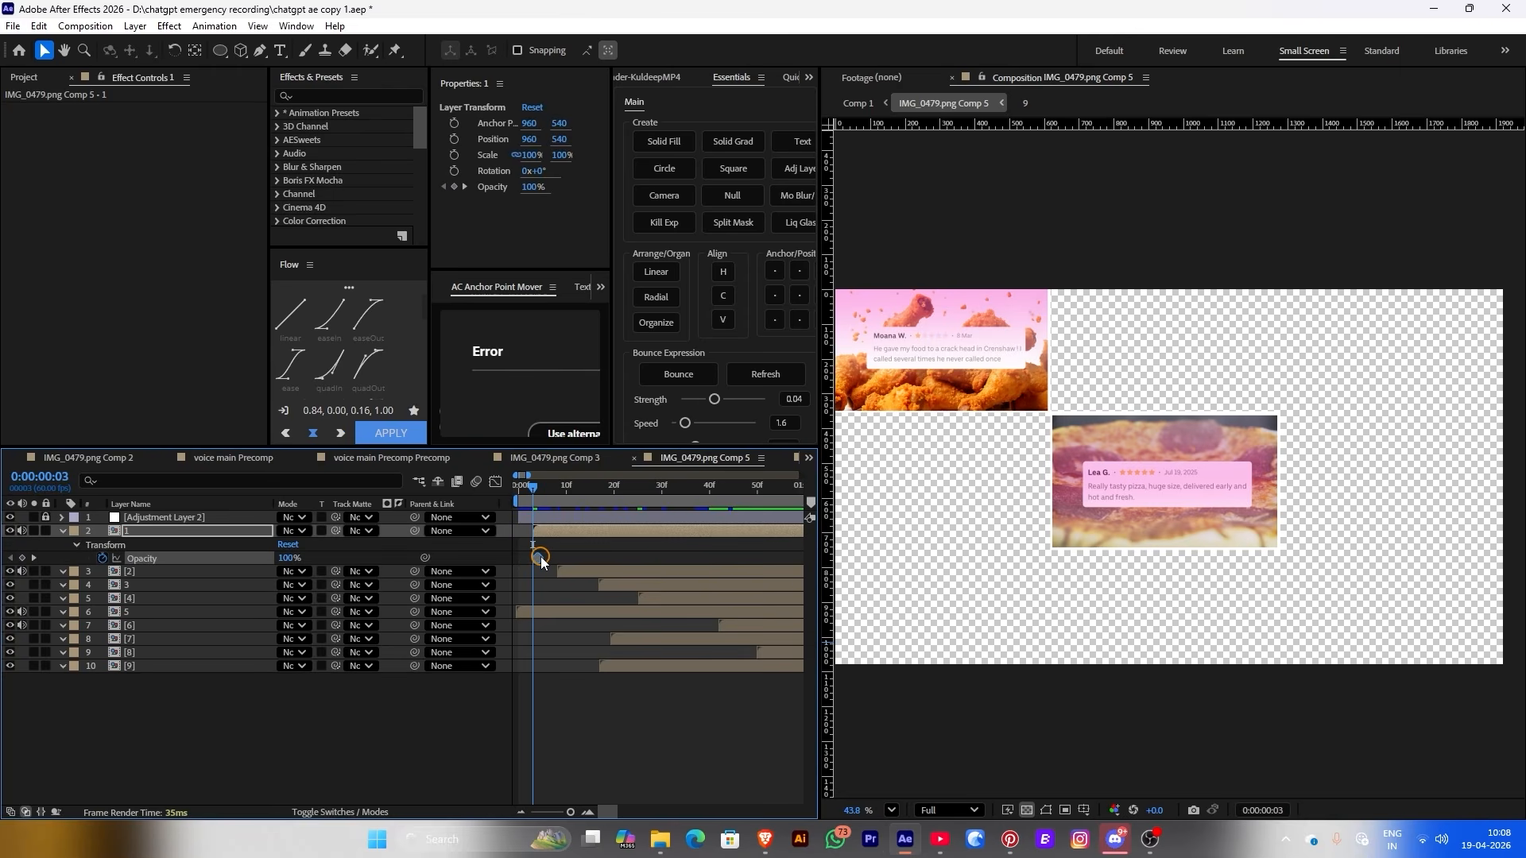
pyautogui.moveTo(287, 558); pyautogui.dragTo(238, 558)
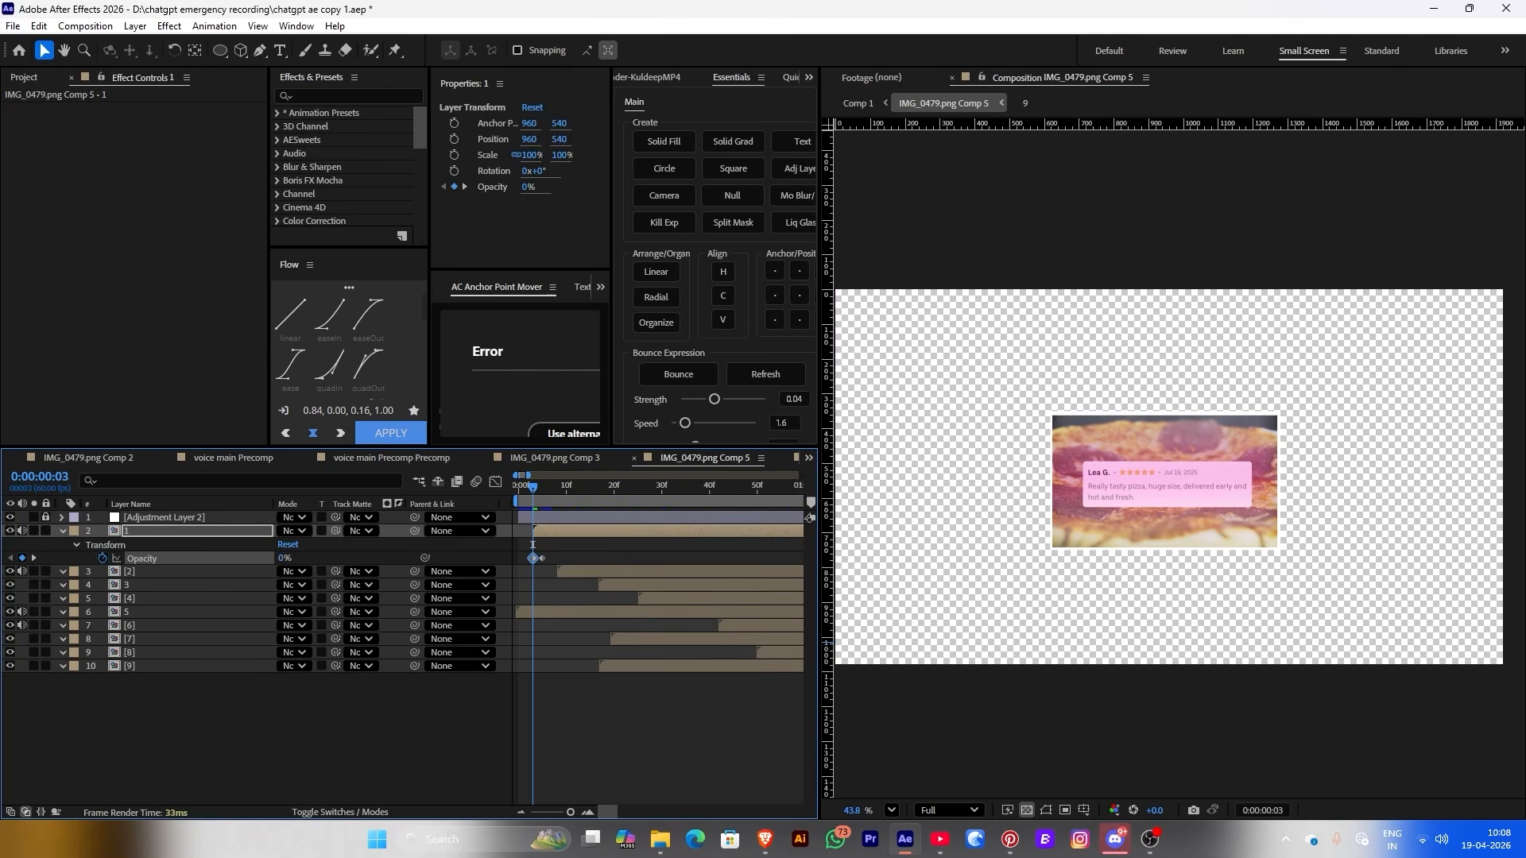
pyautogui.moveTo(578, 565); pyautogui.dragTo(458, 571)
# Paste the opacity fade keyframes at each remaining image layer's in-point
pyautogui.click(560, 487)
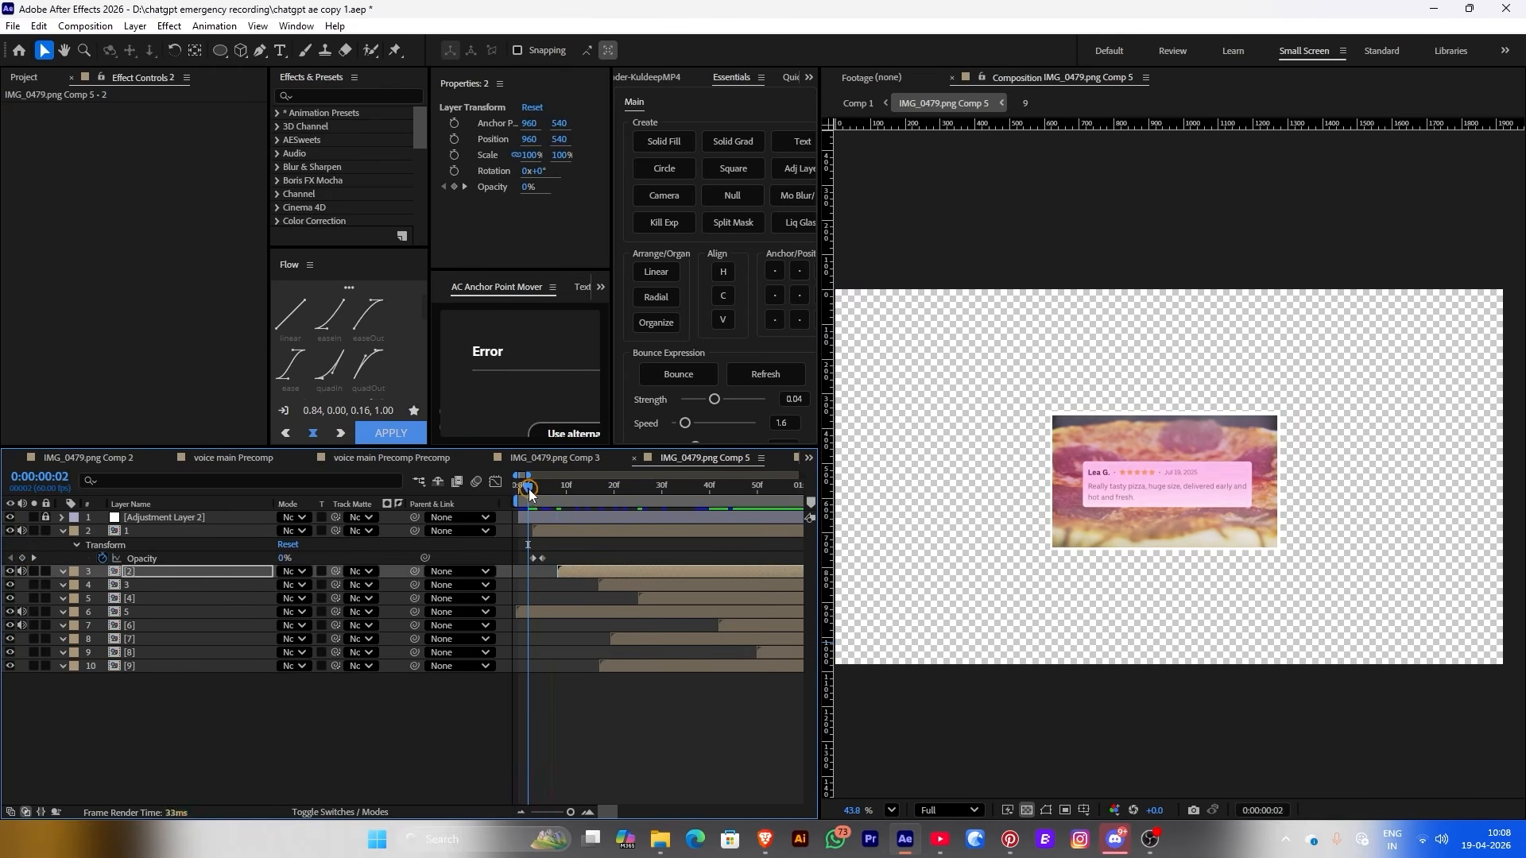
pyautogui.press('=')
pyautogui.click(682, 589)
pyautogui.press('i')
pyautogui.press('space')
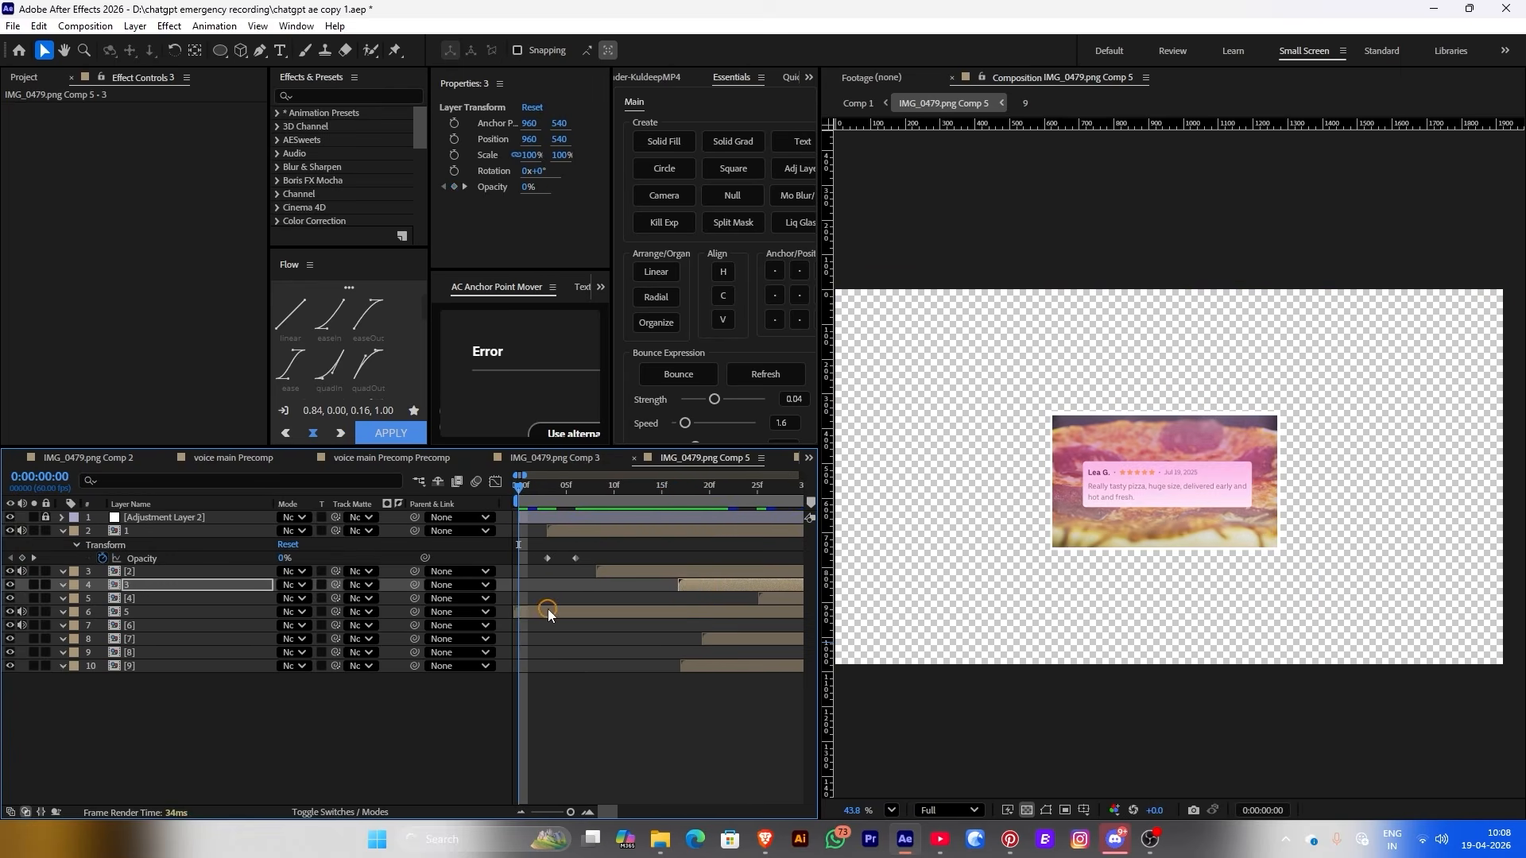
pyautogui.hotkey('ctrl', 'a')
pyautogui.press('t')
pyautogui.press('-')
pyautogui.click(603, 612)
pyautogui.press('i')
pyautogui.hotkey('ctrl', 'v')
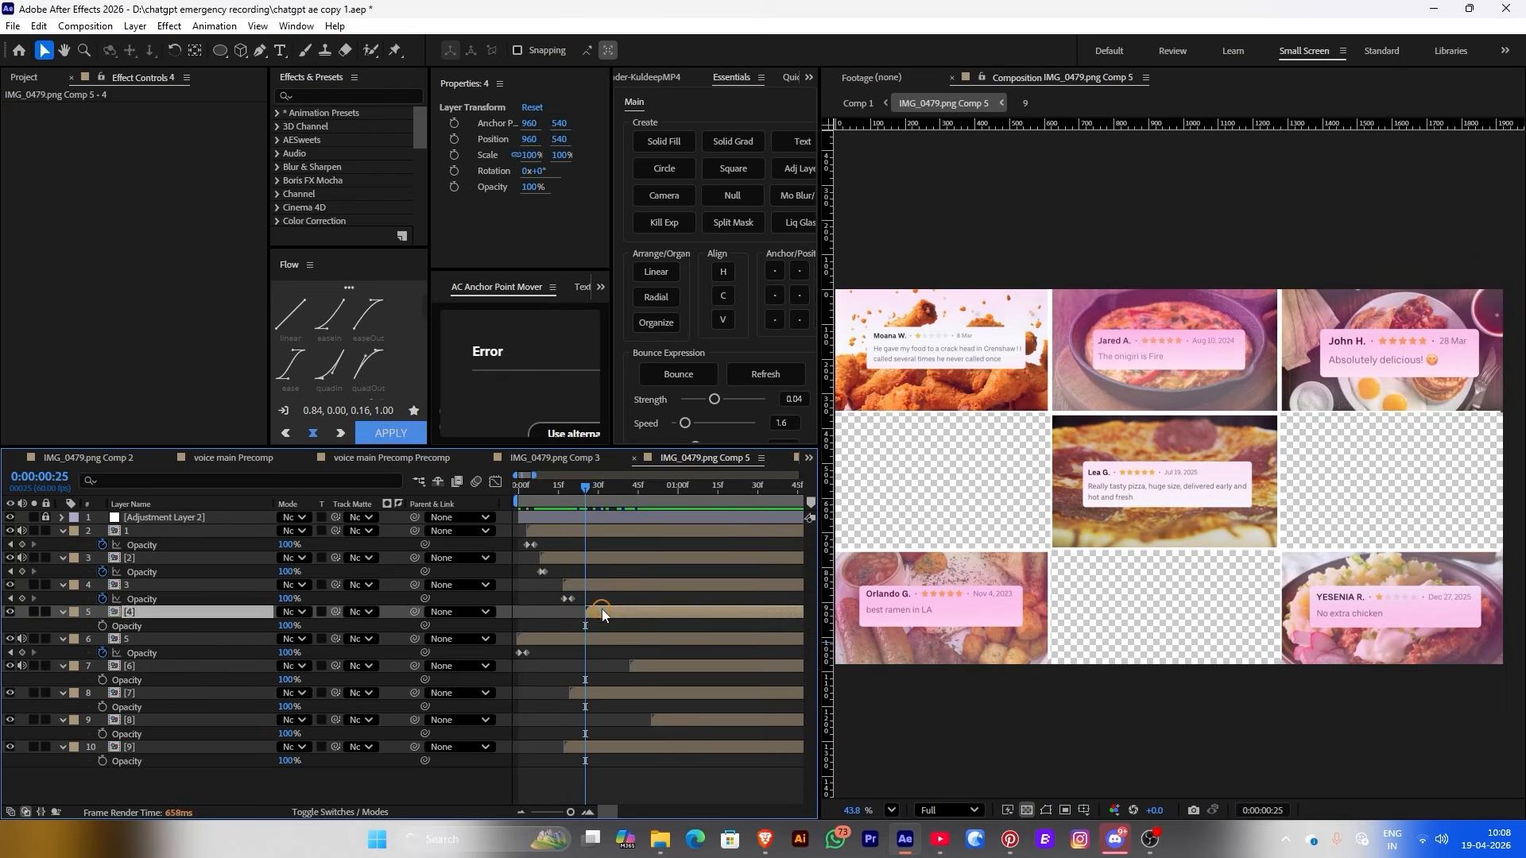
pyautogui.click(637, 666)
pyautogui.press('i')
pyautogui.hotkey('ctrl', 'v')
pyautogui.click(580, 693)
pyautogui.press('i')
pyautogui.hotkey('ctrl', 'v')
pyautogui.click(580, 747)
pyautogui.press('i')
pyautogui.hotkey('ctrl', 'v')
pyautogui.click(654, 720)
pyautogui.press('i')
pyautogui.hotkey('ctrl', 'v')
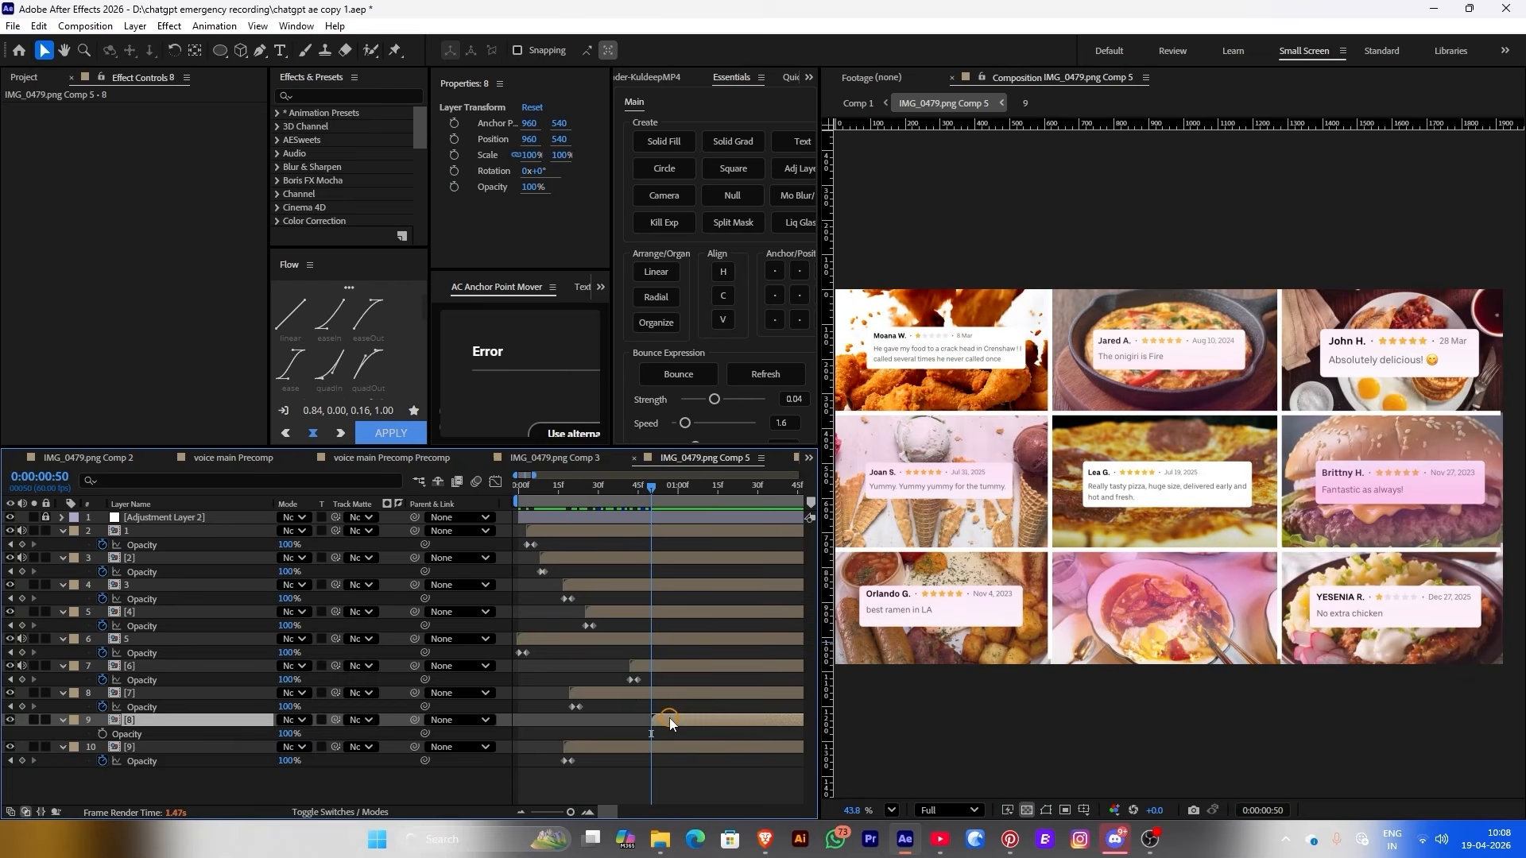
# Deselect all layers and play back the card fade-ins from the start
pyautogui.hotkey('ctrl', 'shift', 'a')
pyautogui.press('Home')
pyautogui.press('space')
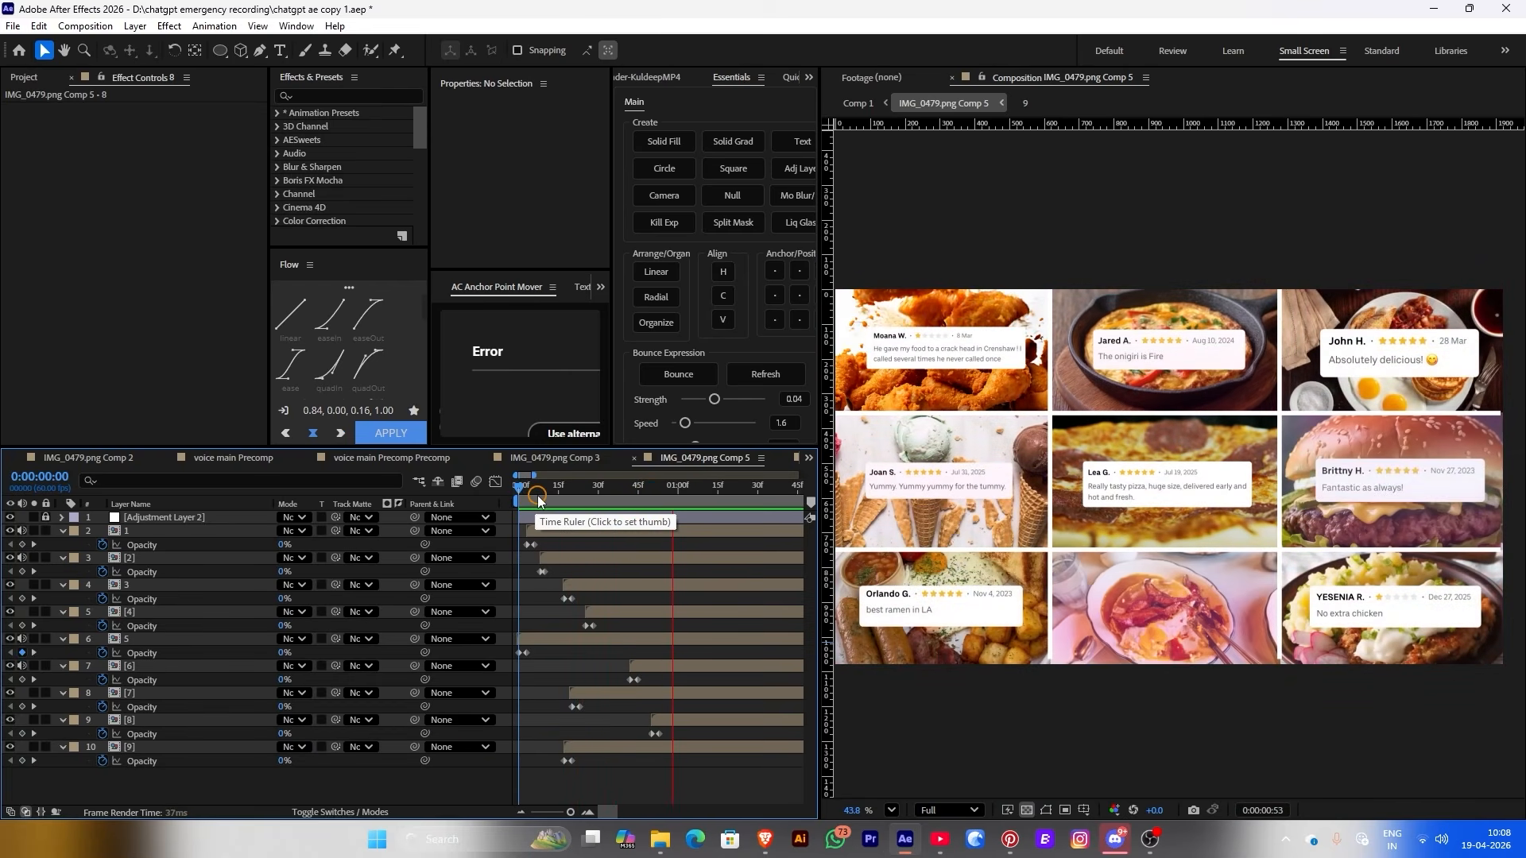
pyautogui.press('space')
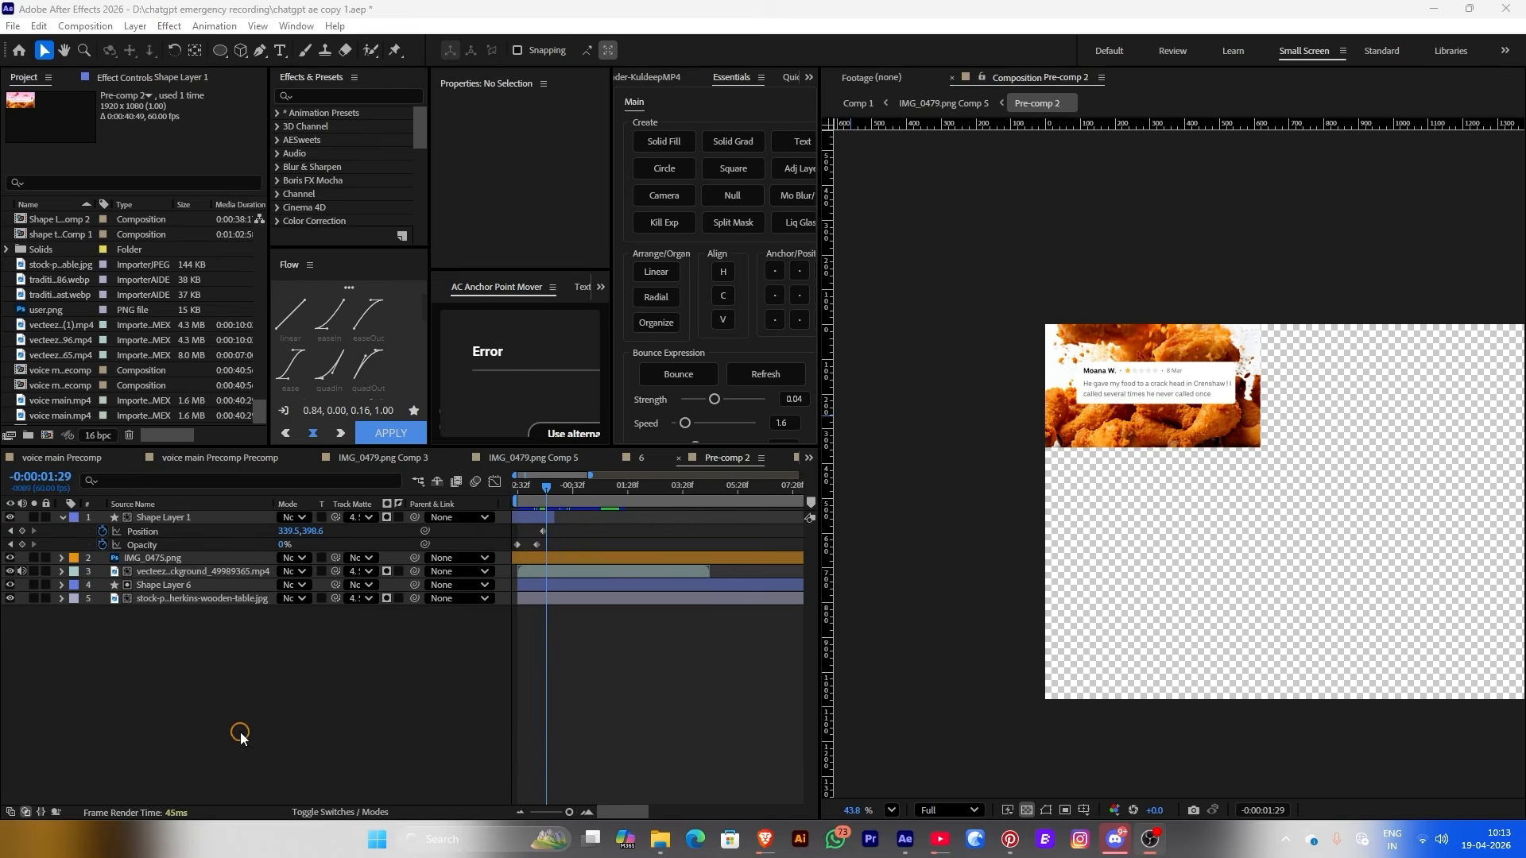
# Return to the main Comp 1 at the 16-second flowchart and open Shape Layer 7 Comp 1
pyautogui.click(541, 517)
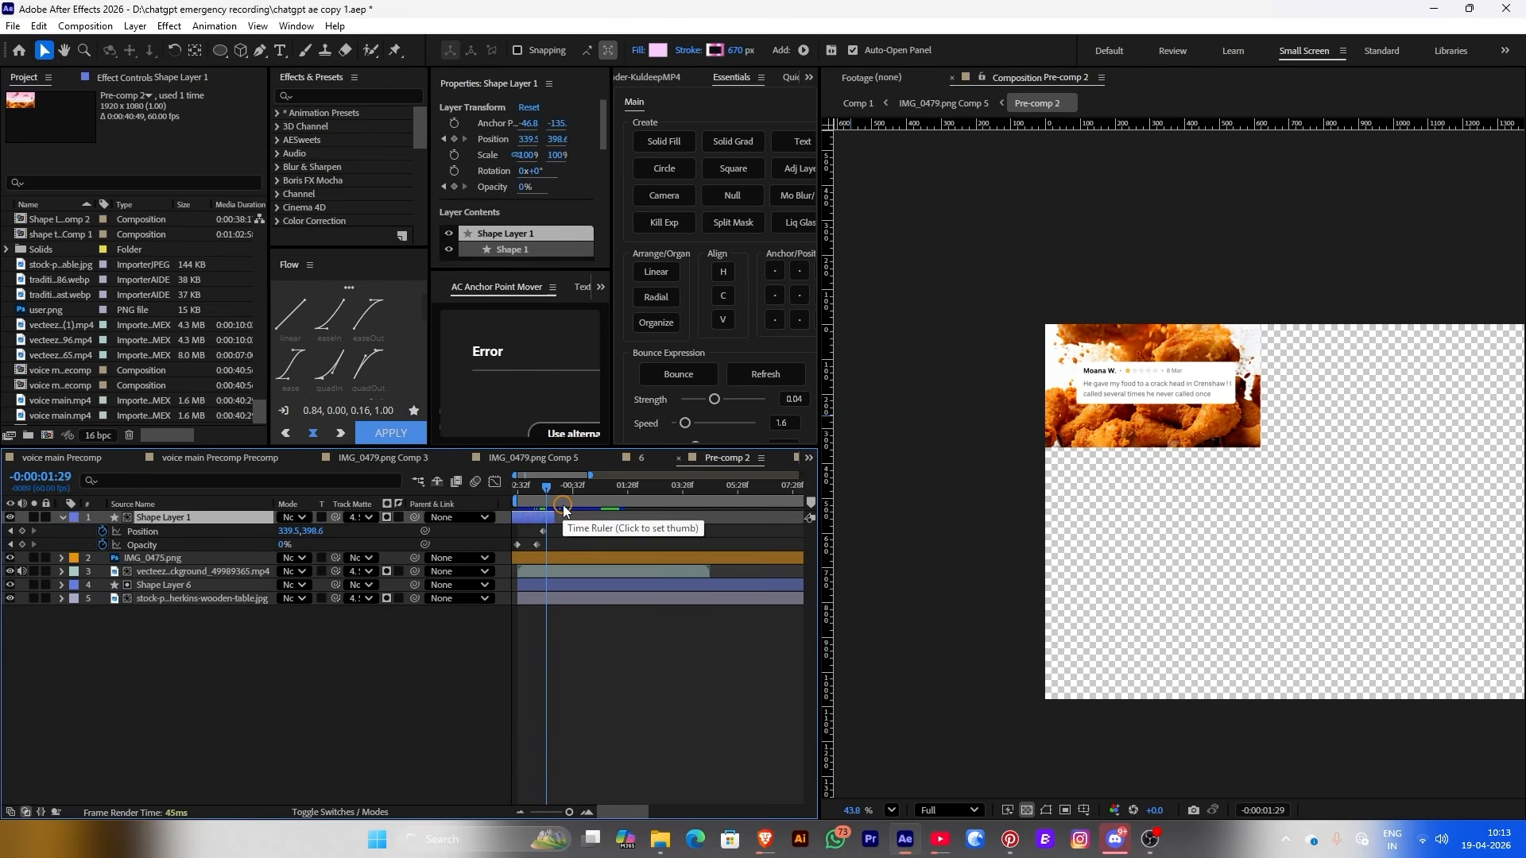
pyautogui.click(942, 103)
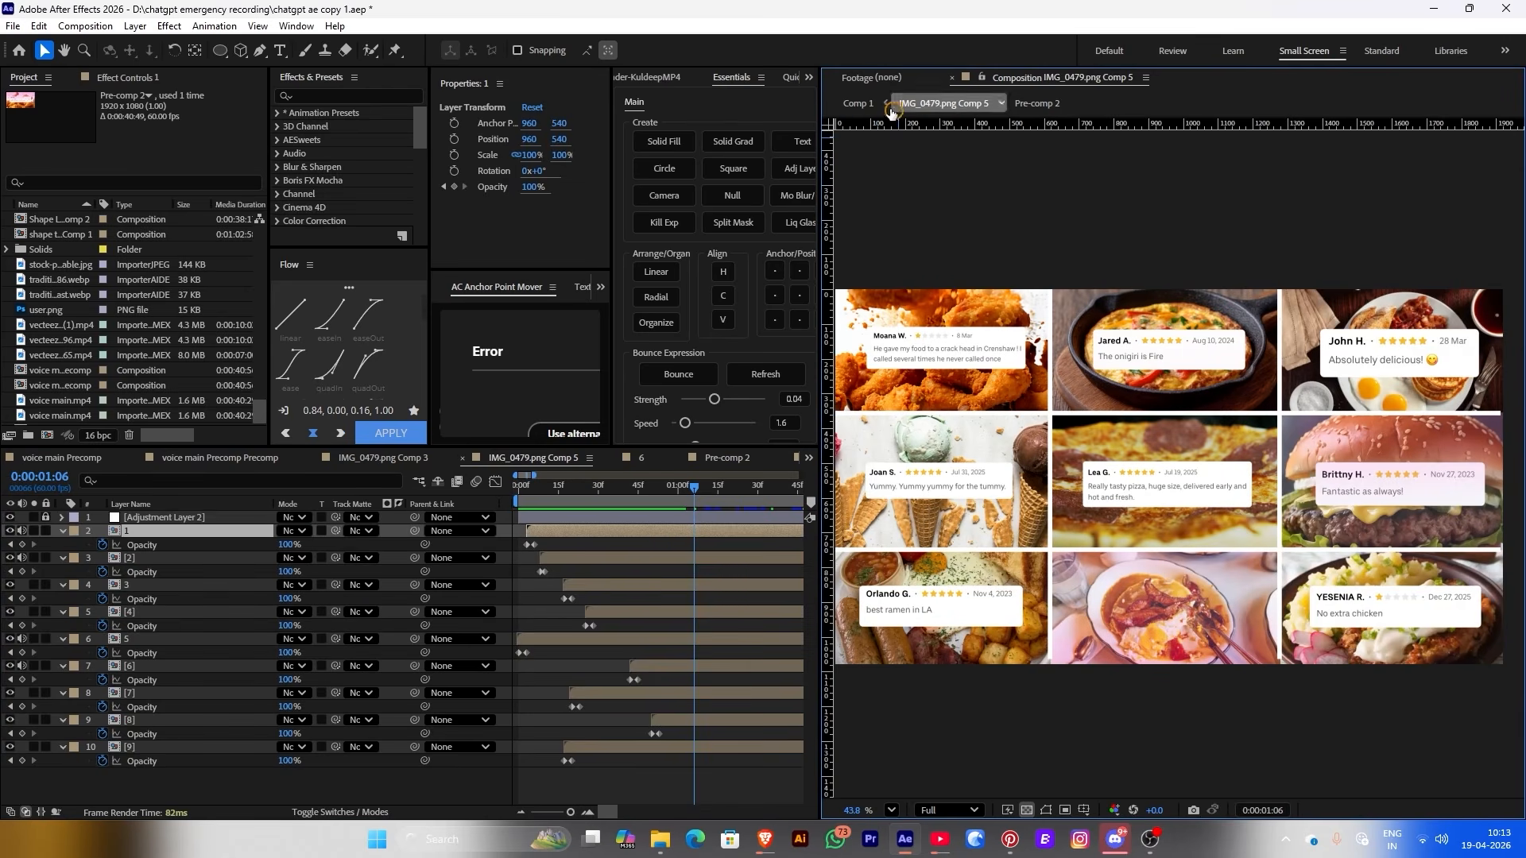
pyautogui.click(859, 103)
pyautogui.click(648, 486)
pyautogui.moveTo(648, 490); pyautogui.dragTo(588, 693)
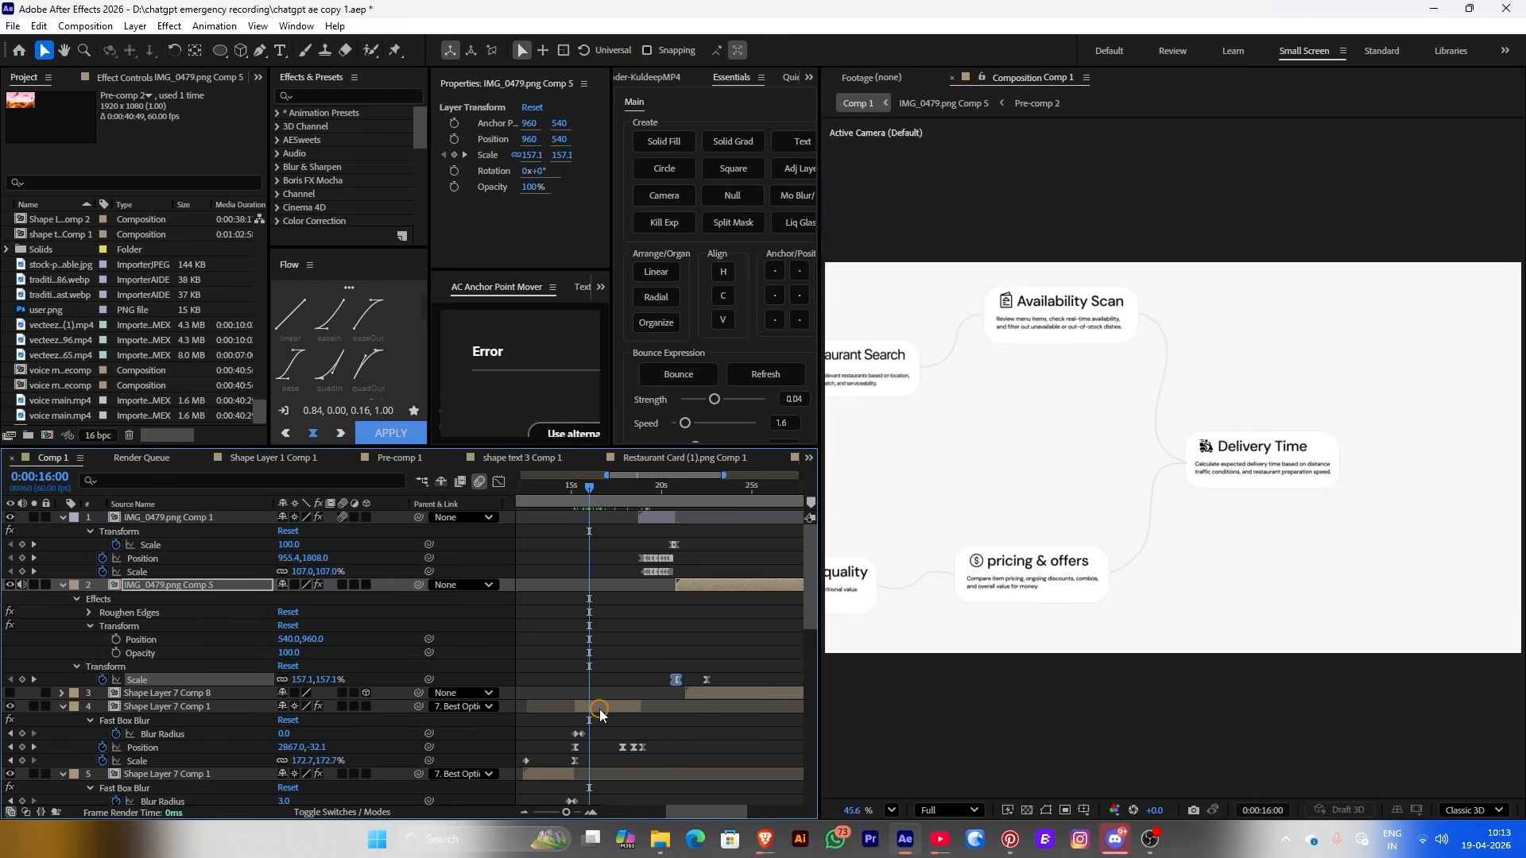
pyautogui.doubleClick(589, 706)
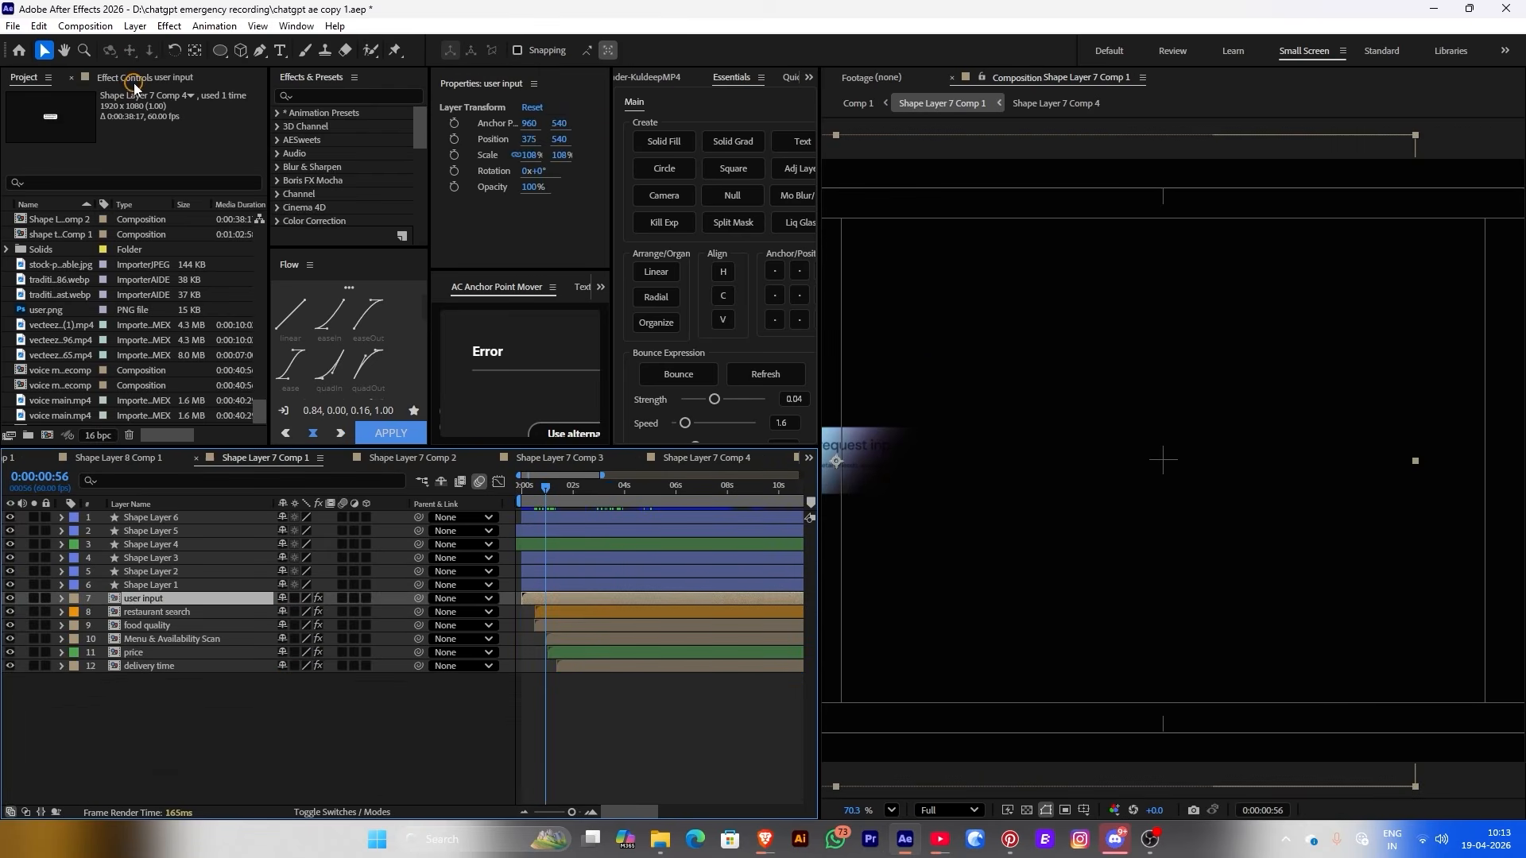
# Delete the 4-Color Gradient from user input, restaurant search, food quality and Menu & Availability Scan
pyautogui.click(135, 79)
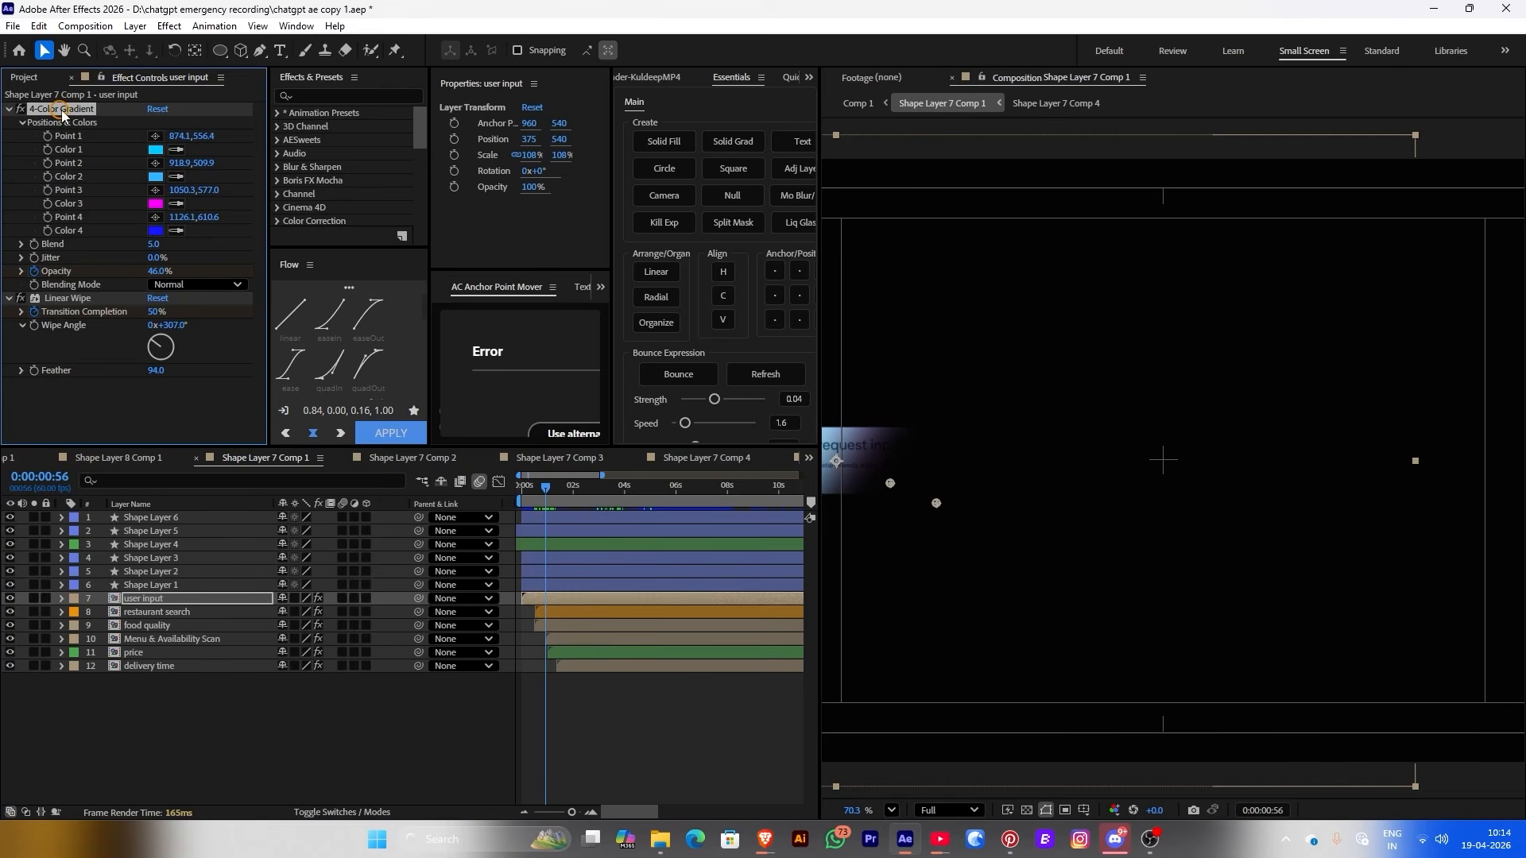
pyautogui.press('Delete')
pyautogui.click(571, 609)
pyautogui.click(119, 170)
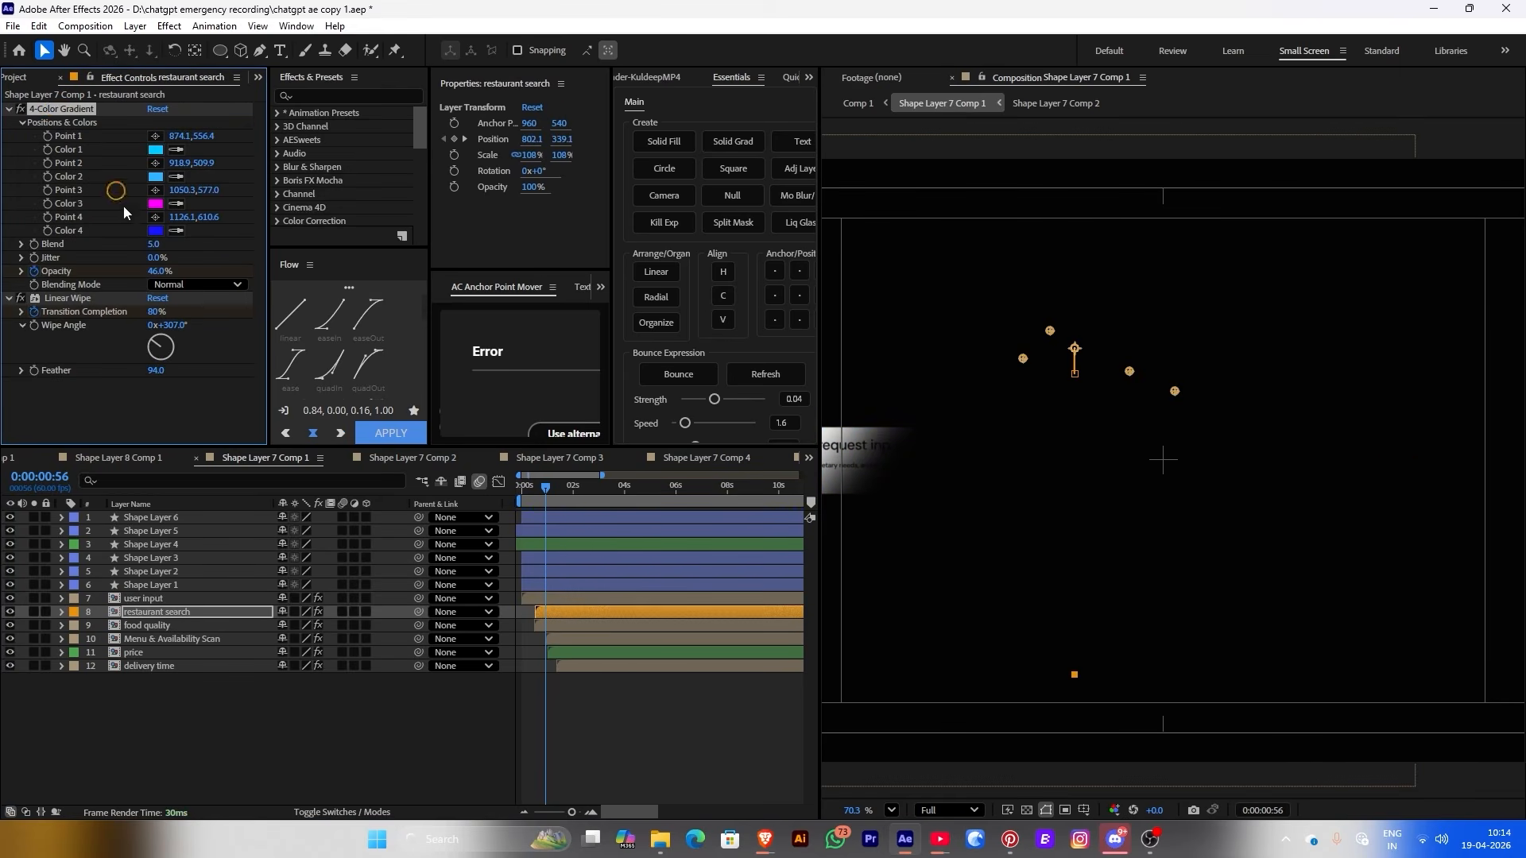
pyautogui.press('Delete')
pyautogui.hotkey('ctrl', 'Down')
pyautogui.click(102, 297)
pyautogui.press('Delete')
pyautogui.hotkey('ctrl', 'Down')
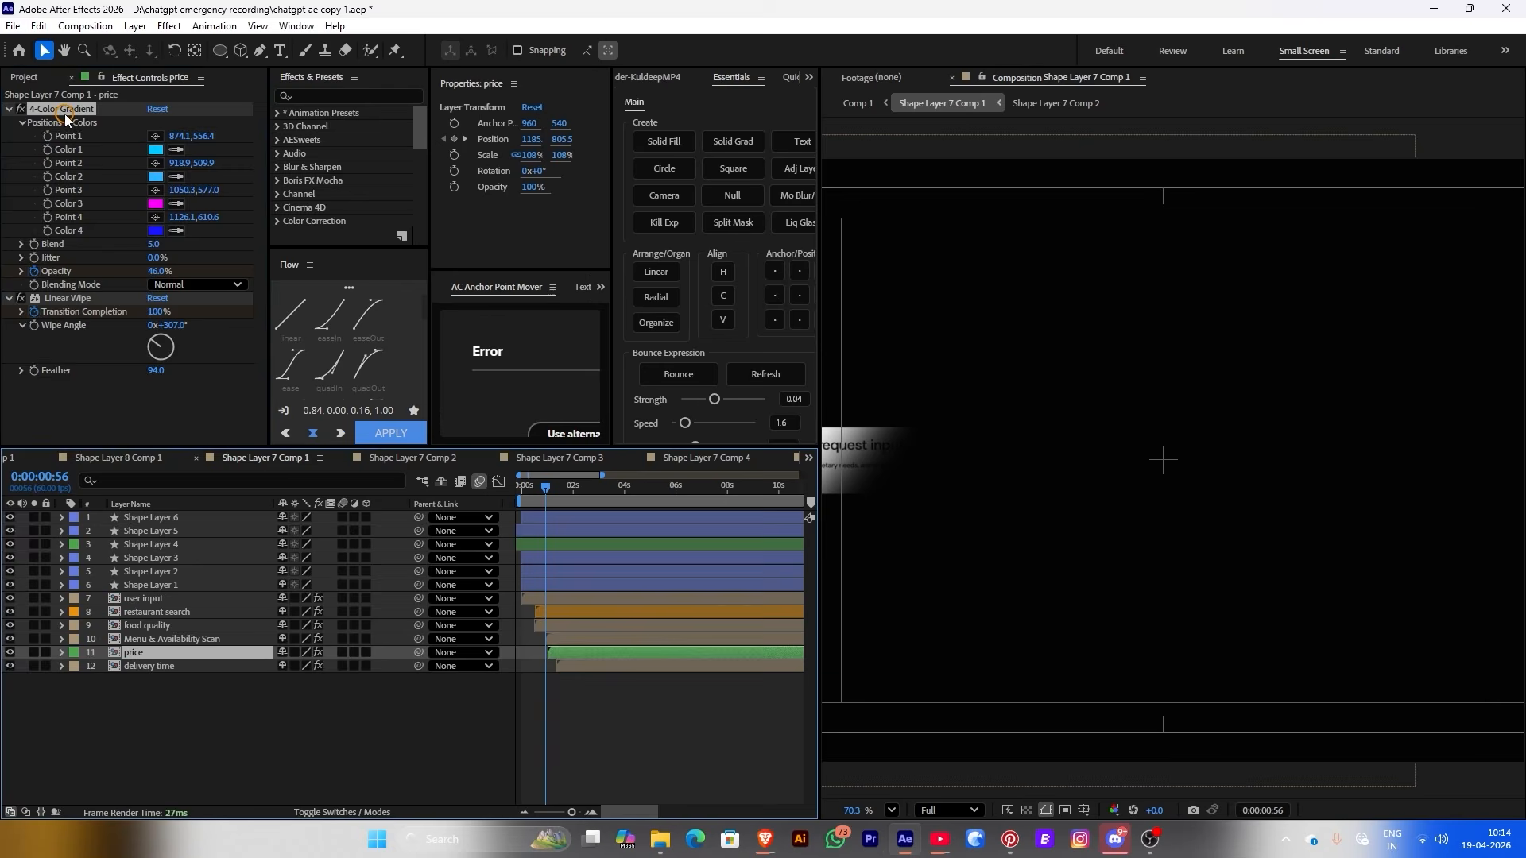
pyautogui.click(82, 109)
pyautogui.press('Delete')
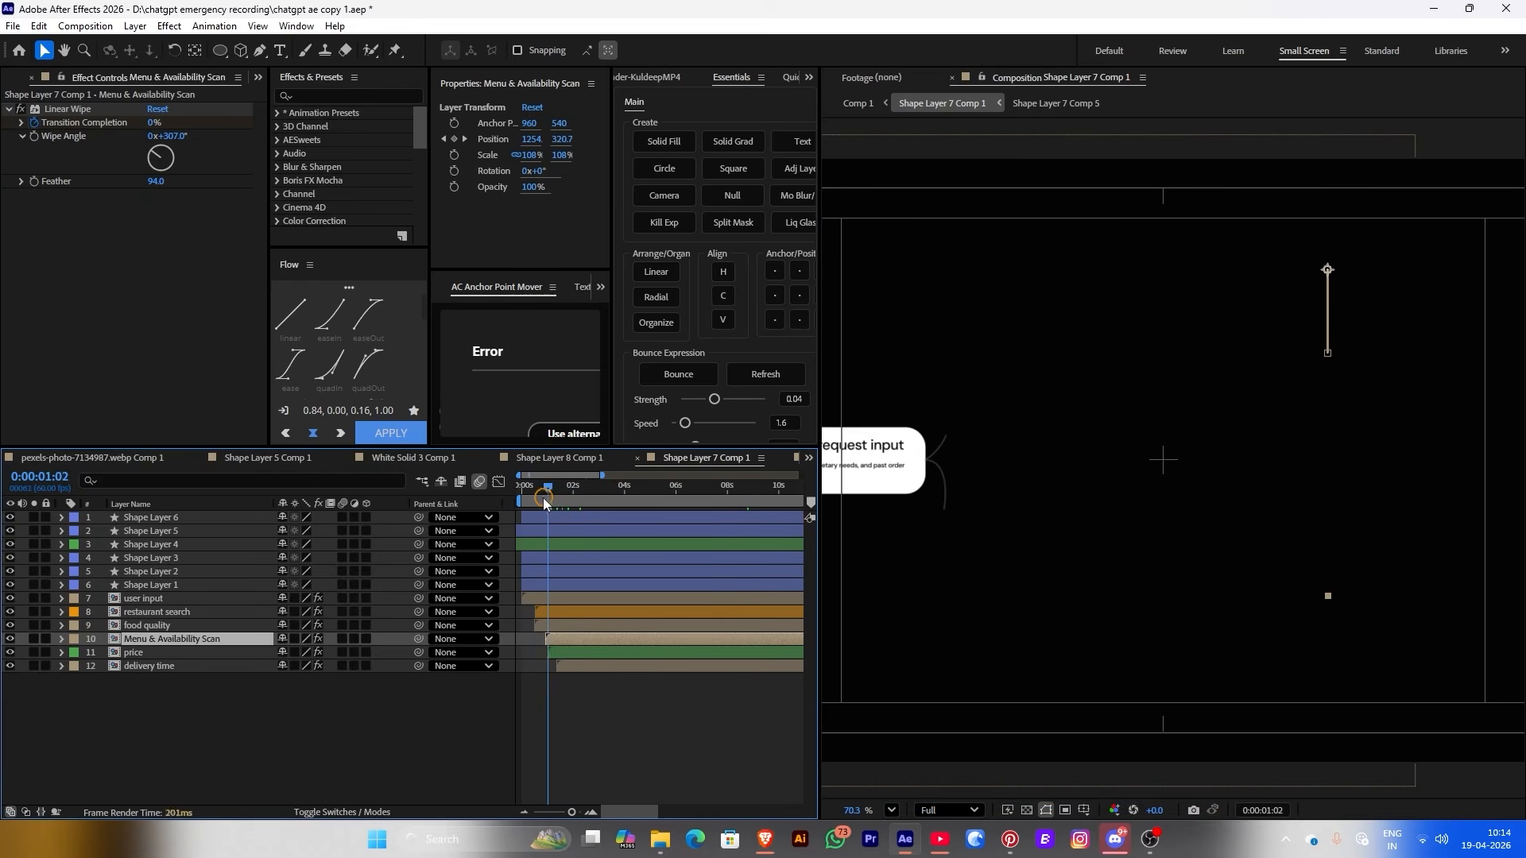
# Open the user input card's precomp from the start of the timeline
pyautogui.moveTo(542, 497); pyautogui.dragTo(520, 497)
pyautogui.click(537, 598)
pyautogui.doubleClick(536, 597)
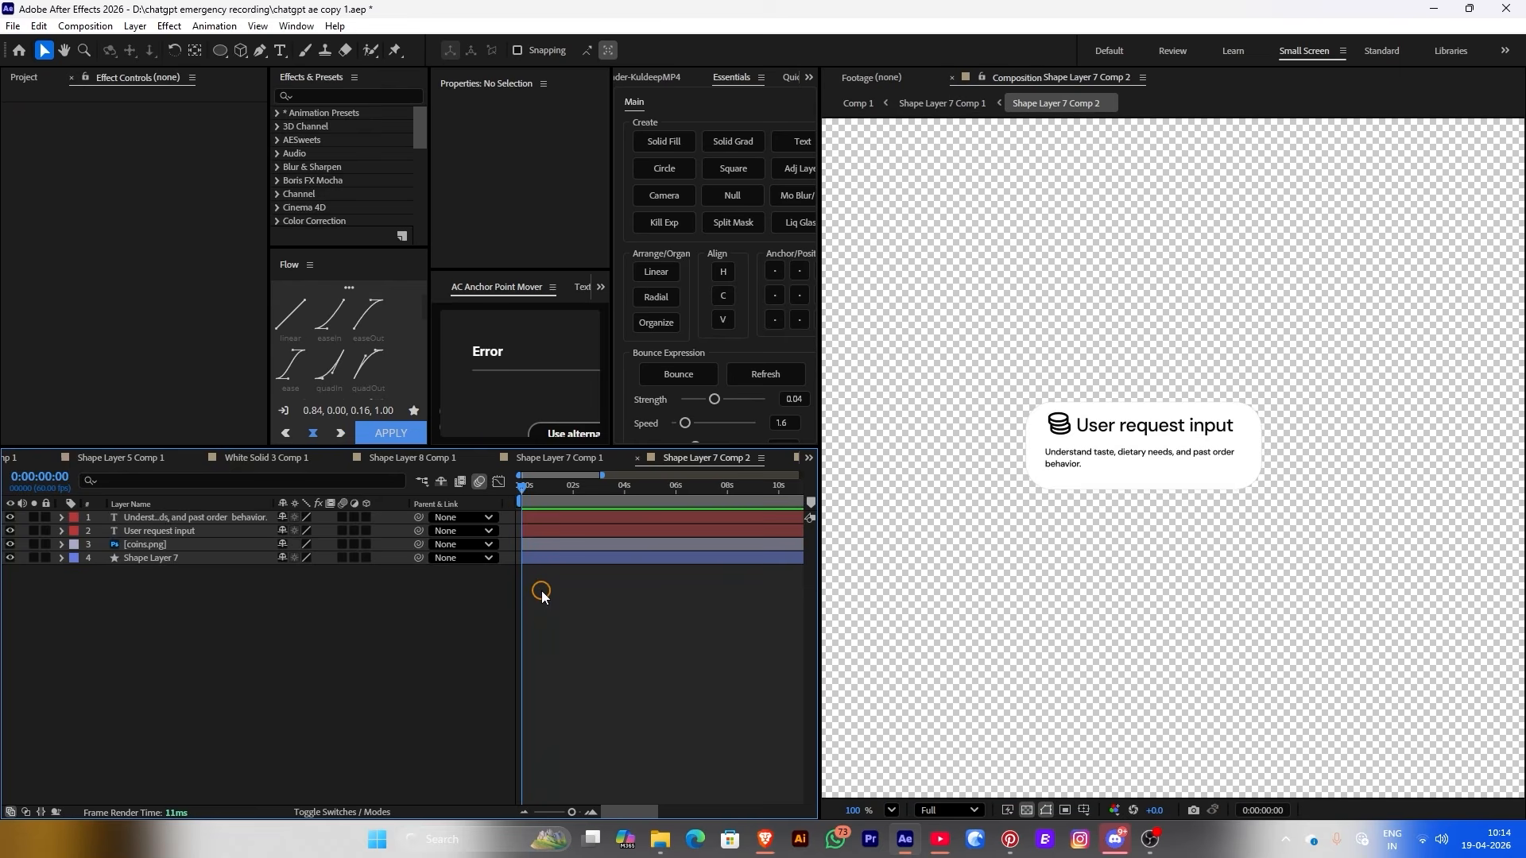
# Paste the blurred highlight, rotate it vertical, shrink it onto the card and raise its opacity
pyautogui.hotkey('ctrl', 'Down')
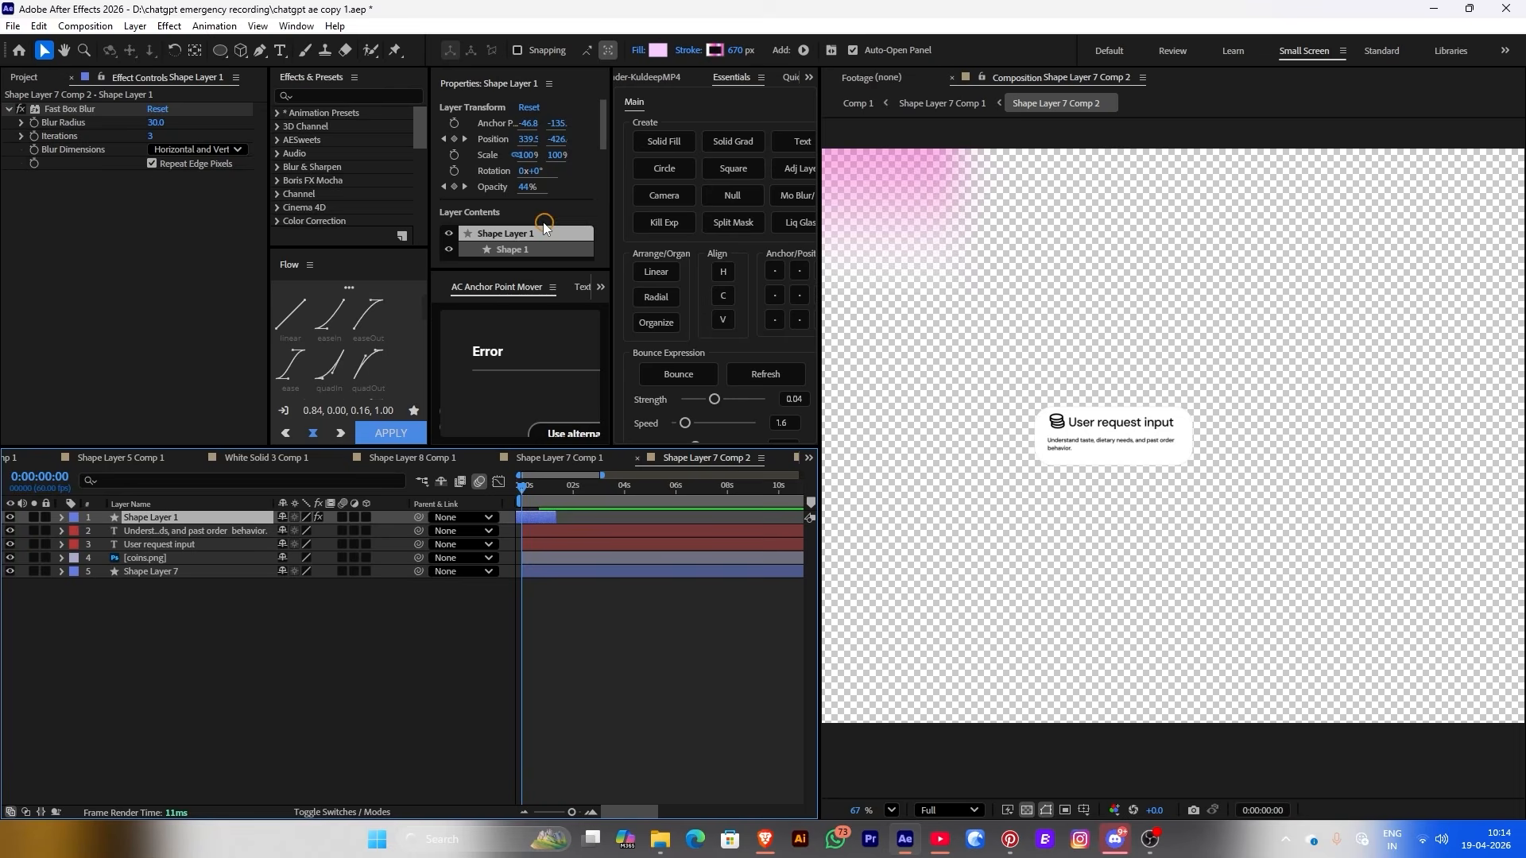
pyautogui.moveTo(531, 171); pyautogui.dragTo(518, 170)
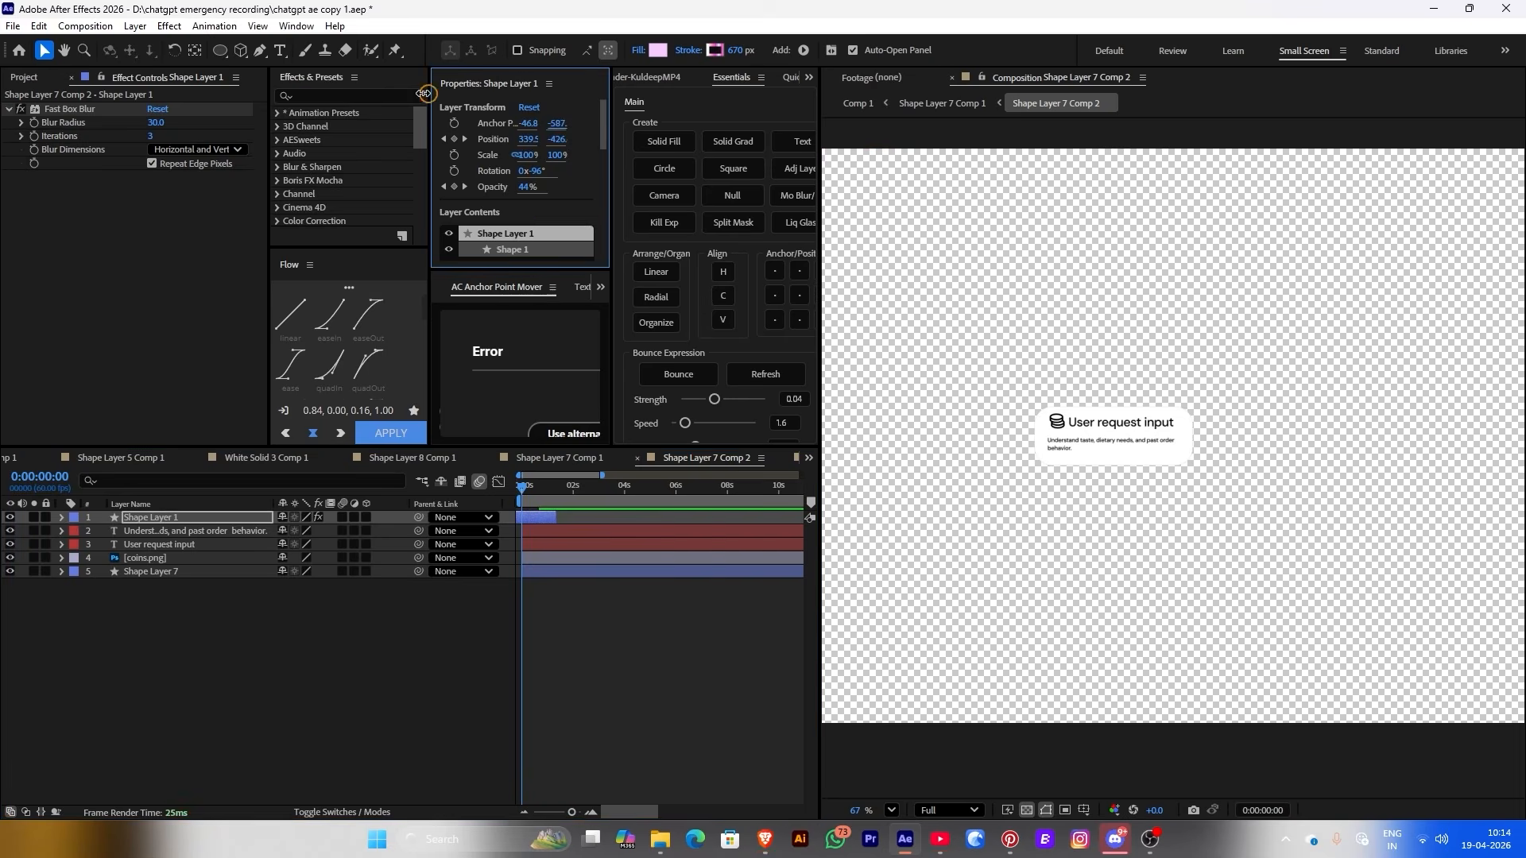
pyautogui.moveTo(556, 123); pyautogui.dragTo(557, 135)
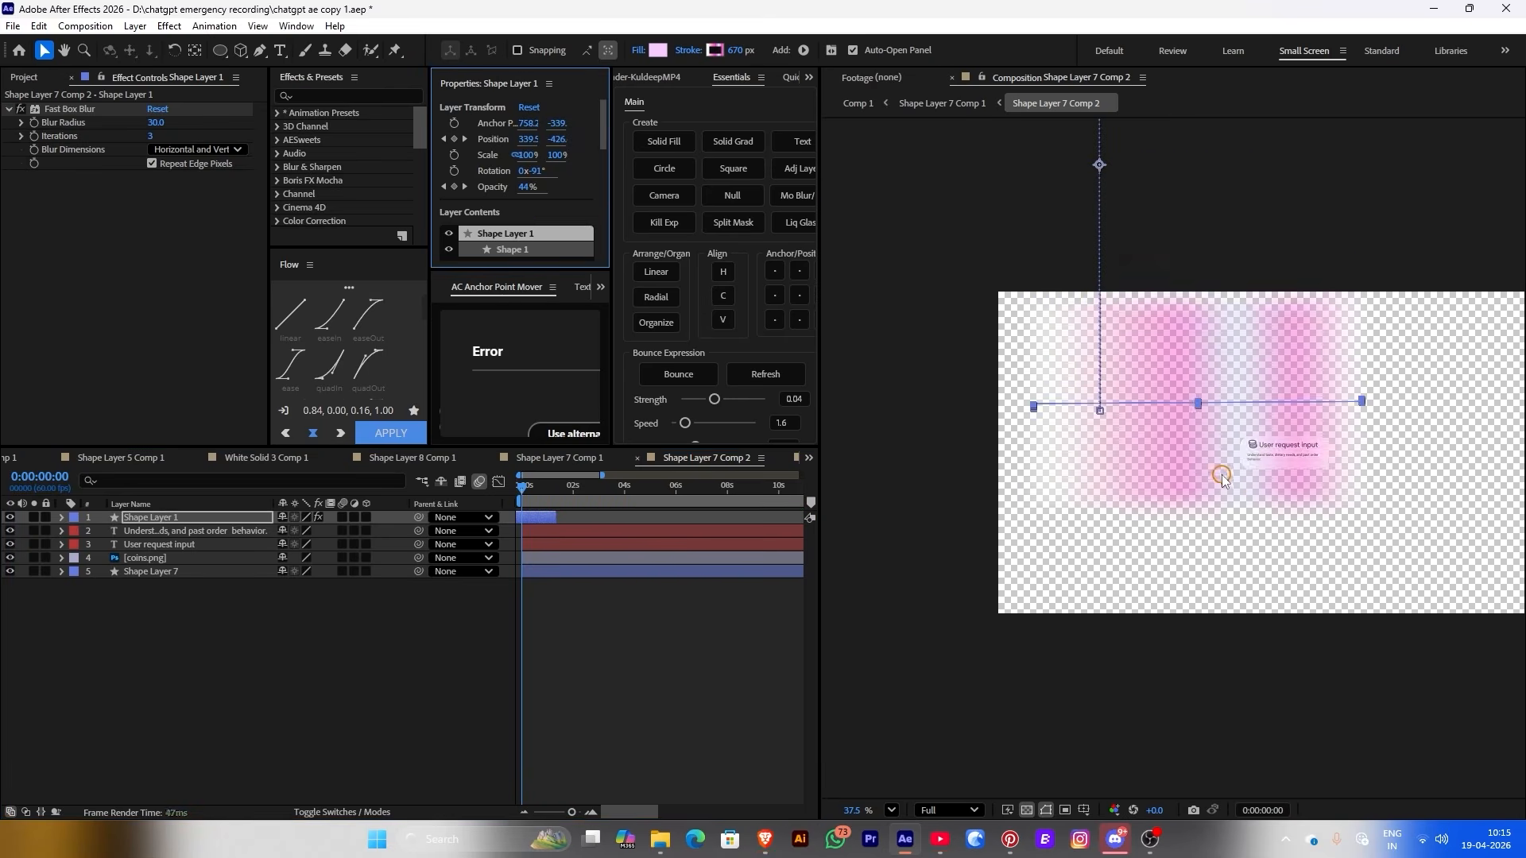
pyautogui.scroll(3, 1222, 474)
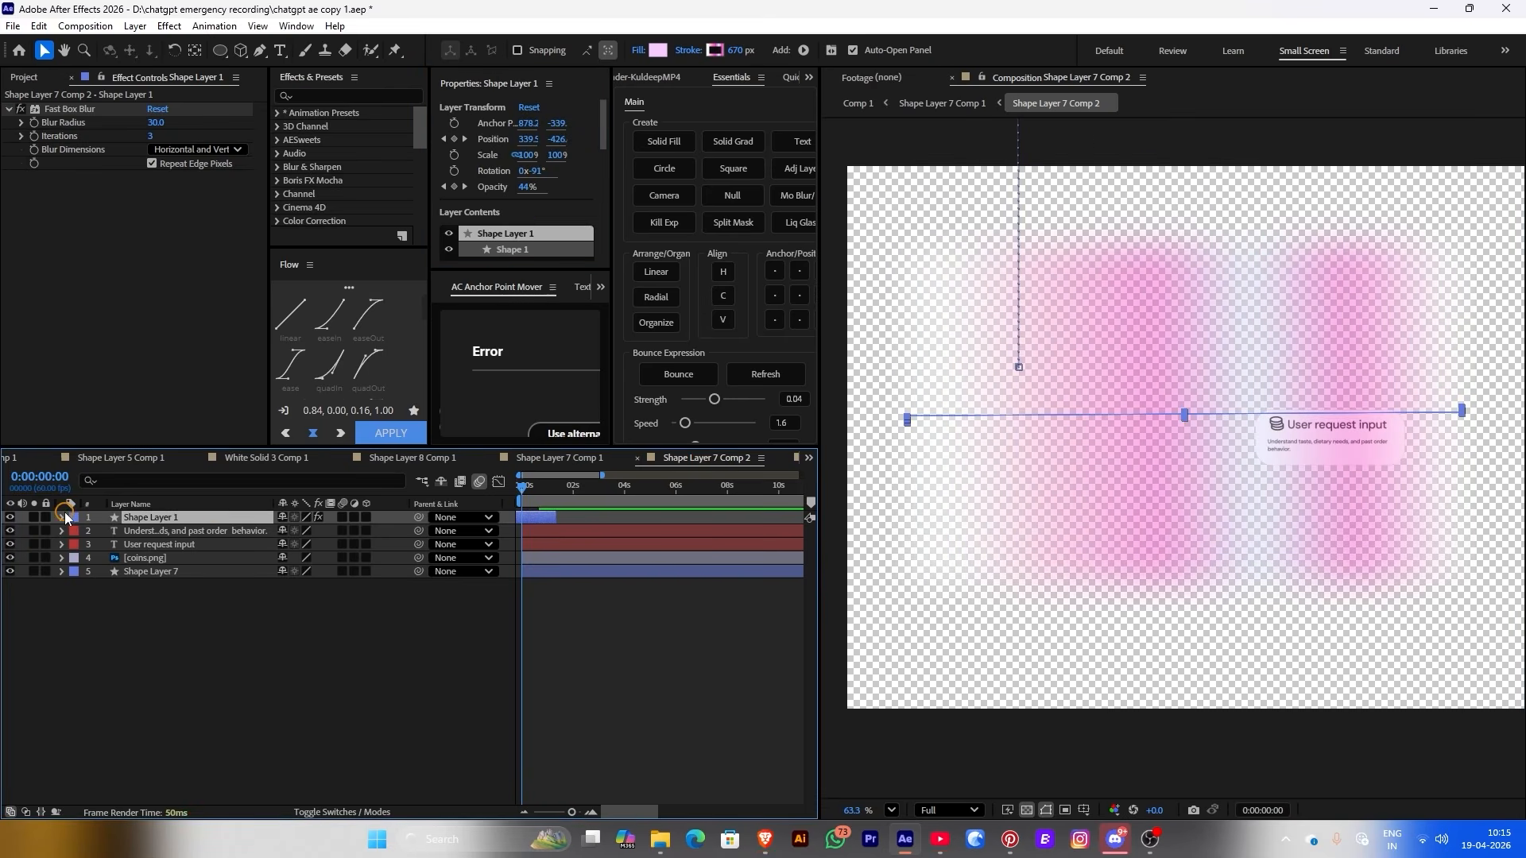
pyautogui.press('p')
pyautogui.moveTo(1015, 416); pyautogui.dragTo(1260, 456)
pyautogui.moveTo(528, 155); pyautogui.dragTo(515, 156)
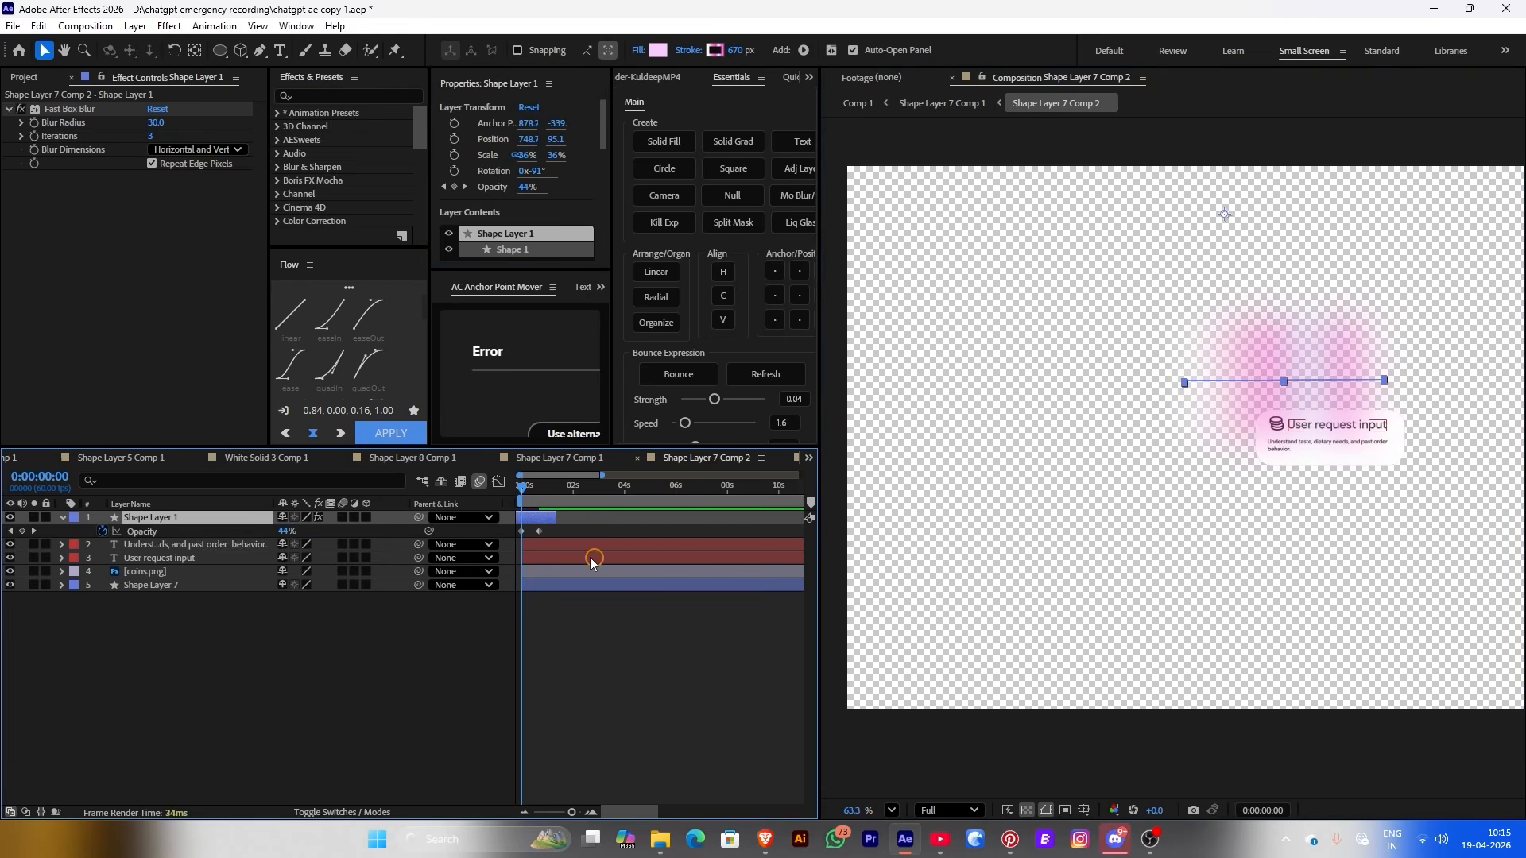
pyautogui.moveTo(285, 531); pyautogui.dragTo(312, 532)
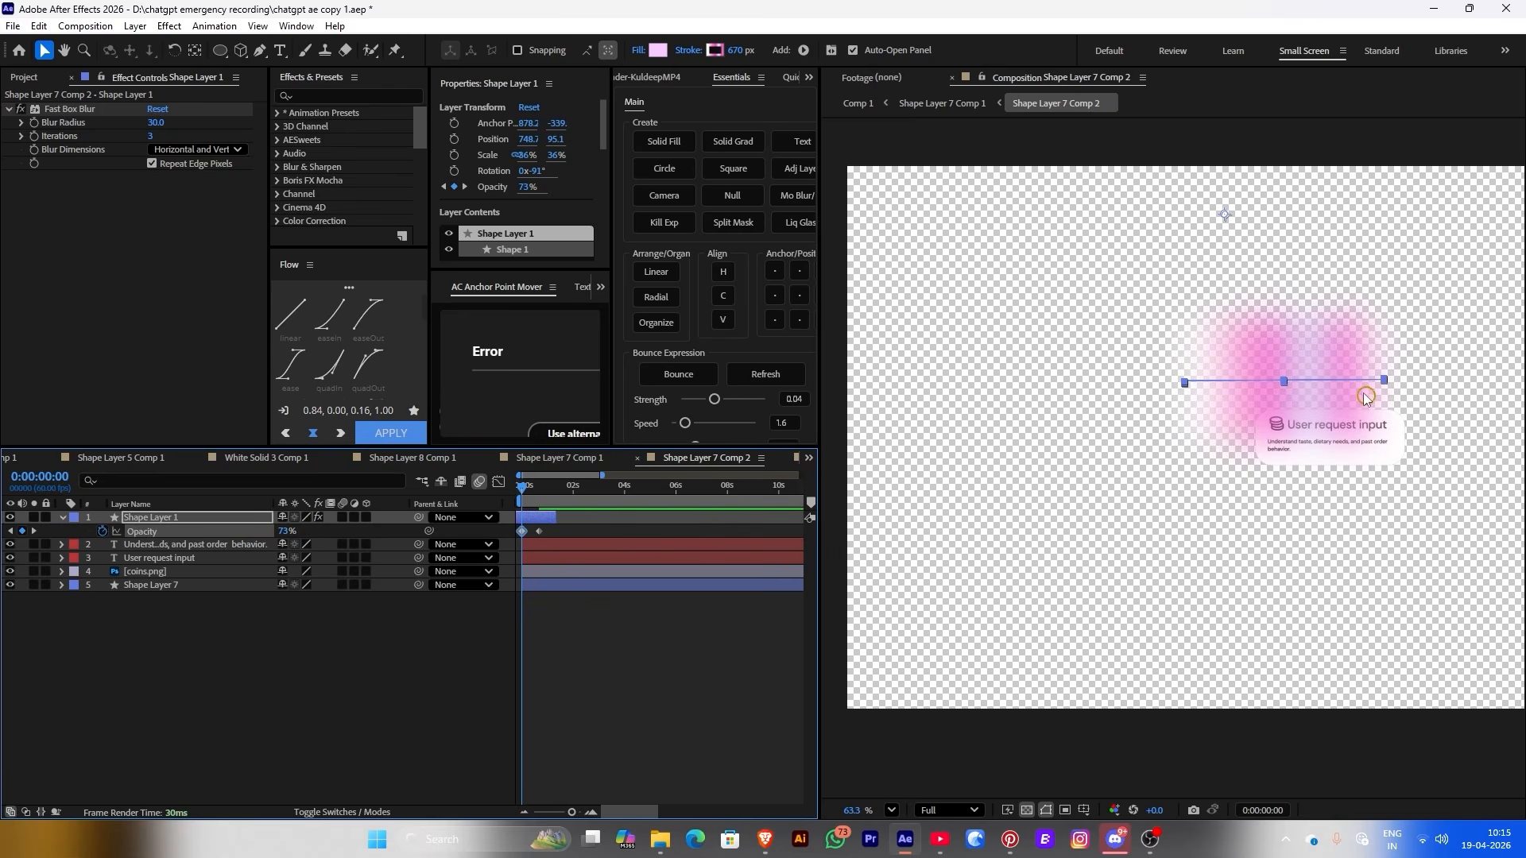
pyautogui.moveTo(1322, 384); pyautogui.dragTo(1334, 439)
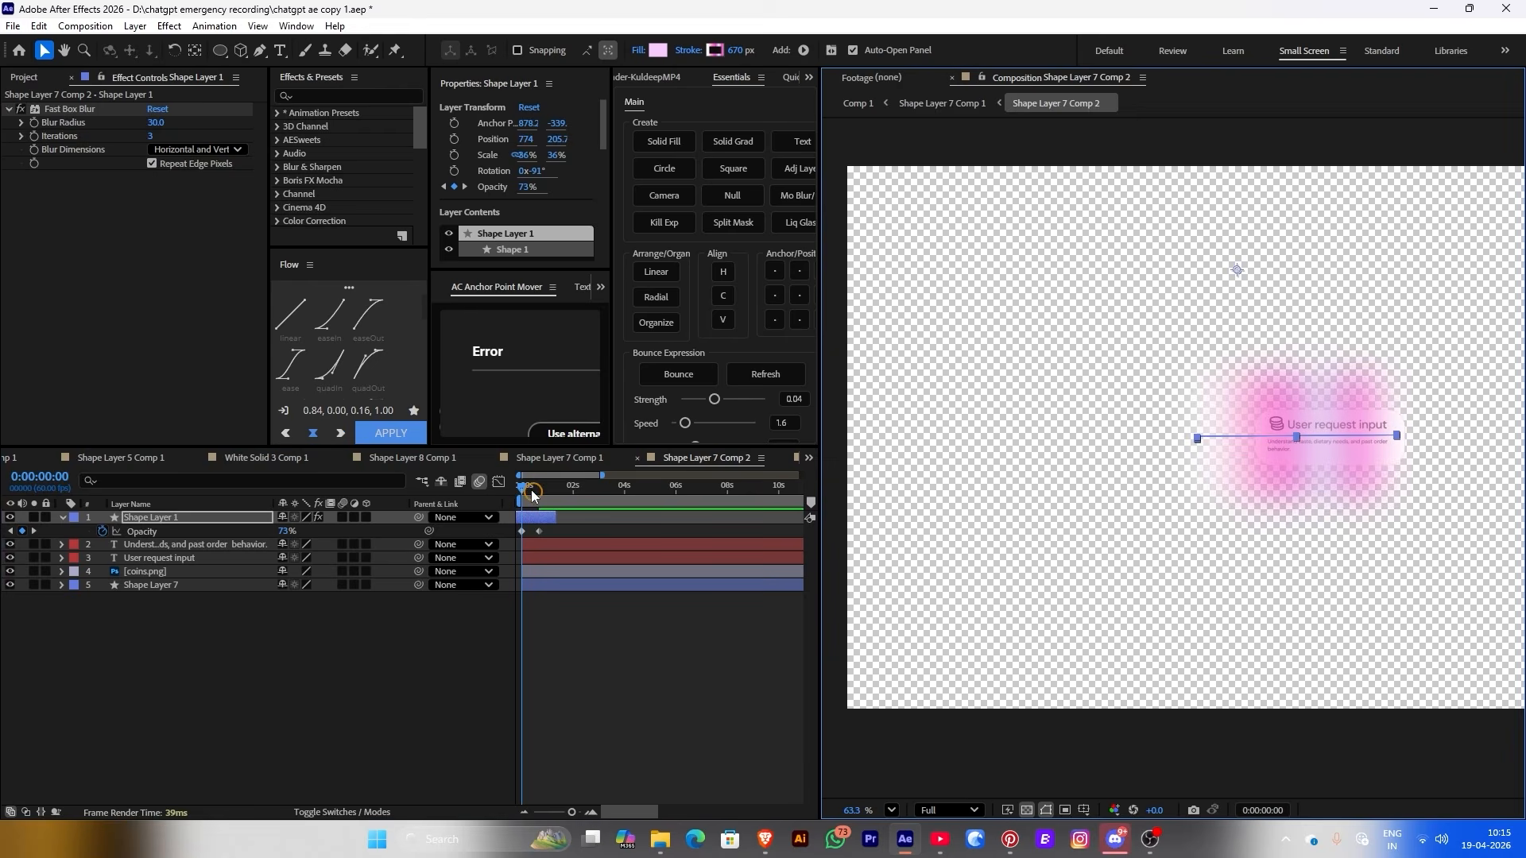
# Keyframe the highlight's Position to sweep in from the left, then preview
pyautogui.click(454, 139)
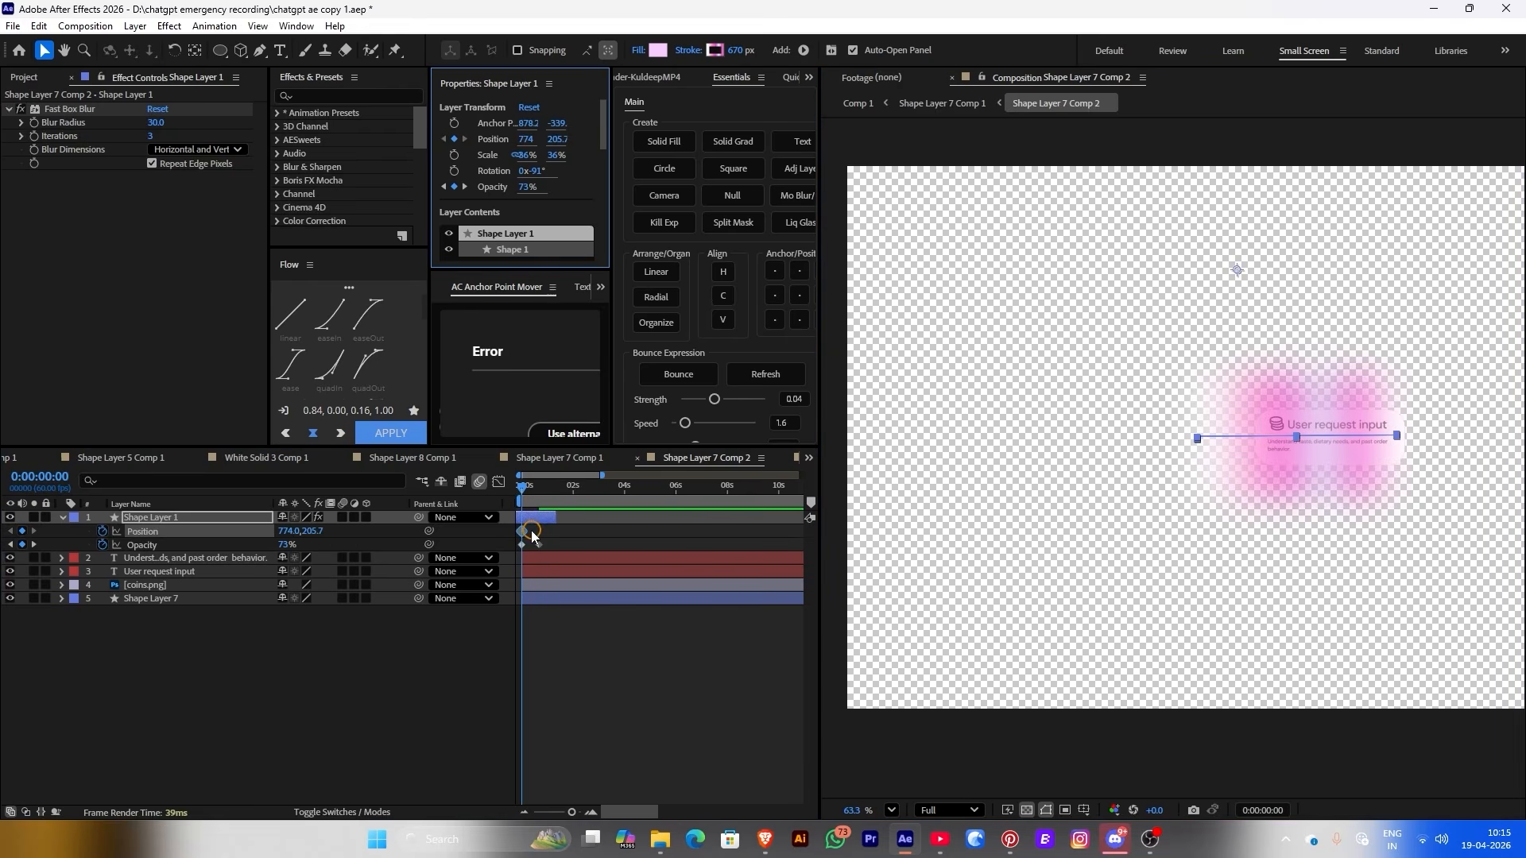
pyautogui.moveTo(521, 531); pyautogui.dragTo(540, 531)
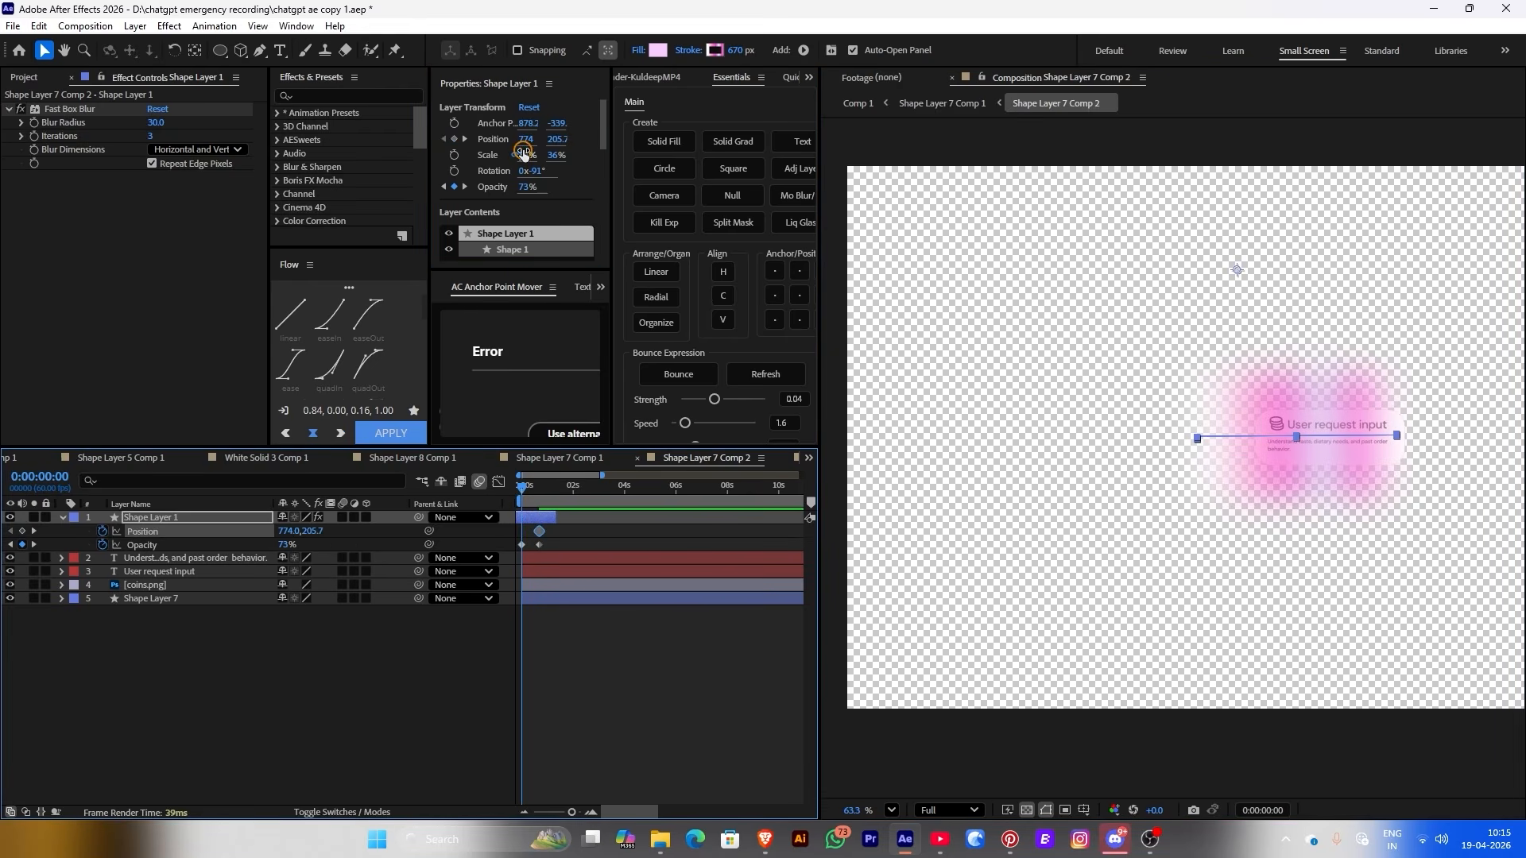
pyautogui.moveTo(523, 151); pyautogui.dragTo(286, 145)
pyautogui.click(491, 491)
pyautogui.press('space')
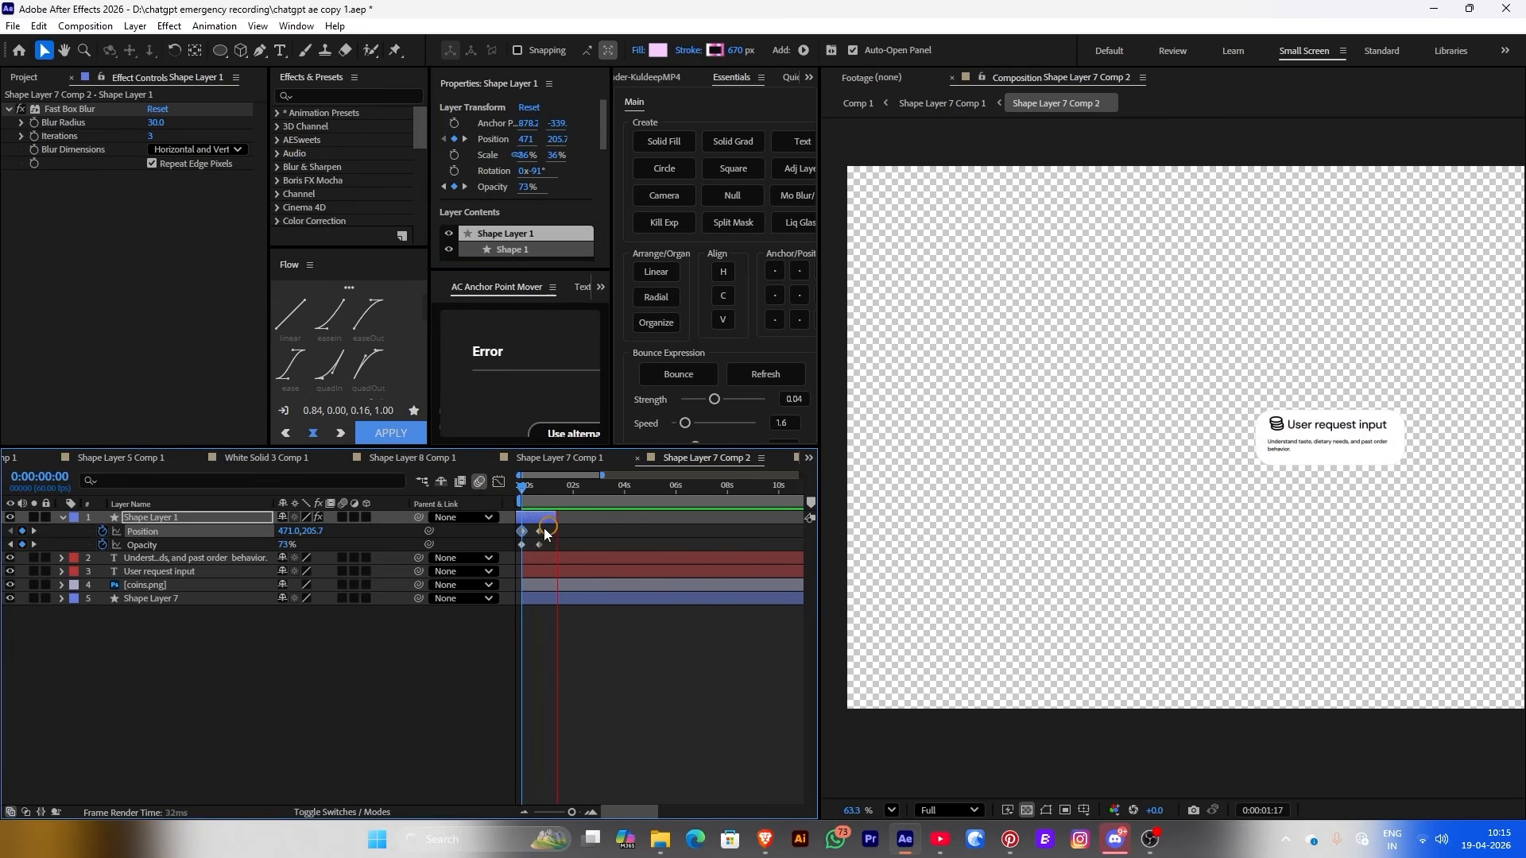
pyautogui.scroll(5, 528, 518)
pyautogui.click(611, 554)
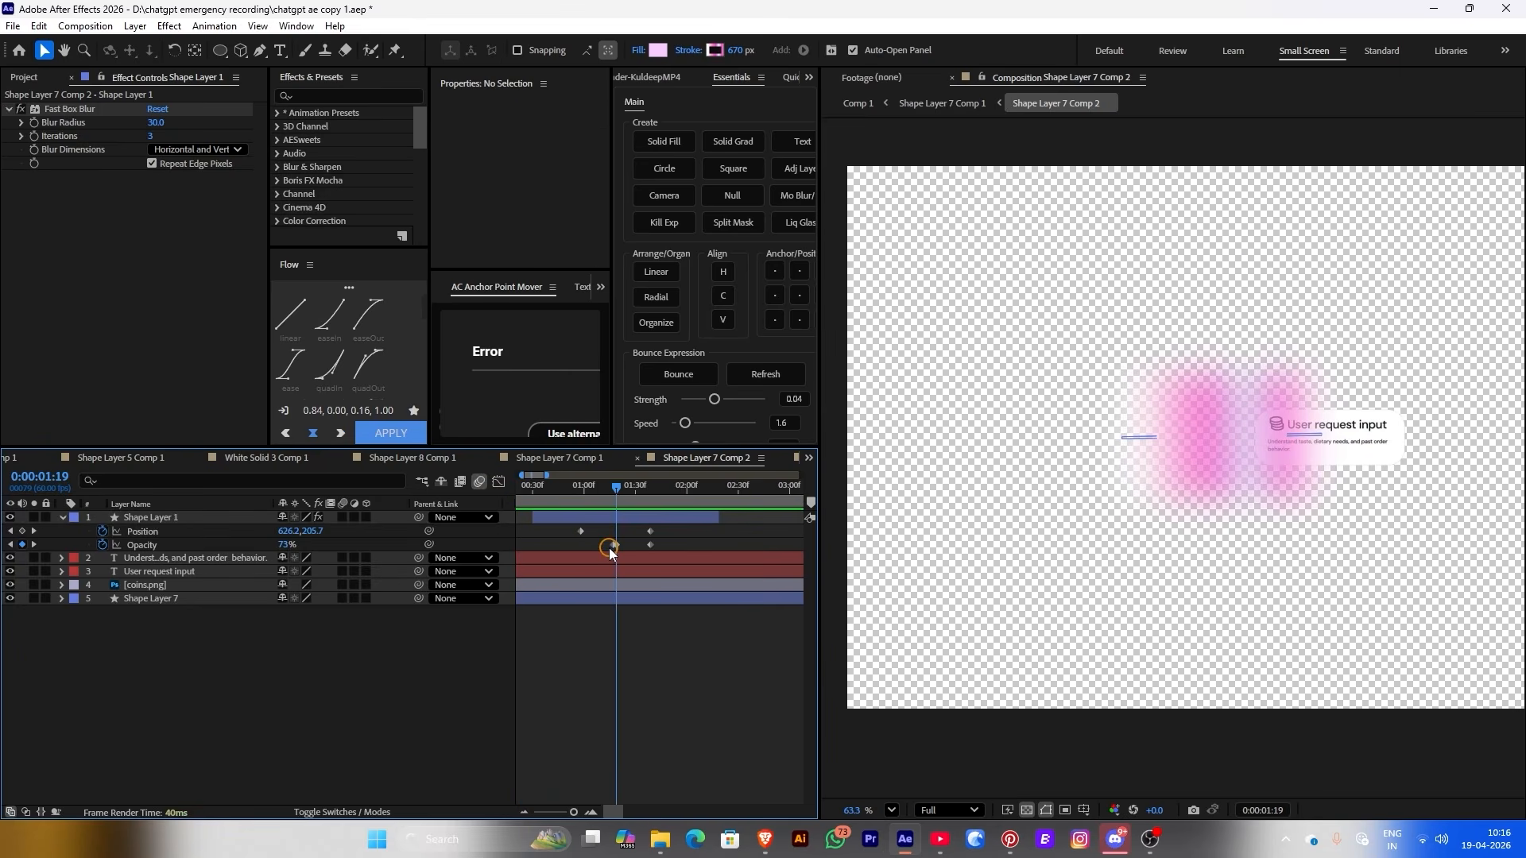
# Make the sweep end earlier and set its Track Matte to the Shape Layer 7 card
pyautogui.click(613, 547)
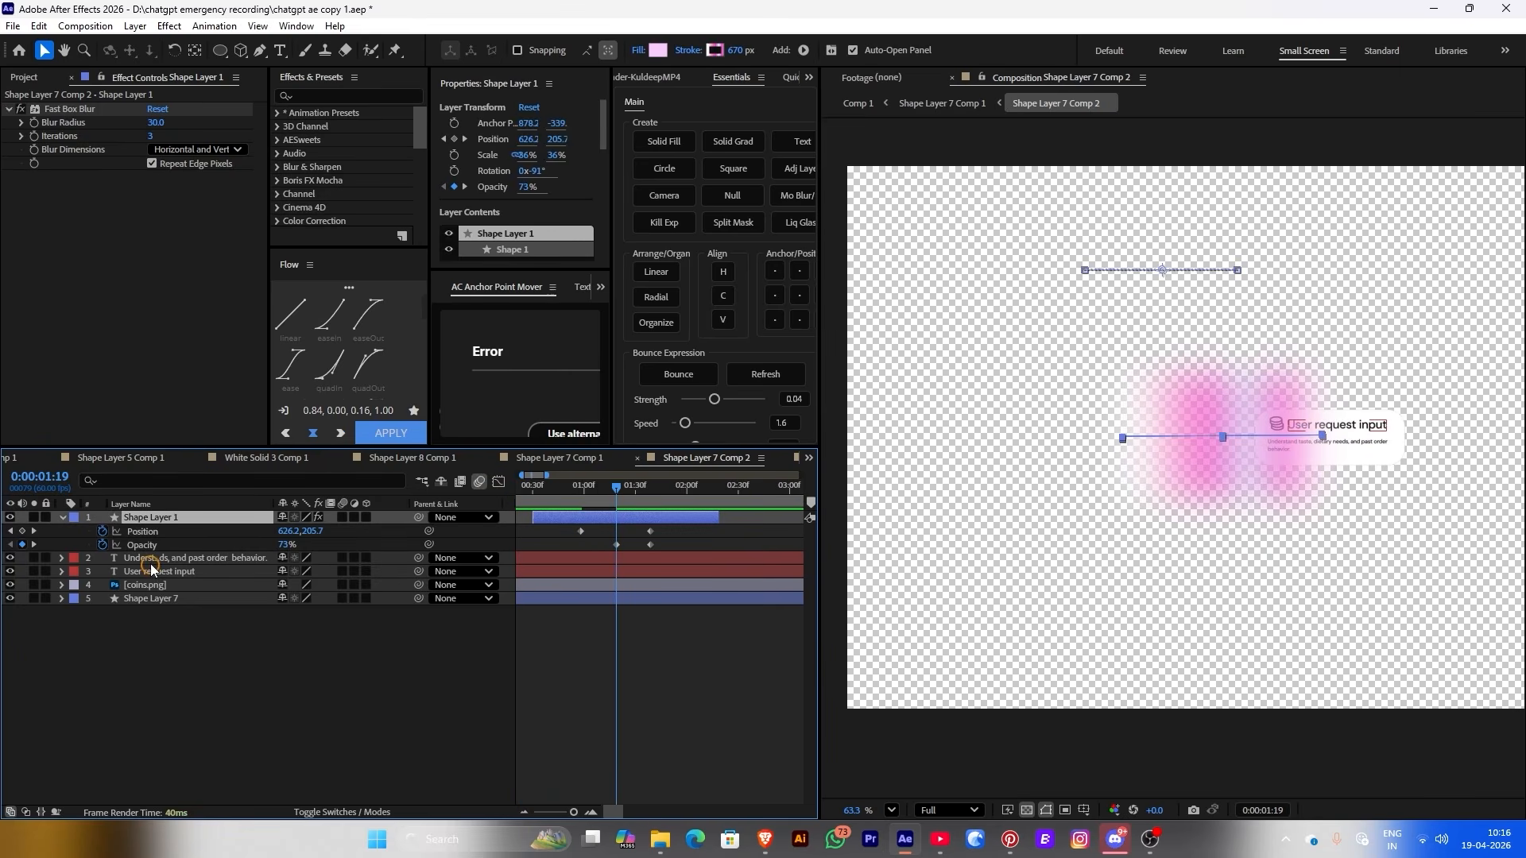
pyautogui.click(606, 486)
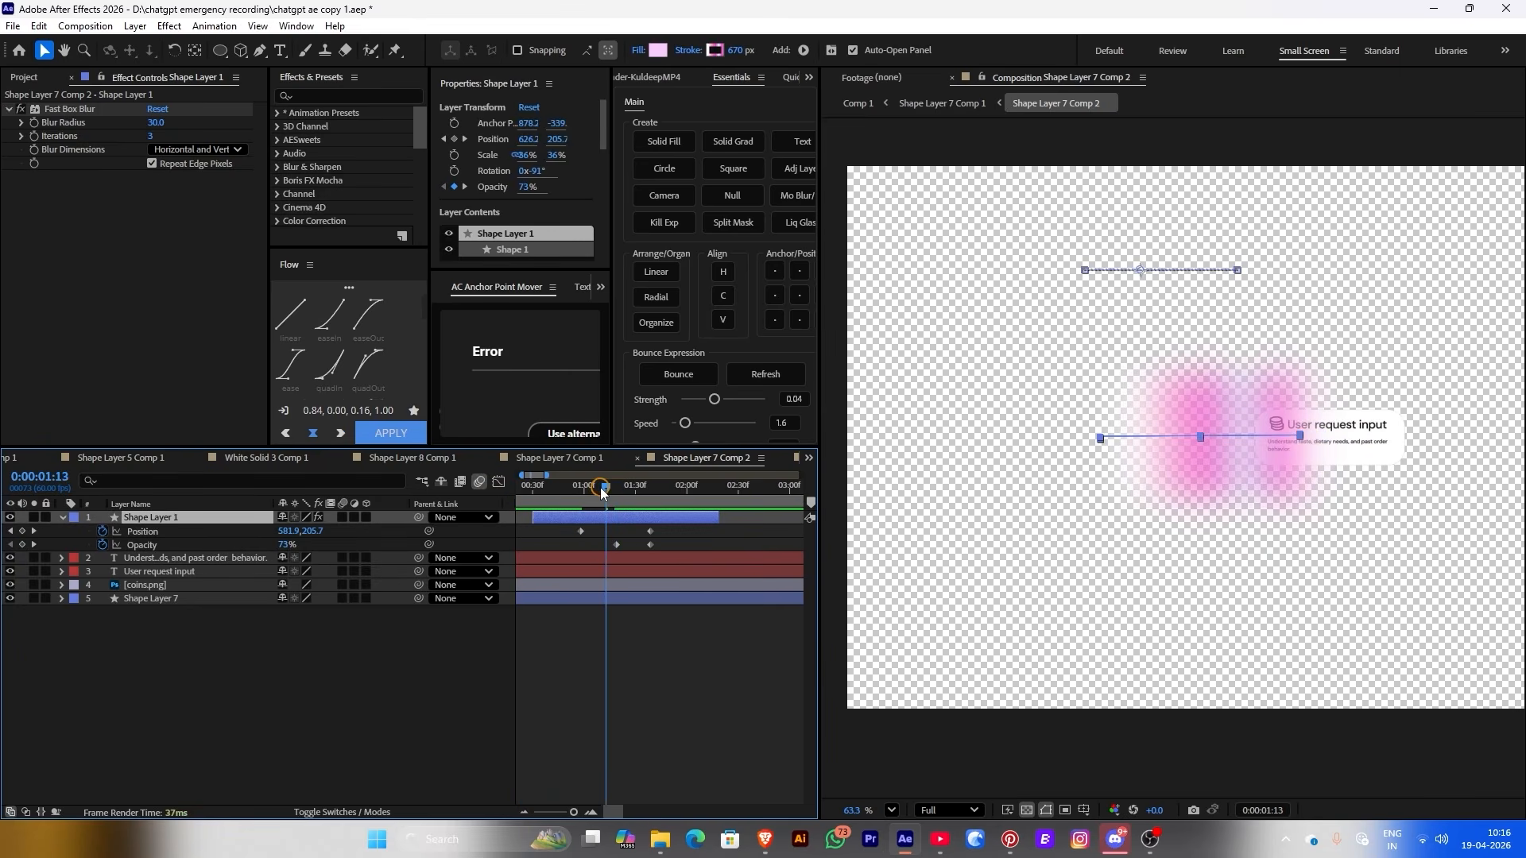
pyautogui.click(651, 531)
pyautogui.moveTo(652, 538); pyautogui.dragTo(624, 532)
pyautogui.press('k')
pyautogui.press('k')
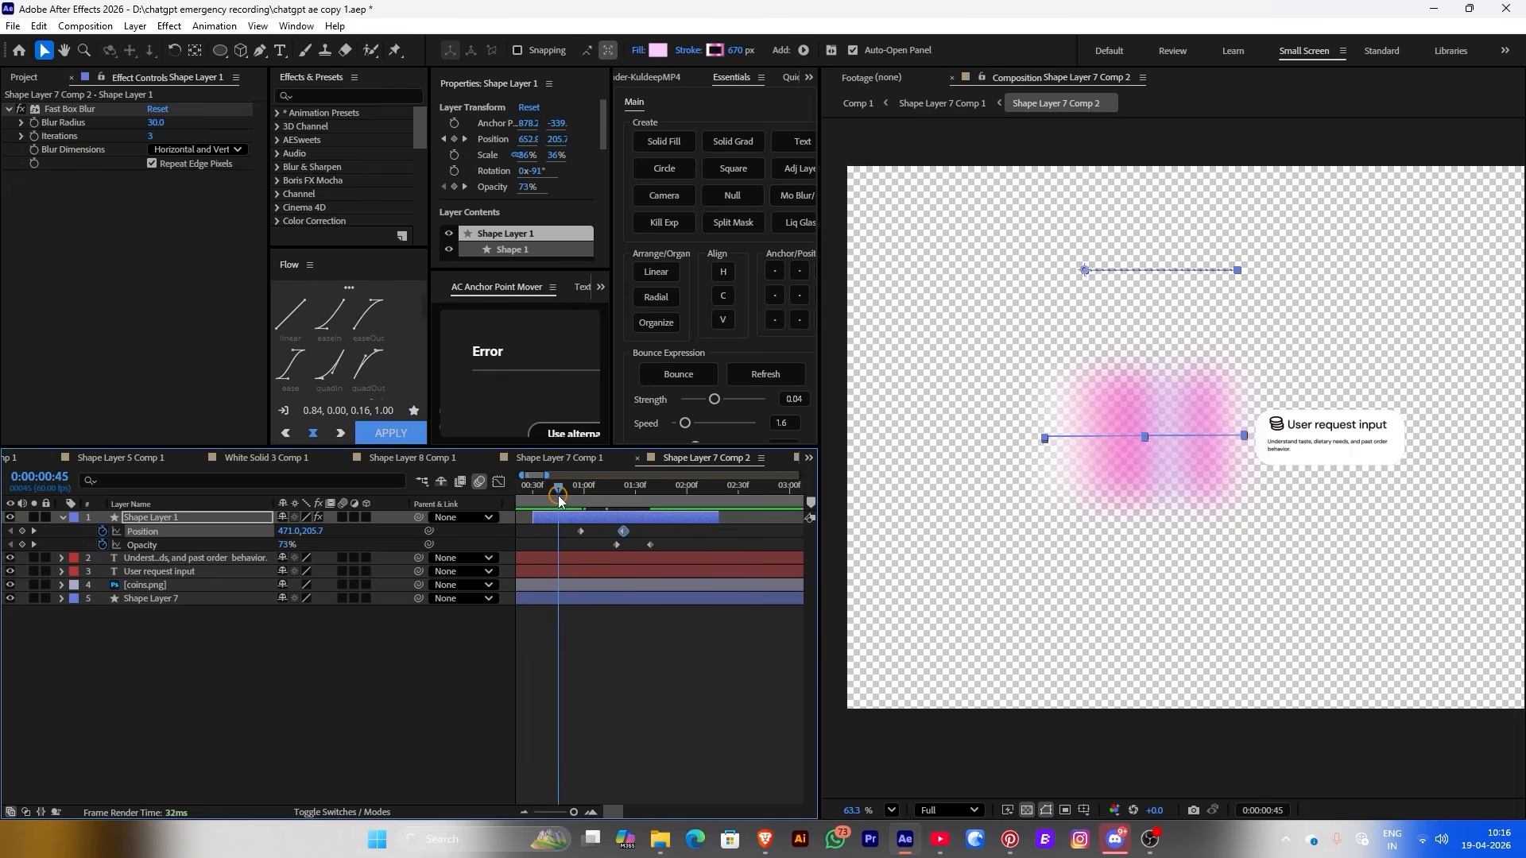
pyautogui.click(332, 812)
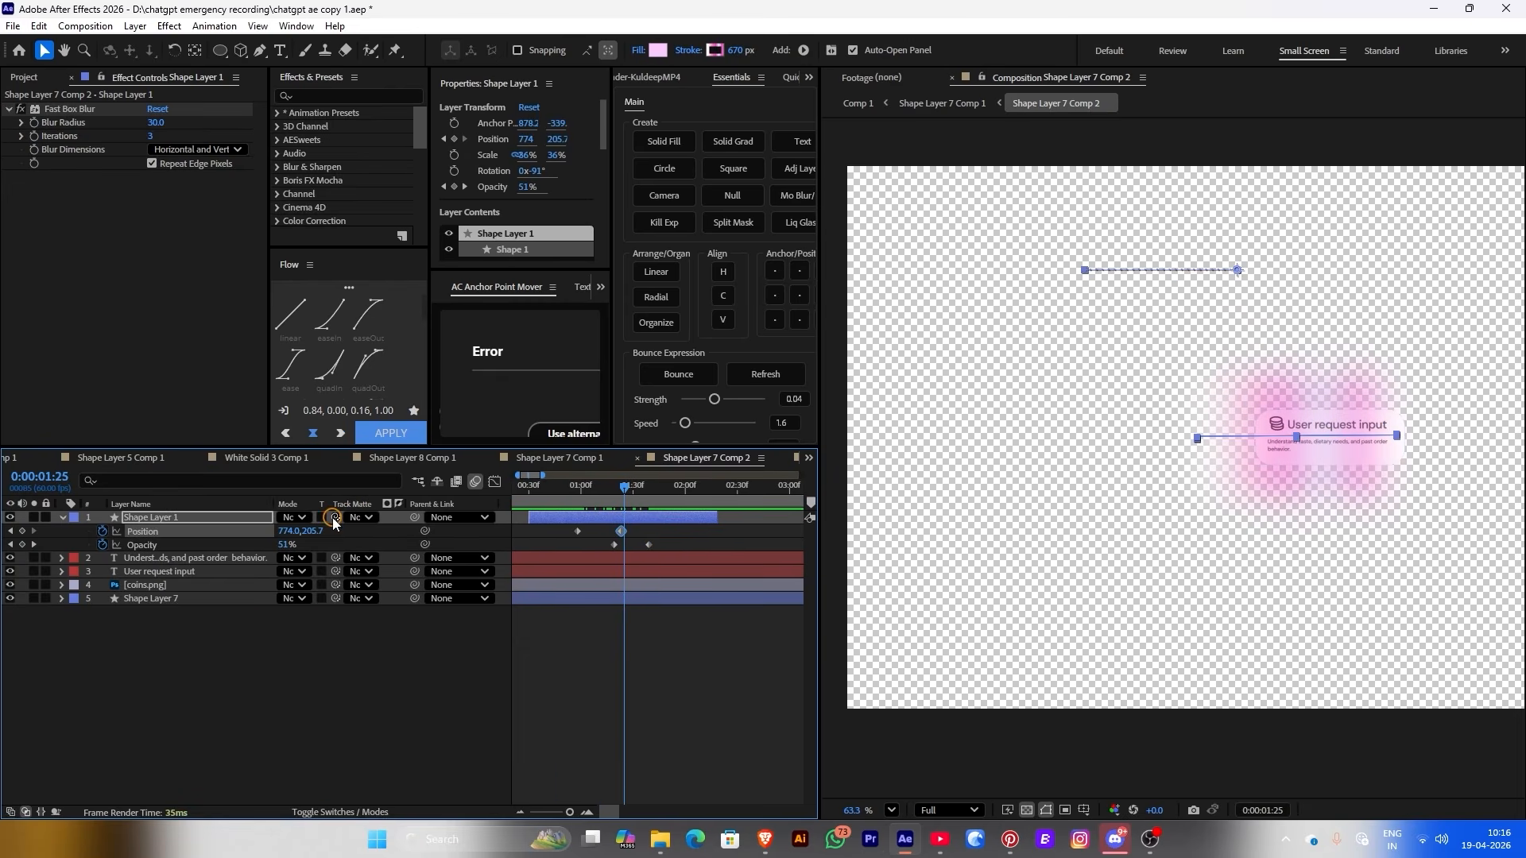
pyautogui.moveTo(333, 518); pyautogui.dragTo(199, 600)
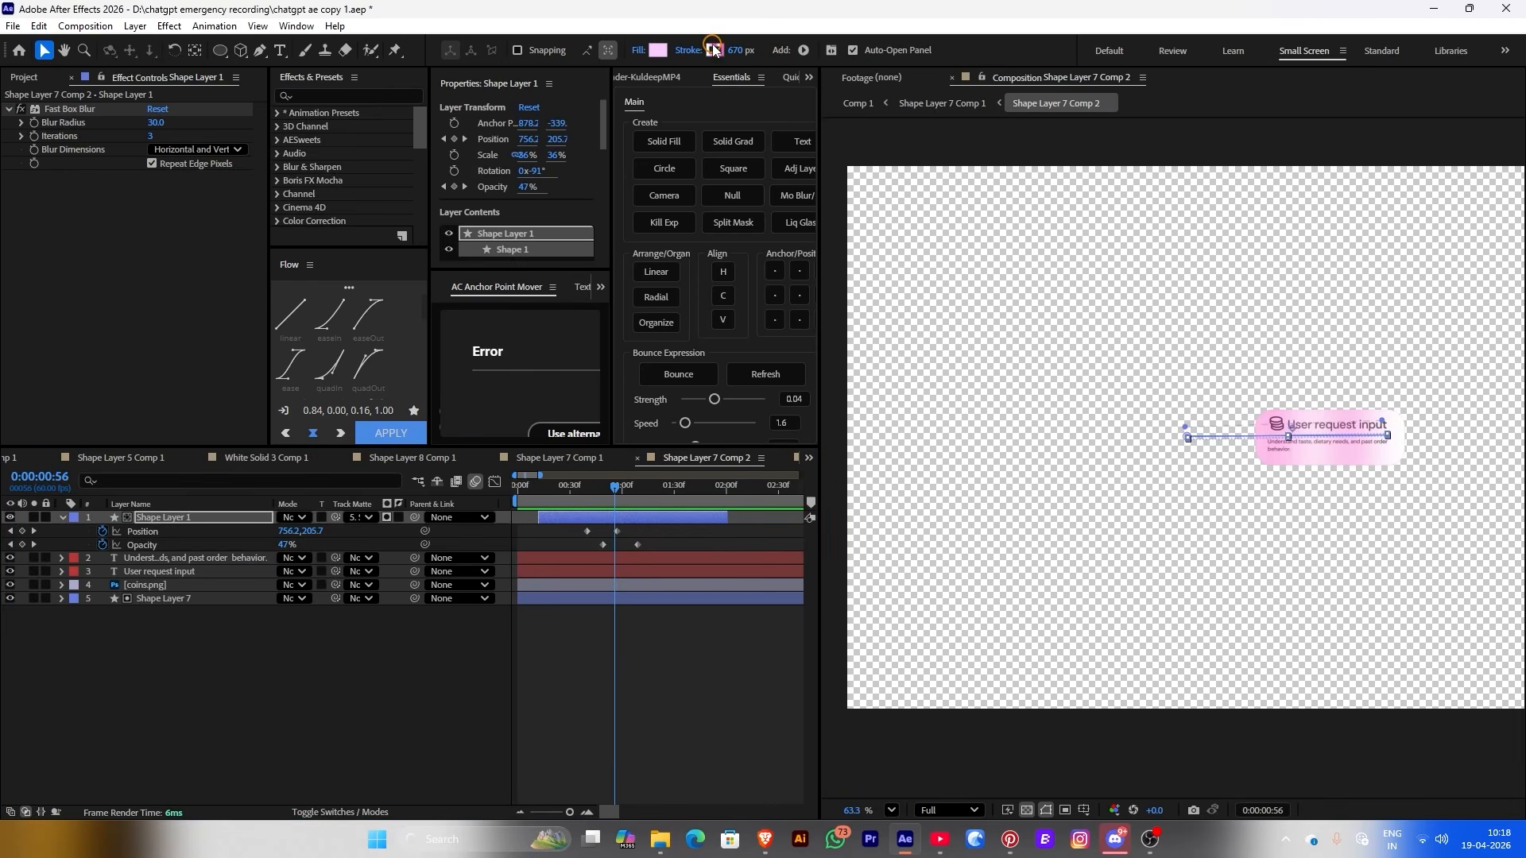
# Remove two pink stops from the highlight gradient and keyframe Position X to 1277 at frame 57
pyautogui.click(712, 49)
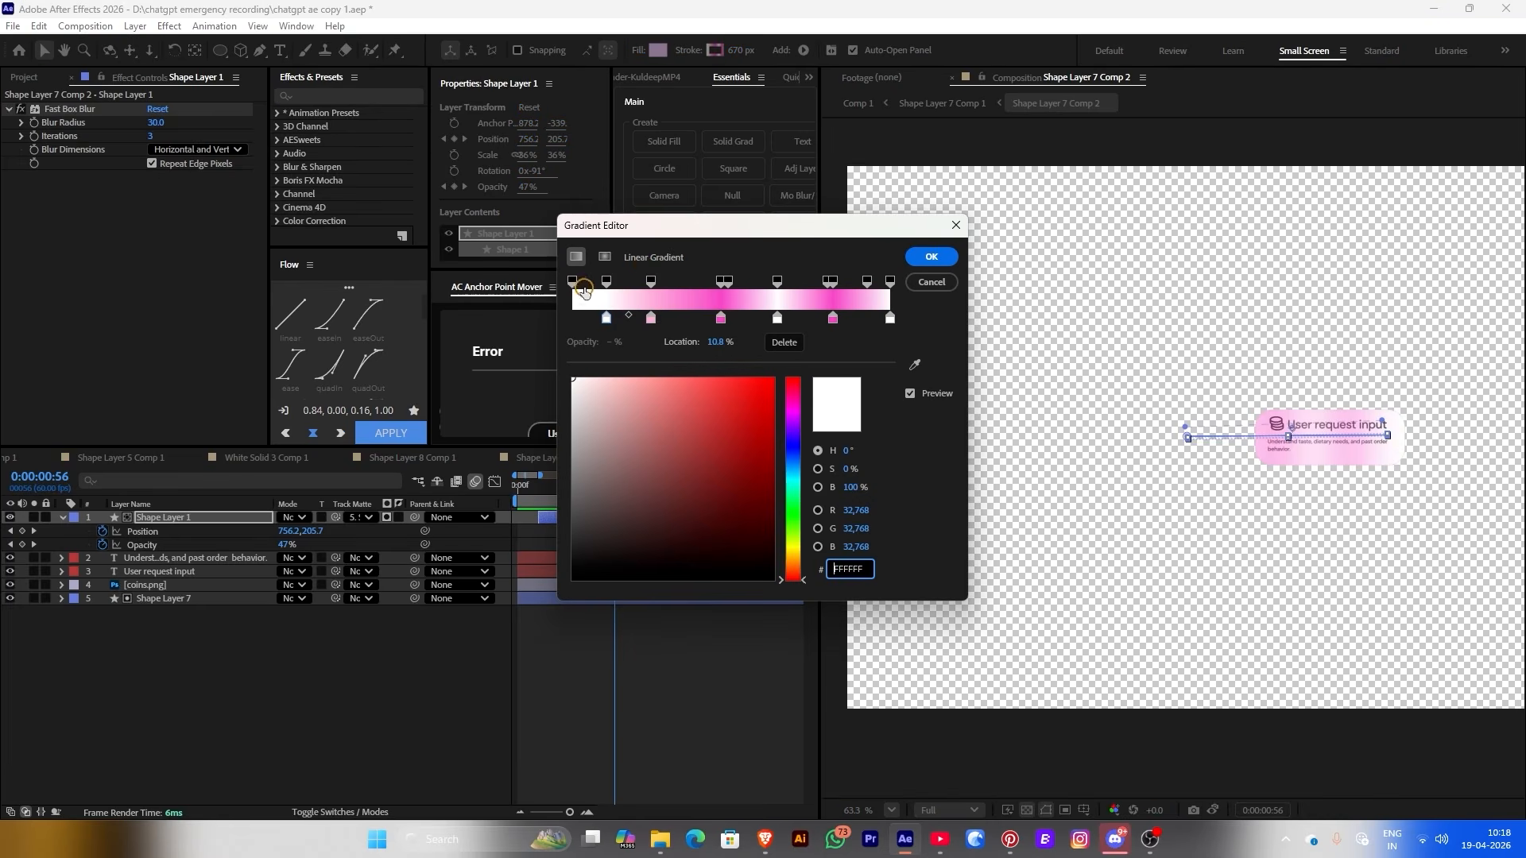
pyautogui.click(652, 319)
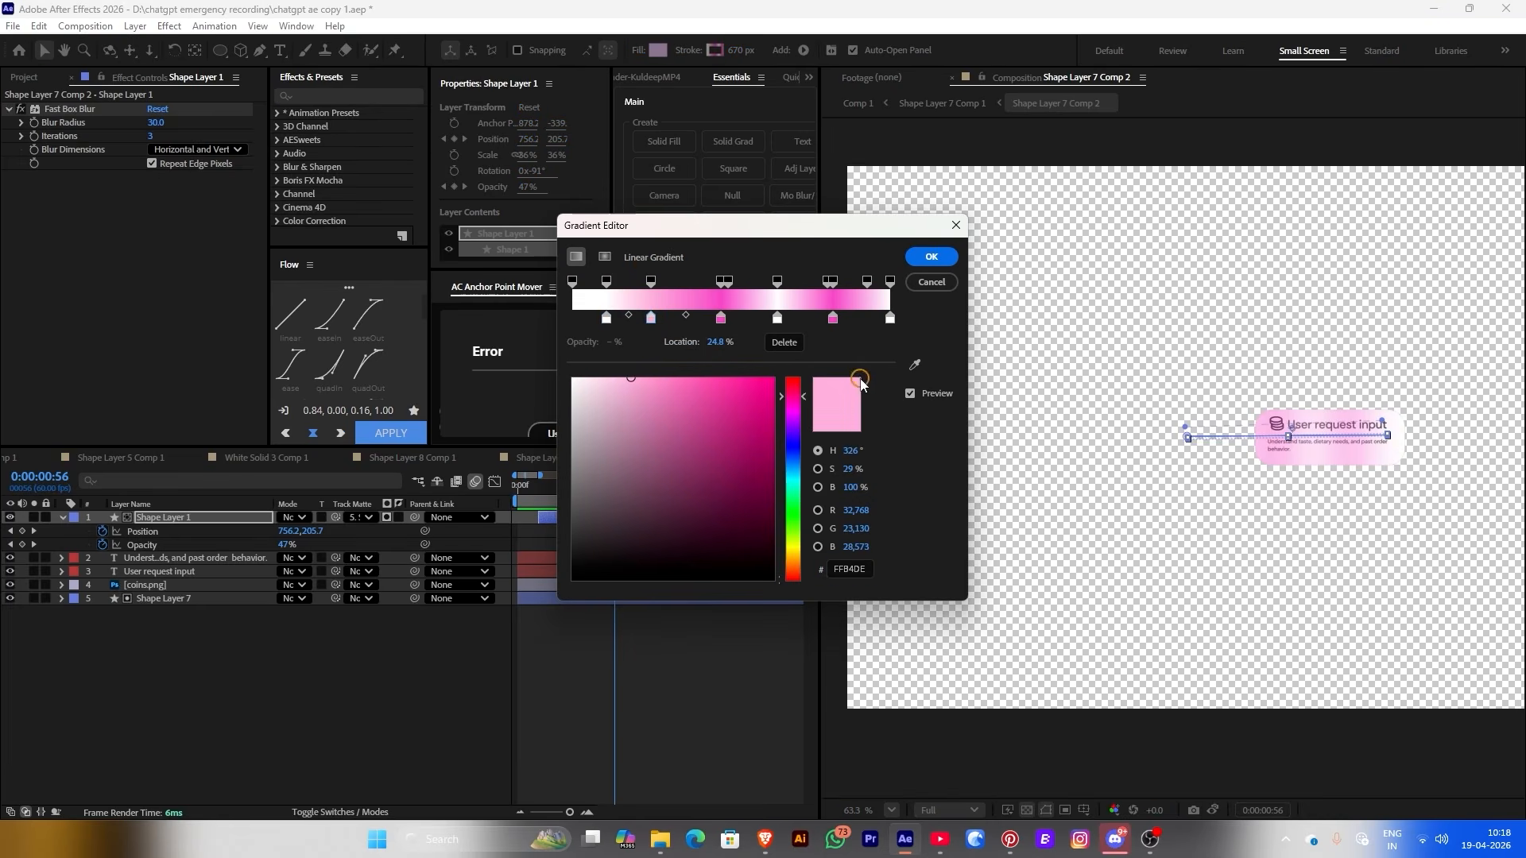
pyautogui.click(784, 343)
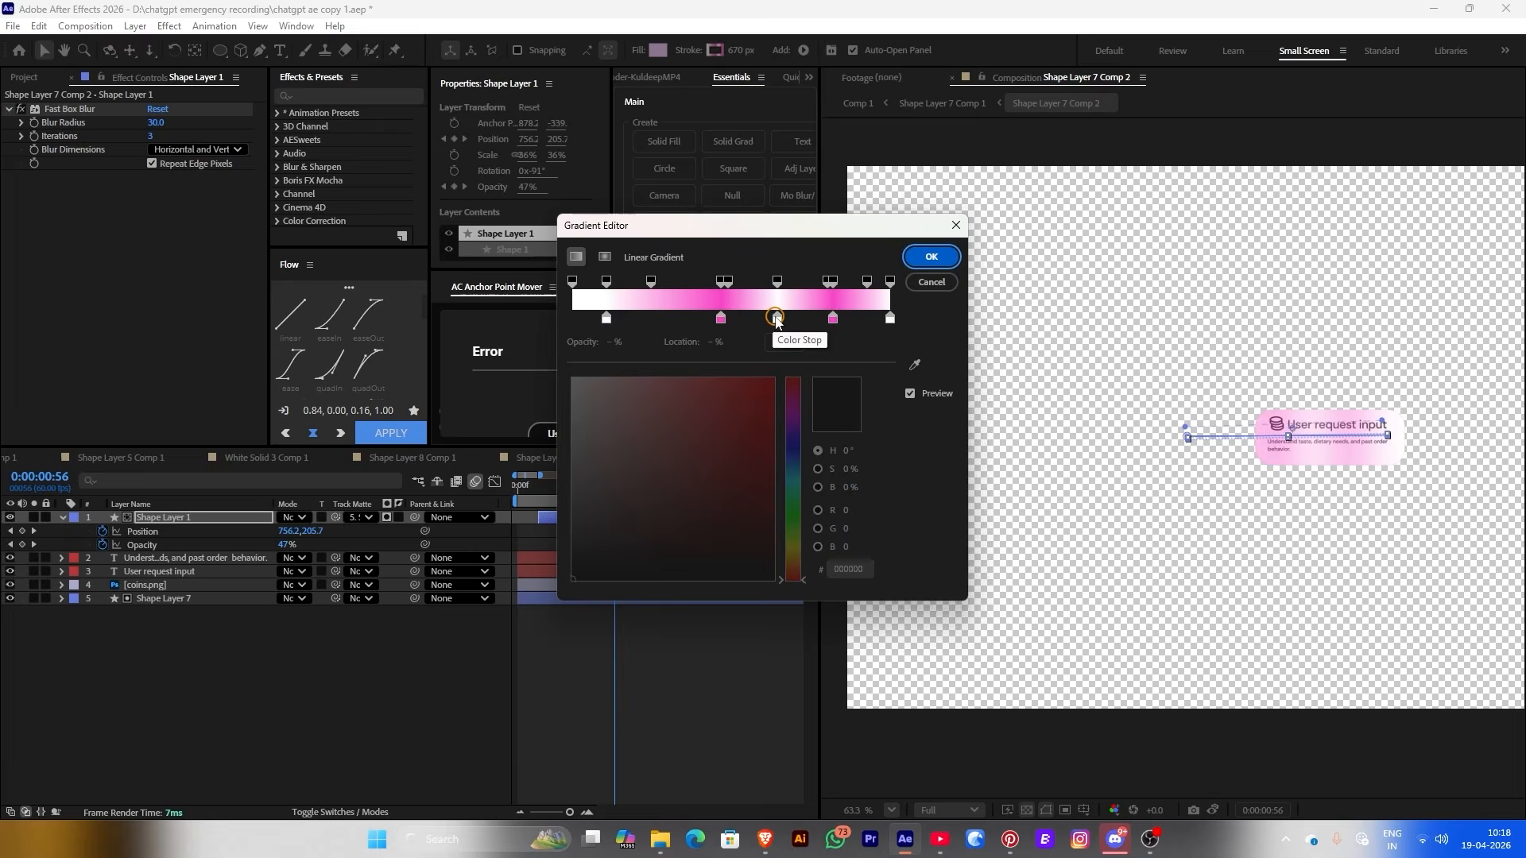
pyautogui.click(777, 319)
pyautogui.click(783, 343)
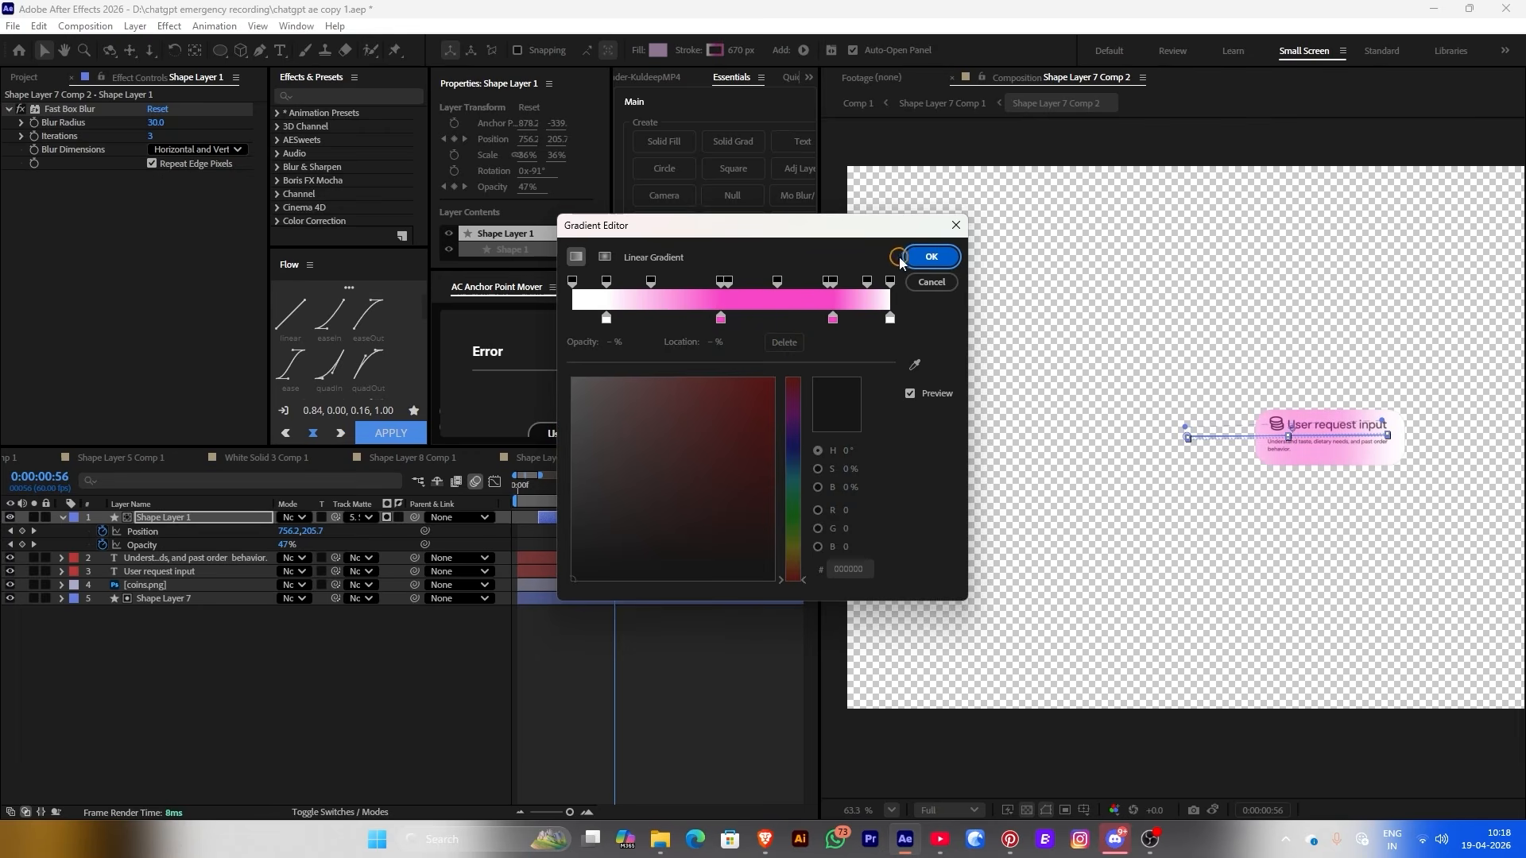
pyautogui.click(922, 257)
pyautogui.moveTo(601, 499)
pyautogui.mouseDown()
pyautogui.moveTo(583, 500)
pyautogui.moveTo(619, 506)
pyautogui.mouseUp()
pyautogui.moveTo(287, 538); pyautogui.dragTo(668, 522)
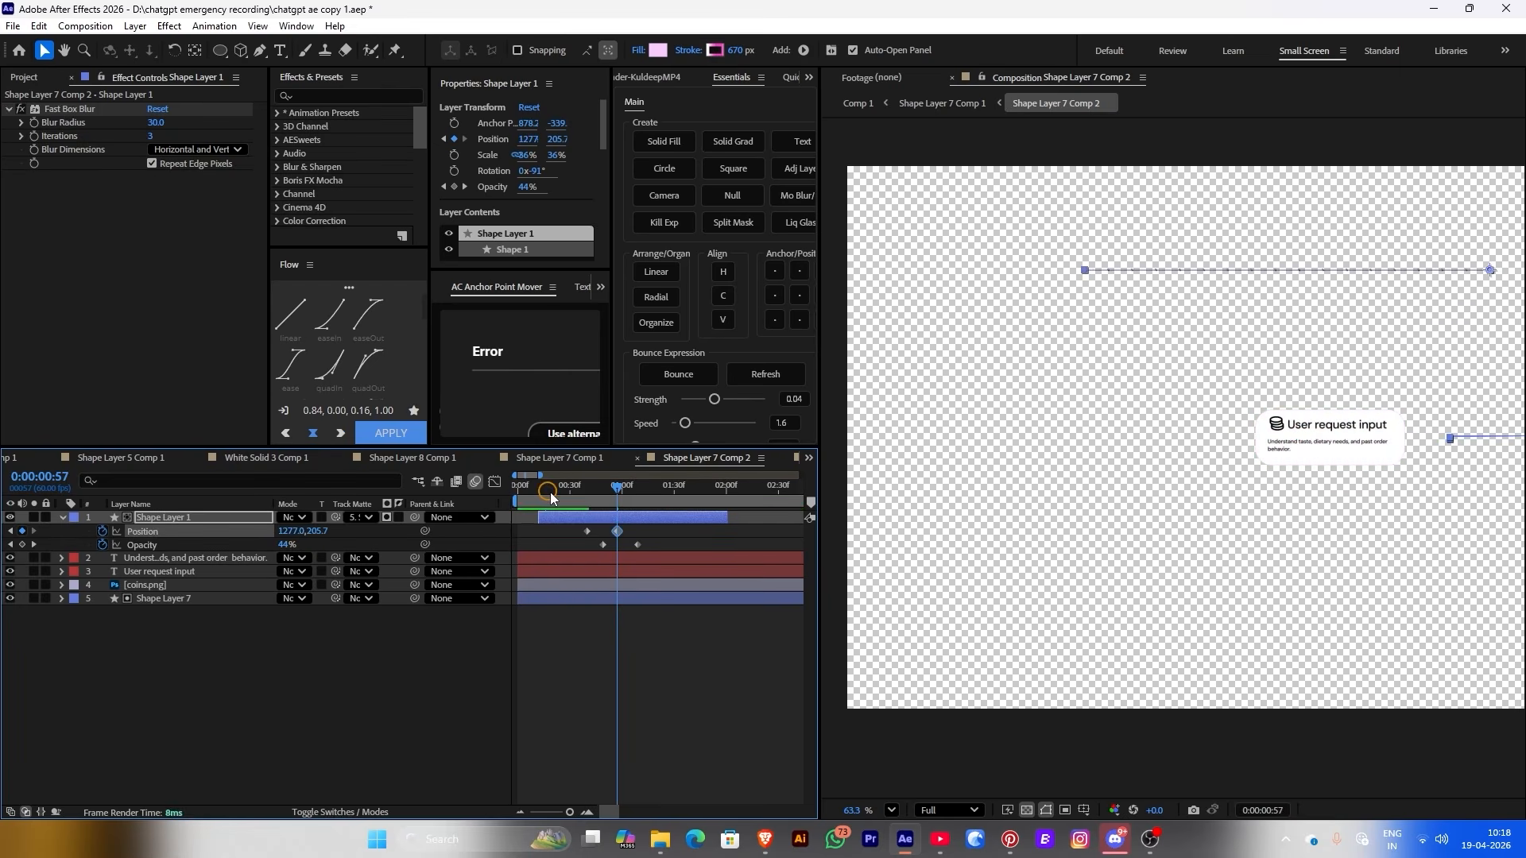
# Play back the sweep, return to Shape Layer 7 Comp 1, and open the Restaurant Search precomp, Comp 4
pyautogui.moveTo(551, 496); pyautogui.dragTo(615, 506)
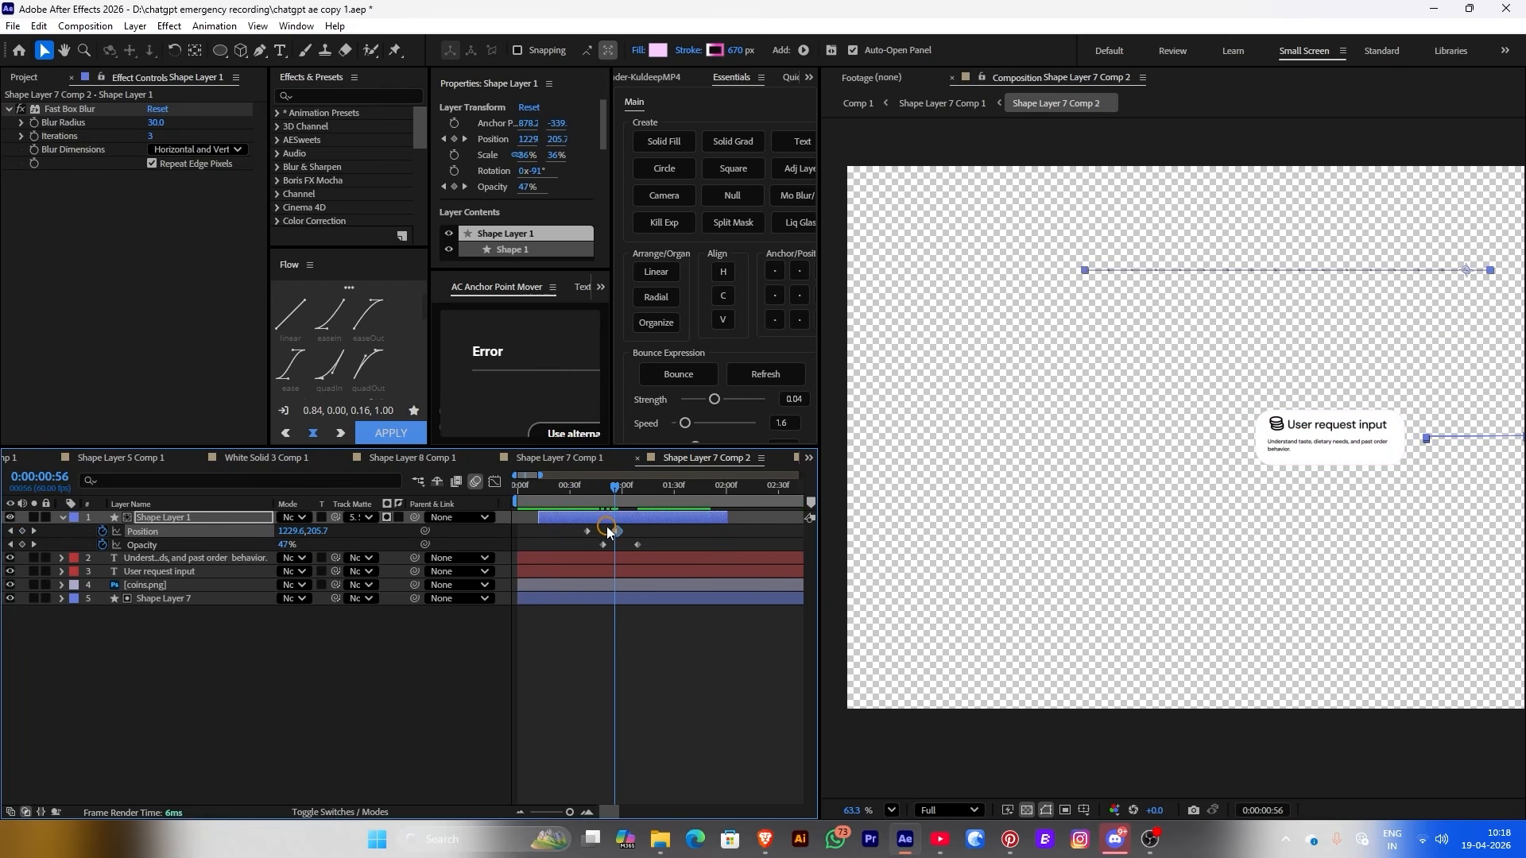
pyautogui.press('space')
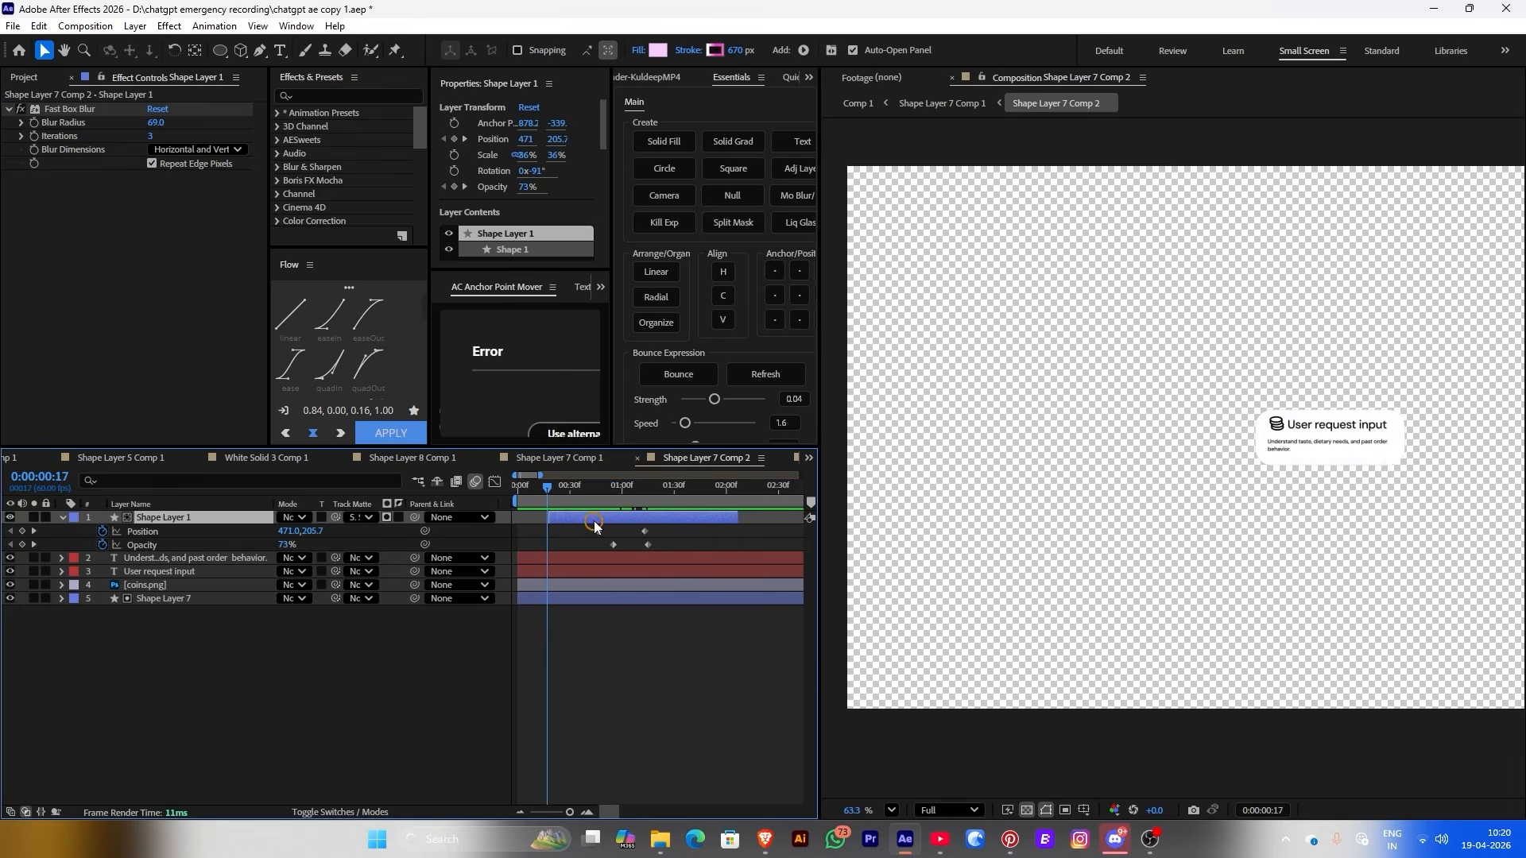
pyautogui.click(942, 103)
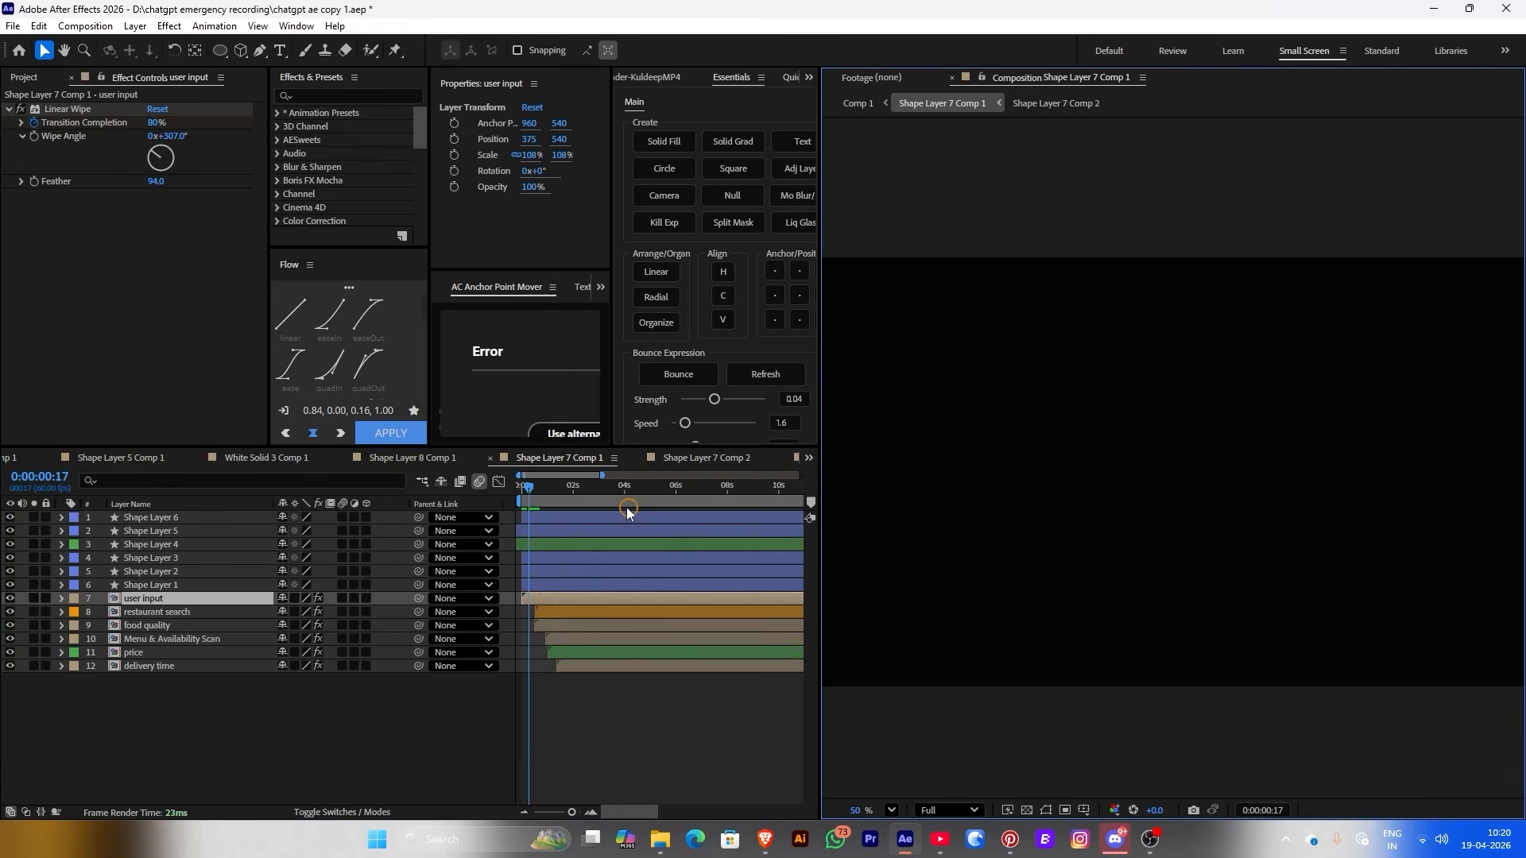
pyautogui.moveTo(529, 496); pyautogui.dragTo(555, 498)
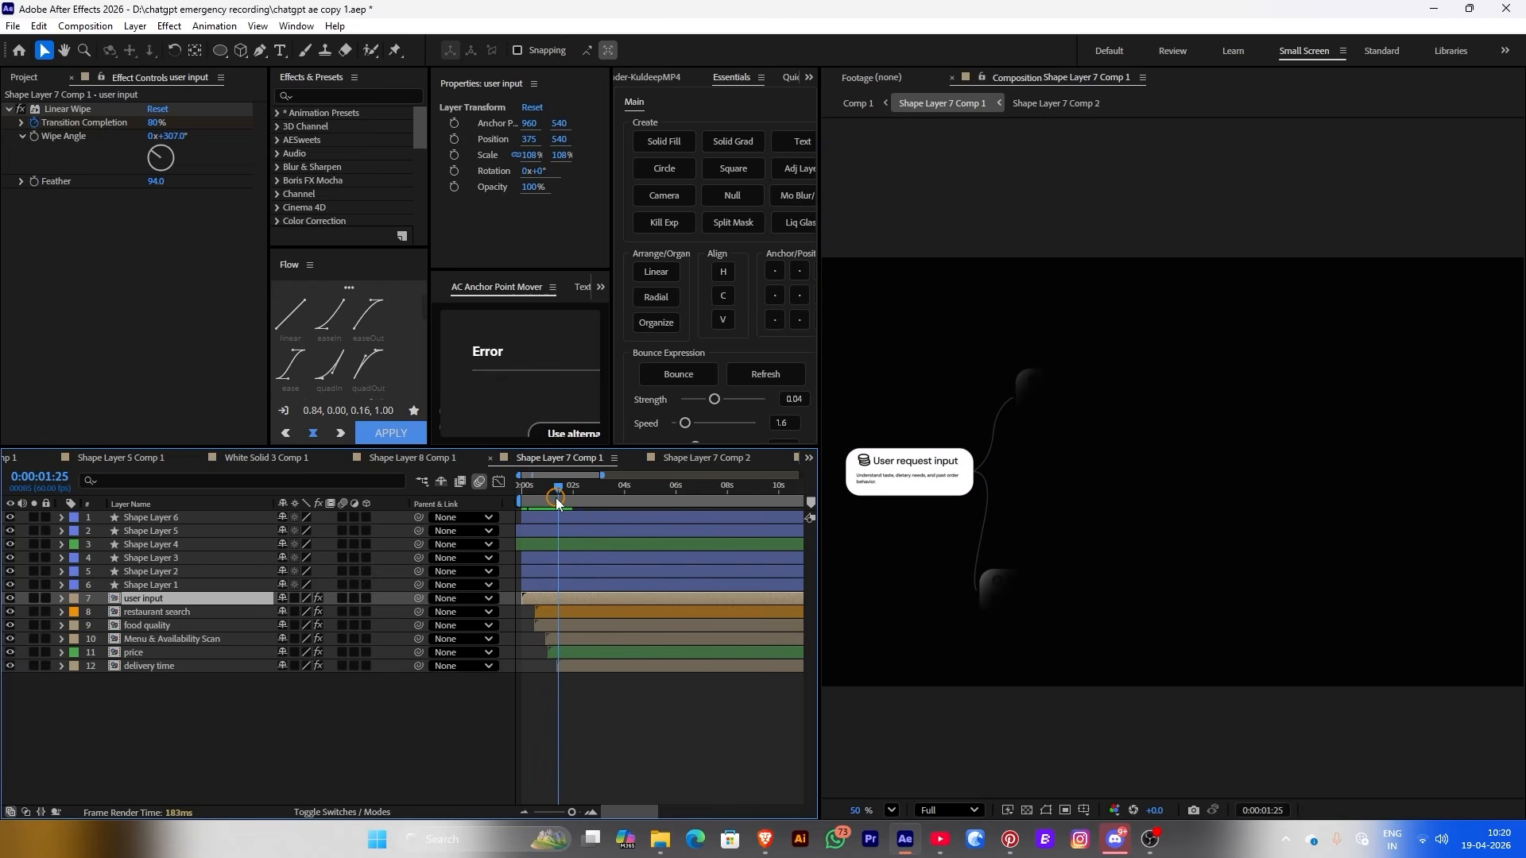
pyautogui.doubleClick(566, 611)
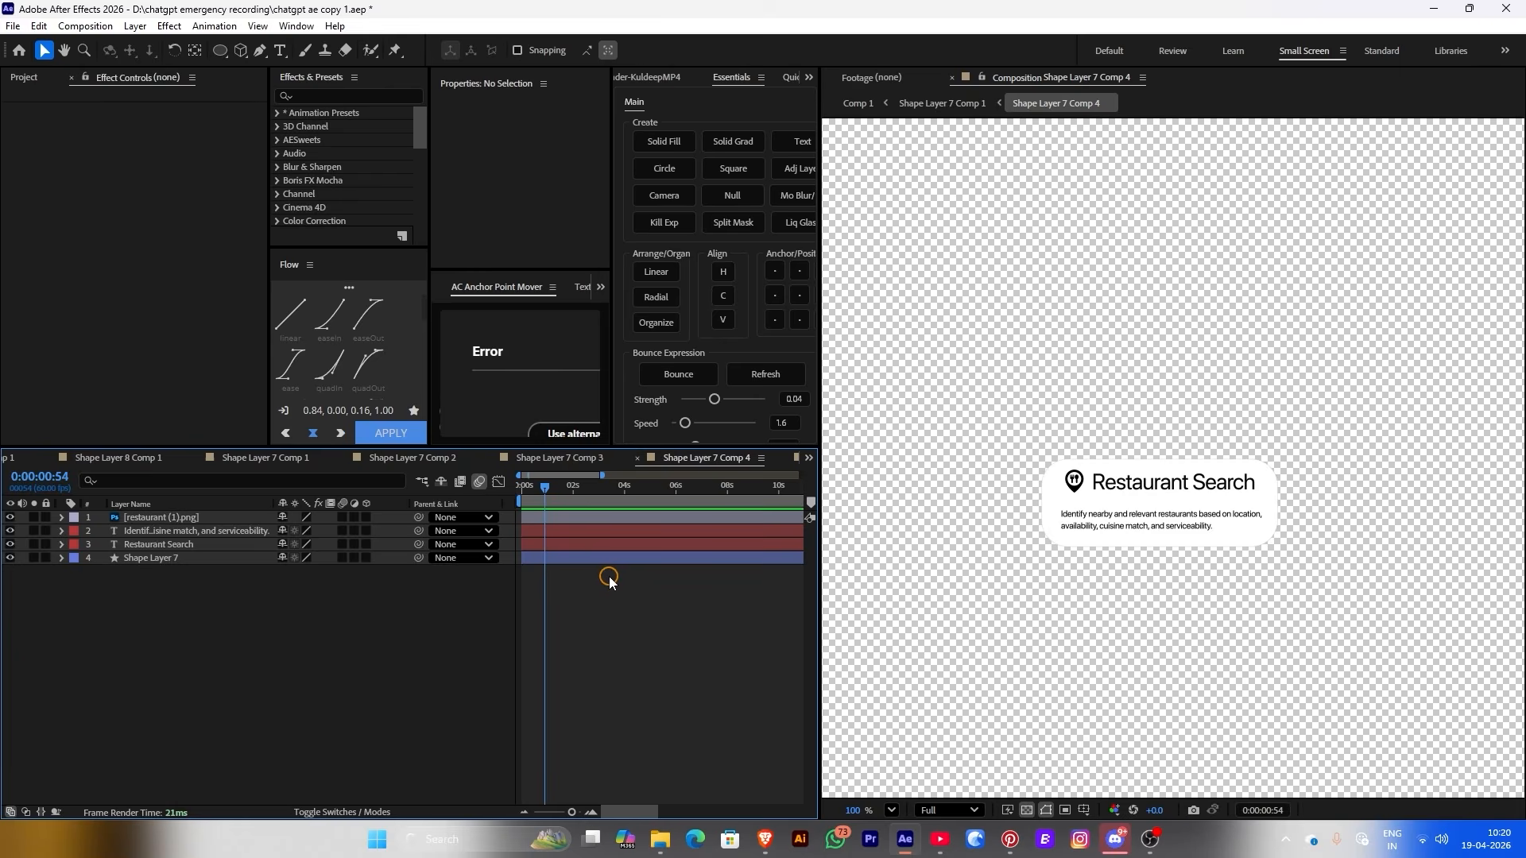
# Paste the pink highlight into Restaurant Search, matte it to Shape Layer 7, and return to Comp 1
pyautogui.hotkey('ctrl', 'v')
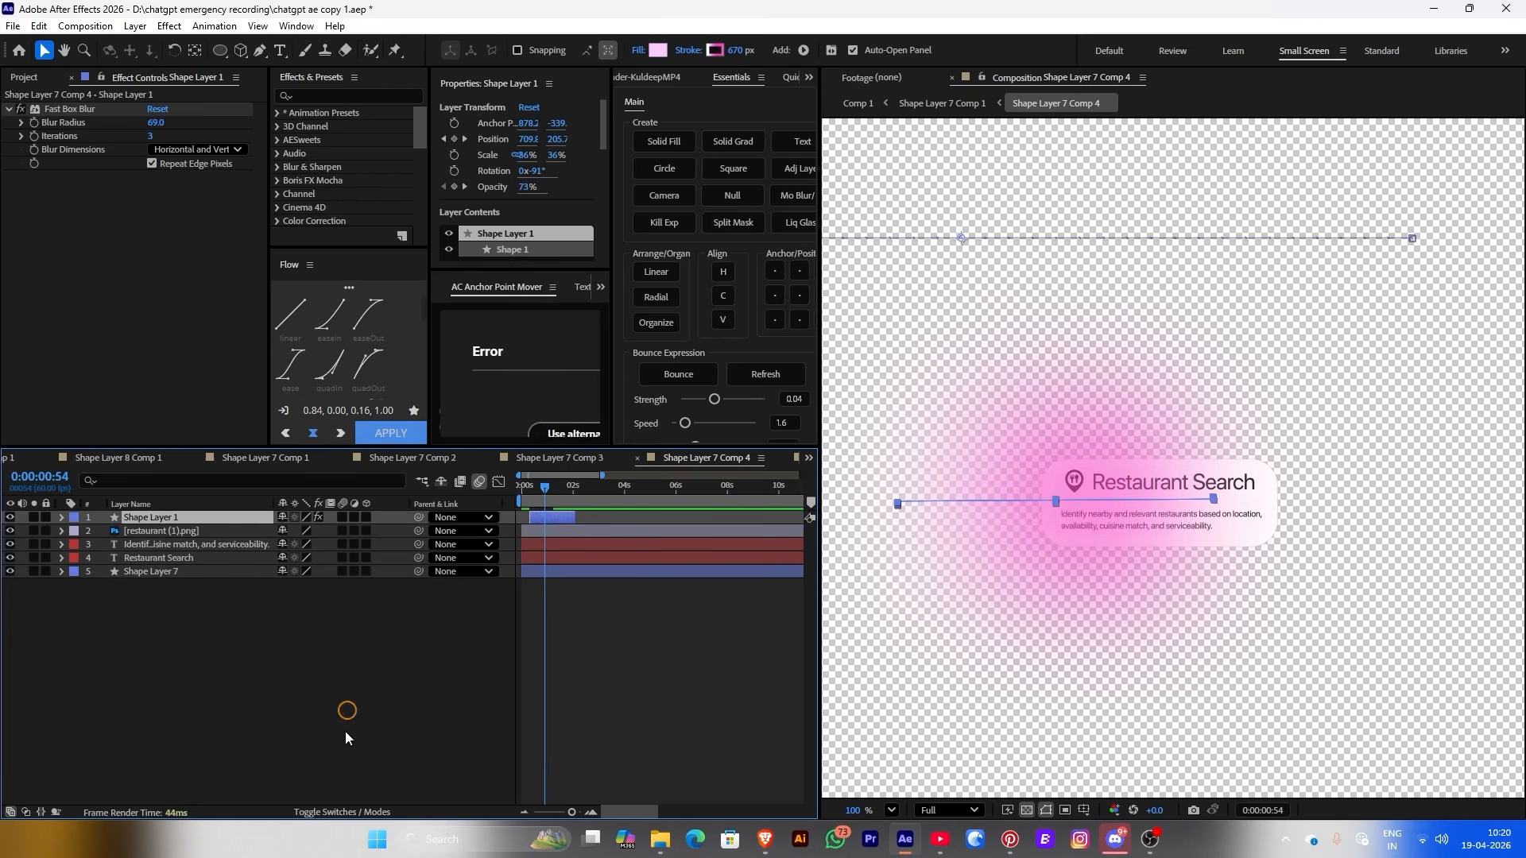
pyautogui.click(337, 812)
pyautogui.moveTo(334, 519); pyautogui.dragTo(198, 574)
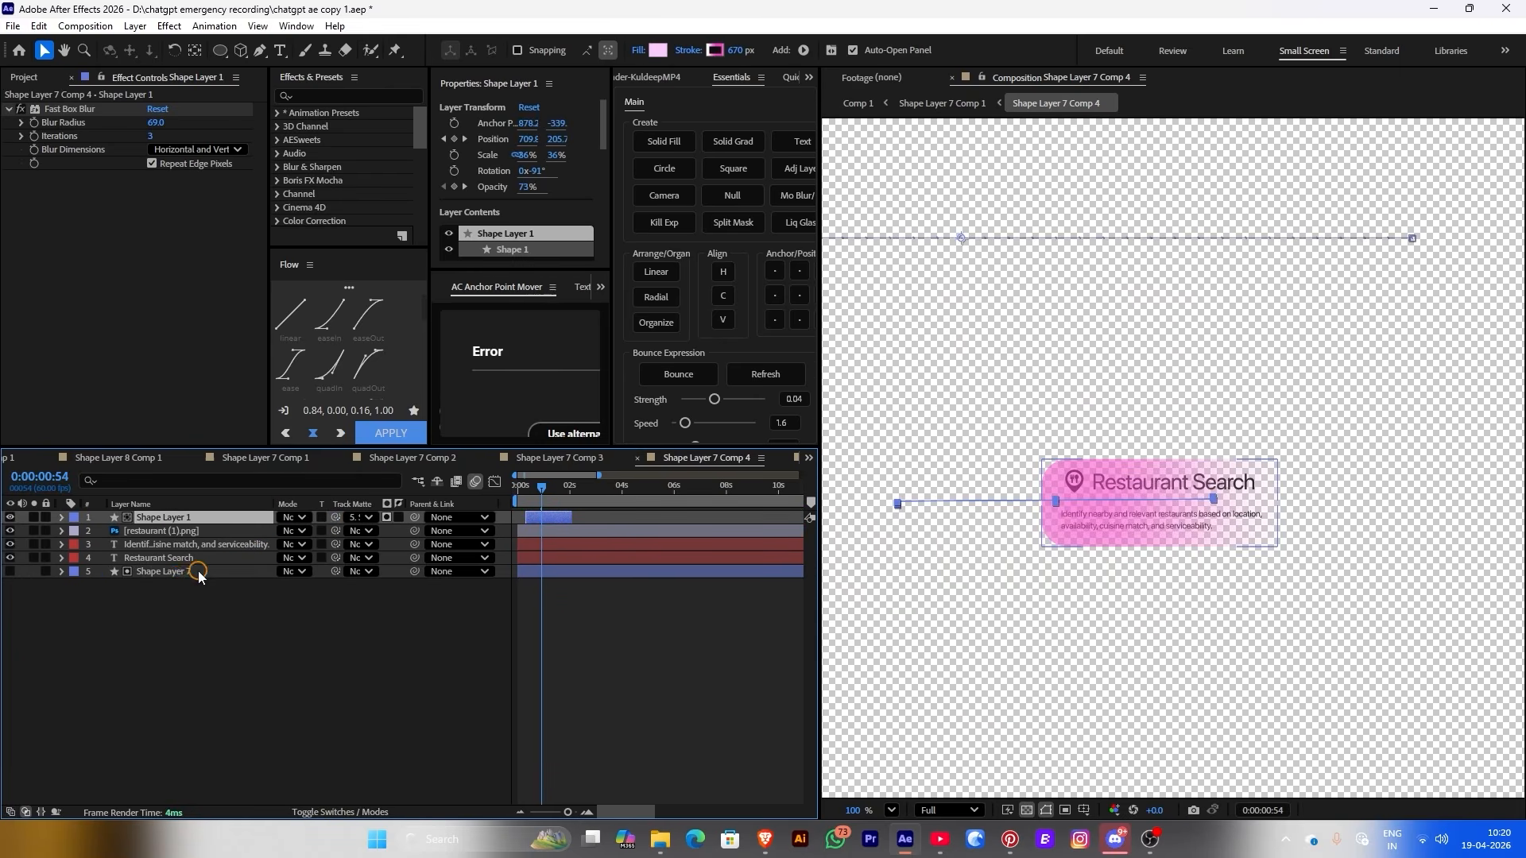
pyautogui.click(10, 571)
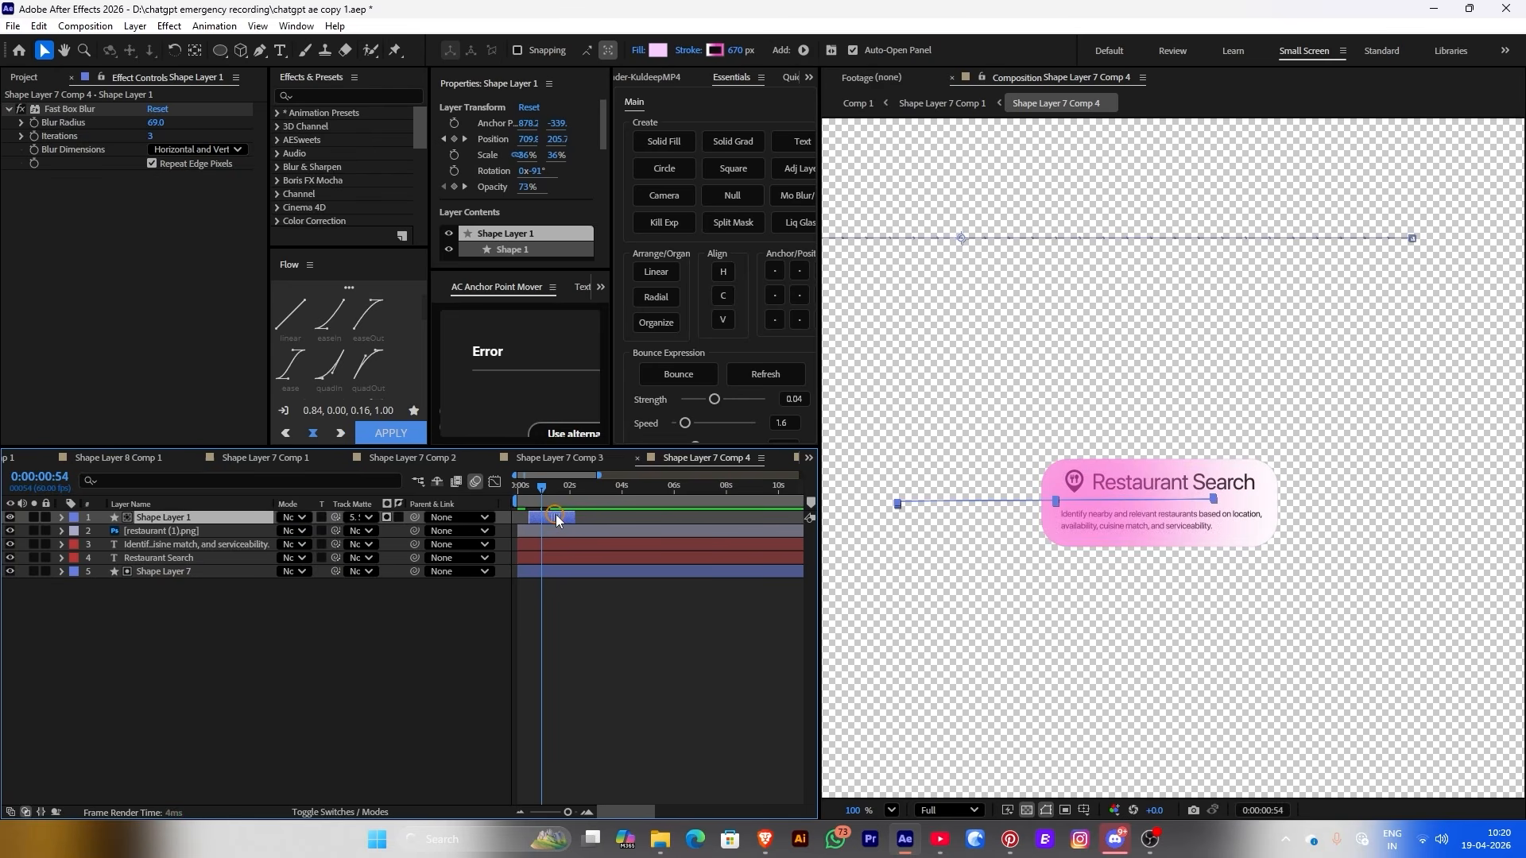
pyautogui.moveTo(556, 514); pyautogui.dragTo(555, 517)
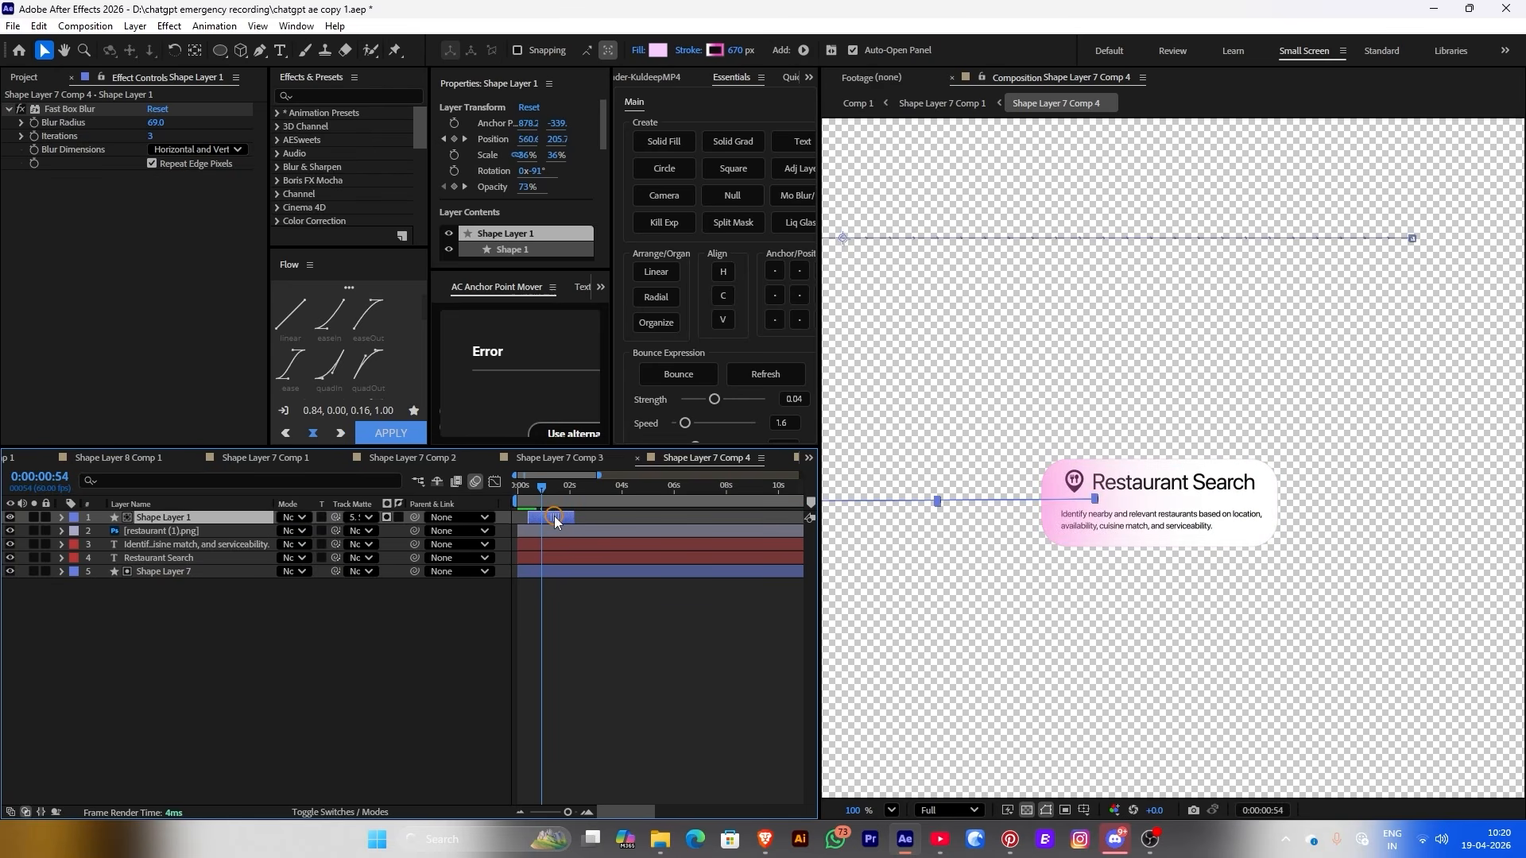
pyautogui.click(953, 103)
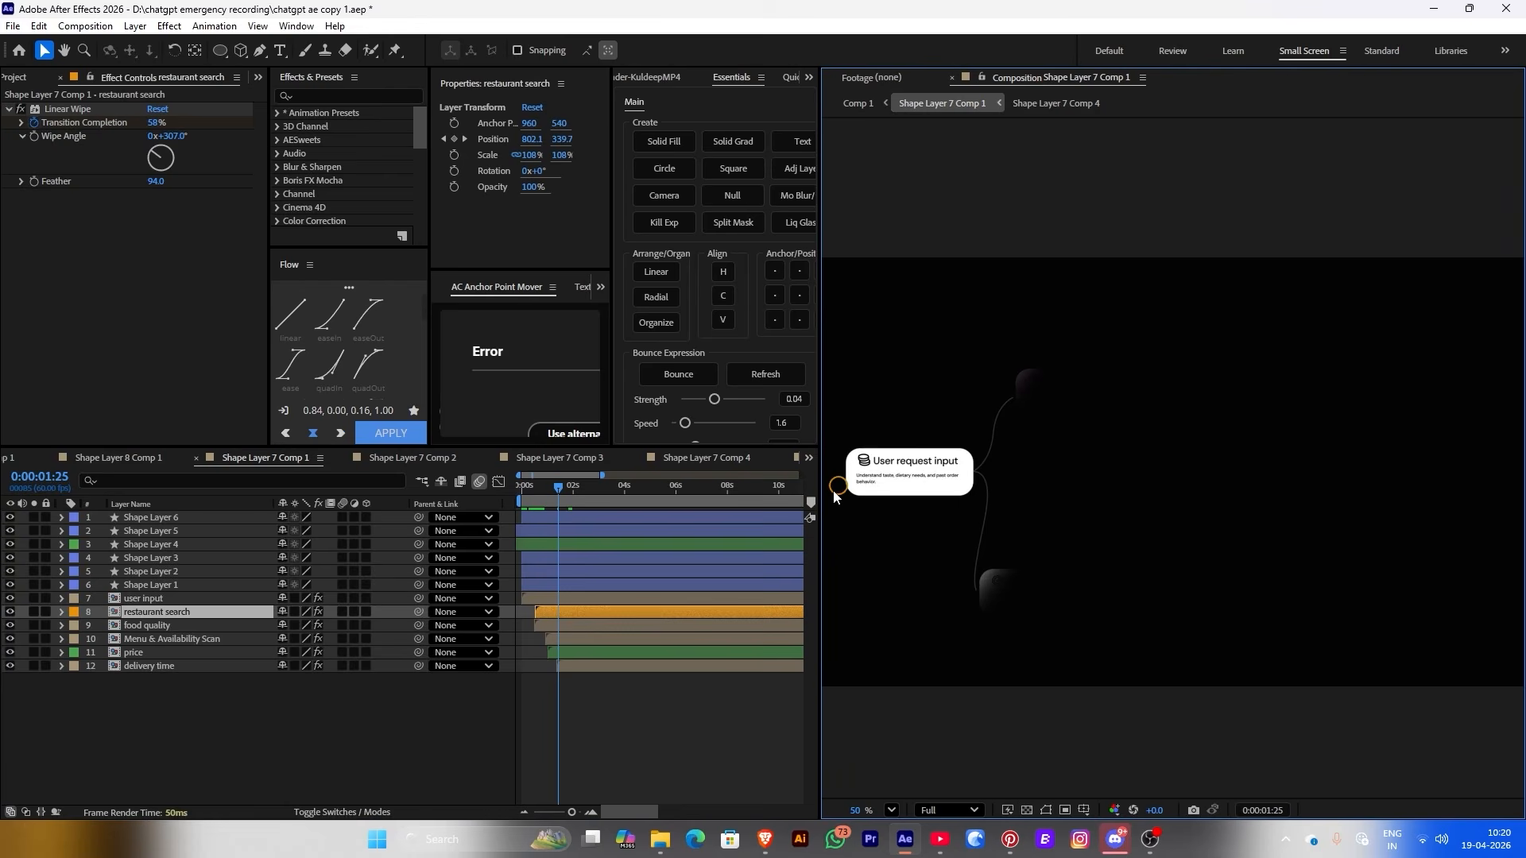
# Paste the blurred pink highlight into the Analysing quality card and shift it slightly later
pyautogui.doubleClick(575, 623)
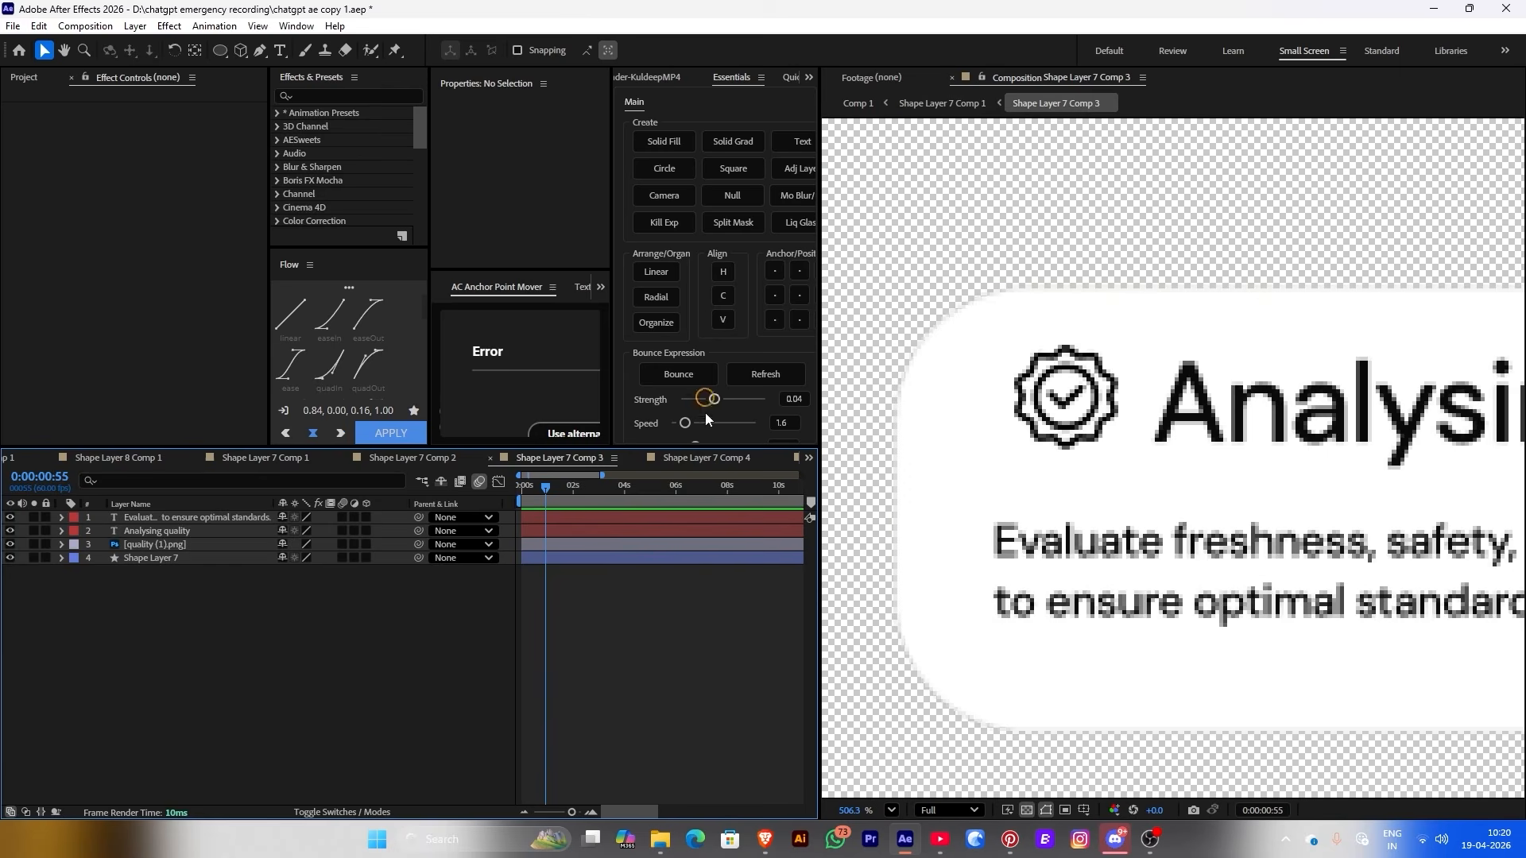
pyautogui.hotkey('ctrl', 'v')
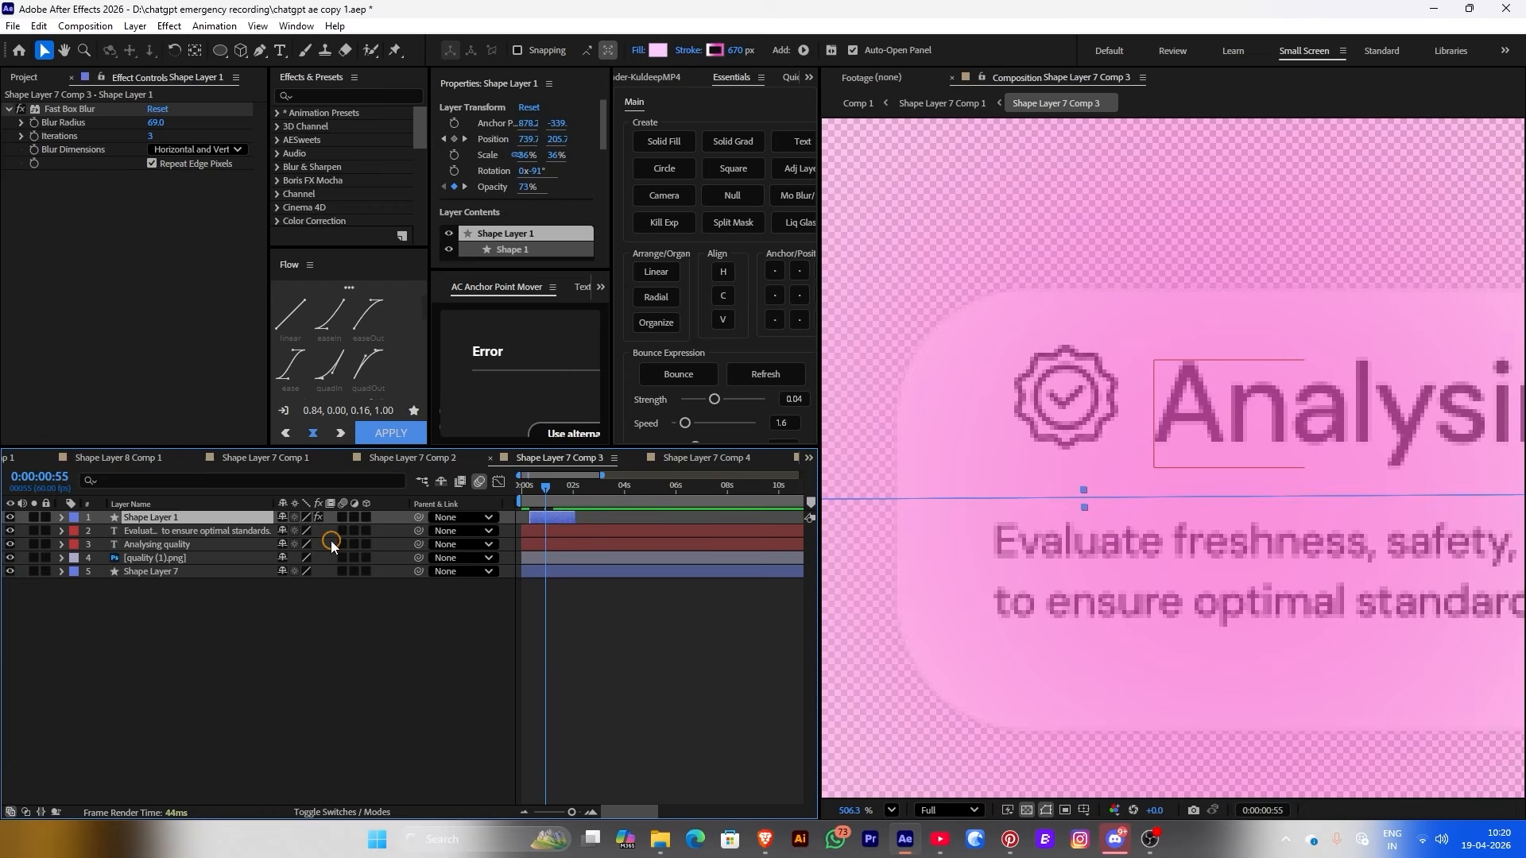
pyautogui.scroll(-5, 1183, 466)
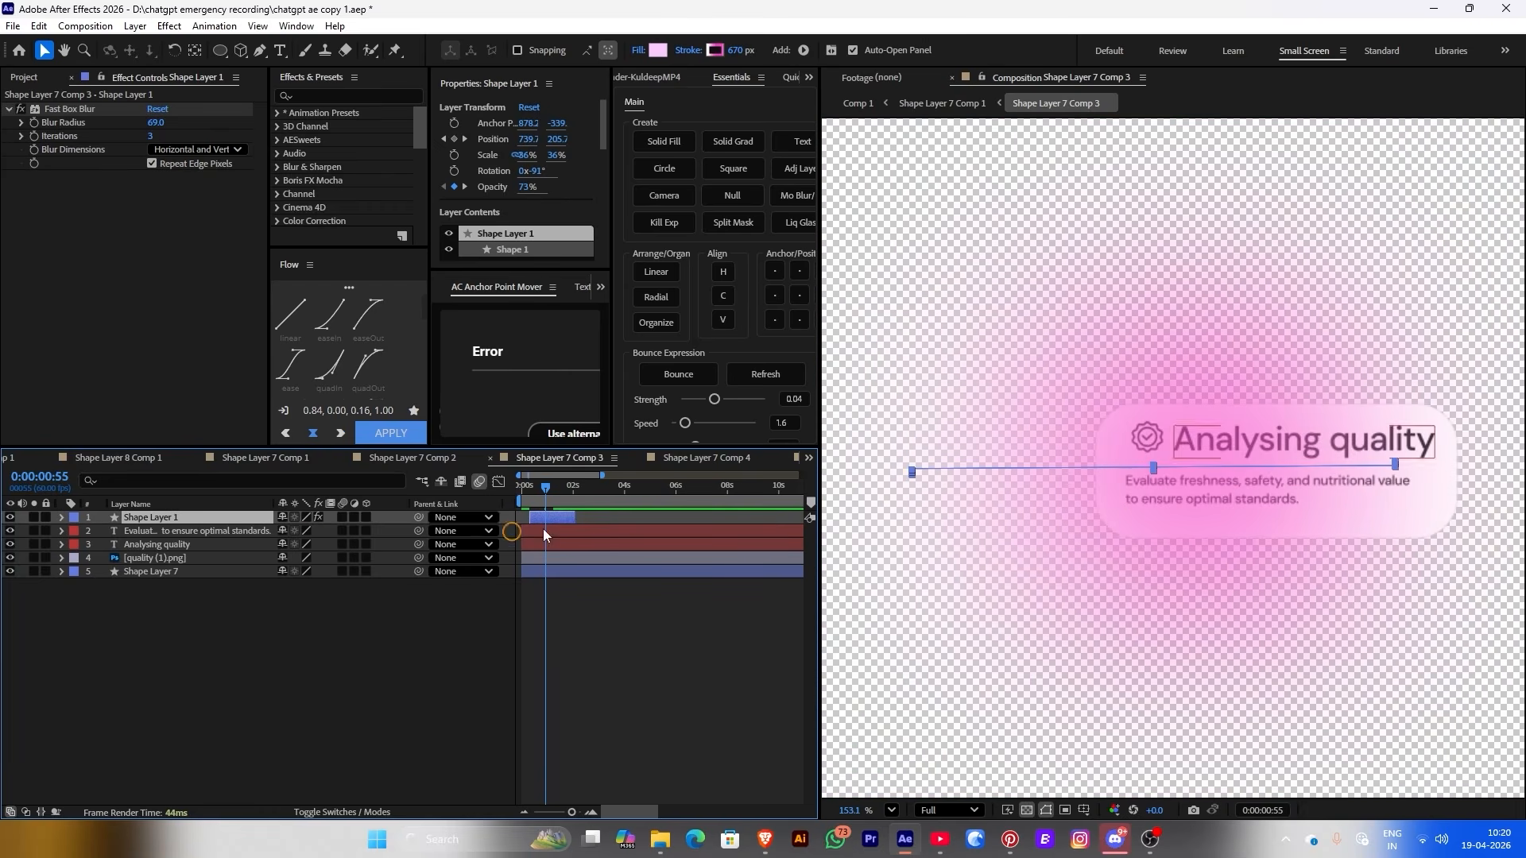
pyautogui.moveTo(556, 515); pyautogui.dragTo(555, 516)
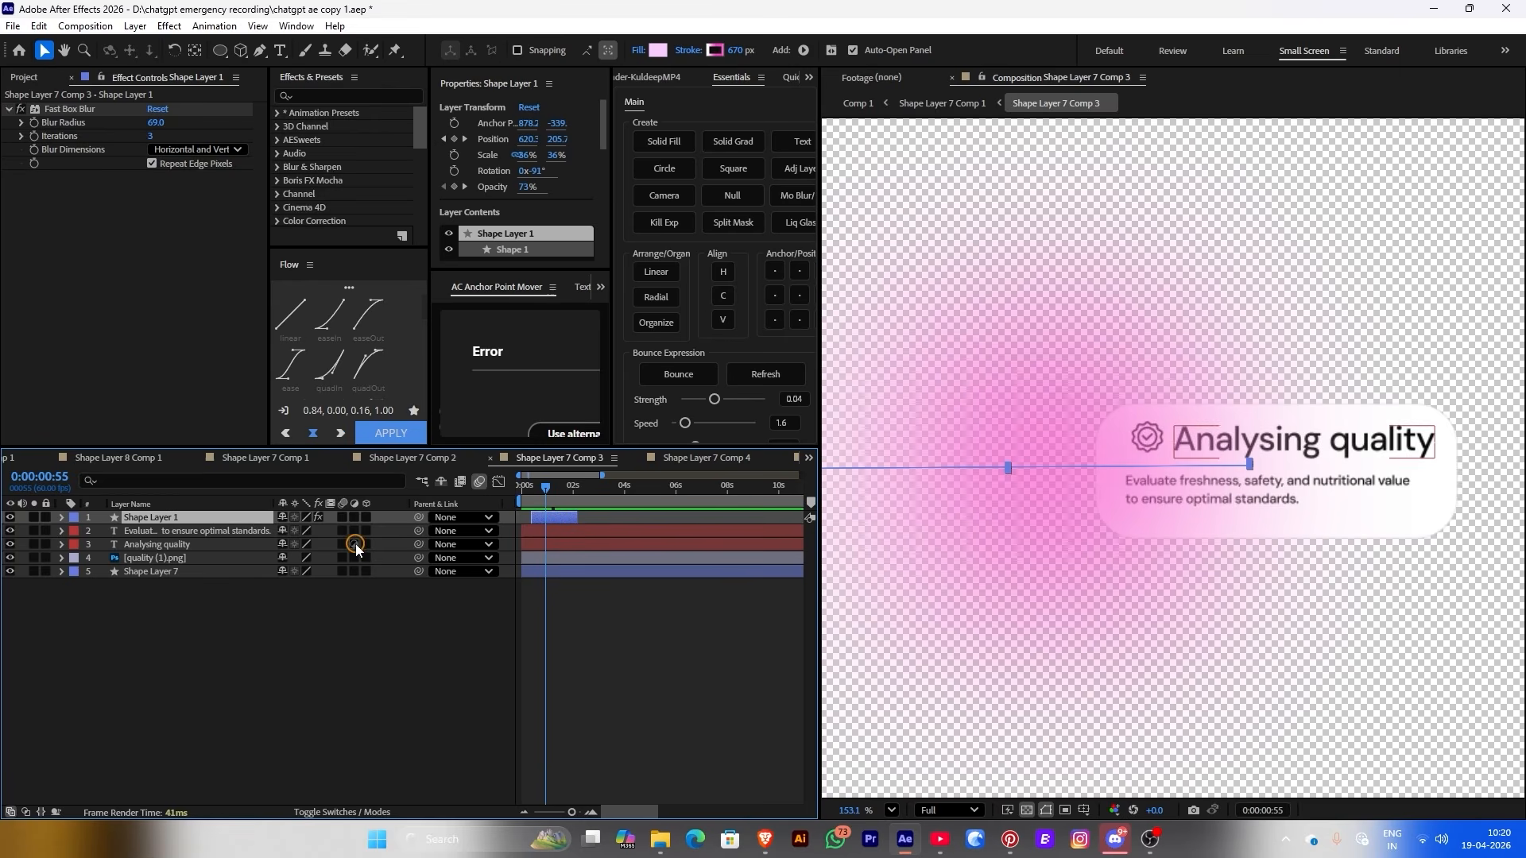
# Matte the highlight to Shape Layer 7, make that layer visible, and preview Comp 1
pyautogui.click(314, 813)
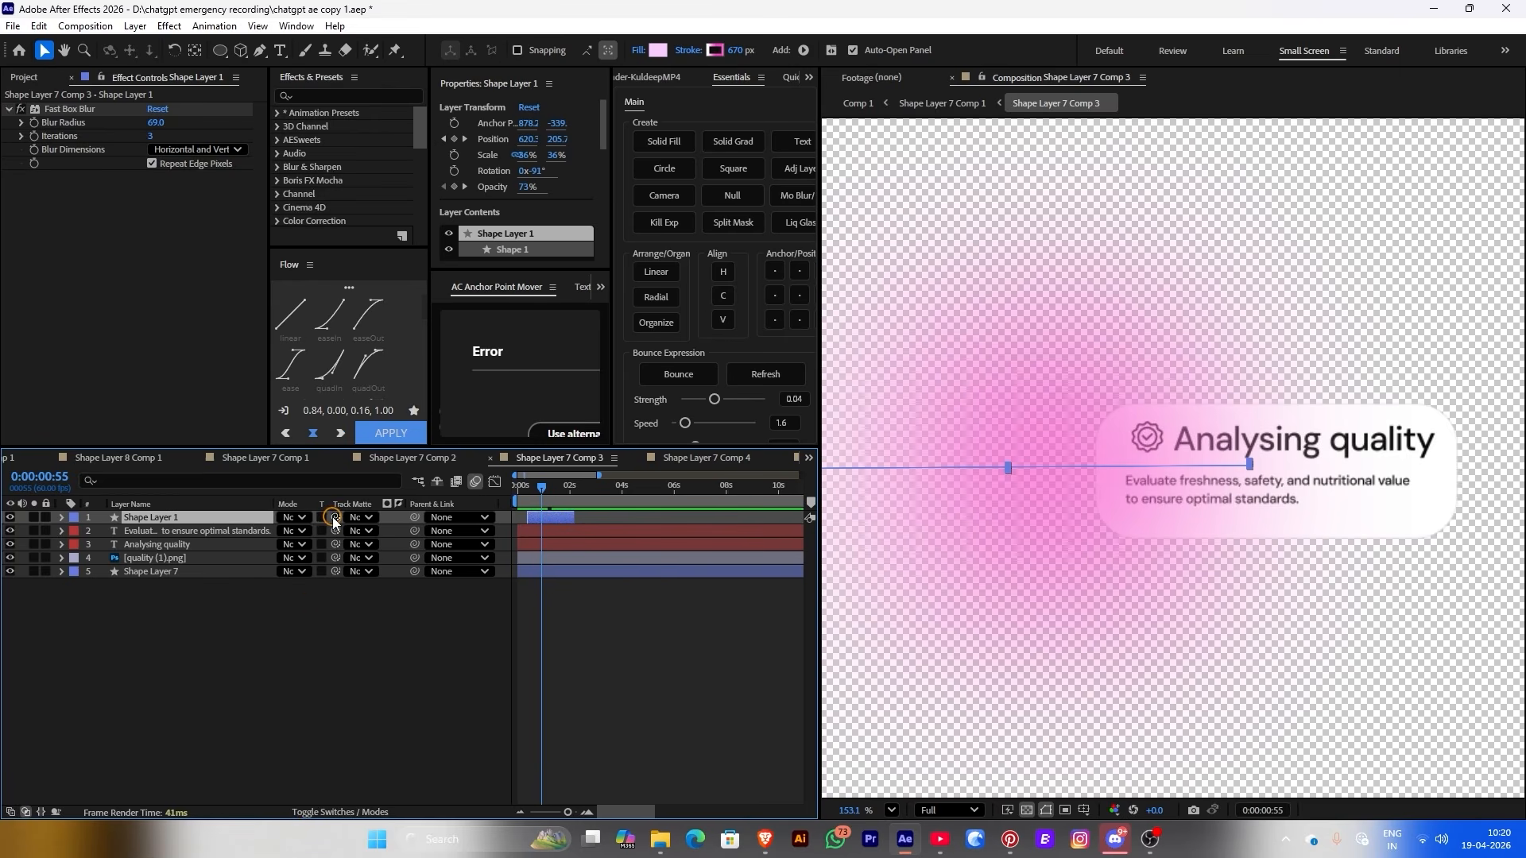
pyautogui.moveTo(333, 521); pyautogui.dragTo(171, 573)
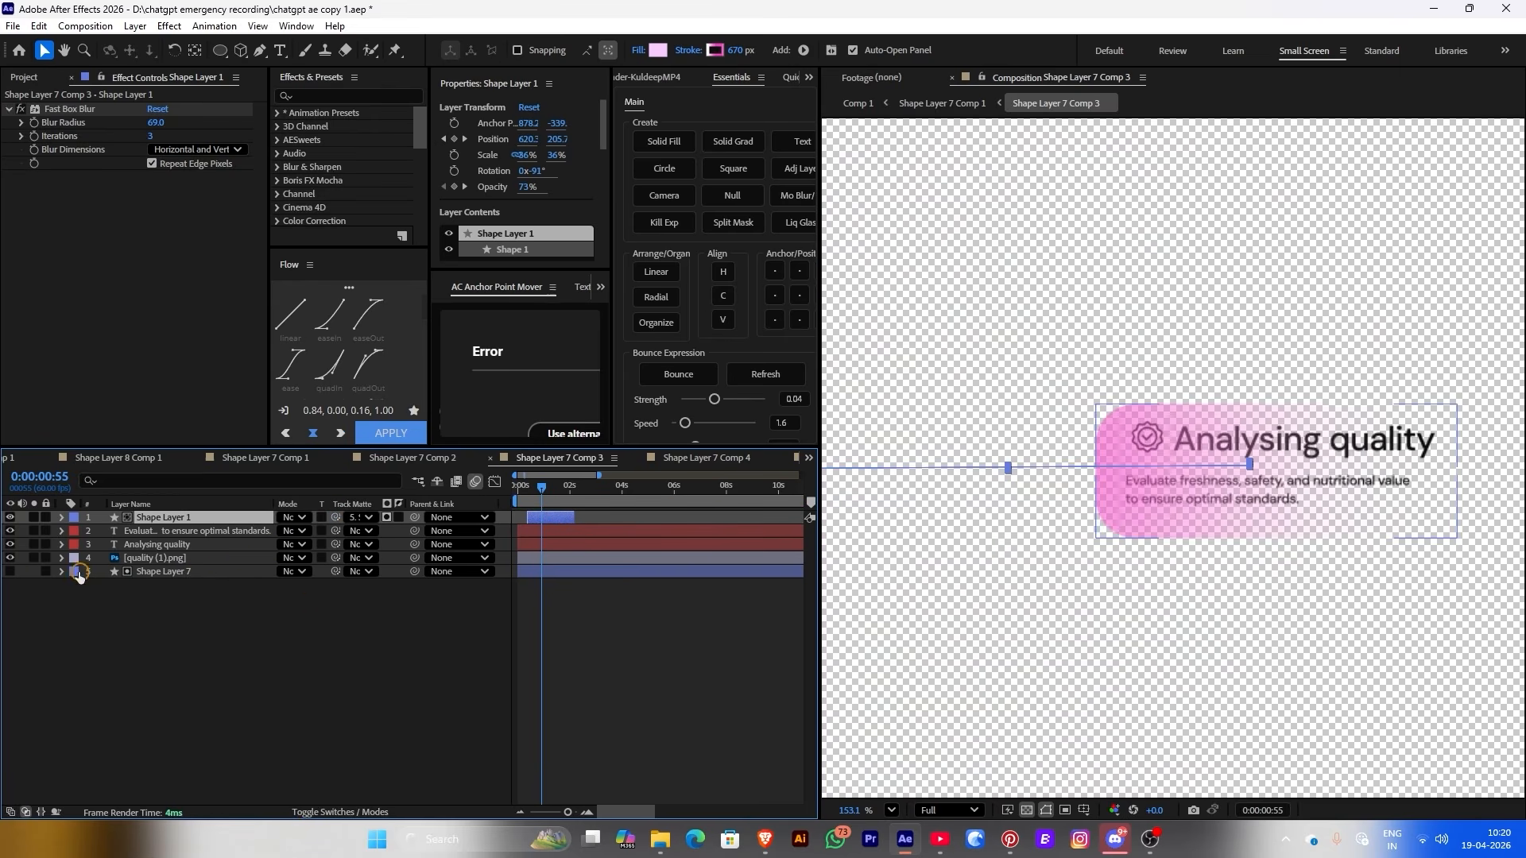
pyautogui.click(10, 572)
pyautogui.click(943, 103)
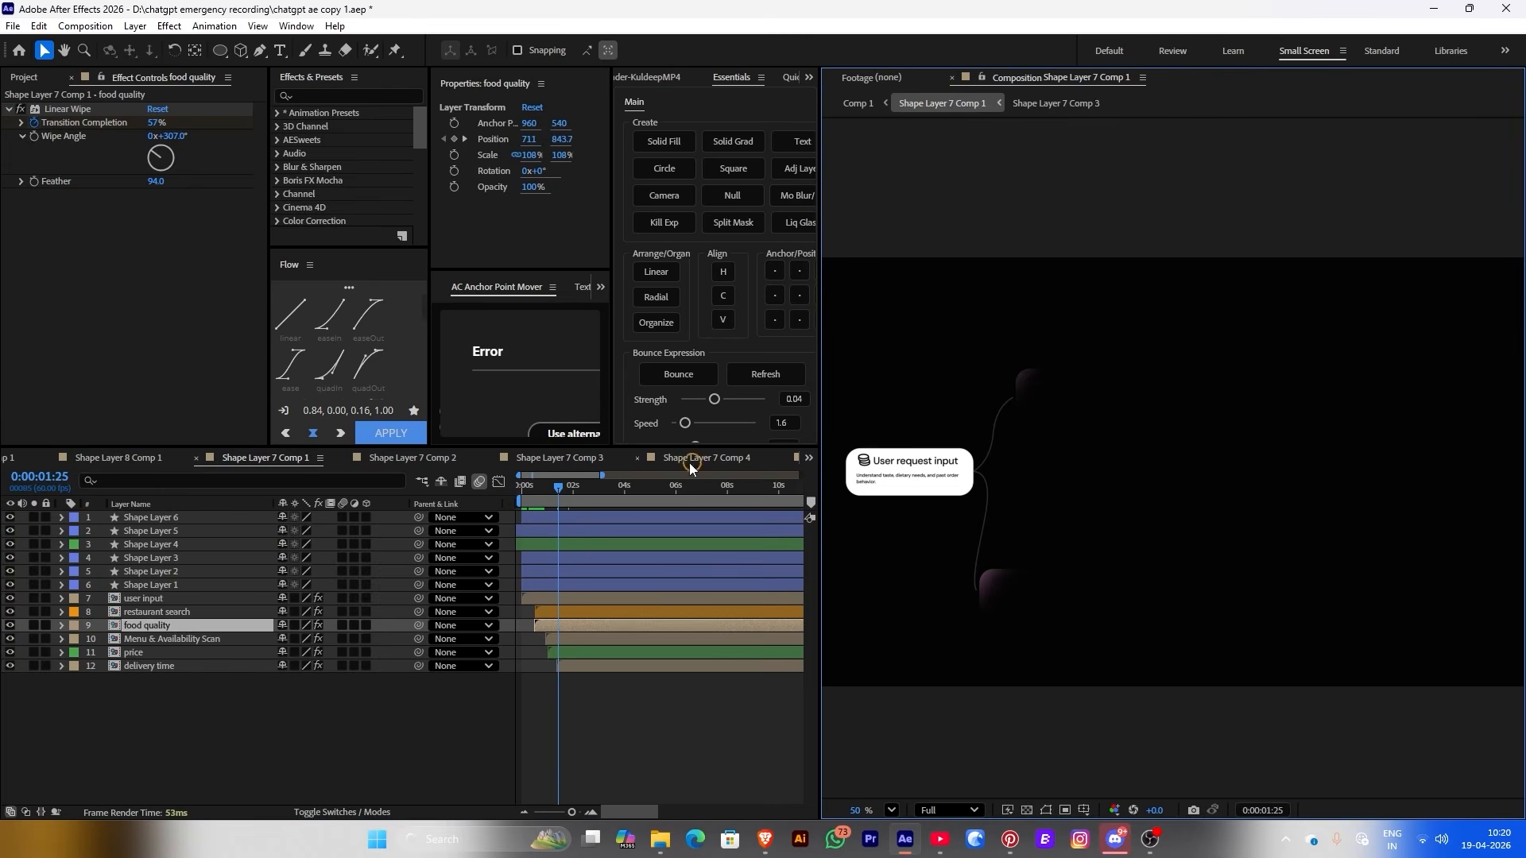
pyautogui.press('space')
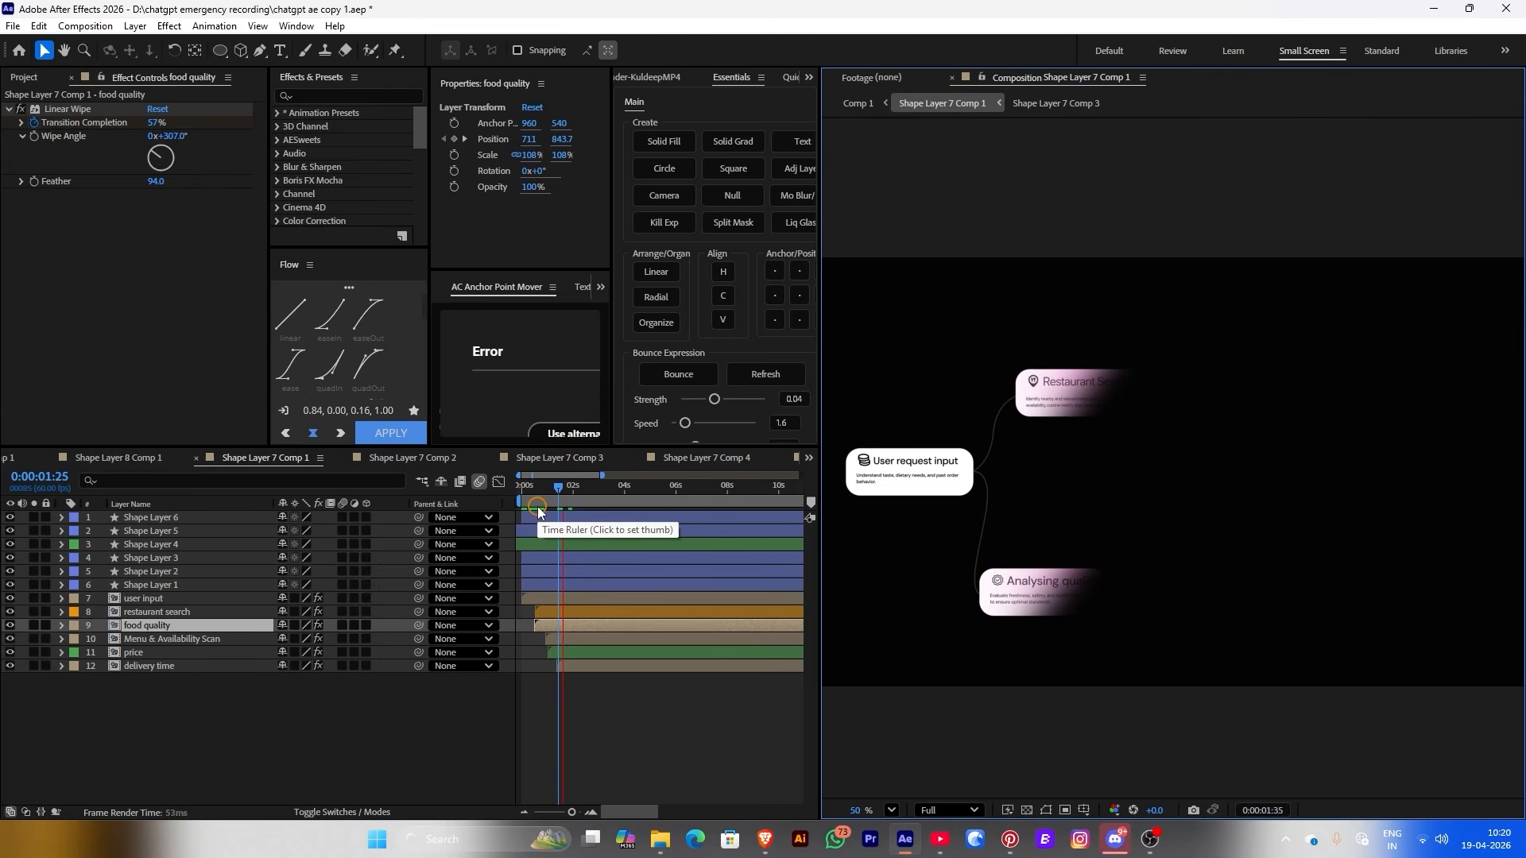
# Paste the pink sweep into the Availability Scan card, adjust its timing, and matte it to Shape Layer 7
pyautogui.doubleClick(598, 636)
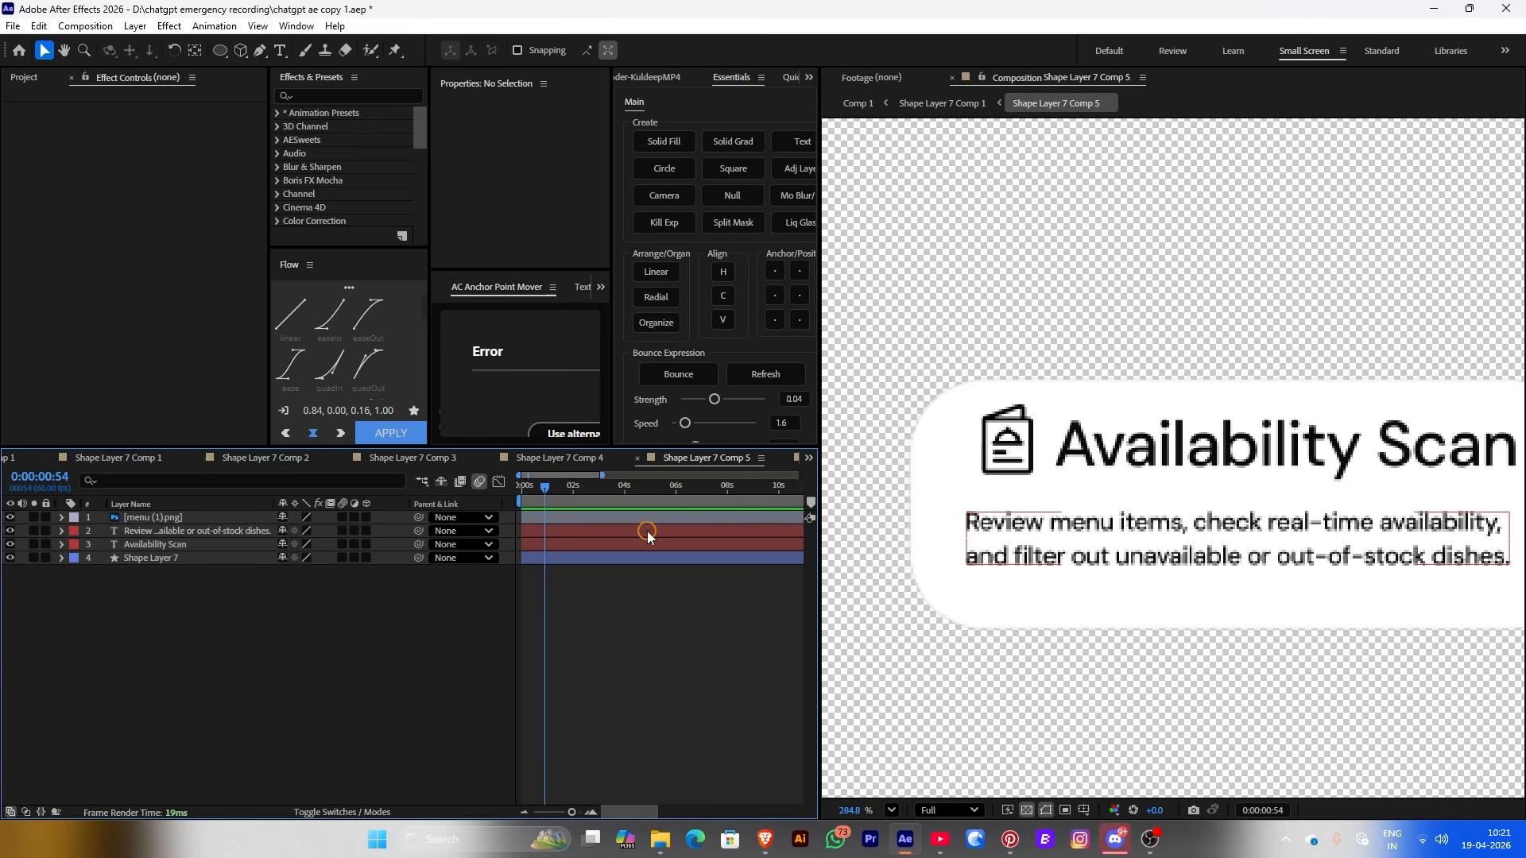
pyautogui.hotkey('ctrl', 'v')
pyautogui.moveTo(560, 520); pyautogui.dragTo(564, 518)
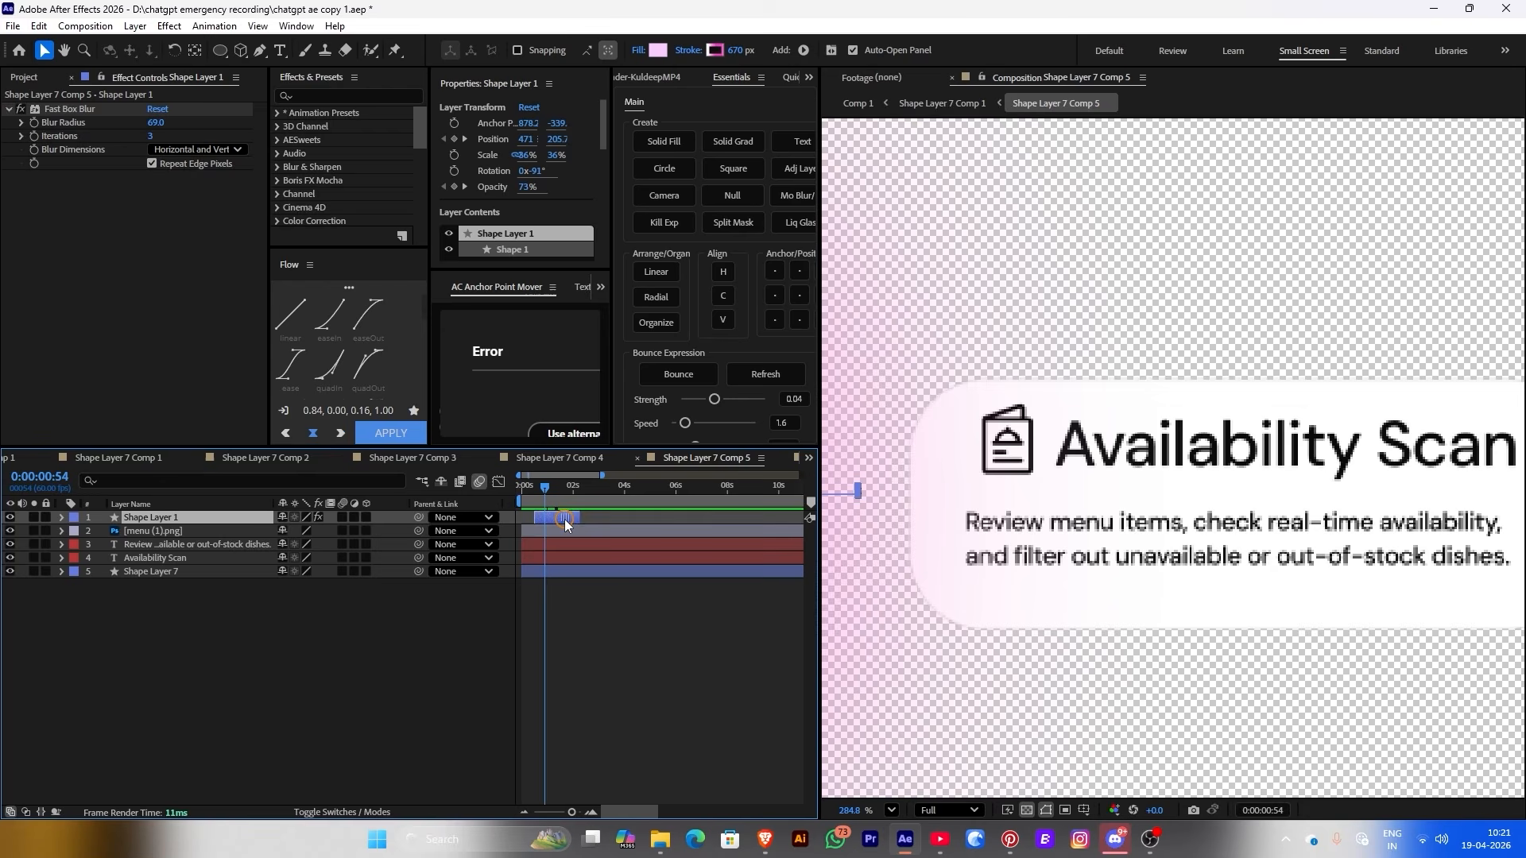
pyautogui.moveTo(564, 518); pyautogui.dragTo(556, 519)
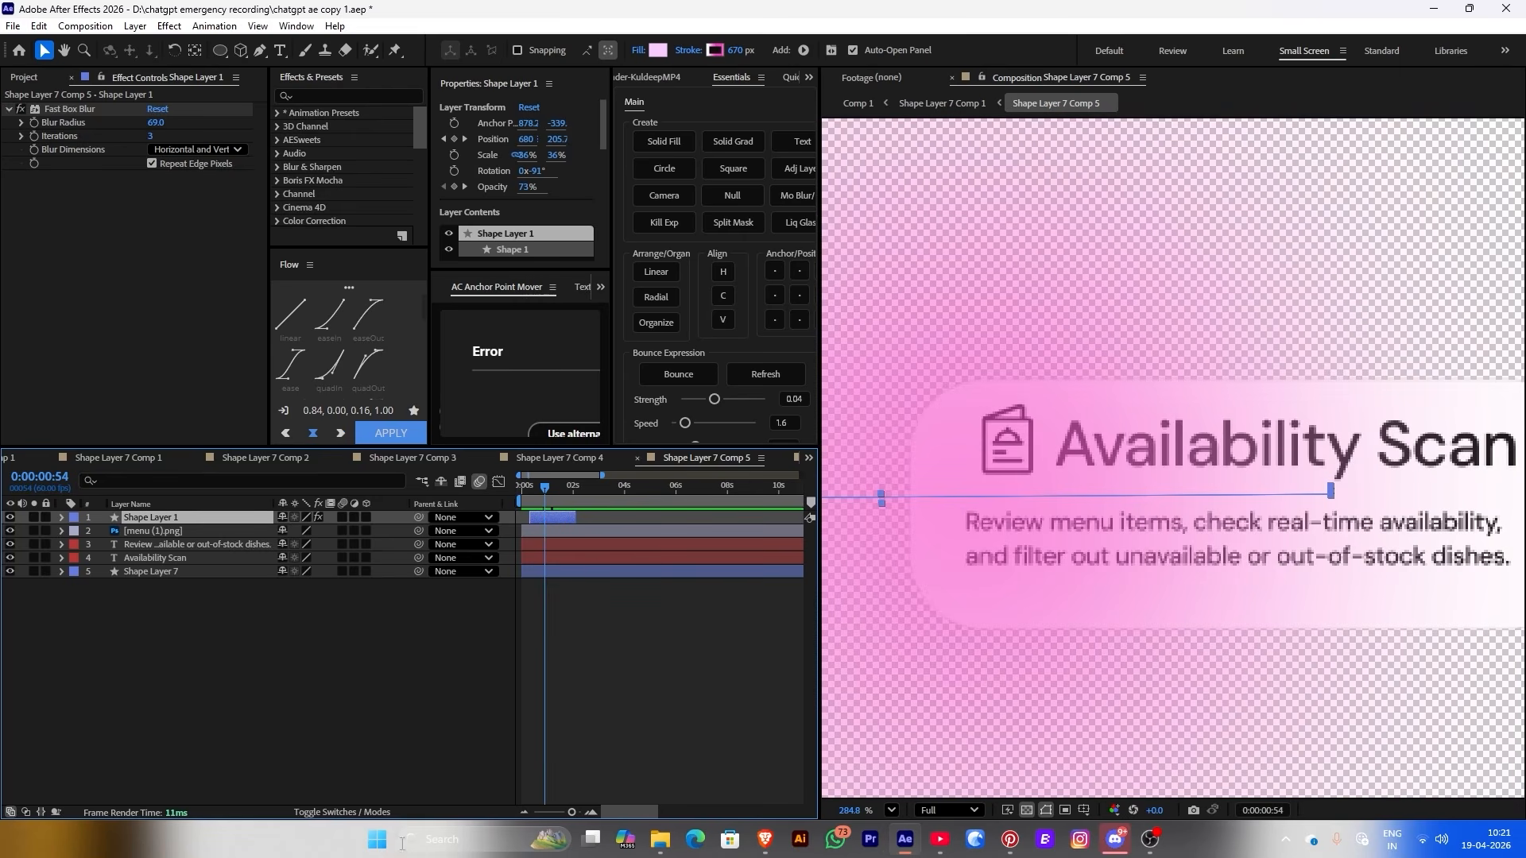
pyautogui.click(342, 812)
pyautogui.moveTo(335, 517); pyautogui.dragTo(206, 573)
pyautogui.click(44, 571)
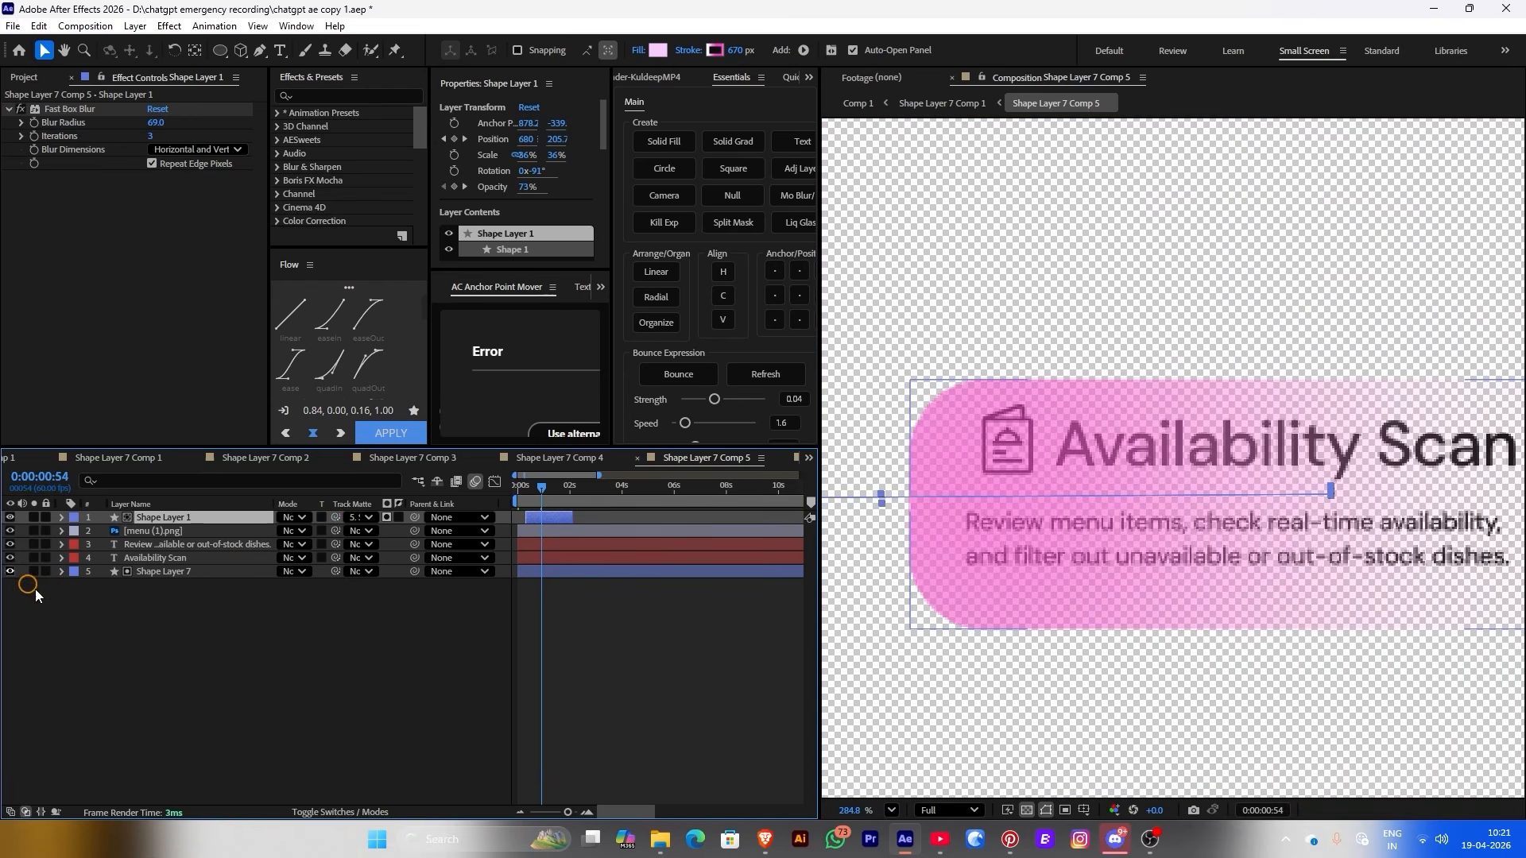
pyautogui.click(32, 588)
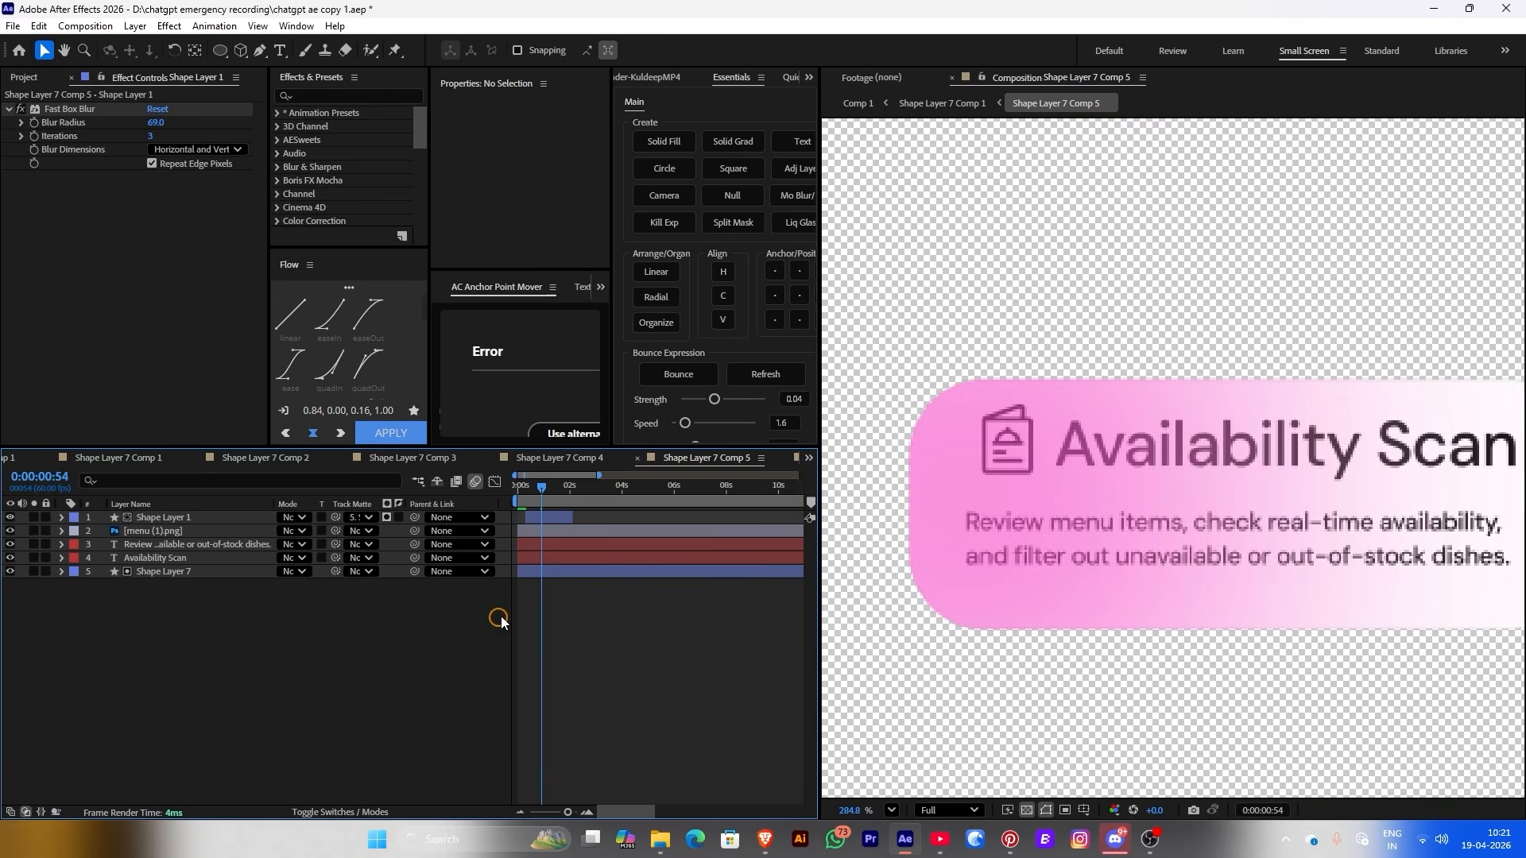
# Shift the Availability Scan card's sweep to start slightly later
pyautogui.click(917, 101)
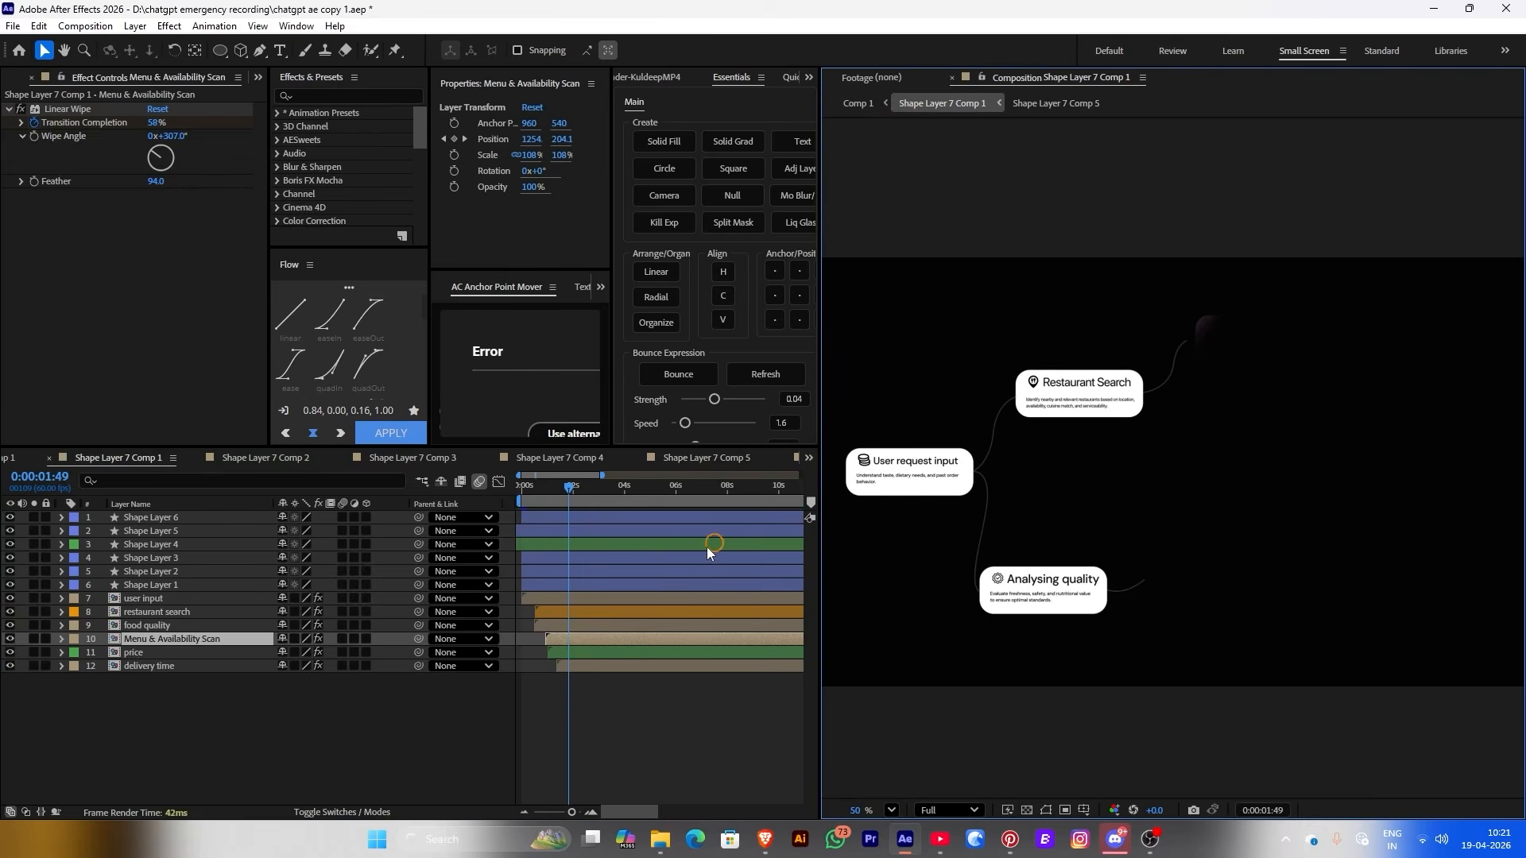
pyautogui.click(573, 485)
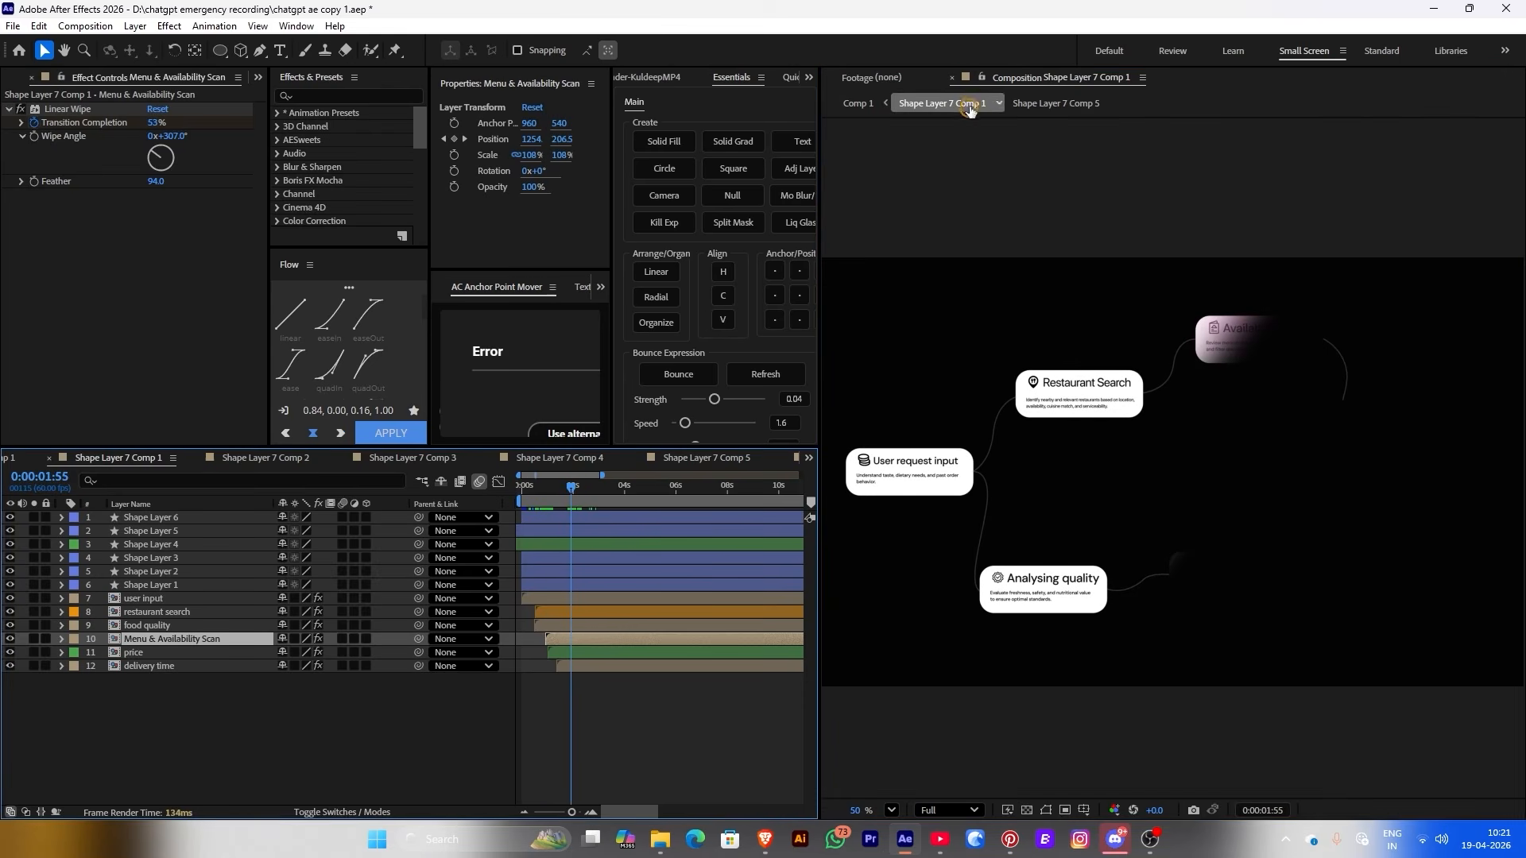
pyautogui.click(1047, 103)
pyautogui.click(545, 522)
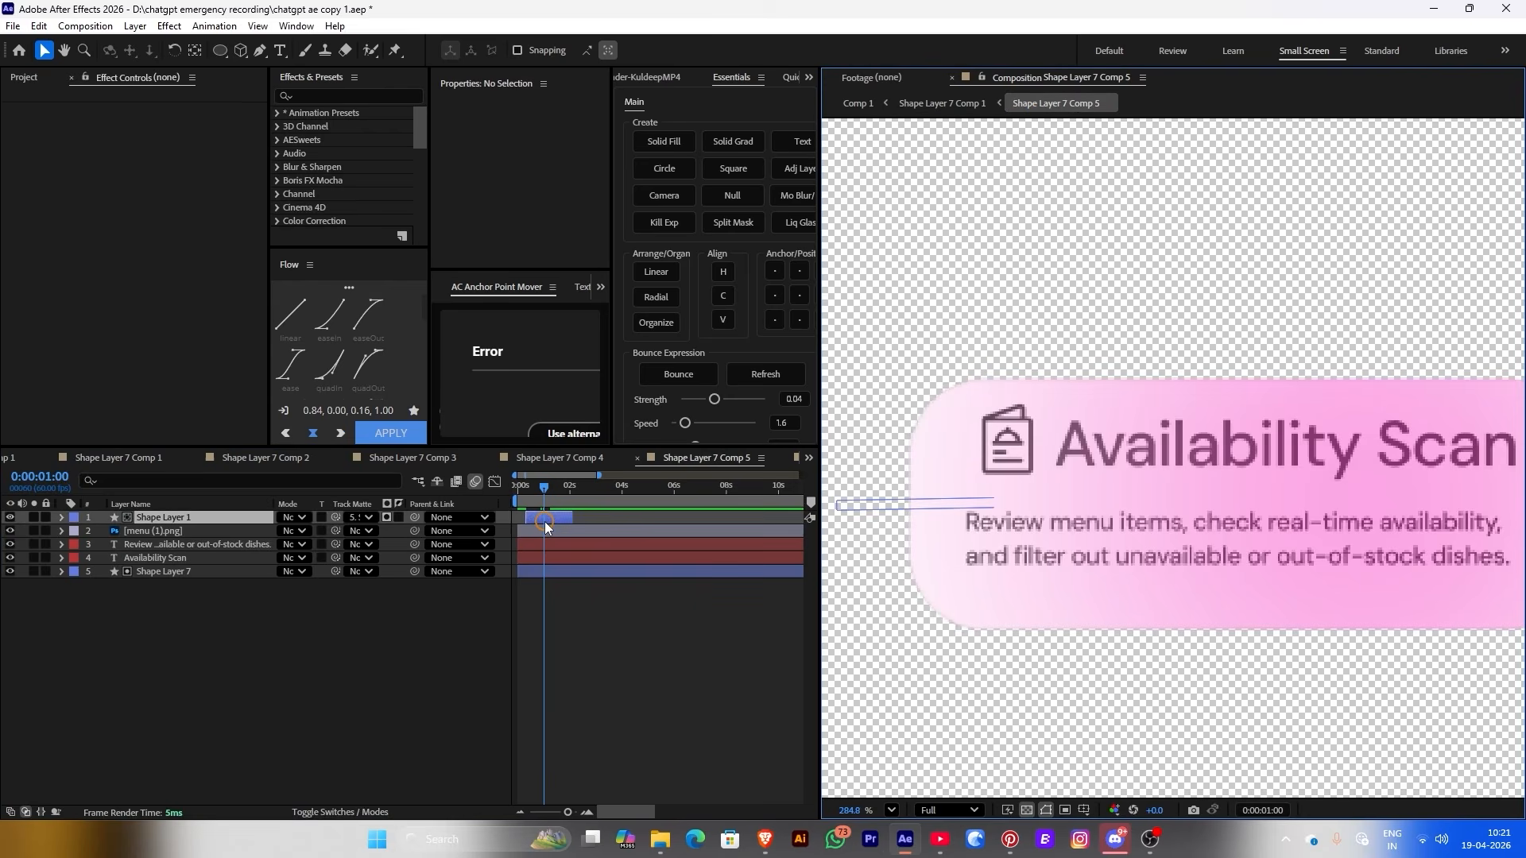
pyautogui.moveTo(542, 522); pyautogui.dragTo(546, 522)
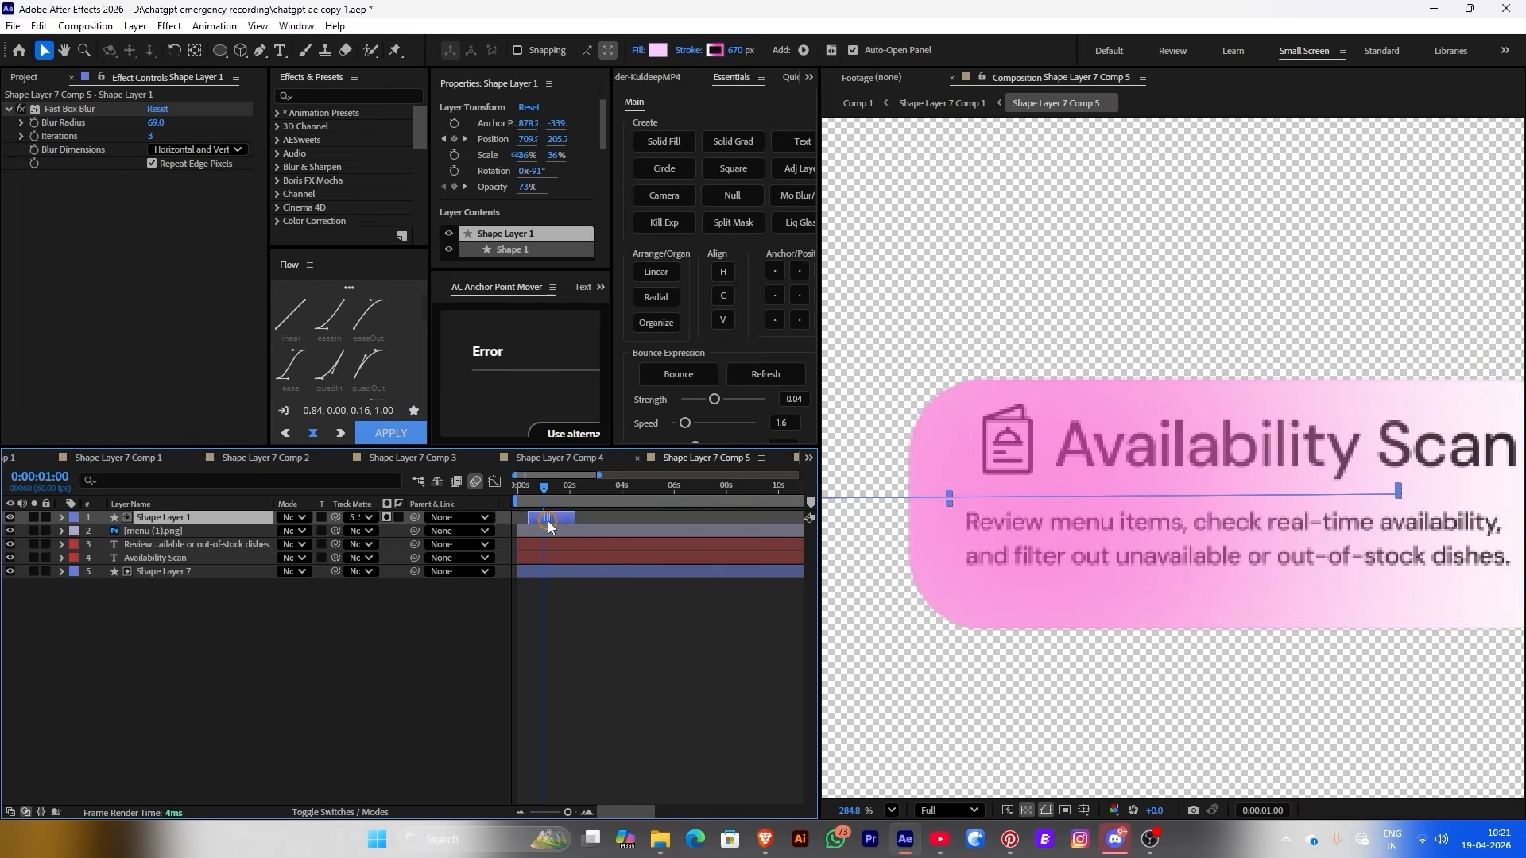
# Preview the card reveal around 2:10 in Comp 1, then paste the sweep into the pricing card
pyautogui.click(922, 102)
pyautogui.press('space')
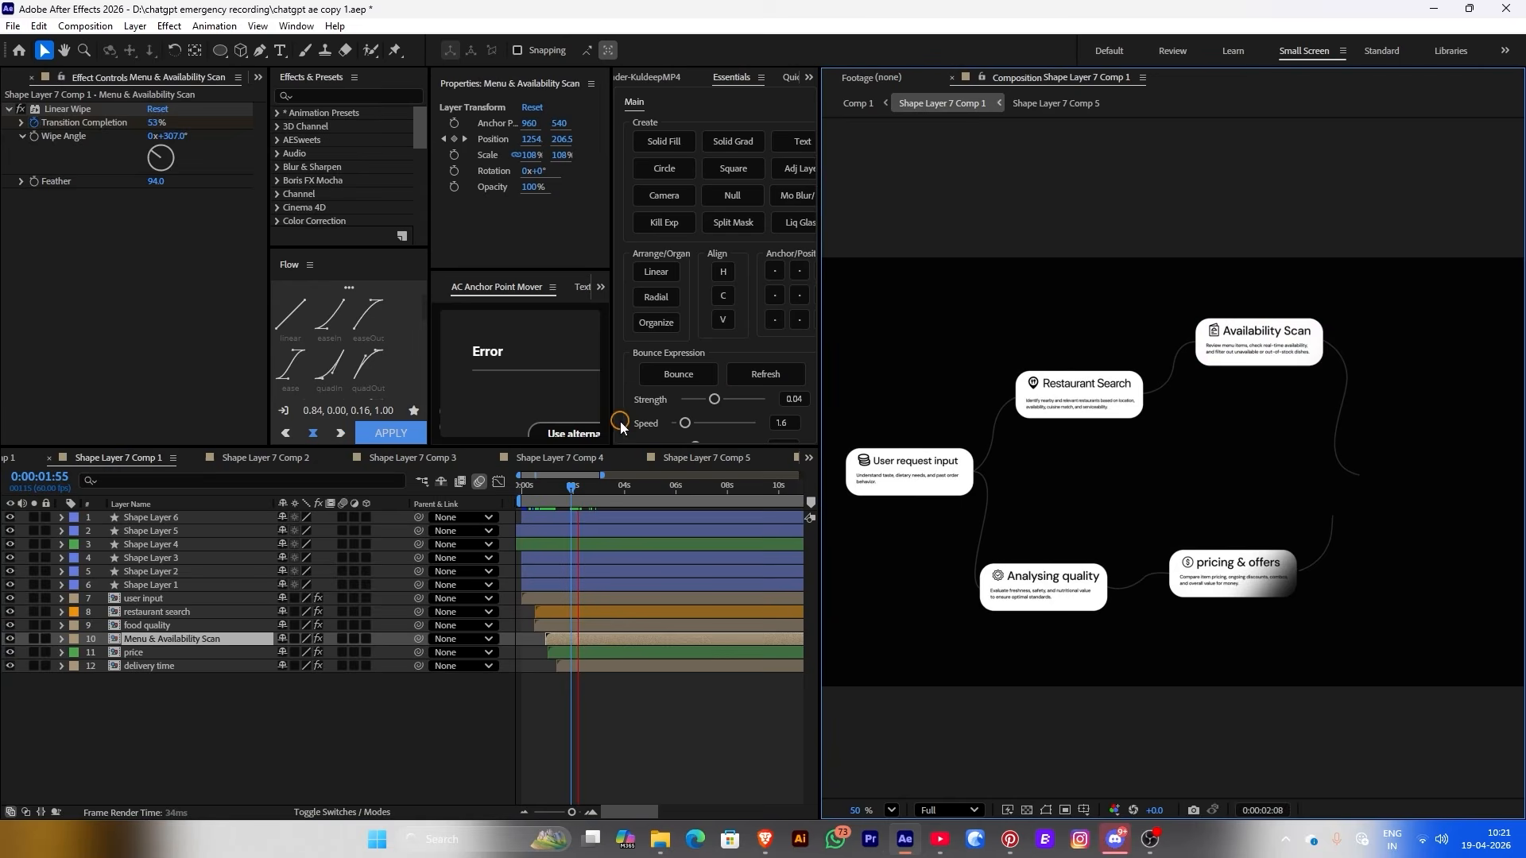
pyautogui.moveTo(586, 495); pyautogui.dragTo(503, 491)
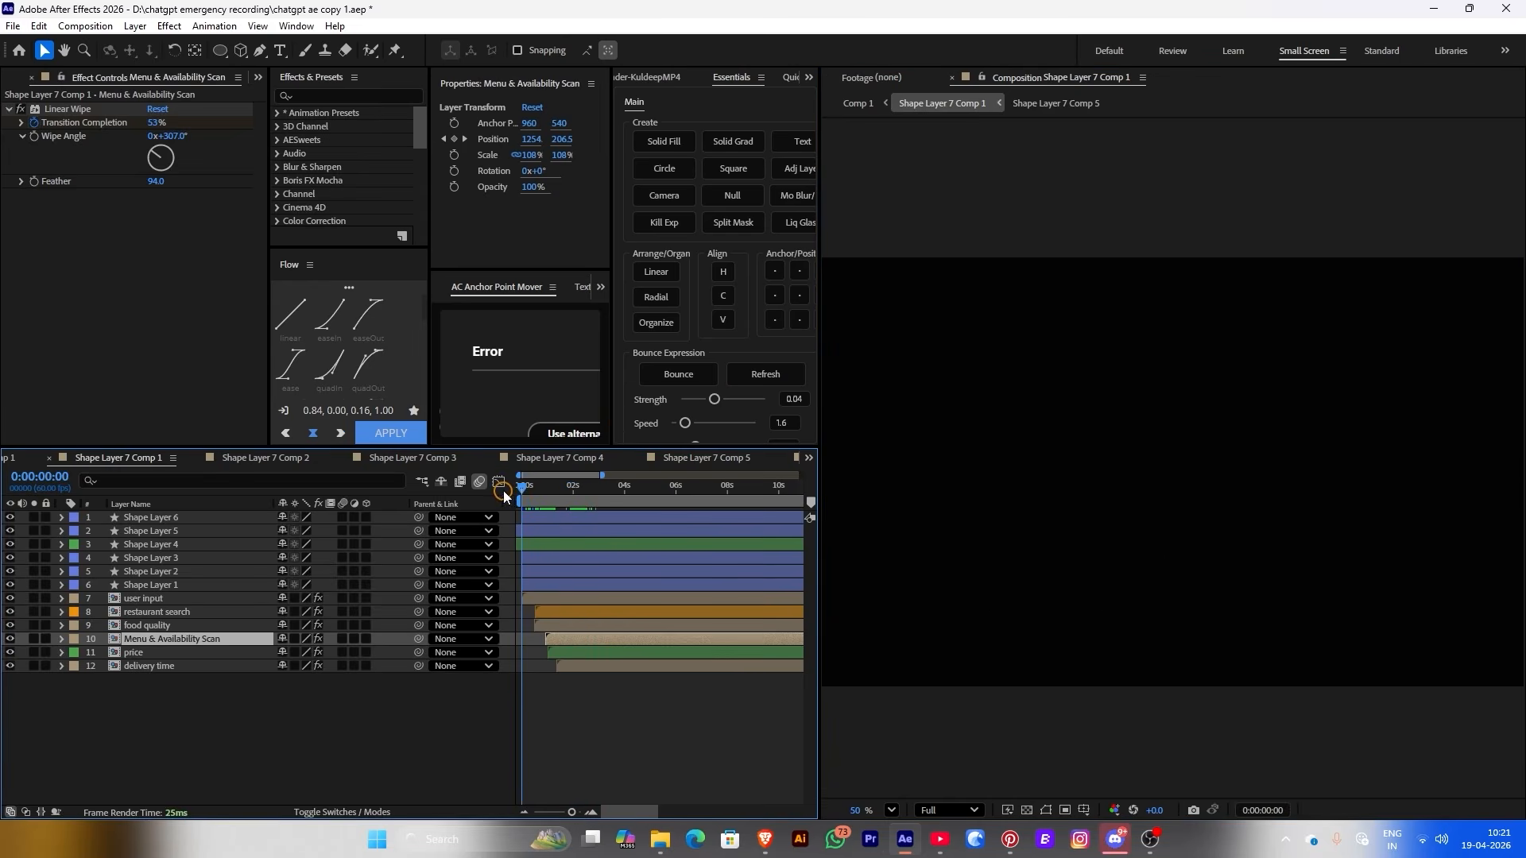
pyautogui.press('space')
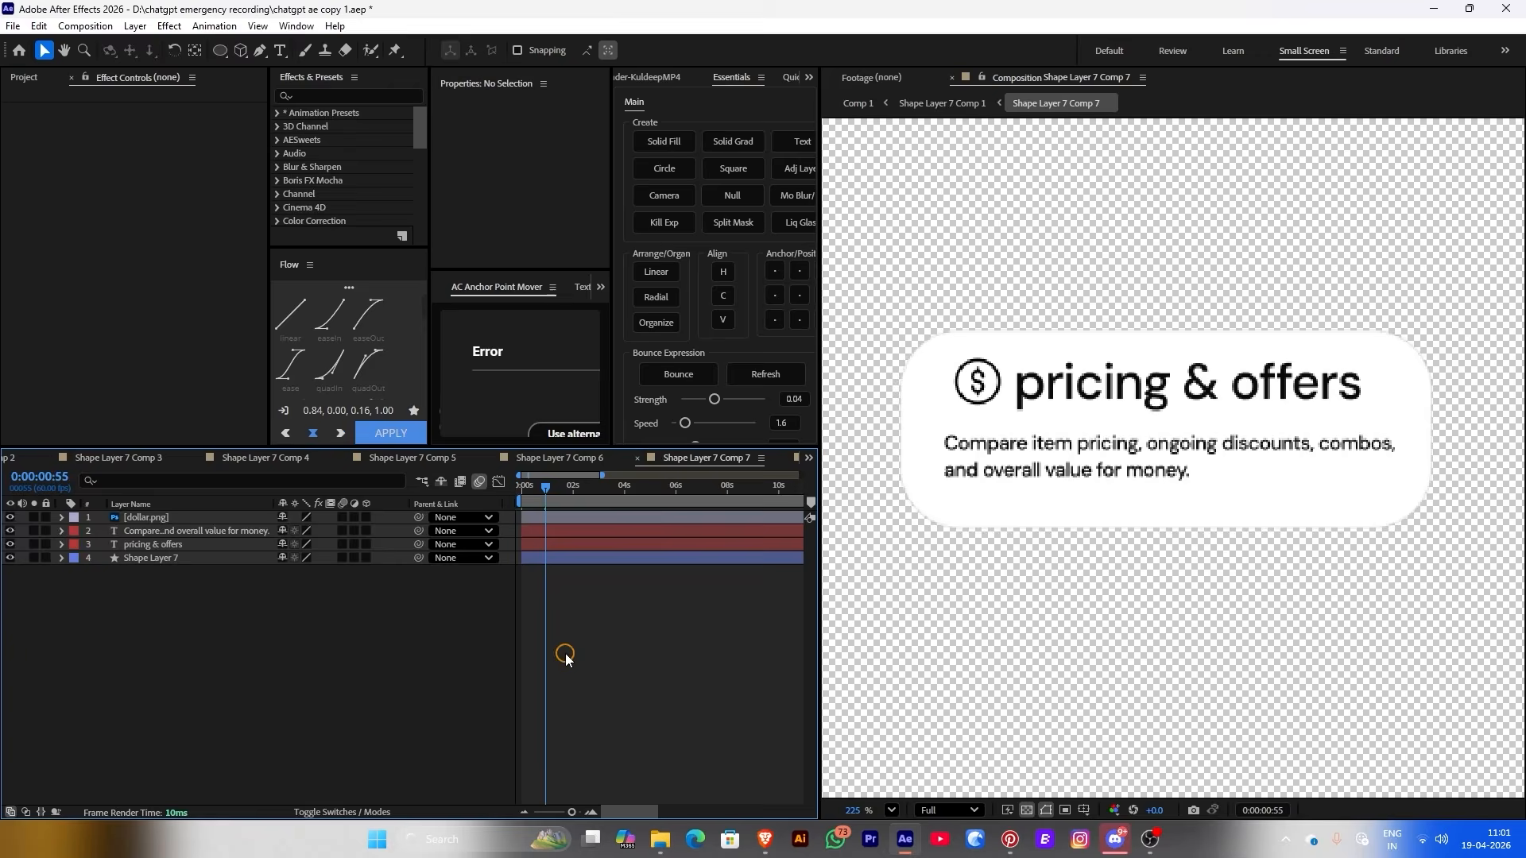
pyautogui.hotkey('ctrl', 'v')
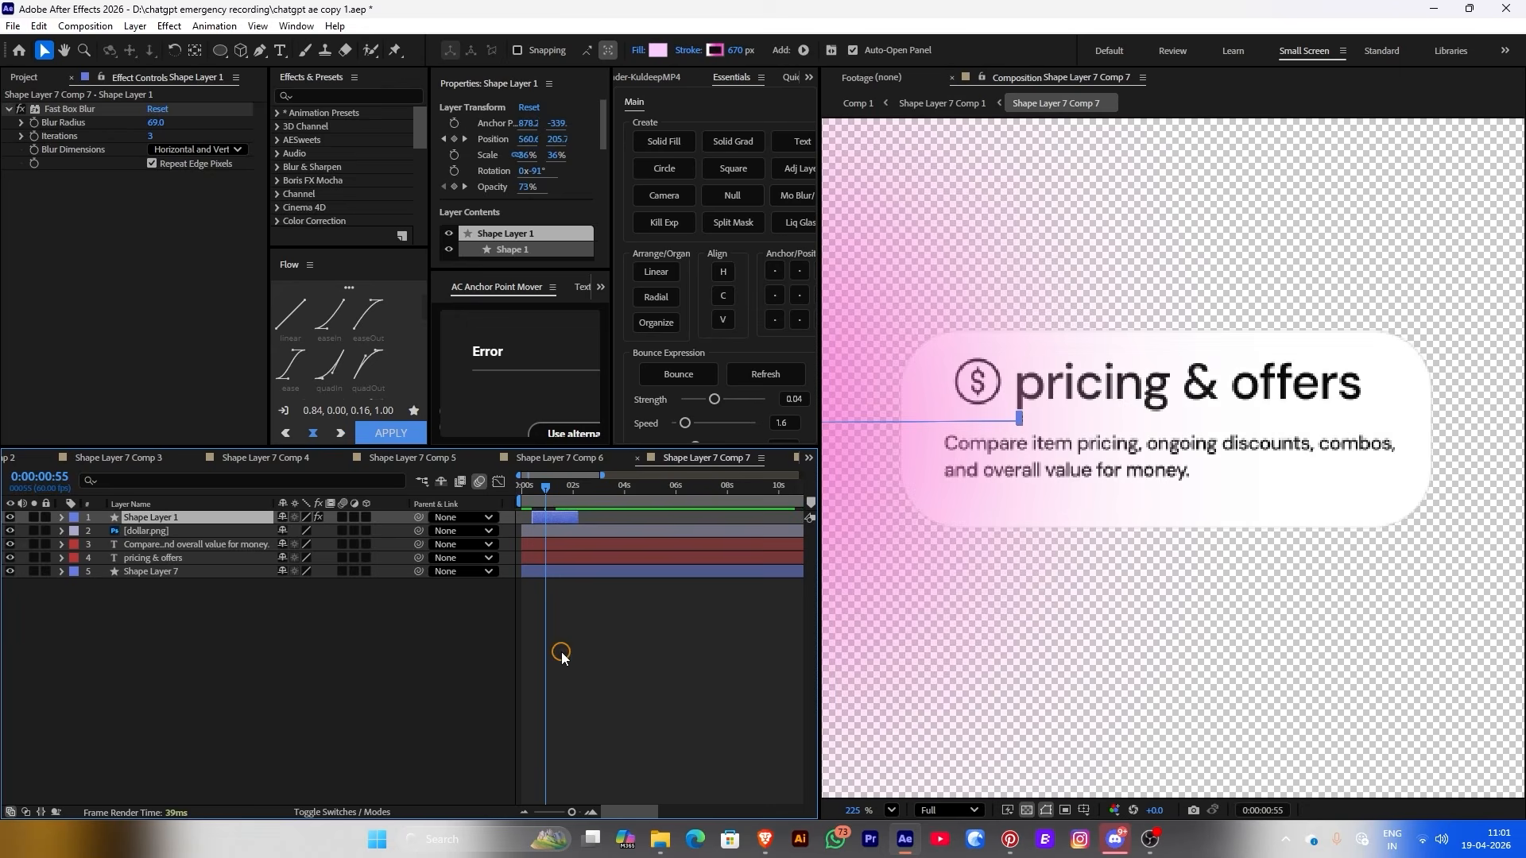
# Clip the pricing & offers sweep to Shape Layer 7 as its track matte and show the white card
pyautogui.click(310, 812)
pyautogui.moveTo(335, 517); pyautogui.dragTo(246, 574)
pyautogui.click(247, 591)
pyautogui.click(10, 572)
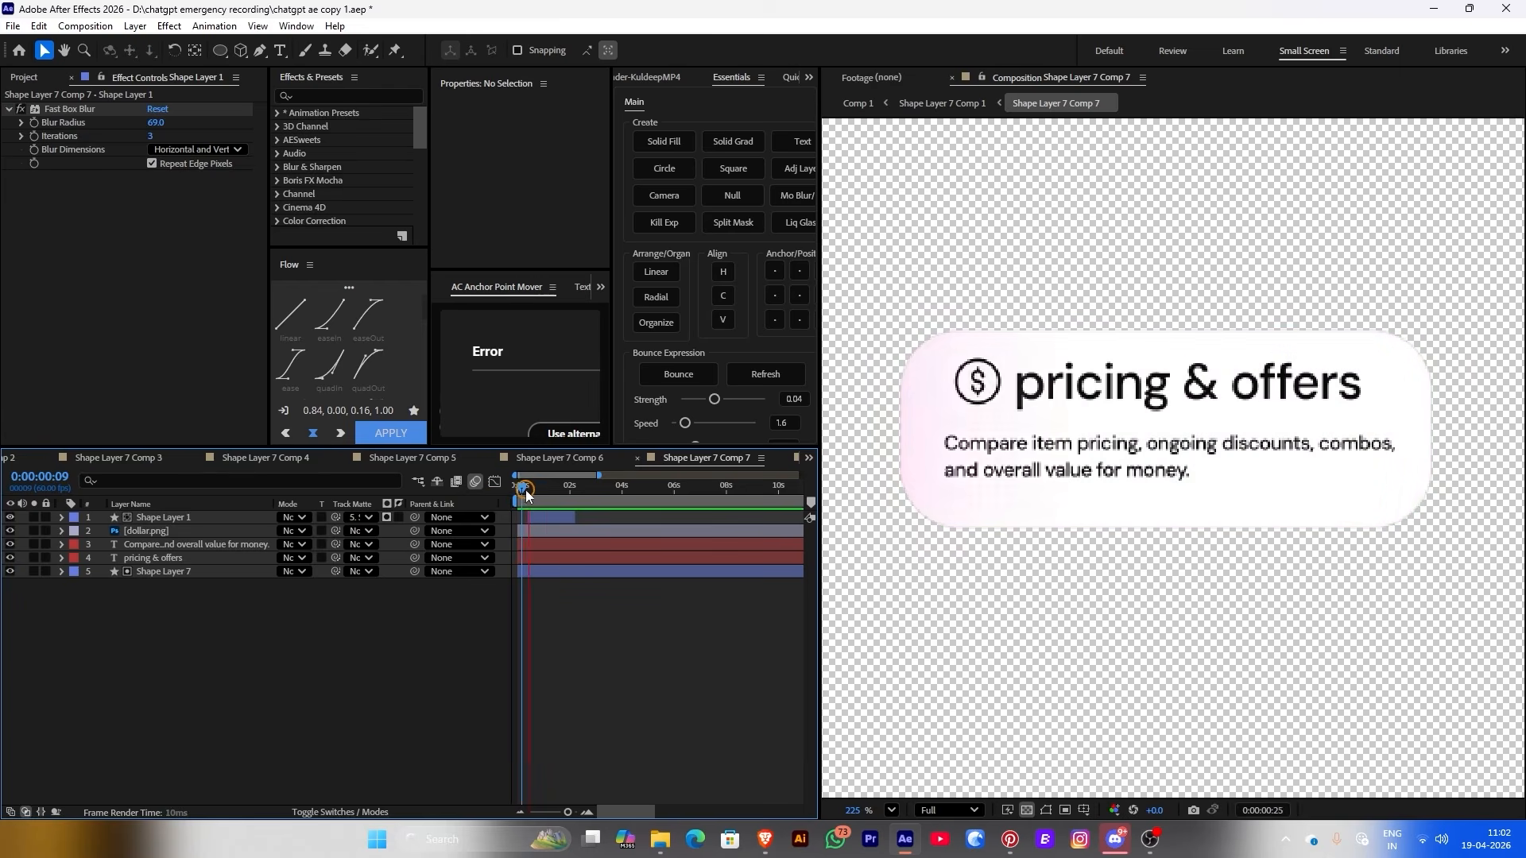
# Scrub Comp 1 around 2 seconds to watch the cards wipe in
pyautogui.click(918, 99)
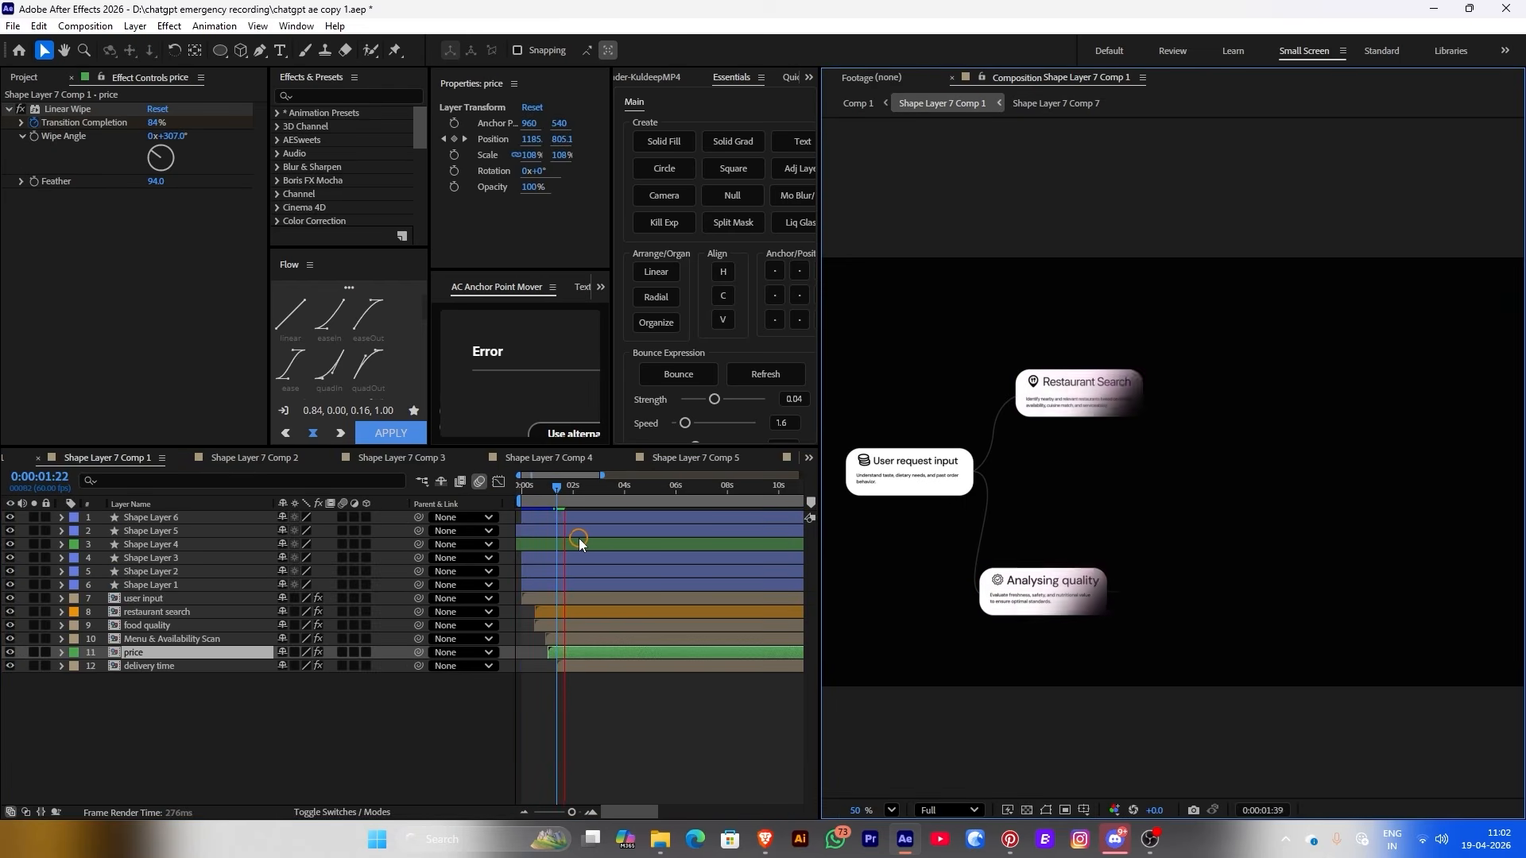
pyautogui.click(567, 487)
pyautogui.moveTo(567, 492); pyautogui.dragTo(573, 495)
# Add the sweep to the Delivery Time card, then scrub Comp 1 from about 14 seconds
pyautogui.doubleClick(569, 666)
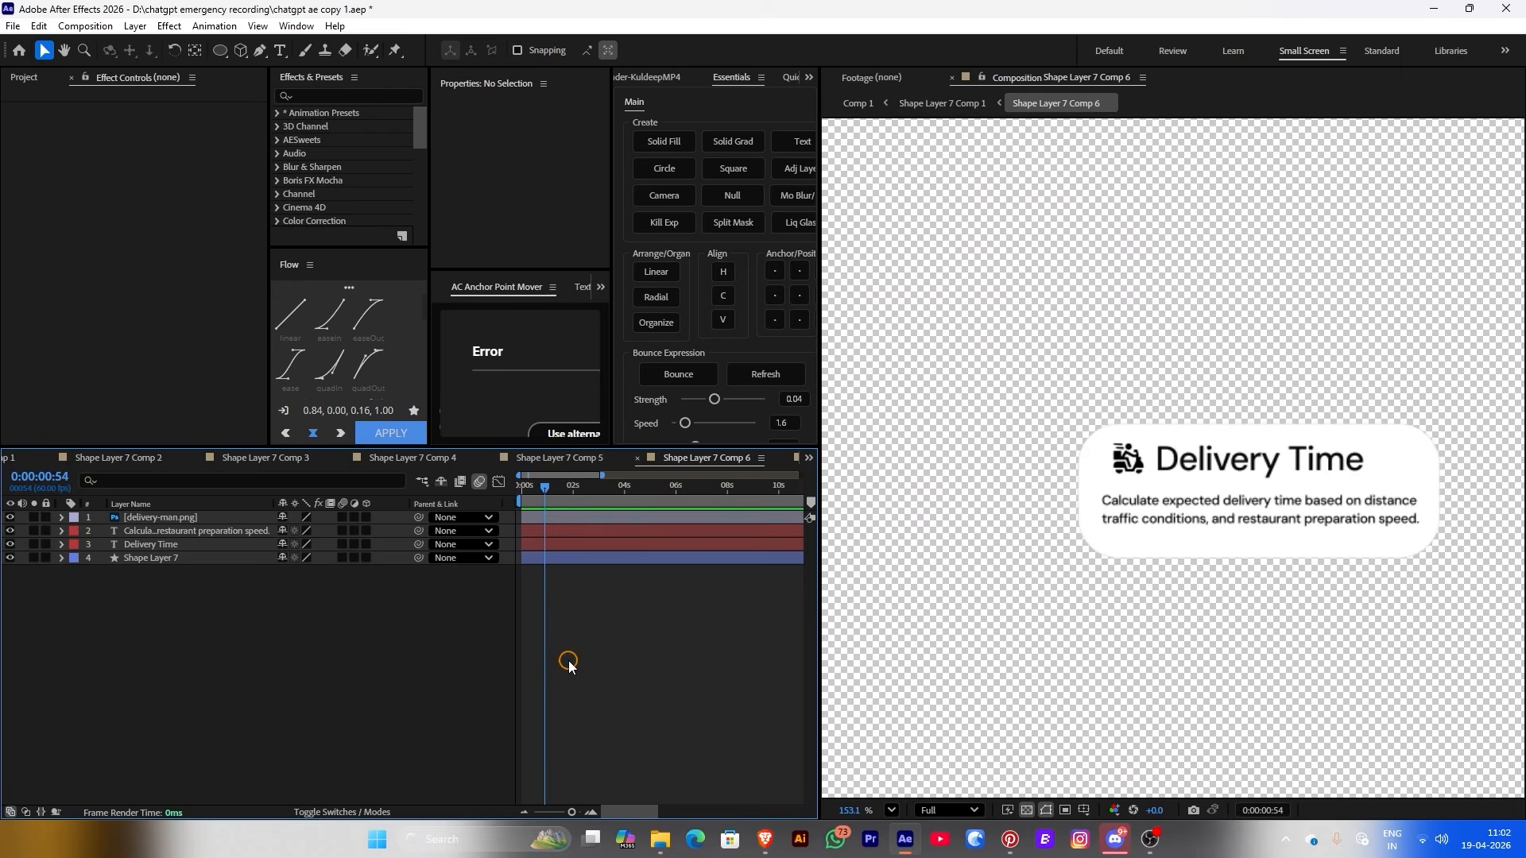
pyautogui.click(339, 518)
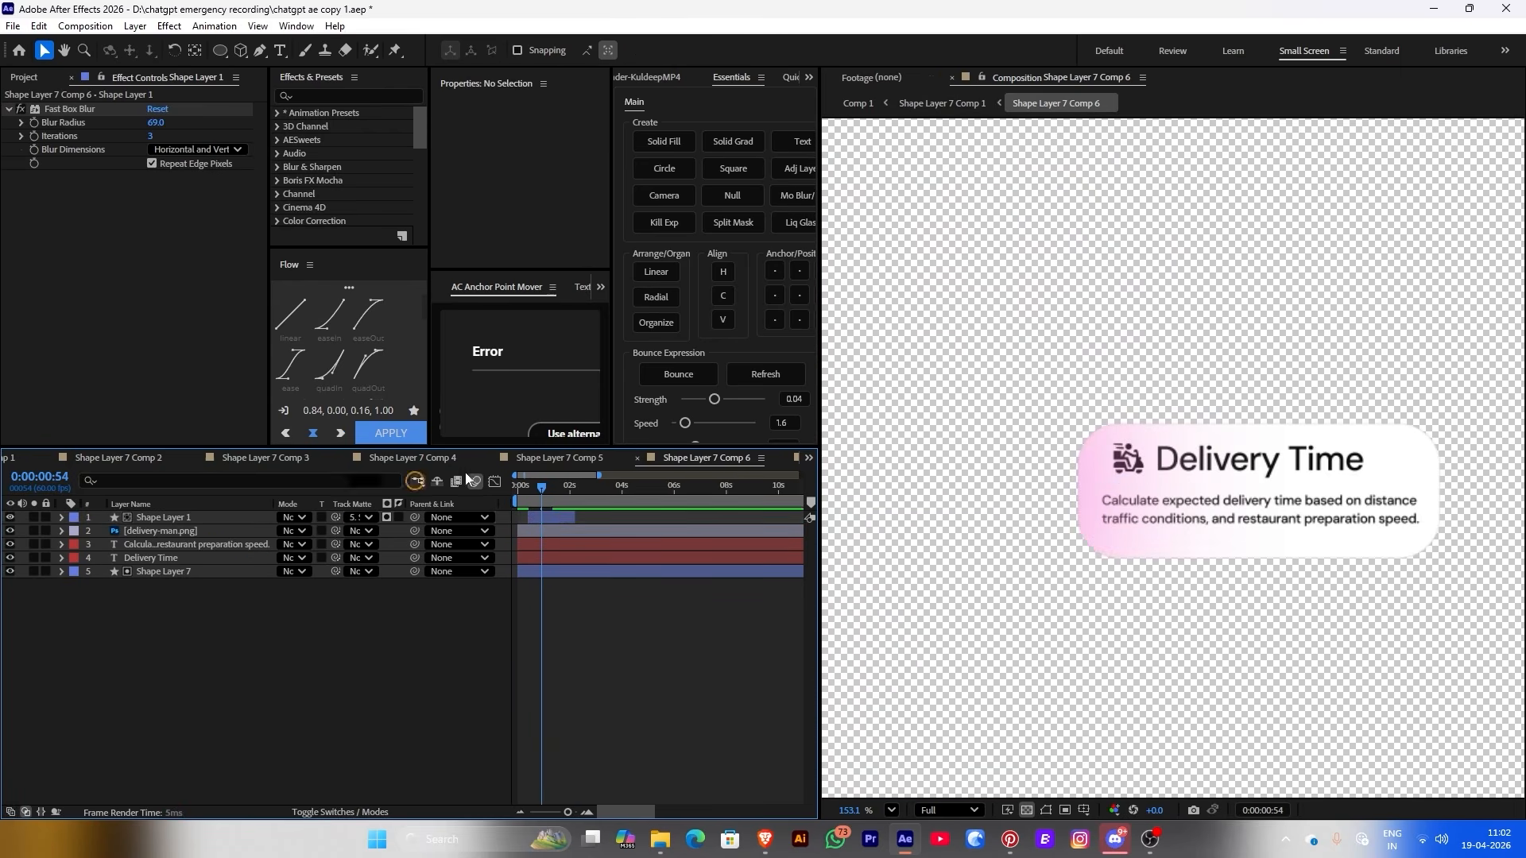
pyautogui.click(859, 104)
pyautogui.click(671, 488)
pyautogui.moveTo(672, 488); pyautogui.dragTo(633, 524)
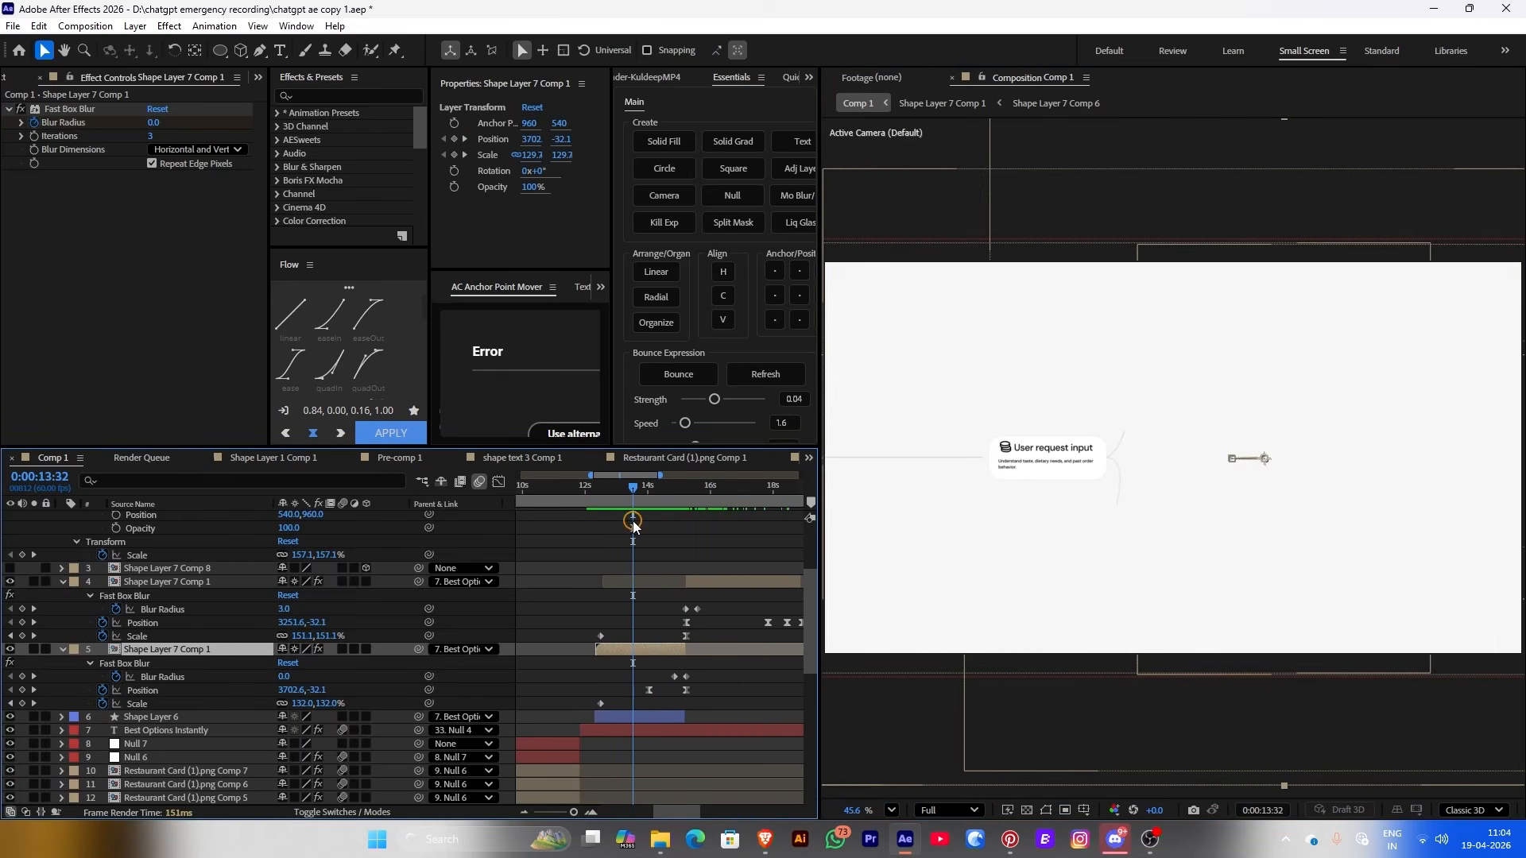
# In the User request input card at 1:01, recolour the sweep gradient's middle stop to blue #4FA2F8
pyautogui.doubleClick(617, 646)
pyautogui.moveTo(644, 488); pyautogui.dragTo(689, 522)
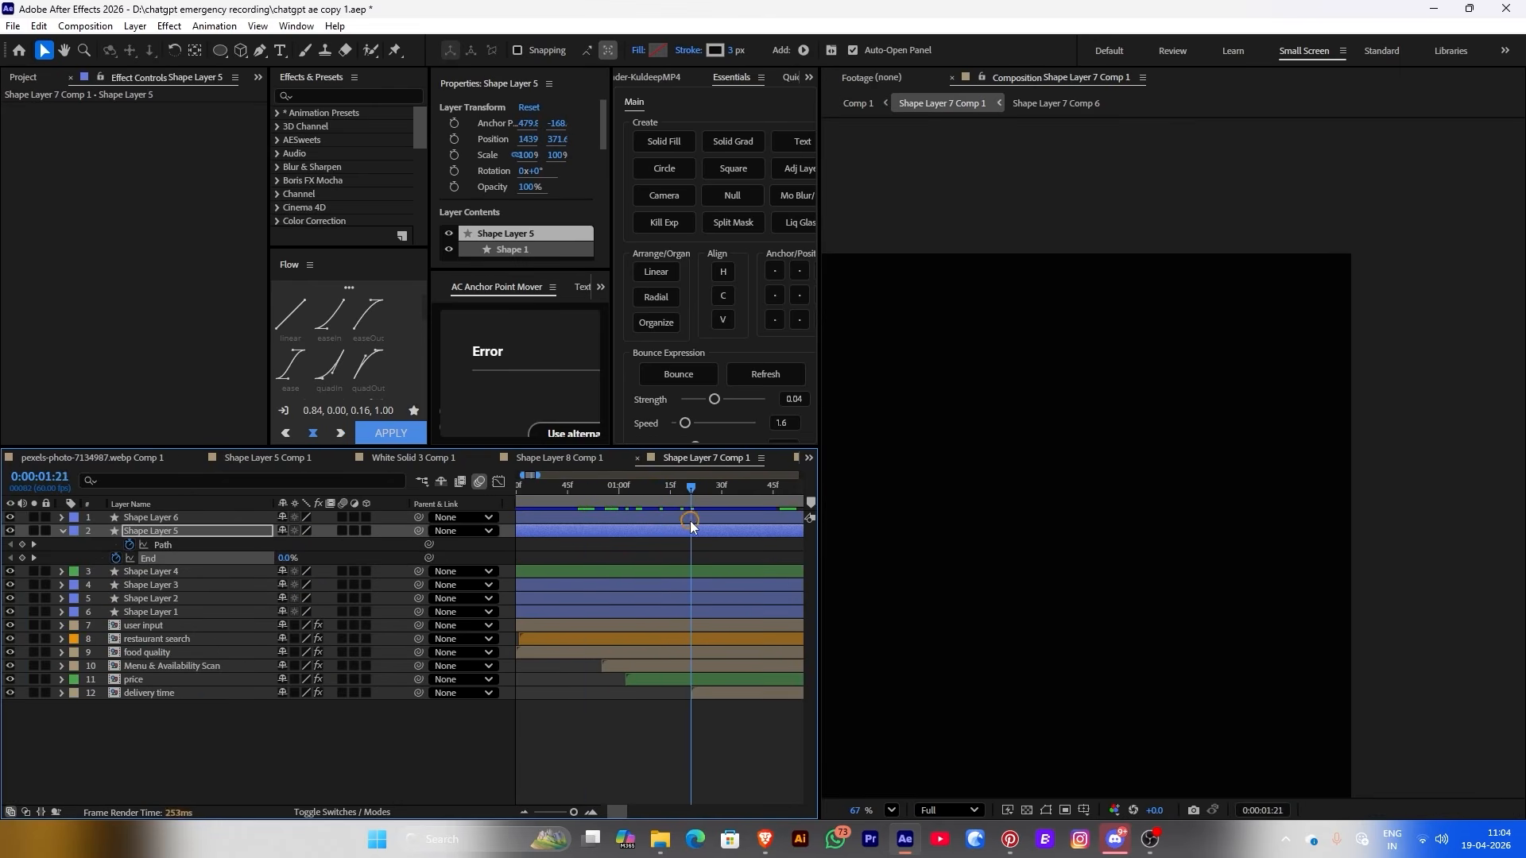
pyautogui.doubleClick(137, 625)
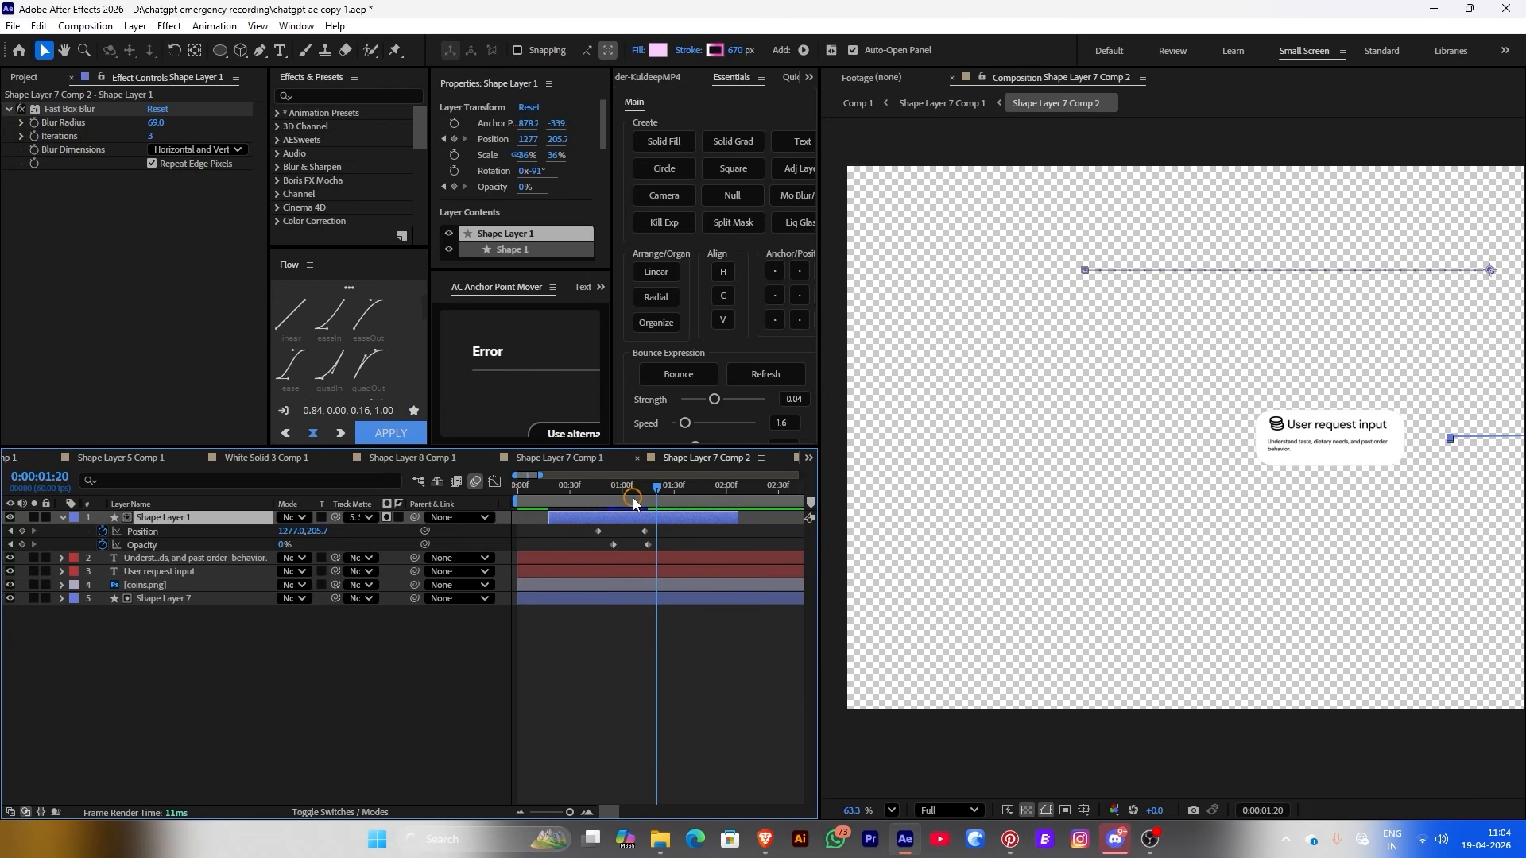
pyautogui.moveTo(633, 502); pyautogui.dragTo(623, 500)
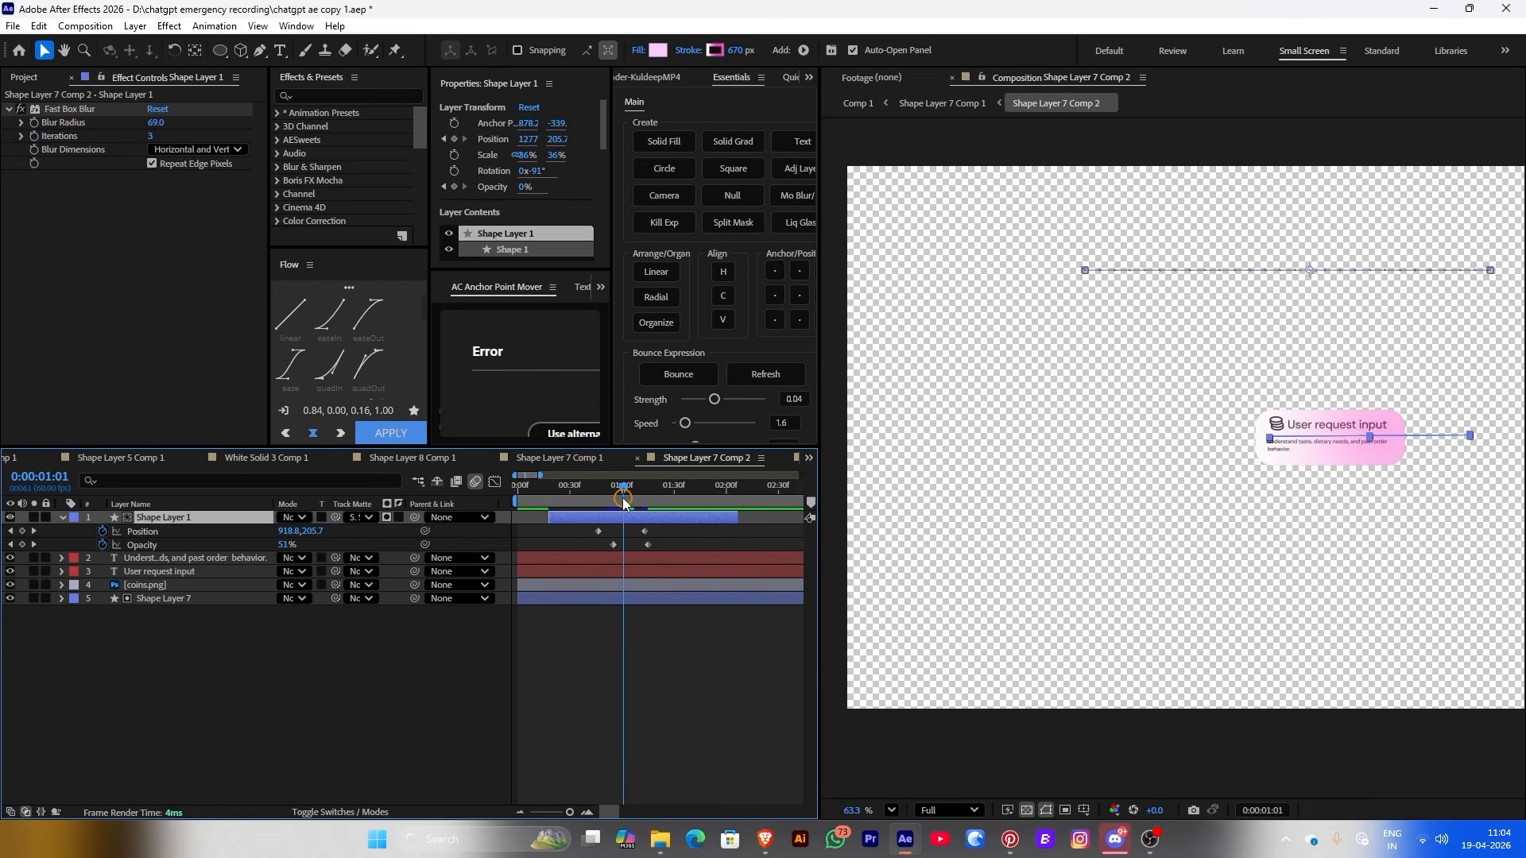
pyautogui.click(715, 54)
pyautogui.click(722, 319)
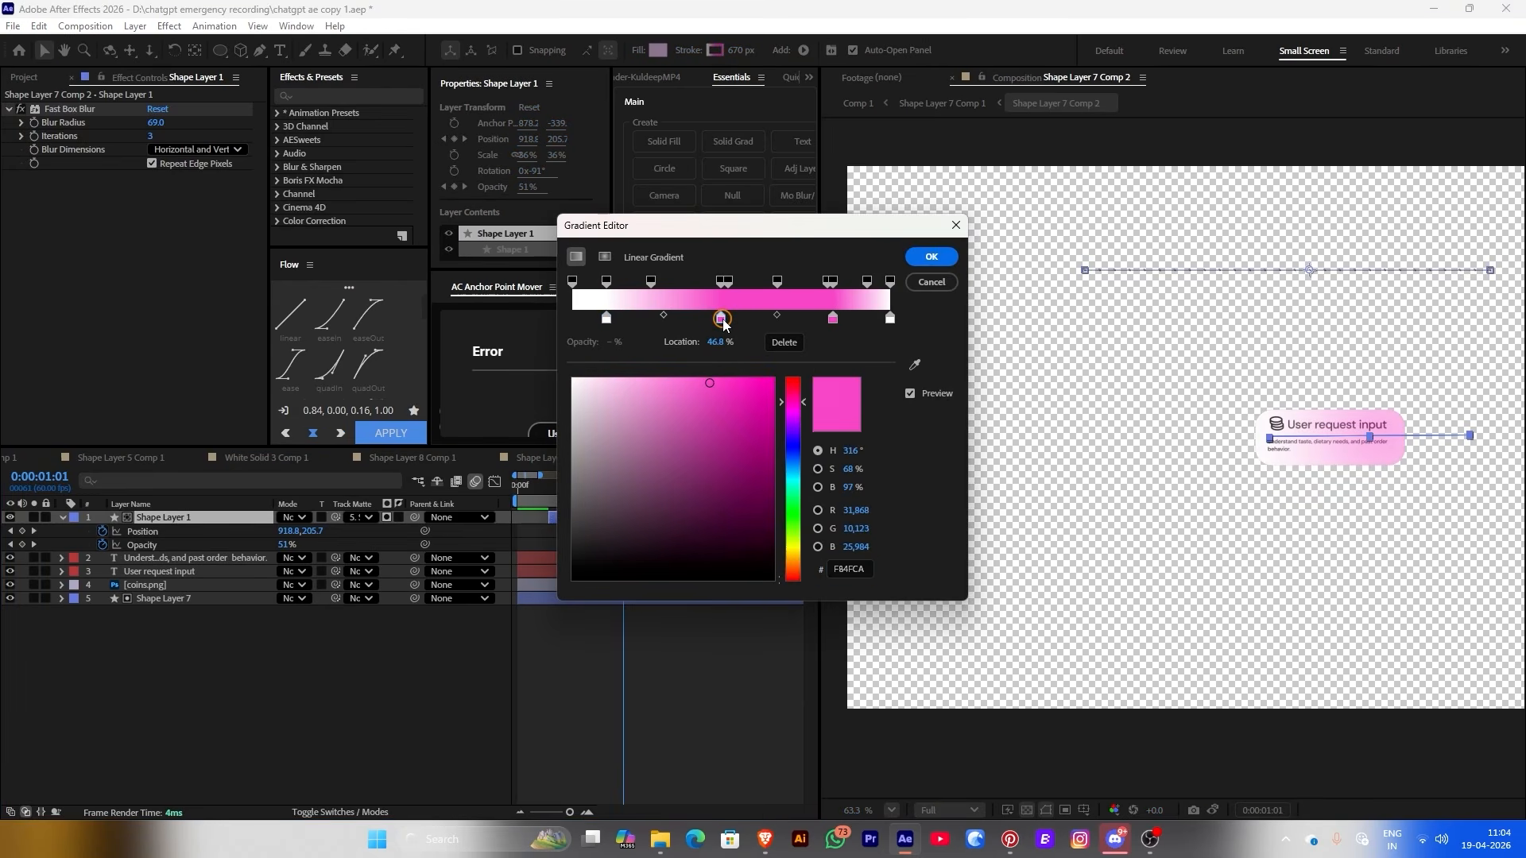
pyautogui.moveTo(792, 404); pyautogui.dragTo(792, 464)
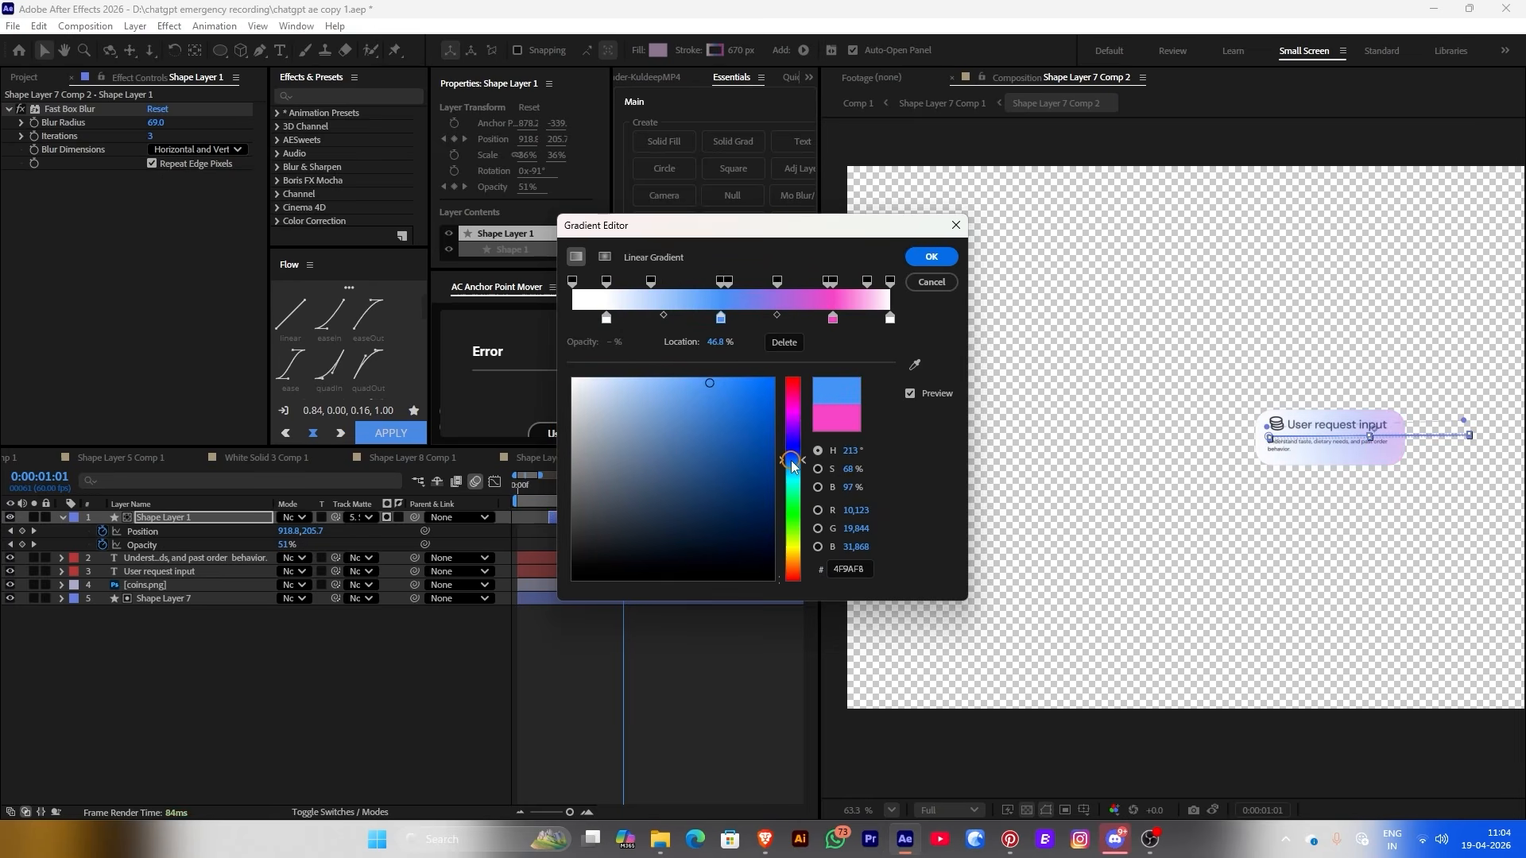
pyautogui.click(931, 256)
# Preview the sweep, recheck the blue middle stop, and return to Shape Layer 7 Comp 1
pyautogui.moveTo(628, 485)
pyautogui.mouseDown()
pyautogui.moveTo(591, 486)
pyautogui.moveTo(678, 485)
pyautogui.mouseUp()
pyautogui.click(716, 49)
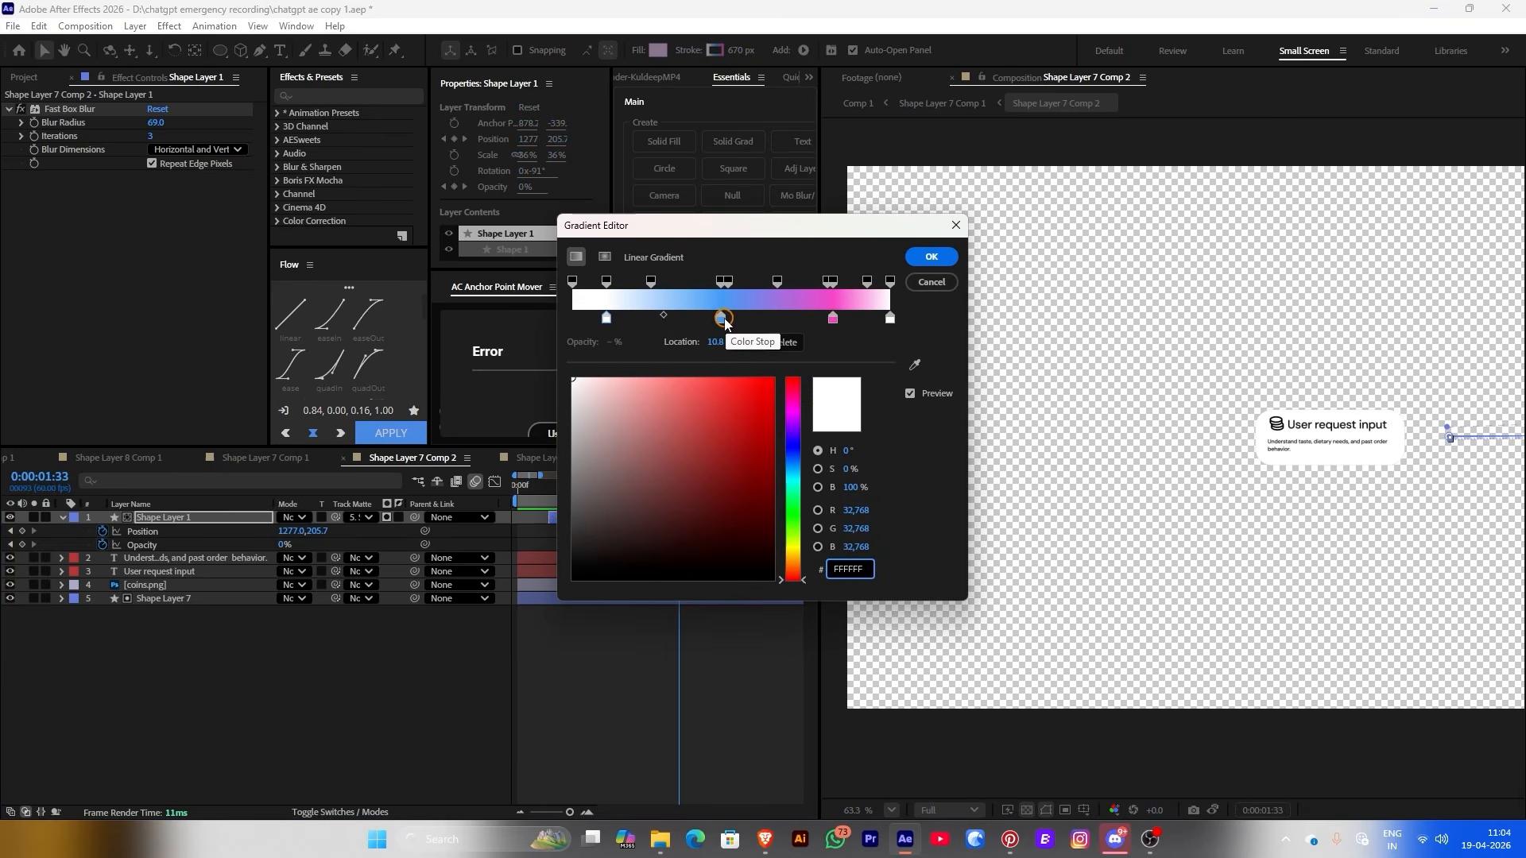
pyautogui.click(721, 318)
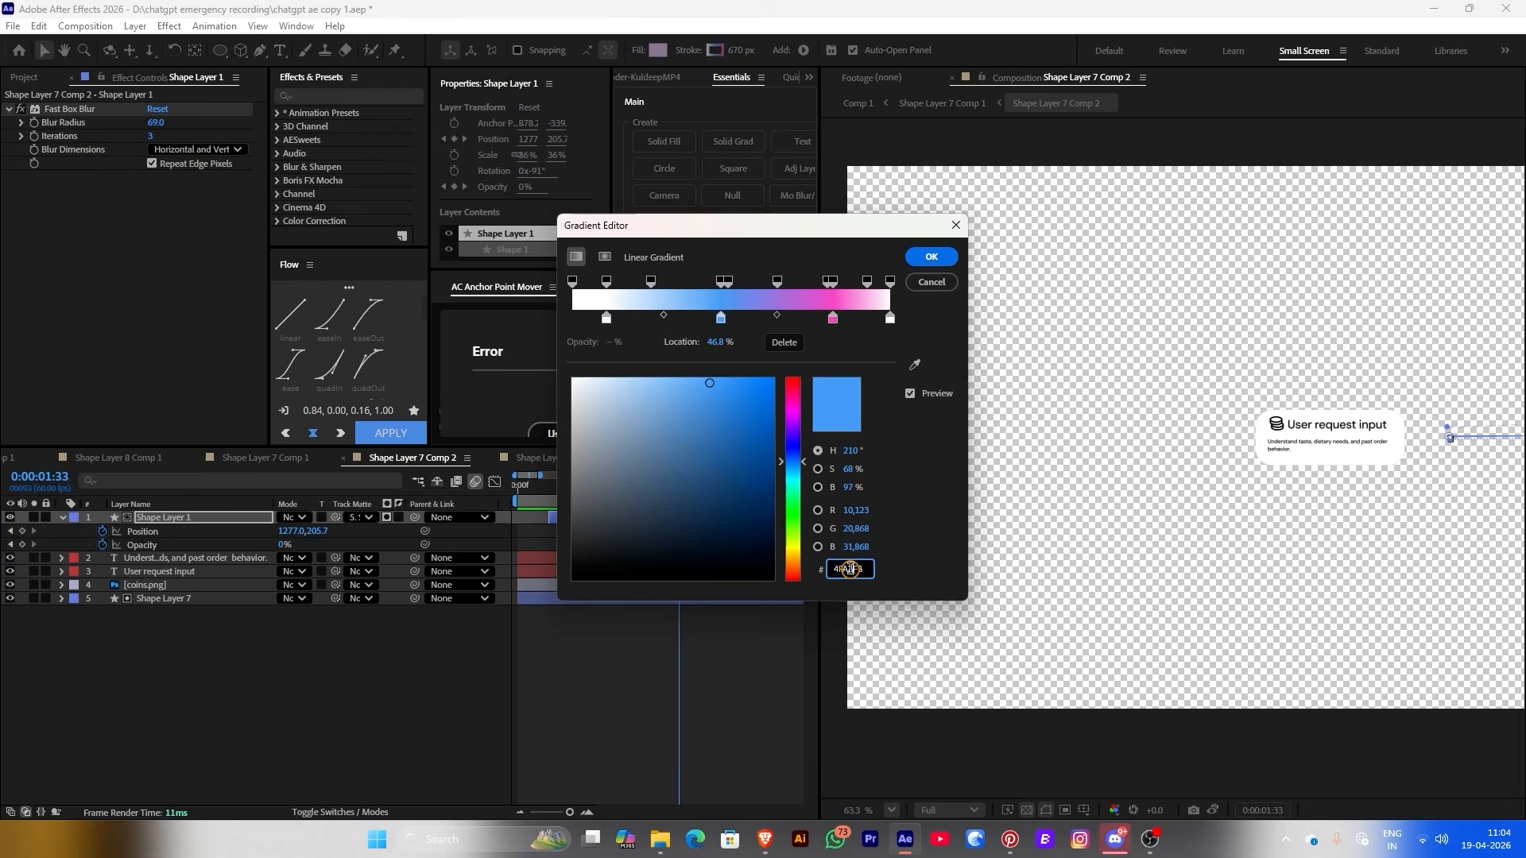
pyautogui.click(932, 256)
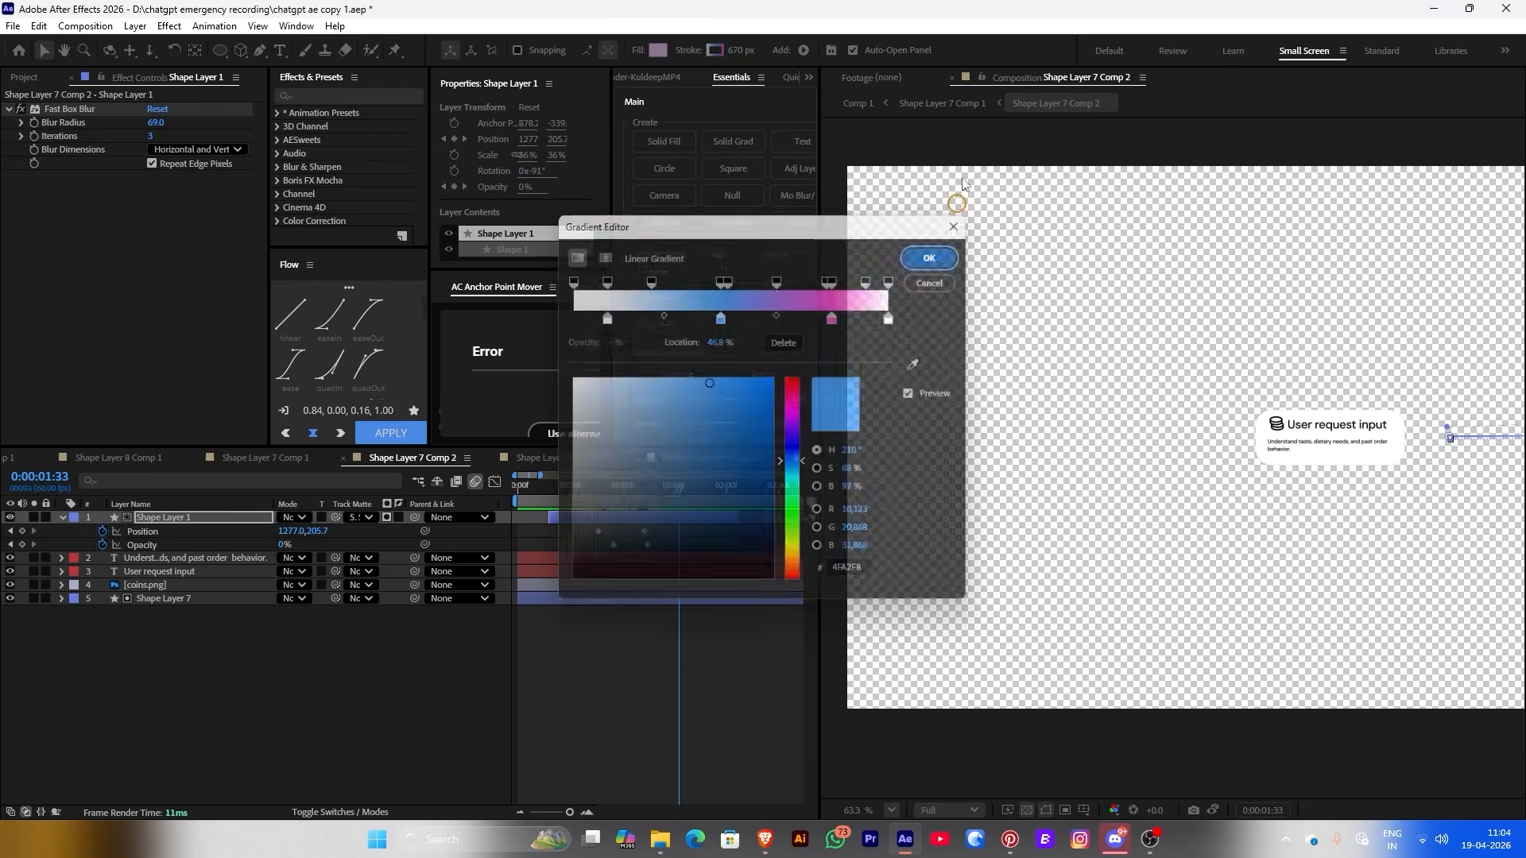
pyautogui.click(934, 105)
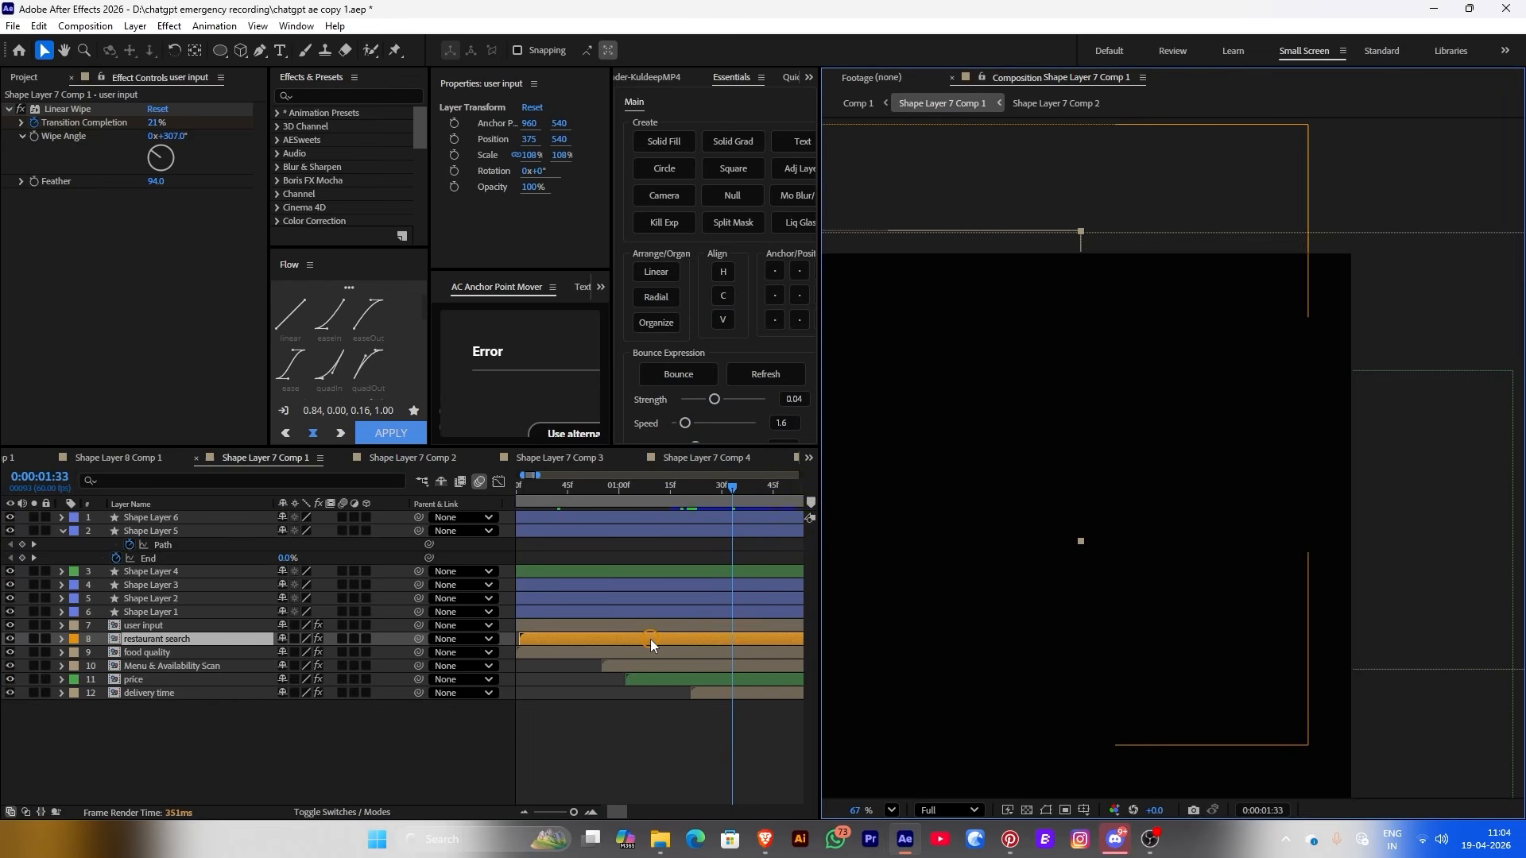
# Change the Restaurant Search sweep's middle gradient stop to blue 4FA2F8
pyautogui.doubleClick(650, 639)
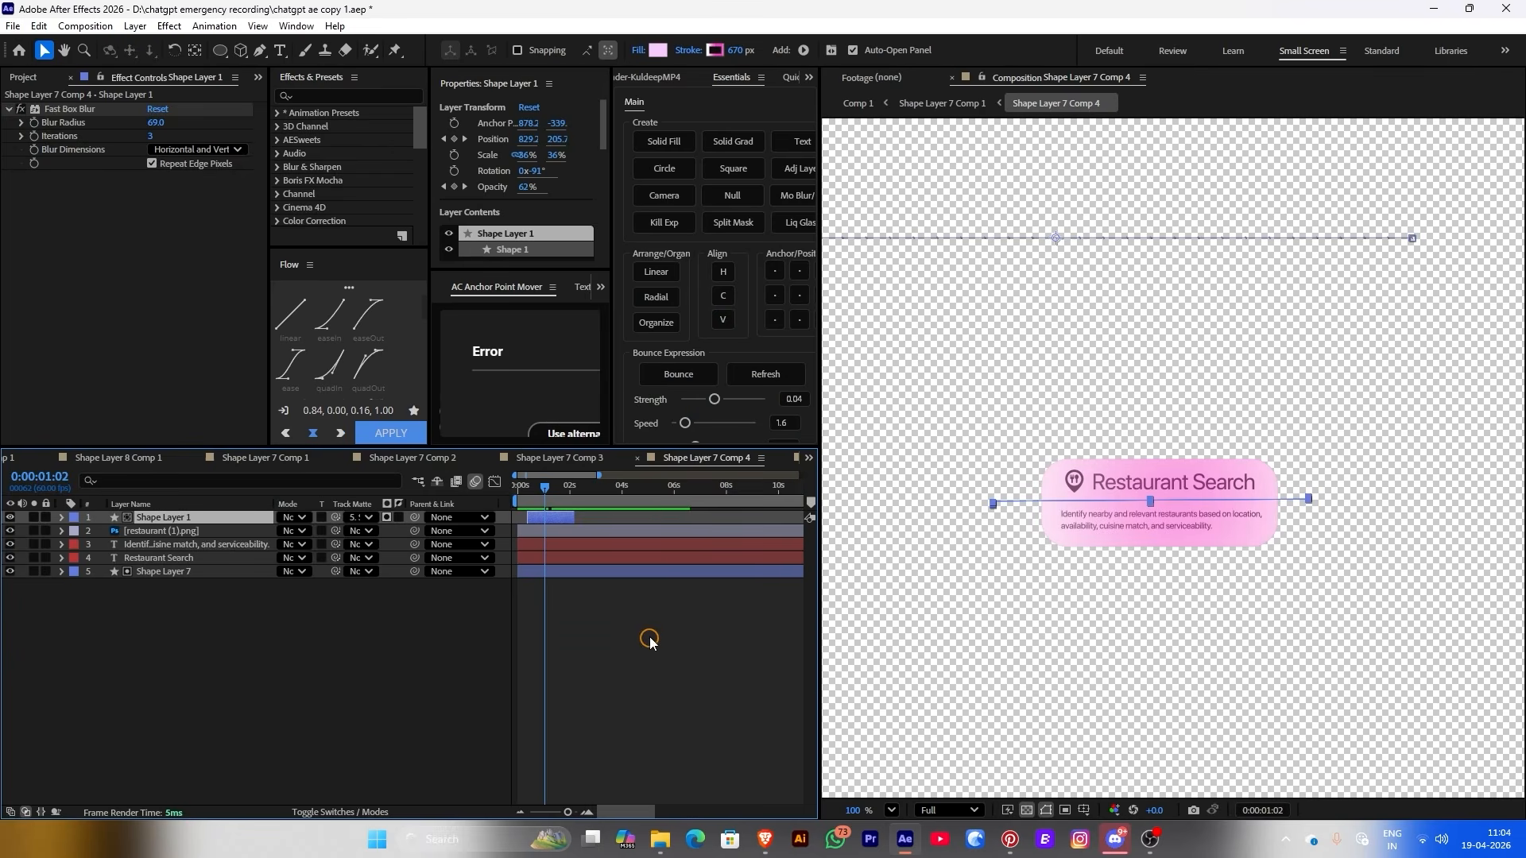
pyautogui.click(717, 49)
pyautogui.click(719, 318)
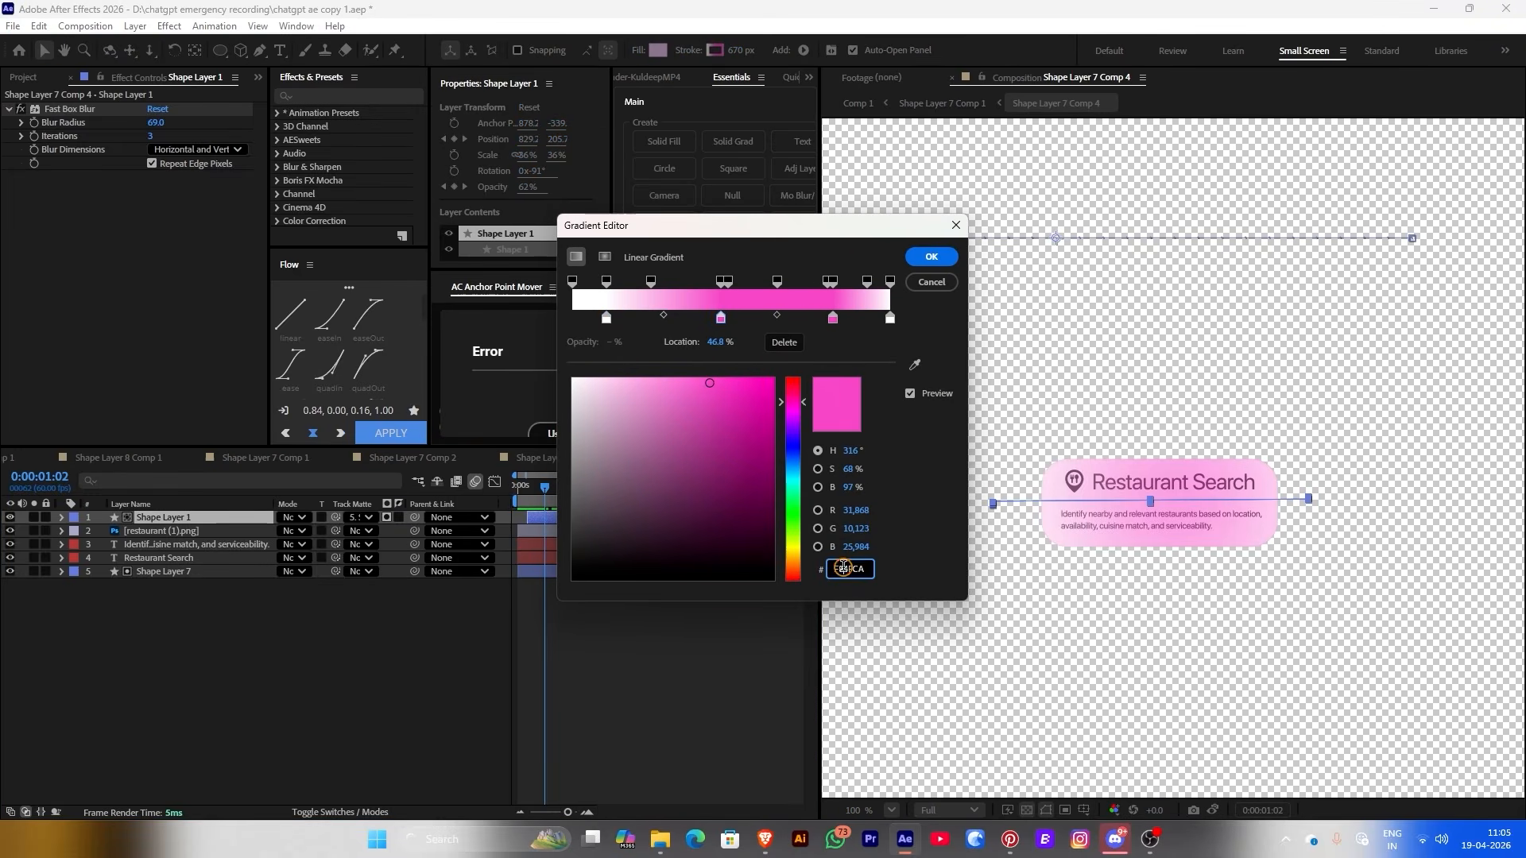
pyautogui.write('4FA2F8')
pyautogui.click(903, 256)
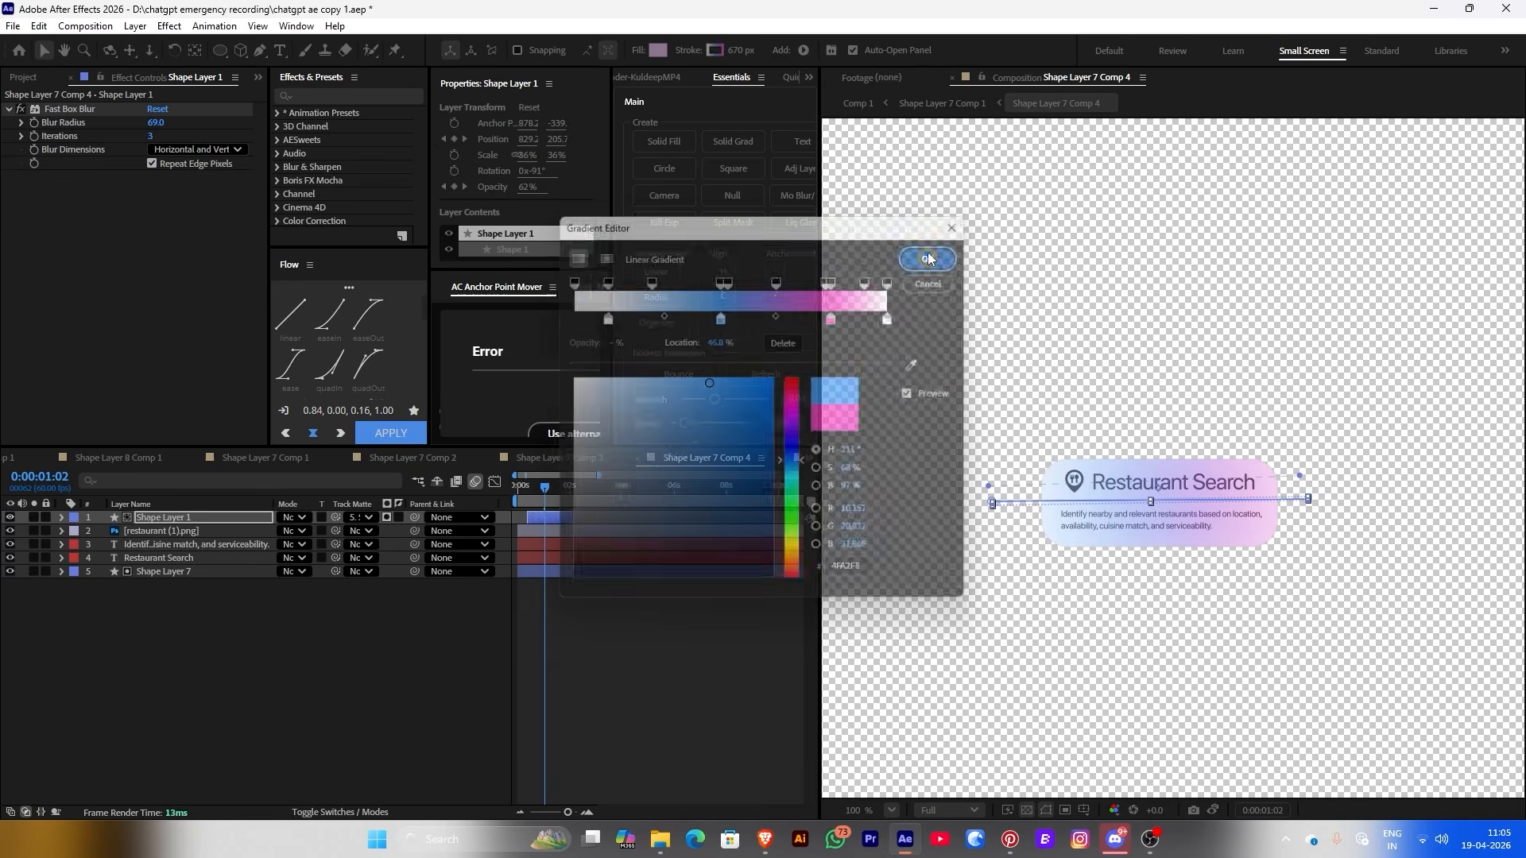
# Apply the blue 4FA2F8 middle stop to the Analysing quality and Availability Scan sweeps
pyautogui.hotkey('shift', ',')
pyautogui.click(658, 50)
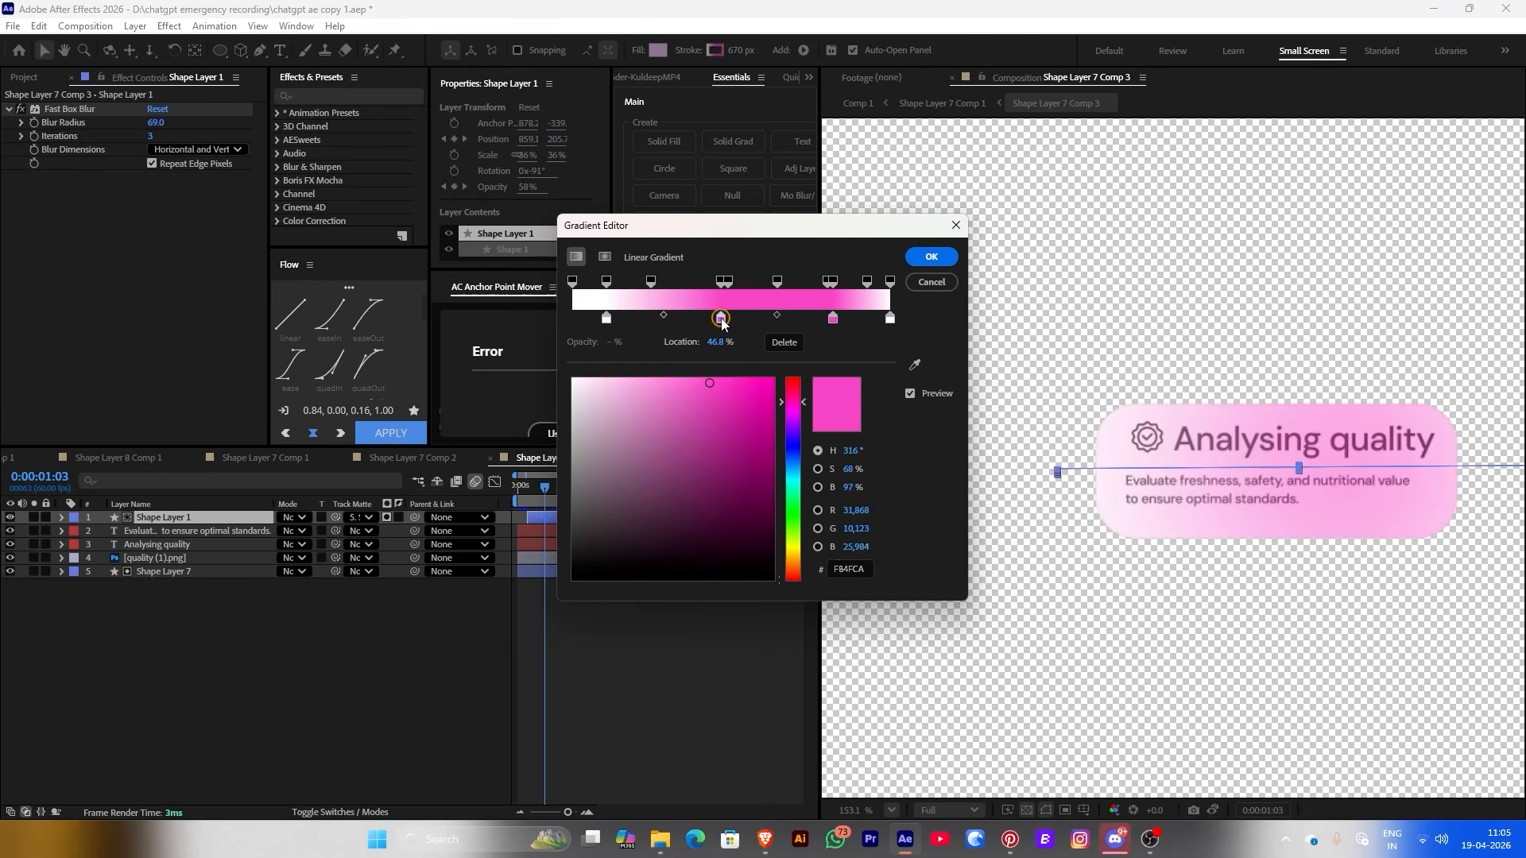
pyautogui.hotkey('ctrl', 'v')
pyautogui.click(903, 256)
pyautogui.hotkey('shift', '.')
pyautogui.click(658, 50)
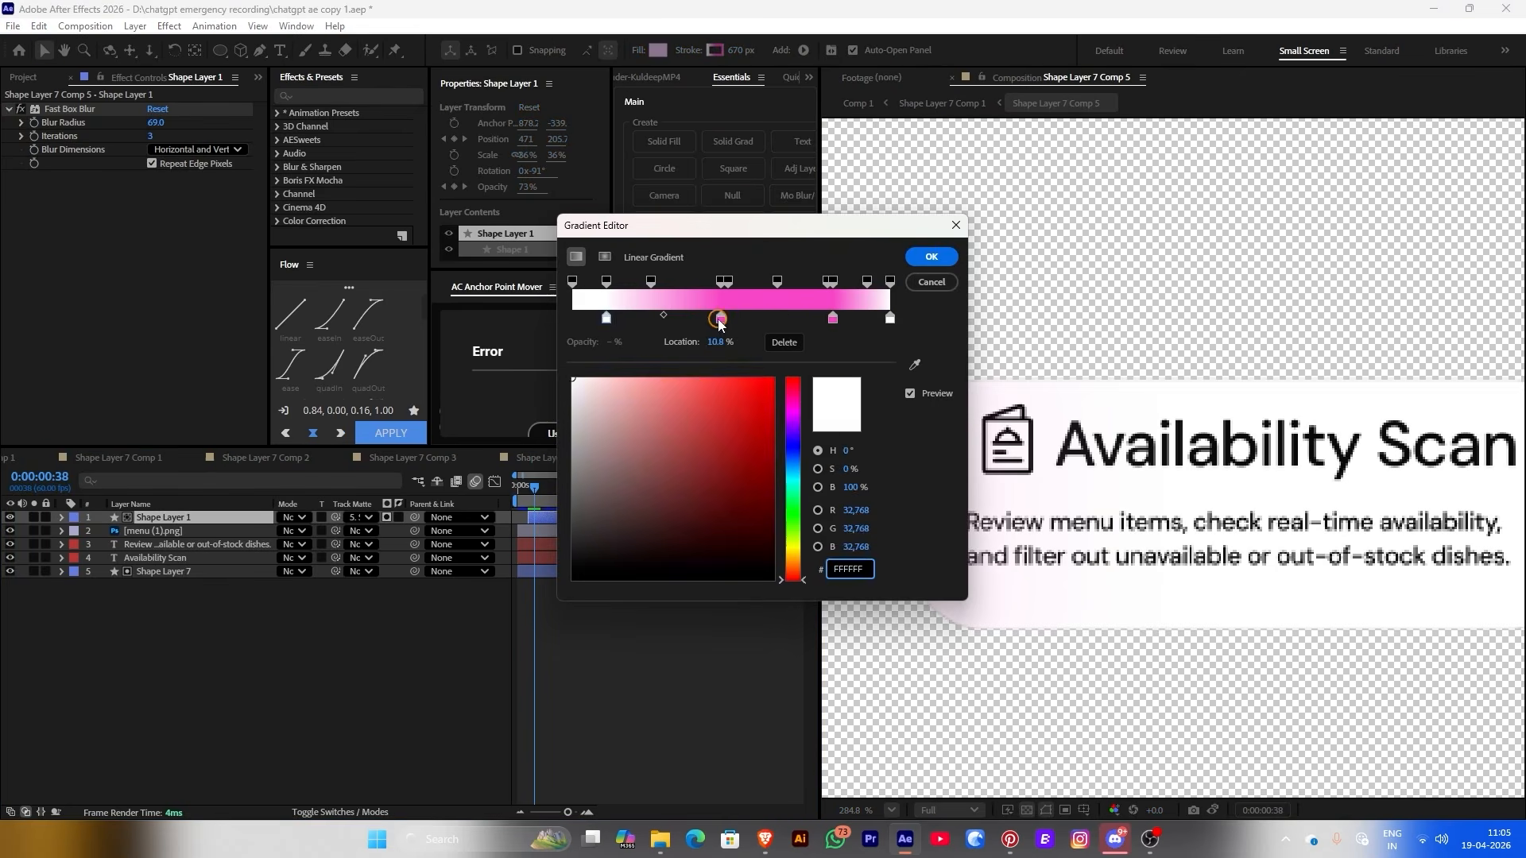
pyautogui.hotkey('ctrl', 'v')
pyautogui.click(926, 253)
# Recolour the pricing & offers sweep's middle gradient stop to blue at 1:08
pyautogui.hotkey('shift', '.')
pyautogui.hotkey('shift', '.')
pyautogui.click(546, 498)
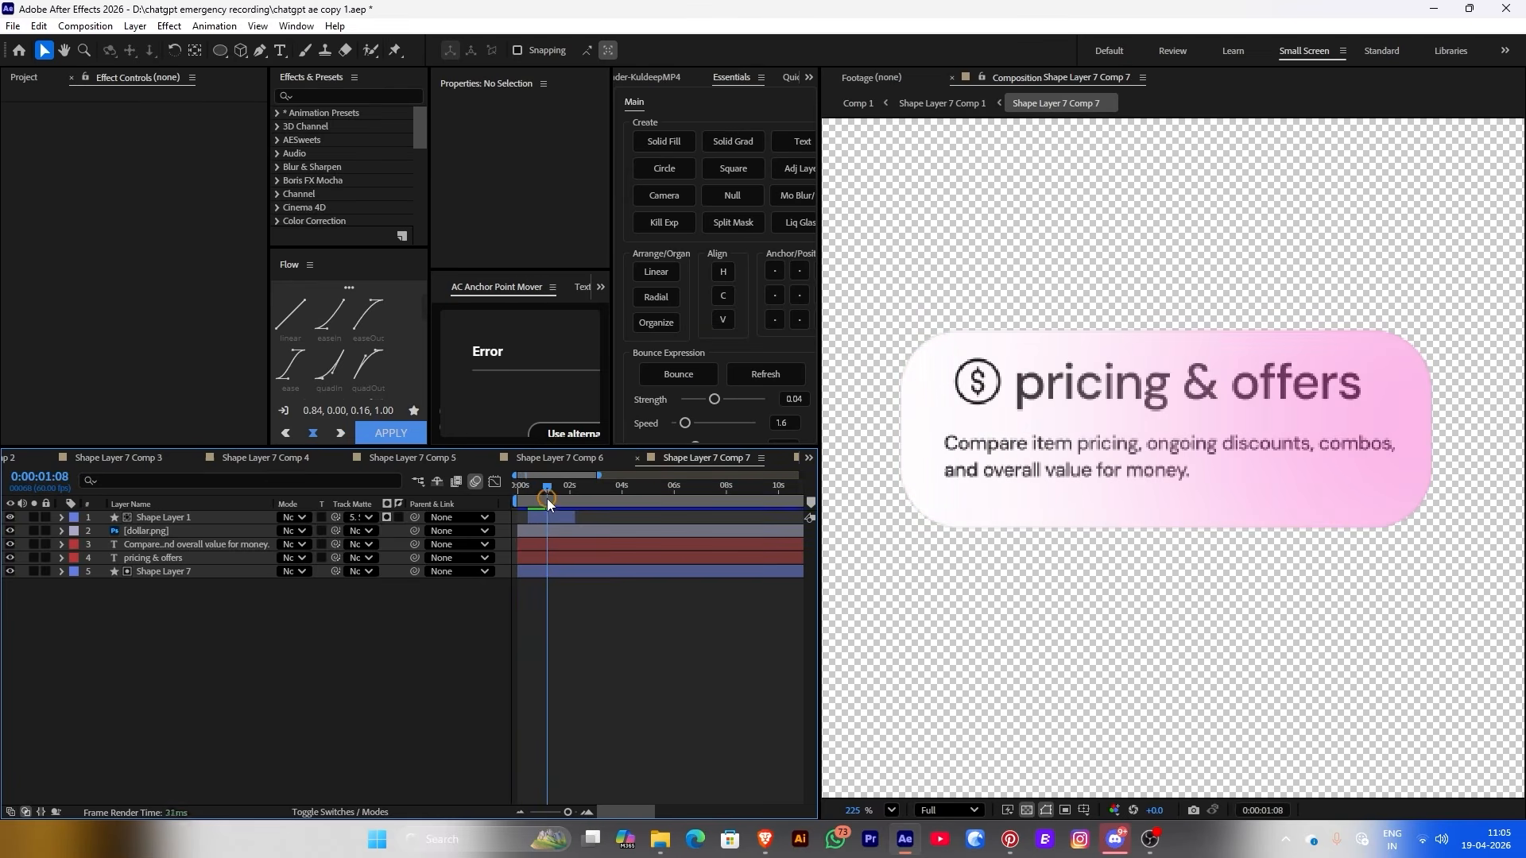
pyautogui.click(547, 517)
pyautogui.click(658, 50)
pyautogui.click(720, 318)
pyautogui.write('4FA2FB')
pyautogui.click(931, 256)
# Turn the Delivery Time sweep's middle stop blue and return to Comp 1
pyautogui.hotkey('shift', ',')
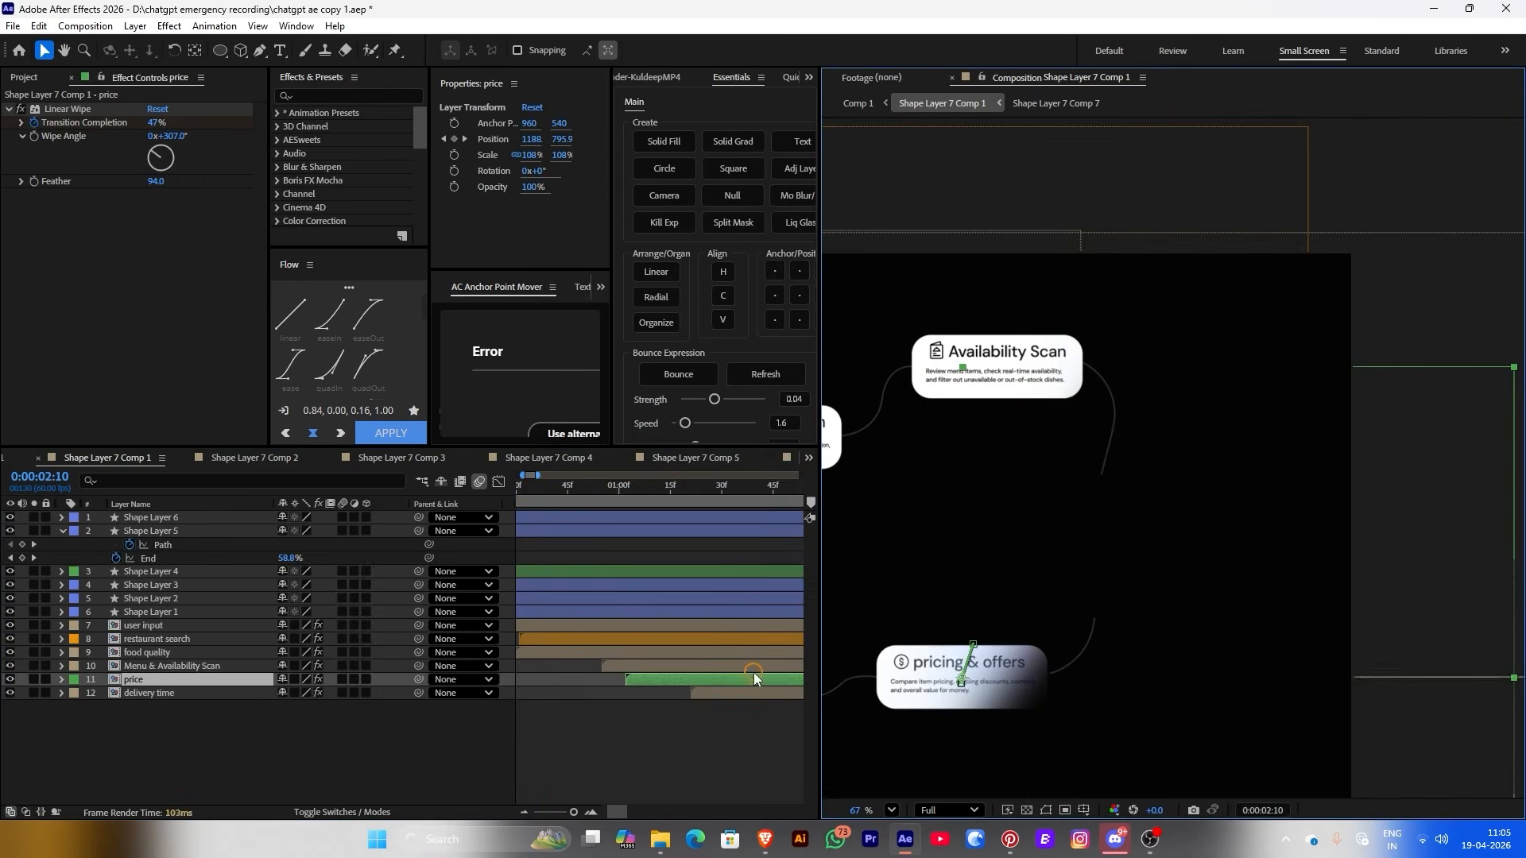
pyautogui.click(540, 518)
pyautogui.click(658, 50)
pyautogui.click(720, 318)
pyautogui.hotkey('ctrl', 'v')
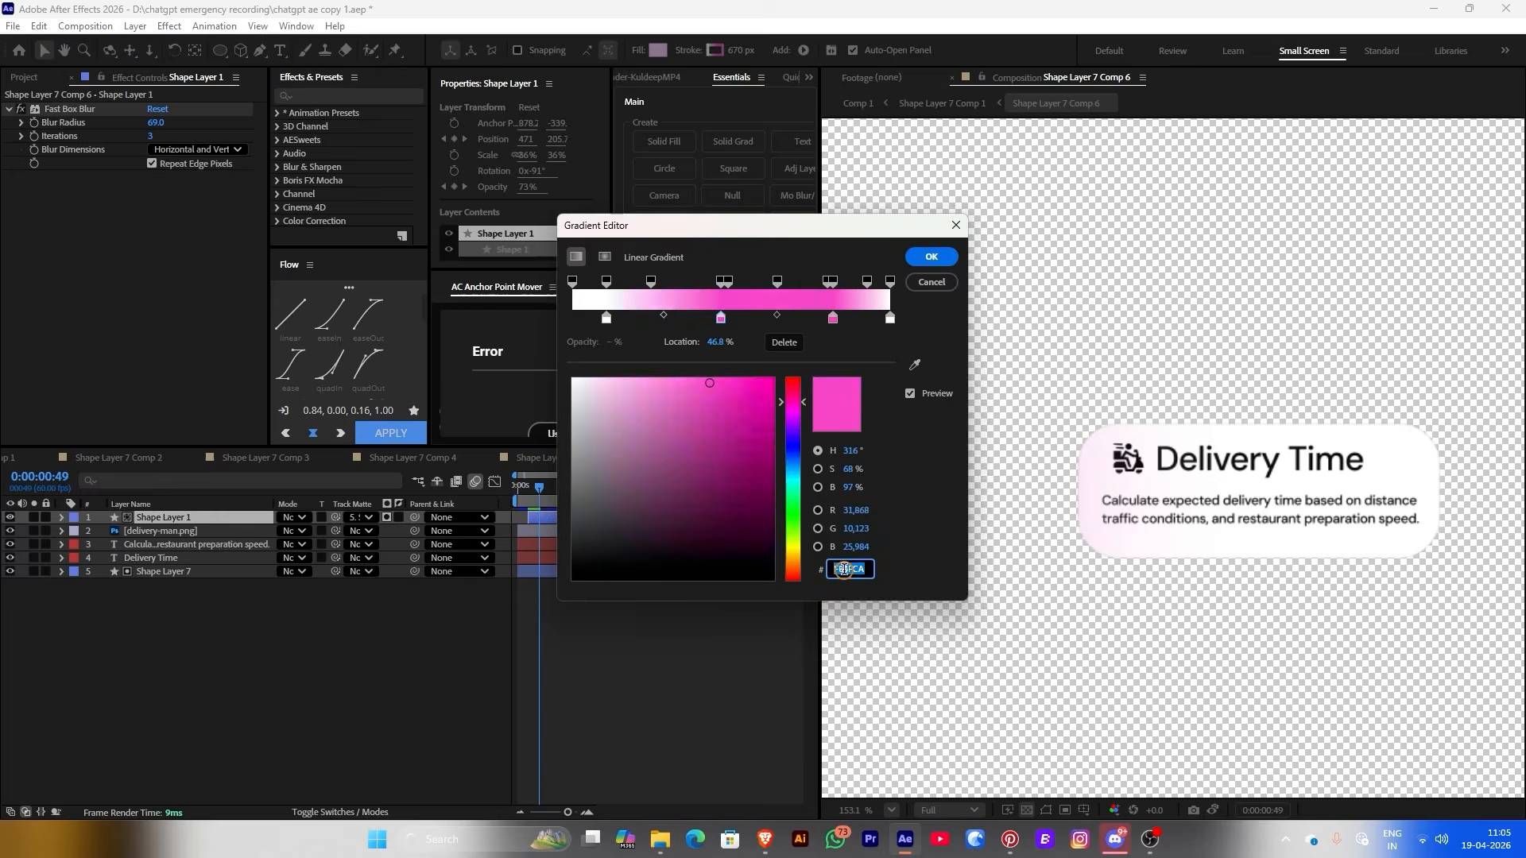
pyautogui.click(932, 256)
pyautogui.click(859, 102)
pyautogui.click(607, 485)
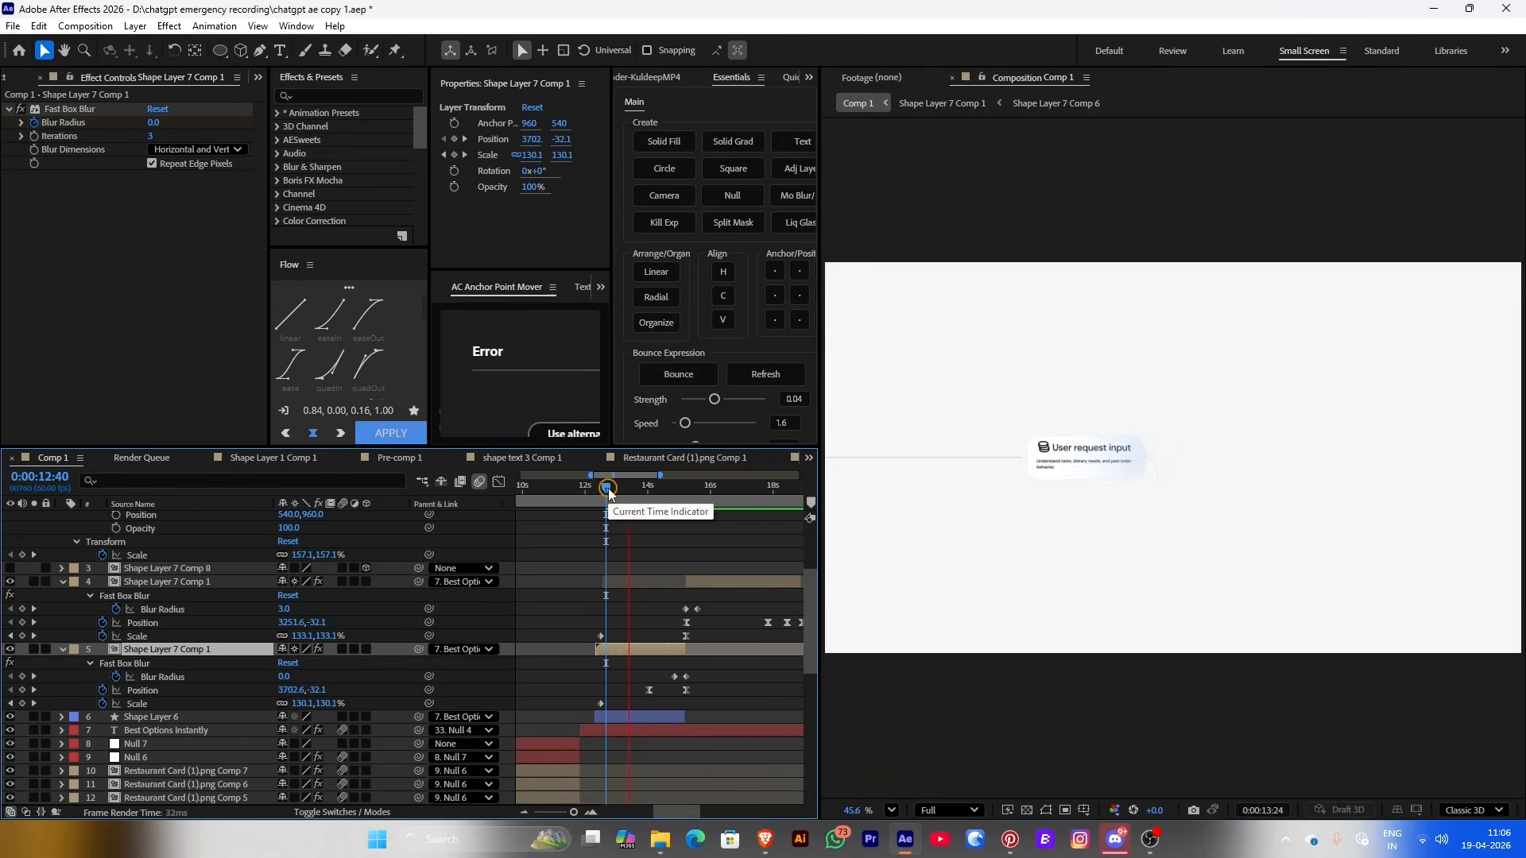
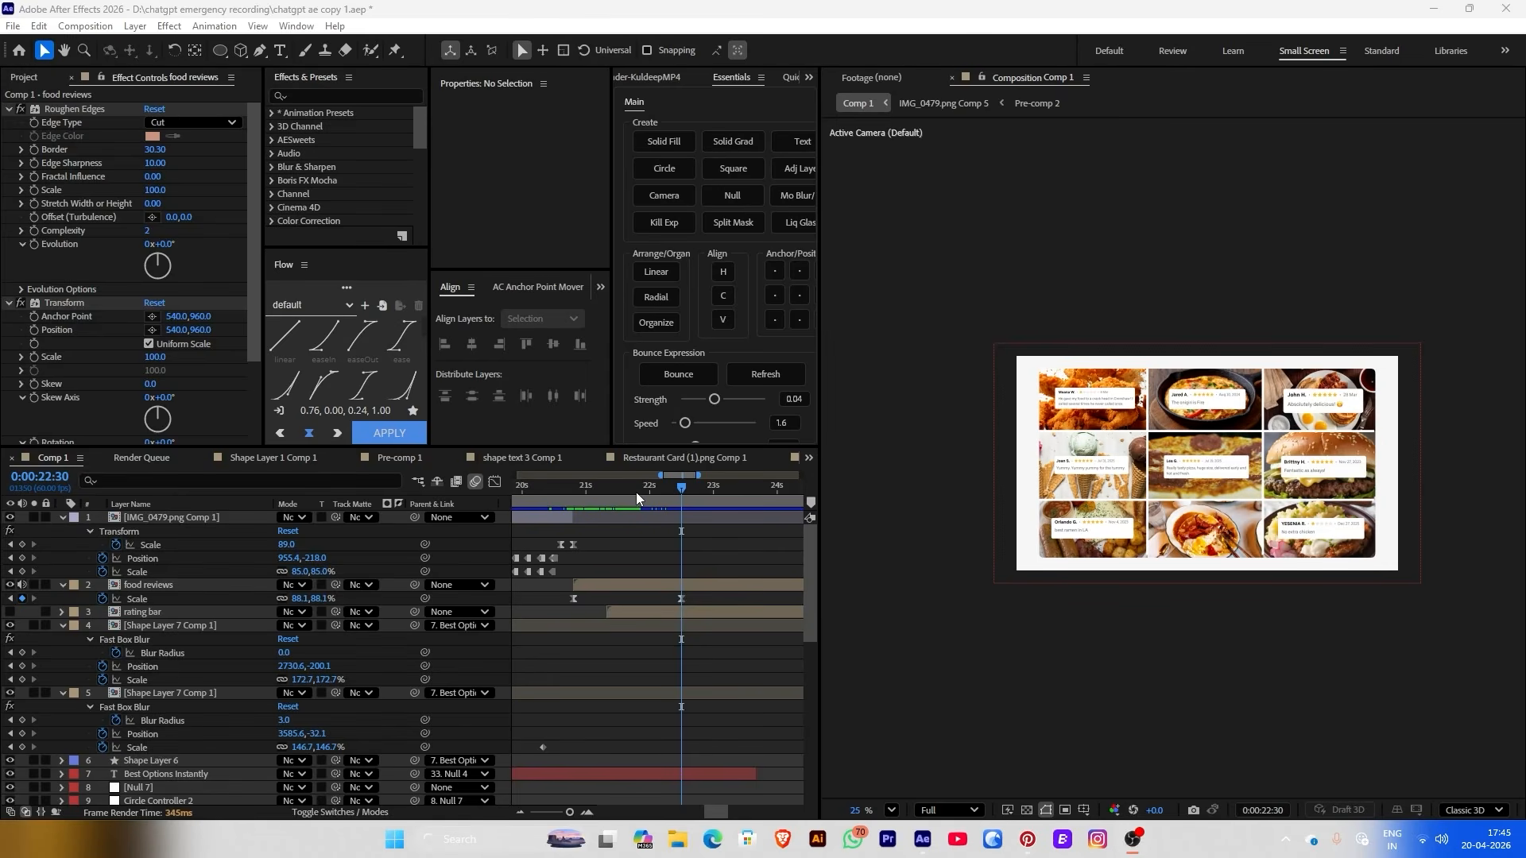
# Set food reviews Scale keys to 96.1% at 0:00:22:30 and 167.1% at 0:00:20:48, then preview
pyautogui.moveTo(649, 491); pyautogui.dragTo(700, 493)
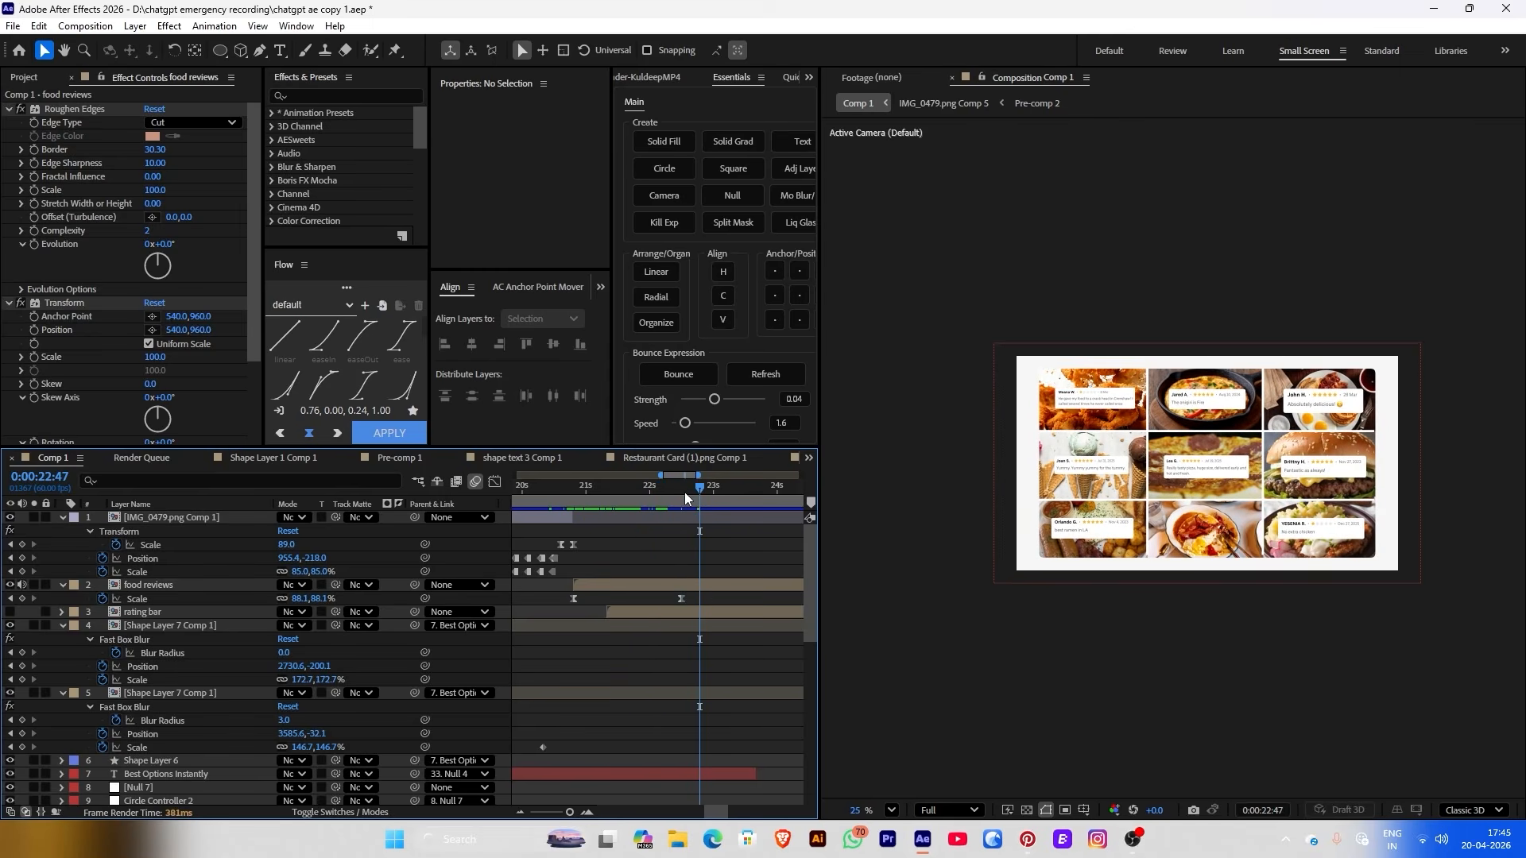
pyautogui.press('j')
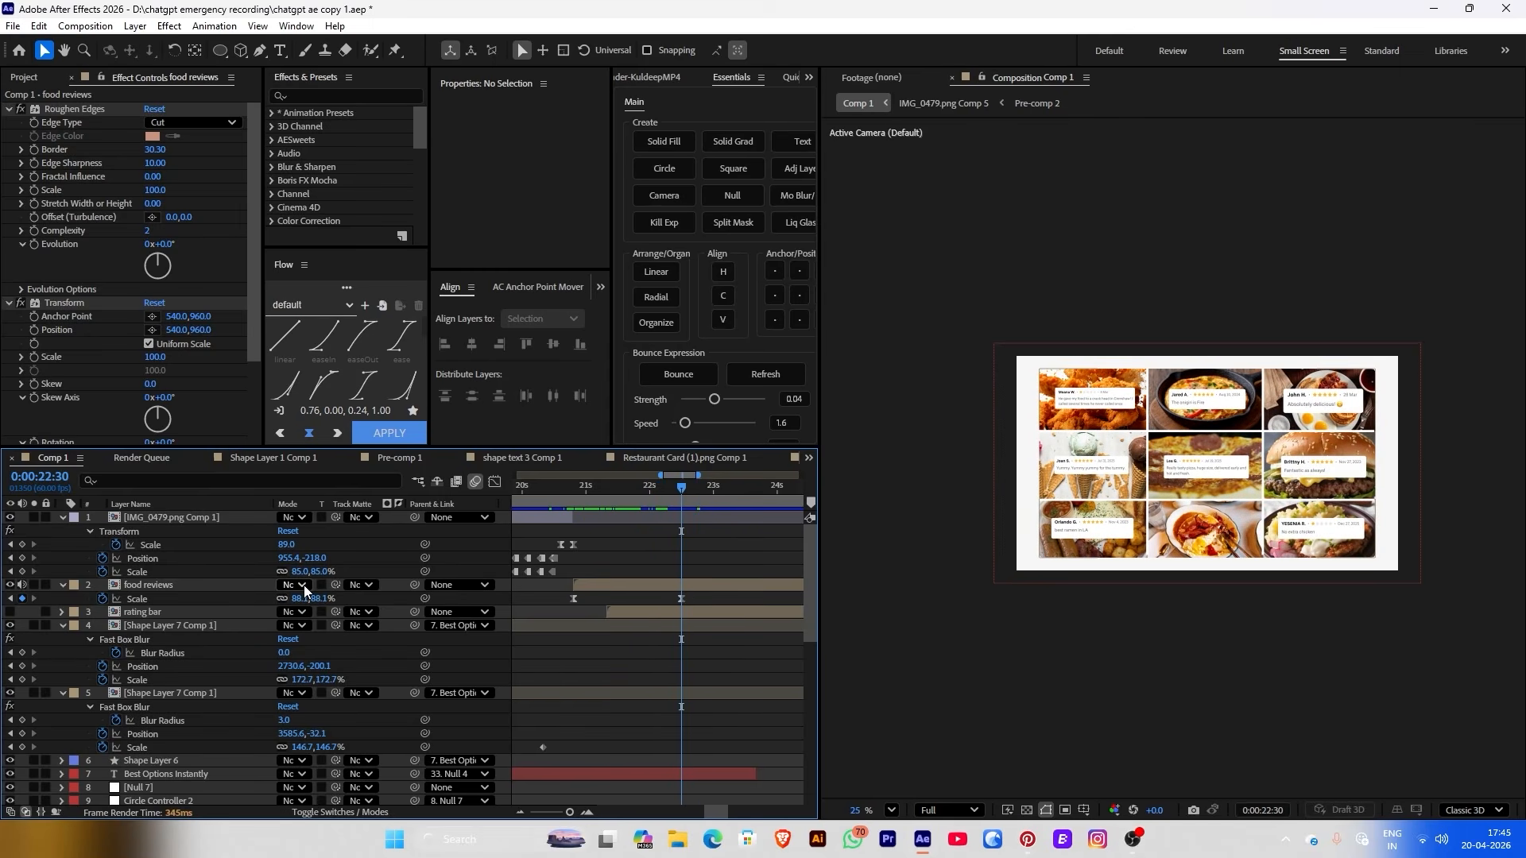
pyautogui.moveTo(298, 599); pyautogui.dragTo(299, 600)
pyautogui.click(582, 487)
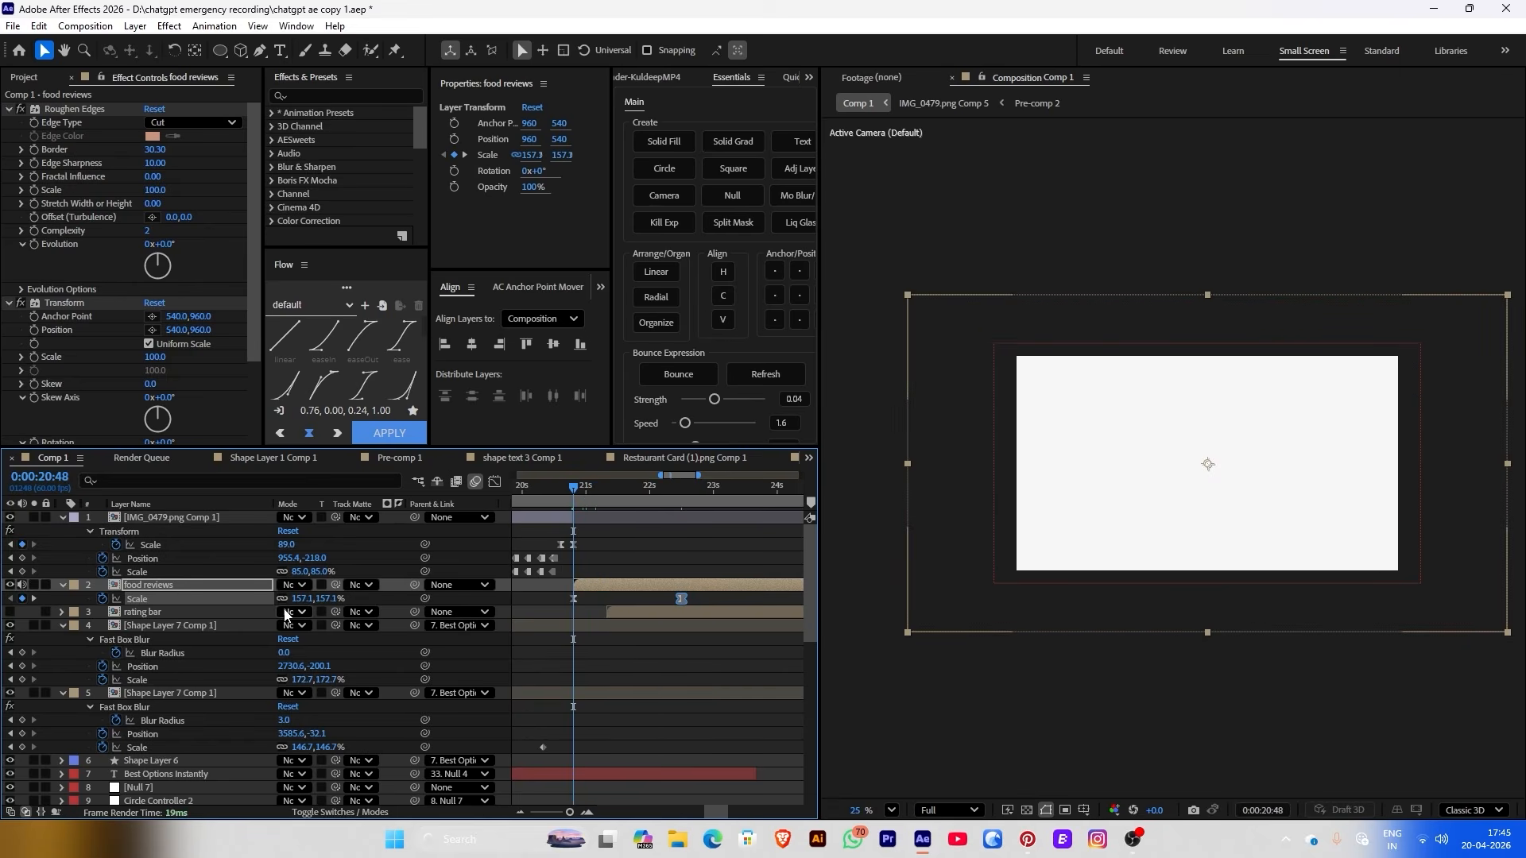
pyautogui.moveTo(302, 602); pyautogui.dragTo(310, 602)
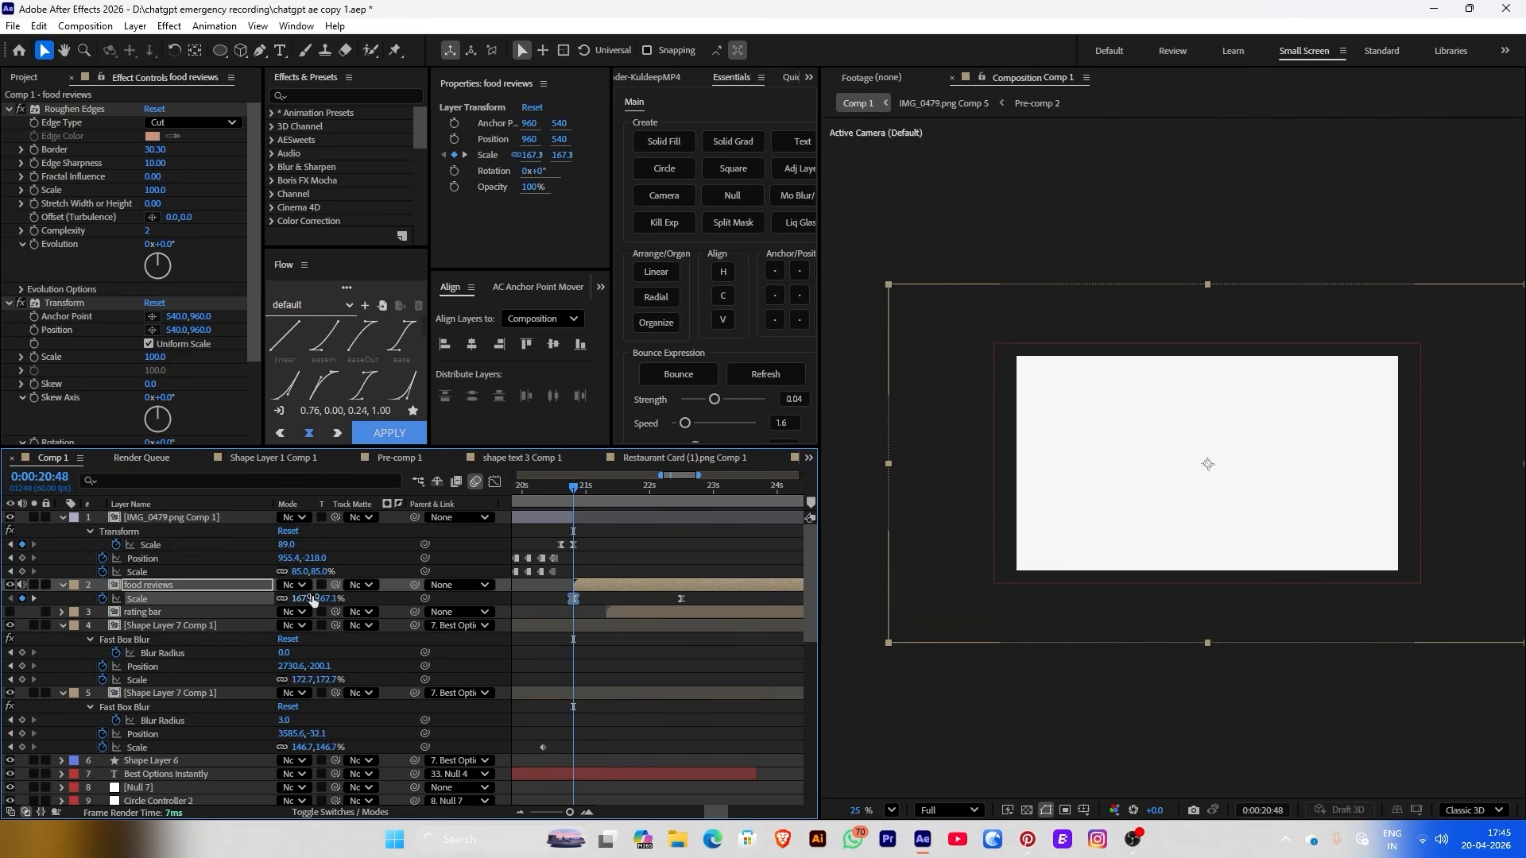
pyautogui.click(626, 639)
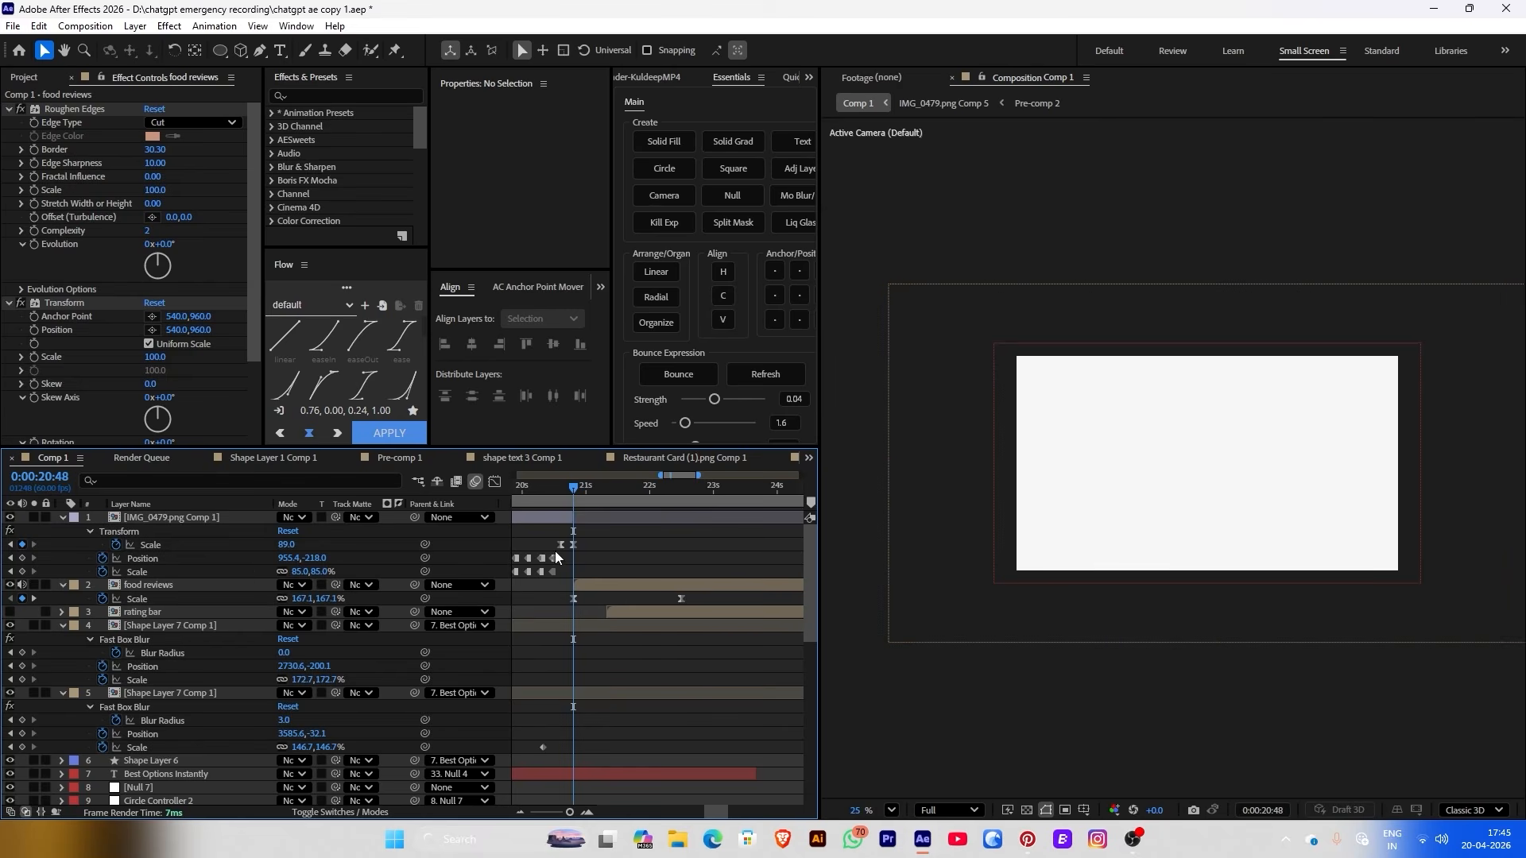
pyautogui.click(577, 496)
pyautogui.press('space')
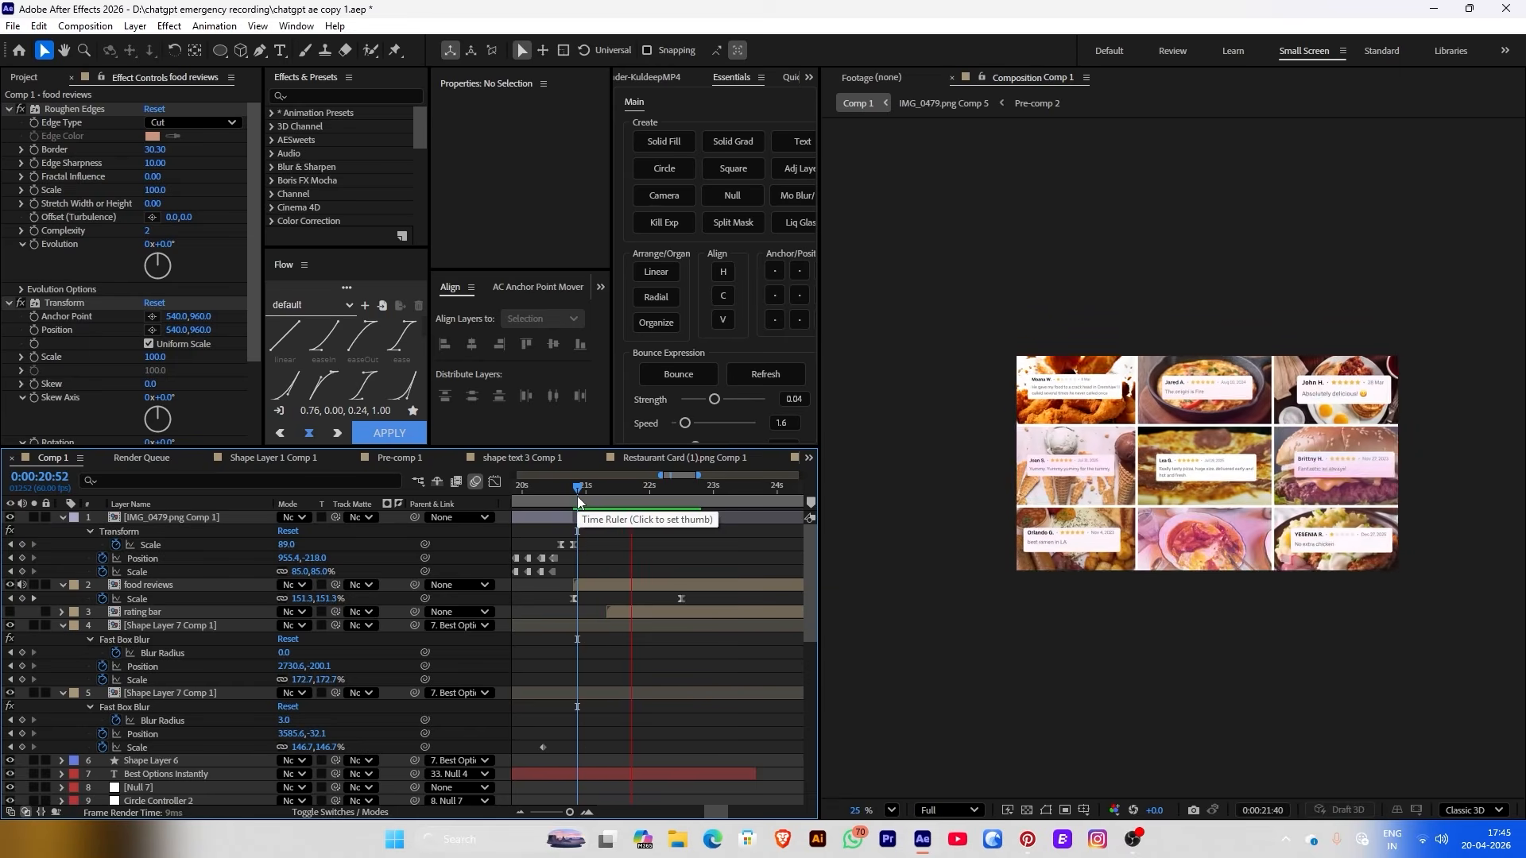
# Apply CC Radial ScaleWipe to food reviews with Reverse Transition checked
pyautogui.scroll(-4, 213, 417)
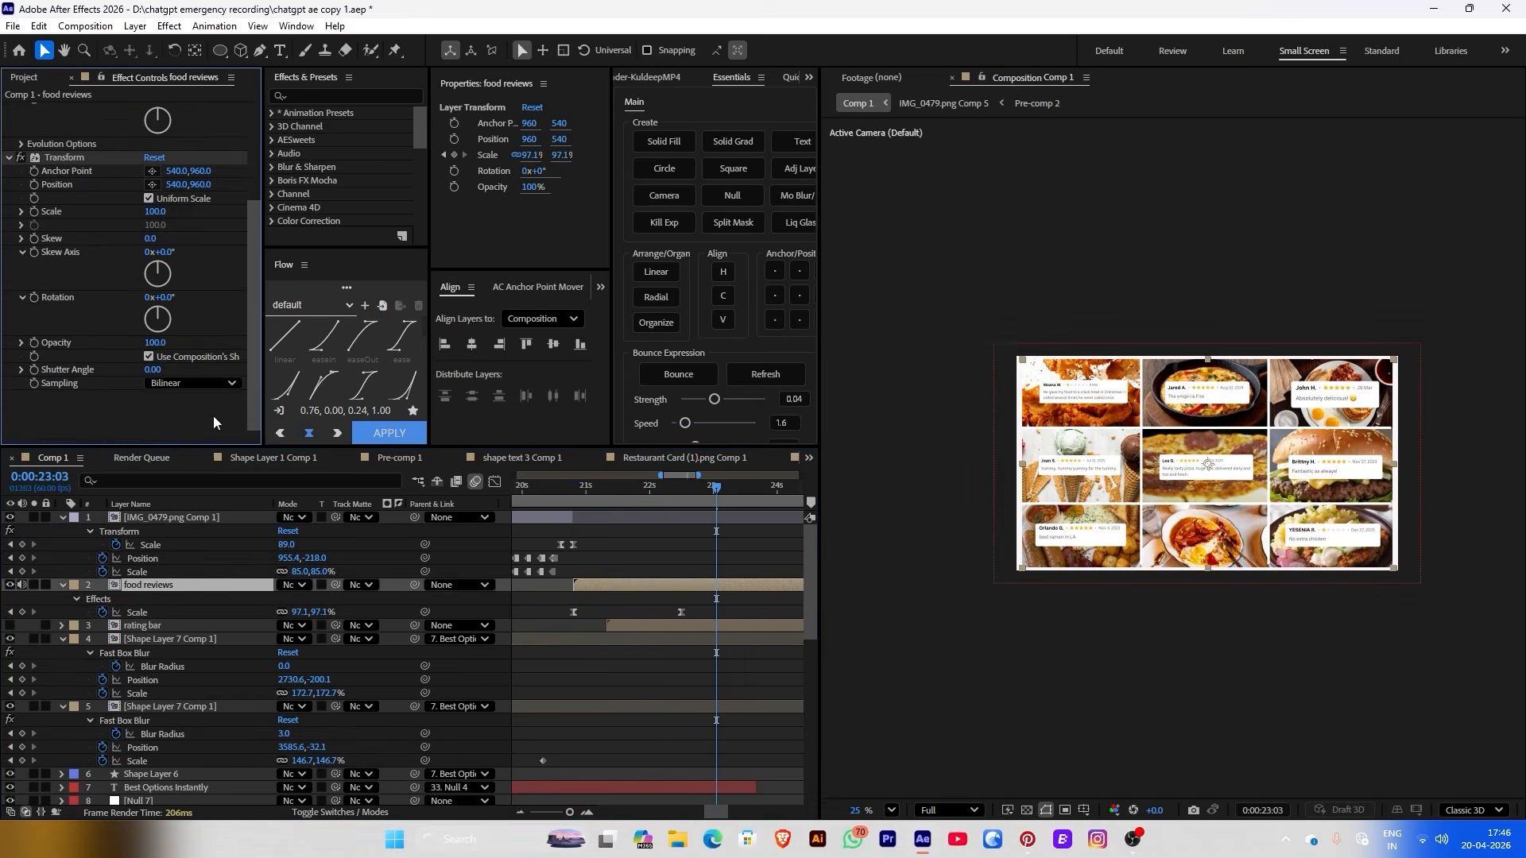
pyautogui.hotkey('ctrl', 'space')
pyautogui.write('radi')
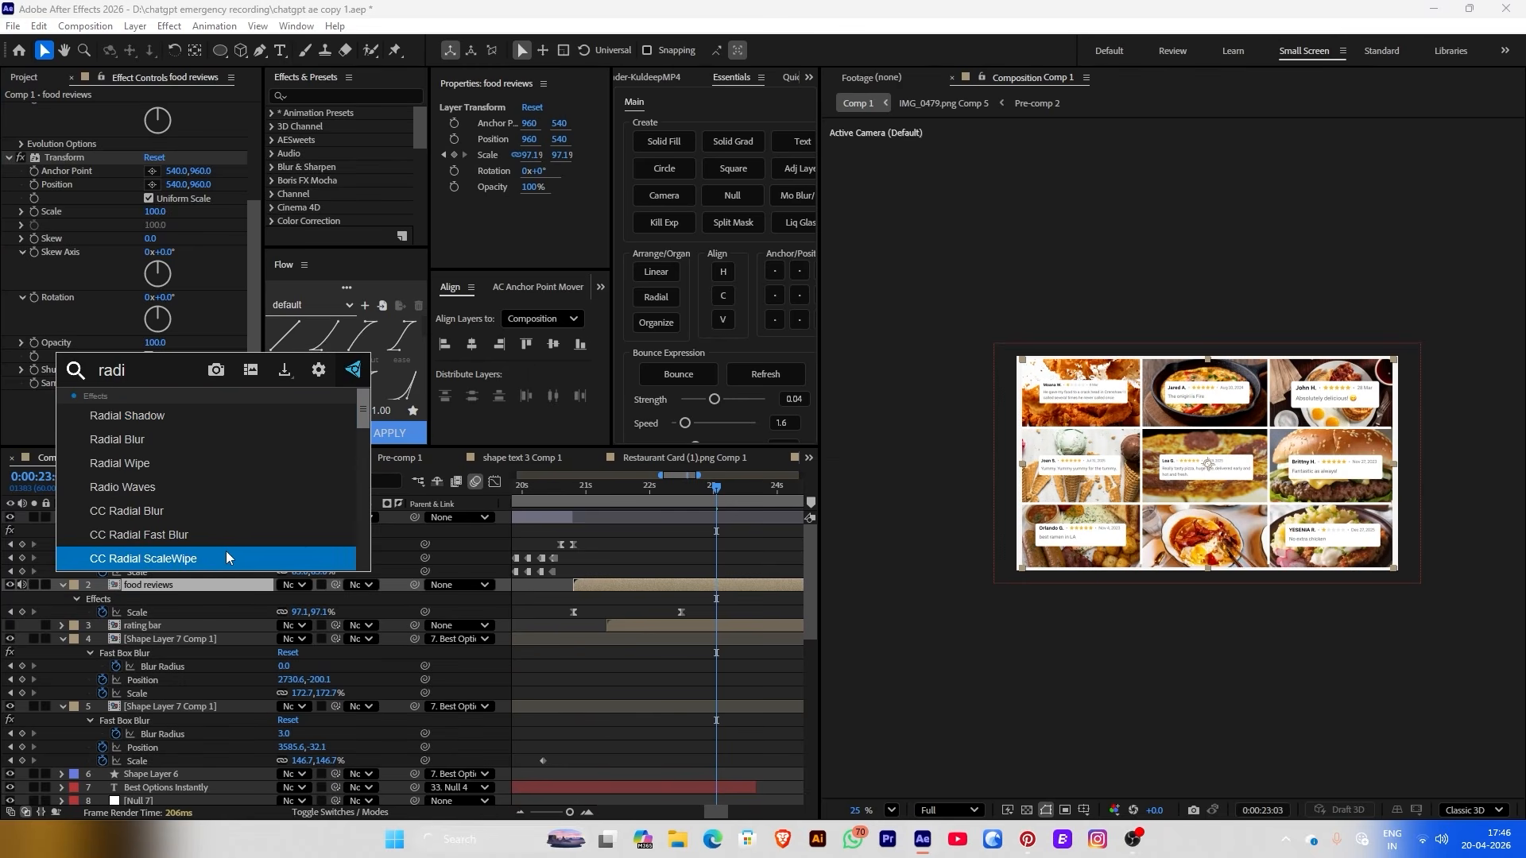
pyautogui.click(231, 556)
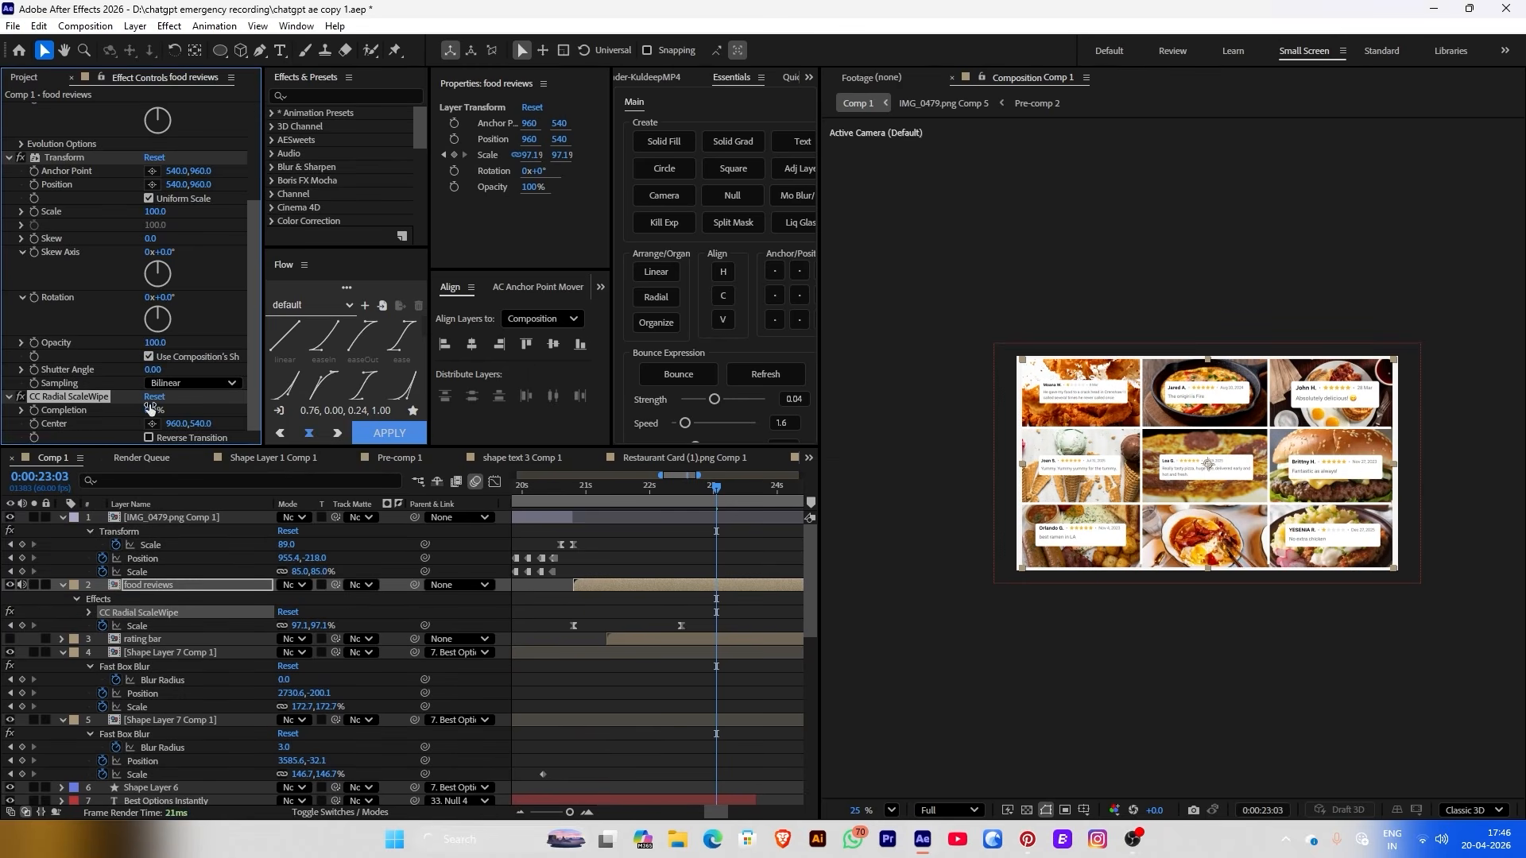
pyautogui.moveTo(161, 408)
pyautogui.mouseDown()
pyautogui.moveTo(201, 408)
pyautogui.moveTo(186, 406)
pyautogui.mouseUp()
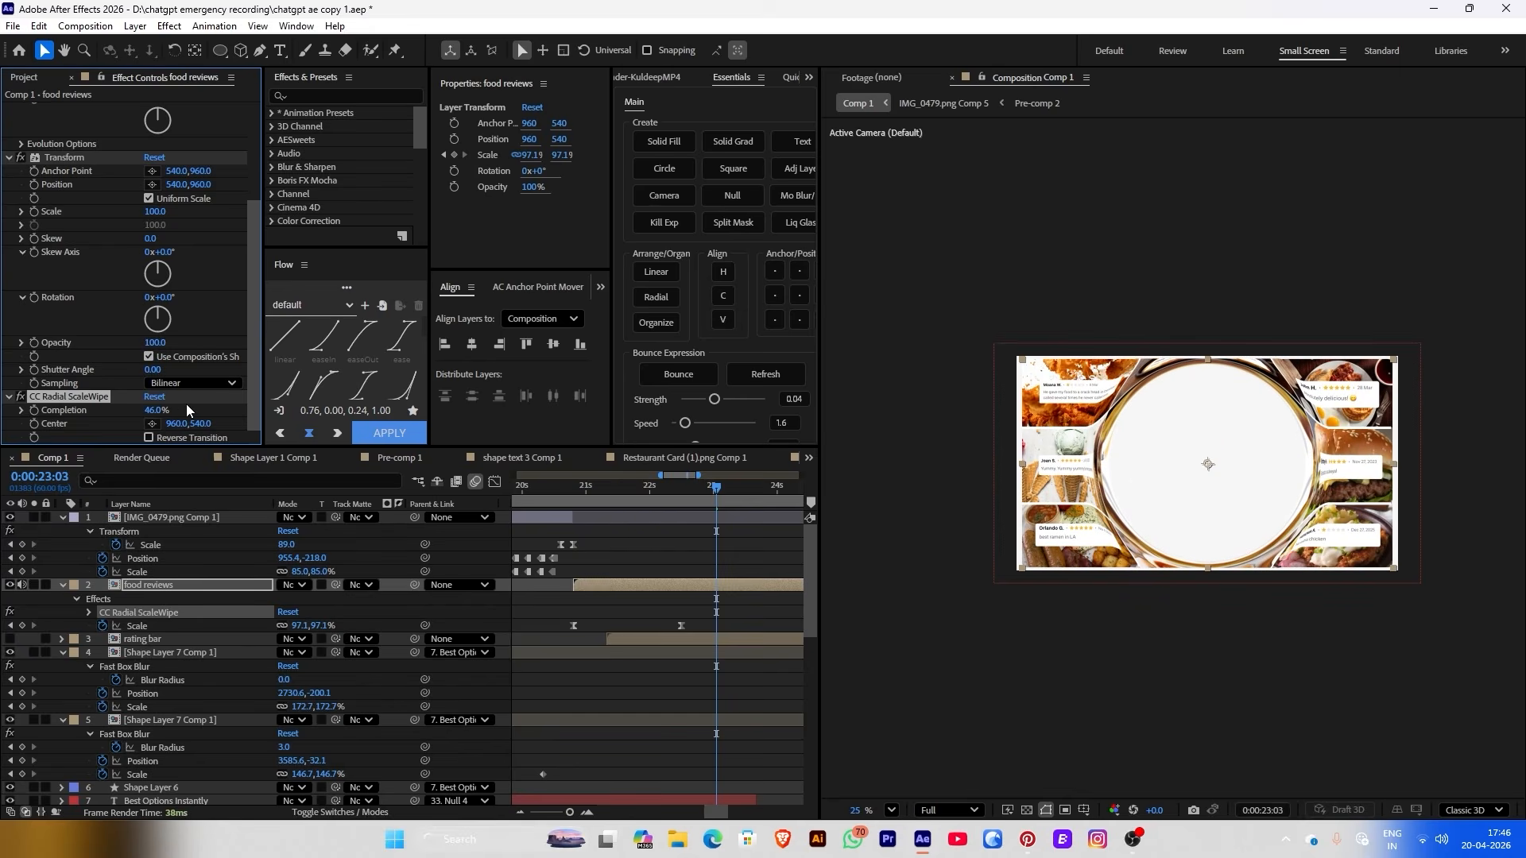
pyautogui.click(165, 449)
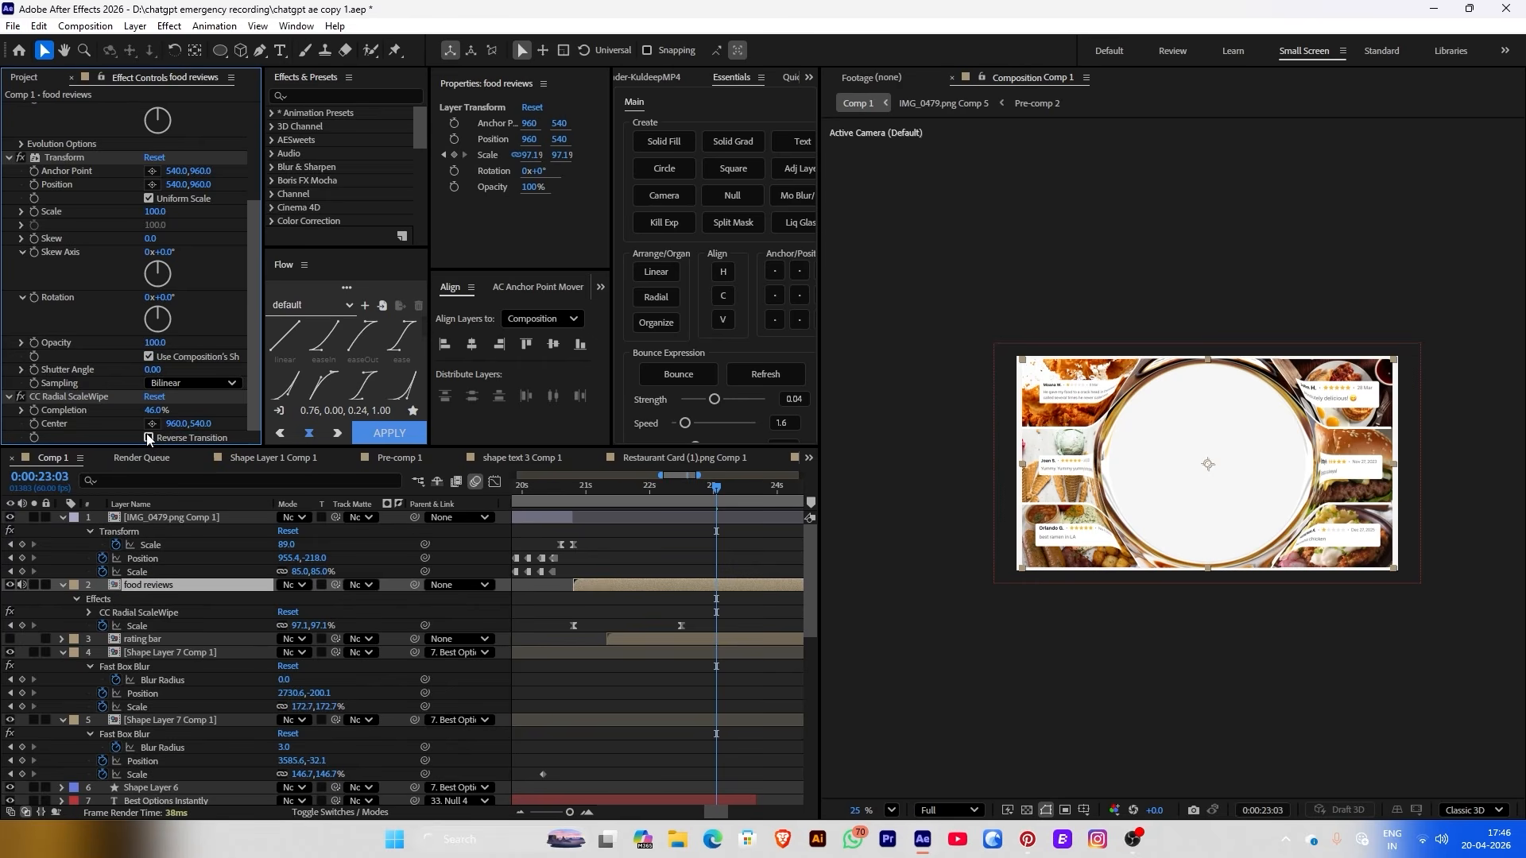
pyautogui.click(148, 438)
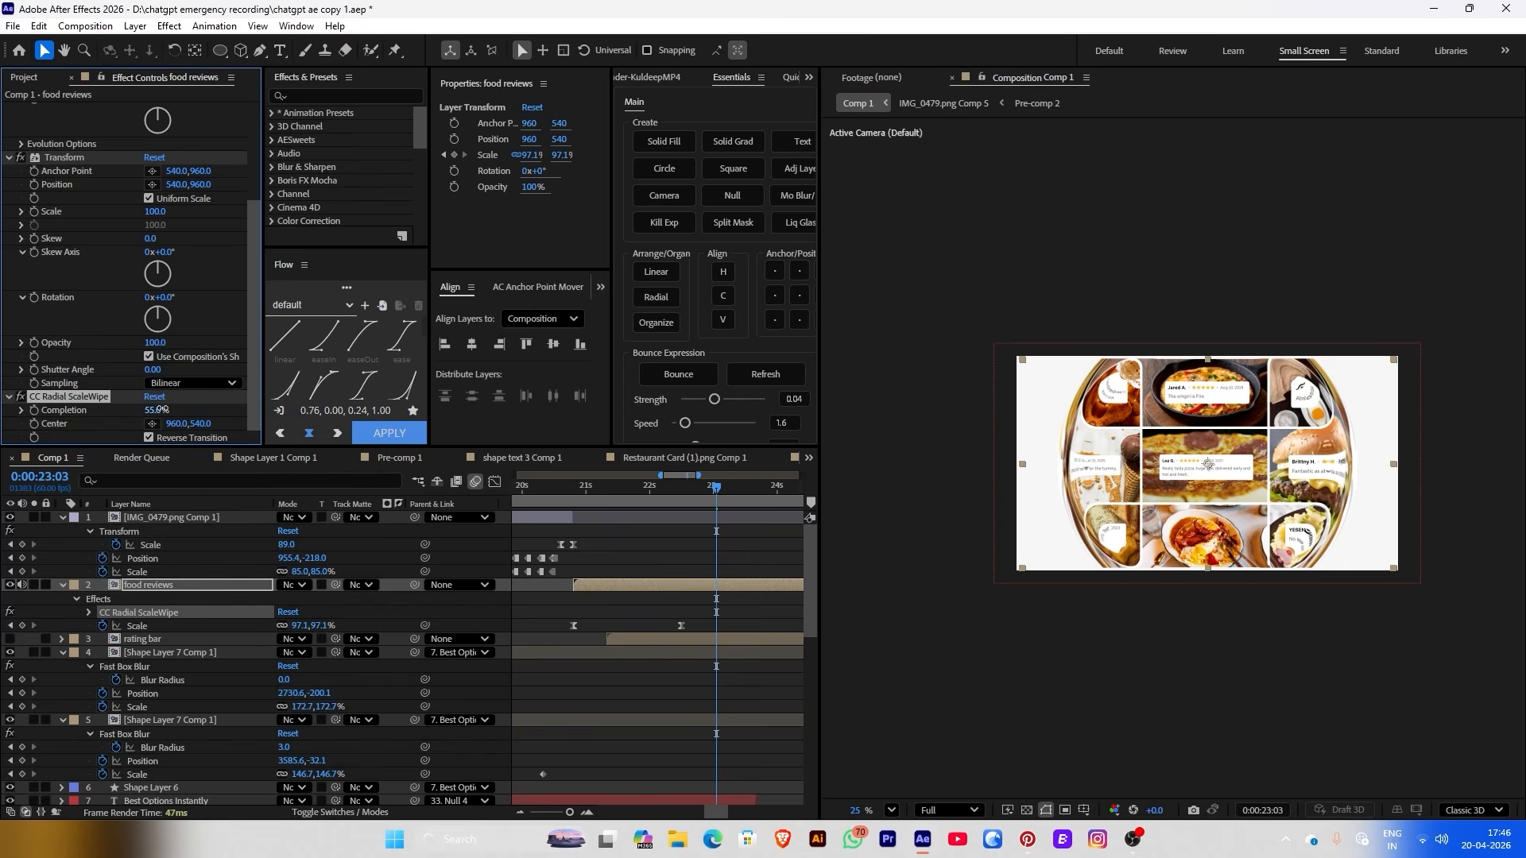
pyautogui.moveTo(161, 409); pyautogui.dragTo(93, 400)
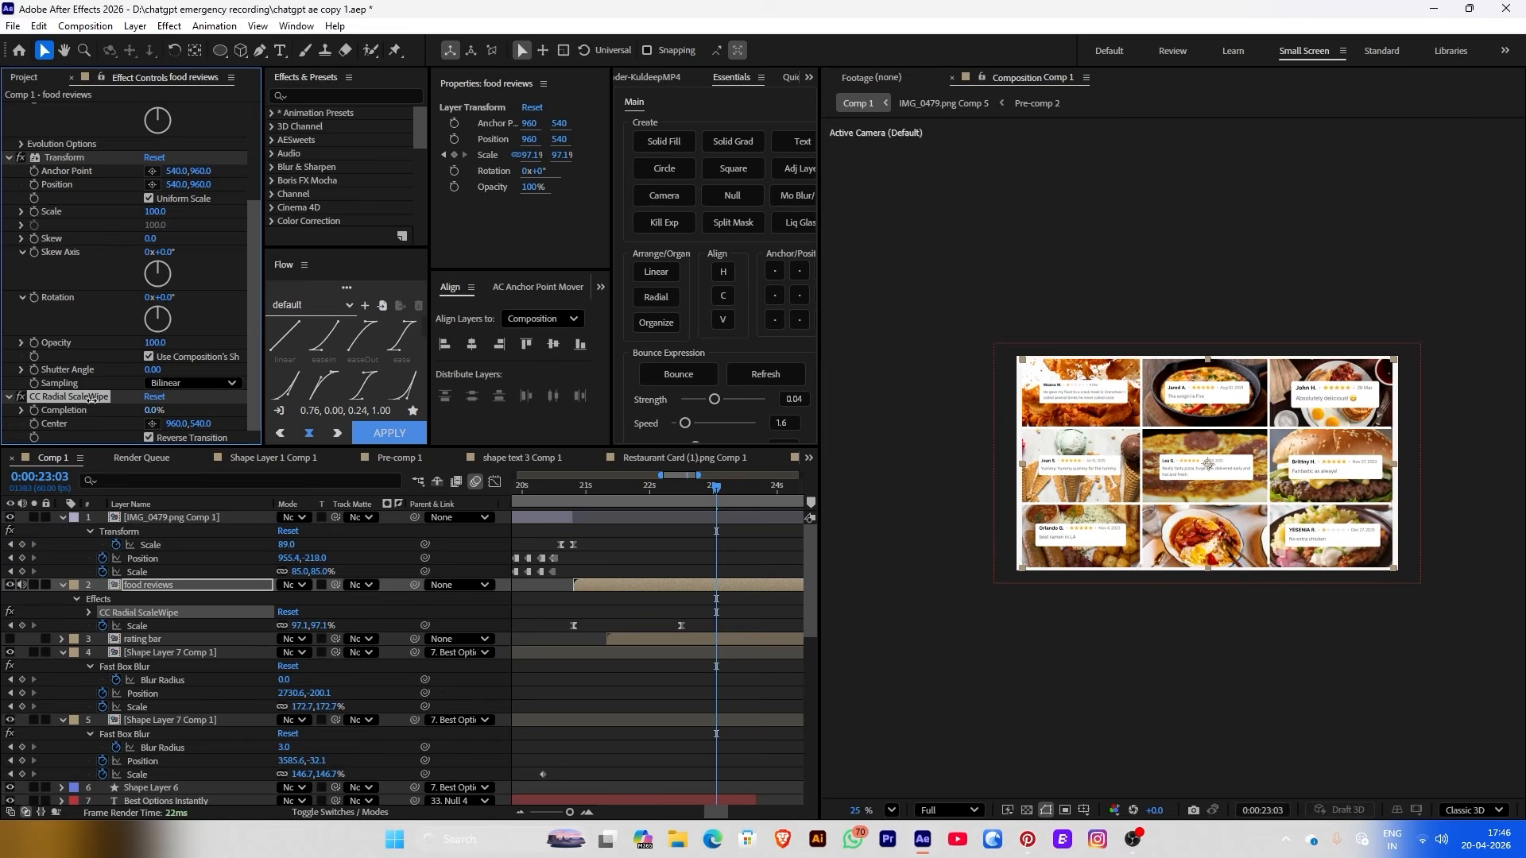
# Keyframe the wipe's Completion from 0% at 0:00:22:44 to 95% later
pyautogui.moveTo(674, 498); pyautogui.dragTo(748, 498)
pyautogui.click(58, 412)
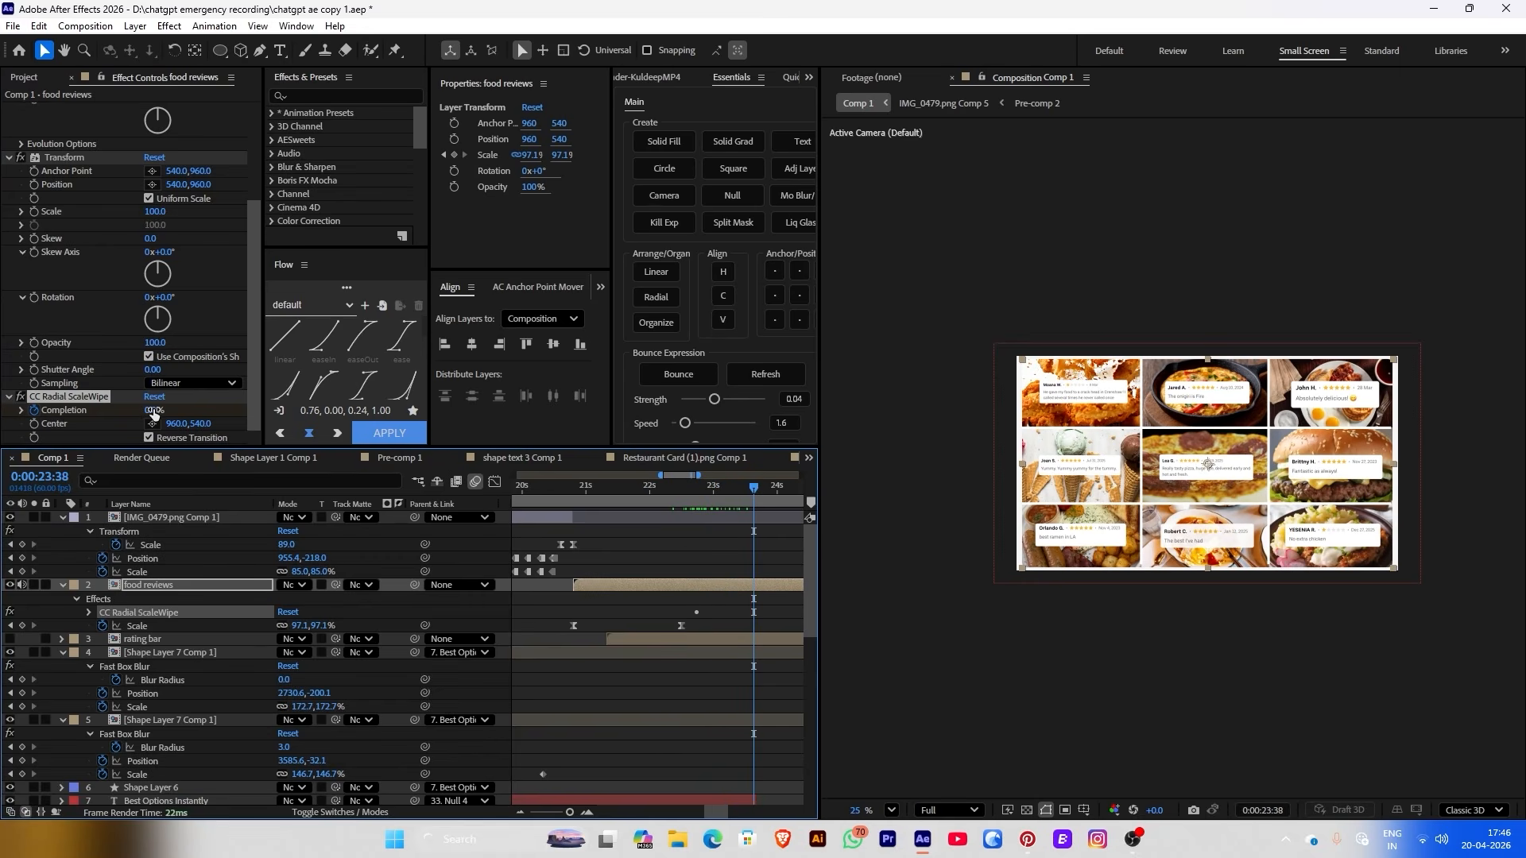
pyautogui.moveTo(154, 410); pyautogui.dragTo(240, 421)
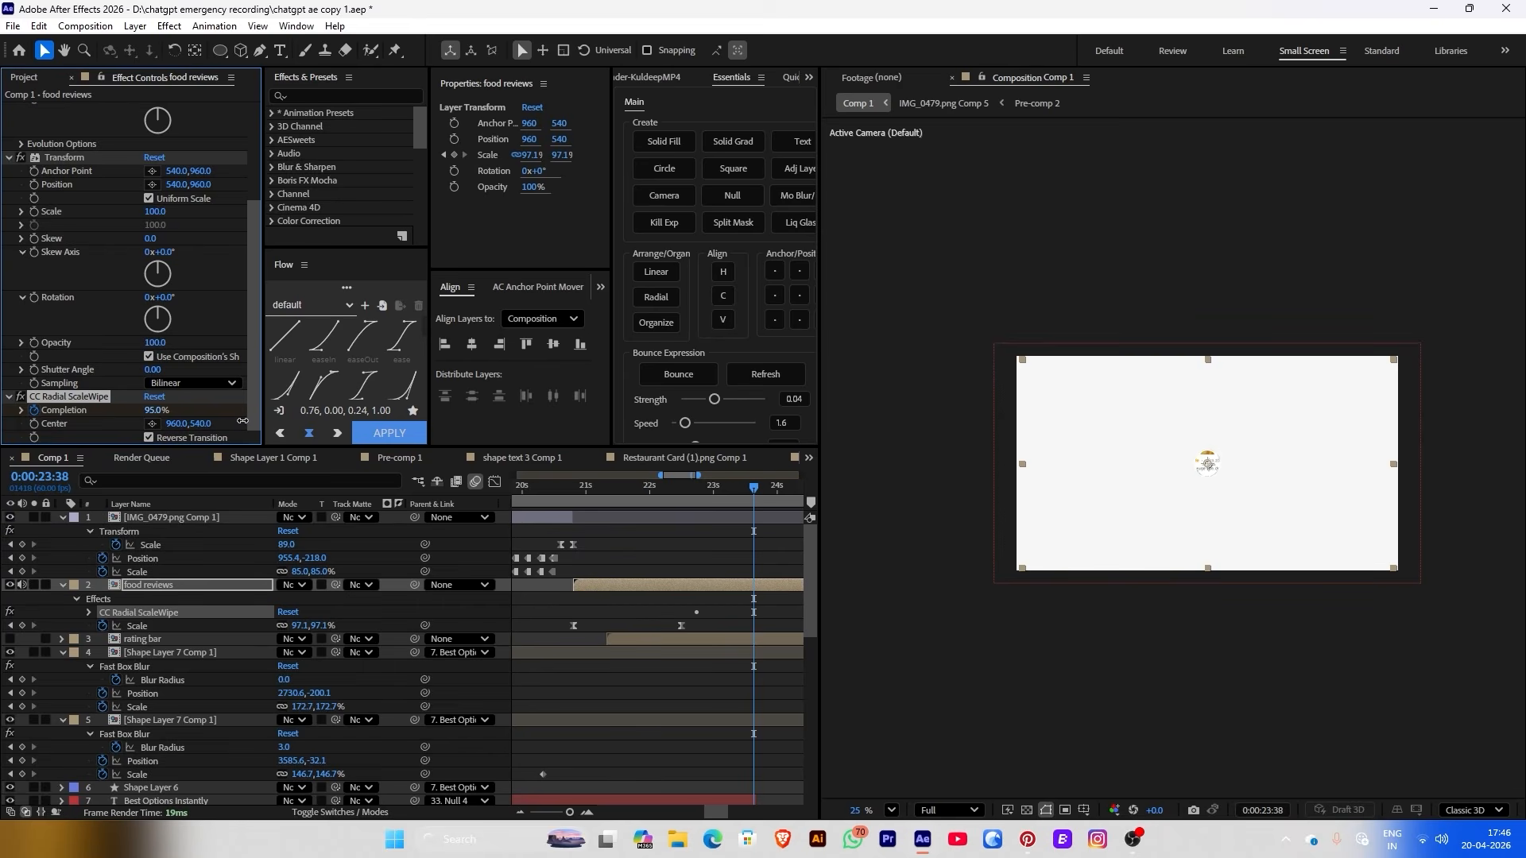
pyautogui.click(731, 612)
pyautogui.click(708, 585)
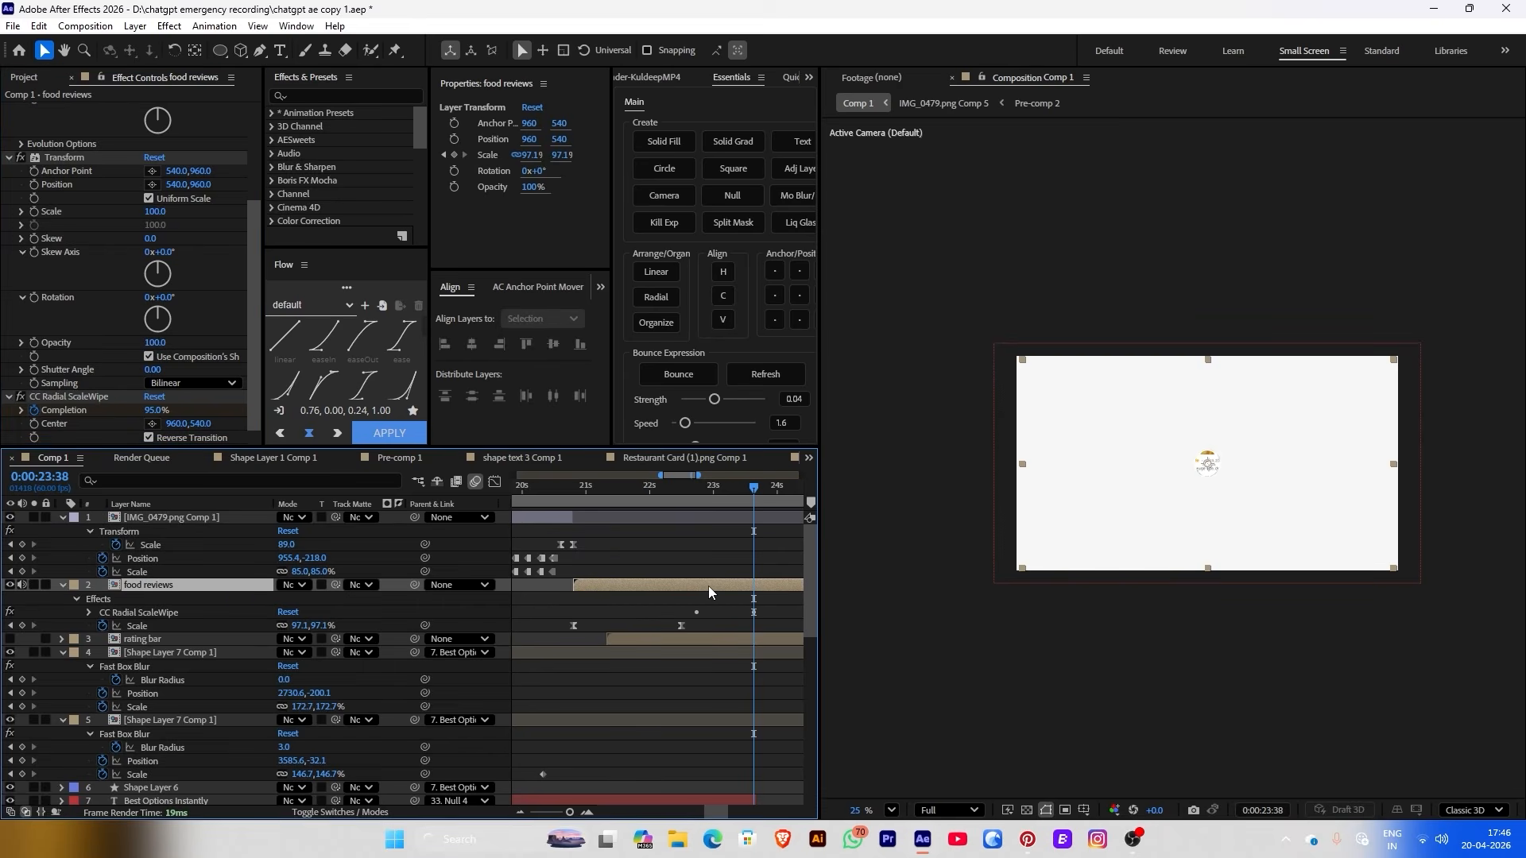
# Easy Ease both Completion keyframes and shape the speed graph so the wipe starts fast, then slows
pyautogui.press('u')
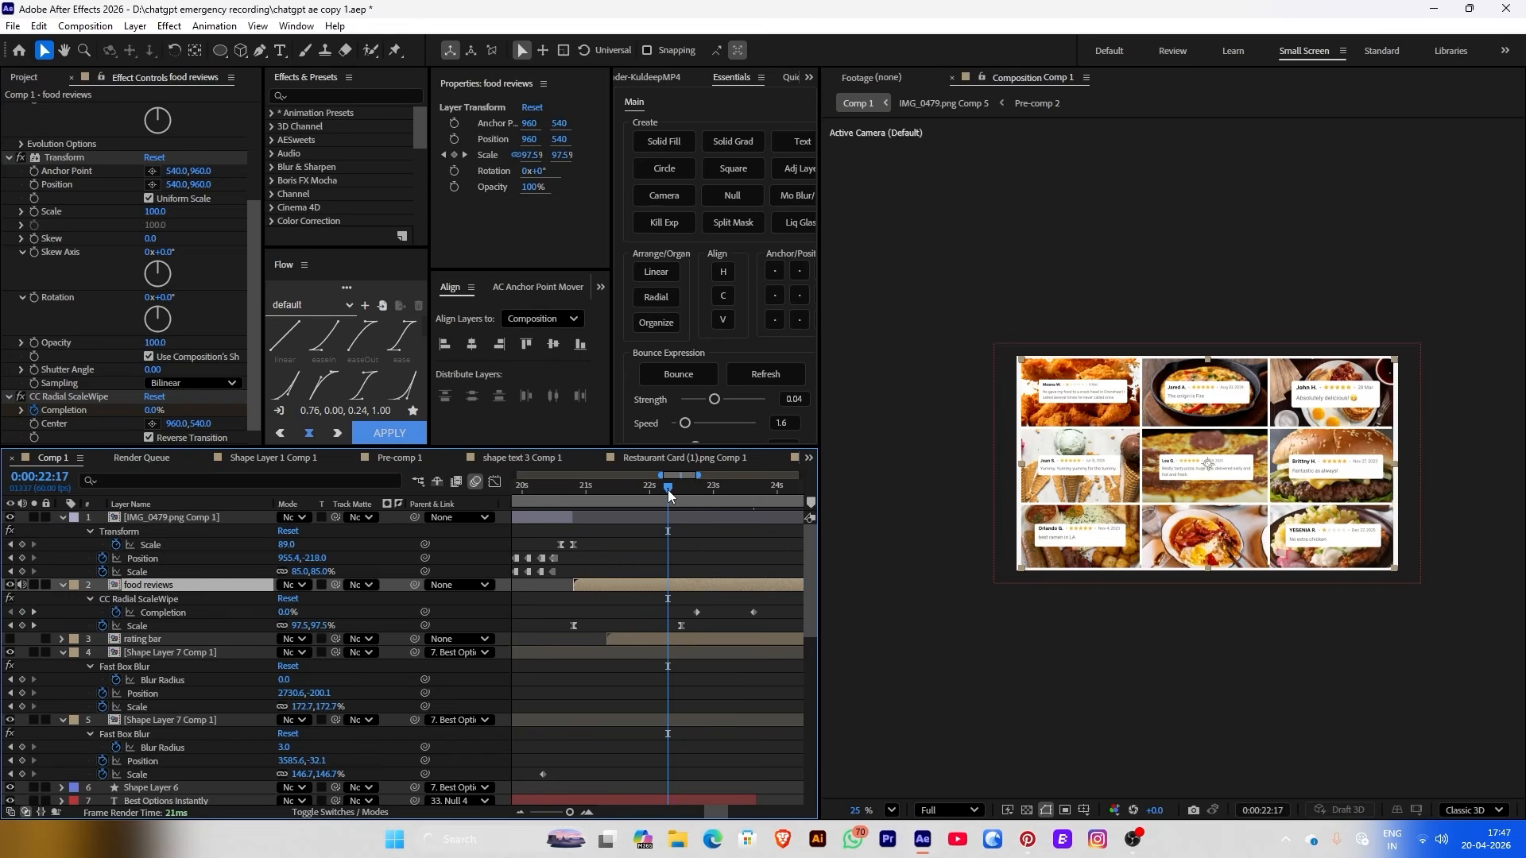
pyautogui.moveTo(677, 608); pyautogui.dragTo(760, 617)
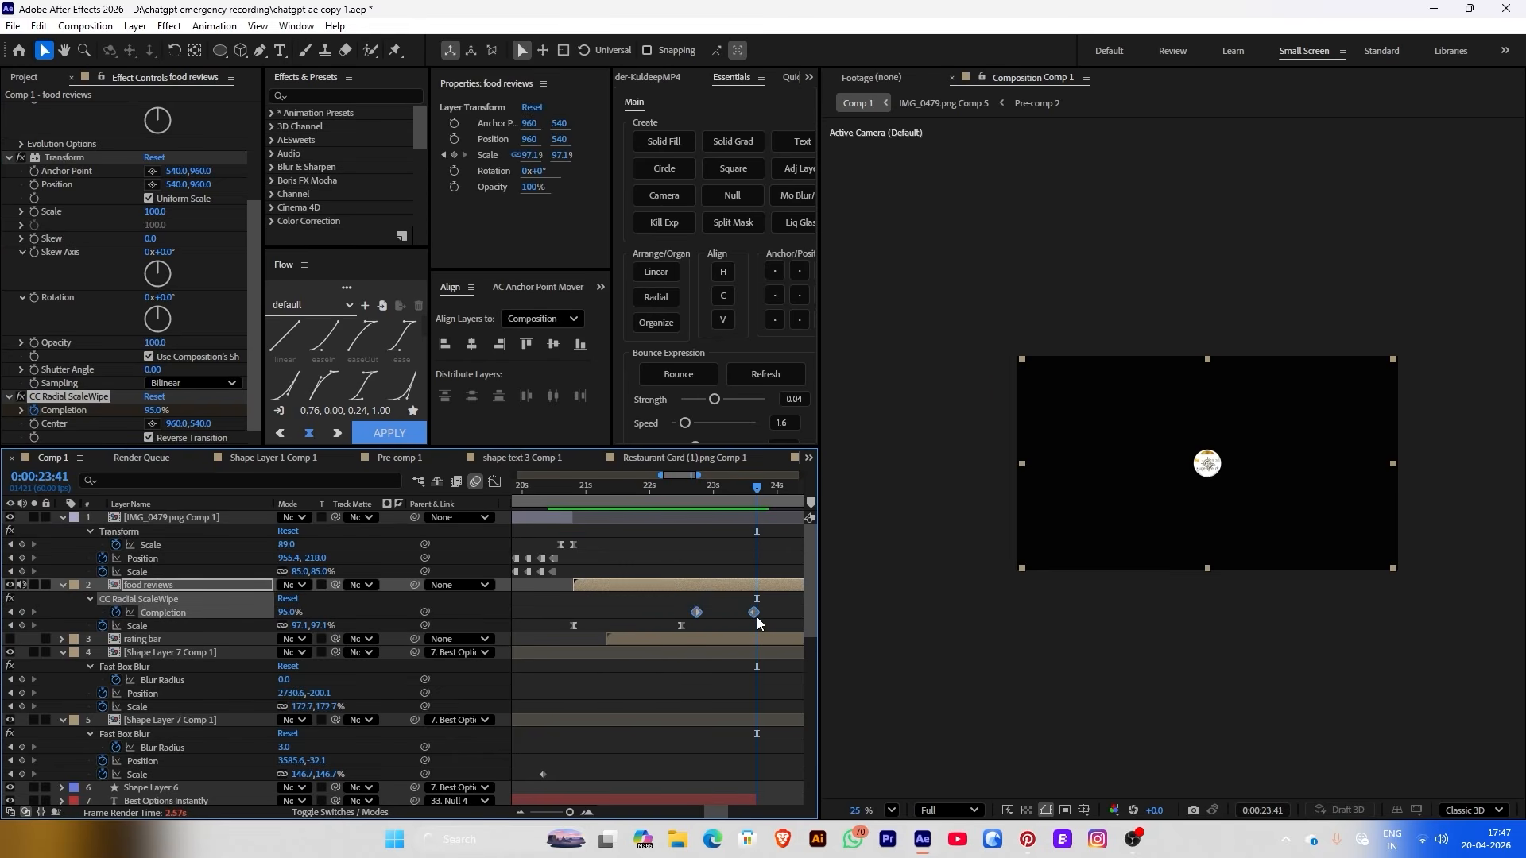
pyautogui.press('F9')
pyautogui.click(496, 482)
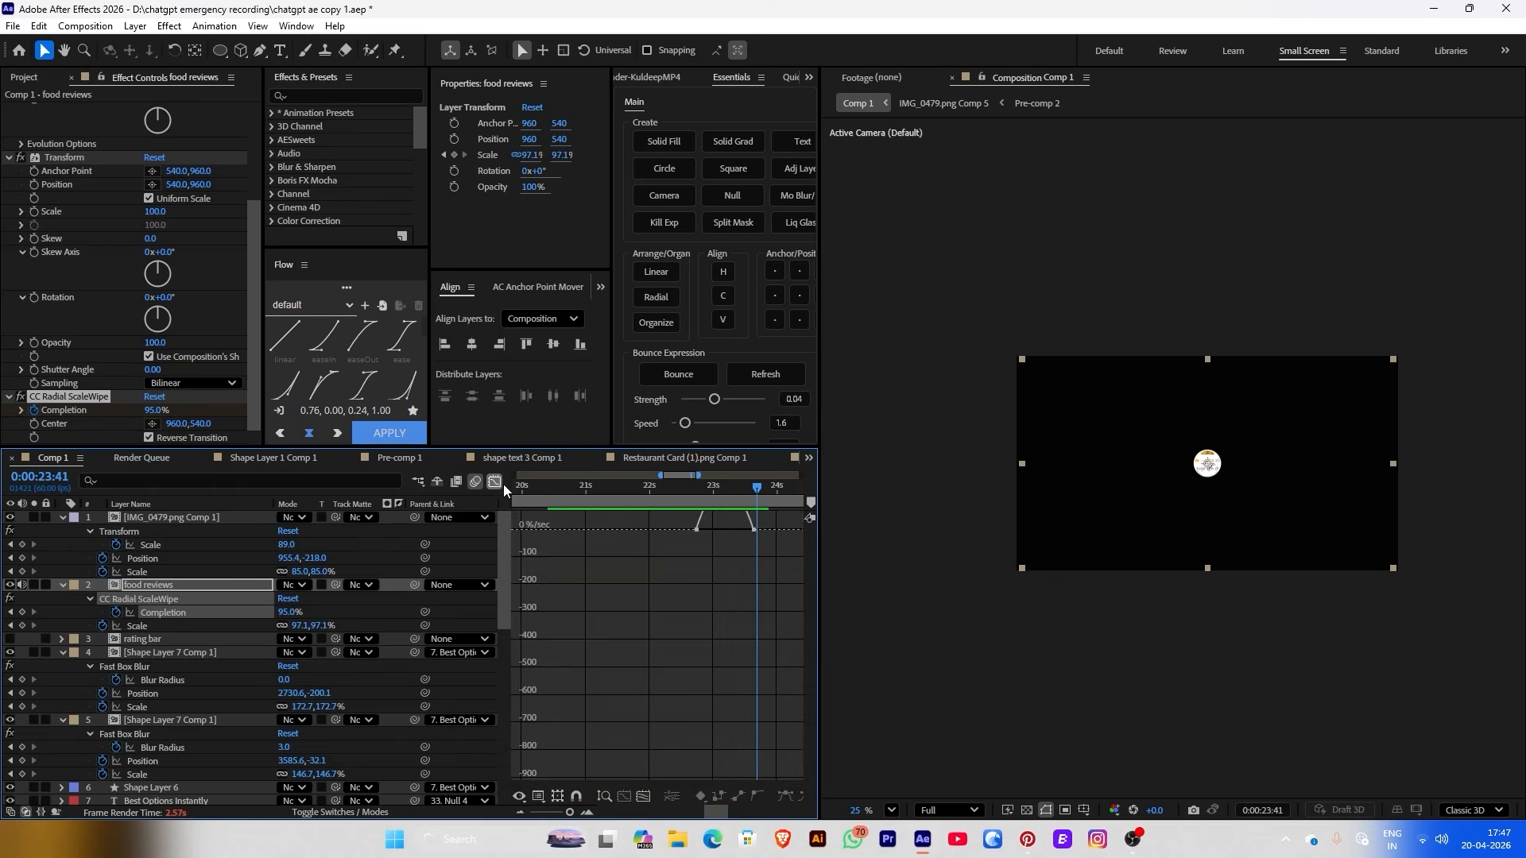
pyautogui.scroll(2, 676, 568)
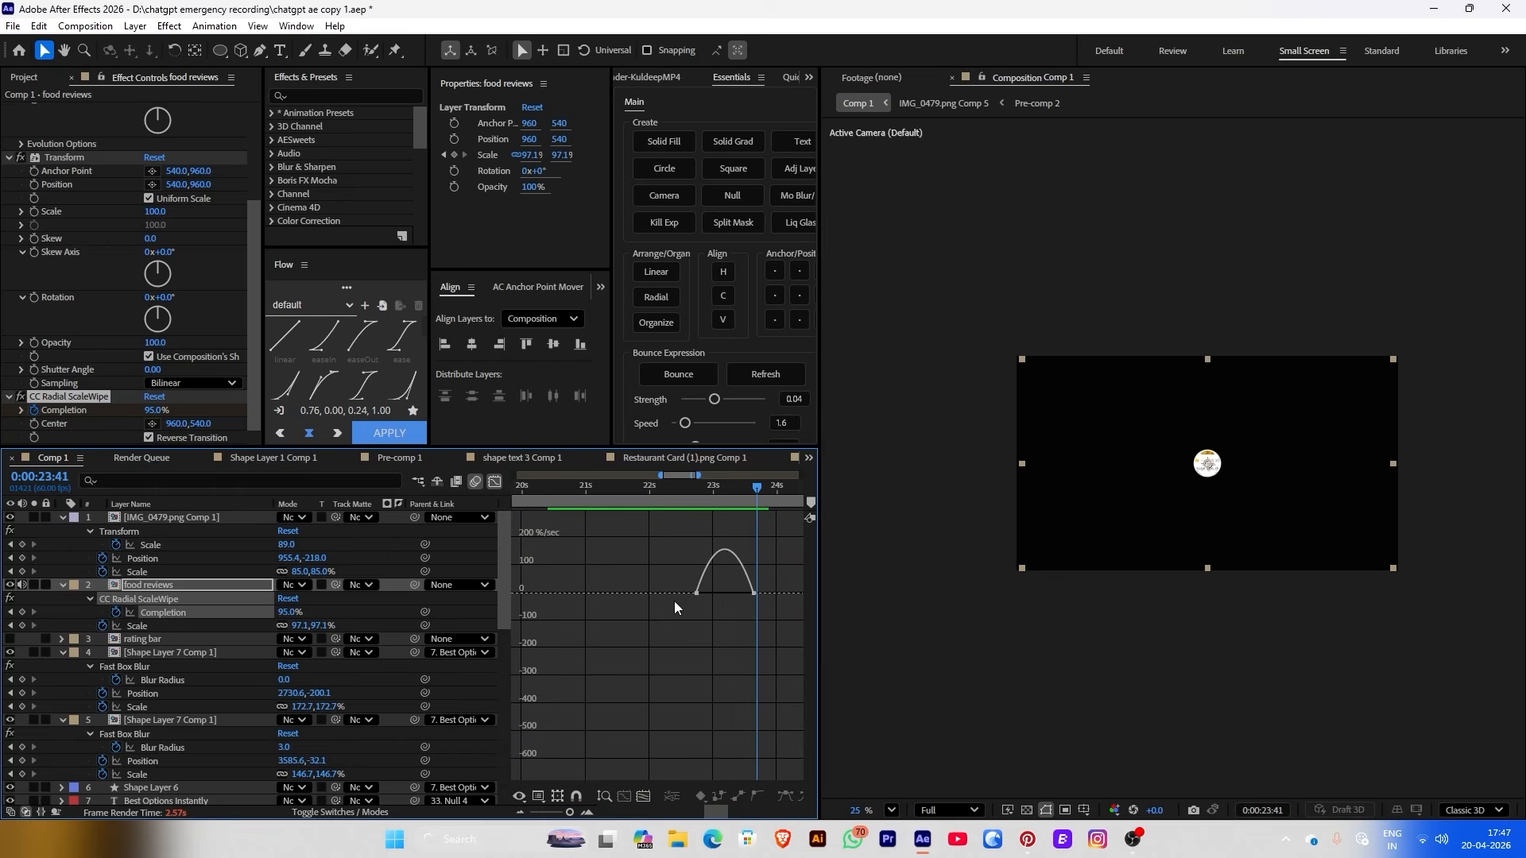
pyautogui.click(776, 619)
pyautogui.moveTo(735, 593); pyautogui.dragTo(718, 593)
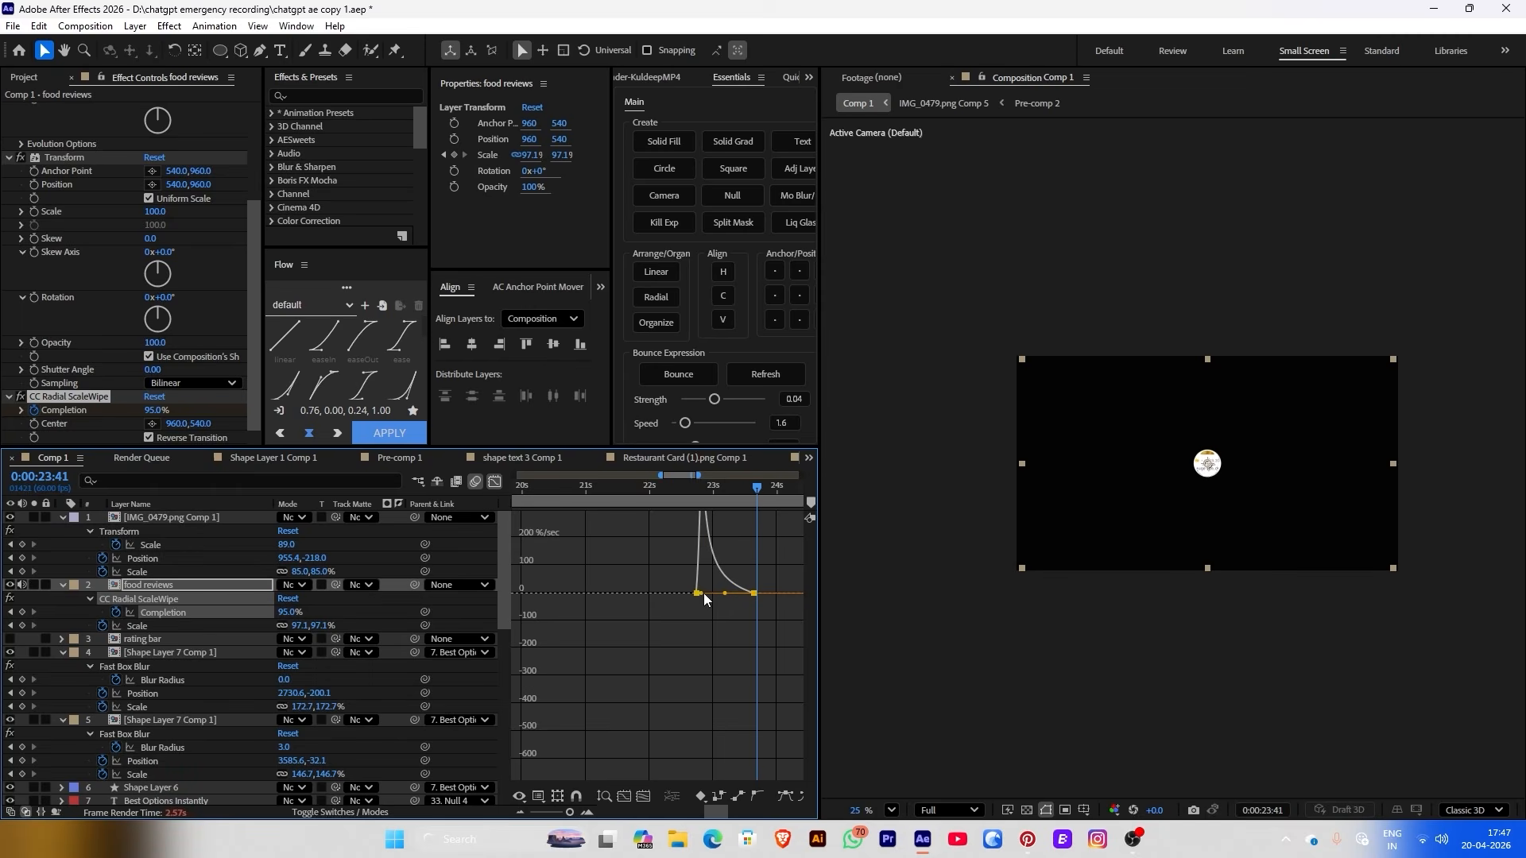
pyautogui.click(494, 482)
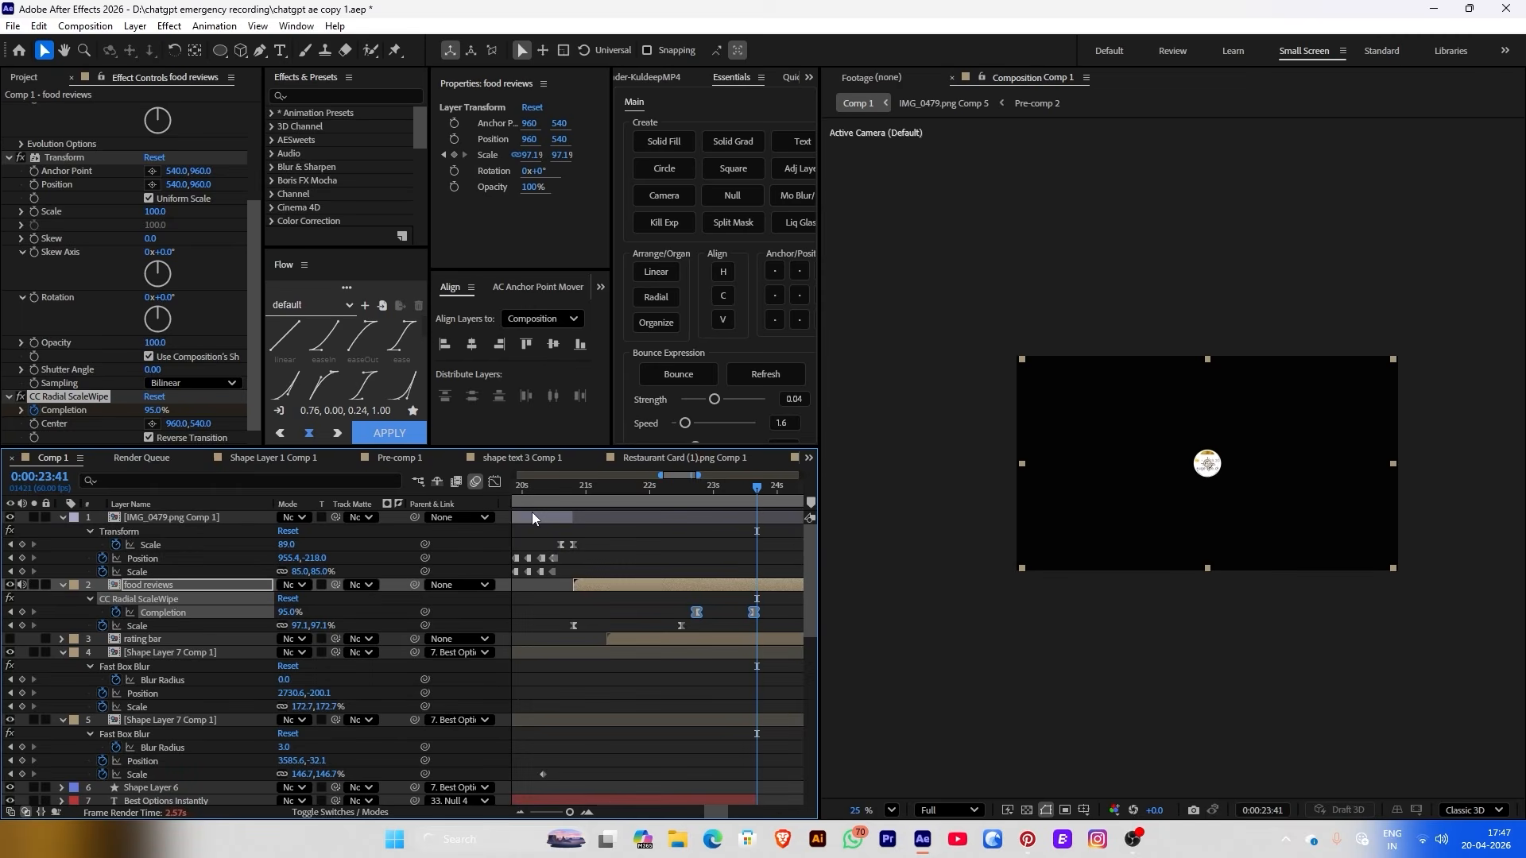
# Preview the wipe and rewatch the intro around 0:00:20:44
pyautogui.click(690, 503)
pyautogui.click(640, 598)
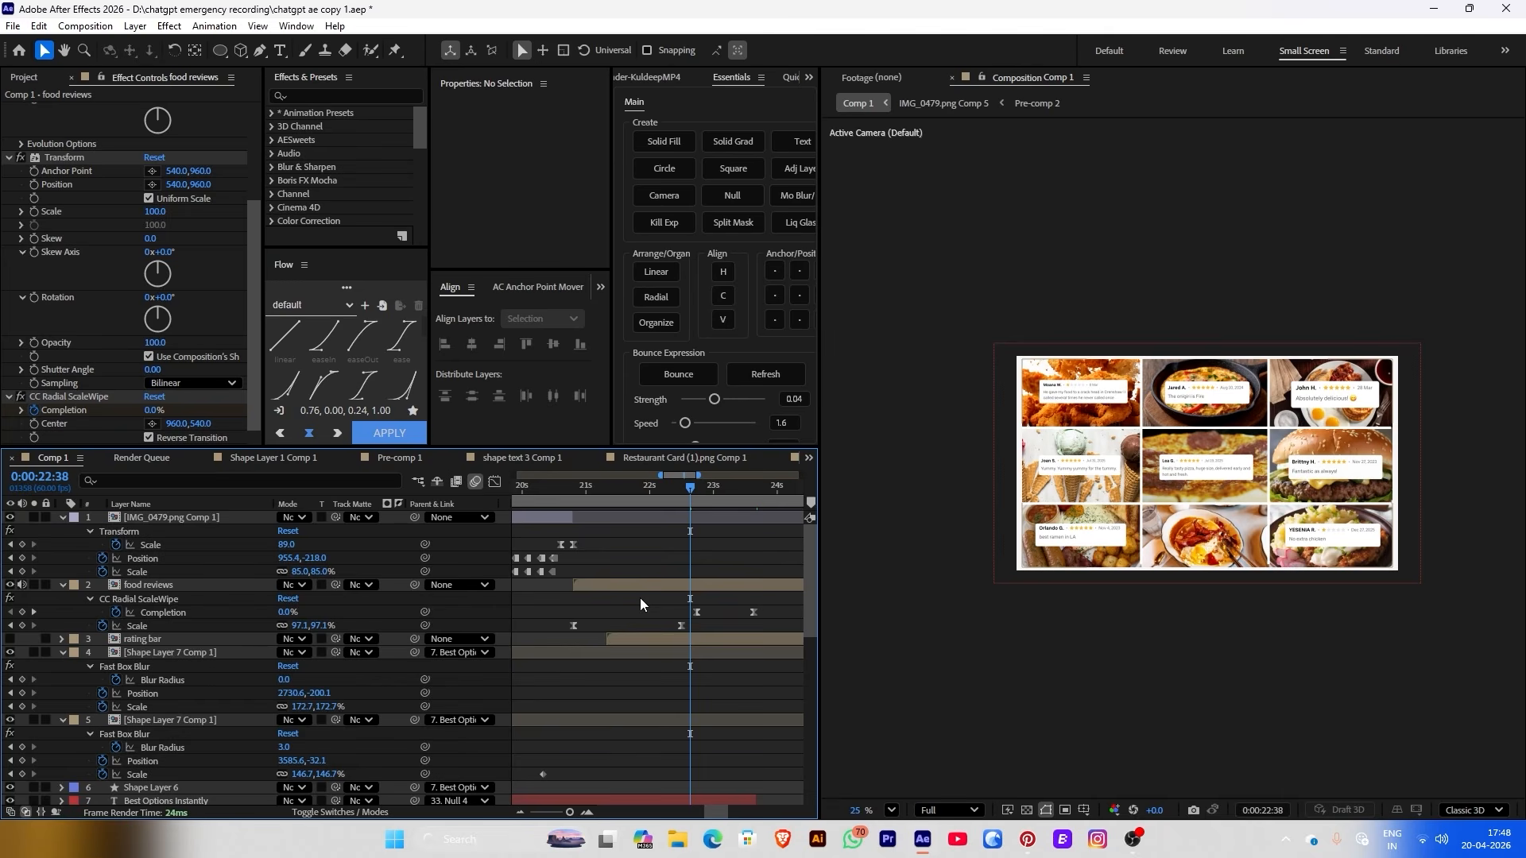
pyautogui.press('space')
pyautogui.click(565, 486)
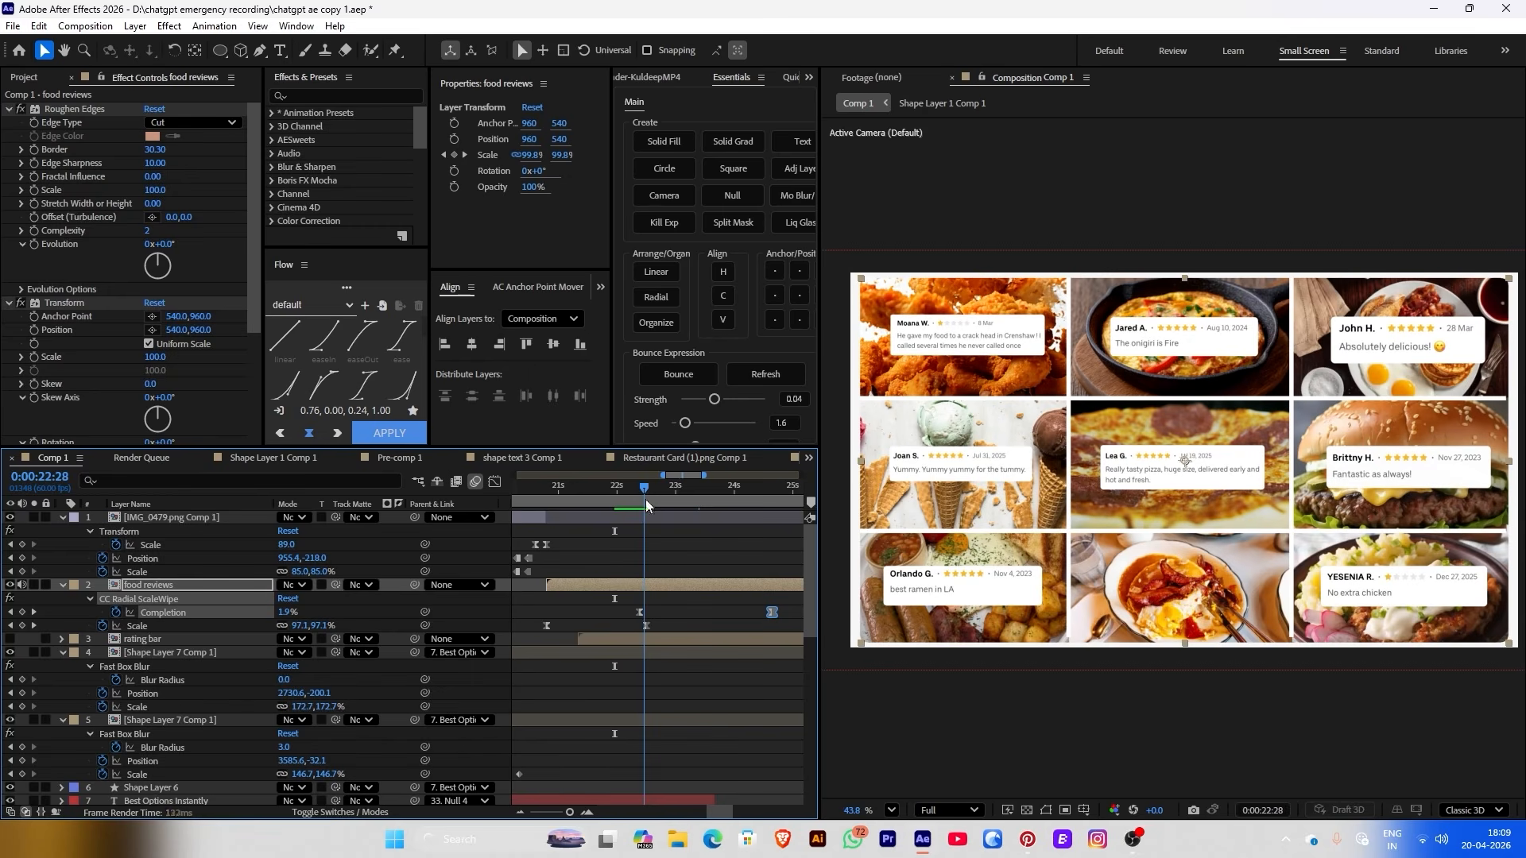
pyautogui.click(645, 626)
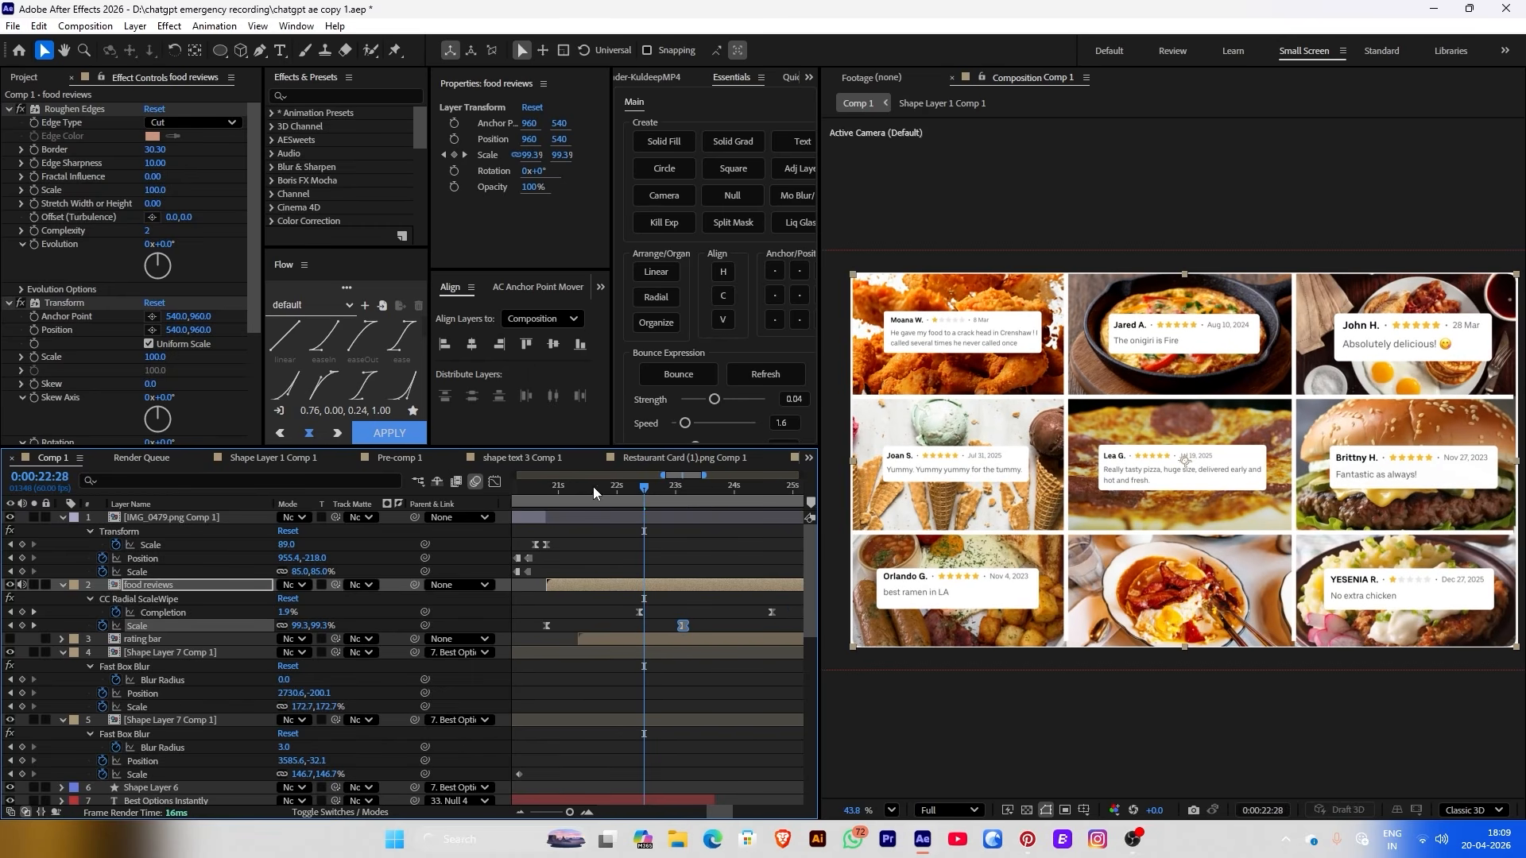
pyautogui.click(520, 484)
pyautogui.click(541, 493)
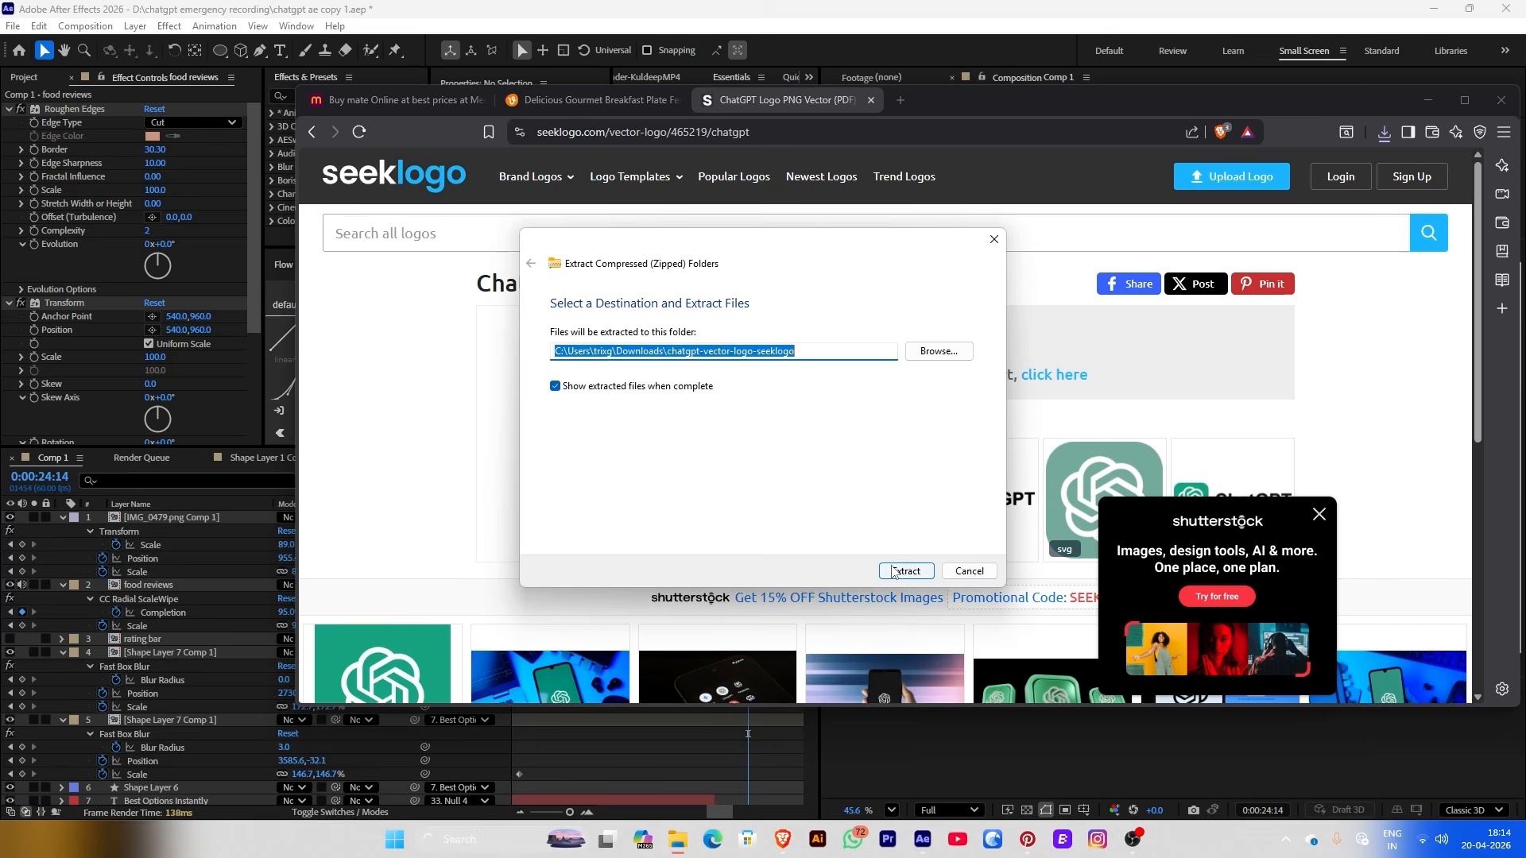
# Extract the downloaded ChatGPT logo files and add the logo image to the comp
pyautogui.click(905, 572)
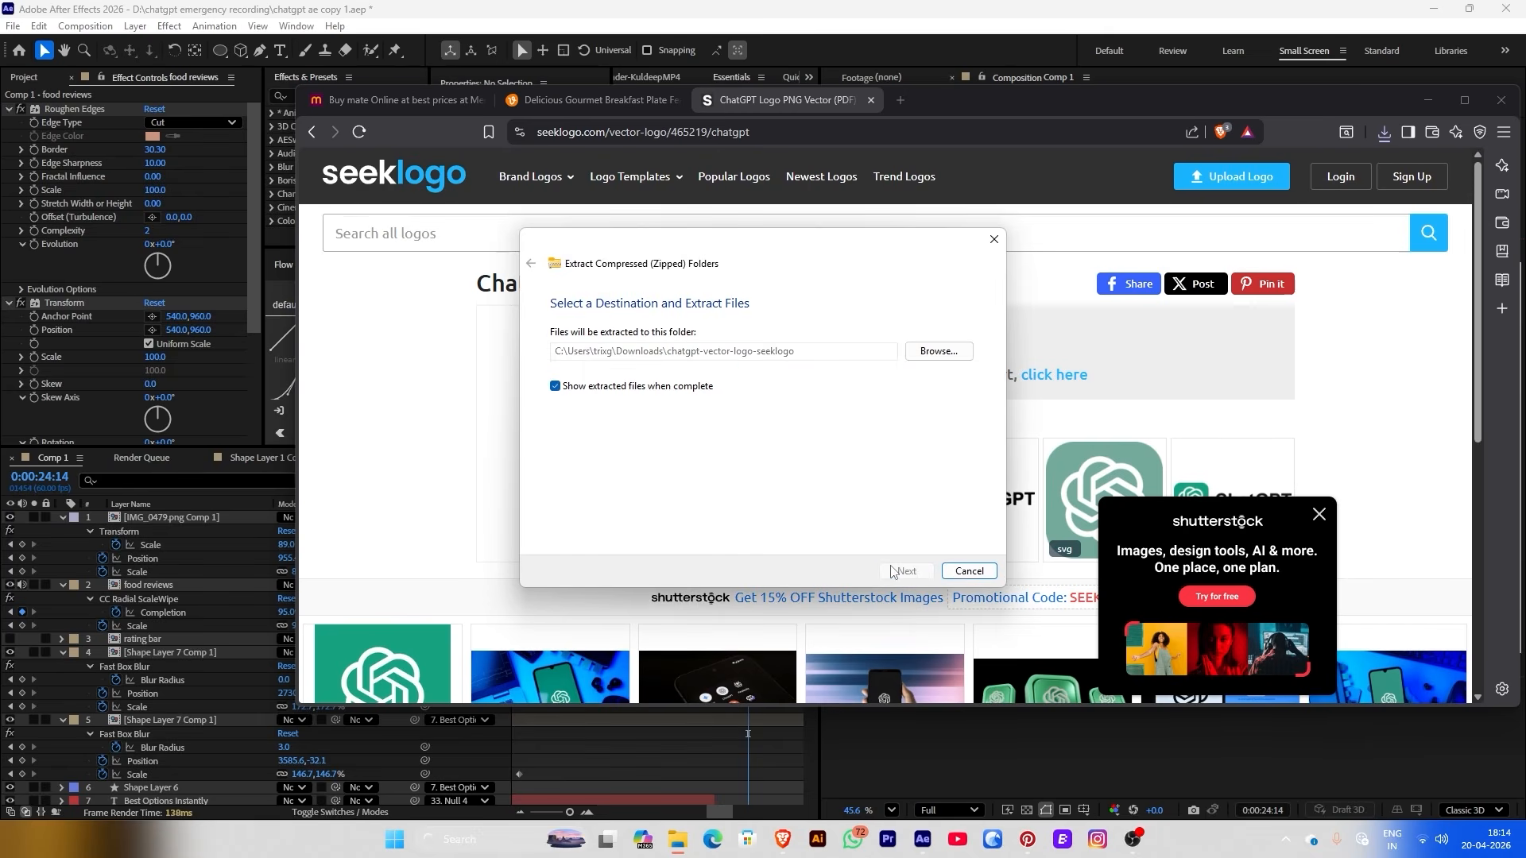
pyautogui.click(827, 701)
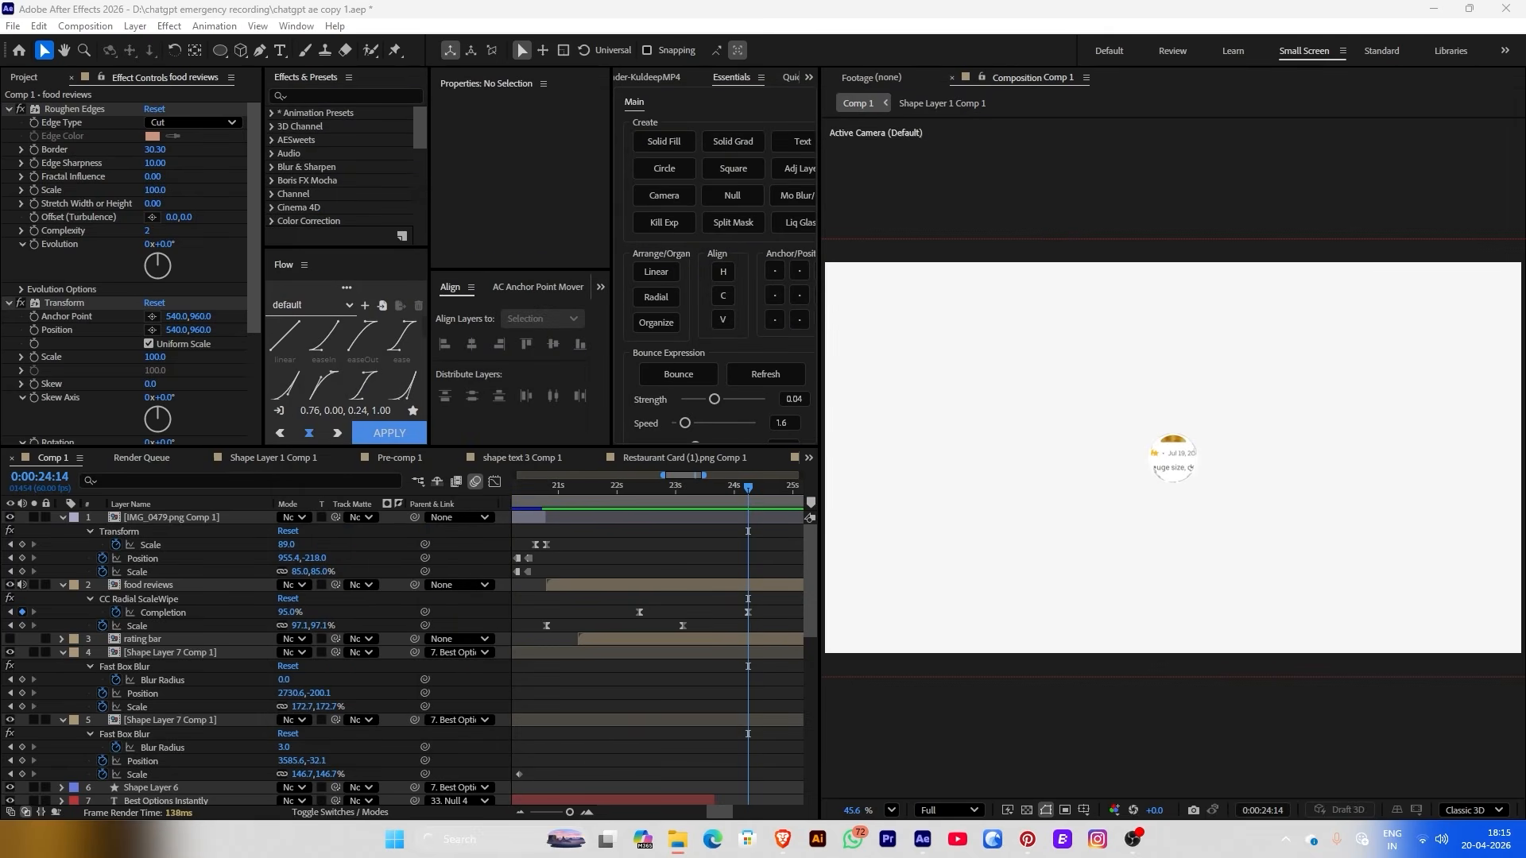
pyautogui.moveTo(517, 636); pyautogui.dragTo(771, 562)
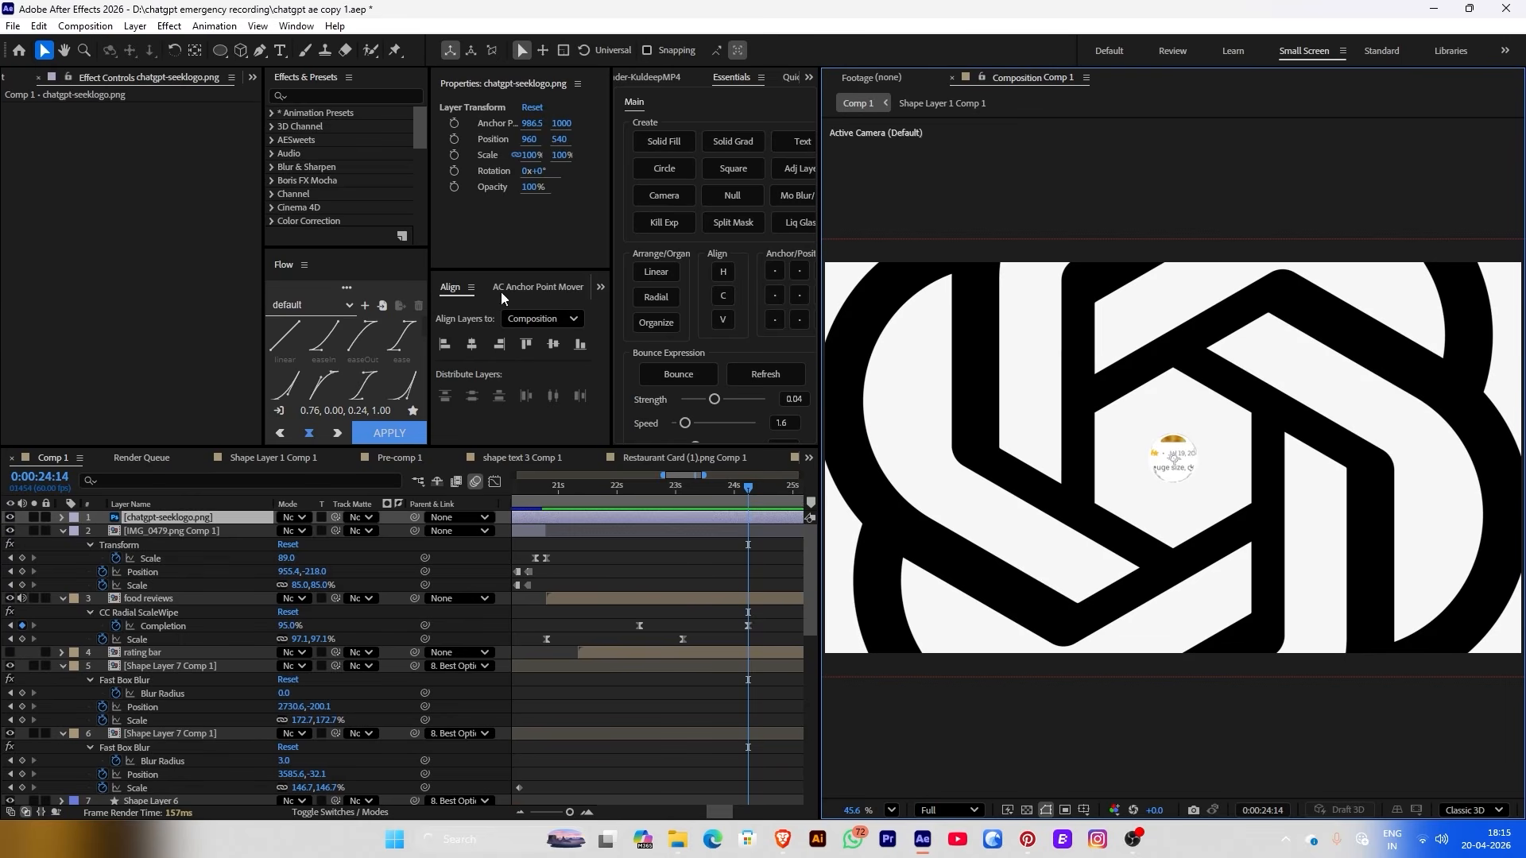
# Scale the ChatGPT logo from 4% to 7% and set viewer magnification to Fit up to 100%
pyautogui.moveTo(538, 154); pyautogui.dragTo(455, 156)
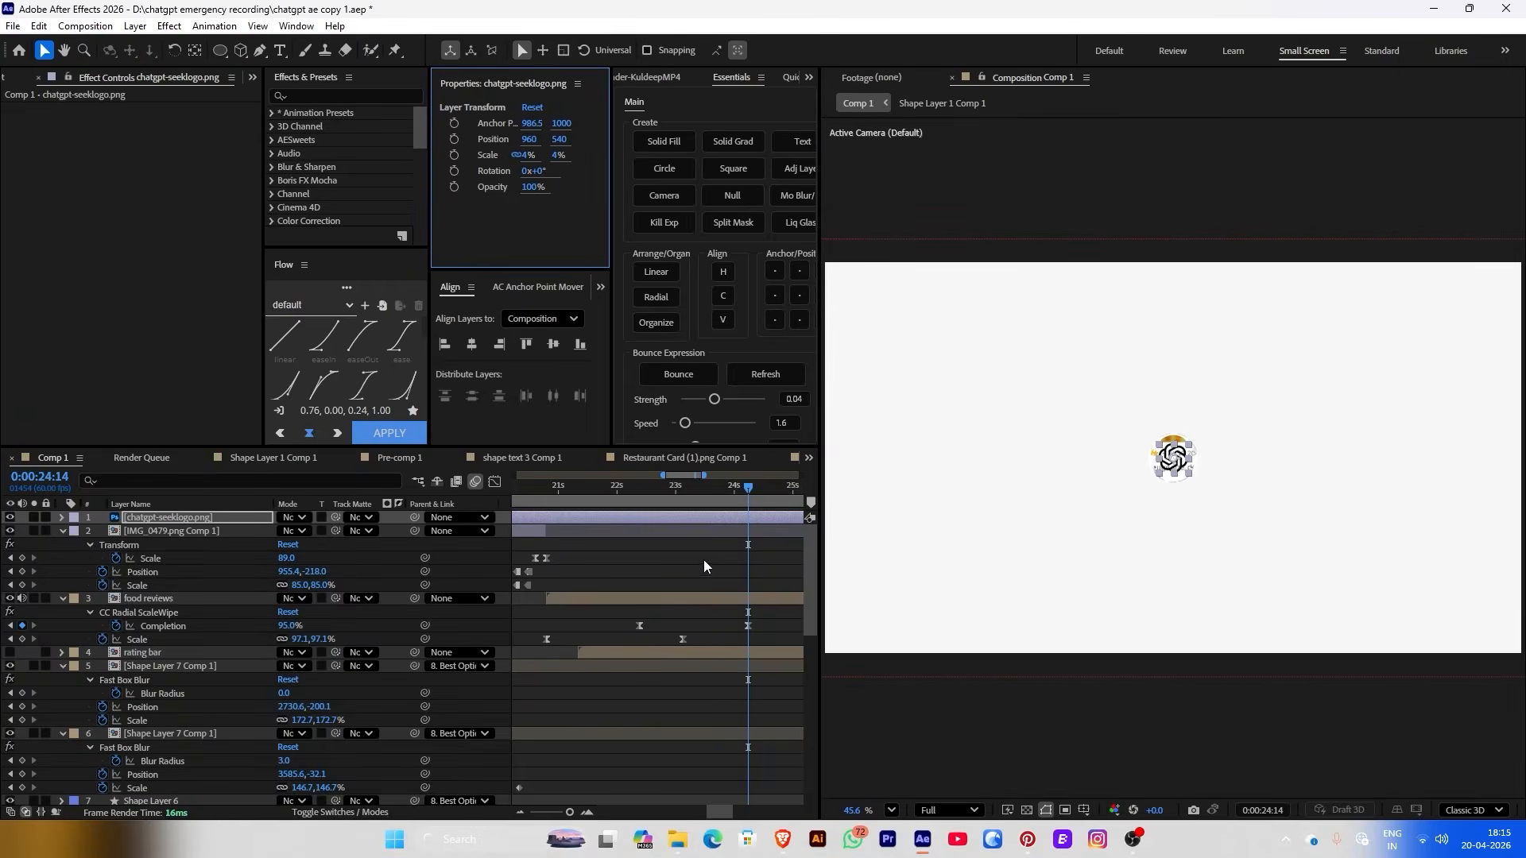
pyautogui.scroll(5, 1172, 457)
pyautogui.moveTo(559, 155); pyautogui.dragTo(583, 155)
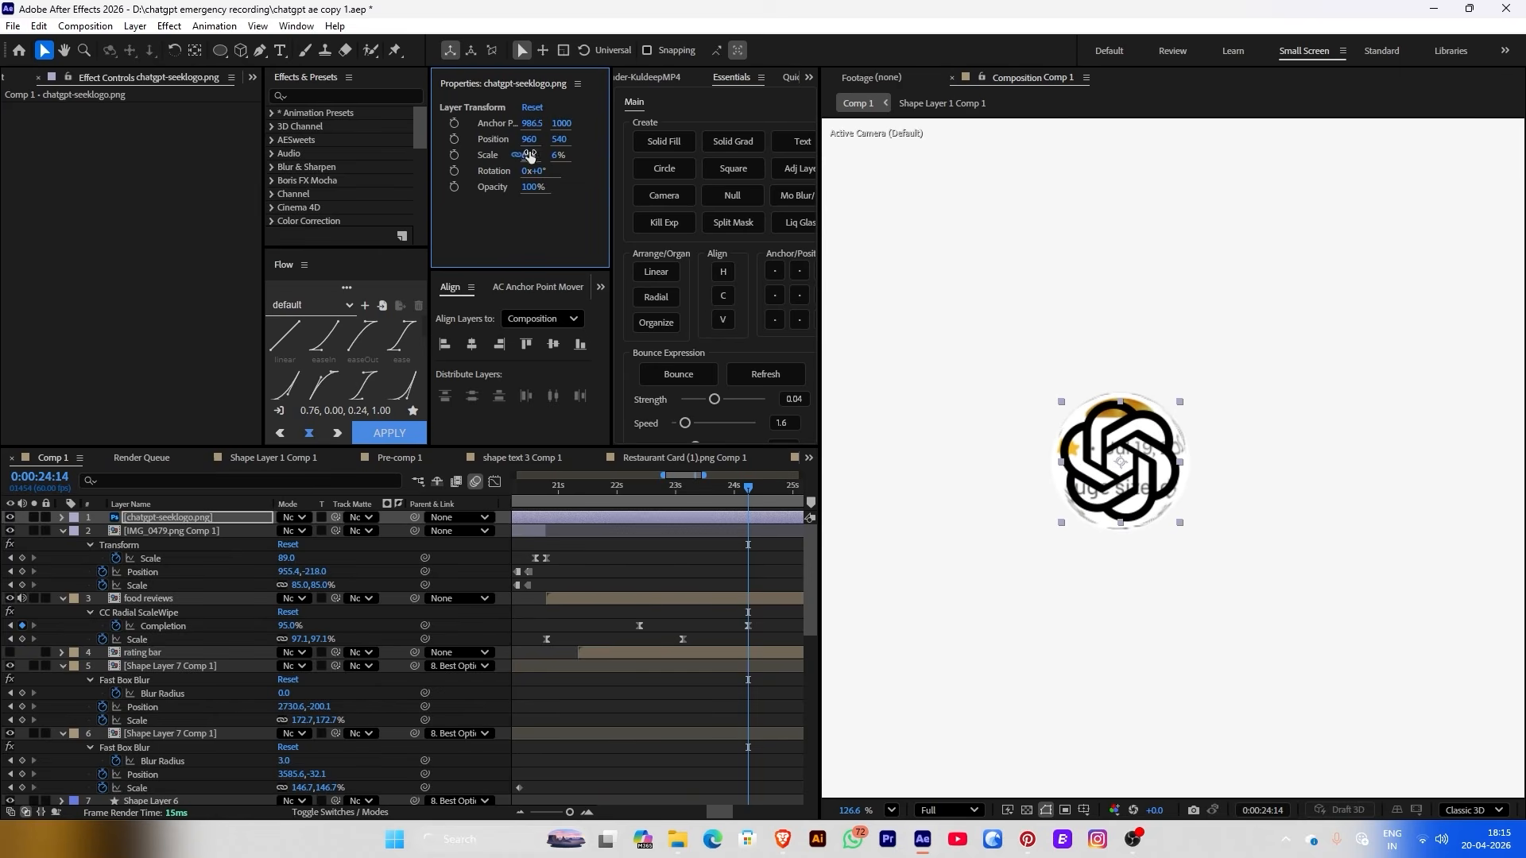
pyautogui.press('Return')
pyautogui.click(1030, 453)
pyautogui.scroll(-6, 1031, 453)
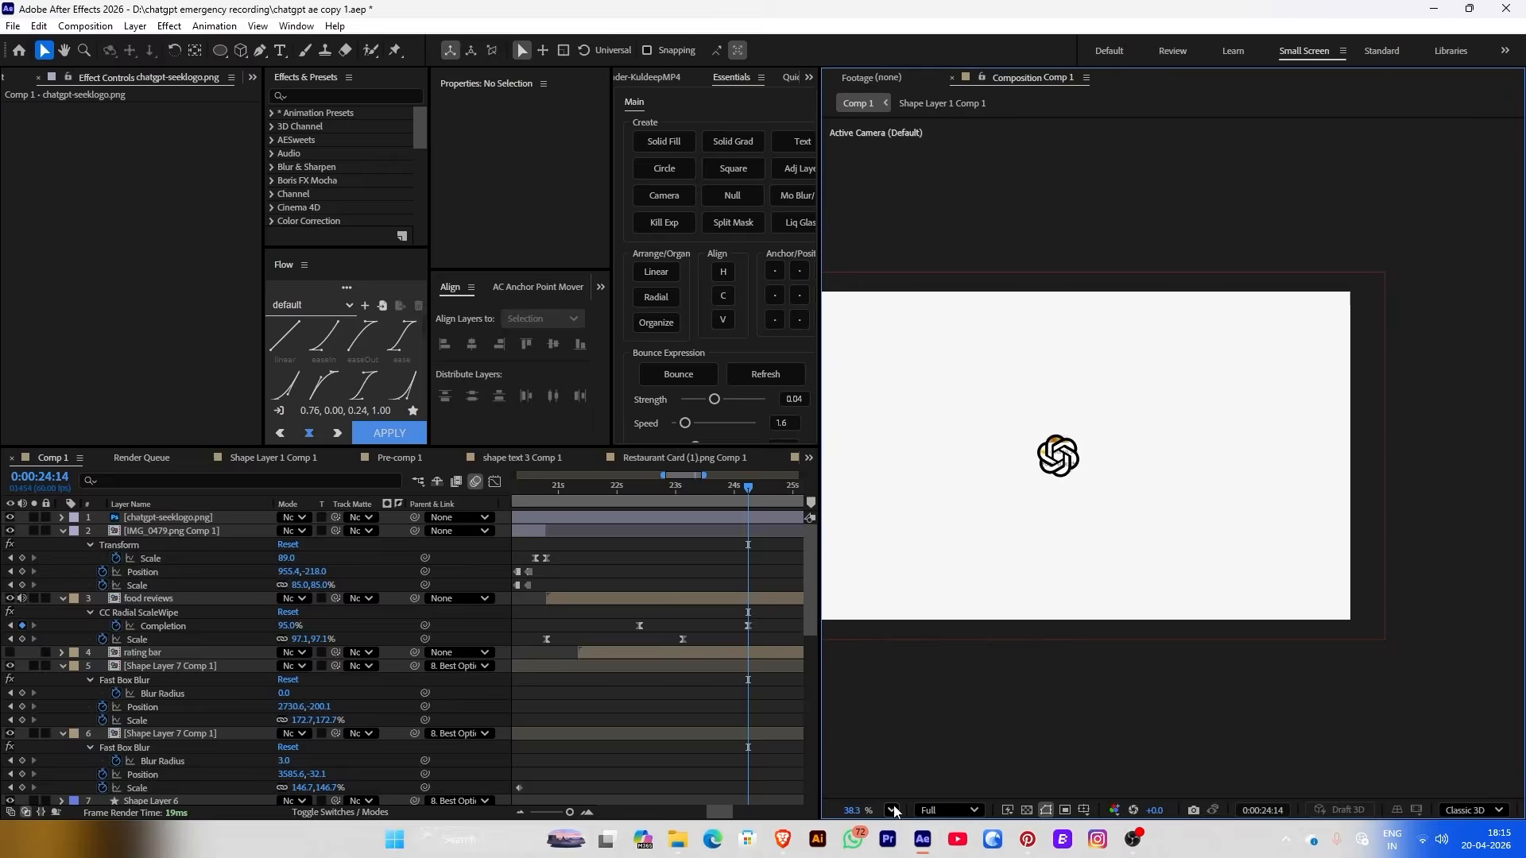
pyautogui.click(891, 810)
pyautogui.click(932, 511)
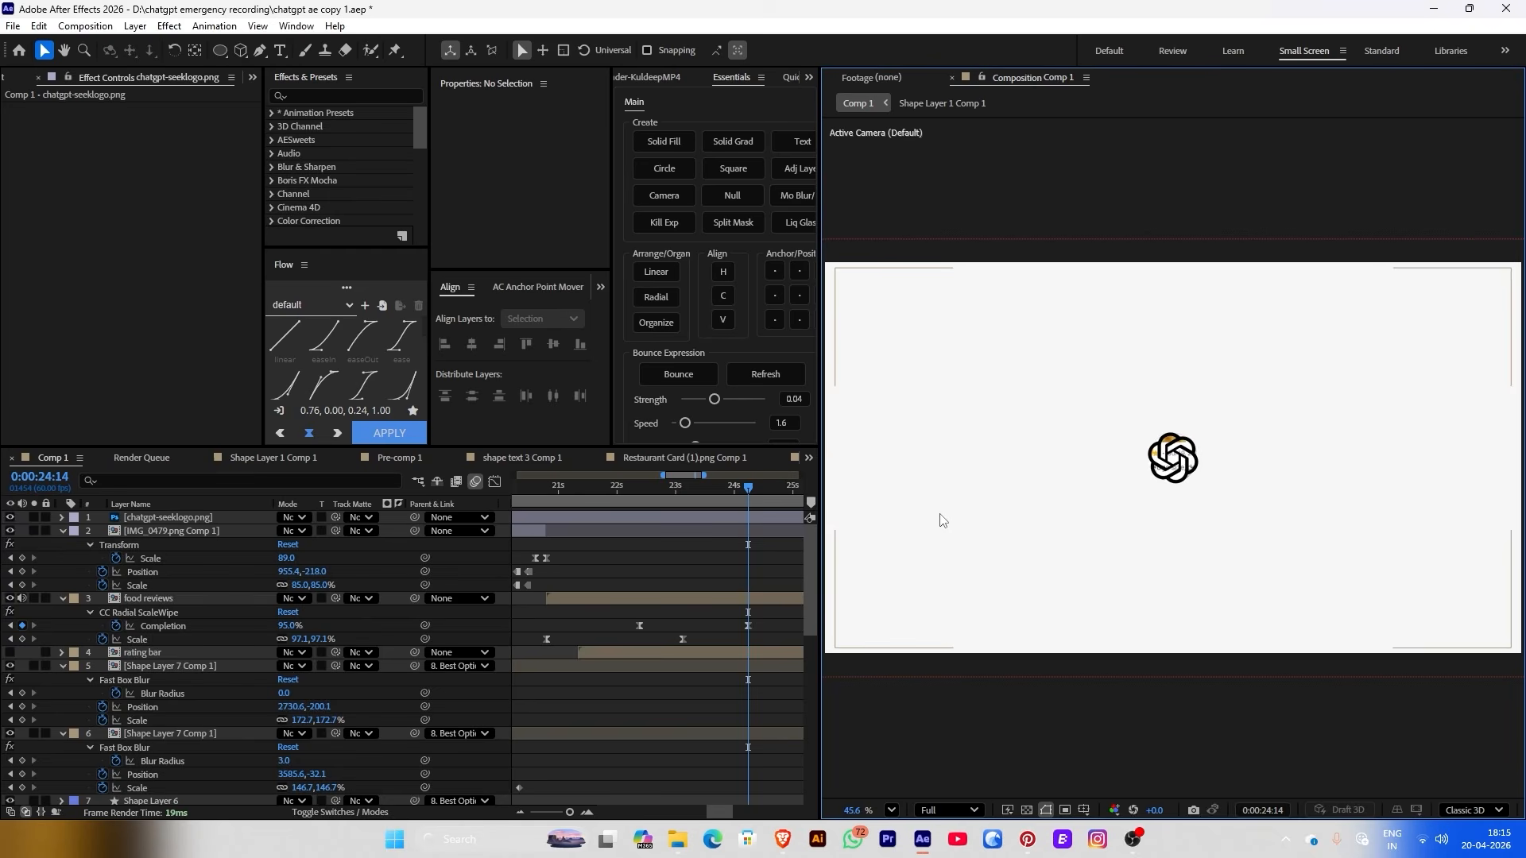
pyautogui.click(712, 518)
pyautogui.click(618, 526)
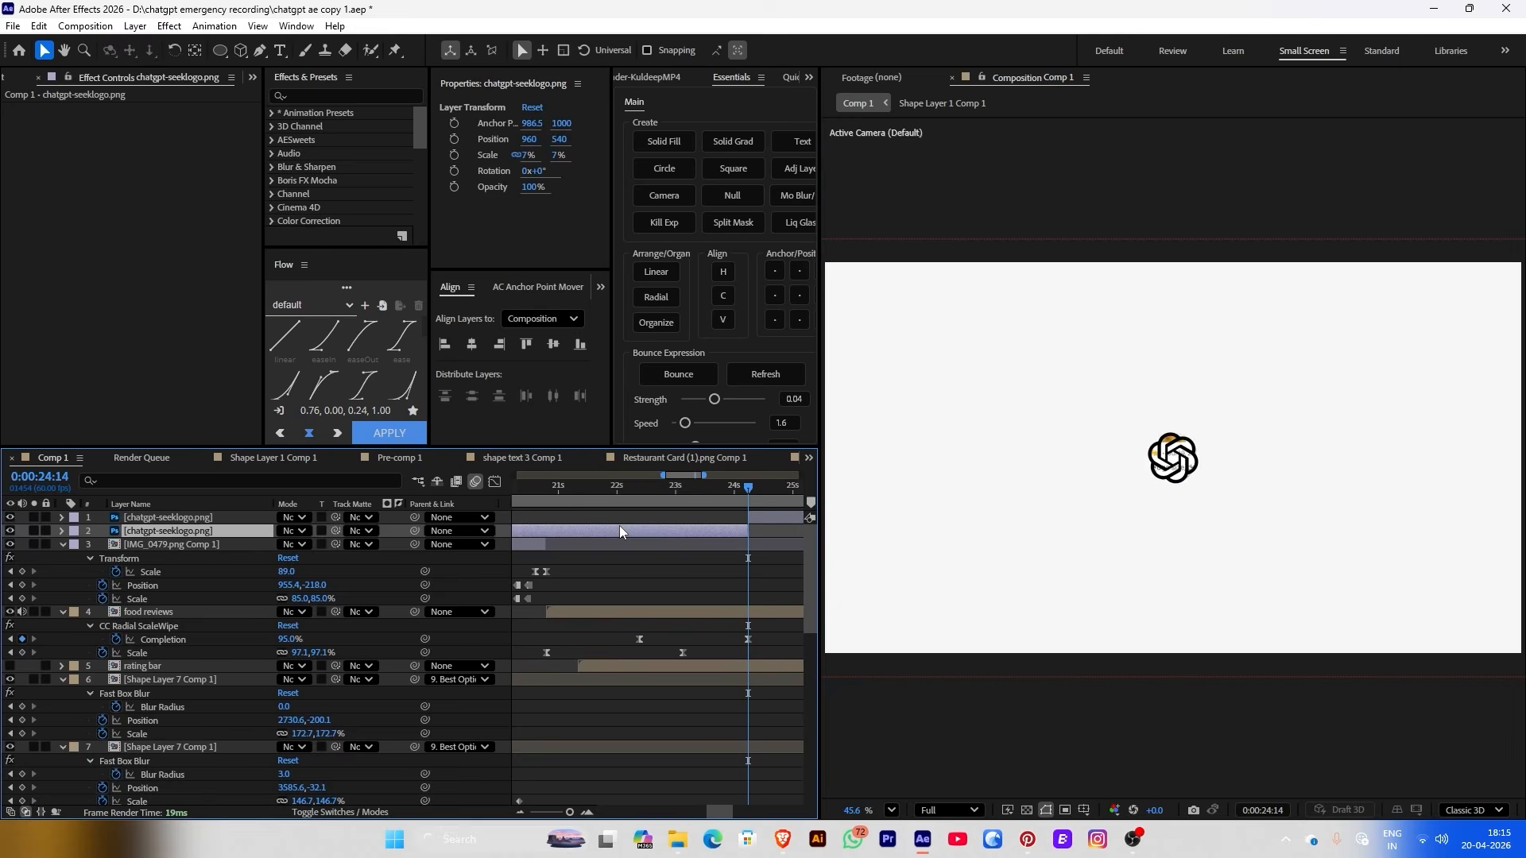
pyautogui.moveTo(680, 500); pyautogui.dragTo(748, 499)
# Trim the food reviews layer's out point to 24:14
pyautogui.click(715, 597)
pyautogui.hotkey('alt', ']')
pyautogui.press('F2')
# Add Rotation keyframes to the ChatGPT logo, first trying -274° rotation
pyautogui.click(765, 518)
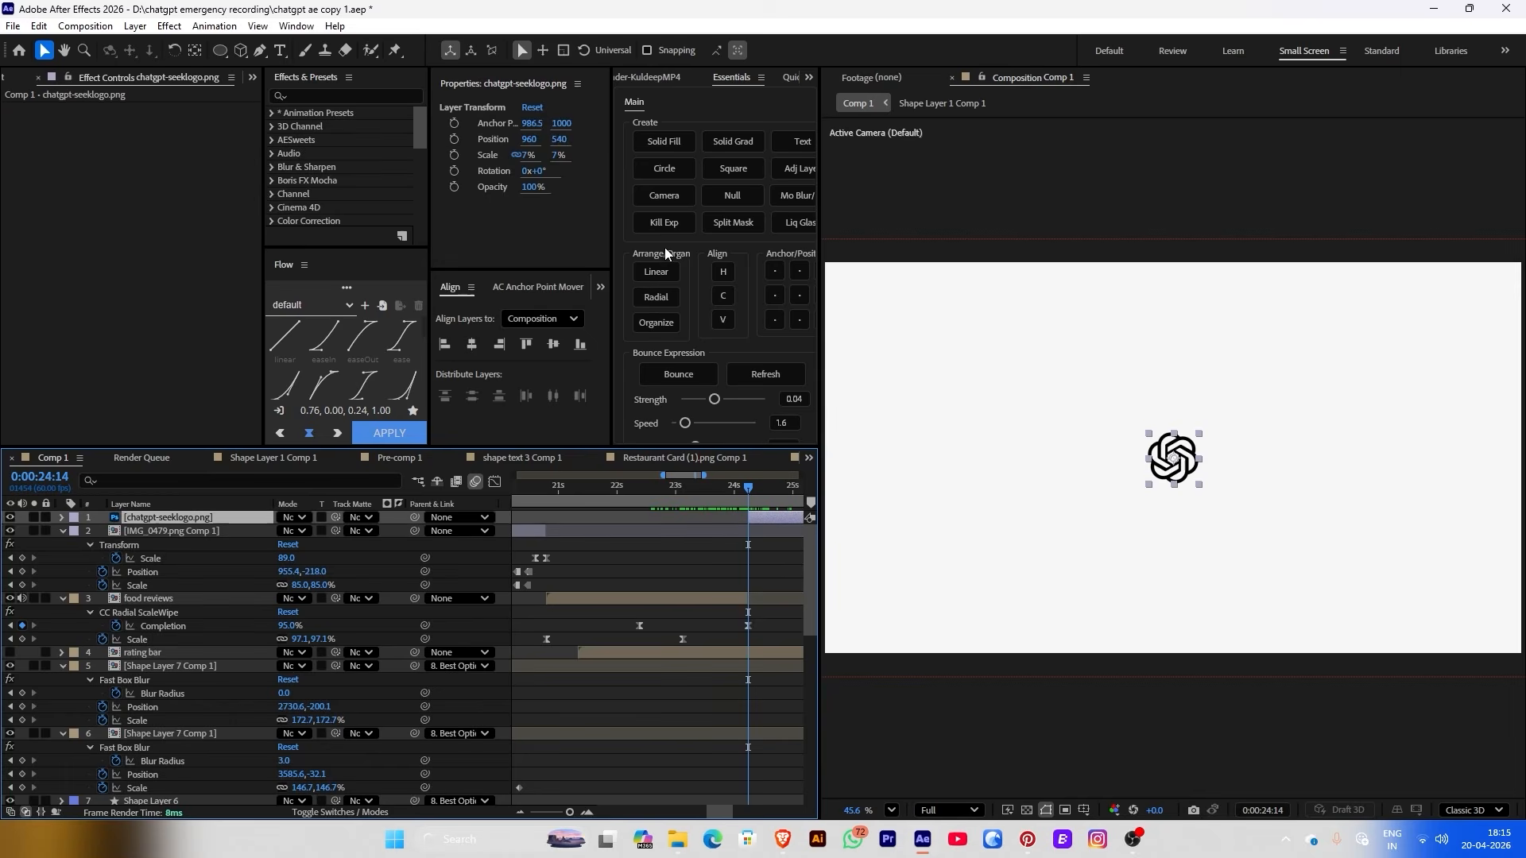
pyautogui.click(454, 174)
pyautogui.moveTo(748, 531); pyautogui.dragTo(788, 532)
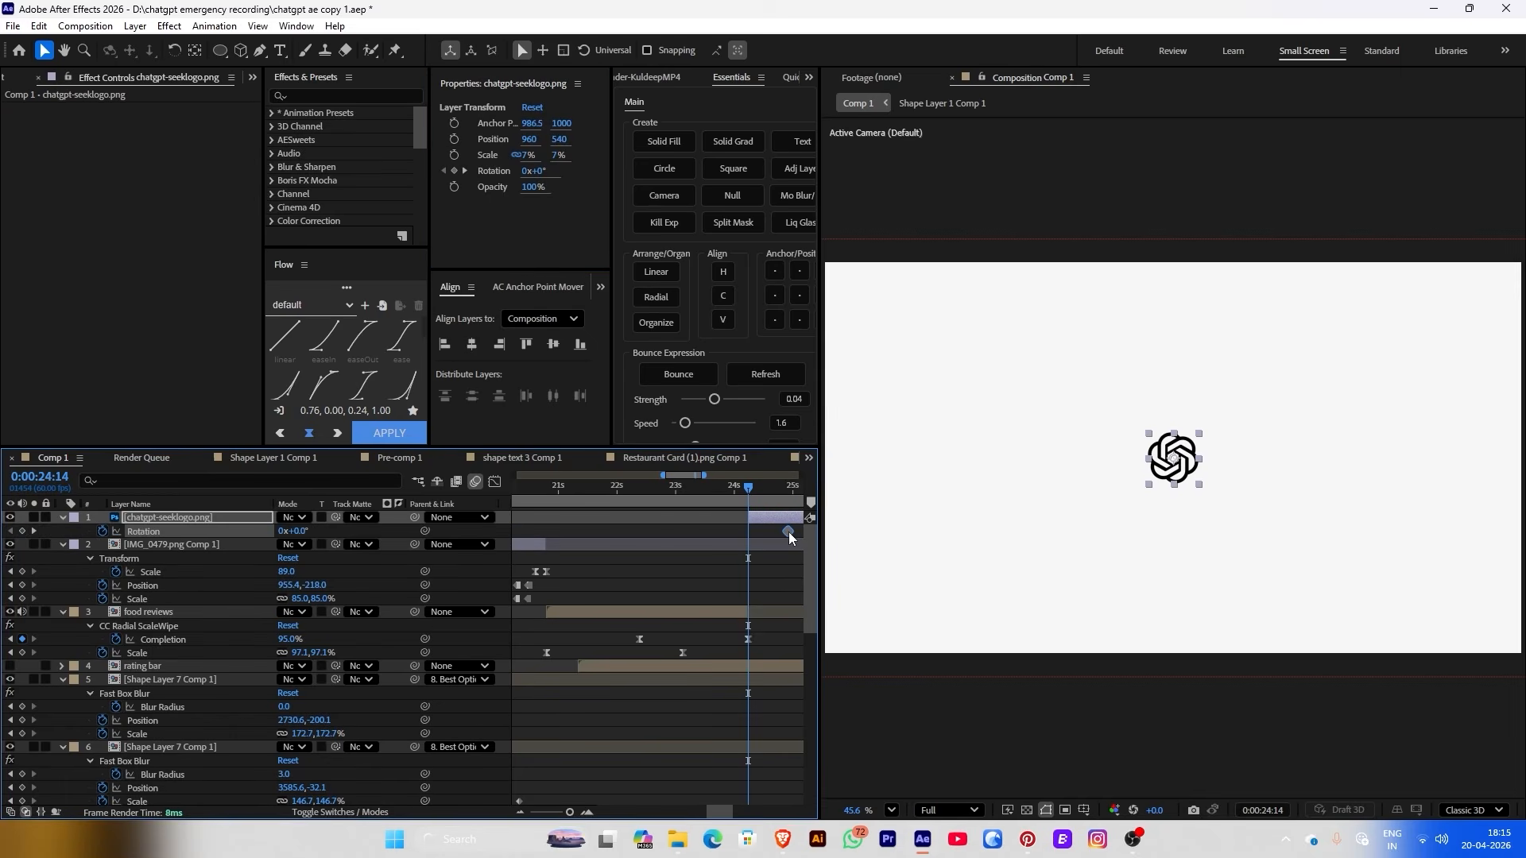
pyautogui.moveTo(539, 174); pyautogui.dragTo(321, 170)
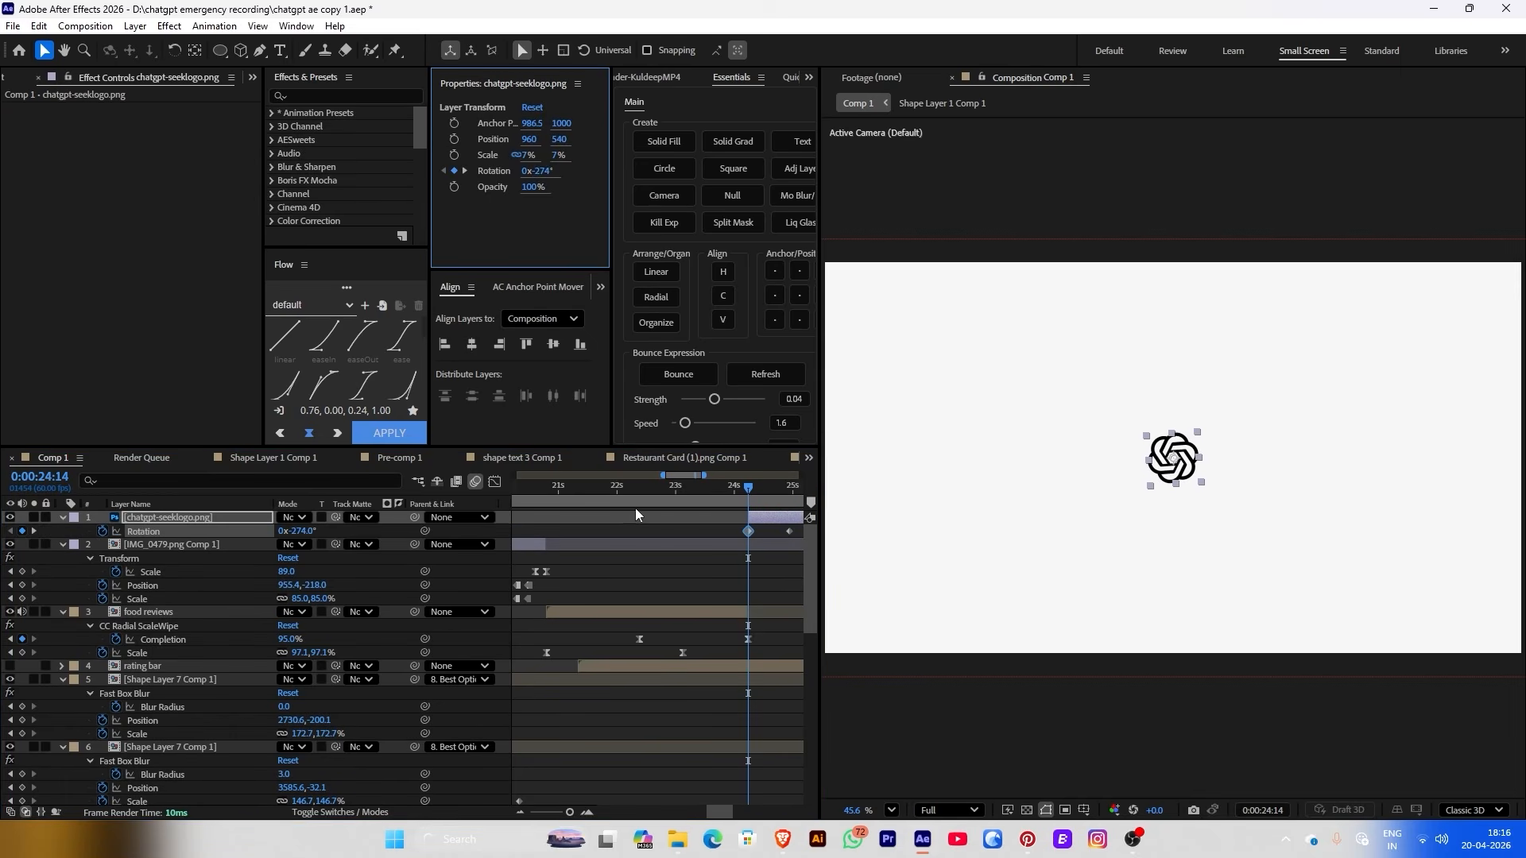
pyautogui.click(732, 488)
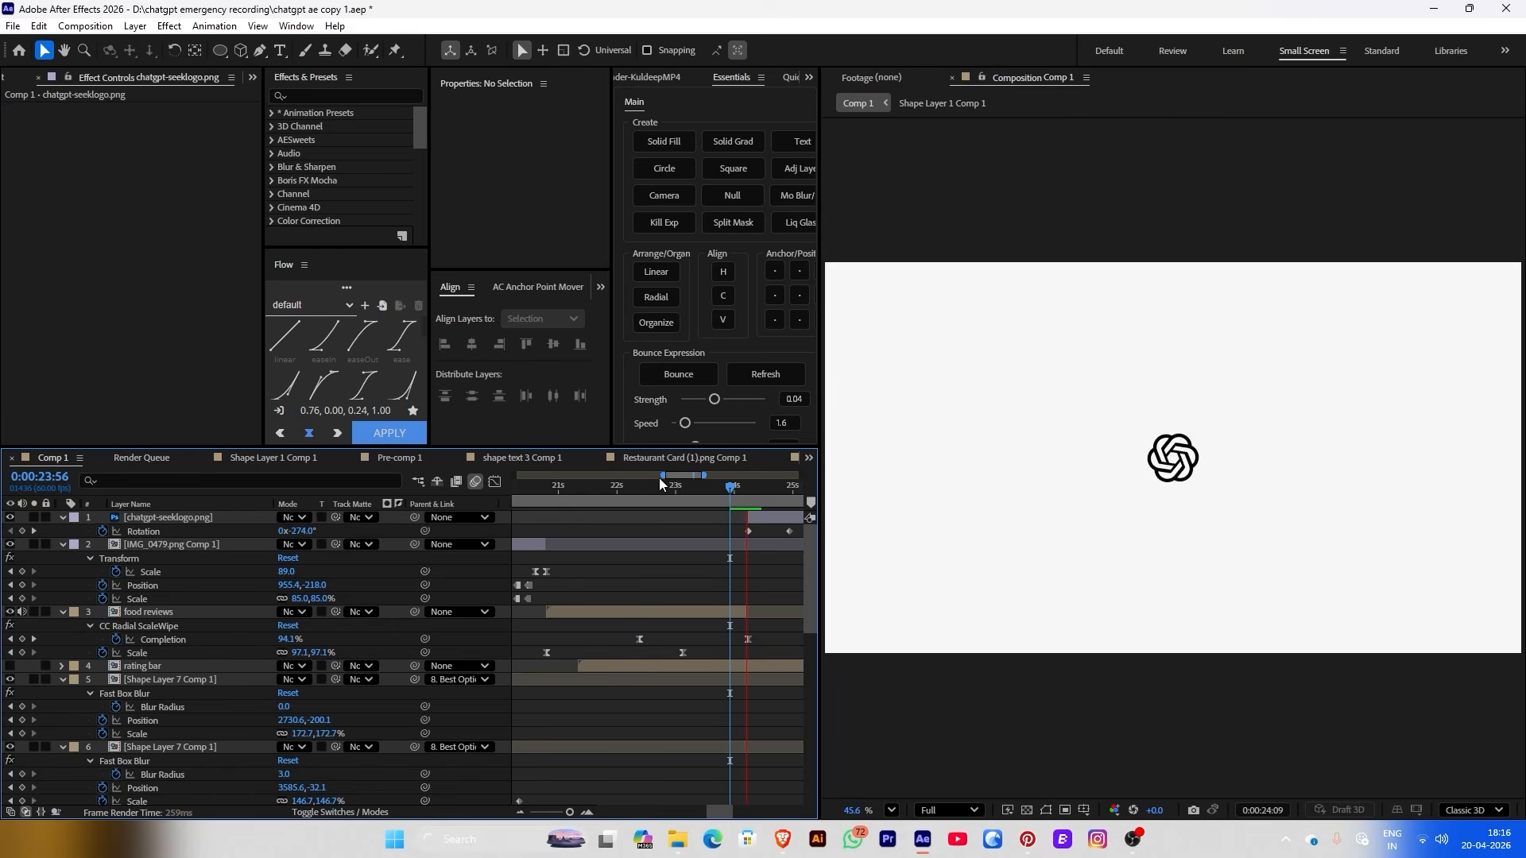
pyautogui.moveTo(726, 494)
pyautogui.mouseDown()
pyautogui.moveTo(697, 490)
pyautogui.moveTo(726, 489)
pyautogui.moveTo(743, 513)
pyautogui.moveTo(738, 498)
pyautogui.mouseUp()
pyautogui.click(753, 516)
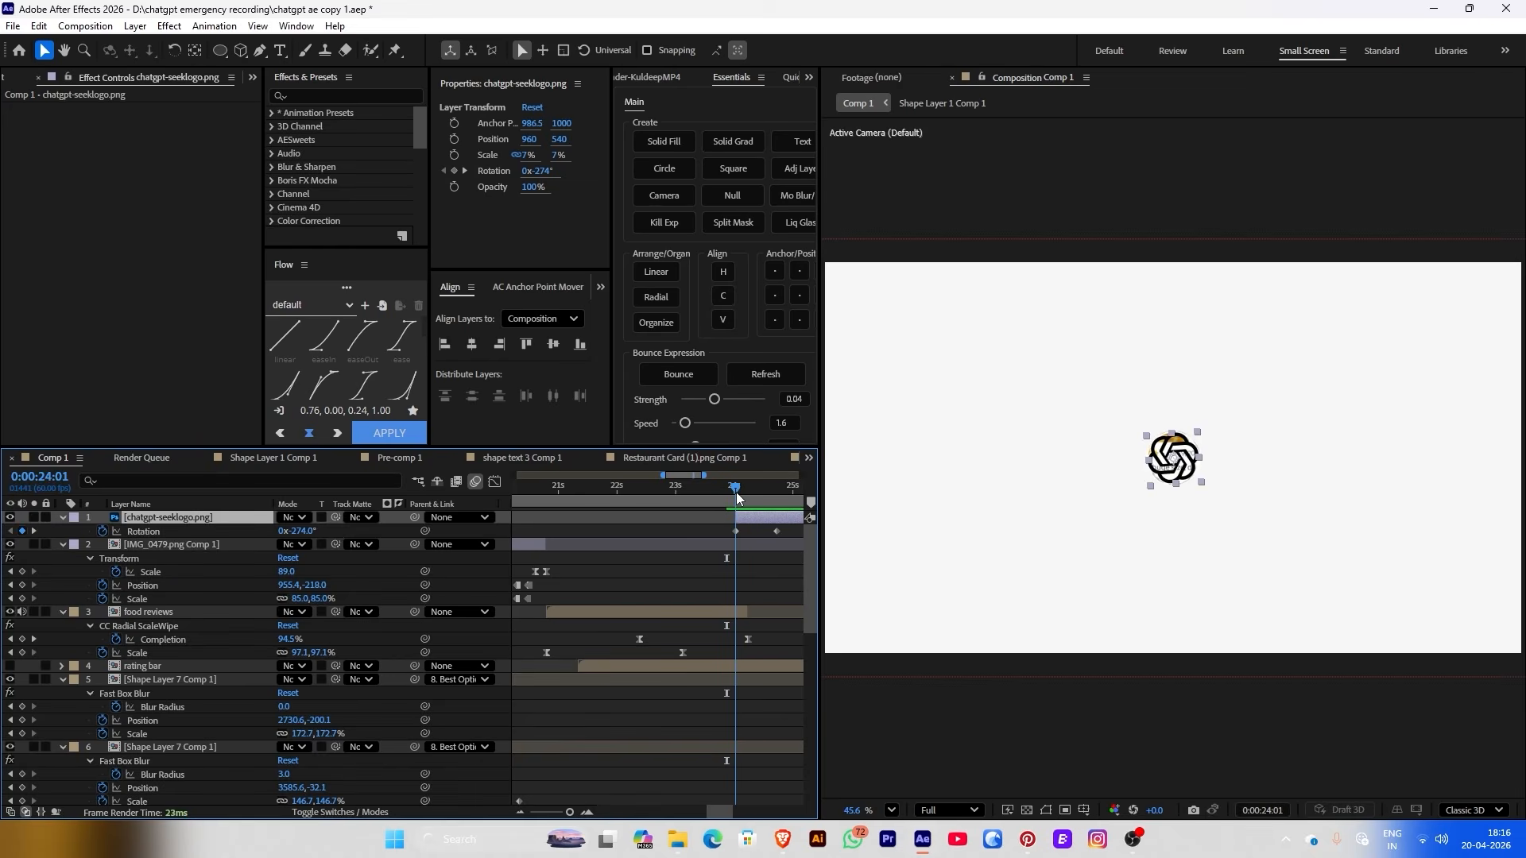
# Keyframe the logo's Opacity at 0% and preview the fade
pyautogui.click(455, 187)
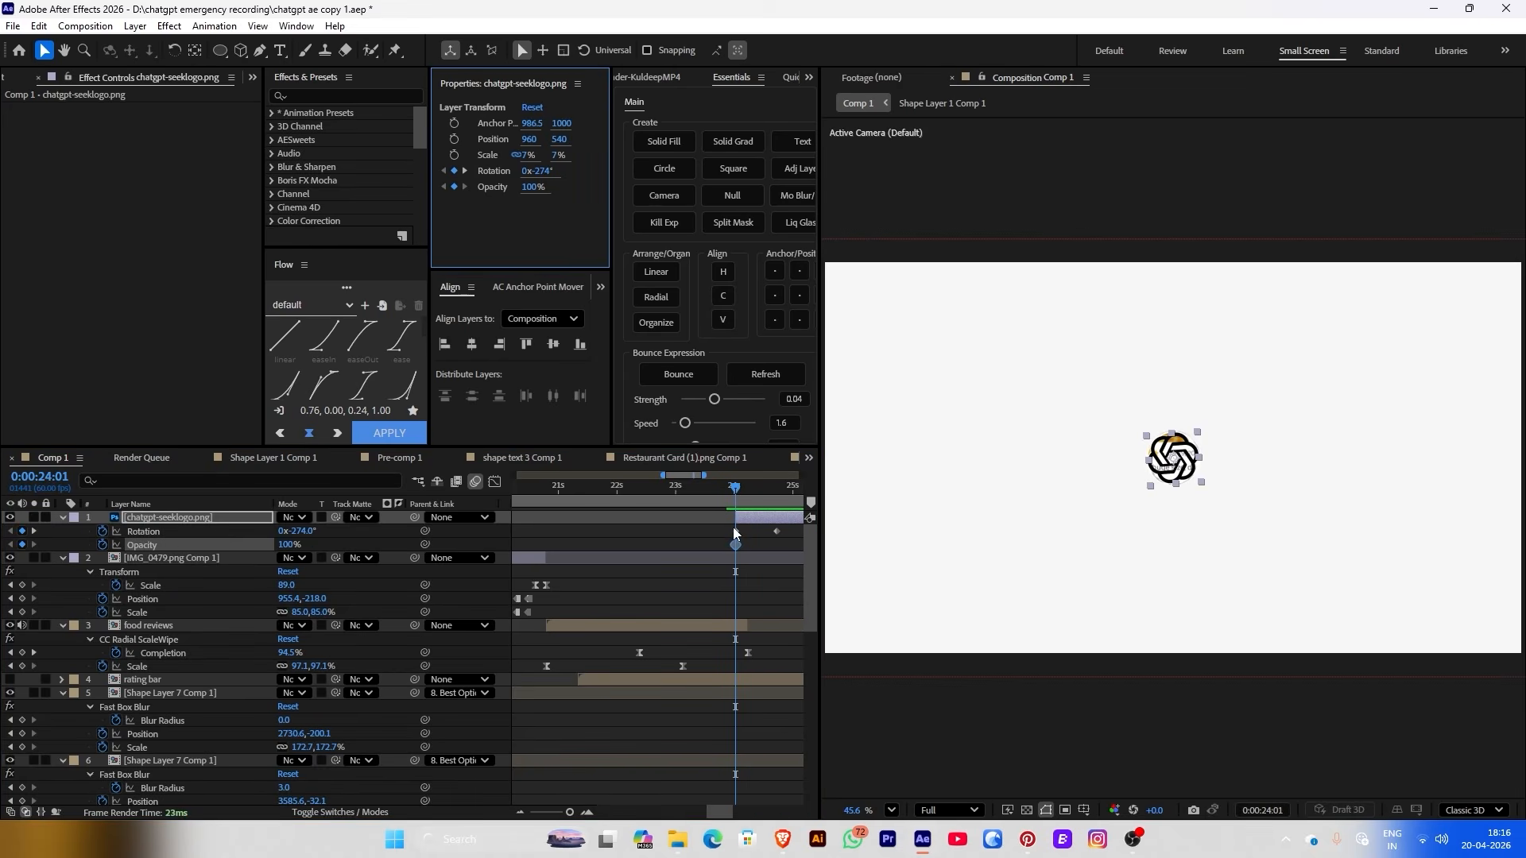
pyautogui.click(735, 546)
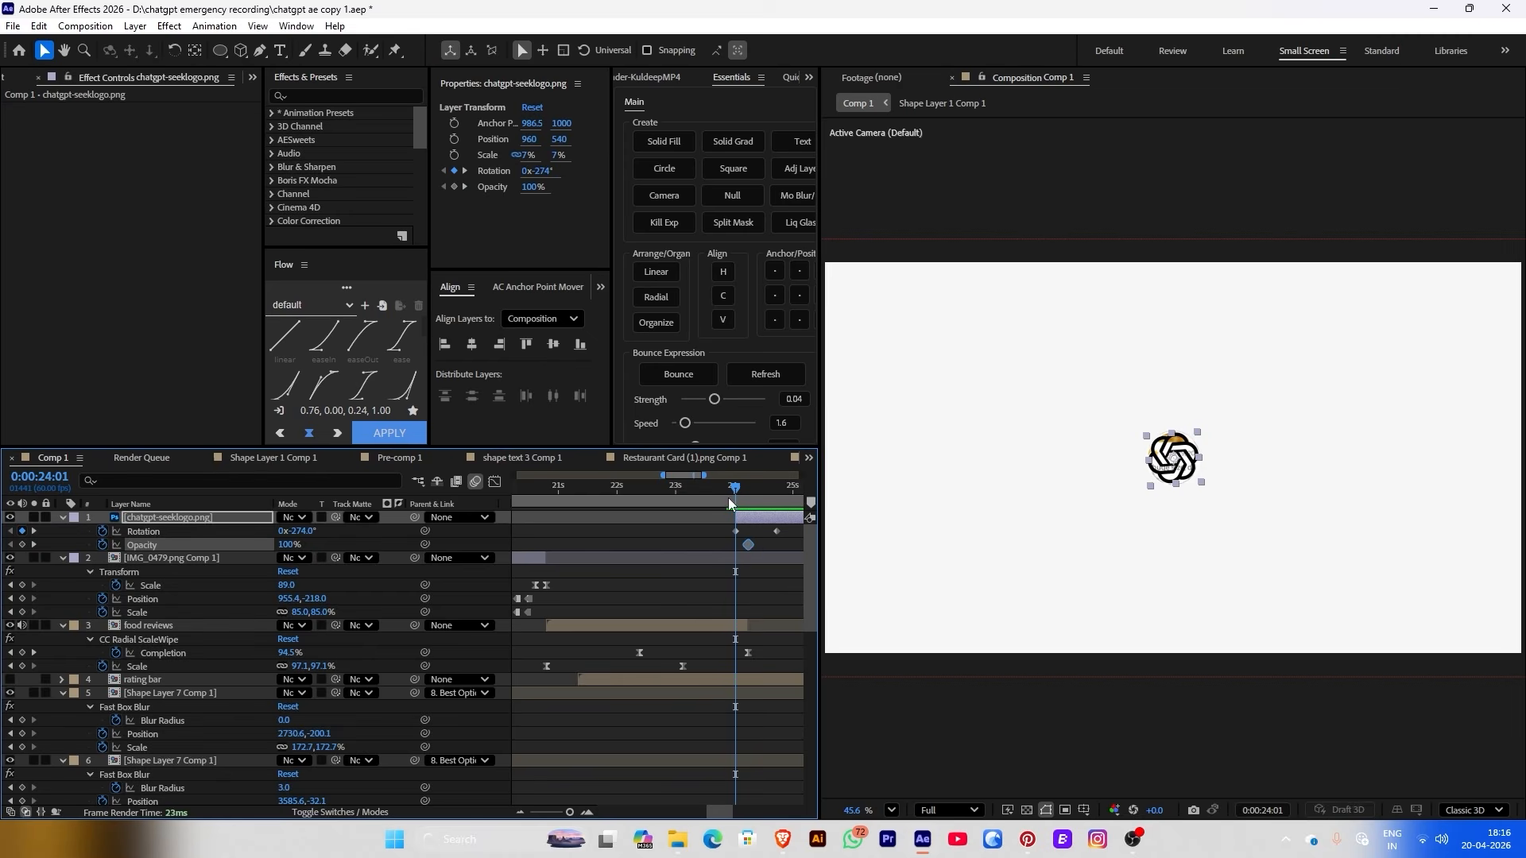
pyautogui.moveTo(531, 186); pyautogui.dragTo(207, 200)
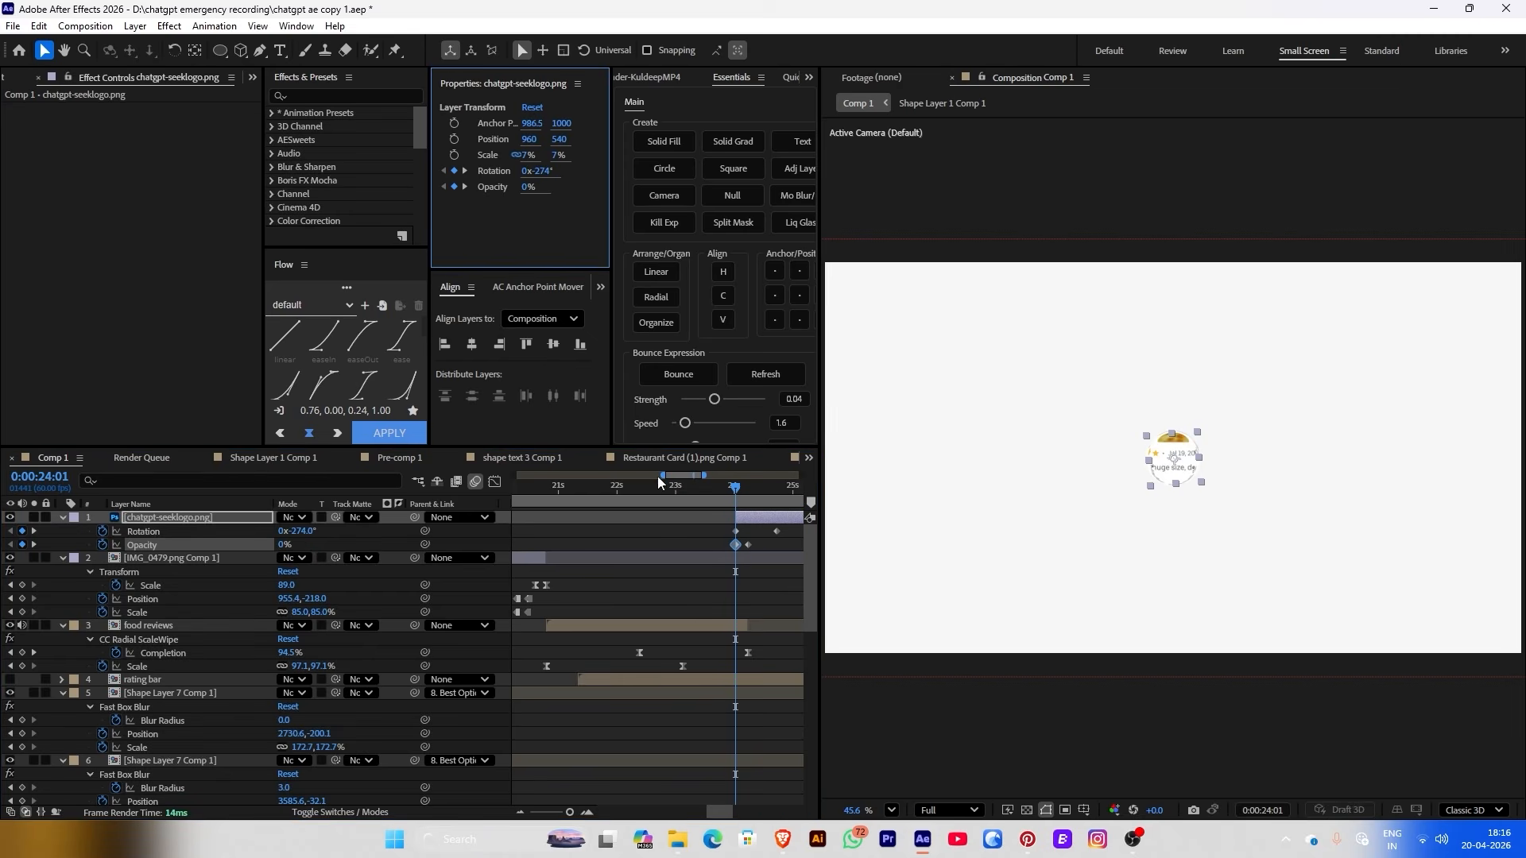
pyautogui.click(736, 486)
pyautogui.moveTo(736, 490)
pyautogui.mouseDown()
pyautogui.moveTo(763, 490)
pyautogui.moveTo(713, 488)
pyautogui.mouseUp()
pyautogui.press('space')
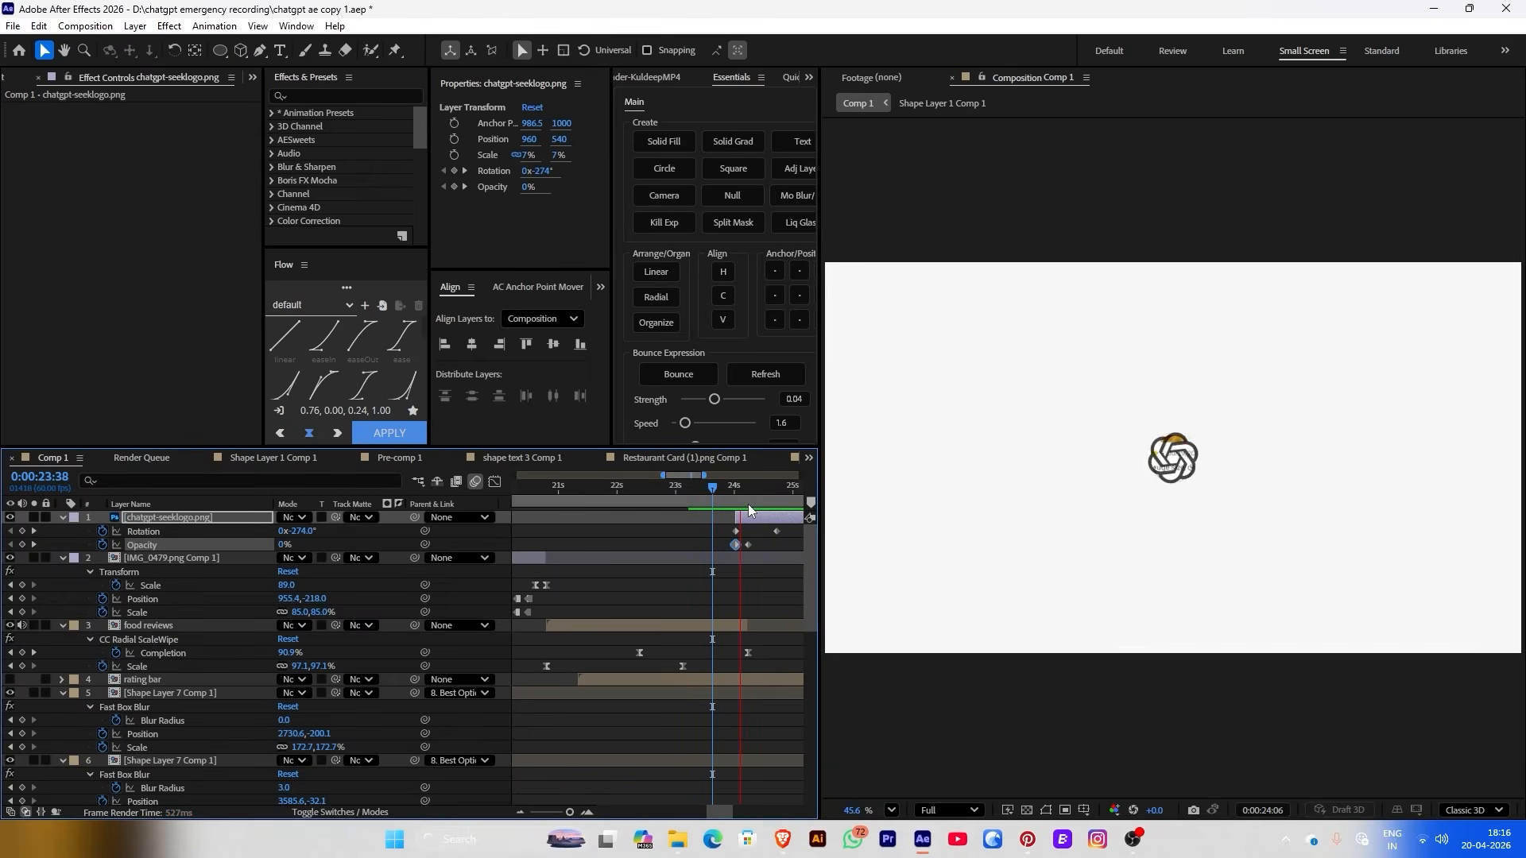
pyautogui.press('space')
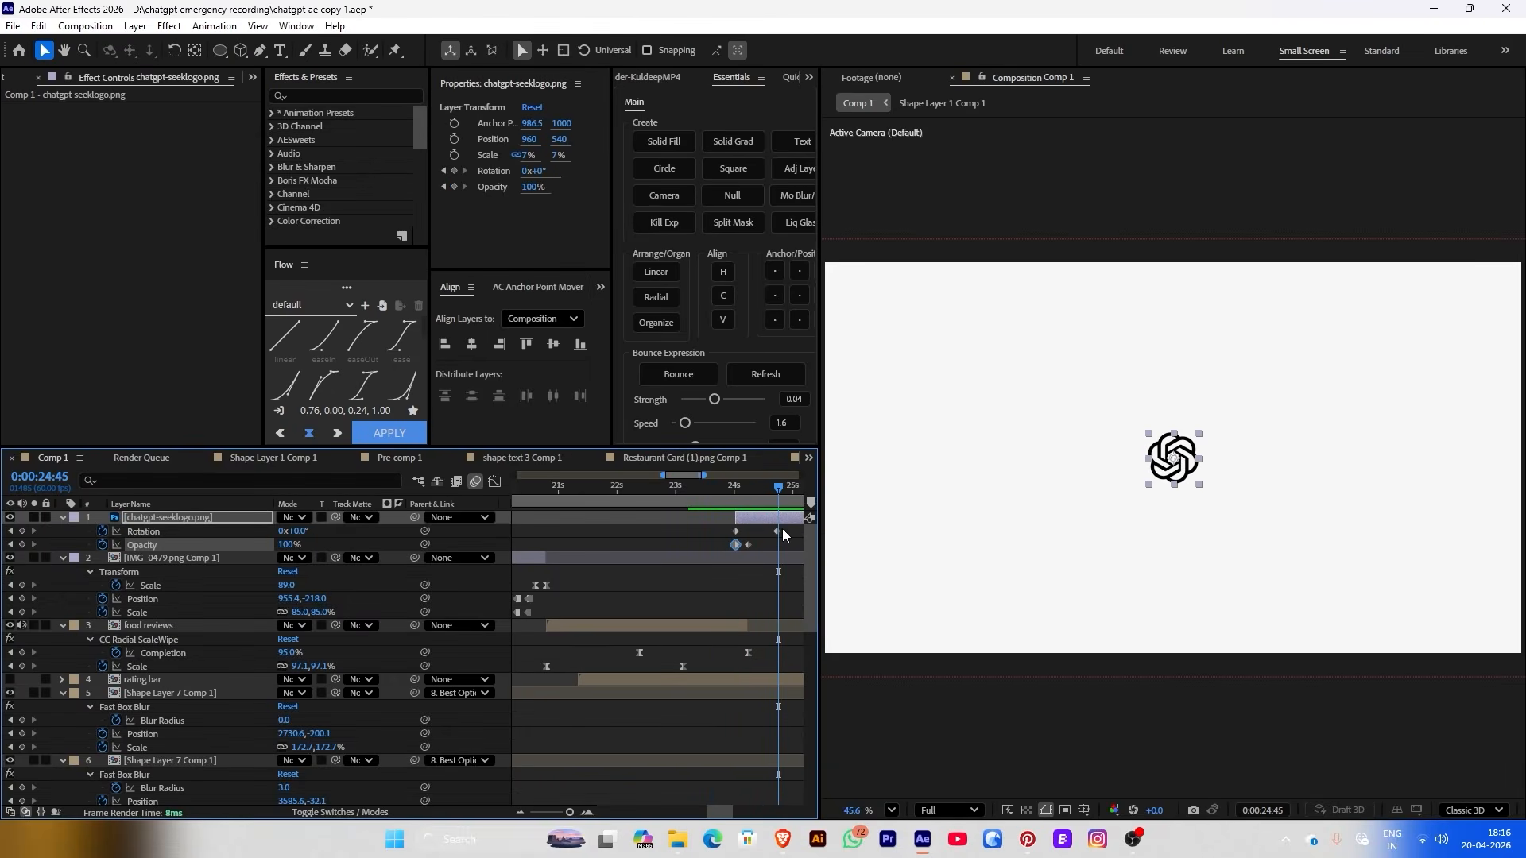
# Set the starting rotation to -86°, align it with the first opacity key, and preview
pyautogui.click(778, 531)
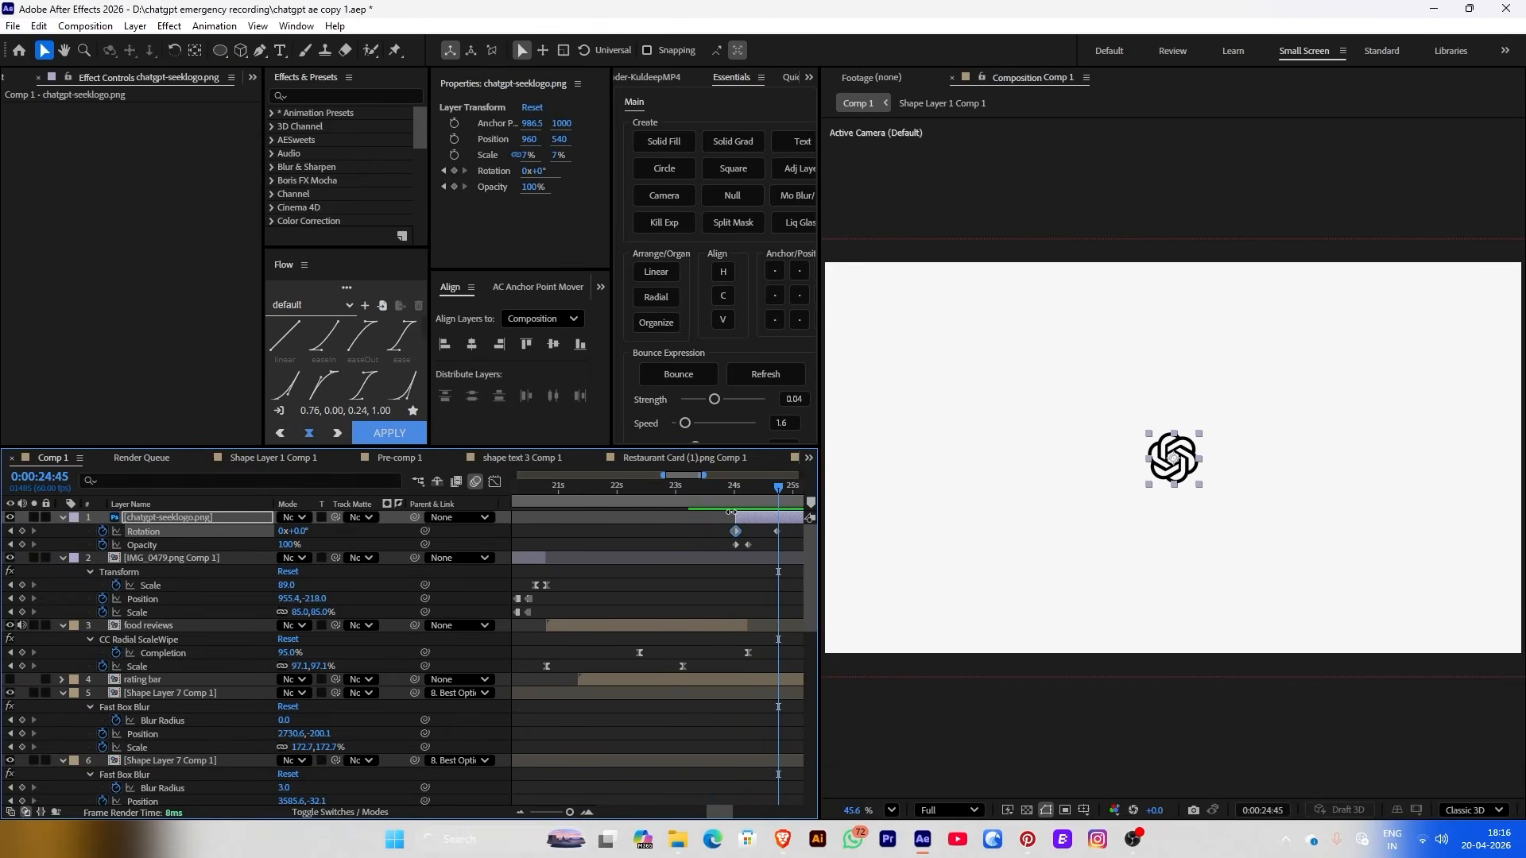
pyautogui.click(746, 489)
pyautogui.moveTo(547, 164); pyautogui.dragTo(515, 191)
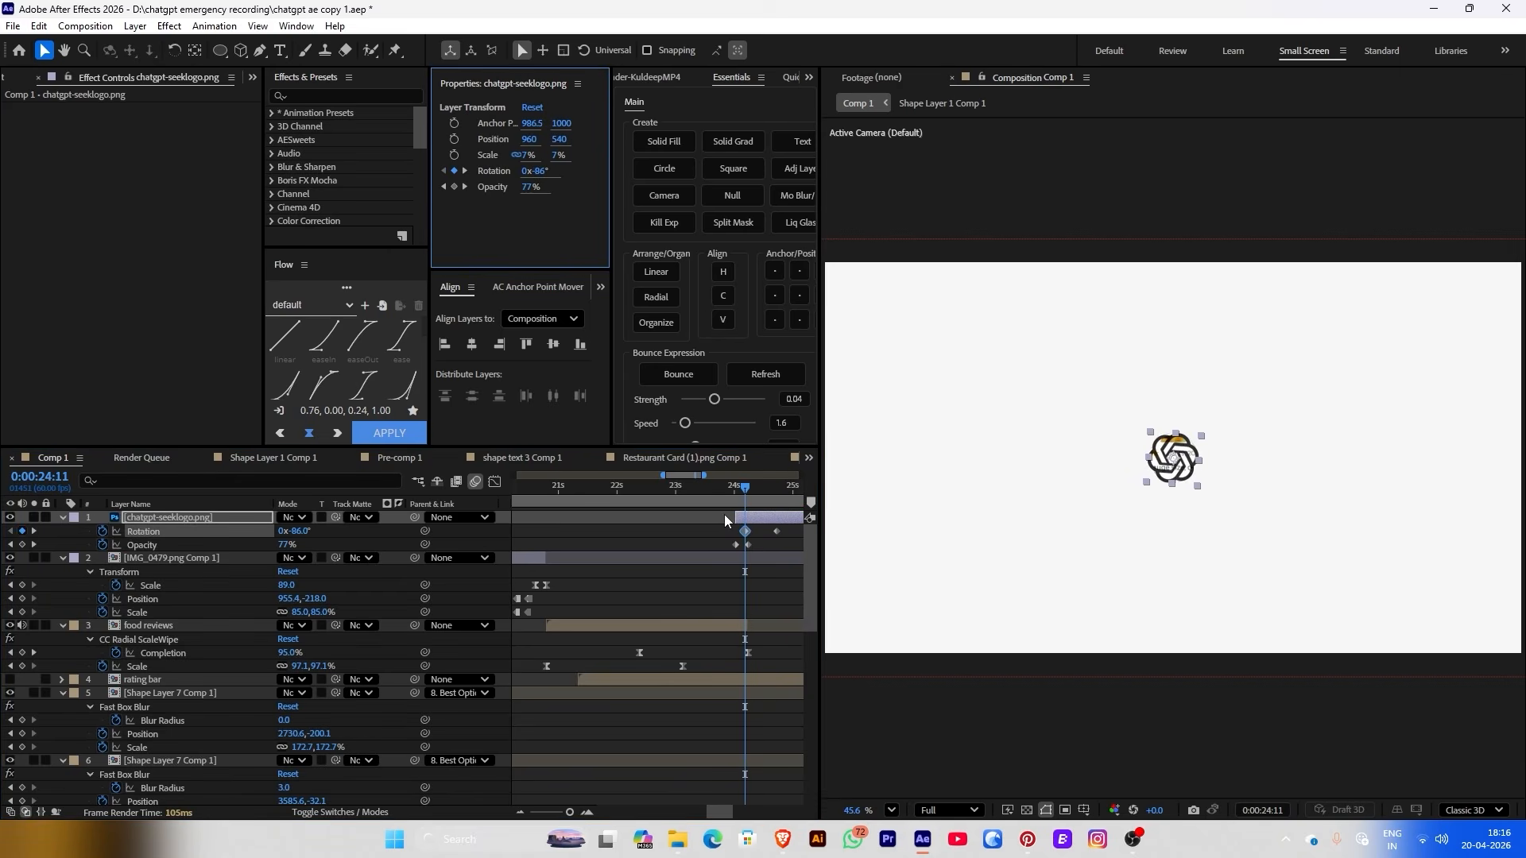
pyautogui.click(739, 528)
pyautogui.moveTo(746, 529); pyautogui.dragTo(733, 528)
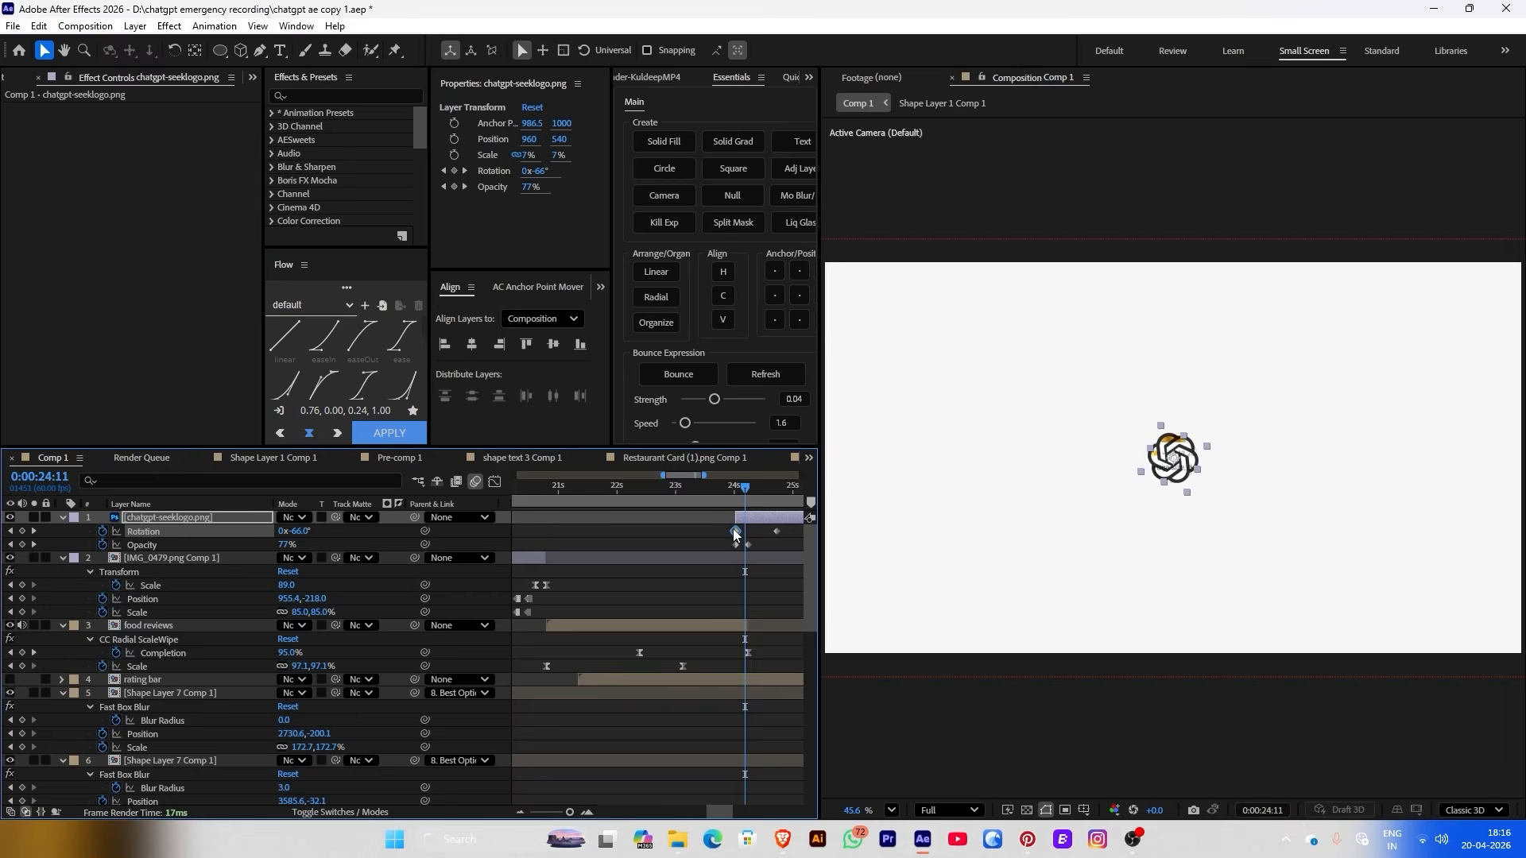
pyautogui.moveTo(660, 488); pyautogui.dragTo(630, 488)
pyautogui.press('space')
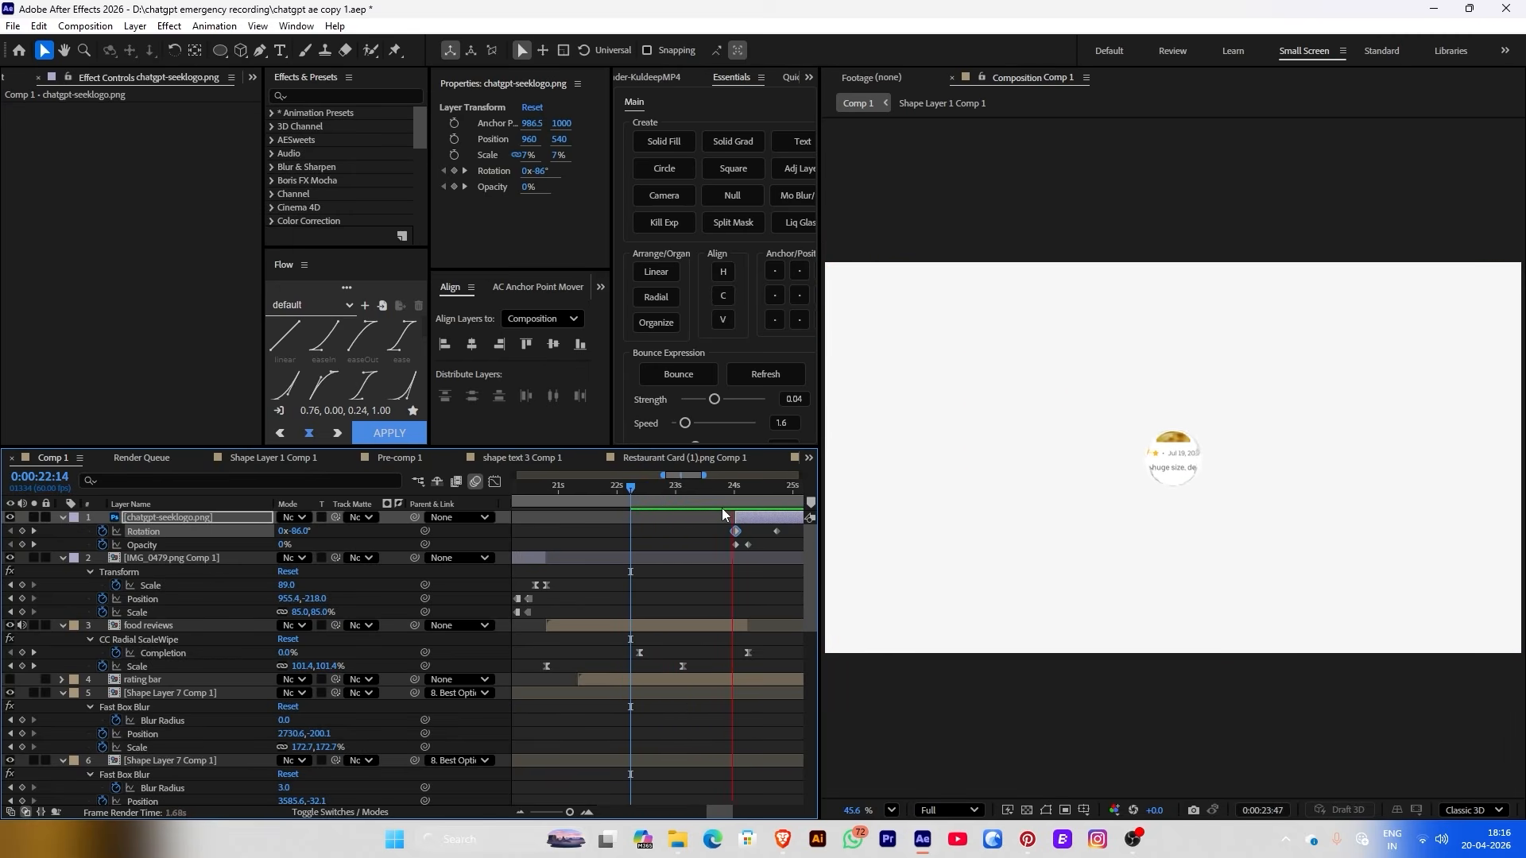
pyautogui.press('space')
pyautogui.moveTo(730, 522)
pyautogui.mouseDown()
pyautogui.moveTo(713, 520)
pyautogui.moveTo(725, 496)
pyautogui.mouseUp()
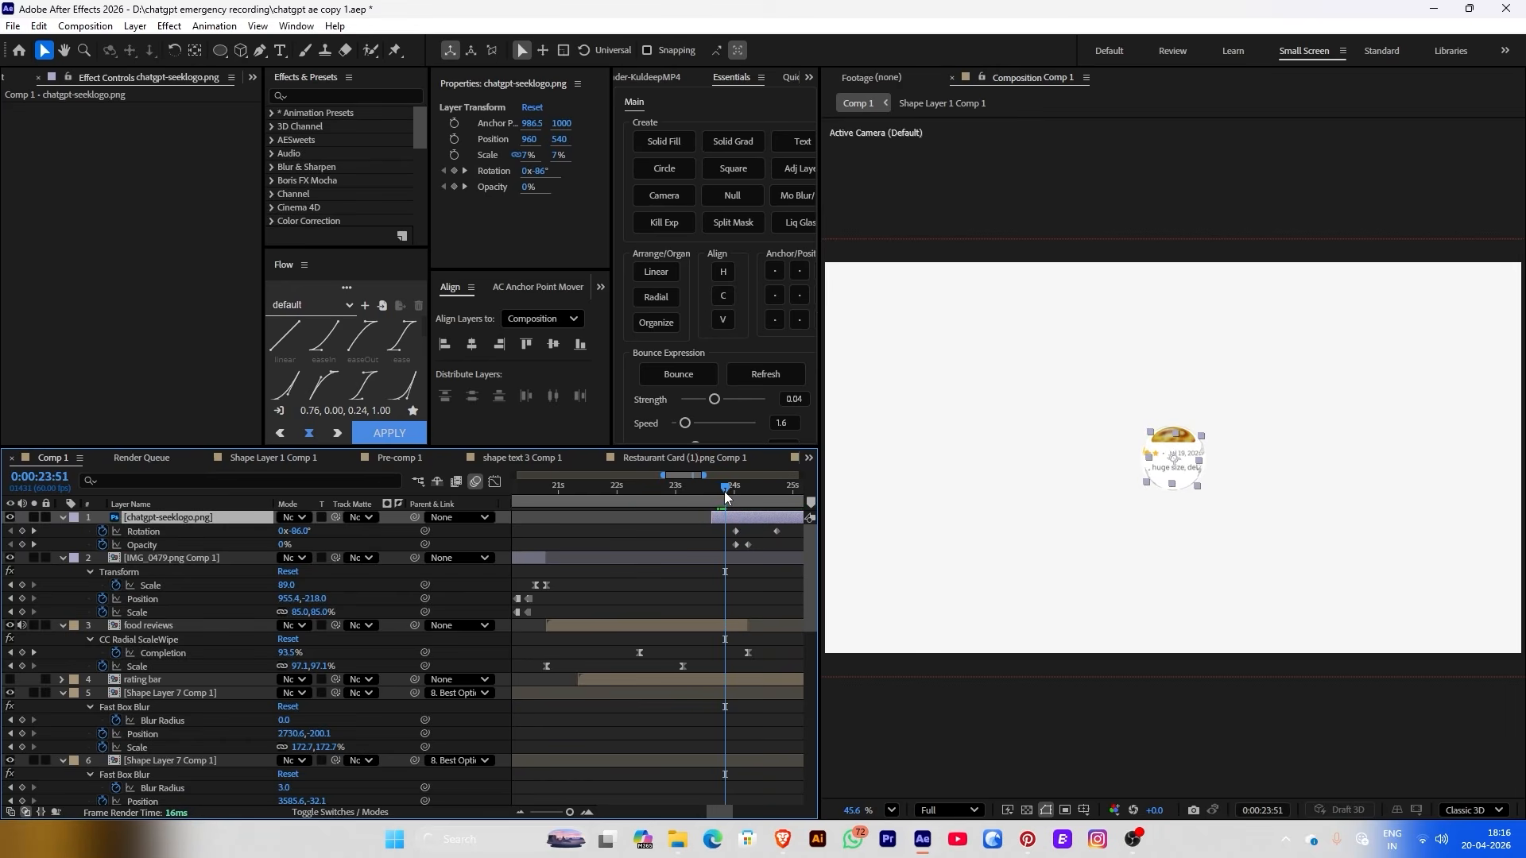
pyautogui.moveTo(524, 156); pyautogui.dragTo(533, 155)
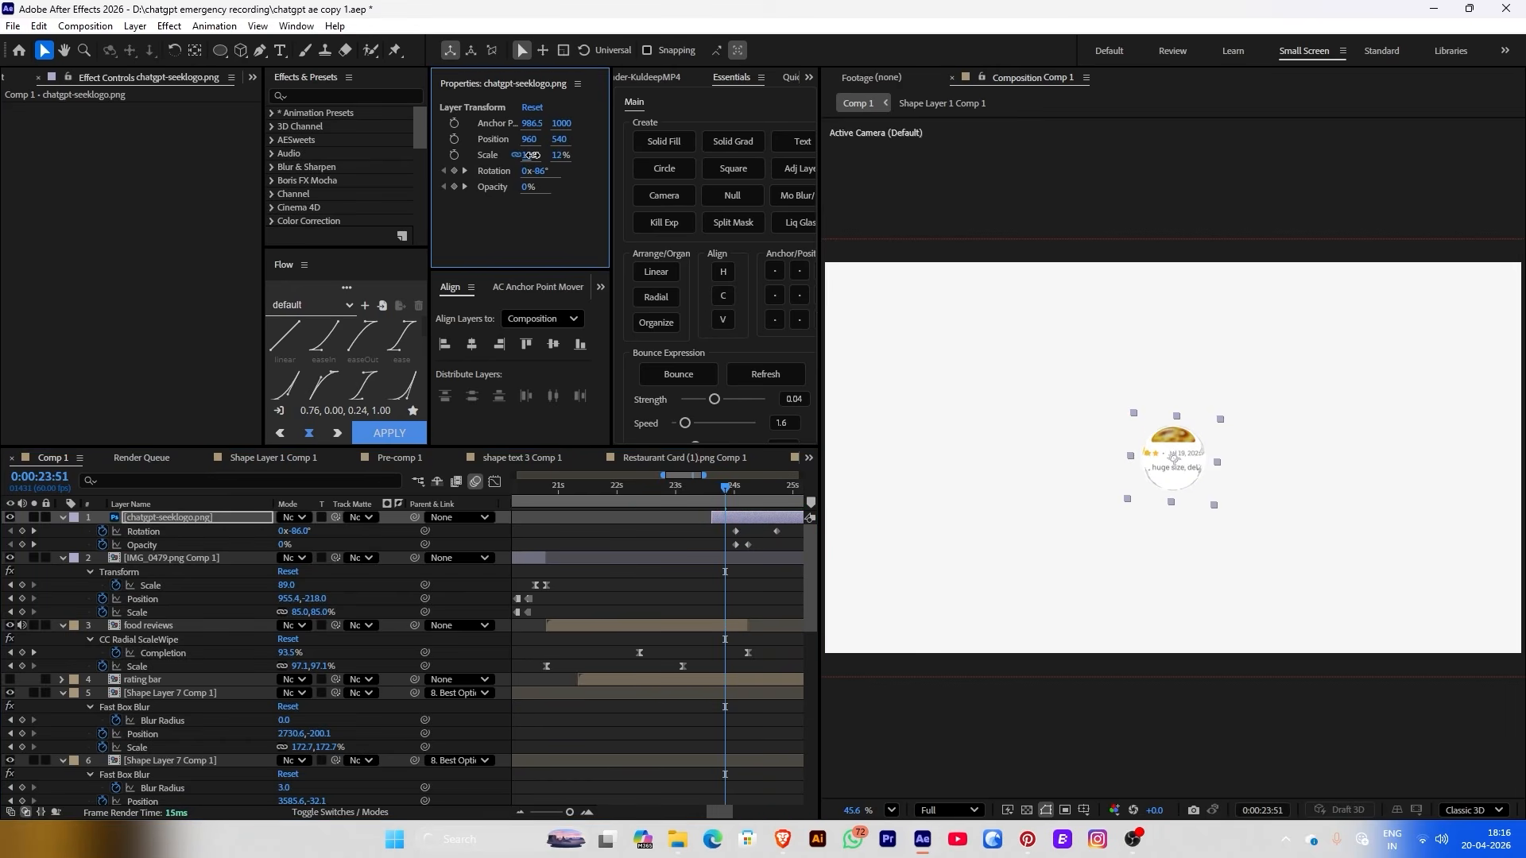
# Revert the logo to 7% scale and add a Scale keyframe at 24:14
pyautogui.hotkey('ctrl', 'z')
pyautogui.click(453, 154)
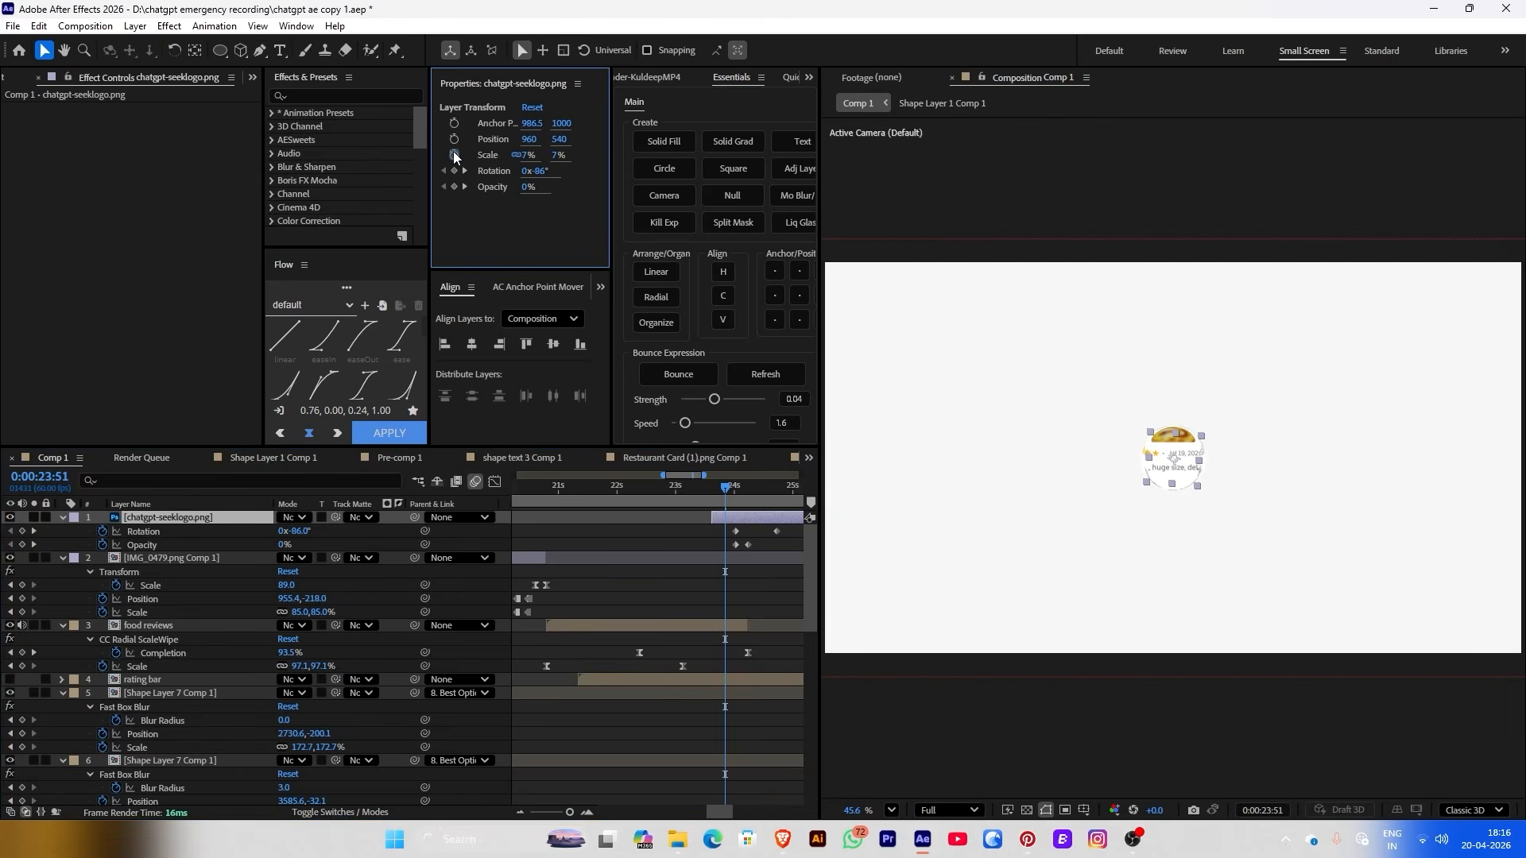
pyautogui.click(748, 497)
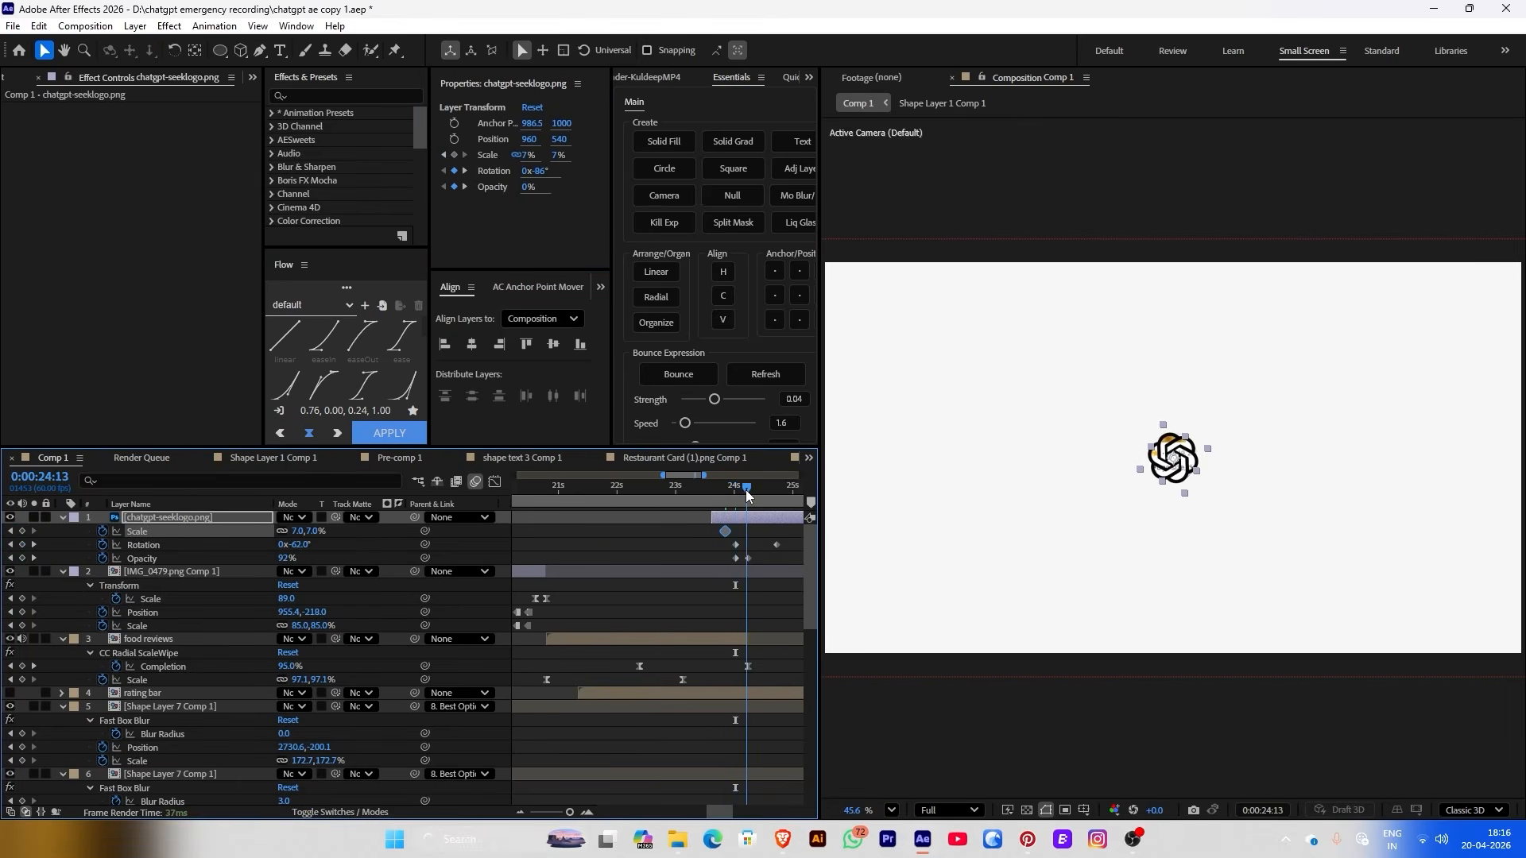
pyautogui.click(453, 154)
pyautogui.click(744, 492)
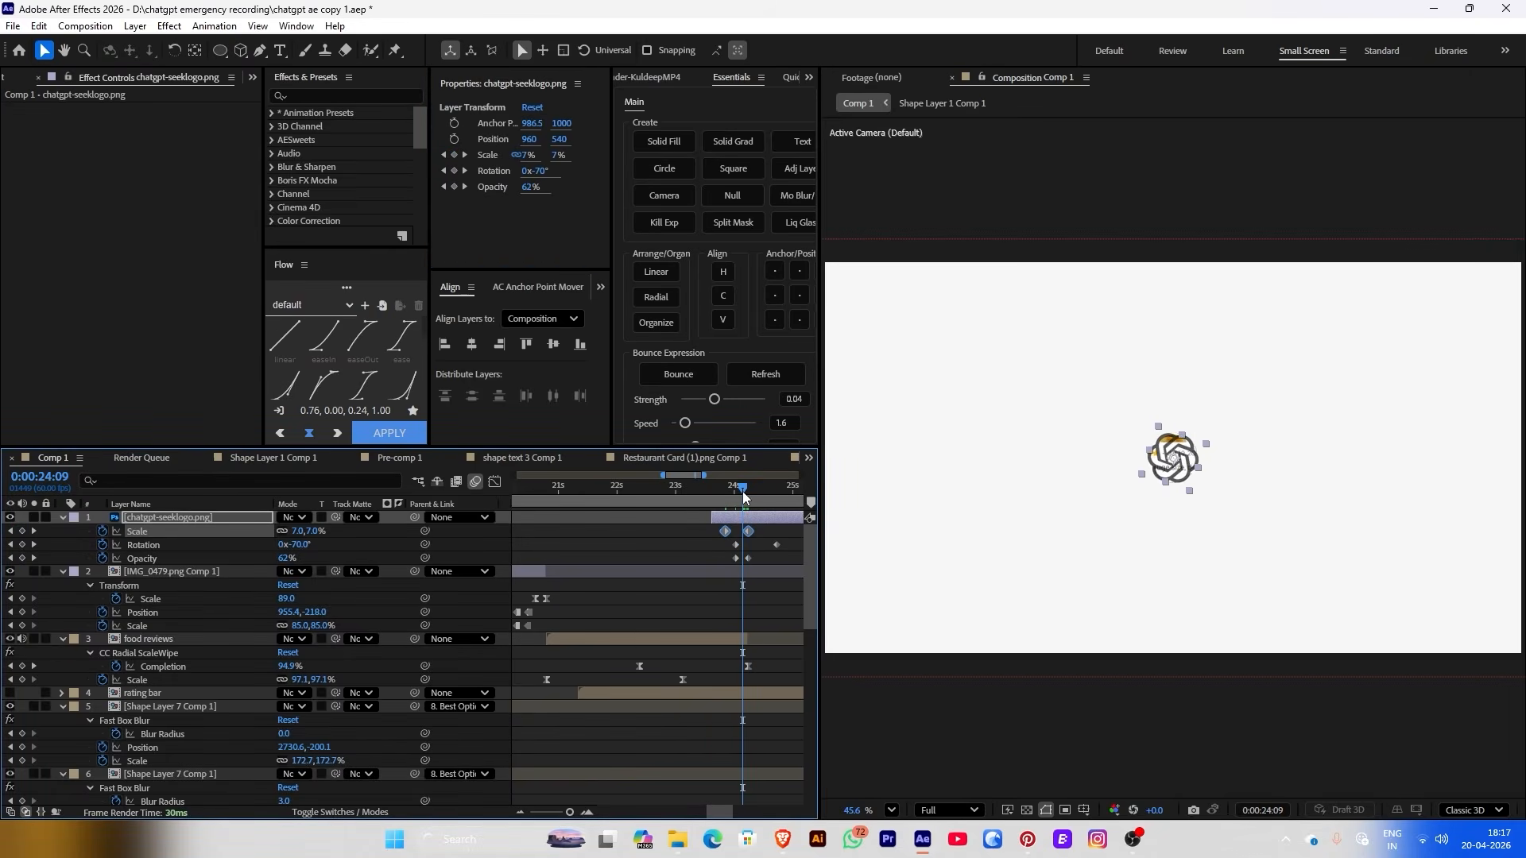
pyautogui.moveTo(743, 496); pyautogui.dragTo(752, 488)
# Shift the Opacity keyframes about 10 frames earlier and set 10% scale at 23:51
pyautogui.moveTo(756, 558); pyautogui.dragTo(720, 545)
pyautogui.click(724, 486)
pyautogui.moveTo(529, 154); pyautogui.dragTo(700, 567)
pyautogui.click(656, 519)
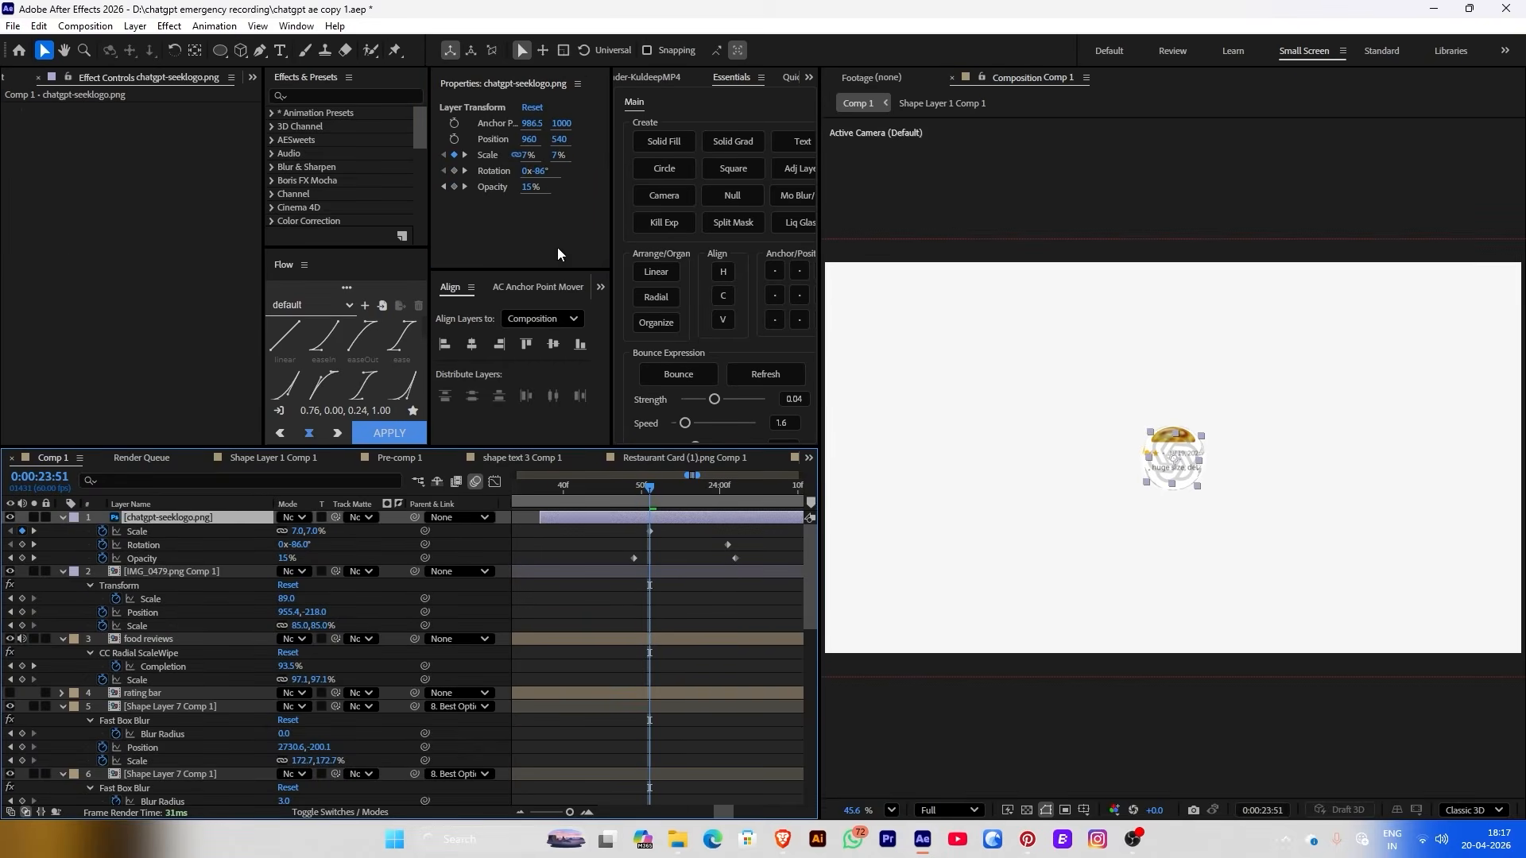
pyautogui.moveTo(529, 158); pyautogui.dragTo(711, 561)
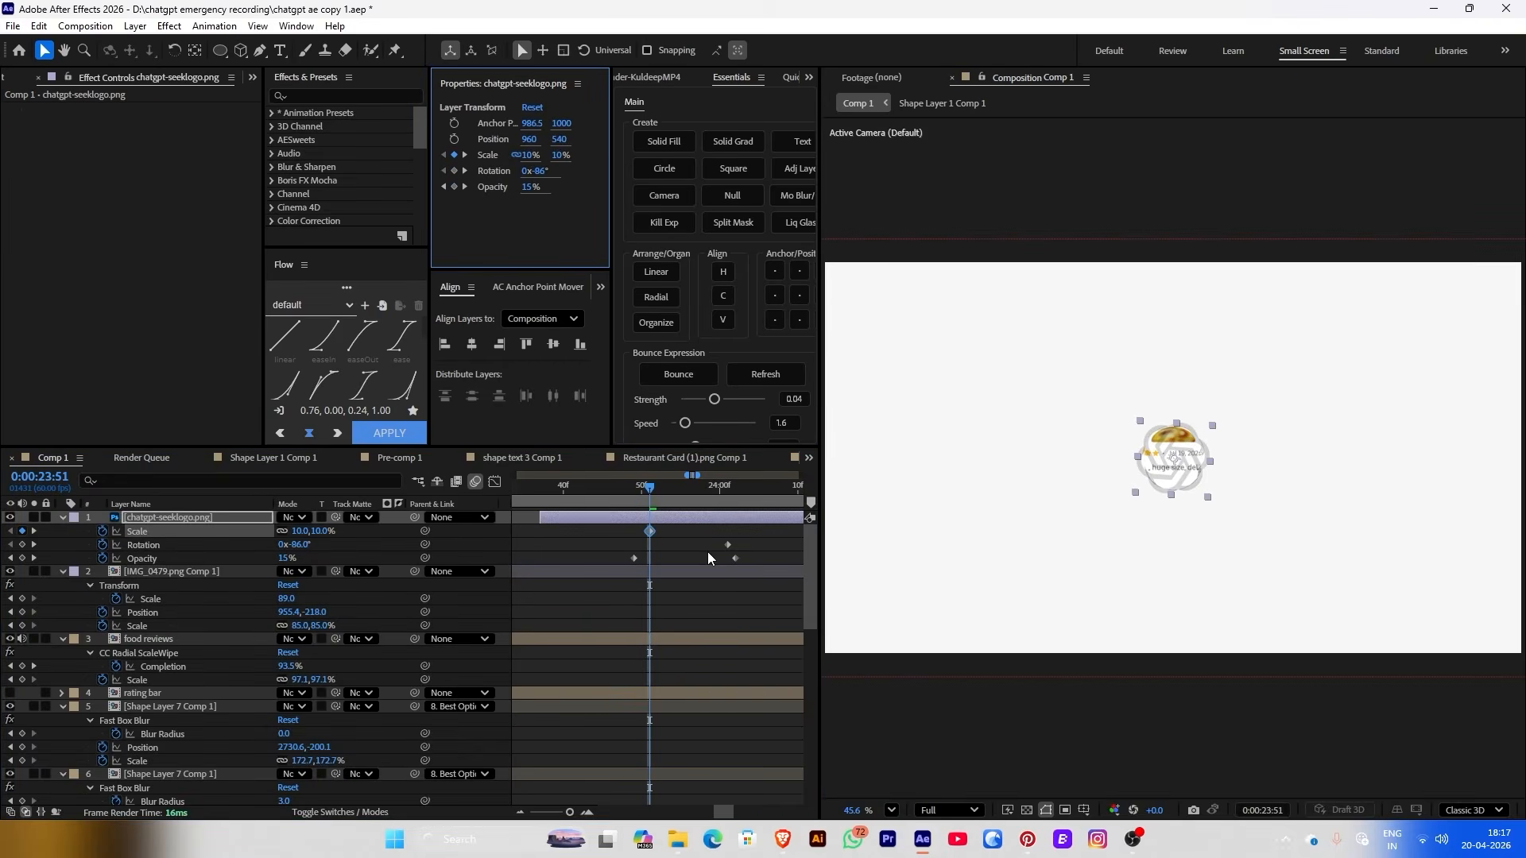
# Preview the logo reveal from 23:45 and select the second Scale keyframe
pyautogui.click(639, 488)
pyautogui.click(601, 488)
pyautogui.press('space')
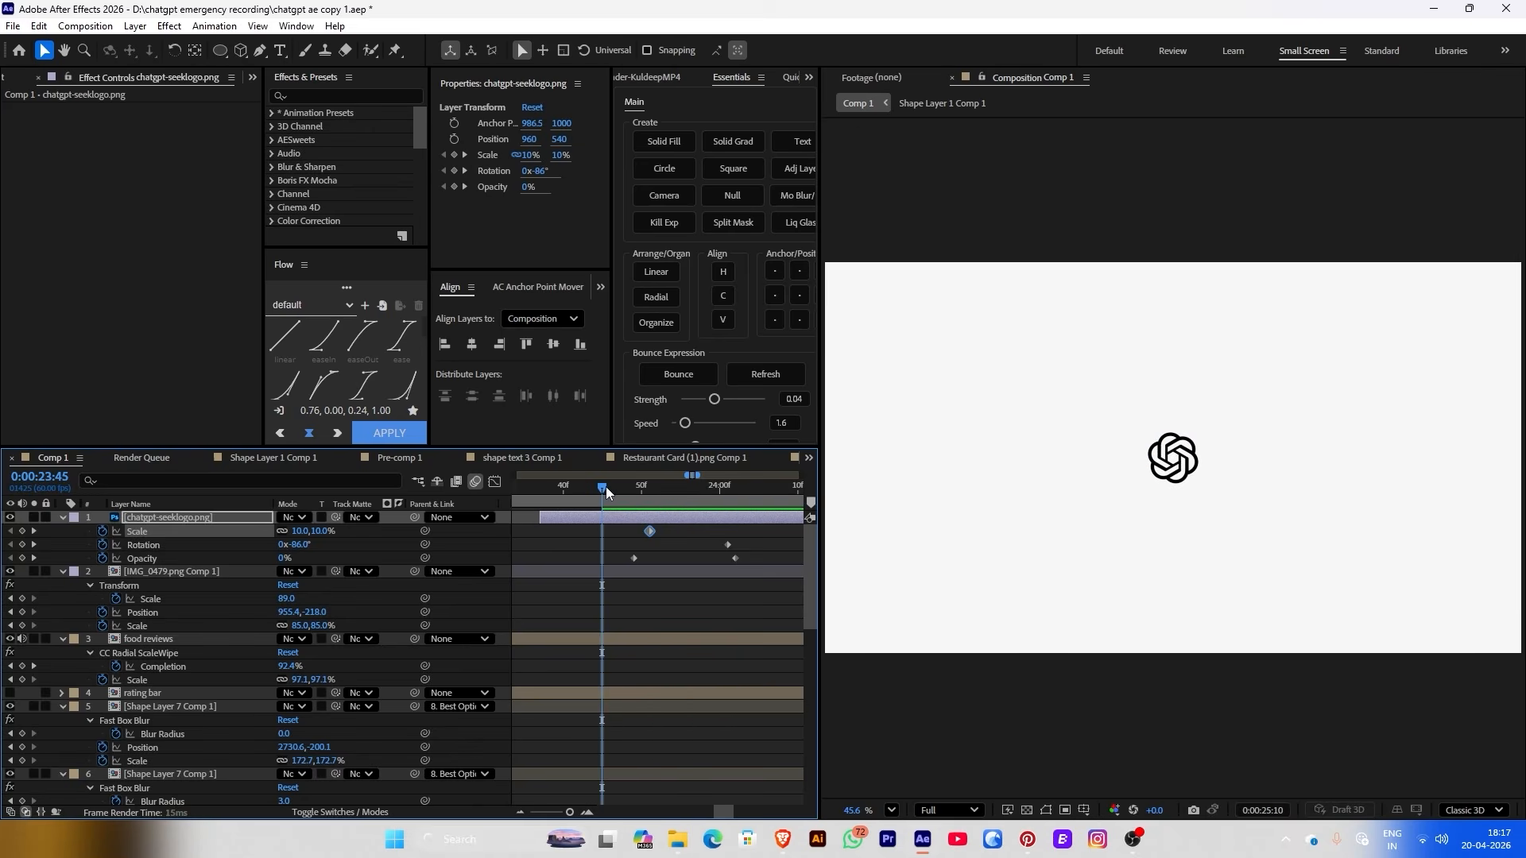
pyautogui.press('space')
pyautogui.scroll(-3, 648, 526)
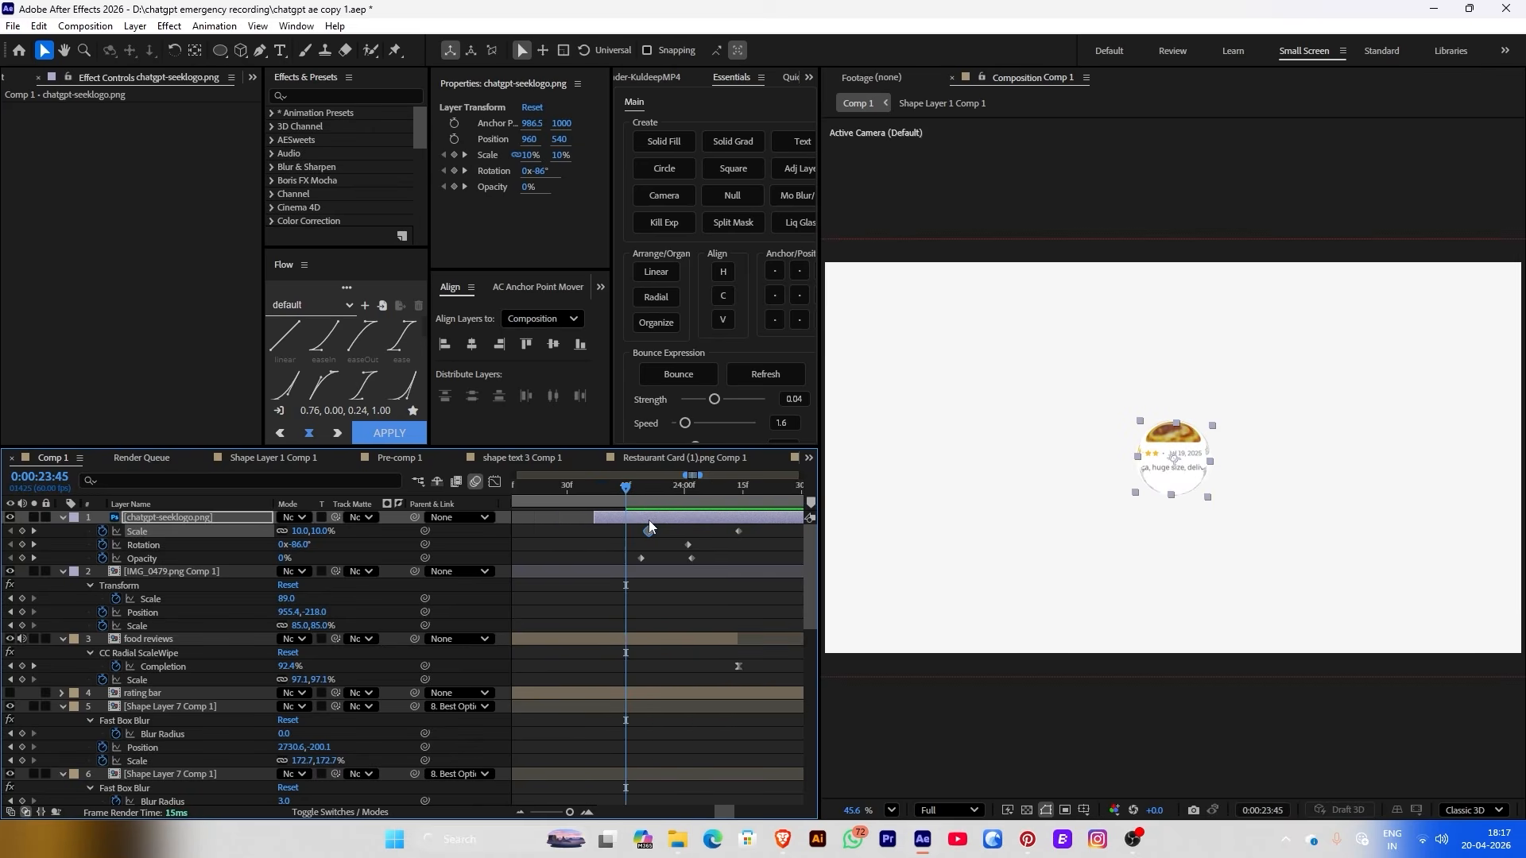
pyautogui.click(585, 486)
pyautogui.moveTo(587, 485); pyautogui.dragTo(674, 530)
pyautogui.click(691, 531)
# Keyframe the food reviews Opacity to fade to 0% at 24:08
pyautogui.click(670, 638)
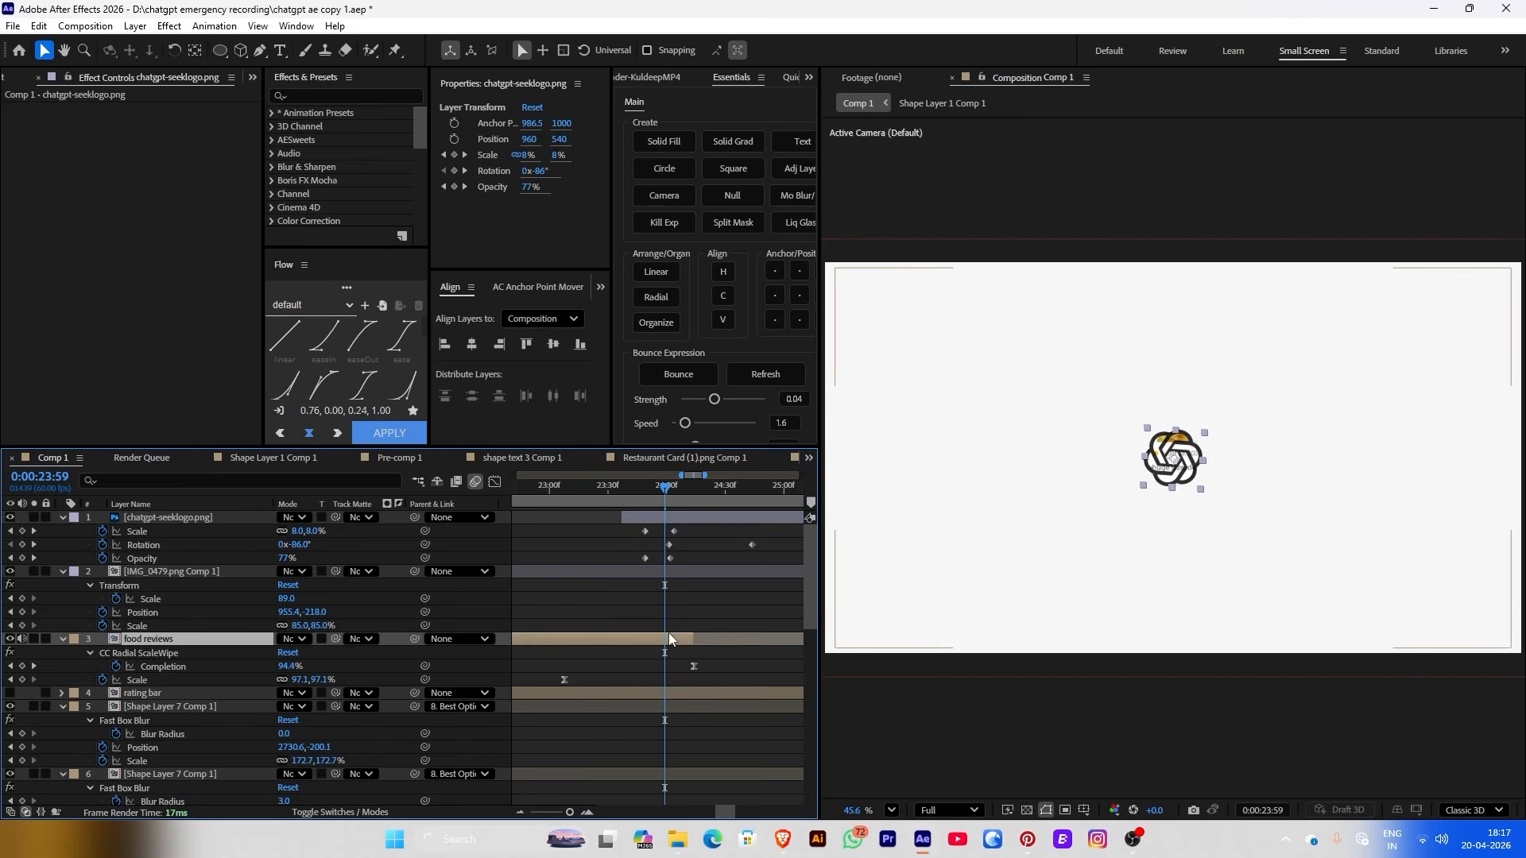
pyautogui.click(454, 186)
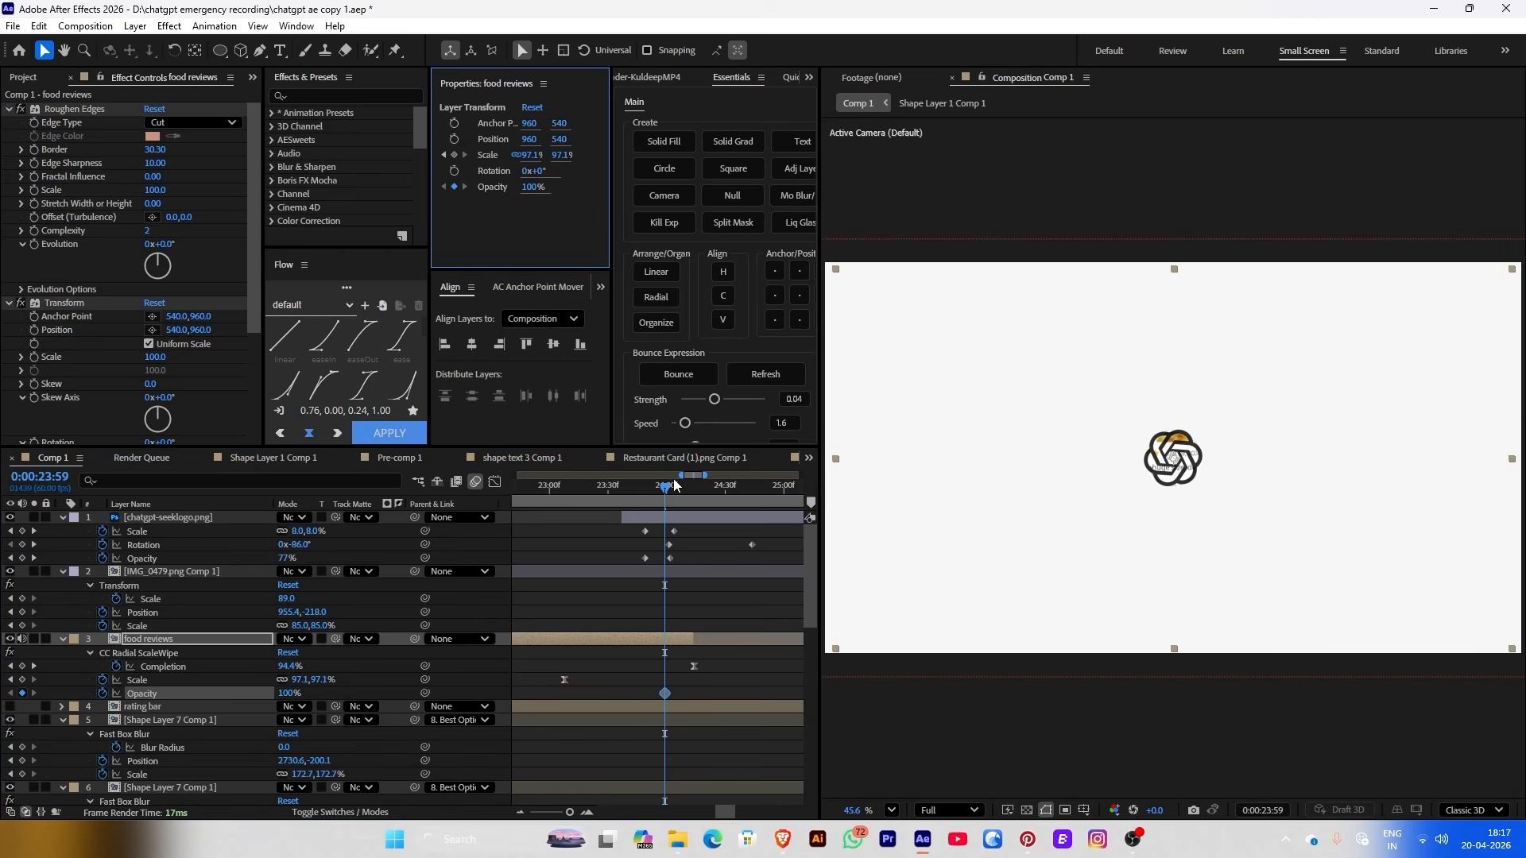
pyautogui.moveTo(674, 486); pyautogui.dragTo(685, 490)
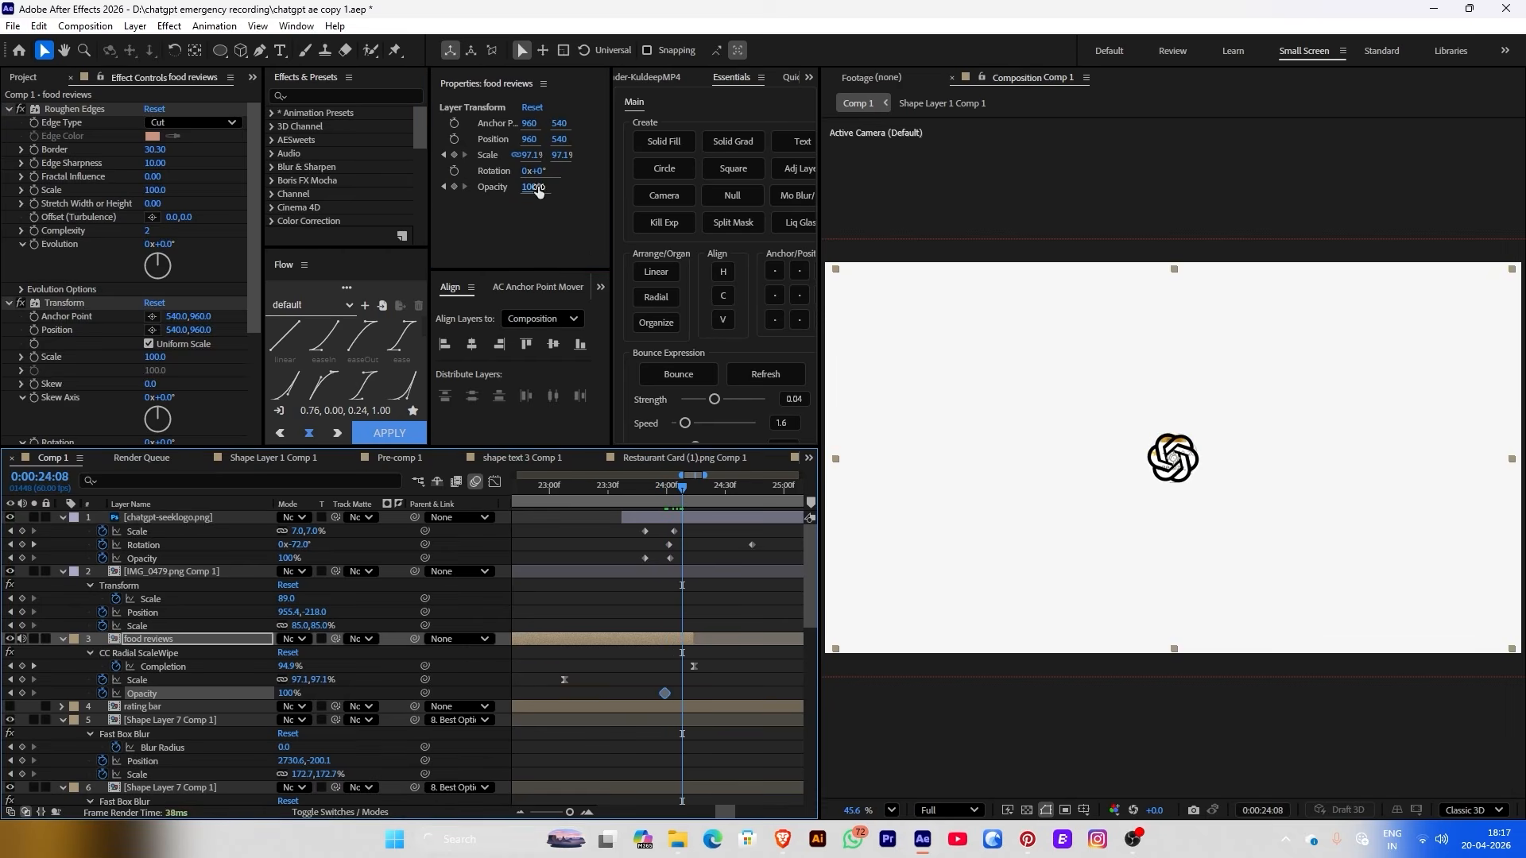
pyautogui.write('0')
pyautogui.press('Return')
pyautogui.click(605, 490)
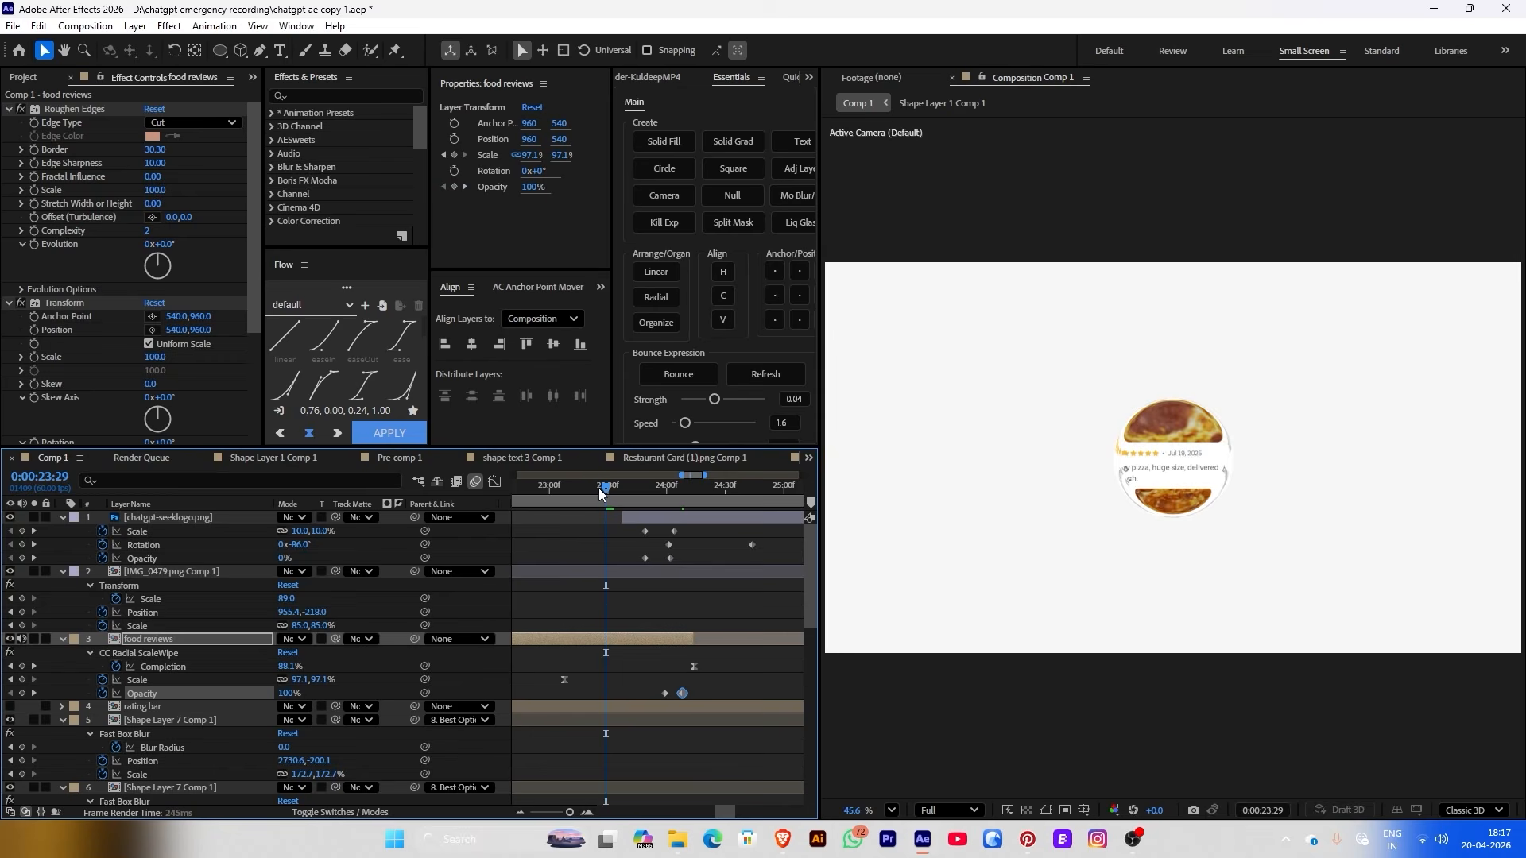
pyautogui.click(599, 488)
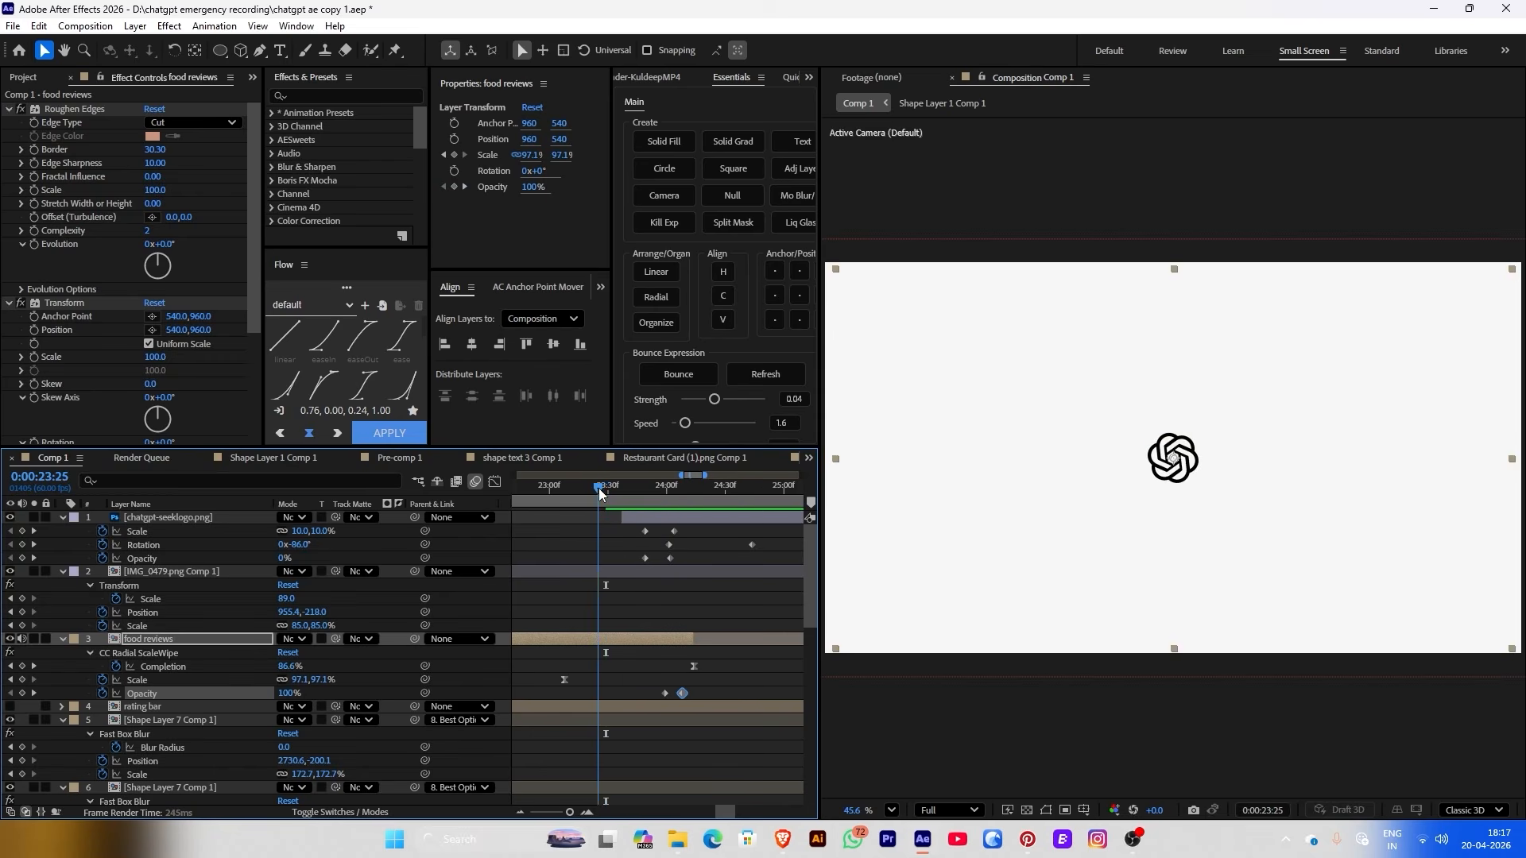
# Move the logo's rotation keyframe from 24:00 to about 23:43 and preview the spin
pyautogui.click(665, 499)
pyautogui.click(668, 545)
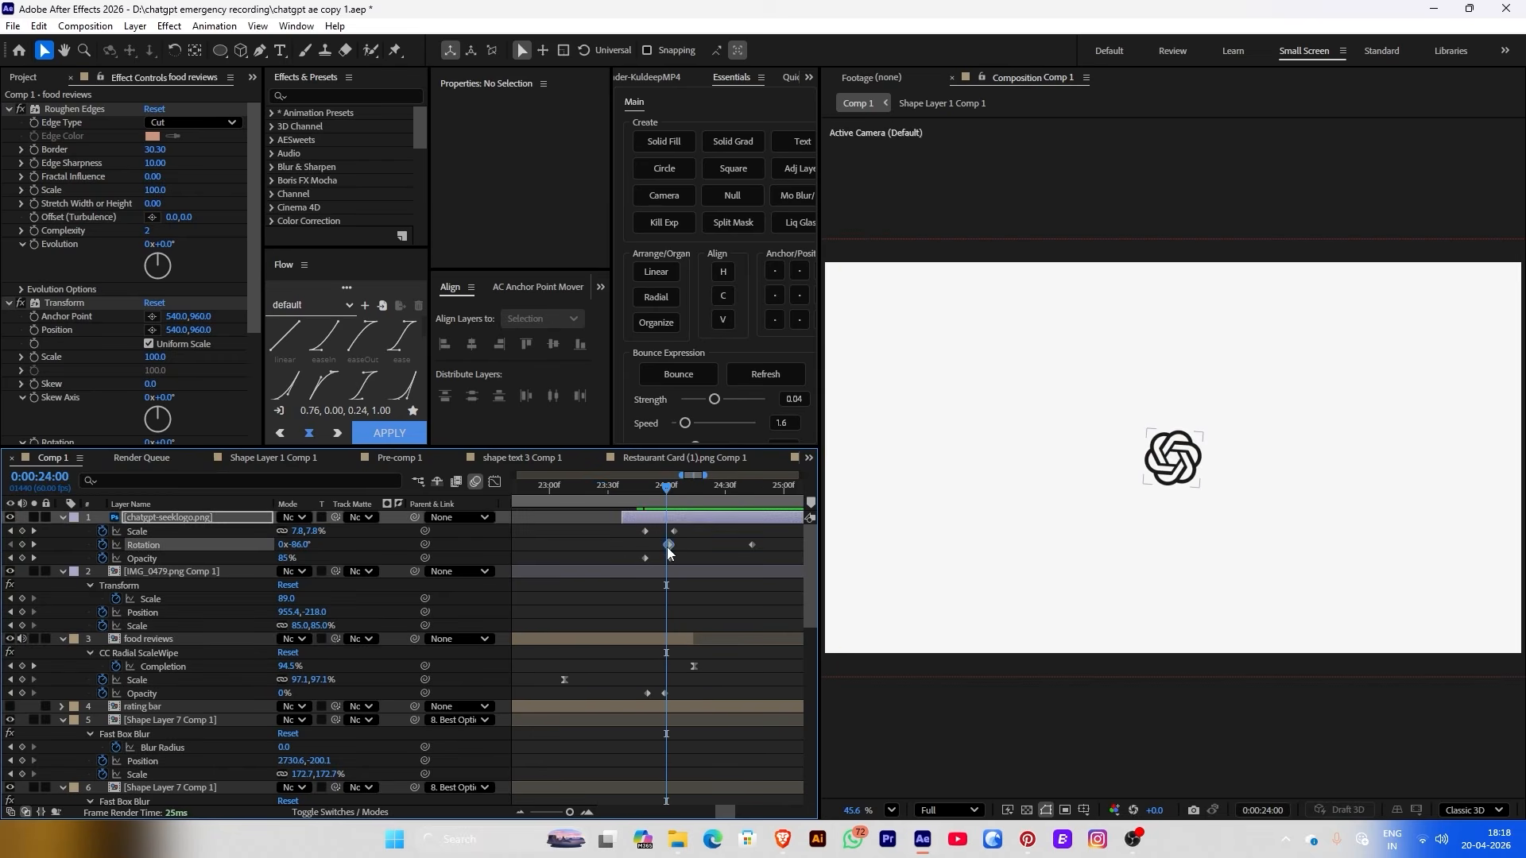
pyautogui.moveTo(668, 545); pyautogui.dragTo(632, 545)
pyautogui.click(619, 502)
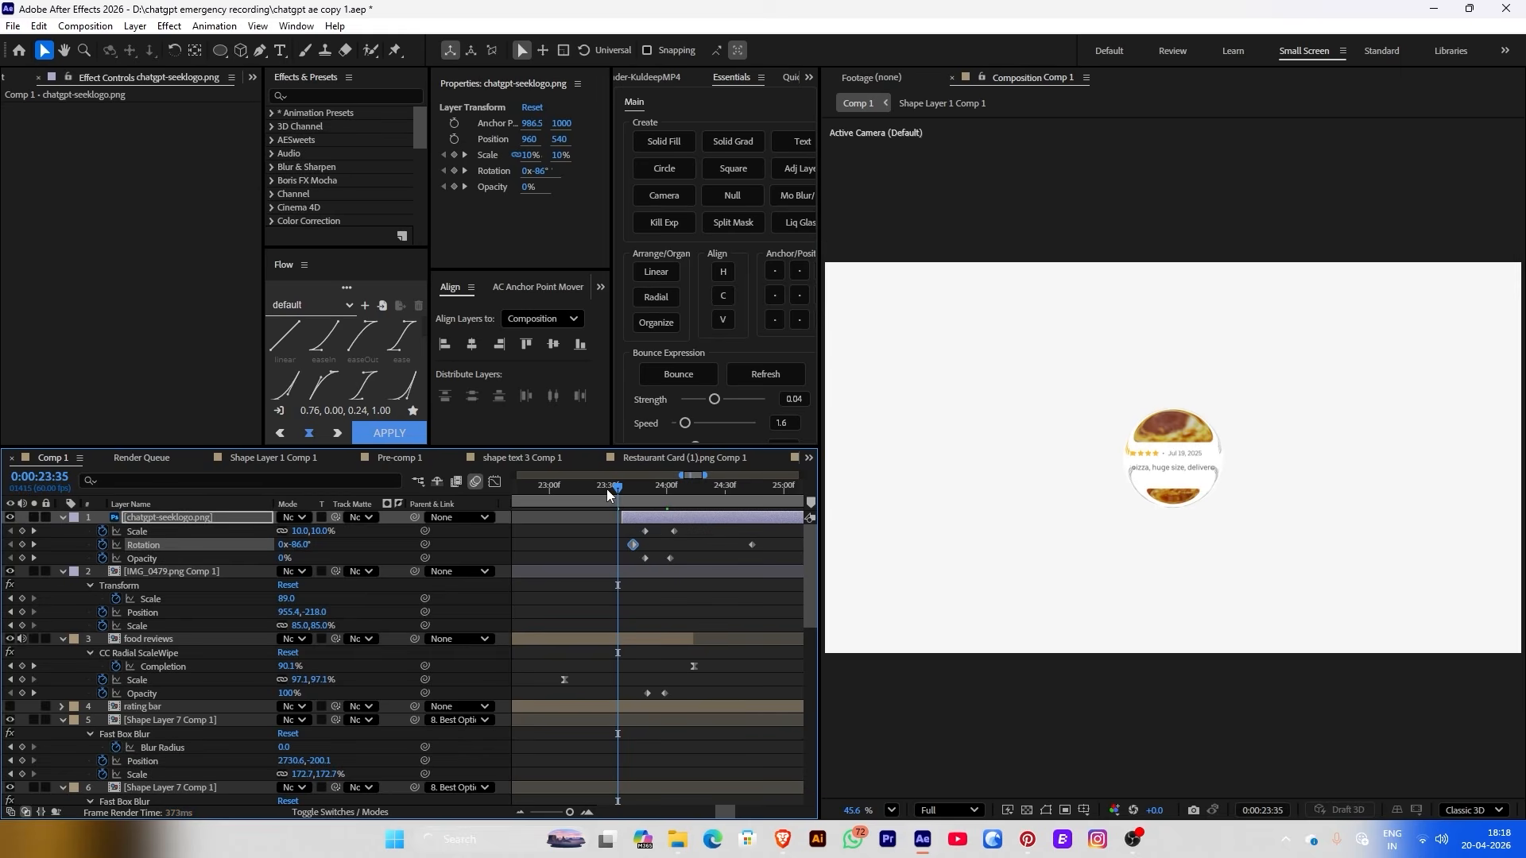
pyautogui.press('space')
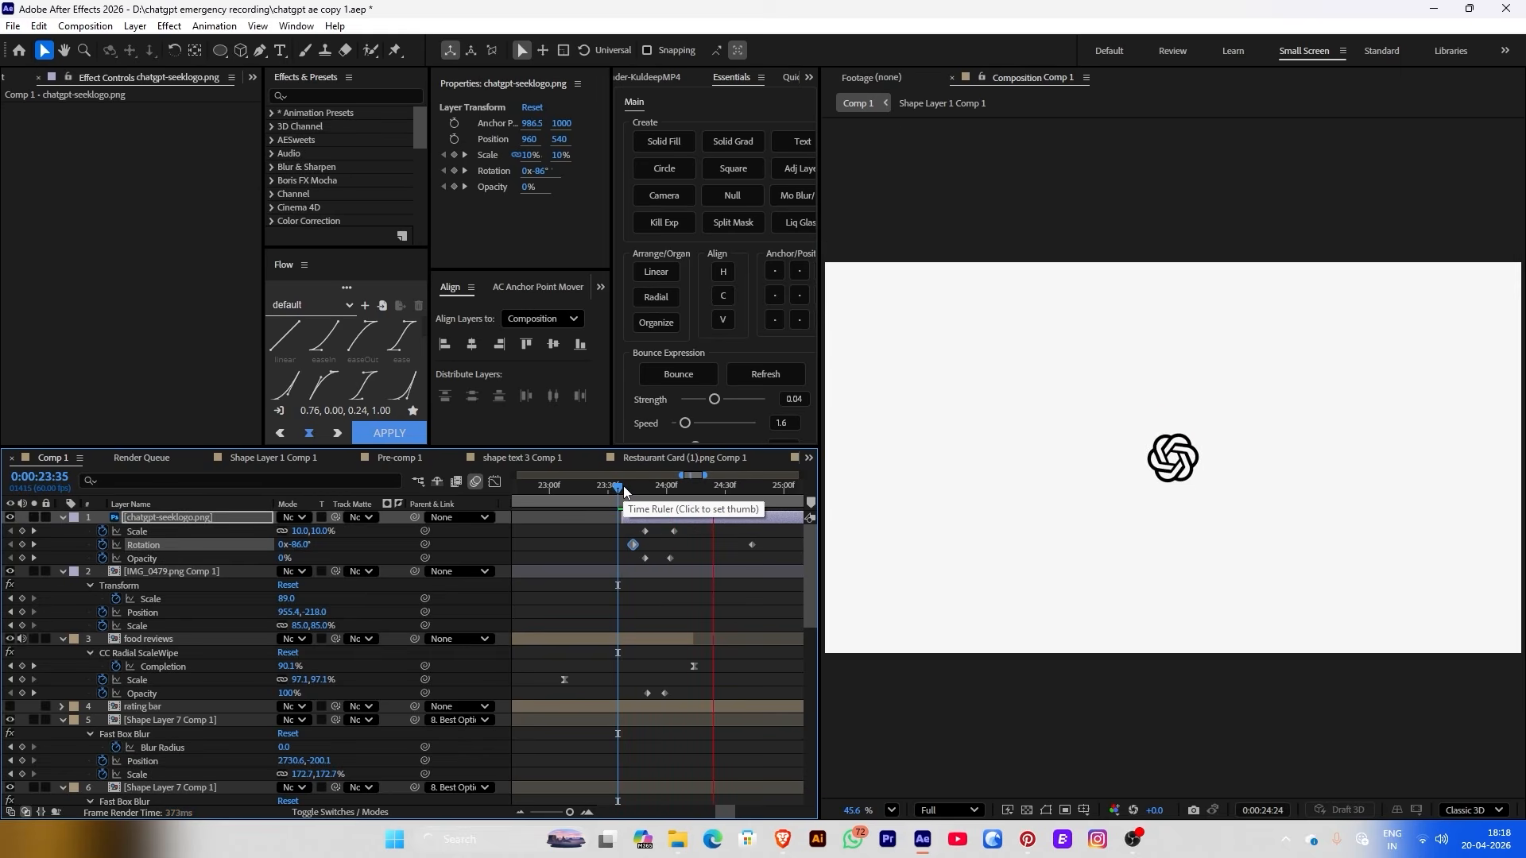
pyautogui.click(632, 498)
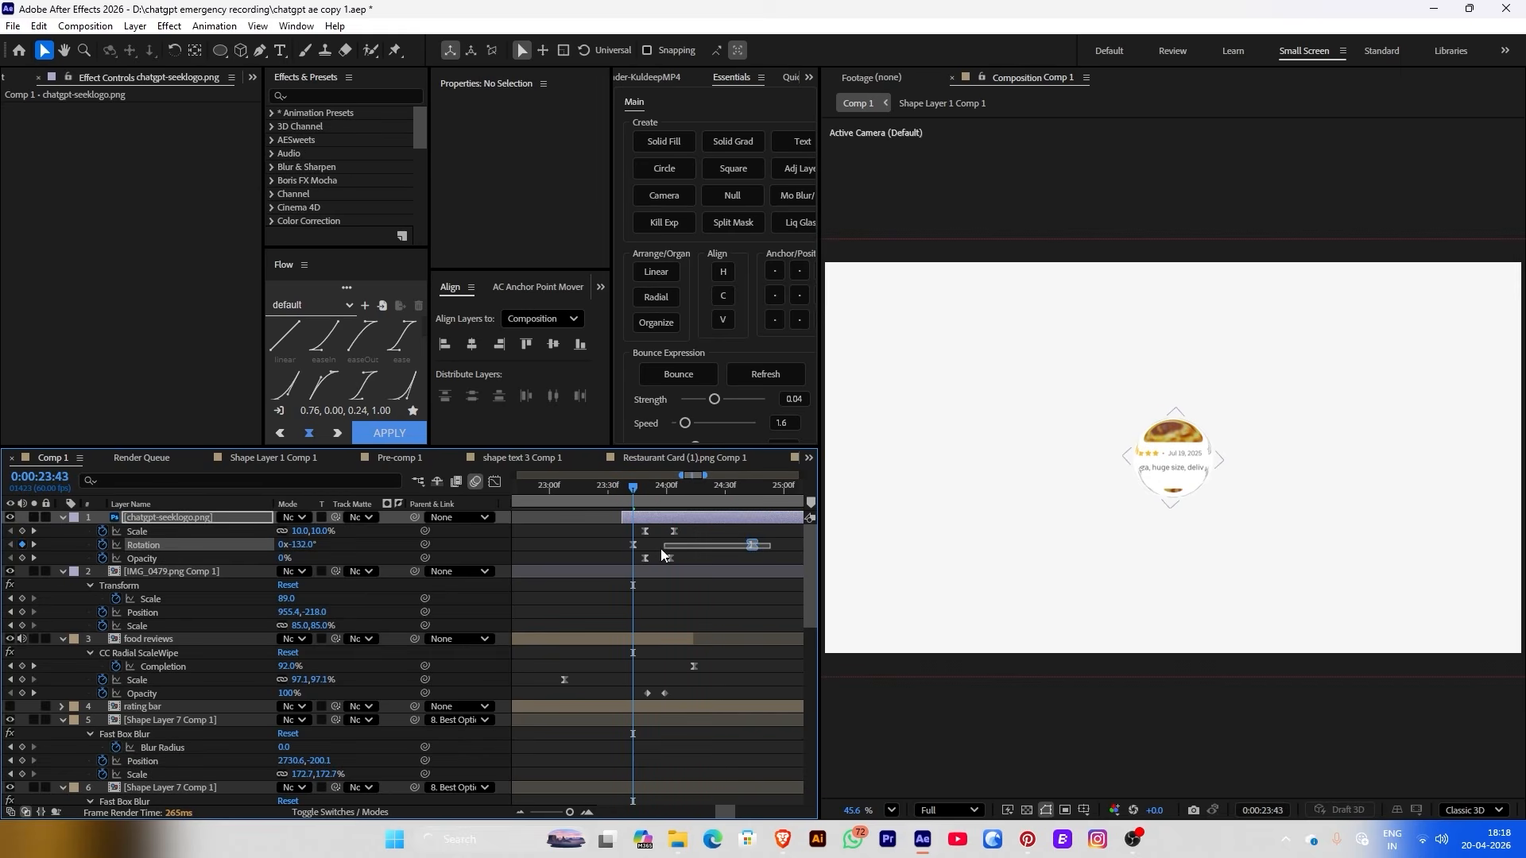
# Ease both rotation keyframes in the speed graph so the spin starts fast and eases out
pyautogui.moveTo(660, 549); pyautogui.dragTo(538, 545)
pyautogui.click(494, 482)
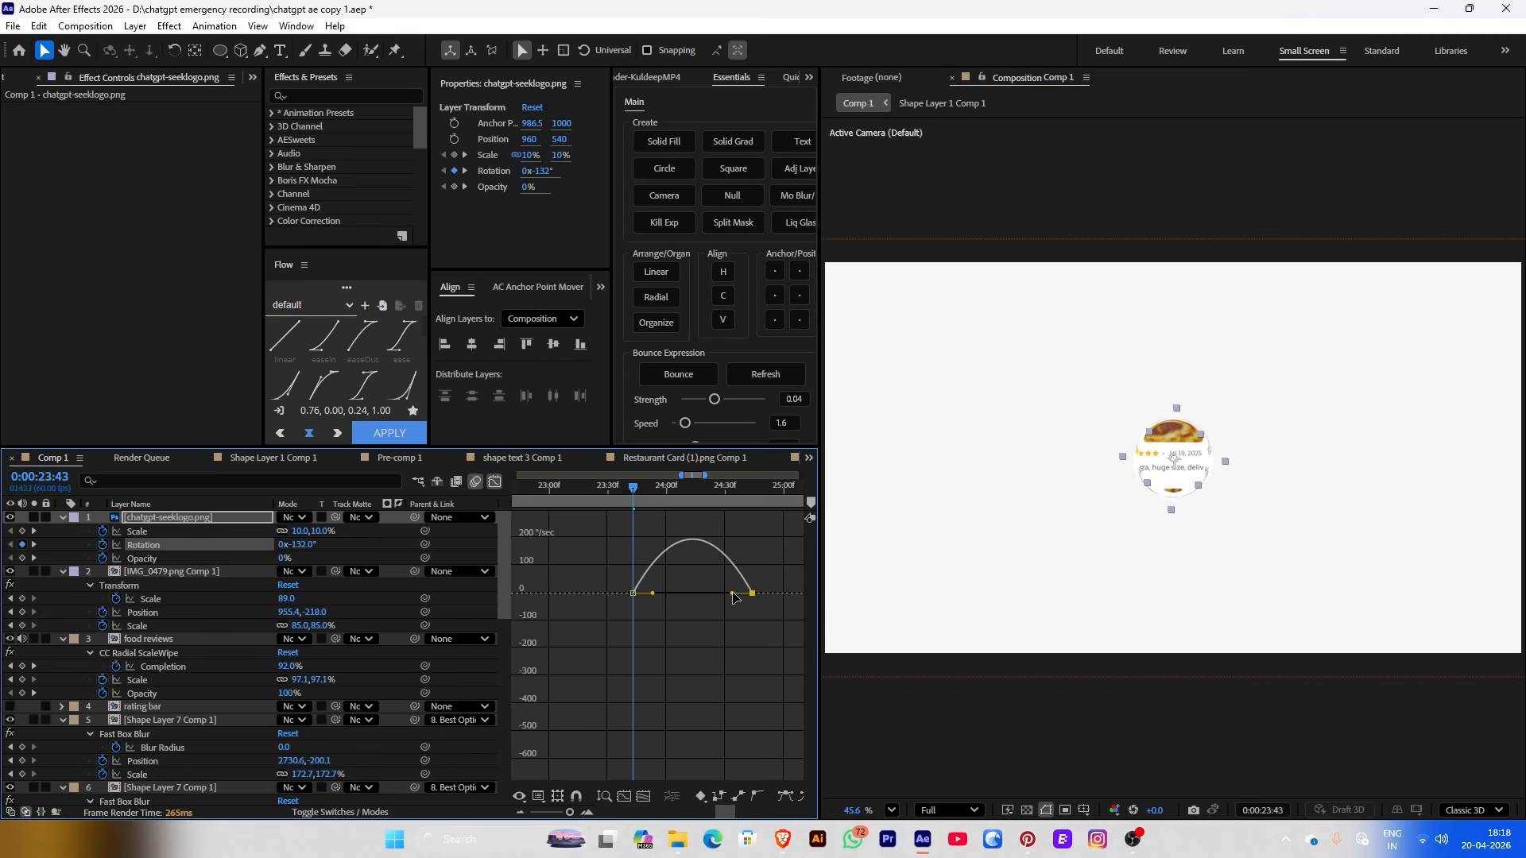
pyautogui.moveTo(733, 594); pyautogui.dragTo(638, 600)
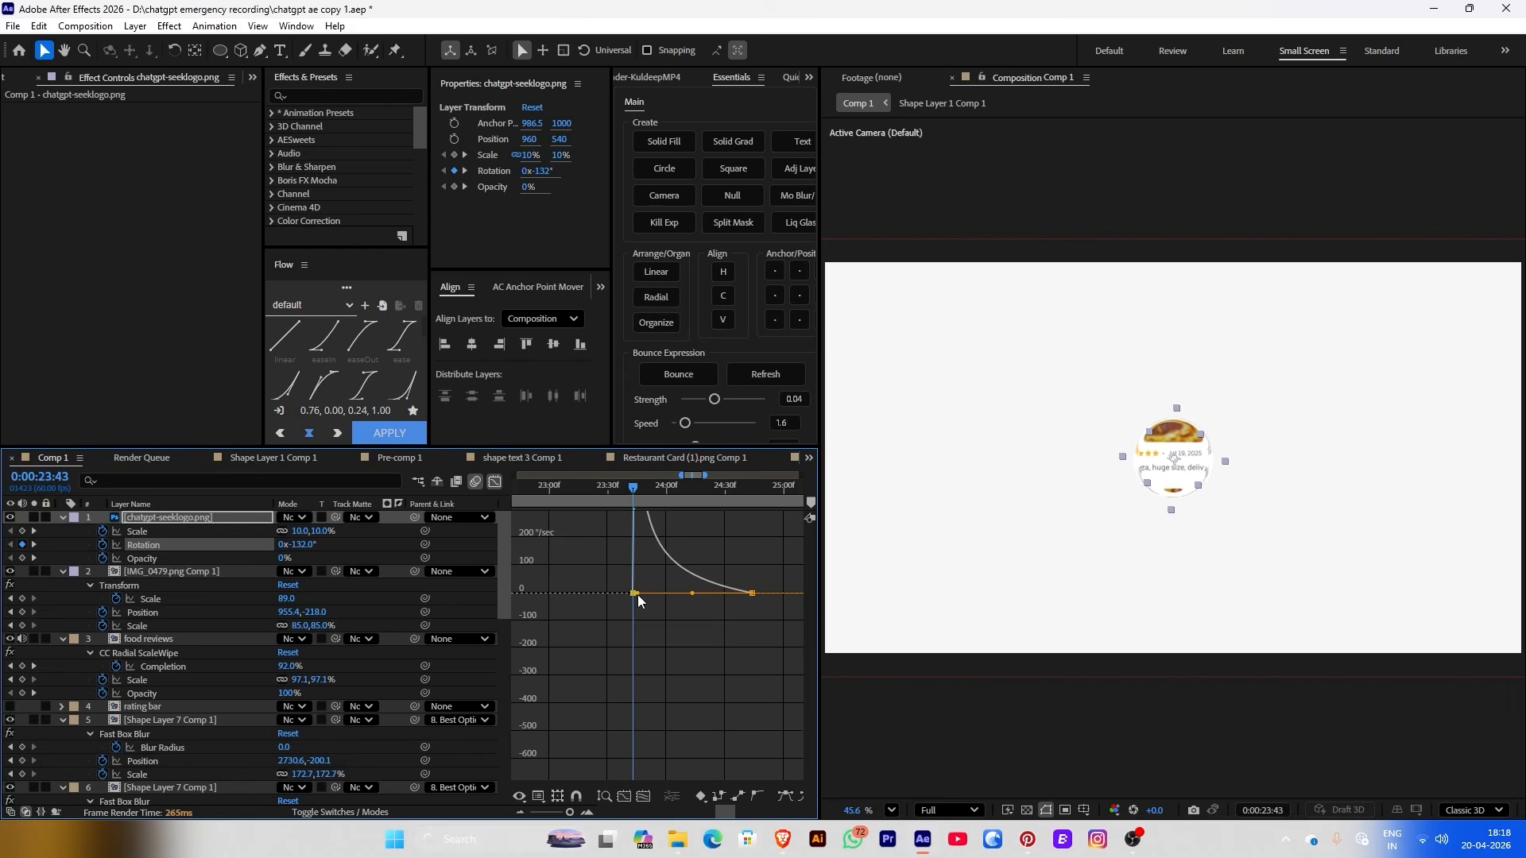
pyautogui.click(497, 482)
pyautogui.moveTo(616, 488)
pyautogui.mouseDown()
pyautogui.moveTo(516, 503)
pyautogui.moveTo(551, 523)
pyautogui.moveTo(594, 496)
pyautogui.moveTo(627, 502)
pyautogui.mouseUp()
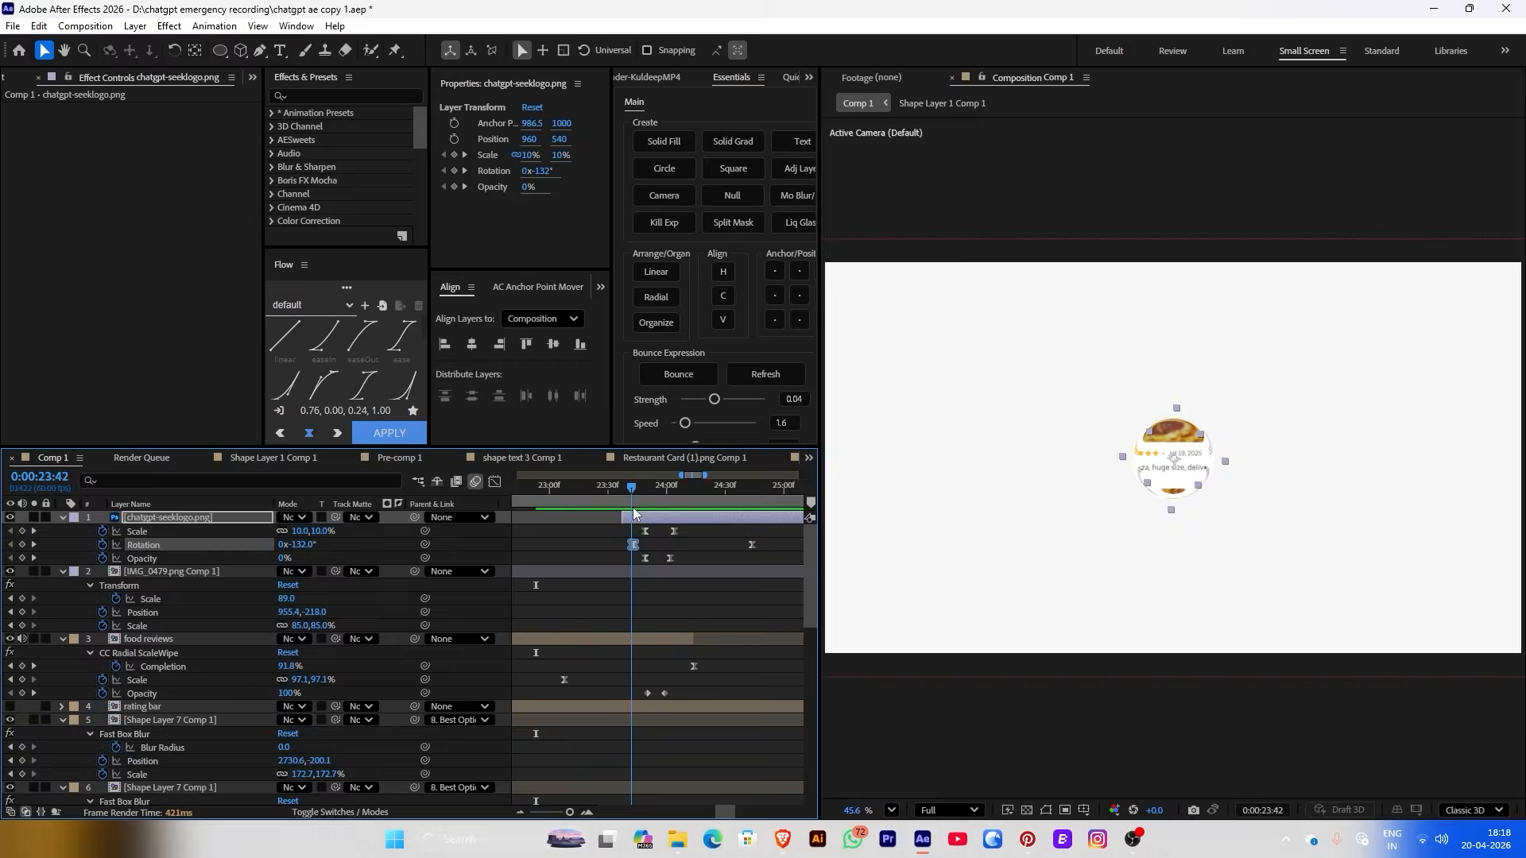
pyautogui.rightClick(719, 515)
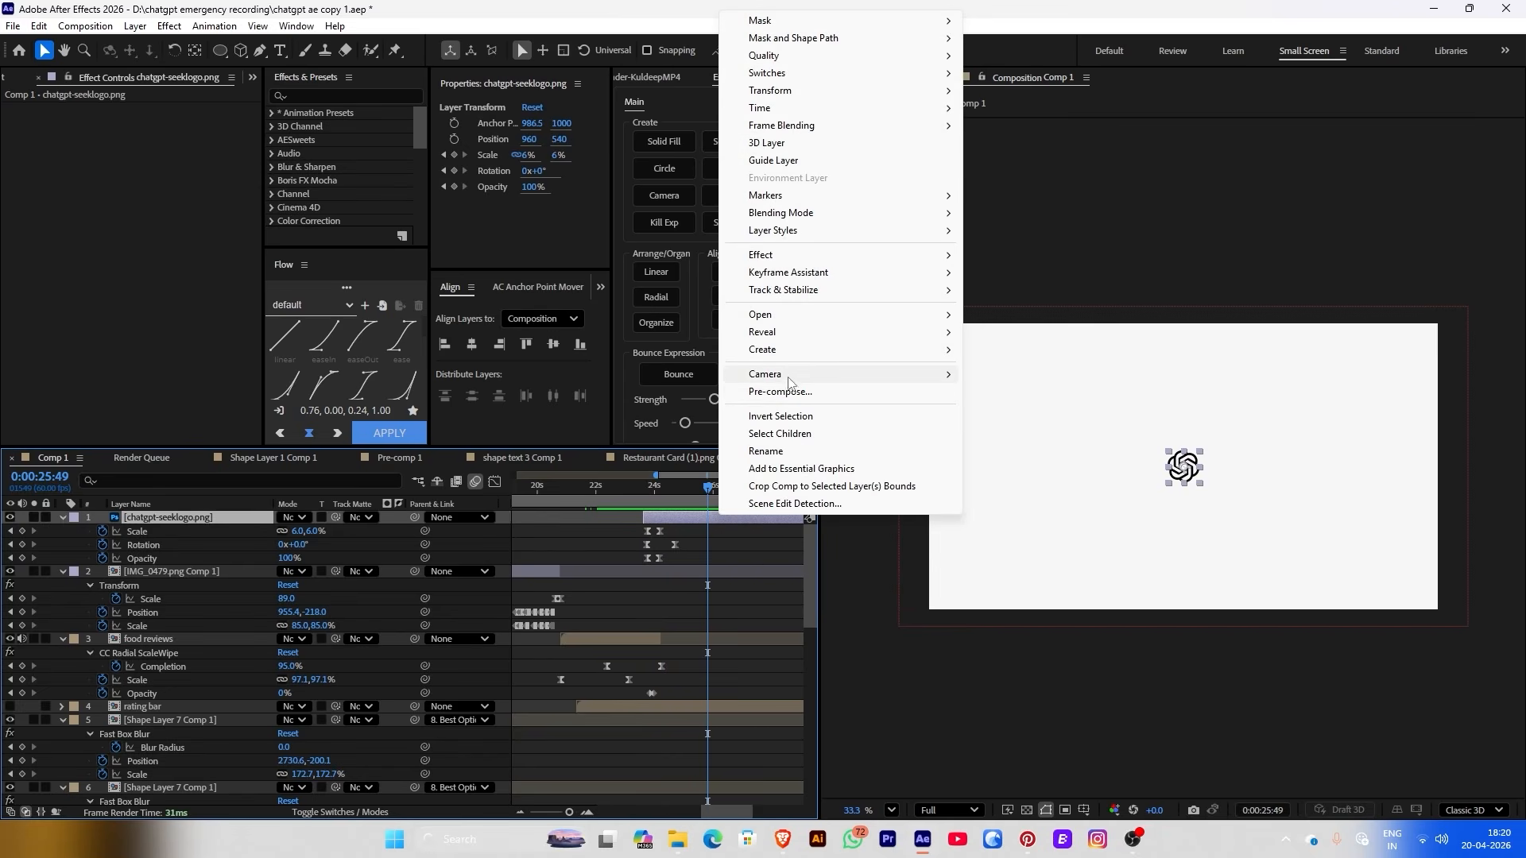
# Pre-compose the ChatGPT logo layer into chatgpt-seeklogo.png Comp 1 and open it
pyautogui.click(782, 391)
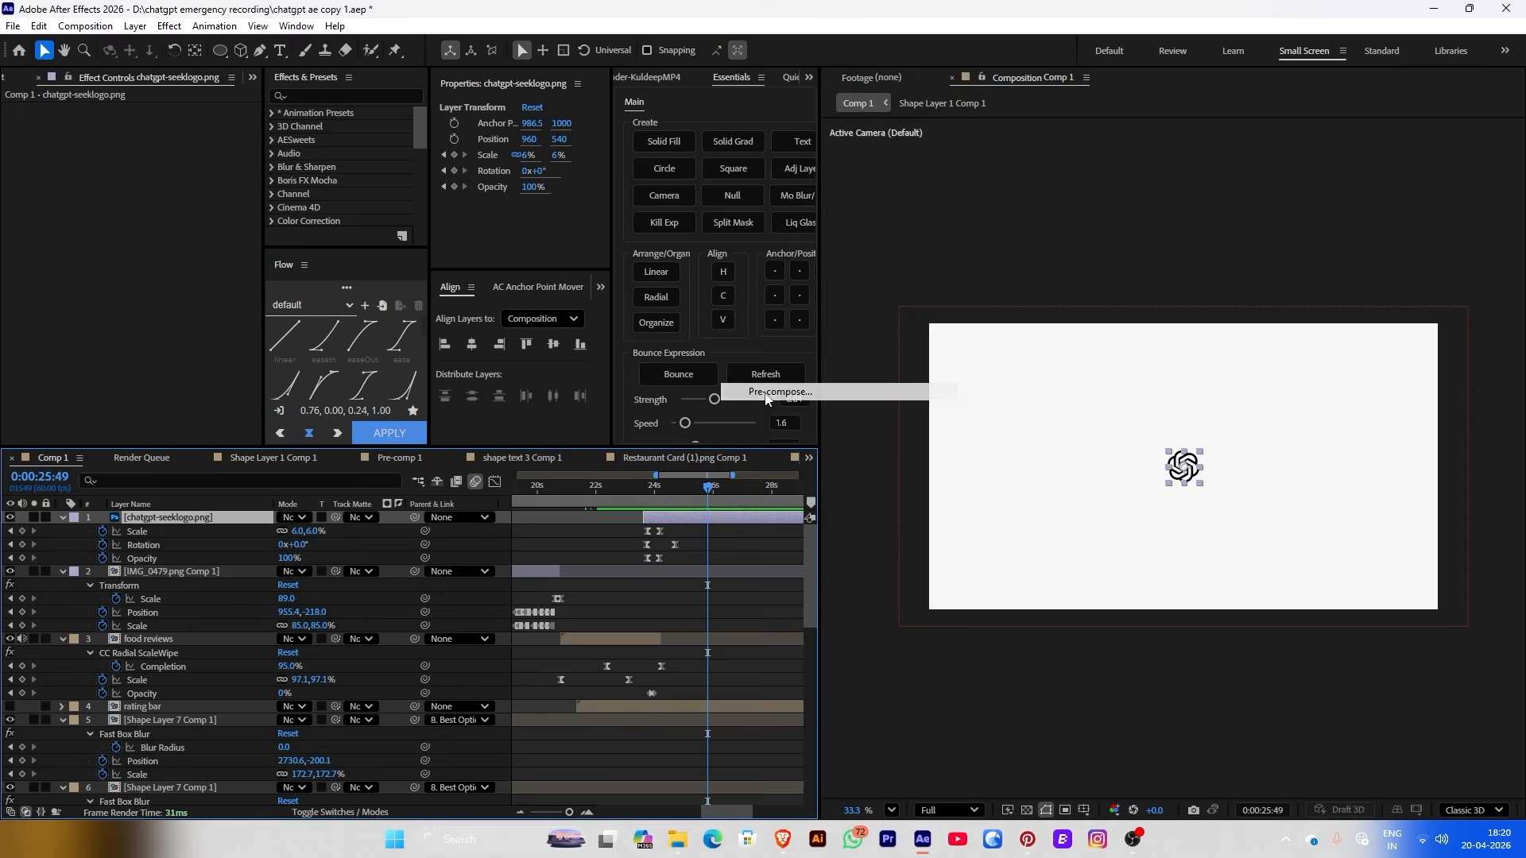
pyautogui.click(841, 533)
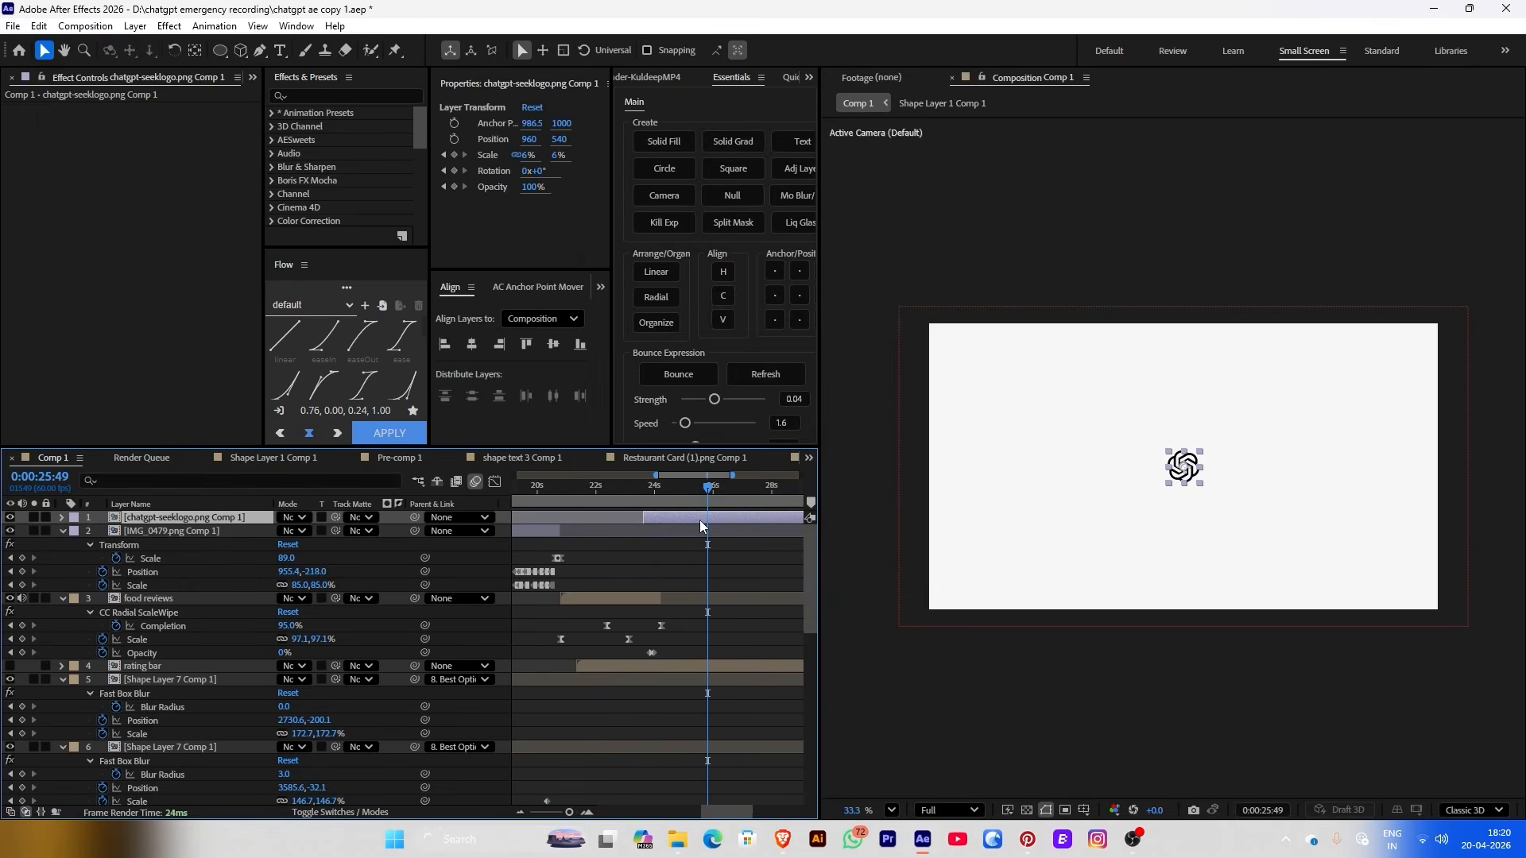
pyautogui.doubleClick(700, 520)
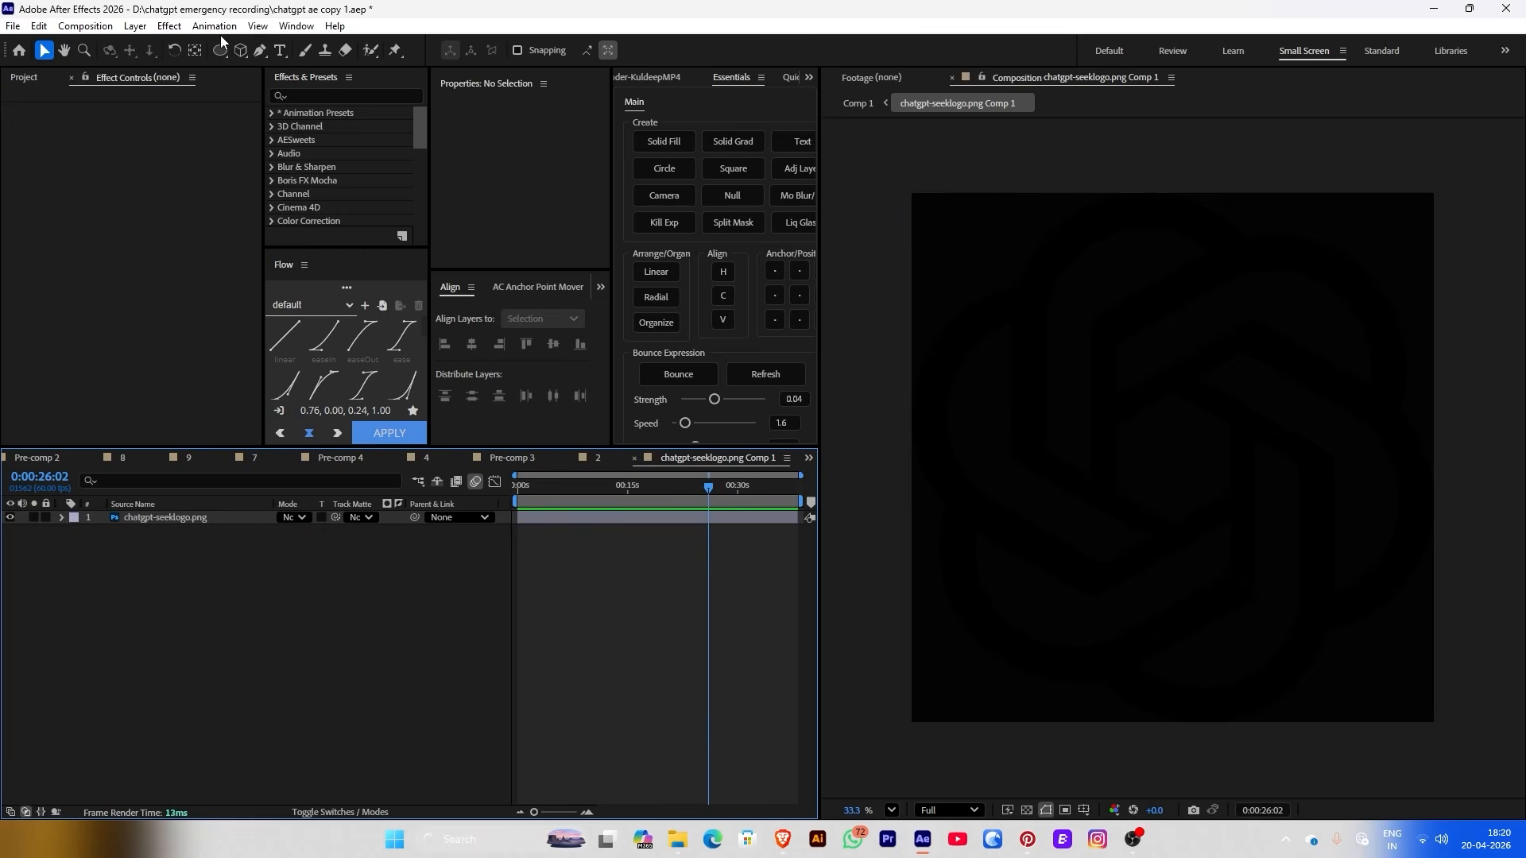
# Resize the precomp to 7088 × 4951 px in Composition Settings and return to Comp 1
pyautogui.click(85, 25)
pyautogui.click(111, 72)
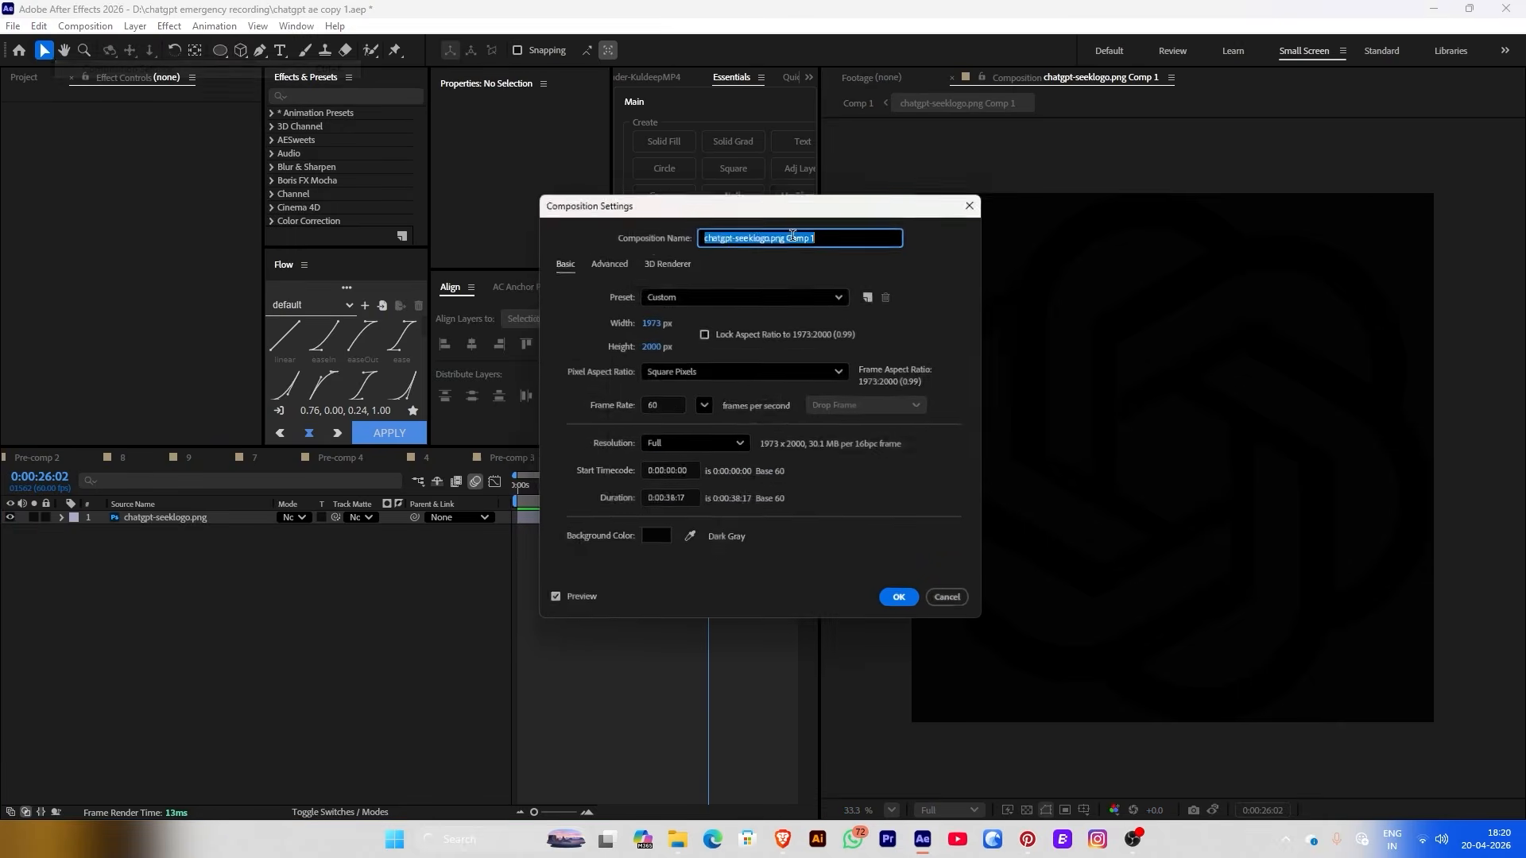
pyautogui.moveTo(645, 342); pyautogui.dragTo(967, 337)
pyautogui.press('Return')
pyautogui.click(85, 26)
pyautogui.click(149, 78)
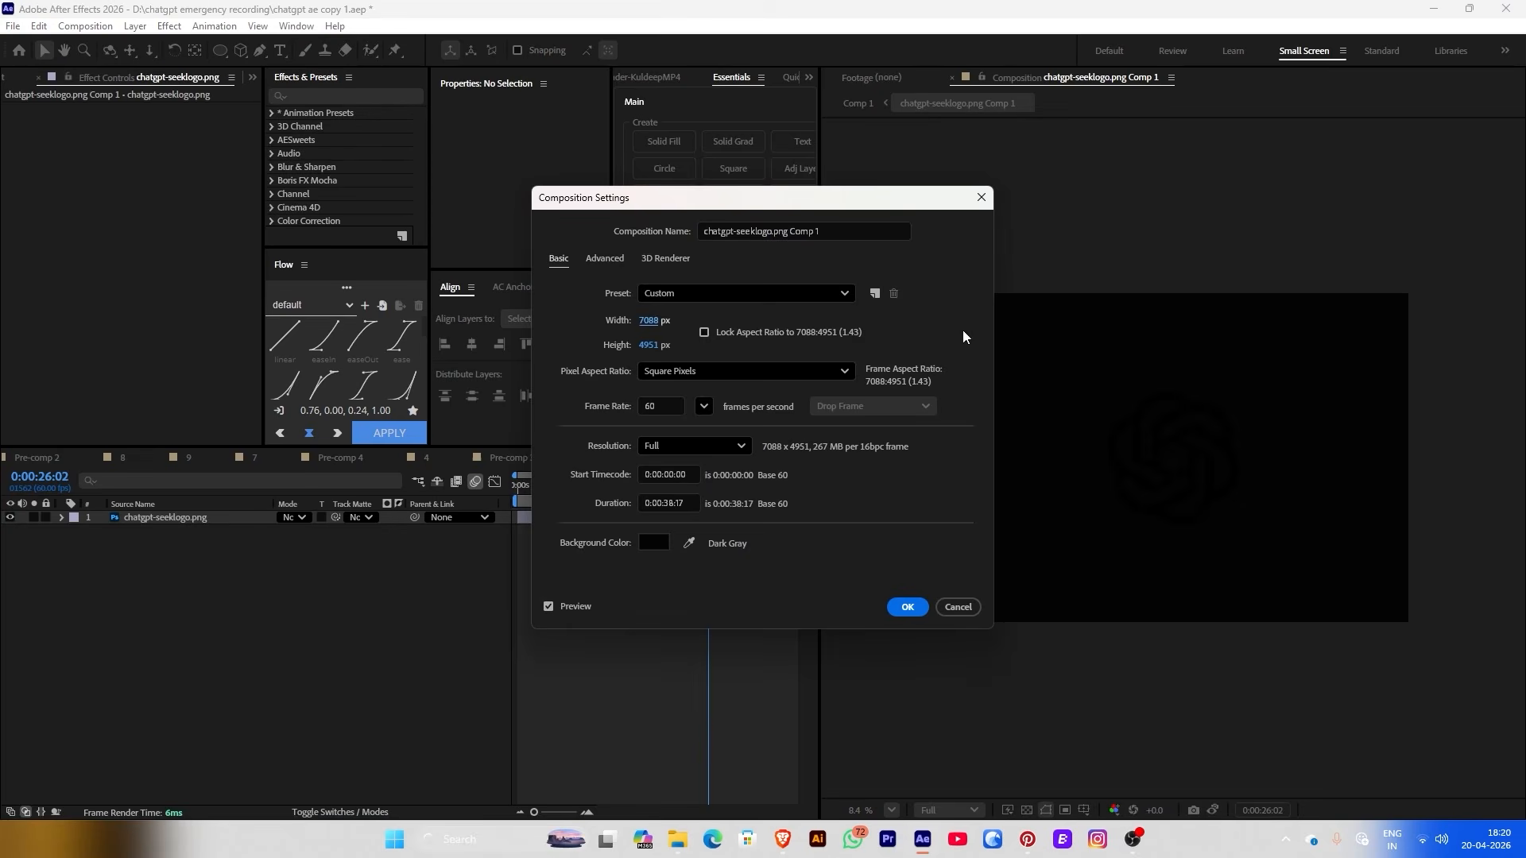
pyautogui.press('Return')
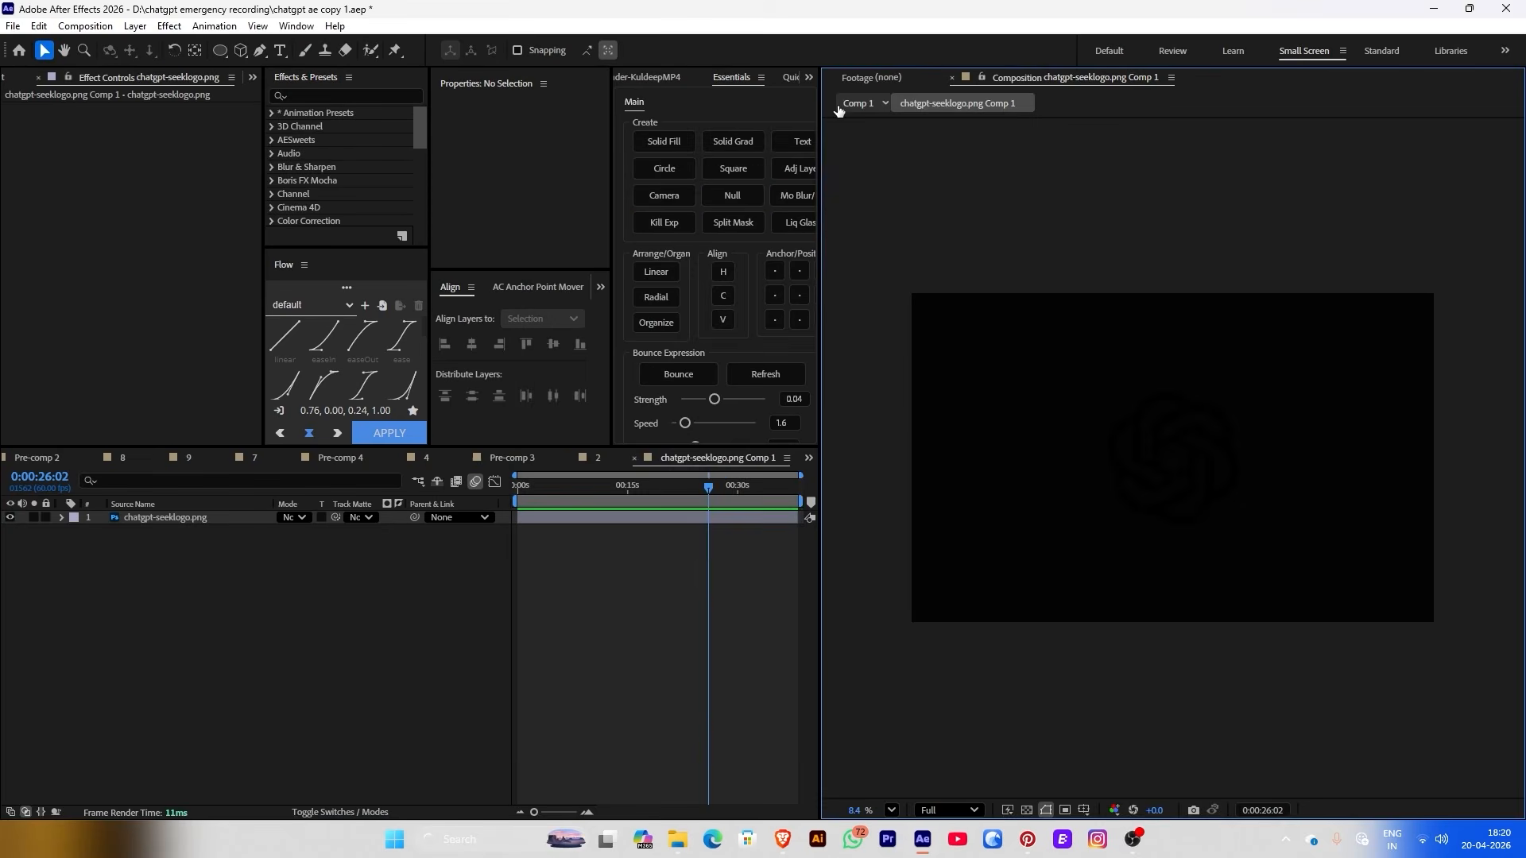
pyautogui.click(852, 103)
pyautogui.moveTo(632, 496)
pyautogui.mouseDown()
pyautogui.moveTo(619, 494)
pyautogui.moveTo(632, 498)
pyautogui.mouseUp()
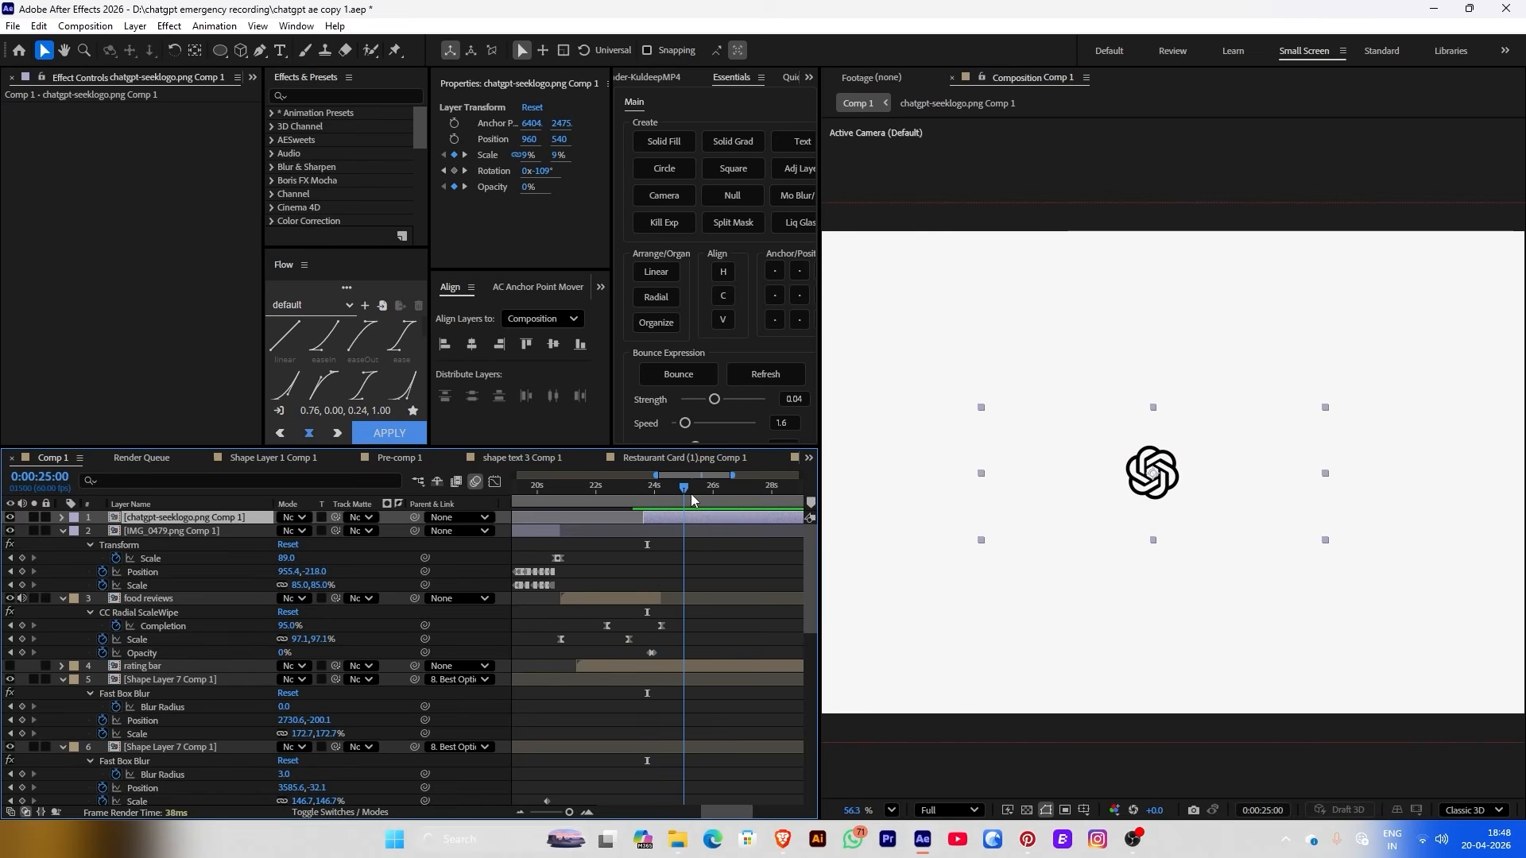
pyautogui.moveTo(689, 494); pyautogui.dragTo(697, 494)
# Add dark 'Thinking' text, scaled to 14%, placed just right of the logo
pyautogui.hotkey('ctrl', 't')
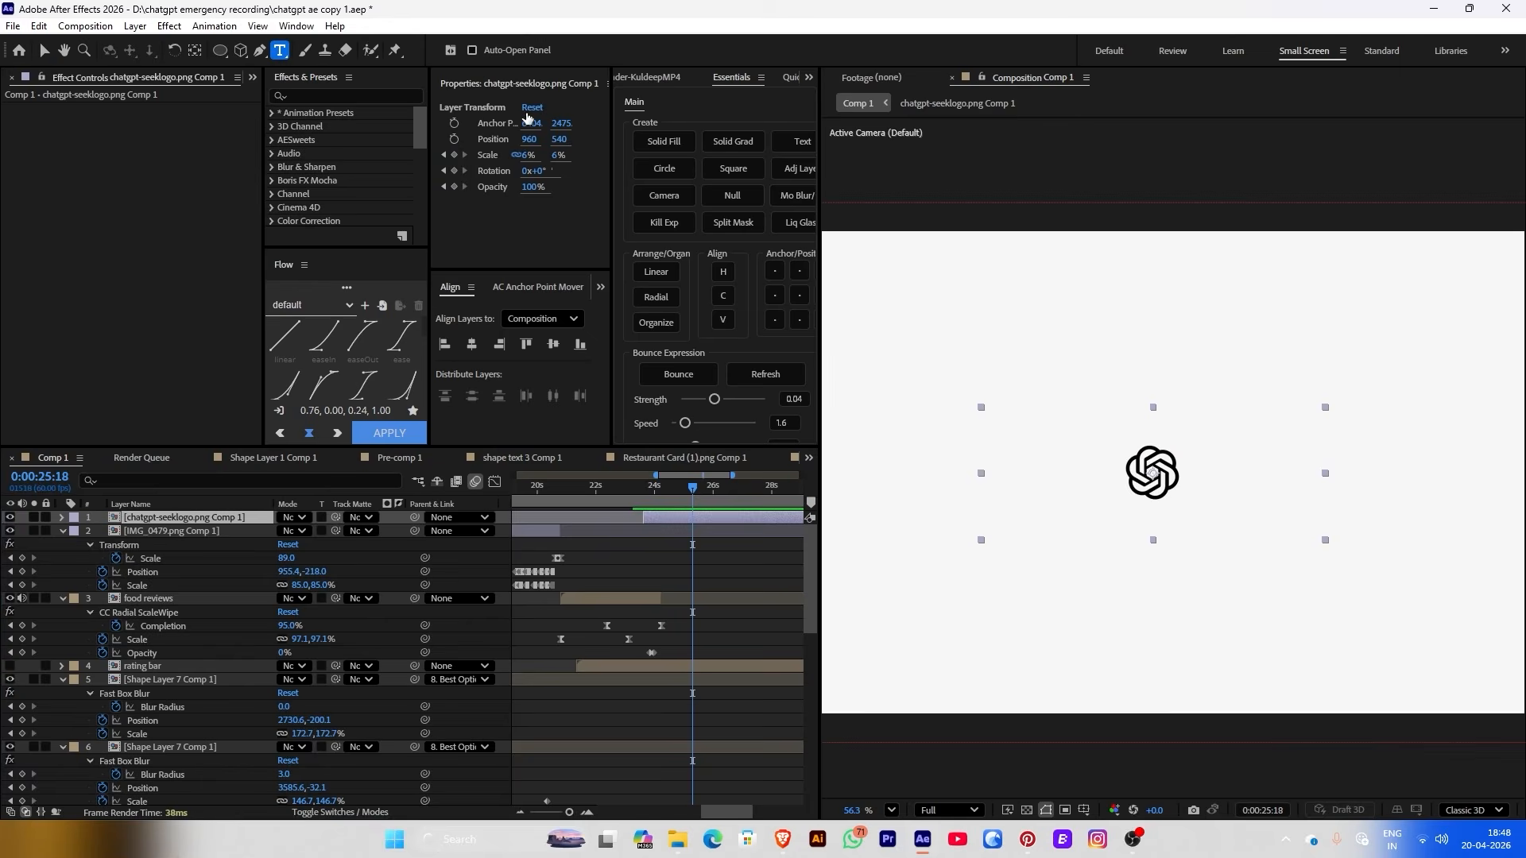
pyautogui.click(1245, 608)
pyautogui.write('Thinking')
pyautogui.press('Escape')
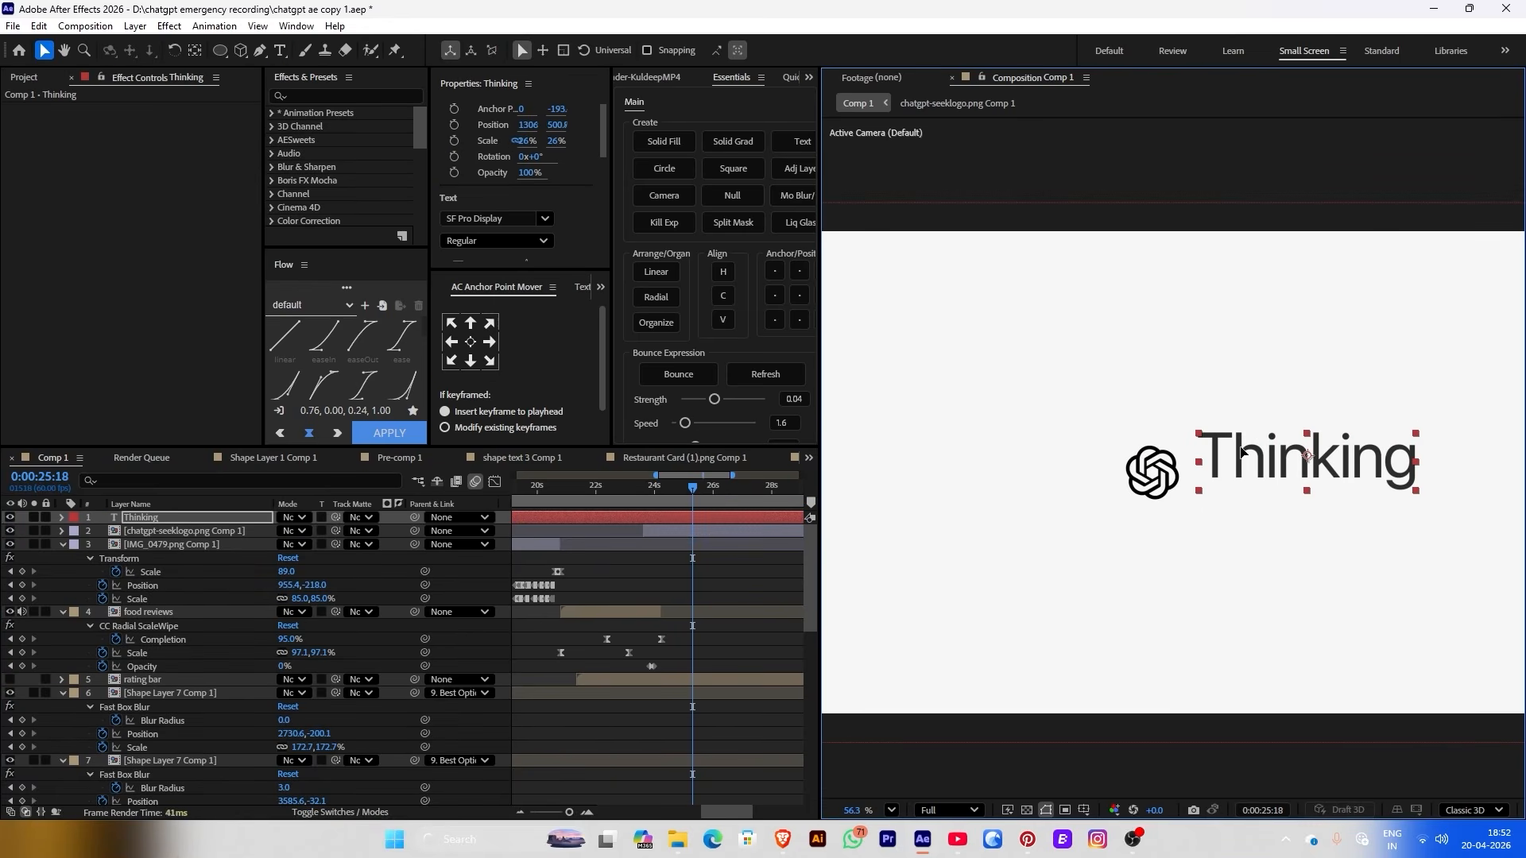
pyautogui.moveTo(1240, 453); pyautogui.dragTo(1229, 469)
pyautogui.moveTo(547, 147); pyautogui.dragTo(532, 147)
pyautogui.scroll(2, 1232, 473)
pyautogui.moveTo(1230, 461); pyautogui.dragTo(1174, 473)
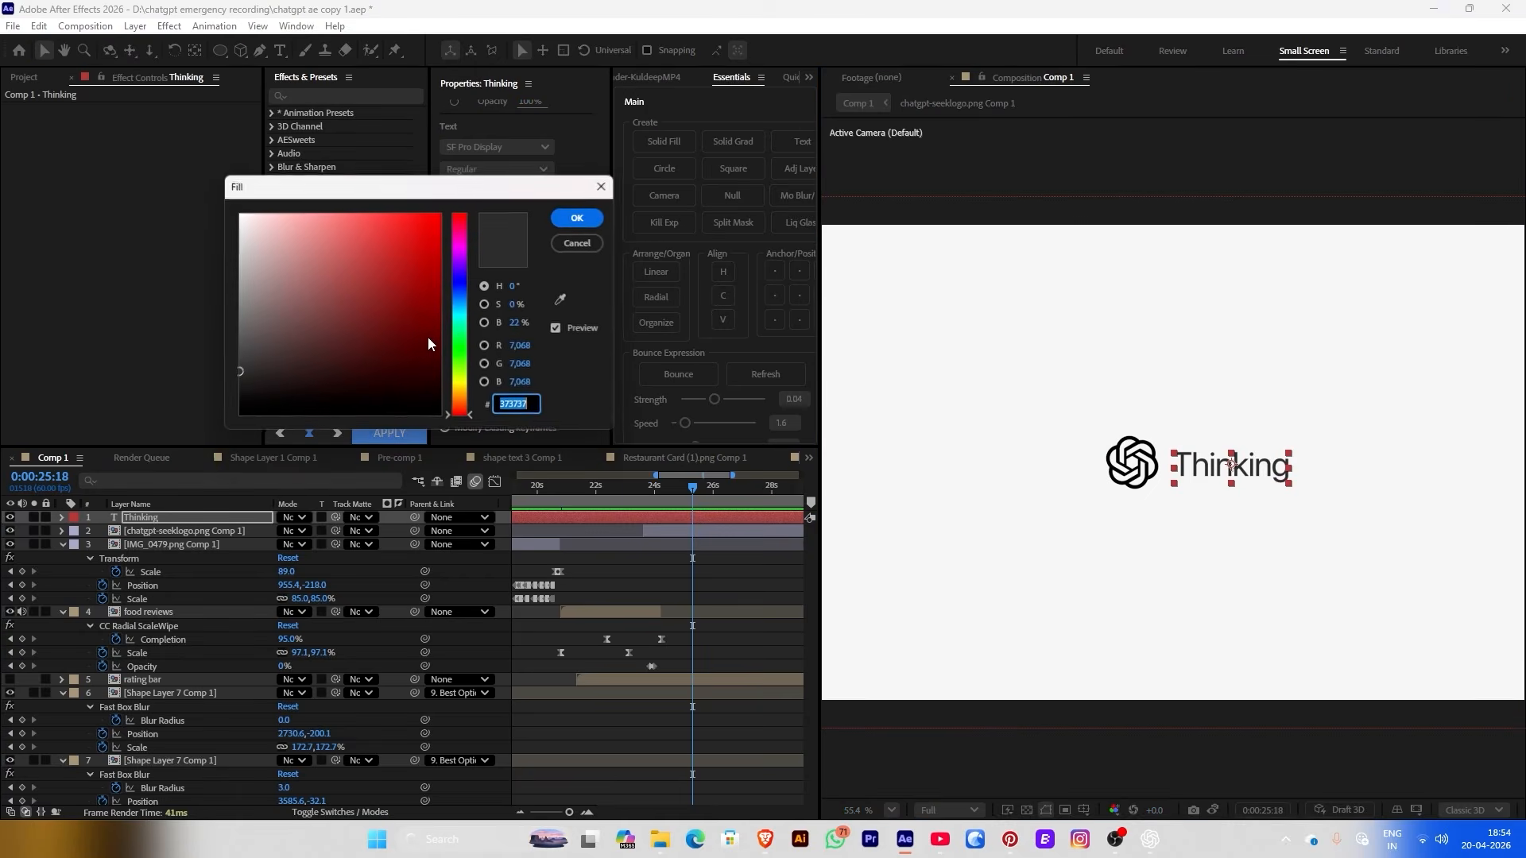
pyautogui.click(572, 222)
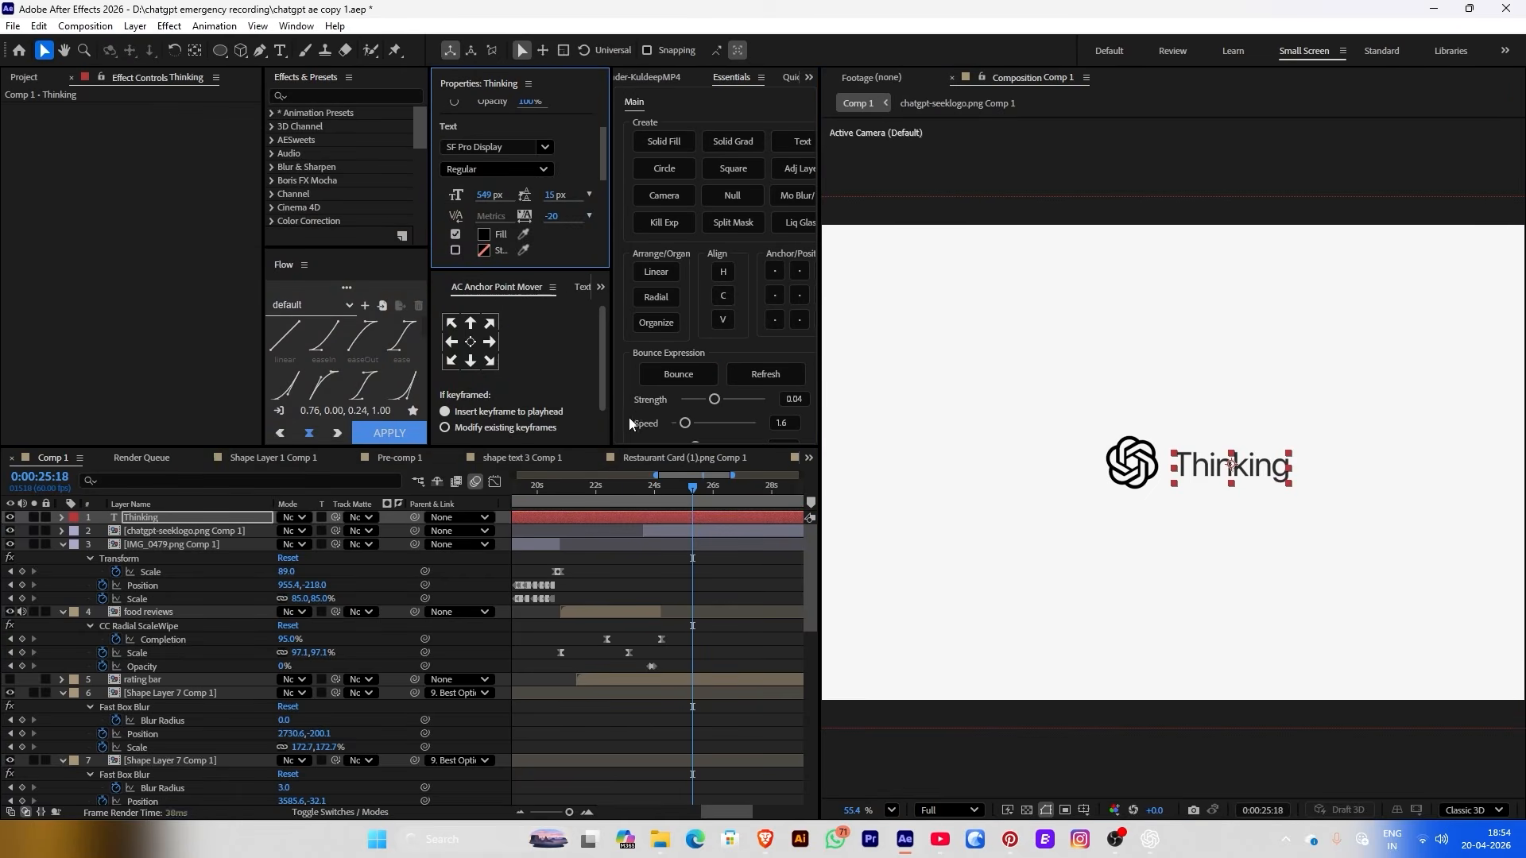
# Split the Thinking text layer at about 0:00:24:20 so it starts there
pyautogui.click(632, 549)
pyautogui.click(647, 517)
pyautogui.click(652, 531)
pyautogui.moveTo(674, 494)
pyautogui.mouseDown()
pyautogui.moveTo(654, 498)
pyautogui.moveTo(692, 501)
pyautogui.moveTo(684, 514)
pyautogui.moveTo(661, 500)
pyautogui.mouseUp()
pyautogui.click(691, 518)
pyautogui.hotkey('ctrl', 'shift', 'd')
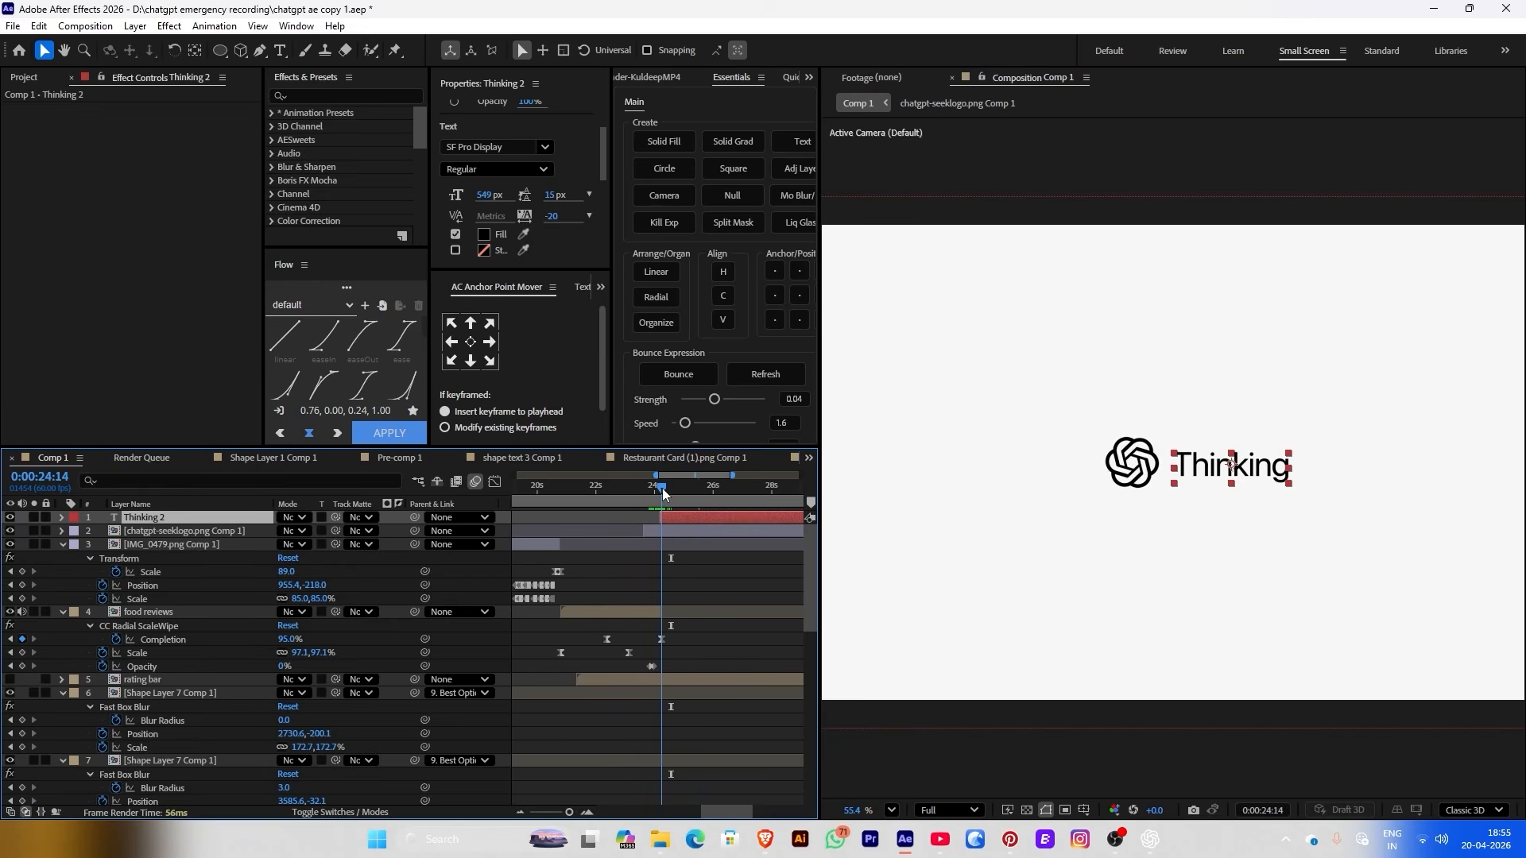
# Apply the 'character right' text animation preset to Thinking 2
pyautogui.click(278, 112)
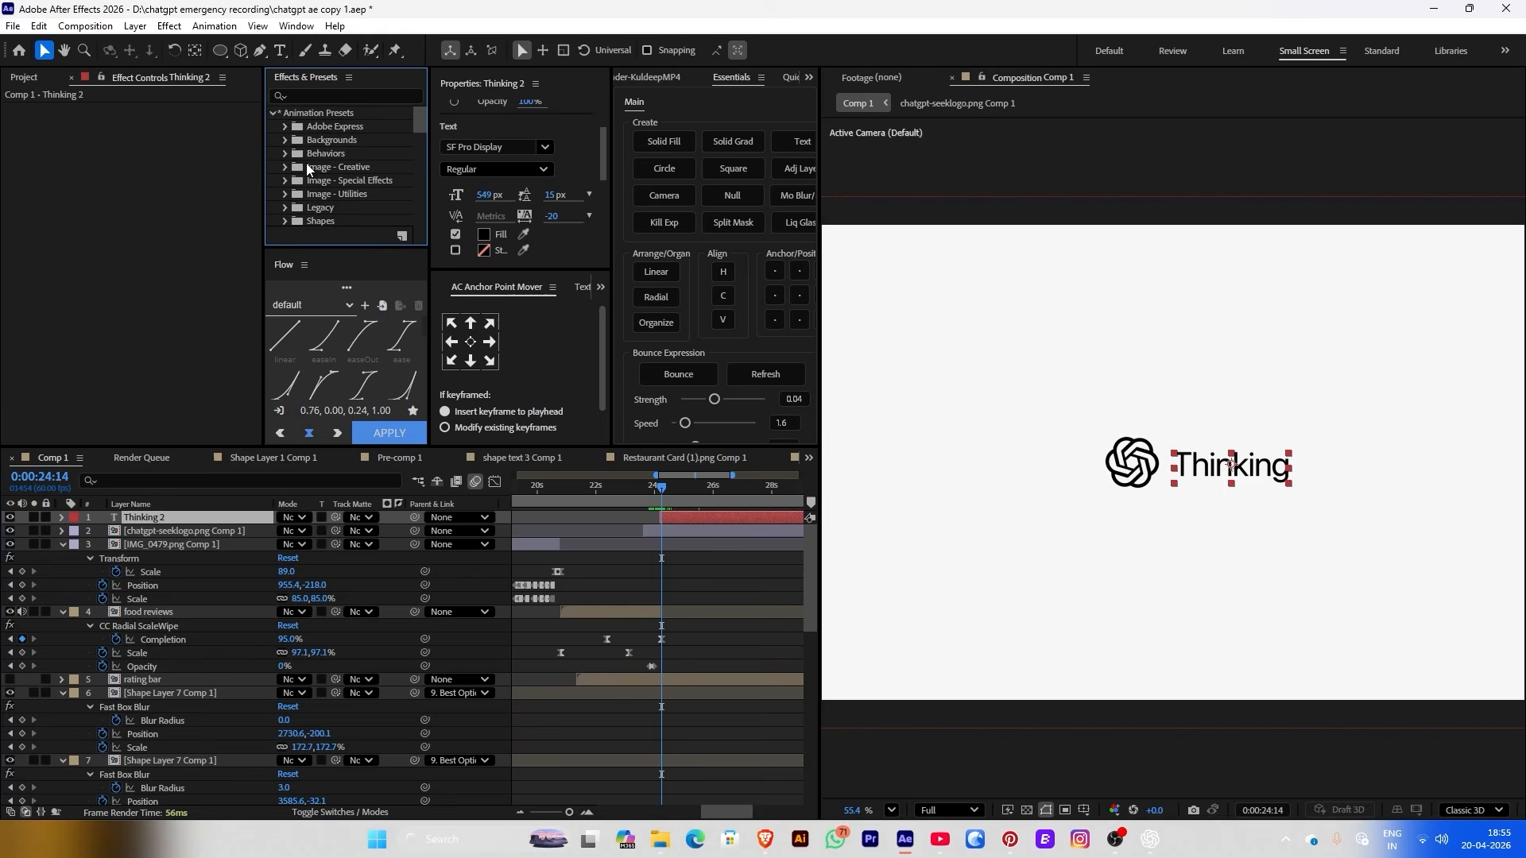
pyautogui.scroll(-4, 300, 186)
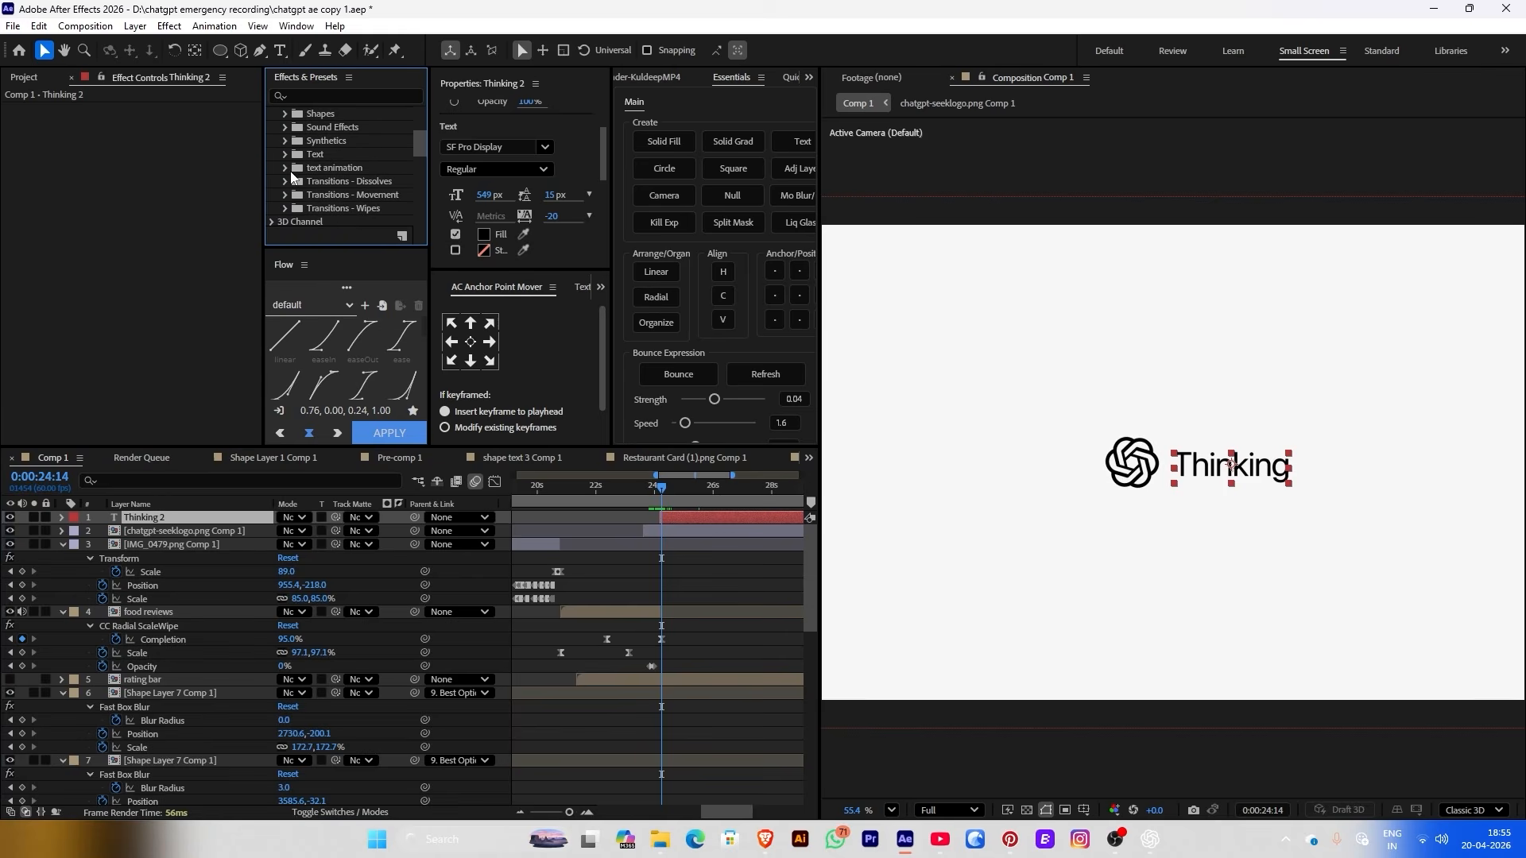
pyautogui.click(286, 169)
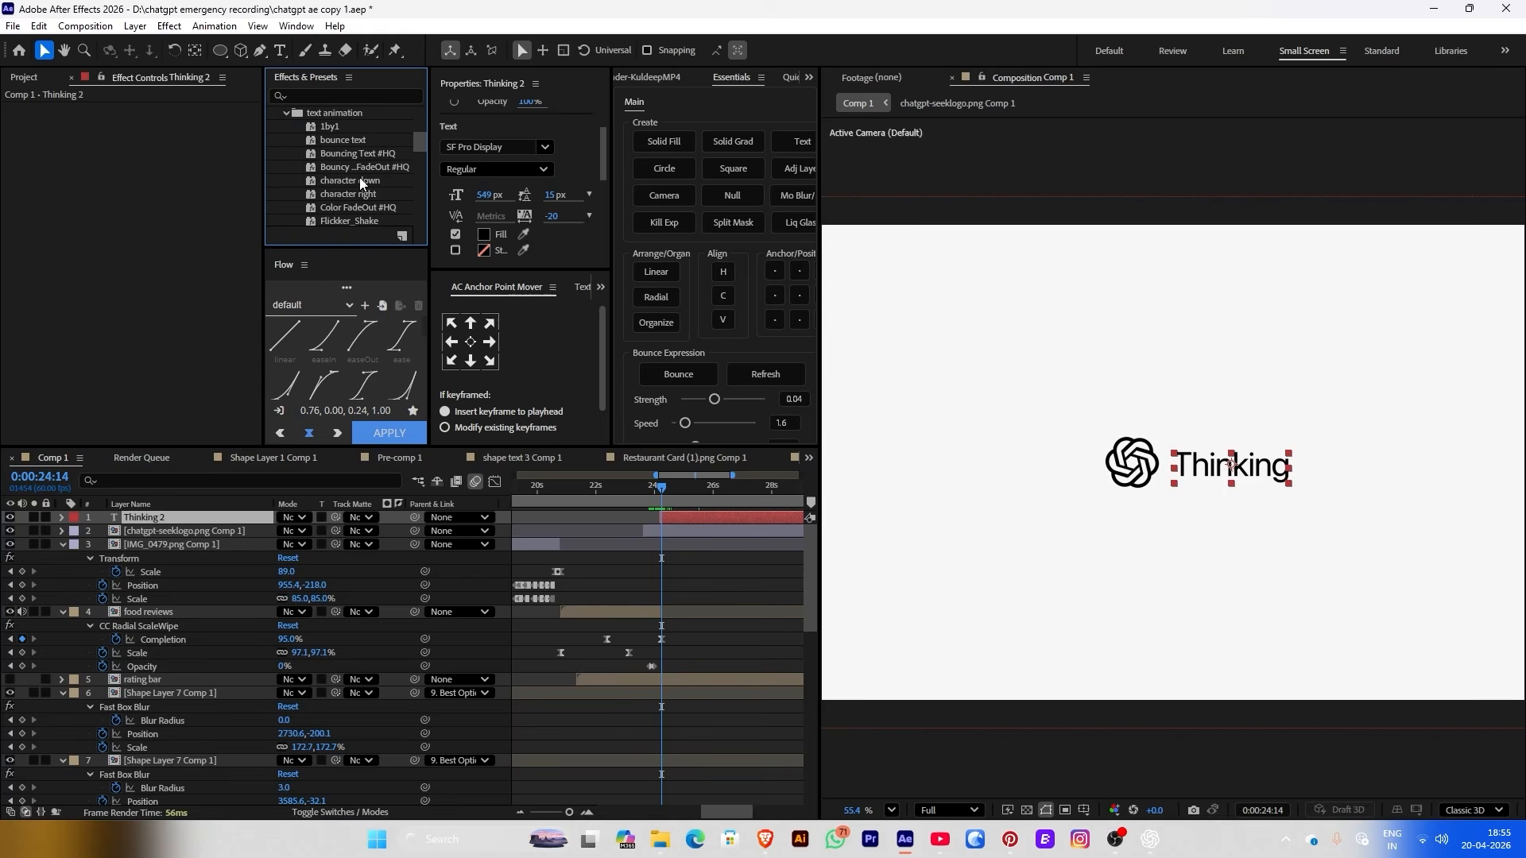
pyautogui.moveTo(349, 196); pyautogui.dragTo(698, 502)
pyautogui.hotkey('ctrl', 'z')
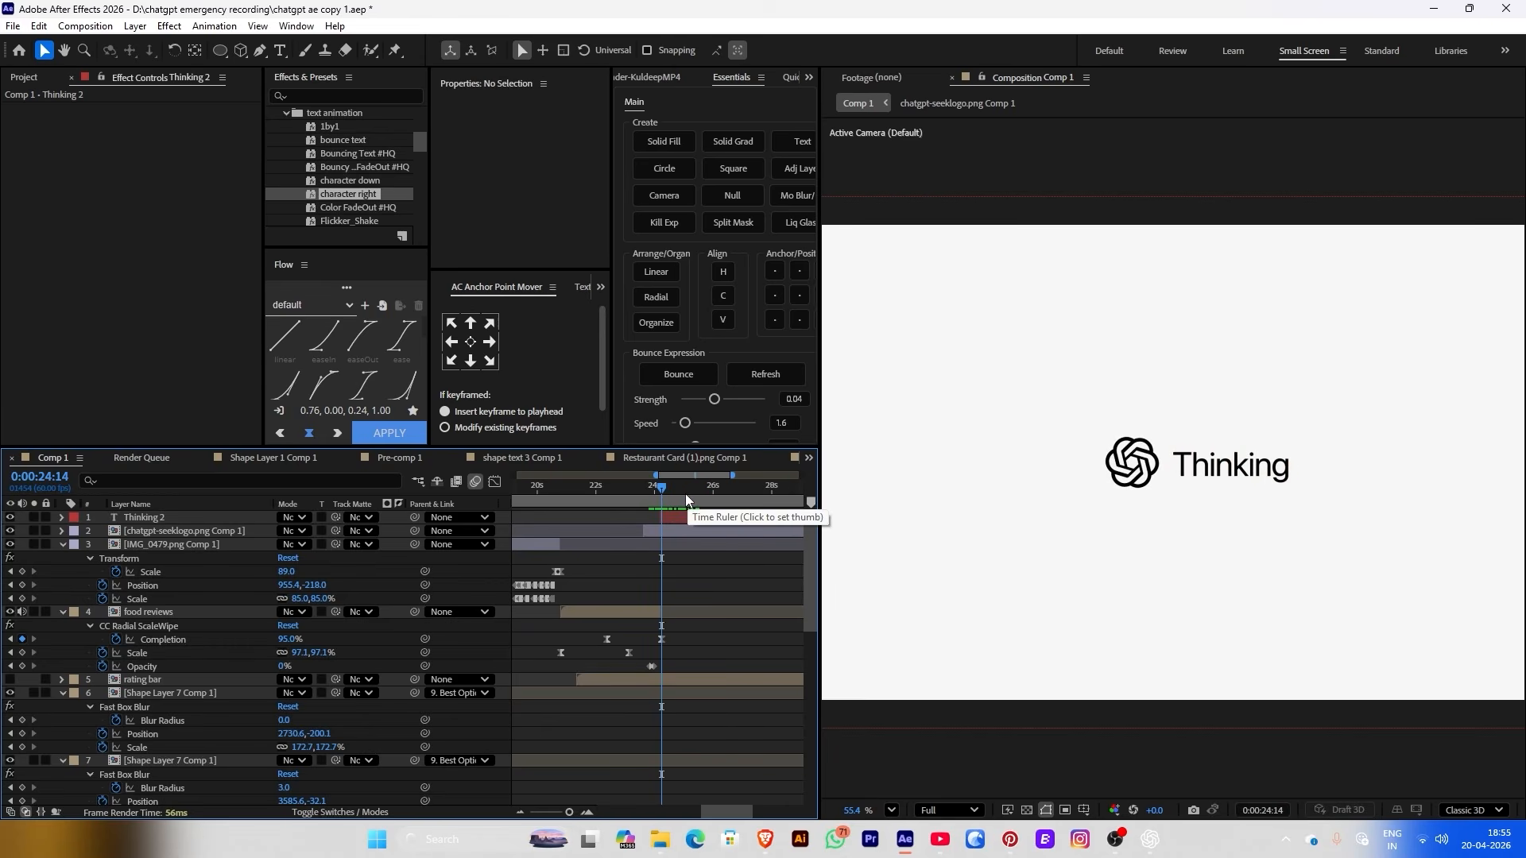
pyautogui.moveTo(368, 194); pyautogui.dragTo(675, 520)
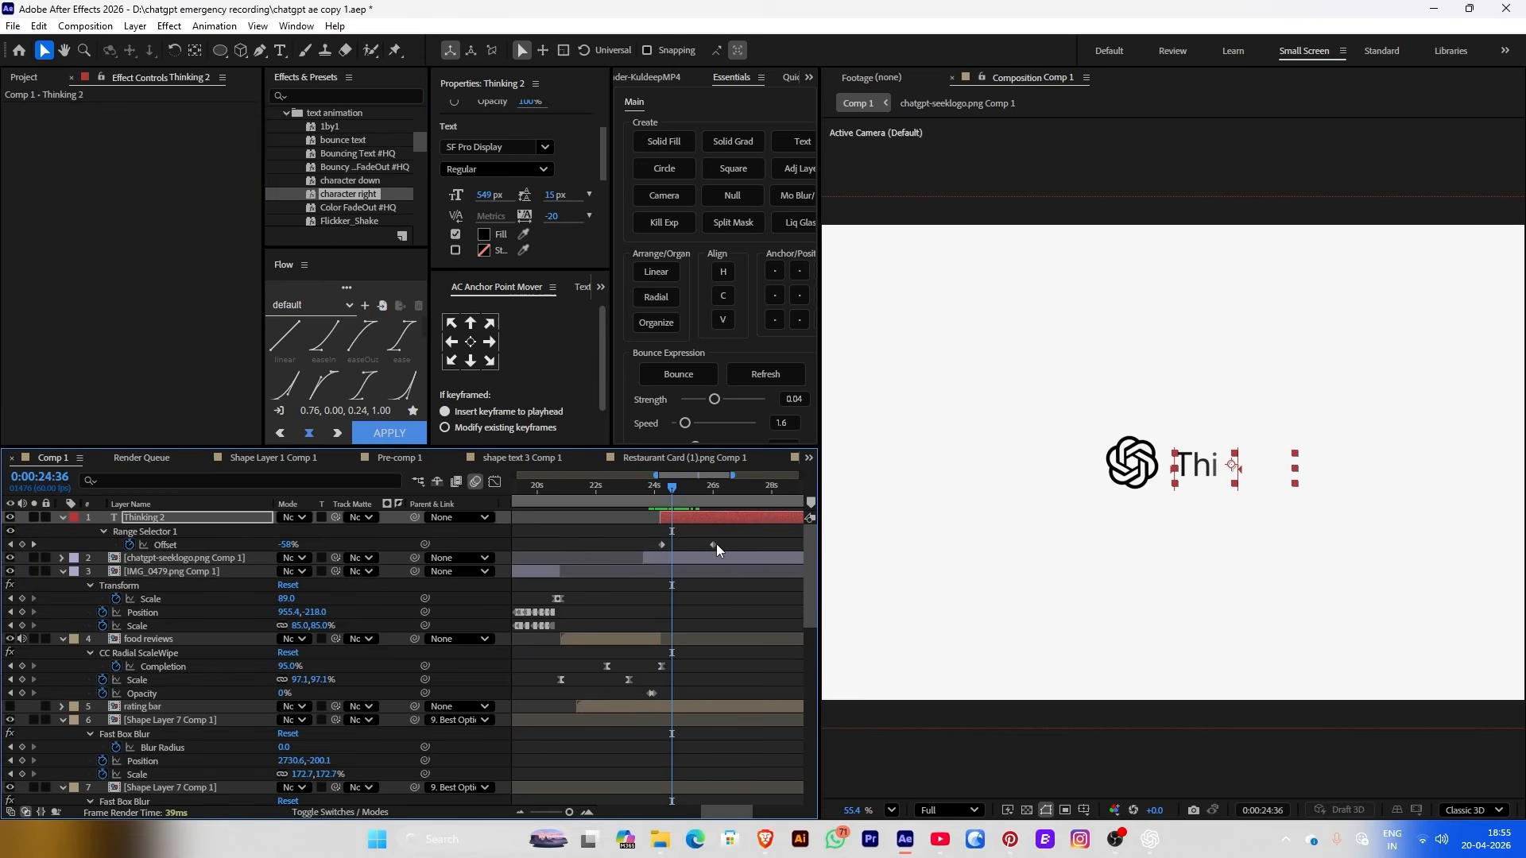
# Move the second Offset keyframe earlier for a quicker reveal and expand Thinking 2's properties
pyautogui.click(703, 532)
pyautogui.click(645, 493)
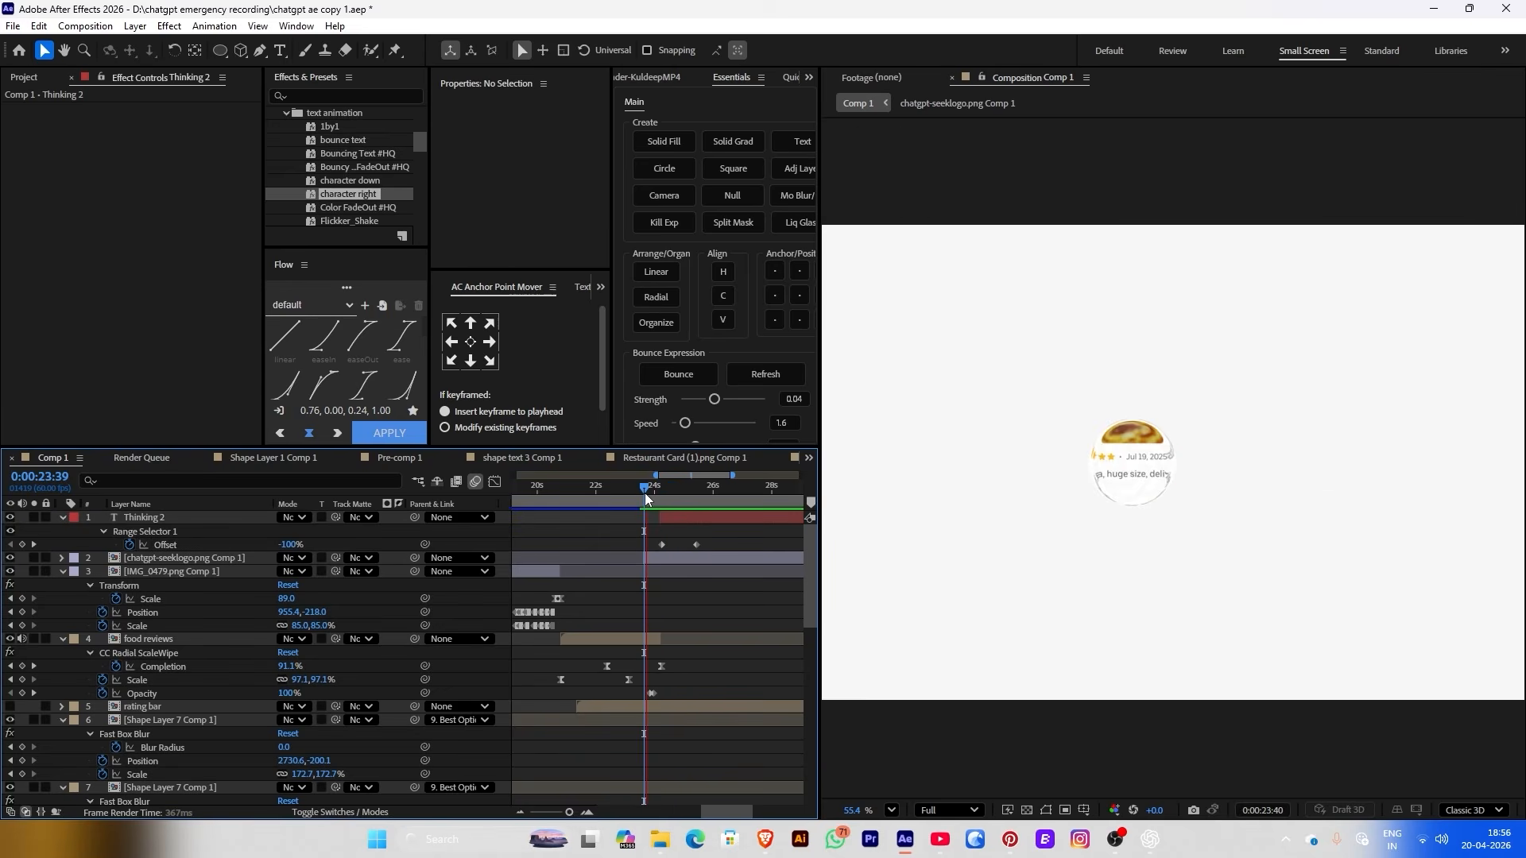
pyautogui.press('space')
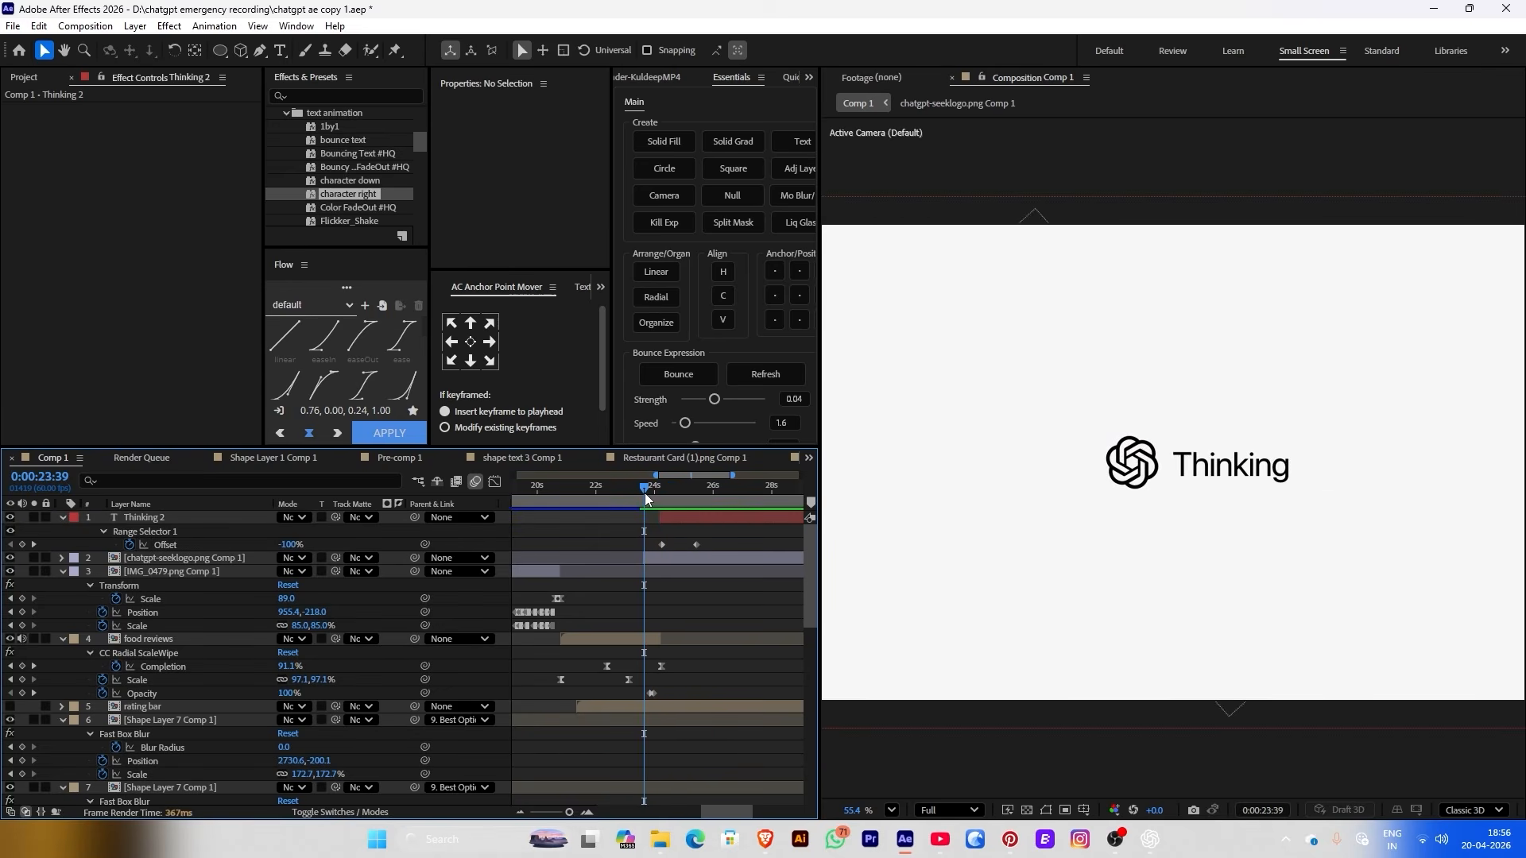
pyautogui.moveTo(696, 545); pyautogui.dragTo(675, 545)
pyautogui.press('space')
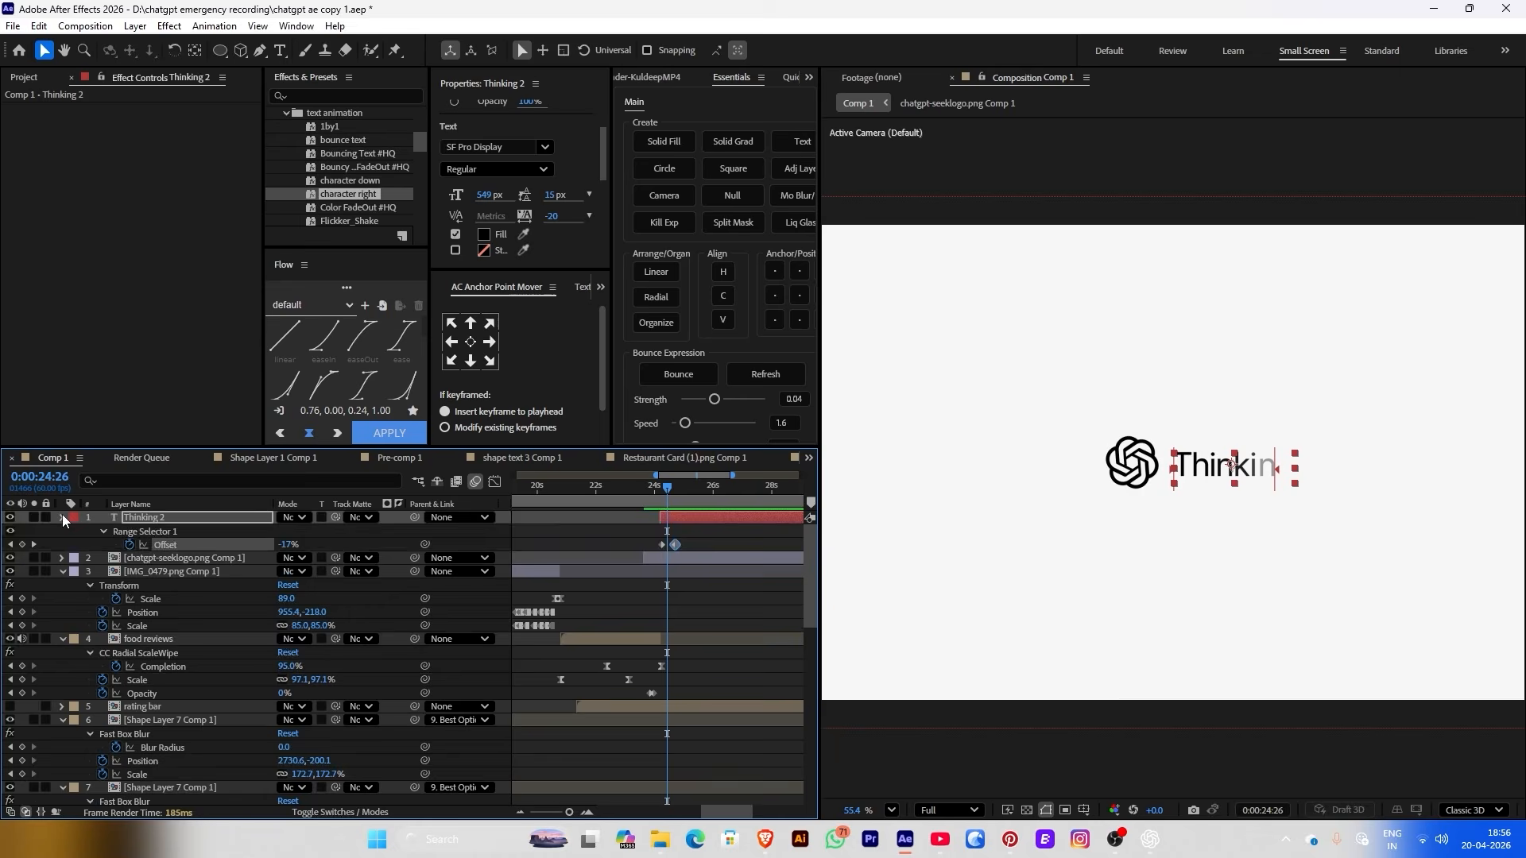
pyautogui.click(62, 515)
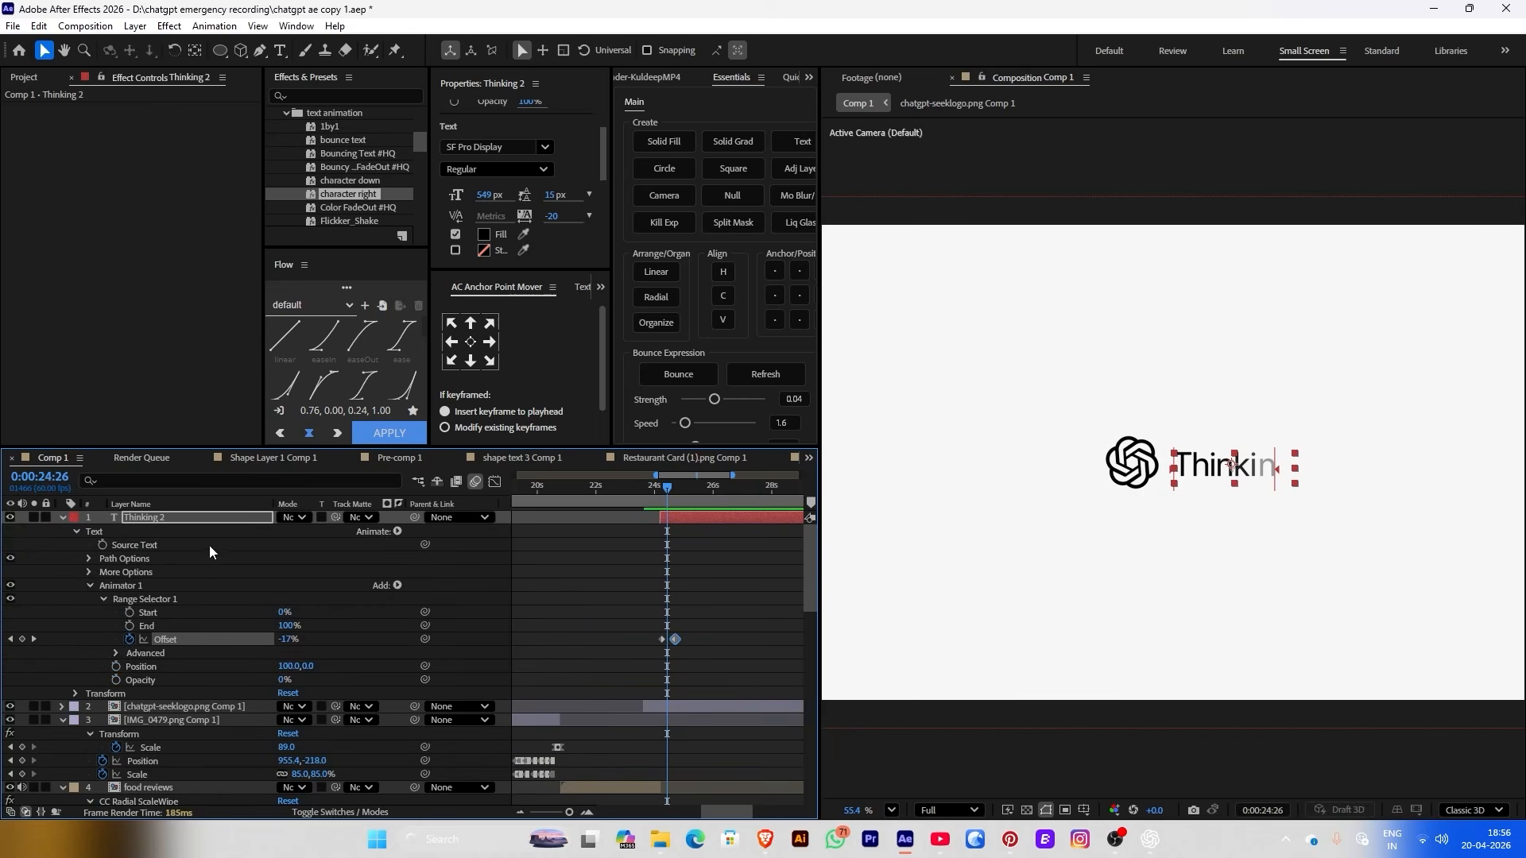
# Add a Blur property to Animator 1, raise it to 168,168, and scrub to check the reveal
pyautogui.click(400, 586)
pyautogui.moveTo(445, 593)
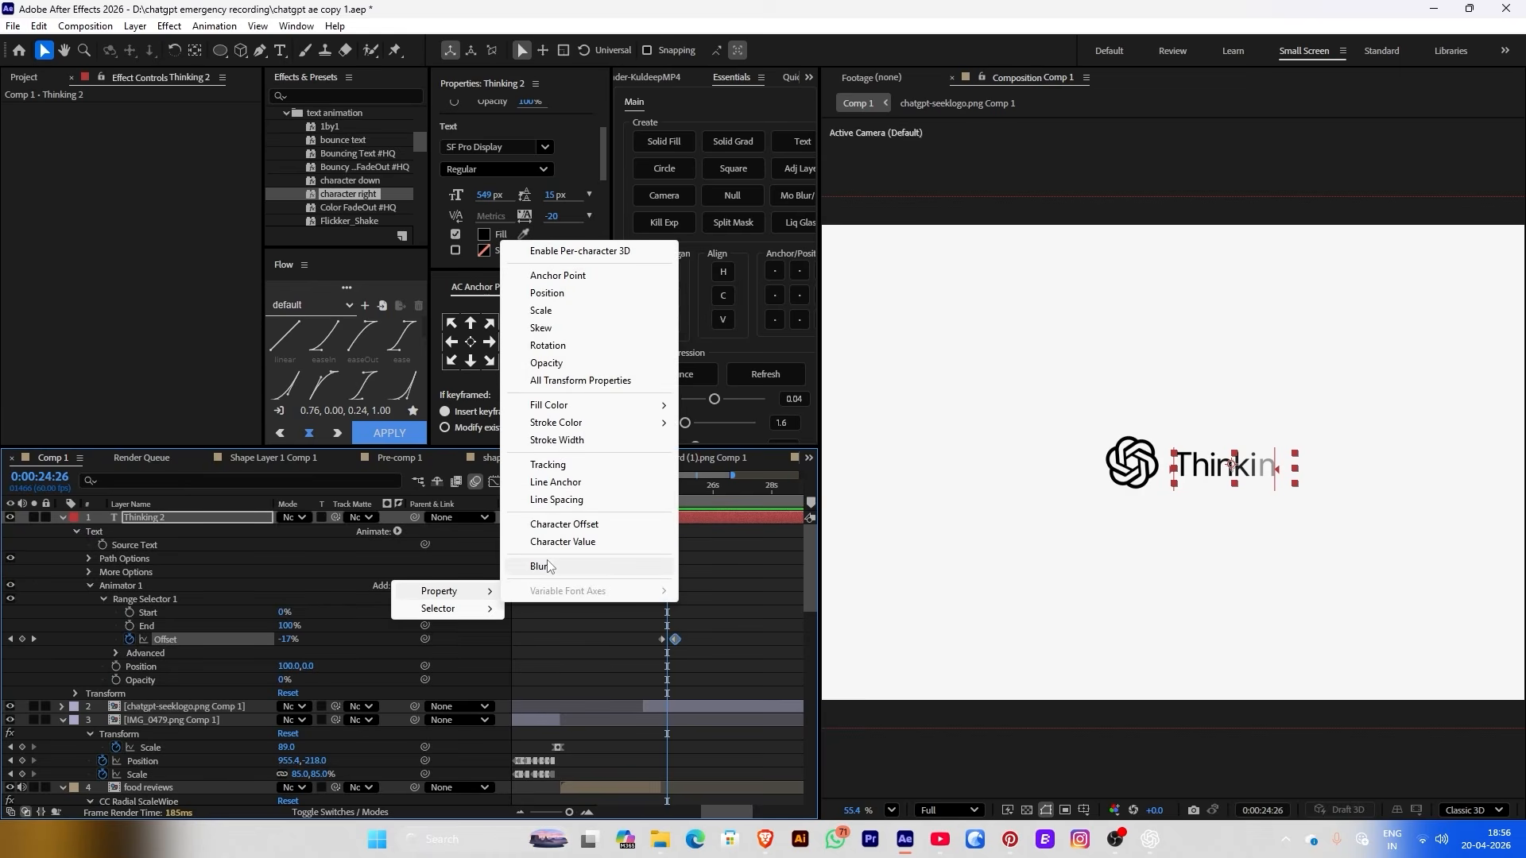
pyautogui.click(541, 564)
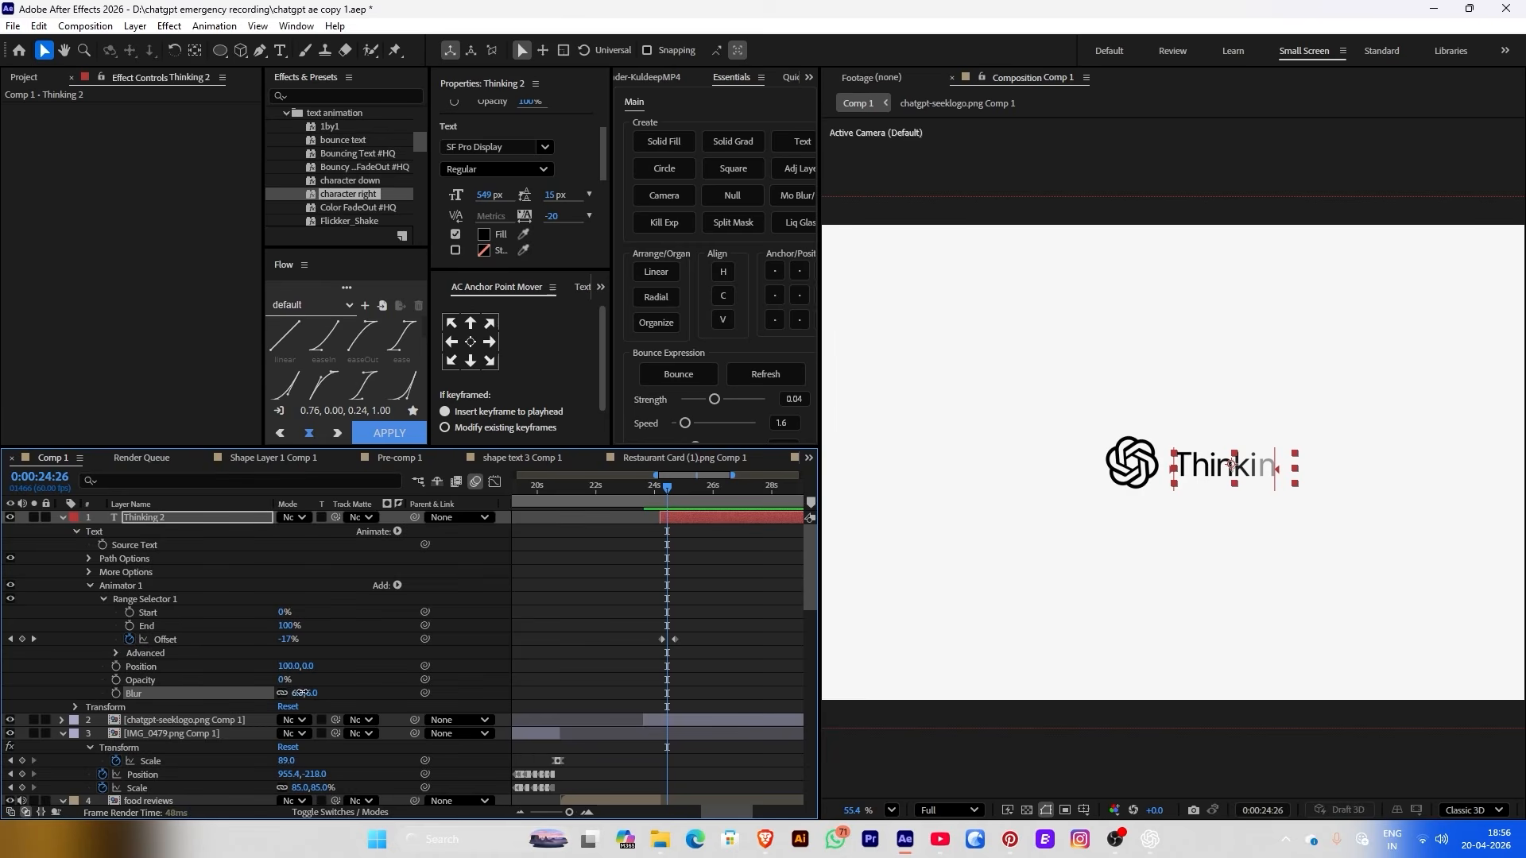
pyautogui.press('pagedown')
pyautogui.press('pagedown')
pyautogui.press('pagedown')
pyautogui.press('pagedown')
pyautogui.press('pagedown')
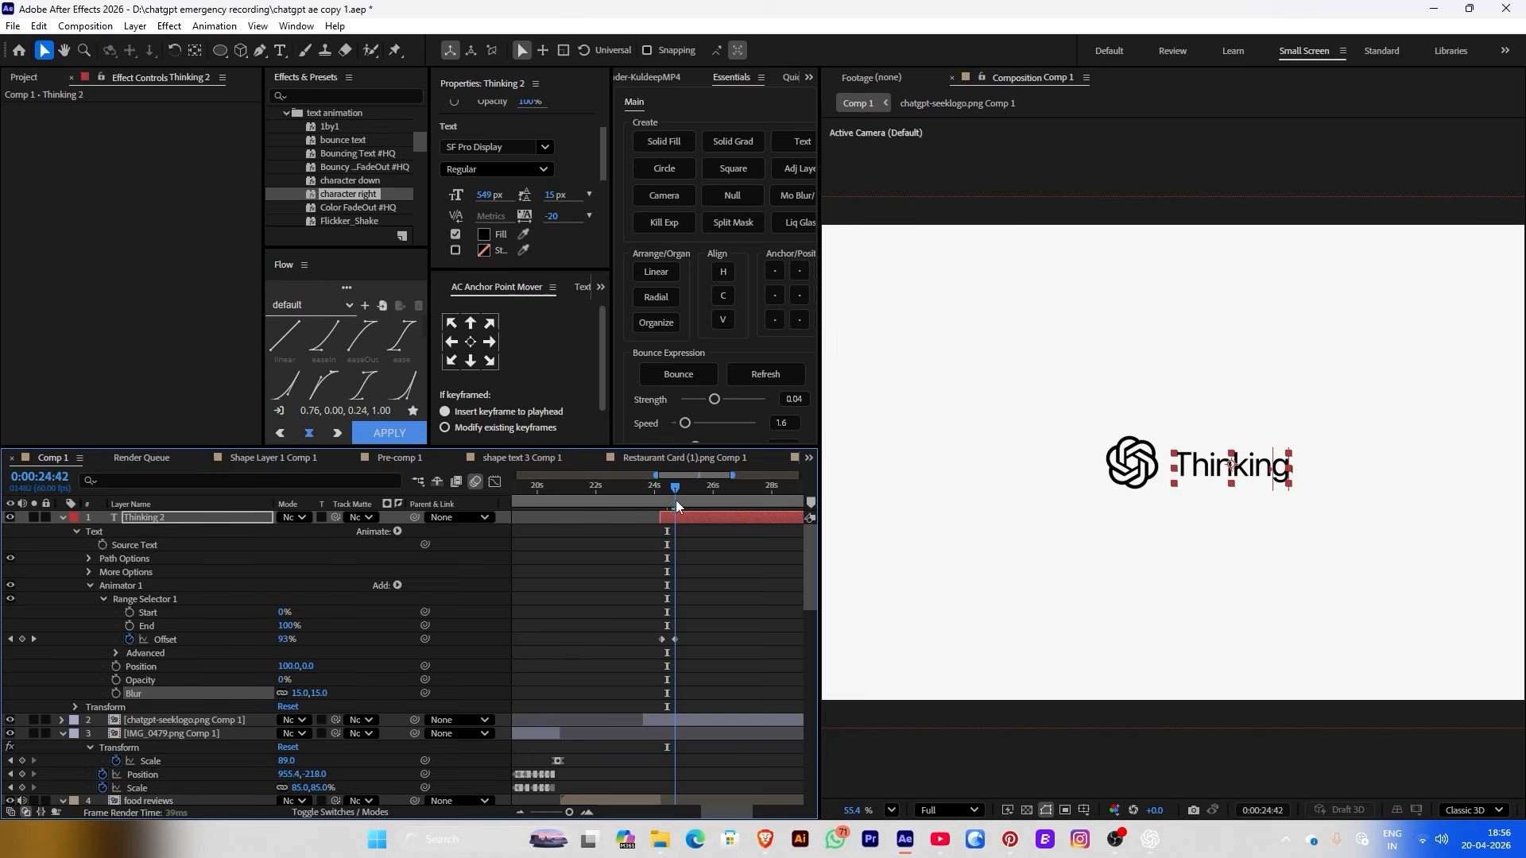
pyautogui.moveTo(666, 500); pyautogui.dragTo(664, 499)
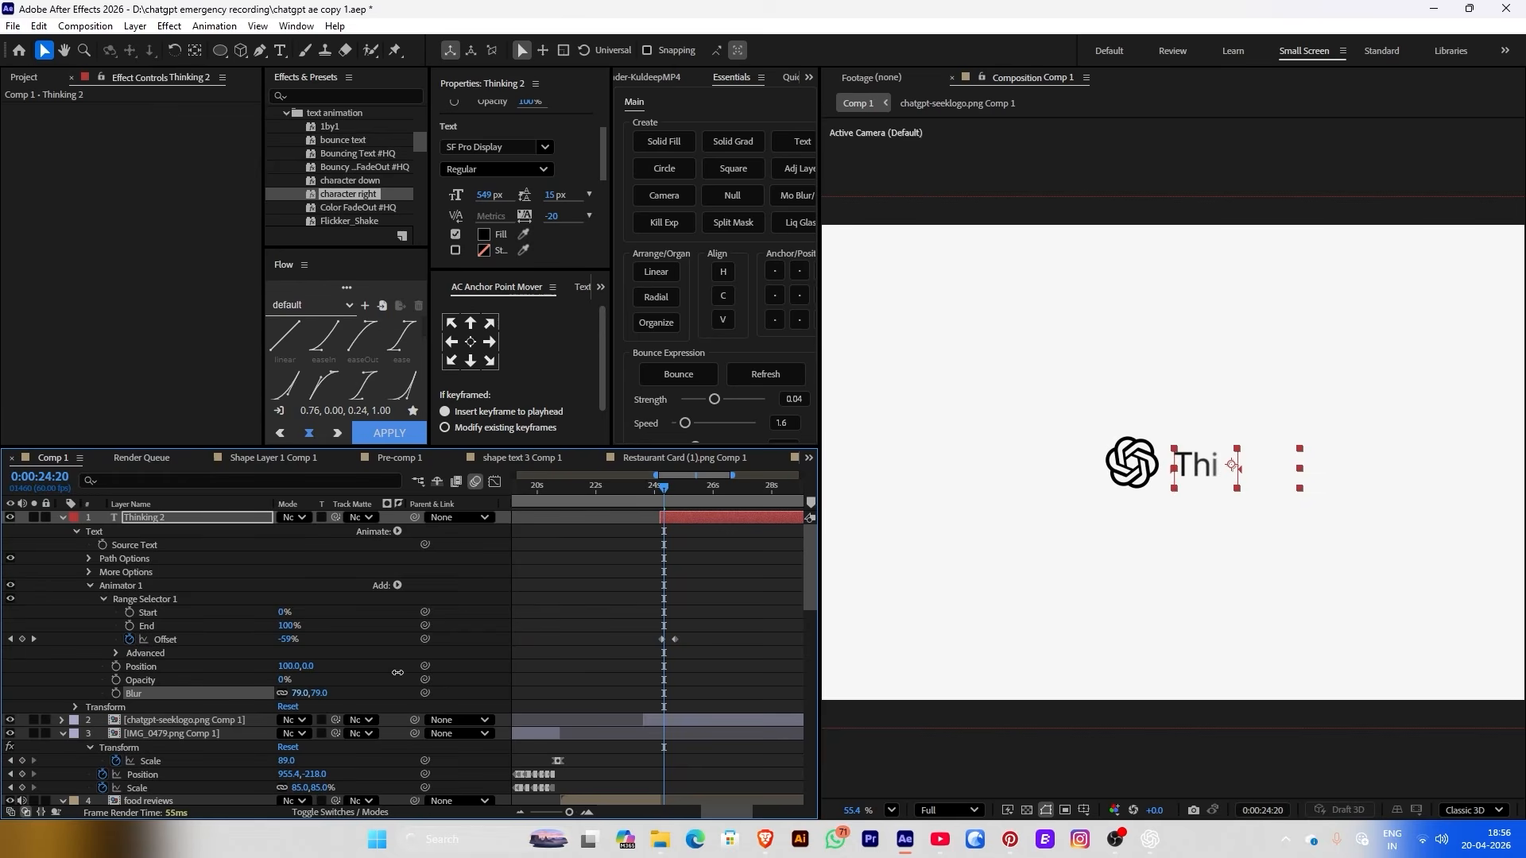
pyautogui.moveTo(398, 672); pyautogui.dragTo(388, 672)
pyautogui.moveTo(658, 499)
pyautogui.mouseDown()
pyautogui.moveTo(679, 495)
pyautogui.moveTo(640, 493)
pyautogui.mouseUp()
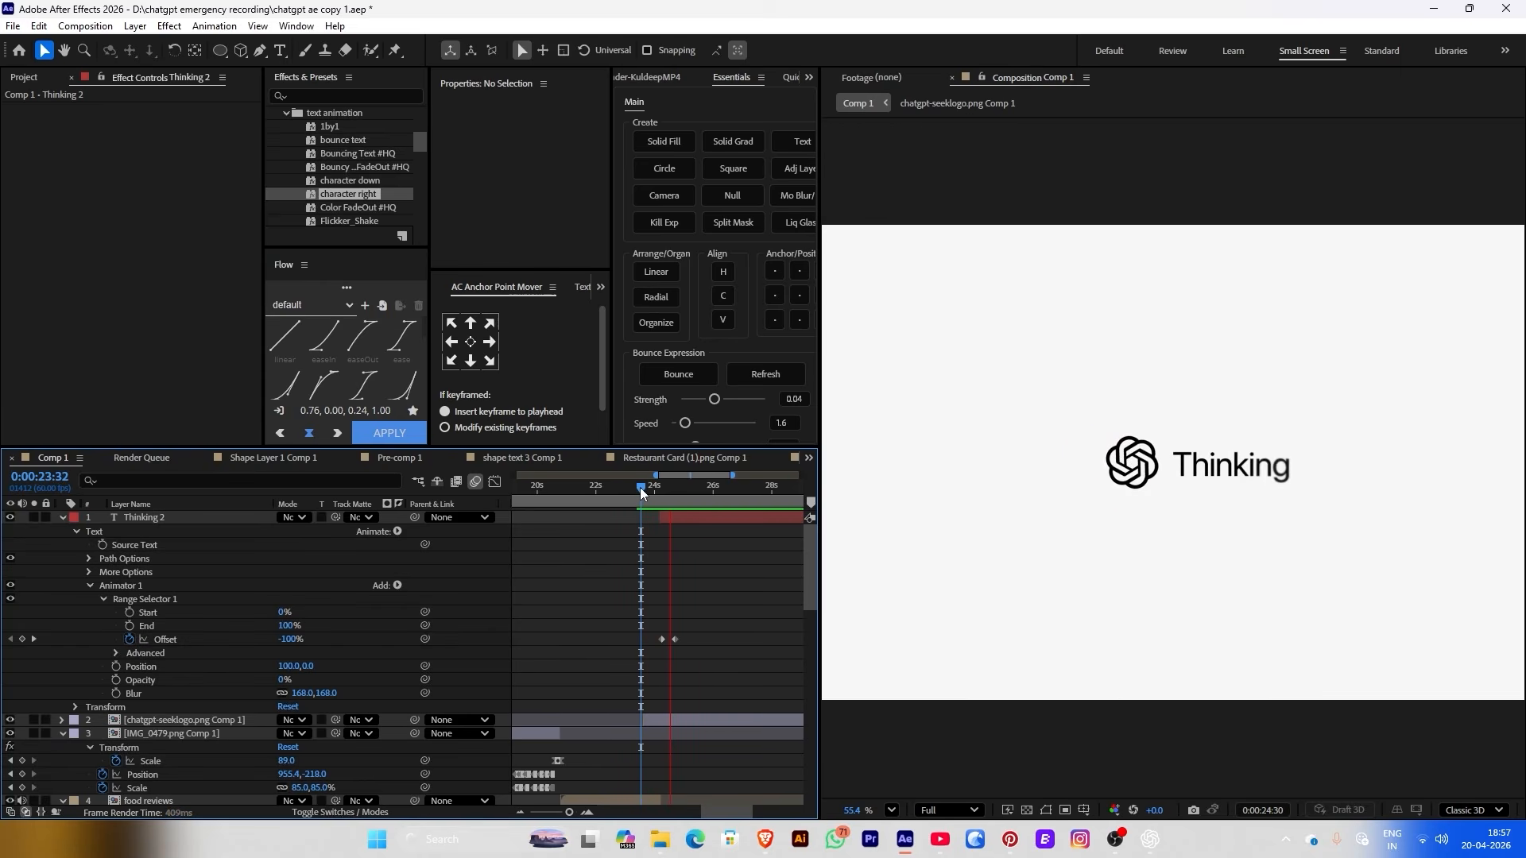
pyautogui.moveTo(643, 493); pyautogui.dragTo(674, 488)
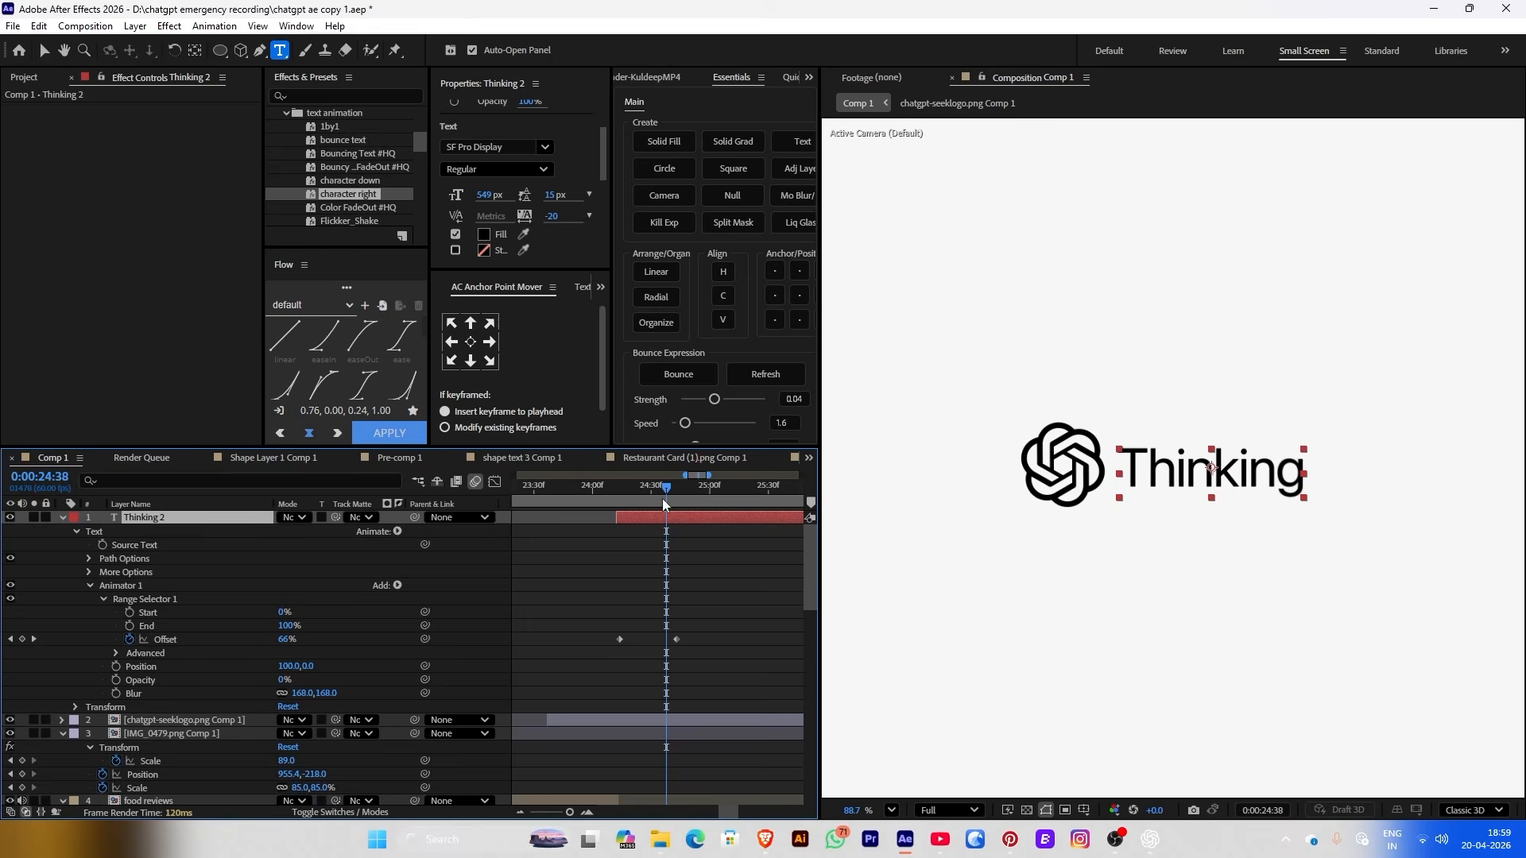
# Split Thinking 2 at 24:38 and retype the new layer as 'Analyzing'
pyautogui.click(451, 343)
pyautogui.hscroll(1, 747, 527)
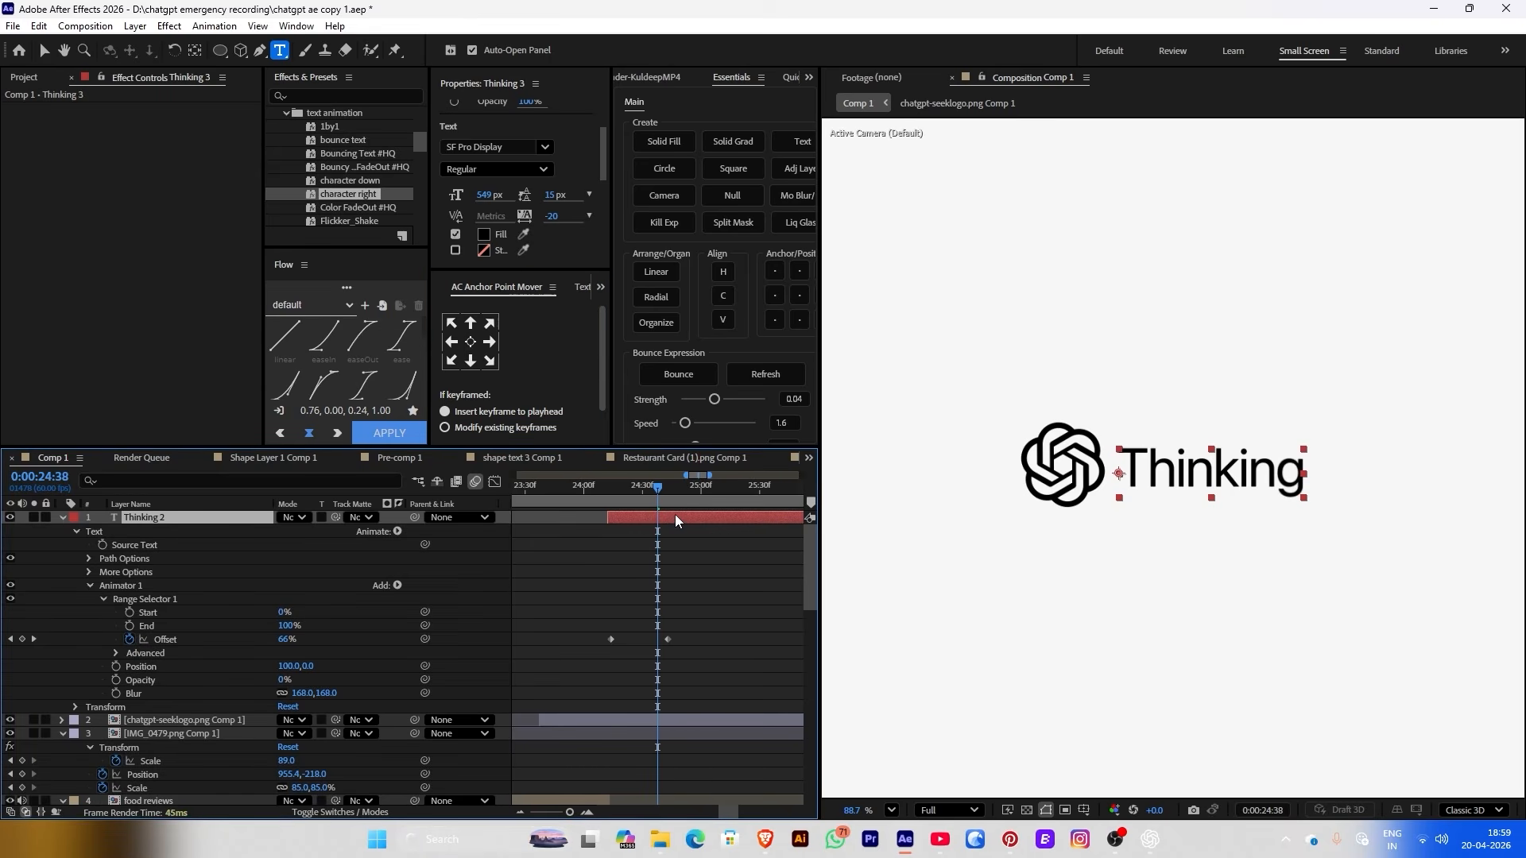
pyautogui.hotkey('ctrl', 'shift', 'd')
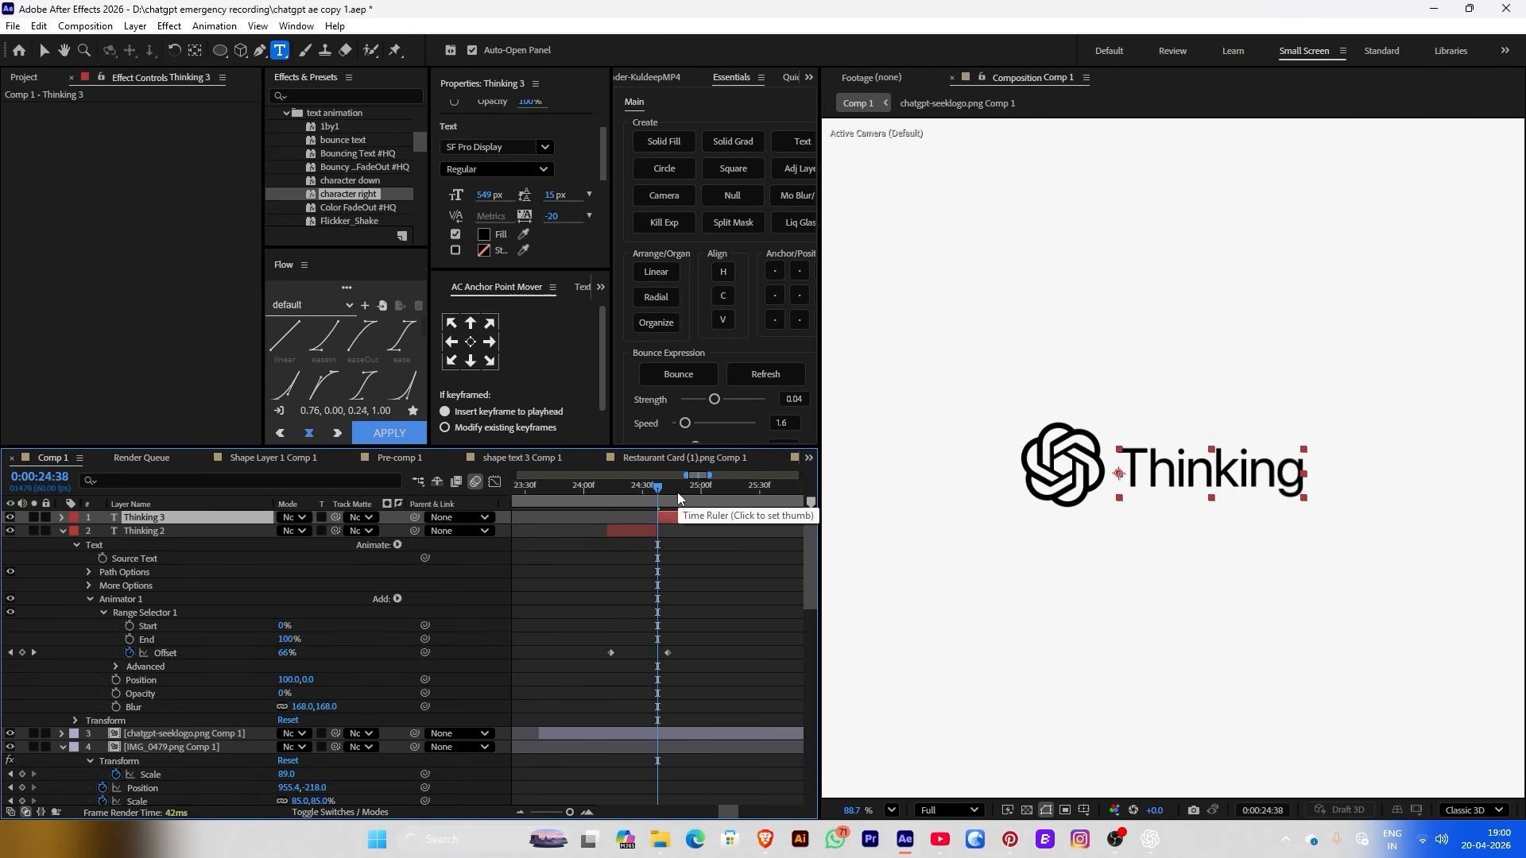
pyautogui.write('Ana')
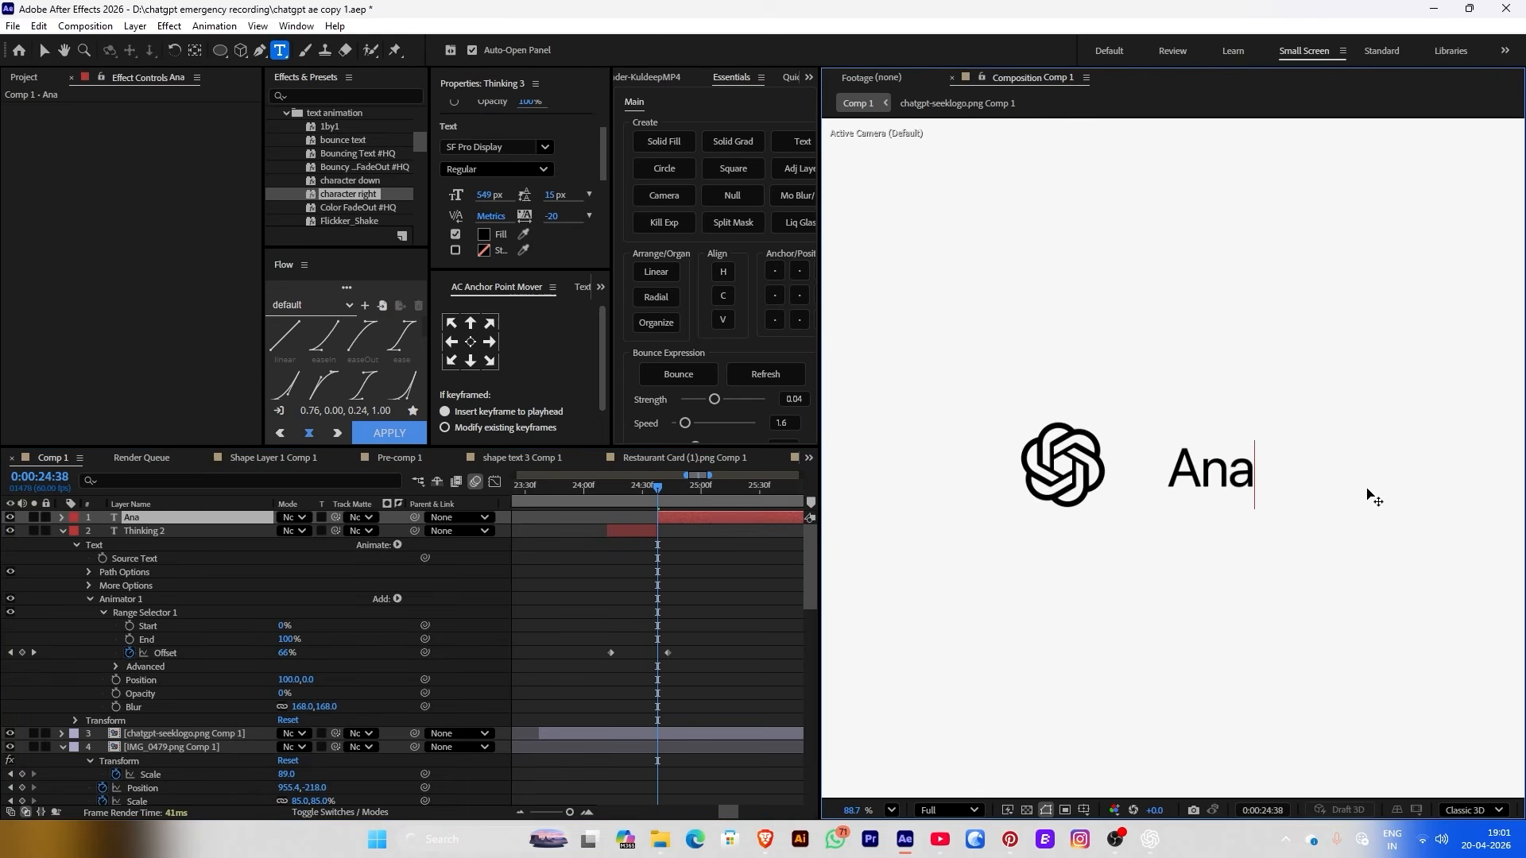
pyautogui.write('lyzing')
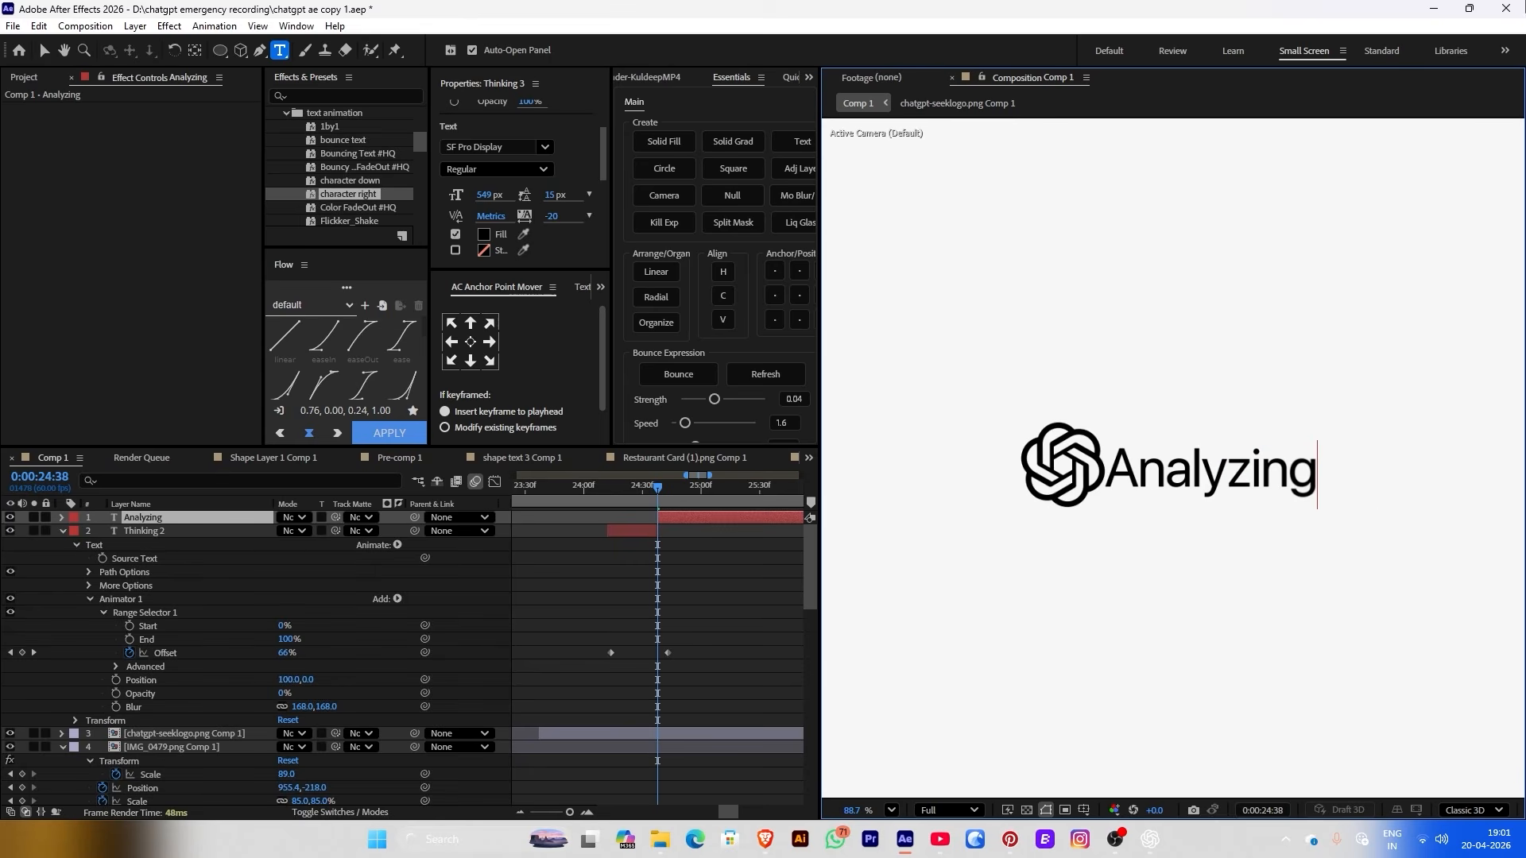
pyautogui.moveTo(575, 485); pyautogui.dragTo(647, 486)
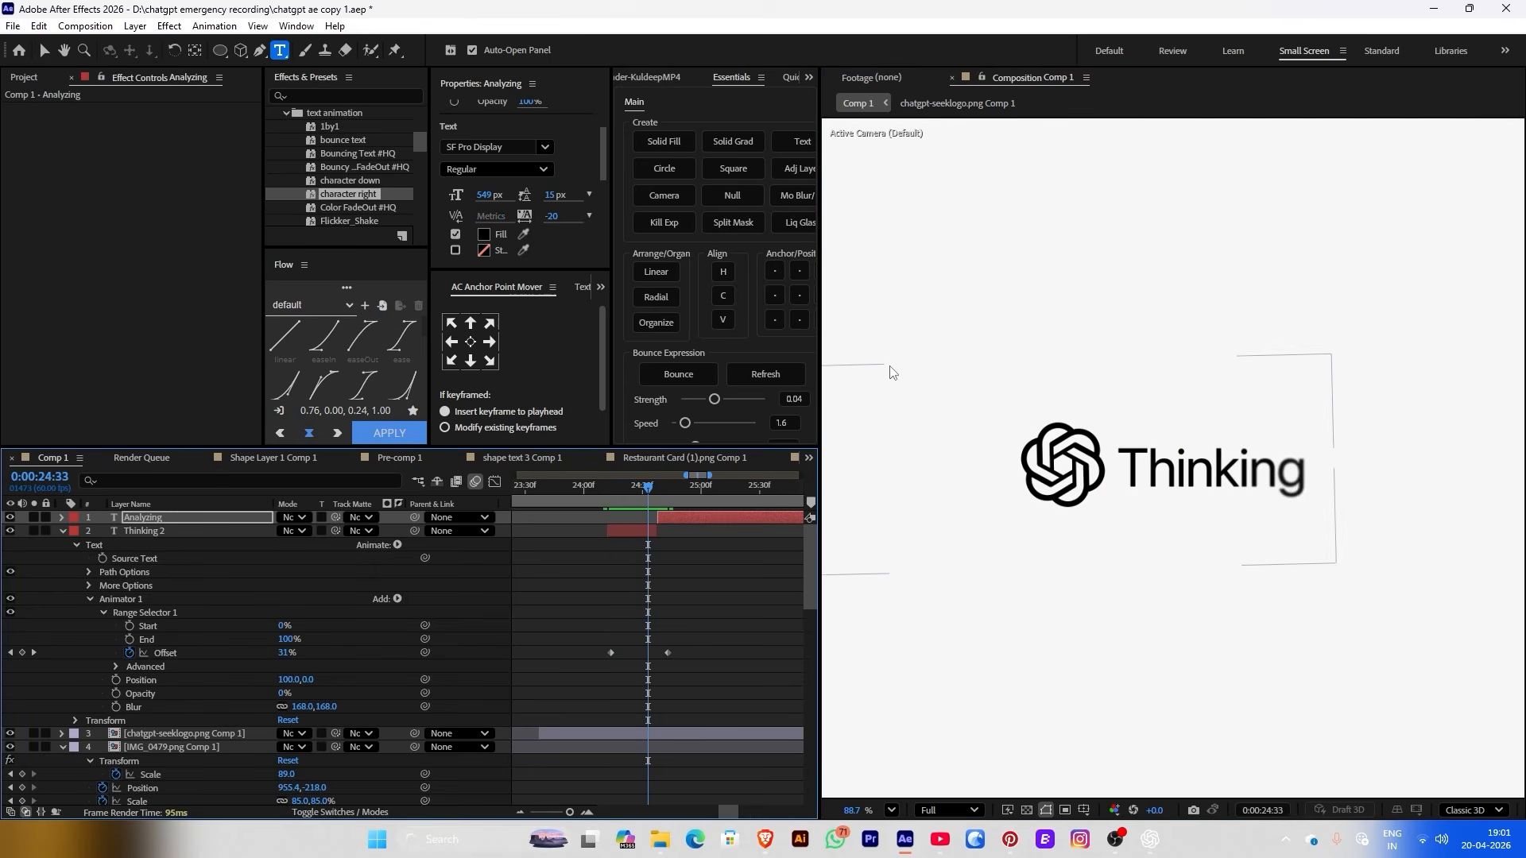
# Show rulers, add a vertical guide, and nudge Analyzing's Position X slightly right
pyautogui.hotkey('ctrl', 'r')
pyautogui.moveTo(827, 358); pyautogui.dragTo(1123, 407)
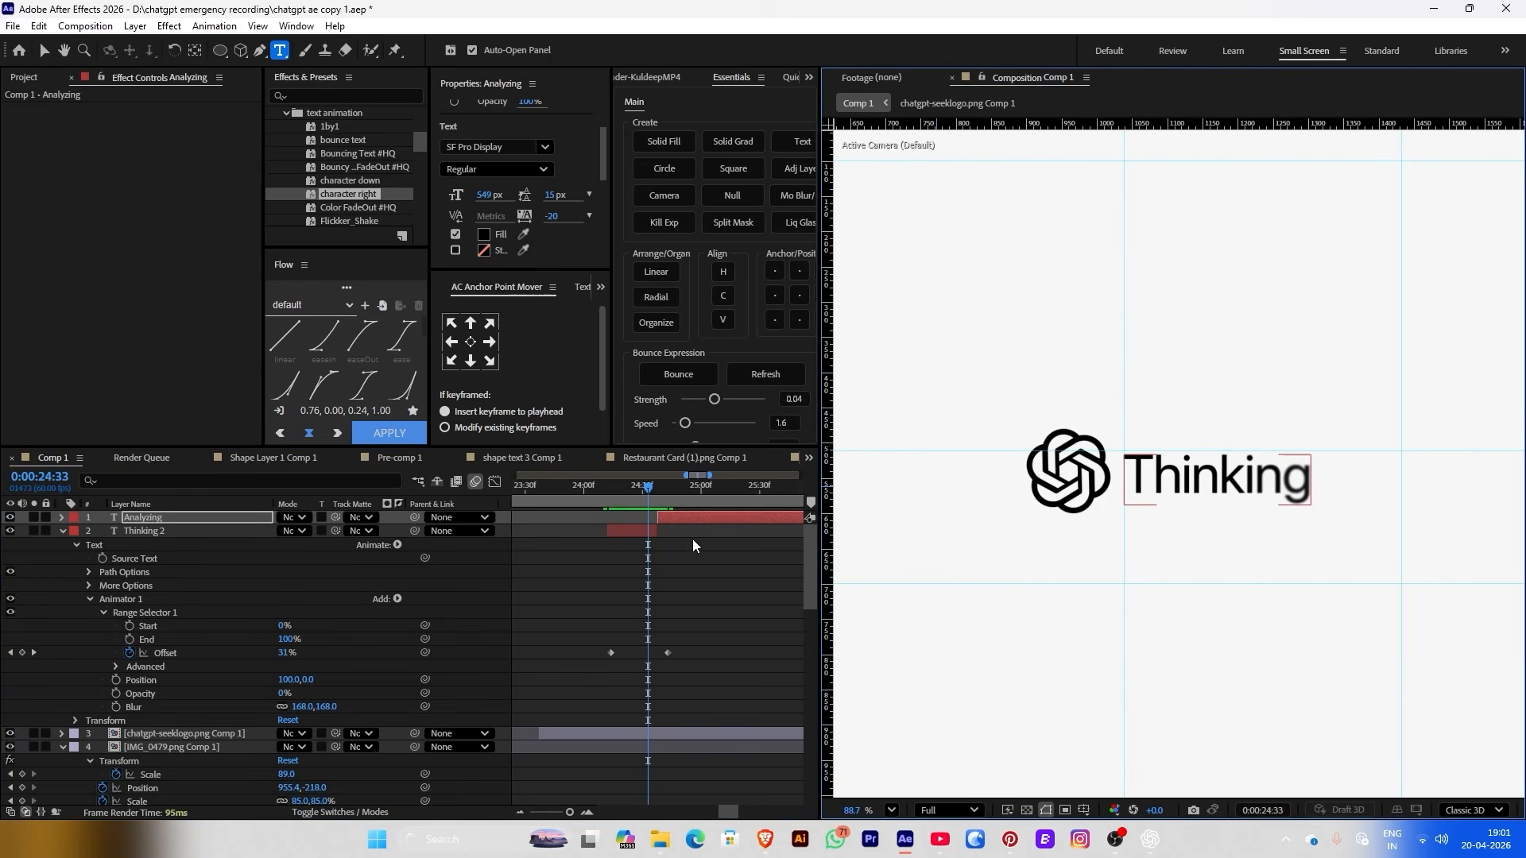
pyautogui.click(671, 486)
pyautogui.scroll(2, 570, 135)
pyautogui.scroll(1, 569, 135)
pyautogui.moveTo(528, 125); pyautogui.dragTo(562, 147)
pyautogui.scroll(8, 1131, 462)
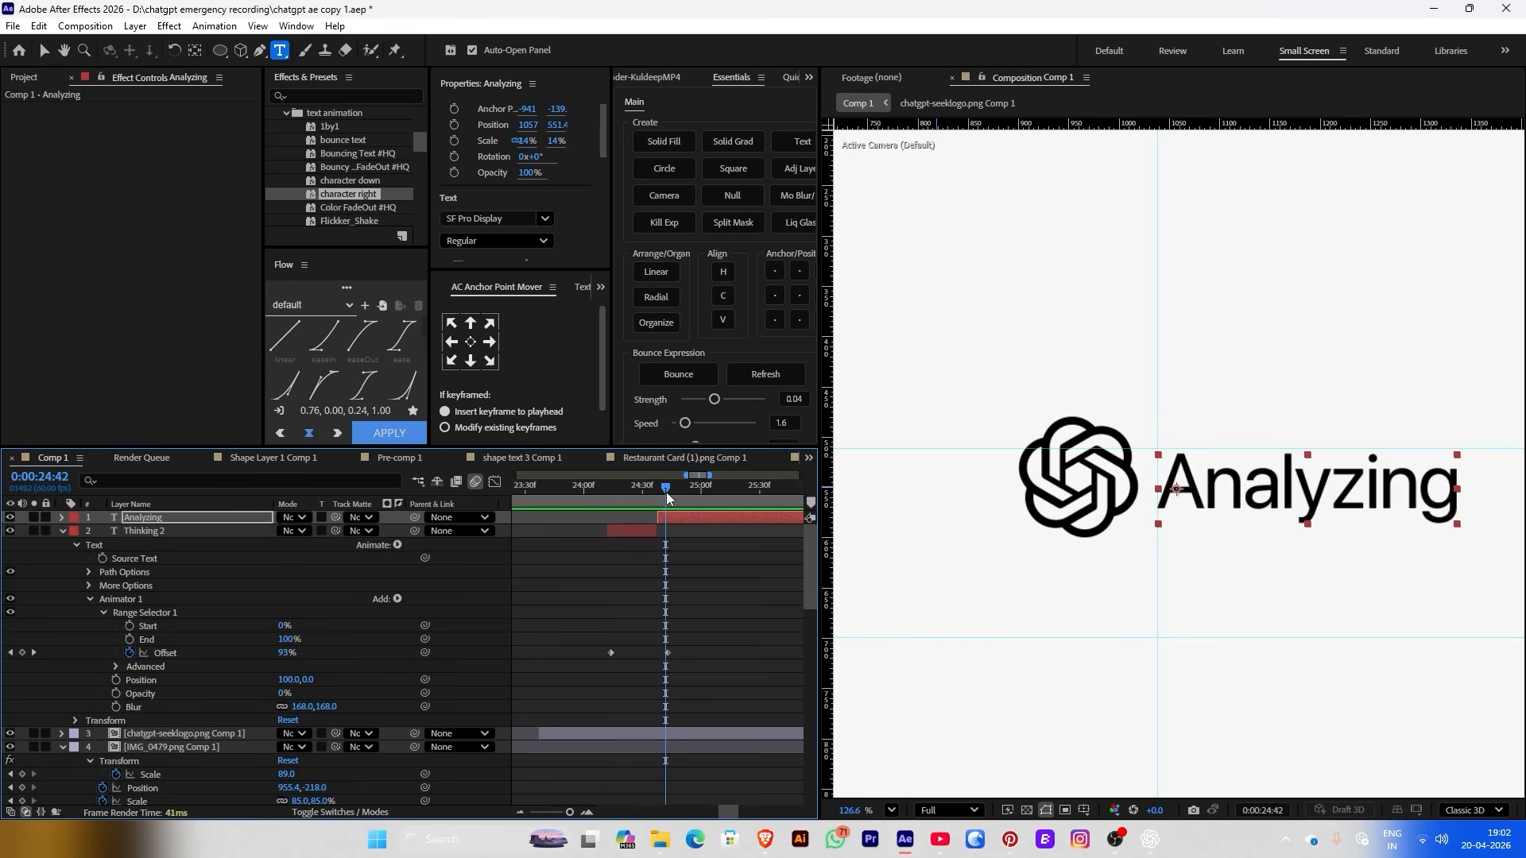
# Shift Analyzing's Offset keyframes later to 24:43 and preview the change from Thinking
pyautogui.press('u')
pyautogui.moveTo(591, 532); pyautogui.dragTo(717, 554)
pyautogui.click(640, 517)
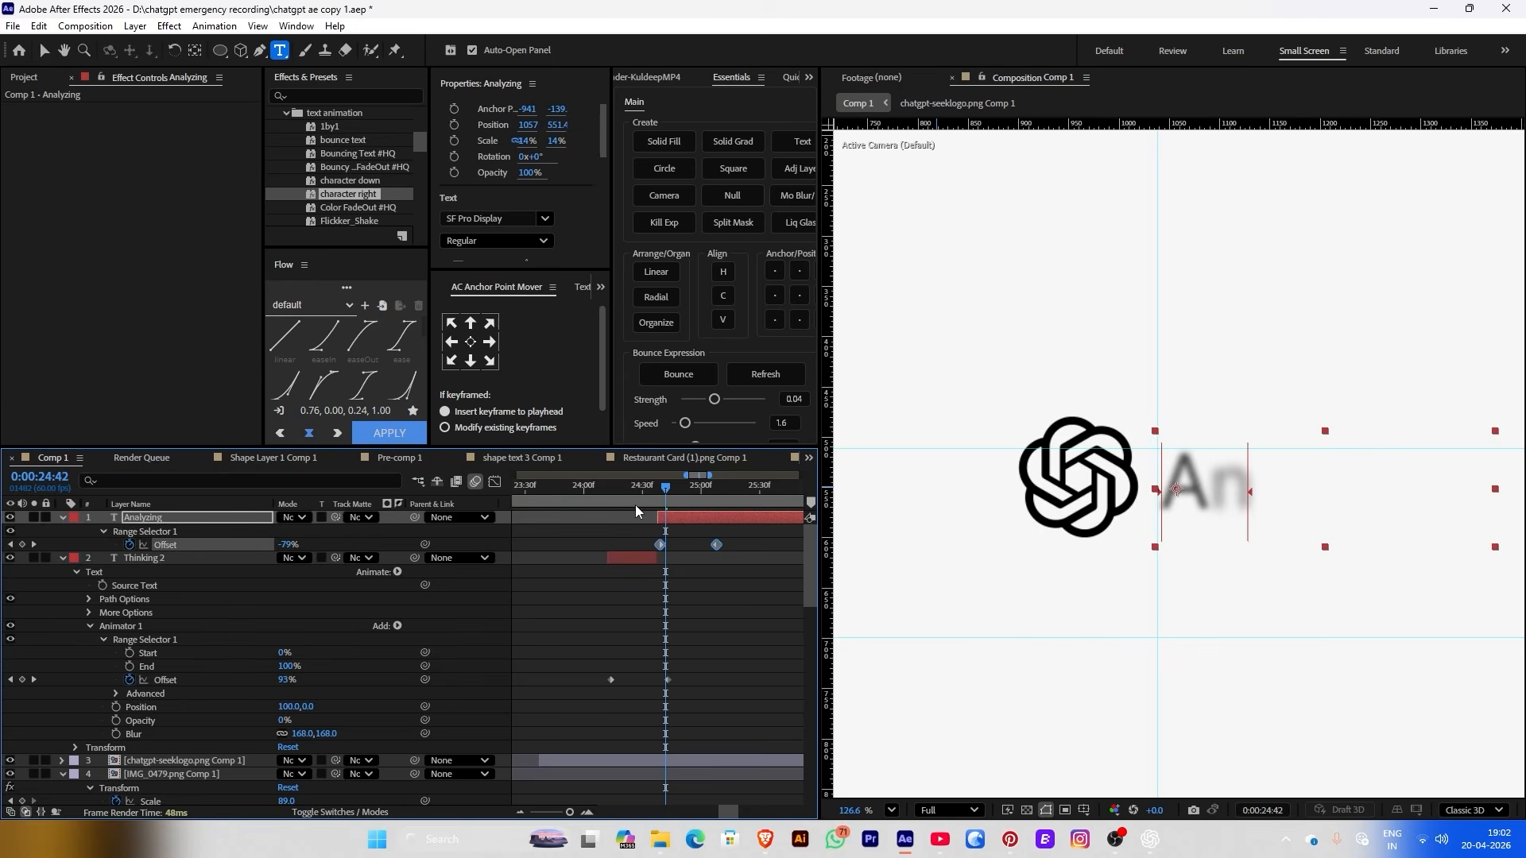
pyautogui.press('space')
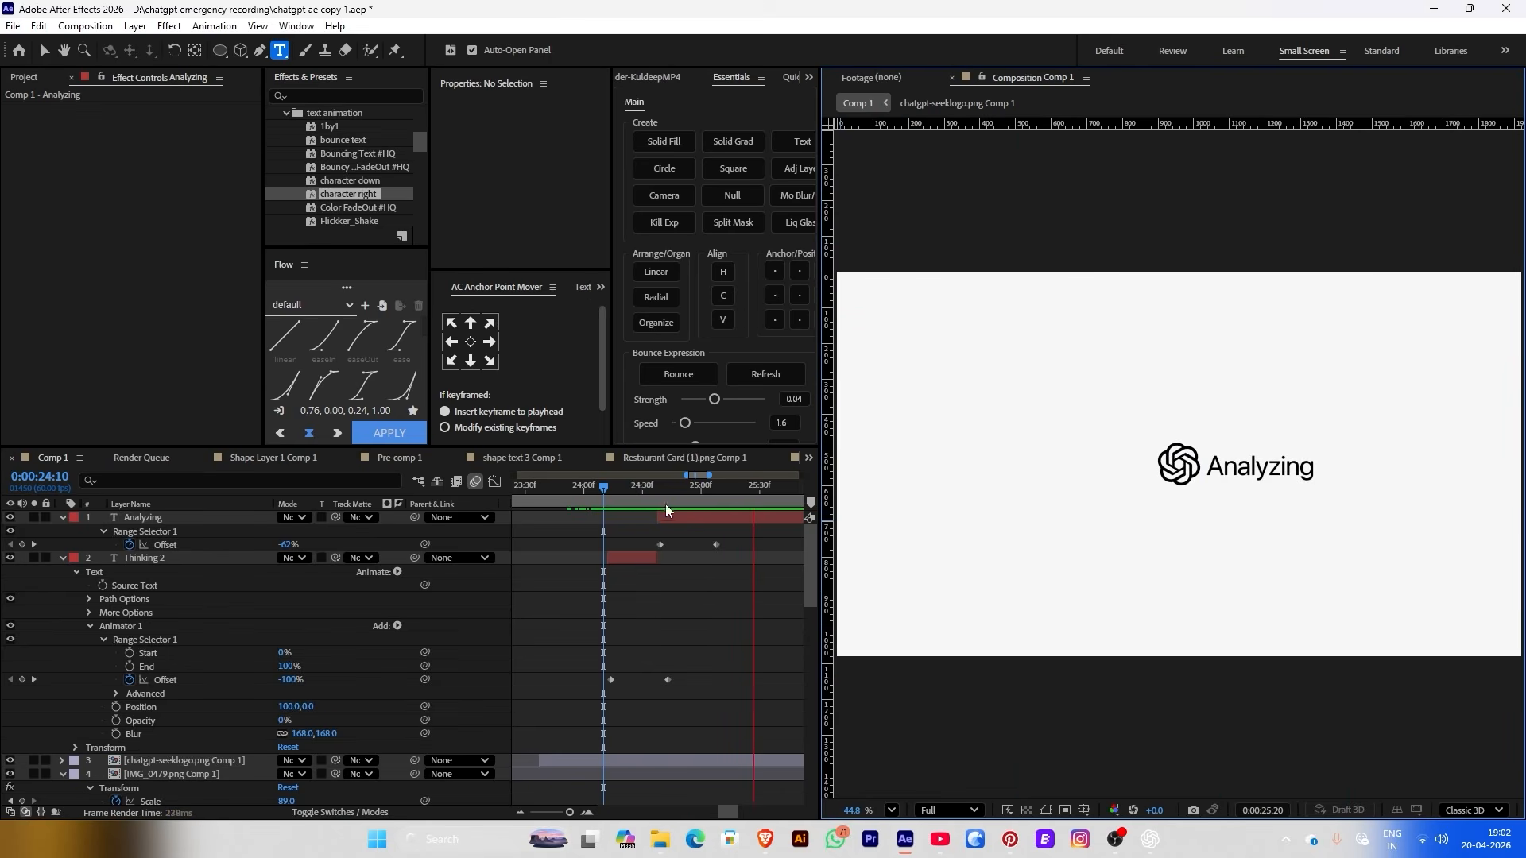
pyautogui.click(637, 499)
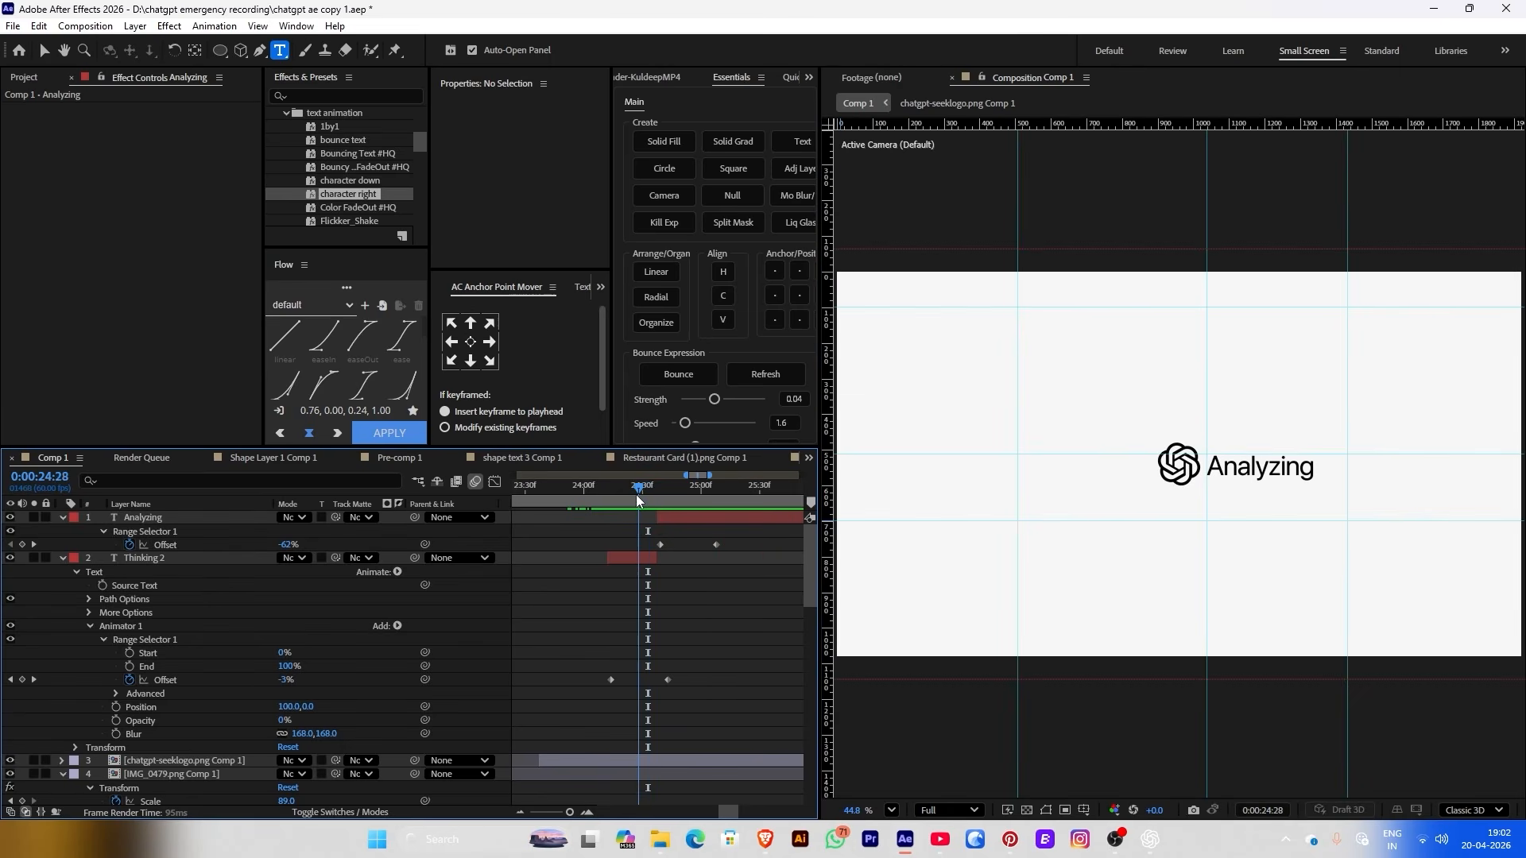
pyautogui.moveTo(636, 499); pyautogui.dragTo(777, 522)
pyautogui.click(755, 521)
# Split Analyzing at 25:25 and delete the Offset keyframes on the original Analyzing layer
pyautogui.hotkey('ctrl', 'shift', 'd')
pyautogui.click(661, 500)
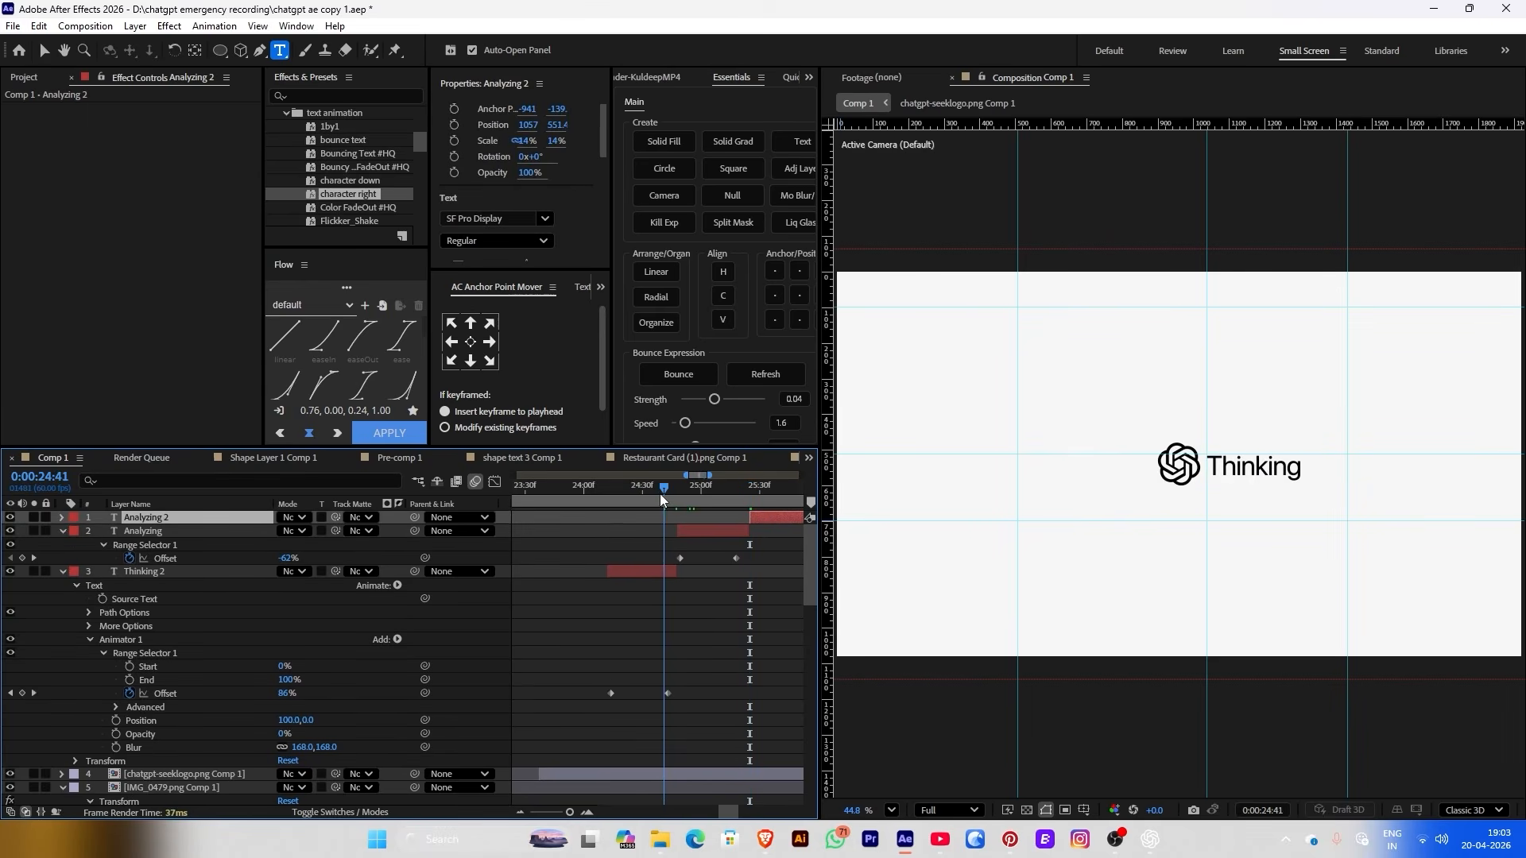
pyautogui.moveTo(660, 500); pyautogui.dragTo(596, 496)
pyautogui.press('space')
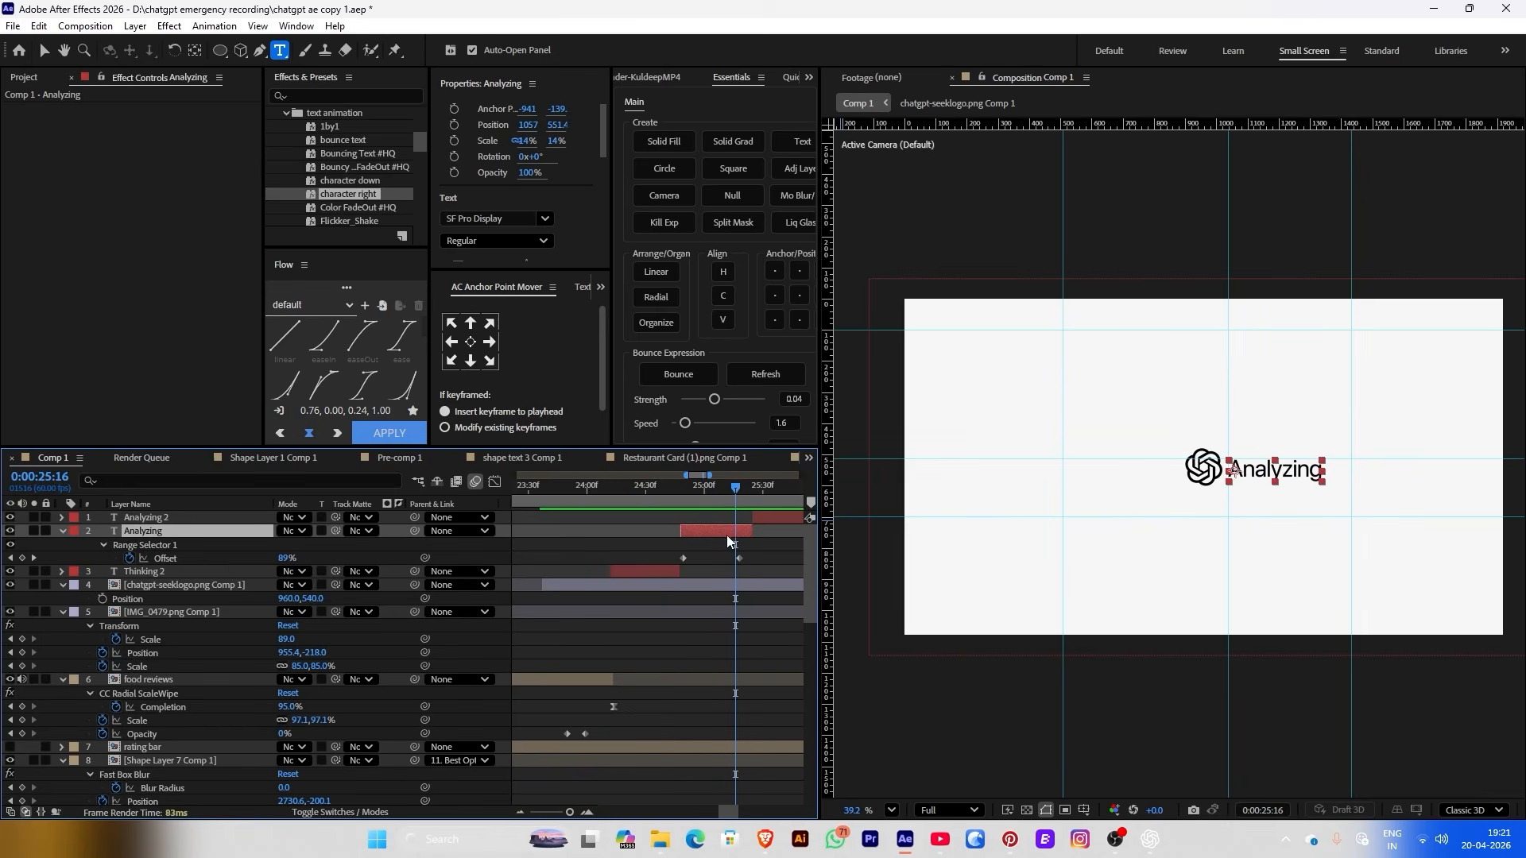
pyautogui.moveTo(758, 551); pyautogui.dragTo(705, 558)
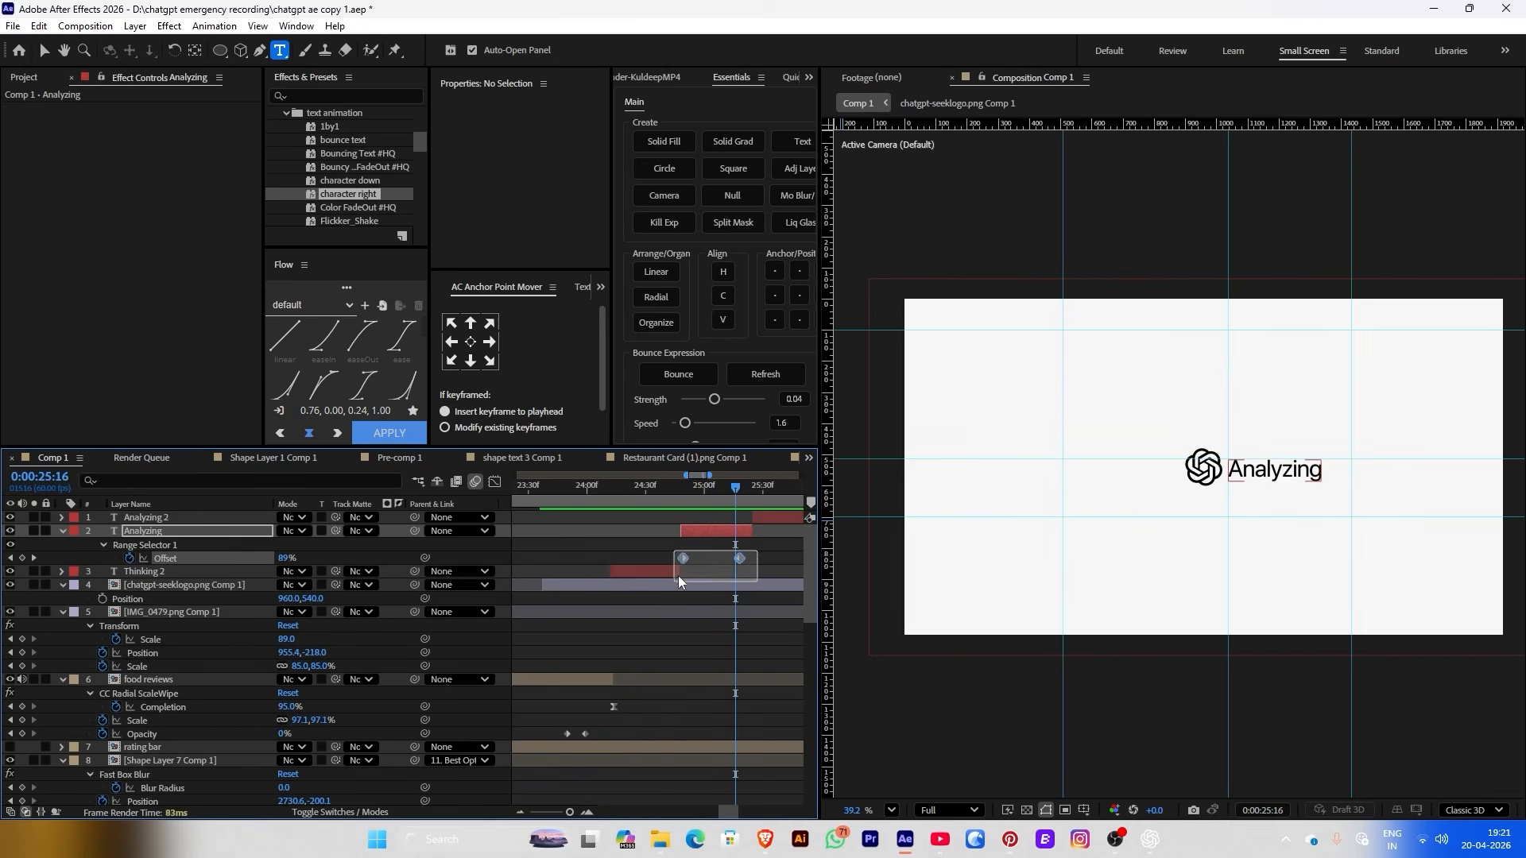
pyautogui.press('Delete')
# Check Analyzing 2's Offset keyframe at 25:56
pyautogui.click(648, 491)
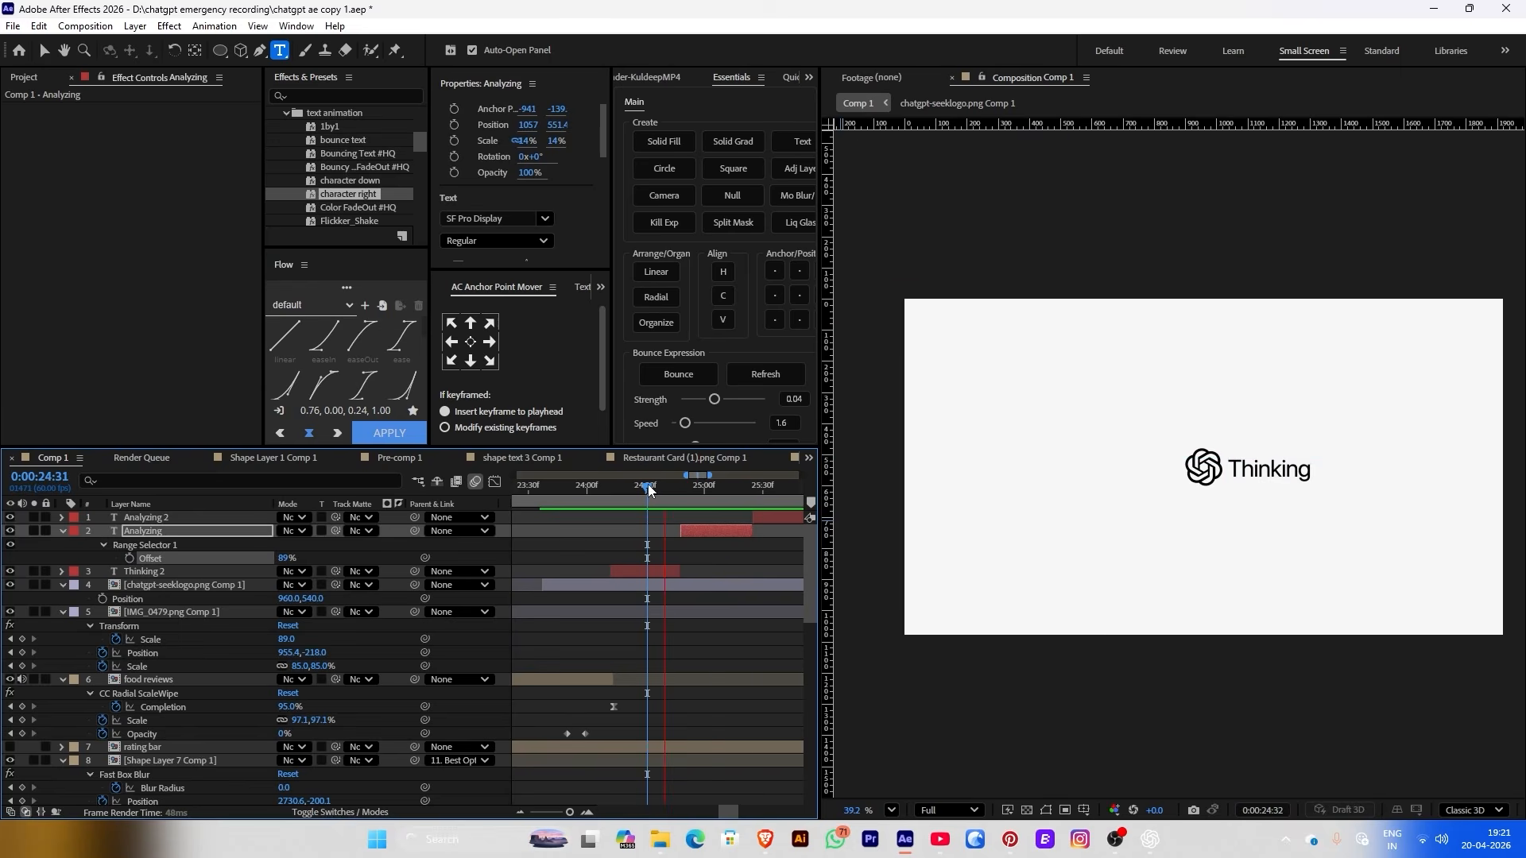
pyautogui.click(669, 488)
pyautogui.moveTo(690, 488); pyautogui.dragTo(783, 488)
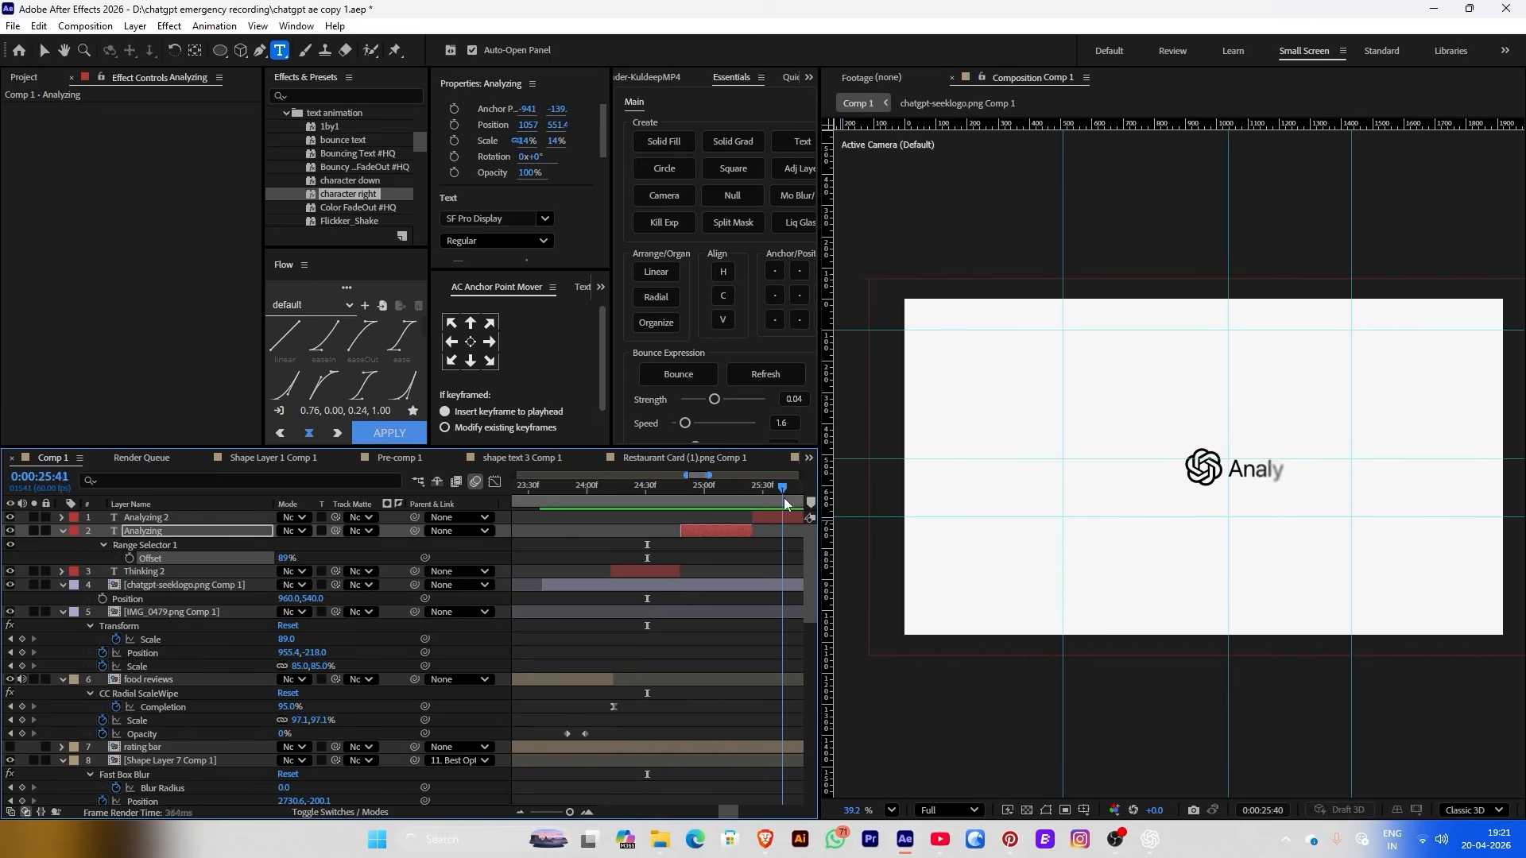
pyautogui.click(785, 518)
pyautogui.press('u')
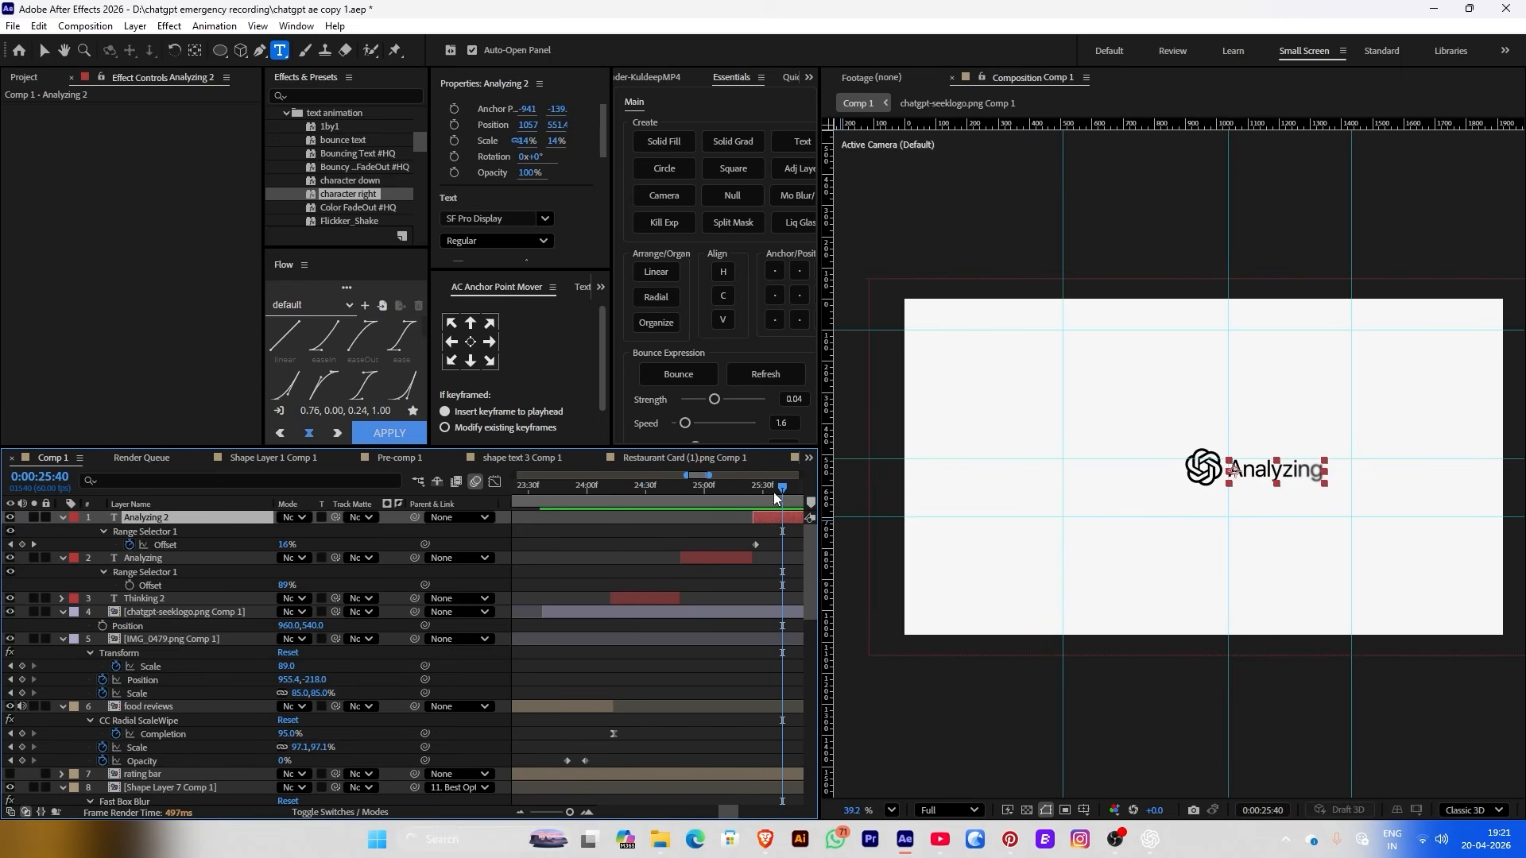
pyautogui.press('k')
pyautogui.click(600, 546)
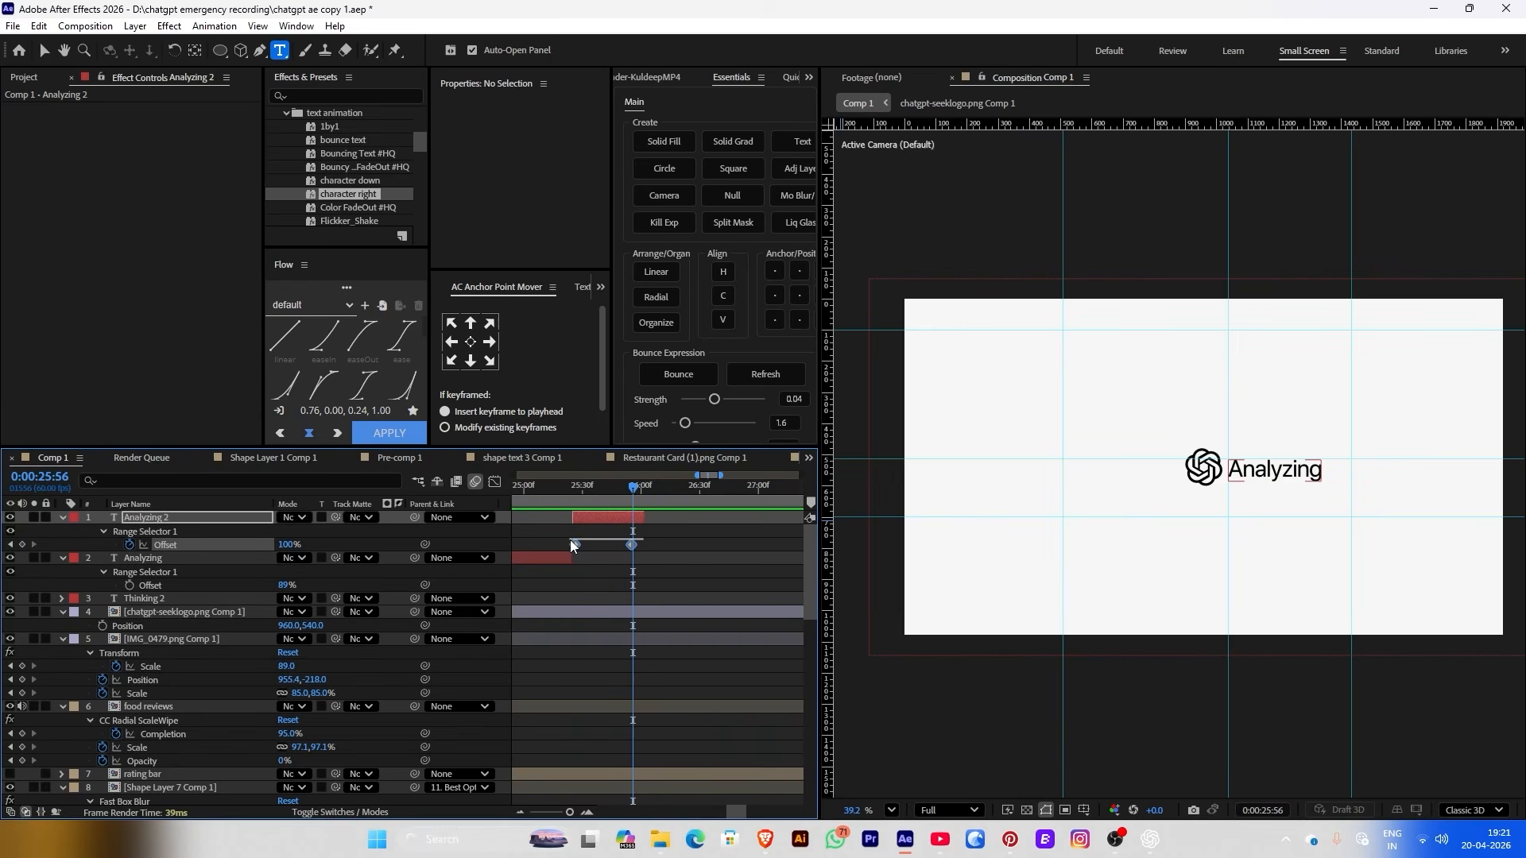
pyautogui.click(571, 546)
# Create Null 10 at the top of the stack and parent the logo and text layers to it
pyautogui.press('j')
pyautogui.press('j')
pyautogui.press('j')
pyautogui.press('j')
pyautogui.press('j')
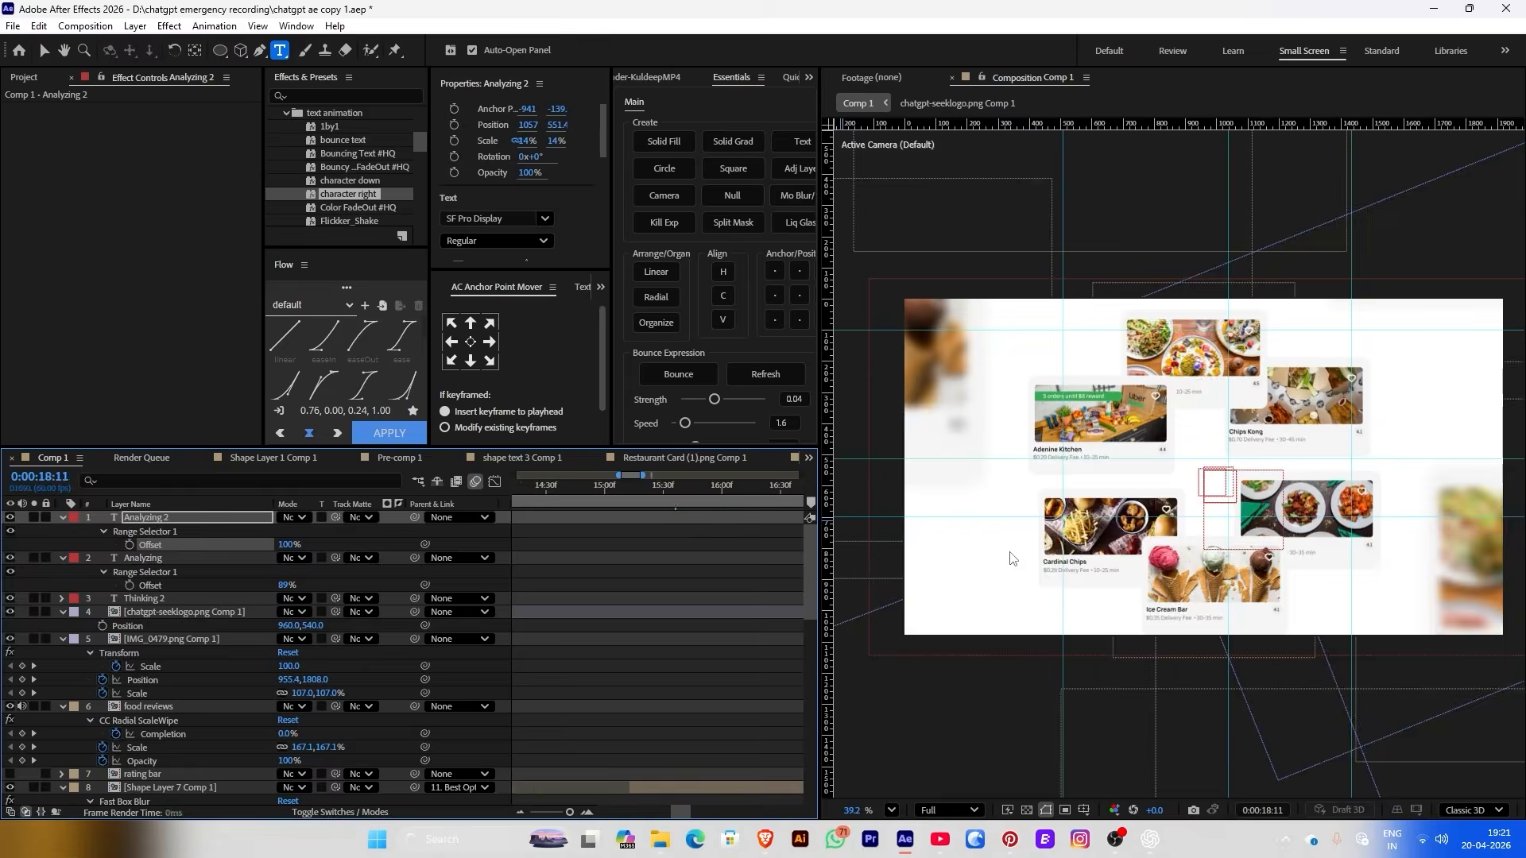
pyautogui.press('k')
pyautogui.press('k')
pyautogui.press('k')
pyautogui.press('k')
pyautogui.click(732, 194)
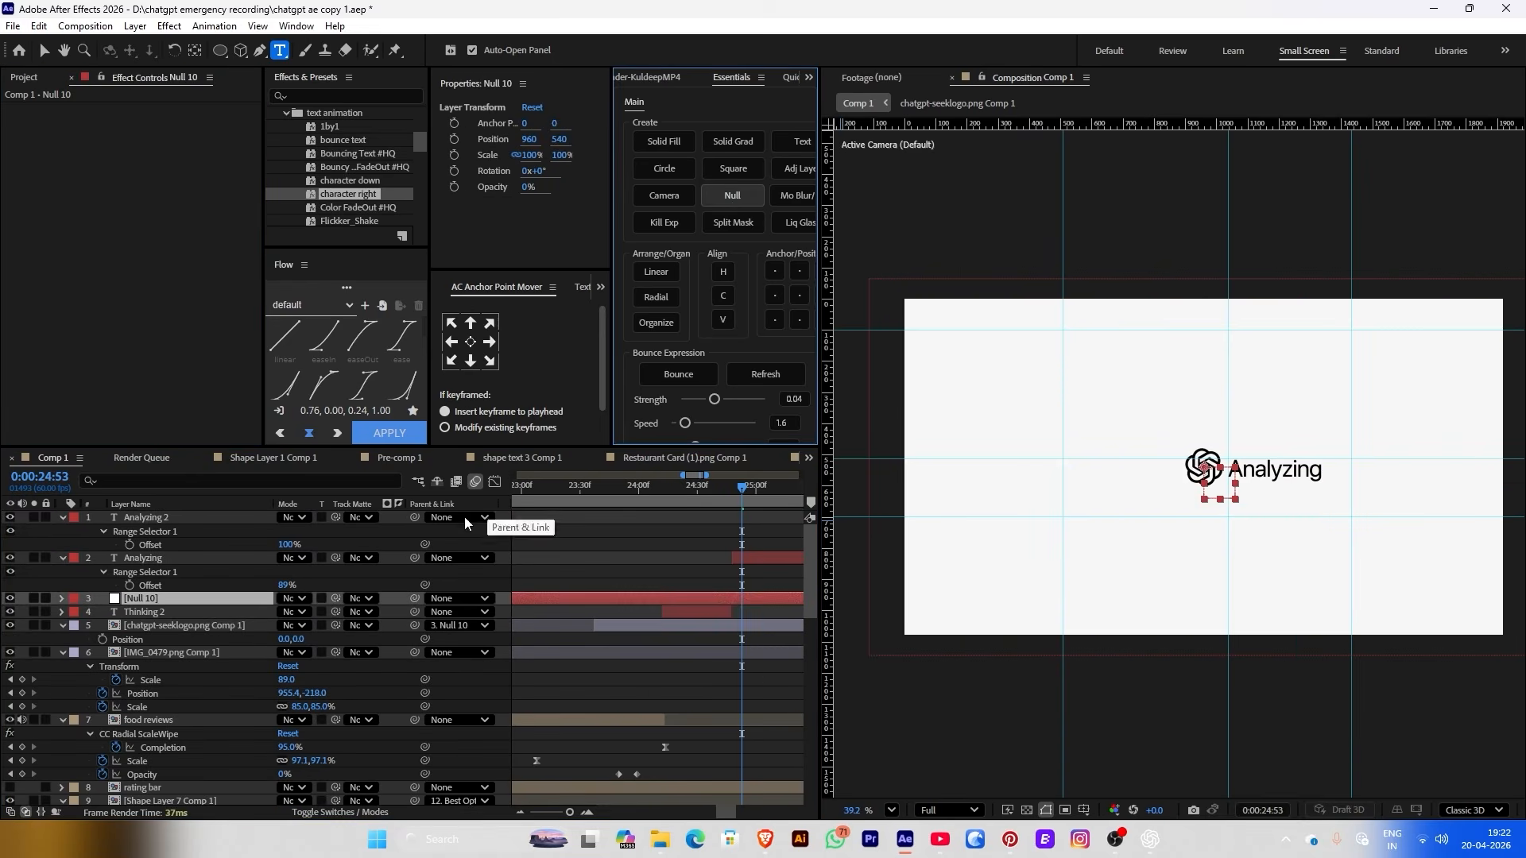
pyautogui.moveTo(191, 602); pyautogui.dragTo(151, 618)
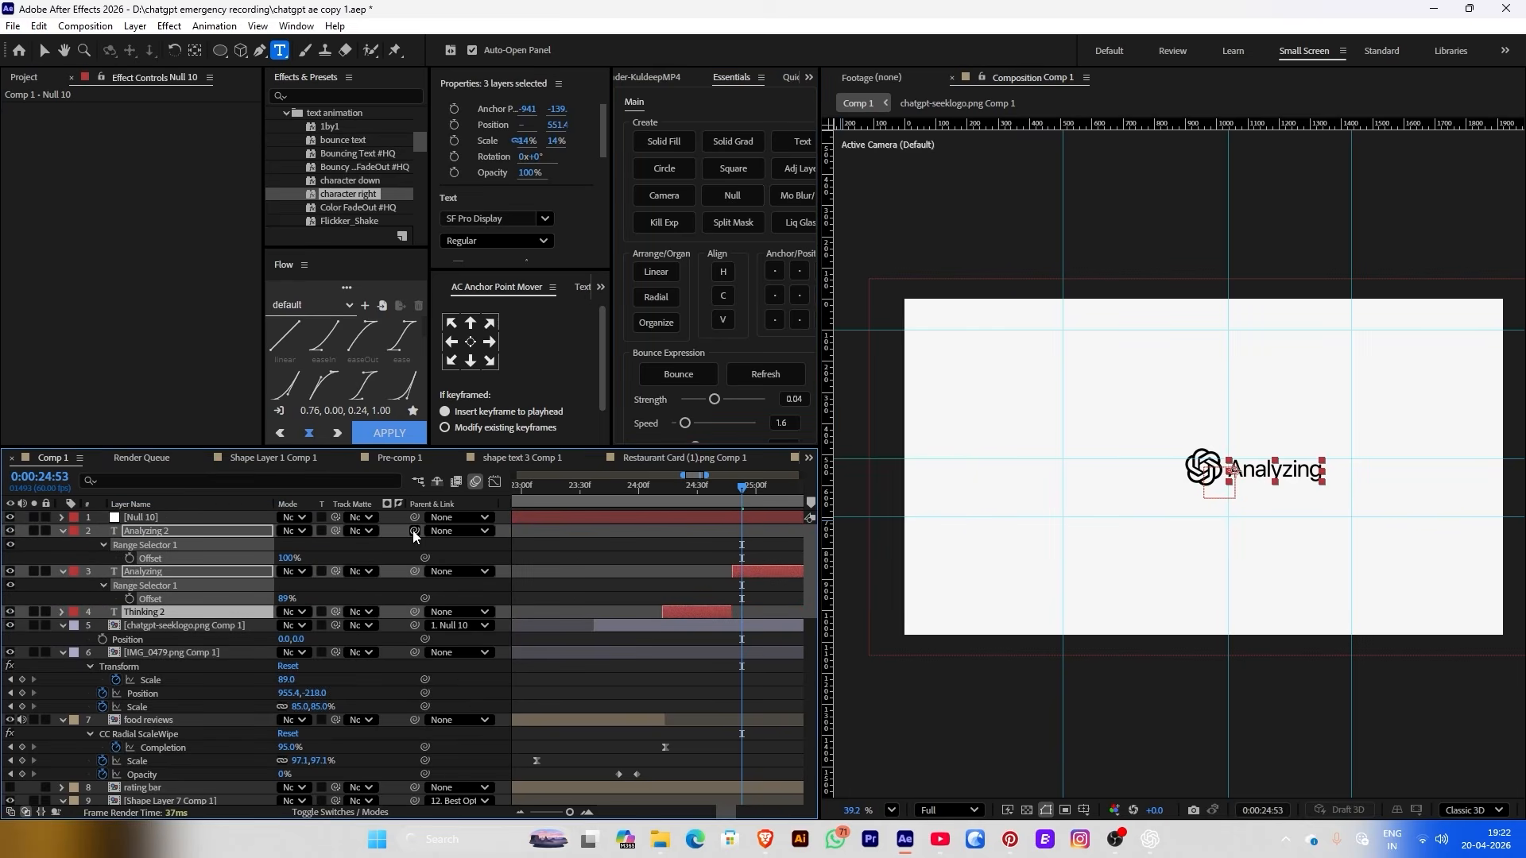
pyautogui.moveTo(414, 531); pyautogui.dragTo(238, 518)
pyautogui.click(238, 517)
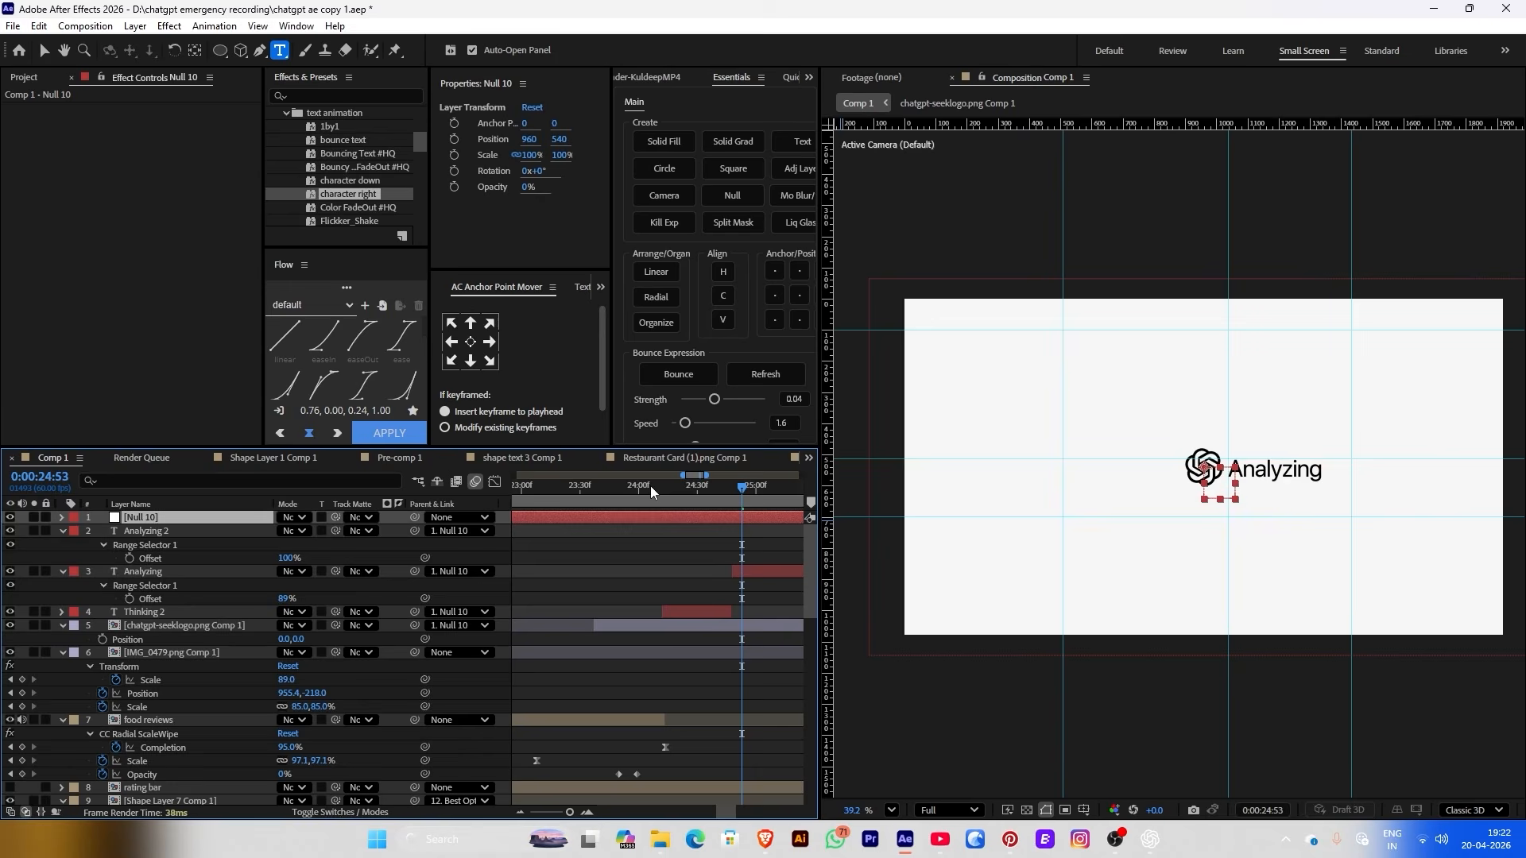
# Keyframe Null 10's Position X from 960 to 858 so the group slides left
pyautogui.moveTo(742, 488); pyautogui.dragTo(685, 491)
pyautogui.click(454, 139)
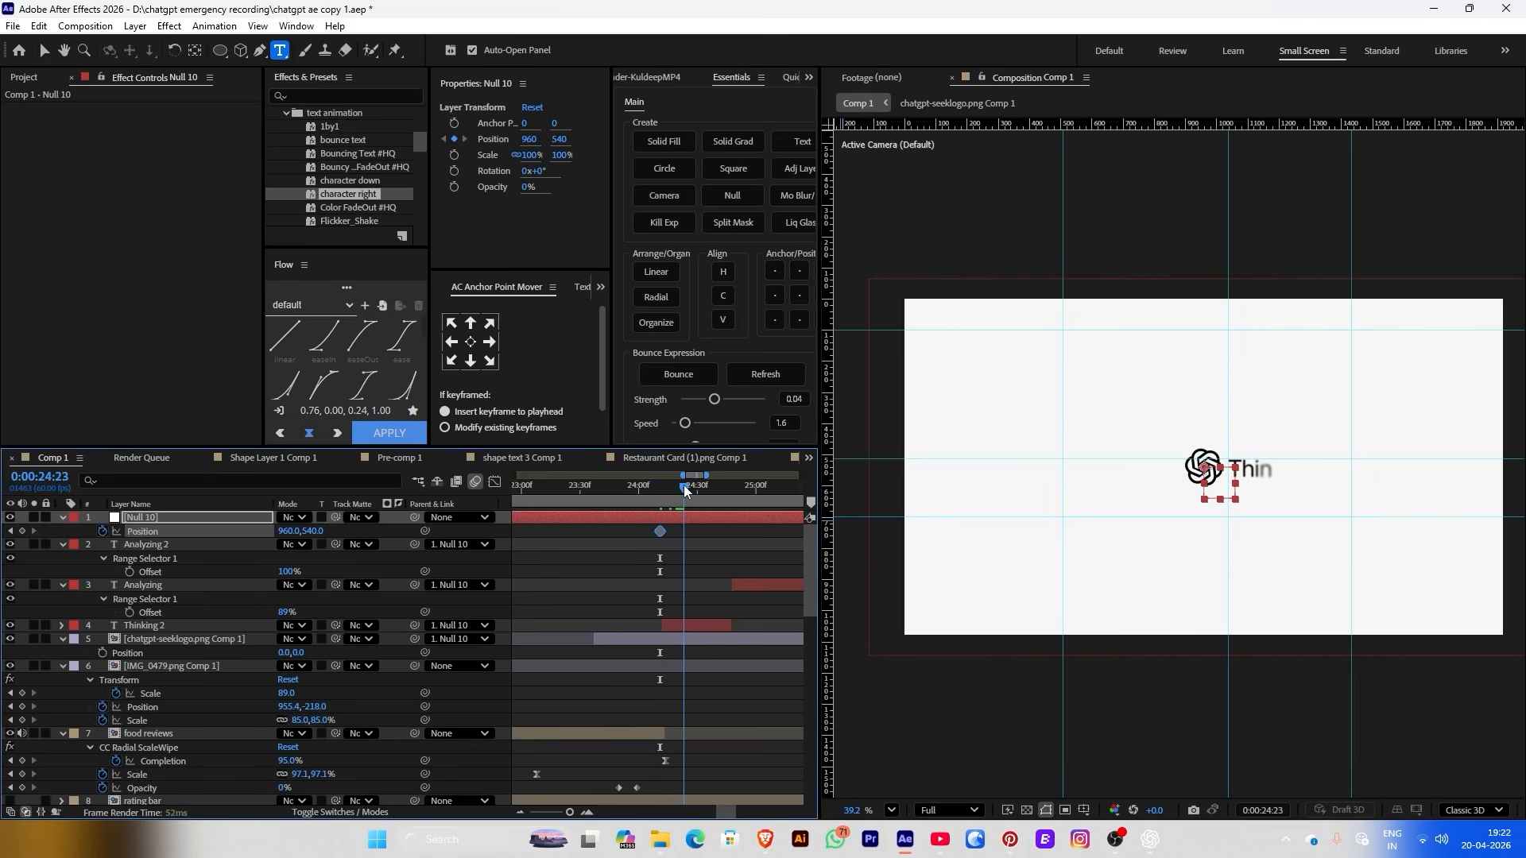
pyautogui.moveTo(529, 139); pyautogui.dragTo(447, 140)
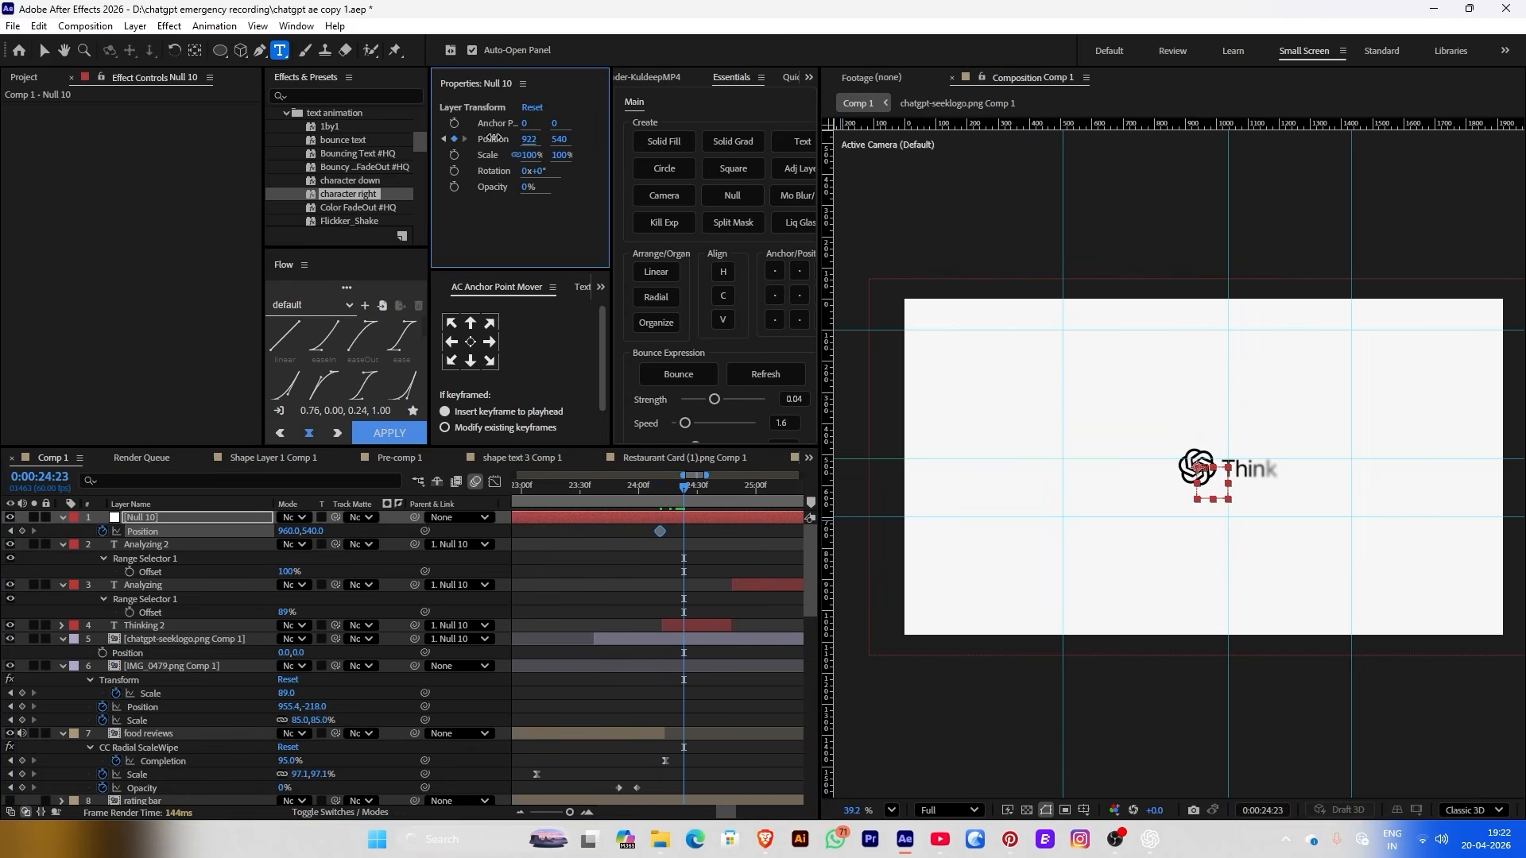
pyautogui.click(1065, 810)
pyautogui.click(627, 490)
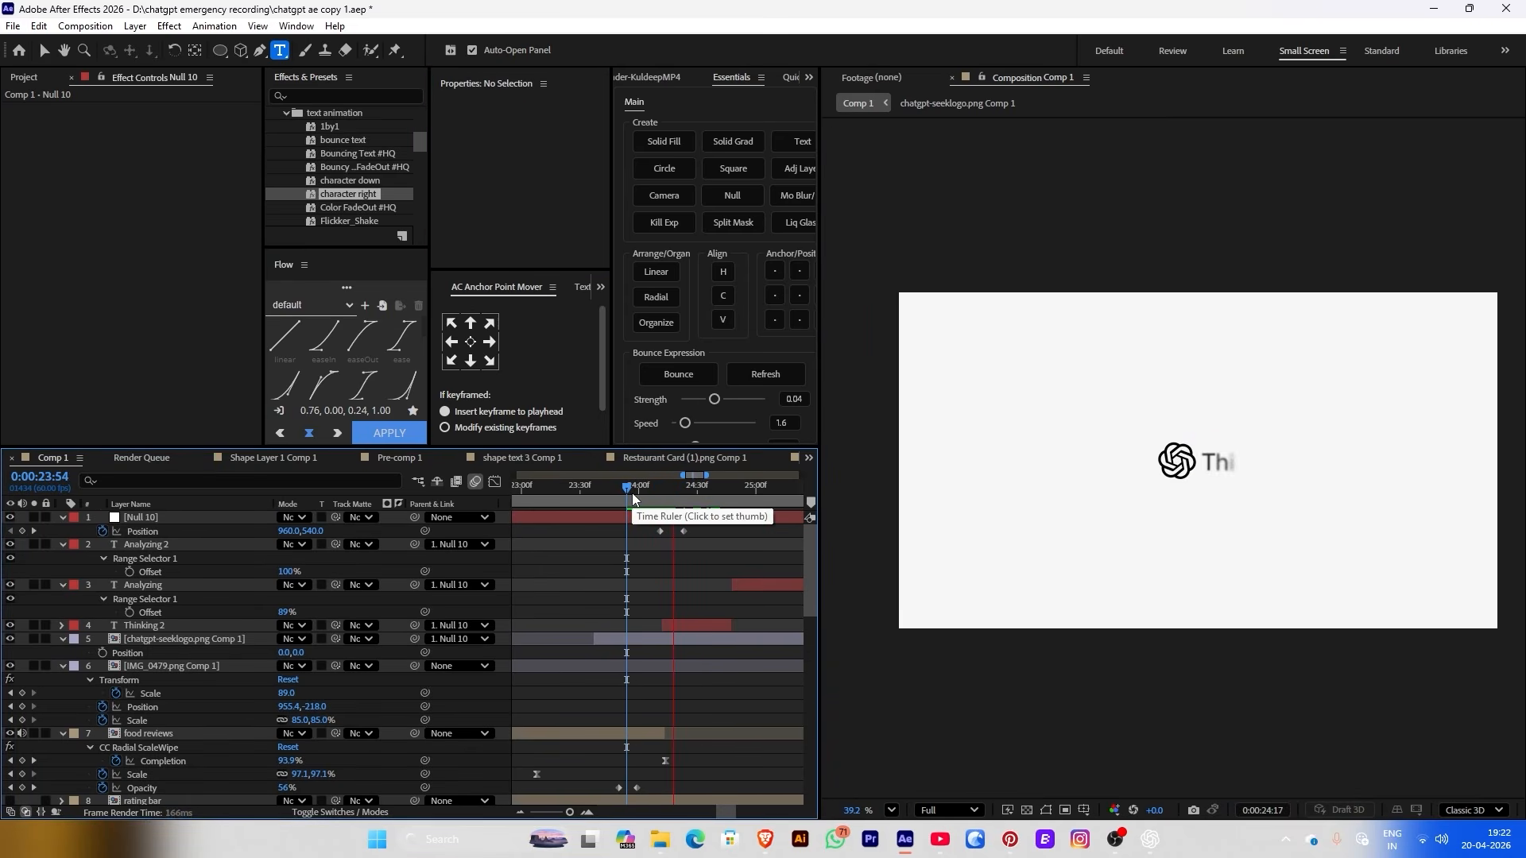
pyautogui.click(634, 495)
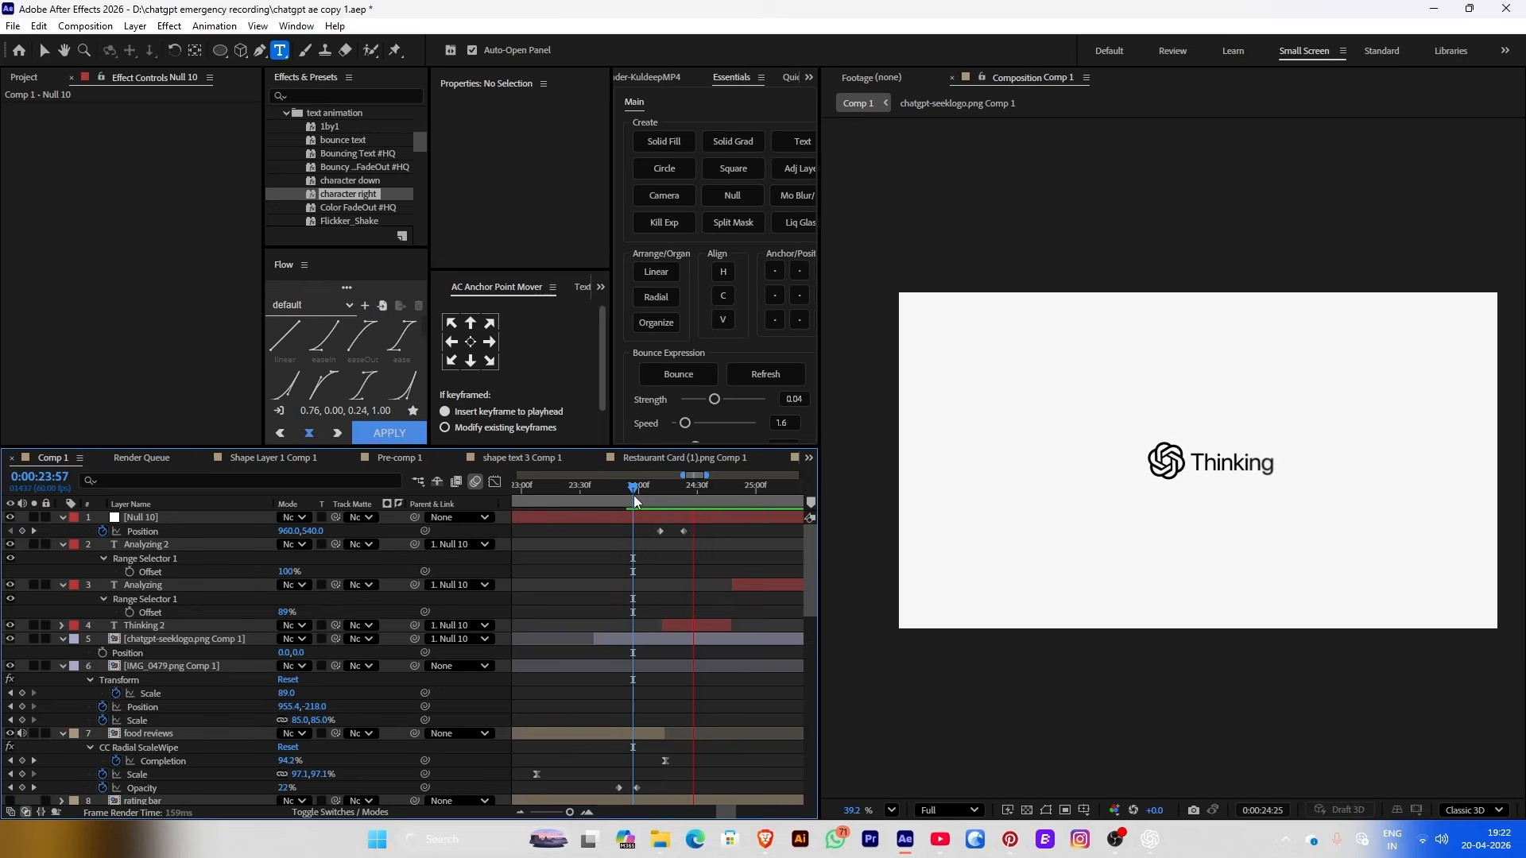
pyautogui.moveTo(633, 501); pyautogui.dragTo(640, 532)
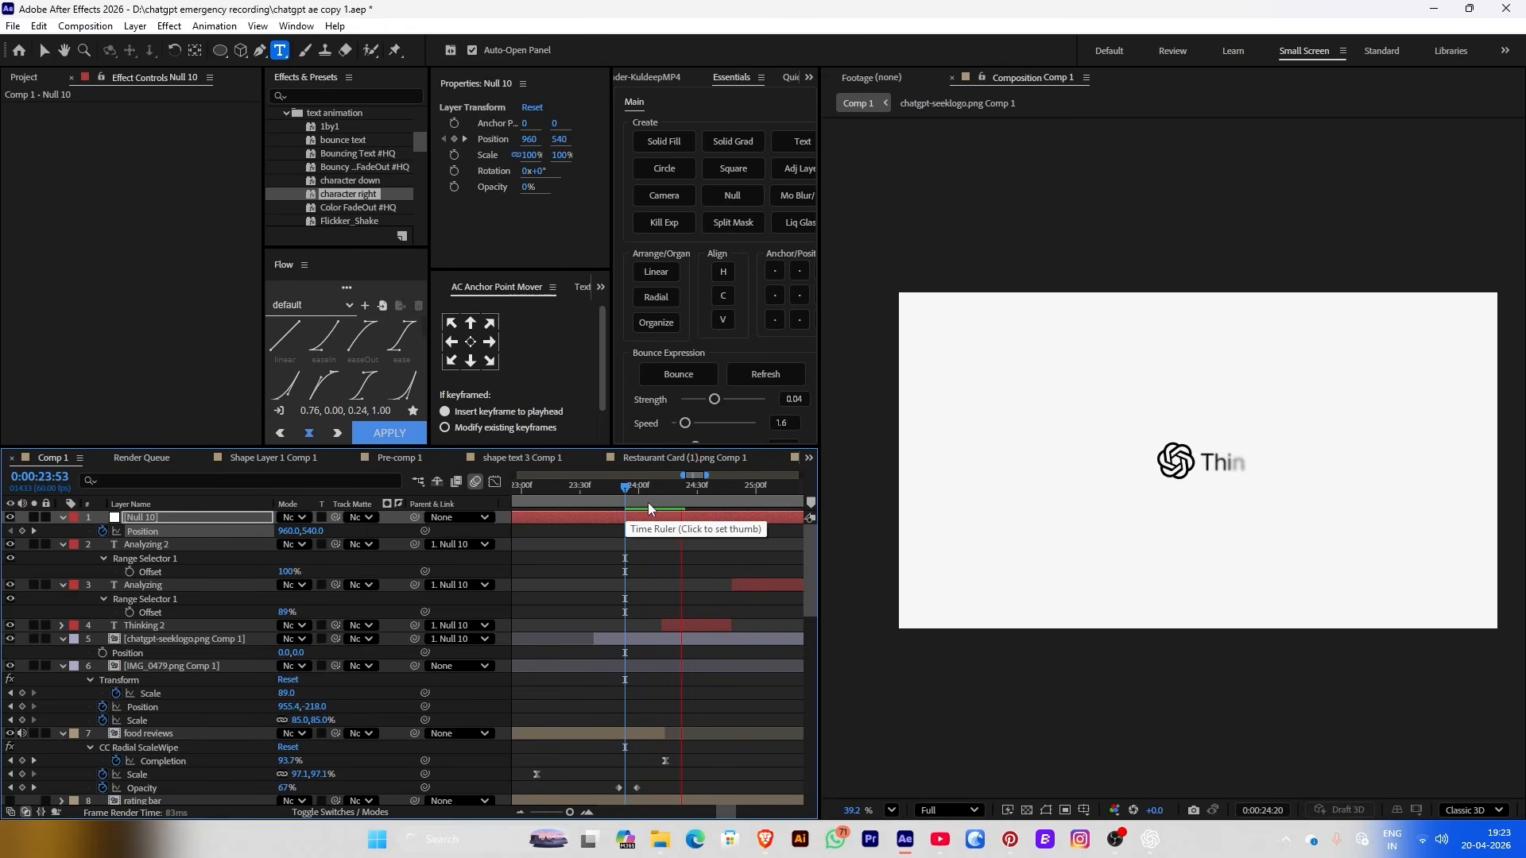
# Apply CC Light Sweep to Thinking 2, centre it on the text, and strengthen it without edge glow
pyautogui.click(633, 501)
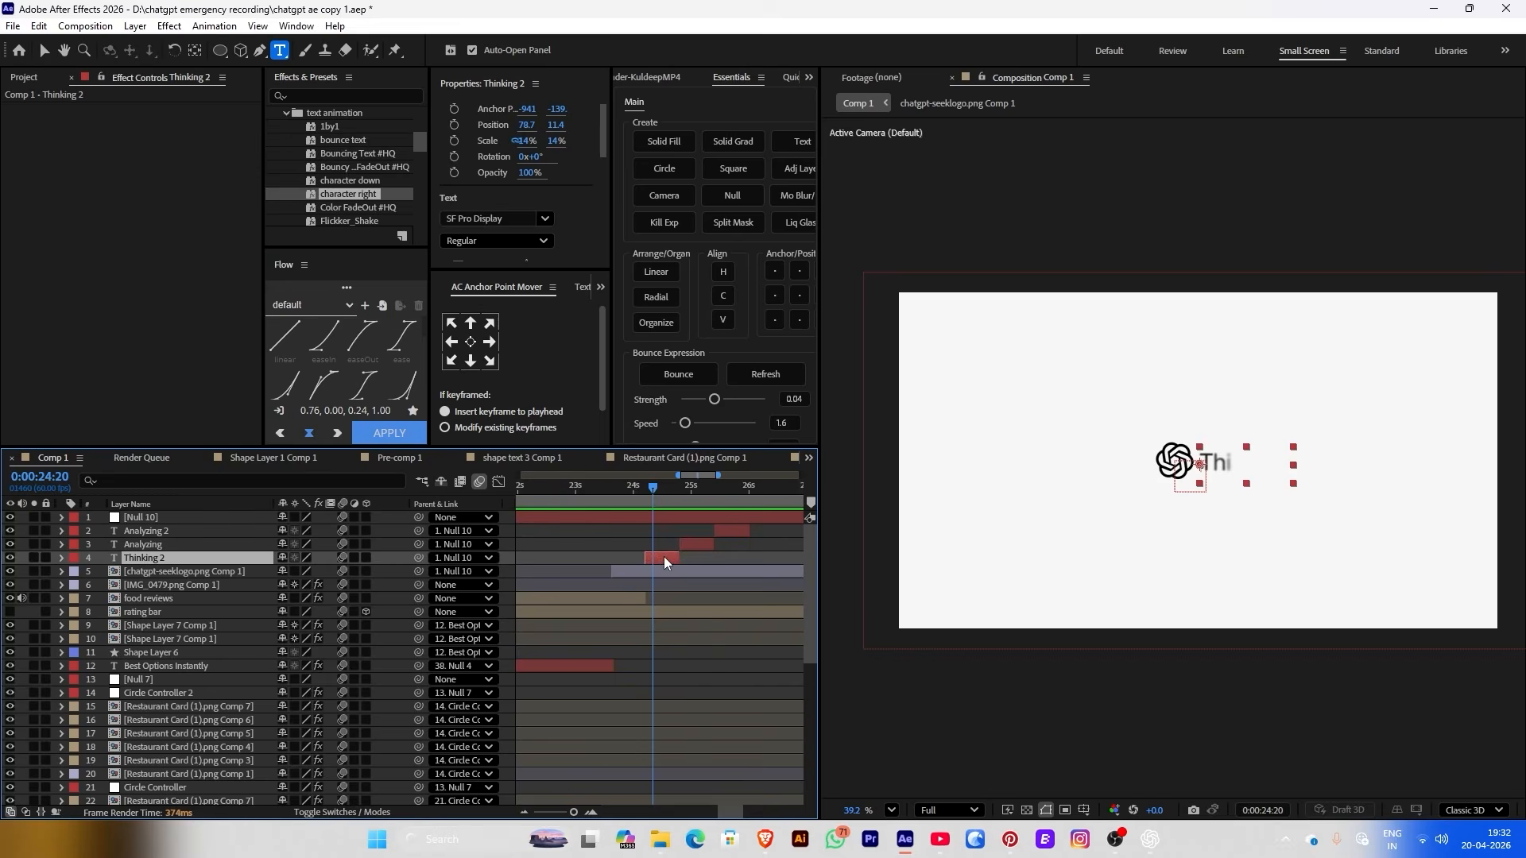
pyautogui.hotkey('ctrl', 'space')
pyautogui.write('lig')
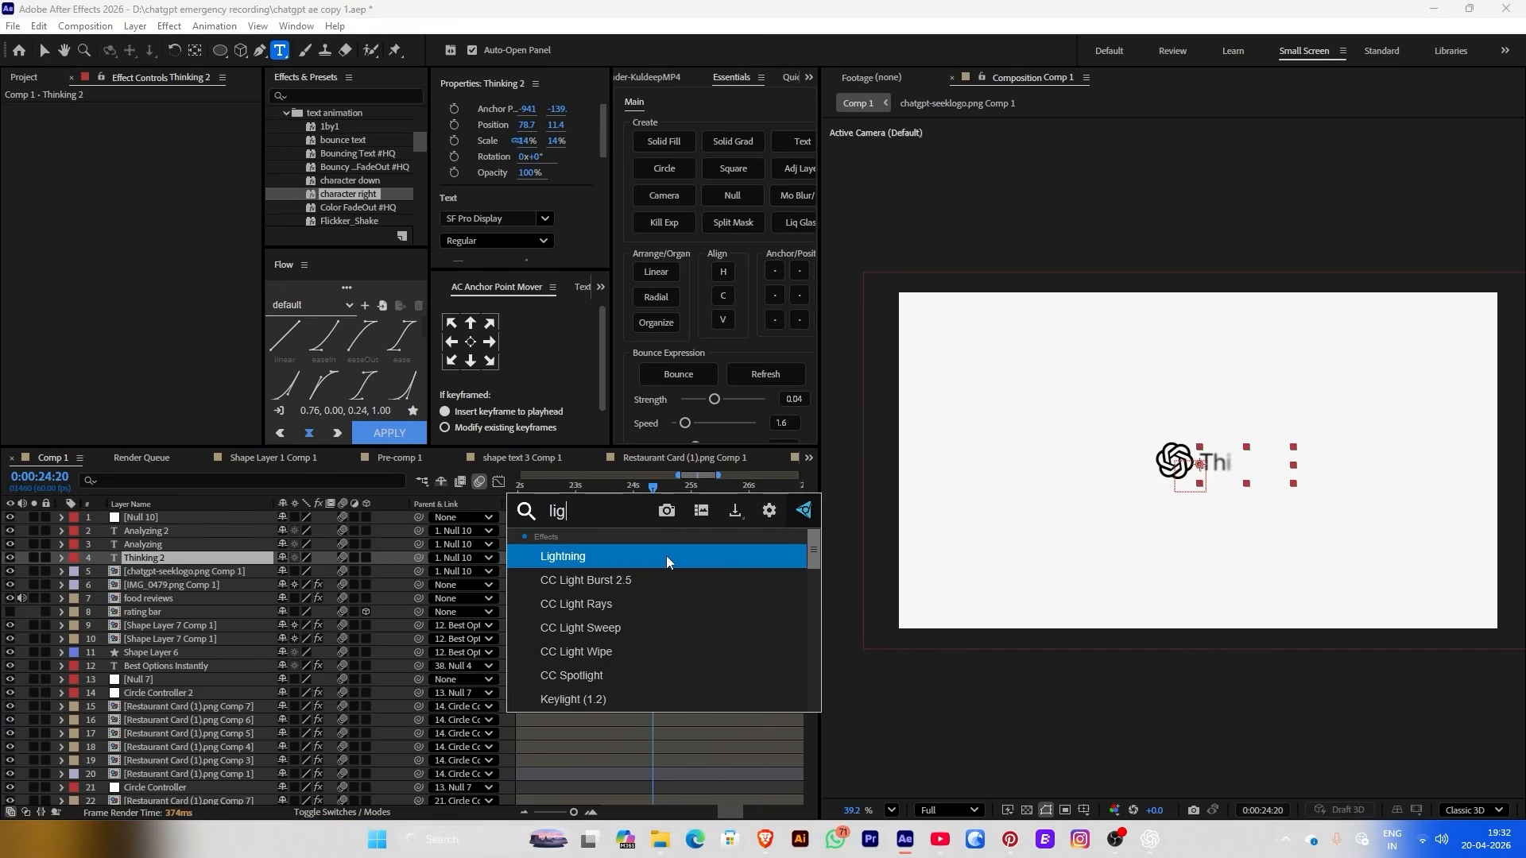
pyautogui.click(657, 627)
pyautogui.scroll(4, 1132, 364)
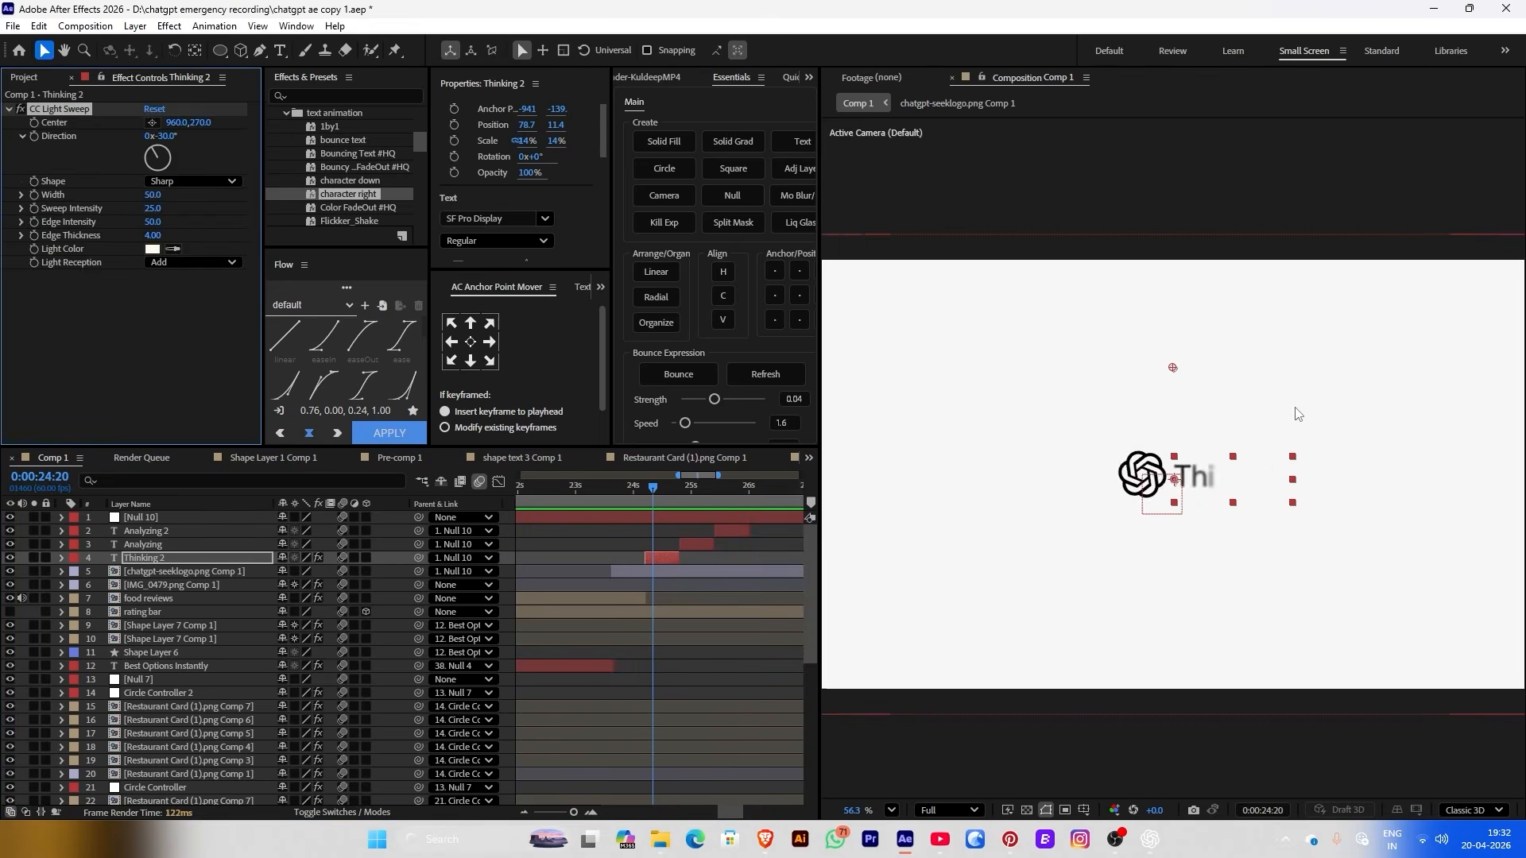
pyautogui.moveTo(1128, 351); pyautogui.dragTo(1181, 506)
pyautogui.moveTo(645, 497); pyautogui.dragTo(671, 494)
pyautogui.scroll(2, 1171, 570)
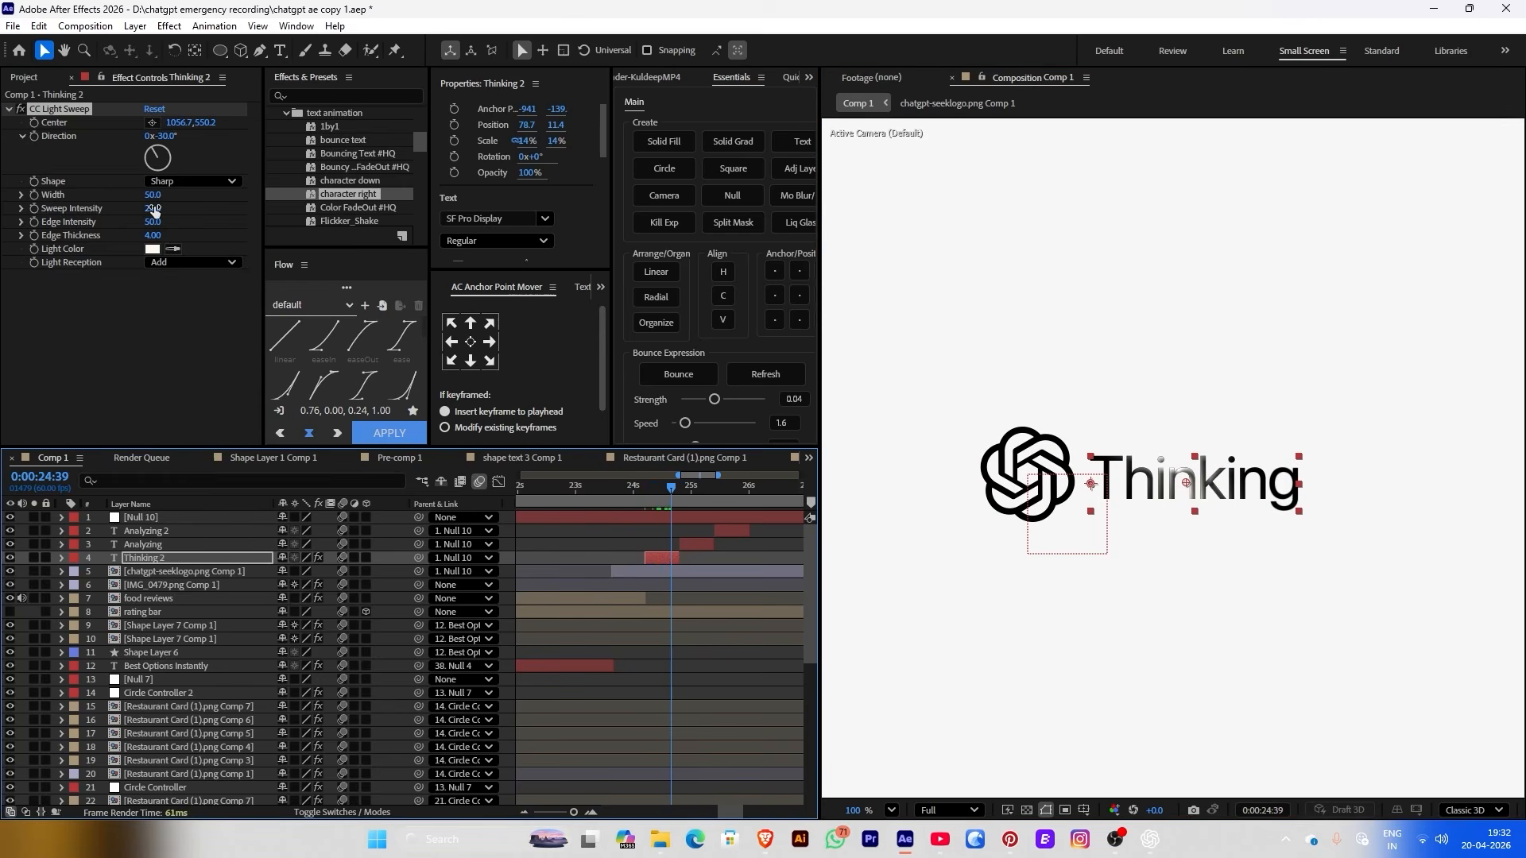
pyautogui.moveTo(154, 211); pyautogui.dragTo(165, 154)
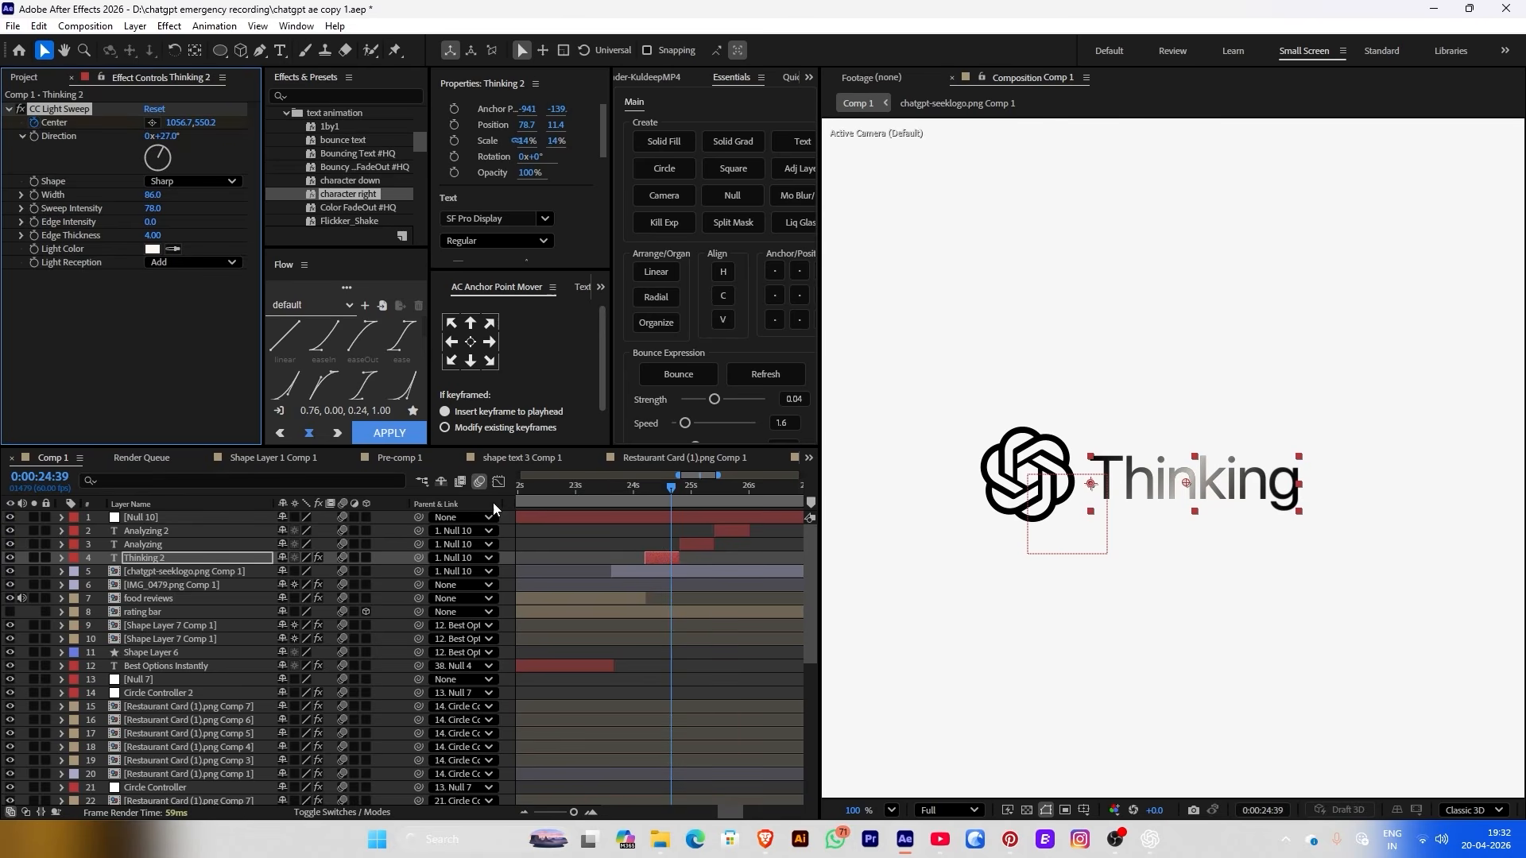
# Keyframe the sweep Center from 842.7,493.2 to 1341.7,561.2 across the Thinking text
pyautogui.press('u')
pyautogui.scroll(4, 673, 603)
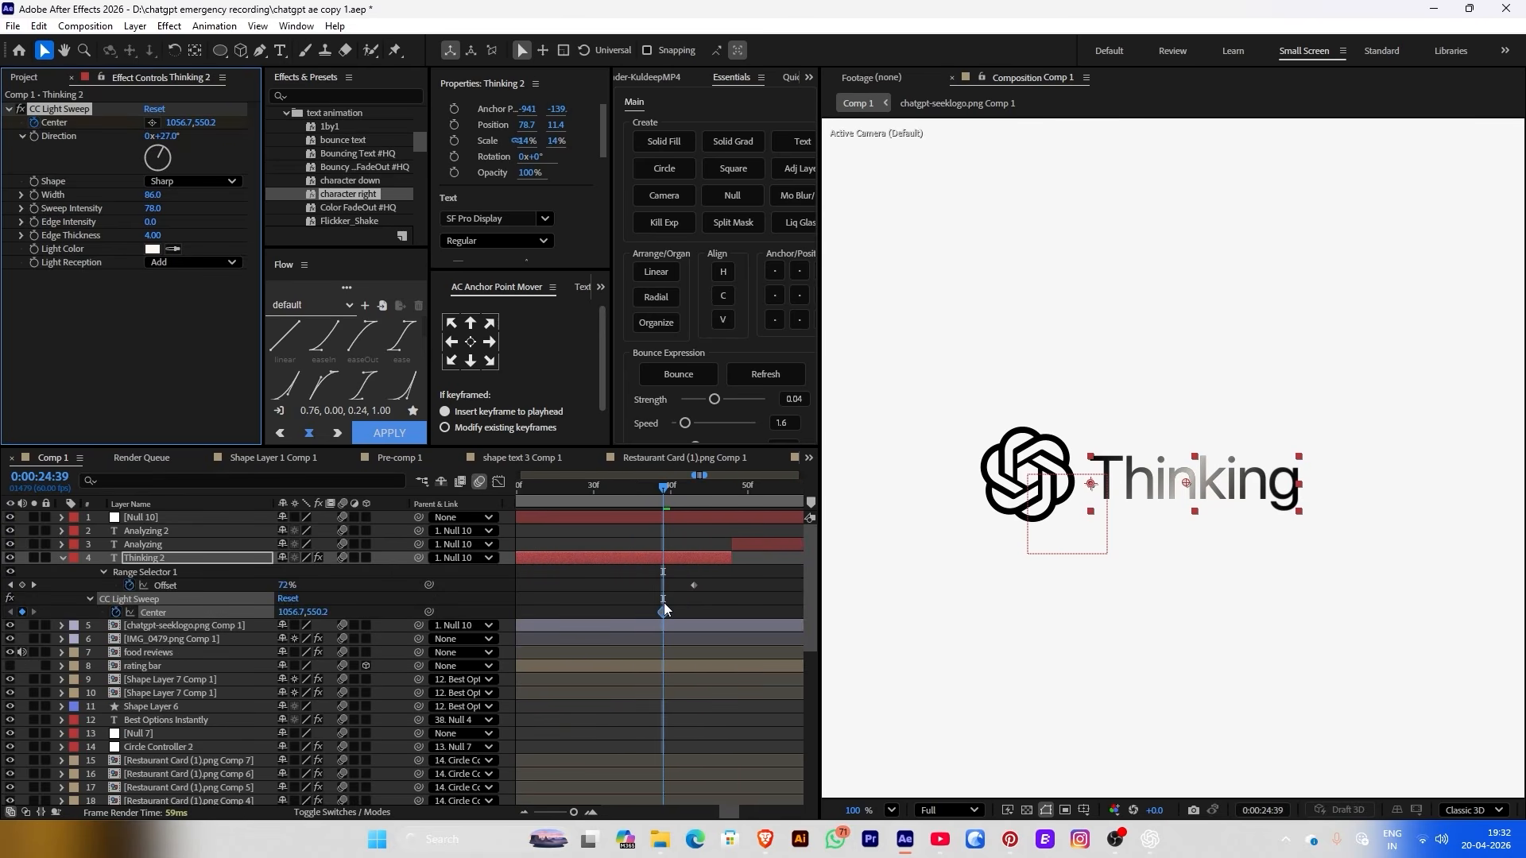
pyautogui.moveTo(1190, 490); pyautogui.dragTo(1417, 499)
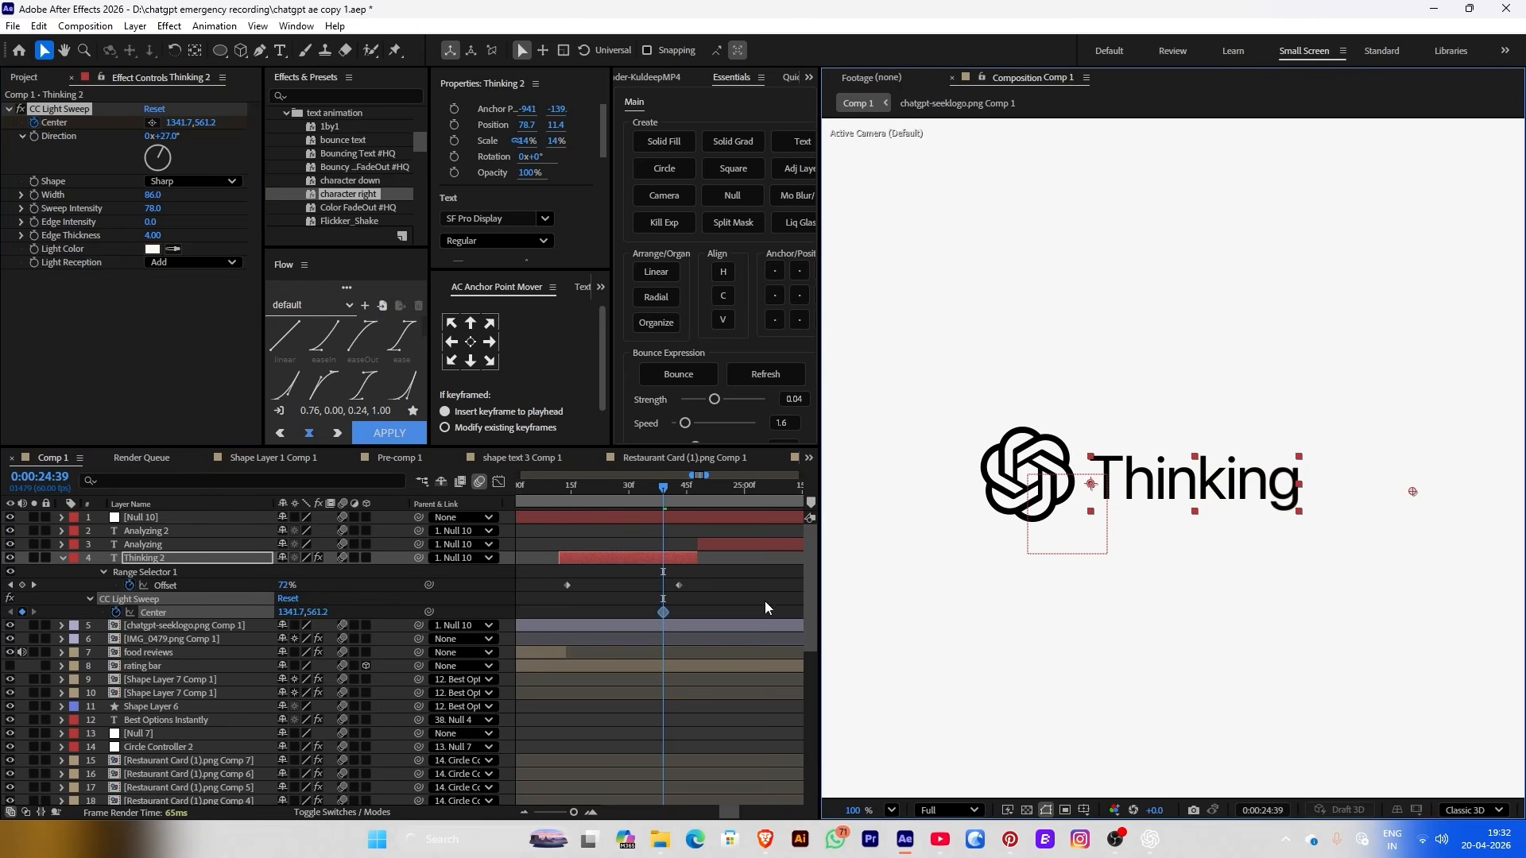
pyautogui.moveTo(663, 612); pyautogui.dragTo(679, 612)
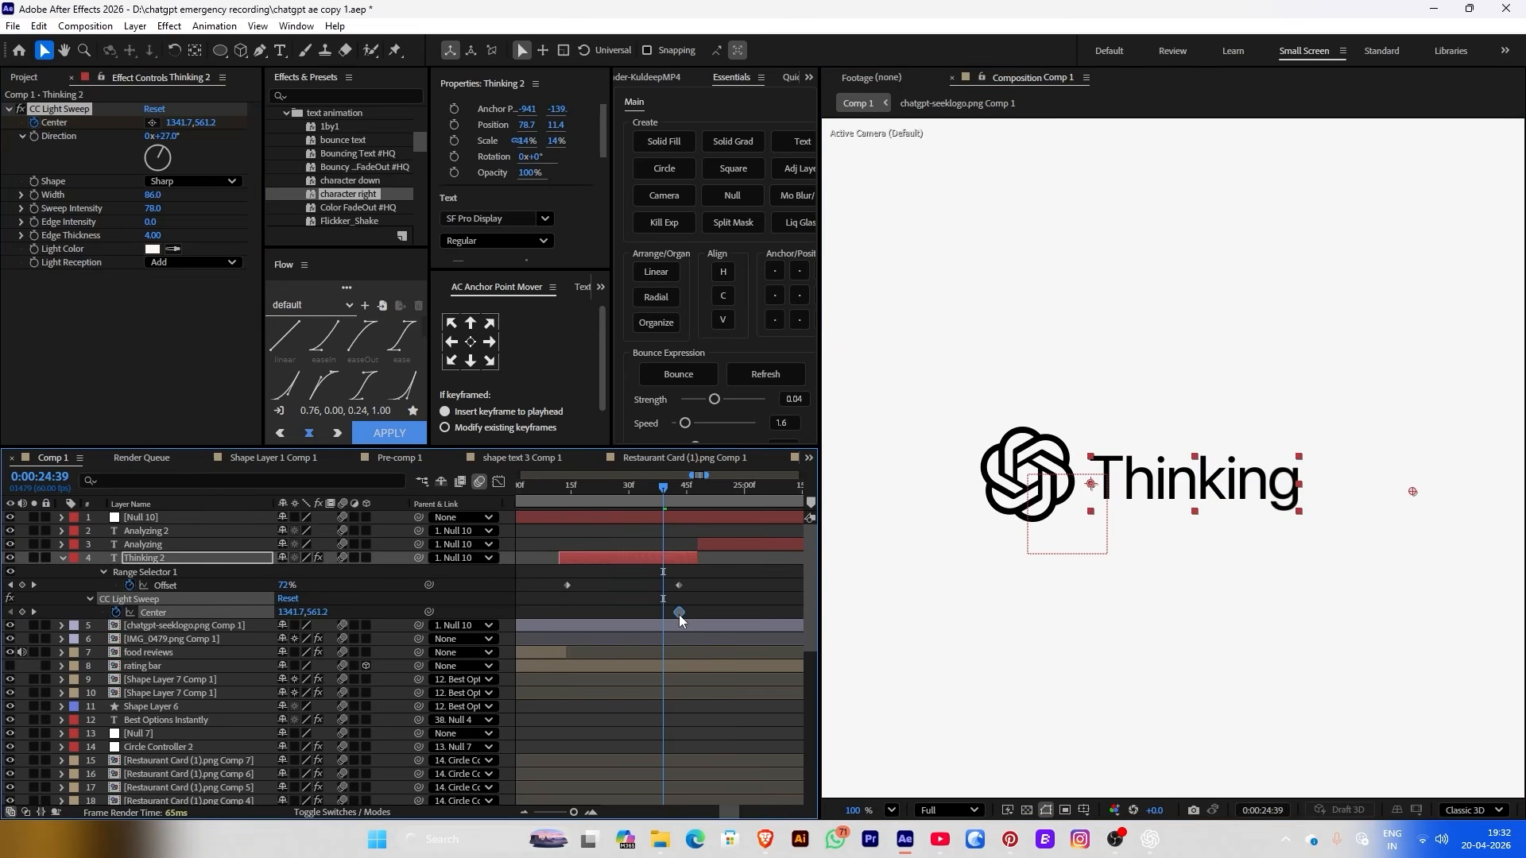
pyautogui.moveTo(1414, 493); pyautogui.dragTo(1016, 439)
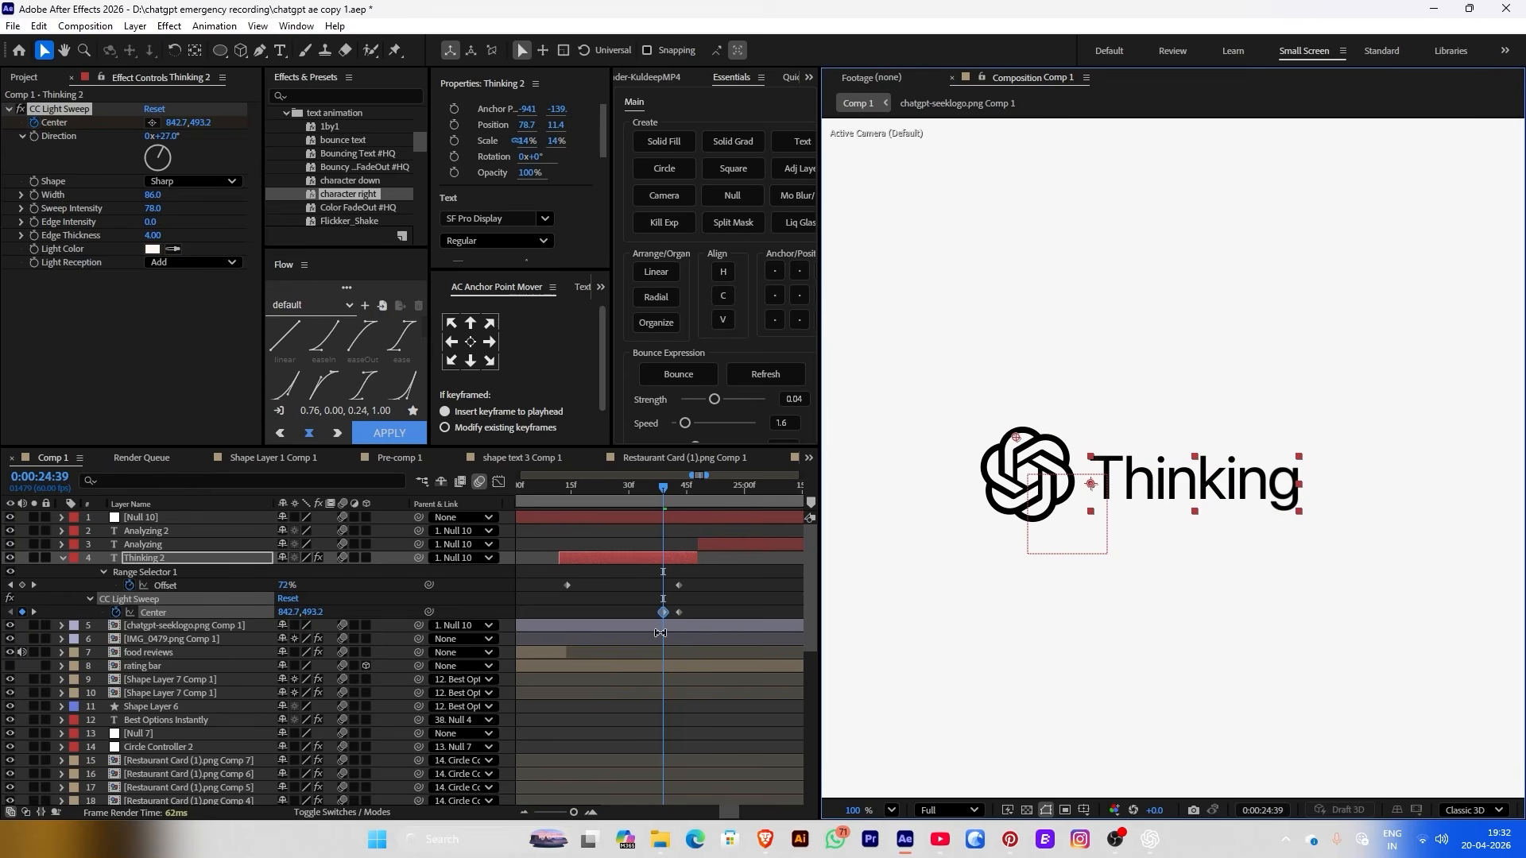
pyautogui.moveTo(661, 614); pyautogui.dragTo(597, 612)
pyautogui.moveTo(578, 494); pyautogui.dragTo(648, 494)
pyautogui.moveTo(682, 611); pyautogui.dragTo(698, 610)
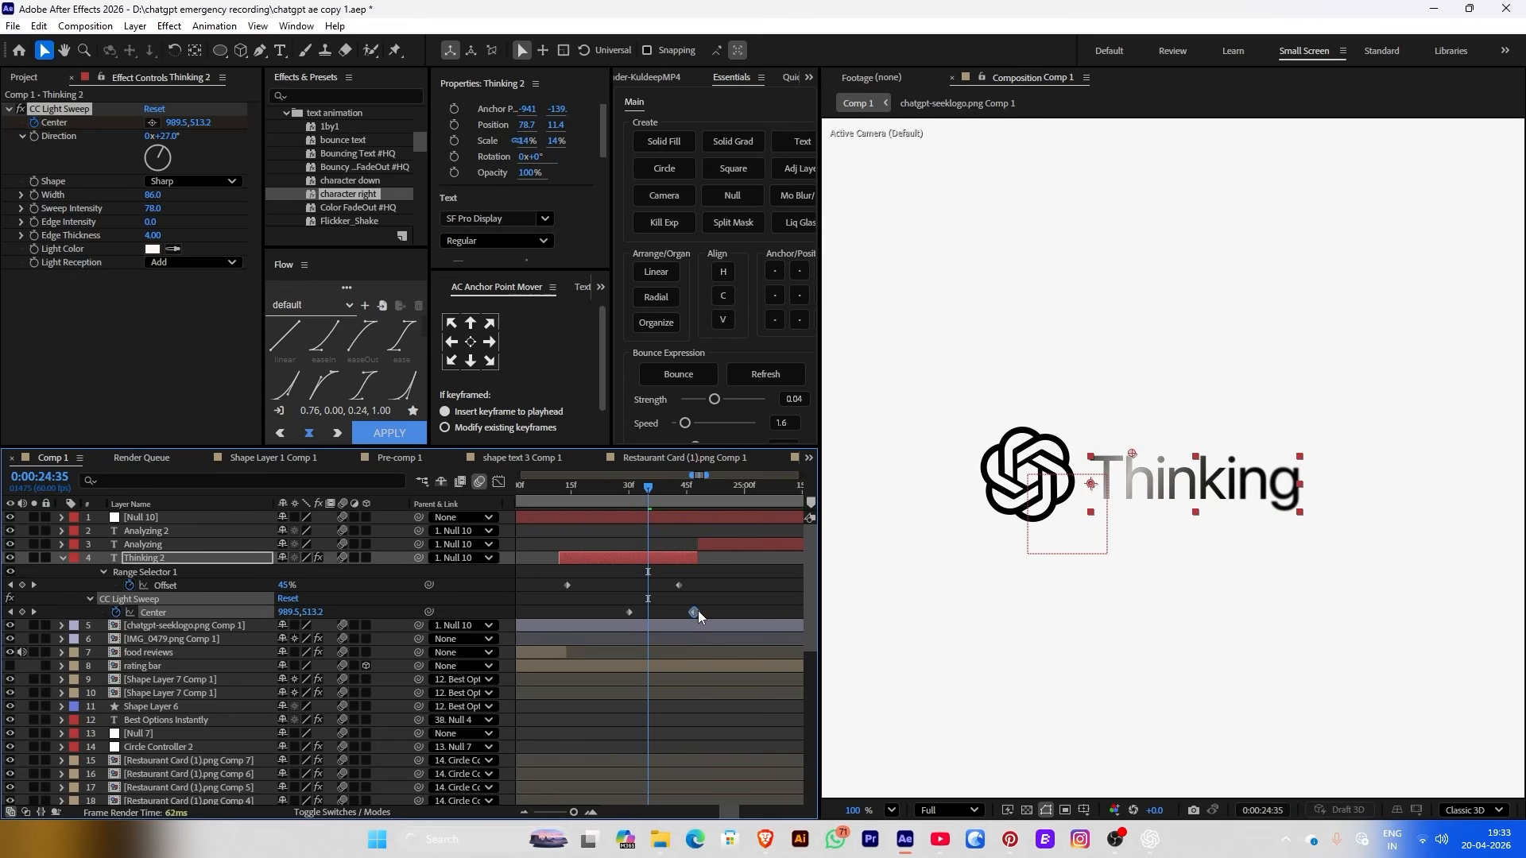
pyautogui.moveTo(620, 494); pyautogui.dragTo(652, 486)
# Lengthen Thinking 2, start Analyzing at its out point, and move the ending Center keyframe later
pyautogui.moveTo(698, 557); pyautogui.dragTo(770, 544)
pyautogui.click(724, 544)
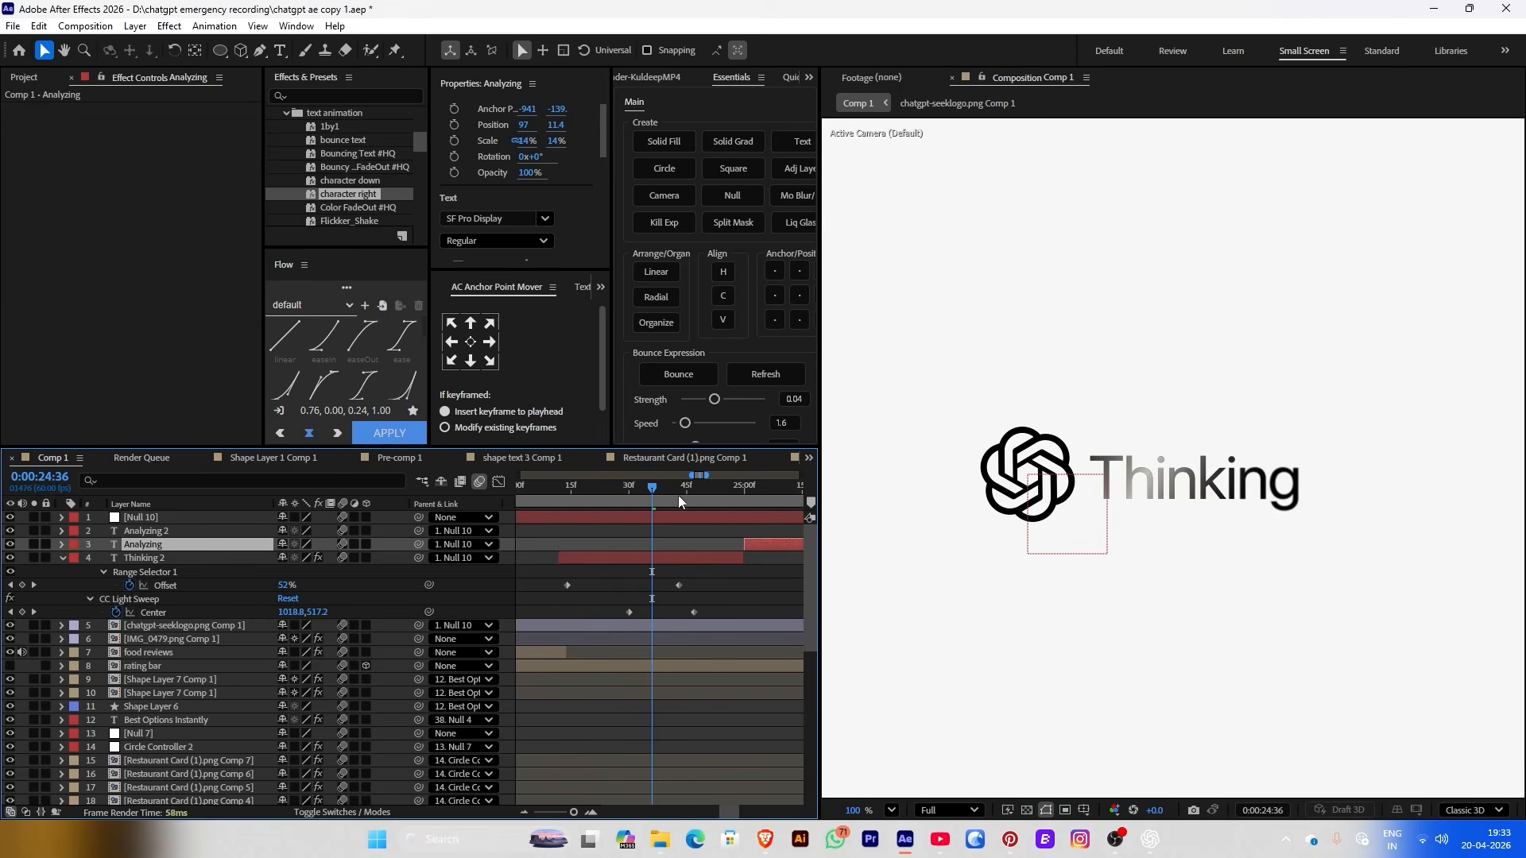
pyautogui.moveTo(678, 495); pyautogui.dragTo(700, 494)
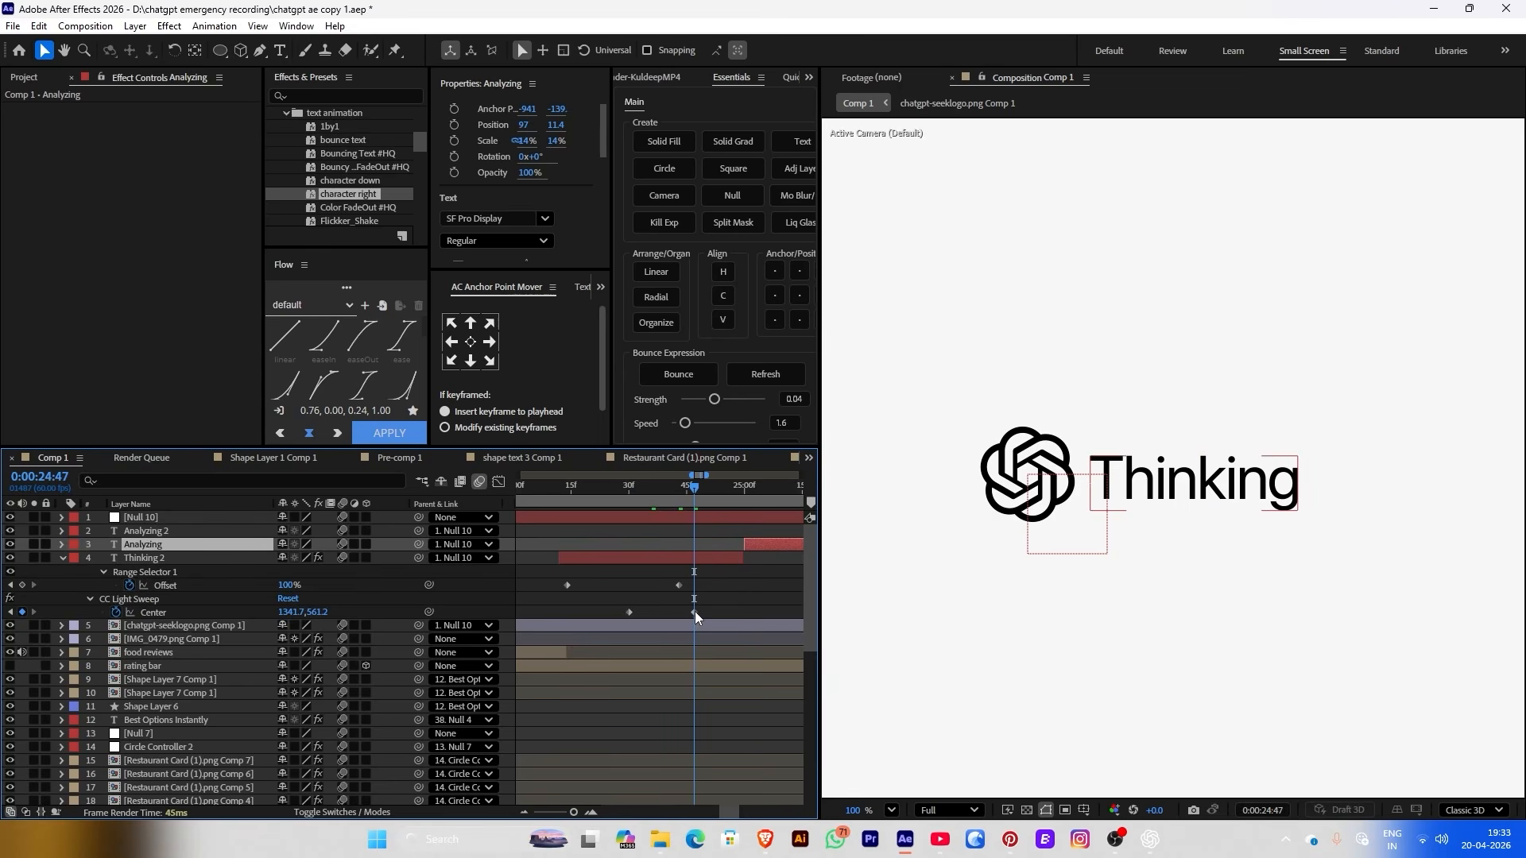
pyautogui.moveTo(694, 612); pyautogui.dragTo(733, 612)
pyautogui.click(618, 490)
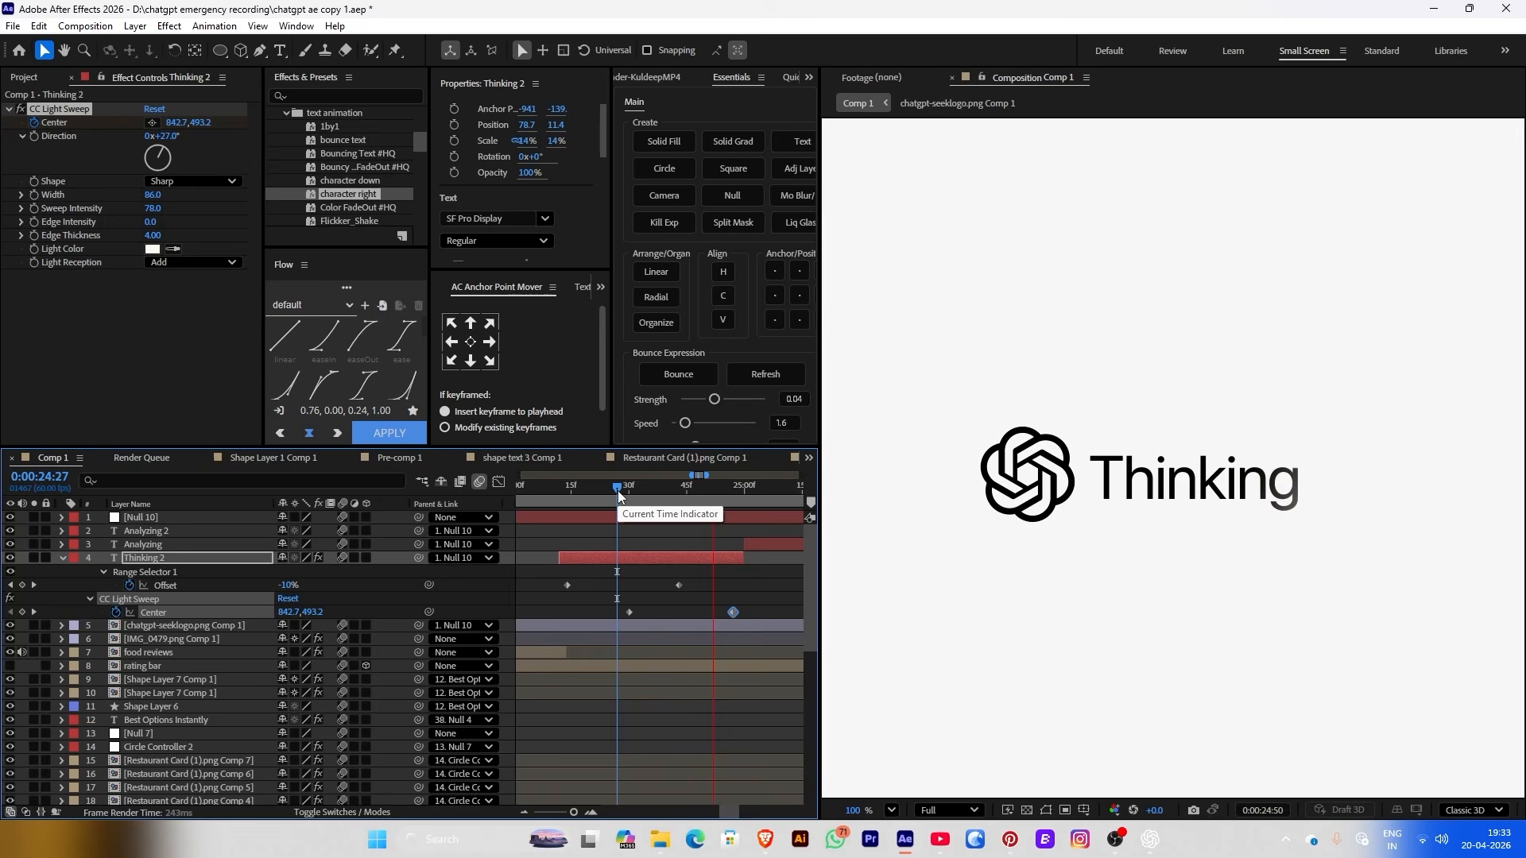
pyautogui.press('space')
pyautogui.hotkey('shift', '/')
# Move the Analyzing layer's CC Light Sweep Center keyframe earlier along the timeline
pyautogui.moveTo(607, 492); pyautogui.dragTo(706, 490)
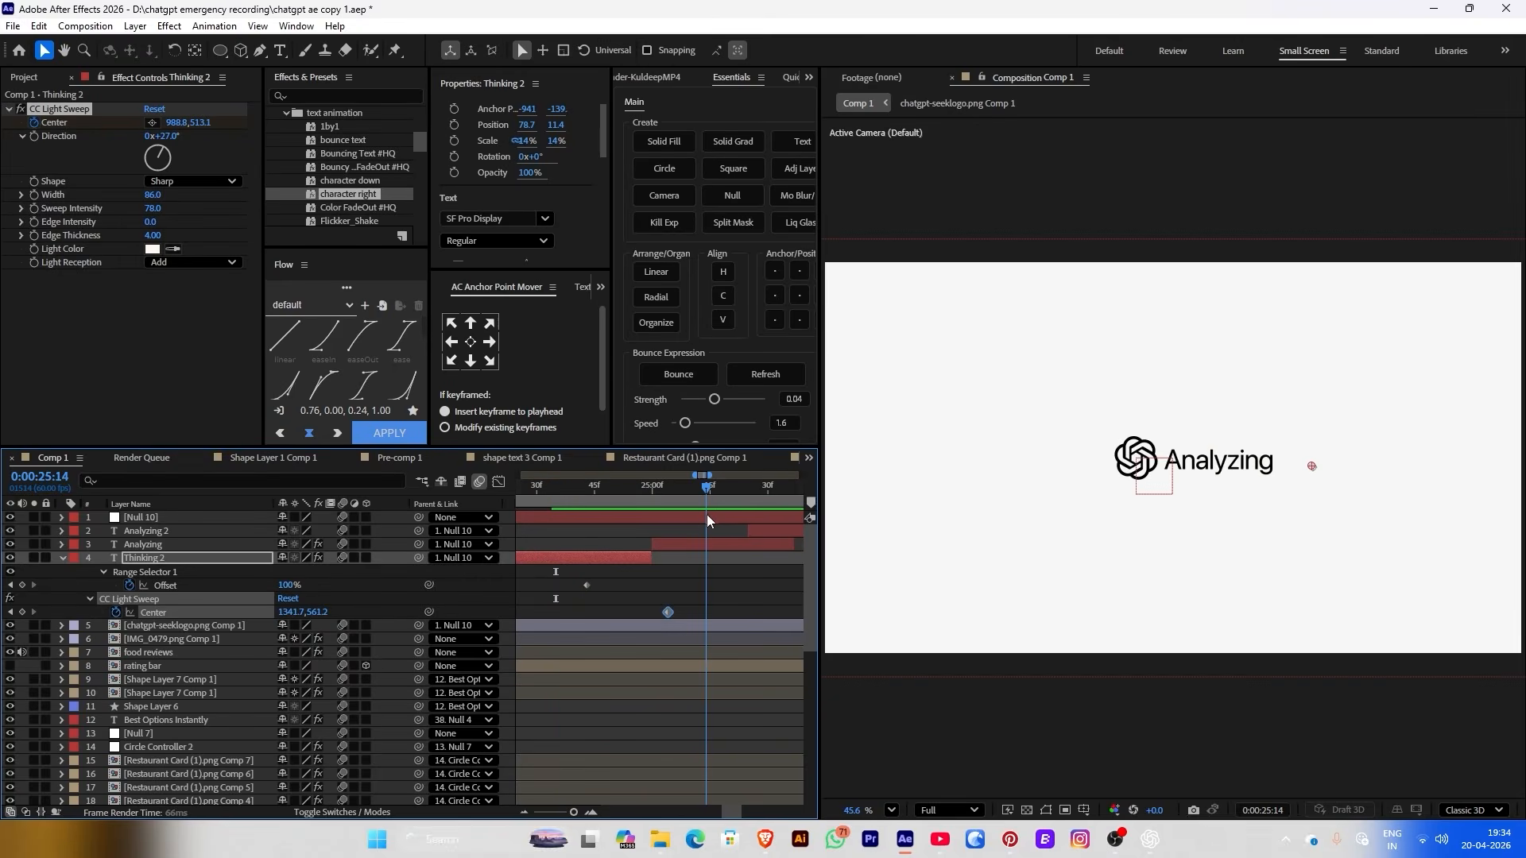
pyautogui.click(689, 545)
pyautogui.press('u')
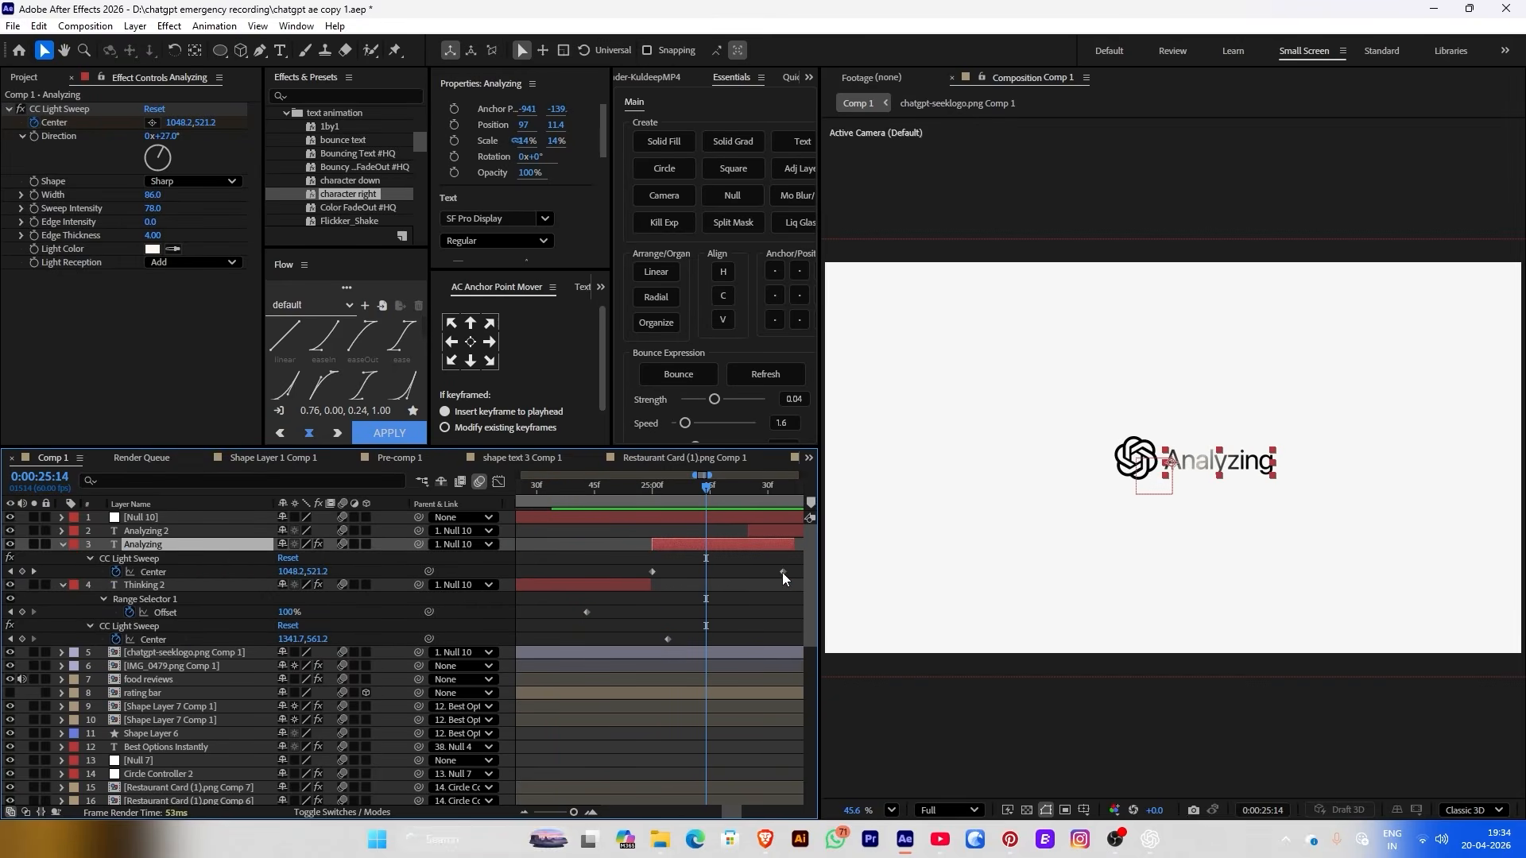
pyautogui.moveTo(782, 572)
pyautogui.mouseDown()
pyautogui.moveTo(798, 571)
pyautogui.moveTo(783, 569)
pyautogui.mouseUp()
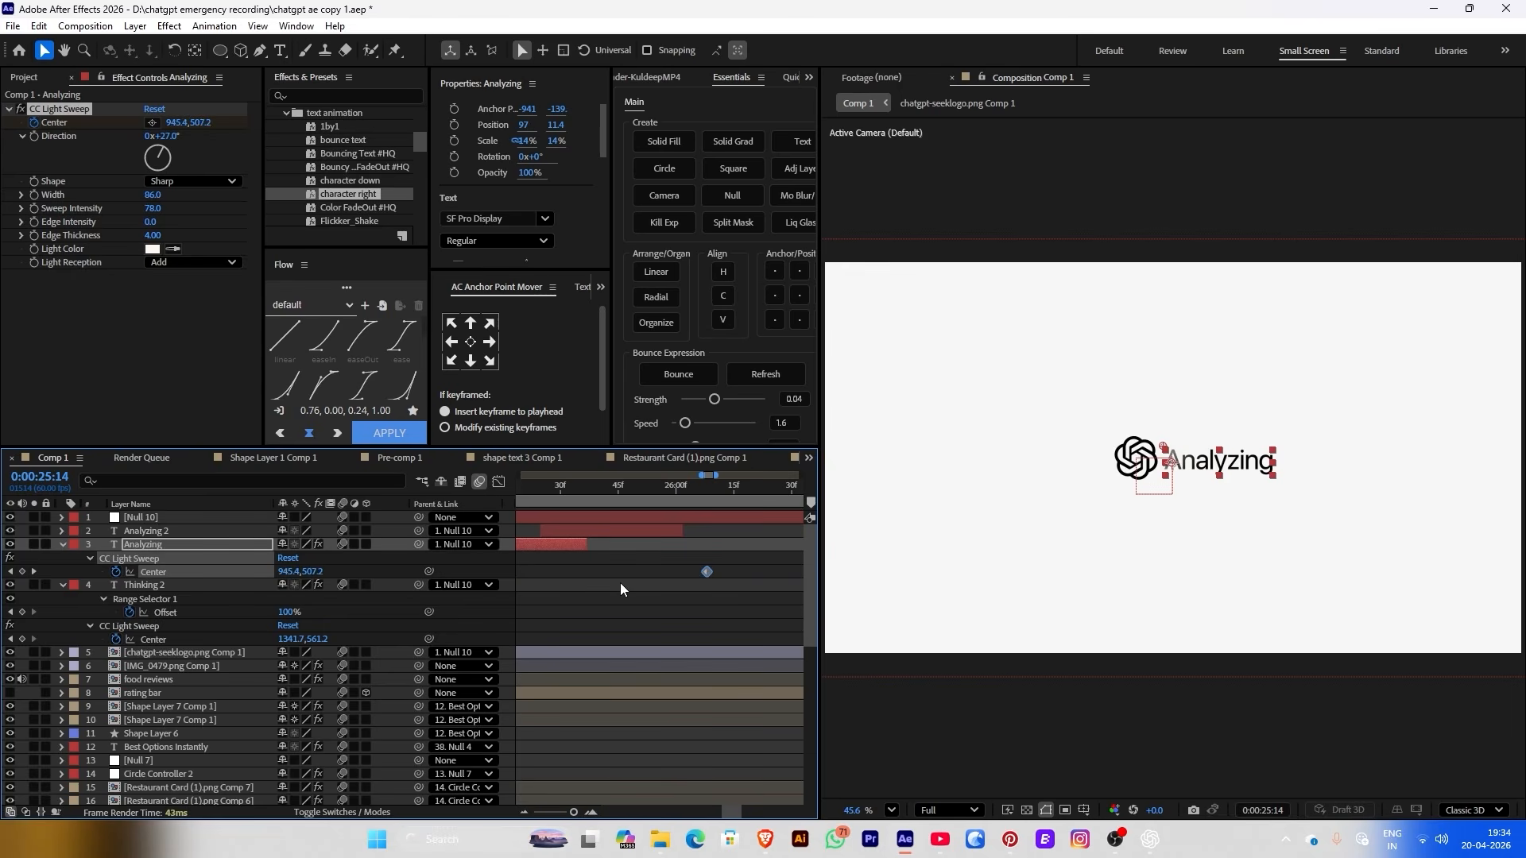
pyautogui.moveTo(621, 587); pyautogui.dragTo(570, 507)
pyautogui.scroll(-1, 1343, 517)
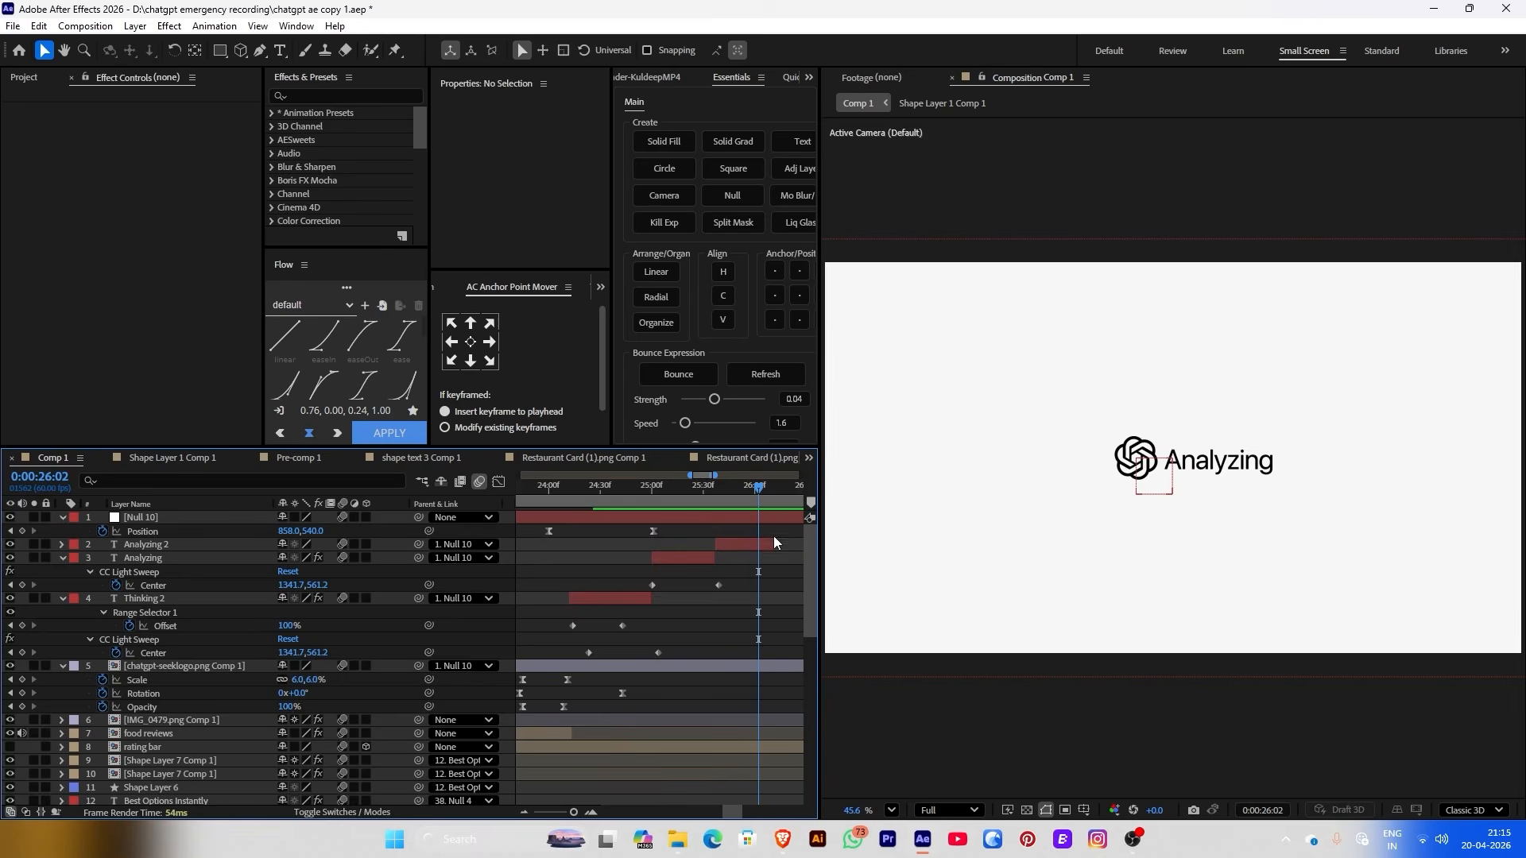
pyautogui.click(716, 544)
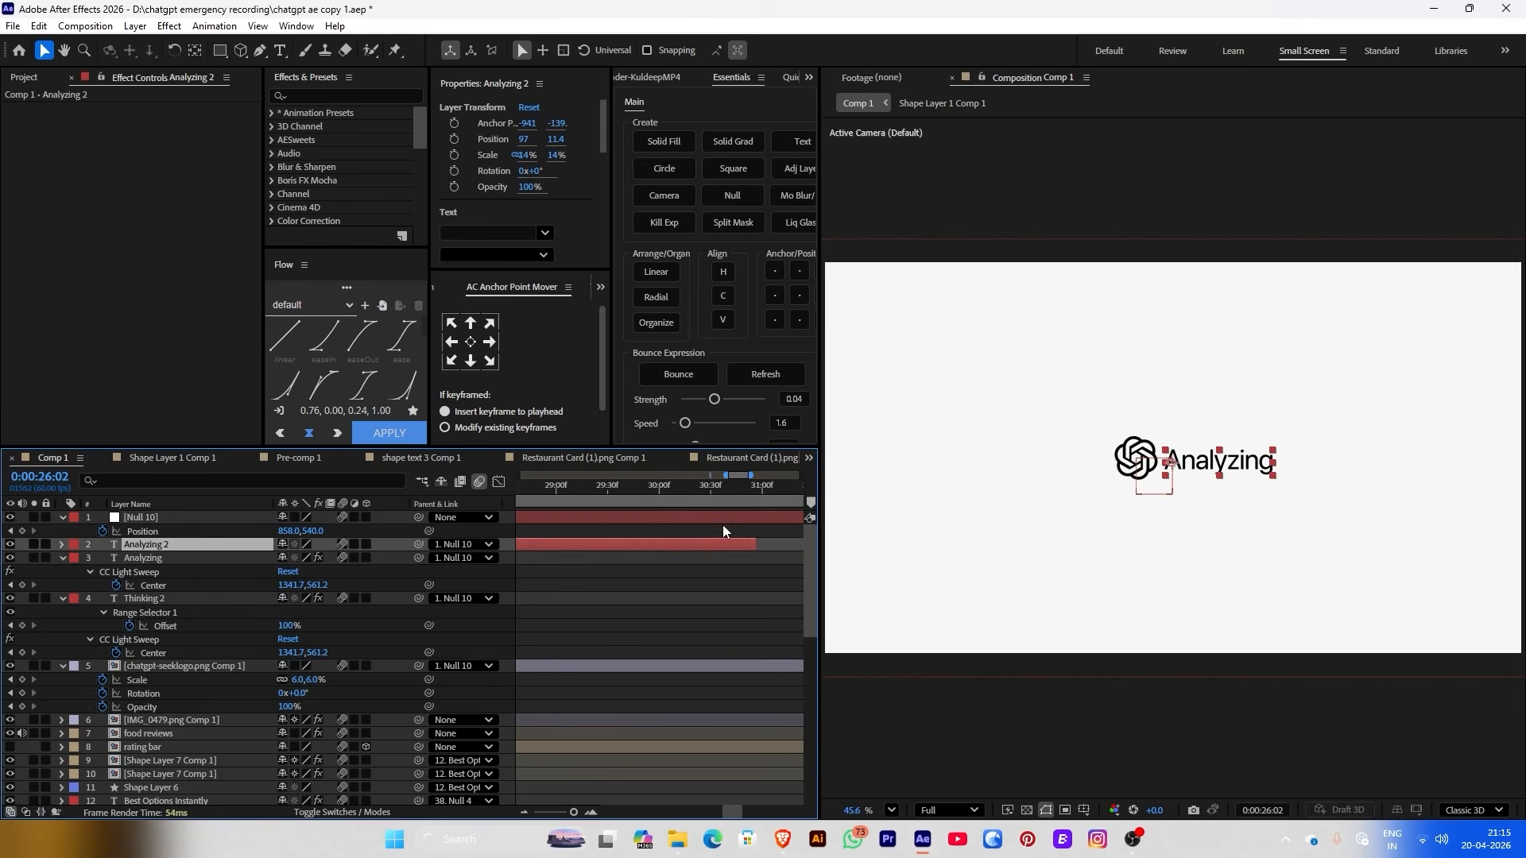
pyautogui.hscroll(-8, 675, 546)
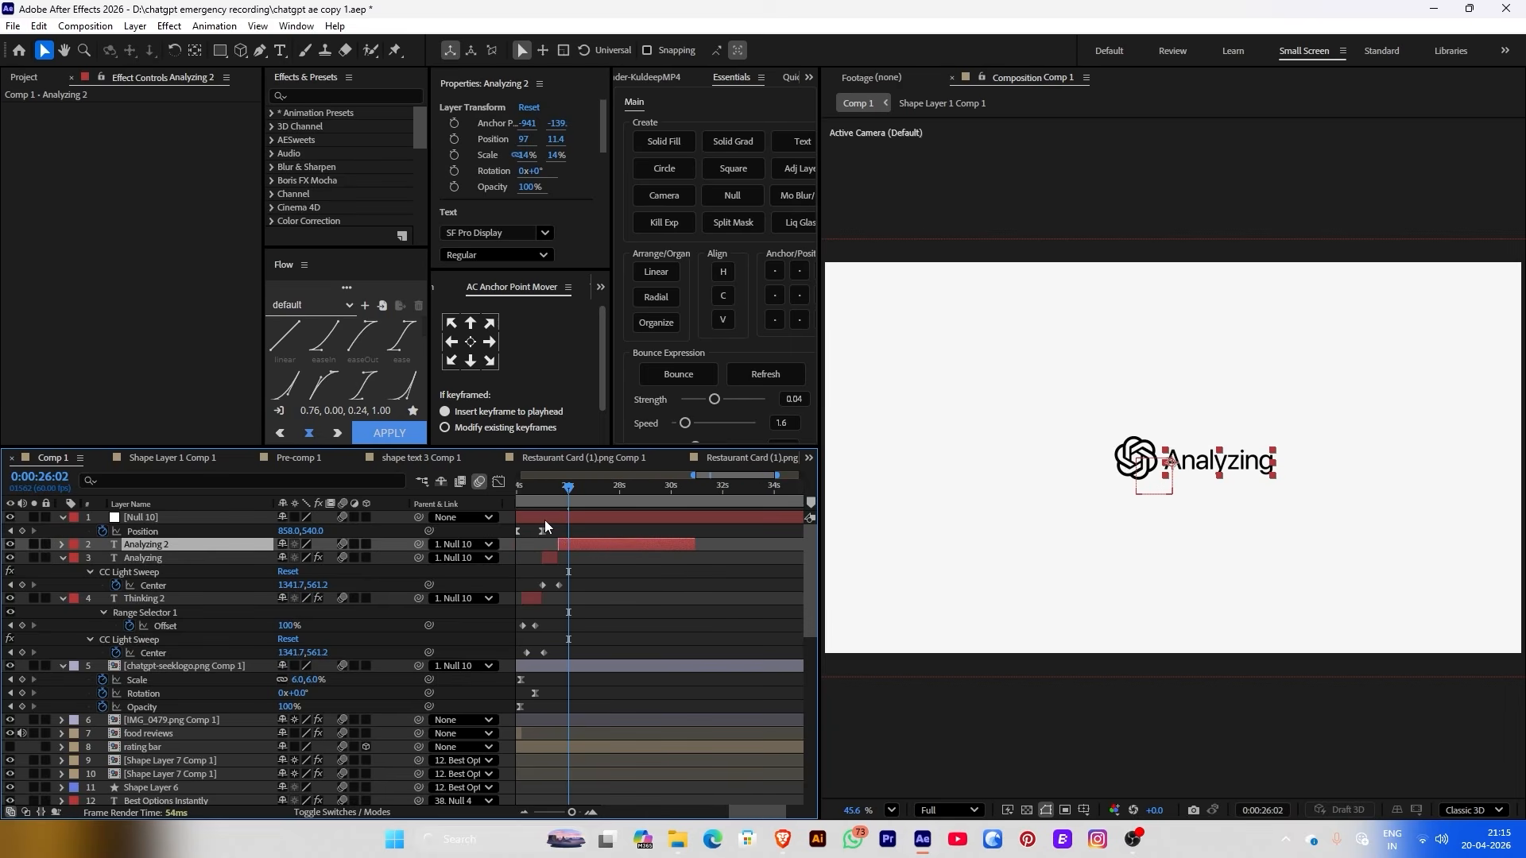
pyautogui.scroll(2, 588, 522)
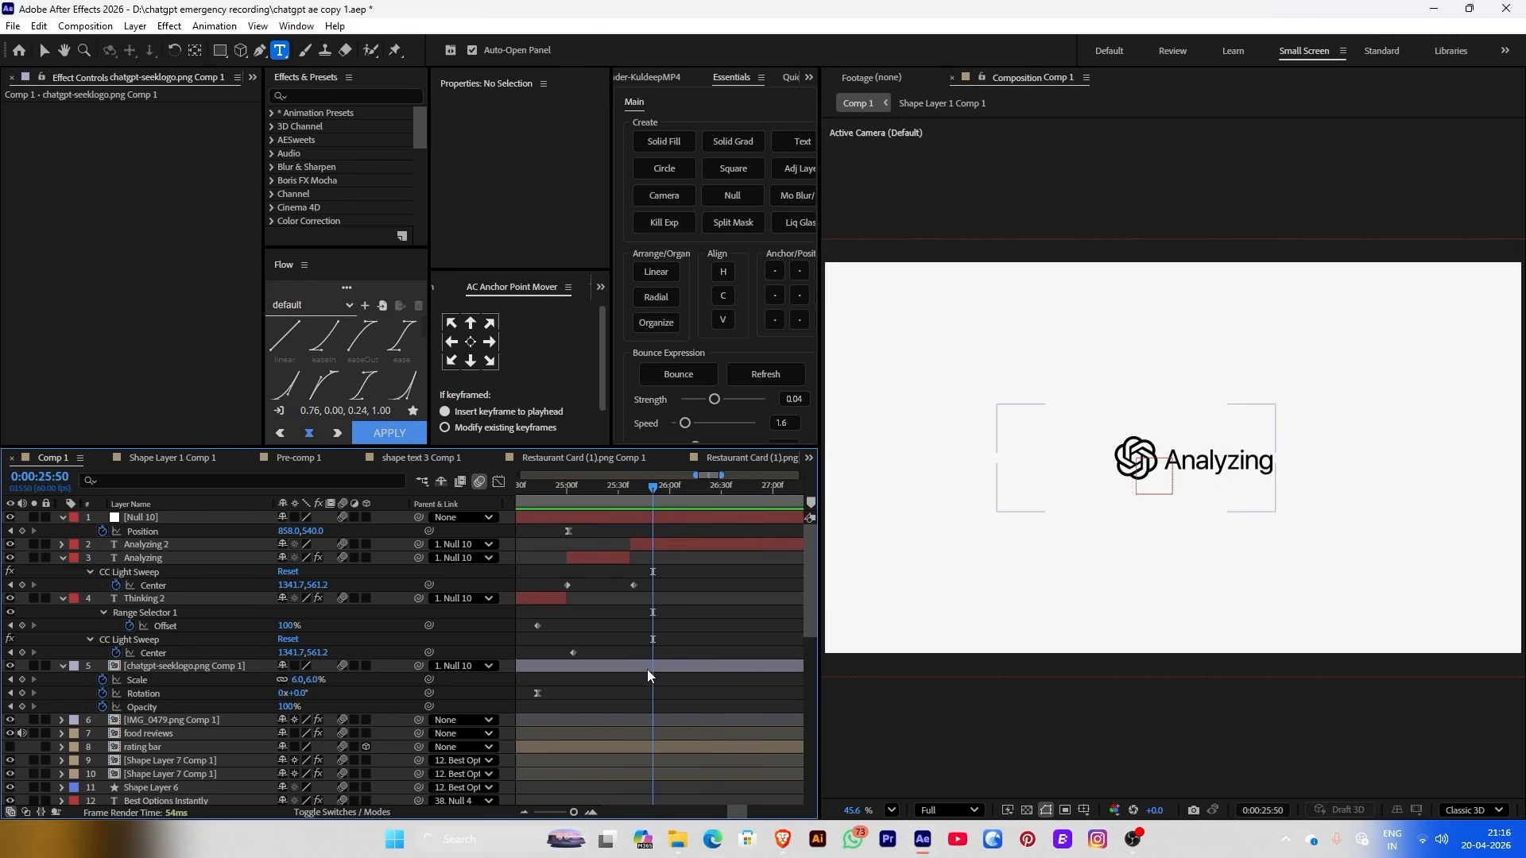
# Add Scale and Rotation keyframes to the logo and keyframe its Position X from 0 to 175
pyautogui.click(646, 668)
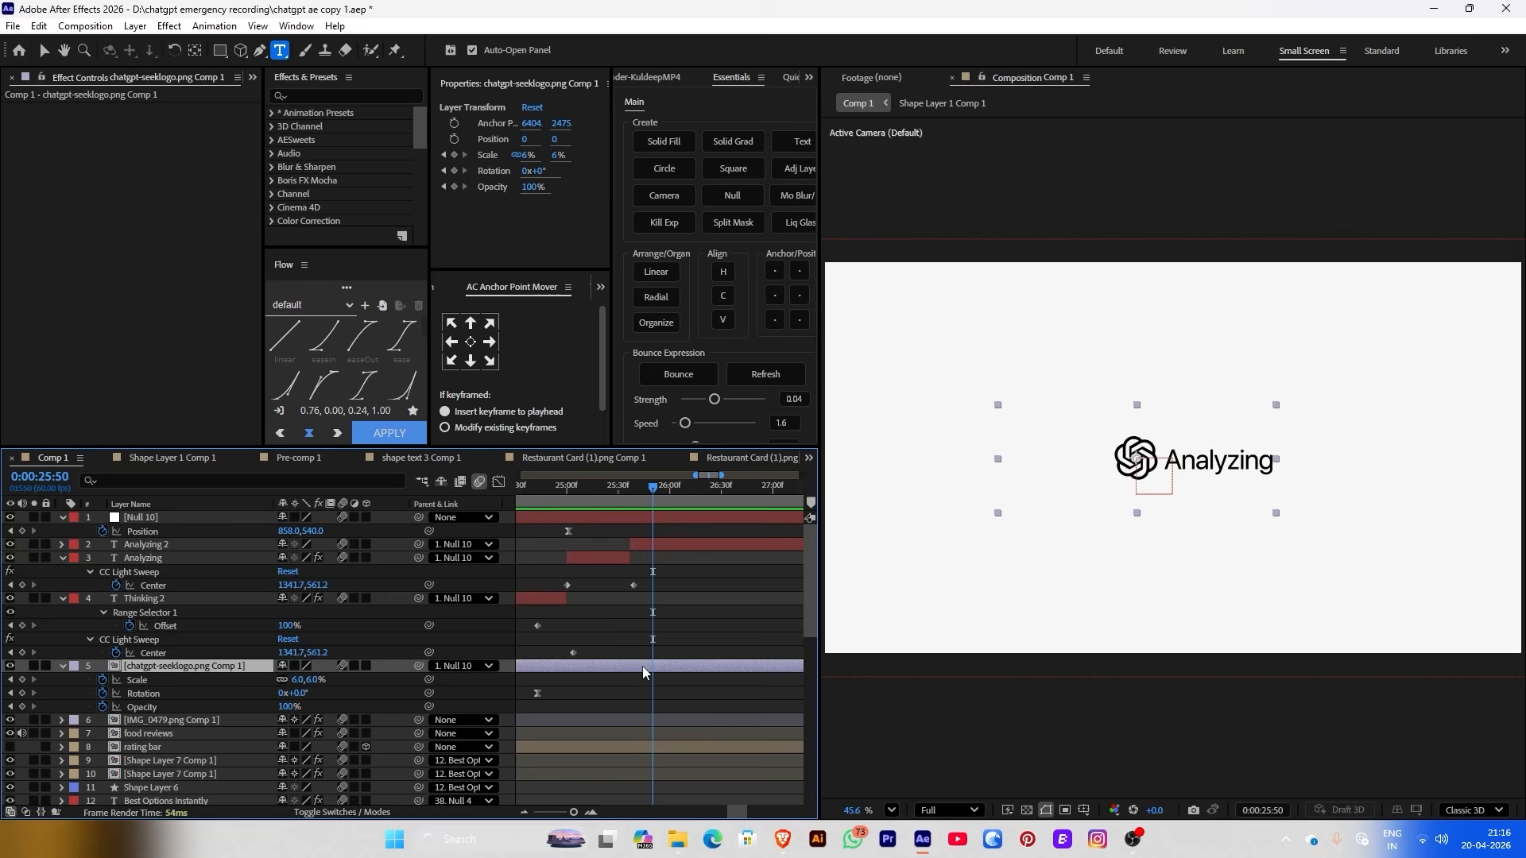
pyautogui.click(455, 155)
pyautogui.click(455, 171)
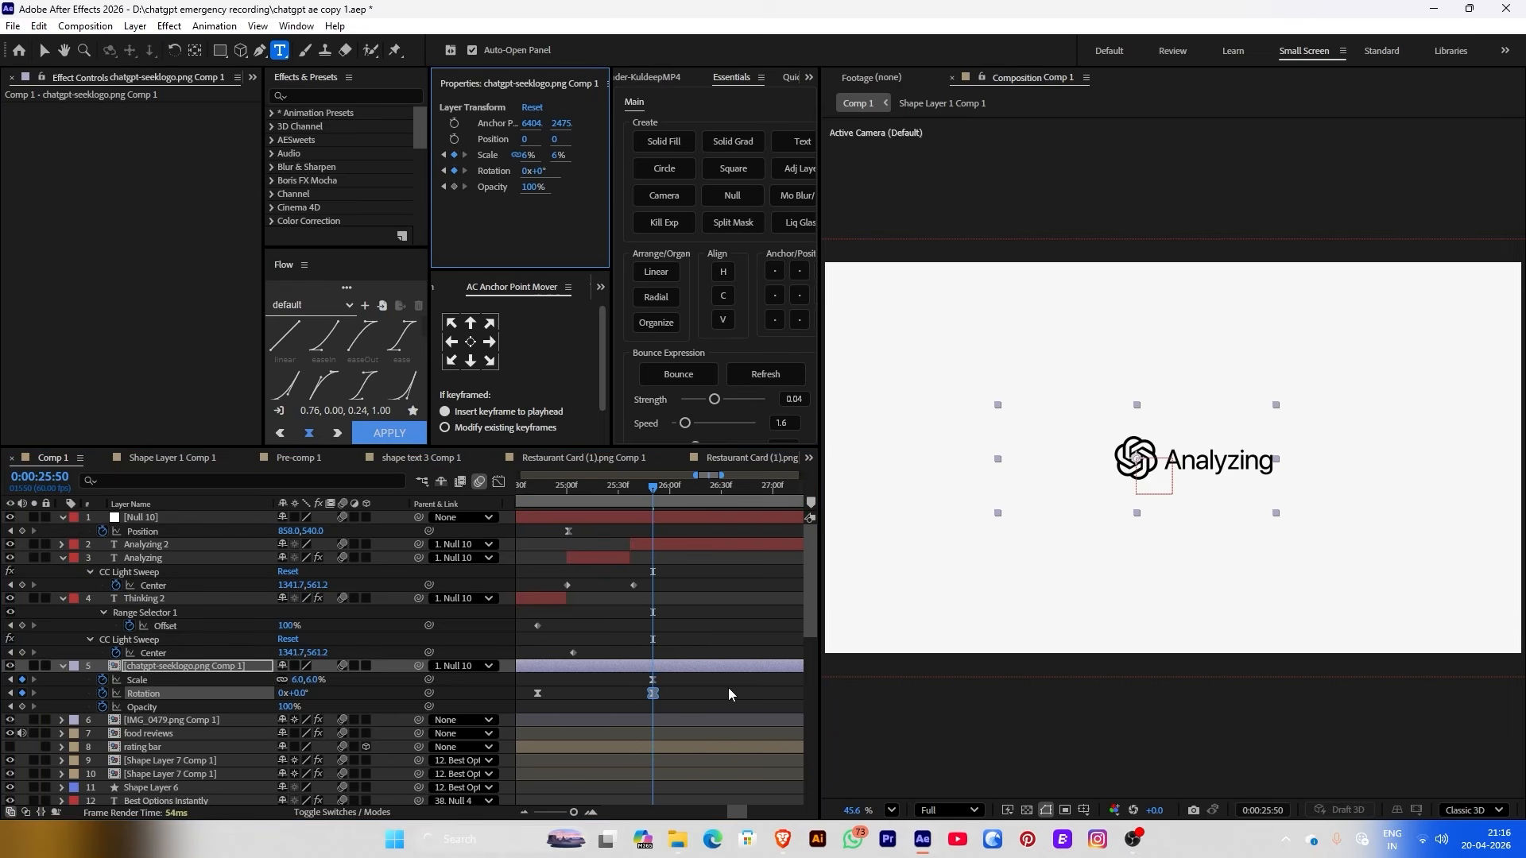
pyautogui.moveTo(672, 662); pyautogui.dragTo(626, 680)
pyautogui.click(698, 484)
pyautogui.click(454, 139)
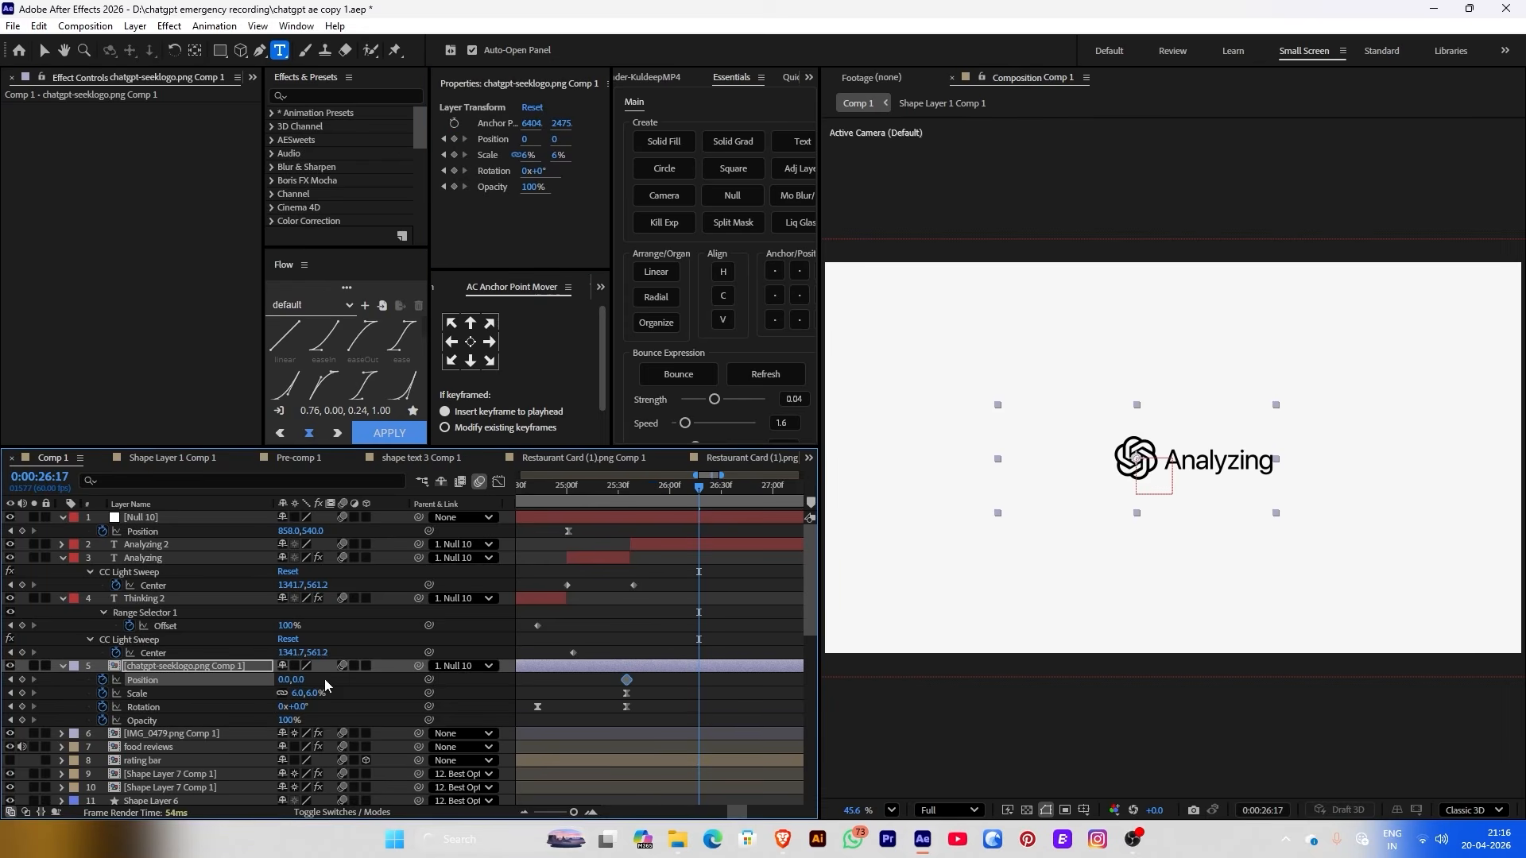
pyautogui.moveTo(284, 681); pyautogui.dragTo(405, 666)
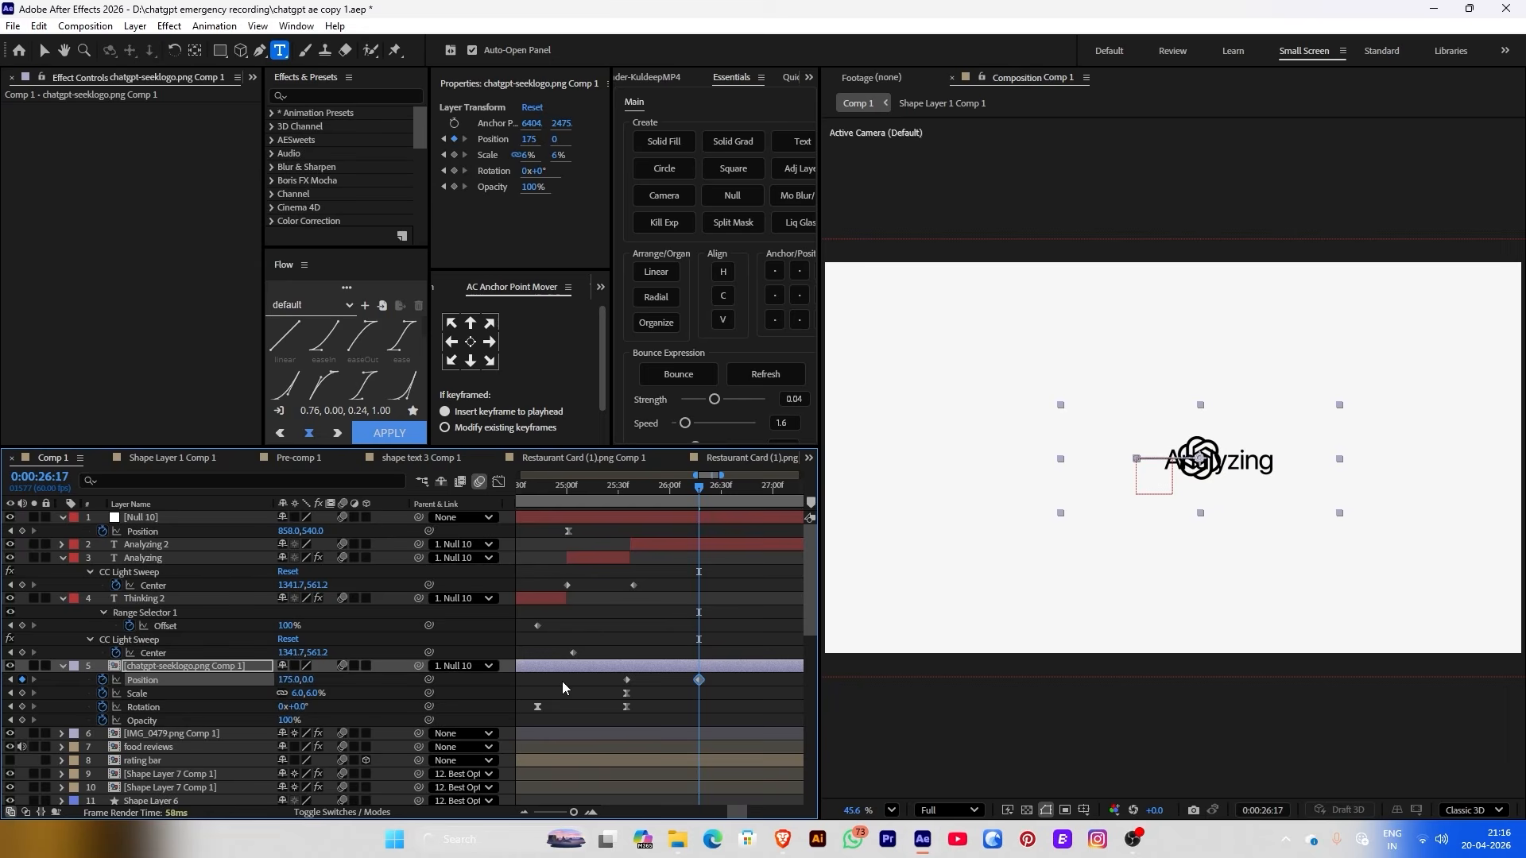
# Fade Analyzing 2 from 100% to 0% opacity, finishing at 26:07, and preview it
pyautogui.click(630, 507)
pyautogui.click(673, 545)
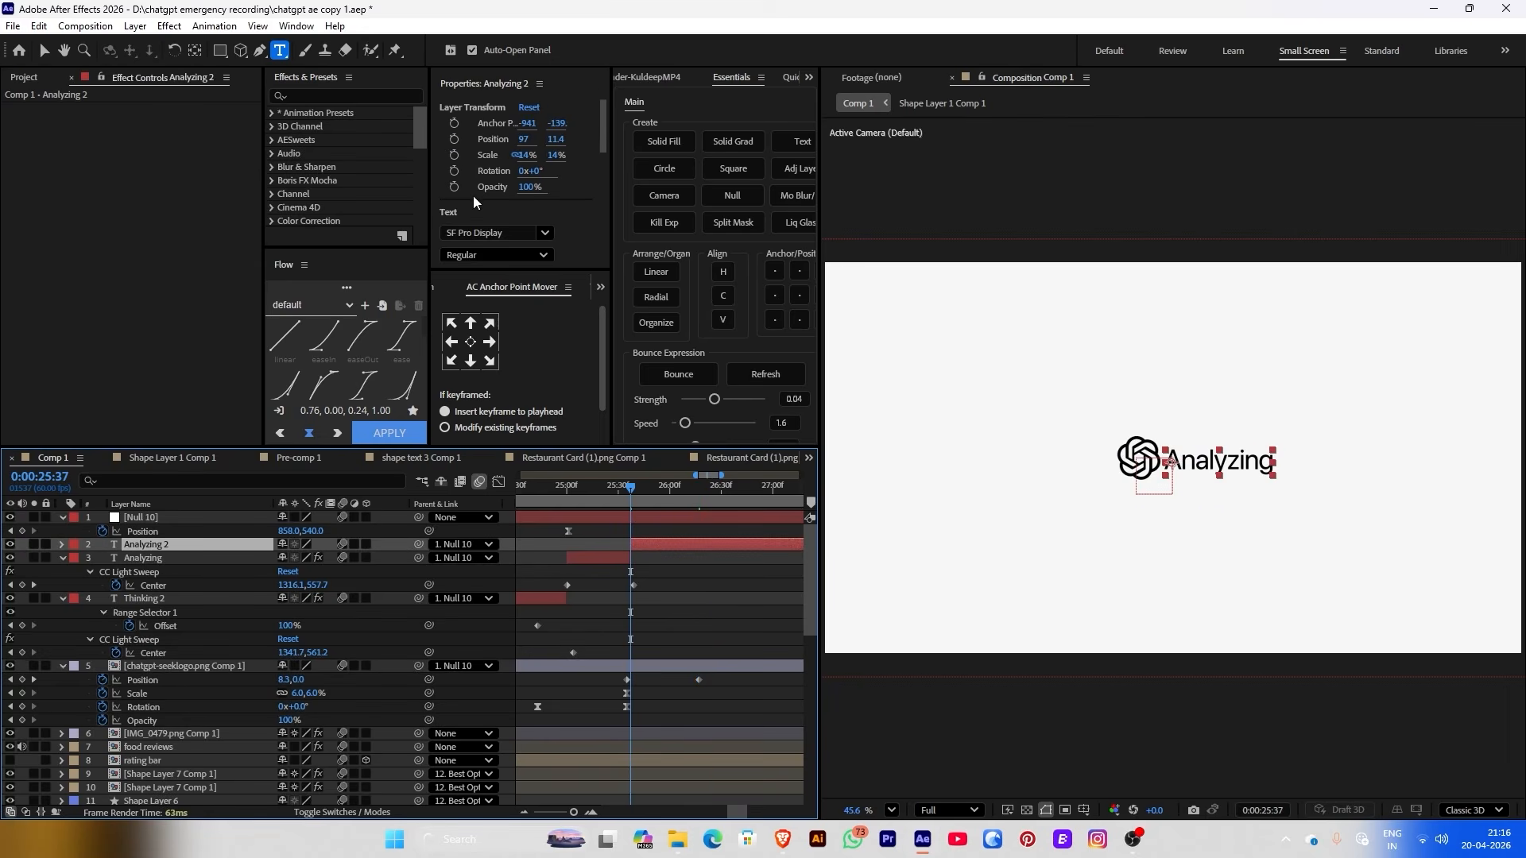
pyautogui.hotkey('alt', 'shift', 't')
pyautogui.click(682, 487)
pyautogui.moveTo(525, 187); pyautogui.dragTo(292, 177)
pyautogui.press('space')
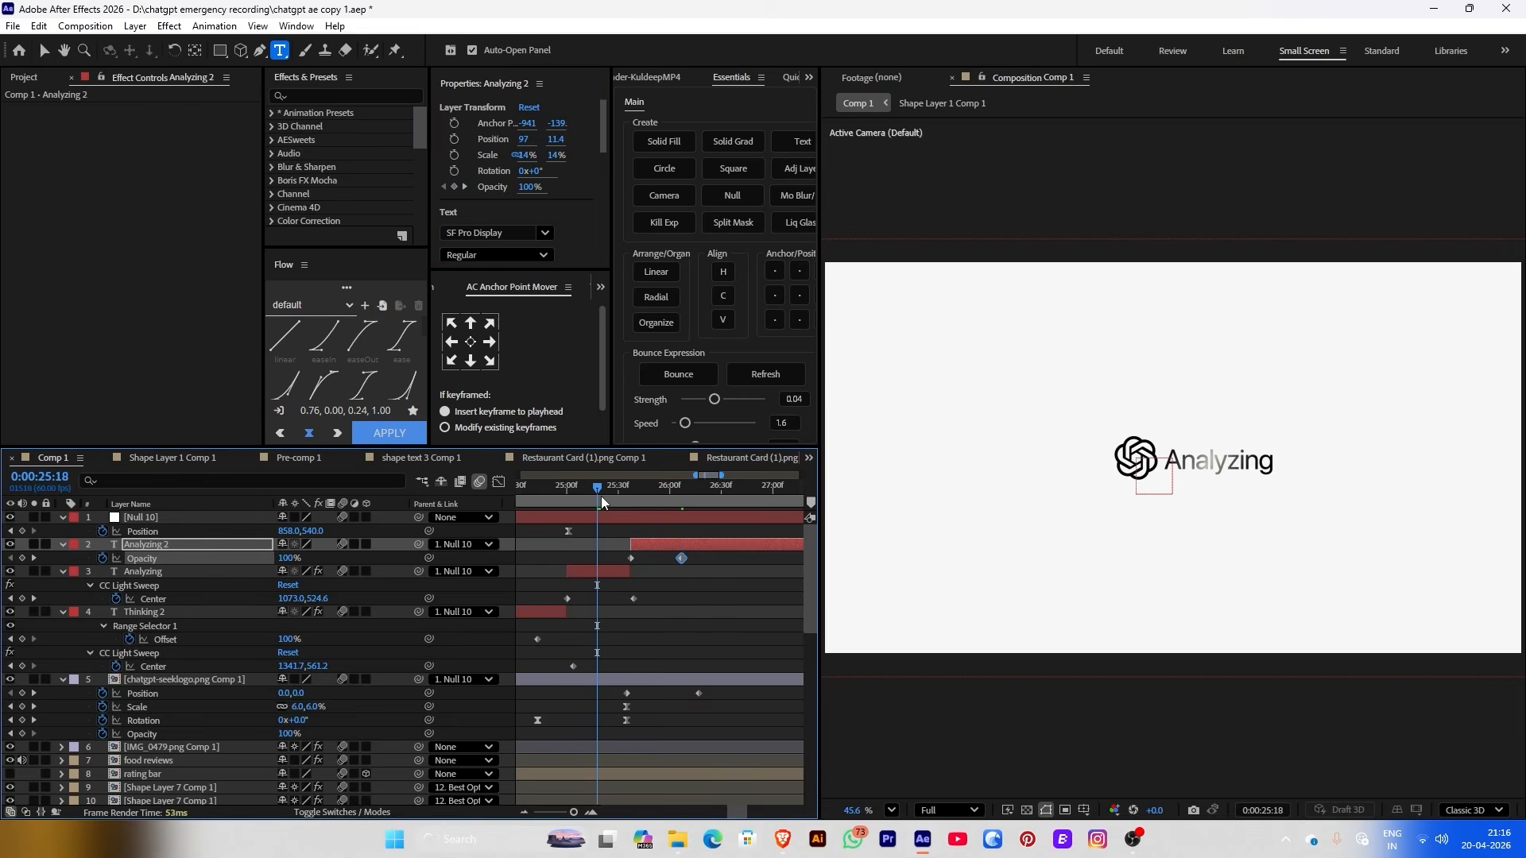
pyautogui.moveTo(710, 511); pyautogui.dragTo(619, 511)
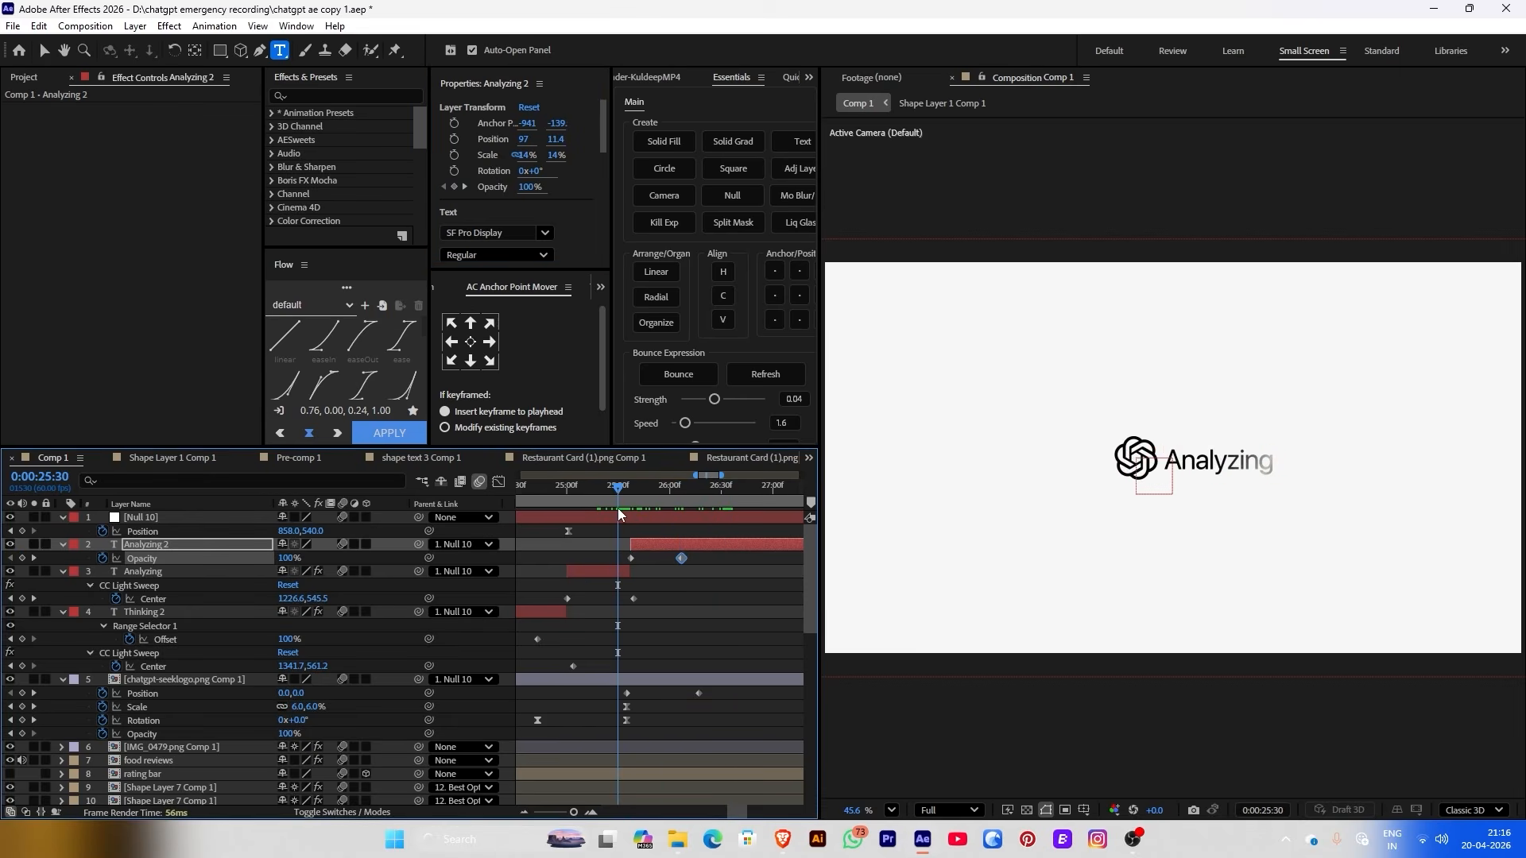
pyautogui.press('space')
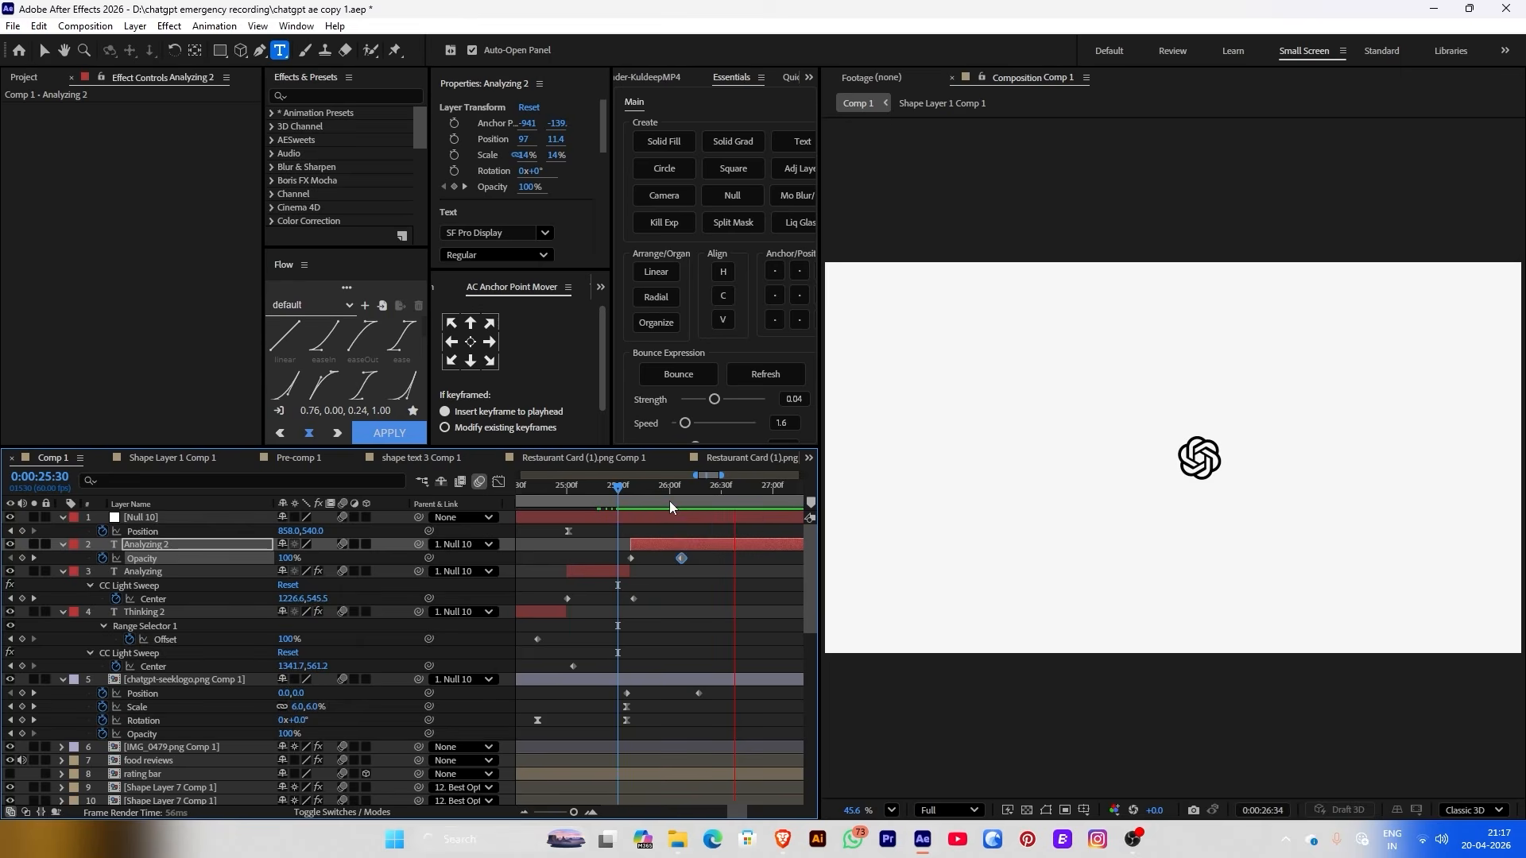
pyautogui.moveTo(681, 558); pyautogui.dragTo(647, 559)
pyautogui.press('g')
pyautogui.press('space')
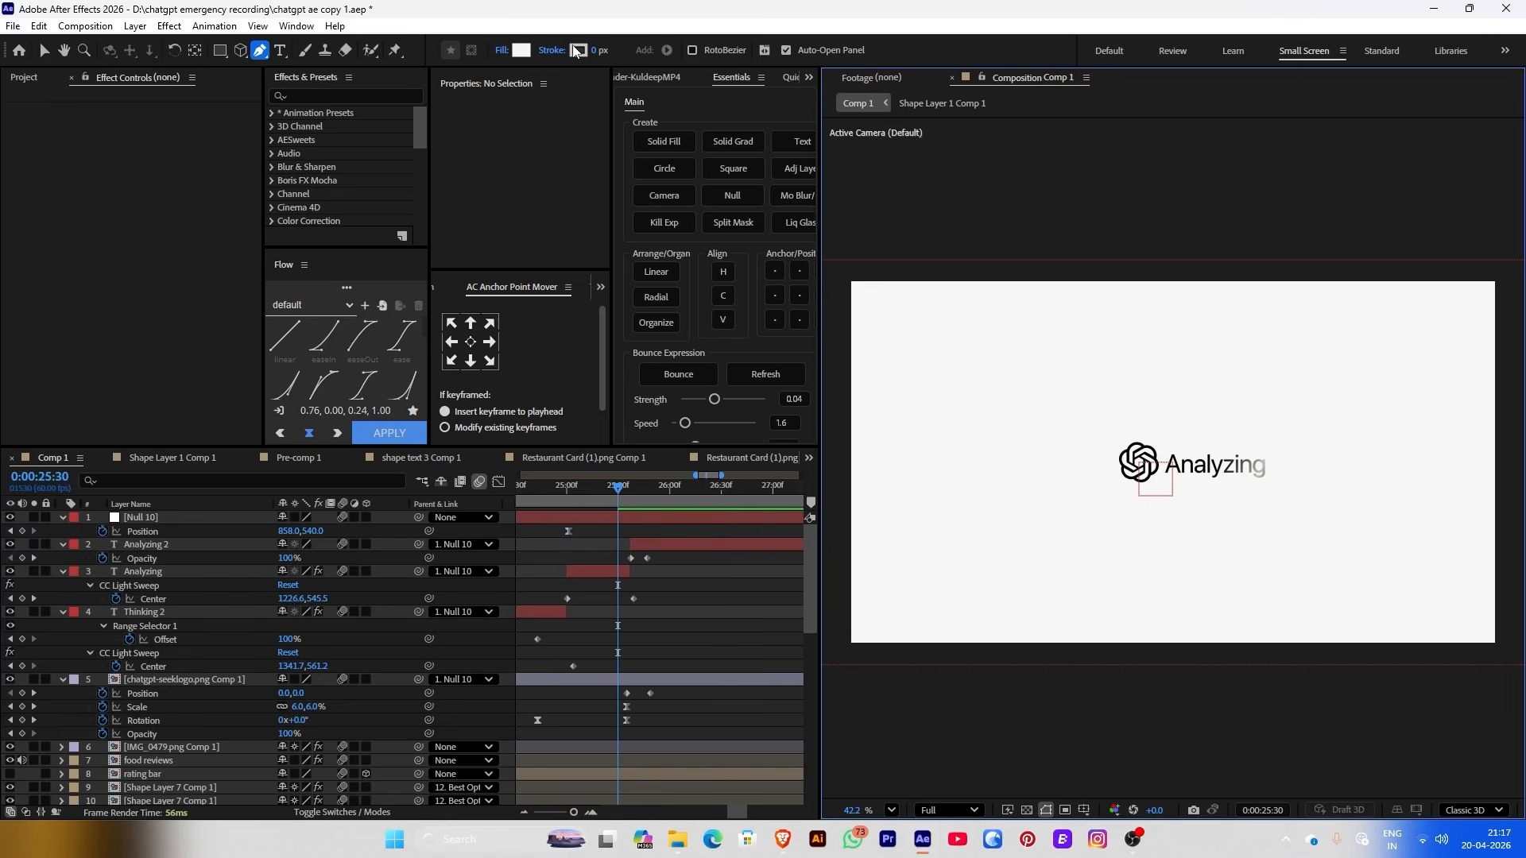
# Draw a wide rectangle across the composition, centre it, and fill it light grey E4E4E4
pyautogui.click(221, 51)
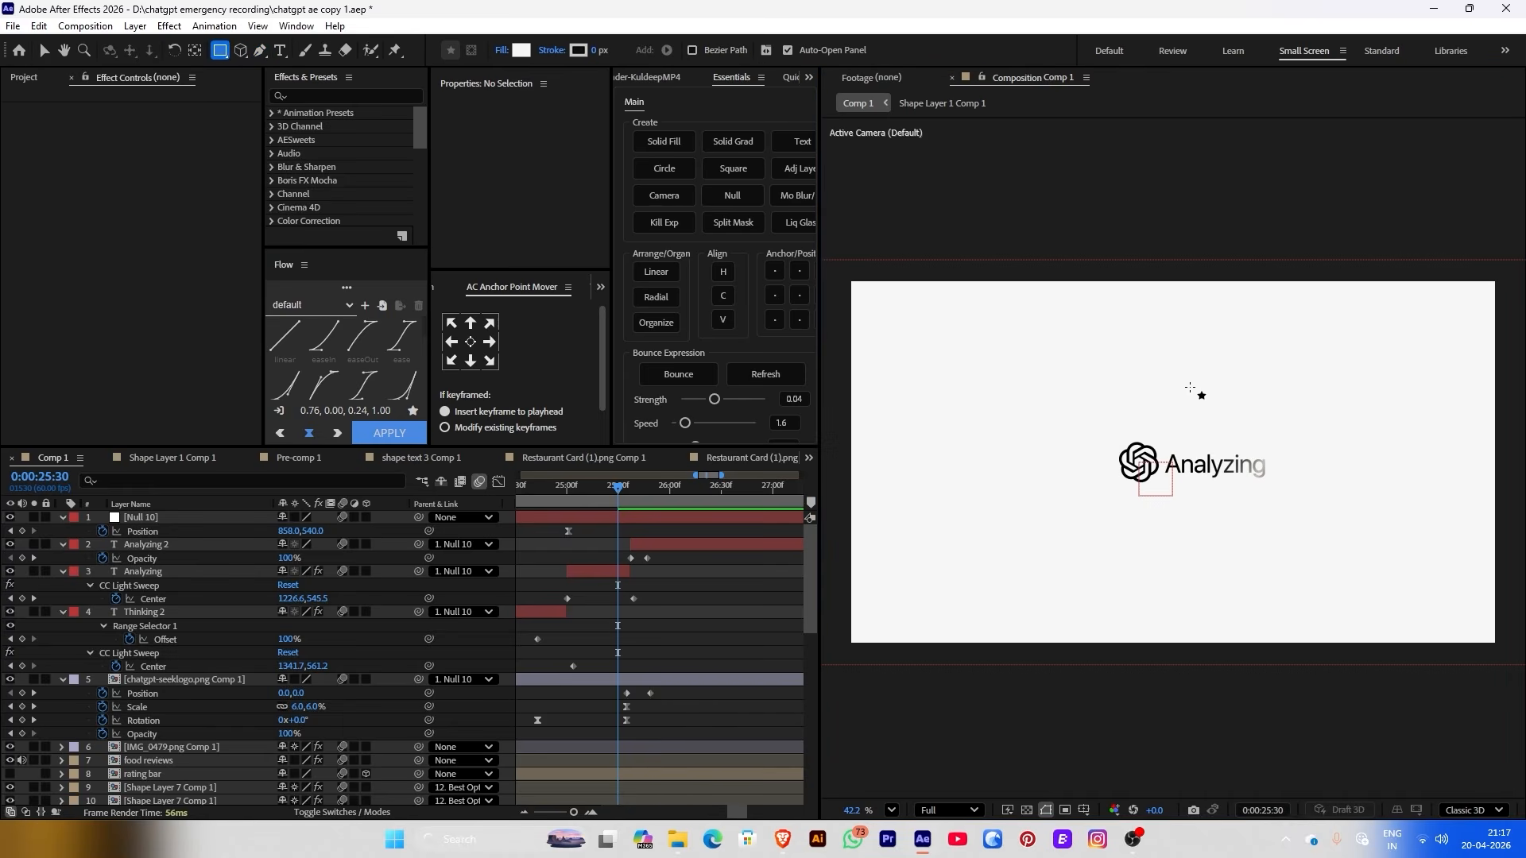
pyautogui.scroll(-1, 1090, 394)
pyautogui.moveTo(860, 422); pyautogui.dragTo(1466, 478)
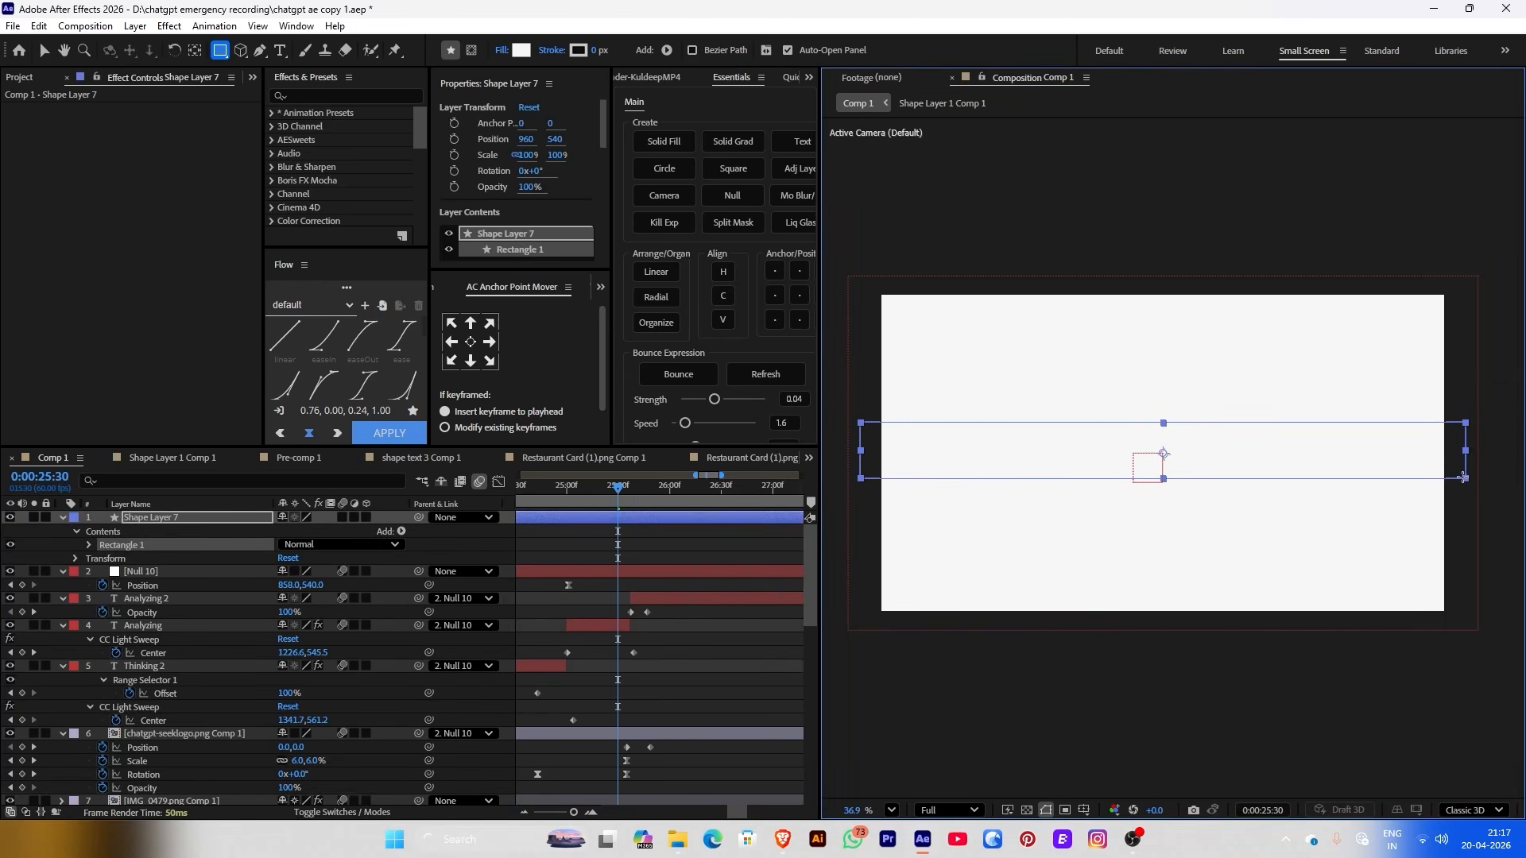
pyautogui.click(489, 364)
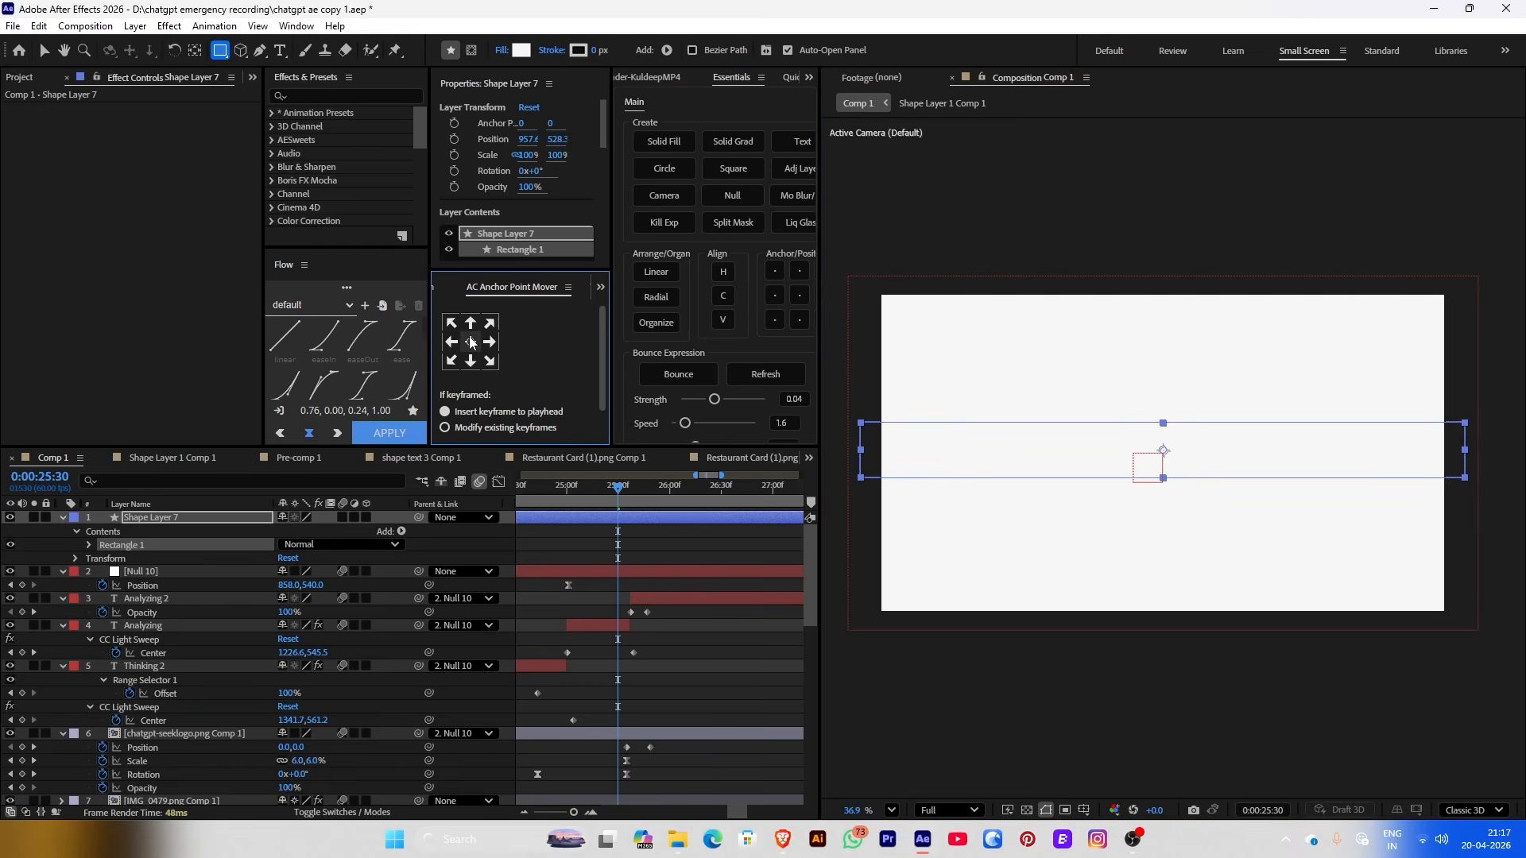
pyautogui.click(722, 300)
pyautogui.scroll(1, 485, 296)
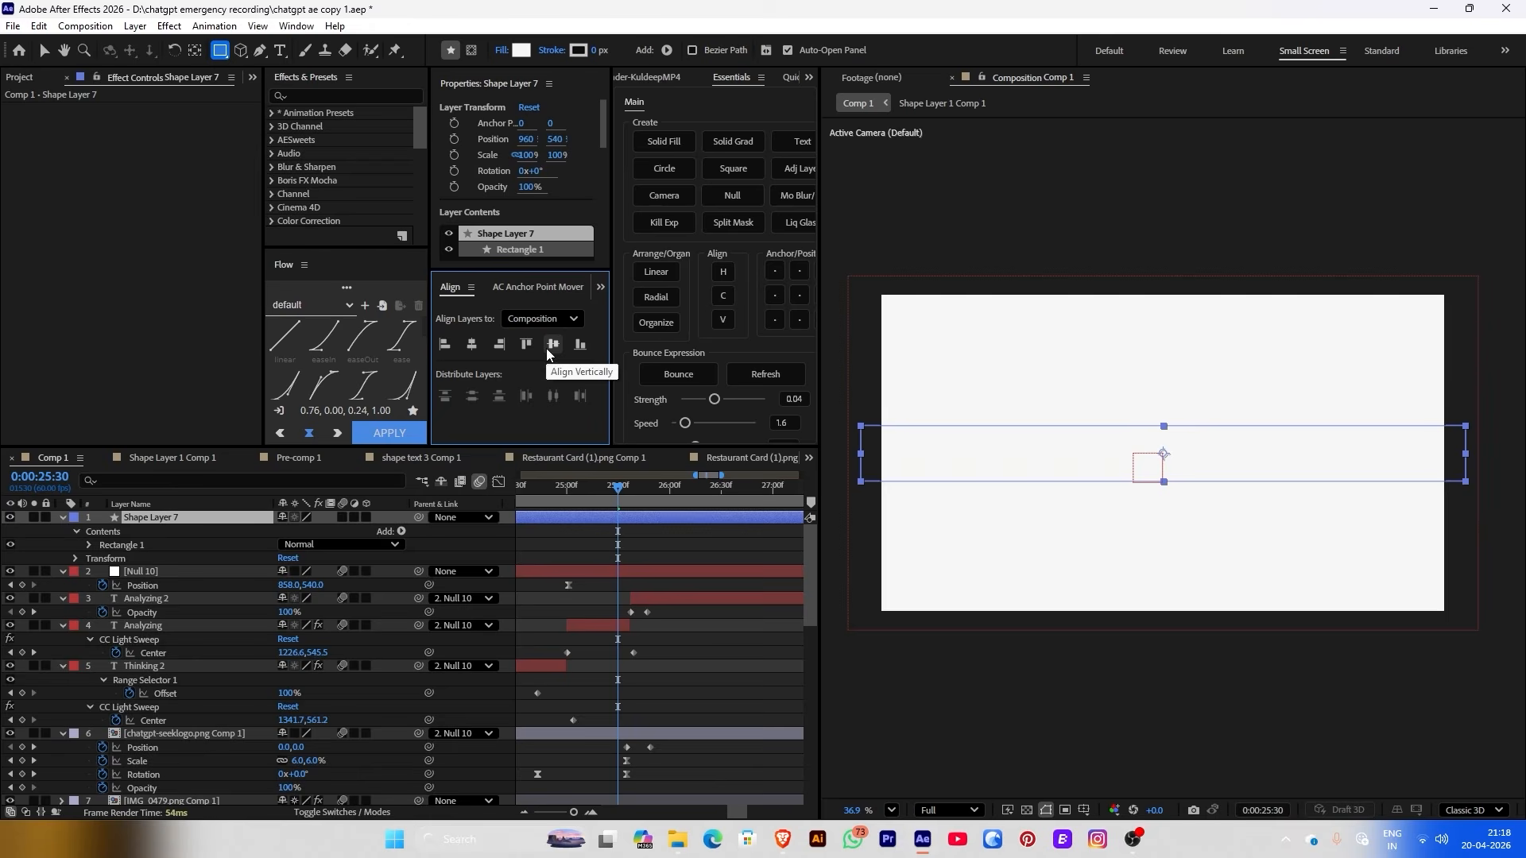
pyautogui.click(521, 50)
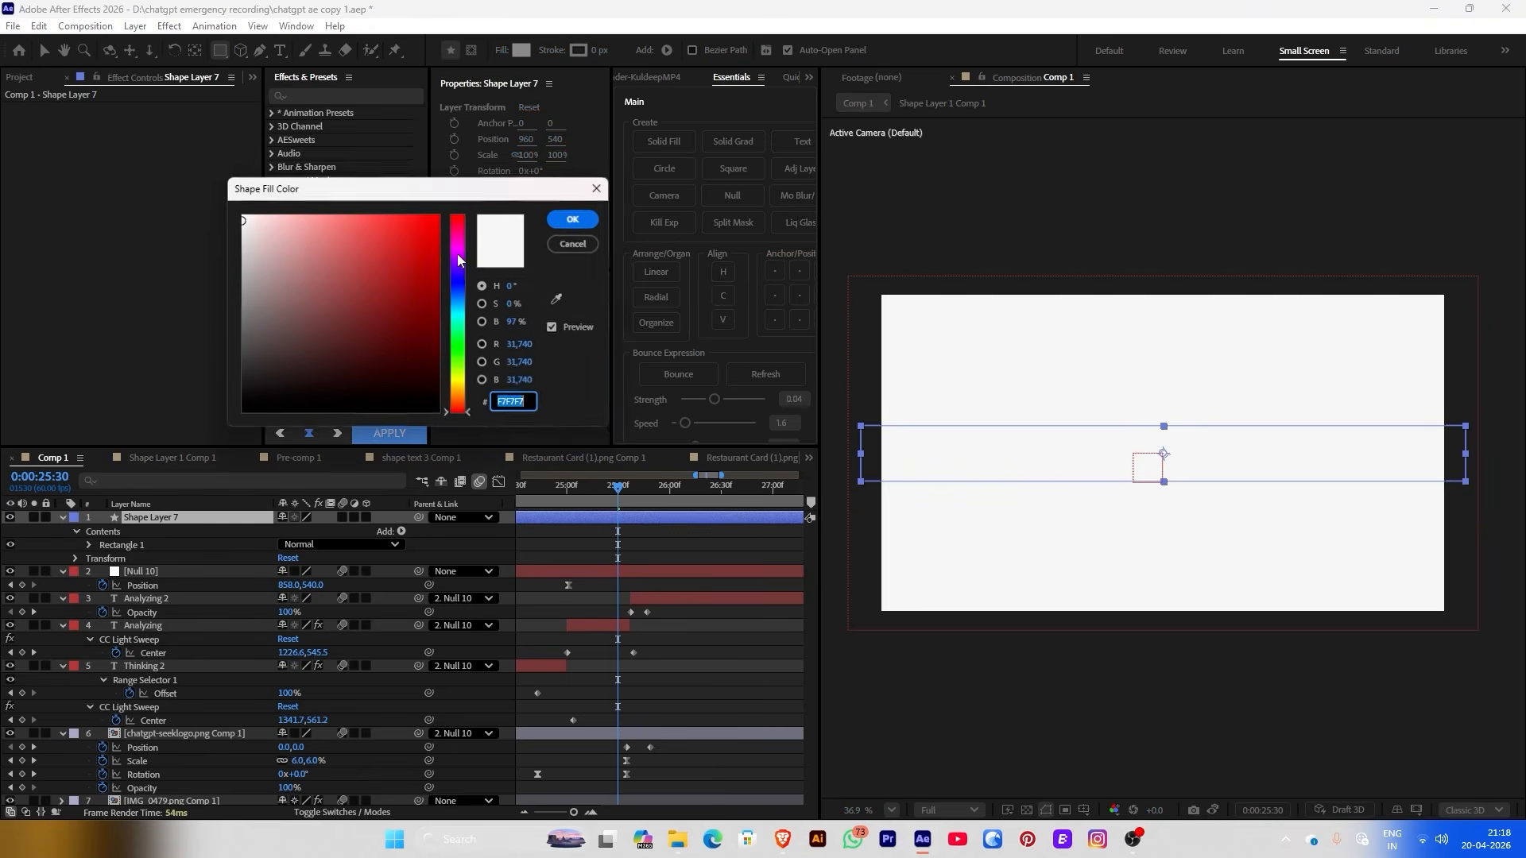
pyautogui.moveTo(358, 239); pyautogui.dragTo(216, 234)
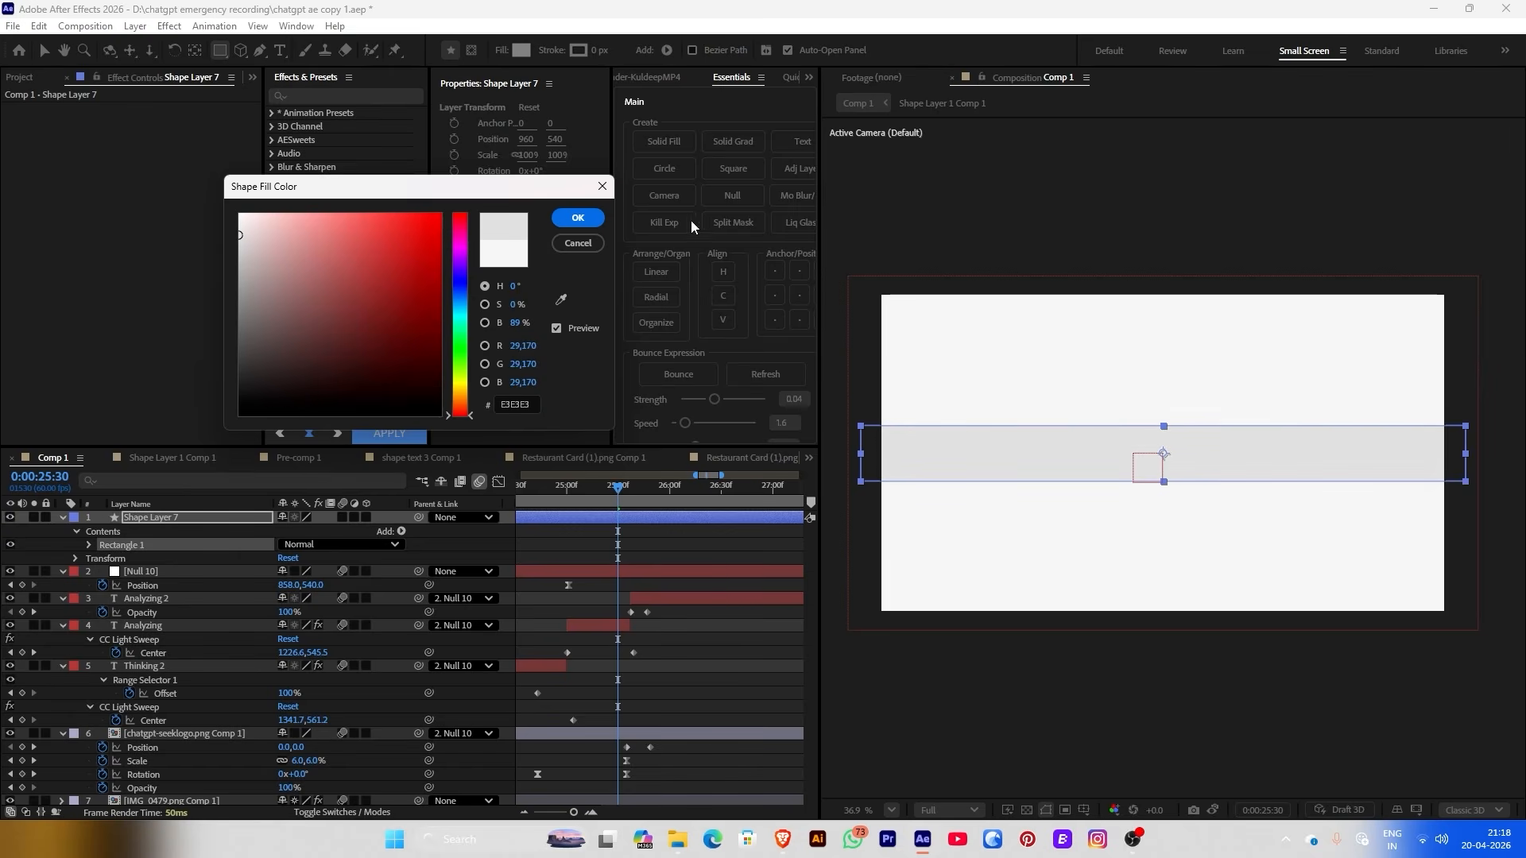
pyautogui.click(578, 218)
# Split the grey bar layer at the current time and delete the unwanted shape layer
pyautogui.hotkey('ctrl', 'shift', 'd')
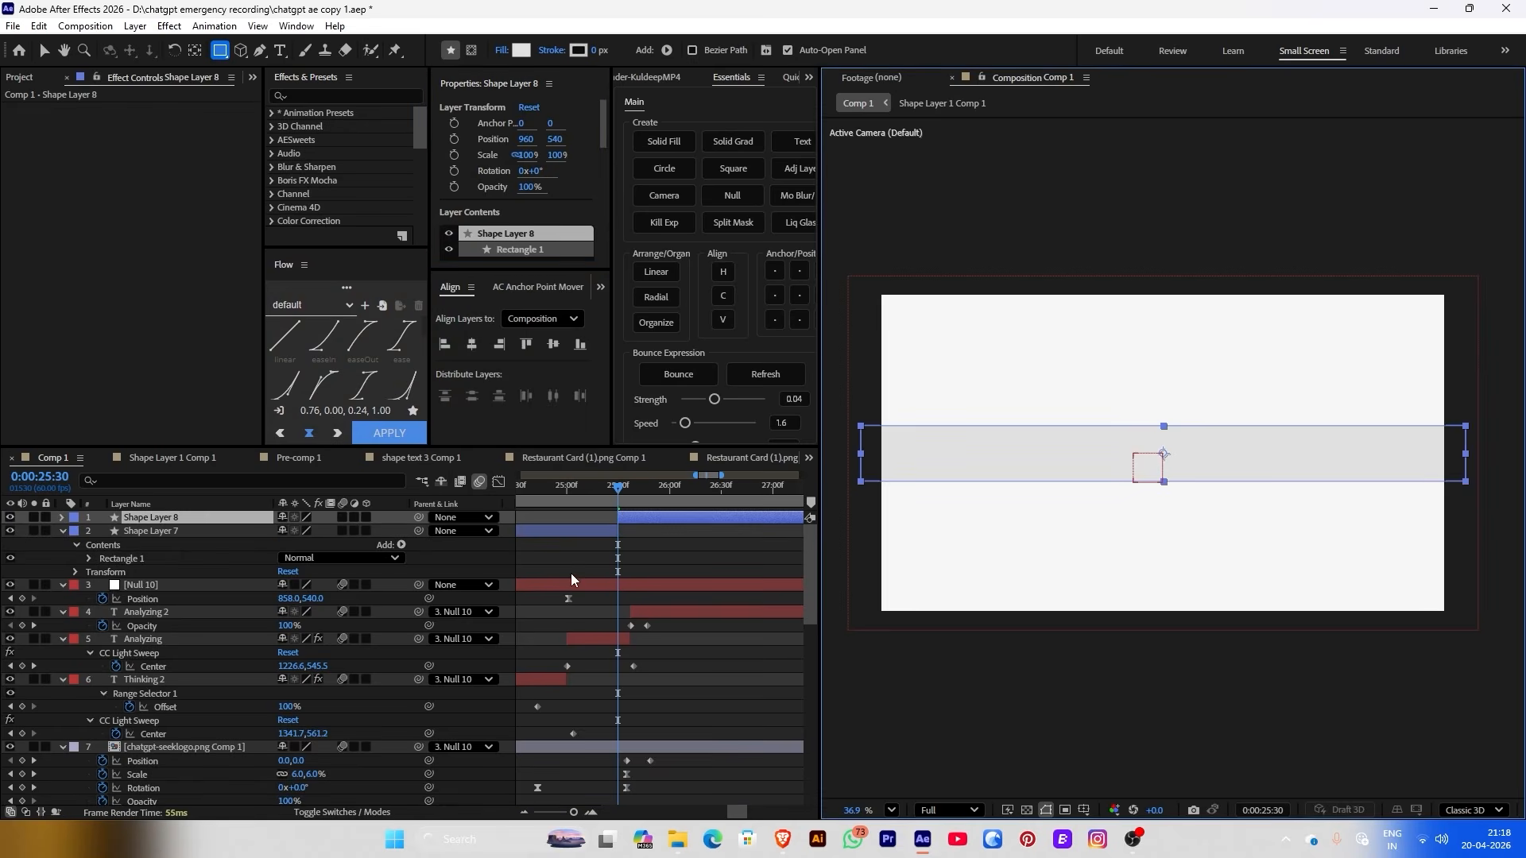
pyautogui.keyDown('ctrl'); pyautogui.click(598, 530); pyautogui.keyUp('ctrl')
pyautogui.press('Delete')
# Draw a new rectangle on the left with a linear gradient fill spanning its width
pyautogui.moveTo(825, 359); pyautogui.dragTo(1162, 532)
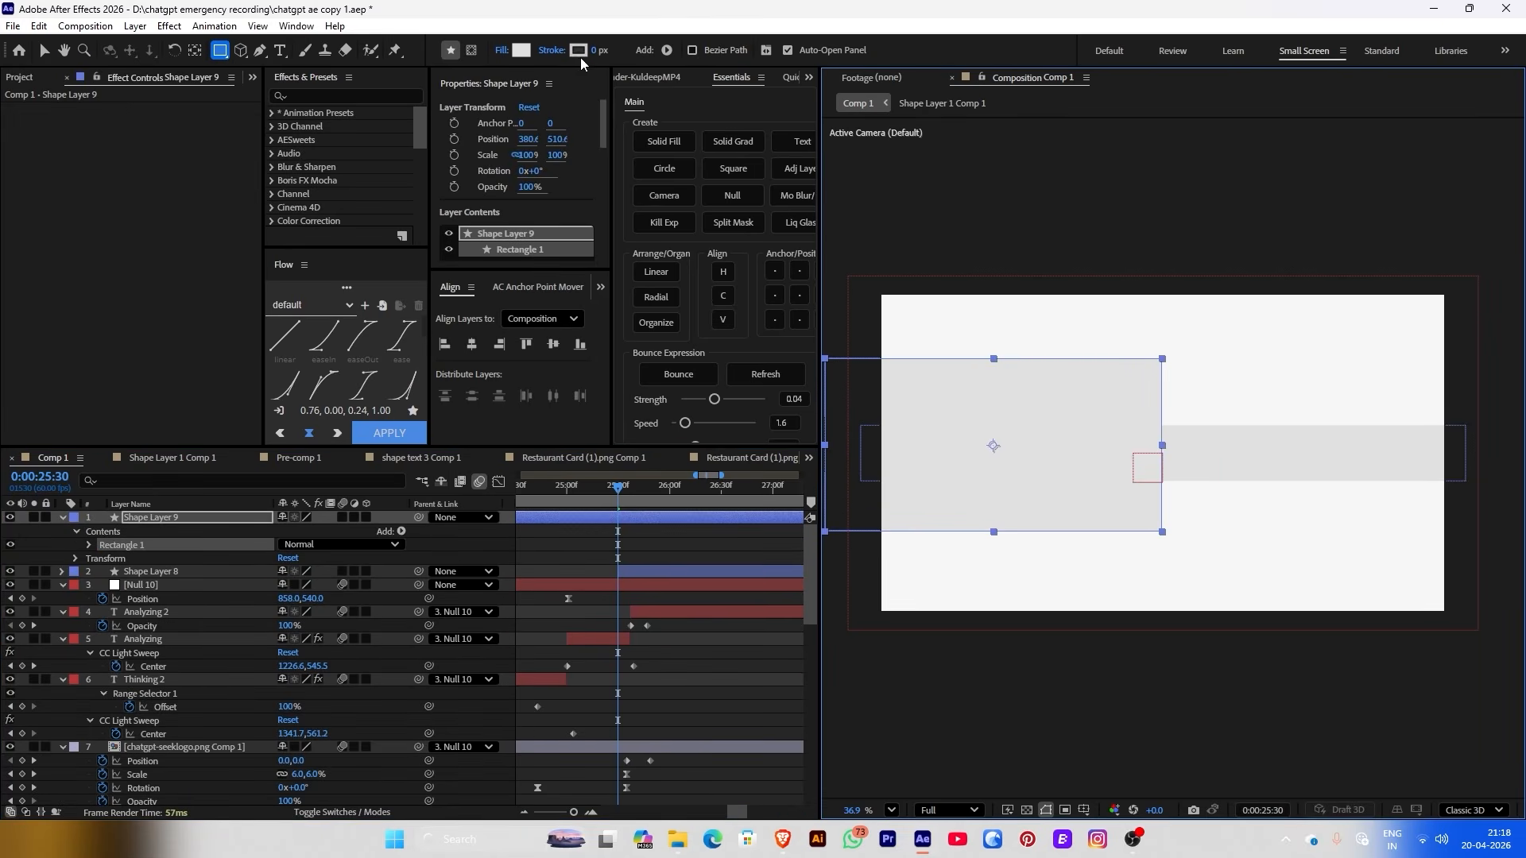
pyautogui.click(501, 50)
pyautogui.click(738, 376)
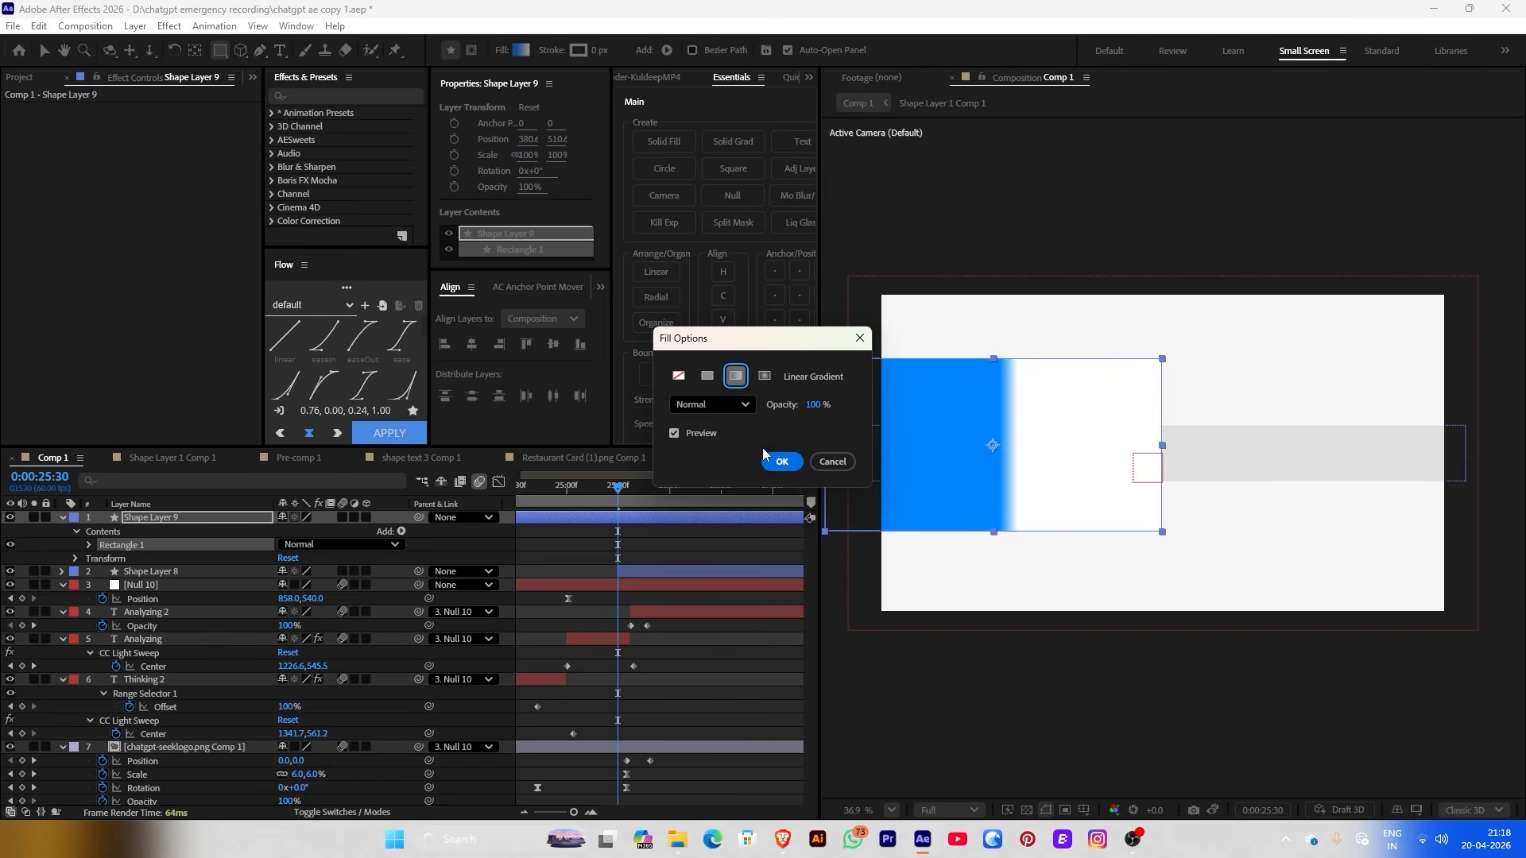
pyautogui.click(782, 462)
pyautogui.press('v')
pyautogui.scroll(-1, 1033, 397)
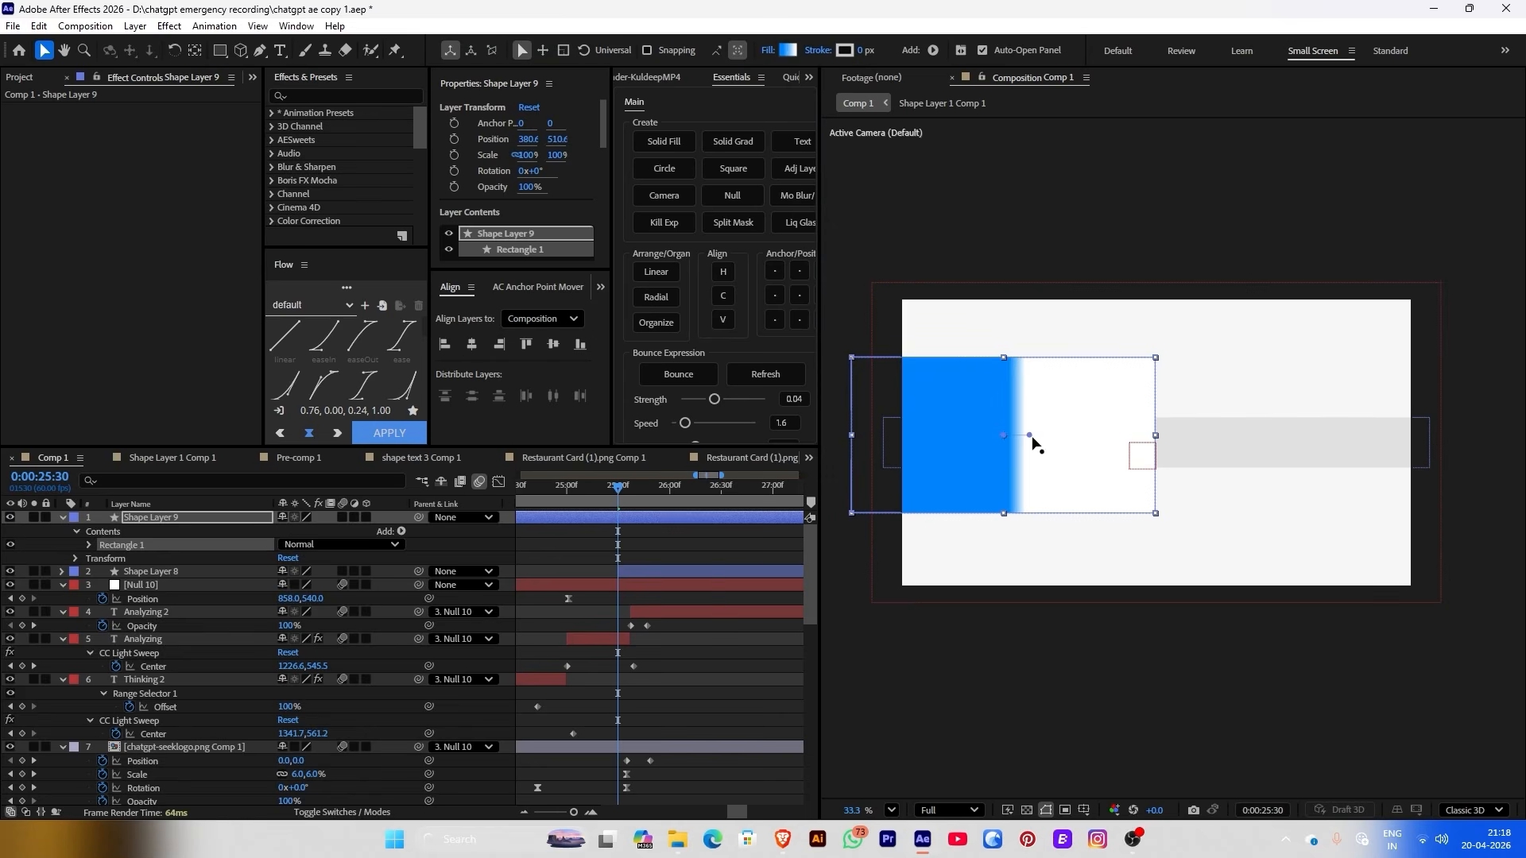
pyautogui.click(1004, 434)
pyautogui.moveTo(868, 436); pyautogui.dragTo(855, 435)
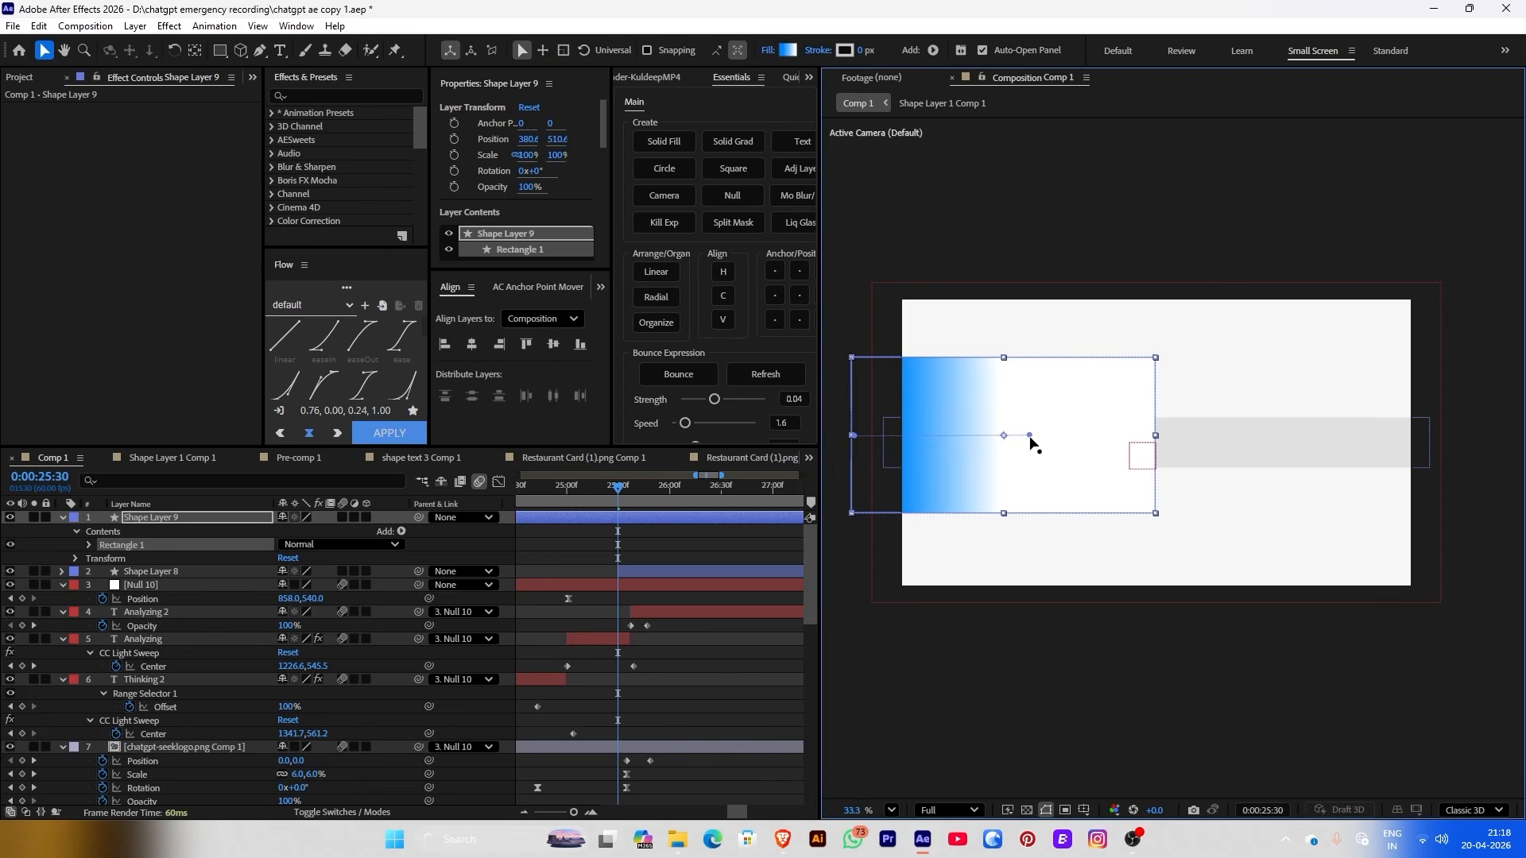
pyautogui.moveTo(1030, 437); pyautogui.dragTo(1146, 444)
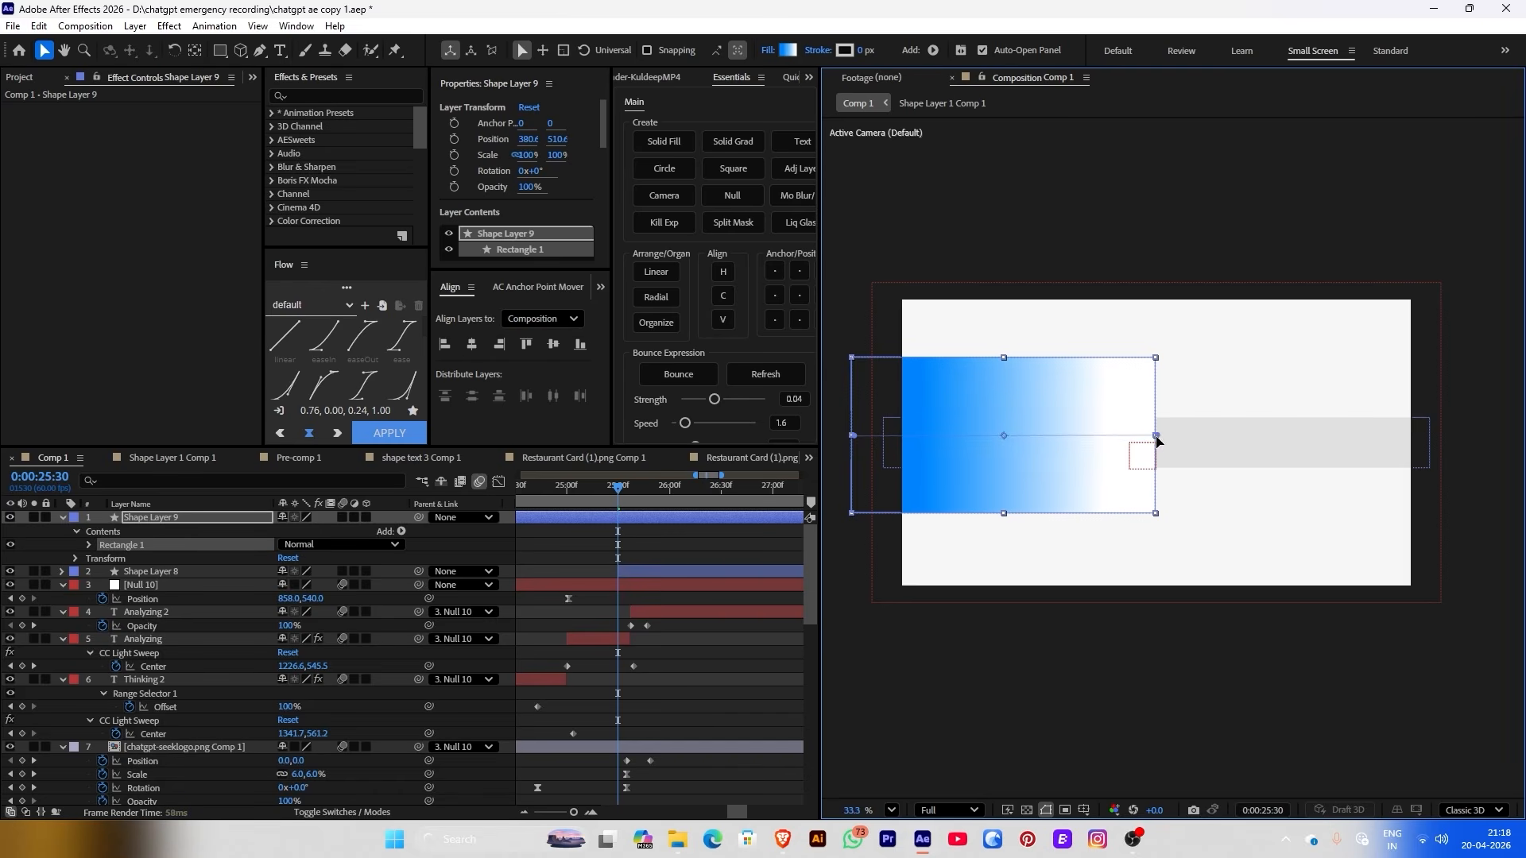
# Edit the gradient stops to pink, white and blue, with blue around 64%
pyautogui.click(770, 53)
pyautogui.click(767, 462)
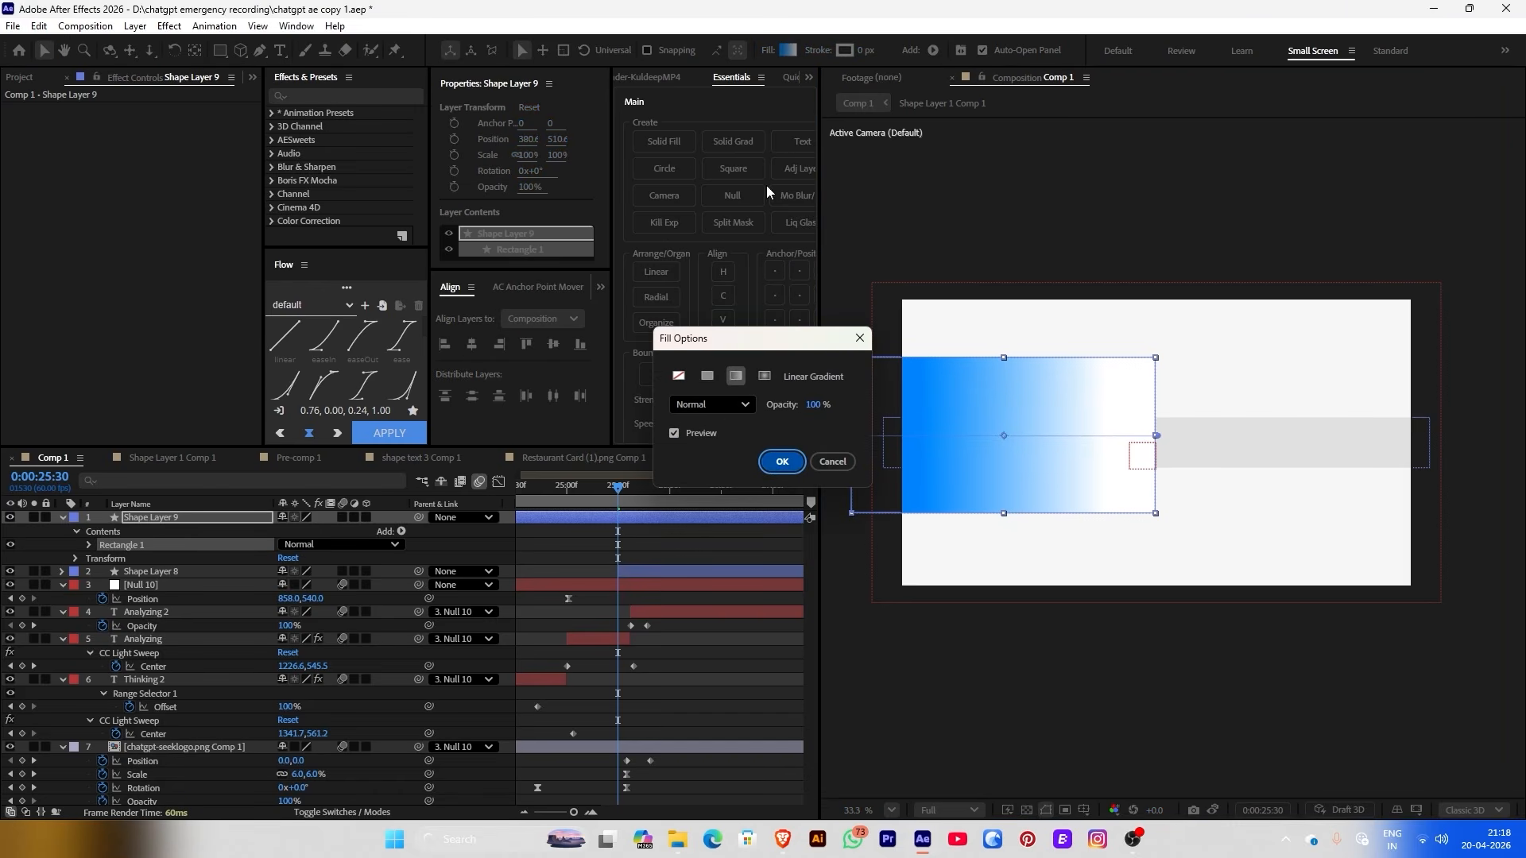
pyautogui.click(788, 50)
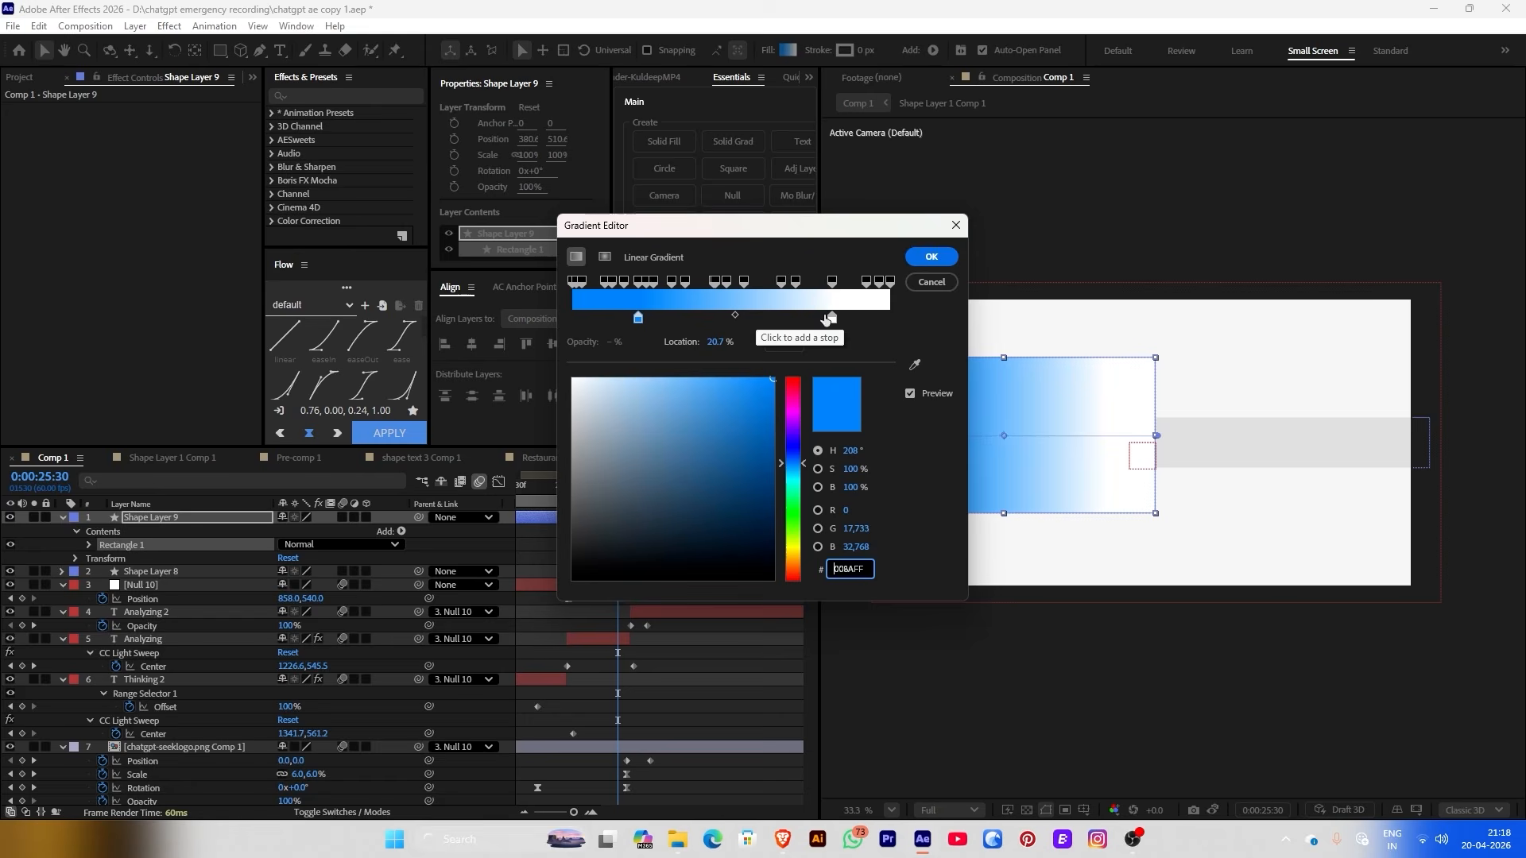
pyautogui.moveTo(820, 320); pyautogui.dragTo(740, 324)
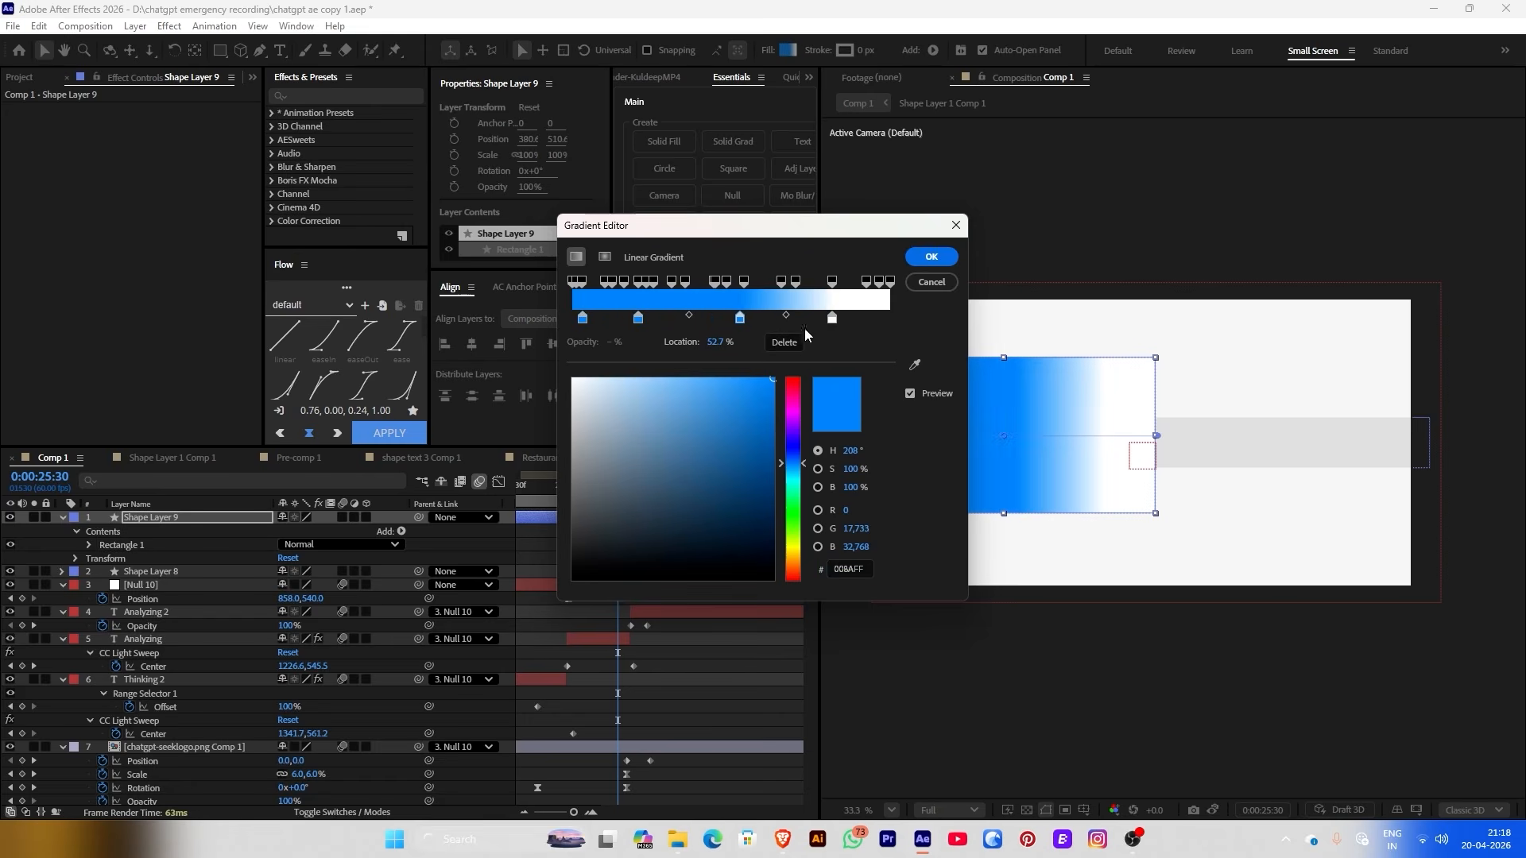
pyautogui.moveTo(834, 325)
pyautogui.mouseDown()
pyautogui.moveTo(624, 325)
pyautogui.moveTo(819, 318)
pyautogui.mouseUp()
pyautogui.click(638, 319)
pyautogui.moveTo(789, 430); pyautogui.dragTo(653, 375)
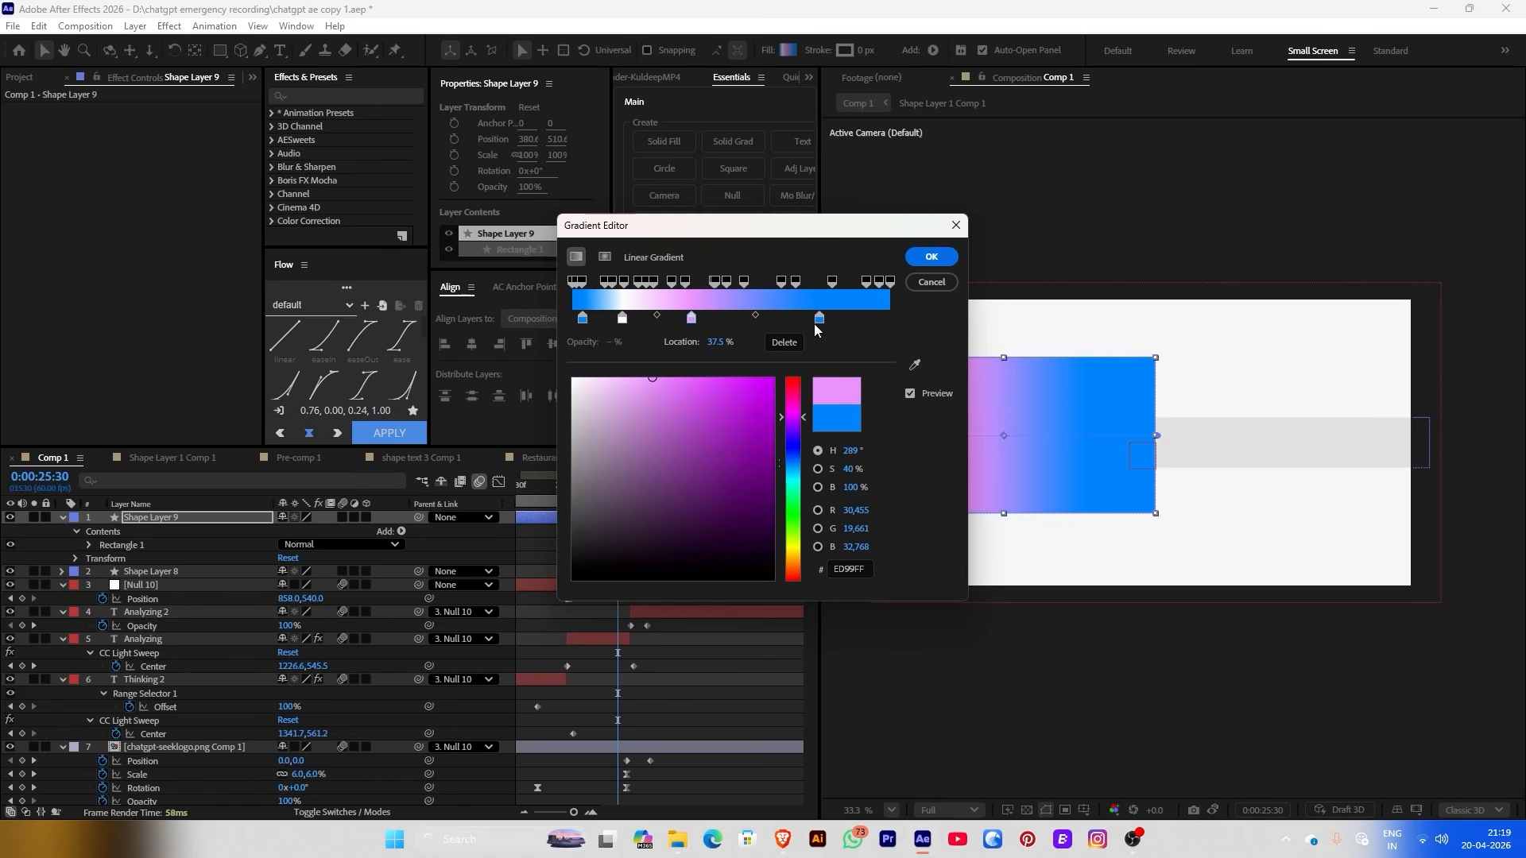
pyautogui.moveTo(820, 319); pyautogui.dragTo(751, 320)
pyautogui.click(623, 318)
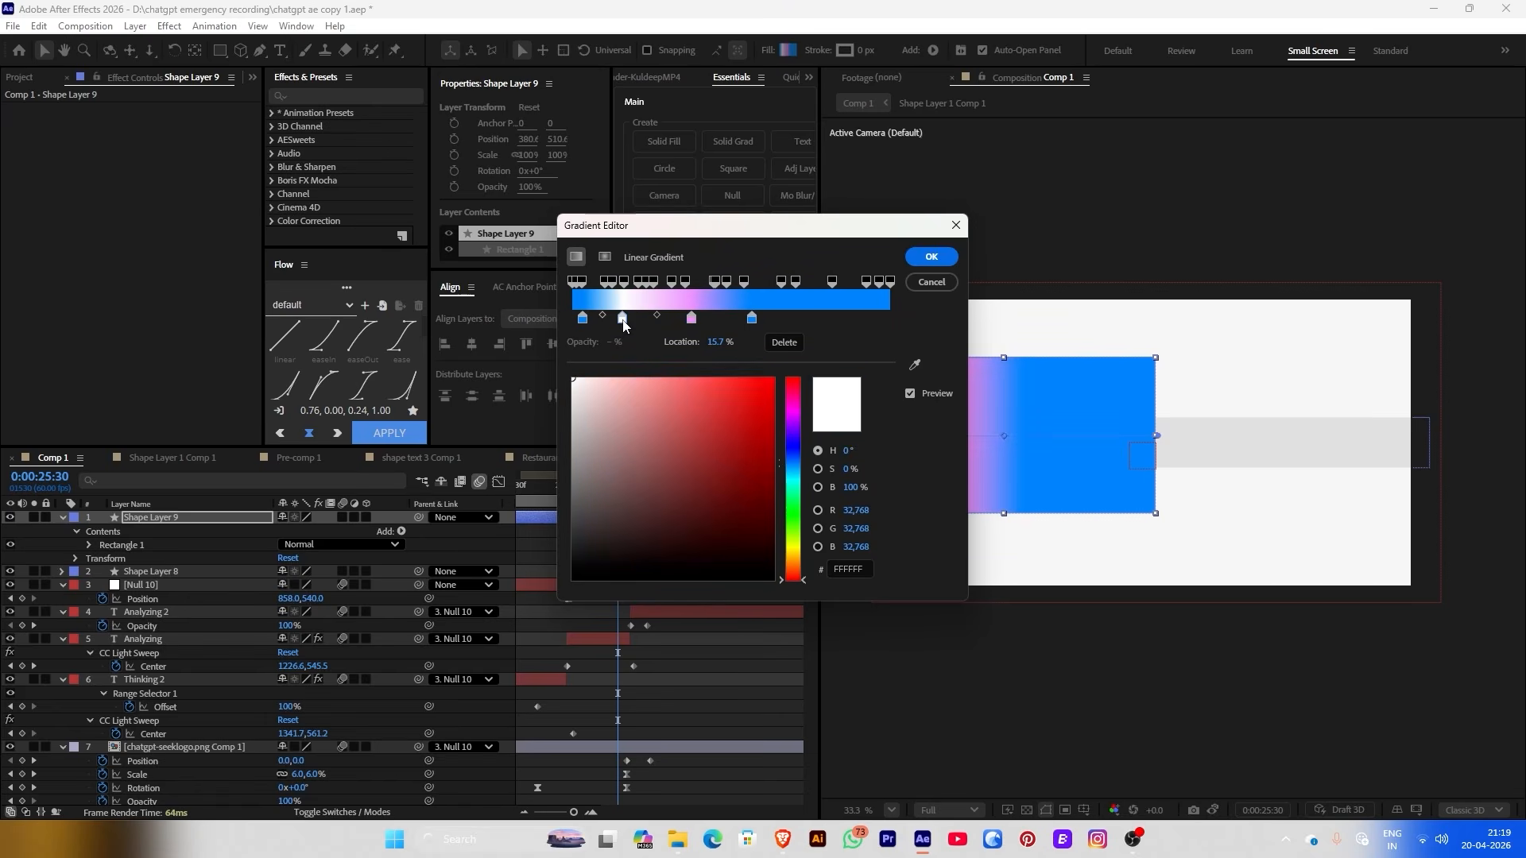
pyautogui.click(724, 318)
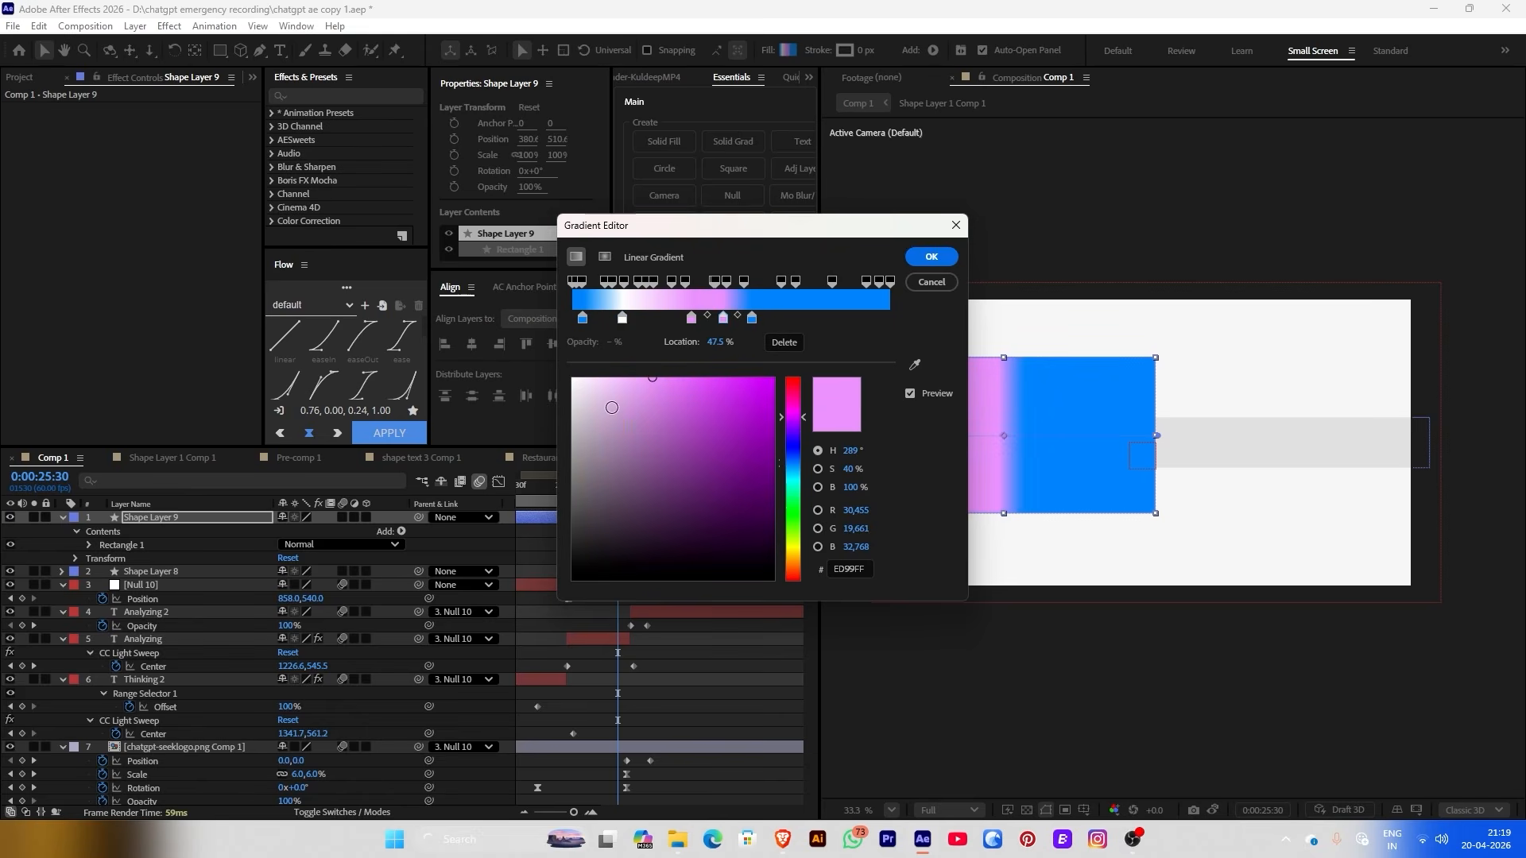
pyautogui.moveTo(753, 319); pyautogui.dragTo(675, 322)
pyautogui.click(782, 343)
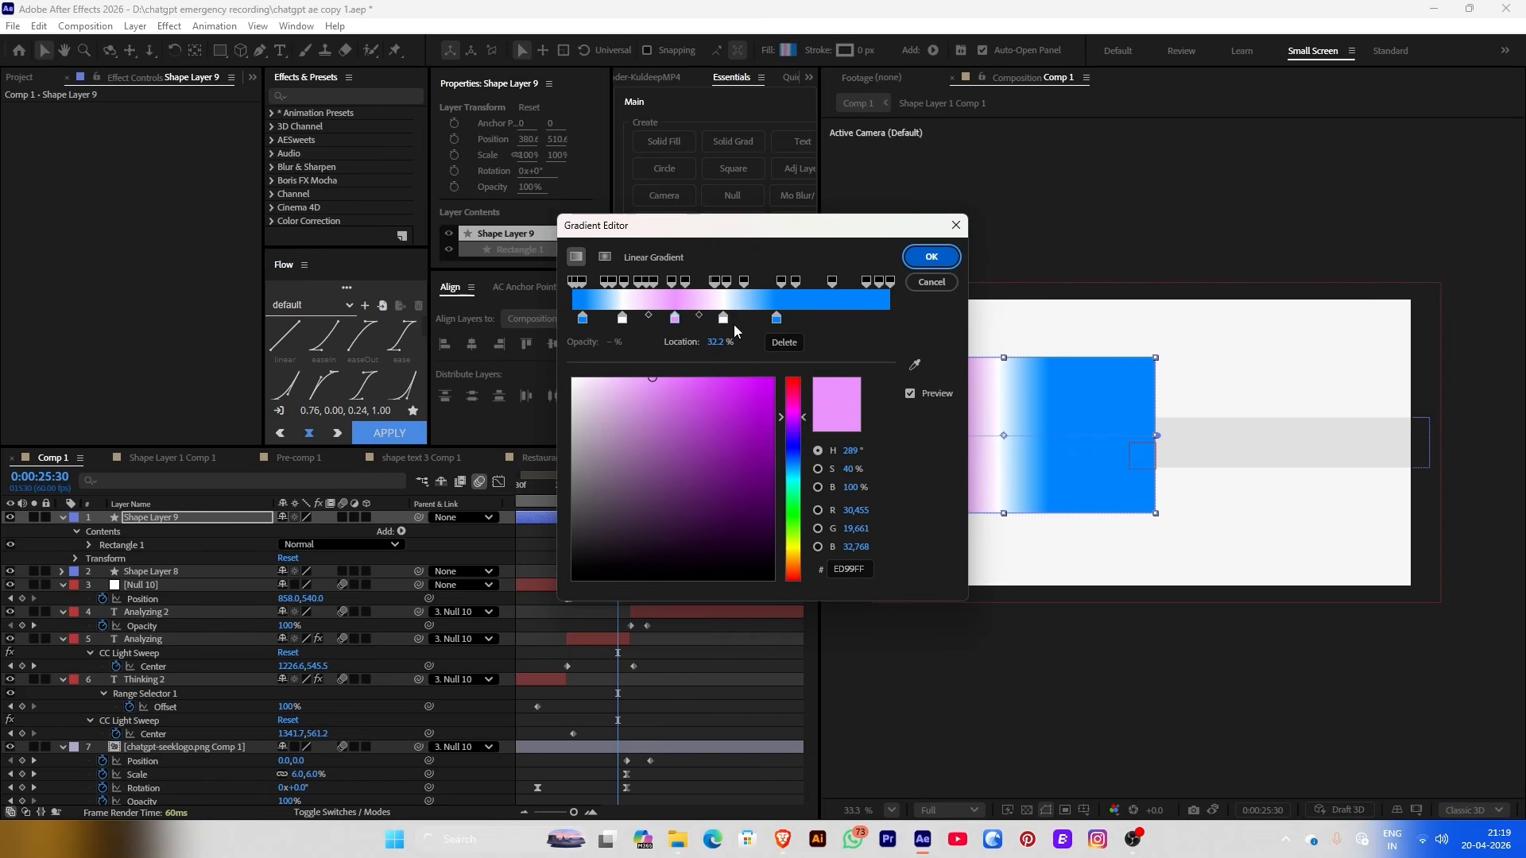
pyautogui.click(930, 257)
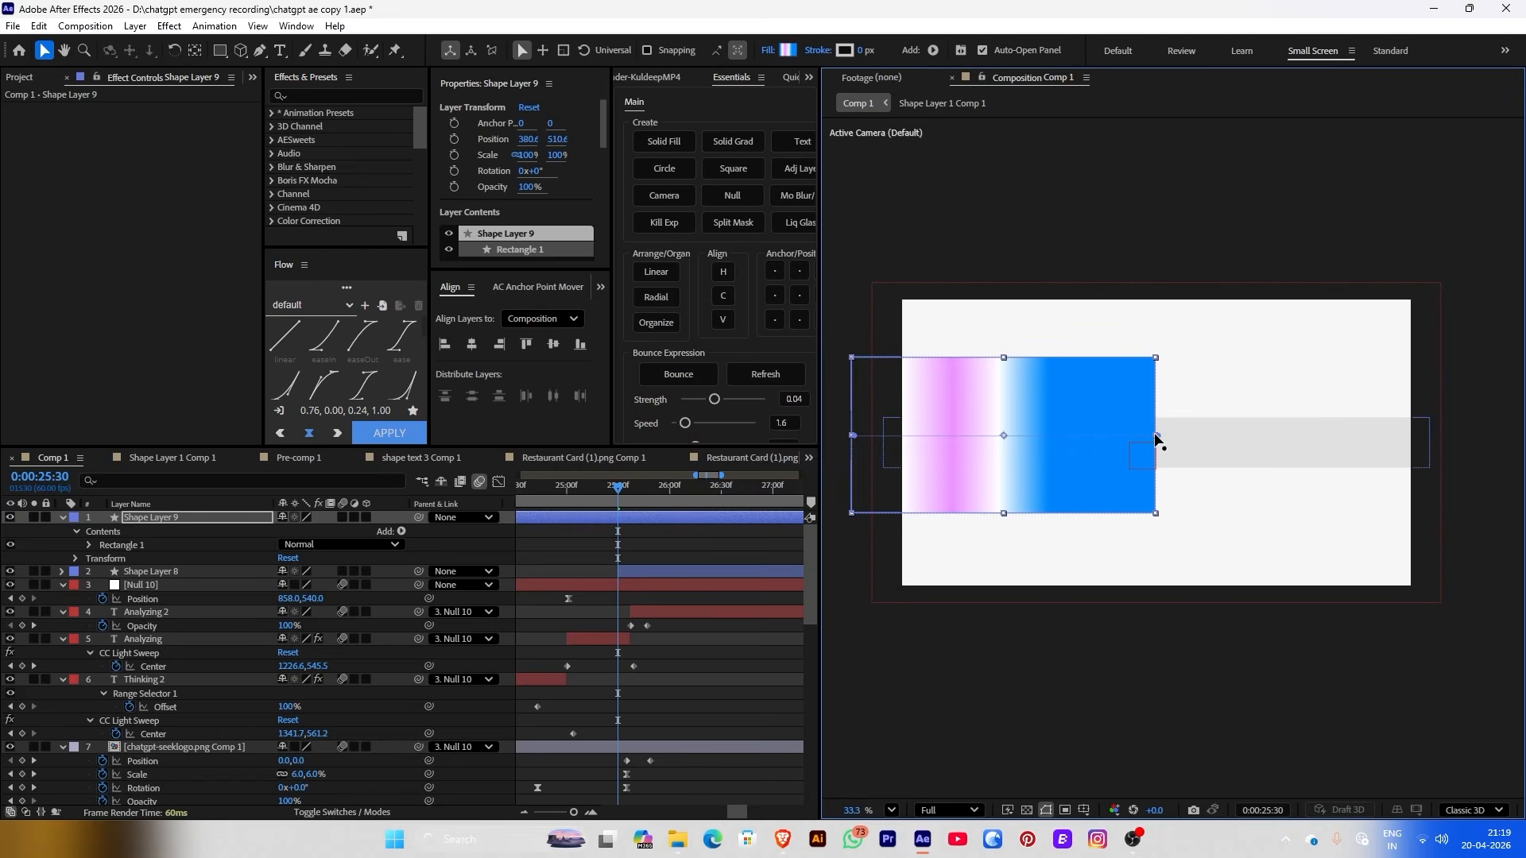
# Widen the rectangle and its gradient, and restop the gradient white, blue, pink, then white
pyautogui.moveTo(1157, 437); pyautogui.dragTo(1222, 433)
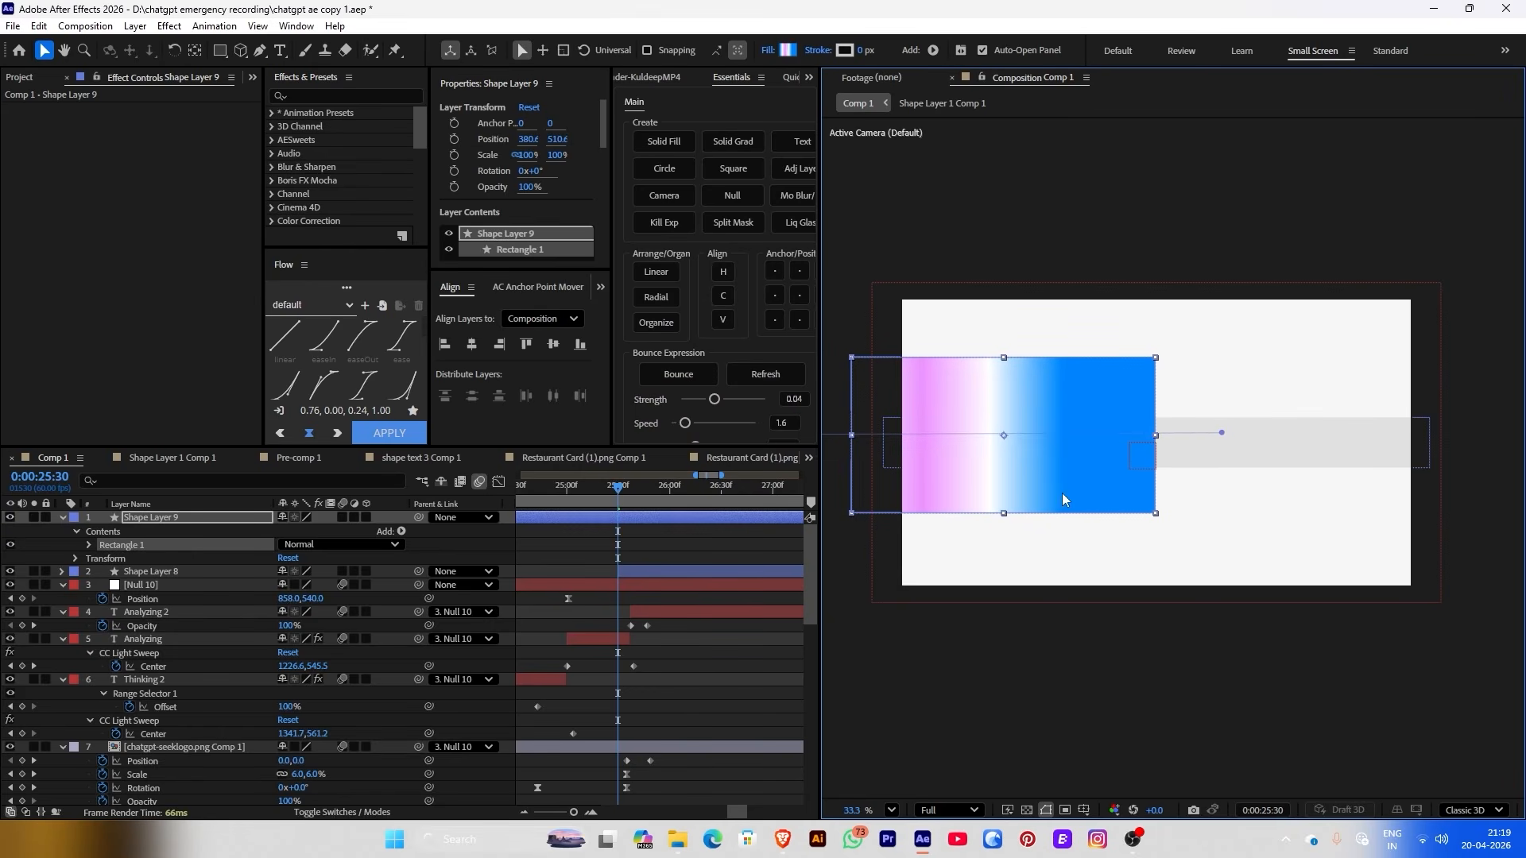
pyautogui.moveTo(1156, 515); pyautogui.dragTo(1321, 517)
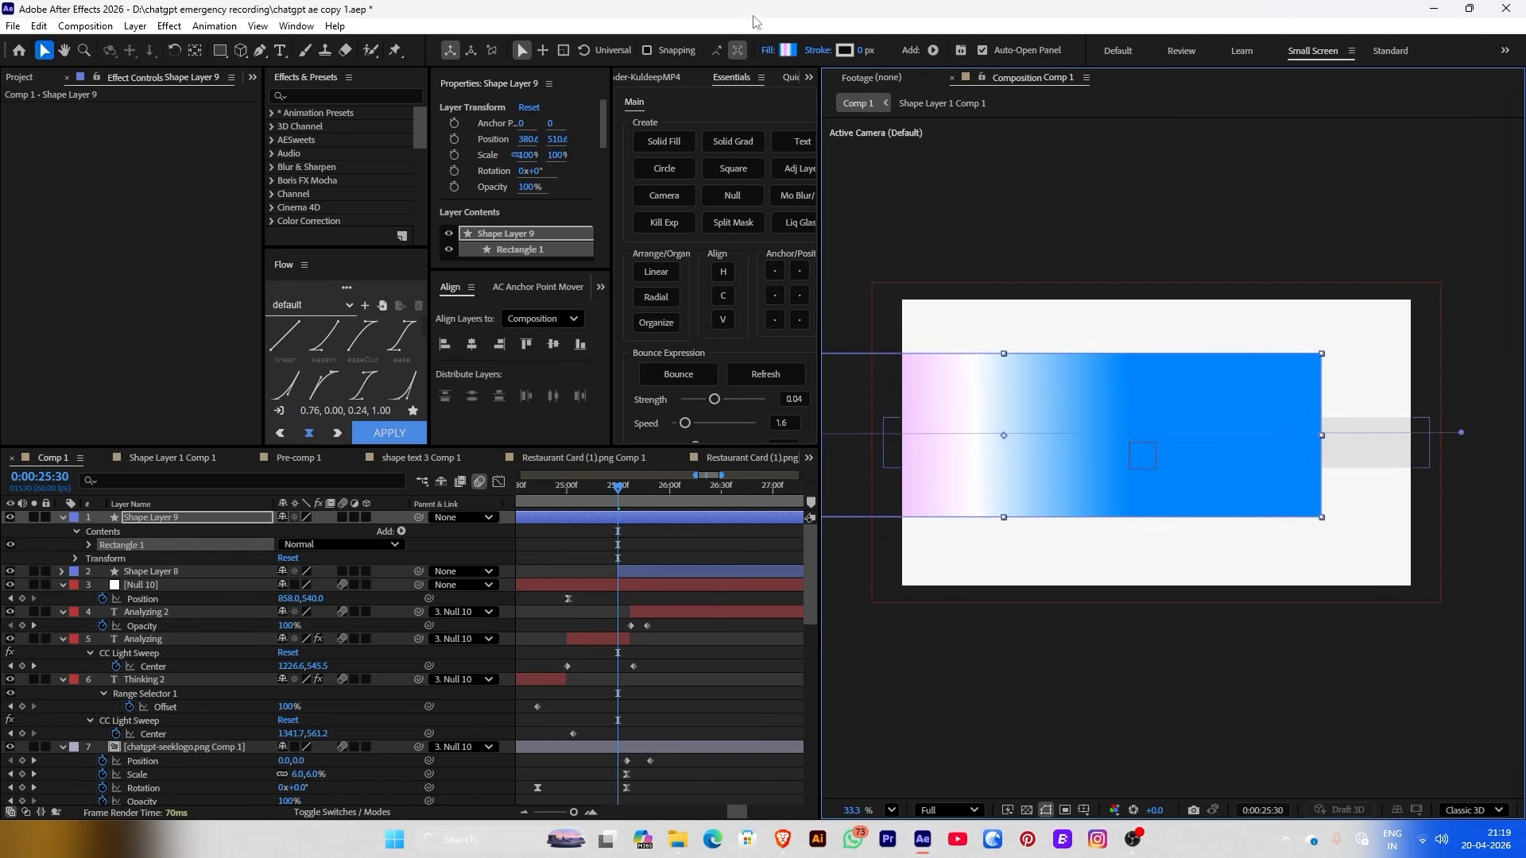
pyautogui.click(788, 52)
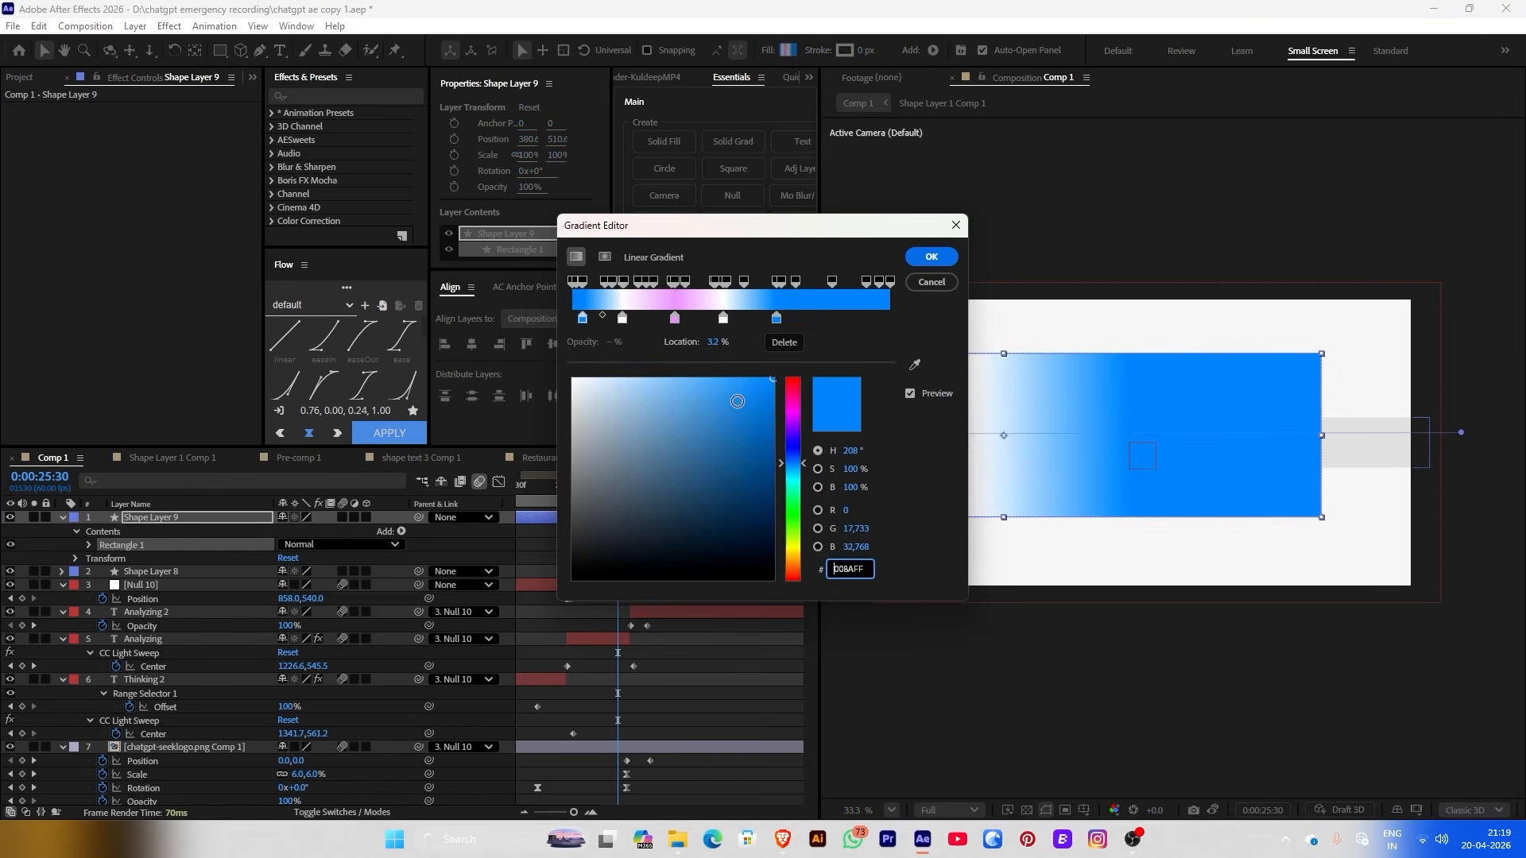
pyautogui.click(810, 320)
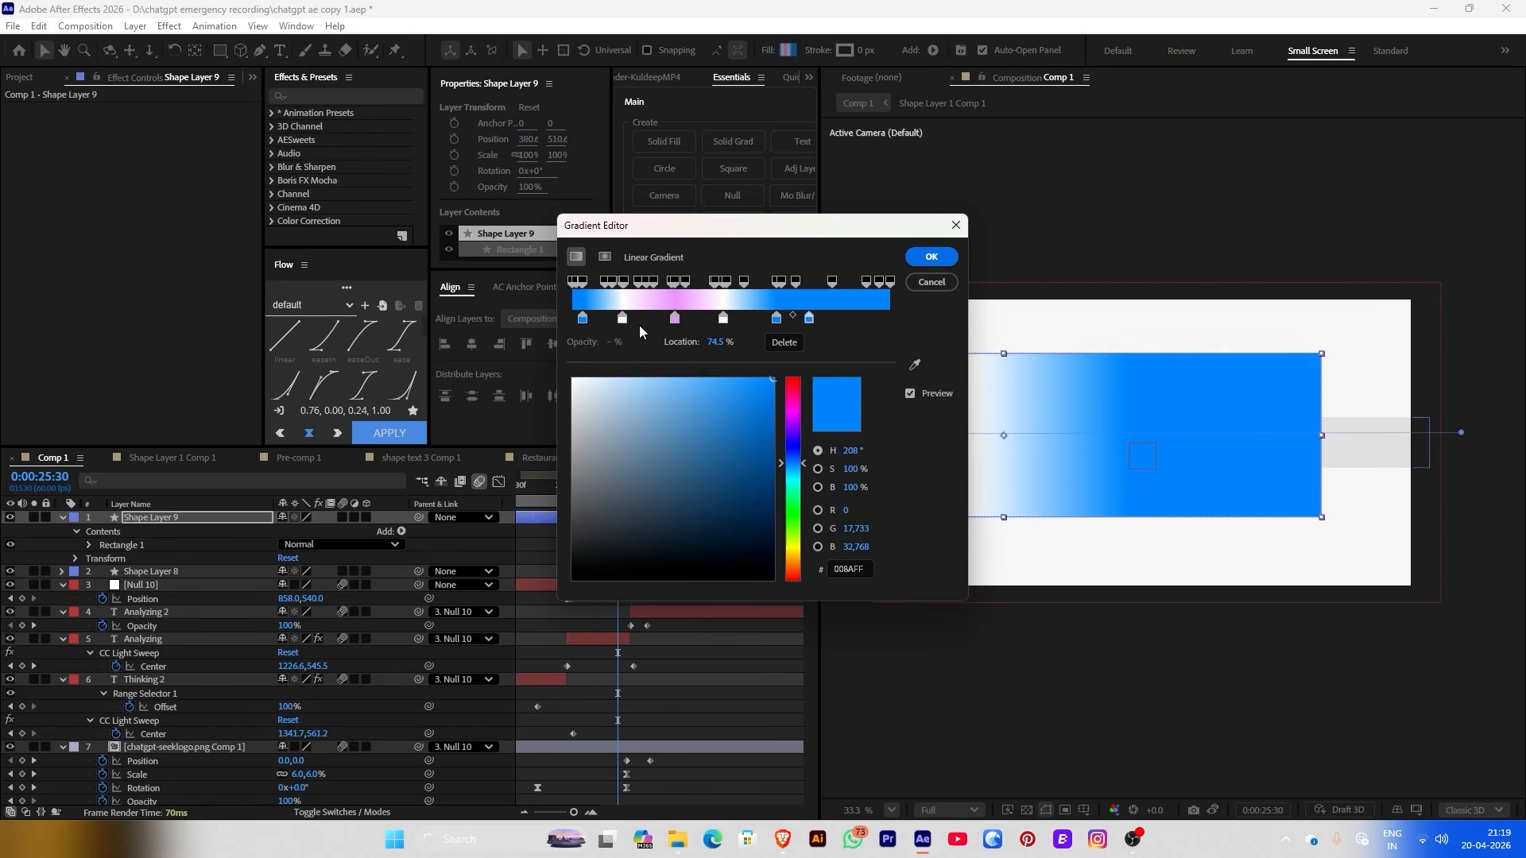
pyautogui.click(676, 319)
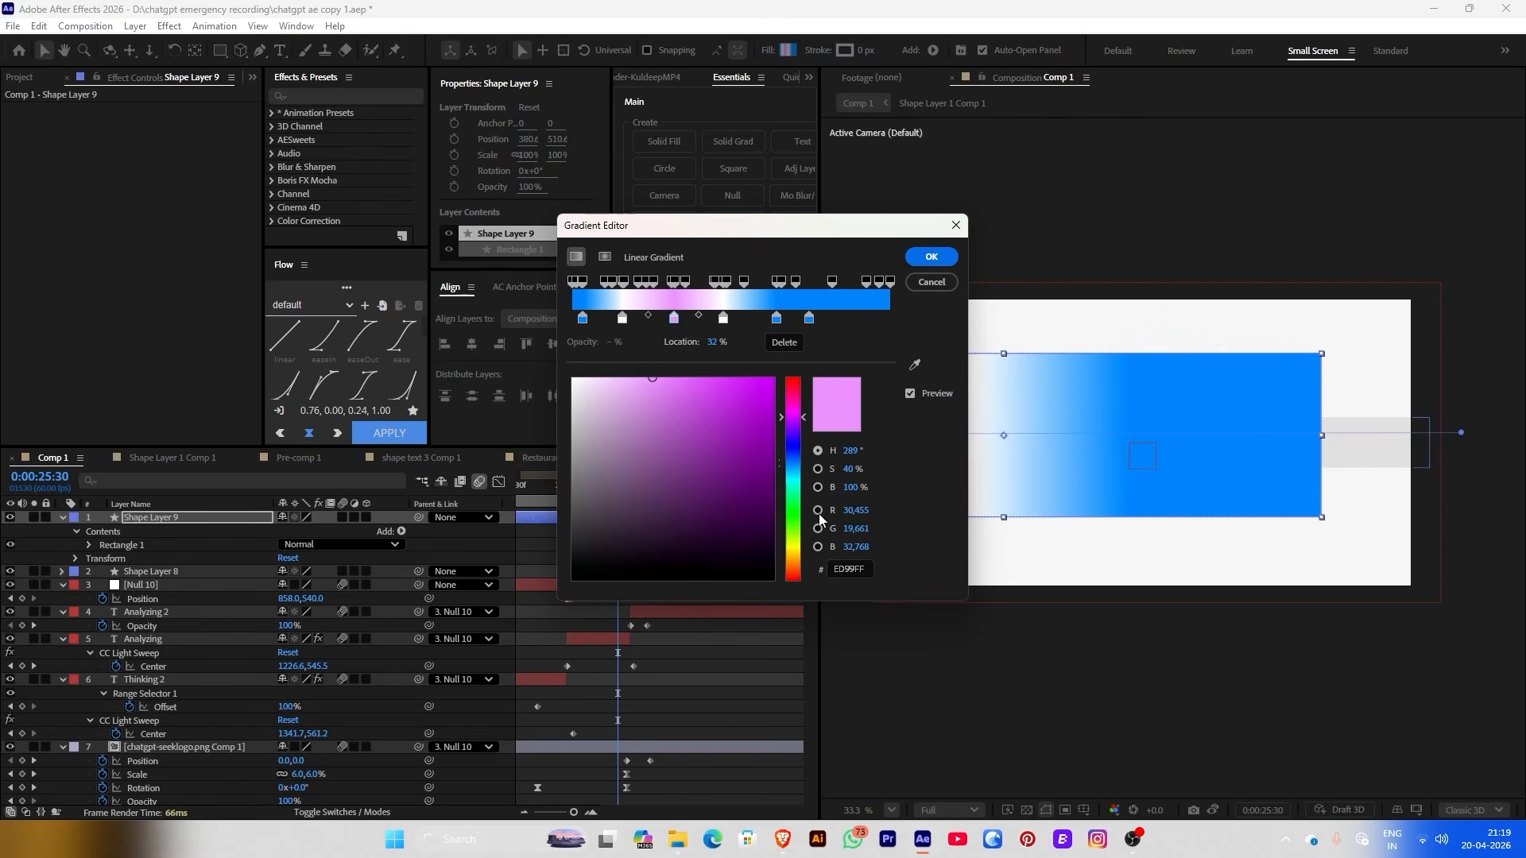
pyautogui.click(810, 319)
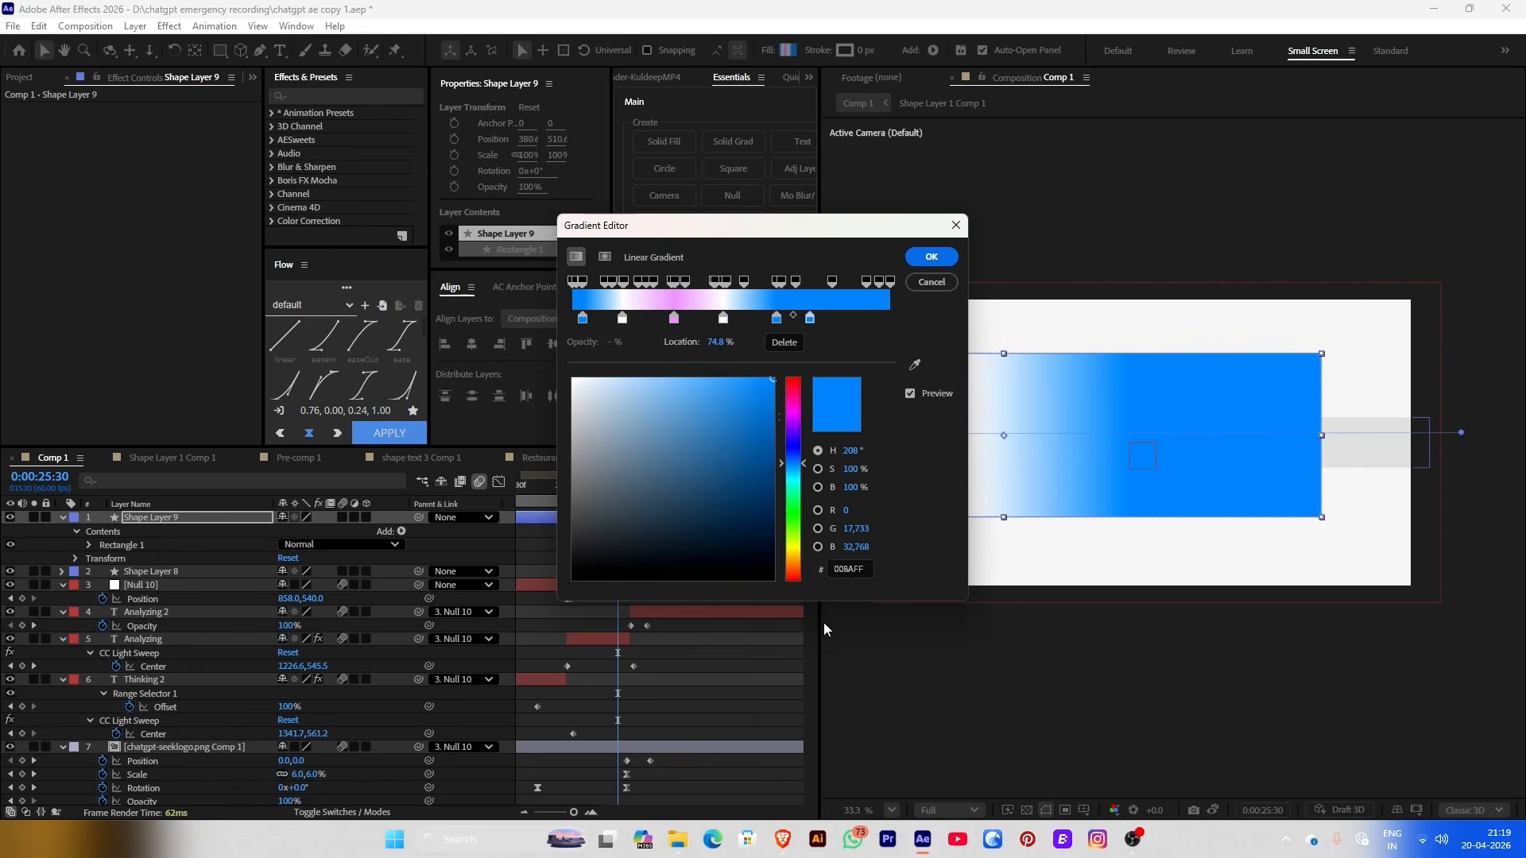
pyautogui.moveTo(723, 318); pyautogui.dragTo(737, 319)
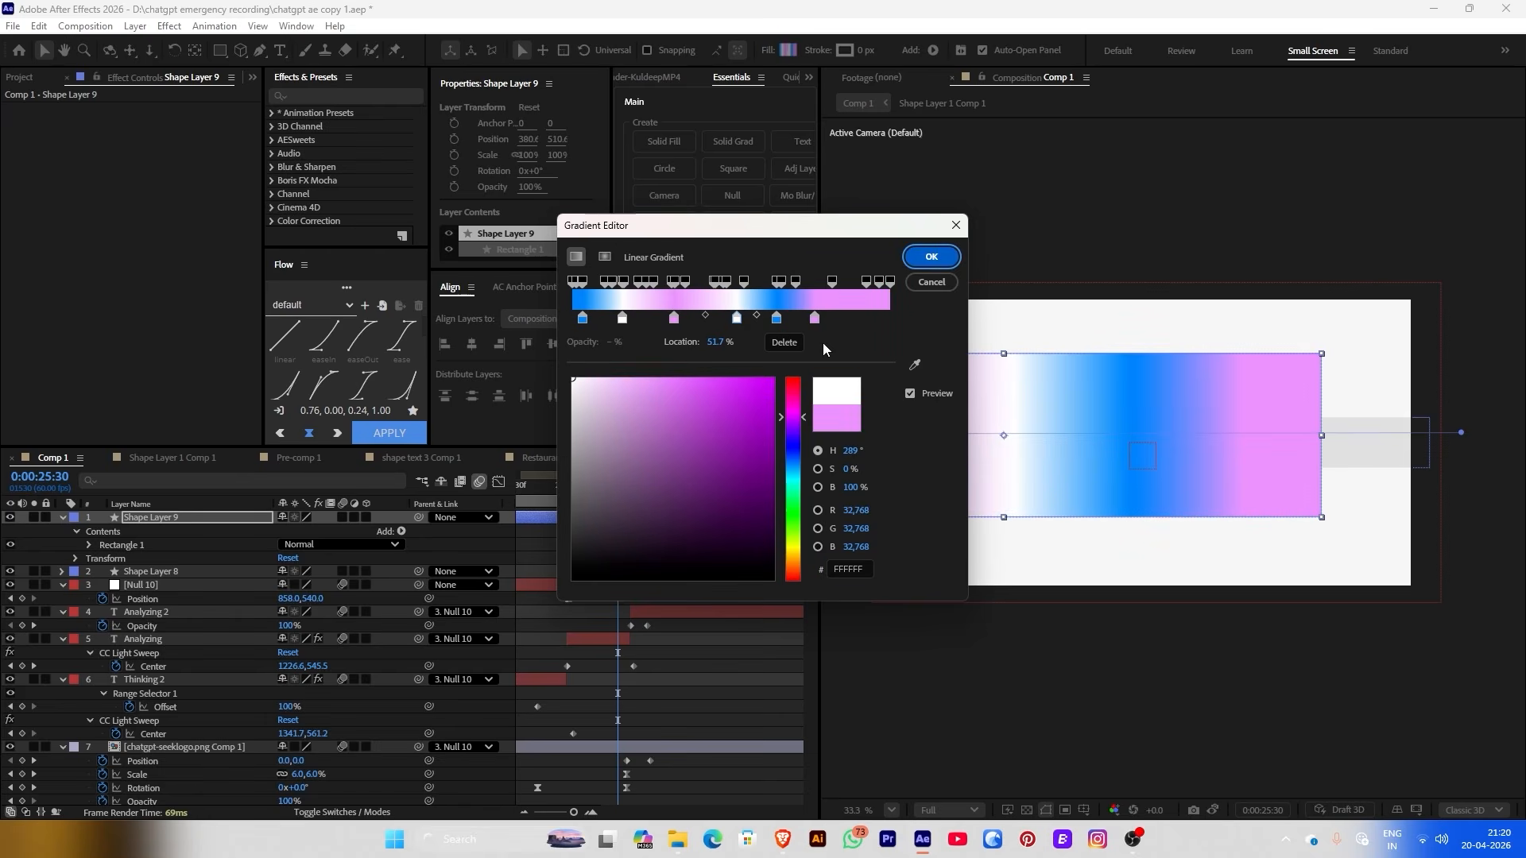
pyautogui.click(842, 320)
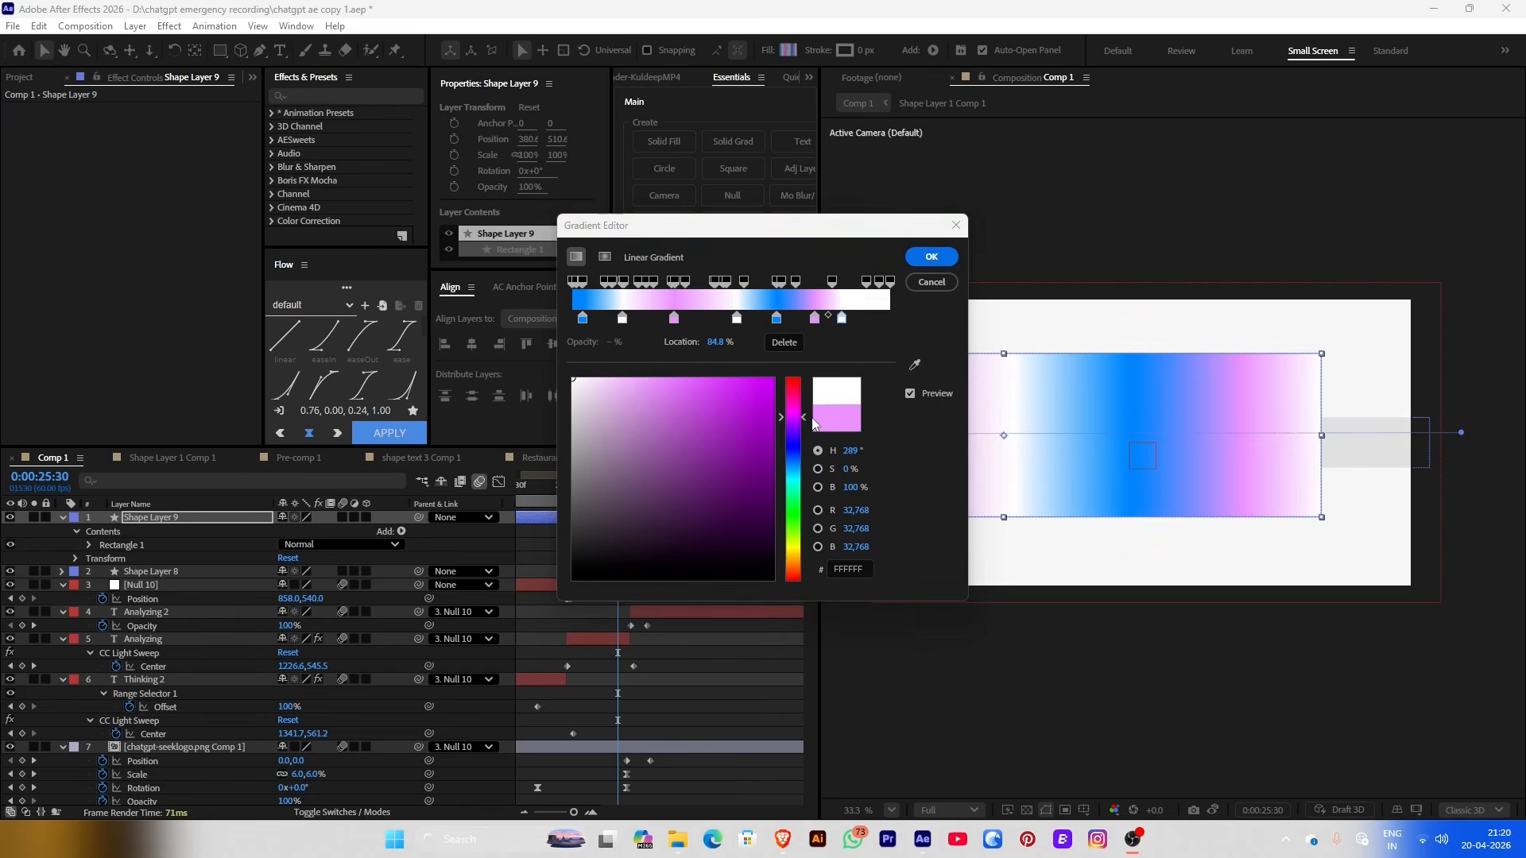
pyautogui.press('Return')
pyautogui.scroll(-2, 1332, 442)
pyautogui.moveTo(1117, 439); pyautogui.dragTo(1143, 408)
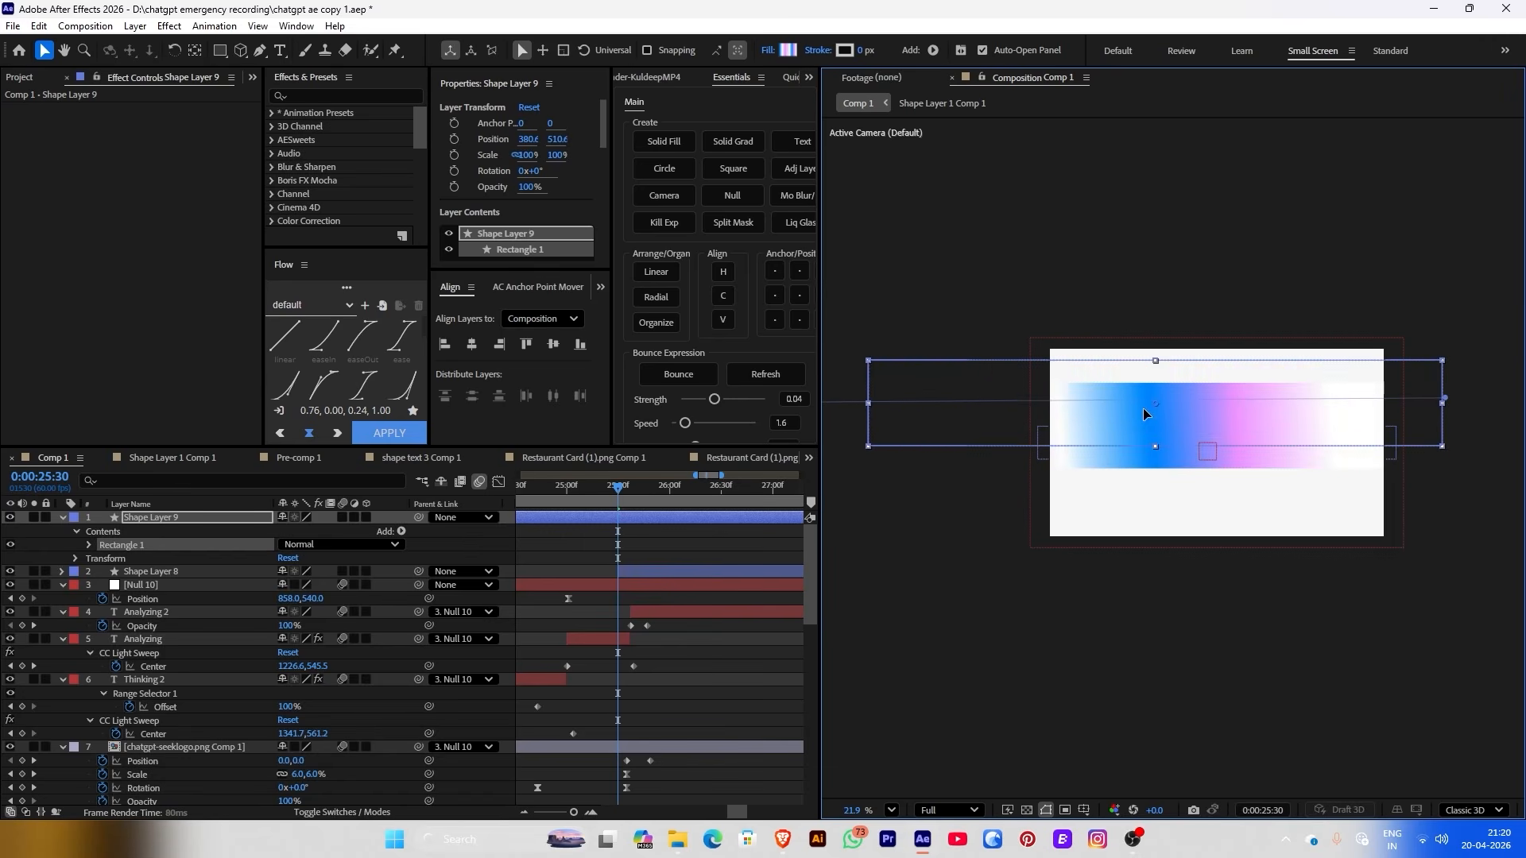
# Use the grey bar as the gradient layer's track matte and nudge the gradient bar up
pyautogui.hotkey('ctrl', 'z')
pyautogui.hotkey('ctrl', 'z')
pyautogui.hotkey('ctrl', 'z')
pyautogui.scroll(1, 1253, 473)
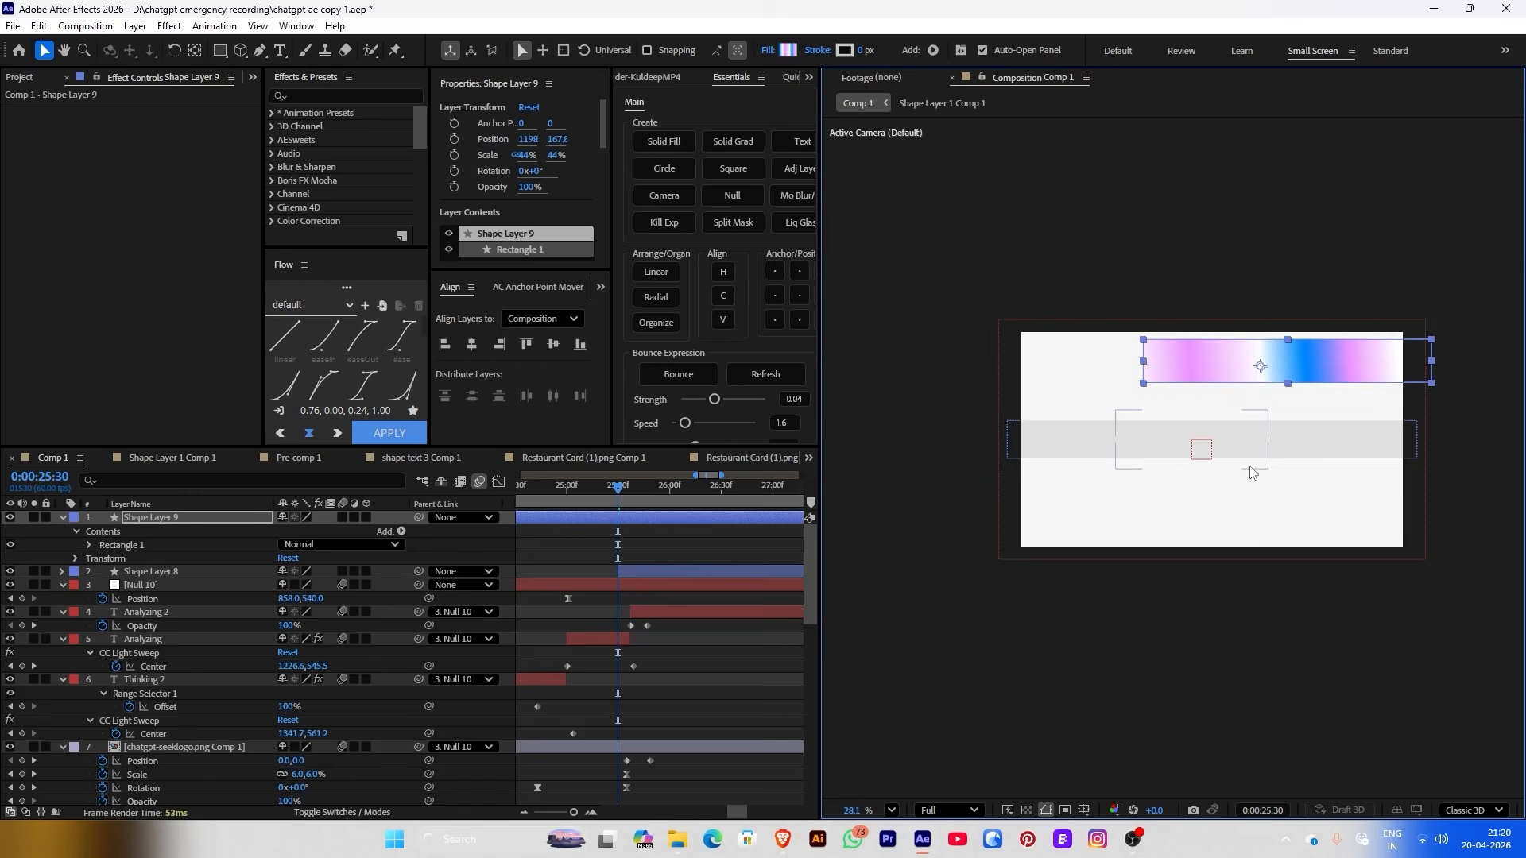
pyautogui.scroll(1, 1250, 473)
pyautogui.click(1047, 426)
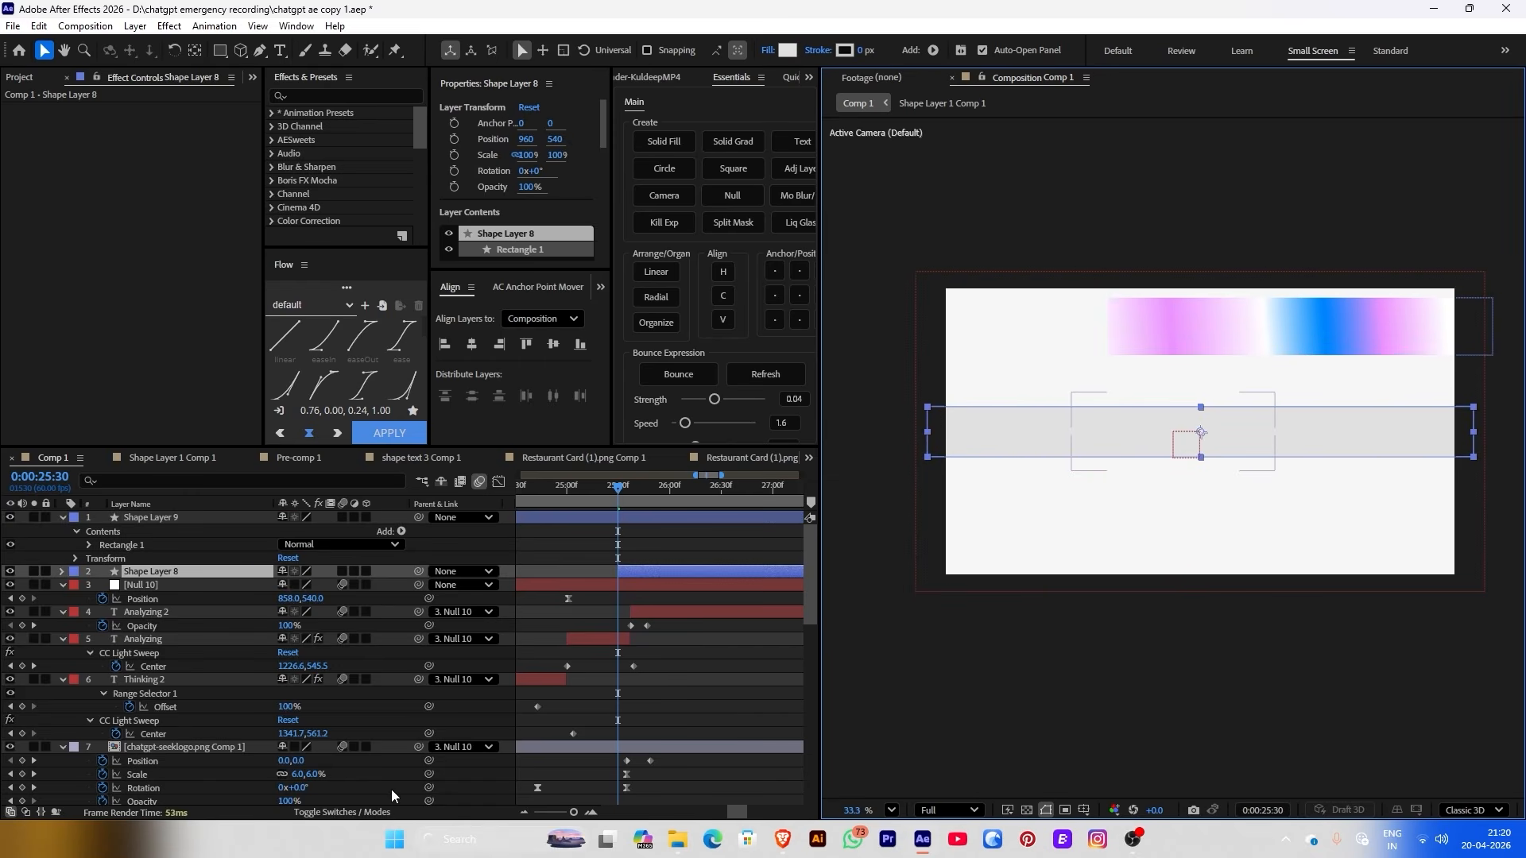
pyautogui.click(342, 811)
pyautogui.moveTo(189, 570); pyautogui.dragTo(186, 572)
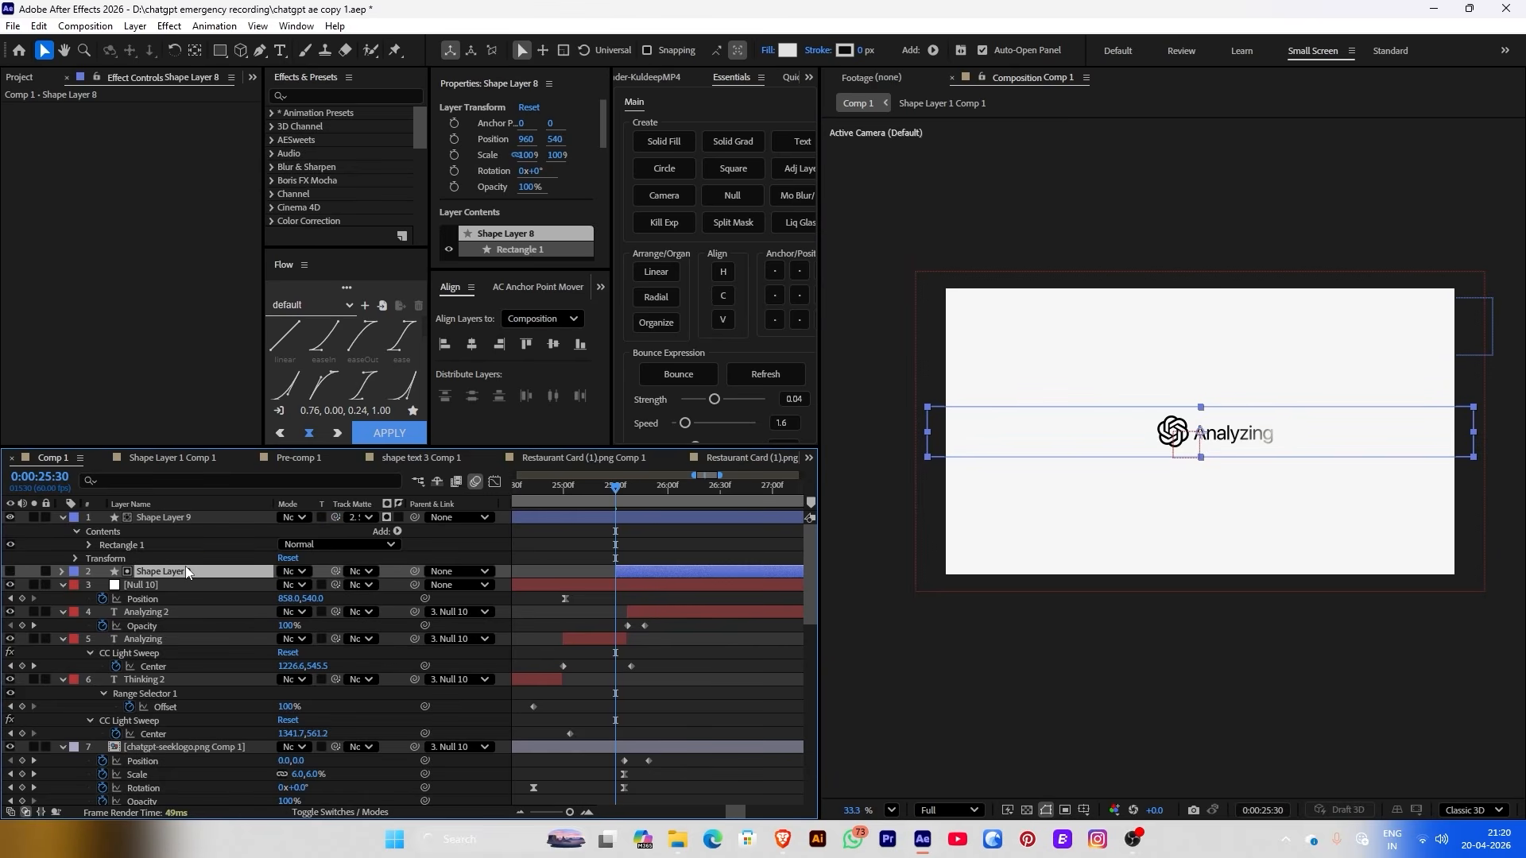
pyautogui.click(230, 522)
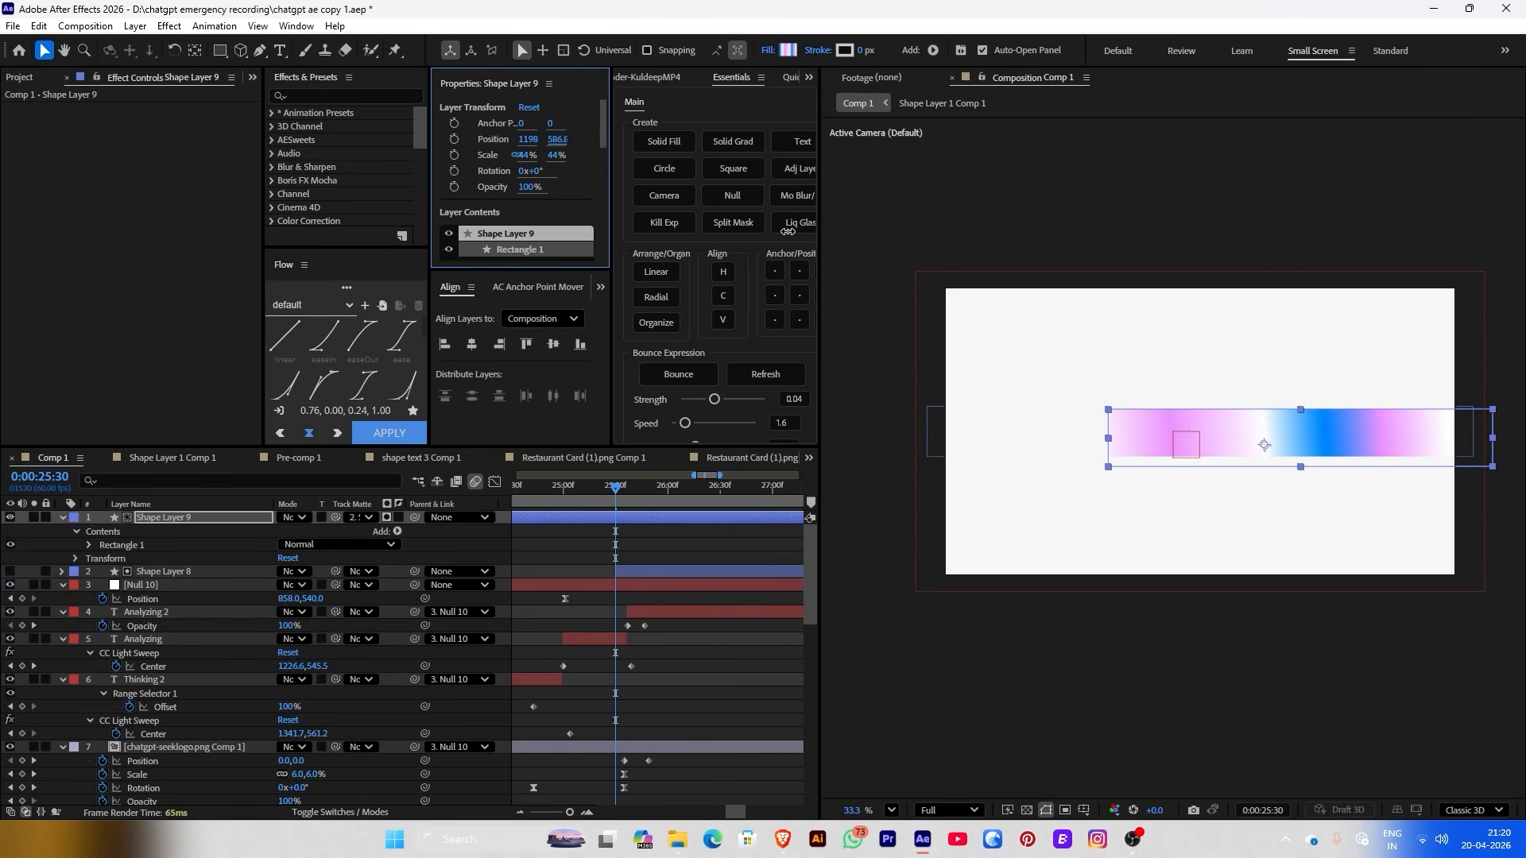
pyautogui.moveTo(1057, 414); pyautogui.dragTo(1053, 409)
# Apply Fast Box Blur of 63 to Shape Layer 9 and keyframe its Scale from 1% to 212%
pyautogui.hotkey('ctrl', 'space')
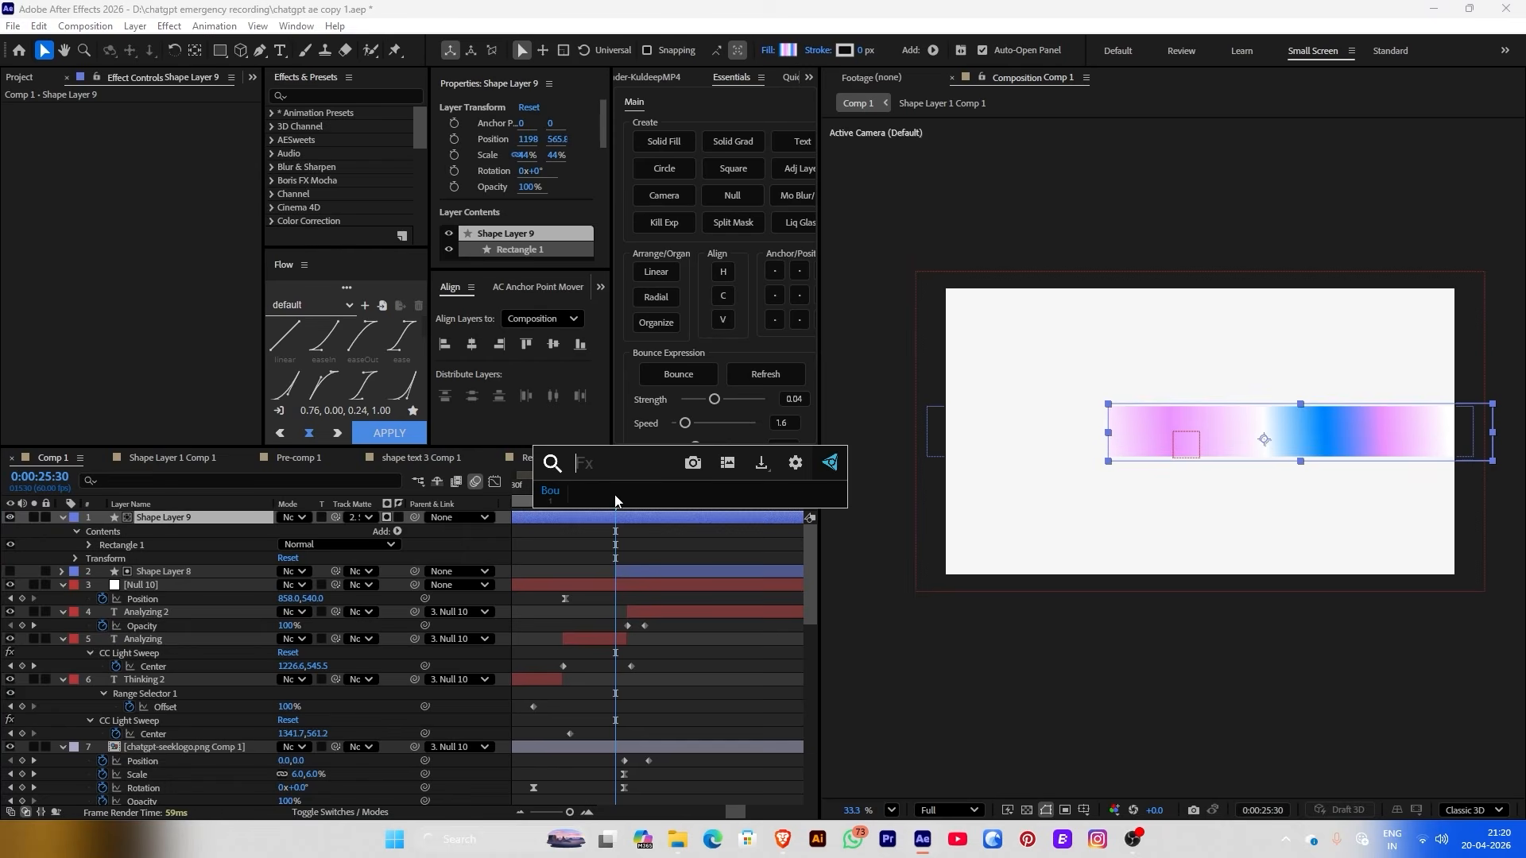
pyautogui.write('f')
pyautogui.press('Return')
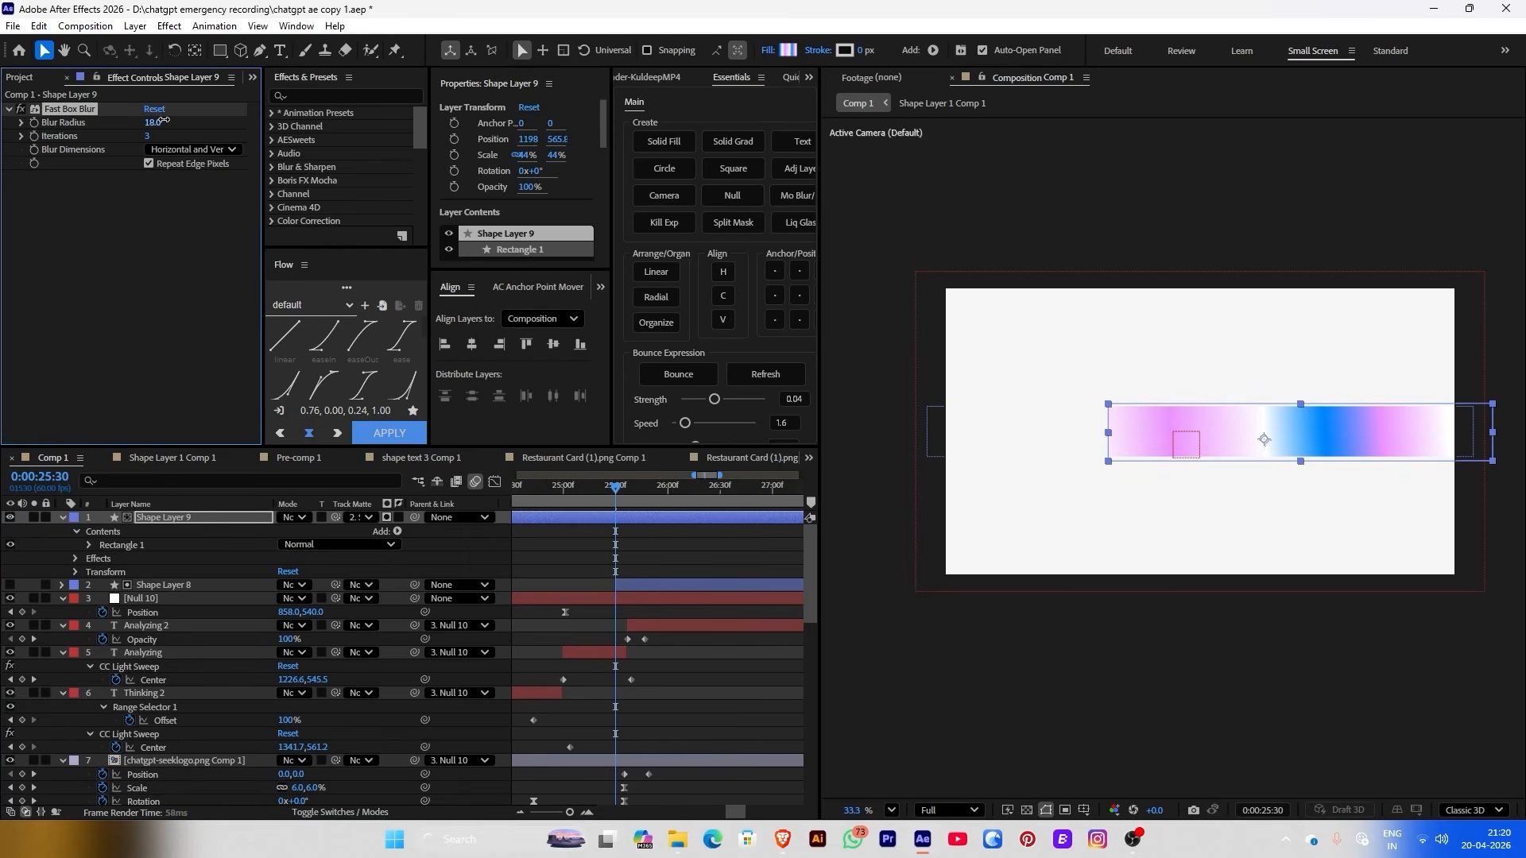
pyautogui.moveTo(163, 120); pyautogui.dragTo(212, 116)
pyautogui.moveTo(1156, 440); pyautogui.dragTo(1074, 440)
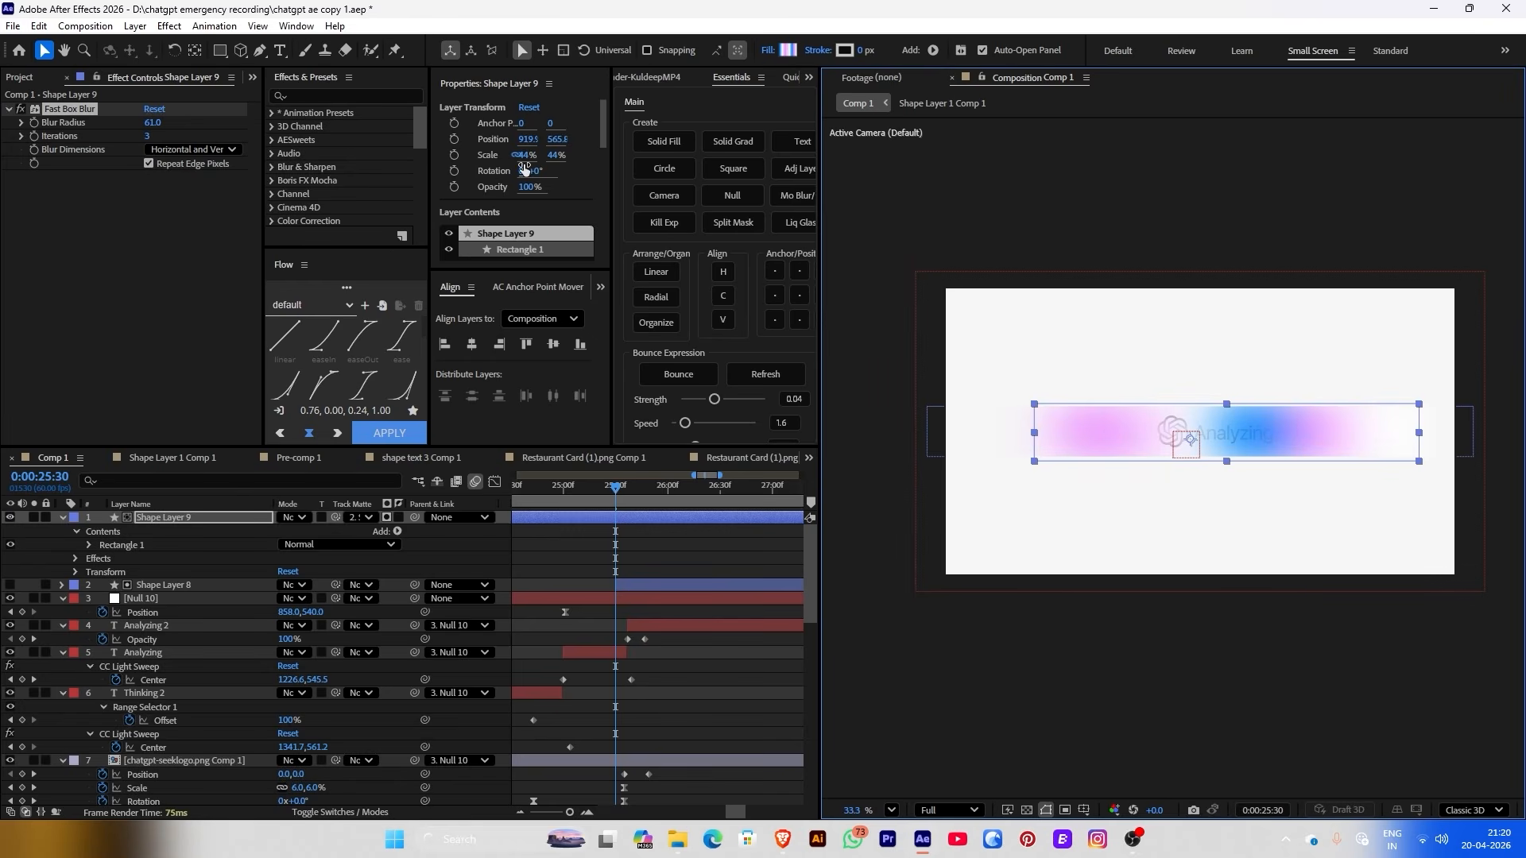
pyautogui.moveTo(524, 155)
pyautogui.mouseDown()
pyautogui.moveTo(689, 159)
pyautogui.moveTo(499, 163)
pyautogui.mouseUp()
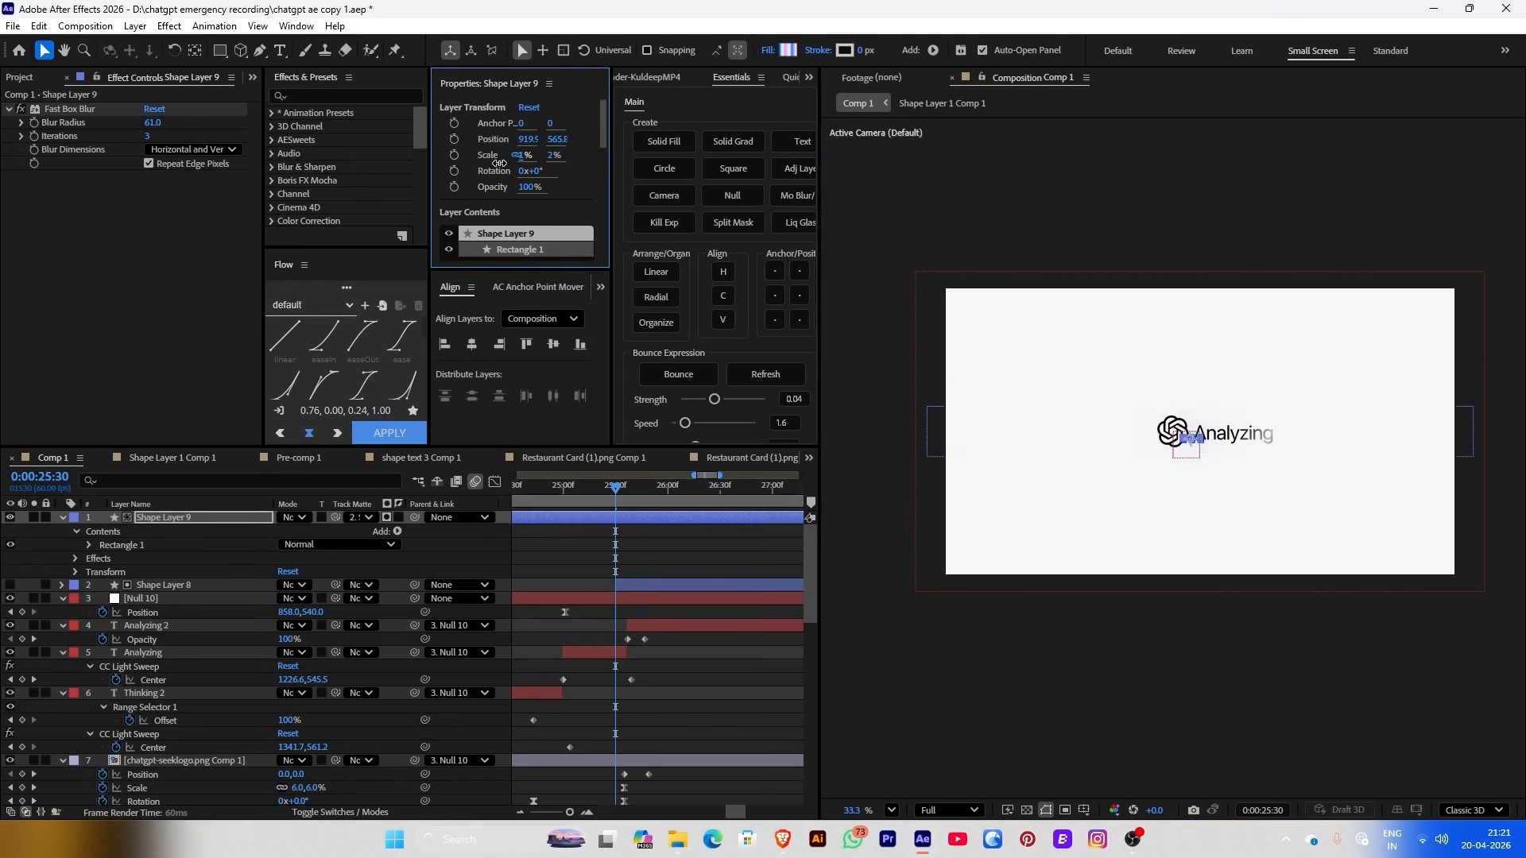
pyautogui.click(454, 155)
pyautogui.moveTo(656, 486); pyautogui.dragTo(678, 487)
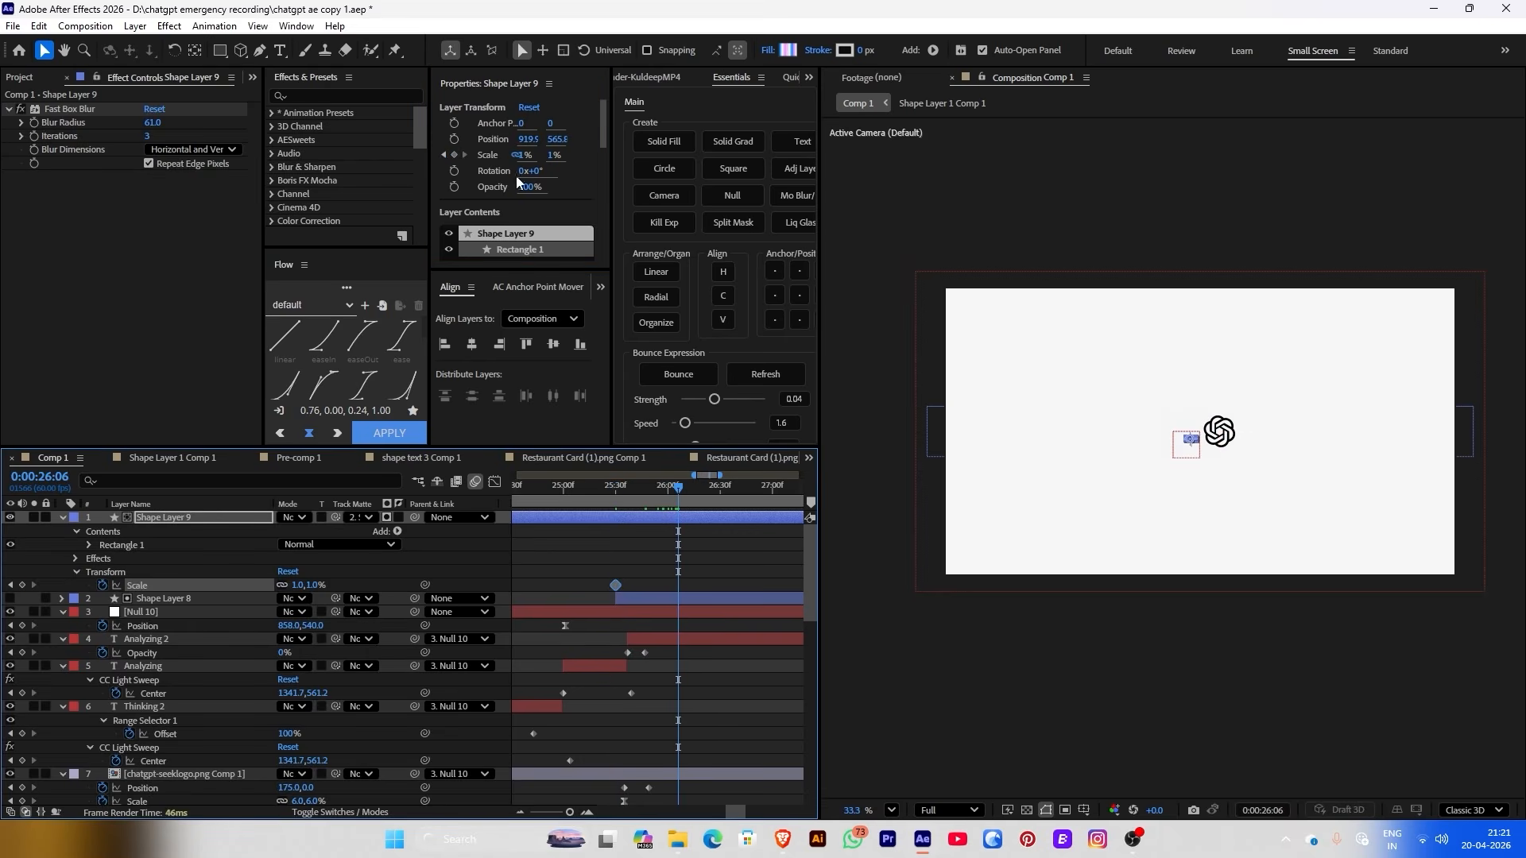
pyautogui.moveTo(527, 161); pyautogui.dragTo(691, 159)
# Duplicate the glow layer, show Scale, slide Shape Layer 11 later in time, and preview
pyautogui.click(712, 557)
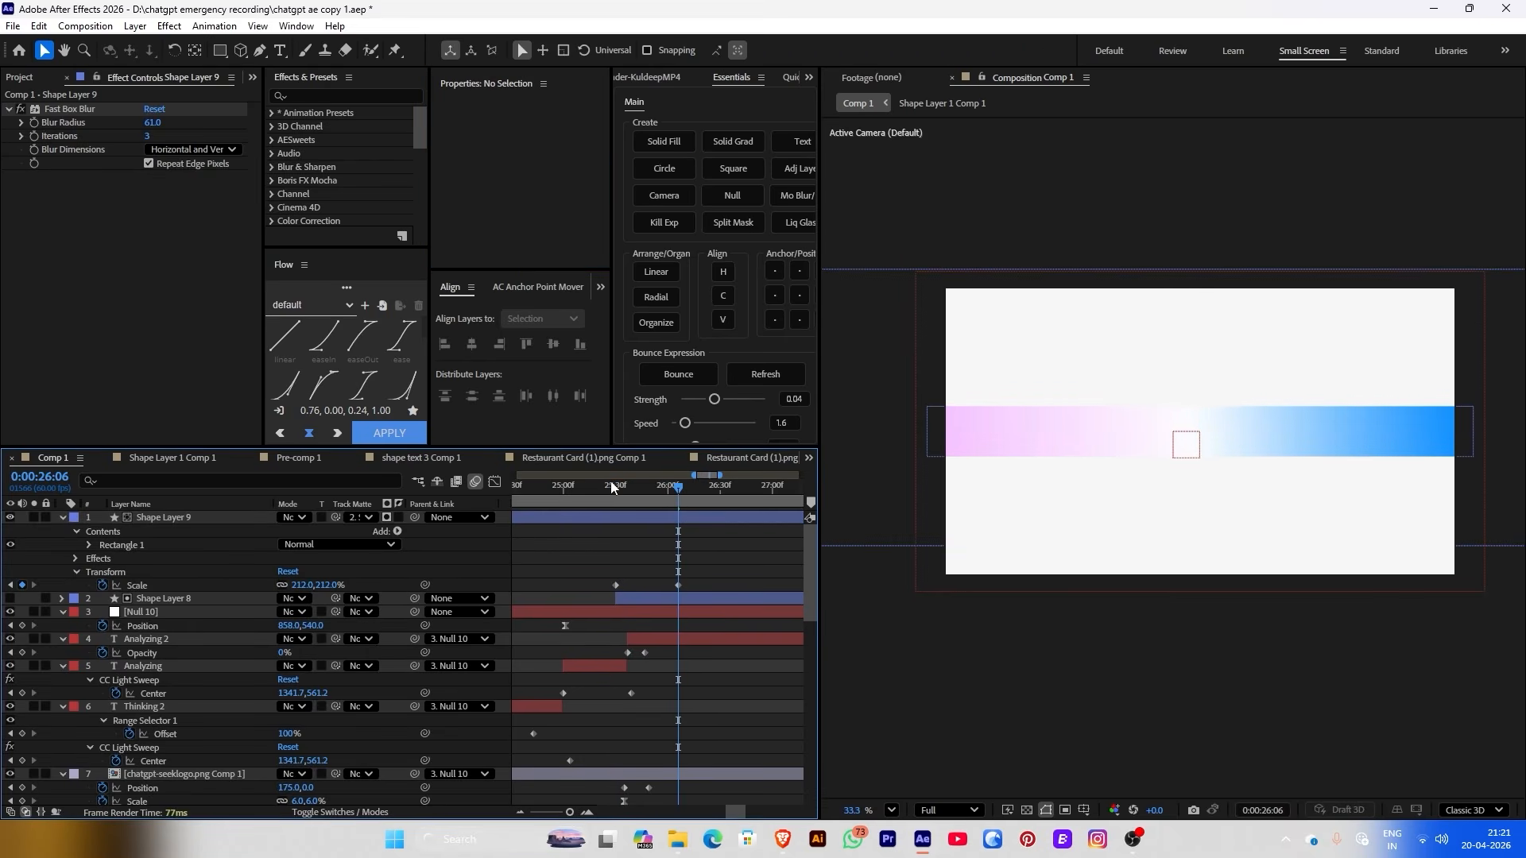
pyautogui.click(612, 485)
pyautogui.moveTo(619, 491); pyautogui.dragTo(665, 496)
pyautogui.click(641, 519)
pyautogui.hotkey('ctrl', 'd')
pyautogui.hotkey('ctrl', 'd')
pyautogui.keyDown('shift'); pyautogui.click(121, 546); pyautogui.keyUp('shift')
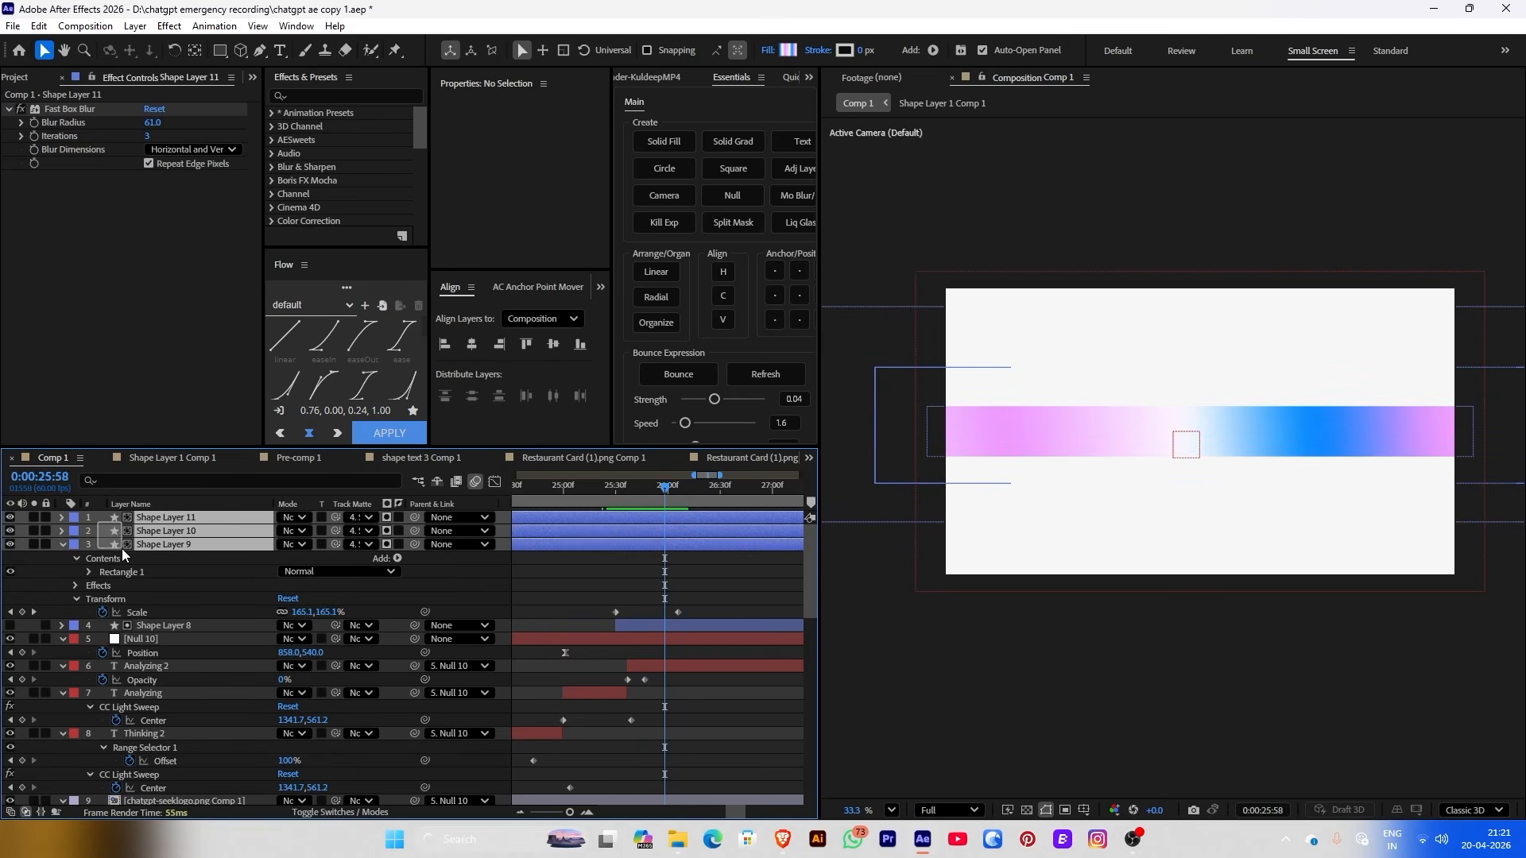
pyautogui.press('s')
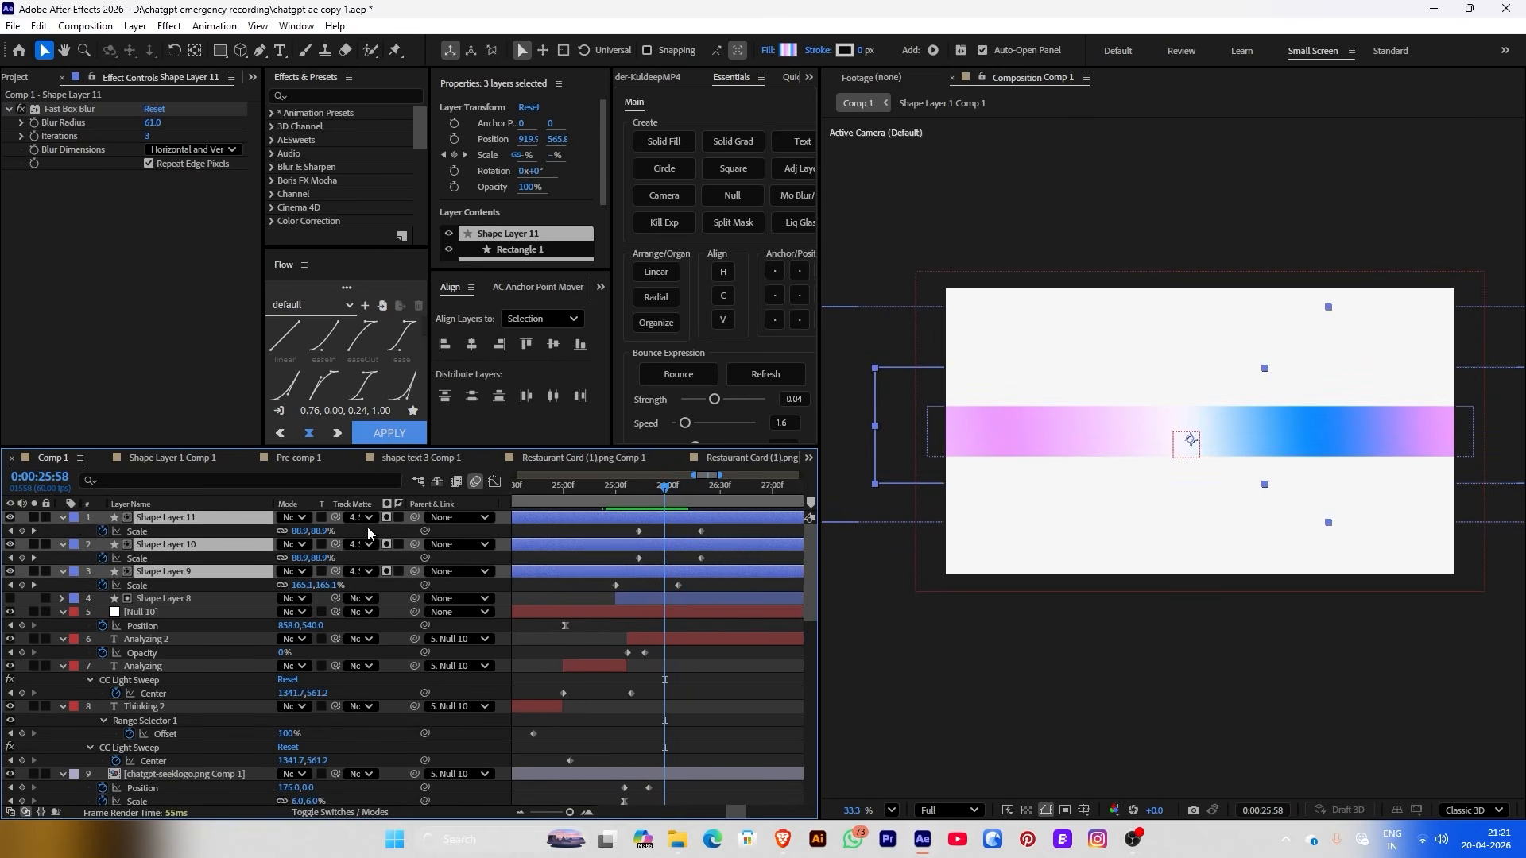
pyautogui.click(632, 520)
pyautogui.moveTo(634, 522); pyautogui.dragTo(725, 525)
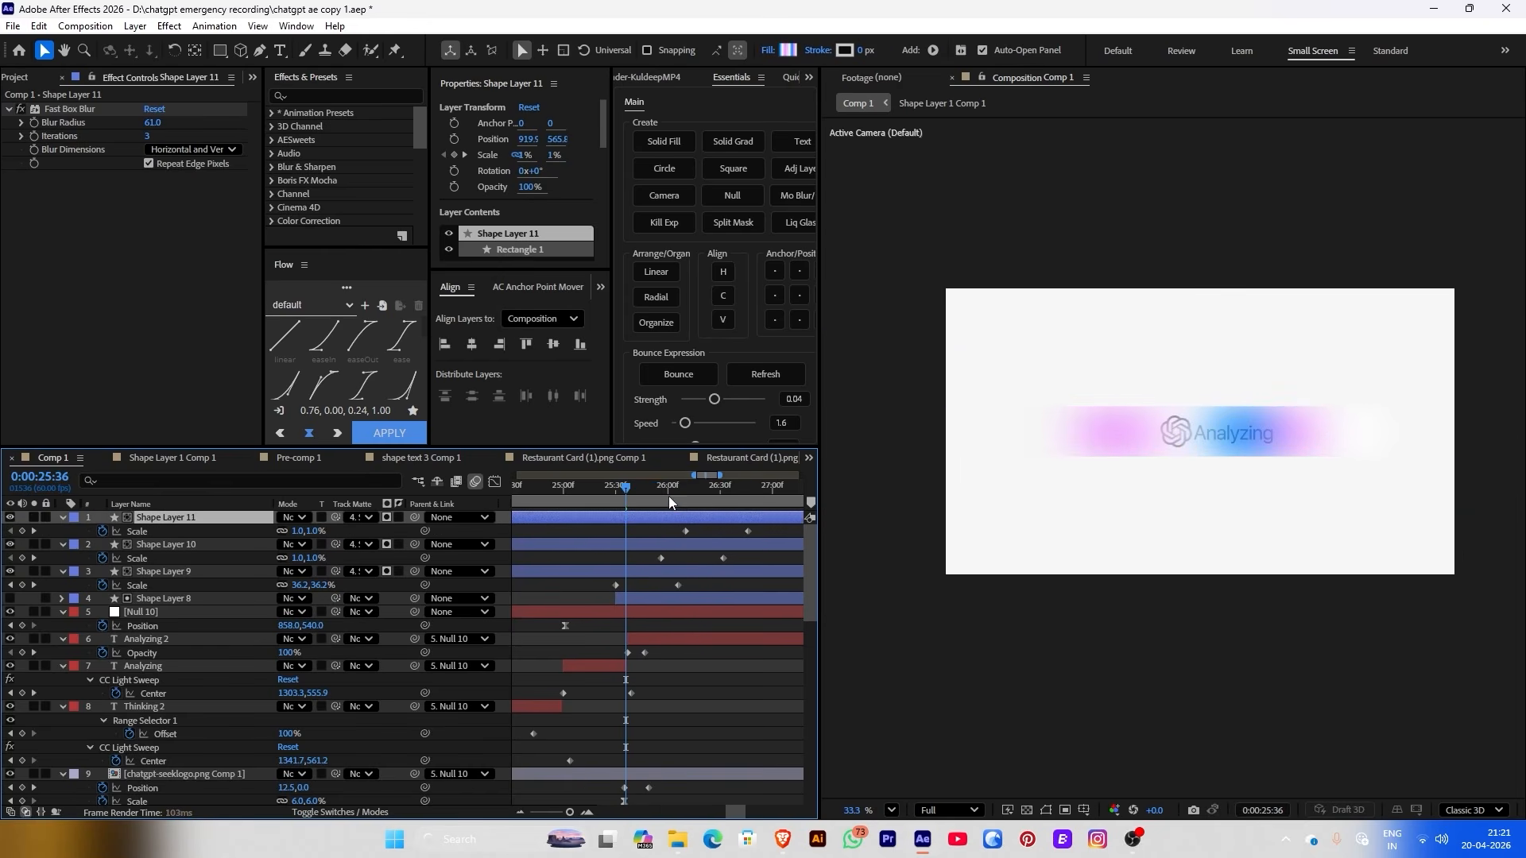
pyautogui.press('space')
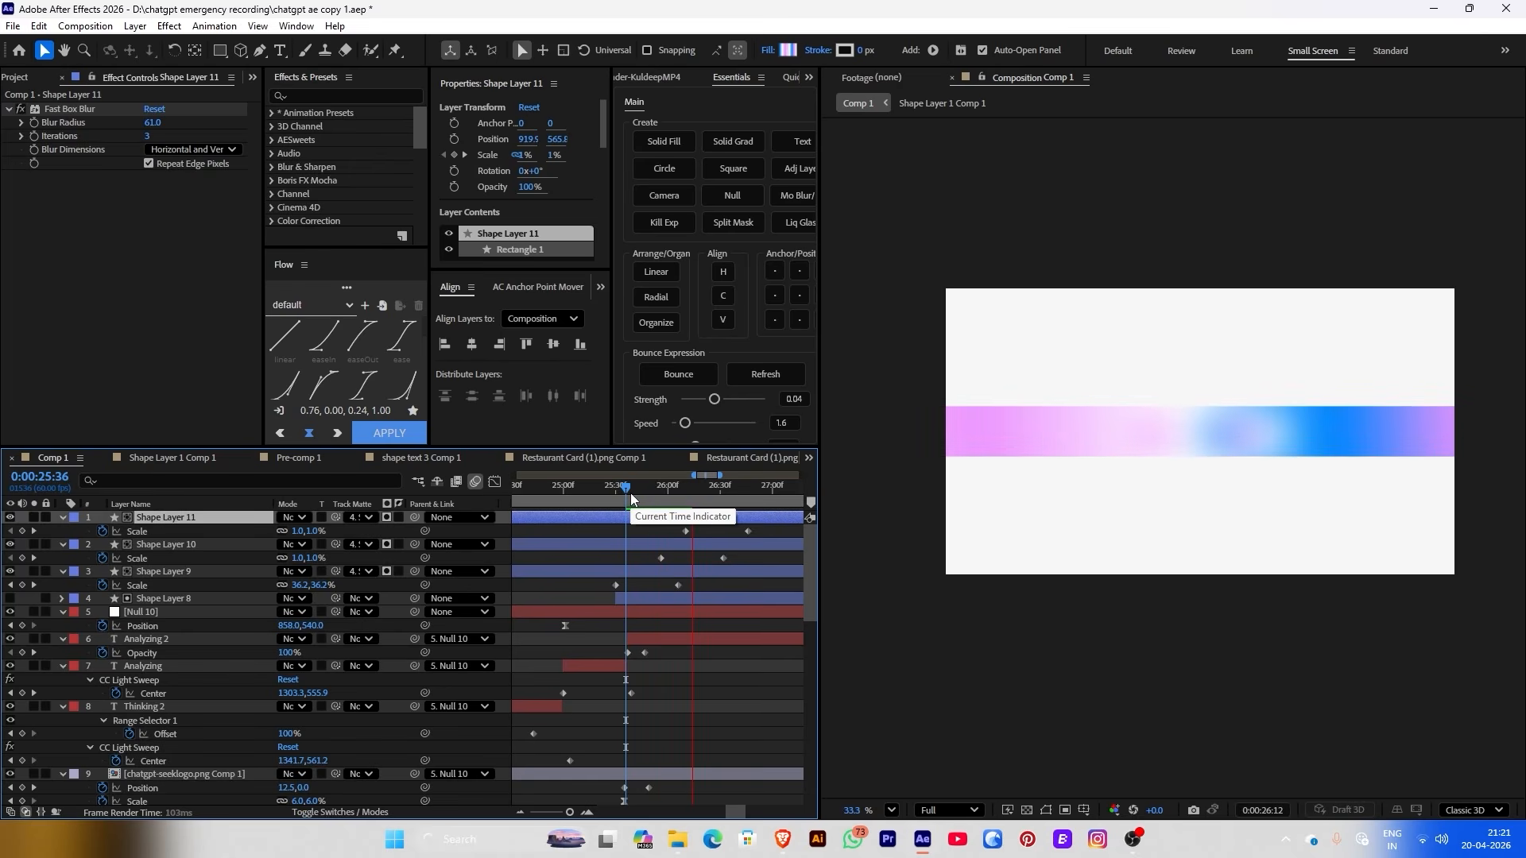
pyautogui.press('space')
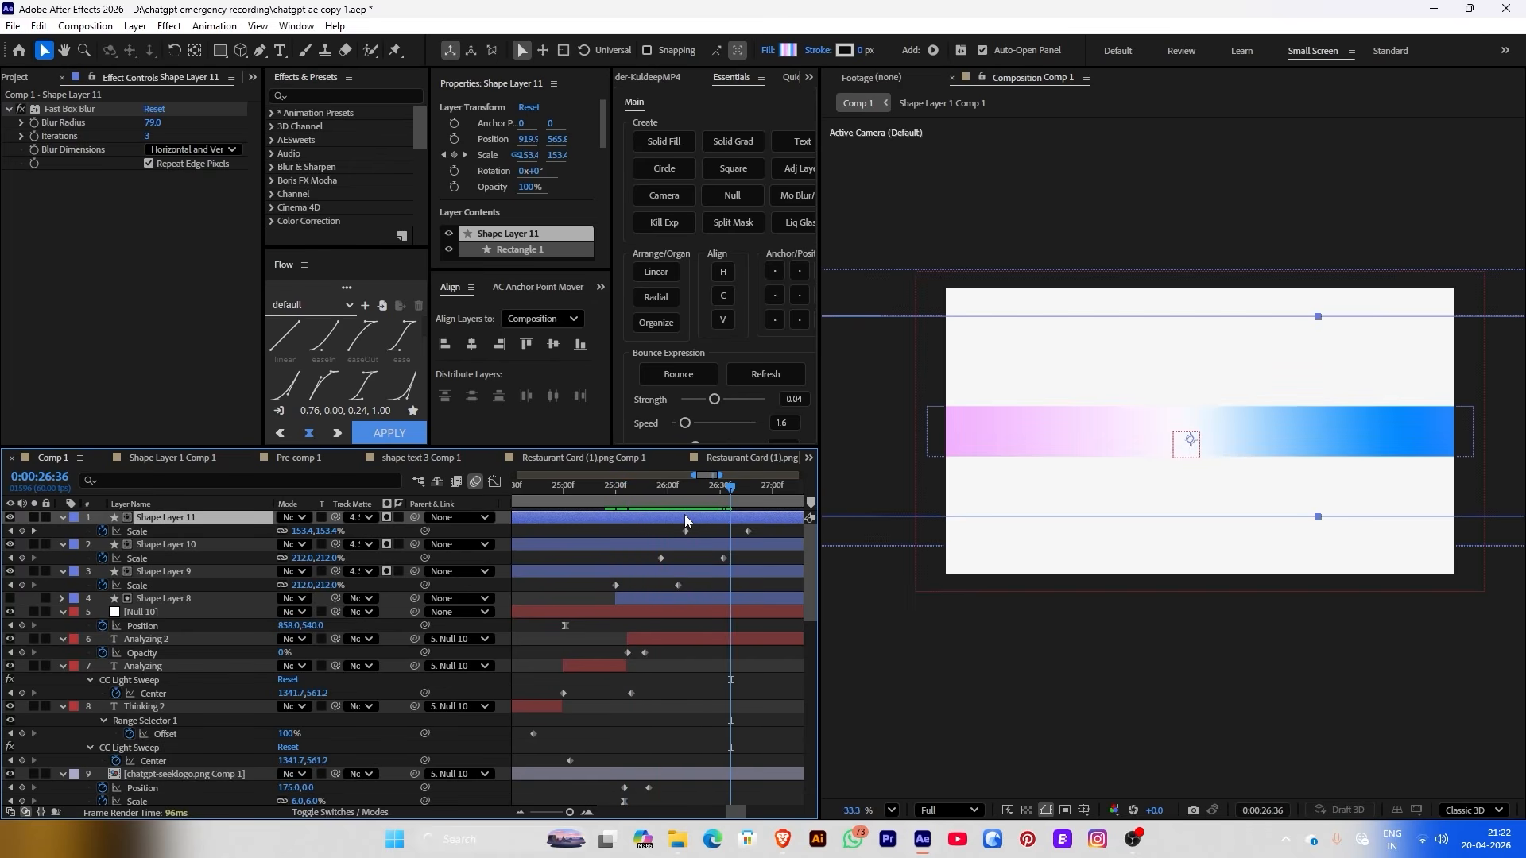
# Add staggered copies Shape Layers 12 and 13, then select all six glow layers
pyautogui.hotkey('ctrl', 'd')
pyautogui.hotkey('ctrl', 'alt', 'shift', 'h')
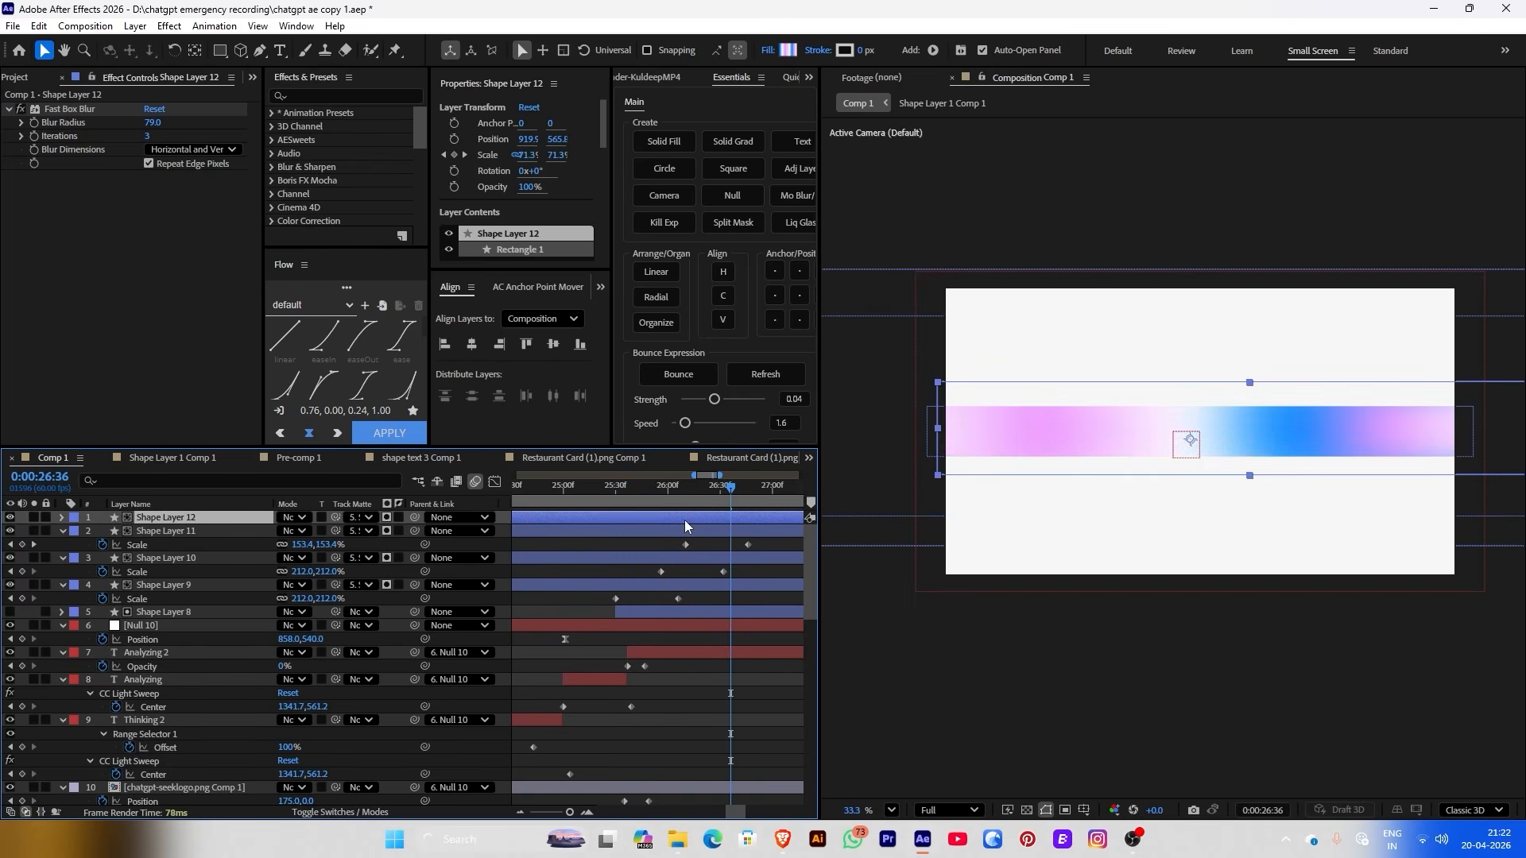
pyautogui.press('u')
pyautogui.click(631, 494)
pyautogui.moveTo(623, 498)
pyautogui.mouseDown()
pyautogui.moveTo(727, 502)
pyautogui.moveTo(695, 516)
pyautogui.moveTo(636, 501)
pyautogui.moveTo(705, 502)
pyautogui.mouseUp()
pyautogui.hotkey('ctrl', 'd')
pyautogui.press('u')
pyautogui.click(645, 656)
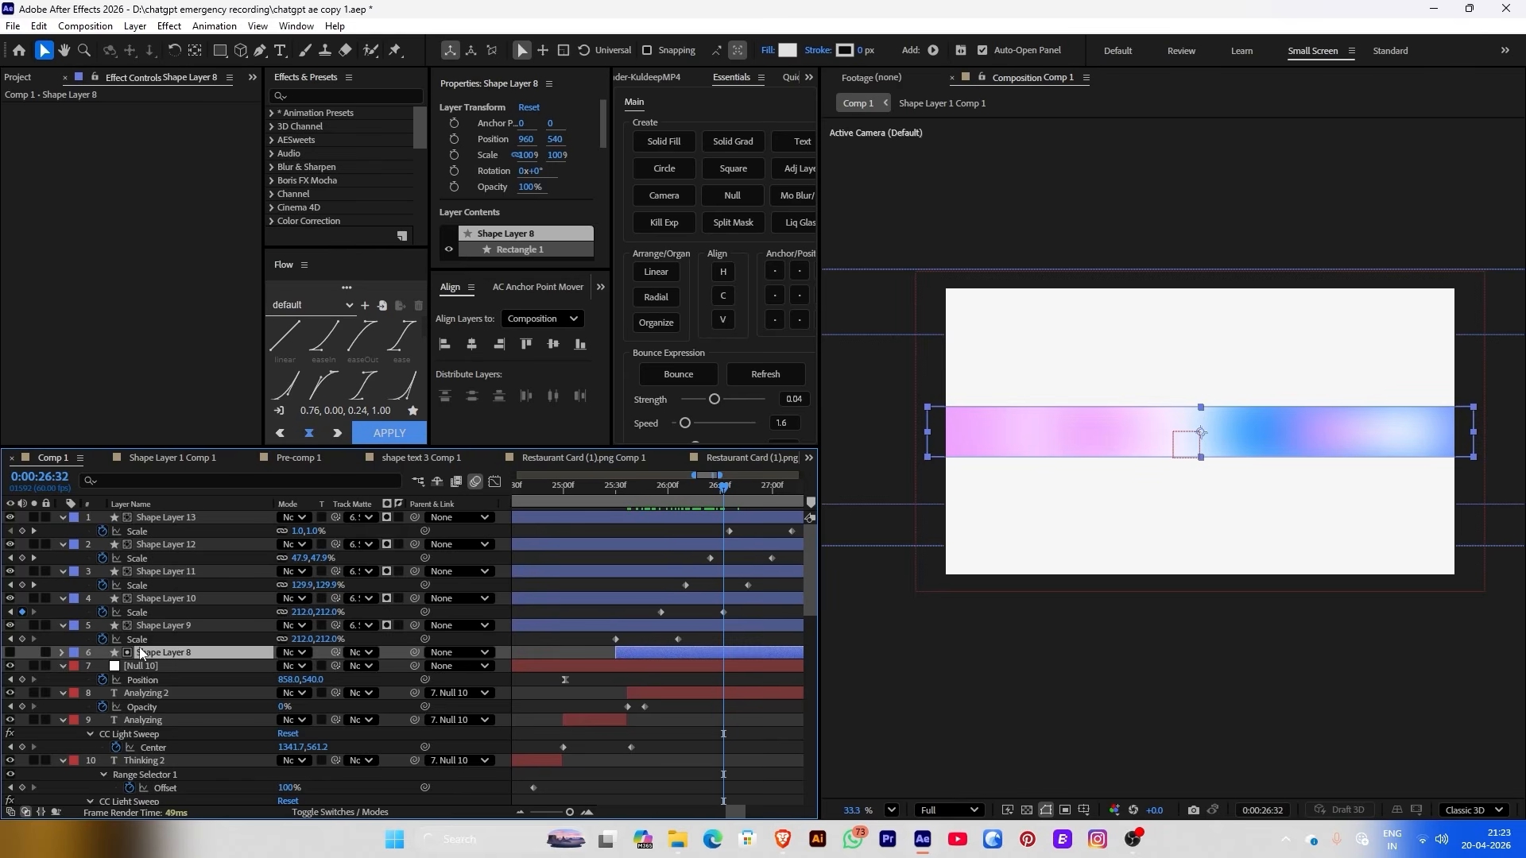
pyautogui.moveTo(106, 656); pyautogui.dragTo(187, 512)
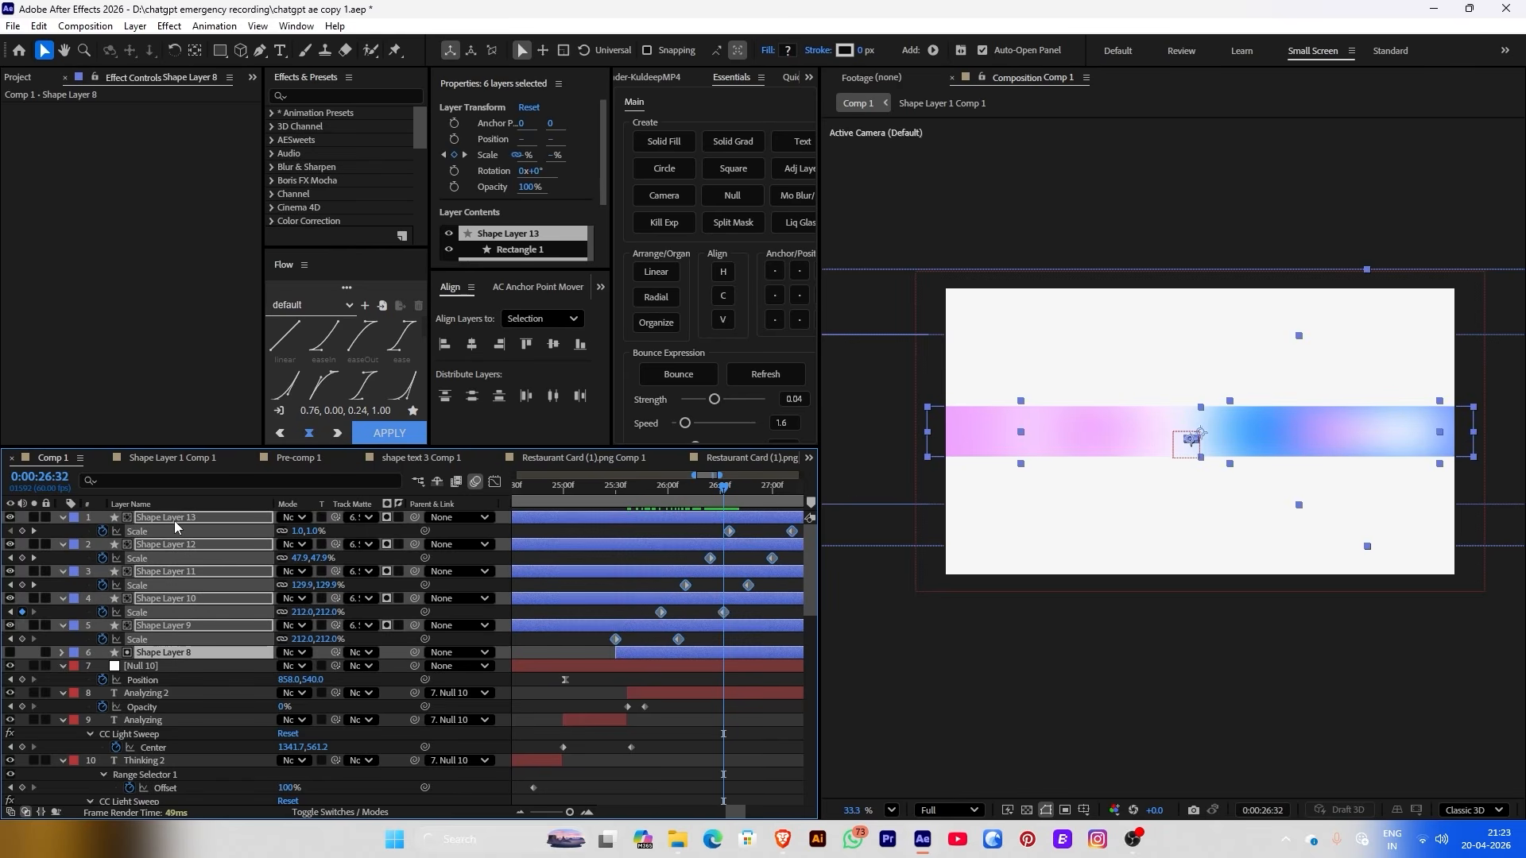
# Pre-compose the six glow shape layers into Pre-comp 5 and open it
pyautogui.rightClick(174, 521)
pyautogui.click(230, 396)
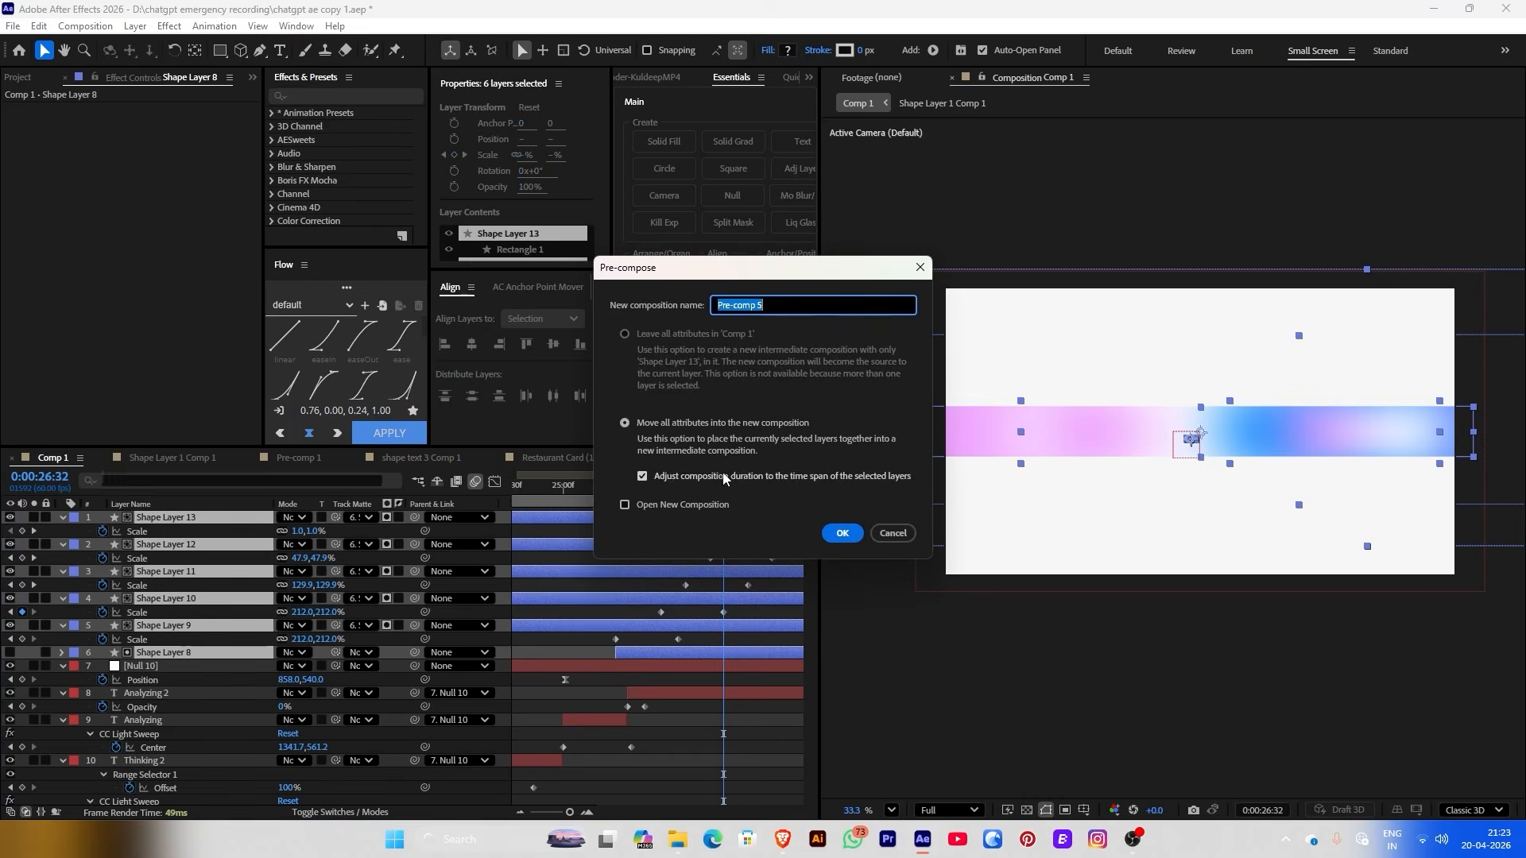
pyautogui.click(853, 538)
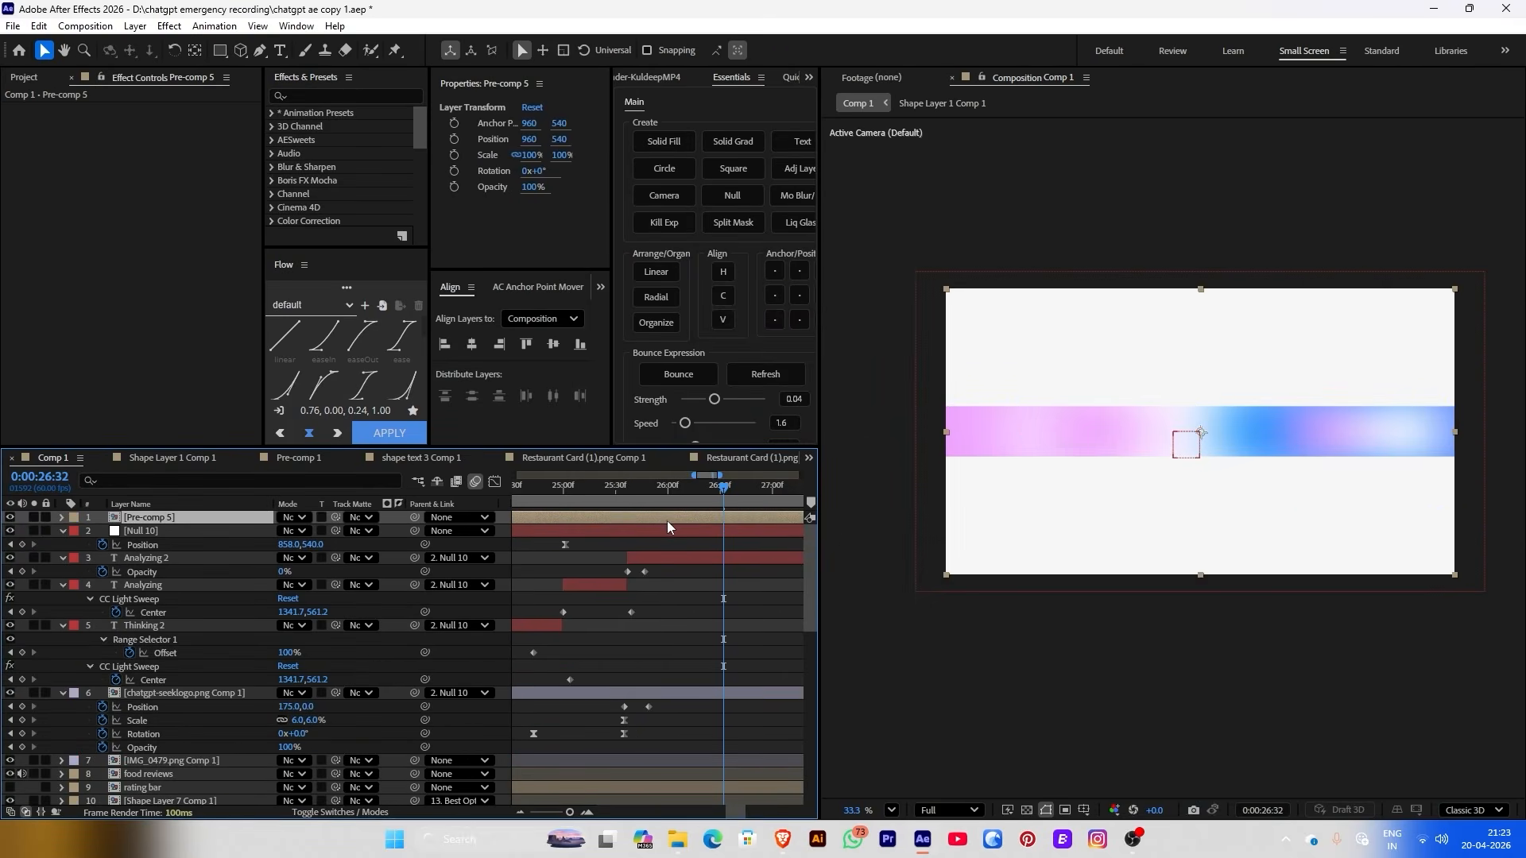
pyautogui.doubleClick(665, 517)
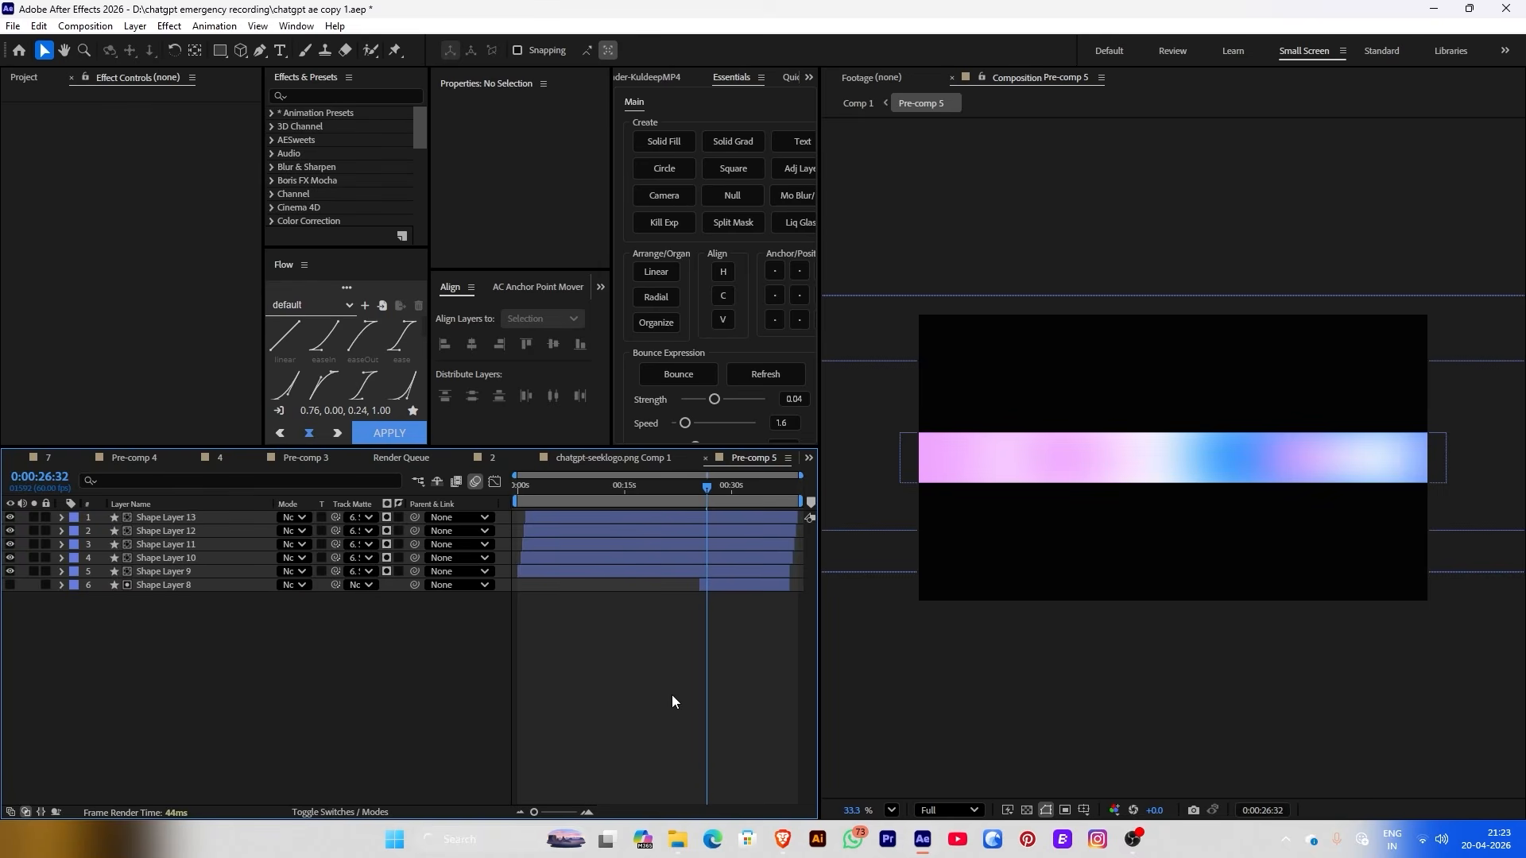
# Trim all six shape layers to start at the playhead near 0:00:25:30
pyautogui.click(718, 588)
pyautogui.moveTo(699, 496); pyautogui.dragTo(633, 549)
pyautogui.hotkey('ctrl', 'a')
pyautogui.hotkey('alt', '[')
pyautogui.scroll(5, 636, 548)
pyautogui.hotkey('ctrl', 'z')
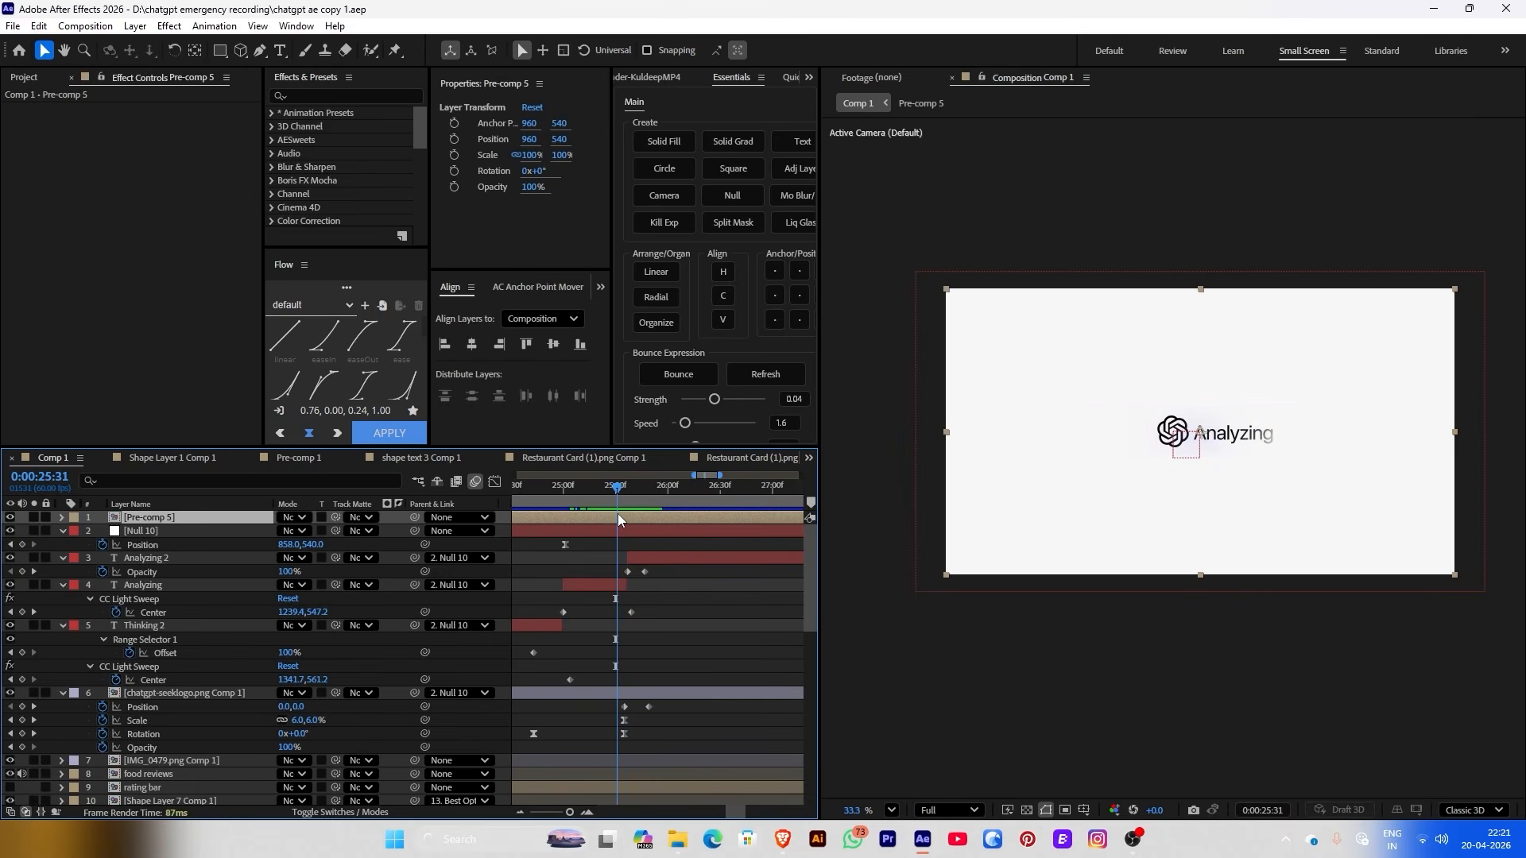
# Duplicate Thinking 2 as Thinking 3, place it above and later, and delete Analyzing 2
pyautogui.moveTo(621, 499)
pyautogui.mouseDown()
pyautogui.moveTo(633, 501)
pyautogui.moveTo(615, 499)
pyautogui.mouseUp()
pyautogui.click(416, 626)
pyautogui.hotkey('ctrl', 'd')
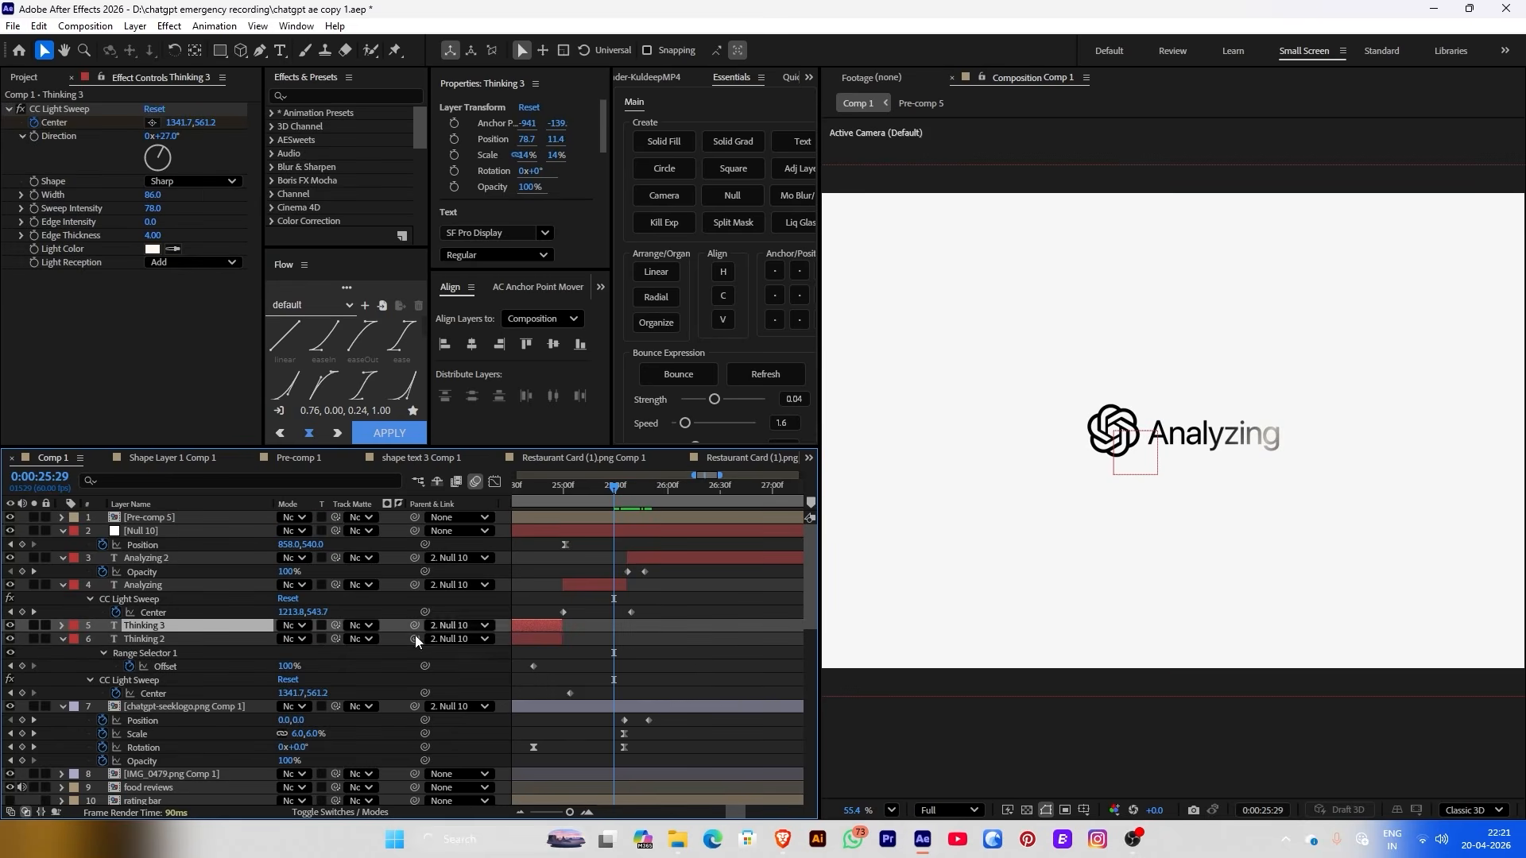
pyautogui.moveTo(144, 631); pyautogui.dragTo(143, 555)
pyautogui.moveTo(549, 559); pyautogui.dragTo(661, 556)
pyautogui.click(684, 568)
pyautogui.press('Delete')
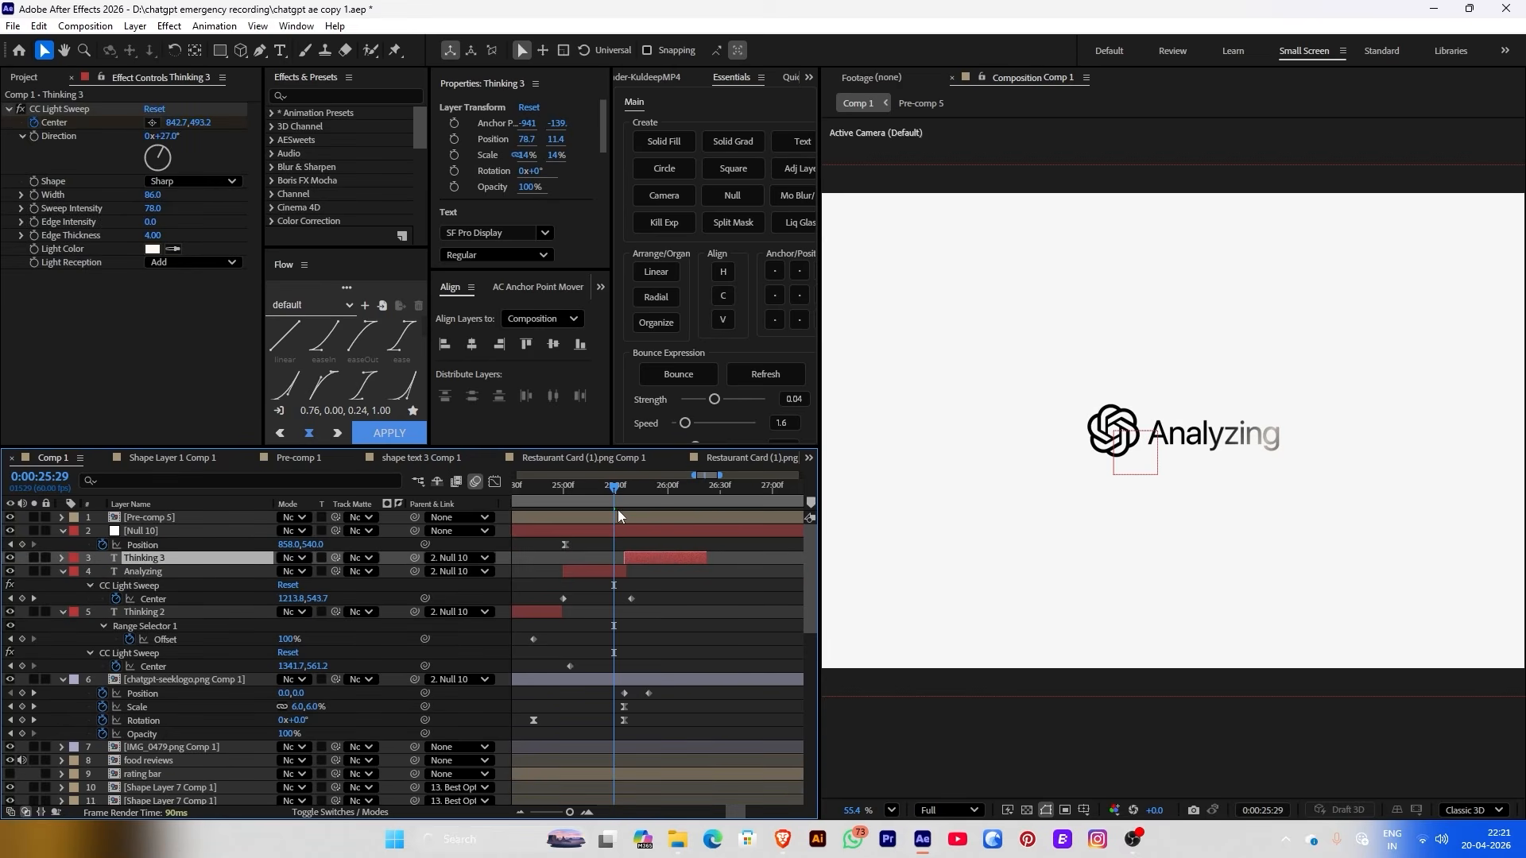
# Preview the glow and delete the chatgpt-seeklogo keyframes at the current time
pyautogui.moveTo(617, 501); pyautogui.dragTo(638, 503)
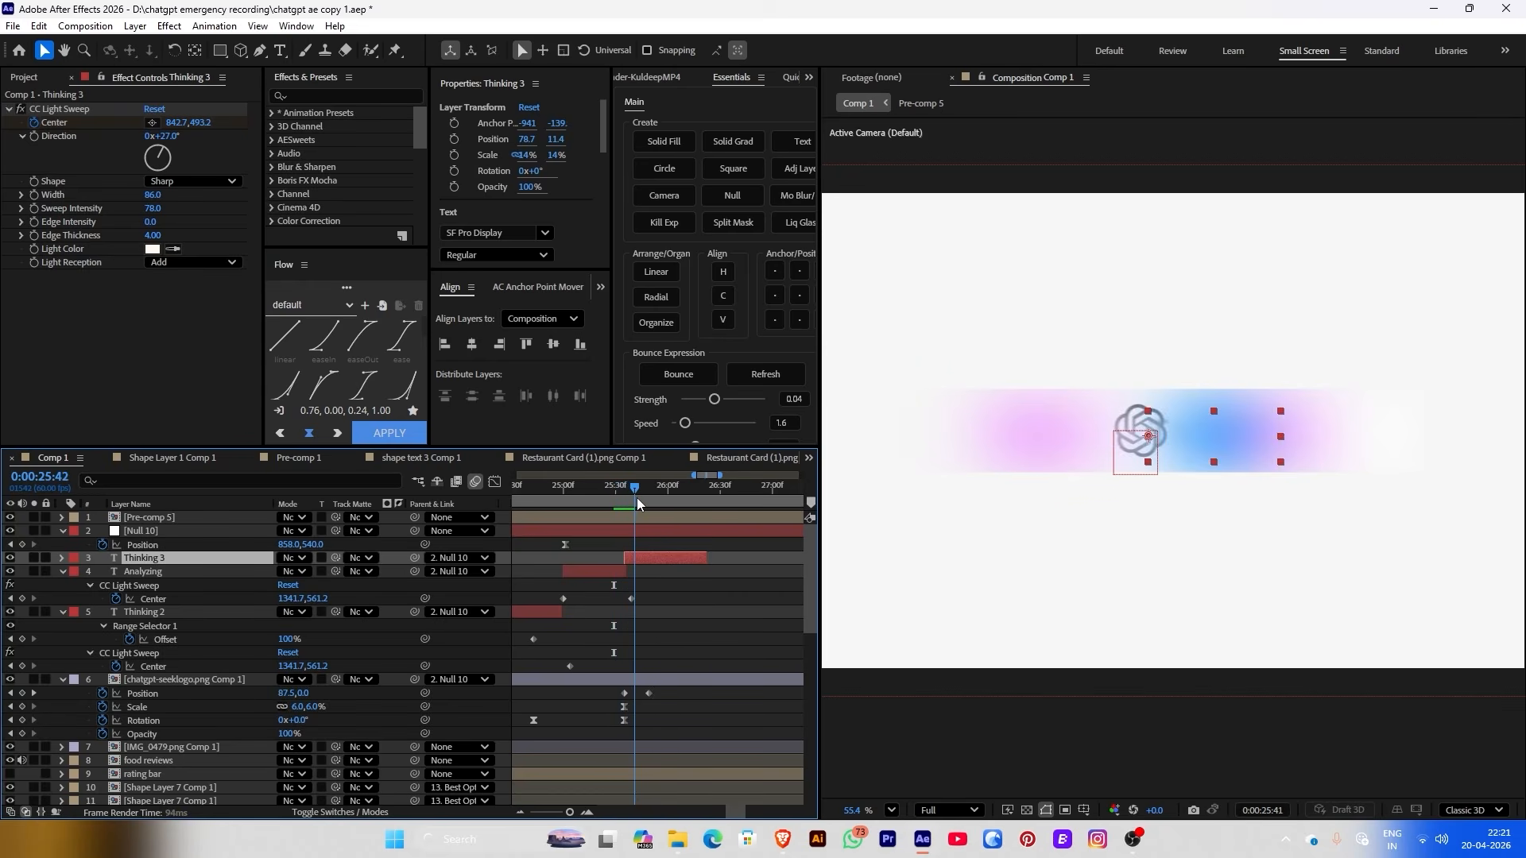
pyautogui.press('space')
pyautogui.click(598, 523)
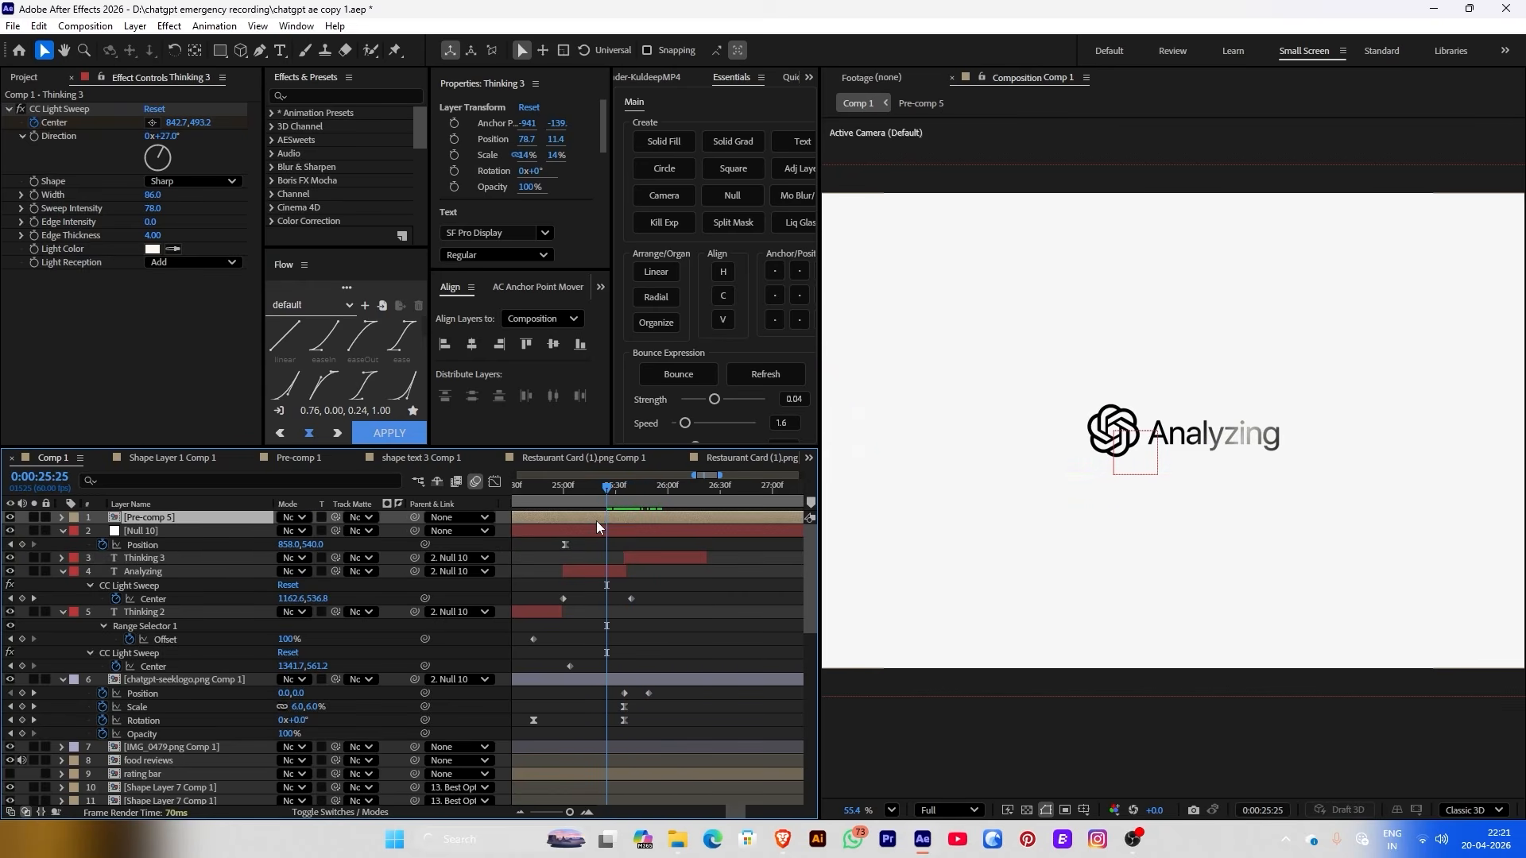
pyautogui.click(138, 690)
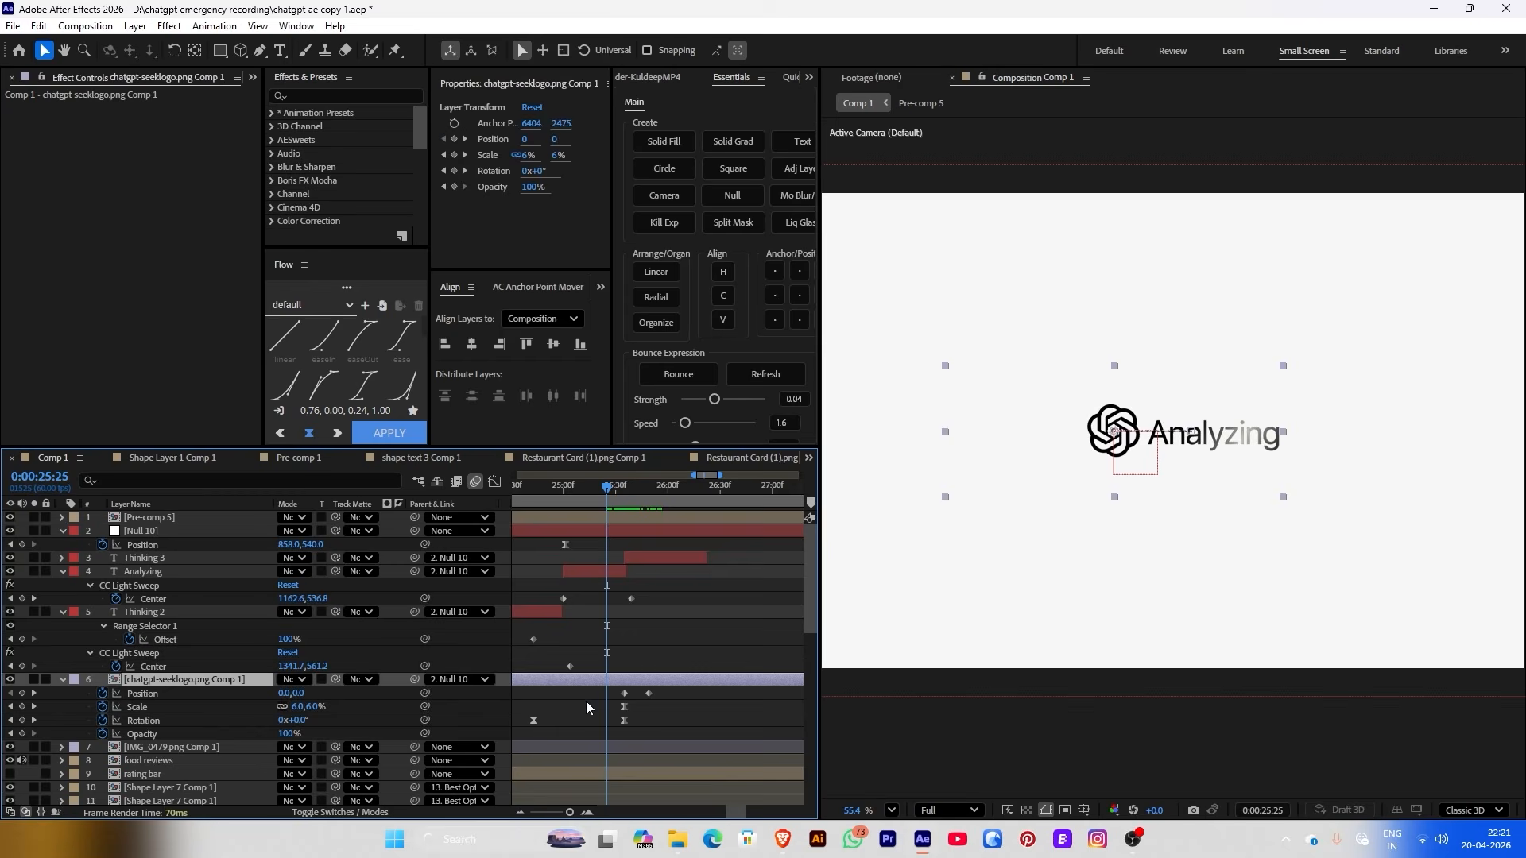
pyautogui.moveTo(600, 688); pyautogui.dragTo(675, 717)
pyautogui.press('Delete')
# Move Pre-comp 5 below the logo layer so the glow plays behind it
pyautogui.click(621, 533)
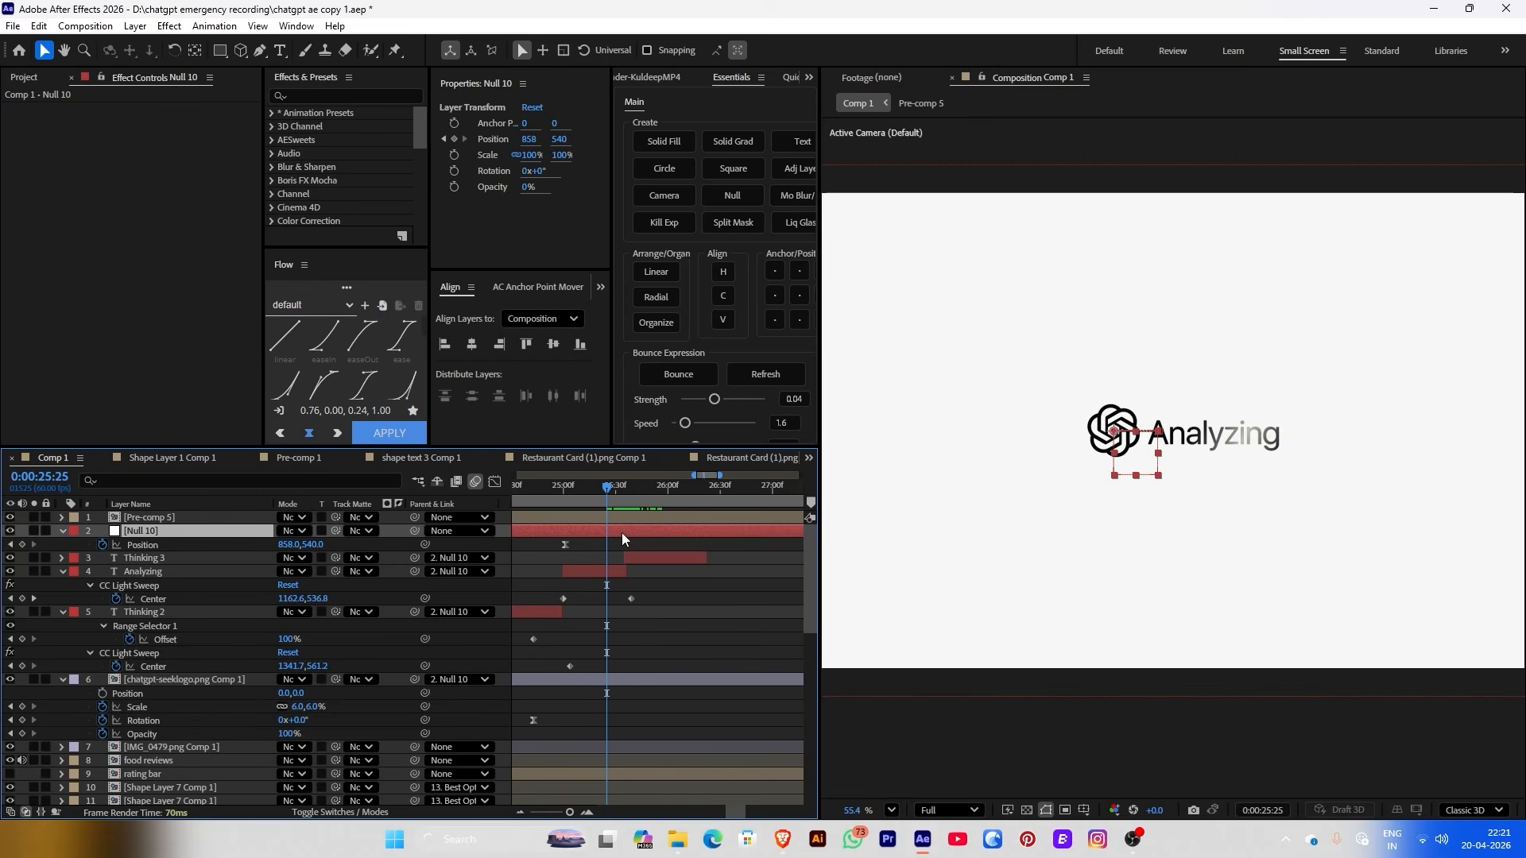
pyautogui.click(632, 549)
pyautogui.click(632, 560)
pyautogui.click(625, 493)
pyautogui.moveTo(626, 499)
pyautogui.mouseDown()
pyautogui.moveTo(659, 504)
pyautogui.moveTo(647, 508)
pyautogui.mouseUp()
pyautogui.moveTo(150, 520); pyautogui.dragTo(175, 728)
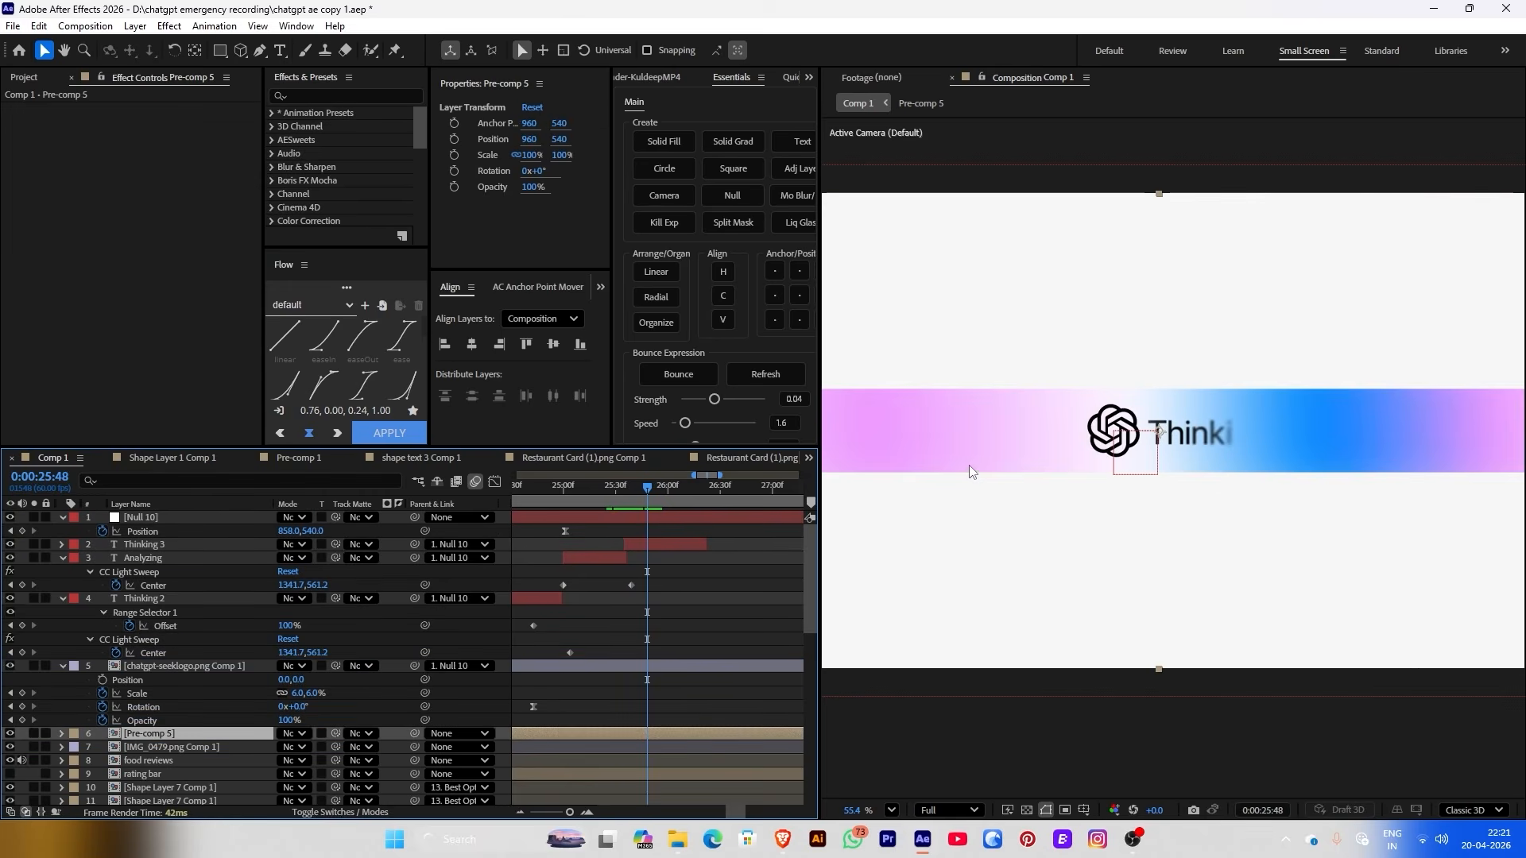
# Retype the Thinking 3 text layer to read 'Chatgpt 5'
pyautogui.doubleClick(659, 548)
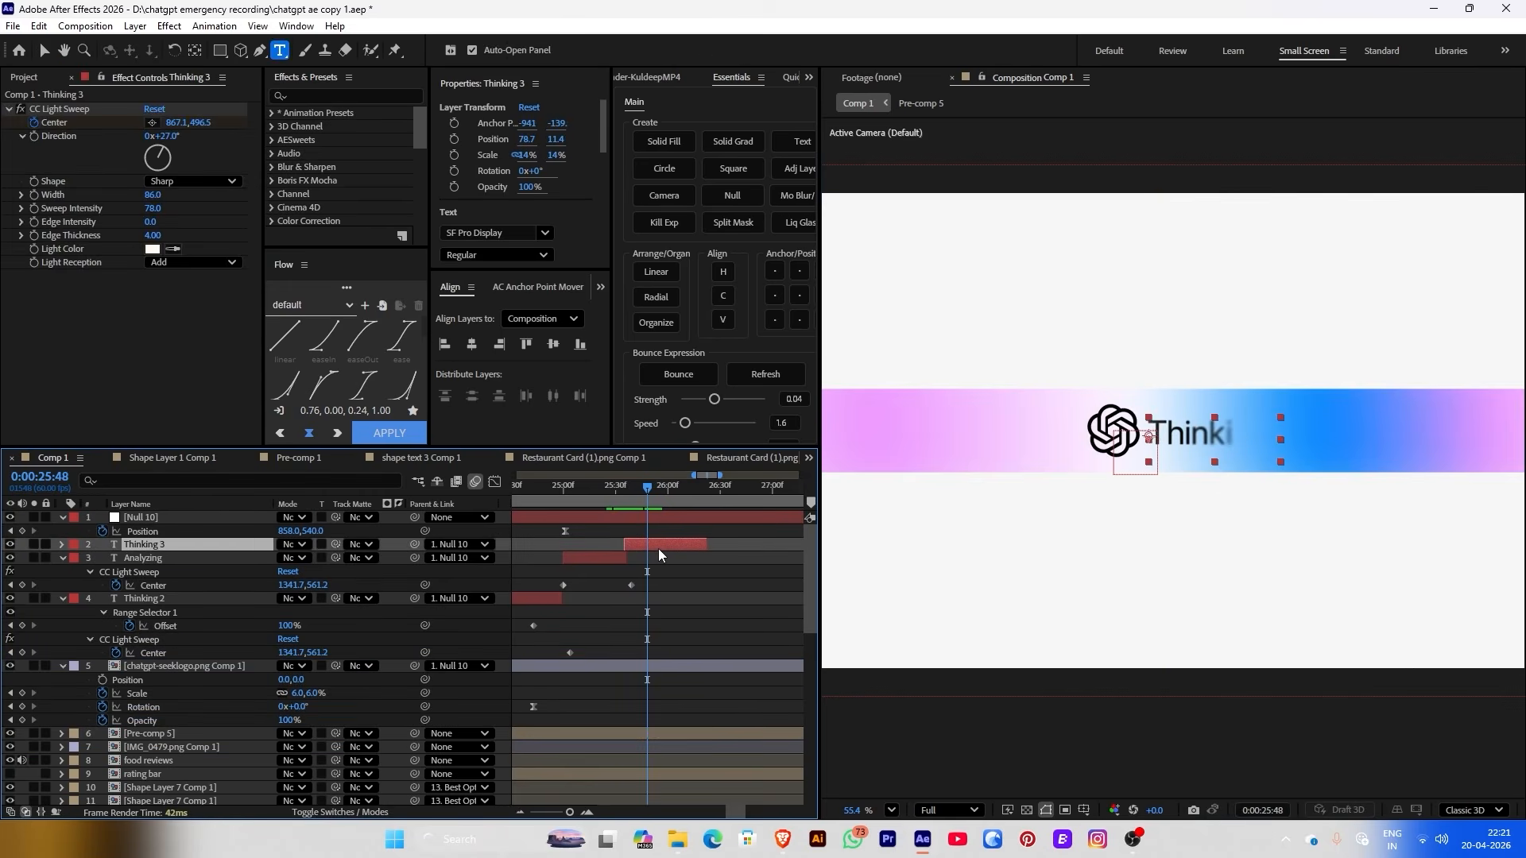
pyautogui.write('C')
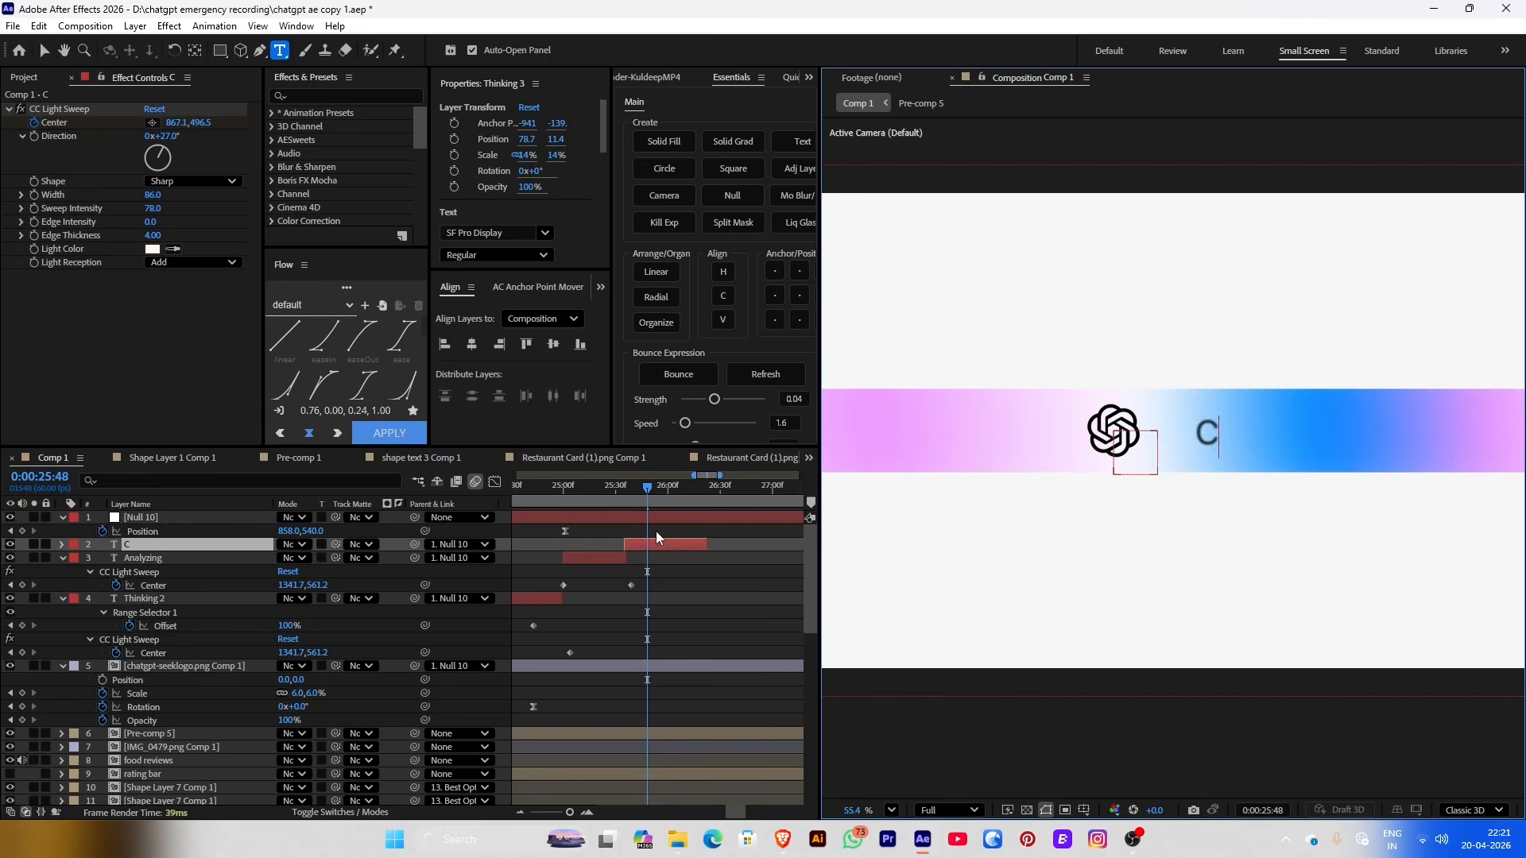
pyautogui.write('Hatgpt')
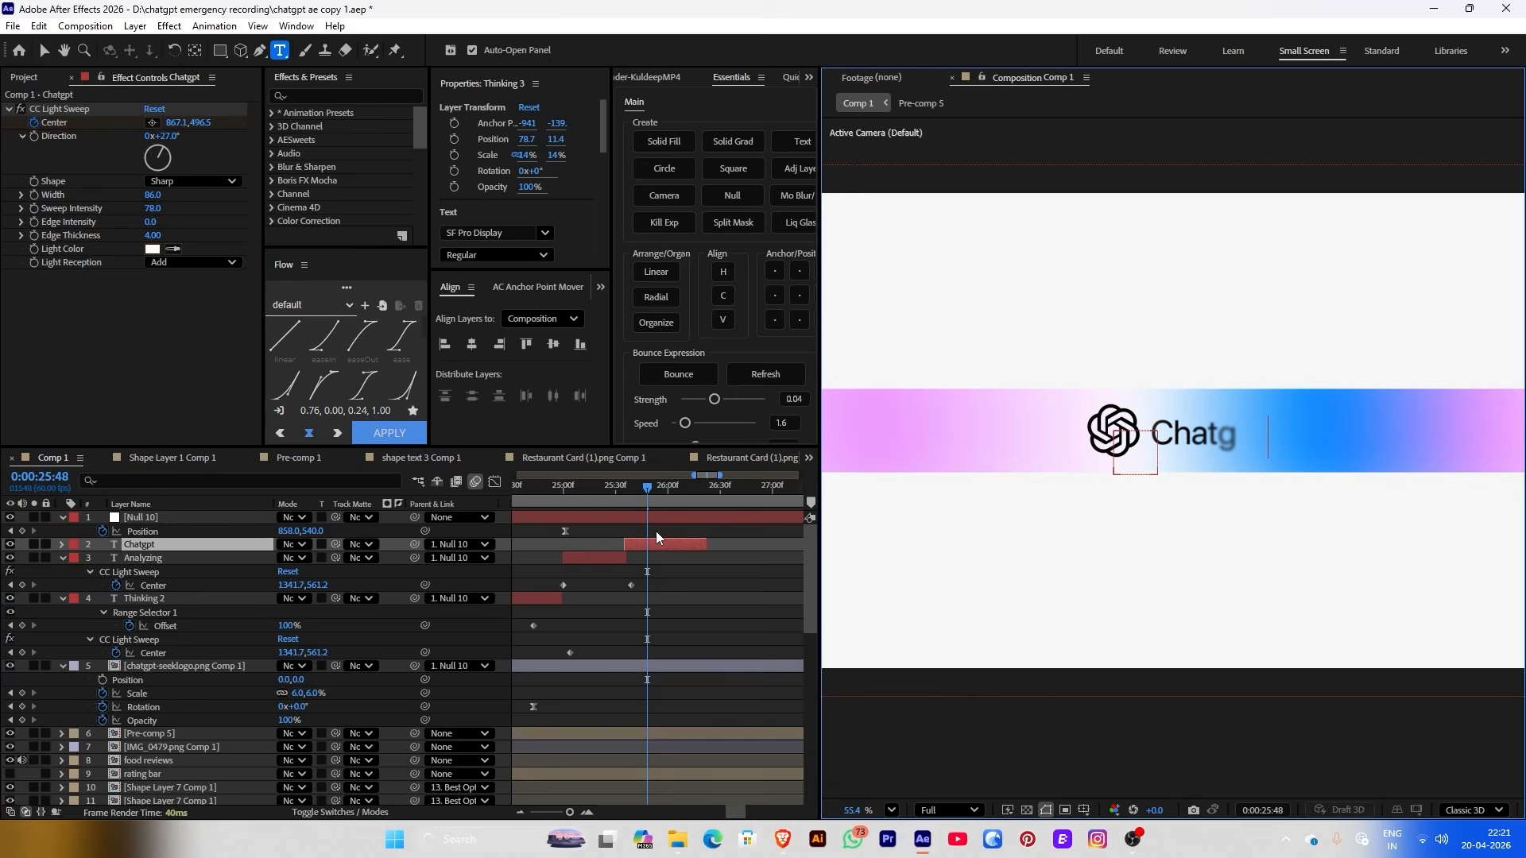
pyautogui.write('5')
pyautogui.click(681, 486)
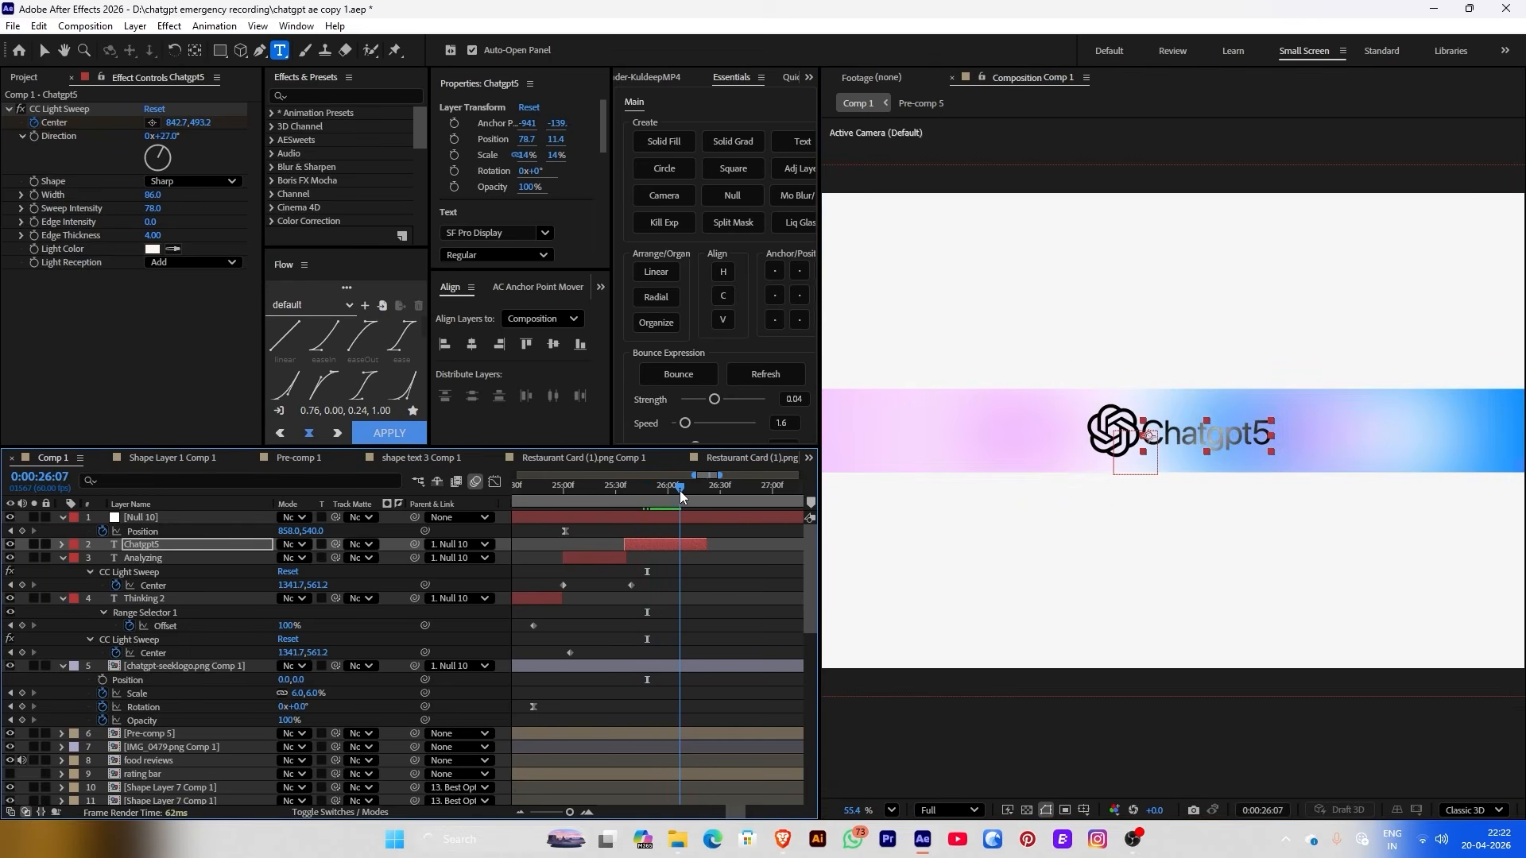
pyautogui.scroll(-3, 579, 289)
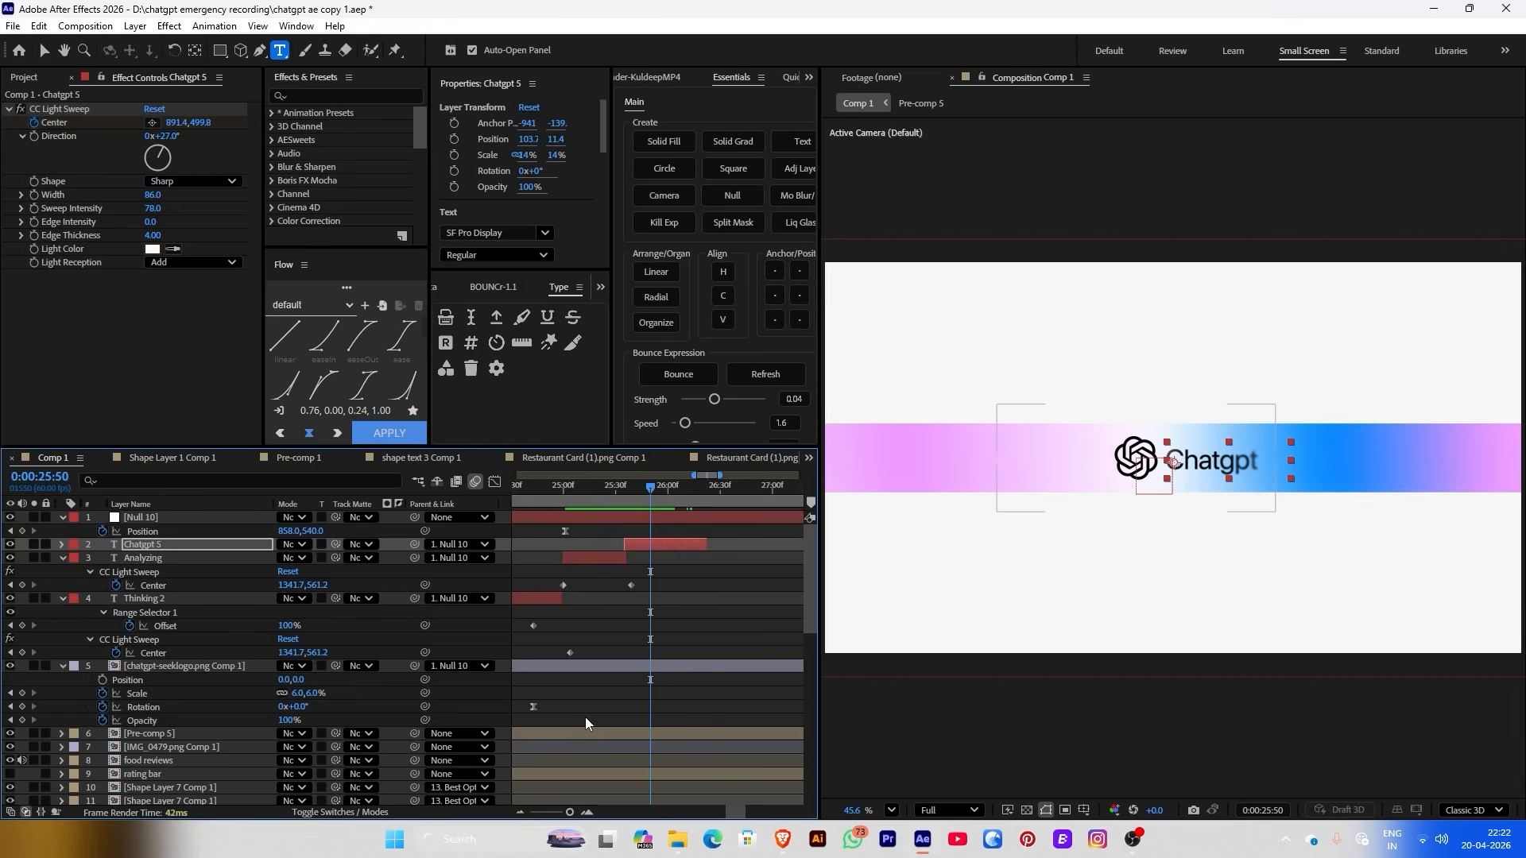
pyautogui.click(586, 732)
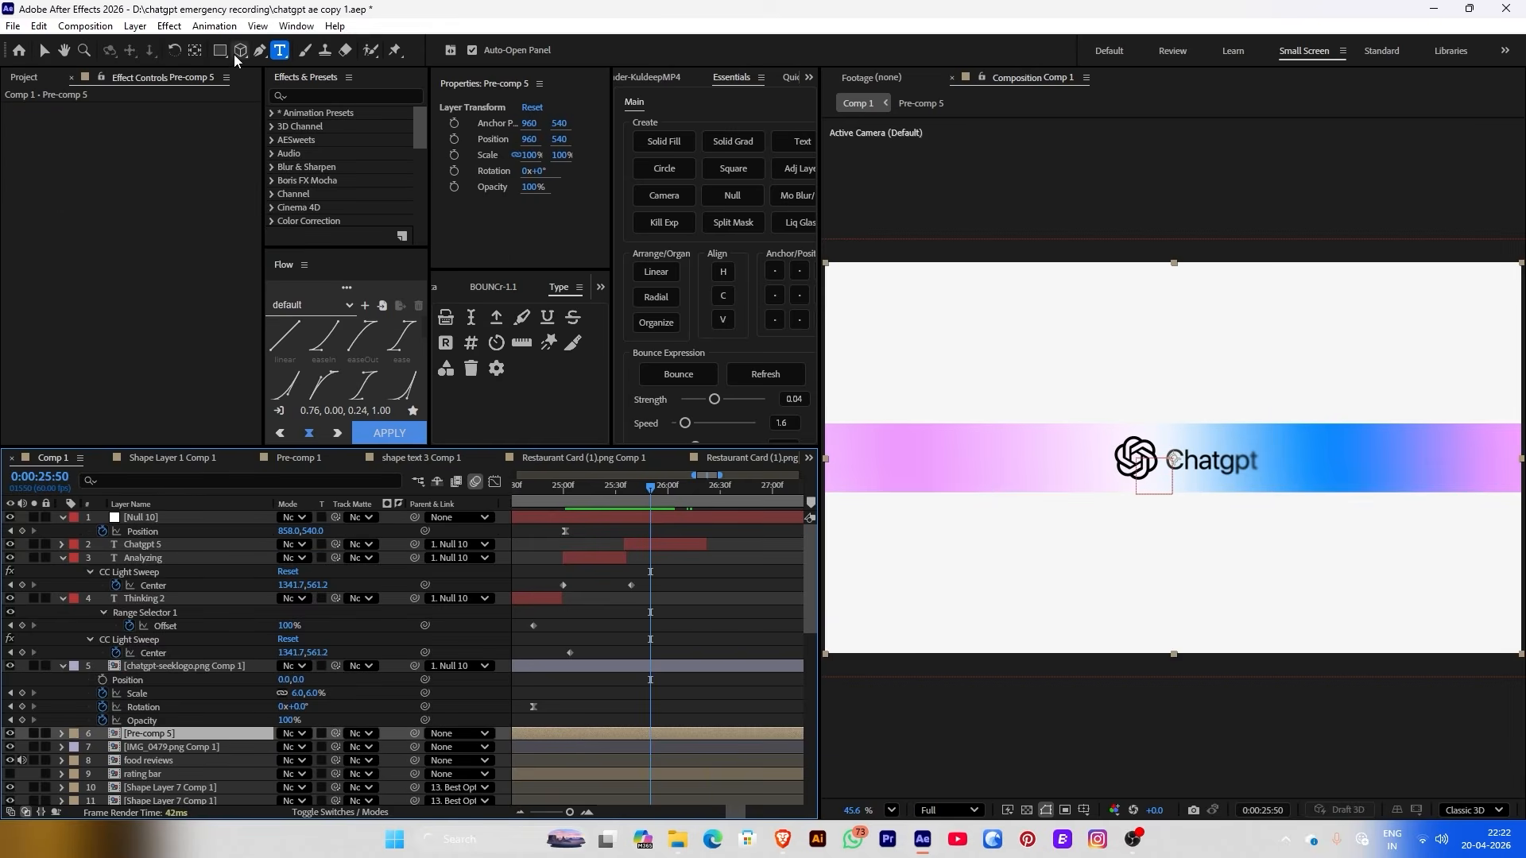
# Draw an elliptical mask over the glow with 273 px feather and -222 px expansion
pyautogui.moveTo(219, 51); pyautogui.dragTo(282, 94)
pyautogui.scroll(-1, 983, 281)
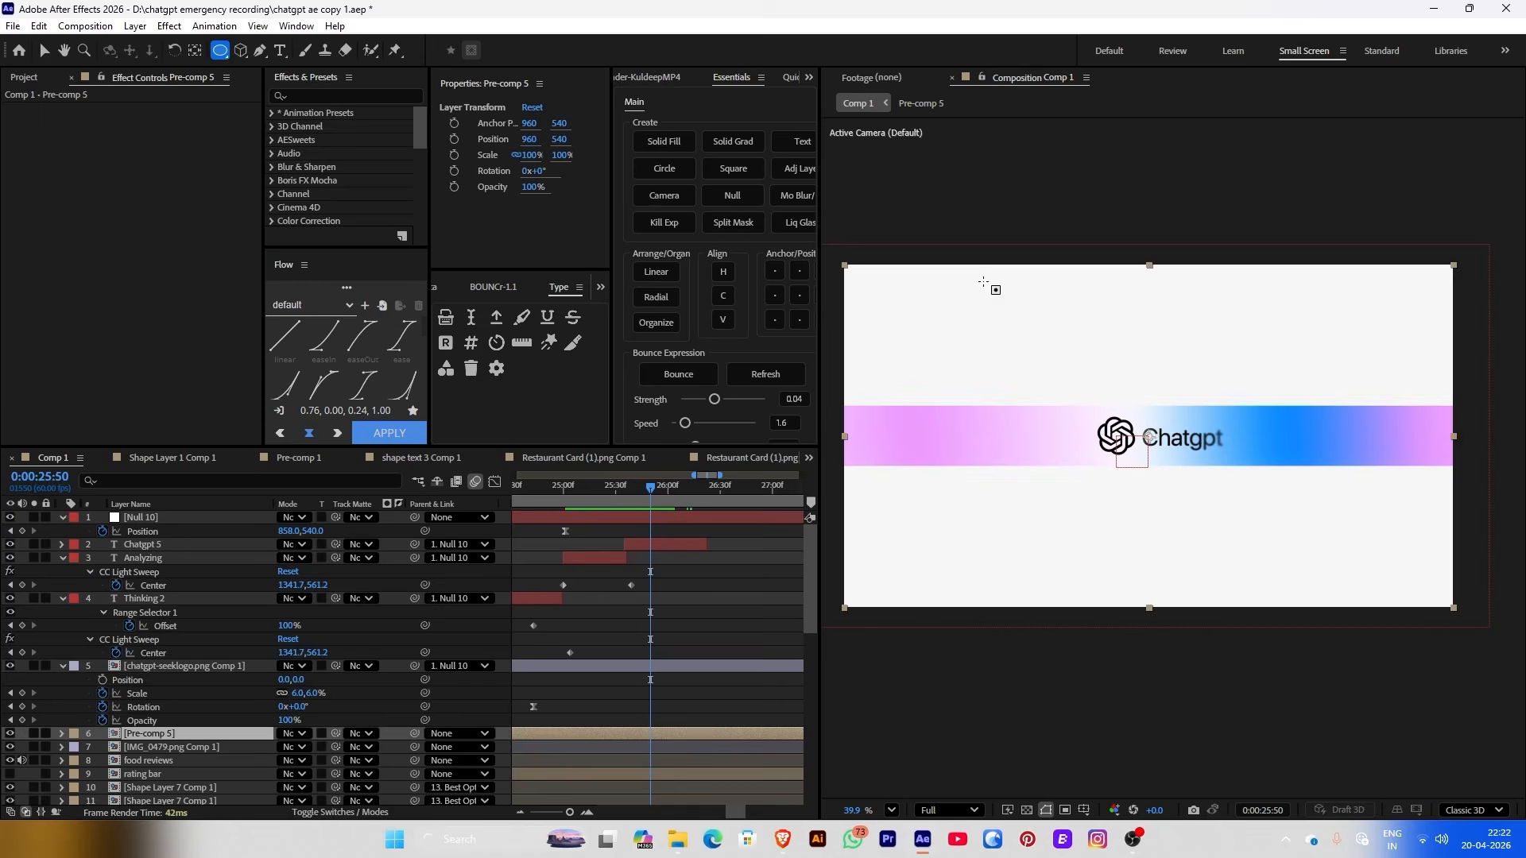
pyautogui.moveTo(848, 266); pyautogui.dragTo(1425, 582)
pyautogui.press('v')
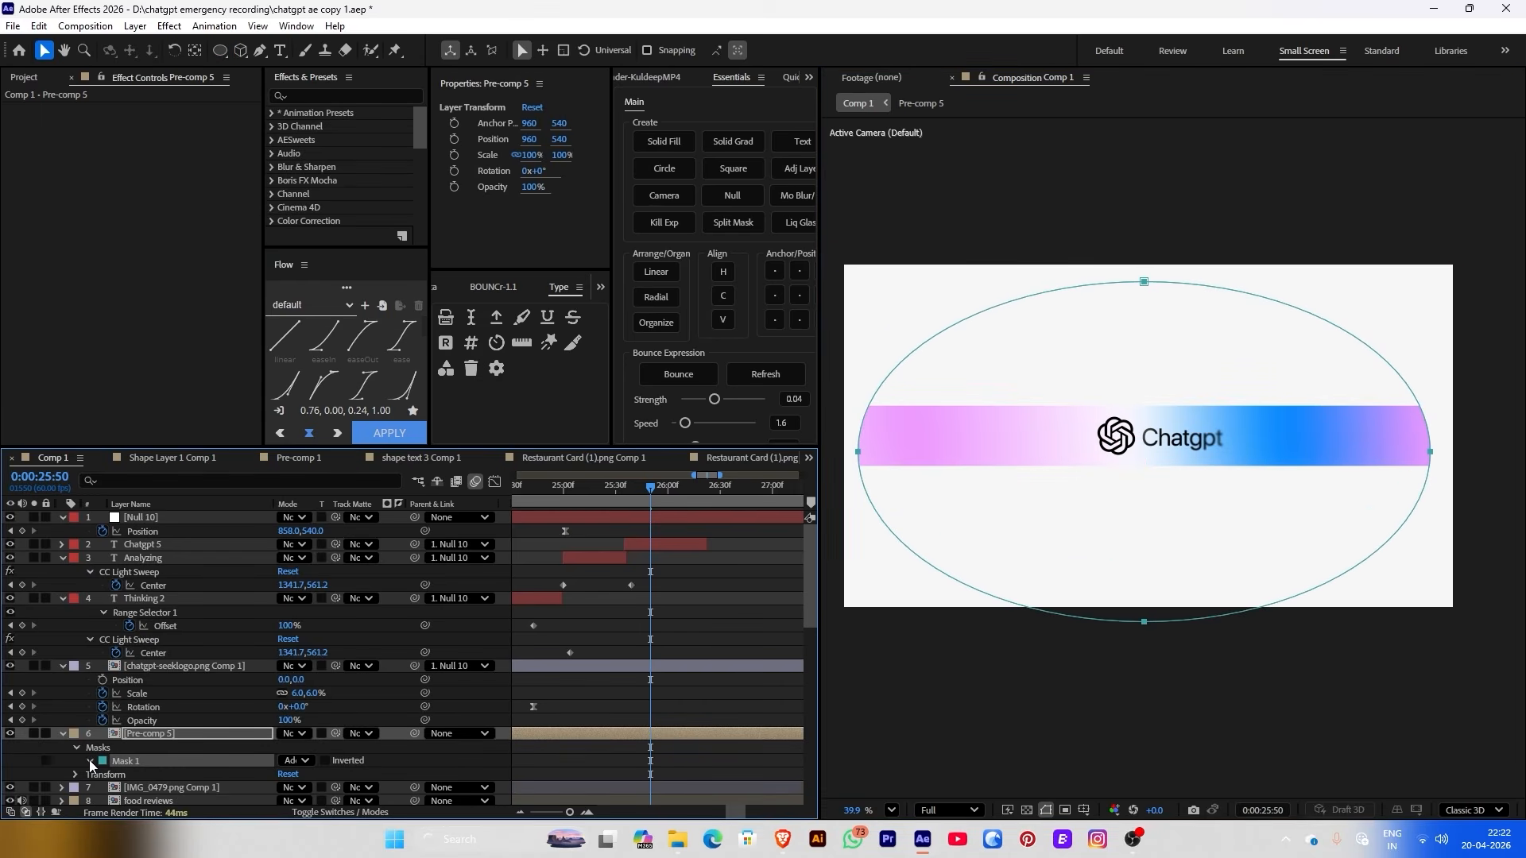
pyautogui.click(89, 760)
pyautogui.moveTo(294, 773); pyautogui.dragTo(432, 729)
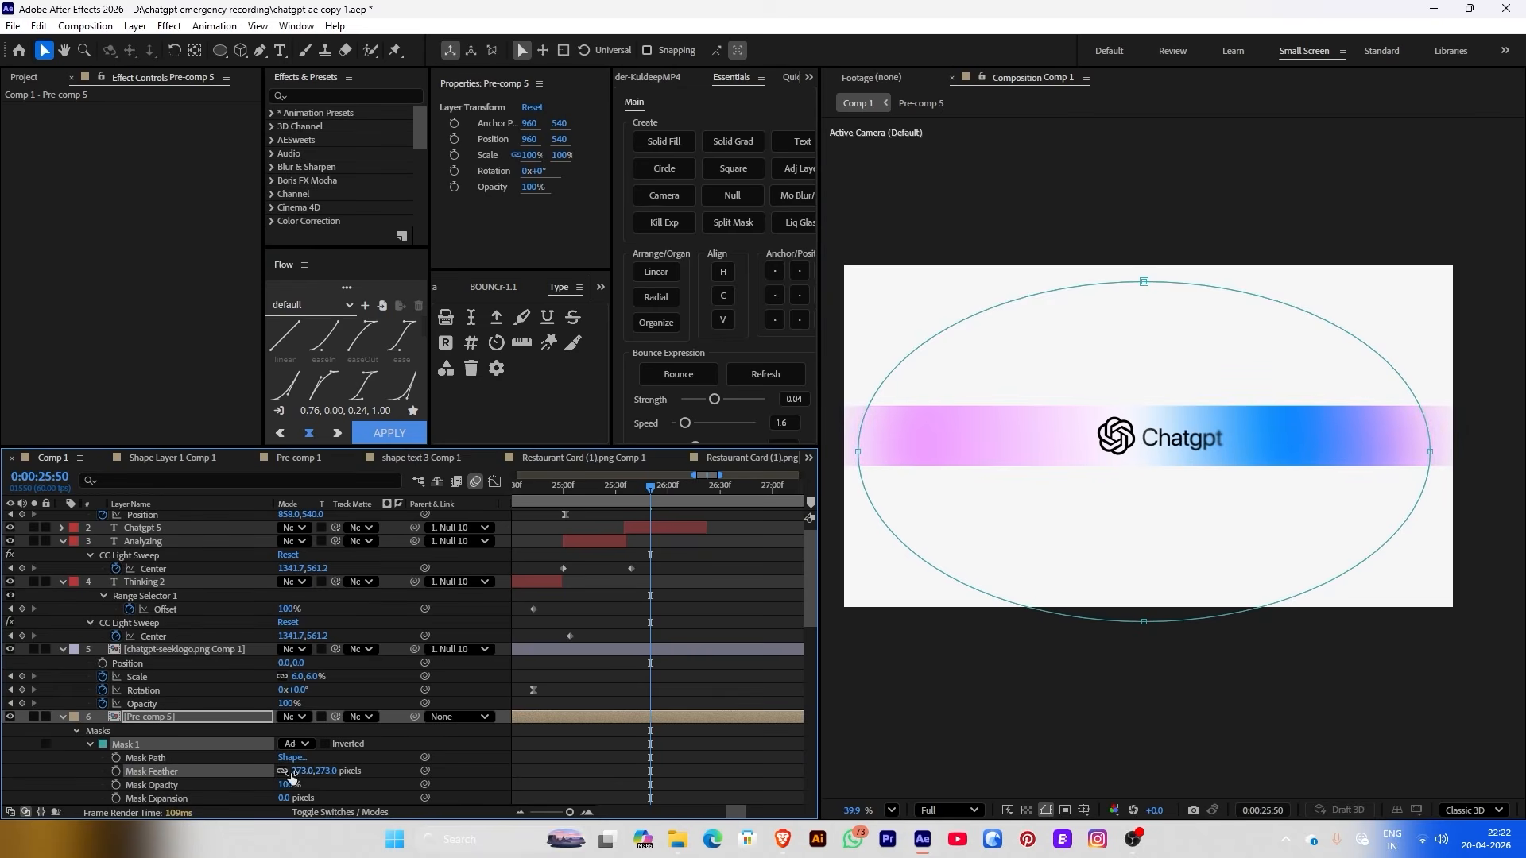
pyautogui.click(288, 810)
pyautogui.moveTo(283, 798); pyautogui.dragTo(70, 754)
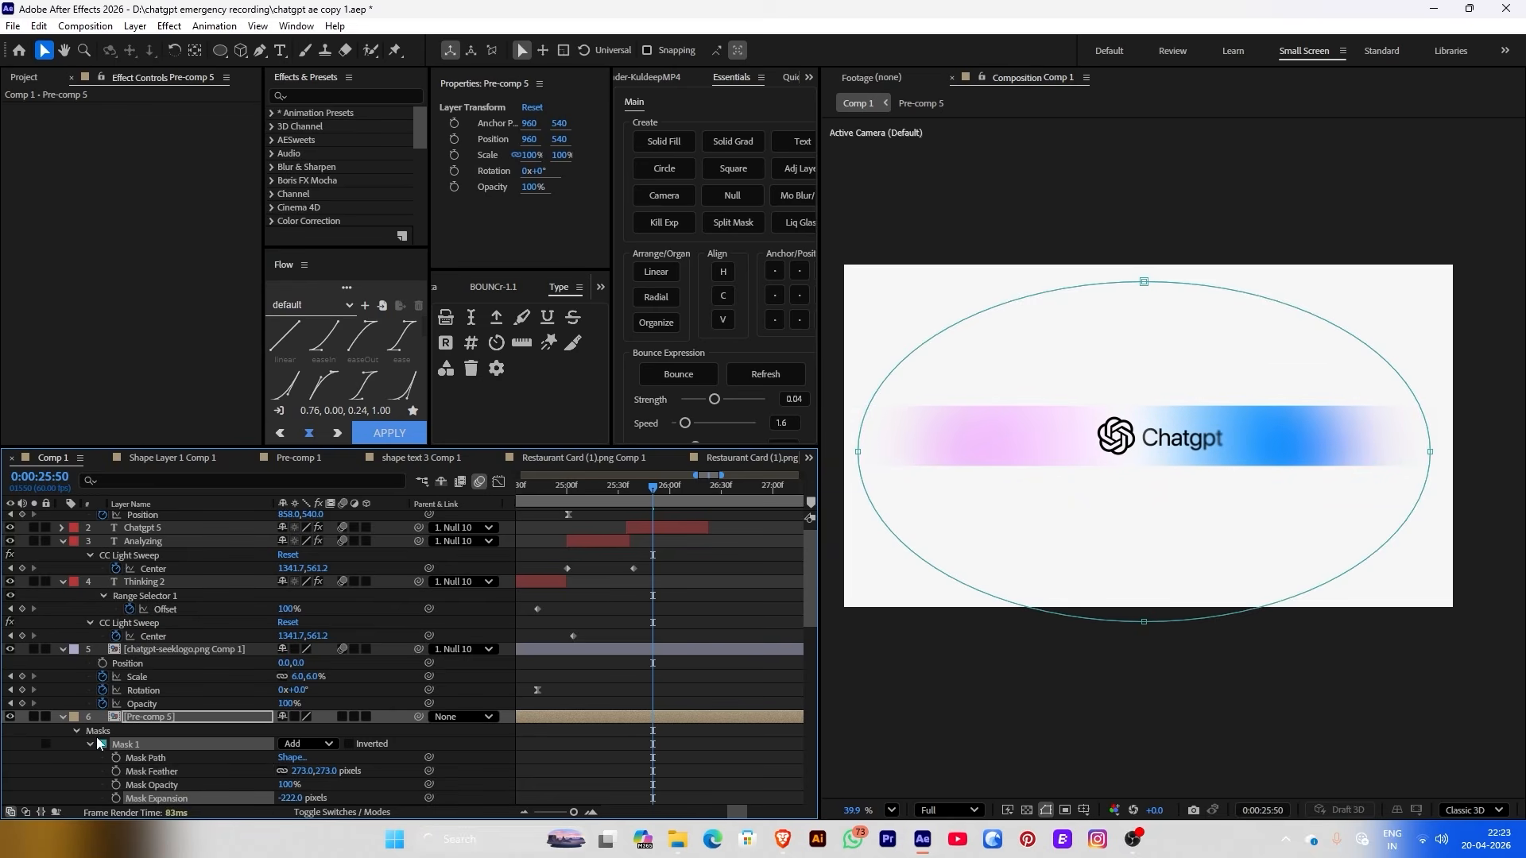
# Reshape the mask ellipse by pulling its top point down and flattening its sides
pyautogui.click(869, 592)
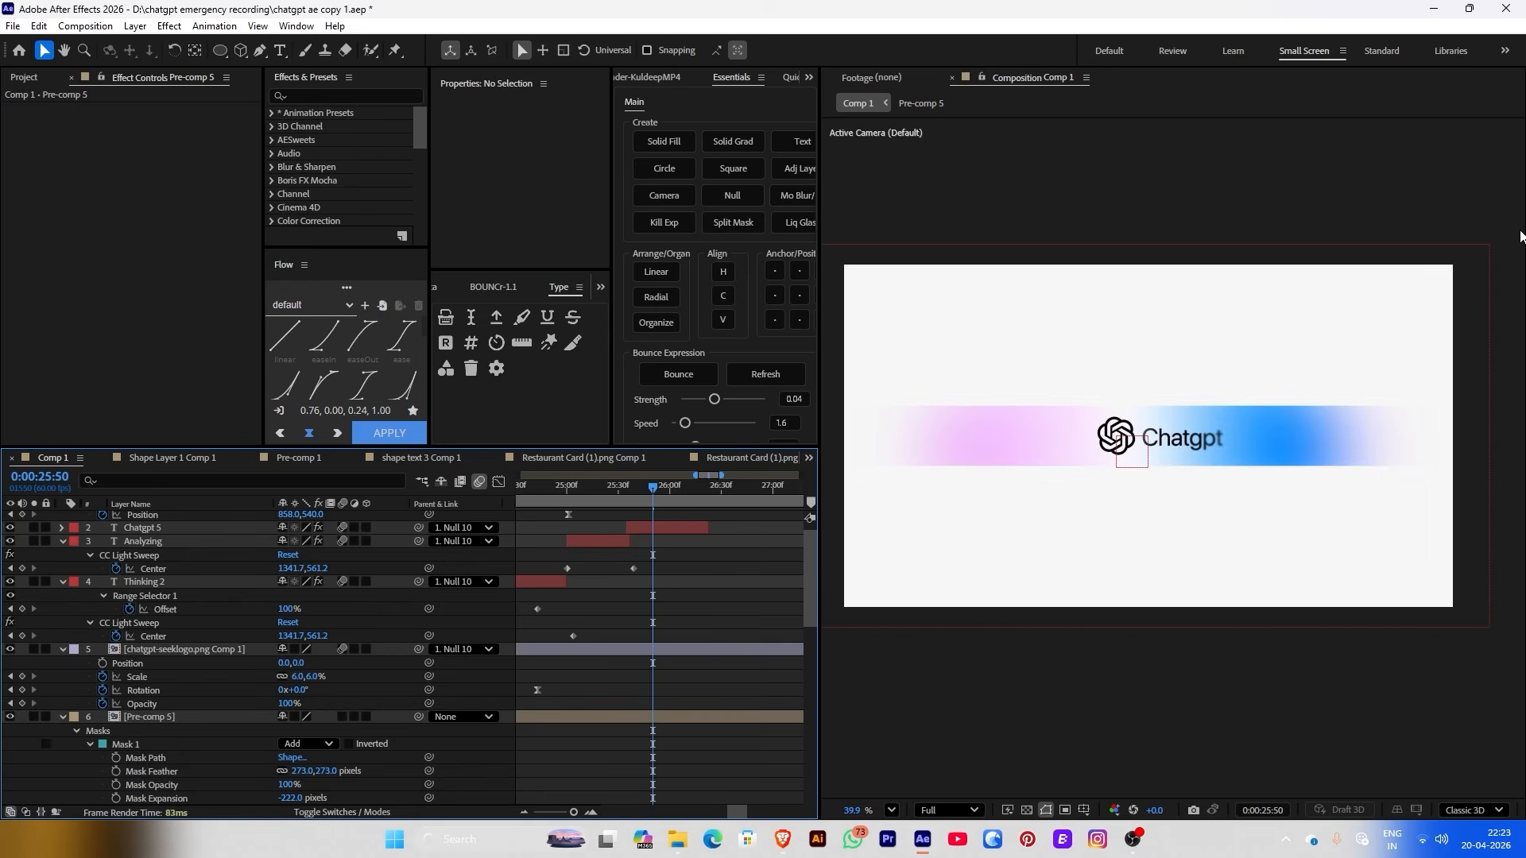
pyautogui.click(1116, 433)
pyautogui.click(556, 716)
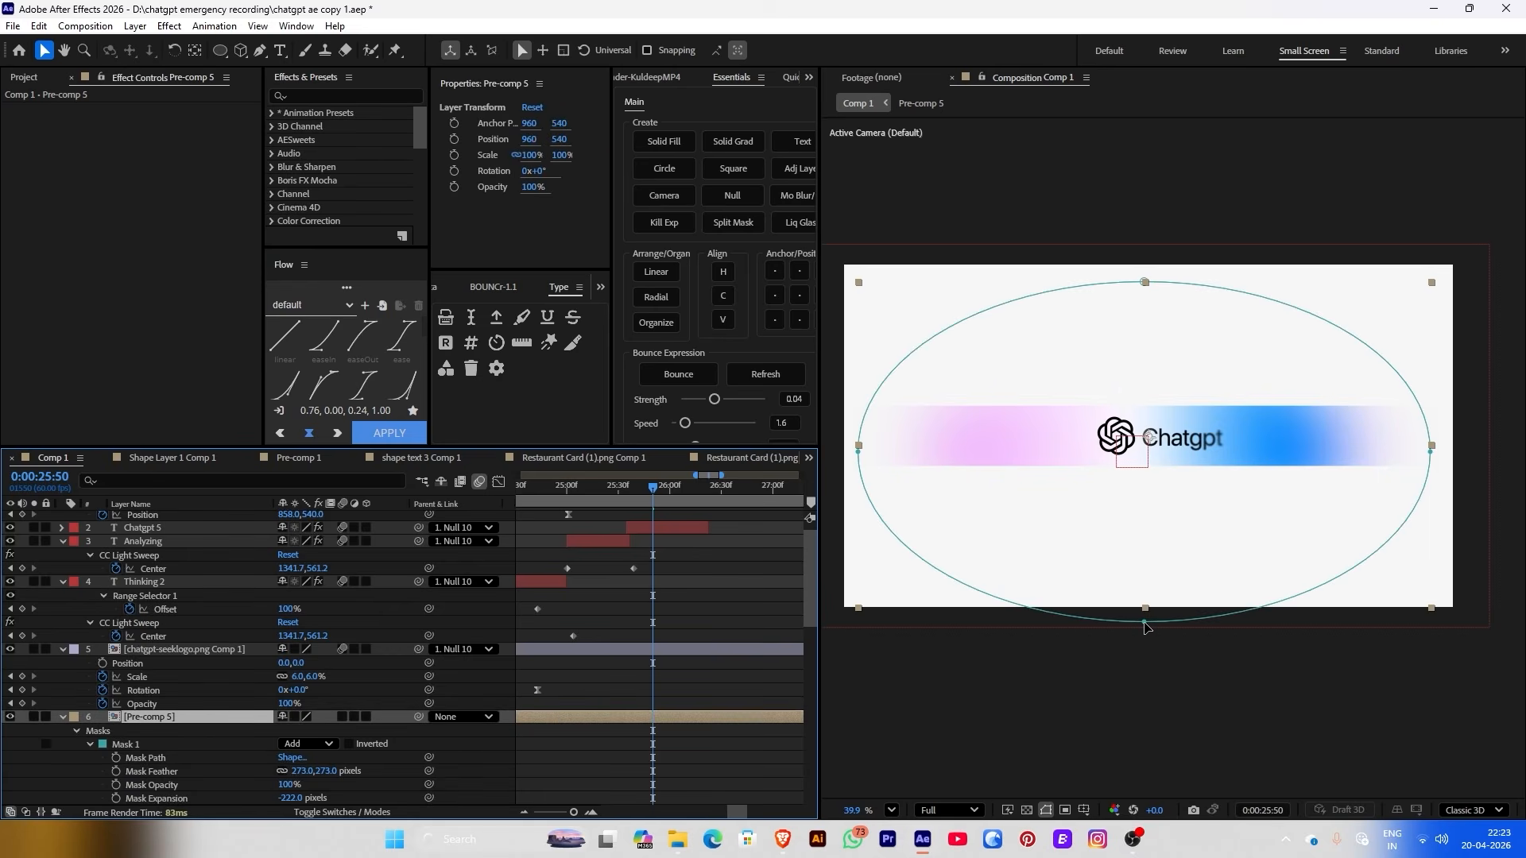
pyautogui.moveTo(1143, 281); pyautogui.dragTo(1134, 341)
pyautogui.moveTo(859, 451); pyautogui.dragTo(860, 438)
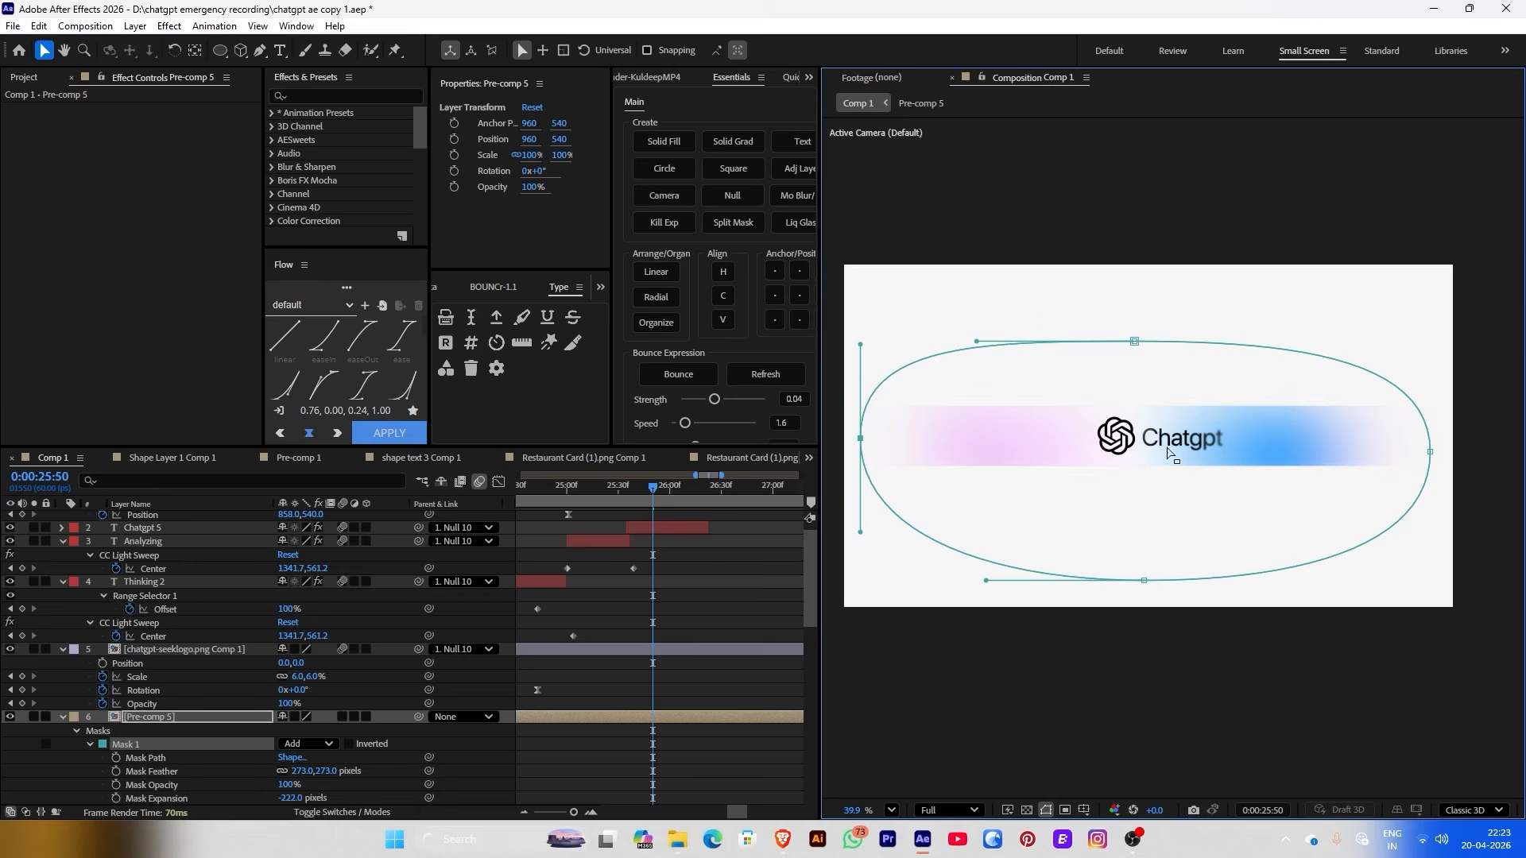
pyautogui.moveTo(1430, 452); pyautogui.dragTo(1430, 441)
pyautogui.click(649, 566)
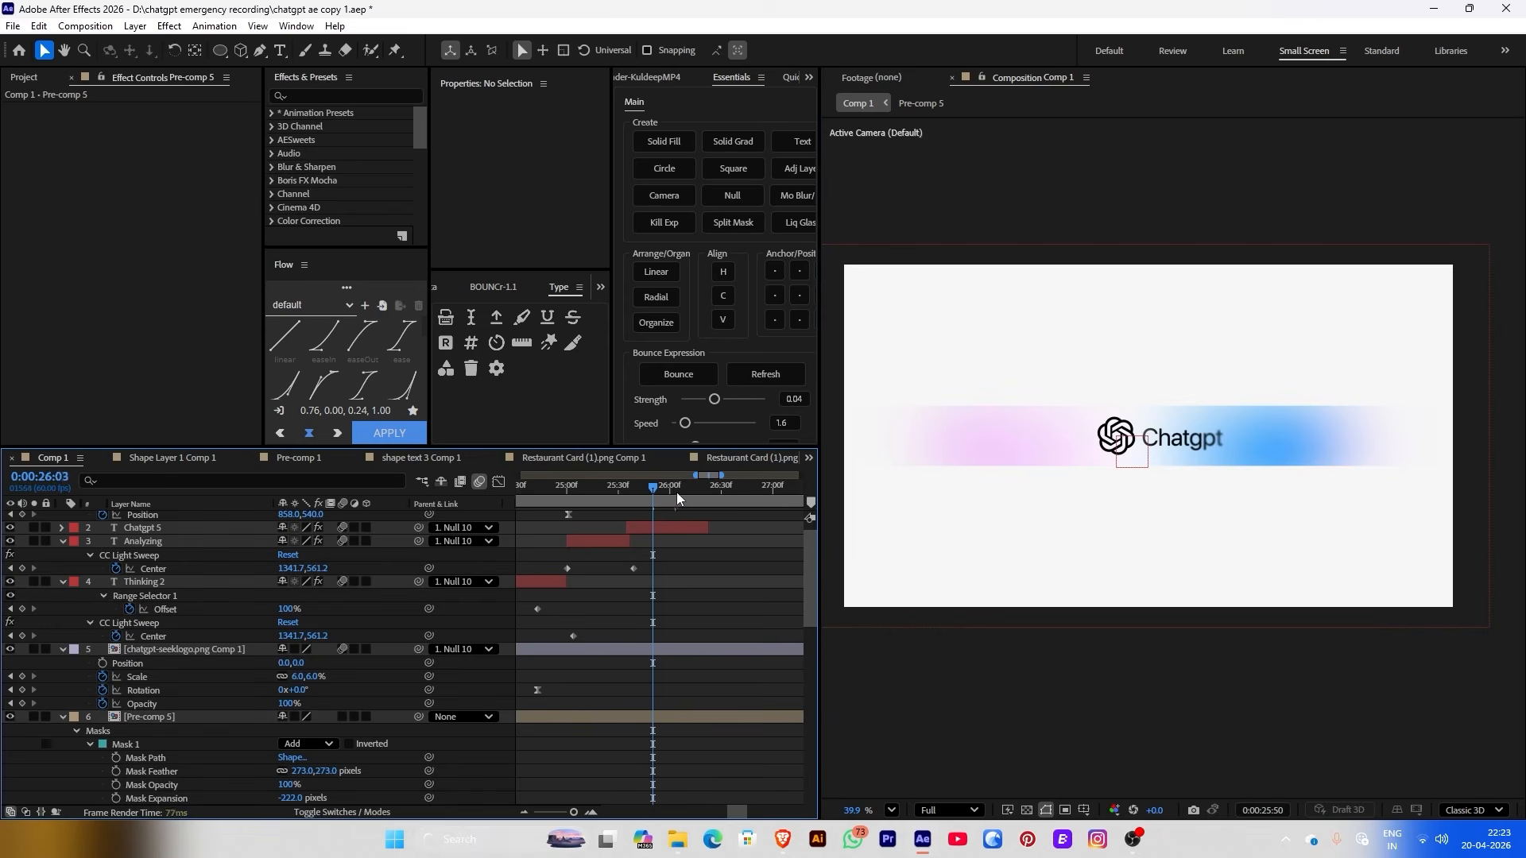
# Keyframe Null 10's Scale from 100% at 25:27 to 132% at 25:41, parenting the glow pre-comp to it
pyautogui.click(675, 489)
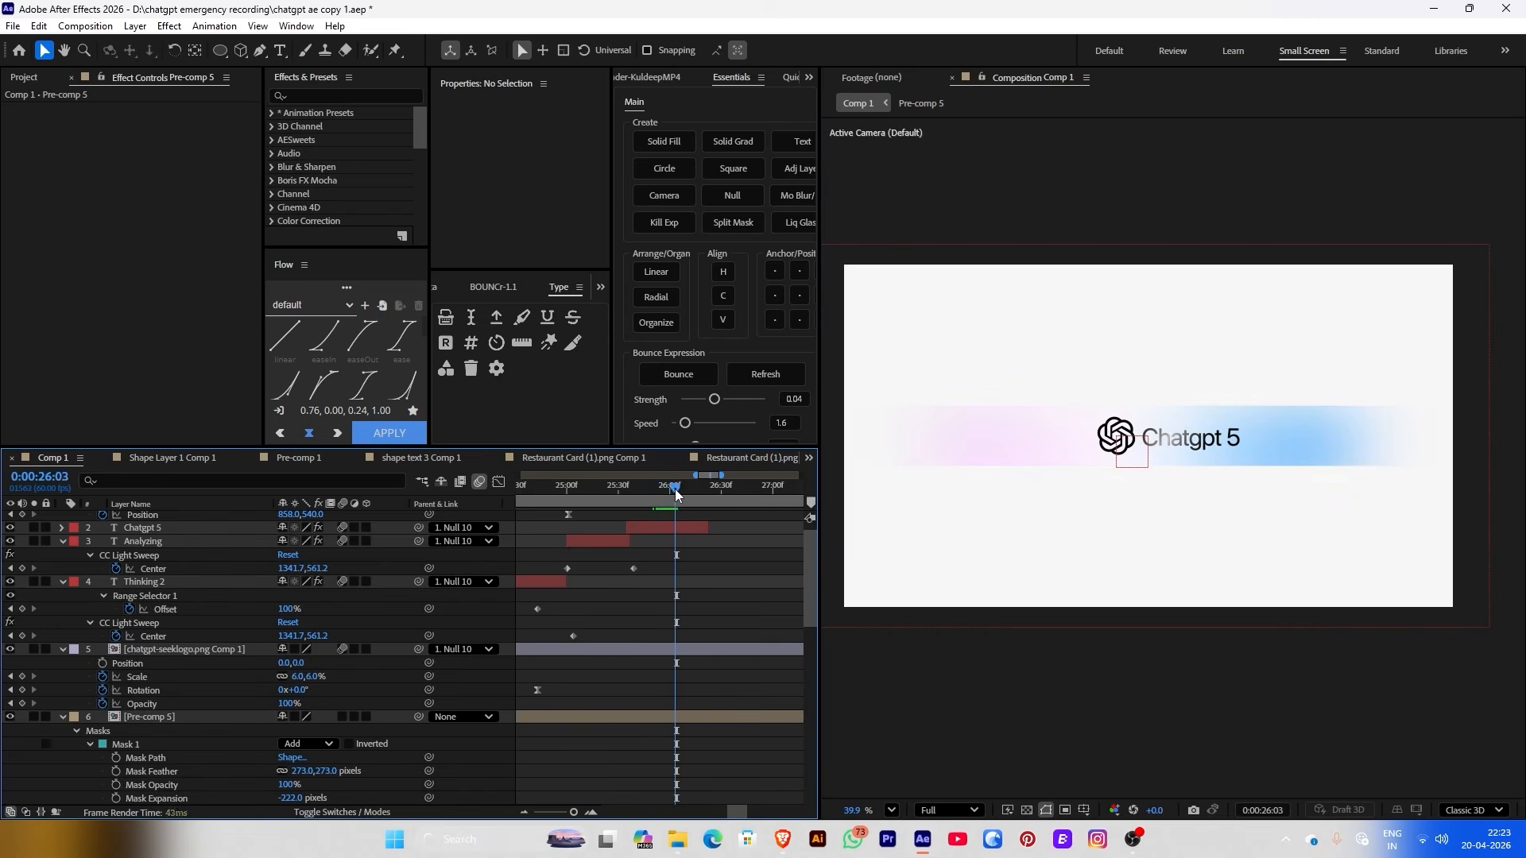
pyautogui.moveTo(676, 493); pyautogui.dragTo(601, 500)
pyautogui.scroll(1, 606, 525)
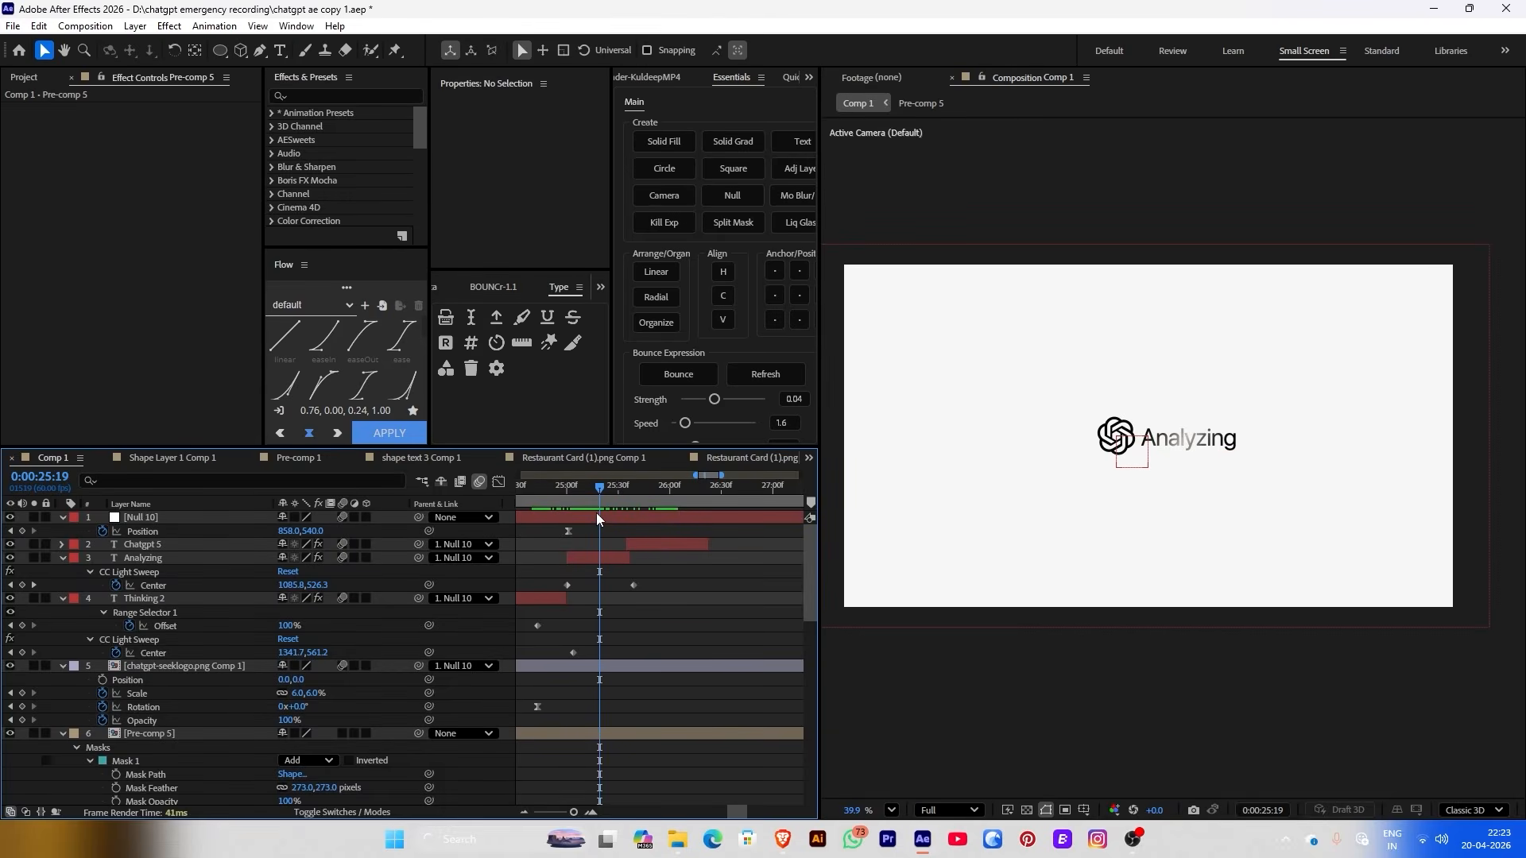
pyautogui.click(598, 518)
pyautogui.click(613, 502)
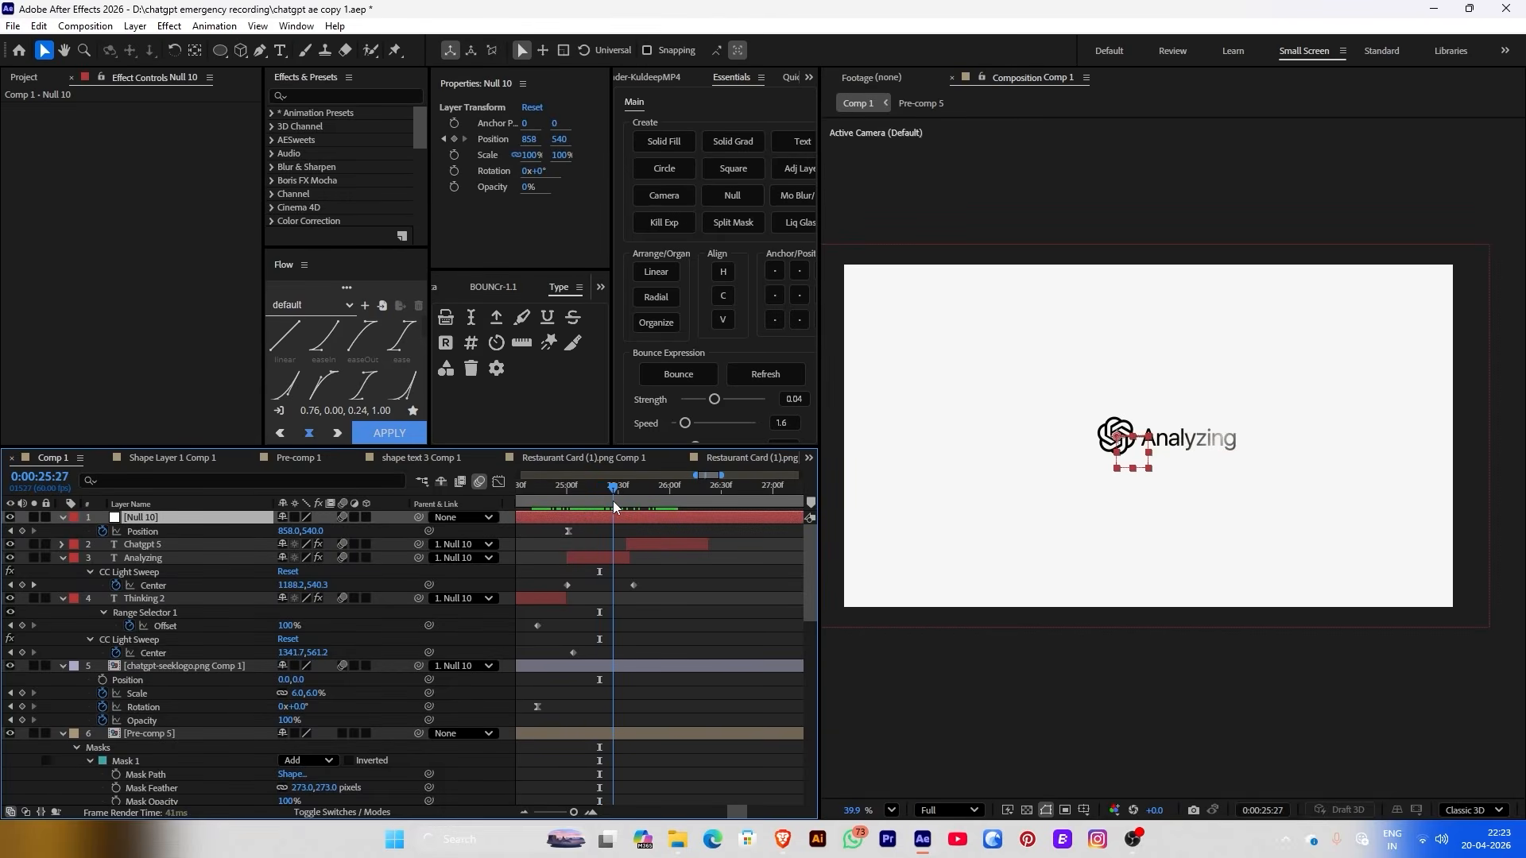
pyautogui.click(455, 155)
pyautogui.moveTo(610, 498); pyautogui.dragTo(637, 495)
pyautogui.moveTo(414, 748); pyautogui.dragTo(216, 522)
pyautogui.moveTo(309, 548); pyautogui.dragTo(382, 545)
# Apply Flow easing to both Null 10 scale keyframes and nudge the later one slightly earlier
pyautogui.moveTo(595, 536); pyautogui.dragTo(646, 549)
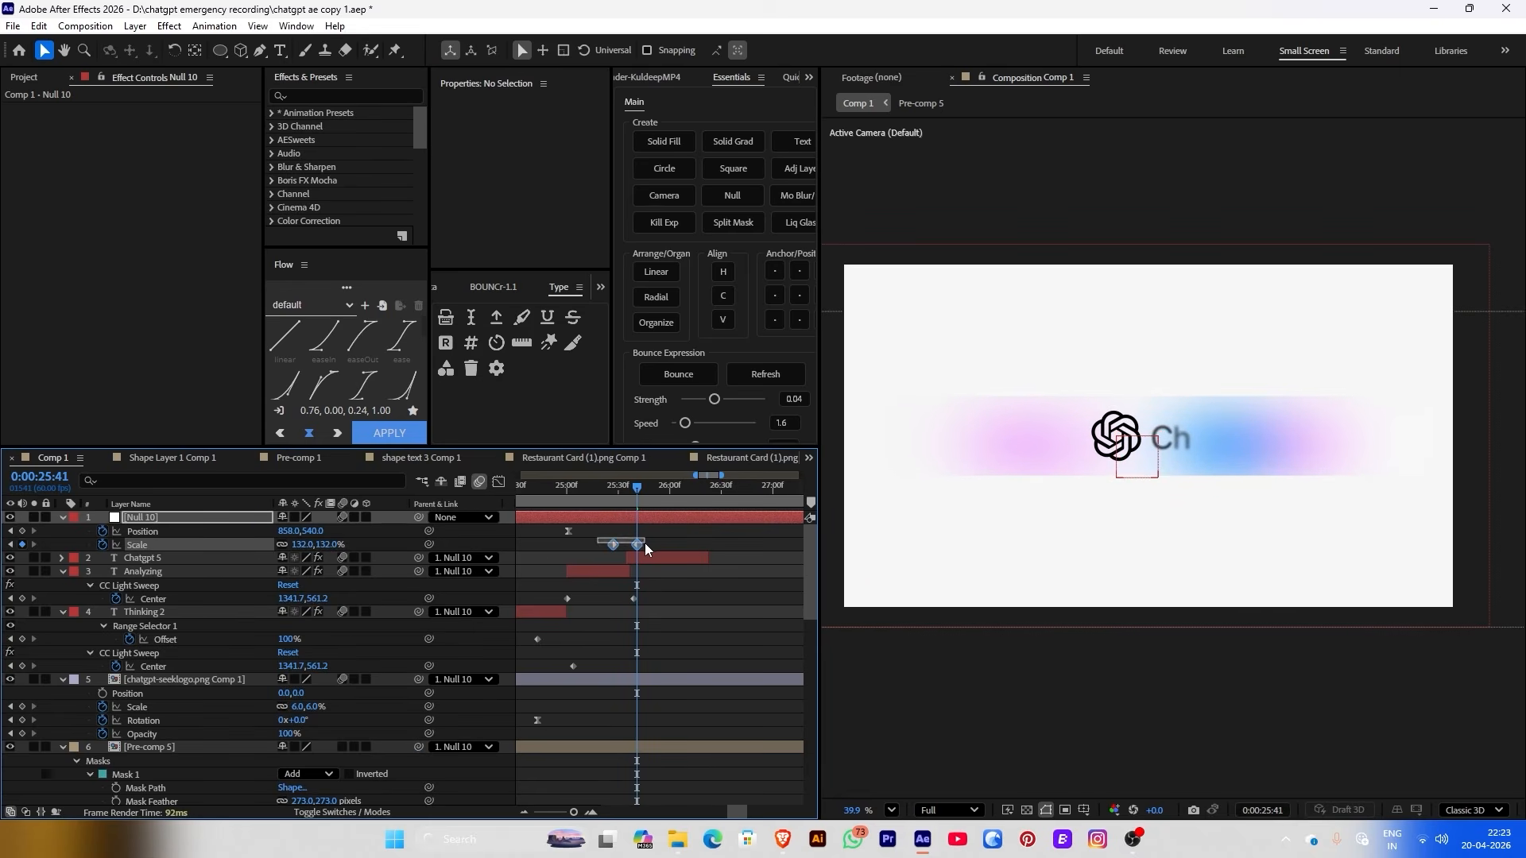
pyautogui.click(391, 434)
pyautogui.click(680, 542)
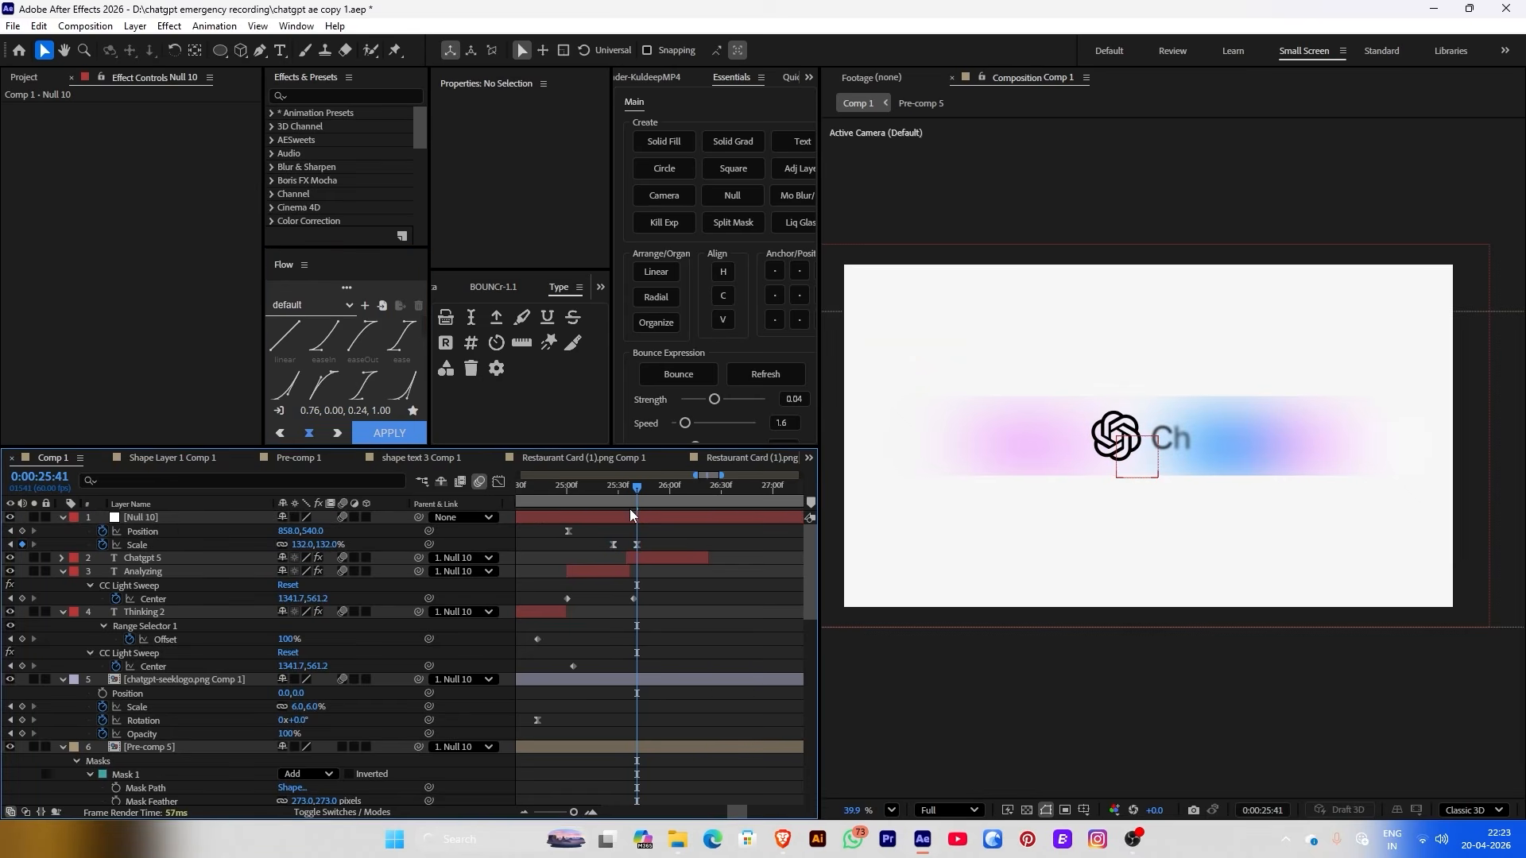
pyautogui.click(603, 497)
pyautogui.press('space')
pyautogui.click(651, 545)
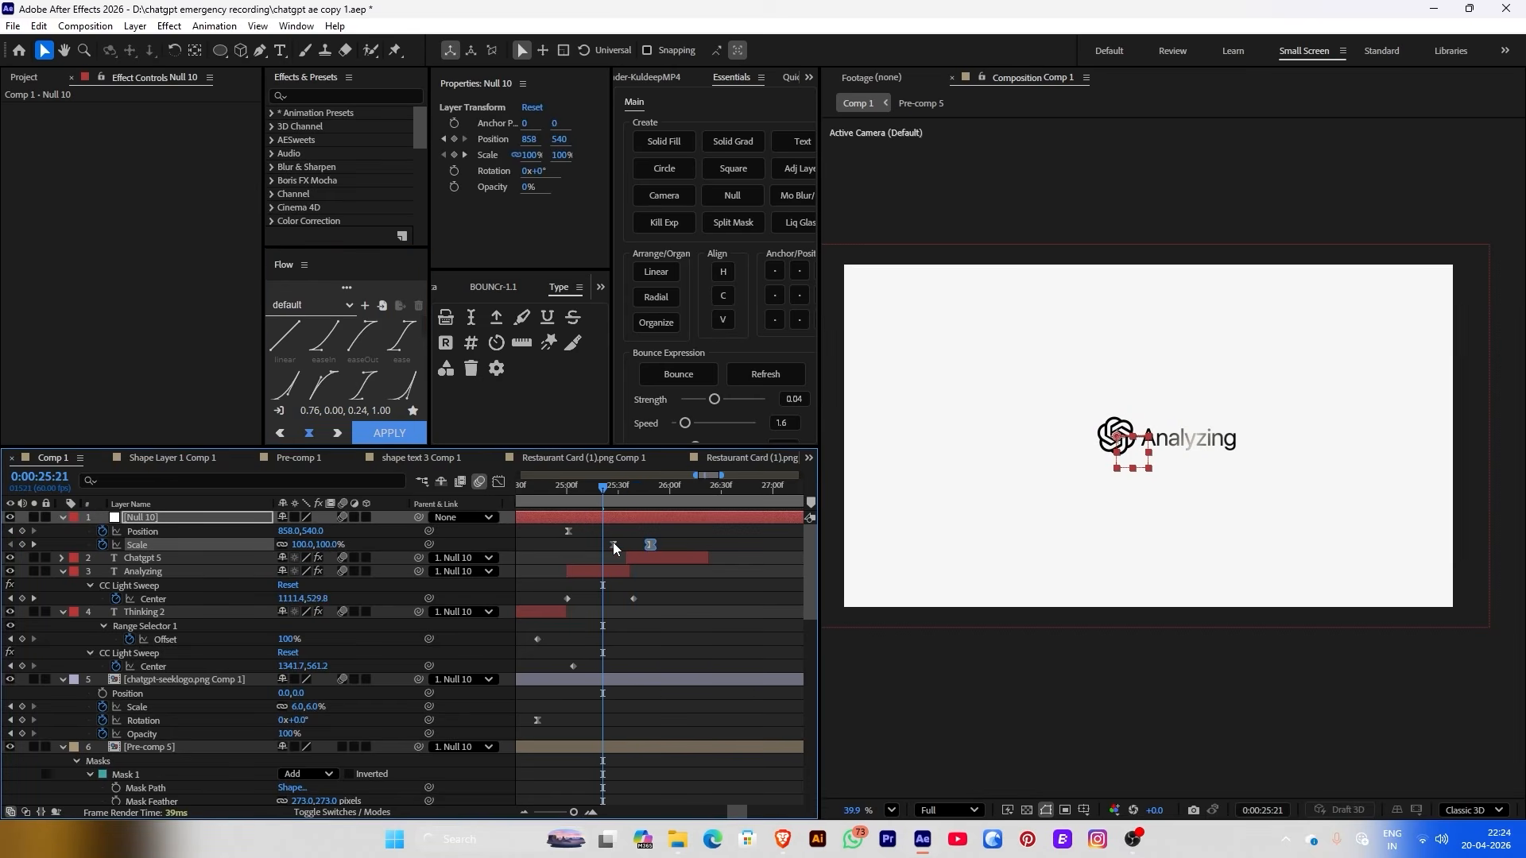
pyautogui.moveTo(613, 542); pyautogui.dragTo(599, 542)
# Enlarge the glow pre-comp's Scale to 157%
pyautogui.click(563, 504)
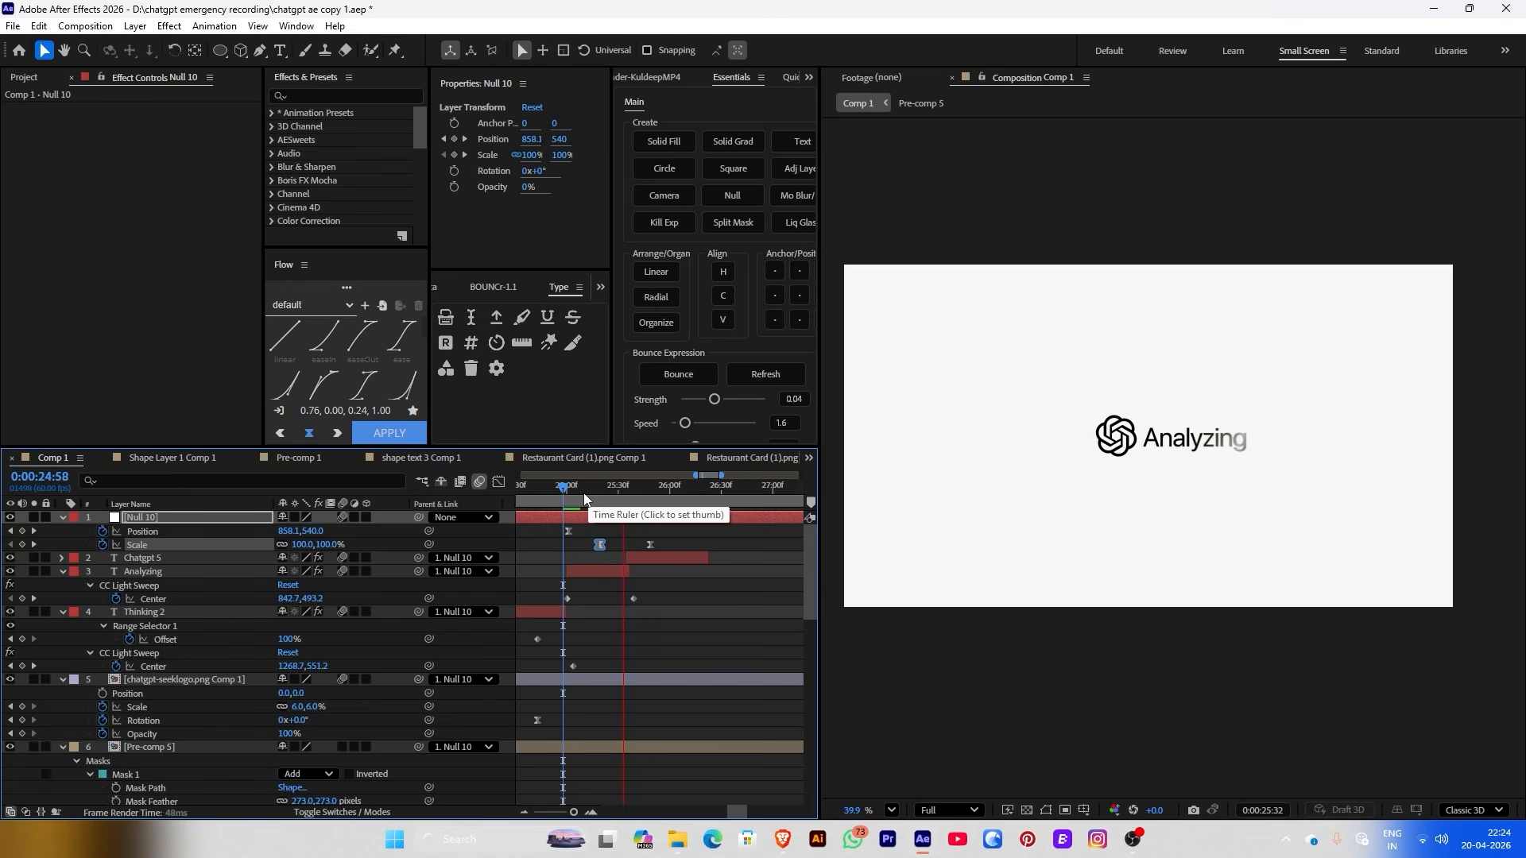
pyautogui.press('KP_6')
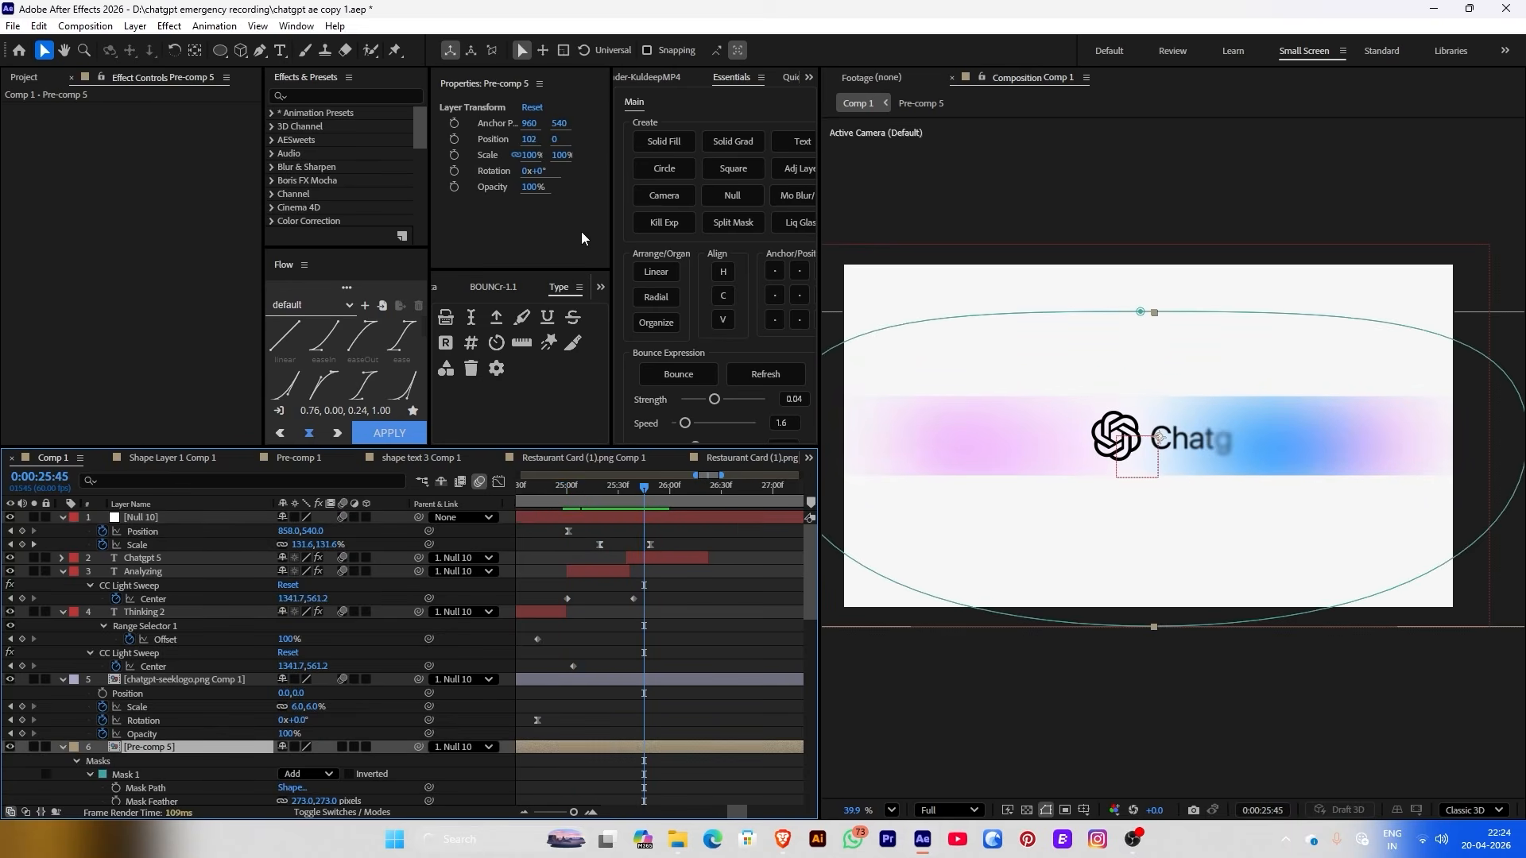
pyautogui.moveTo(540, 156); pyautogui.dragTo(586, 158)
pyautogui.moveTo(631, 499); pyautogui.dragTo(667, 494)
# Change the Chatgpt 5 text's stroke colour, then select the ChatGPT logo layer where Analyzing shows
pyautogui.press('KP_2')
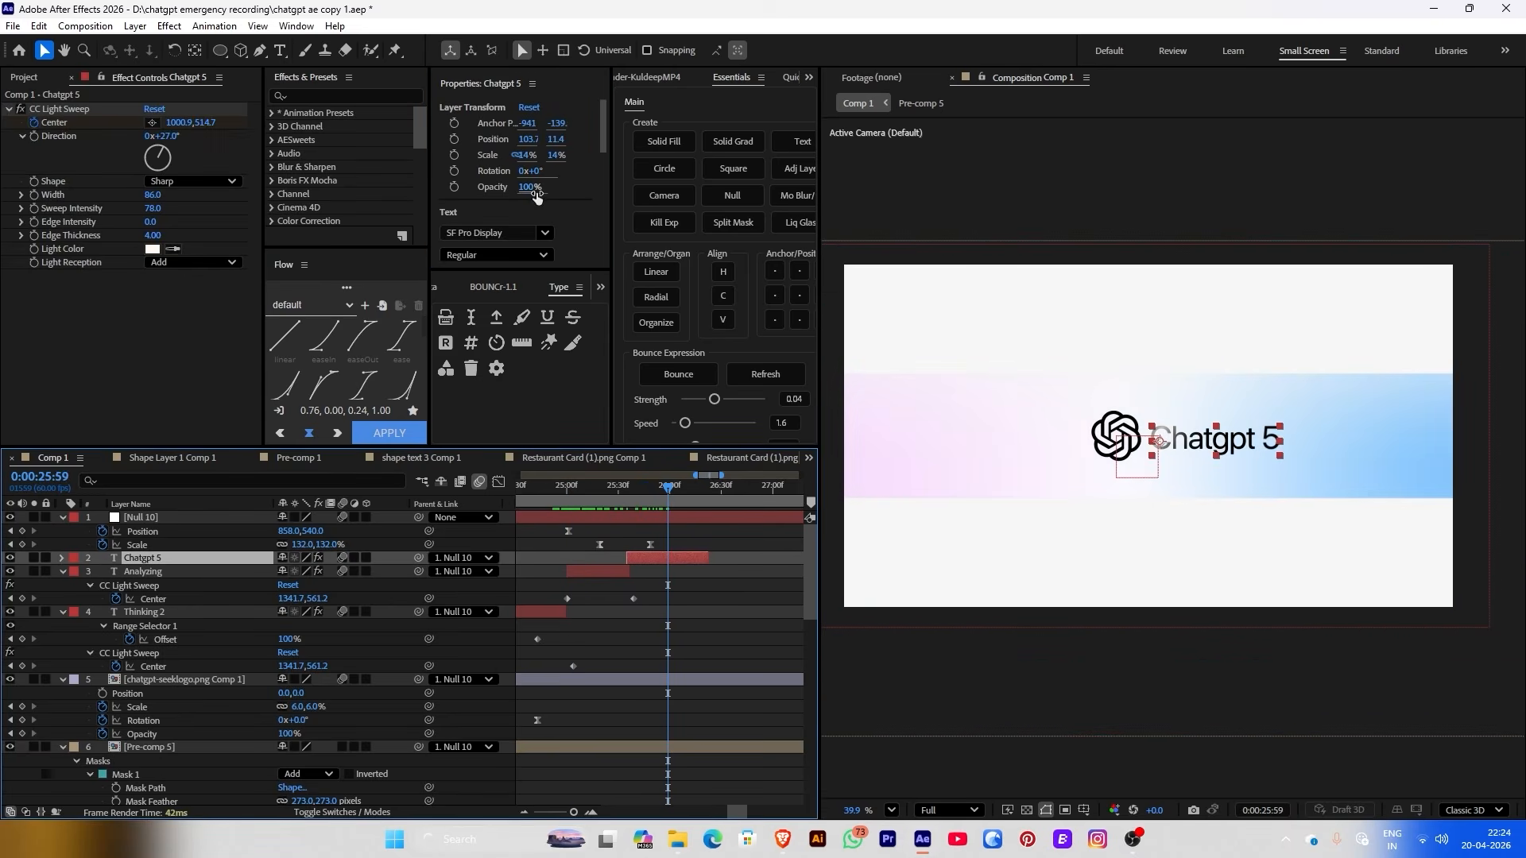
pyautogui.scroll(-2, 479, 259)
pyautogui.click(483, 257)
pyautogui.click(520, 264)
pyautogui.press('Return')
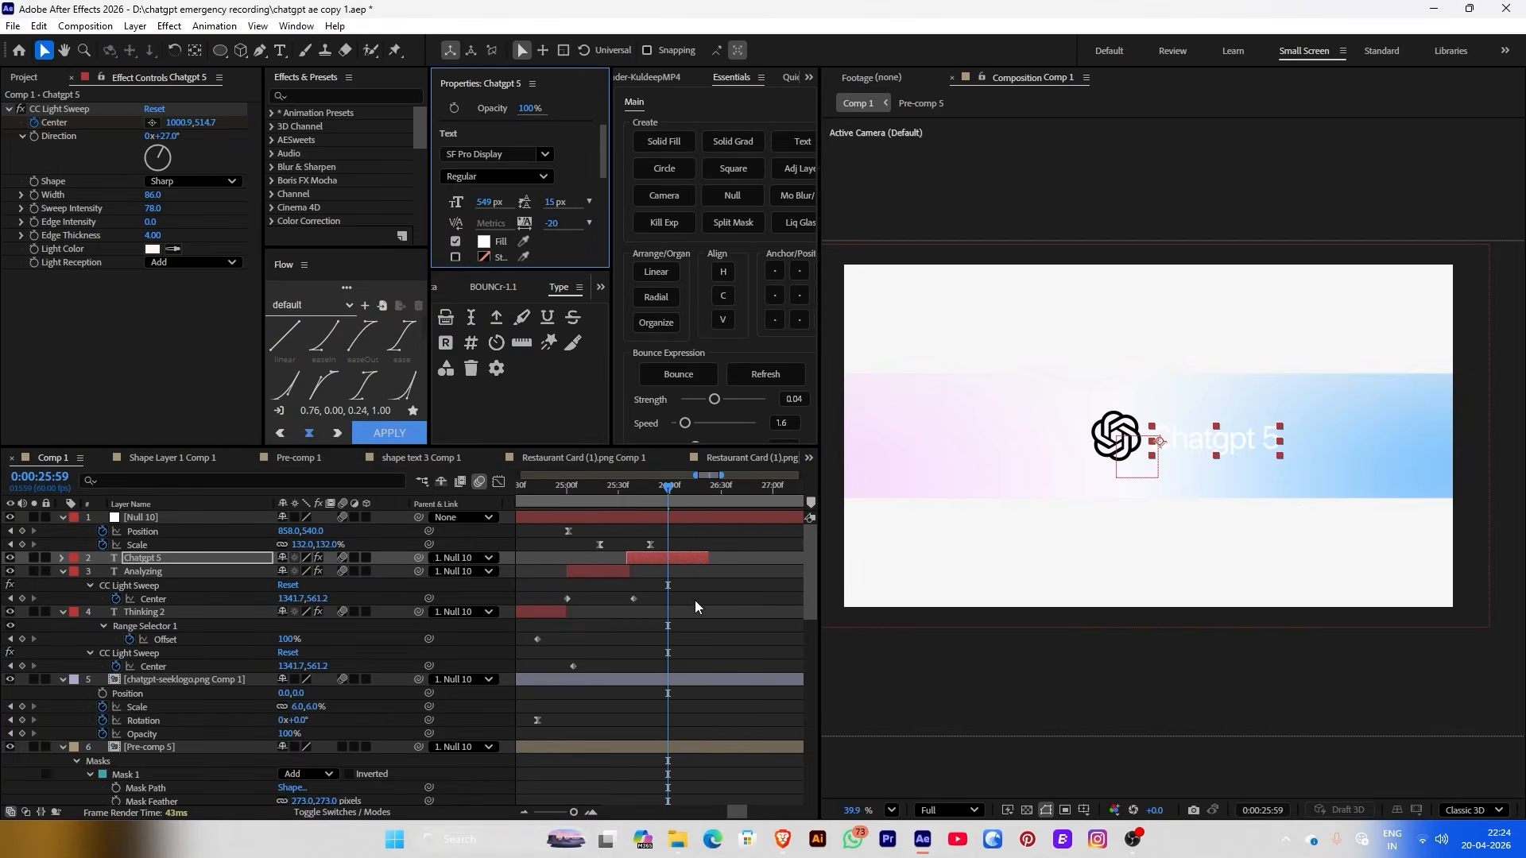
pyautogui.click(1211, 511)
pyautogui.scroll(1, 1211, 511)
pyautogui.click(1099, 430)
pyautogui.moveTo(604, 499); pyautogui.dragTo(614, 502)
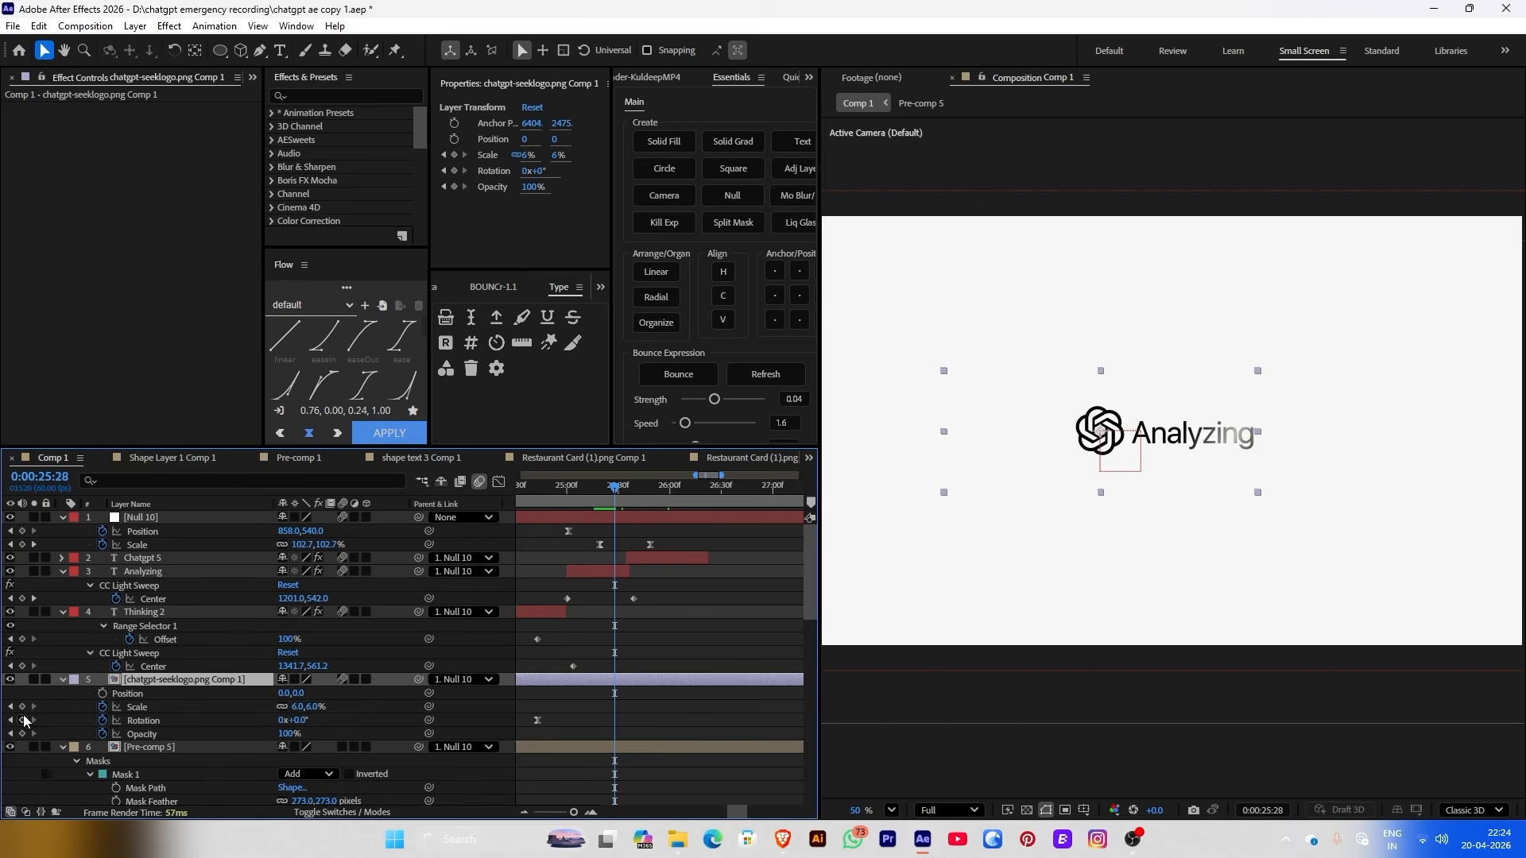
# Keyframe the logo's Rotation at 0°, rotate it to about 93° around 25:37, and preview
pyautogui.click(23, 720)
pyautogui.moveTo(625, 493); pyautogui.dragTo(631, 493)
pyautogui.press('pagedown')
pyautogui.moveTo(294, 720); pyautogui.dragTo(370, 709)
pyautogui.click(664, 730)
pyautogui.click(580, 496)
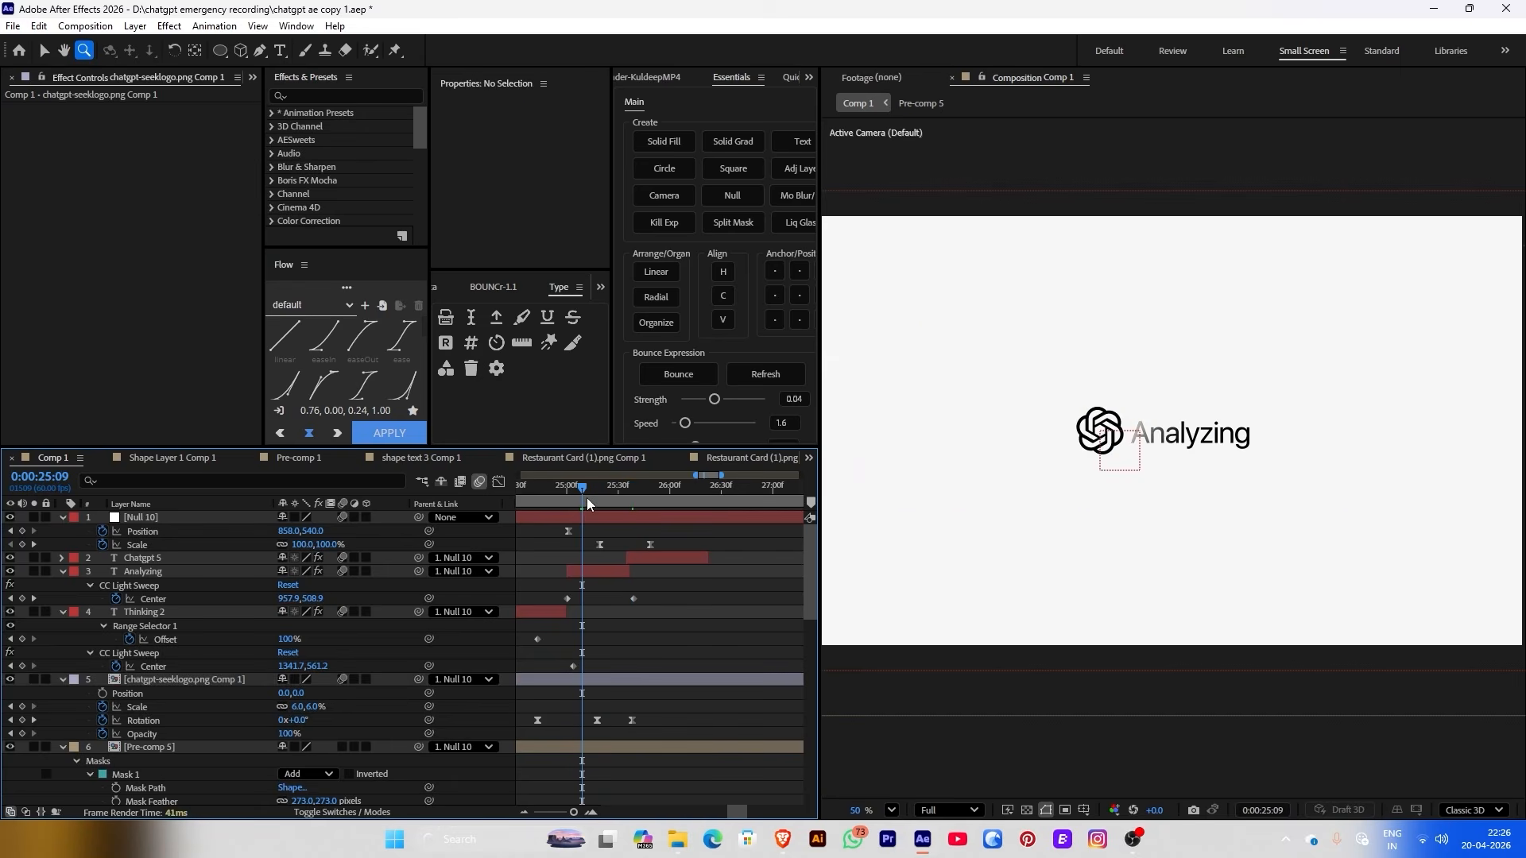
pyautogui.press('space')
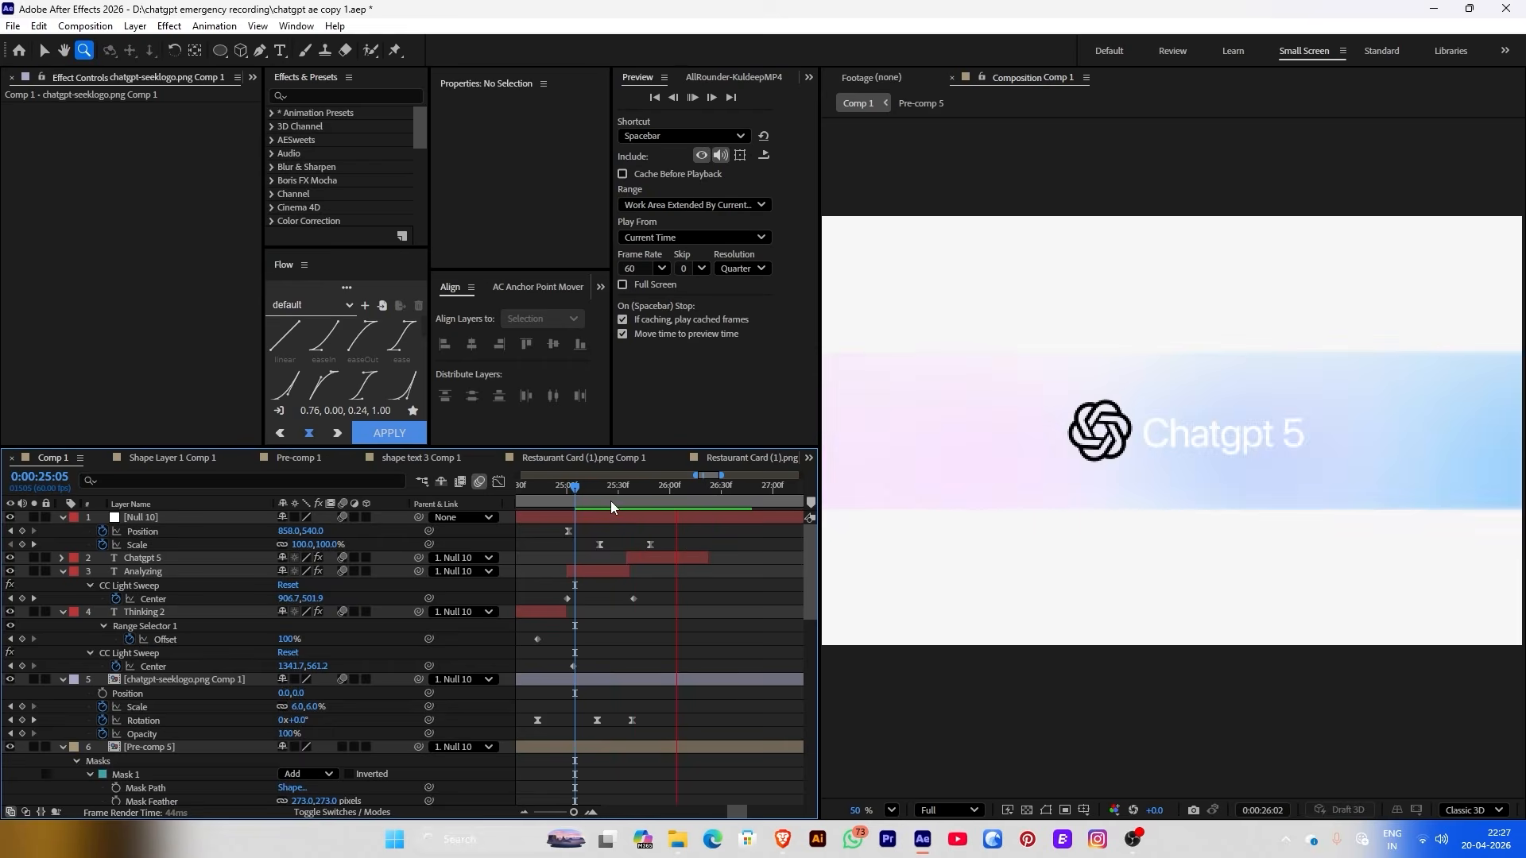
pyautogui.press('space')
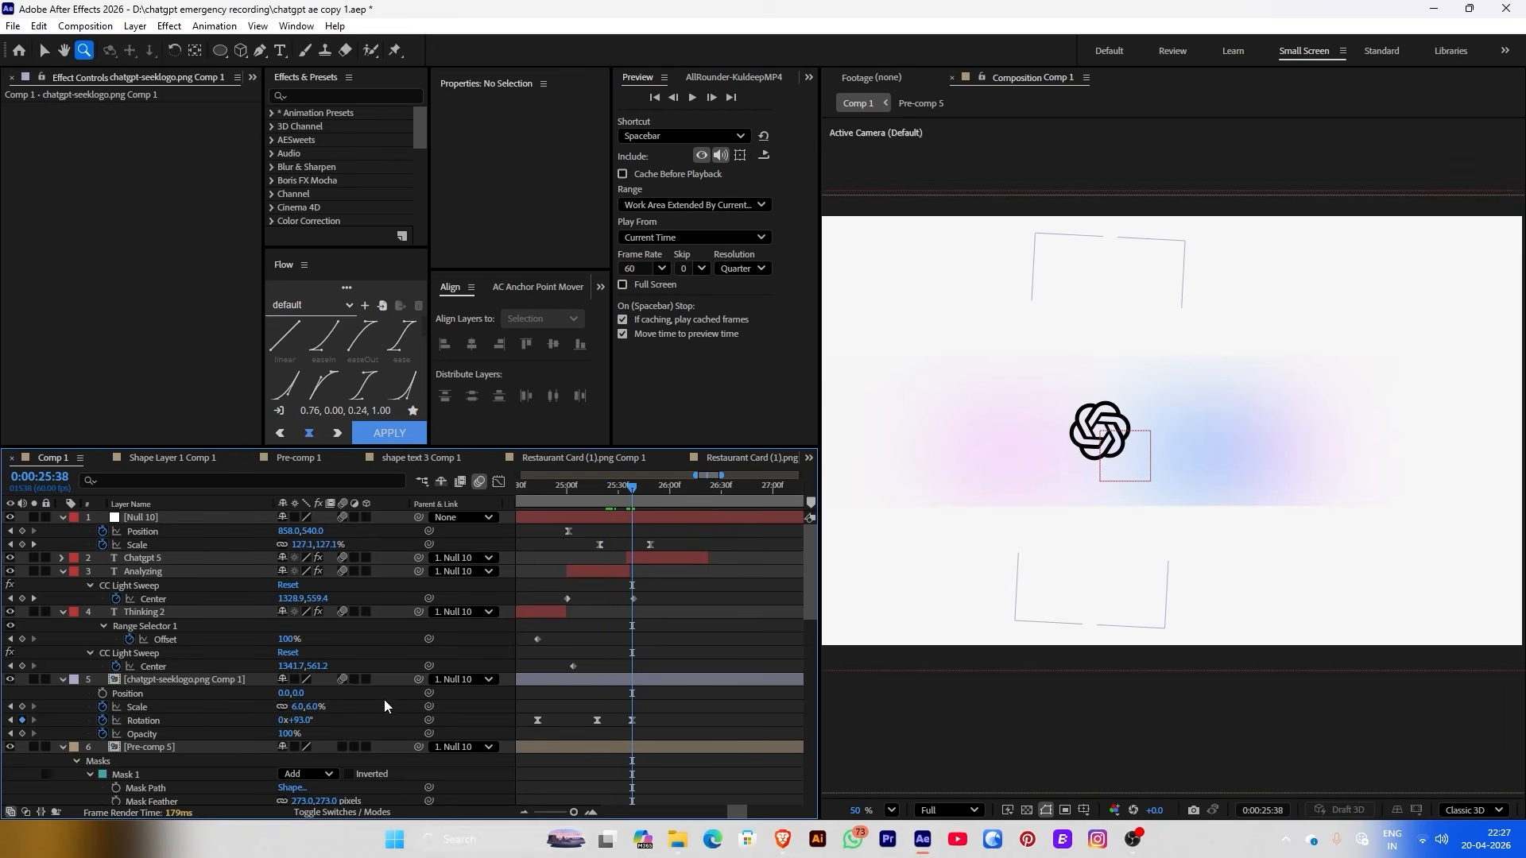
# Raise the later Rotation keyframe to about 194°, move it later, and preview the logo spin from 25:11
pyautogui.click(305, 712)
pyautogui.moveTo(305, 720); pyautogui.dragTo(400, 706)
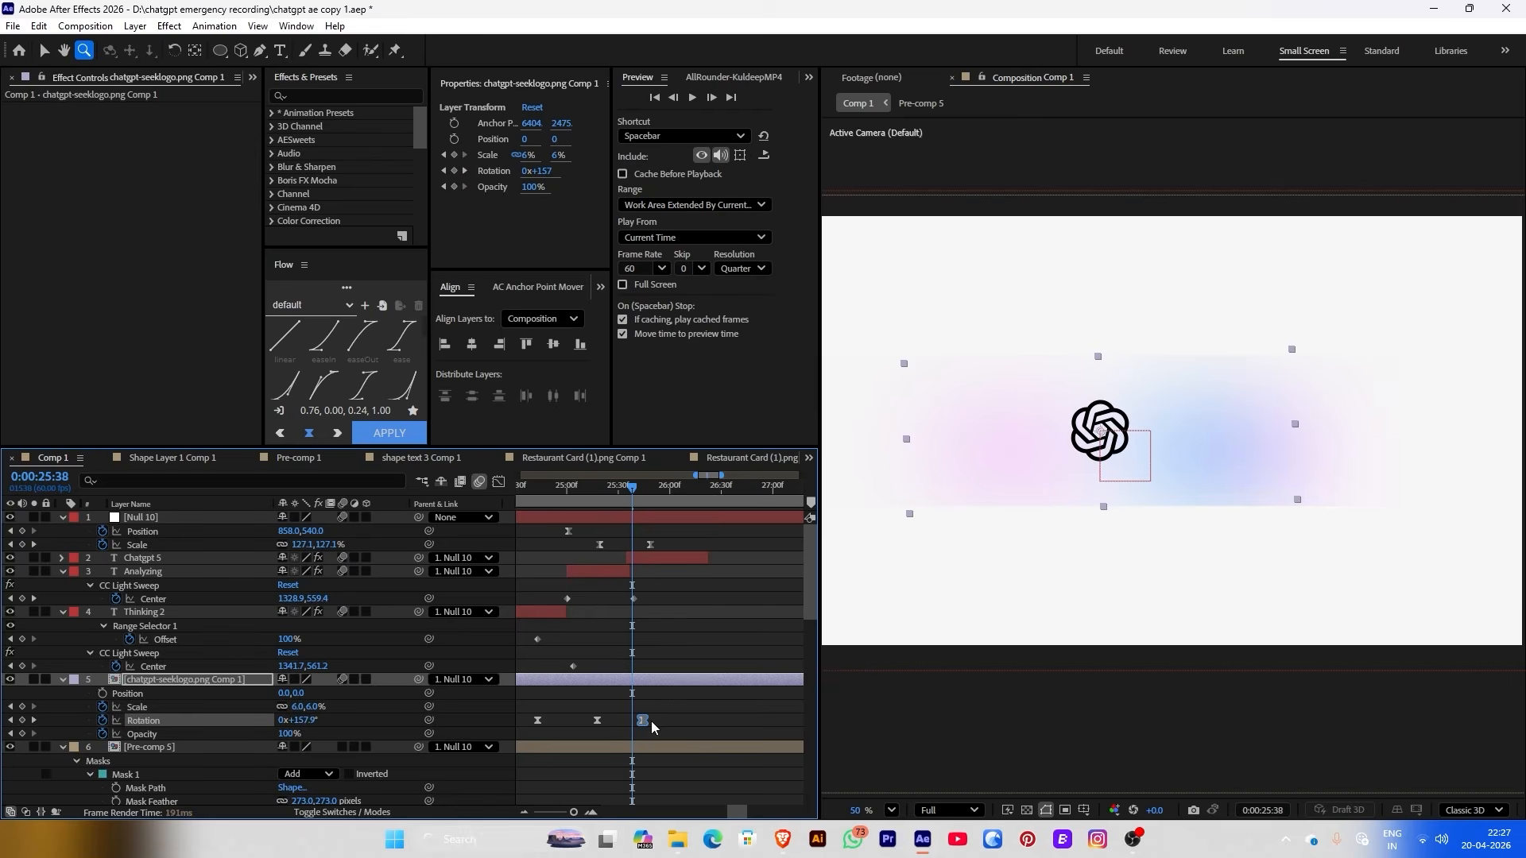
pyautogui.moveTo(652, 726); pyautogui.dragTo(673, 726)
pyautogui.click(585, 486)
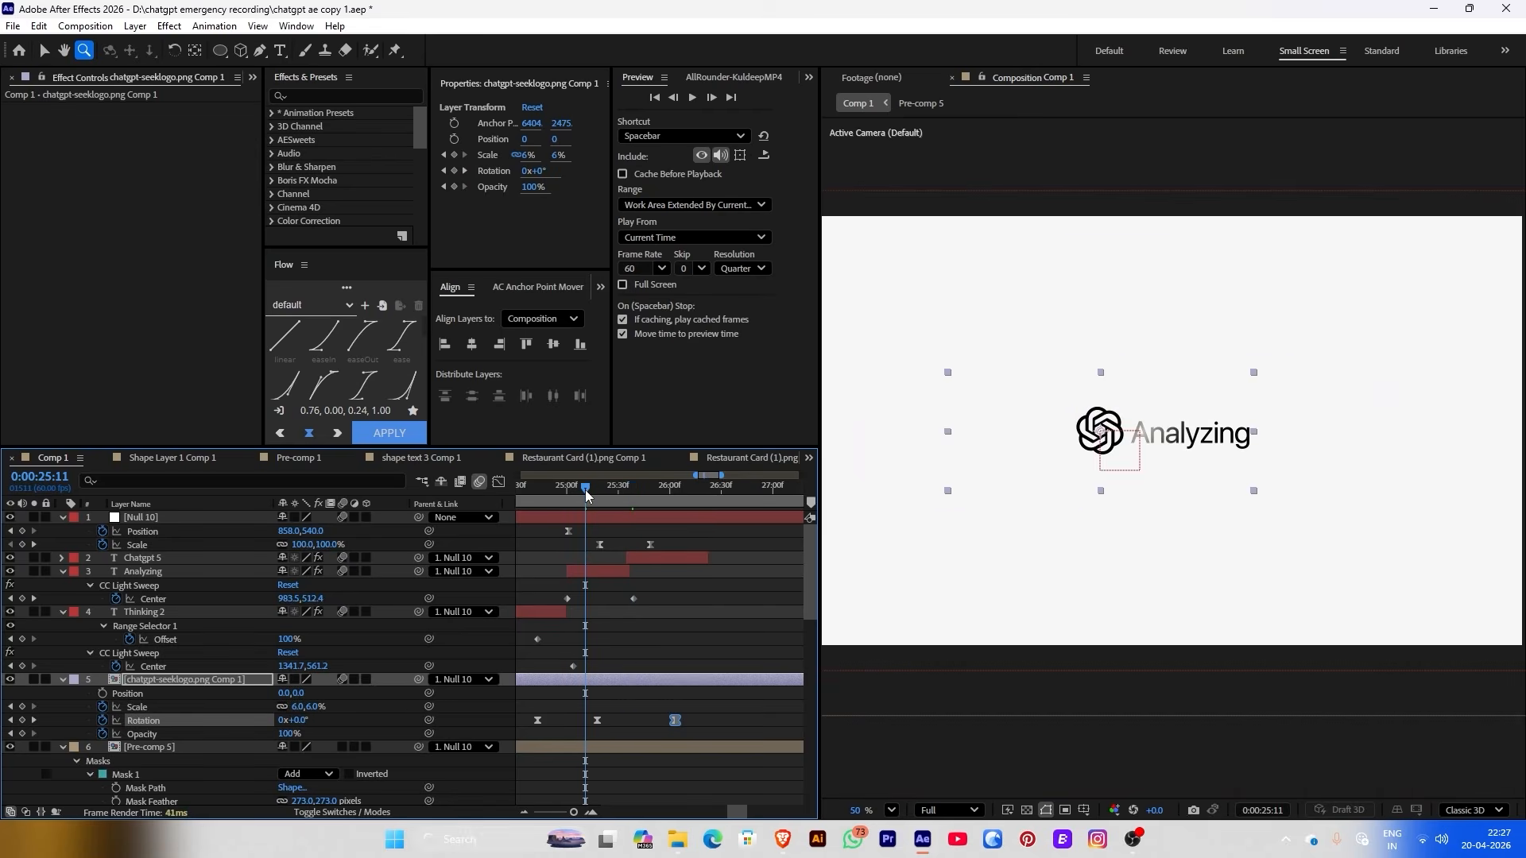
pyautogui.press('space')
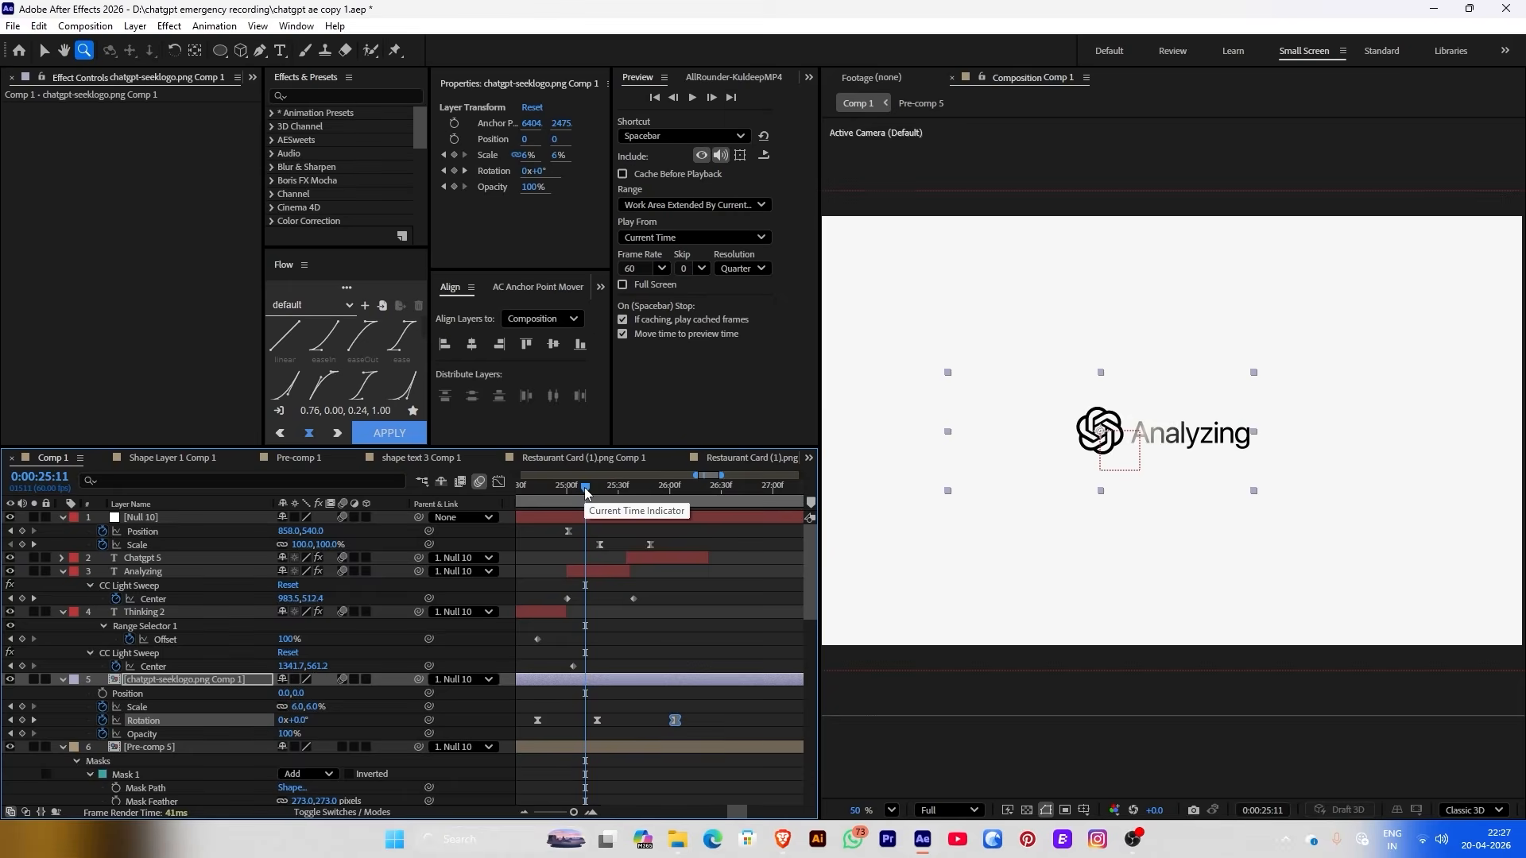
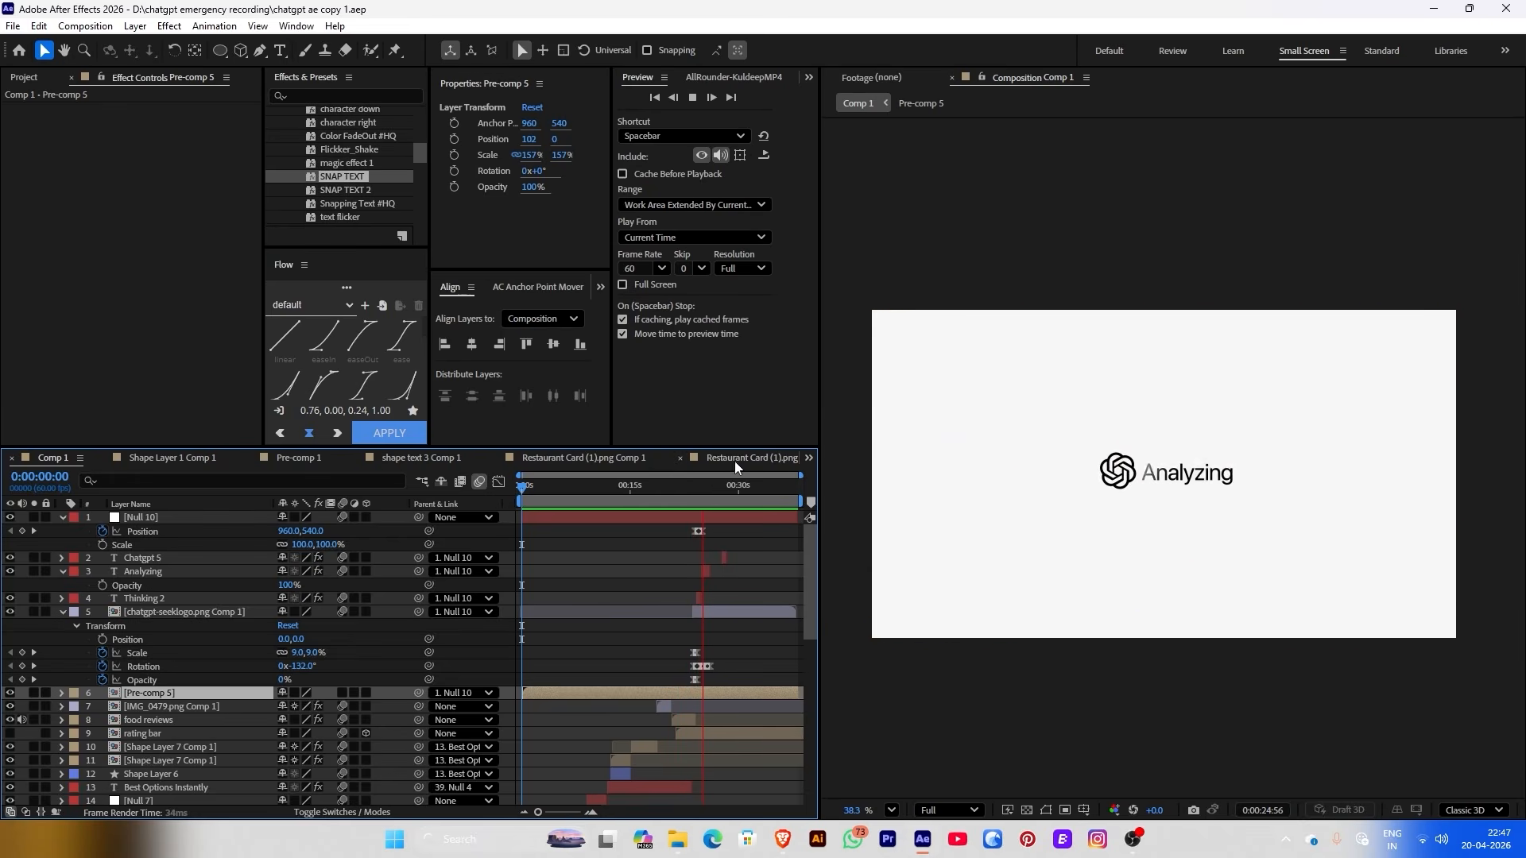
# Stop the preview and park the time indicator at 0:00:24:34 on the Thinking frame
pyautogui.moveTo(728, 488); pyautogui.dragTo(706, 489)
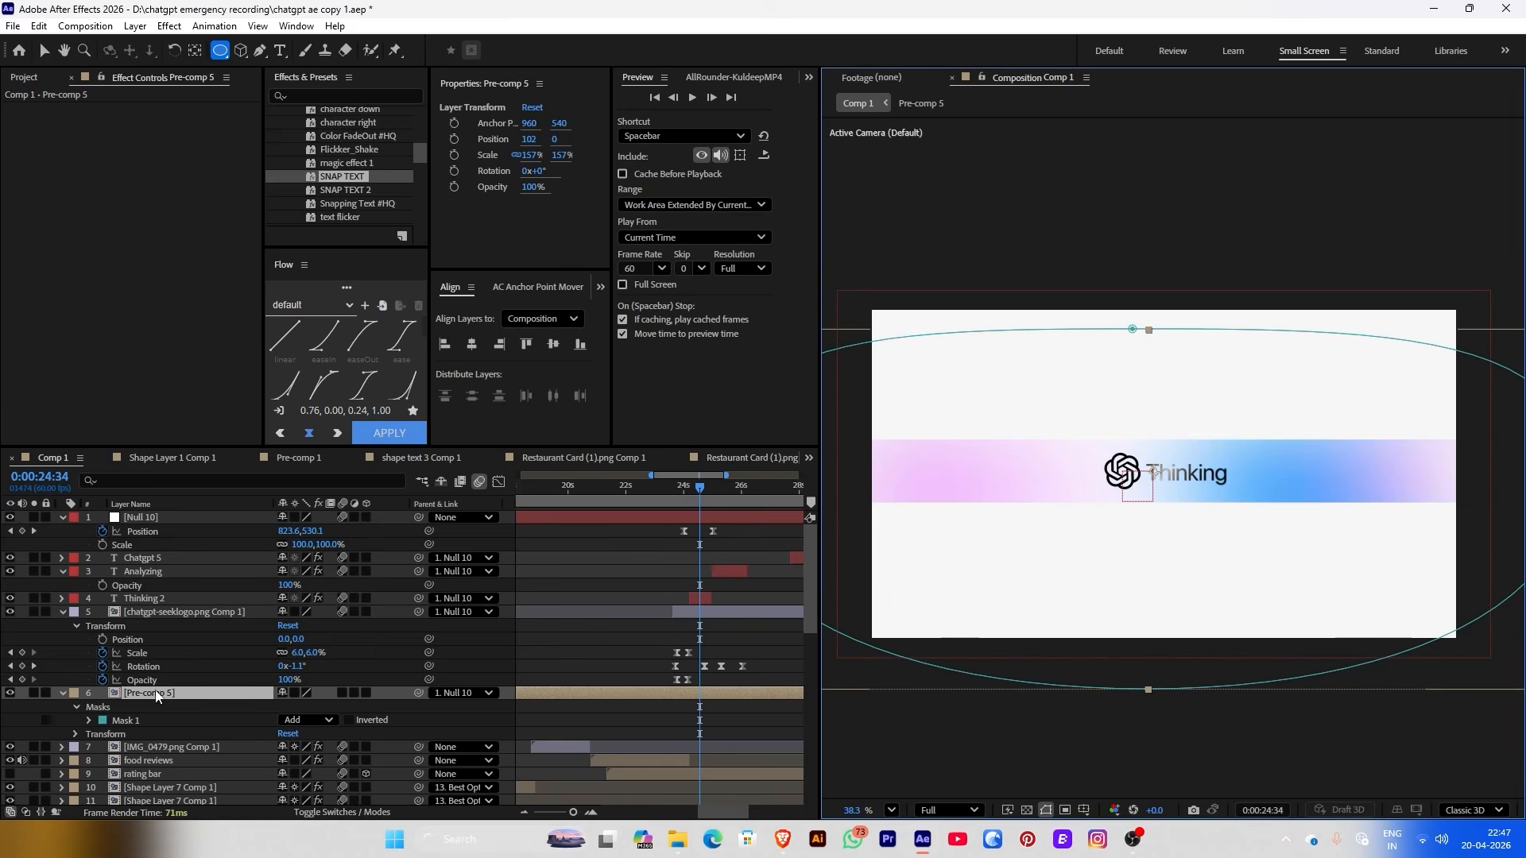
# Replace Pre-comp 5's old mask with a new ellipse mask, about 99 px feather and -34 expansion
pyautogui.click(126, 720)
pyautogui.press('Delete')
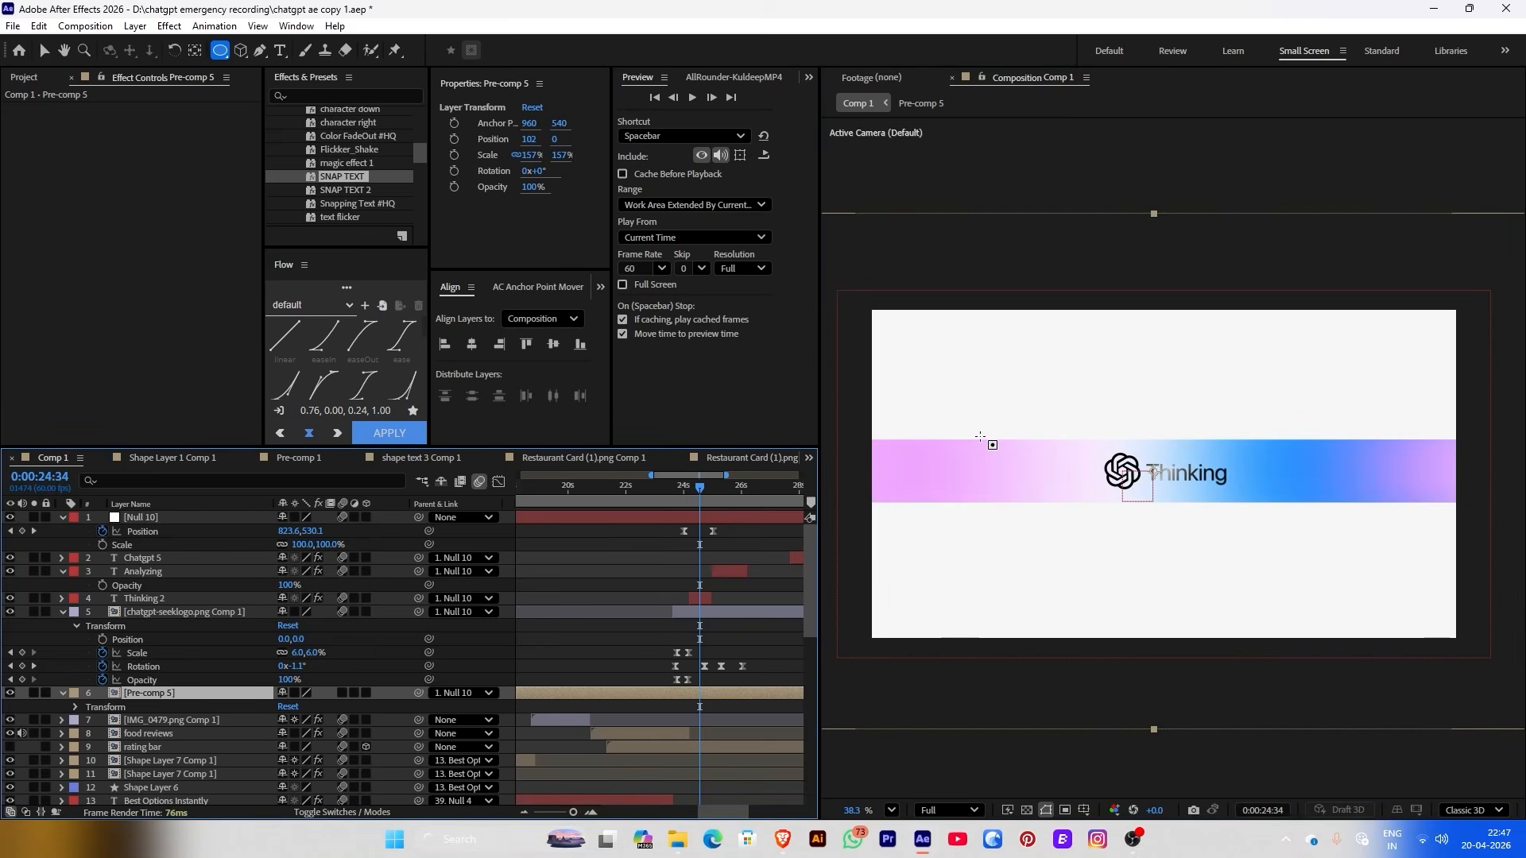
pyautogui.moveTo(926, 424); pyautogui.dragTo(1392, 522)
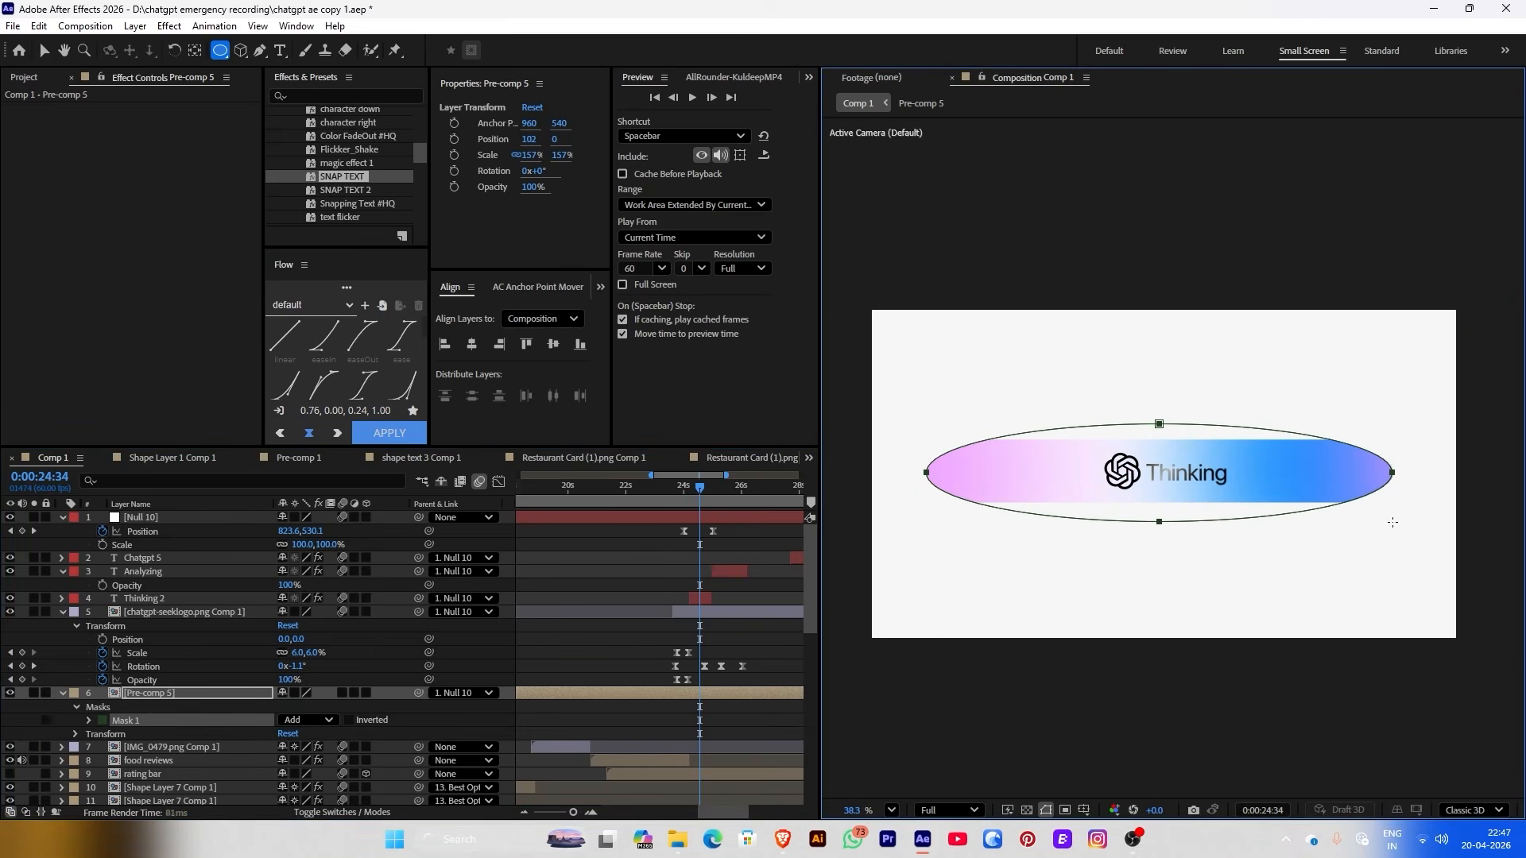
pyautogui.click(89, 720)
pyautogui.moveTo(299, 752); pyautogui.dragTo(364, 732)
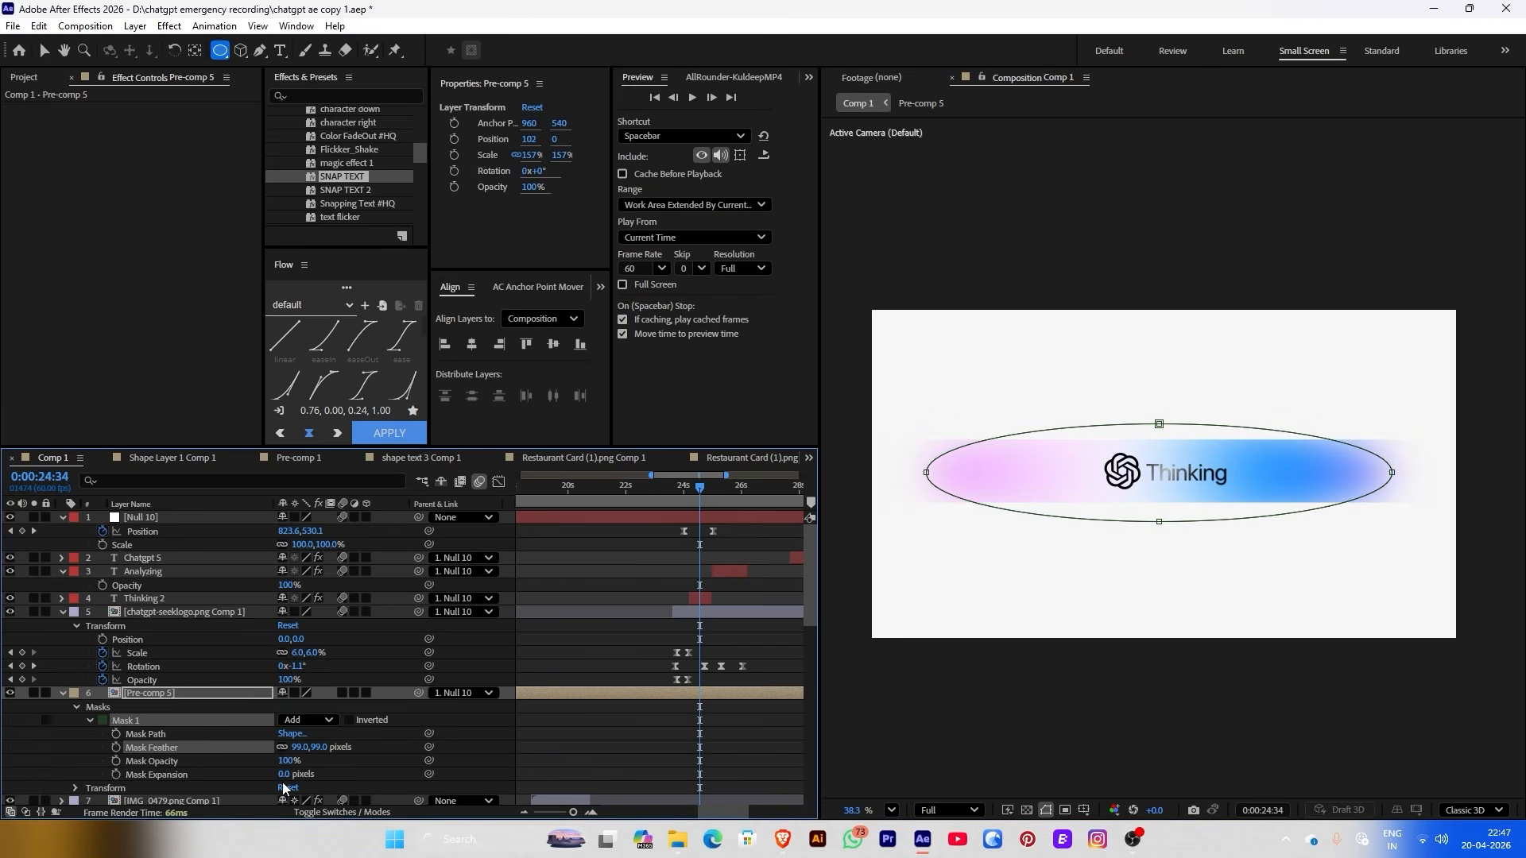
pyautogui.moveTo(283, 779); pyautogui.dragTo(252, 780)
pyautogui.click(606, 630)
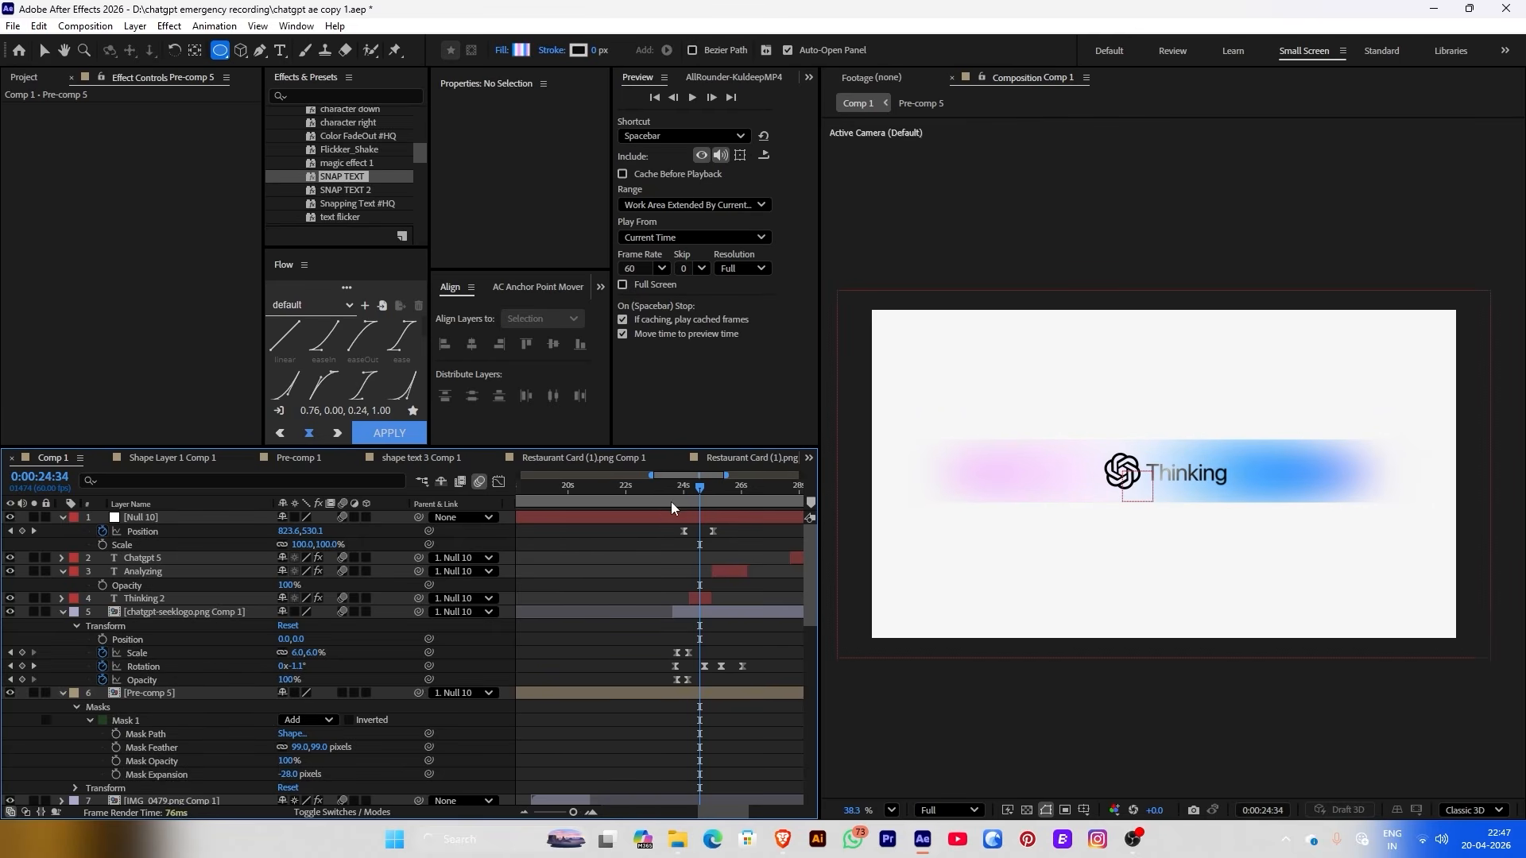
# Nudge the mask path slightly lower, fine-tune its expansion, and scrub the Thinking-to-Analyzing transition
pyautogui.press('v')
pyautogui.click(1157, 516)
pyautogui.moveTo(1158, 521); pyautogui.dragTo(1131, 529)
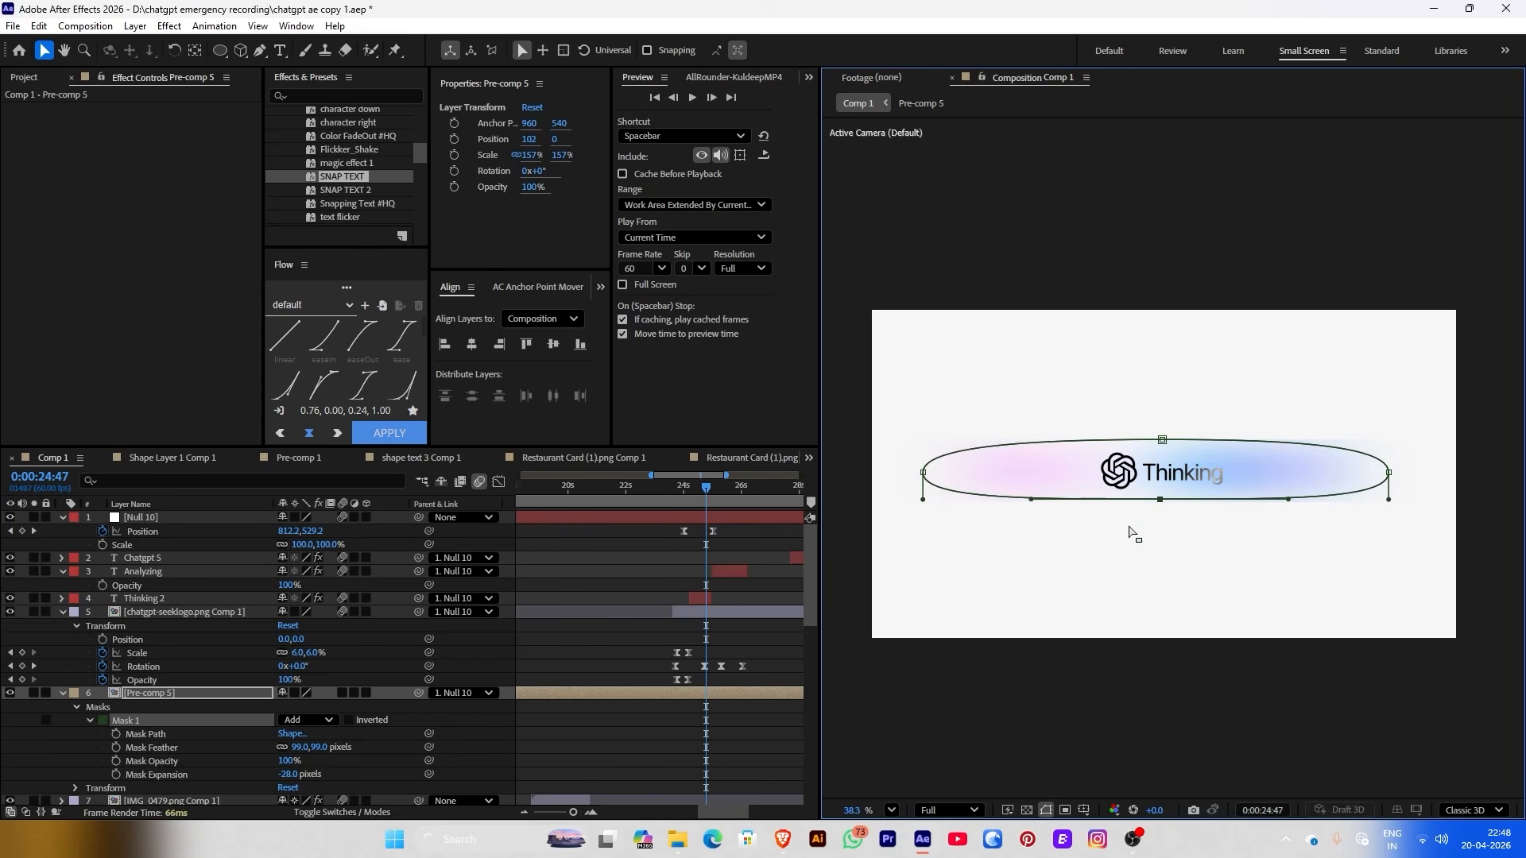
pyautogui.click(855, 509)
pyautogui.moveTo(288, 775); pyautogui.dragTo(248, 753)
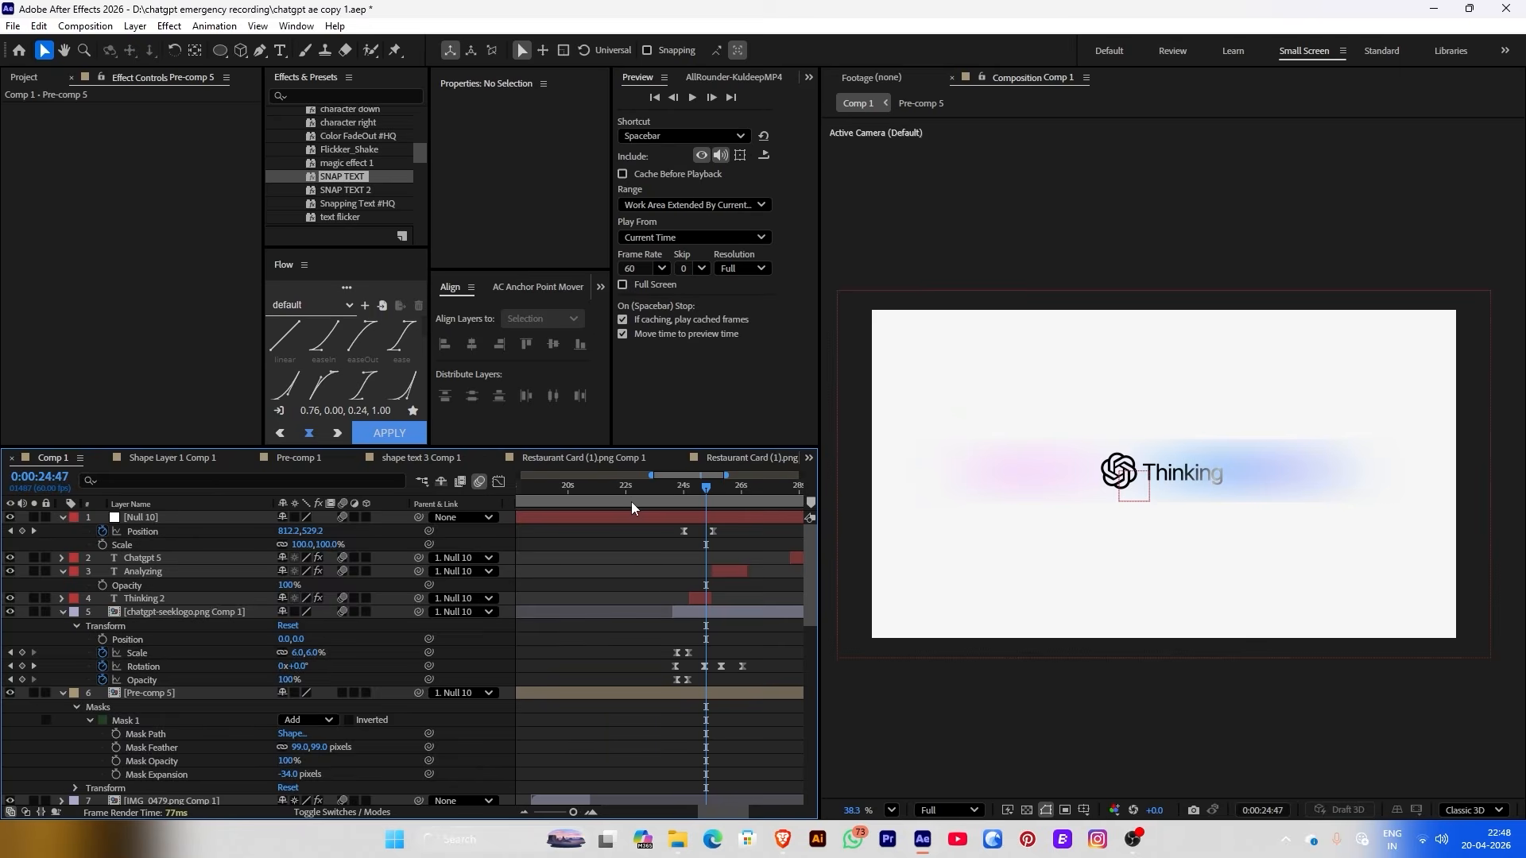
pyautogui.moveTo(632, 503); pyautogui.dragTo(769, 523)
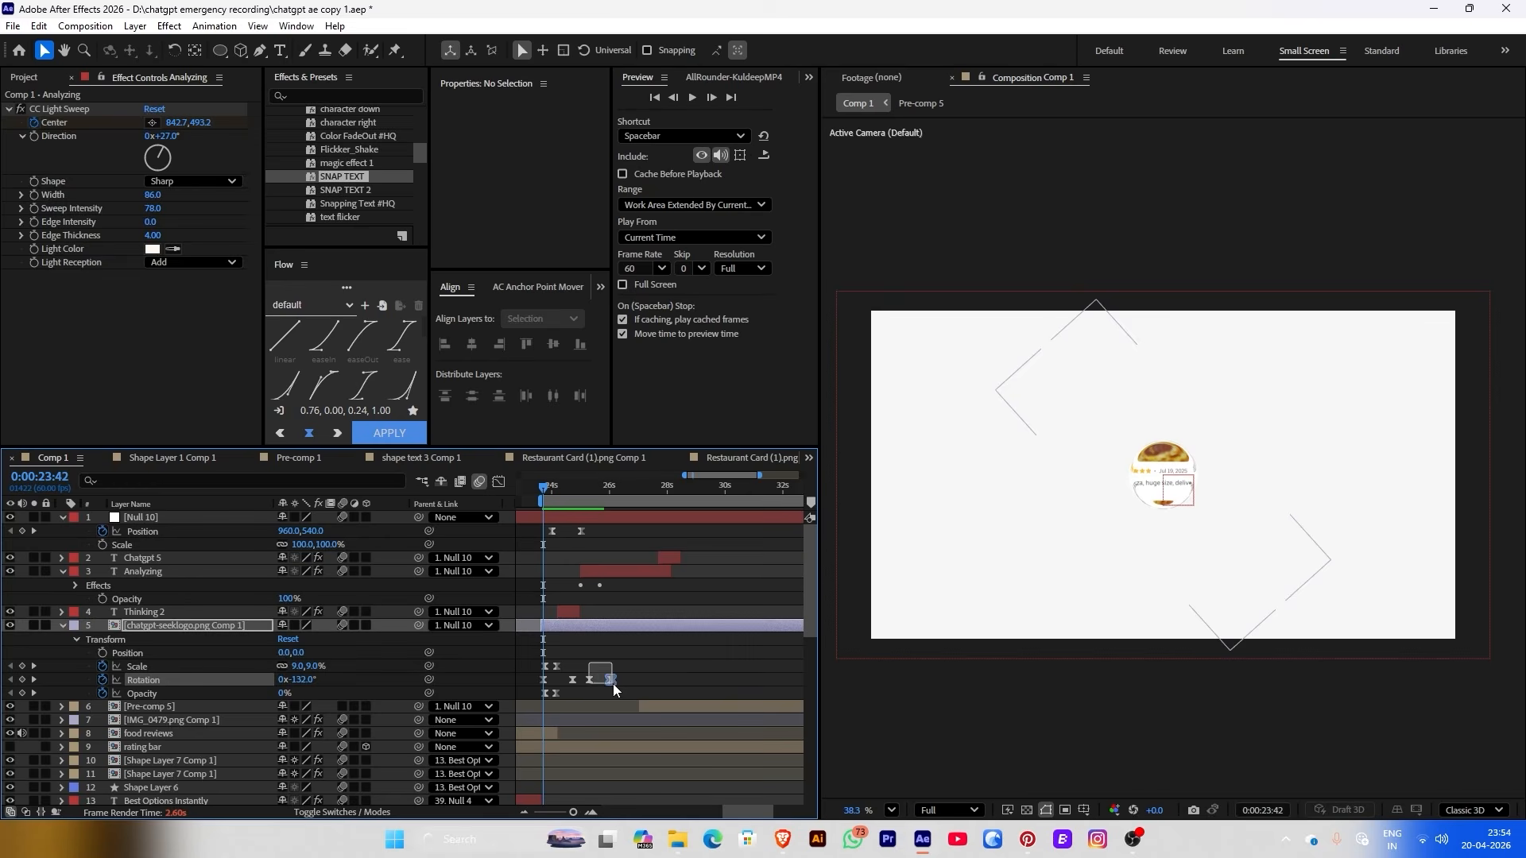
# Delete two of the logo's Rotation keyframes
pyautogui.moveTo(589, 664); pyautogui.dragTo(615, 689)
pyautogui.press('Delete')
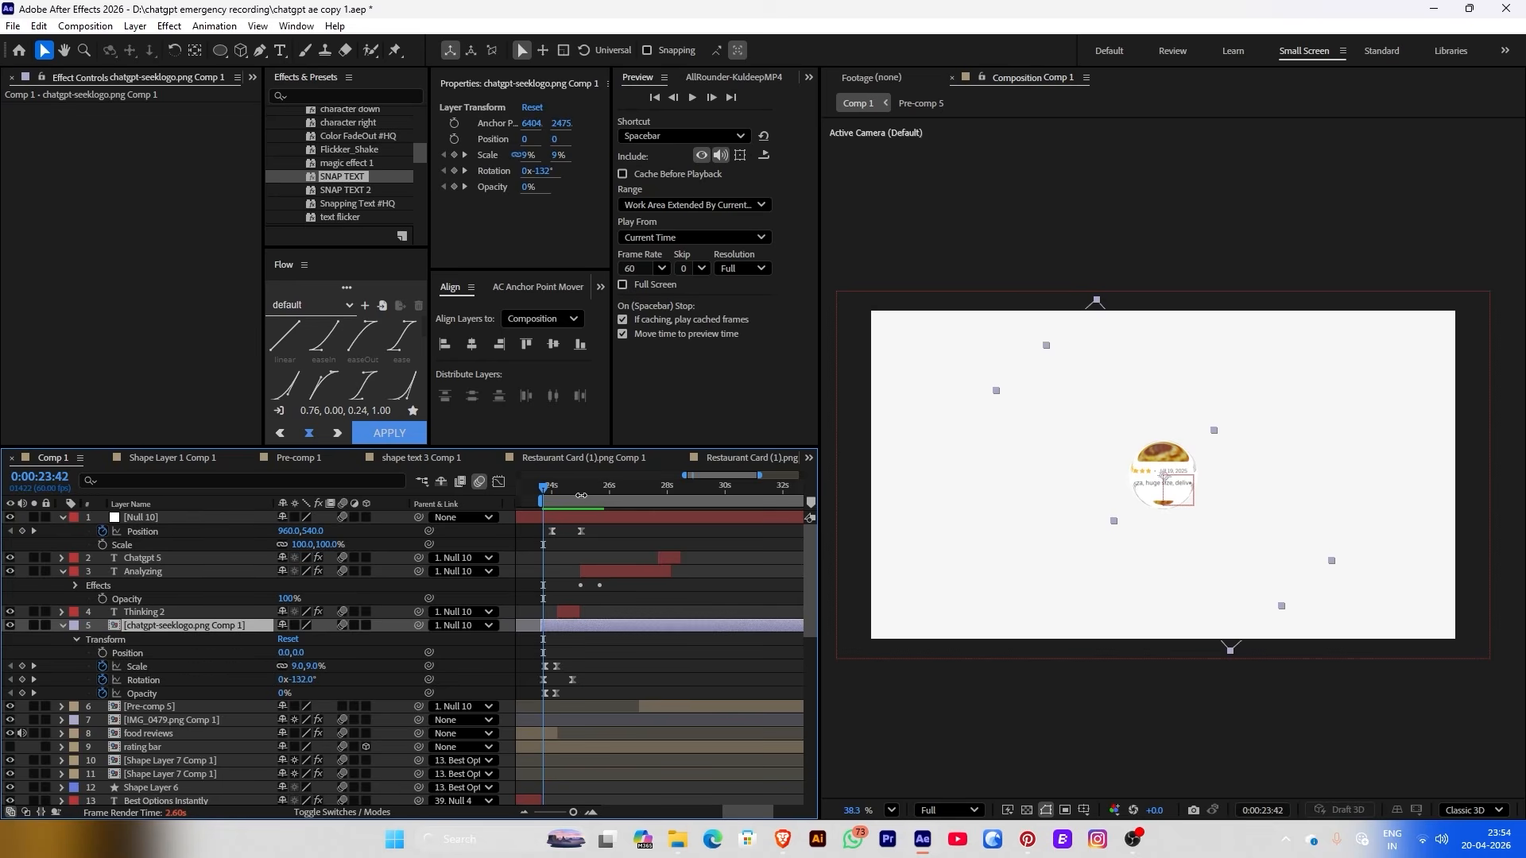
pyautogui.moveTo(581, 495)
pyautogui.mouseDown()
pyautogui.moveTo(631, 506)
pyautogui.moveTo(599, 507)
pyautogui.mouseUp()
# Keyframe the logo's Position sliding 235 px right from 25:46, retime earlier, ease, and preview
pyautogui.click(454, 139)
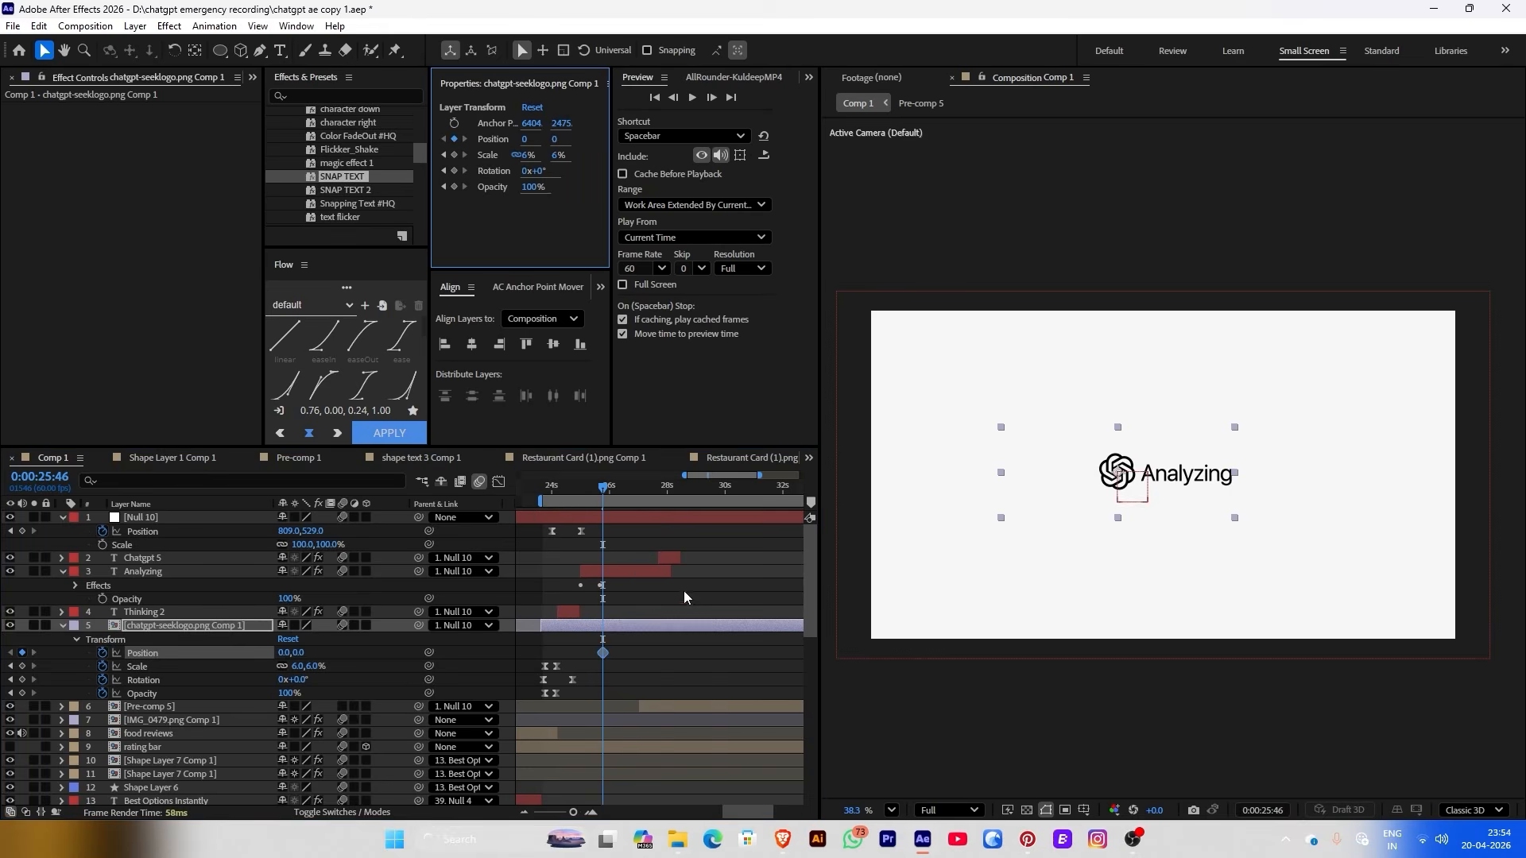
pyautogui.click(650, 494)
pyautogui.click(536, 135)
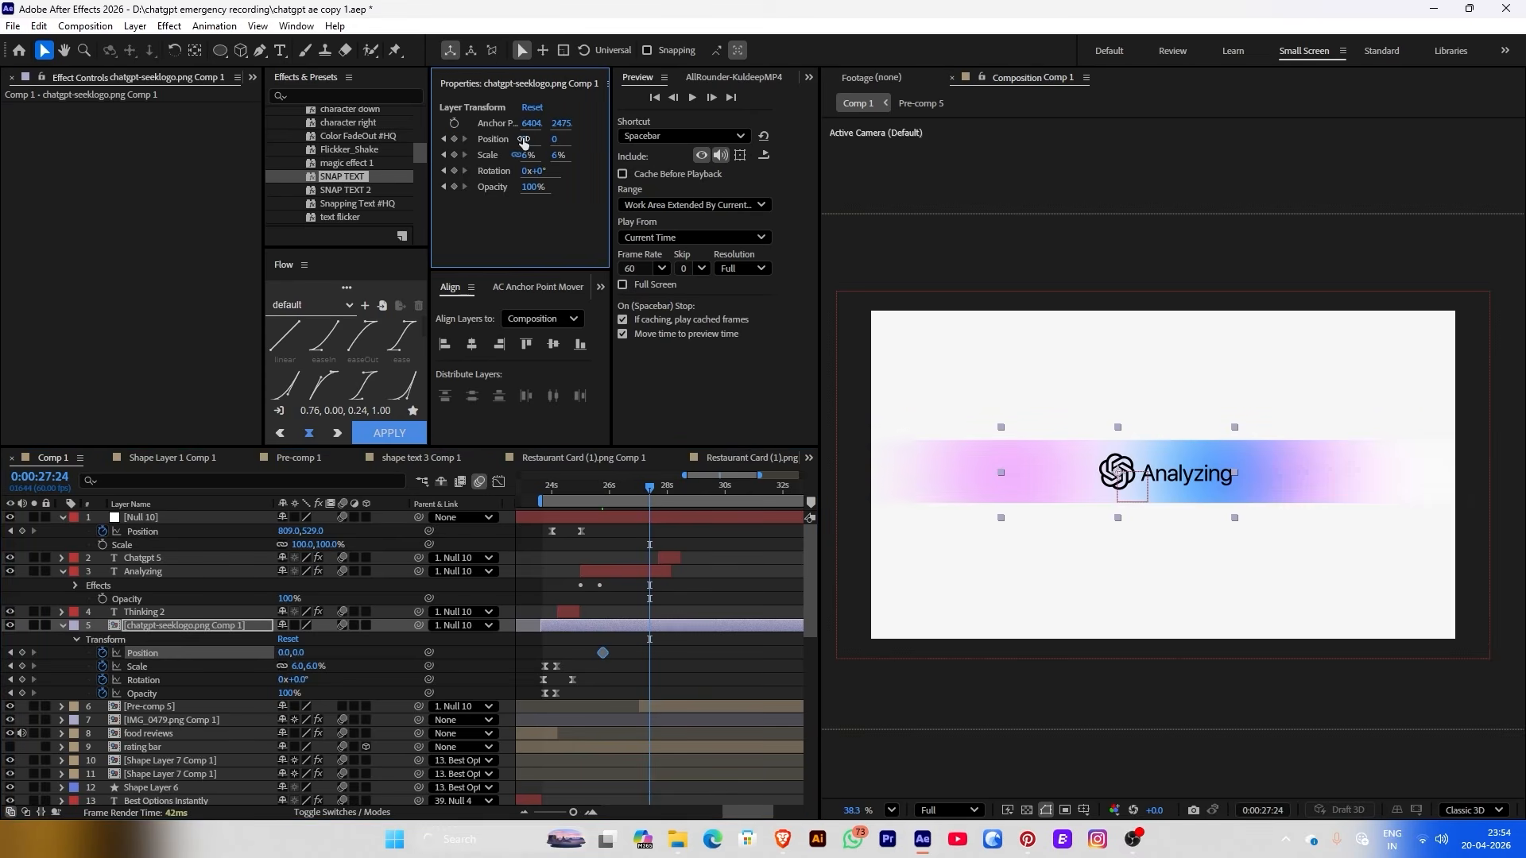
pyautogui.moveTo(536, 135); pyautogui.dragTo(680, 480)
pyautogui.moveTo(650, 654); pyautogui.dragTo(592, 654)
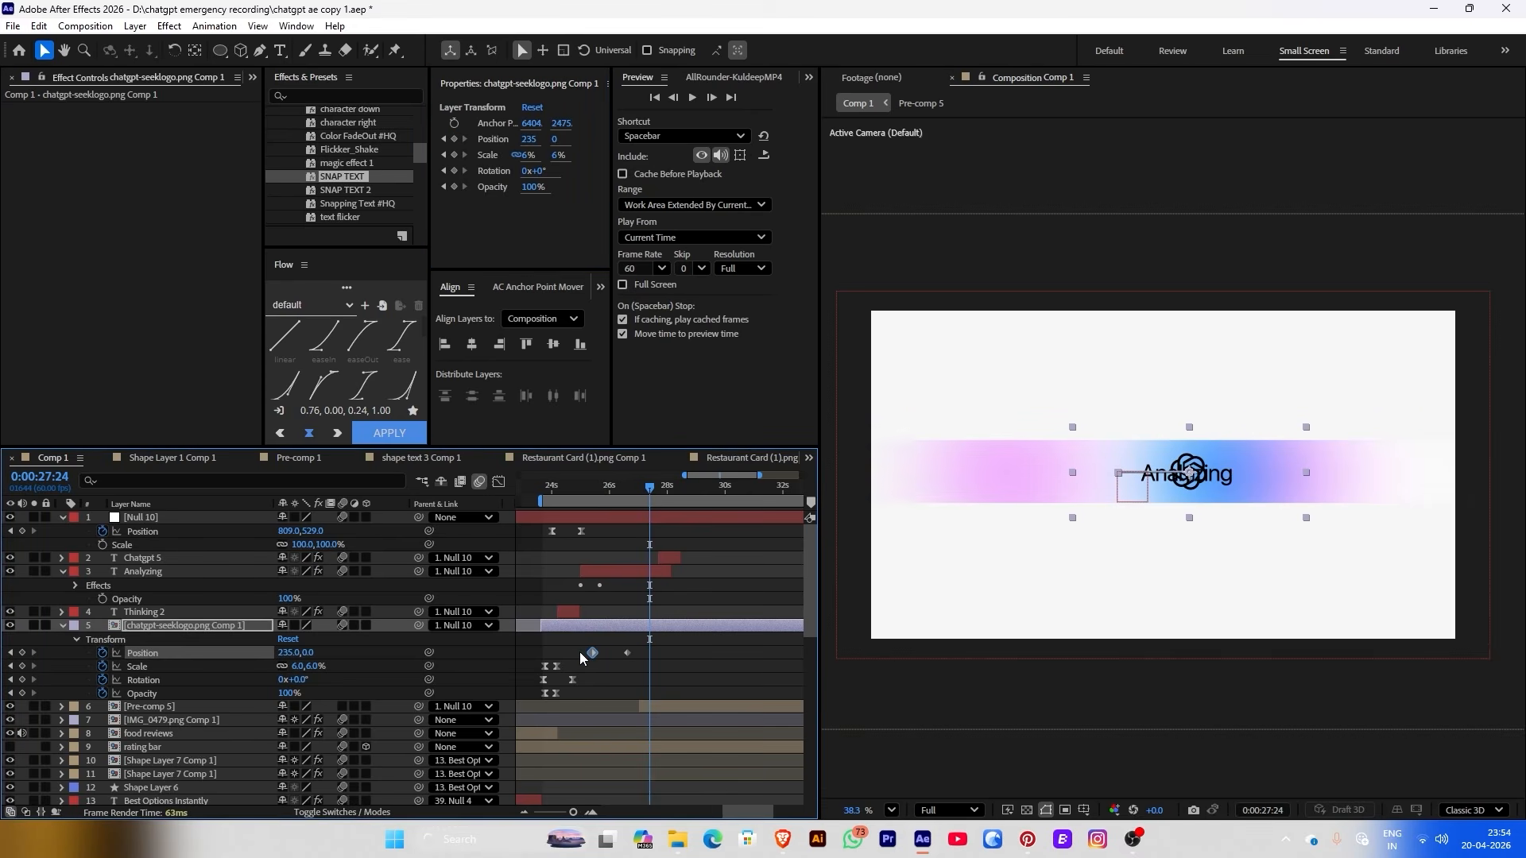
pyautogui.click(389, 432)
pyautogui.click(577, 488)
pyautogui.moveTo(577, 488); pyautogui.dragTo(596, 490)
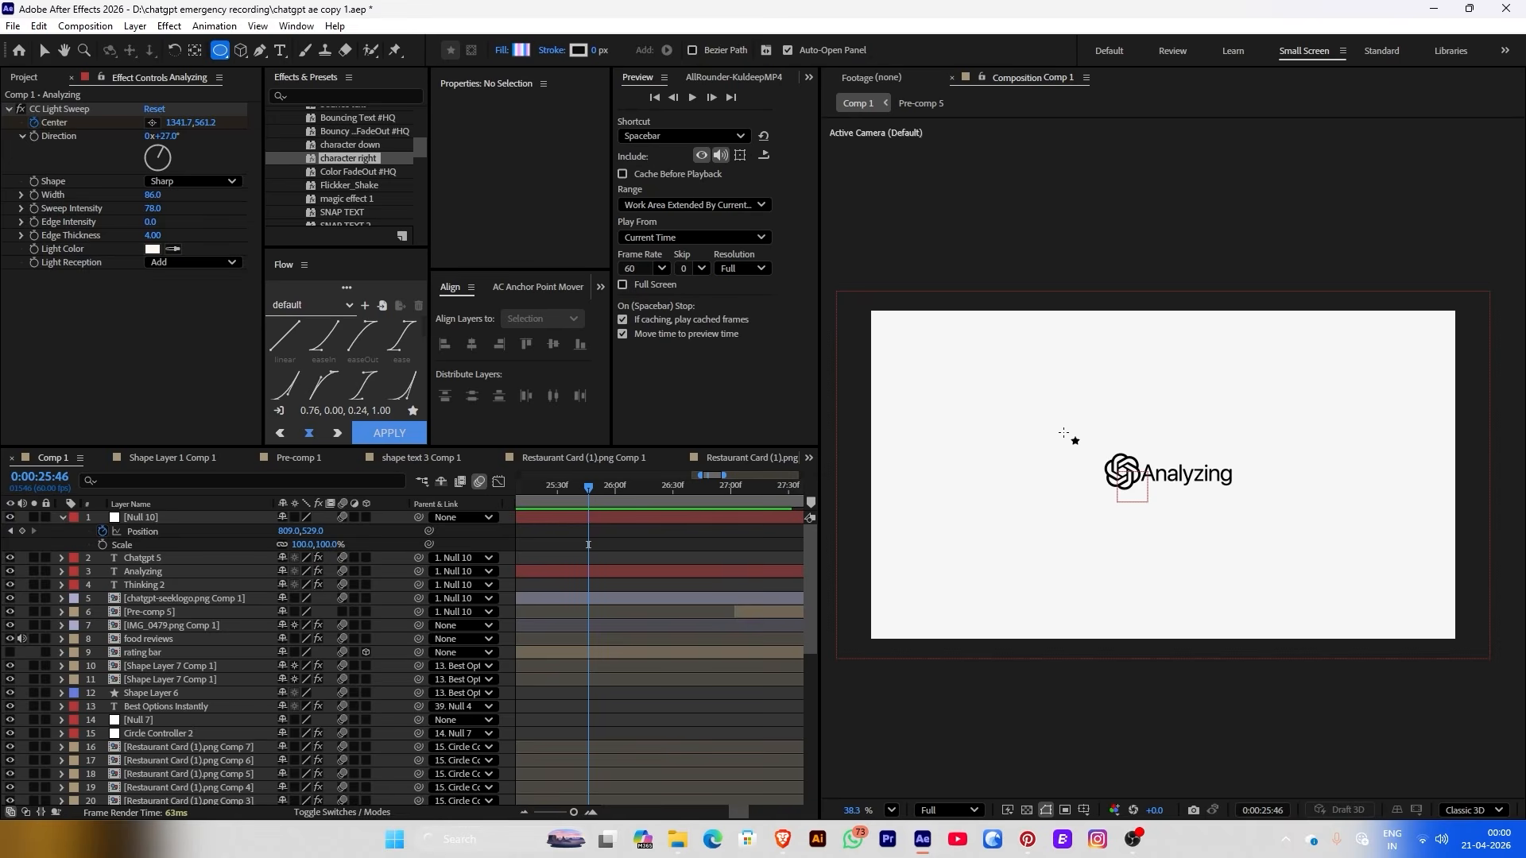
# Draw a circle around the logo with a solid near-white fill
pyautogui.moveTo(1065, 433)
pyautogui.mouseDown()
pyautogui.moveTo(1131, 515)
pyautogui.moveTo(1164, 519)
pyautogui.mouseUp()
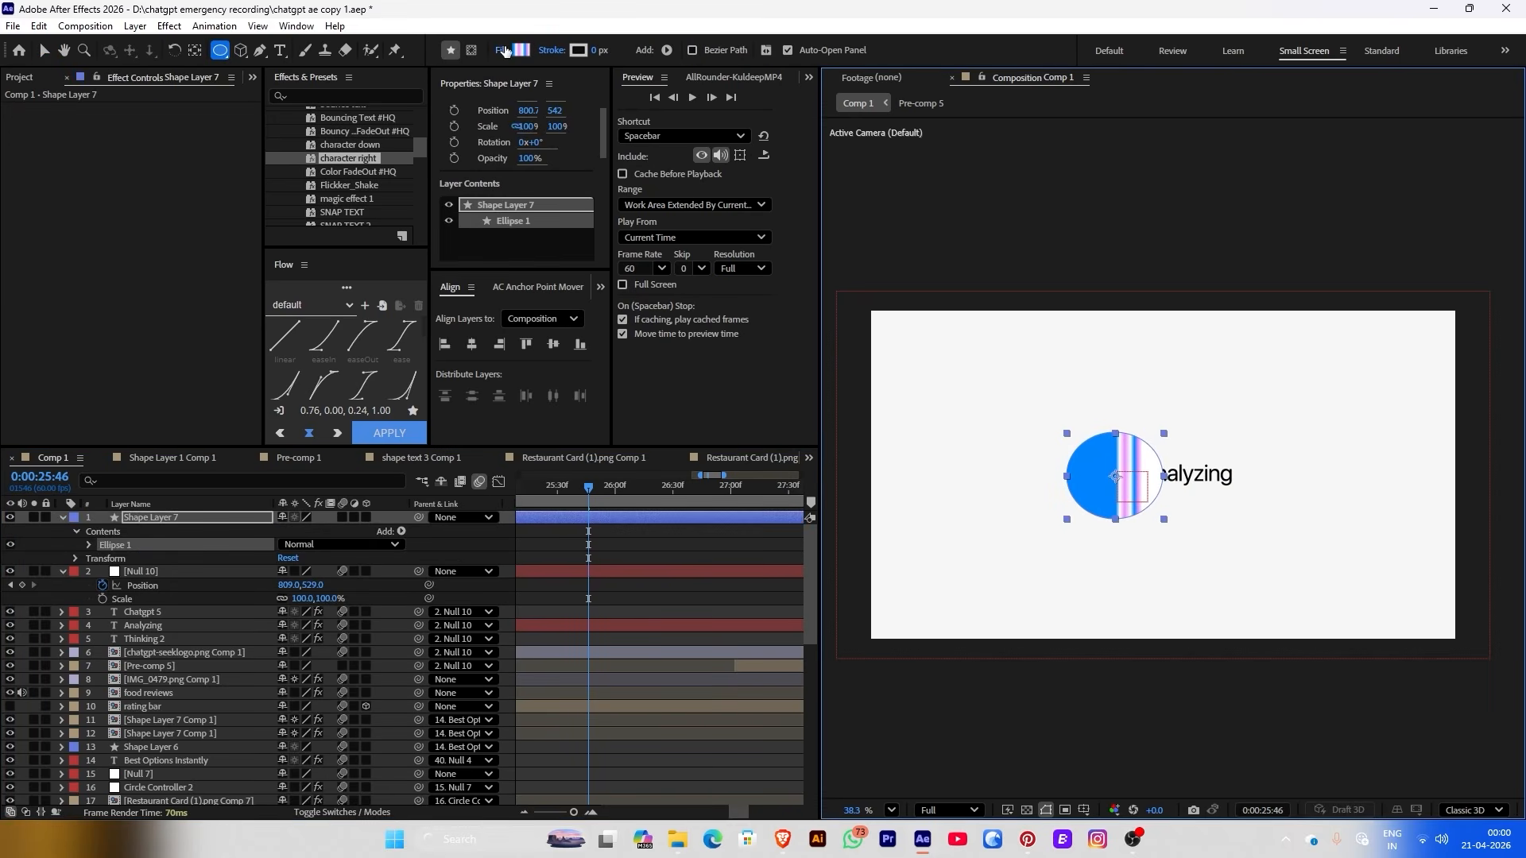
pyautogui.click(505, 51)
pyautogui.click(708, 376)
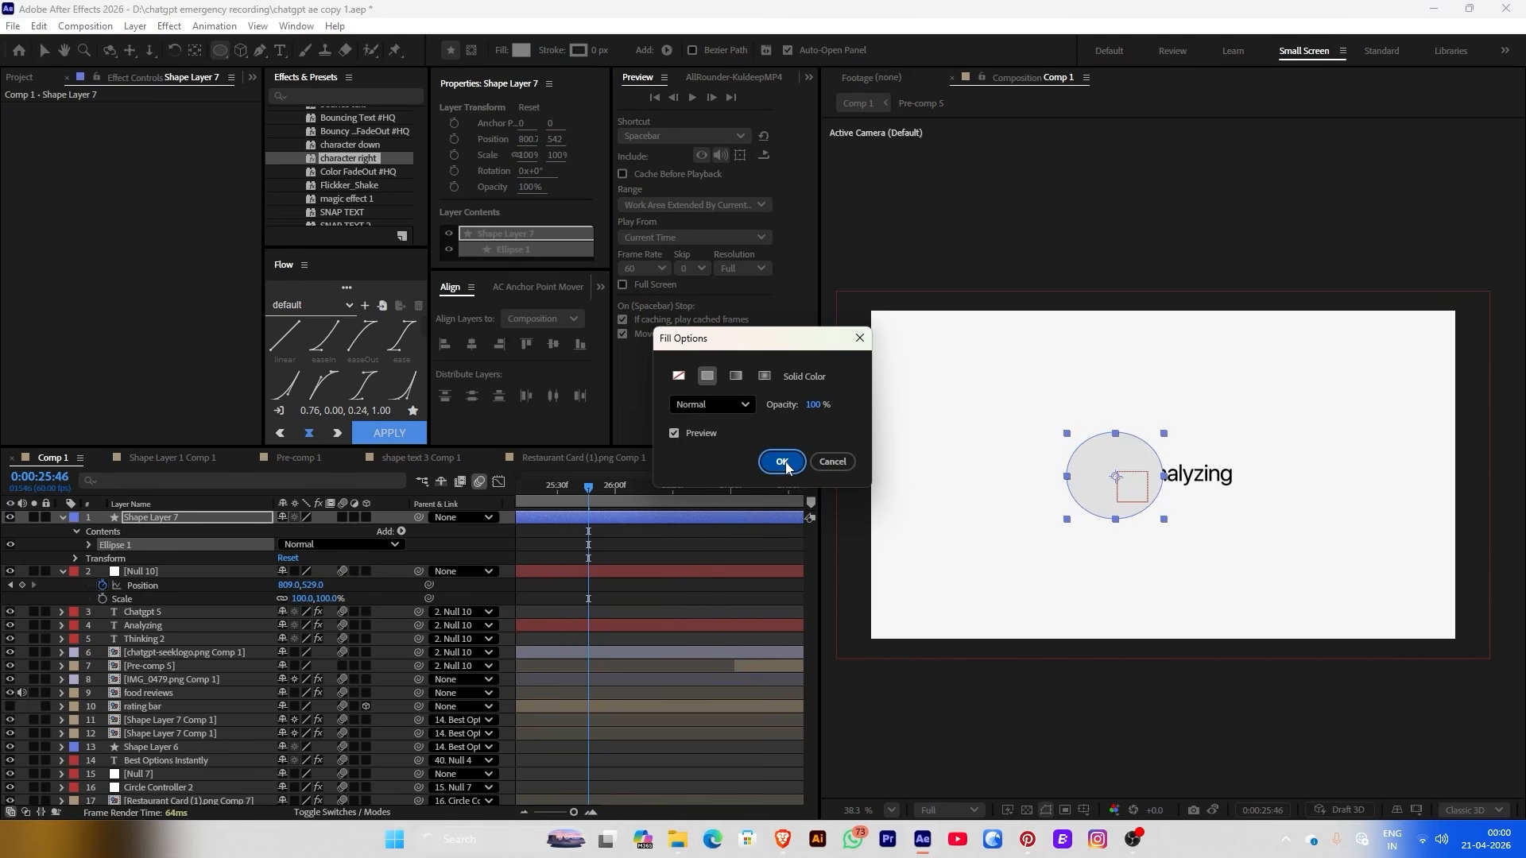
pyautogui.click(782, 462)
pyautogui.click(528, 51)
pyautogui.click(392, 249)
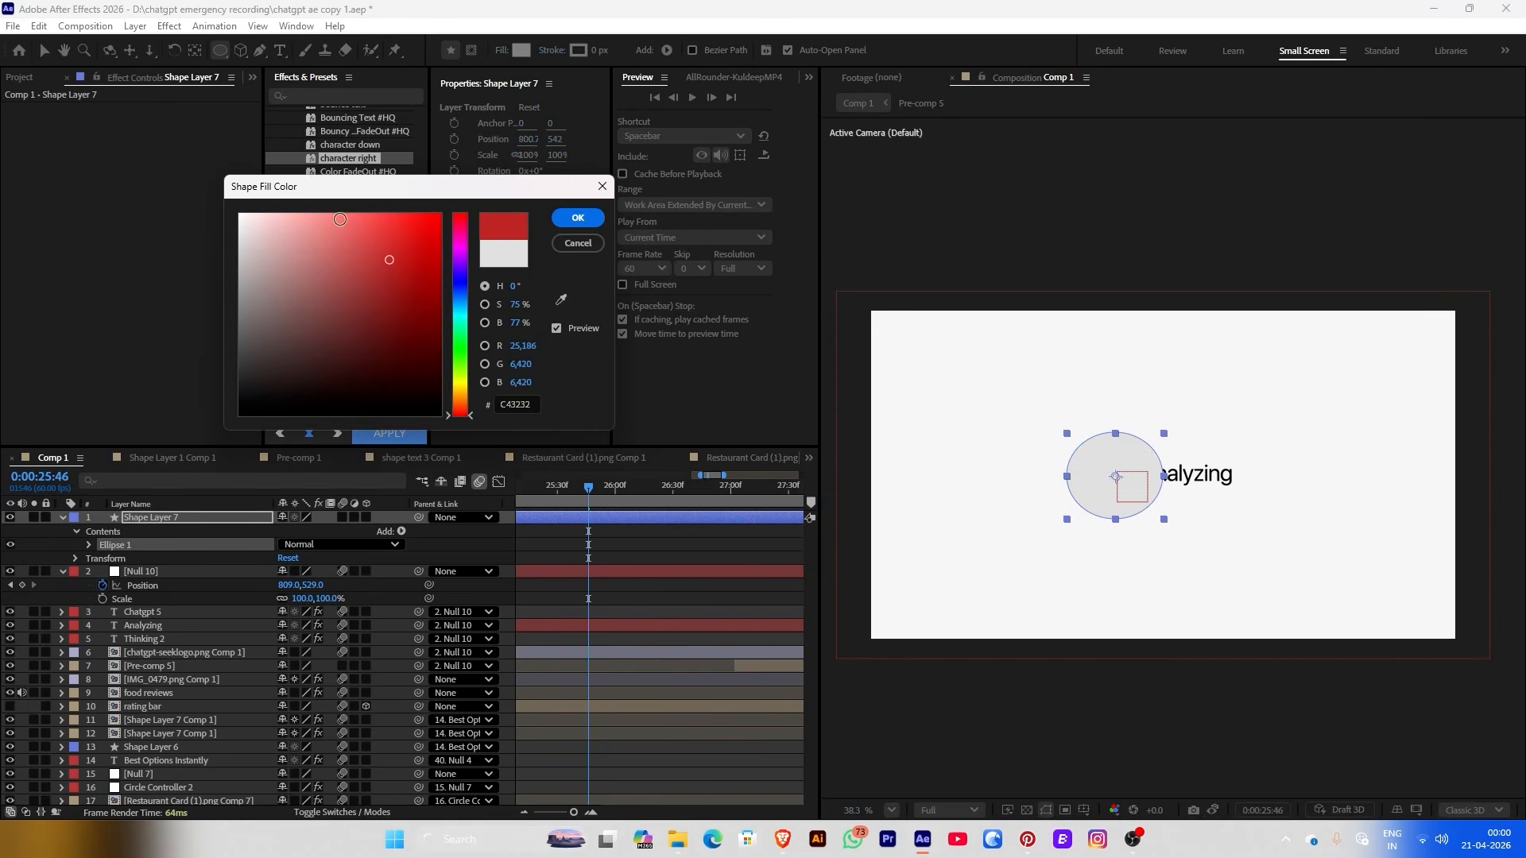
pyautogui.click(245, 214)
pyautogui.click(577, 218)
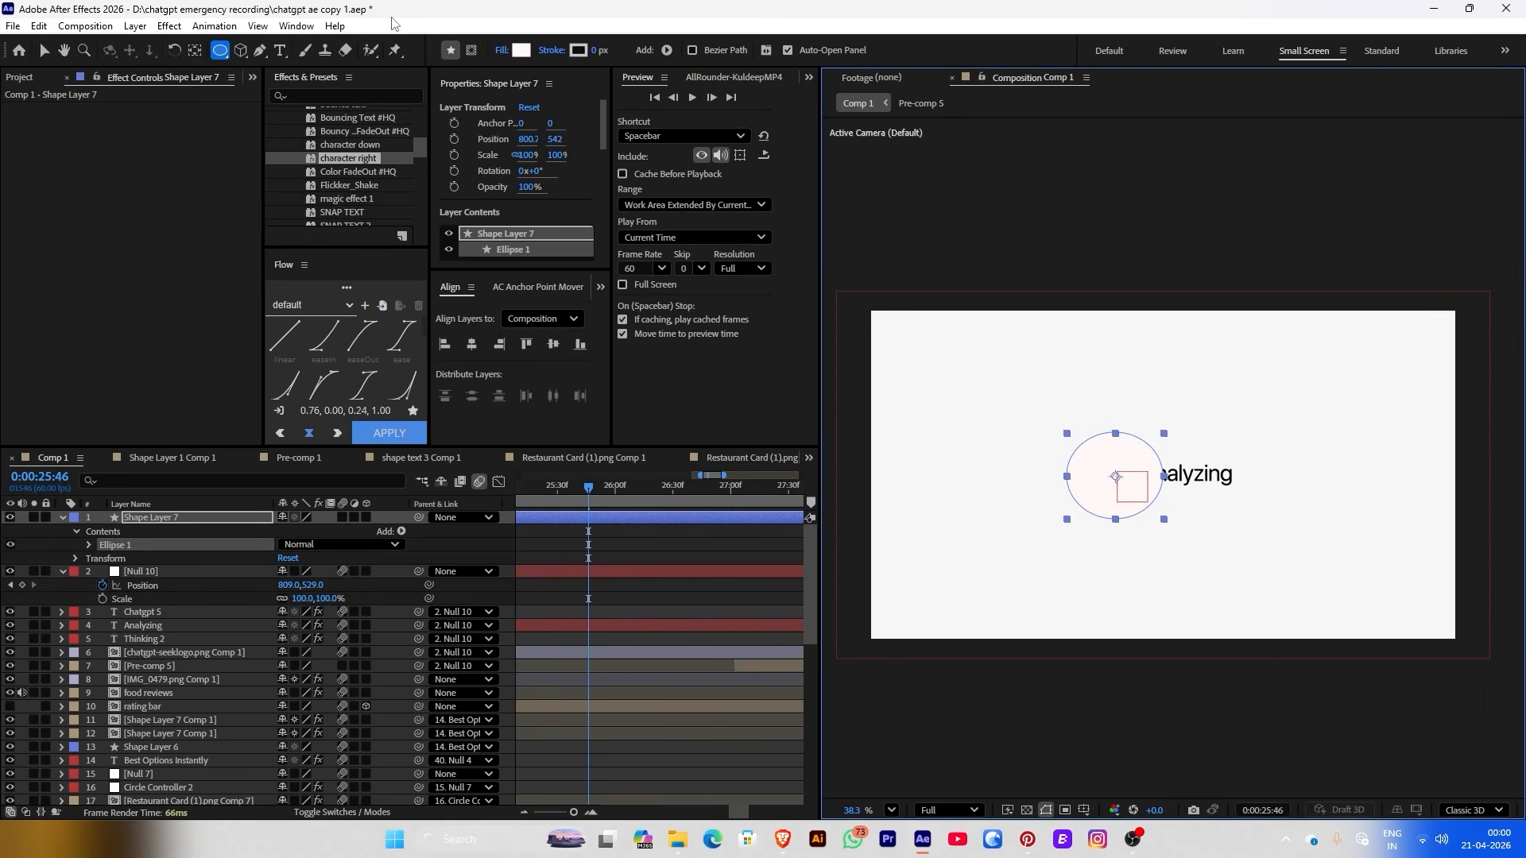
pyautogui.click(517, 50)
pyautogui.click(577, 219)
# Move the circle layer below the logo and parent it to the ChatGPT logo layer
pyautogui.click(63, 517)
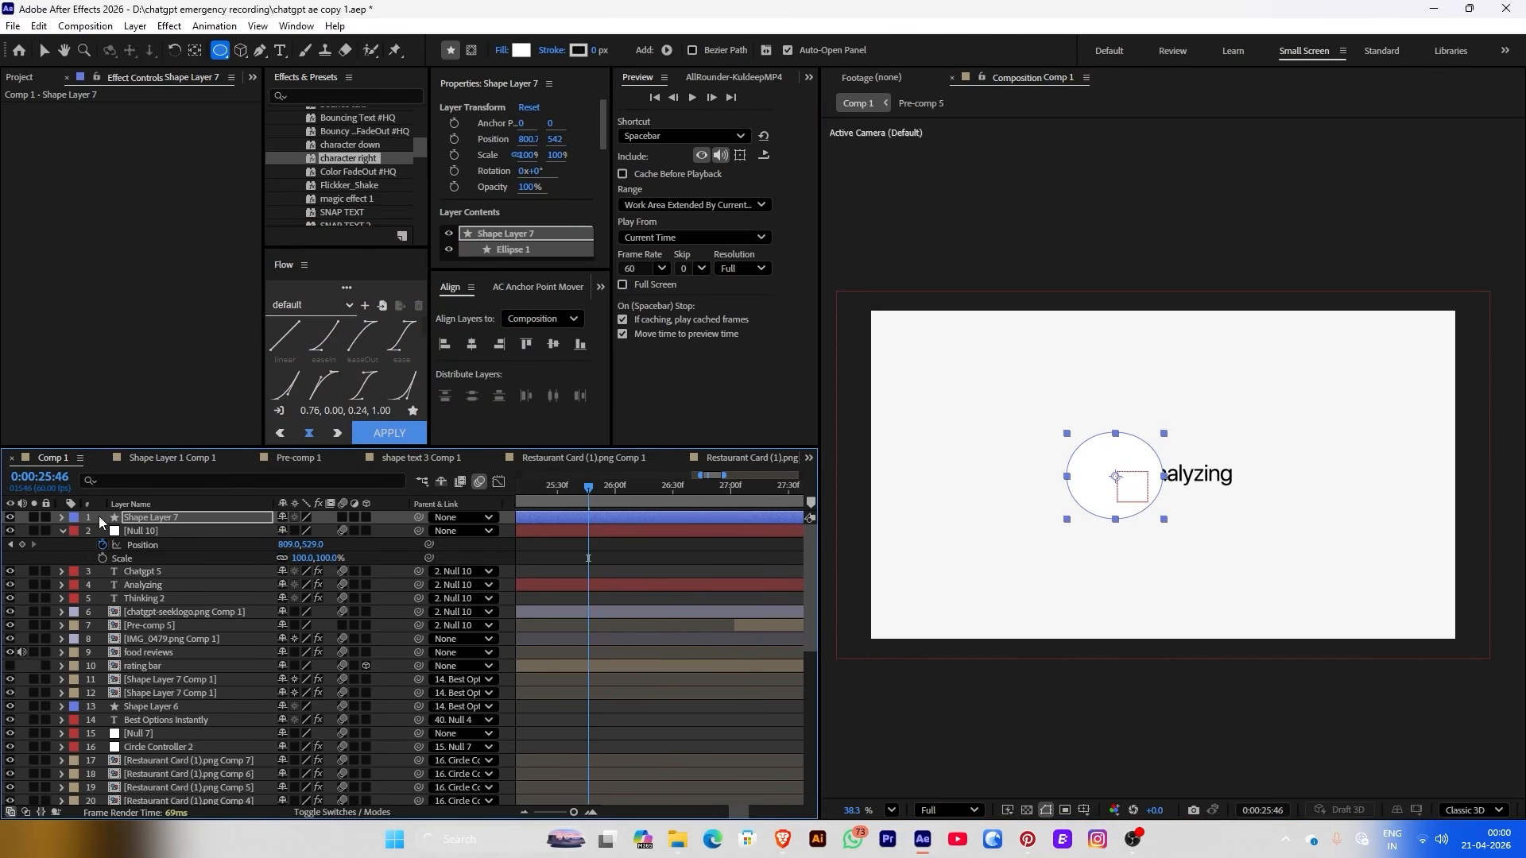
pyautogui.moveTo(98, 517); pyautogui.dragTo(183, 619)
pyautogui.moveTo(419, 612); pyautogui.dragTo(169, 602)
pyautogui.hotkey('ctrl', 'z')
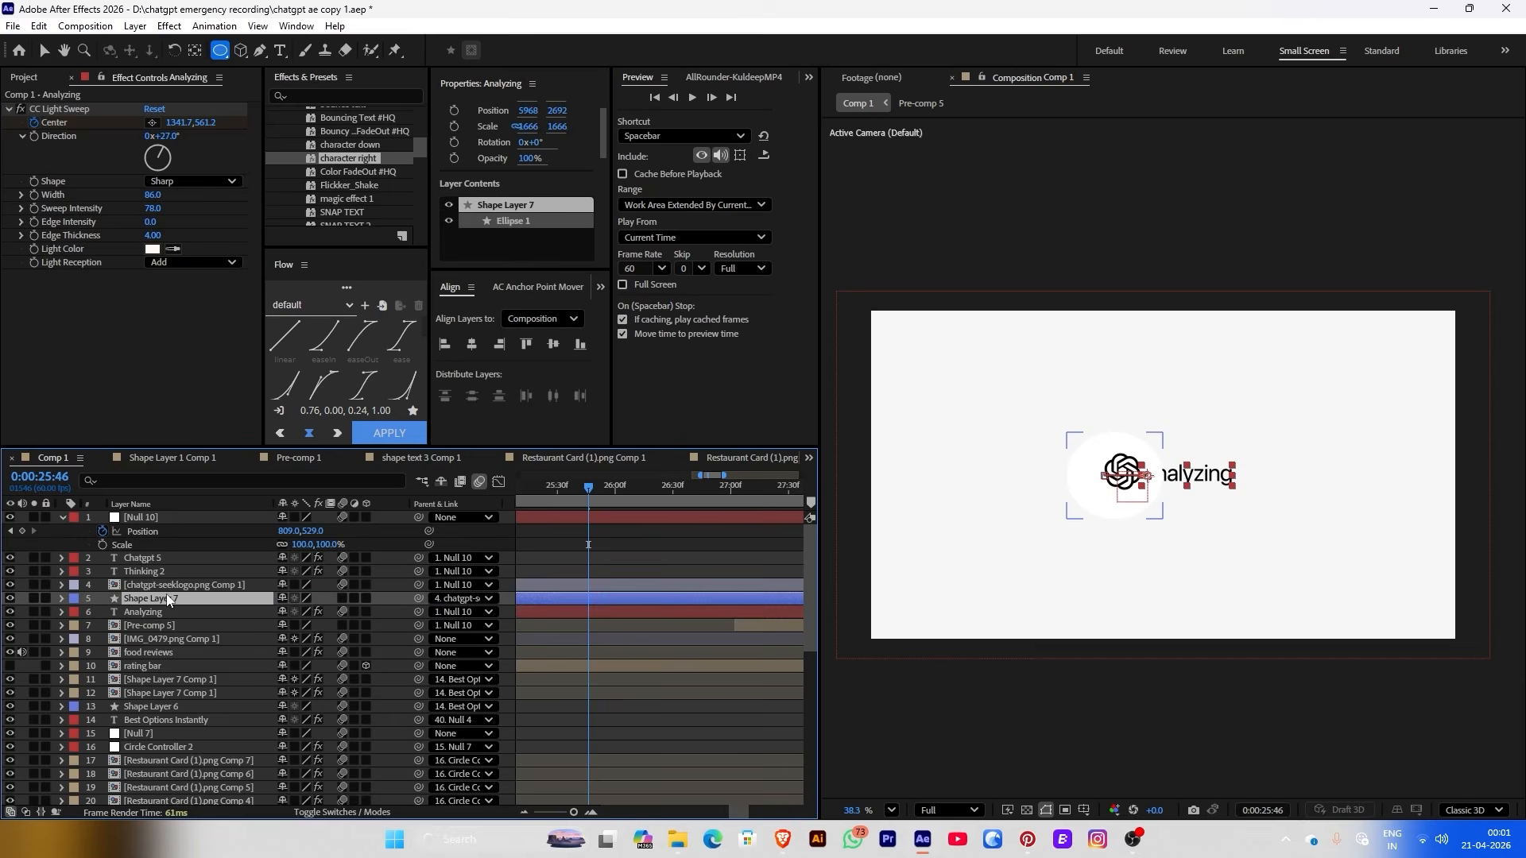
# Sample the background colour so the circle's fill becomes F7F7F7
pyautogui.click(521, 50)
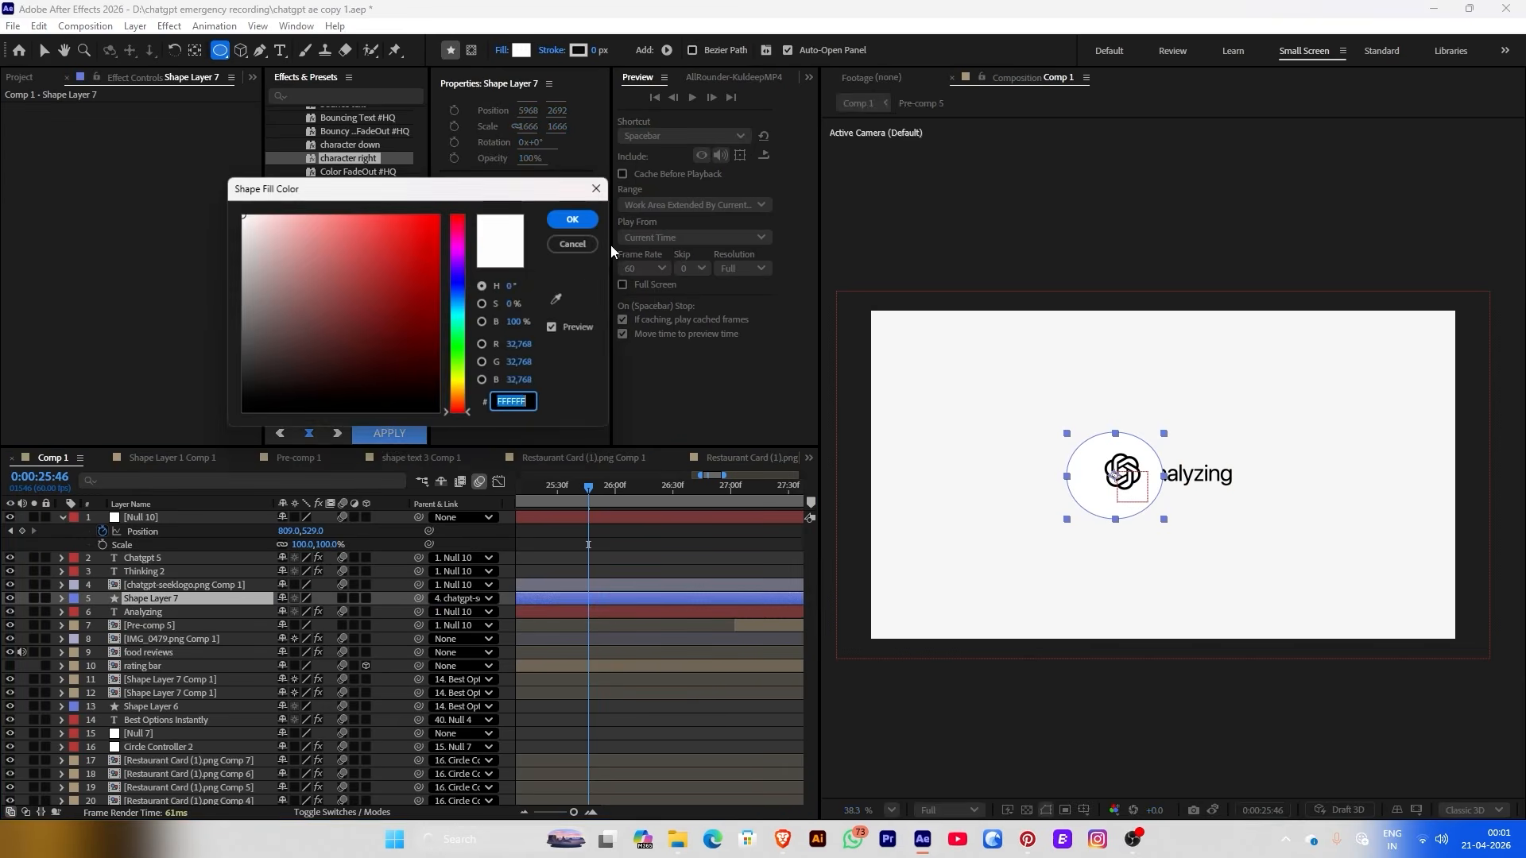
pyautogui.click(561, 300)
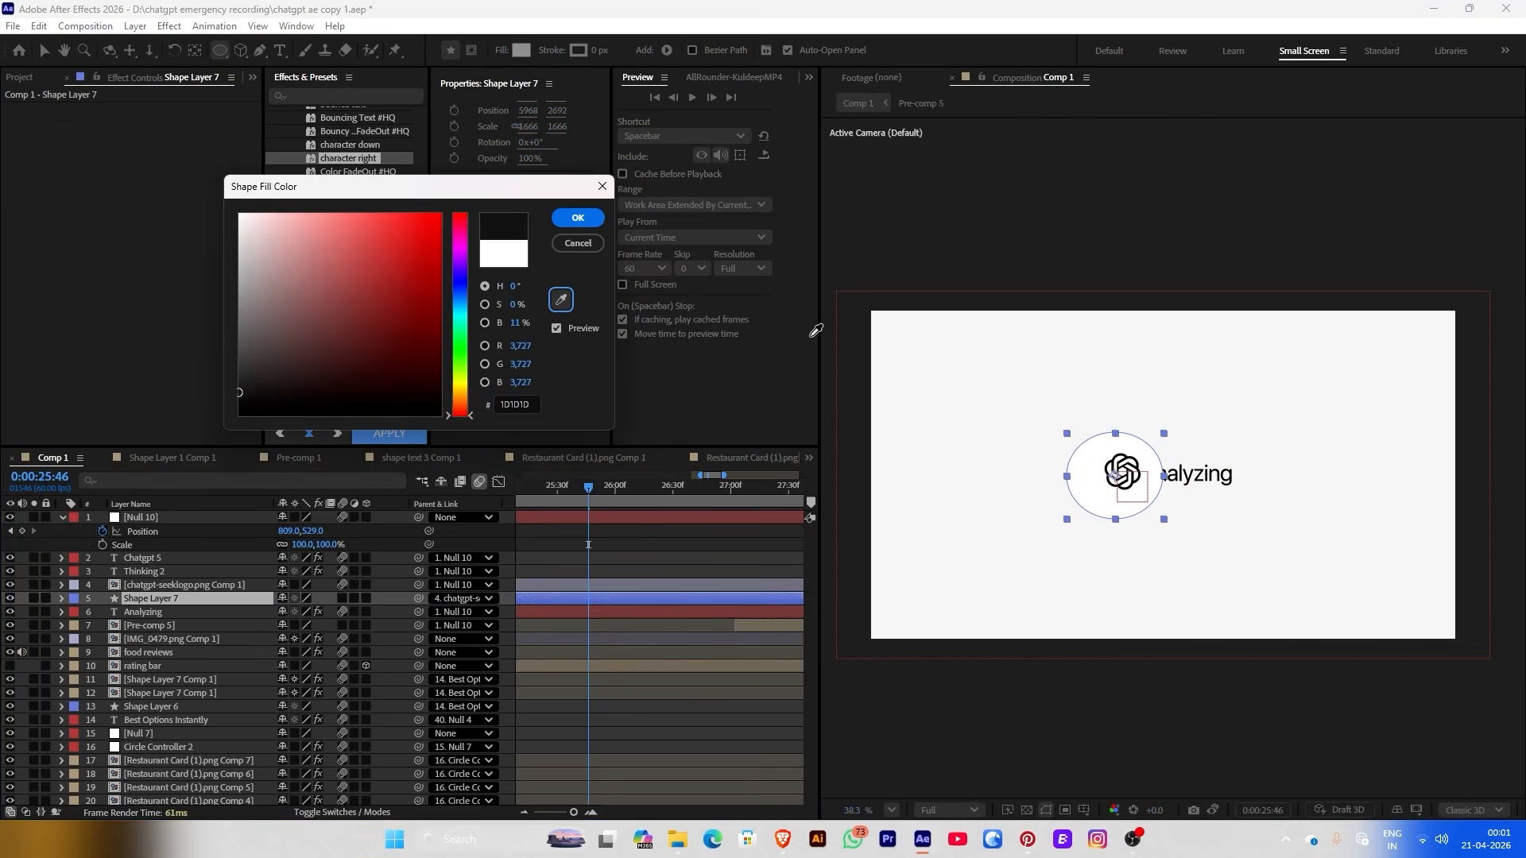
pyautogui.click(571, 219)
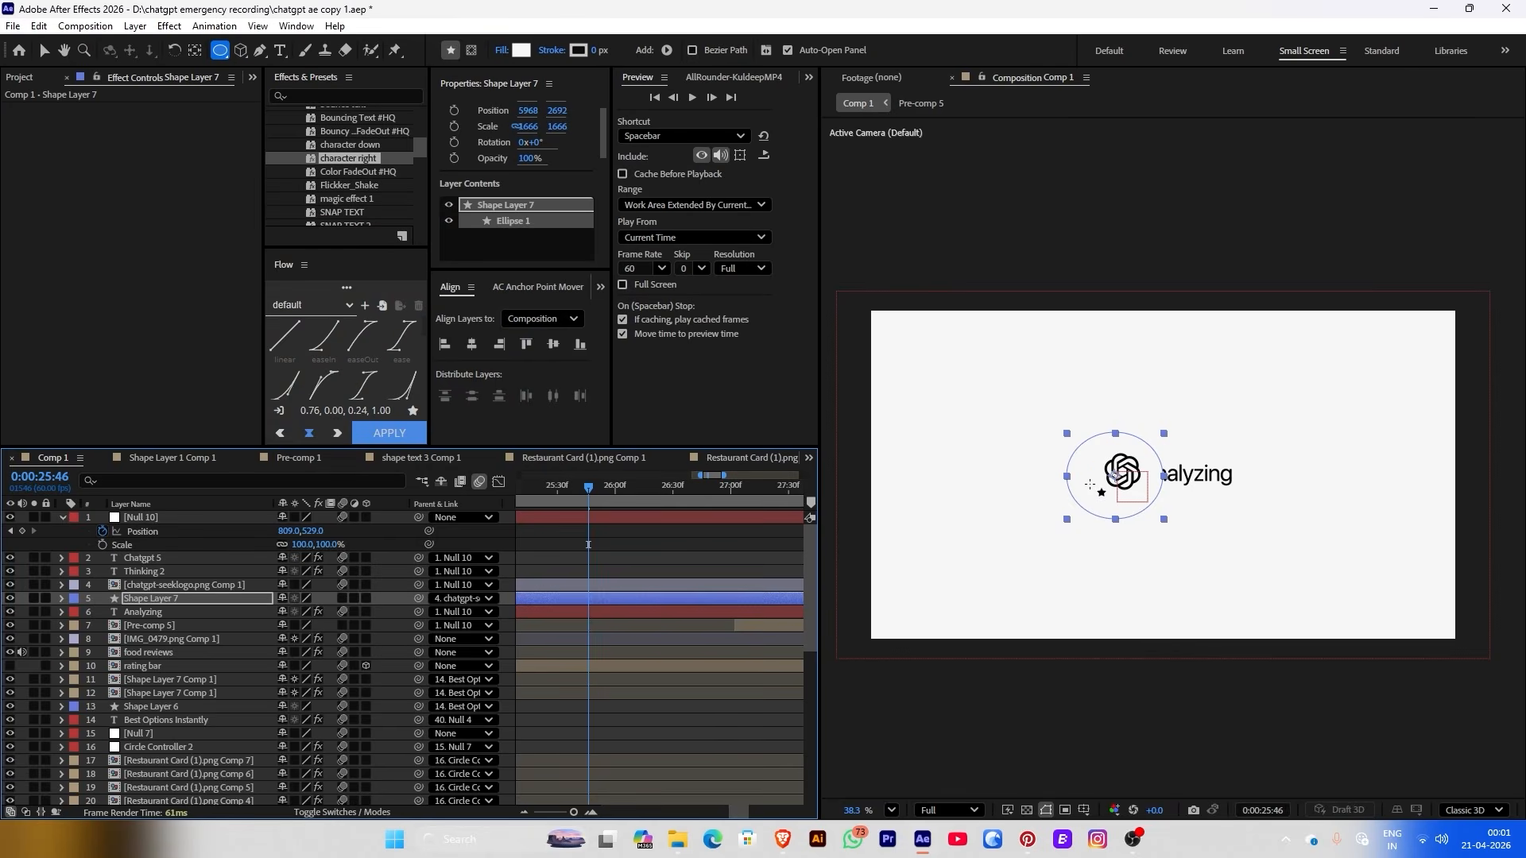
# Split the circle layer so it starts at 25:46, delete the earlier piece, and preview
pyautogui.press('v')
pyautogui.moveTo(1090, 485); pyautogui.dragTo(1072, 477)
pyautogui.click(245, 597)
pyautogui.hotkey('ctrl', 'shift', 'd')
pyautogui.click(554, 611)
pyautogui.press('Delete')
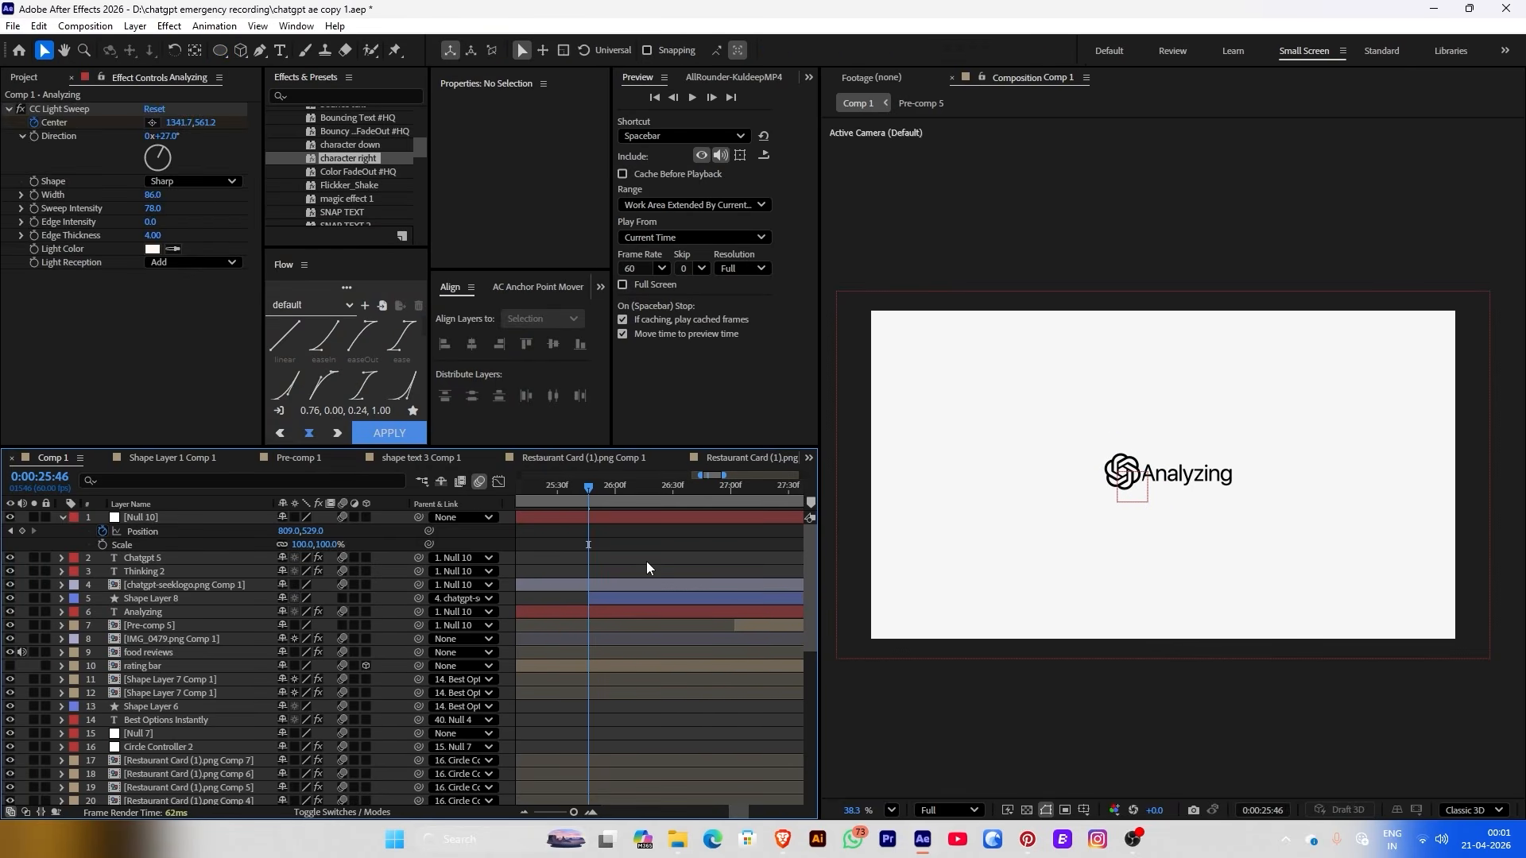
pyautogui.moveTo(579, 484); pyautogui.dragTo(647, 509)
# Apply Fast Box Blur to the circle at radius 10 and centre it behind the logo
pyautogui.click(656, 584)
pyautogui.press('j')
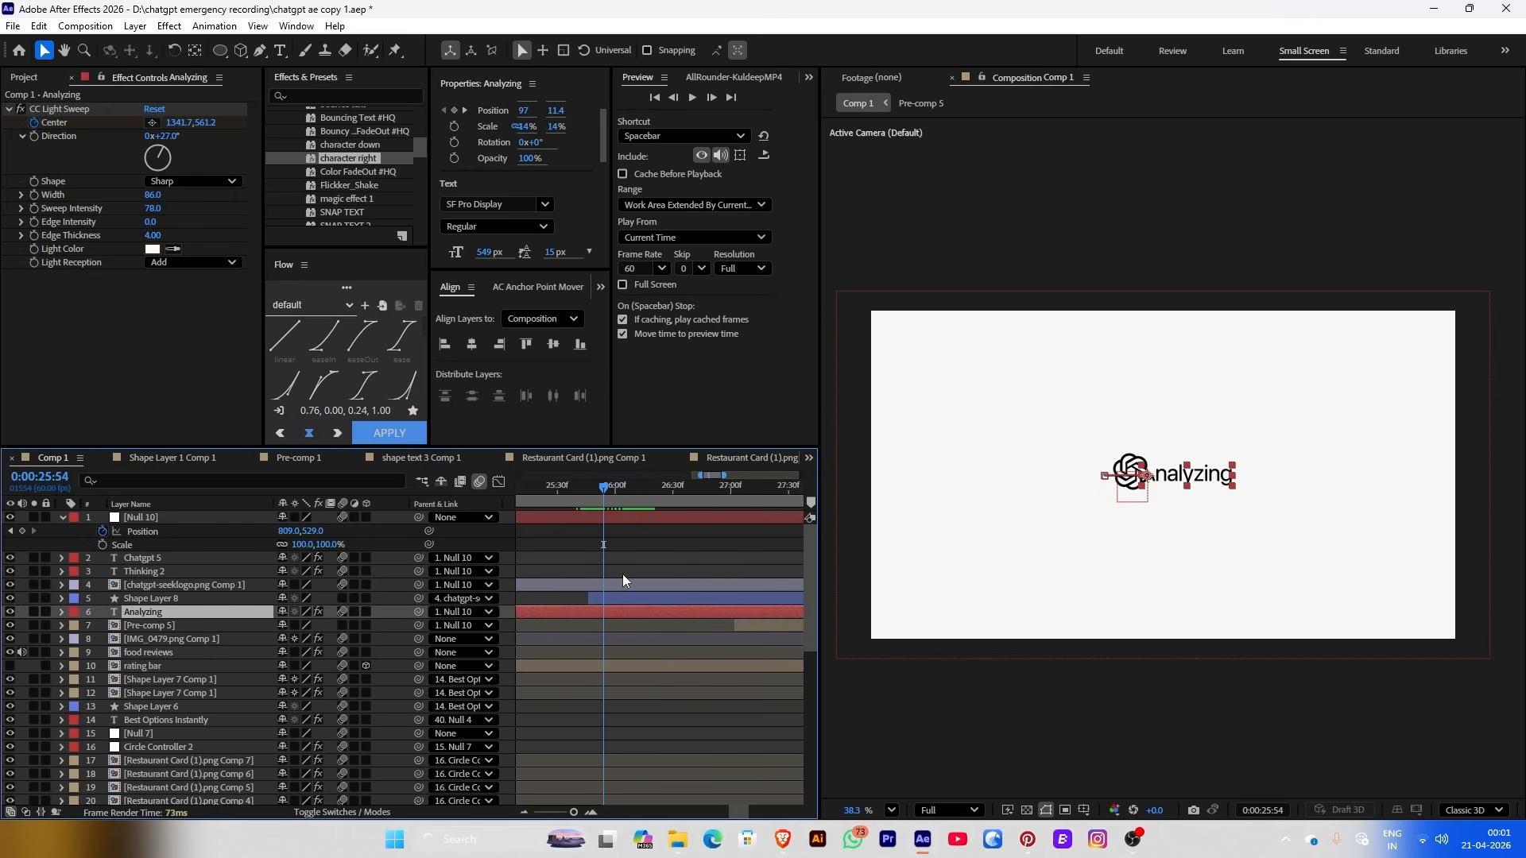
pyautogui.click(612, 598)
pyautogui.hotkey('ctrl', 'space')
pyautogui.write('fa')
pyautogui.press('Return')
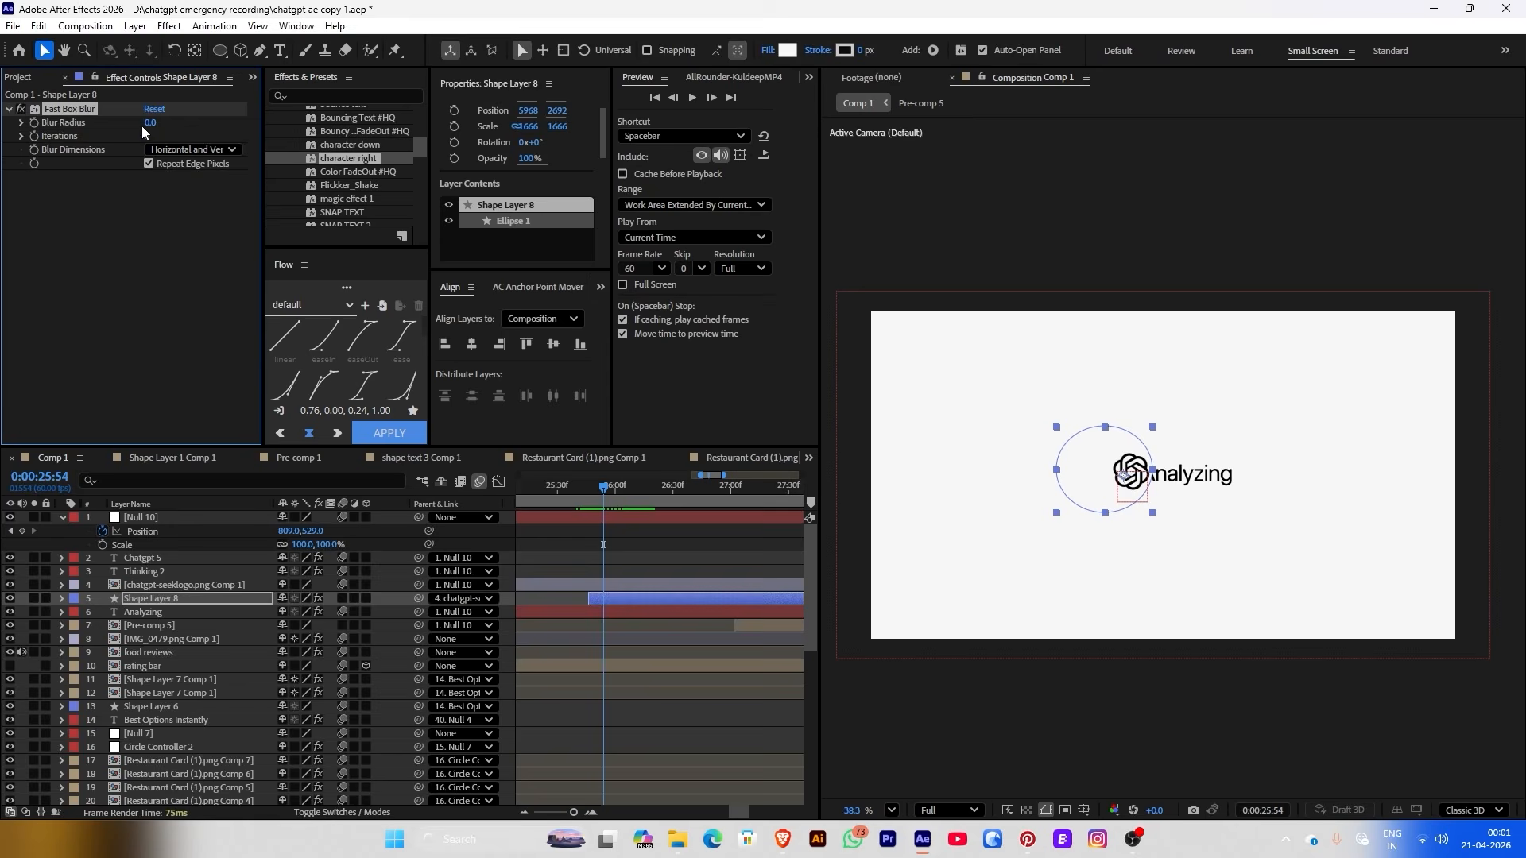
pyautogui.moveTo(165, 124); pyautogui.dragTo(537, 438)
pyautogui.moveTo(1066, 476); pyautogui.dragTo(1091, 479)
pyautogui.moveTo(568, 490)
pyautogui.mouseDown()
pyautogui.moveTo(604, 498)
pyautogui.moveTo(574, 496)
pyautogui.mouseUp()
# Start the circle at 25:39, fade its Opacity from 0 to 100%, and widen it into an oval
pyautogui.moveTo(589, 598)
pyautogui.mouseDown()
pyautogui.moveTo(573, 597)
pyautogui.moveTo(589, 613)
pyautogui.mouseUp()
pyautogui.hotkey('alt', 'shift', 't')
pyautogui.moveTo(530, 158); pyautogui.dragTo(493, 158)
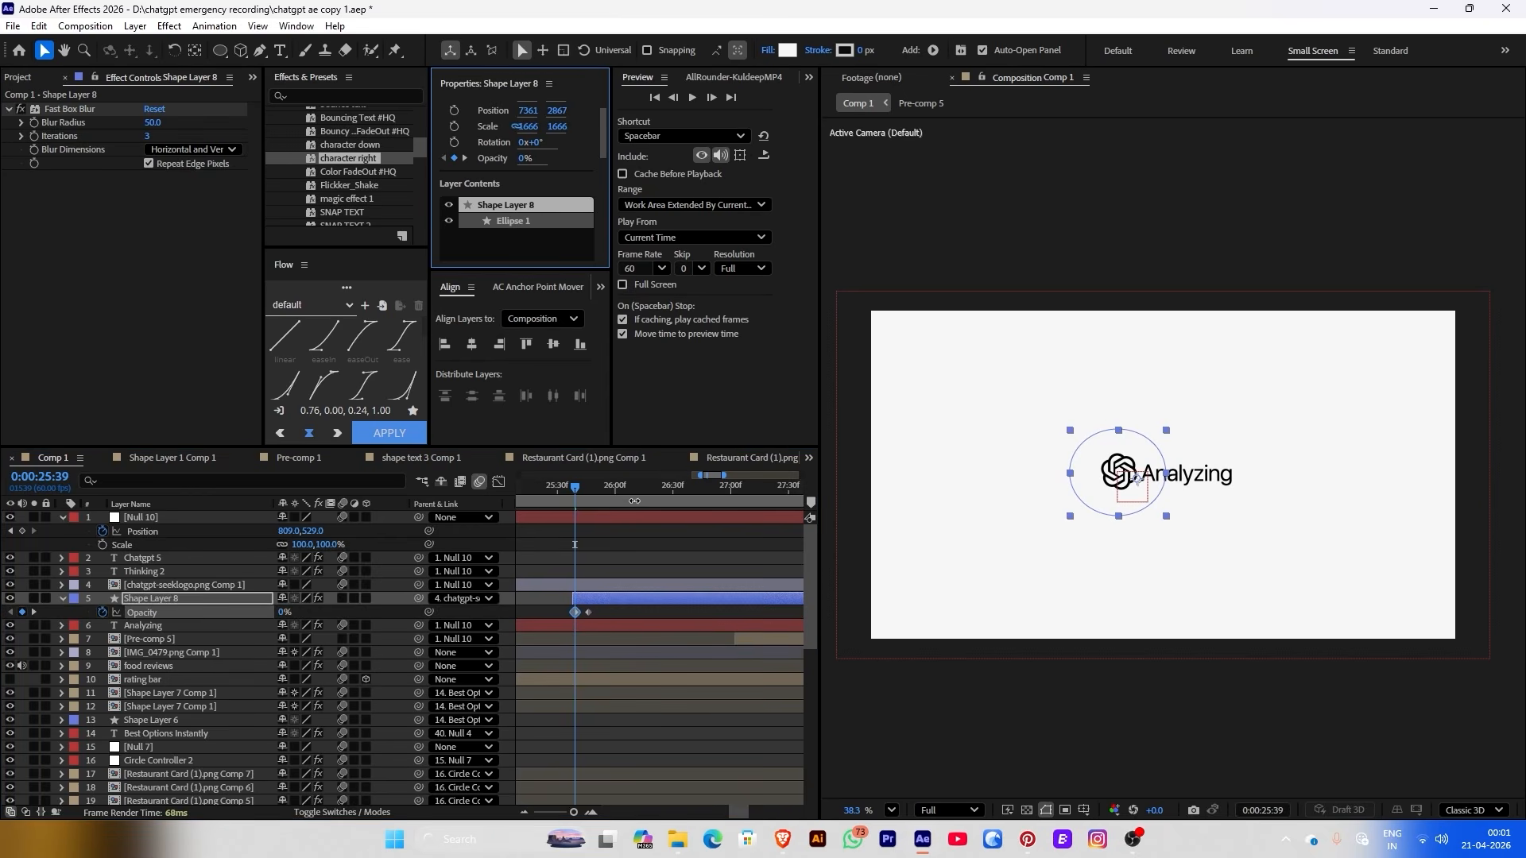
pyautogui.moveTo(582, 483); pyautogui.dragTo(644, 499)
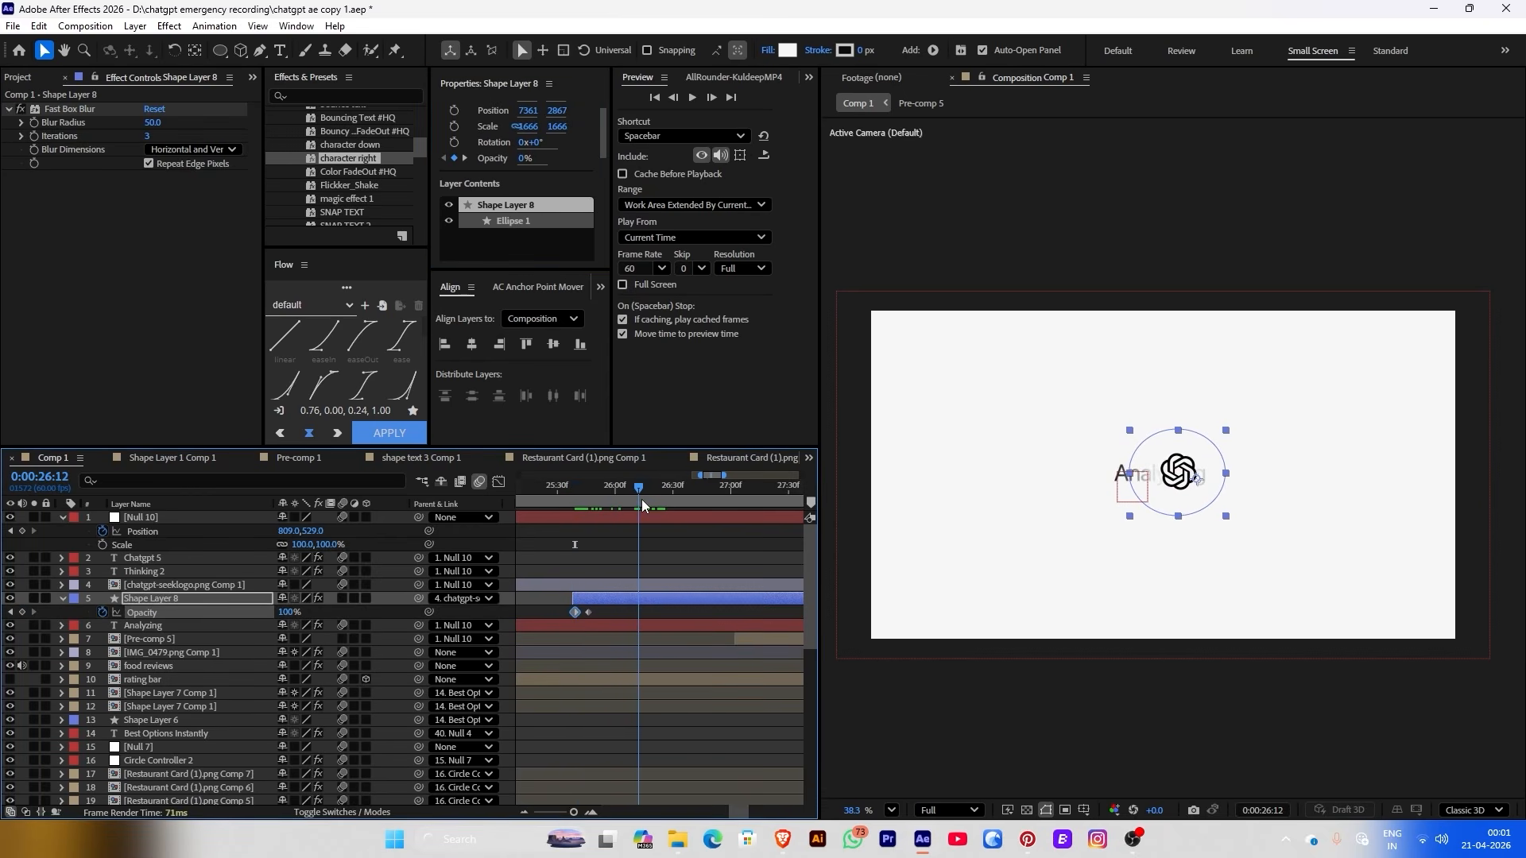
pyautogui.moveTo(1137, 474); pyautogui.dragTo(946, 476)
# Trim the circle and Analyzing layers to end at 26:20, then preview from 25:28
pyautogui.click(654, 500)
pyautogui.click(142, 627)
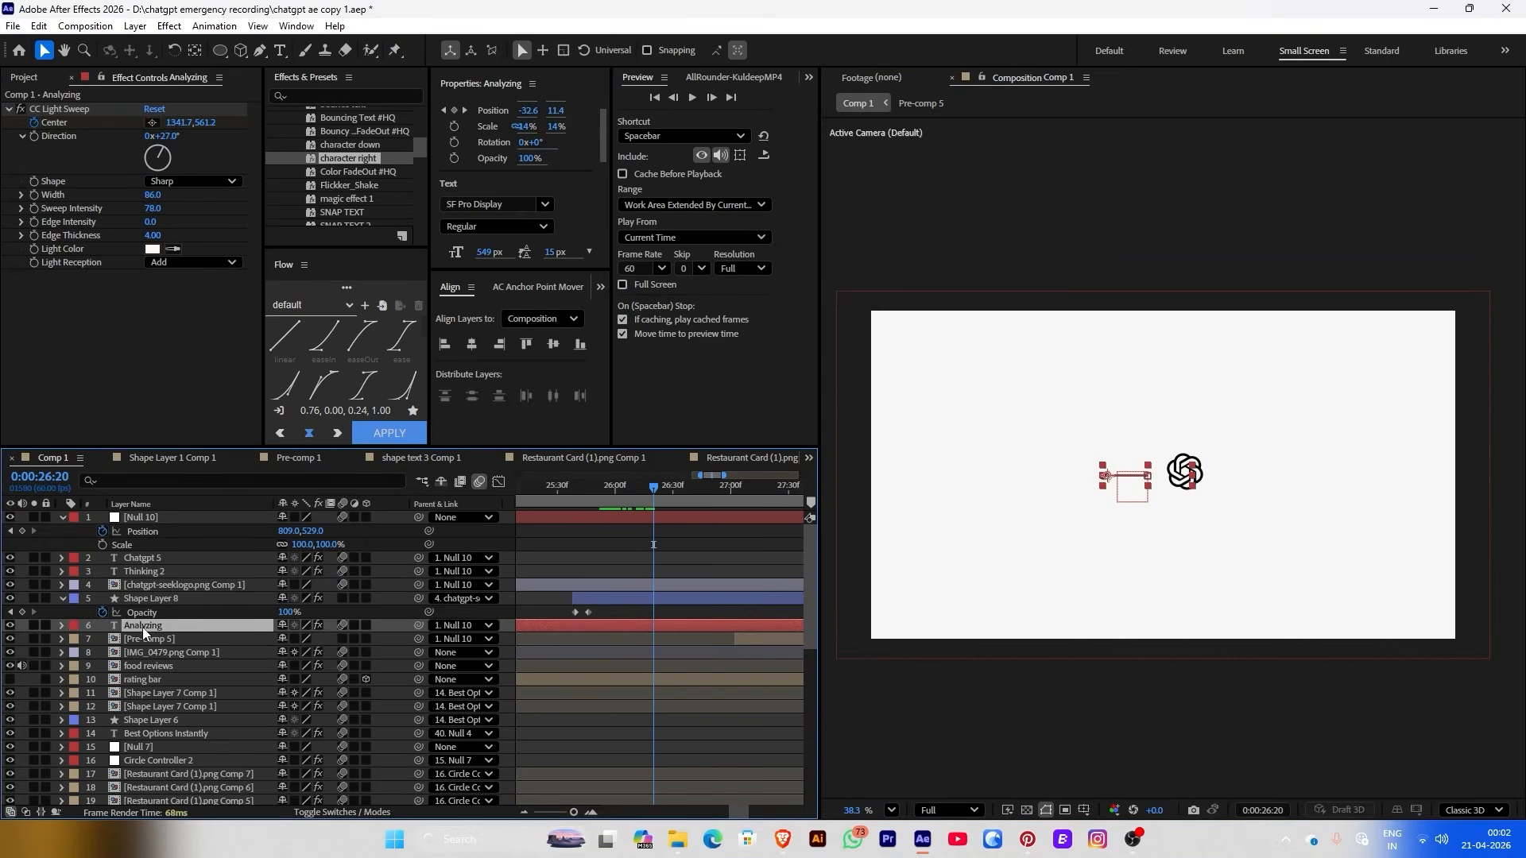
pyautogui.hotkey('alt', ']')
pyautogui.click(656, 600)
pyautogui.hotkey('alt', ']')
pyautogui.click(670, 561)
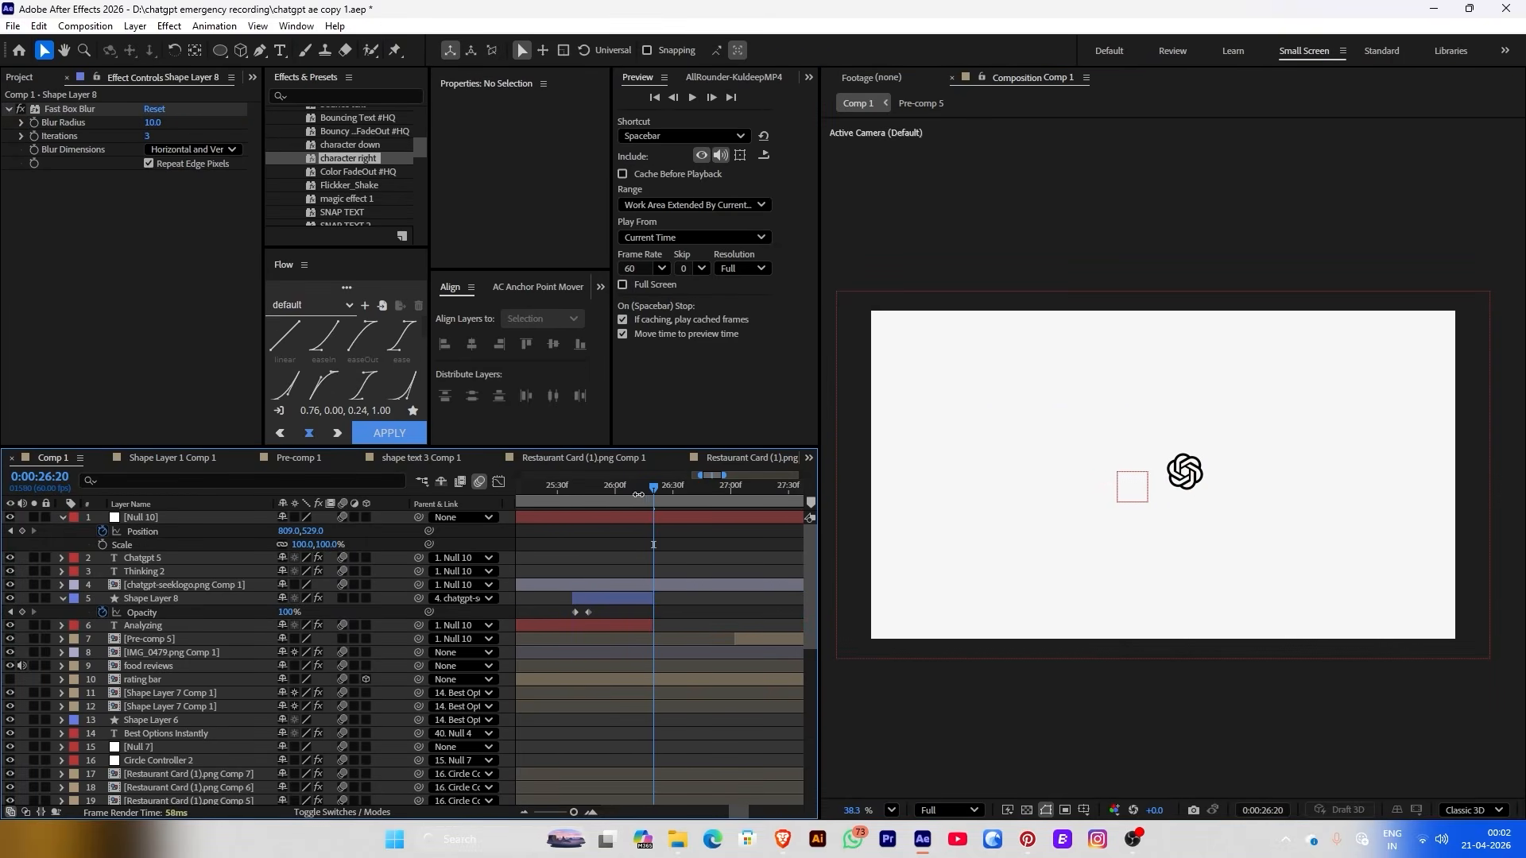
pyautogui.click(553, 483)
pyautogui.press('space')
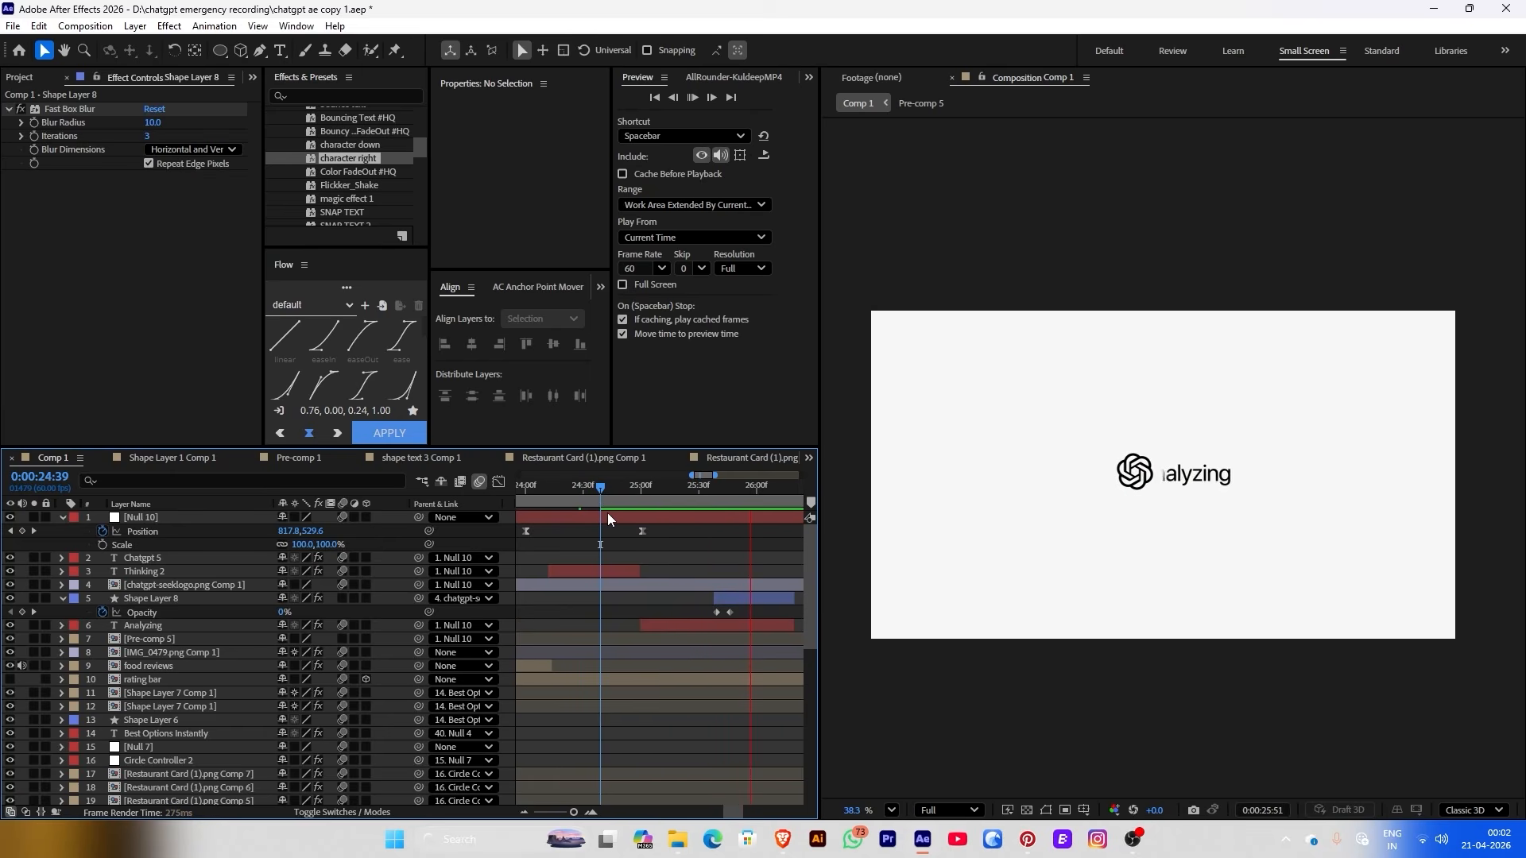
# Move the logo's second Position keyframe earlier and play back to check timing
pyautogui.click(675, 585)
pyautogui.press('u')
pyautogui.press('-')
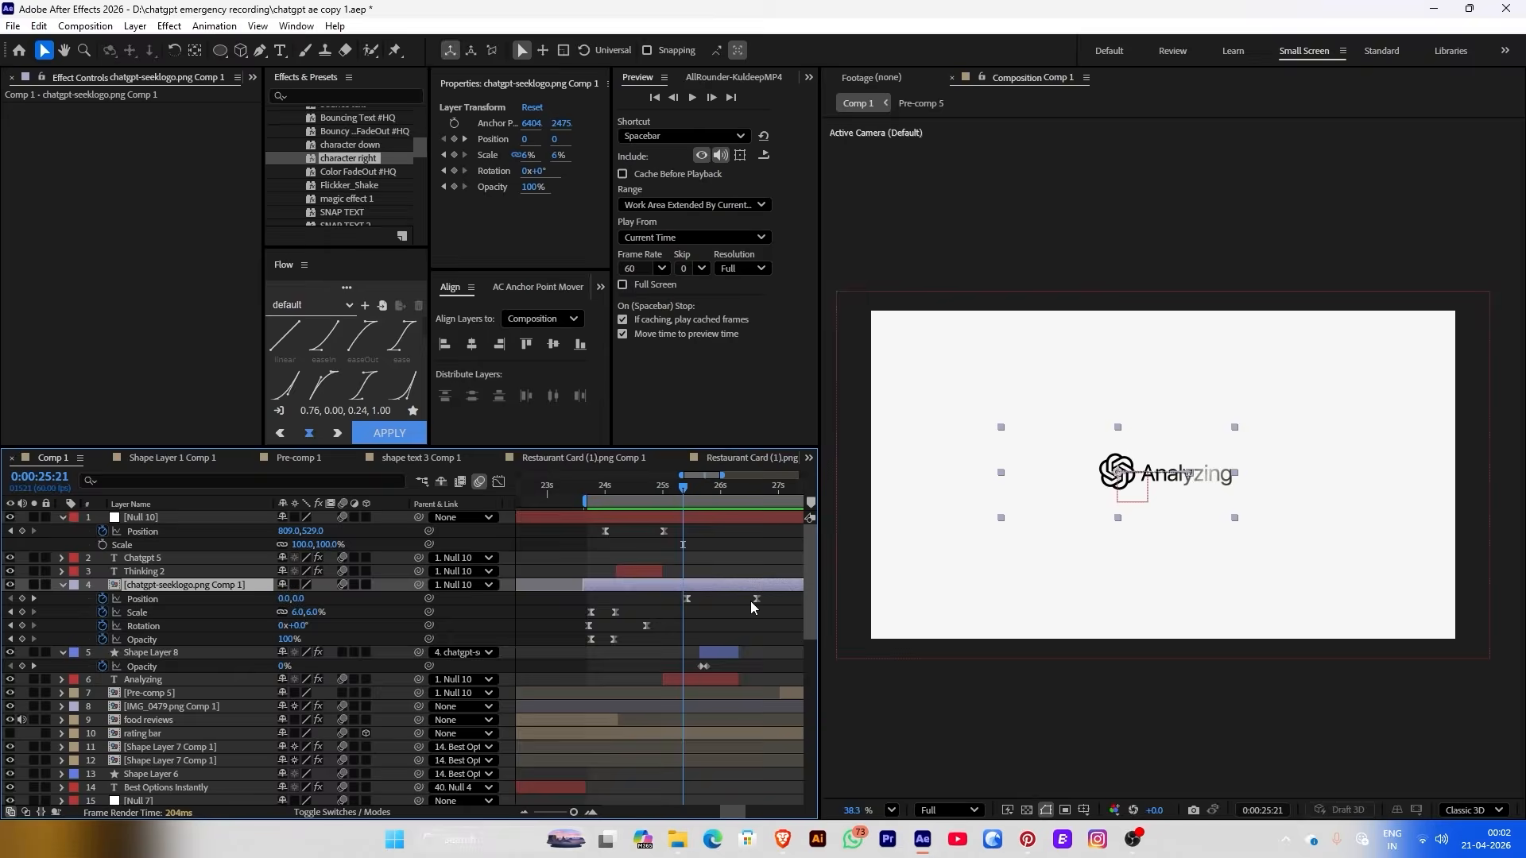
pyautogui.moveTo(753, 602); pyautogui.dragTo(733, 602)
pyautogui.press('space')
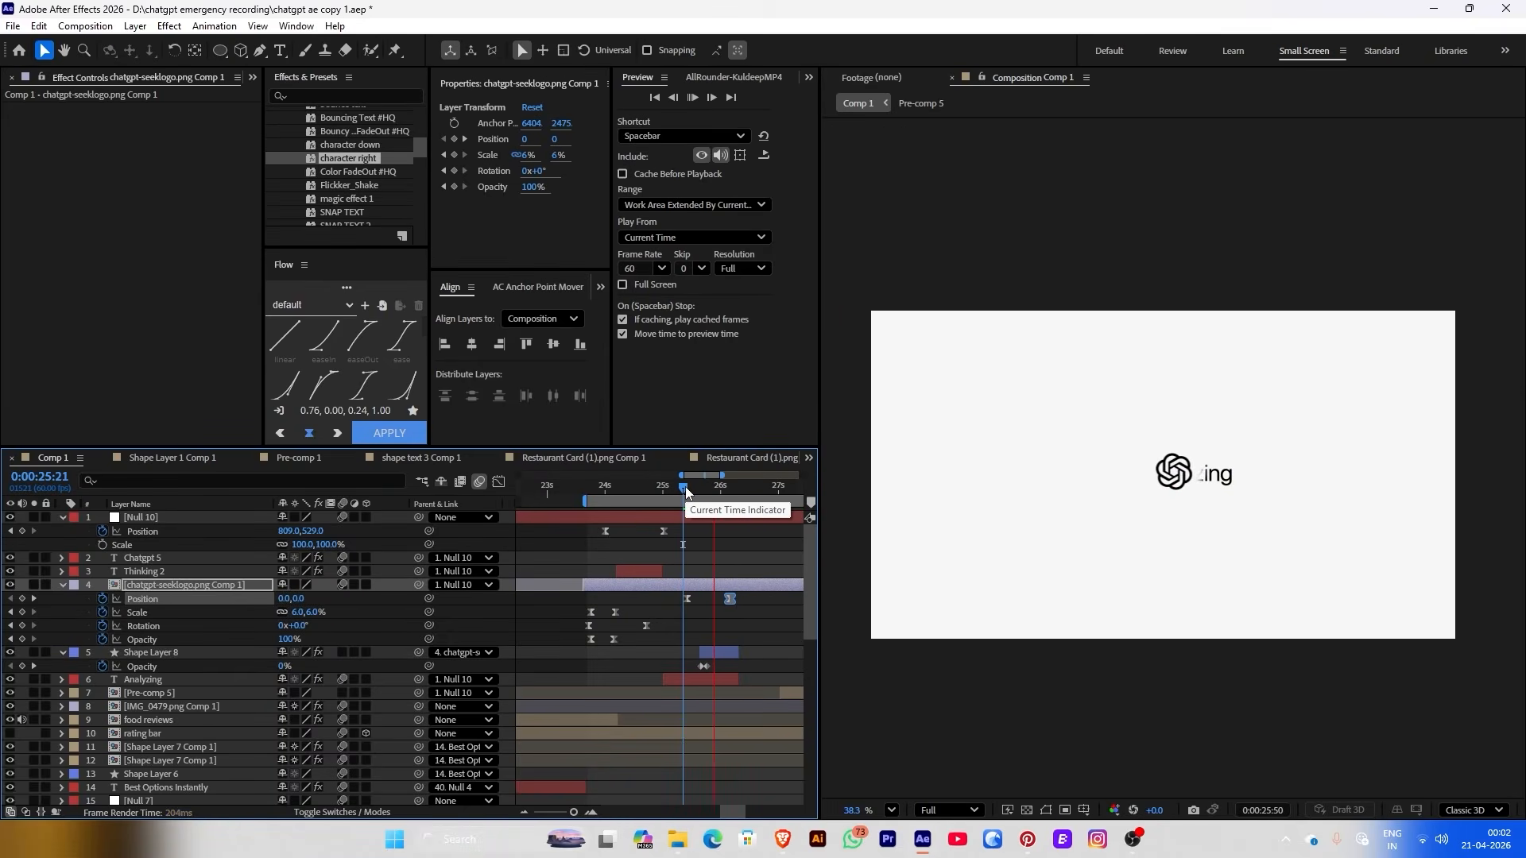
pyautogui.click(693, 488)
pyautogui.moveTo(693, 501); pyautogui.dragTo(682, 500)
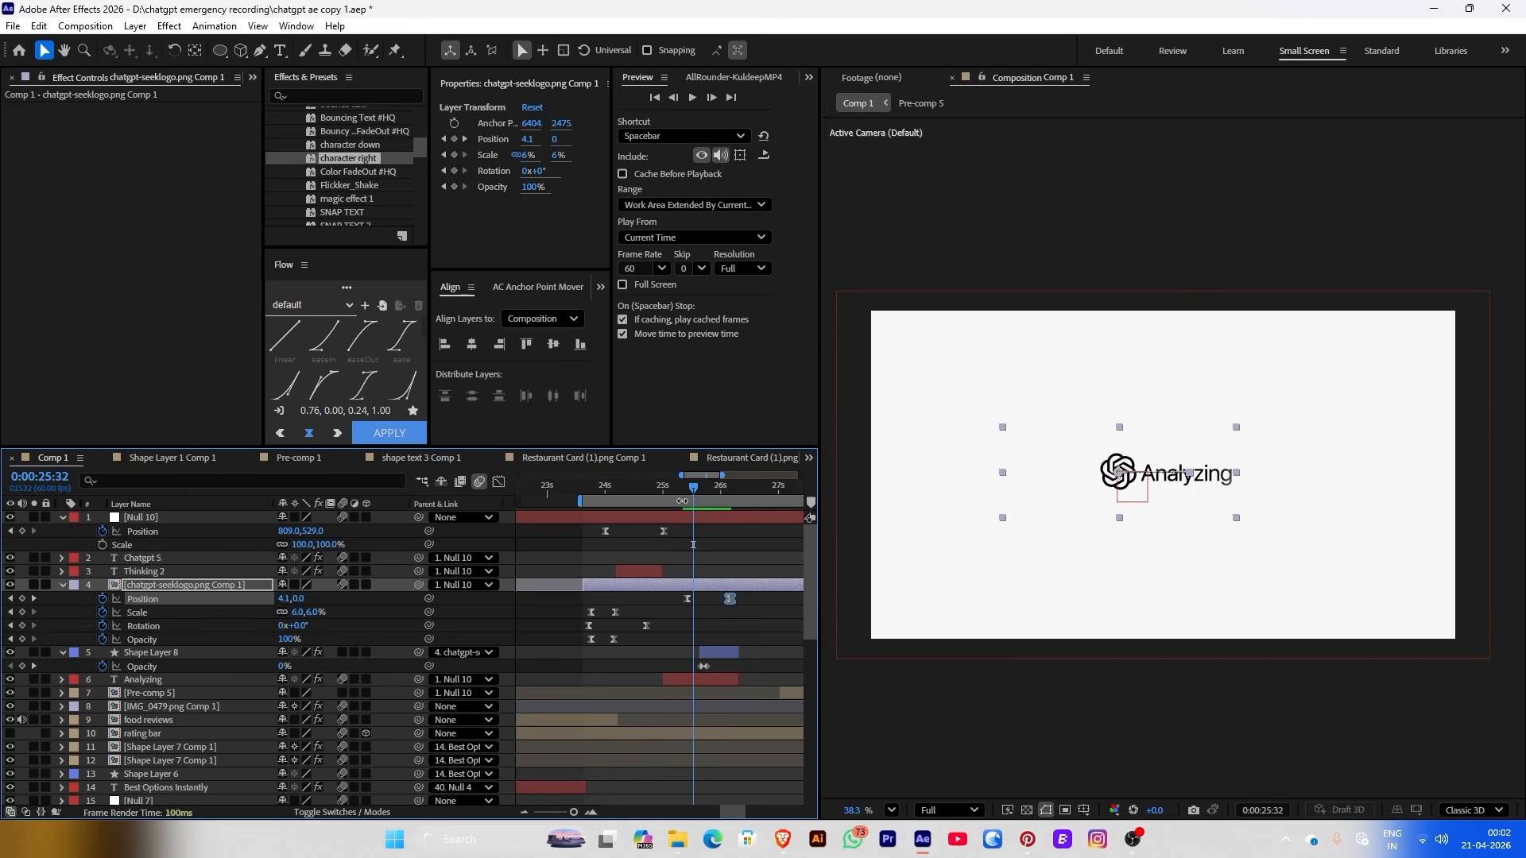
# Easy-ease the CC Light Sweep Position keyframes and retime them to start at 25:25
pyautogui.click(688, 488)
pyautogui.click(691, 682)
pyautogui.press('u')
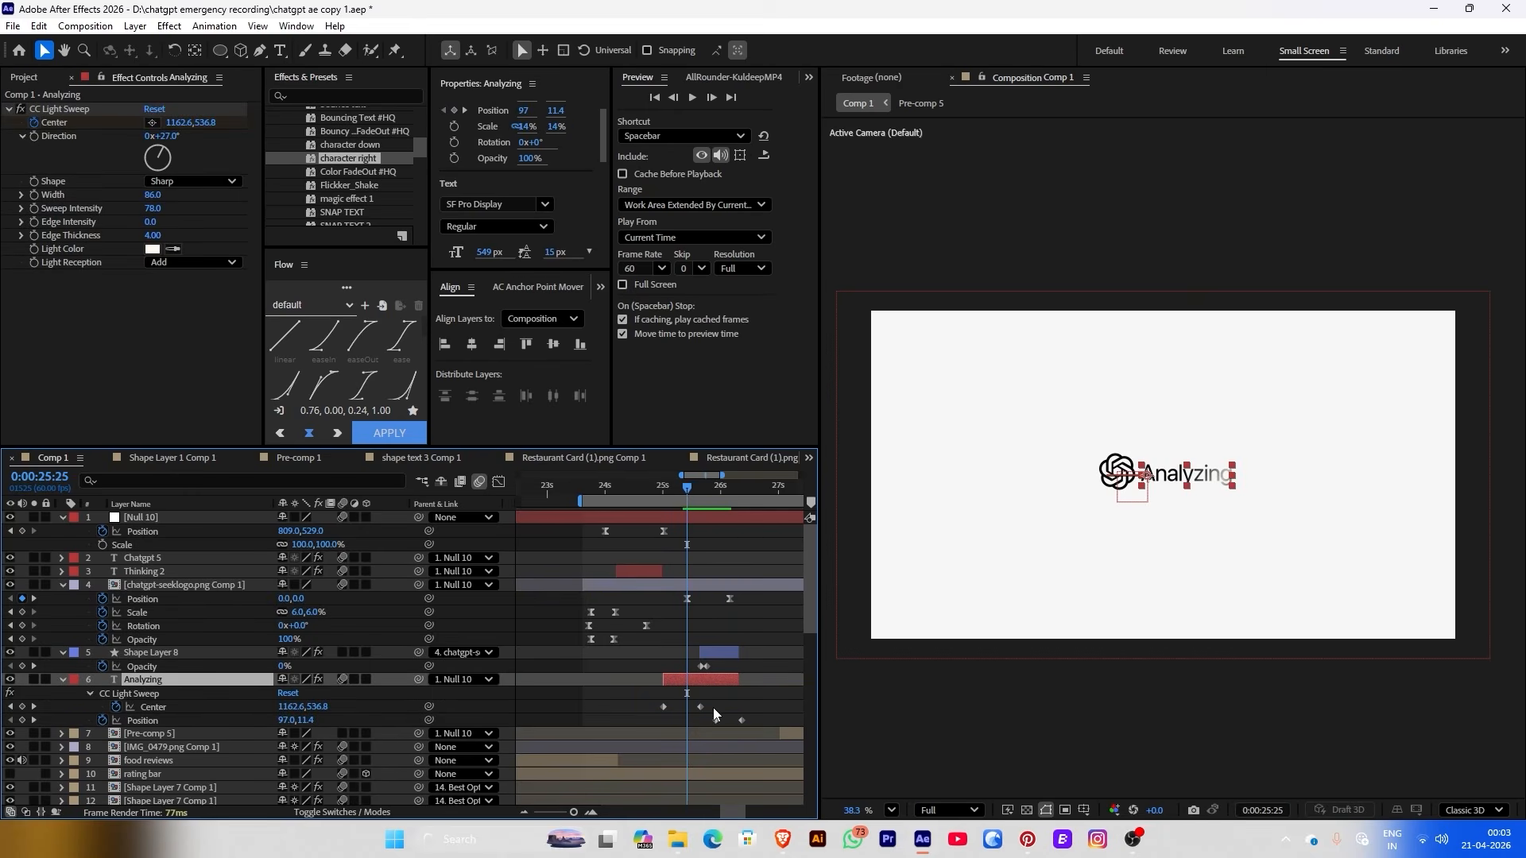
pyautogui.moveTo(706, 713)
pyautogui.mouseDown()
pyautogui.moveTo(749, 727)
pyautogui.moveTo(691, 727)
pyautogui.mouseUp()
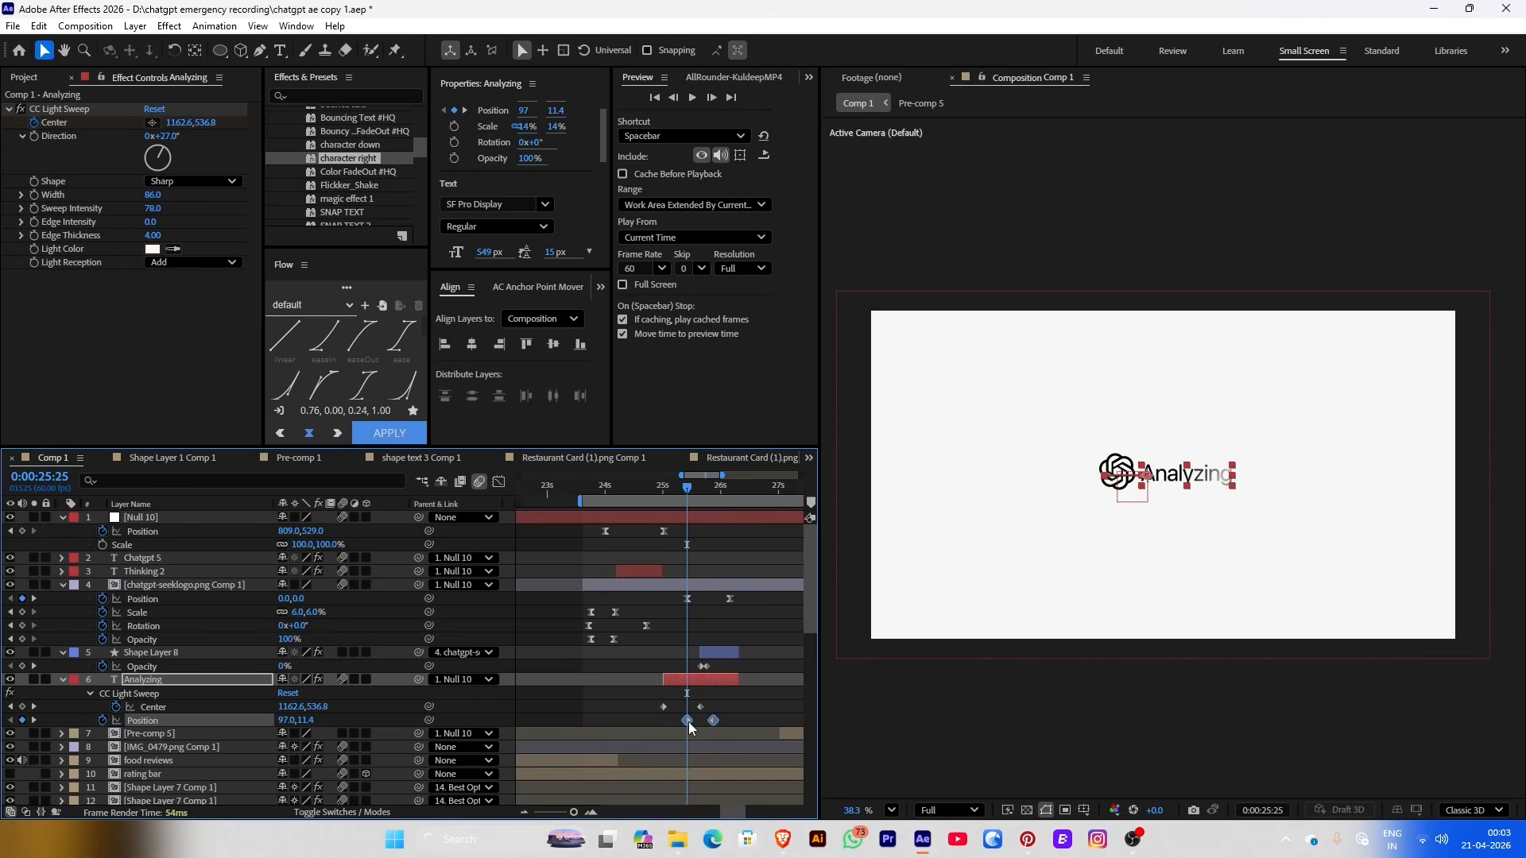
pyautogui.moveTo(716, 490)
pyautogui.mouseDown()
pyautogui.moveTo(739, 488)
pyautogui.moveTo(694, 488)
pyautogui.mouseUp()
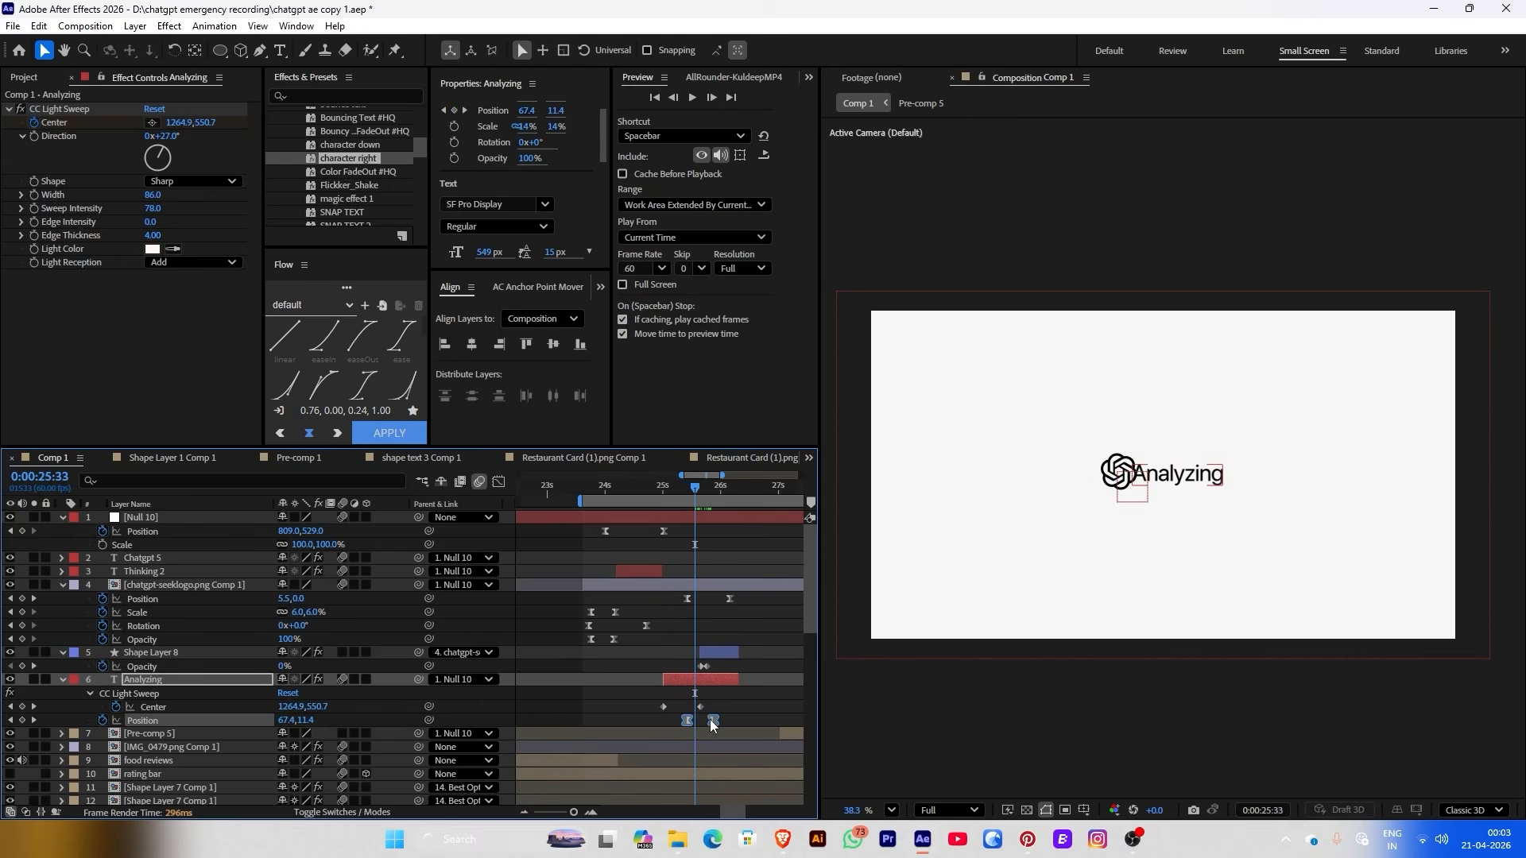
pyautogui.press('F9')
pyautogui.moveTo(719, 720); pyautogui.dragTo(727, 723)
pyautogui.press('space')
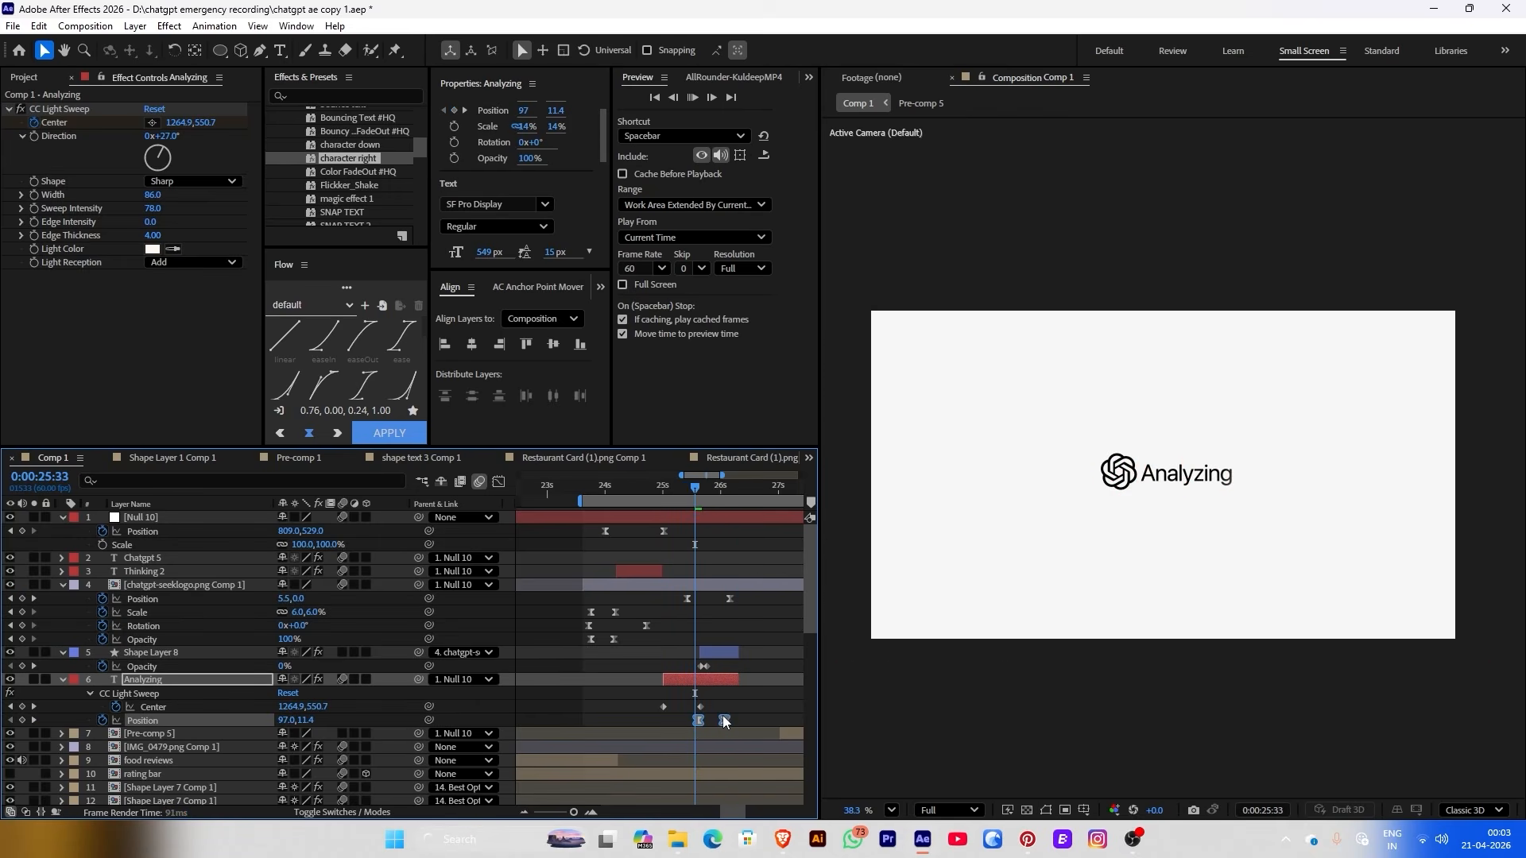
pyautogui.click(688, 490)
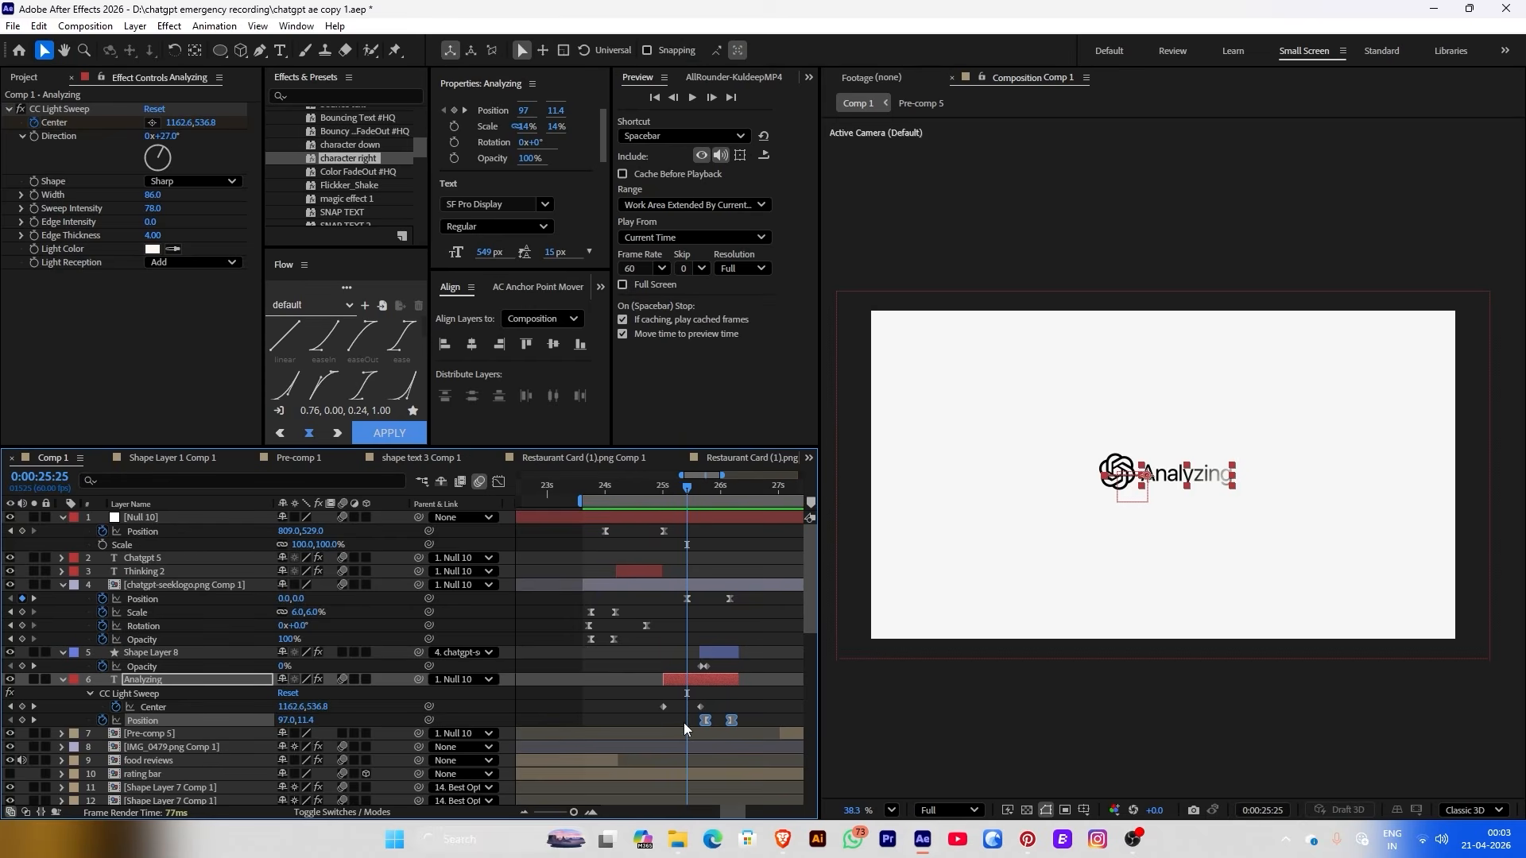
pyautogui.moveTo(705, 720); pyautogui.dragTo(688, 721)
pyautogui.moveTo(685, 502)
pyautogui.mouseDown()
pyautogui.moveTo(720, 499)
pyautogui.moveTo(674, 500)
pyautogui.mouseUp()
# Inspect the logo's Position speed graph in the Graph Editor, then preview
pyautogui.hotkey('ctrl', 'Up')
pyautogui.click(700, 533)
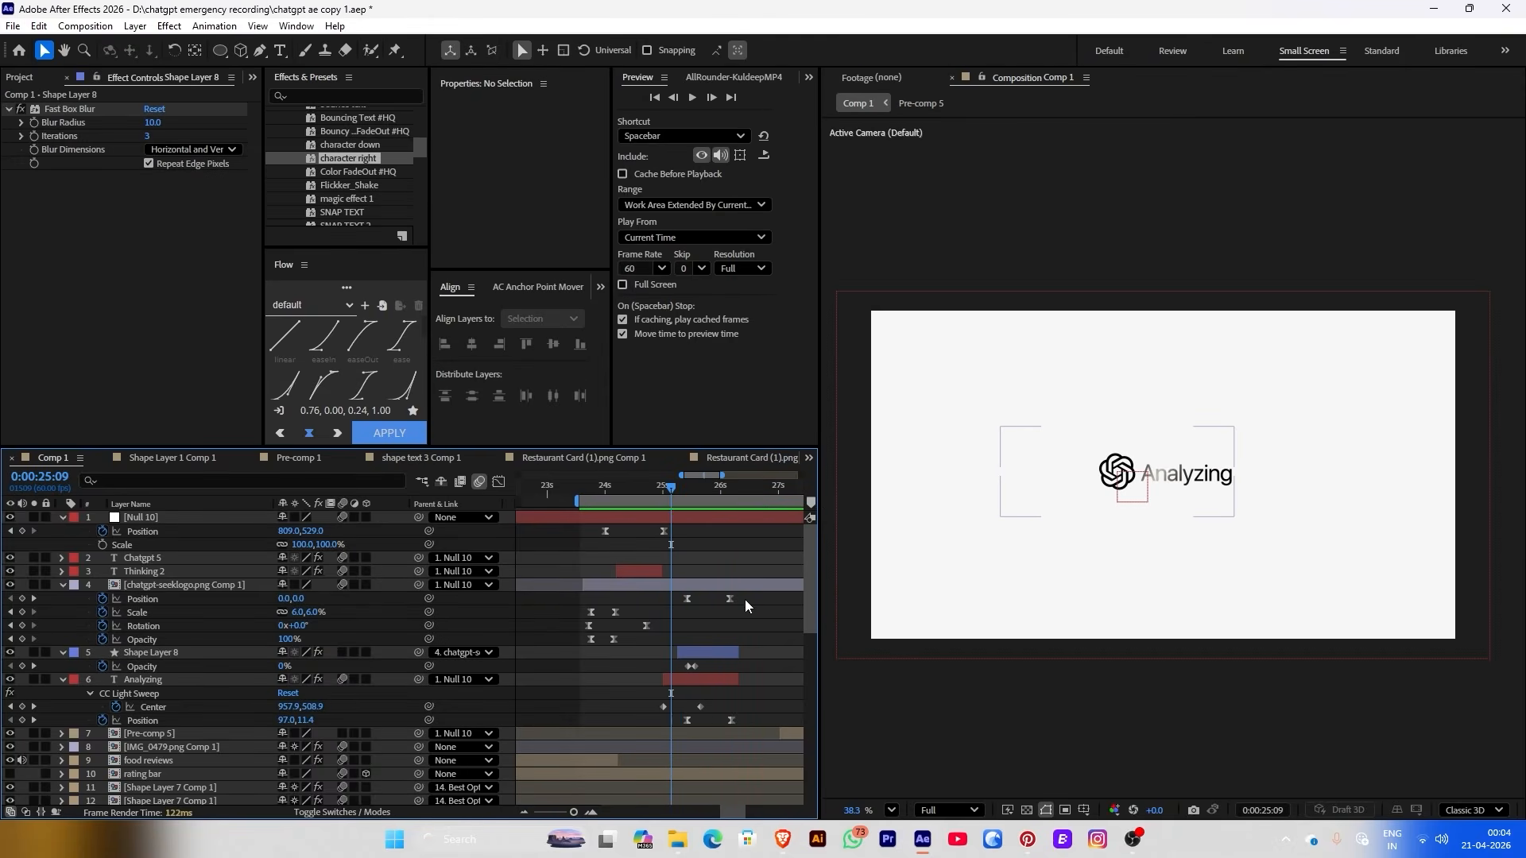
pyautogui.moveTo(745, 606); pyautogui.dragTo(672, 610)
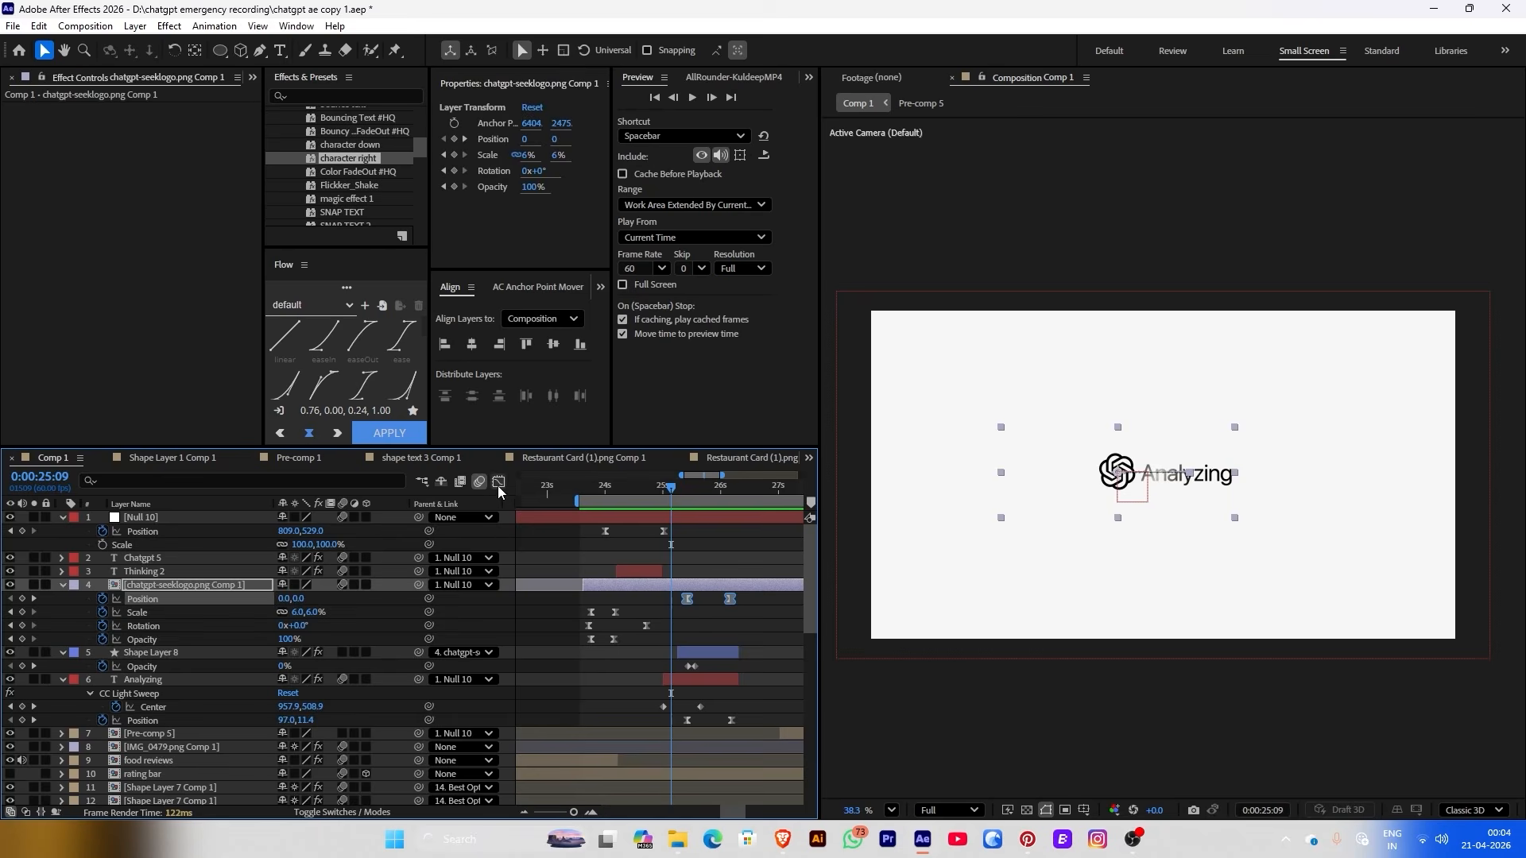
pyautogui.click(498, 483)
pyautogui.moveTo(665, 666); pyautogui.dragTo(708, 689)
pyautogui.click(500, 483)
pyautogui.press('space')
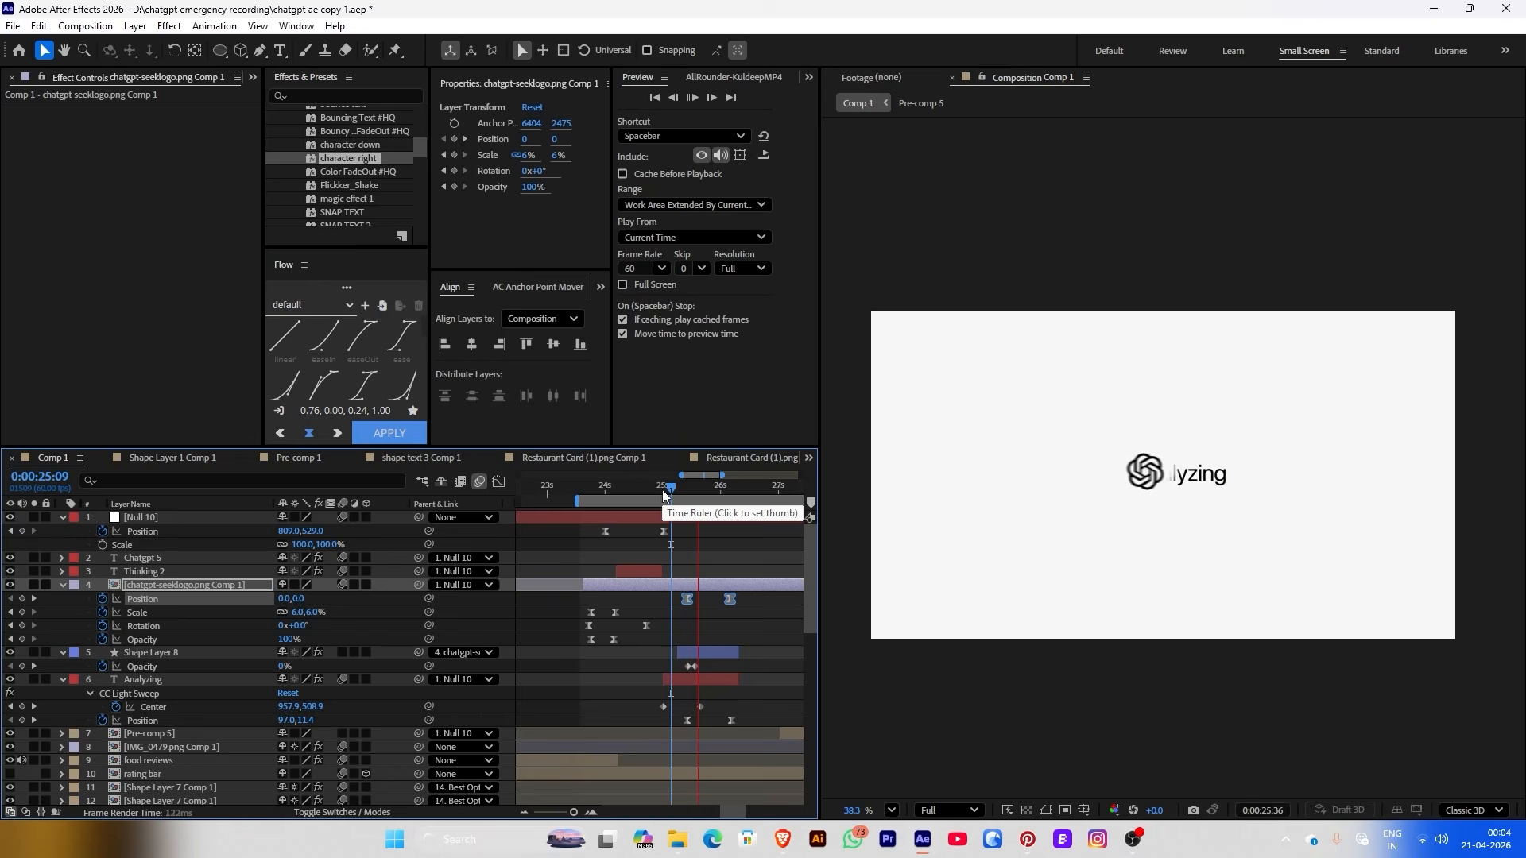
# Drag Analyzing's last Position keyframe speed to 0 in the Graph Editor and preview from 25:21
pyautogui.click(664, 494)
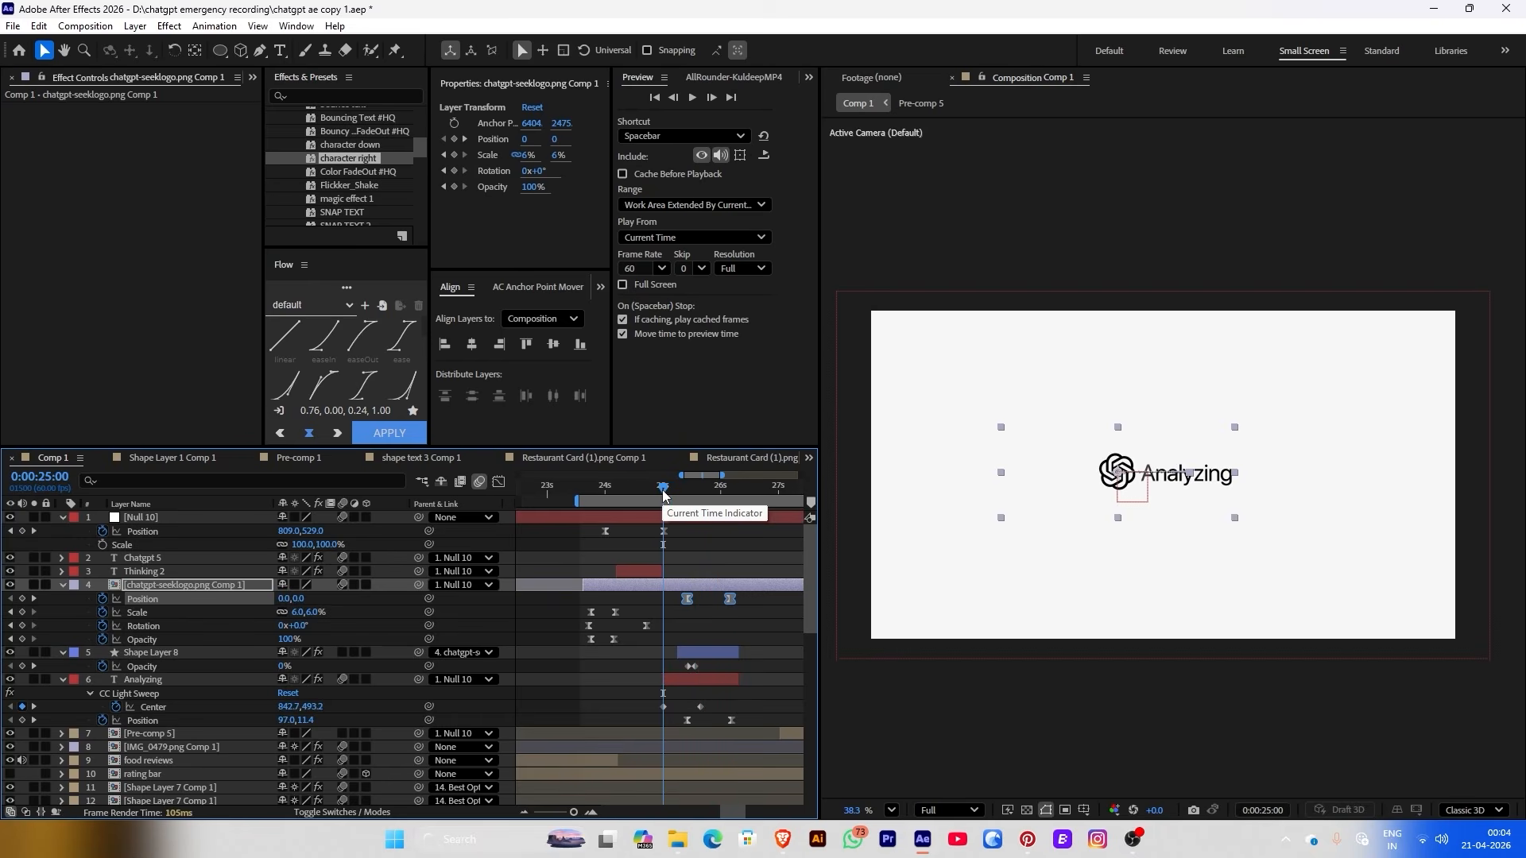
pyautogui.press('space')
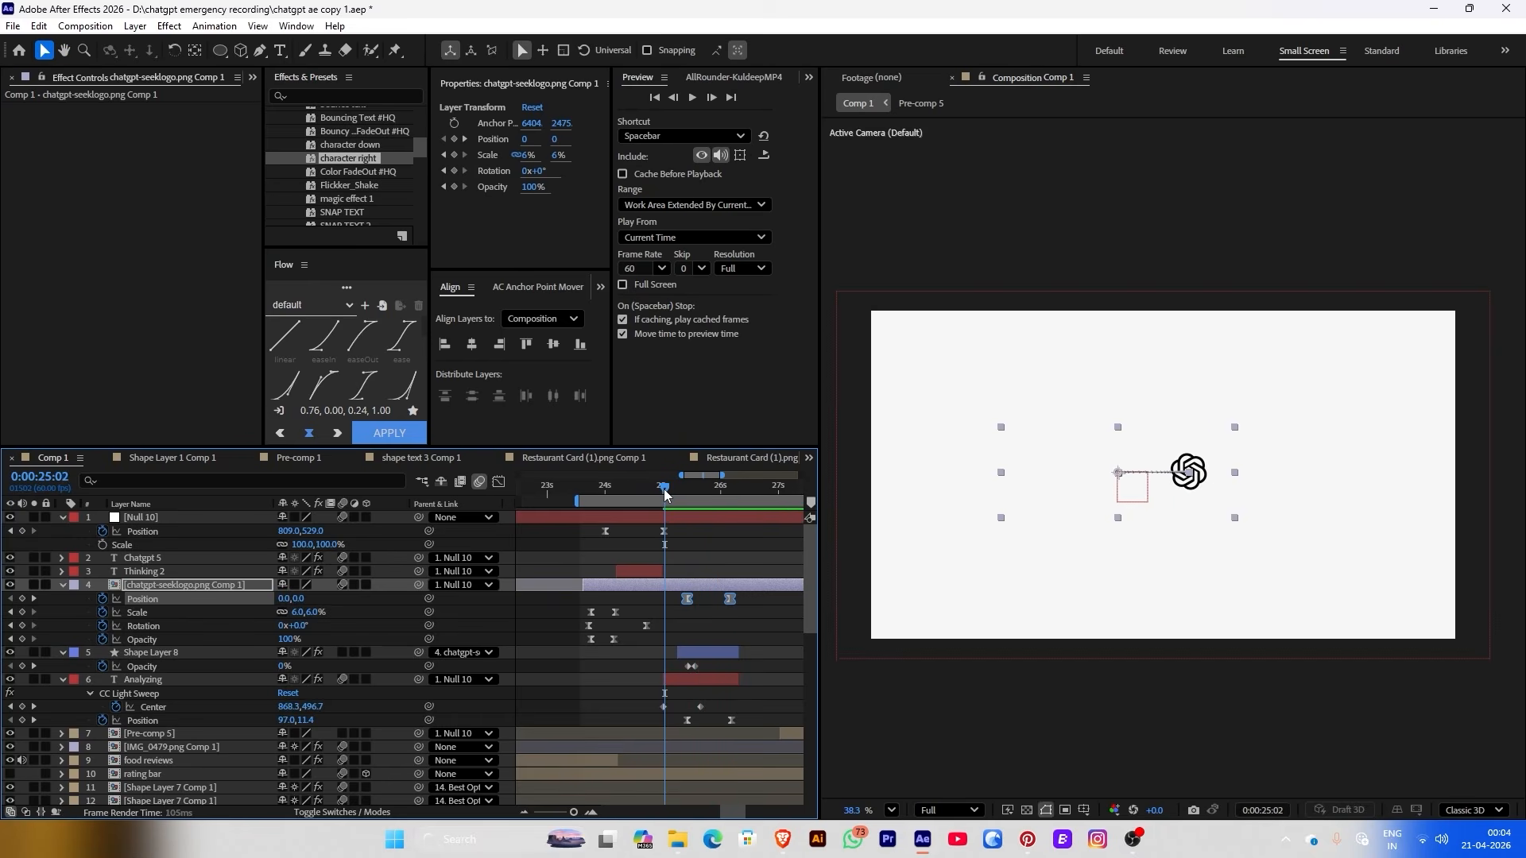
pyautogui.click(711, 719)
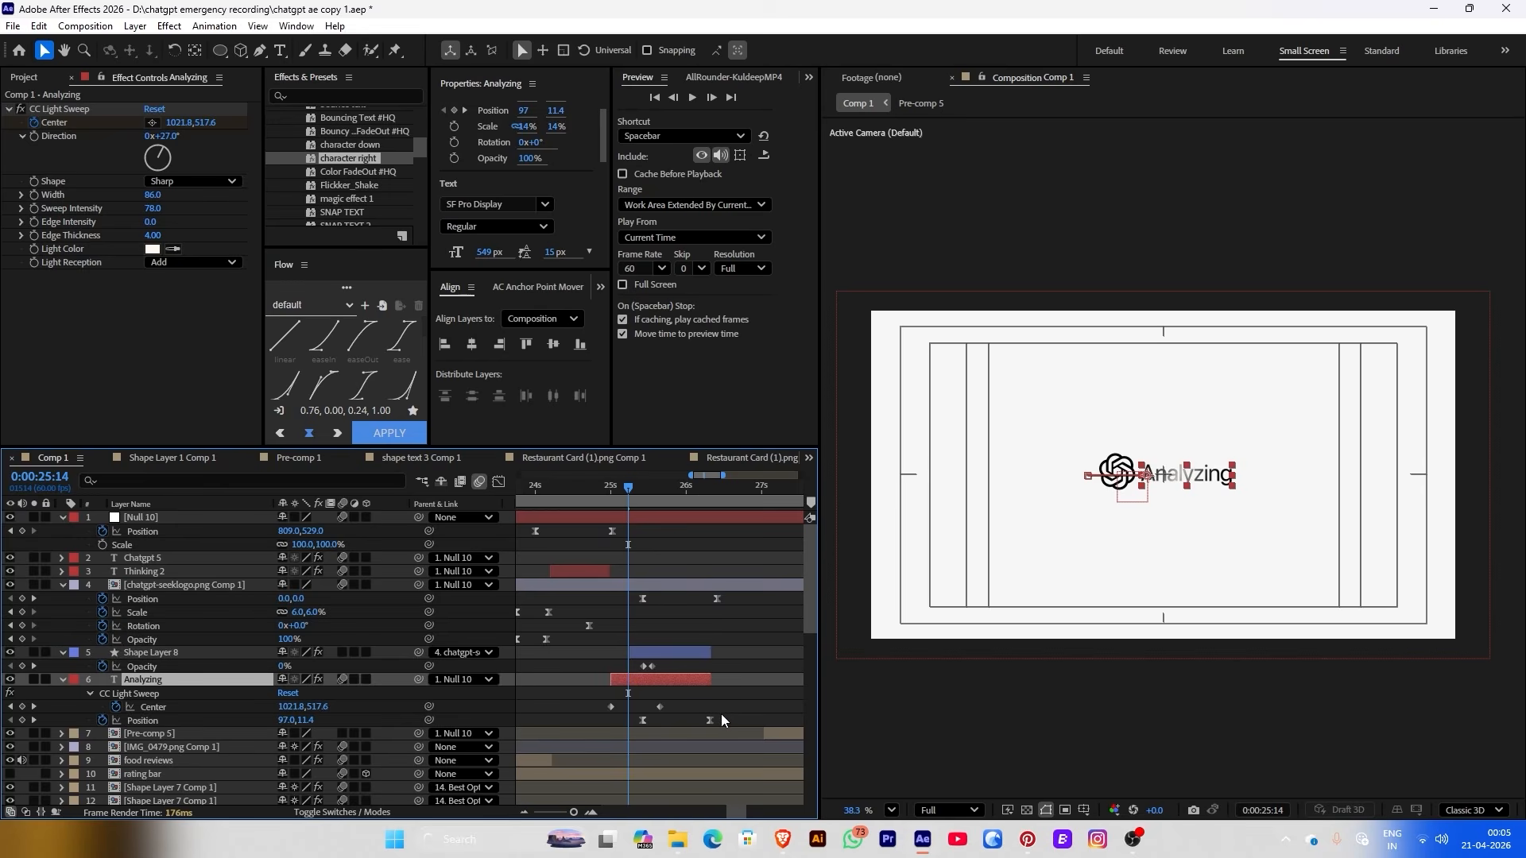
pyautogui.moveTo(714, 715); pyautogui.dragTo(637, 712)
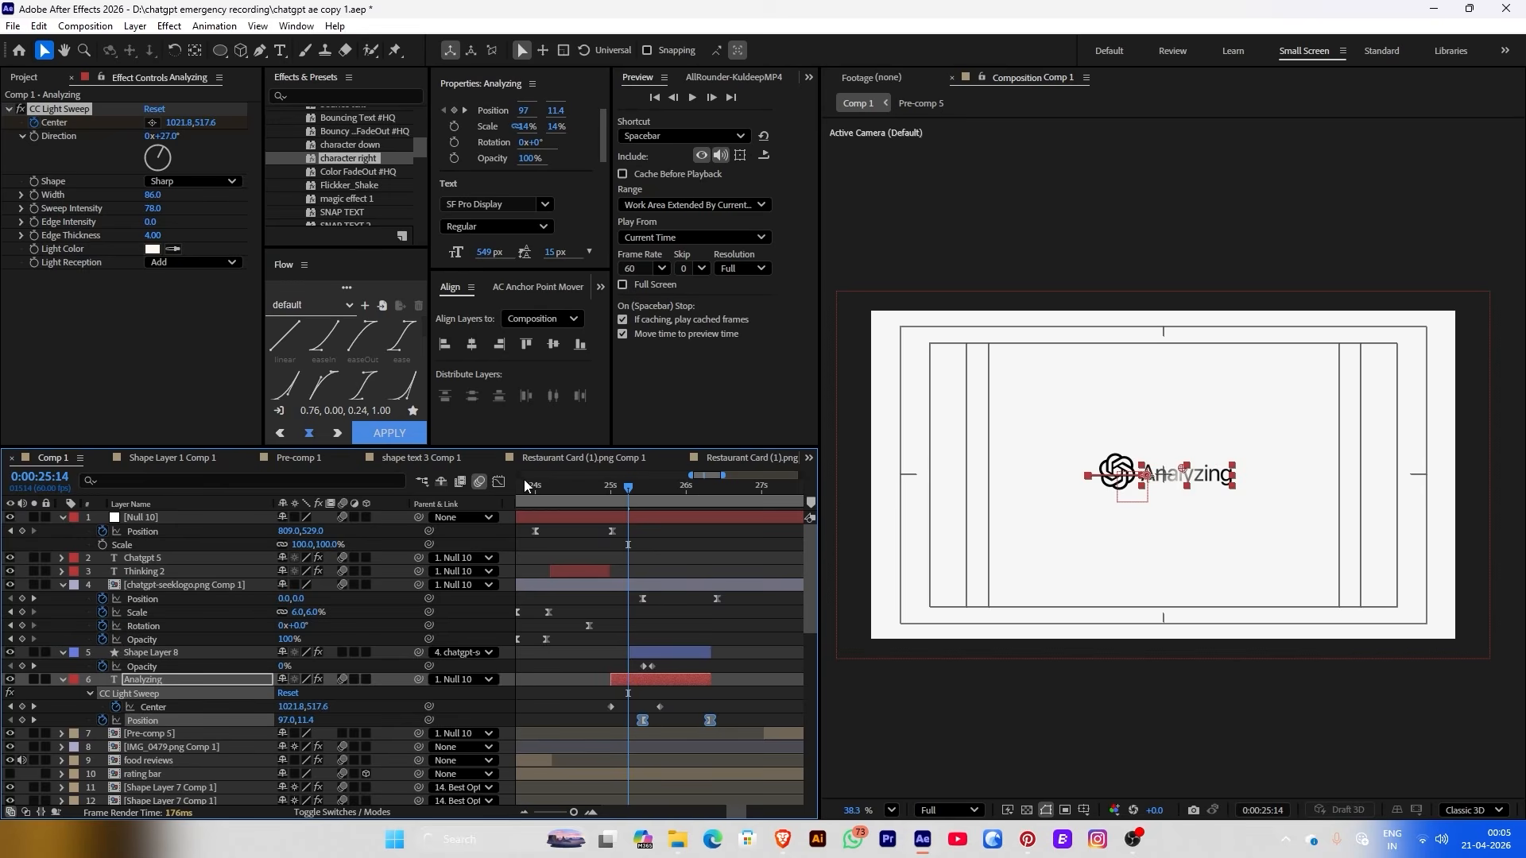
pyautogui.click(499, 482)
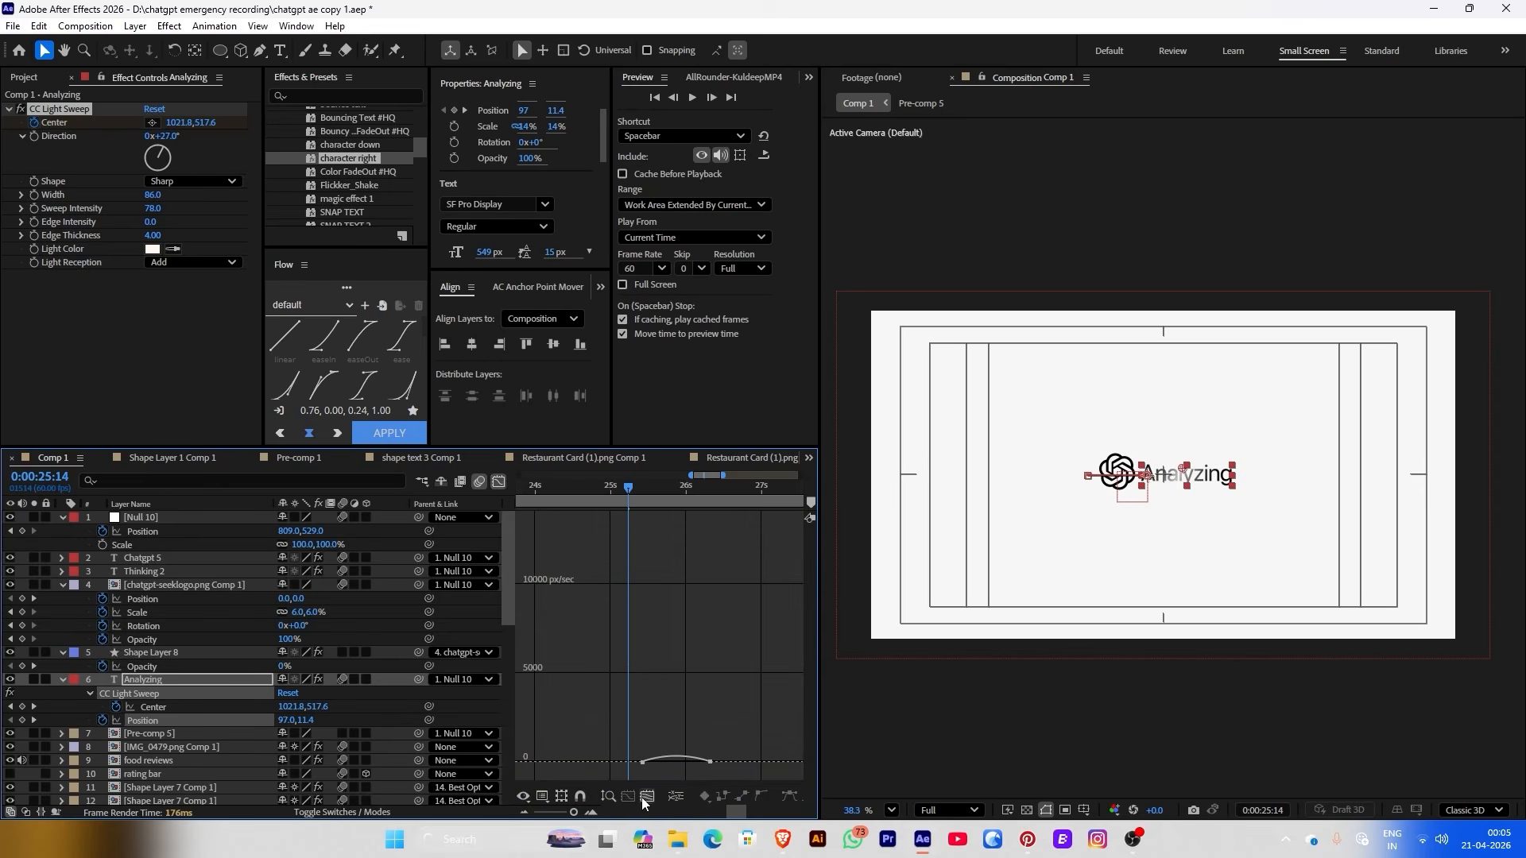
pyautogui.click(644, 797)
pyautogui.hscroll(2, 763, 758)
pyautogui.click(730, 751)
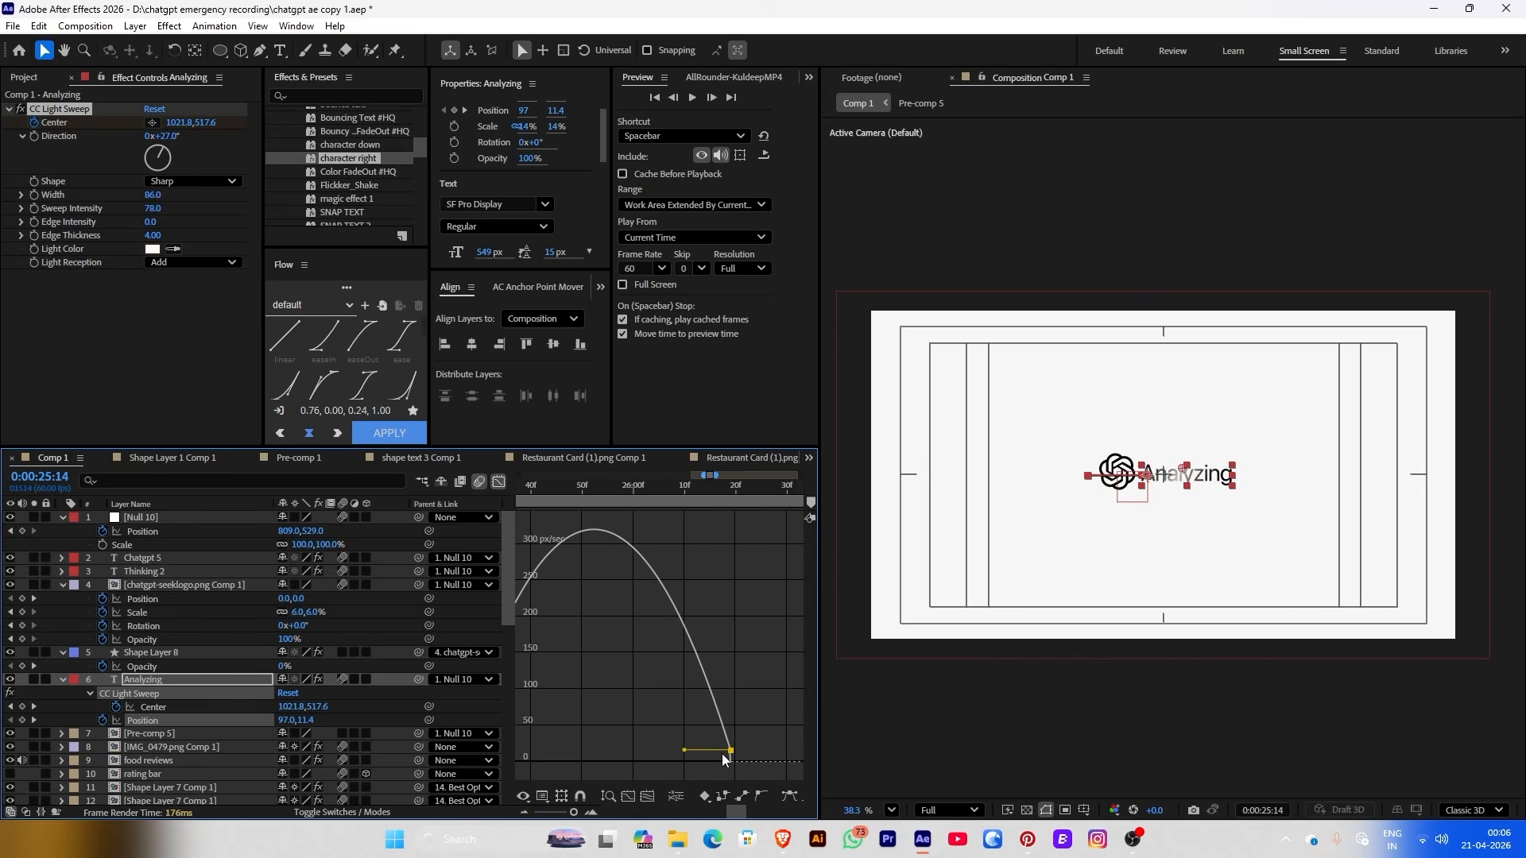
pyautogui.moveTo(728, 752); pyautogui.dragTo(528, 763)
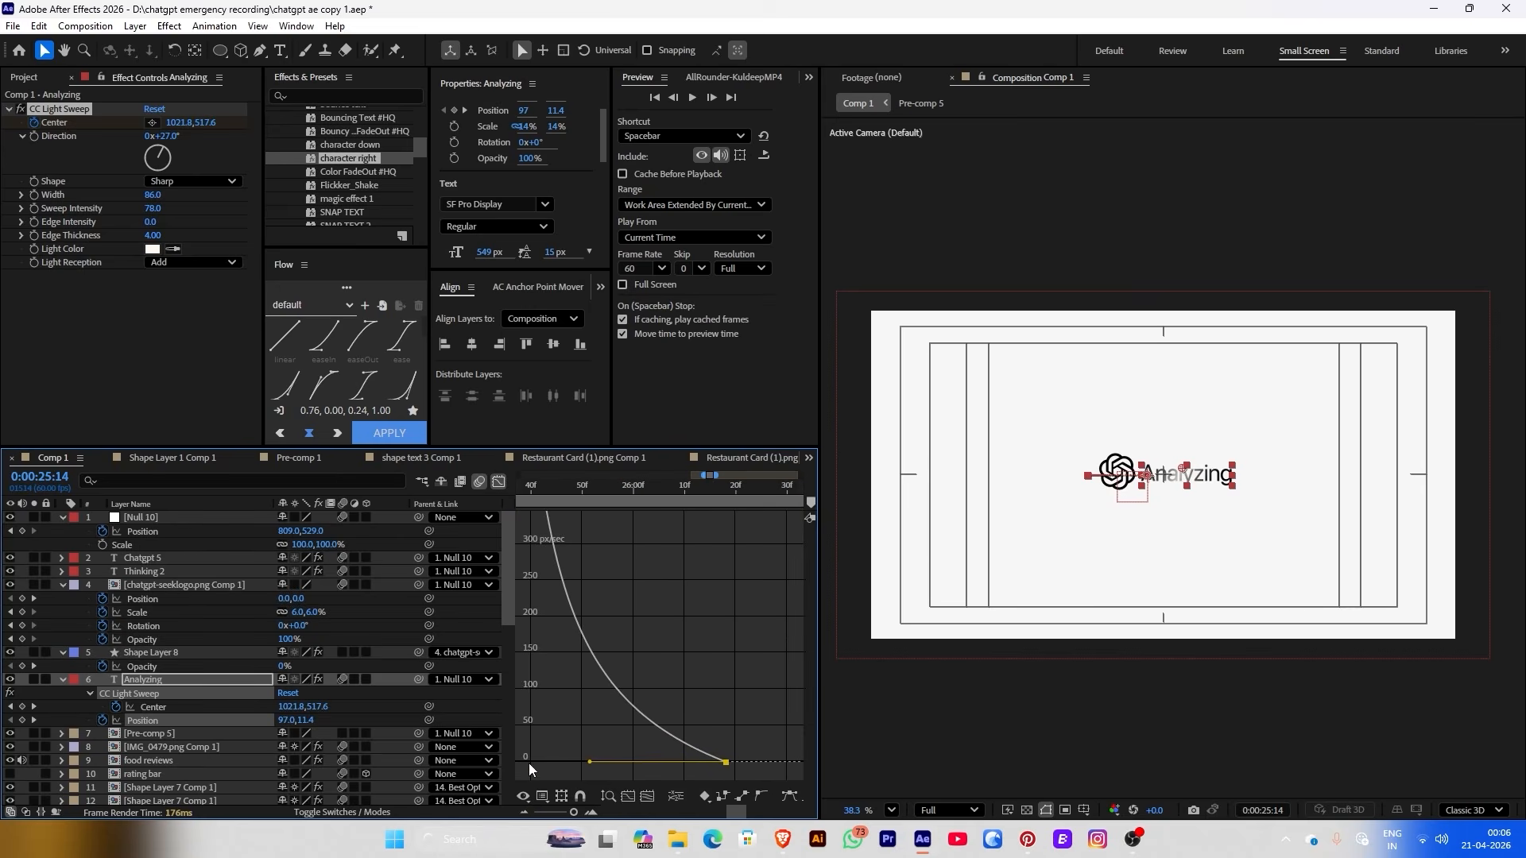
pyautogui.click(498, 482)
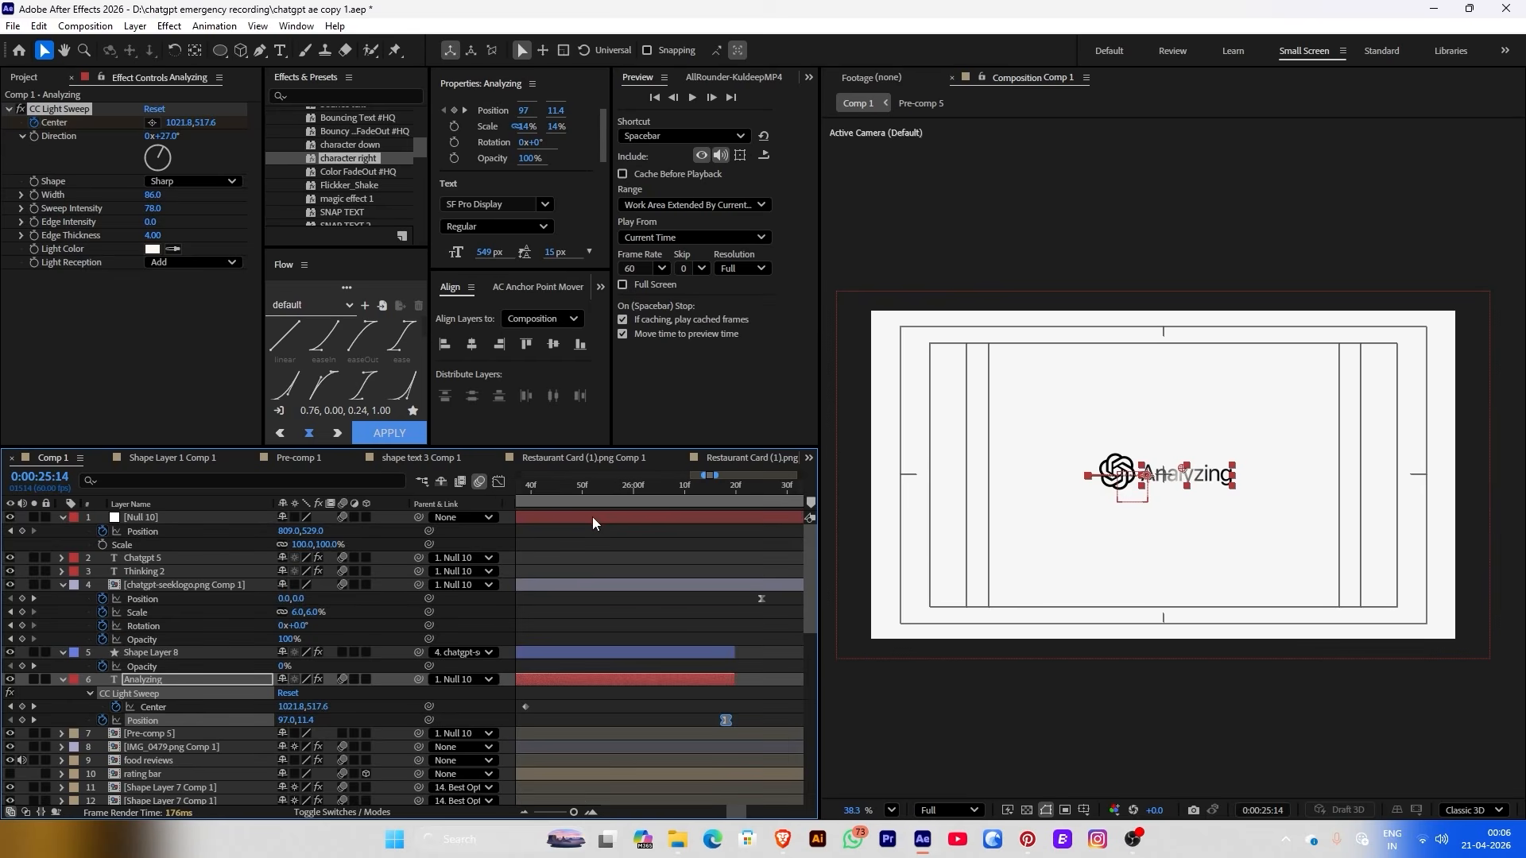
pyautogui.click(586, 499)
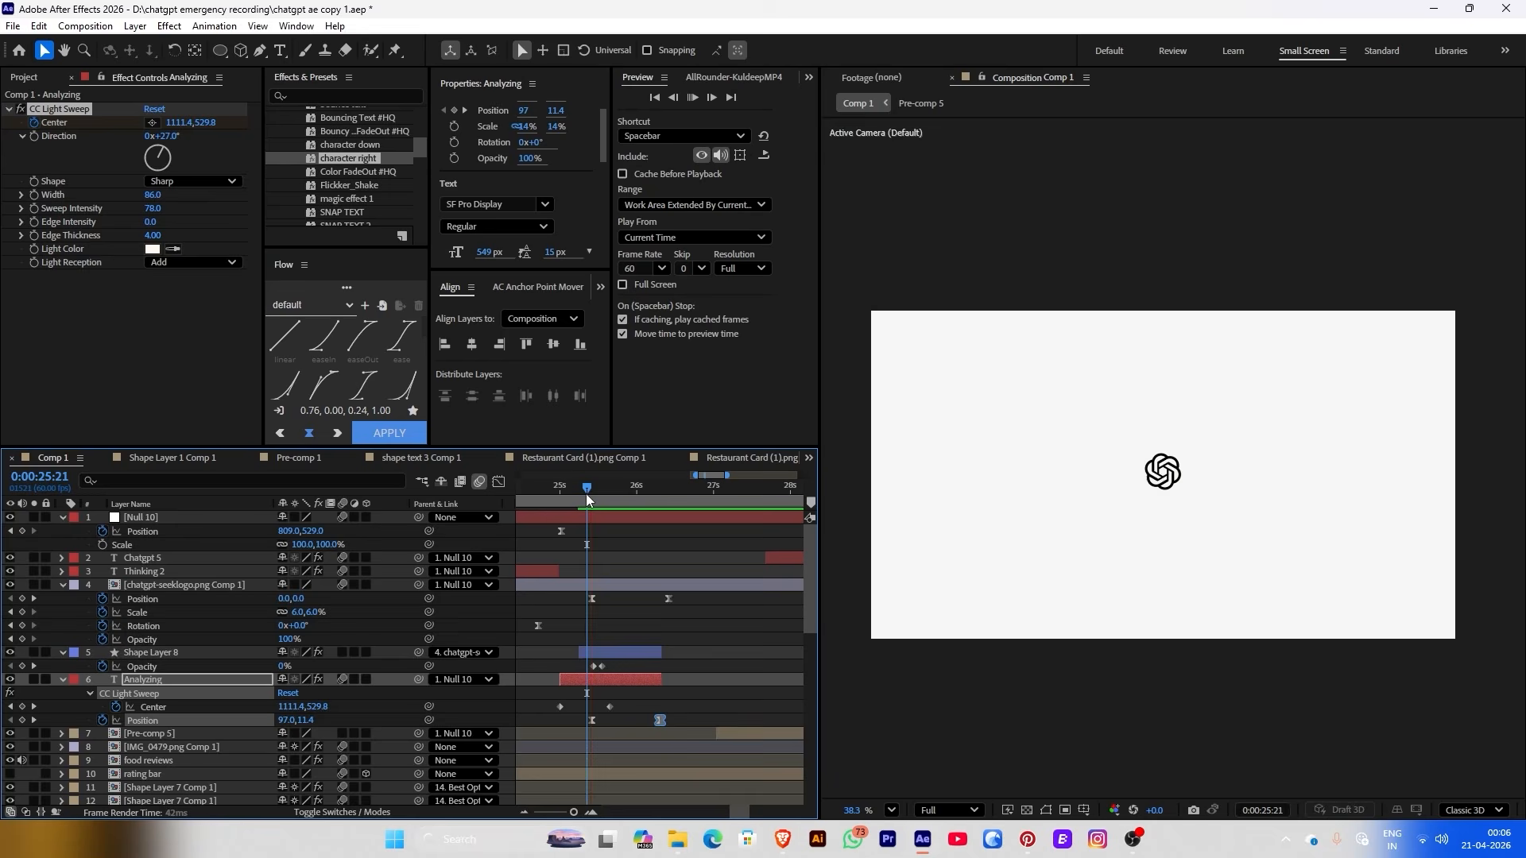
pyautogui.press('space')
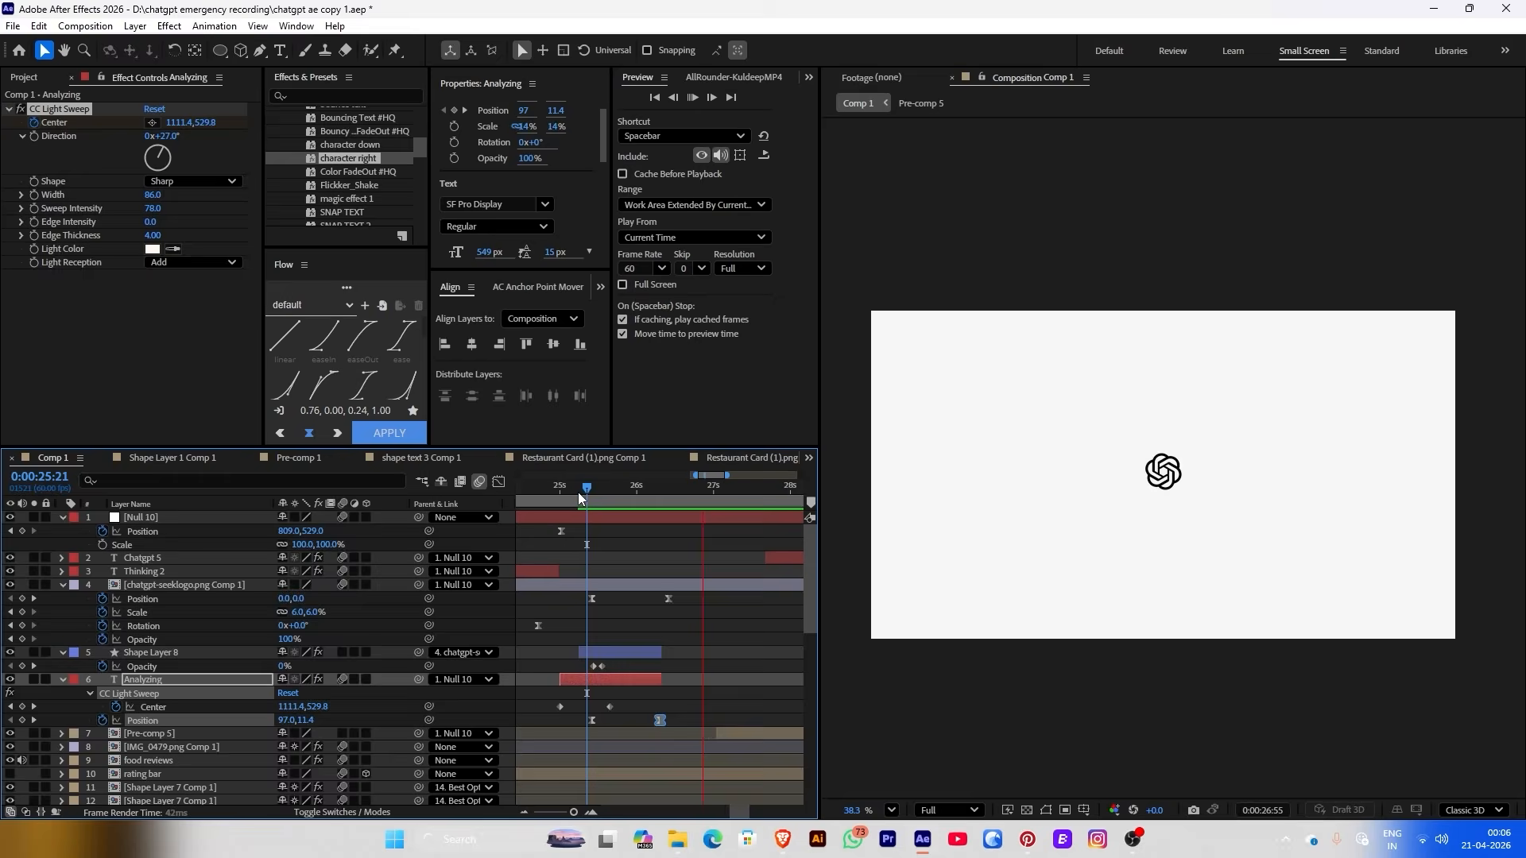
# Start the Pre-comp 5 light sweep earlier and lower its Opacity to 41%
pyautogui.moveTo(607, 499); pyautogui.dragTo(680, 497)
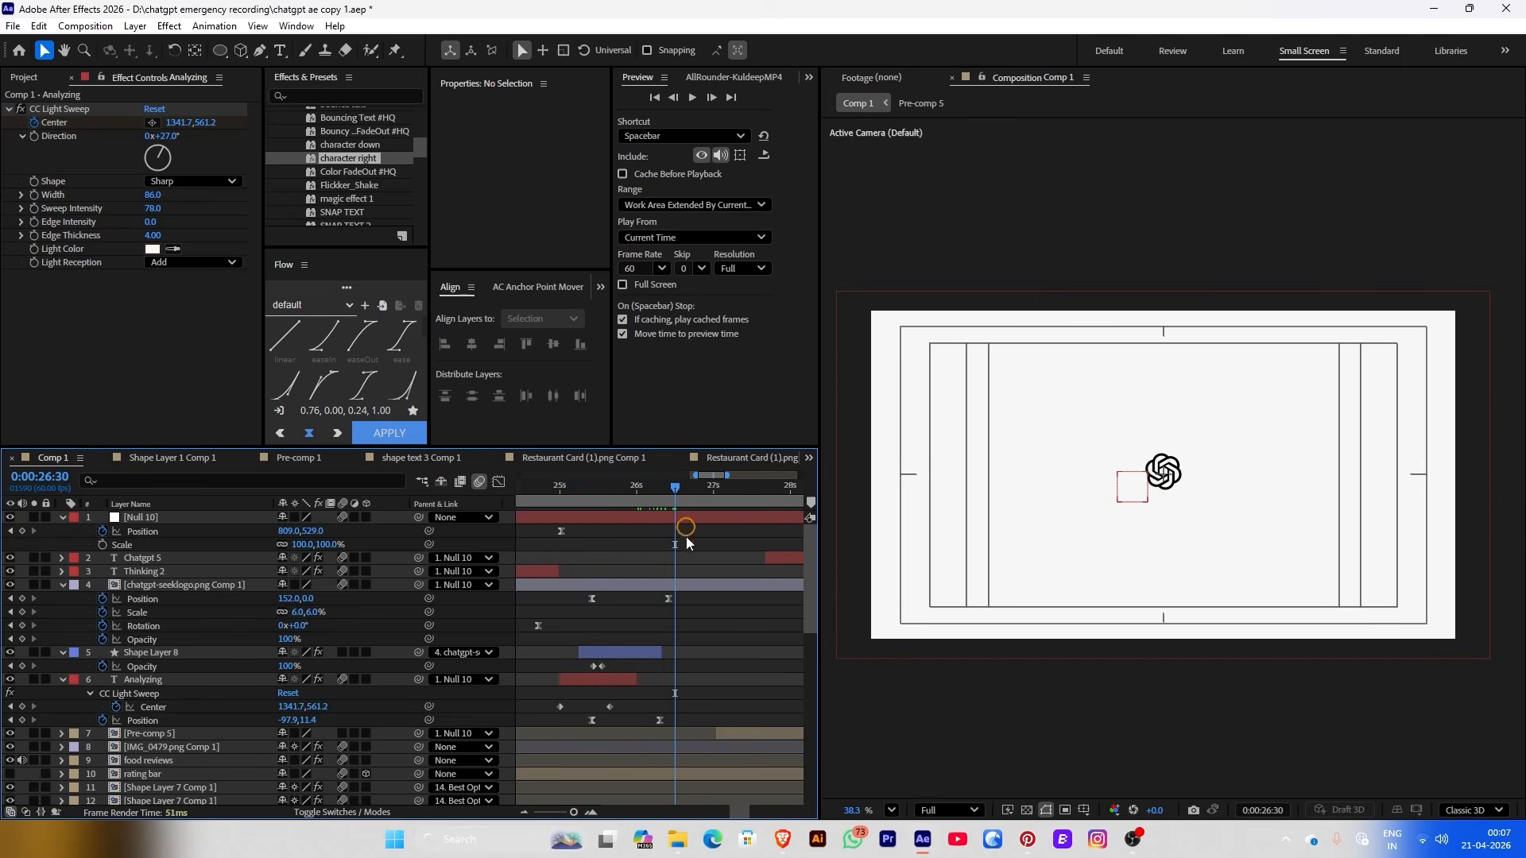
pyautogui.moveTo(738, 742); pyautogui.dragTo(674, 736)
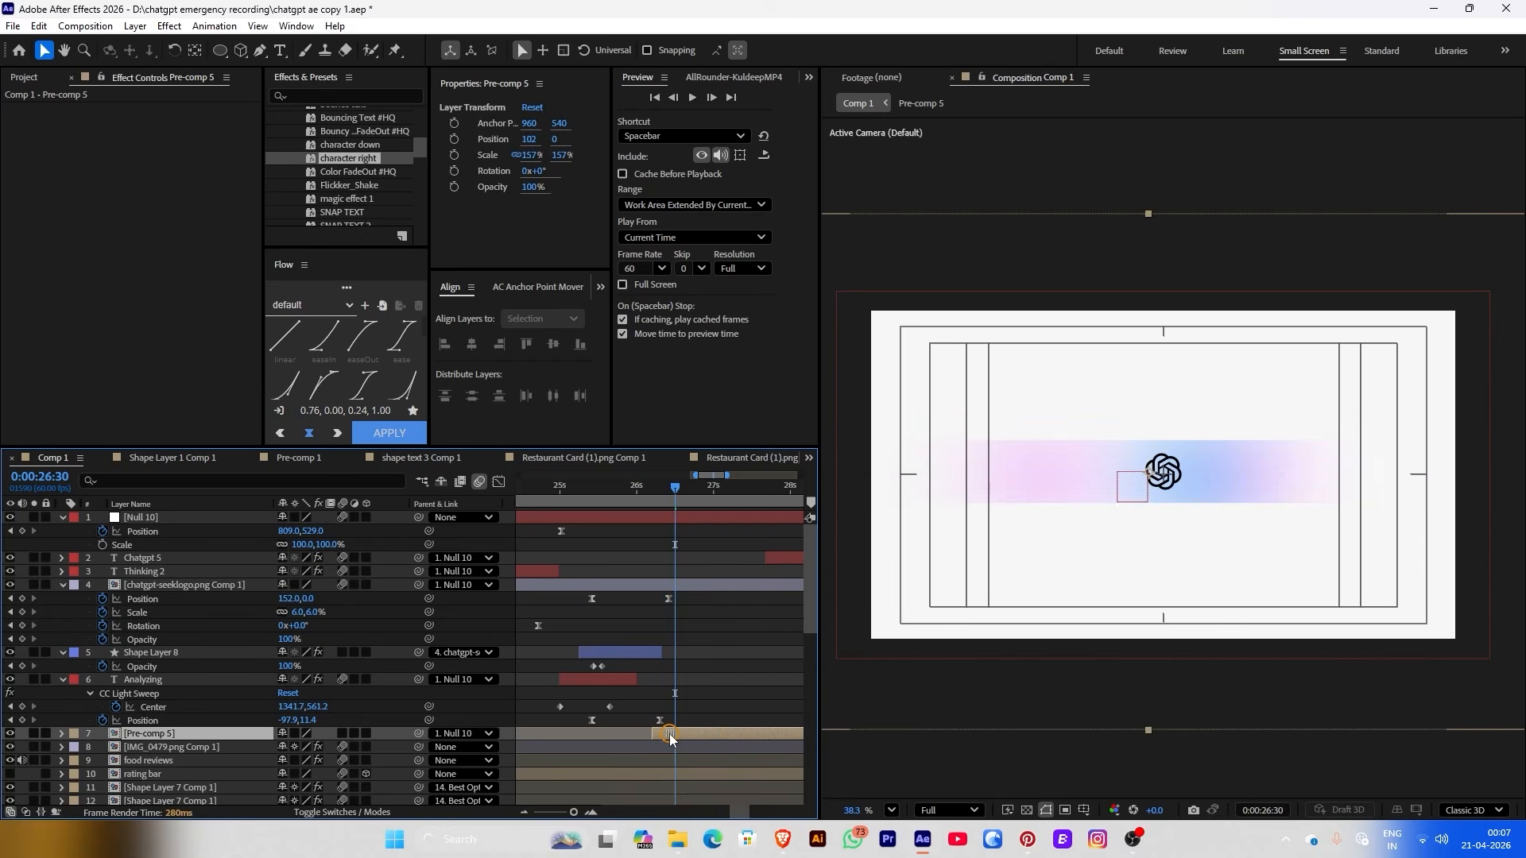
pyautogui.moveTo(689, 736); pyautogui.dragTo(651, 735)
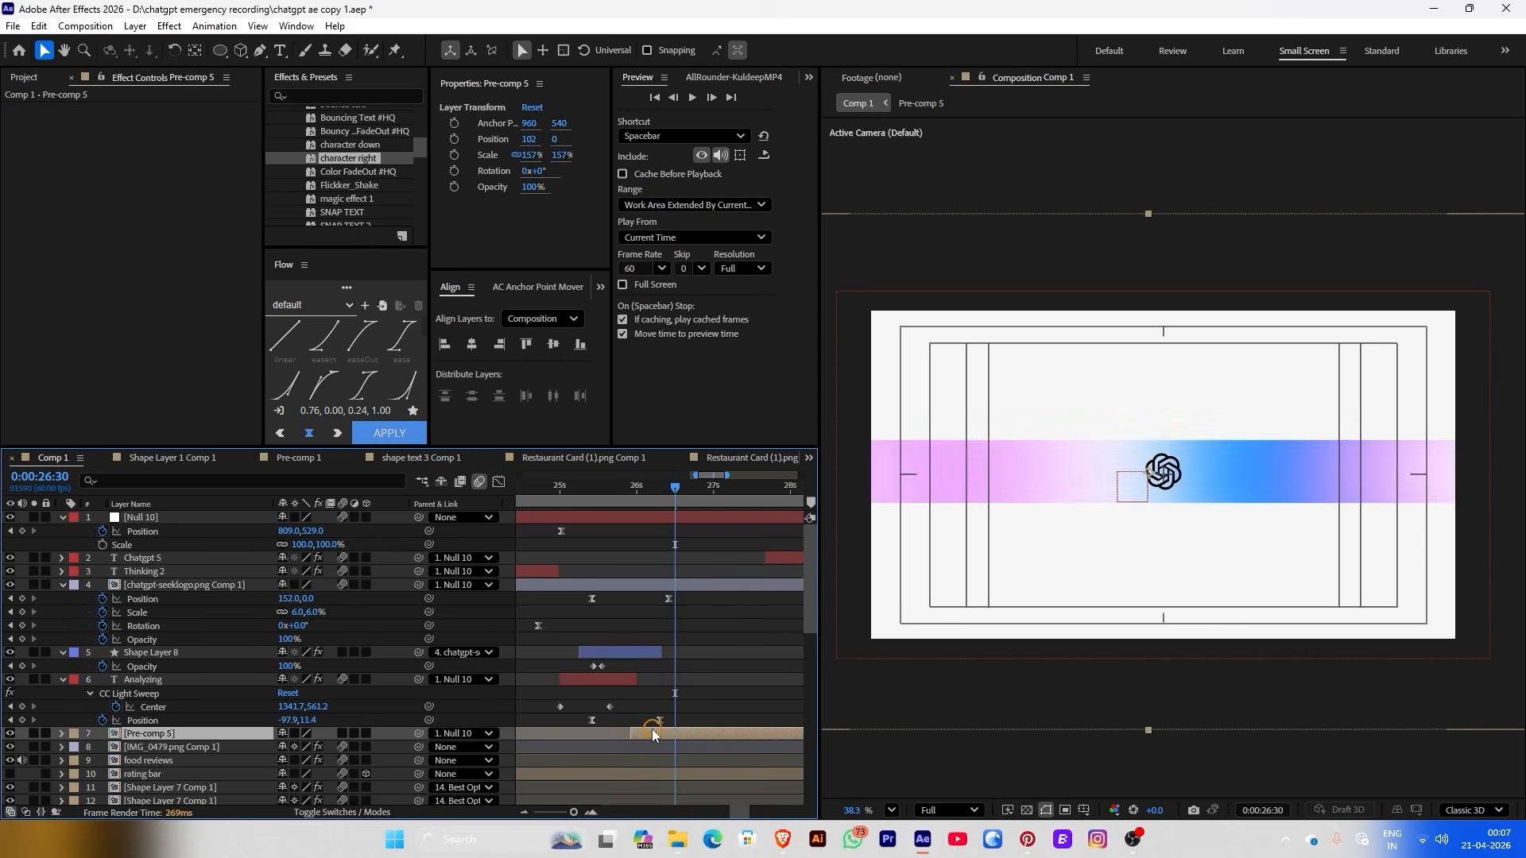
pyautogui.moveTo(533, 199); pyautogui.dragTo(478, 188)
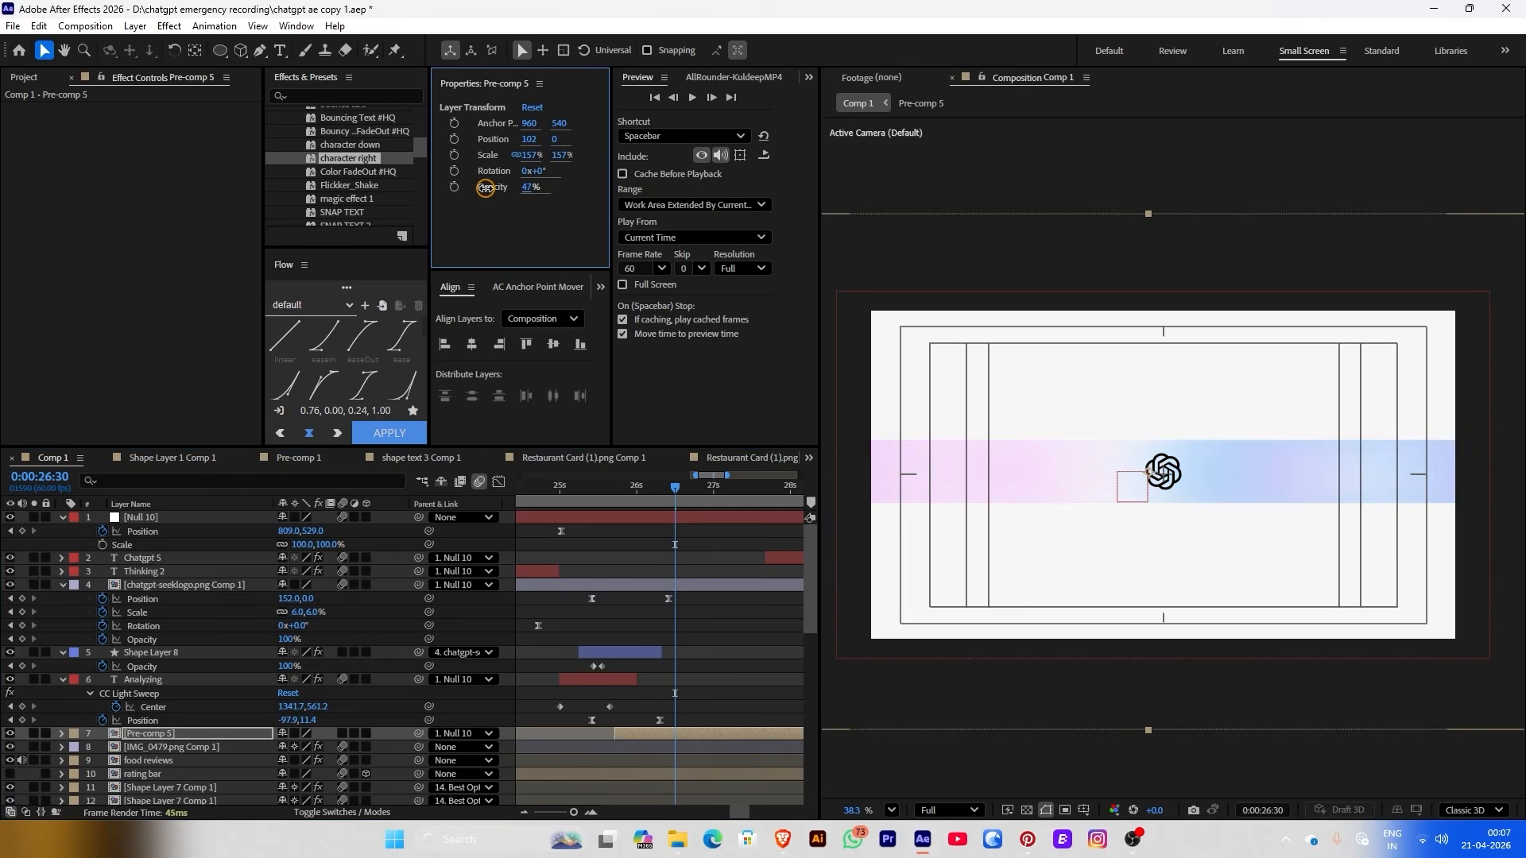
pyautogui.click(706, 666)
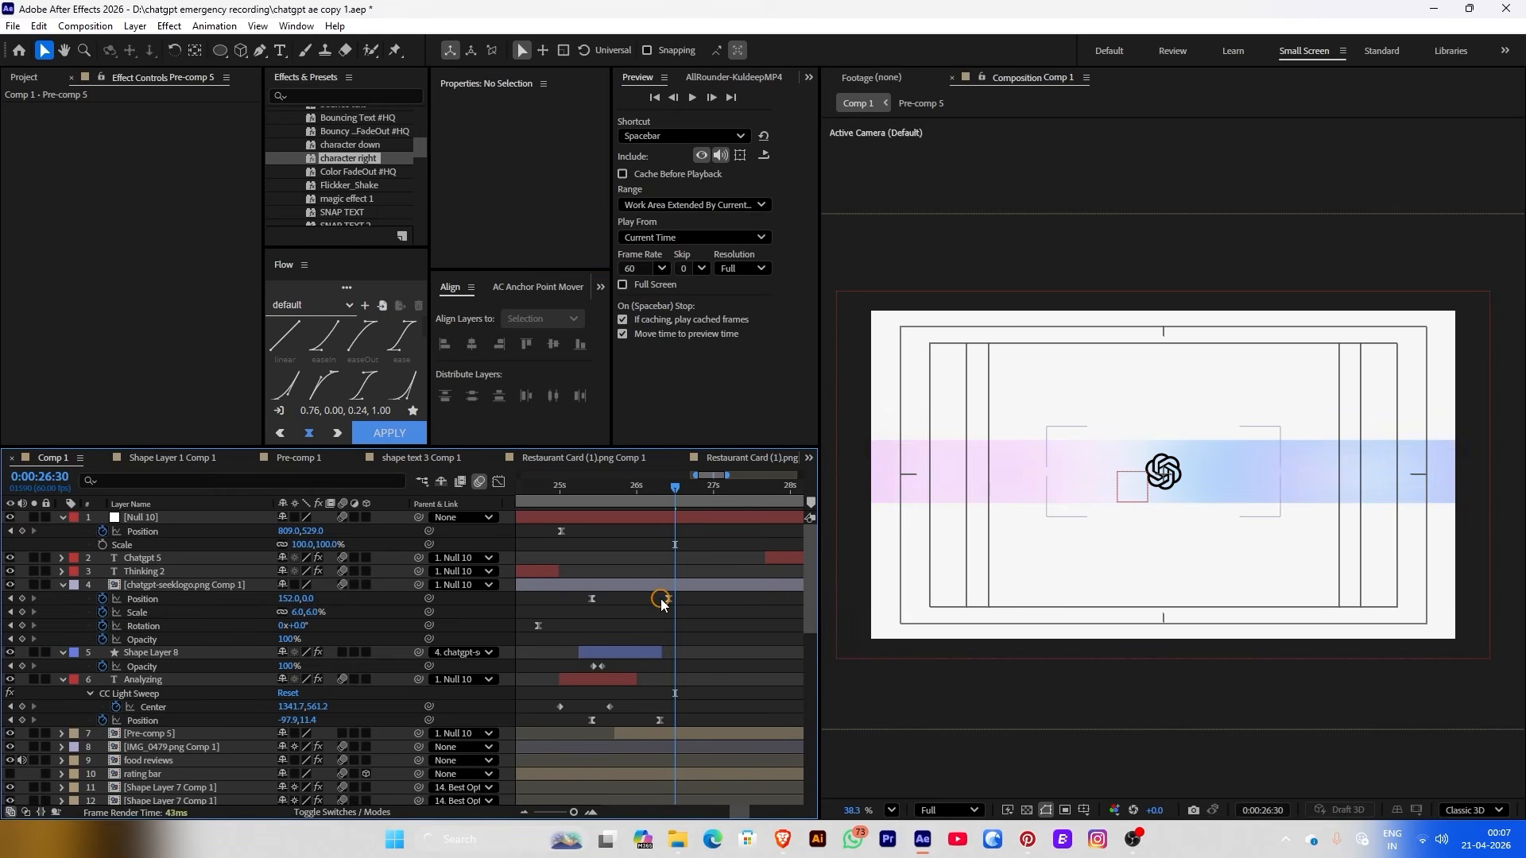
# Apply the Transform effect to the ChatGPT logo layer
pyautogui.click(592, 598)
pyautogui.hotkey('ctrl', 'space')
pyautogui.write('tra')
pyautogui.press('Return')
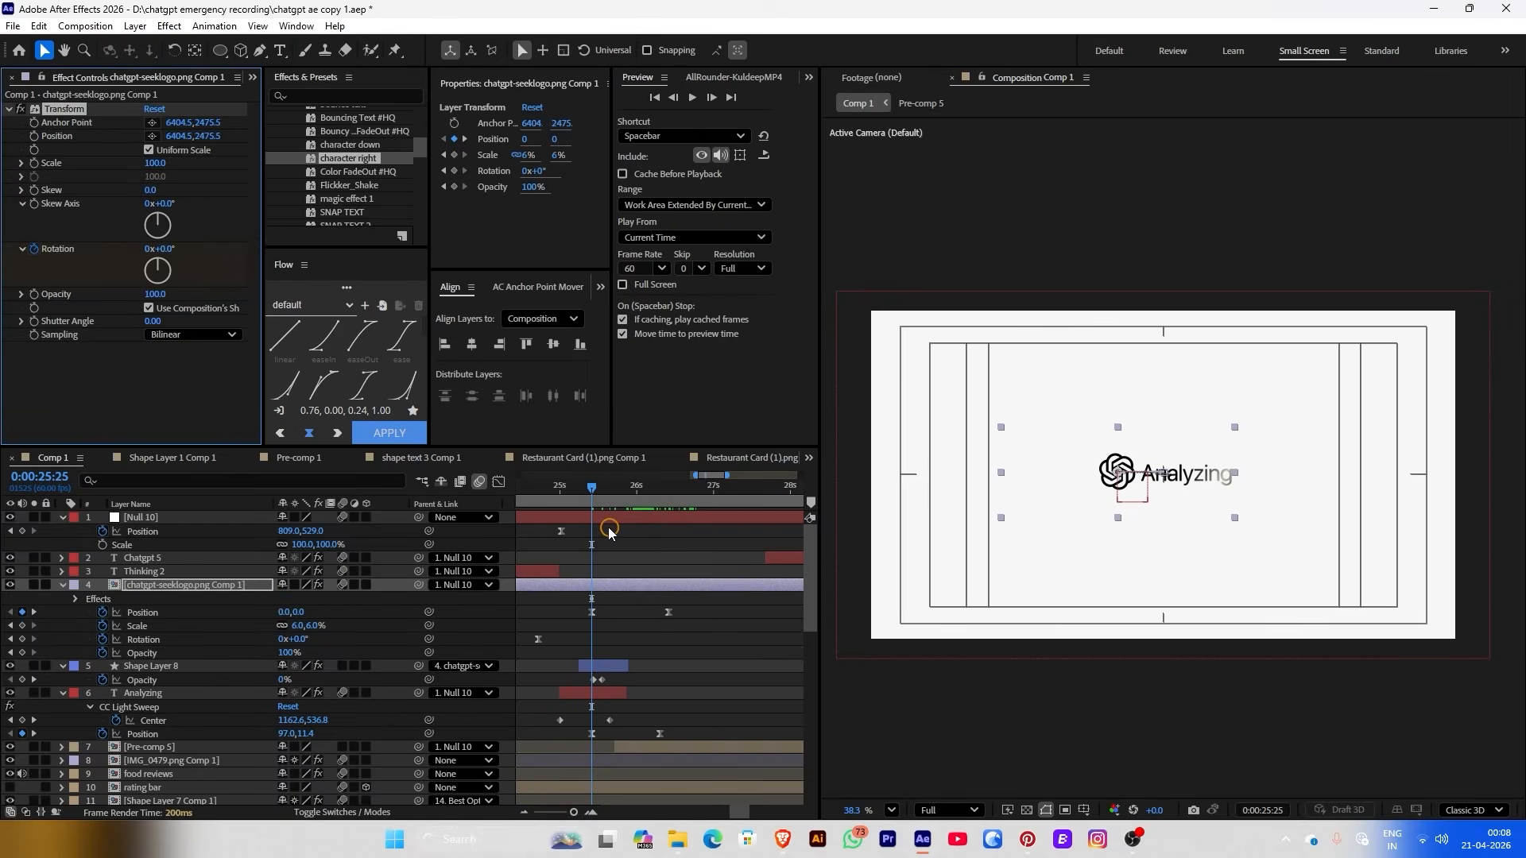
# Keyframe the logo's Transform Rotation to 0x+254° at 26:25 and Easy Ease both keyframes
pyautogui.click(668, 495)
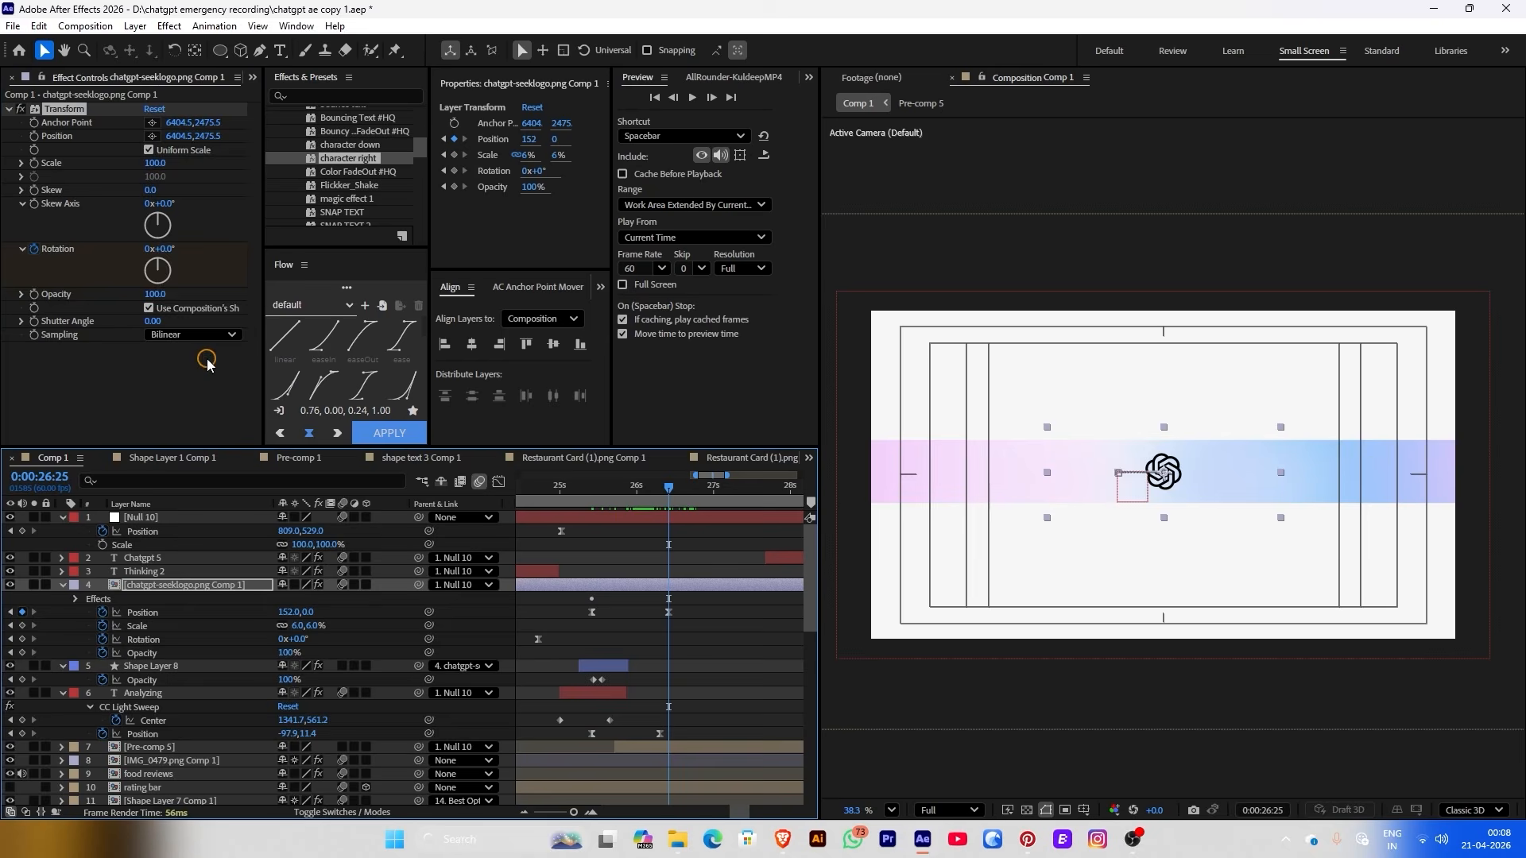
pyautogui.moveTo(163, 249); pyautogui.dragTo(290, 255)
pyautogui.press('u')
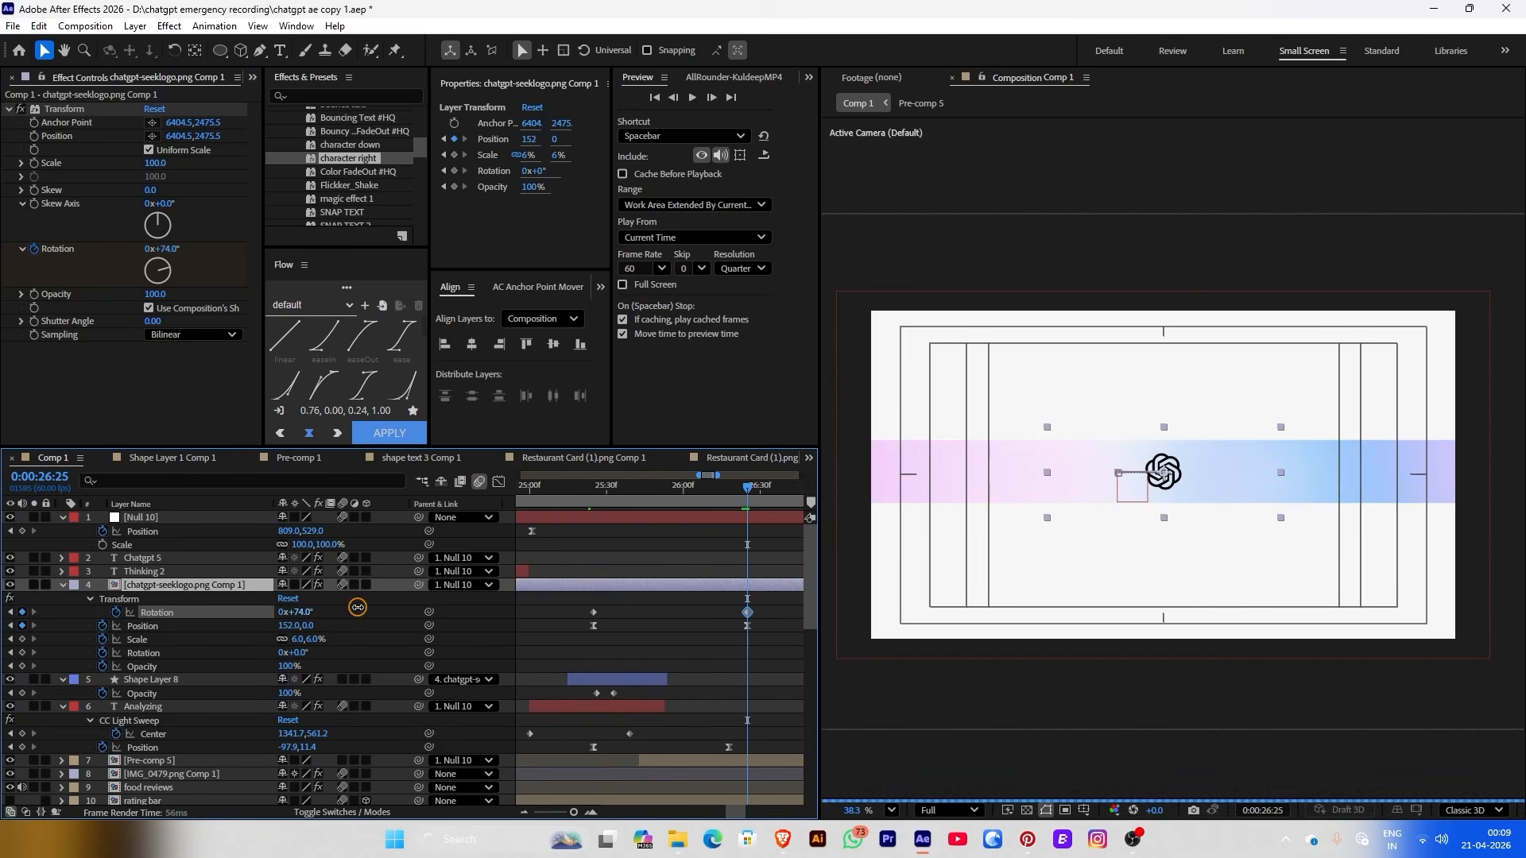
pyautogui.moveTo(778, 597); pyautogui.dragTo(574, 627)
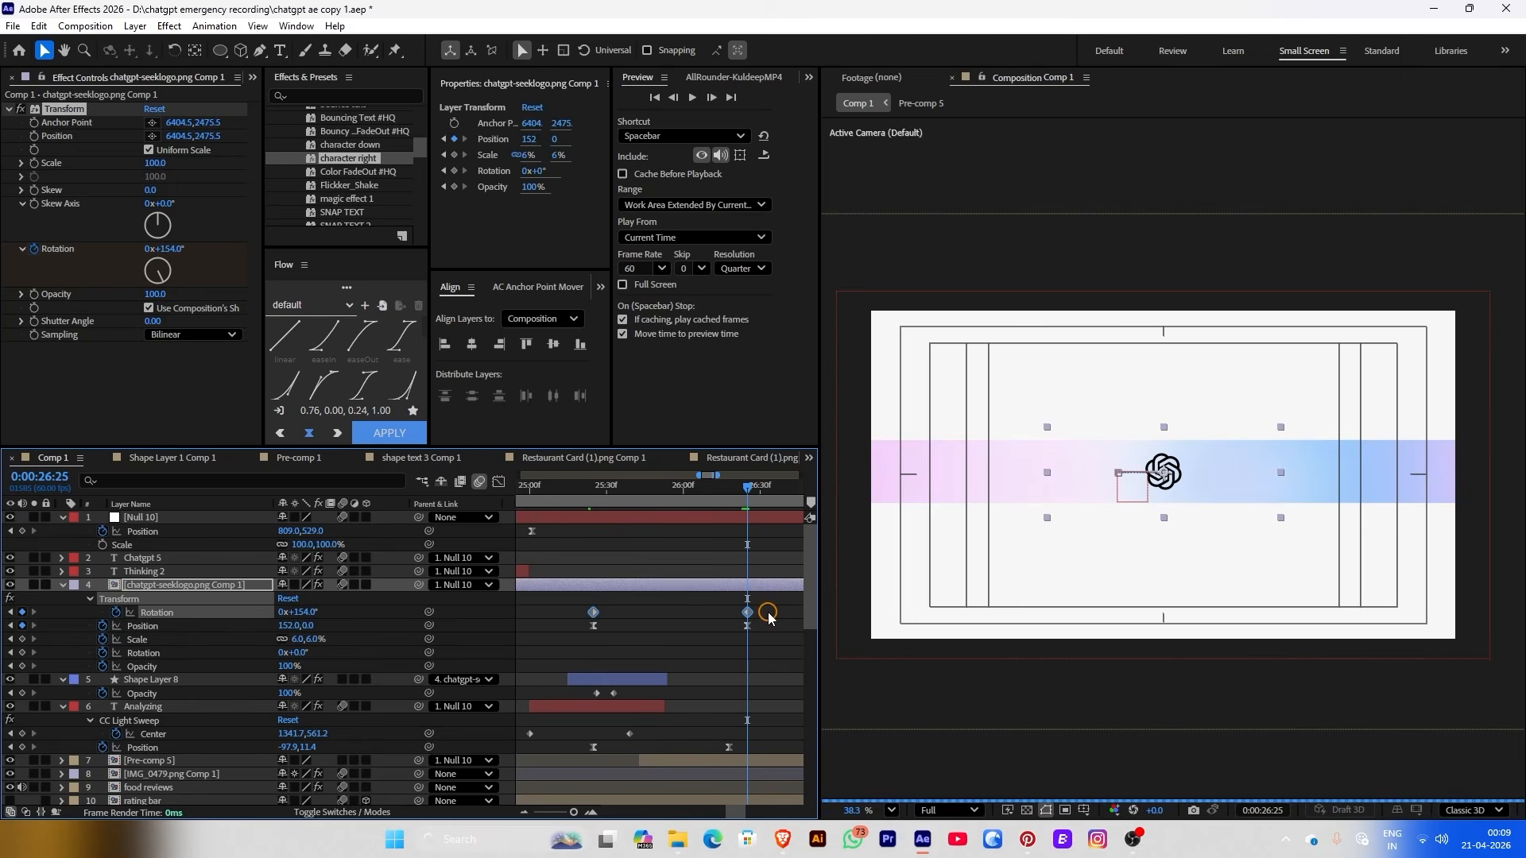
pyautogui.press('F9')
# Sharpen the rotation speed curve in the Graph Editor and preview, parking at 0:00:25:25
pyautogui.click(498, 482)
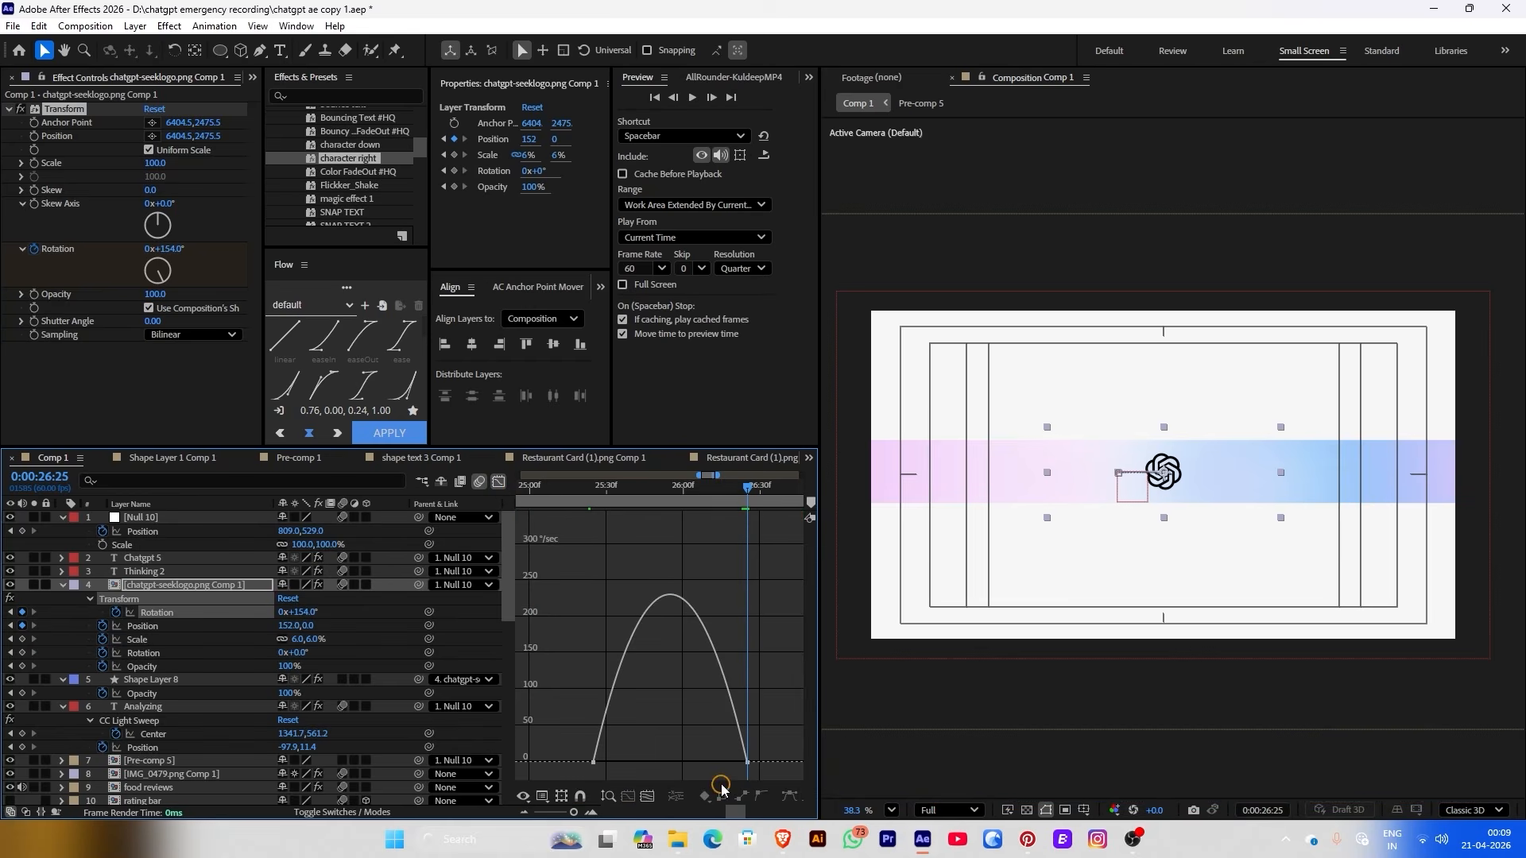
pyautogui.moveTo(735, 765); pyautogui.dragTo(657, 765)
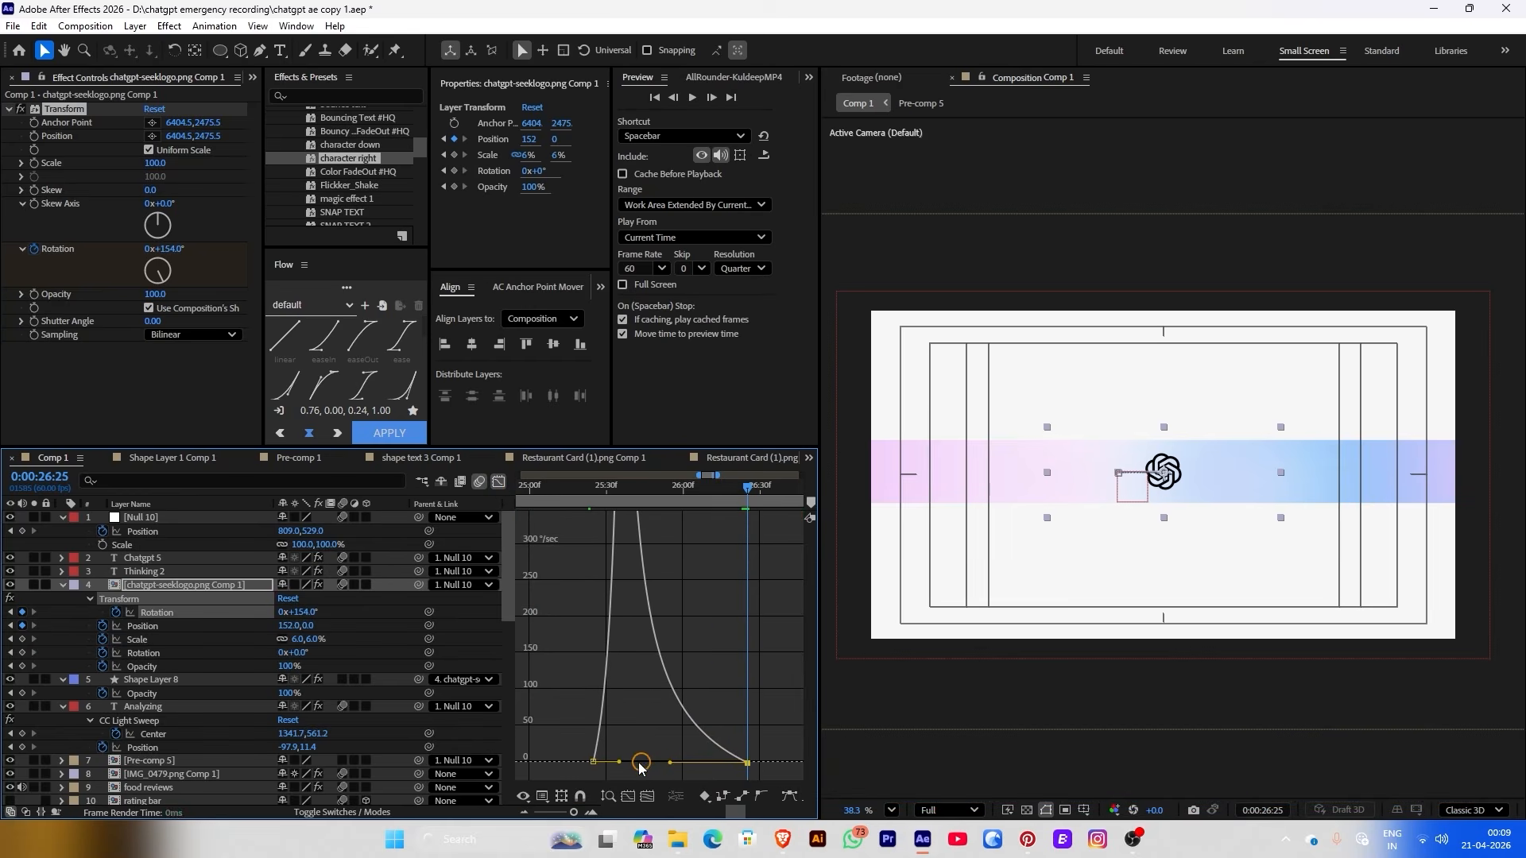
pyautogui.click(605, 765)
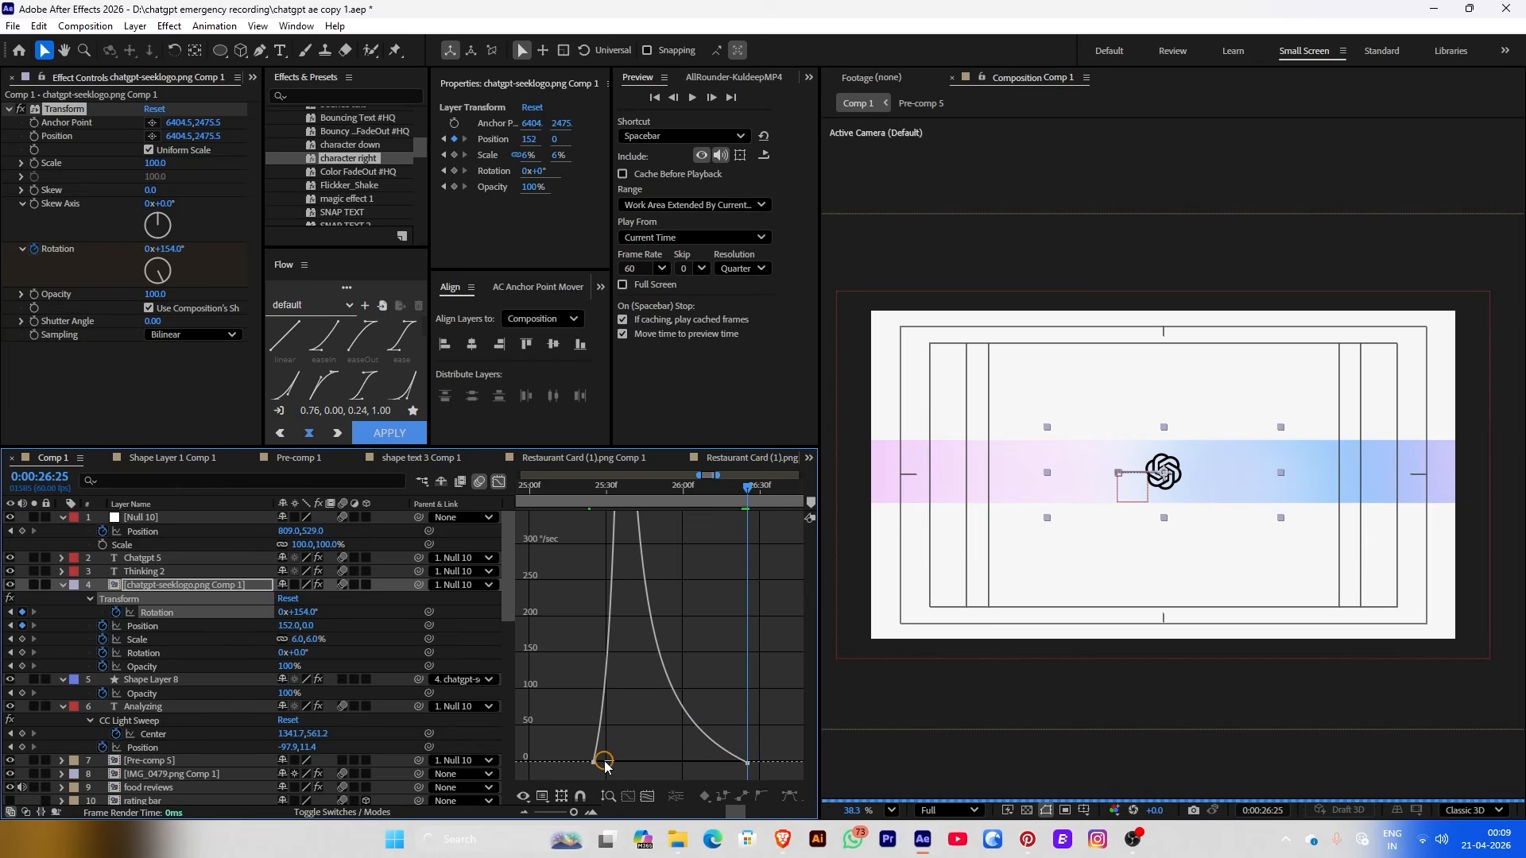
pyautogui.click(498, 482)
pyautogui.press('space')
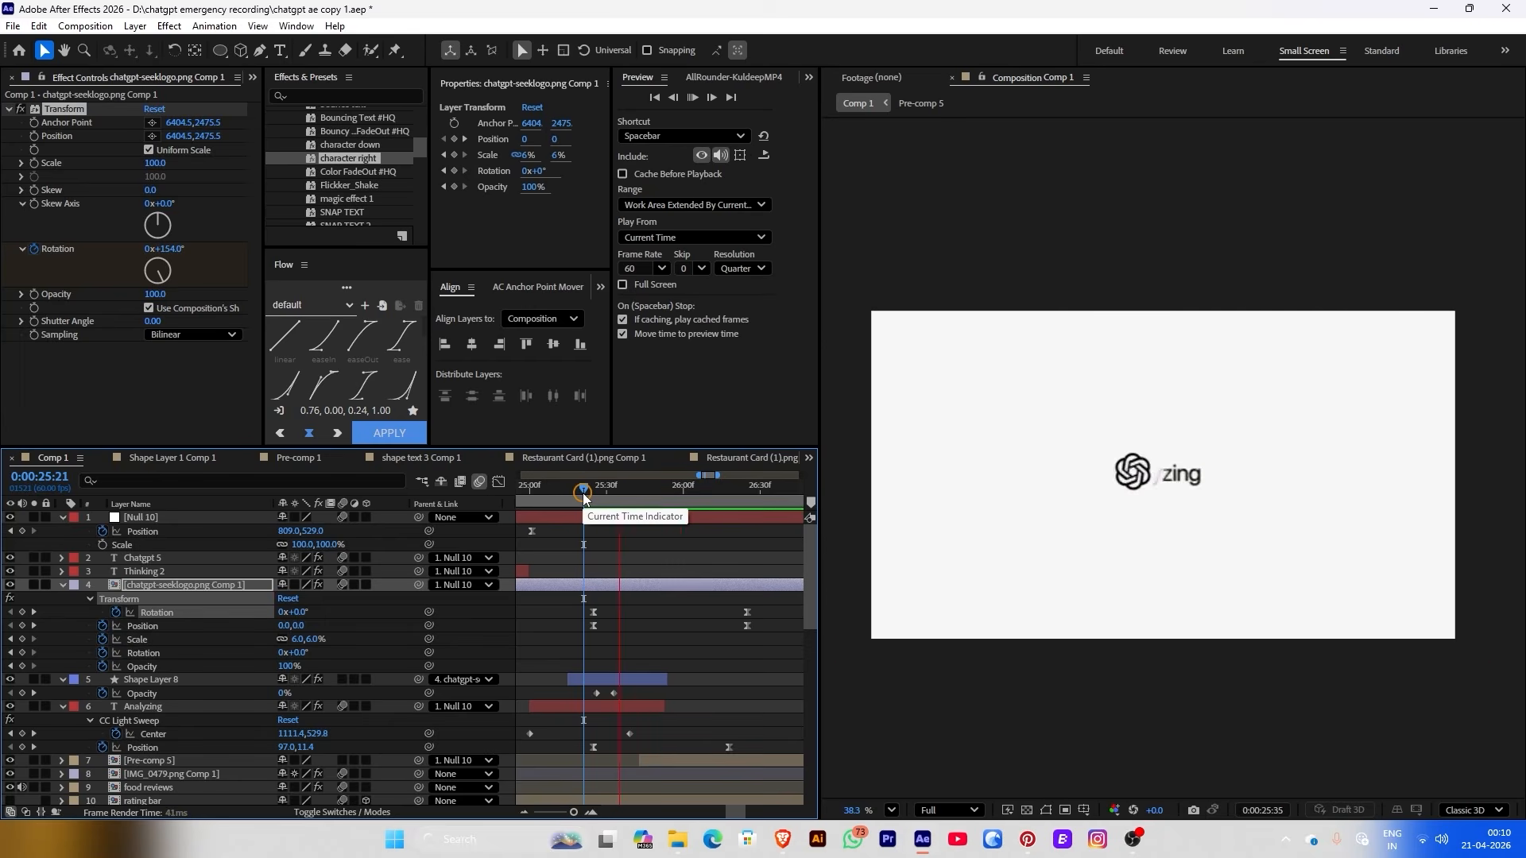
pyautogui.click(592, 495)
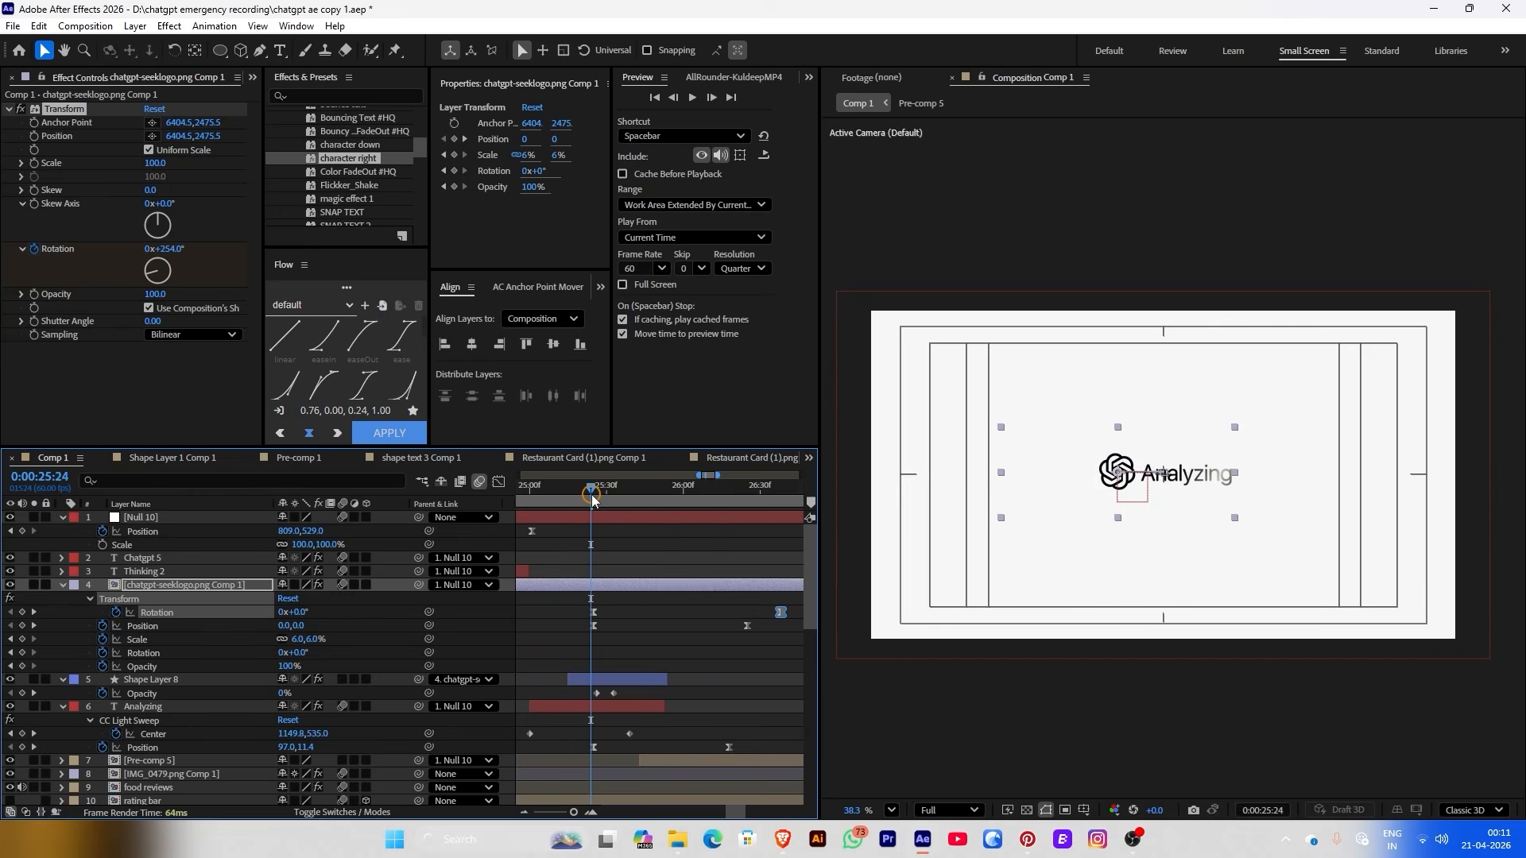
pyautogui.moveTo(593, 495); pyautogui.dragTo(594, 496)
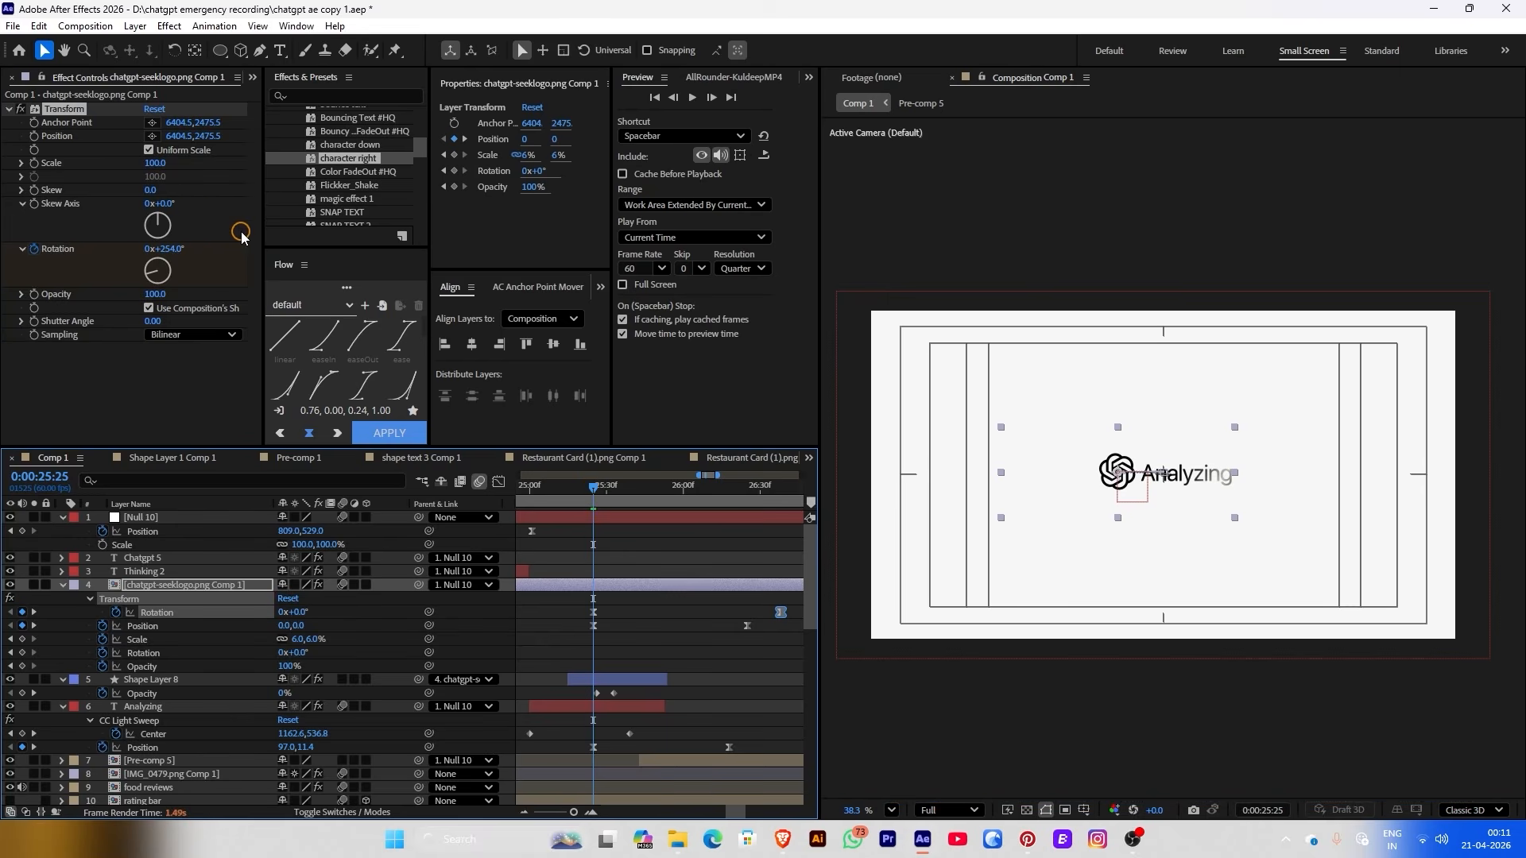
pyautogui.hotkey('ctrl', 'space')
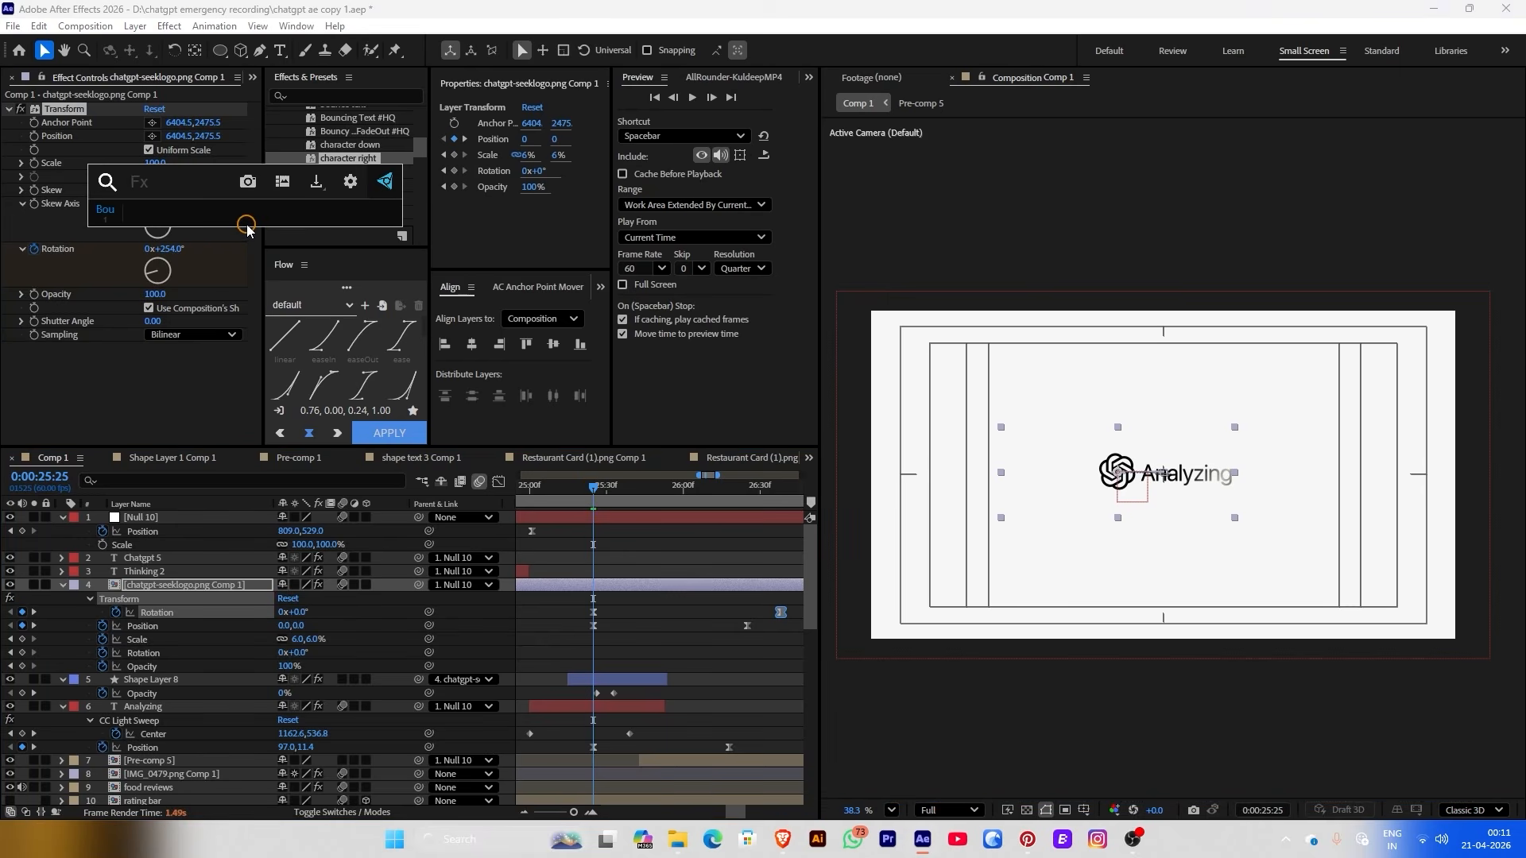
# Apply the Fill effect to the logo layer with its colour set to black
pyautogui.write('fil')
pyautogui.click(230, 230)
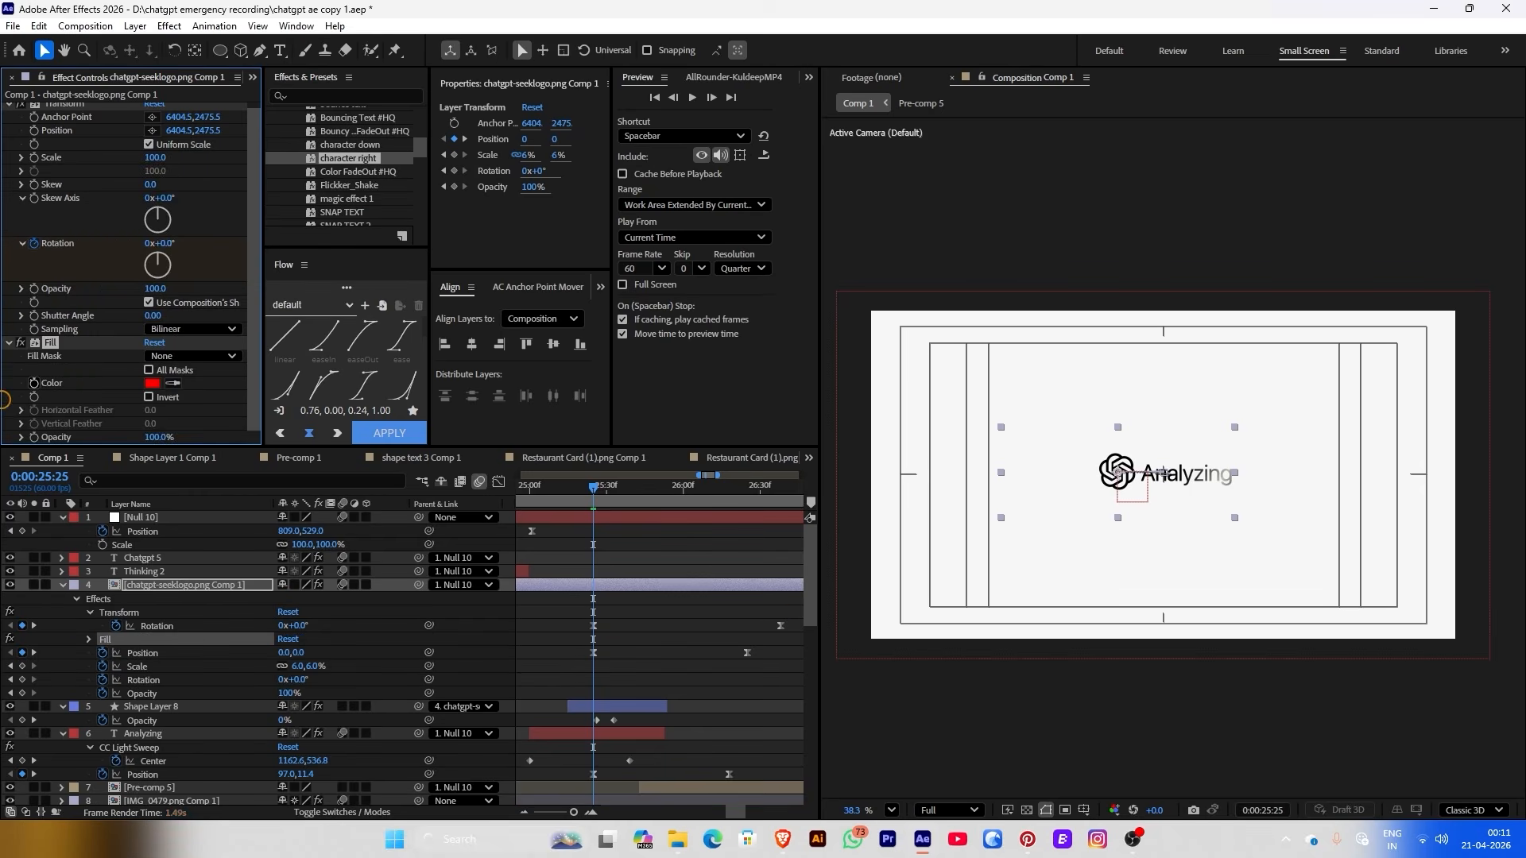
pyautogui.click(147, 385)
pyautogui.click(240, 415)
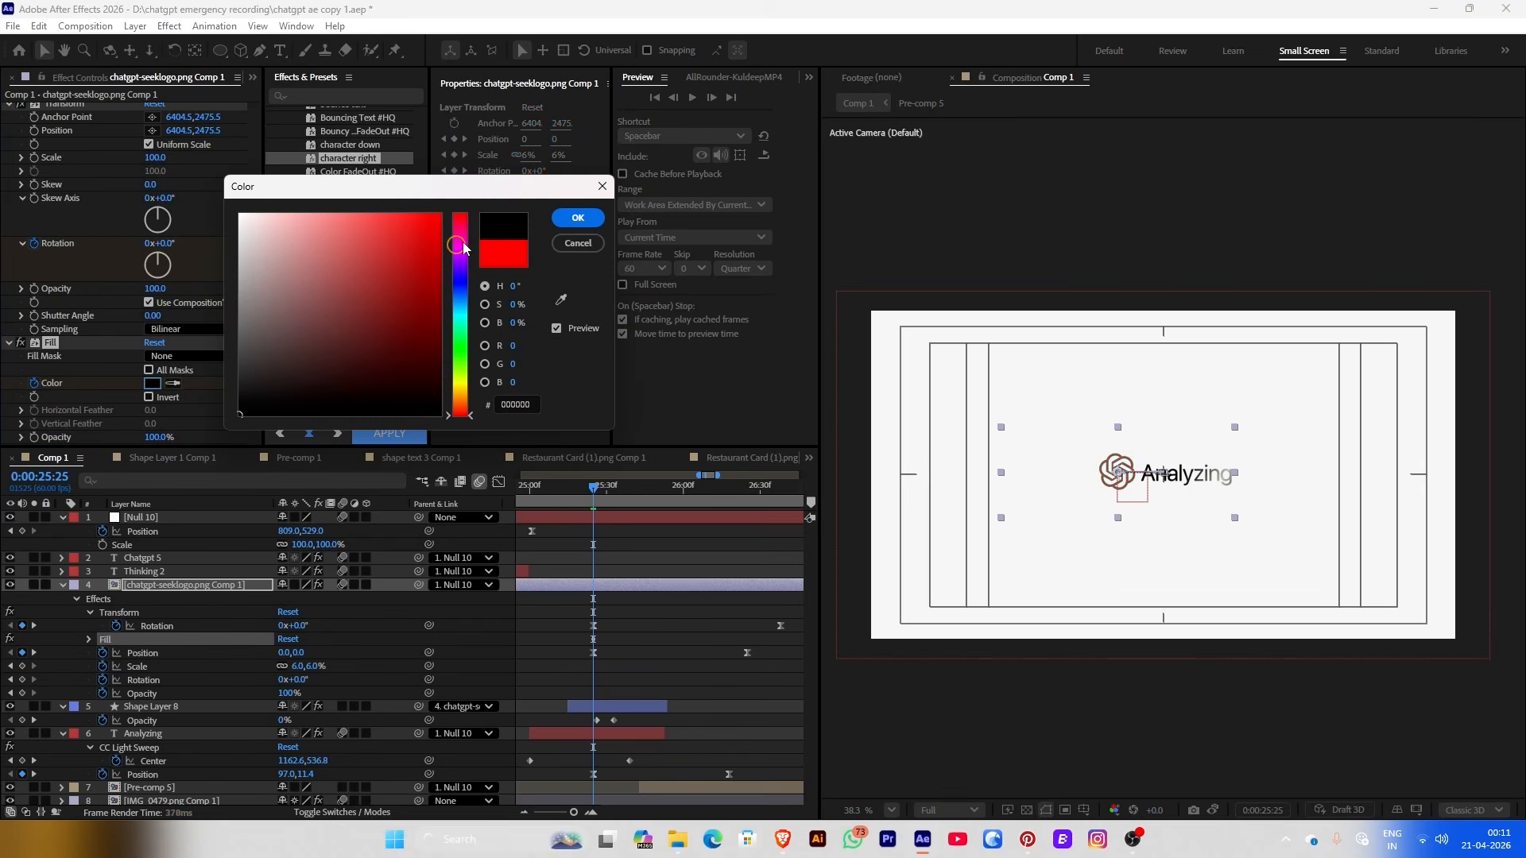
pyautogui.click(580, 218)
# At 0:00:26:02, keyframe the Fill colour to white (ffffff)
pyautogui.click(688, 503)
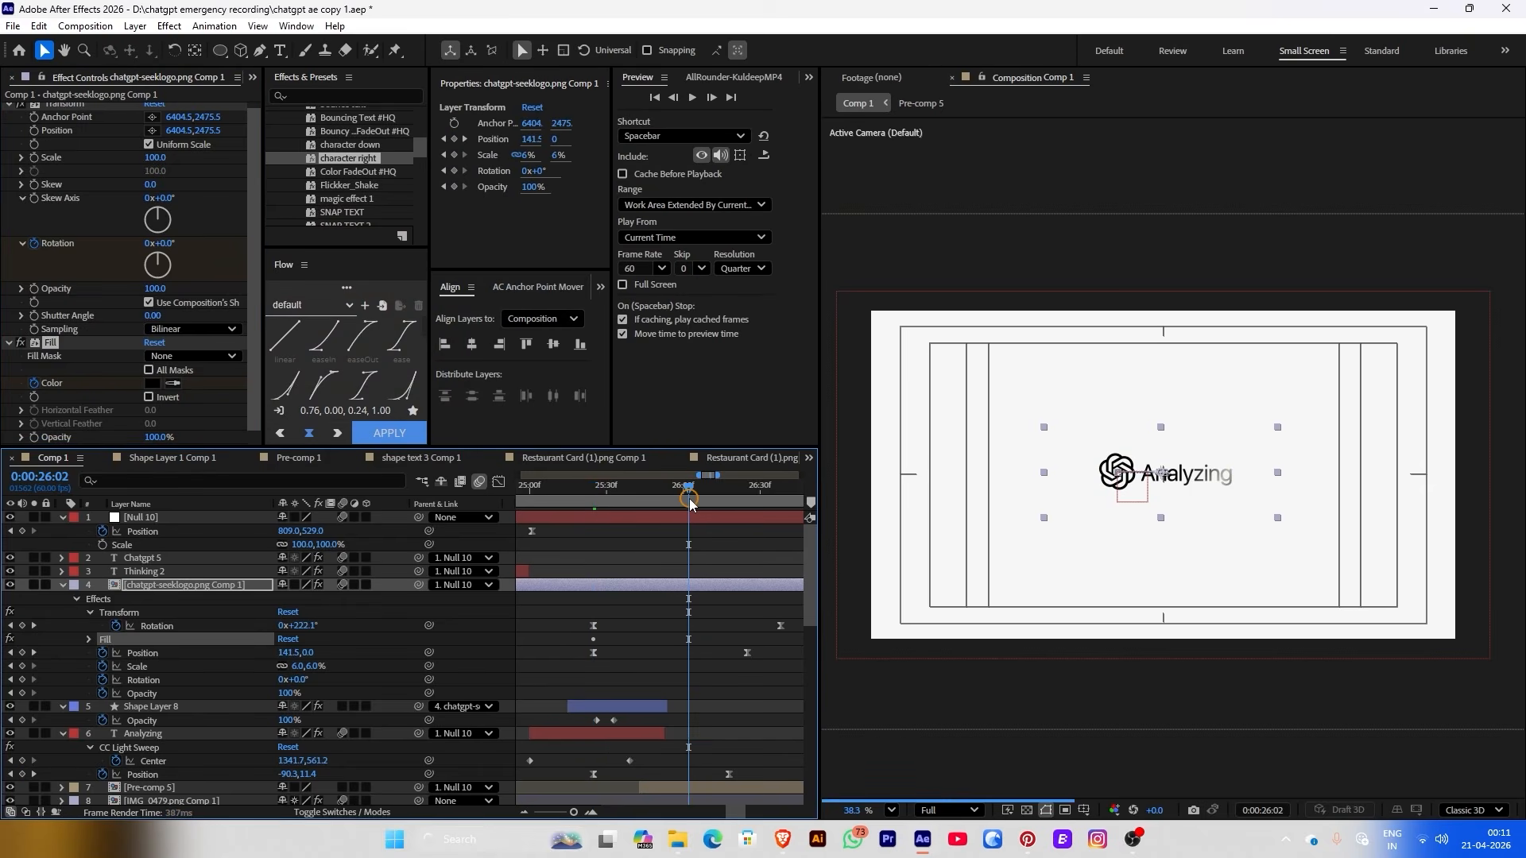
pyautogui.click(164, 385)
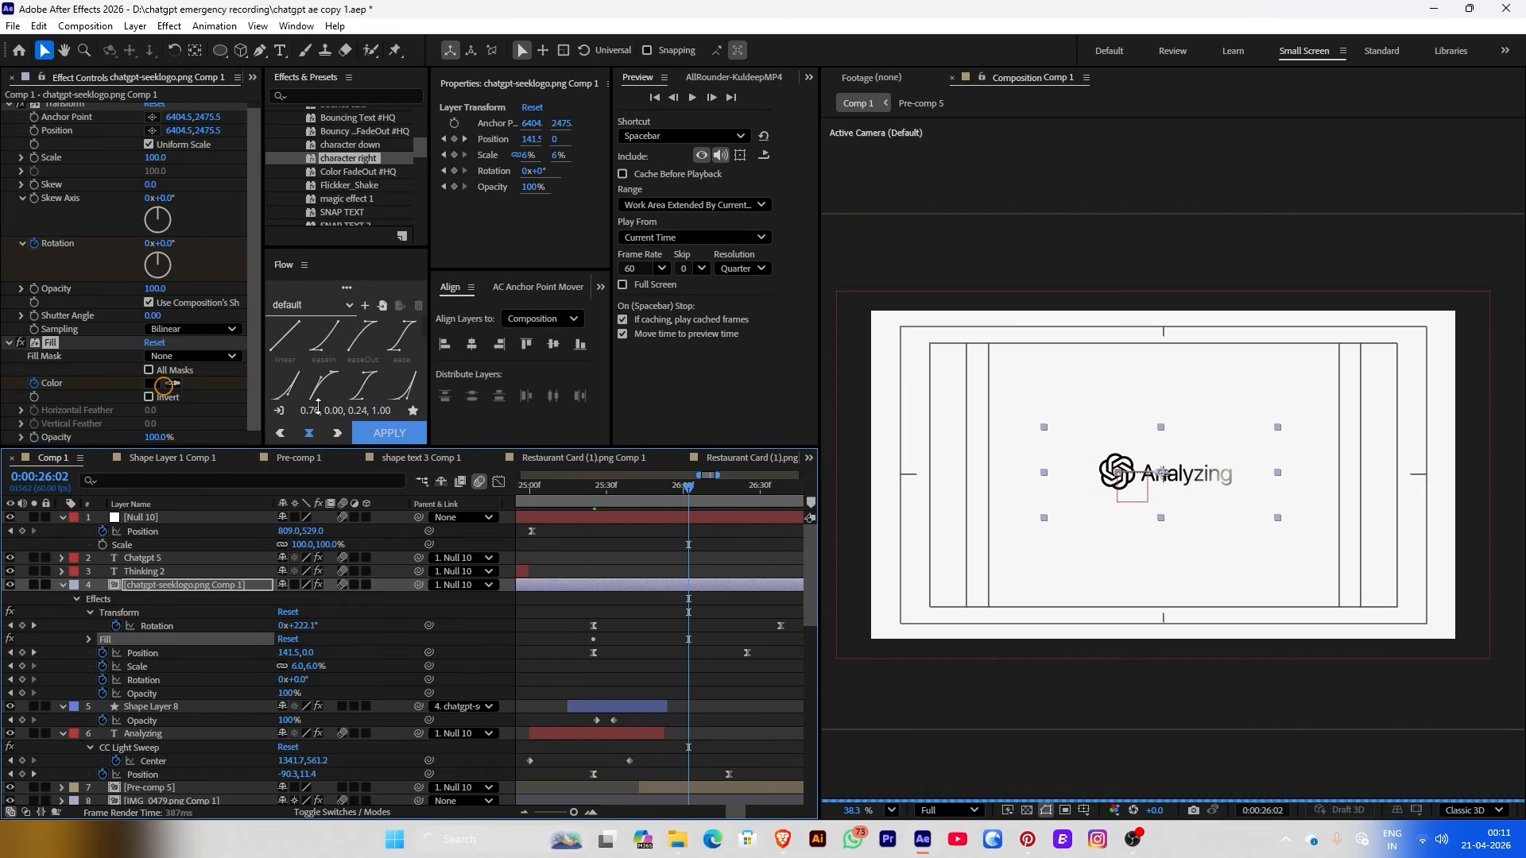
pyautogui.click(152, 383)
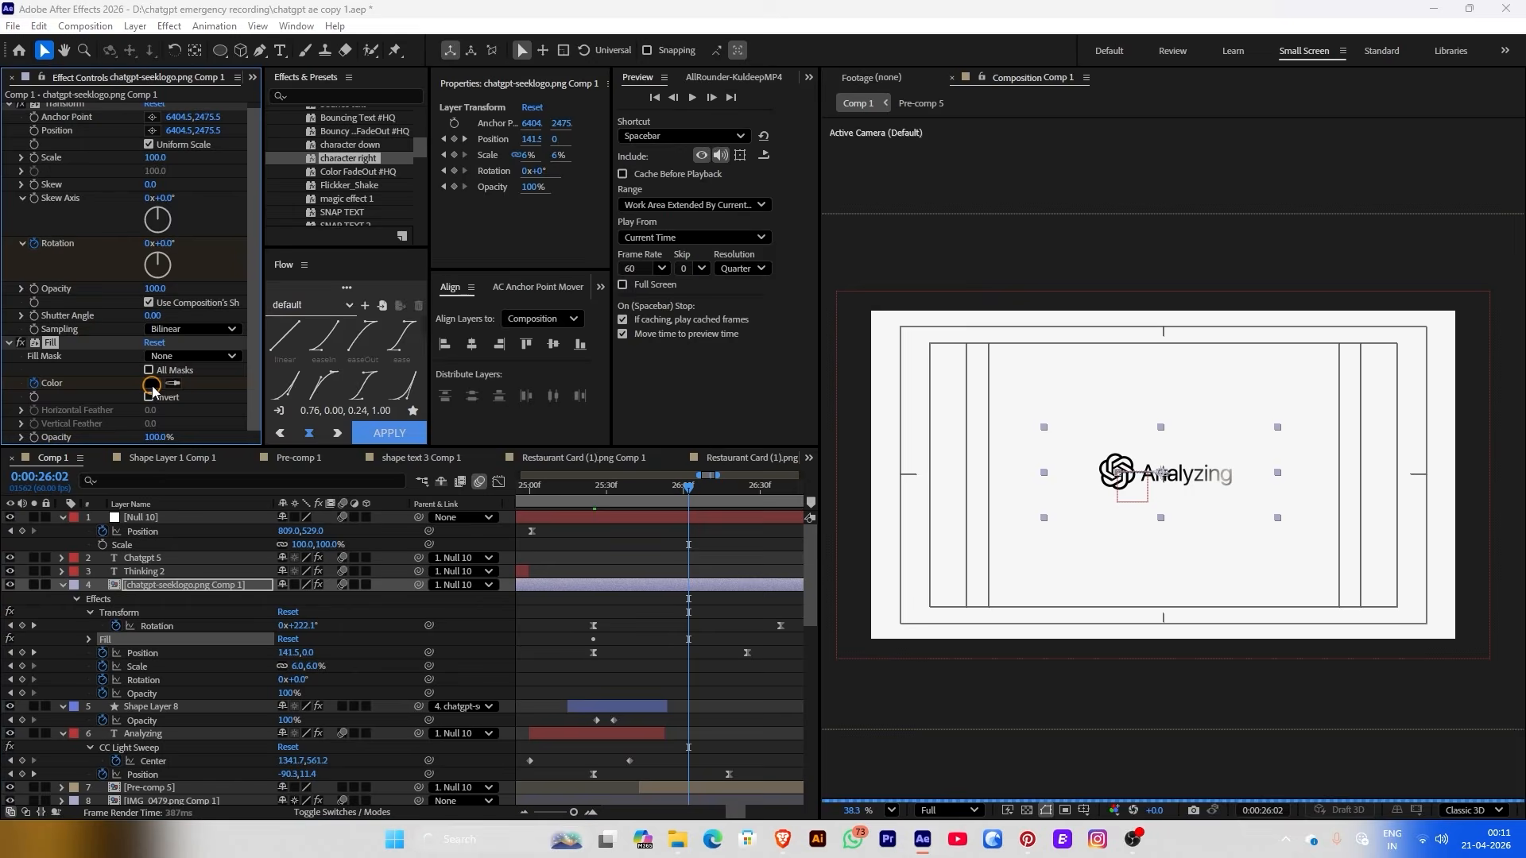
pyautogui.write('ffffff')
pyautogui.click(578, 218)
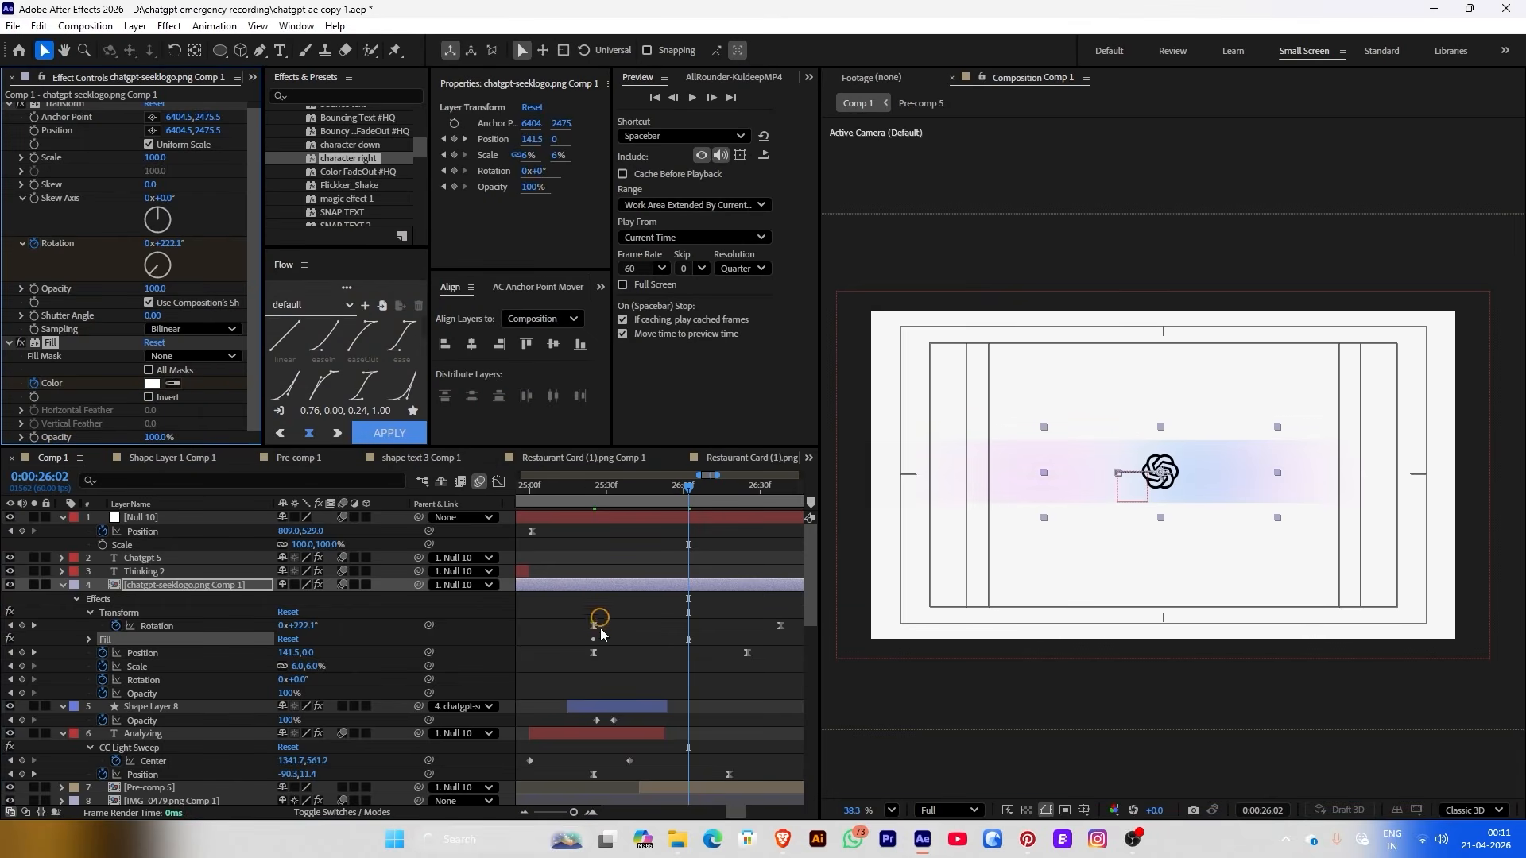
# Retime the Fill Color keyframes, then park the playhead at 0:00:25:26
pyautogui.moveTo(594, 627); pyautogui.dragTo(643, 632)
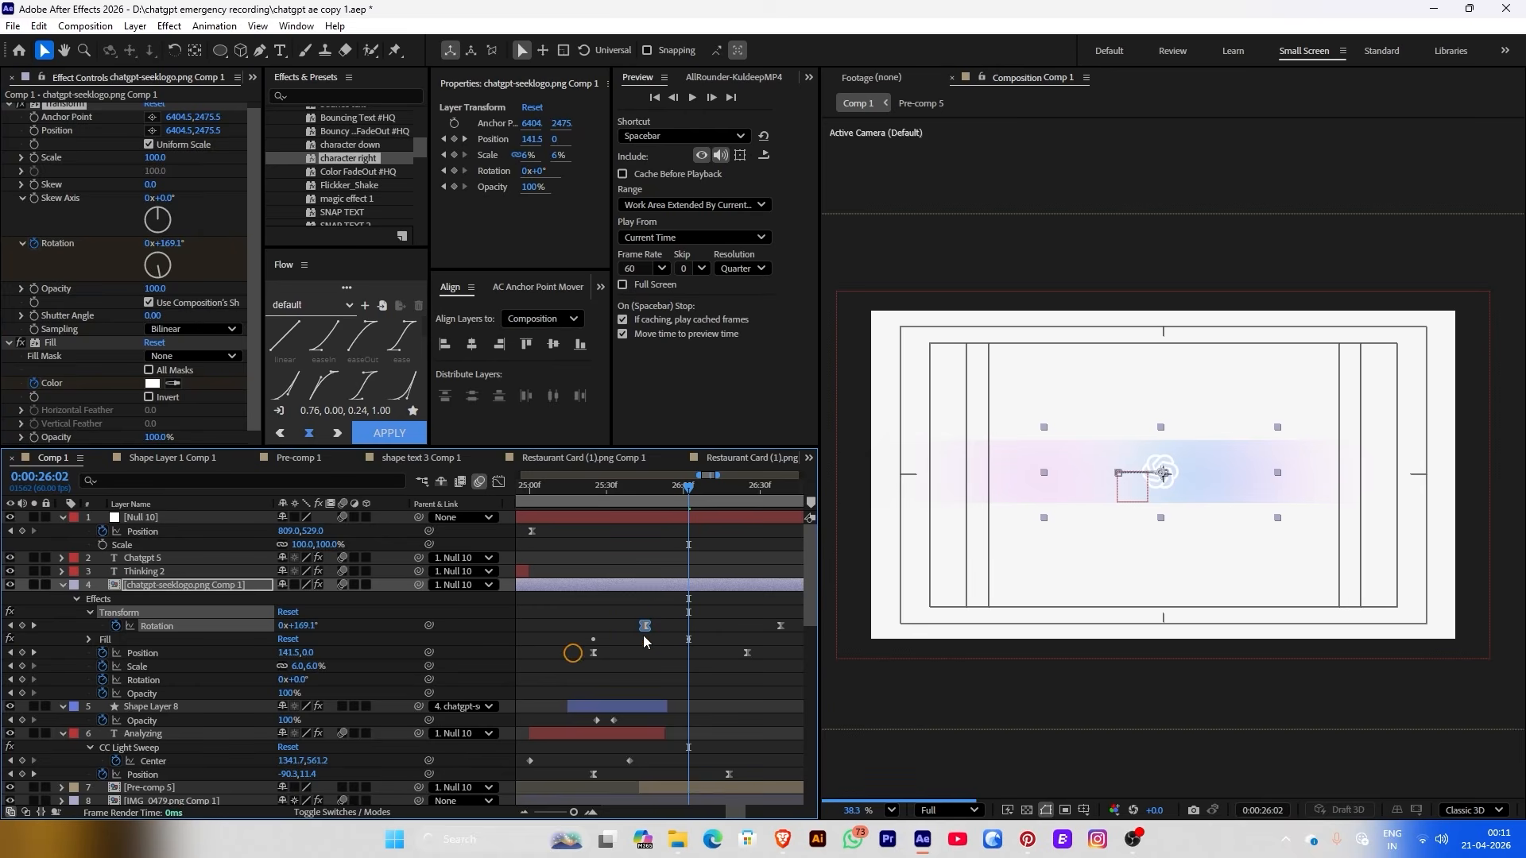
pyautogui.hotkey('ctrl', 'z')
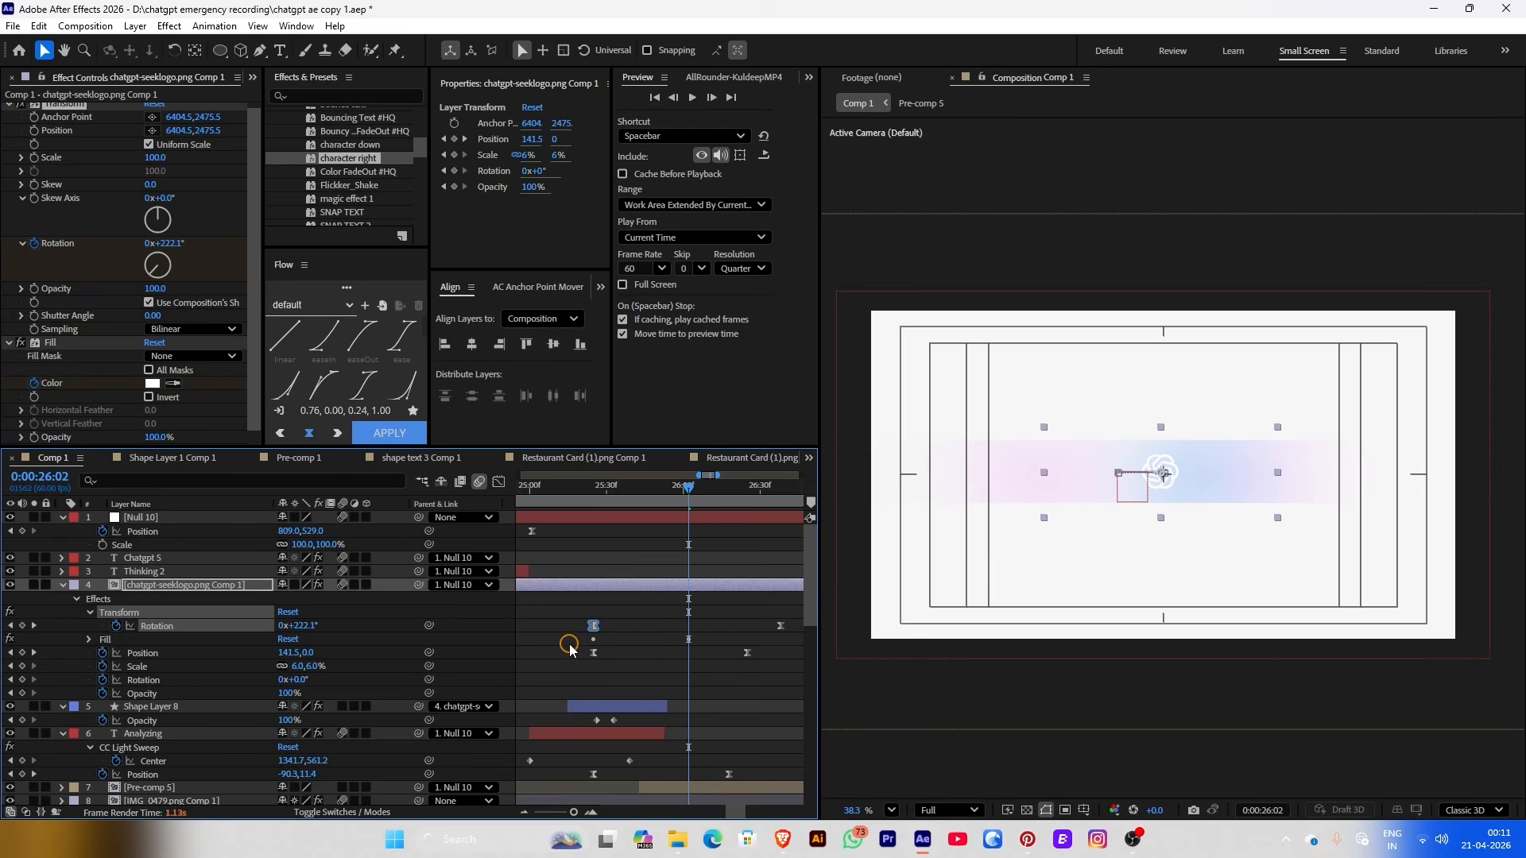
pyautogui.click(88, 640)
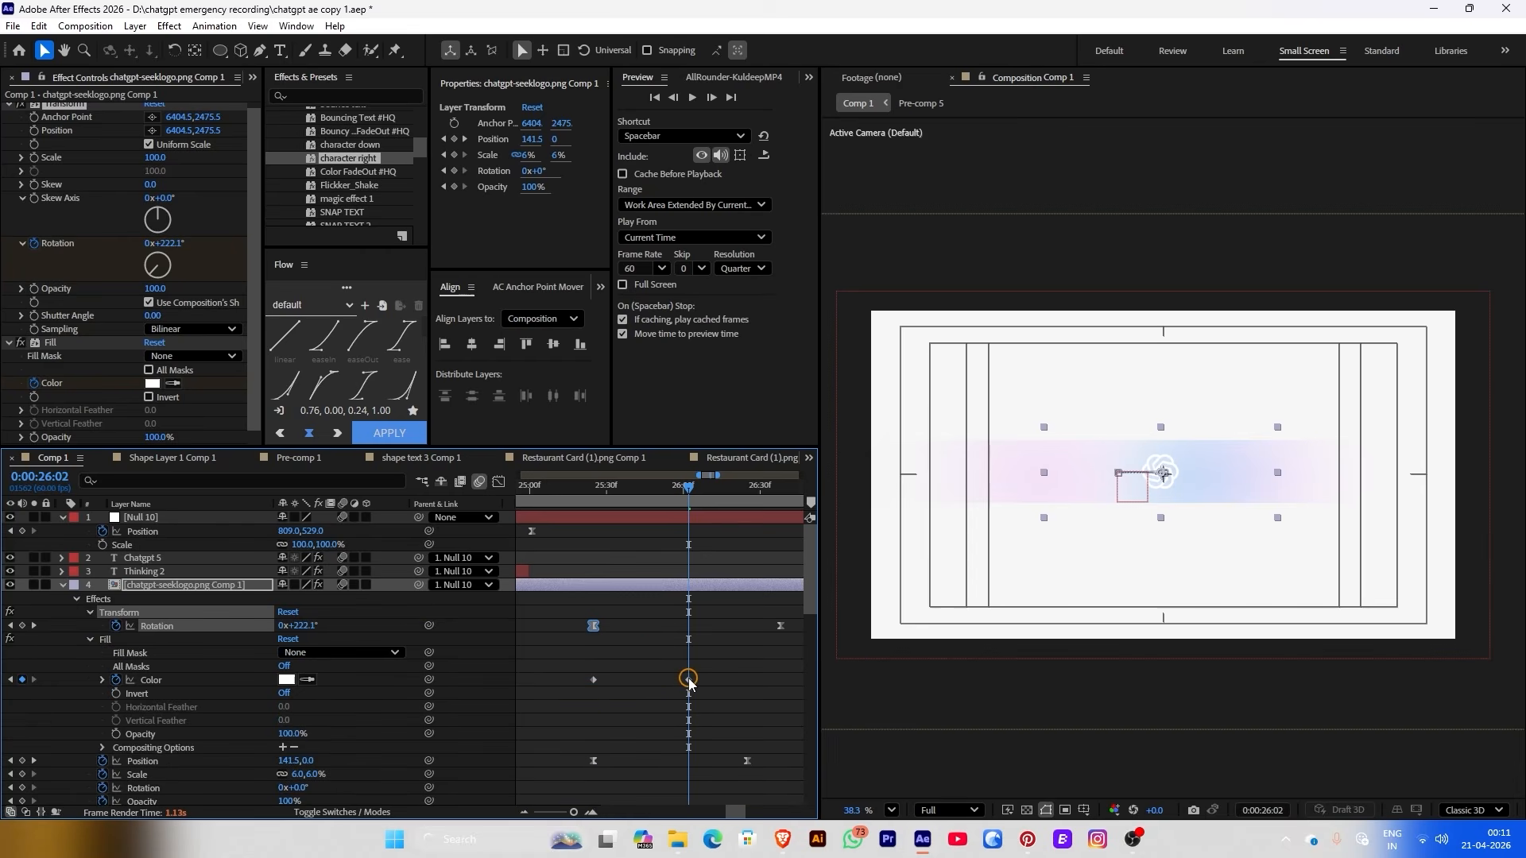
pyautogui.moveTo(688, 680); pyautogui.dragTo(716, 679)
pyautogui.moveTo(592, 681); pyautogui.dragTo(697, 680)
pyautogui.click(657, 691)
pyautogui.click(598, 487)
# Keyframe Shape Layer 8's rectangle Size at 0:00:25:31, then make the band much taller by 0:00:26:38
pyautogui.click(708, 637)
pyautogui.moveTo(598, 488); pyautogui.dragTo(610, 496)
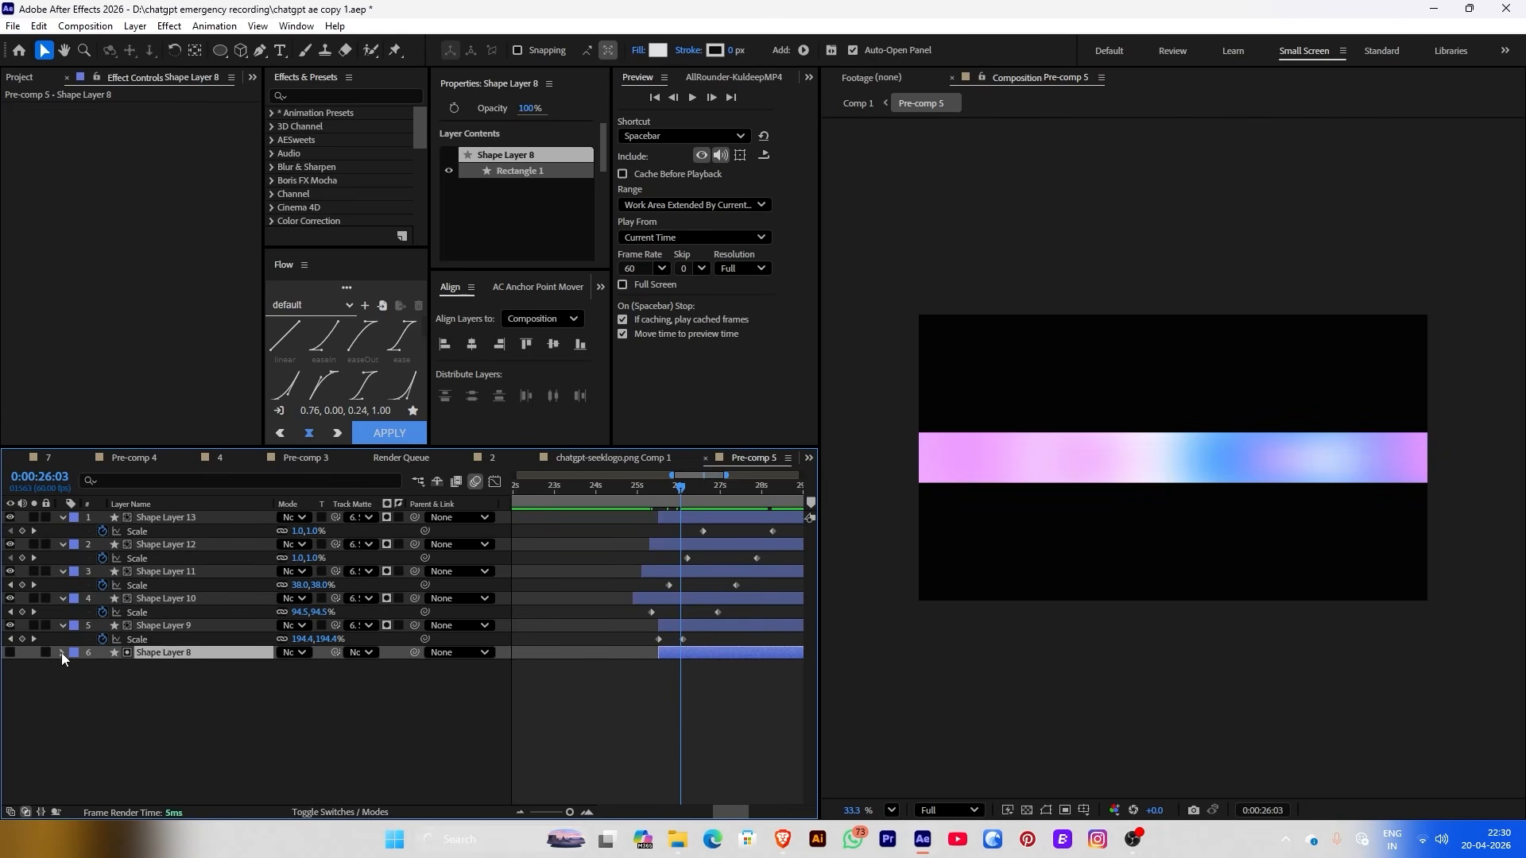
pyautogui.click(62, 652)
pyautogui.click(76, 667)
pyautogui.click(89, 680)
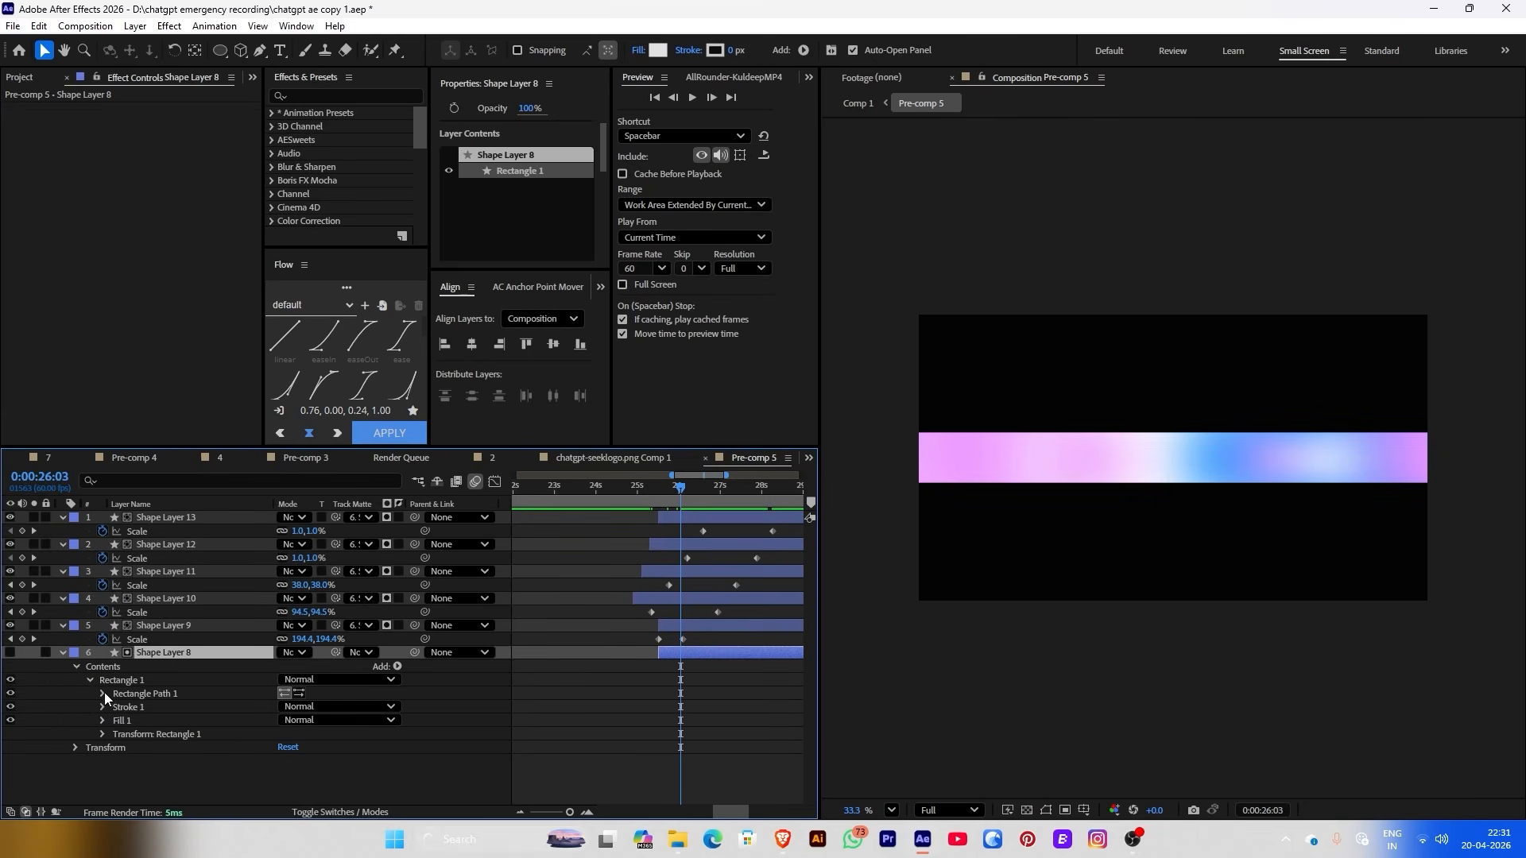
pyautogui.click(102, 694)
pyautogui.click(129, 706)
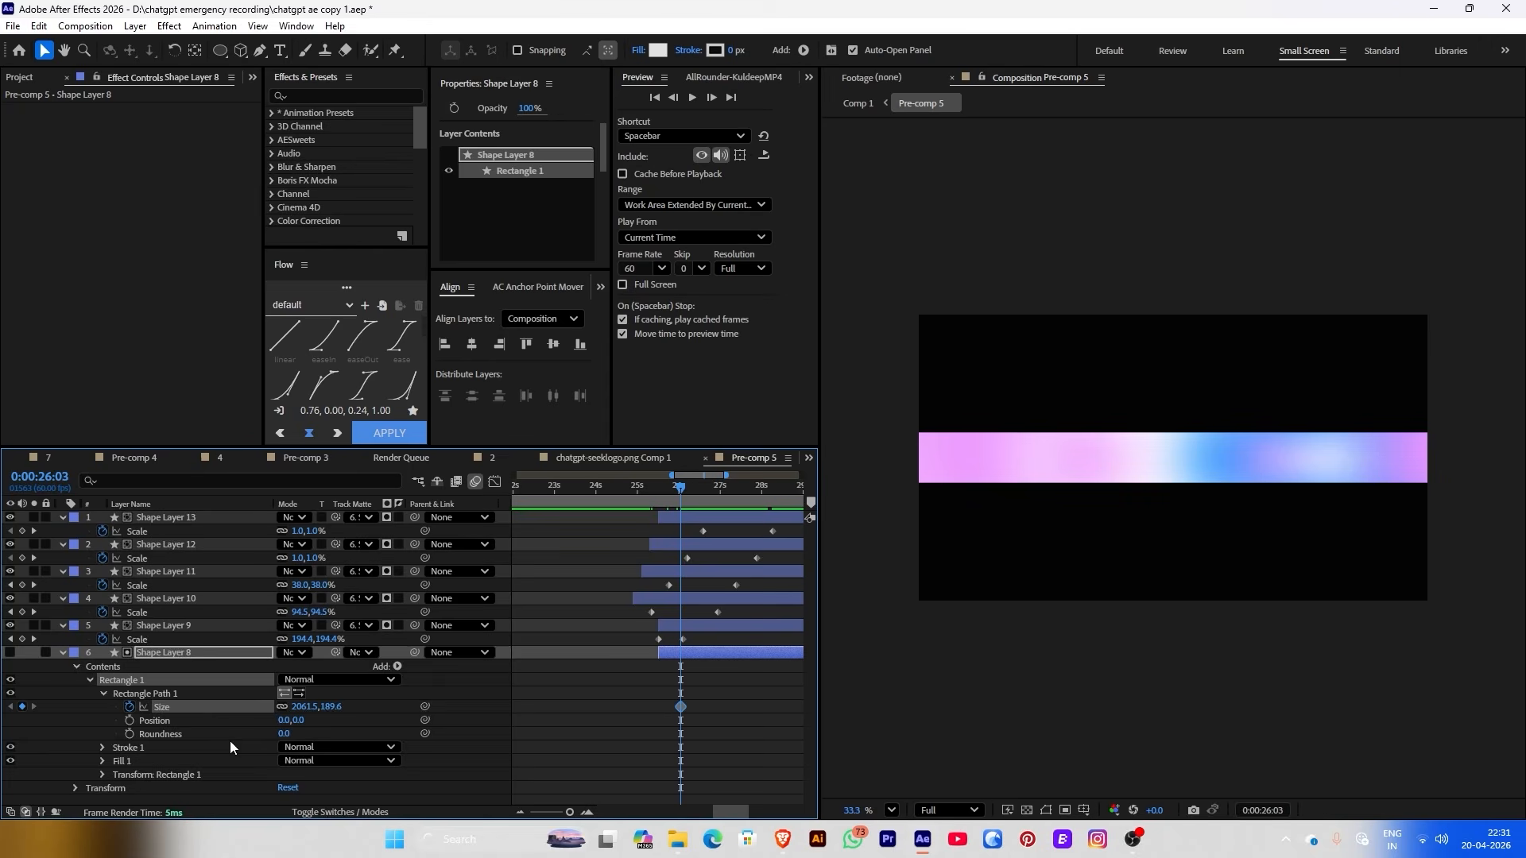
pyautogui.moveTo(679, 493); pyautogui.dragTo(707, 490)
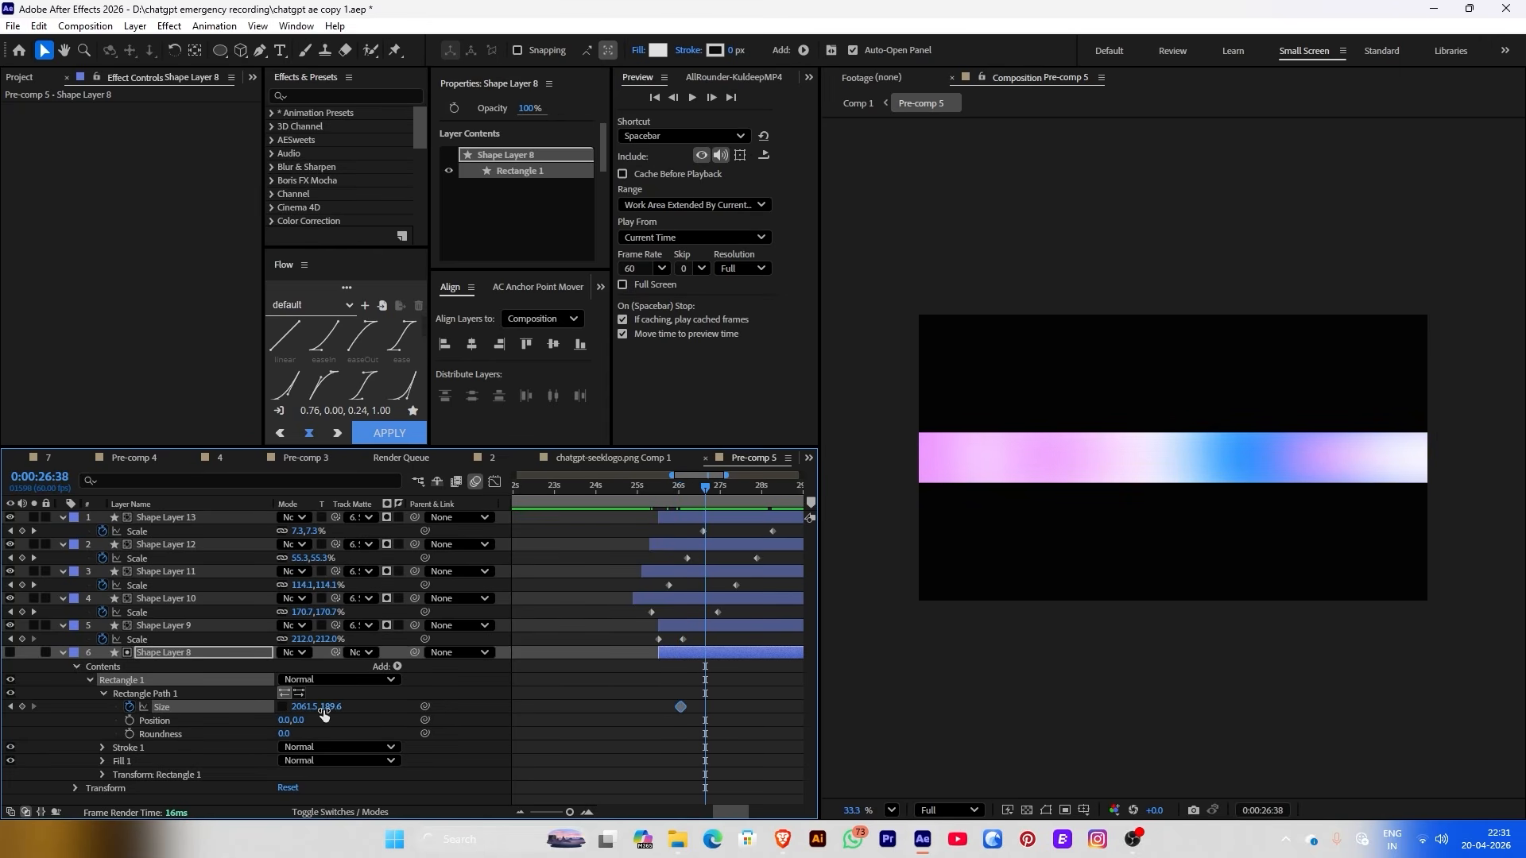
pyautogui.moveTo(324, 713); pyautogui.dragTo(896, 487)
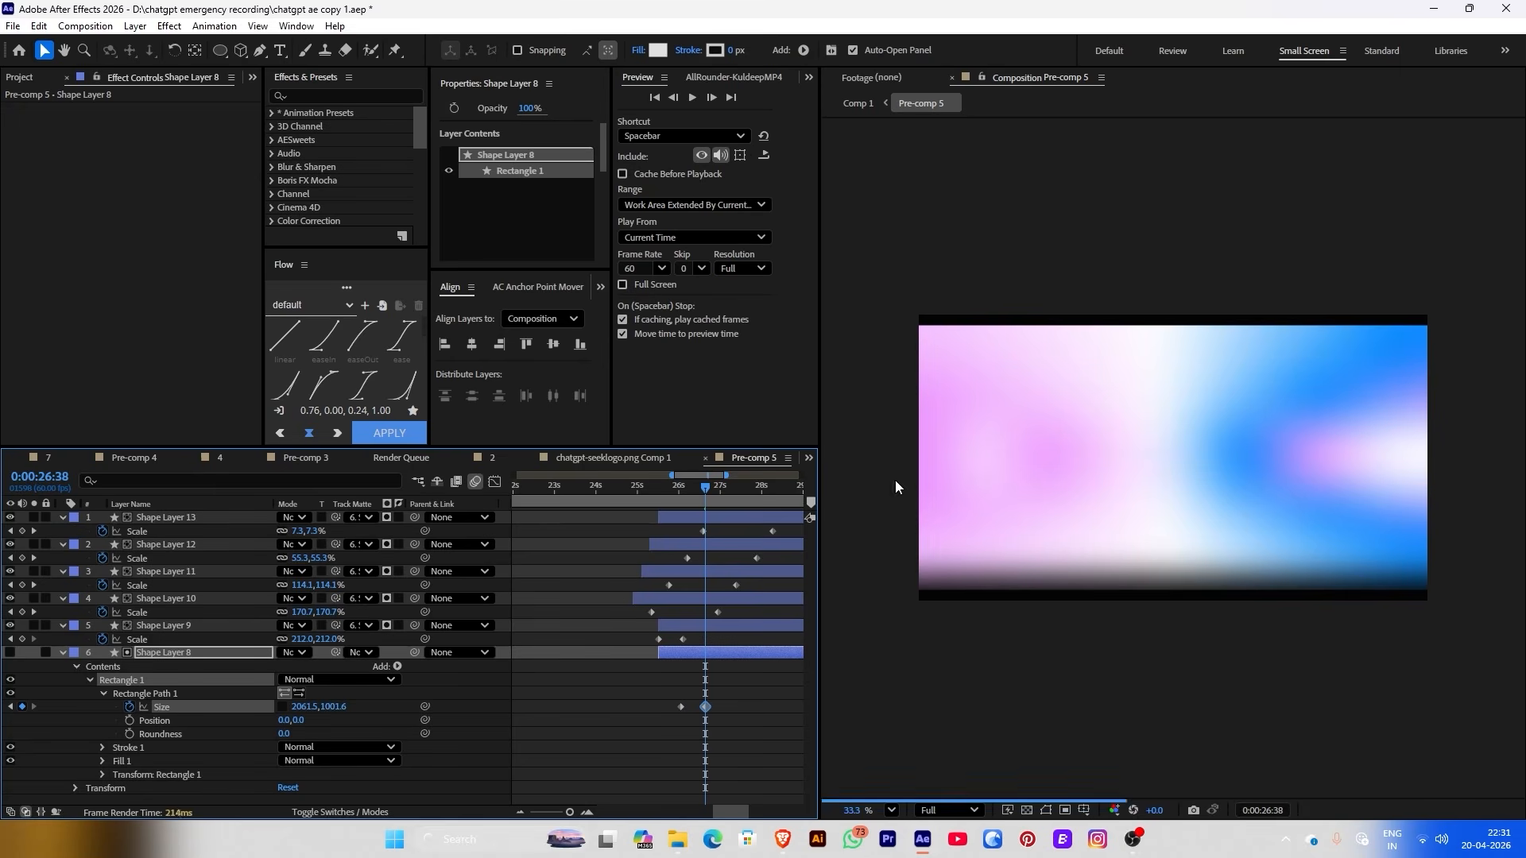
# Retime the Size keyframes so the band grows from 0:00:25:40, and preview it
pyautogui.click(858, 103)
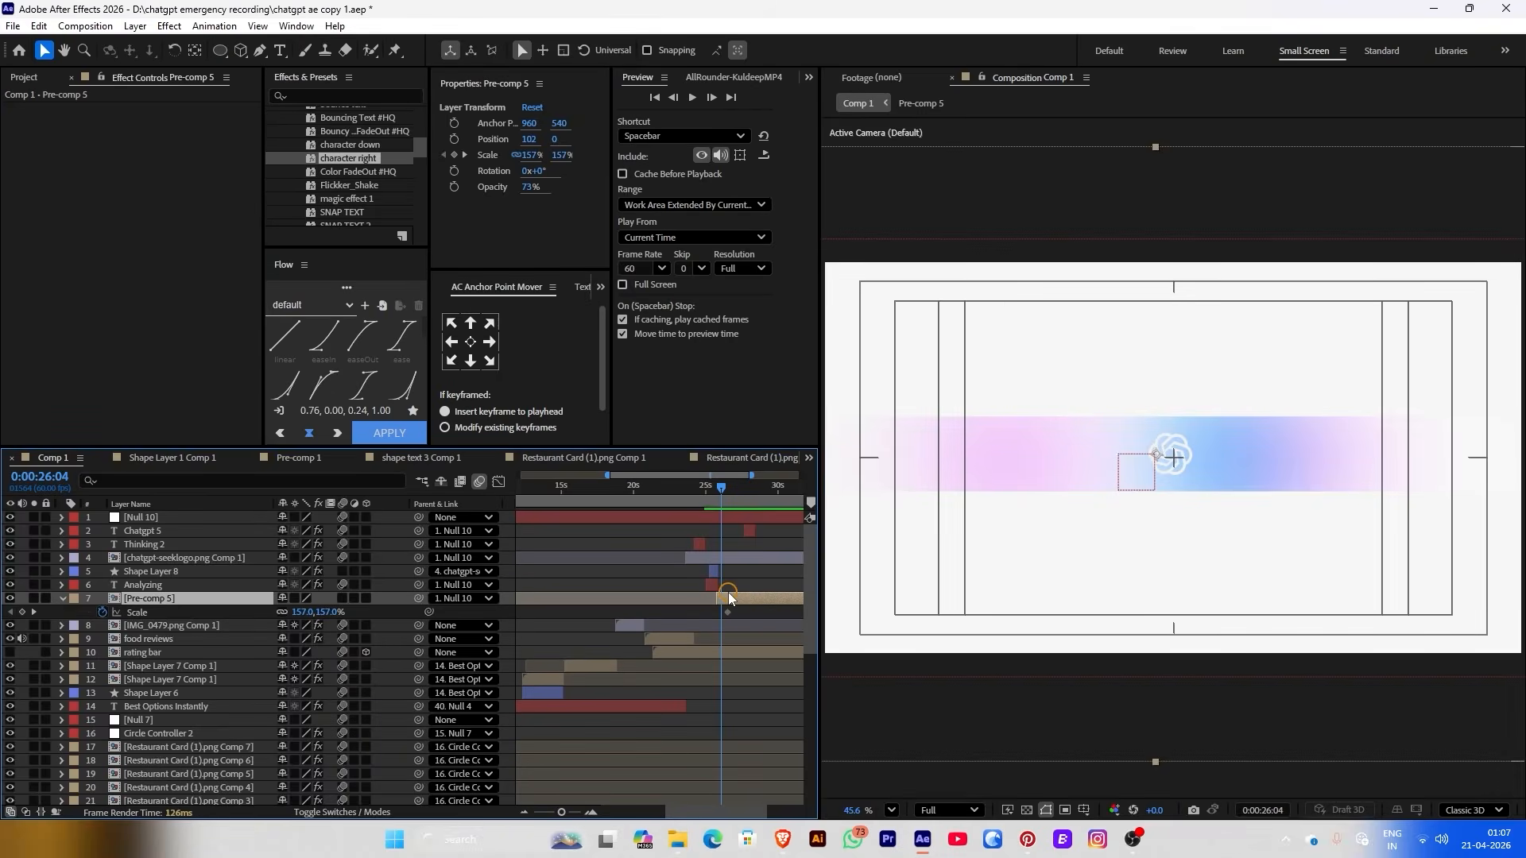
pyautogui.doubleClick(729, 598)
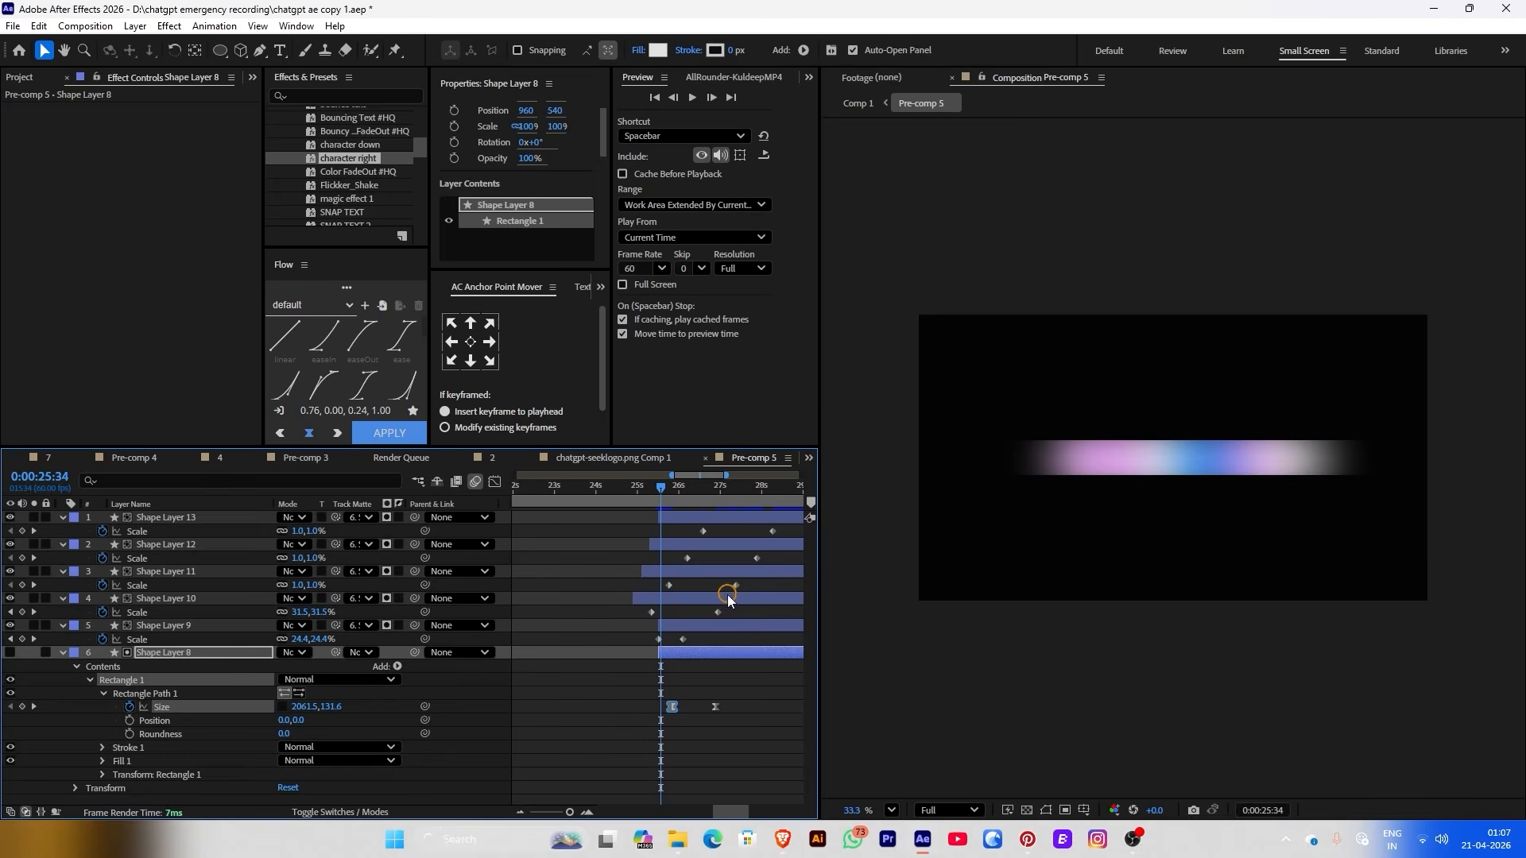
pyautogui.moveTo(715, 707); pyautogui.dragTo(727, 706)
pyautogui.press('space')
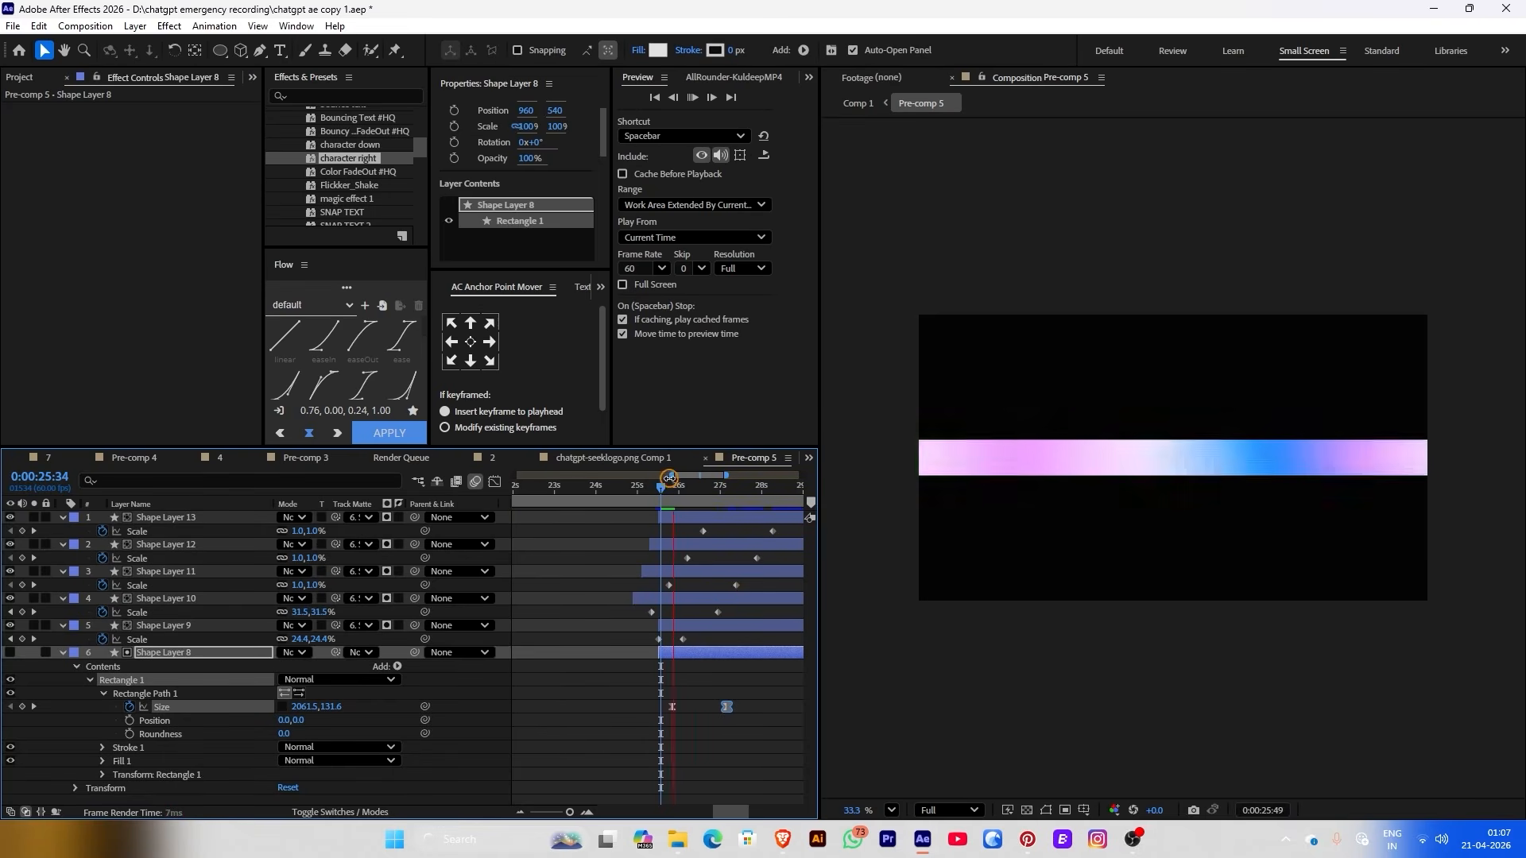
pyautogui.click(664, 486)
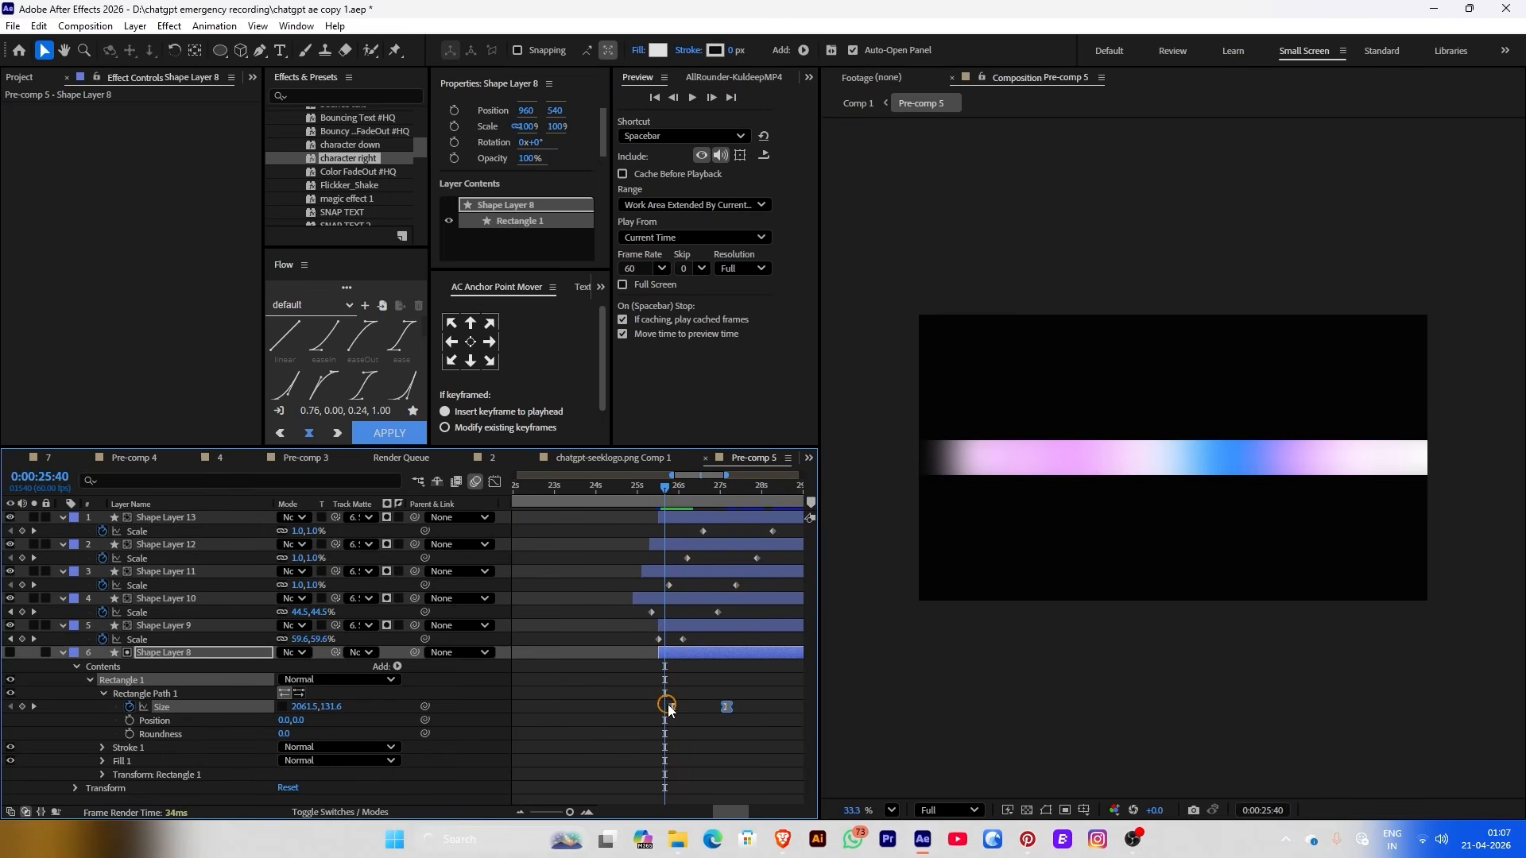
pyautogui.moveTo(668, 705); pyautogui.dragTo(664, 705)
pyautogui.press('space')
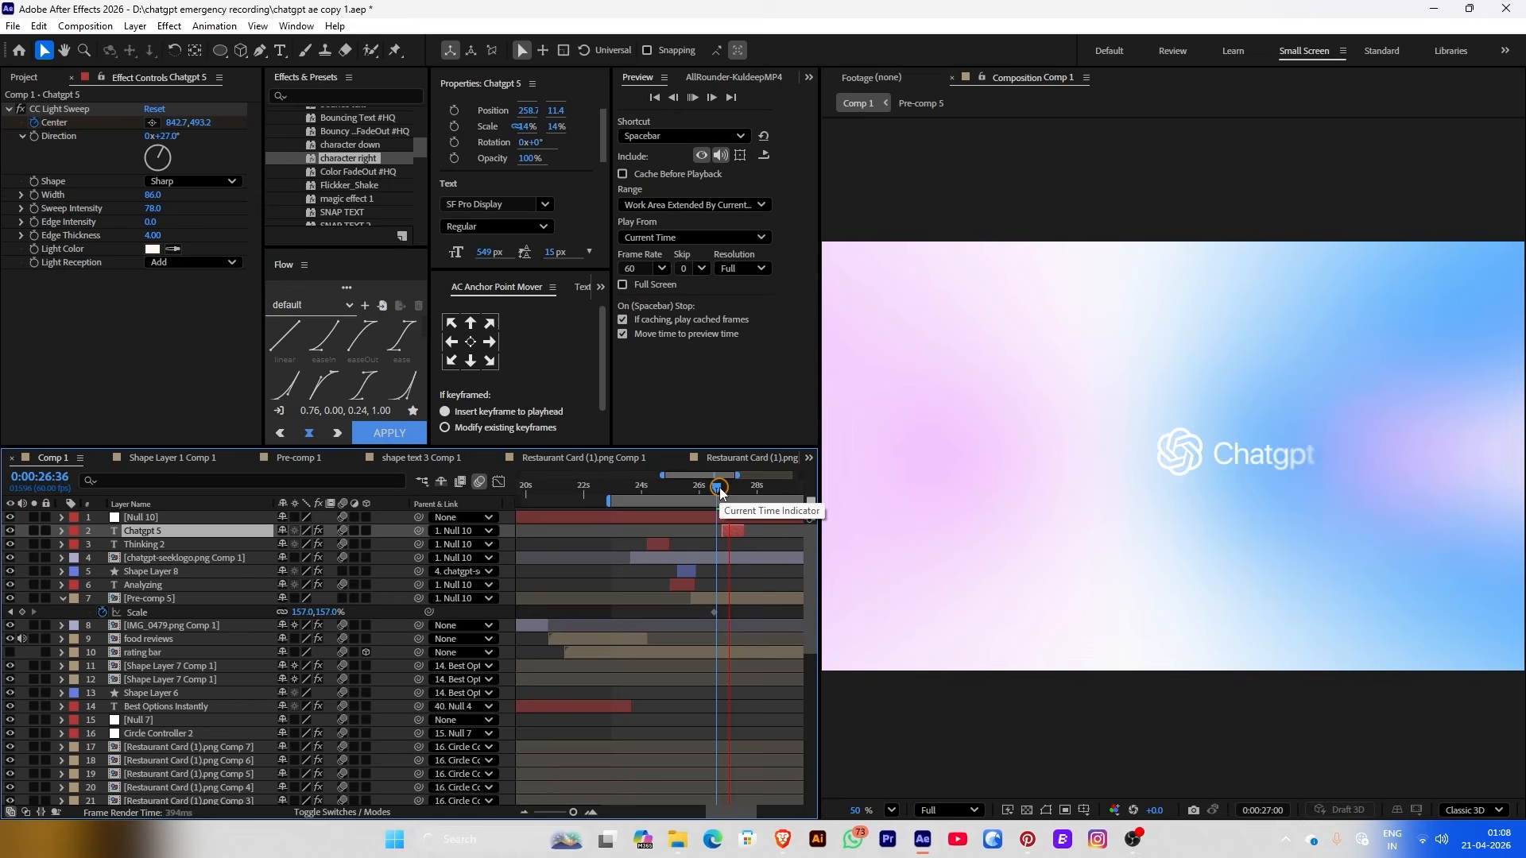
# Add Position keyframes on the ChatGPT logo and slide it left at 0:00:27:03
pyautogui.click(184, 557)
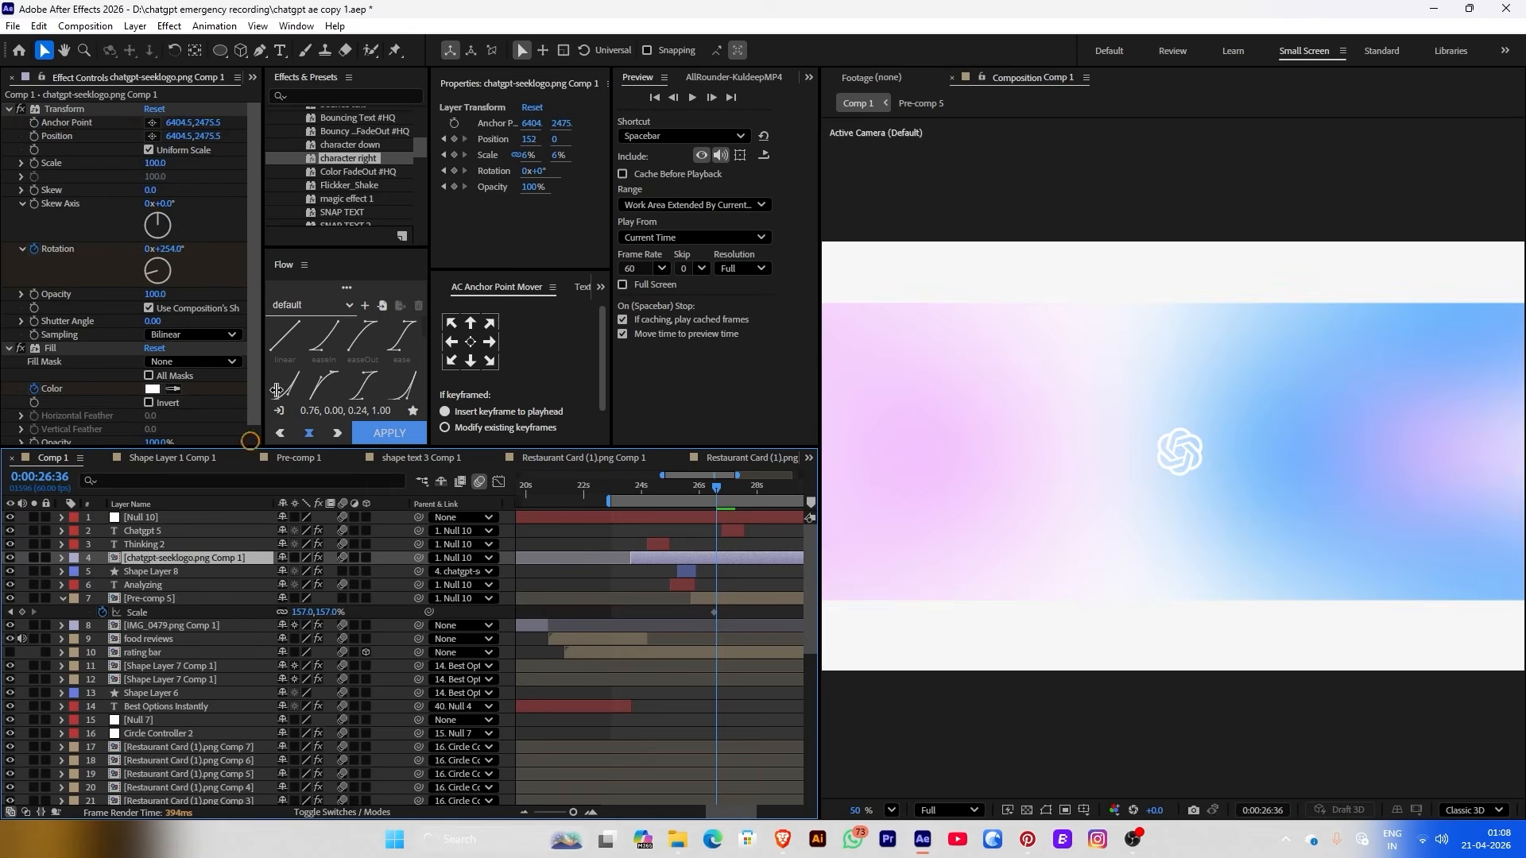
pyautogui.click(453, 143)
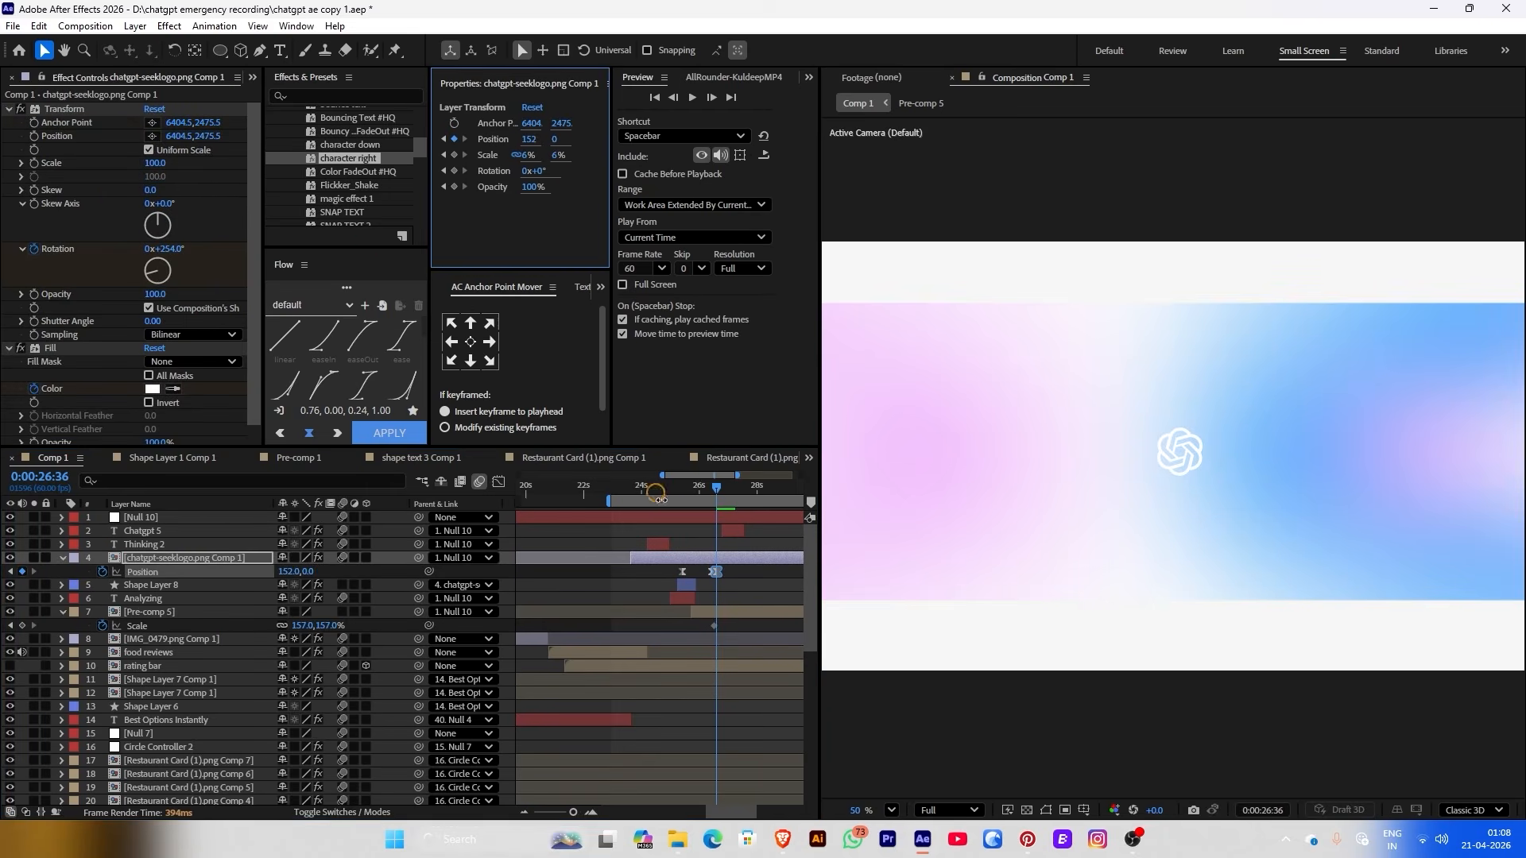
pyautogui.moveTo(719, 487); pyautogui.dragTo(729, 488)
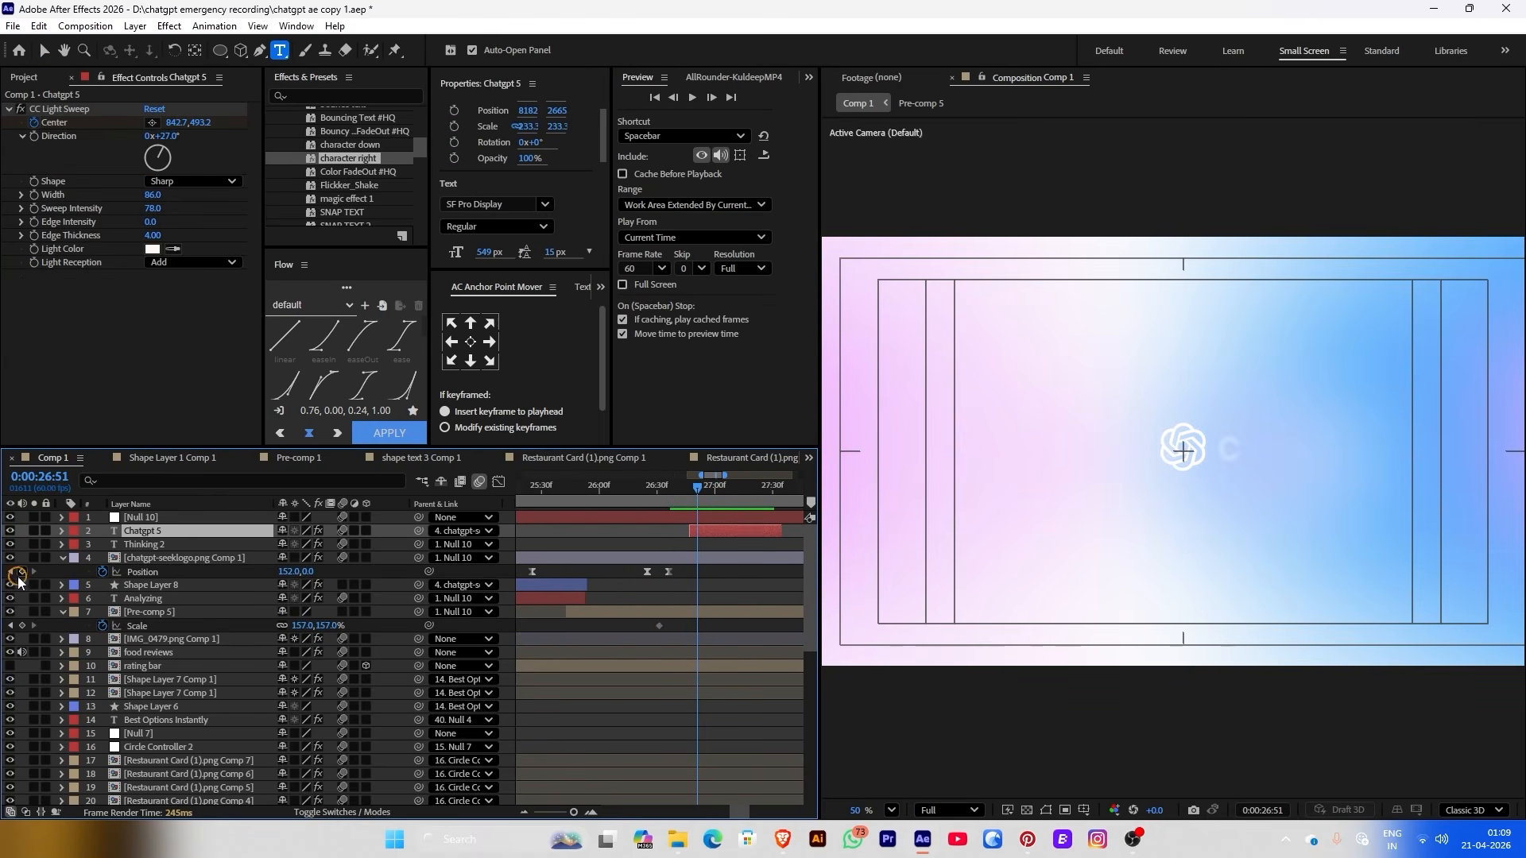
pyautogui.click(19, 577)
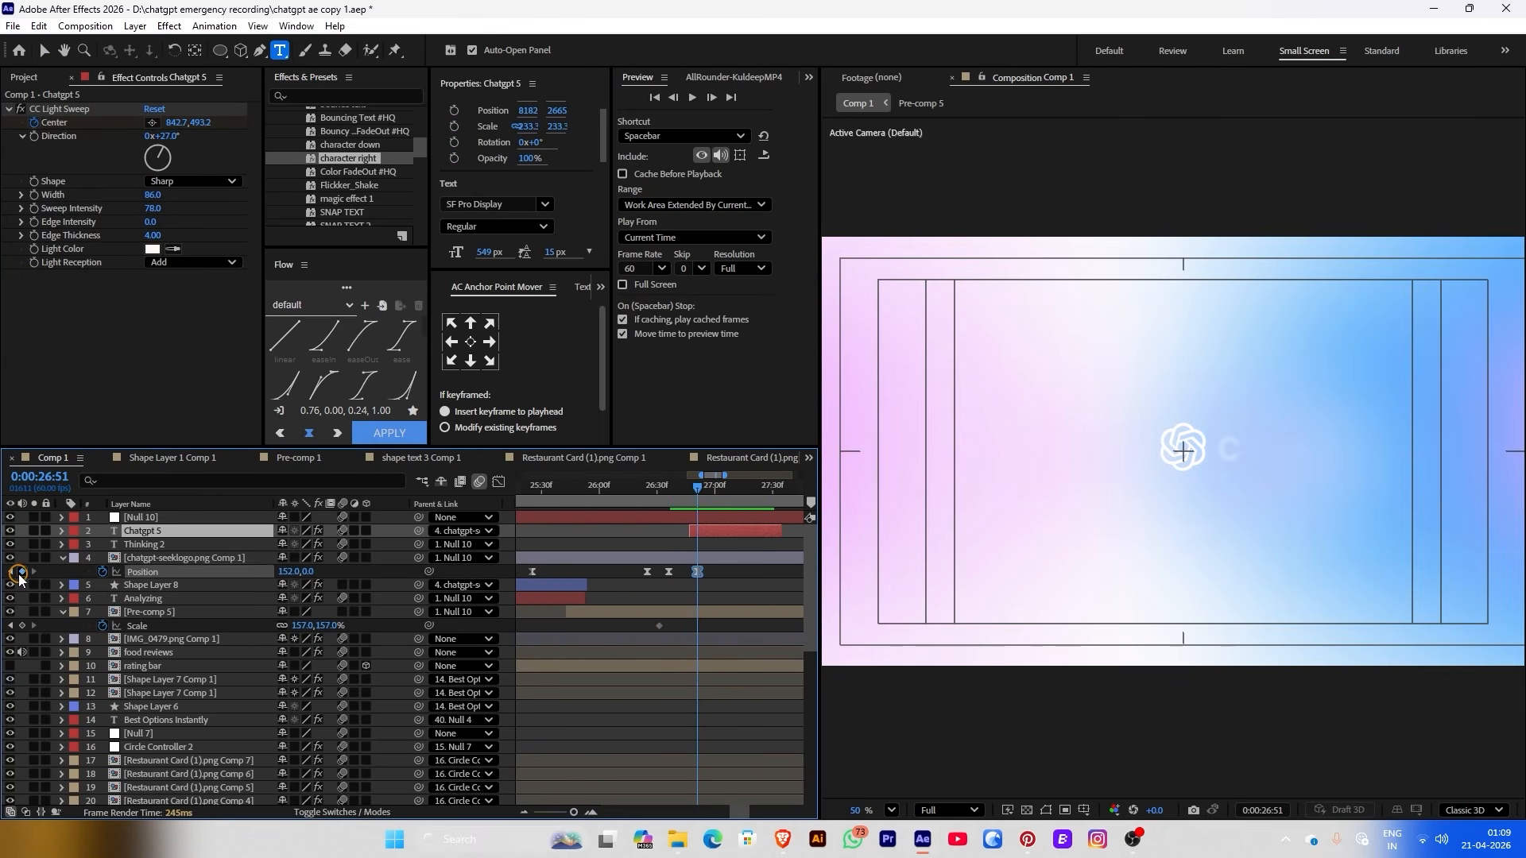
pyautogui.moveTo(712, 485); pyautogui.dragTo(720, 488)
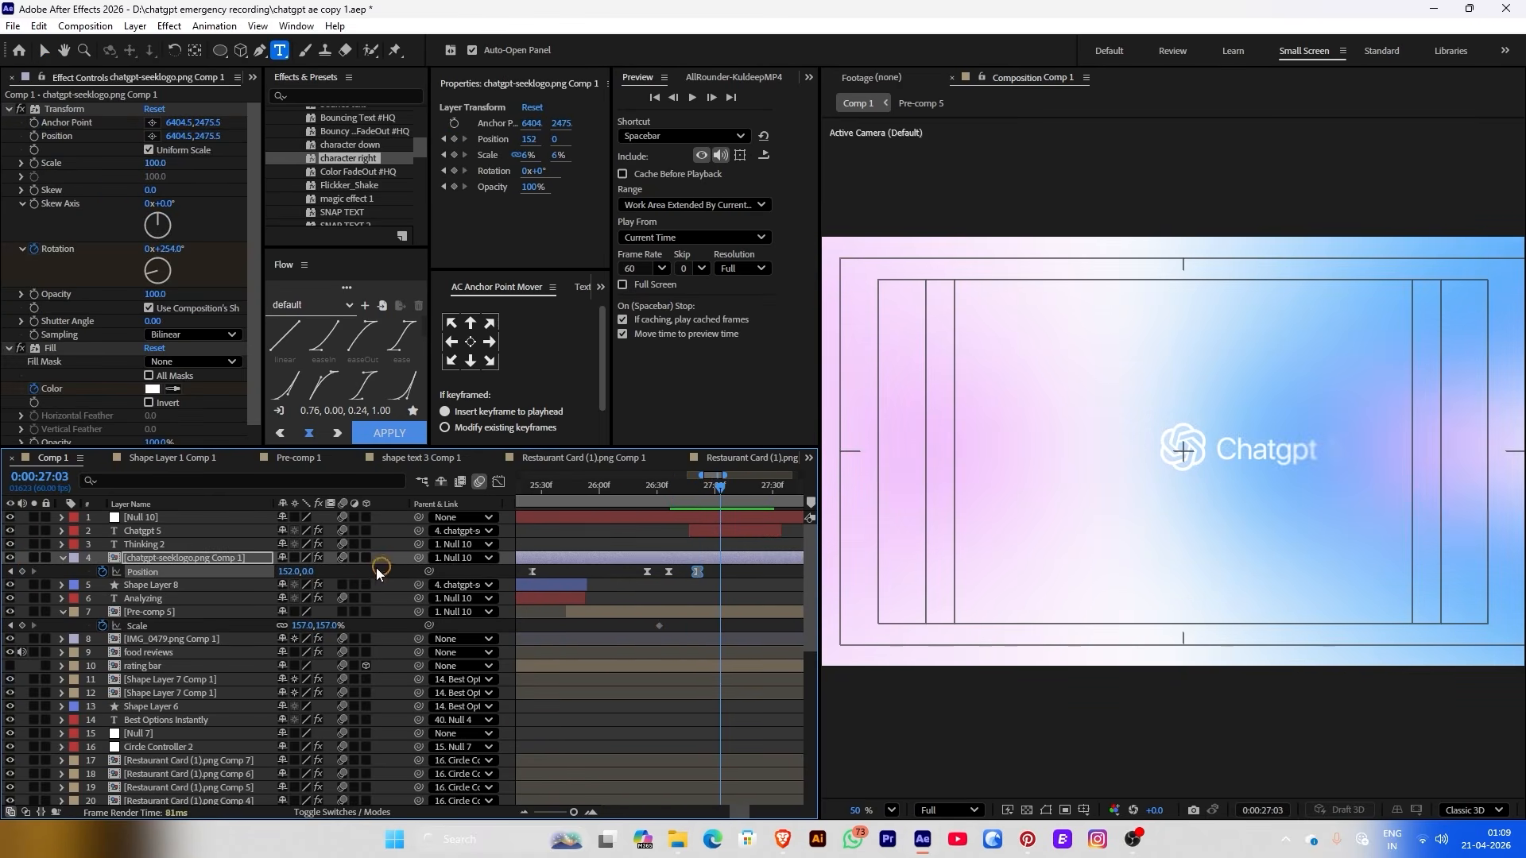
pyautogui.moveTo(287, 572); pyautogui.dragTo(225, 581)
# Nudge the earlier Position keyframe slightly later and preview the slide
pyautogui.click(680, 487)
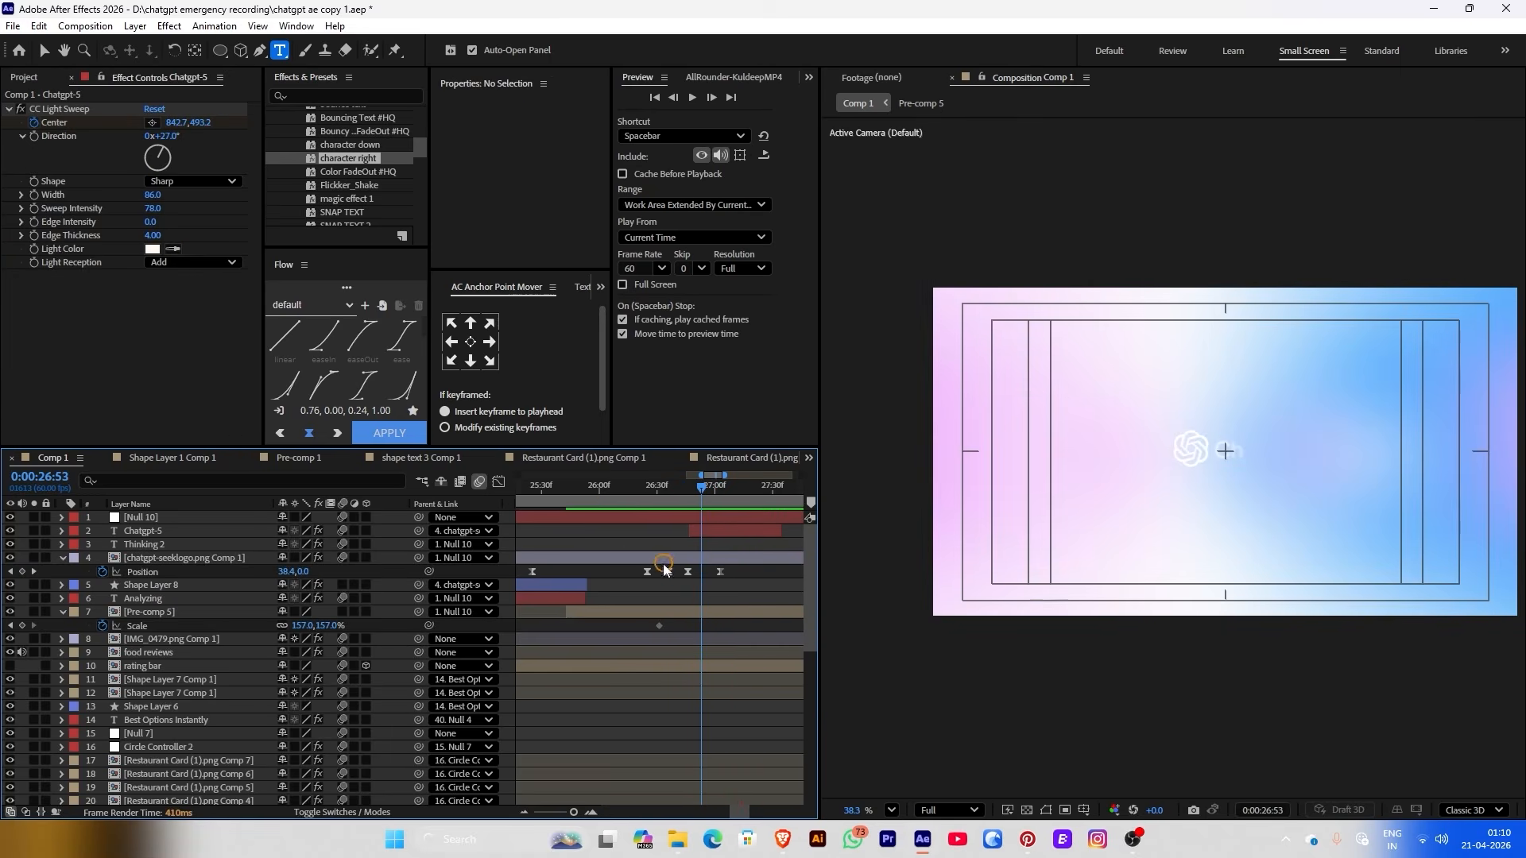
pyautogui.click(667, 571)
pyautogui.moveTo(668, 577); pyautogui.dragTo(673, 579)
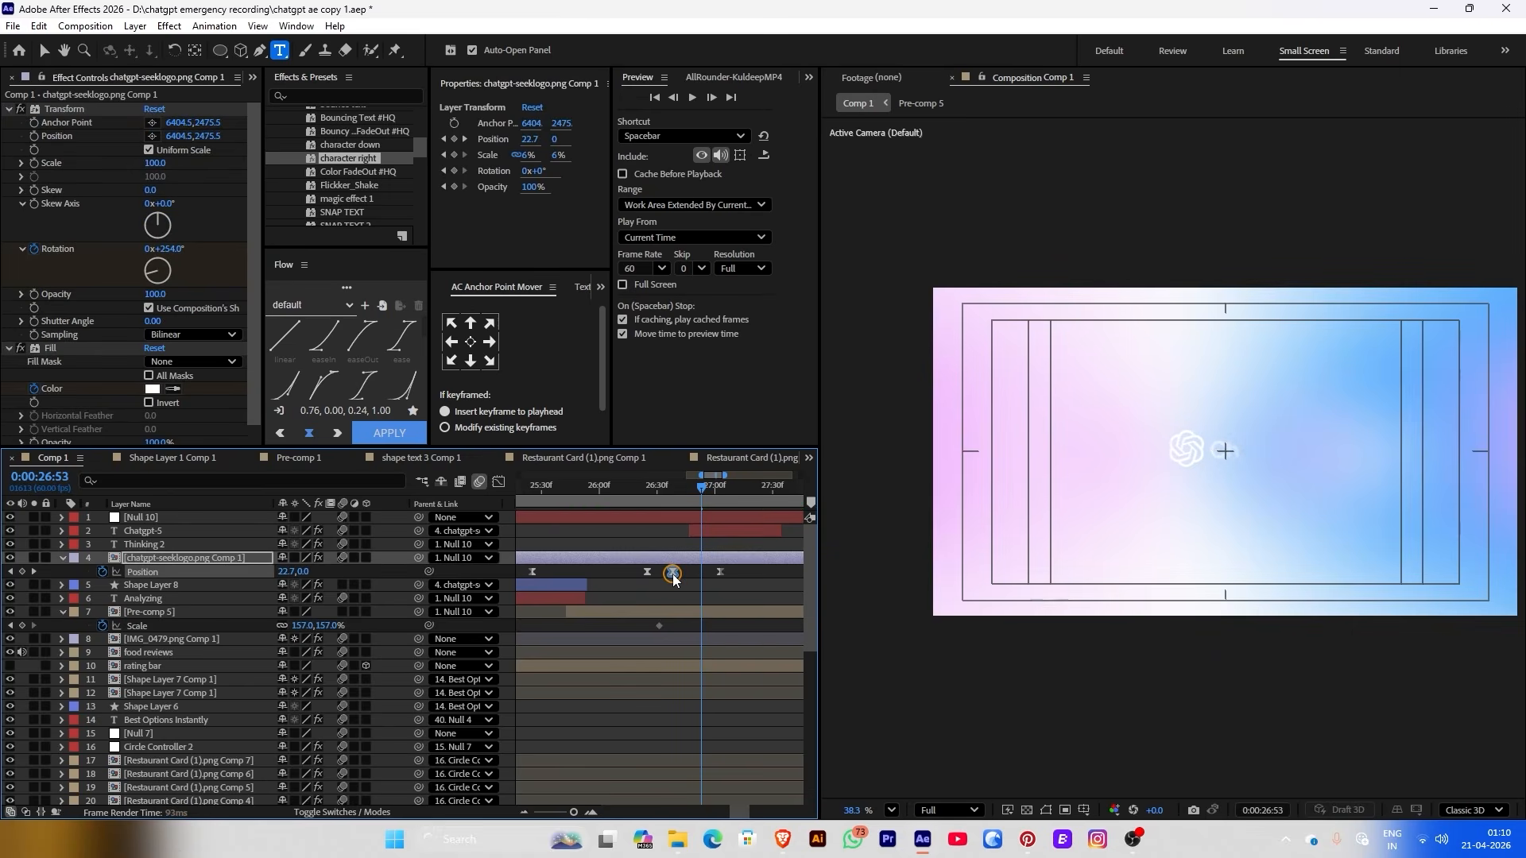
pyautogui.click(661, 485)
pyautogui.press('space')
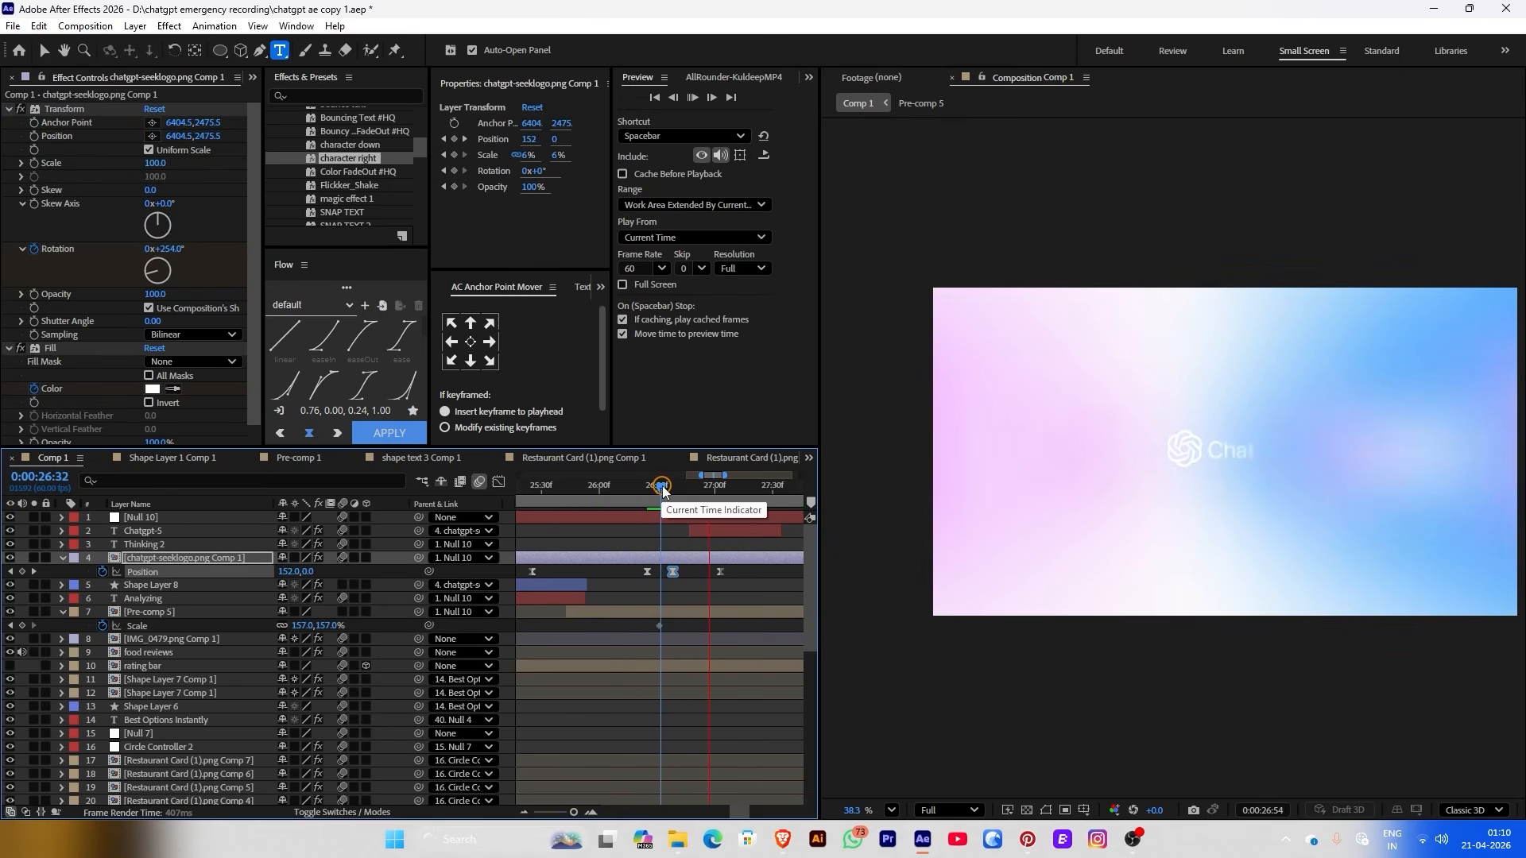
pyautogui.press('space')
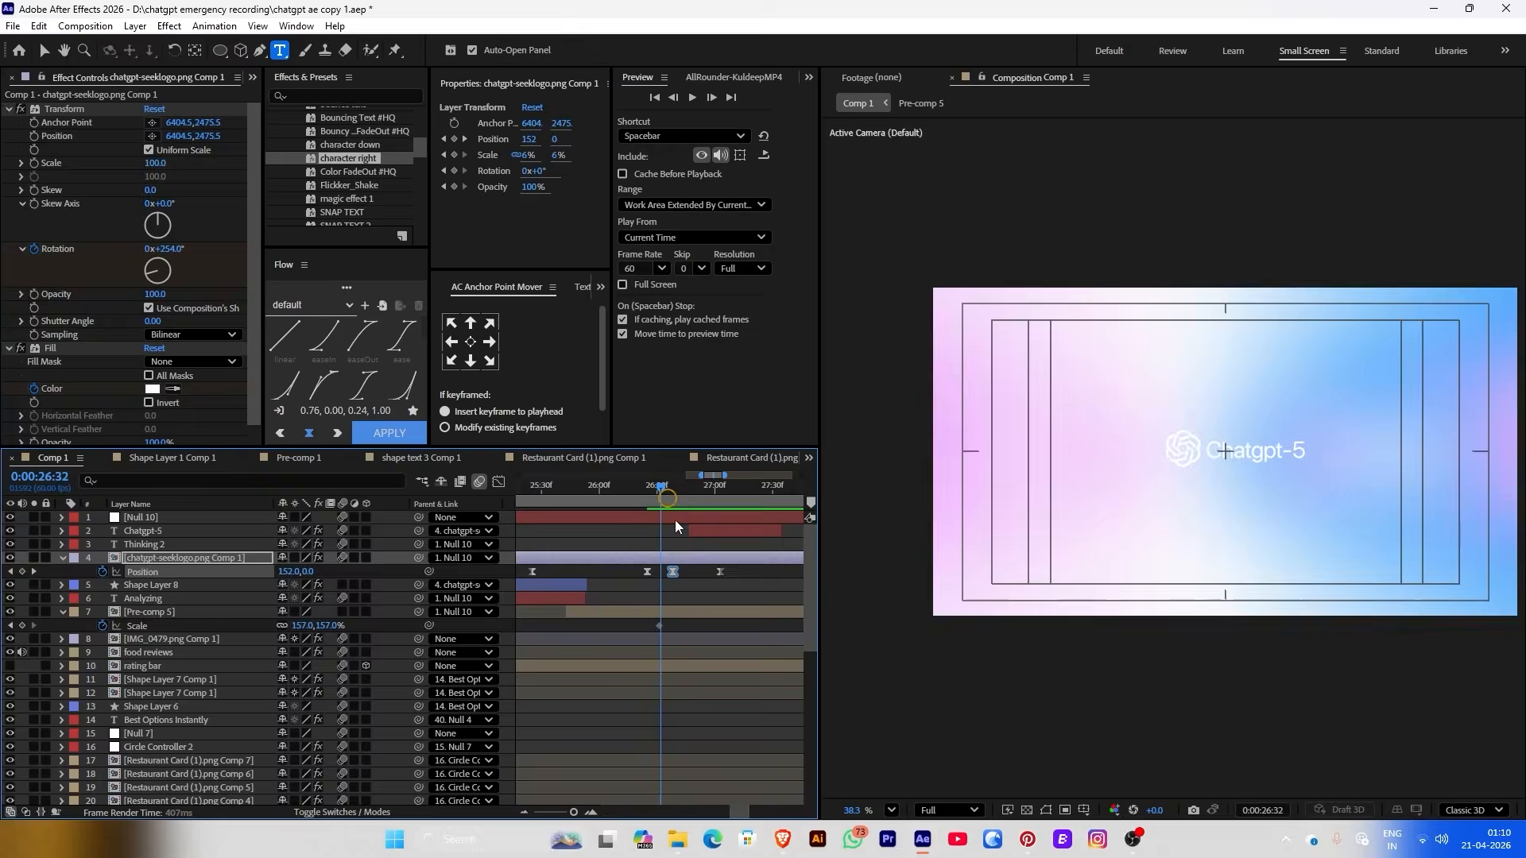
# Strengthen the ease on the logo's Position keyframes in the Graph Editor
pyautogui.keyDown('shift'); pyautogui.click(720, 571); pyautogui.keyUp('shift')
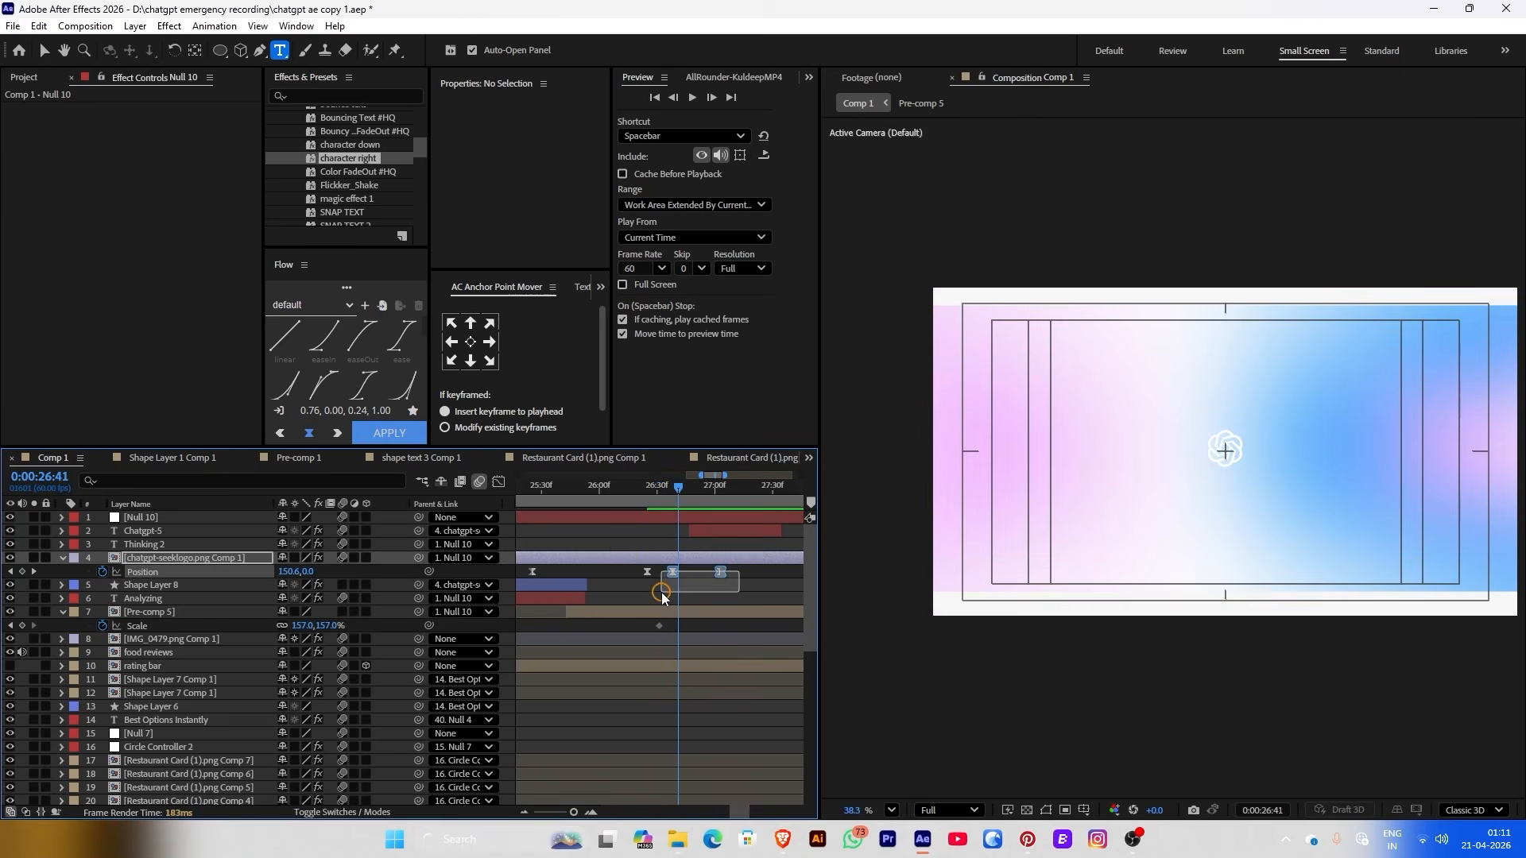
pyautogui.click(498, 483)
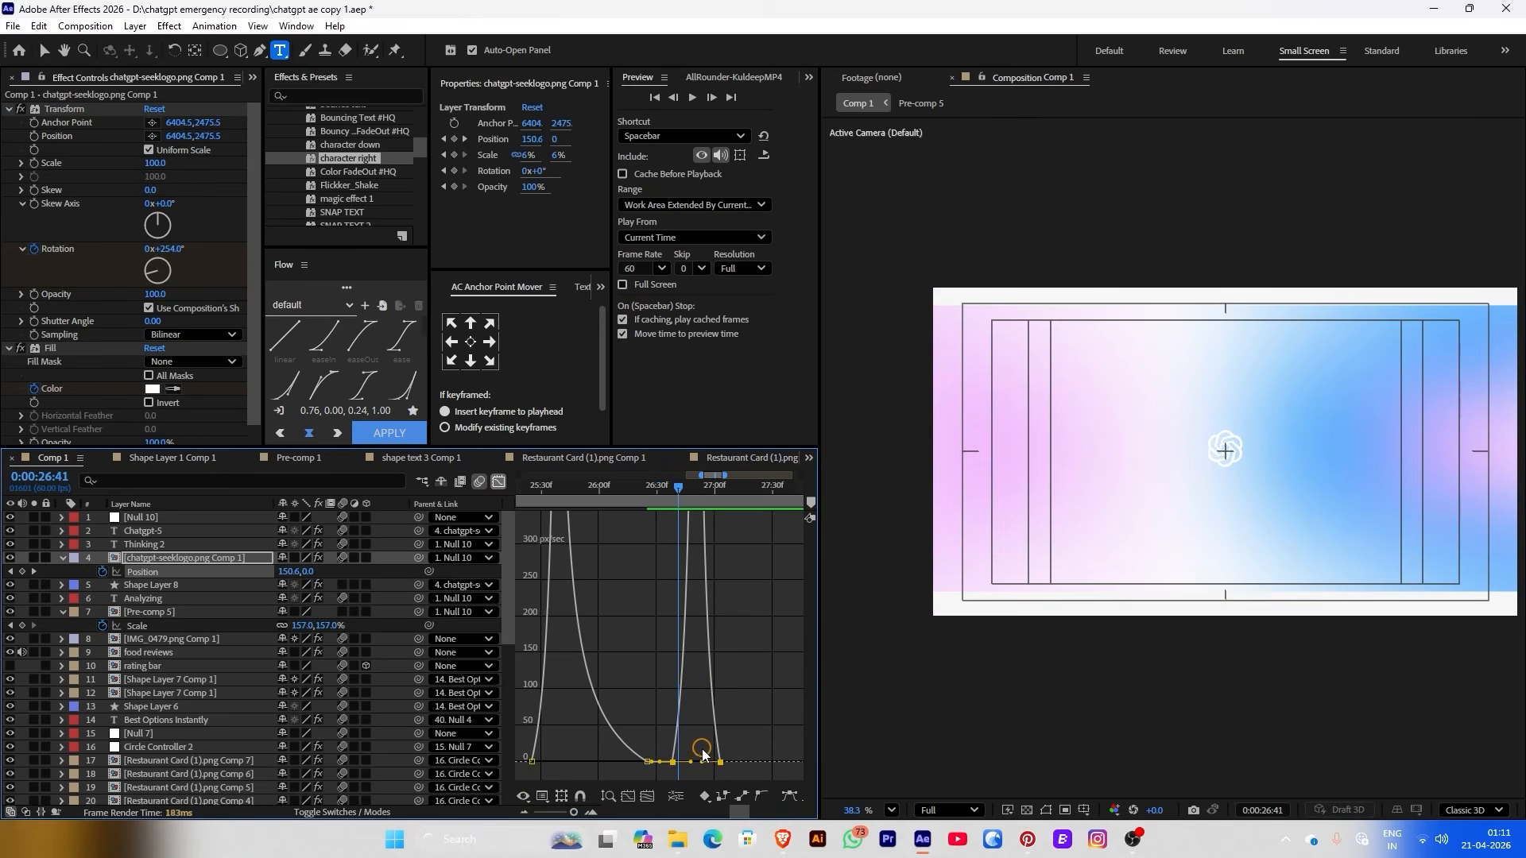
pyautogui.moveTo(706, 764); pyautogui.dragTo(684, 767)
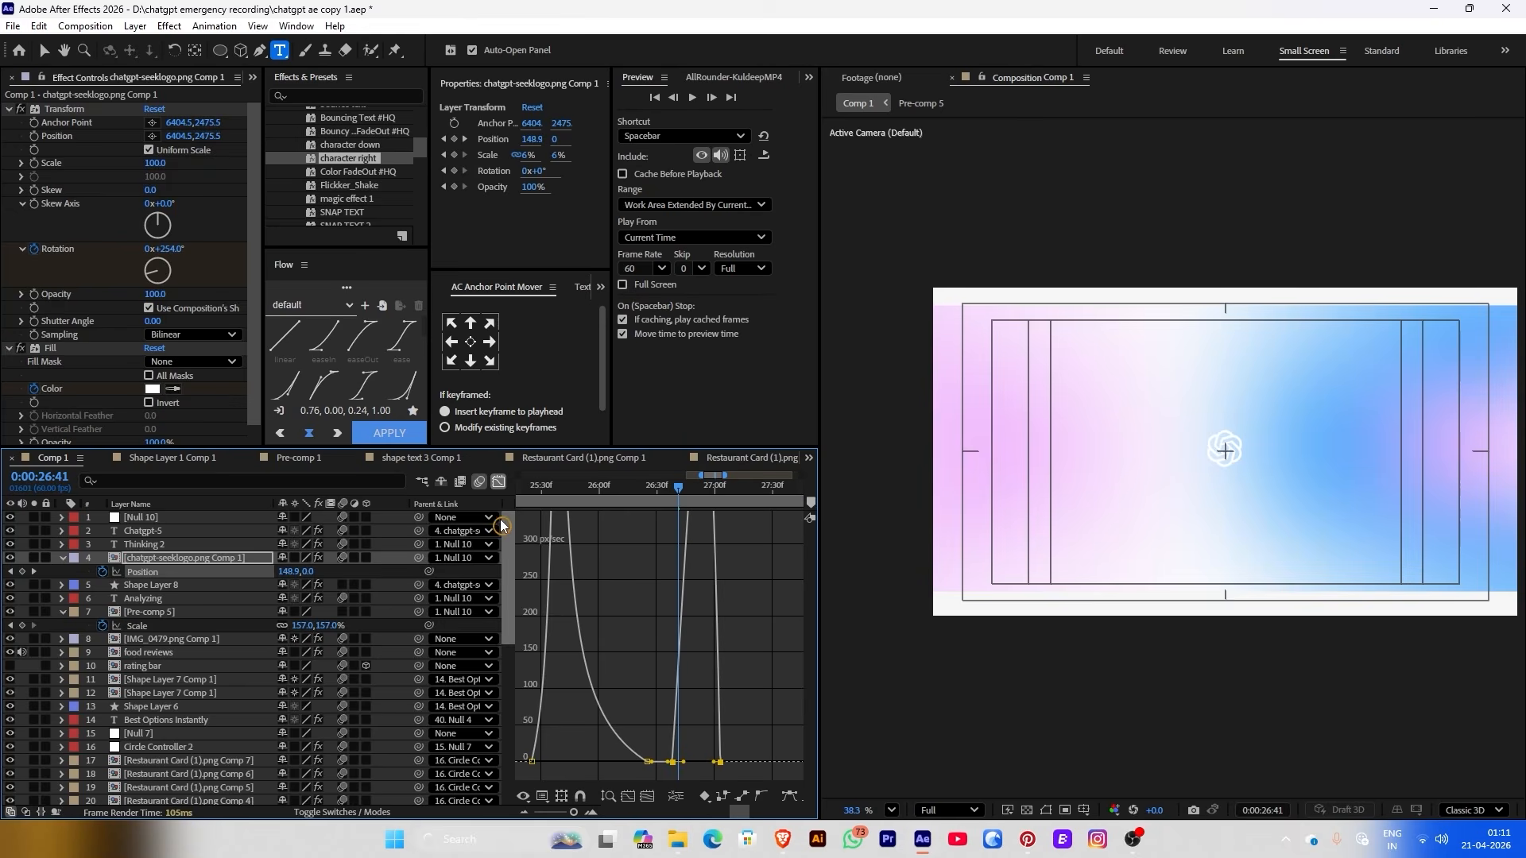
pyautogui.click(499, 482)
pyautogui.click(666, 510)
pyautogui.click(687, 494)
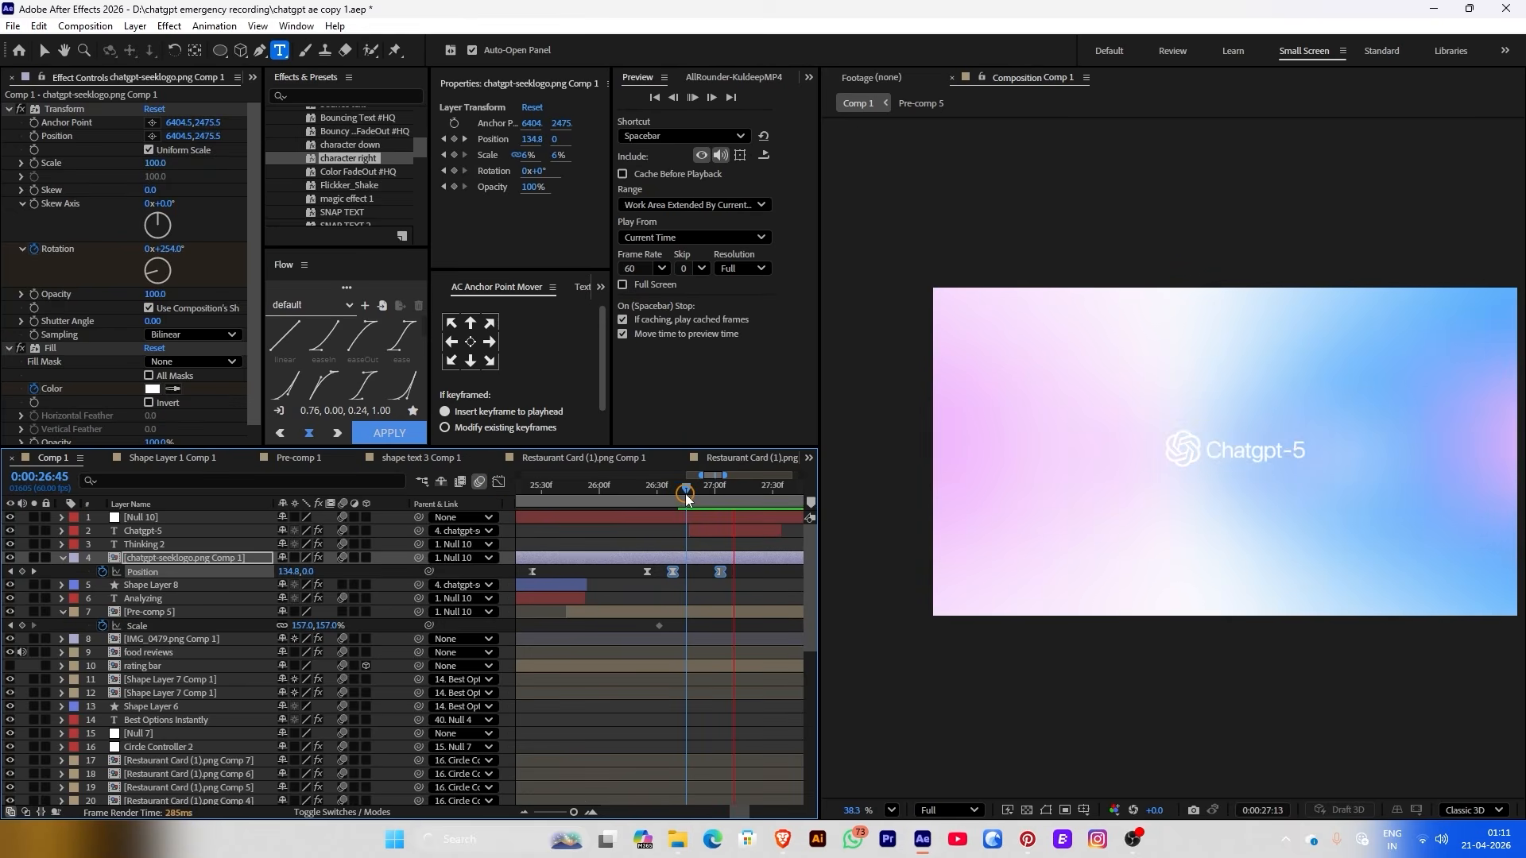
pyautogui.click(717, 619)
# In Pre-comp 5, duplicate Shape Layer 8 as Shape Layer 14 and place it below
pyautogui.doubleClick(717, 619)
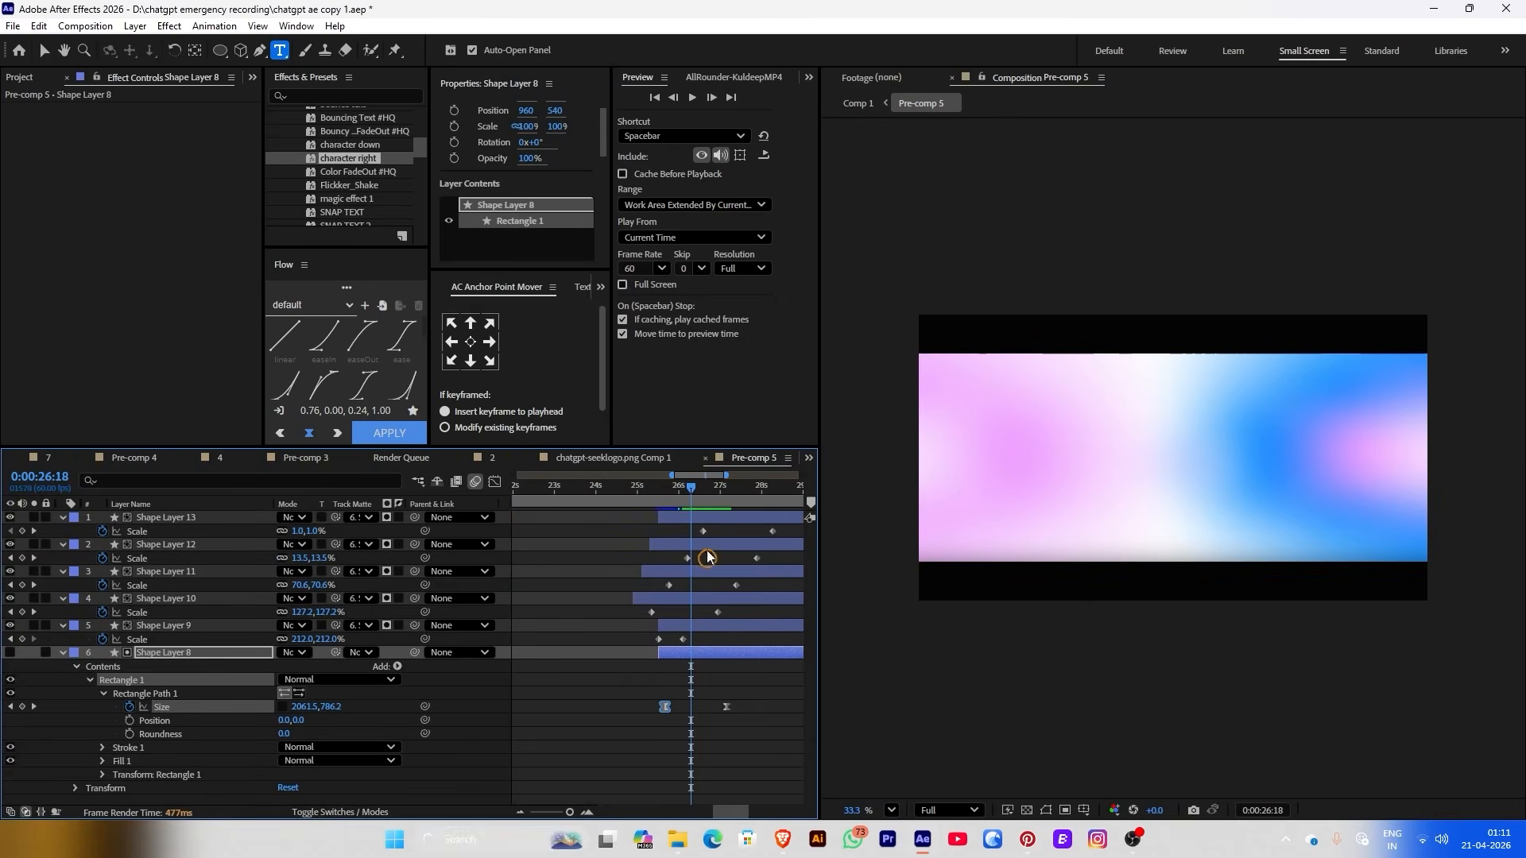
pyautogui.click(645, 678)
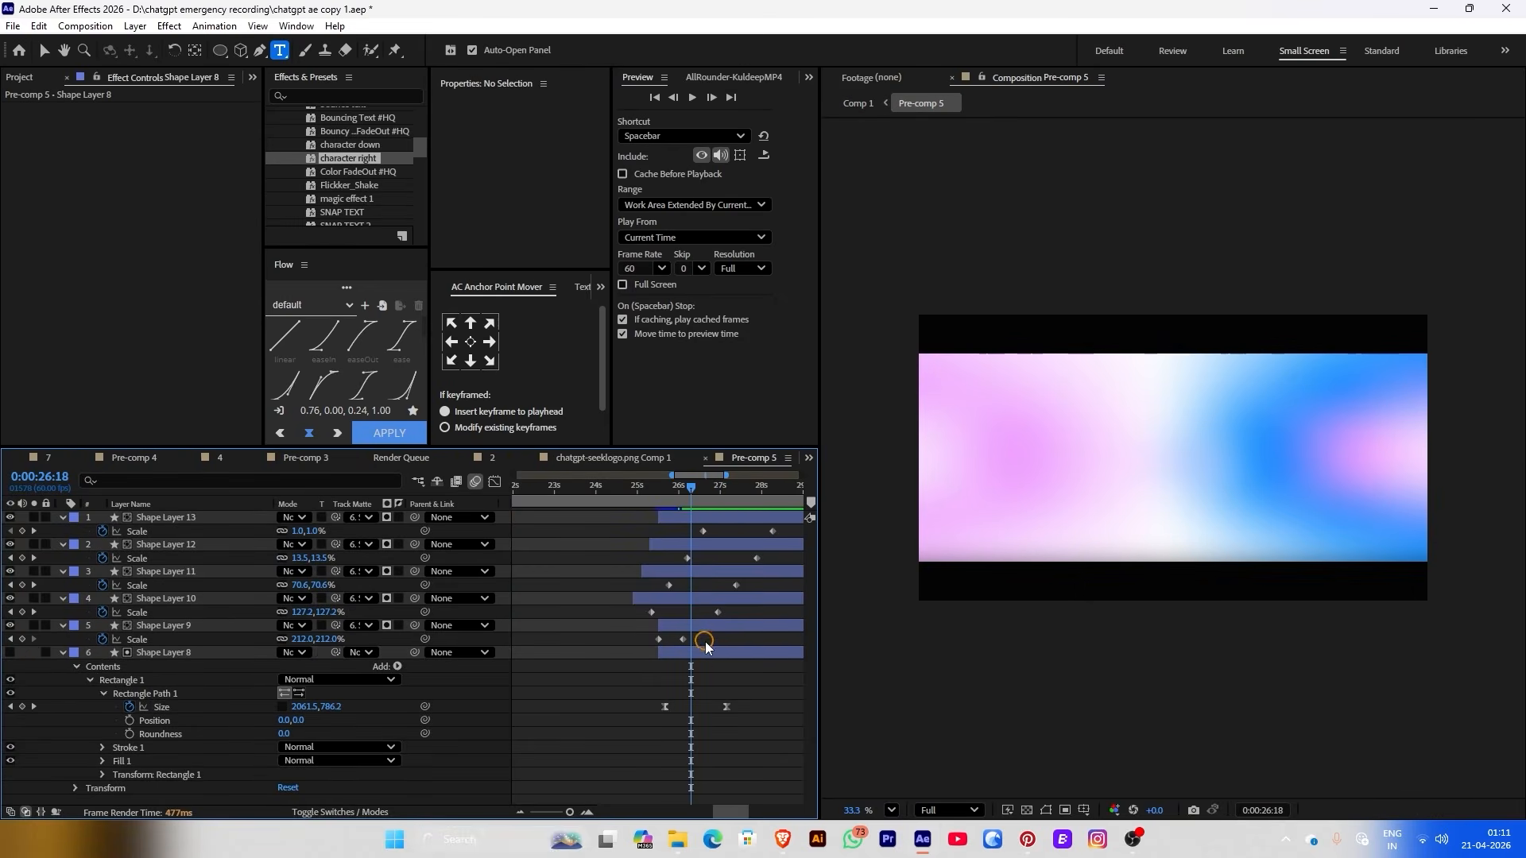
pyautogui.press('v')
pyautogui.click(165, 660)
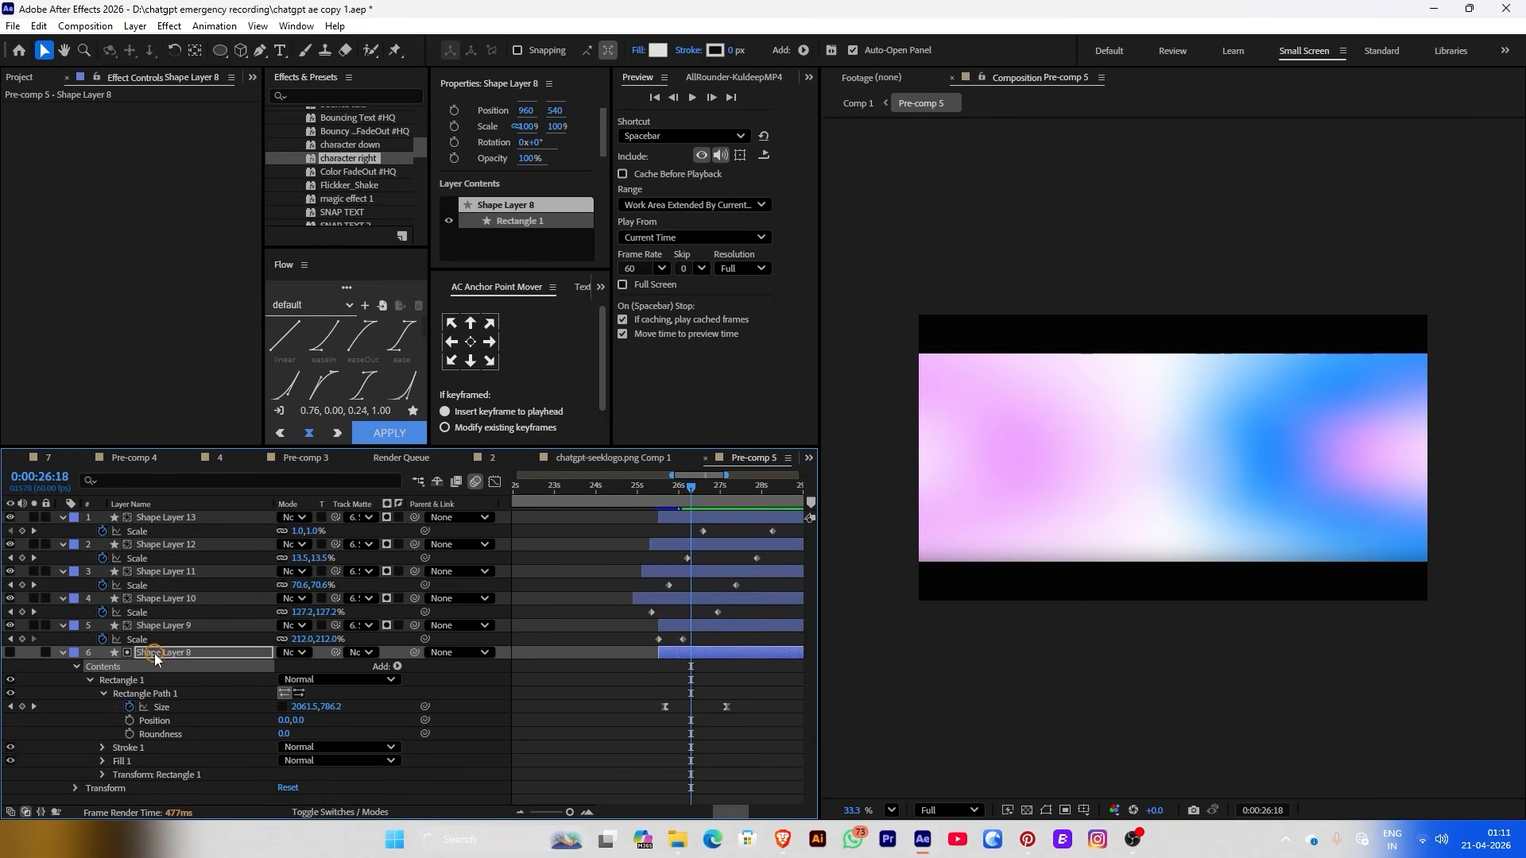
pyautogui.hotkey('ctrl', 'd')
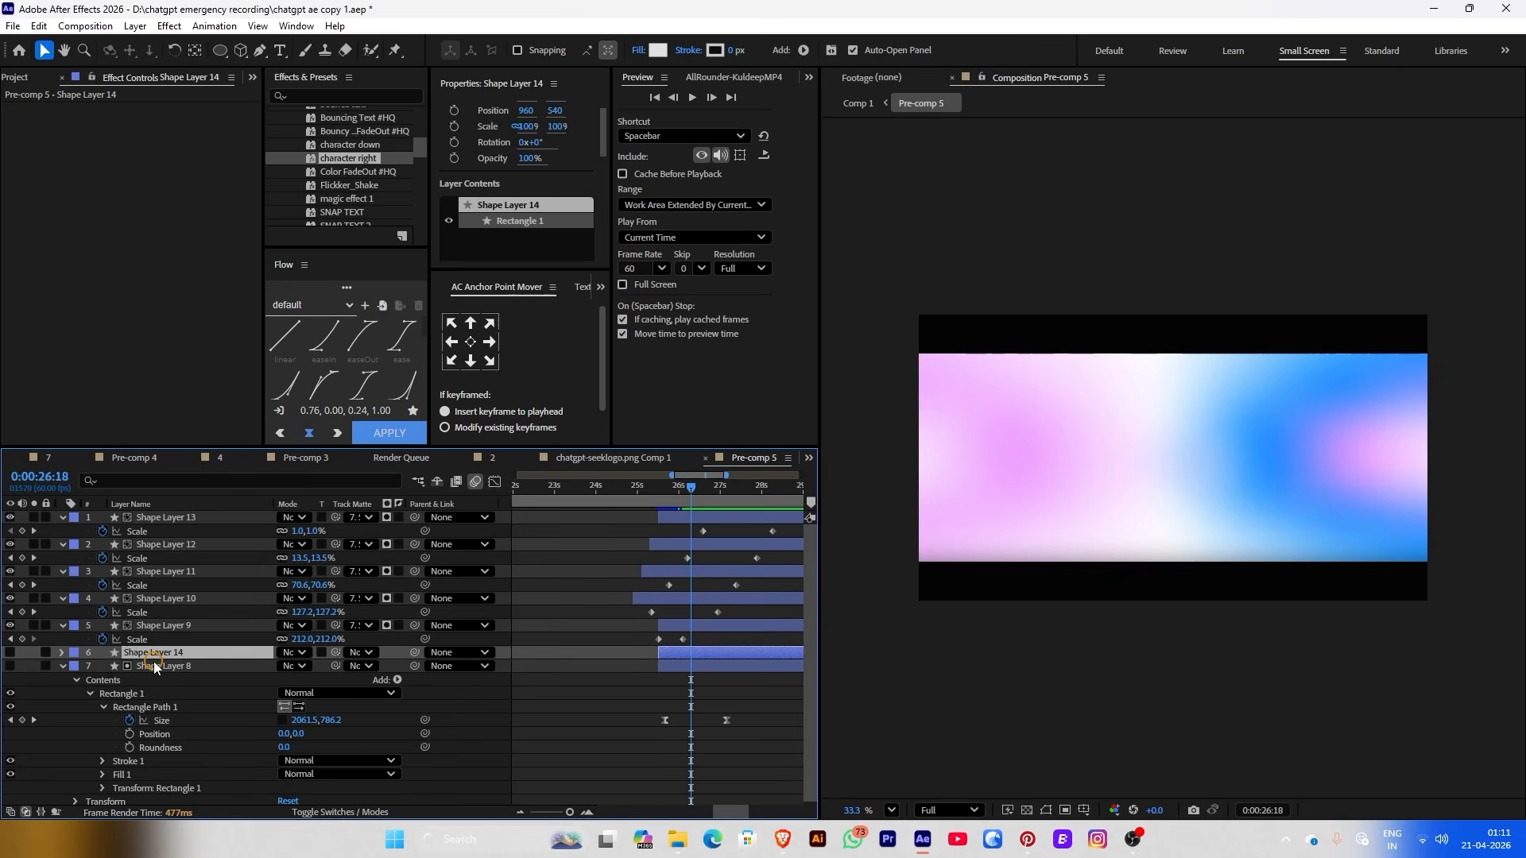
pyautogui.moveTo(149, 657); pyautogui.dragTo(92, 672)
pyautogui.click(63, 653)
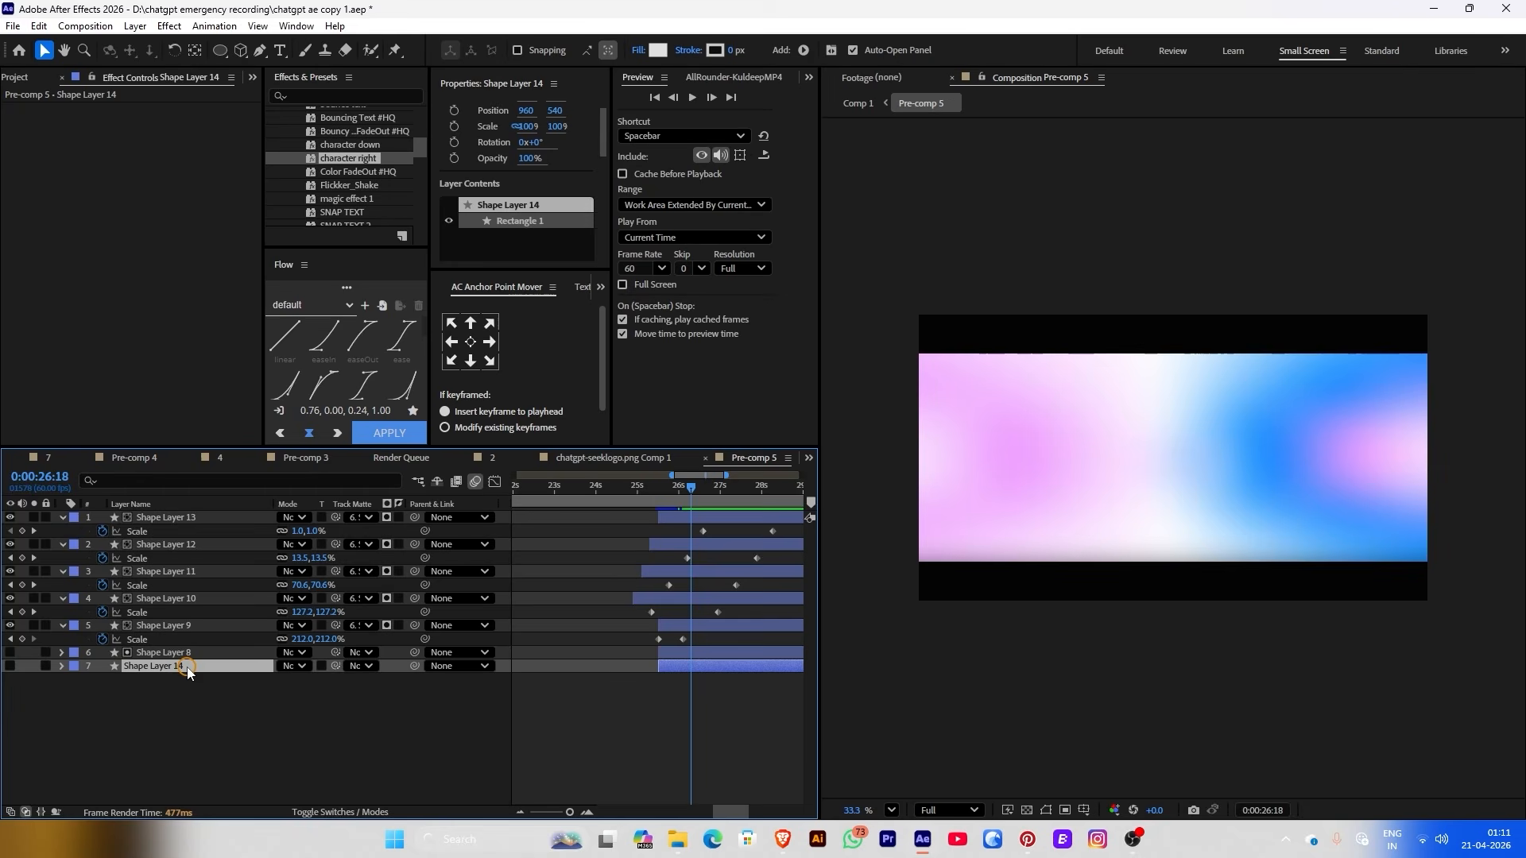
# Set Shape Layer 14's fill to None
pyautogui.click(732, 53)
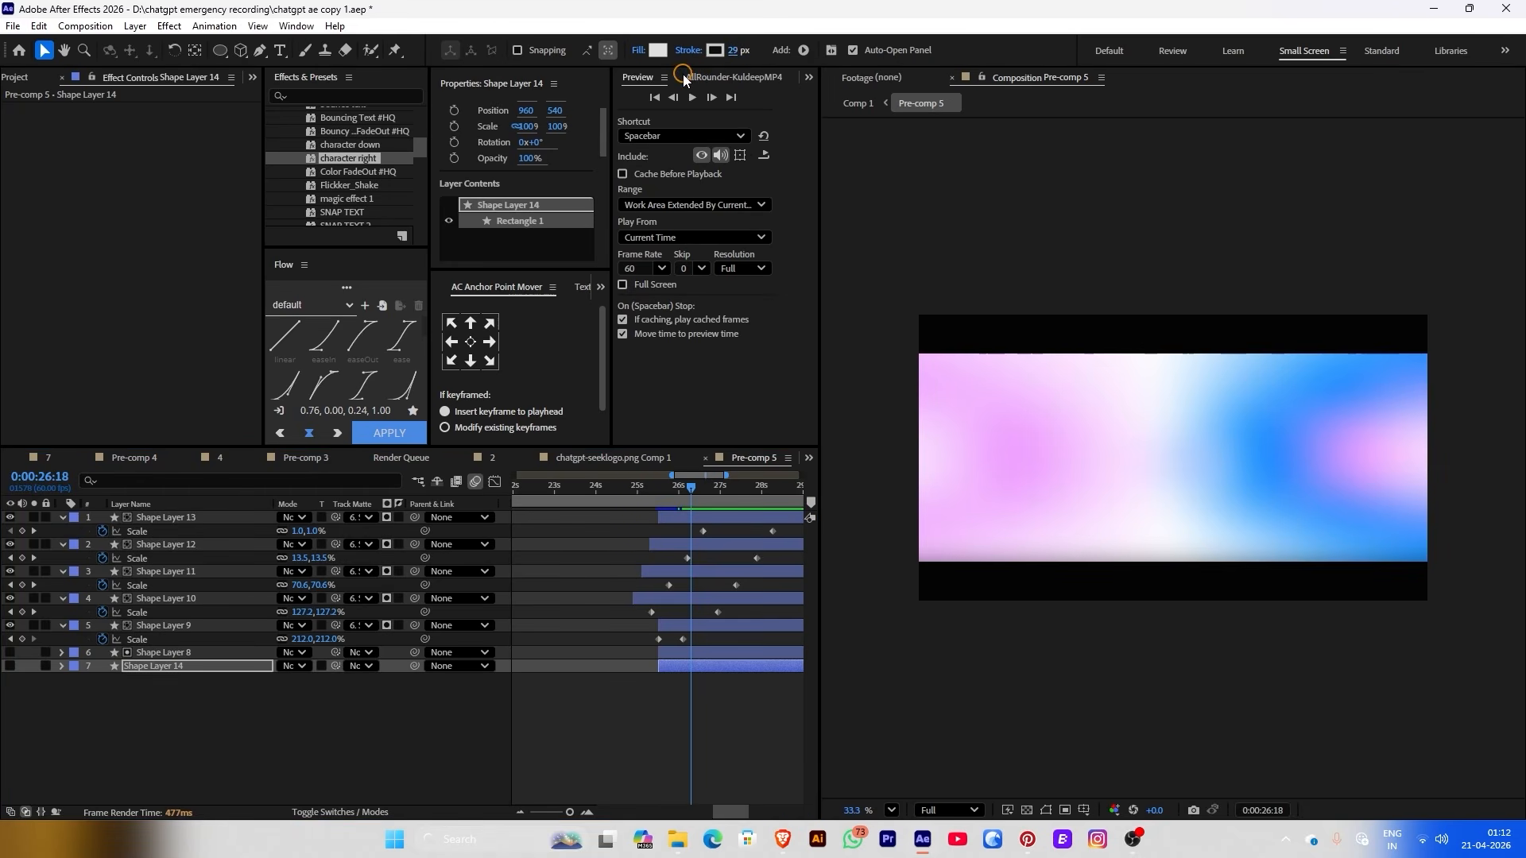
pyautogui.click(639, 50)
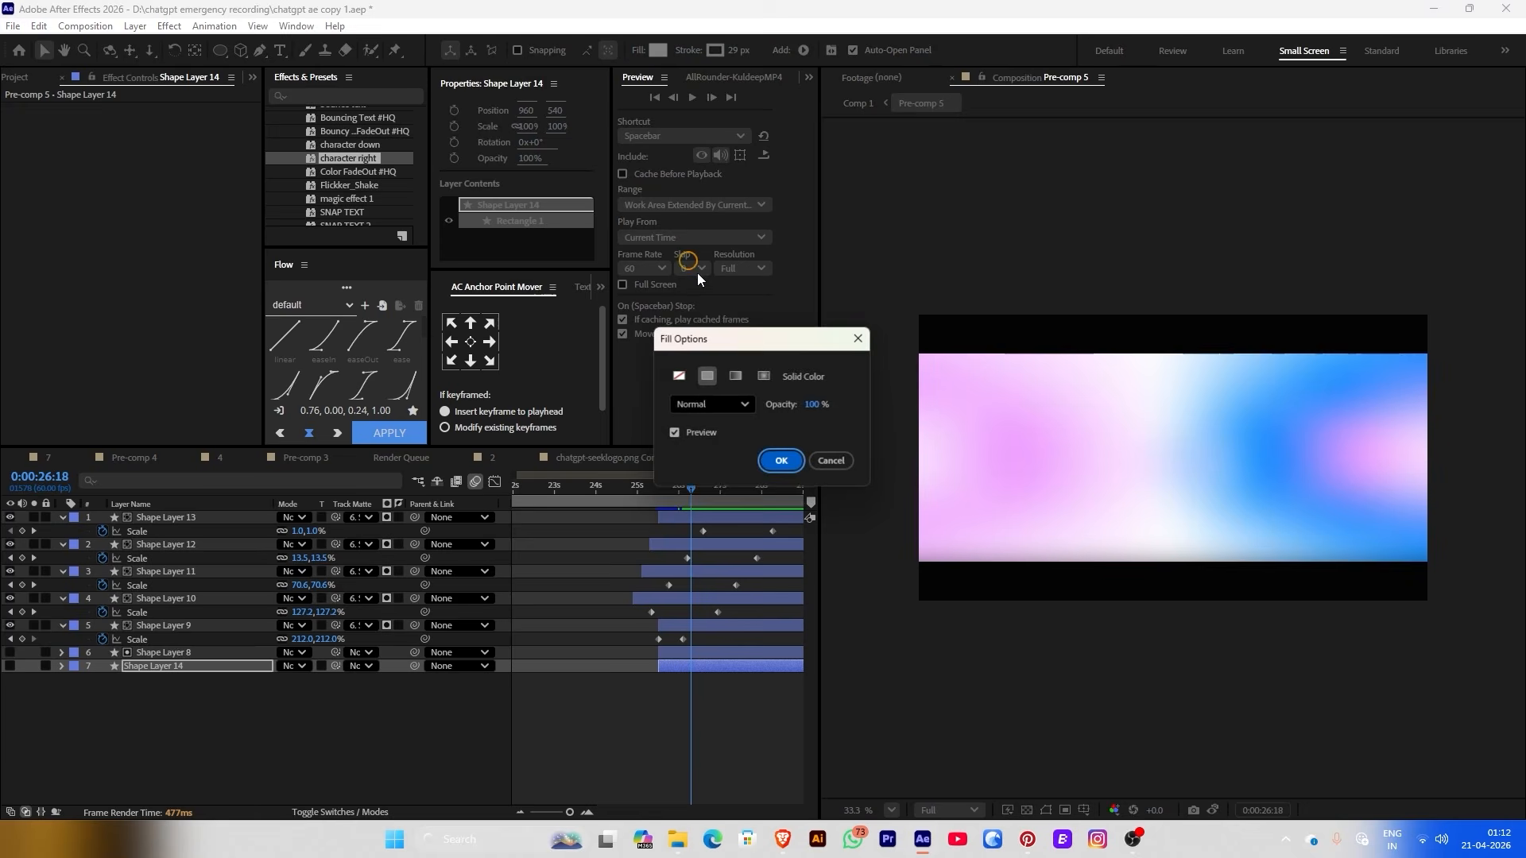
pyautogui.click(679, 376)
pyautogui.click(782, 461)
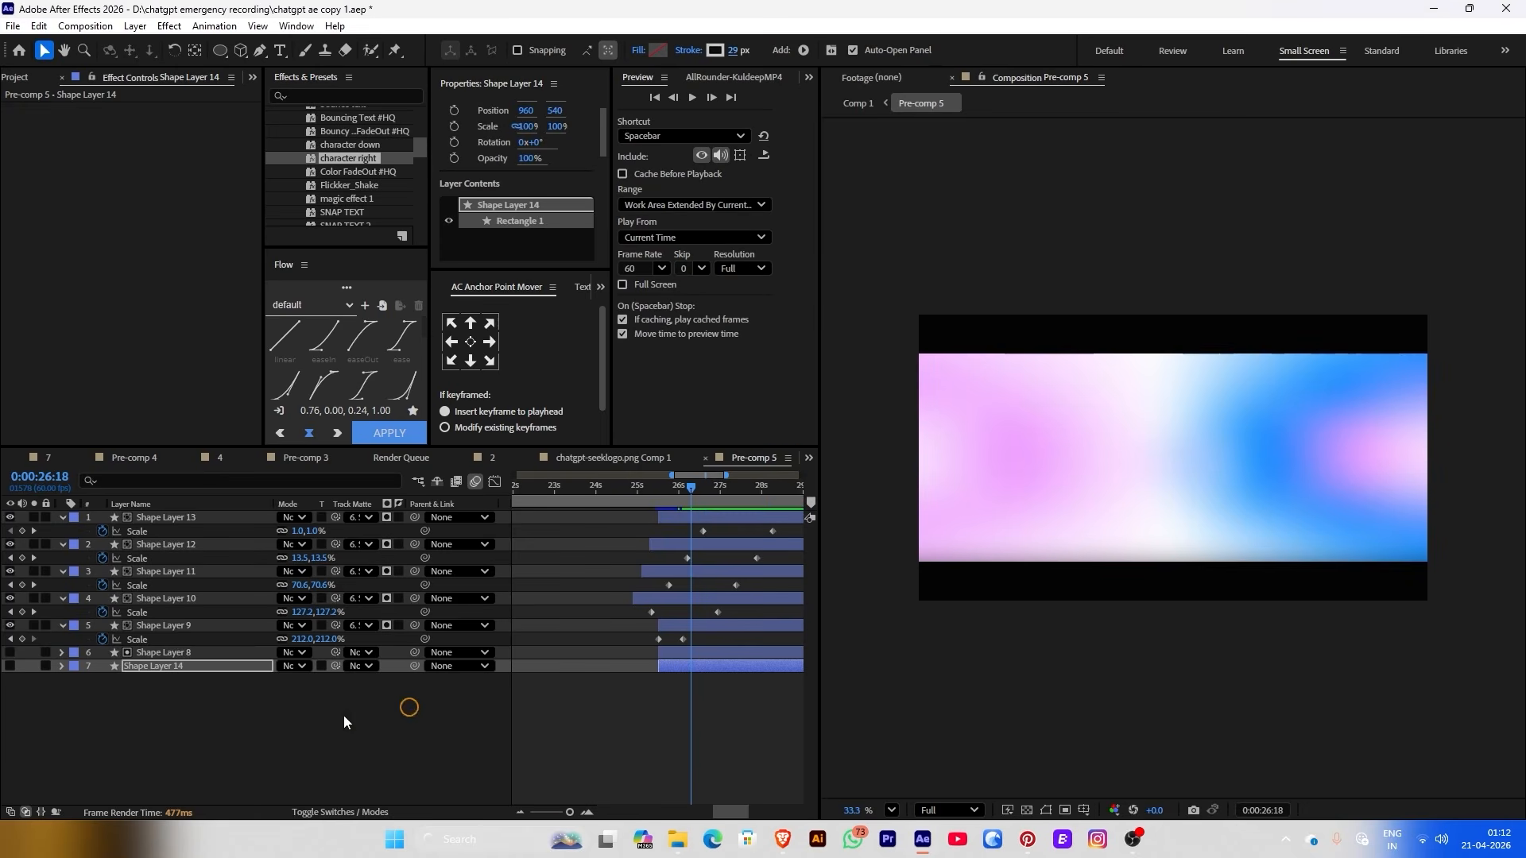
pyautogui.click(154, 686)
# Make Shape Layer 14 visible and keep its stroke white
pyautogui.click(11, 667)
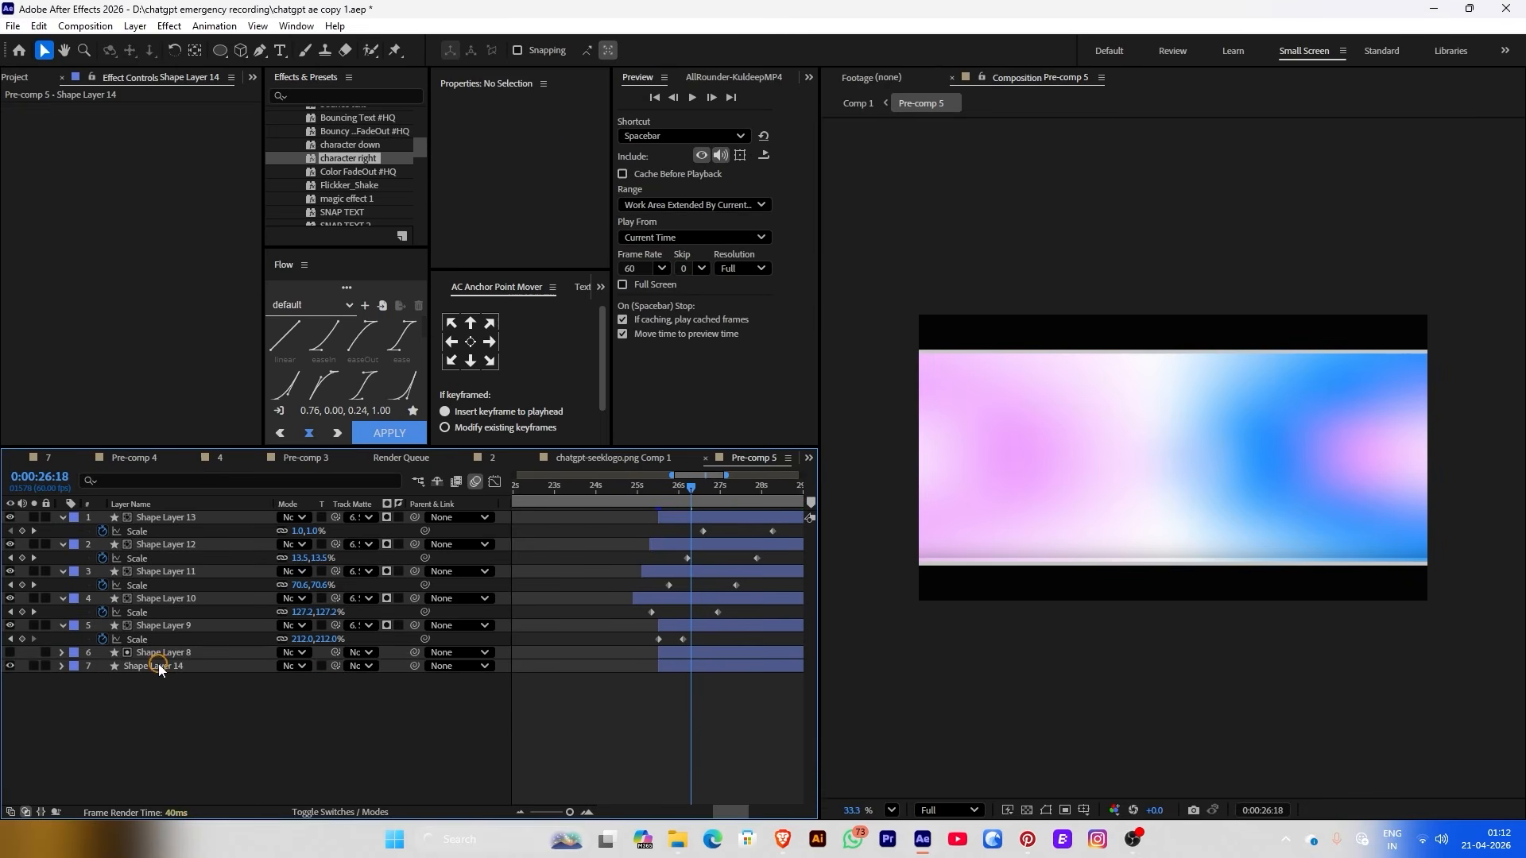
pyautogui.click(139, 667)
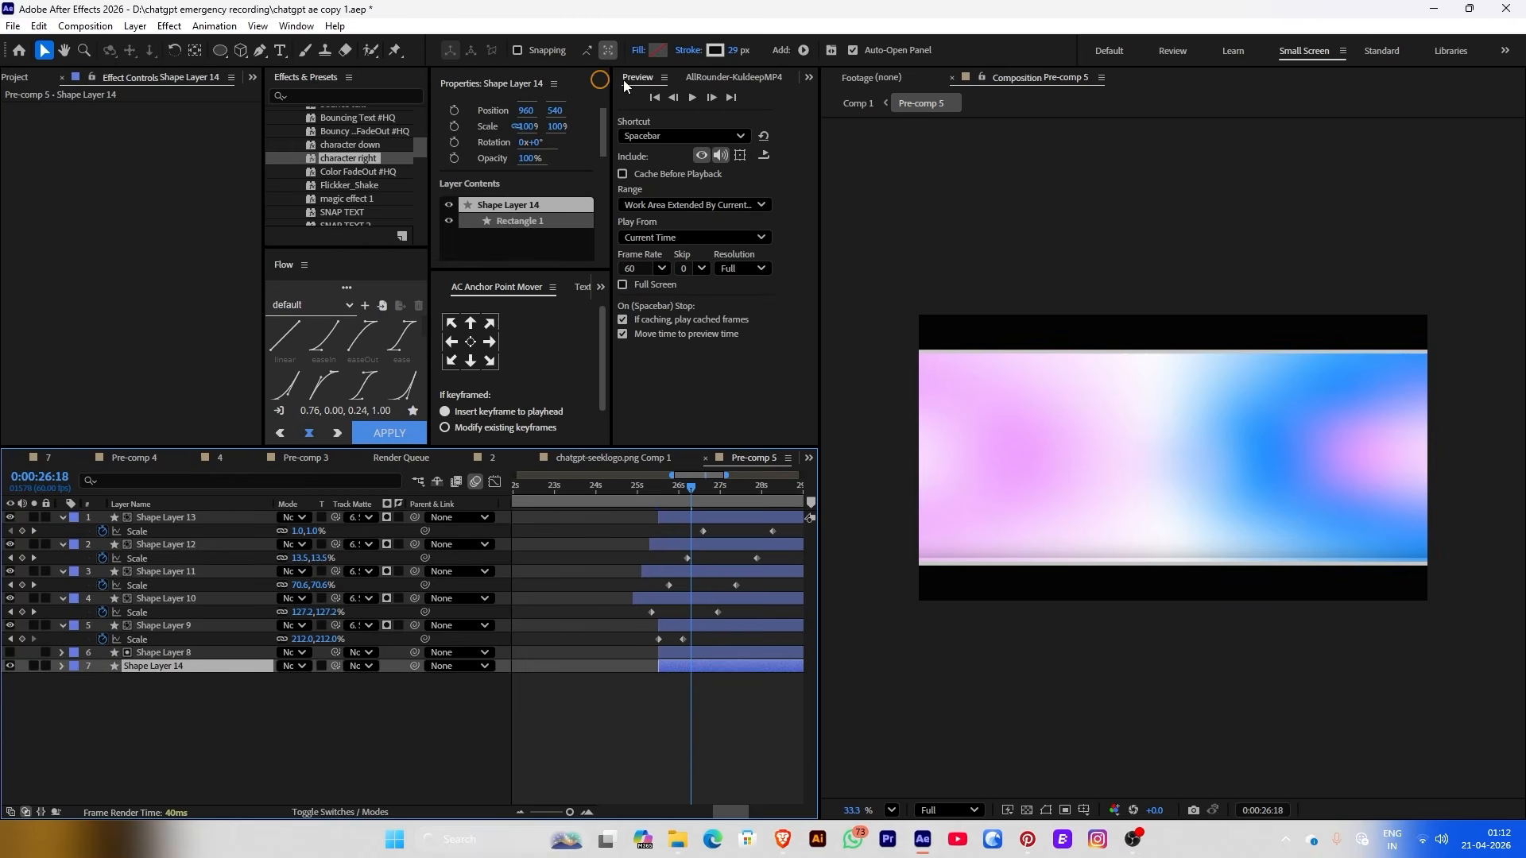
pyautogui.click(733, 47)
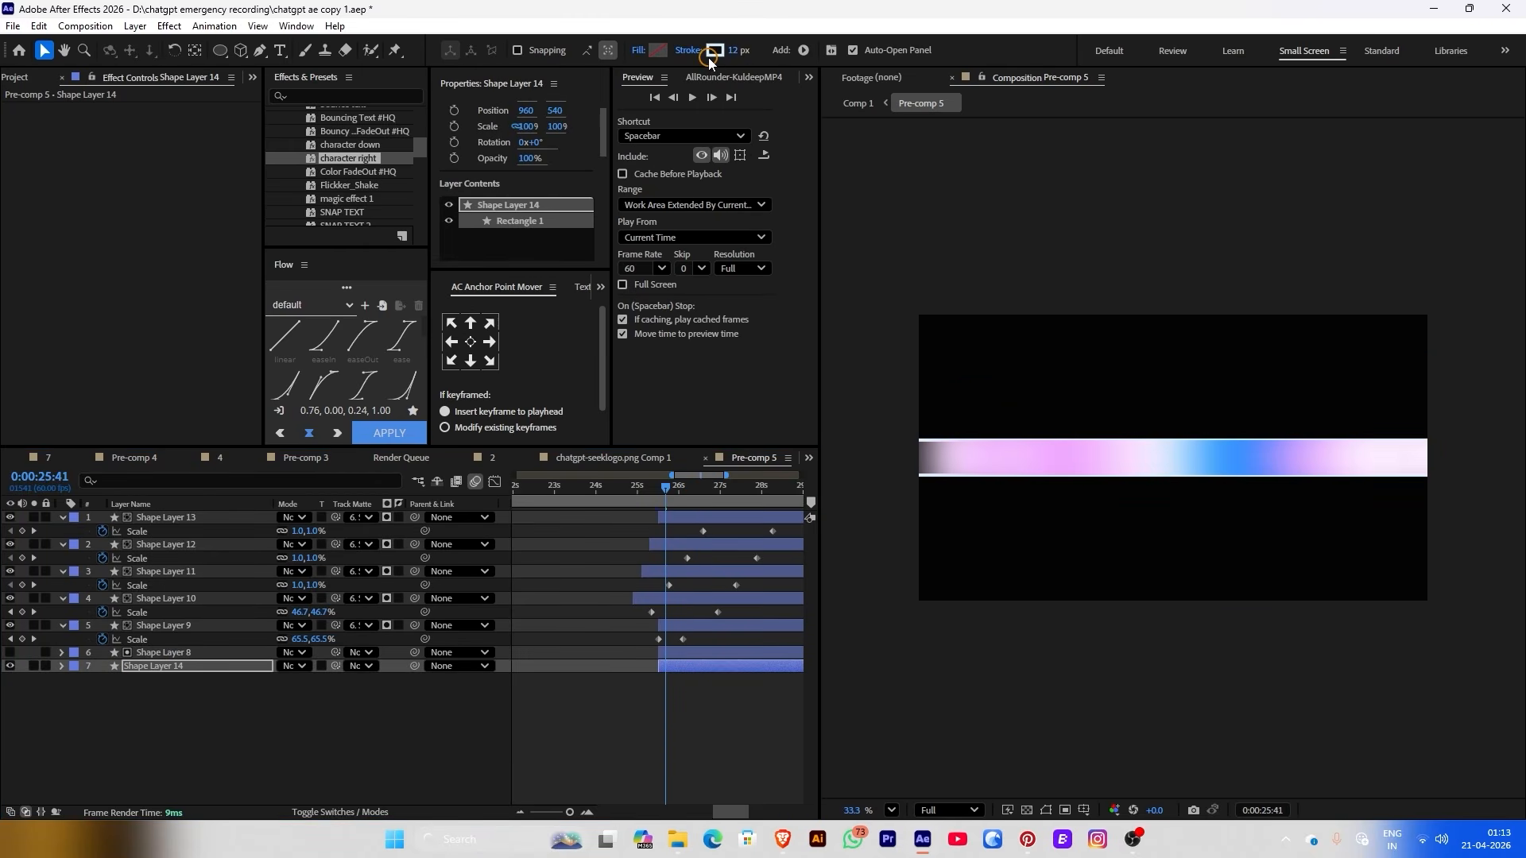
pyautogui.click(717, 53)
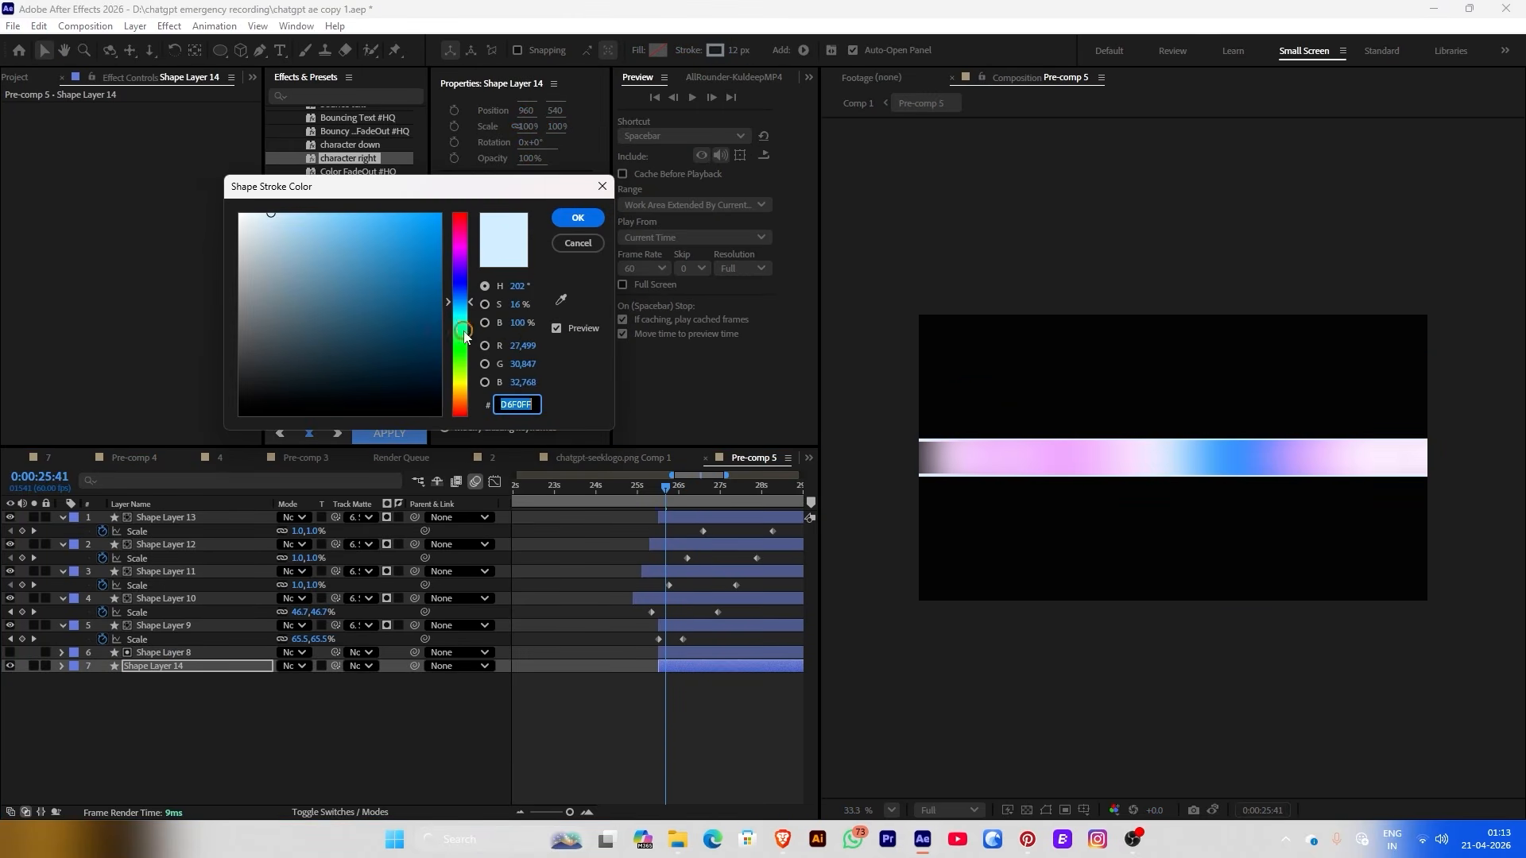
pyautogui.click(579, 215)
pyautogui.click(849, 103)
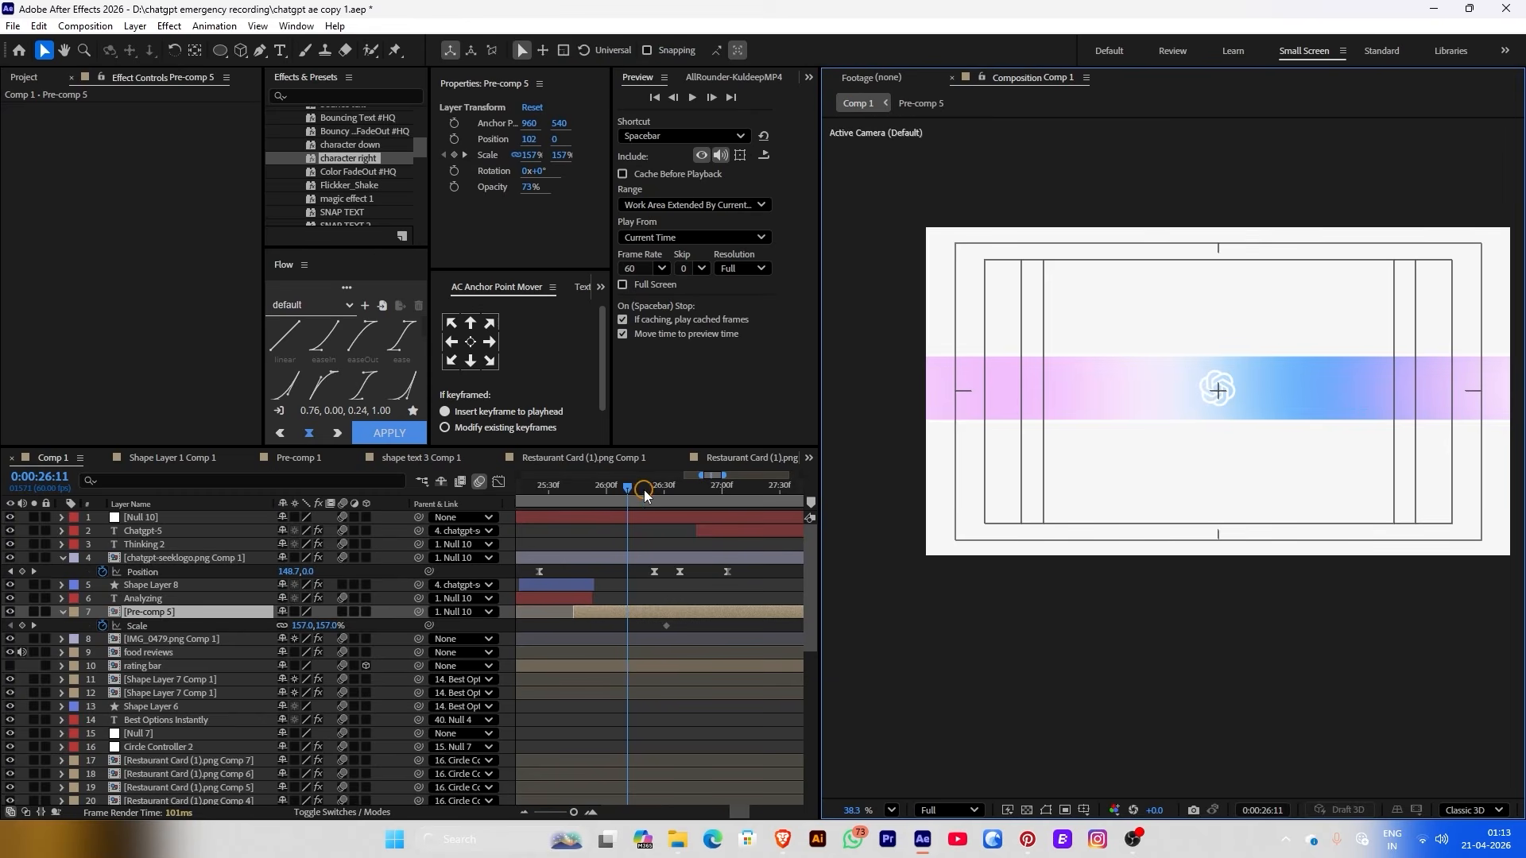
pyautogui.moveTo(645, 496); pyautogui.dragTo(702, 486)
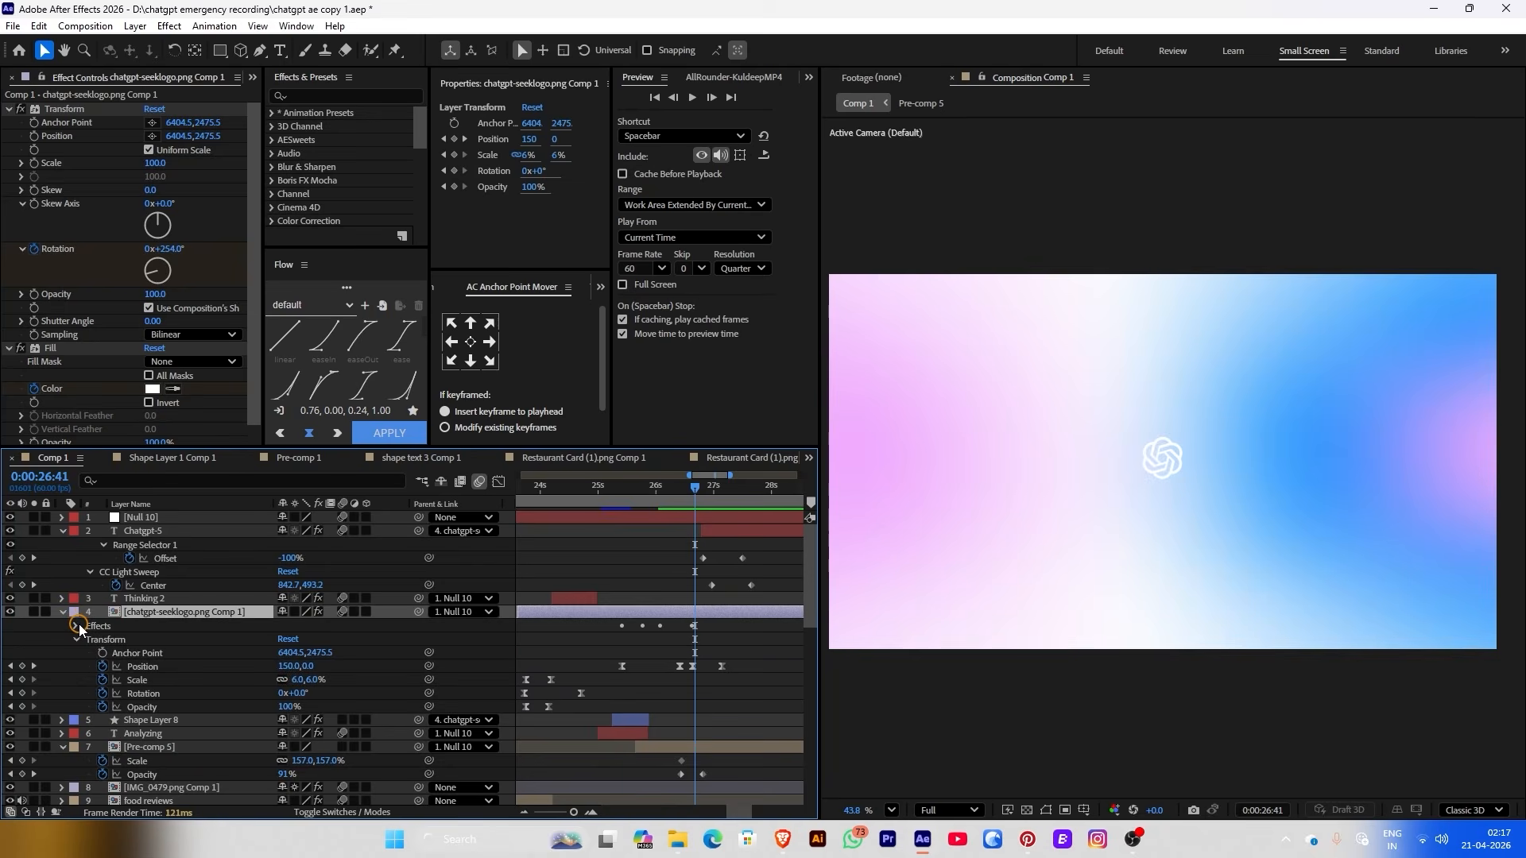
# Add a Transform Rotation keyframe on the logo at 27:21 and slide it later
pyautogui.click(77, 626)
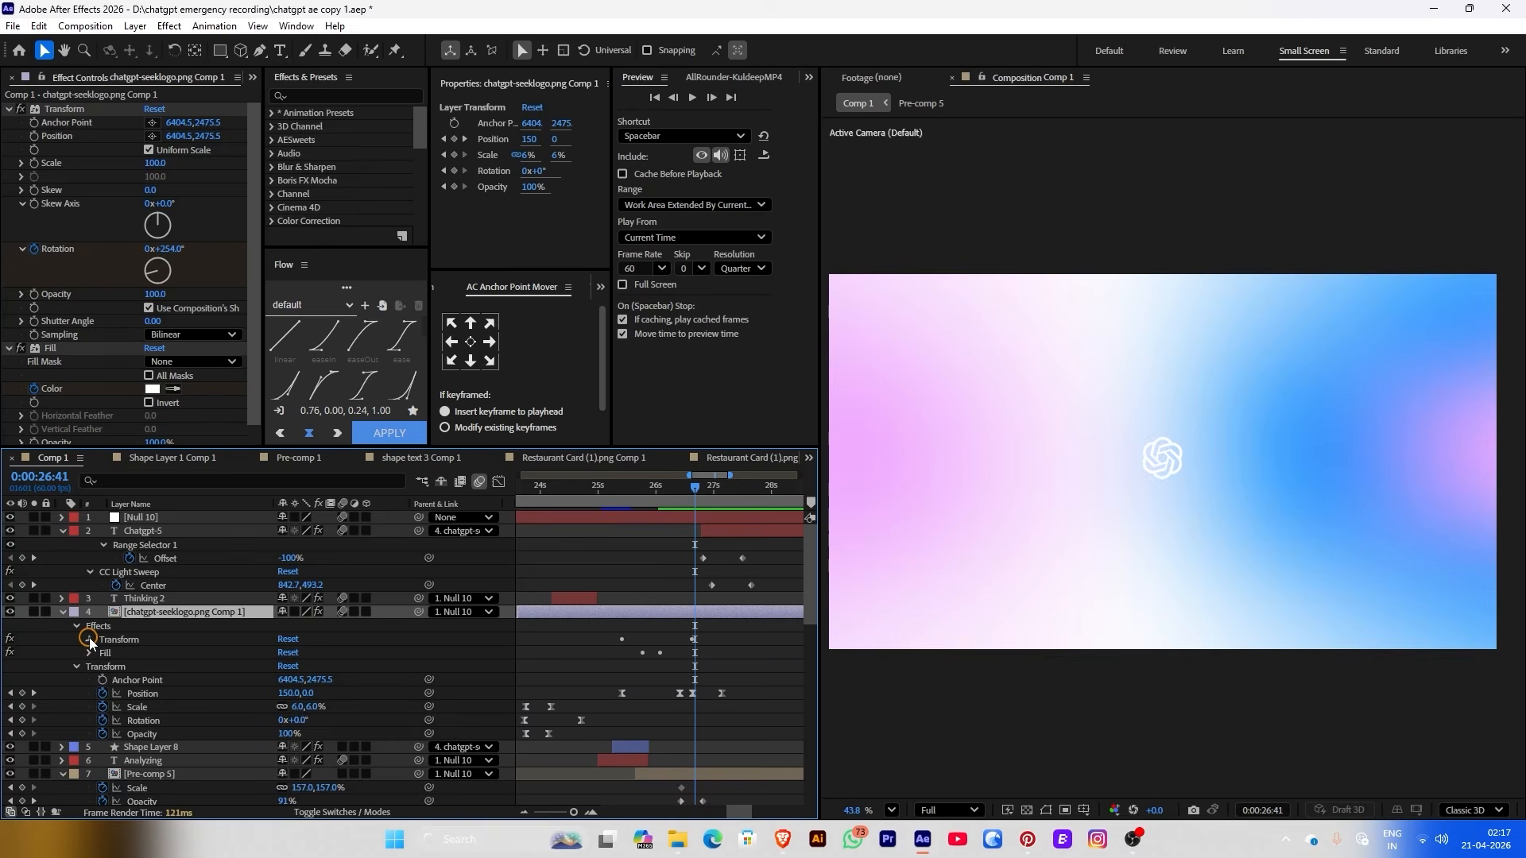
pyautogui.click(90, 640)
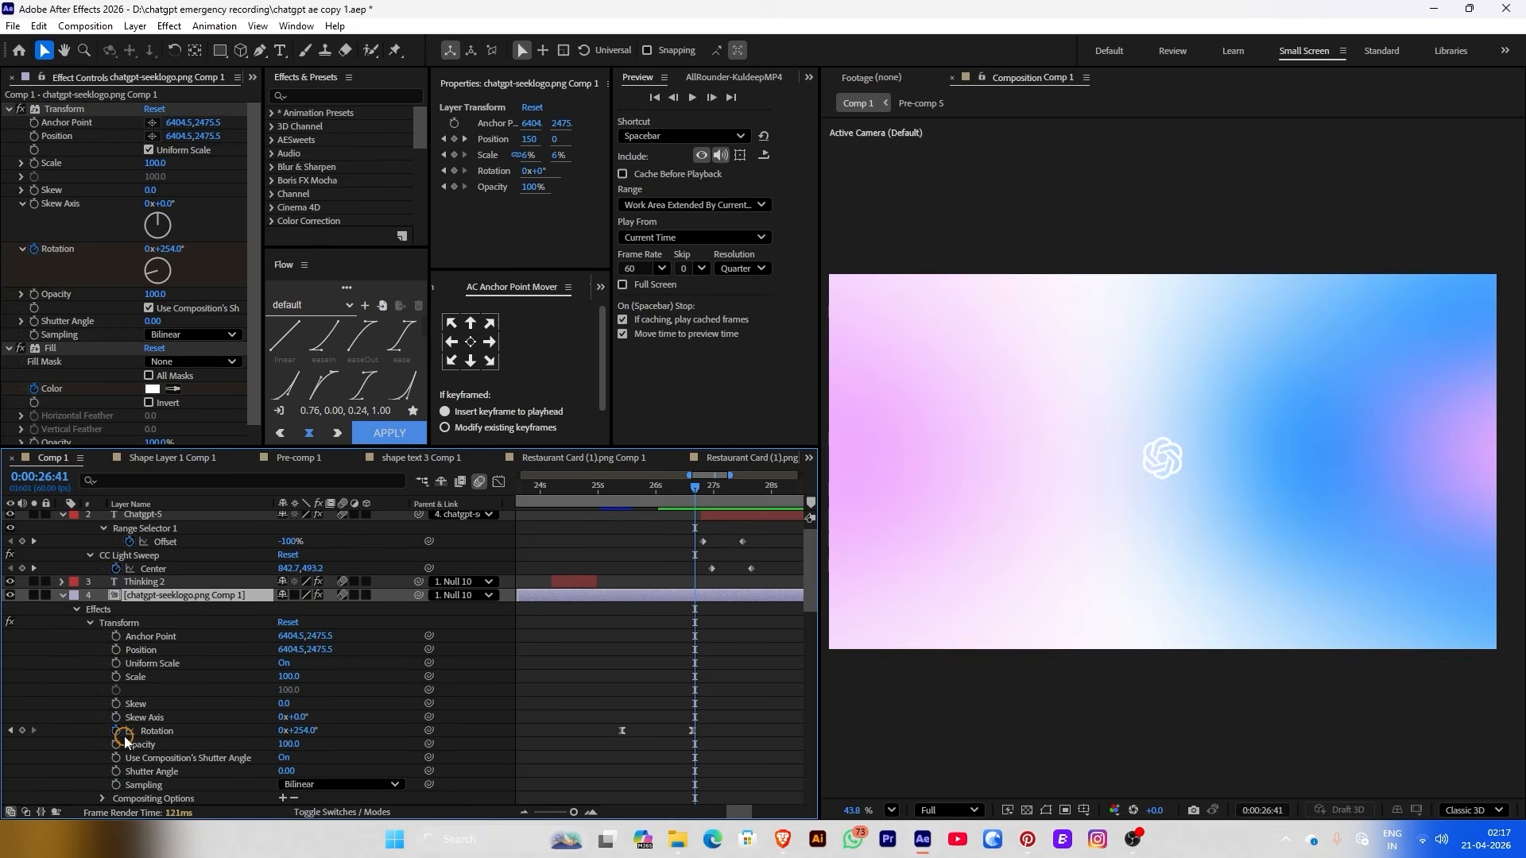
pyautogui.press('space')
pyautogui.click(628, 655)
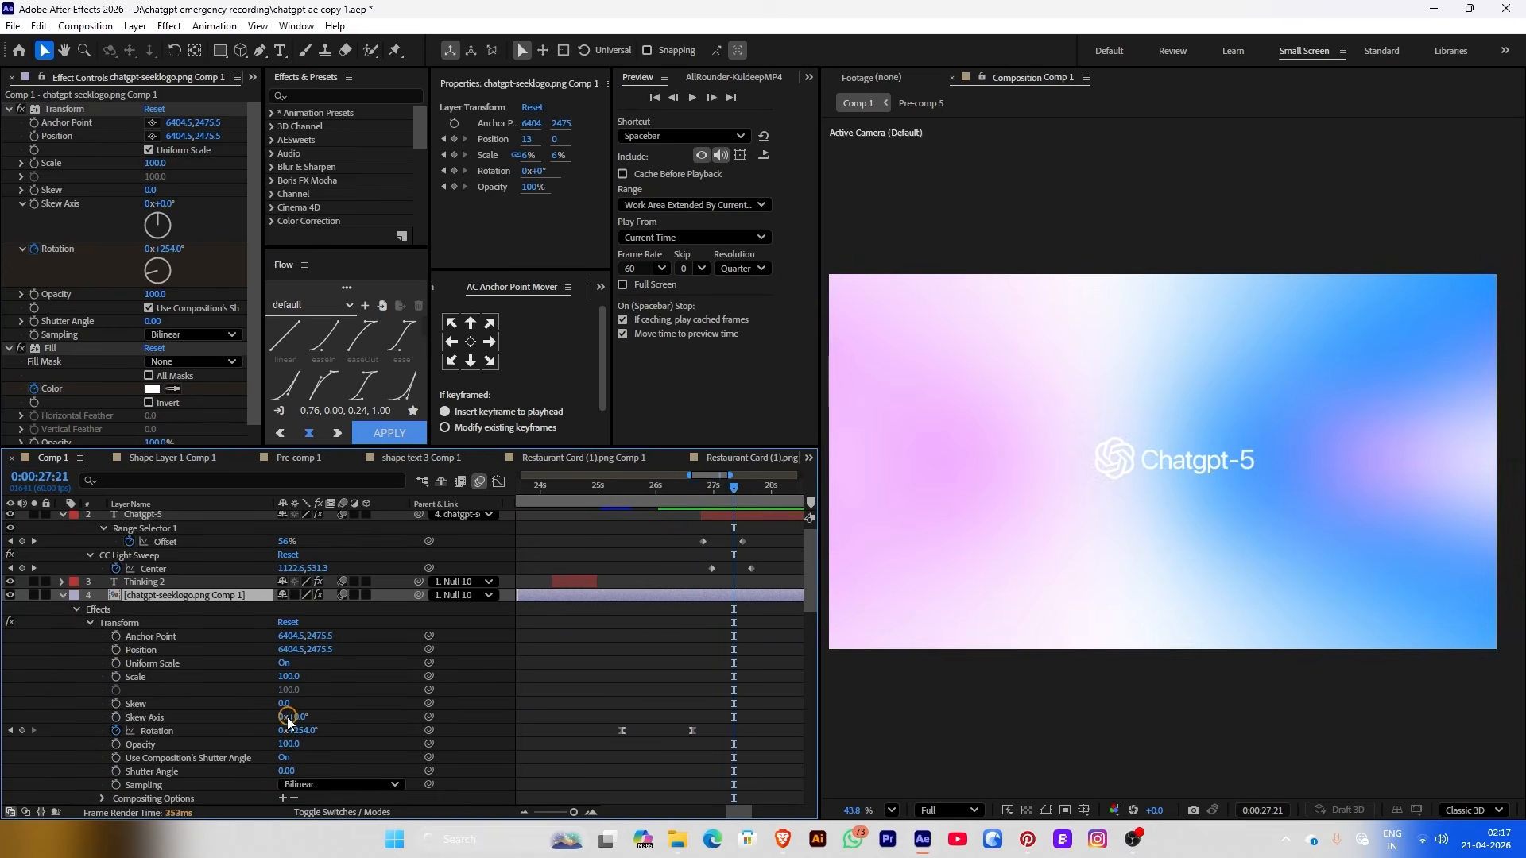
pyautogui.moveTo(310, 731); pyautogui.dragTo(319, 732)
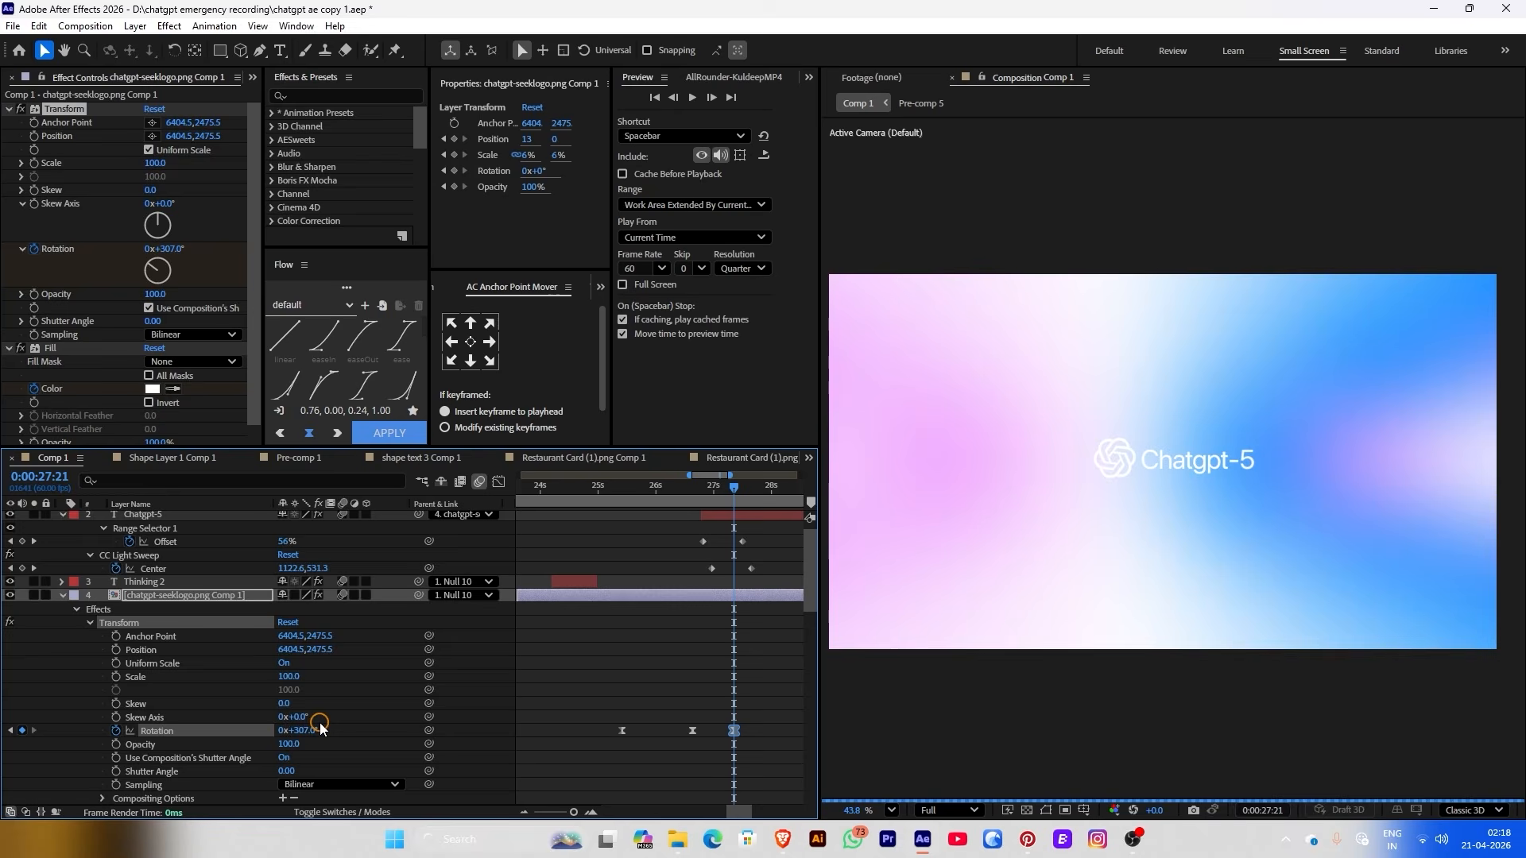
pyautogui.click(699, 525)
pyautogui.click(734, 727)
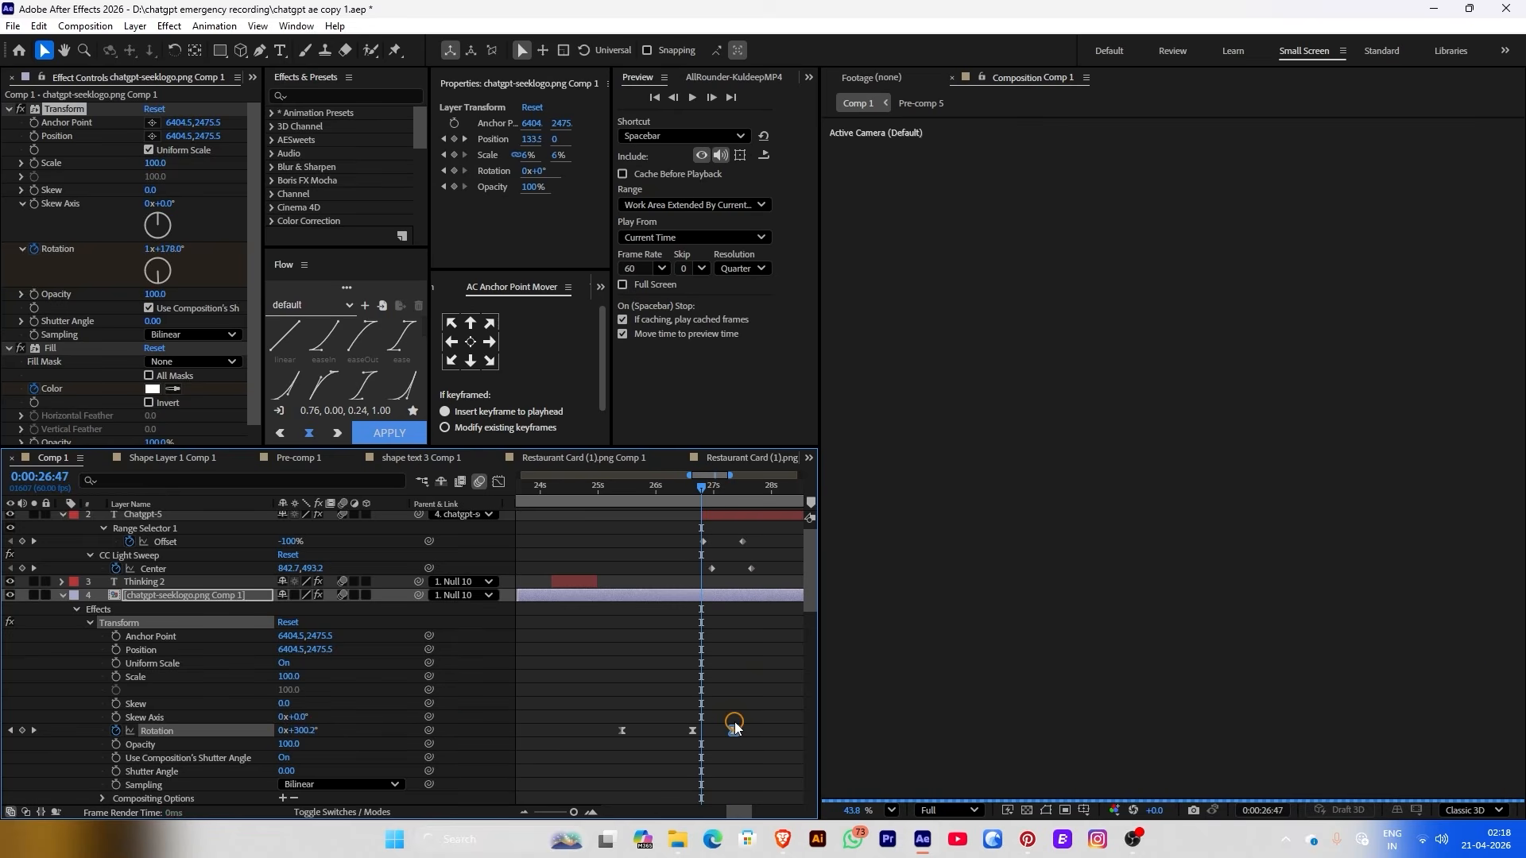
pyautogui.moveTo(734, 730); pyautogui.dragTo(782, 731)
# Create Null 11 with AllRounder and parent Null 10 to it
pyautogui.click(755, 670)
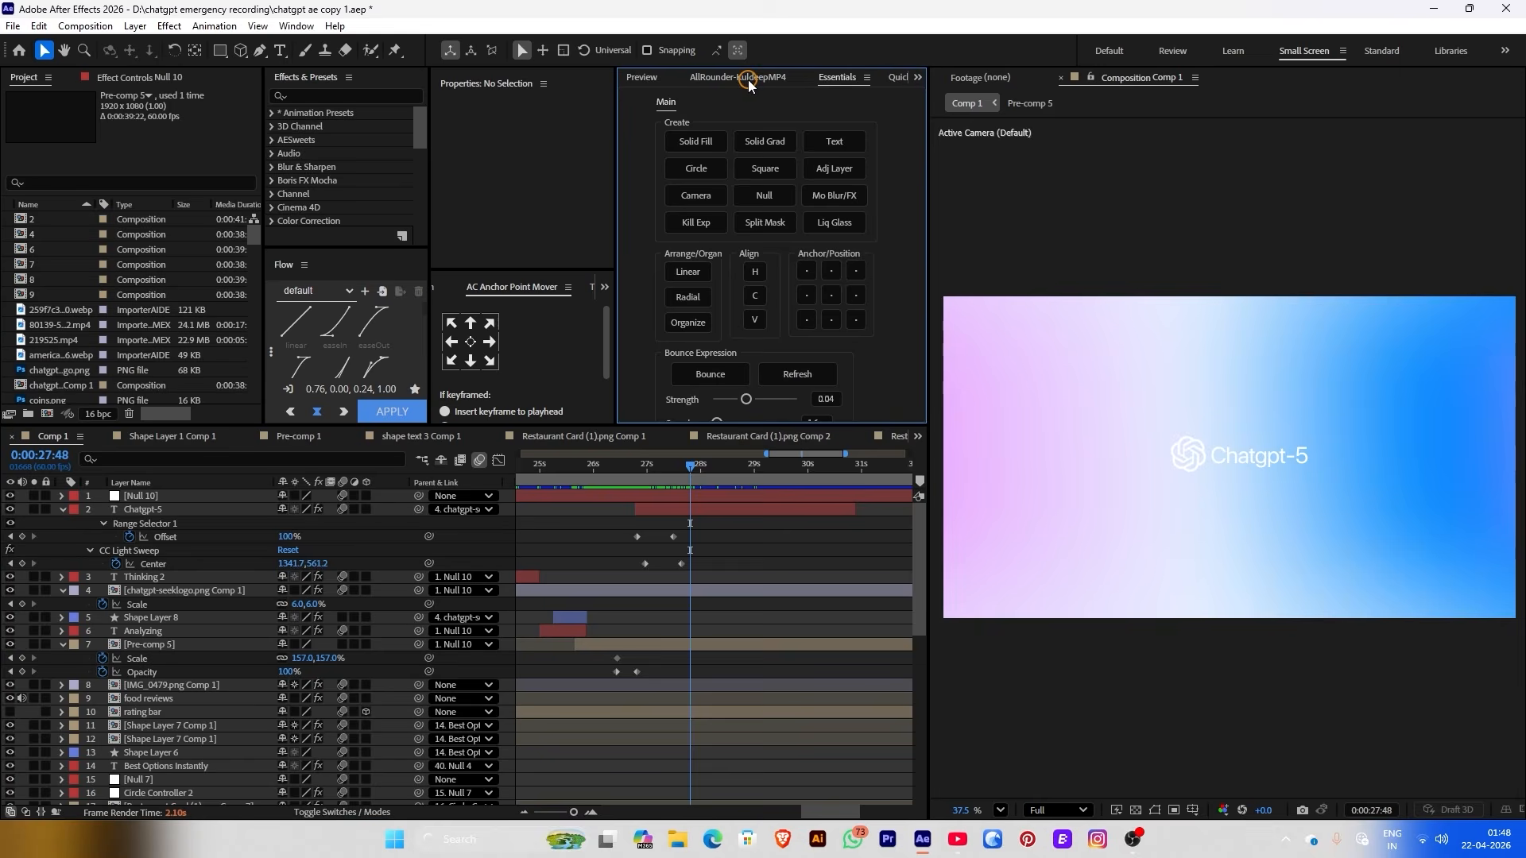
pyautogui.click(747, 80)
pyautogui.click(736, 130)
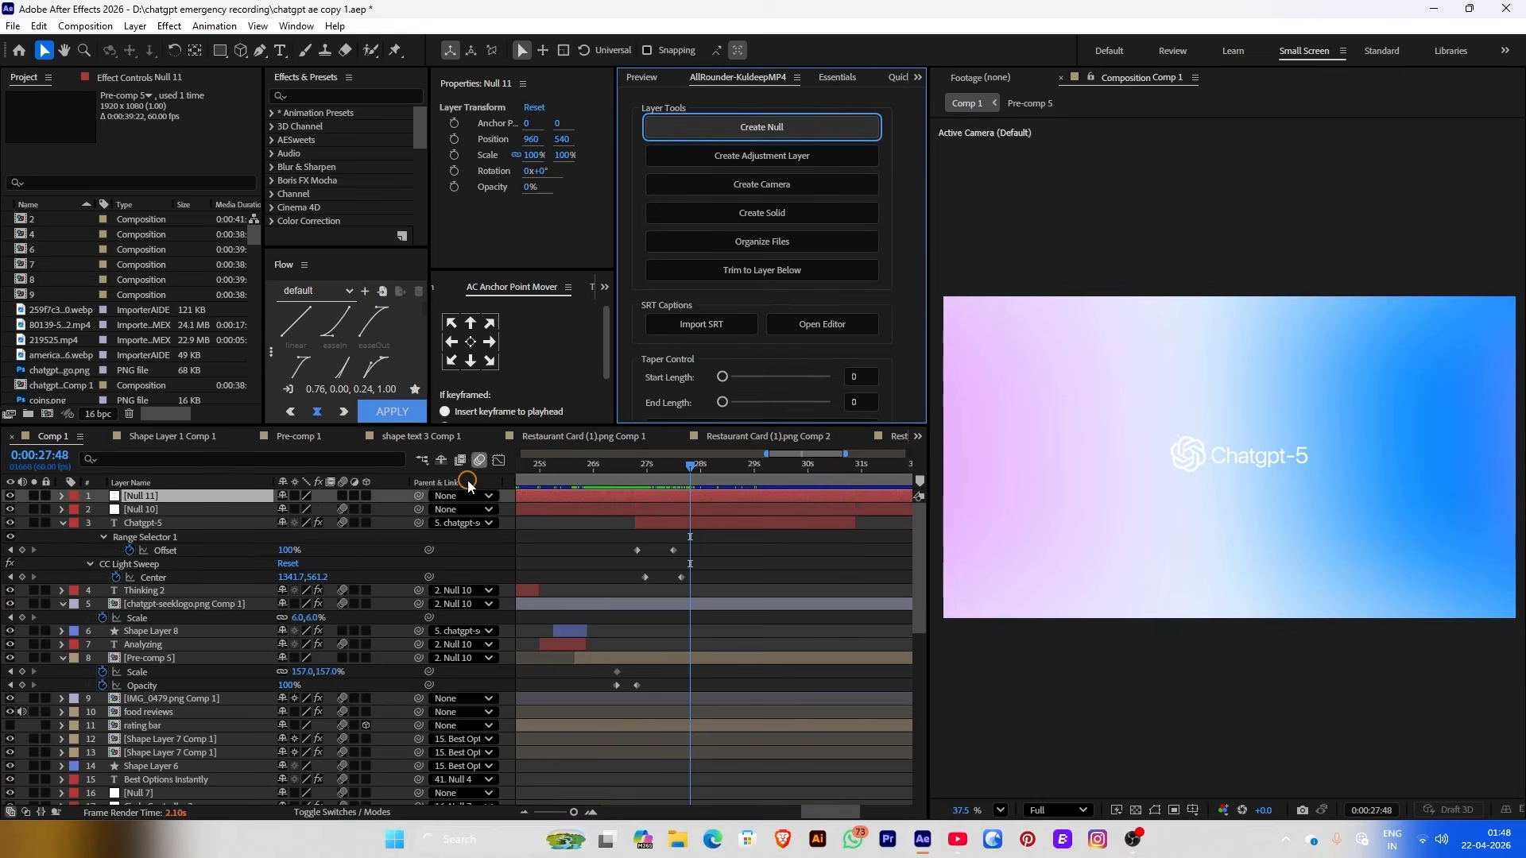
pyautogui.click(295, 513)
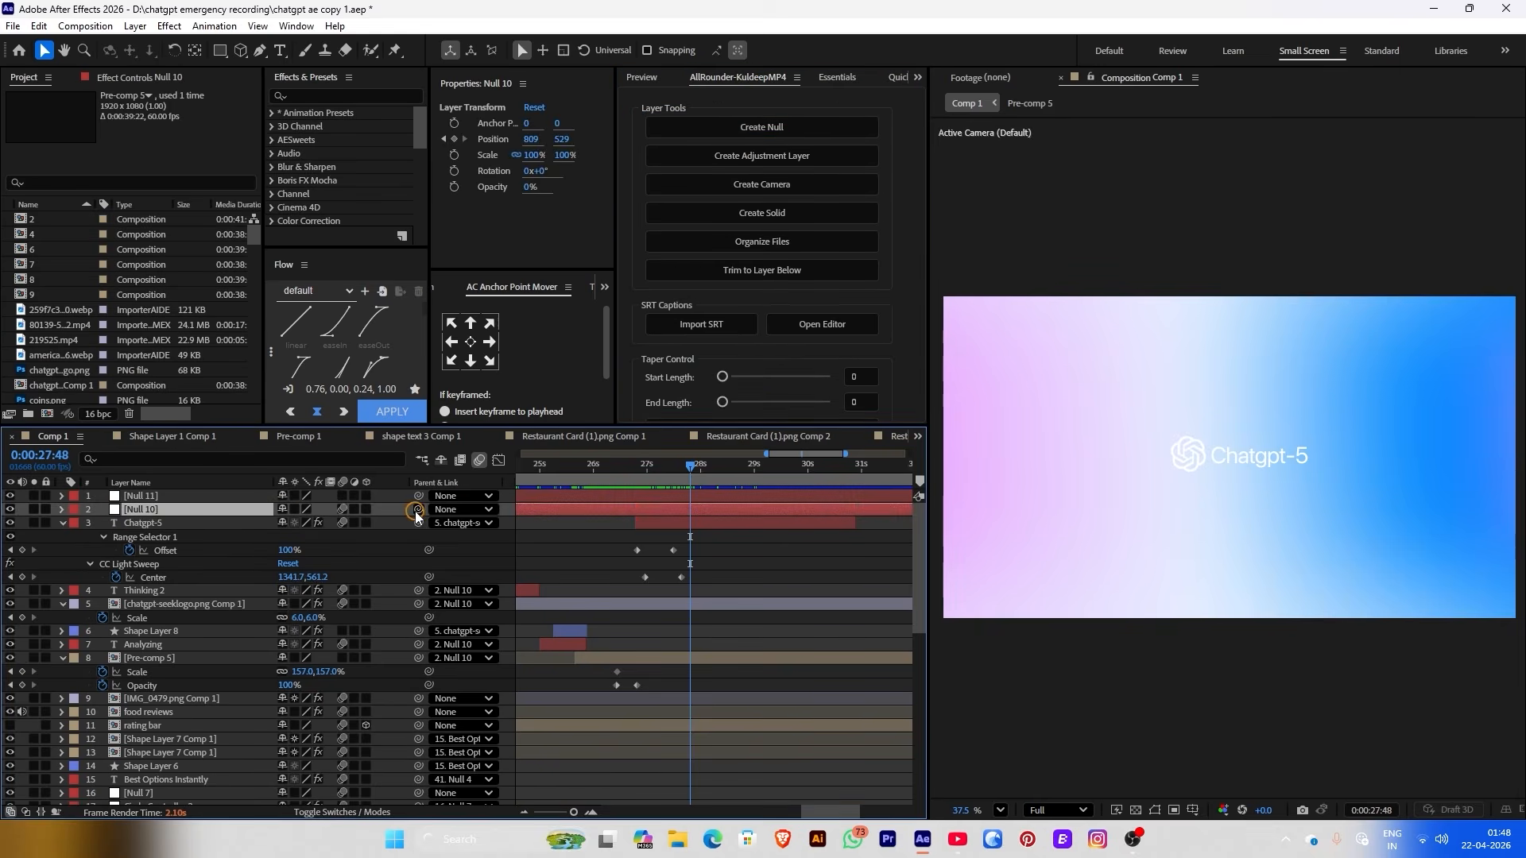
pyautogui.moveTo(418, 513); pyautogui.dragTo(228, 499)
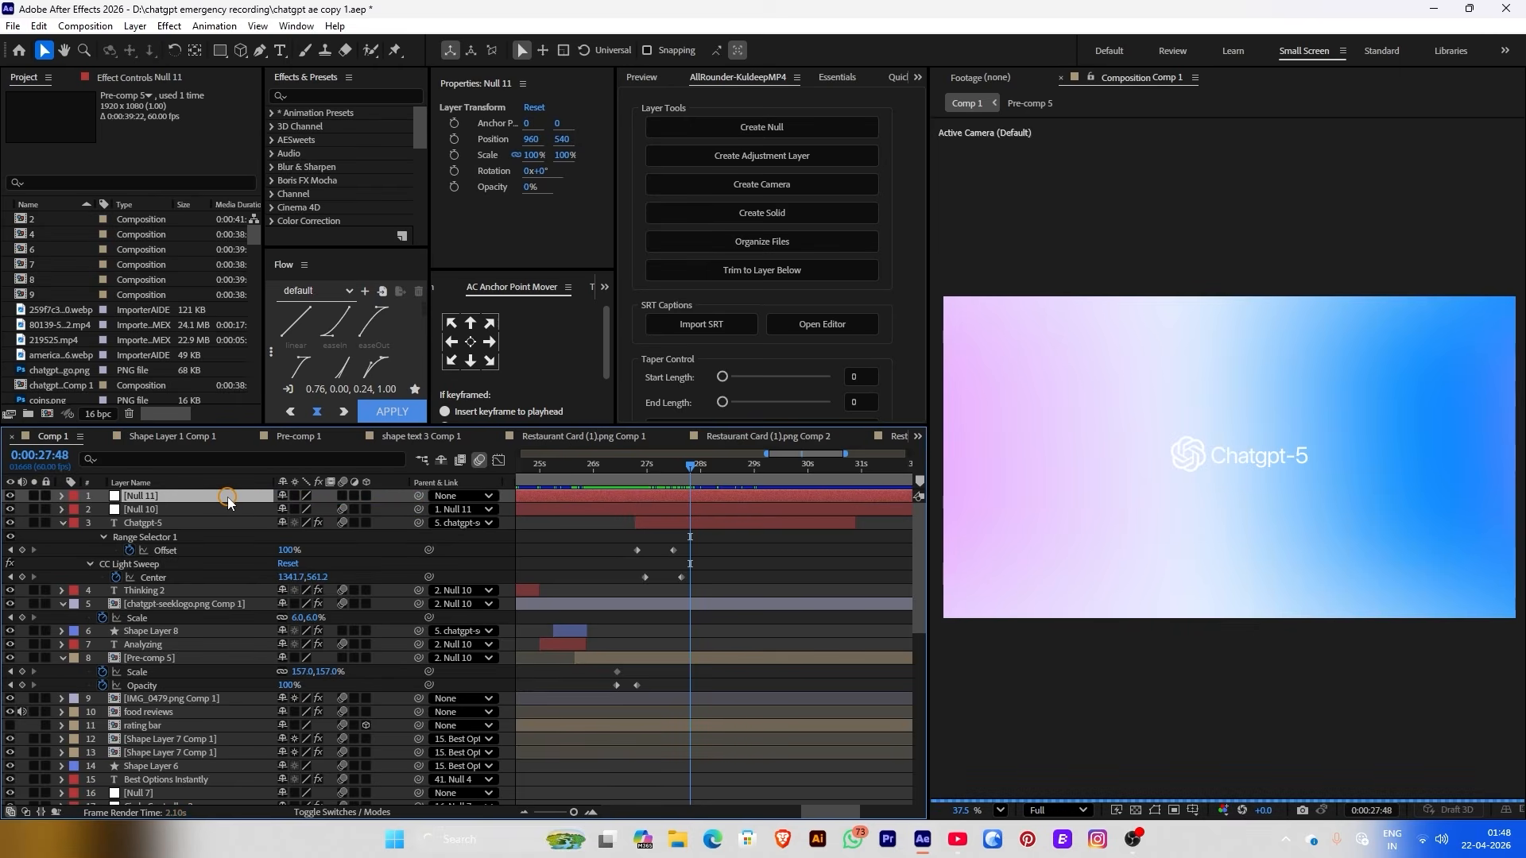
# Keyframe Null 11's Position and Scale, raising Scale to about 123% at 28:25
pyautogui.click(455, 139)
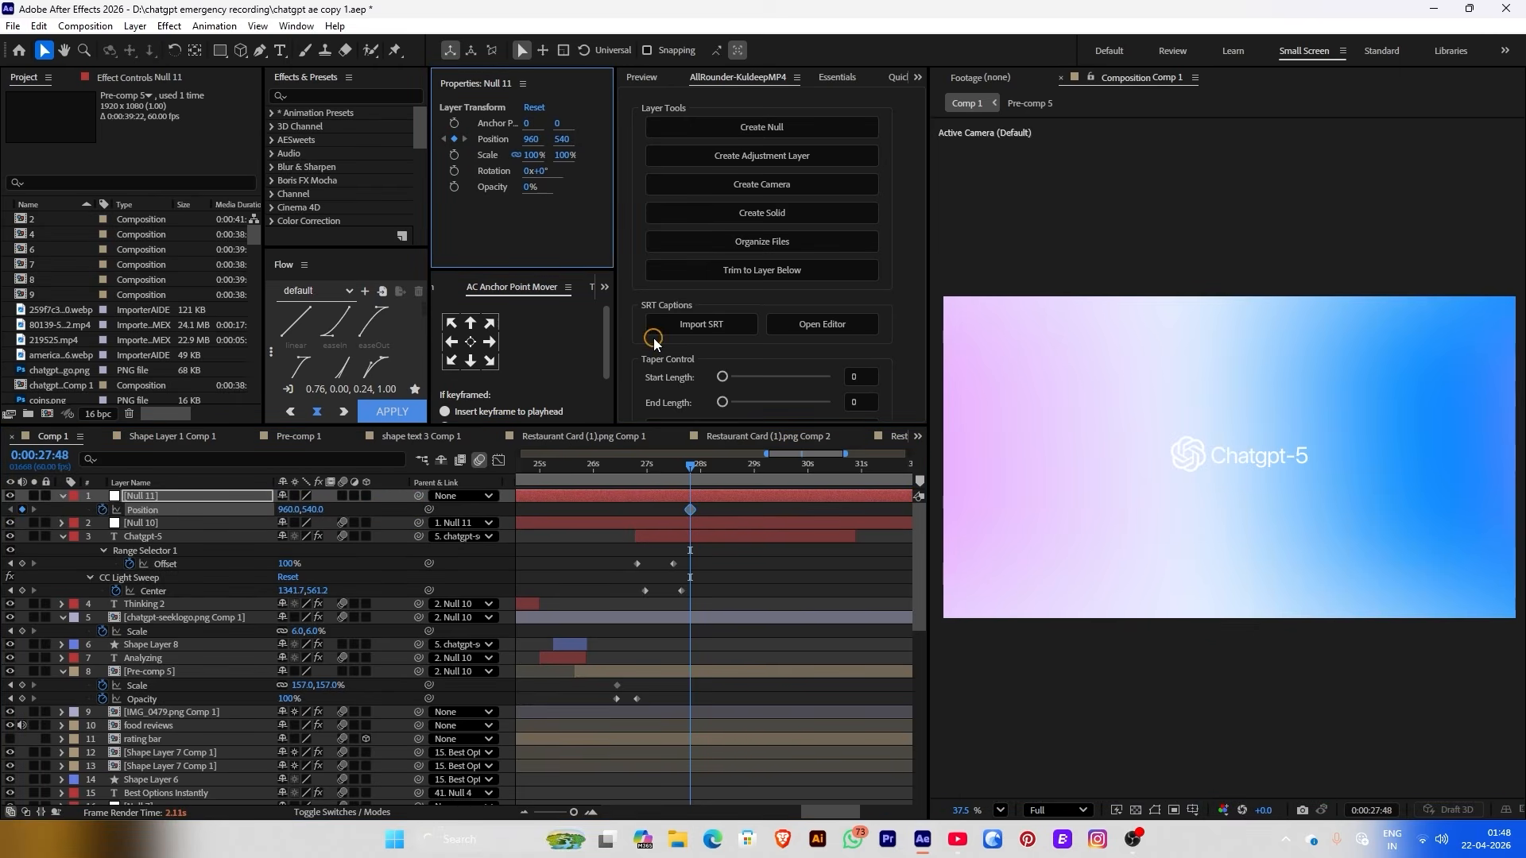
pyautogui.scroll(1, 736, 508)
pyautogui.moveTo(676, 469); pyautogui.dragTo(705, 469)
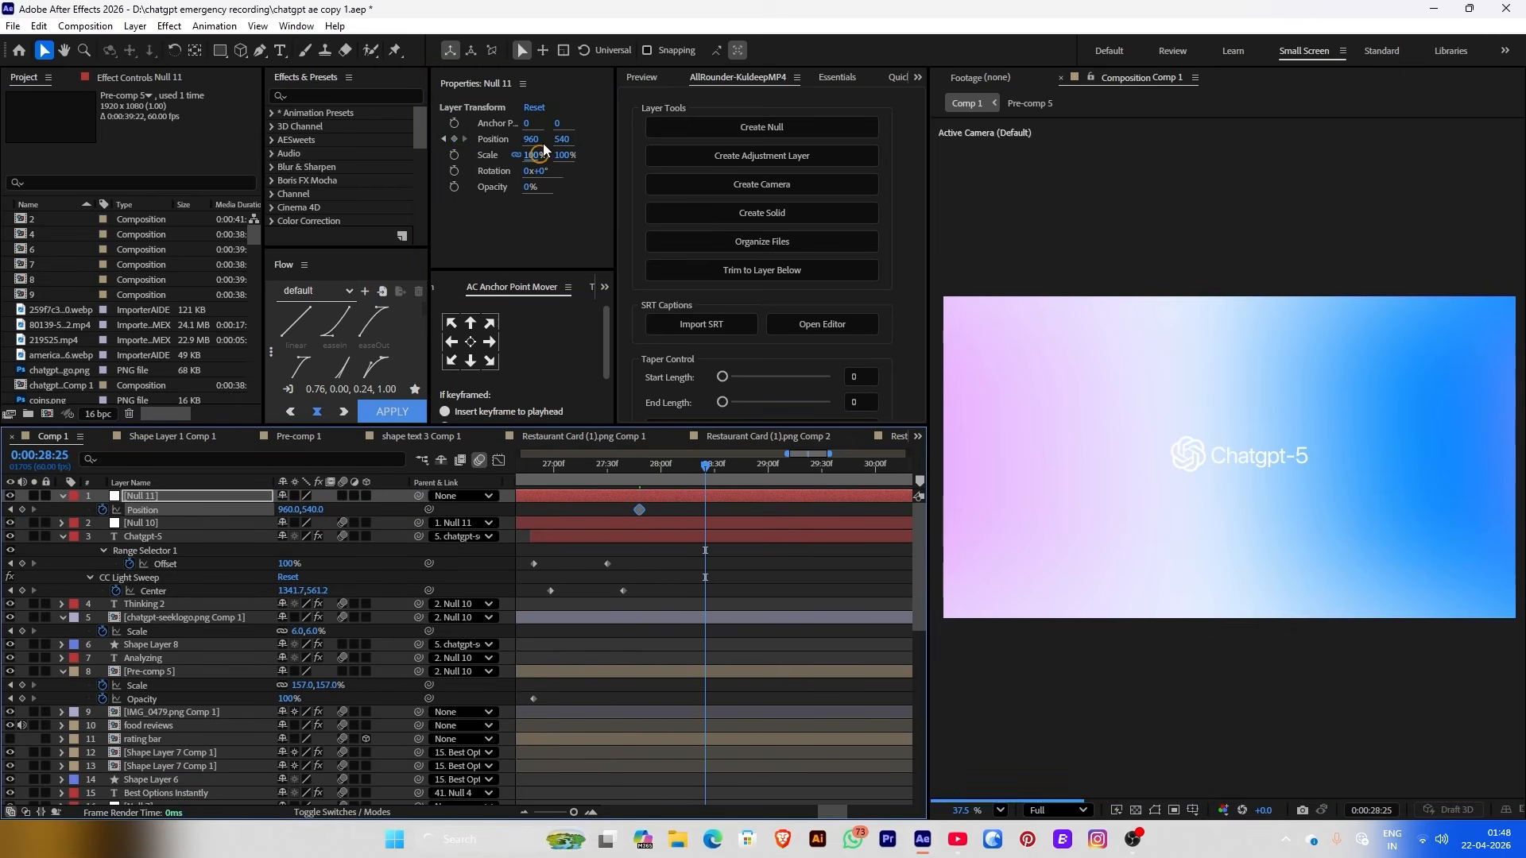
pyautogui.click(539, 155)
pyautogui.click(455, 155)
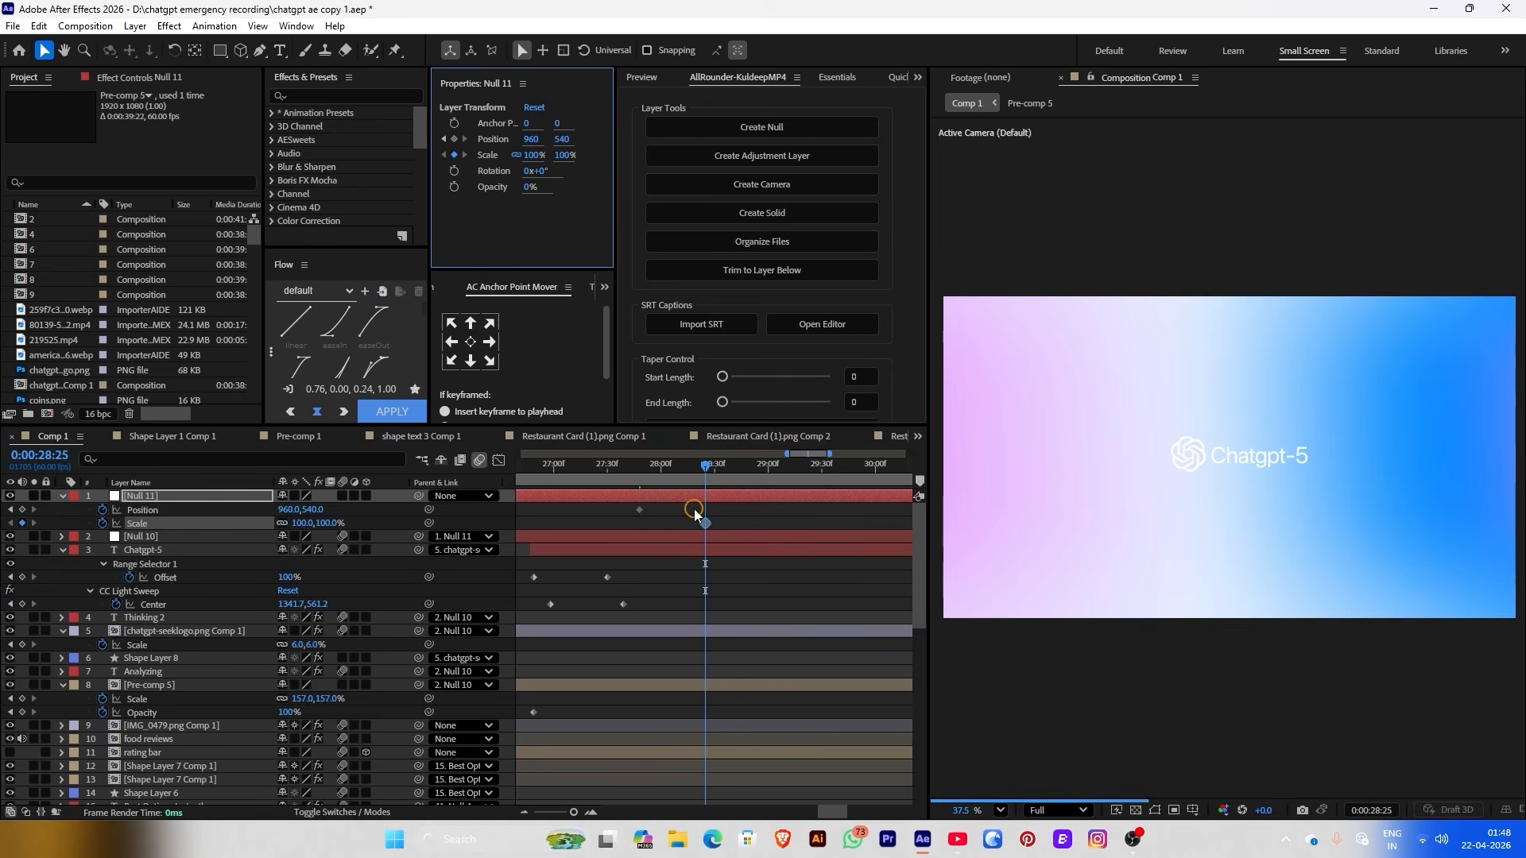
pyautogui.click(643, 523)
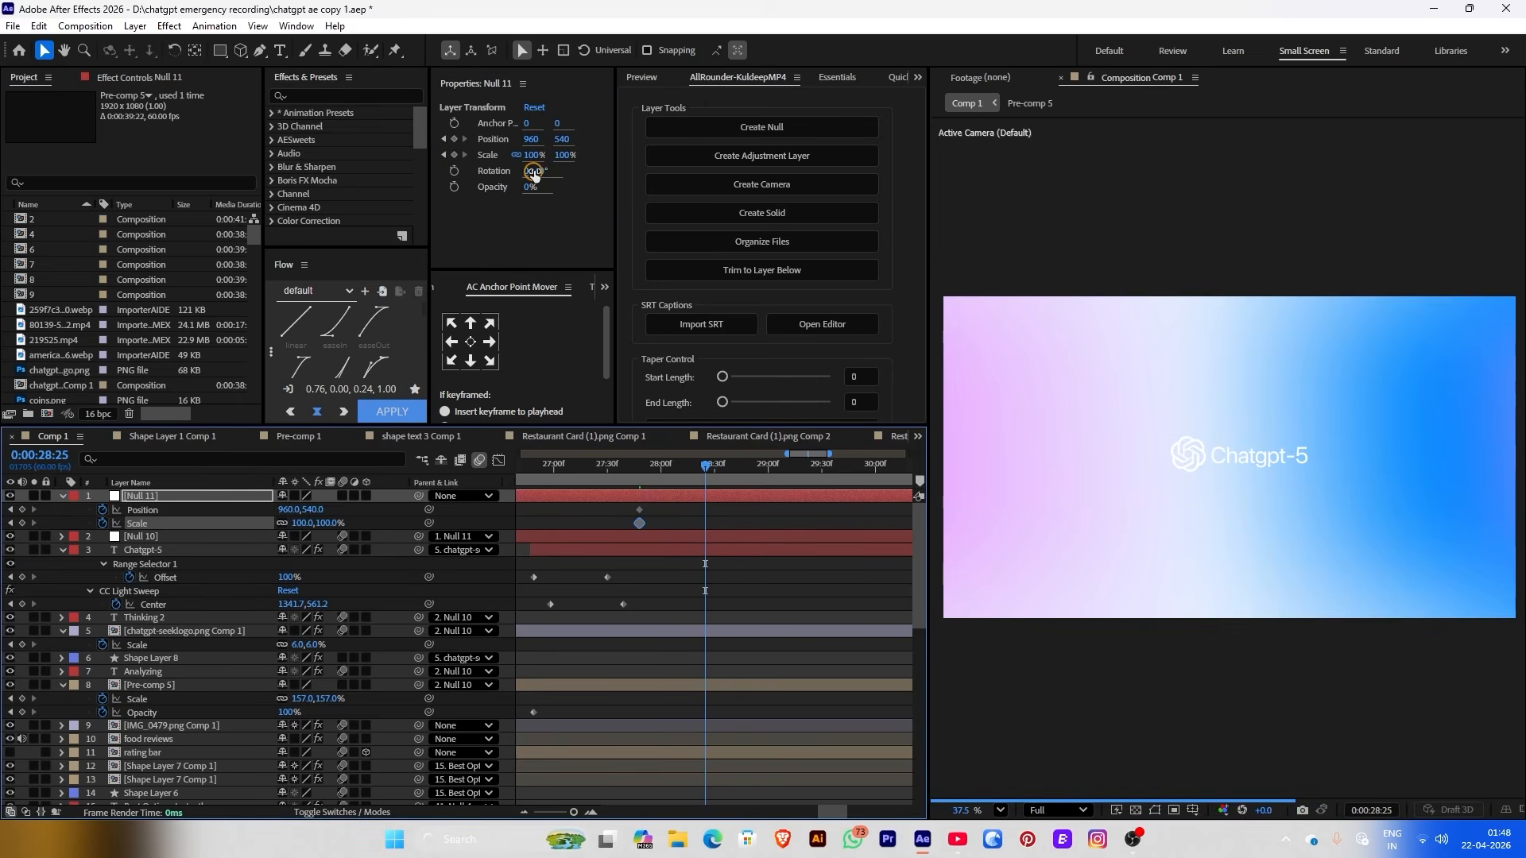
pyautogui.moveTo(531, 155); pyautogui.dragTo(543, 156)
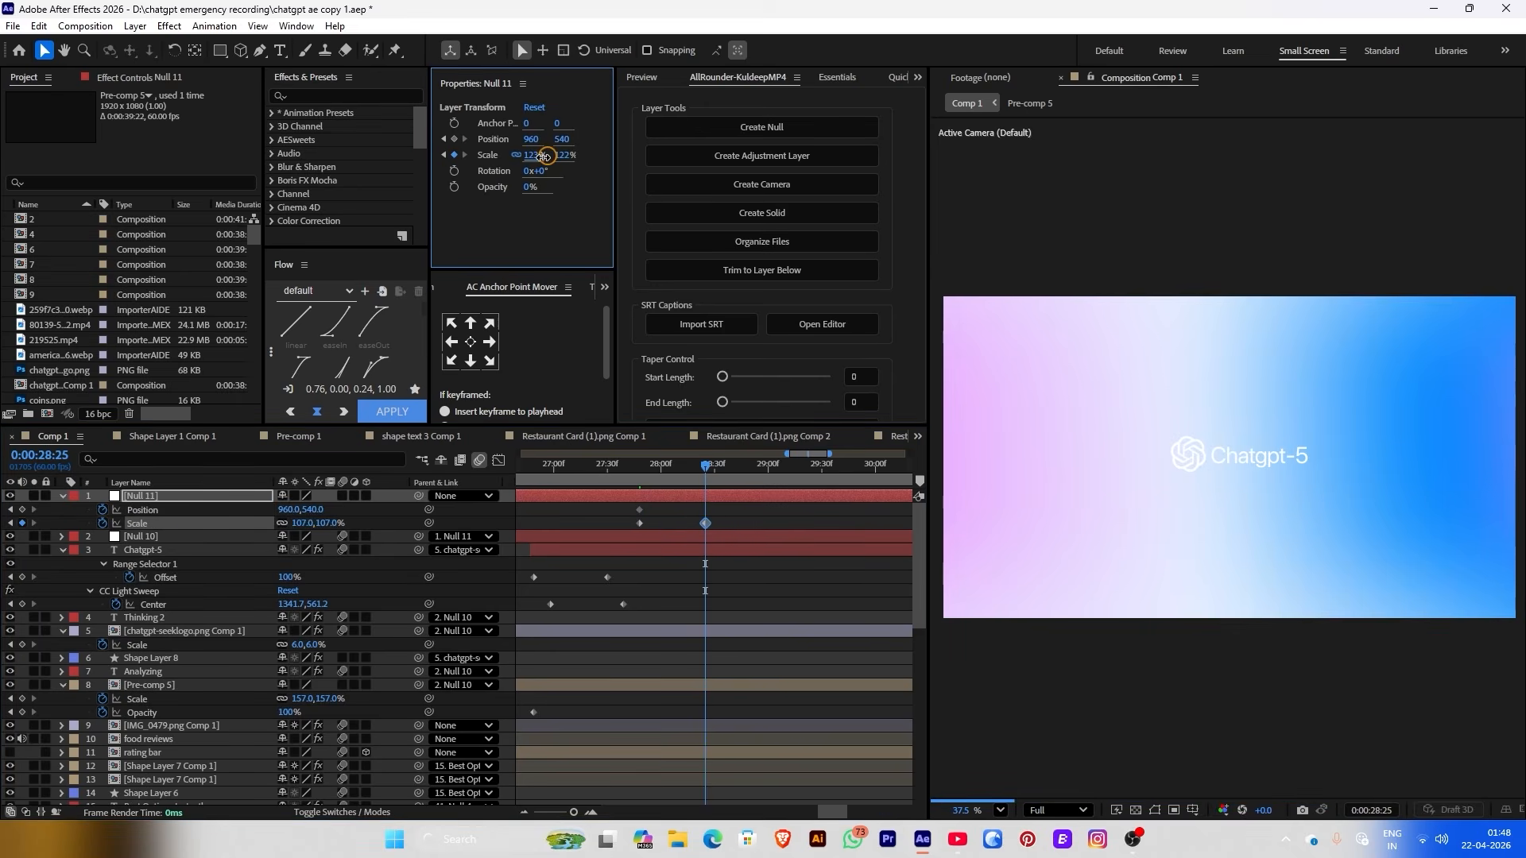
pyautogui.click(627, 469)
pyautogui.doubleClick(211, 684)
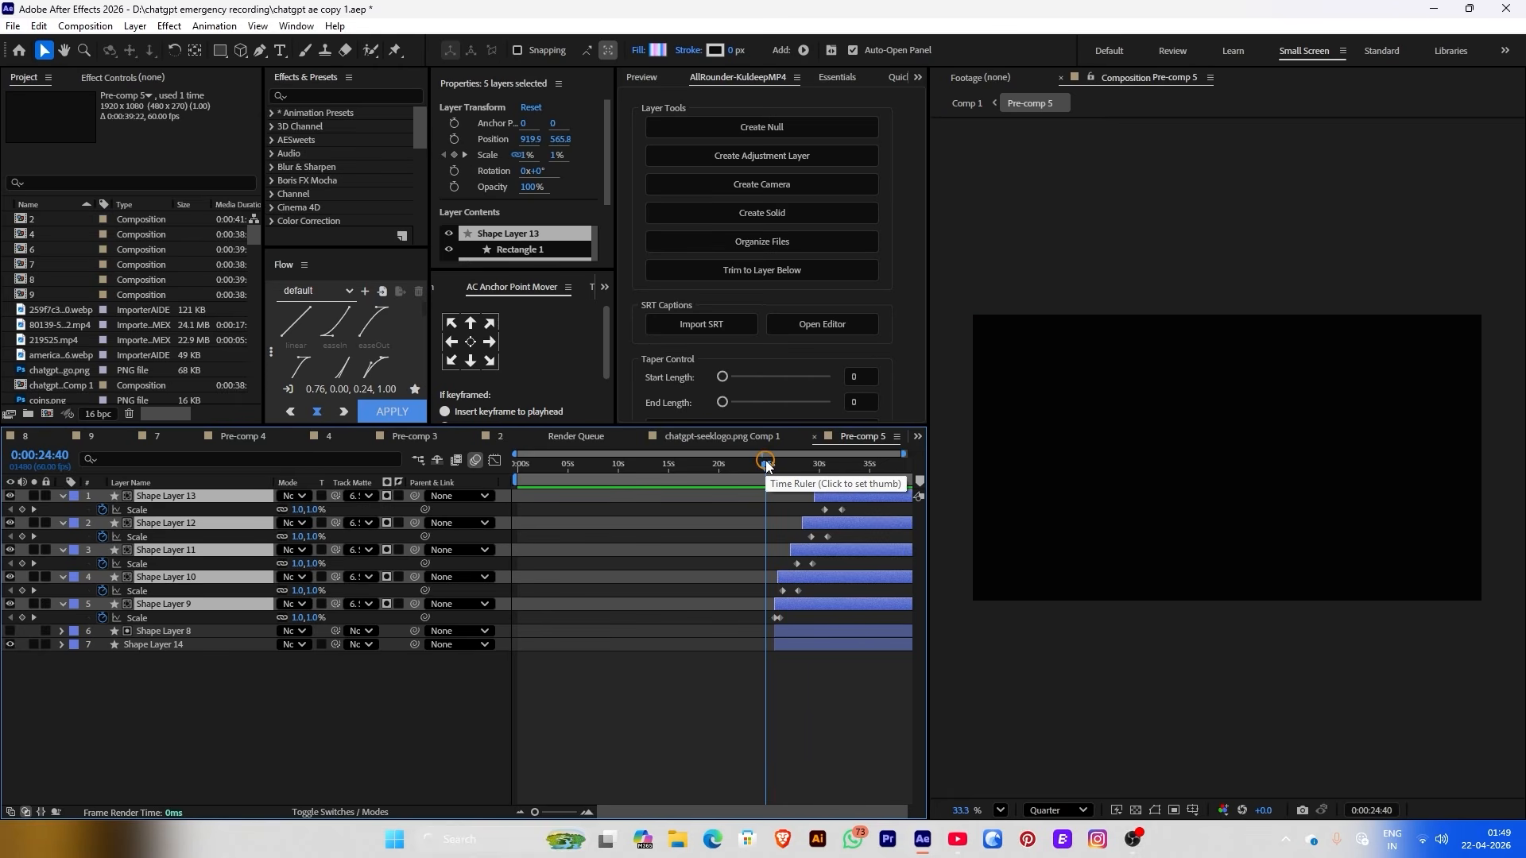
# Shift Pre-comp 5's five shape layers later in time and preview them
pyautogui.click(768, 467)
pyautogui.scroll(3, 768, 467)
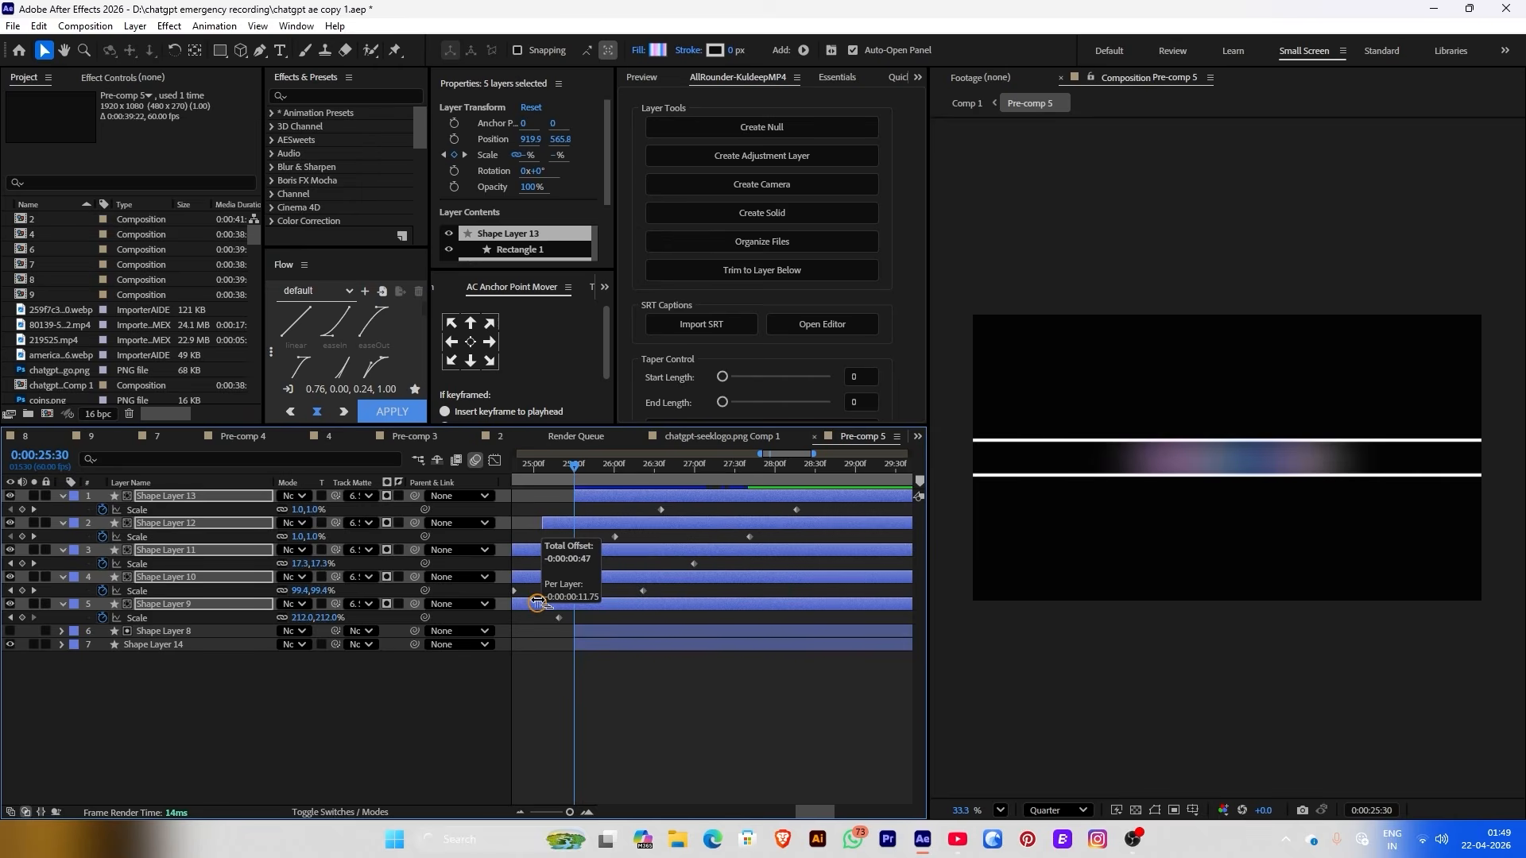
pyautogui.moveTo(554, 610); pyautogui.dragTo(611, 610)
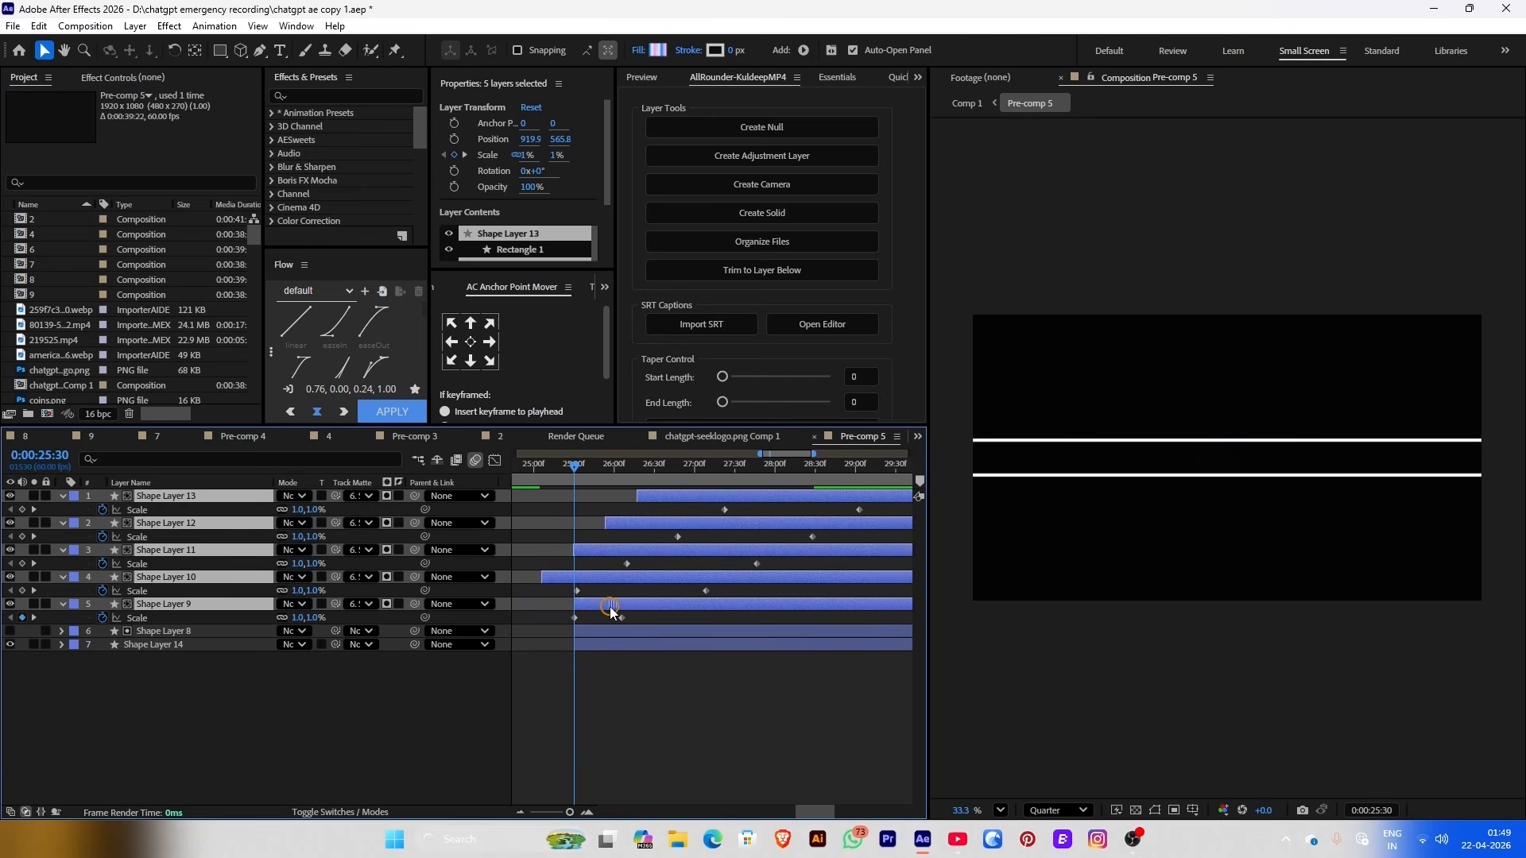
pyautogui.press('space')
pyautogui.moveTo(583, 477); pyautogui.dragTo(553, 477)
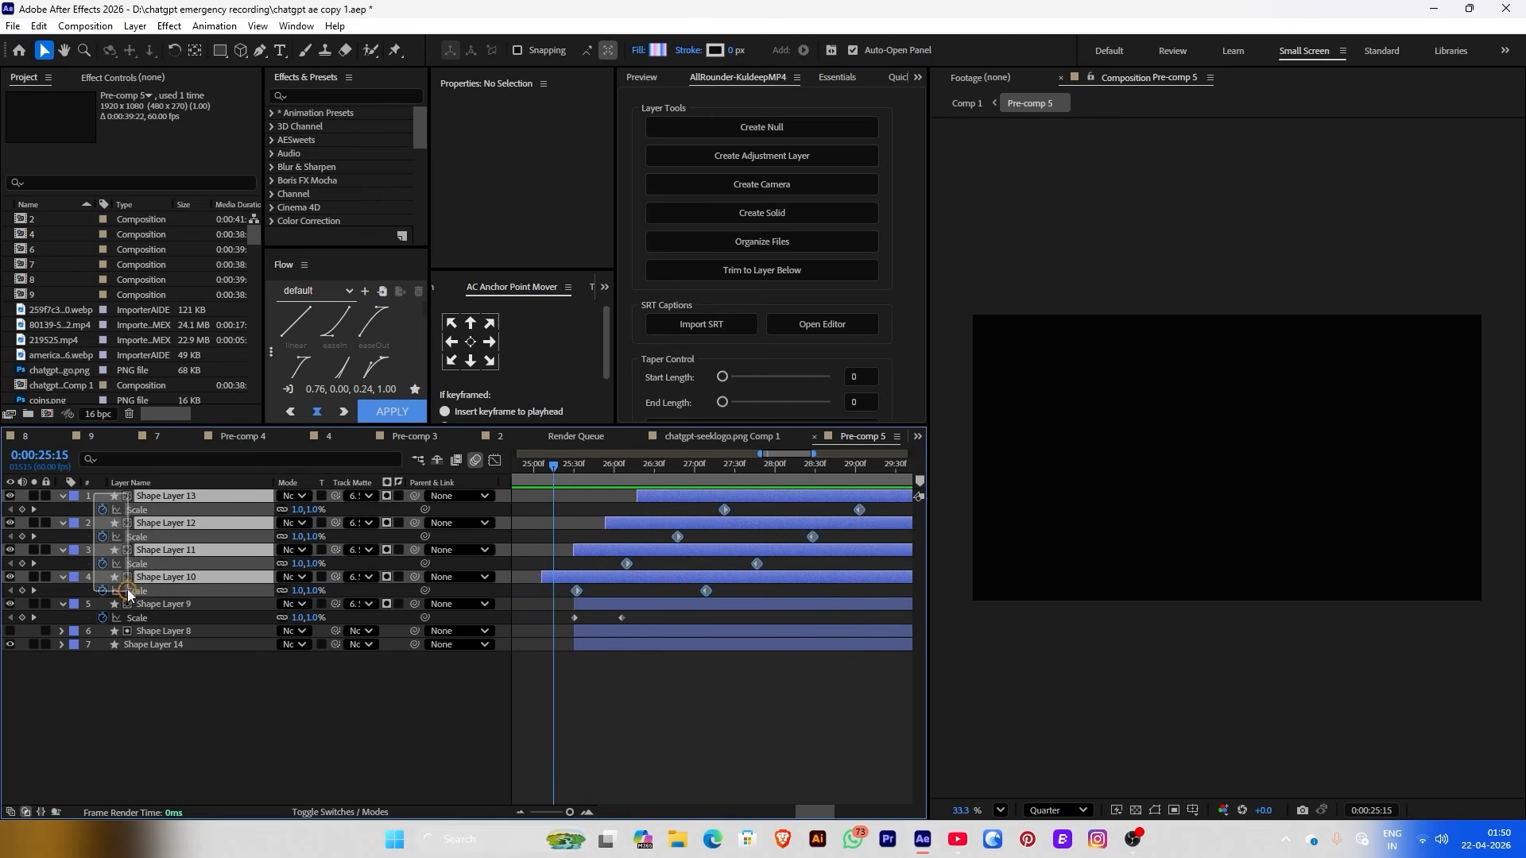
# Duplicate four shape layers and offset the copies further along the timeline
pyautogui.keyDown('ctrl'); pyautogui.click(163, 604); pyautogui.keyUp('ctrl')
pyautogui.hotkey('ctrl', 'd')
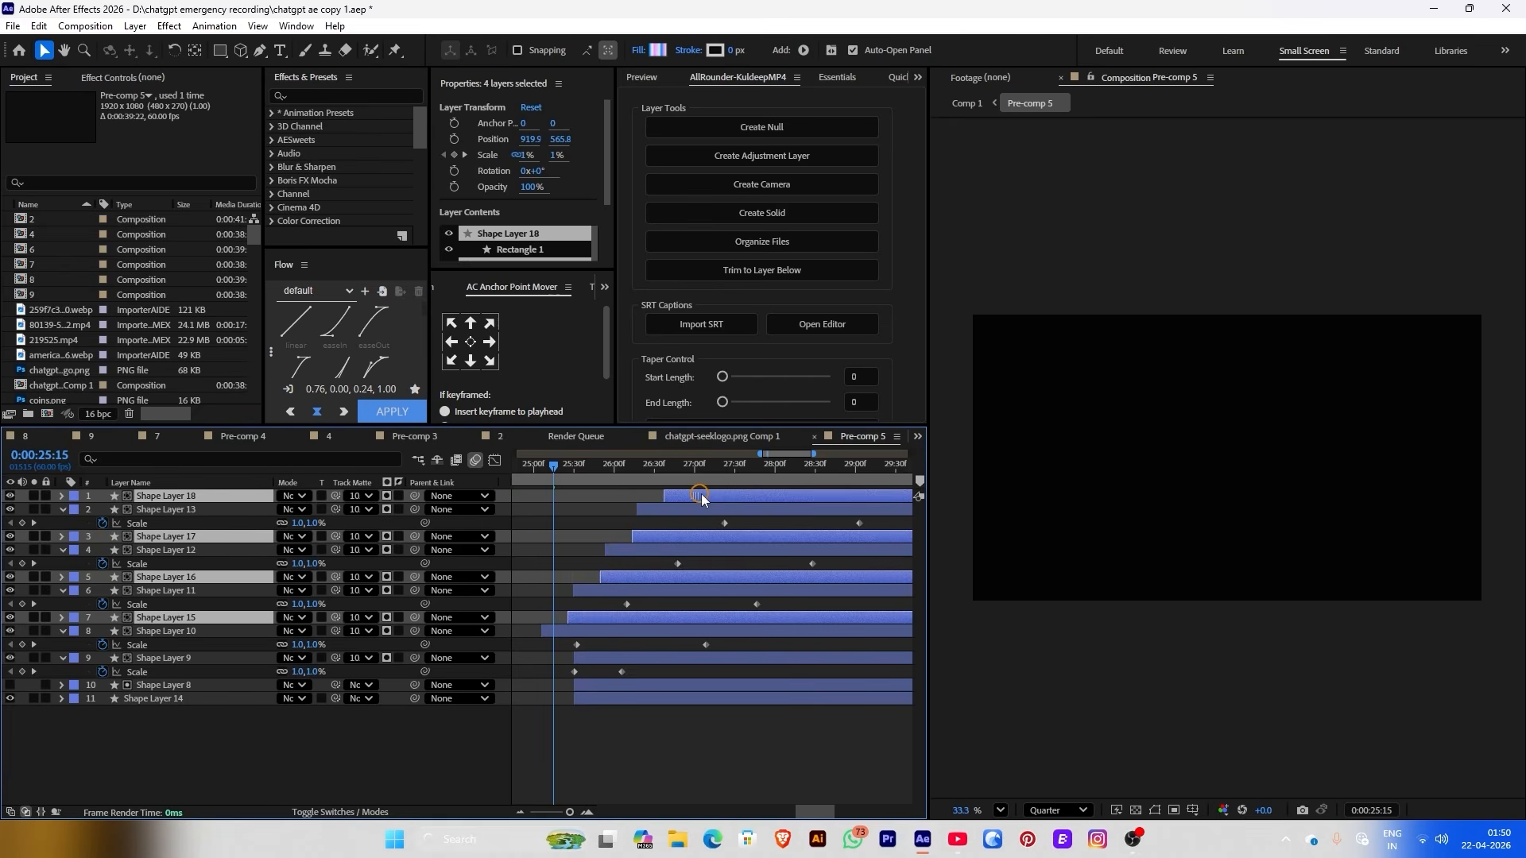
pyautogui.moveTo(701, 494); pyautogui.dragTo(897, 503)
pyautogui.press('u')
pyautogui.moveTo(890, 469); pyautogui.dragTo(821, 498)
pyautogui.click(966, 103)
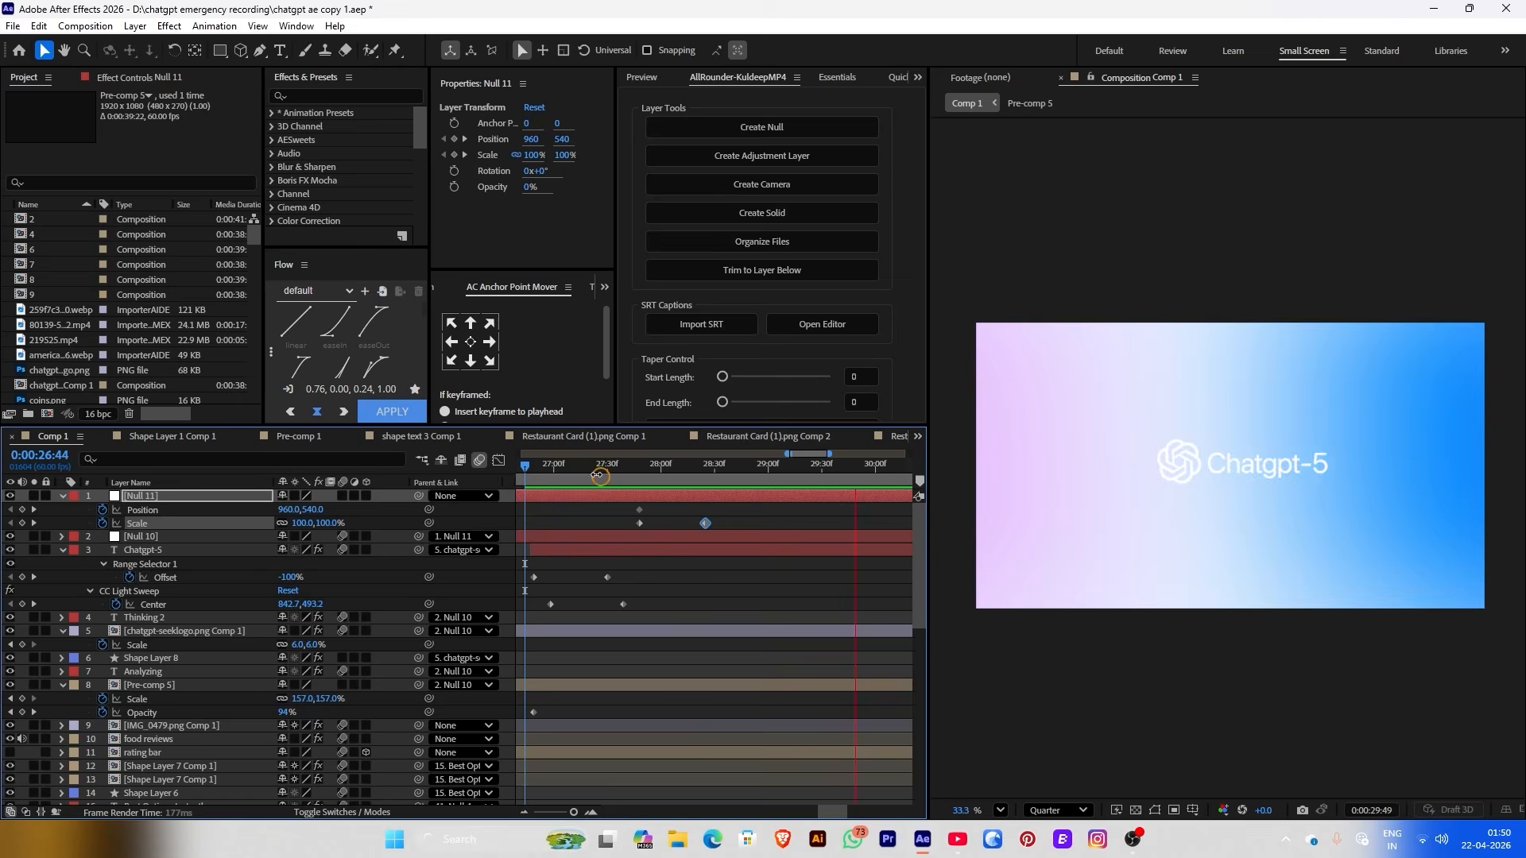
# Keyframe the logo's Scale at 26:40 and enlarge it to about 7% near 27:04
pyautogui.click(588, 472)
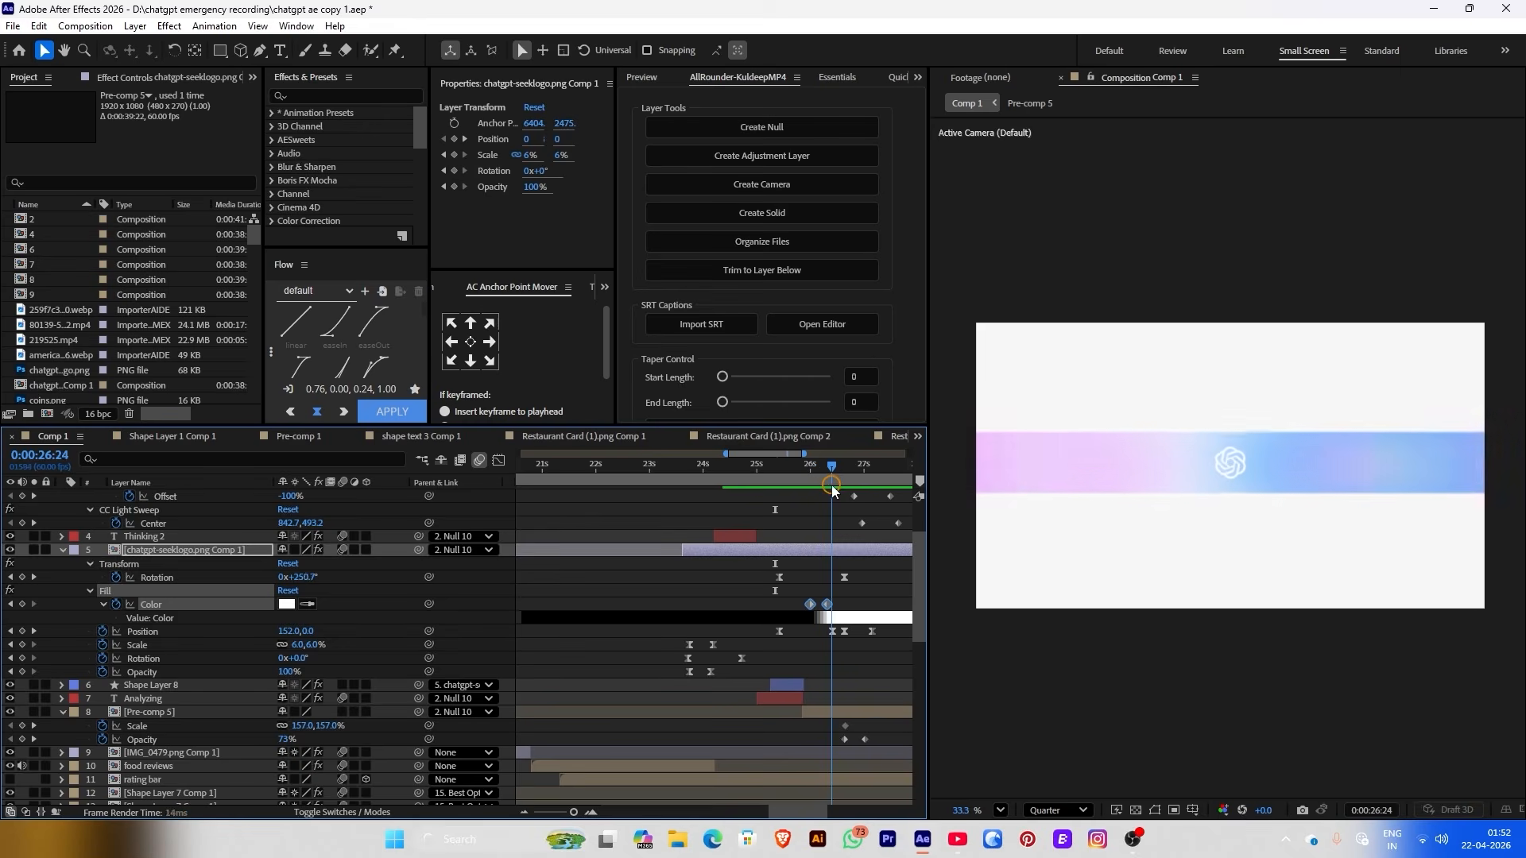
pyautogui.moveTo(854, 468)
pyautogui.mouseDown()
pyautogui.moveTo(828, 471)
pyautogui.moveTo(848, 494)
pyautogui.mouseUp()
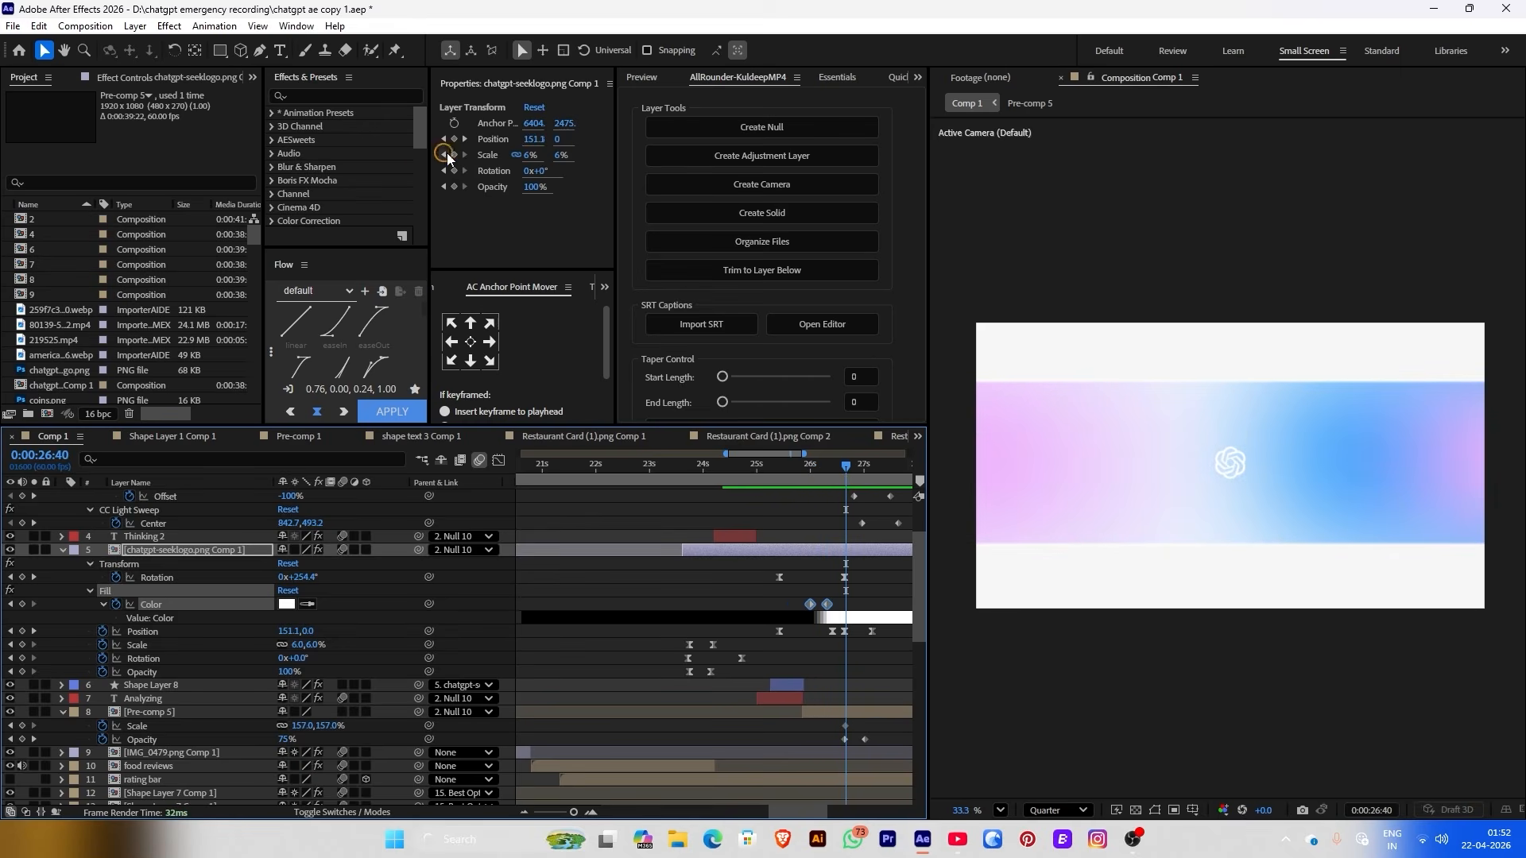
pyautogui.click(455, 155)
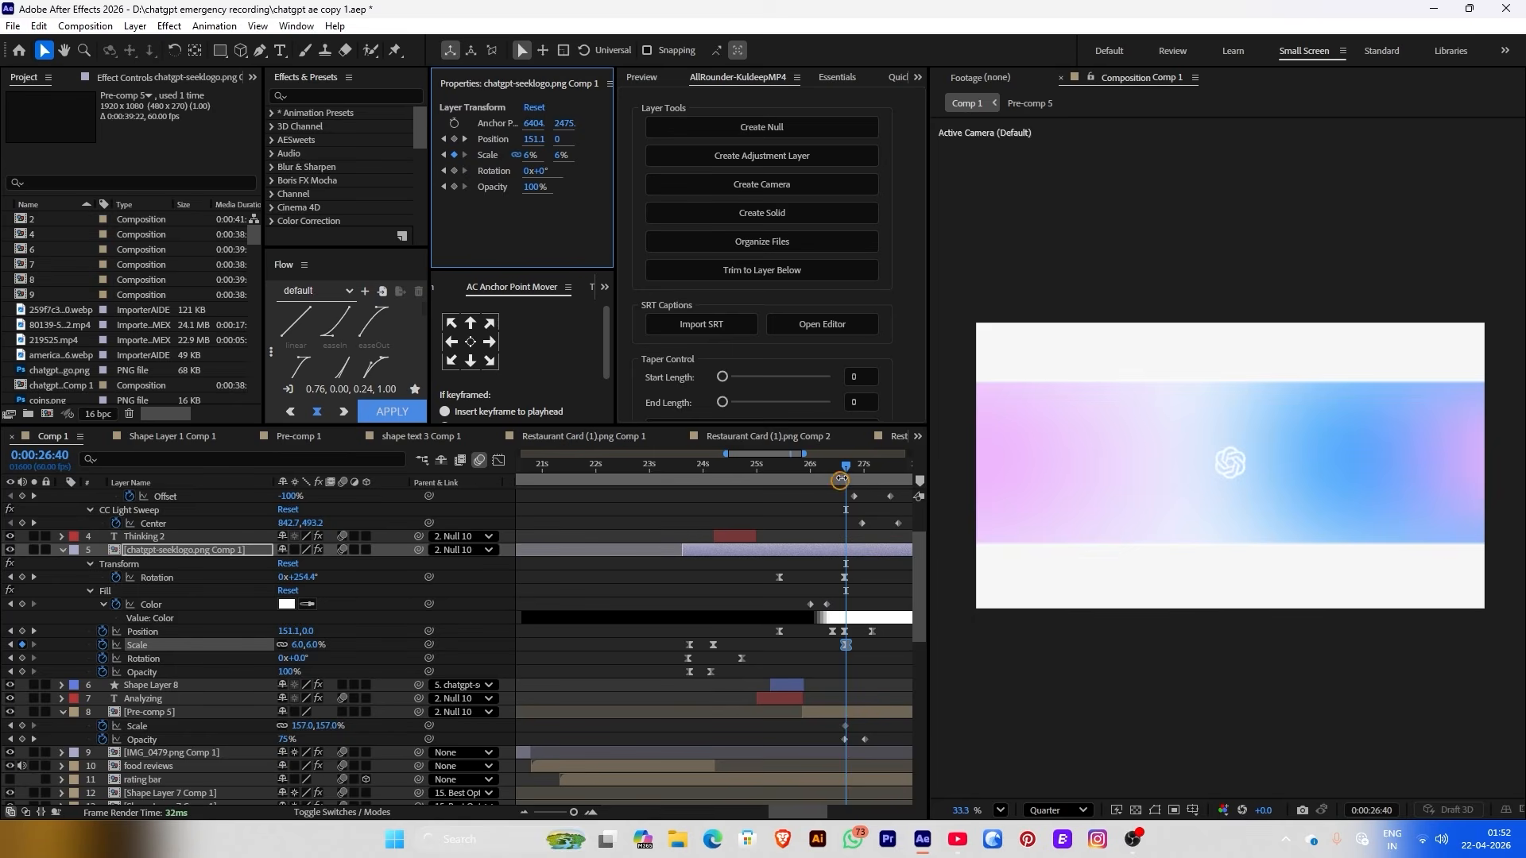
pyautogui.moveTo(840, 479); pyautogui.dragTo(868, 469)
pyautogui.moveTo(530, 155); pyautogui.dragTo(544, 155)
pyautogui.press('pageup')
pyautogui.press('pageup')
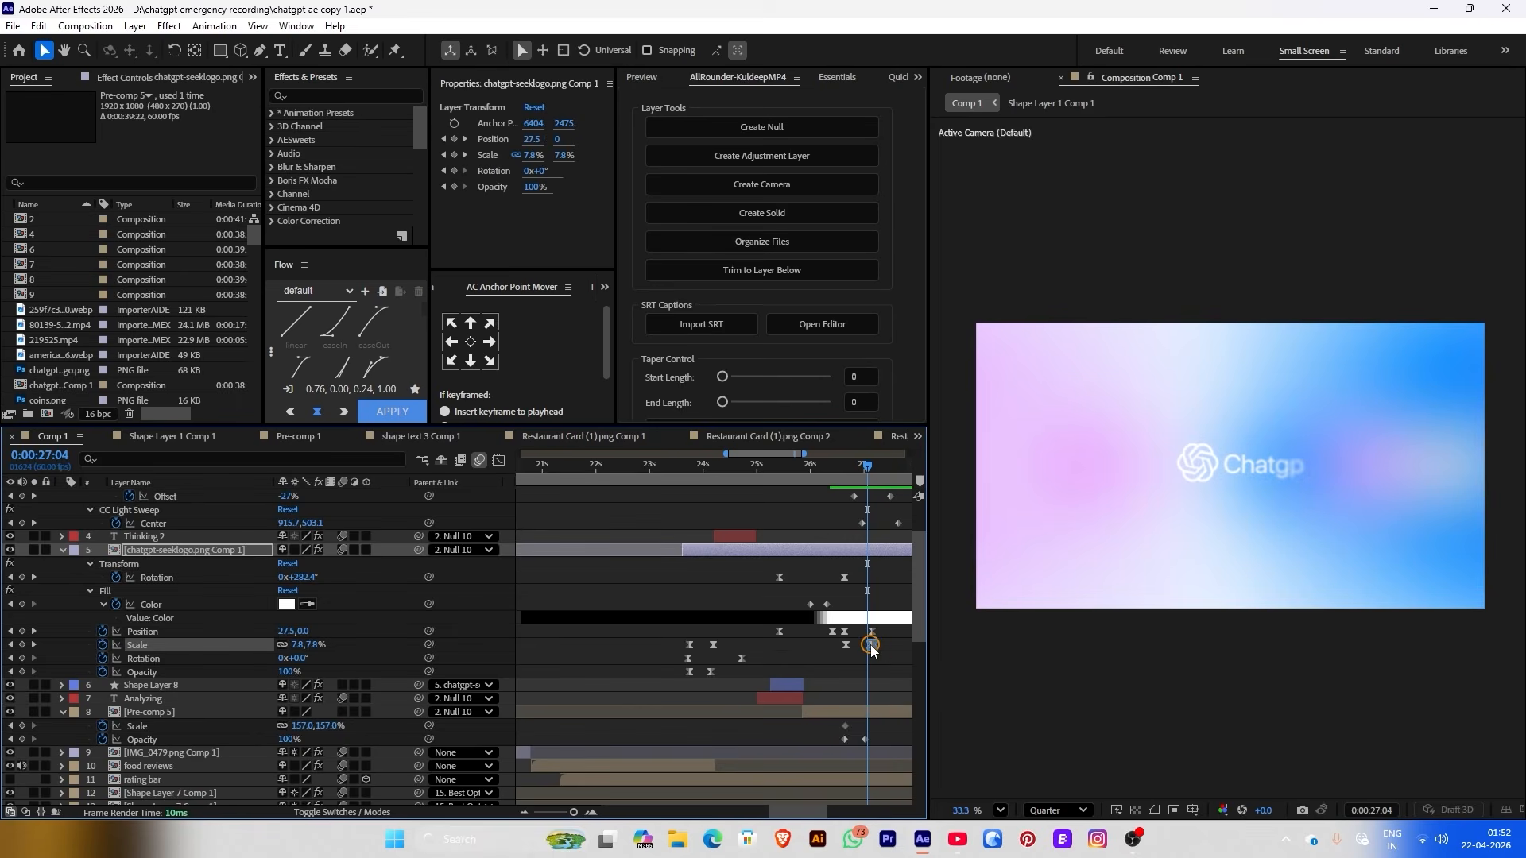
pyautogui.moveTo(871, 645); pyautogui.dragTo(836, 645)
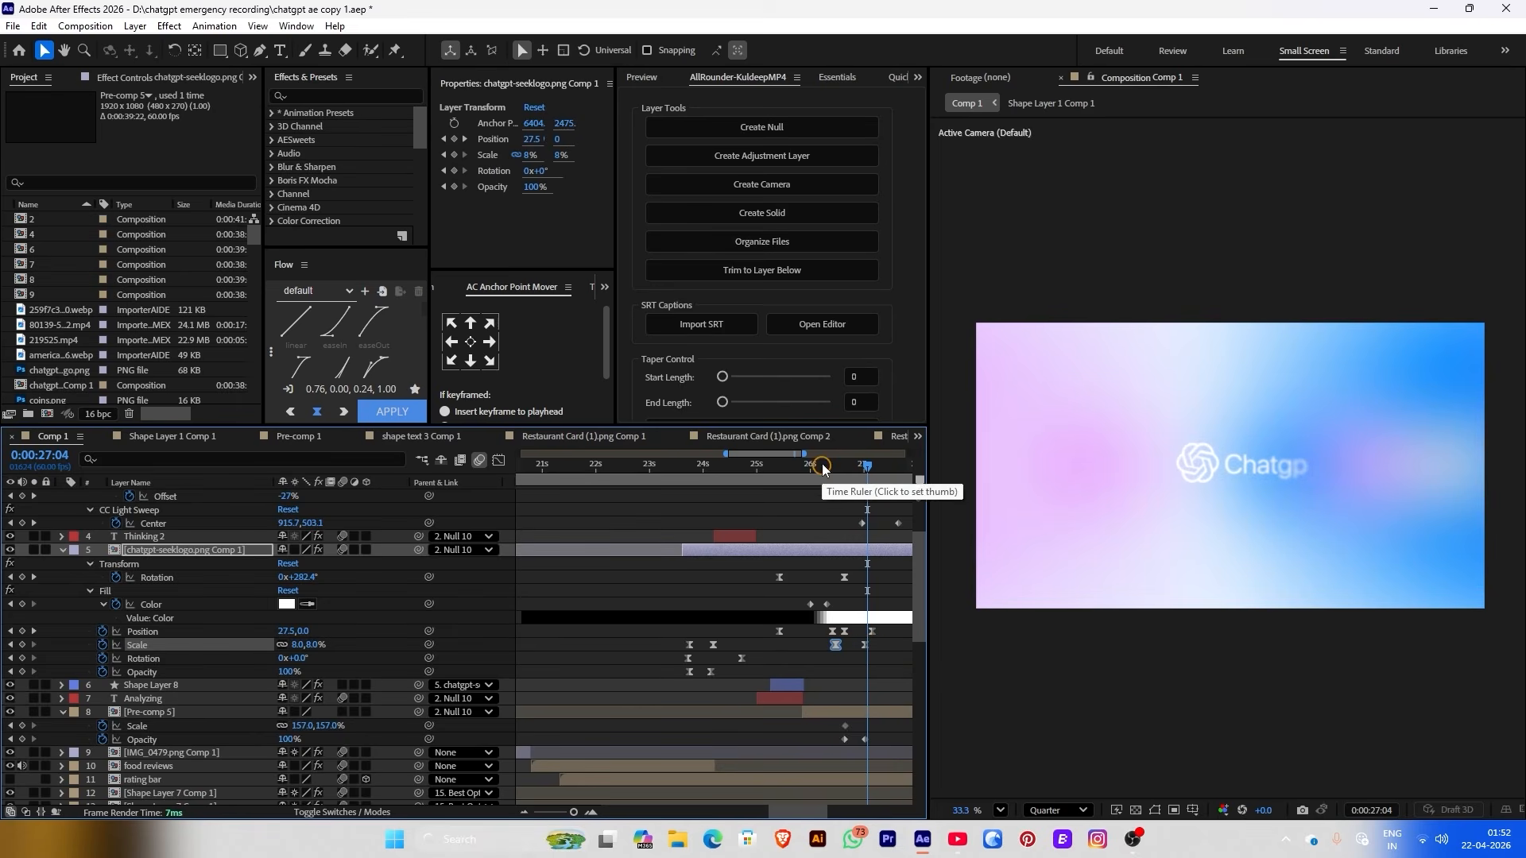
# Scrub and preview the logo's scale change from 26:14
pyautogui.click(823, 467)
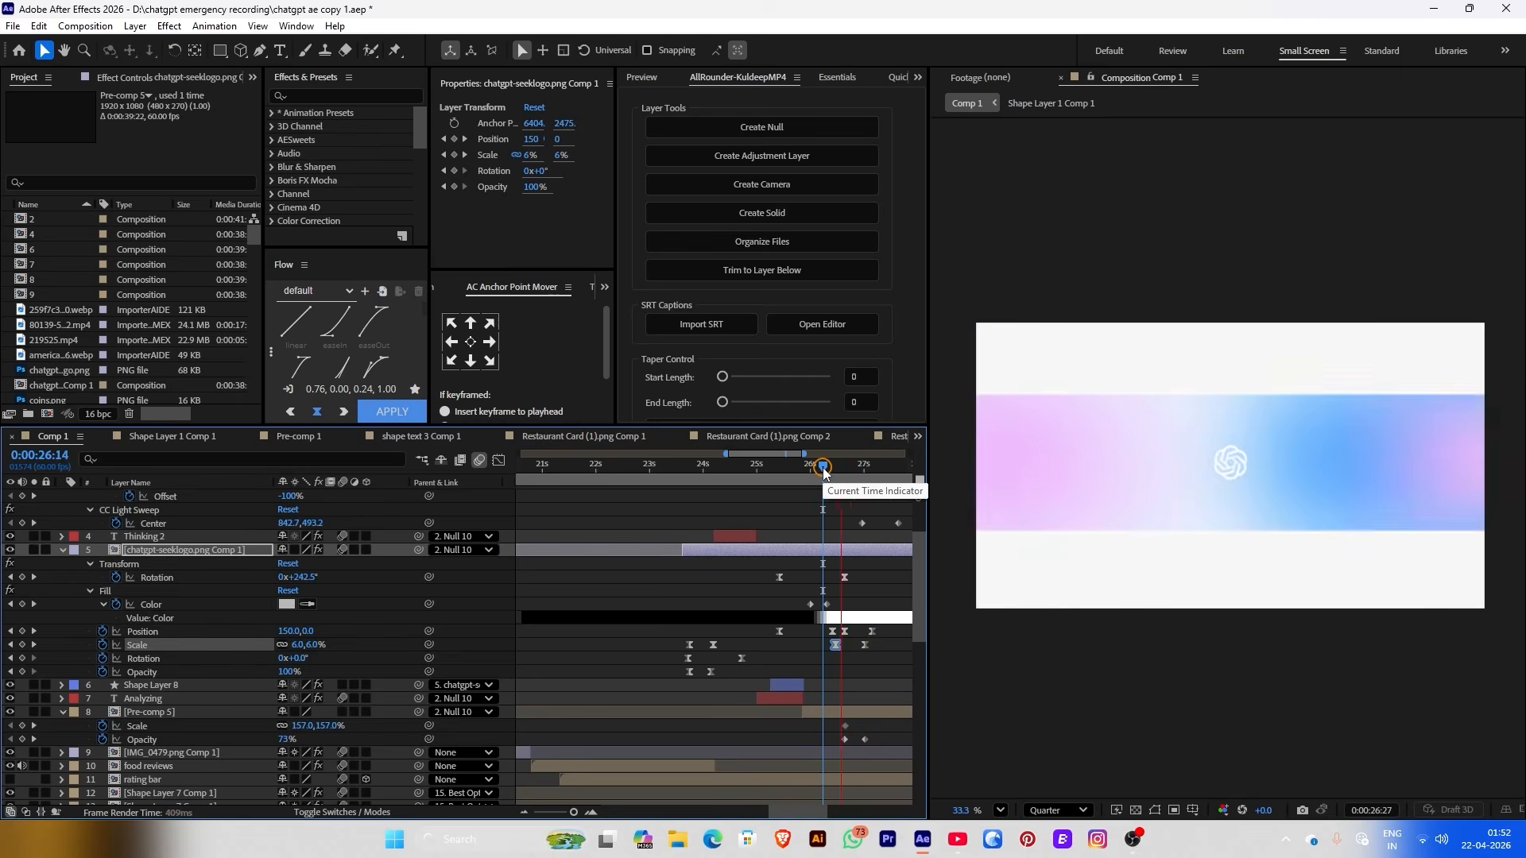
pyautogui.moveTo(824, 469)
pyautogui.mouseDown()
pyautogui.moveTo(836, 474)
pyautogui.moveTo(824, 473)
pyautogui.mouseUp()
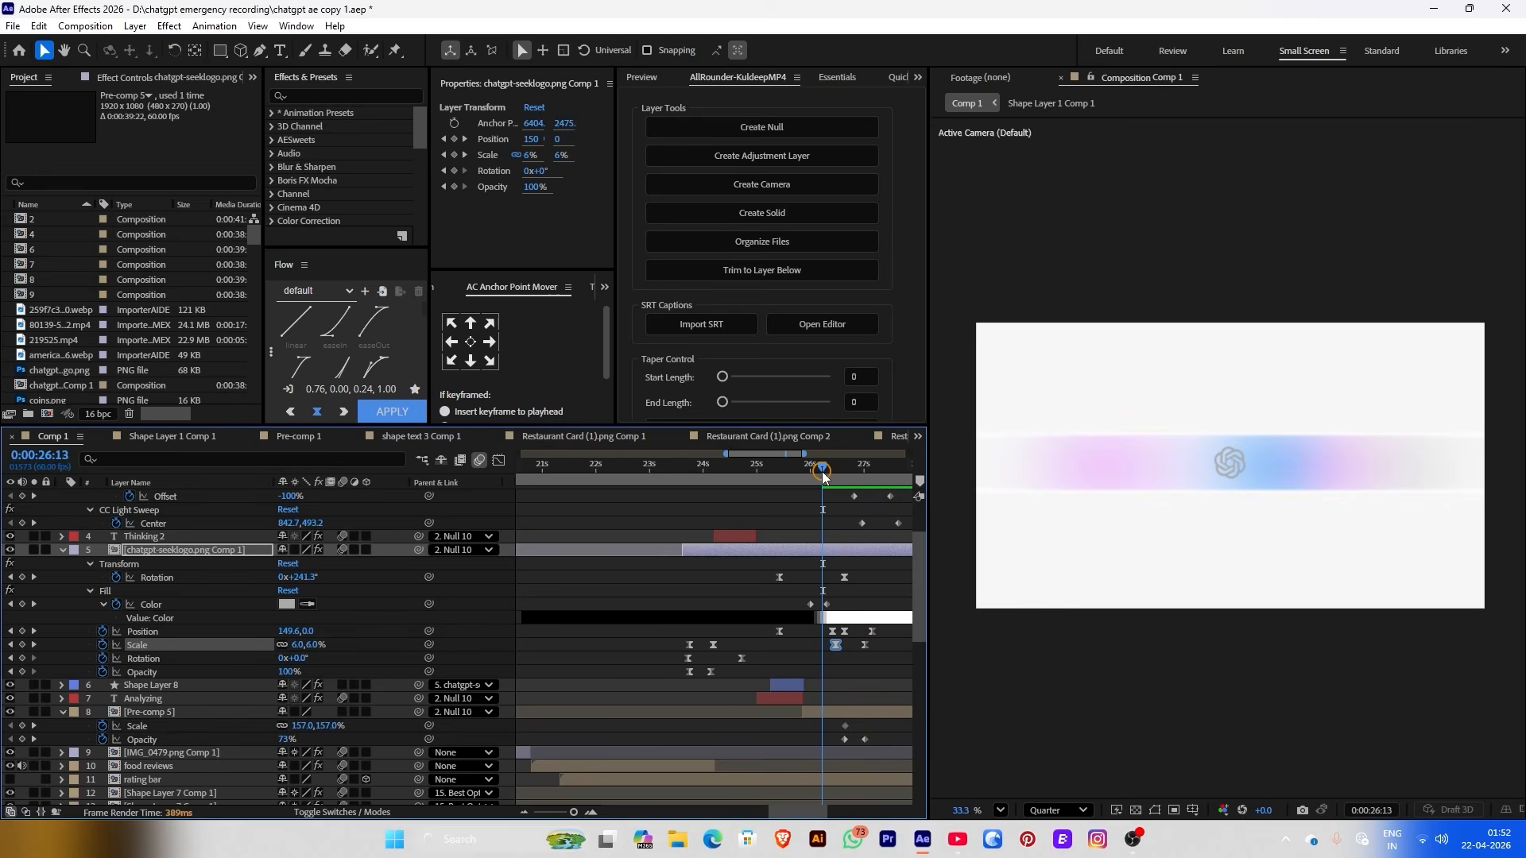
pyautogui.click(826, 644)
pyautogui.press('space')
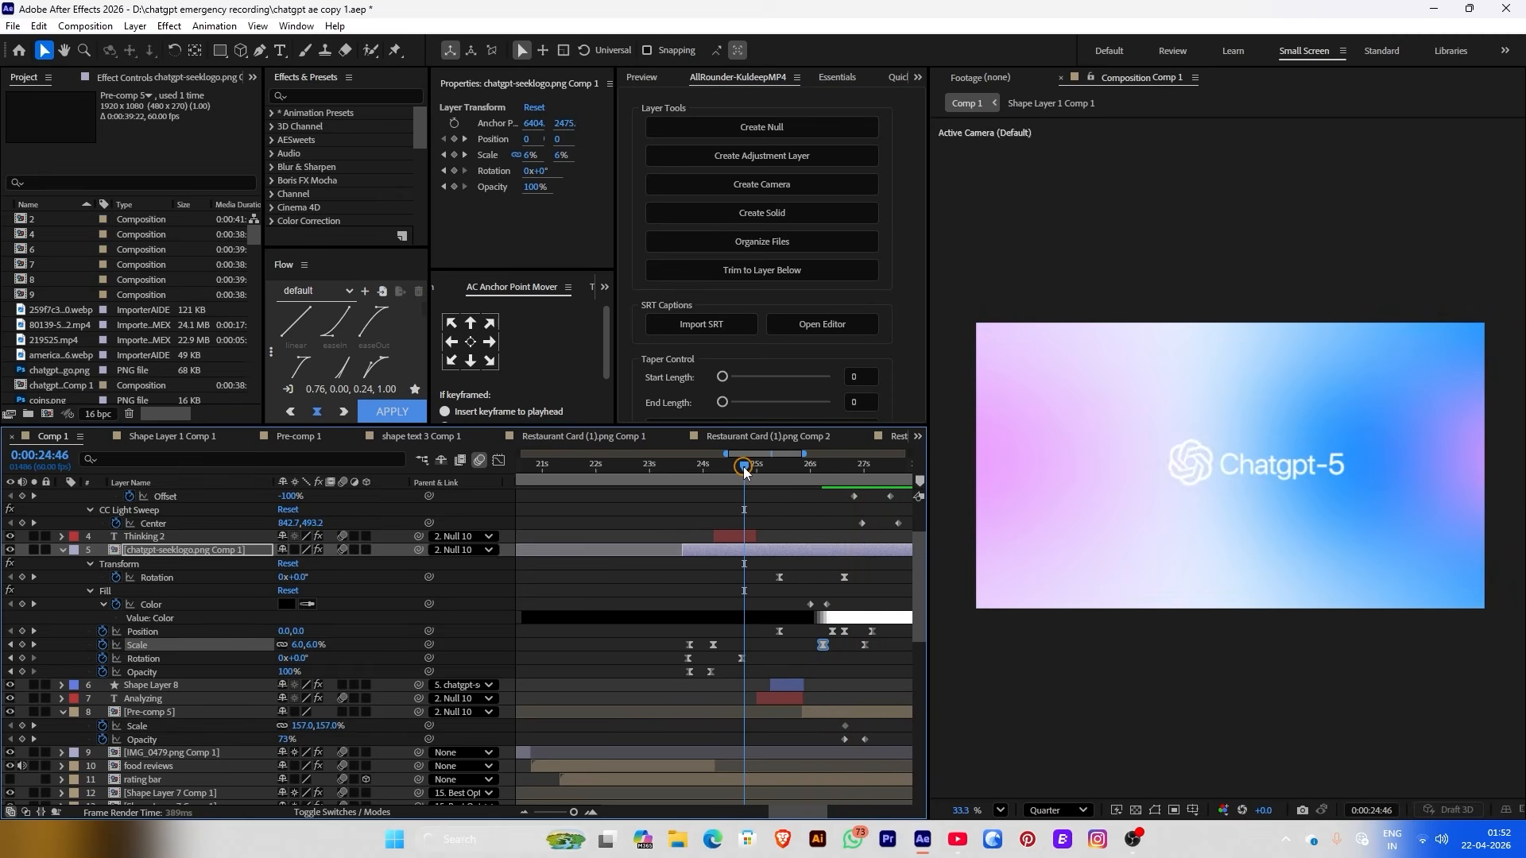
pyautogui.click(744, 469)
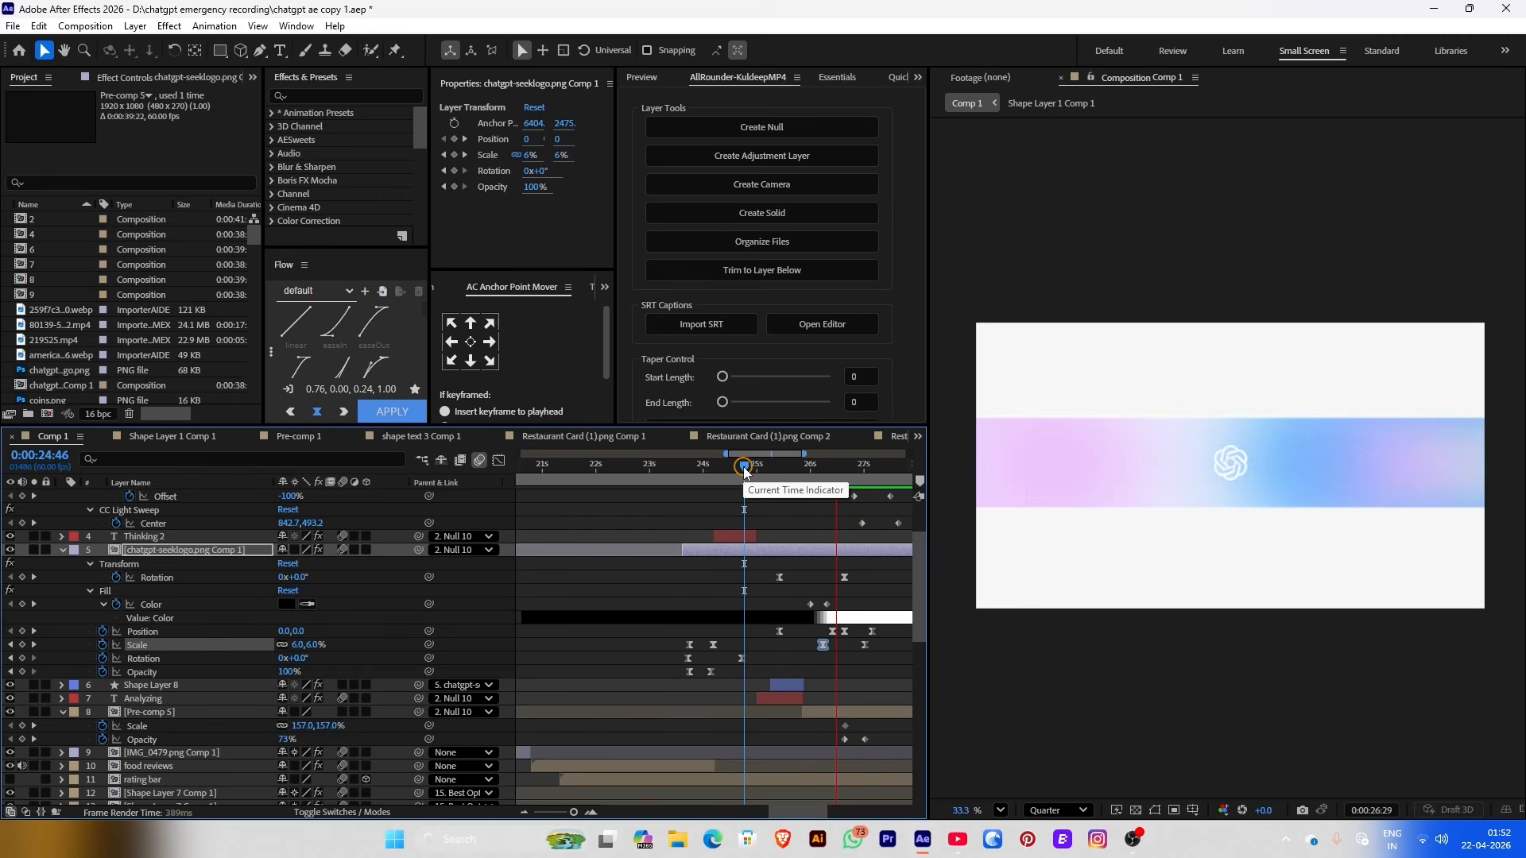
pyautogui.click(874, 488)
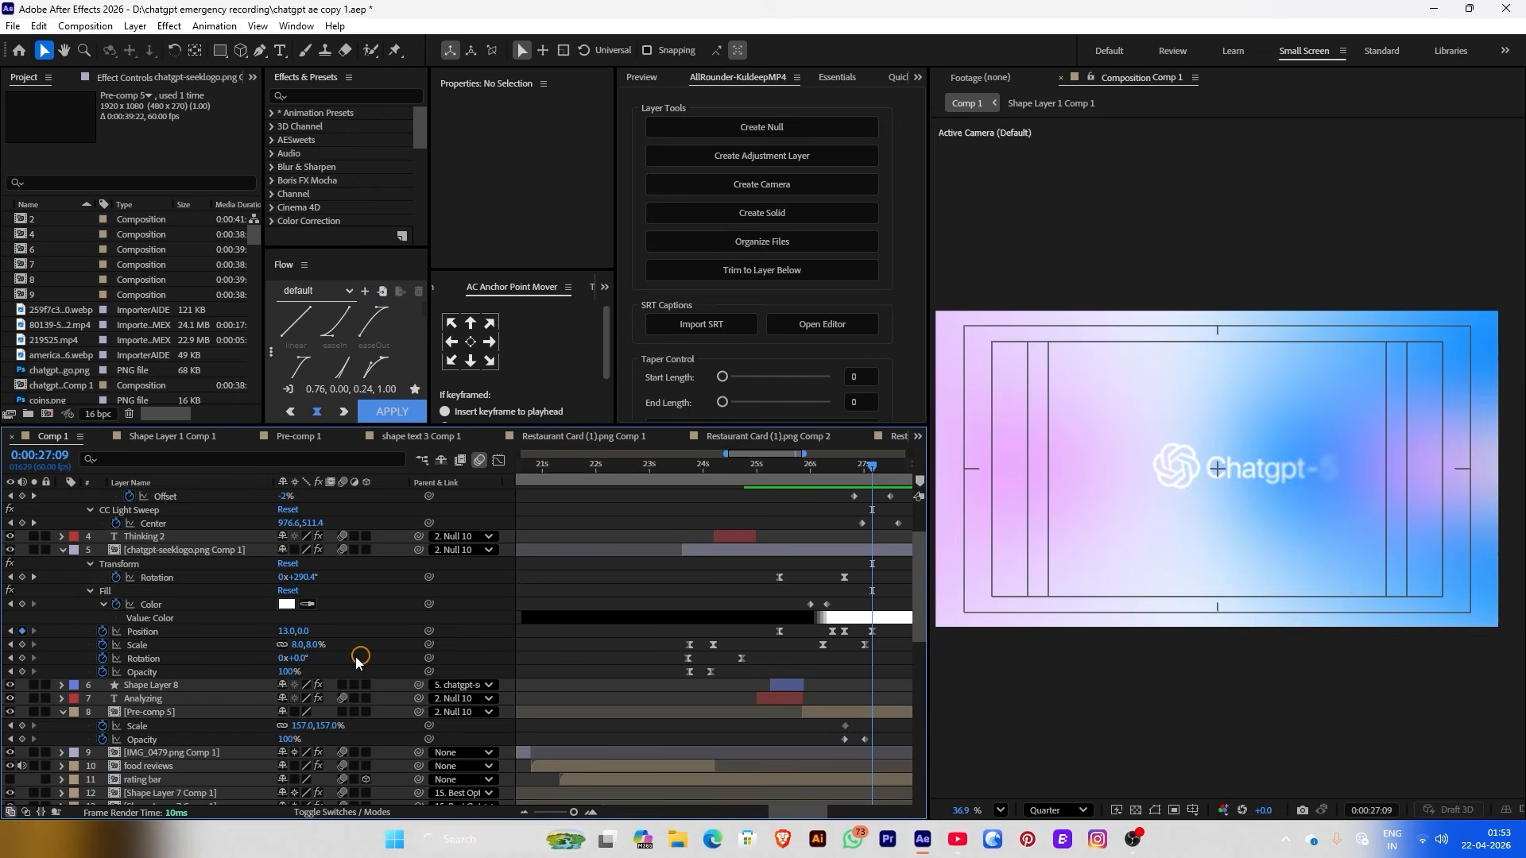
# Set the logo's Position to -55 at 27:24 and select both Scale keyframes
pyautogui.moveTo(287, 632); pyautogui.dragTo(244, 632)
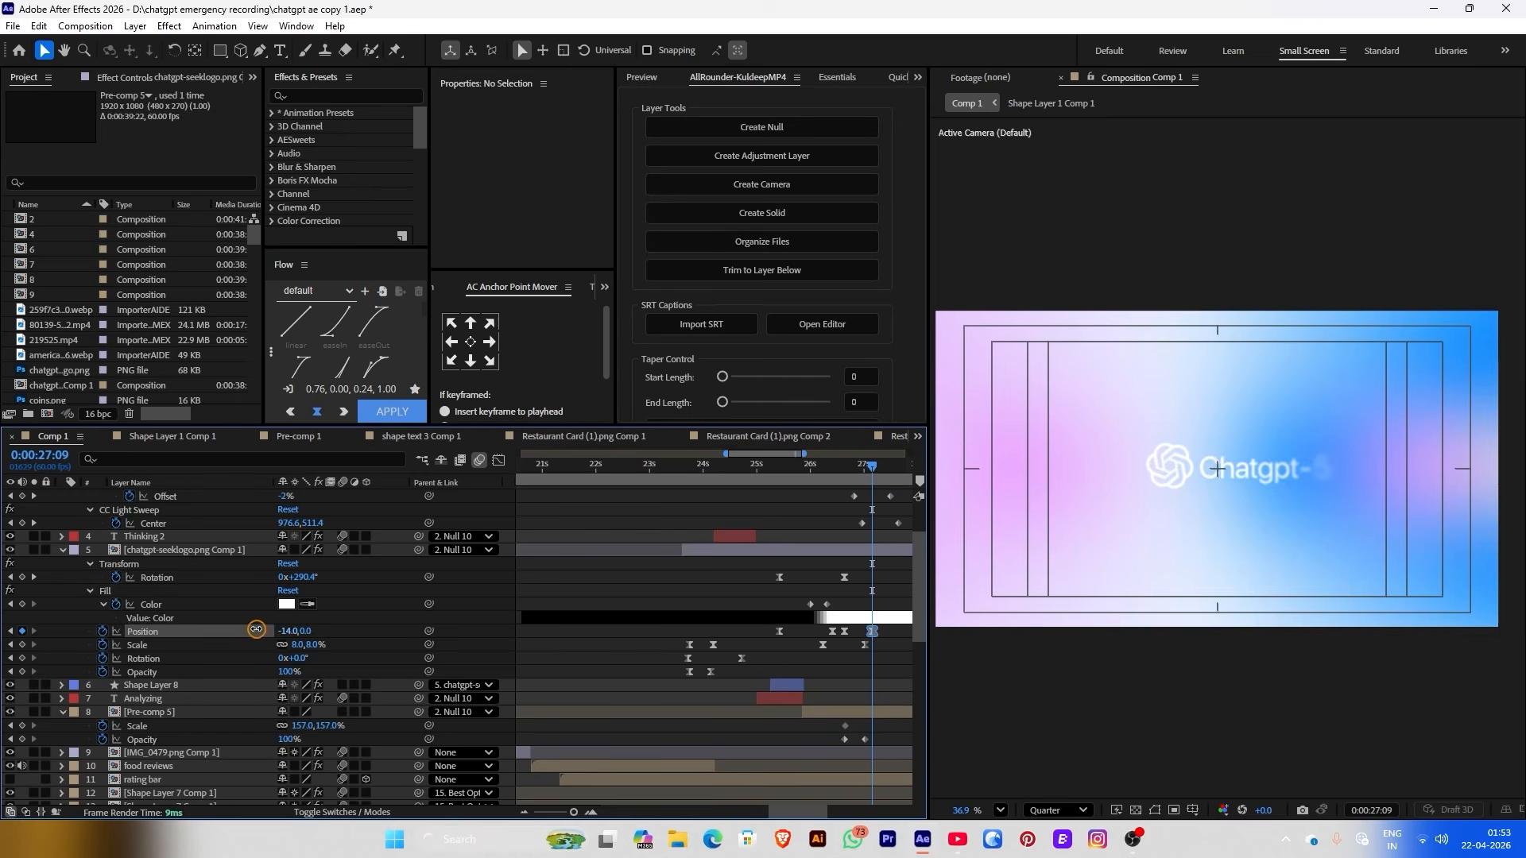
pyautogui.click(887, 469)
pyautogui.moveTo(890, 472); pyautogui.dragTo(884, 469)
pyautogui.scroll(1, 1325, 498)
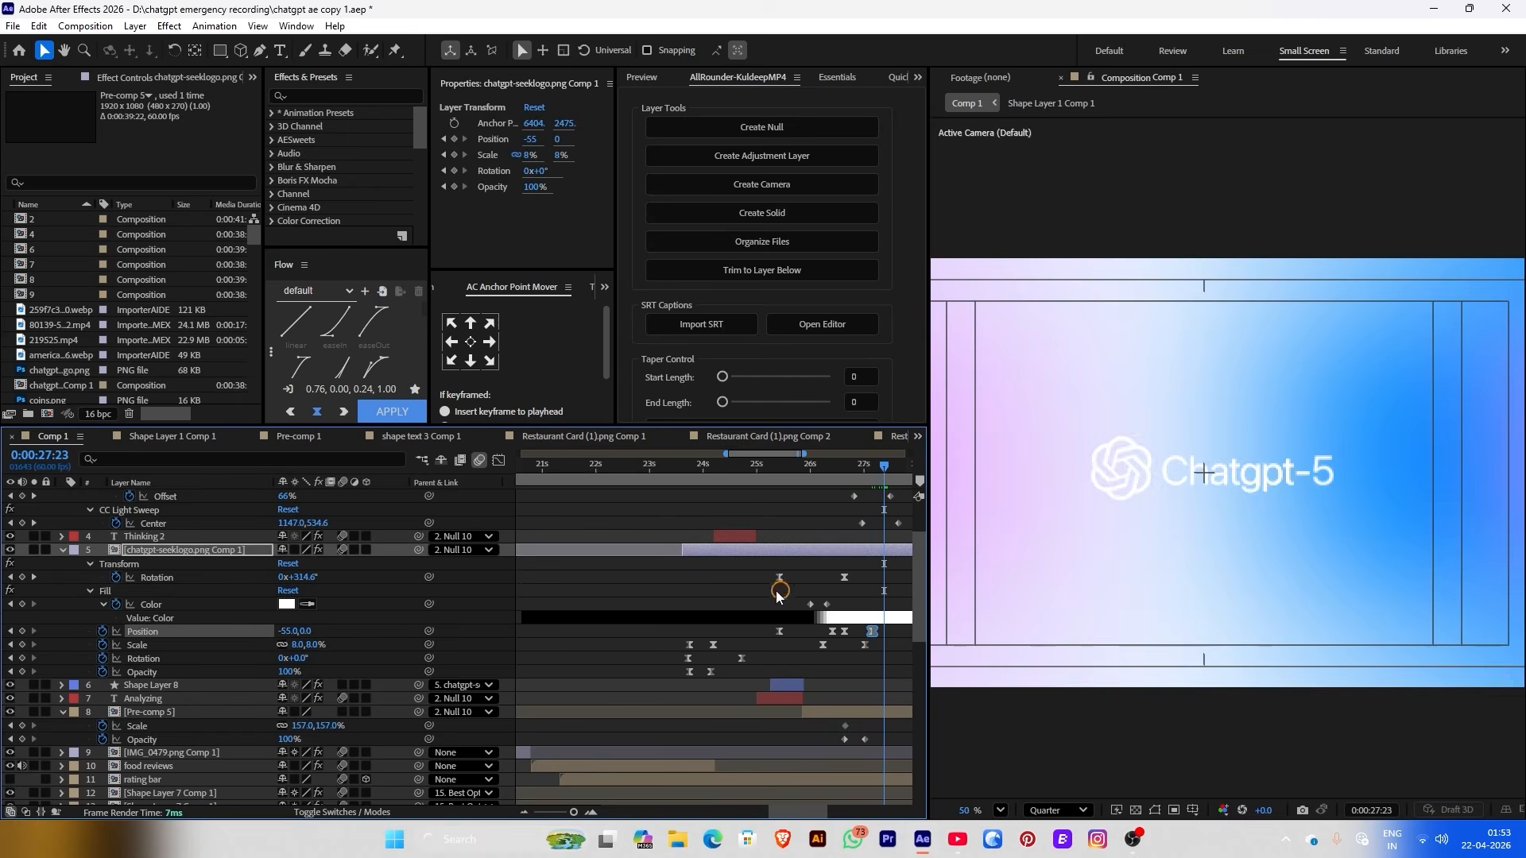
pyautogui.moveTo(874, 641); pyautogui.dragTo(810, 652)
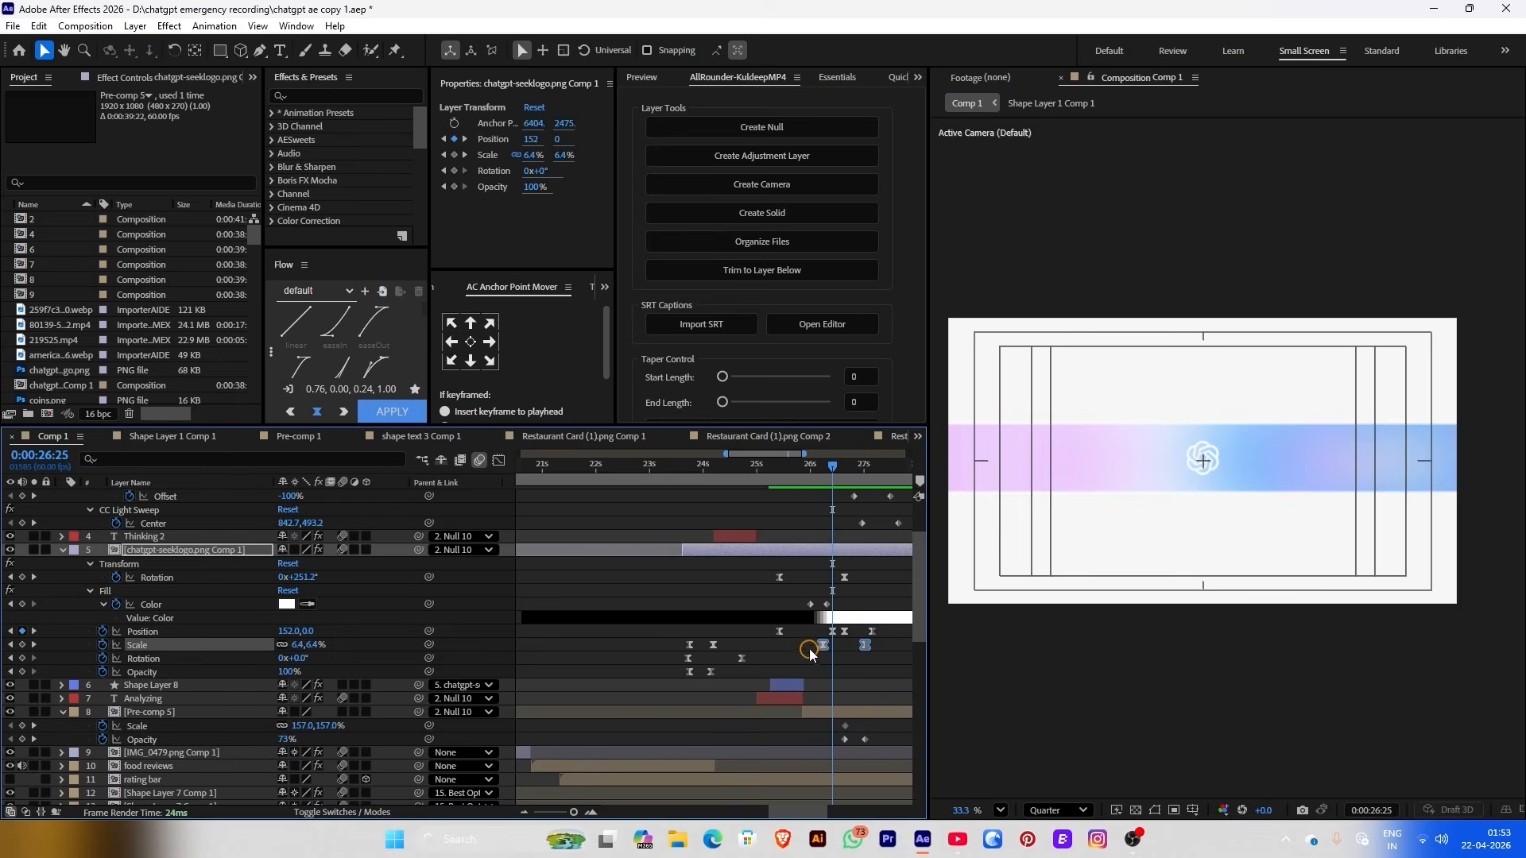
# Soften the speed curve into the last Scale keyframe in the Graph Editor
pyautogui.click(498, 464)
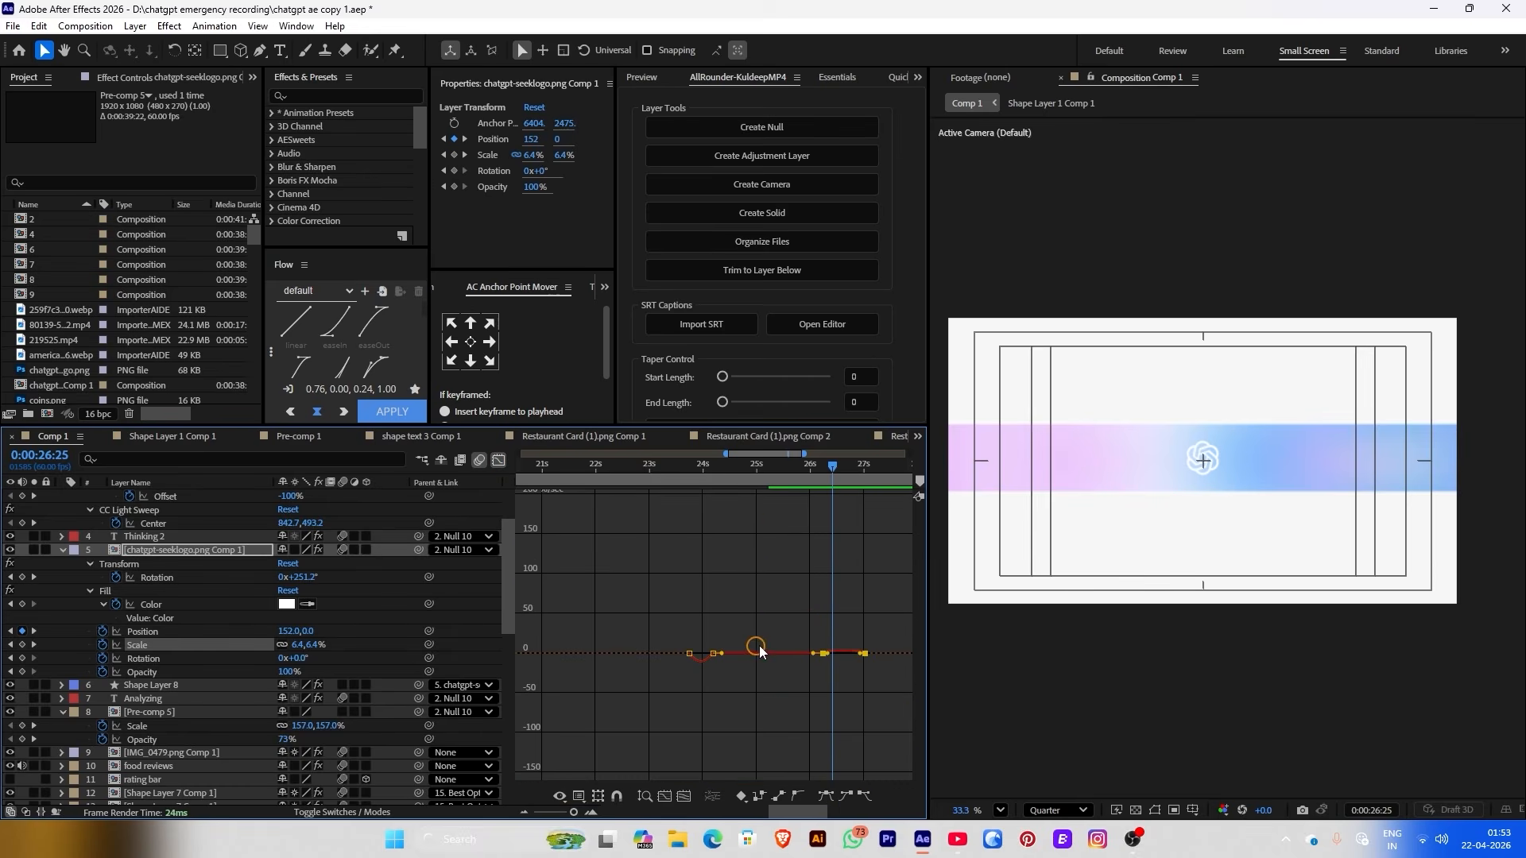
pyautogui.click(666, 796)
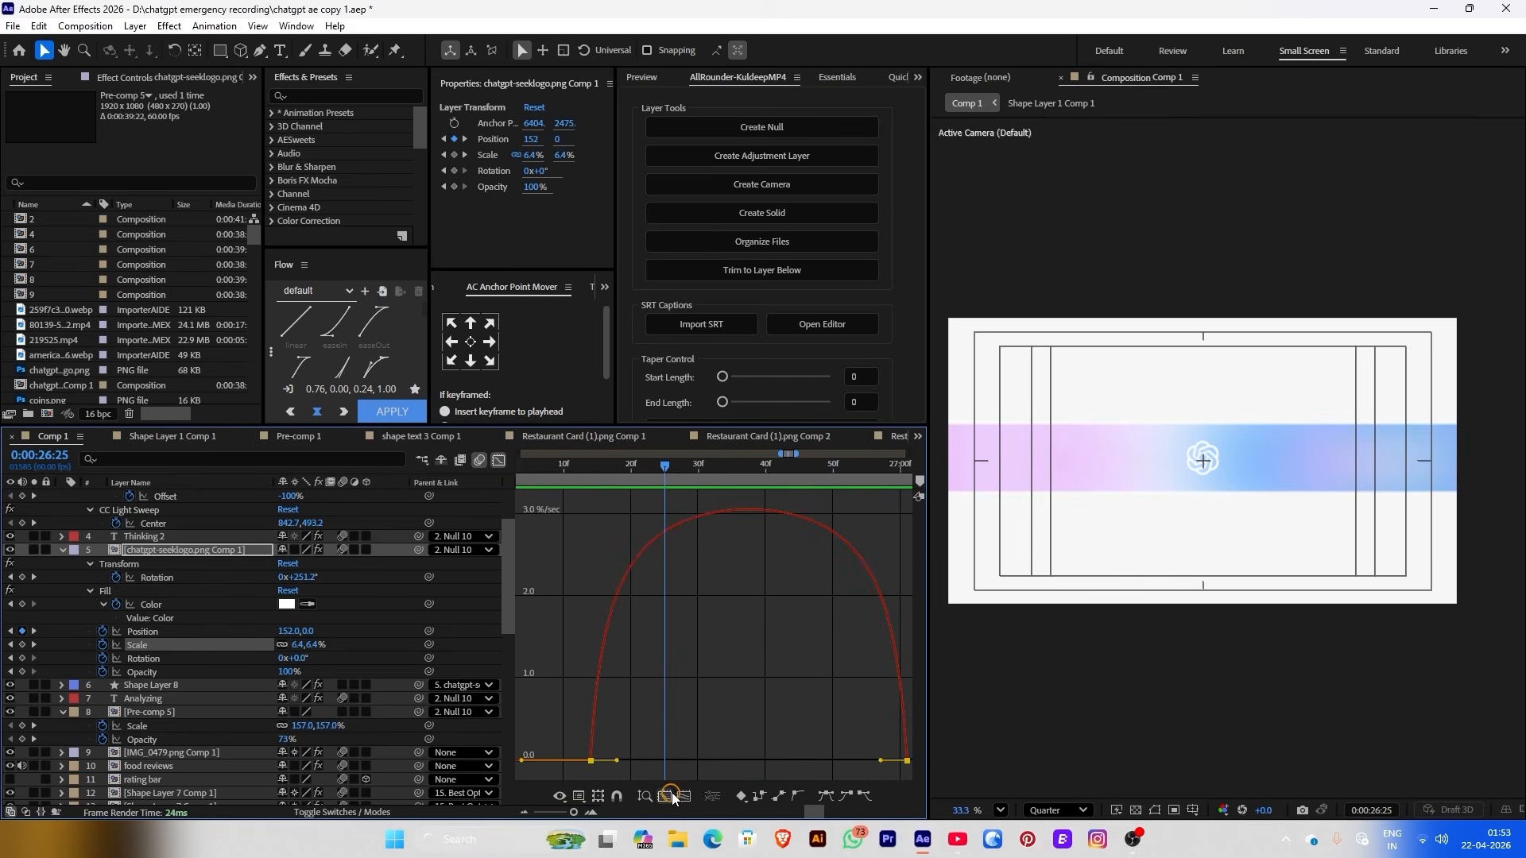
pyautogui.moveTo(866, 667); pyautogui.dragTo(903, 736)
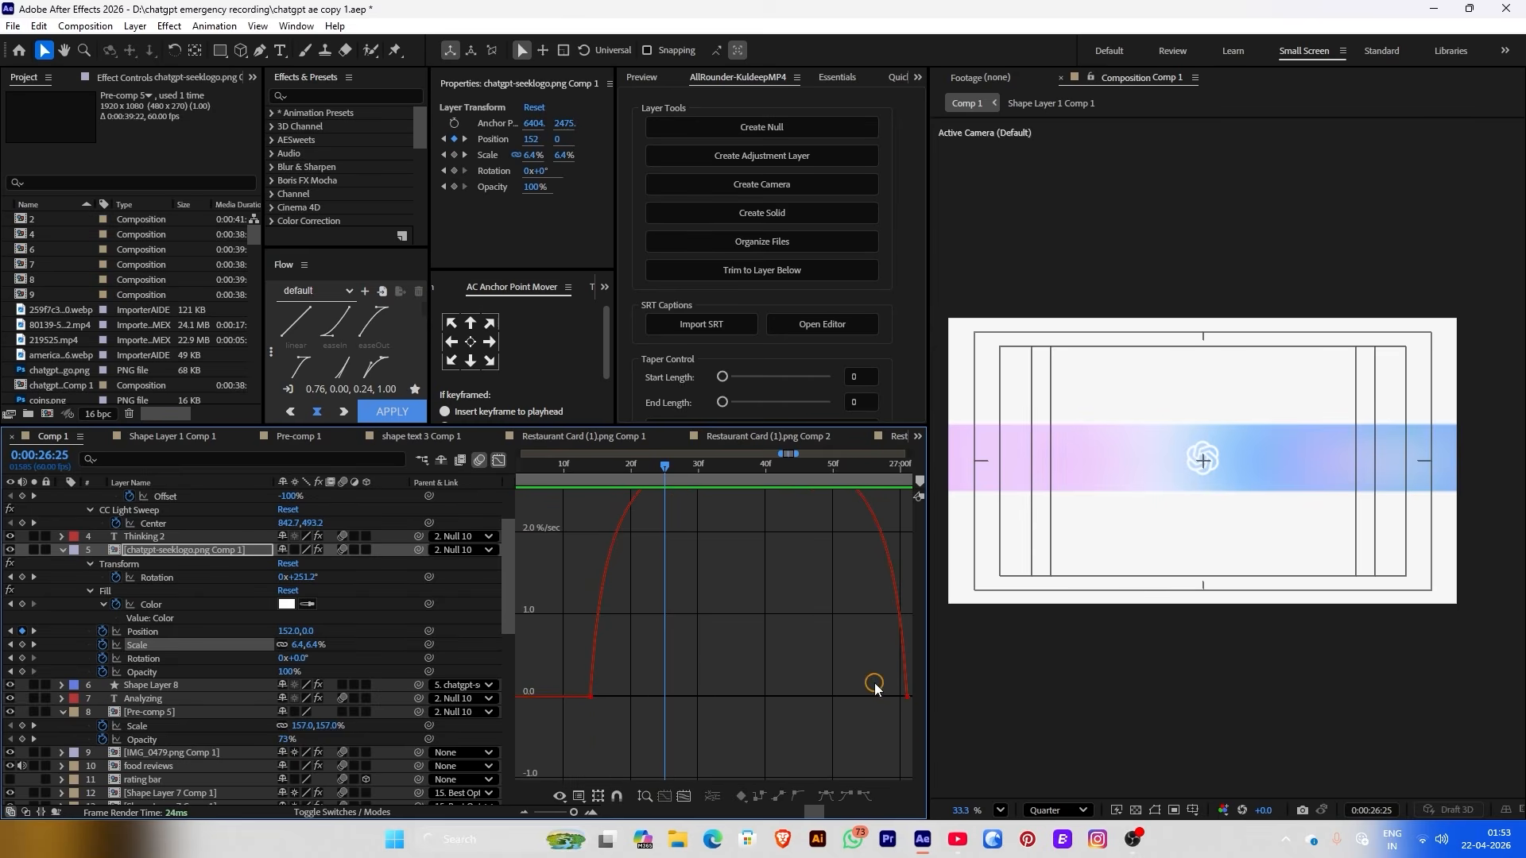
pyautogui.moveTo(877, 640); pyautogui.dragTo(914, 775)
pyautogui.moveTo(849, 698); pyautogui.dragTo(785, 706)
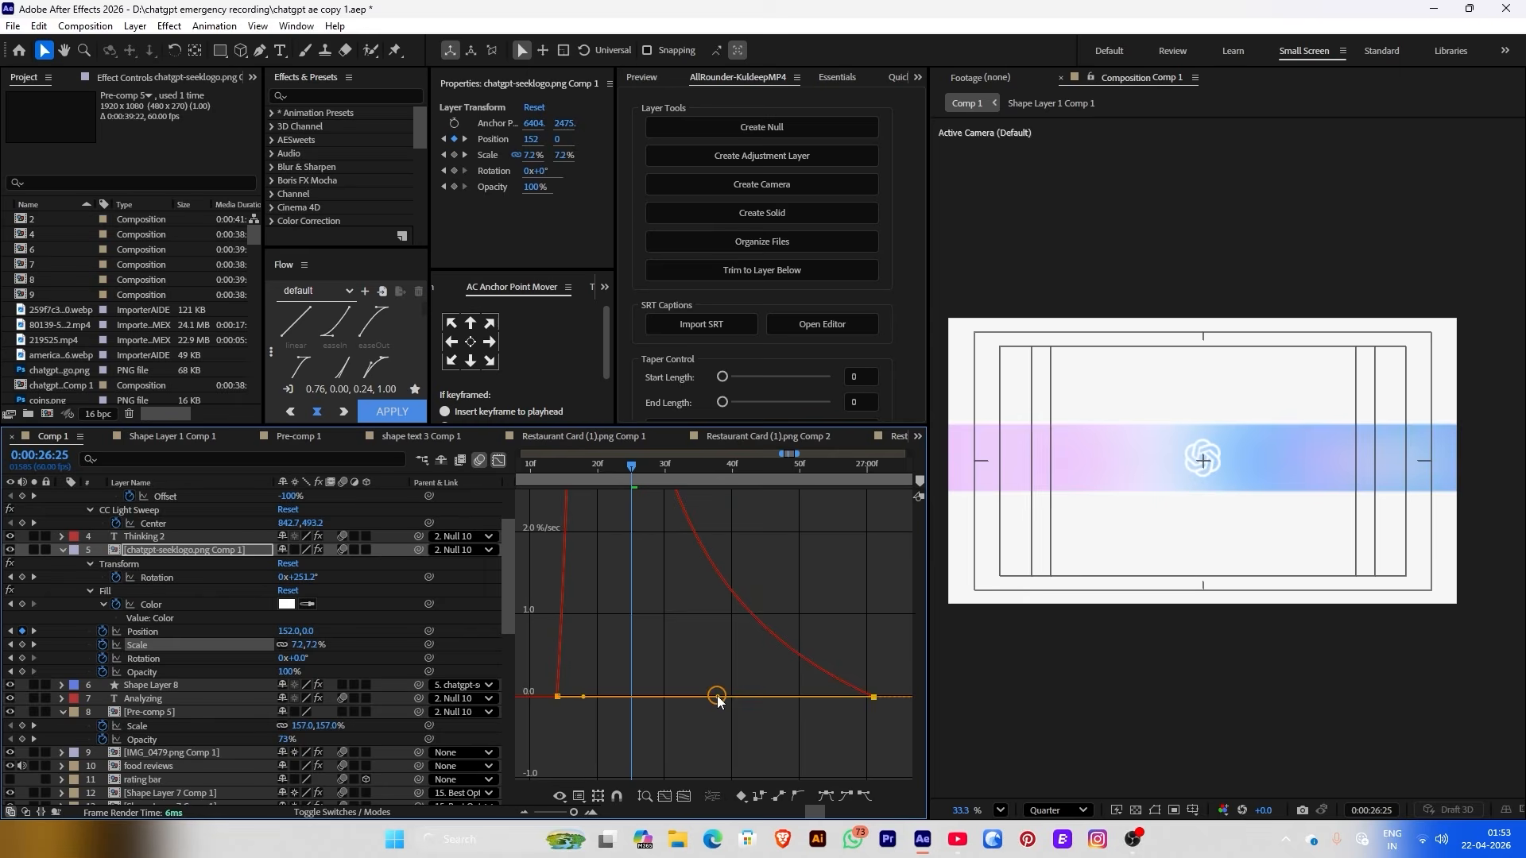
pyautogui.click(717, 696)
# Return to layer bars and scrub through the logo and Chatgpt-5 reveal
pyautogui.click(501, 463)
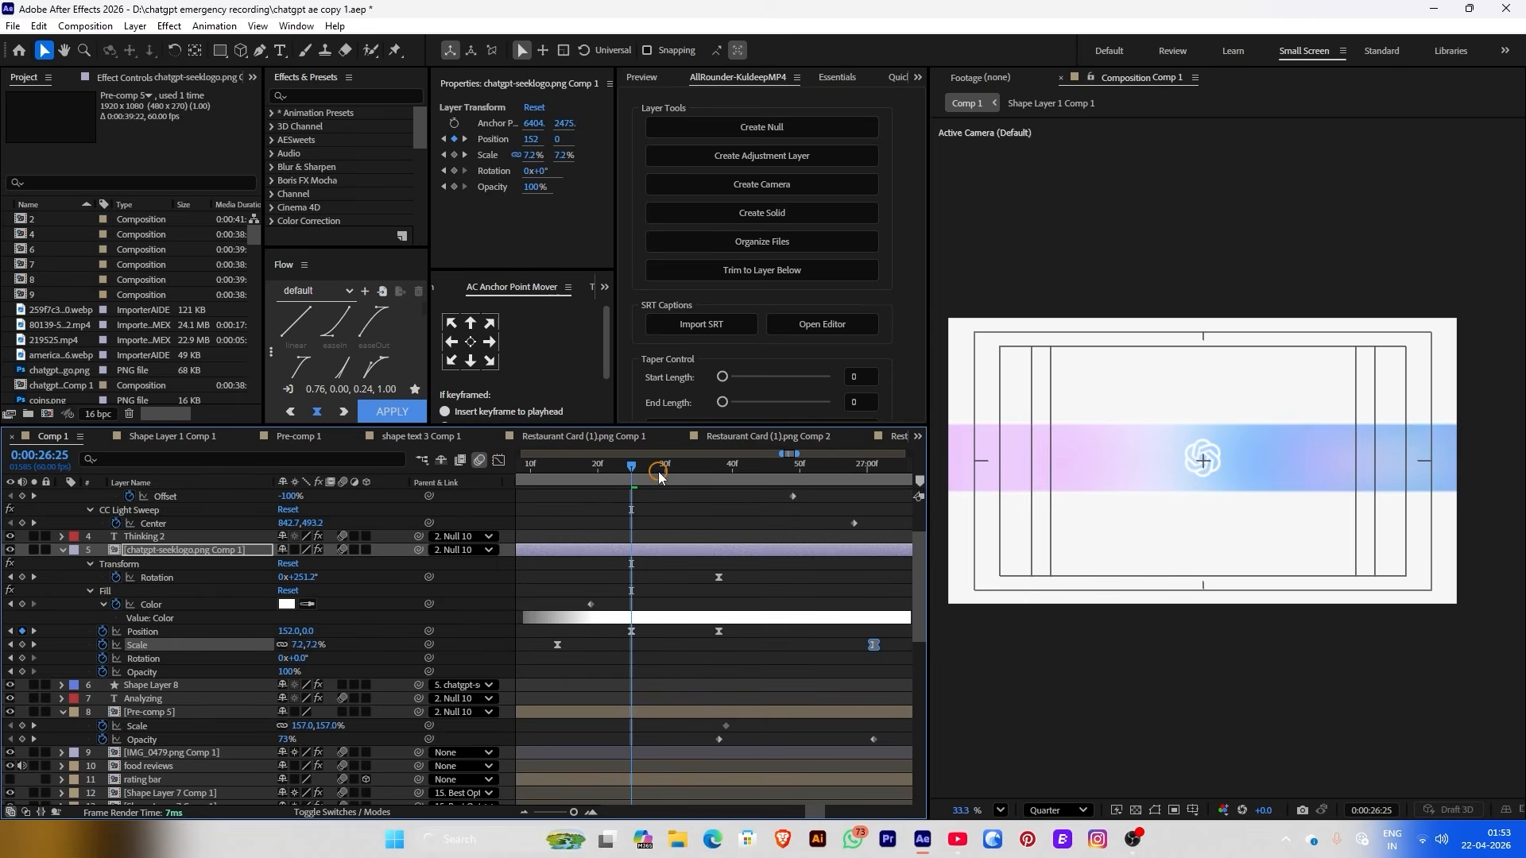
pyautogui.click(619, 469)
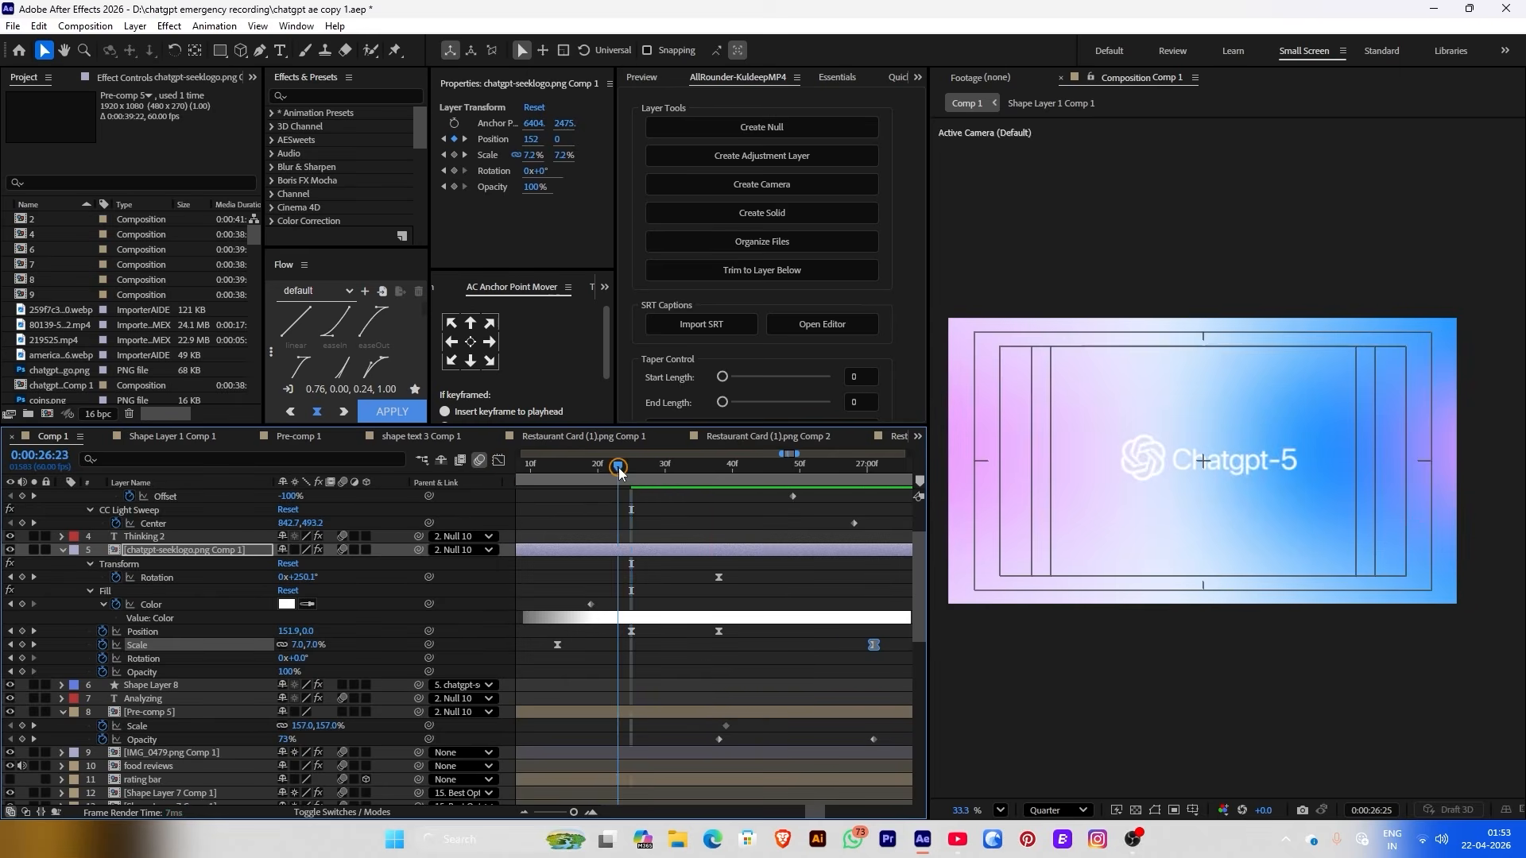
pyautogui.click(556, 468)
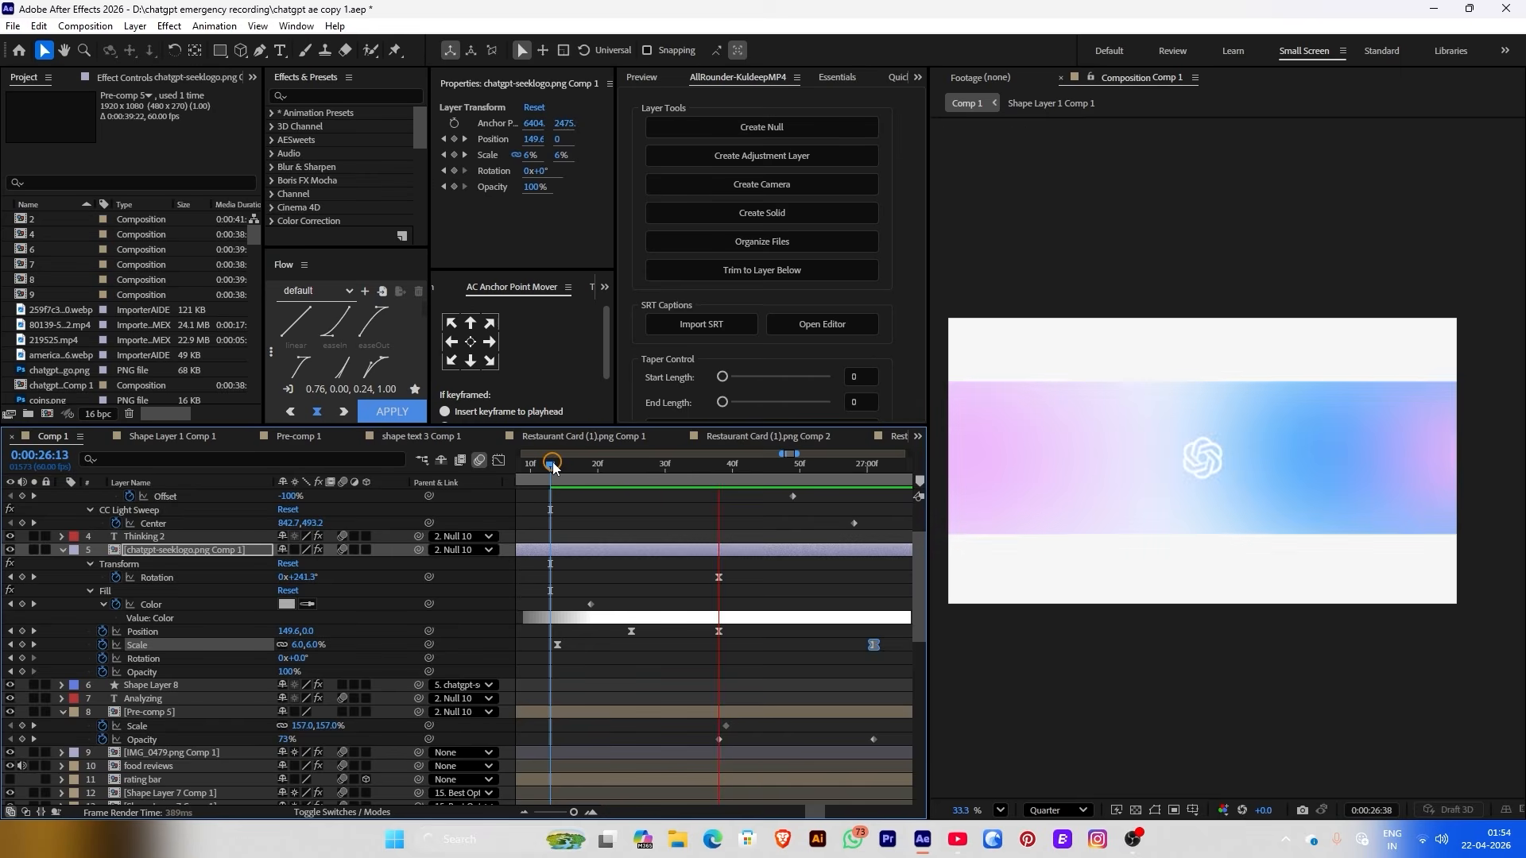
pyautogui.moveTo(560, 467); pyautogui.dragTo(674, 467)
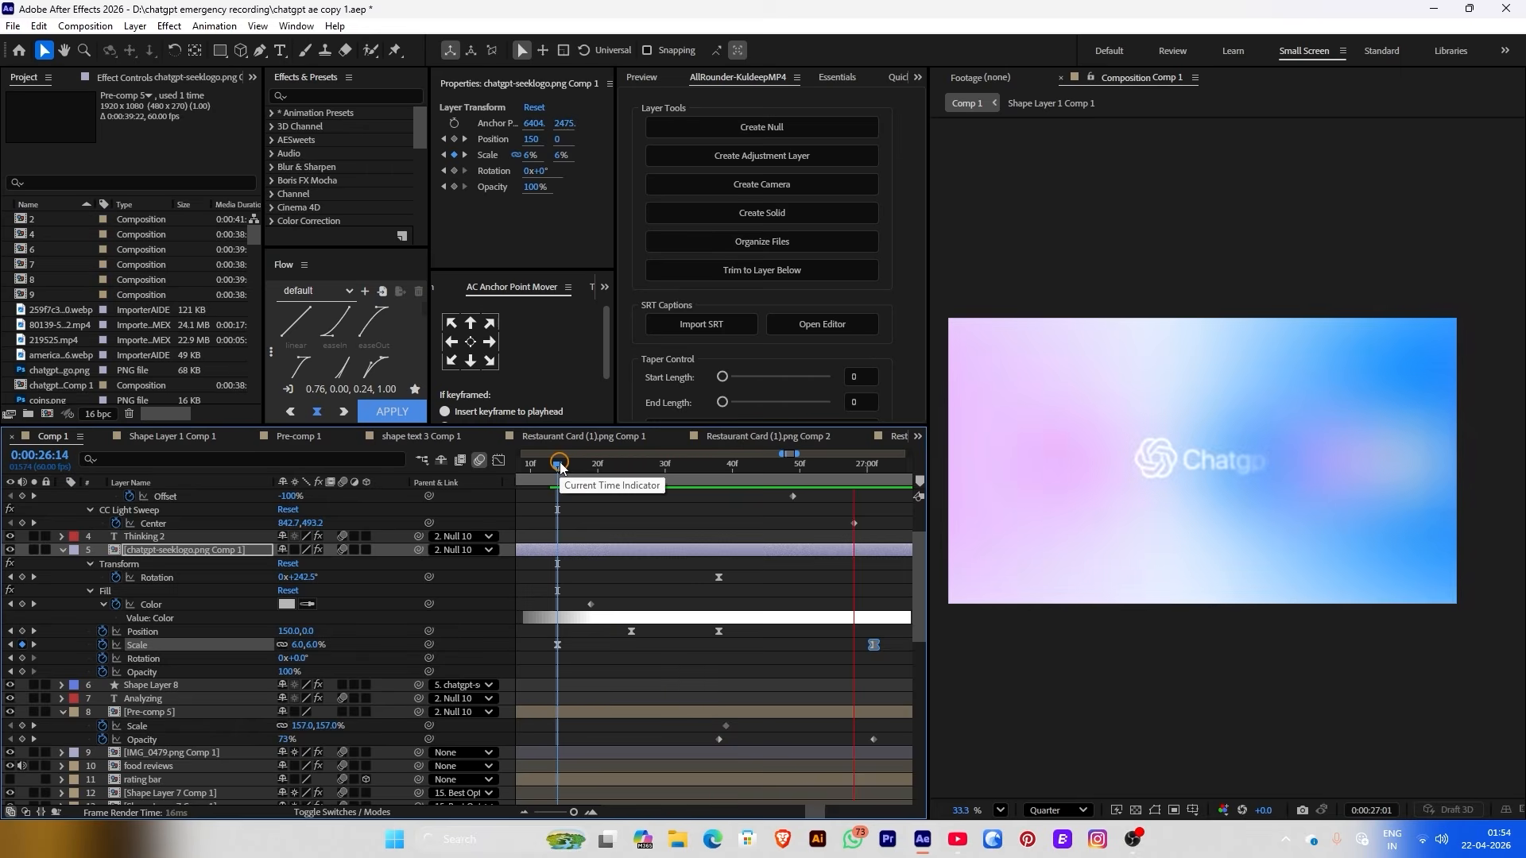
pyautogui.scroll(-1, 715, 557)
pyautogui.press('-')
pyautogui.click(762, 588)
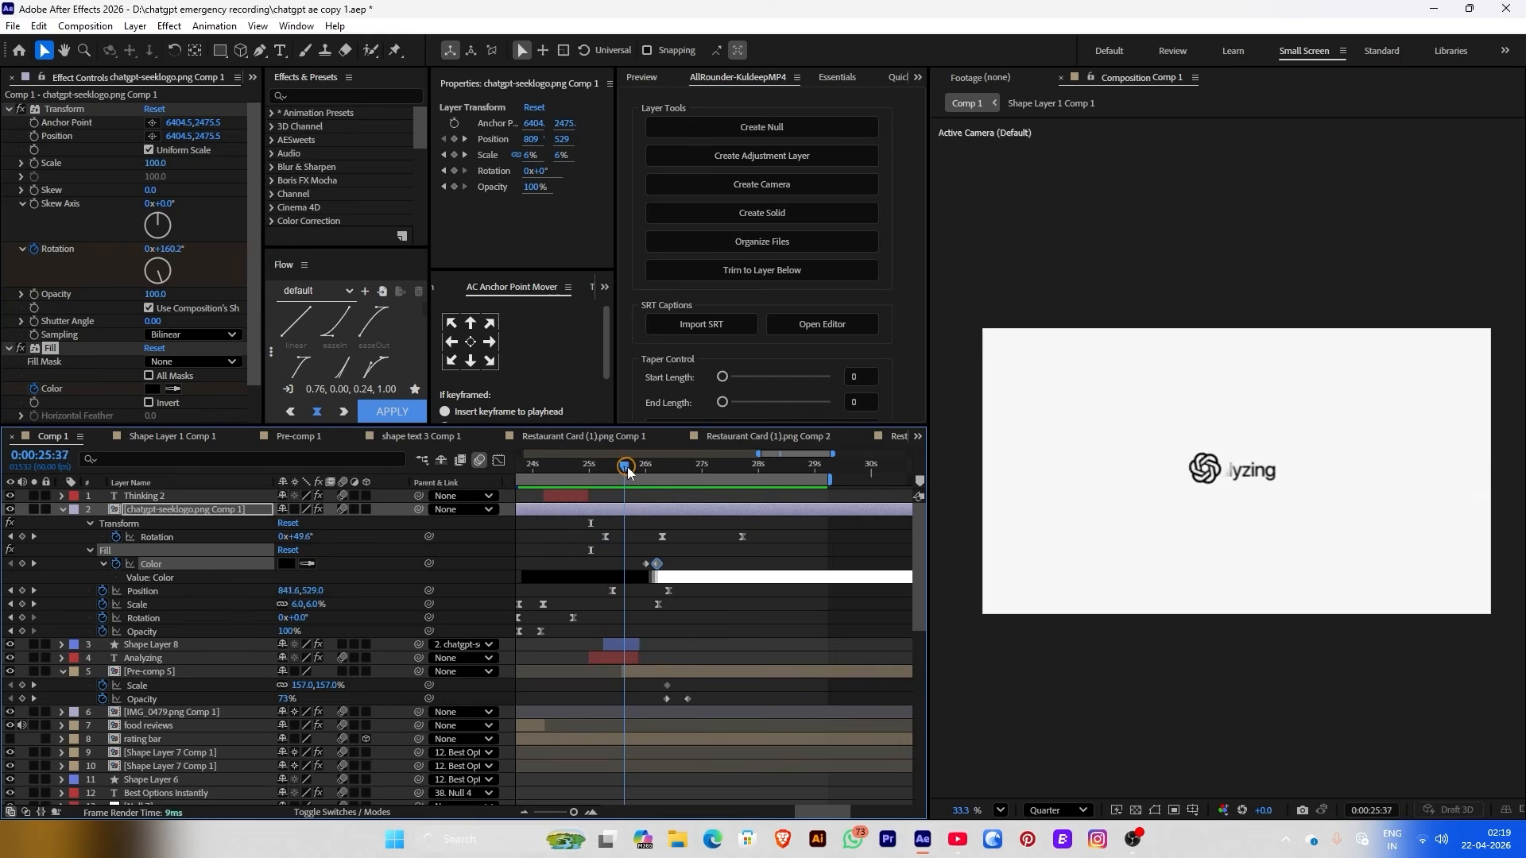
# Replace the logo's old Rotation keyframes with a new rotation keyframe at 26:06
pyautogui.moveTo(628, 469); pyautogui.dragTo(645, 469)
pyautogui.click(742, 537)
pyautogui.click(661, 538)
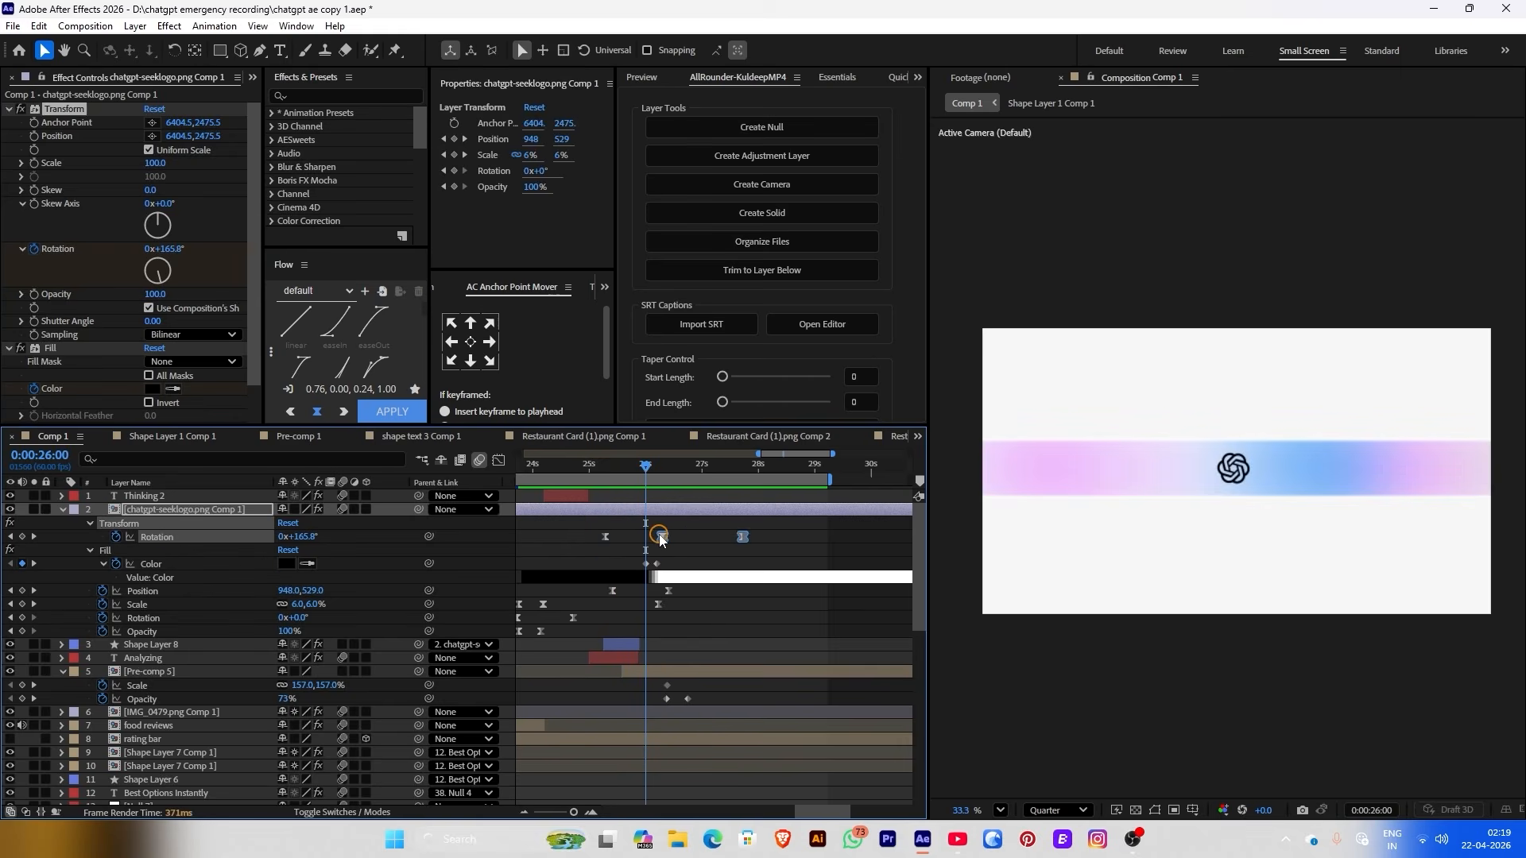
pyautogui.press('Delete')
pyautogui.press('space')
pyautogui.click(369, 538)
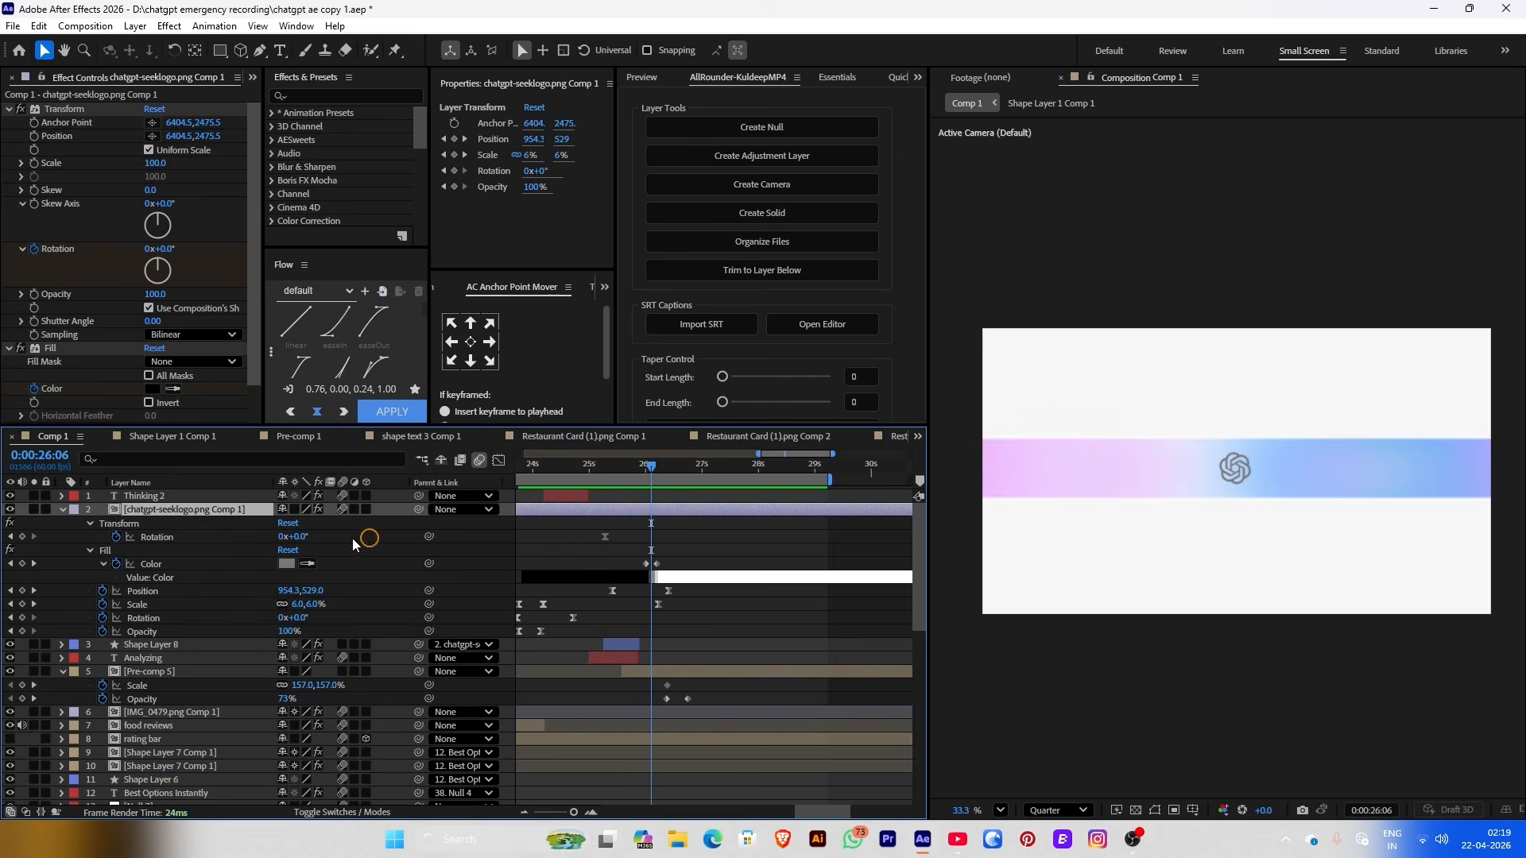
pyautogui.moveTo(298, 541); pyautogui.dragTo(315, 541)
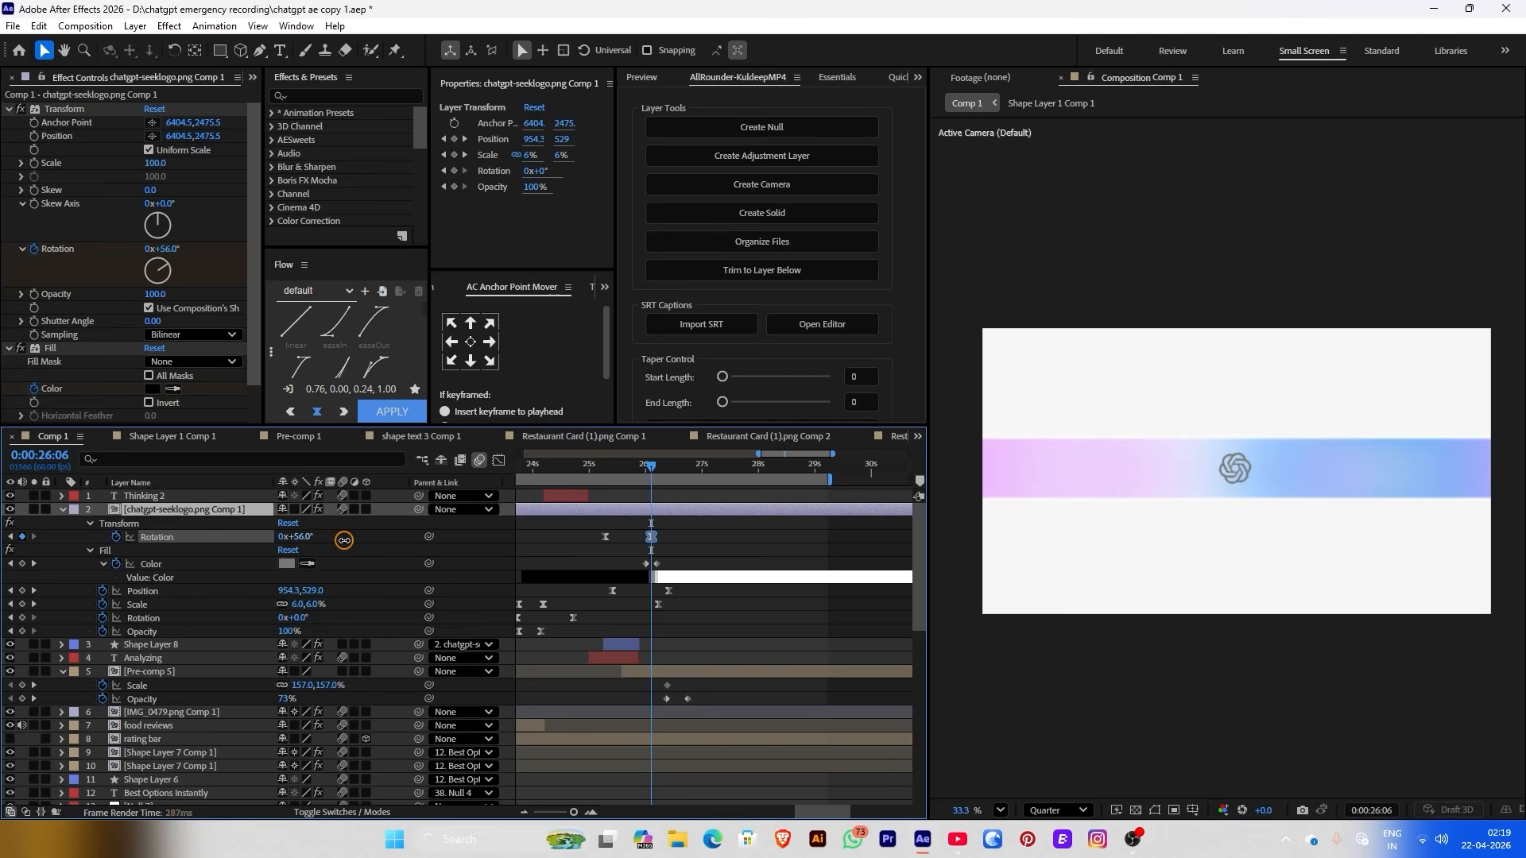
pyautogui.click(550, 506)
# Shift Pre-comp 5 slightly later in time and delete Shape Layer 8
pyautogui.moveTo(592, 463); pyautogui.dragTo(582, 466)
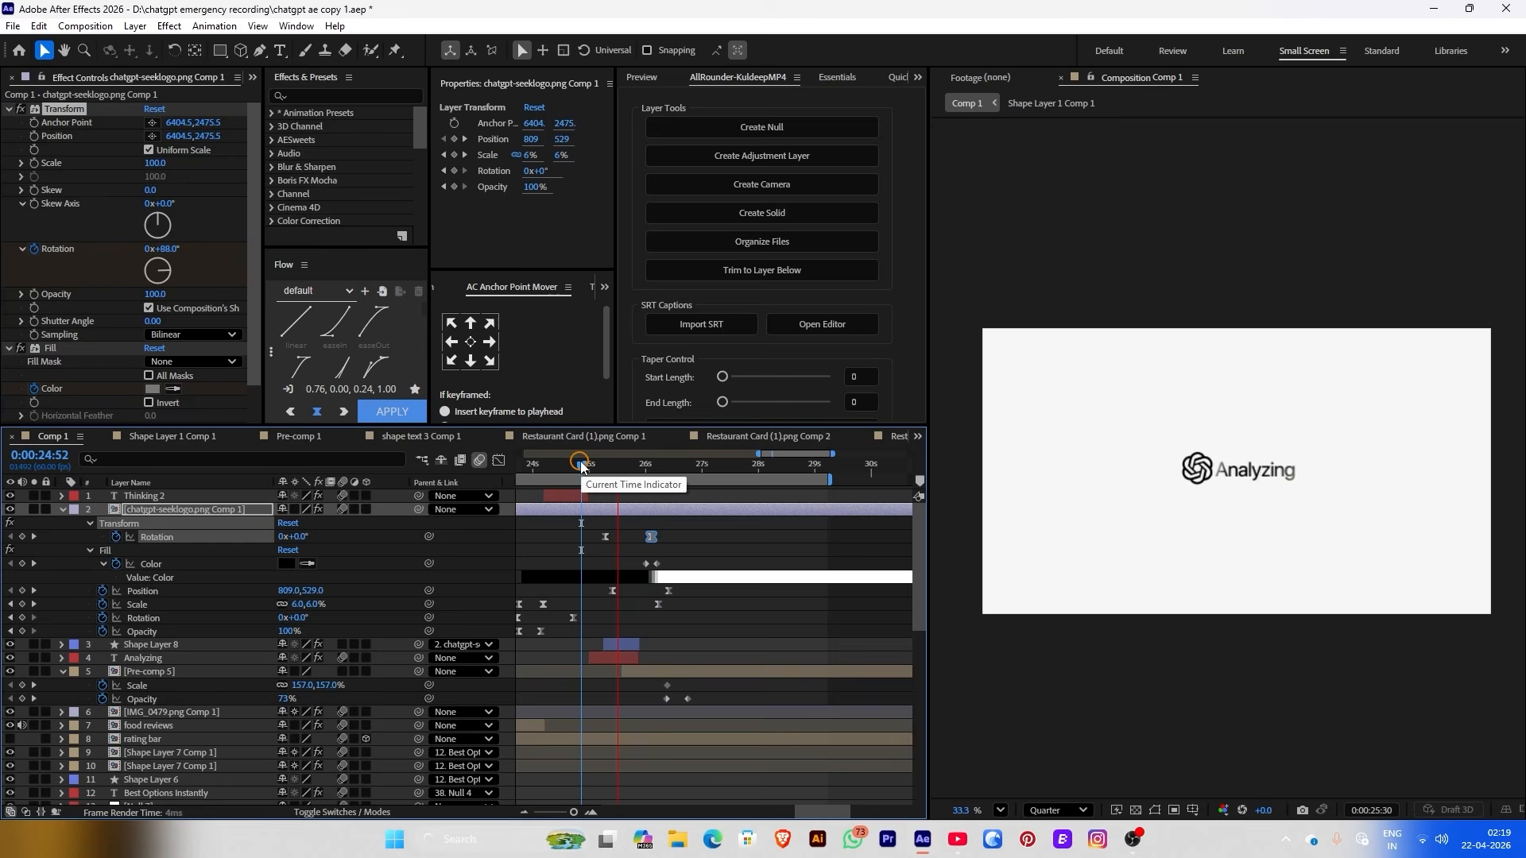
pyautogui.press('space')
pyautogui.click(642, 673)
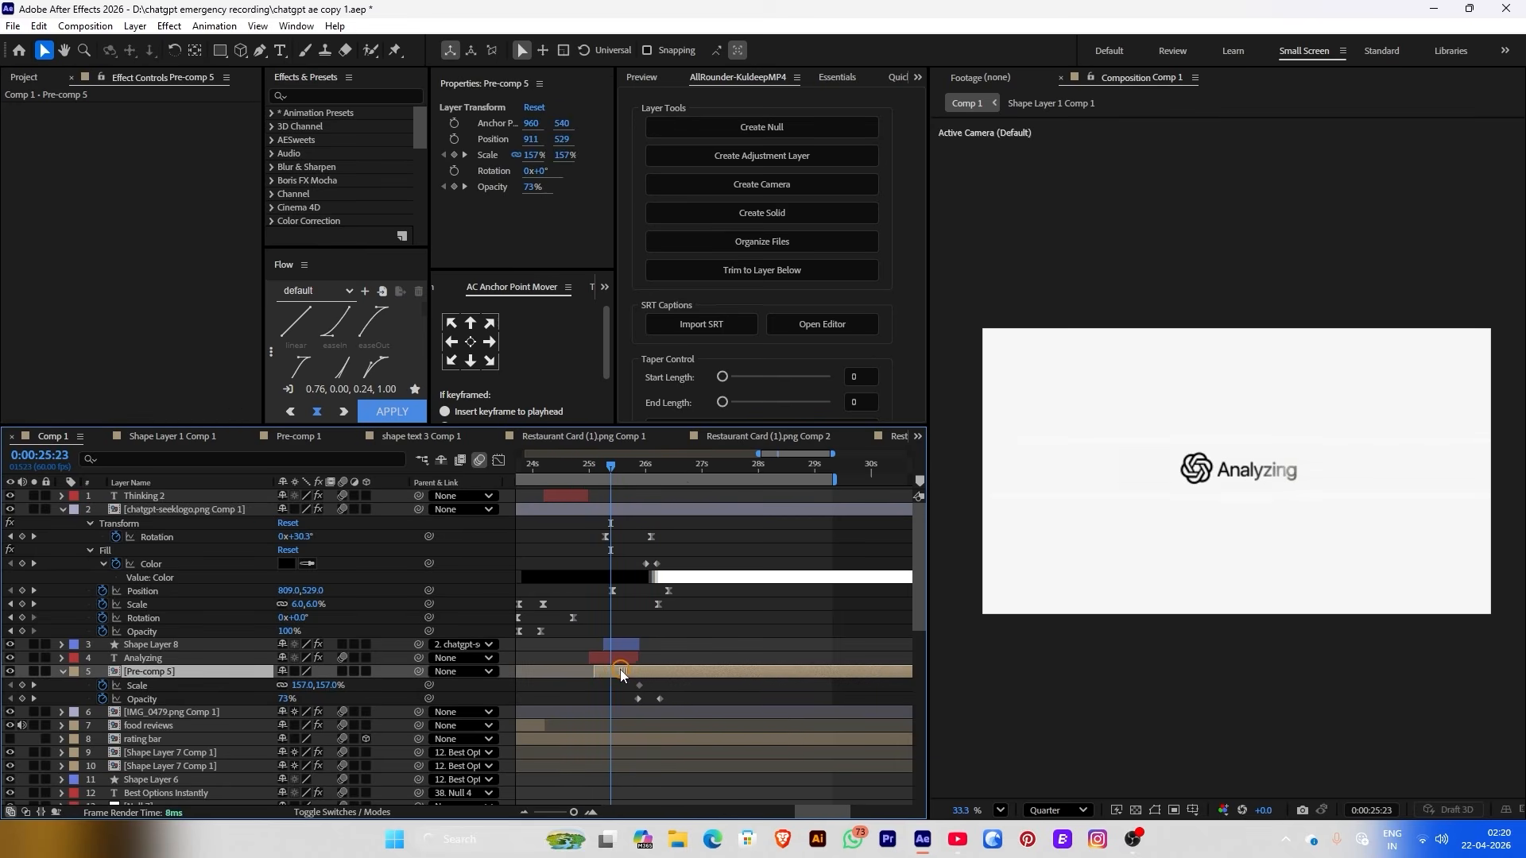
pyautogui.moveTo(621, 672); pyautogui.dragTo(624, 672)
pyautogui.moveTo(610, 475)
pyautogui.mouseDown()
pyautogui.moveTo(636, 477)
pyautogui.moveTo(620, 479)
pyautogui.mouseUp()
pyautogui.click(620, 644)
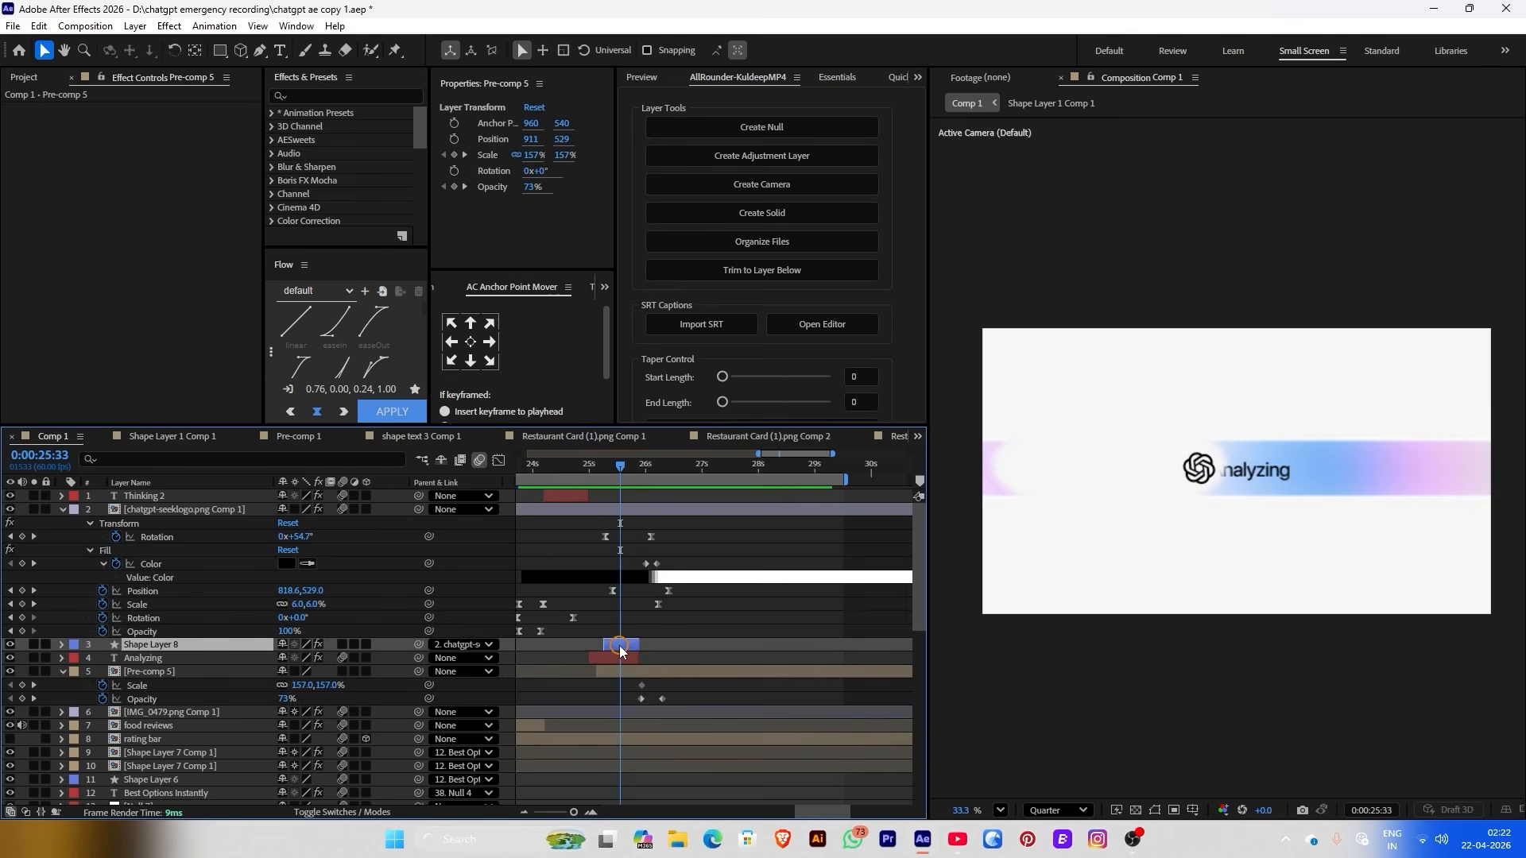
pyautogui.press('Delete')
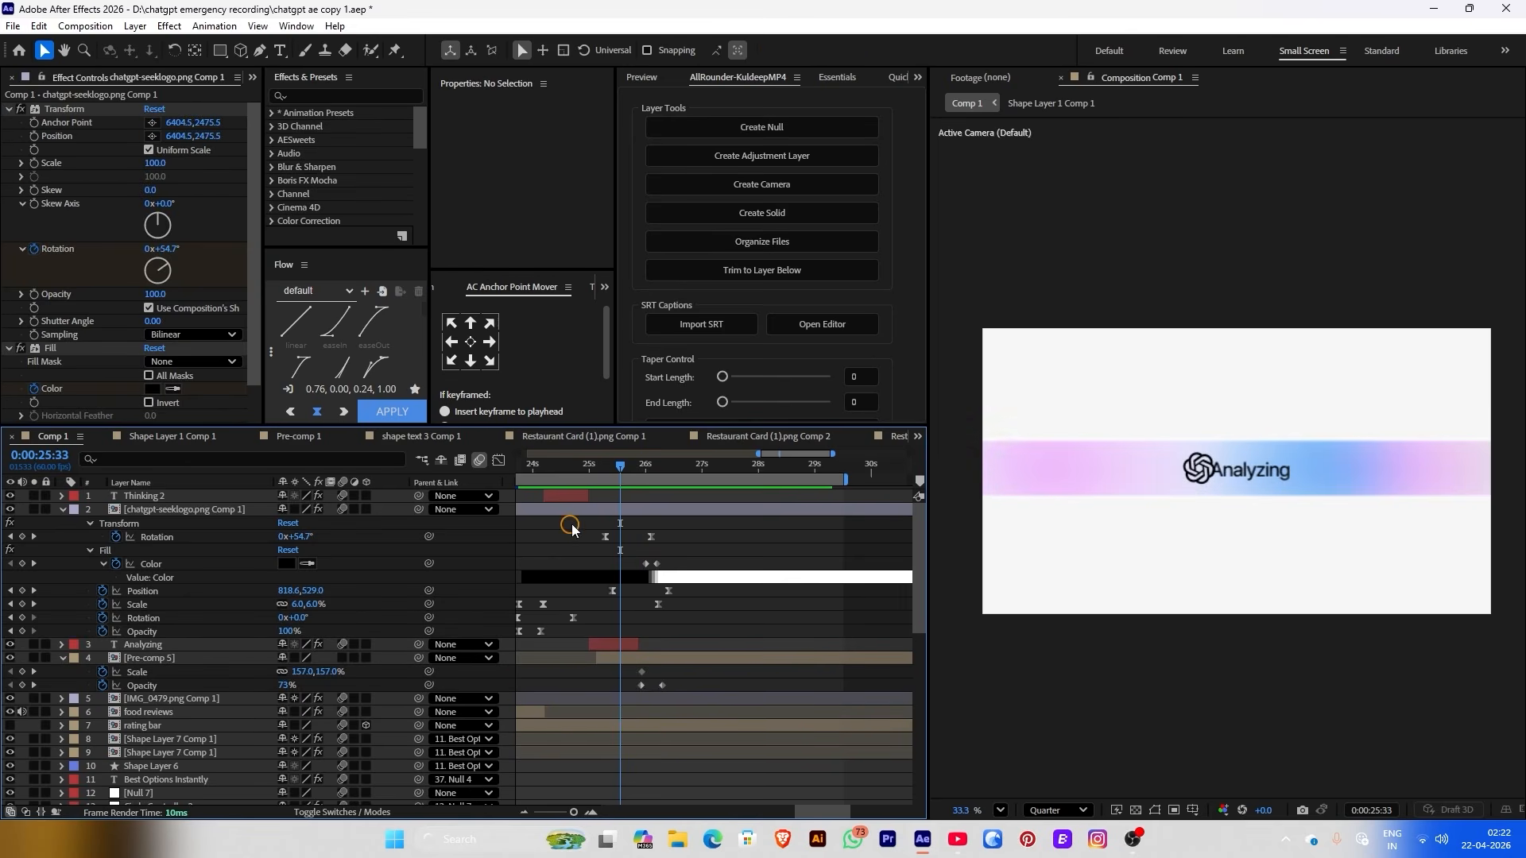
# Apply Linear Wipe to the Analyzing text and start keyframing Transition Completion at 25:28
pyautogui.click(618, 643)
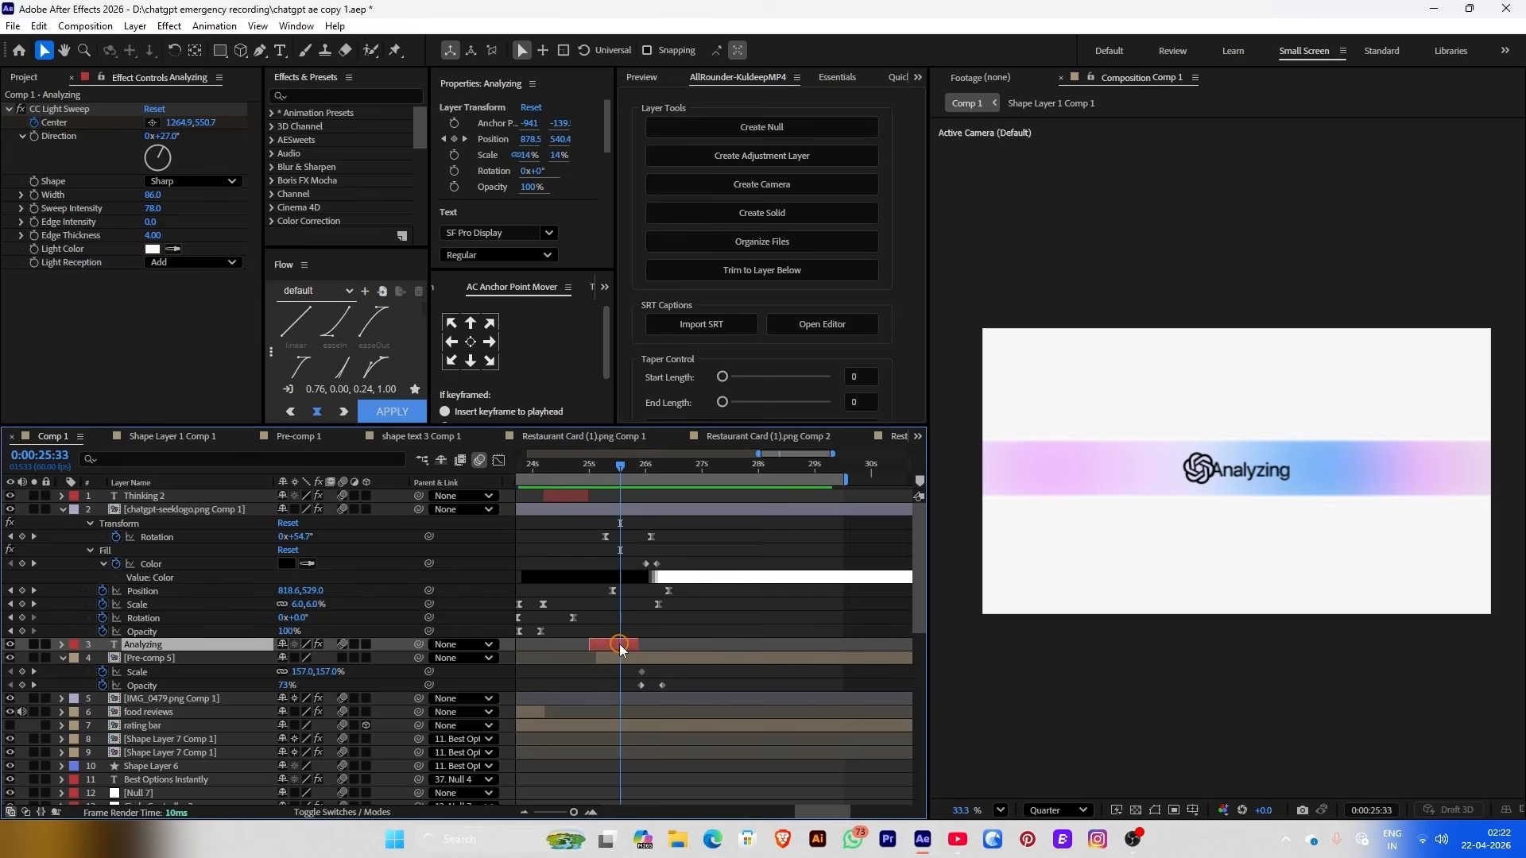
pyautogui.hotkey('ctrl', 'space')
pyautogui.write('lin')
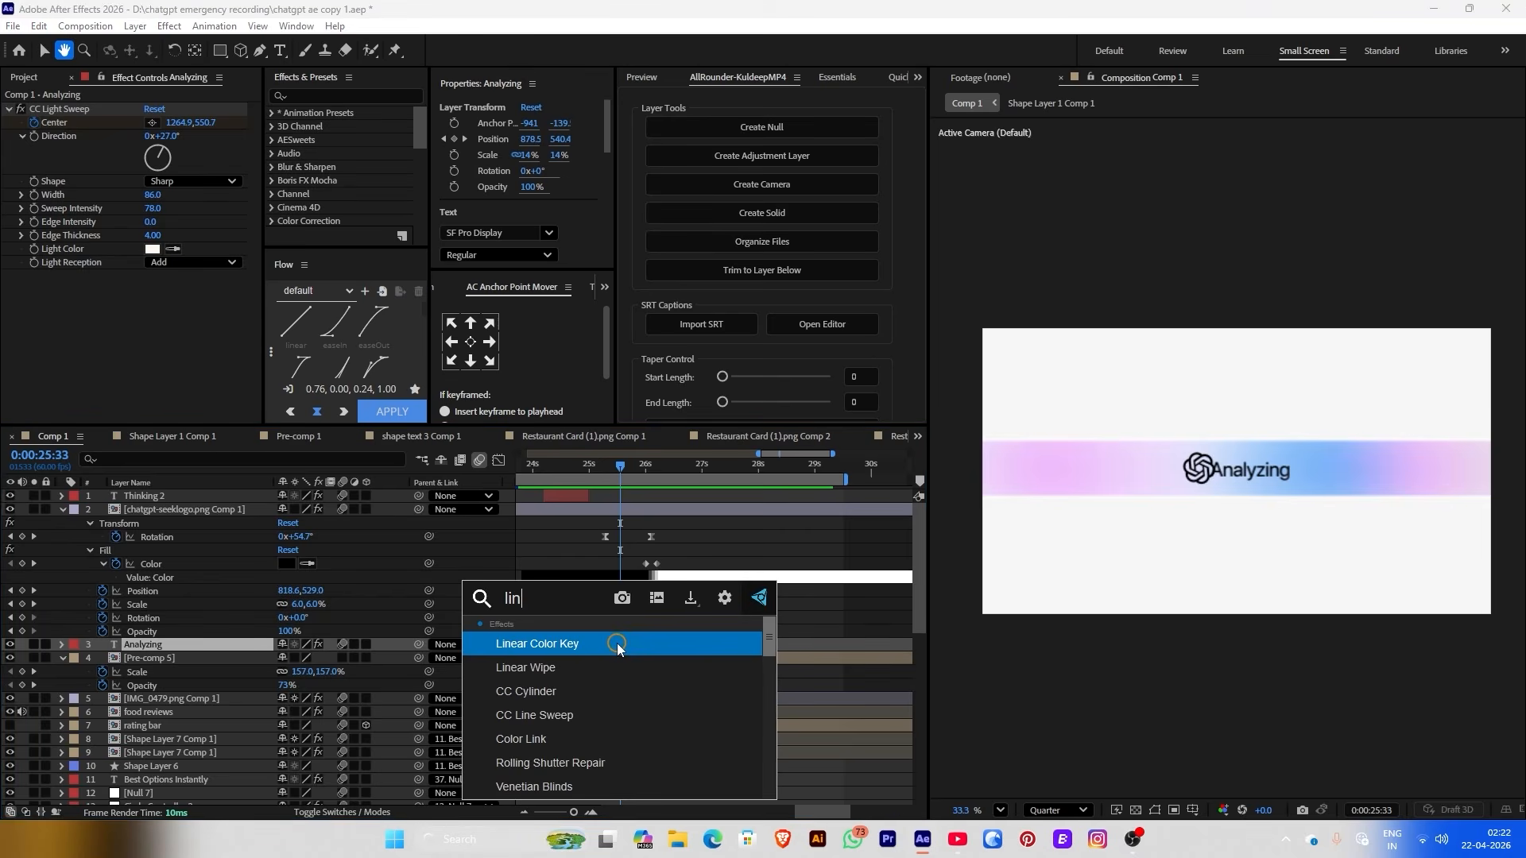
pyautogui.click(557, 673)
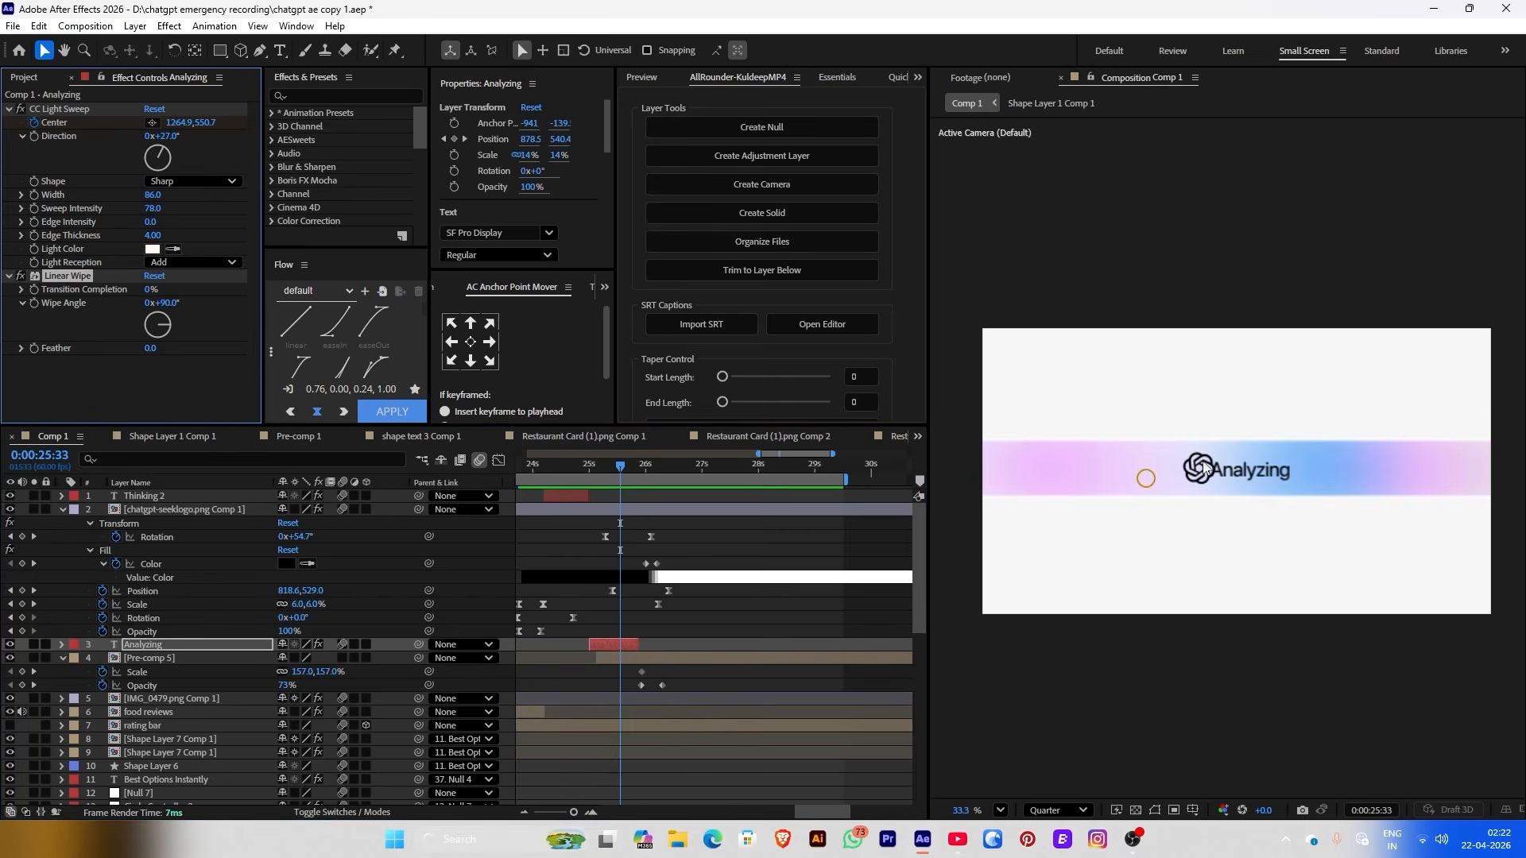
pyautogui.scroll(3, 1233, 459)
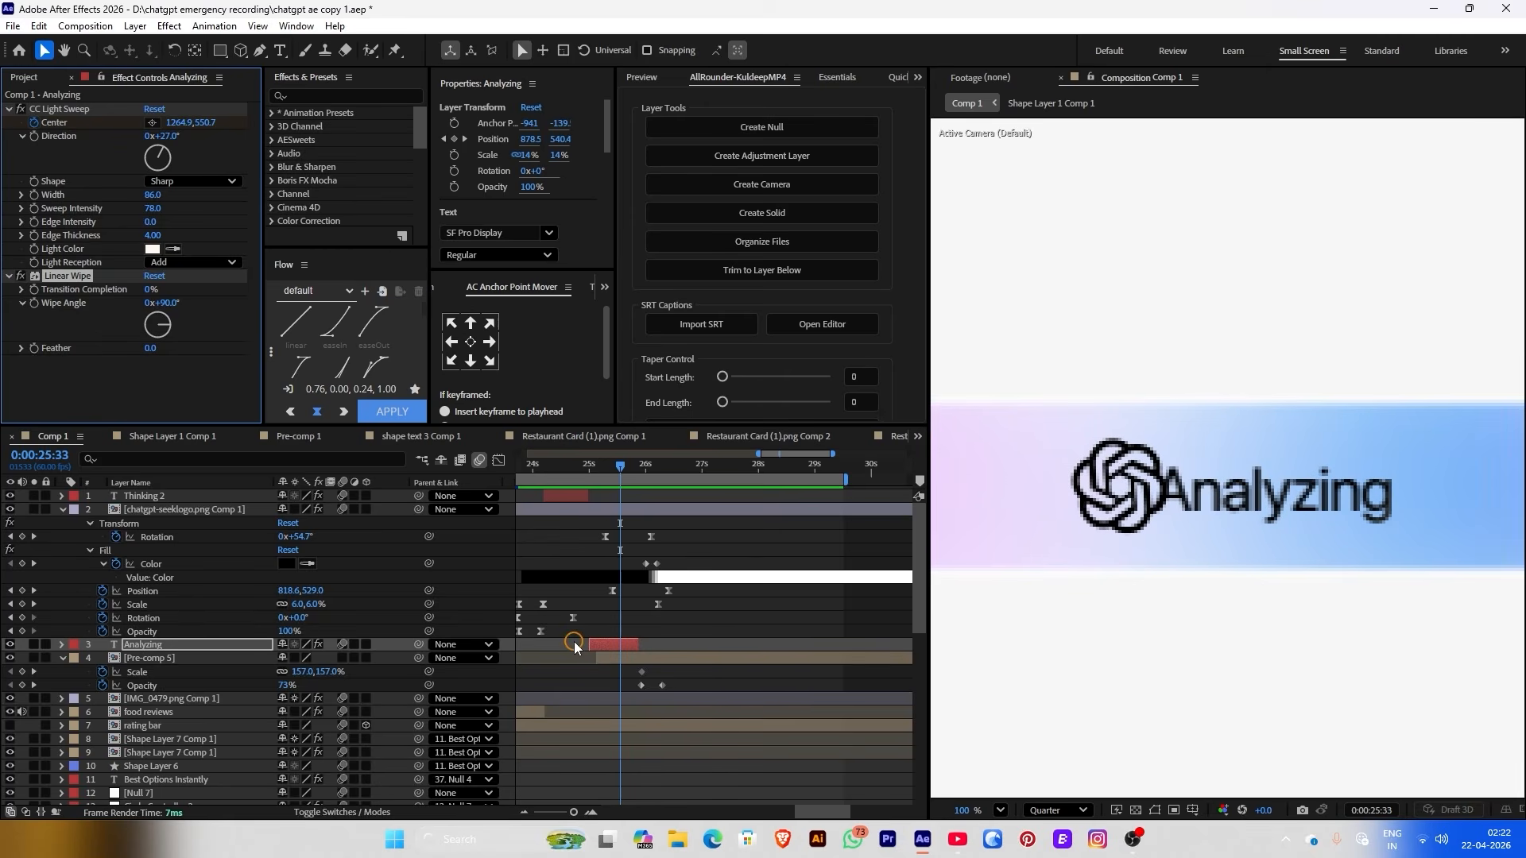
pyautogui.scroll(3, 574, 646)
pyautogui.moveTo(752, 476)
pyautogui.mouseDown()
pyautogui.moveTo(739, 468)
pyautogui.moveTo(757, 469)
pyautogui.mouseUp()
pyautogui.click(35, 291)
# Set wipe Feather to 43 and keyframe Transition Completion through 15%, 50% and 52% up to 25:51
pyautogui.press('u')
pyautogui.moveTo(150, 291); pyautogui.dragTo(184, 293)
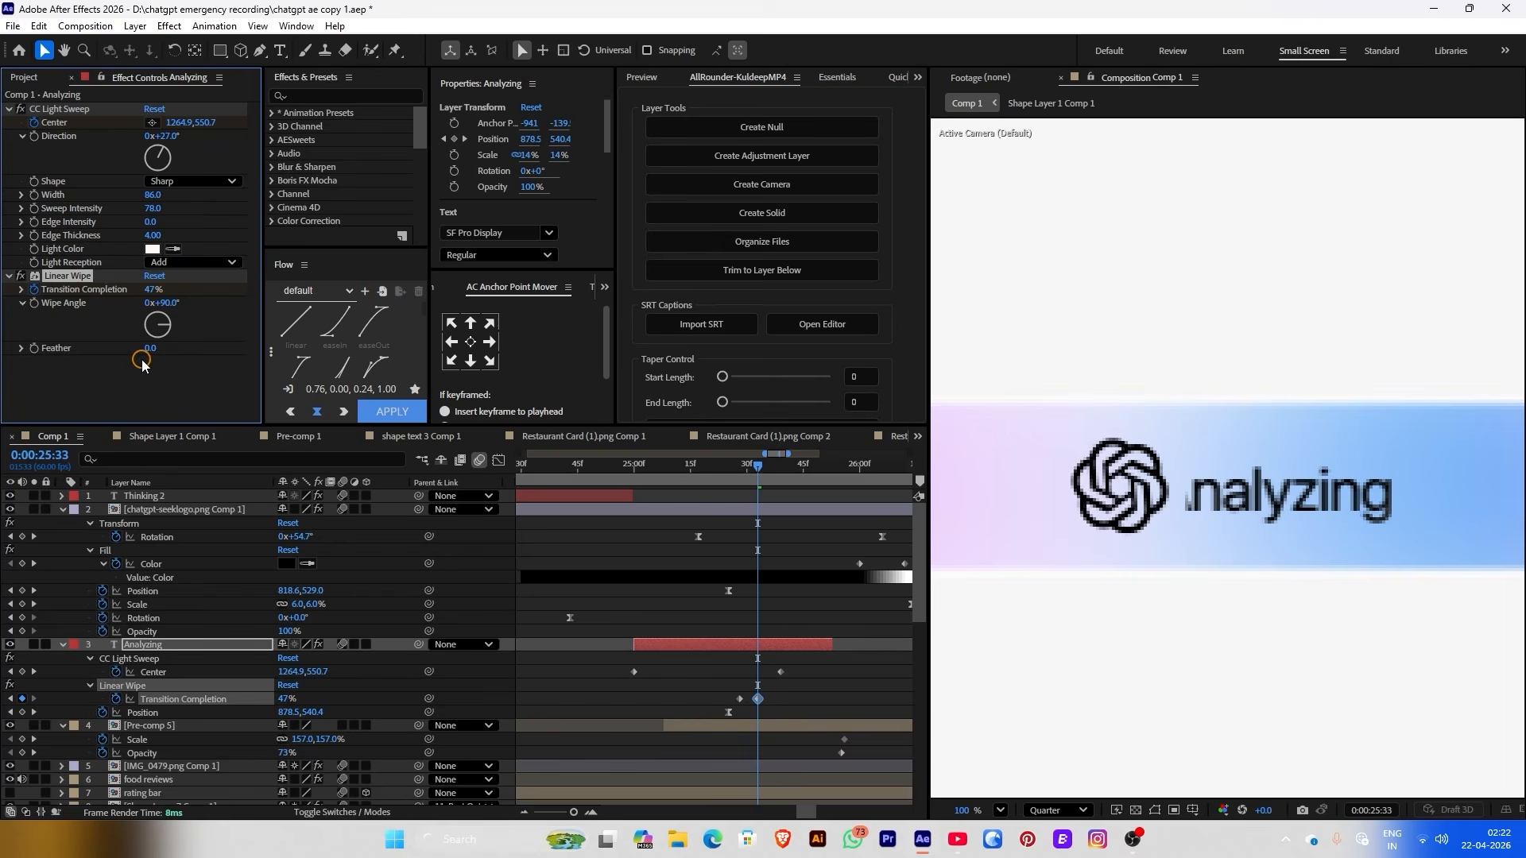
pyautogui.moveTo(149, 348); pyautogui.dragTo(173, 348)
pyautogui.moveTo(149, 291); pyautogui.dragTo(138, 321)
pyautogui.click(22, 289)
pyautogui.press('space')
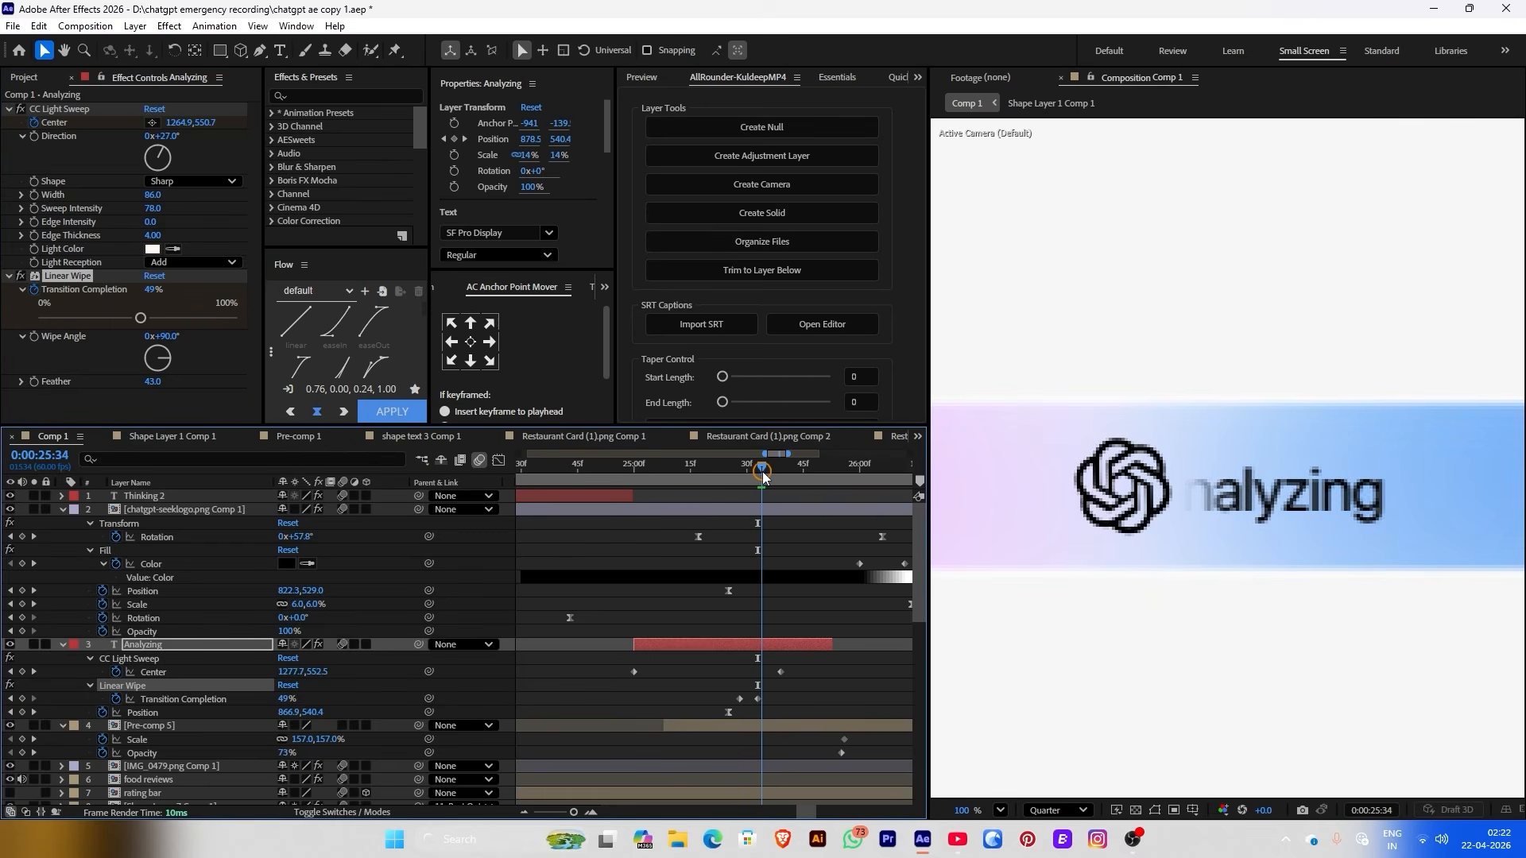
pyautogui.moveTo(142, 320); pyautogui.dragTo(141, 323)
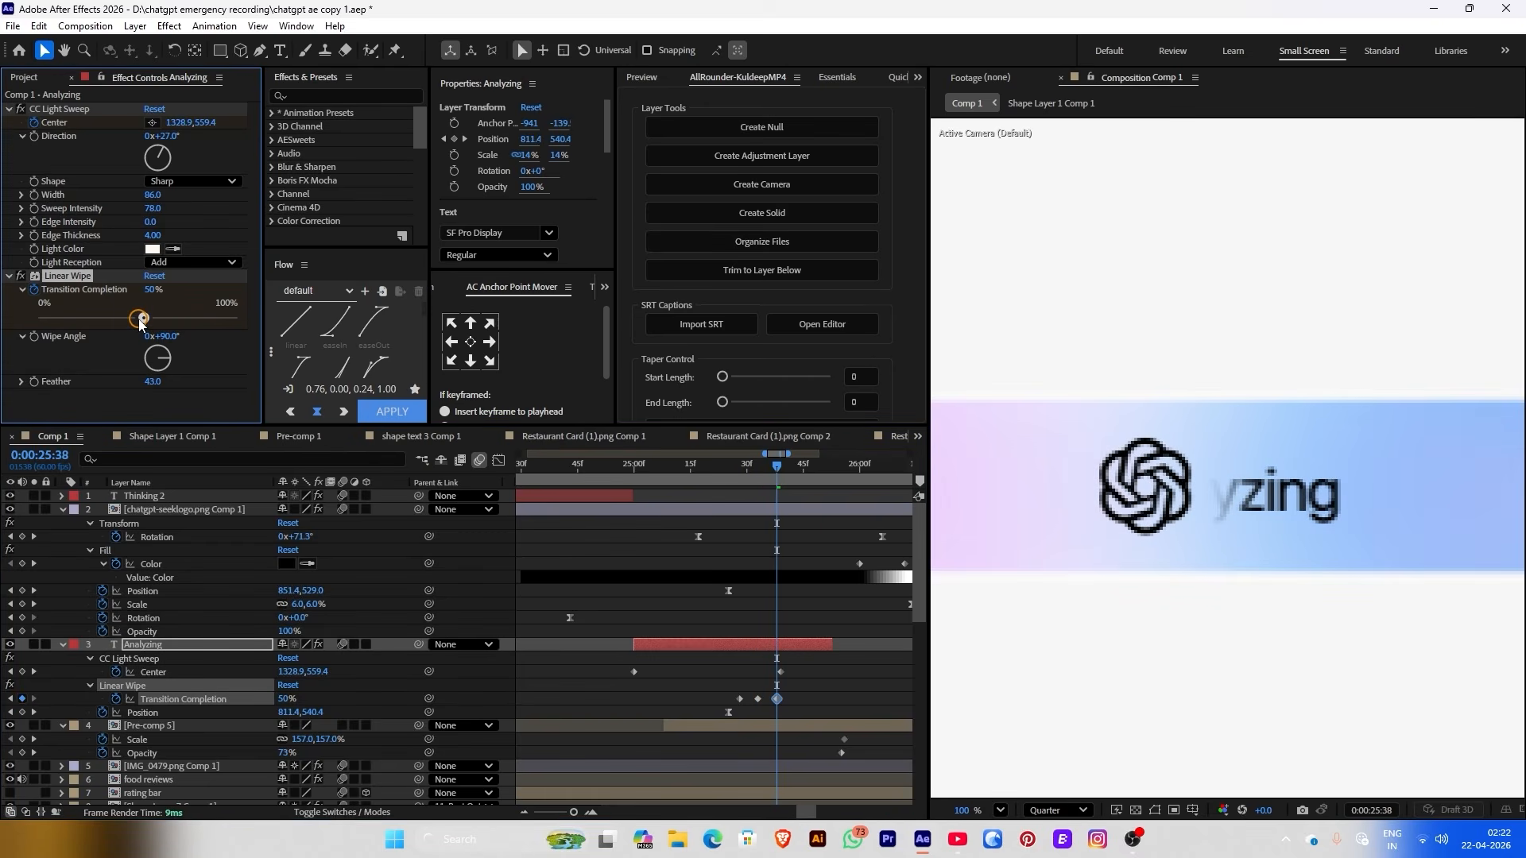
pyautogui.moveTo(787, 475); pyautogui.dragTo(802, 474)
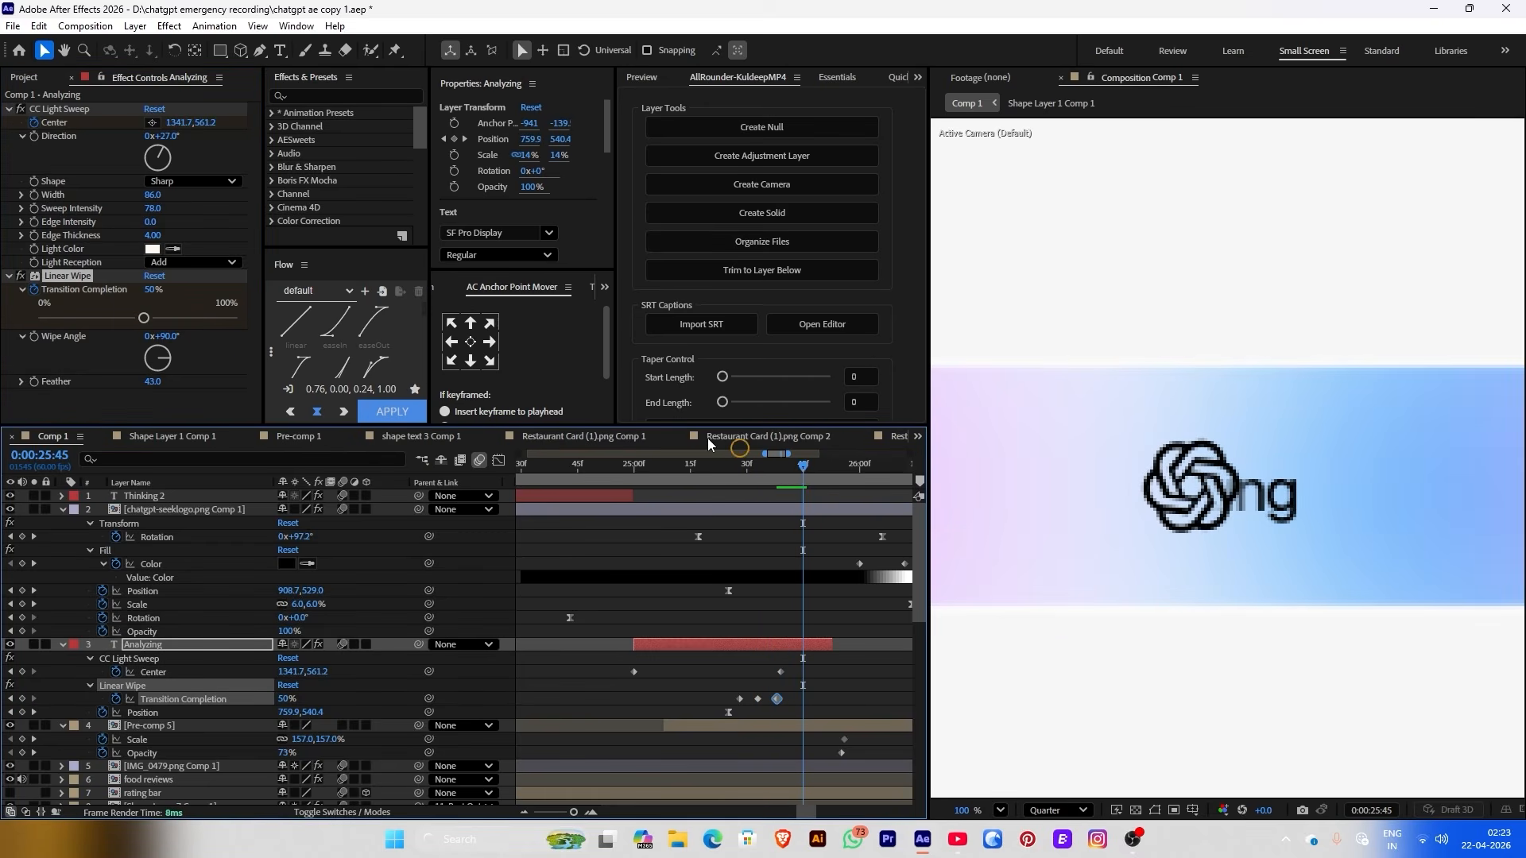
pyautogui.moveTo(143, 317); pyautogui.dragTo(146, 322)
pyautogui.moveTo(808, 474); pyautogui.dragTo(829, 470)
pyautogui.moveTo(148, 318); pyautogui.dragTo(156, 318)
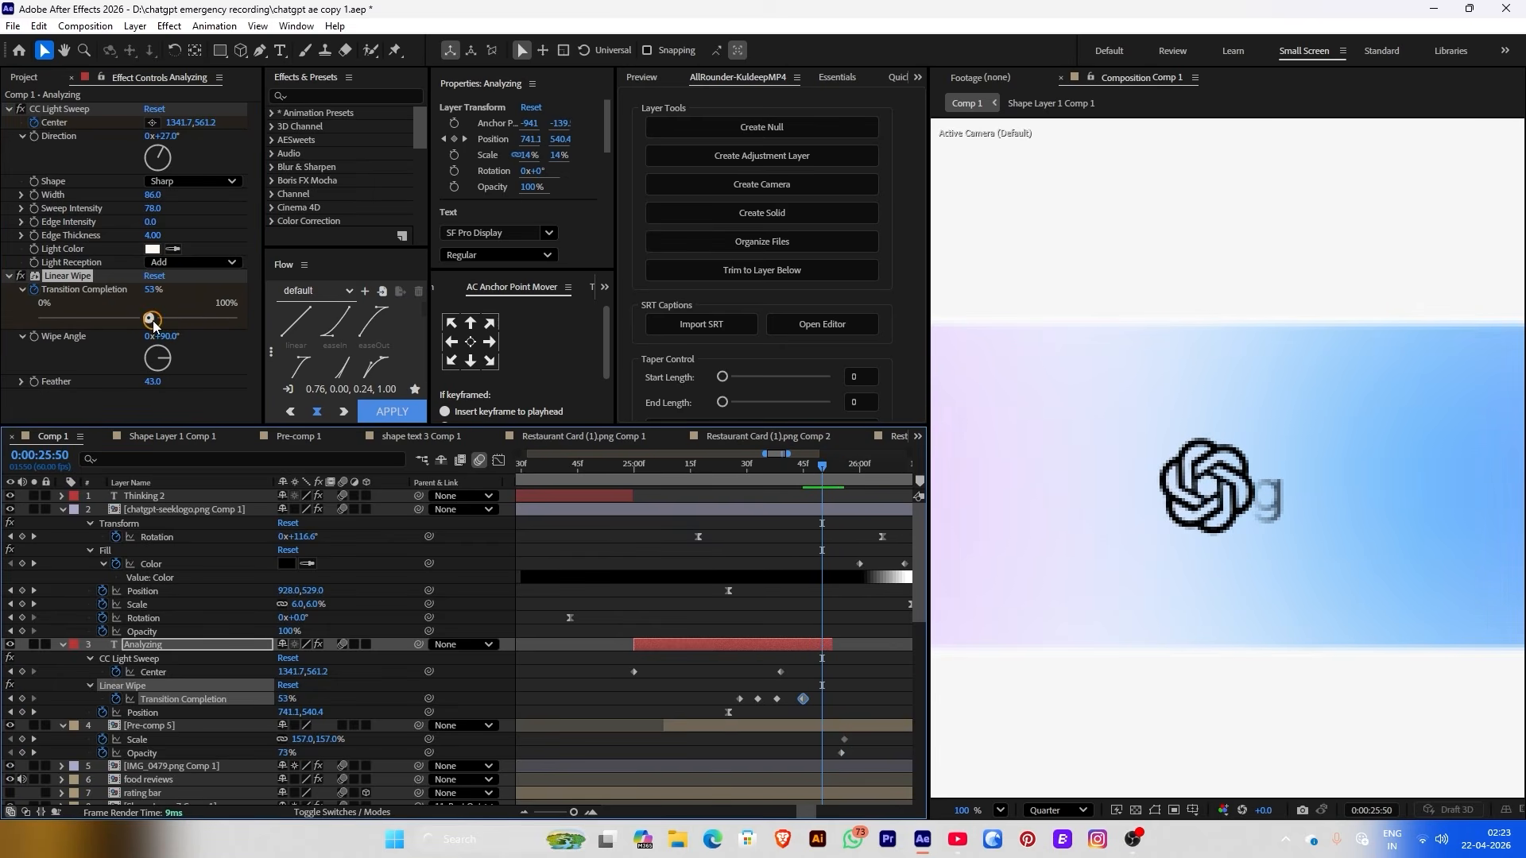
# Move the last wipe keyframe to 25:50 and set its Transition Completion to 54%
pyautogui.moveTo(787, 475); pyautogui.dragTo(815, 477)
pyautogui.moveTo(822, 699)
pyautogui.mouseDown()
pyautogui.moveTo(840, 701)
pyautogui.moveTo(803, 699)
pyautogui.mouseUp()
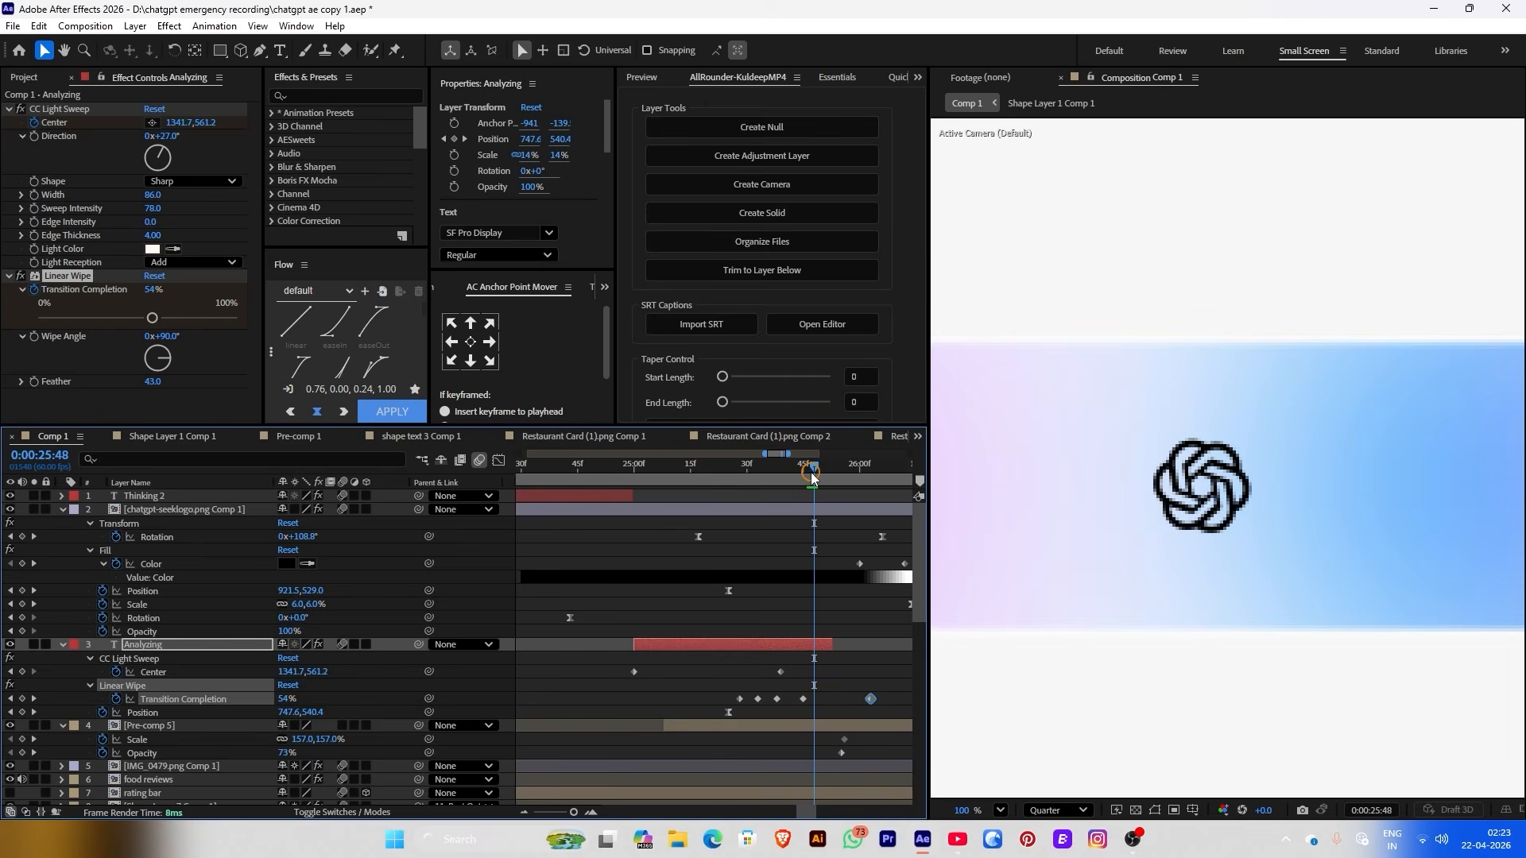
pyautogui.press('pagedown')
pyautogui.press('pagedown')
pyautogui.moveTo(807, 475); pyautogui.dragTo(822, 475)
pyautogui.click(169, 337)
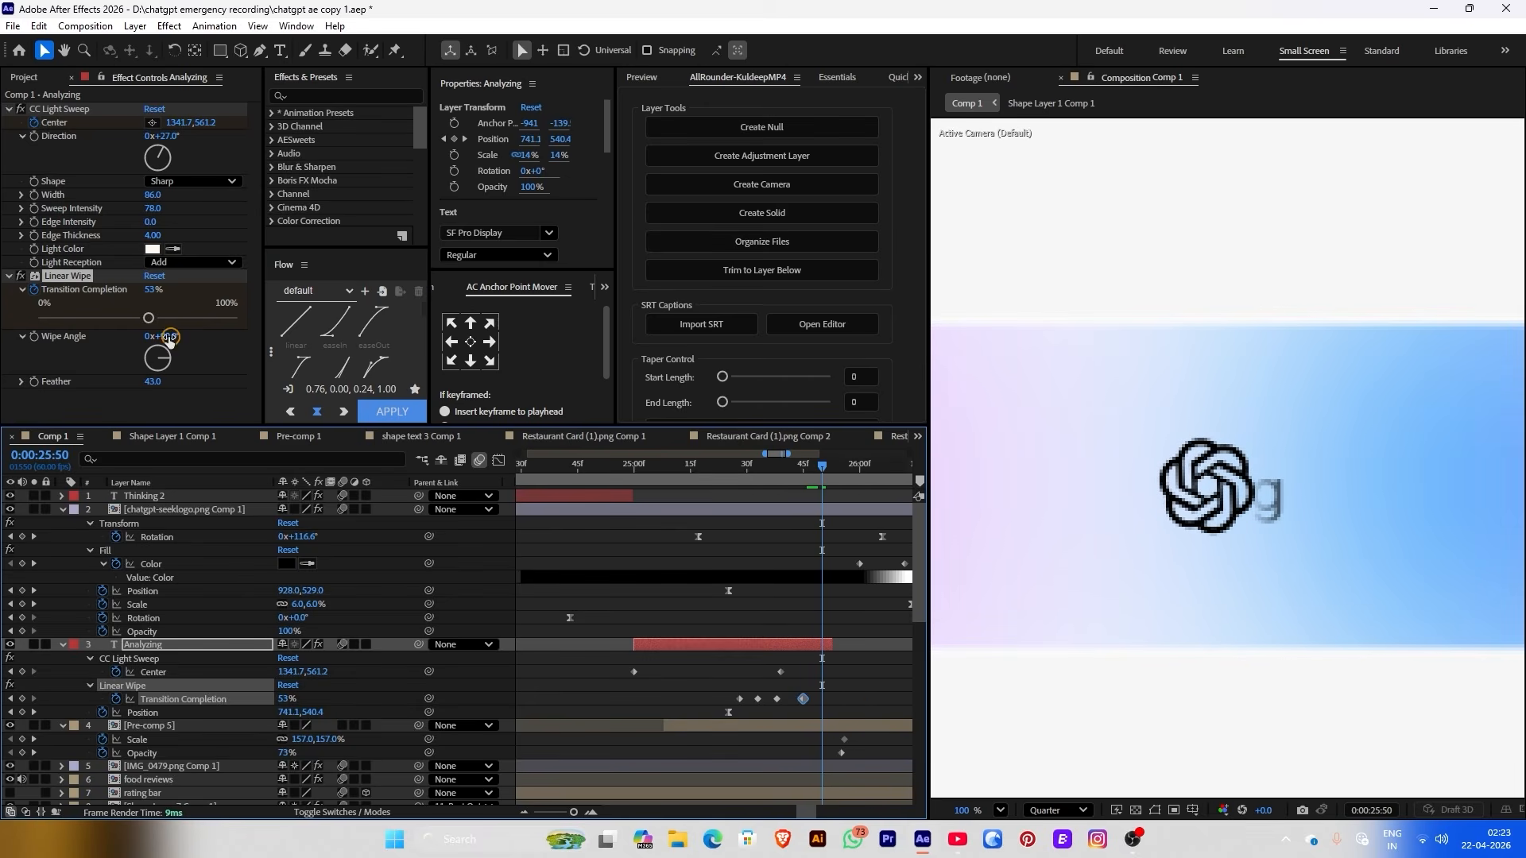
pyautogui.click(150, 291)
pyautogui.write('54')
pyautogui.press('Return')
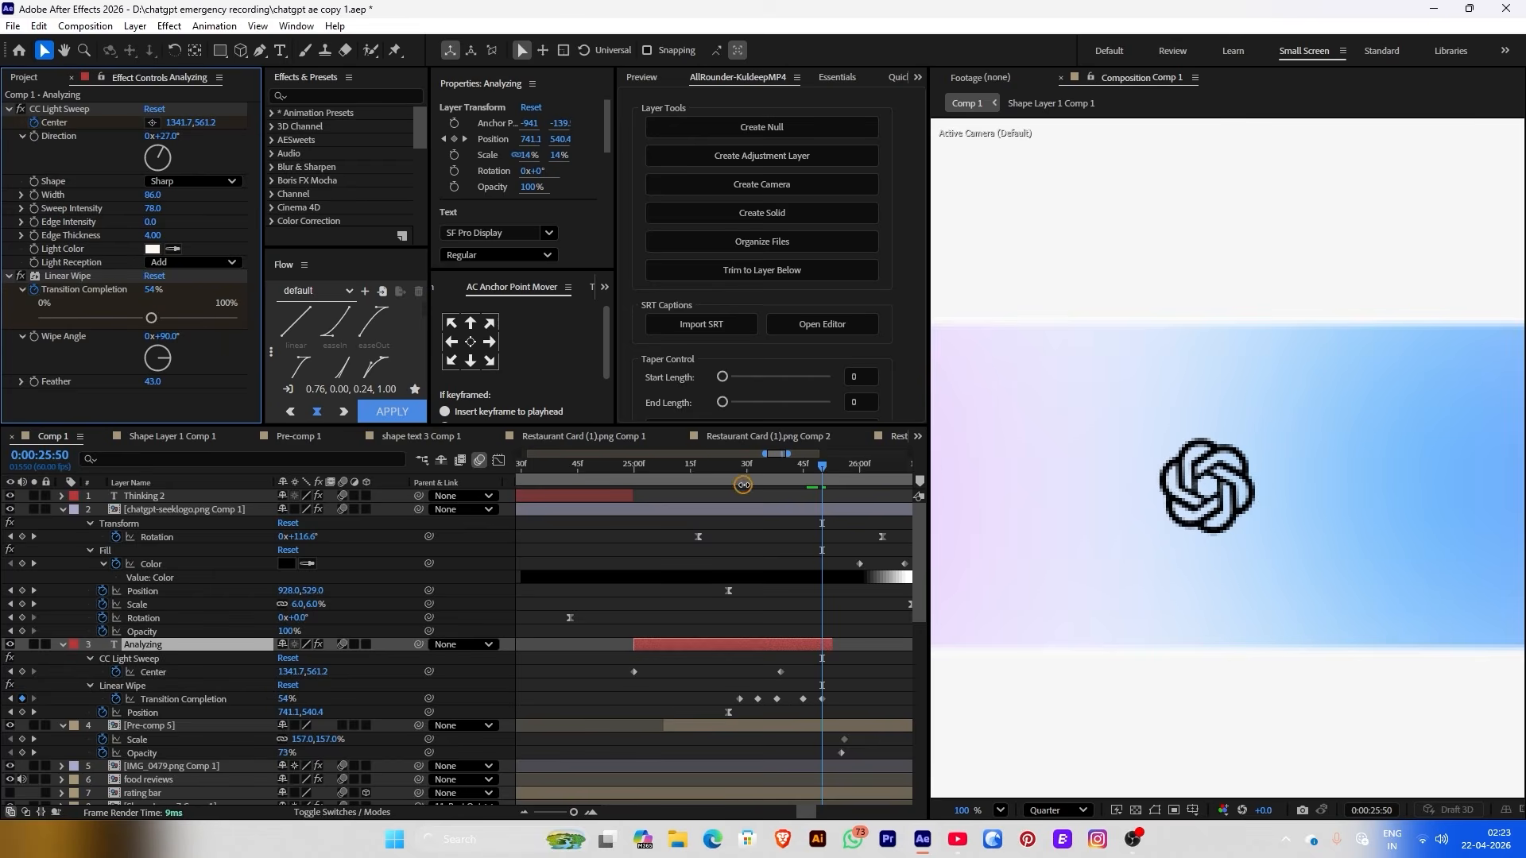
pyautogui.moveTo(748, 477)
pyautogui.mouseDown()
pyautogui.moveTo(836, 489)
pyautogui.moveTo(732, 477)
pyautogui.mouseUp()
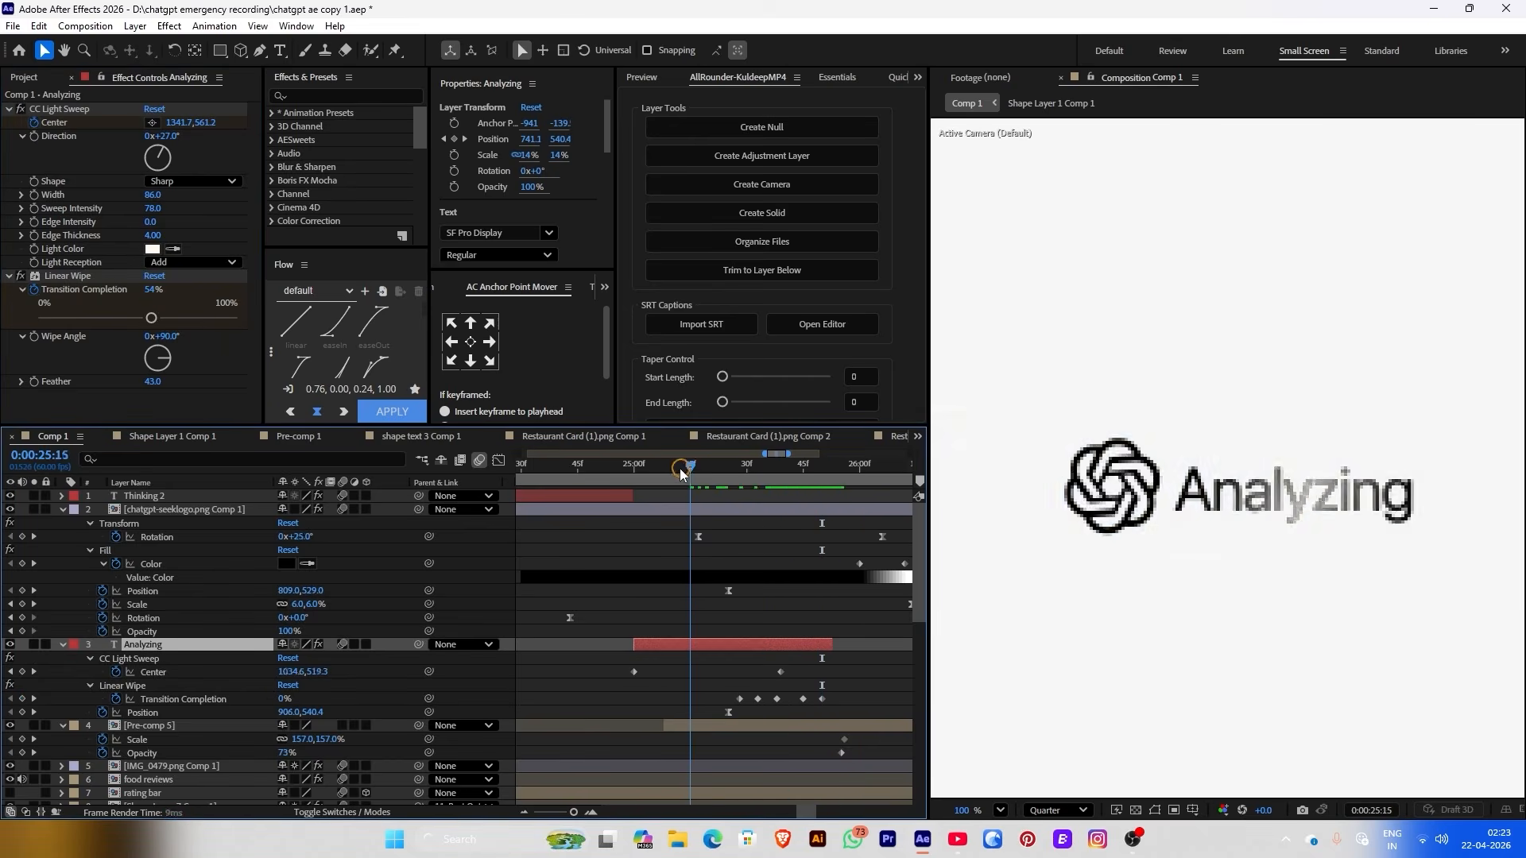
# Fit the composition in the viewer and raise the logo rotation to 196 degrees
pyautogui.scroll(-4, 1369, 617)
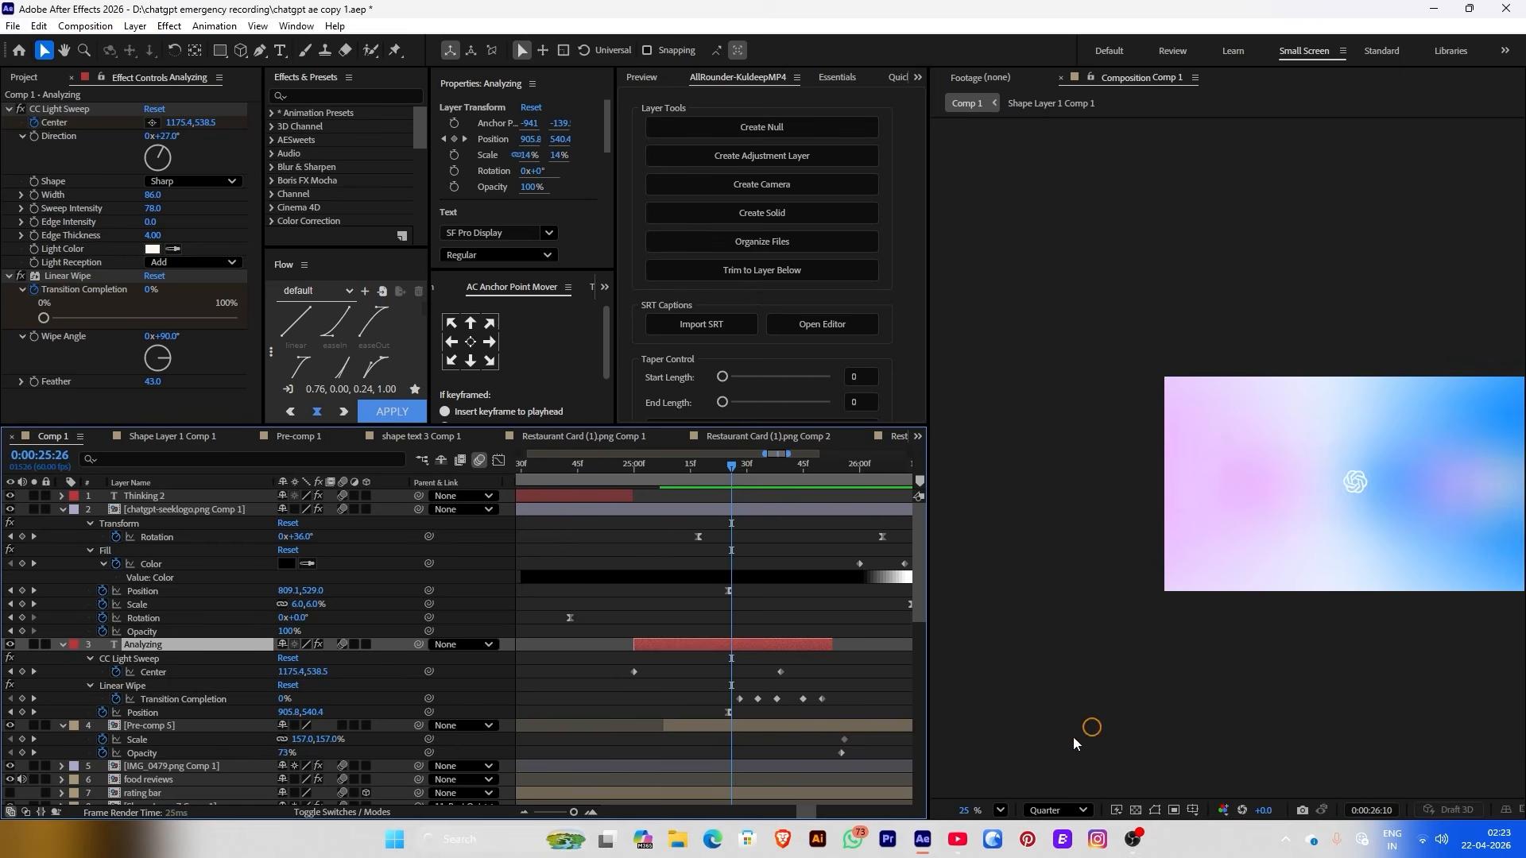
pyautogui.click(1005, 808)
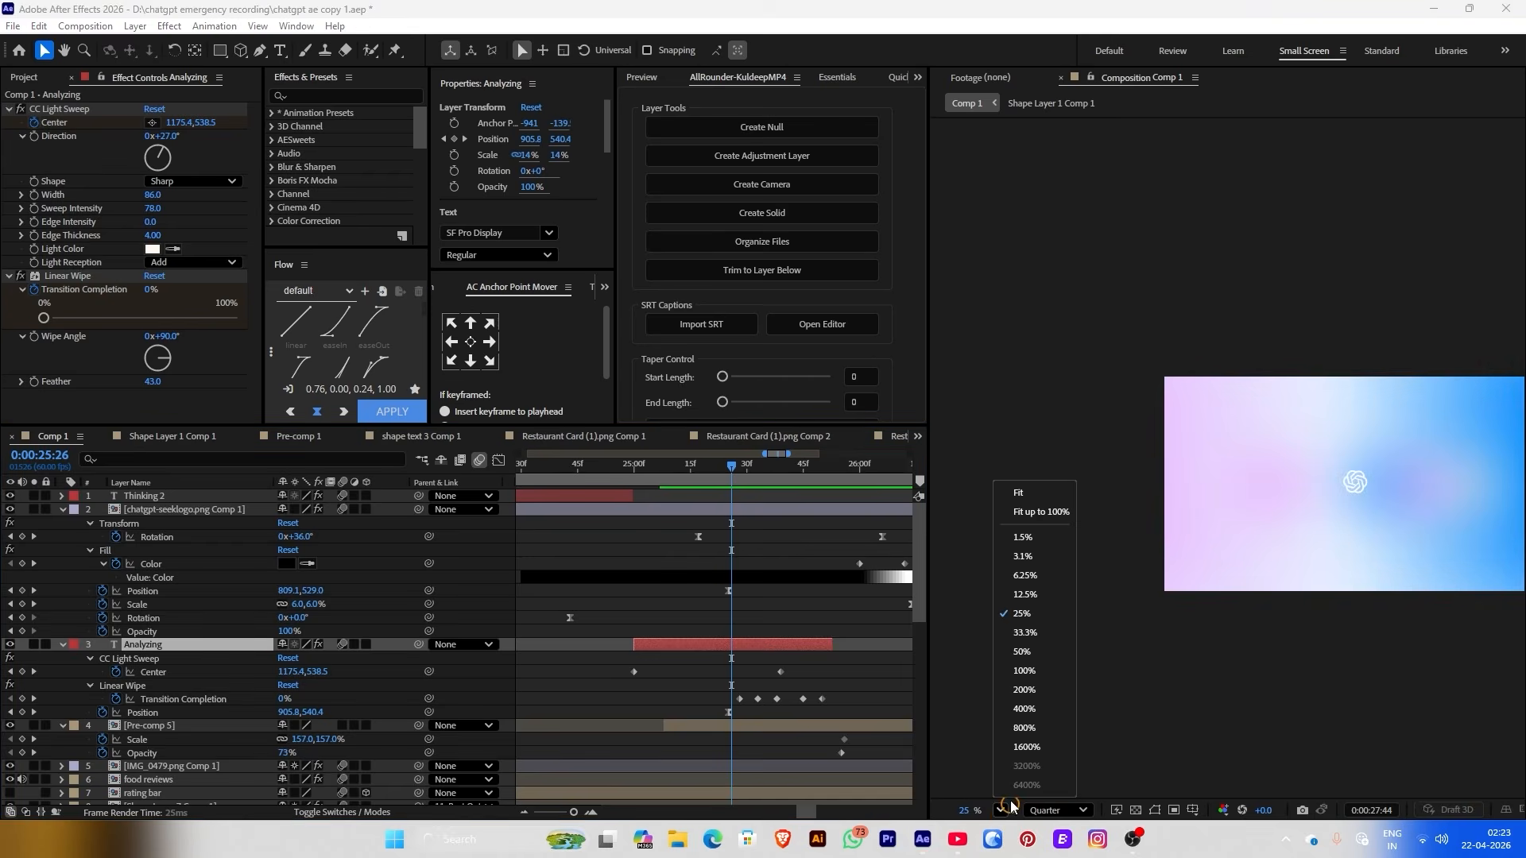
pyautogui.click(1026, 501)
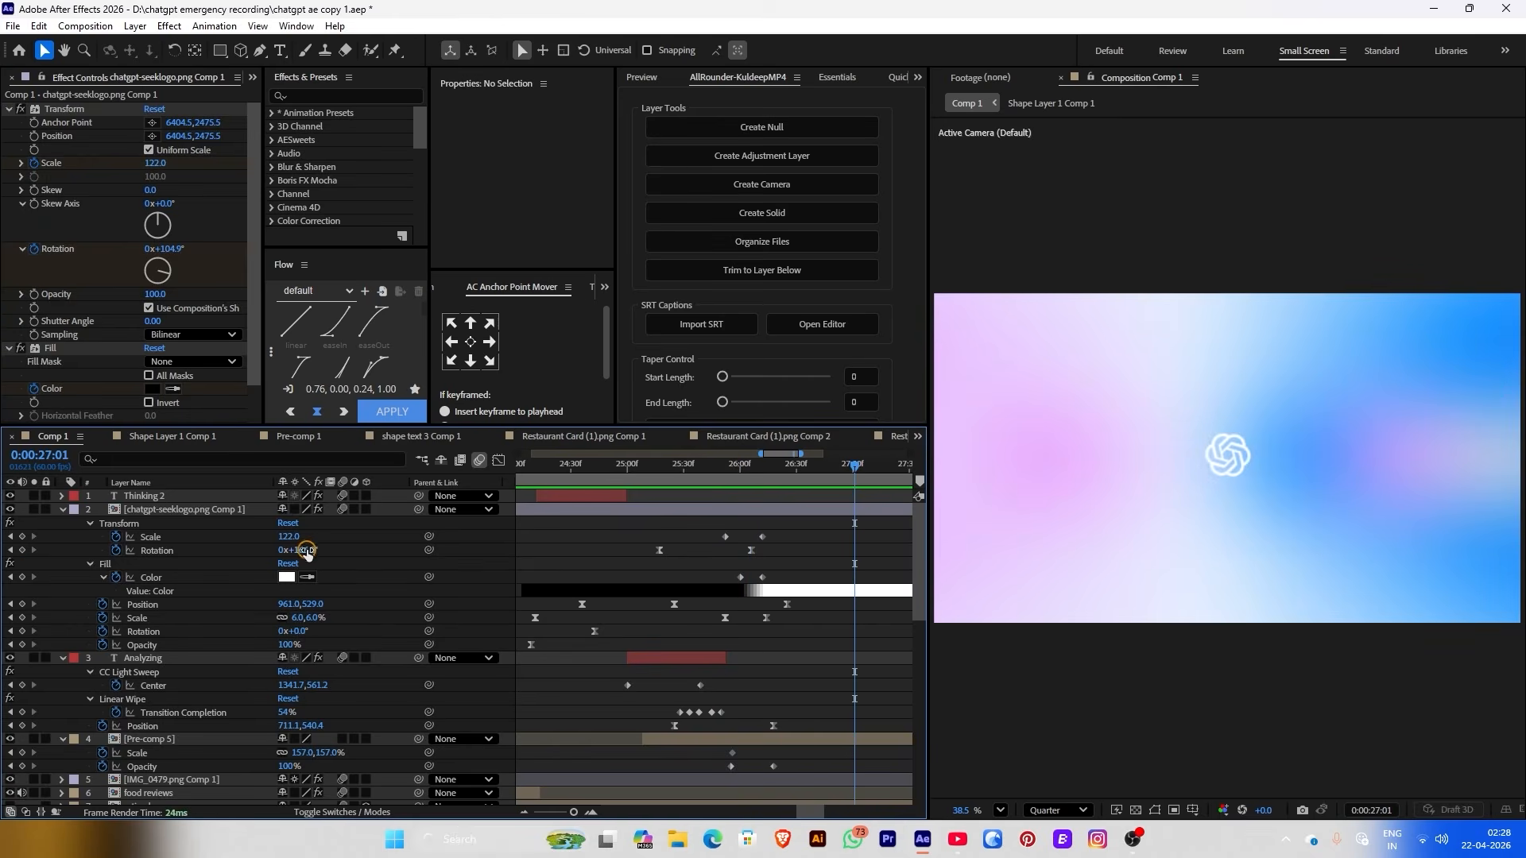
pyautogui.moveTo(306, 551); pyautogui.dragTo(373, 547)
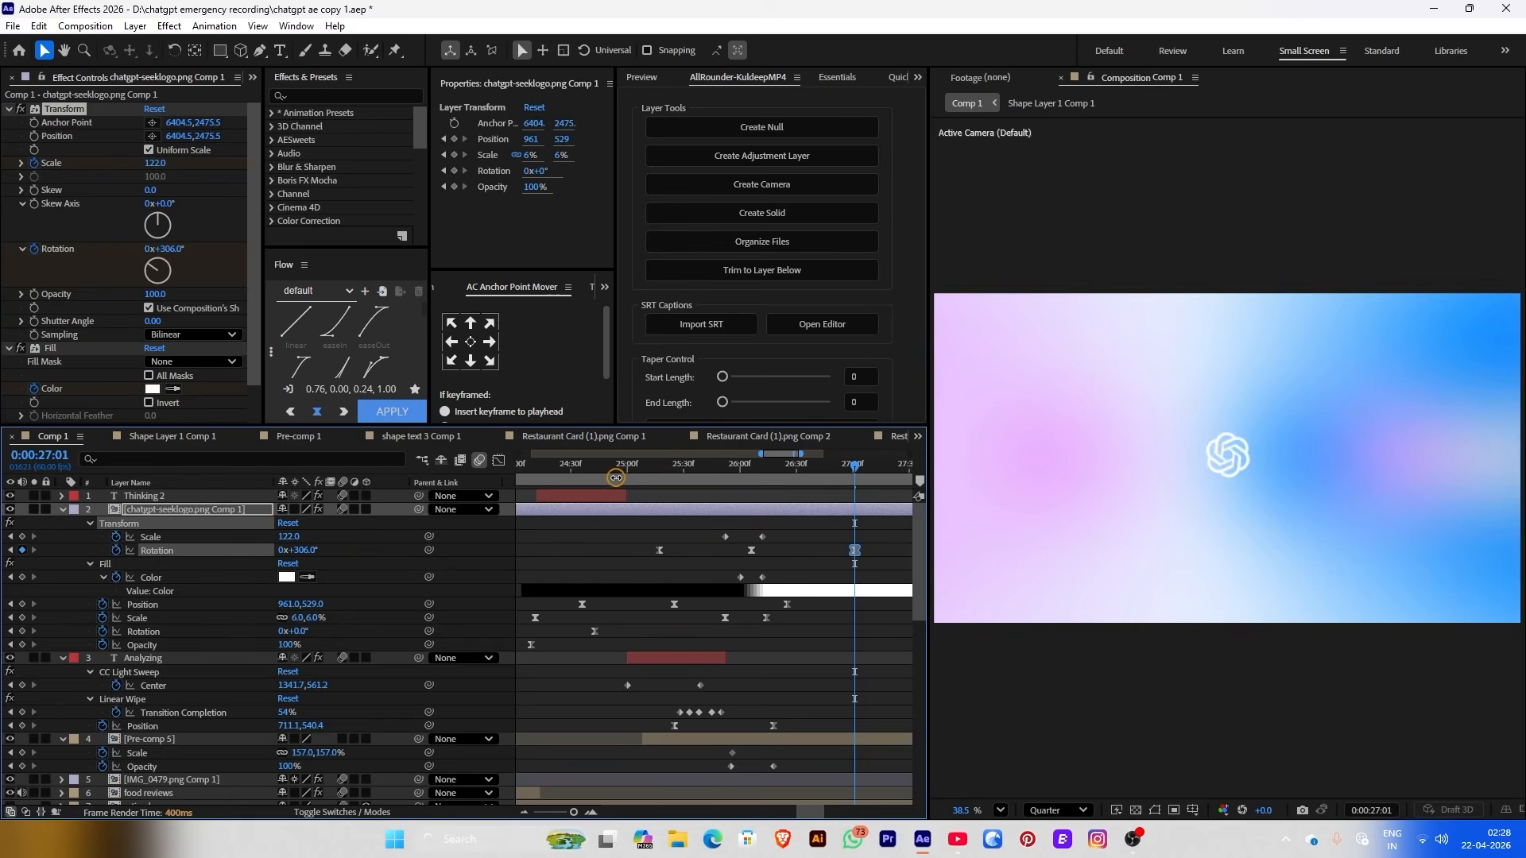
# Preview the animation and move the logo's Color keyframe earlier, around 25:31
pyautogui.moveTo(616, 477); pyautogui.dragTo(676, 510)
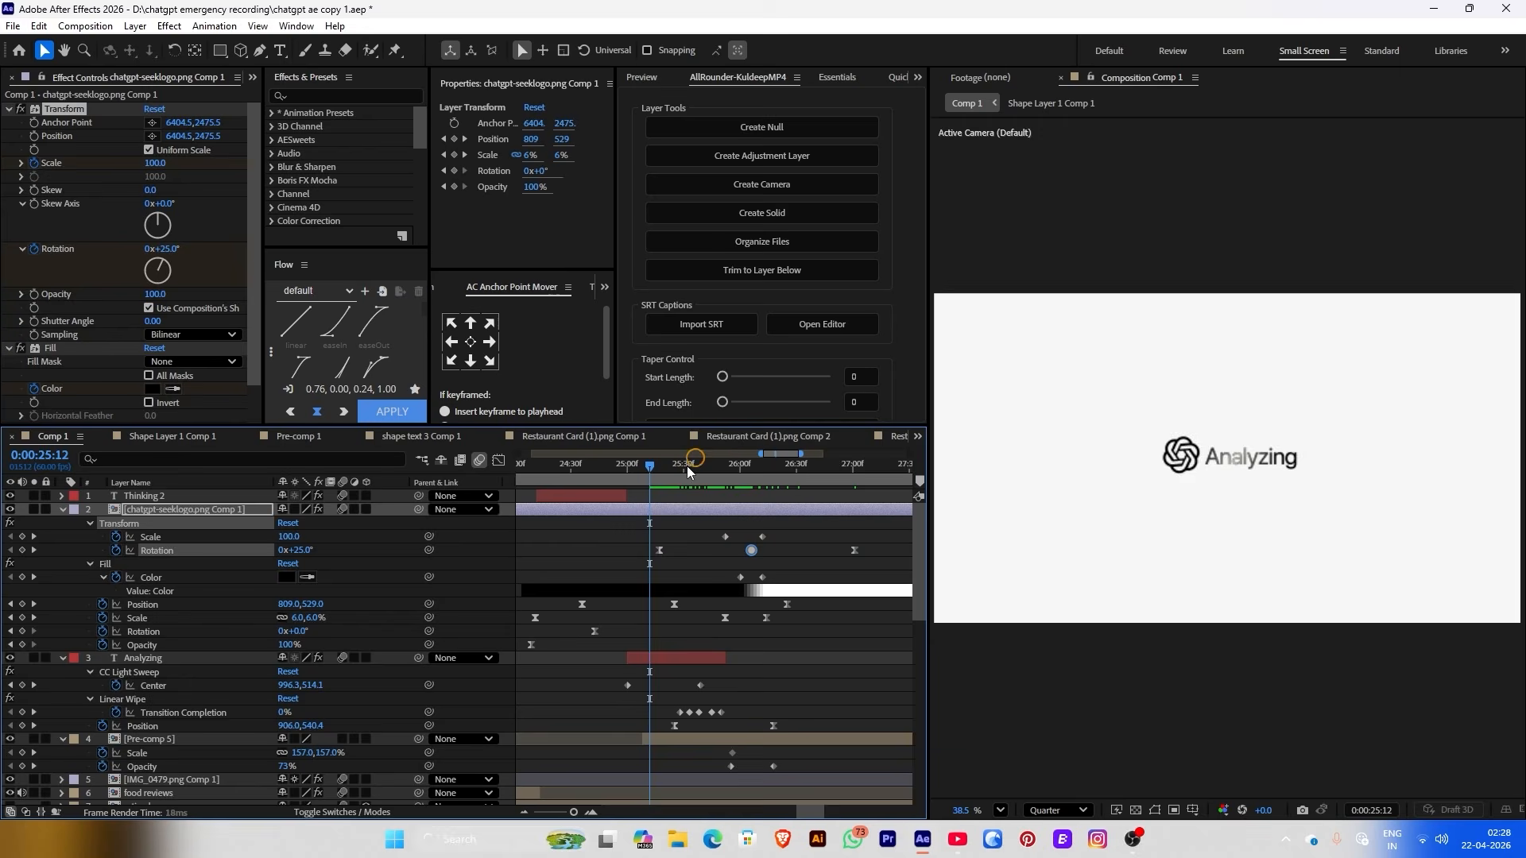
pyautogui.press('space')
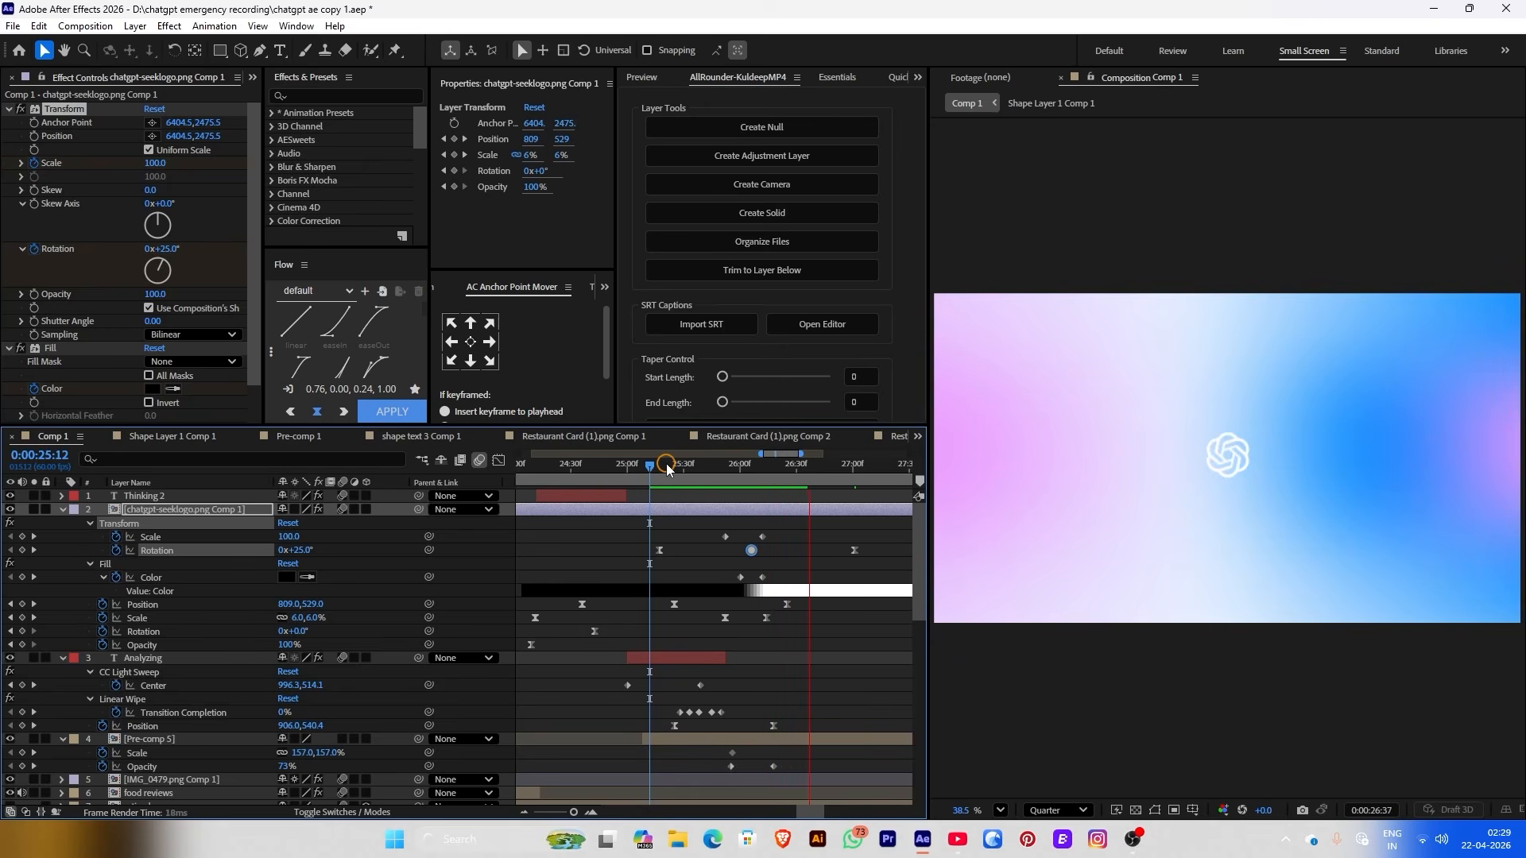
pyautogui.click(684, 465)
pyautogui.moveTo(717, 577); pyautogui.dragTo(688, 577)
pyautogui.click(705, 473)
pyautogui.moveTo(727, 476); pyautogui.dragTo(665, 466)
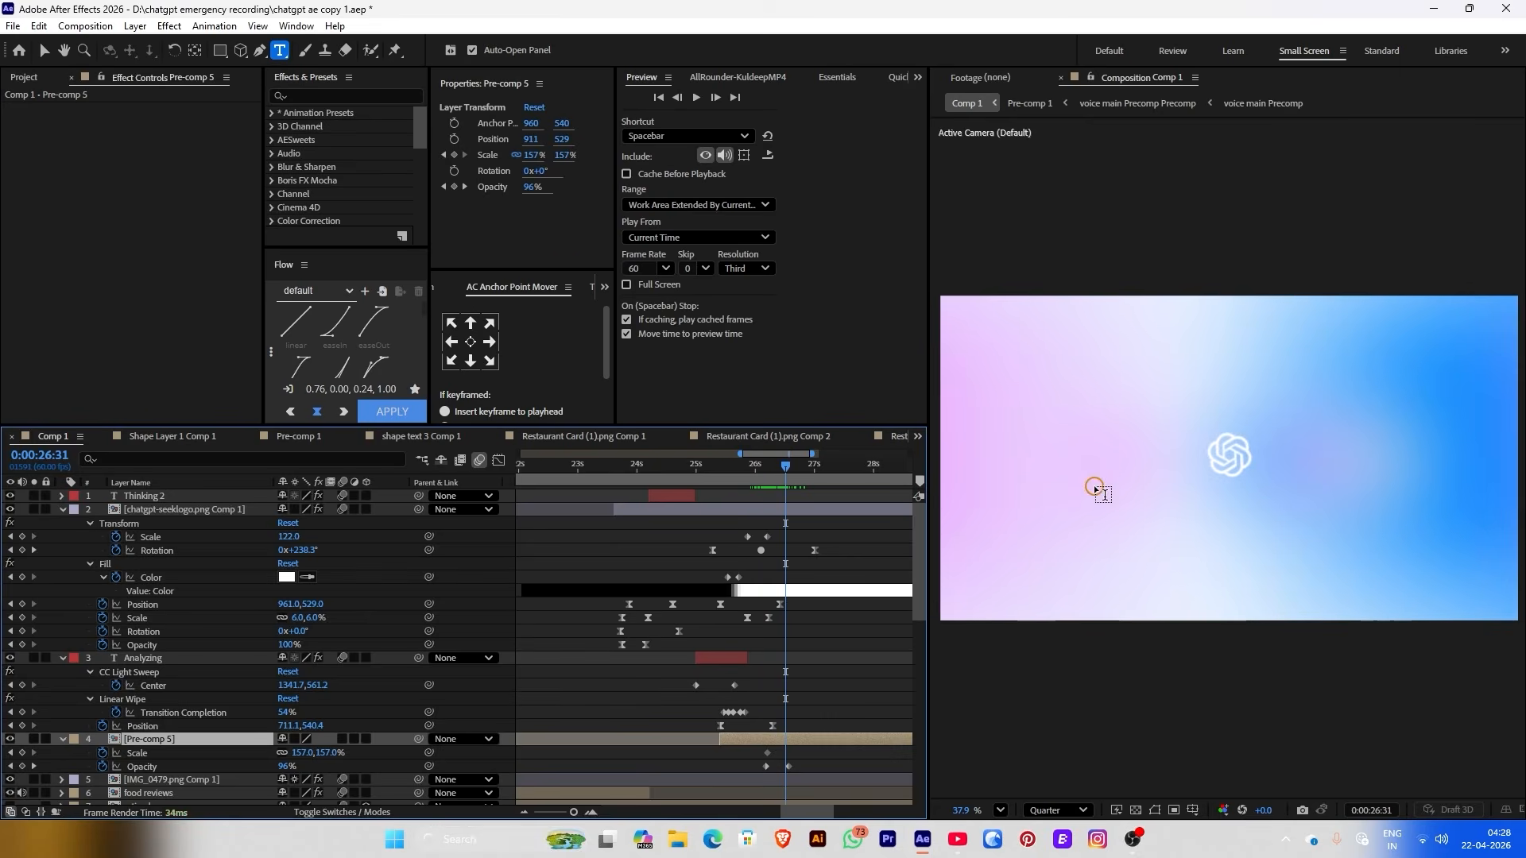
# Create a 'GPT-5' text layer right of the logo, move it to the top and trim its start to the playhead
pyautogui.click(1095, 483)
pyautogui.write('GPT')
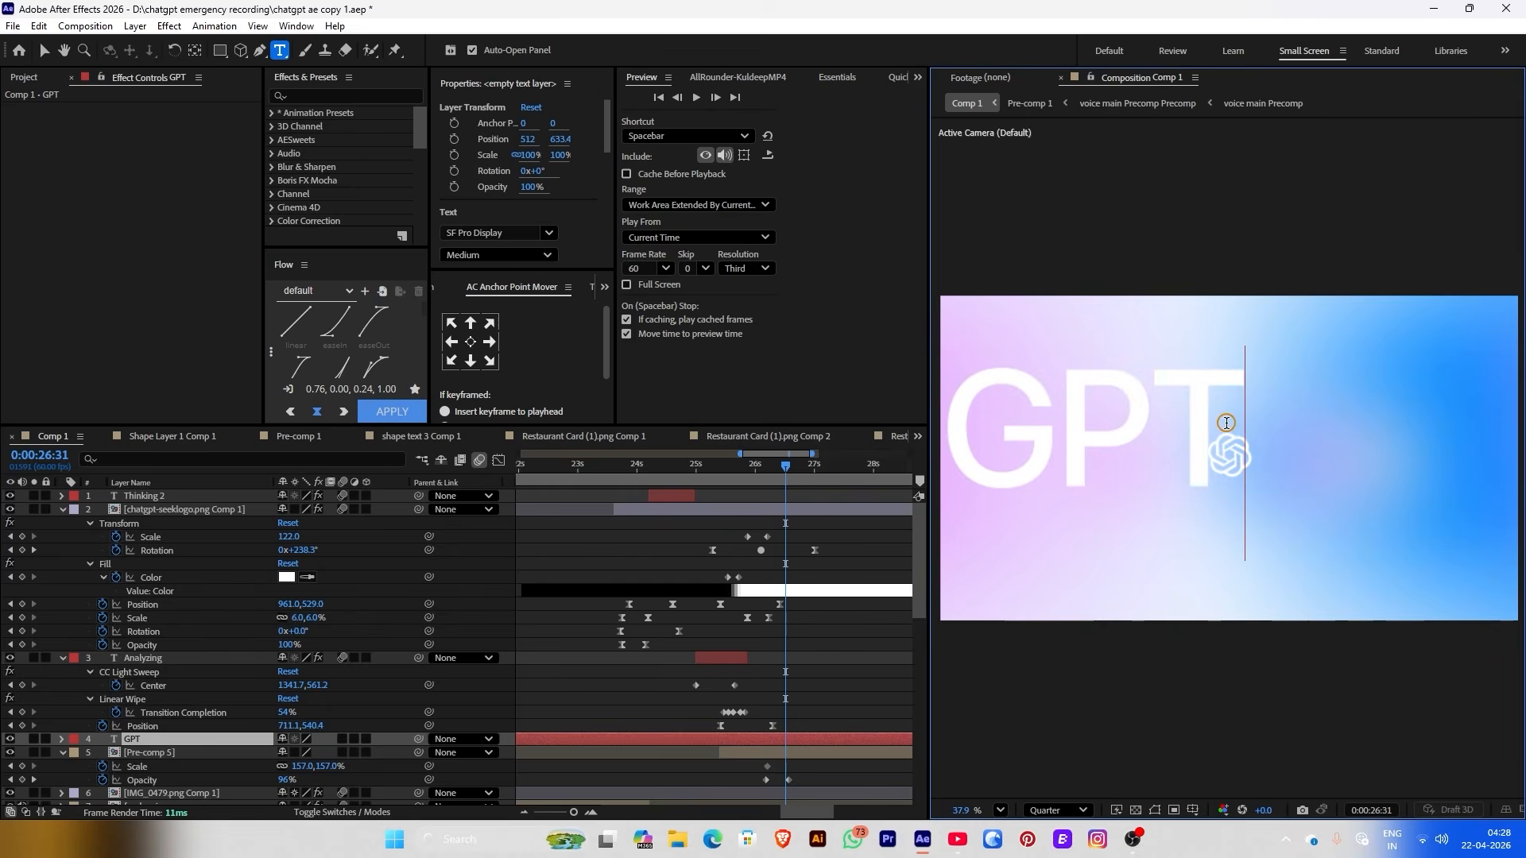
pyautogui.write('-5')
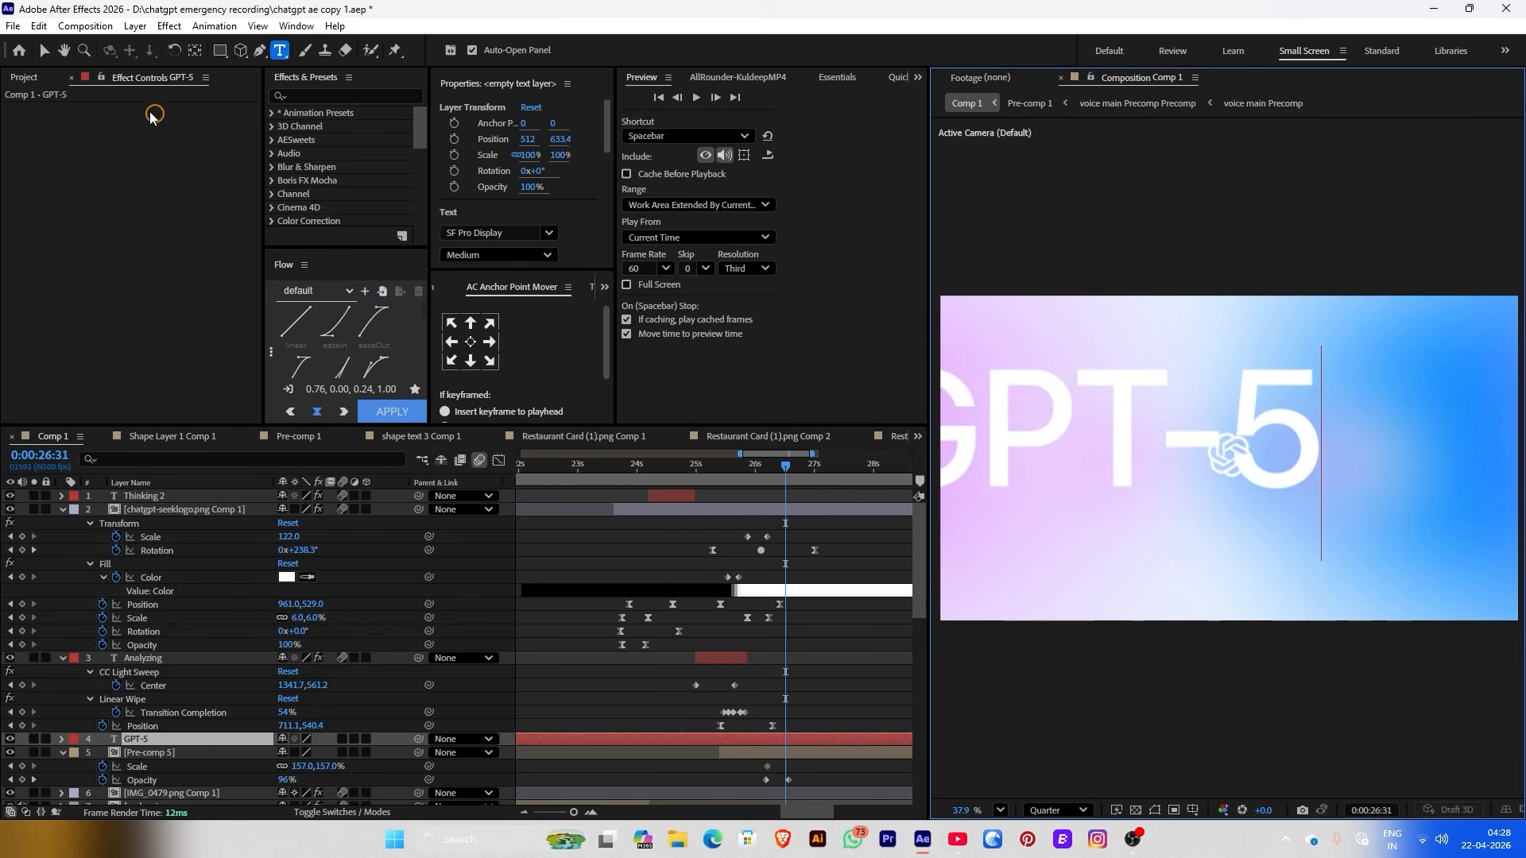
pyautogui.press('Escape')
pyautogui.press('v')
pyautogui.moveTo(520, 146); pyautogui.dragTo(561, 145)
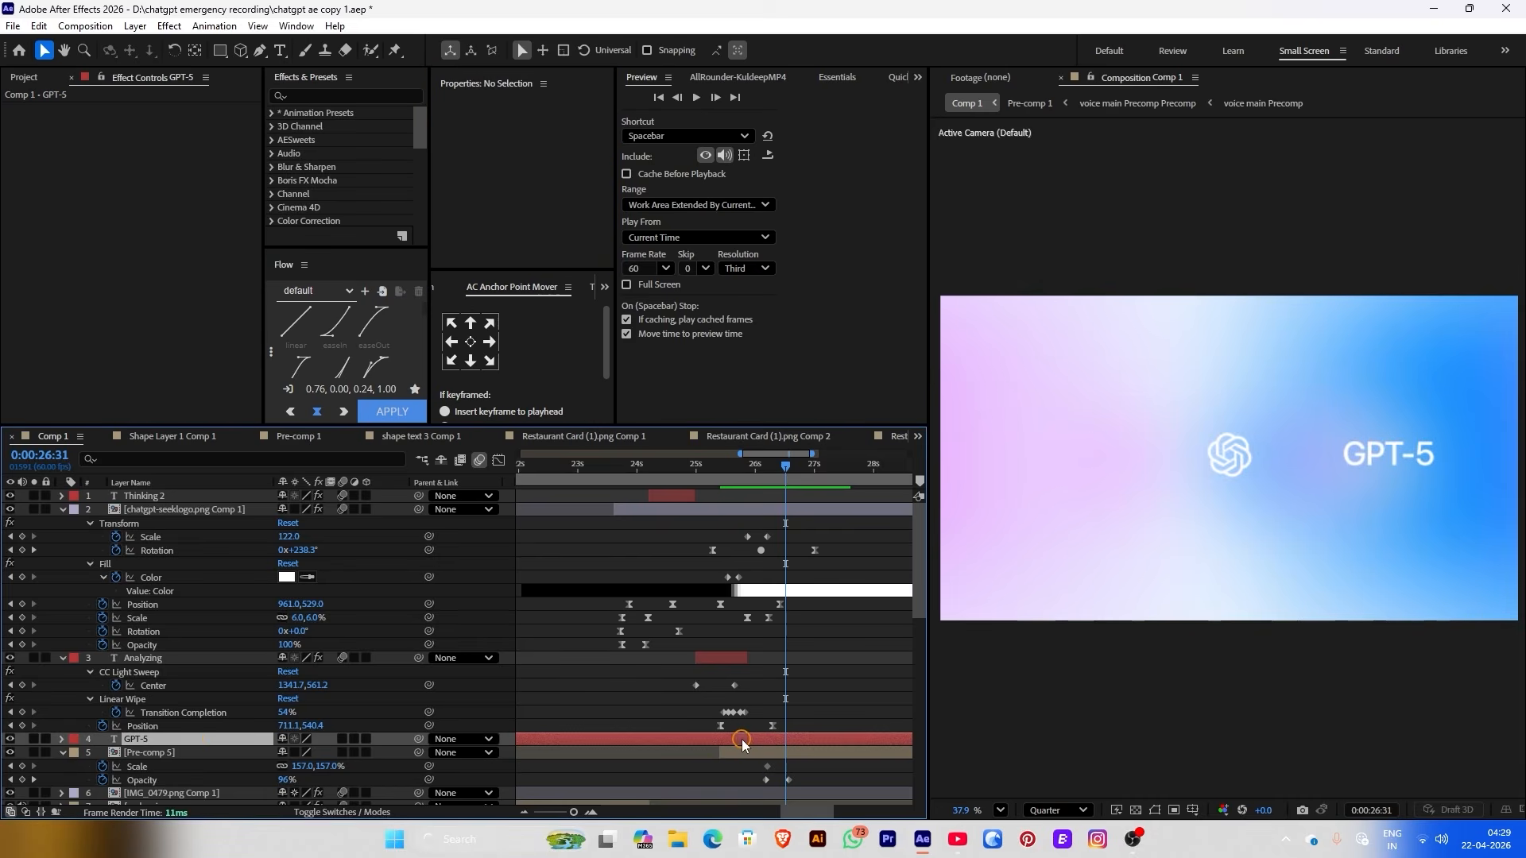
pyautogui.moveTo(204, 738); pyautogui.dragTo(205, 496)
pyautogui.hotkey('alt', '[')
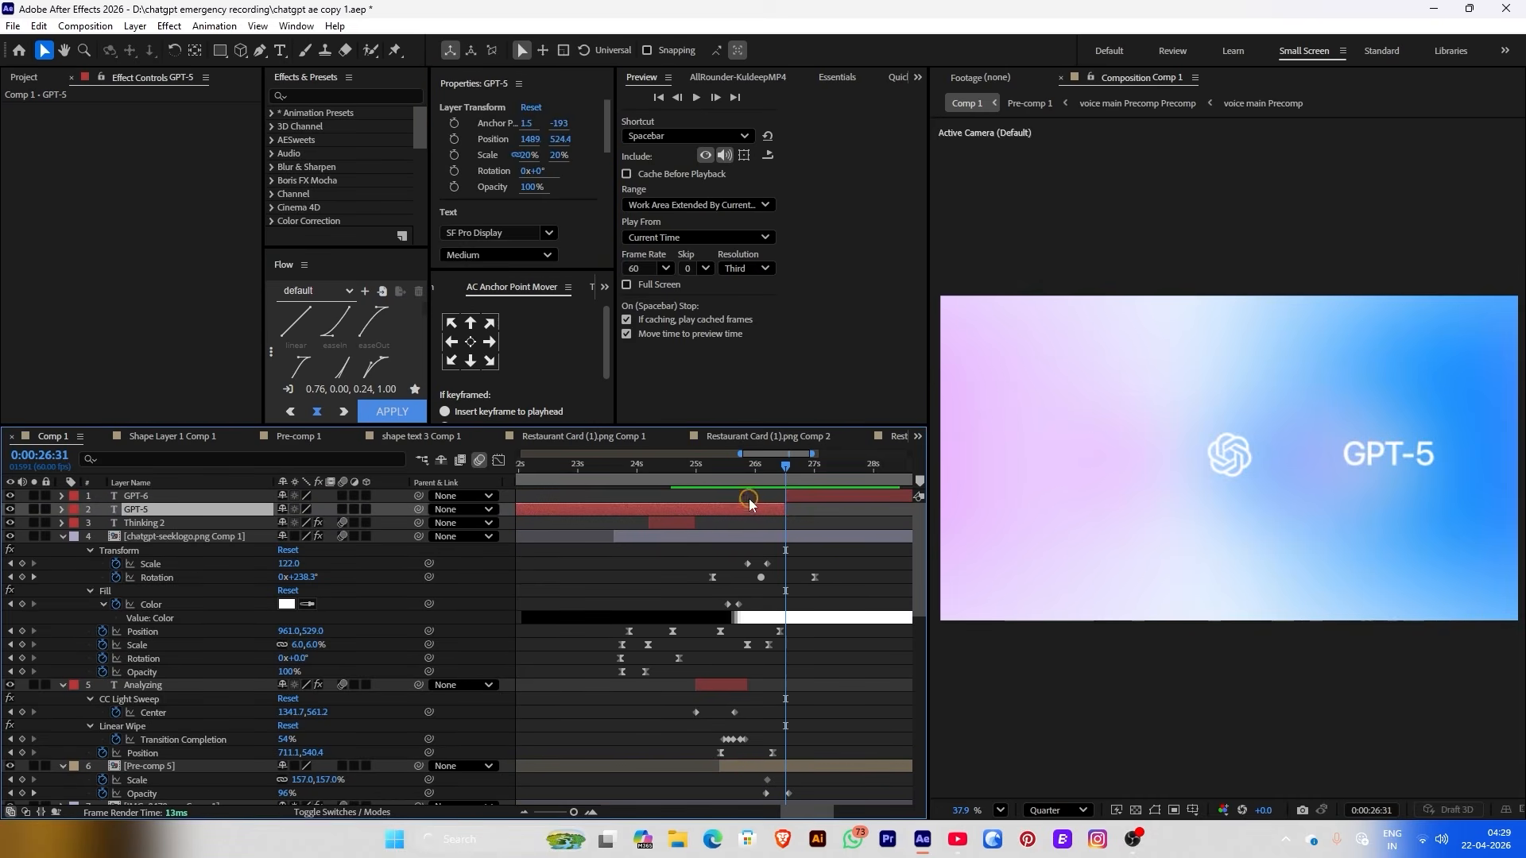
pyautogui.moveTo(785, 466); pyautogui.dragTo(819, 466)
# Duplicate the text, slide the copy left of the logo, retype it as 'Introducing' and trim its start
pyautogui.click(827, 501)
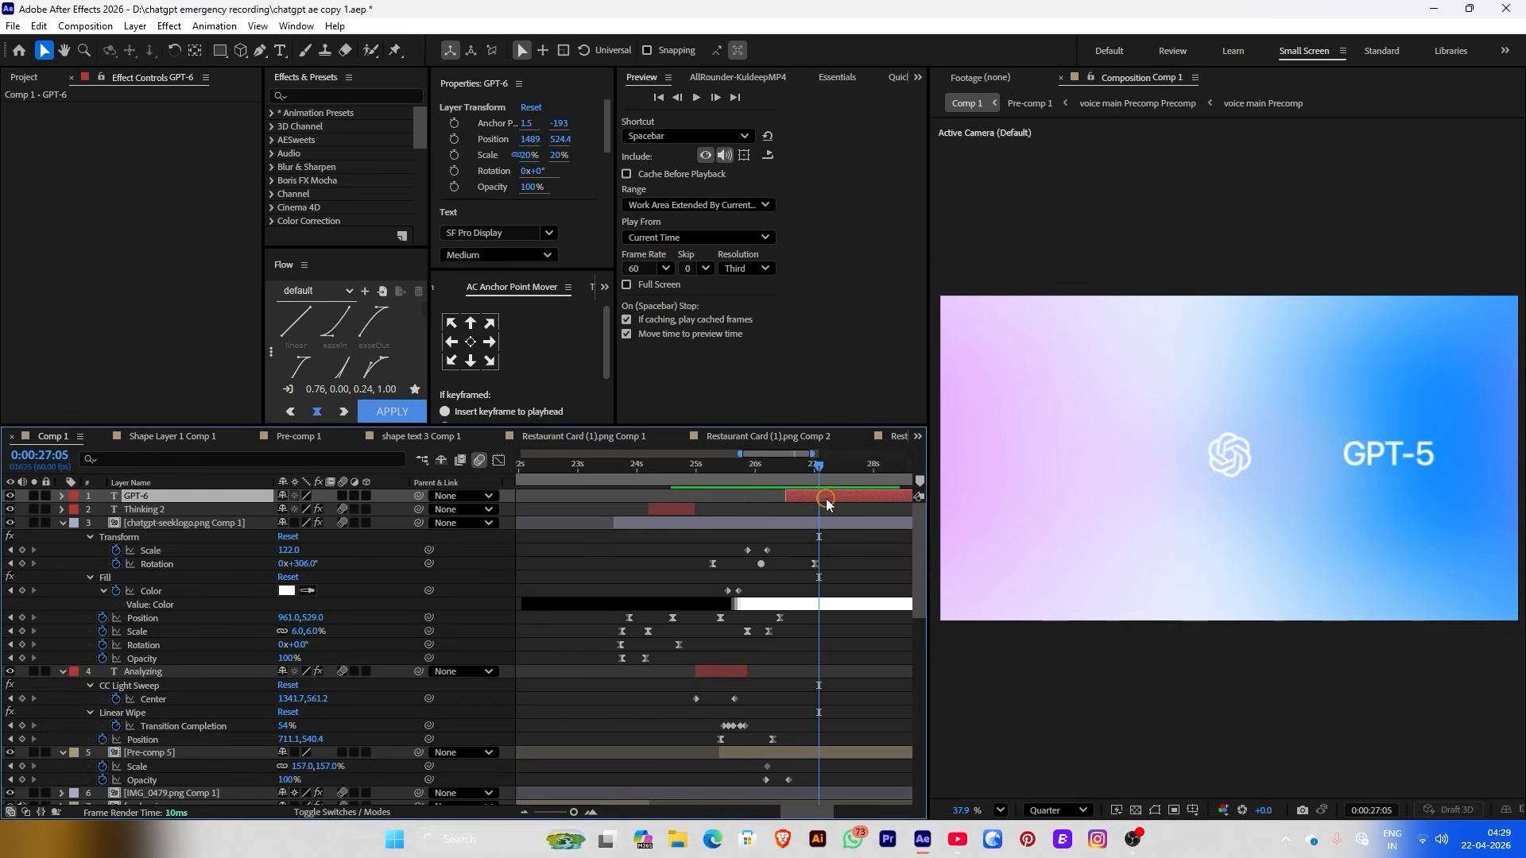
pyautogui.hotkey('ctrl', 'd')
pyautogui.moveTo(538, 140); pyautogui.dragTo(445, 139)
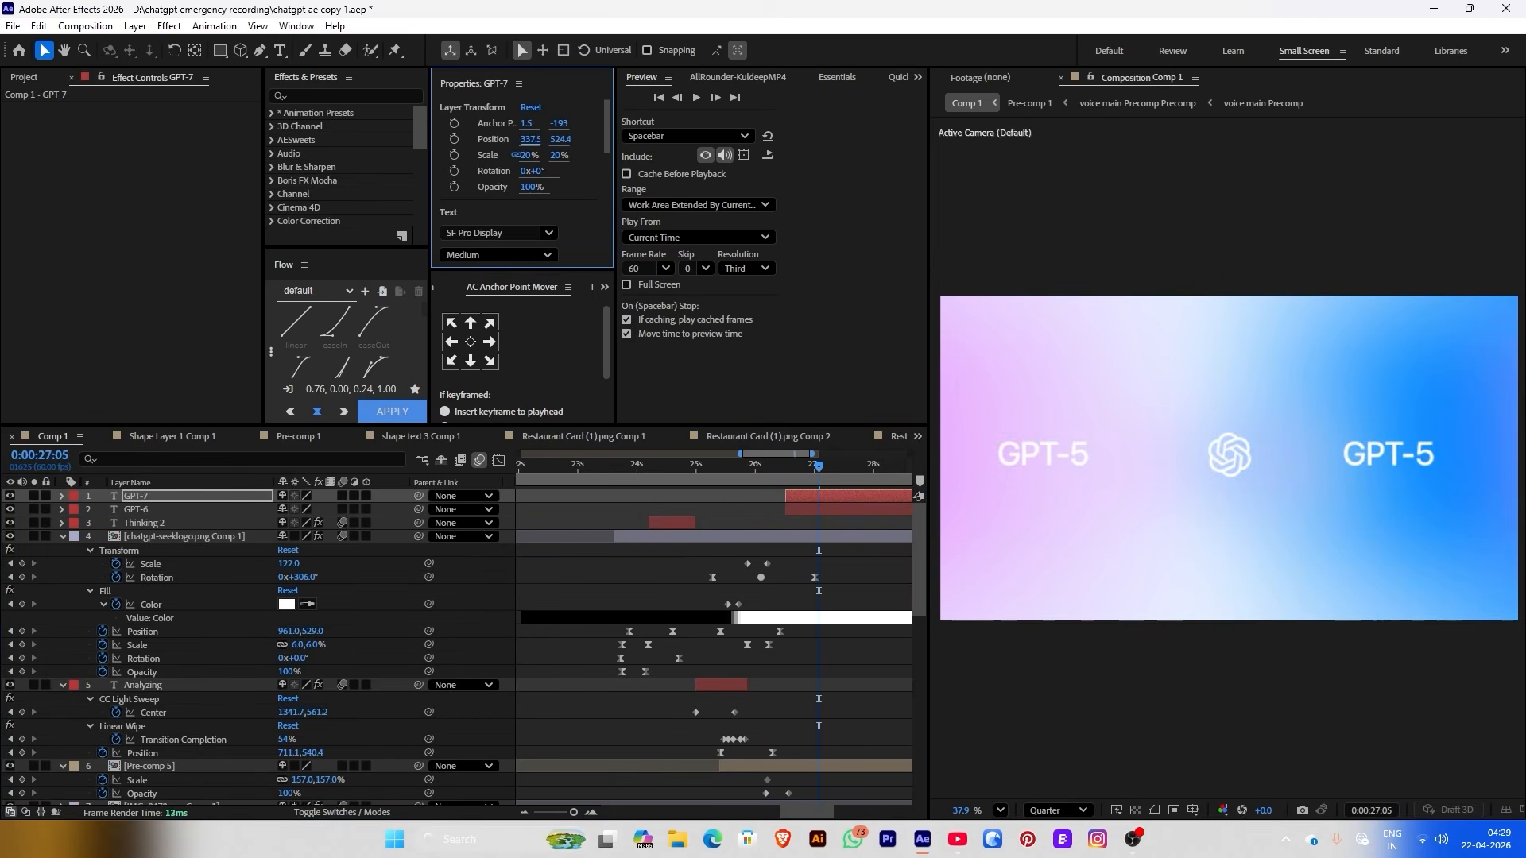
pyautogui.doubleClick(1003, 456)
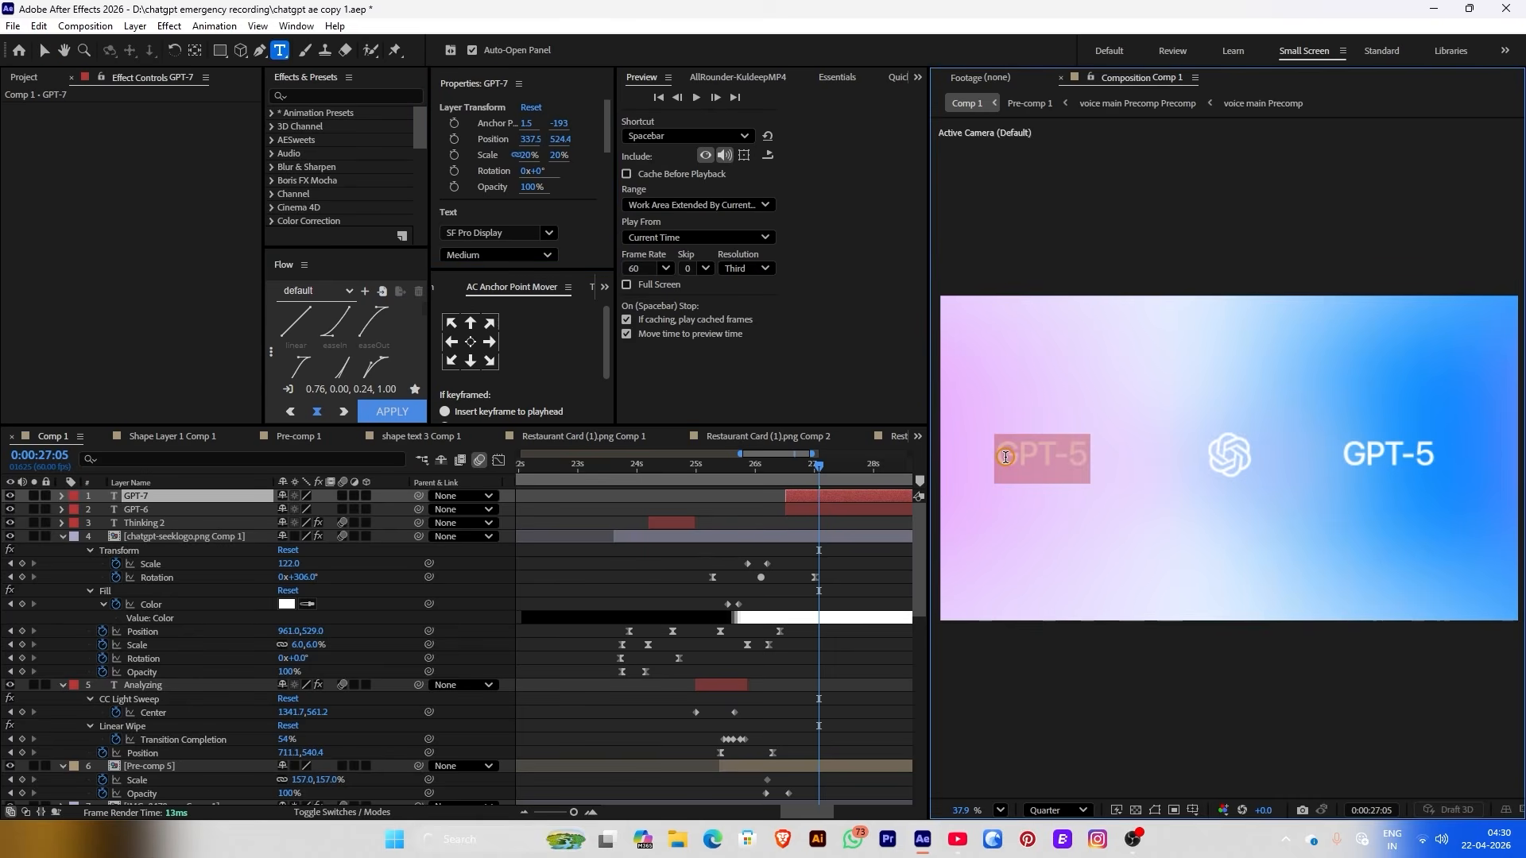
pyautogui.write('Intrducing')
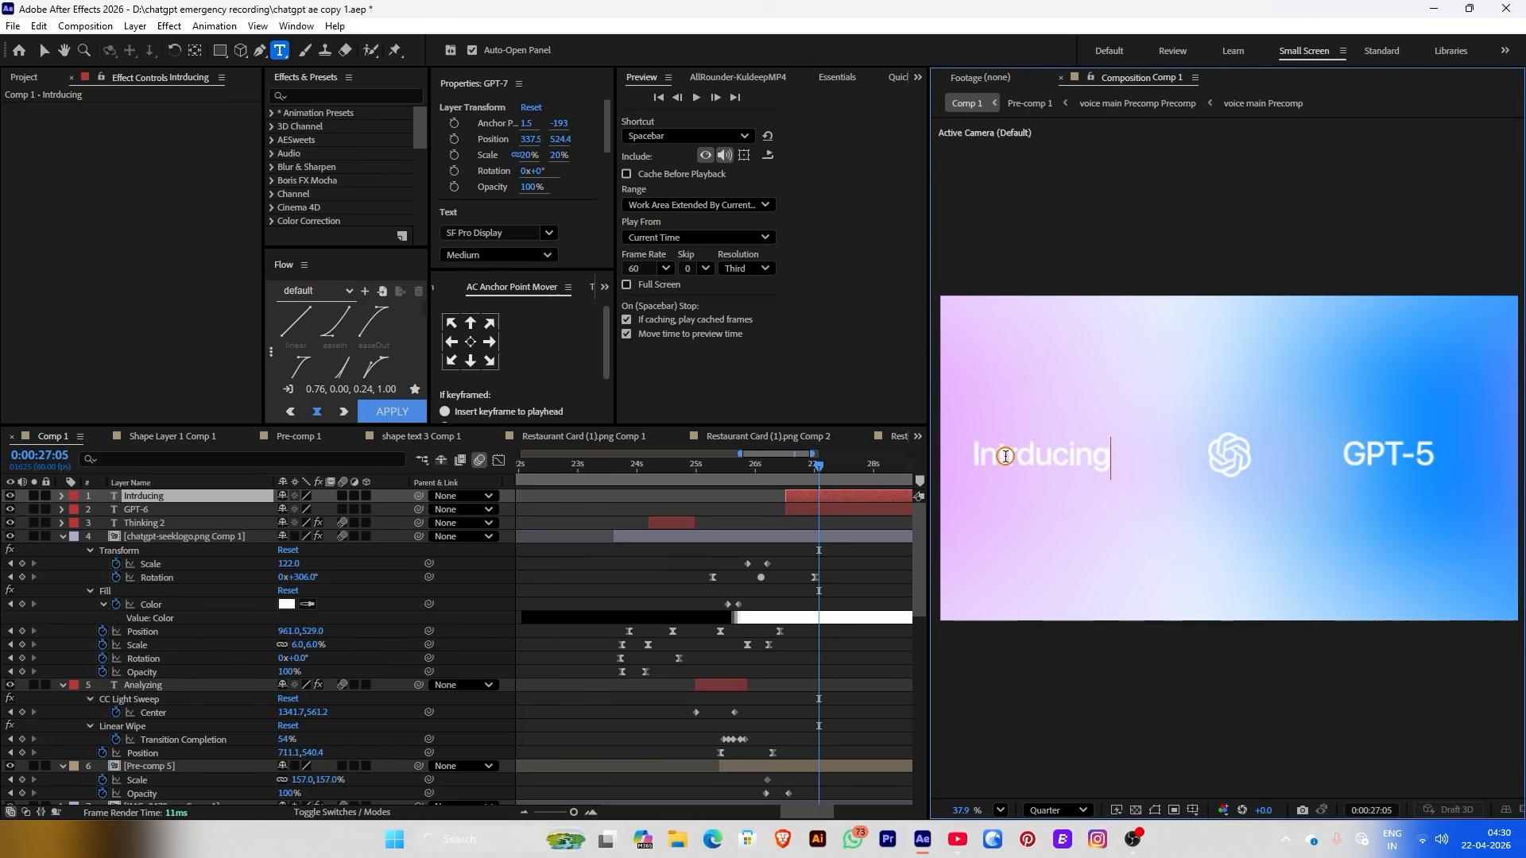
pyautogui.press('Left')
pyautogui.press('Left')
pyautogui.press('Left')
pyautogui.press('Left')
pyautogui.press('Left')
pyautogui.press('Left')
pyautogui.write('o')
pyautogui.moveTo(819, 464); pyautogui.dragTo(725, 467)
pyautogui.press('space')
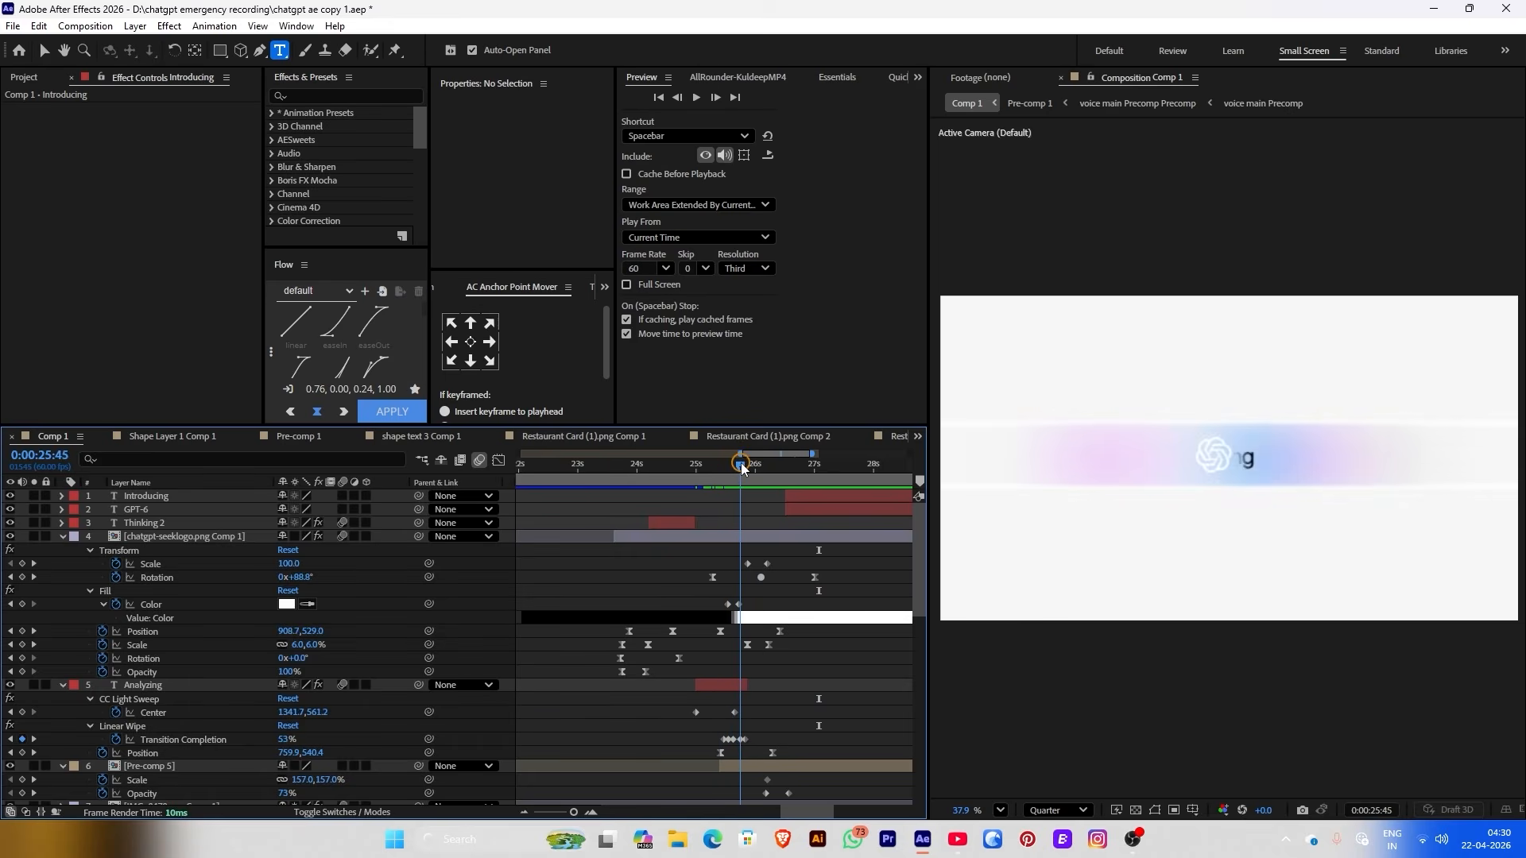
pyautogui.moveTo(822, 502); pyautogui.dragTo(781, 501)
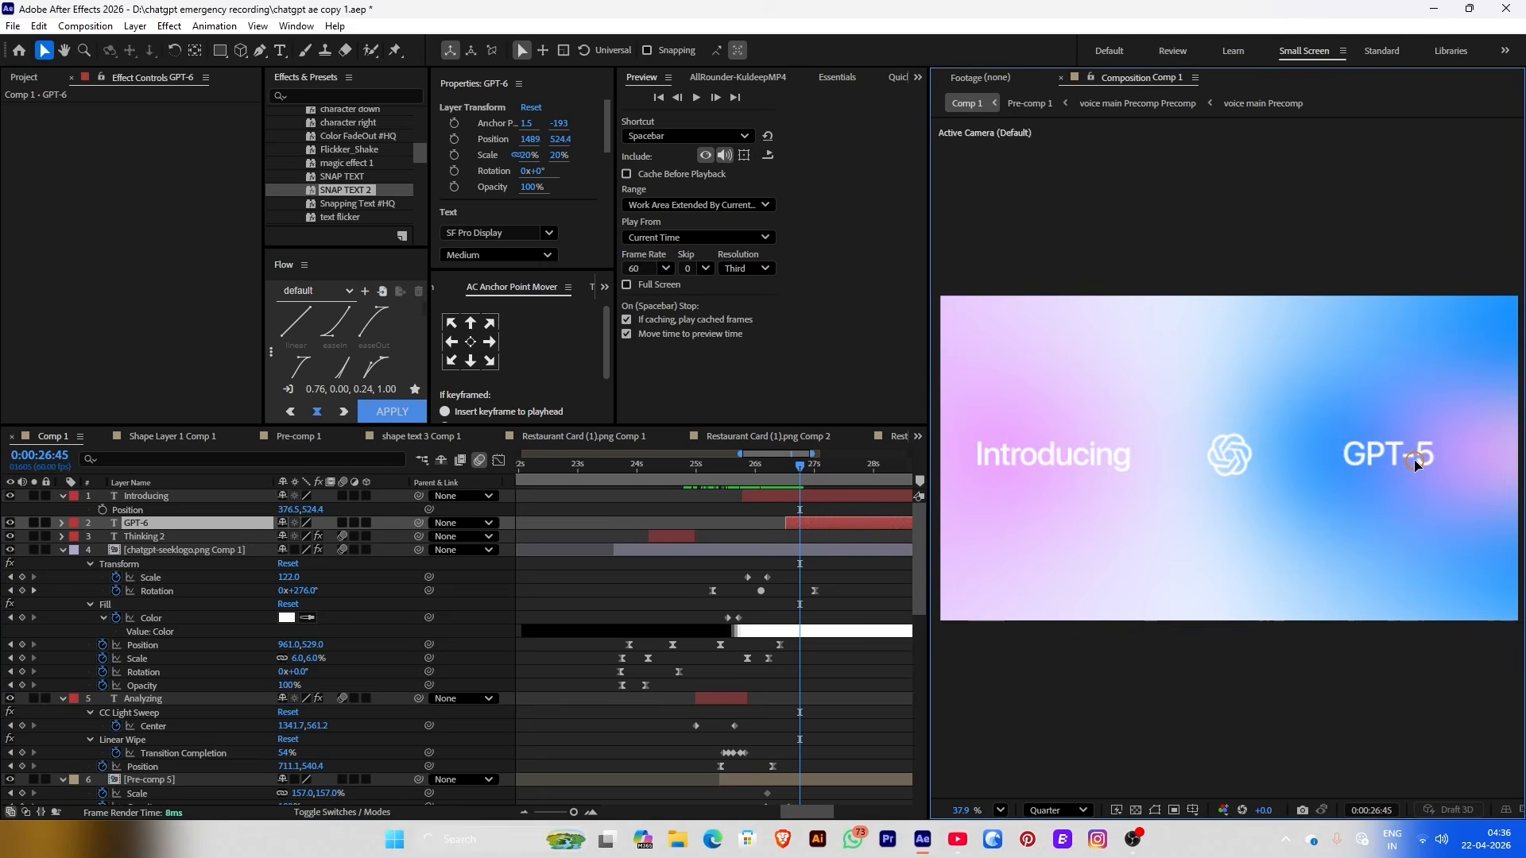
# Apply the 'character right' text preset to Introducing and move its Offset end keyframe earlier
pyautogui.doubleClick(1412, 453)
pyautogui.click(1412, 453)
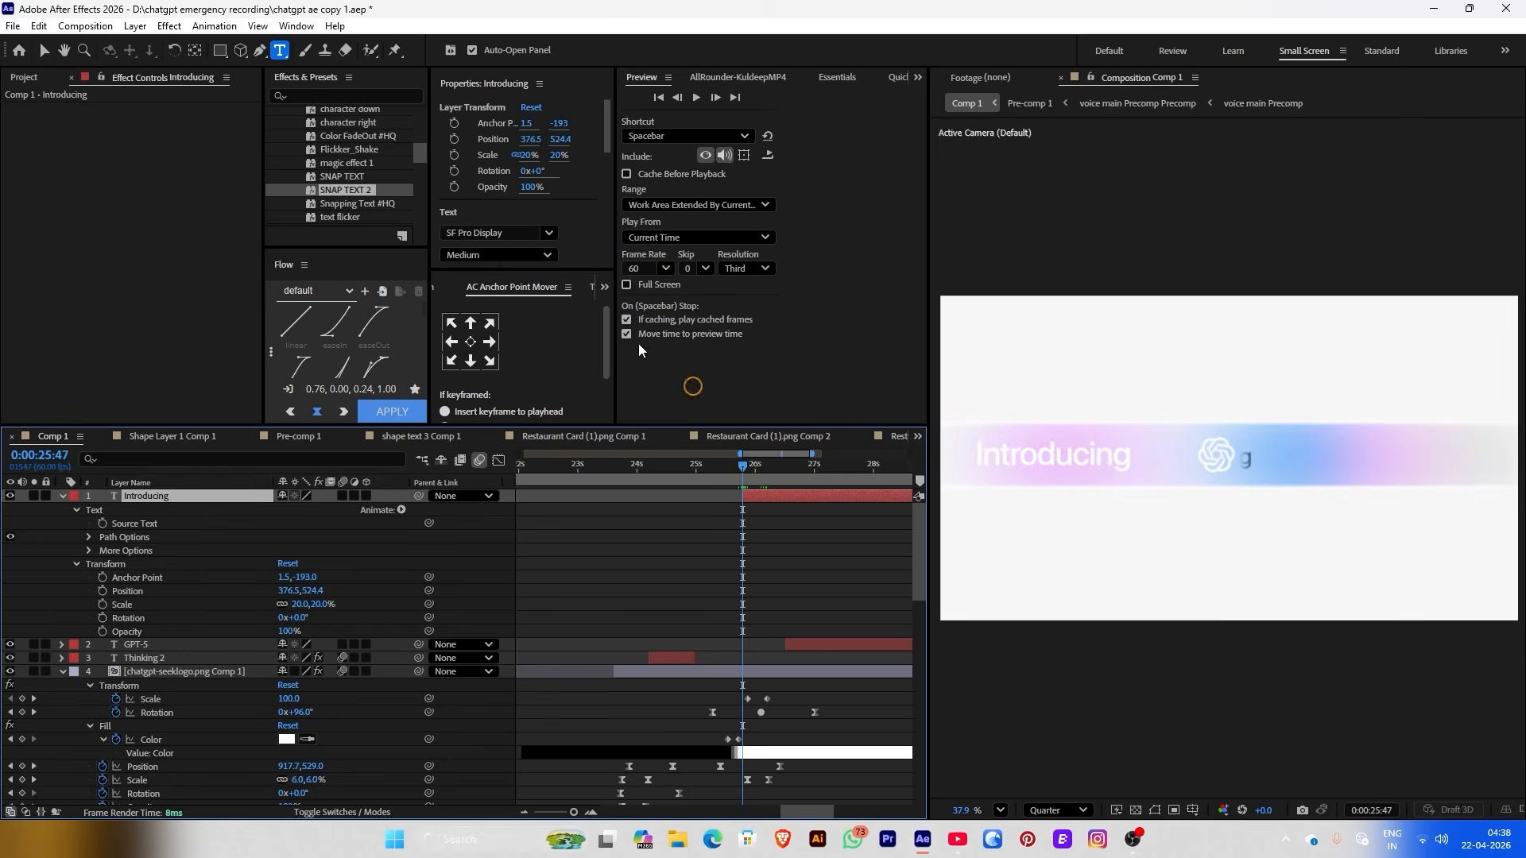
pyautogui.scroll(4, 338, 130)
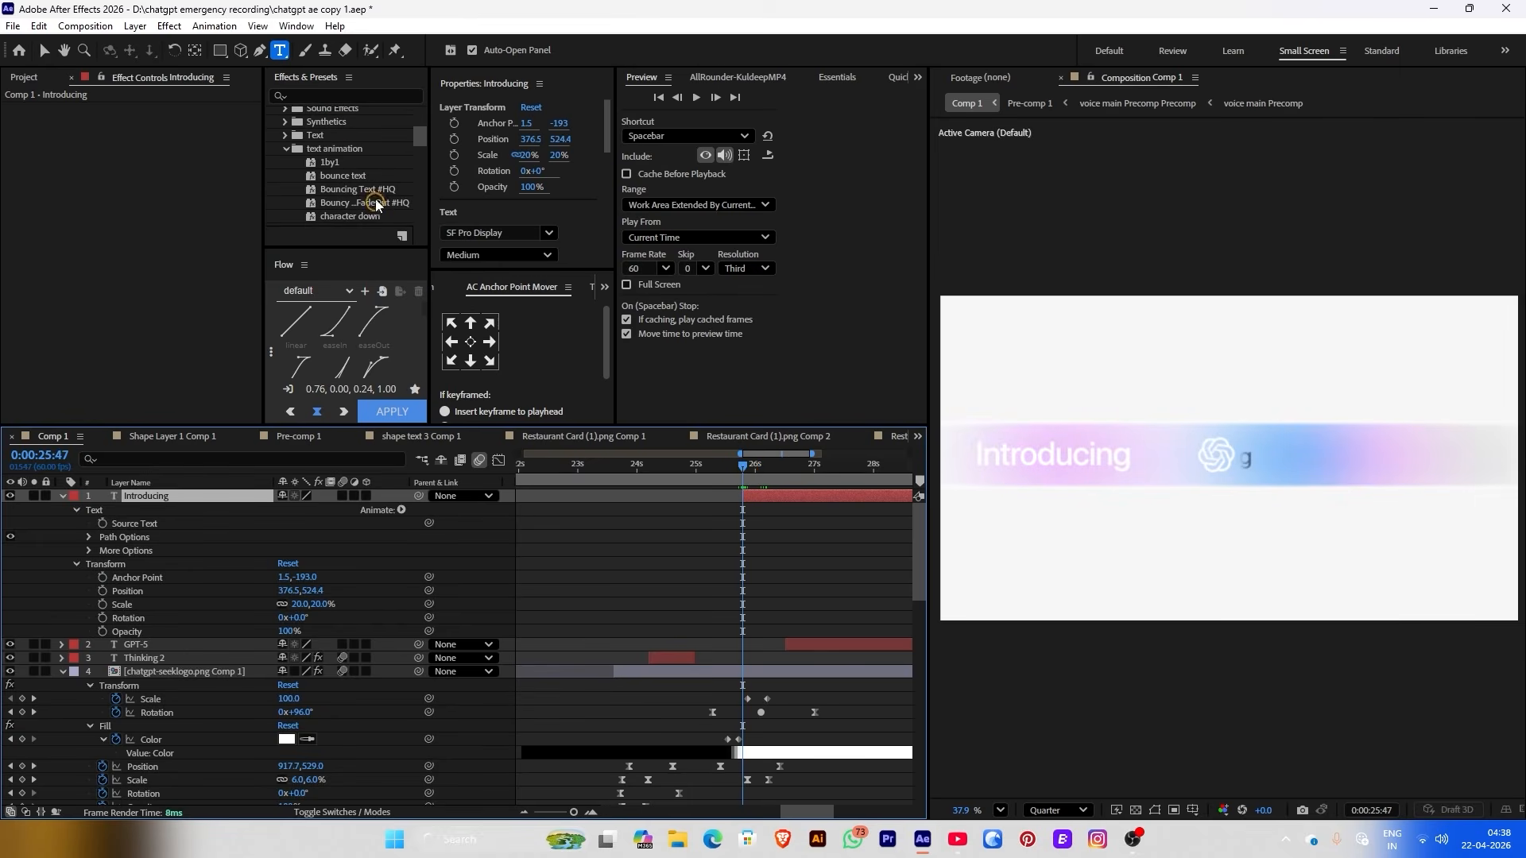
pyautogui.scroll(-2, 376, 204)
pyautogui.moveTo(382, 193); pyautogui.dragTo(783, 463)
pyautogui.press('u')
pyautogui.moveTo(844, 524); pyautogui.dragTo(810, 527)
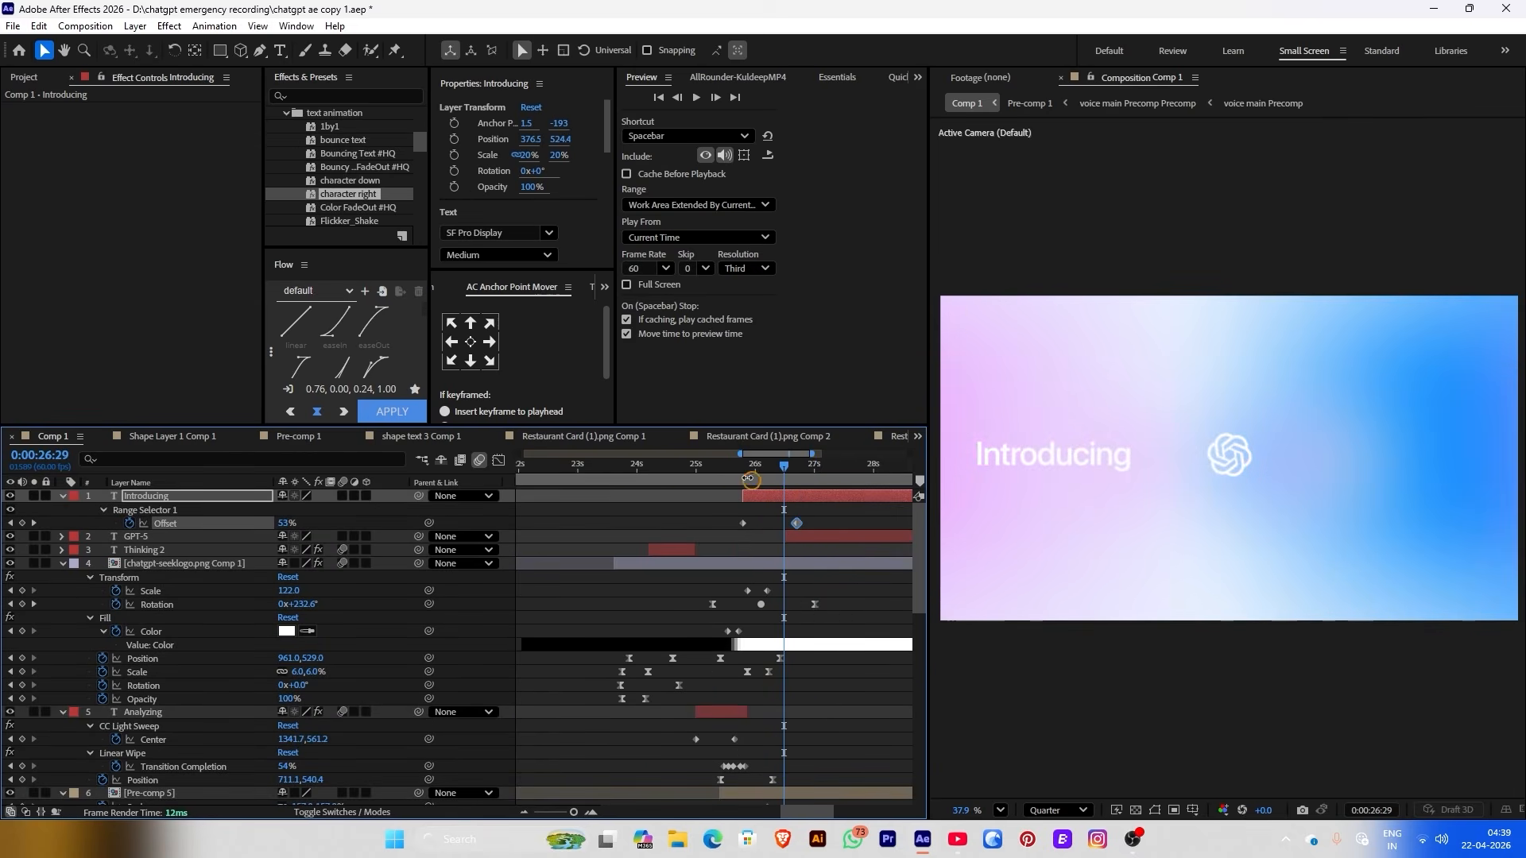
# Add a 49,49 Blur to Introducing's Animator 1 and make the GPT-5 layer start earlier
pyautogui.moveTo(749, 479); pyautogui.dragTo(736, 471)
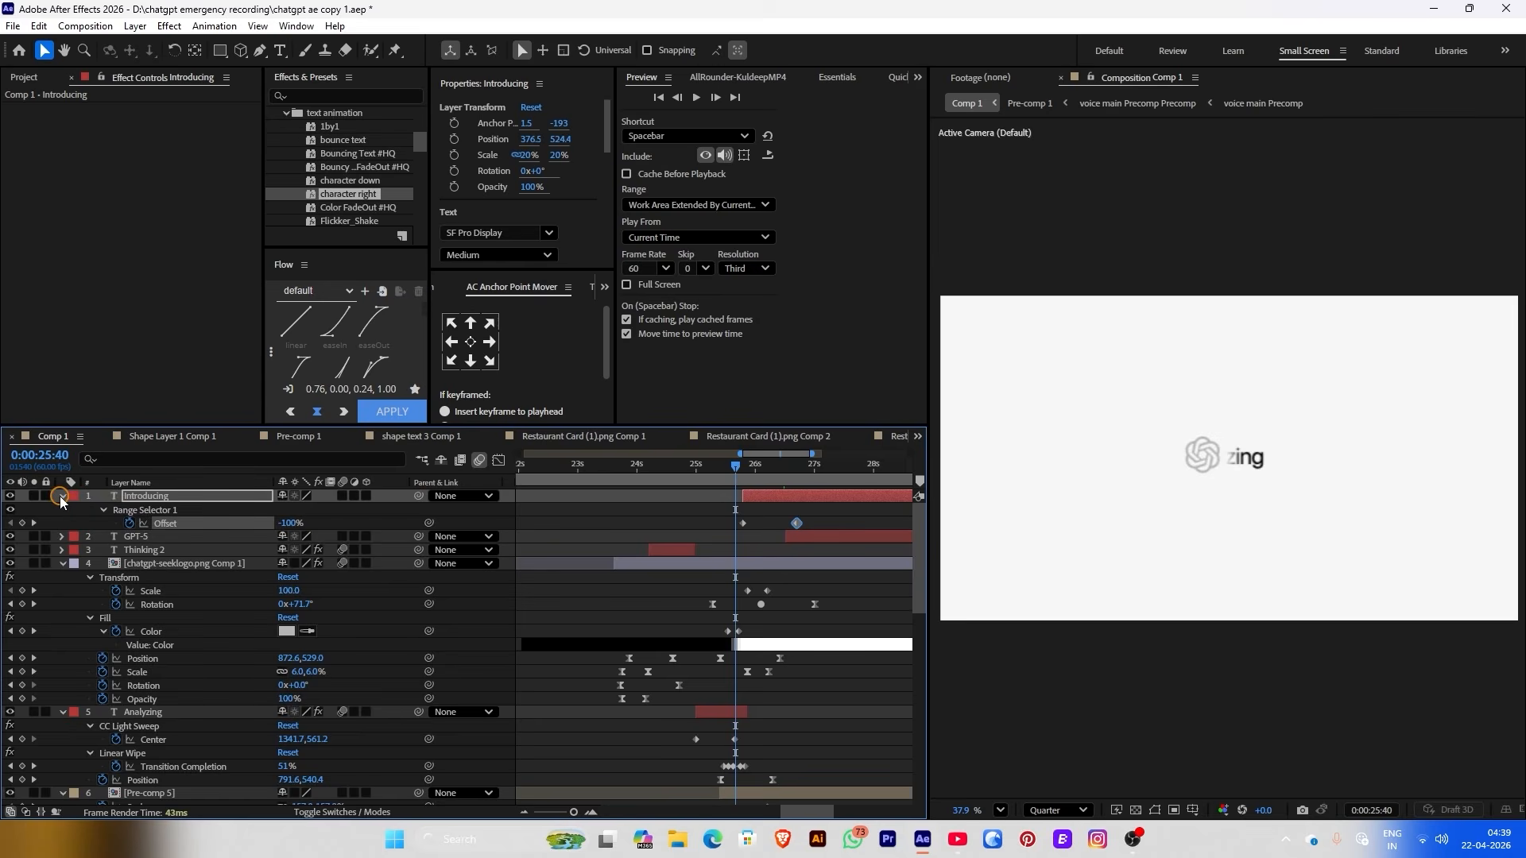
pyautogui.click(61, 496)
pyautogui.click(61, 496)
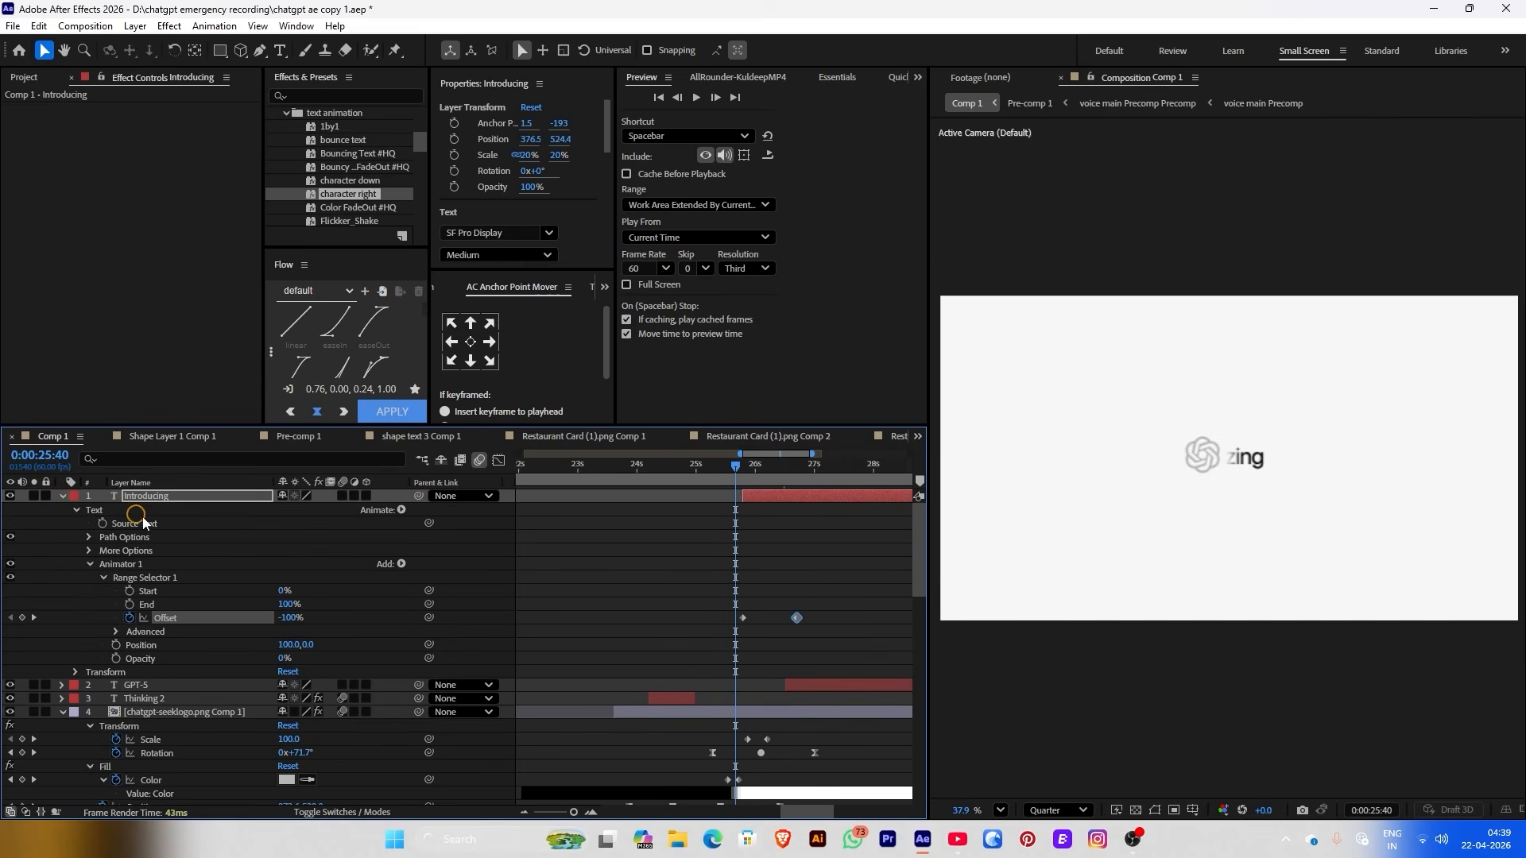
pyautogui.click(402, 564)
pyautogui.moveTo(439, 572)
pyautogui.click(647, 536)
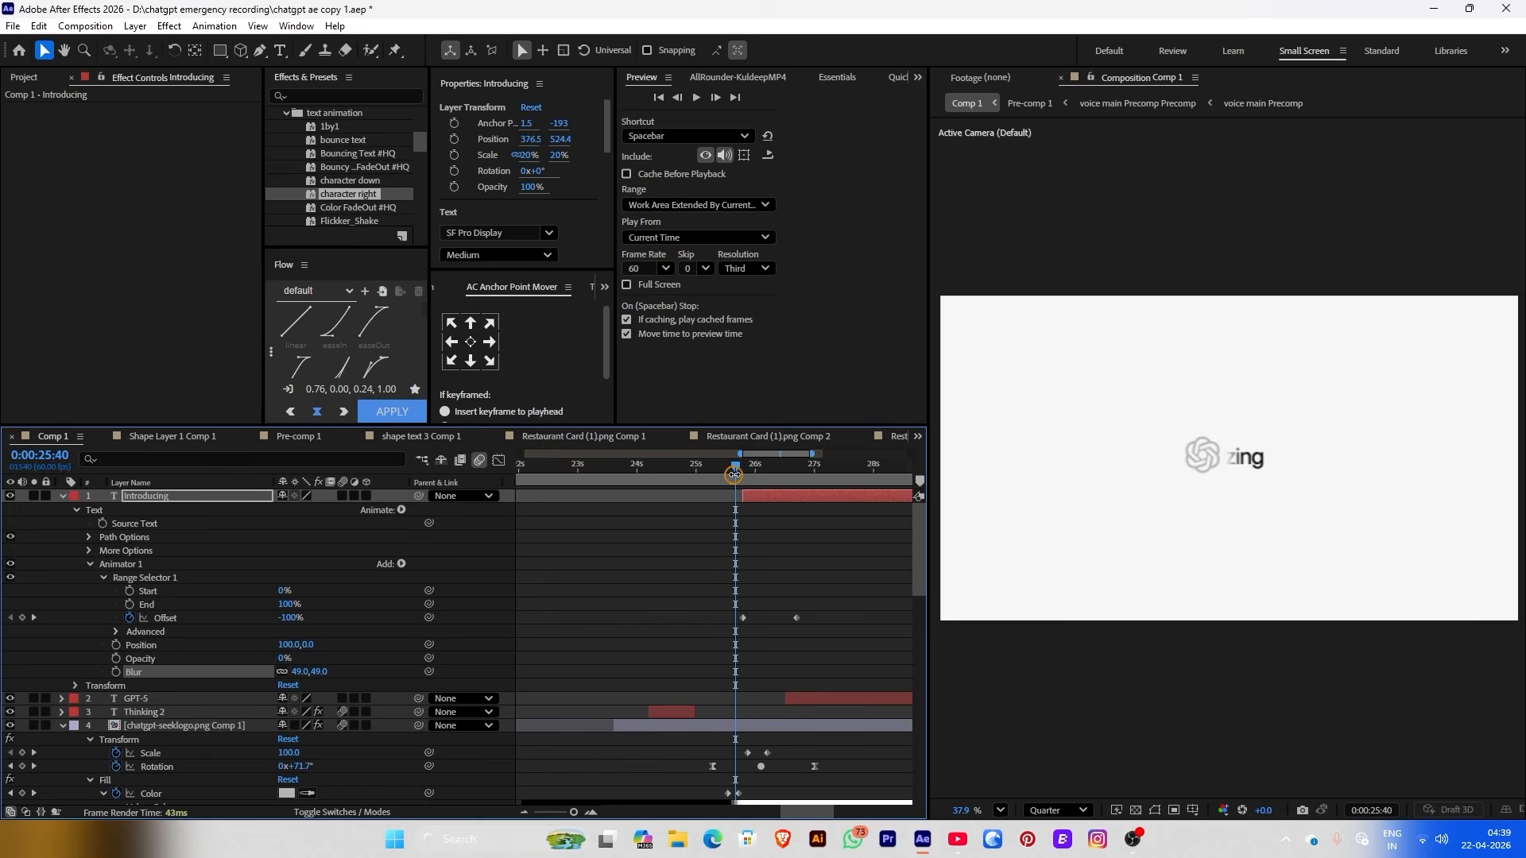
pyautogui.moveTo(733, 475); pyautogui.dragTo(777, 464)
pyautogui.moveTo(795, 698); pyautogui.dragTo(752, 697)
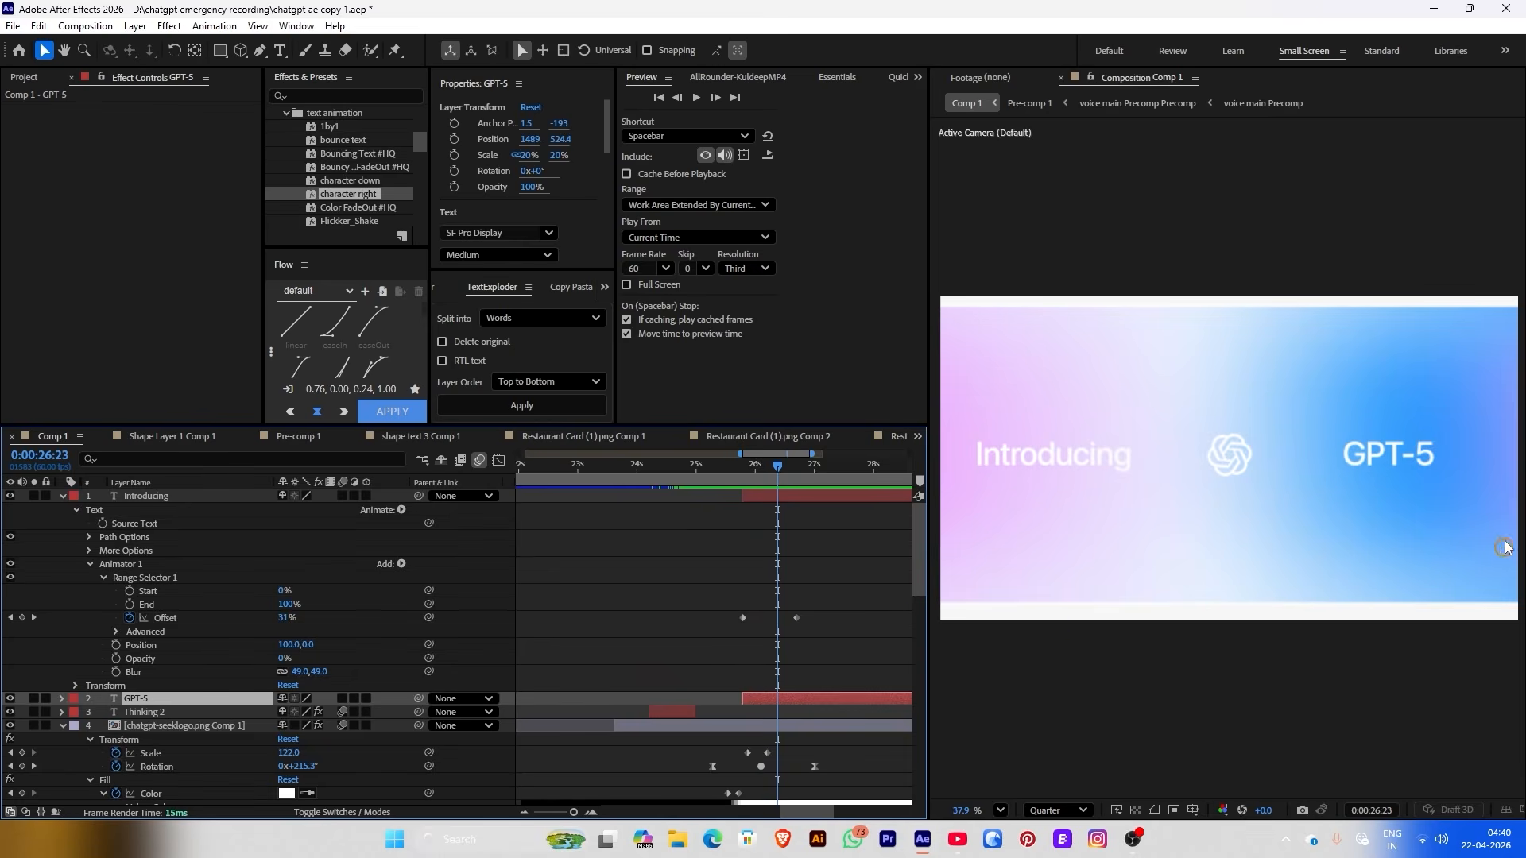
# Cut GPT-5 down to 'GPT-', duplicate the layer and retype the copy as 4.5
pyautogui.doubleClick(825, 703)
pyautogui.moveTo(1416, 455); pyautogui.dragTo(1430, 454)
pyautogui.press('BackSpace')
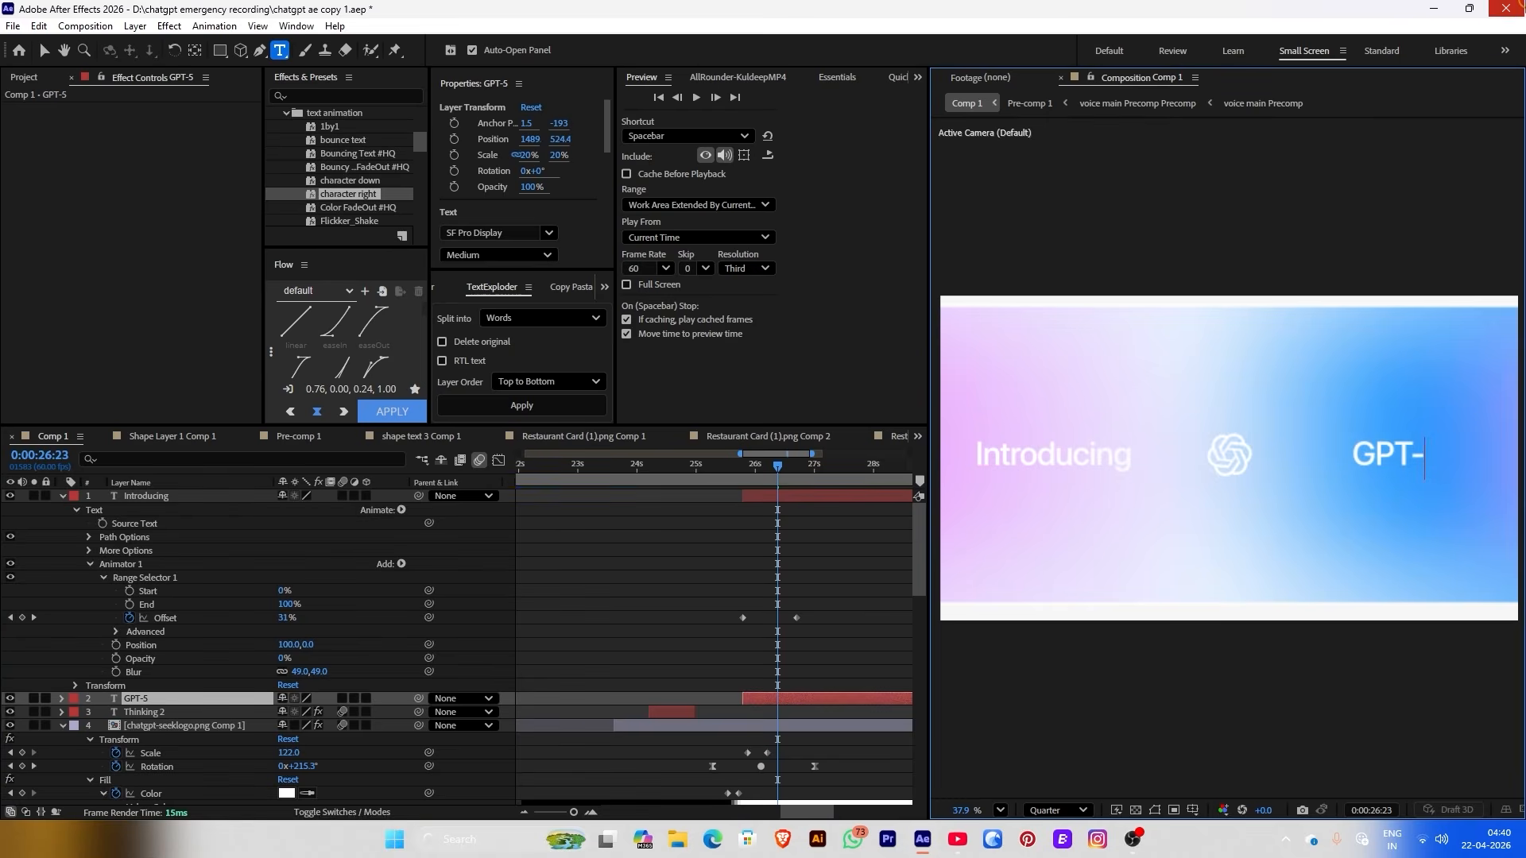
pyautogui.click(774, 627)
pyautogui.click(771, 702)
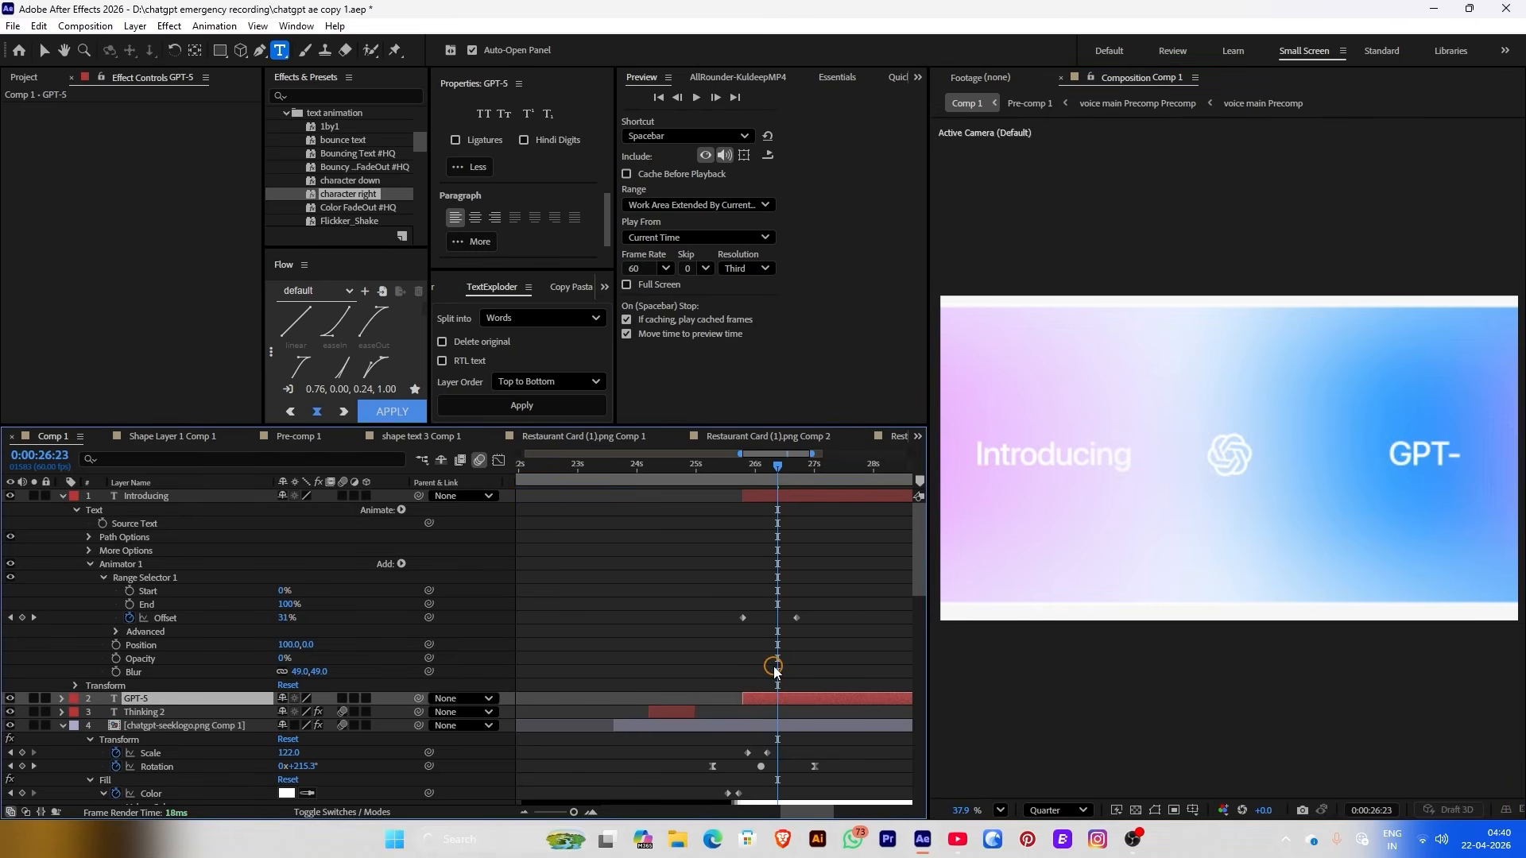
pyautogui.hotkey('ctrl', 'd')
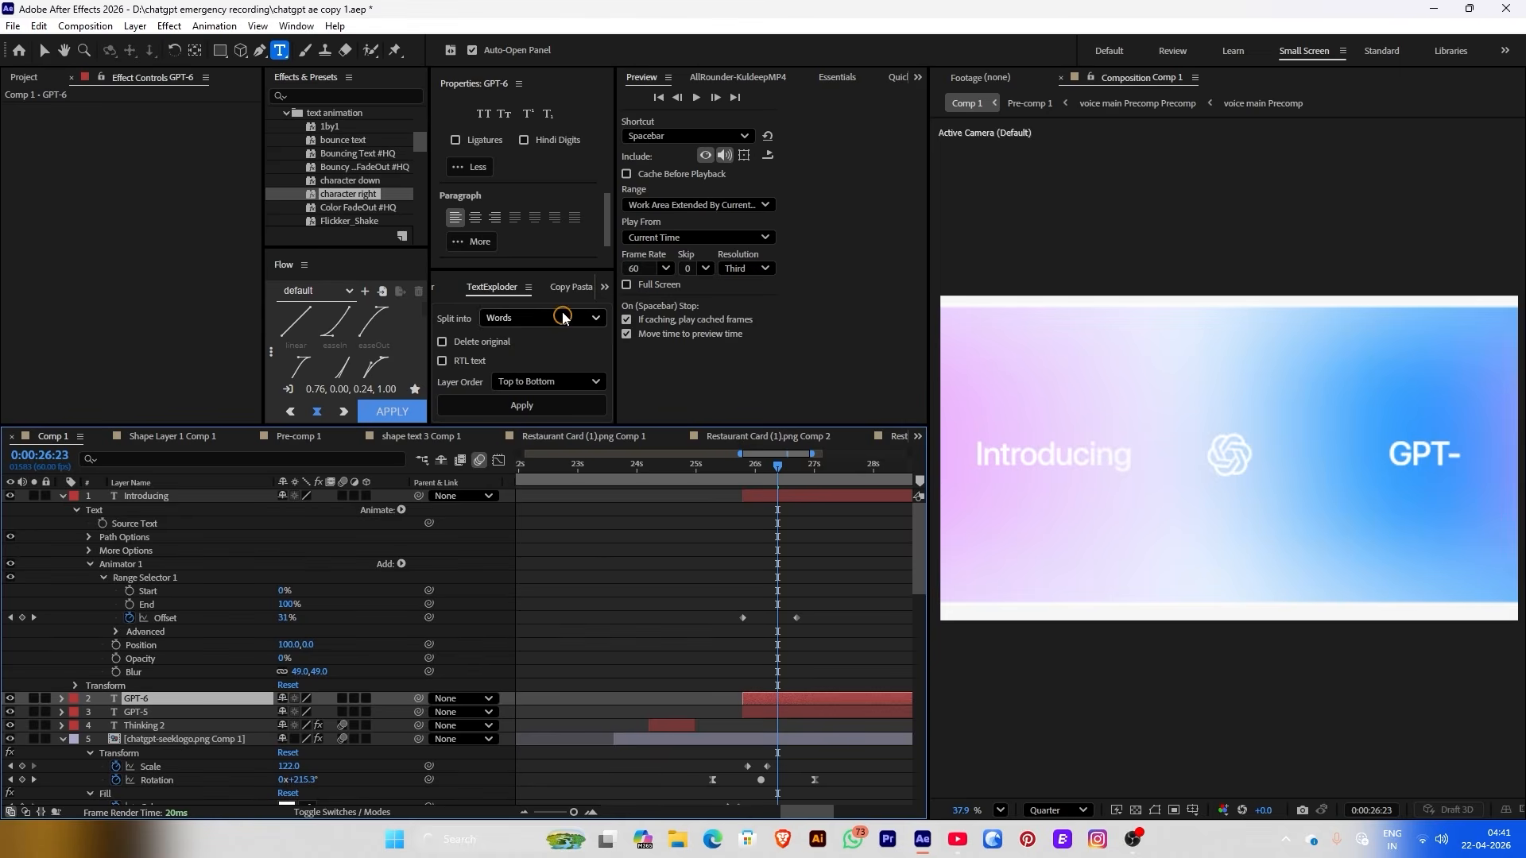
pyautogui.doubleClick(766, 699)
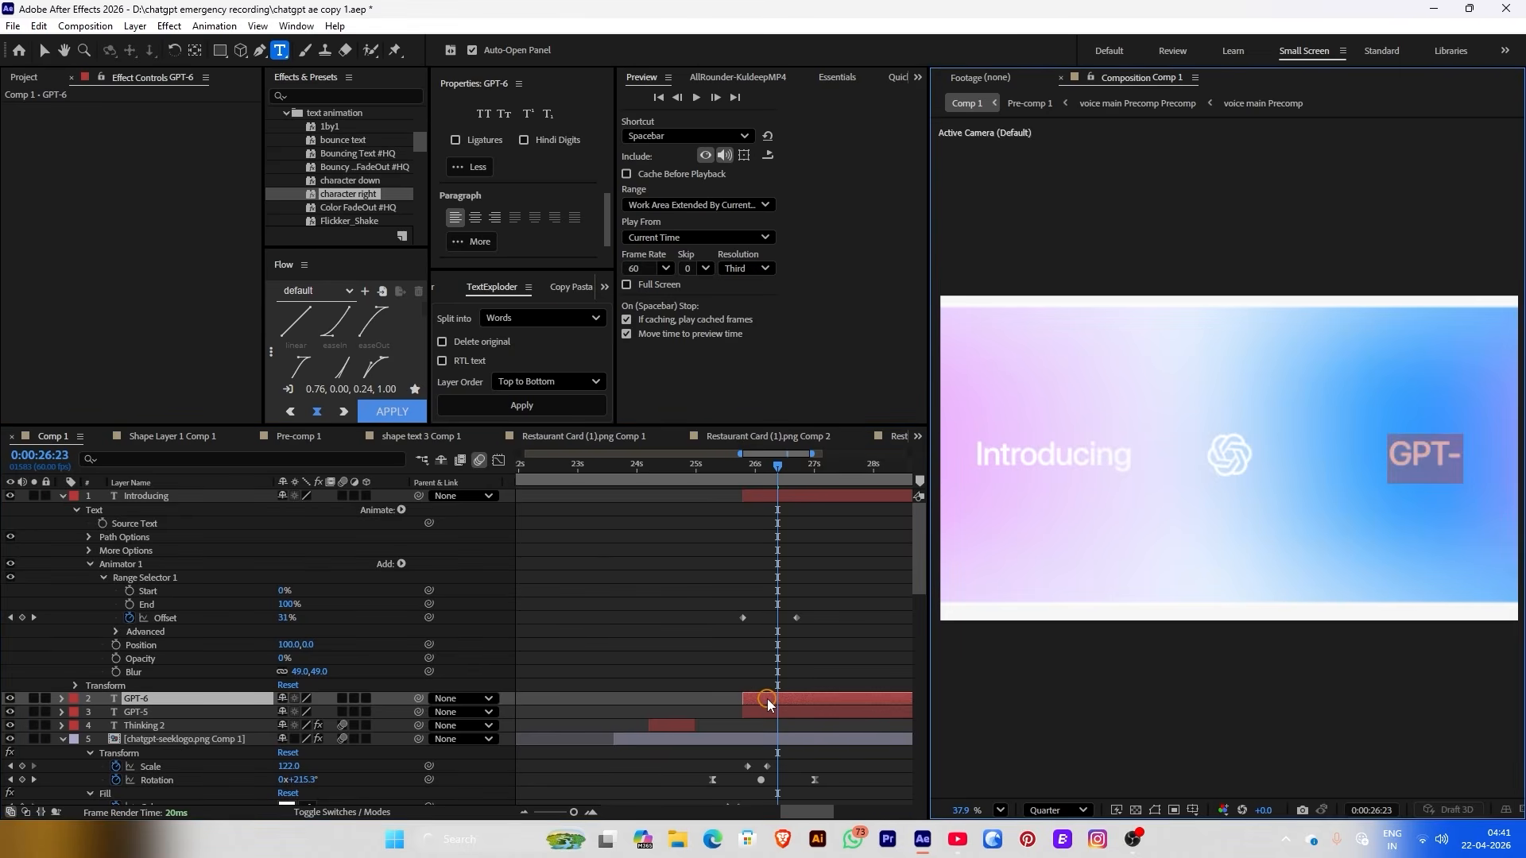
pyautogui.write('4.5')
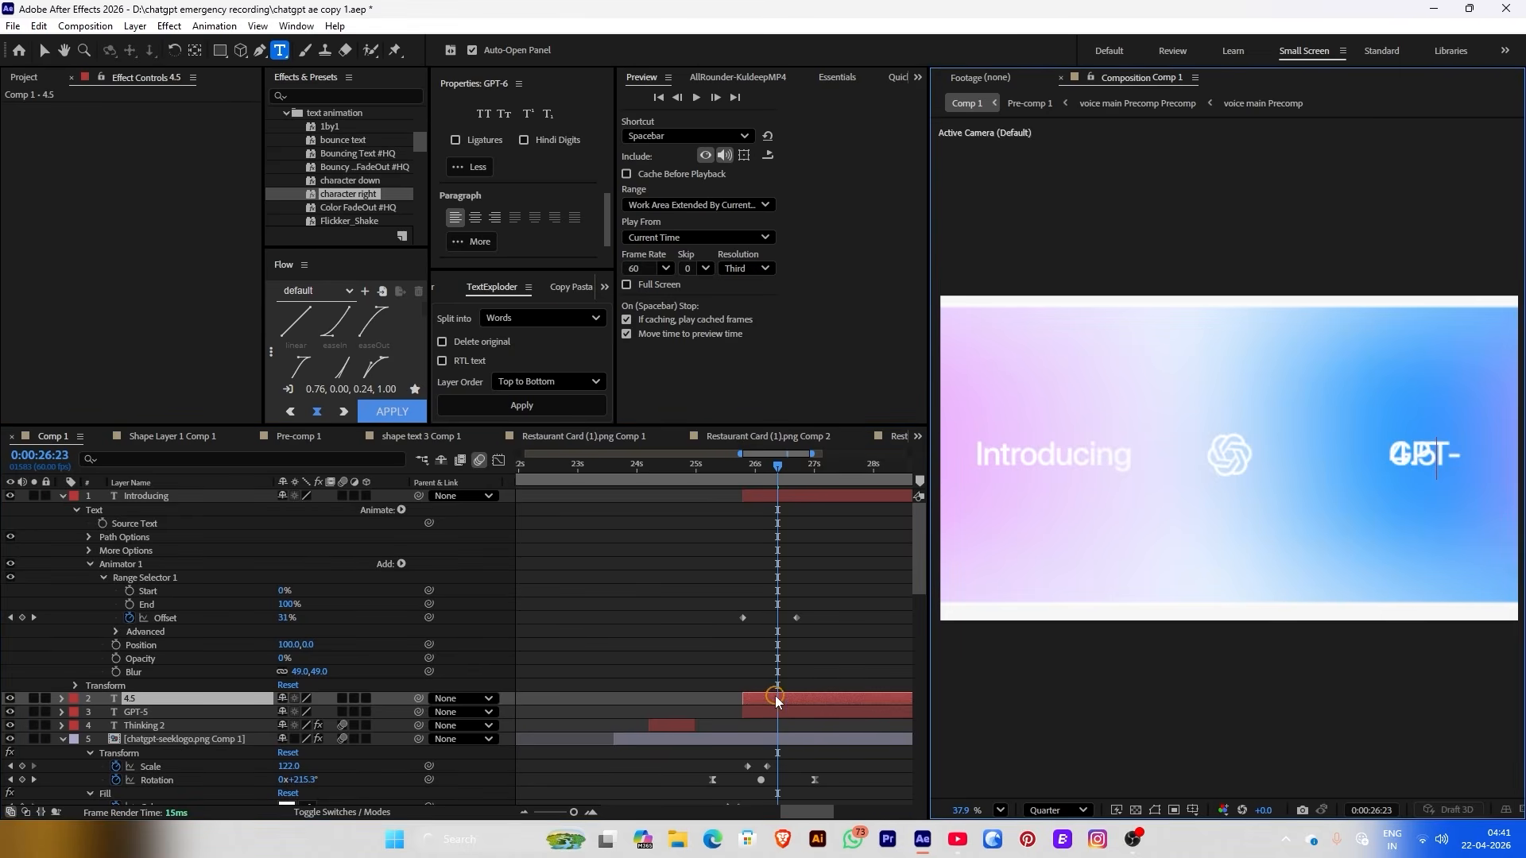
# Place 4.5 just after GPT-, parent it to the GPT-5 layer, and shift GPT-4.5 into frame
pyautogui.click(819, 764)
pyautogui.click(762, 706)
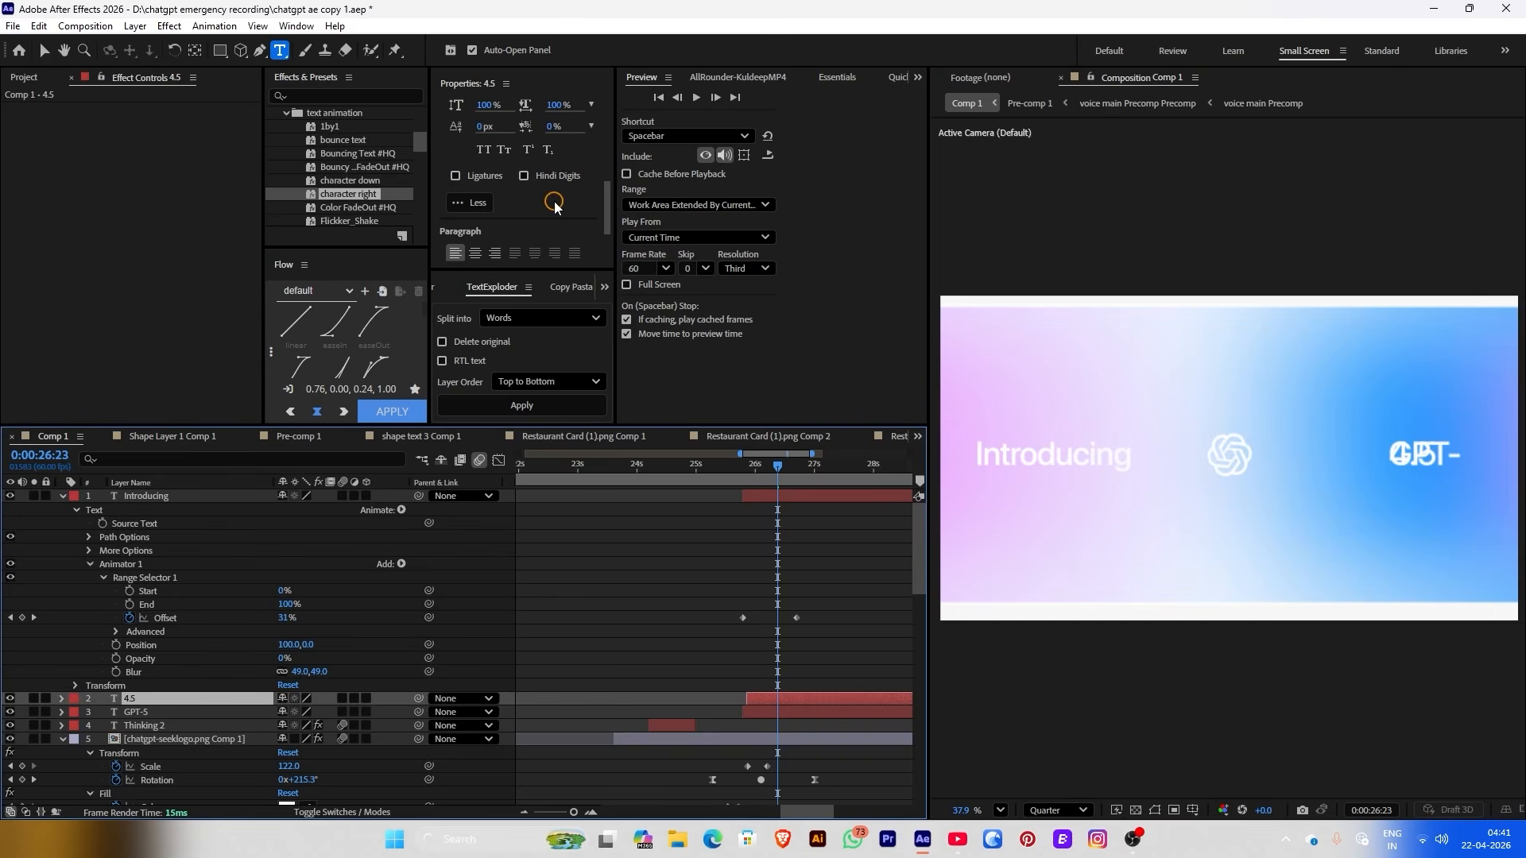
pyautogui.scroll(3, 555, 206)
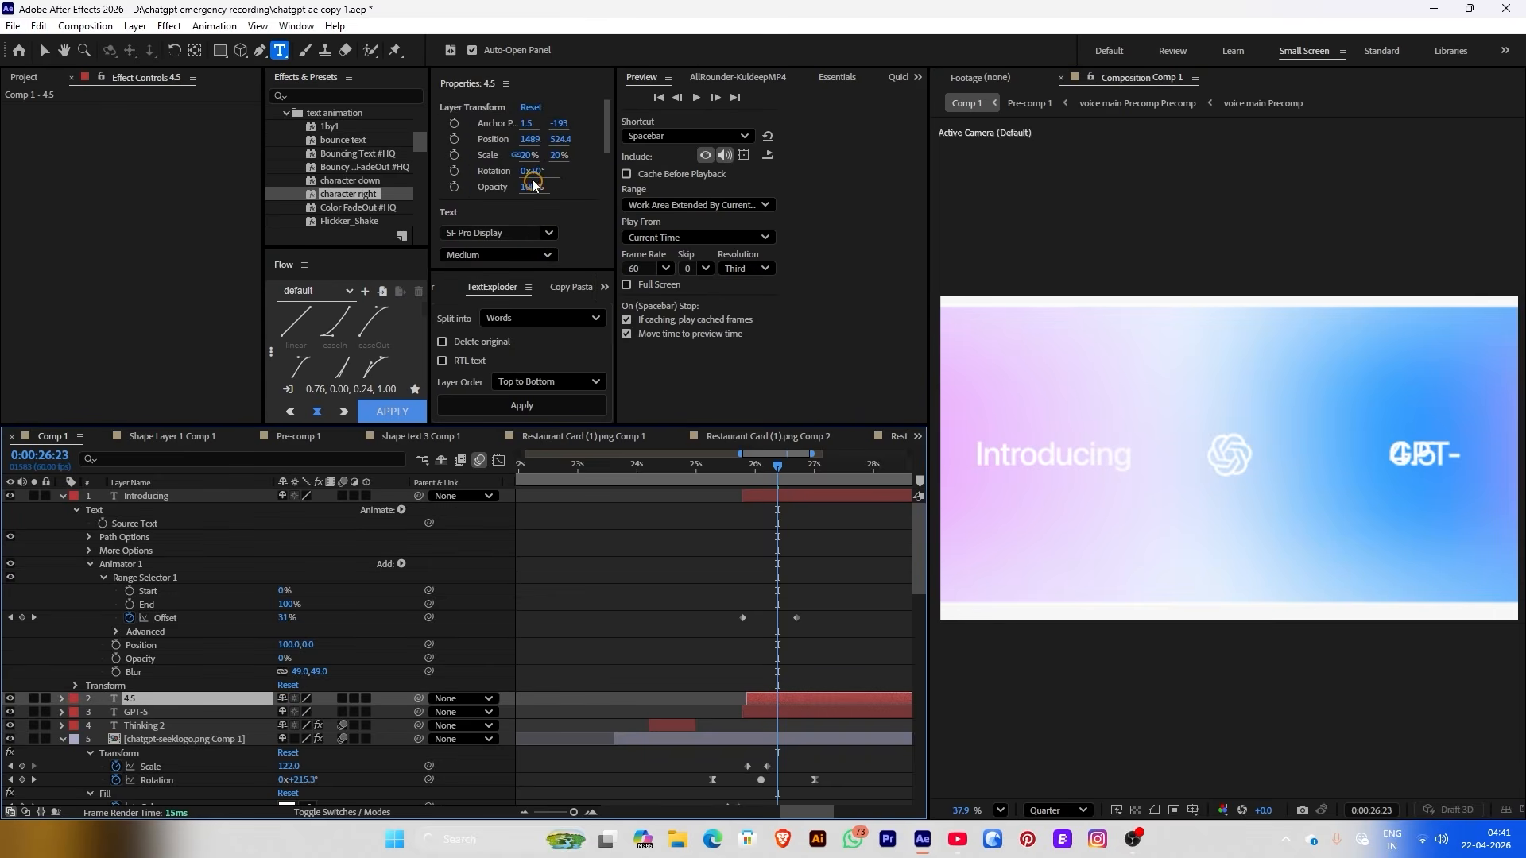
pyautogui.moveTo(524, 134); pyautogui.dragTo(738, 154)
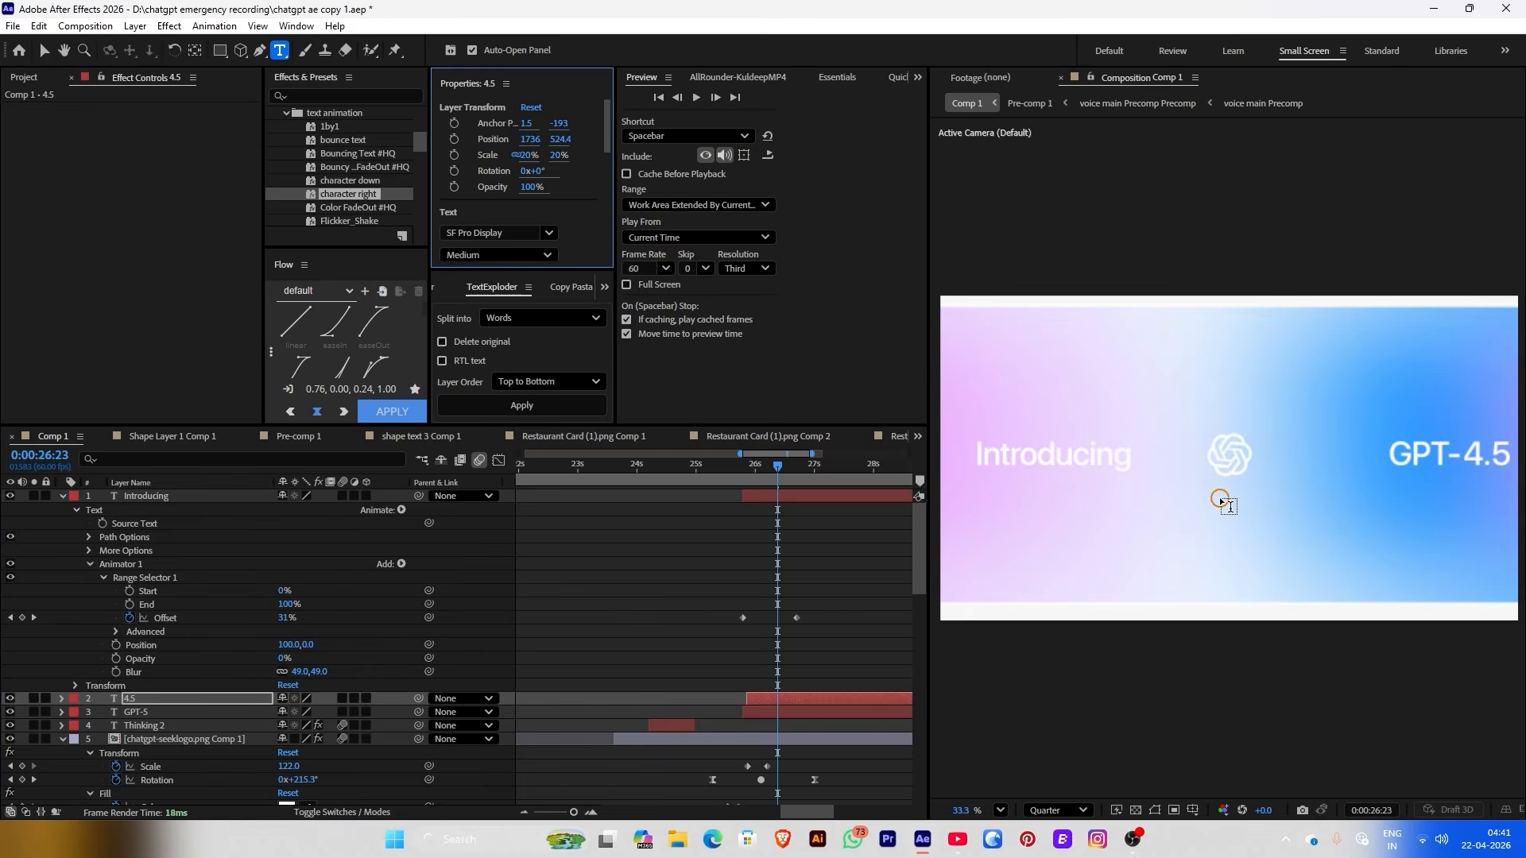
pyautogui.scroll(-1, 1222, 499)
pyautogui.click(811, 716)
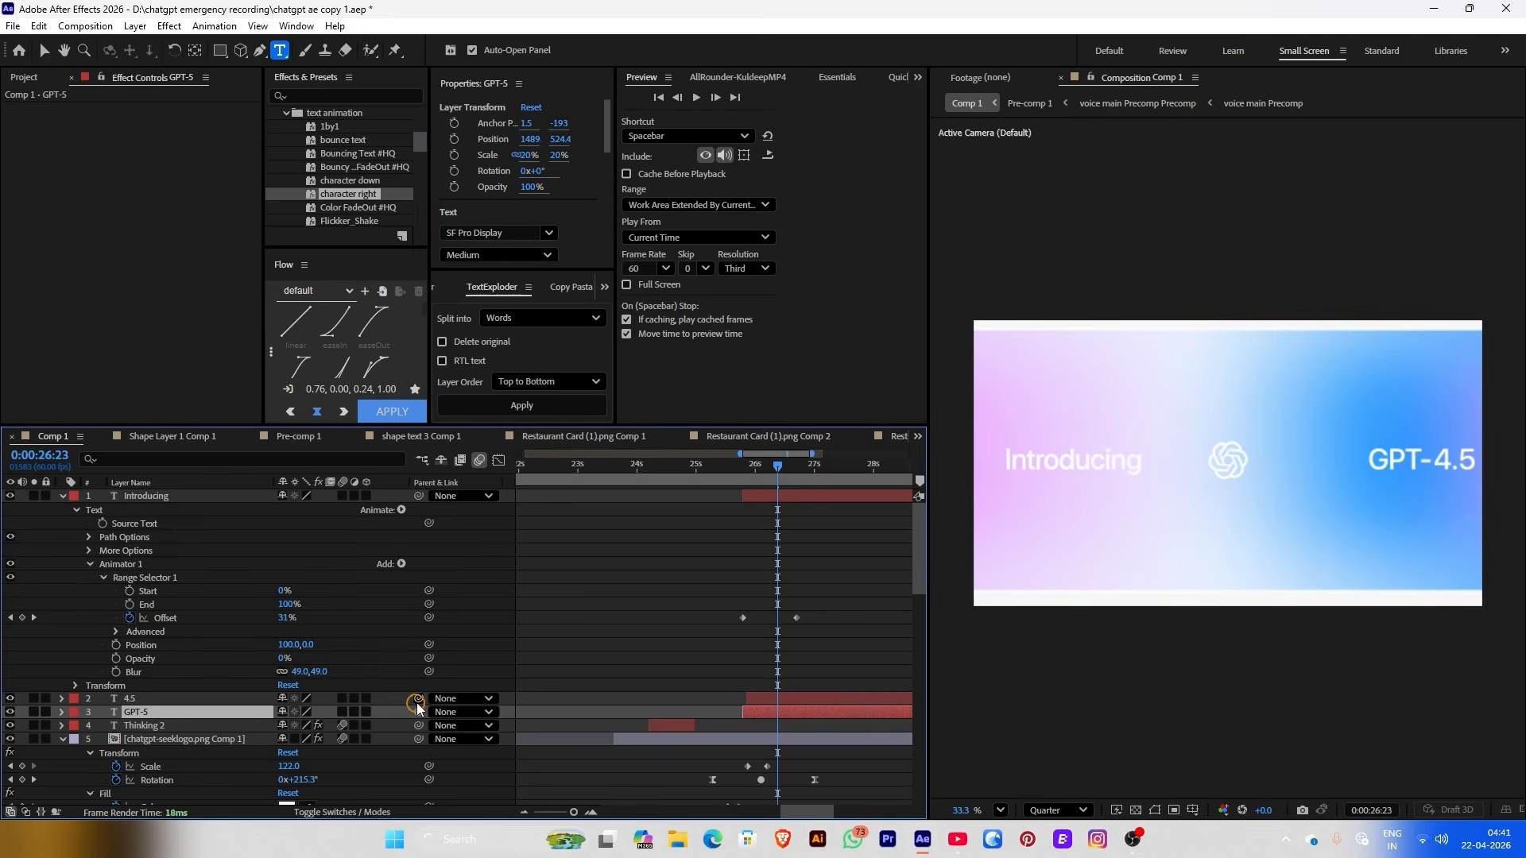
pyautogui.moveTo(418, 703); pyautogui.dragTo(215, 714)
pyautogui.moveTo(532, 147); pyautogui.dragTo(458, 140)
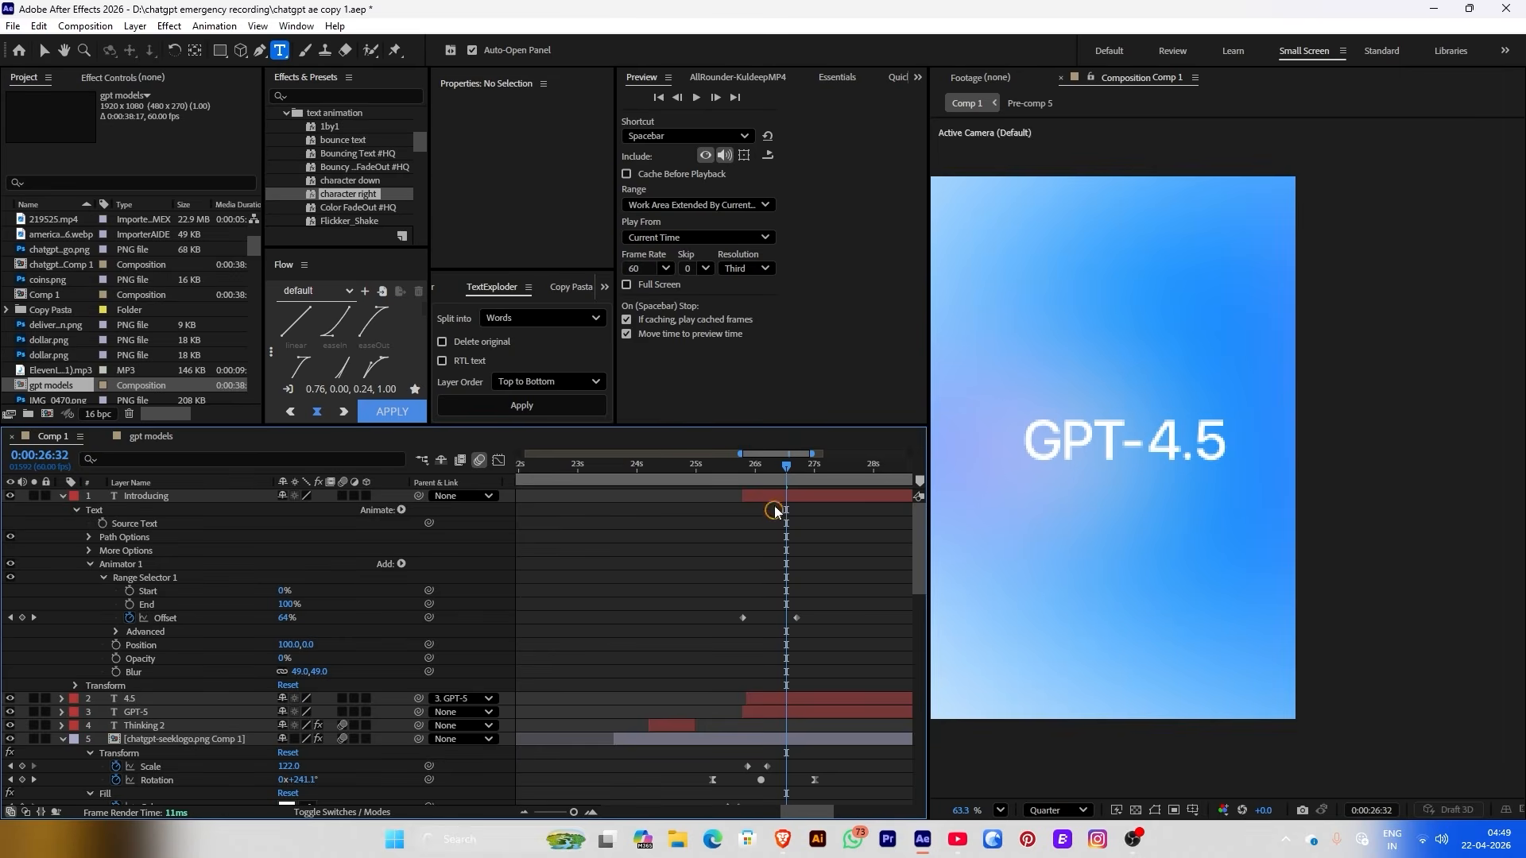
# Precompose the 4.5 and GPT-5 text layers into Pre-comp 6 and open it
pyautogui.click(774, 498)
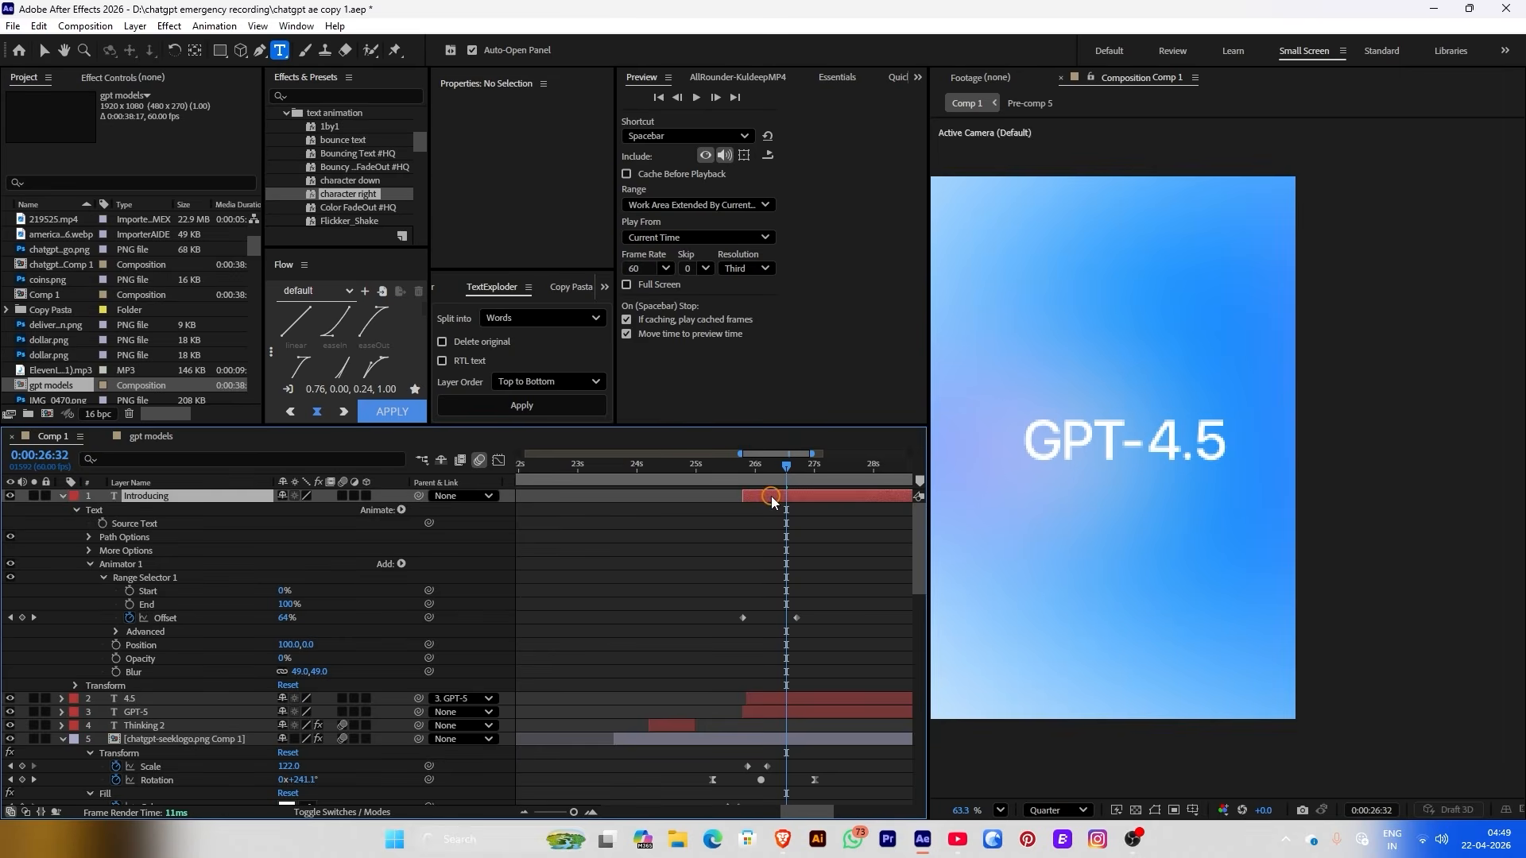
pyautogui.click(797, 685)
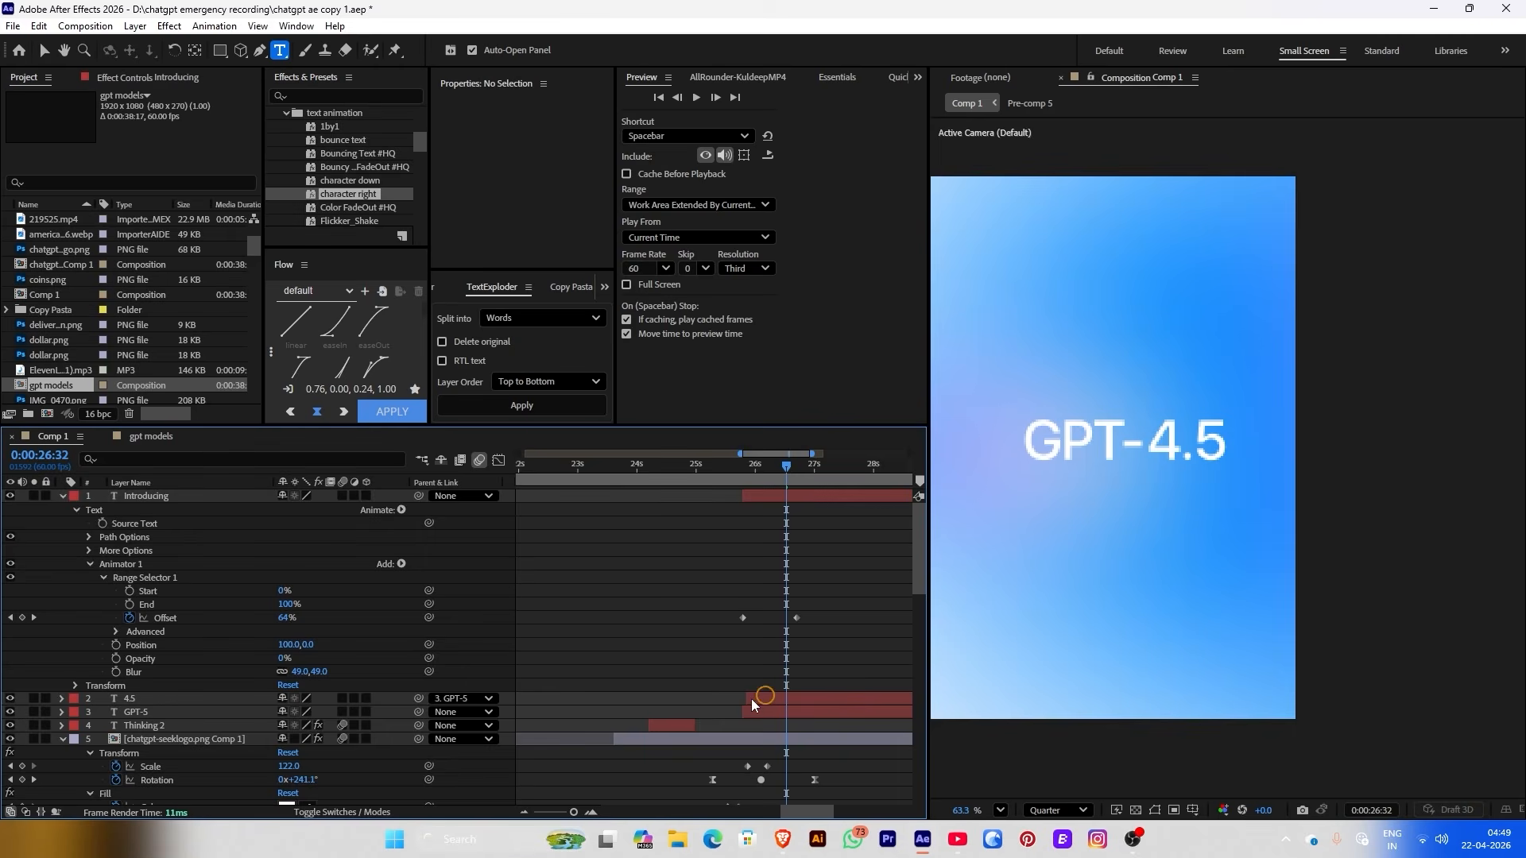
pyautogui.click(130, 698)
pyautogui.keyDown('shift'); pyautogui.click(134, 713); pyautogui.keyUp('shift')
pyautogui.rightClick(134, 713)
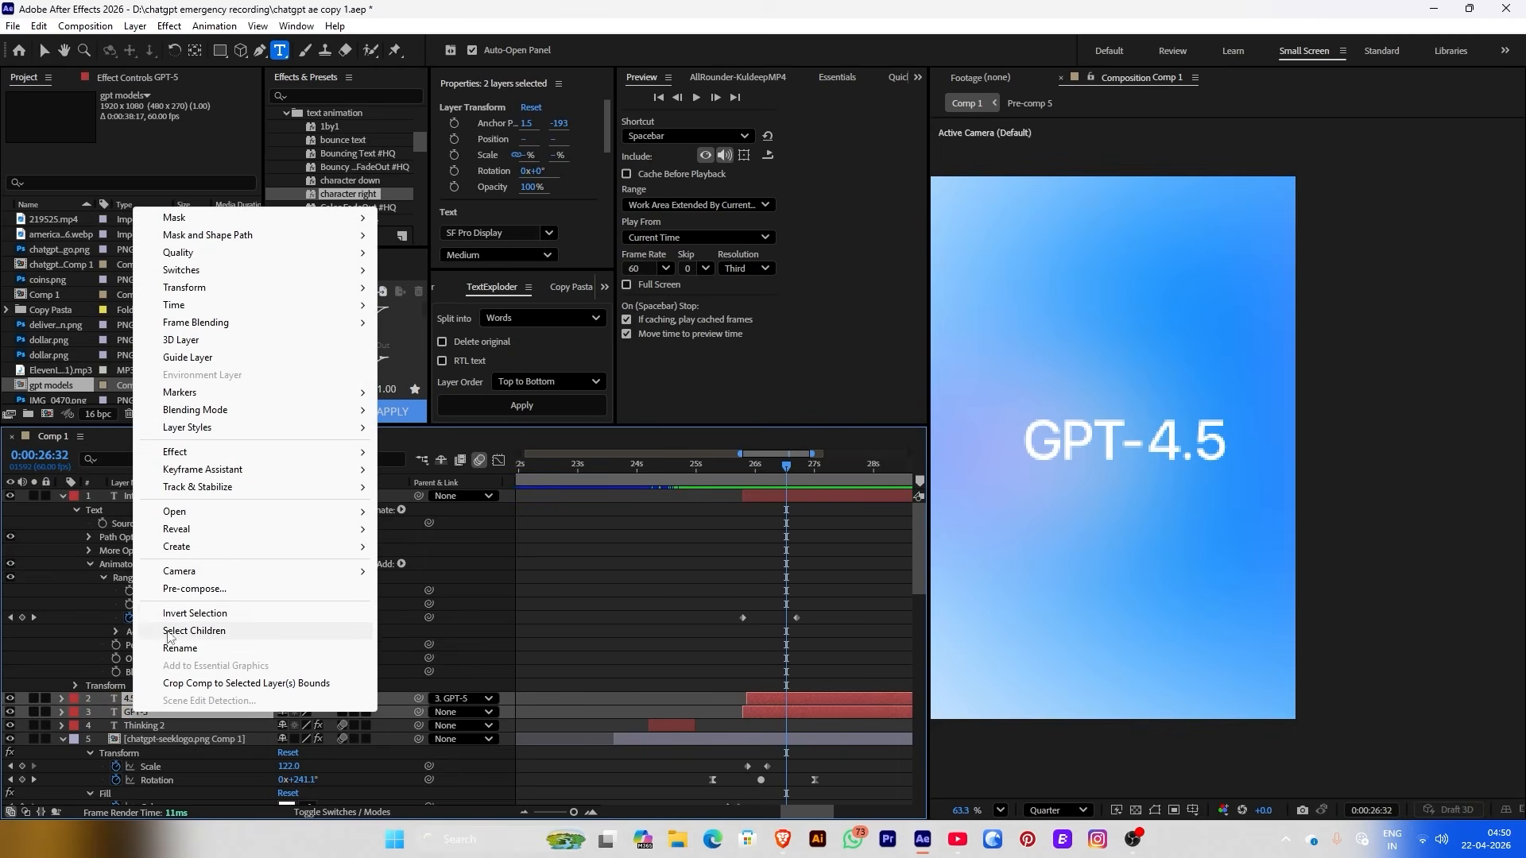
pyautogui.click(207, 589)
pyautogui.click(841, 533)
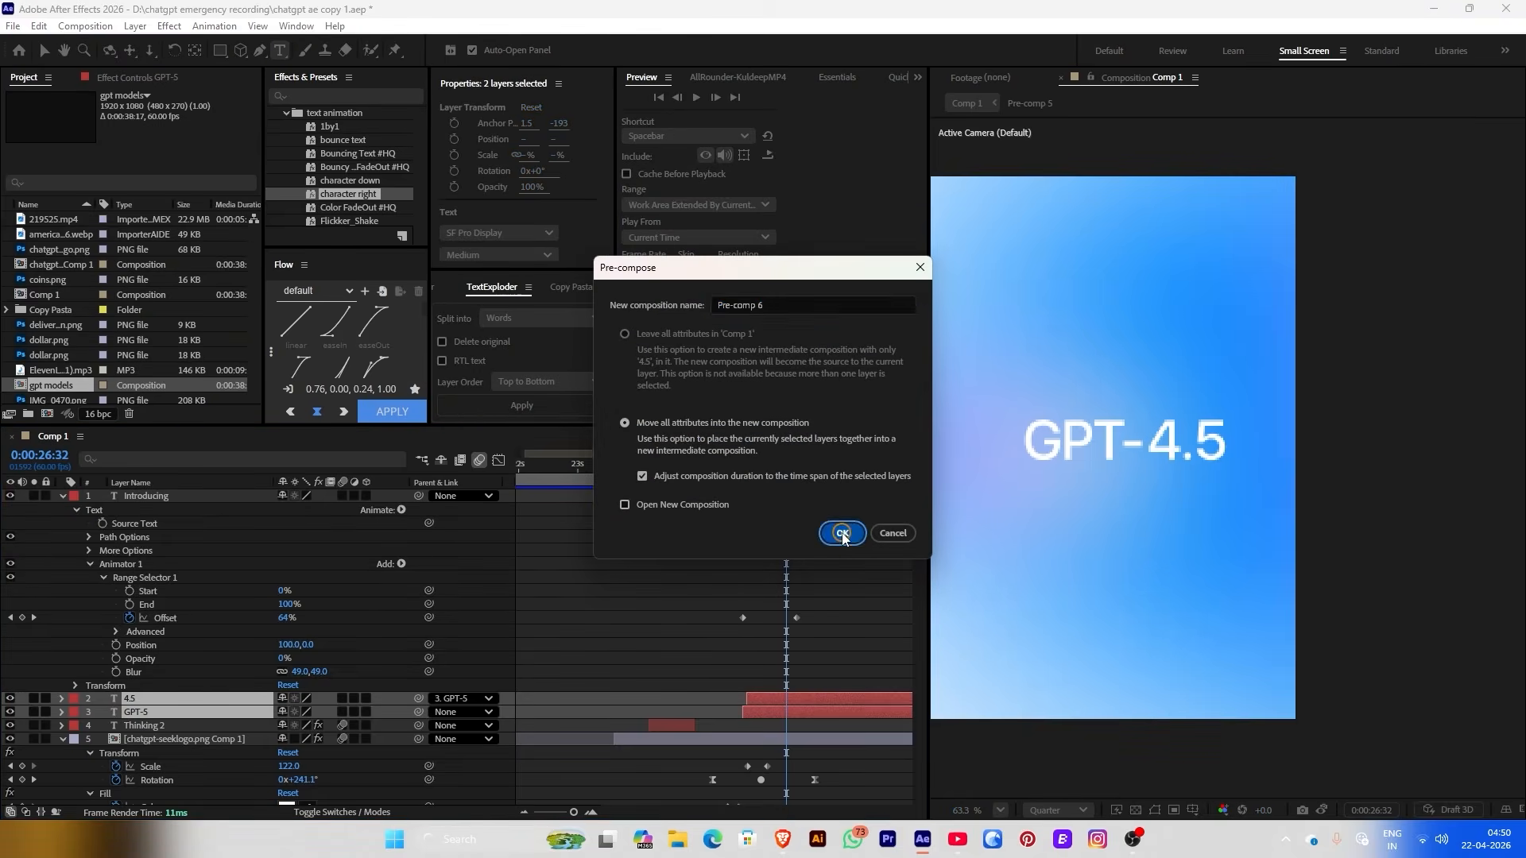
pyautogui.doubleClick(744, 700)
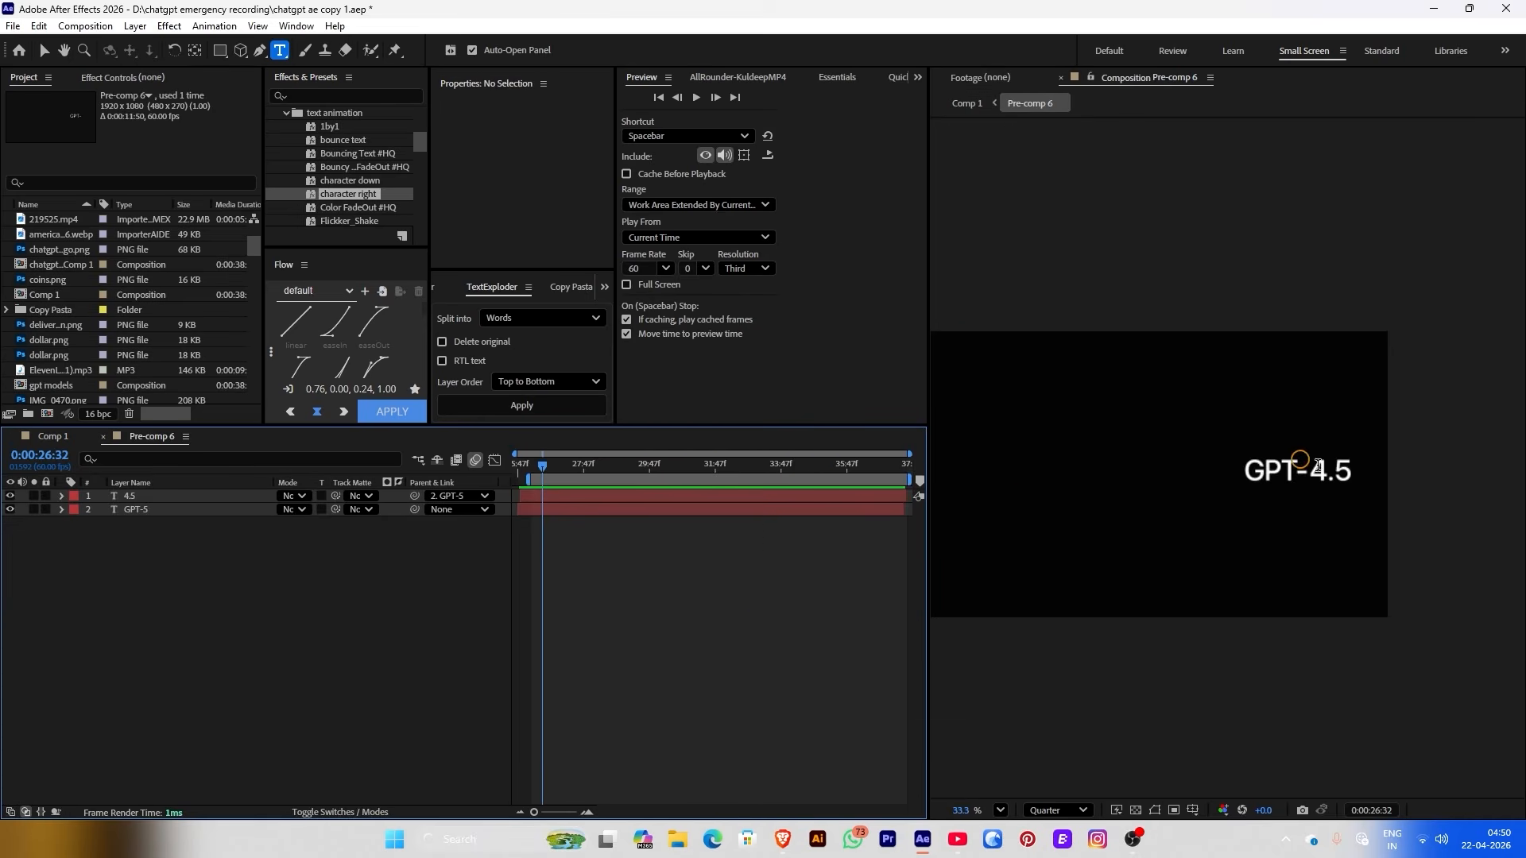
# Change the 4.5 version number to 3.5 using the Type tool
pyautogui.scroll(4, 1319, 466)
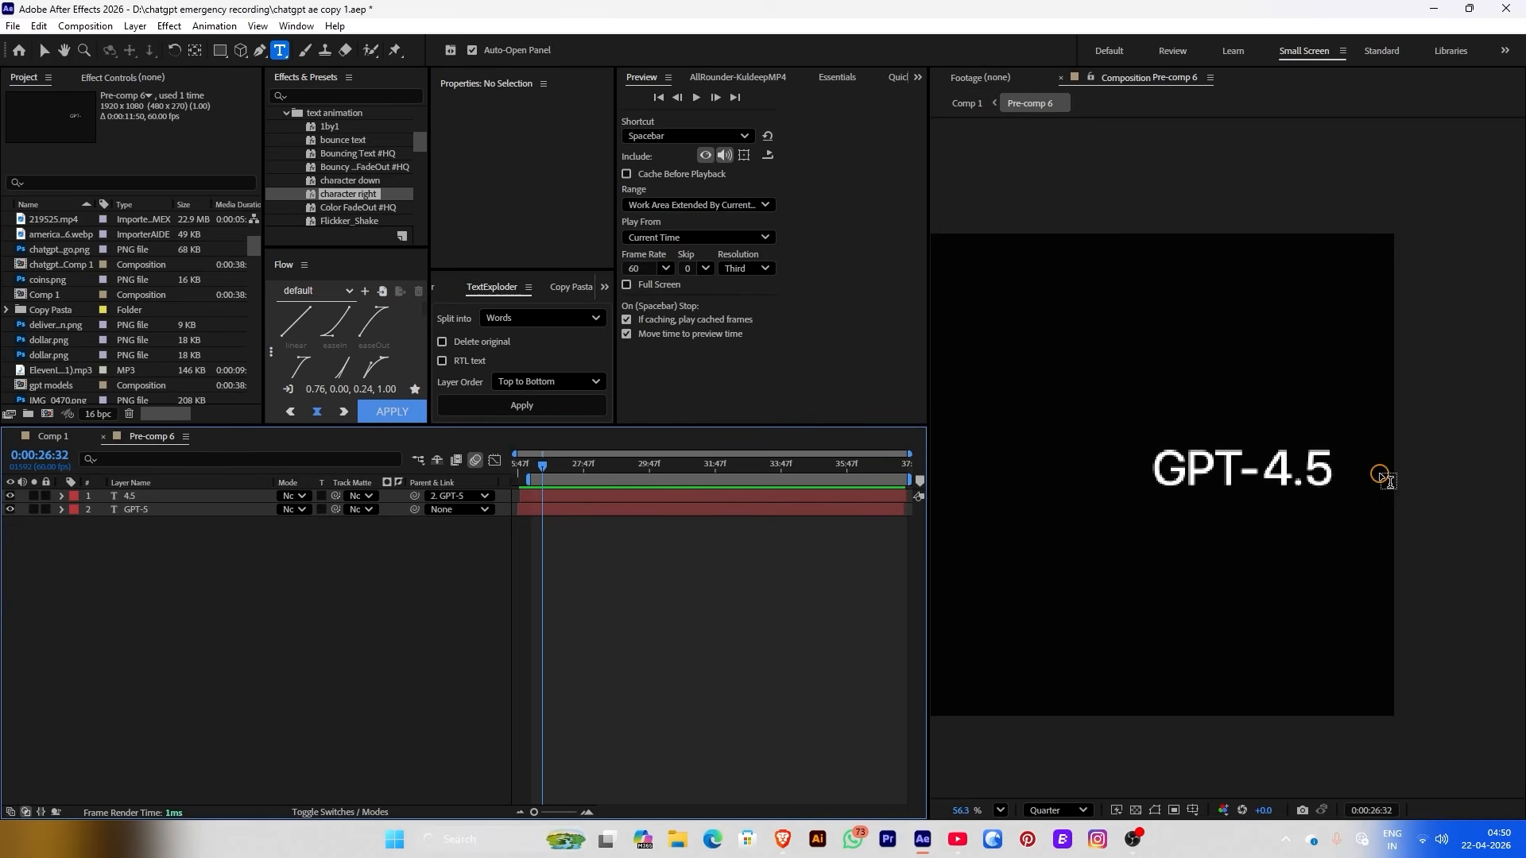
pyautogui.click(595, 502)
pyautogui.moveTo(534, 812); pyautogui.dragTo(563, 813)
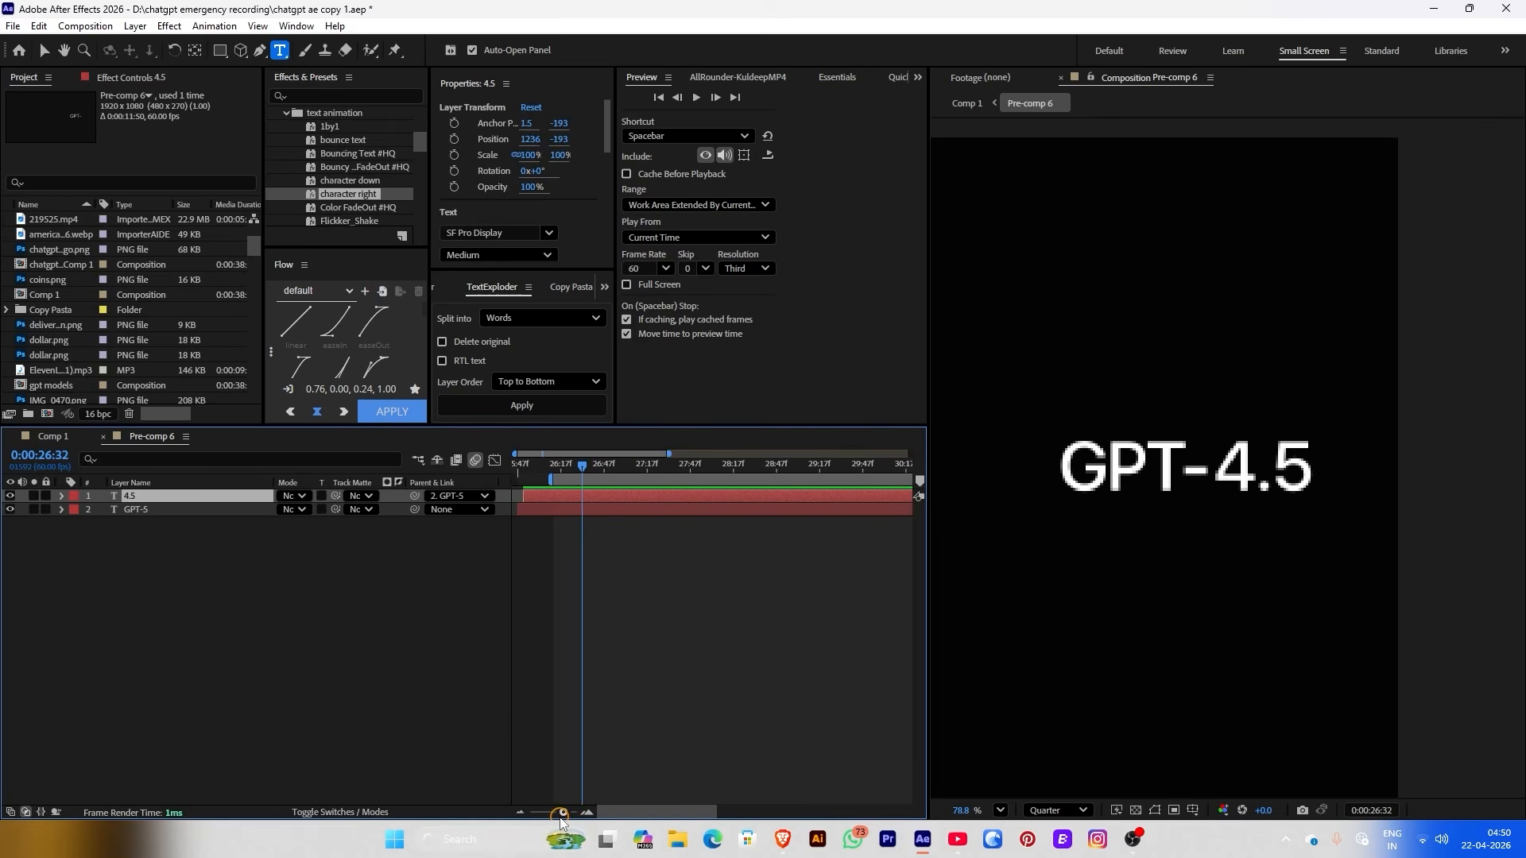
pyautogui.doubleClick(1237, 429)
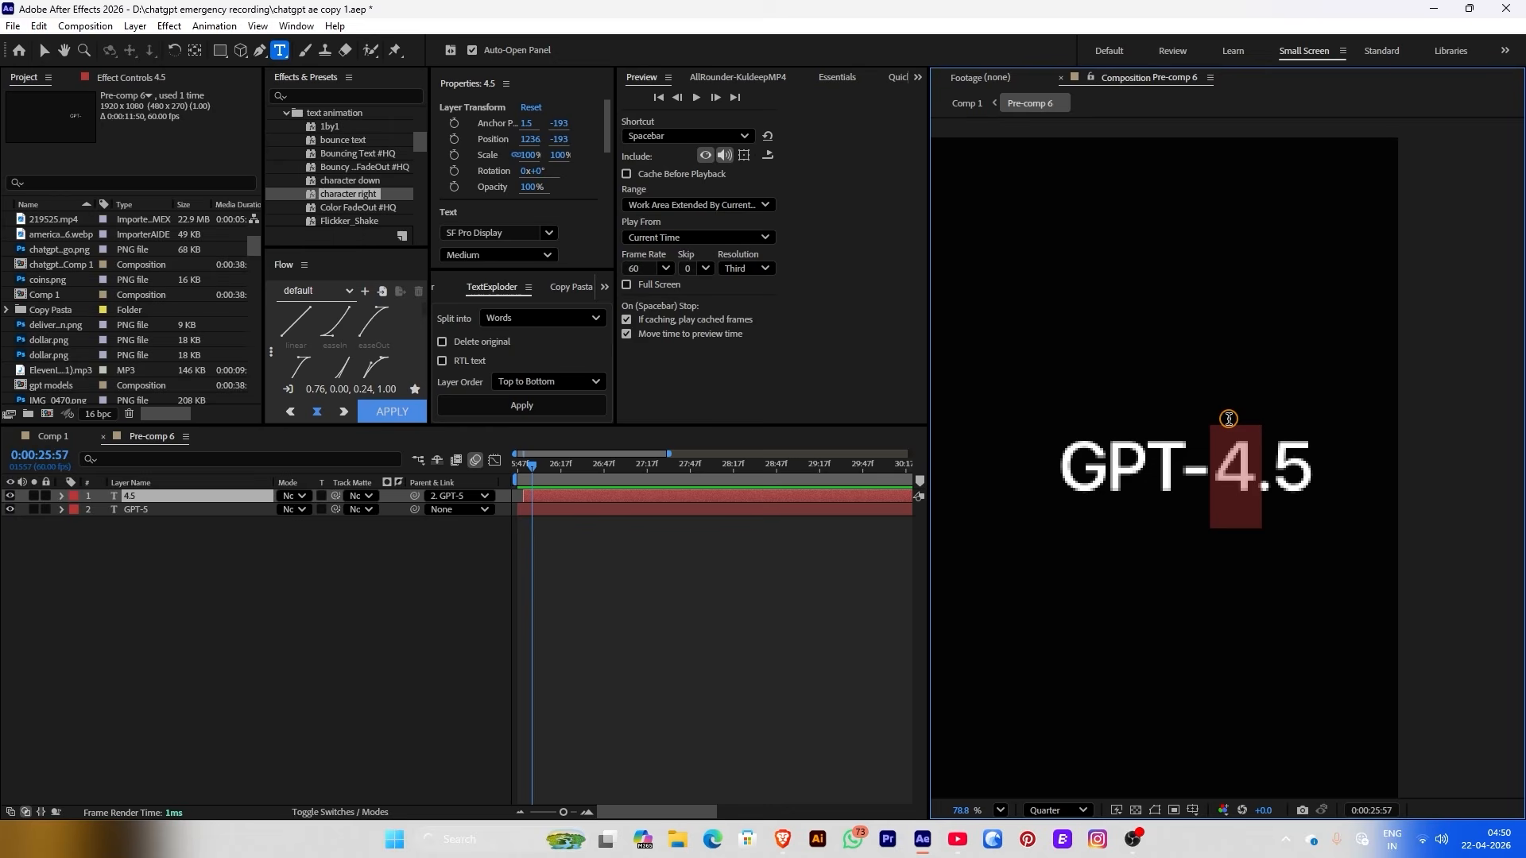
pyautogui.moveTo(280, 50); pyautogui.dragTo(330, 66)
pyautogui.click(1228, 461)
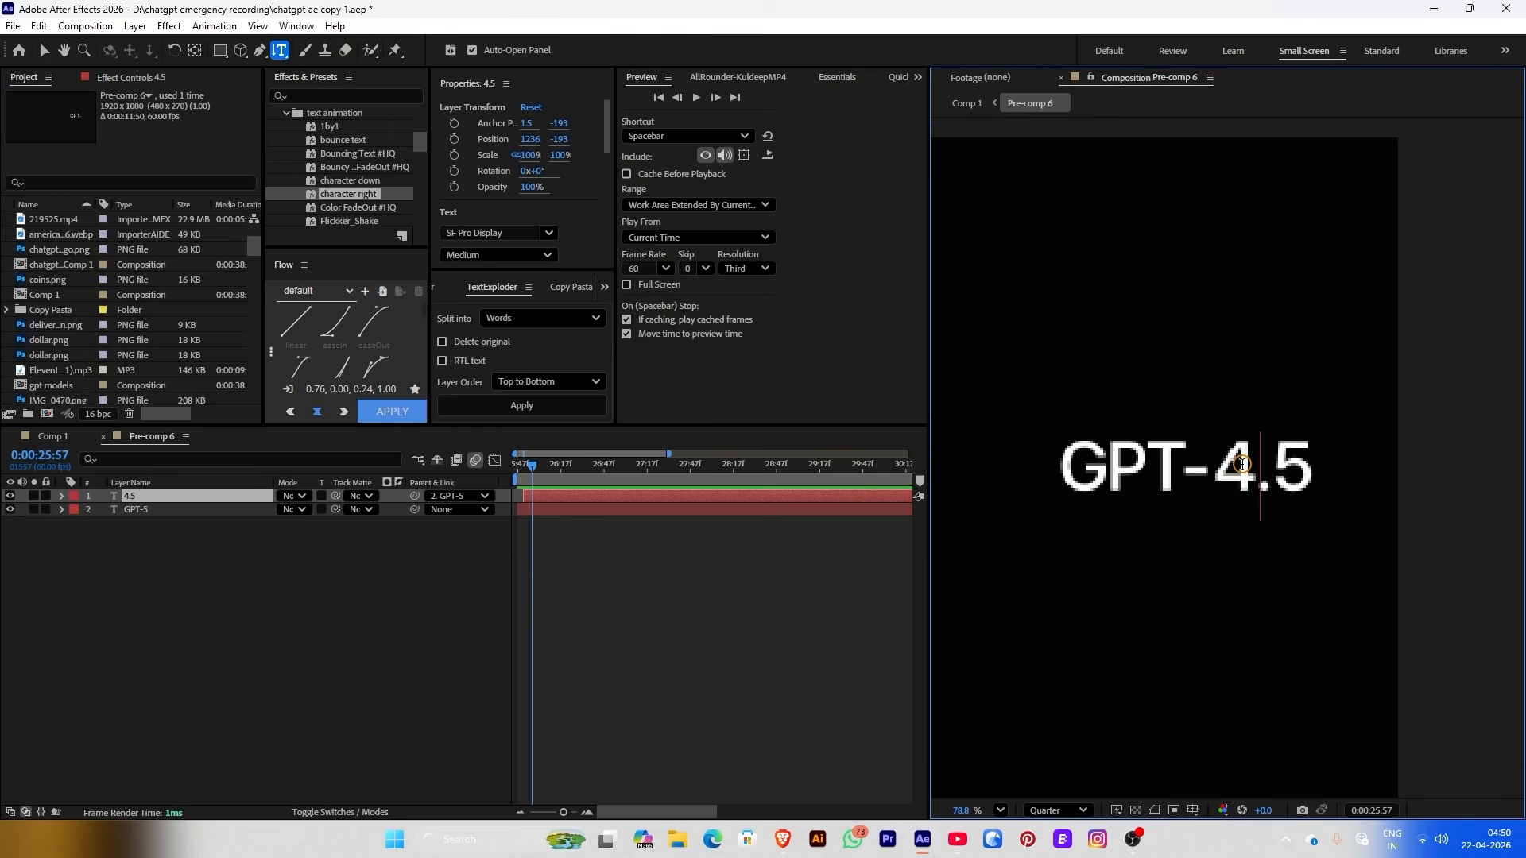
pyautogui.doubleClick(1224, 457)
pyautogui.click(1249, 453)
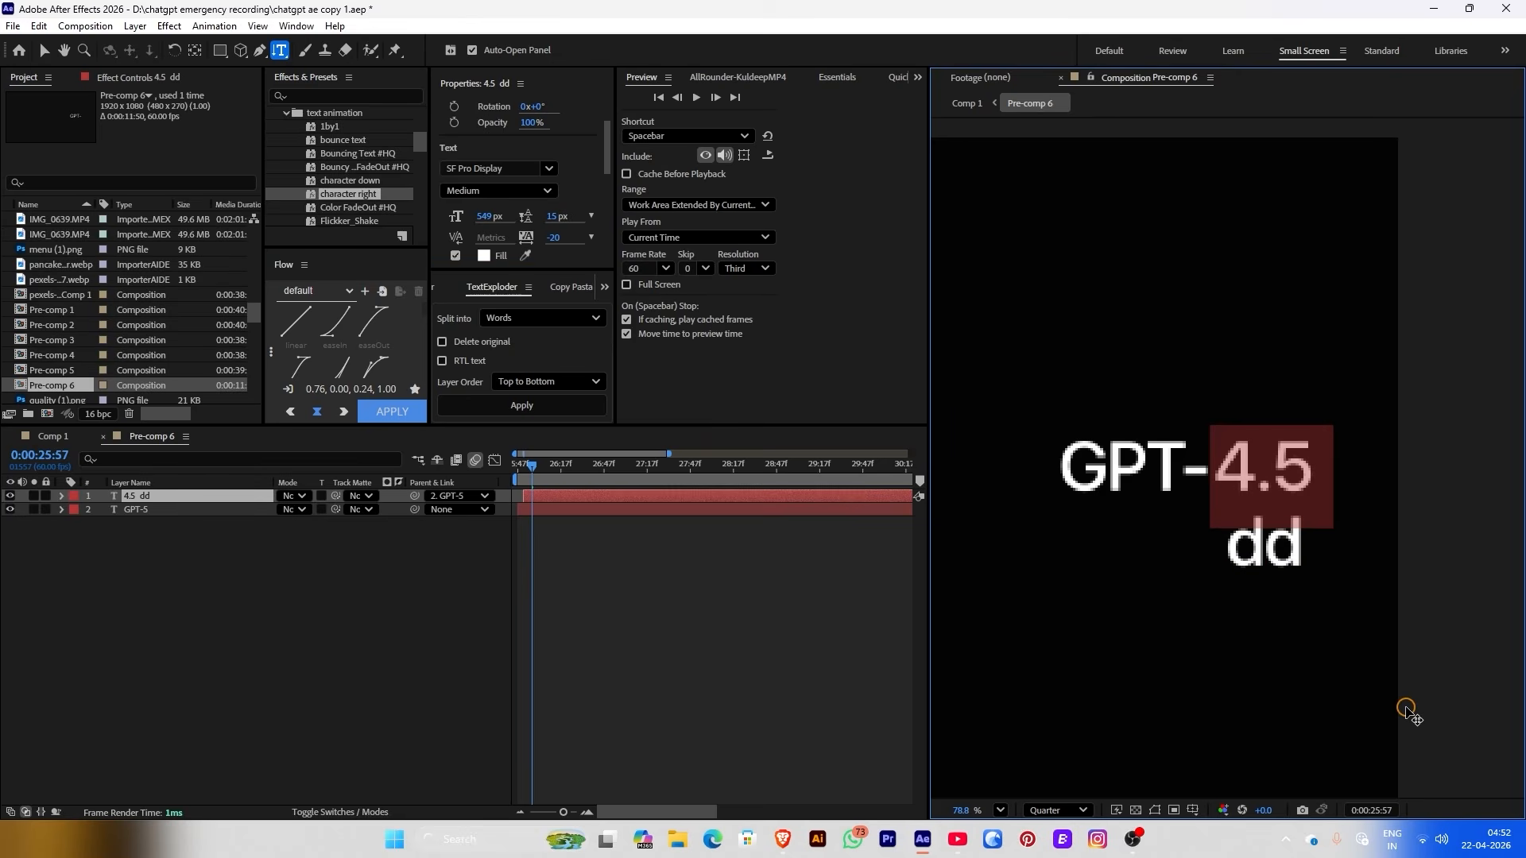
pyautogui.write('3.5')
# Add 4, 4o, 5, 5.3 and 6 on separate lines below 3.5 and preview the stack
pyautogui.doubleClick(1395, 492)
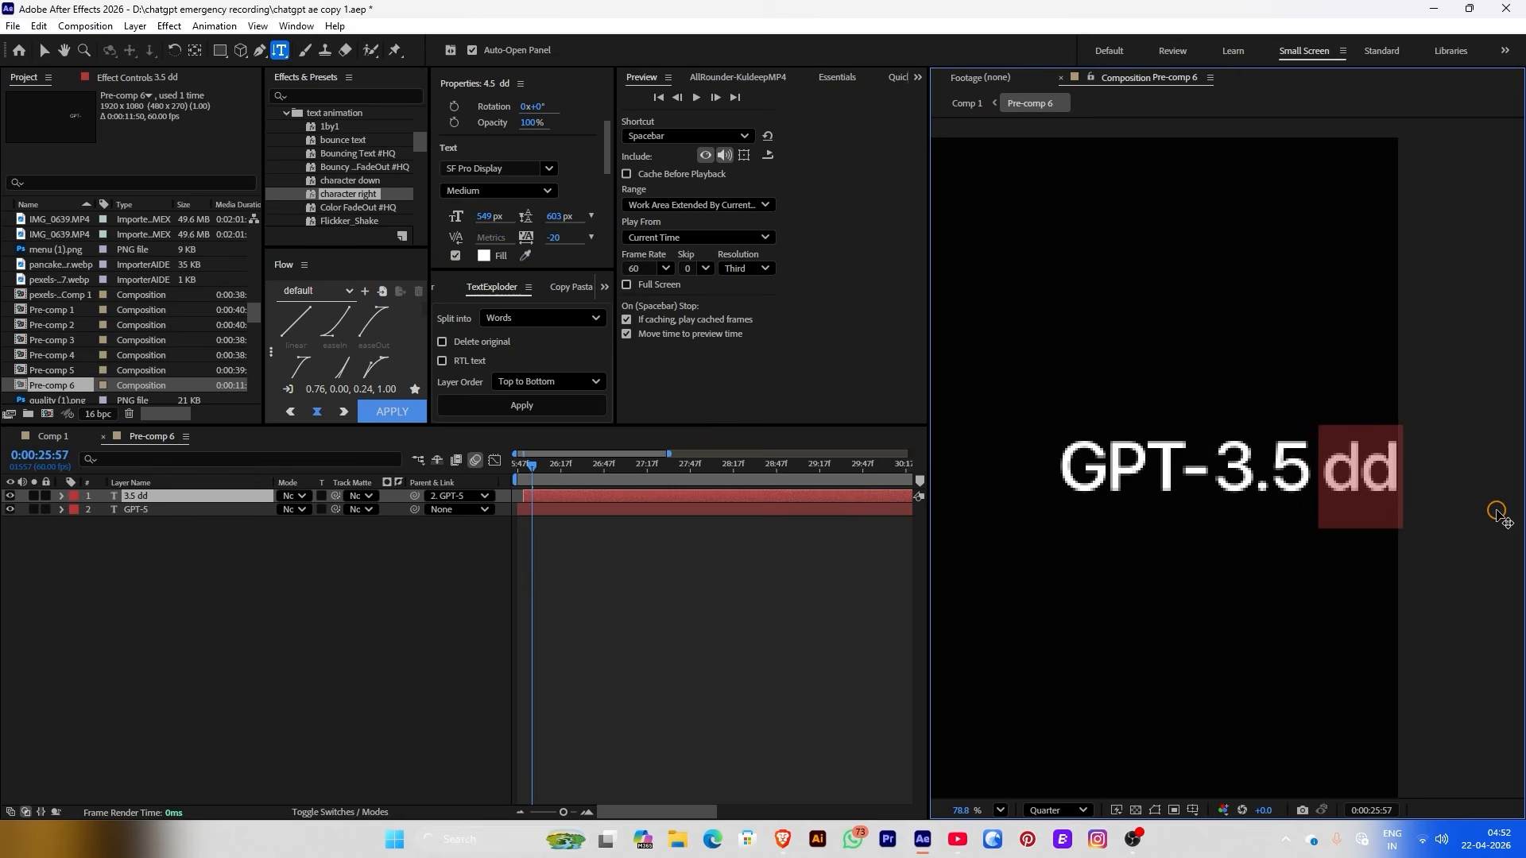
pyautogui.press('BackSpace')
pyautogui.write('4 ')
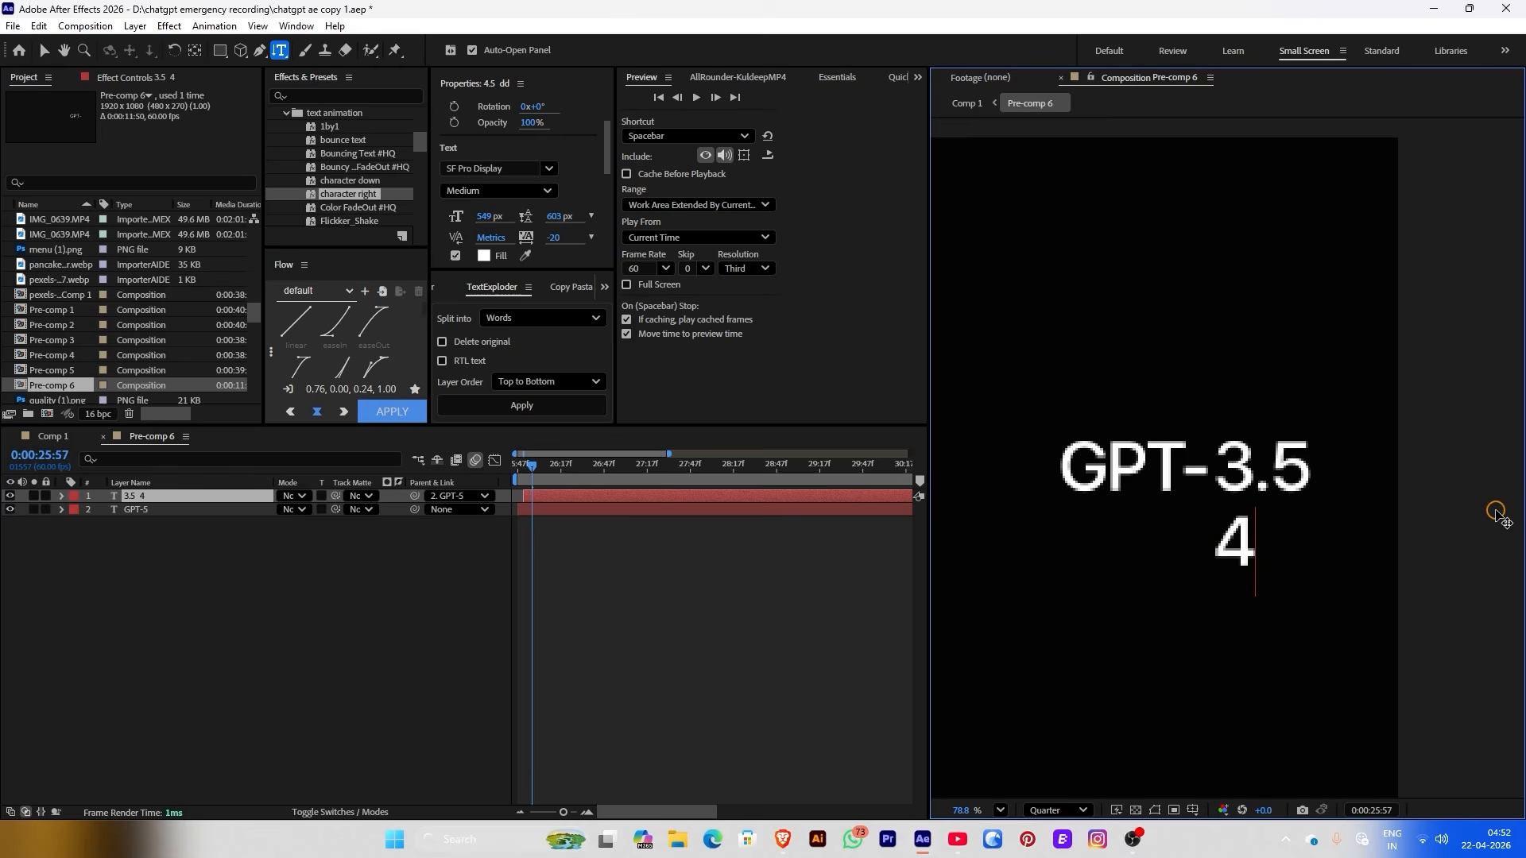
pyautogui.write('4o ')
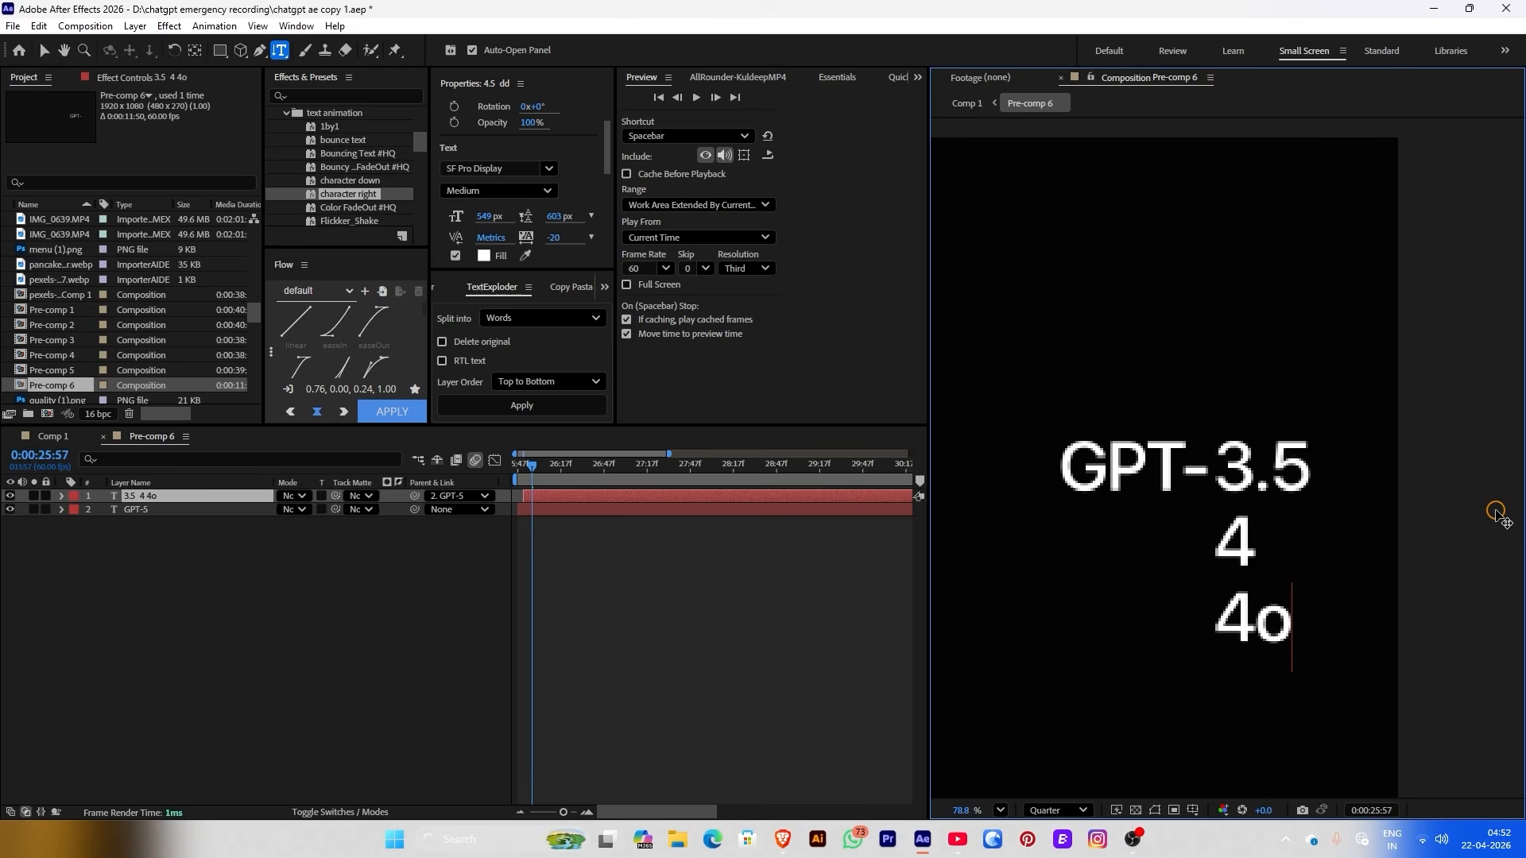
pyautogui.write('5')
pyautogui.press('Return')
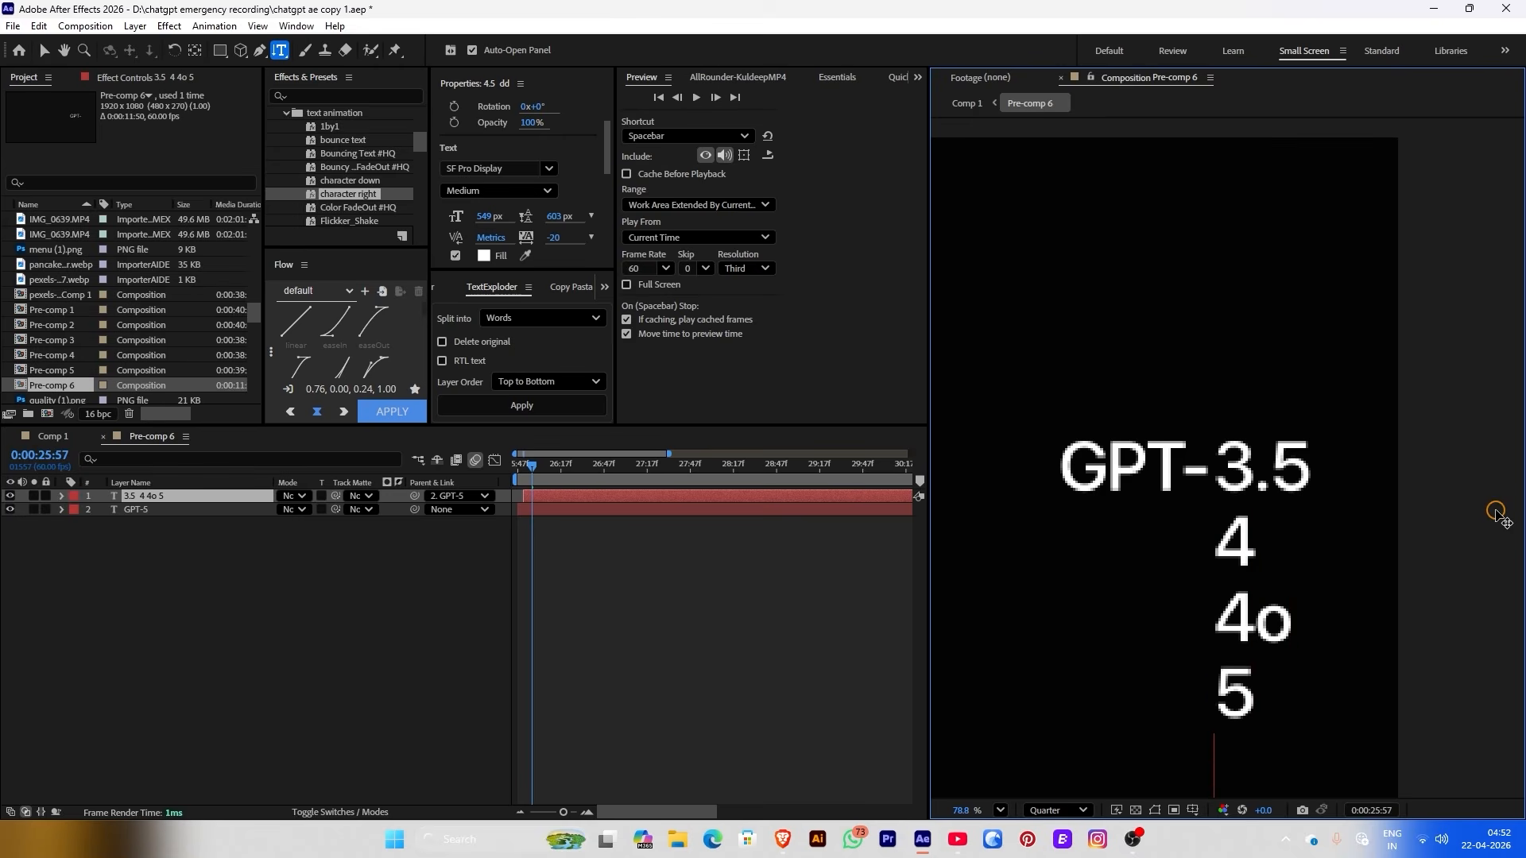
pyautogui.write('5.3')
pyautogui.click(806, 647)
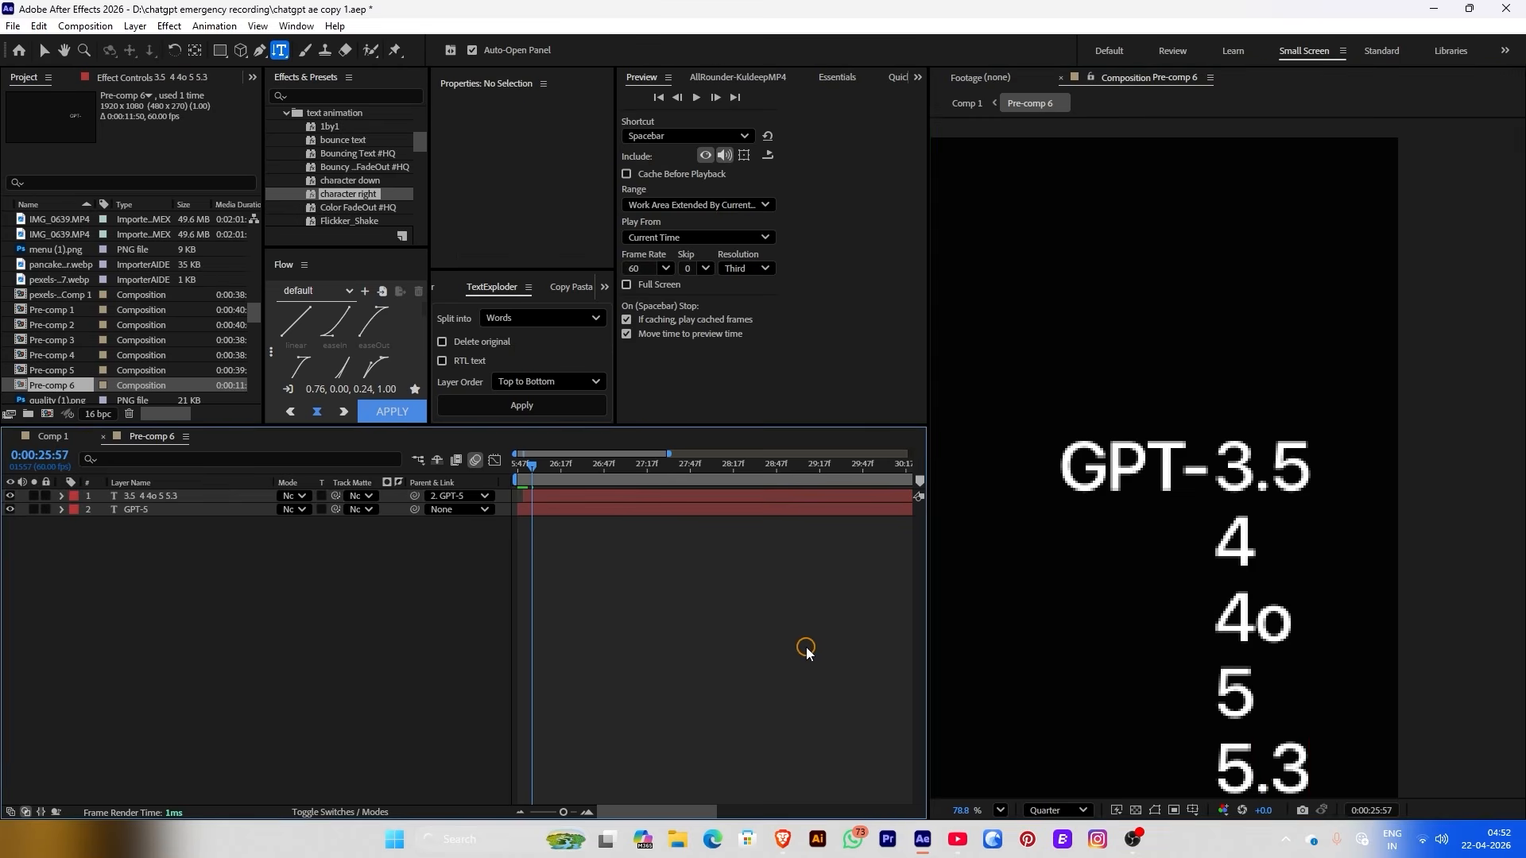
pyautogui.press('space')
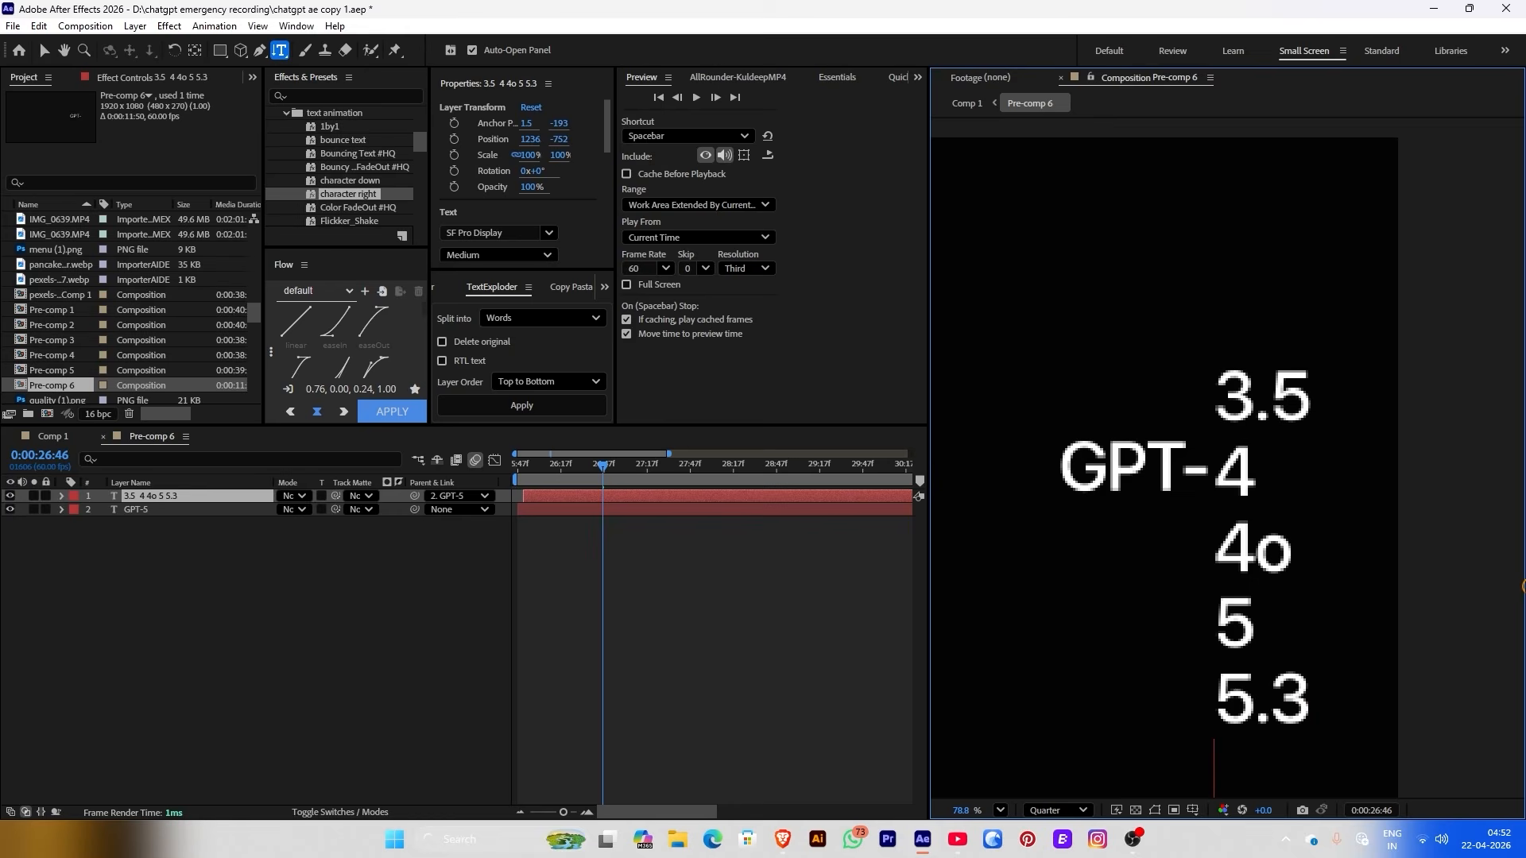
pyautogui.write('6')
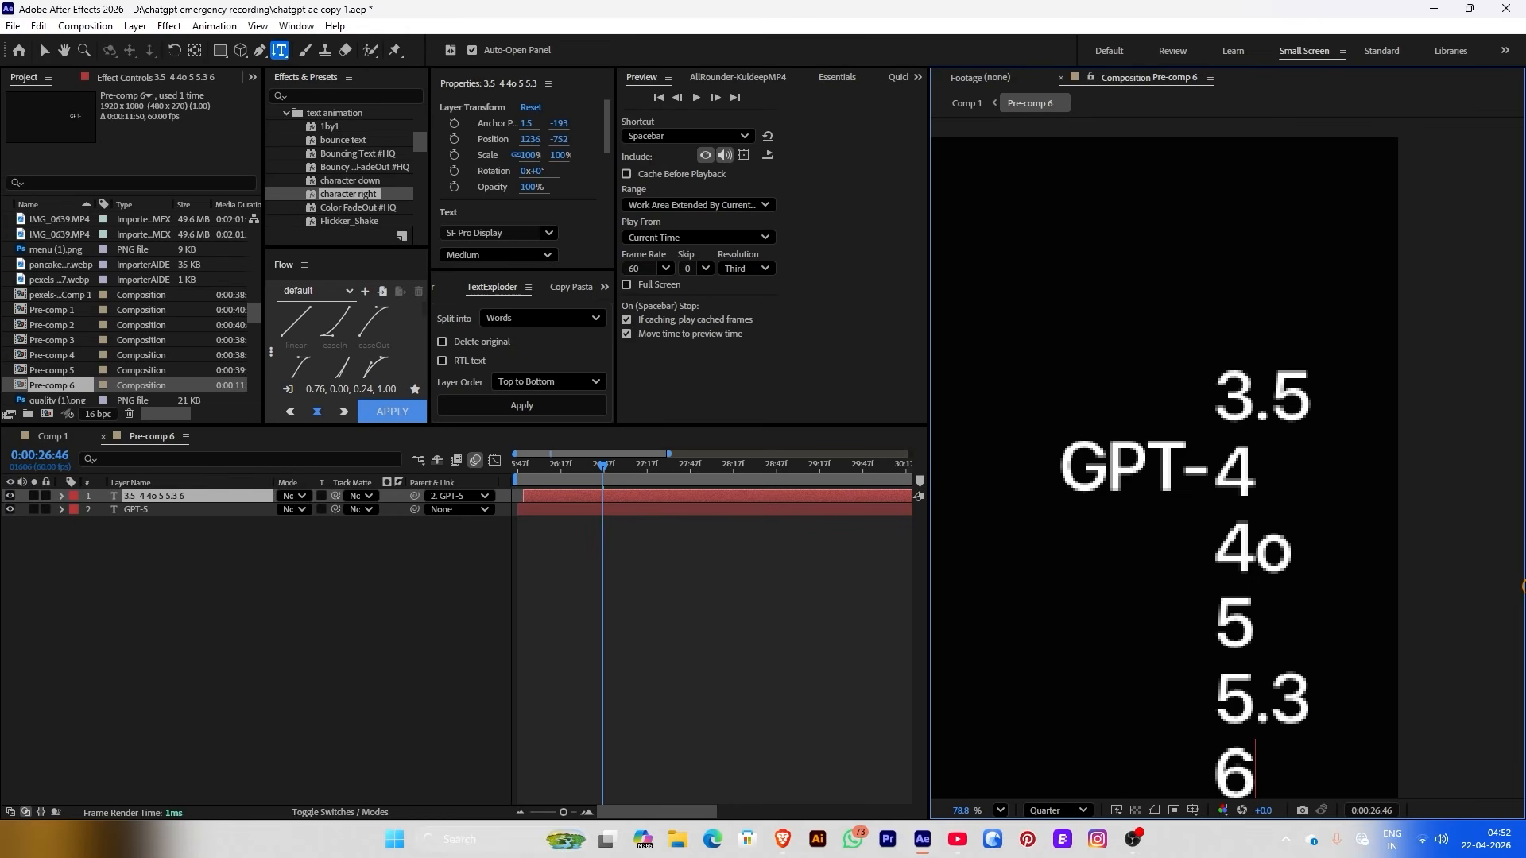
pyautogui.scroll(-1, 1417, 664)
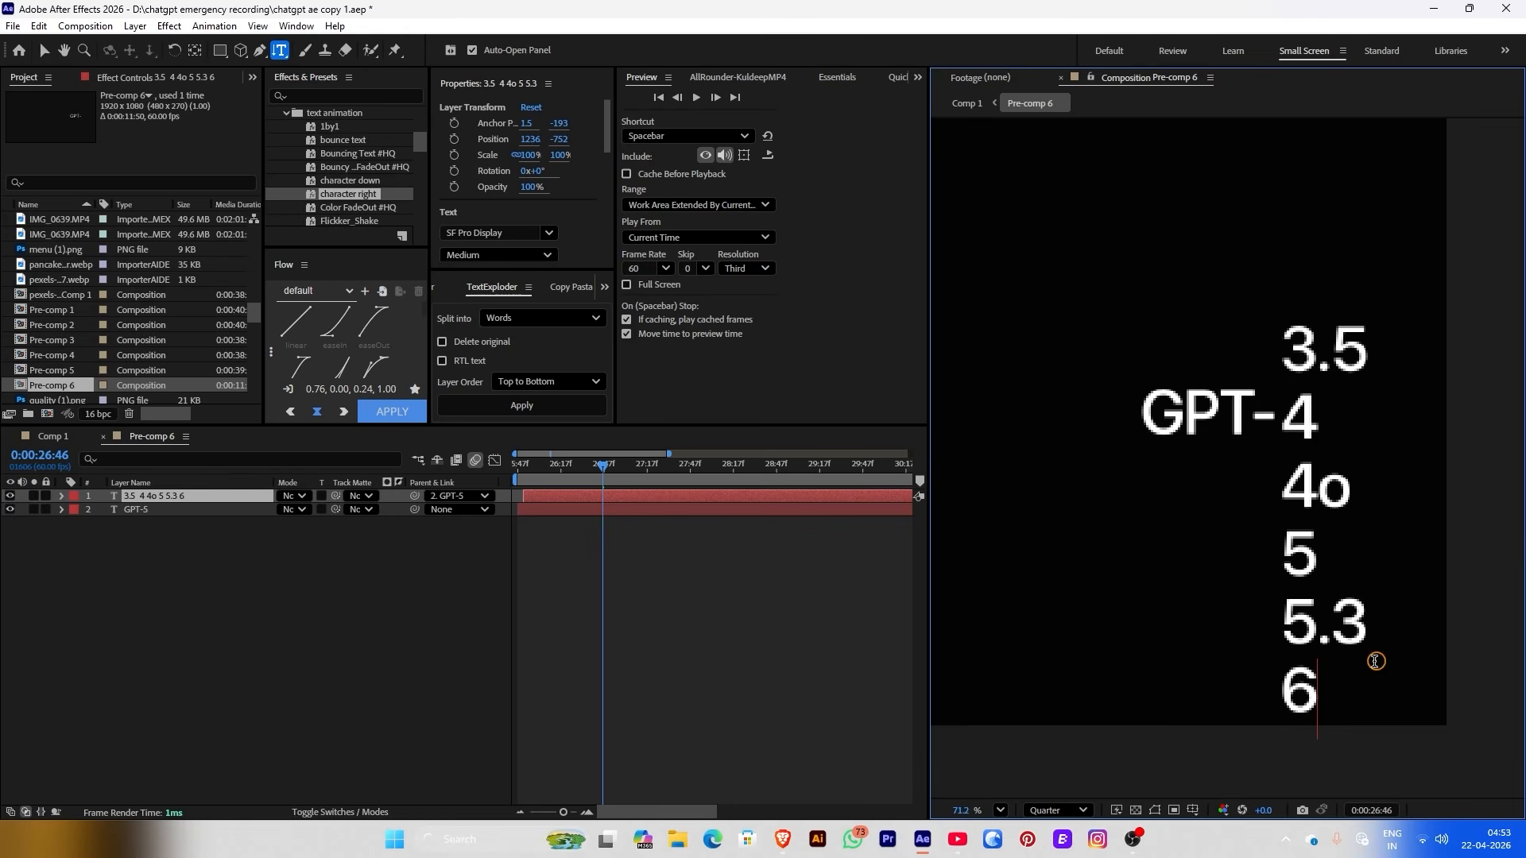
pyautogui.scroll(1, 1003, 513)
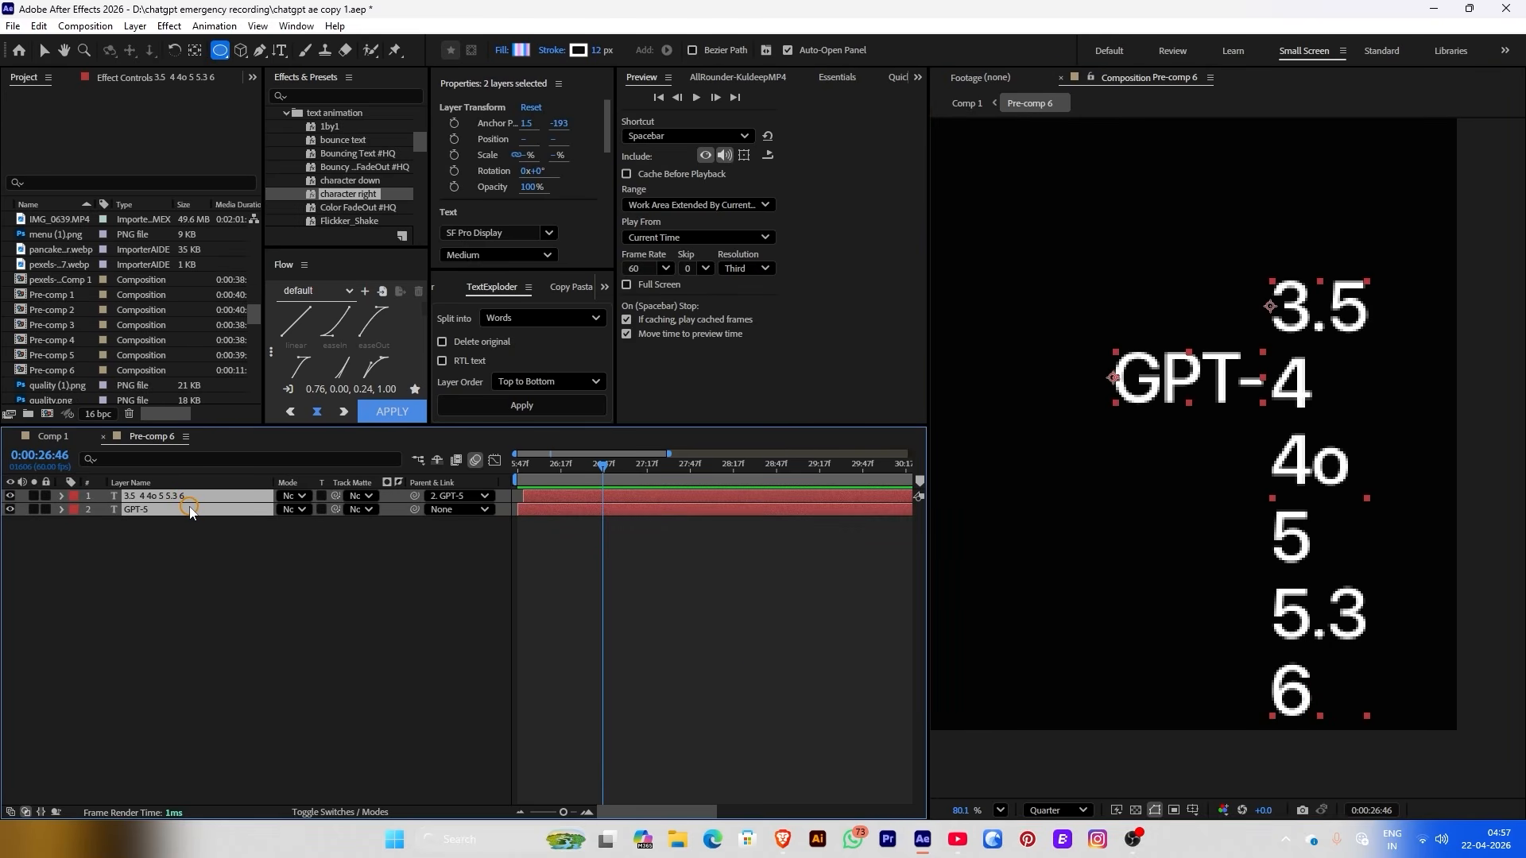
# Pre-compose both text layers into Pre-comp 7 and open it for editing
pyautogui.rightClick(191, 515)
pyautogui.click(239, 382)
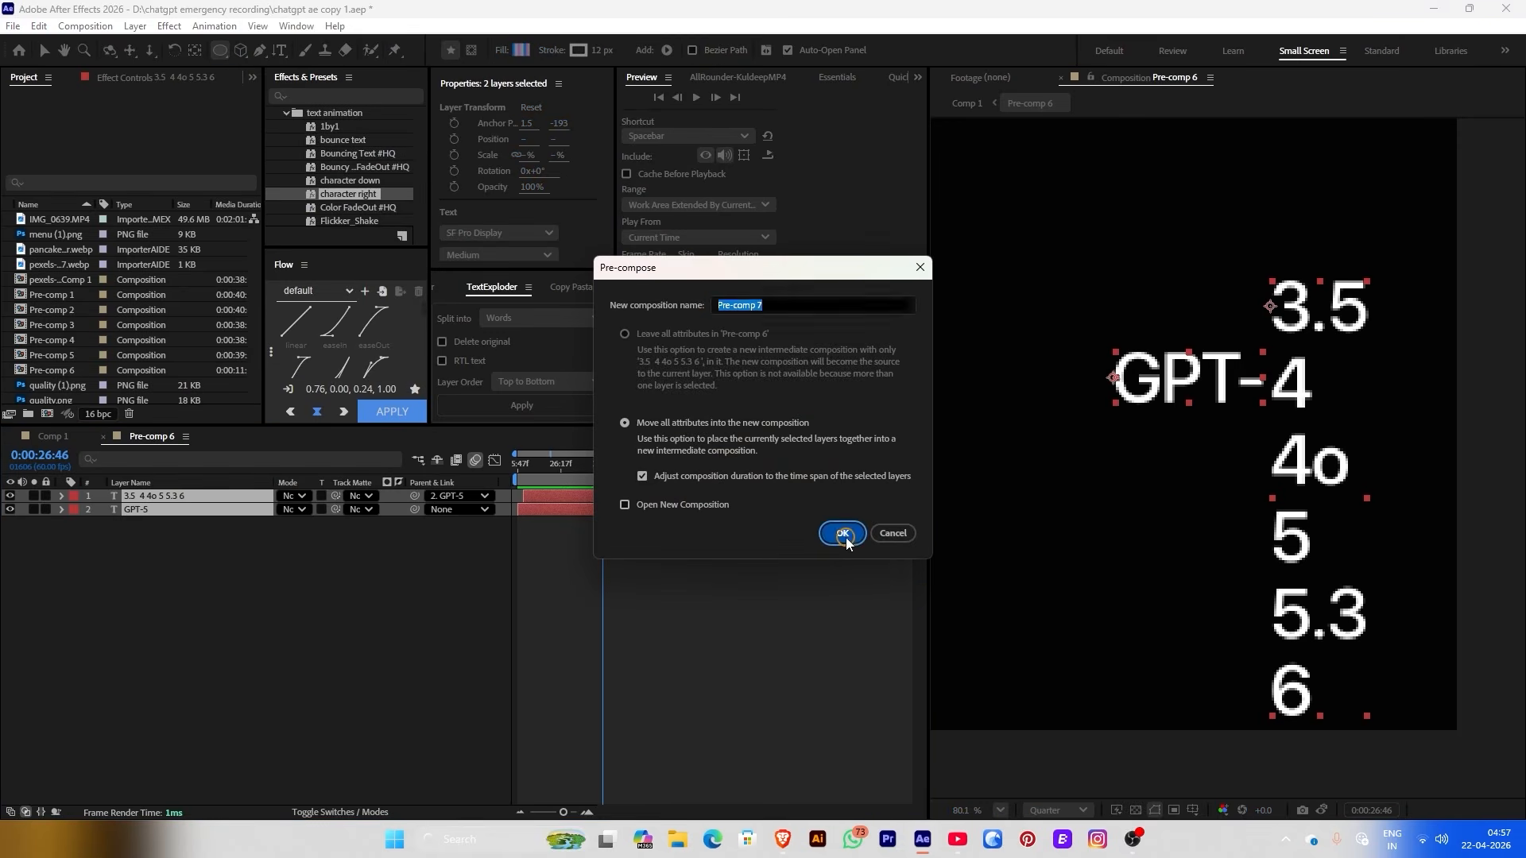
pyautogui.click(842, 534)
pyautogui.doubleClick(633, 499)
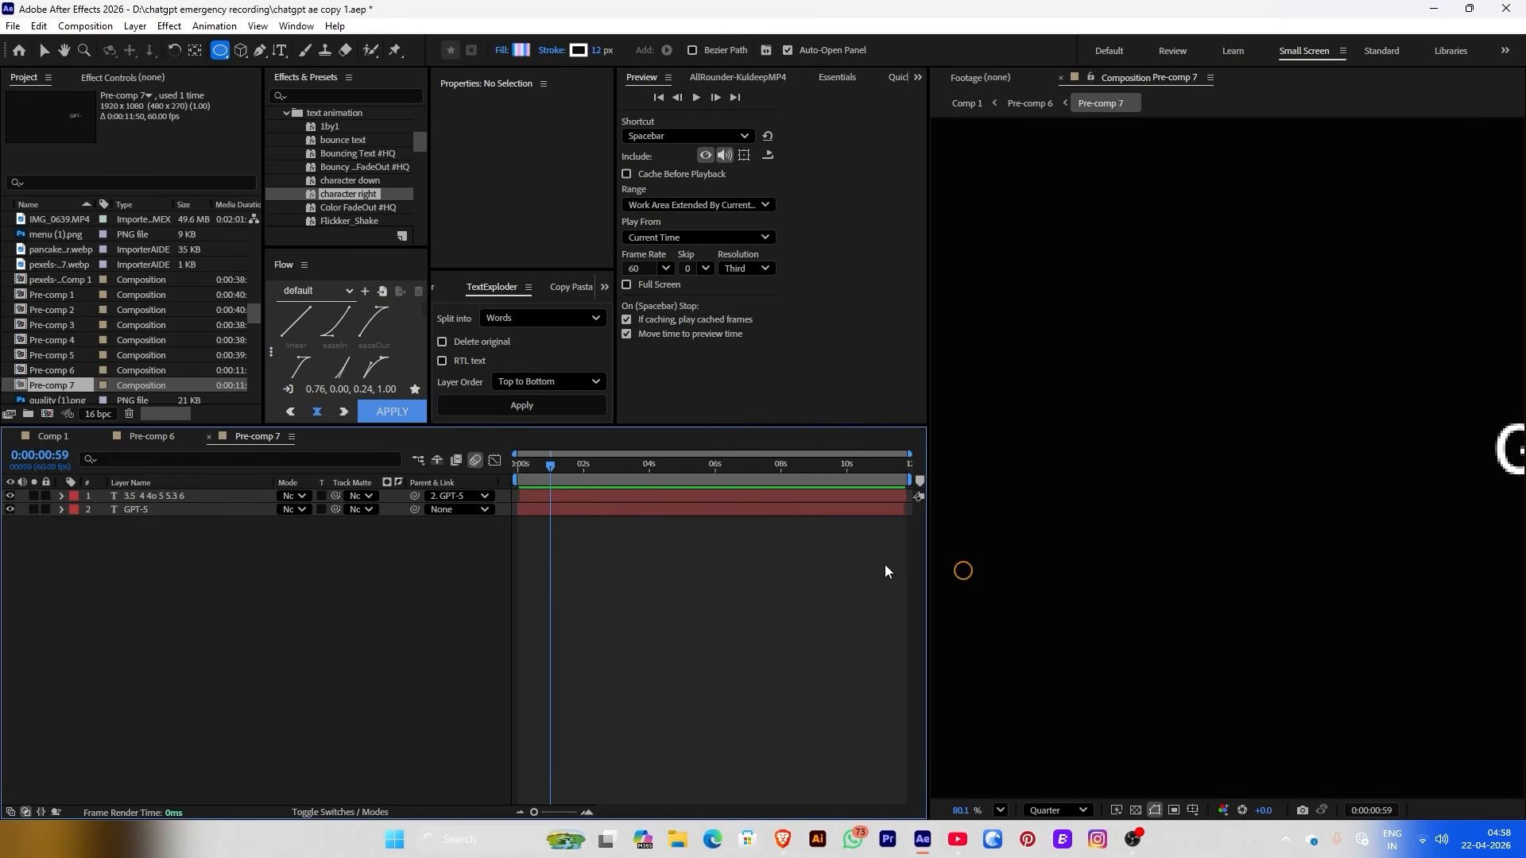
pyautogui.scroll(-2, 1387, 500)
pyautogui.scroll(4, 1356, 483)
# Keyframe the number layer's Position, then at 0:00:01:58 raise it until GPT-6 sits beside GPT-
pyautogui.click(552, 494)
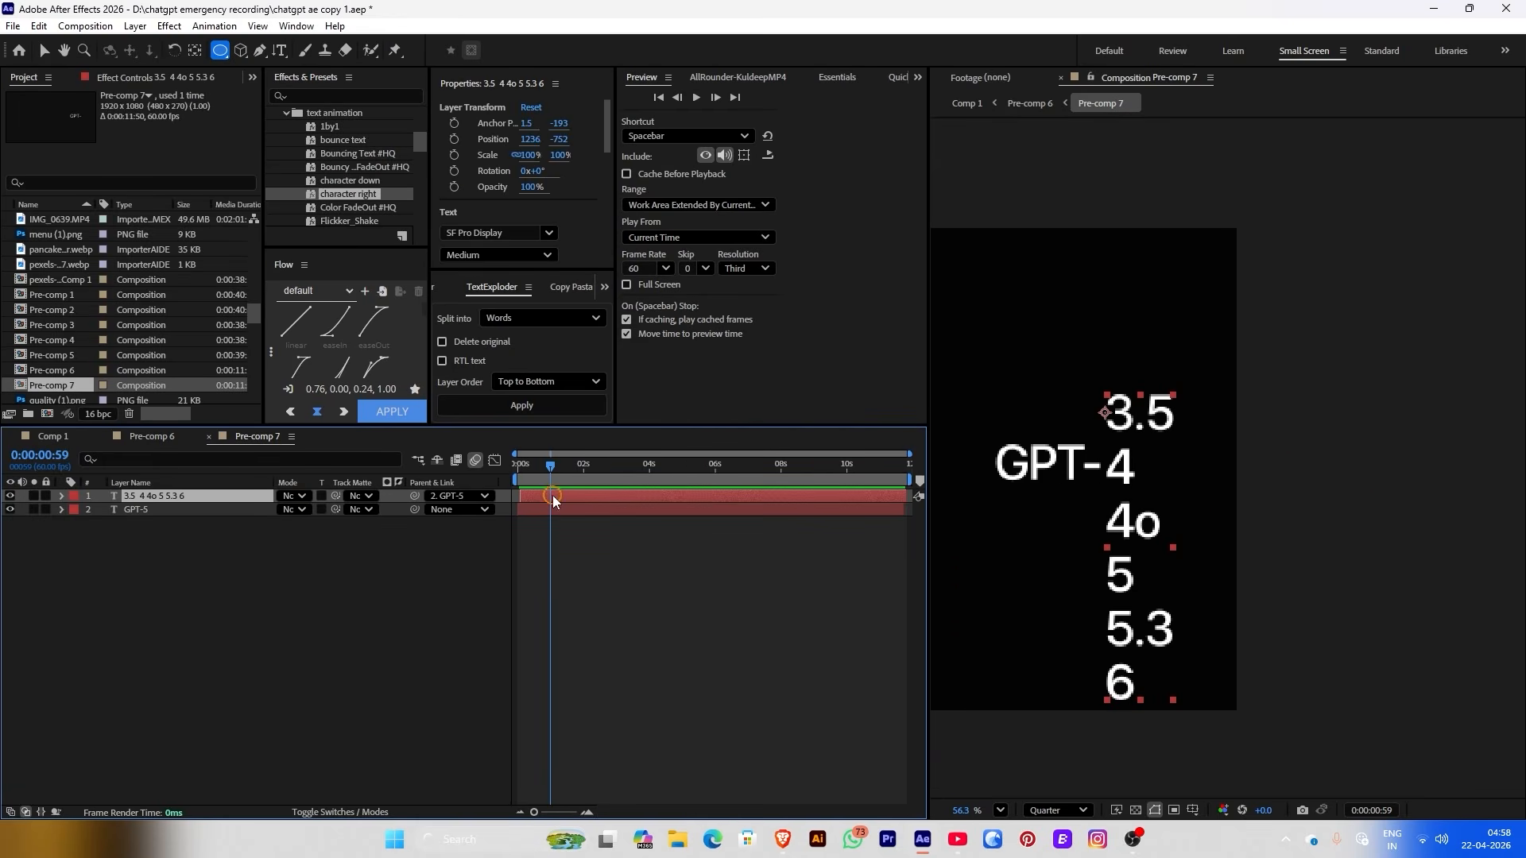
pyautogui.click(454, 139)
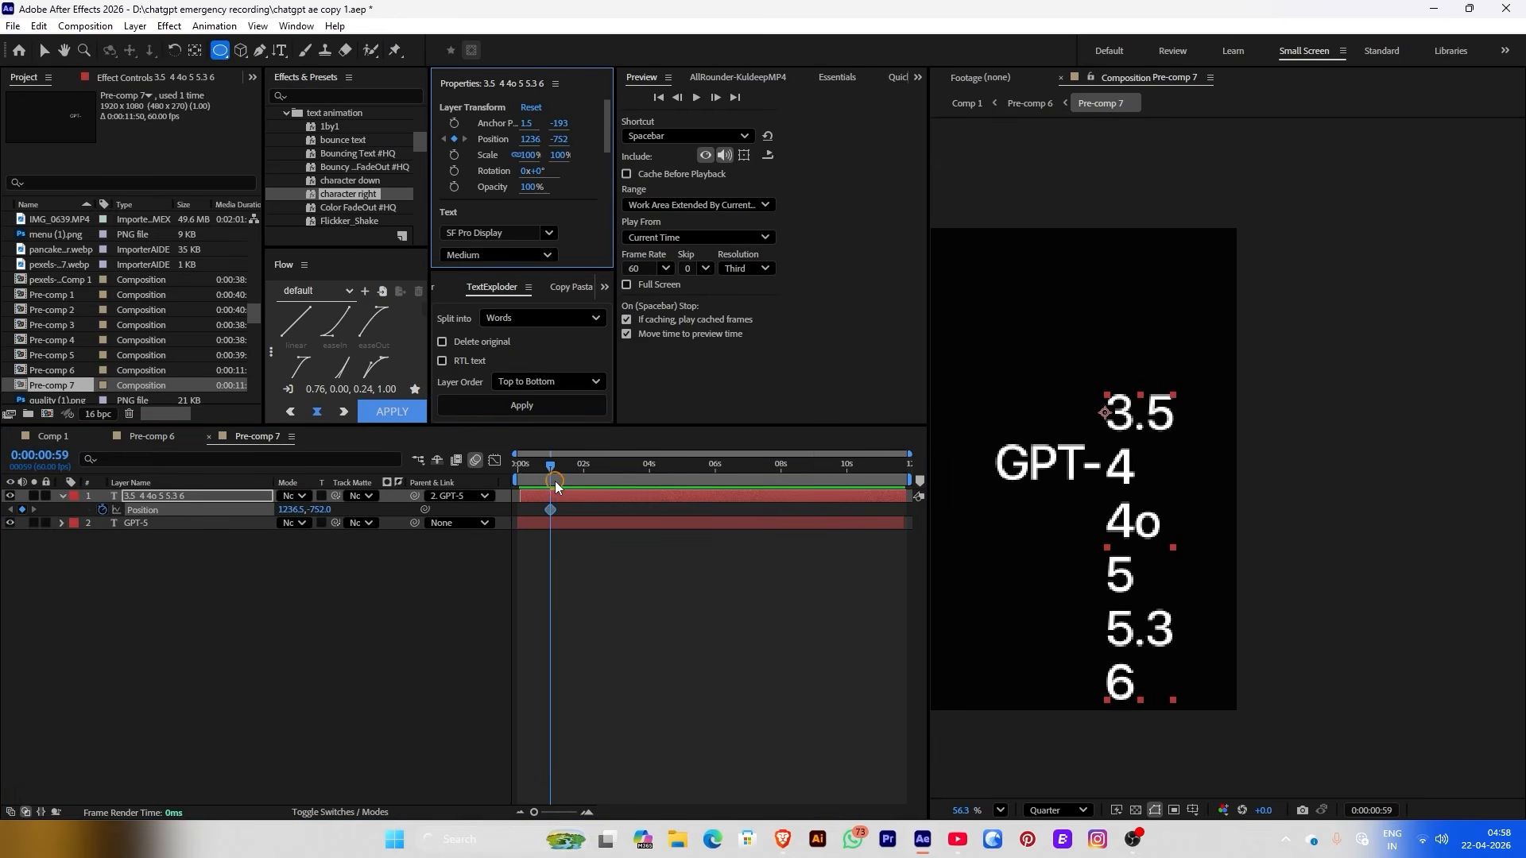
pyautogui.moveTo(555, 482); pyautogui.dragTo(661, 469)
pyautogui.press('=')
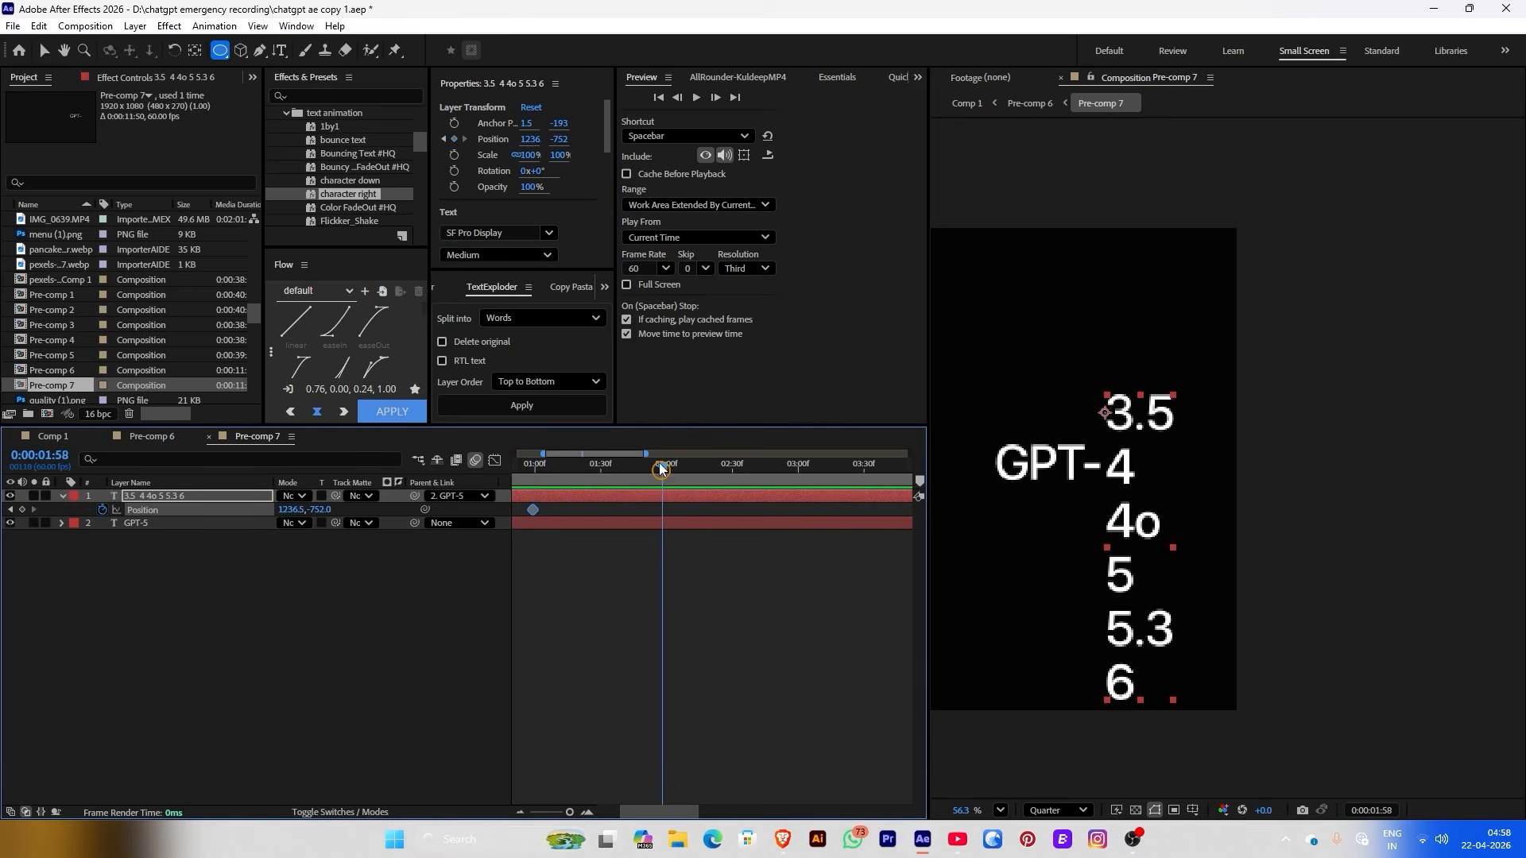
pyautogui.moveTo(559, 140); pyautogui.dragTo(477, 137)
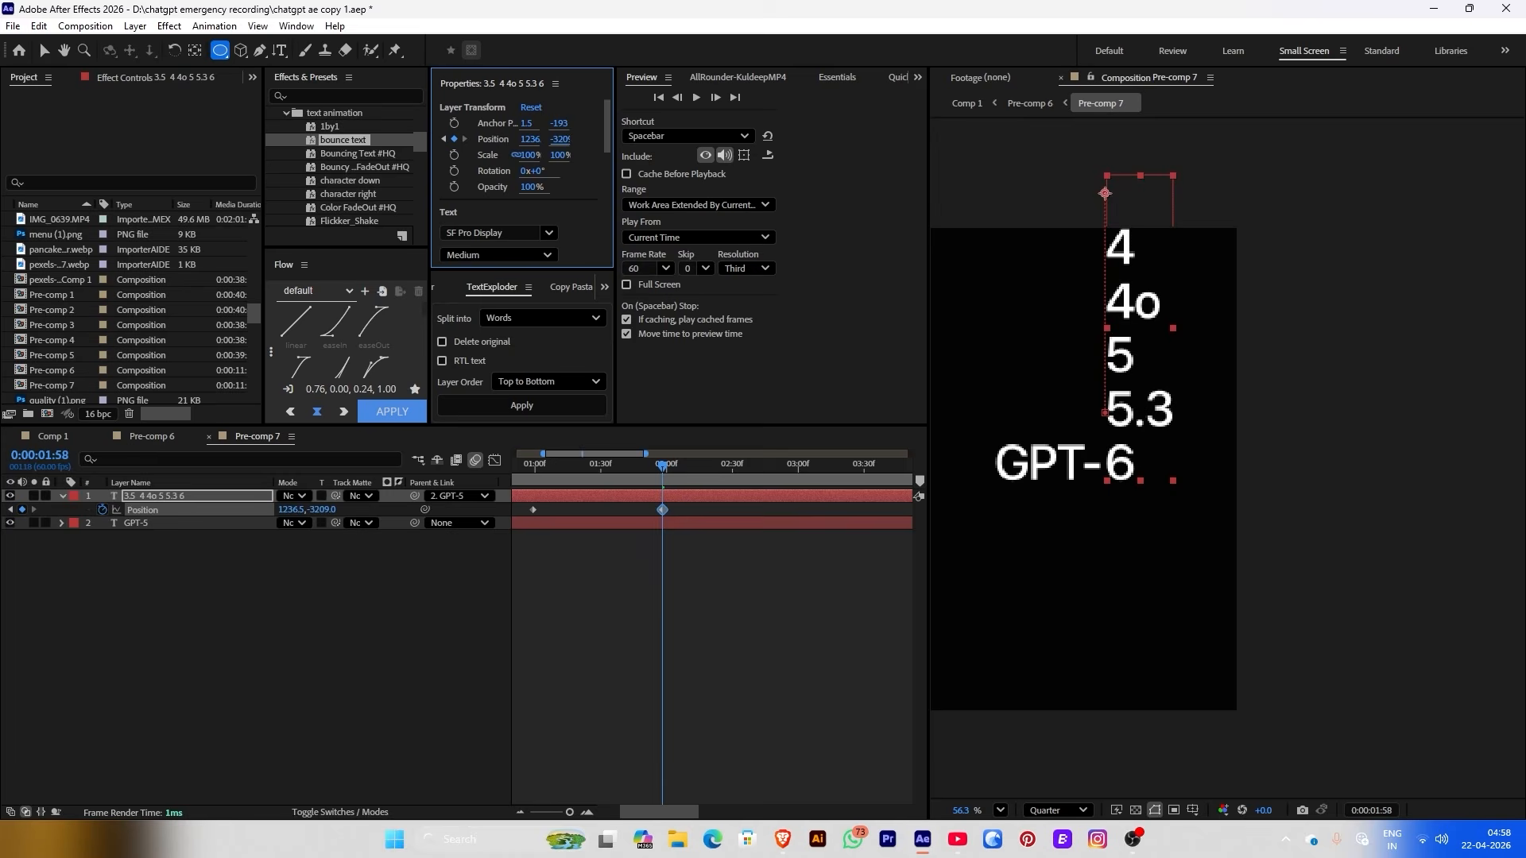
pyautogui.moveTo(662, 467); pyautogui.dragTo(644, 515)
# Easy Ease (F9) both Position keyframes and scrub to preview the numbers scrolling
pyautogui.press('F9')
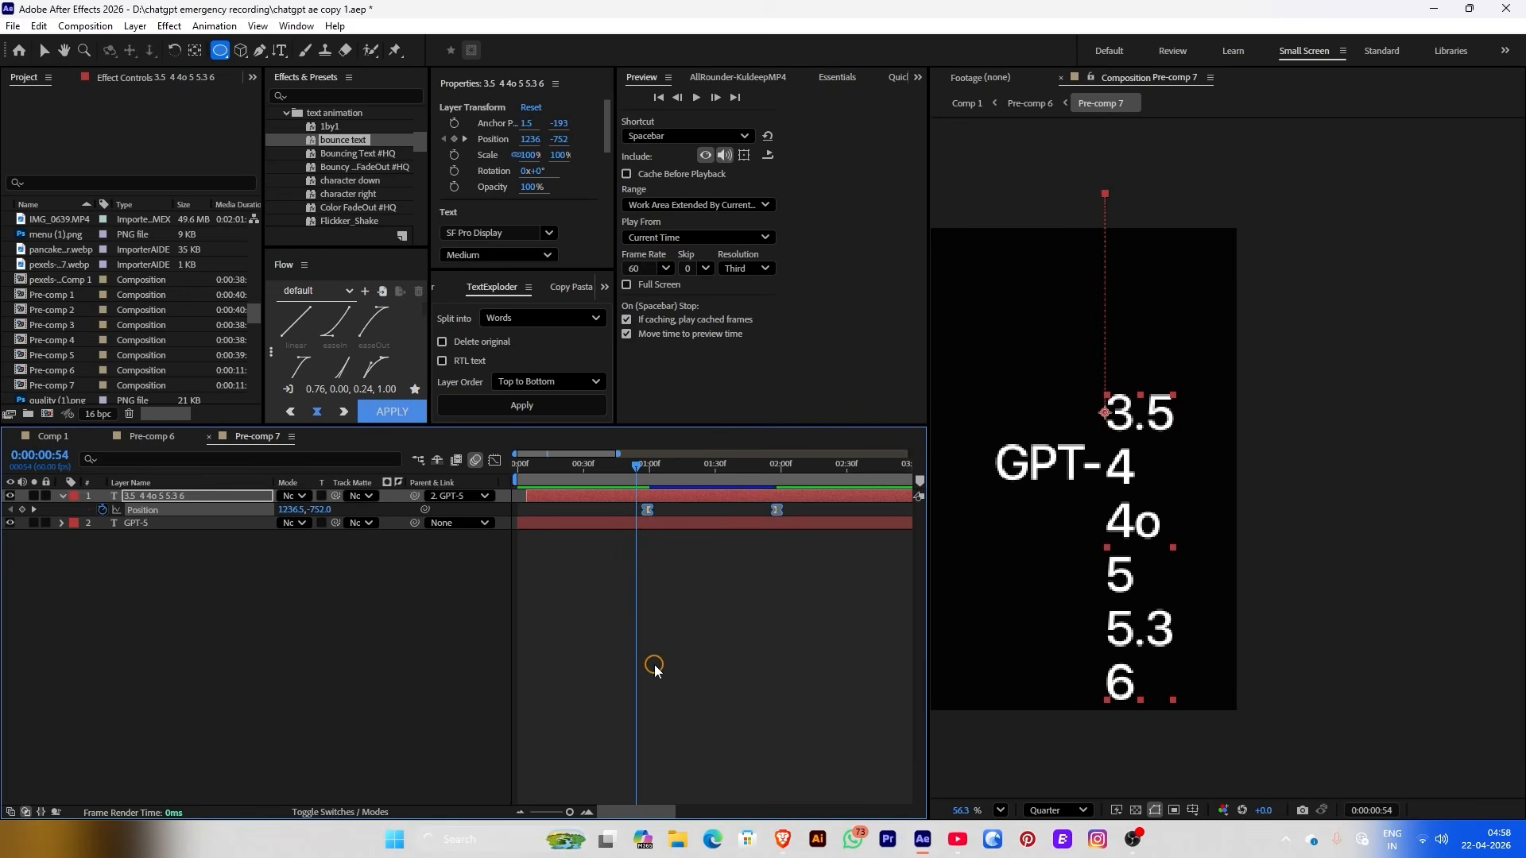
pyautogui.click(647, 664)
pyautogui.click(656, 468)
pyautogui.moveTo(658, 467)
pyautogui.mouseDown()
pyautogui.moveTo(777, 474)
pyautogui.moveTo(640, 491)
pyautogui.moveTo(676, 477)
pyautogui.mouseUp()
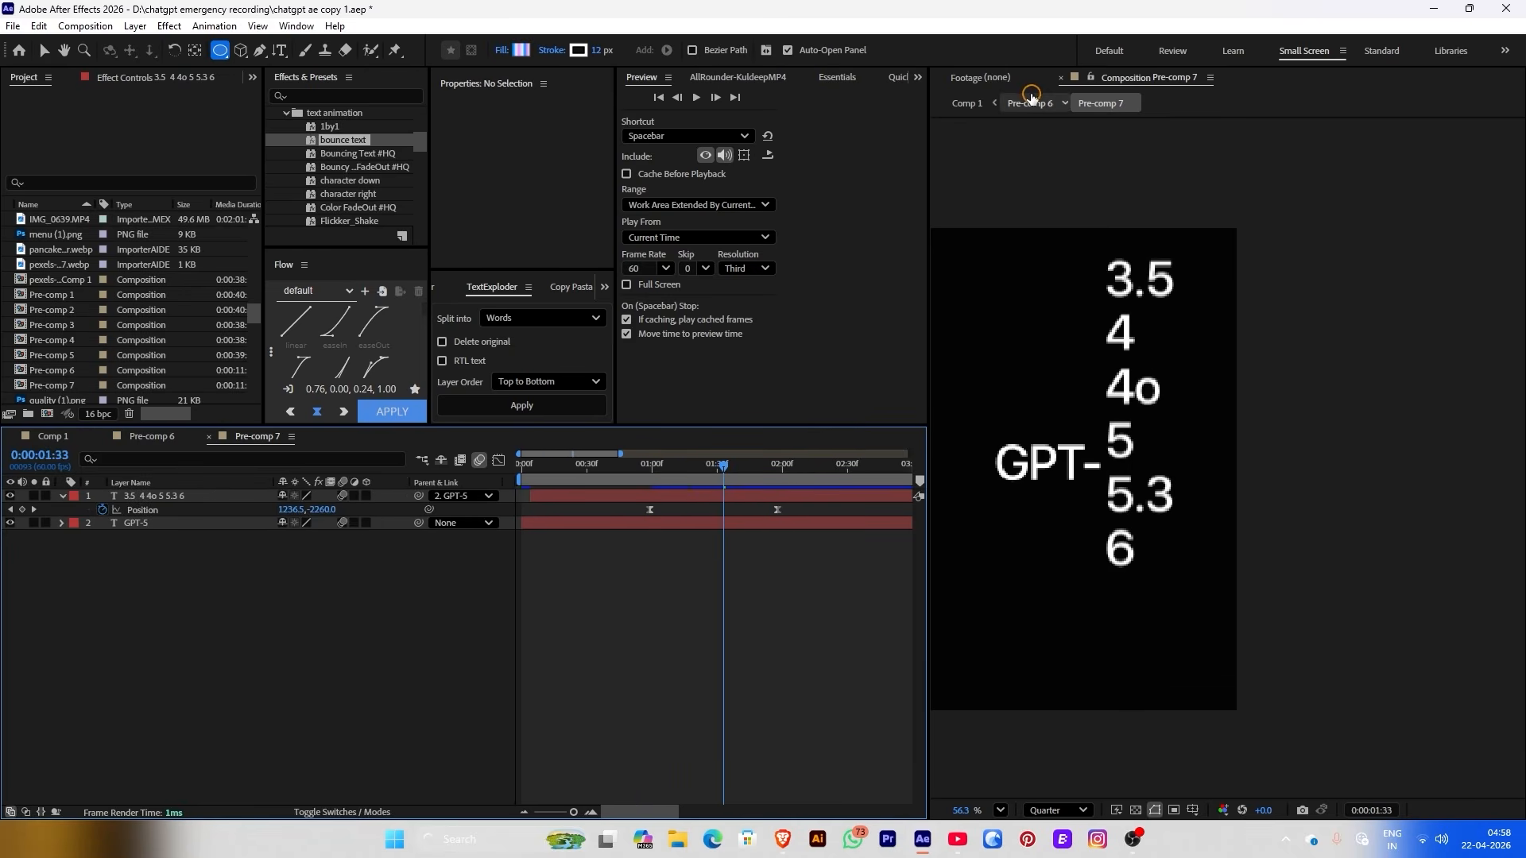
# In Pre-comp 6, draw an oval mask over the number column with a 62 px feather
pyautogui.click(1030, 104)
pyautogui.scroll(-3, 1065, 383)
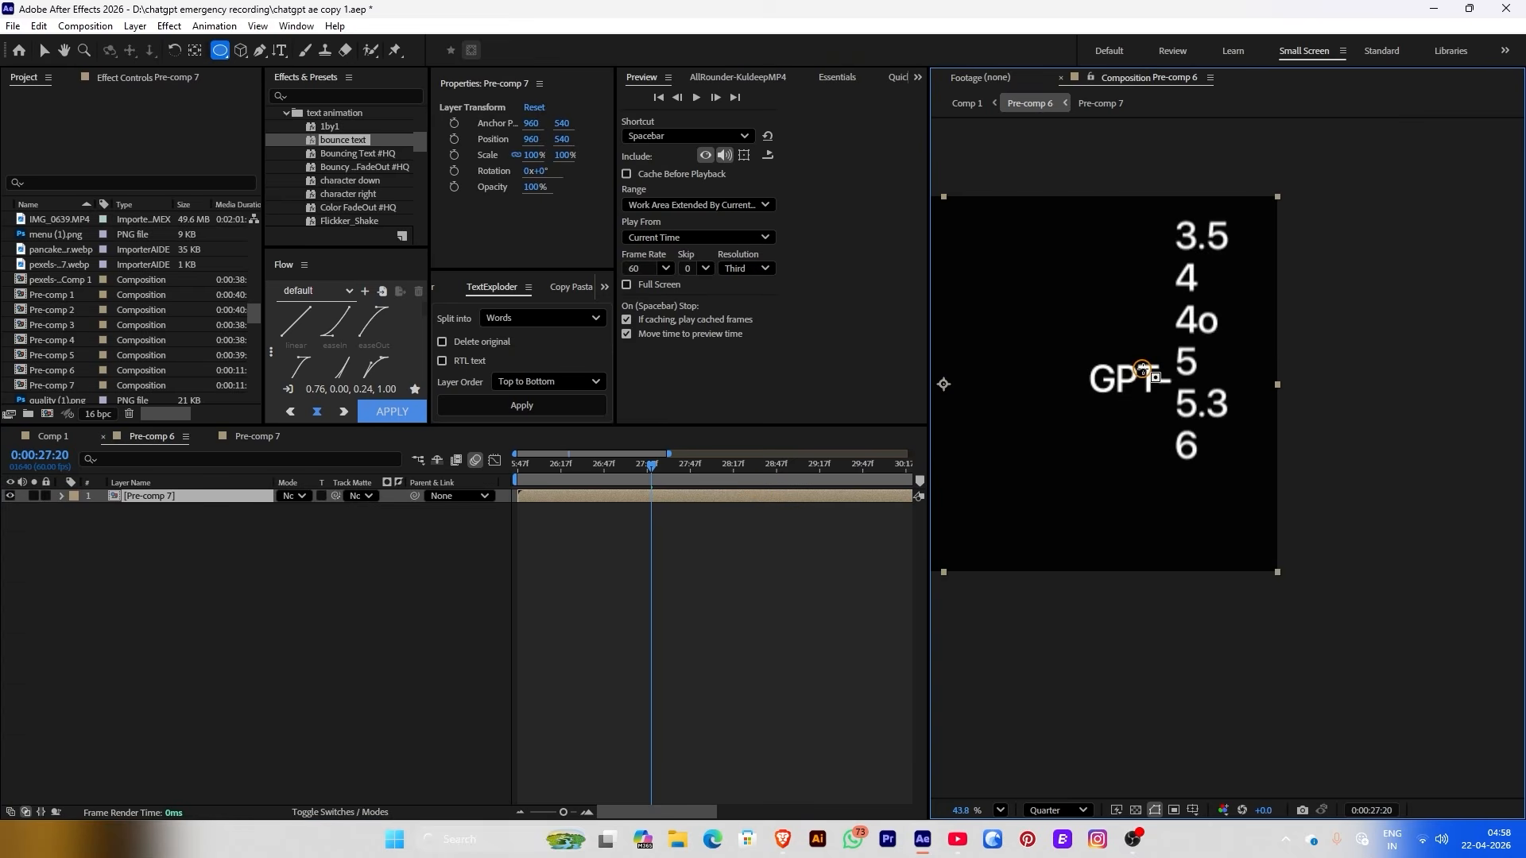
pyautogui.moveTo(657, 474); pyautogui.dragTo(680, 474)
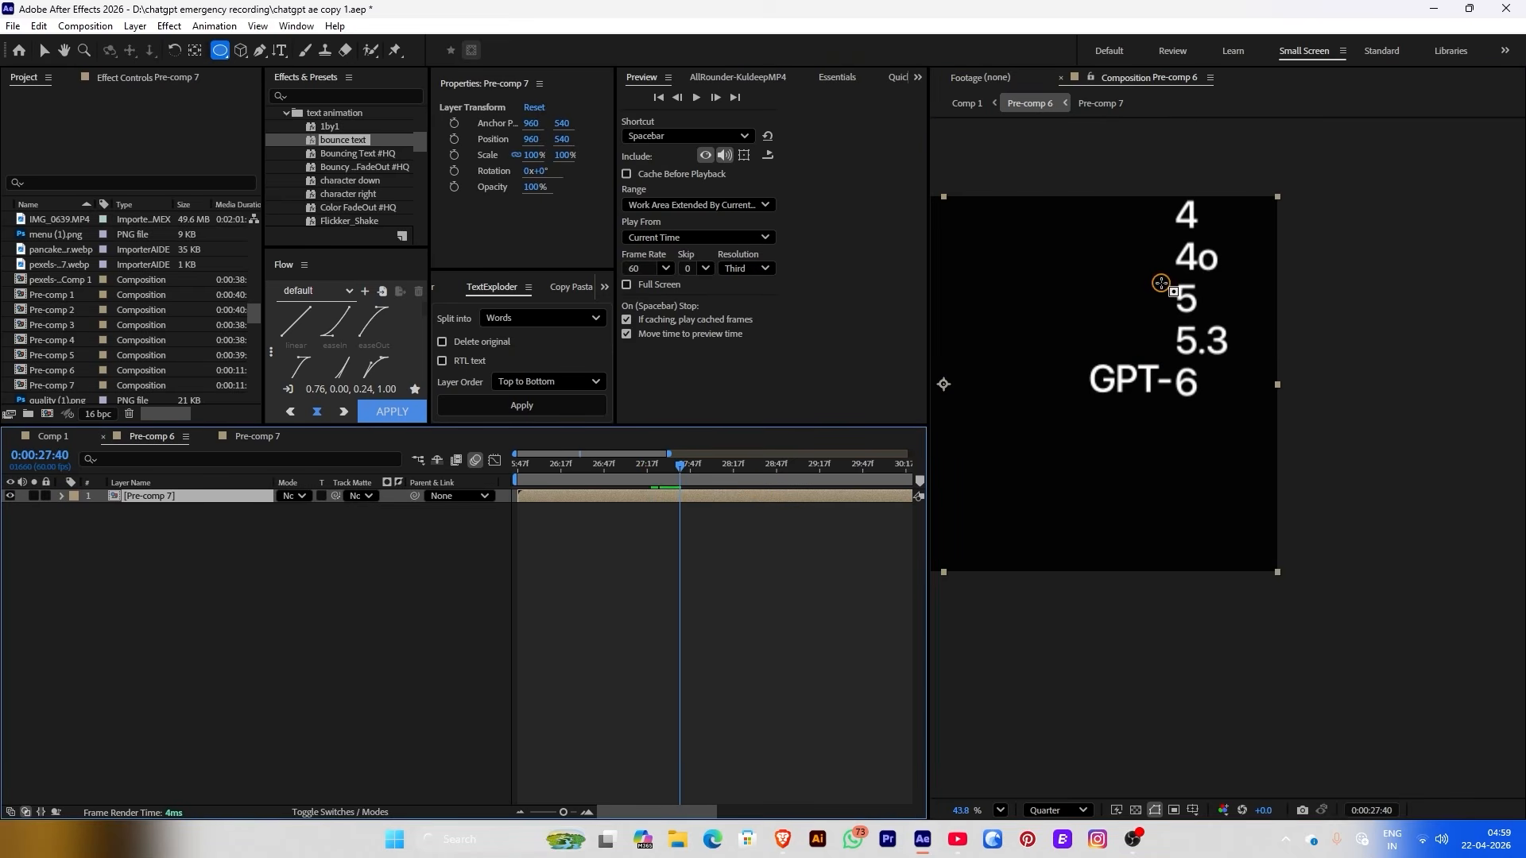
pyautogui.moveTo(1162, 288); pyautogui.dragTo(1222, 434)
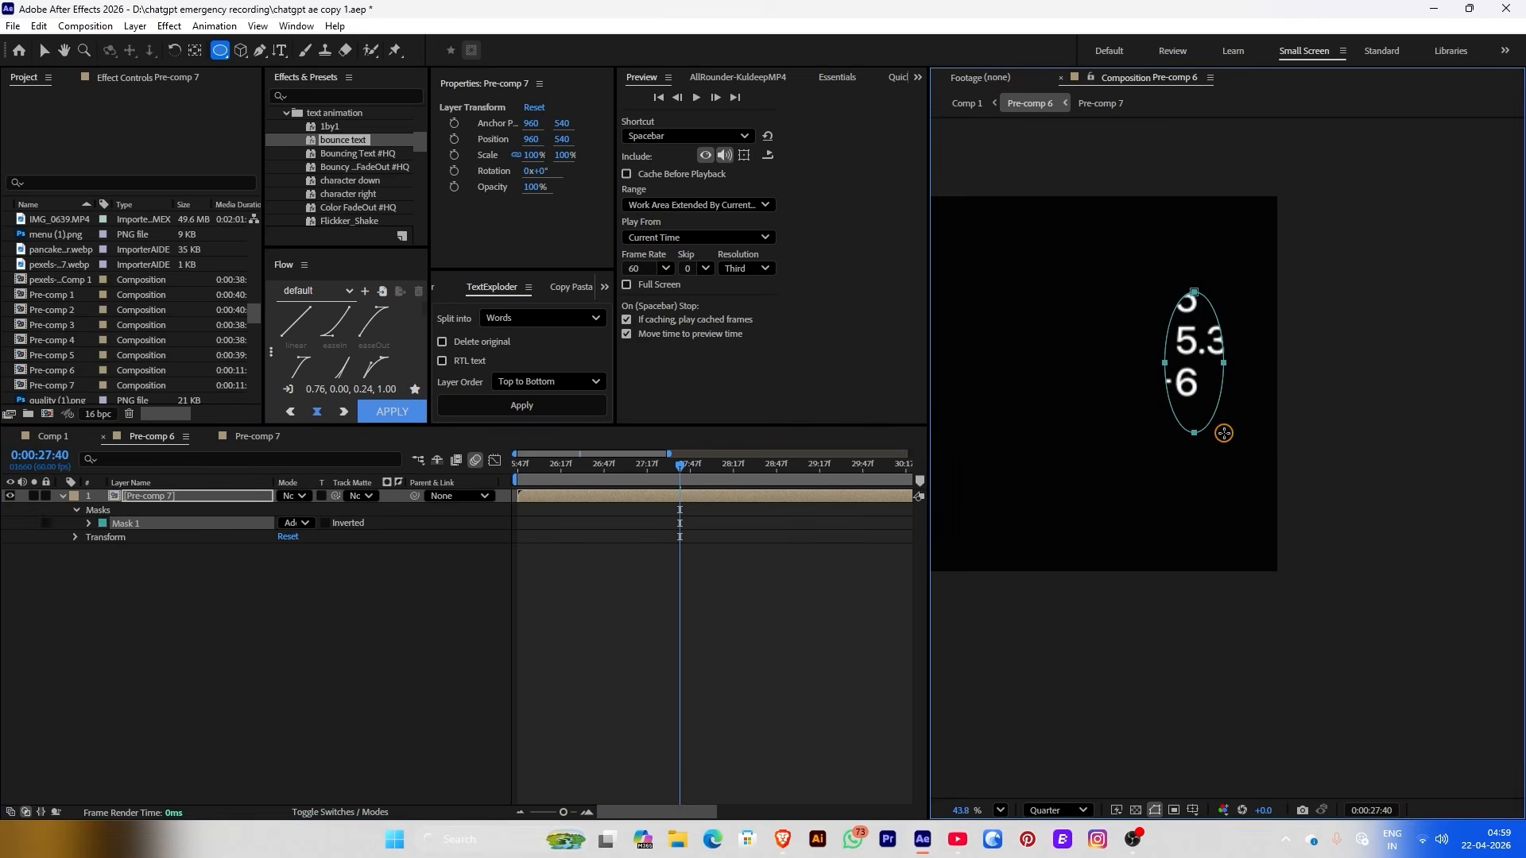
pyautogui.click(88, 523)
pyautogui.moveTo(295, 550); pyautogui.dragTo(341, 549)
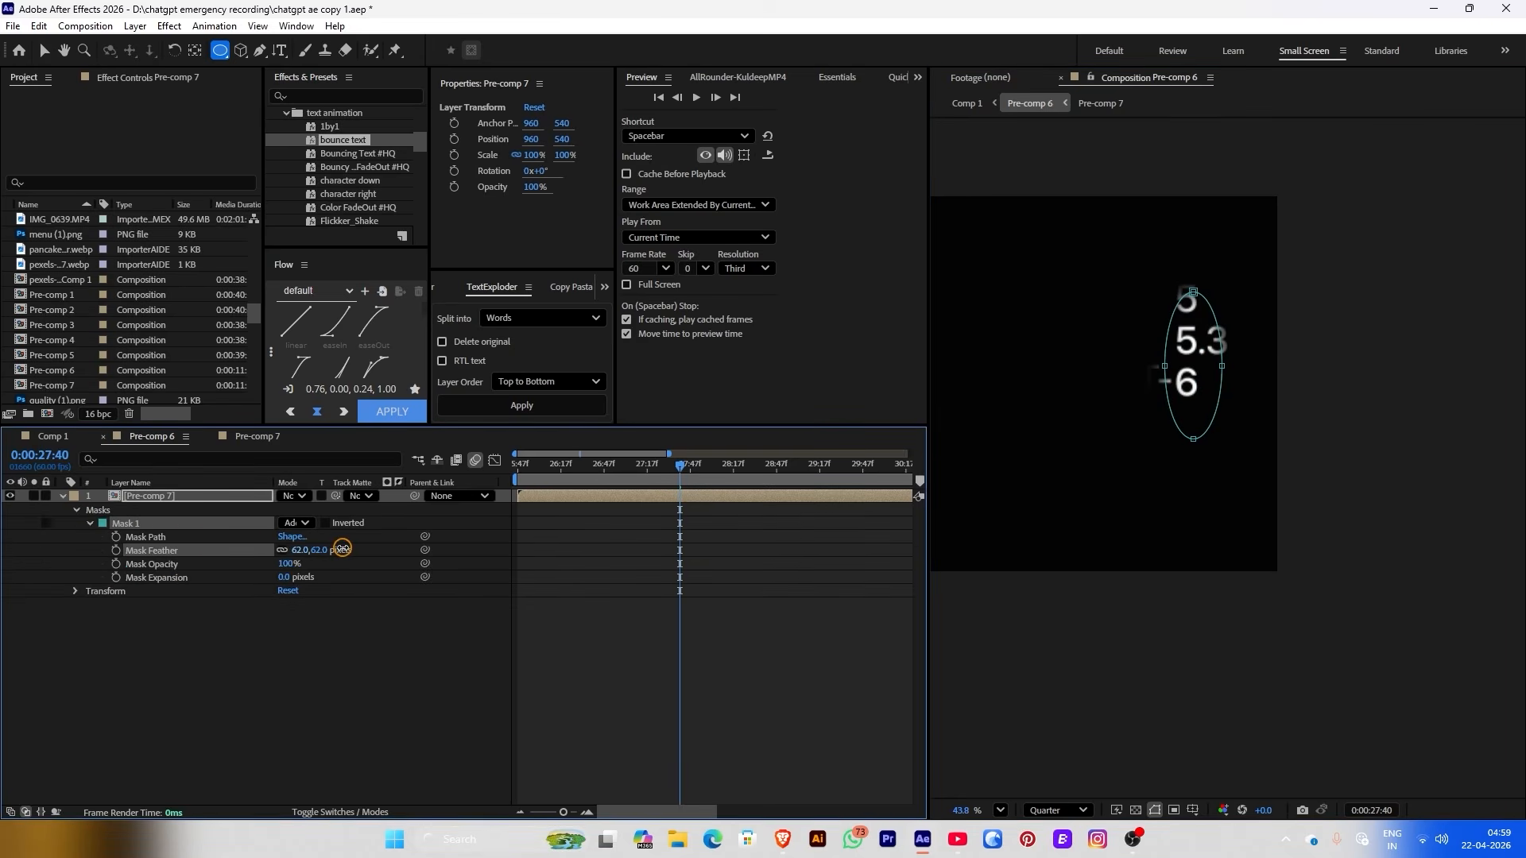
# Add and move mask vertices to widen the outline around the GPT label, then return to Comp 1
pyautogui.click(580, 623)
pyautogui.click(184, 502)
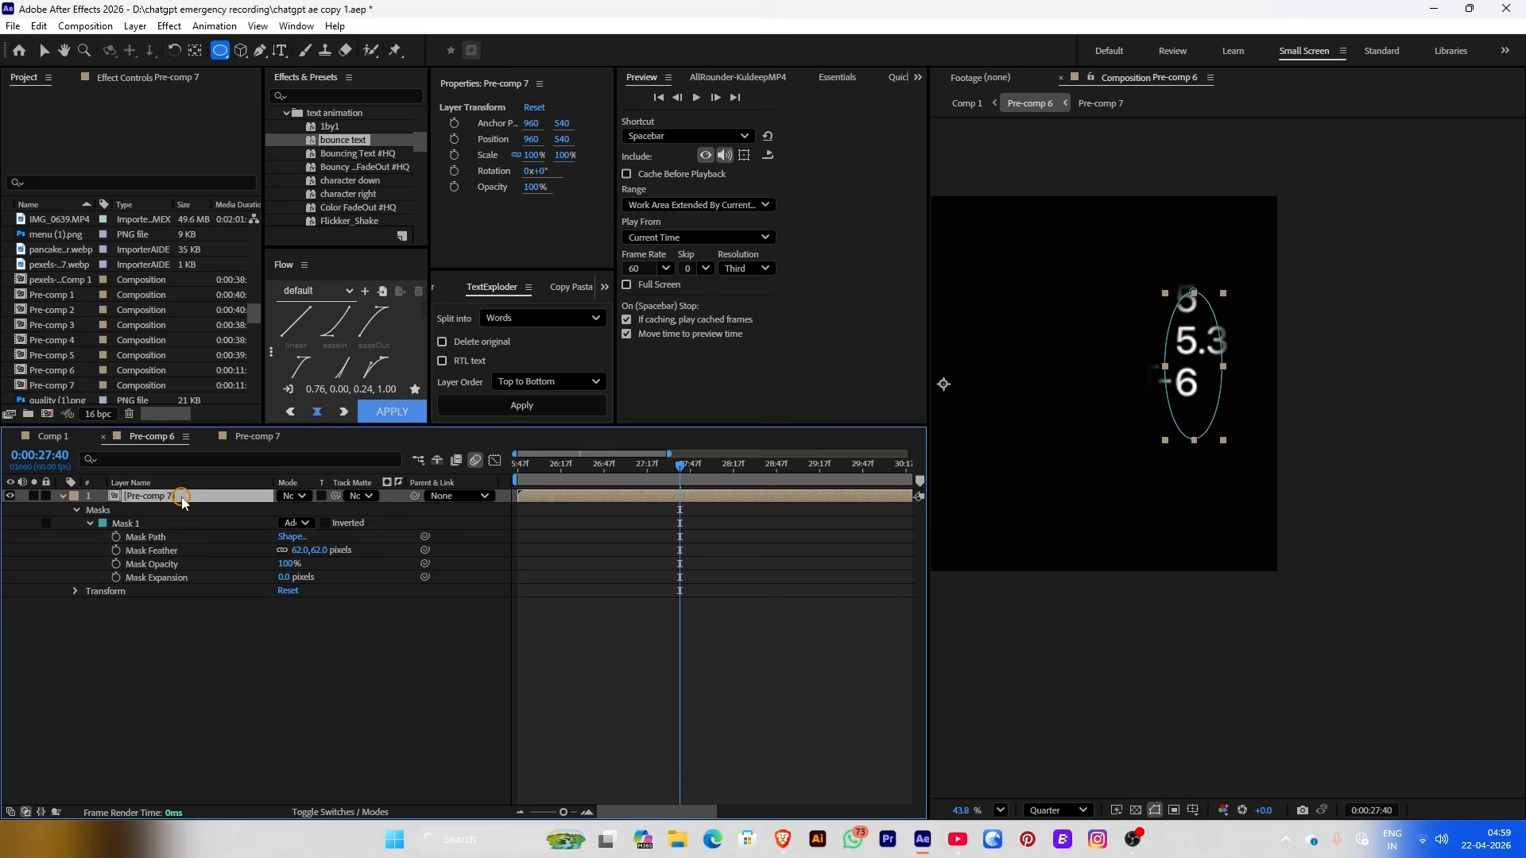
pyautogui.scroll(3, 1197, 377)
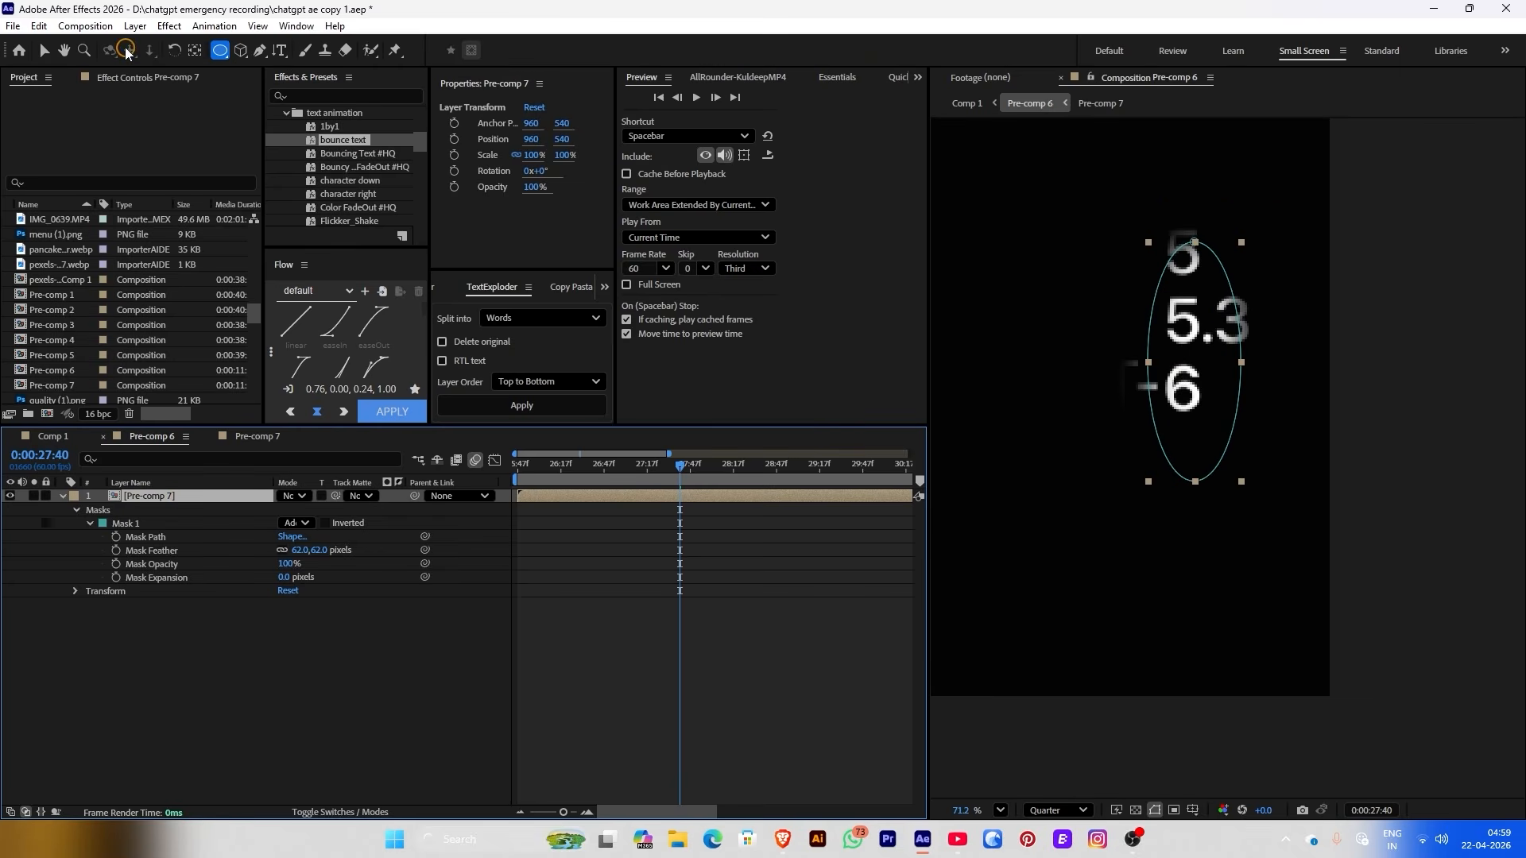
pyautogui.click(260, 49)
pyautogui.click(1152, 436)
pyautogui.moveTo(1153, 435); pyautogui.dragTo(986, 435)
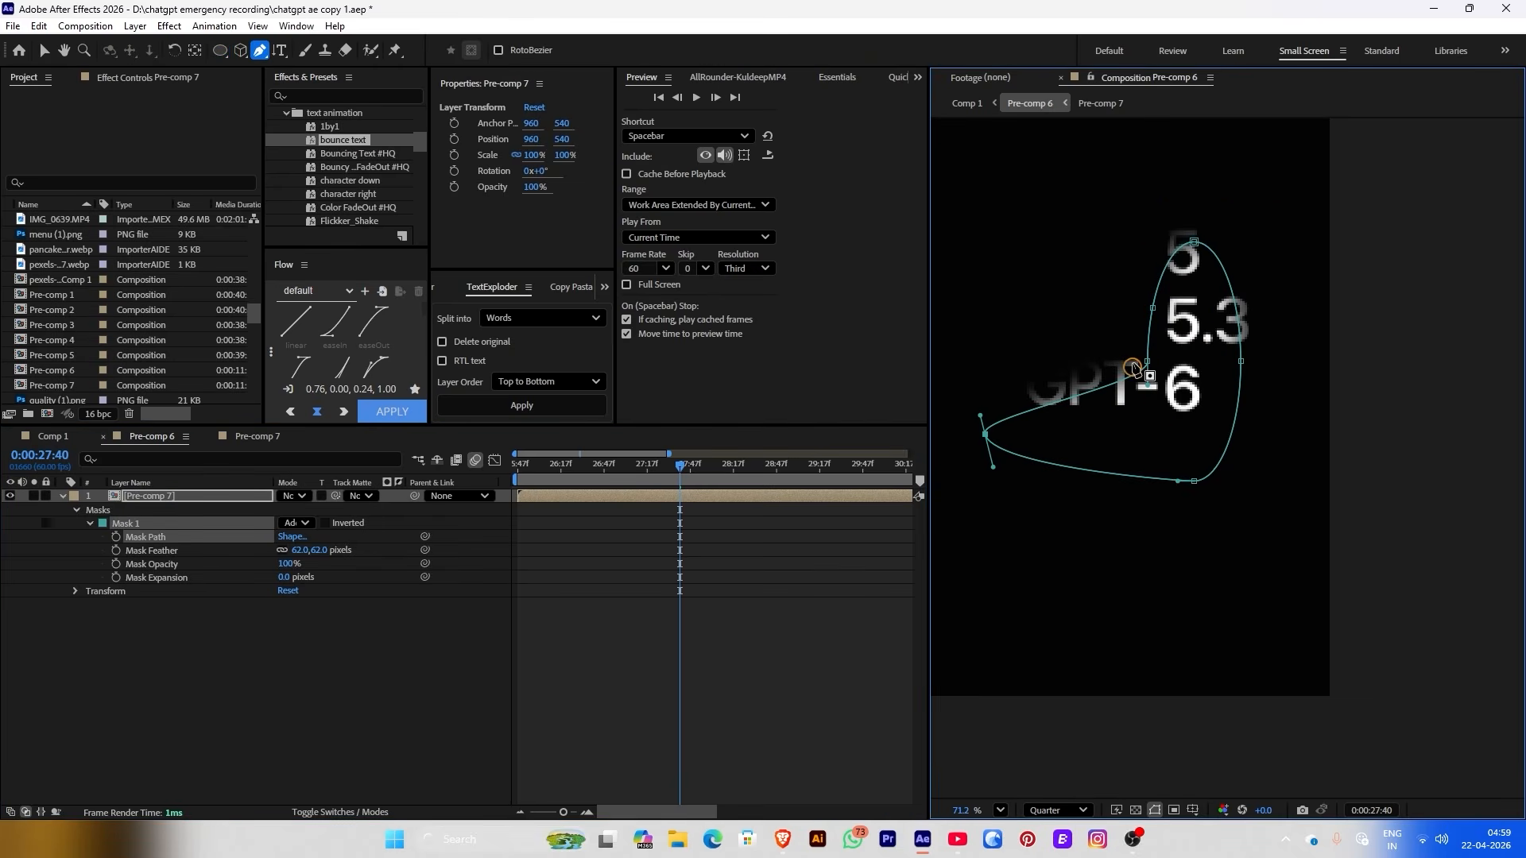
pyautogui.moveTo(679, 465)
pyautogui.mouseDown()
pyautogui.moveTo(601, 470)
pyautogui.moveTo(670, 470)
pyautogui.mouseUp()
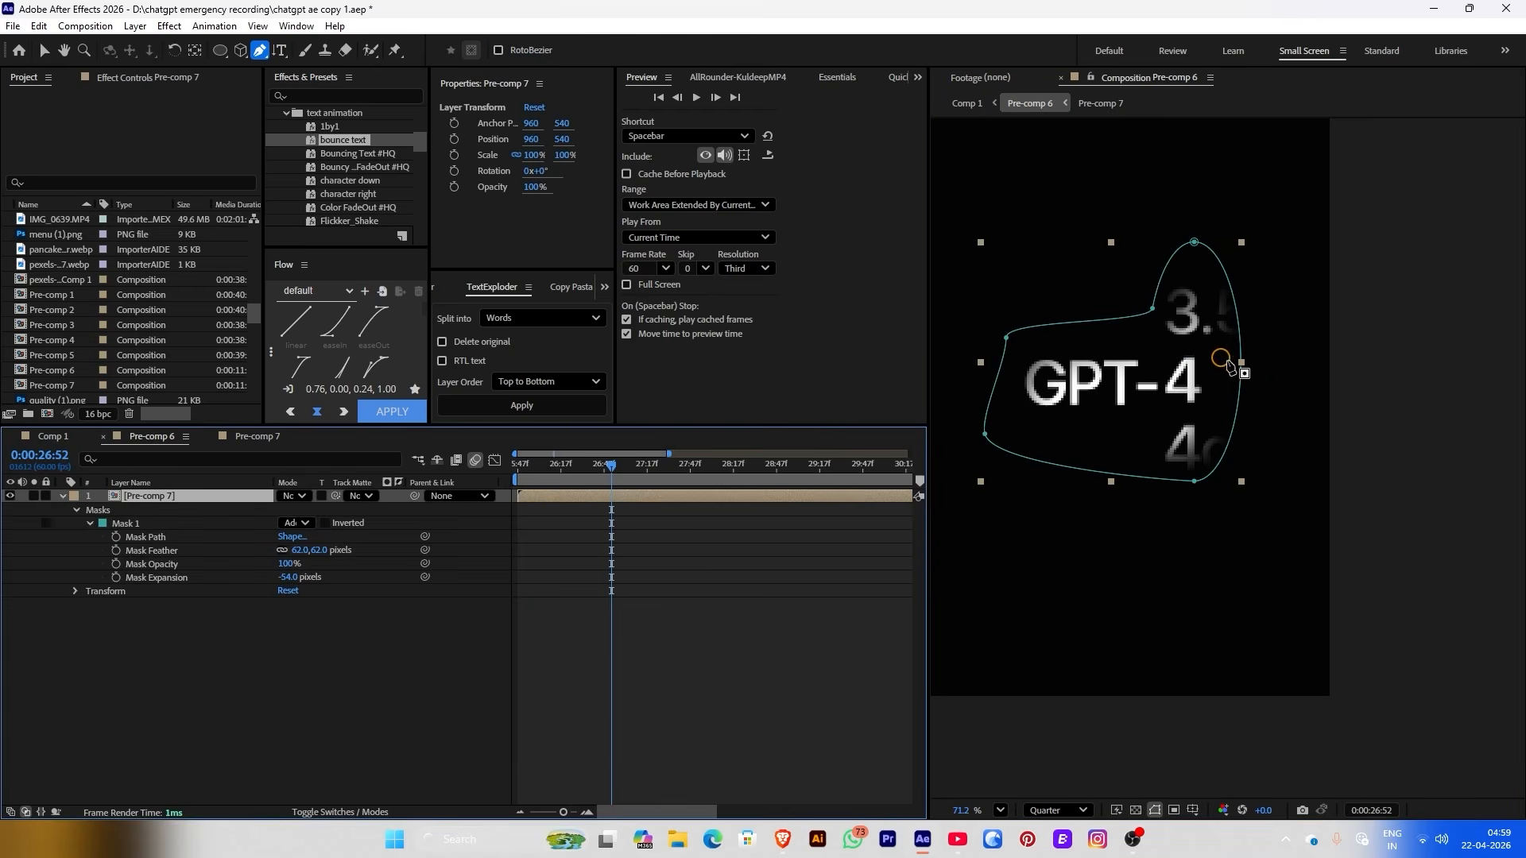
pyautogui.moveTo(1240, 364); pyautogui.dragTo(1292, 365)
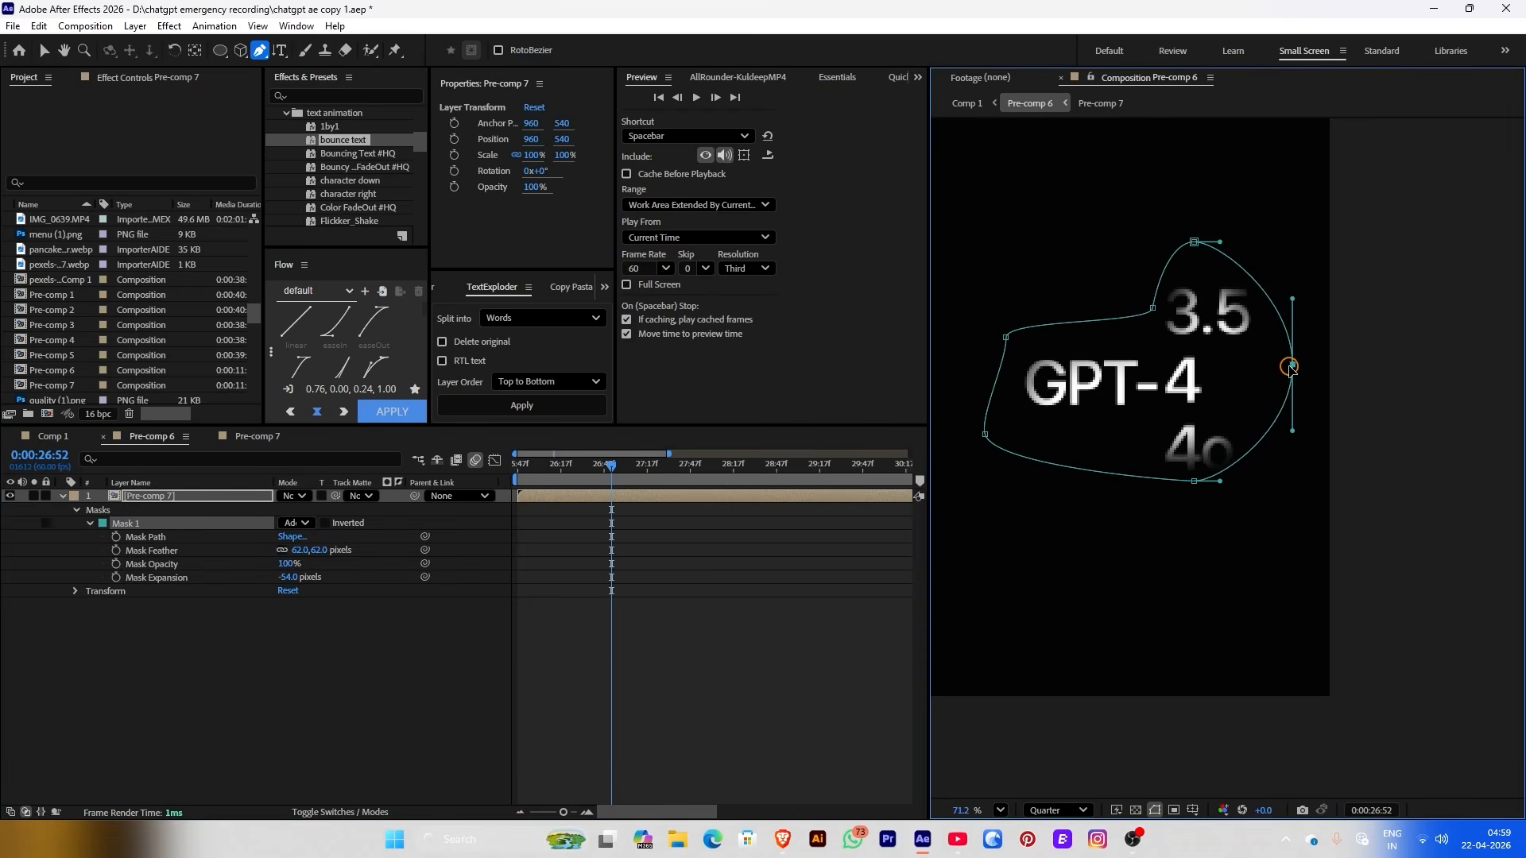
pyautogui.click(967, 103)
pyautogui.click(737, 471)
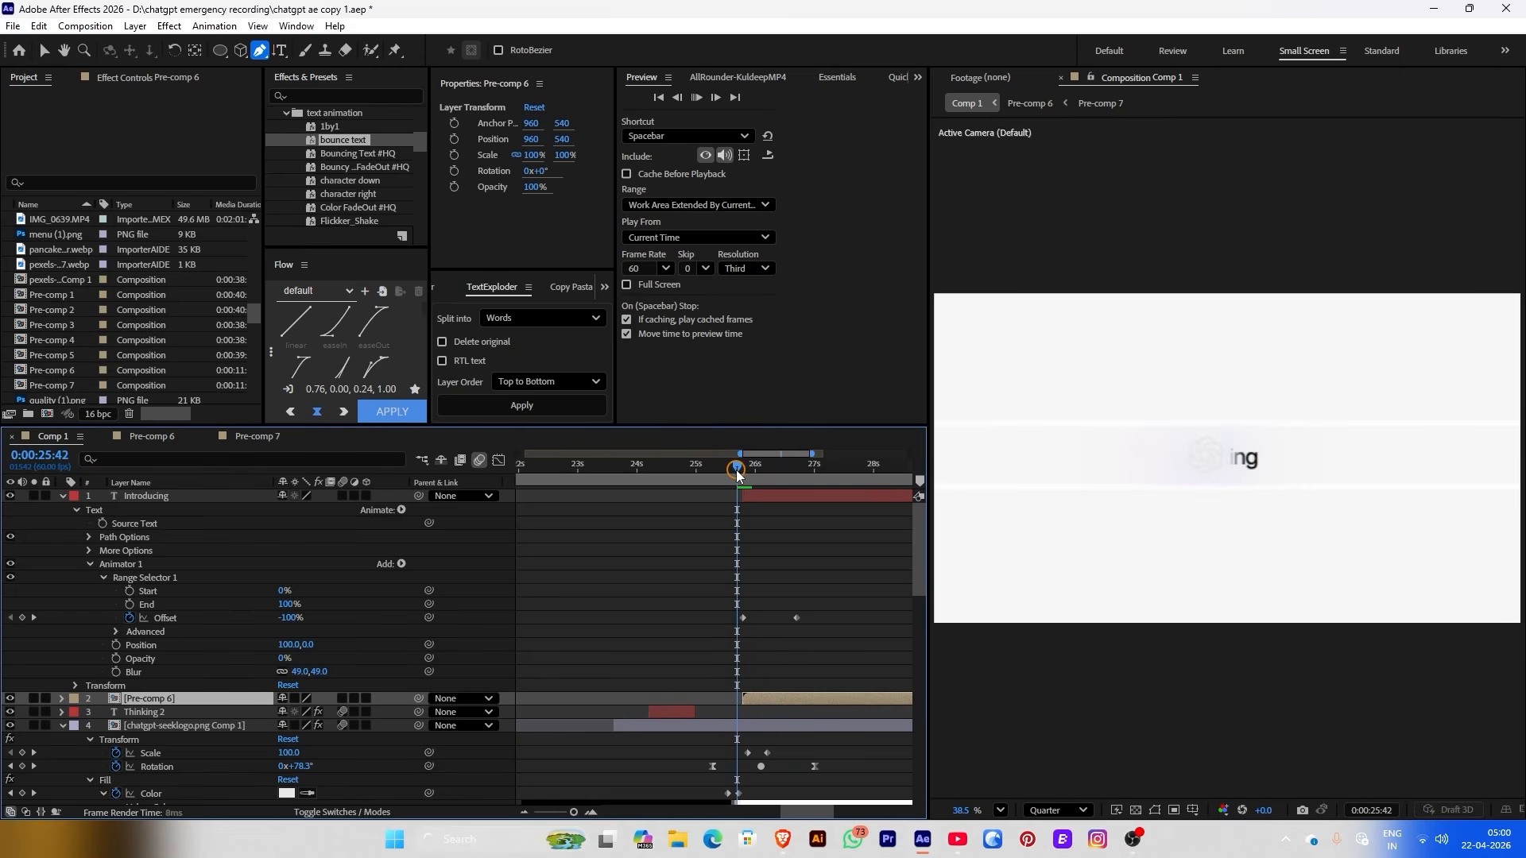
# Lengthen the easing on Pre-comp 7's Position keyframes in the speed graph
pyautogui.press('space')
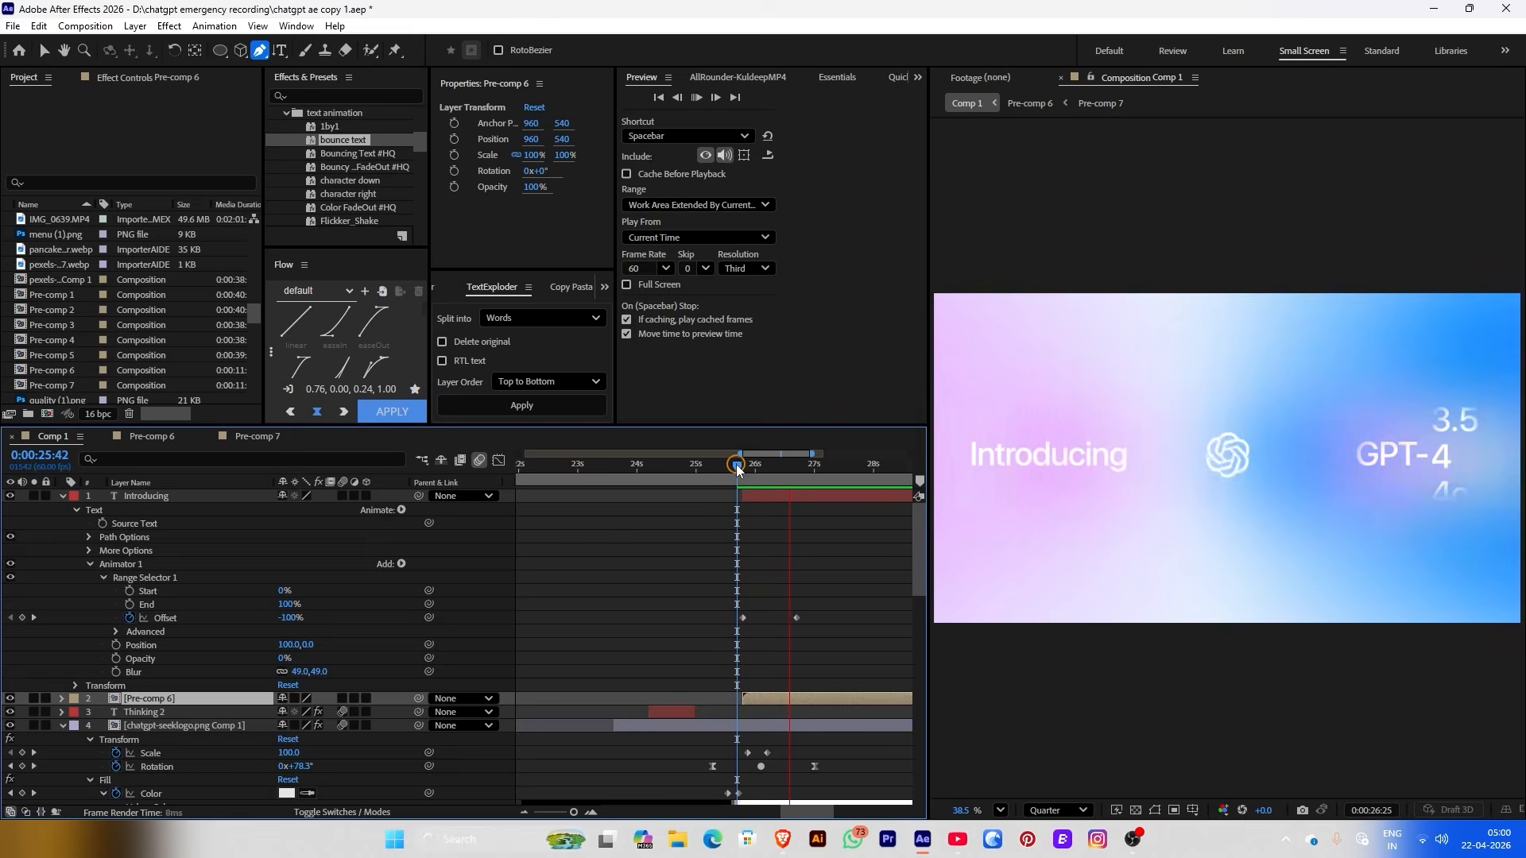
pyautogui.click(1025, 104)
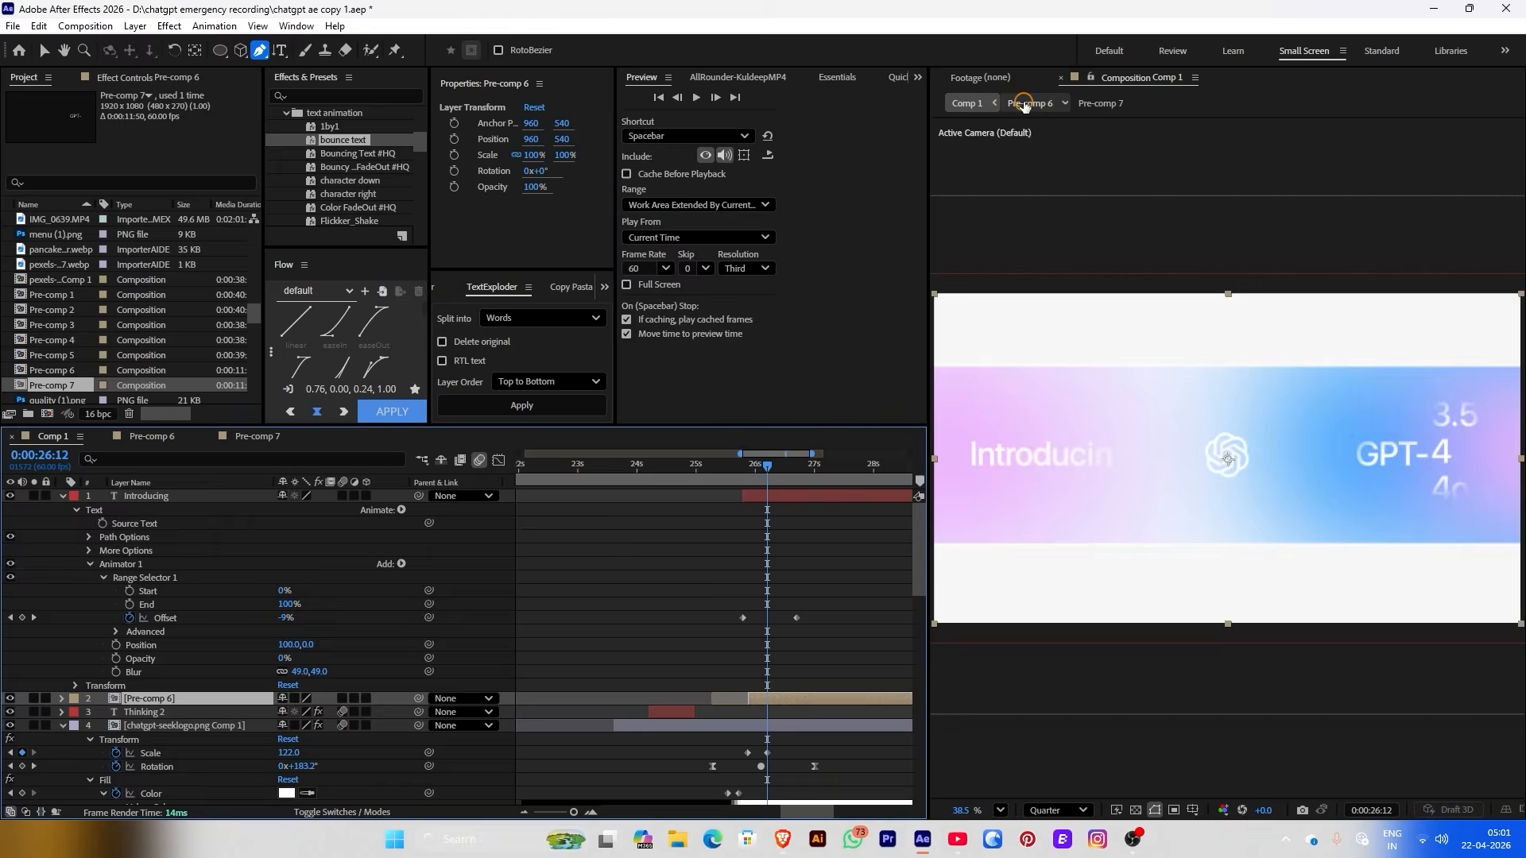
pyautogui.doubleClick(645, 498)
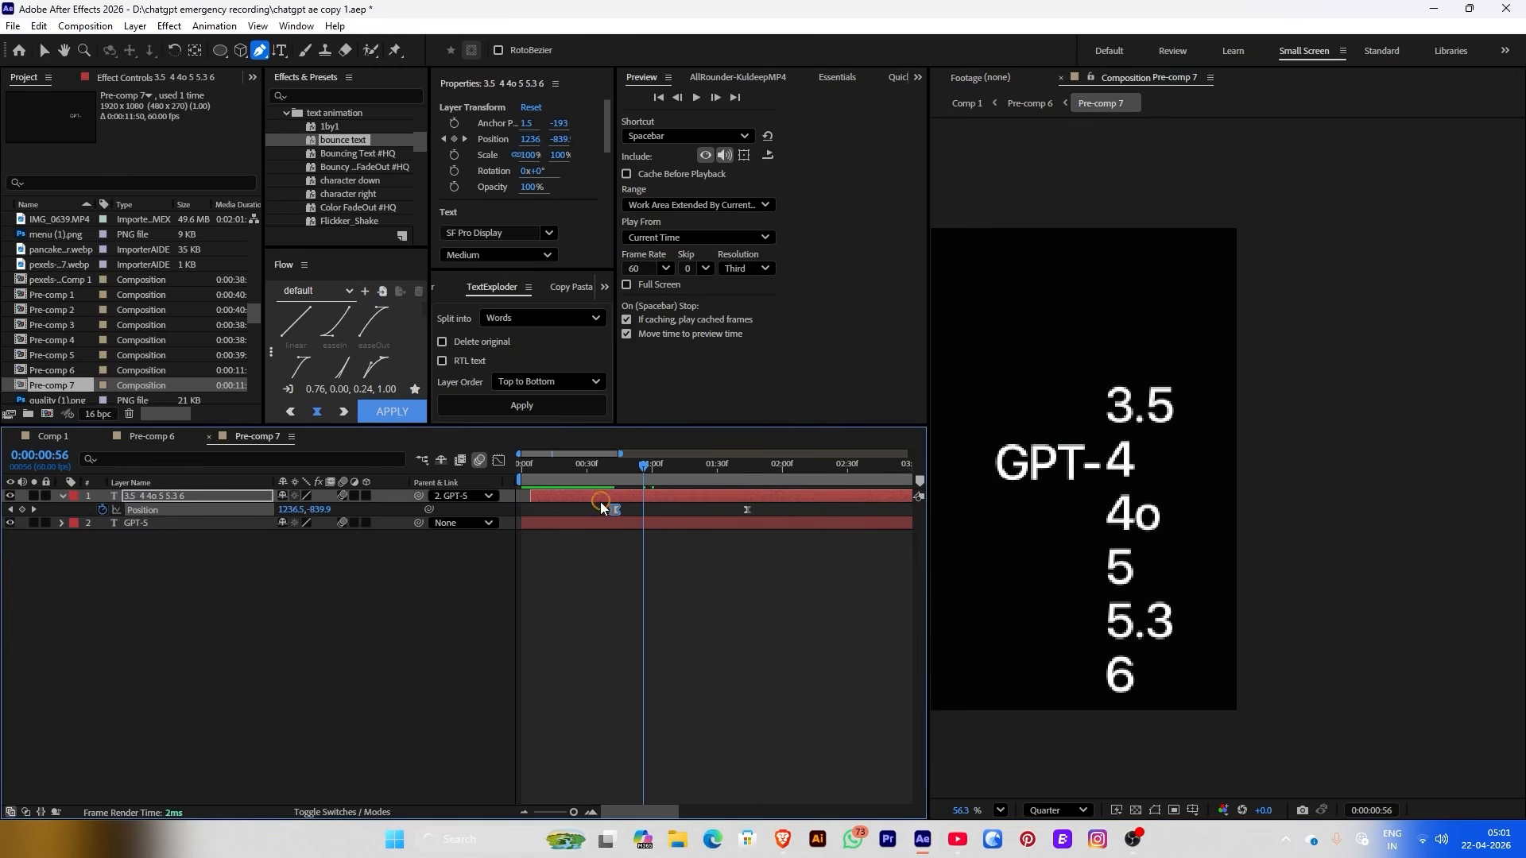
pyautogui.moveTo(602, 507); pyautogui.dragTo(914, 522)
pyautogui.click(496, 460)
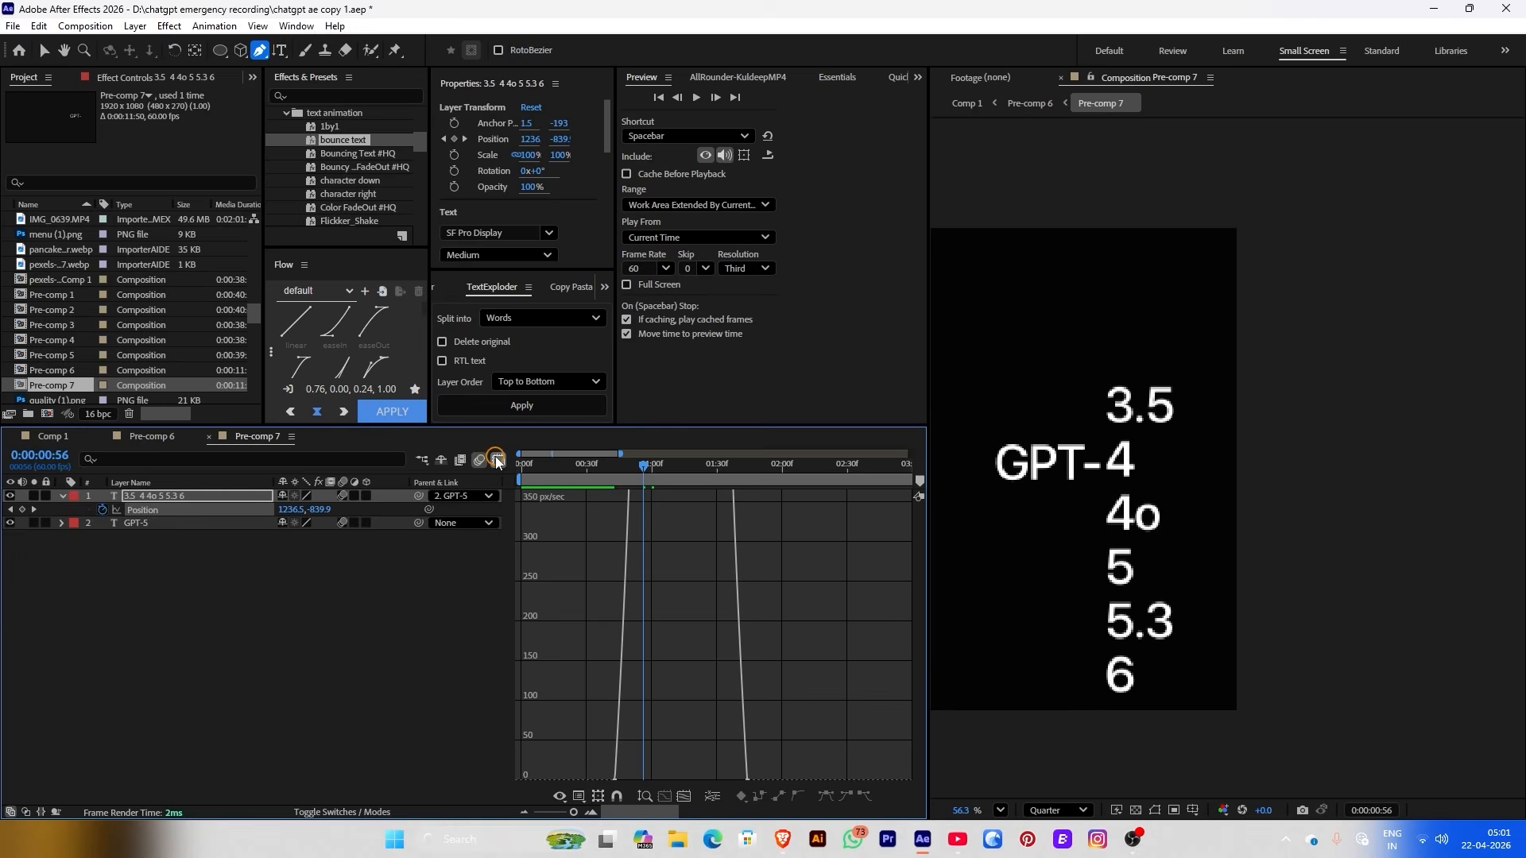
pyautogui.press('v')
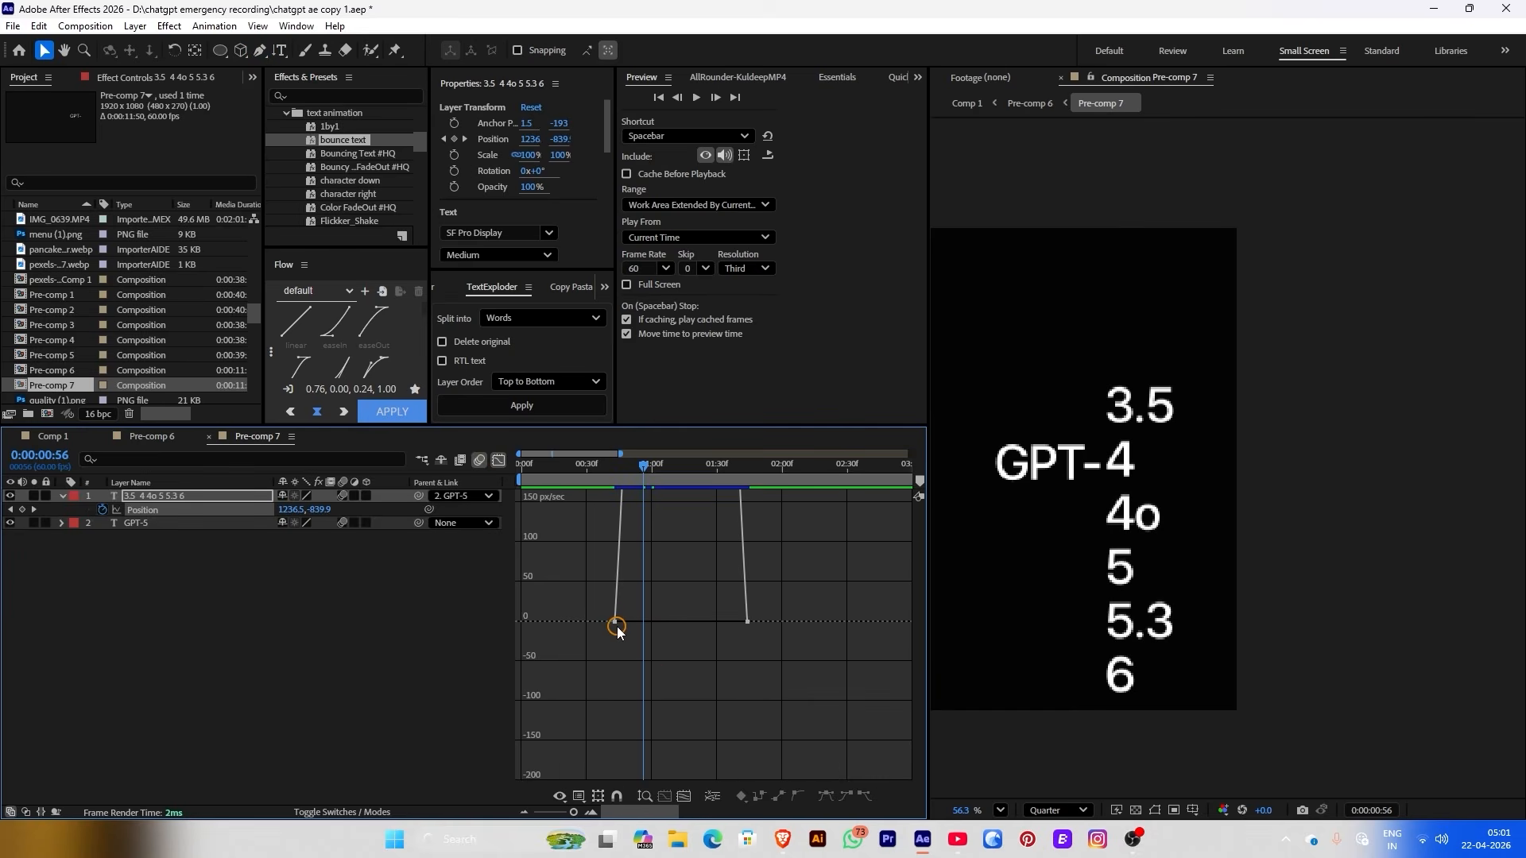
pyautogui.moveTo(616, 623); pyautogui.dragTo(665, 627)
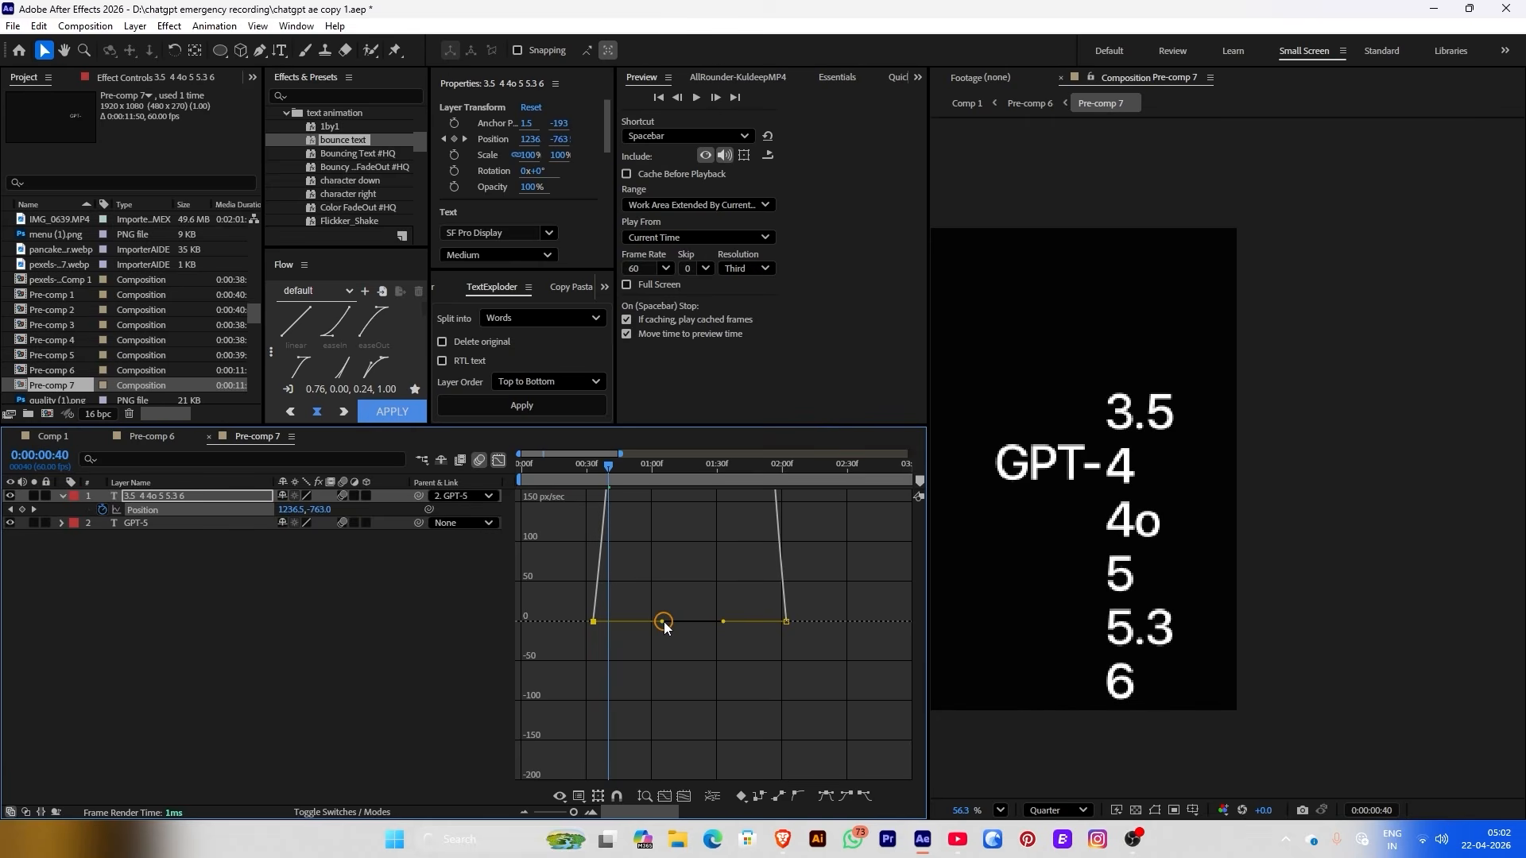
pyautogui.click(661, 594)
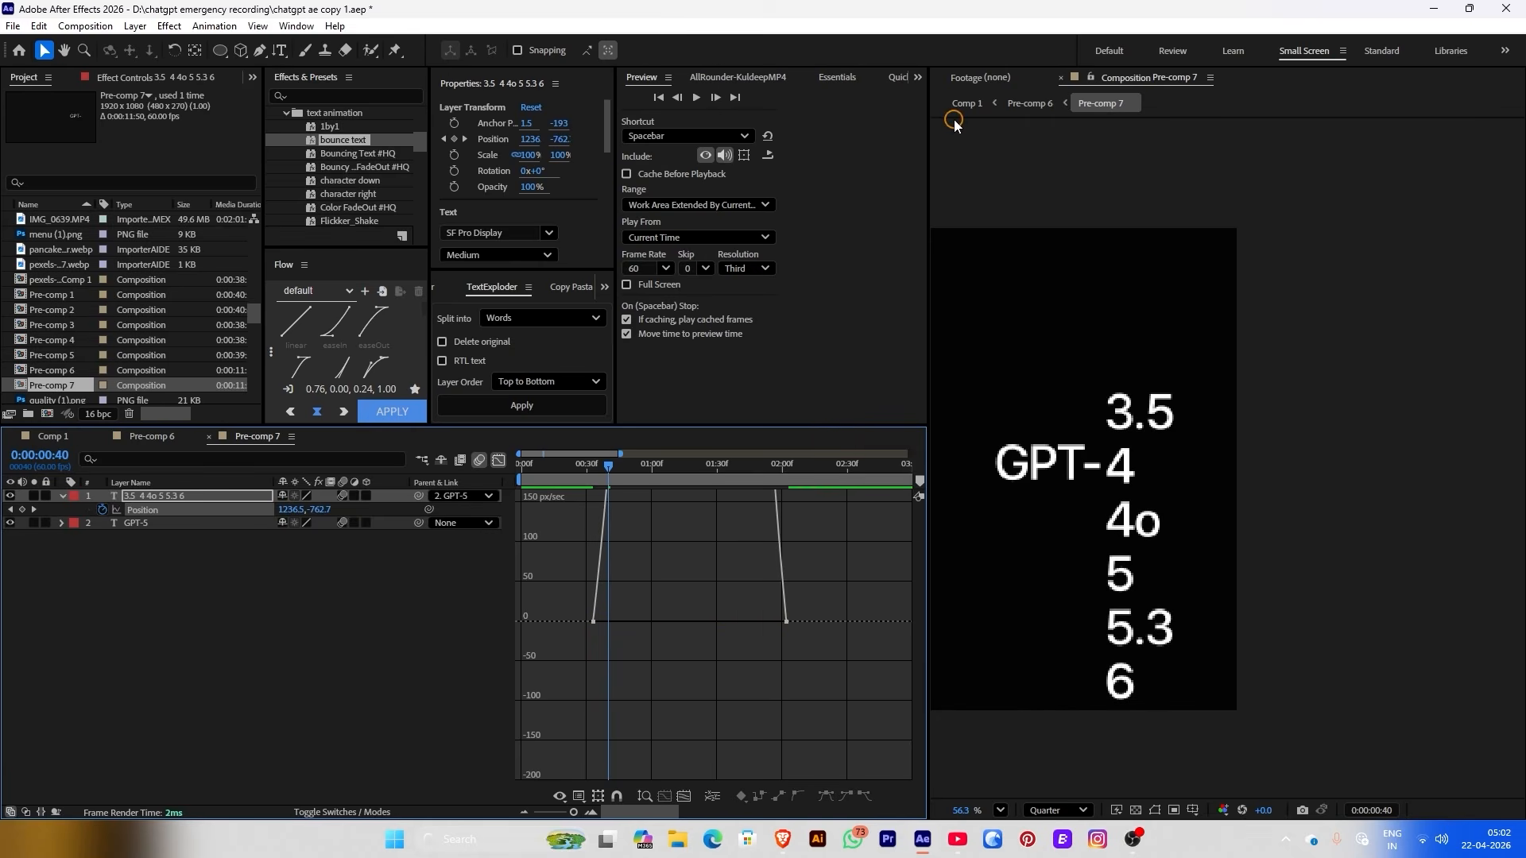
# Duplicate the version-number layer and keyframe the duplicate's Opacity down to 0%
pyautogui.click(965, 104)
pyautogui.click(640, 463)
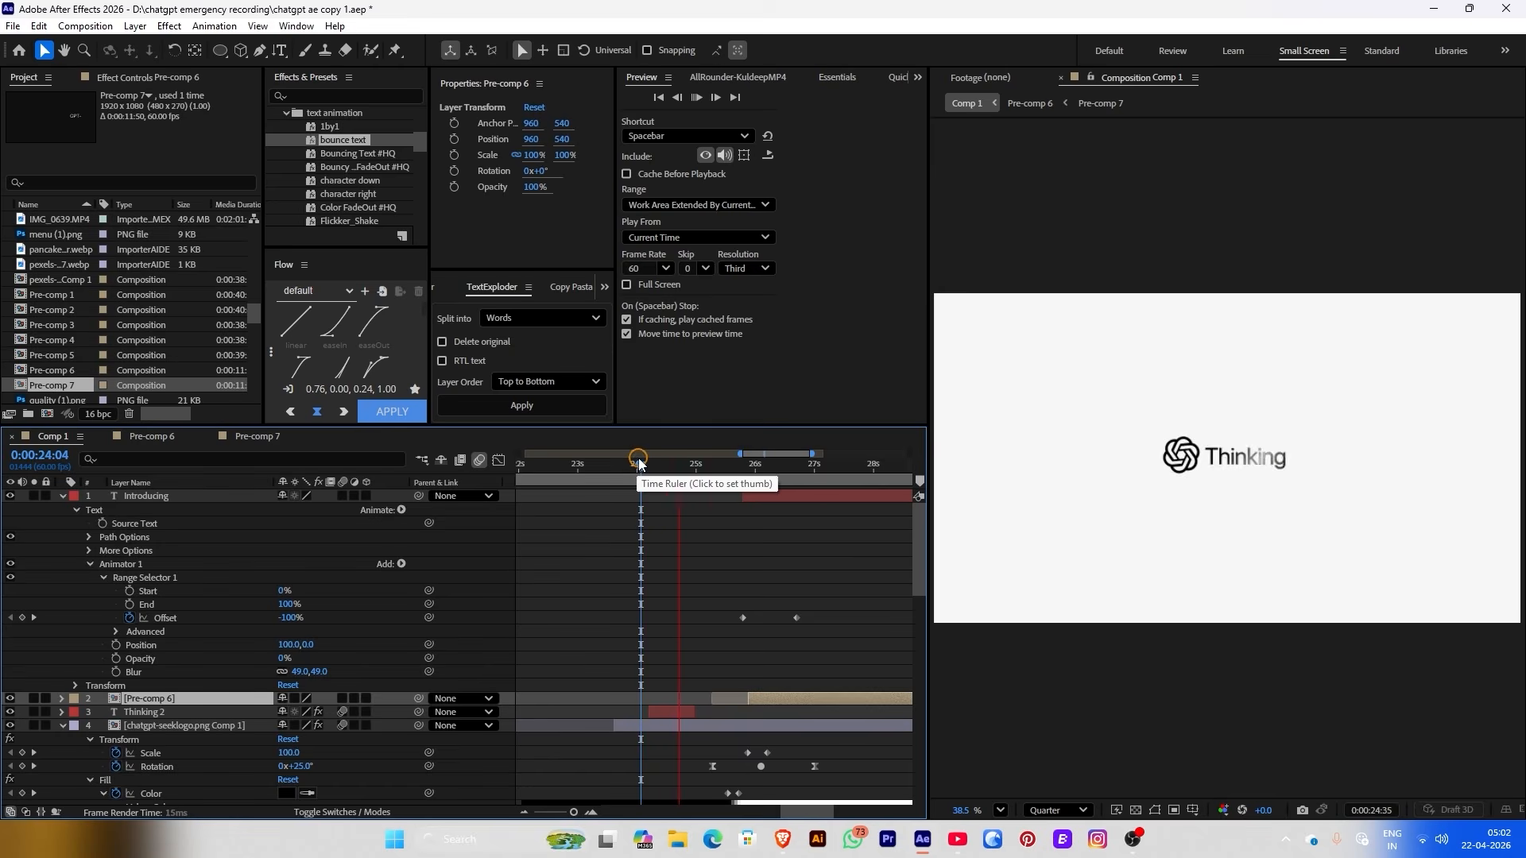
pyautogui.hotkey('shift', 'Escape')
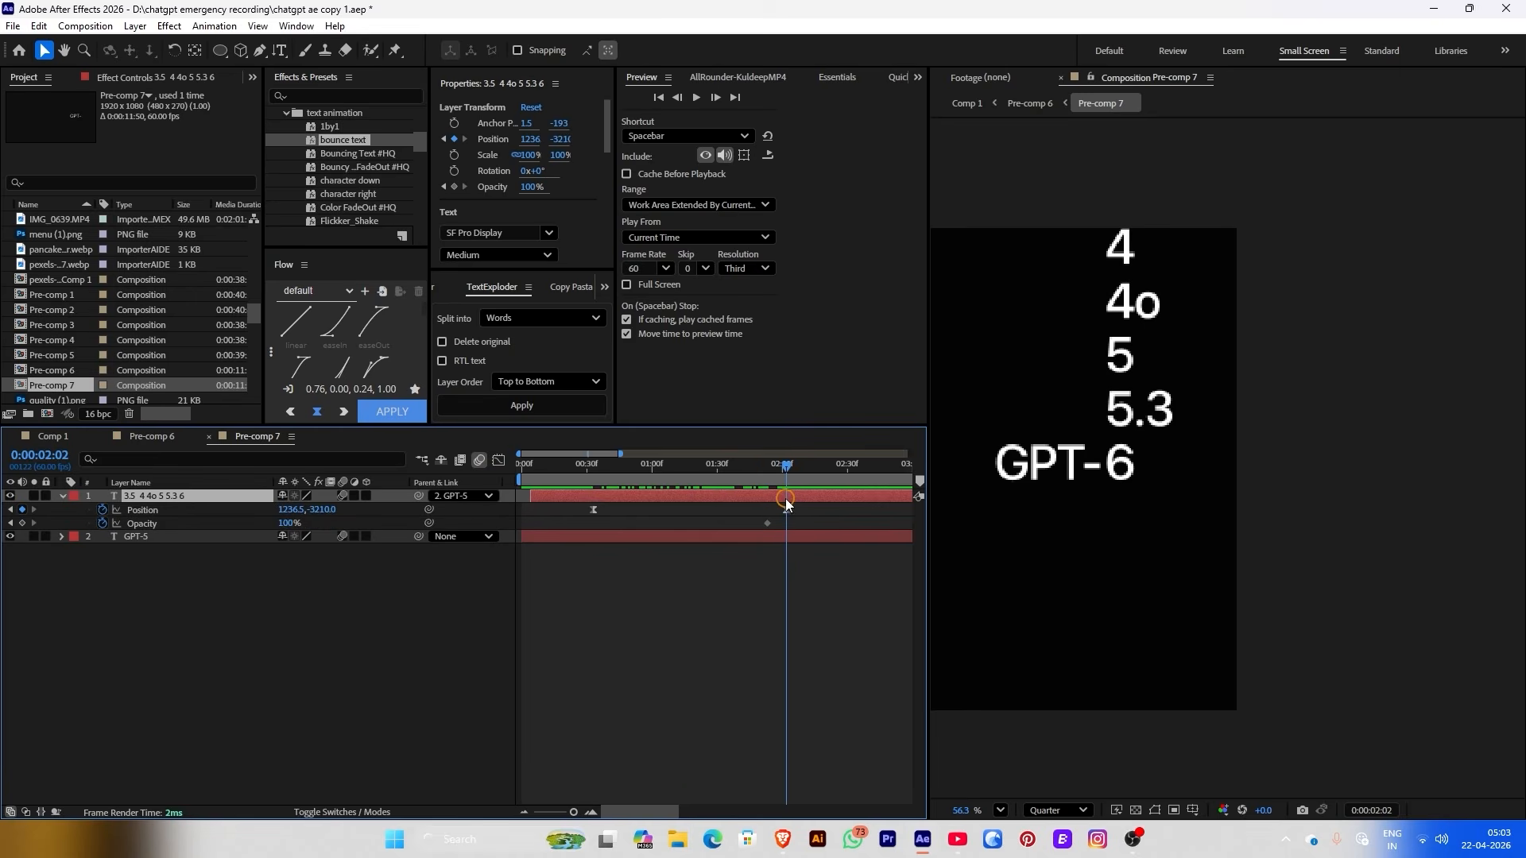
pyautogui.hotkey('ctrl', 'd')
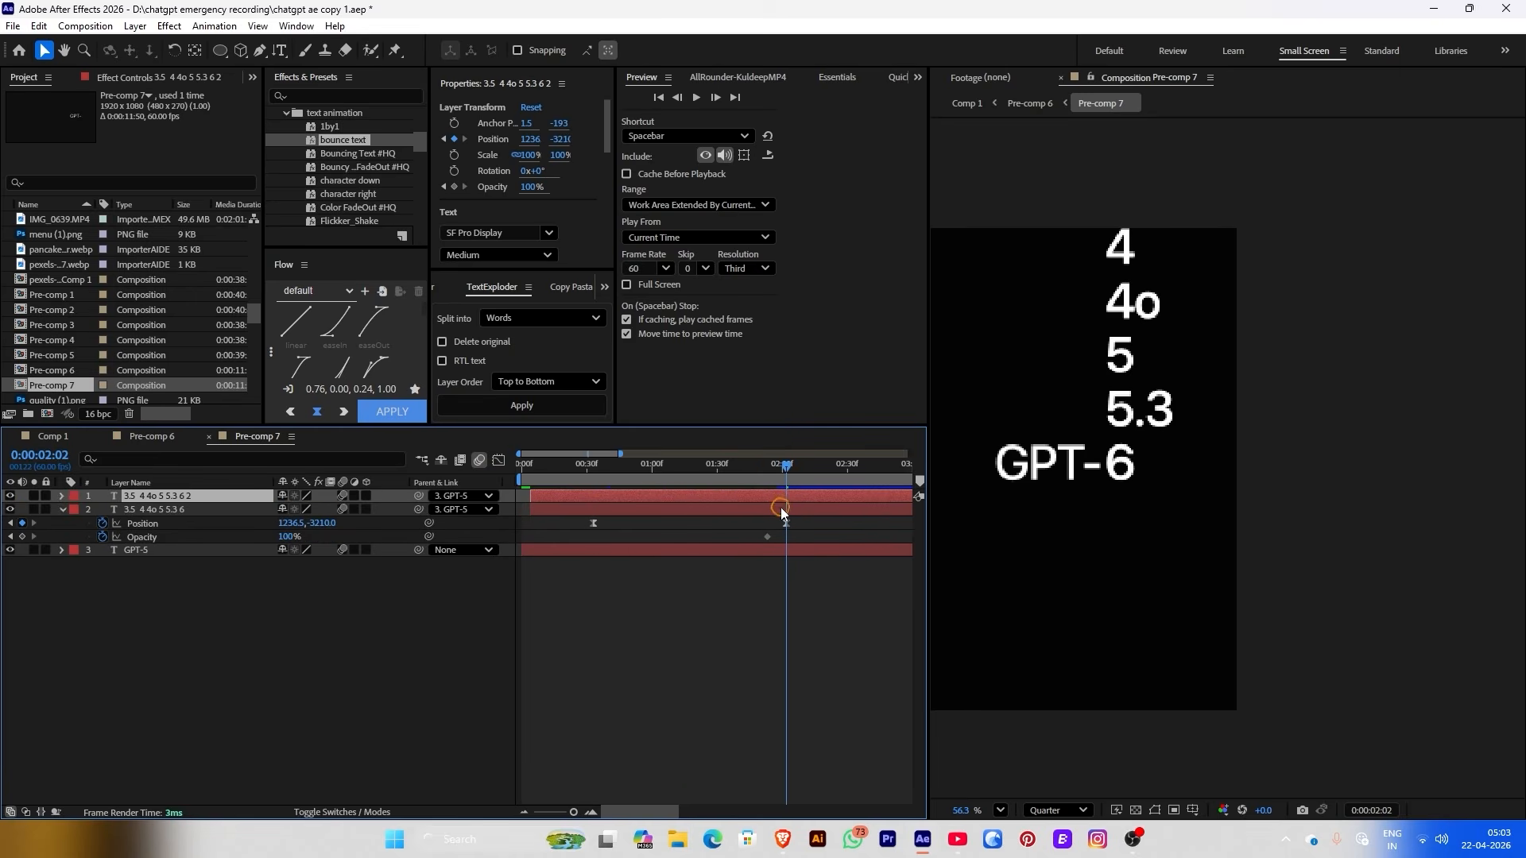
pyautogui.moveTo(527, 186); pyautogui.dragTo(231, 205)
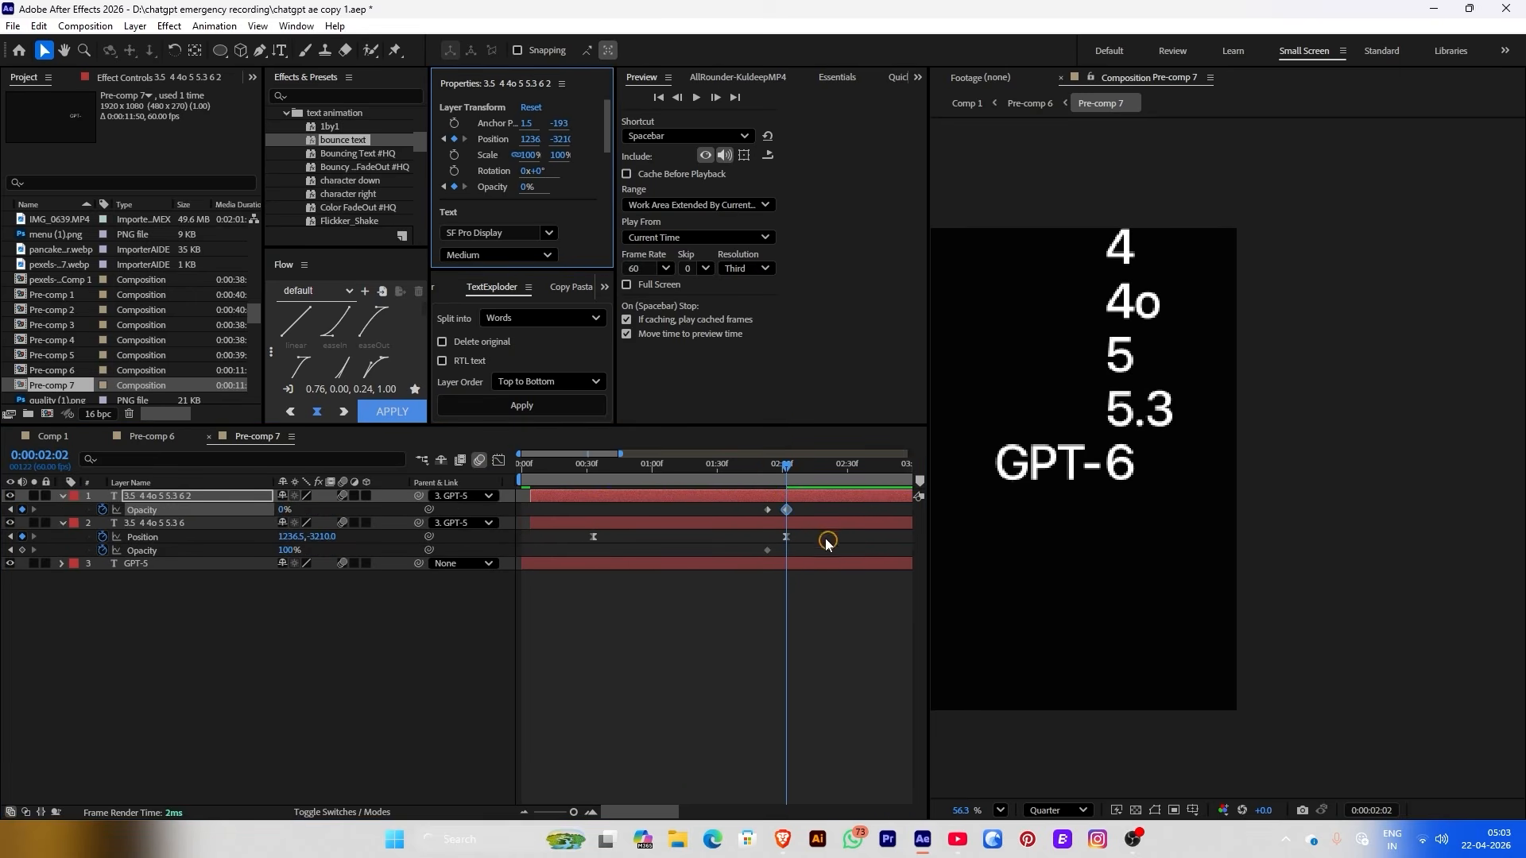
pyautogui.click(802, 529)
# Mask the 6 on the original number layer with a rectangle, check the crossfade near 0:00:02:00, and return to Comp 1
pyautogui.click(783, 498)
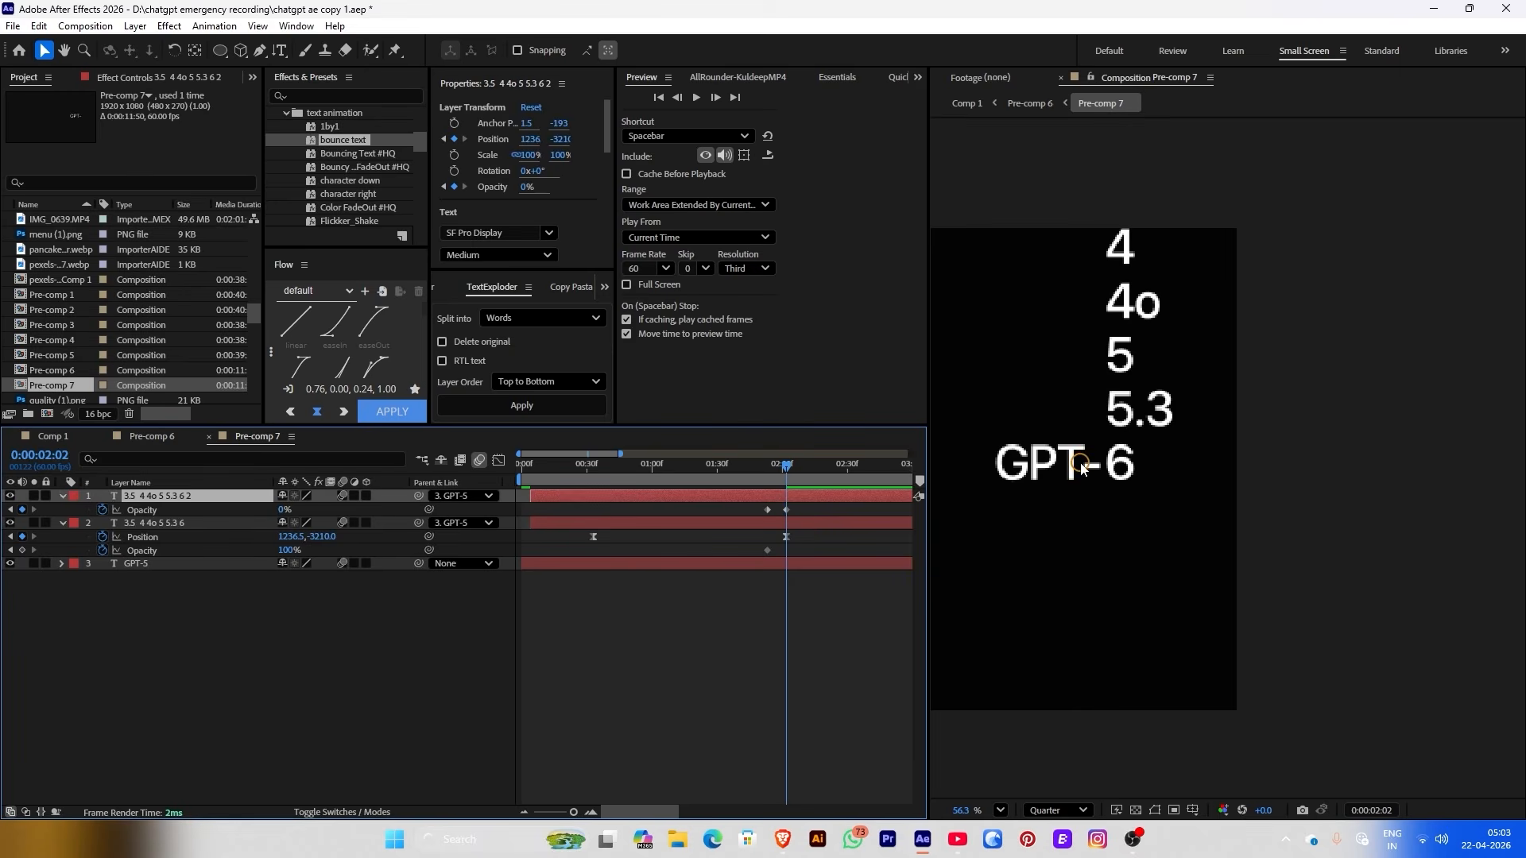
pyautogui.click(220, 52)
pyautogui.moveTo(215, 59); pyautogui.dragTo(262, 51)
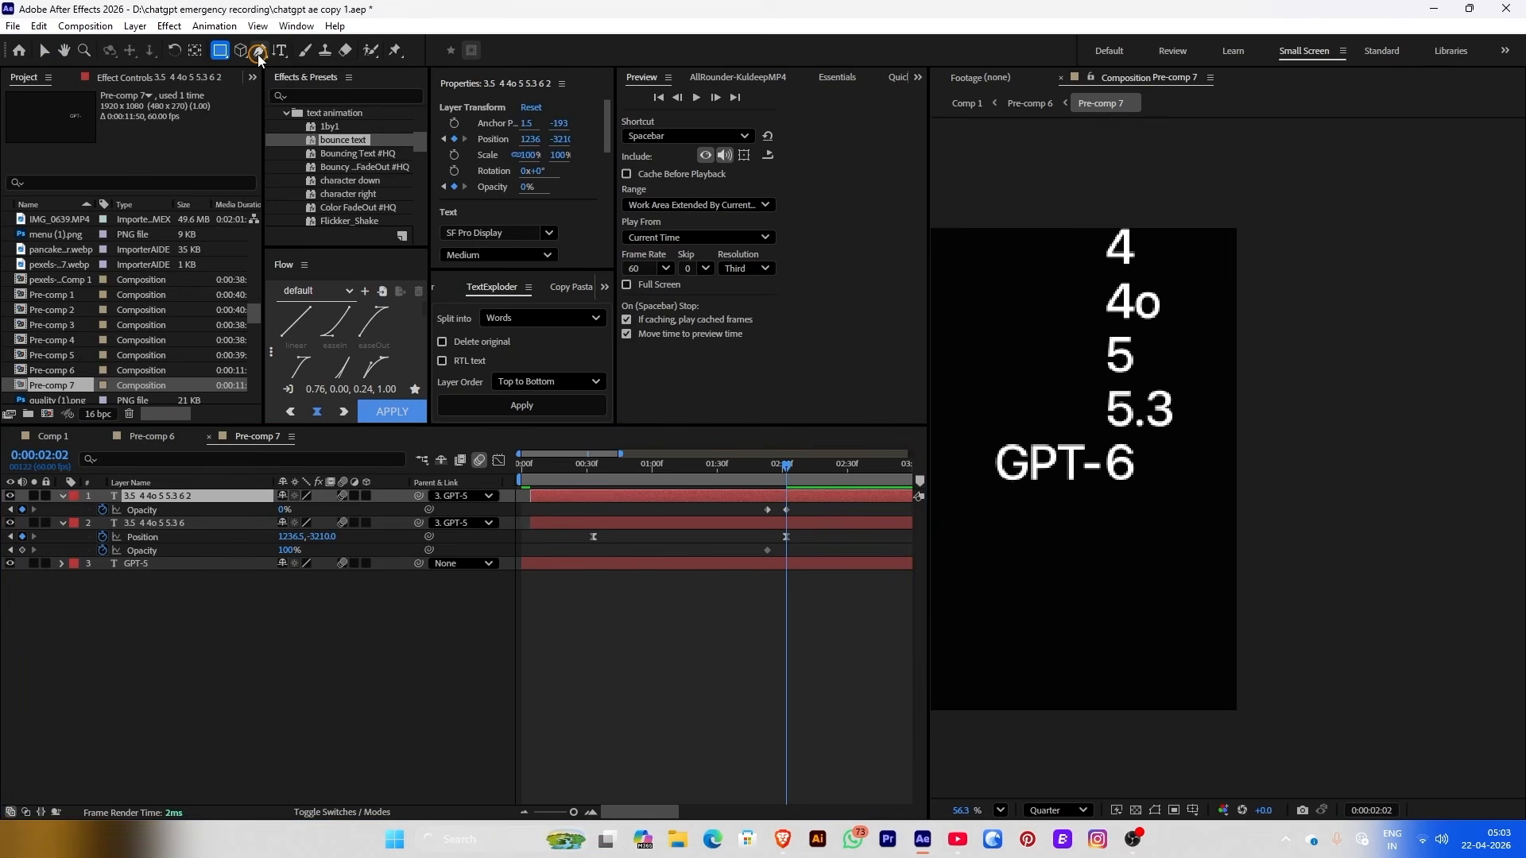
pyautogui.moveTo(1092, 440); pyautogui.dragTo(1153, 494)
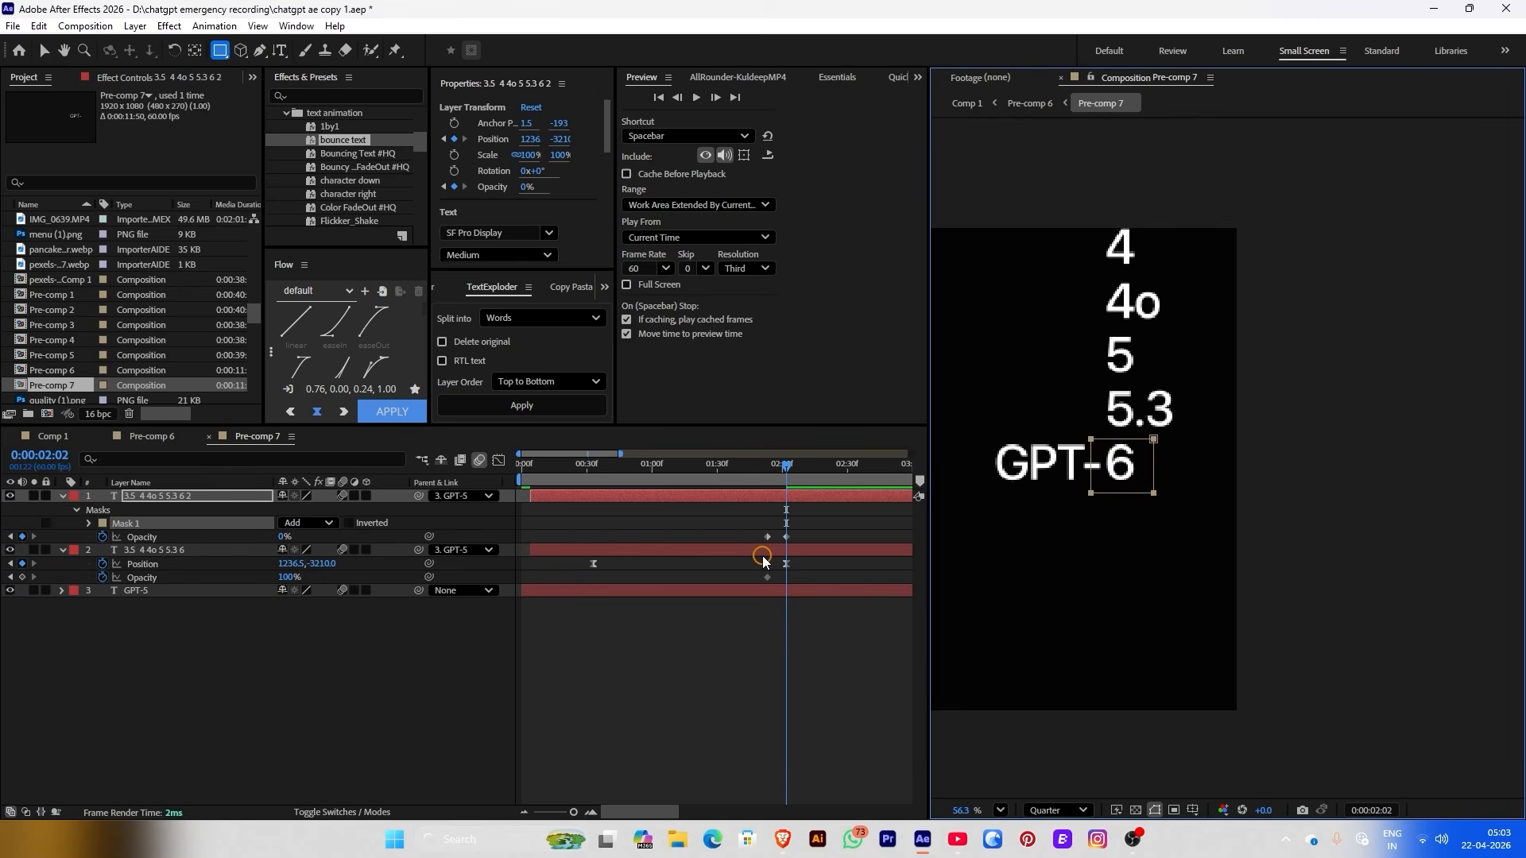
pyautogui.hotkey('ctrl', 'z')
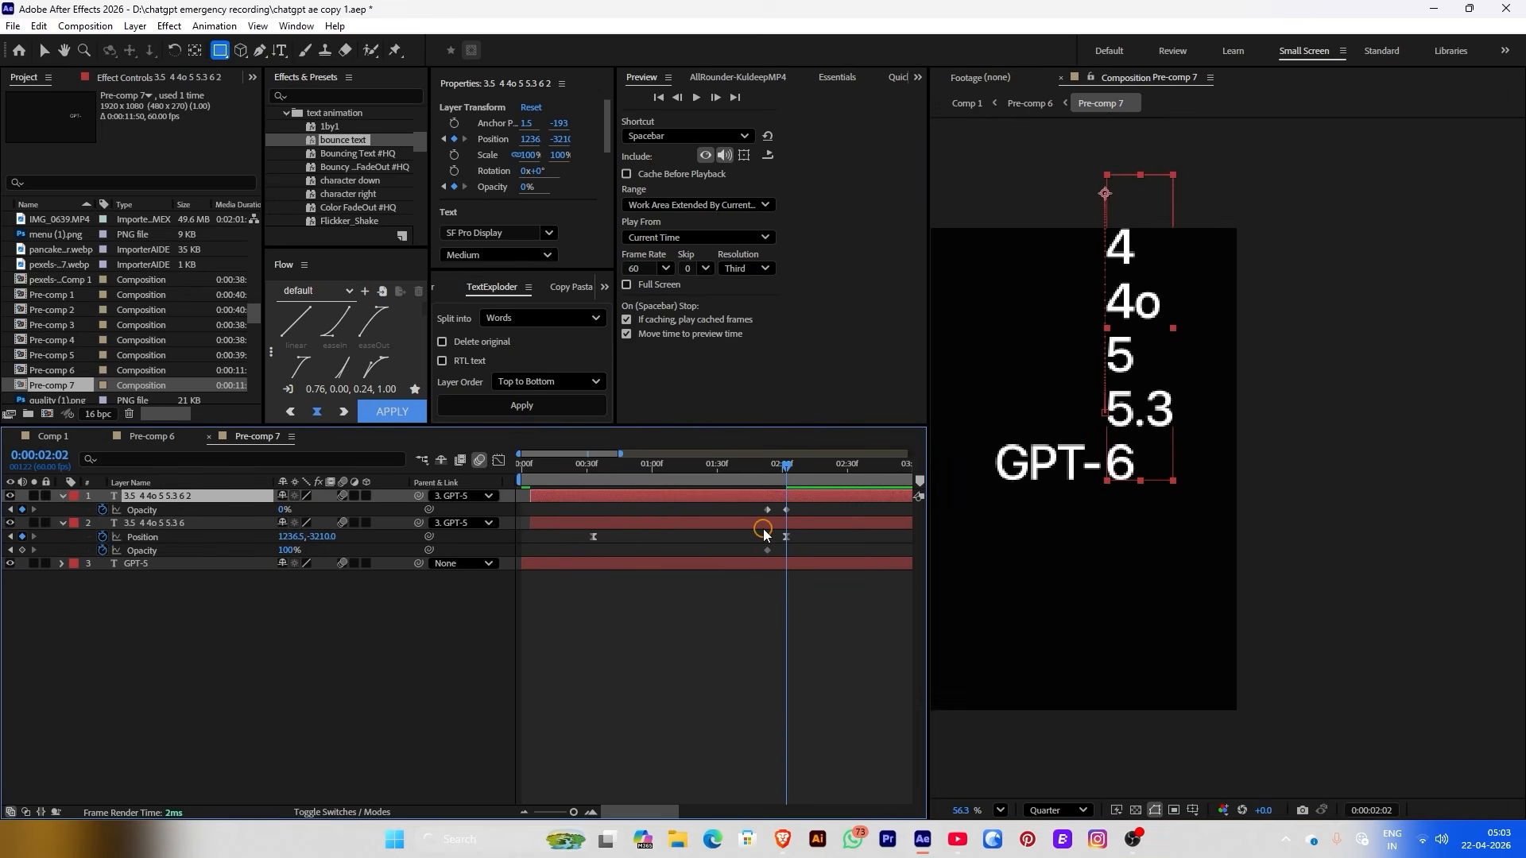
pyautogui.click(763, 529)
pyautogui.moveTo(1096, 440); pyautogui.dragTo(1172, 488)
pyautogui.moveTo(744, 486)
pyautogui.mouseDown()
pyautogui.moveTo(819, 469)
pyautogui.moveTo(746, 467)
pyautogui.mouseUp()
pyautogui.click(966, 103)
pyautogui.click(737, 469)
# Keyframe Pre-comp 6 Opacity so it fades in from 0% before the GPT reveal
pyautogui.click(453, 193)
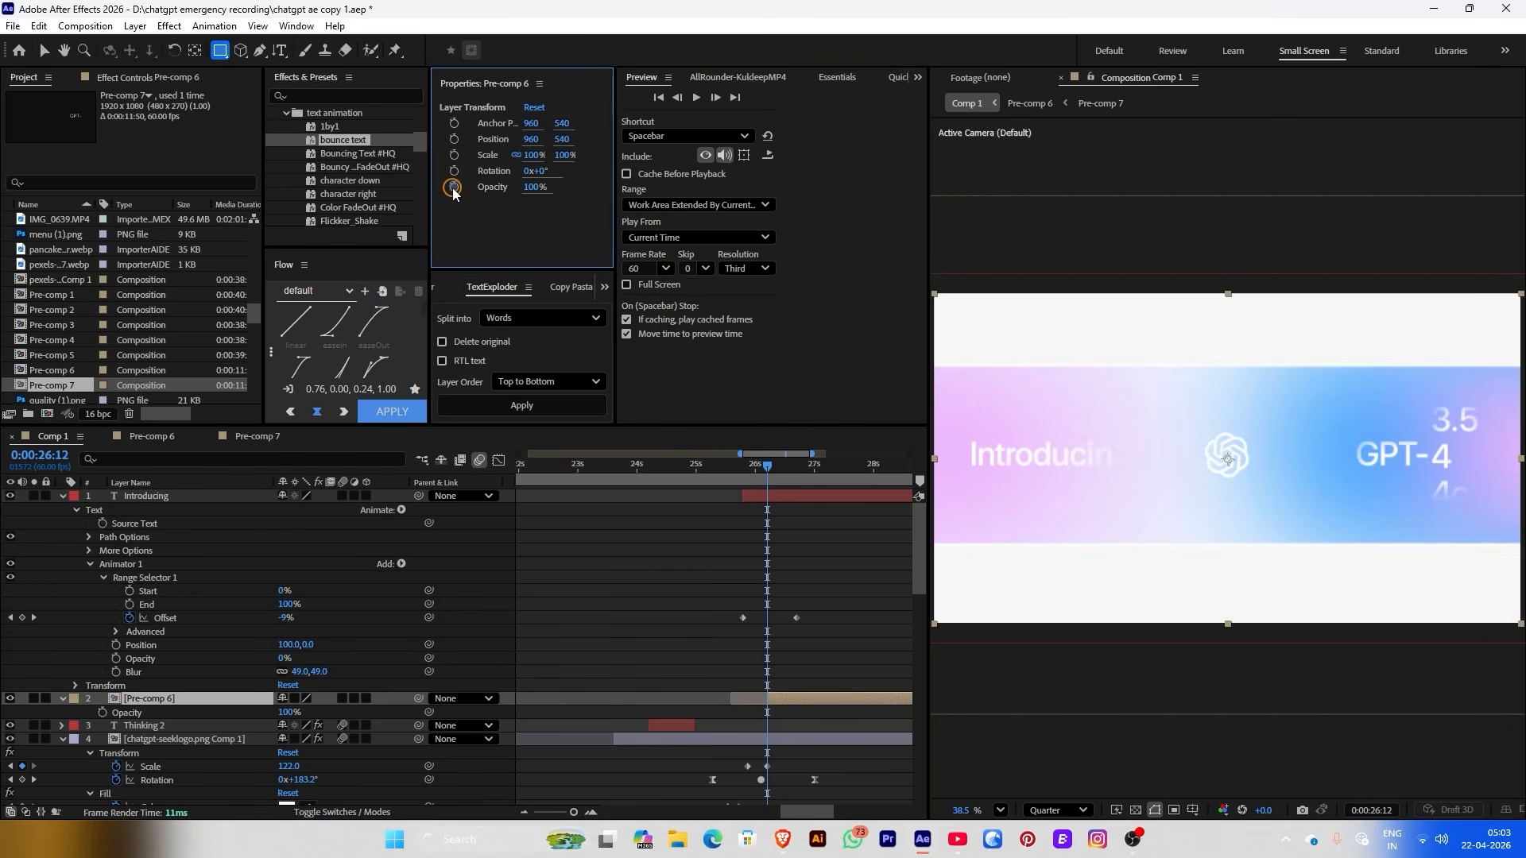
pyautogui.moveTo(763, 719); pyautogui.dragTo(782, 719)
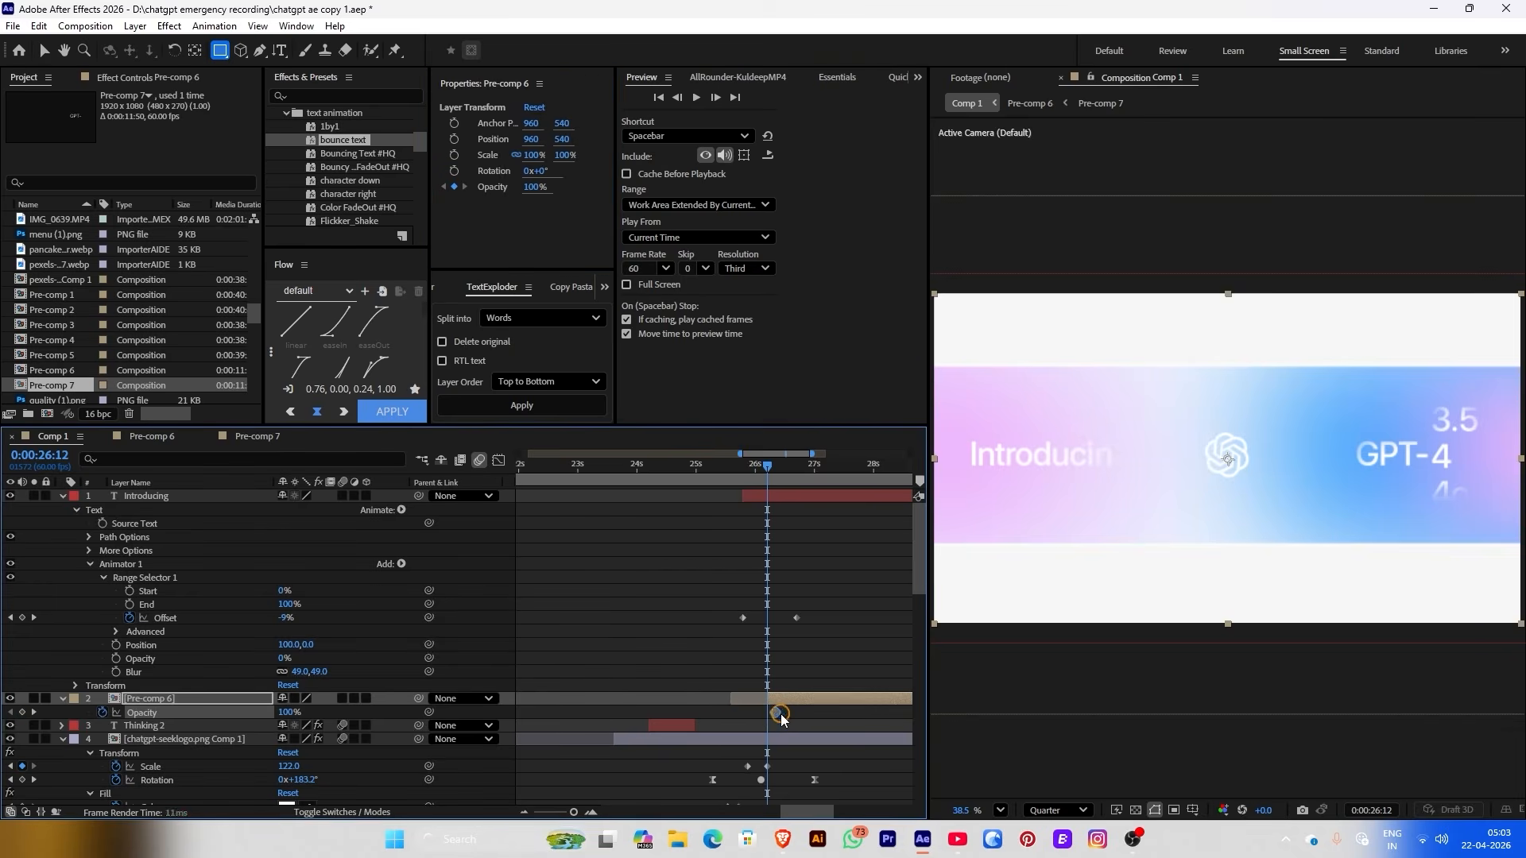
pyautogui.moveTo(537, 195); pyautogui.dragTo(381, 195)
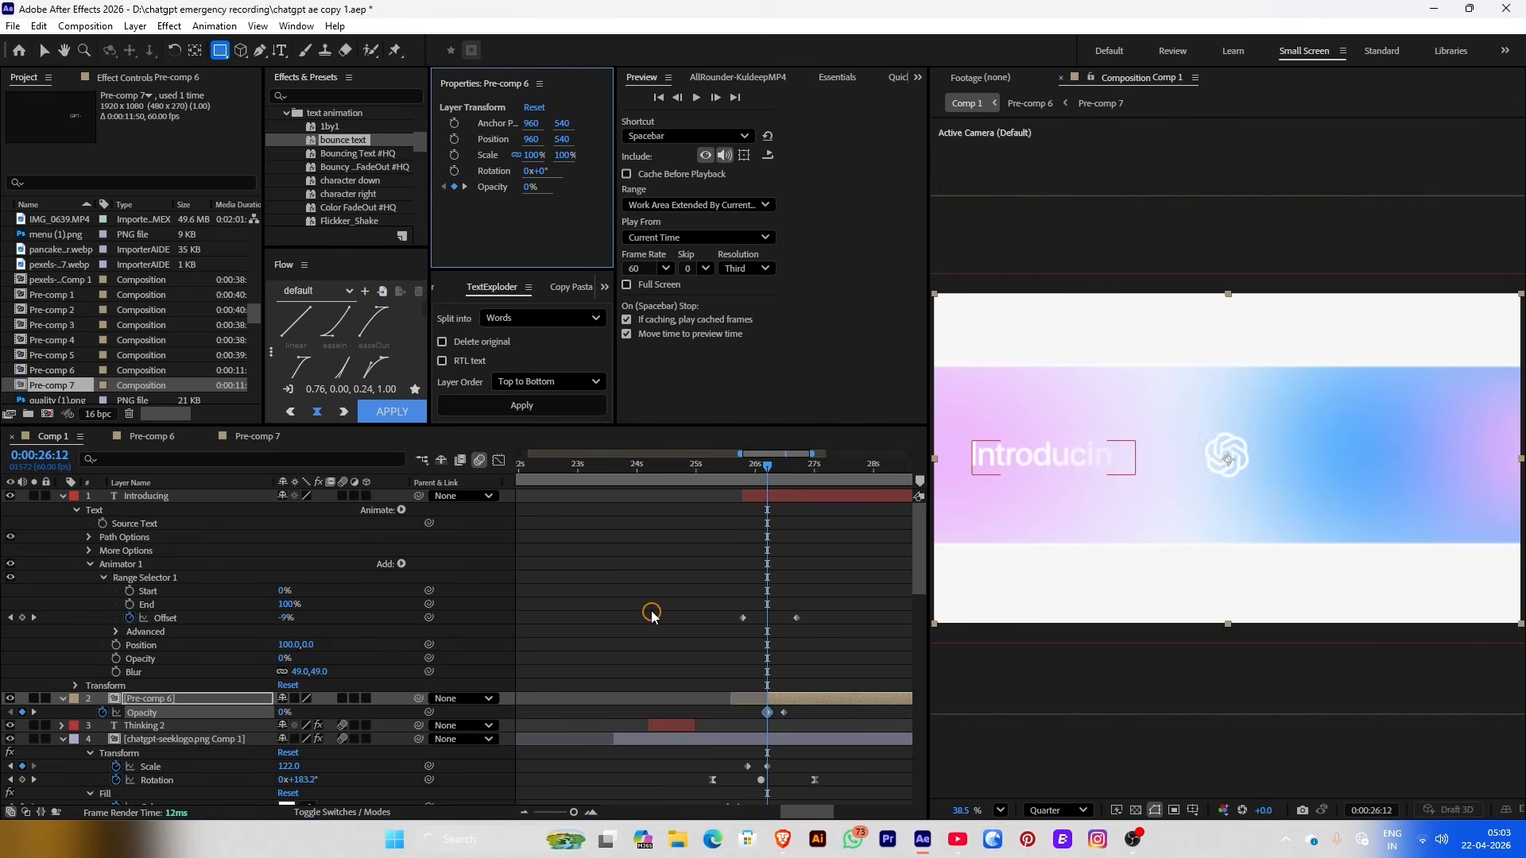
pyautogui.click(697, 465)
pyautogui.press('space')
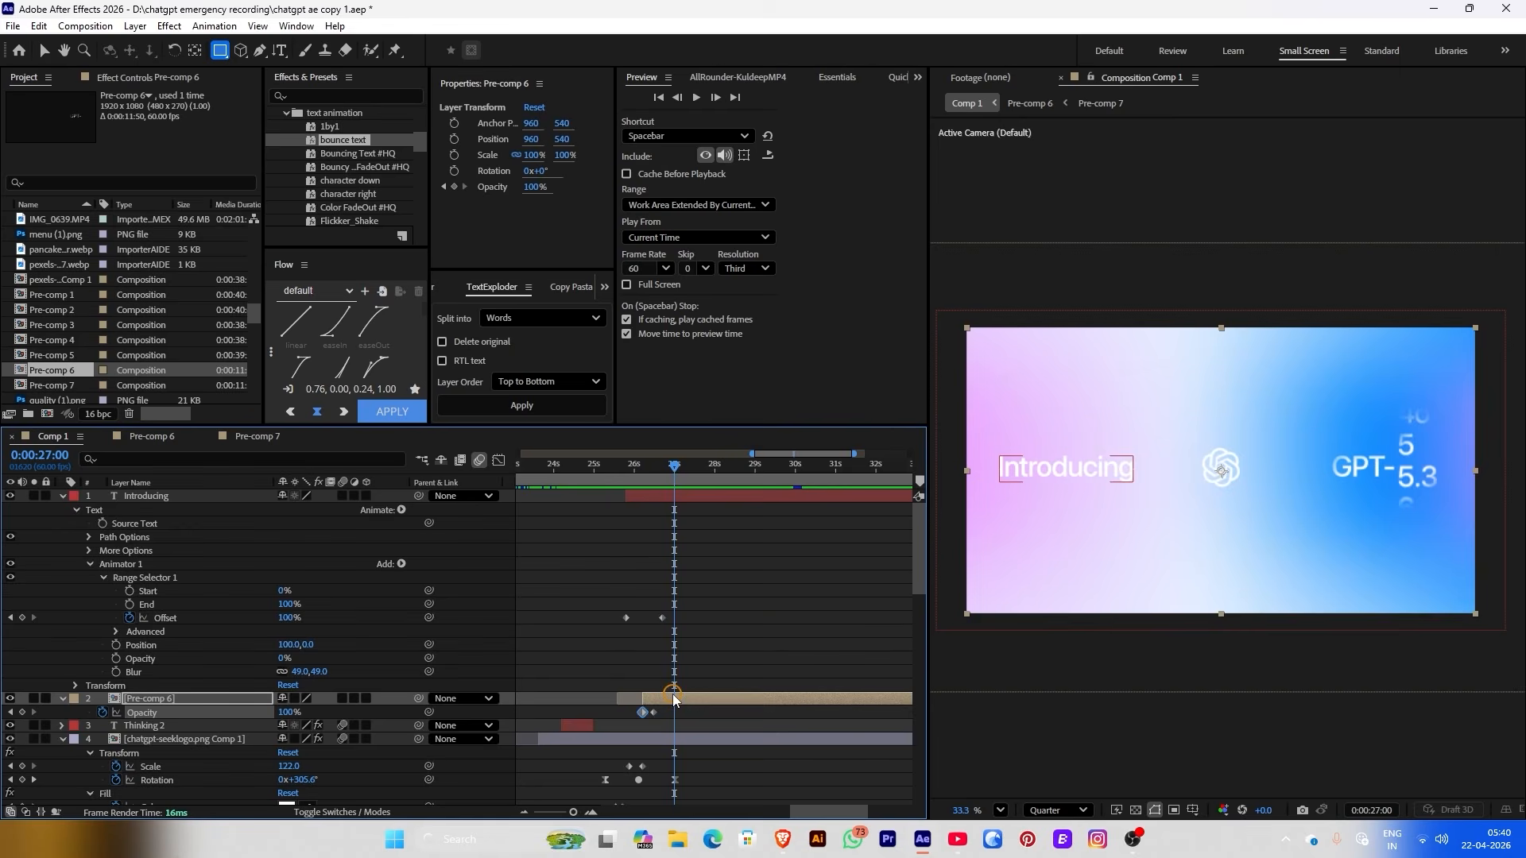
# Apply Posterize Time to Pre-comp 6 and set its Frame Rate to 24
pyautogui.hotkey('ctrl', 'space')
pyautogui.write('Bou')
pyautogui.write('pos')
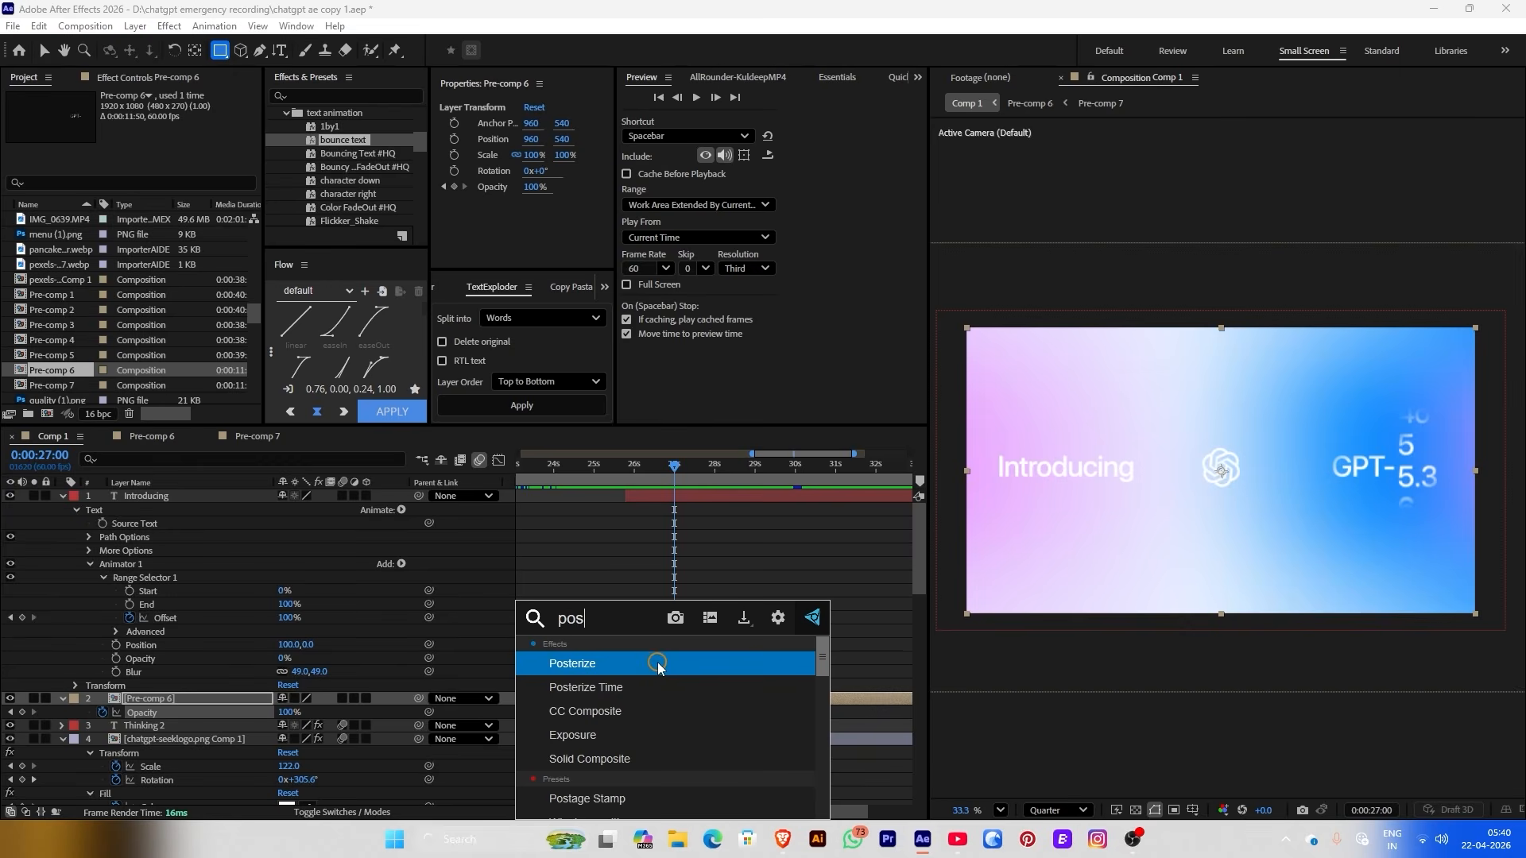
pyautogui.click(652, 687)
pyautogui.press('v')
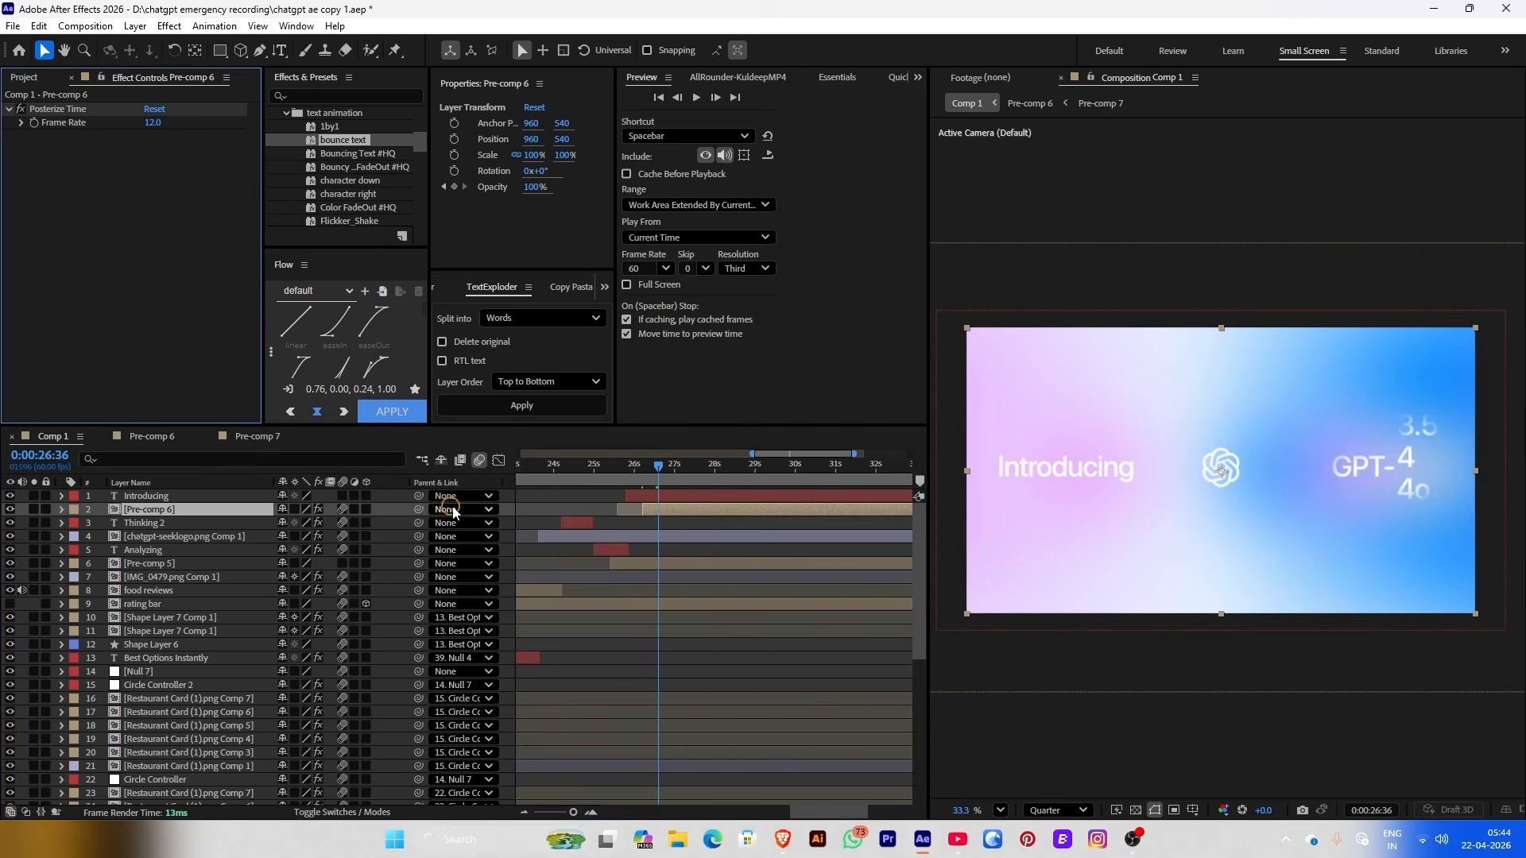
pyautogui.click(604, 469)
pyautogui.press('space')
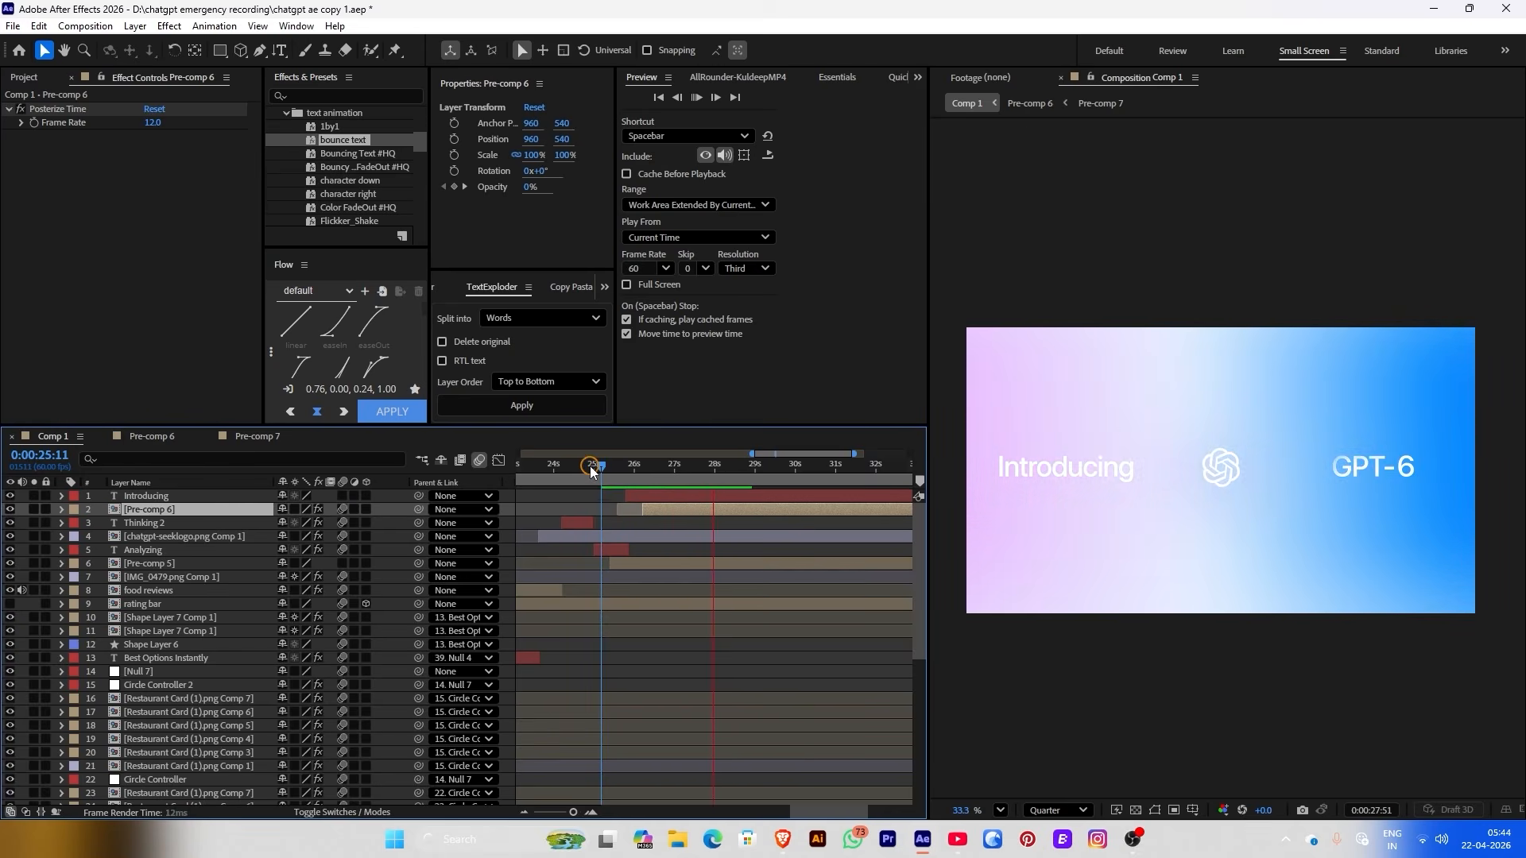
pyautogui.click(152, 122)
pyautogui.write('24')
pyautogui.press('Return')
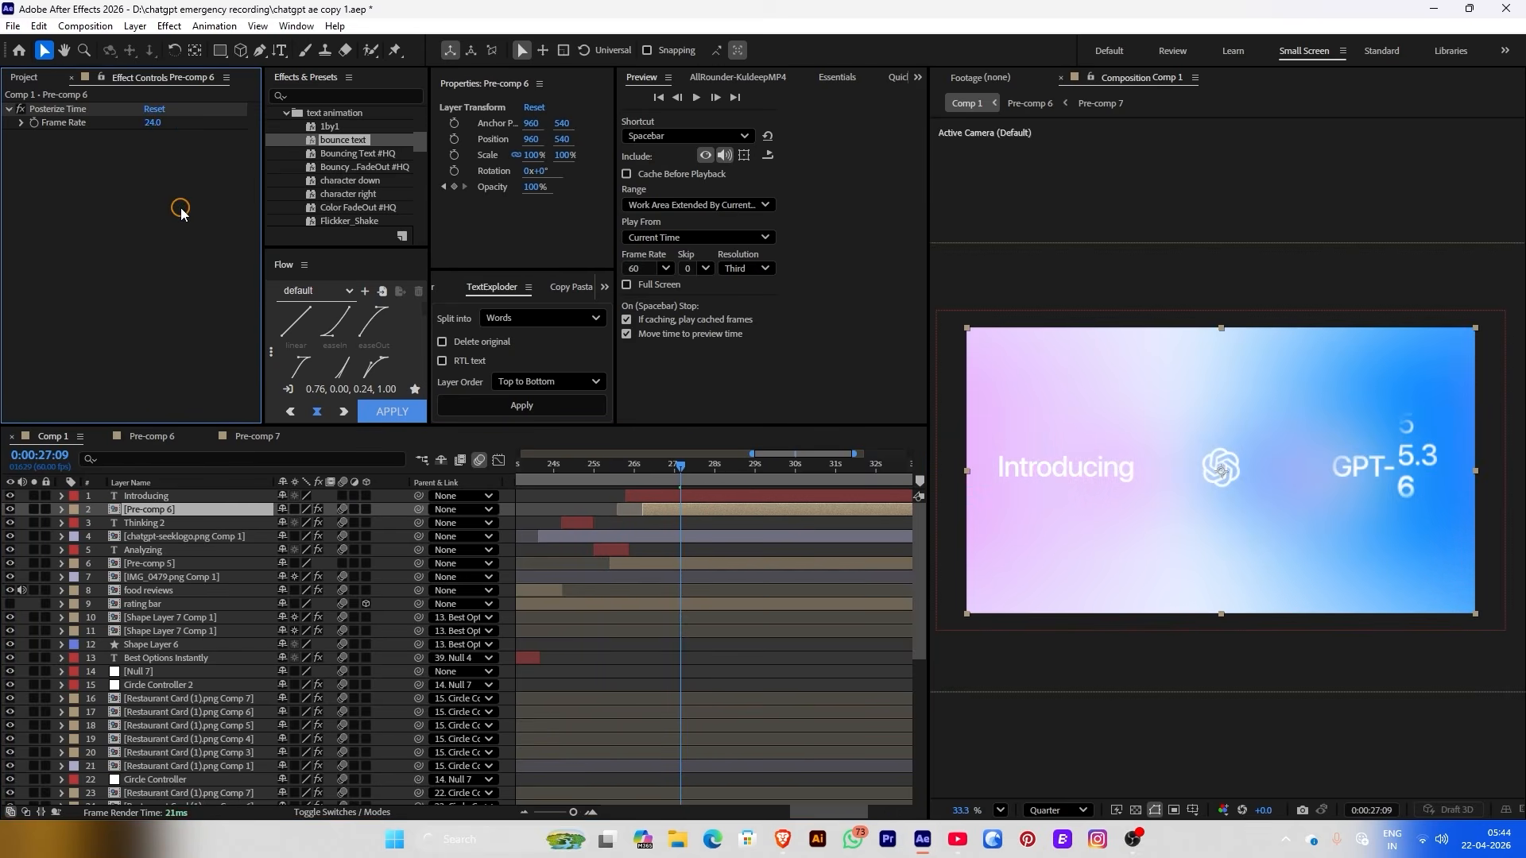
pyautogui.moveTo(624, 469); pyautogui.dragTo(681, 474)
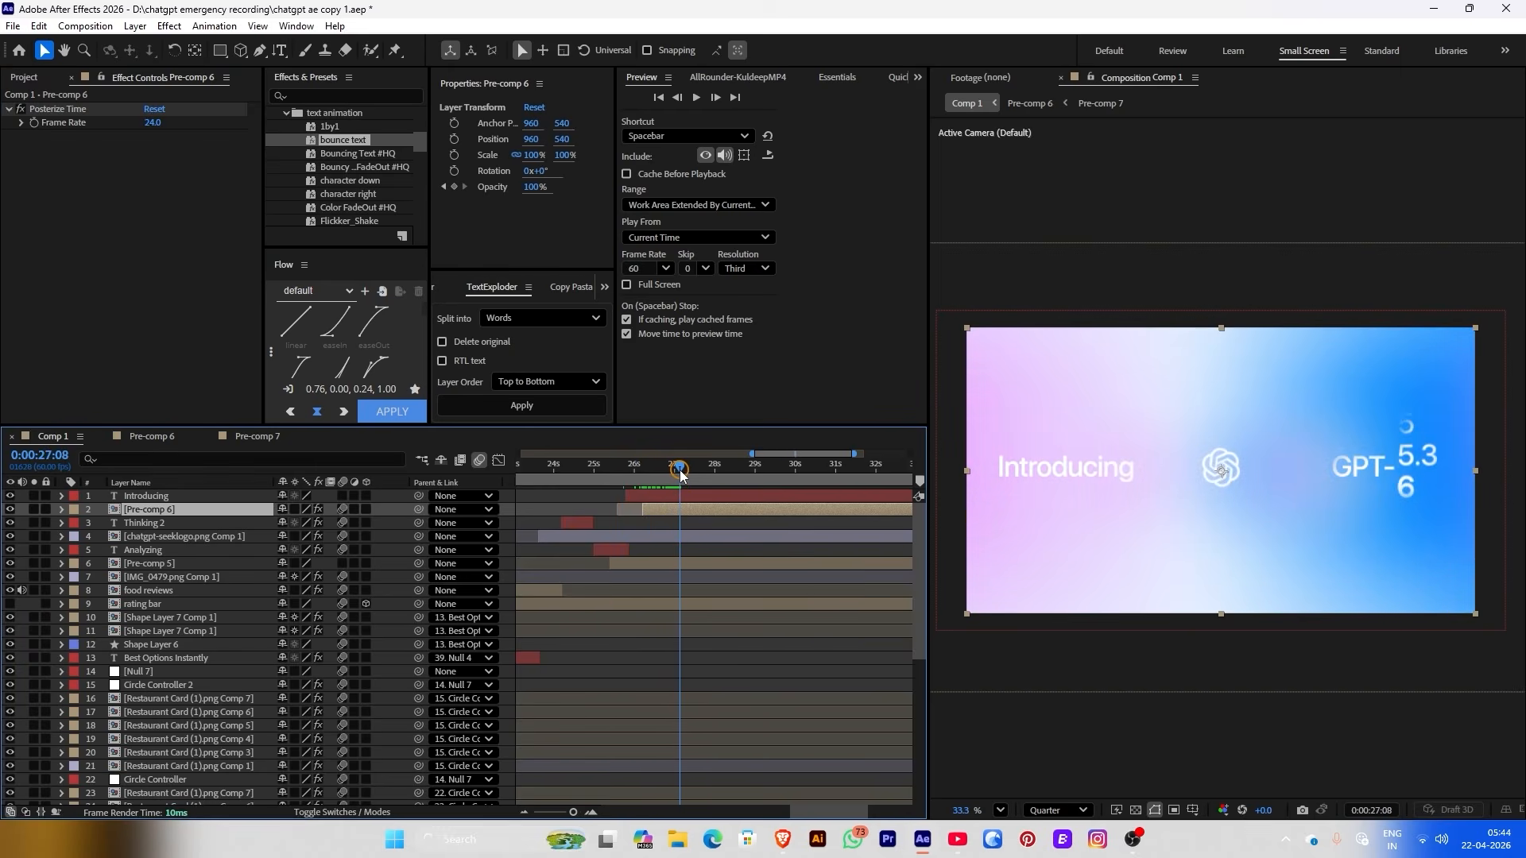
# Keyframe Pre-comp 6 sliding left from X 960 to about 665 by 27:55, with eased keyframes
pyautogui.click(454, 155)
pyautogui.click(454, 139)
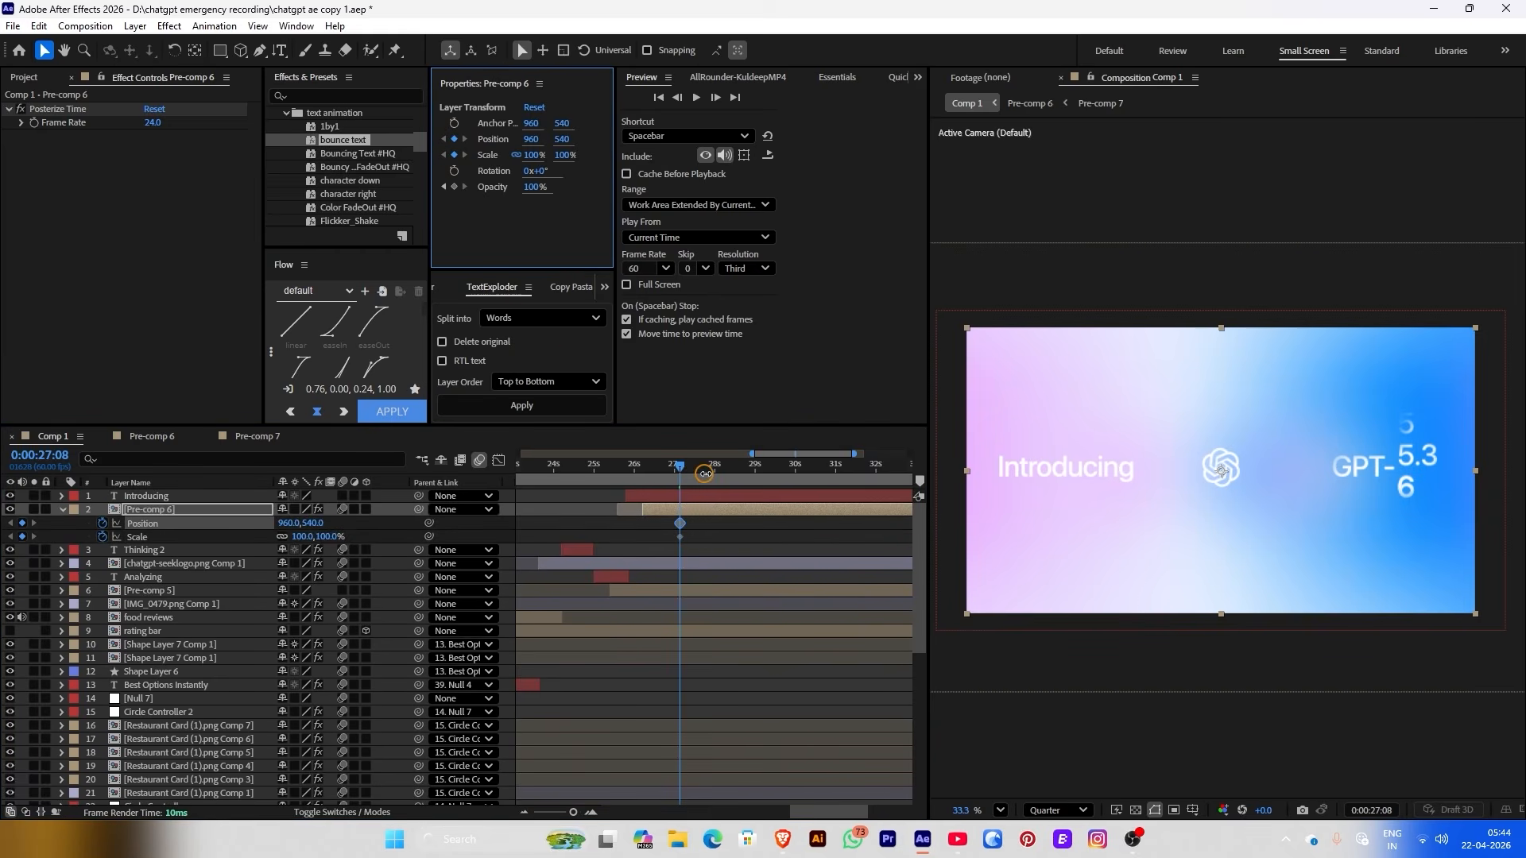
pyautogui.moveTo(705, 475); pyautogui.dragTo(706, 453)
pyautogui.moveTo(531, 139); pyautogui.dragTo(312, 156)
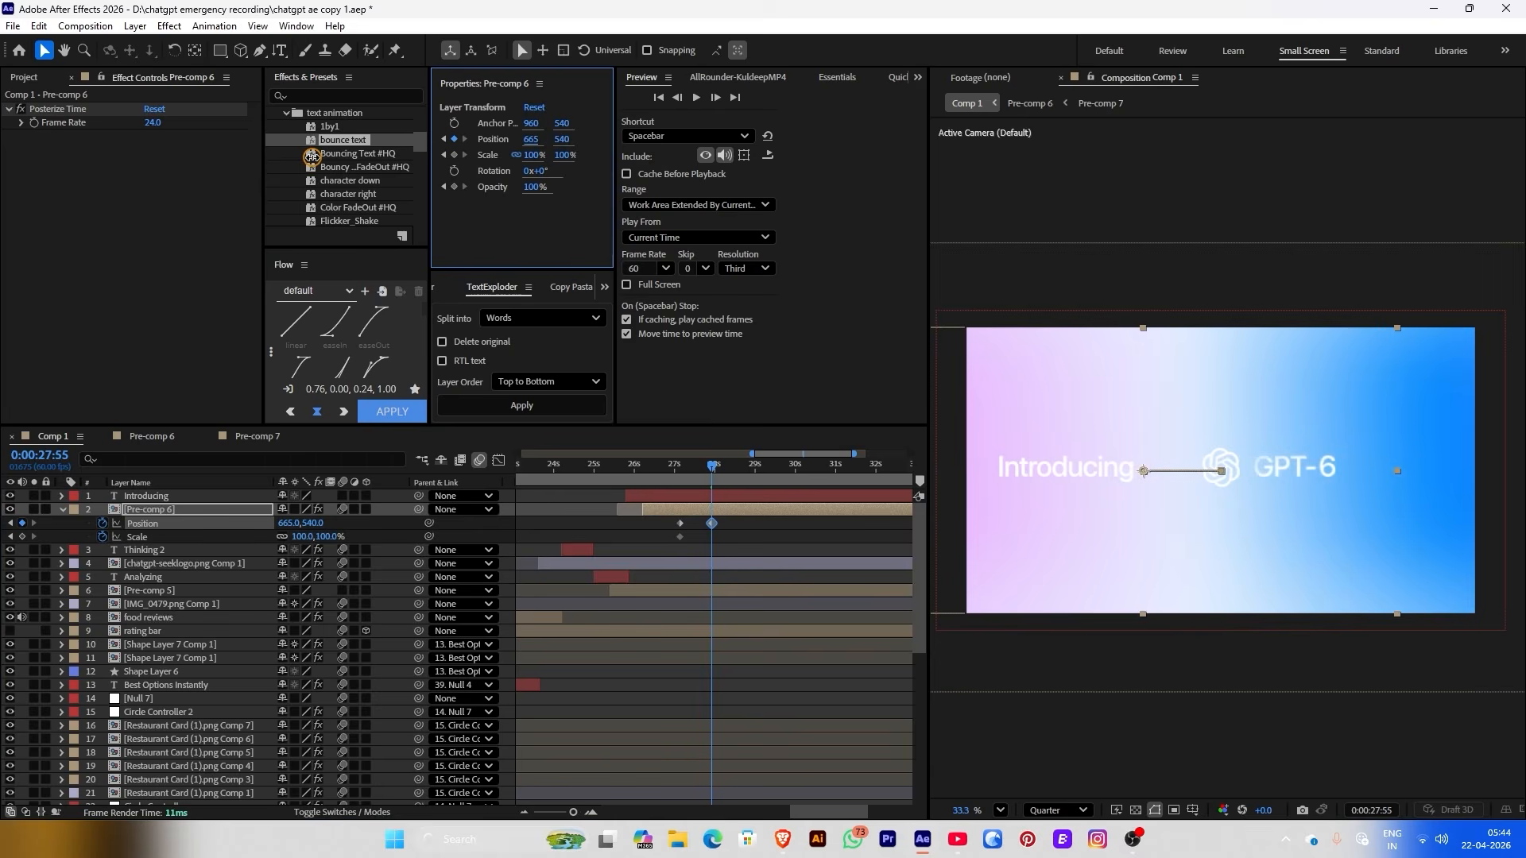
pyautogui.click(712, 473)
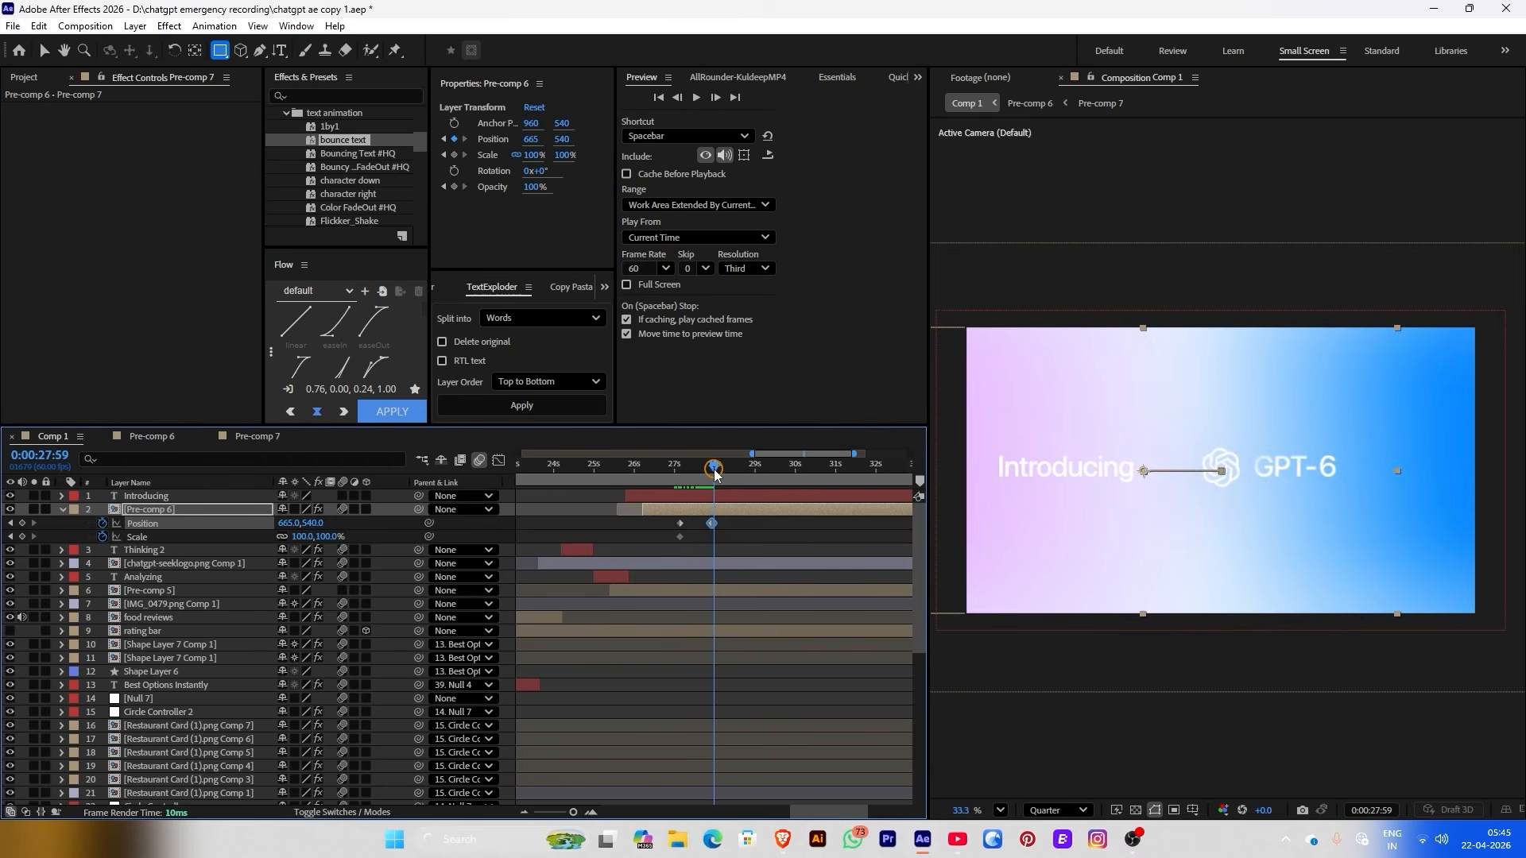
pyautogui.moveTo(714, 472); pyautogui.dragTo(664, 469)
pyautogui.click(396, 411)
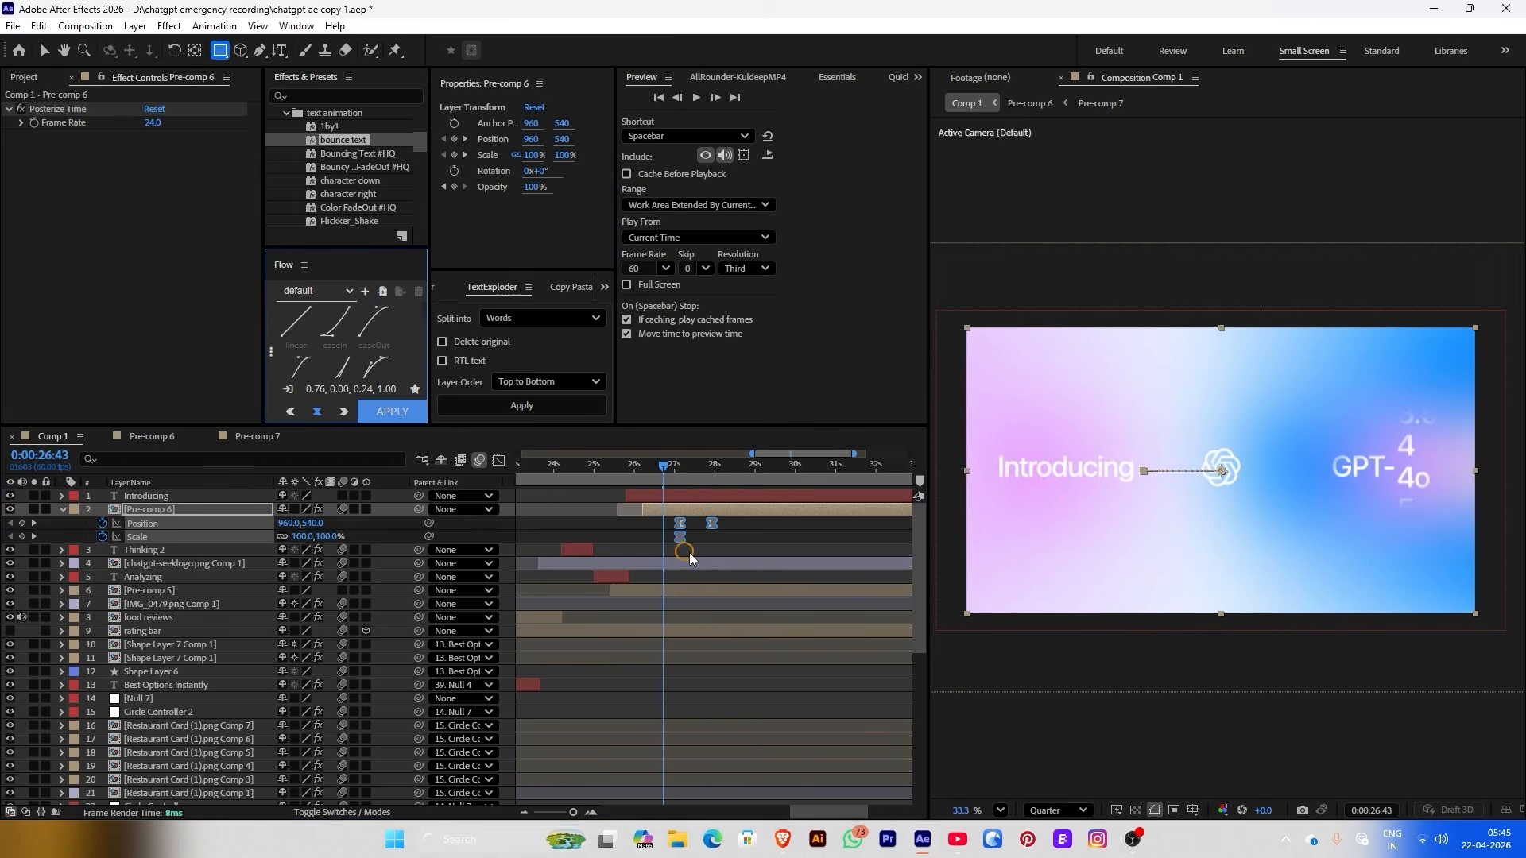
# Rename the Pre-comp 5 layer to 'gradient'
pyautogui.click(622, 594)
pyautogui.rightClick(623, 597)
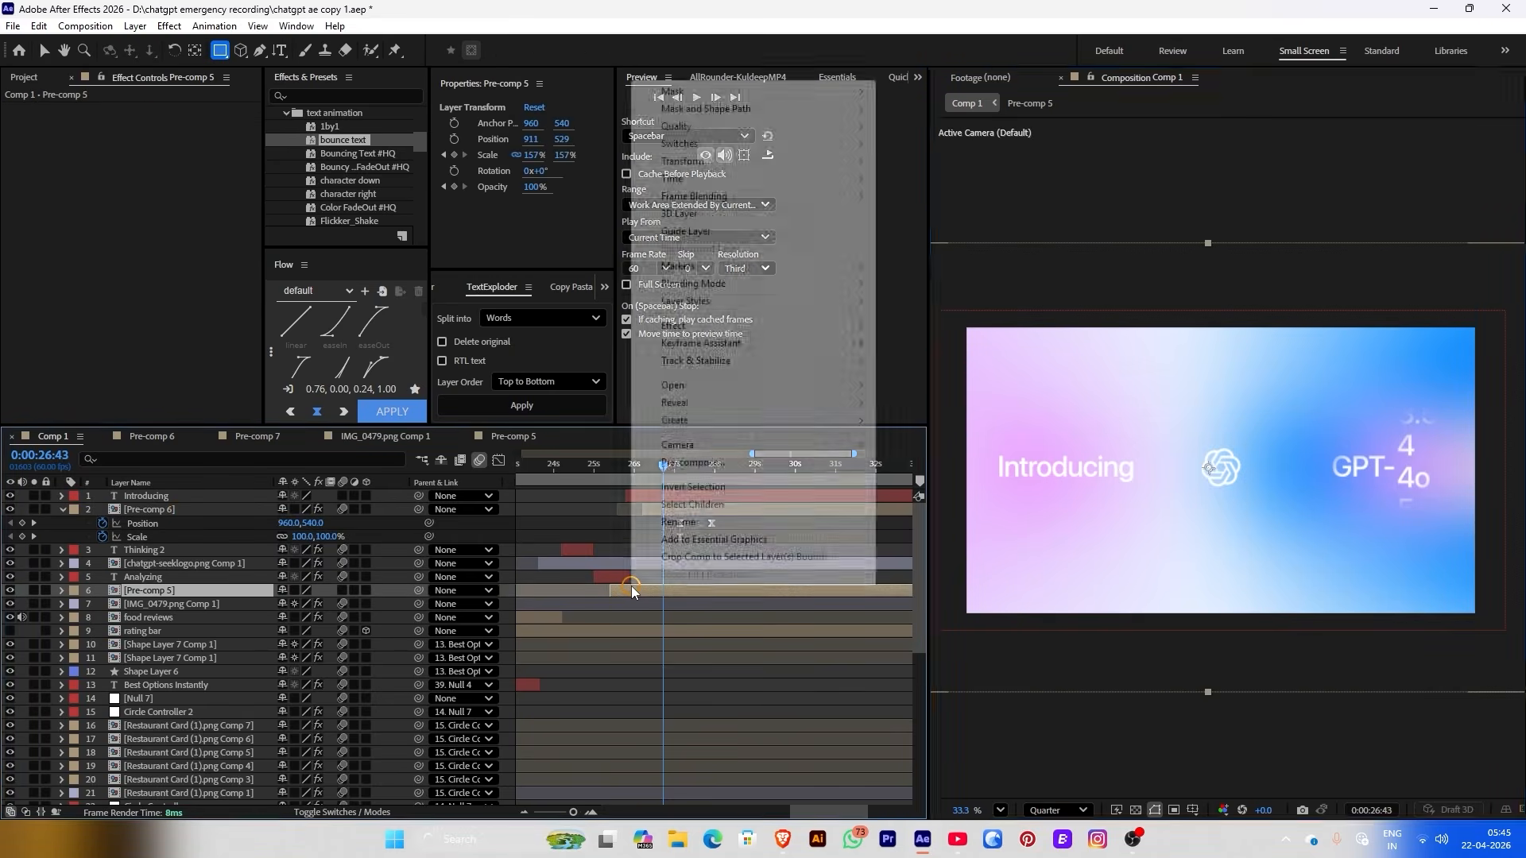
pyautogui.click(689, 533)
pyautogui.write('gradi')
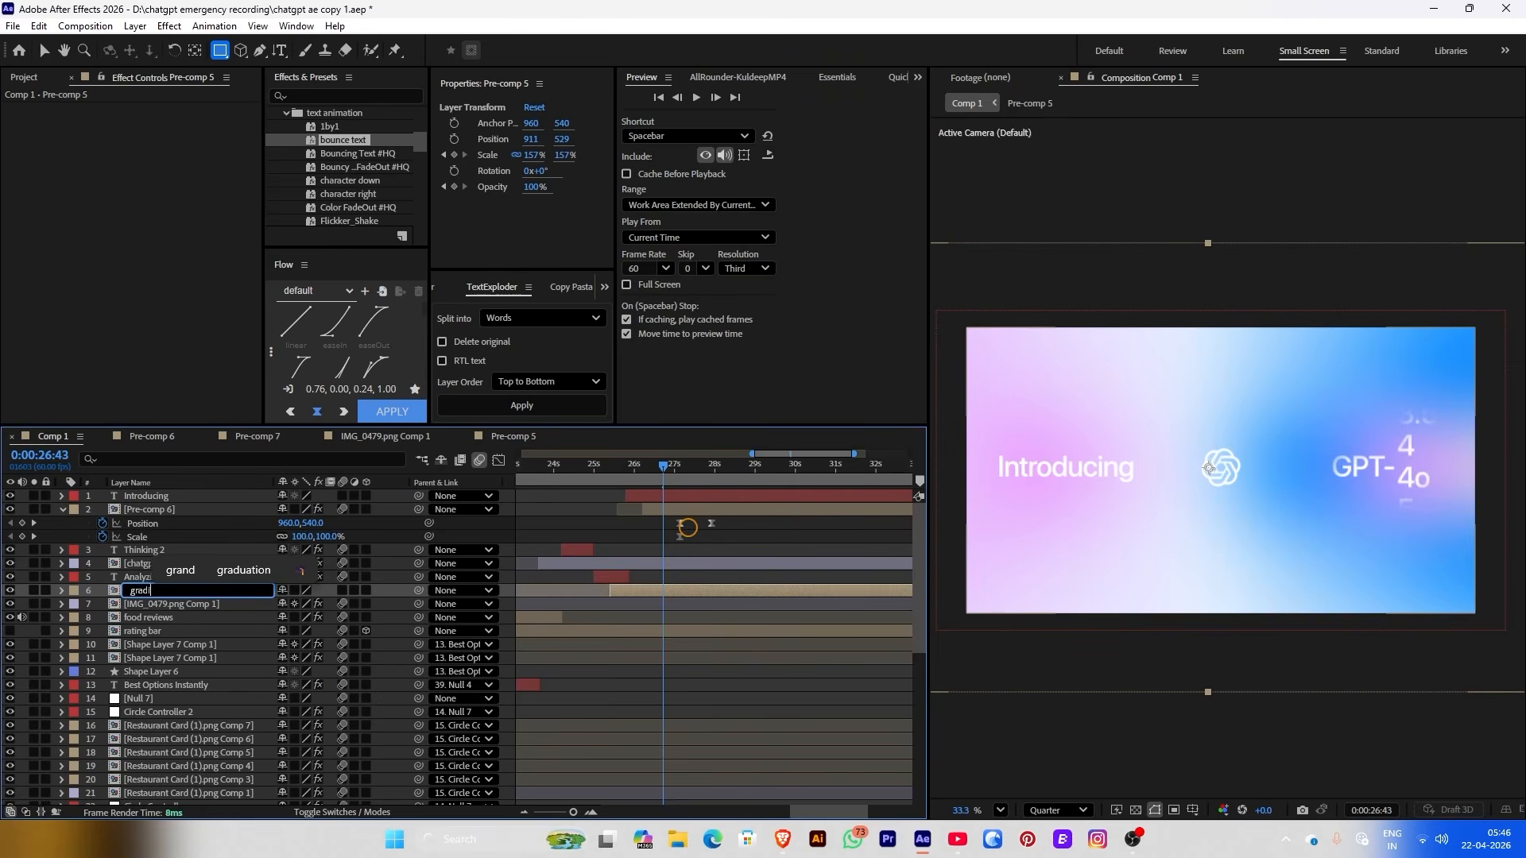
pyautogui.write('wnt')
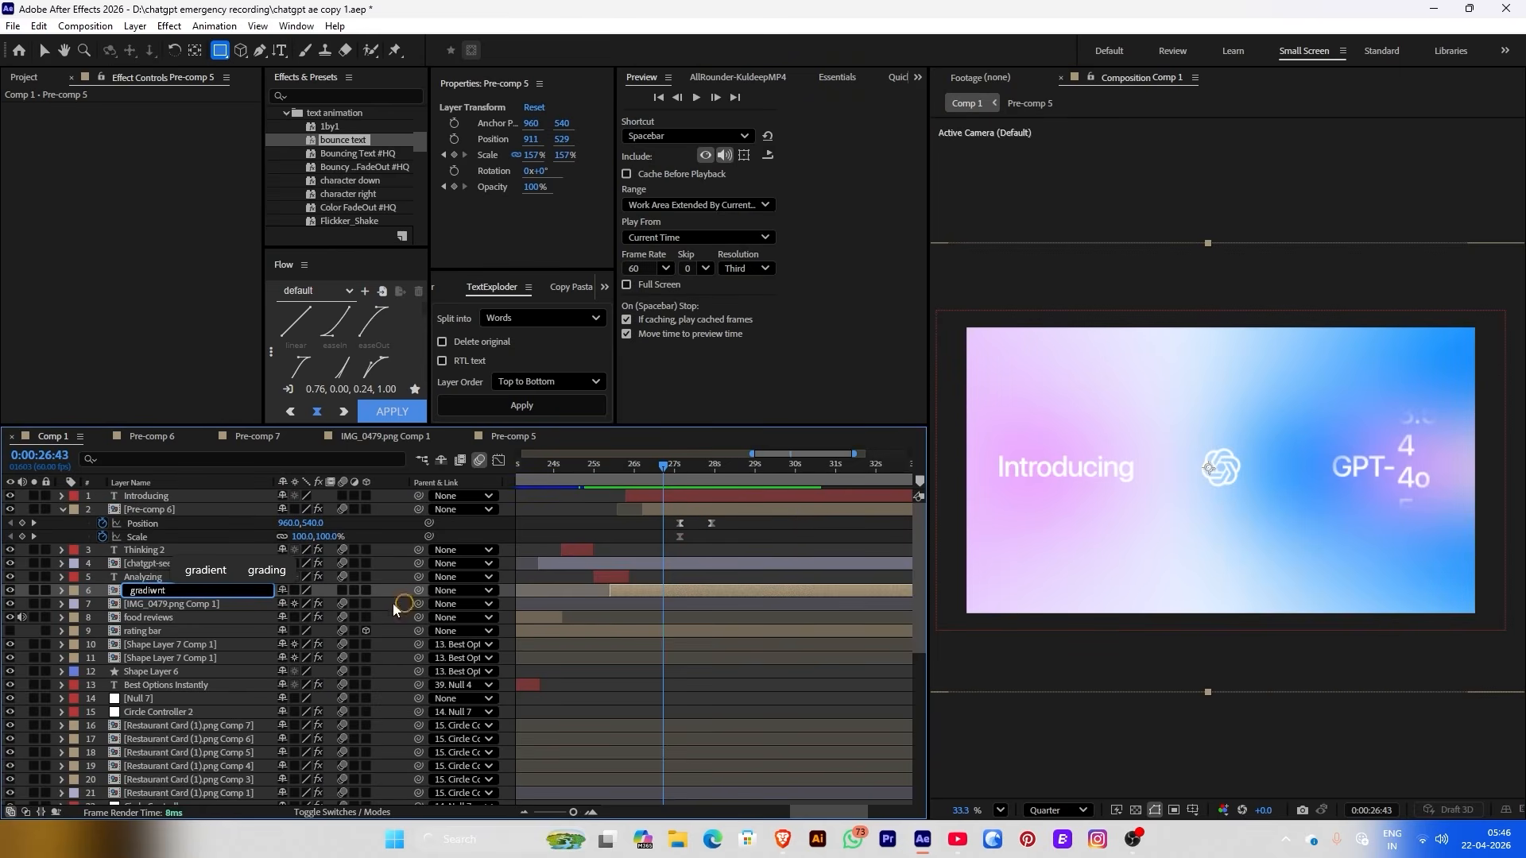
pyautogui.click(193, 571)
pyautogui.click(191, 566)
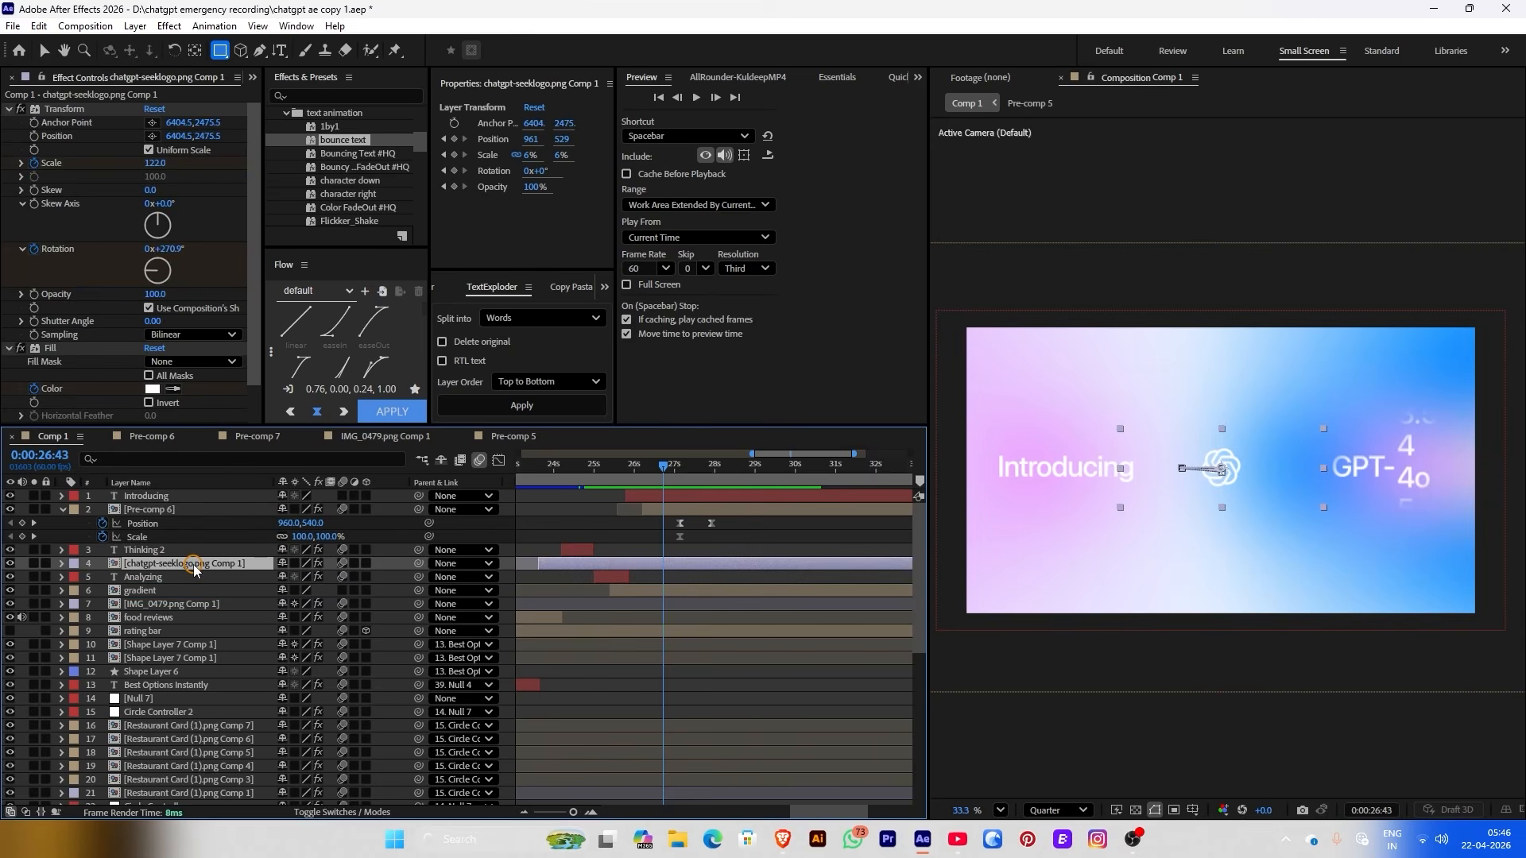
# Create Null 12 parenting the Introducing-through-gradient layers, move it to the top, and label it Orange
pyautogui.click(677, 568)
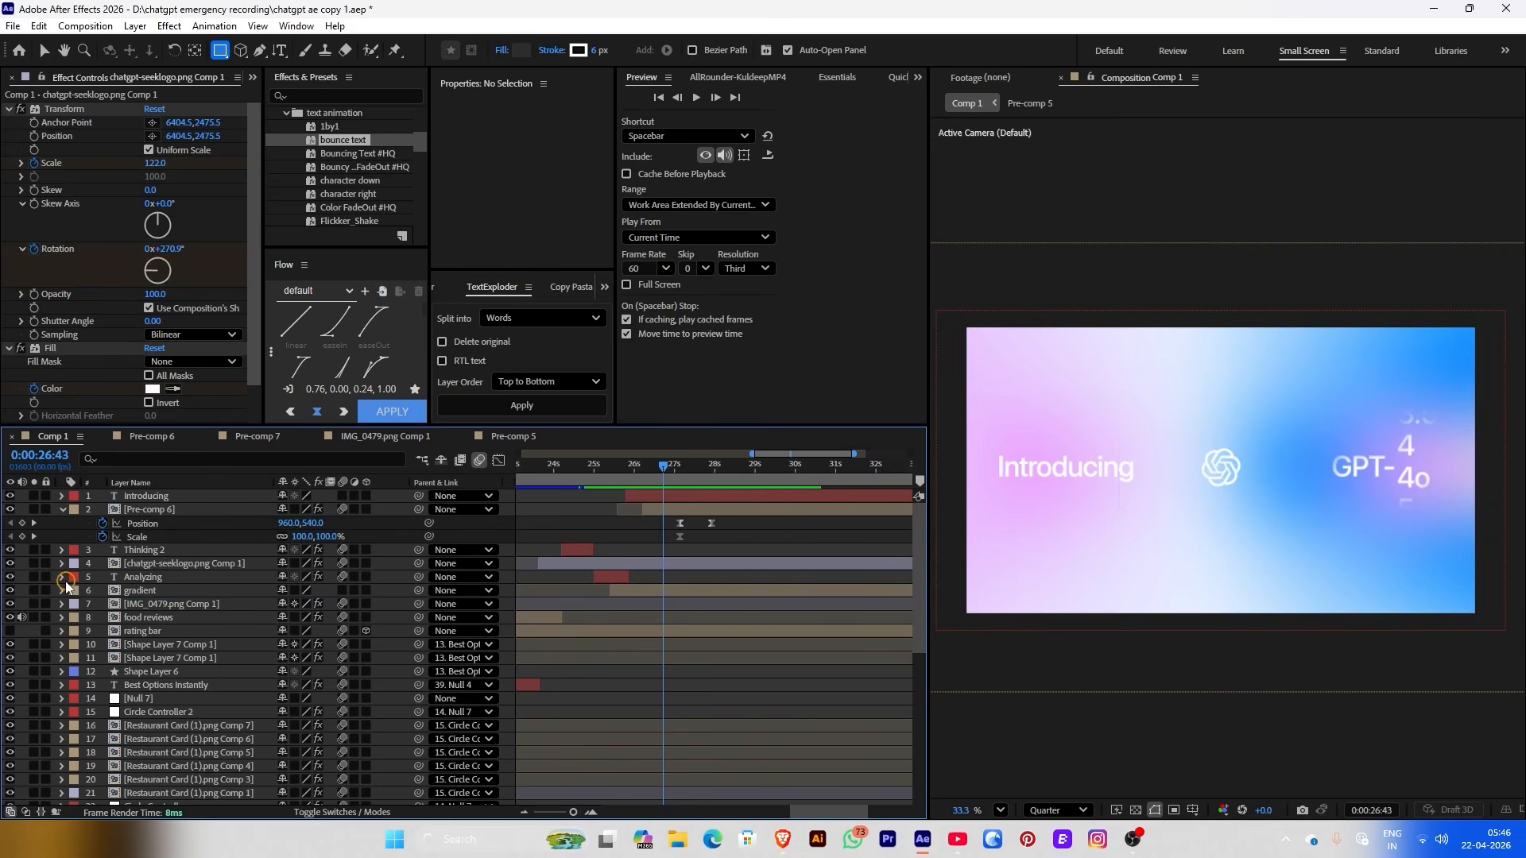
pyautogui.click(131, 594)
pyautogui.keyDown('shift'); pyautogui.click(147, 496); pyautogui.keyUp('shift')
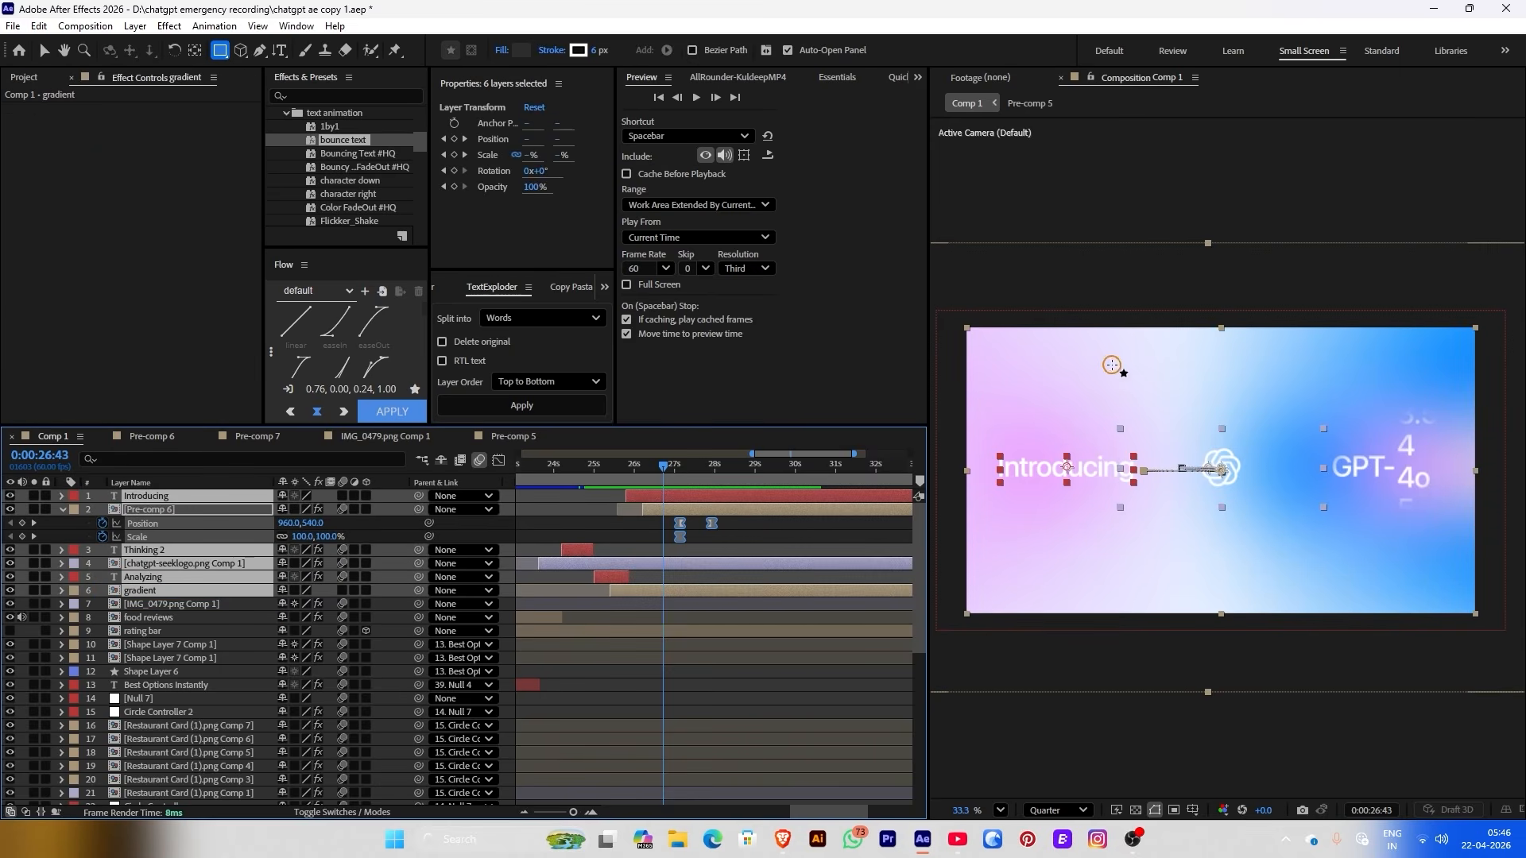
pyautogui.click(727, 77)
pyautogui.click(761, 127)
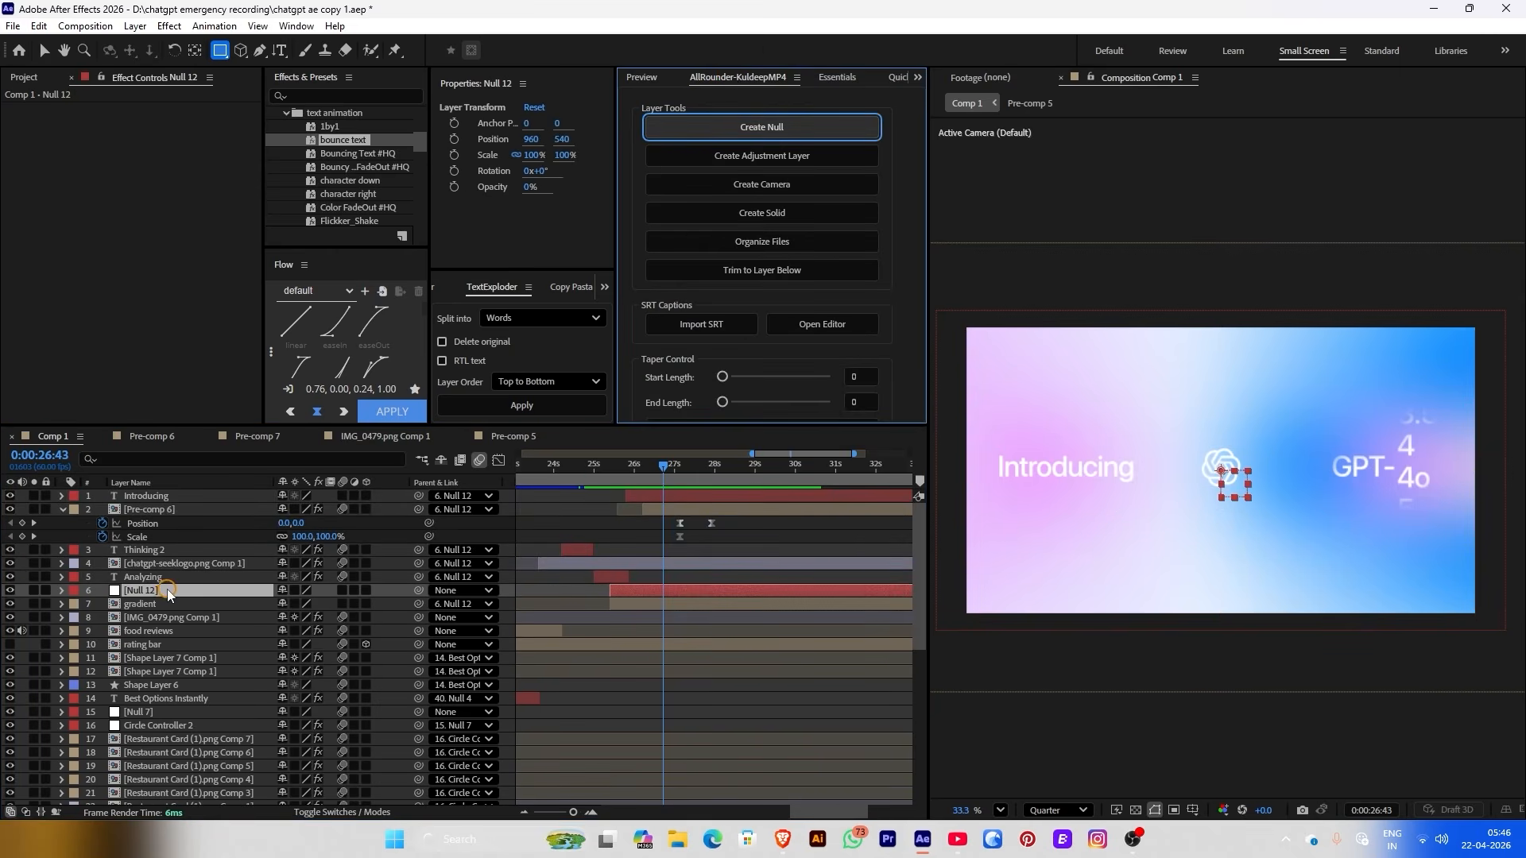
pyautogui.moveTo(168, 595); pyautogui.dragTo(143, 496)
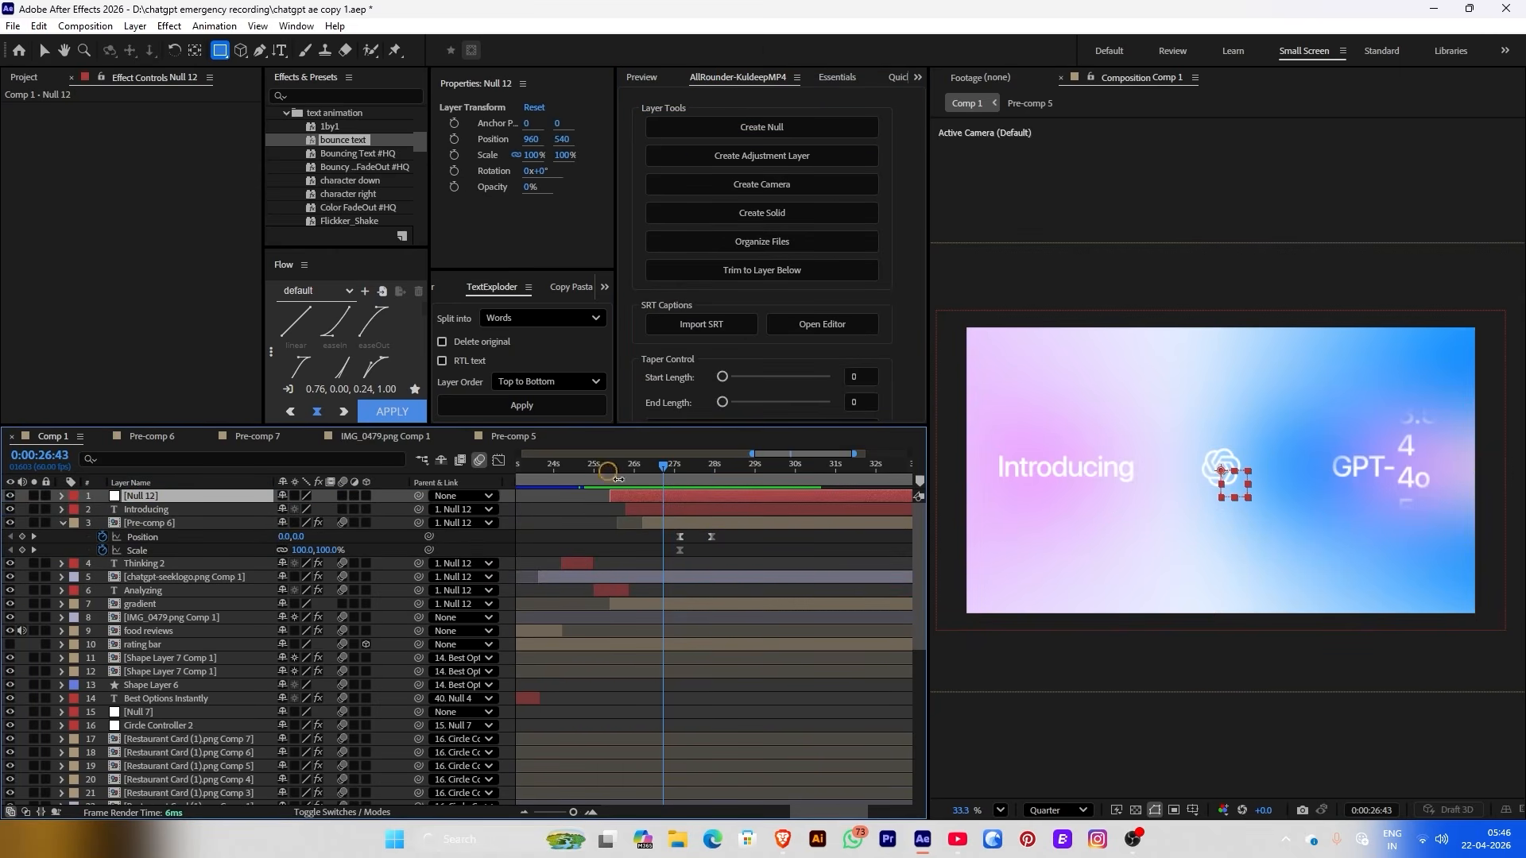
pyautogui.click(69, 495)
pyautogui.click(91, 388)
# Give the gradient layer a Fuchsia label
pyautogui.click(799, 547)
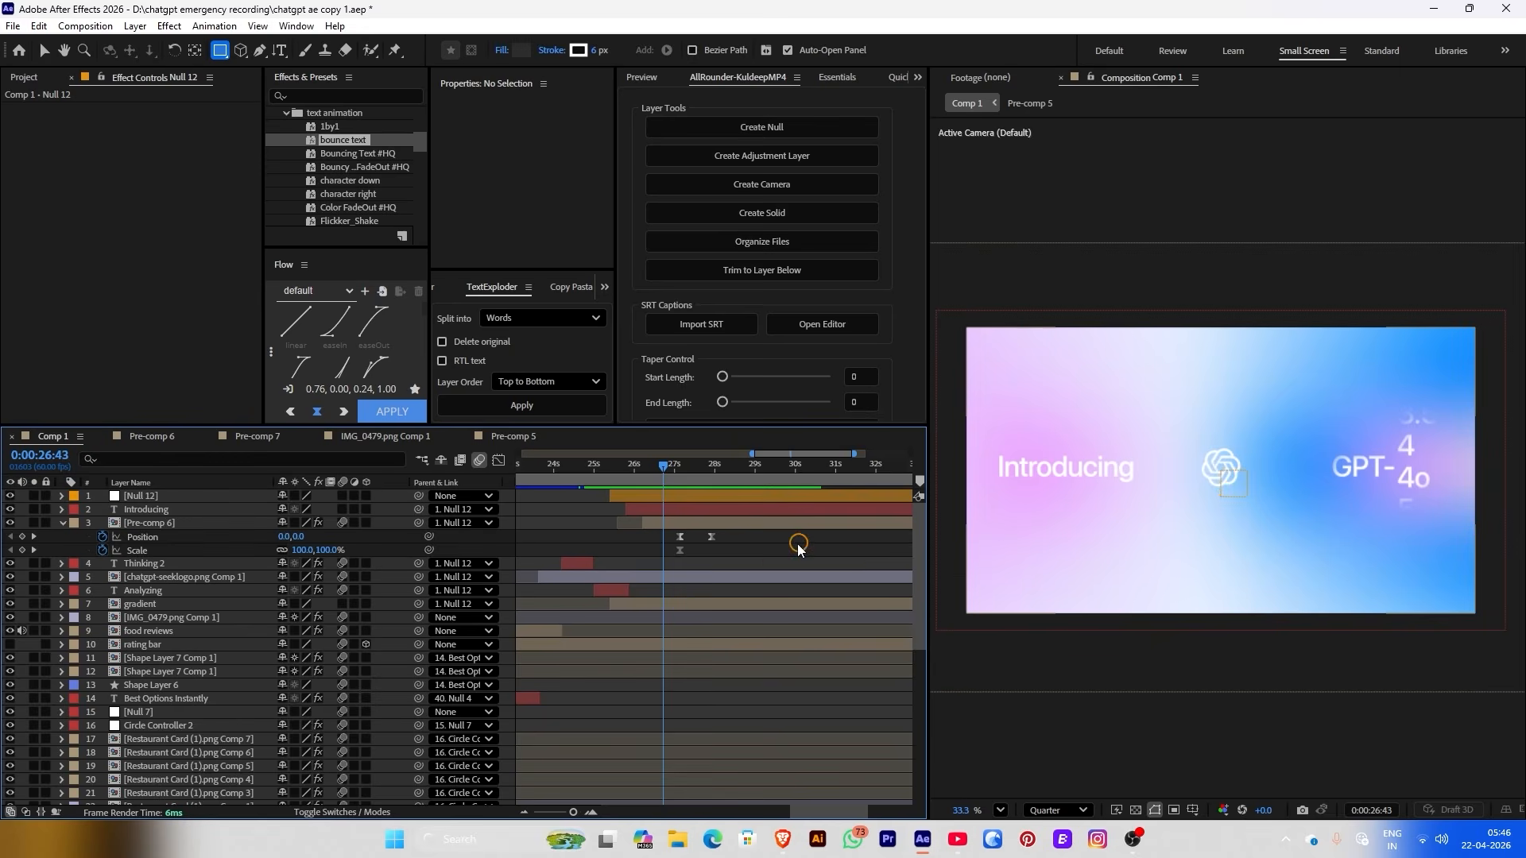
pyautogui.scroll(4, 666, 556)
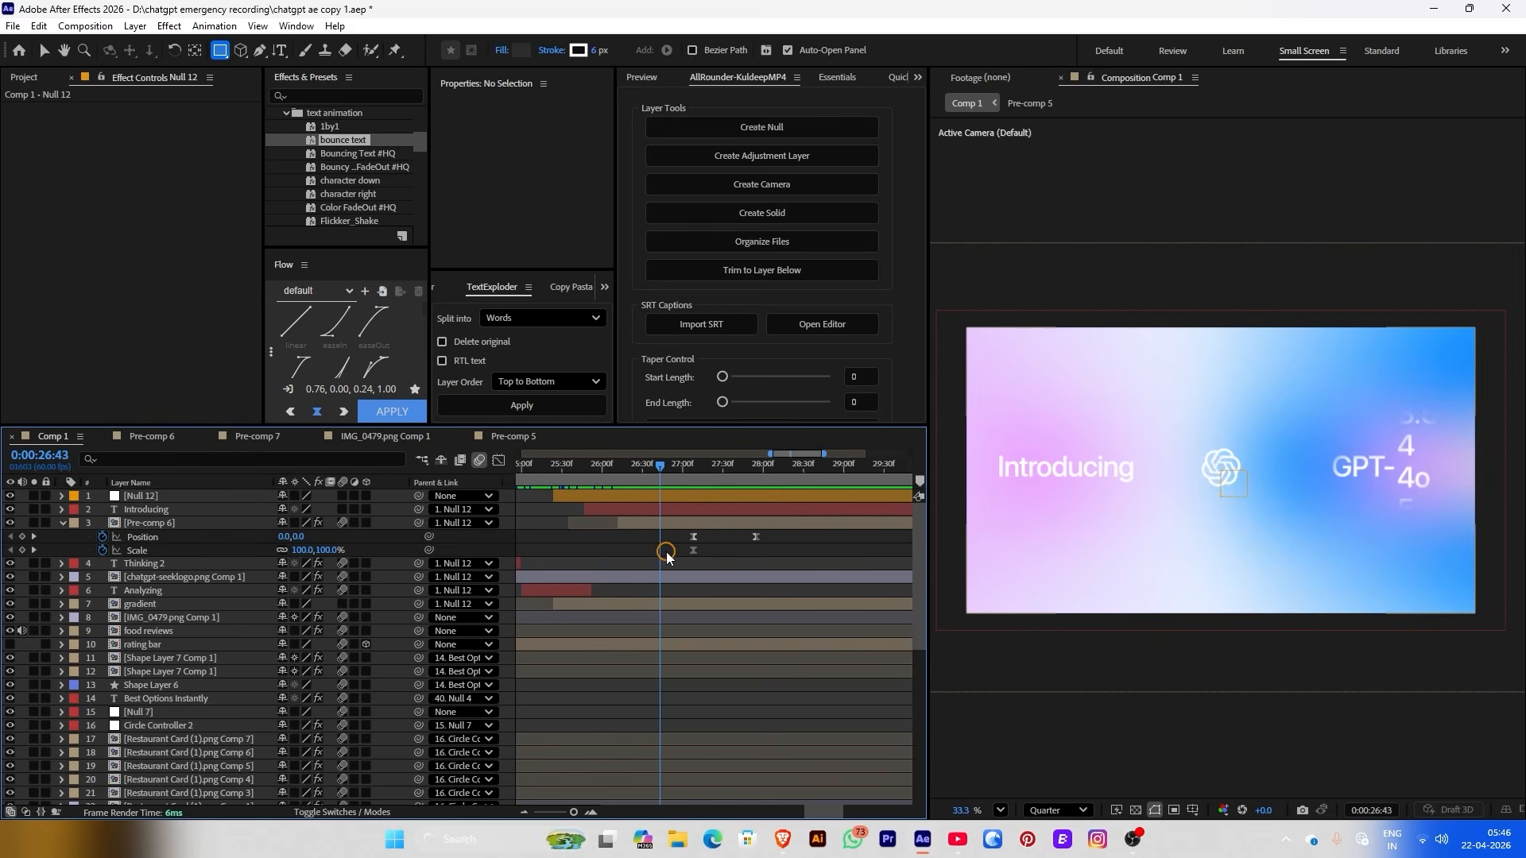
pyautogui.click(147, 604)
pyautogui.click(77, 604)
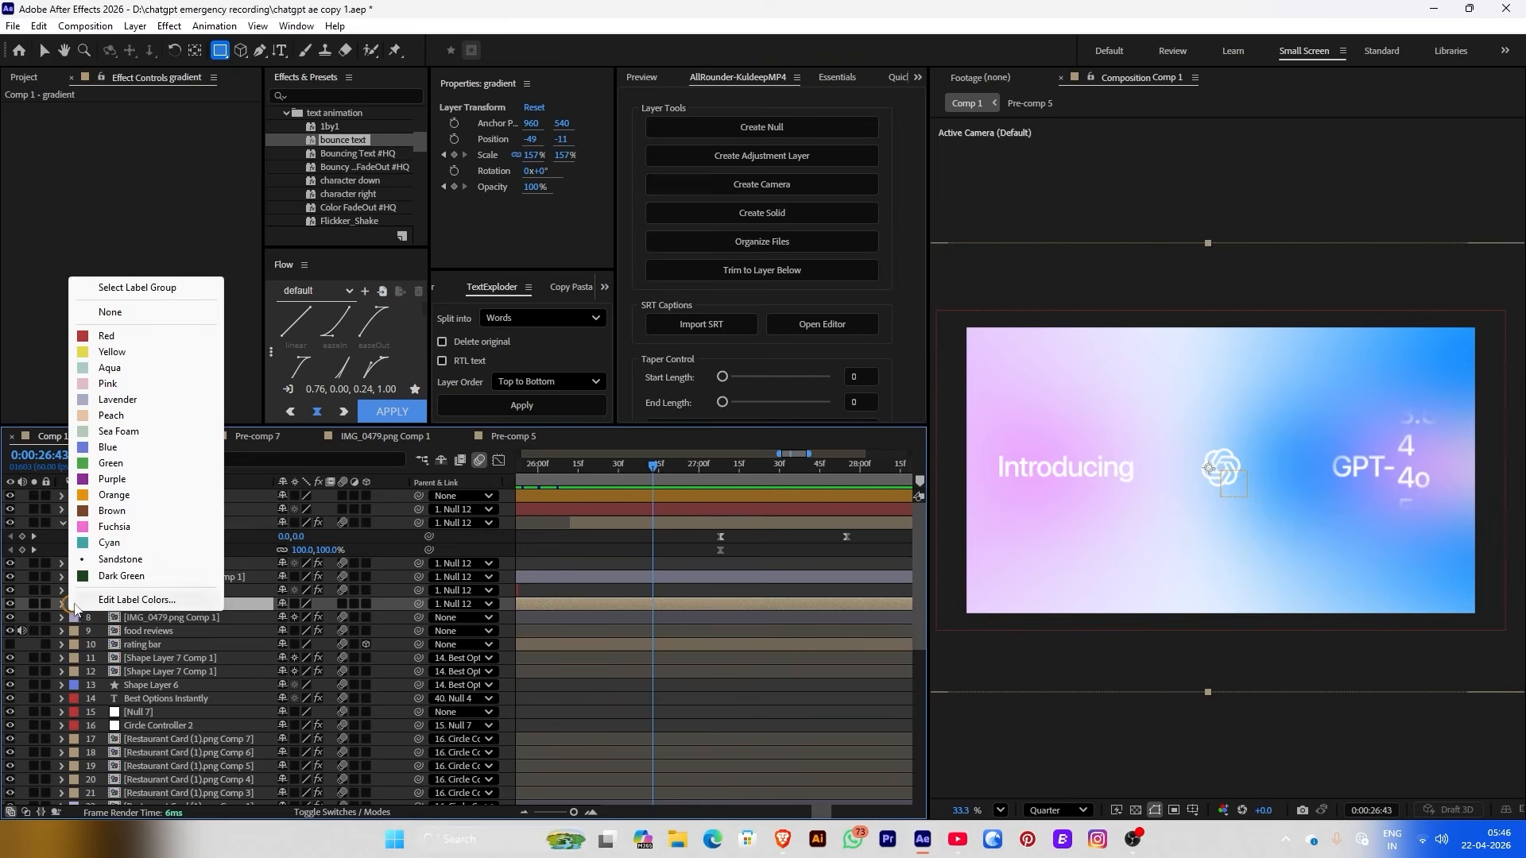
pyautogui.click(107, 527)
pyautogui.click(671, 545)
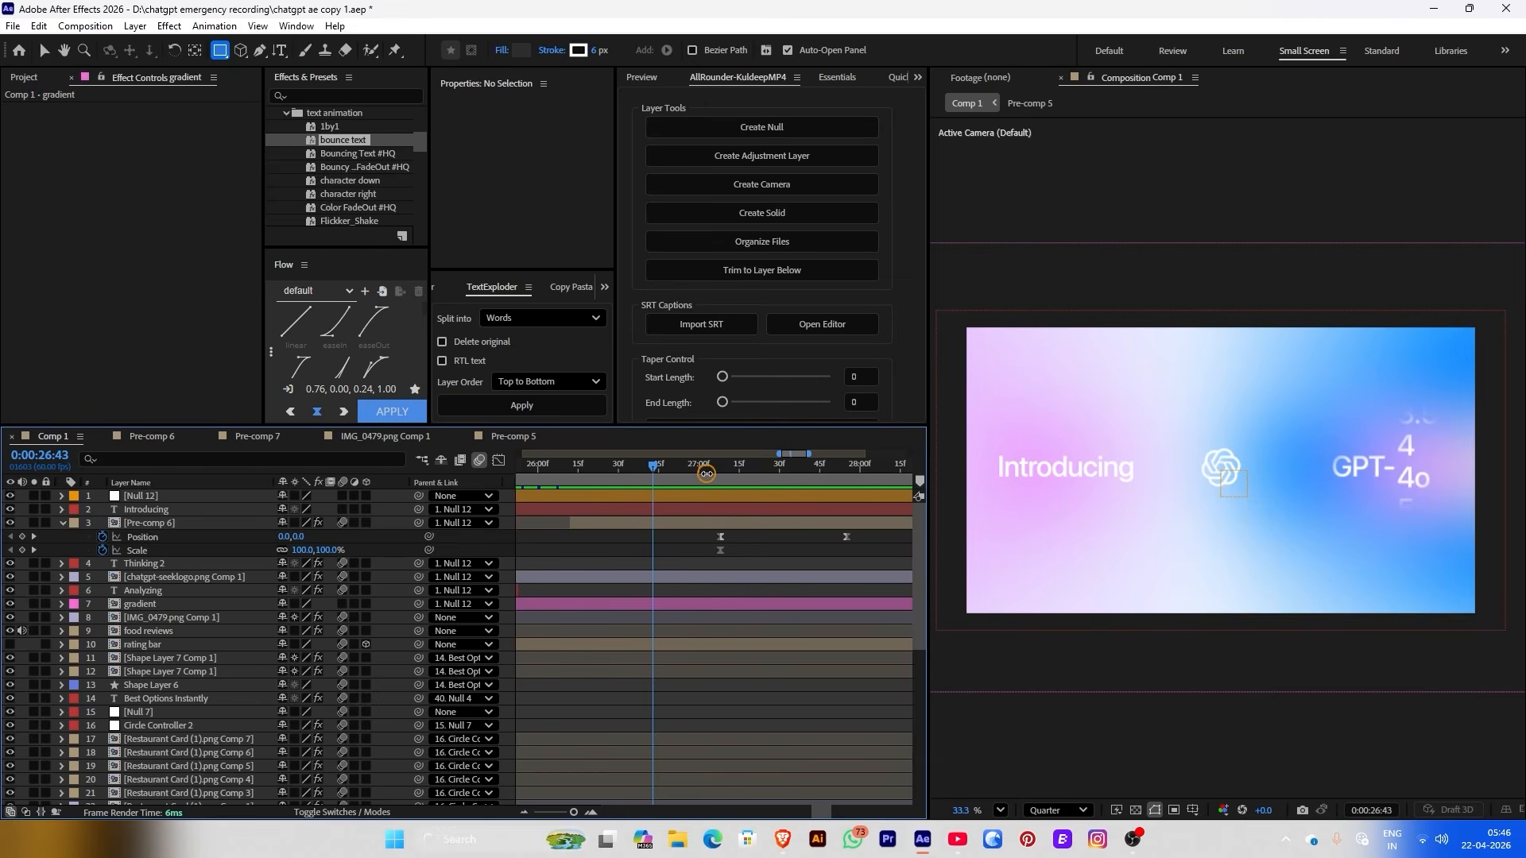
# Keyframe Null 12 Position and Scale, shifting the title group left and scaling to 114% by 27:47
pyautogui.moveTo(706, 473); pyautogui.dragTo(826, 470)
pyautogui.click(720, 496)
pyautogui.click(454, 154)
pyautogui.click(454, 139)
pyautogui.moveTo(531, 138); pyautogui.dragTo(261, 188)
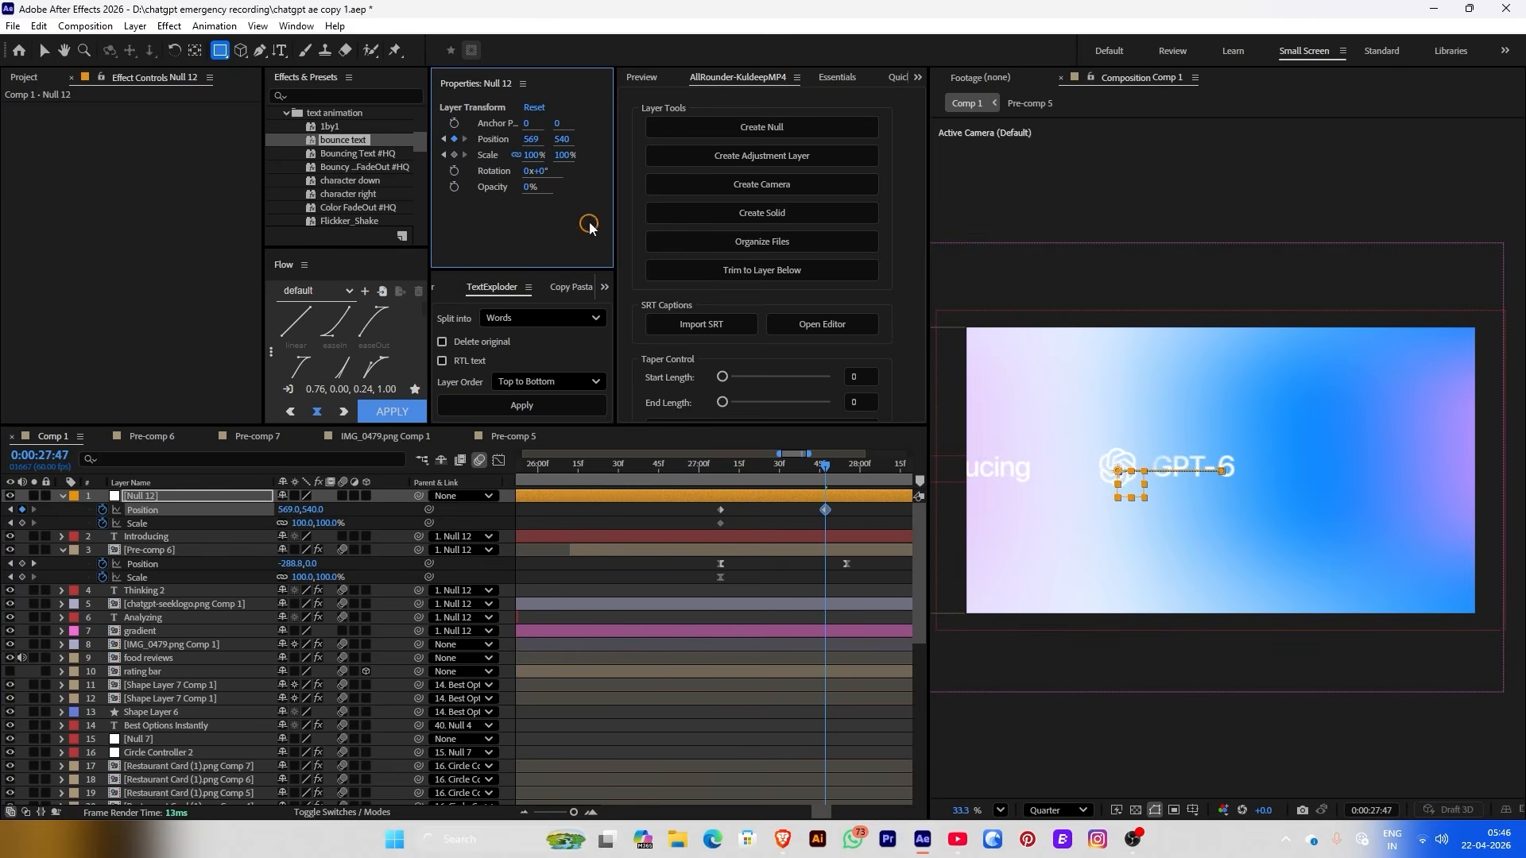
pyautogui.moveTo(531, 154); pyautogui.dragTo(483, 141)
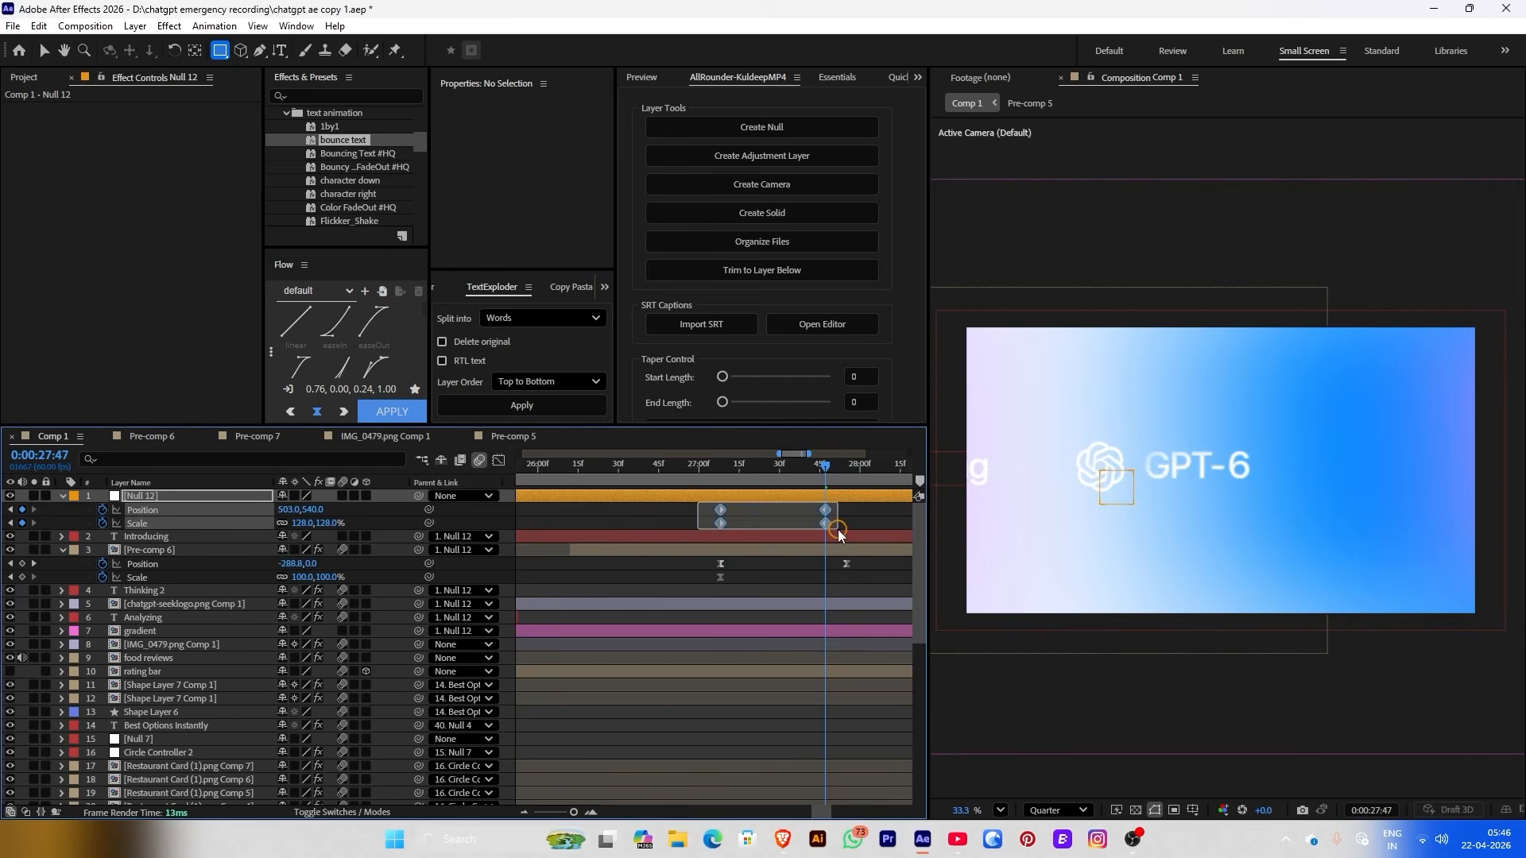
pyautogui.press('F2')
pyautogui.click(726, 477)
pyautogui.moveTo(731, 482); pyautogui.dragTo(831, 494)
pyautogui.moveTo(300, 525); pyautogui.dragTo(88, 505)
# Set the gradient layer's Parent to None and play back the animation
pyautogui.click(696, 464)
pyautogui.click(766, 632)
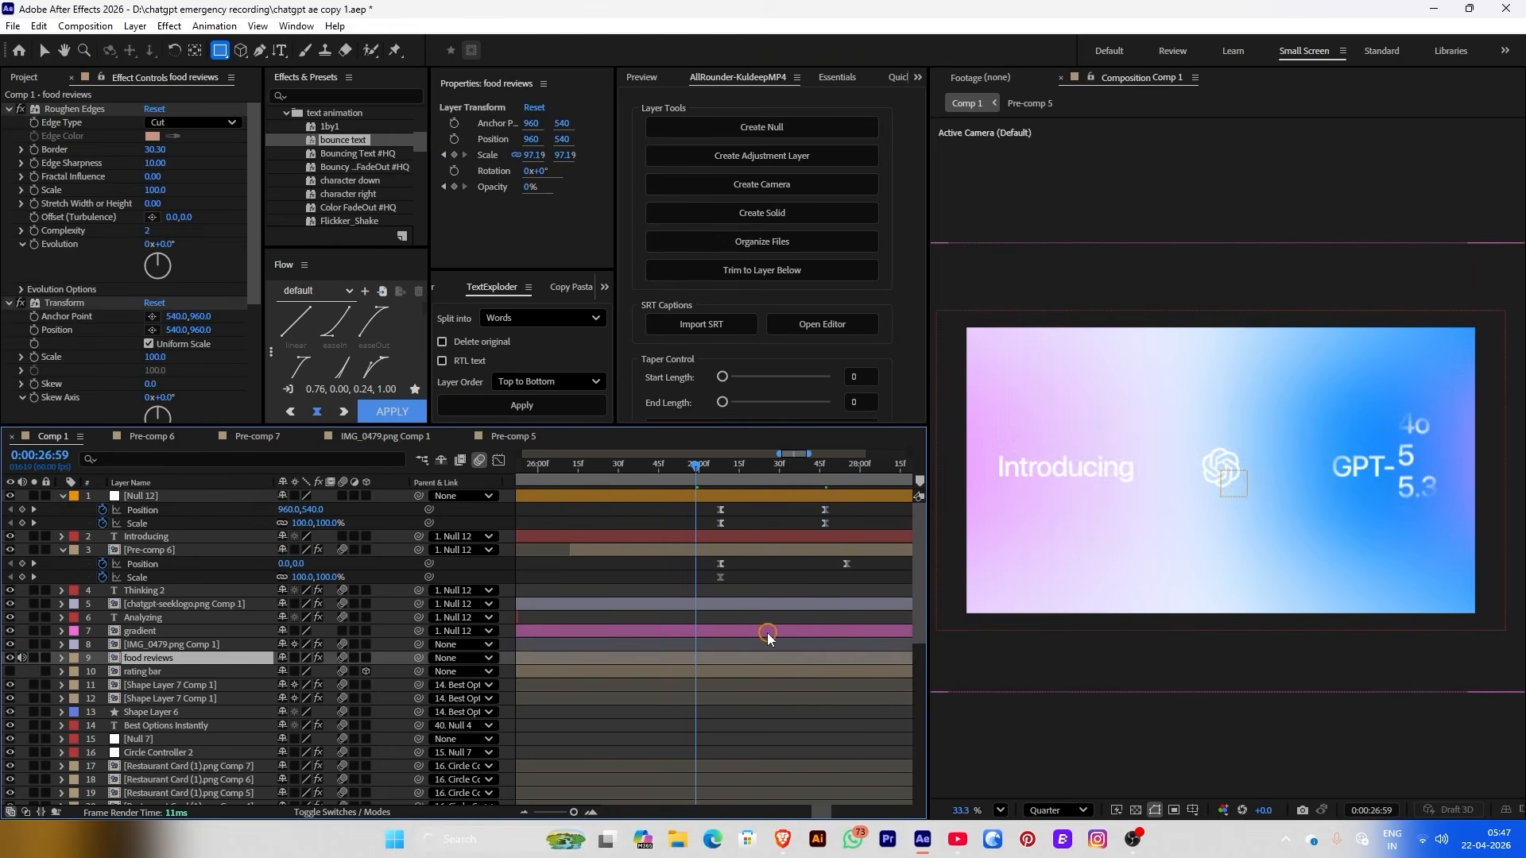
pyautogui.click(462, 633)
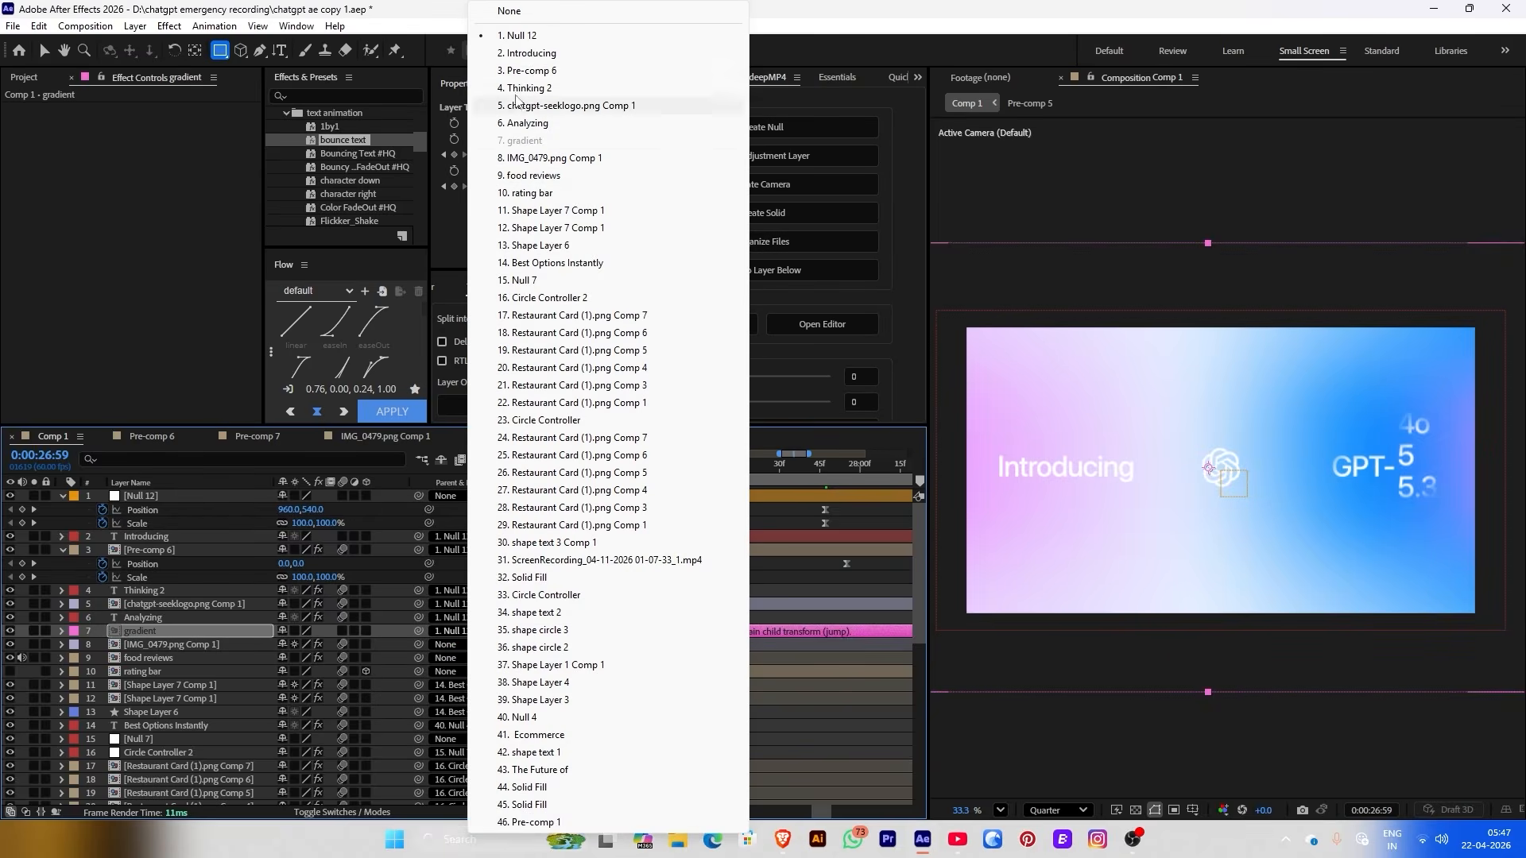
pyautogui.click(509, 10)
pyautogui.press('space')
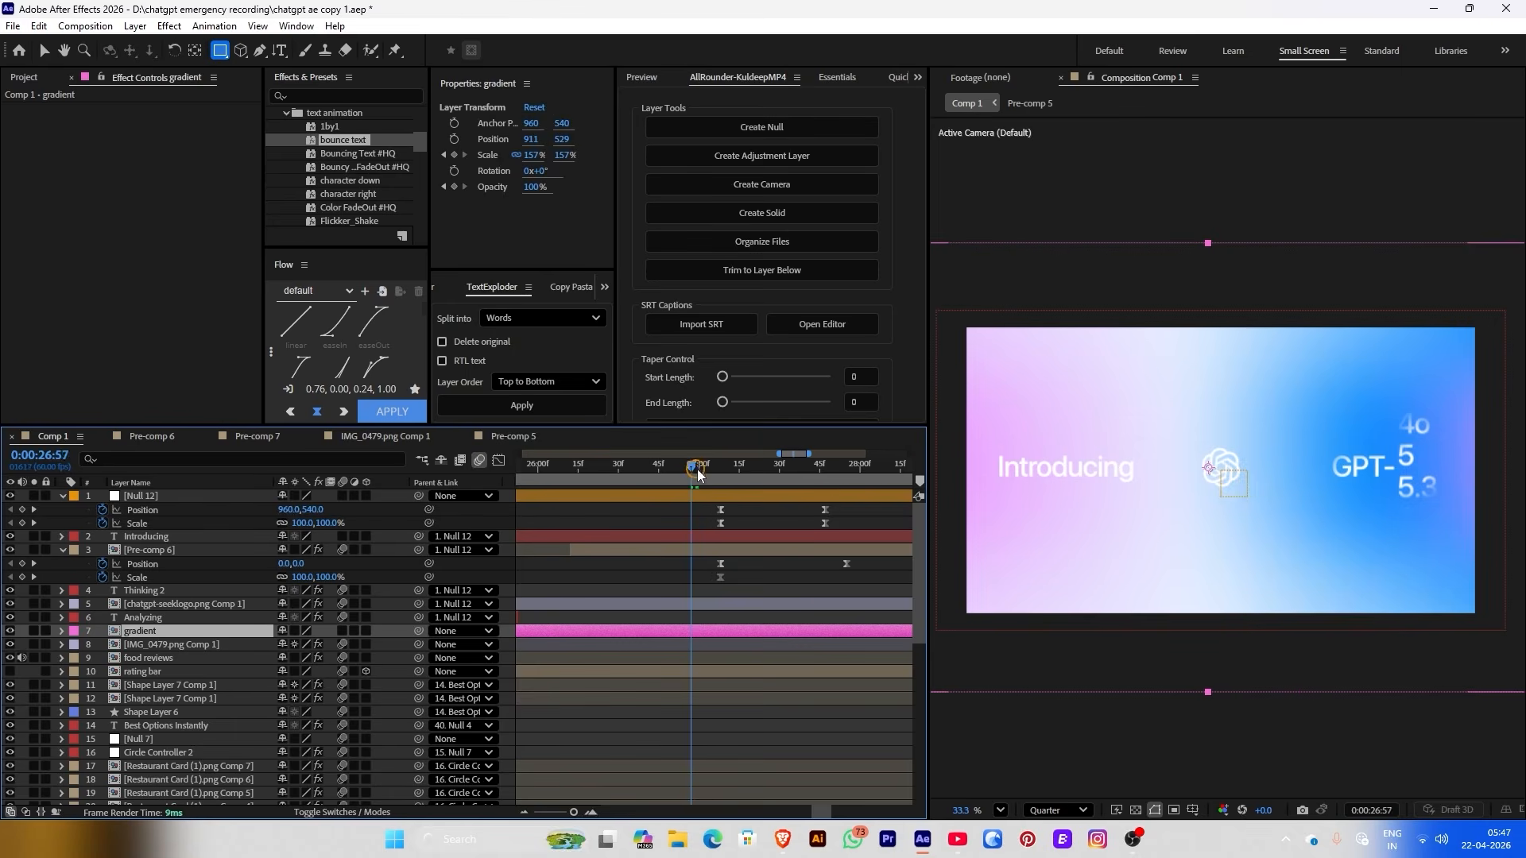
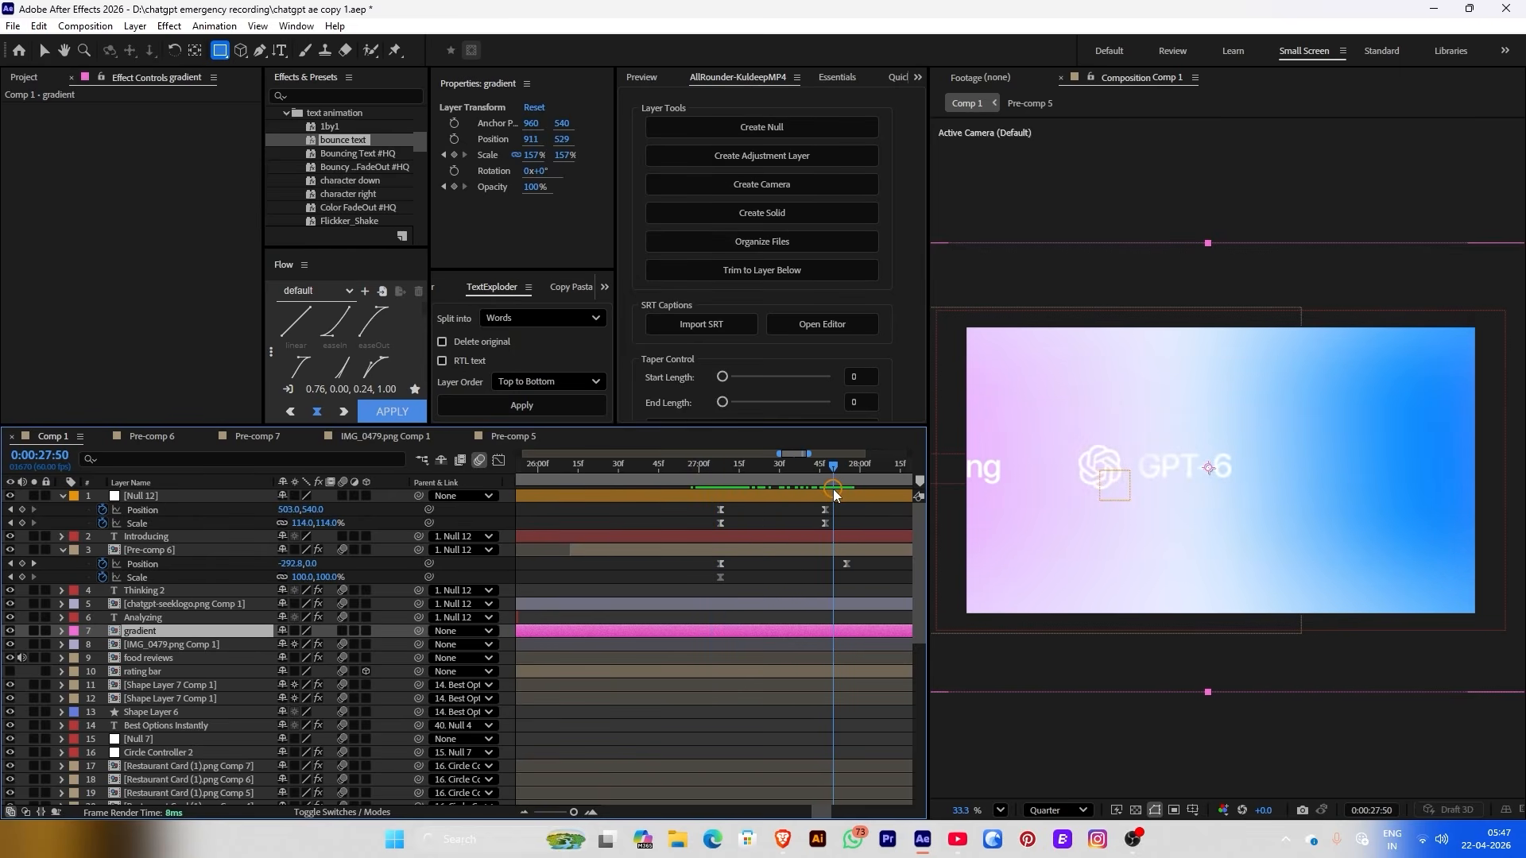
# Keyframe the Introducing layer's Opacity from 100% at 27:08 to 0% at 27:23
pyautogui.moveTo(830, 494); pyautogui.dragTo(722, 482)
pyautogui.click(728, 540)
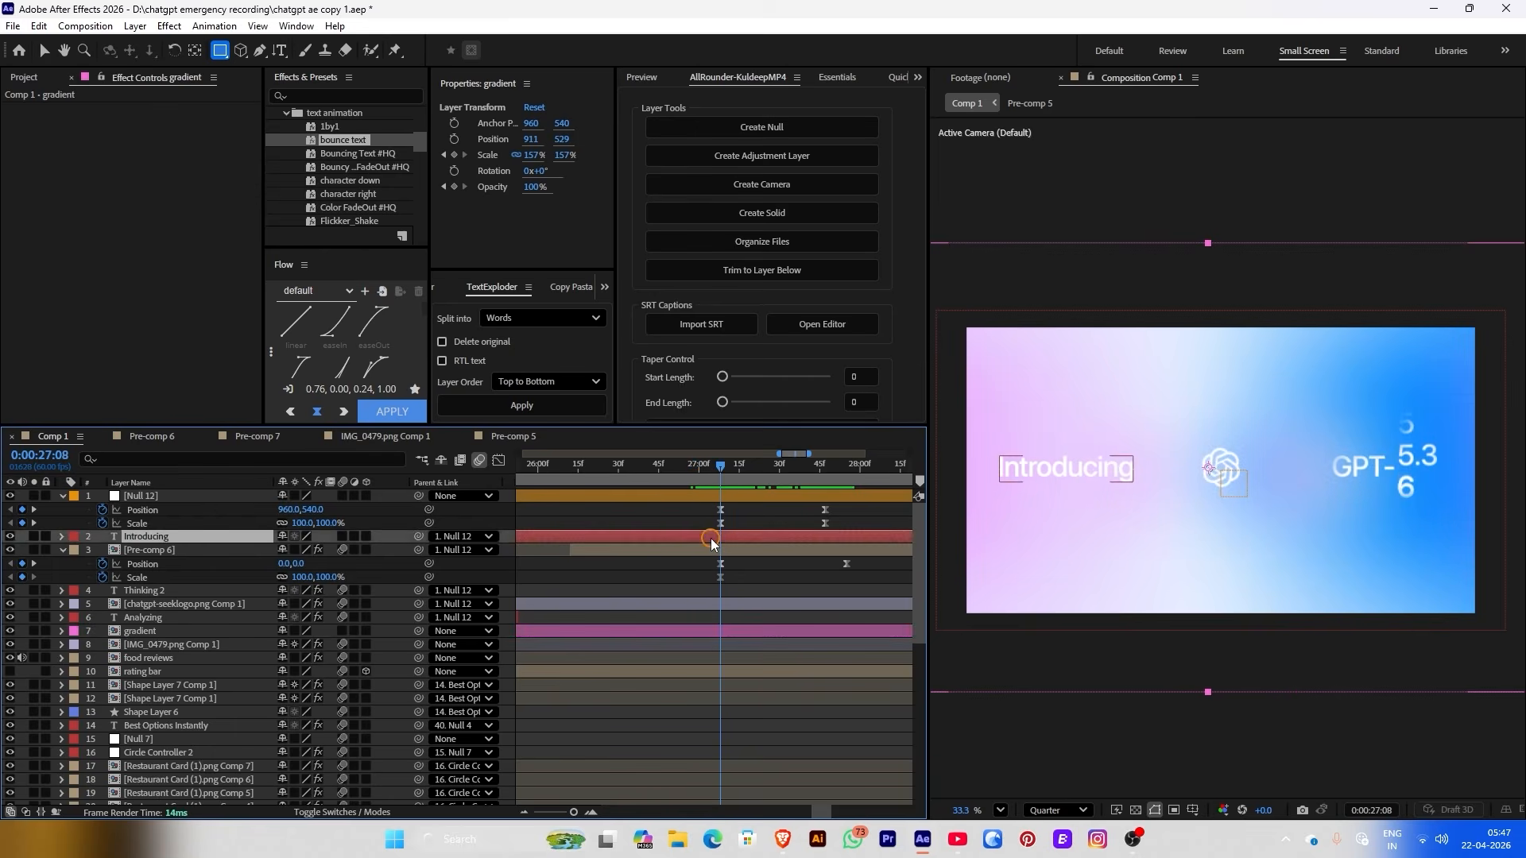
pyautogui.click(453, 187)
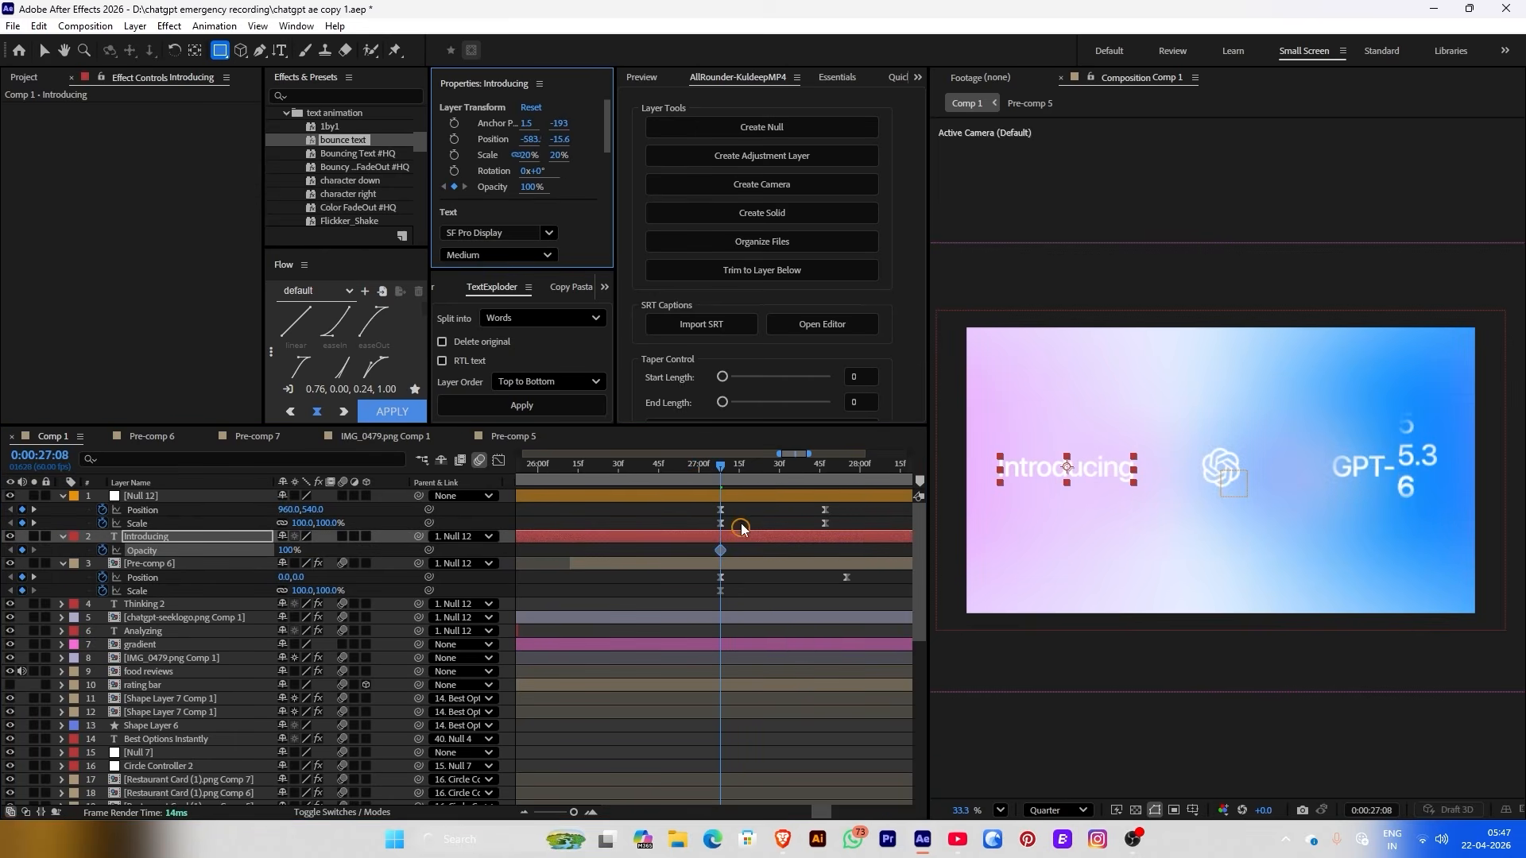
pyautogui.moveTo(724, 473); pyautogui.dragTo(765, 477)
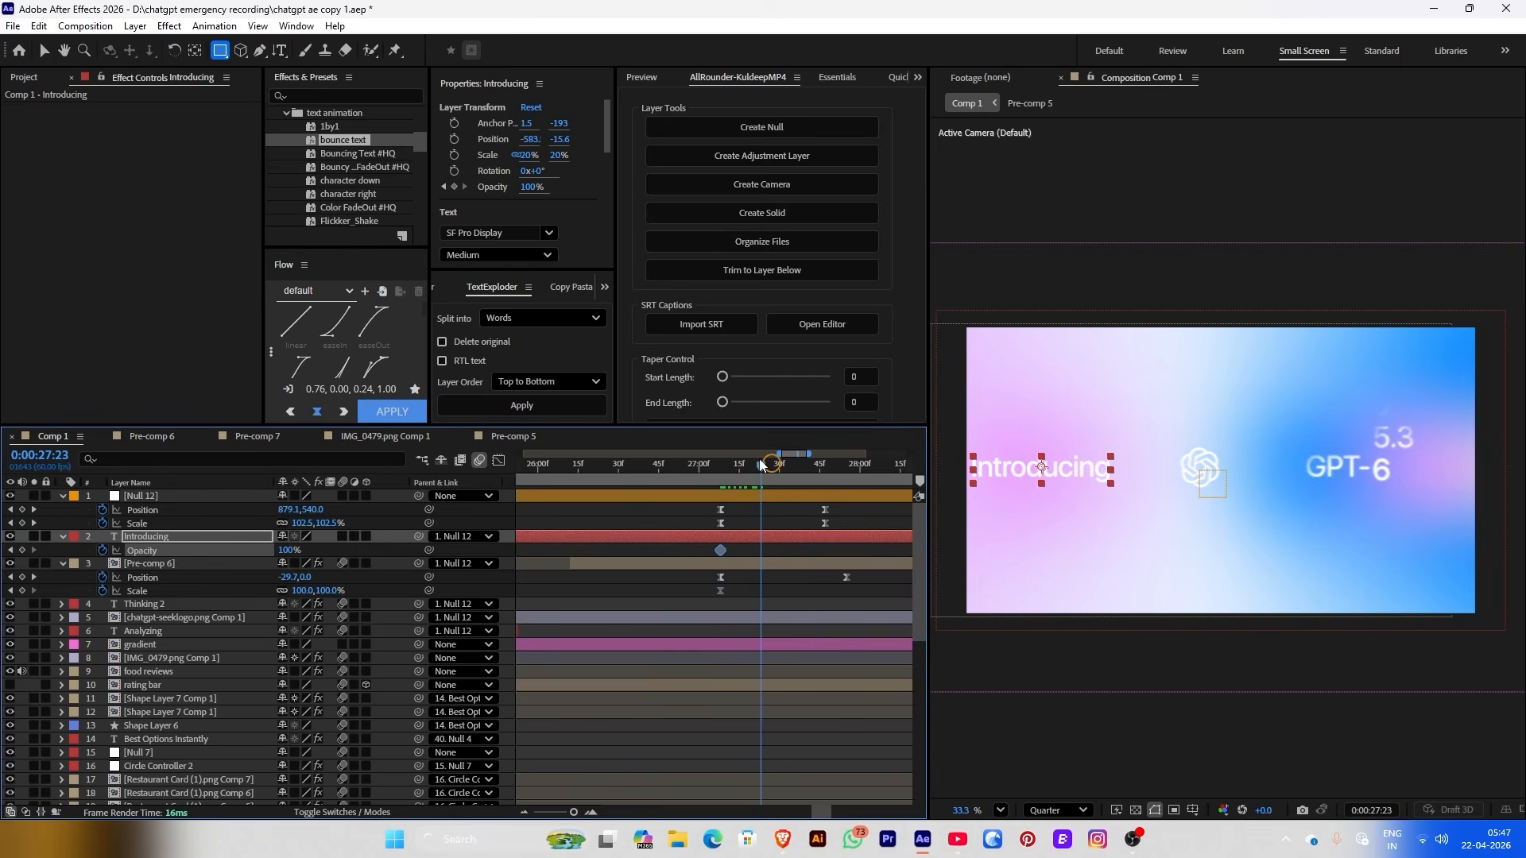
pyautogui.moveTo(530, 192); pyautogui.dragTo(164, 211)
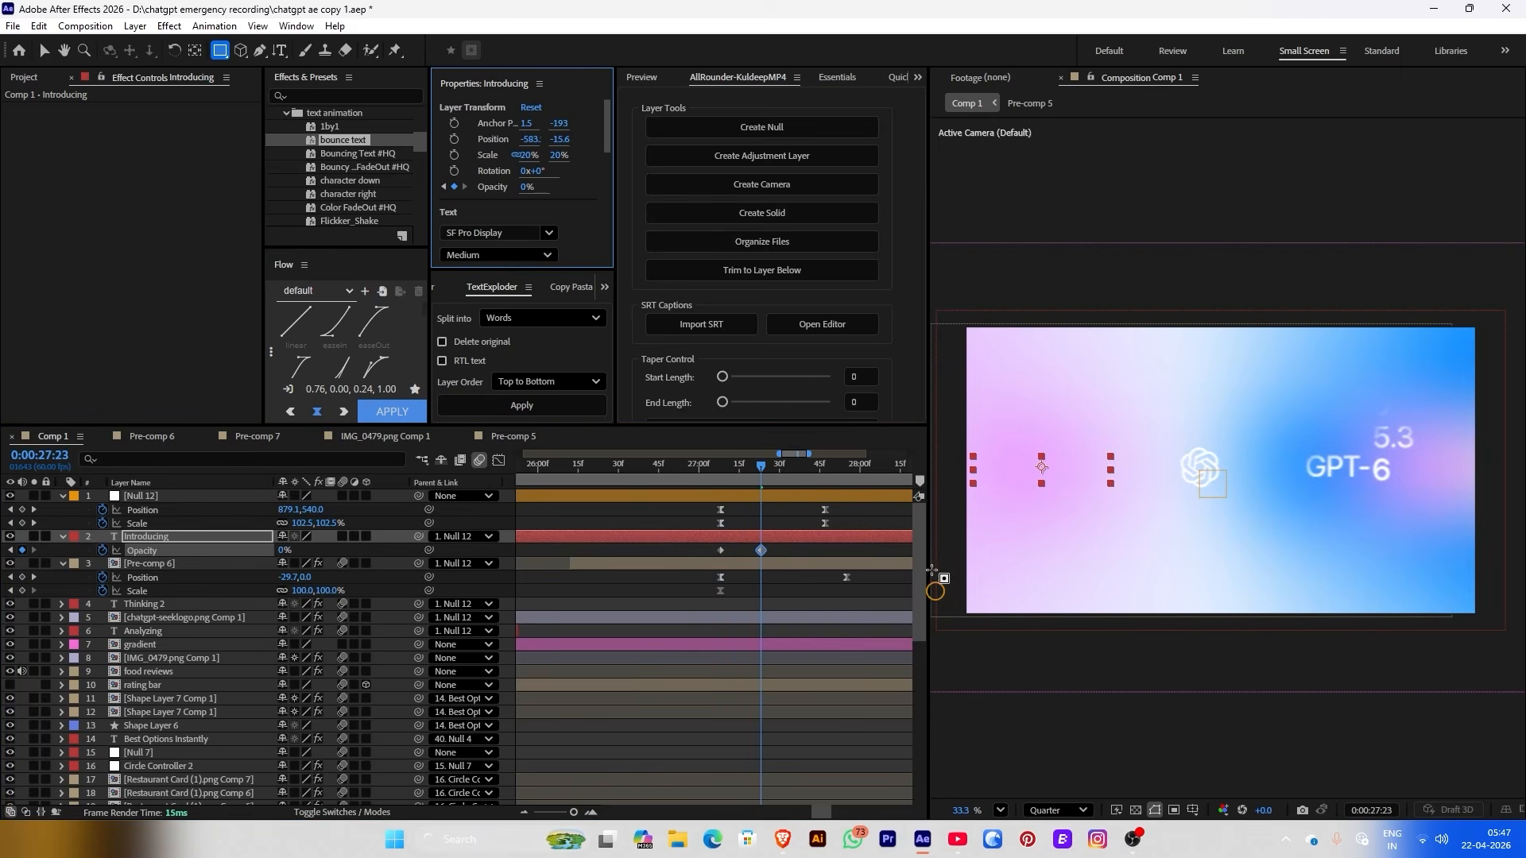
# Move Pre-comp 6's Position keyframe to an earlier time
pyautogui.moveTo(692, 470); pyautogui.dragTo(828, 471)
pyautogui.moveTo(846, 577); pyautogui.dragTo(824, 577)
pyautogui.moveTo(744, 475); pyautogui.dragTo(782, 470)
pyautogui.moveTo(823, 577); pyautogui.dragTo(785, 577)
pyautogui.moveTo(719, 470); pyautogui.dragTo(825, 492)
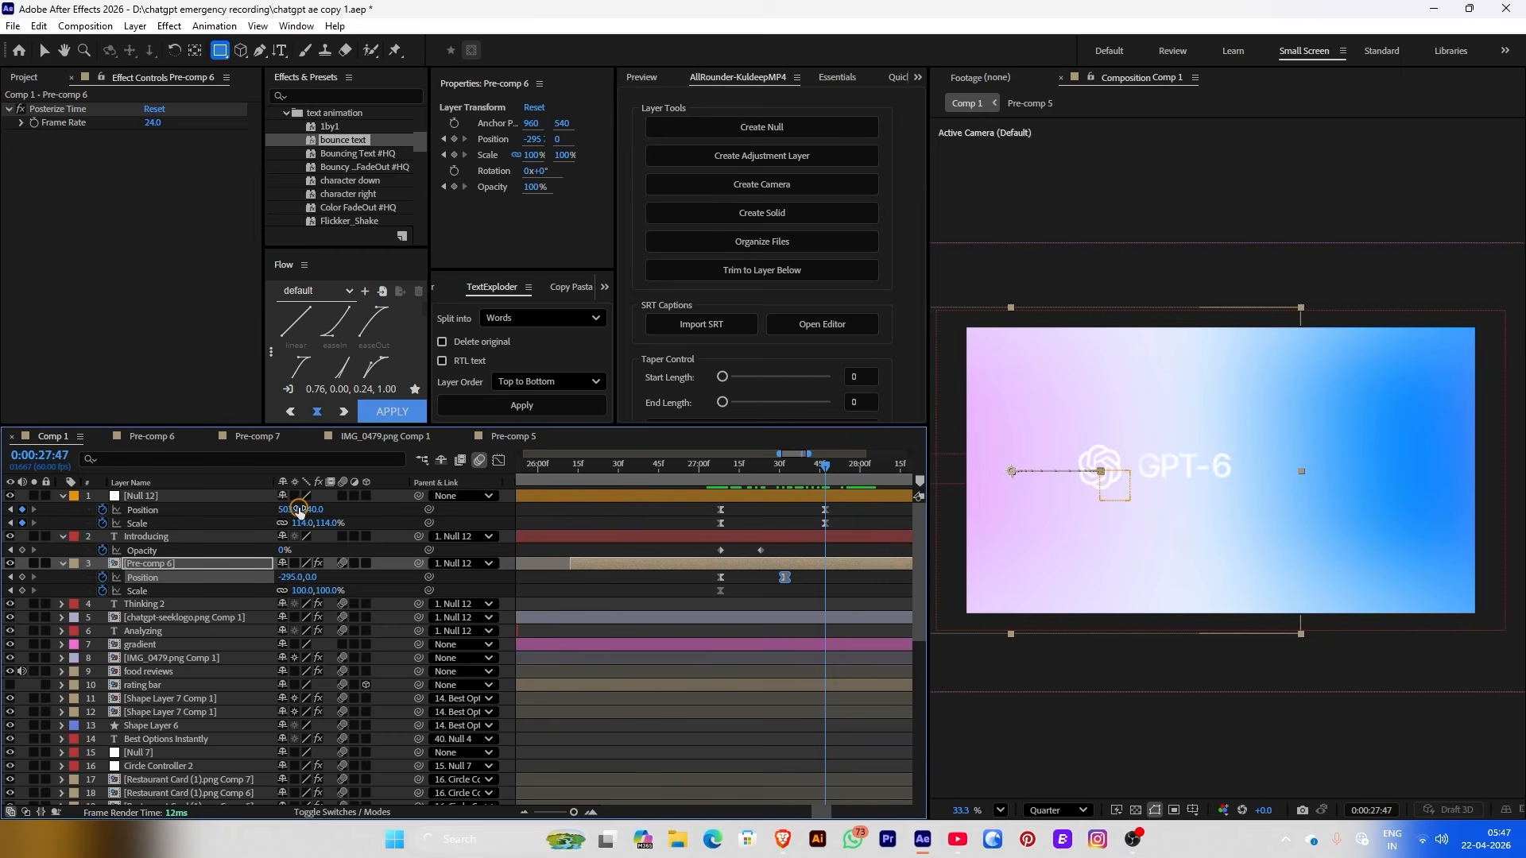
# Slide Null 12's final Position keyframe to X 351
pyautogui.moveTo(298, 509); pyautogui.dragTo(180, 510)
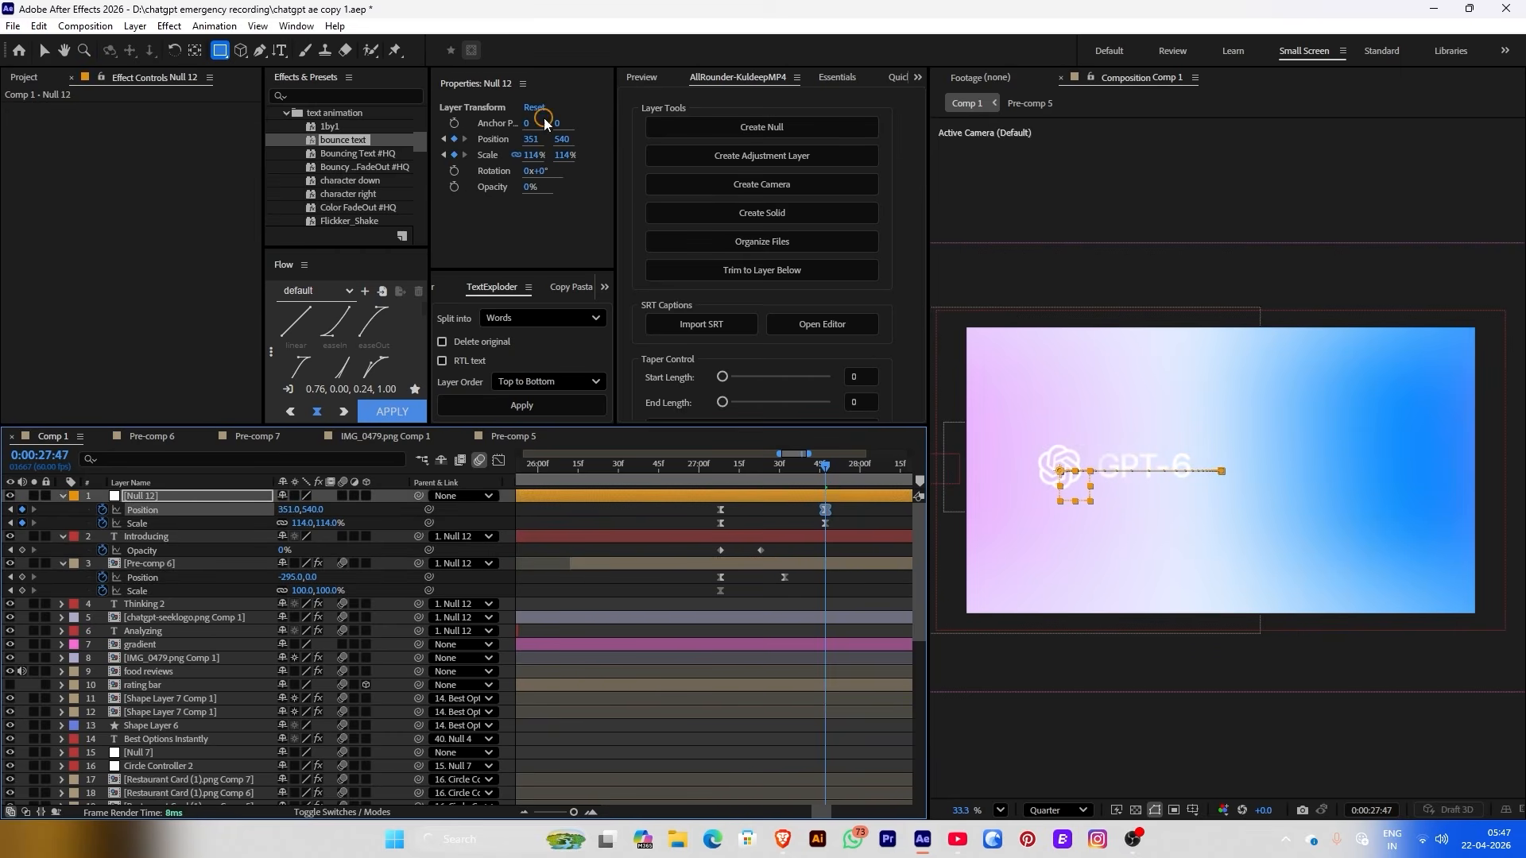
pyautogui.press('space')
pyautogui.click(1056, 474)
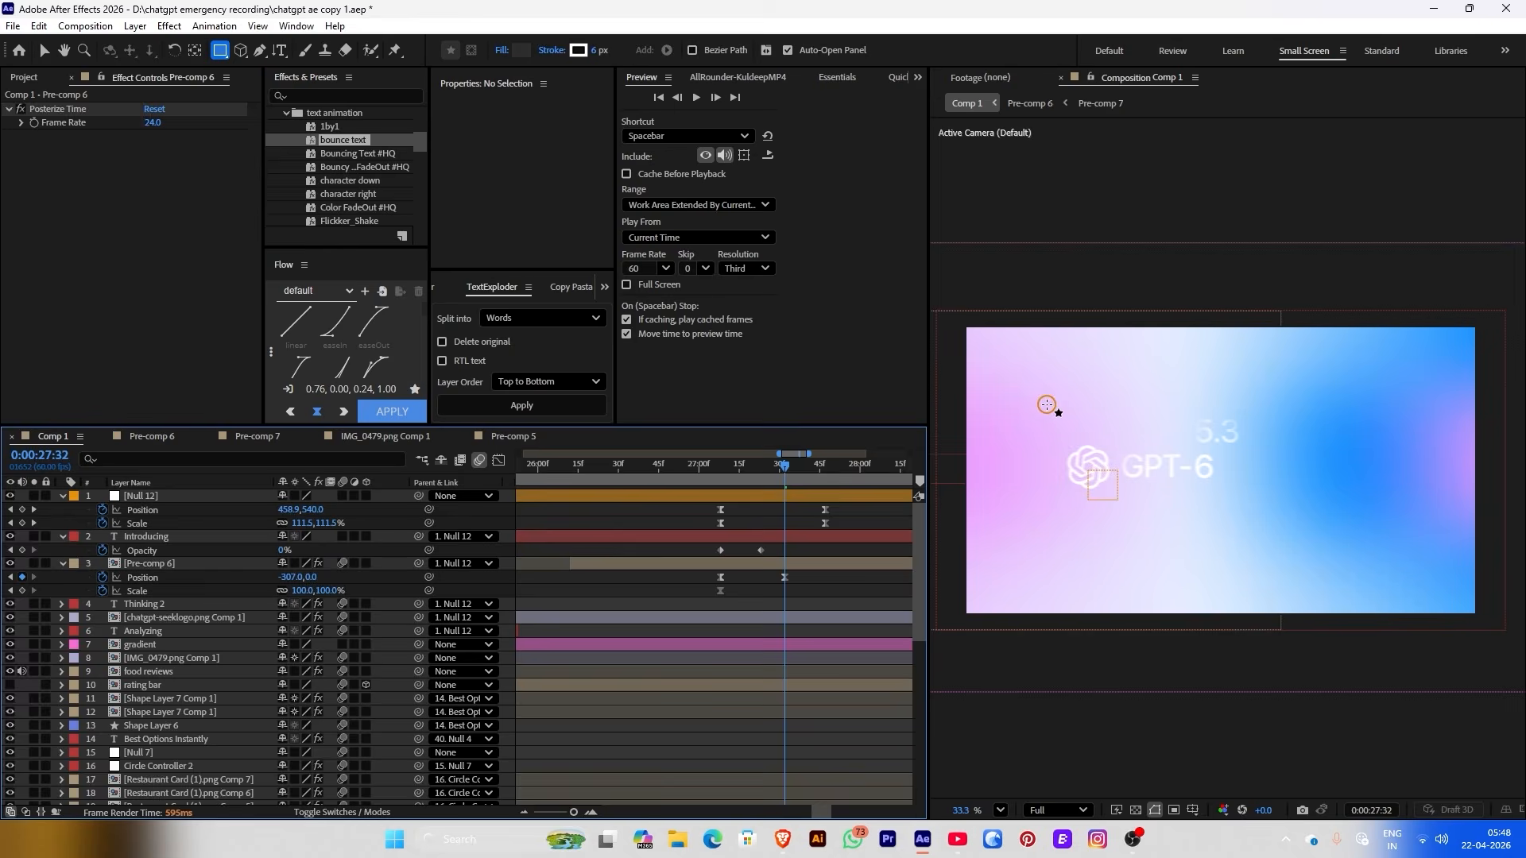
# Draw a rectangle over the logo with 0 px stroke, corner roundness 72 and white FFFFFF fill
pyautogui.moveTo(1047, 405)
pyautogui.mouseDown()
pyautogui.moveTo(1169, 489)
pyautogui.moveTo(1222, 467)
pyautogui.mouseUp()
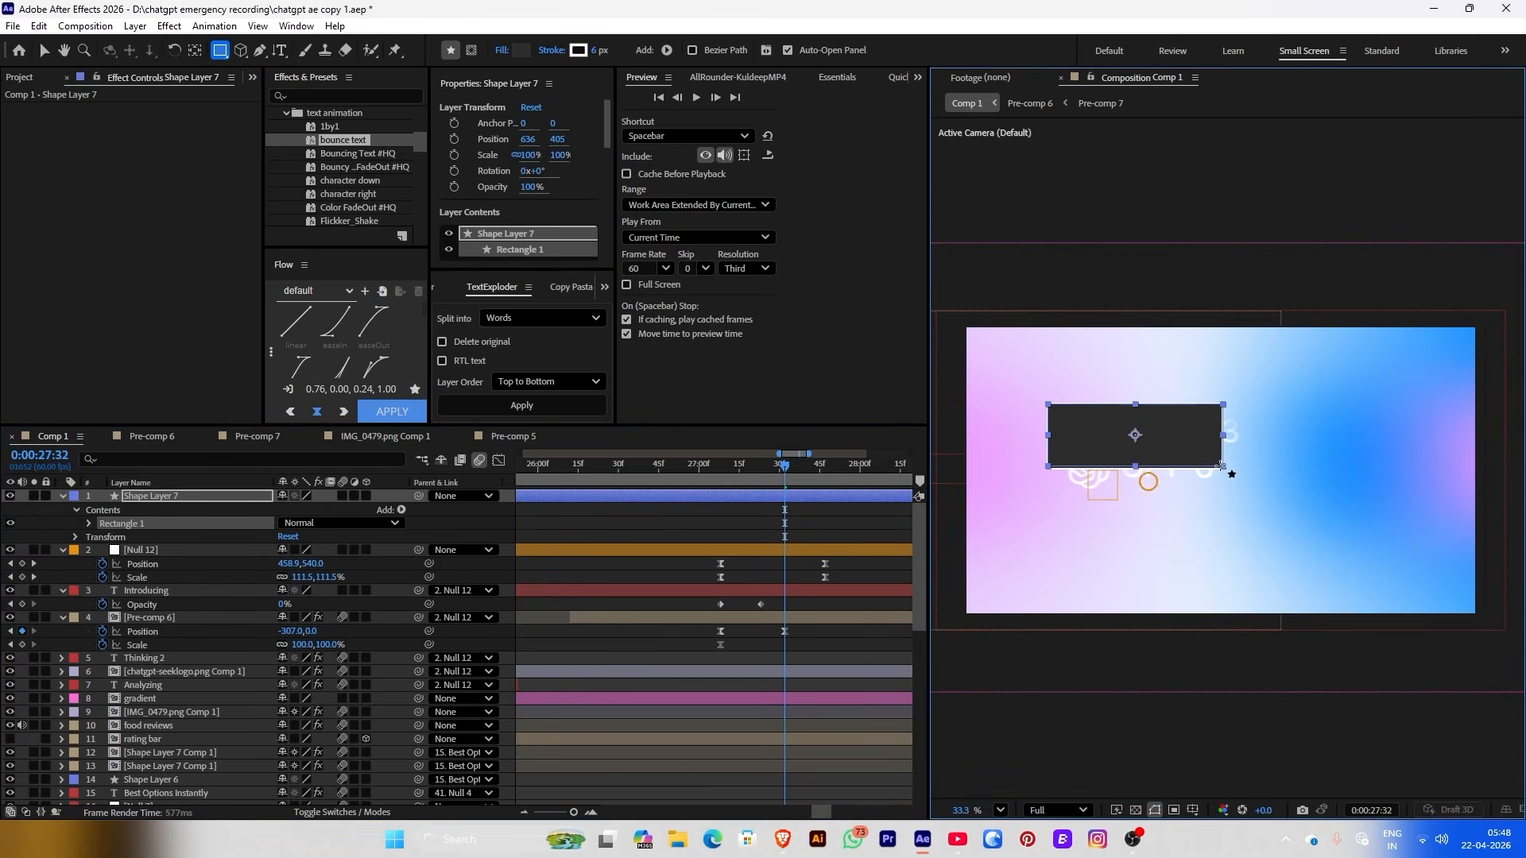
pyautogui.click(596, 50)
pyautogui.write('0')
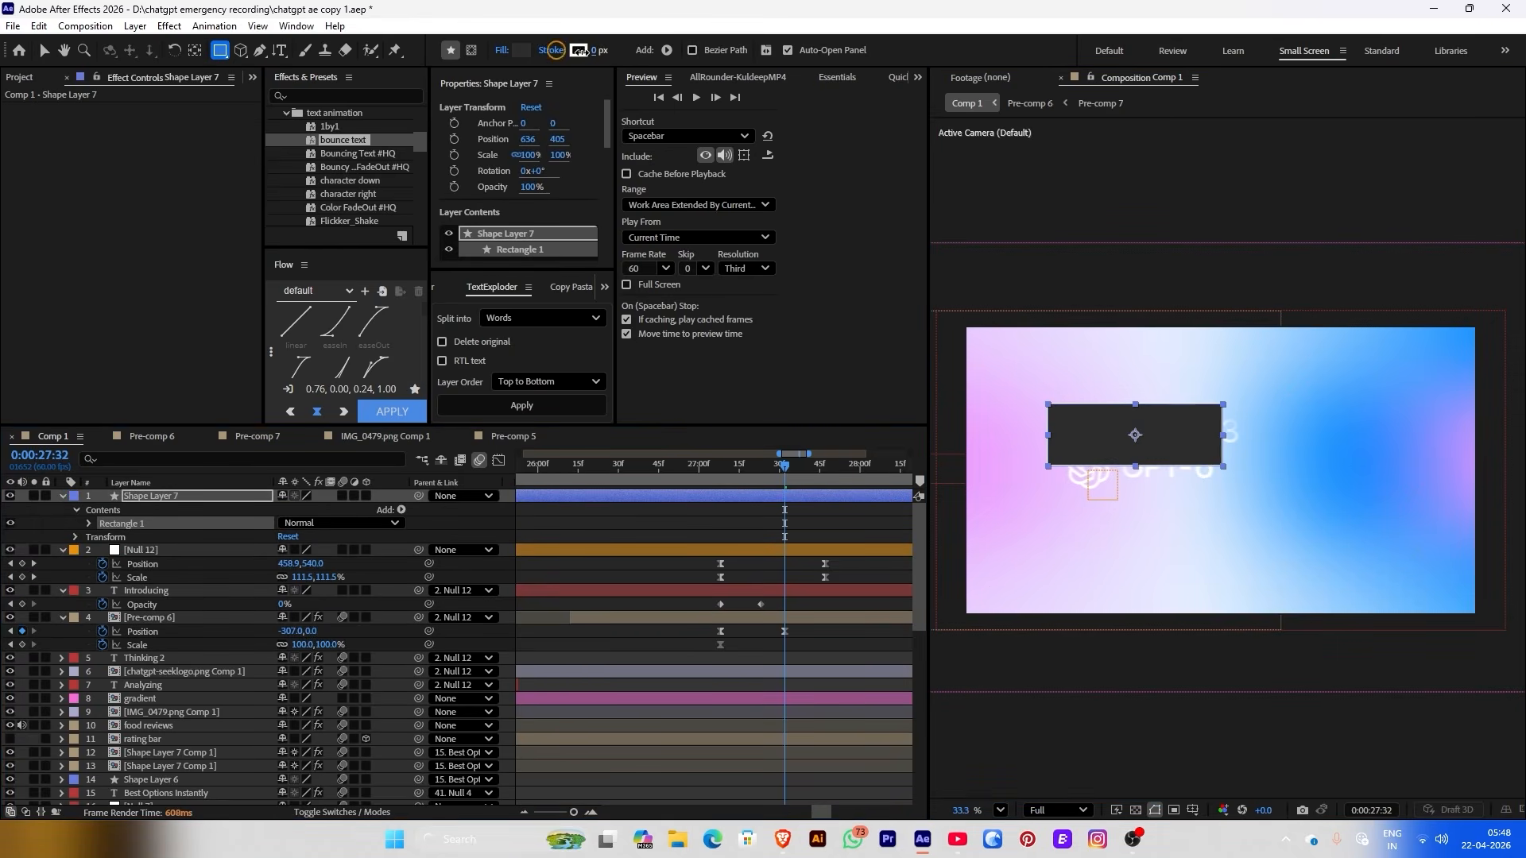
pyautogui.write('v')
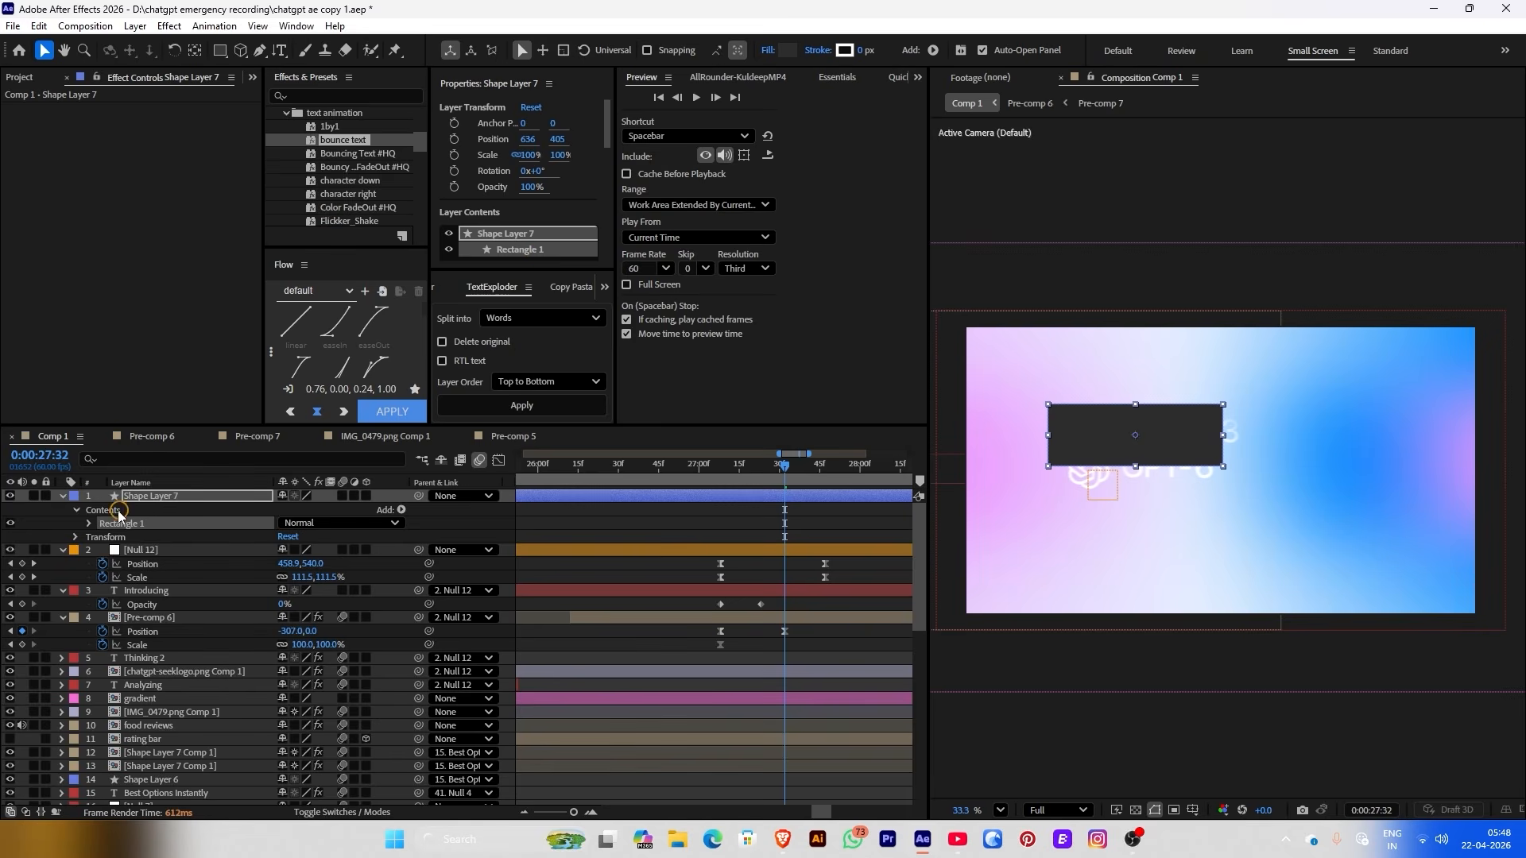
pyautogui.click(89, 525)
pyautogui.click(103, 537)
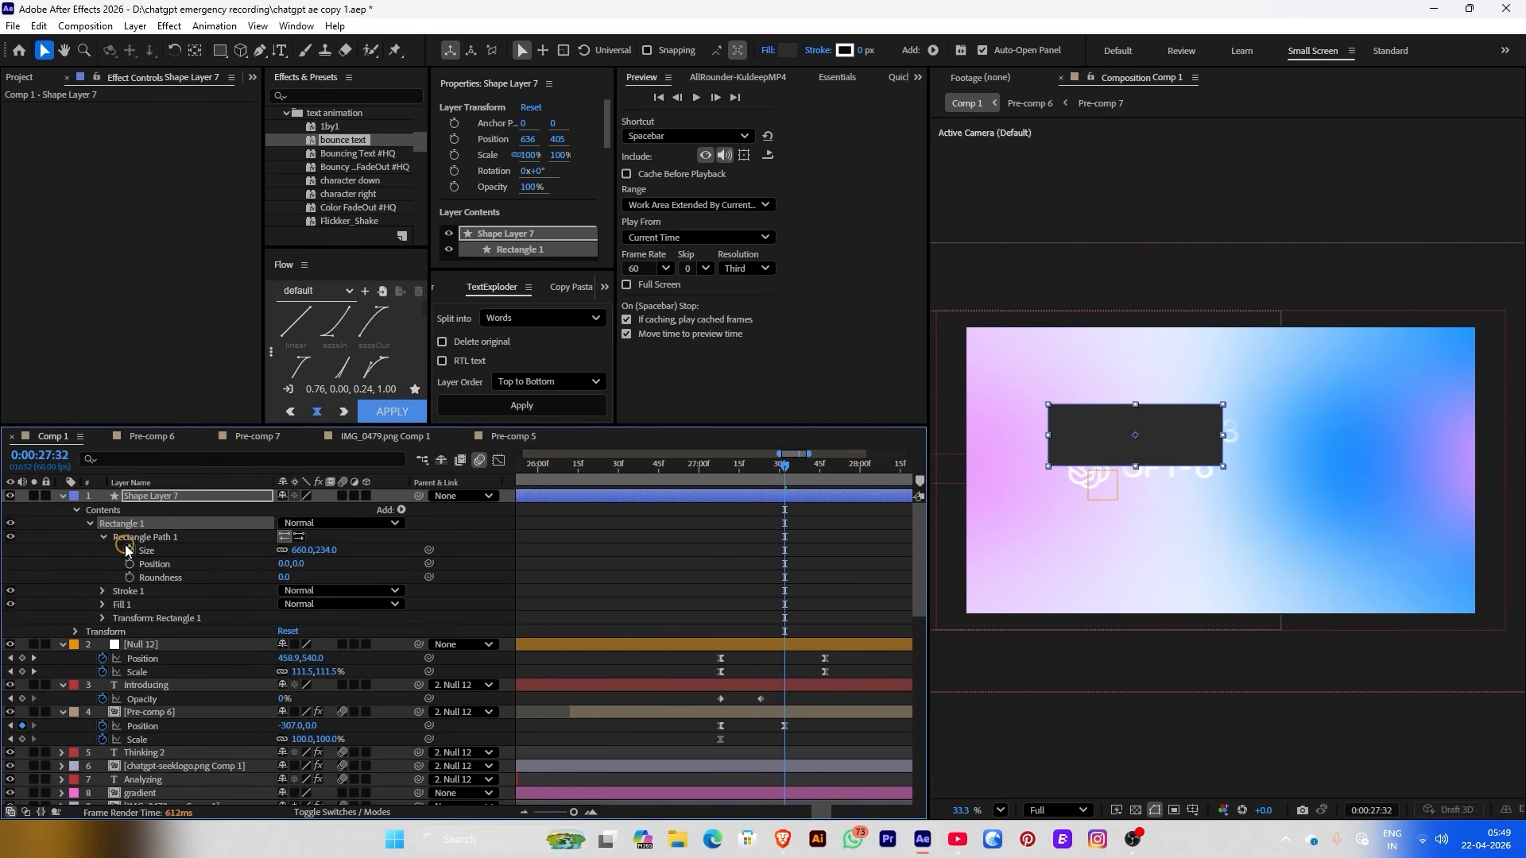
pyautogui.moveTo(283, 577); pyautogui.dragTo(343, 576)
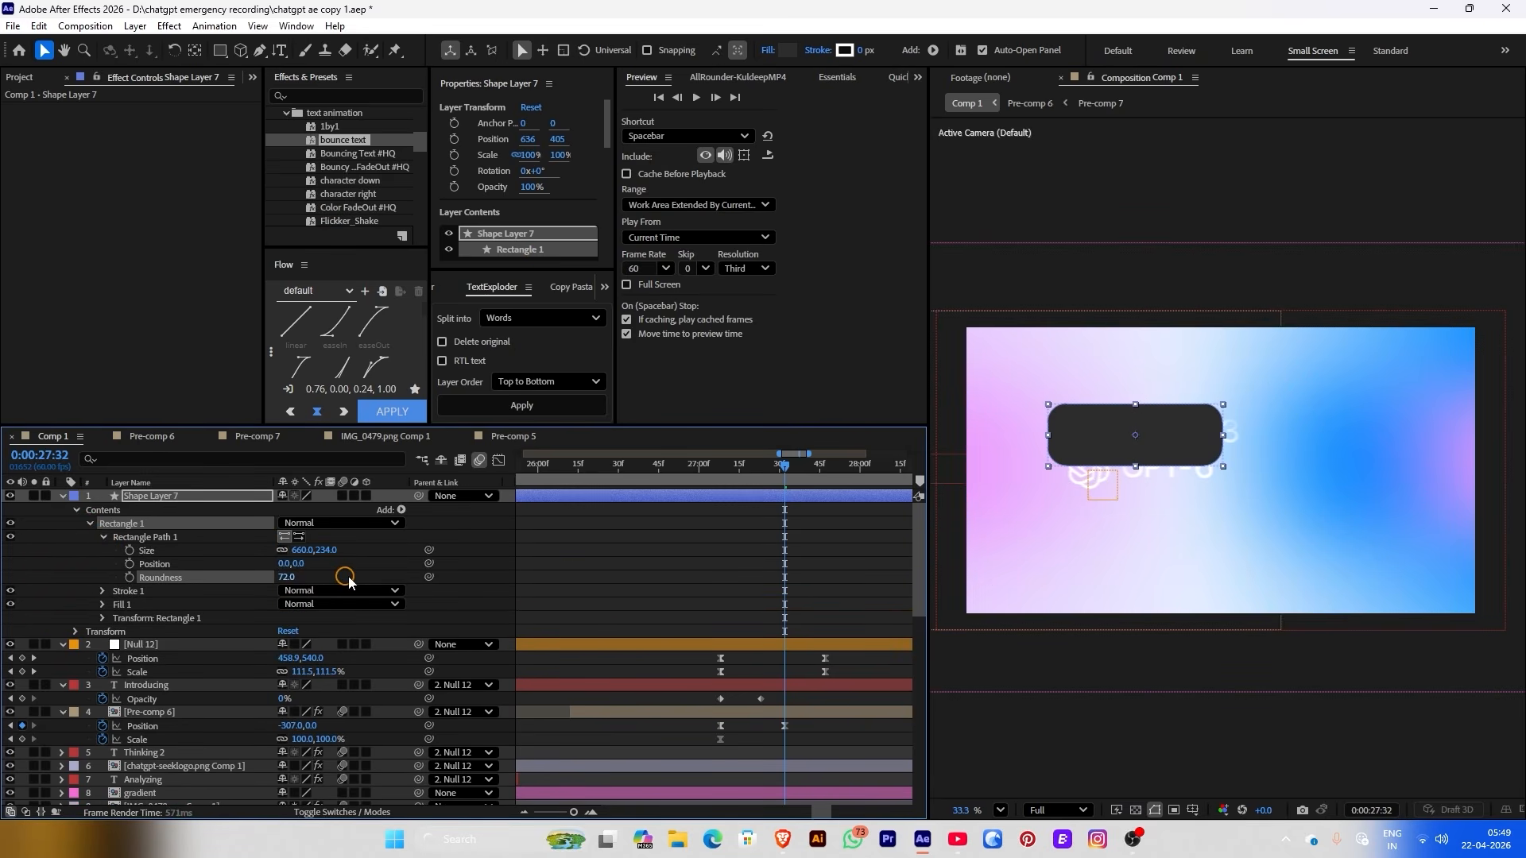
pyautogui.click(555, 562)
pyautogui.click(1136, 441)
pyautogui.click(788, 50)
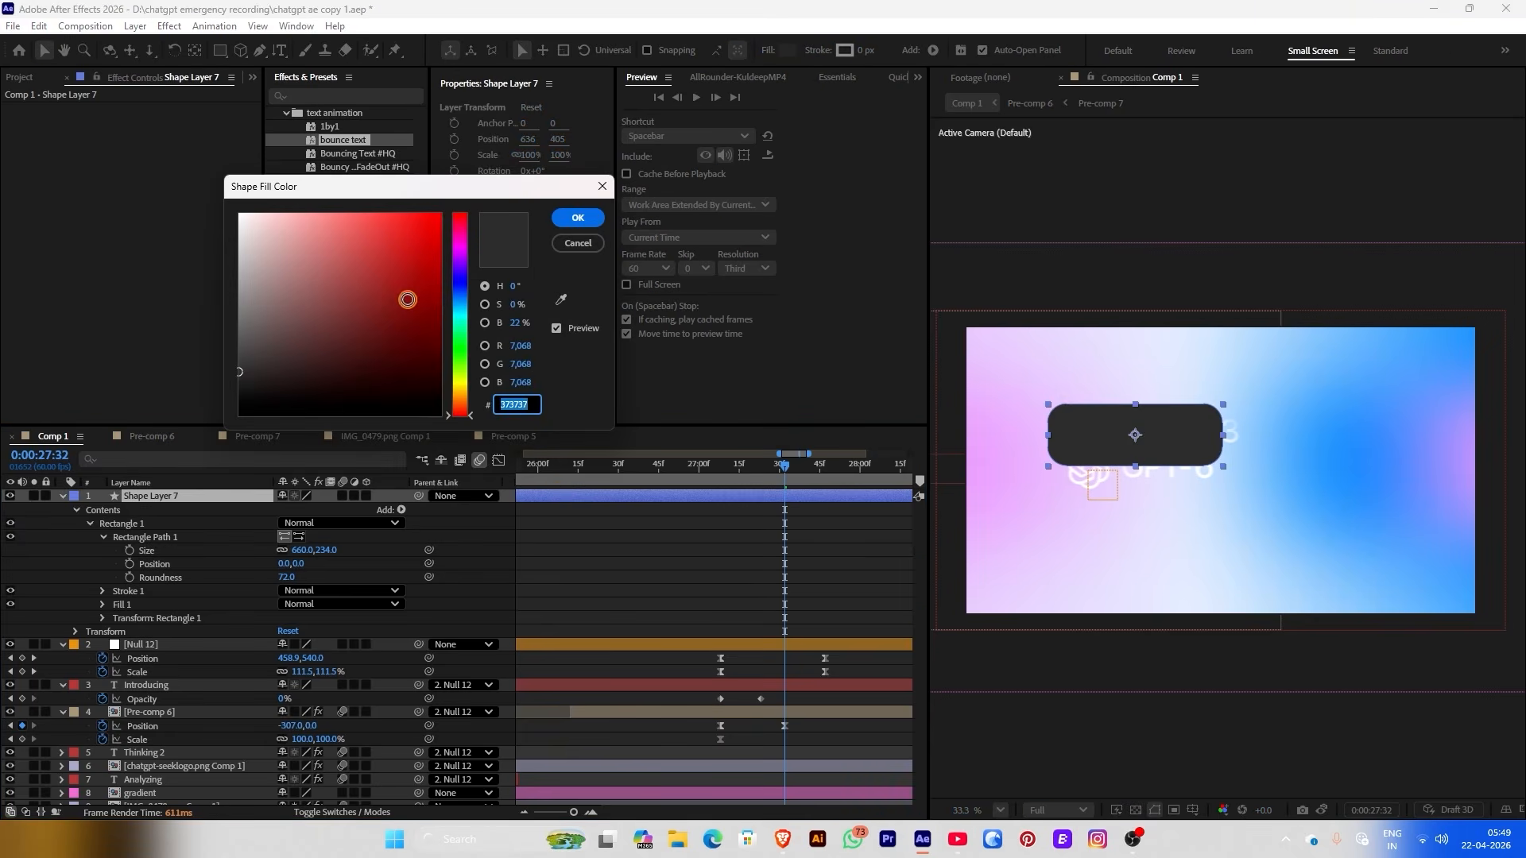
pyautogui.write('FFFFFF')
pyautogui.press('Return')
# Place the pill layer just above the gradient, lower it behind the logo, and darken its fill
pyautogui.click(664, 482)
pyautogui.click(666, 497)
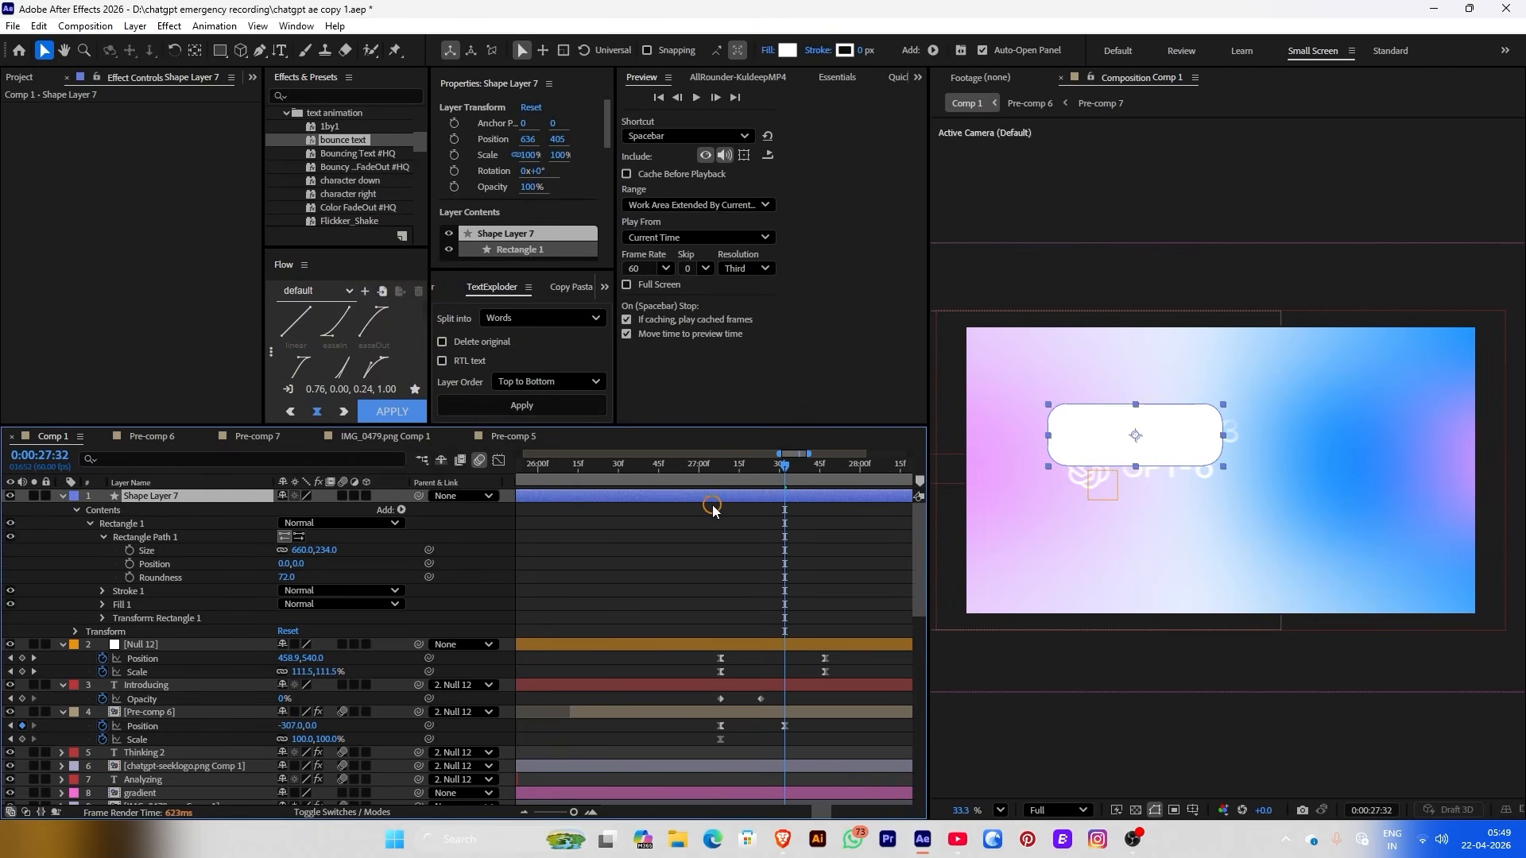
pyautogui.hotkey('ctrl', 'shift', 'd')
pyautogui.moveTo(146, 571); pyautogui.dragTo(148, 610)
pyautogui.click(706, 592)
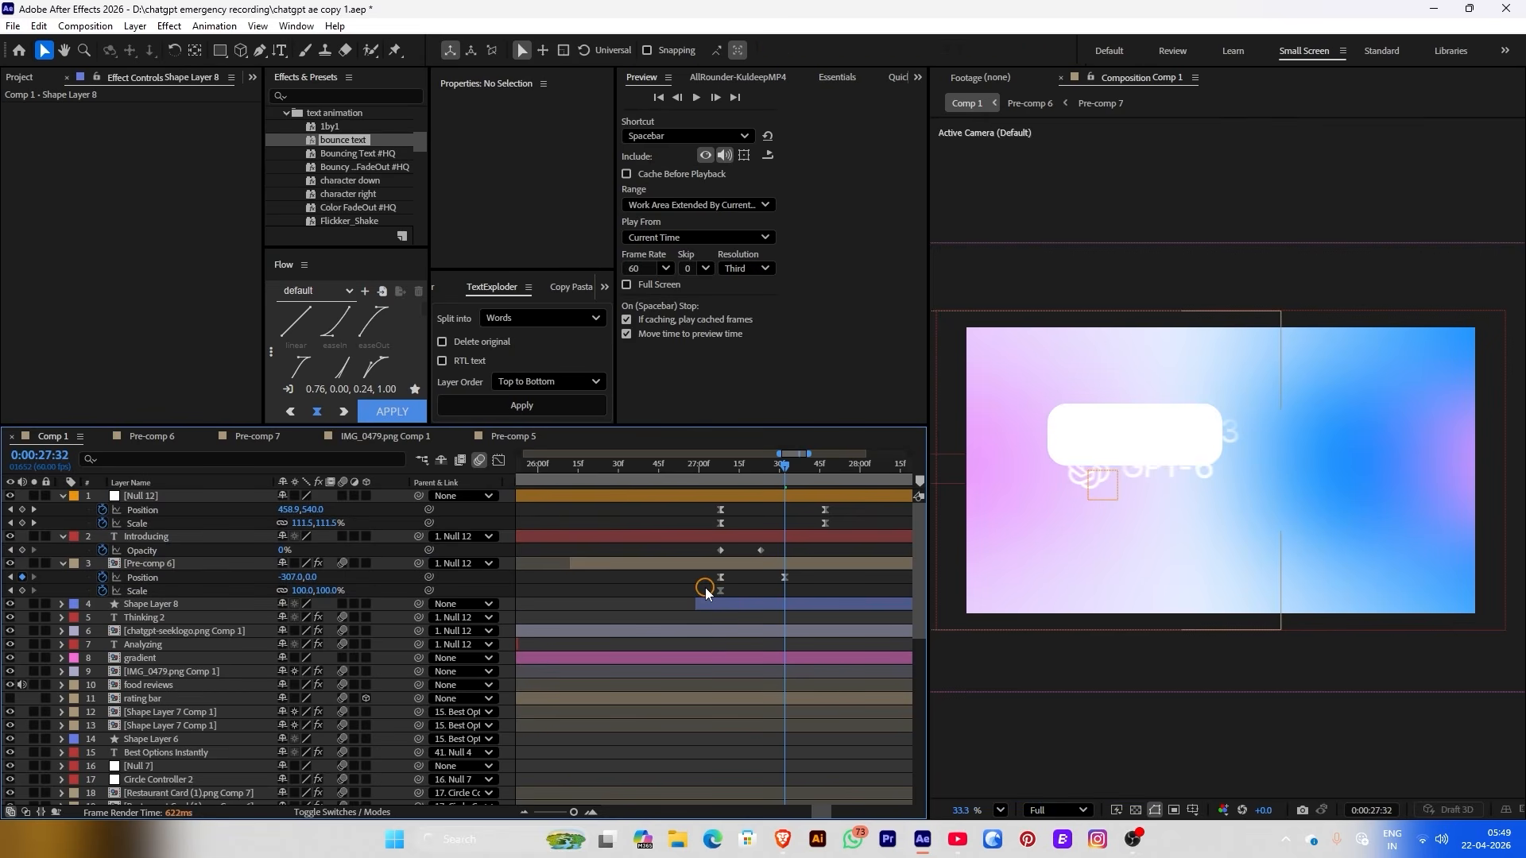
pyautogui.click(709, 604)
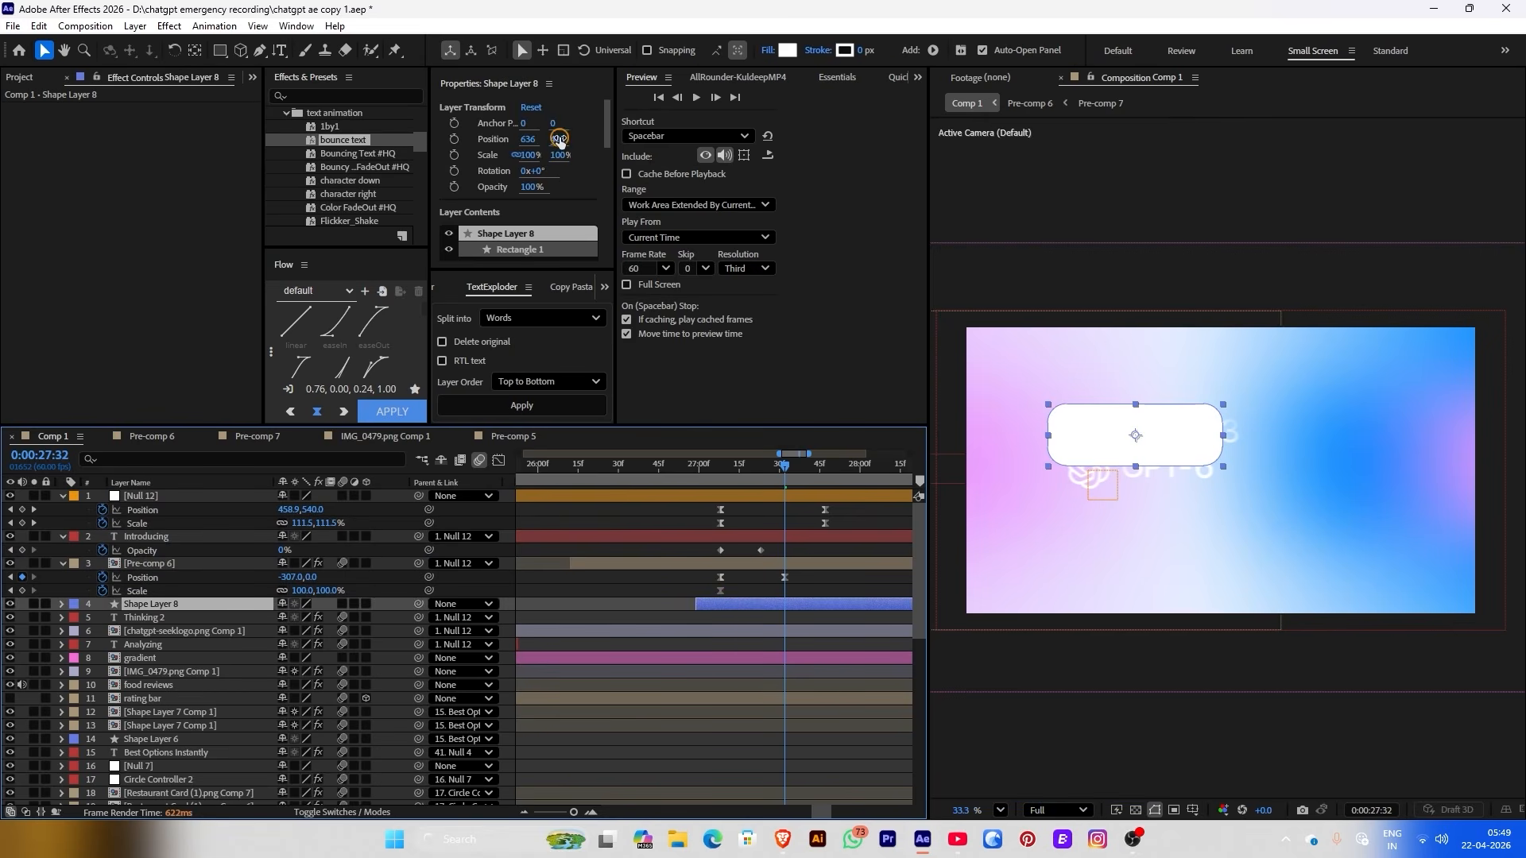
pyautogui.moveTo(560, 141); pyautogui.dragTo(554, 144)
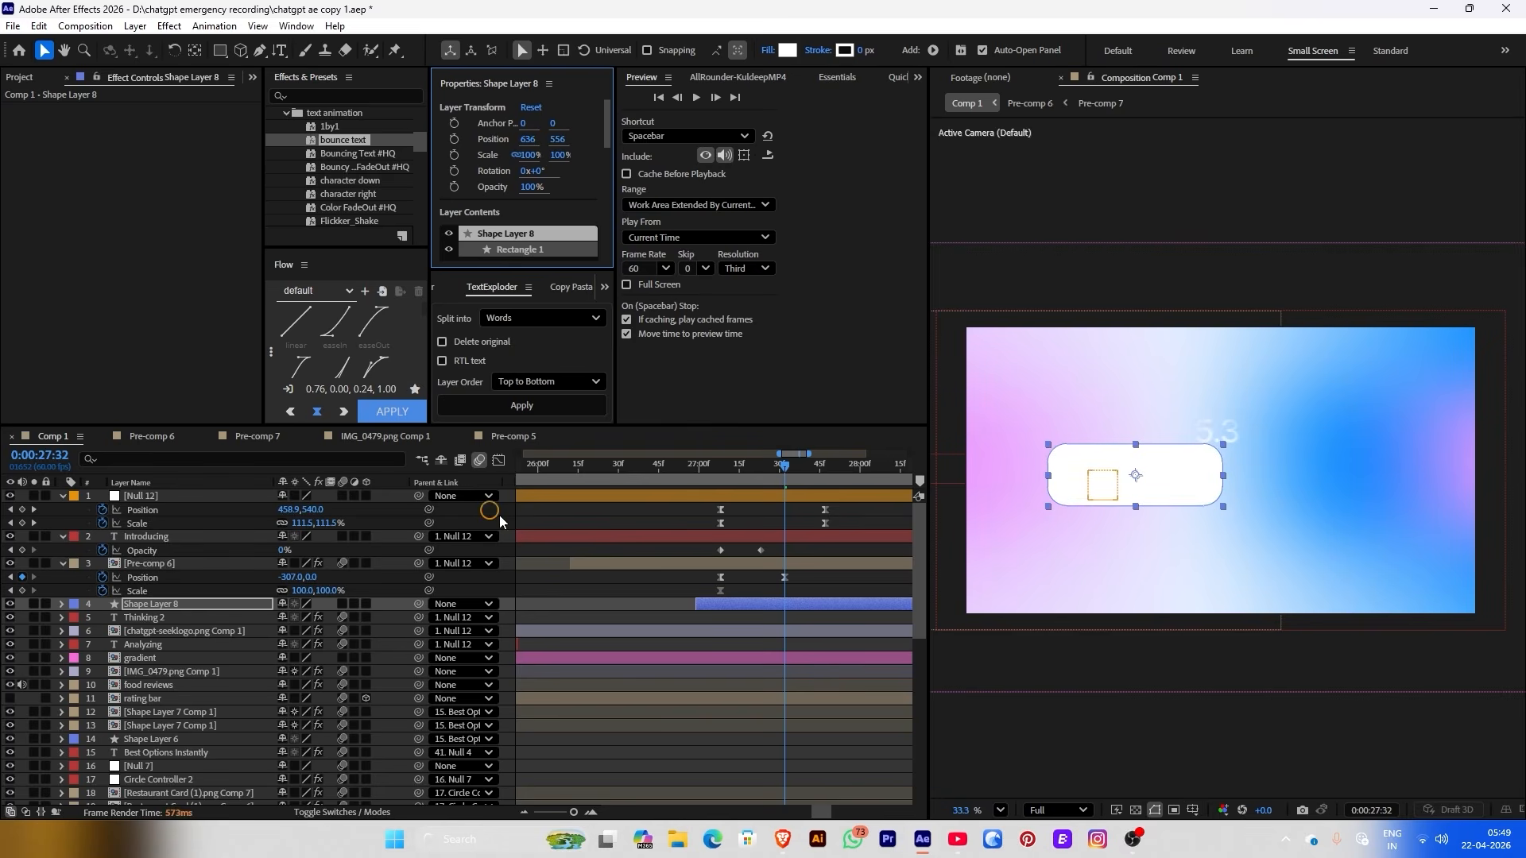
pyautogui.moveTo(239, 599)
pyautogui.mouseDown()
pyautogui.moveTo(241, 666)
pyautogui.moveTo(205, 641)
pyautogui.moveTo(235, 615)
pyautogui.mouseUp()
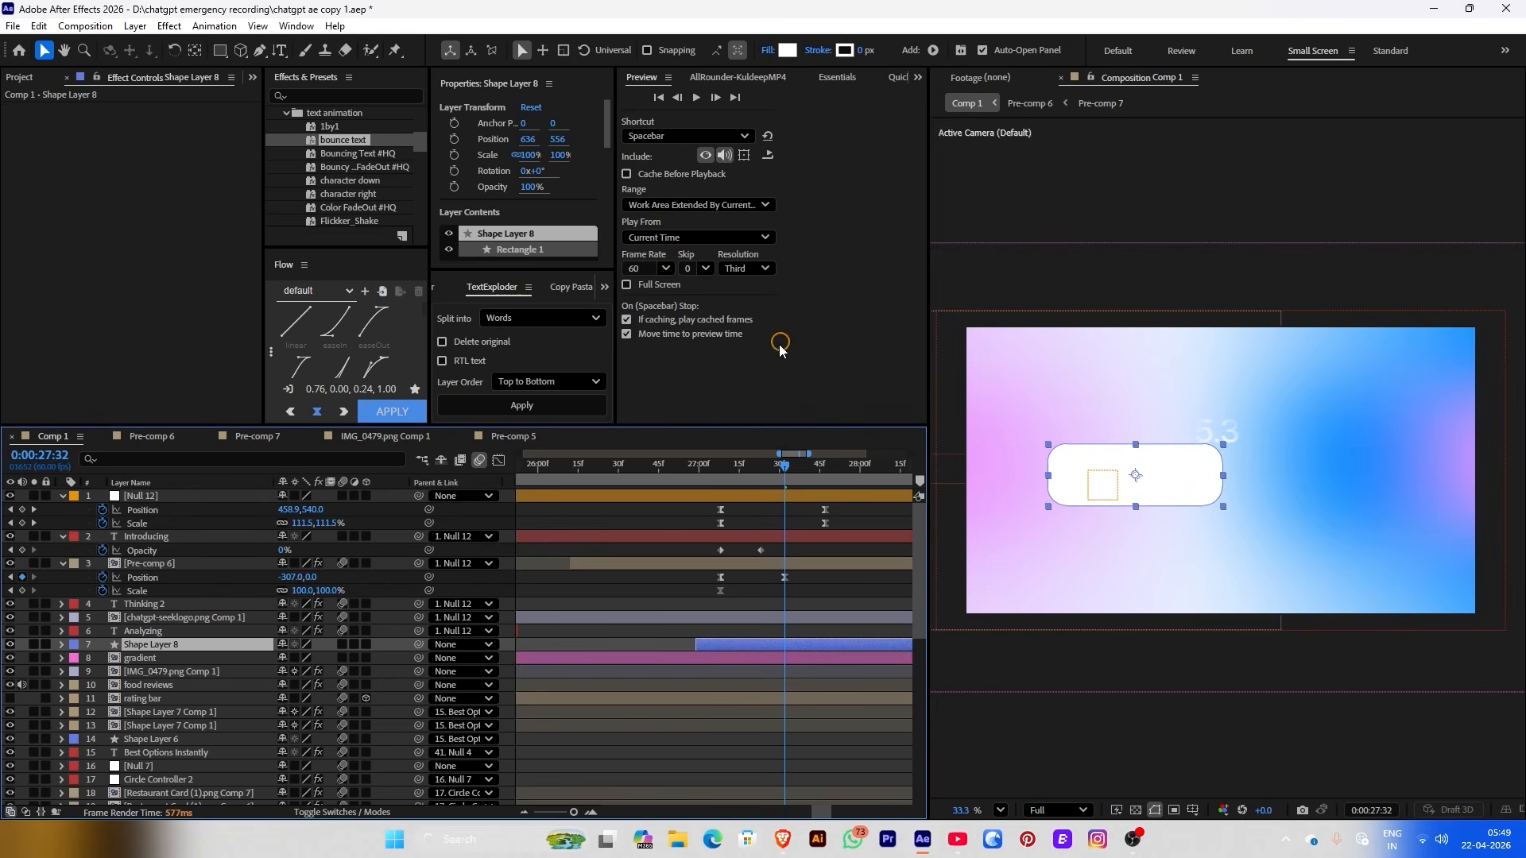
pyautogui.click(786, 51)
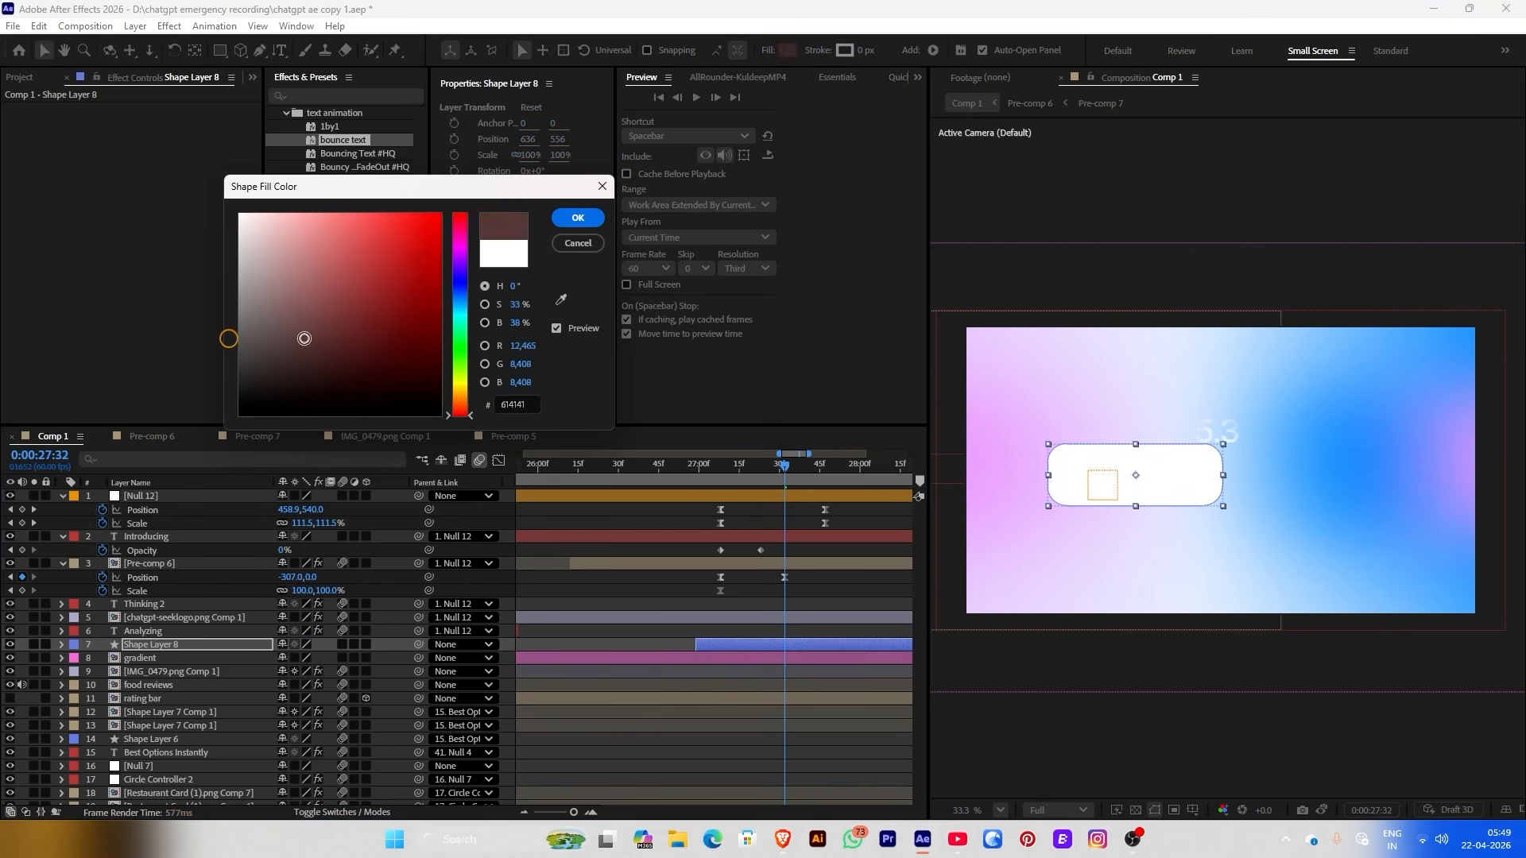
pyautogui.moveTo(240, 216); pyautogui.dragTo(215, 421)
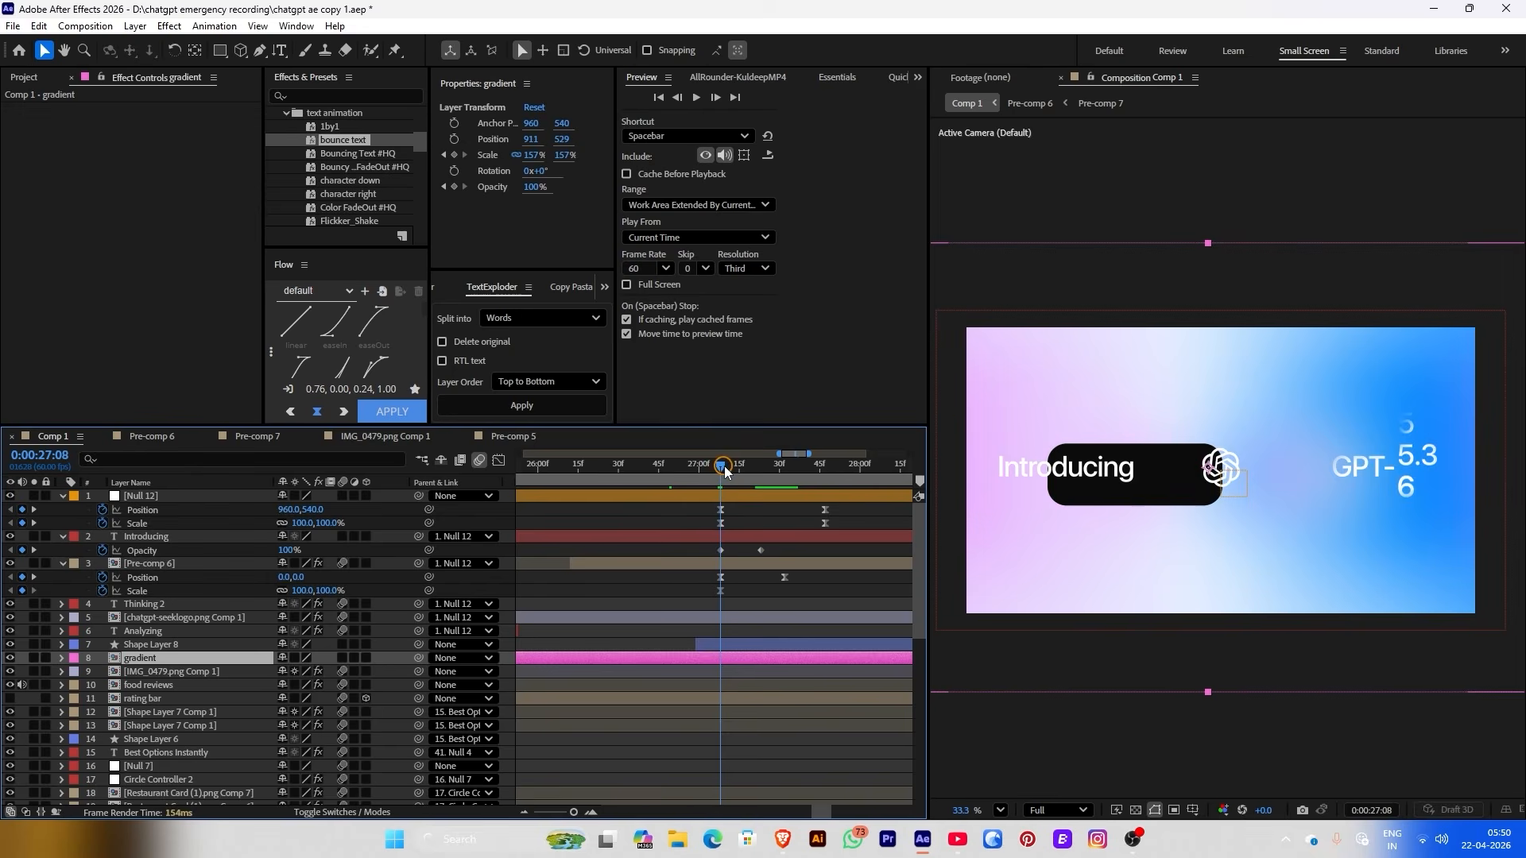
# Fade the gradient's Opacity from 100% at 27:15 to 0% at 27:28 and preview it
pyautogui.moveTo(725, 471); pyautogui.dragTo(739, 467)
pyautogui.click(453, 191)
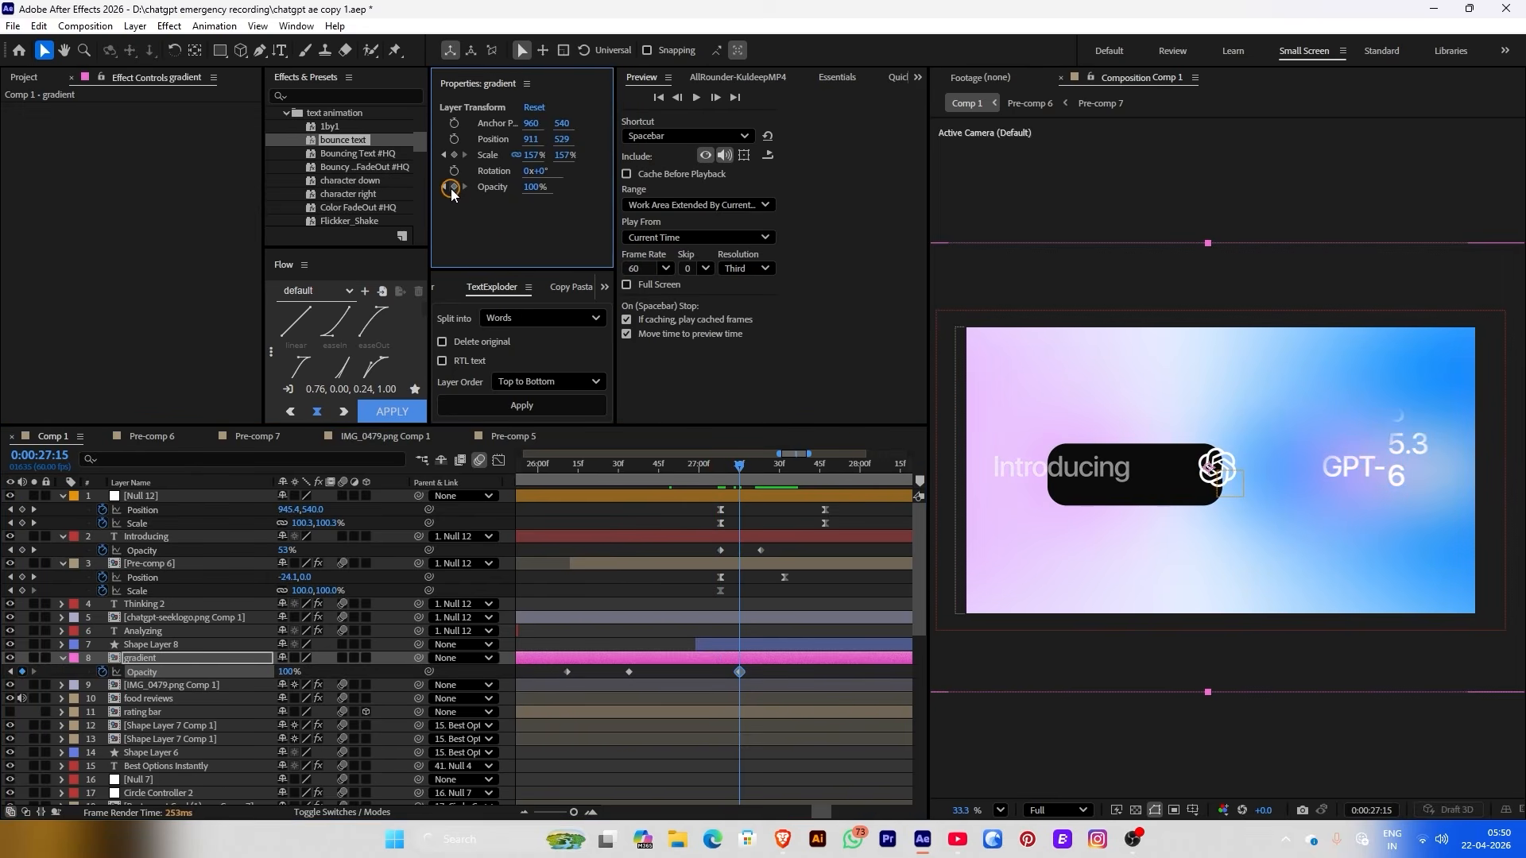
pyautogui.click(772, 469)
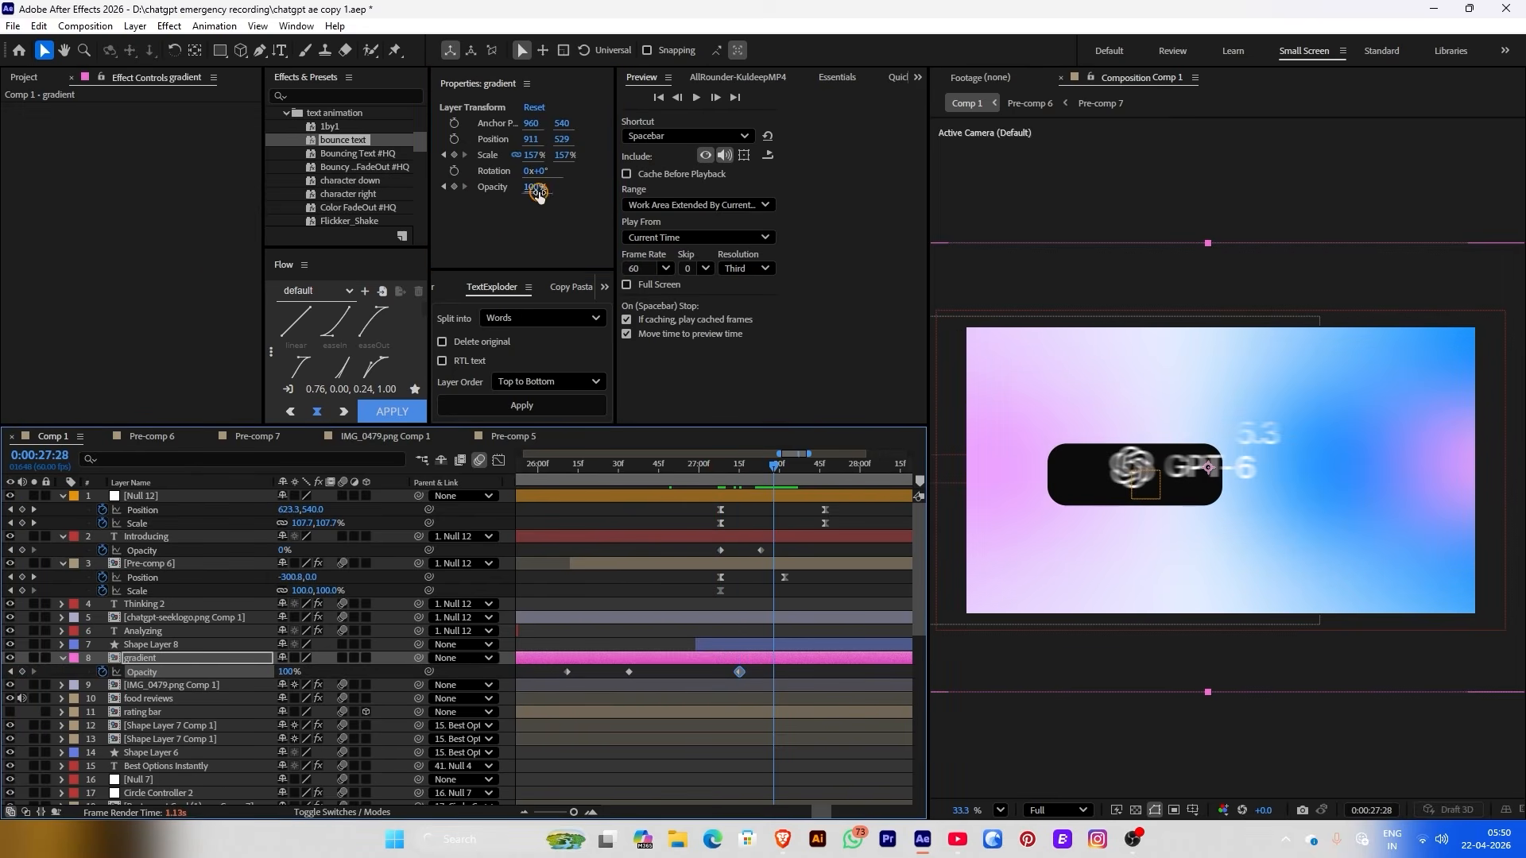
pyautogui.moveTo(538, 195); pyautogui.dragTo(217, 265)
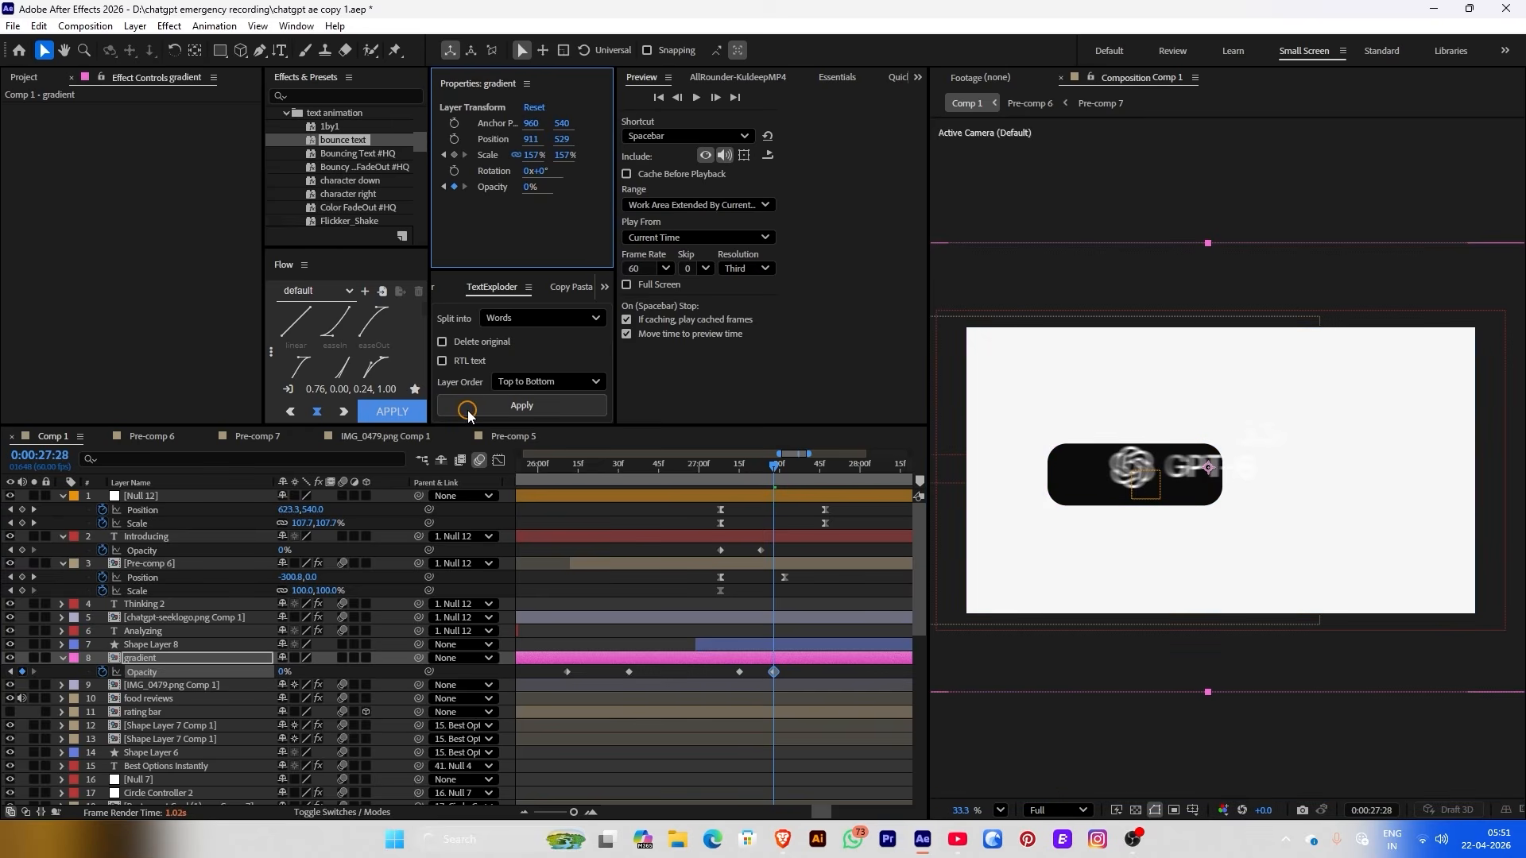
pyautogui.click(687, 473)
pyautogui.press('space')
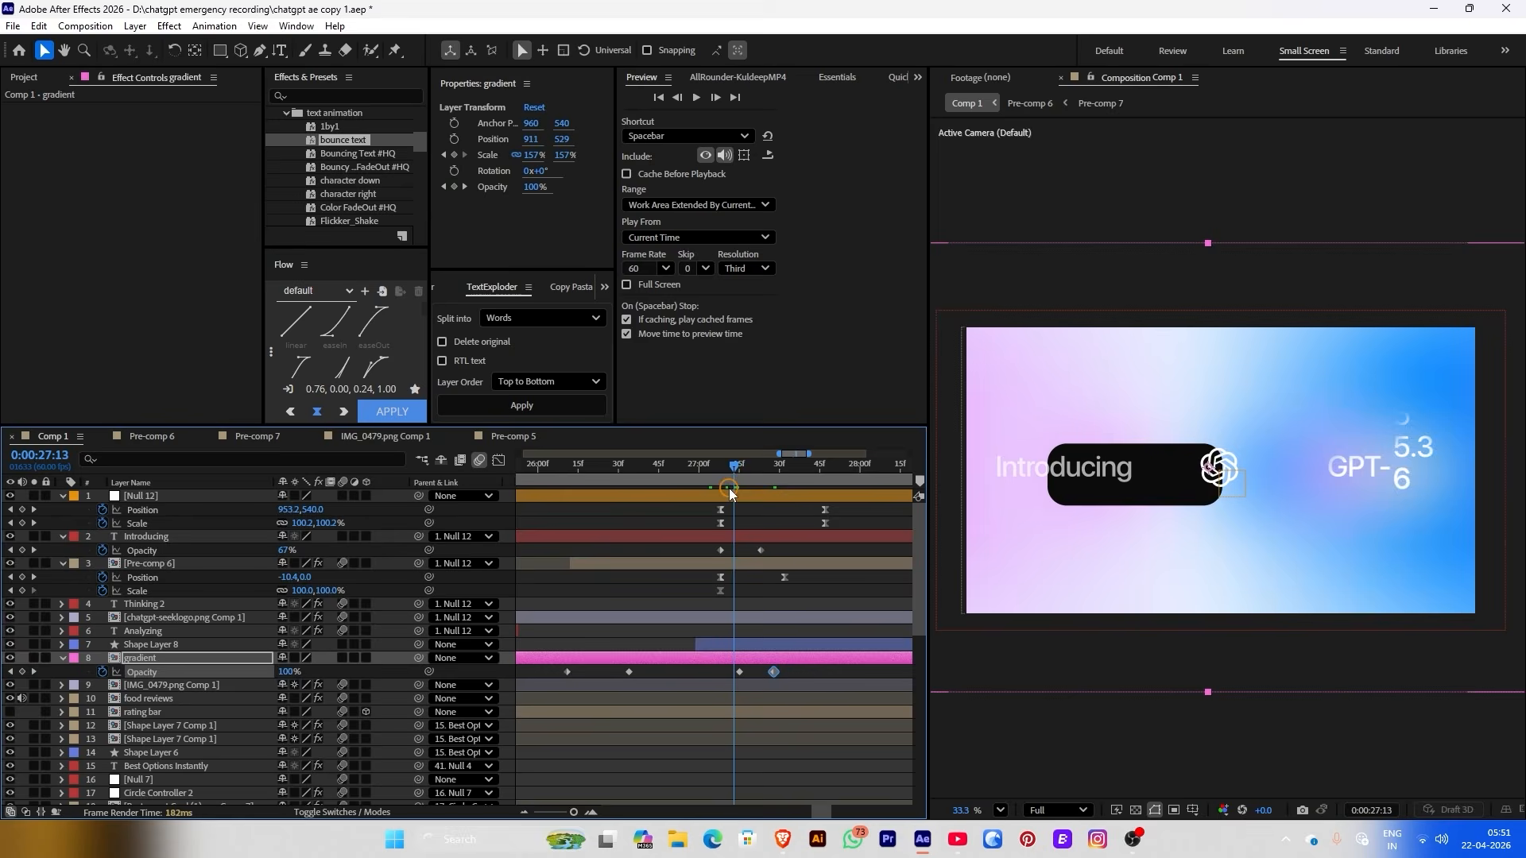
# Move the pill to X 609, give it a 4 px dark outline and grey A2A2A2 fill
pyautogui.click(739, 644)
pyautogui.press('.')
pyautogui.moveTo(538, 141); pyautogui.dragTo(502, 139)
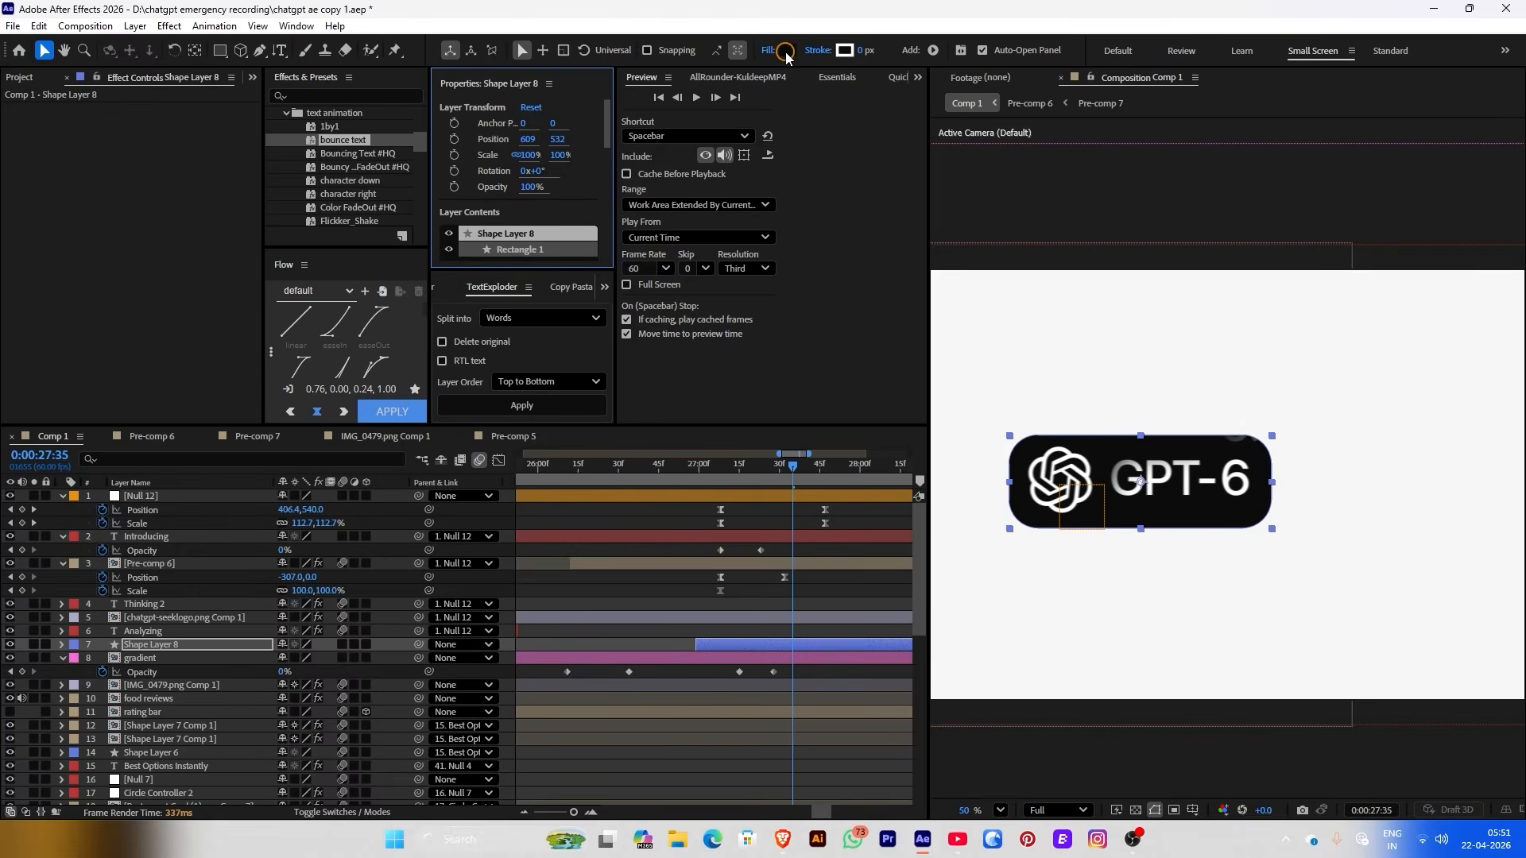
pyautogui.click(855, 51)
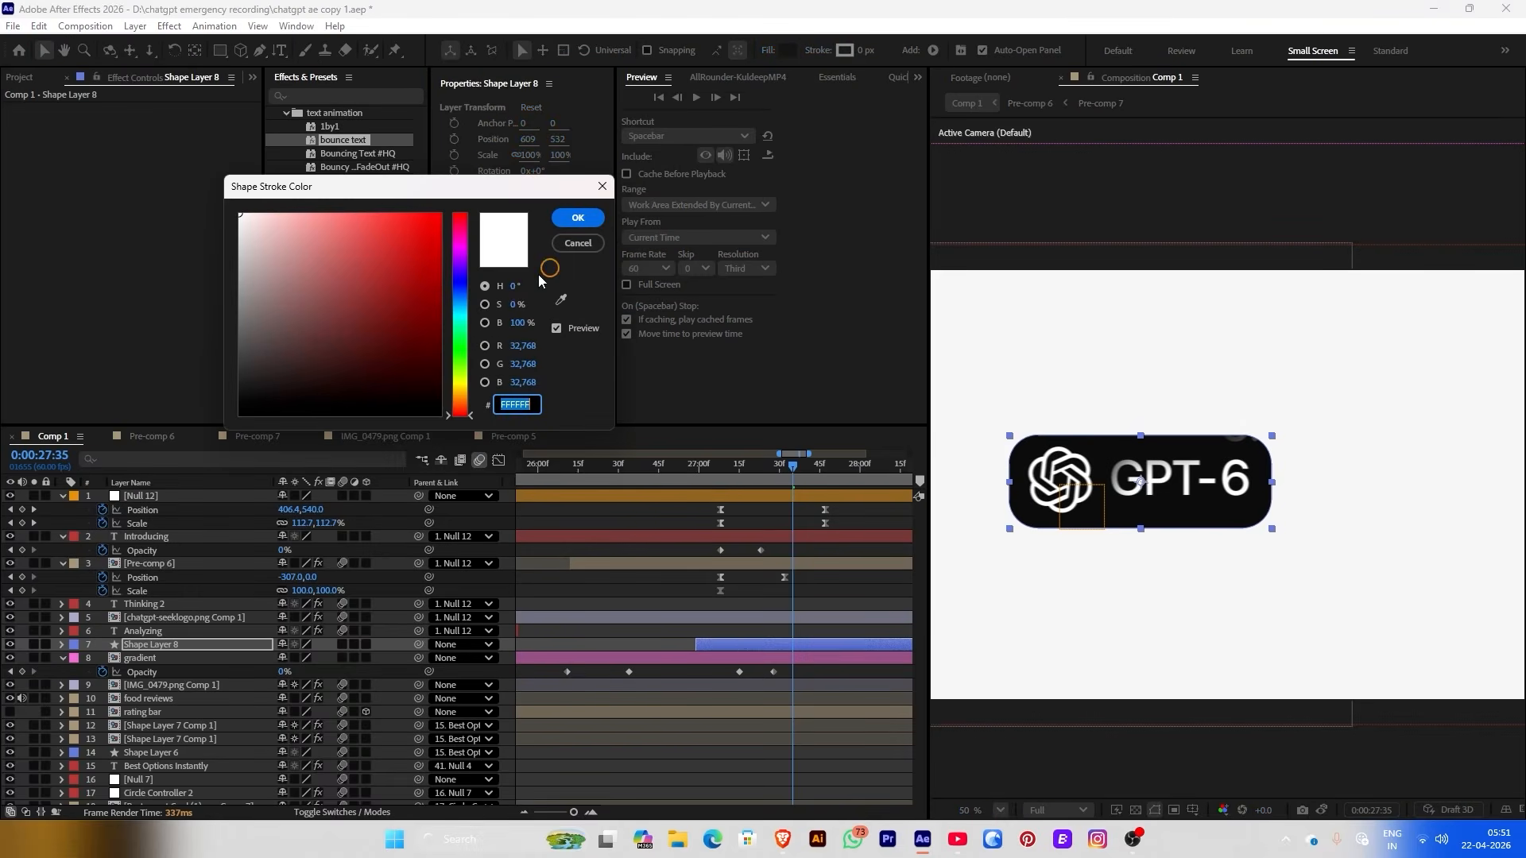
pyautogui.click(562, 221)
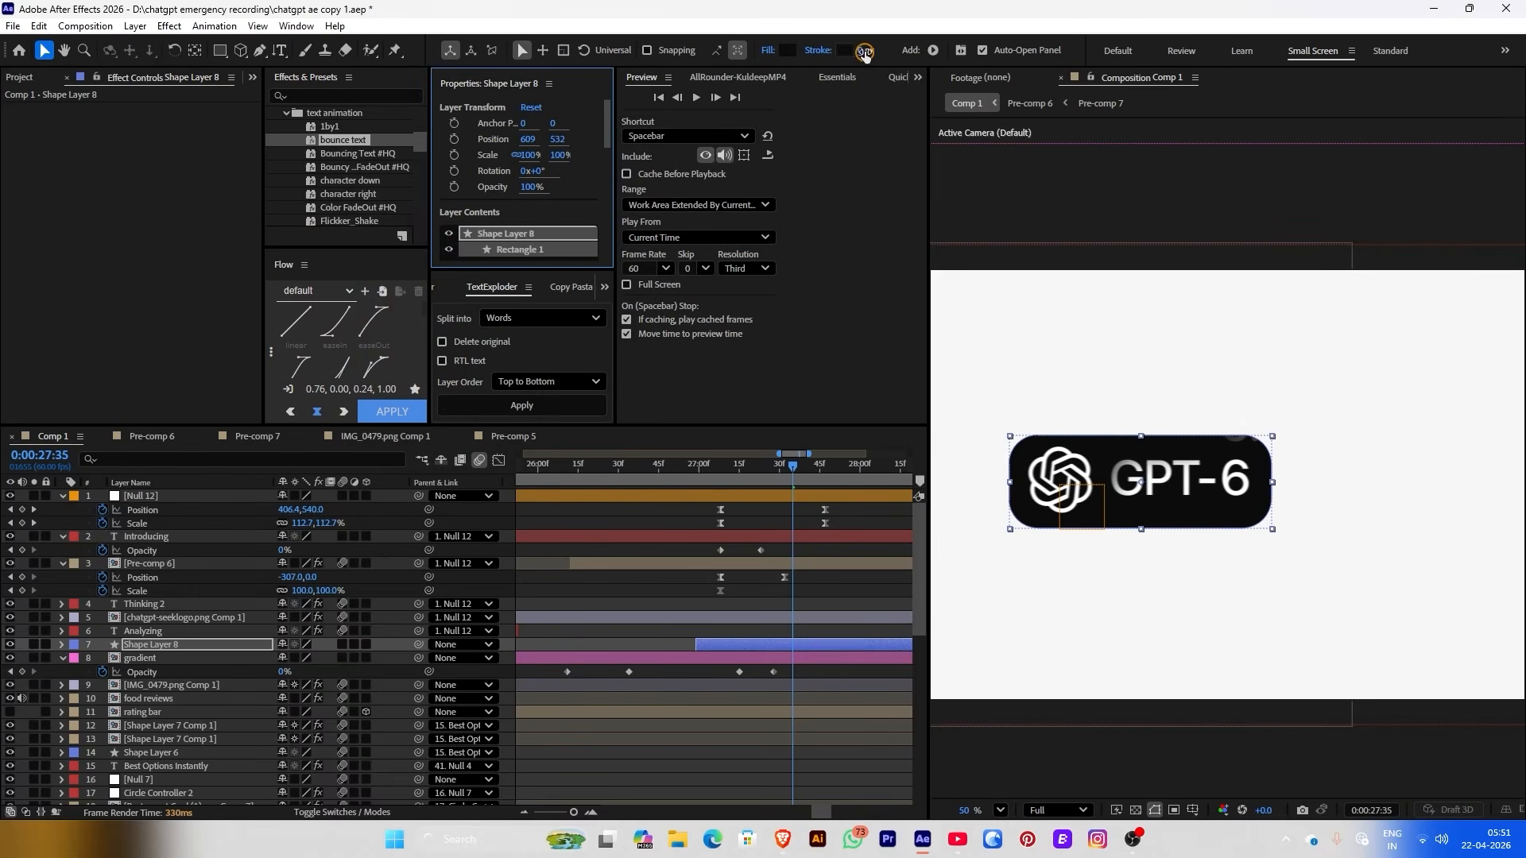
pyautogui.click(788, 50)
pyautogui.moveTo(293, 309); pyautogui.dragTo(200, 286)
pyautogui.click(579, 219)
pyautogui.click(648, 502)
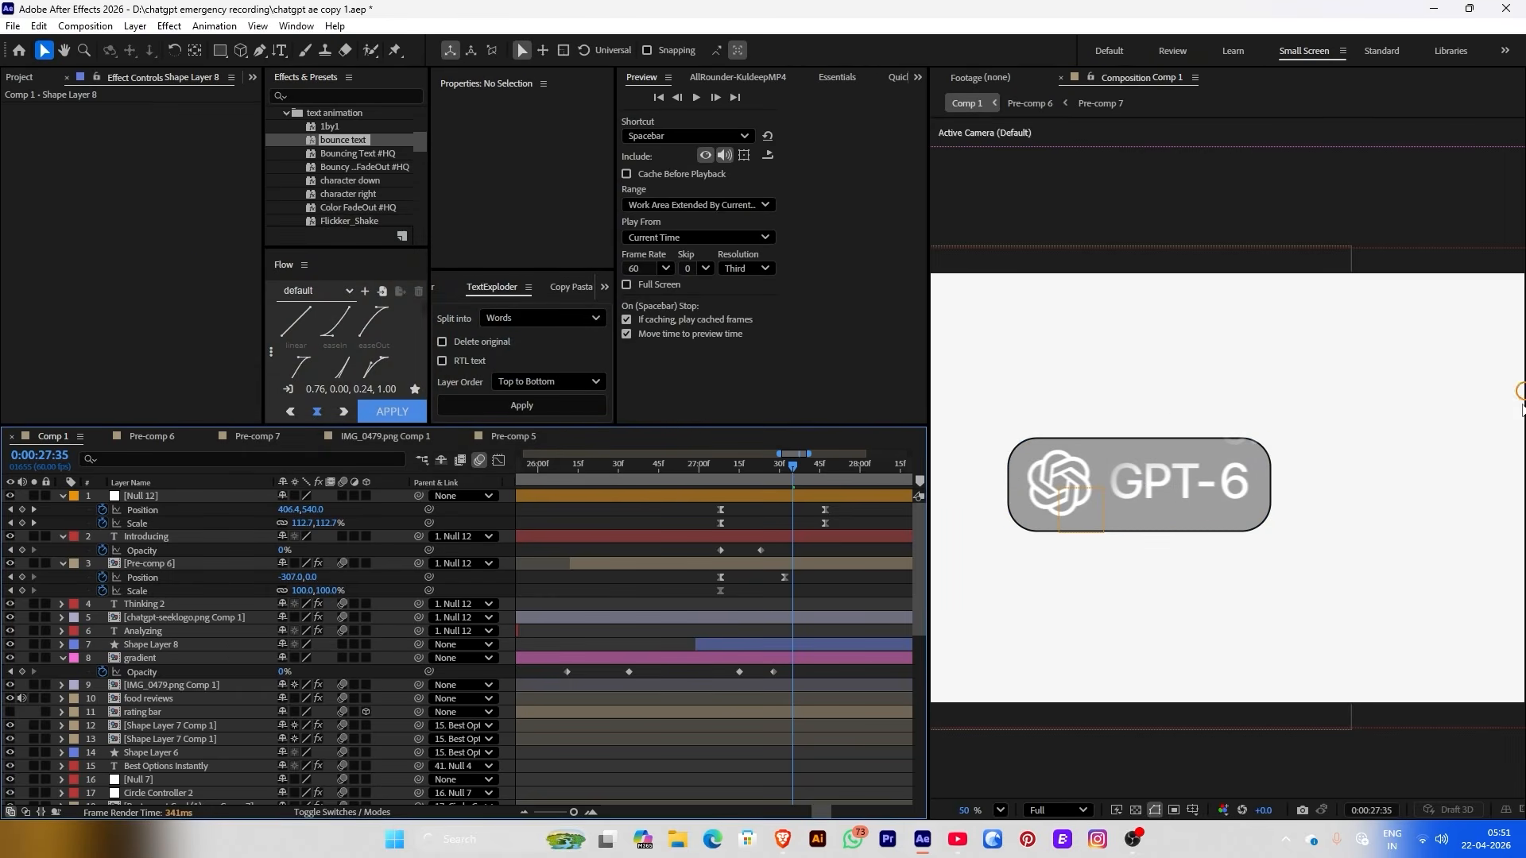
pyautogui.press(',')
pyautogui.press('space')
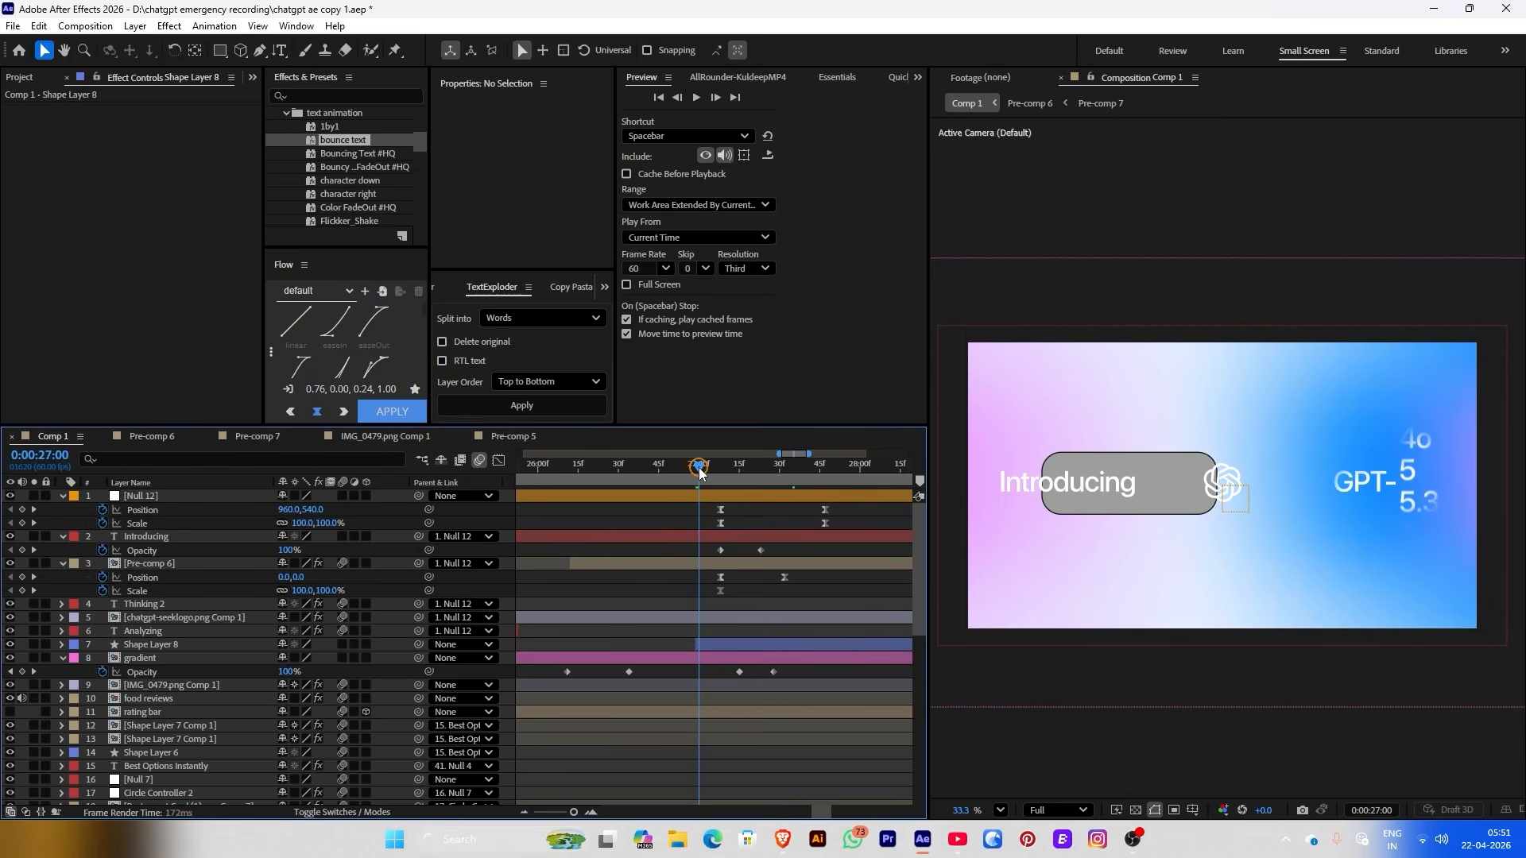
pyautogui.press('space')
pyautogui.click(748, 644)
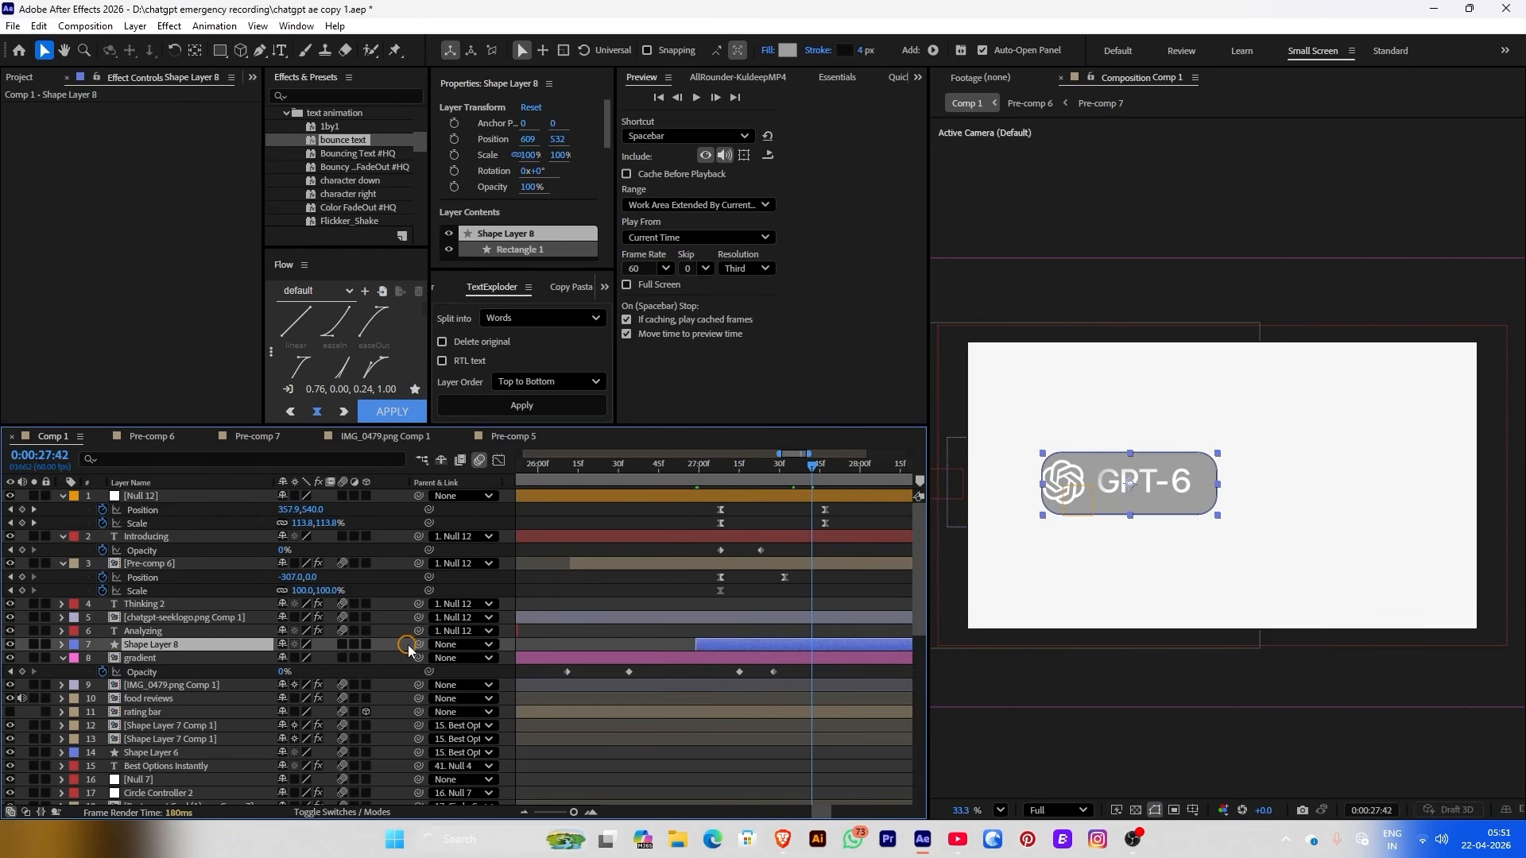
# Keyframe Shape Layer 8's Opacity so the pill fades in from 0% to 100%
pyautogui.moveTo(419, 645); pyautogui.dragTo(193, 617)
pyautogui.moveTo(679, 470); pyautogui.dragTo(696, 471)
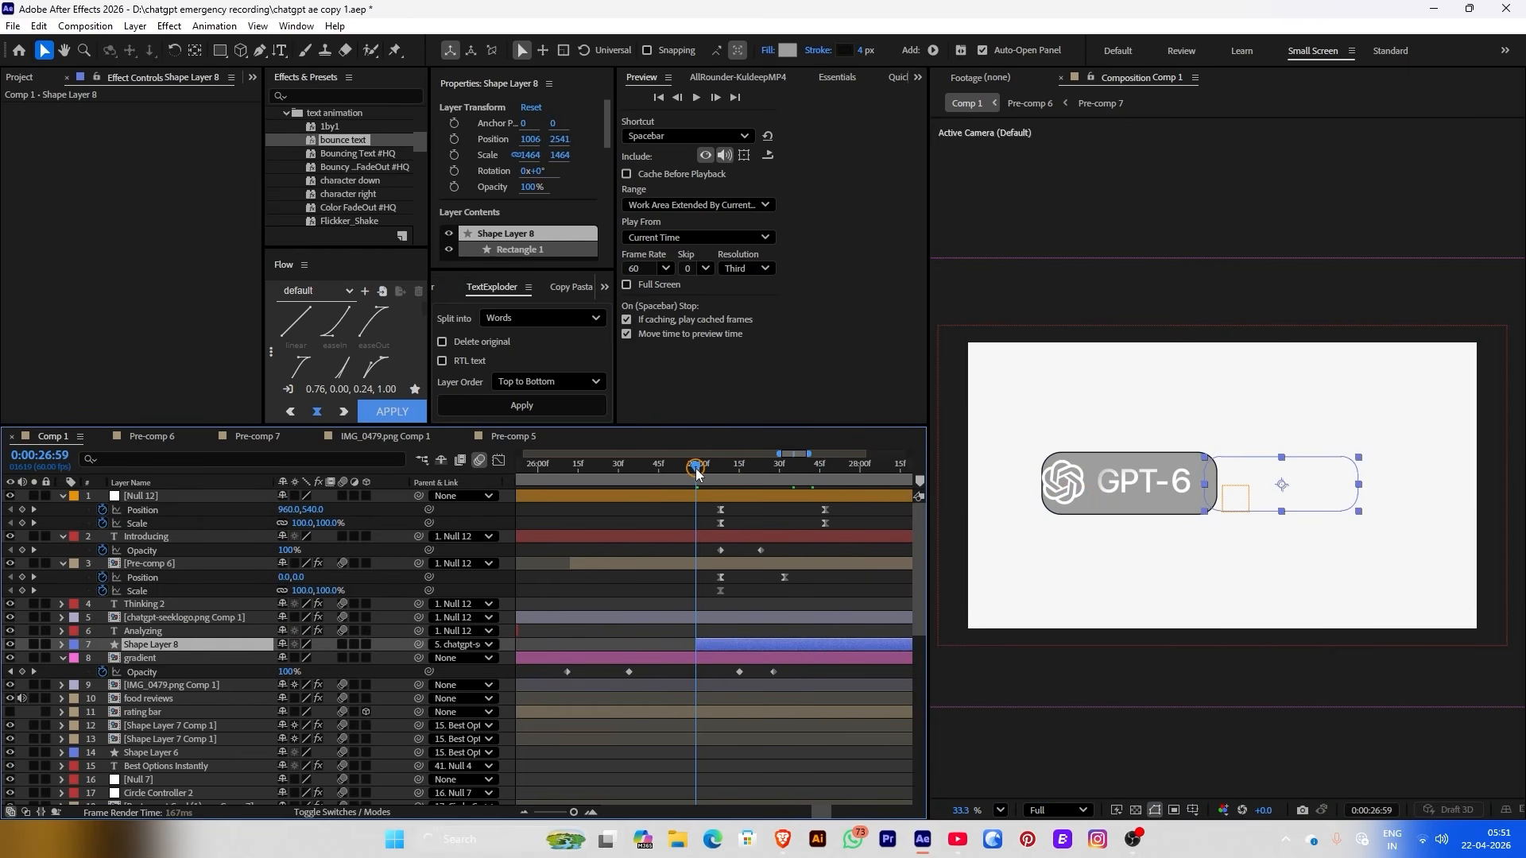
pyautogui.click(454, 186)
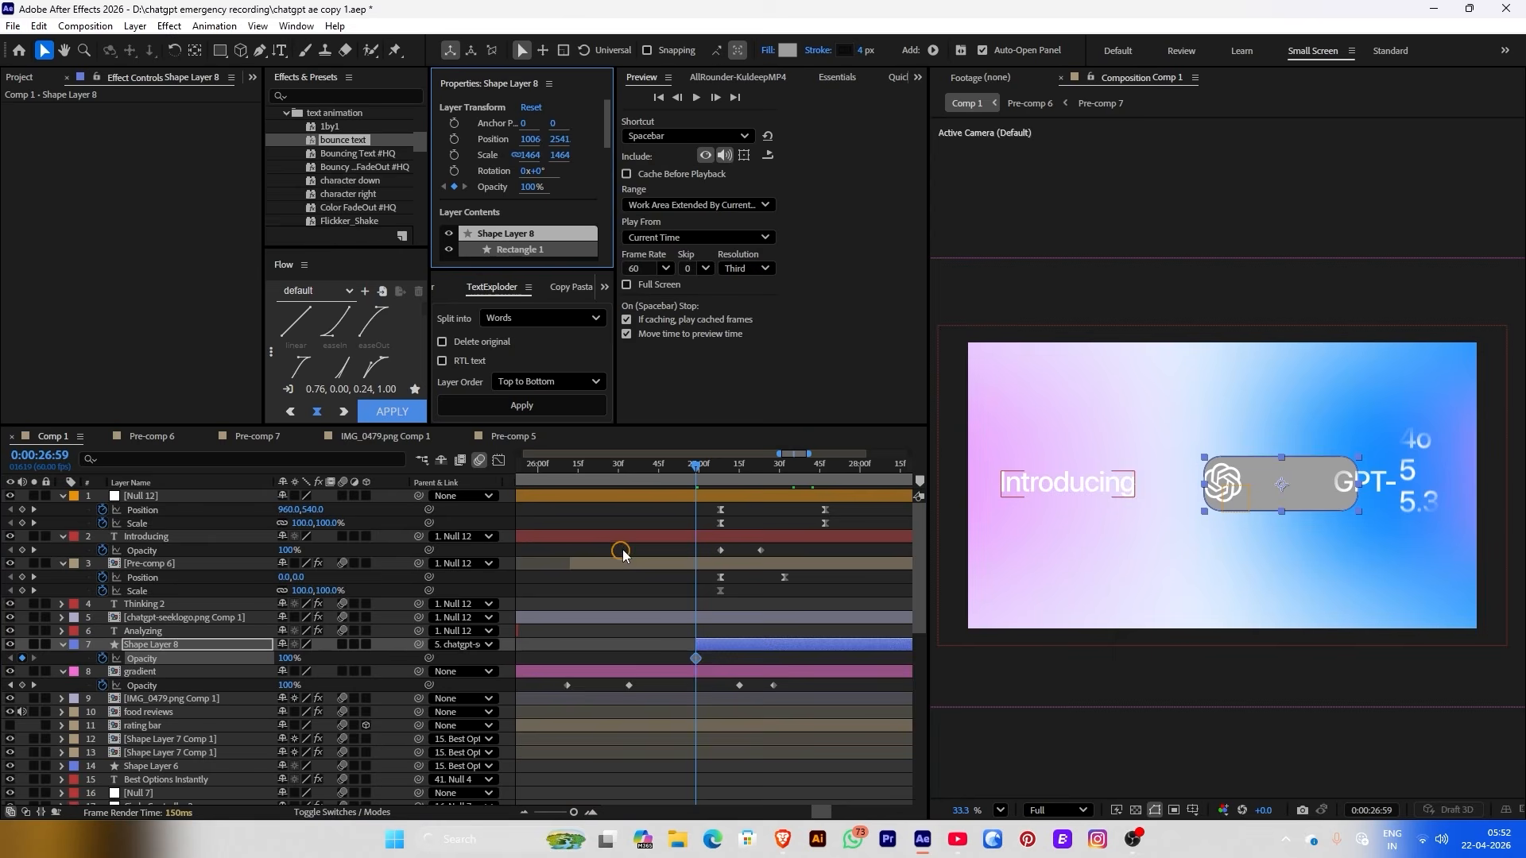
pyautogui.moveTo(697, 664); pyautogui.dragTo(731, 659)
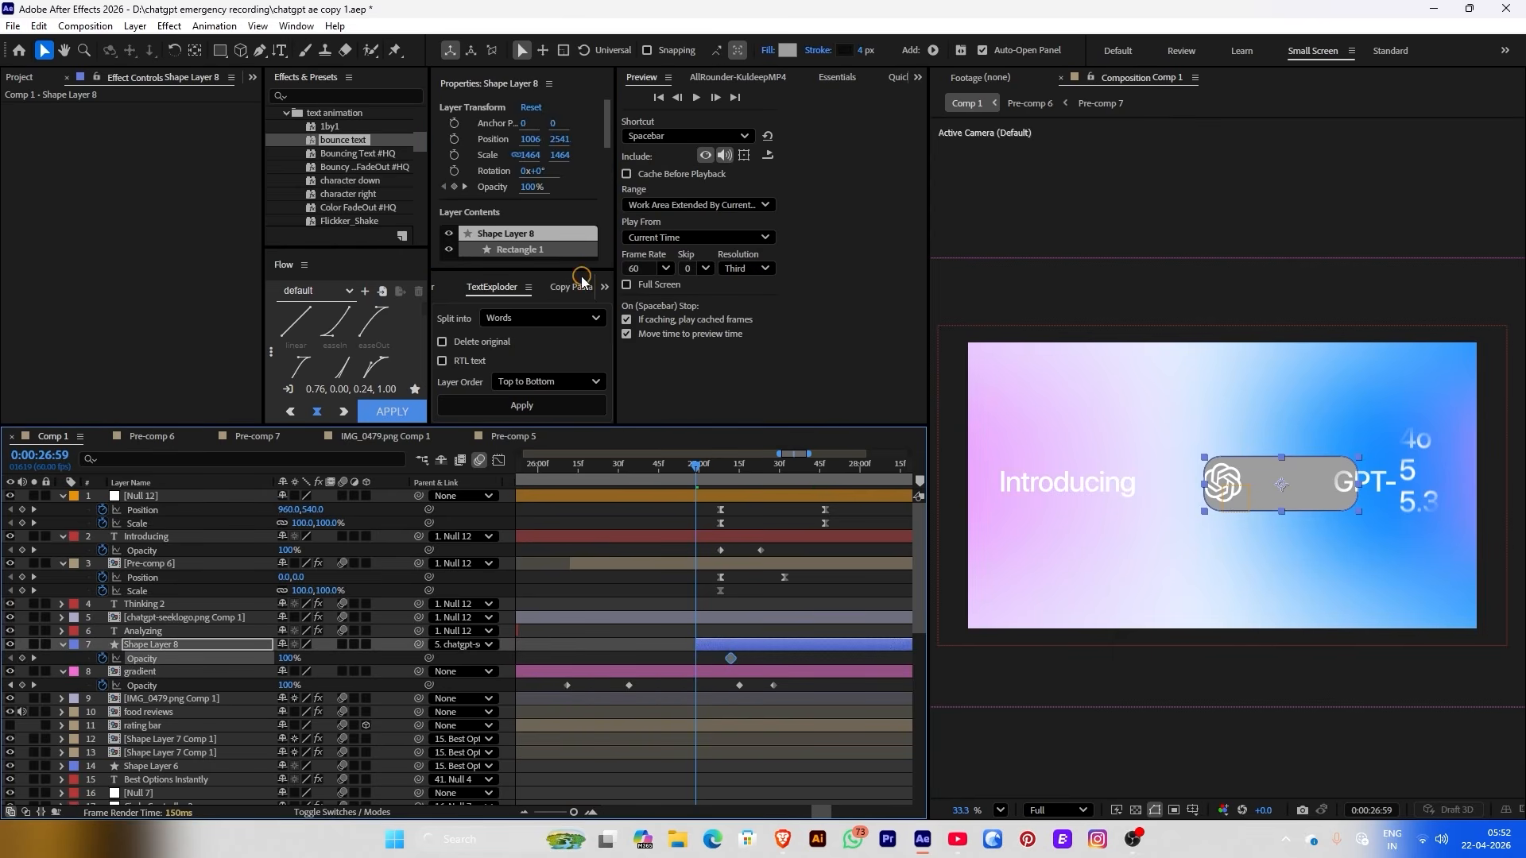
pyautogui.moveTo(531, 195); pyautogui.dragTo(445, 195)
pyautogui.press('space')
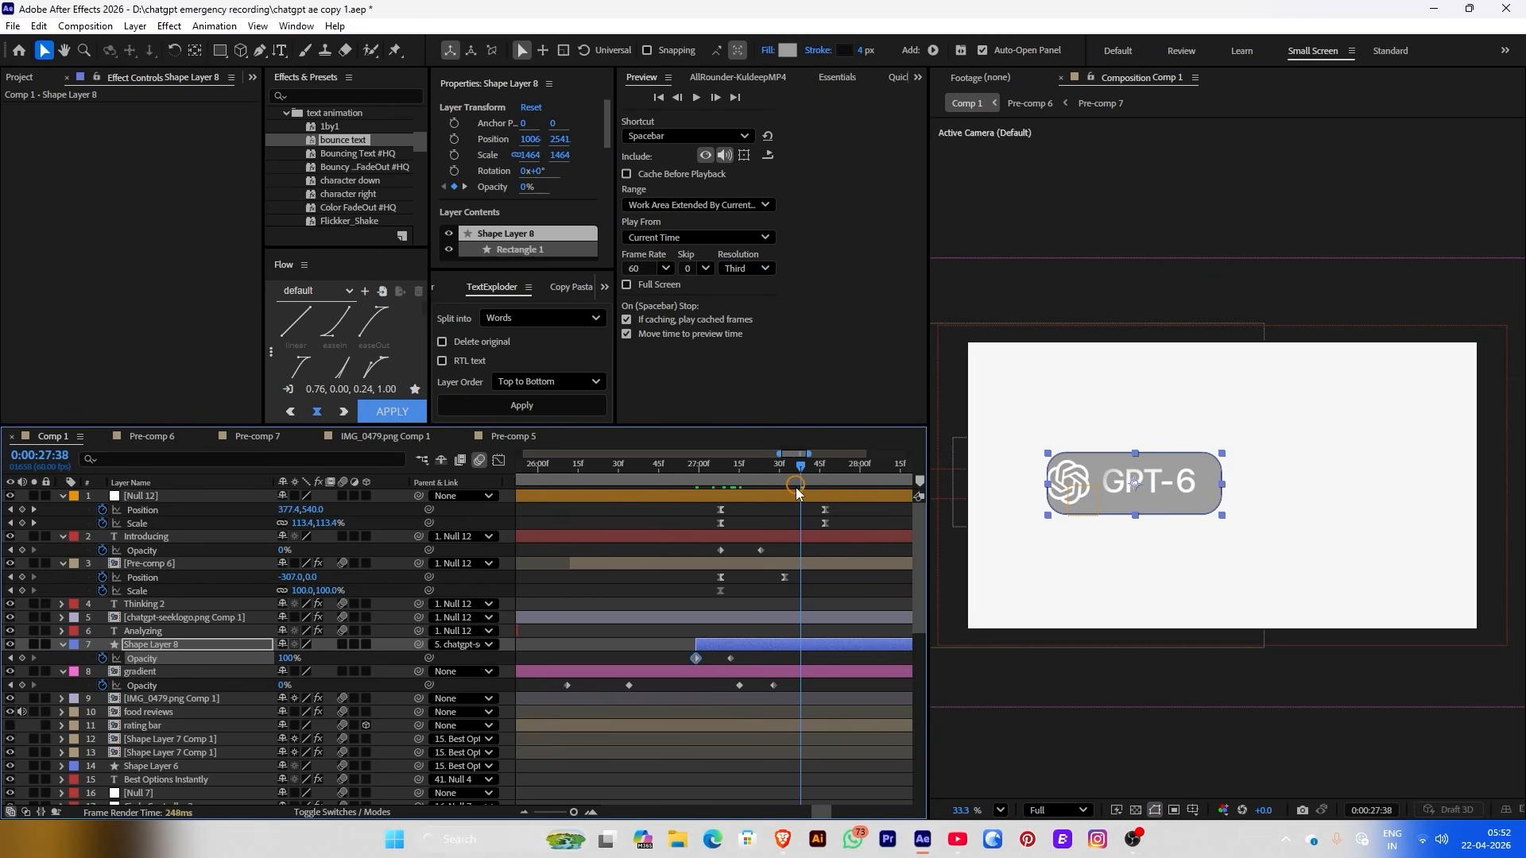
pyautogui.click(620, 609)
pyautogui.click(709, 645)
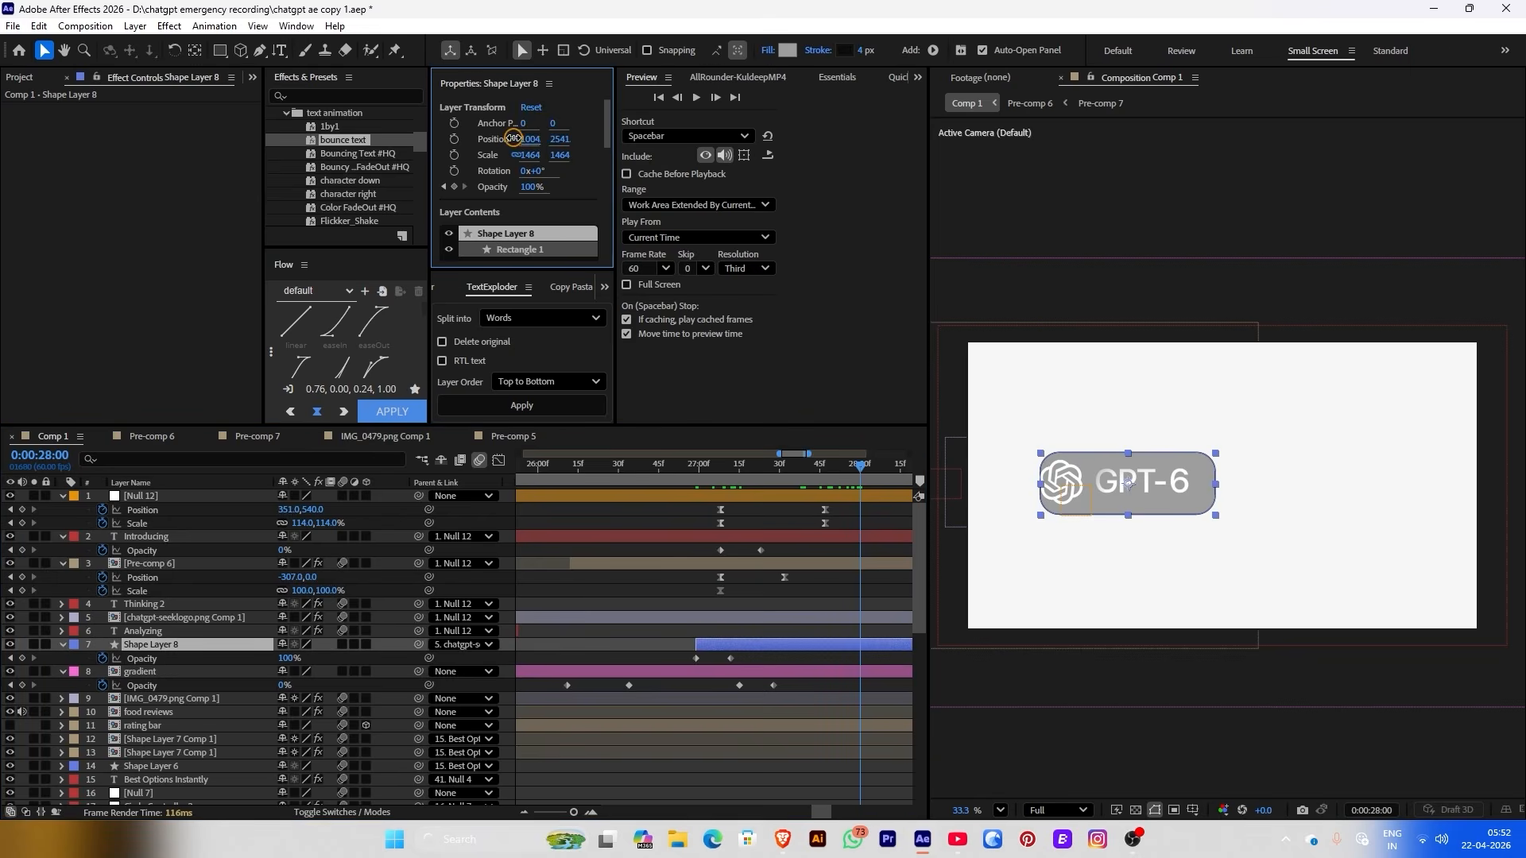
# Parent the pill to Pre-comp 6, rename that layer 'gpt 6', and shift the pill later in time
pyautogui.moveTo(419, 645); pyautogui.dragTo(159, 563)
pyautogui.rightClick(159, 563)
pyautogui.click(215, 499)
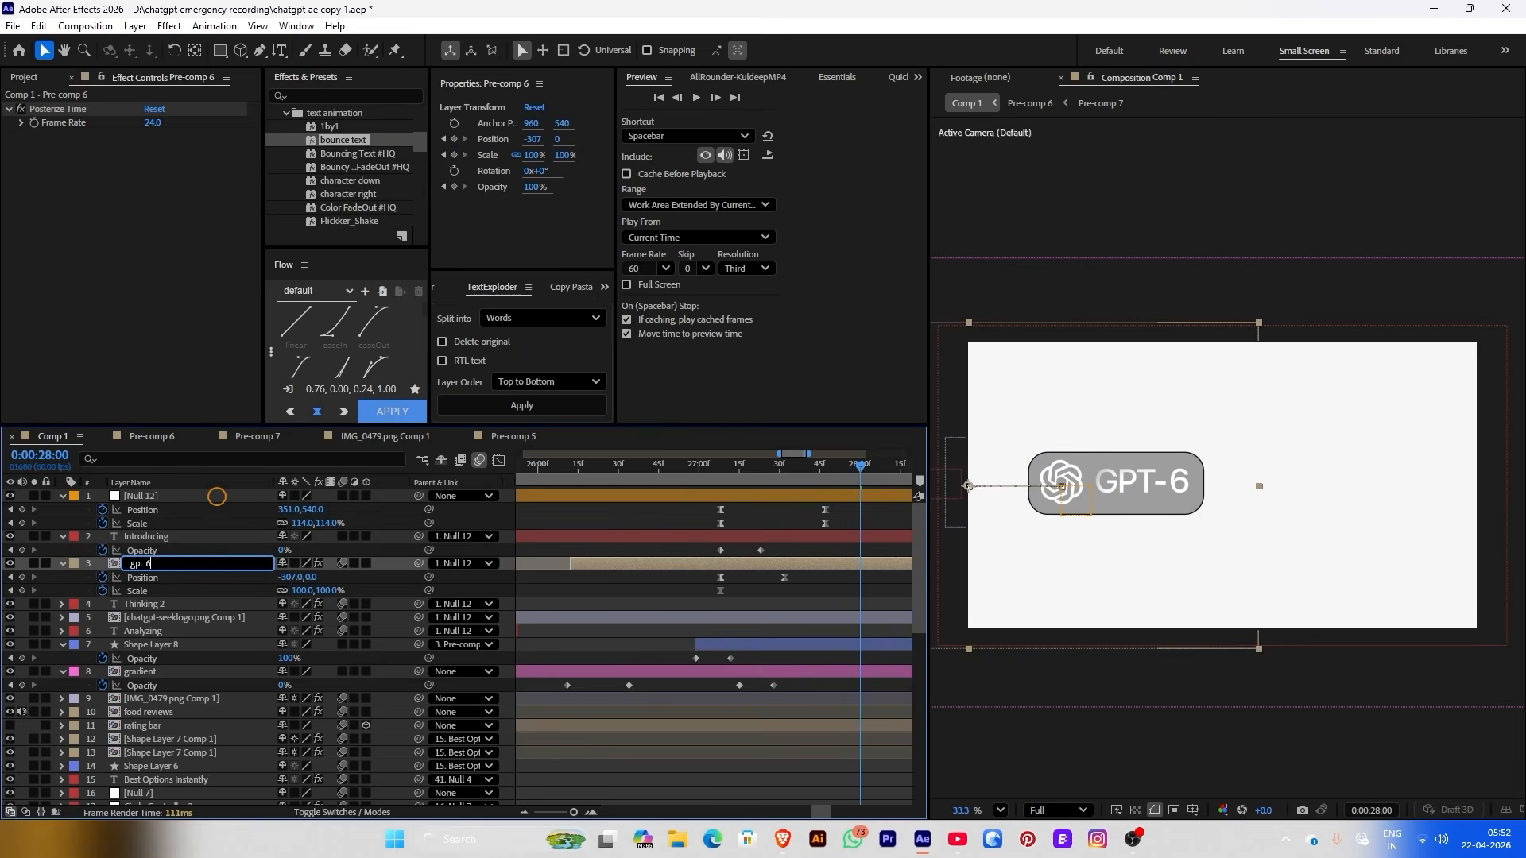
pyautogui.press('Return')
pyautogui.moveTo(738, 645); pyautogui.dragTo(811, 644)
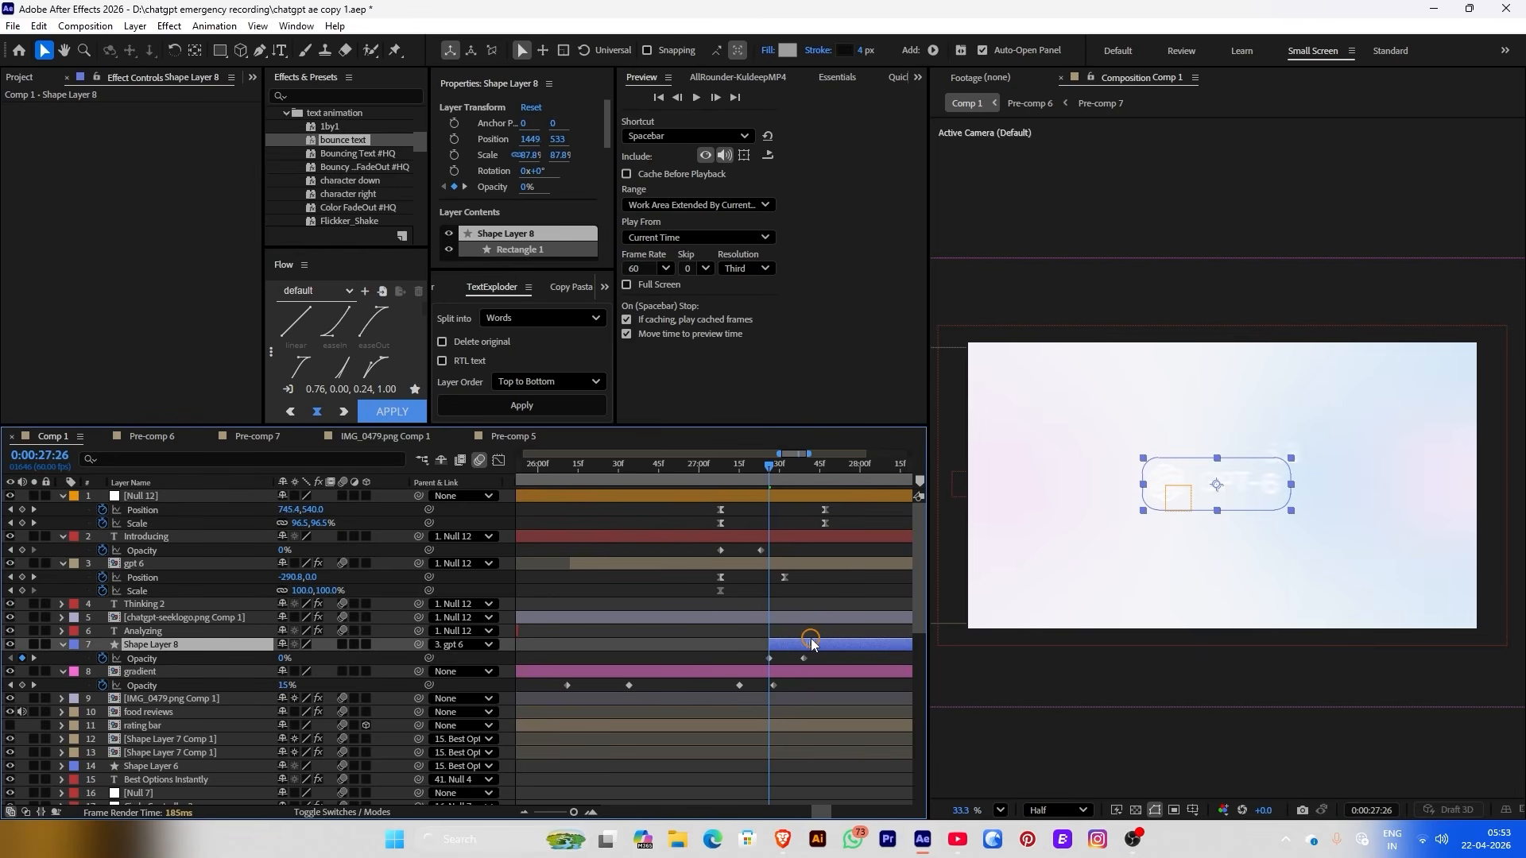
pyautogui.moveTo(725, 474)
pyautogui.mouseDown()
pyautogui.moveTo(803, 488)
pyautogui.moveTo(726, 477)
pyautogui.mouseUp()
pyautogui.press('space')
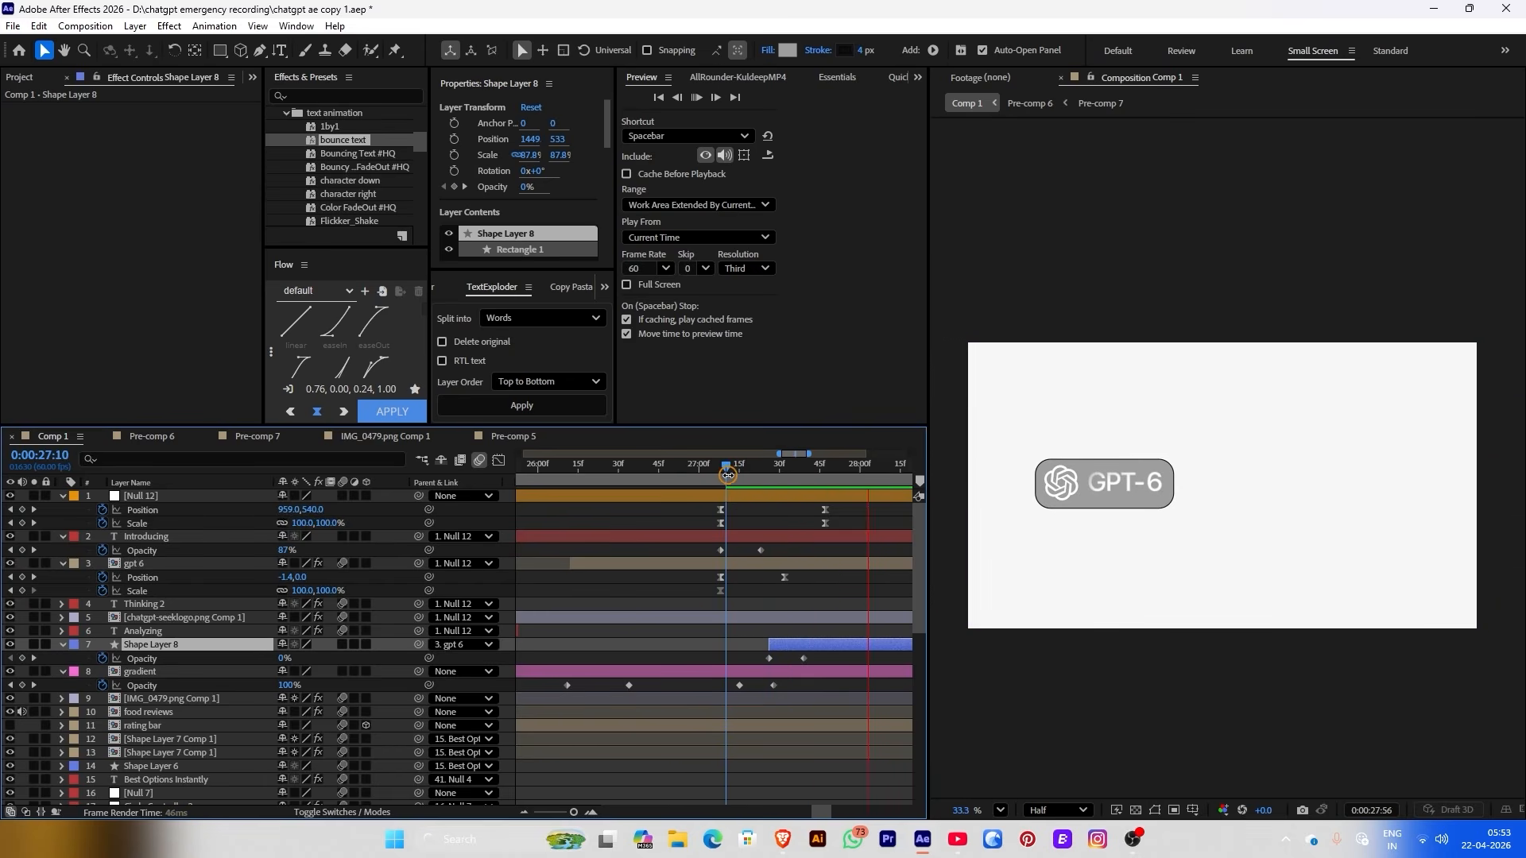
pyautogui.moveTo(727, 475); pyautogui.dragTo(769, 475)
pyautogui.click(738, 566)
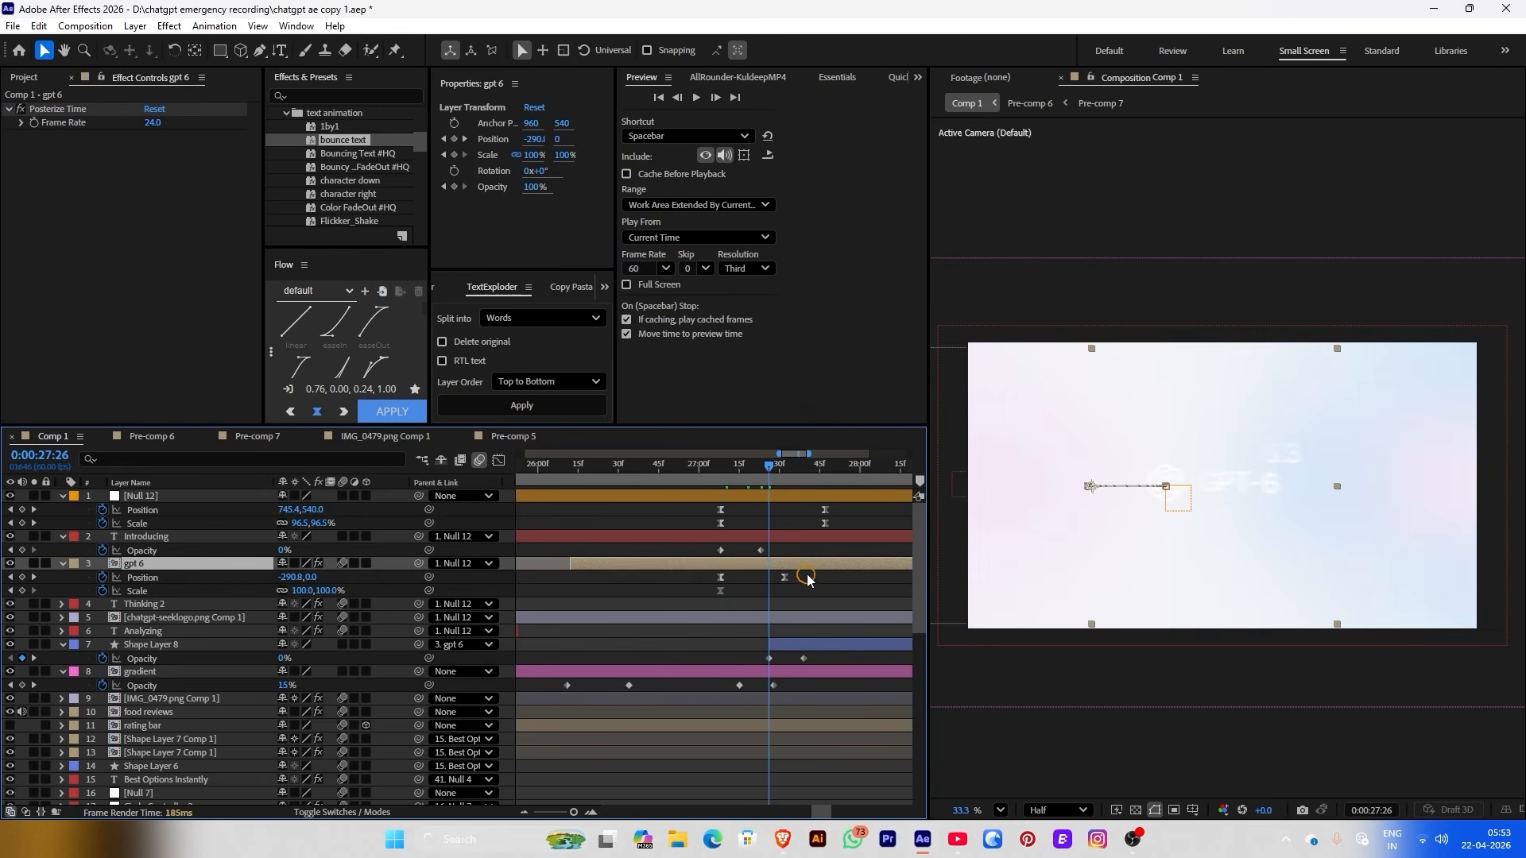
pyautogui.hotkey('ctrl', 'space')
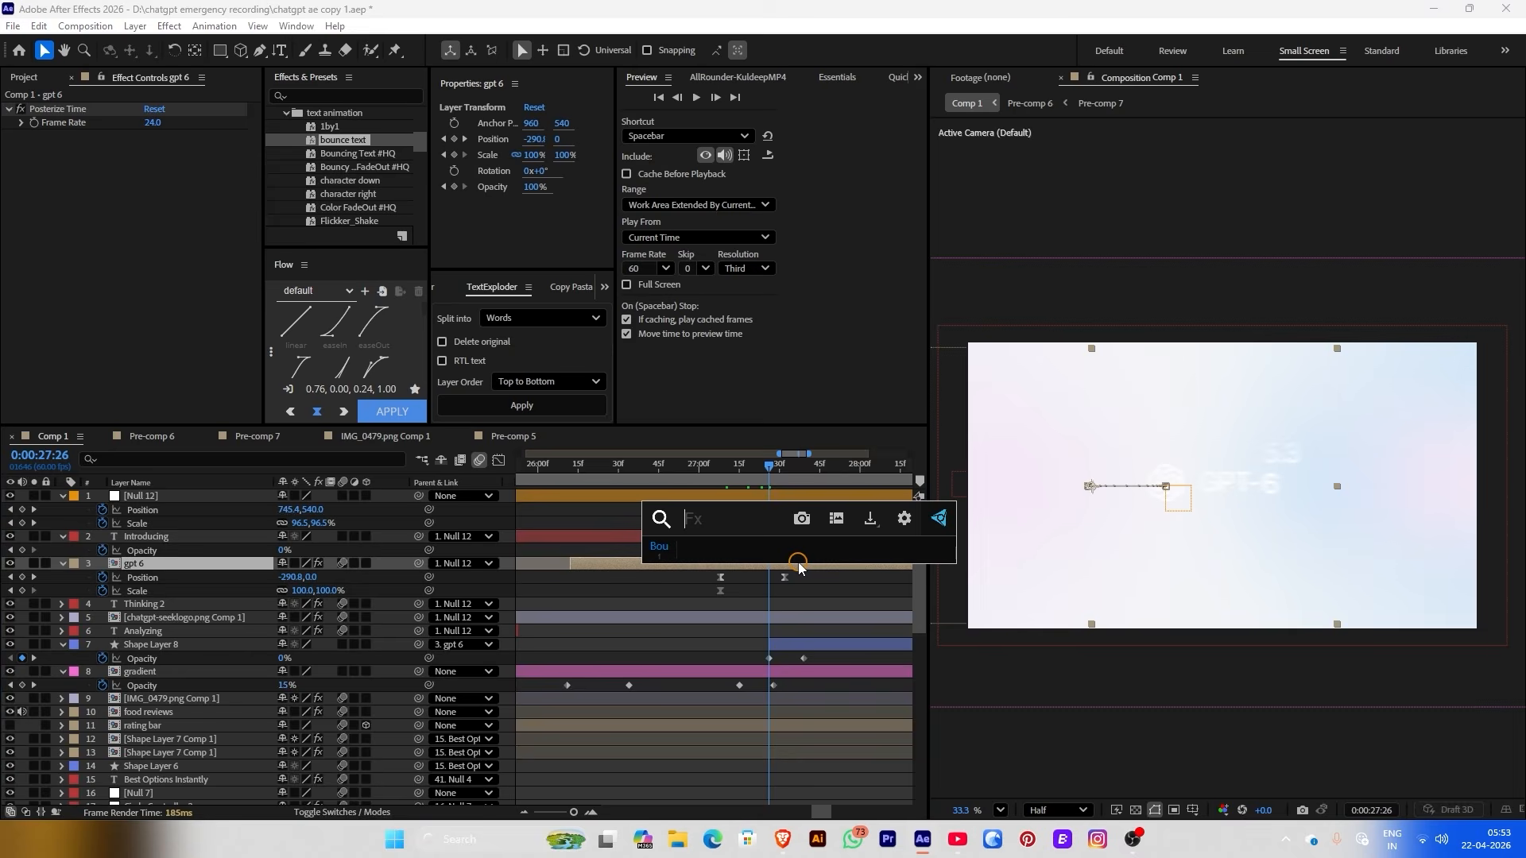
# Apply the Fill effect to gpt 6 and keyframe its colour from white to black
pyautogui.write('fill')
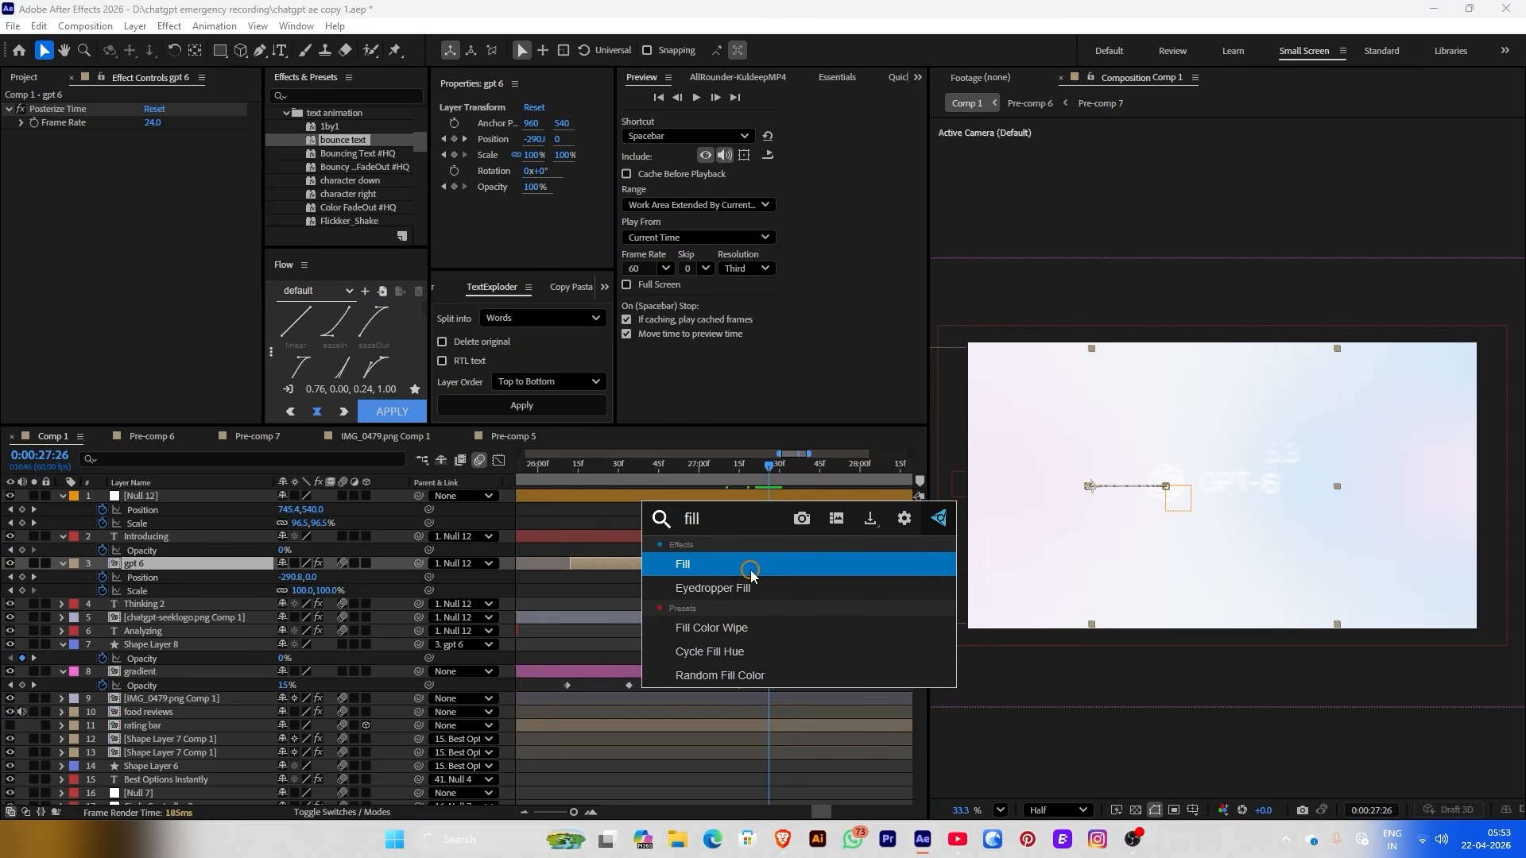
pyautogui.press('Return')
pyautogui.click(151, 176)
pyautogui.click(239, 215)
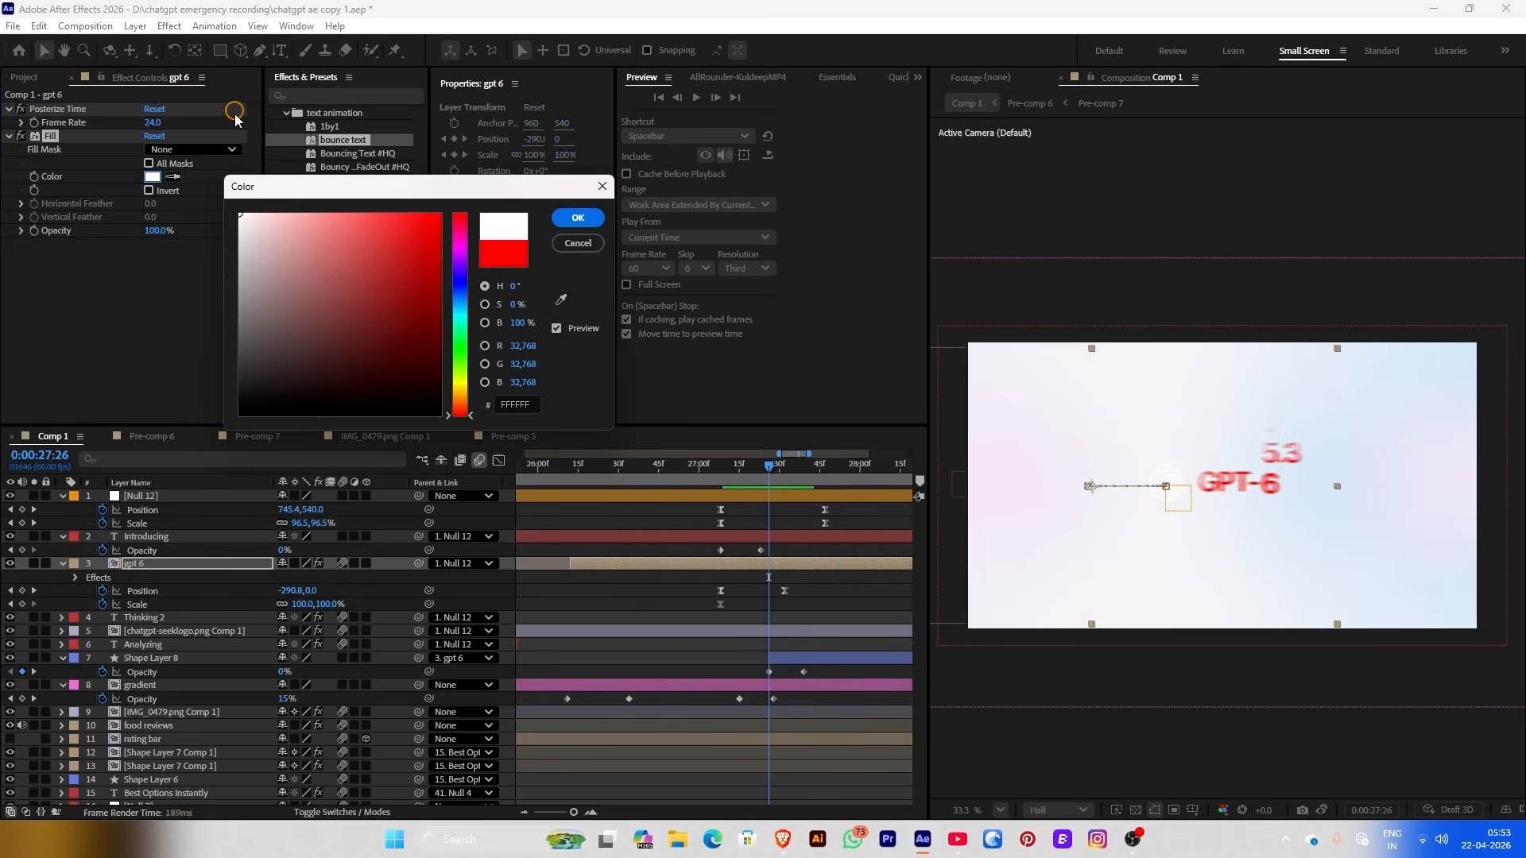
pyautogui.click(567, 221)
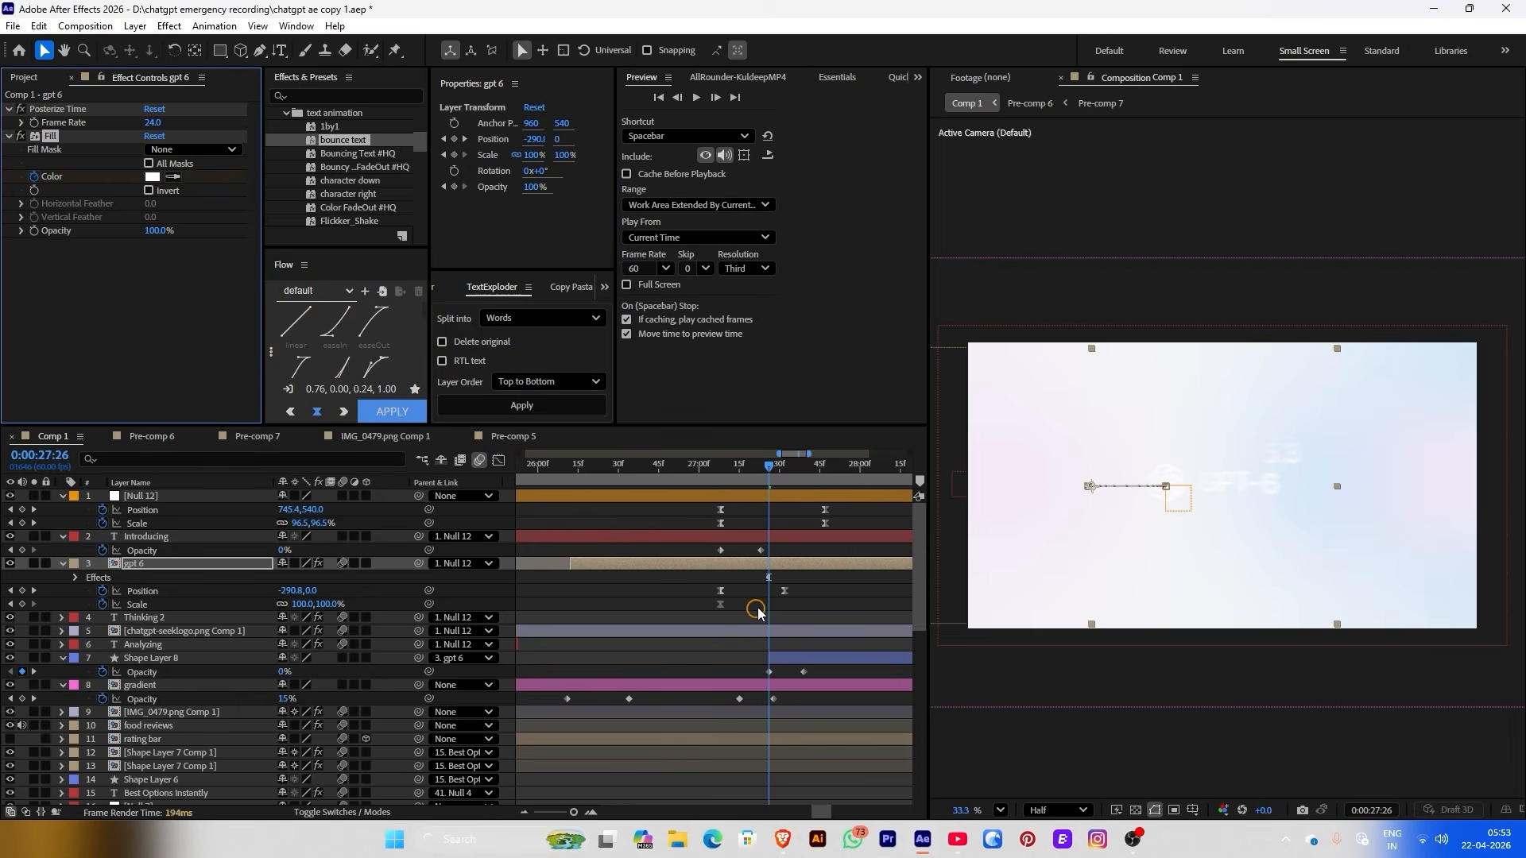
pyautogui.press('u')
pyautogui.click(768, 591)
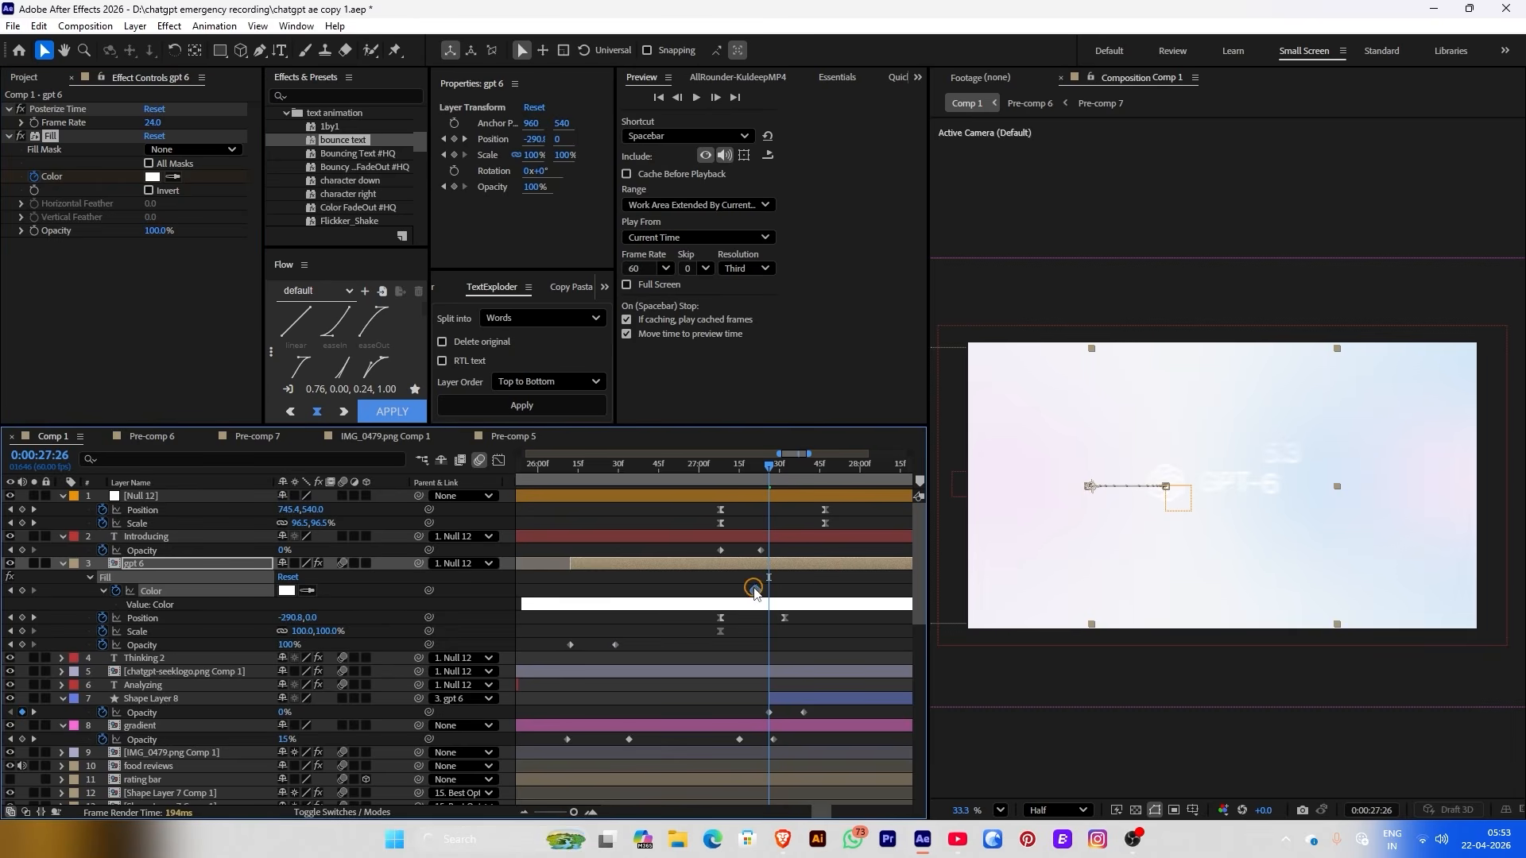
pyautogui.click(153, 176)
pyautogui.click(246, 453)
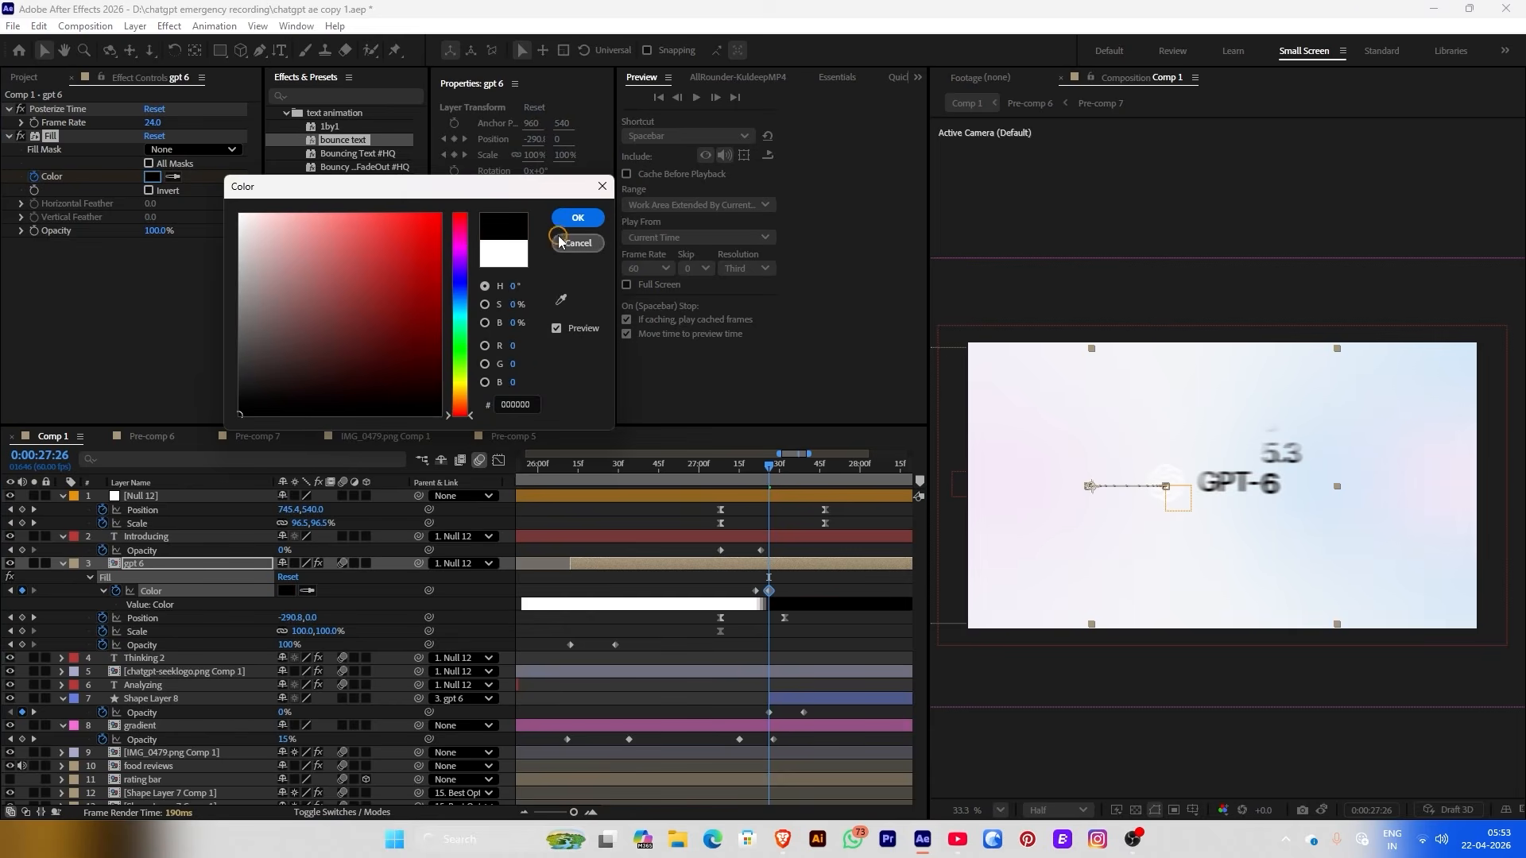
pyautogui.click(567, 221)
# Review the pill transition and settle one frame before the colour keyframe
pyautogui.hotkey('ctrl', 'Down')
pyautogui.hotkey('ctrl', 'Down')
pyautogui.moveTo(765, 475); pyautogui.dragTo(805, 474)
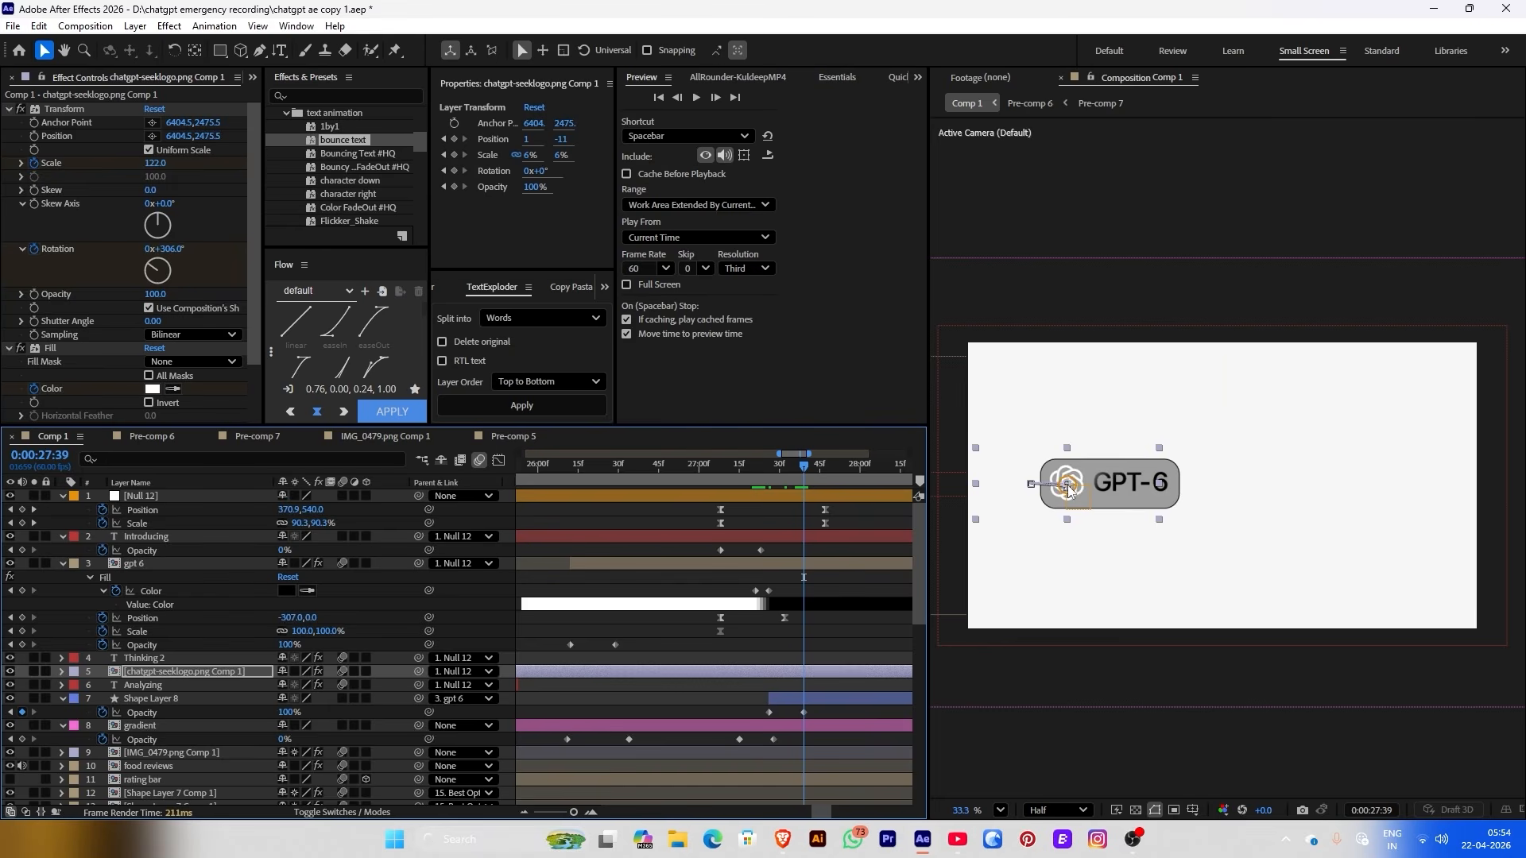
pyautogui.click(745, 465)
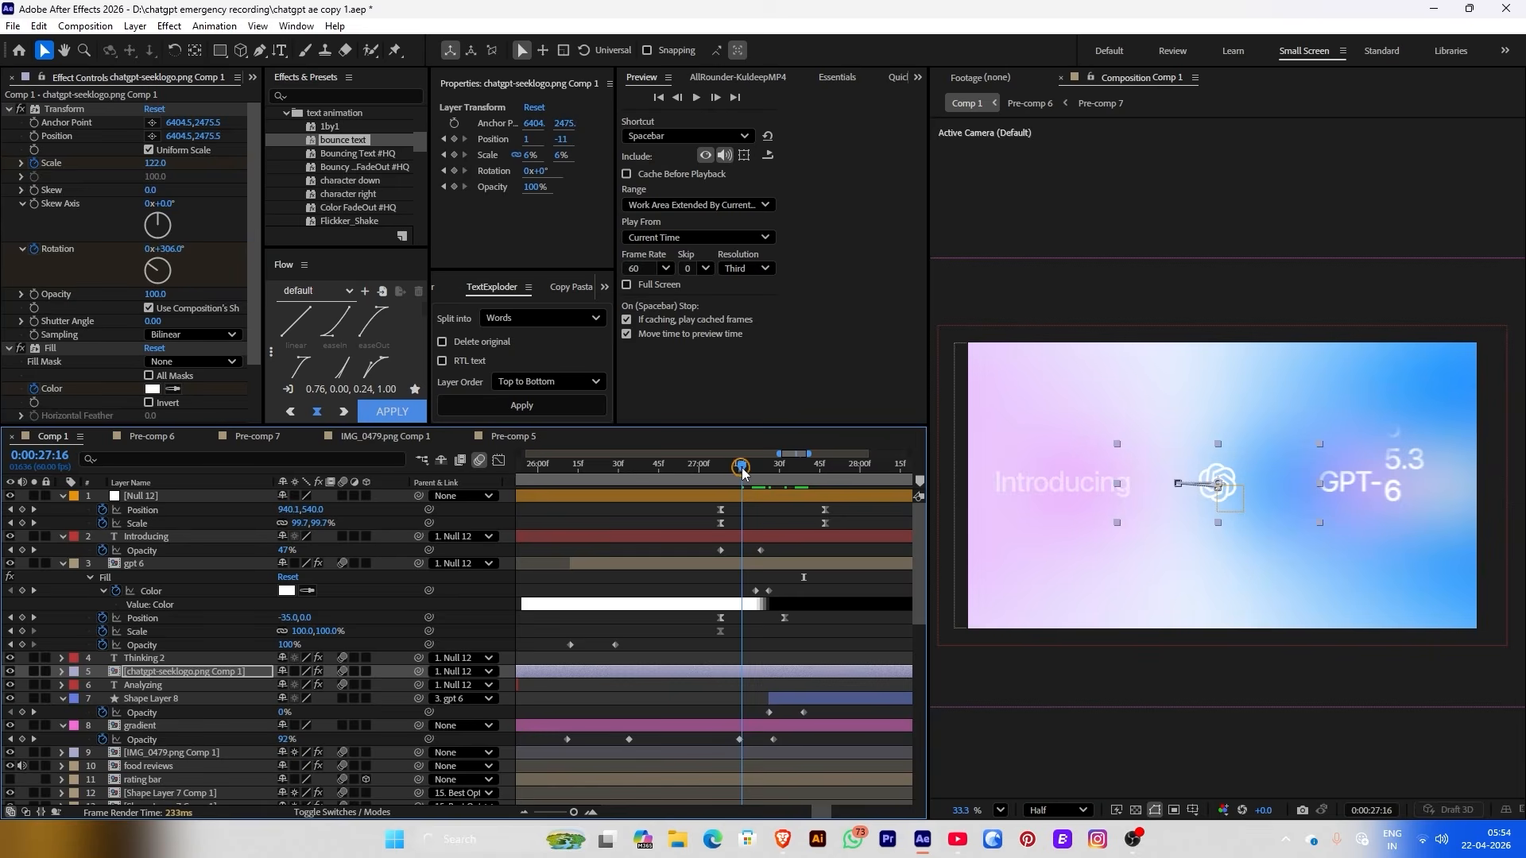
pyautogui.moveTo(751, 472); pyautogui.dragTo(795, 477)
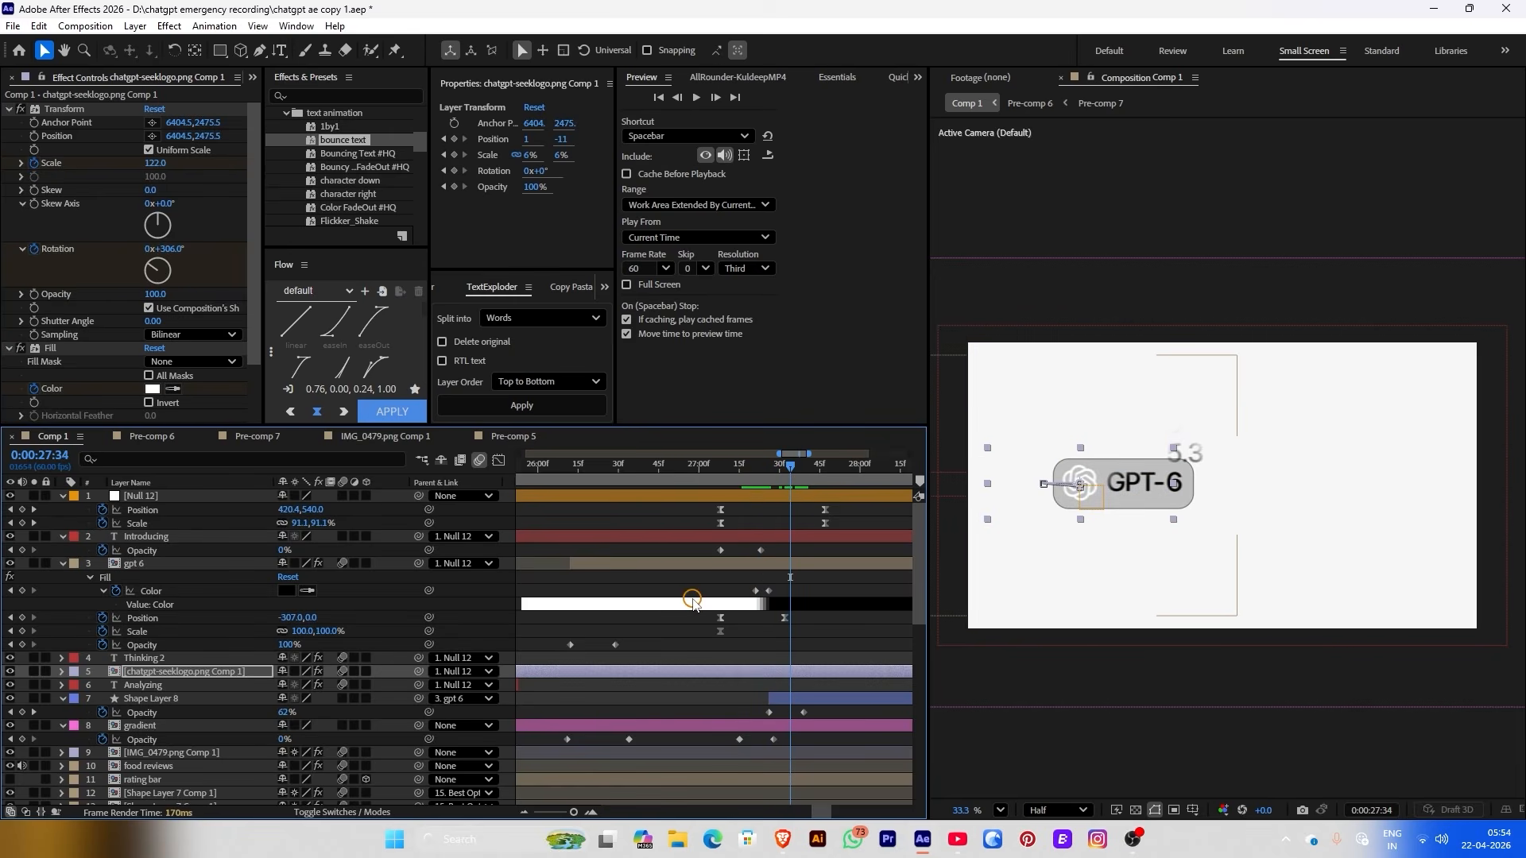
pyautogui.press('j')
pyautogui.click(62, 350)
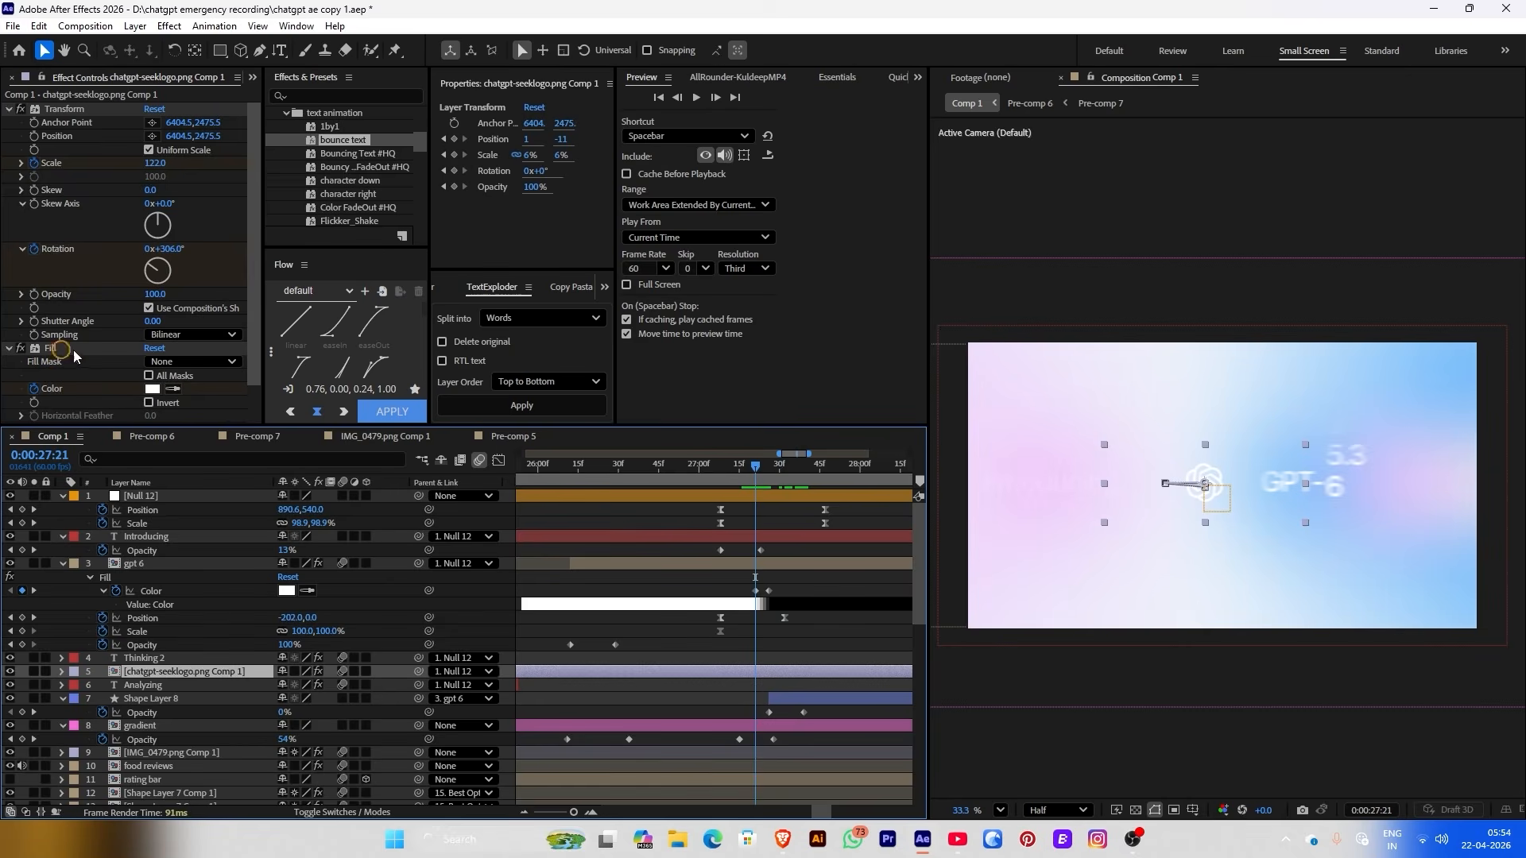
pyautogui.click(752, 471)
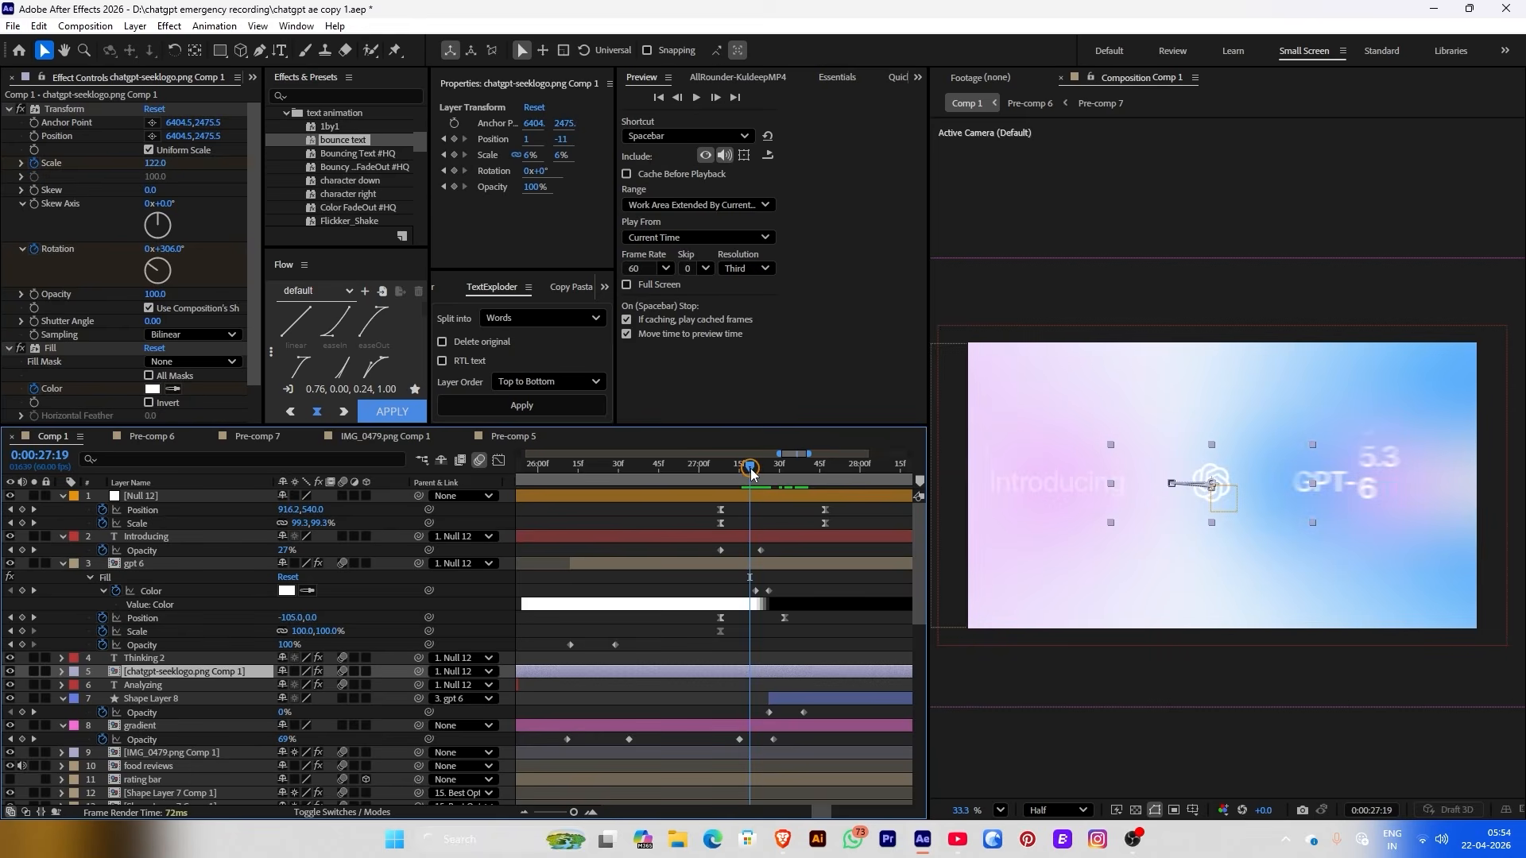
# Keyframe the ChatGPT logo's Fill colour from white to black 000000 at 27:23
pyautogui.press('u')
pyautogui.click(751, 668)
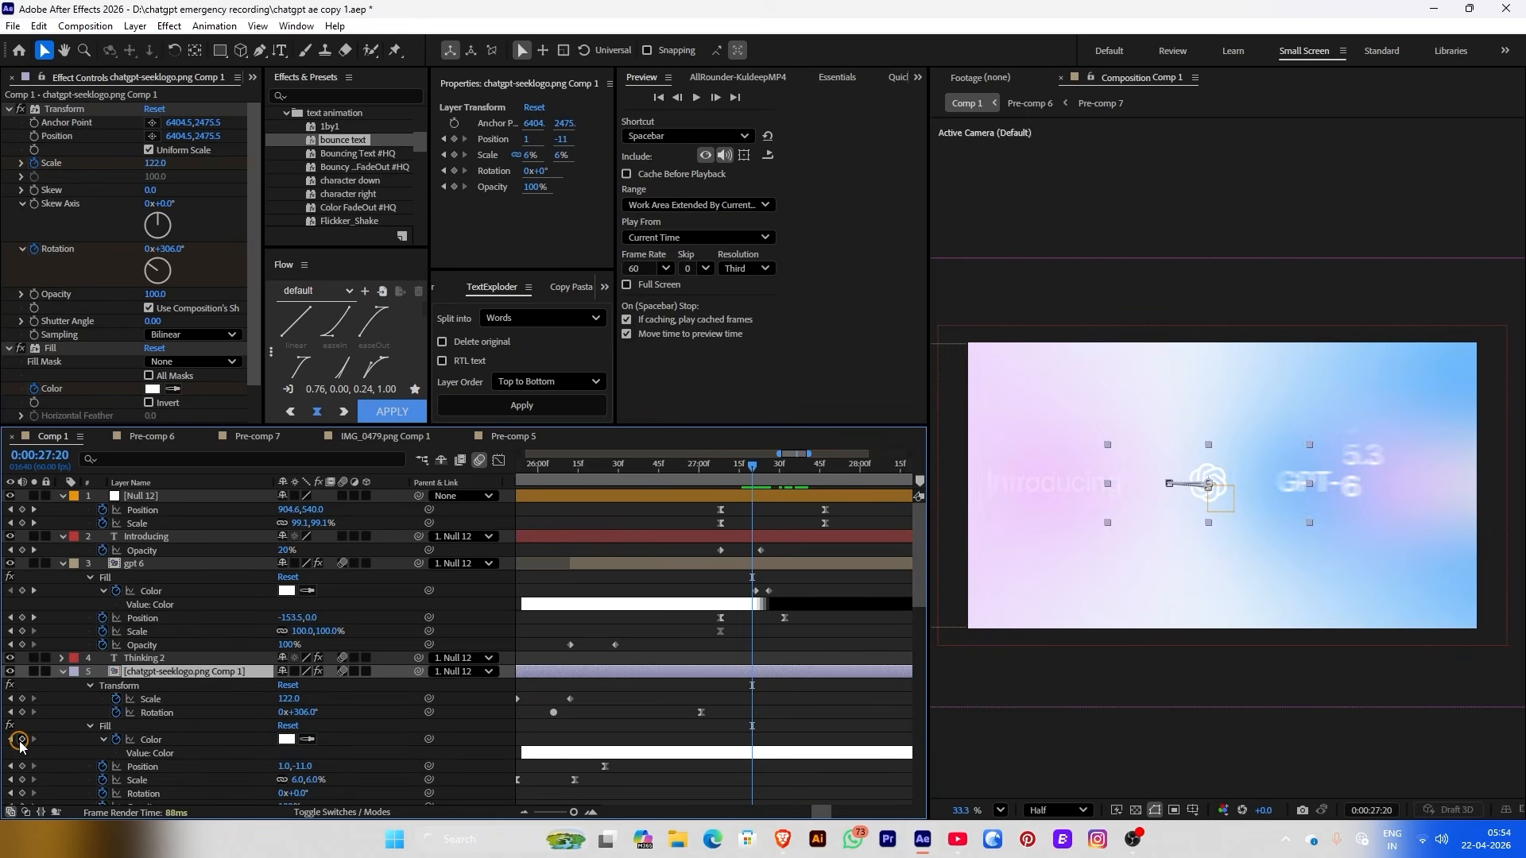
pyautogui.click(21, 739)
pyautogui.click(760, 469)
pyautogui.click(425, 675)
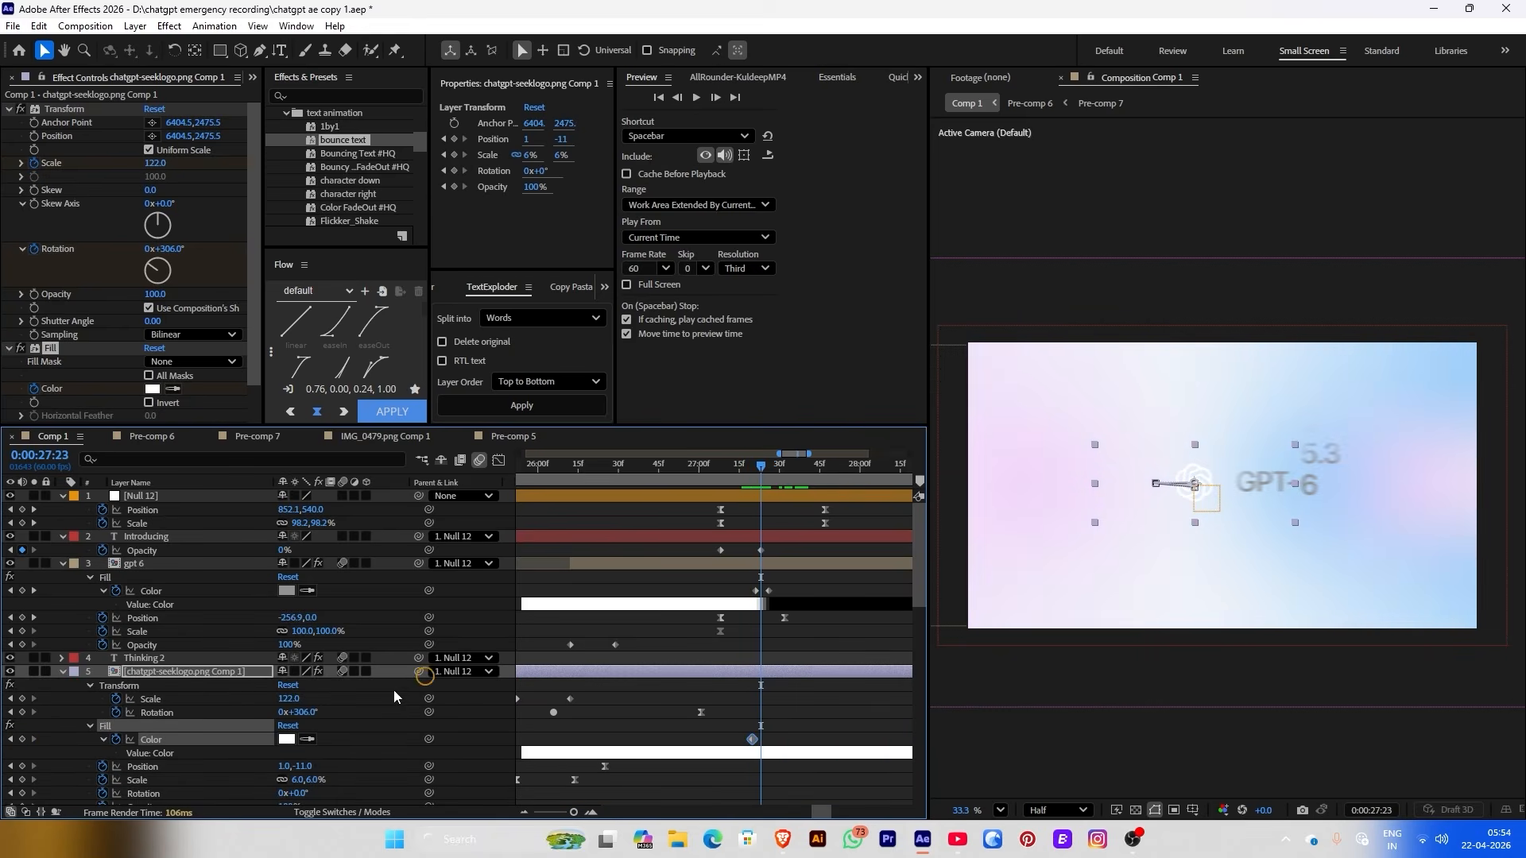
pyautogui.click(287, 739)
pyautogui.write('000000')
pyautogui.click(579, 214)
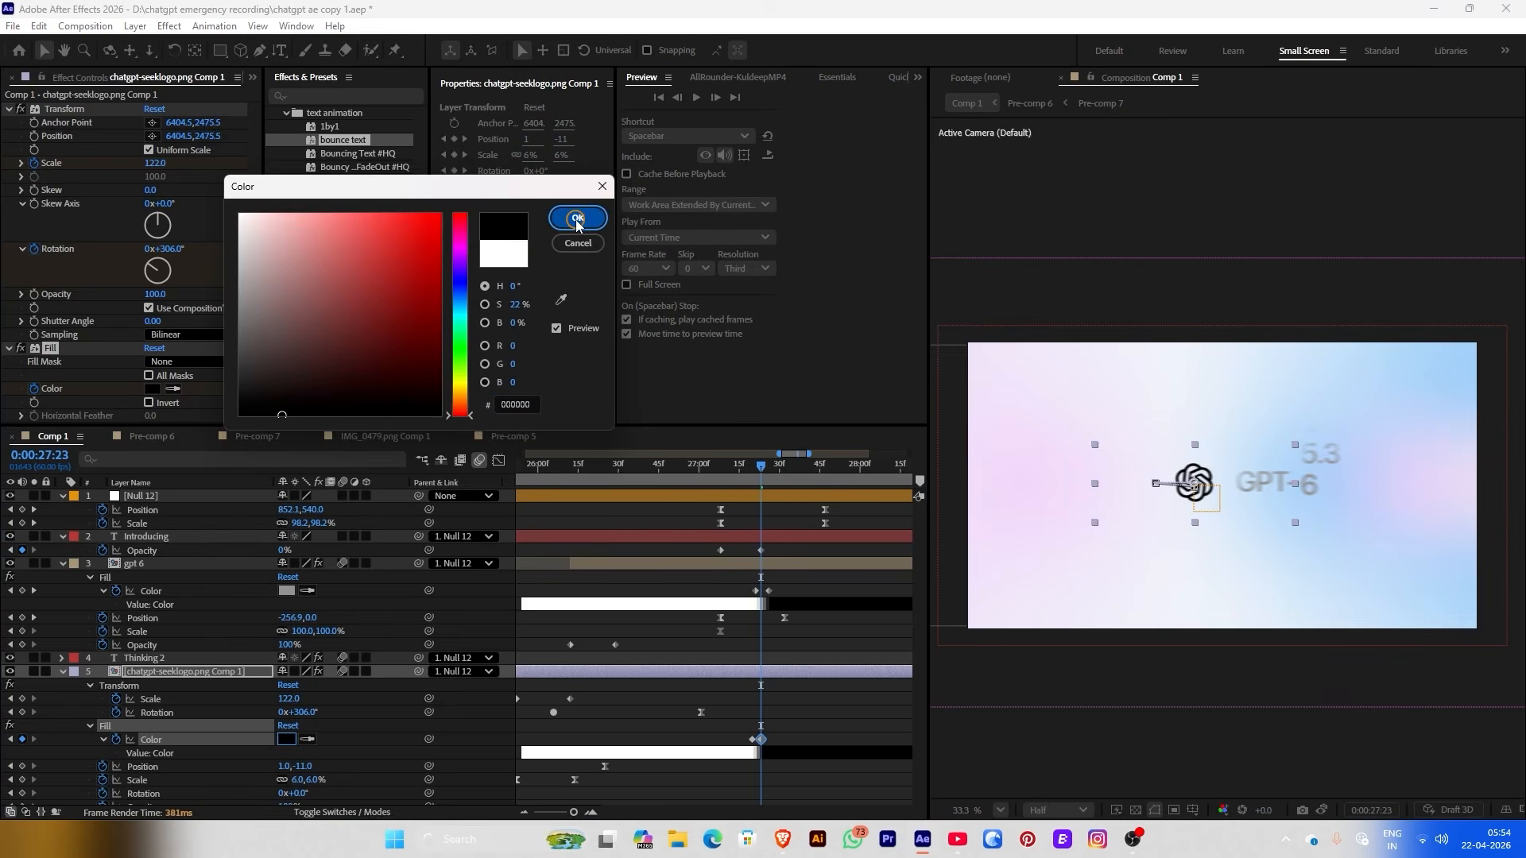
pyautogui.click(784, 739)
# Preview the intro from 26:07 and stop on the settled GPT-6 pill frame
pyautogui.click(766, 744)
pyautogui.click(742, 467)
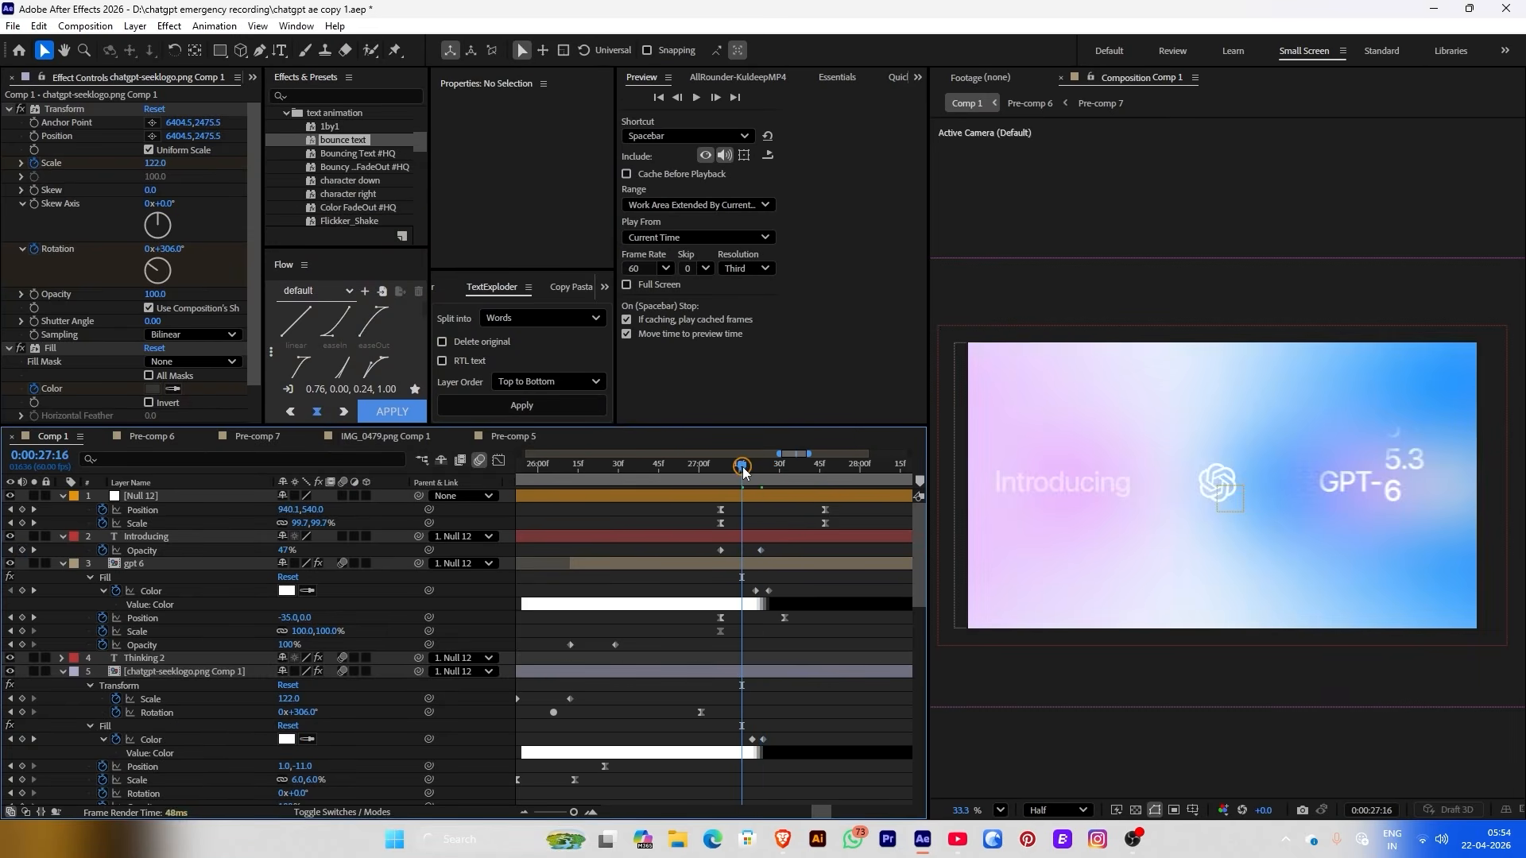
pyautogui.moveTo(743, 470); pyautogui.dragTo(556, 473)
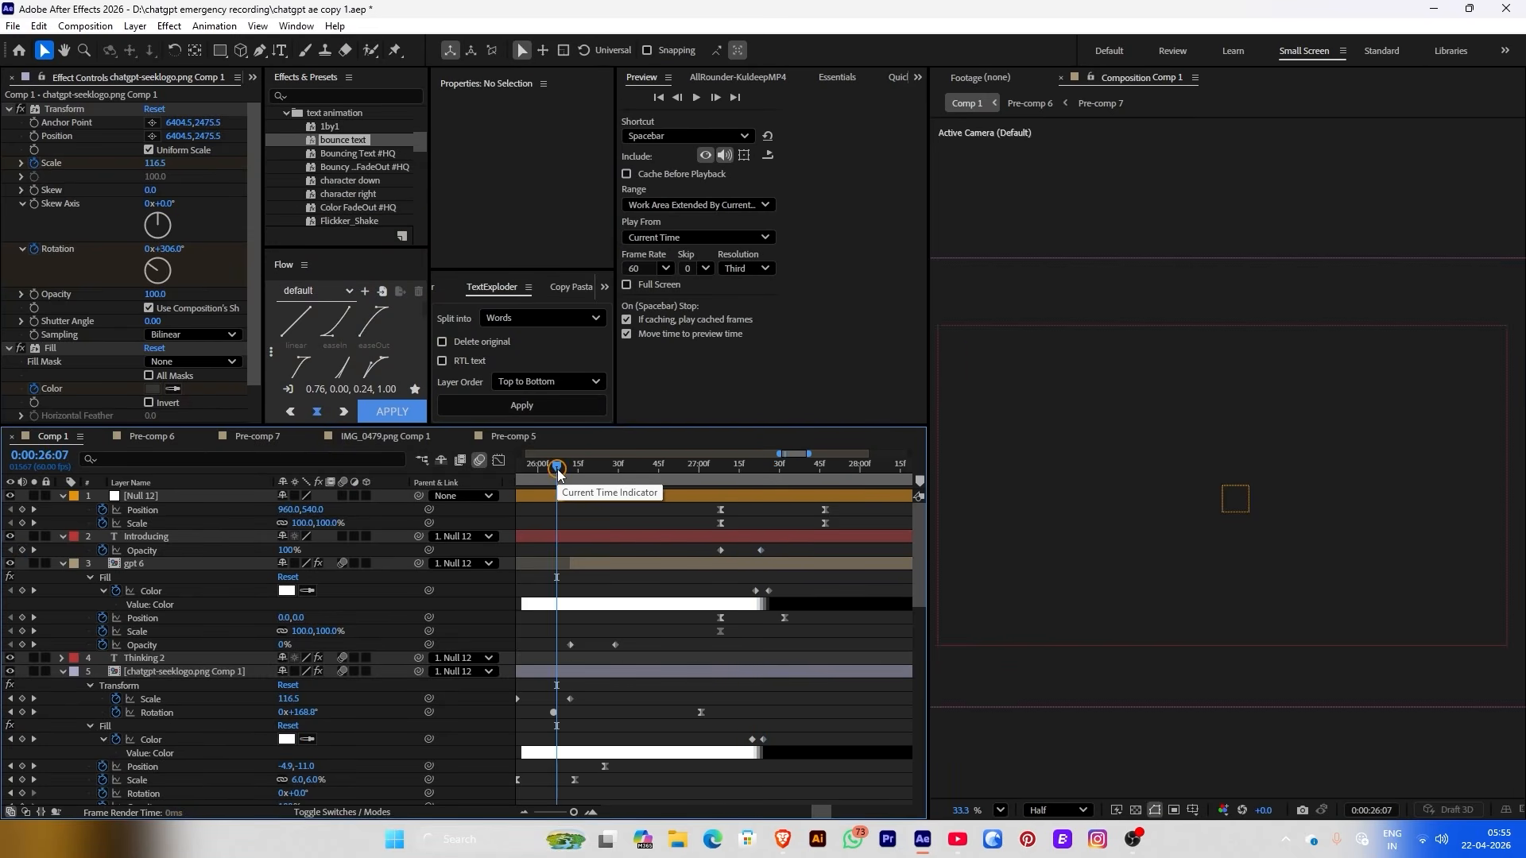
pyautogui.press('space')
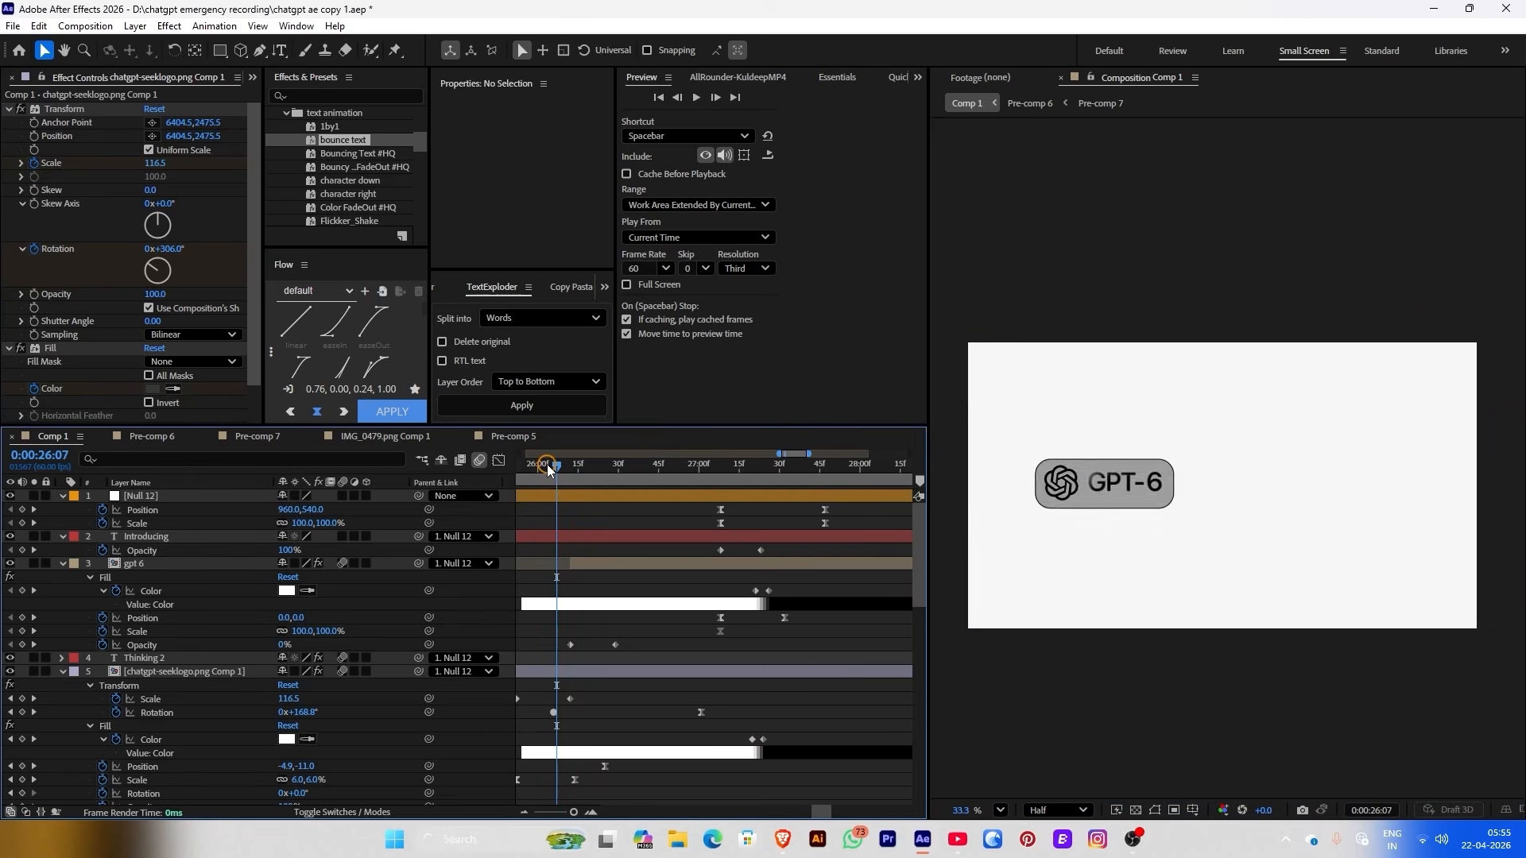
pyautogui.press('space')
pyautogui.moveTo(807, 475); pyautogui.dragTo(822, 475)
# Lighten the pill shape's fill to near white
pyautogui.click(763, 570)
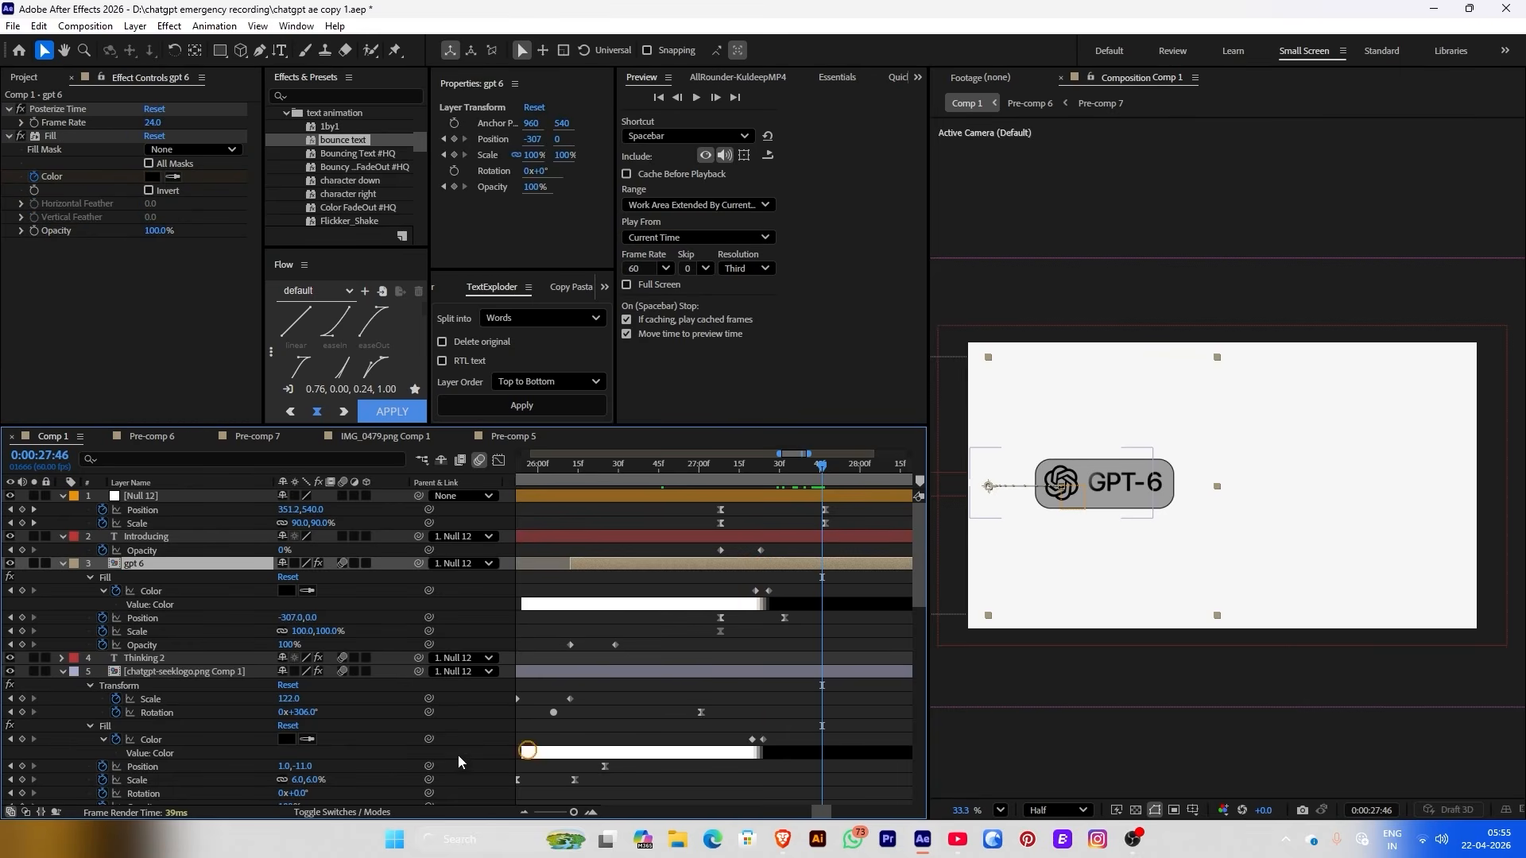
pyautogui.click(69, 607)
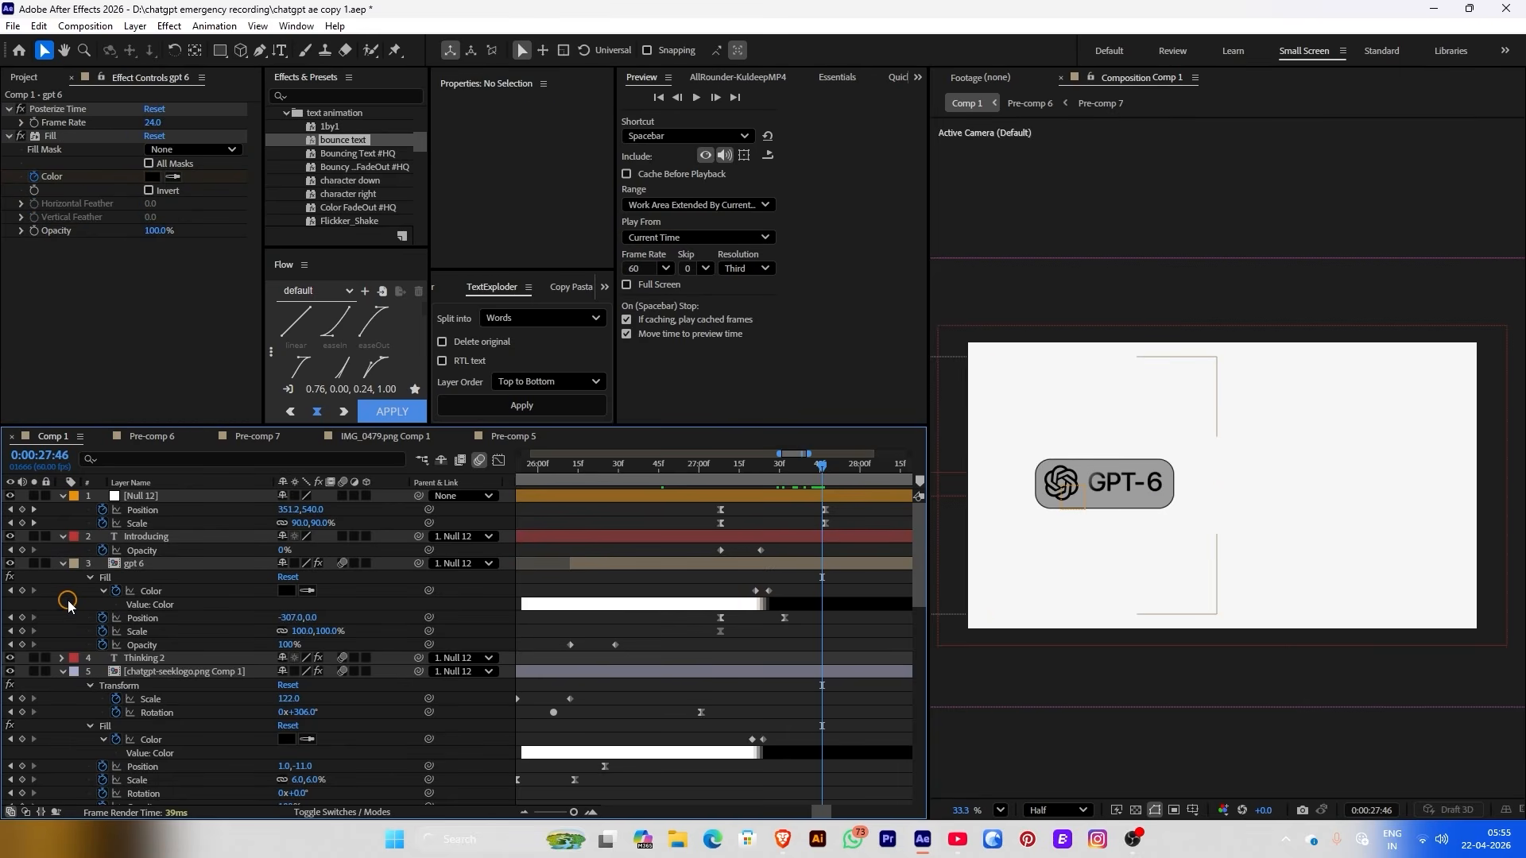
pyautogui.scroll(-2, 378, 732)
pyautogui.click(788, 751)
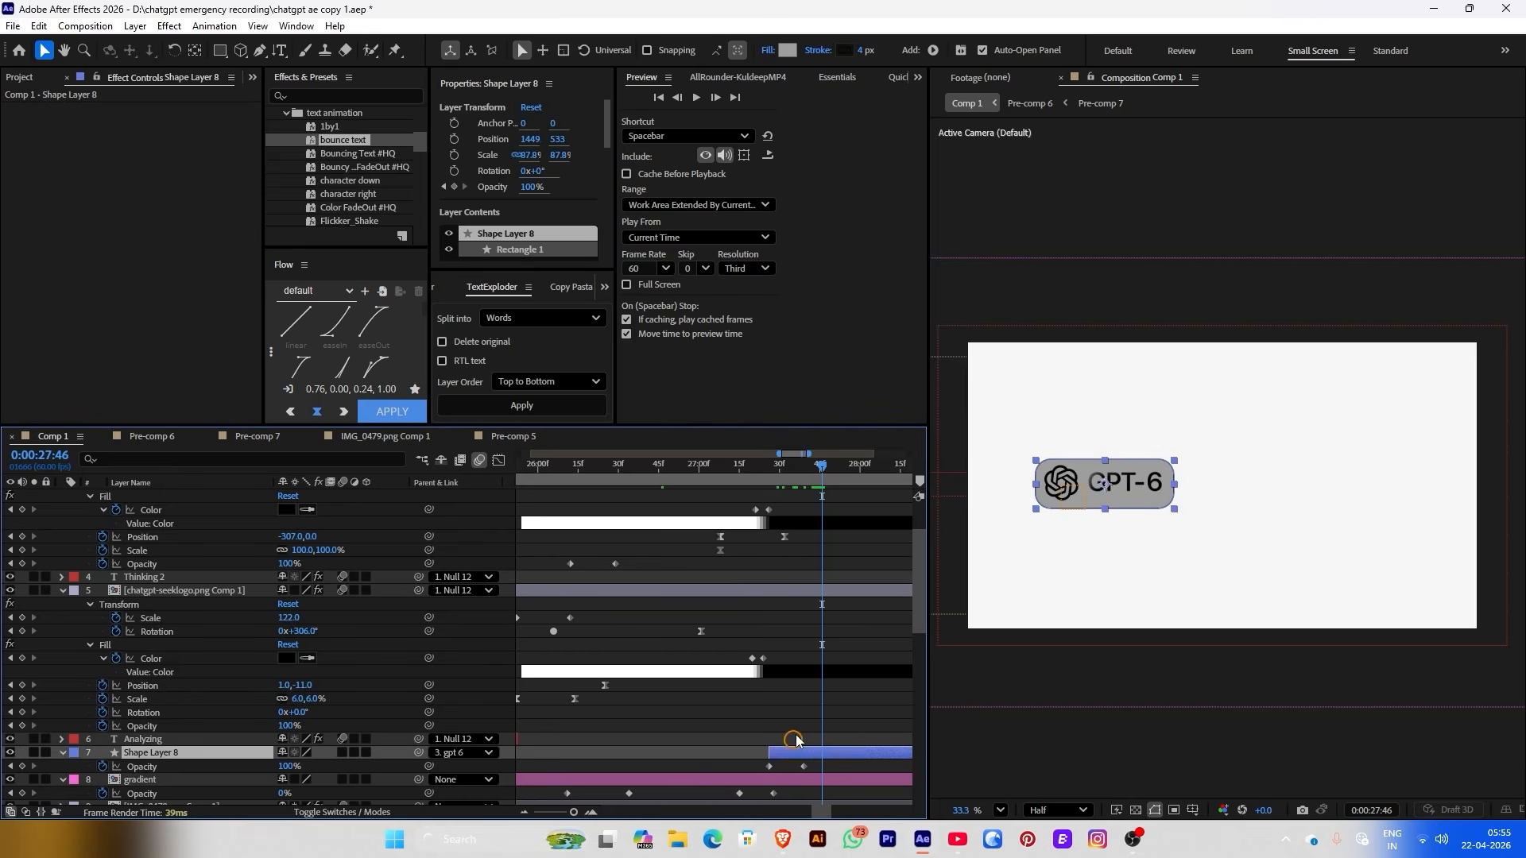
pyautogui.click(788, 50)
pyautogui.moveTo(372, 270); pyautogui.dragTo(209, 225)
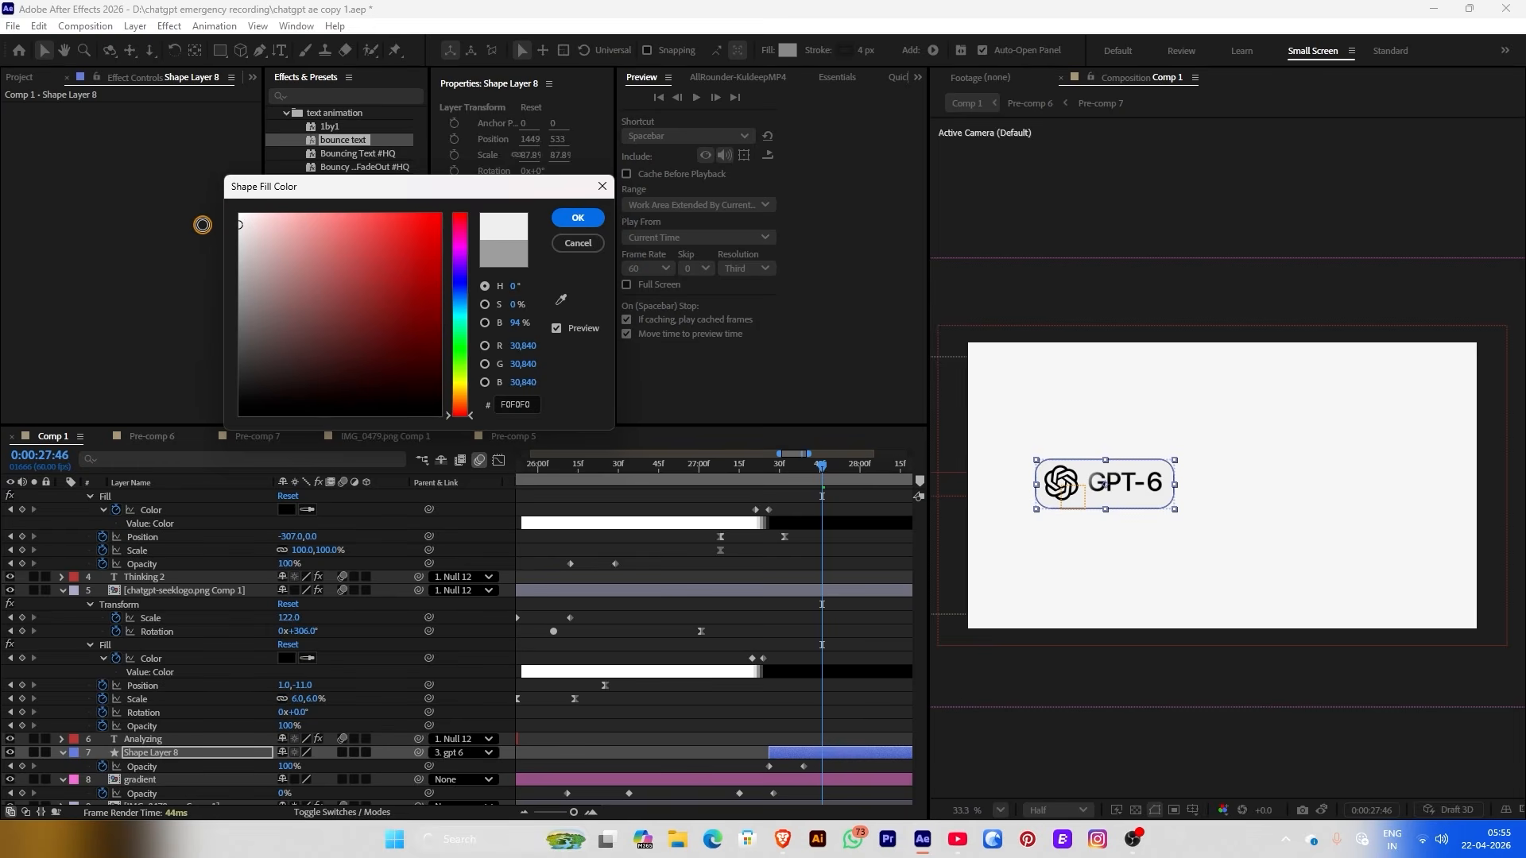
pyautogui.click(566, 217)
pyautogui.click(1170, 274)
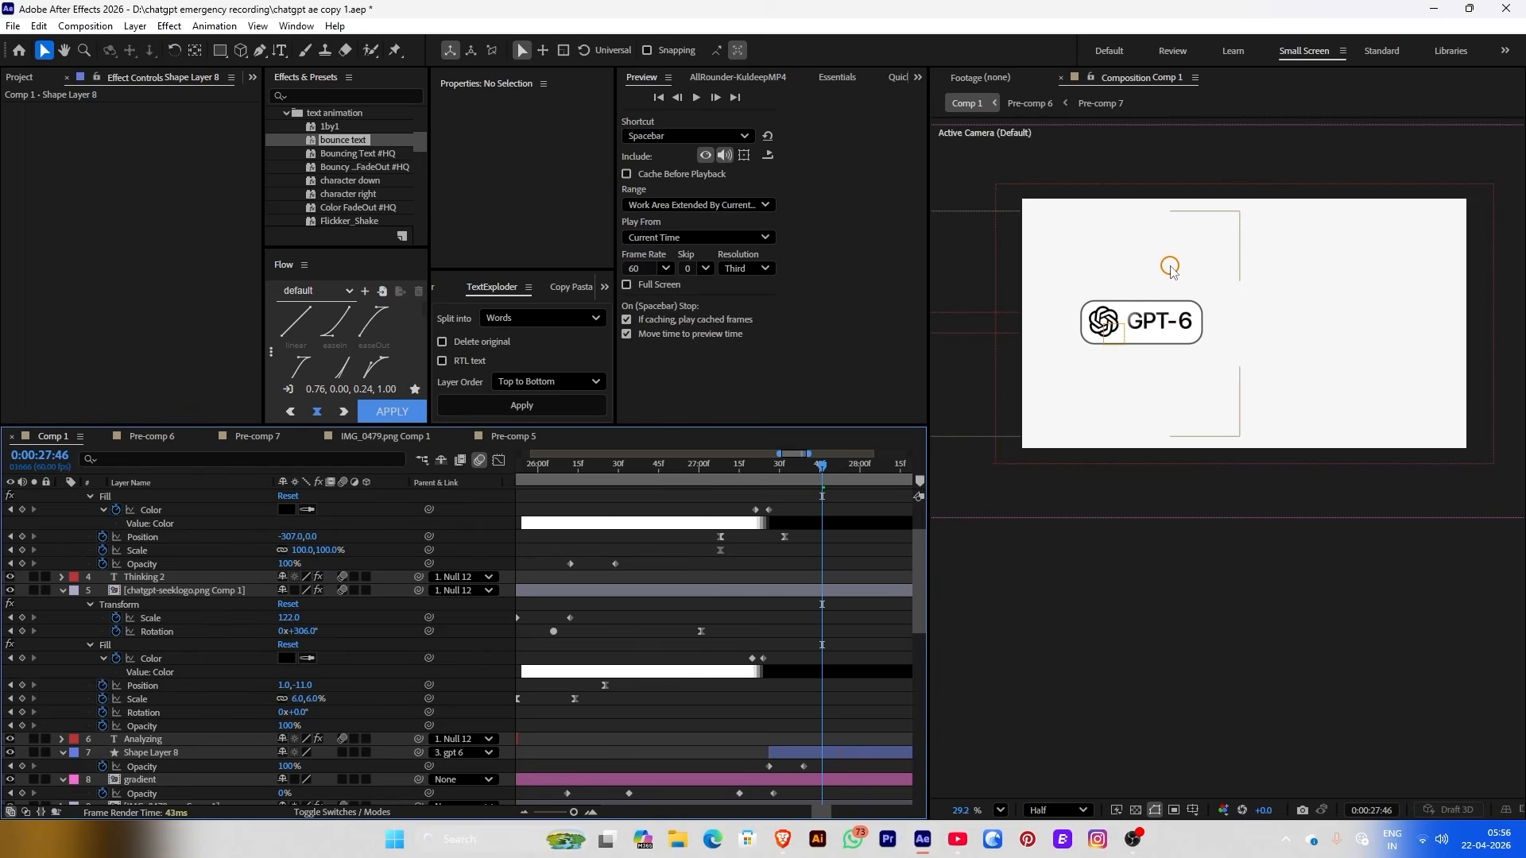
pyautogui.scroll(5, 1170, 270)
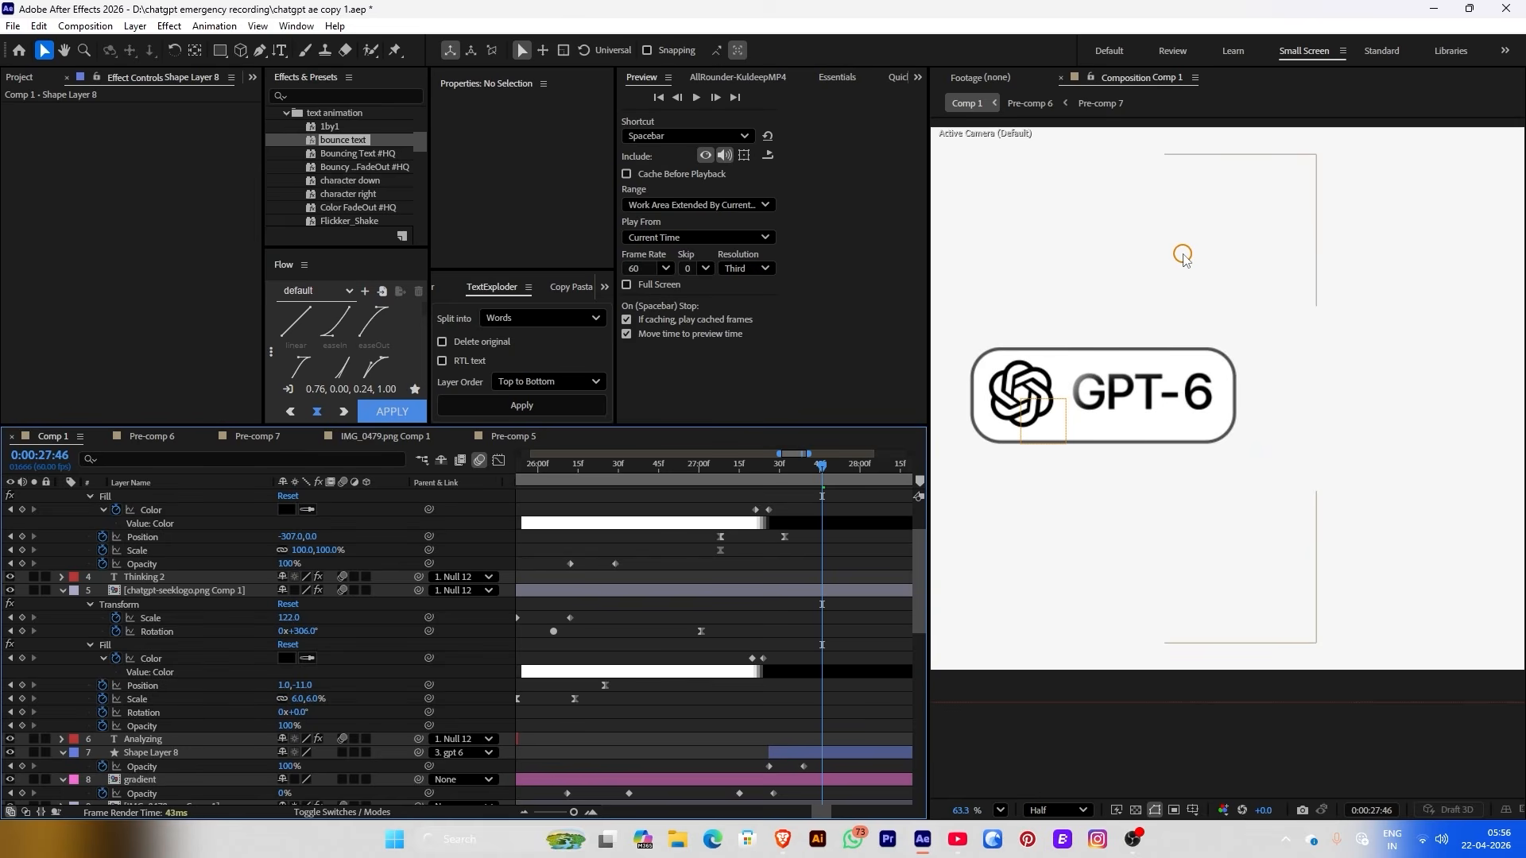
# Give the pill a 19 px outline using a Linear Gradient stroke
pyautogui.click(816, 753)
pyautogui.moveTo(859, 58); pyautogui.dragTo(871, 50)
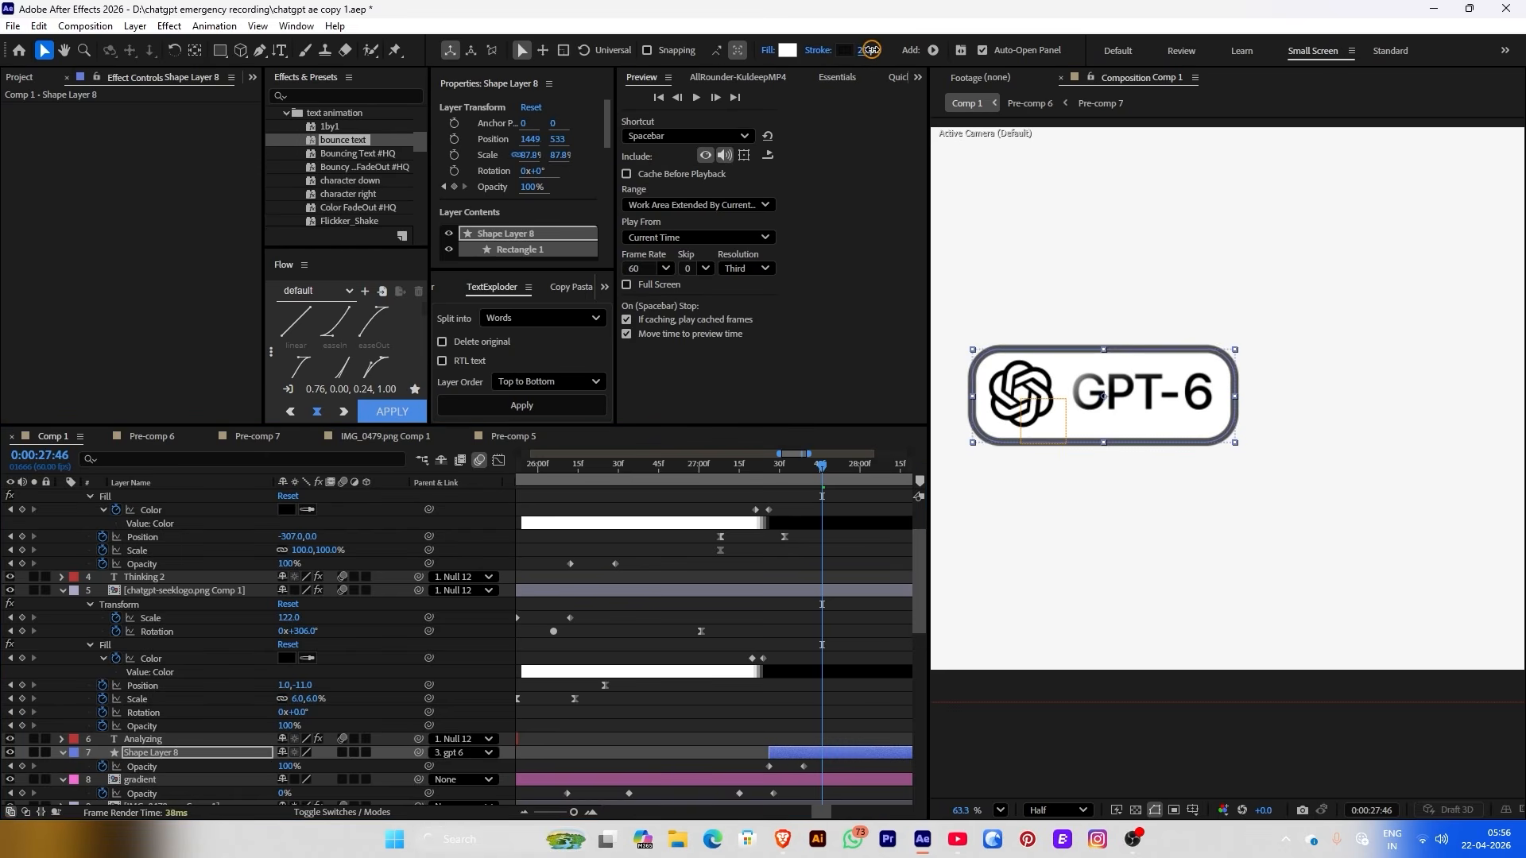
pyautogui.click(804, 621)
pyautogui.scroll(-2, 1185, 296)
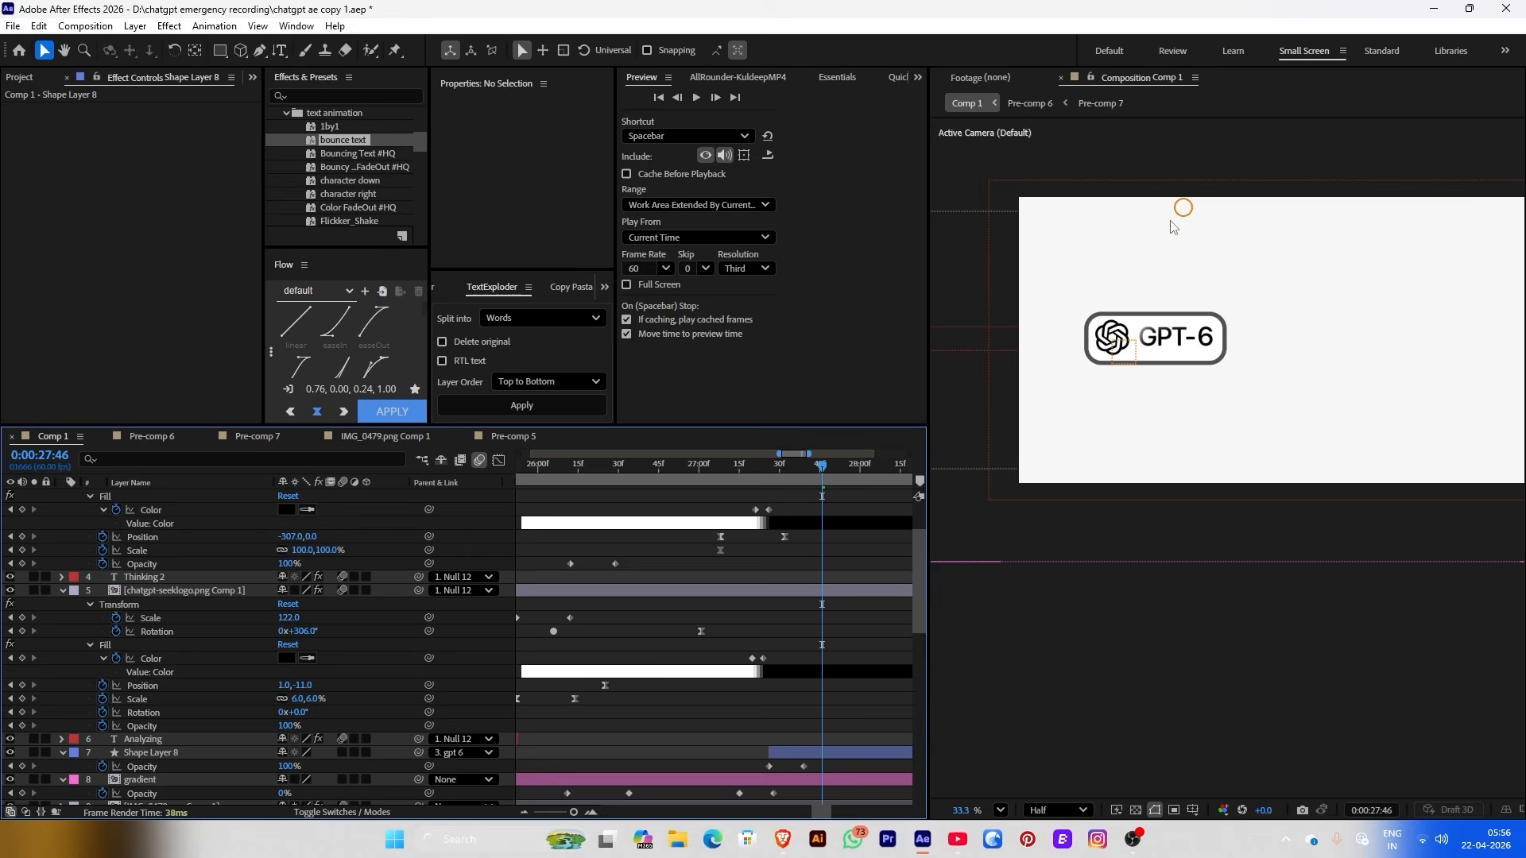
pyautogui.click(784, 753)
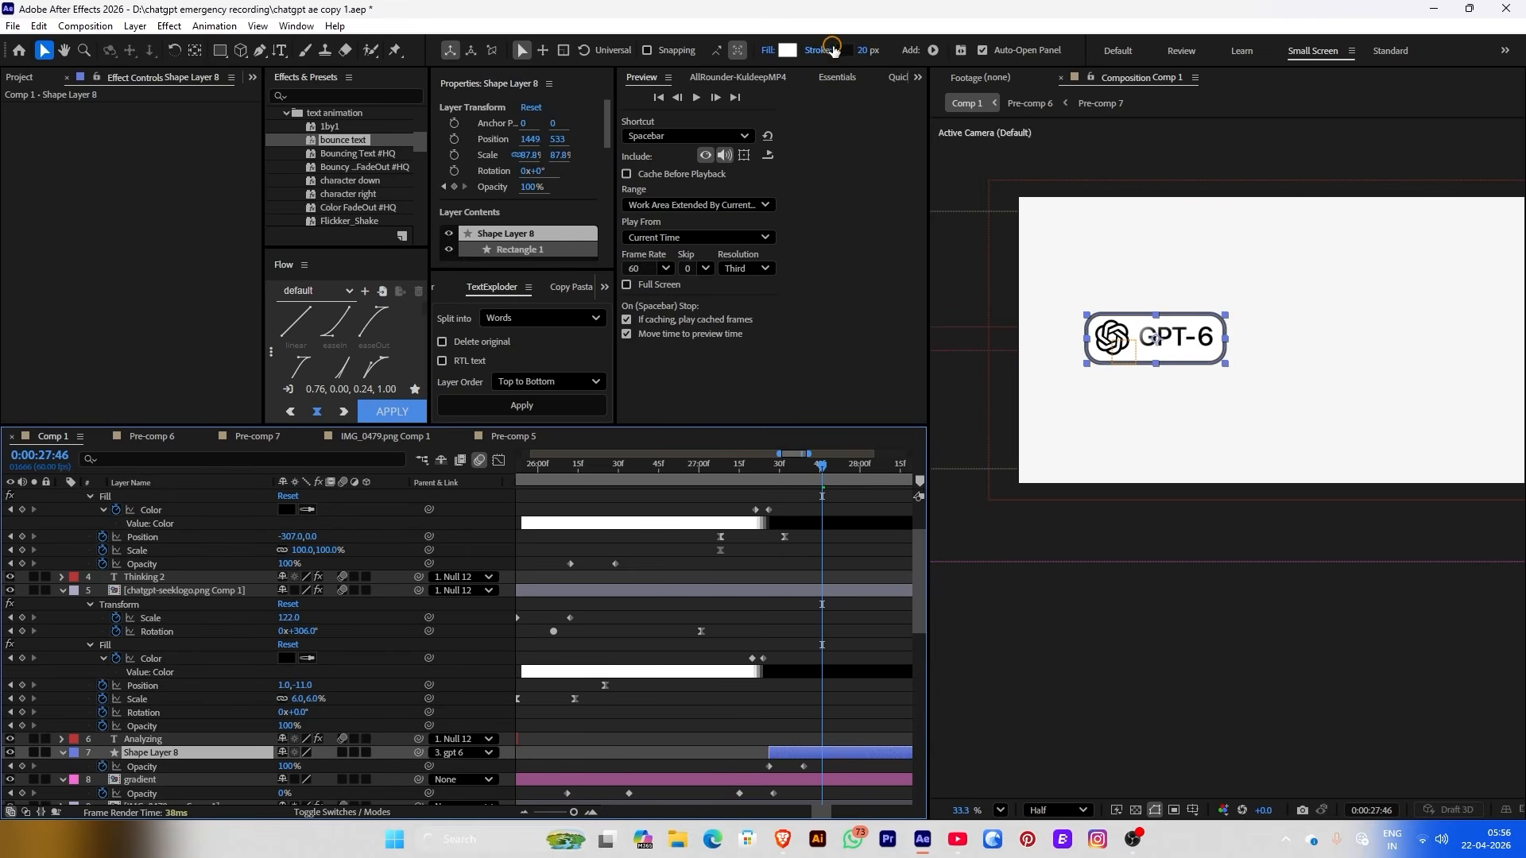
pyautogui.moveTo(859, 52); pyautogui.dragTo(820, 68)
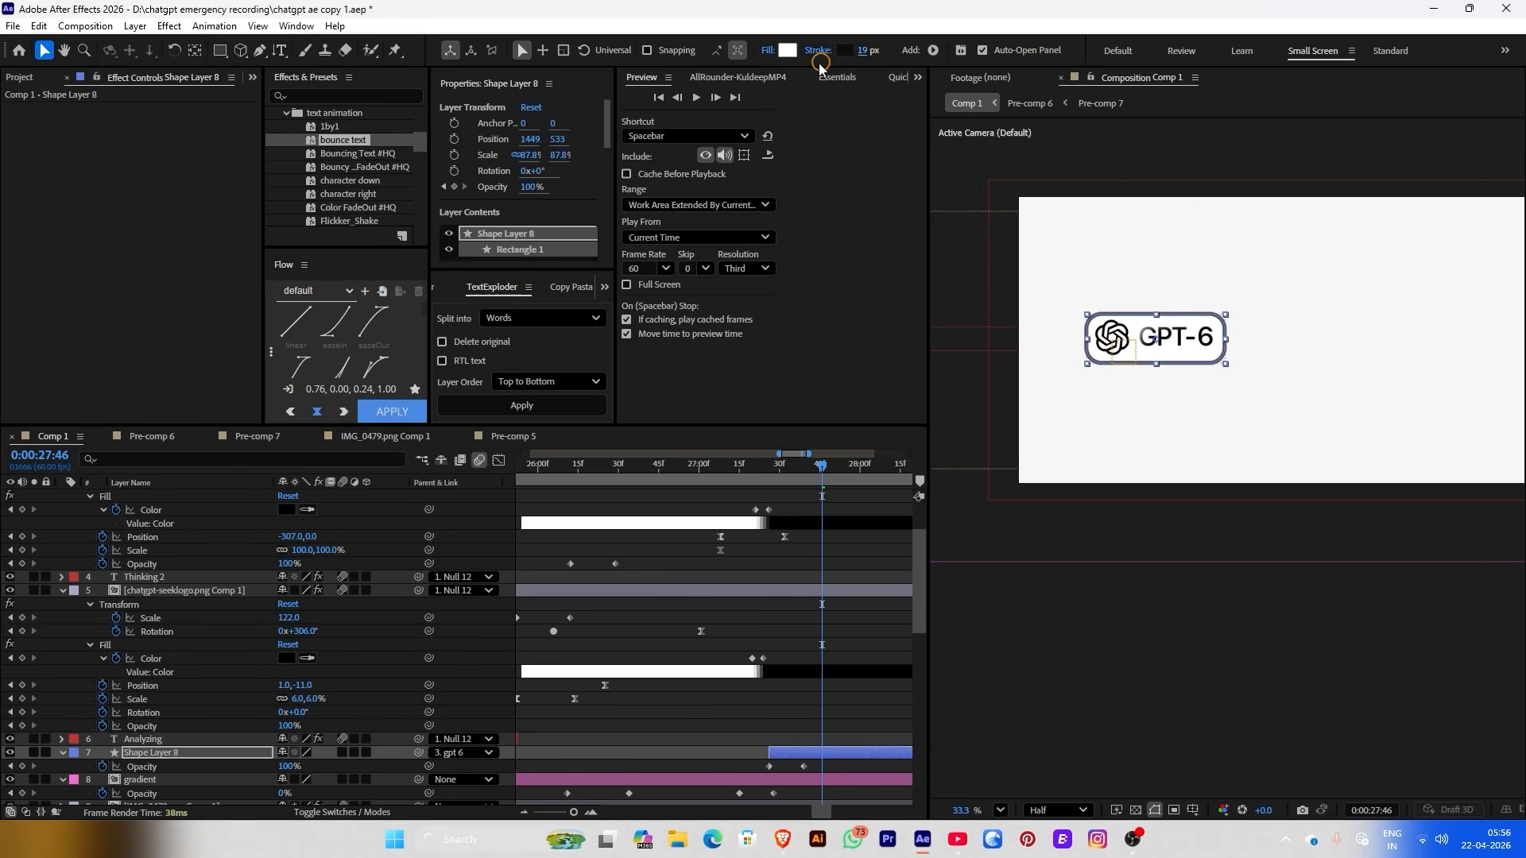
pyautogui.click(810, 53)
pyautogui.click(732, 374)
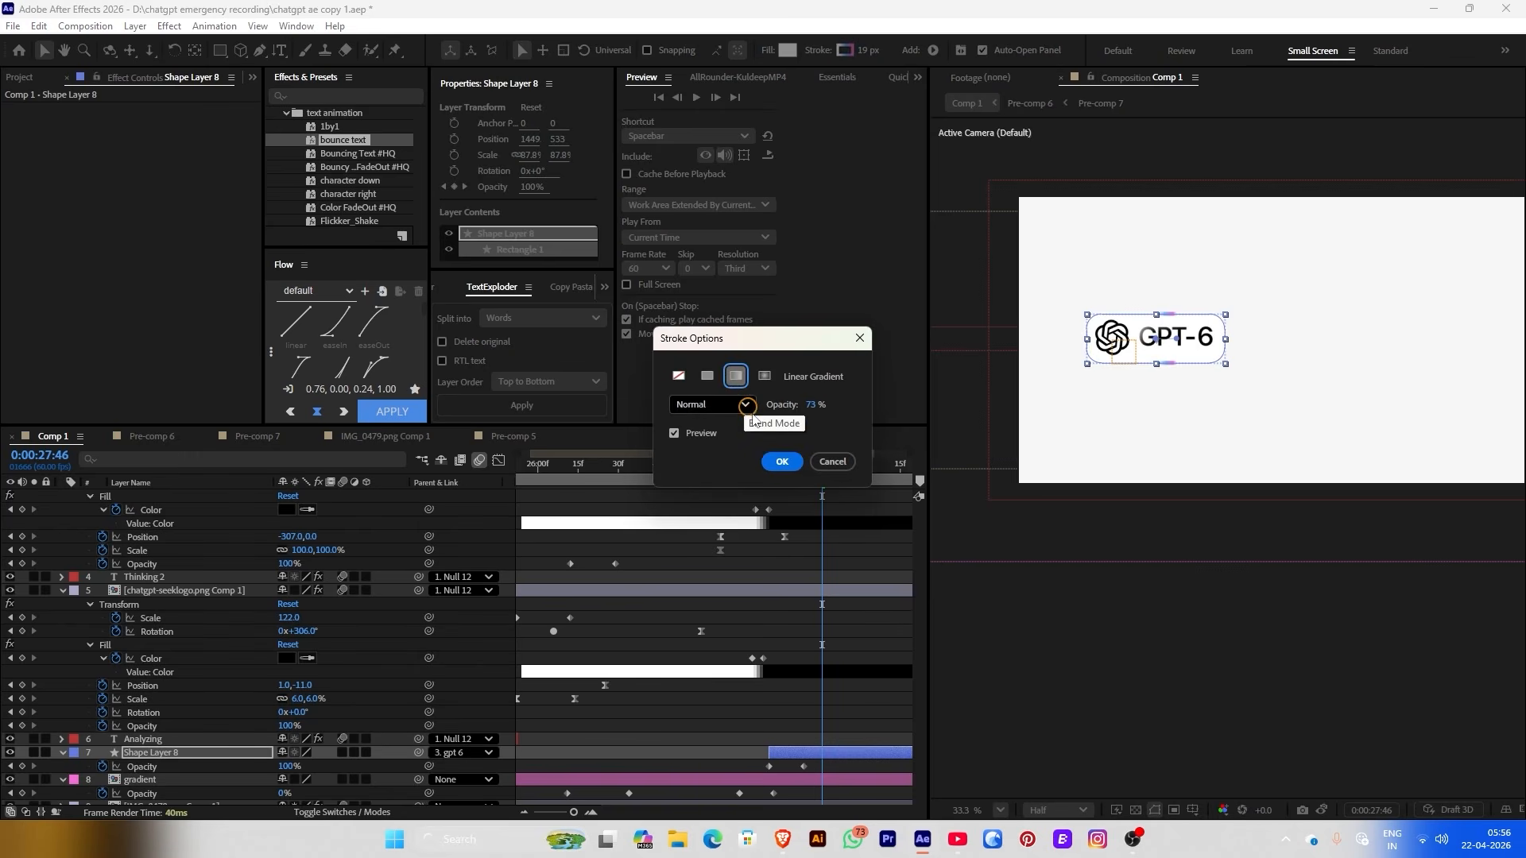
pyautogui.click(782, 458)
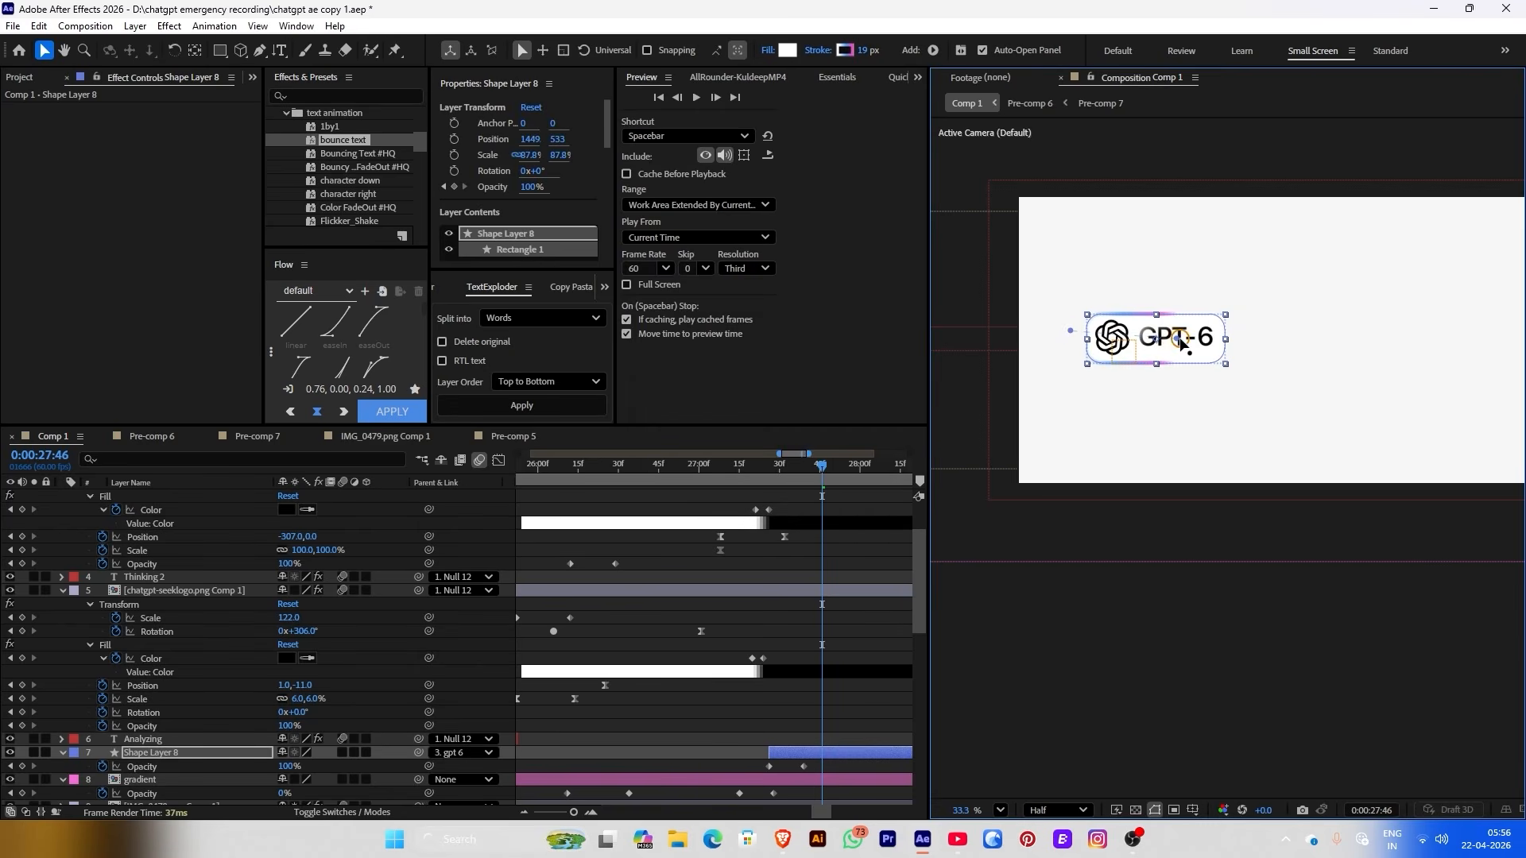
pyautogui.click(775, 616)
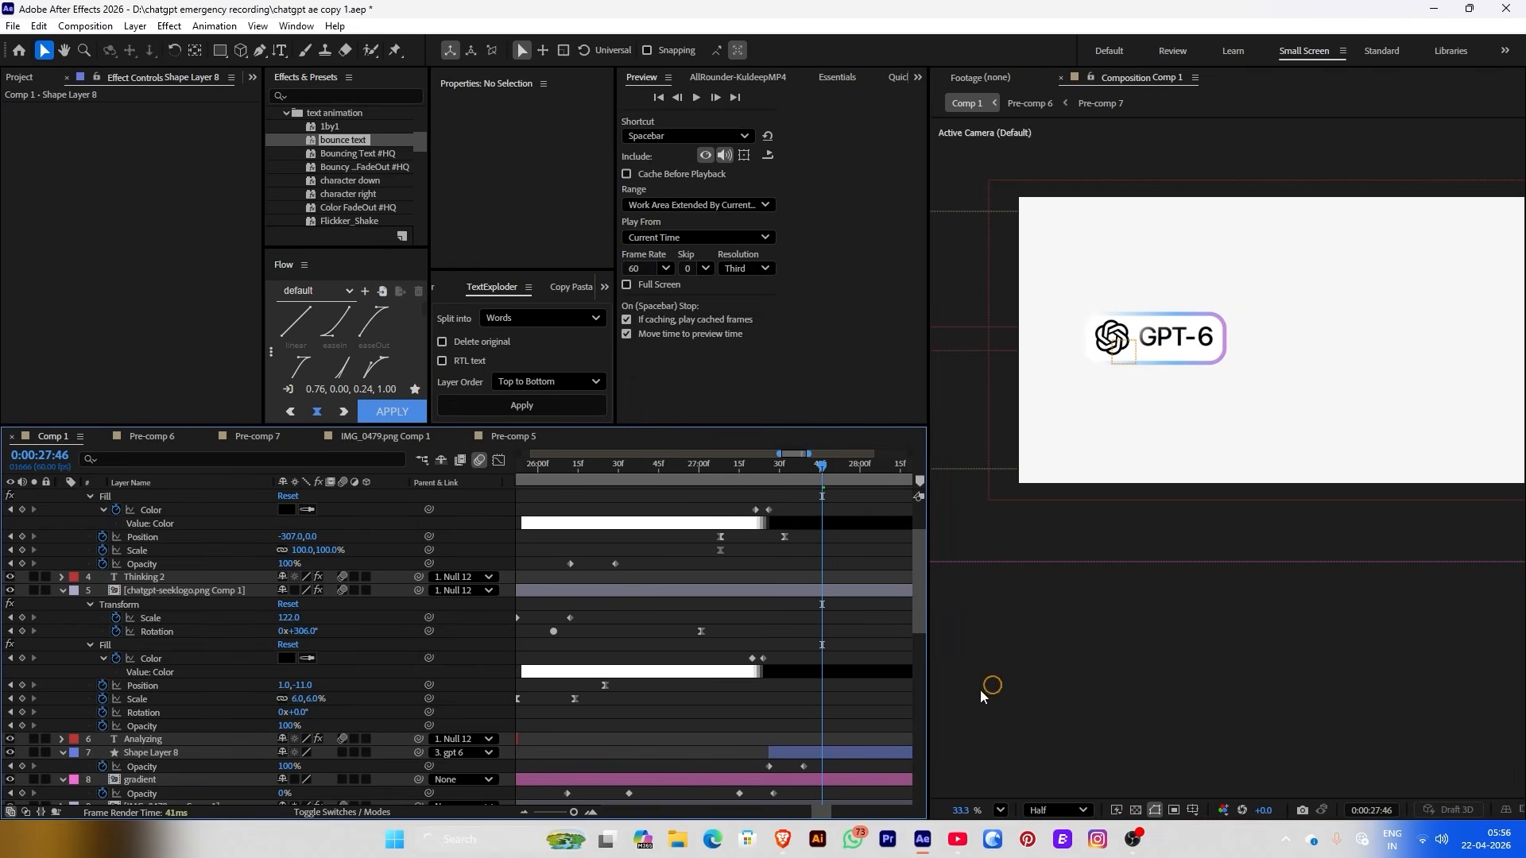
# Set the gradient outline to 73% opacity and angle the blue-to-pink gradient across the pill
pyautogui.click(820, 752)
pyautogui.click(818, 51)
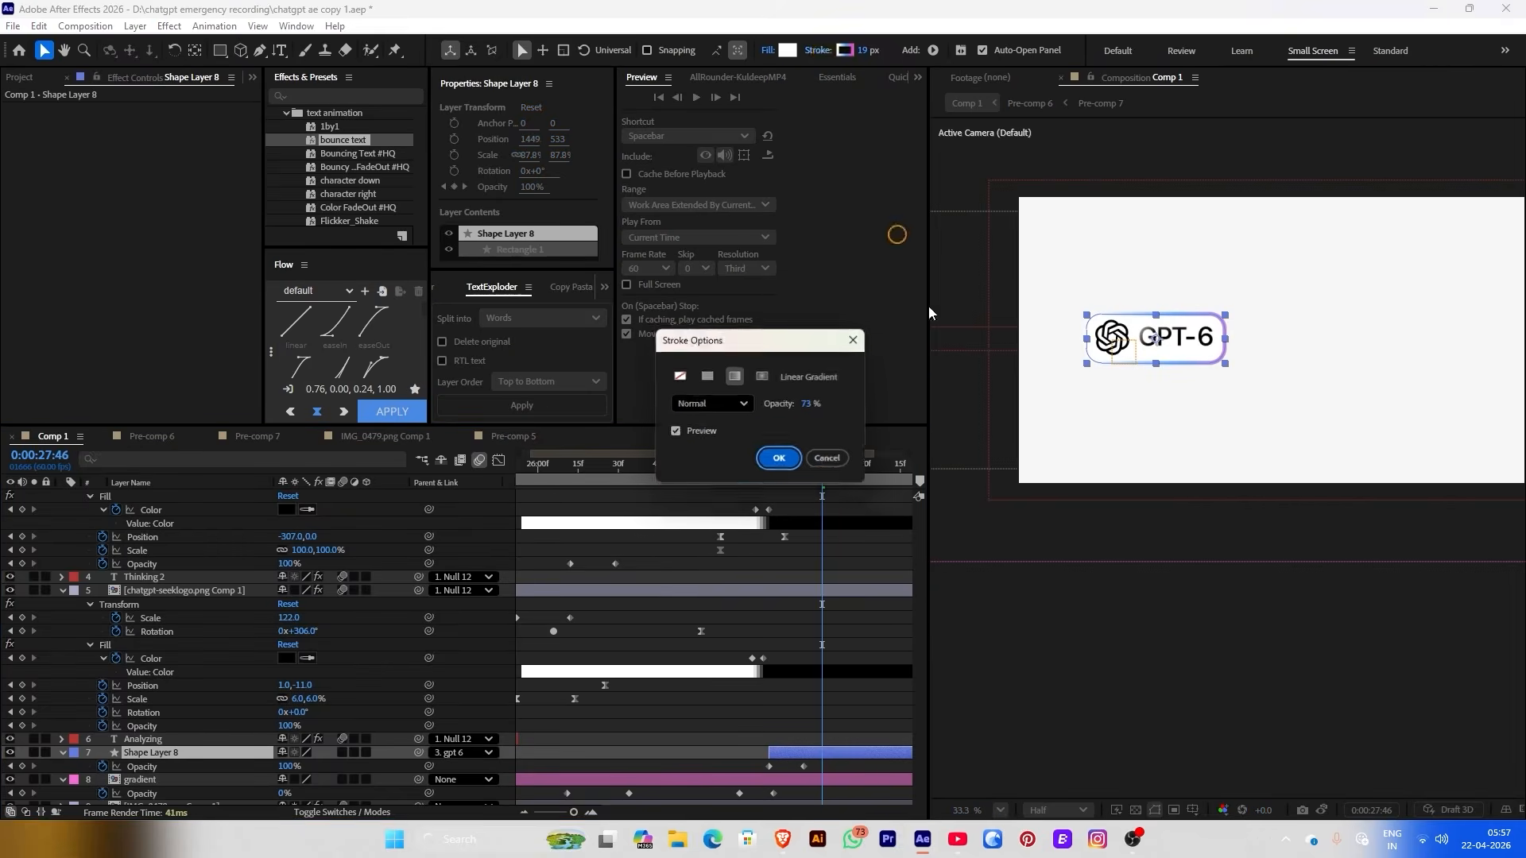
pyautogui.click(783, 457)
pyautogui.moveTo(1067, 335); pyautogui.dragTo(997, 352)
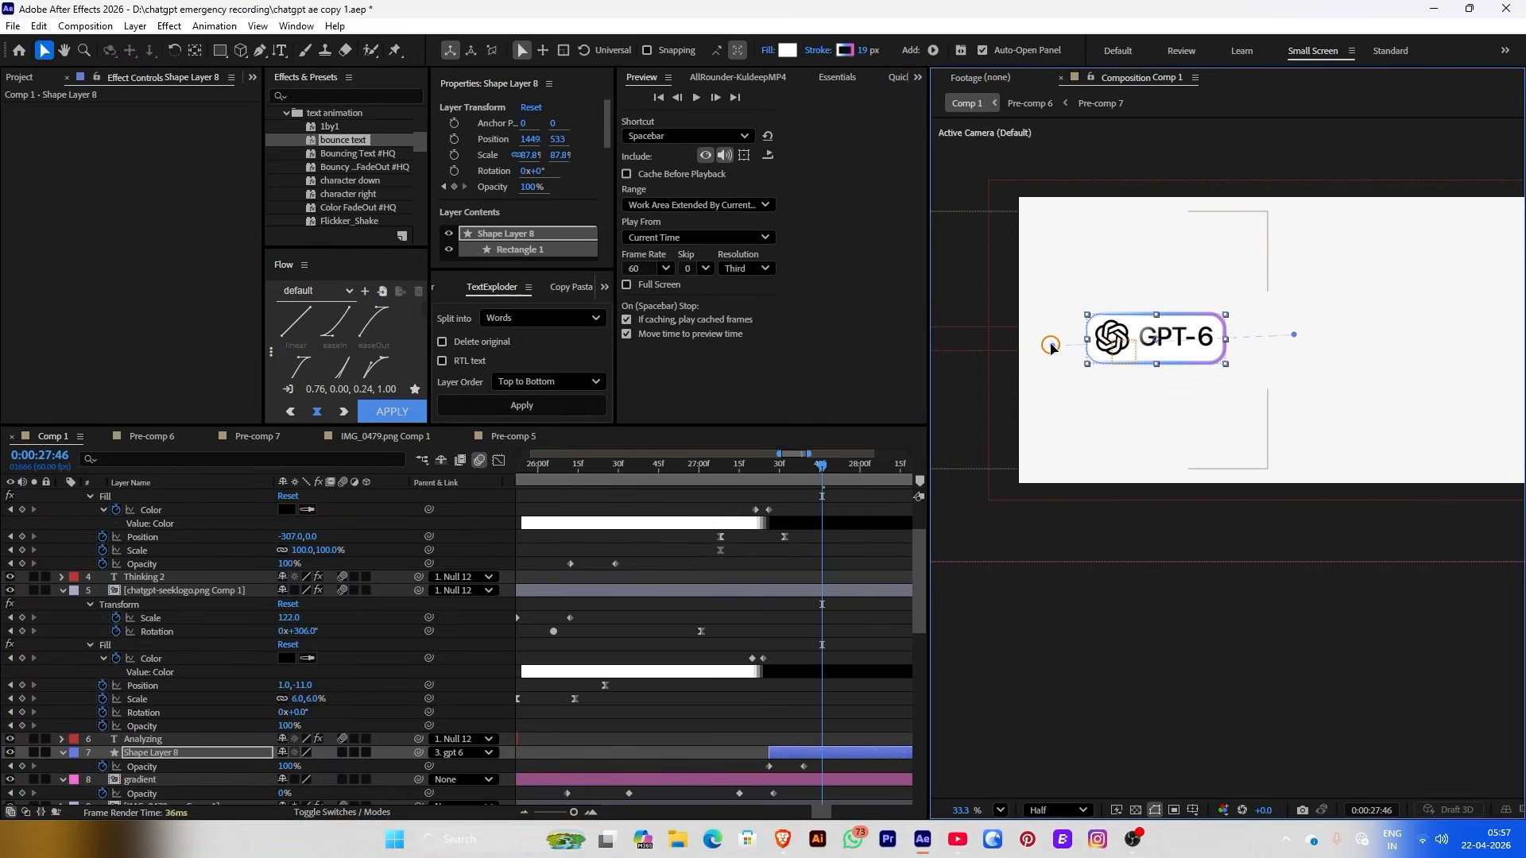
pyautogui.click(808, 696)
pyautogui.scroll(1, 1107, 232)
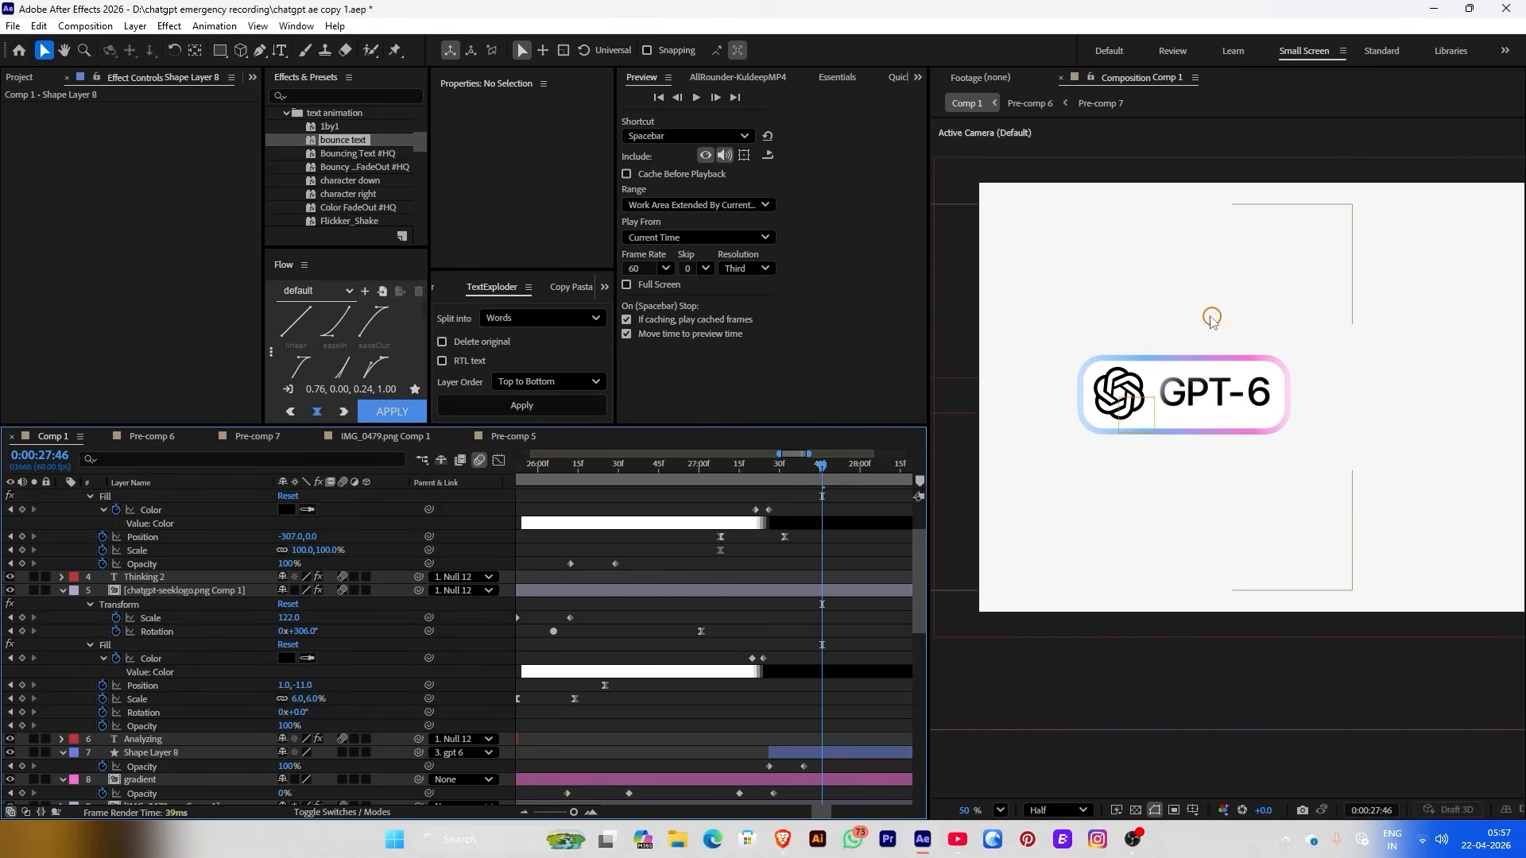
pyautogui.scroll(-1, 1216, 310)
pyautogui.scroll(3, 1247, 294)
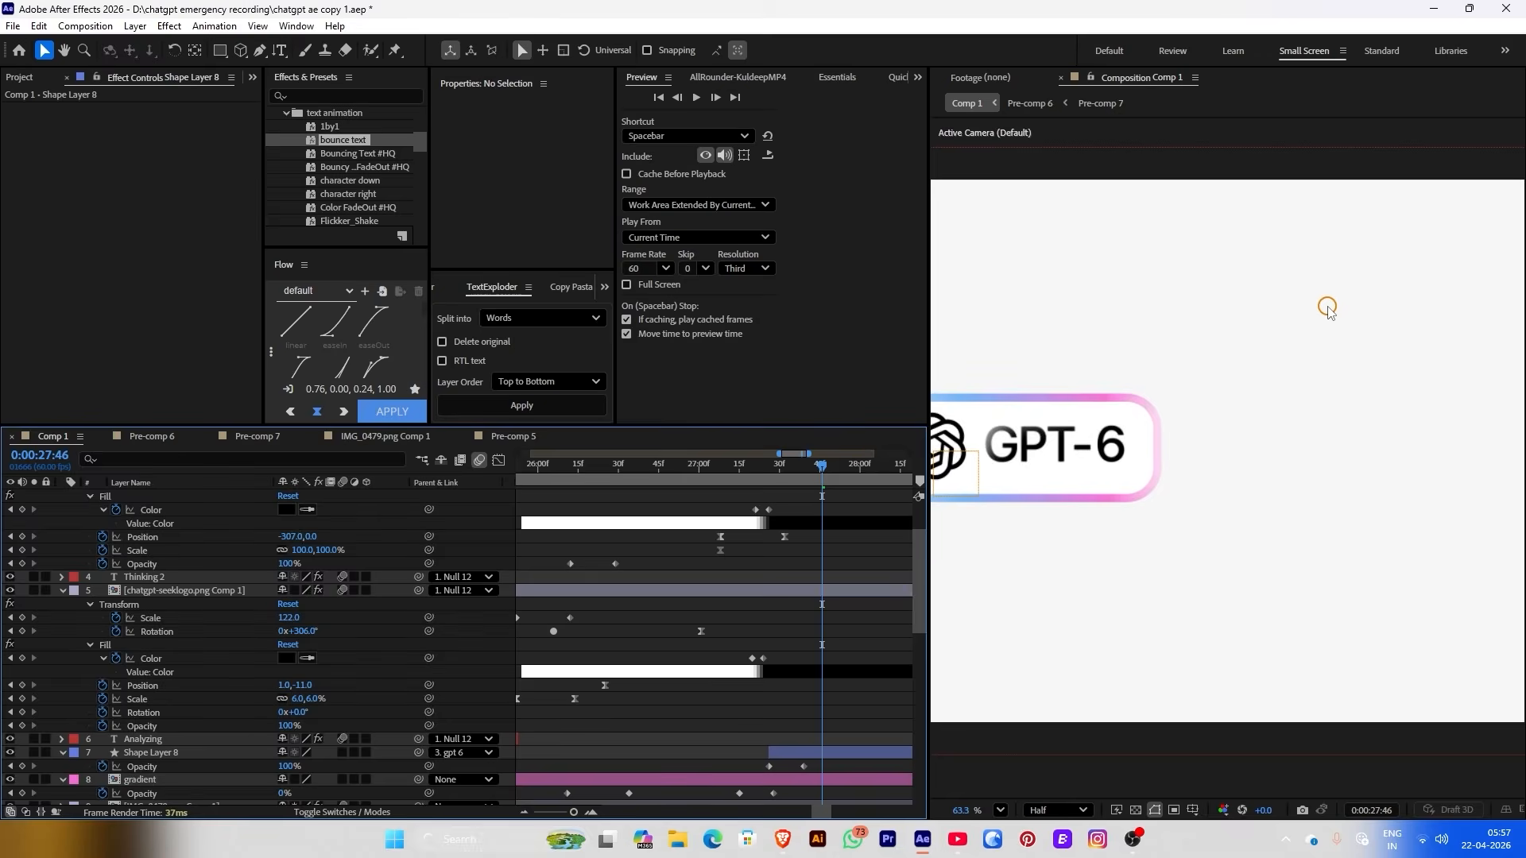
pyautogui.scroll(-2, 1324, 310)
pyautogui.scroll(-1, 1145, 407)
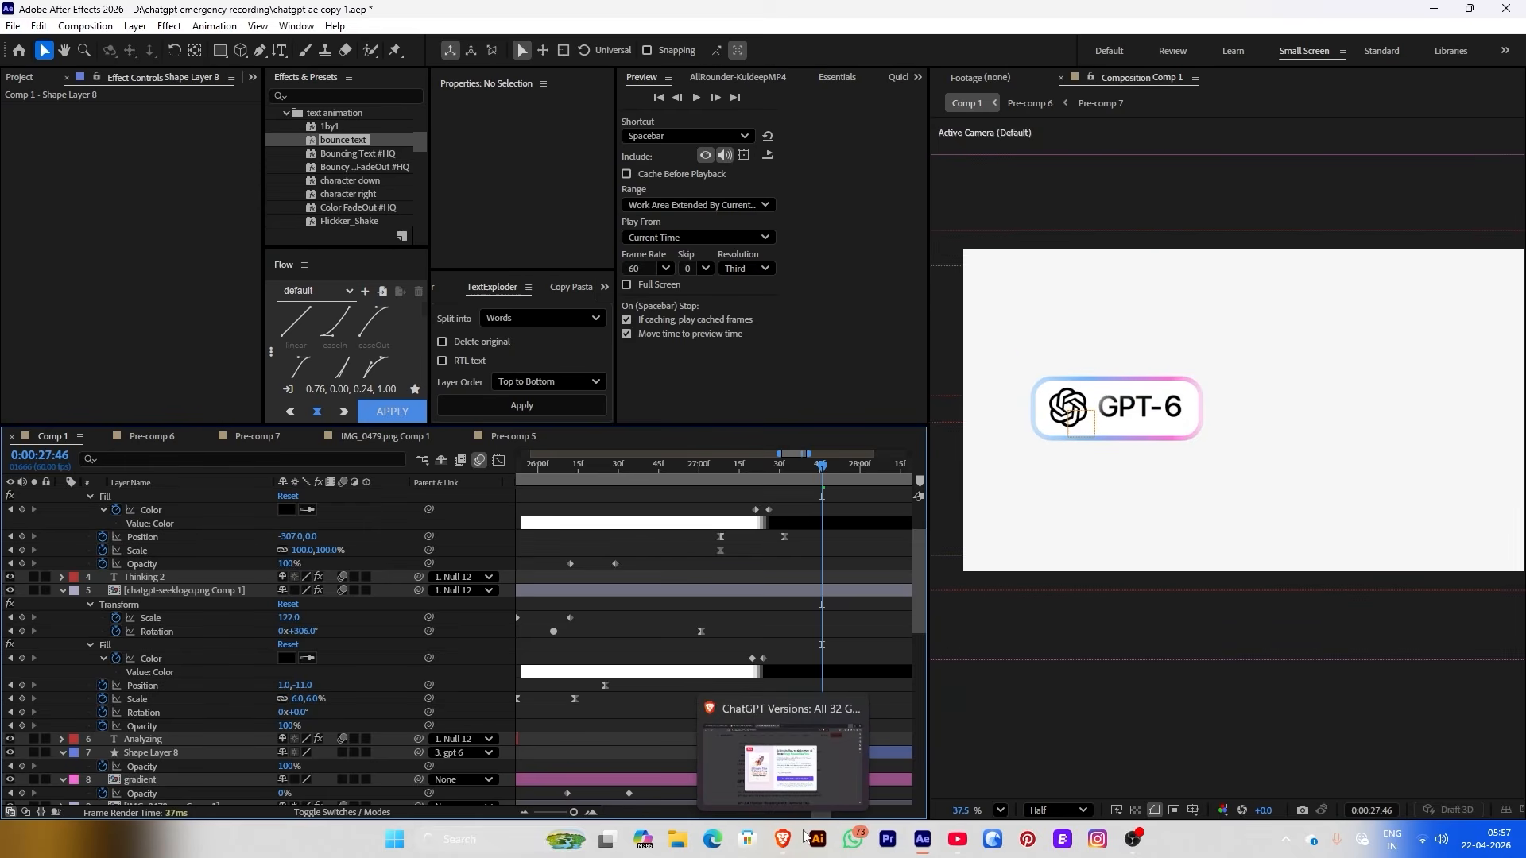
pyautogui.scroll(2, 1118, 414)
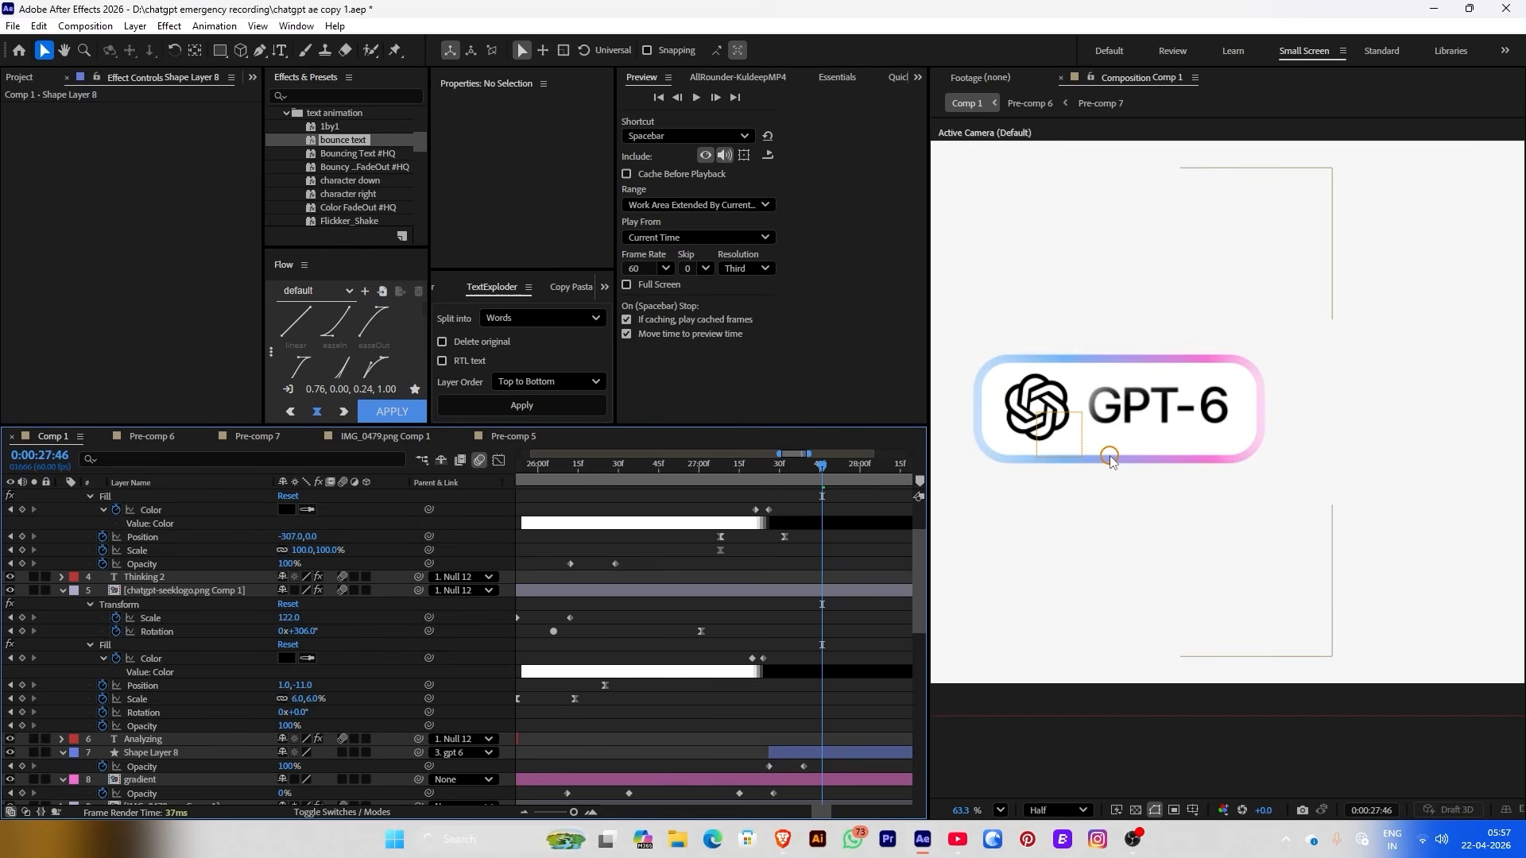
pyautogui.scroll(-3, 1163, 510)
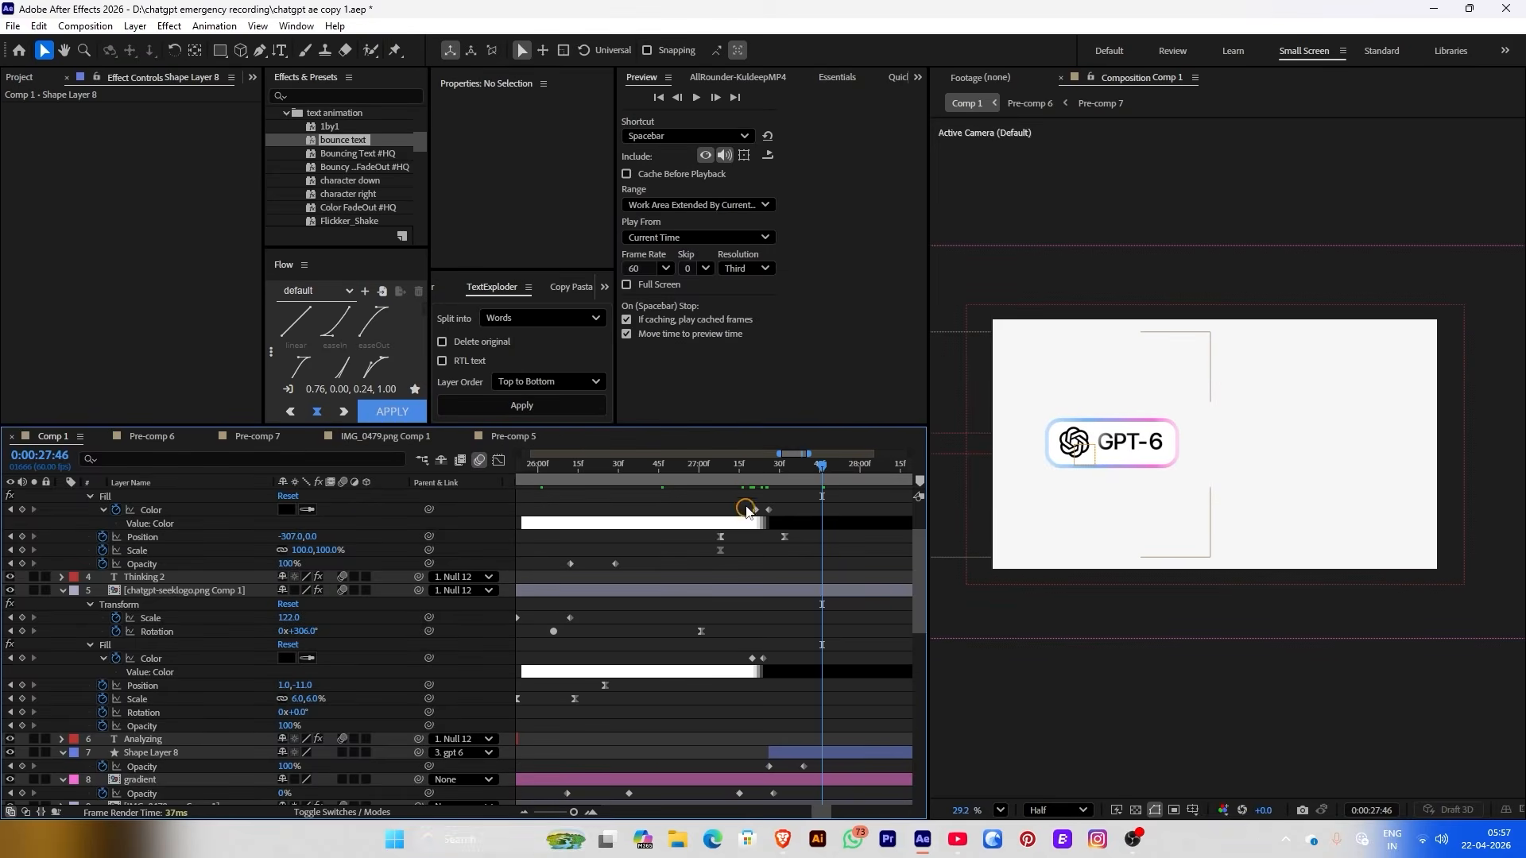
# In the Graph Editor, reshape Null 12's Position and Scale easing and move the middle keyframe earlier
pyautogui.moveTo(743, 475); pyautogui.dragTo(798, 477)
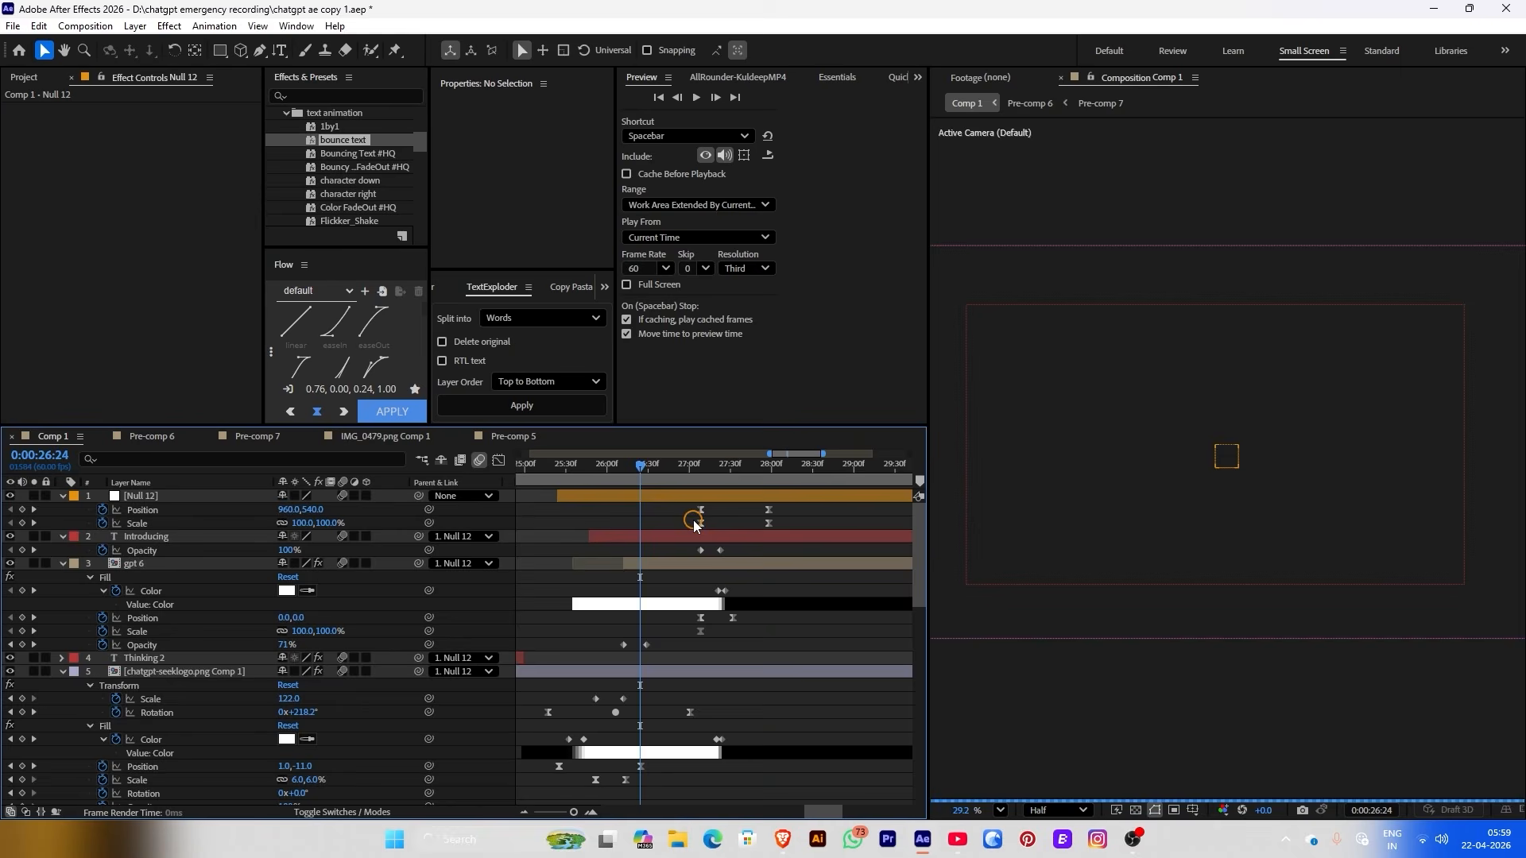
pyautogui.moveTo(682, 503); pyautogui.dragTo(777, 531)
pyautogui.click(497, 460)
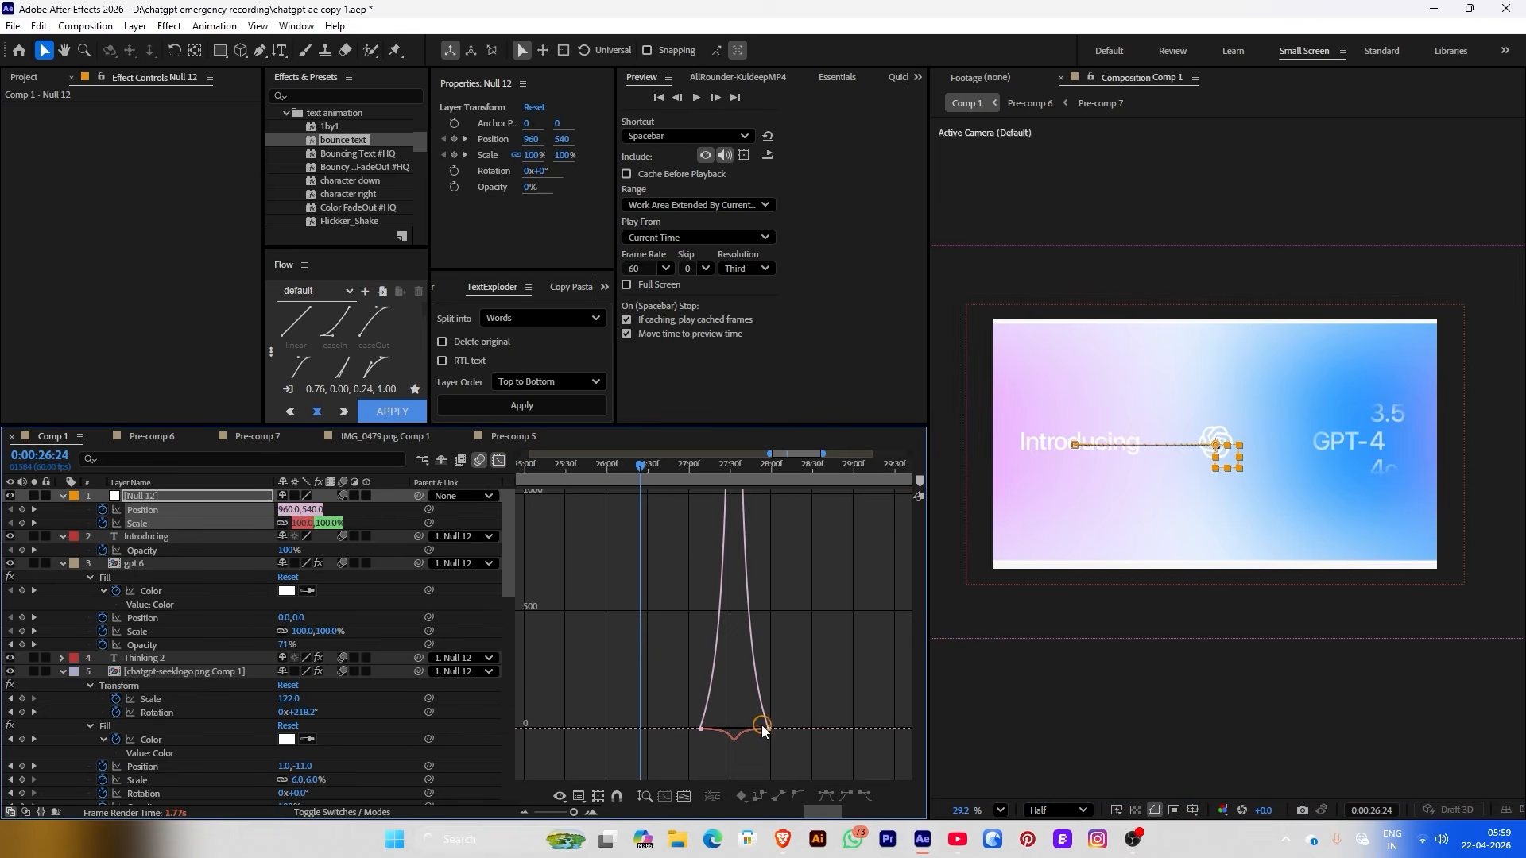
pyautogui.click(763, 728)
pyautogui.moveTo(740, 732); pyautogui.dragTo(743, 730)
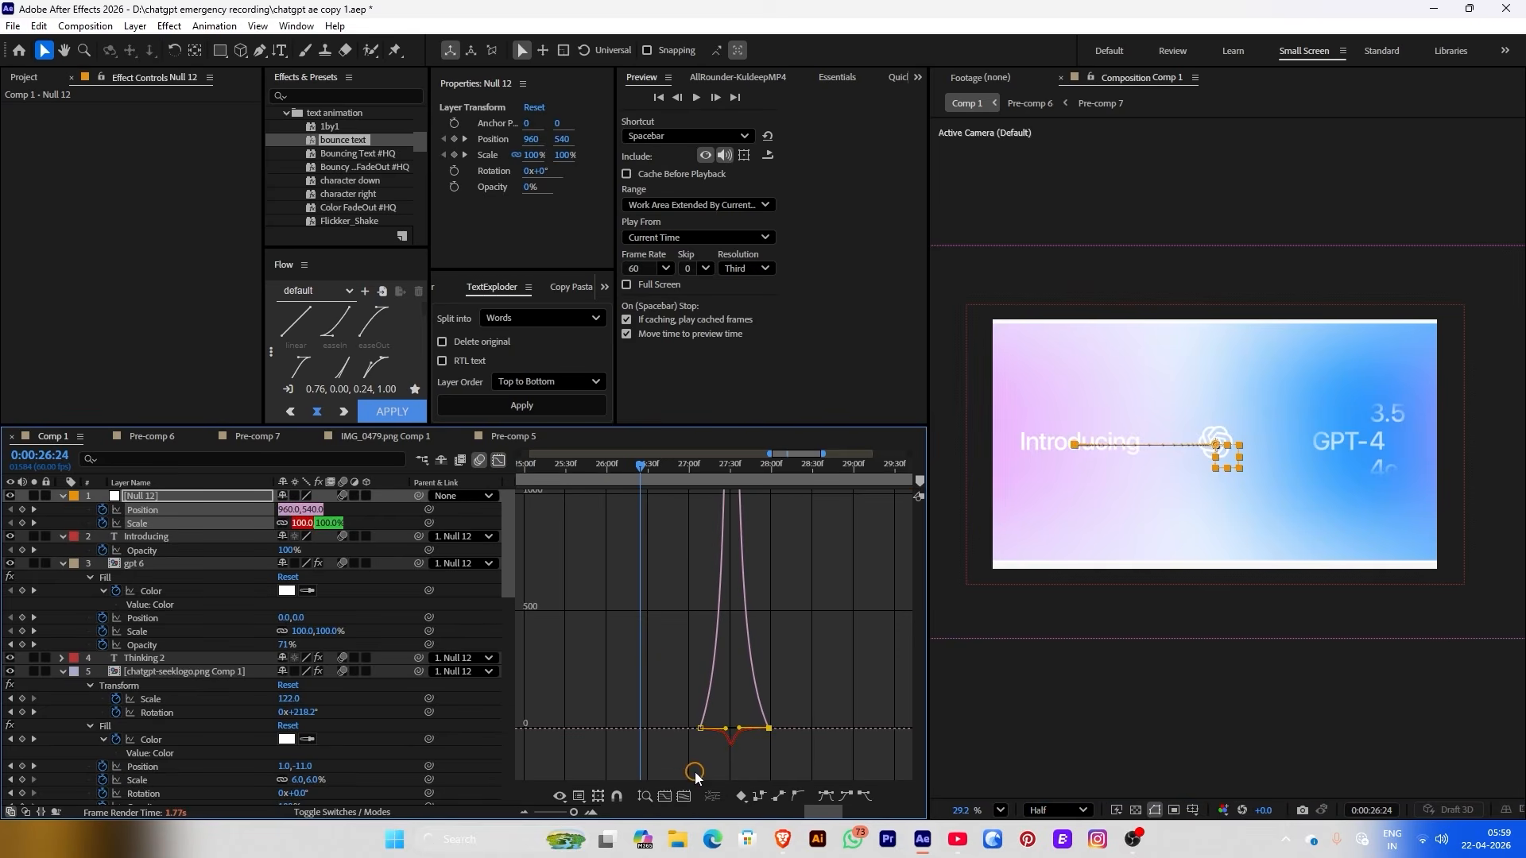
pyautogui.click(664, 795)
pyautogui.click(684, 795)
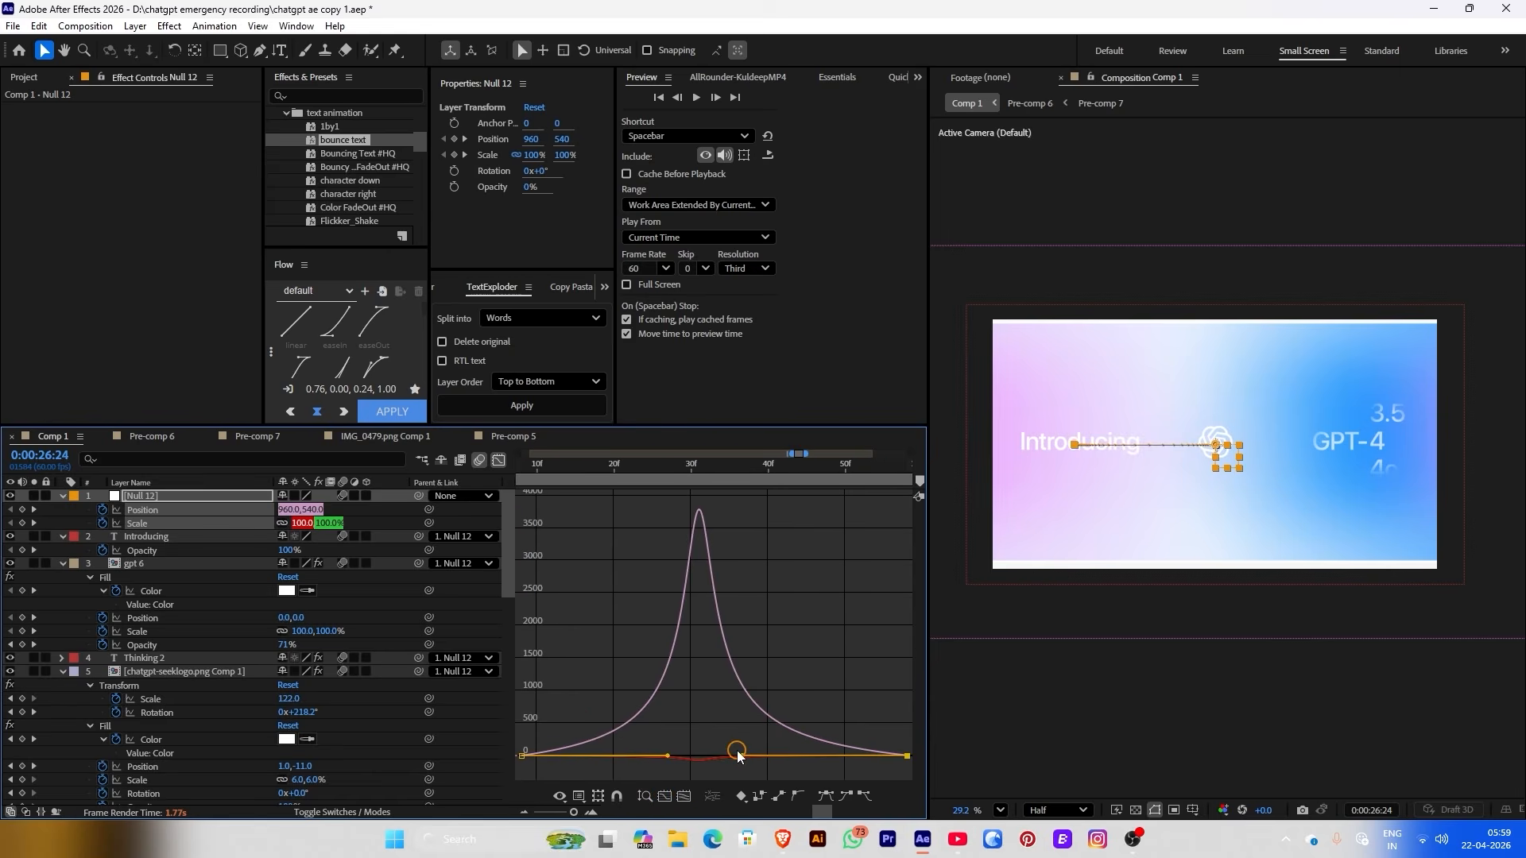
pyautogui.moveTo(735, 761); pyautogui.dragTo(642, 755)
# Return to the keyframe timeline and set the current time to 26:59
pyautogui.click(498, 460)
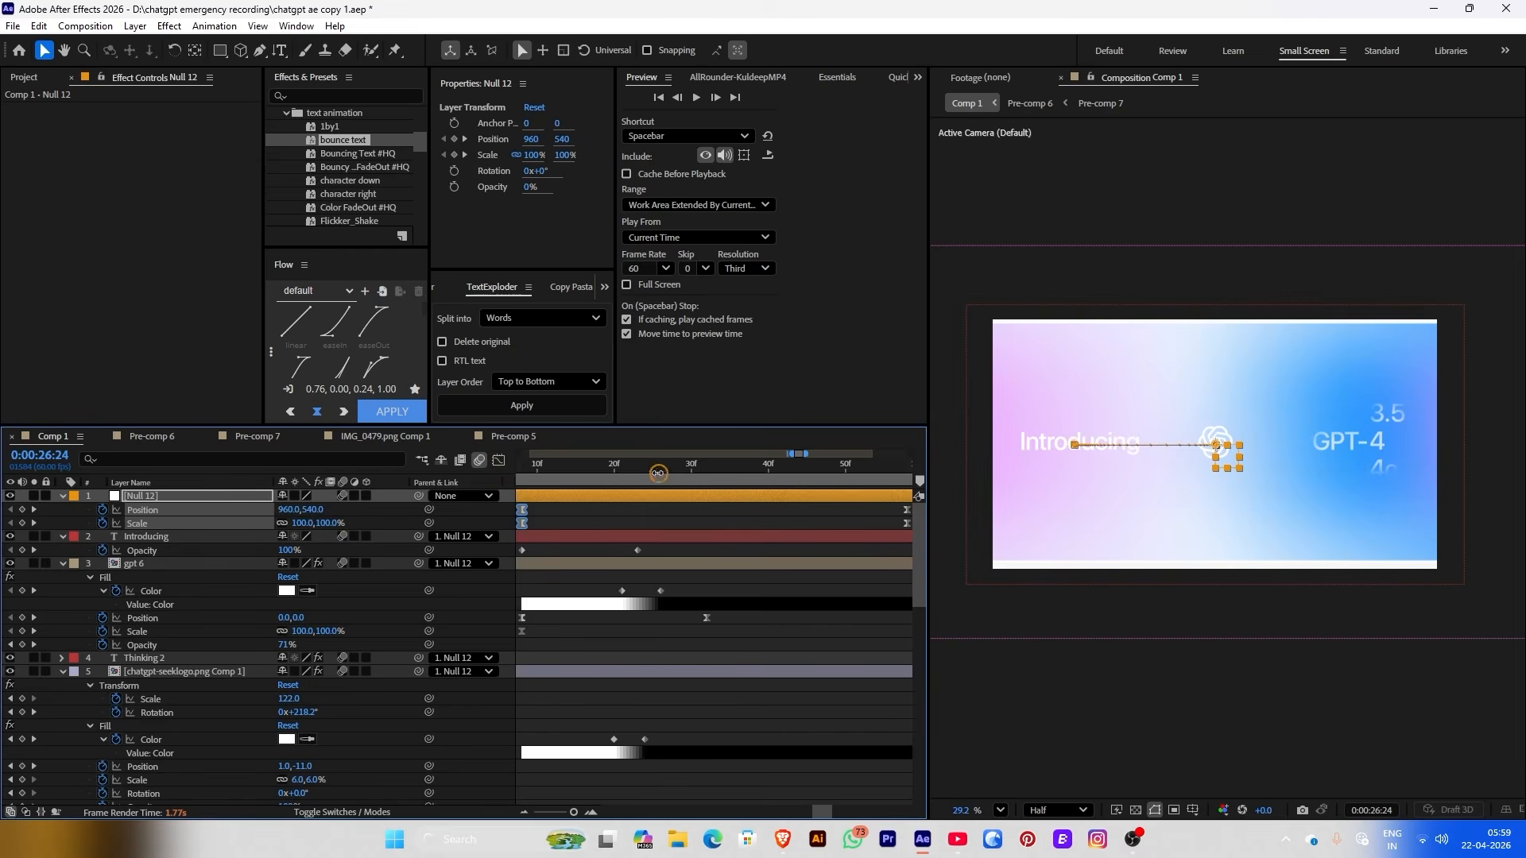
pyautogui.scroll(-2, 657, 544)
pyautogui.click(604, 465)
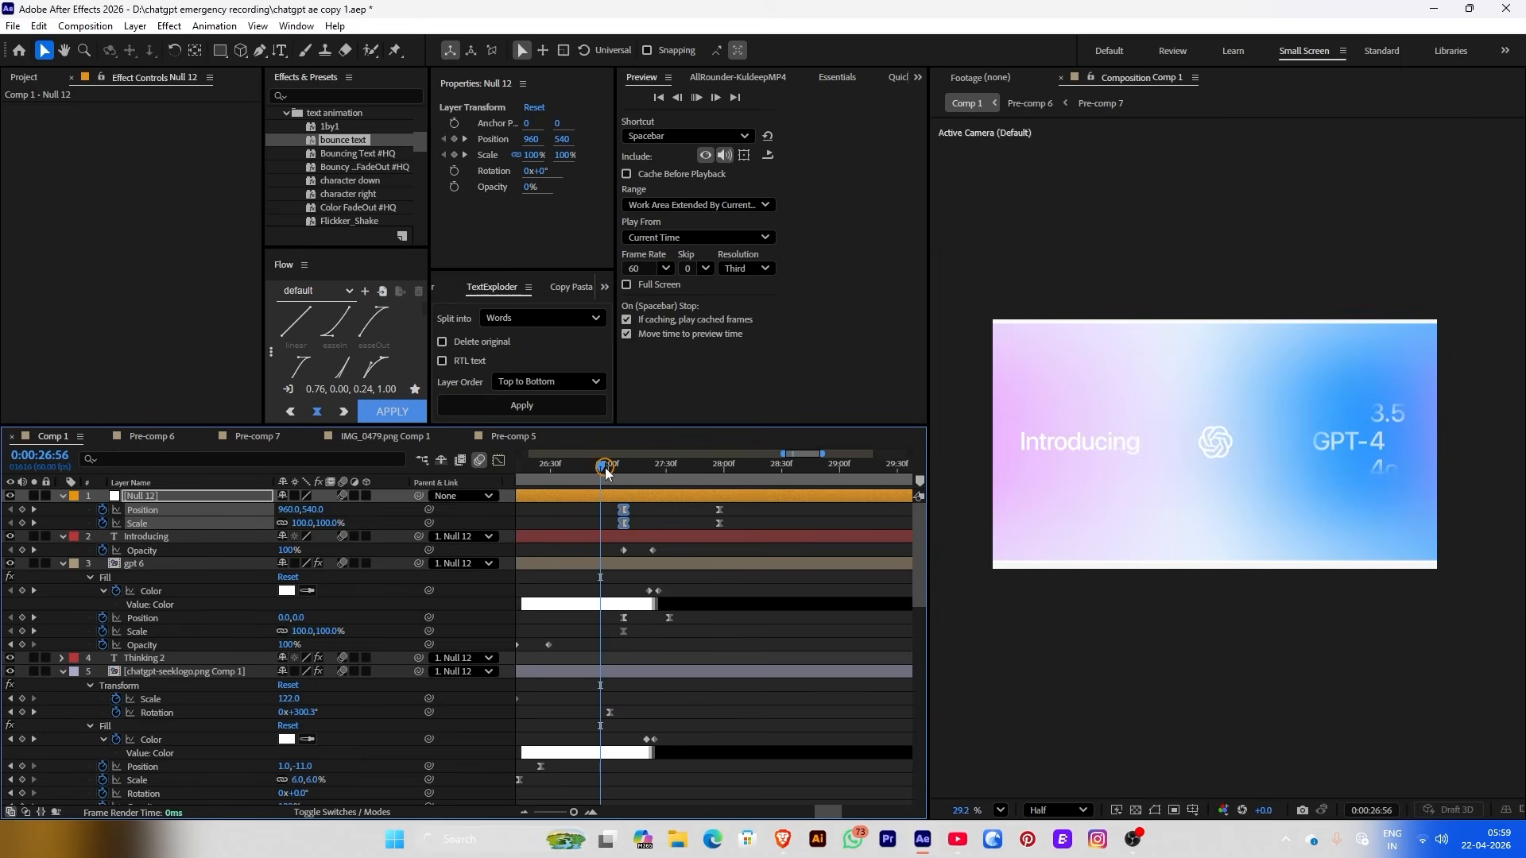
pyautogui.click(606, 469)
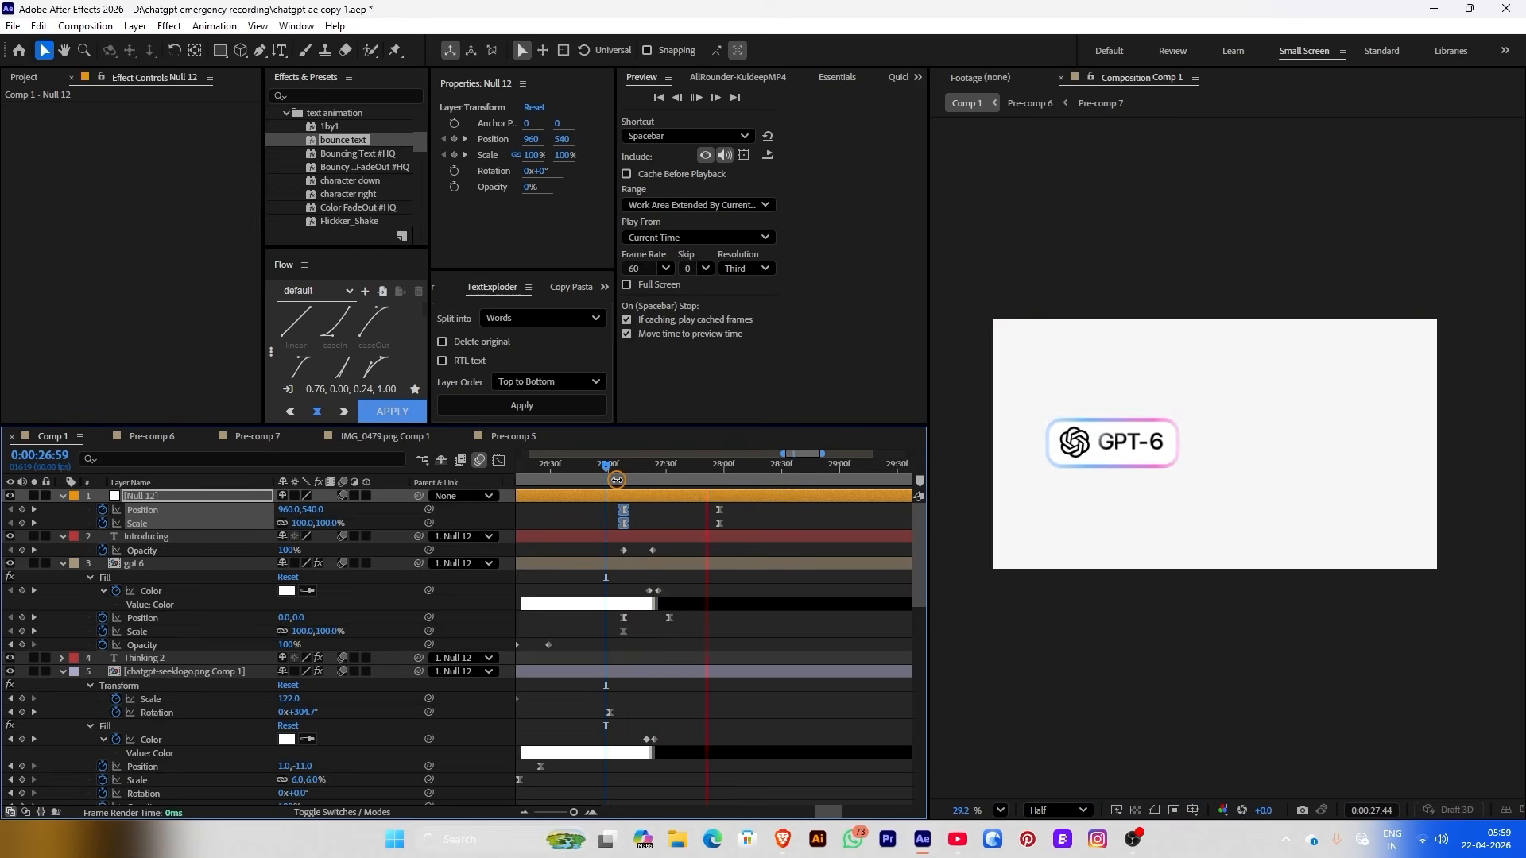
# Shift Null 12's Position and Scale keyframes later and preview the result
pyautogui.moveTo(617, 483); pyautogui.dragTo(738, 530)
pyautogui.press('space')
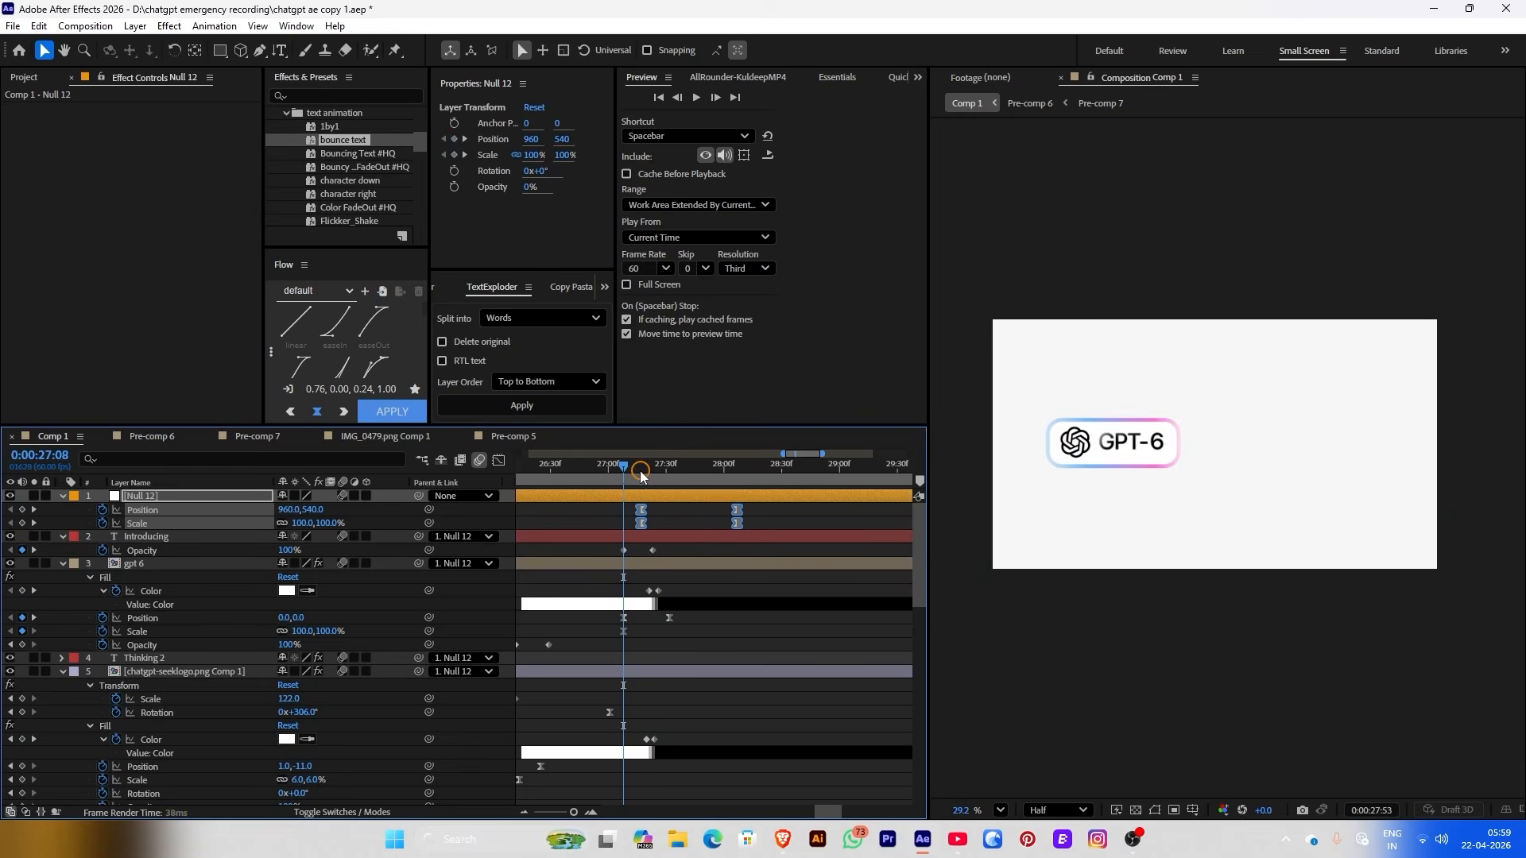
pyautogui.press('space')
pyautogui.scroll(-2, 668, 705)
pyautogui.scroll(-1, 669, 704)
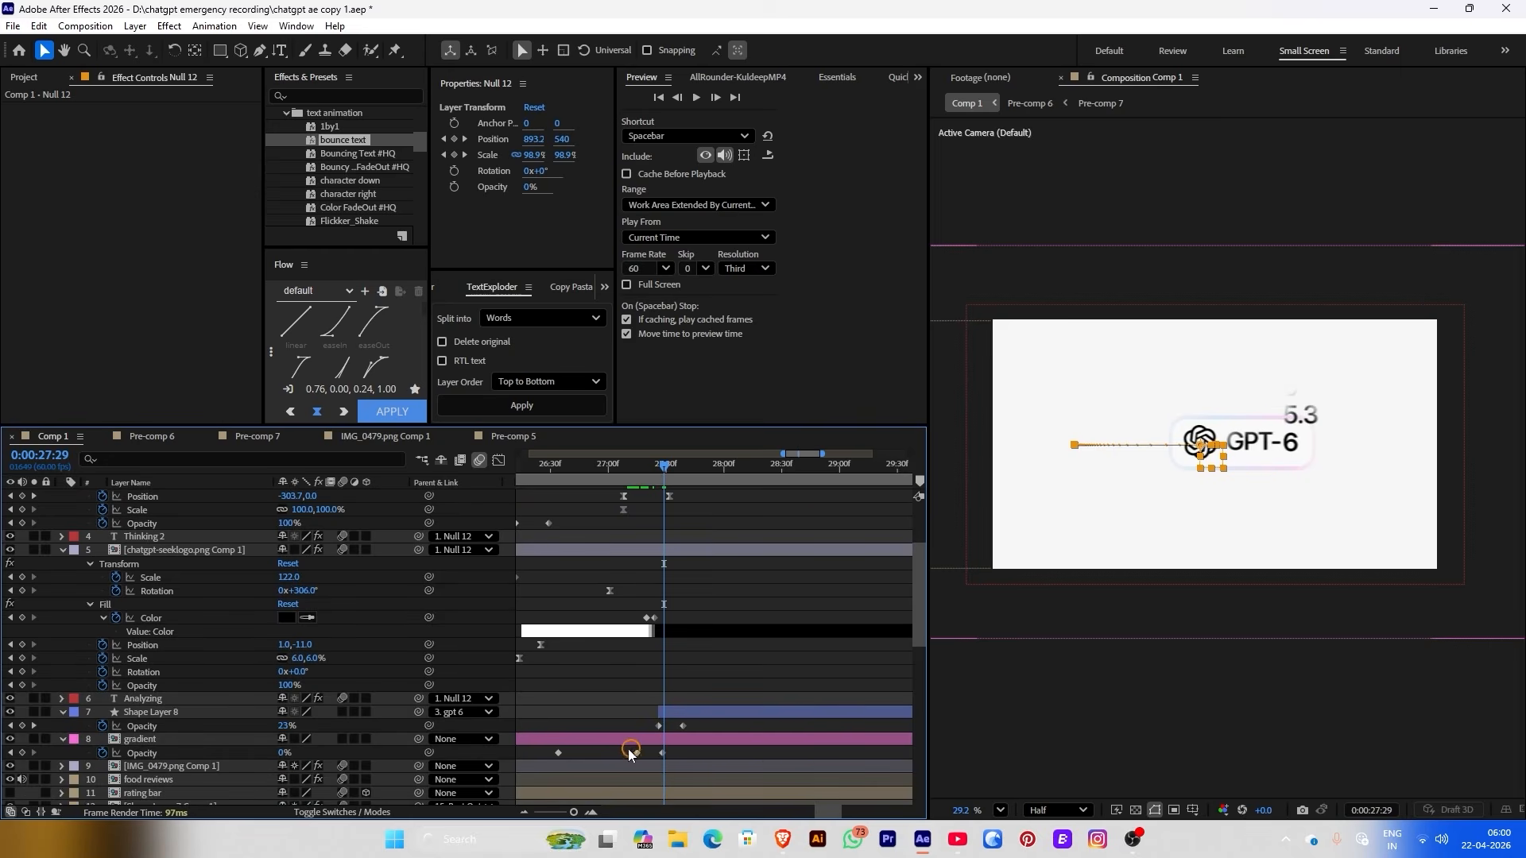
# Move the gradient Opacity keyframes later and the gpt 6 keyframes to 0:00:27:24
pyautogui.moveTo(624, 751); pyautogui.dragTo(674, 757)
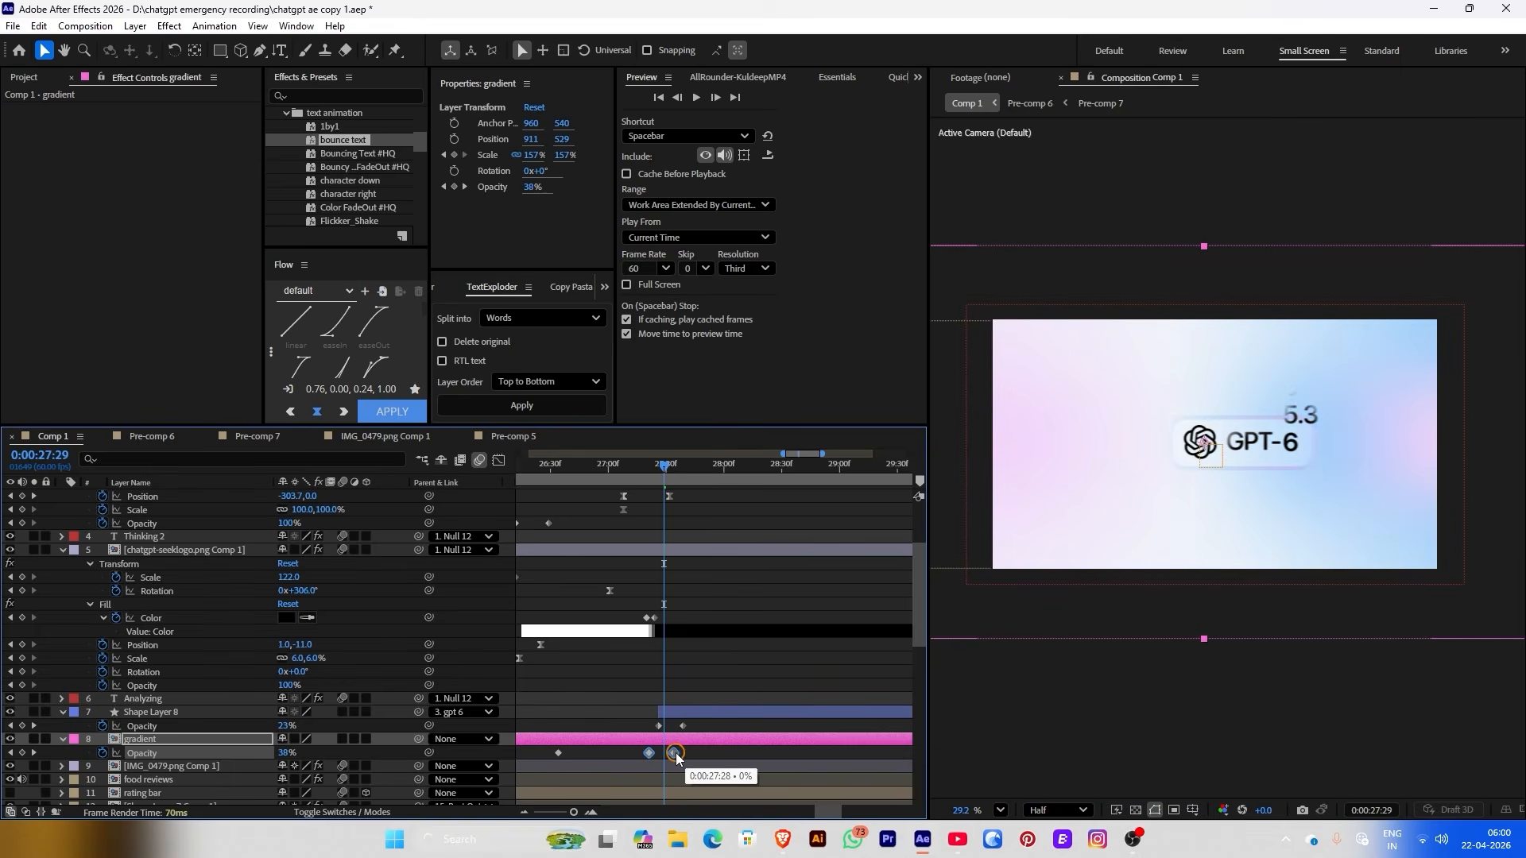
pyautogui.moveTo(586, 477); pyautogui.dragTo(741, 527)
pyautogui.scroll(3, 685, 475)
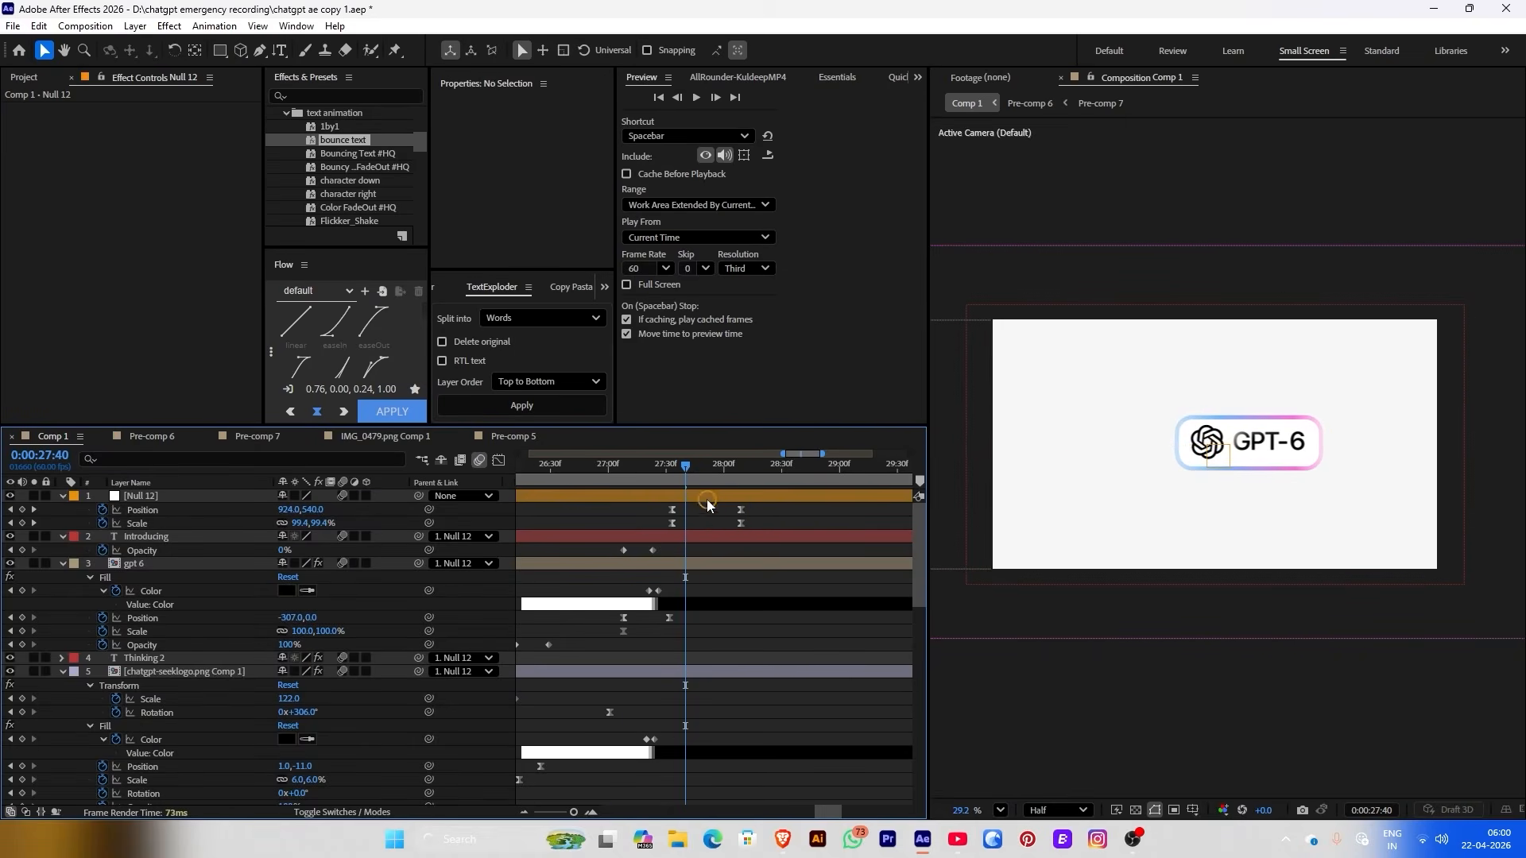
pyautogui.moveTo(699, 583); pyautogui.dragTo(696, 716)
pyautogui.scroll(-3, 693, 711)
# Nudge the gradient Opacity keys slightly later and preview the transition from 26:49
pyautogui.click(623, 467)
pyautogui.moveTo(622, 469); pyautogui.dragTo(591, 471)
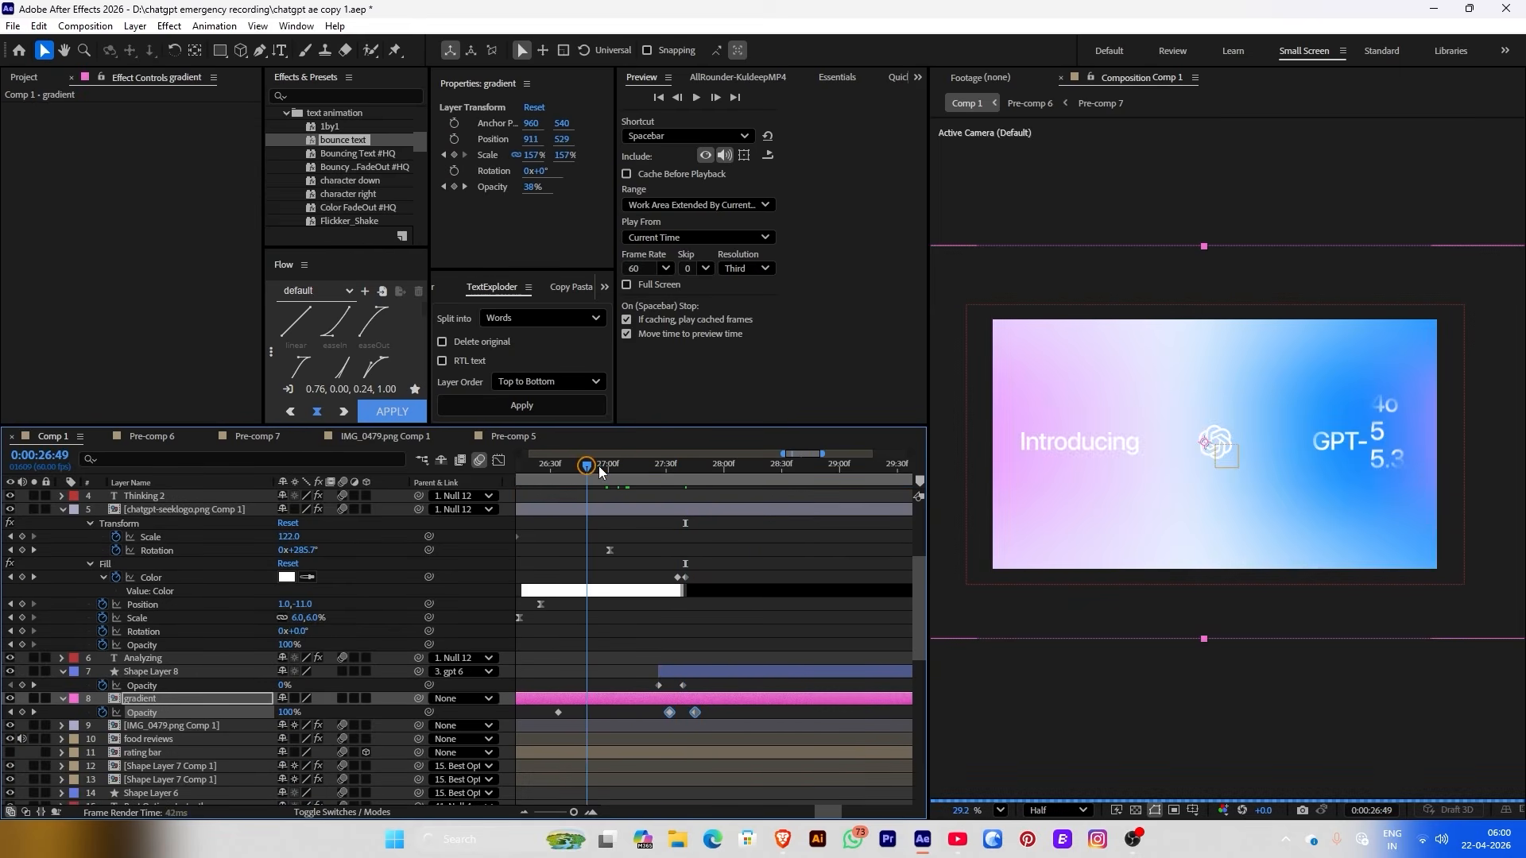
pyautogui.press('space')
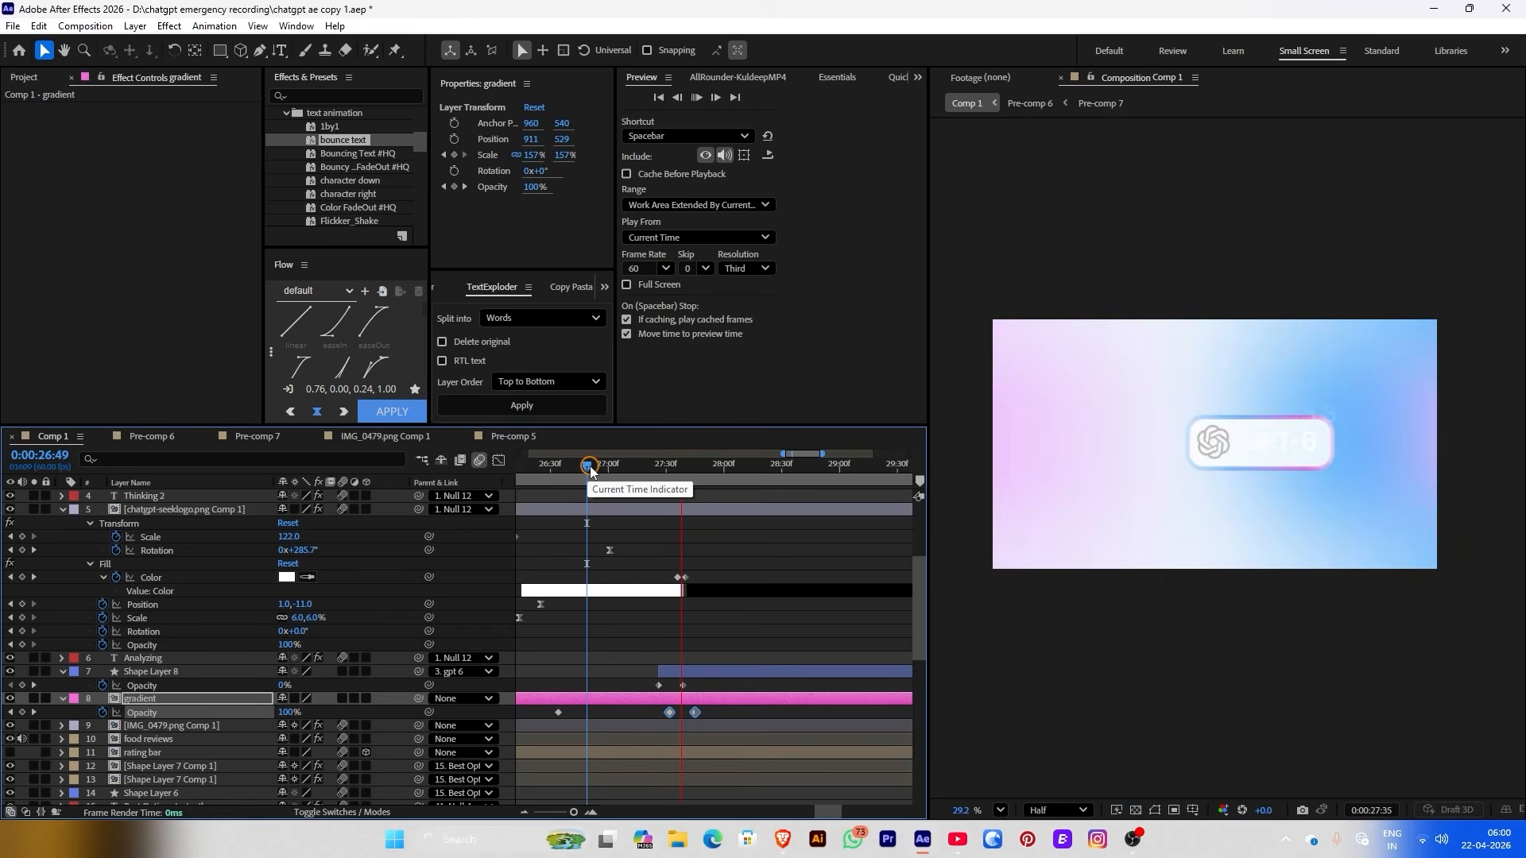
pyautogui.moveTo(590, 471); pyautogui.dragTo(667, 530)
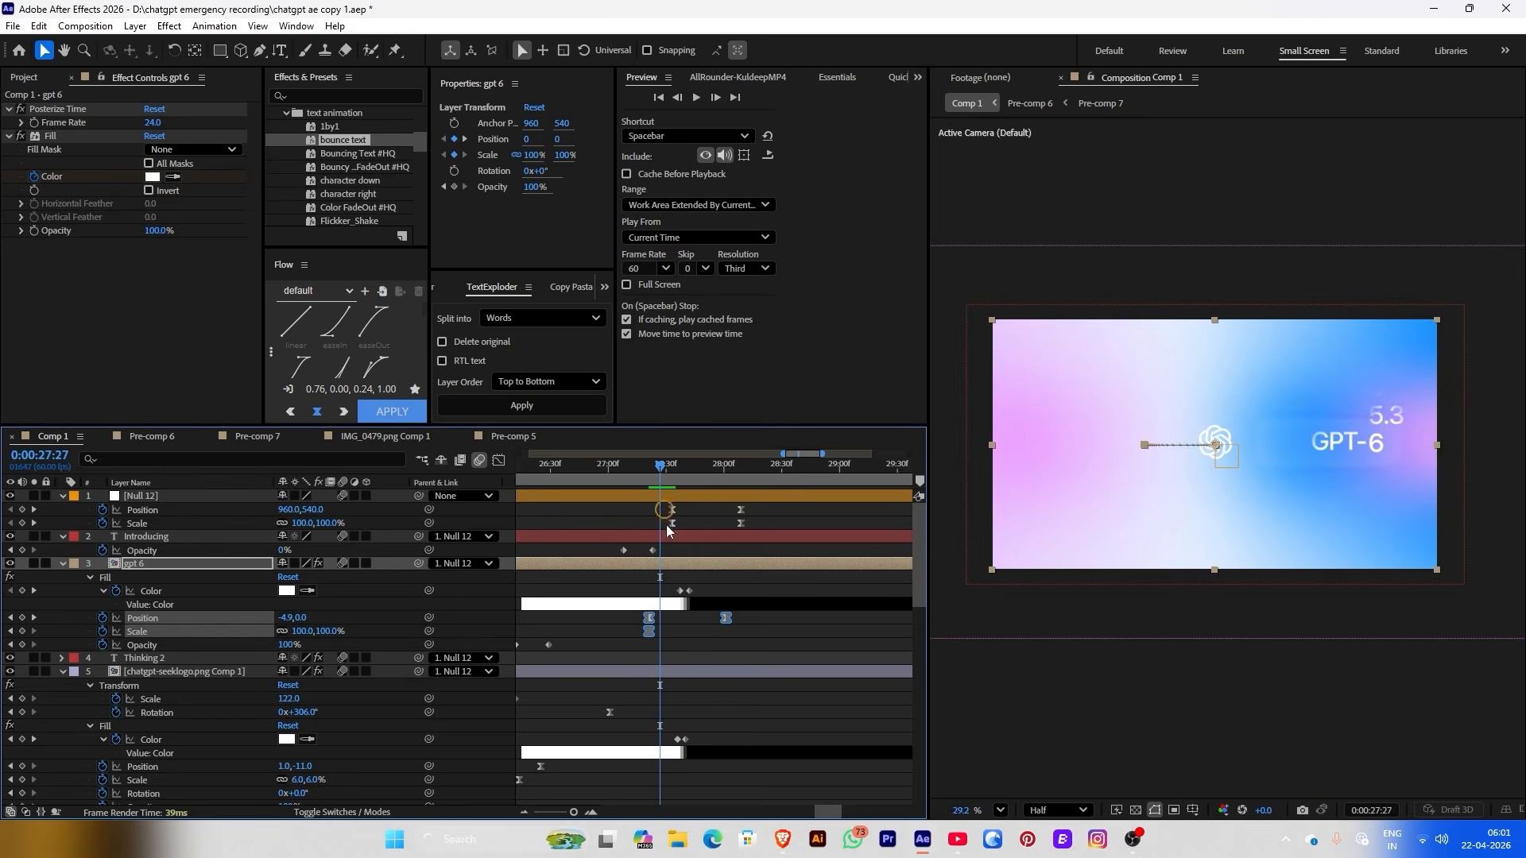
# Move a gpt 6 Position keyframe earlier, preview it, and park the time at 28:28
pyautogui.click(714, 650)
pyautogui.moveTo(723, 619); pyautogui.dragTo(704, 618)
pyautogui.press('space')
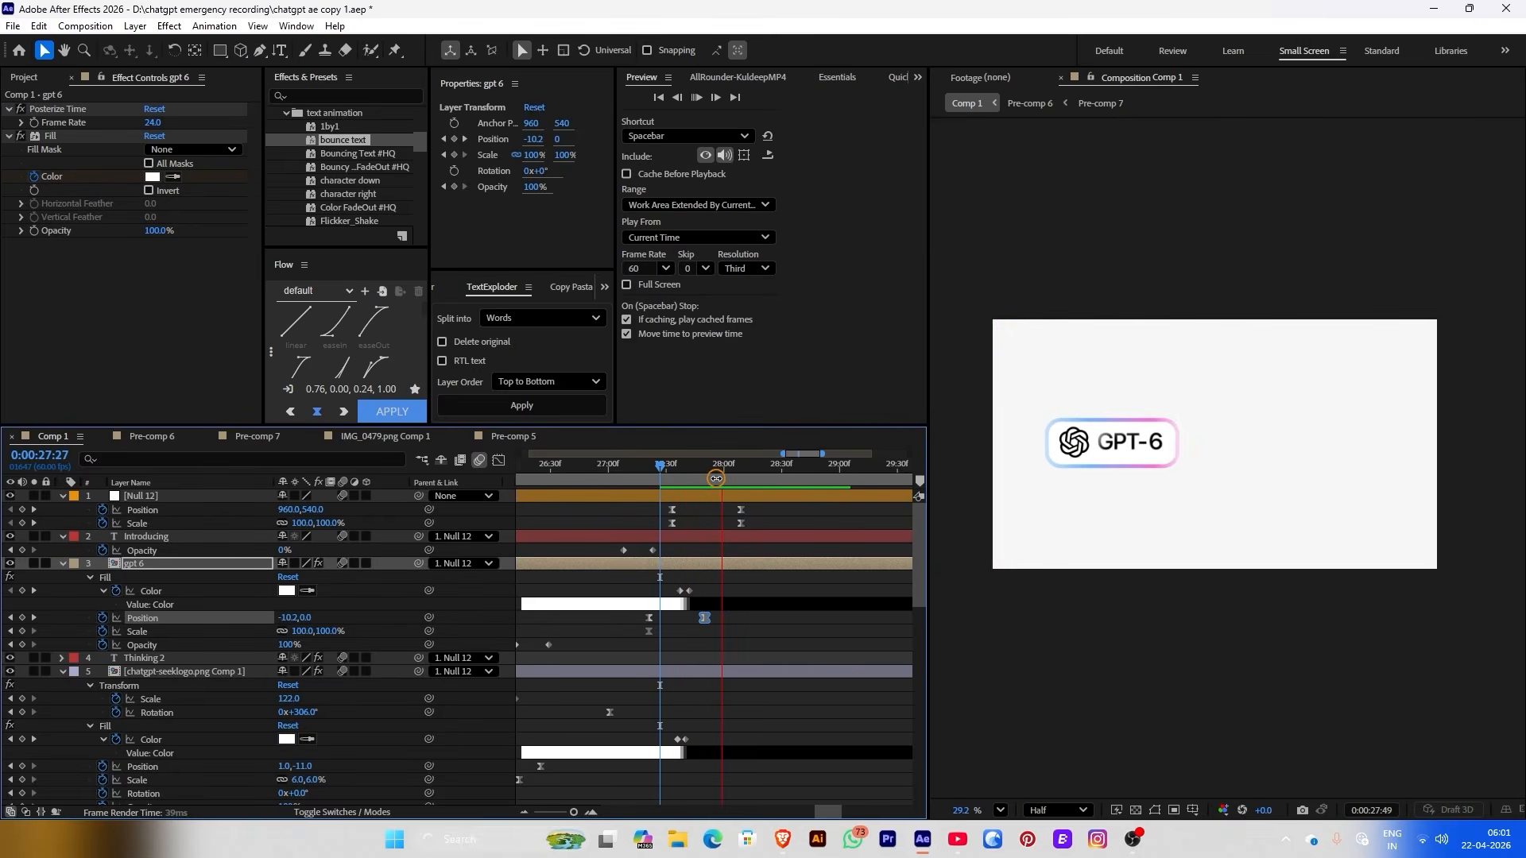
pyautogui.moveTo(660, 466); pyautogui.dragTo(612, 469)
pyautogui.scroll(-2, 610, 474)
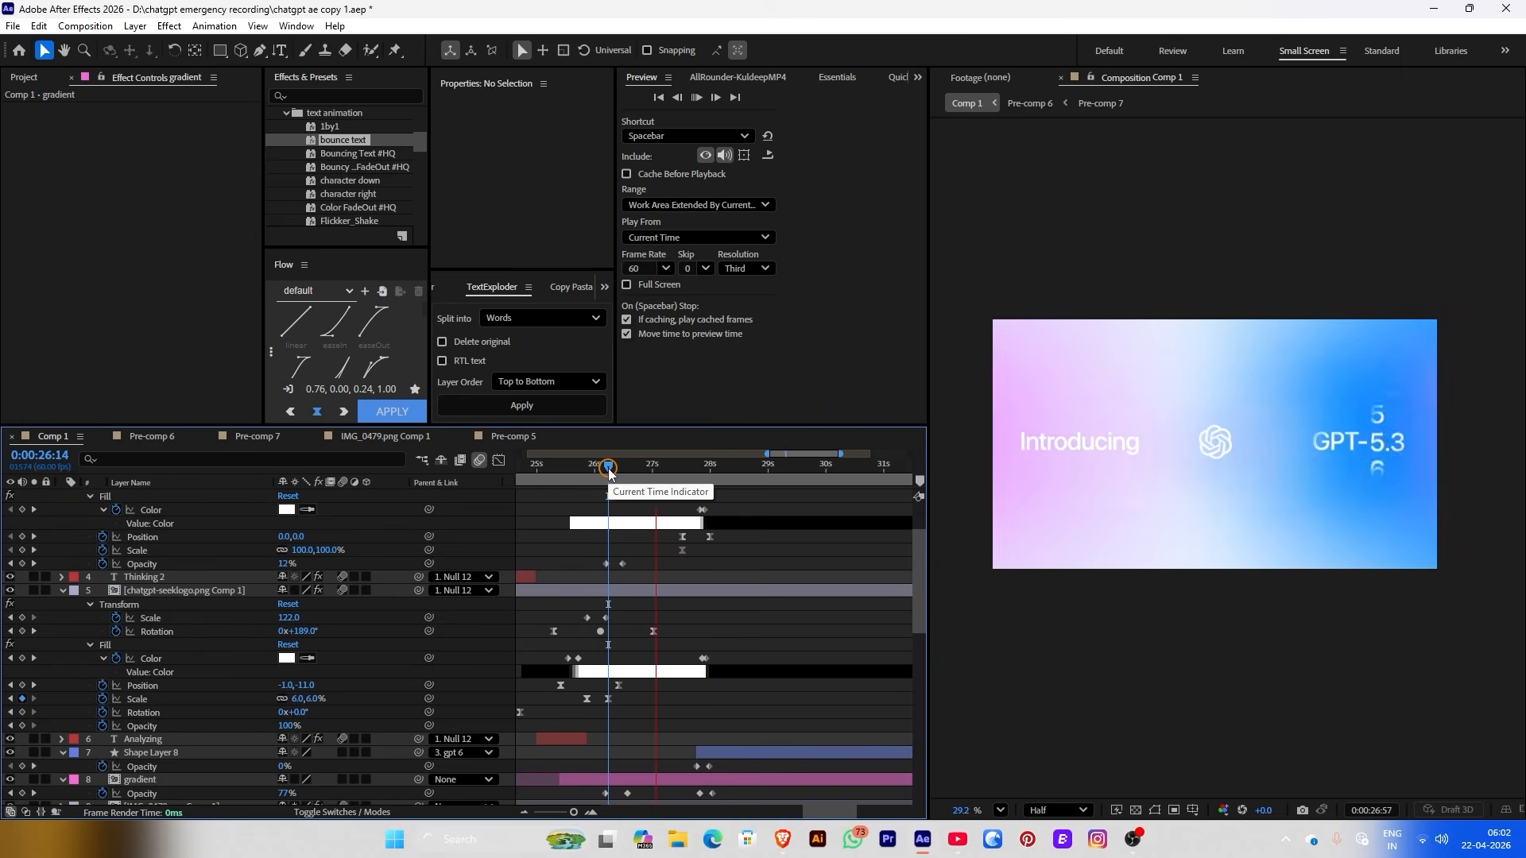
pyautogui.click(791, 474)
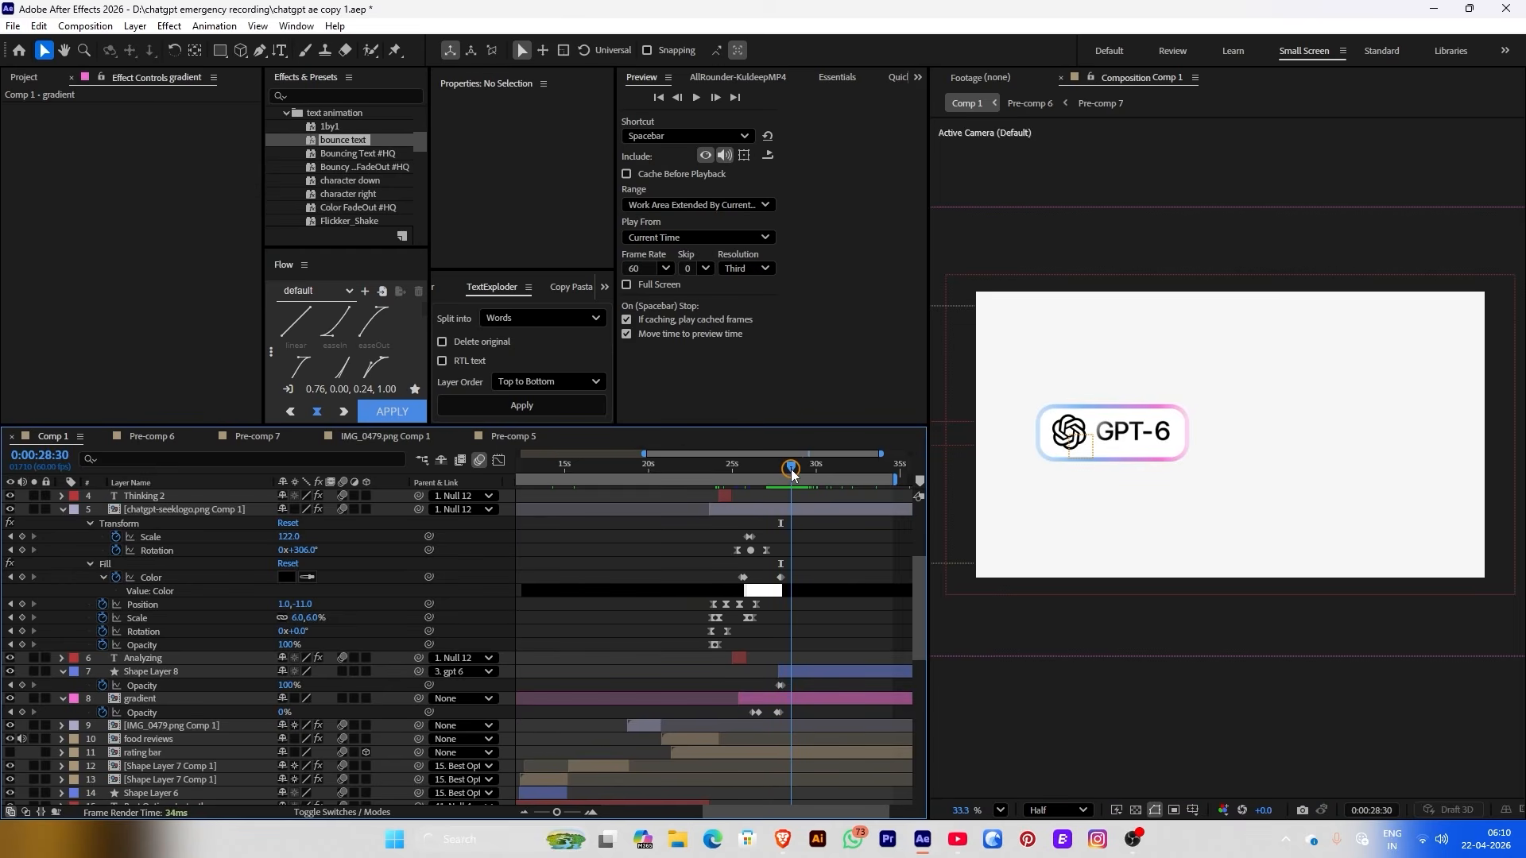
# Search 'uber eats logo' in Brave and dismiss Brandfetch's brand API popup
pyautogui.click(783, 838)
pyautogui.click(773, 123)
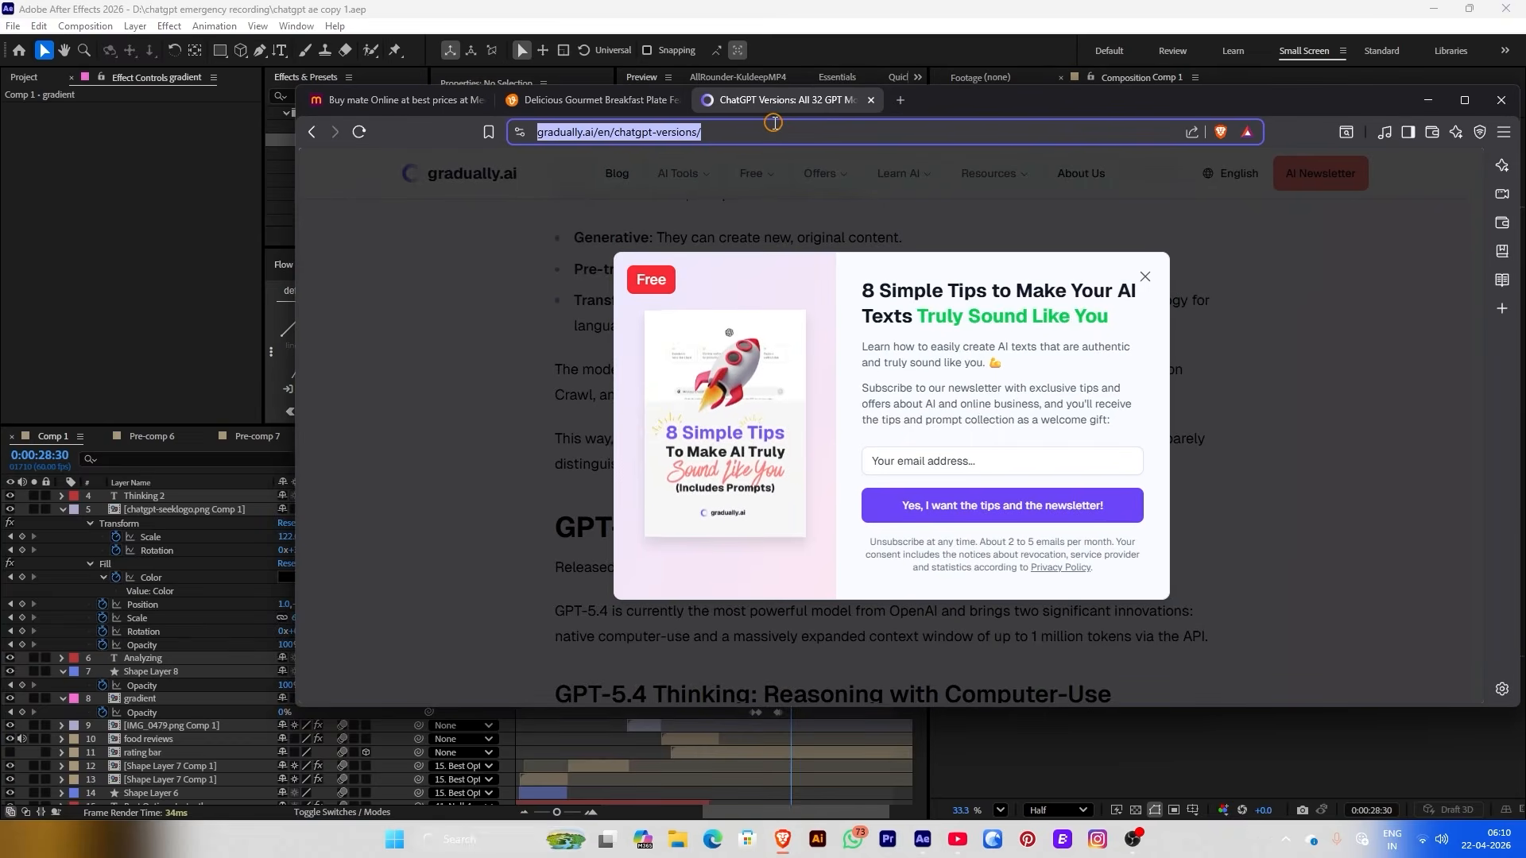
pyautogui.write('uber eats logo')
pyautogui.press('Return')
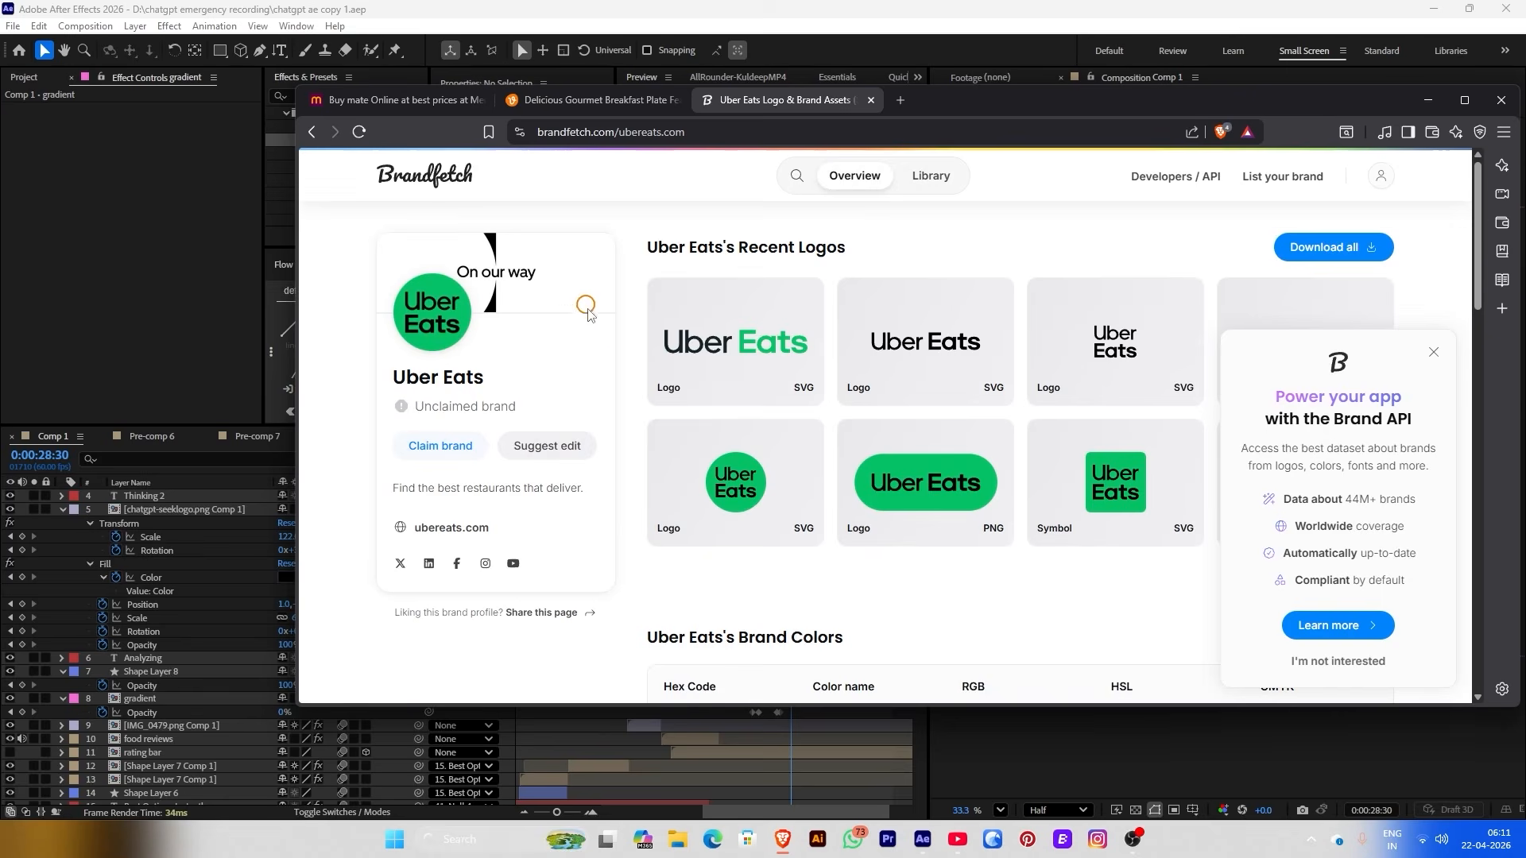
pyautogui.moveTo(895, 332)
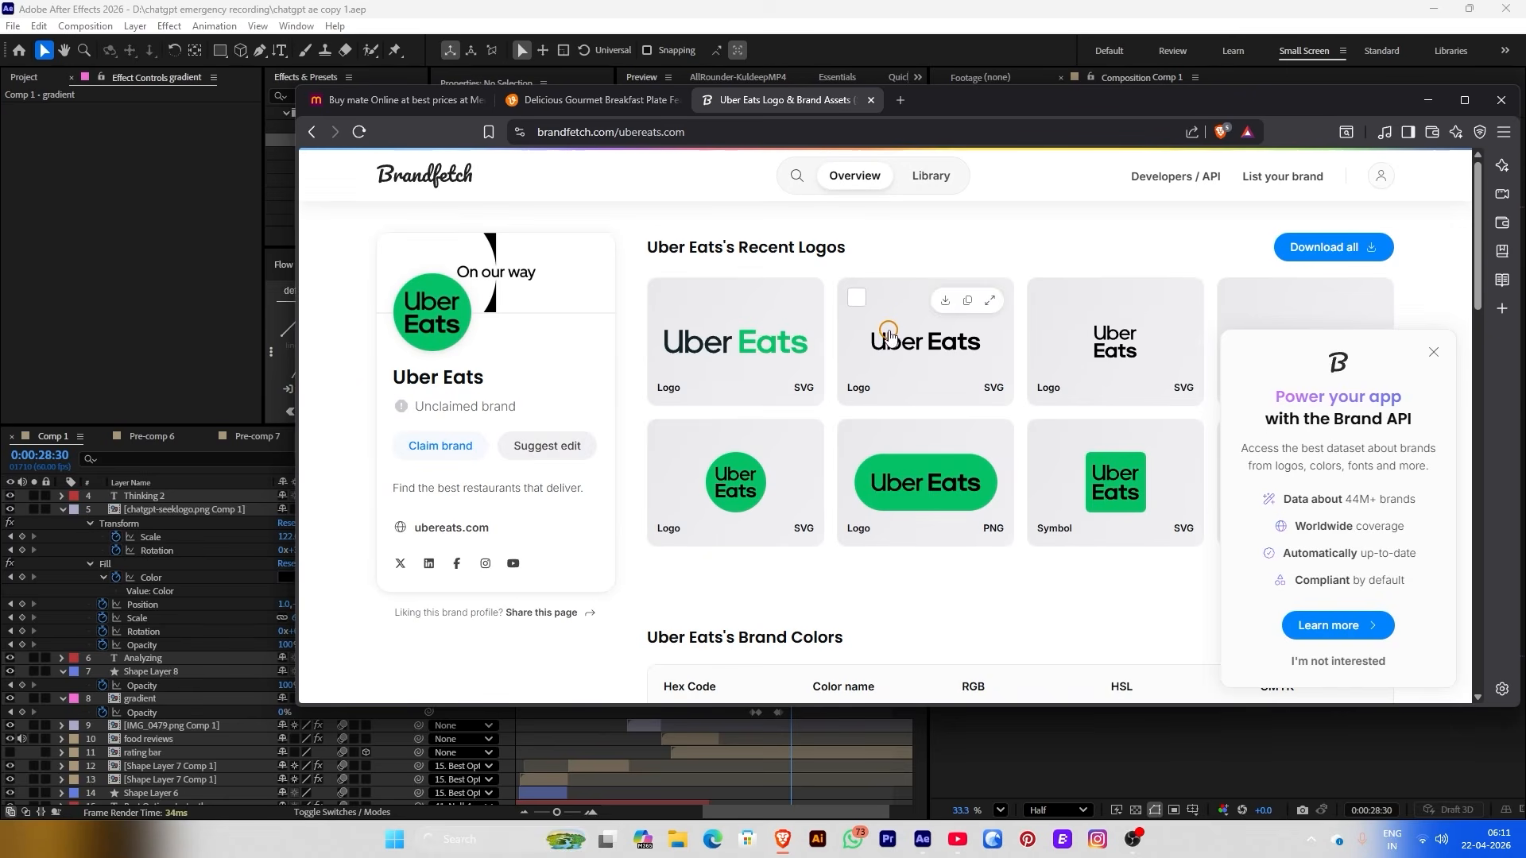
pyautogui.click(1433, 352)
pyautogui.scroll(-5, 1364, 411)
pyautogui.scroll(5, 1364, 410)
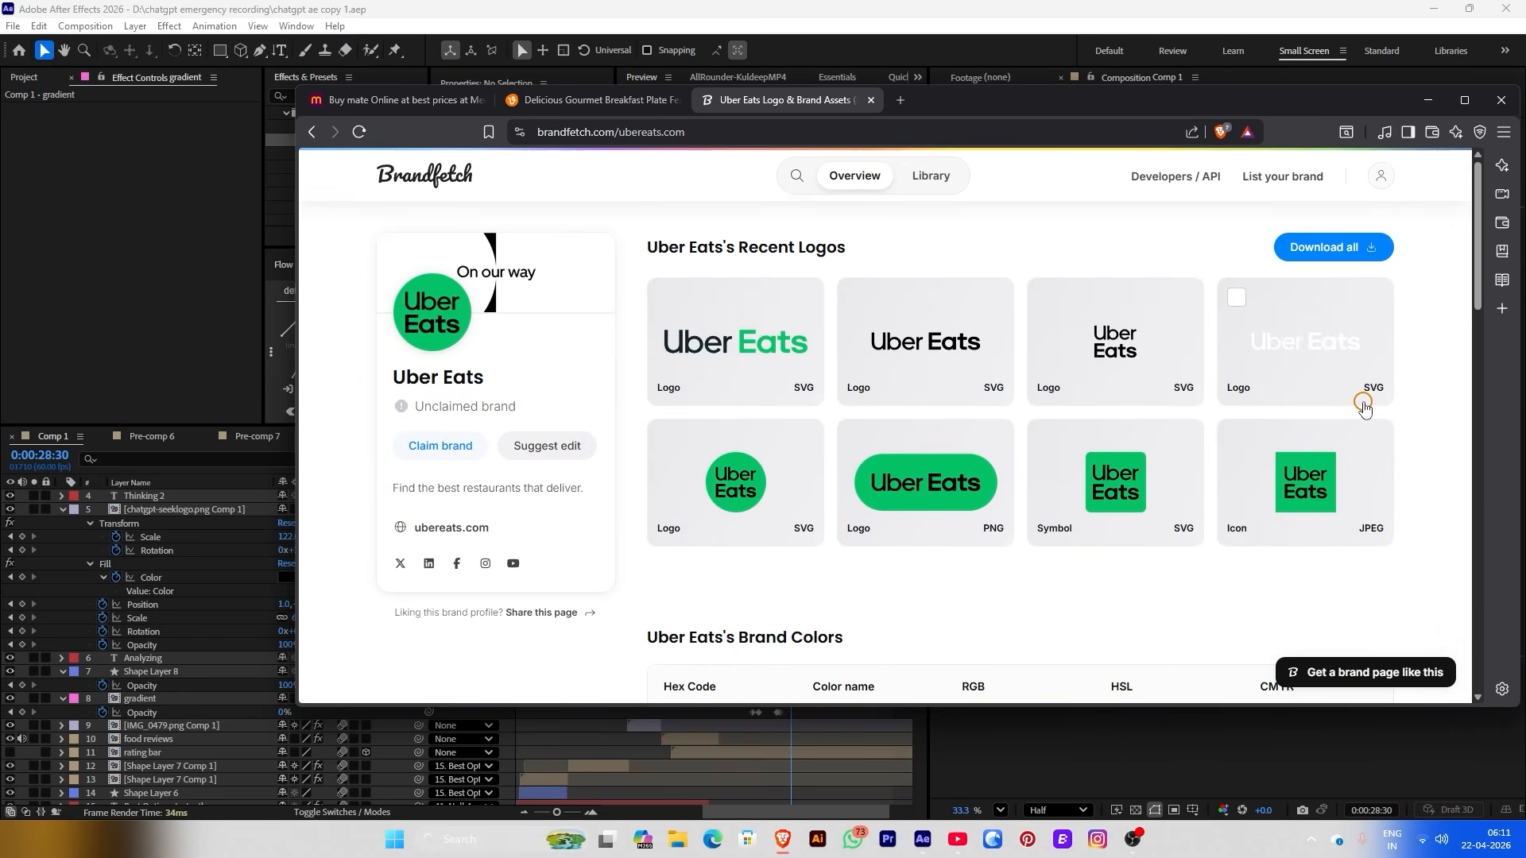
# Download the Uber Eats logo pack from Brandfetch as a zip to Downloads
pyautogui.moveTo(1135, 99); pyautogui.dragTo(860, 135)
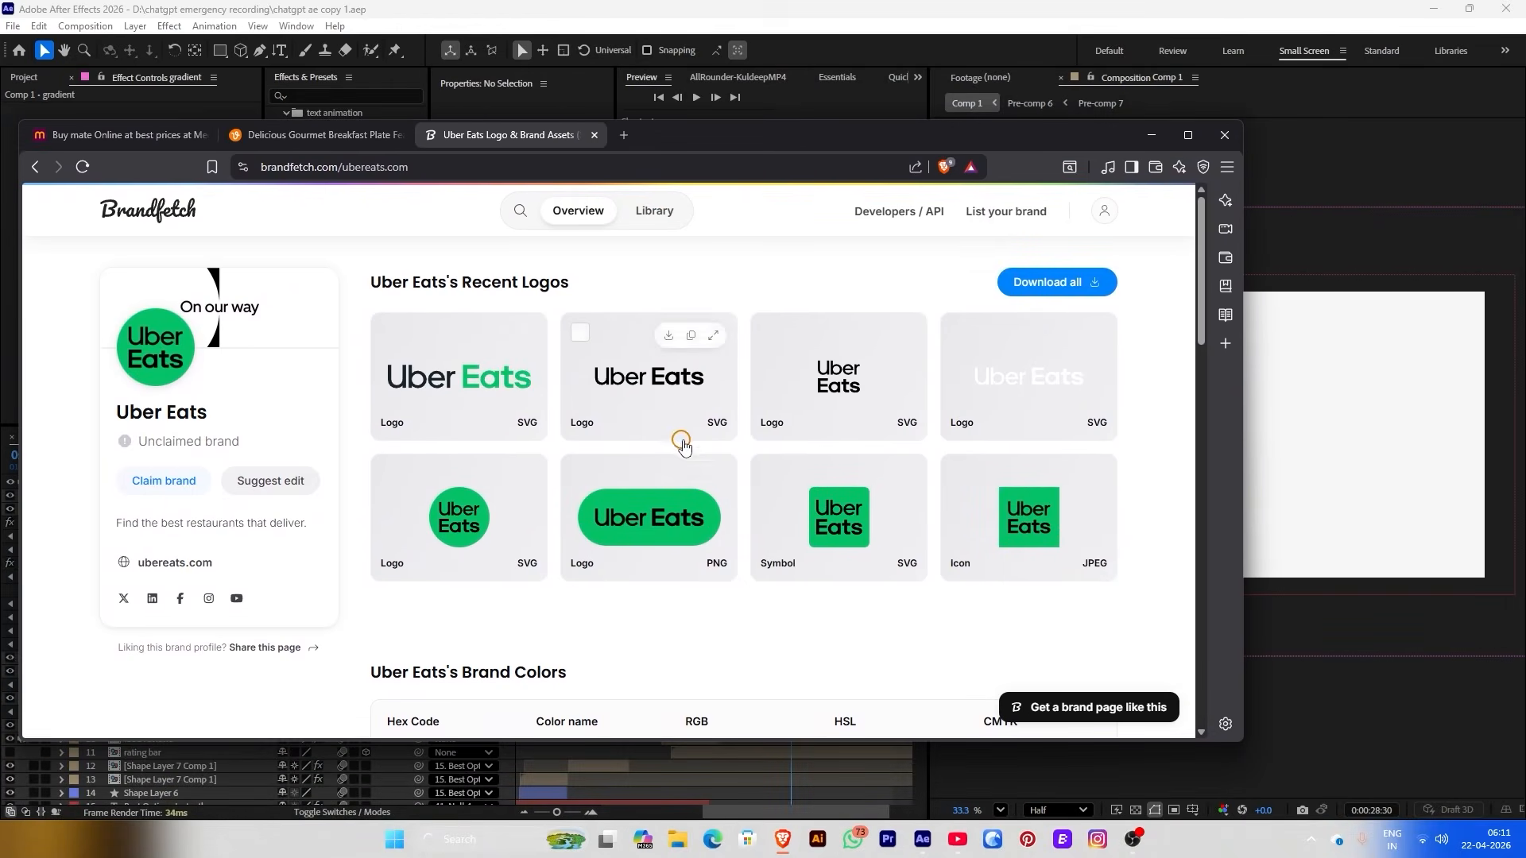
pyautogui.click(669, 476)
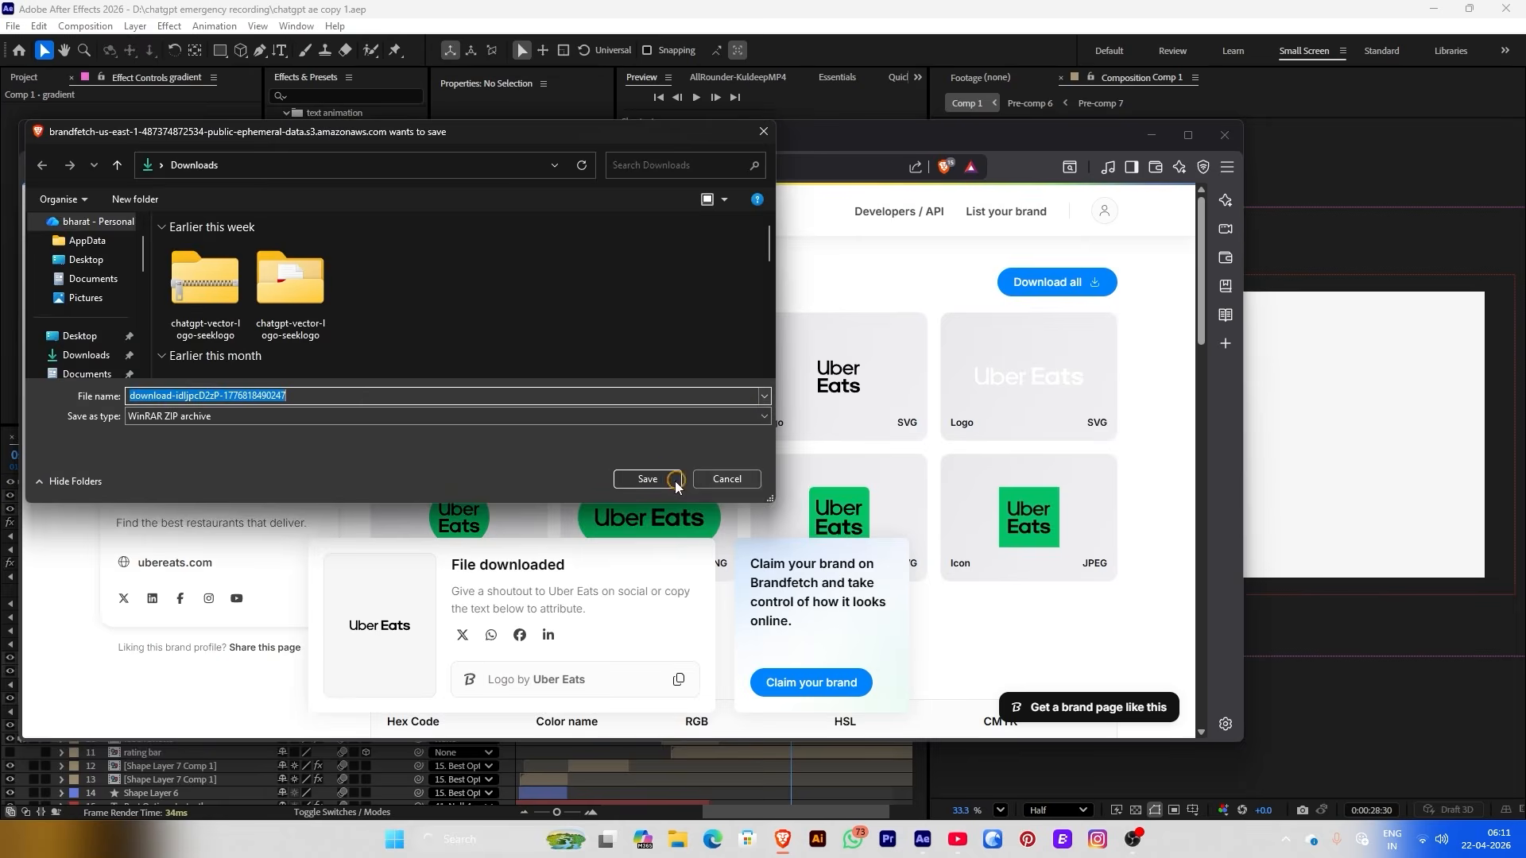
pyautogui.click(676, 483)
pyautogui.scroll(-15, 779, 398)
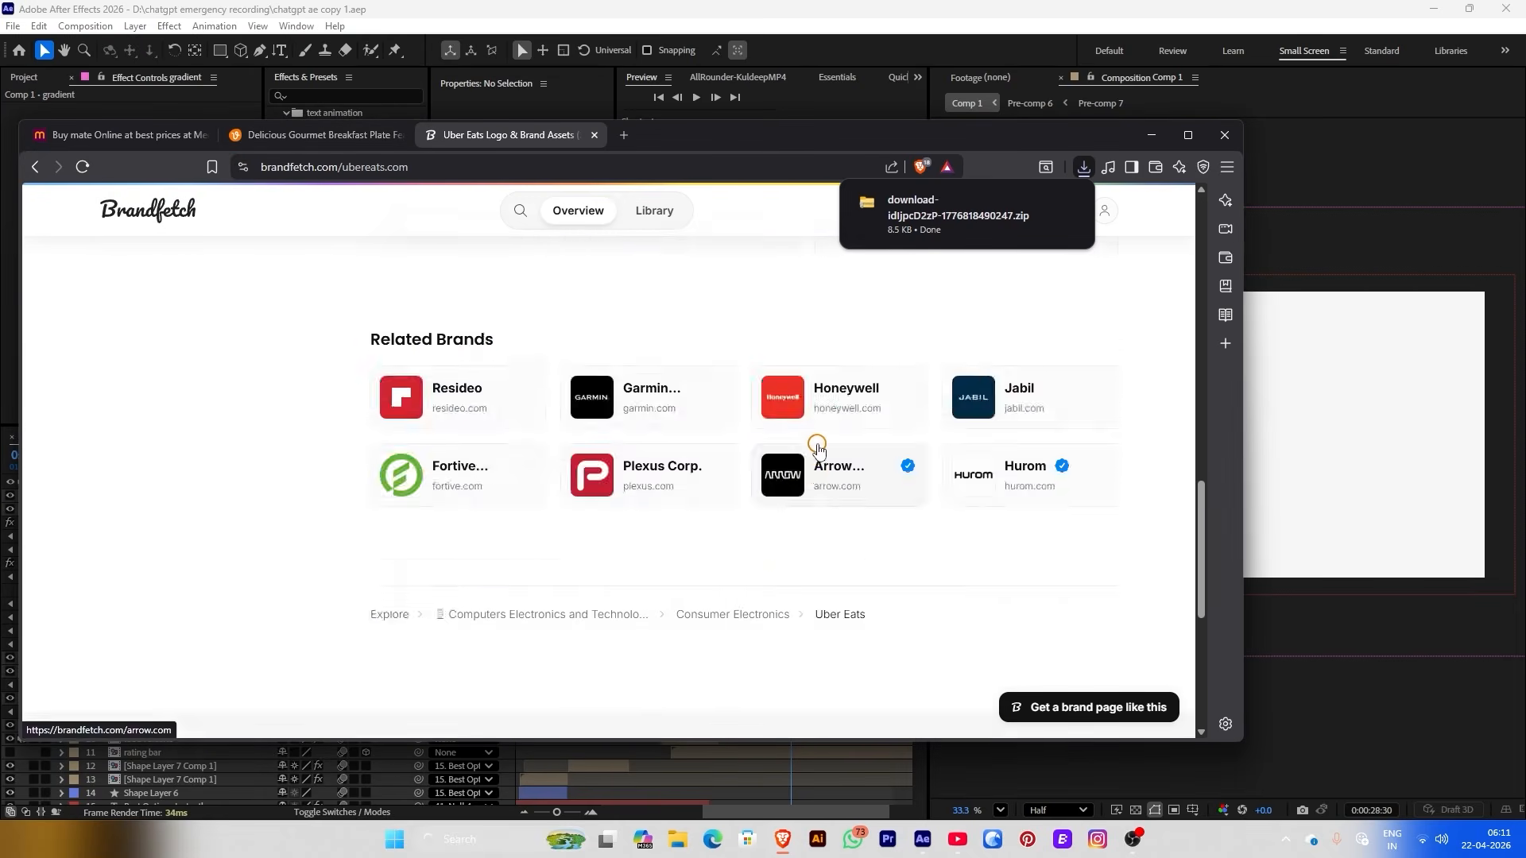
pyautogui.scroll(15, 819, 445)
pyautogui.click(473, 475)
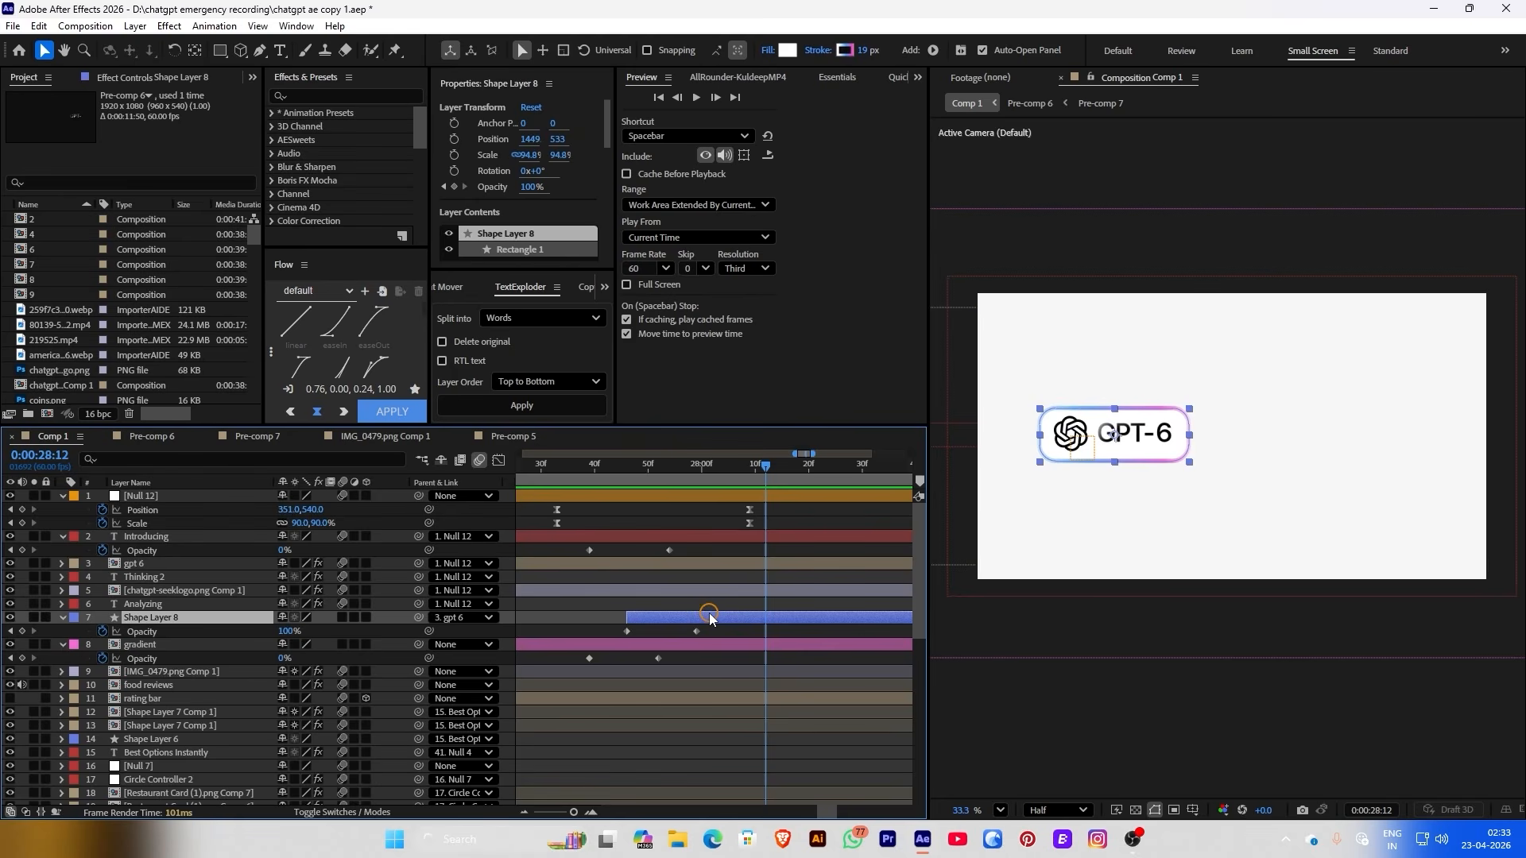
# Duplicate the GPT-6 pill shape layer, set its Parent to None, and move it to X 1402
pyautogui.click(459, 617)
pyautogui.click(183, 626)
pyautogui.hotkey('ctrl', 'd')
pyautogui.moveTo(184, 620); pyautogui.dragTo(247, 538)
pyautogui.click(480, 536)
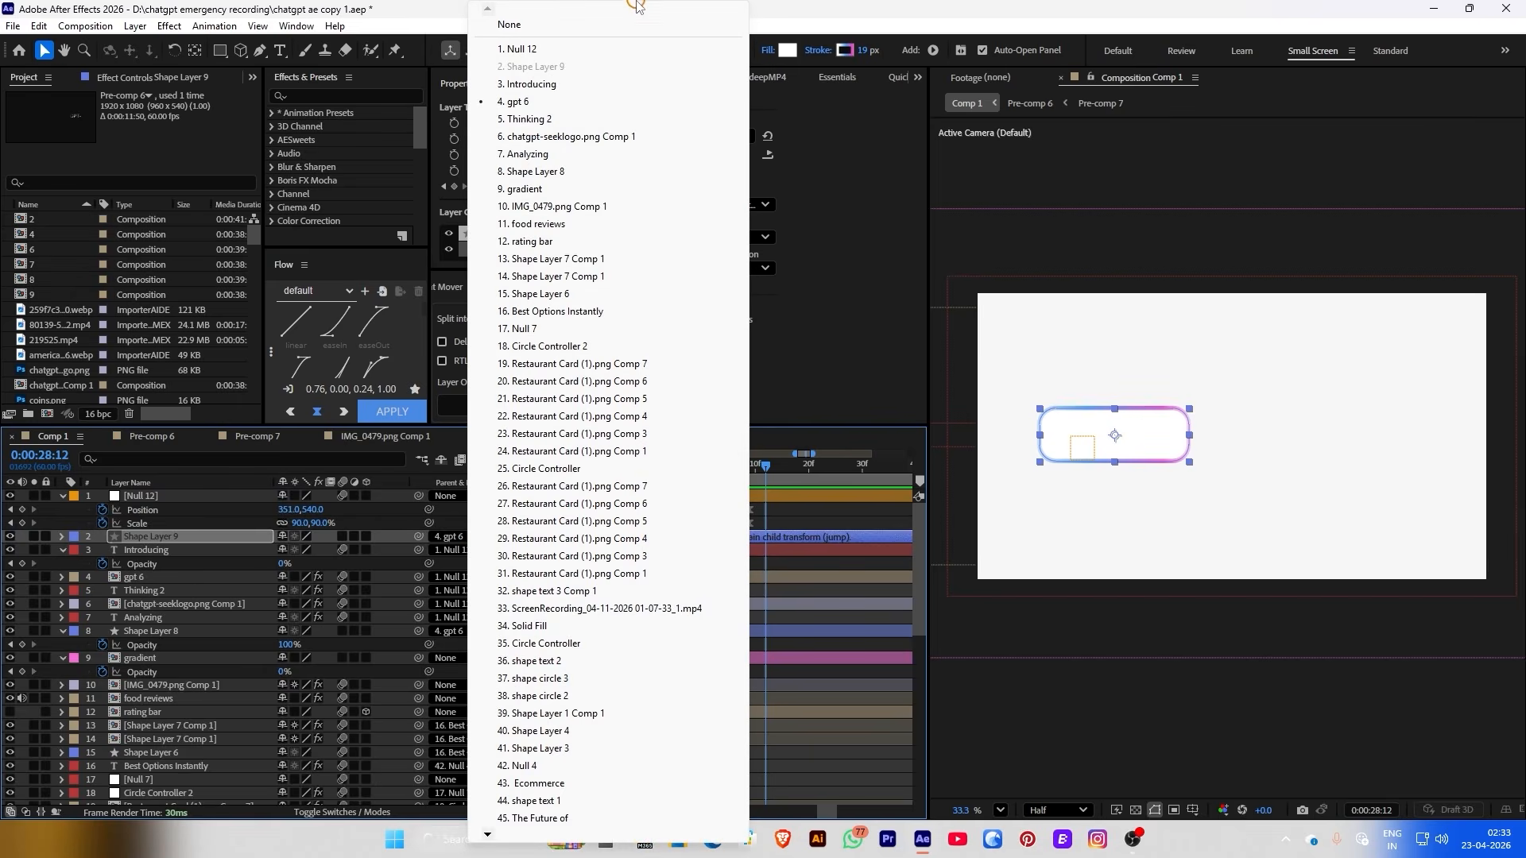
pyautogui.click(504, 24)
pyautogui.moveTo(717, 135); pyautogui.dragTo(1232, 127)
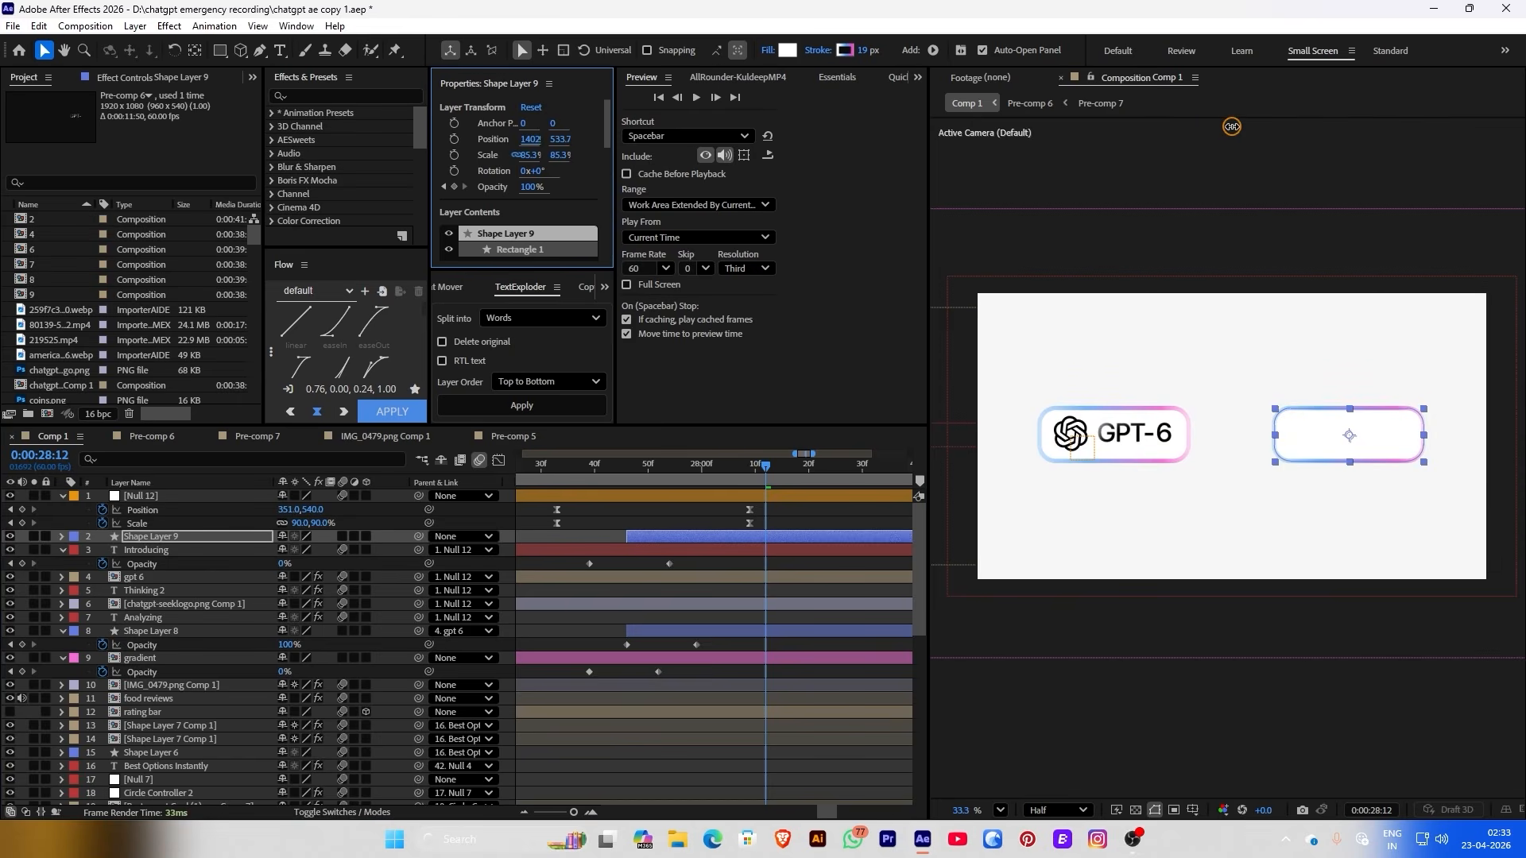
pyautogui.click(798, 523)
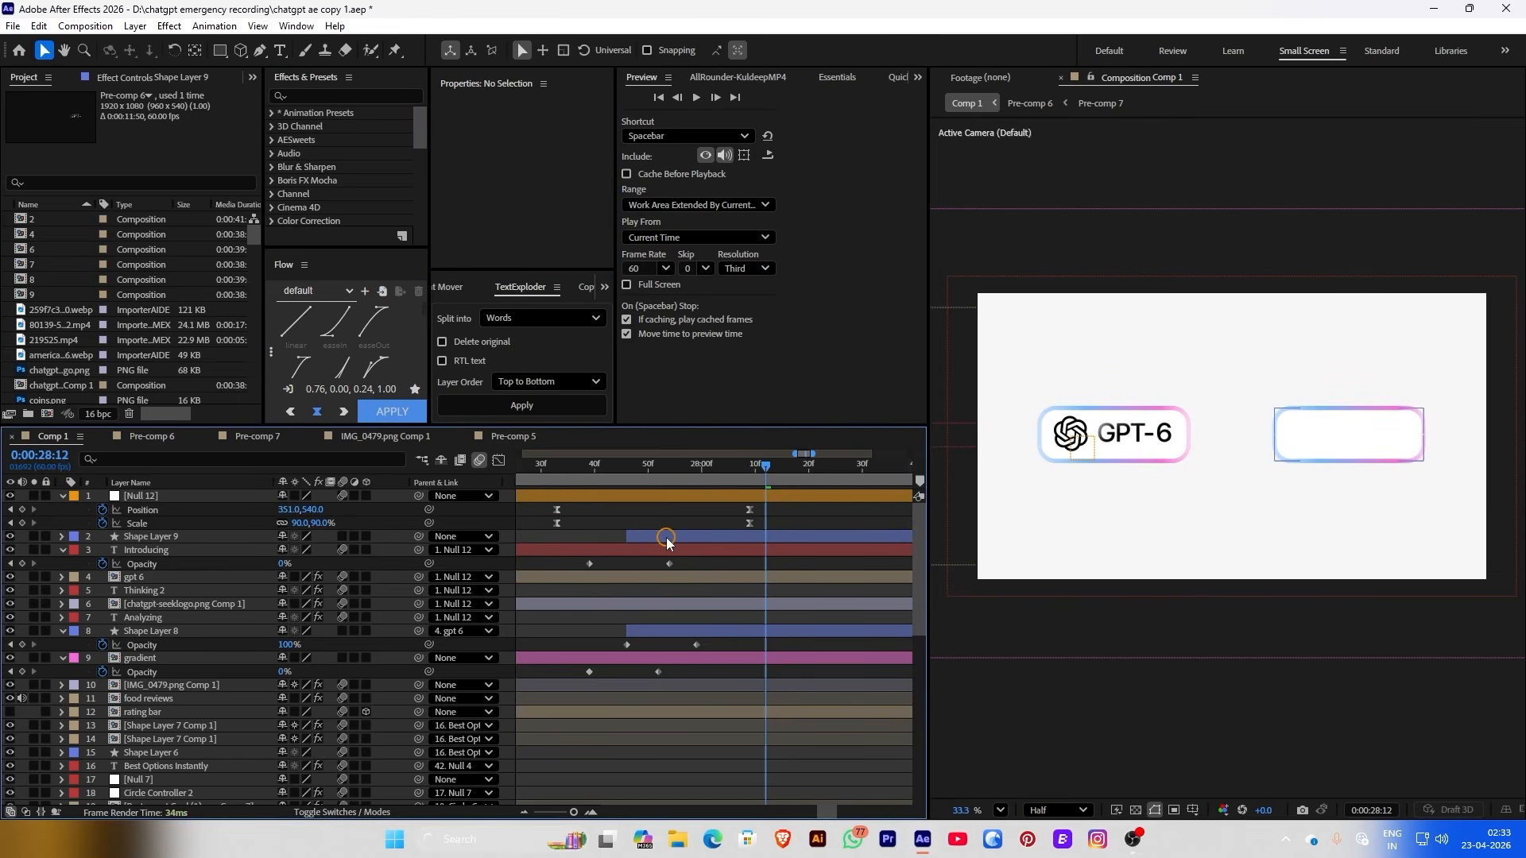
# Drag an Uber Eats logo image from Downloads\Uber_Eats into the composition
pyautogui.click(676, 838)
pyautogui.click(469, 443)
pyautogui.doubleClick(636, 374)
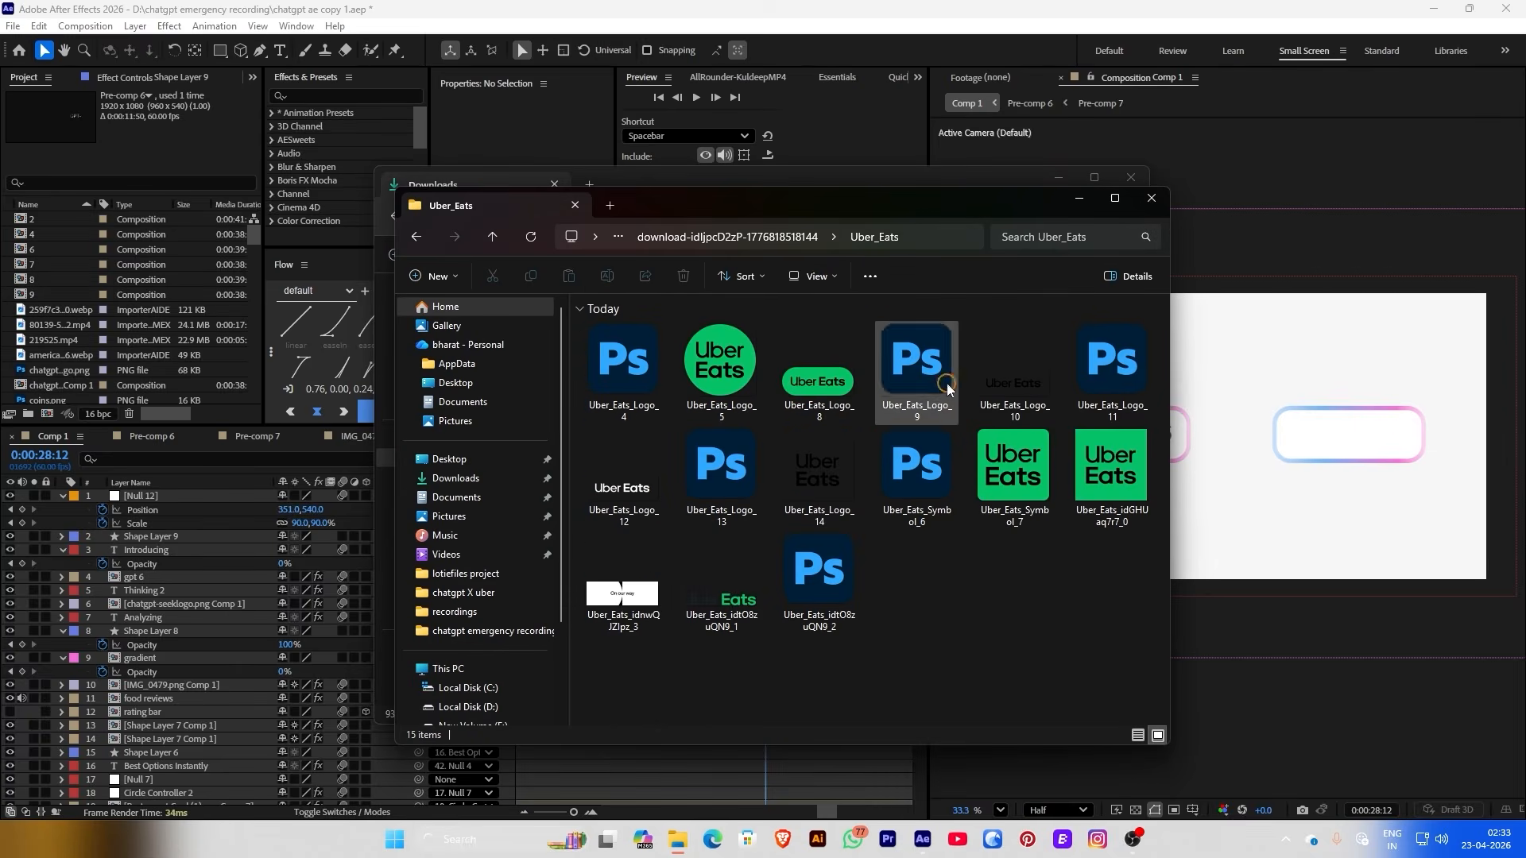
pyautogui.moveTo(1015, 366); pyautogui.dragTo(1267, 434)
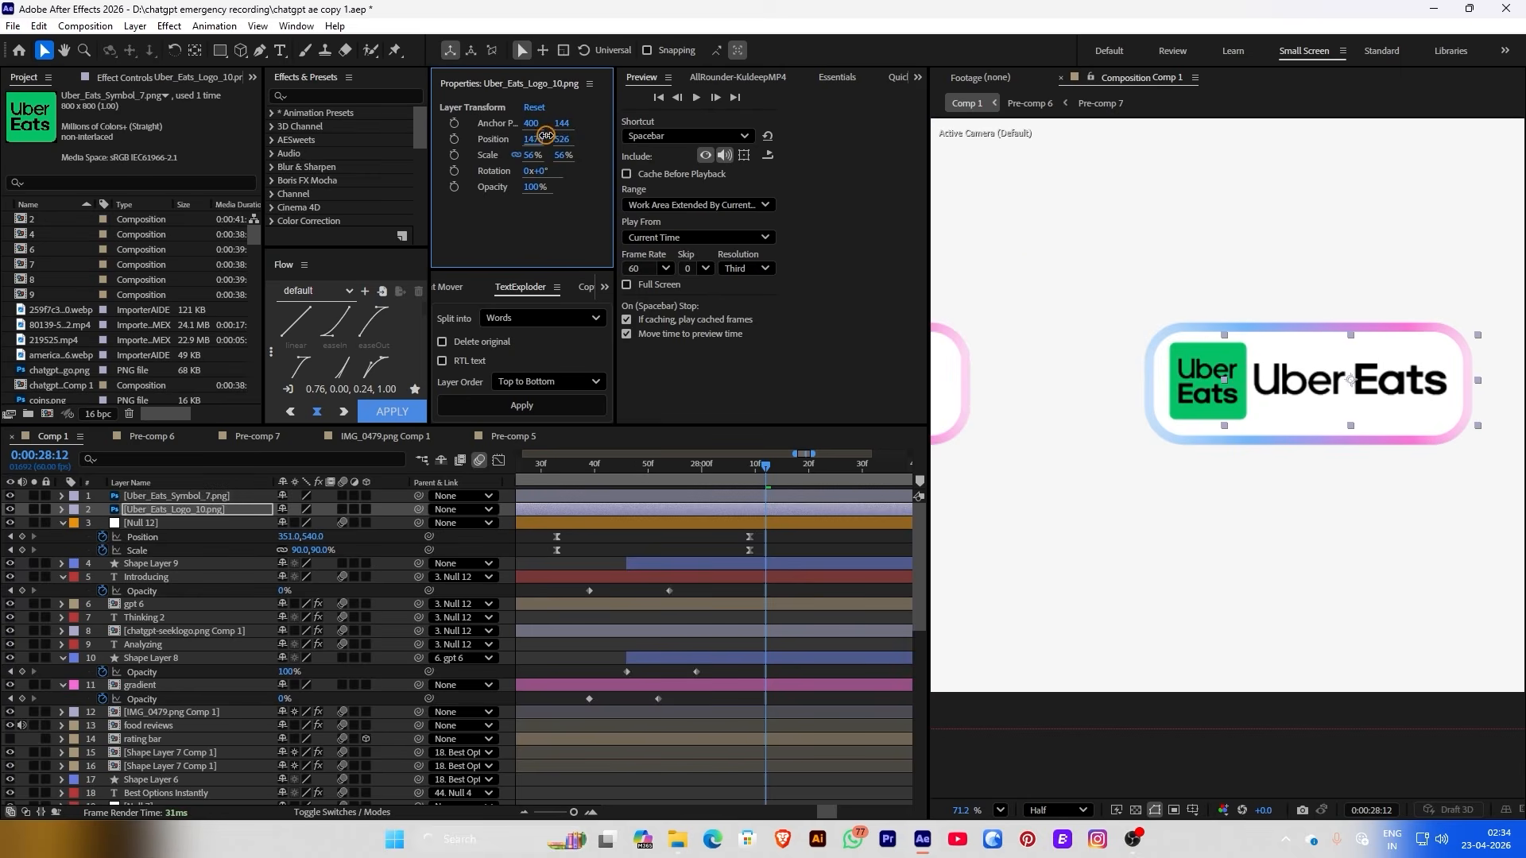
pyautogui.press(',')
pyautogui.press(',')
# Place Uber_Eats_Logo_5.png in the pill at 17% scale, deleting the Uber_Eats_Symbol_7 layer
pyautogui.click(1402, 493)
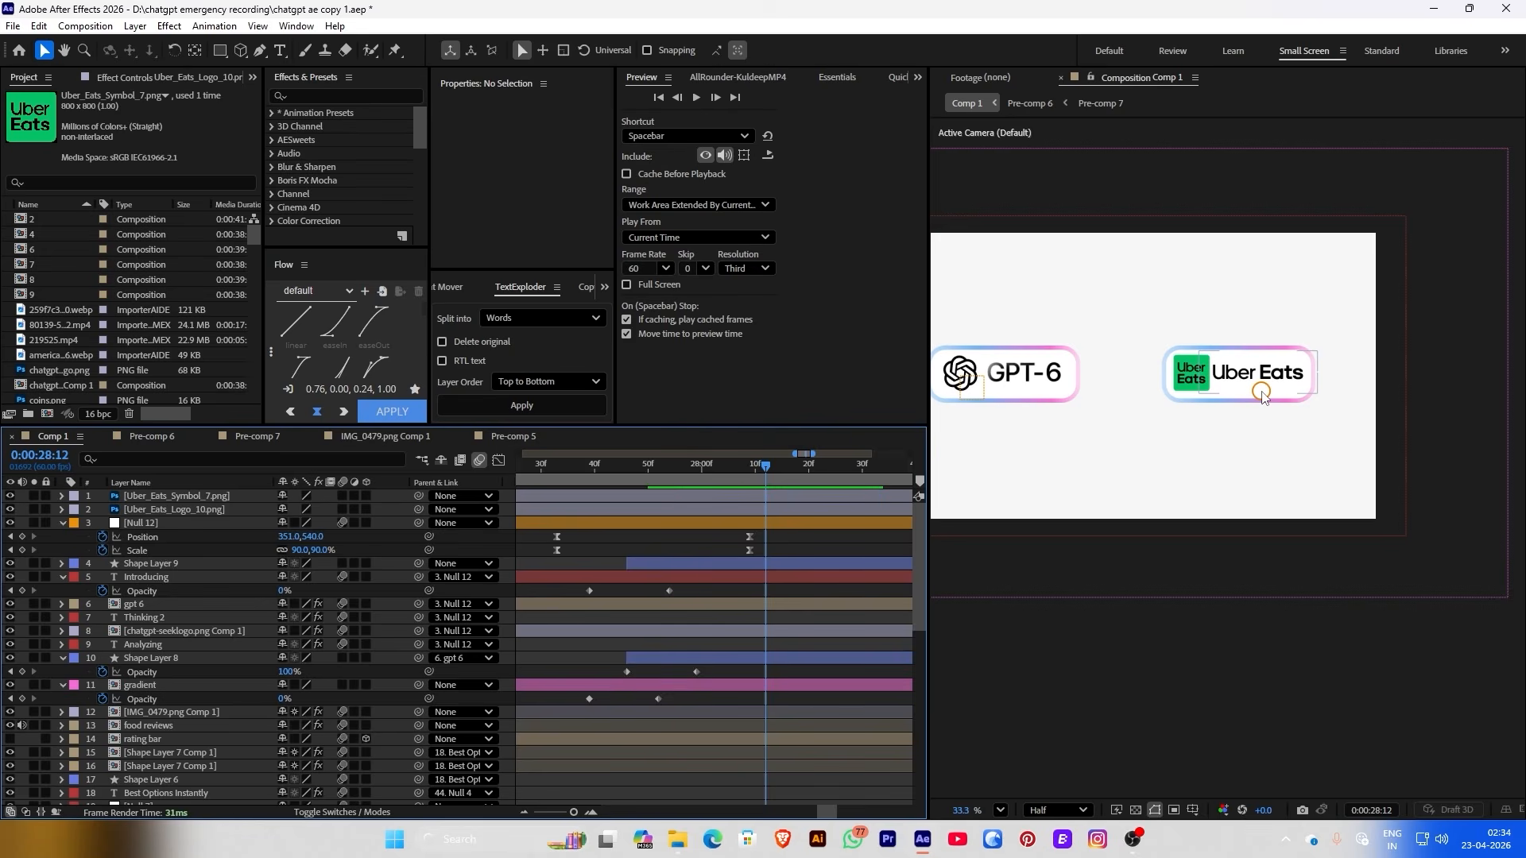
pyautogui.hotkey('alt', 'Tab')
pyautogui.moveTo(704, 375); pyautogui.dragTo(1226, 430)
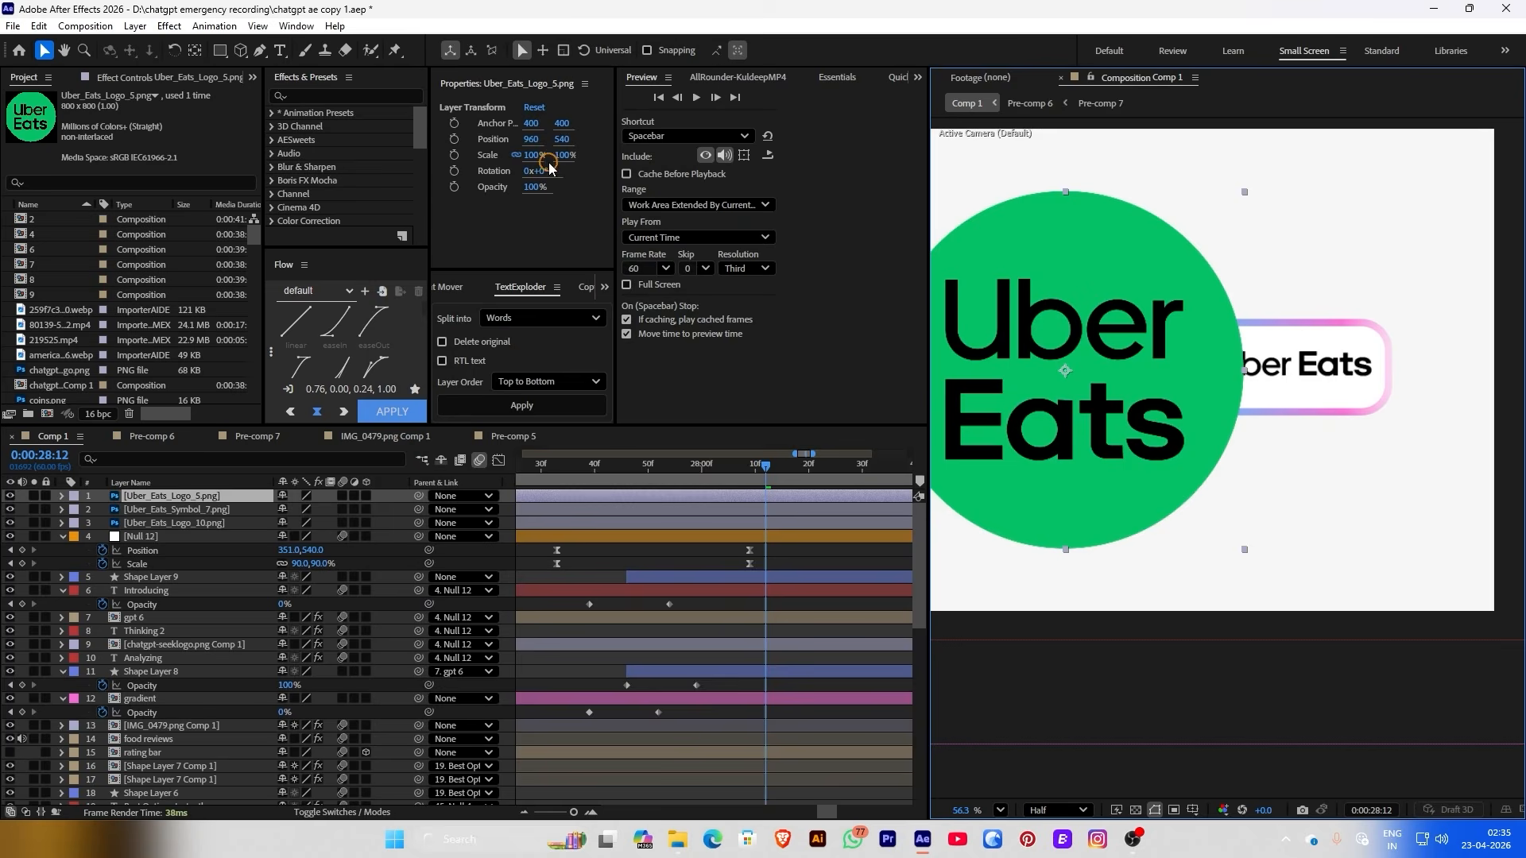
pyautogui.moveTo(548, 166); pyautogui.dragTo(746, 136)
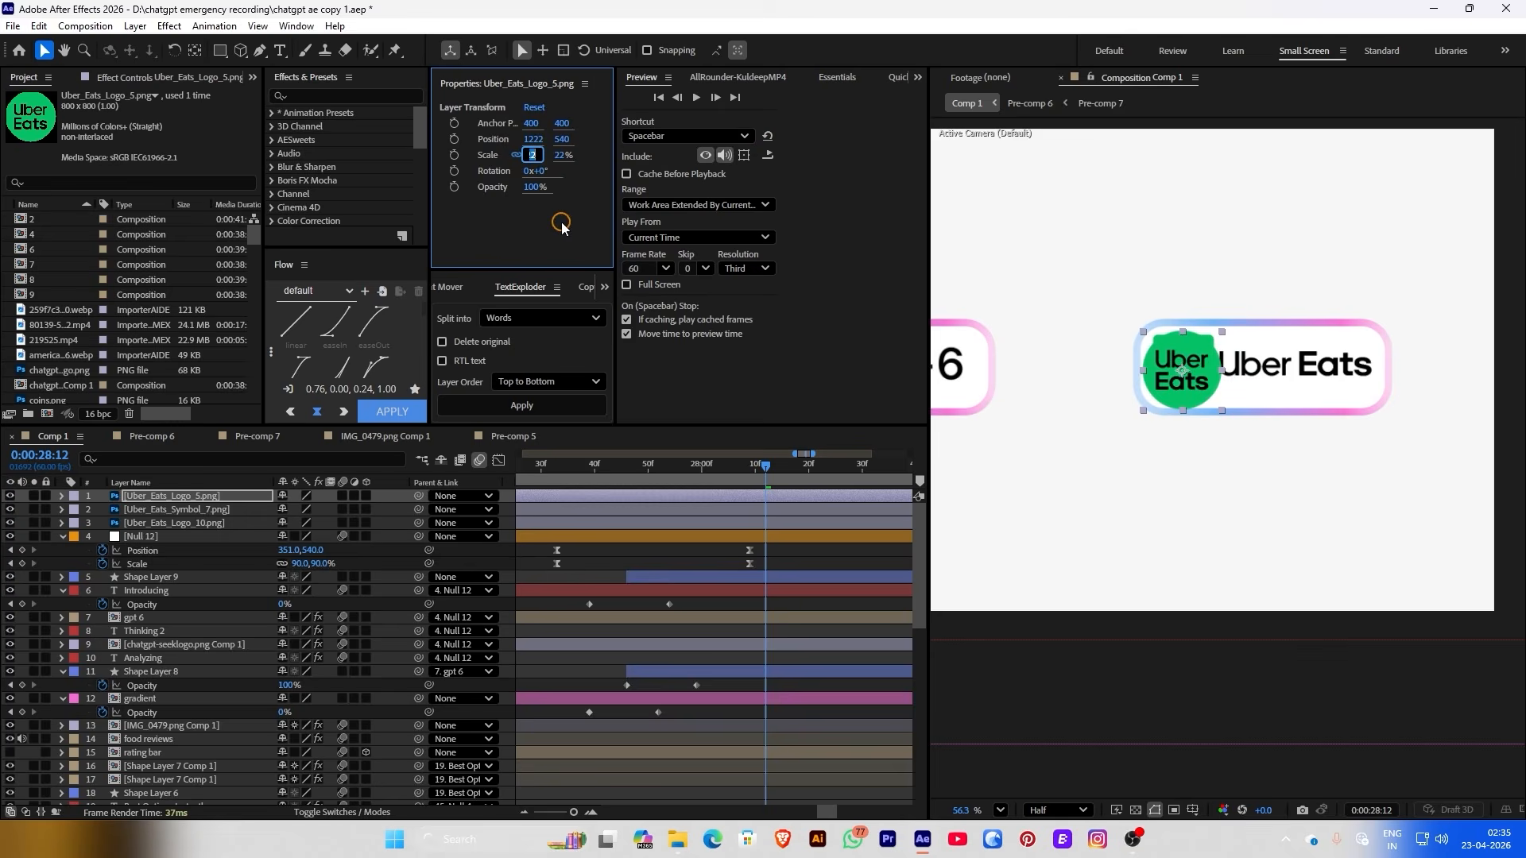
pyautogui.write('17')
pyautogui.press('Return')
pyautogui.press('Delete')
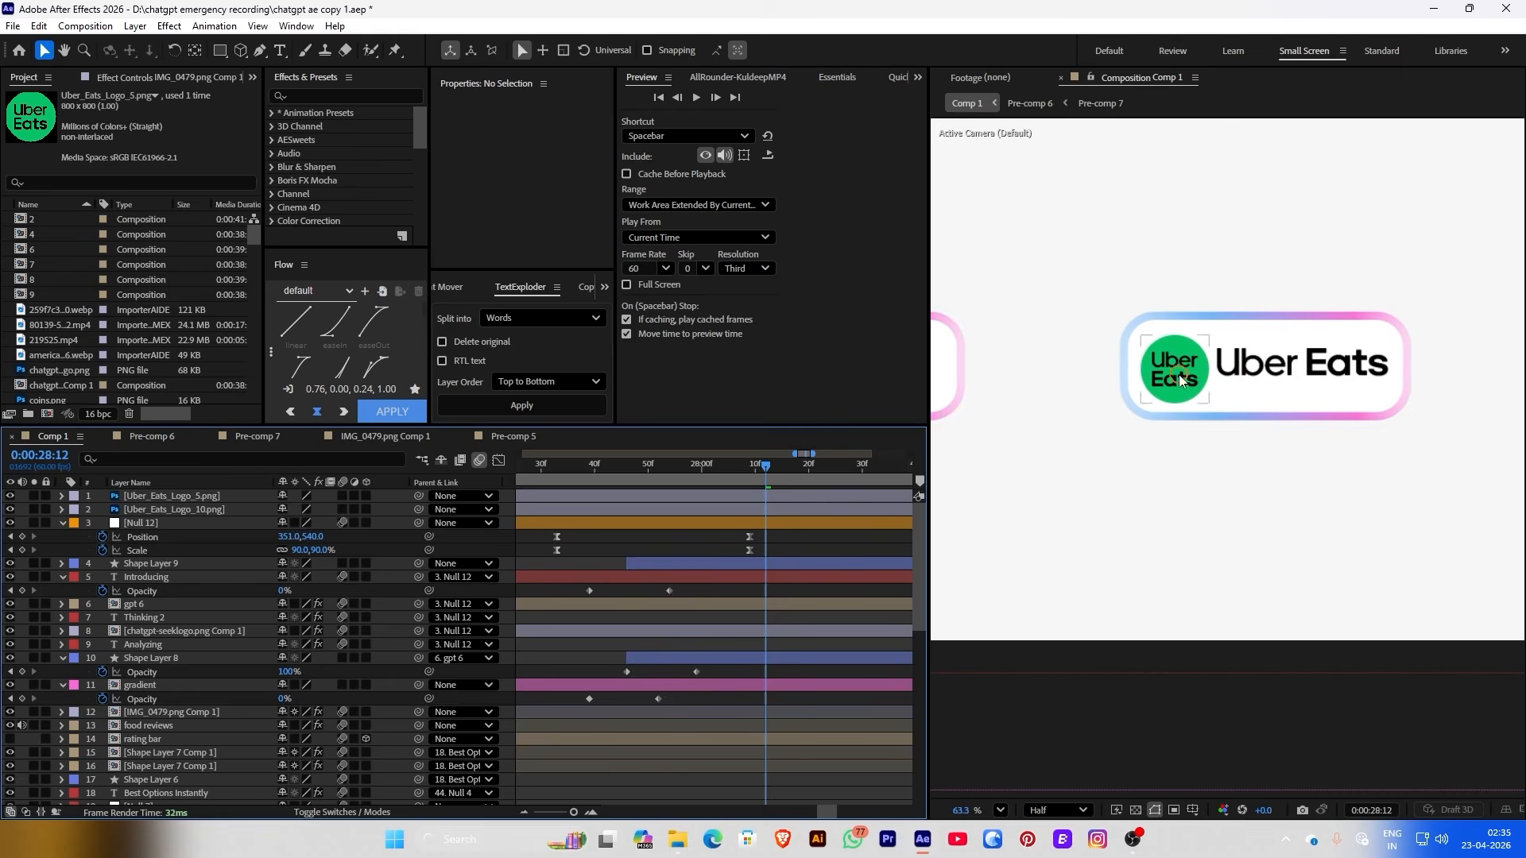
pyautogui.moveTo(556, 140); pyautogui.dragTo(549, 145)
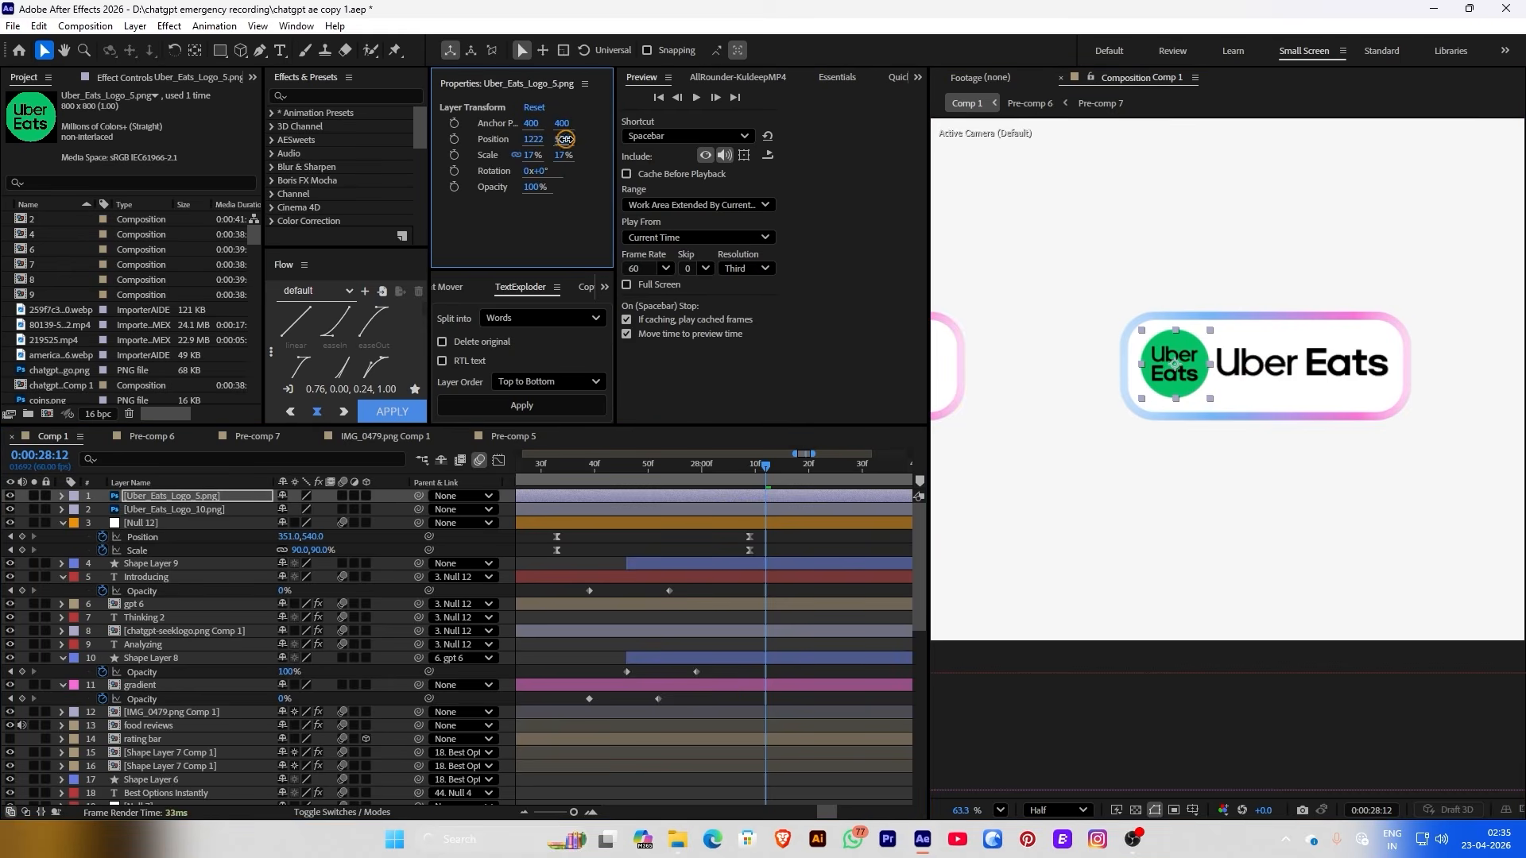
pyautogui.click(660, 564)
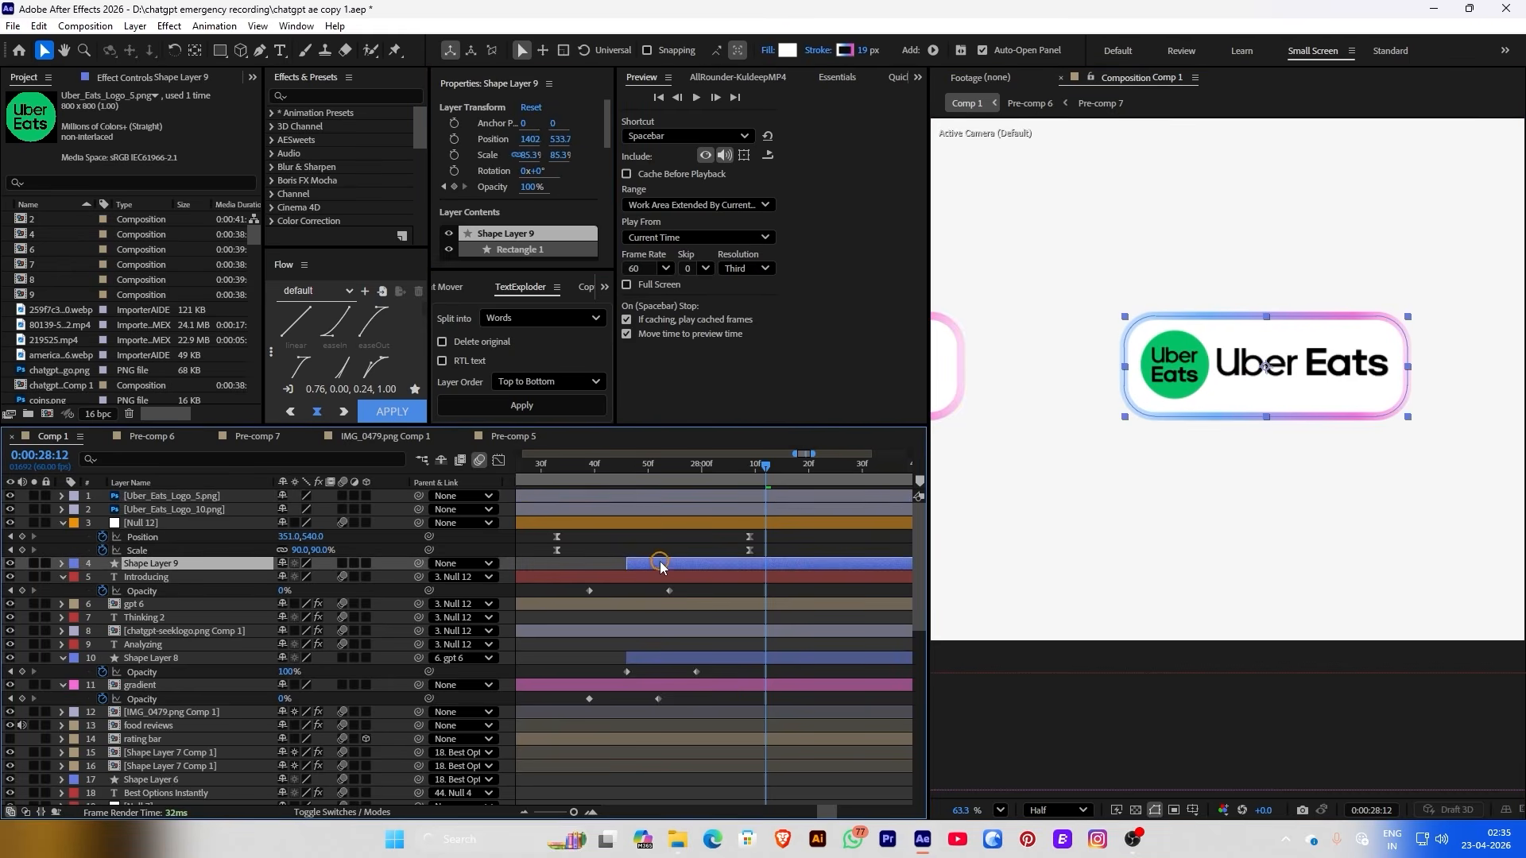
# Eyedrop the logo green into all three stops of the pill outline's gradient
pyautogui.click(846, 50)
pyautogui.click(915, 365)
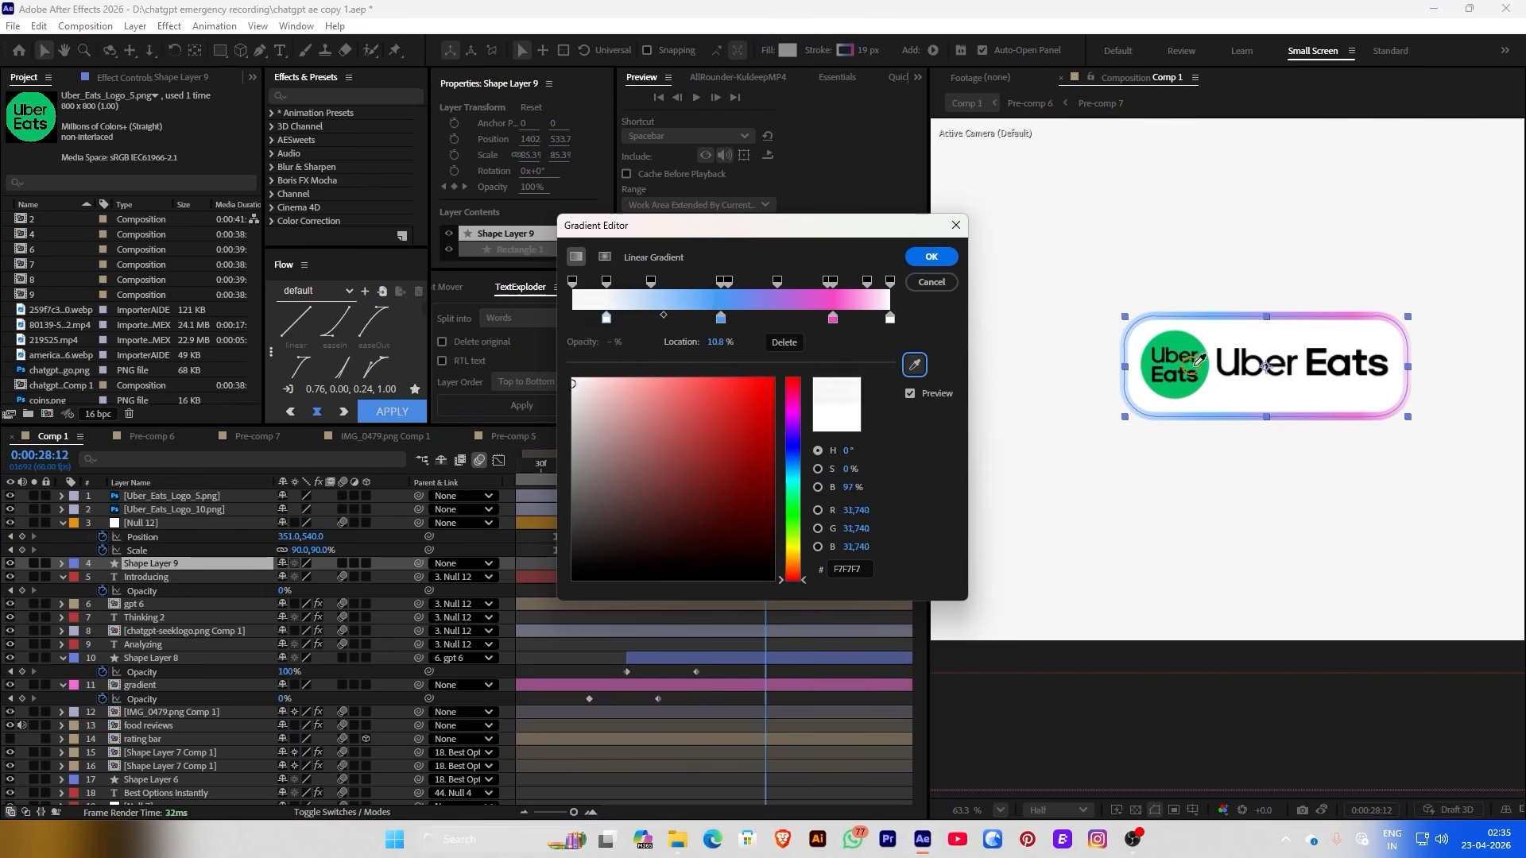
pyautogui.click(1153, 352)
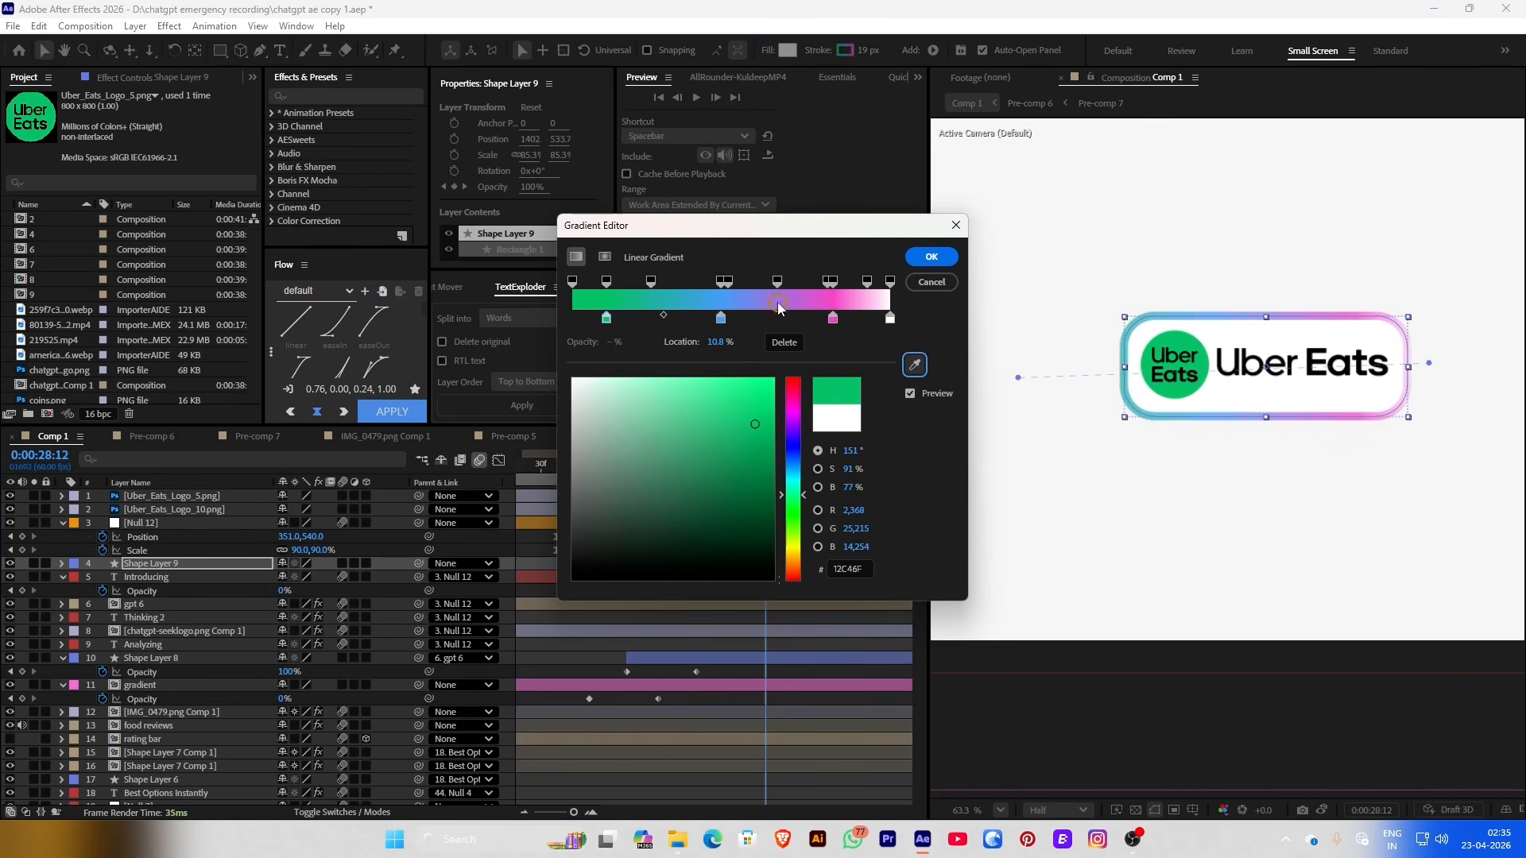
pyautogui.click(721, 319)
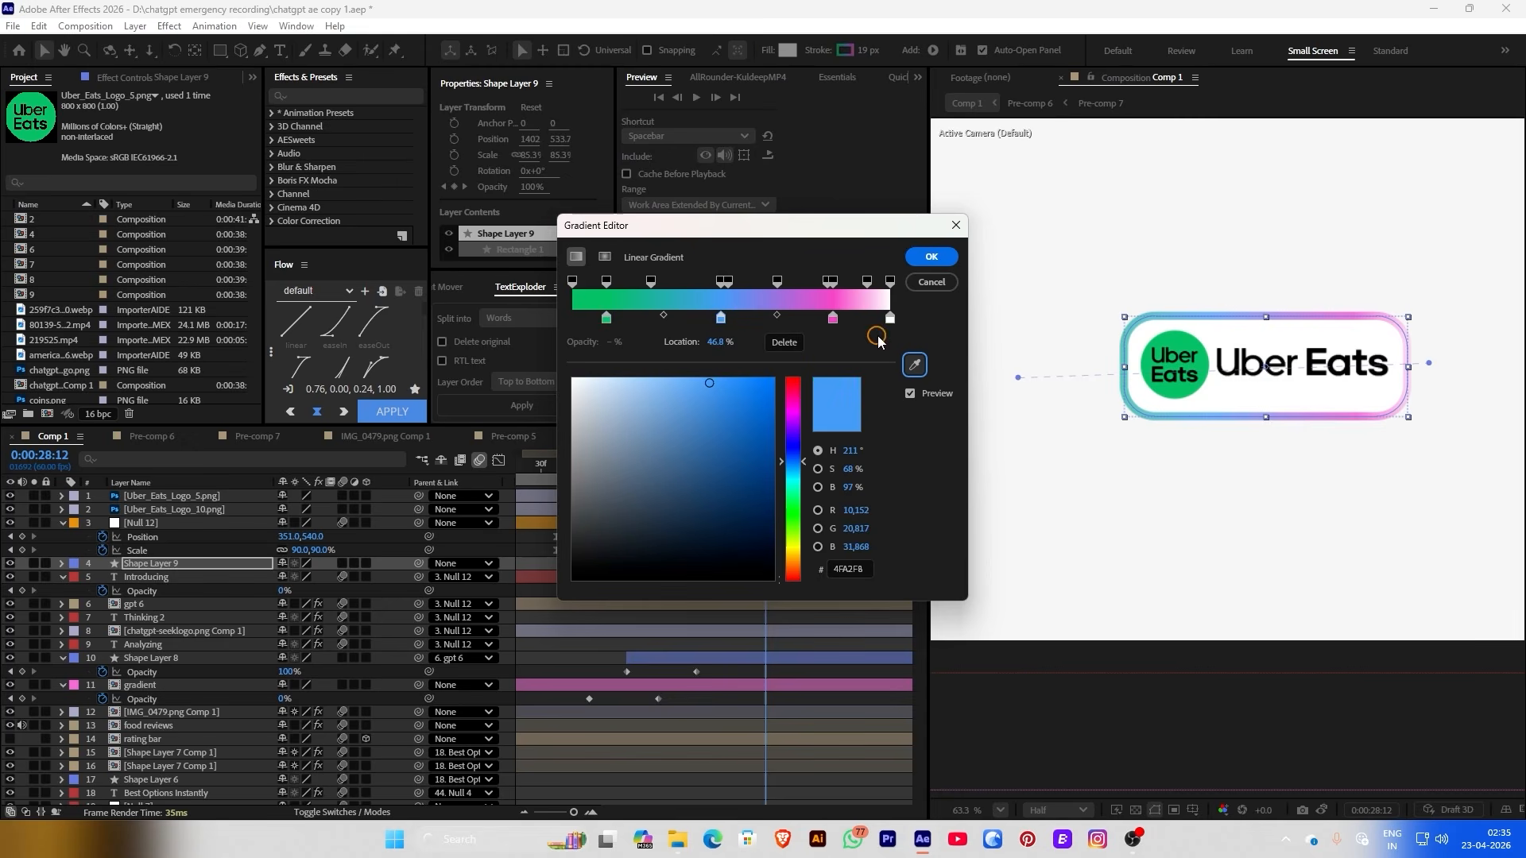
pyautogui.click(914, 365)
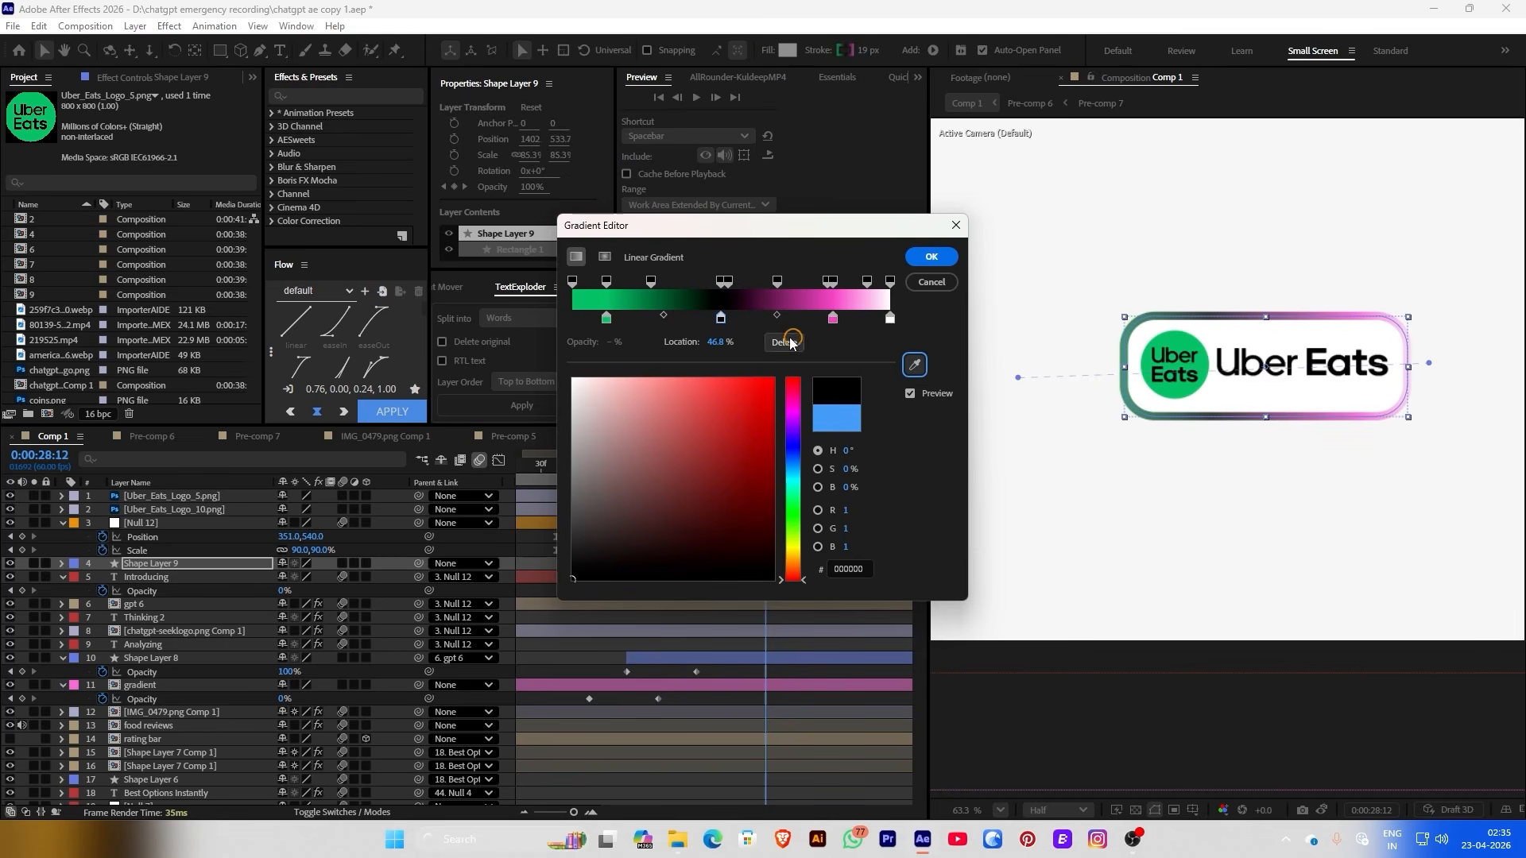
pyautogui.click(831, 320)
pyautogui.click(915, 365)
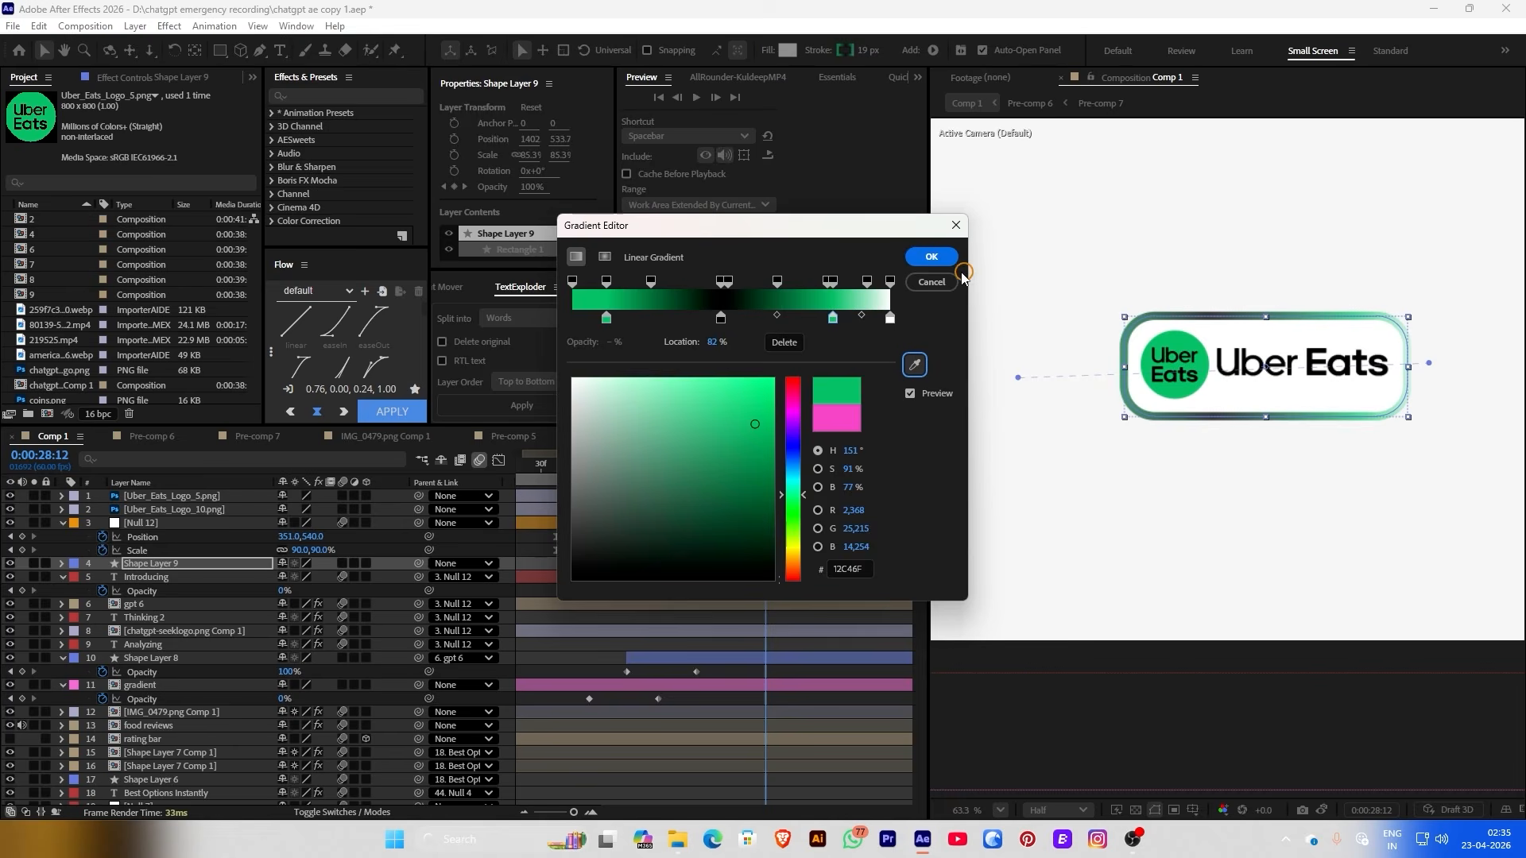
pyautogui.click(938, 258)
# Change the outline gradient's middle stop to a different, lighter green
pyautogui.click(783, 524)
pyautogui.scroll(-5, 1354, 163)
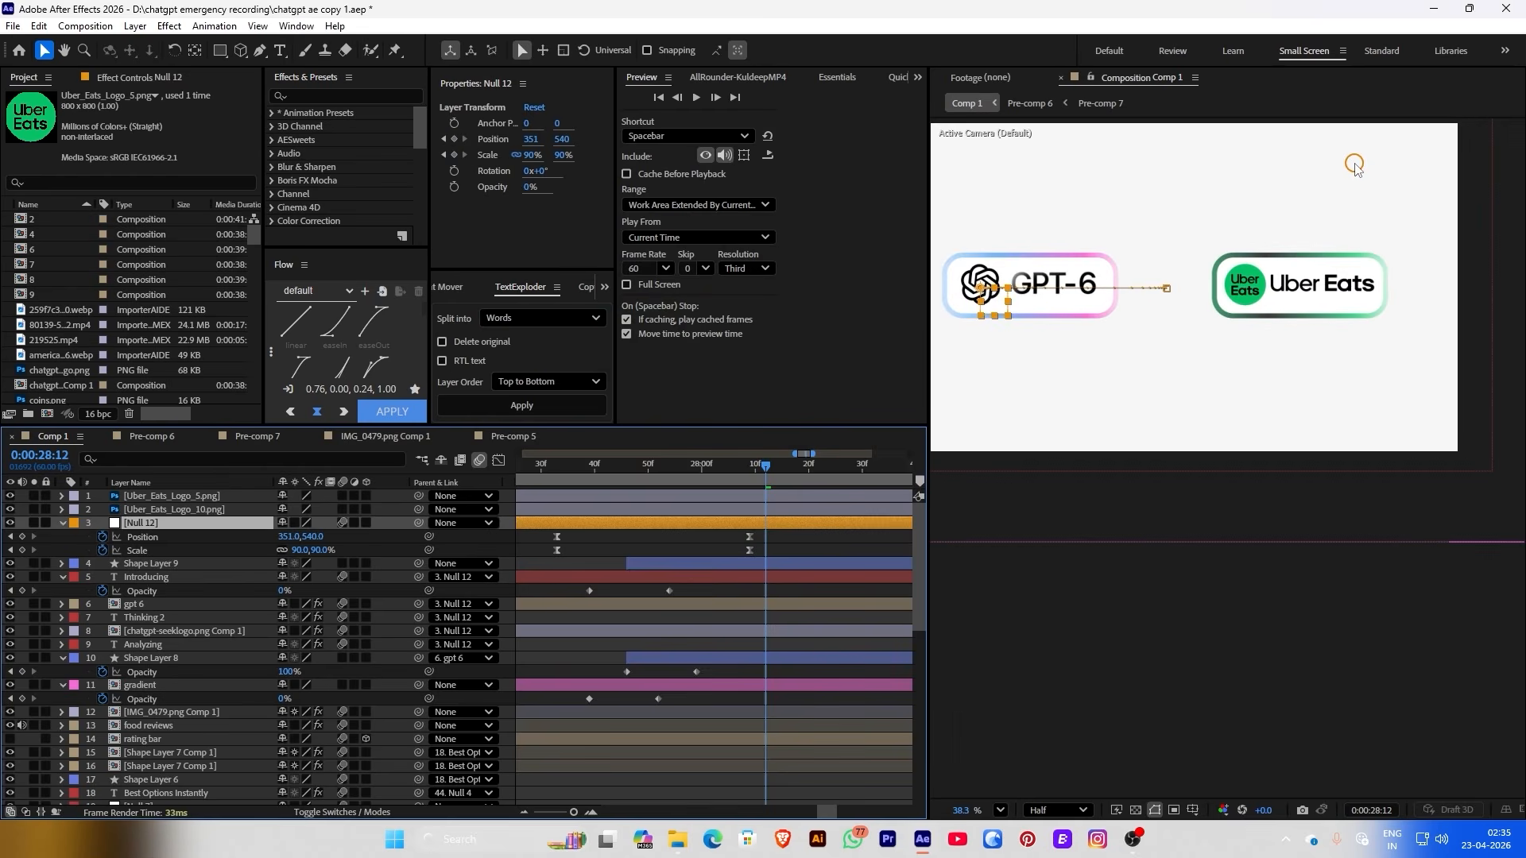
pyautogui.scroll(5, 1357, 166)
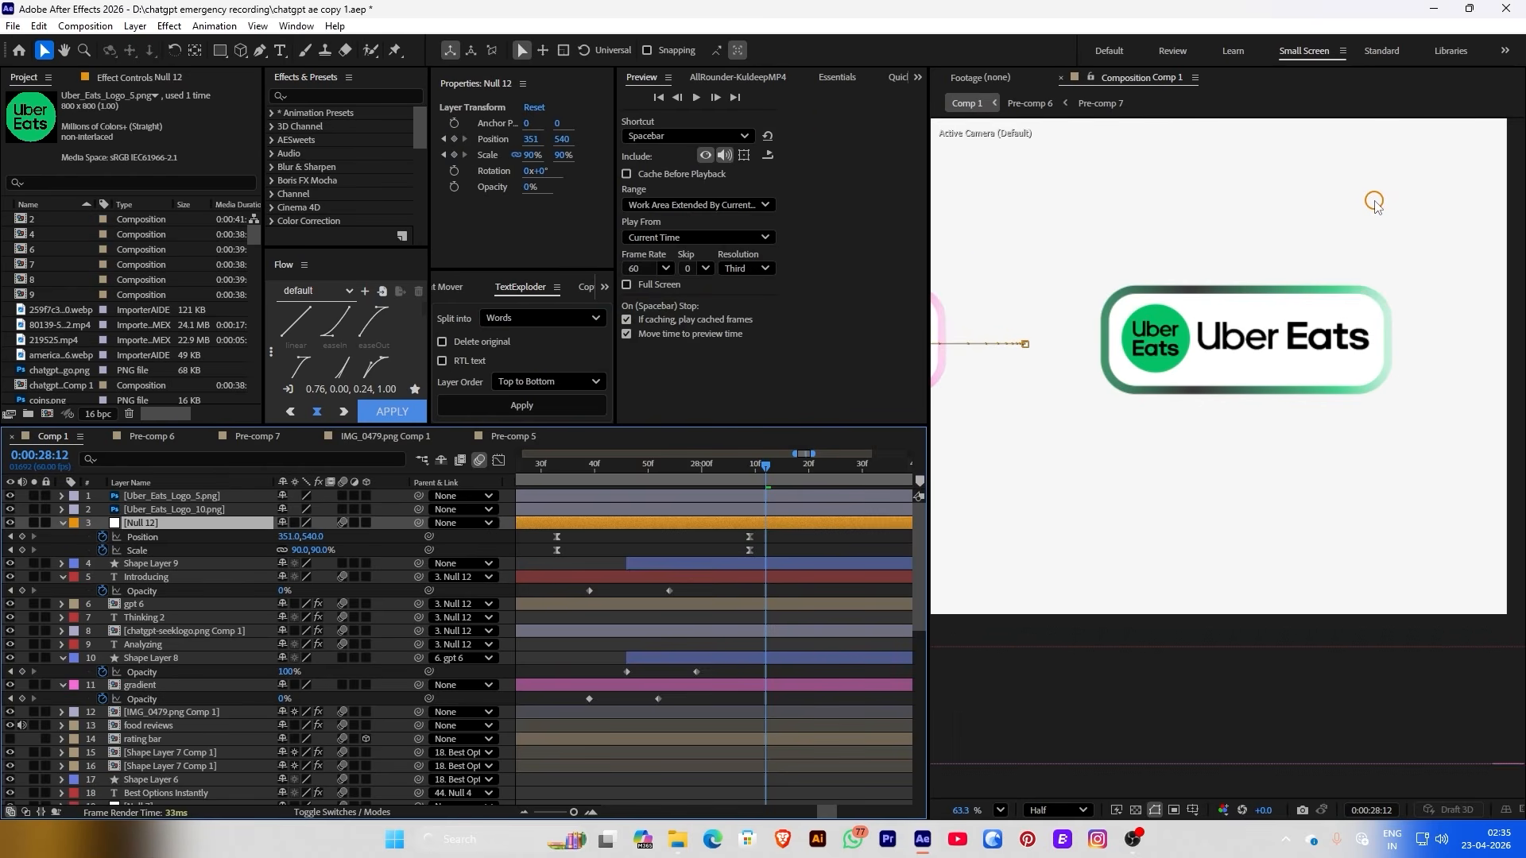
pyautogui.click(1143, 394)
pyautogui.click(844, 50)
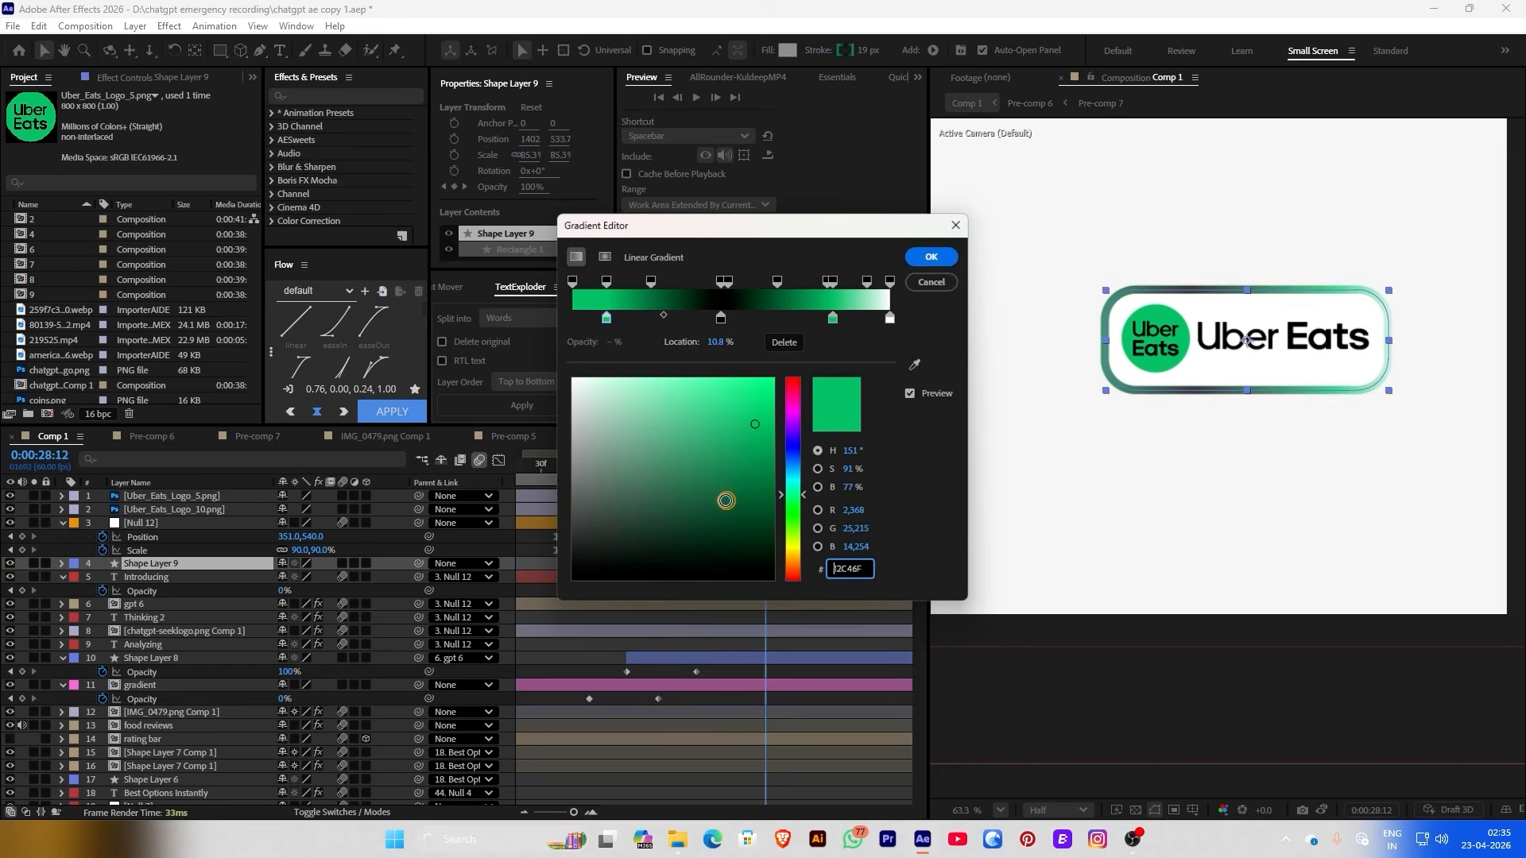
pyautogui.click(721, 319)
pyautogui.click(577, 470)
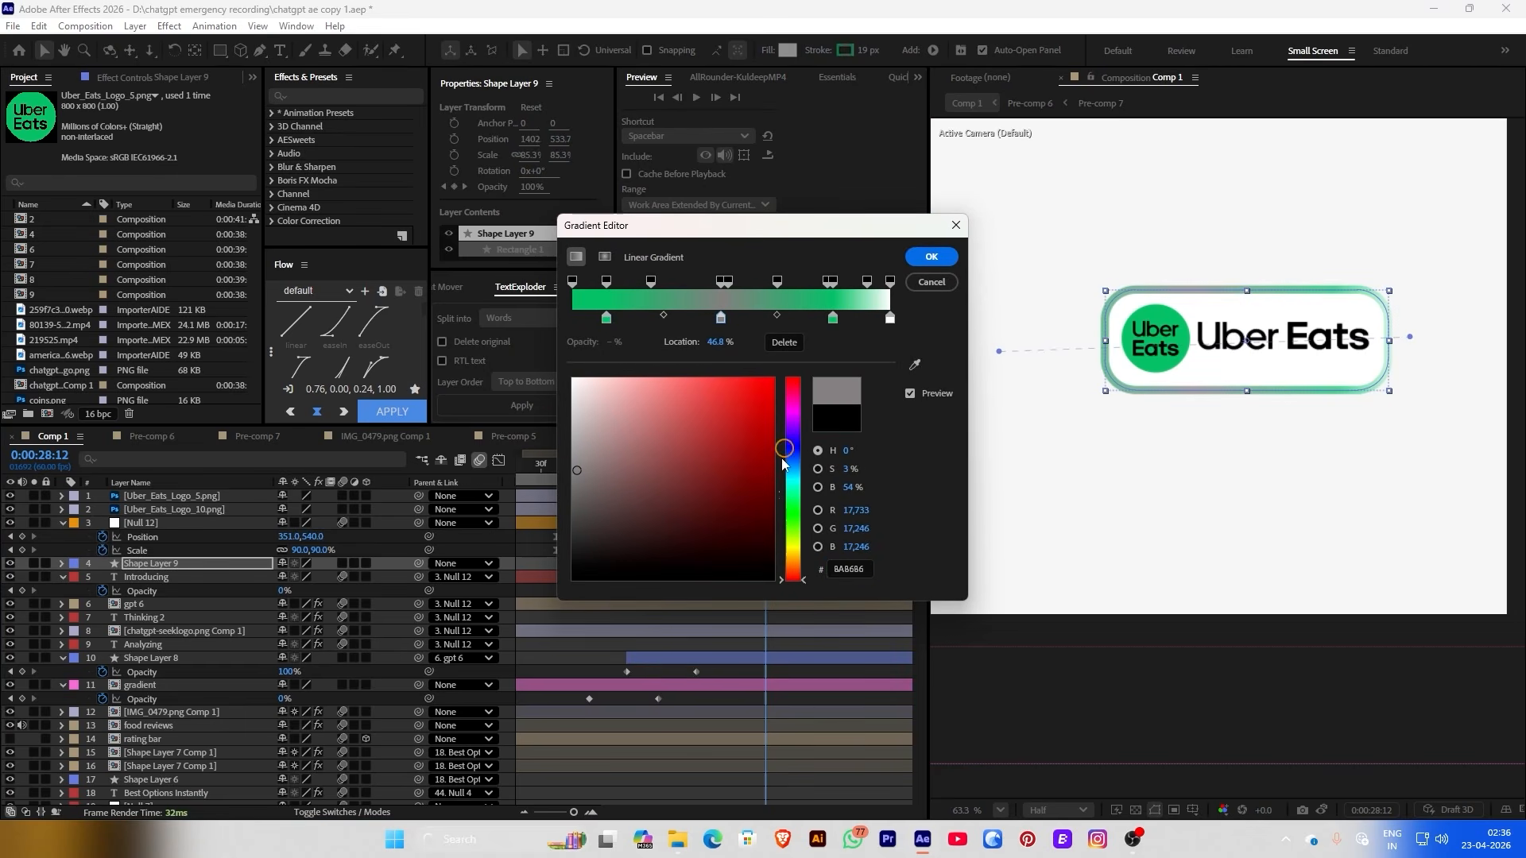
pyautogui.moveTo(783, 464); pyautogui.dragTo(784, 498)
pyautogui.click(633, 405)
pyautogui.click(932, 257)
# Reopen the outline gradient with the first stop at 10.8% selected
pyautogui.click(1326, 292)
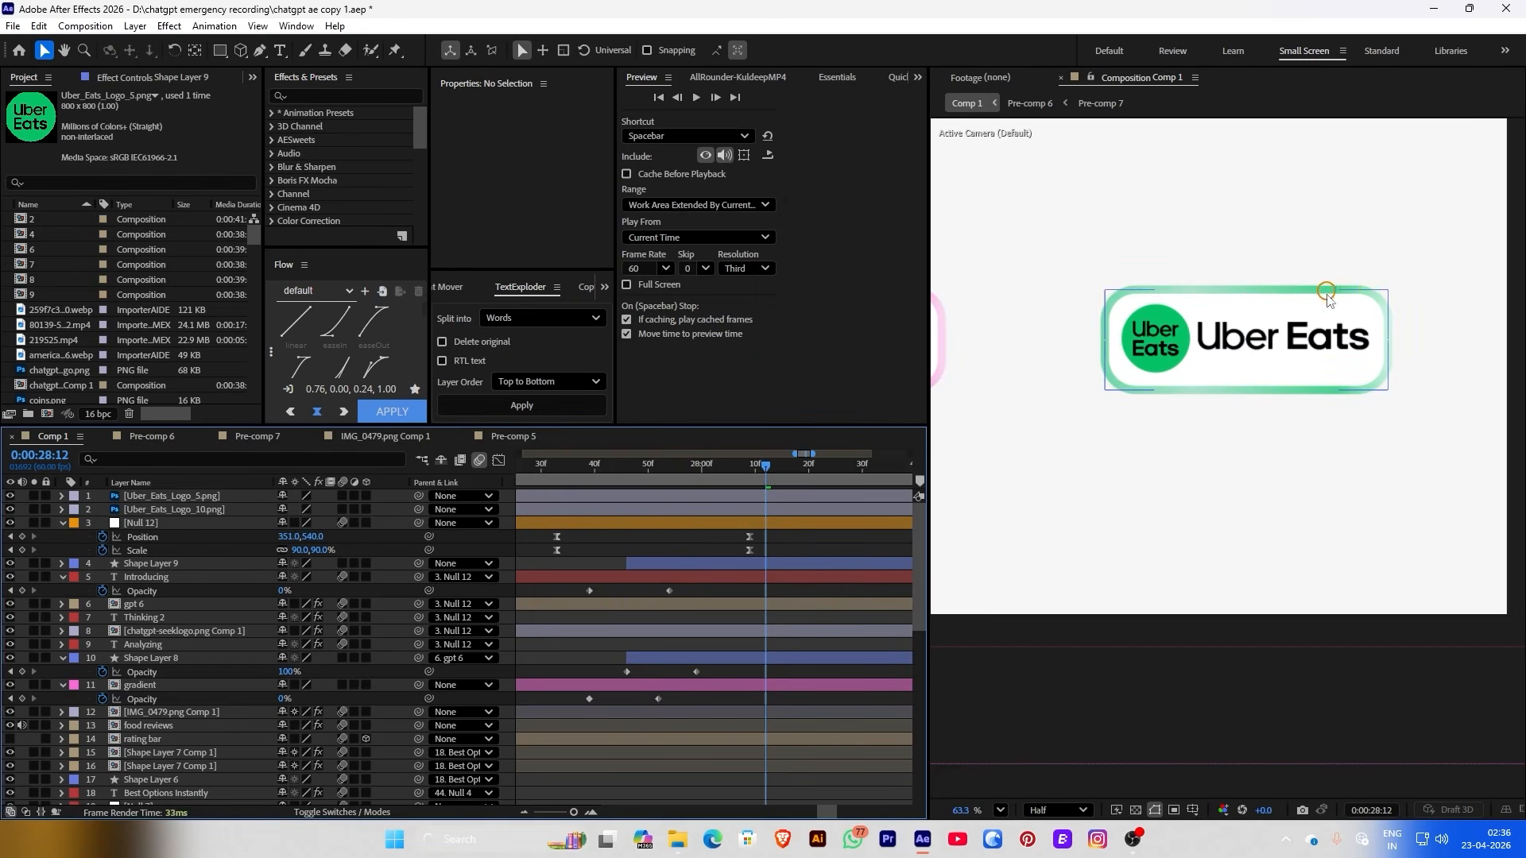
pyautogui.click(1367, 293)
pyautogui.click(844, 50)
pyautogui.click(606, 318)
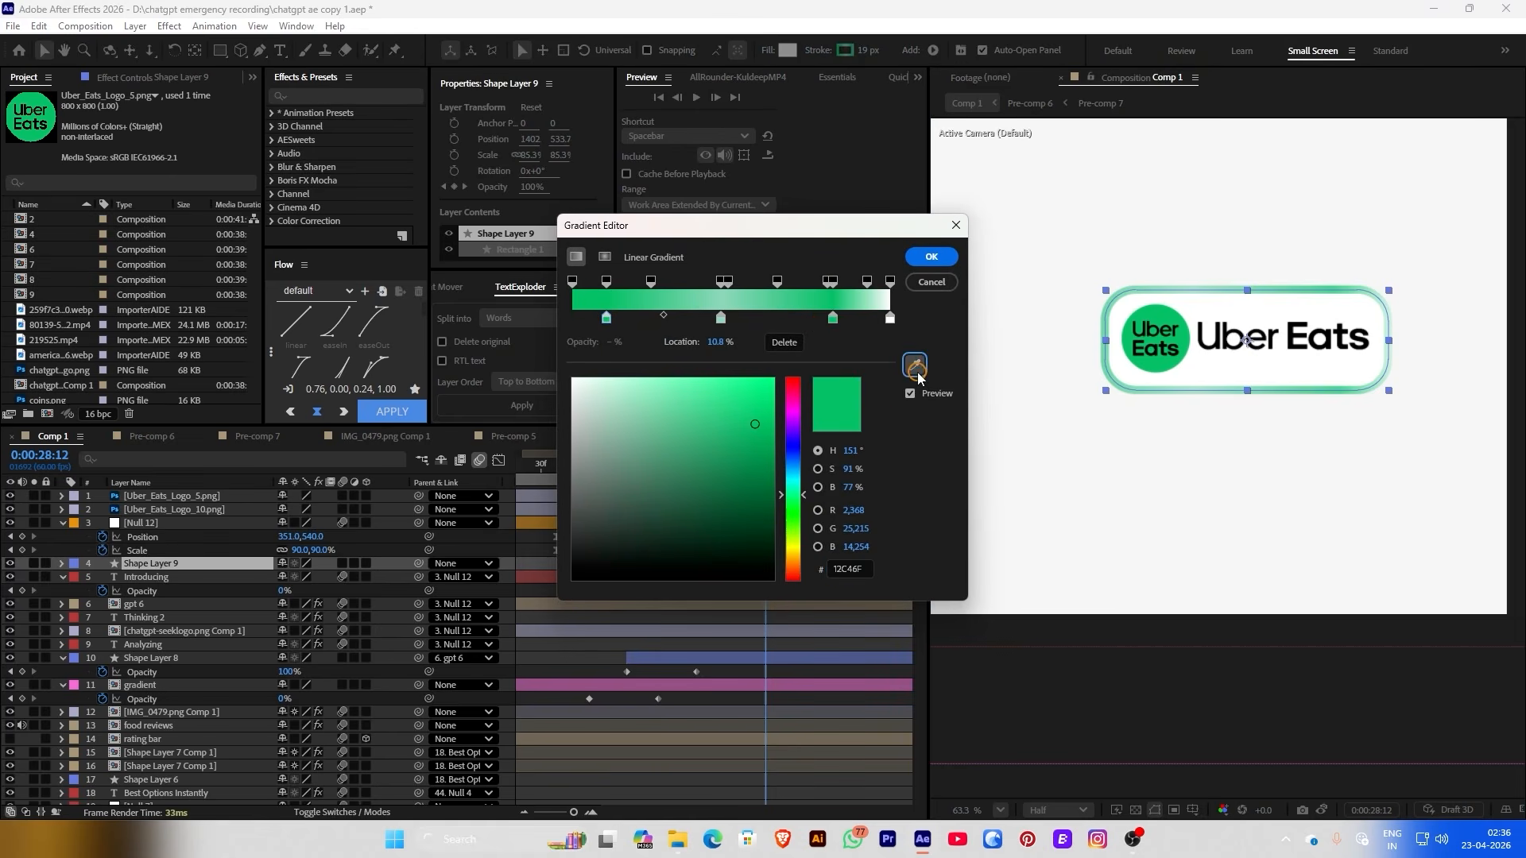
# Apply the edited green gradient and fit the composition in the viewer
pyautogui.click(932, 257)
pyautogui.click(1209, 213)
pyautogui.scroll(-2, 1209, 213)
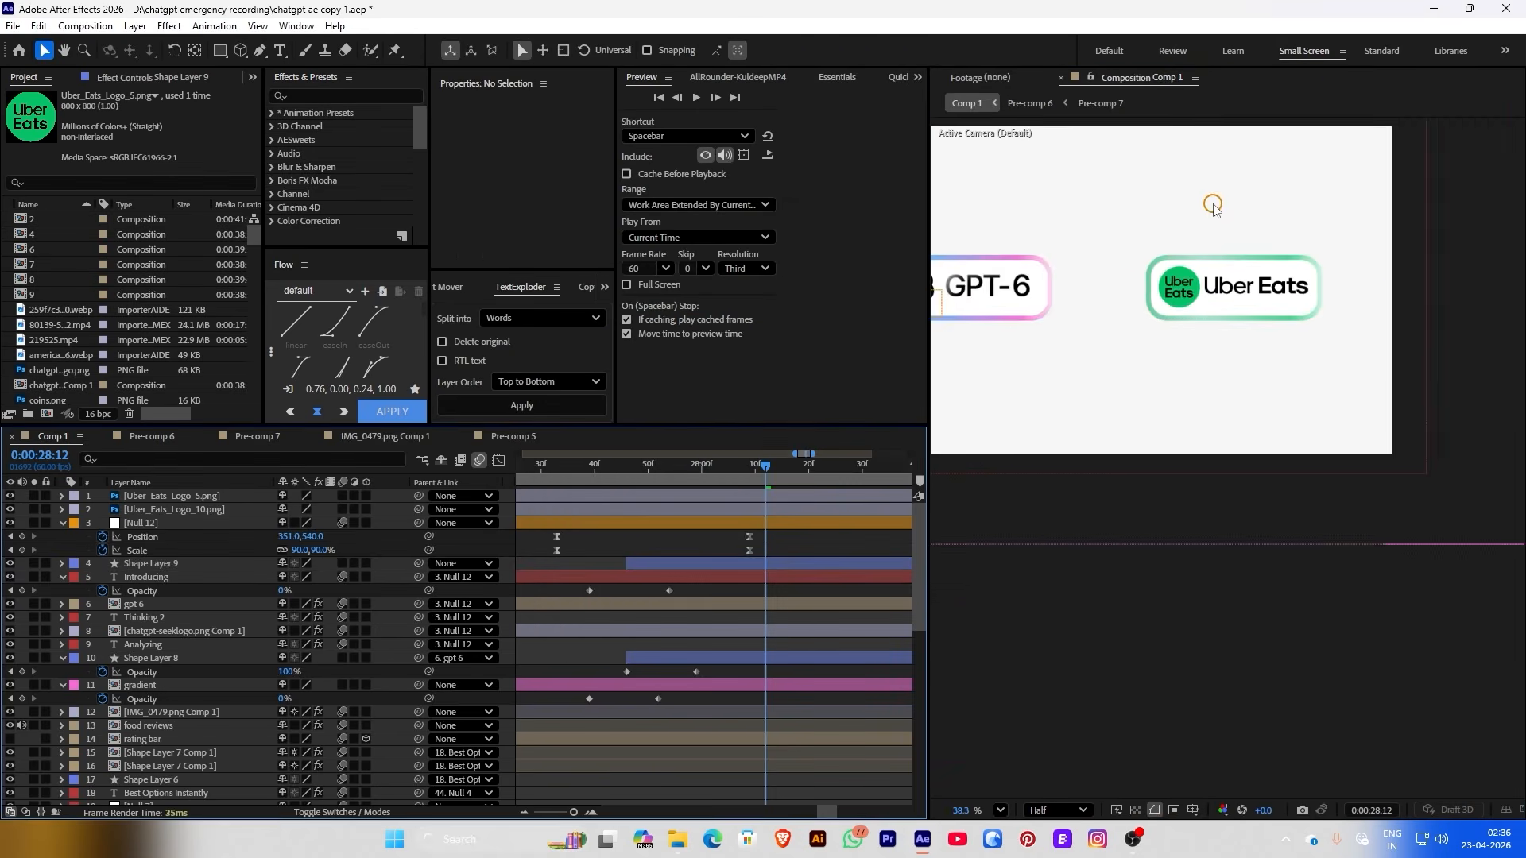
pyautogui.hotkey('shift', '/')
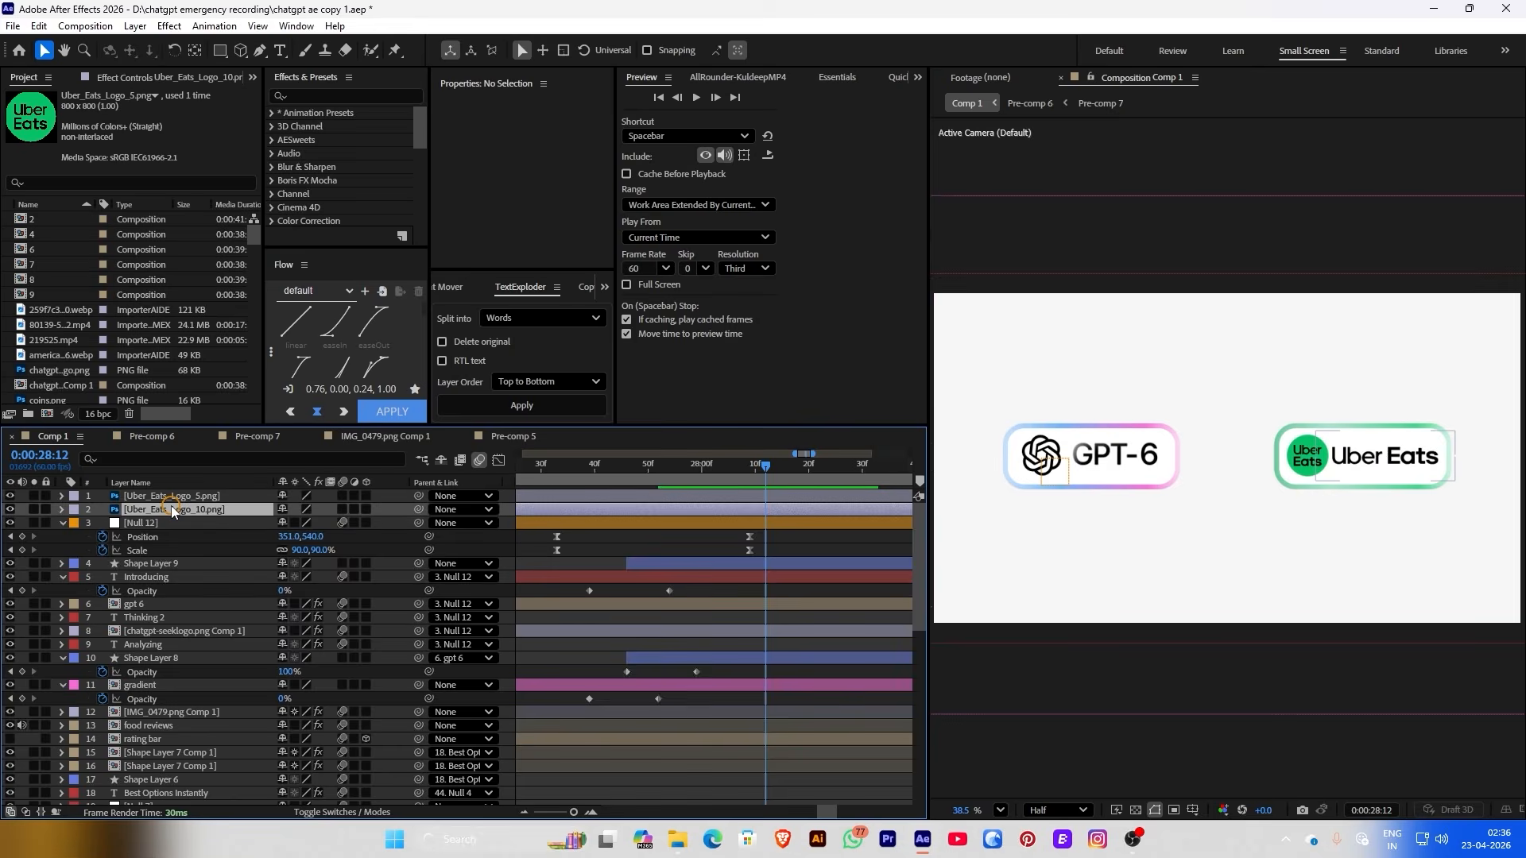
# Pre-compose both Uber Eats logo layers and Shape Layer 9 into 'uber eats'
pyautogui.click(172, 509)
pyautogui.keyDown('ctrl'); pyautogui.click(172, 563); pyautogui.keyUp('ctrl')
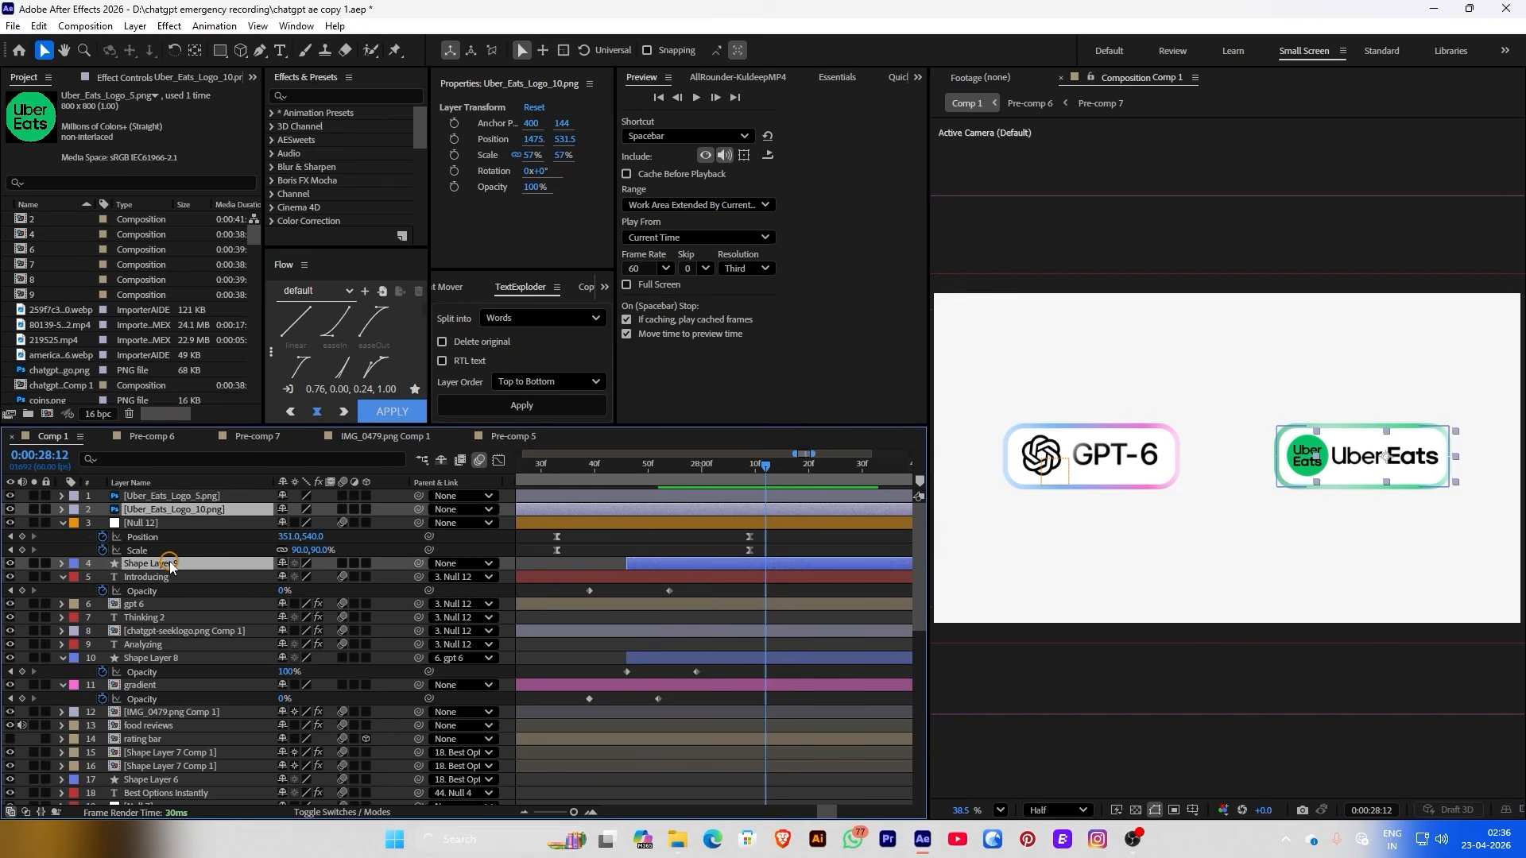
pyautogui.keyDown('ctrl'); pyautogui.click(172, 496); pyautogui.keyUp('ctrl')
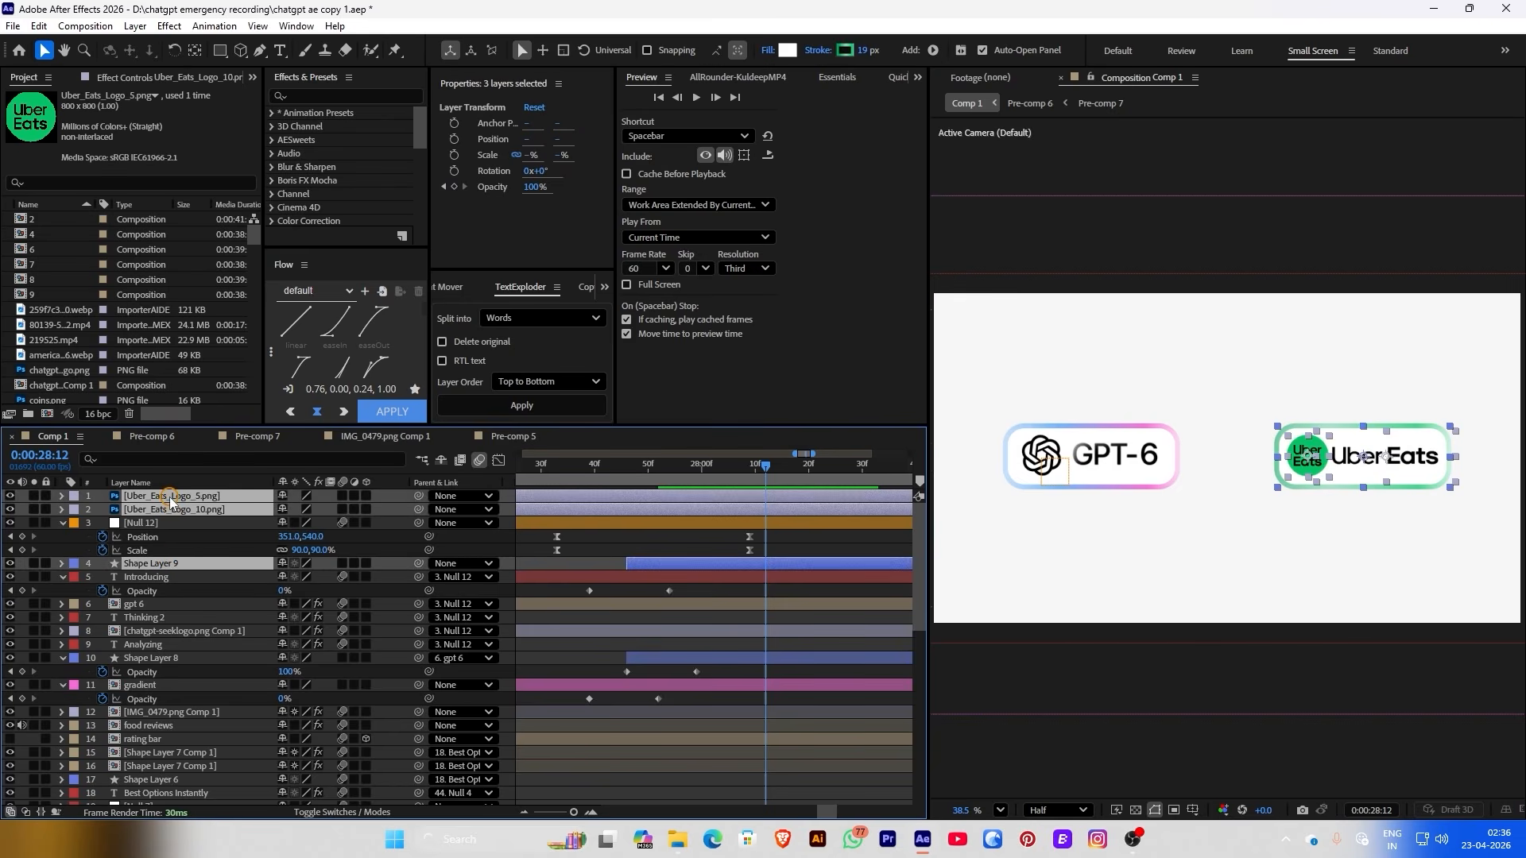
pyautogui.rightClick(173, 499)
pyautogui.click(222, 697)
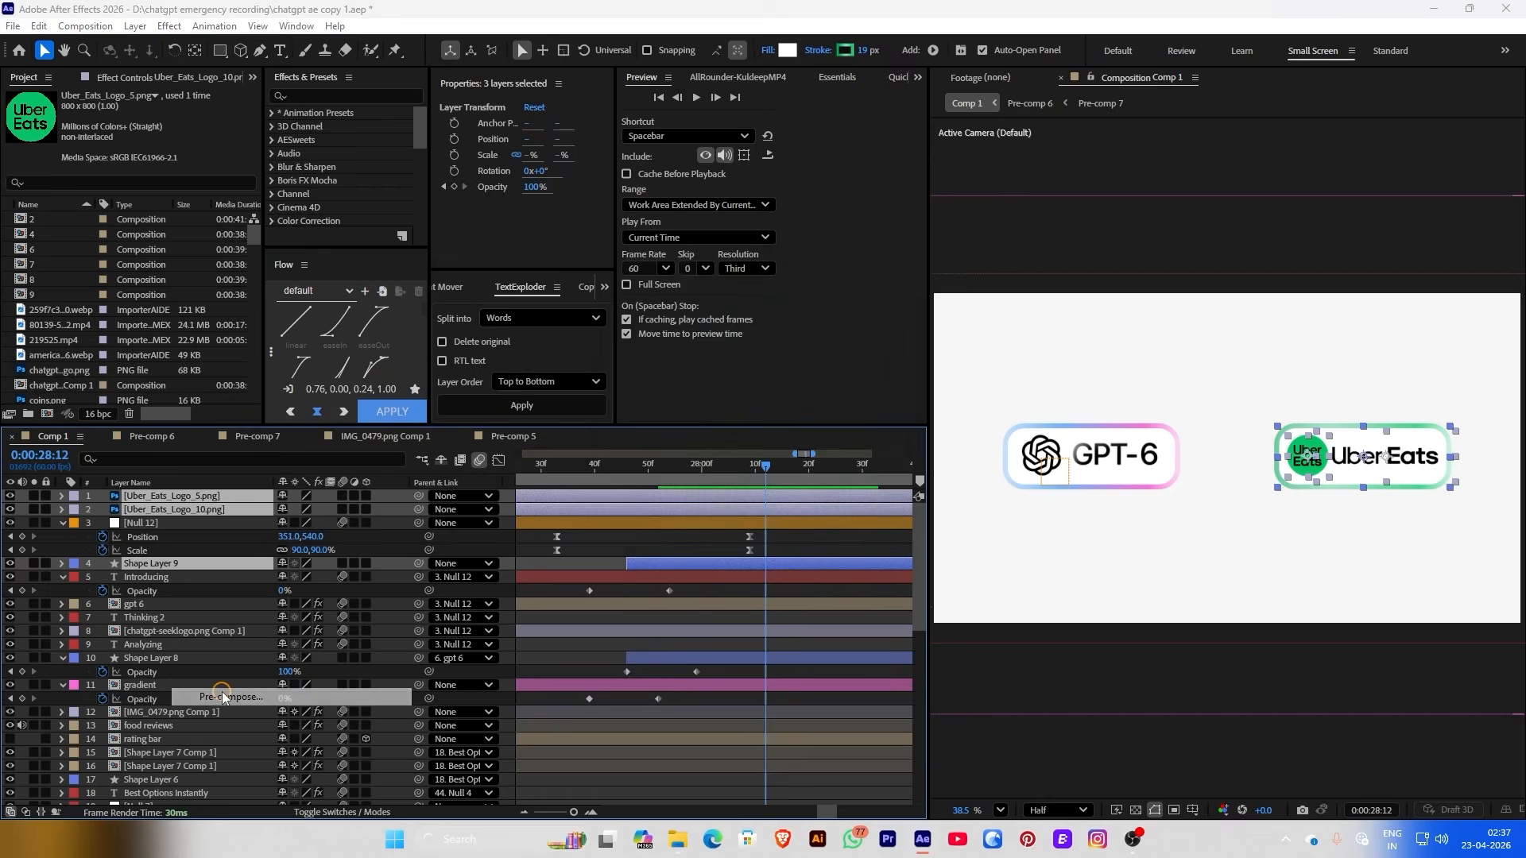
pyautogui.write('ube')
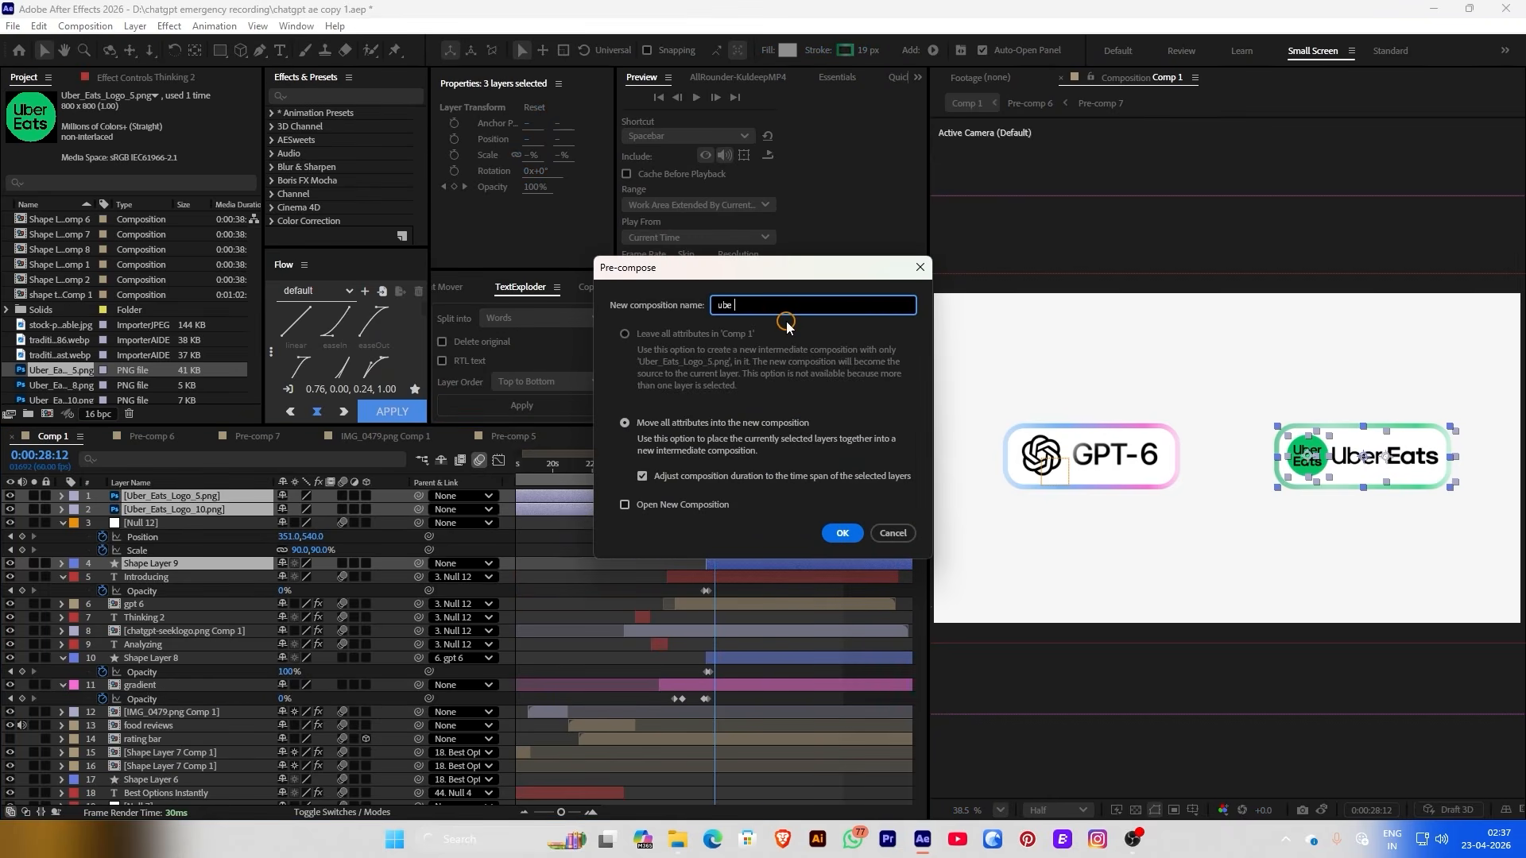
pyautogui.press('BackSpace')
pyautogui.press('BackSpace')
pyautogui.write('r w')
pyautogui.press('BackSpace')
pyautogui.write('eats')
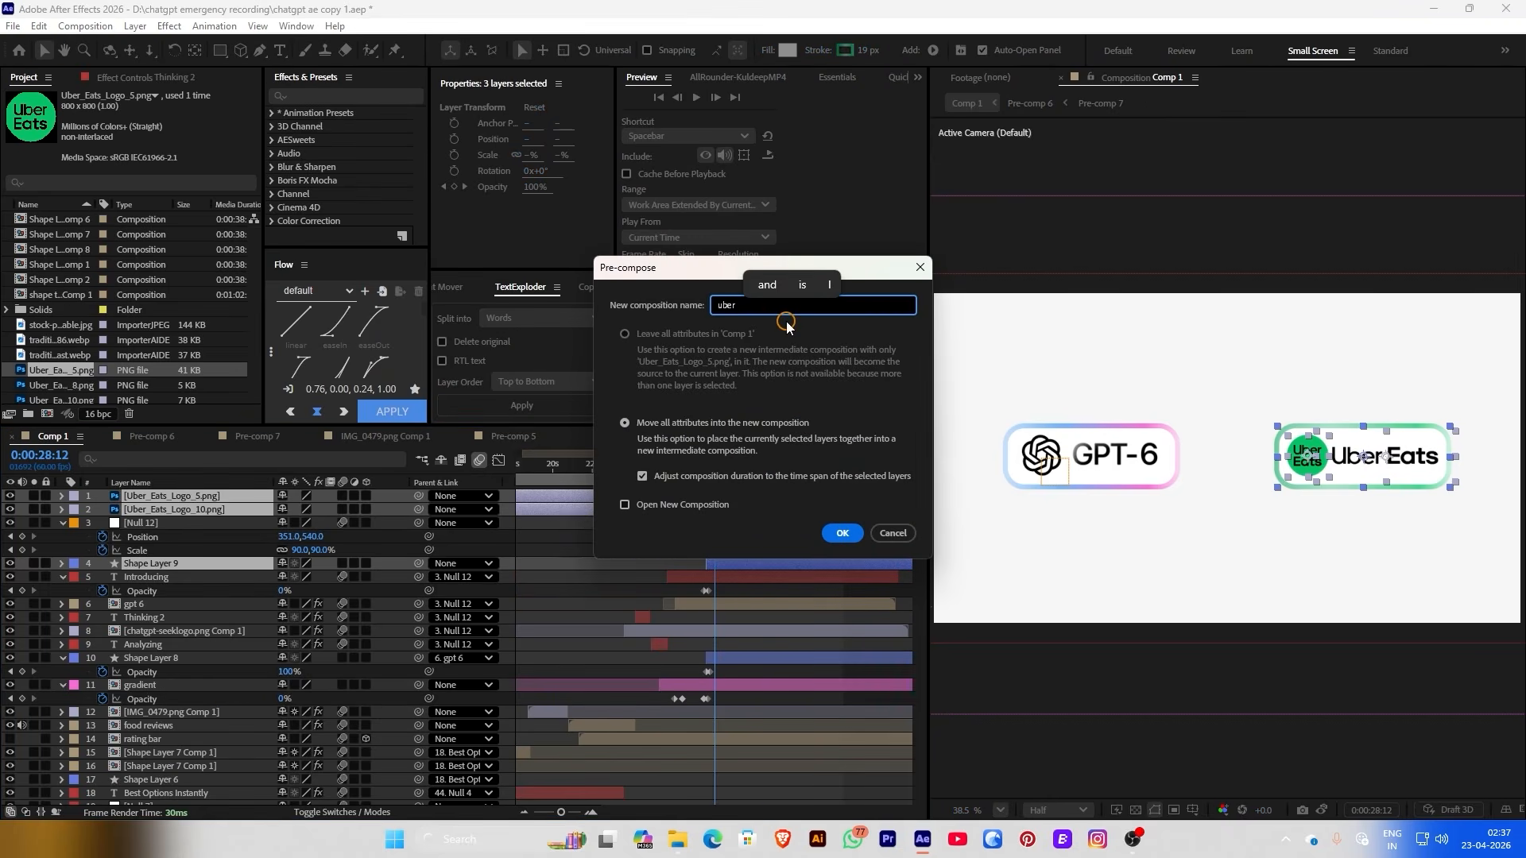
pyautogui.press('Return')
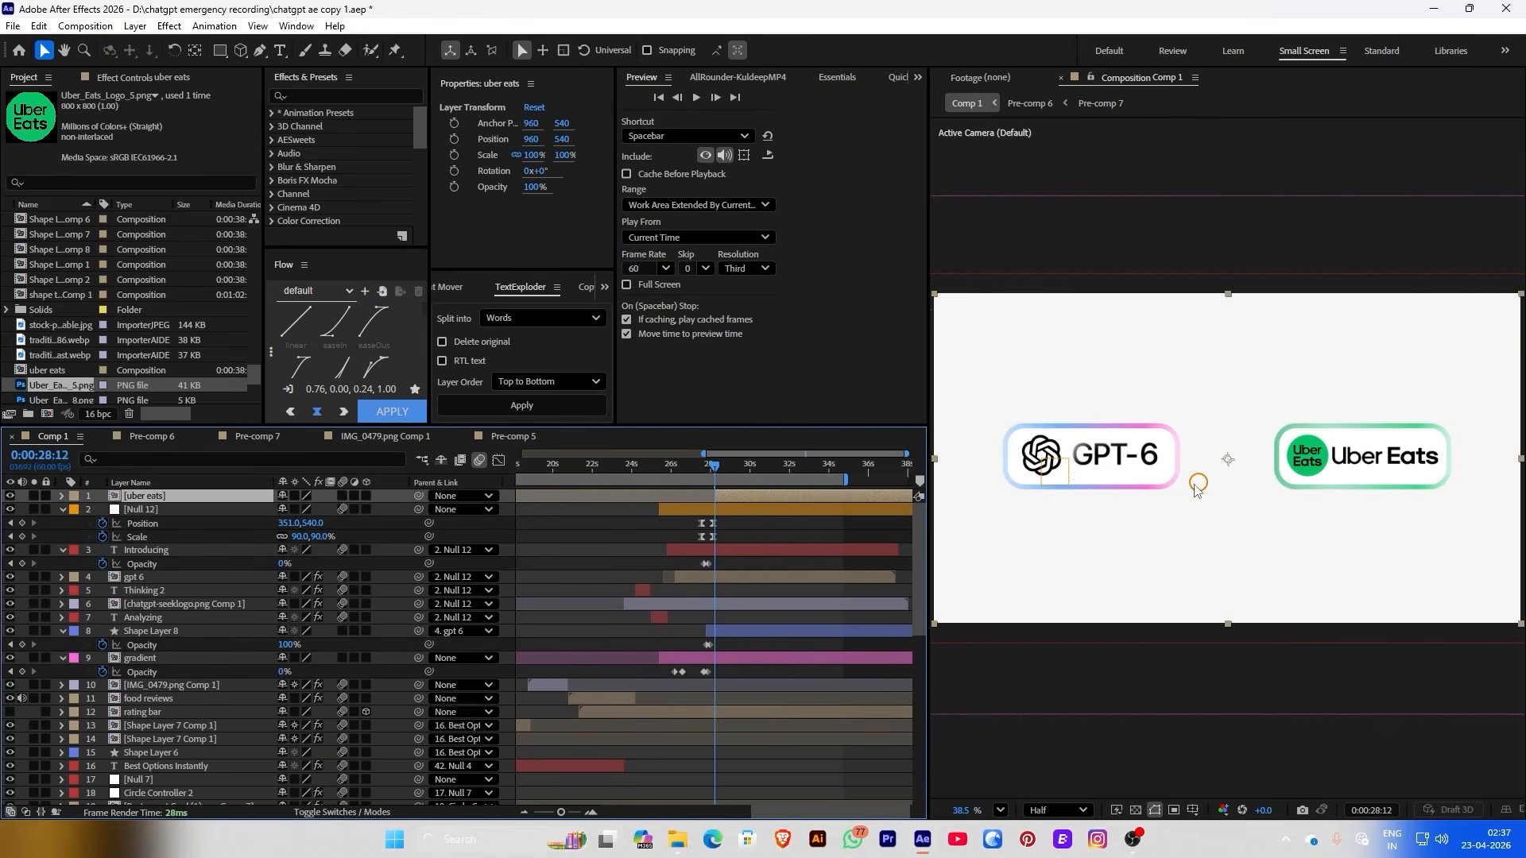
# At 0:00:28:11, create Null 13 parenting Null 12 and enable Position and Scale keyframes
pyautogui.moveTo(670, 466); pyautogui.dragTo(726, 458)
pyautogui.scroll(4, 707, 534)
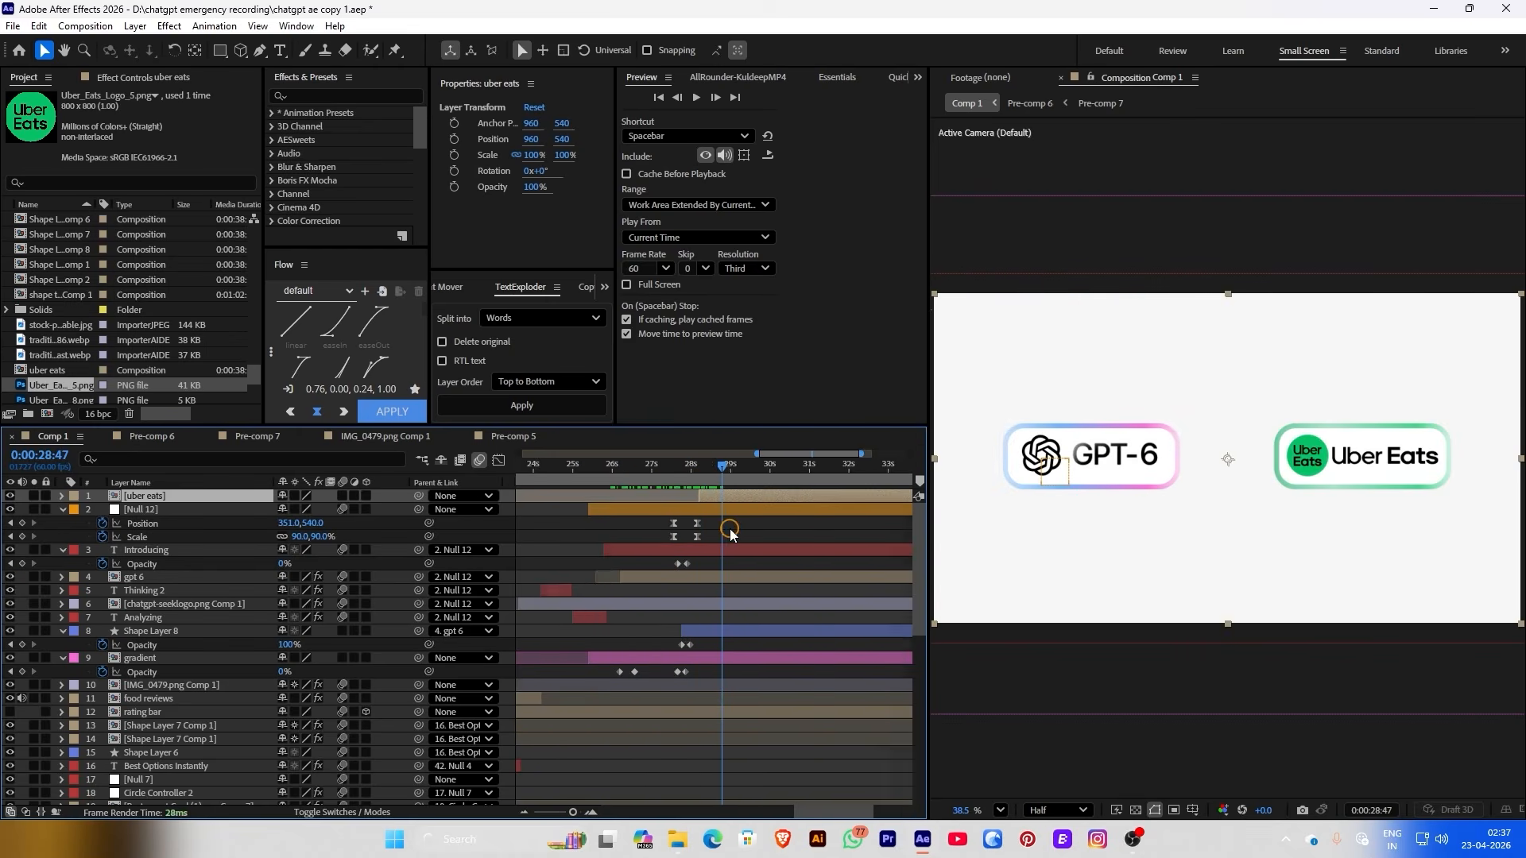
pyautogui.moveTo(632, 468); pyautogui.dragTo(668, 473)
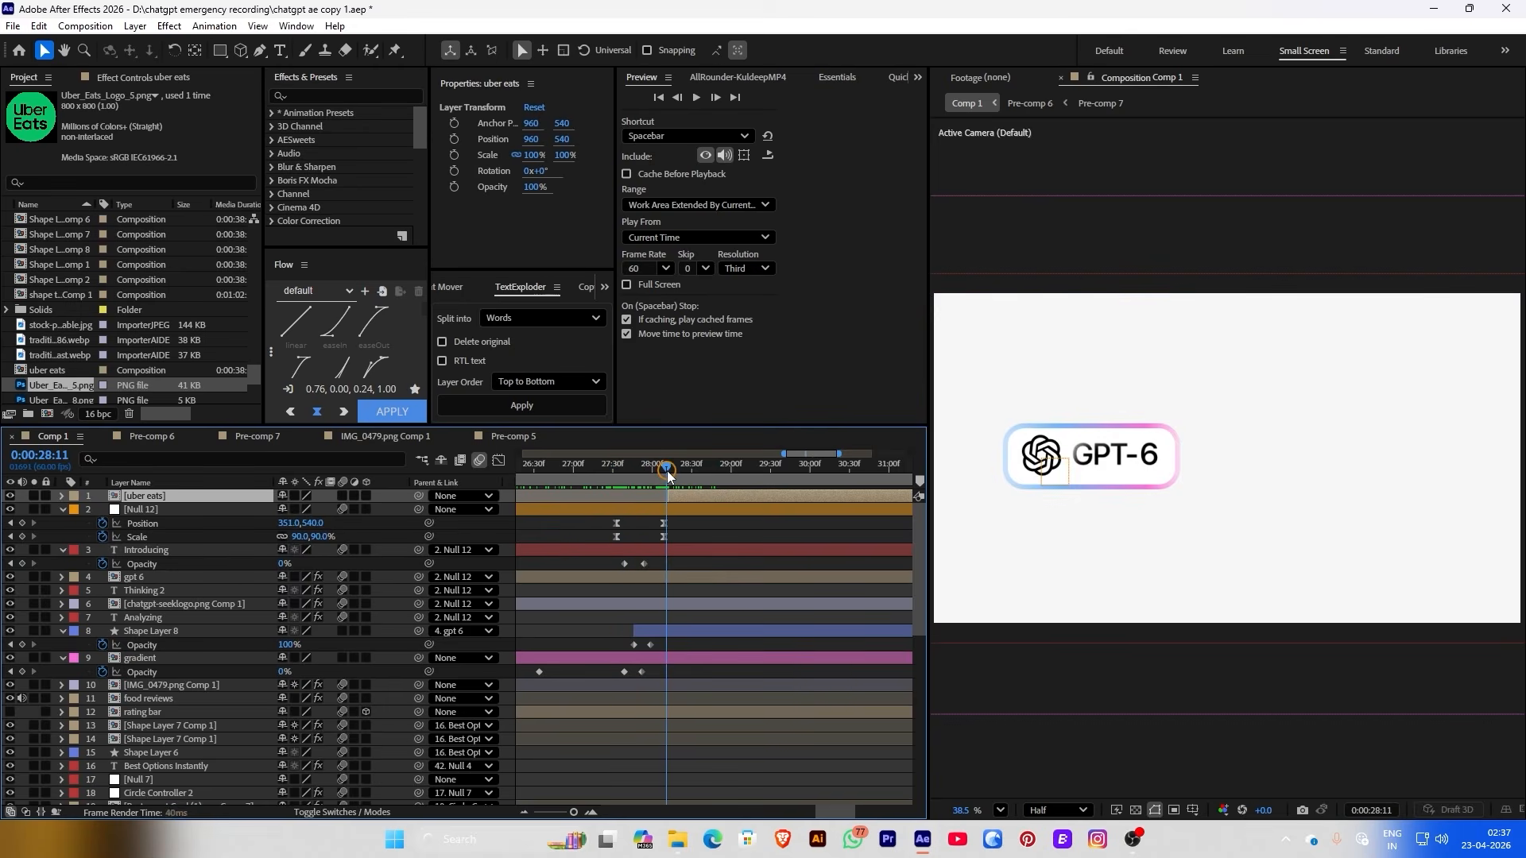
pyautogui.click(667, 510)
pyautogui.click(699, 77)
pyautogui.click(721, 129)
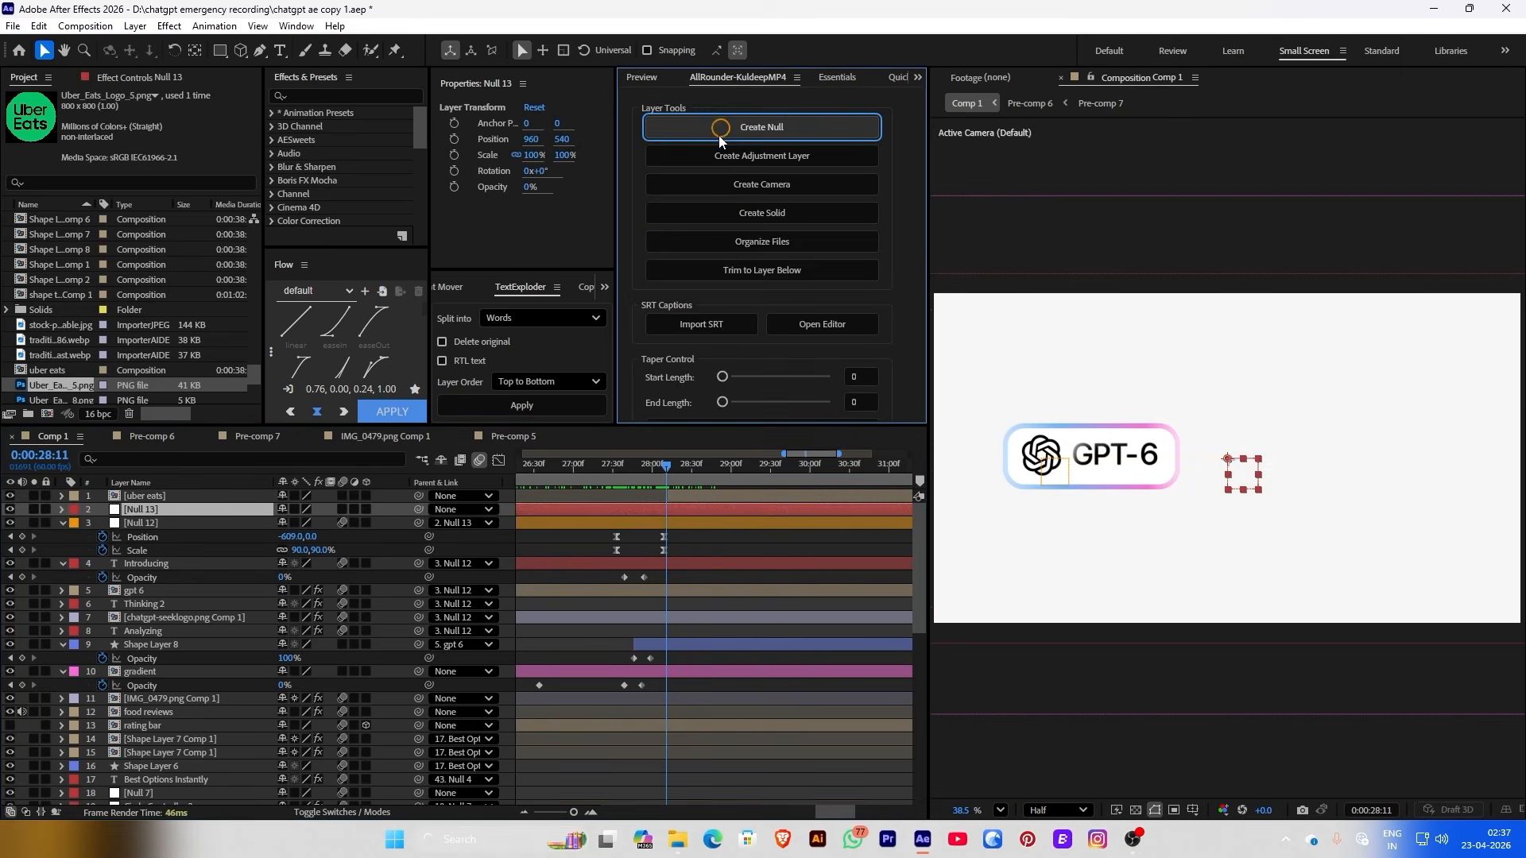
pyautogui.click(454, 140)
pyautogui.click(455, 155)
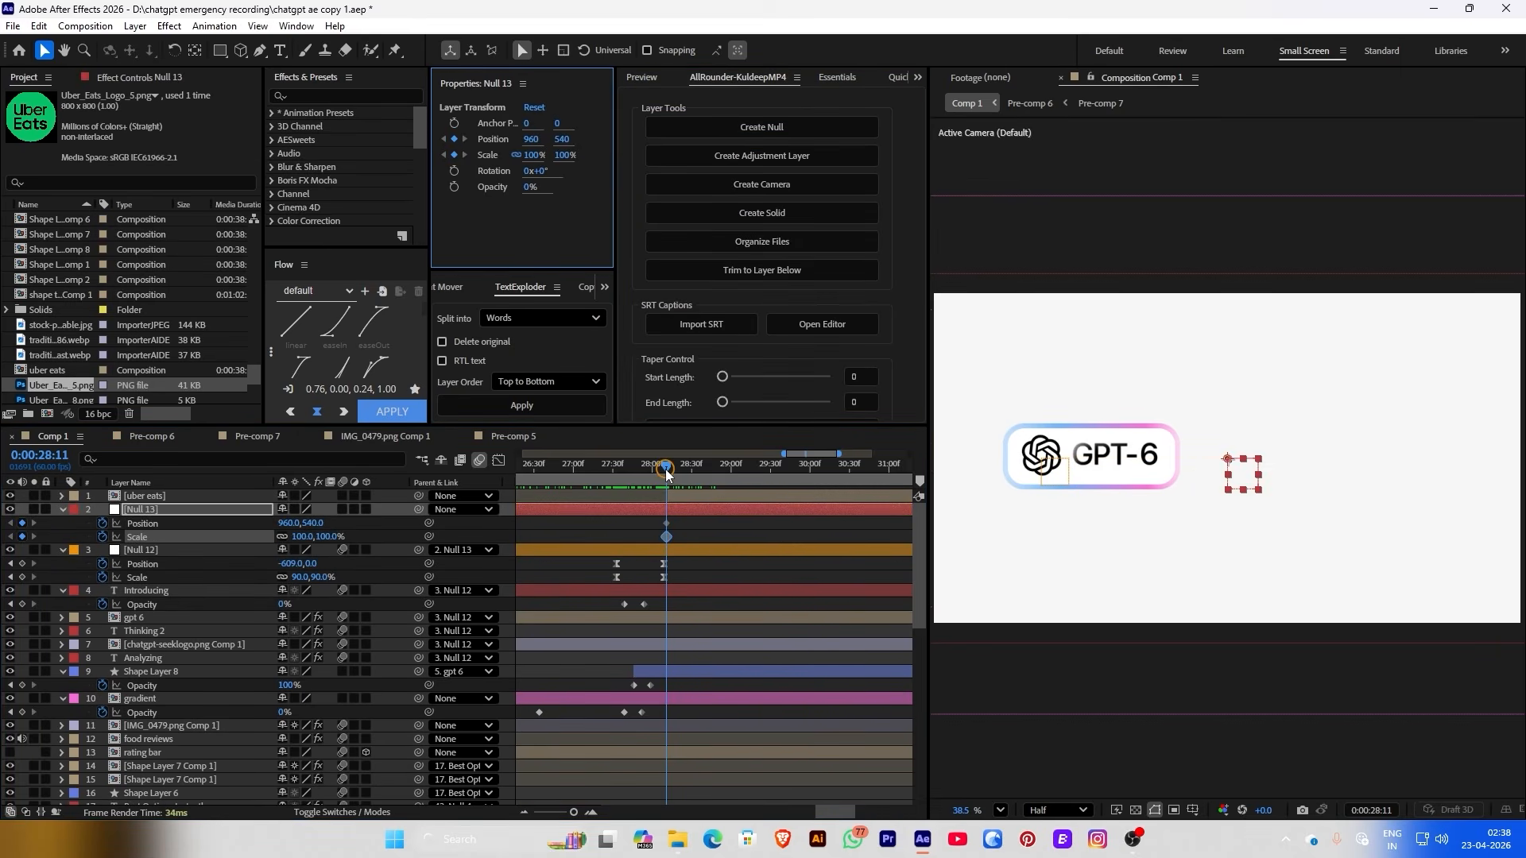
# Add a second Null 13 Position keyframe shifted right and zoom the viewer to 33.3%
pyautogui.moveTo(665, 469); pyautogui.dragTo(727, 473)
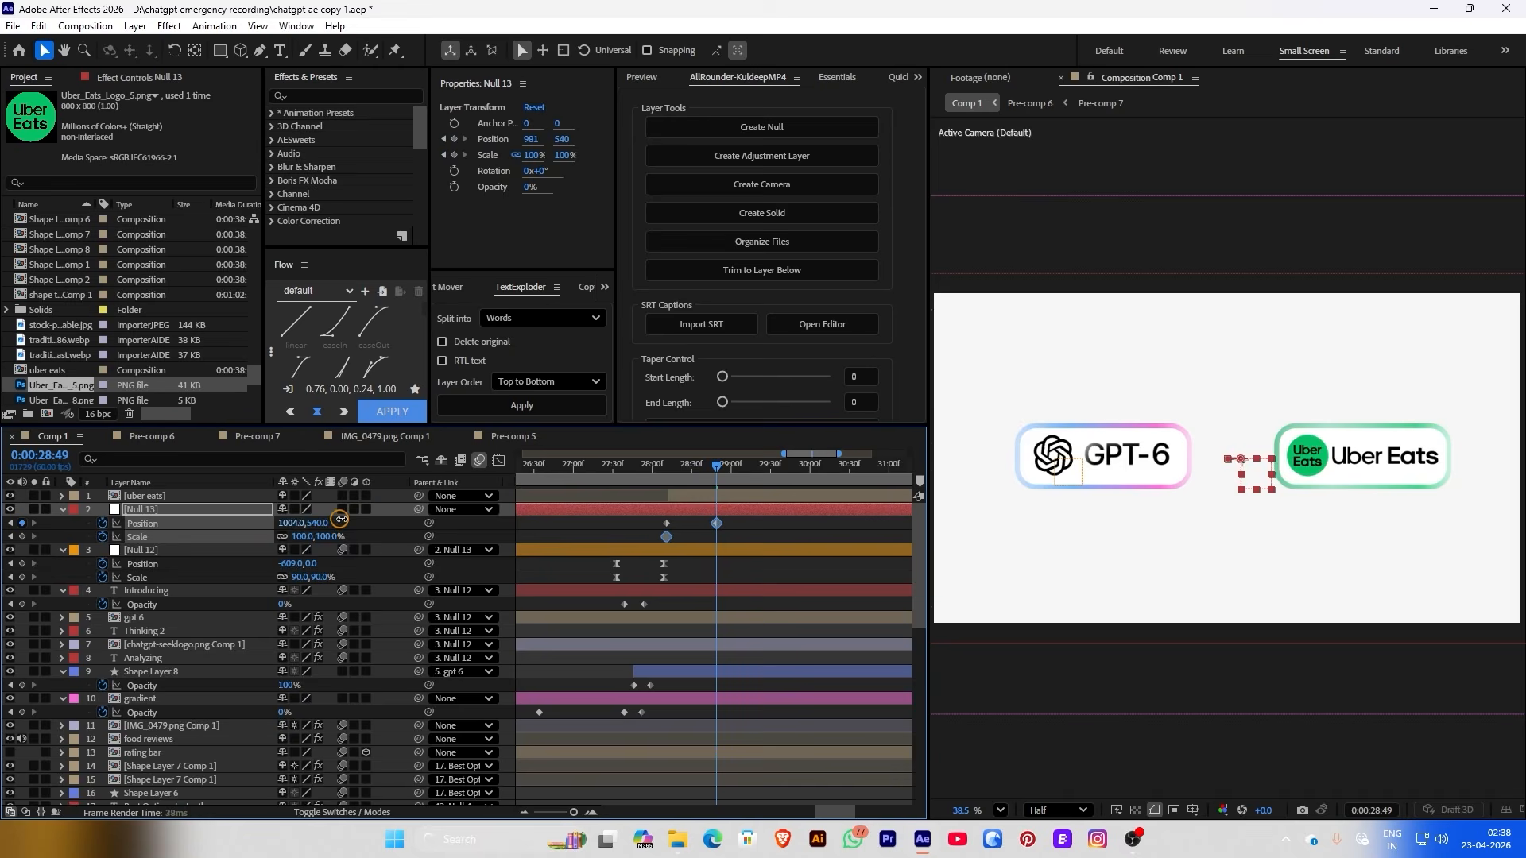
pyautogui.moveTo(288, 523); pyautogui.dragTo(331, 509)
pyautogui.moveTo(640, 465); pyautogui.dragTo(665, 465)
pyautogui.click(1001, 810)
pyautogui.click(1007, 702)
# Push Null 12 left to X -725 and set Null 13's X to 1117 at 0:00:28:49
pyautogui.click(636, 550)
pyautogui.scroll(2, 636, 523)
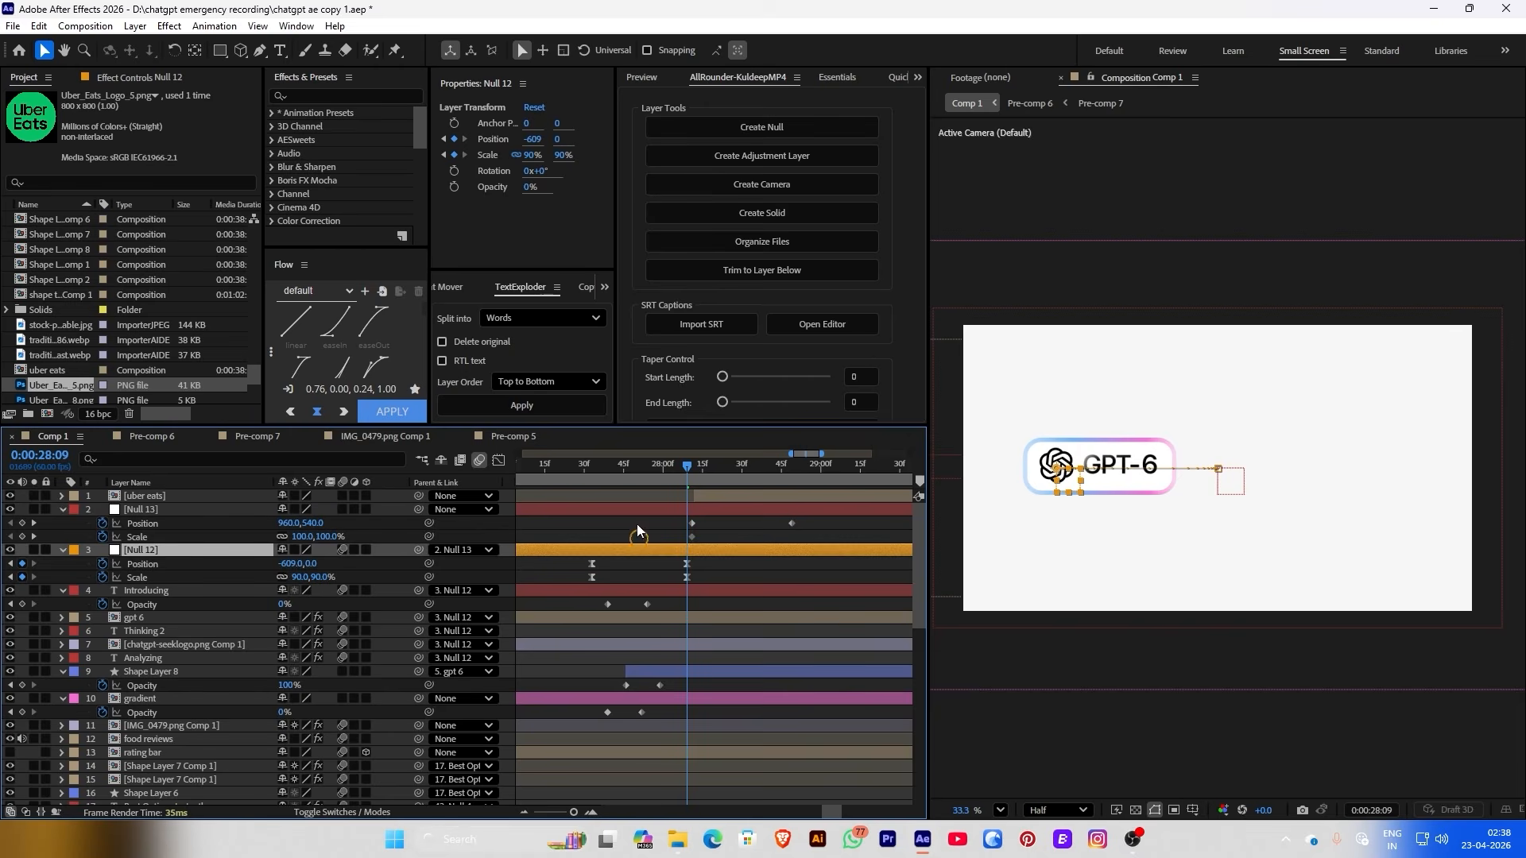
pyautogui.moveTo(530, 144); pyautogui.dragTo(438, 155)
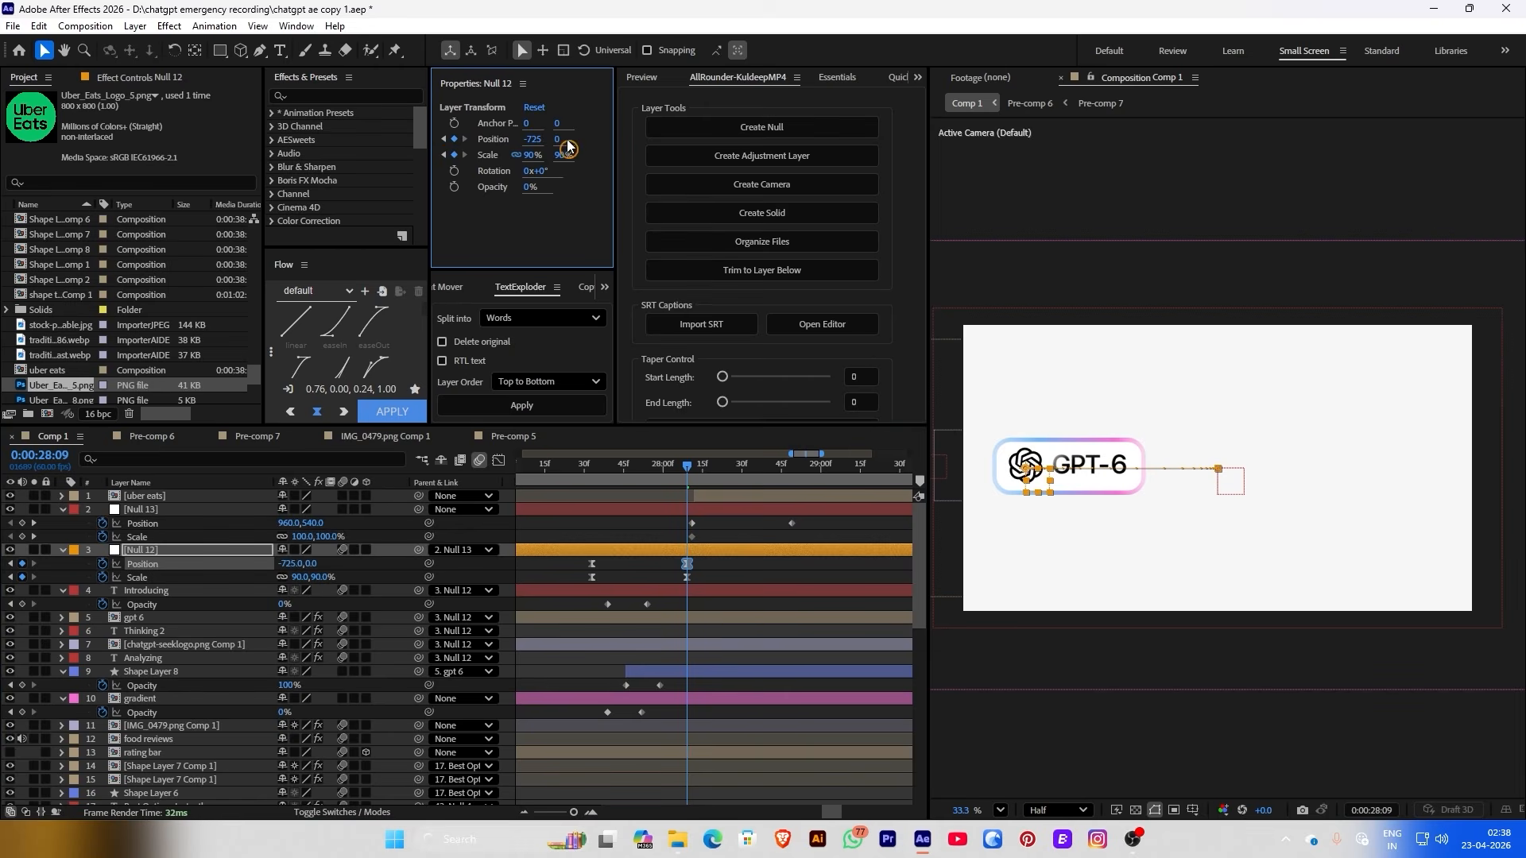
pyautogui.moveTo(703, 468); pyautogui.dragTo(792, 467)
pyautogui.moveTo(306, 523); pyautogui.dragTo(338, 516)
# Inspect Null 13's Position keyframes in the Graph Editor, then jump to 0:00:28:02
pyautogui.click(843, 518)
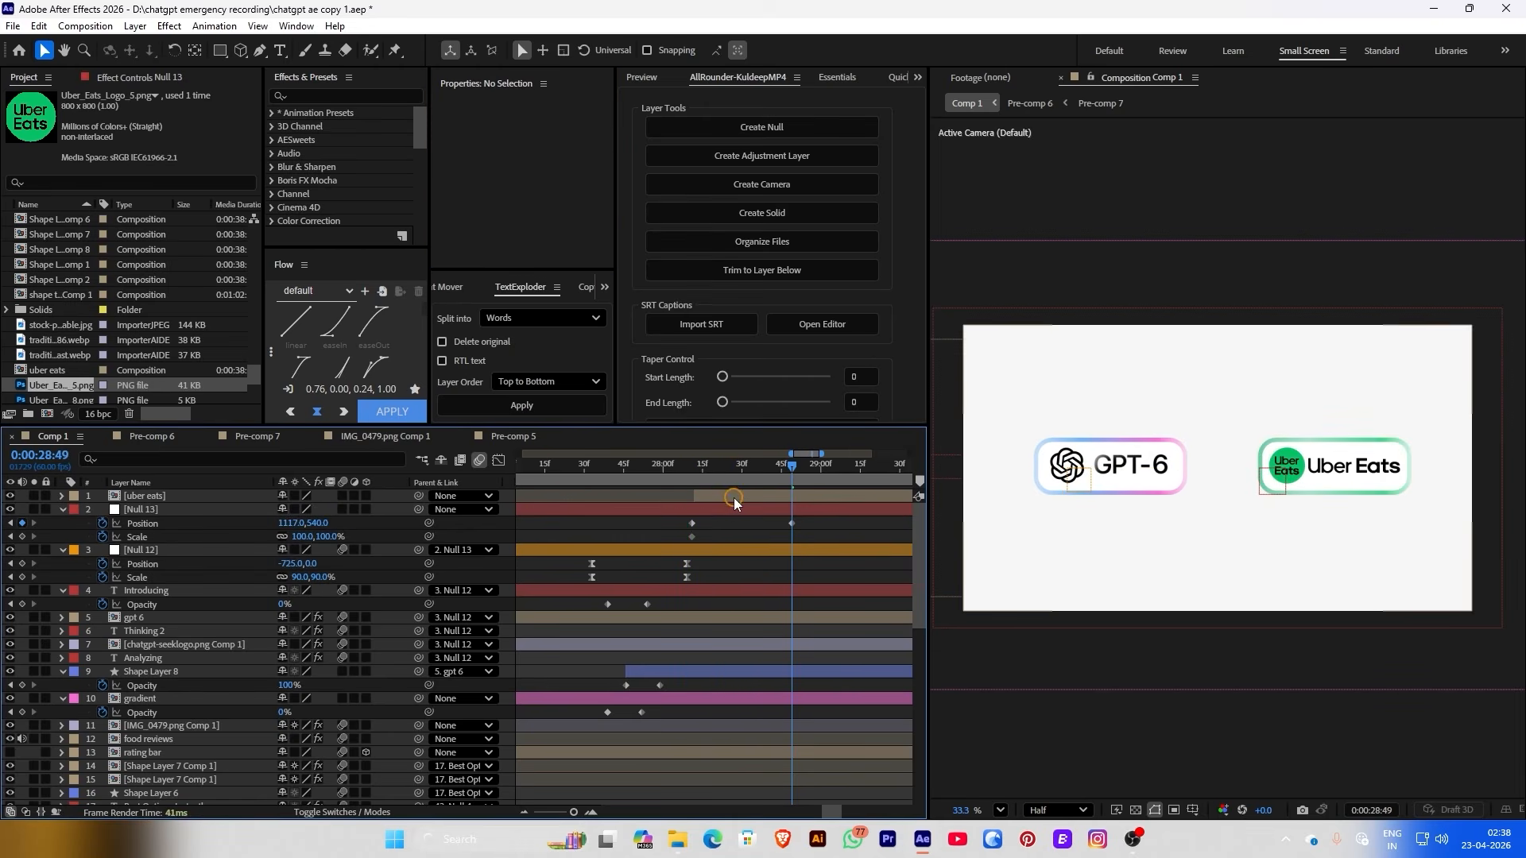
pyautogui.click(843, 495)
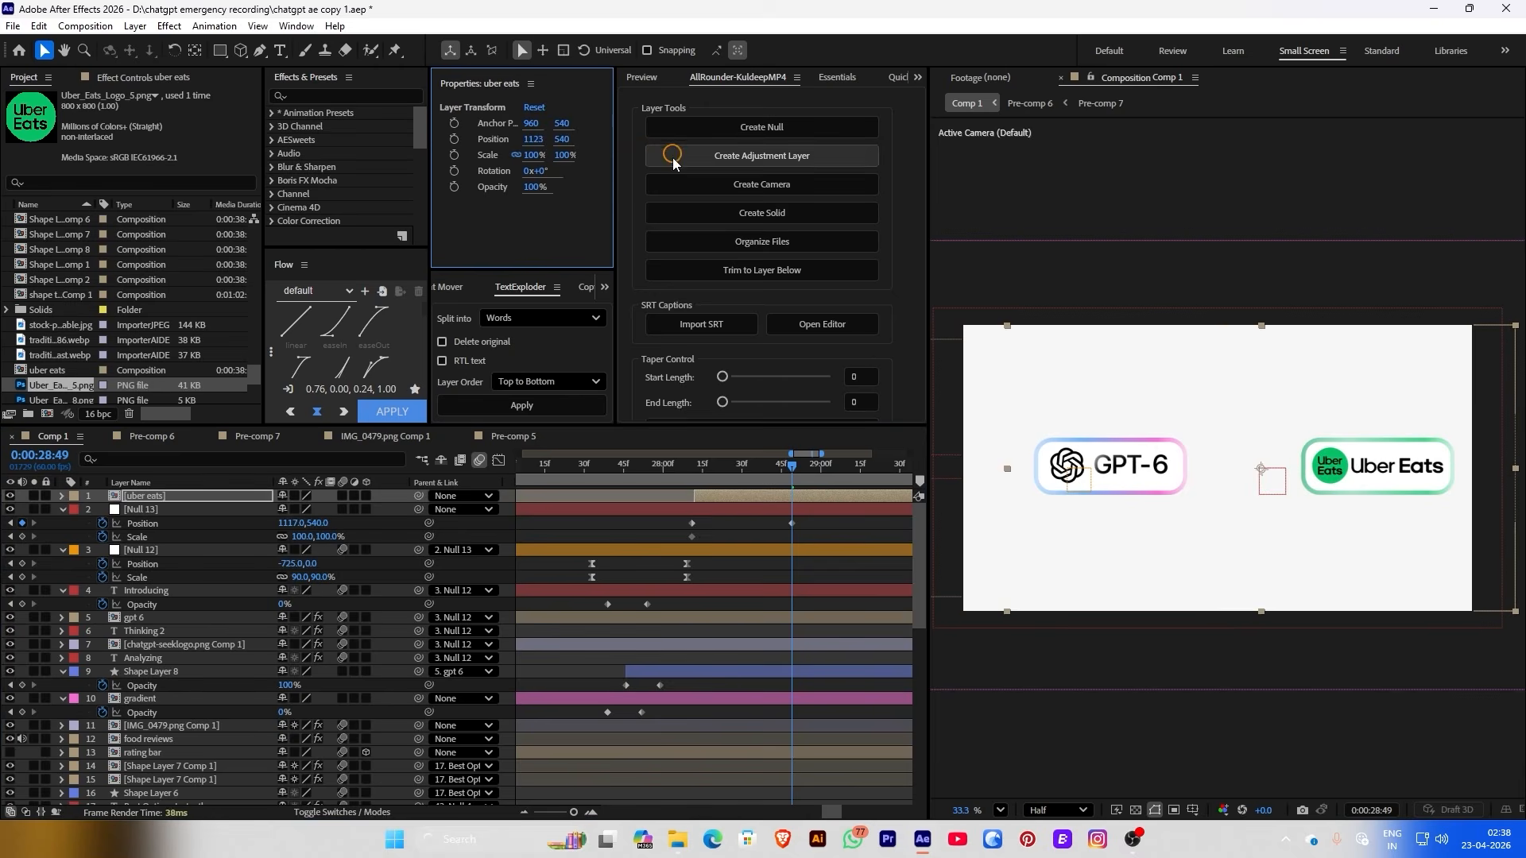
pyautogui.moveTo(670, 520); pyautogui.dragTo(802, 546)
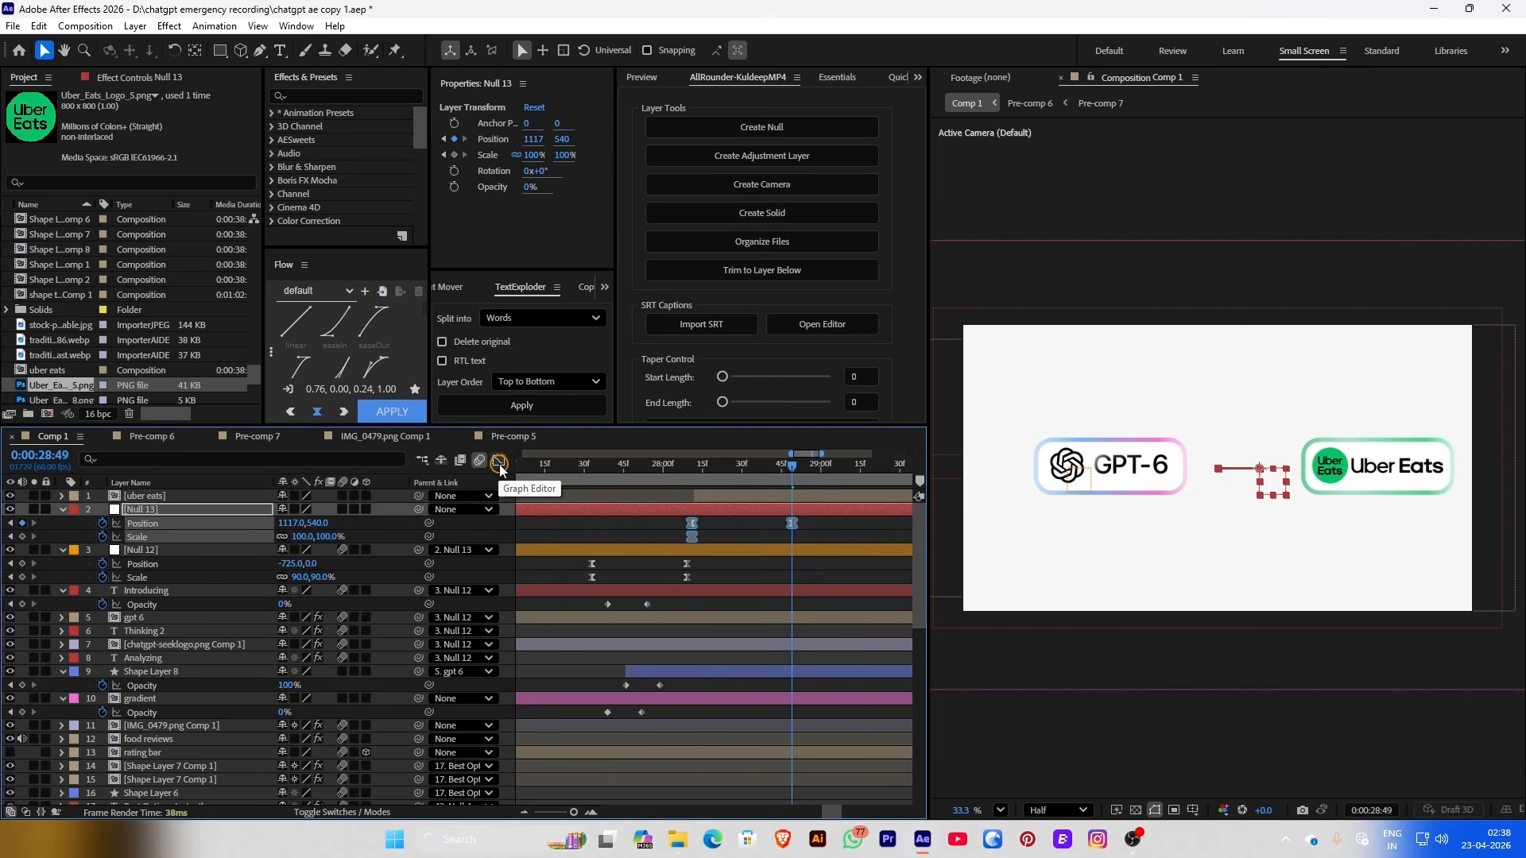
pyautogui.click(498, 461)
pyautogui.moveTo(807, 659); pyautogui.dragTo(721, 682)
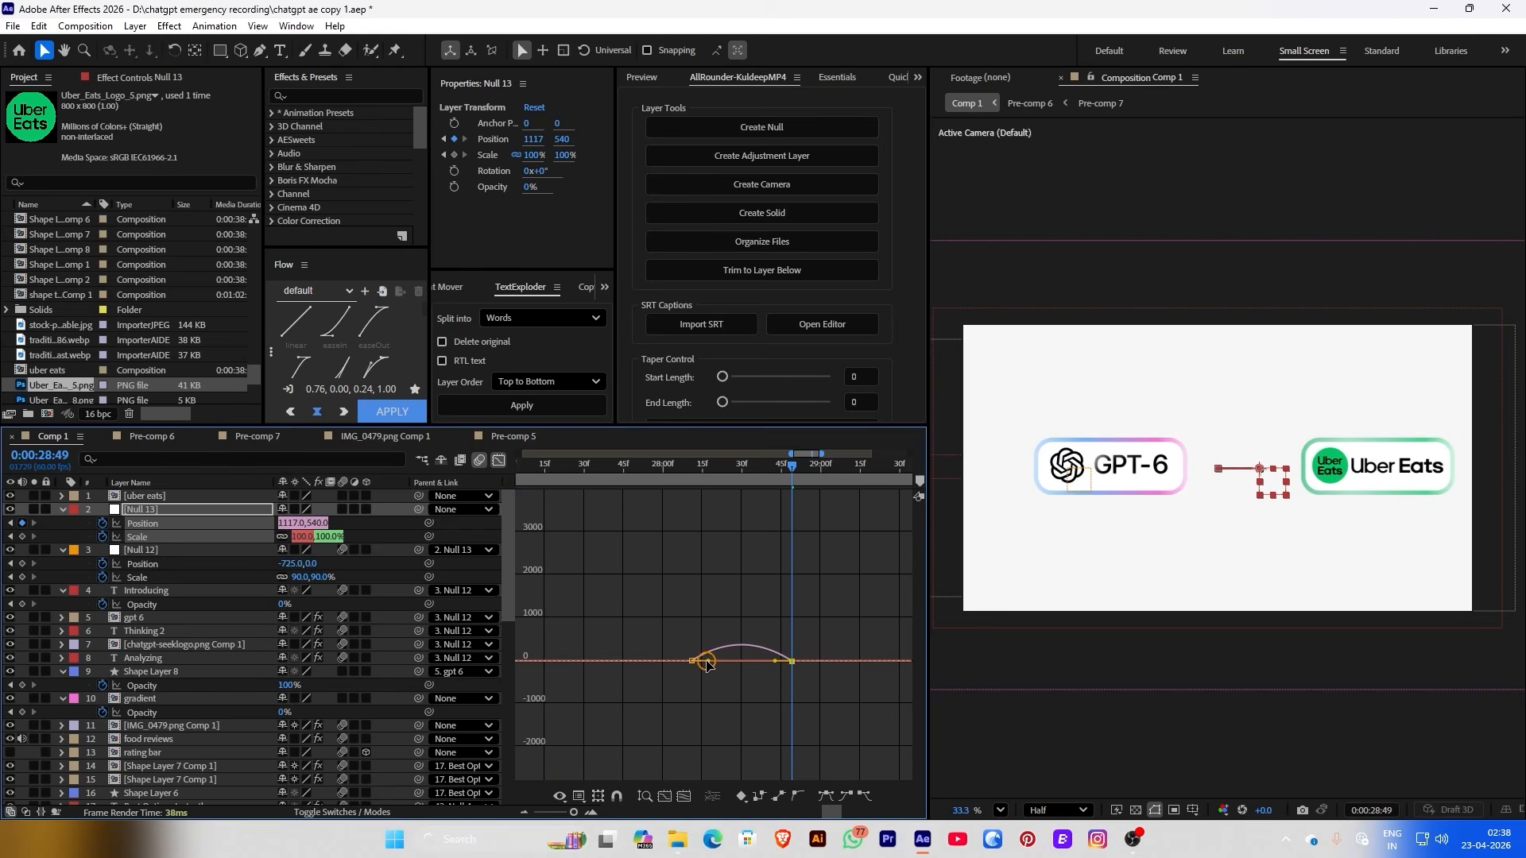
pyautogui.click(499, 459)
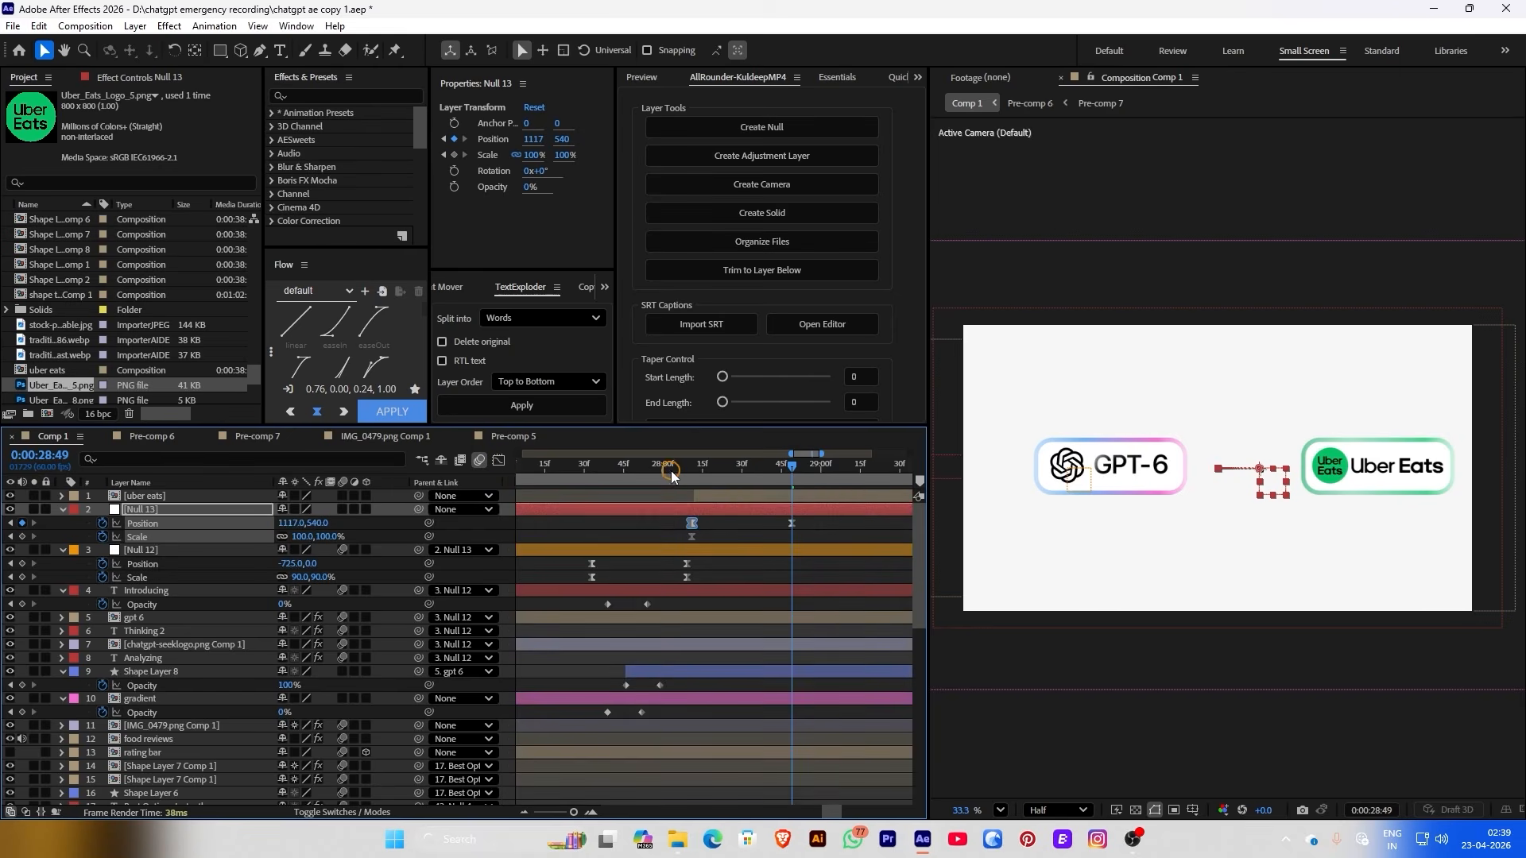
pyautogui.click(666, 465)
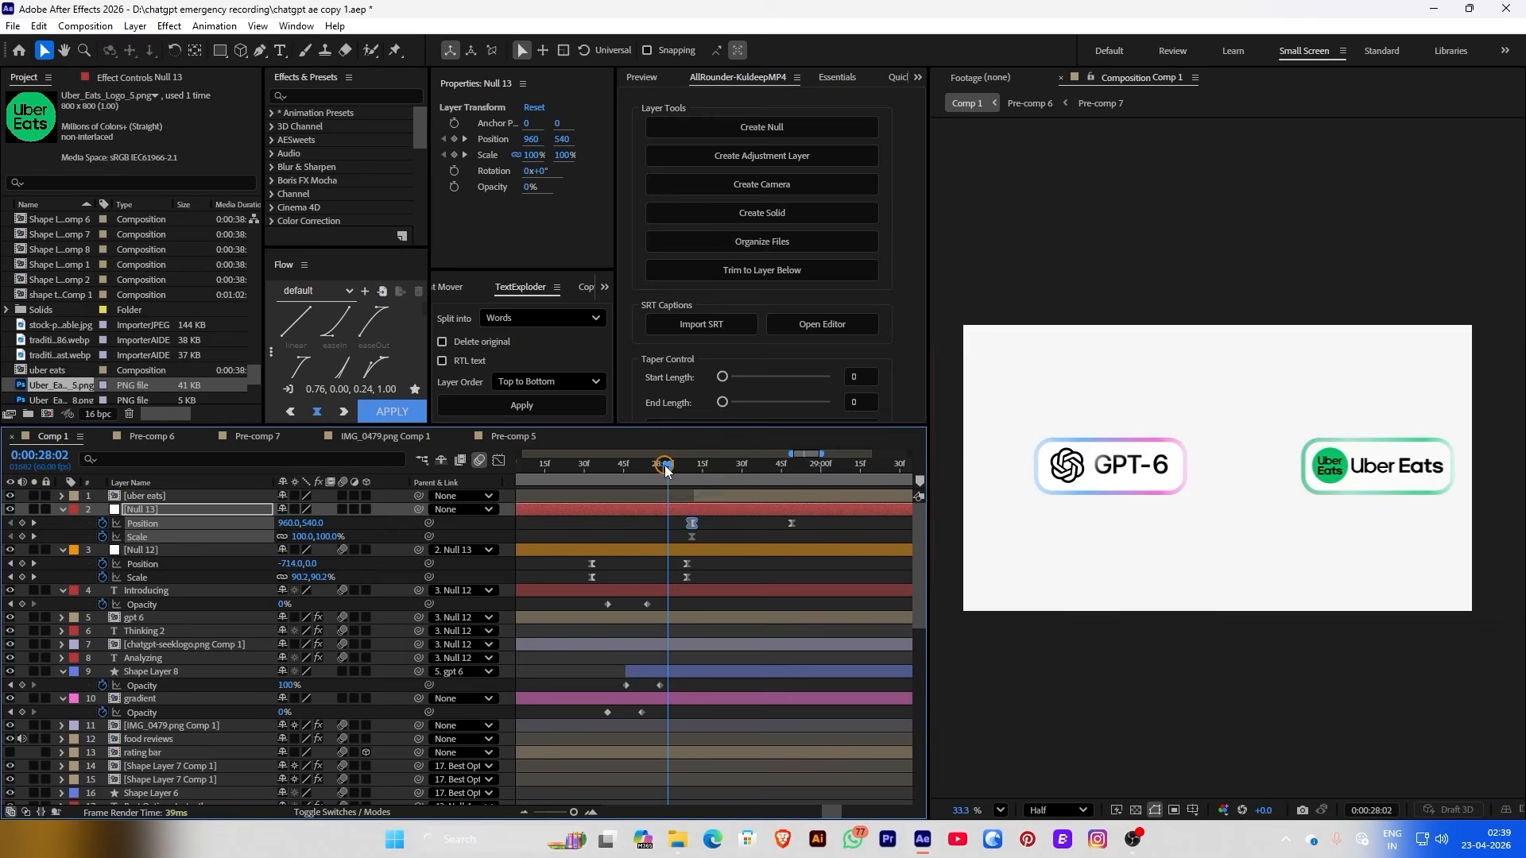
# Preview from 0:00:27:31 and scale Null 12 down to 76%
pyautogui.click(1343, 467)
pyautogui.click(588, 466)
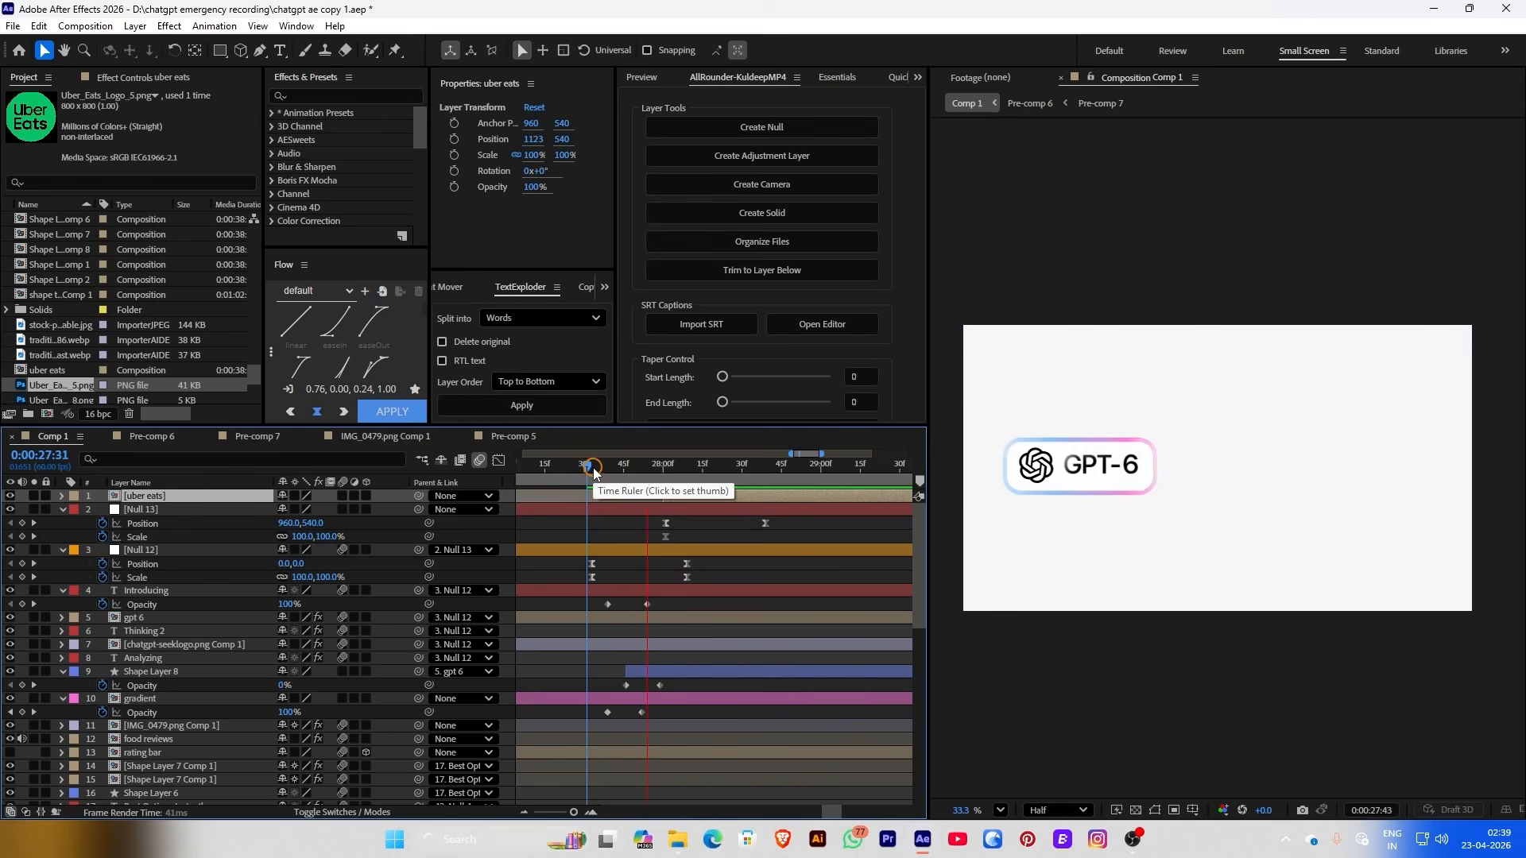
pyautogui.press('space')
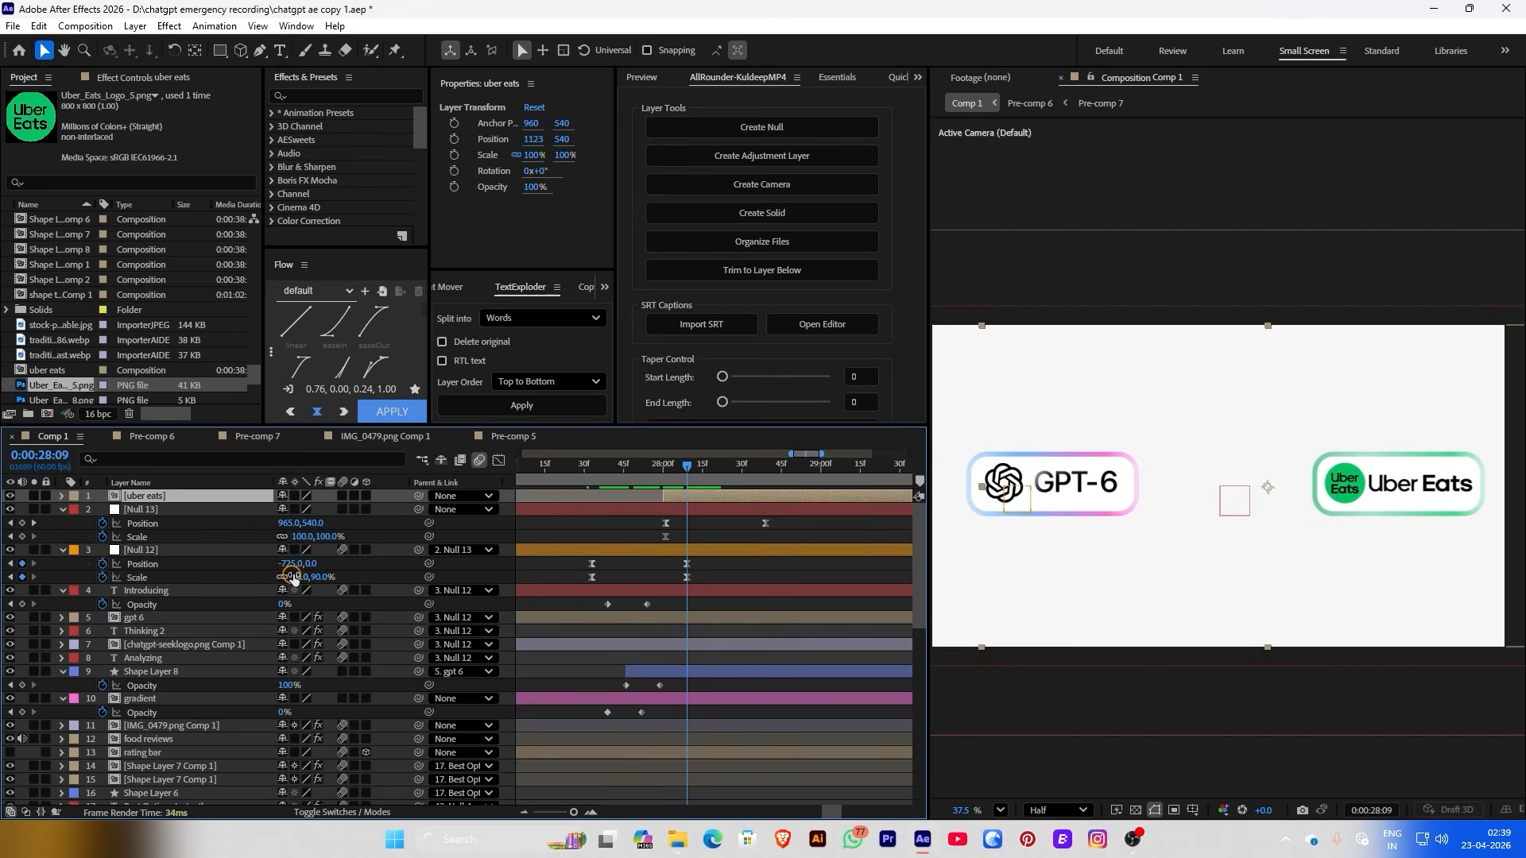
pyautogui.moveTo(299, 575); pyautogui.dragTo(291, 576)
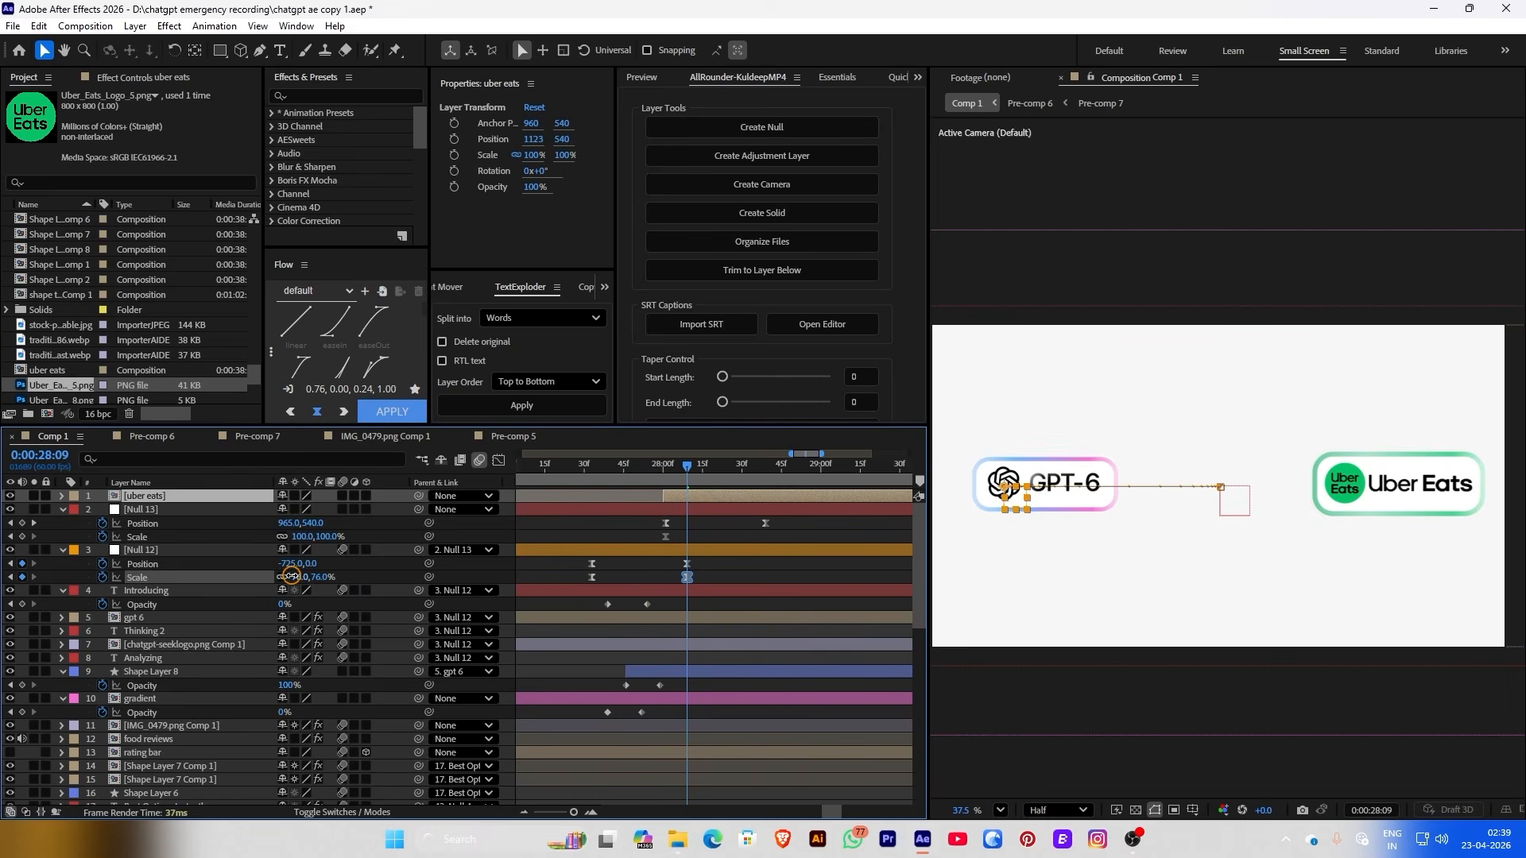
pyautogui.click(762, 538)
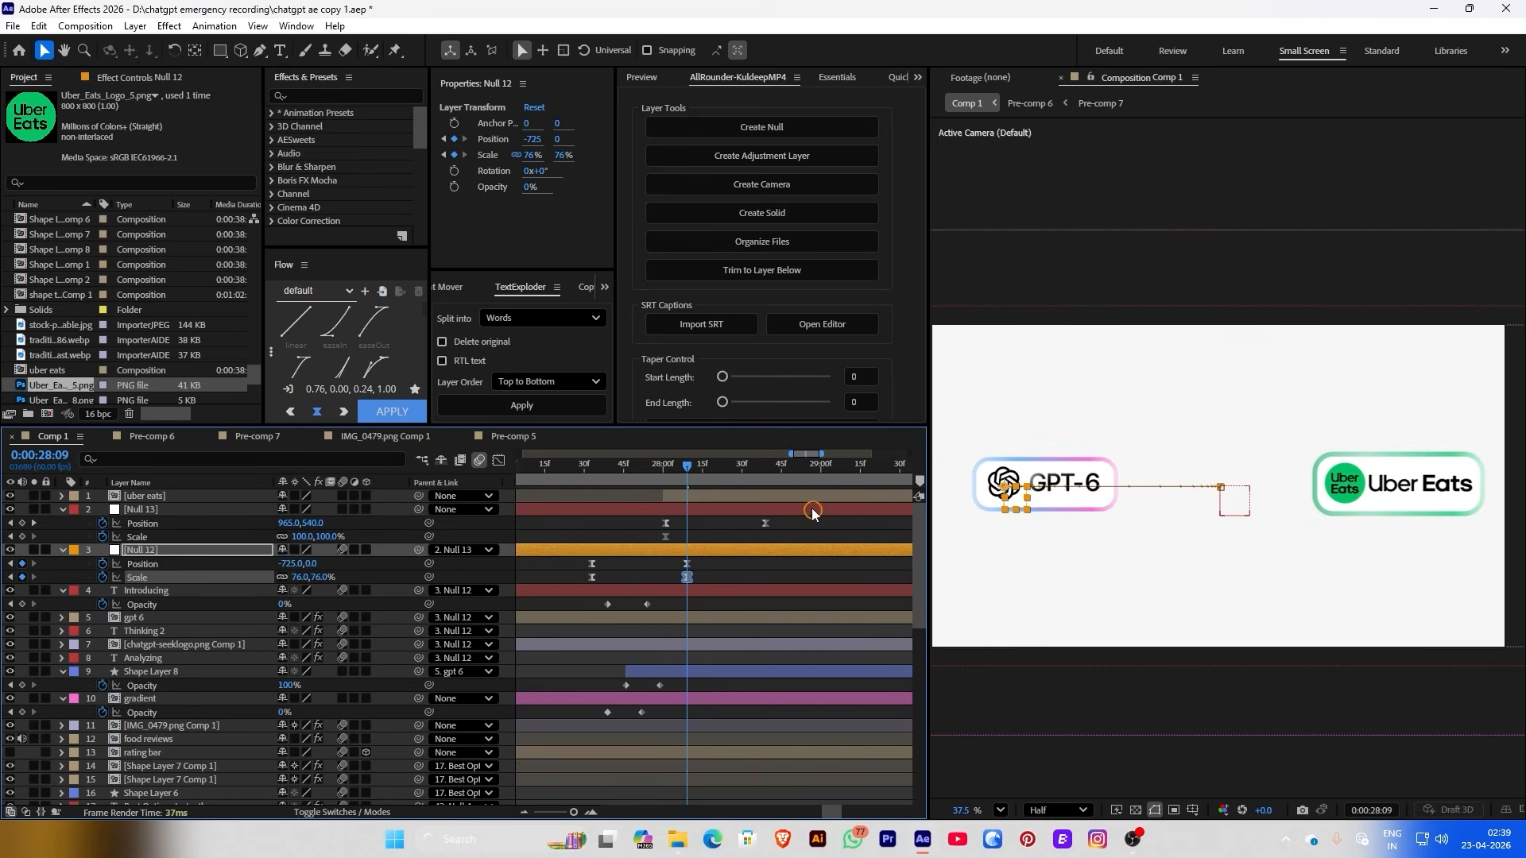
# Move the uber eats precomp to the frame's left edge and scale it to 83%
pyautogui.click(796, 495)
pyautogui.moveTo(528, 139); pyautogui.dragTo(399, 163)
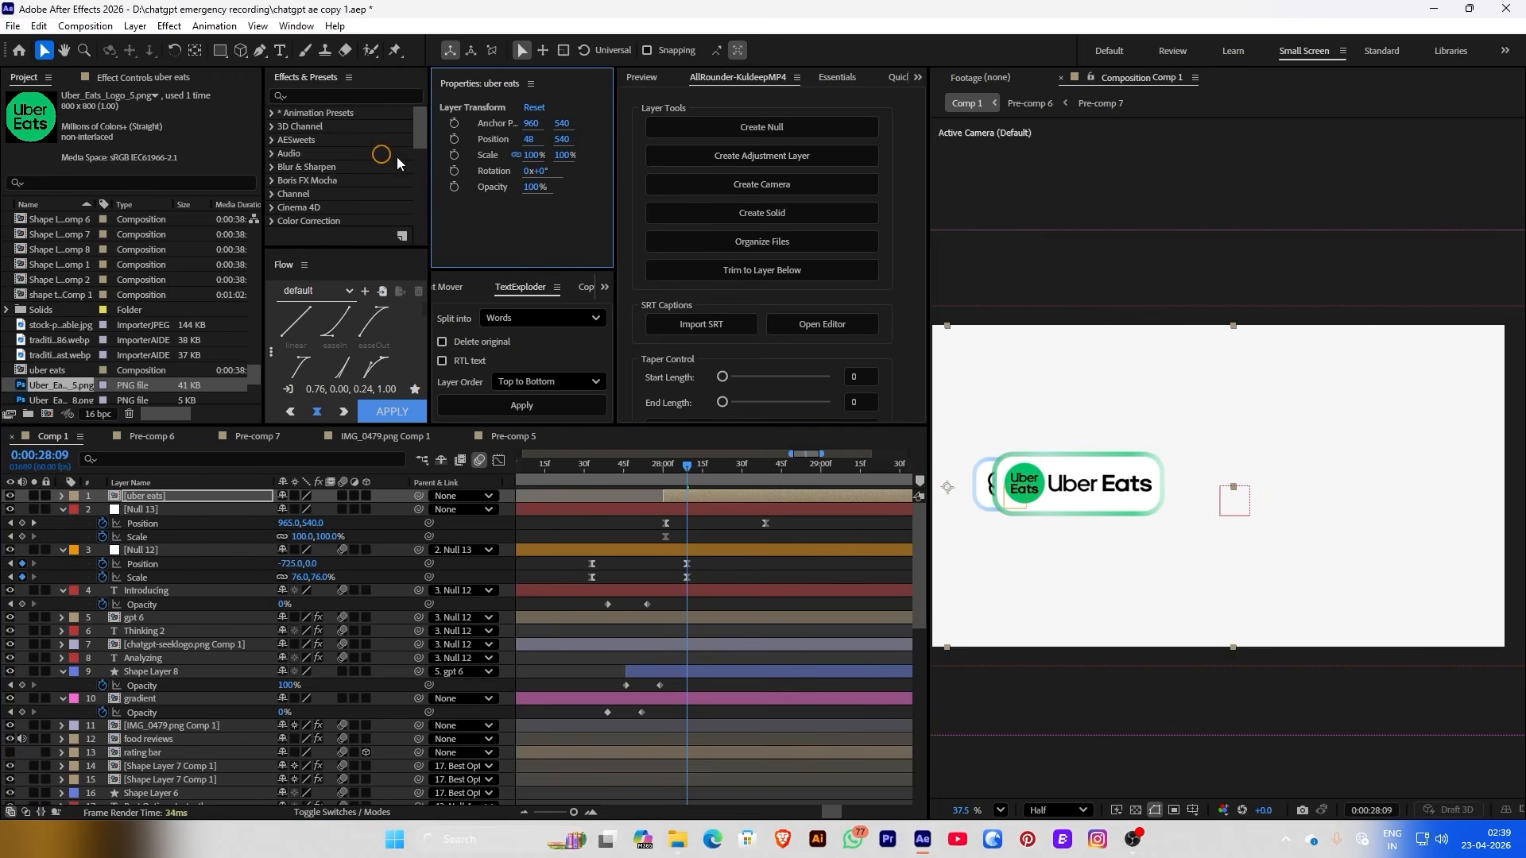
pyautogui.moveTo(530, 154); pyautogui.dragTo(1502, 183)
# Search Flaticon for 'link icon' and download the chain-link icon as a PNG
pyautogui.click(1000, 810)
pyautogui.click(1038, 497)
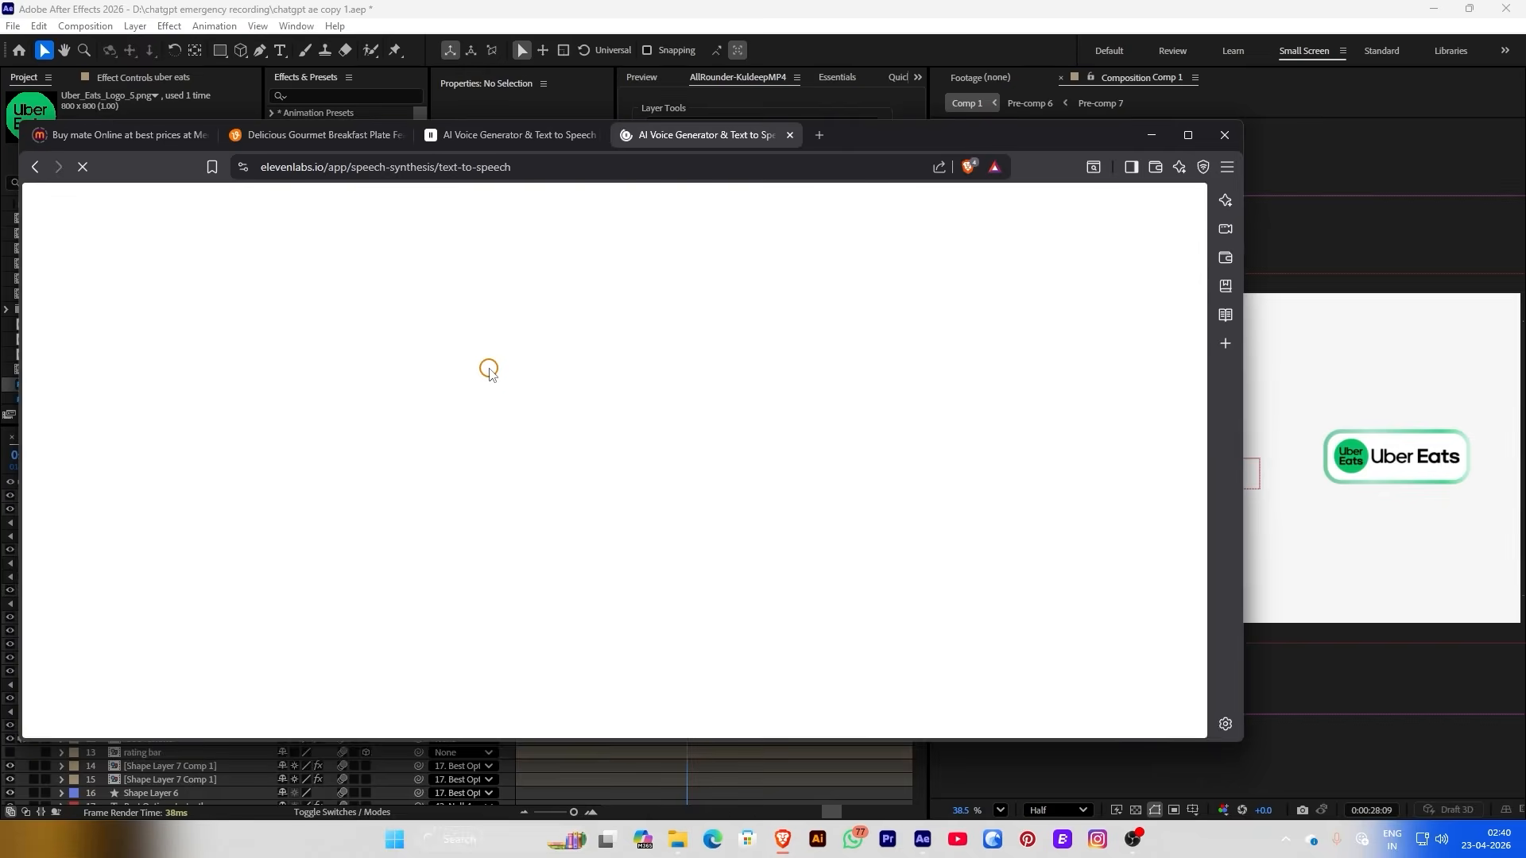
pyautogui.click(442, 166)
pyautogui.write('link icon')
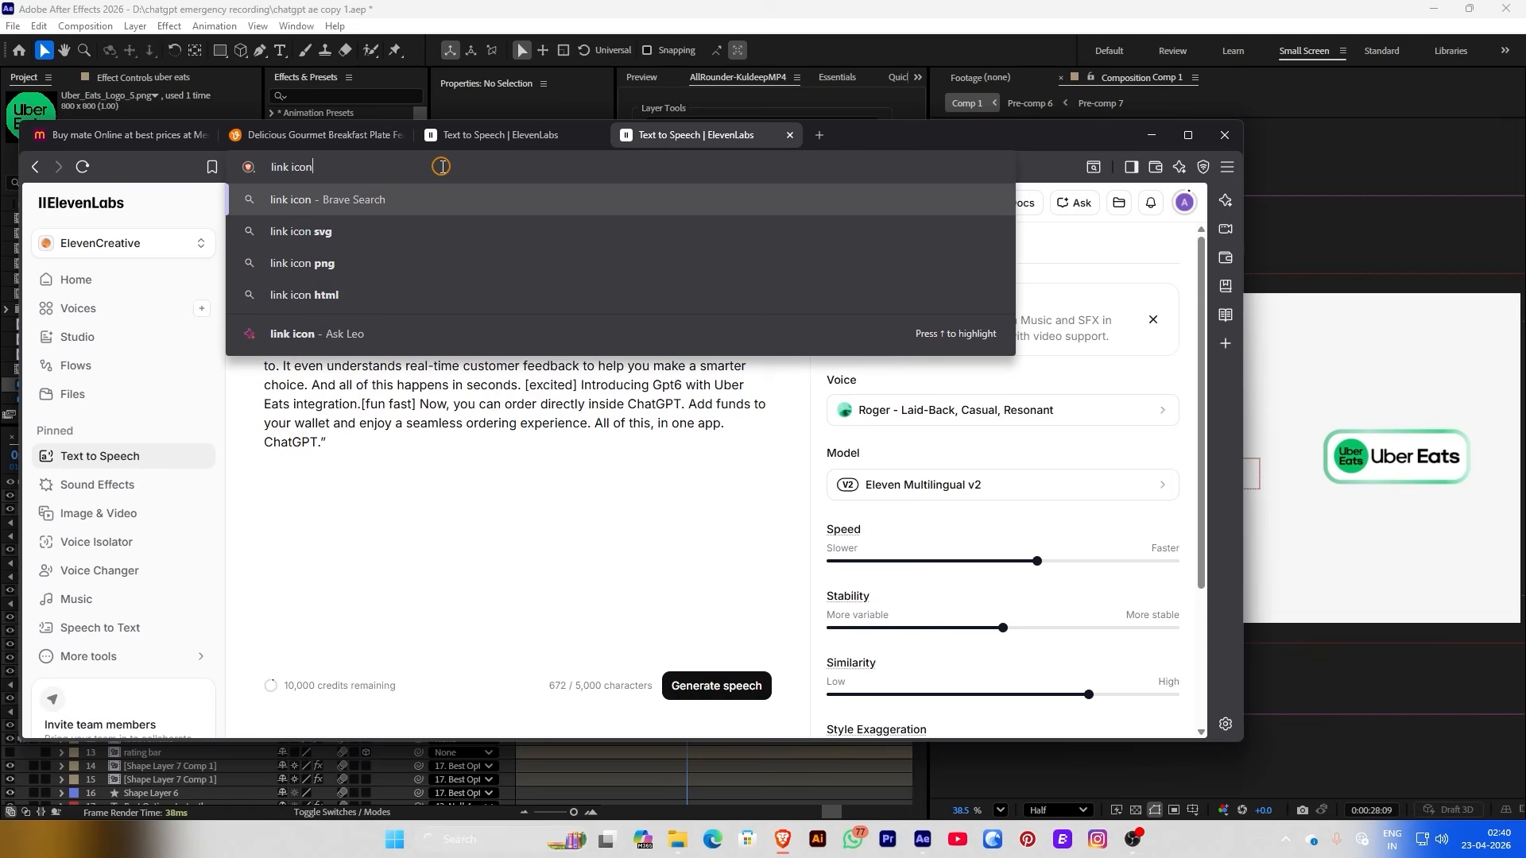
pyautogui.write('n')
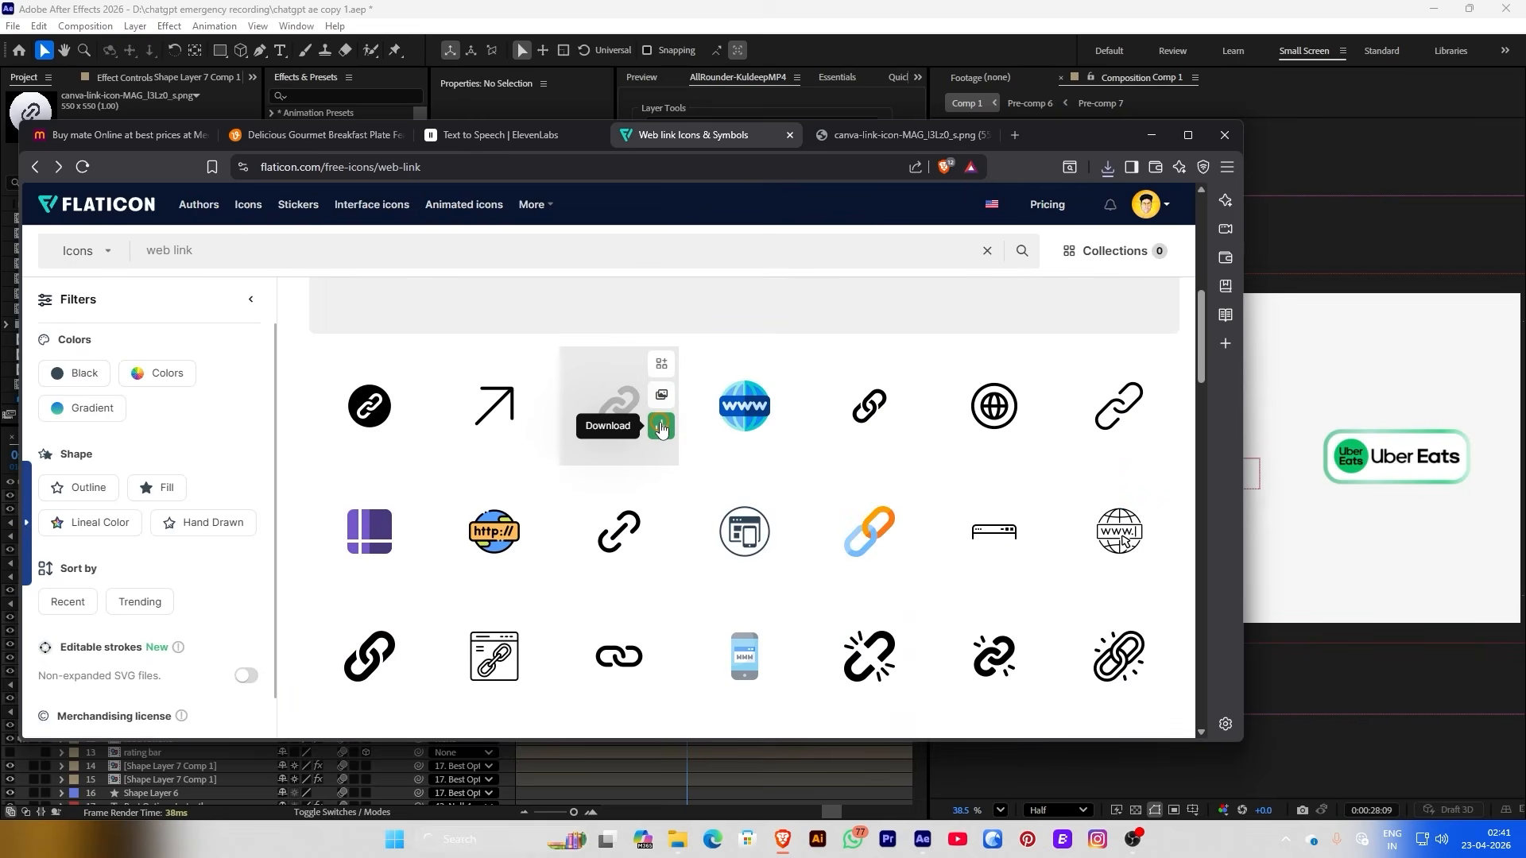
pyautogui.click(617, 405)
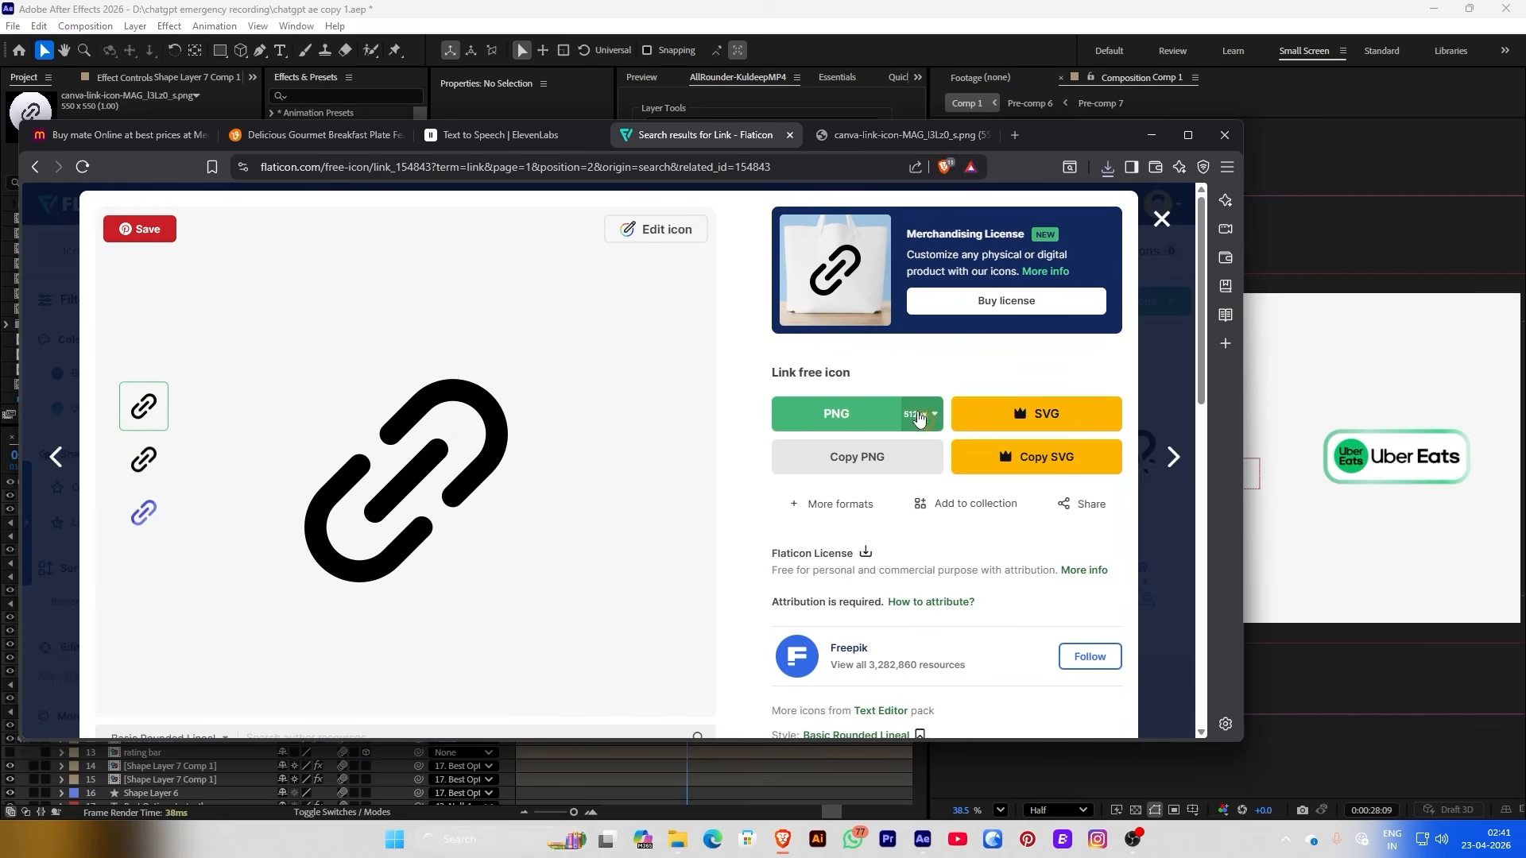
pyautogui.click(918, 417)
pyautogui.click(946, 646)
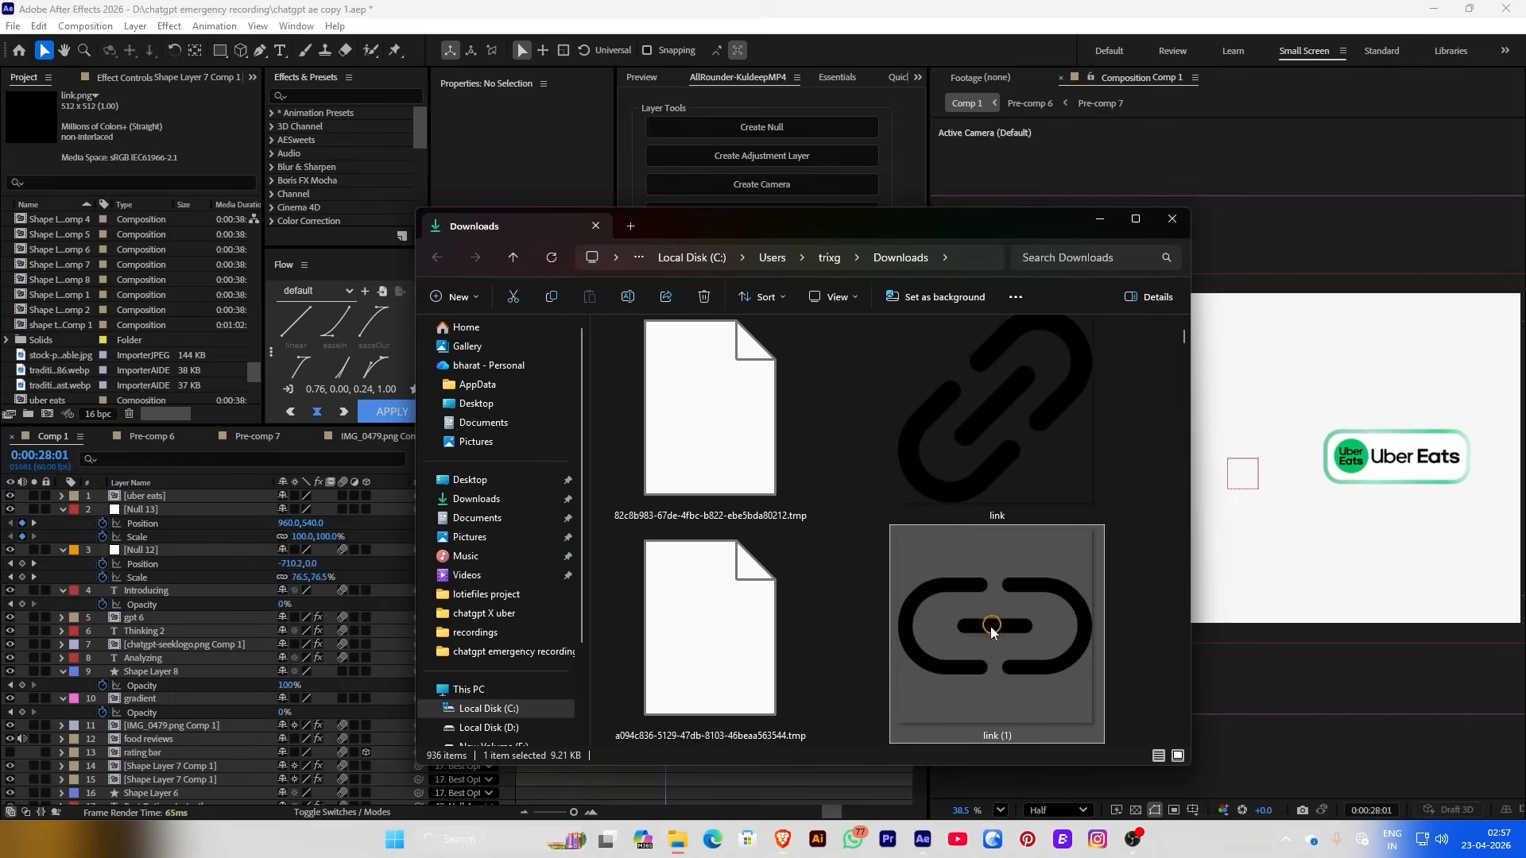
# Bring link (1).png into Comp 1 and place it between the GPT-6 and Uber Eats pills
pyautogui.moveTo(991, 631); pyautogui.dragTo(198, 497)
pyautogui.moveTo(556, 155); pyautogui.dragTo(521, 154)
pyautogui.press('.')
# Shrink the link icon to 17%, split its layer and delete the earlier piece
pyautogui.click(656, 499)
pyautogui.hotkey('ctrl', 'shift', 'd')
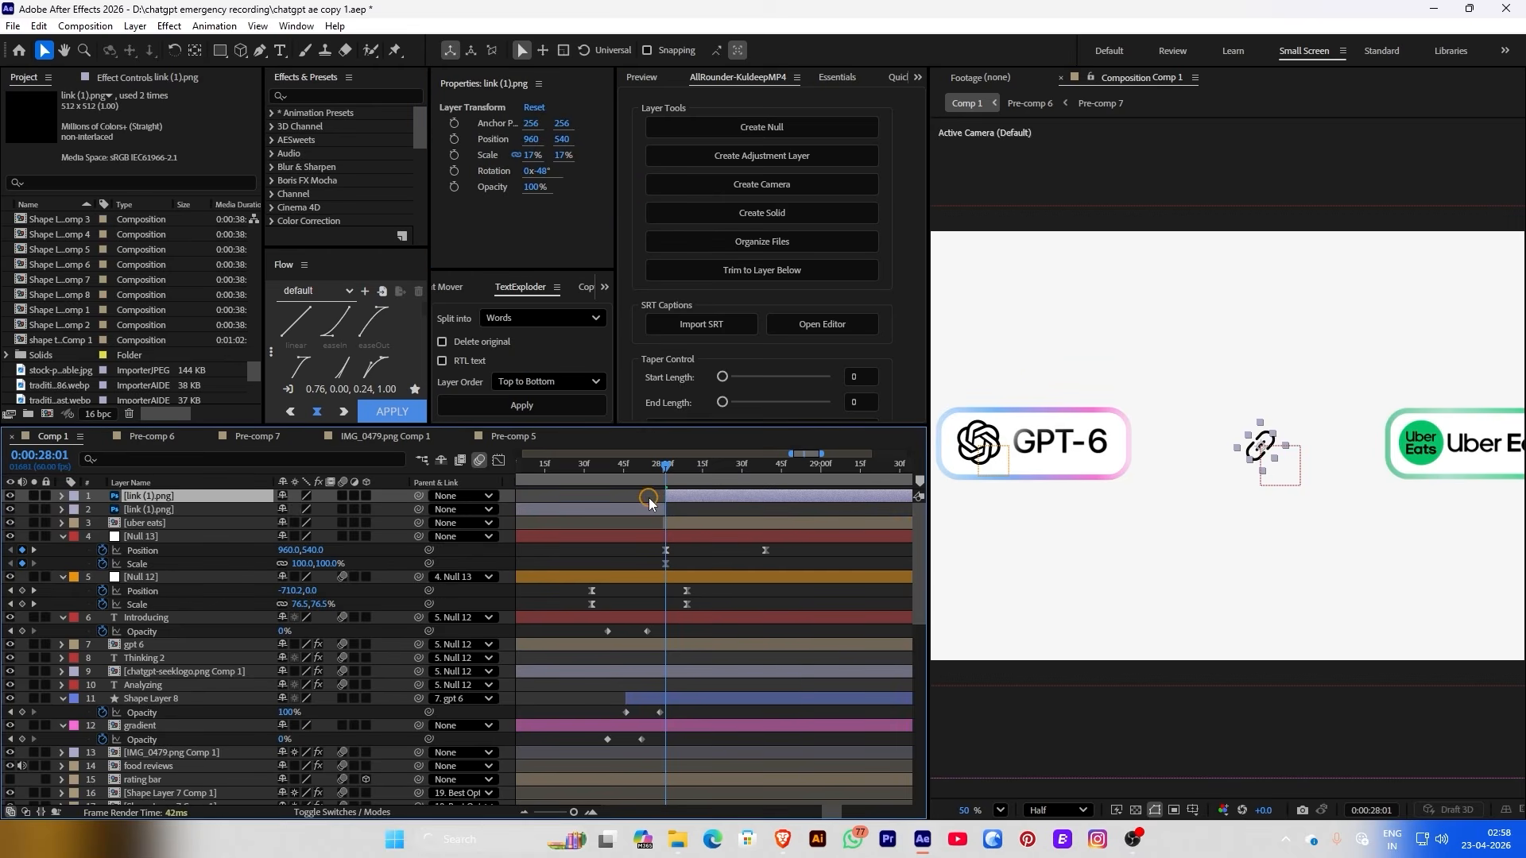
pyautogui.click(646, 508)
pyautogui.press('Delete')
pyautogui.click(674, 496)
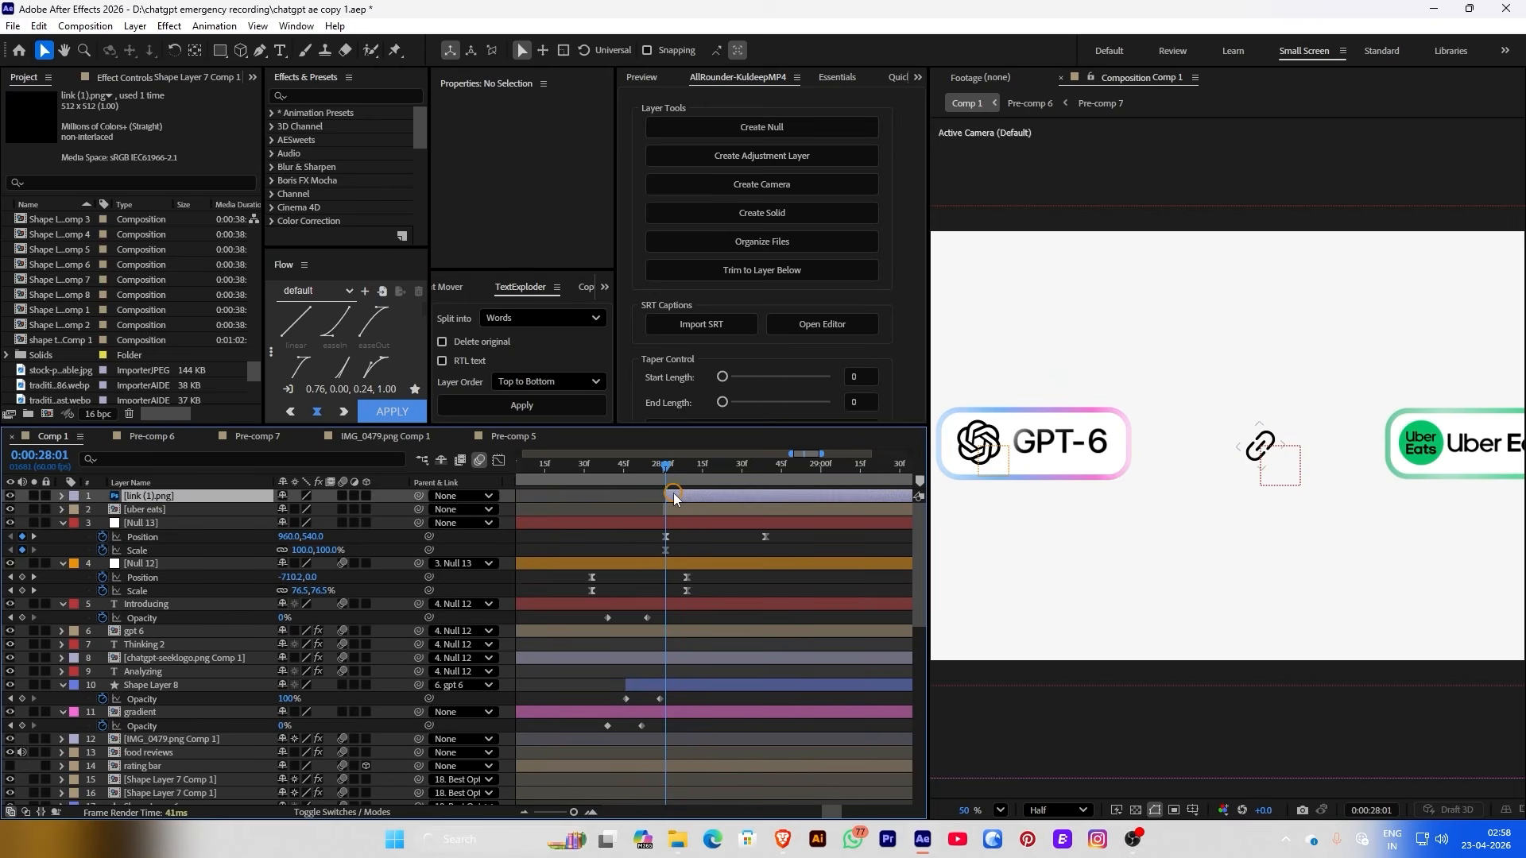
# Pre-compose the link layer into link (1).png Comp 1 and open it
pyautogui.rightClick(196, 495)
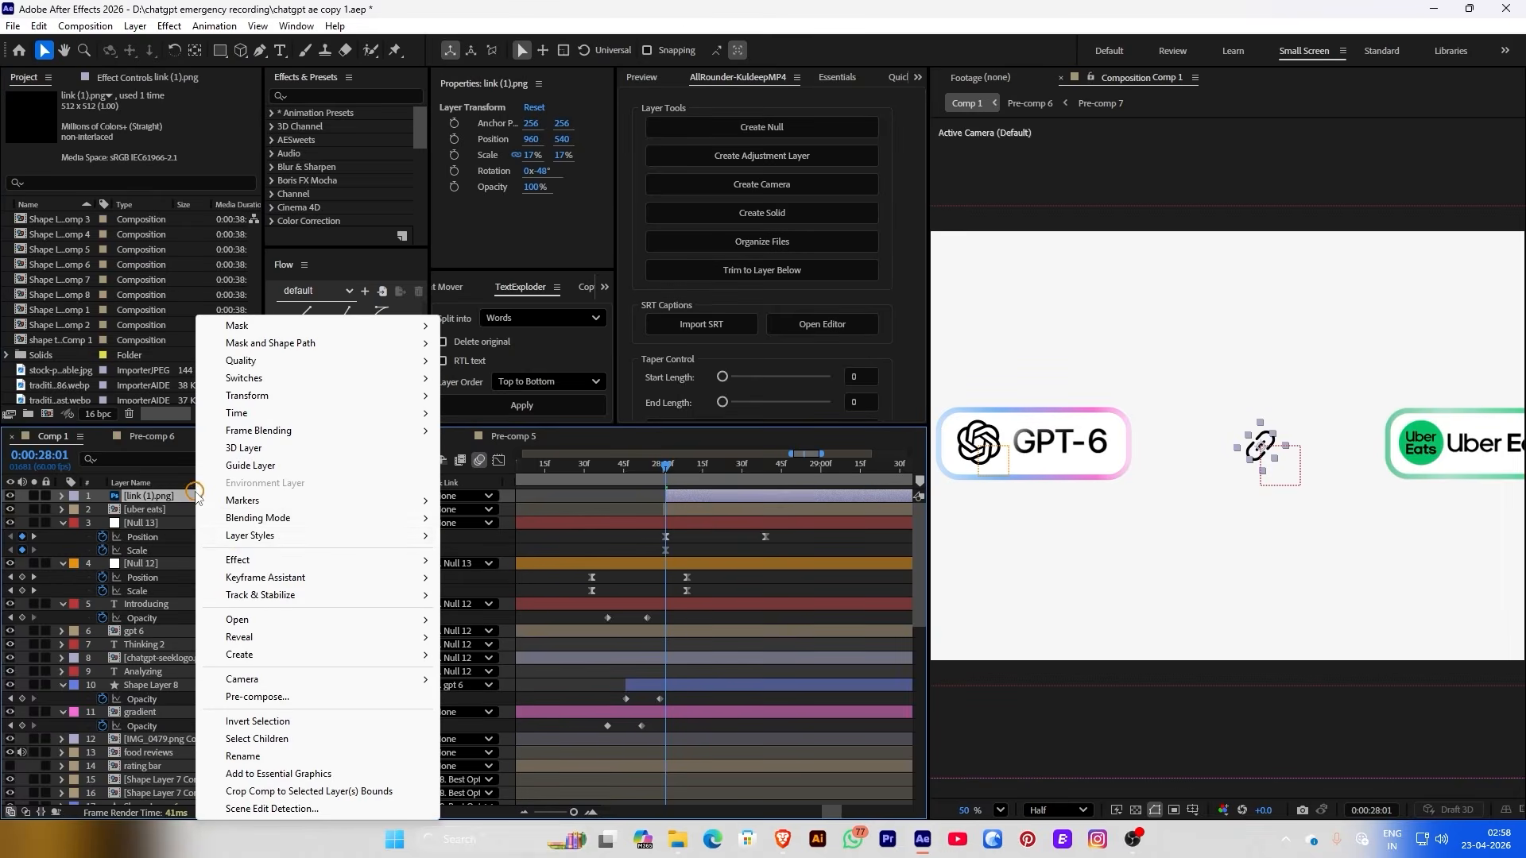
pyautogui.click(256, 698)
pyautogui.click(841, 533)
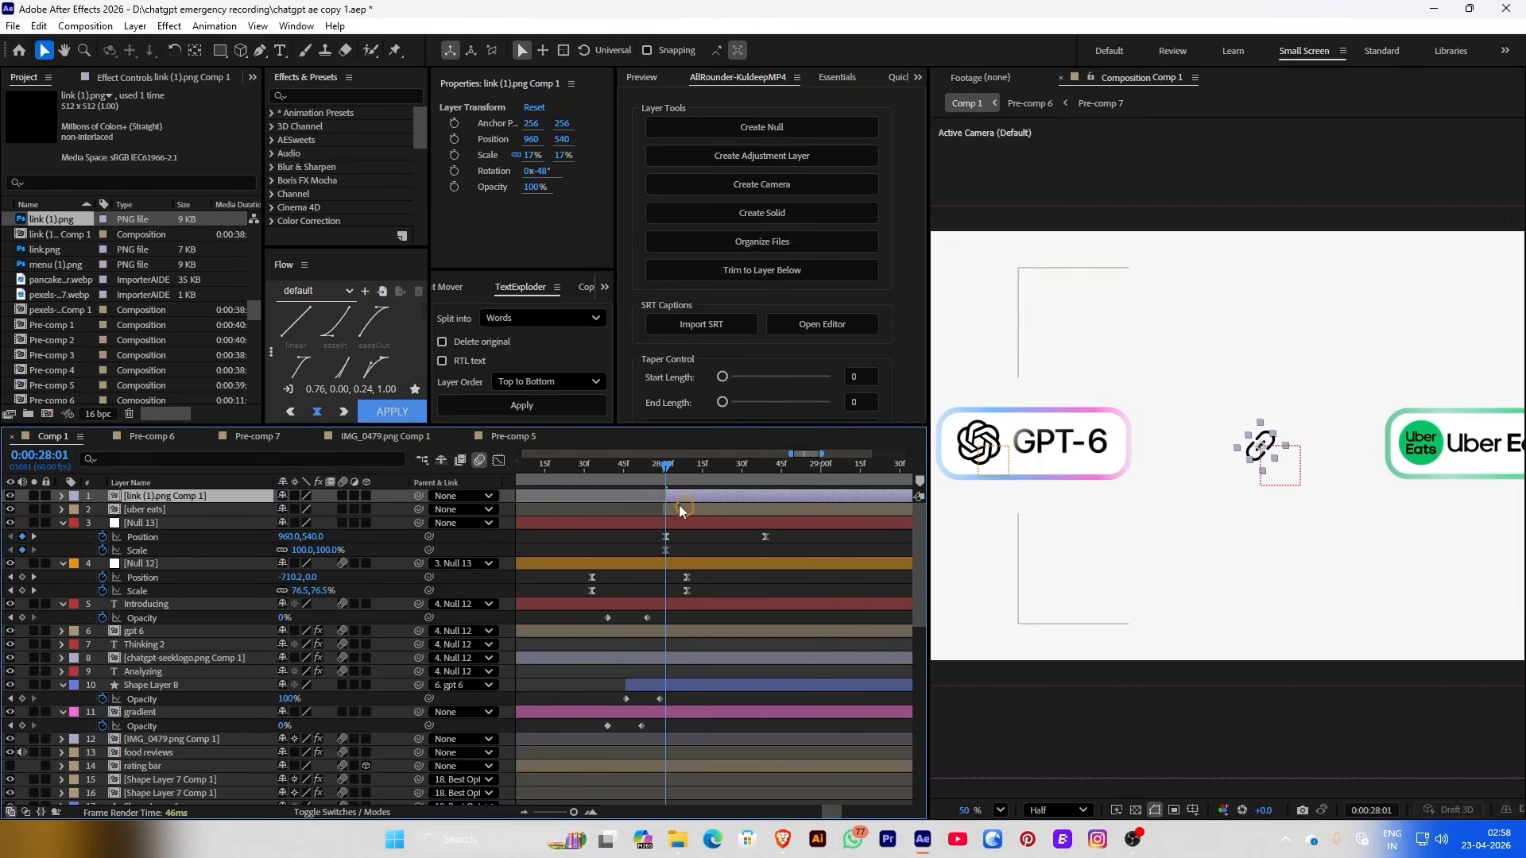
pyautogui.click(685, 499)
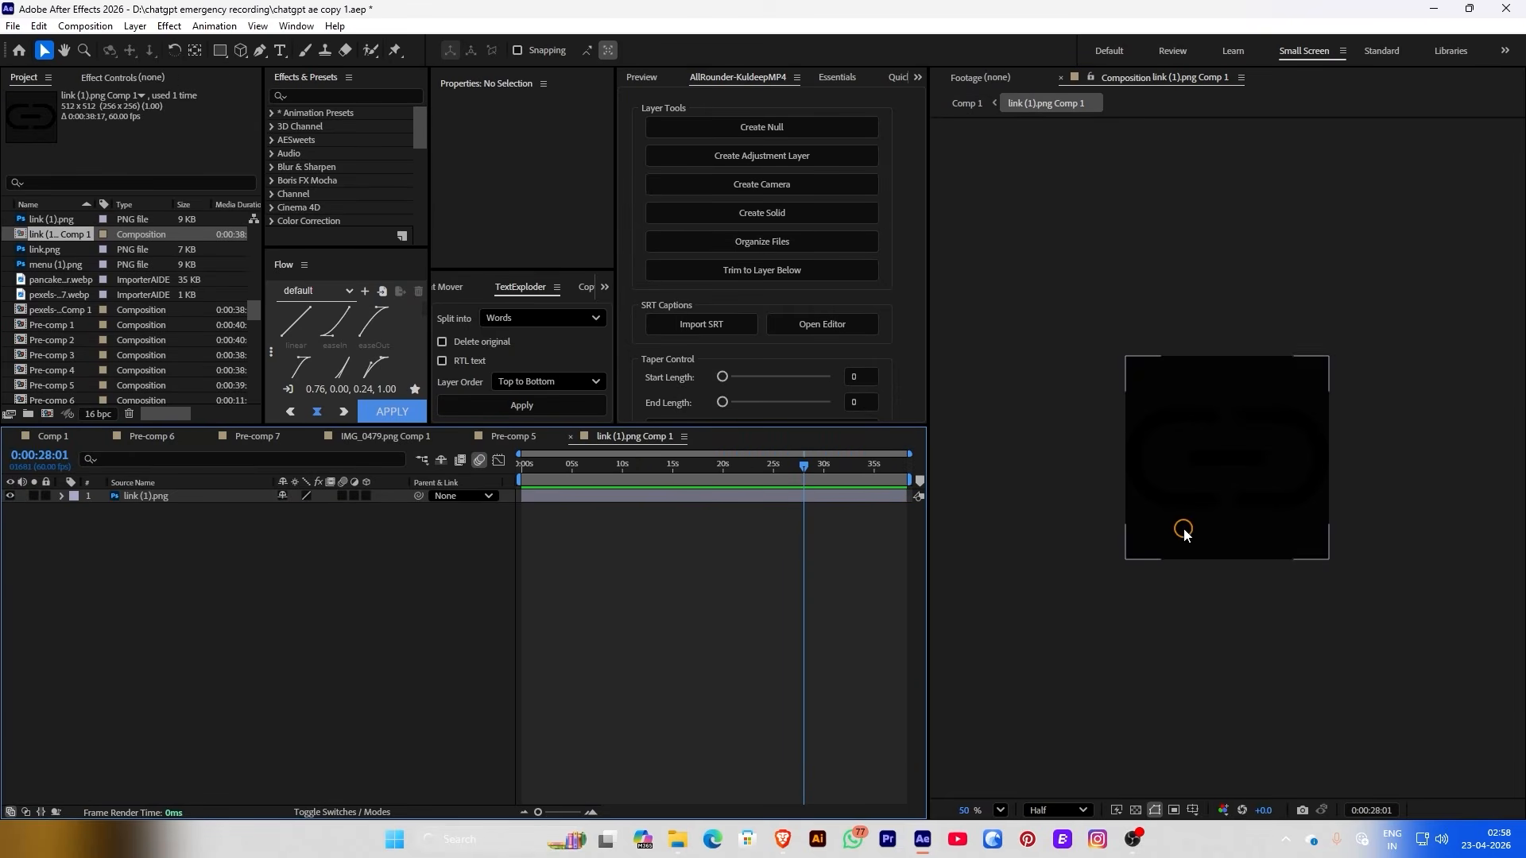
# Resize link (1).png Comp 1 to 1139 × 999 px in Composition Settings
pyautogui.click(92, 30)
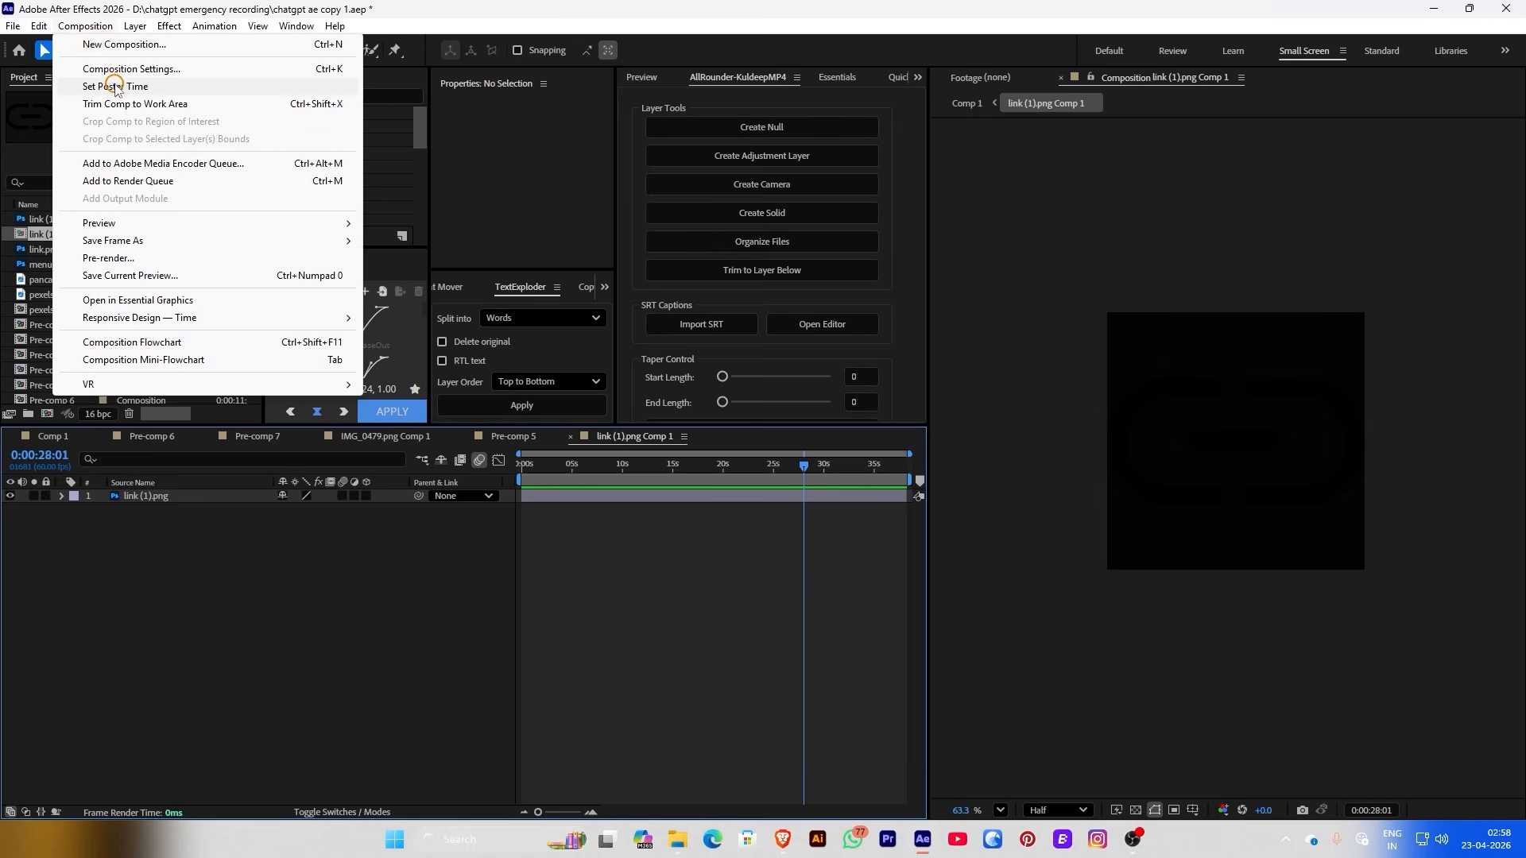
pyautogui.click(112, 67)
pyautogui.moveTo(655, 323); pyautogui.dragTo(773, 334)
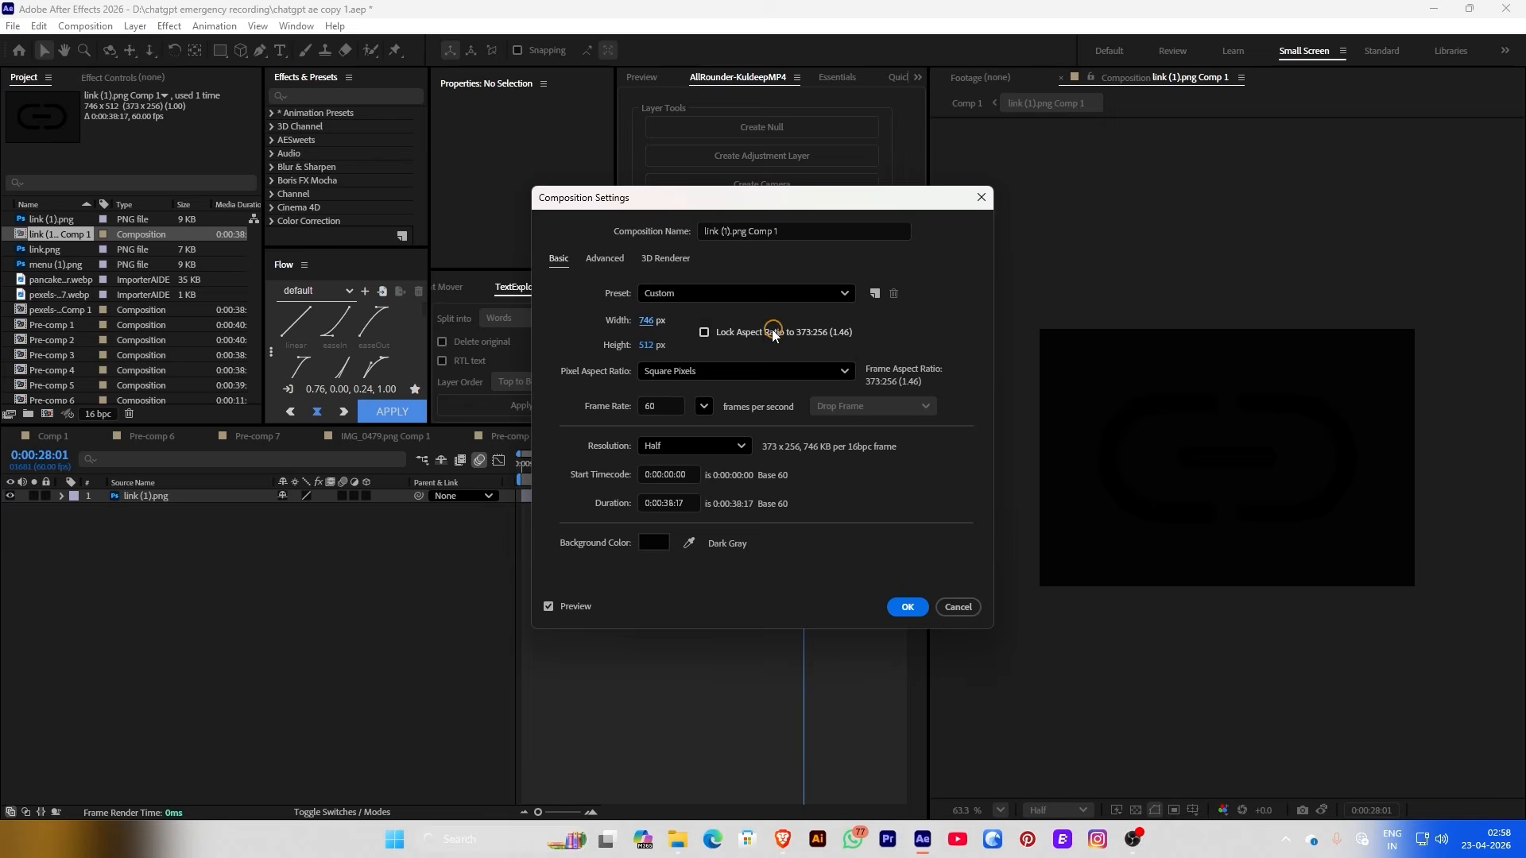
pyautogui.moveTo(636, 343); pyautogui.dragTo(834, 347)
pyautogui.moveTo(644, 320); pyautogui.dragTo(684, 343)
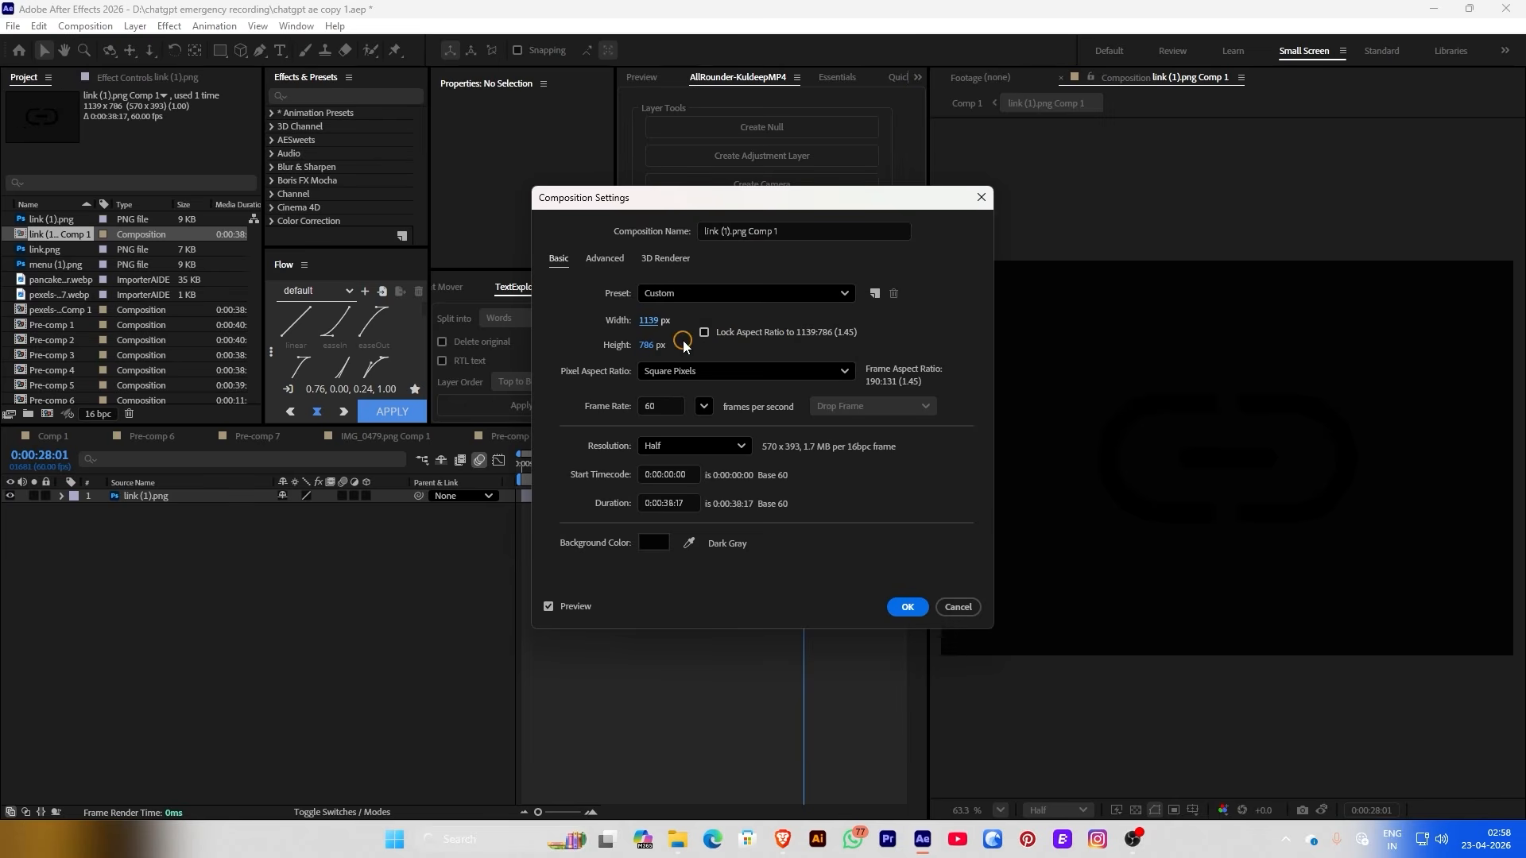
pyautogui.click(906, 608)
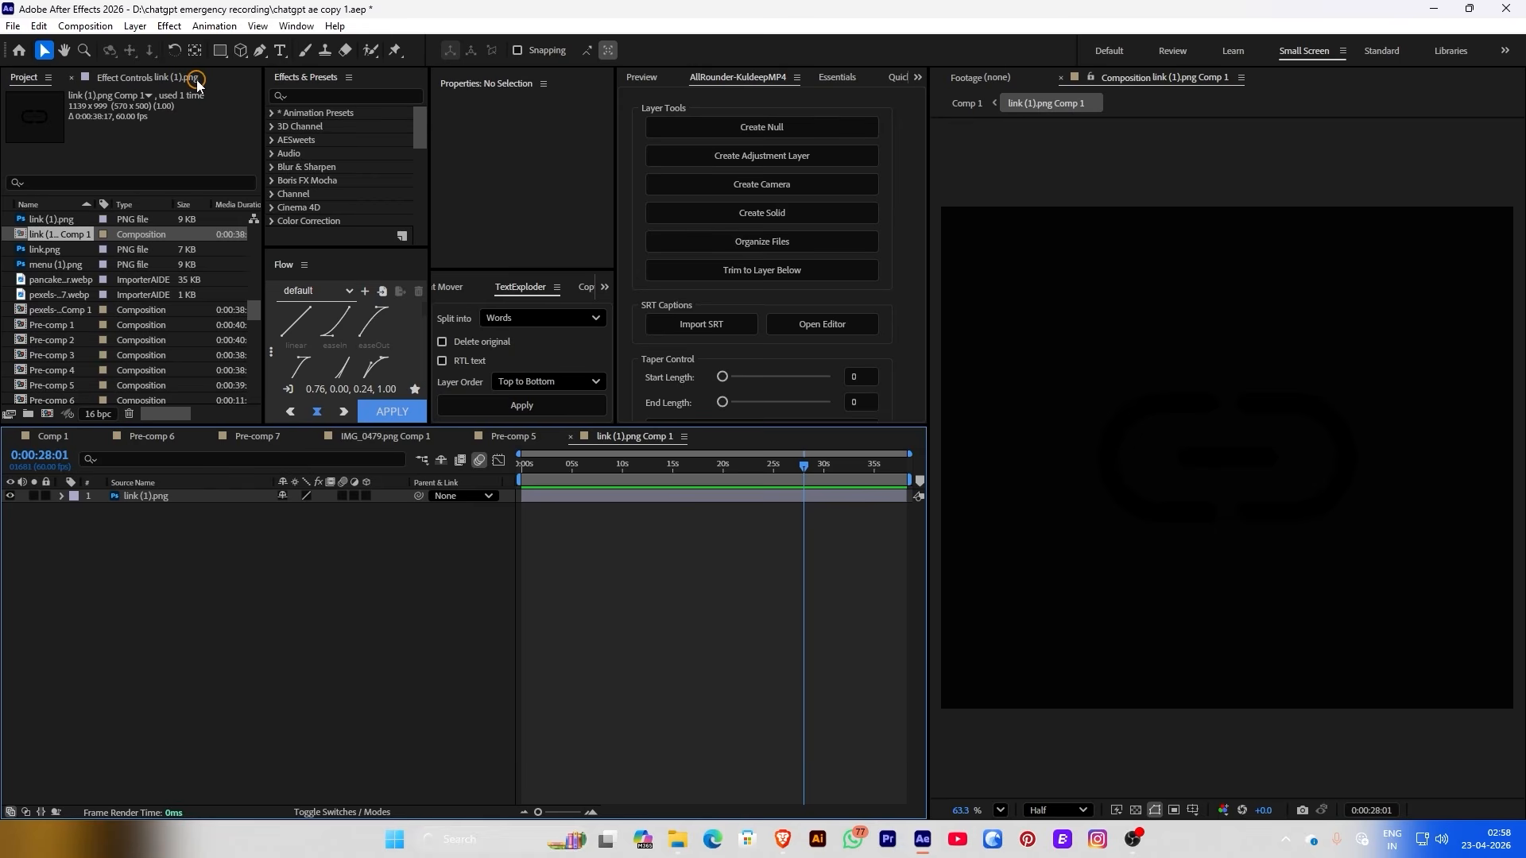
# Draw a large ellipse over the link icon and move it beneath the icon layer
pyautogui.moveTo(215, 53); pyautogui.dragTo(248, 86)
pyautogui.moveTo(948, 212)
pyautogui.mouseDown()
pyautogui.moveTo(1308, 538)
pyautogui.moveTo(1485, 671)
pyautogui.moveTo(1475, 738)
pyautogui.mouseUp()
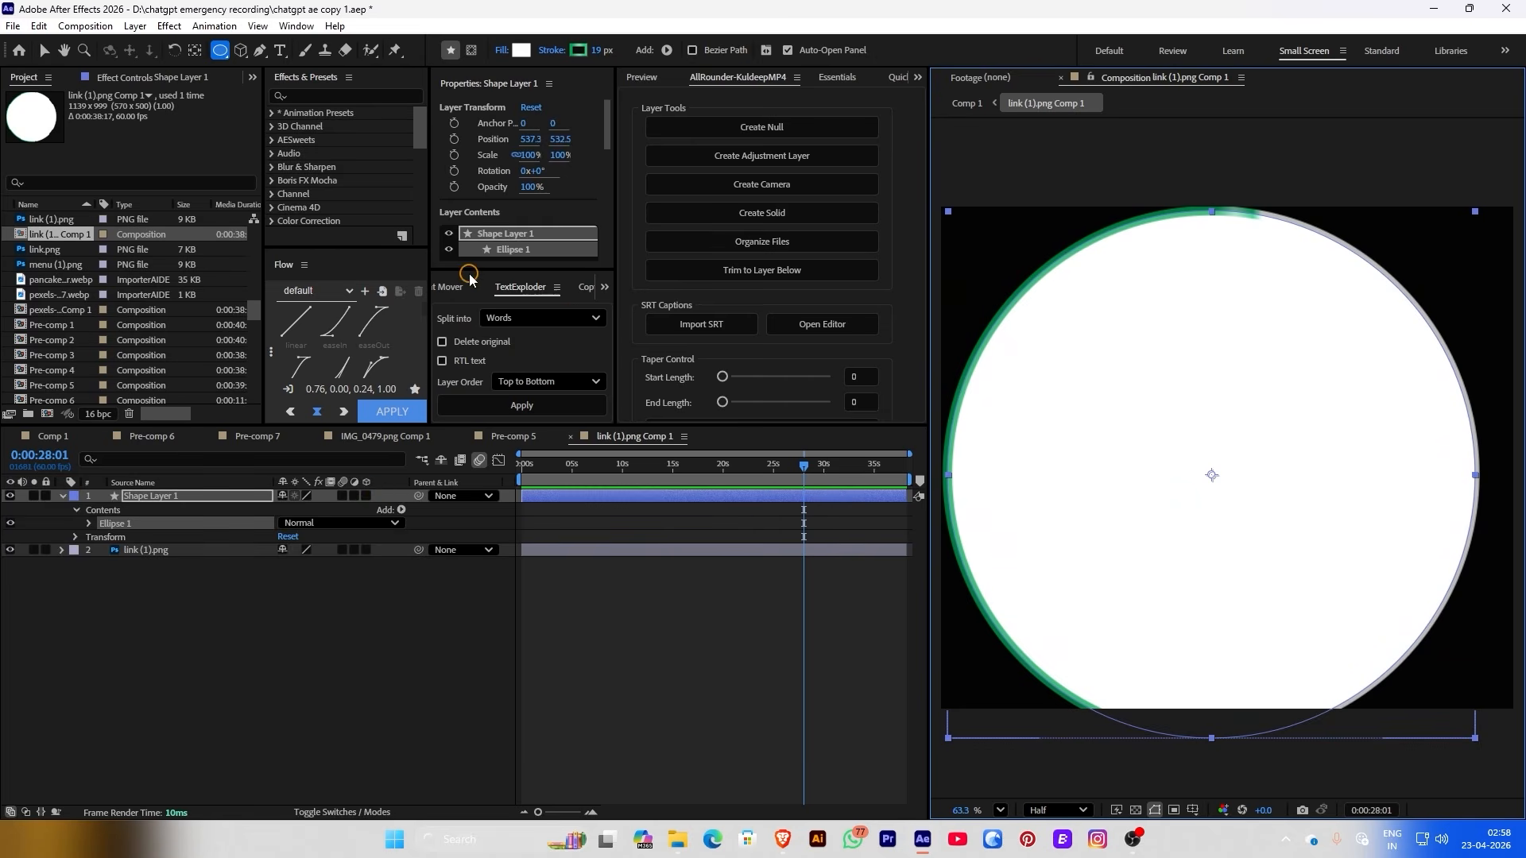
pyautogui.click(447, 293)
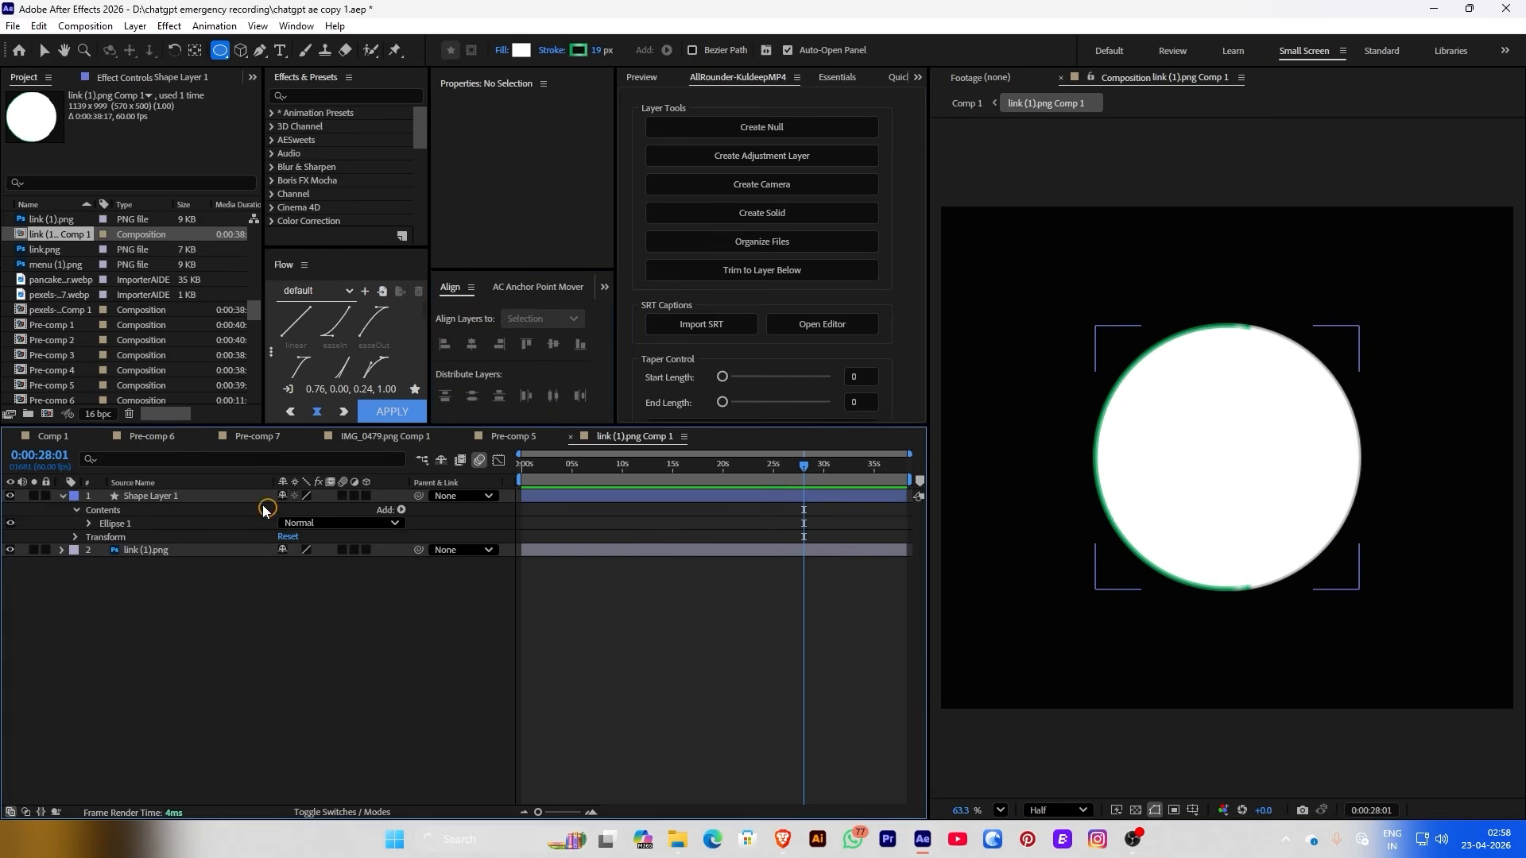
pyautogui.moveTo(151, 496); pyautogui.dragTo(184, 515)
pyautogui.click(183, 515)
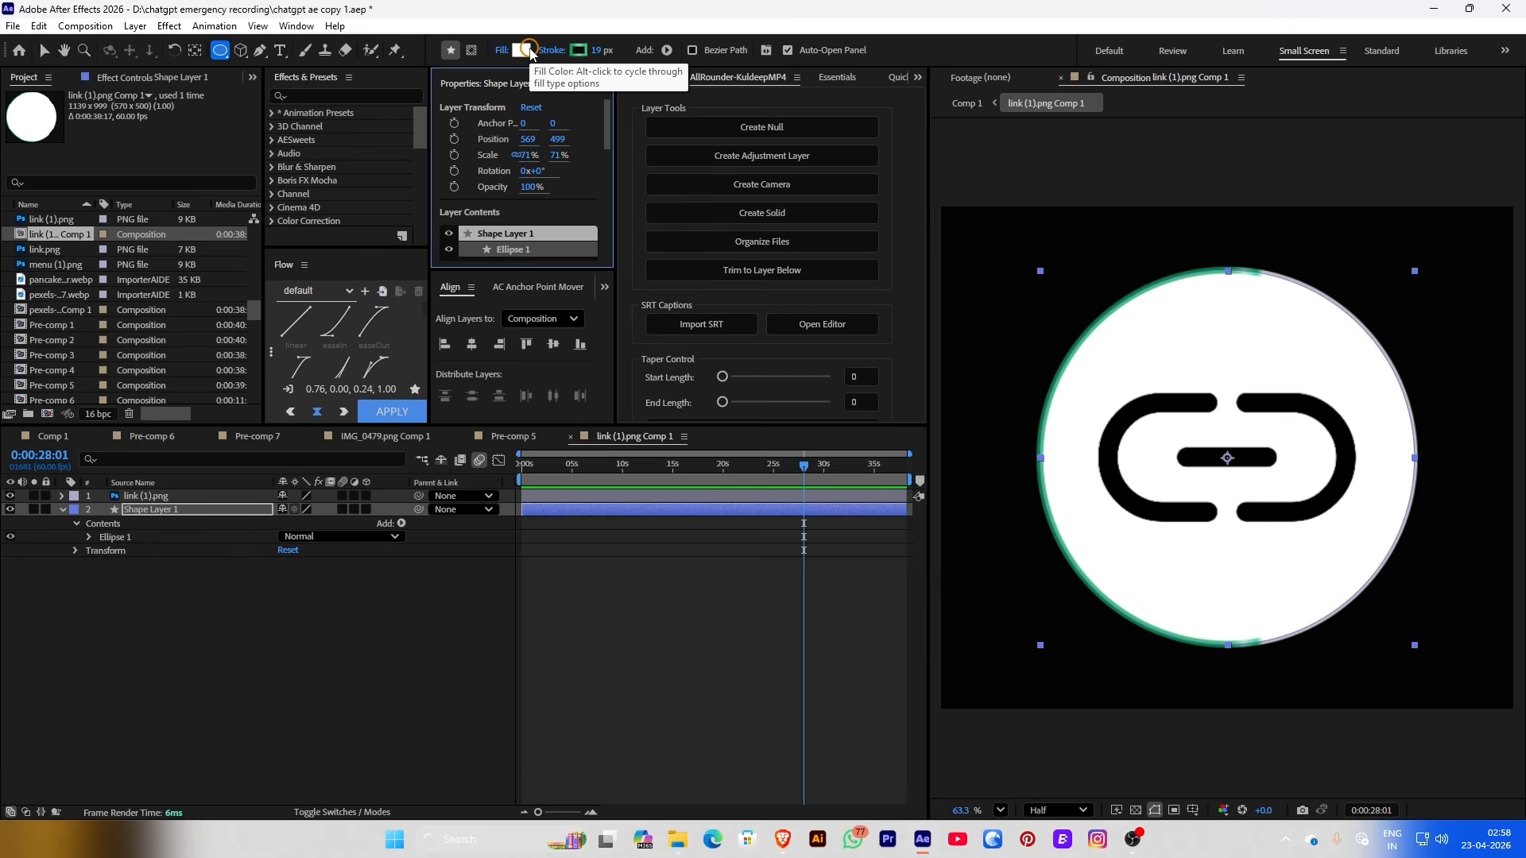
# Set the circle's fill to None and its stroke to solid black, 23 px wide
pyautogui.click(501, 50)
pyautogui.click(679, 376)
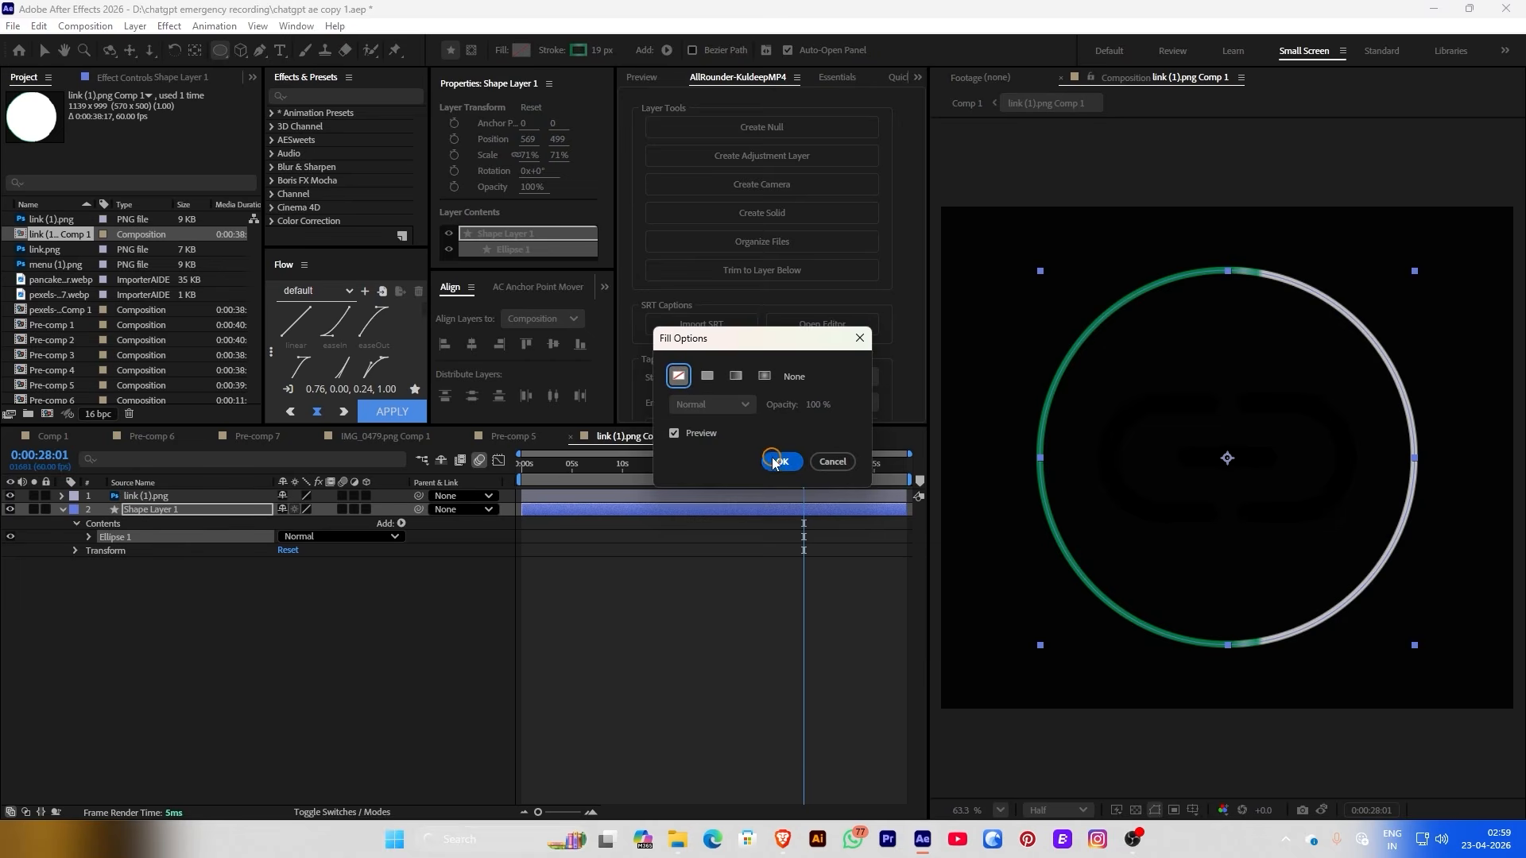
pyautogui.click(778, 461)
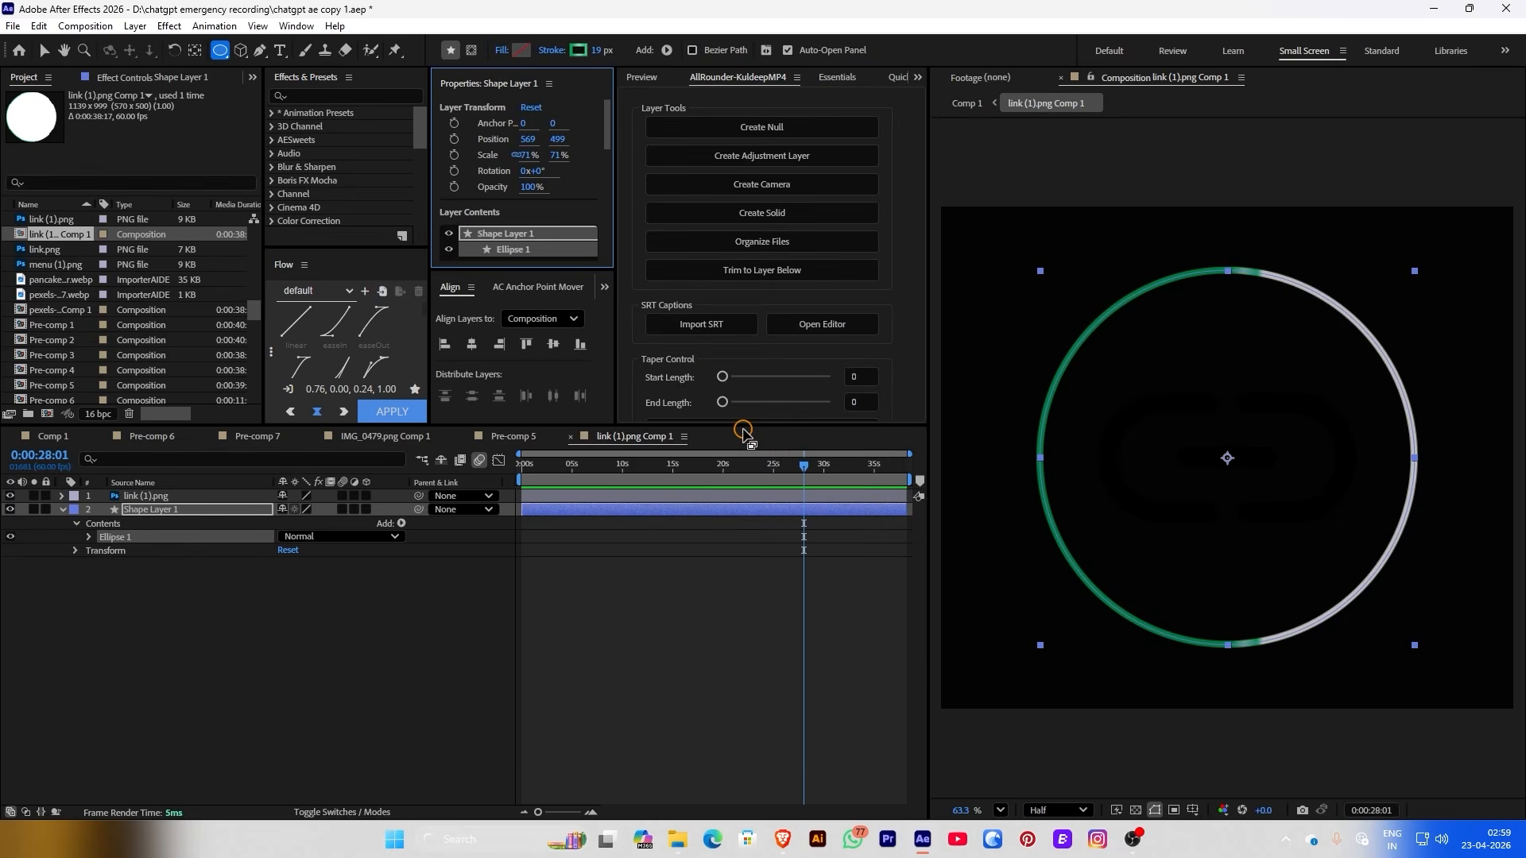
pyautogui.click(556, 50)
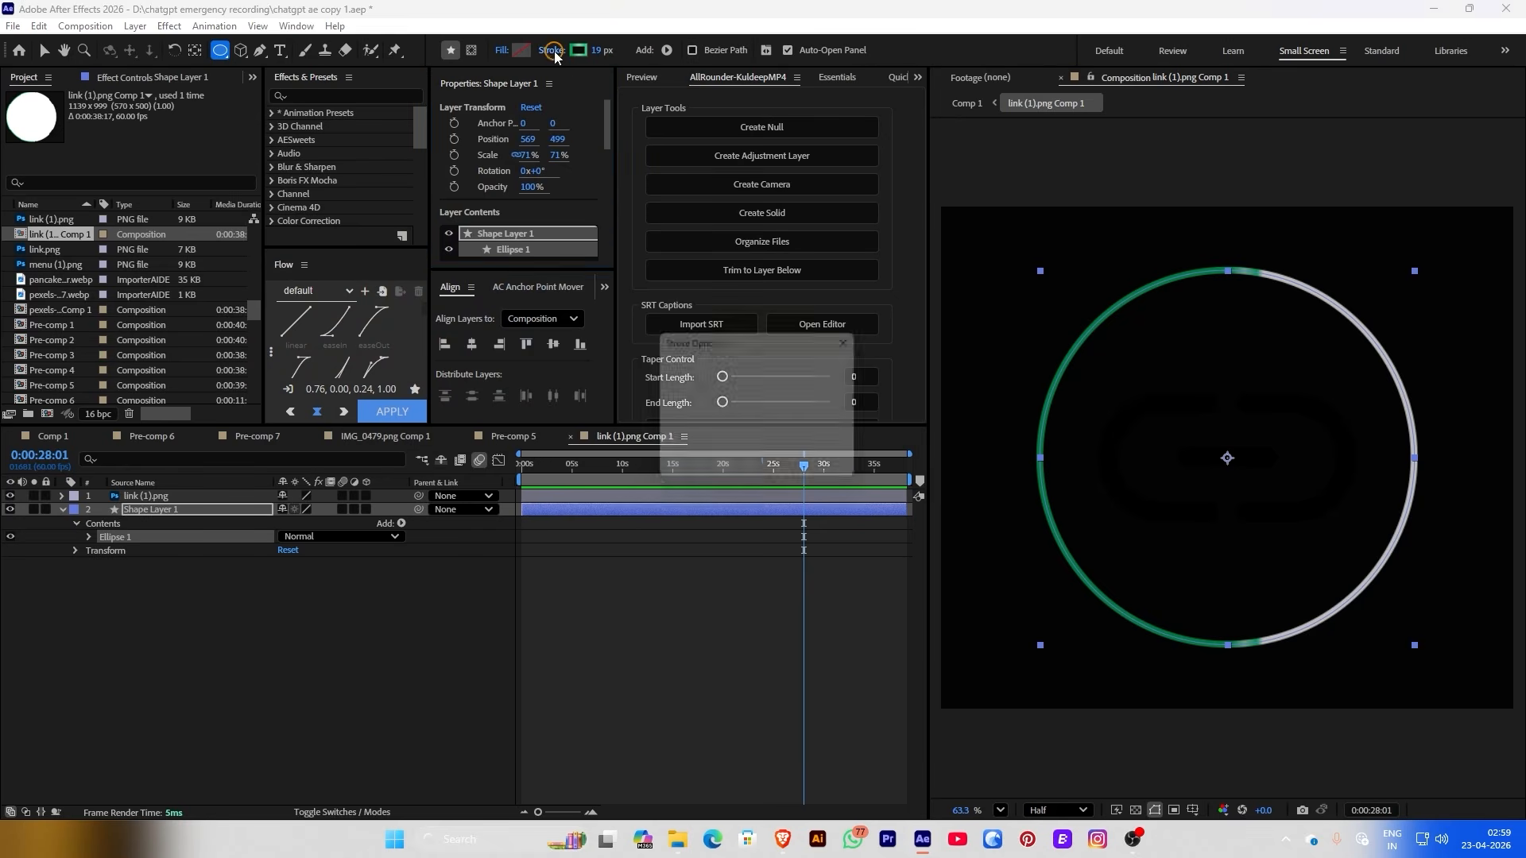
pyautogui.click(710, 377)
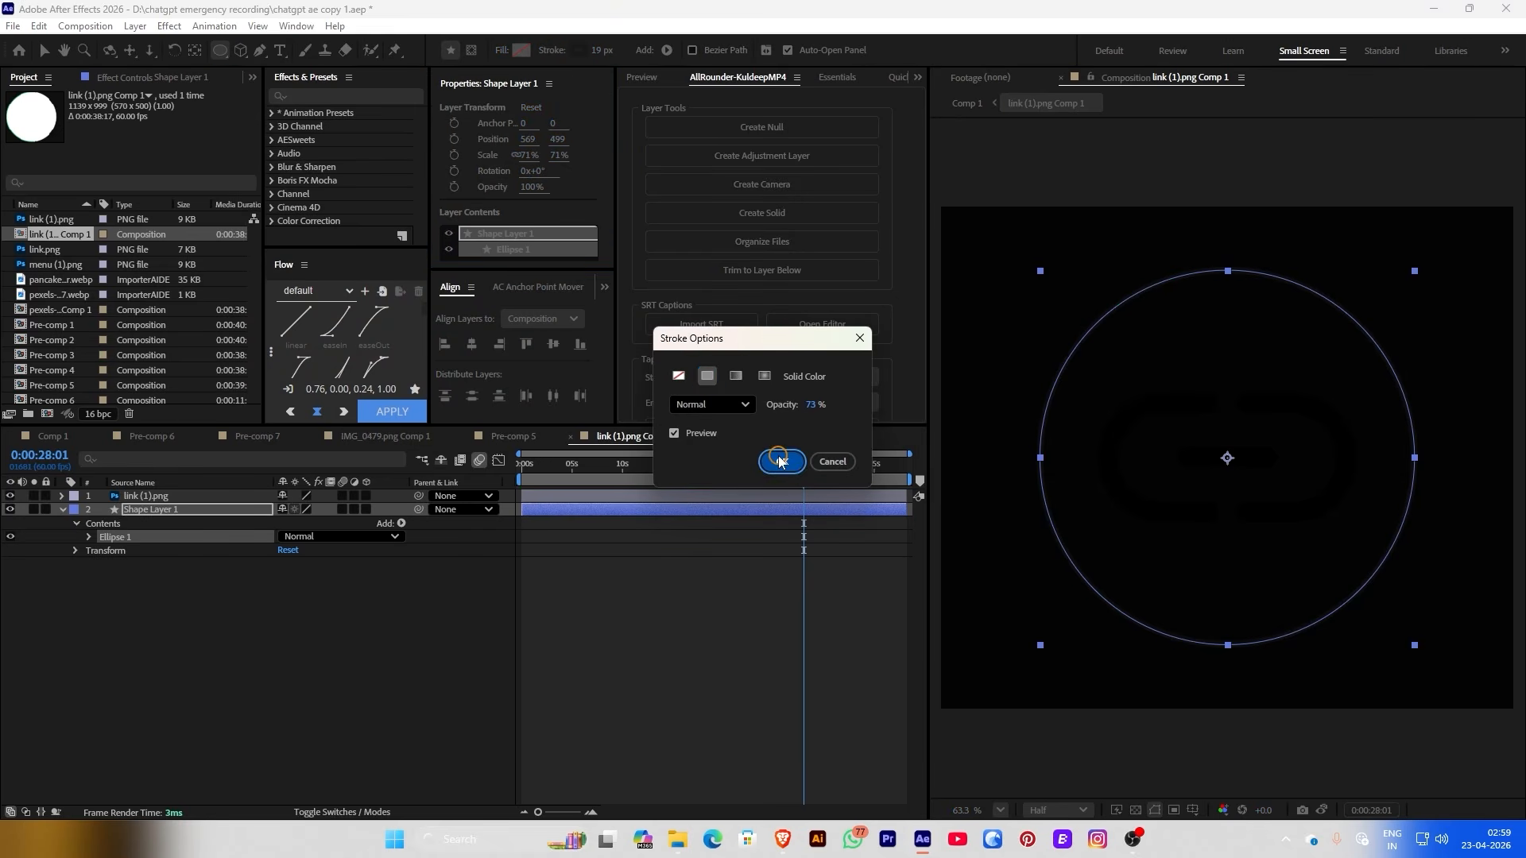
pyautogui.click(781, 459)
pyautogui.click(594, 52)
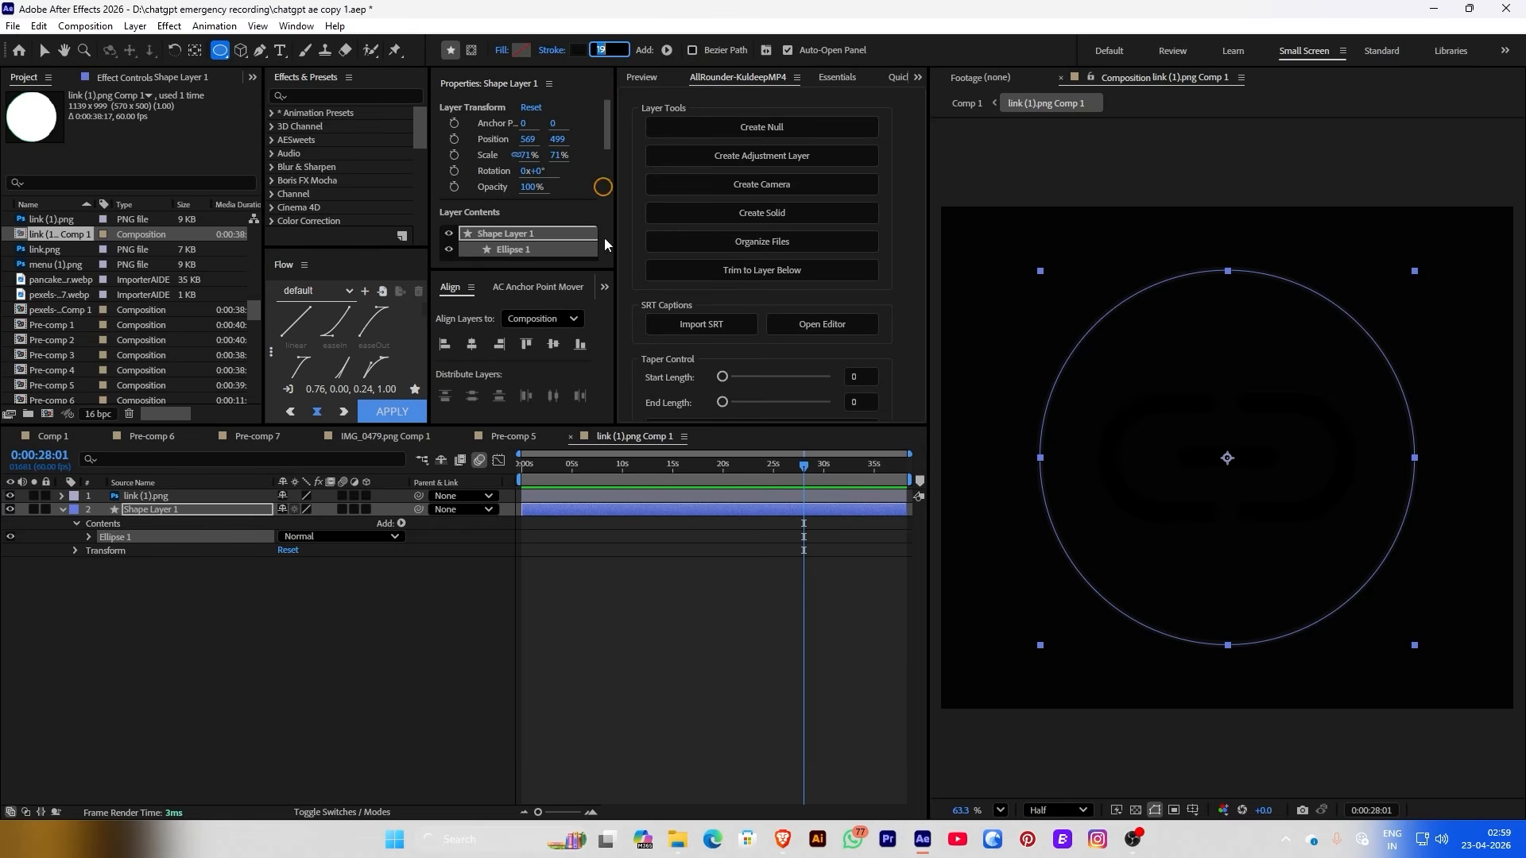
pyautogui.write('23')
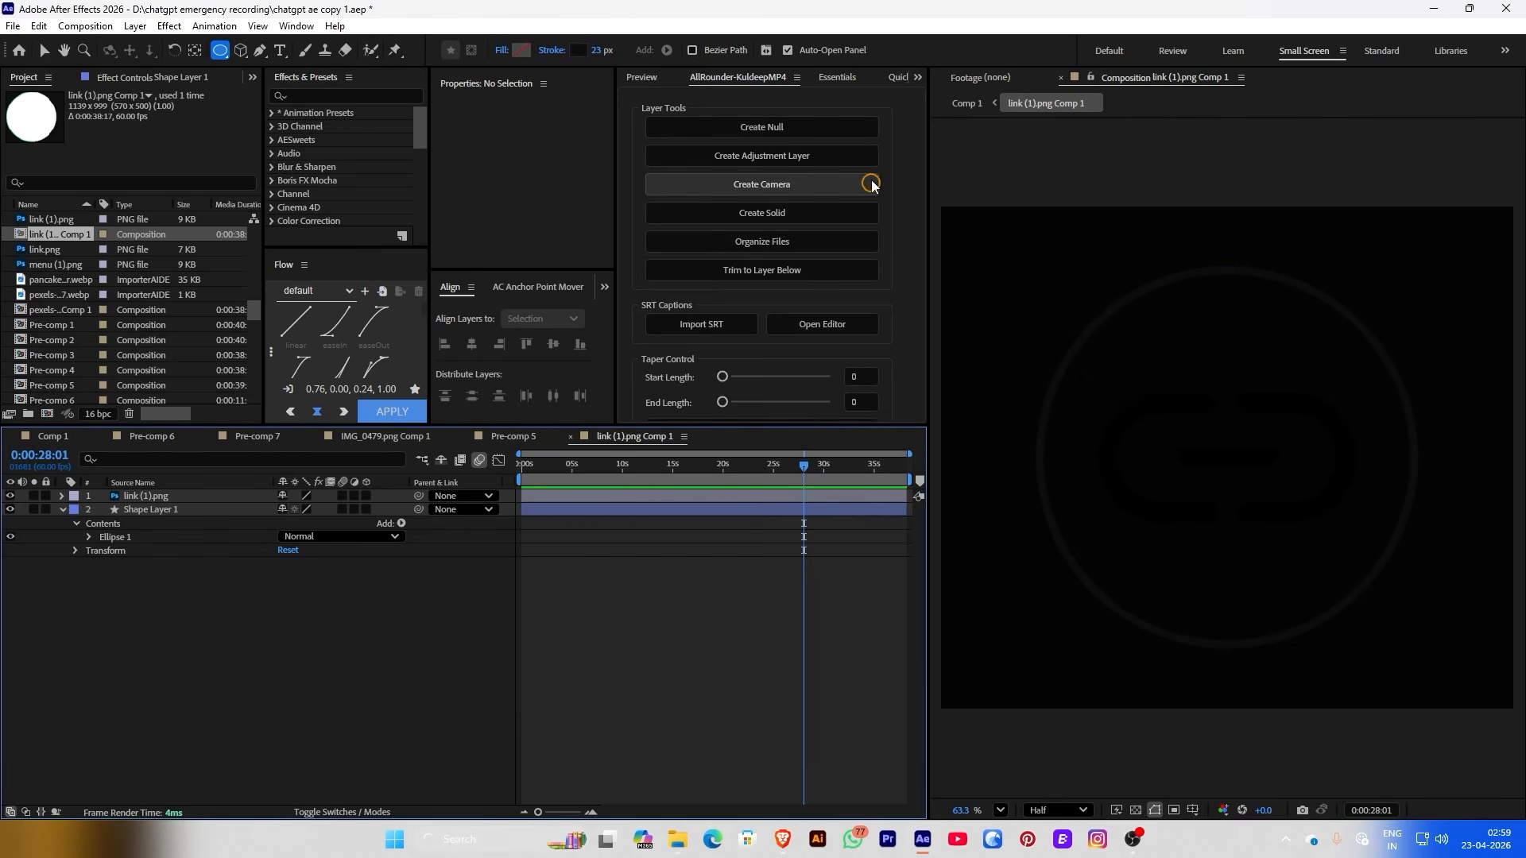
# Return to the main Comp 1
pyautogui.click(961, 104)
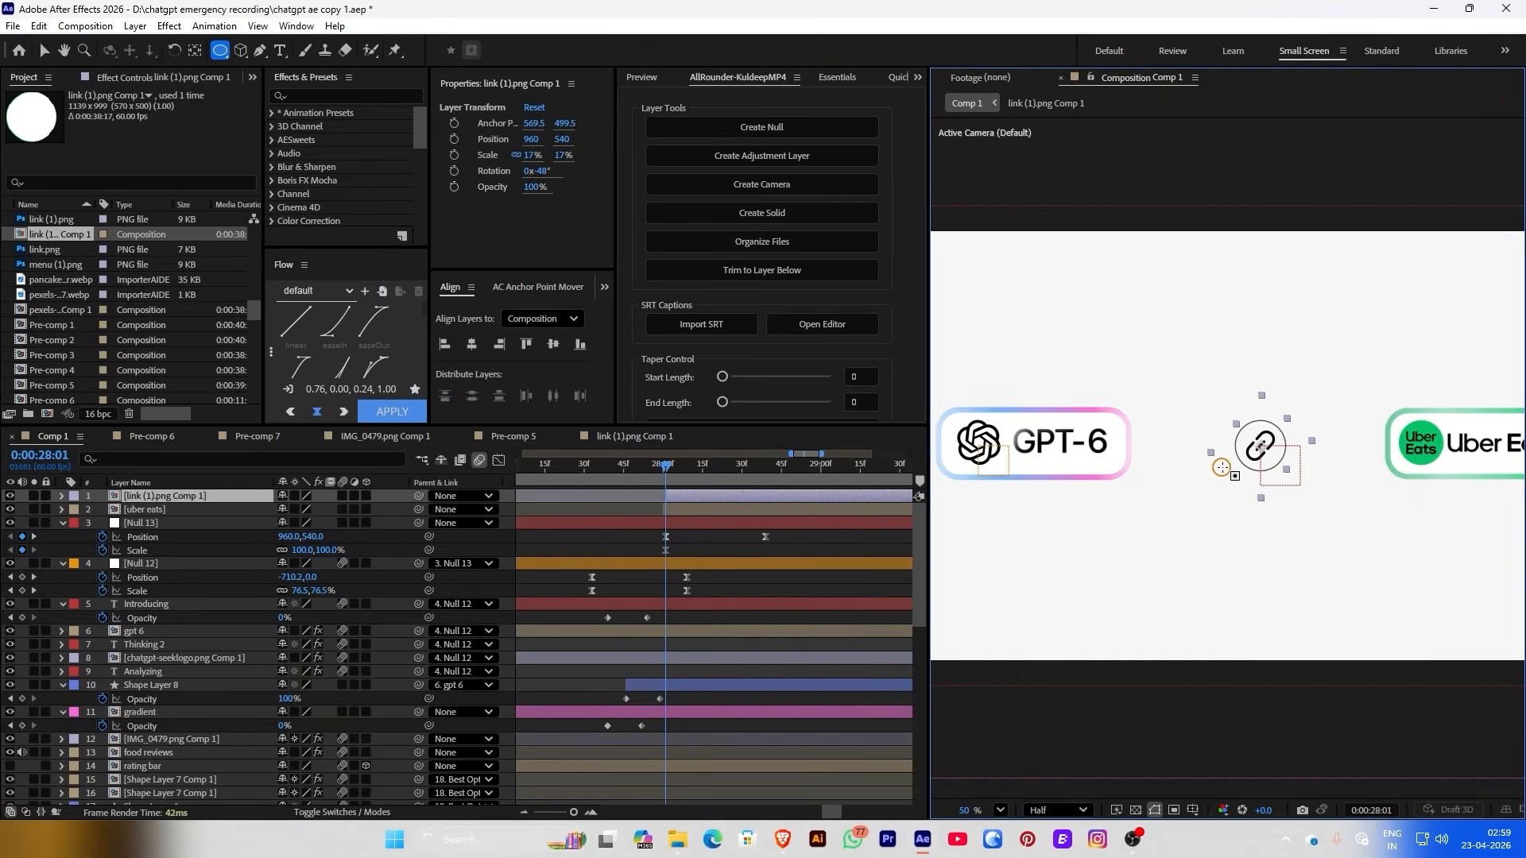
pyautogui.scroll(3, 1292, 430)
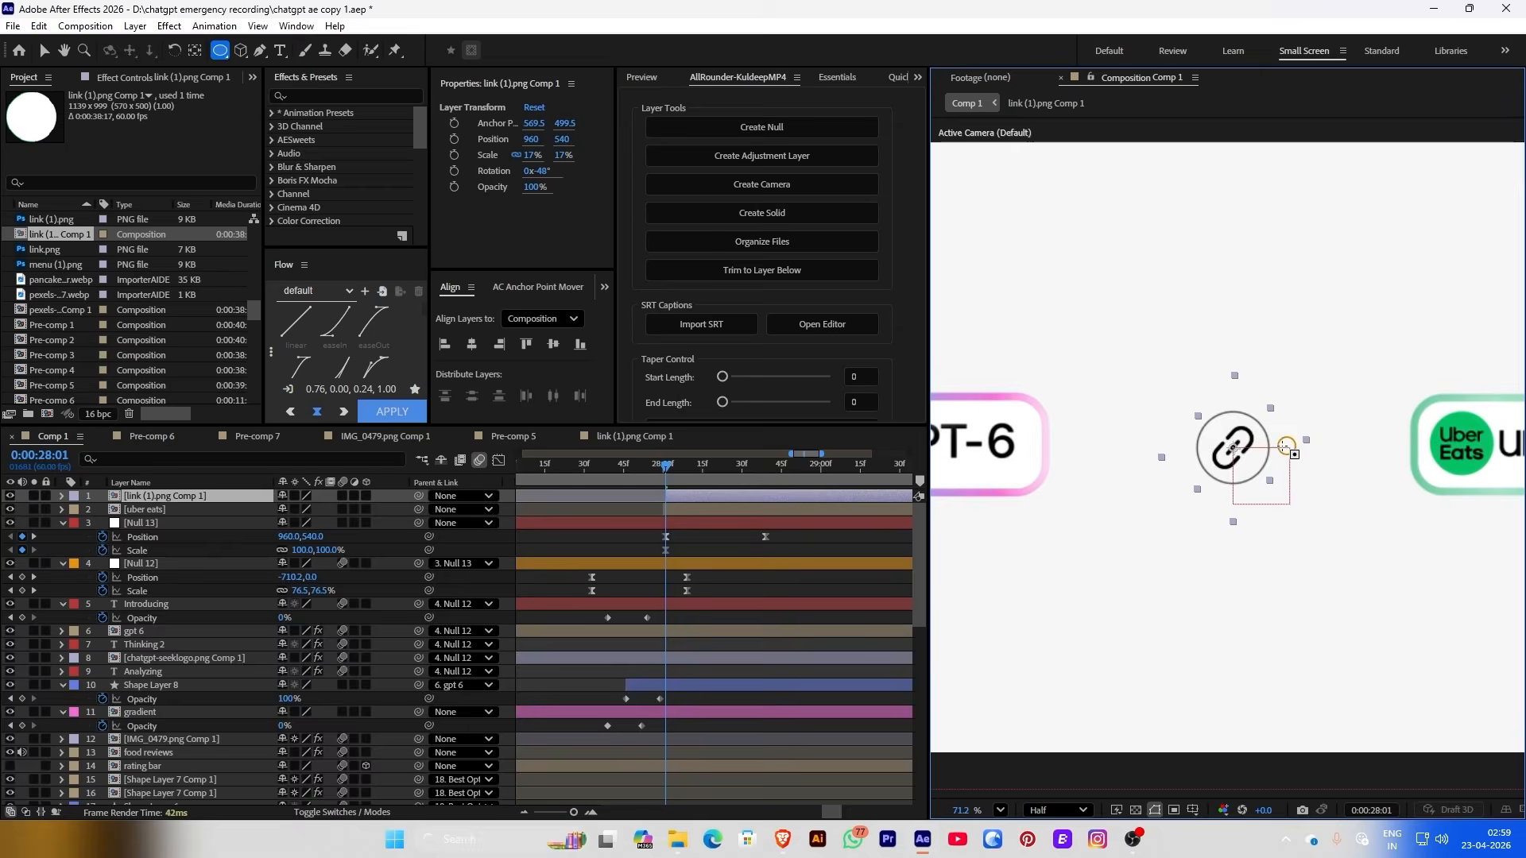
pyautogui.click(1043, 104)
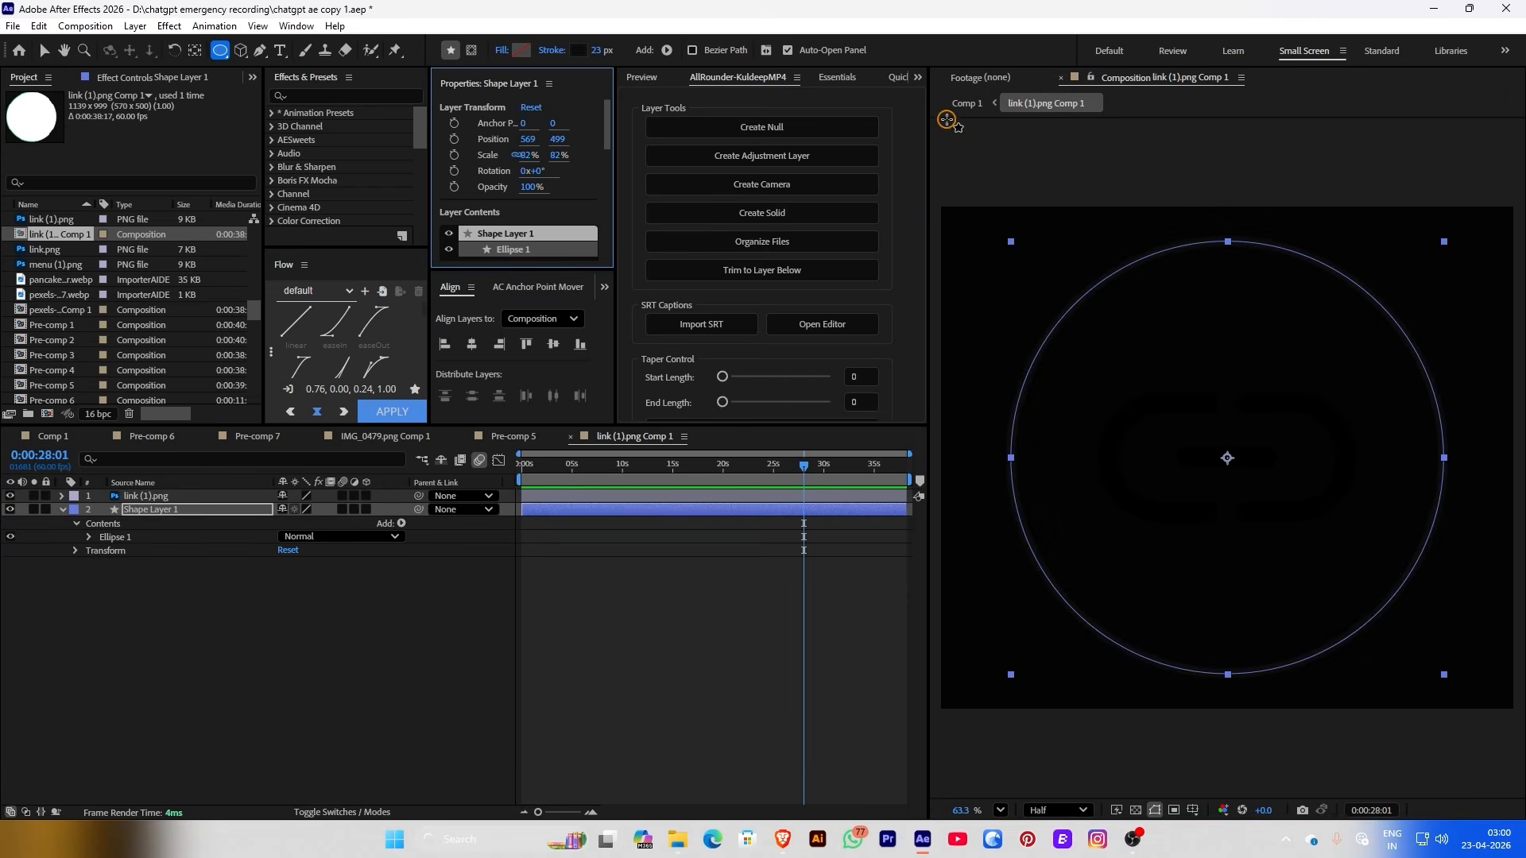
pyautogui.click(965, 103)
# Rename the precomposed icon layer to 'link layer'
pyautogui.click(168, 496)
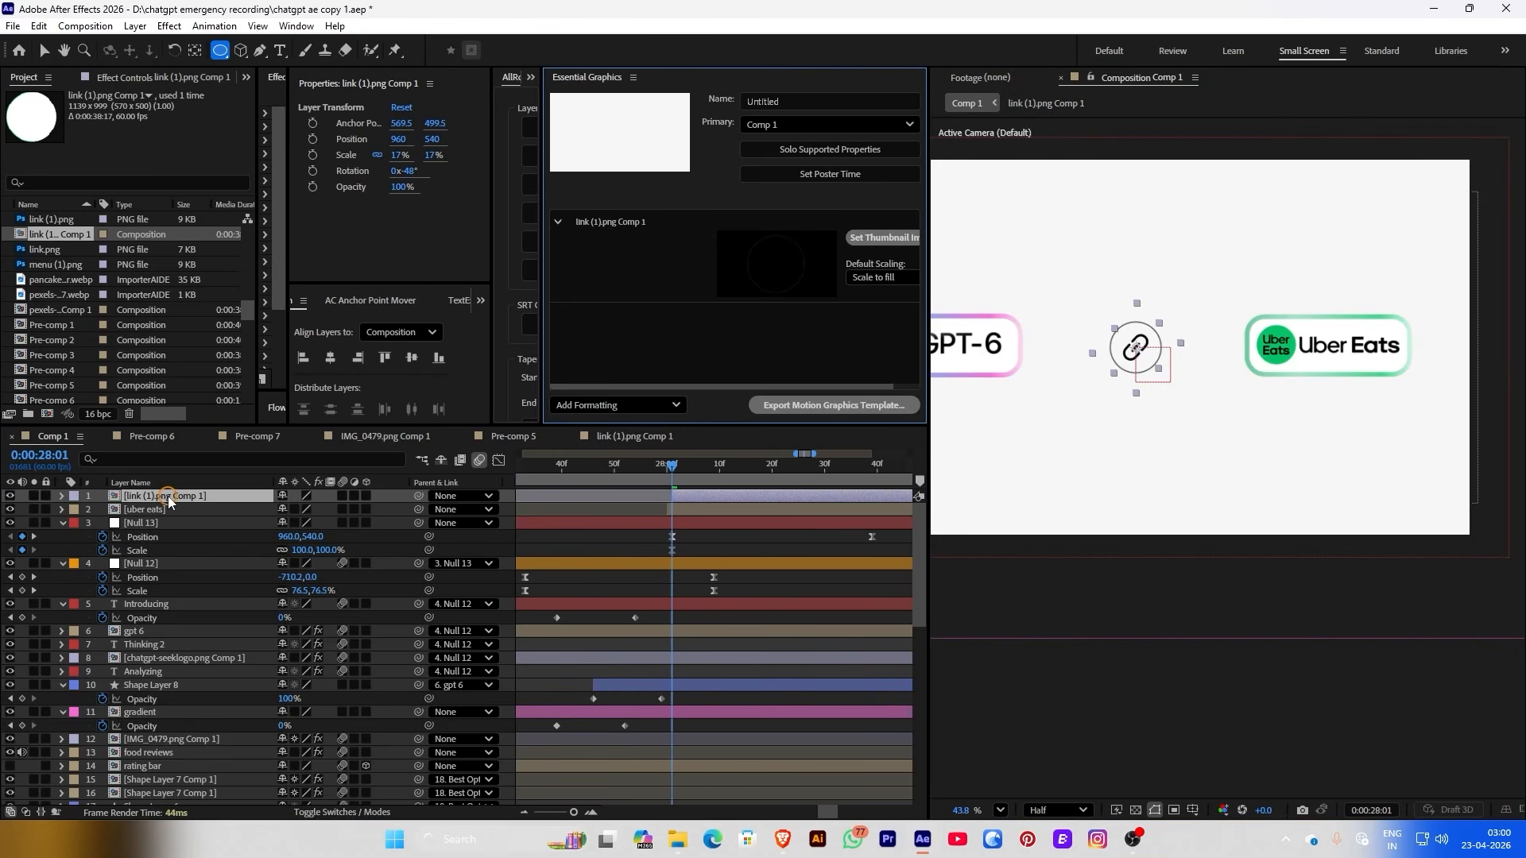
pyautogui.rightClick(168, 496)
pyautogui.click(210, 754)
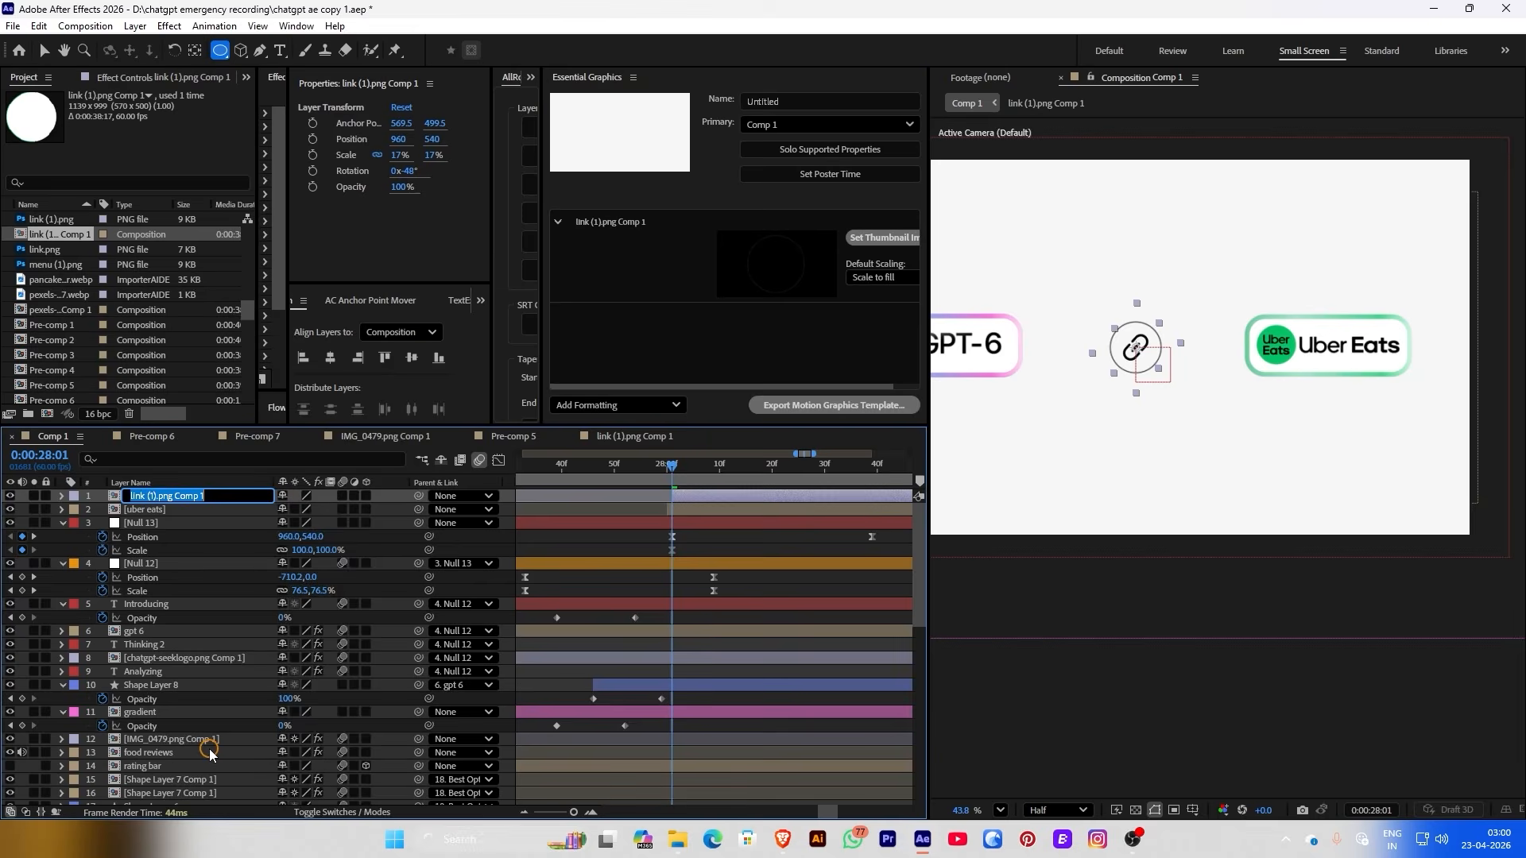
pyautogui.write('link layer')
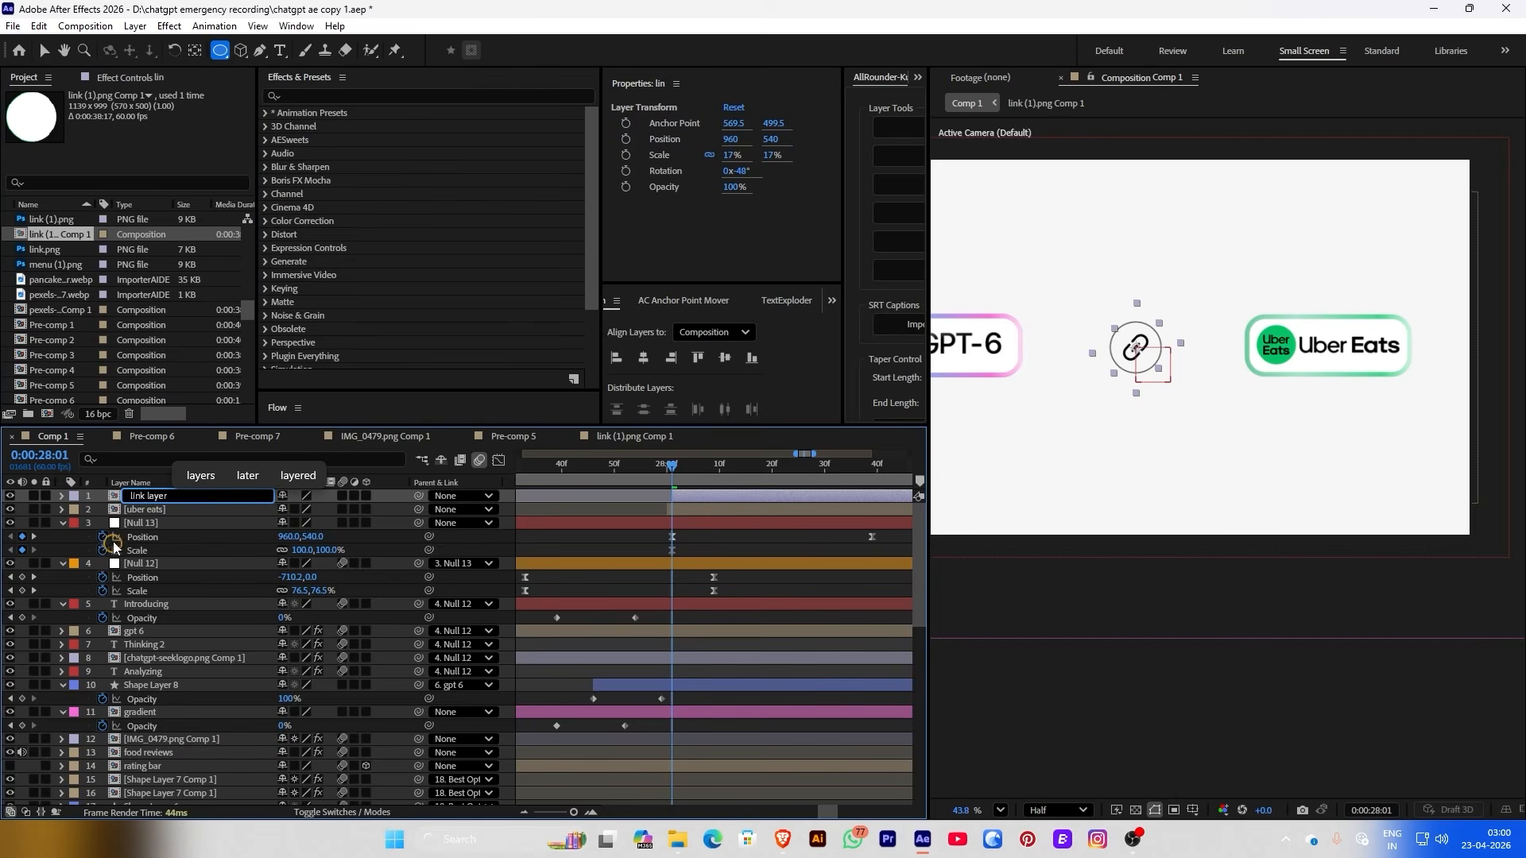
pyautogui.press('Return')
# Give the link layer a Yellow label colour
pyautogui.click(74, 496)
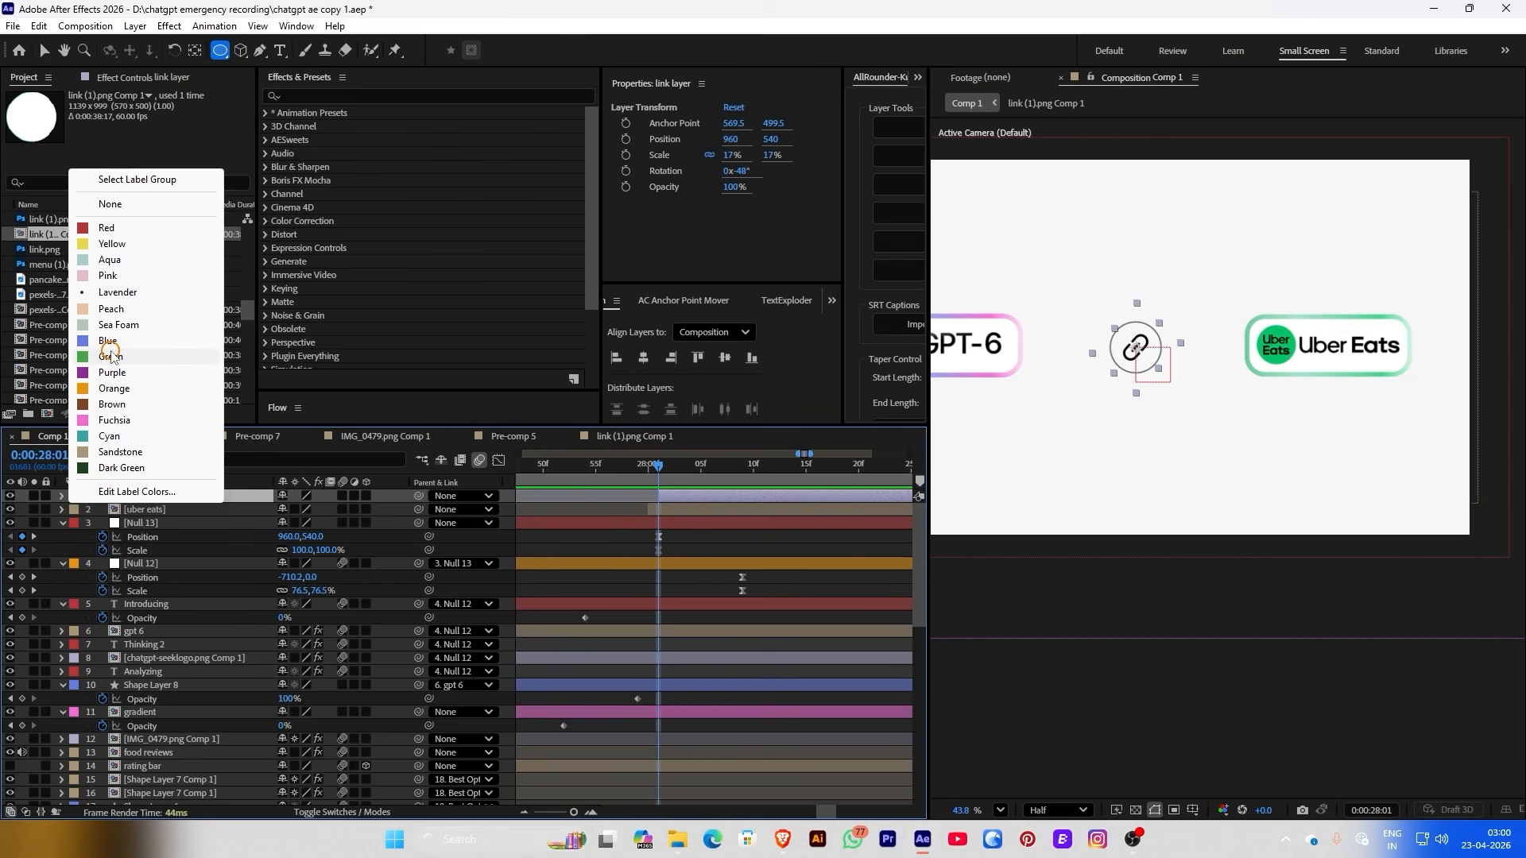
pyautogui.click(130, 244)
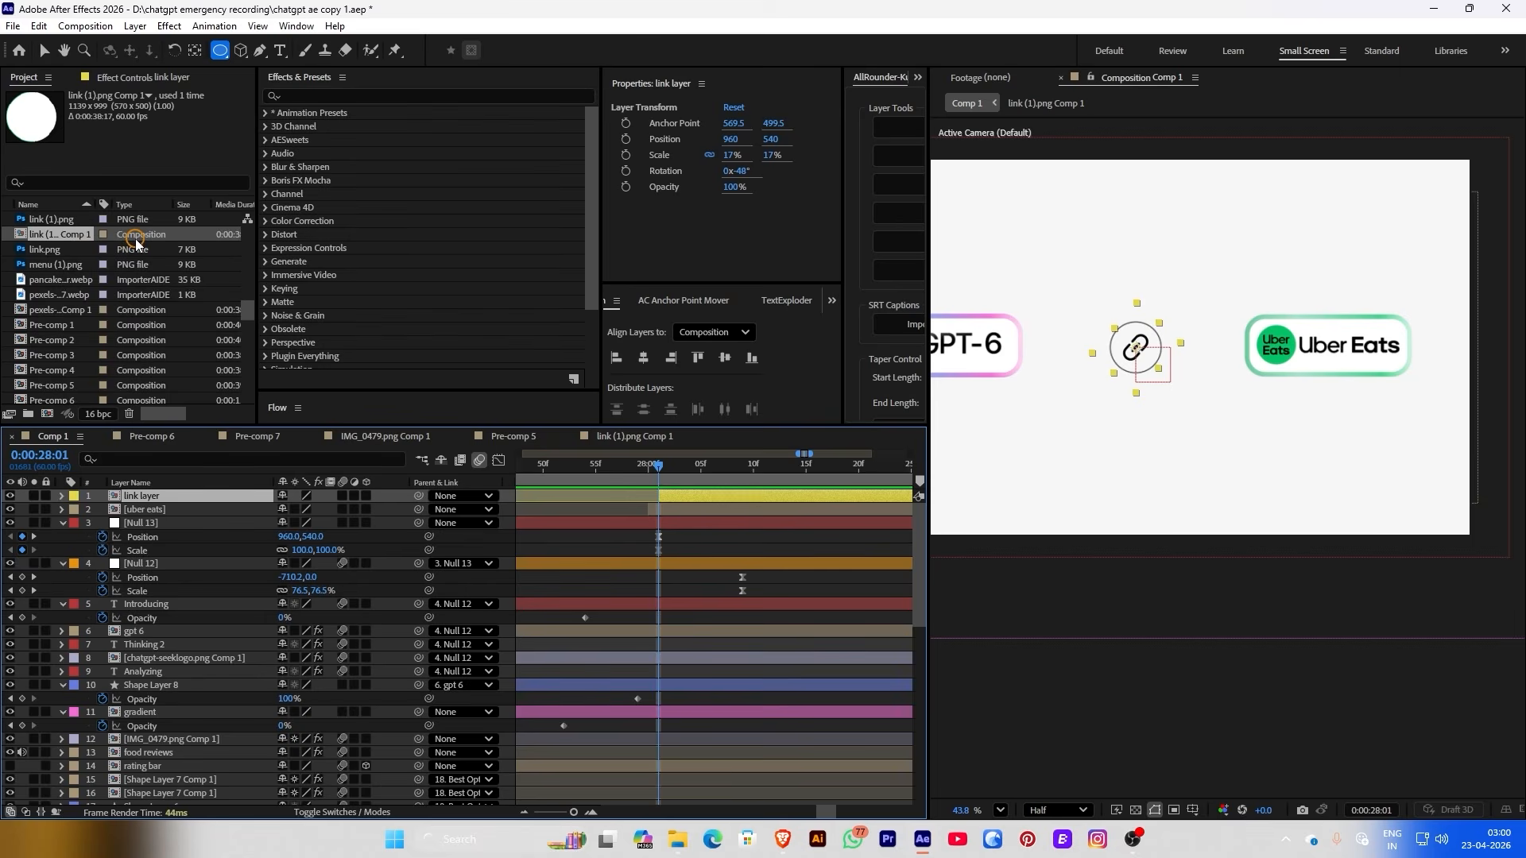
pyautogui.click(141, 564)
# Adjust Null 13's Position keyframe X at 0:00:28:24, trying values from 1206 to 1273
pyautogui.click(606, 466)
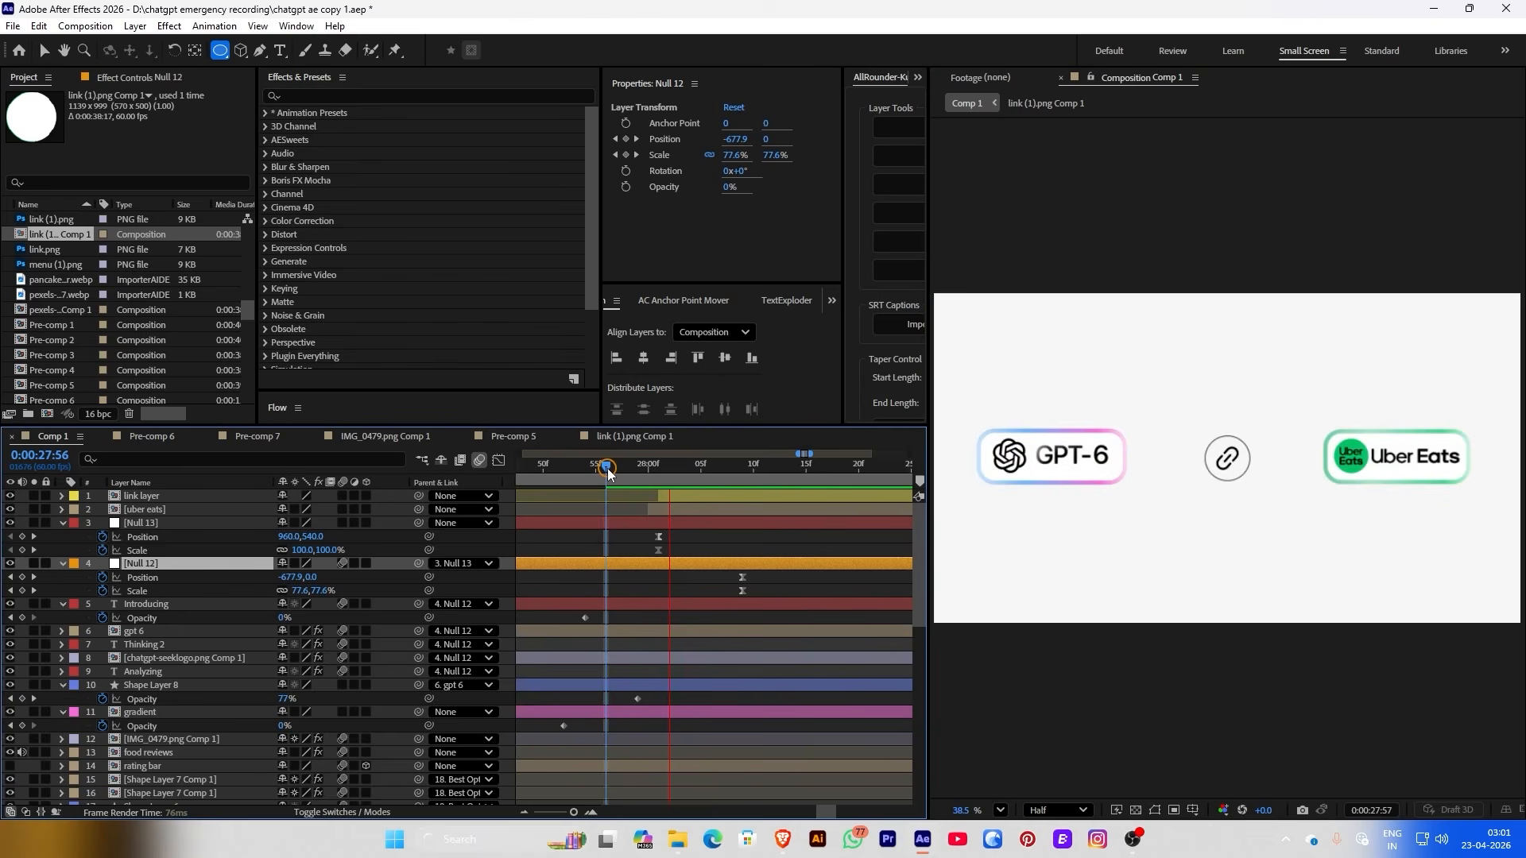
pyautogui.press('space')
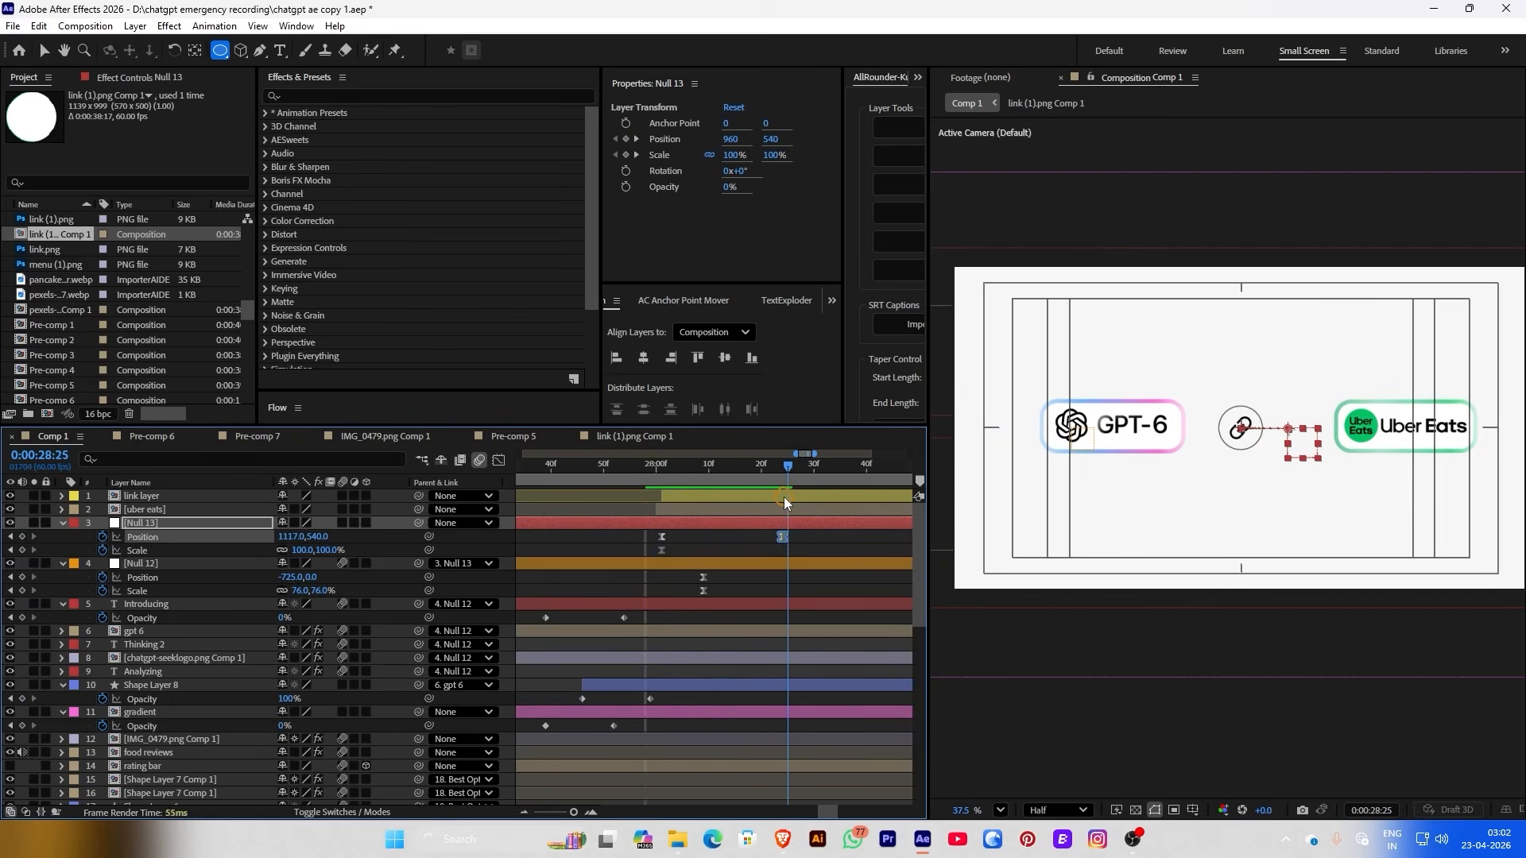
pyautogui.click(692, 536)
pyautogui.moveTo(287, 537); pyautogui.dragTo(364, 536)
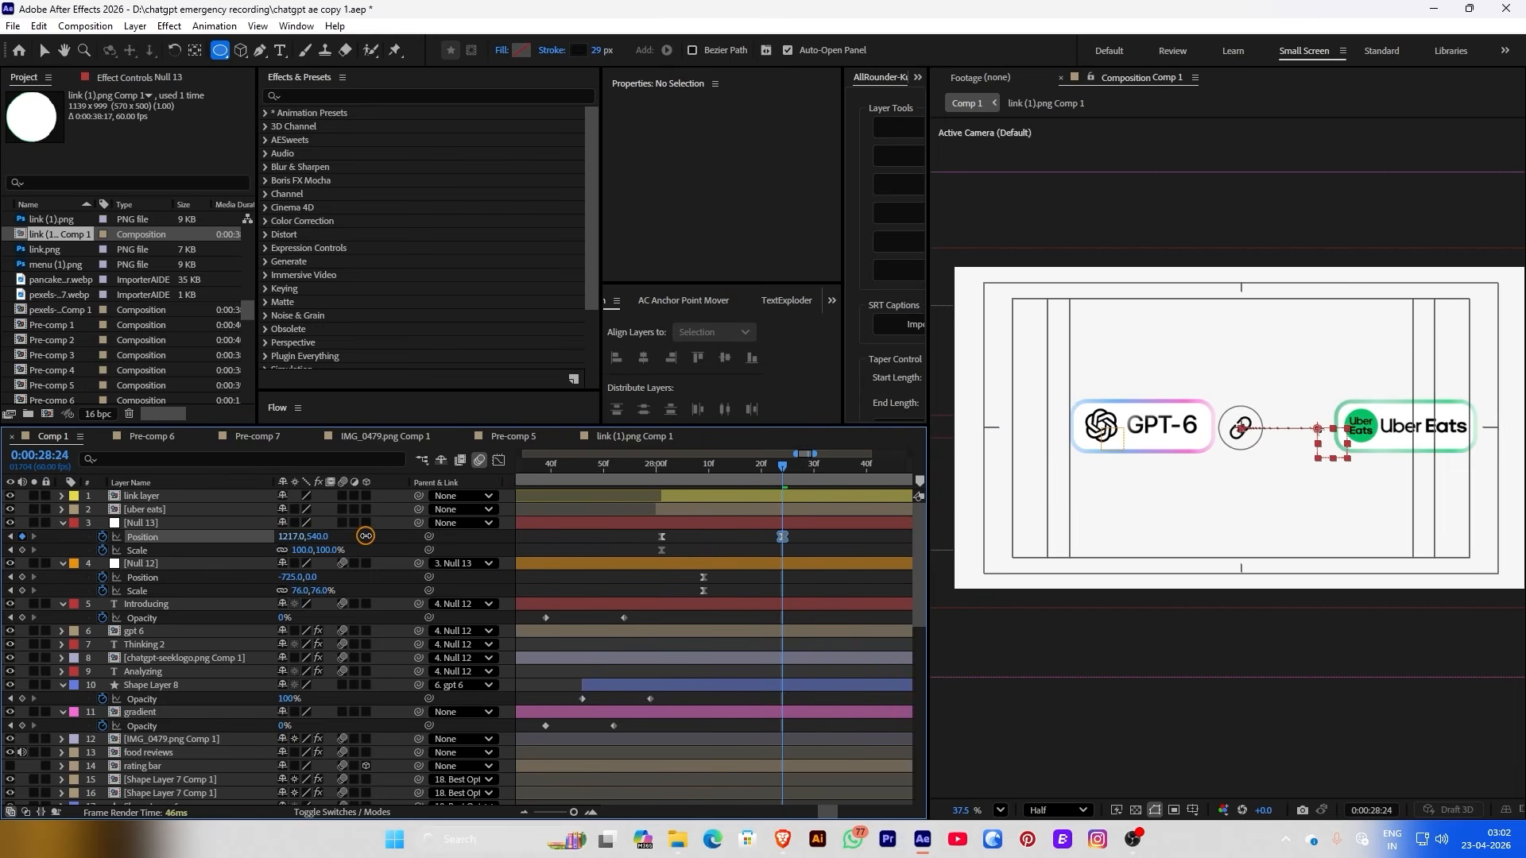
pyautogui.click(391, 526)
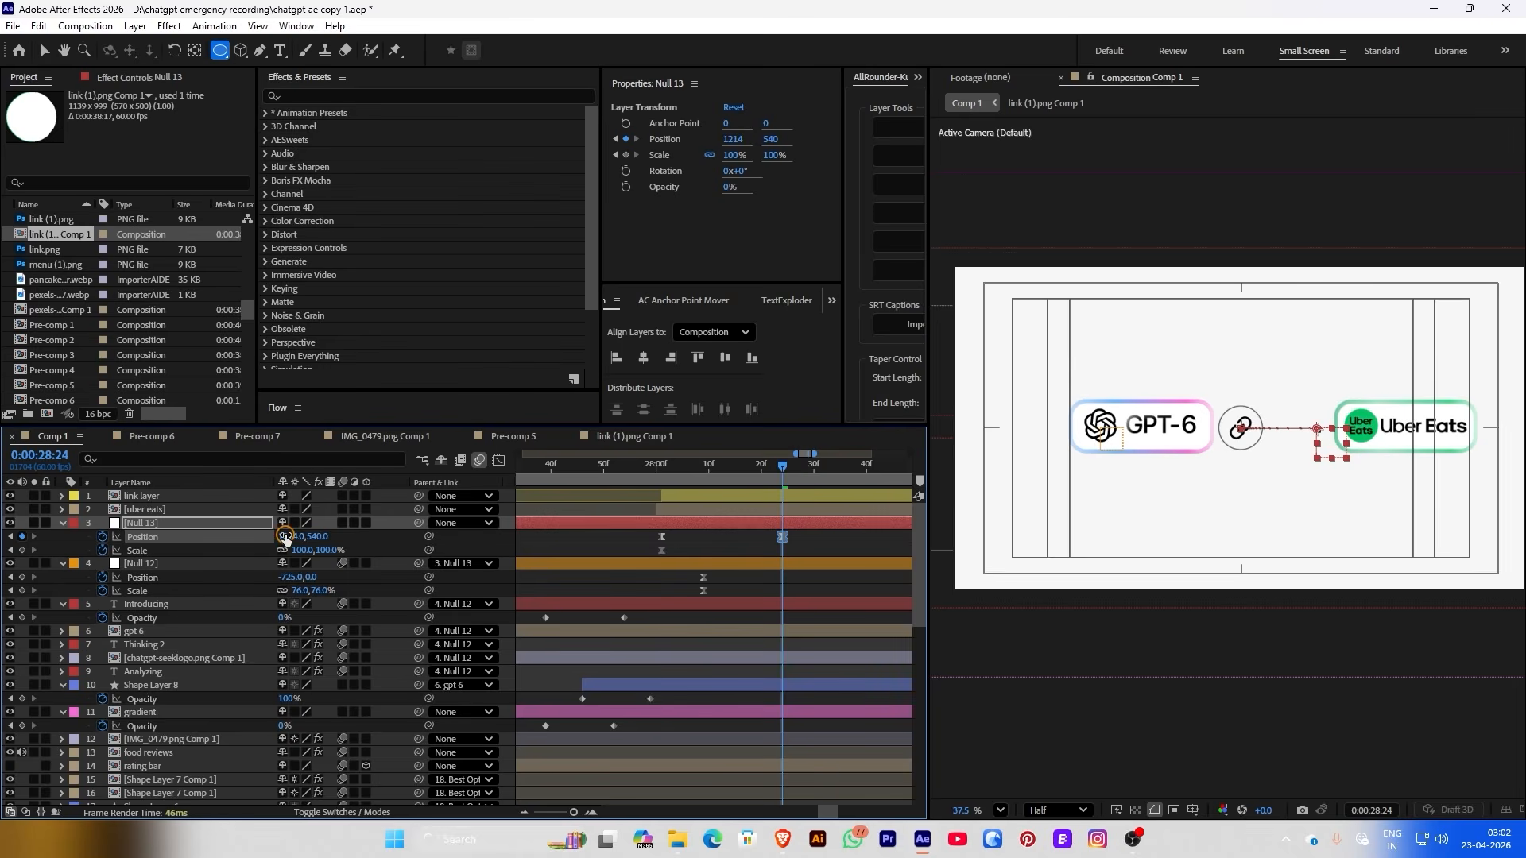
pyautogui.moveTo(299, 536); pyautogui.dragTo(332, 537)
pyautogui.moveTo(330, 540); pyautogui.dragTo(594, 544)
# Add an uber eats Position keyframe at 1147, 540 and set Null 13's keyframe to X 1260
pyautogui.click(757, 512)
pyautogui.click(625, 142)
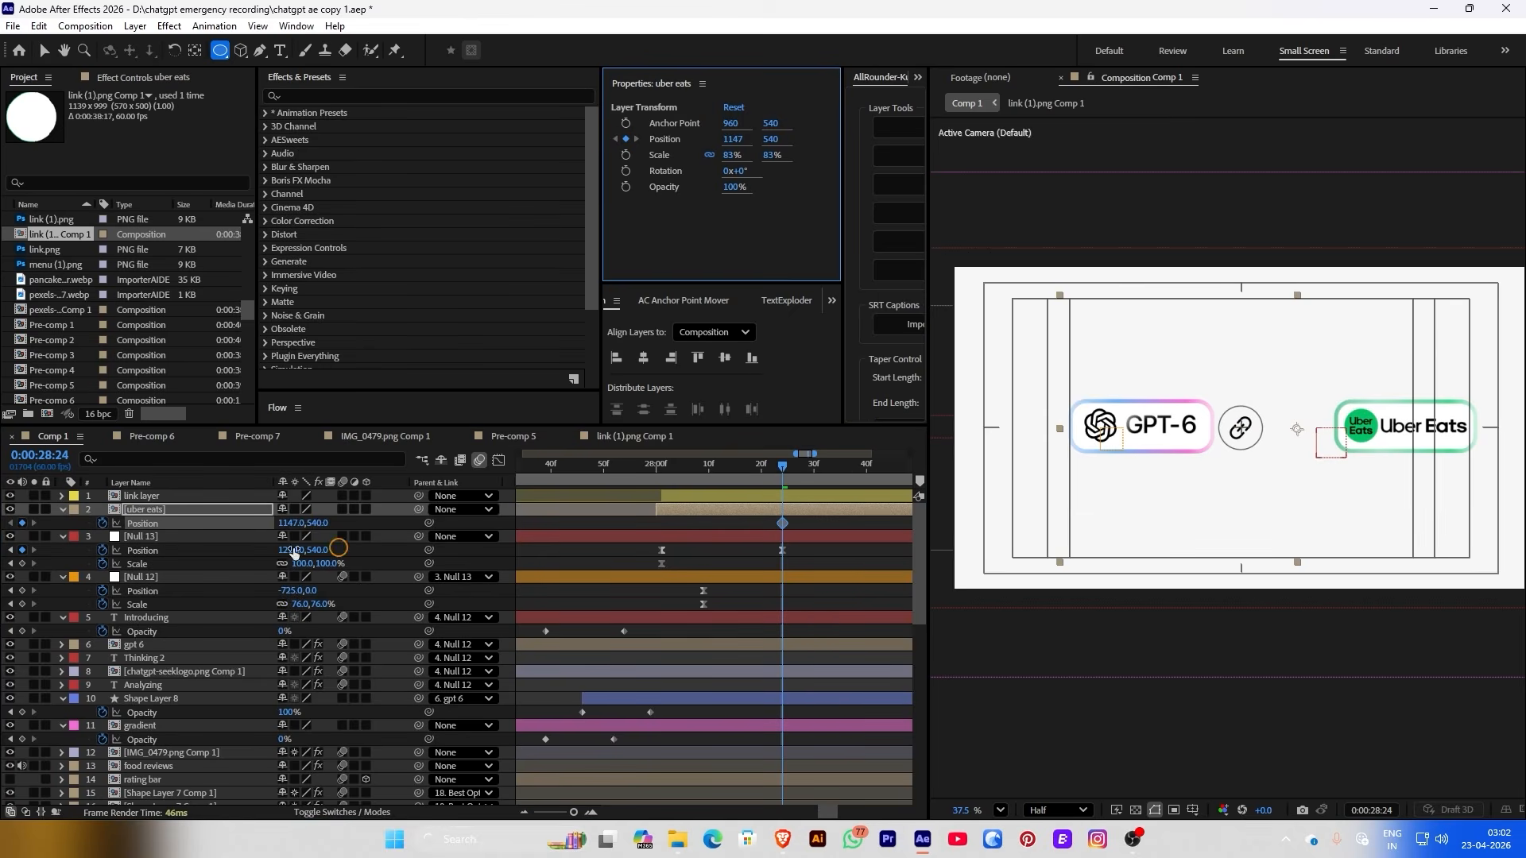
pyautogui.moveTo(288, 554); pyautogui.dragTo(377, 554)
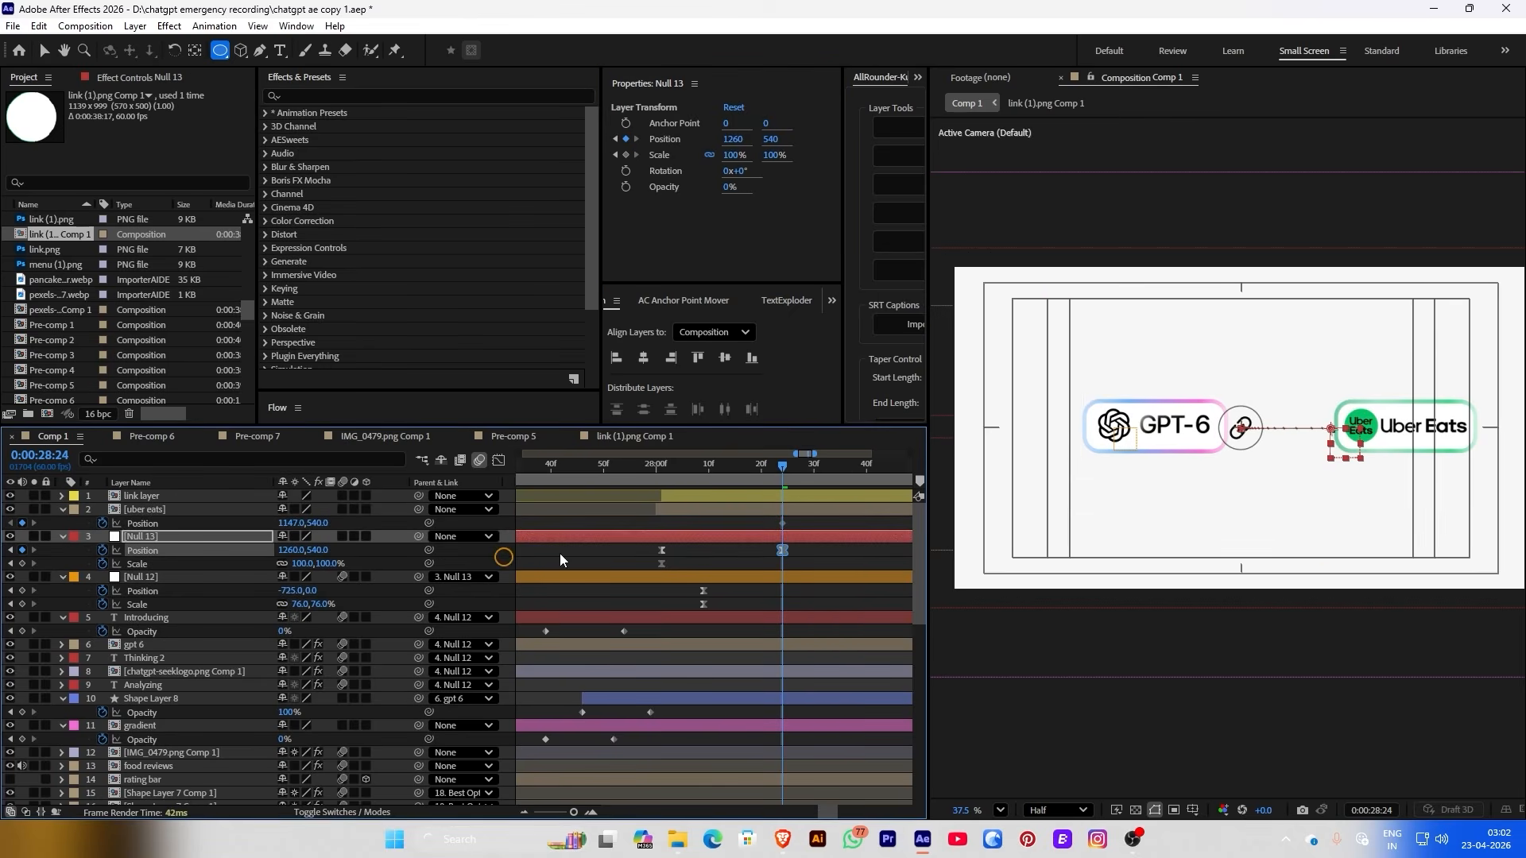
pyautogui.moveTo(778, 471); pyautogui.dragTo(759, 473)
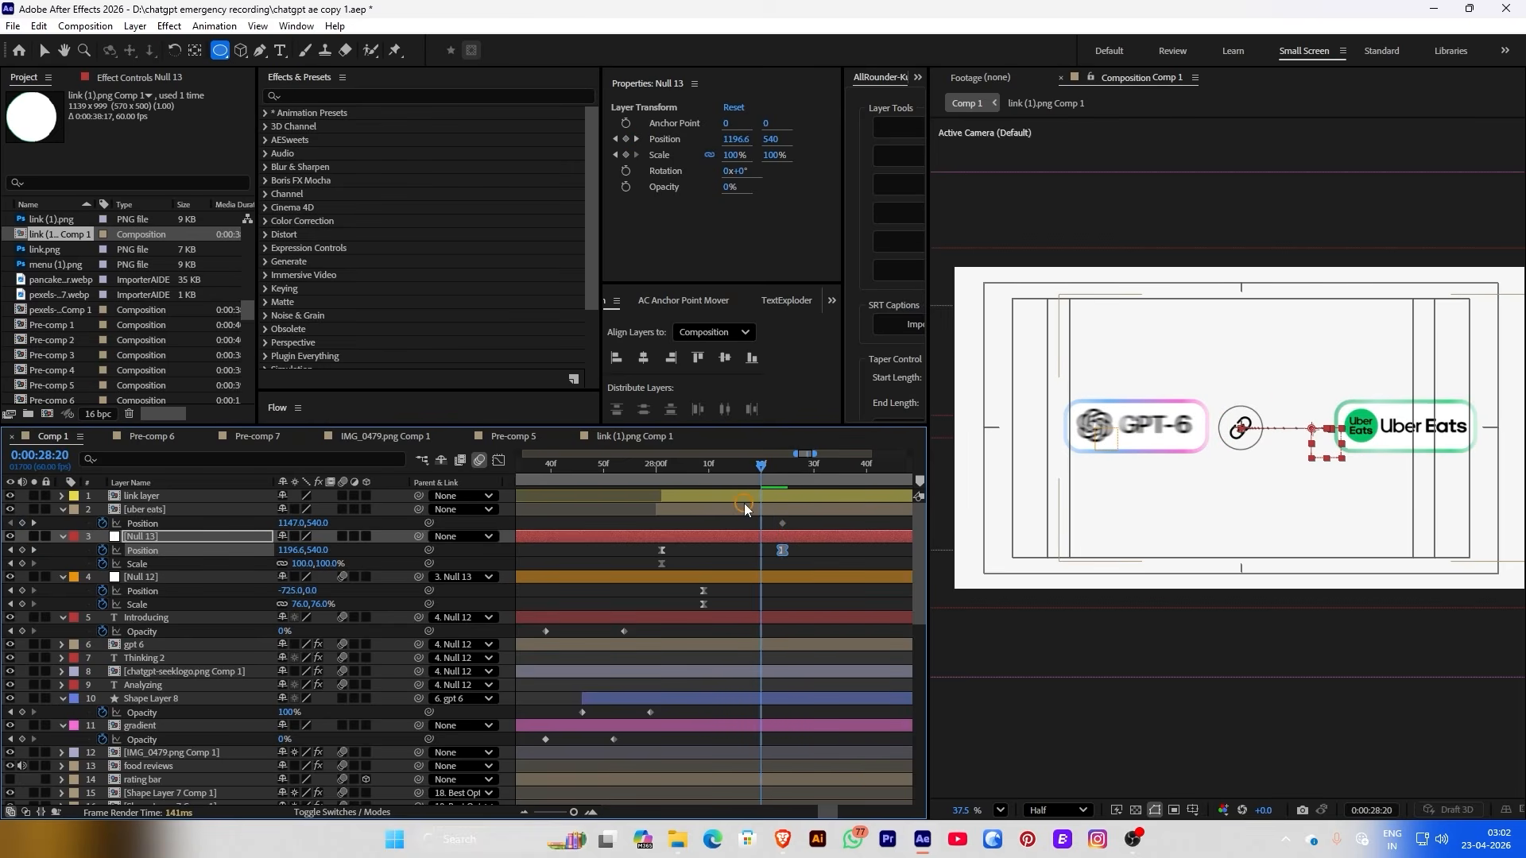
pyautogui.click(744, 507)
# Keyframe the link layer's Position, shifting it right to X 1008 at 0:00:28:24
pyautogui.click(132, 497)
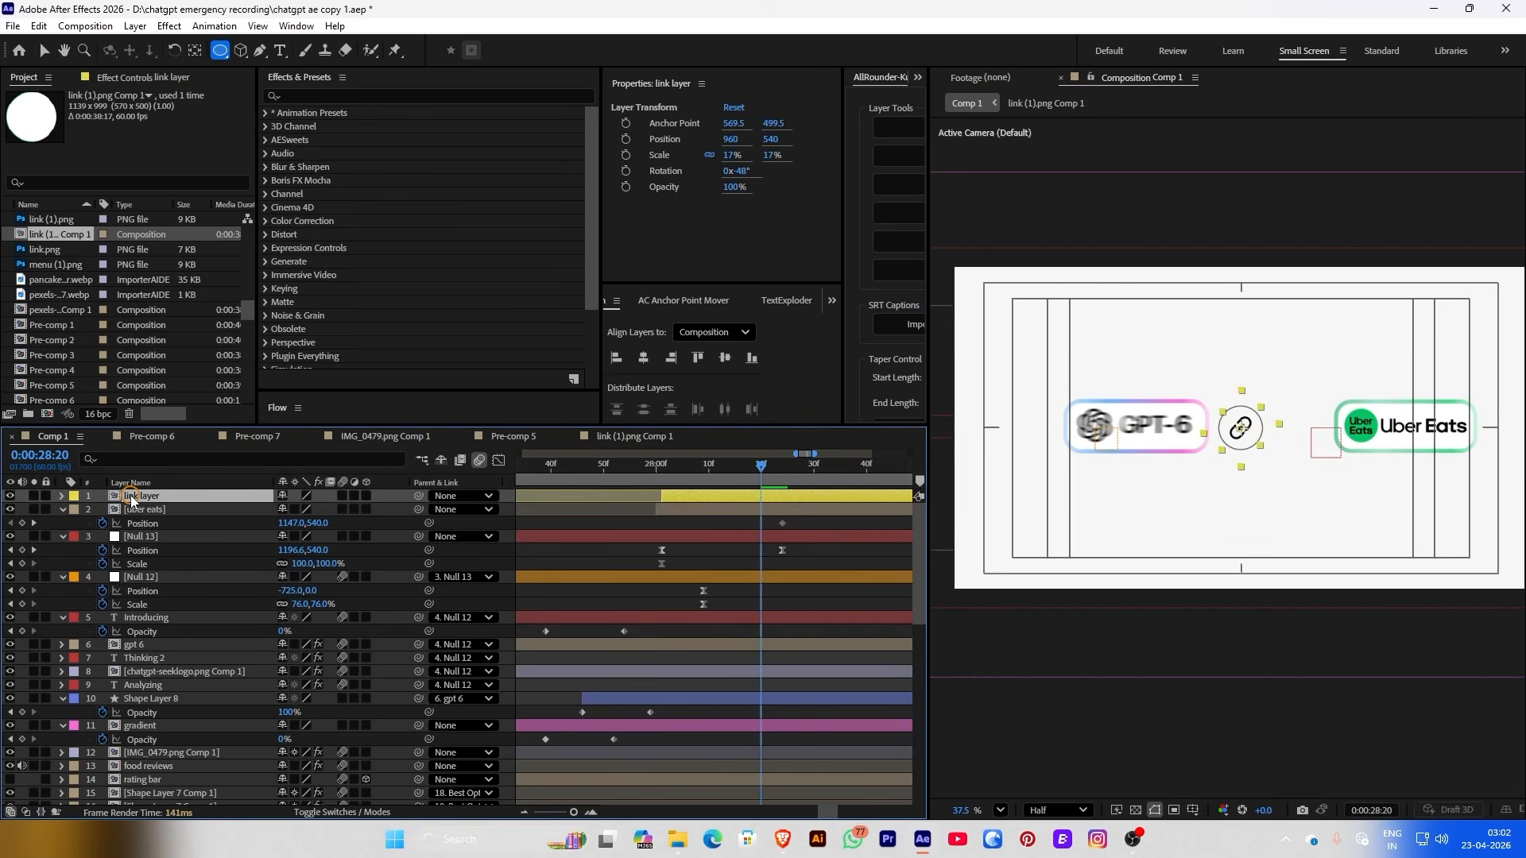
pyautogui.click(626, 139)
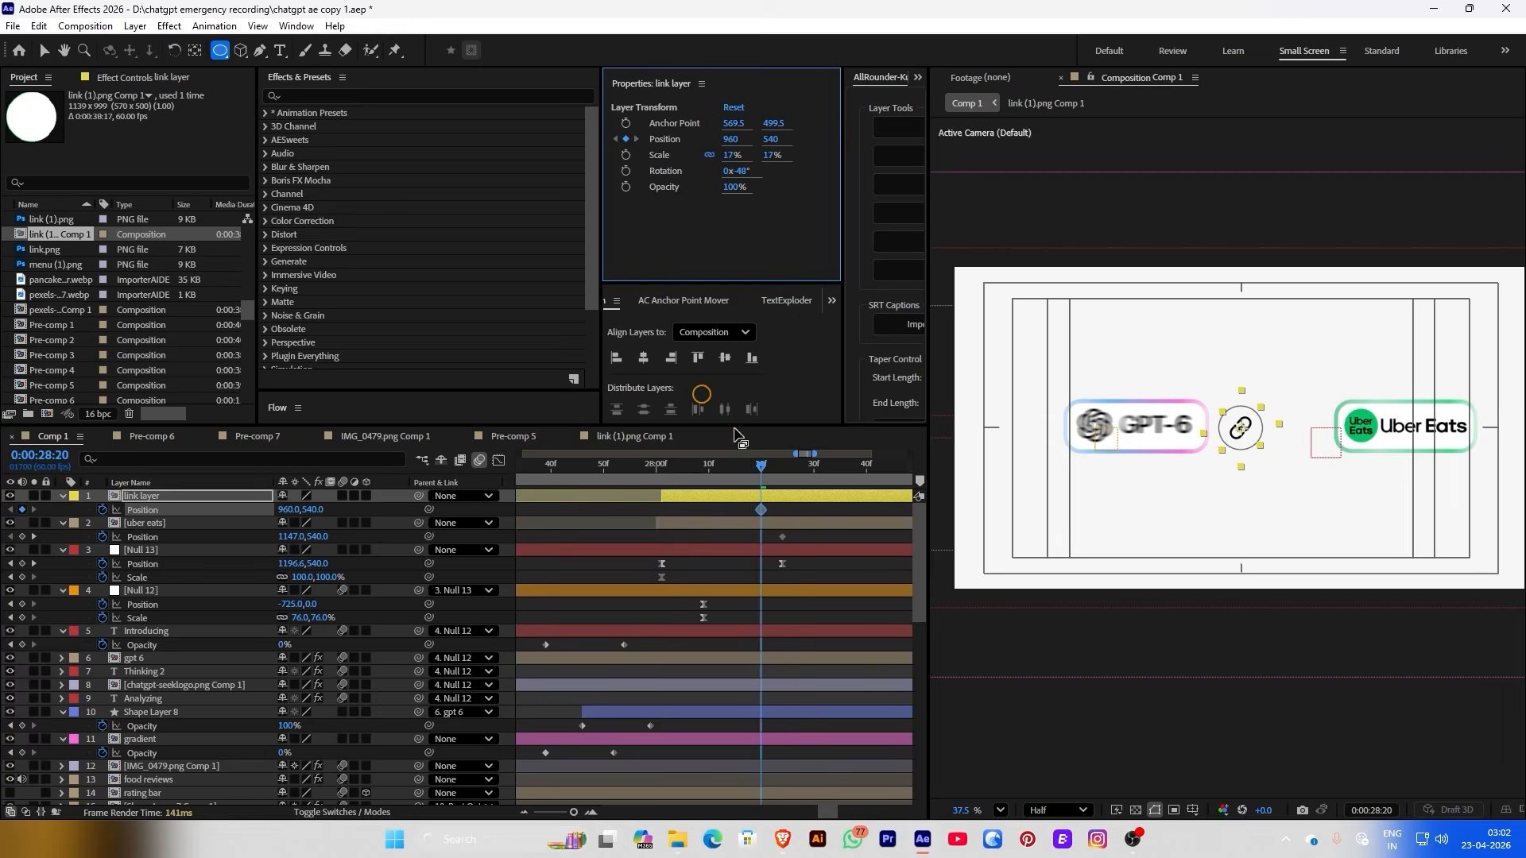
pyautogui.click(768, 475)
pyautogui.moveTo(768, 475); pyautogui.dragTo(784, 475)
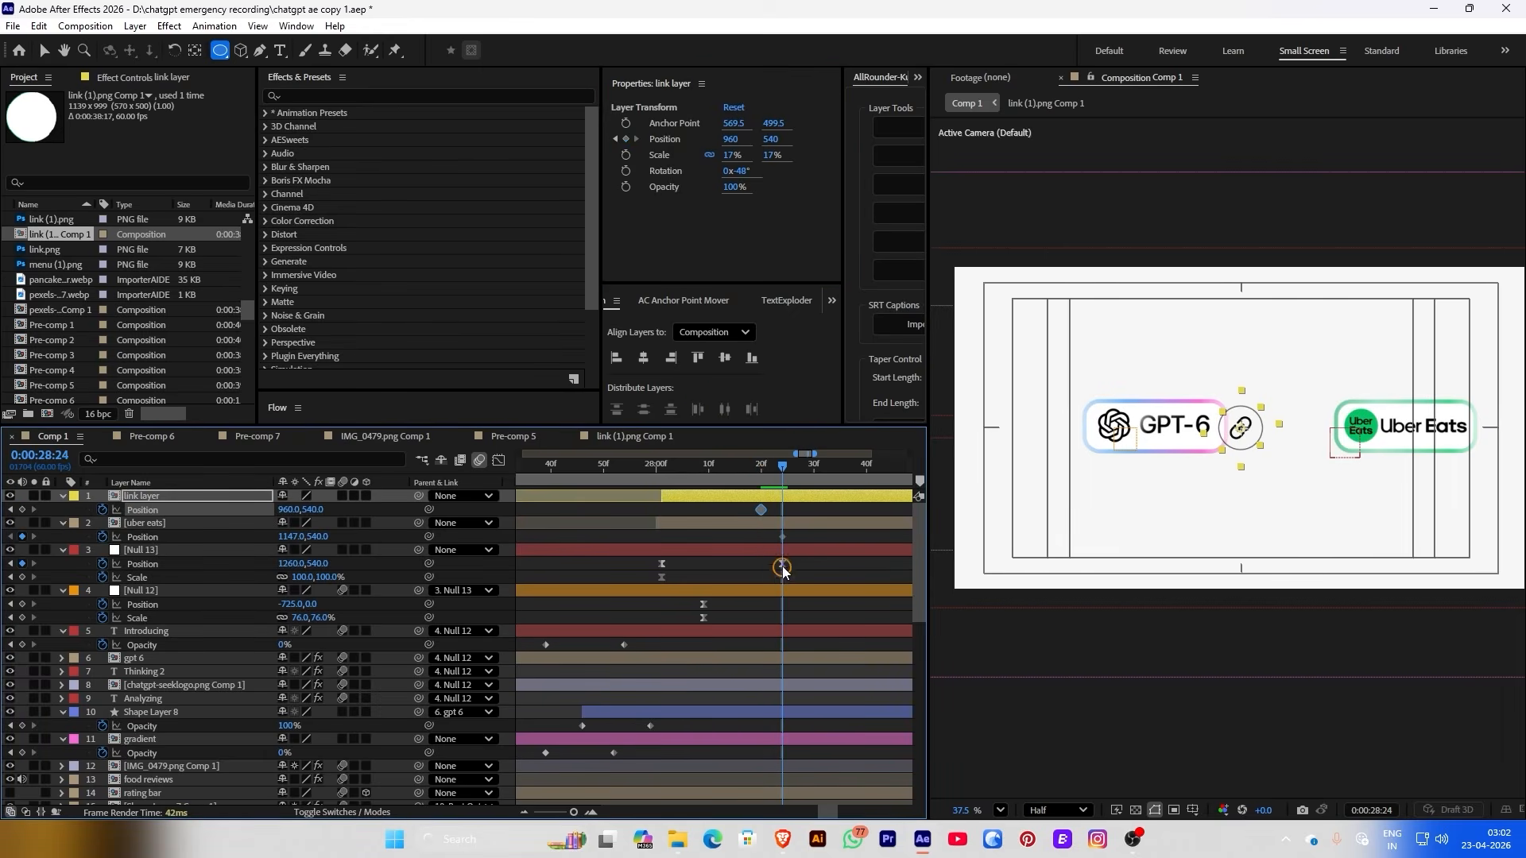
pyautogui.moveTo(289, 509); pyautogui.dragTo(319, 507)
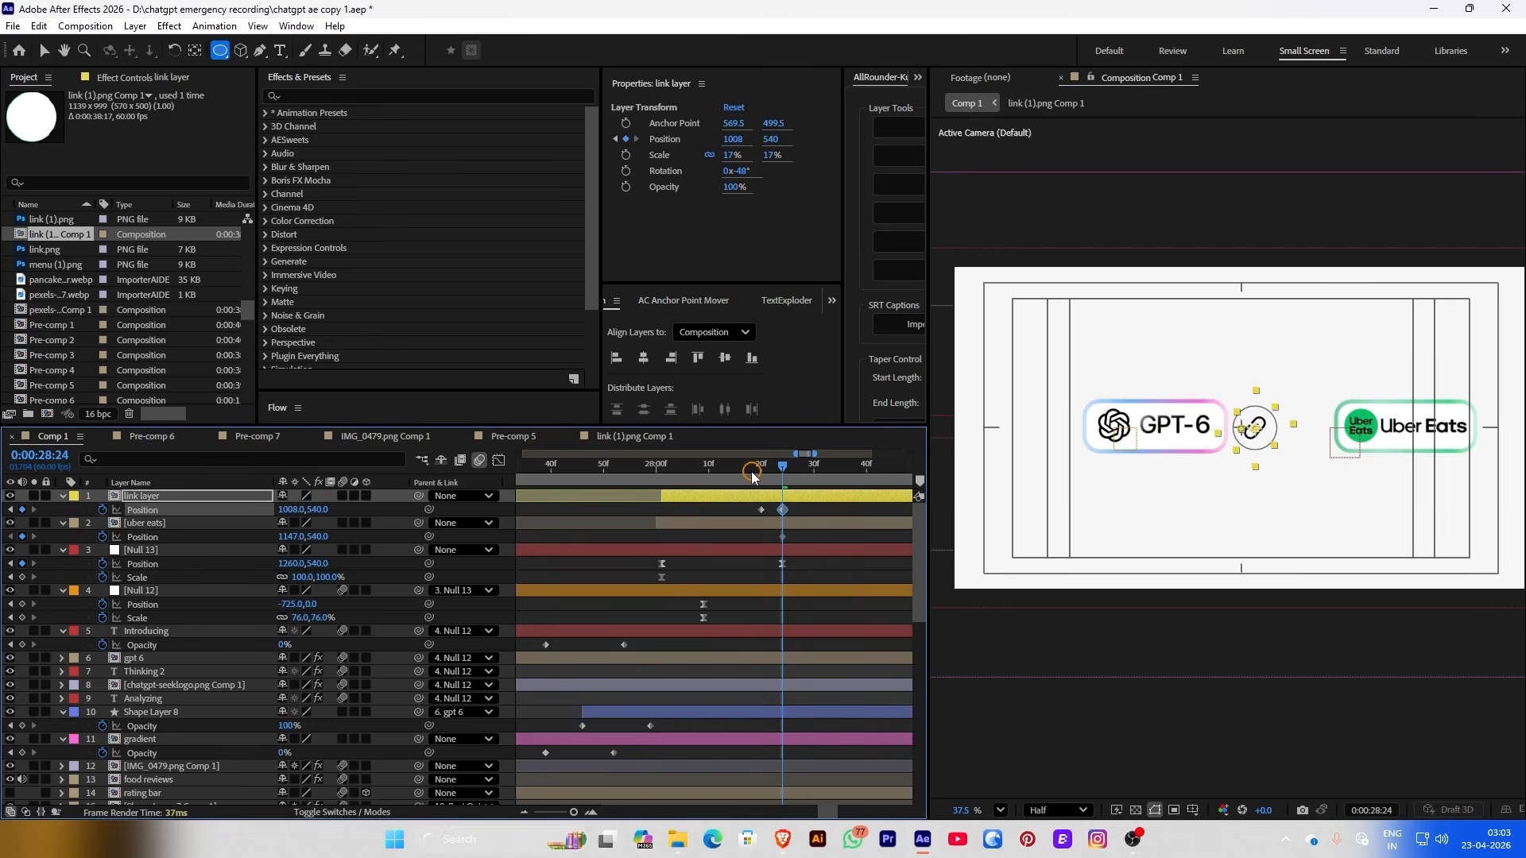
pyautogui.moveTo(753, 476); pyautogui.dragTo(747, 531)
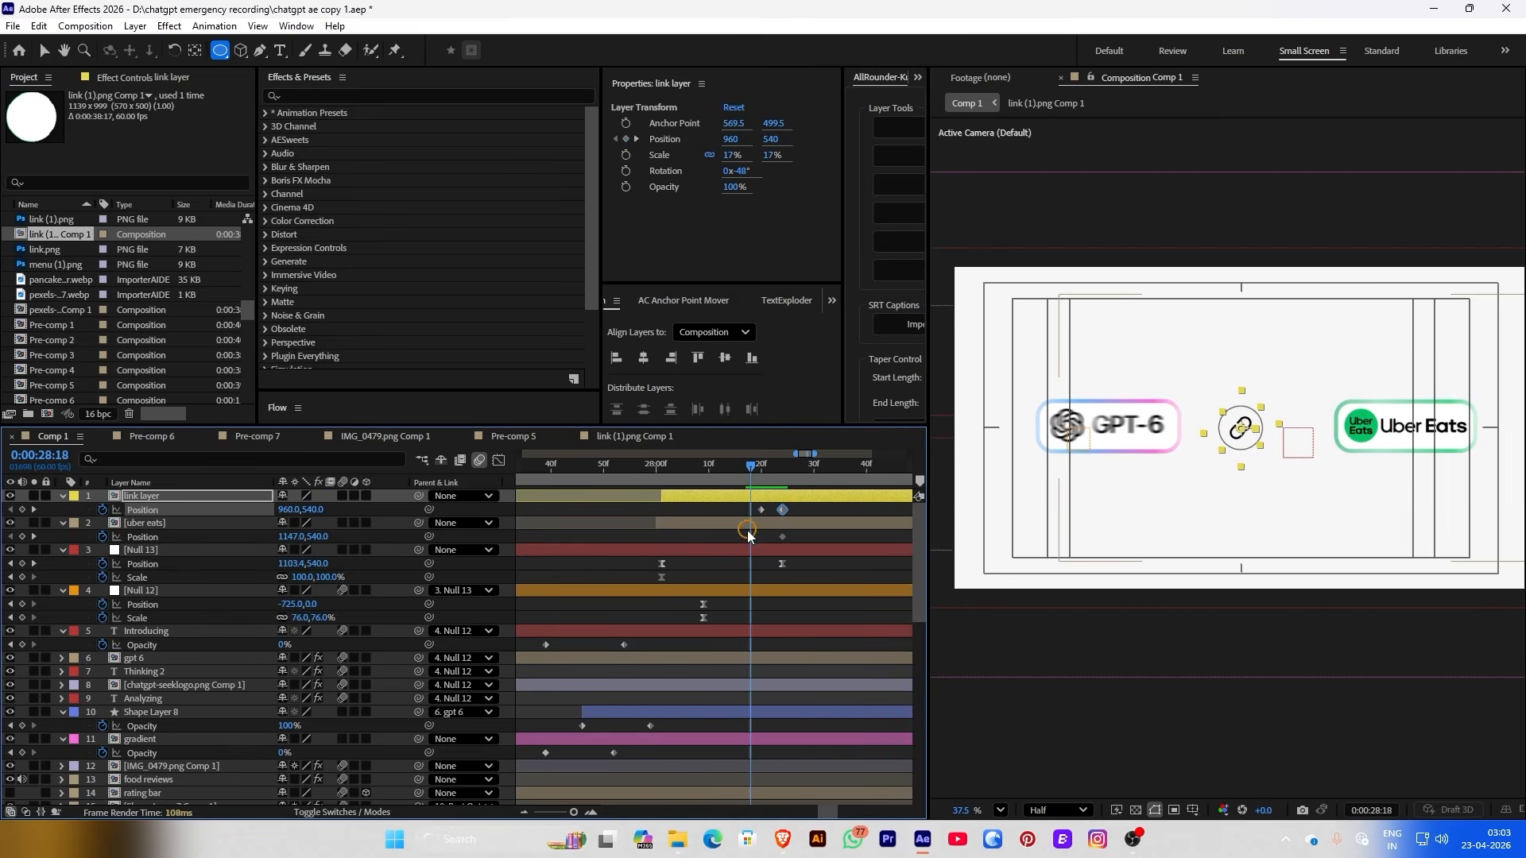
pyautogui.click(763, 511)
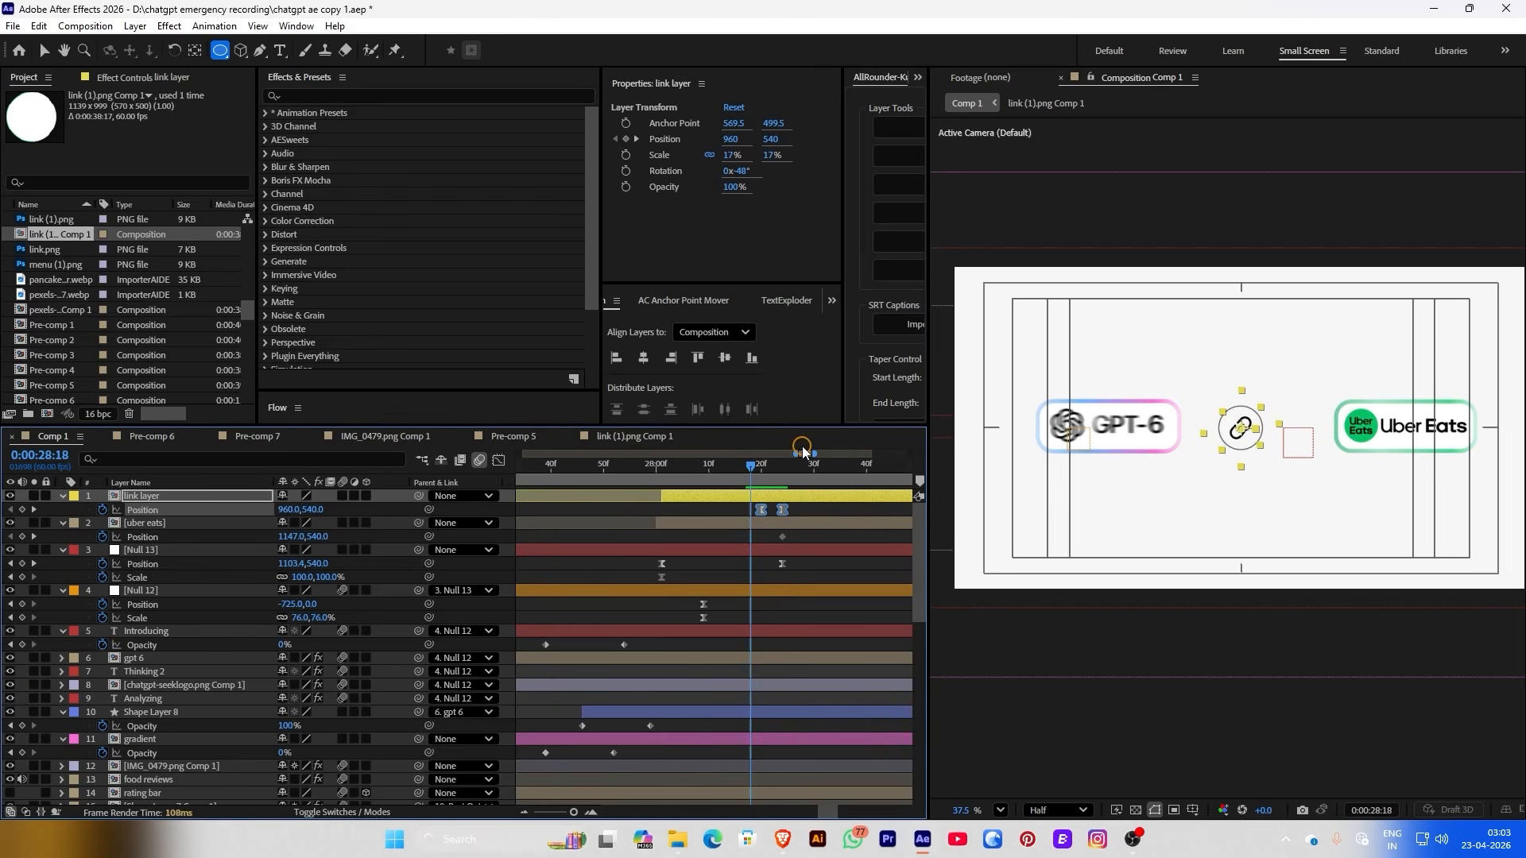
pyautogui.moveTo(754, 469); pyautogui.dragTo(699, 471)
# Key uber eats Position from X 1191 at 28:13 to X 961 at 28:23
pyautogui.click(1049, 487)
pyautogui.click(625, 139)
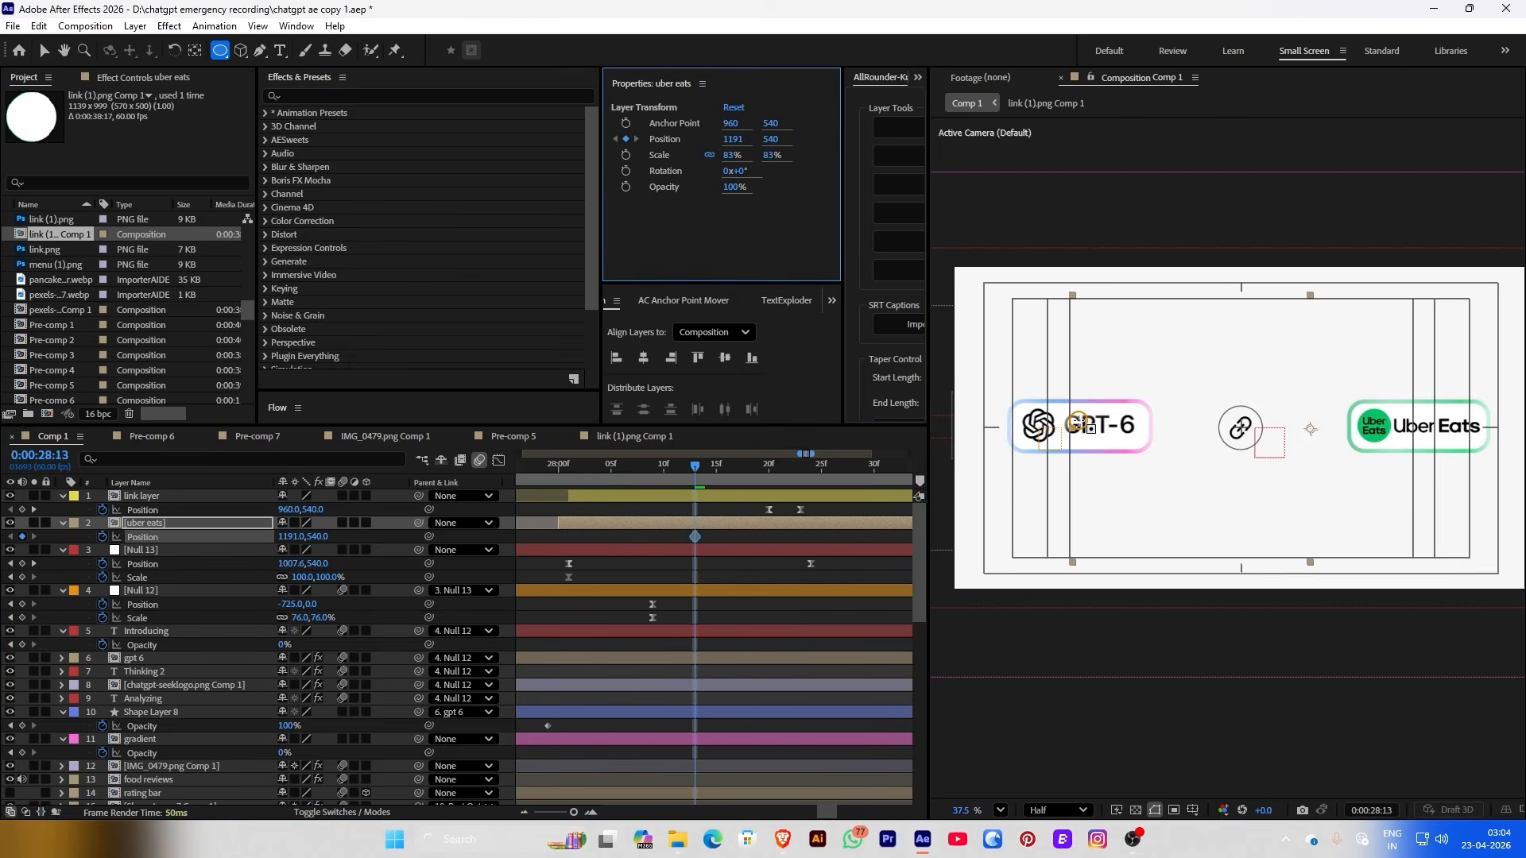
pyautogui.moveTo(720, 467); pyautogui.dragTo(801, 468)
pyautogui.moveTo(732, 139); pyautogui.dragTo(557, 147)
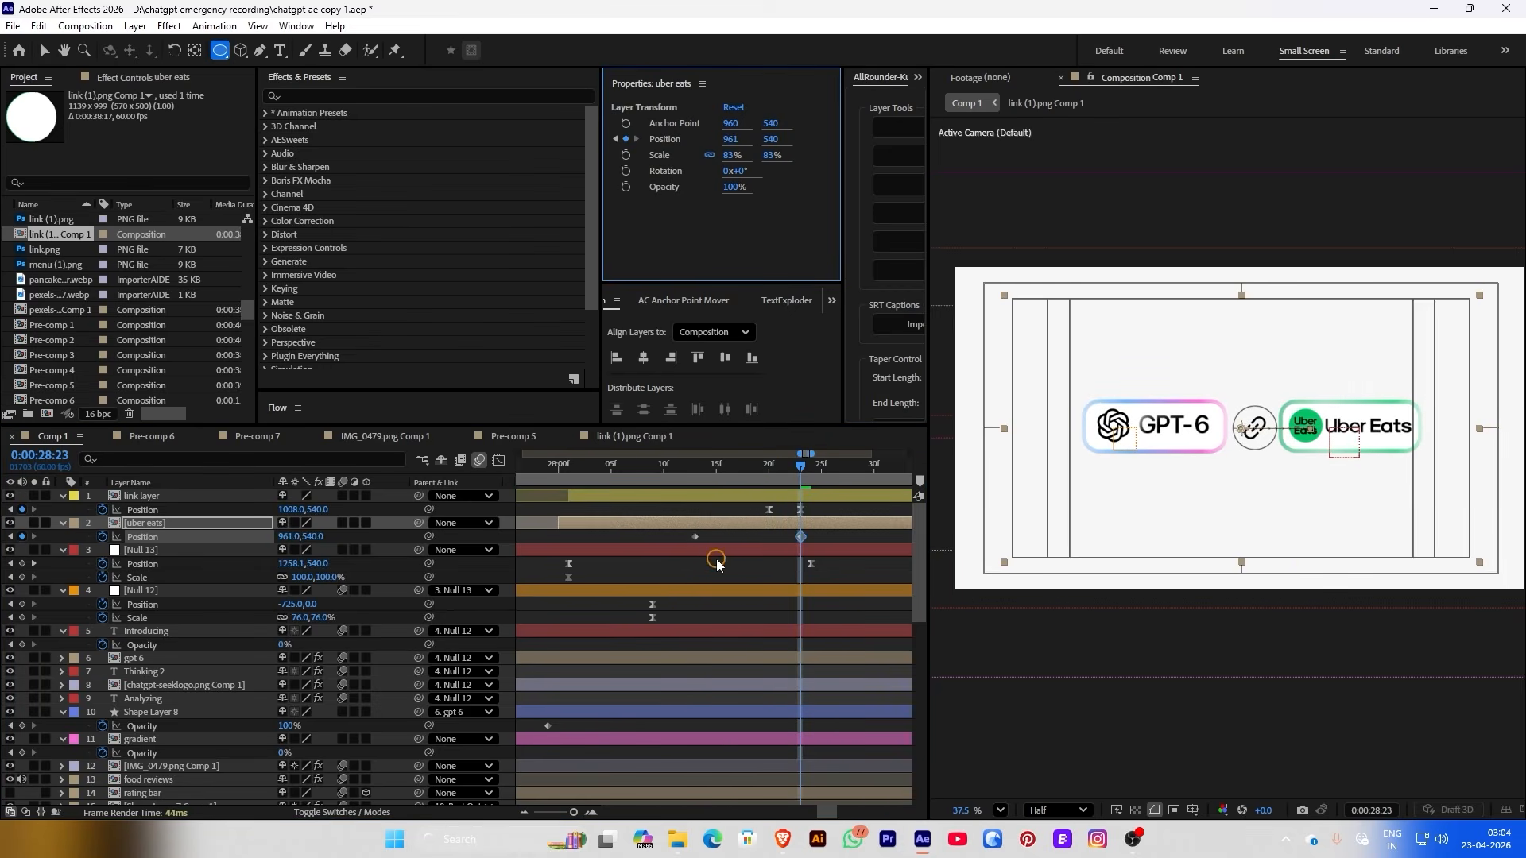
pyautogui.moveTo(682, 532); pyautogui.dragTo(807, 542)
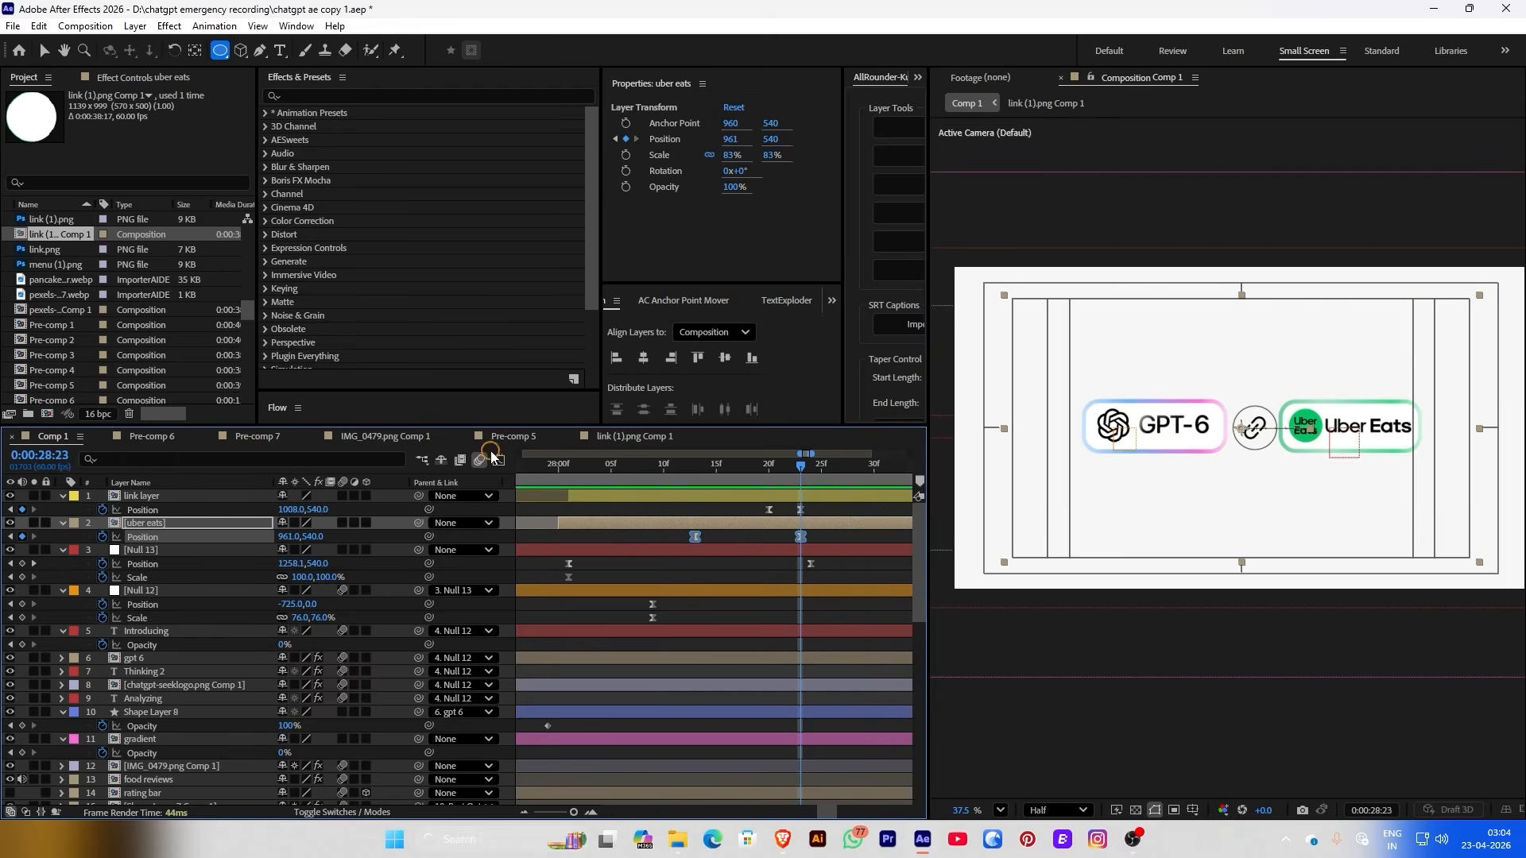
# In the Graph Editor, drag the first uber eats Position key's influence handle for a slow-start ease
pyautogui.click(497, 461)
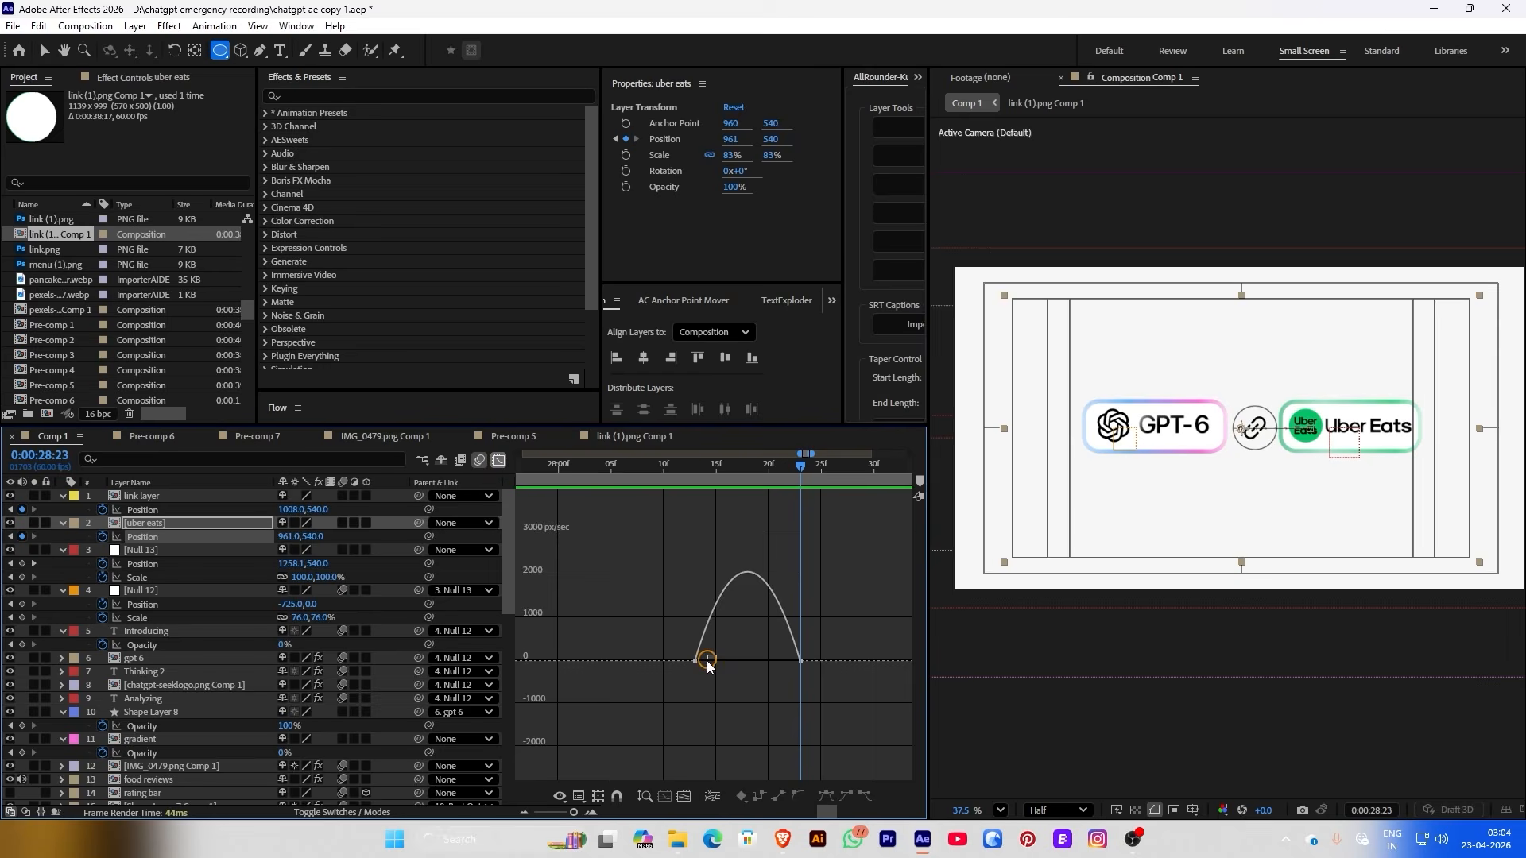
pyautogui.moveTo(685, 676); pyautogui.dragTo(797, 663)
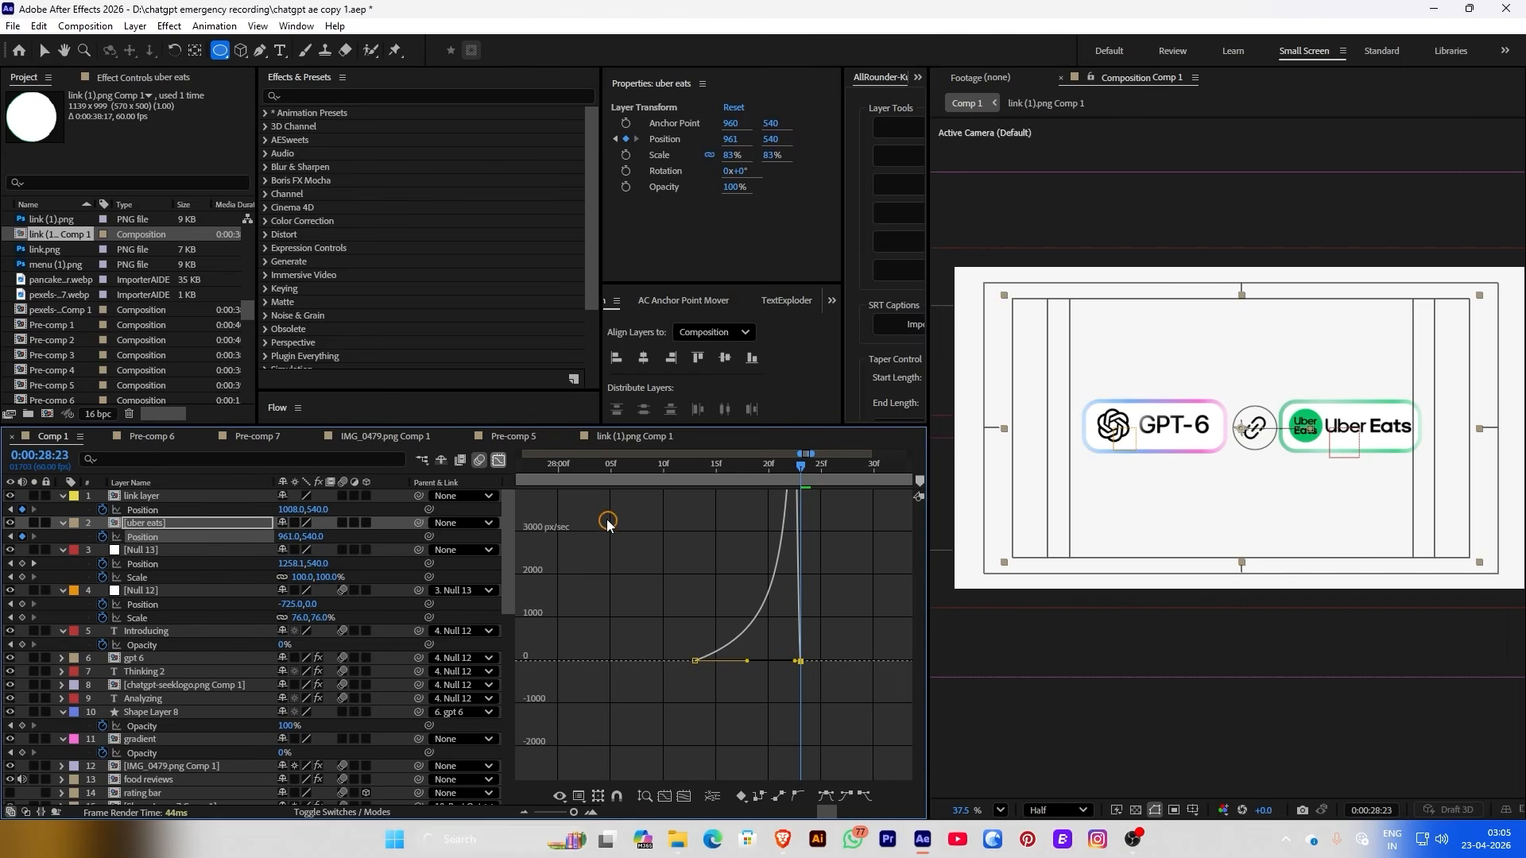
pyautogui.click(500, 461)
# Retime the uber eats end keyframe and slide the pill further left to X 909
pyautogui.click(590, 464)
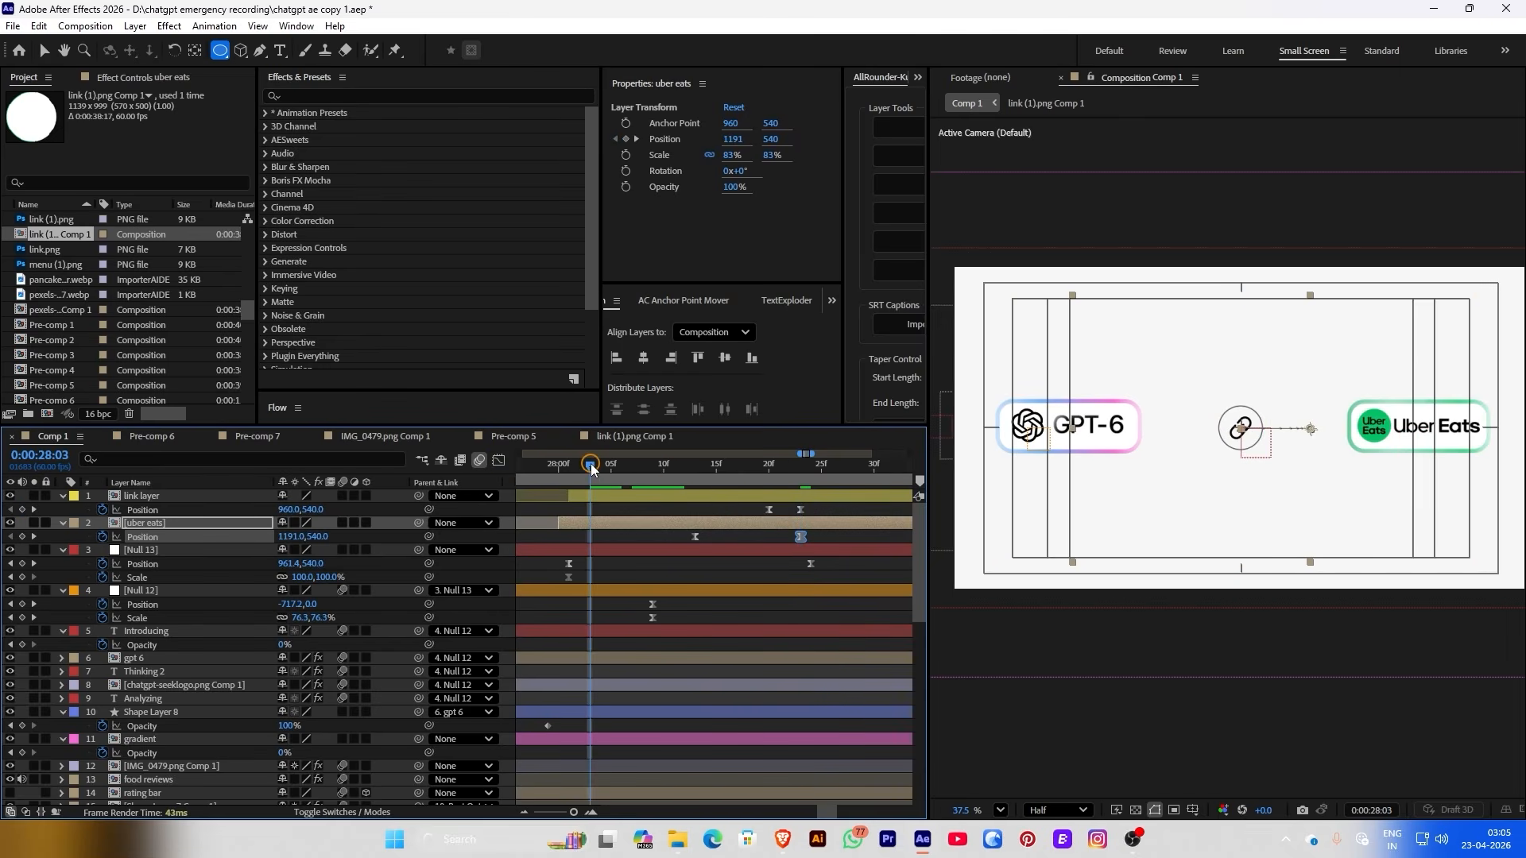
pyautogui.moveTo(613, 466); pyautogui.dragTo(831, 469)
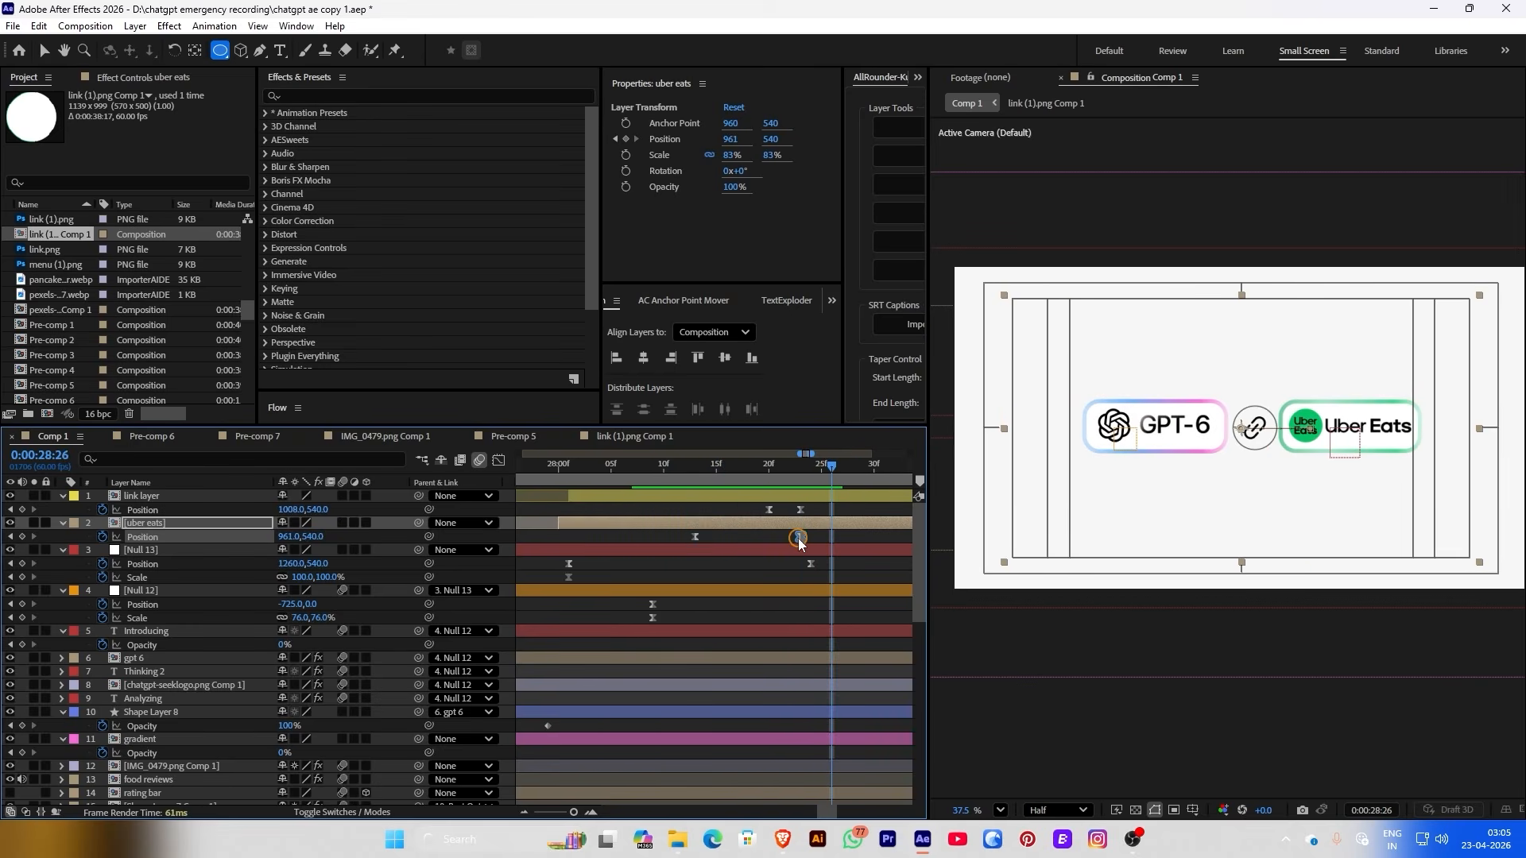
pyautogui.moveTo(798, 538); pyautogui.dragTo(853, 541)
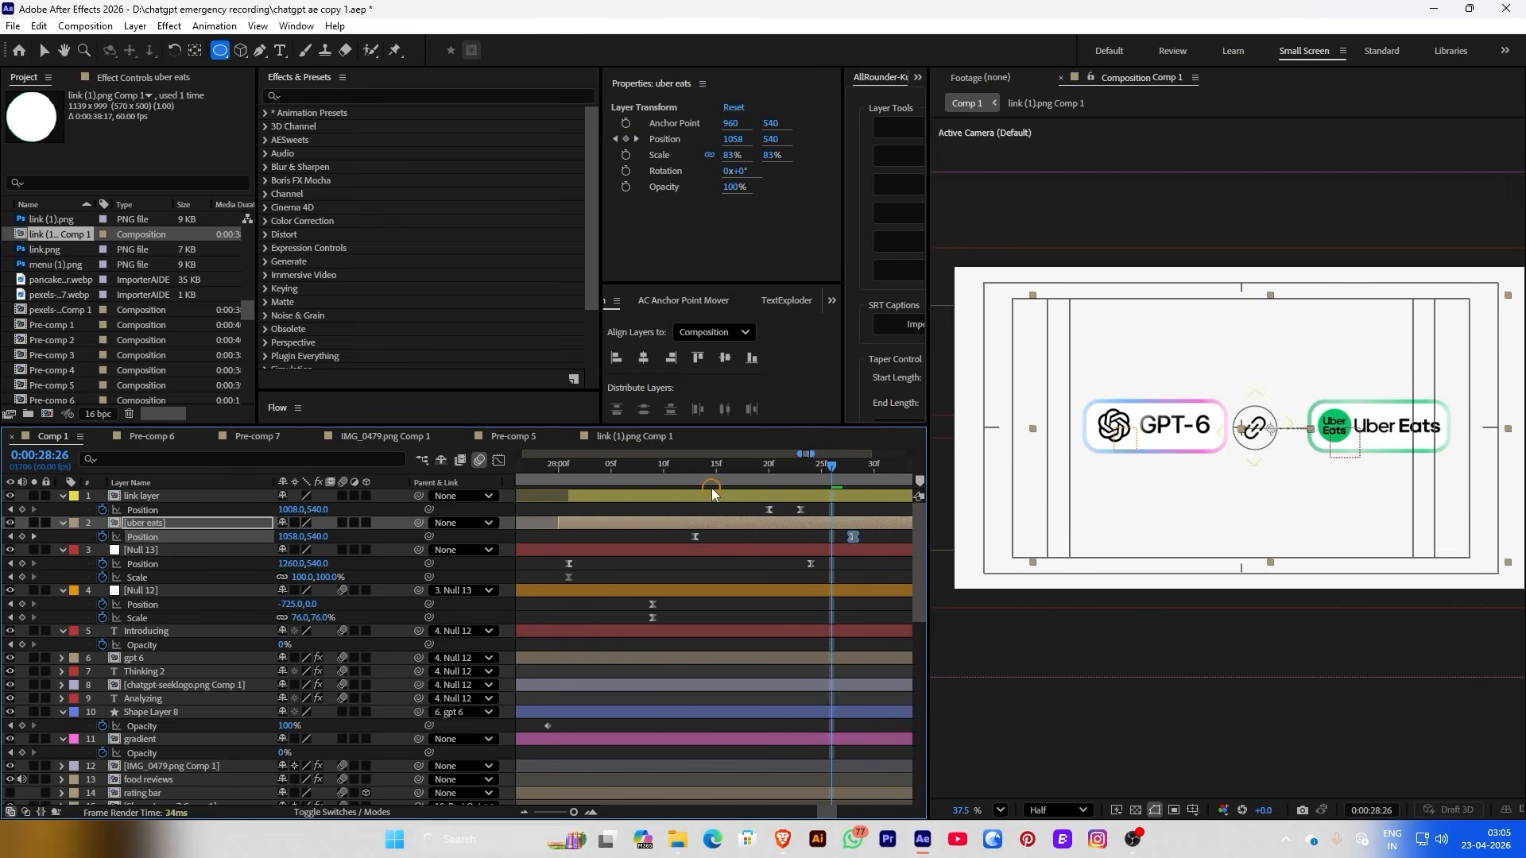
pyautogui.click(603, 464)
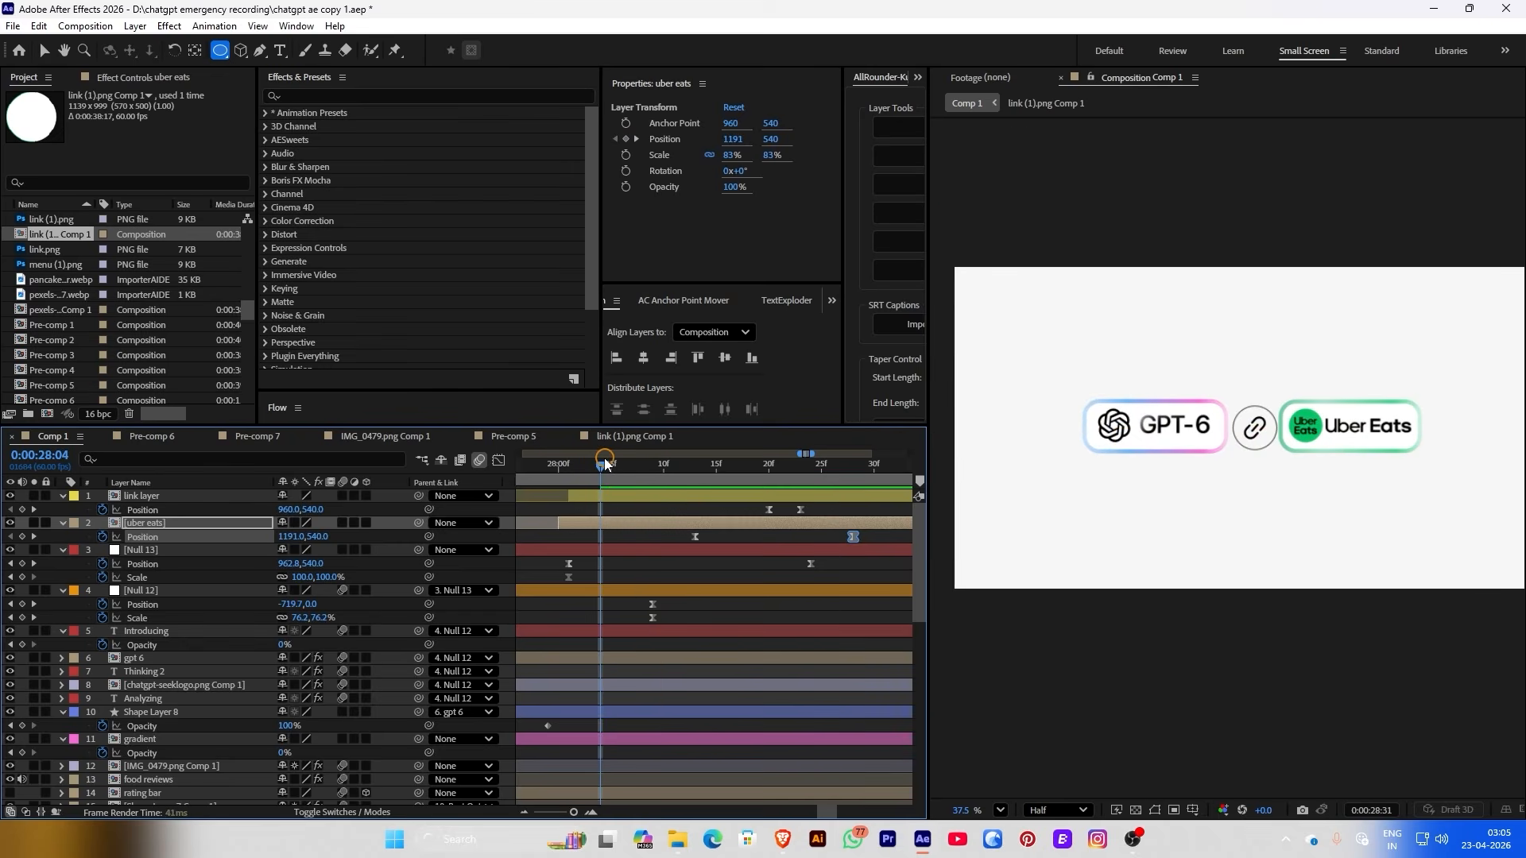
pyautogui.click(611, 465)
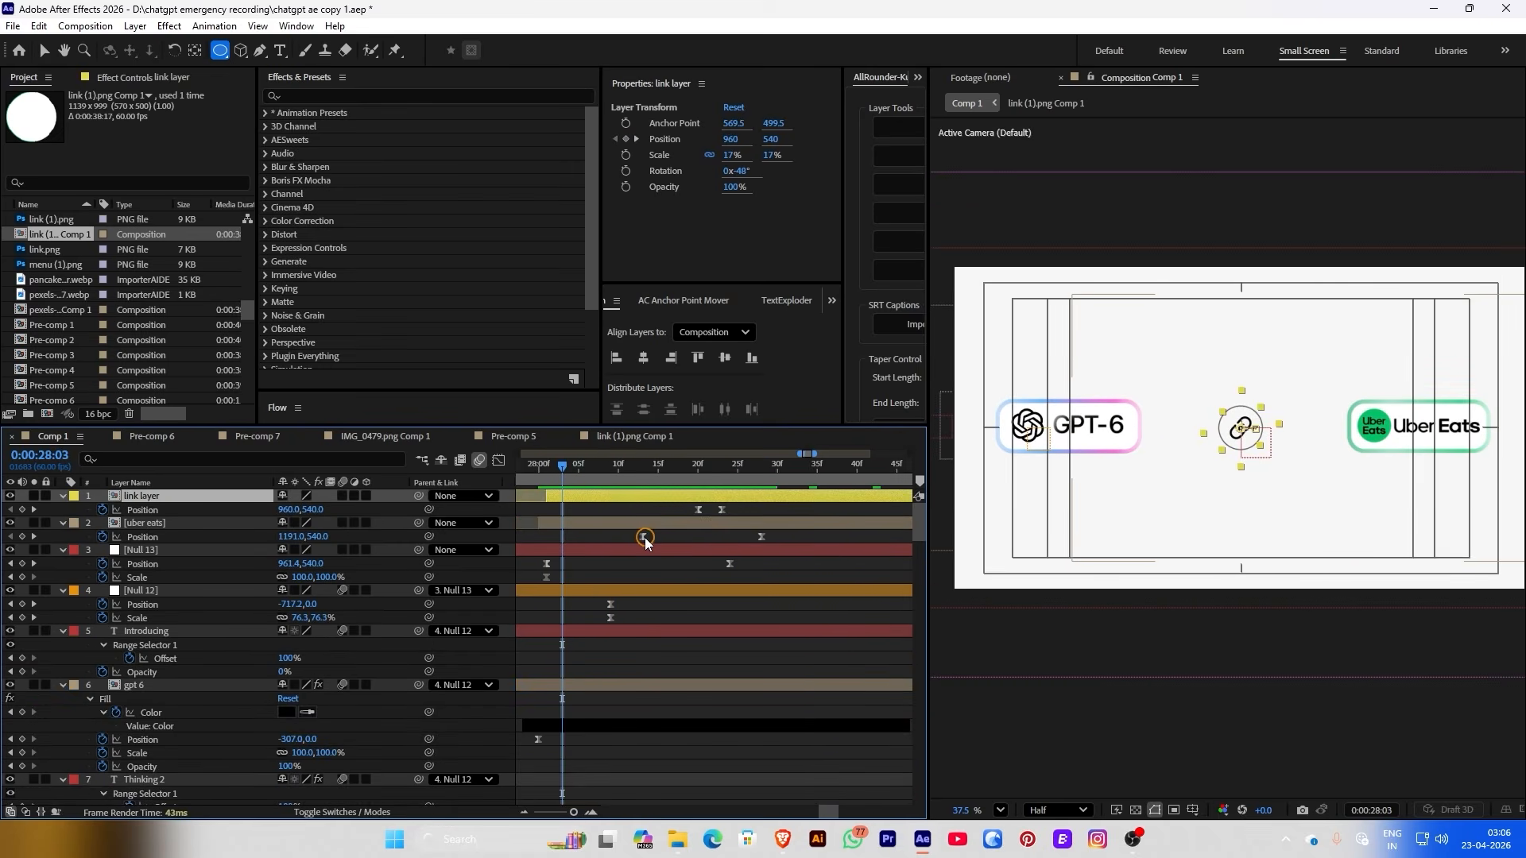
pyautogui.moveTo(645, 538); pyautogui.dragTo(598, 536)
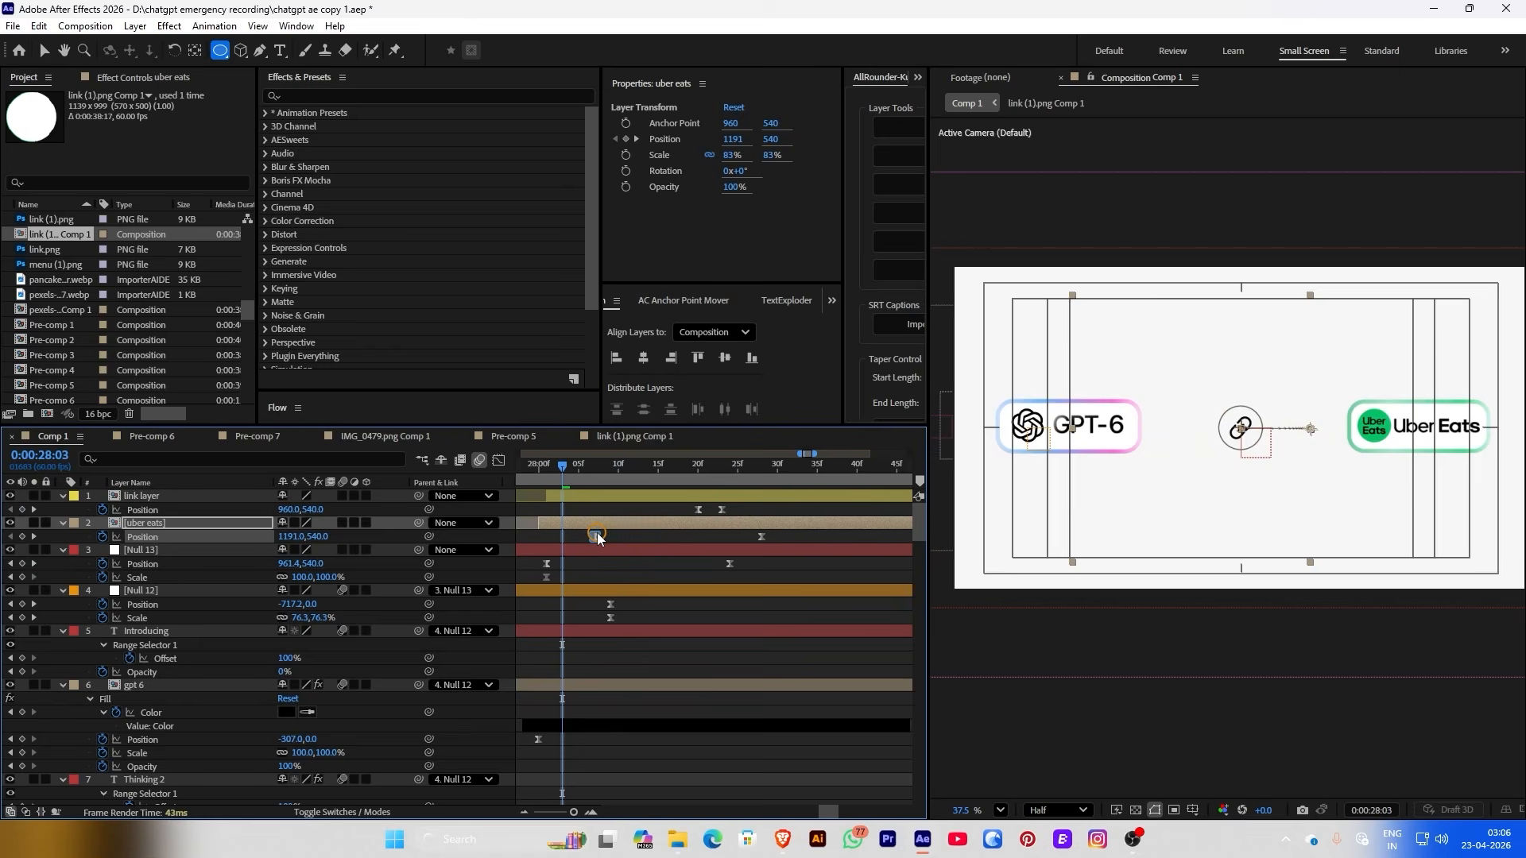
pyautogui.click(587, 467)
pyautogui.moveTo(587, 469); pyautogui.dragTo(763, 472)
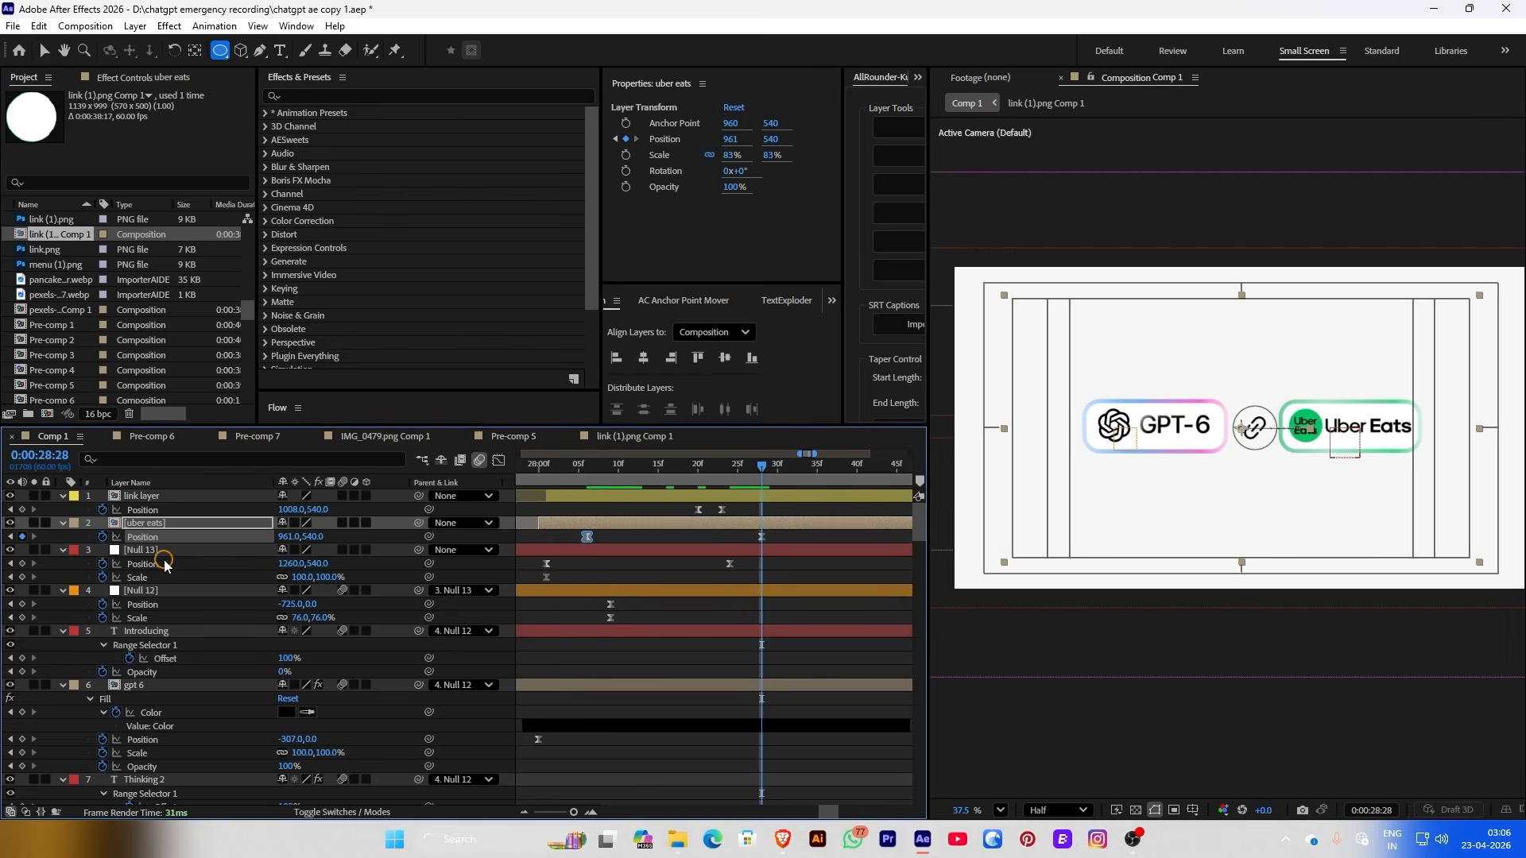
pyautogui.moveTo(289, 537); pyautogui.dragTo(246, 537)
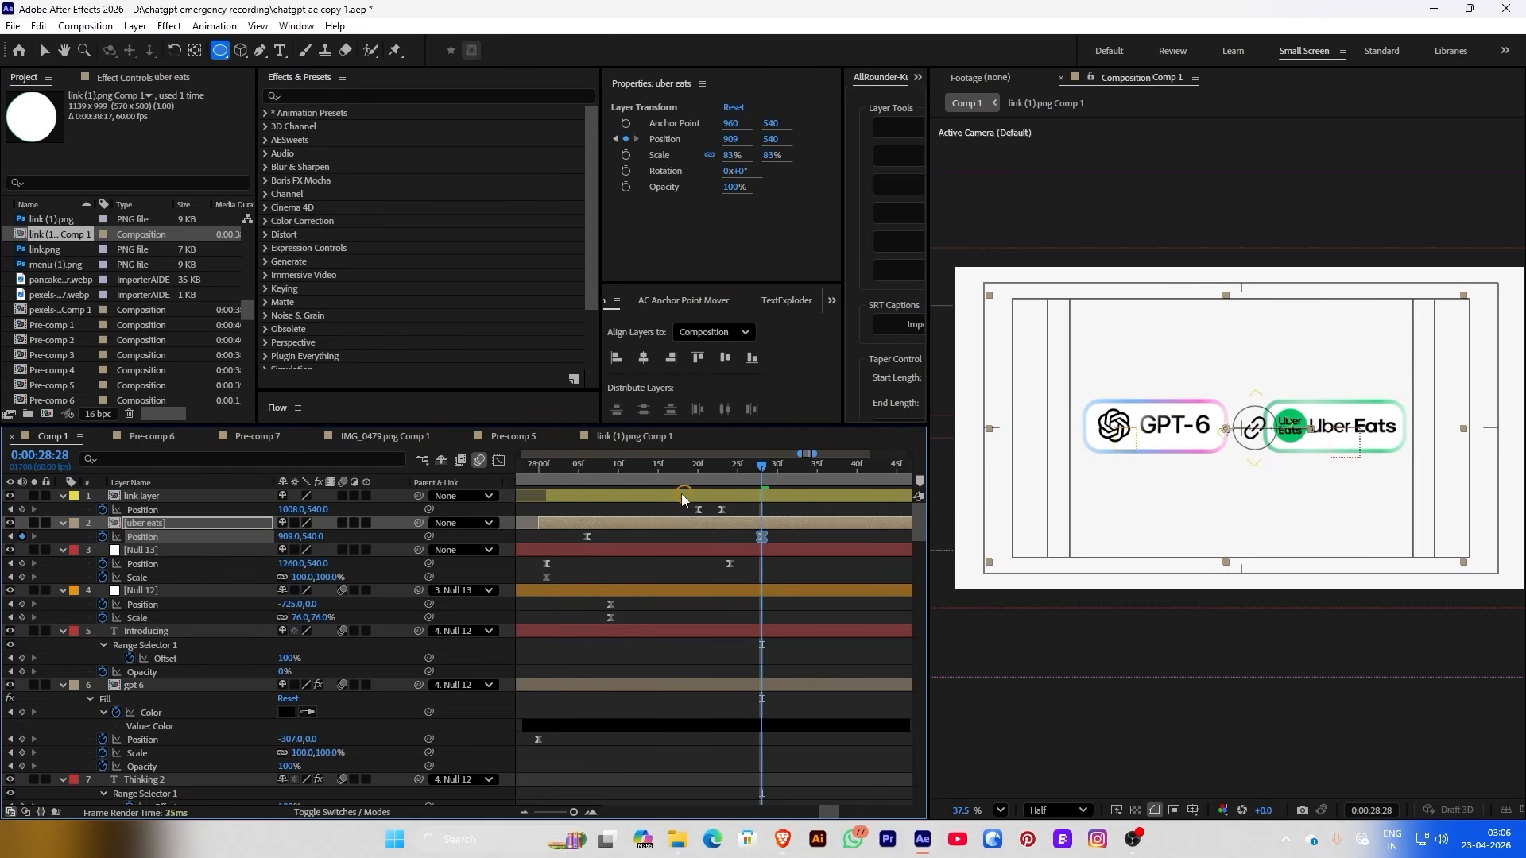
pyautogui.moveTo(666, 480); pyautogui.dragTo(744, 488)
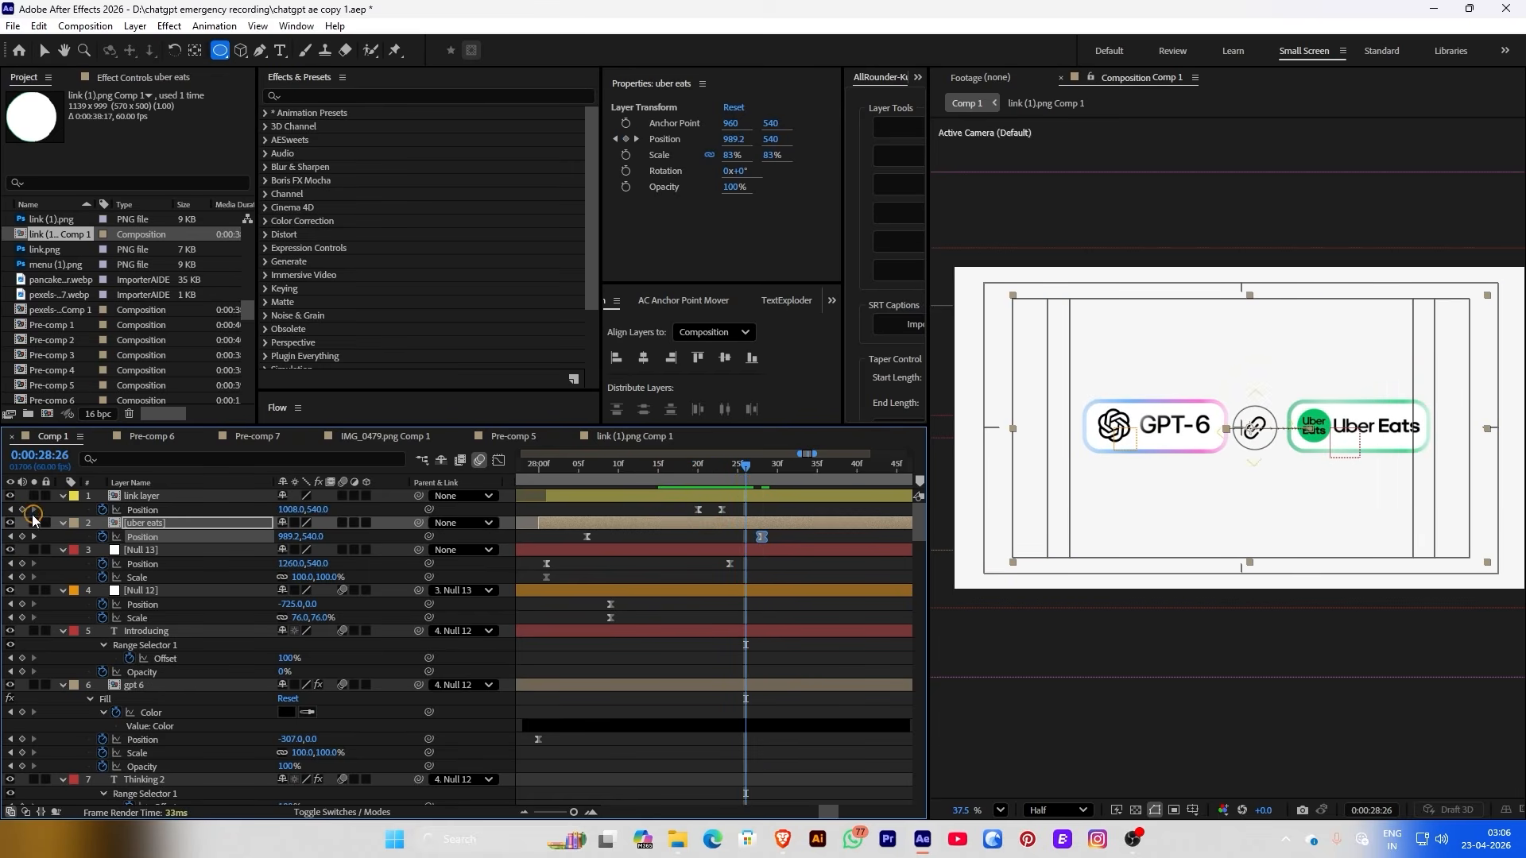
# Add a link layer Position keyframe at 28:29 moving the badge left to X 962
pyautogui.click(21, 509)
pyautogui.click(764, 470)
pyautogui.moveTo(765, 474); pyautogui.dragTo(770, 471)
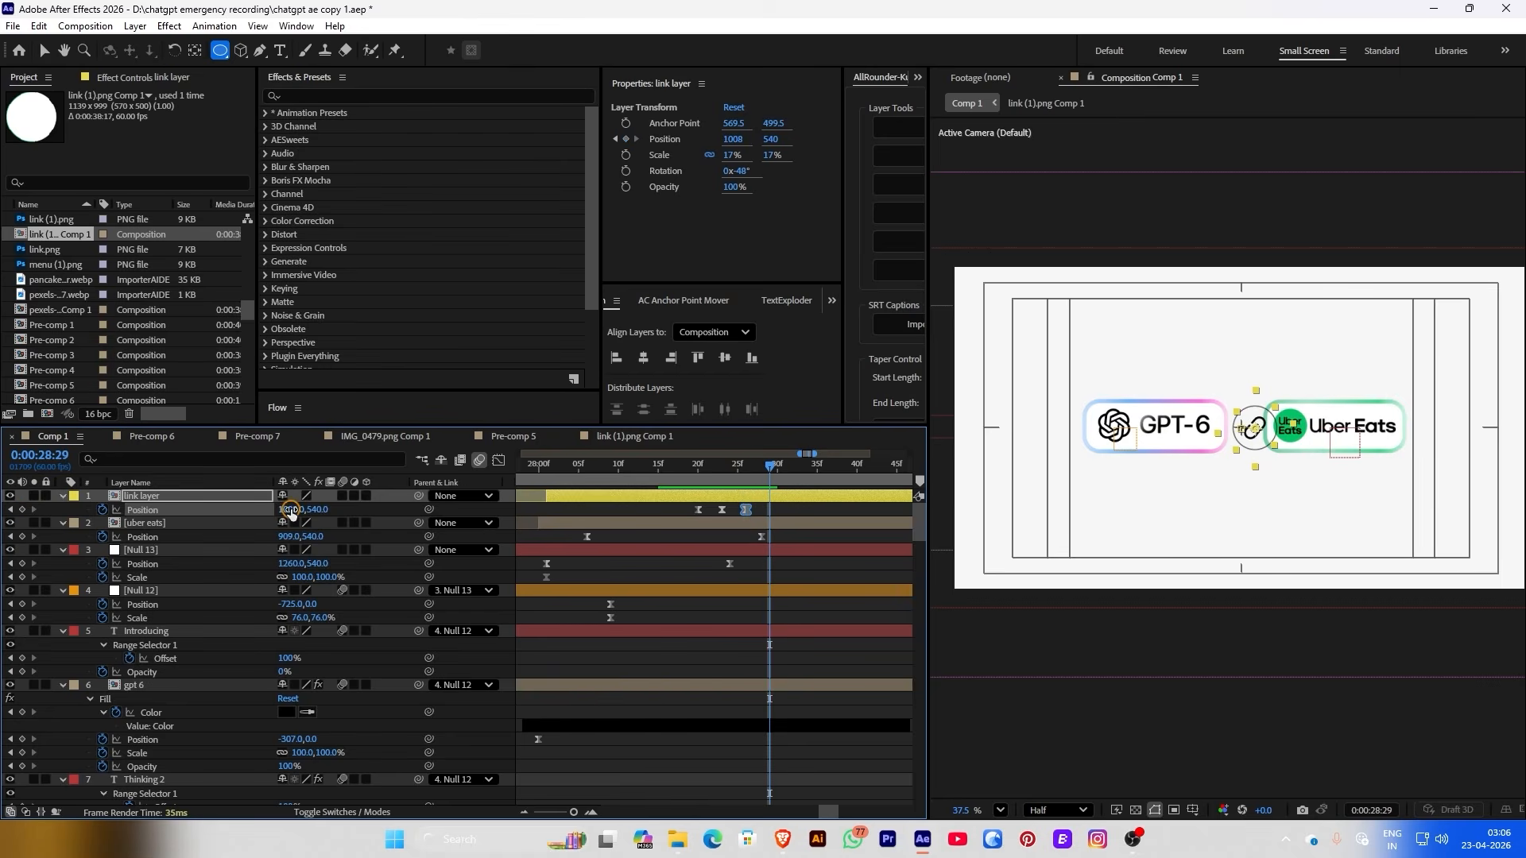
pyautogui.moveTo(291, 510); pyautogui.dragTo(259, 516)
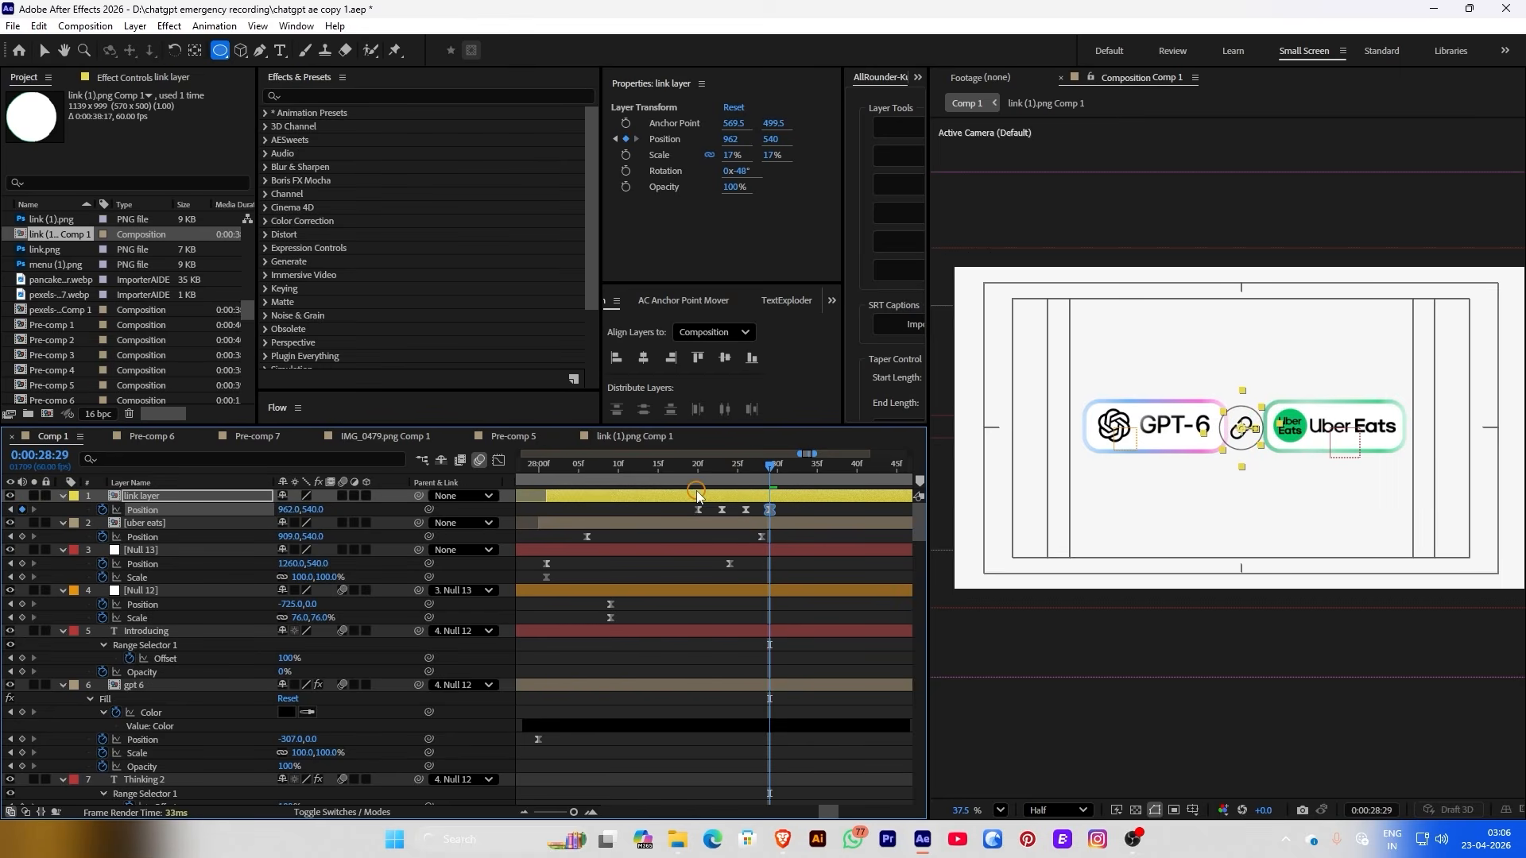
pyautogui.moveTo(768, 487)
pyautogui.mouseDown()
pyautogui.moveTo(698, 486)
pyautogui.moveTo(775, 491)
pyautogui.mouseUp()
# Key Null 13's Position at 28:29, moving it left to about X 1198
pyautogui.click(668, 597)
pyautogui.moveTo(625, 469); pyautogui.dragTo(745, 469)
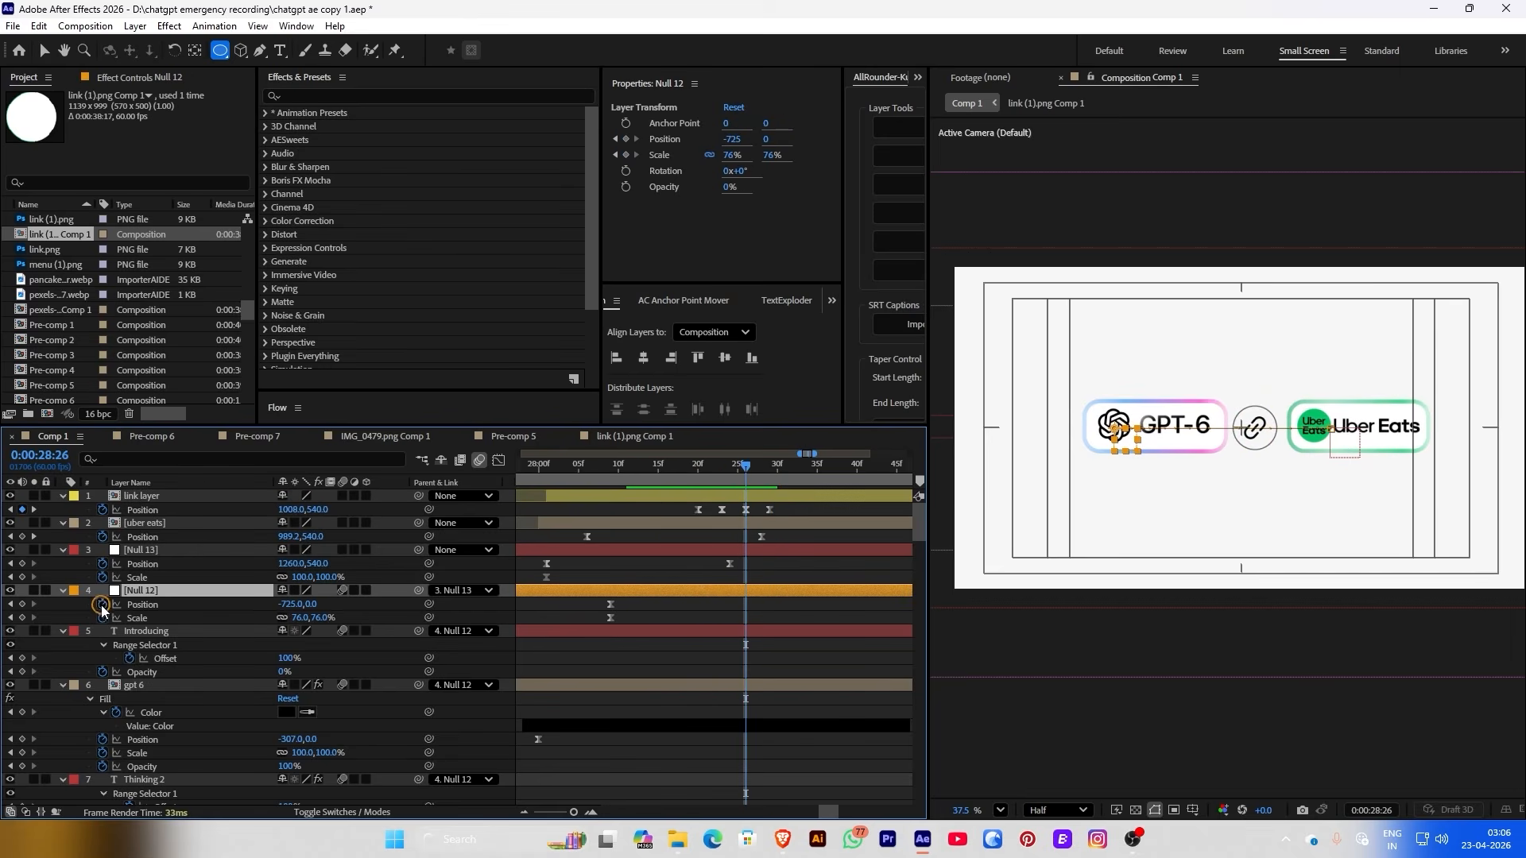
pyautogui.click(225, 552)
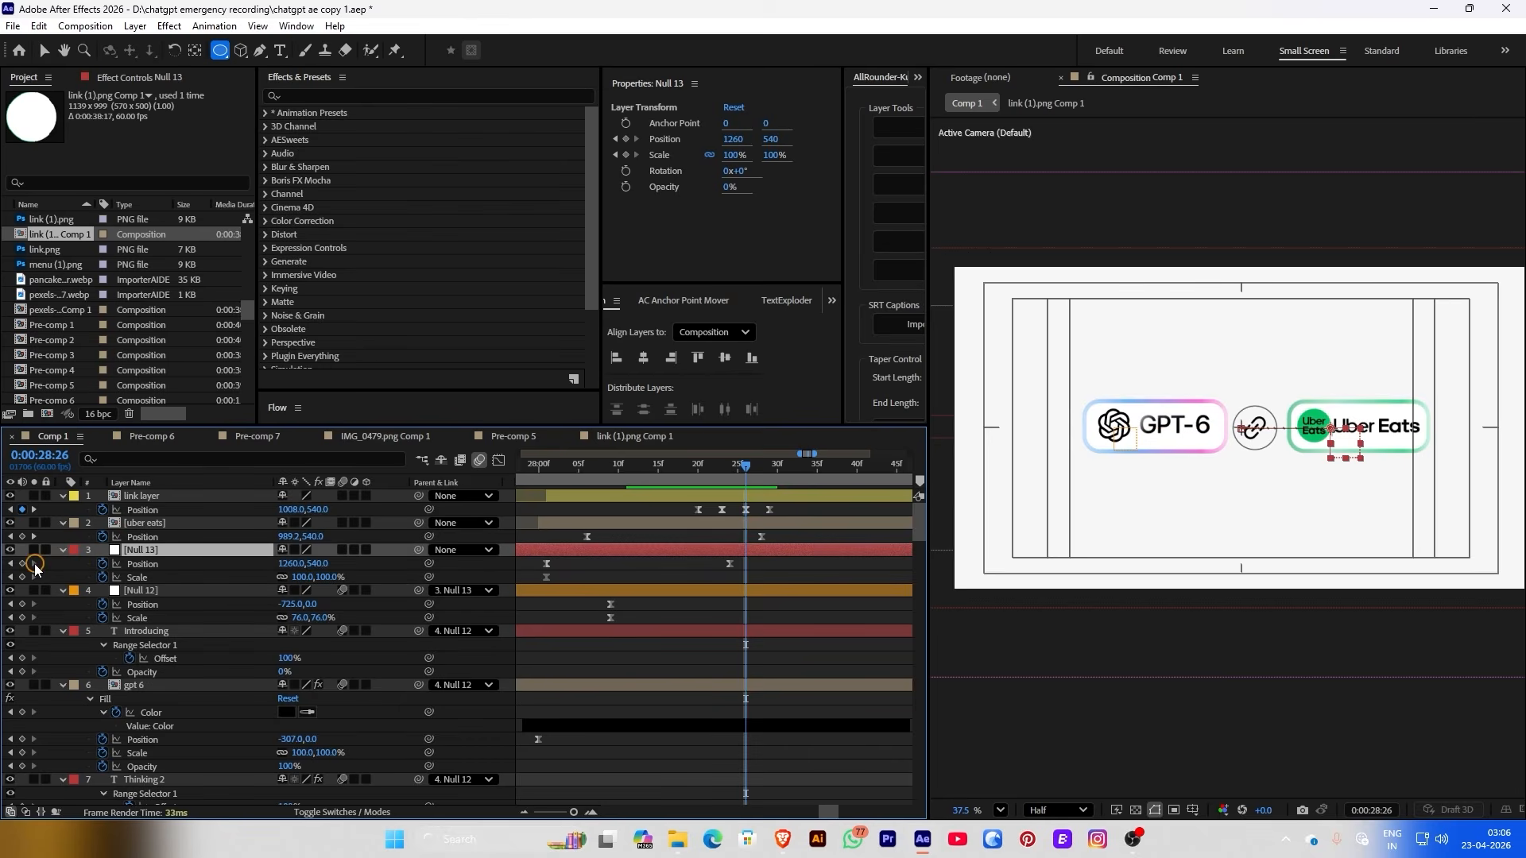
pyautogui.hotkey('alt', 'shift', 'p')
pyautogui.press('pagedown')
pyautogui.press('pagedown')
pyautogui.press('pagedown')
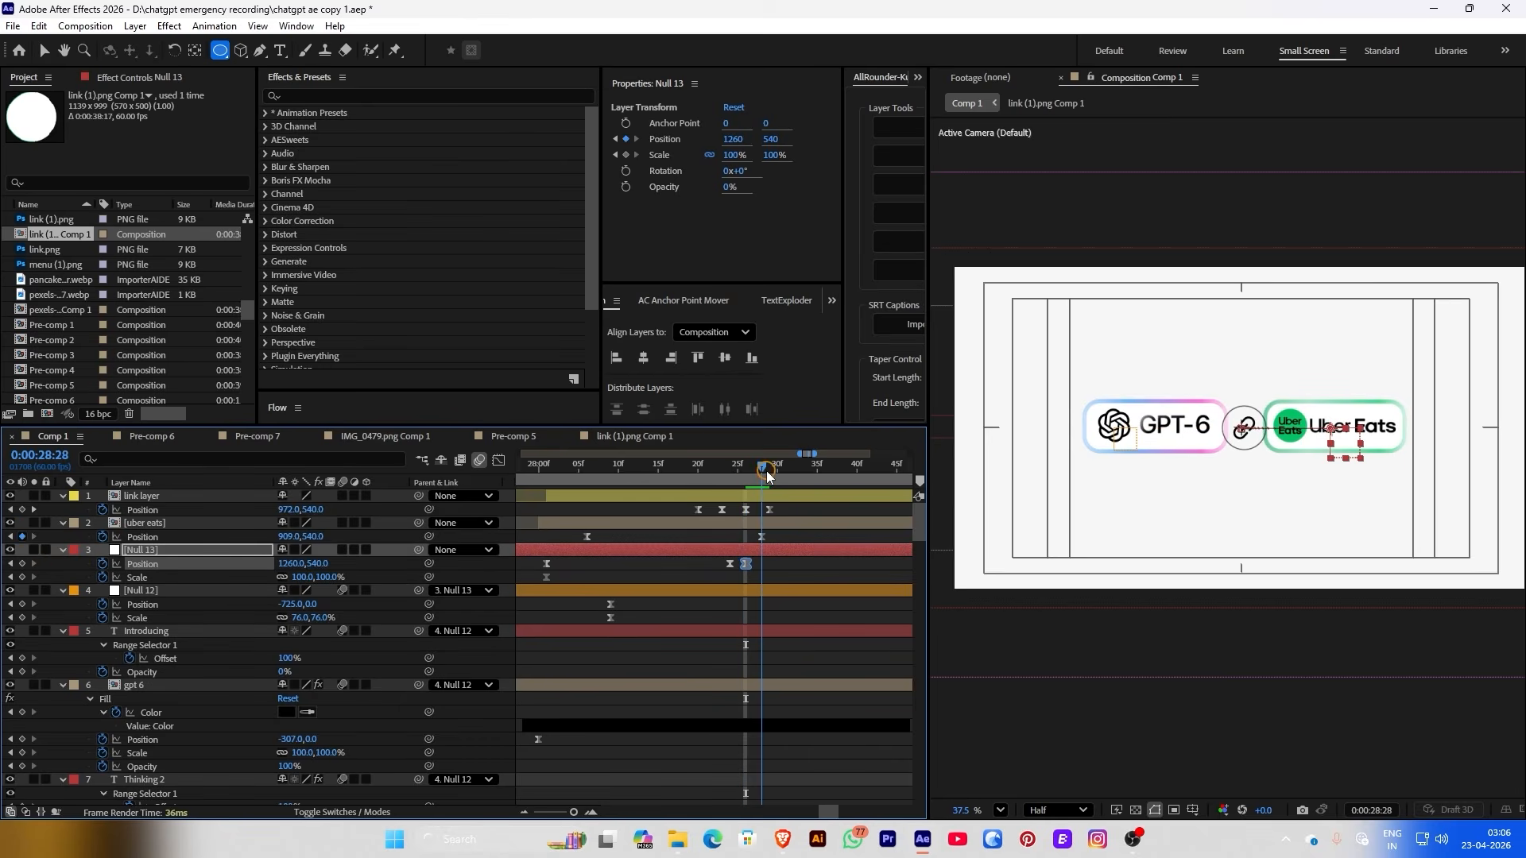
pyautogui.moveTo(279, 564); pyautogui.dragTo(237, 561)
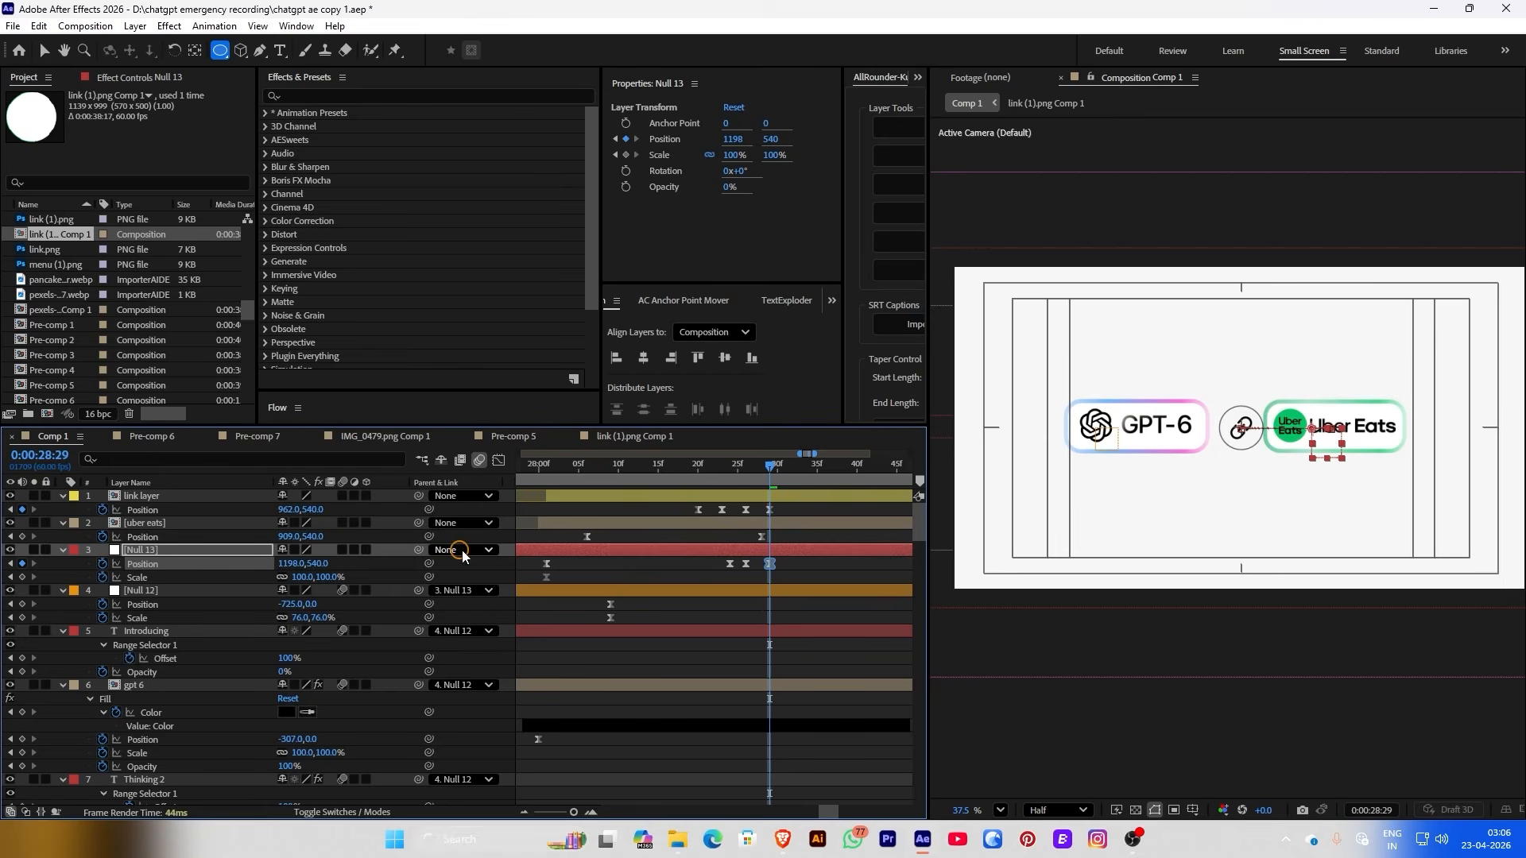
pyautogui.click(204, 509)
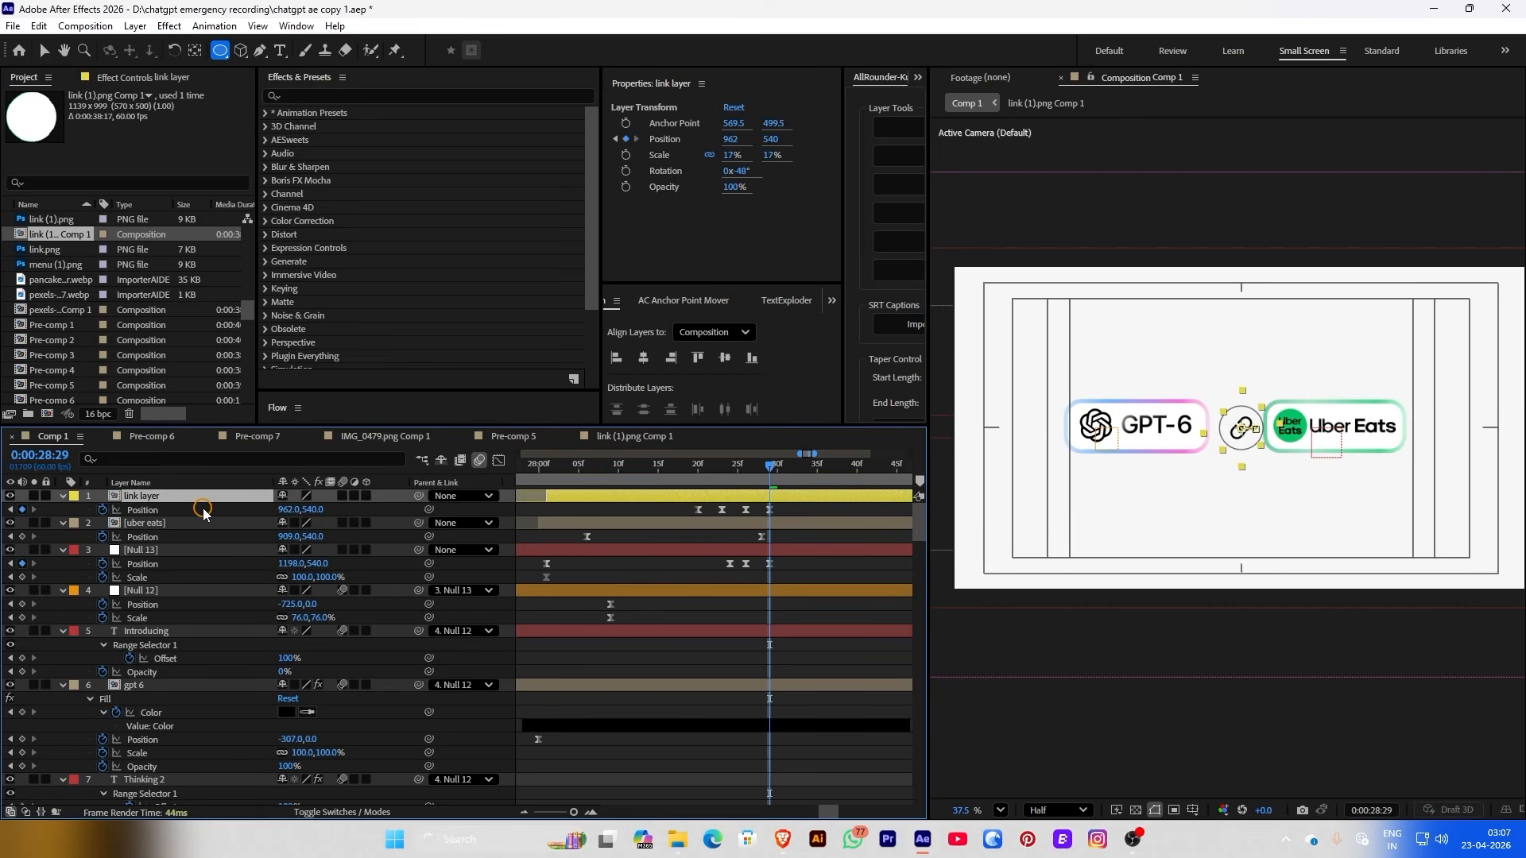
pyautogui.moveTo(281, 514); pyautogui.dragTo(281, 513)
# Preview the intro from 28:05 with title and action safe guides shown
pyautogui.click(743, 524)
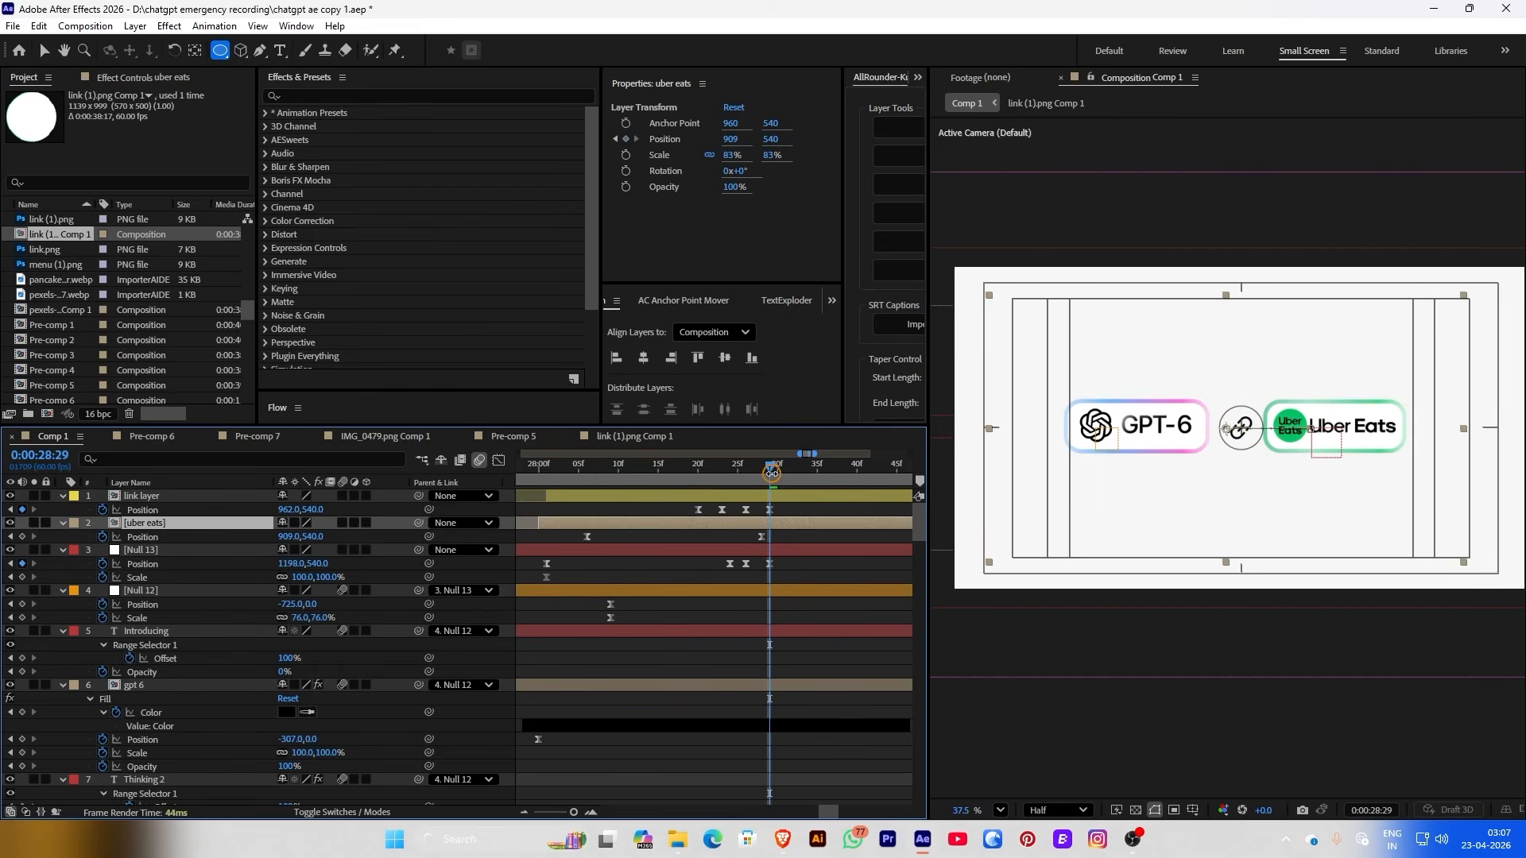
pyautogui.moveTo(775, 475); pyautogui.dragTo(566, 493)
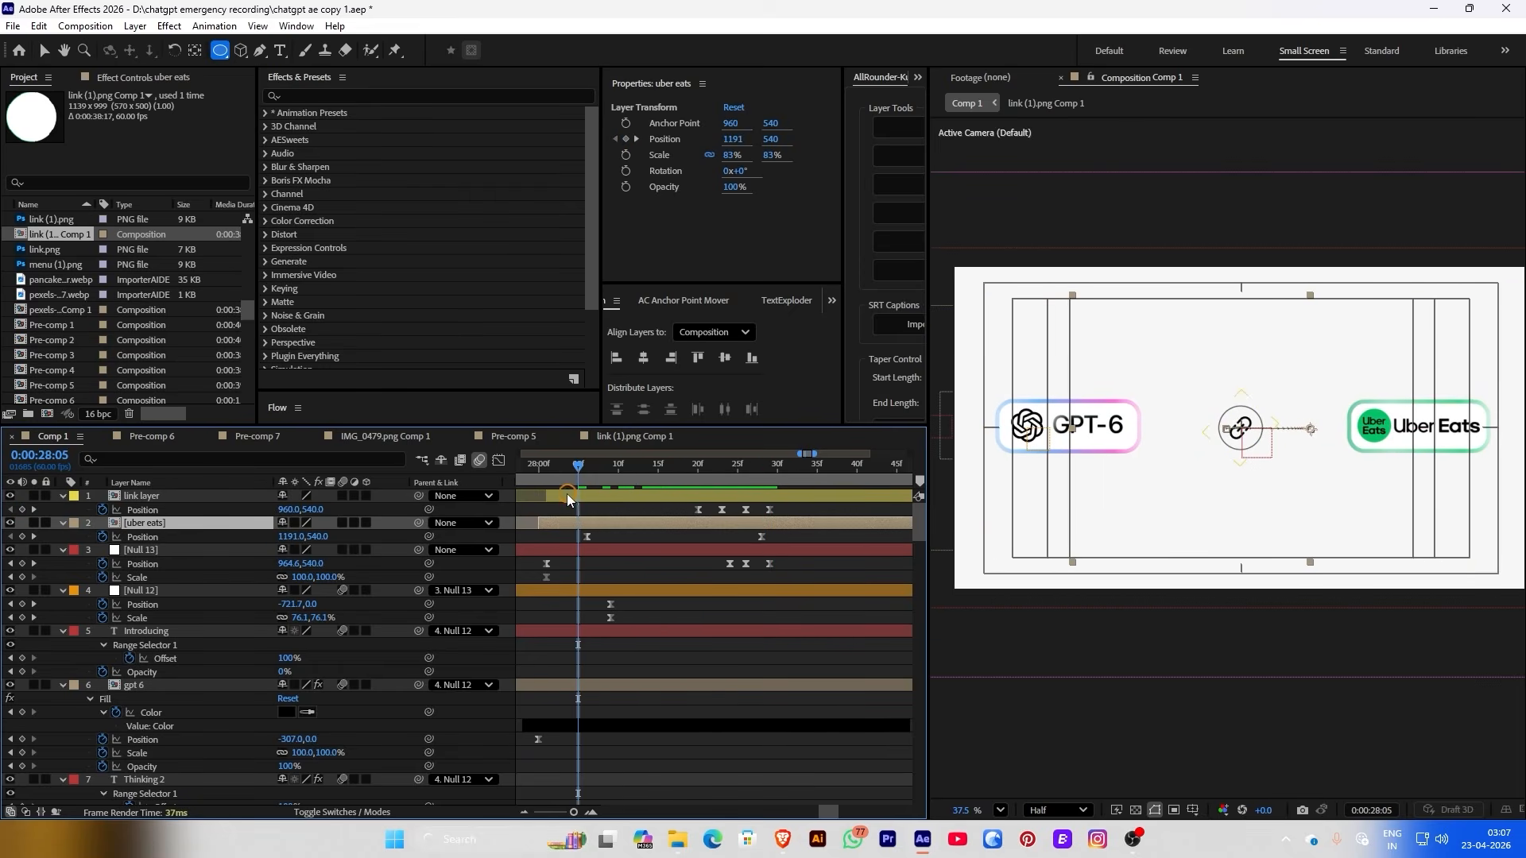
pyautogui.click(568, 503)
pyautogui.press('space')
pyautogui.click(588, 471)
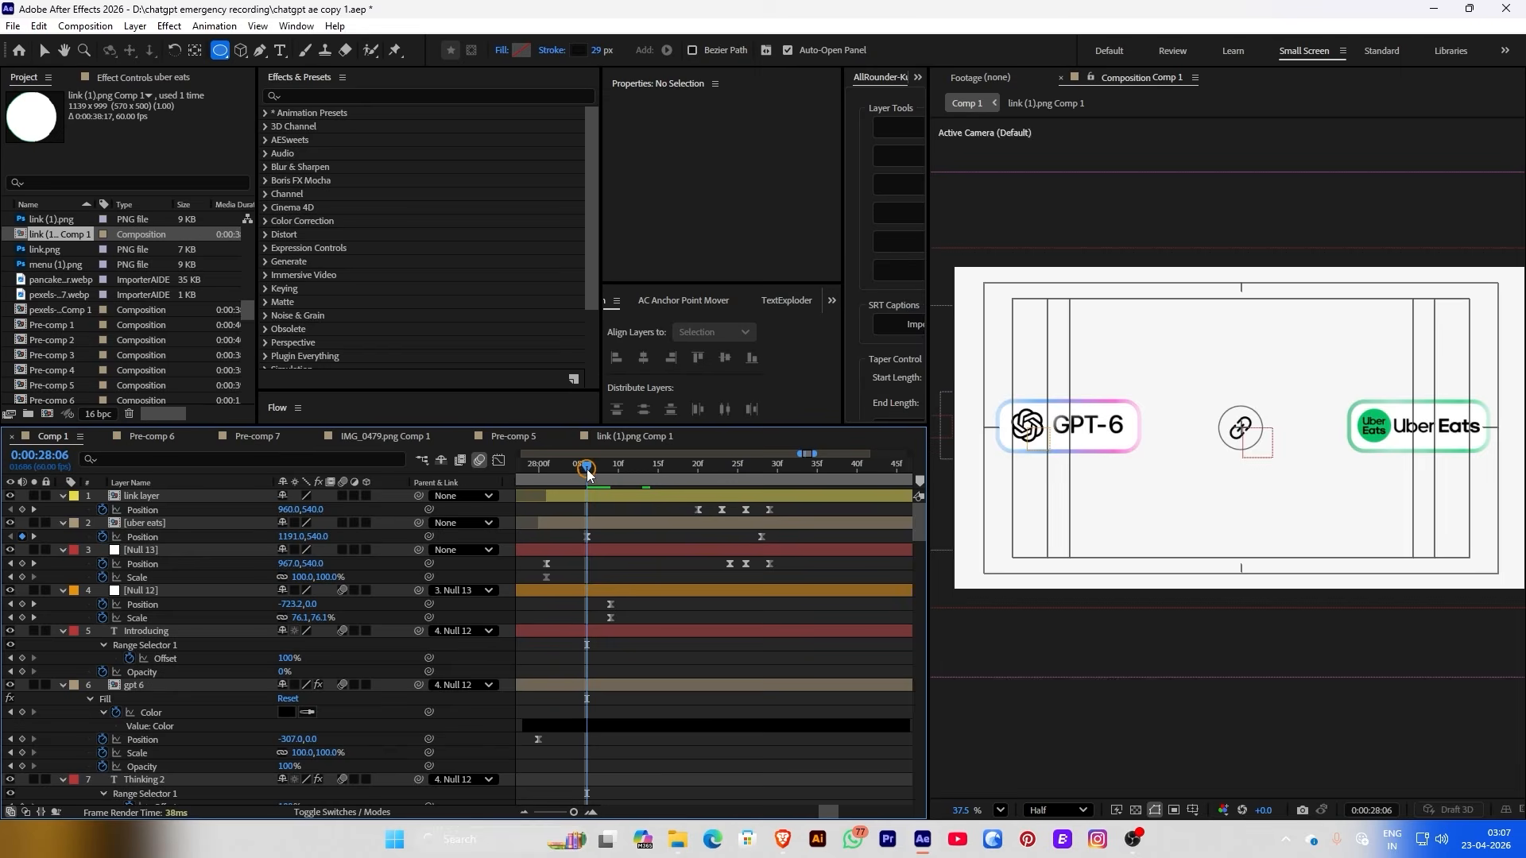
pyautogui.press("'")
pyautogui.press('space')
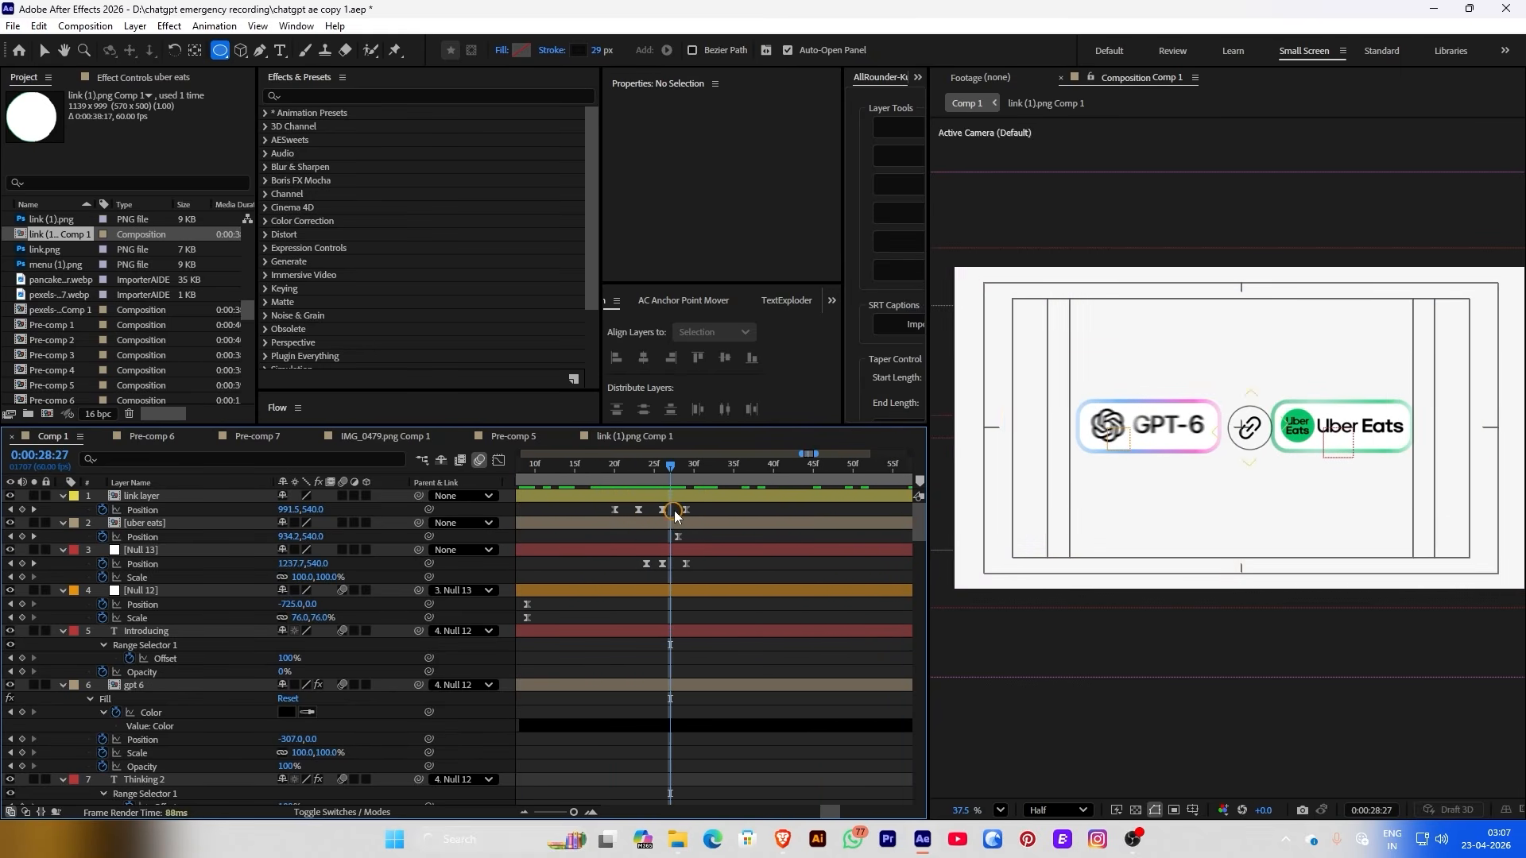
pyautogui.click(655, 496)
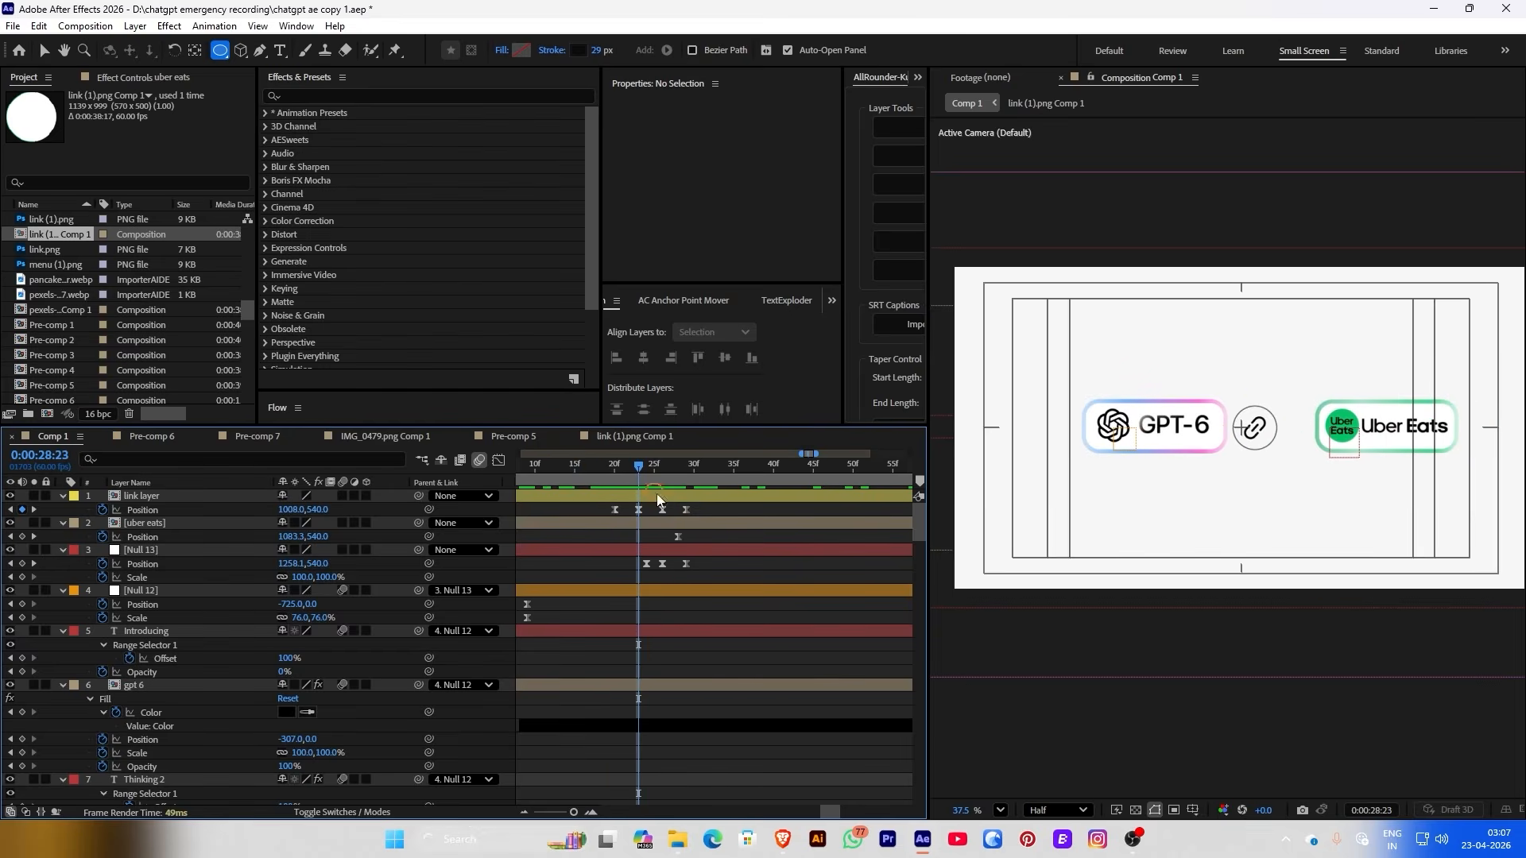
# Move the uber eats Position keyframe later, then select the link layer and Null 13 keyframes
pyautogui.scroll(-2, 682, 526)
pyautogui.click(680, 535)
pyautogui.moveTo(679, 535); pyautogui.dragTo(696, 535)
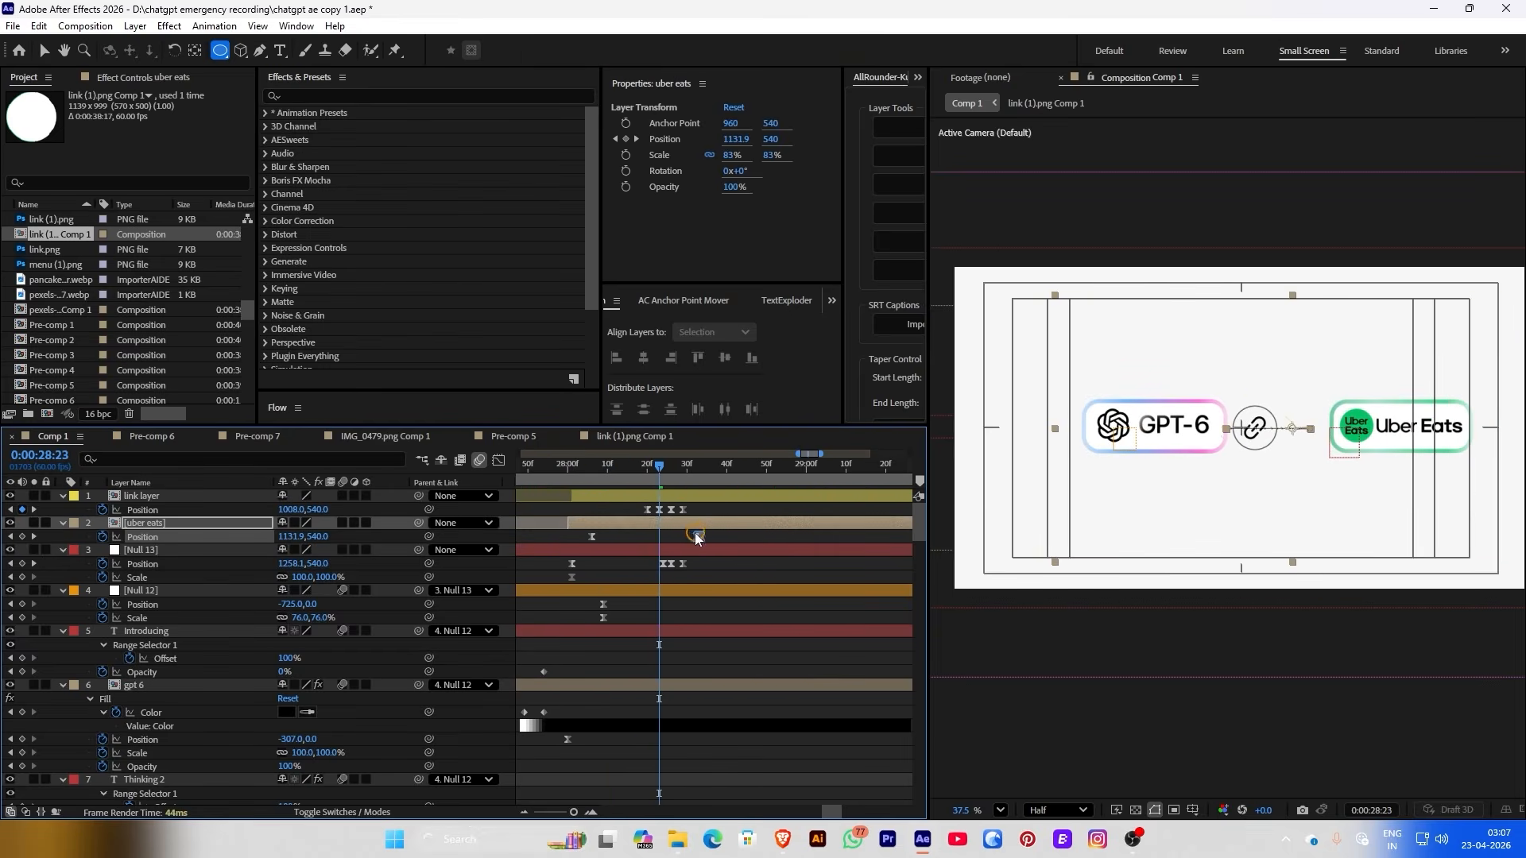
pyautogui.click(681, 511)
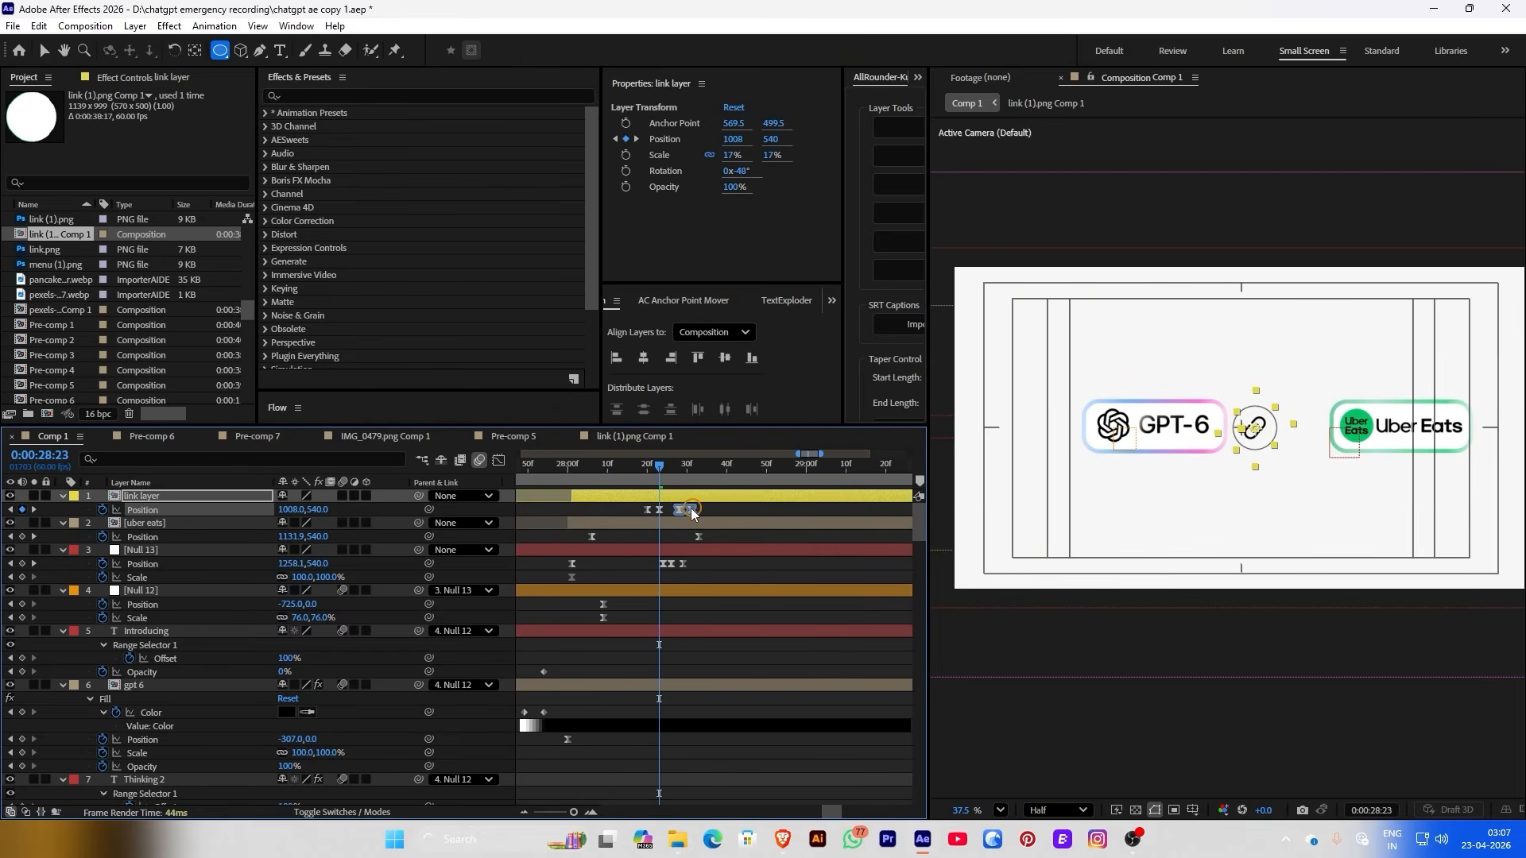
pyautogui.scroll(3, 690, 508)
pyautogui.click(653, 564)
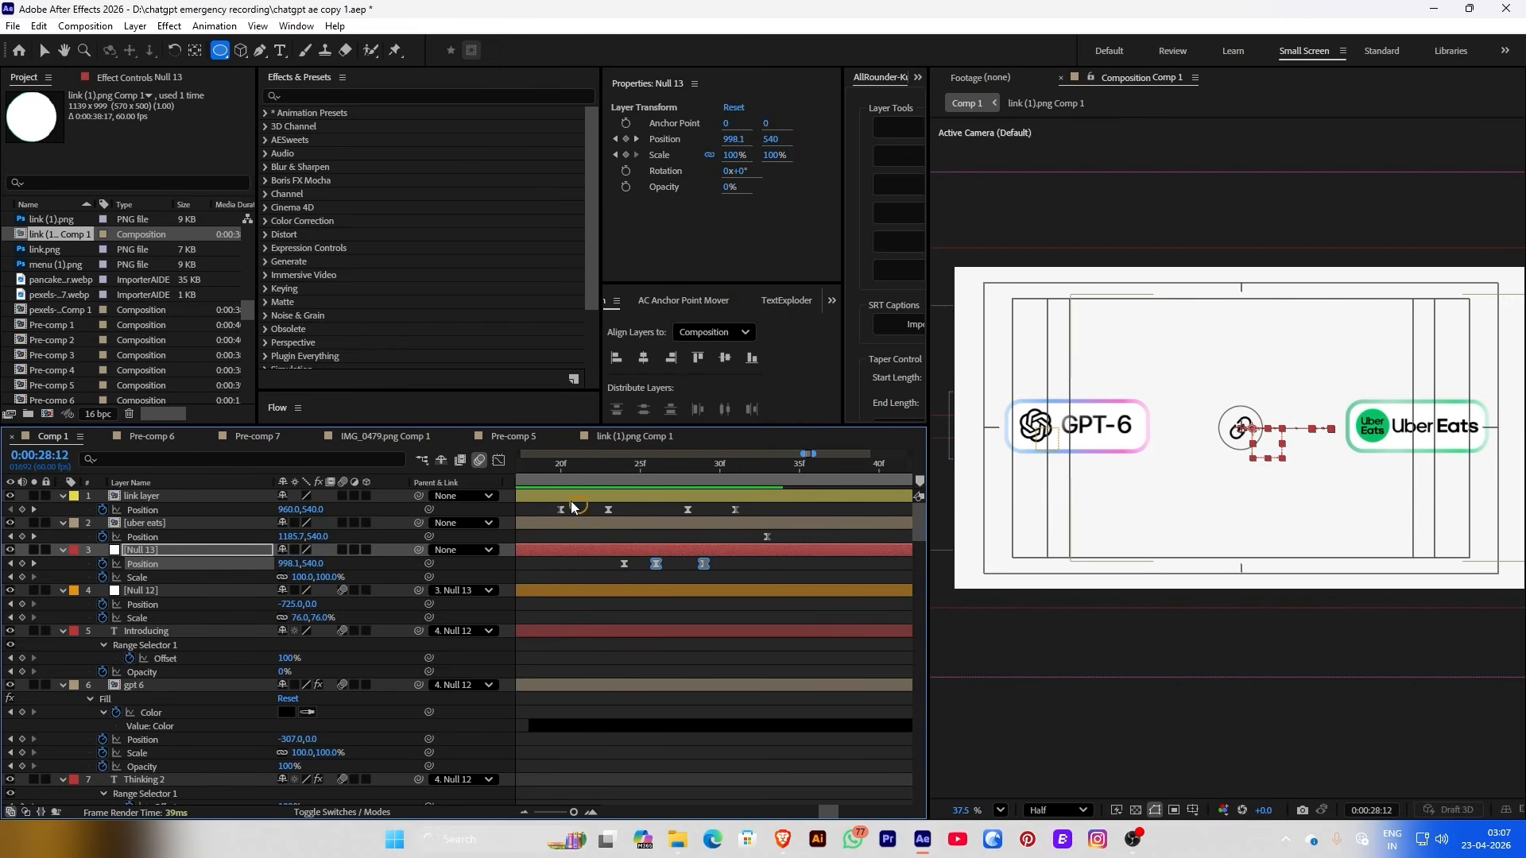
# Stretch a Position keyframe's influence in the Graph Editor for a smoother Null 13 slide
pyautogui.click(498, 461)
pyautogui.click(634, 592)
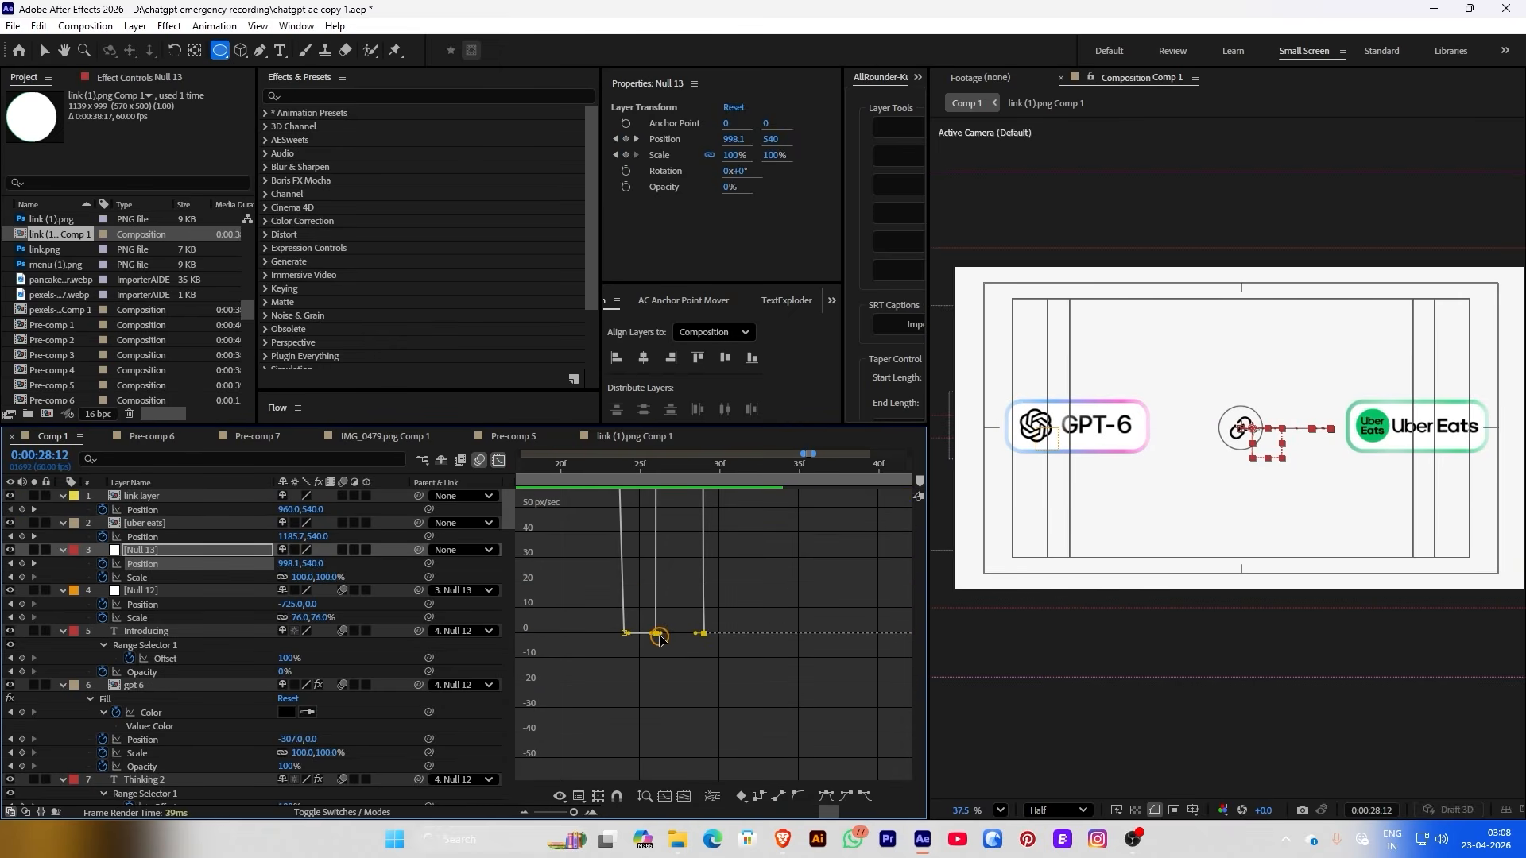
pyautogui.moveTo(661, 639); pyautogui.dragTo(689, 639)
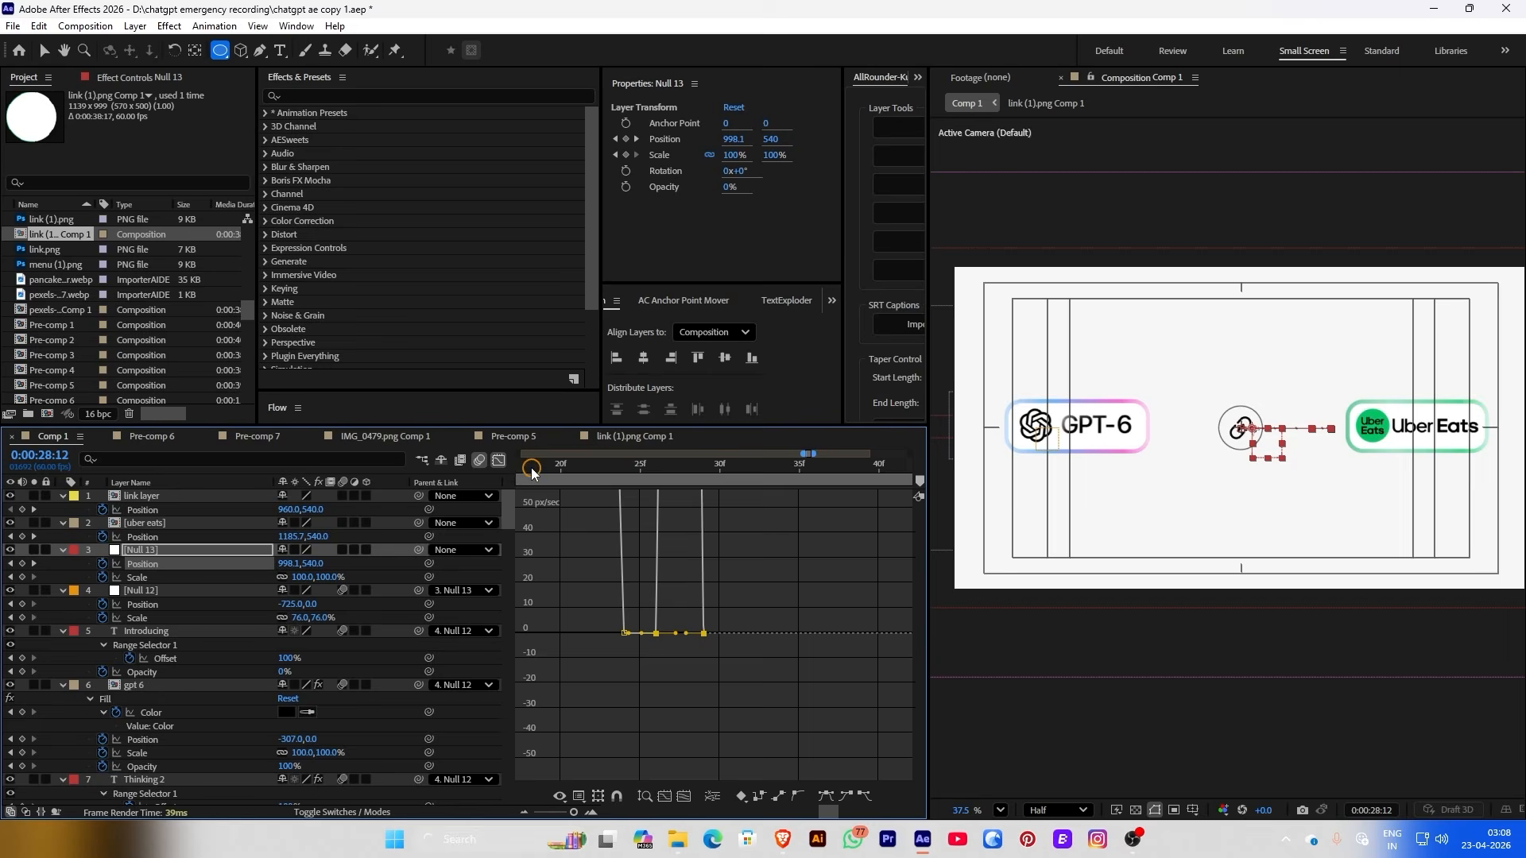
pyautogui.click(498, 460)
# Move Null 13's last keyframe later, align the link keyframe, and nudge the badge right to X 1092
pyautogui.click(654, 565)
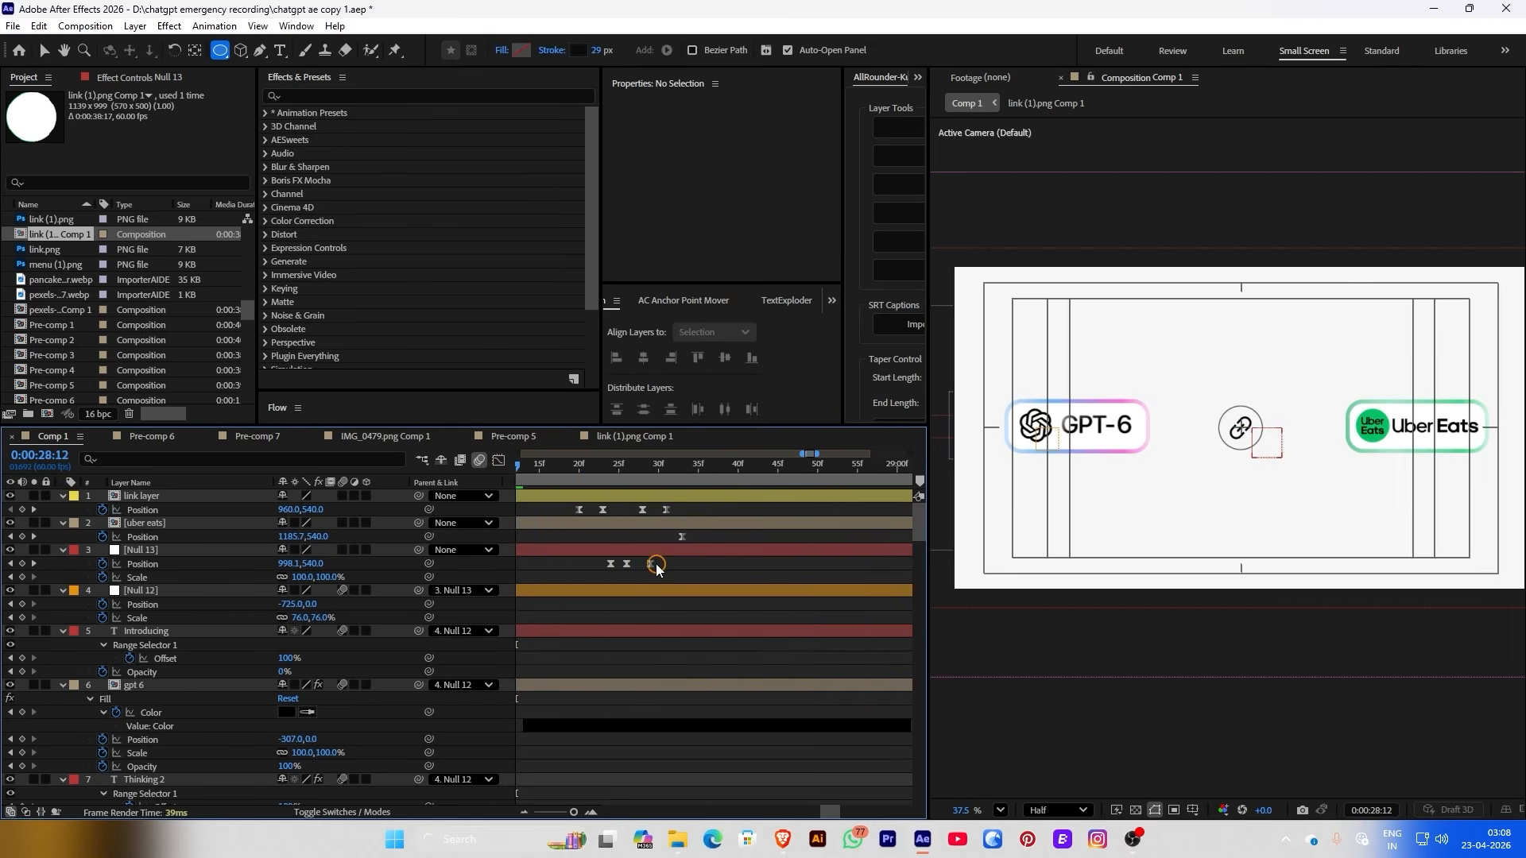
pyautogui.moveTo(653, 565); pyautogui.dragTo(682, 564)
pyautogui.moveTo(666, 510); pyautogui.dragTo(682, 510)
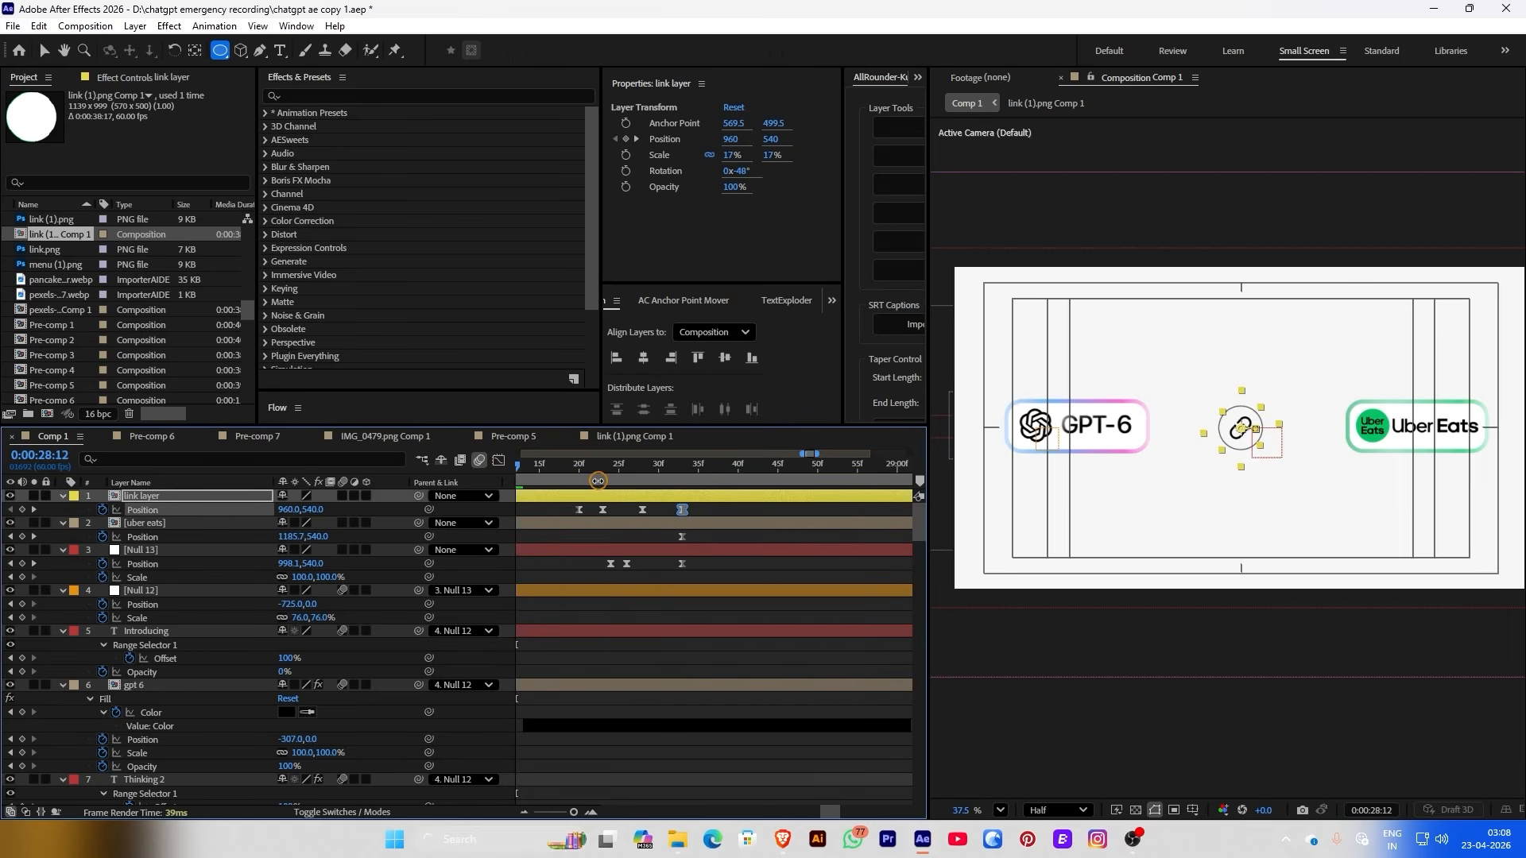
pyautogui.moveTo(598, 481); pyautogui.dragTo(651, 540)
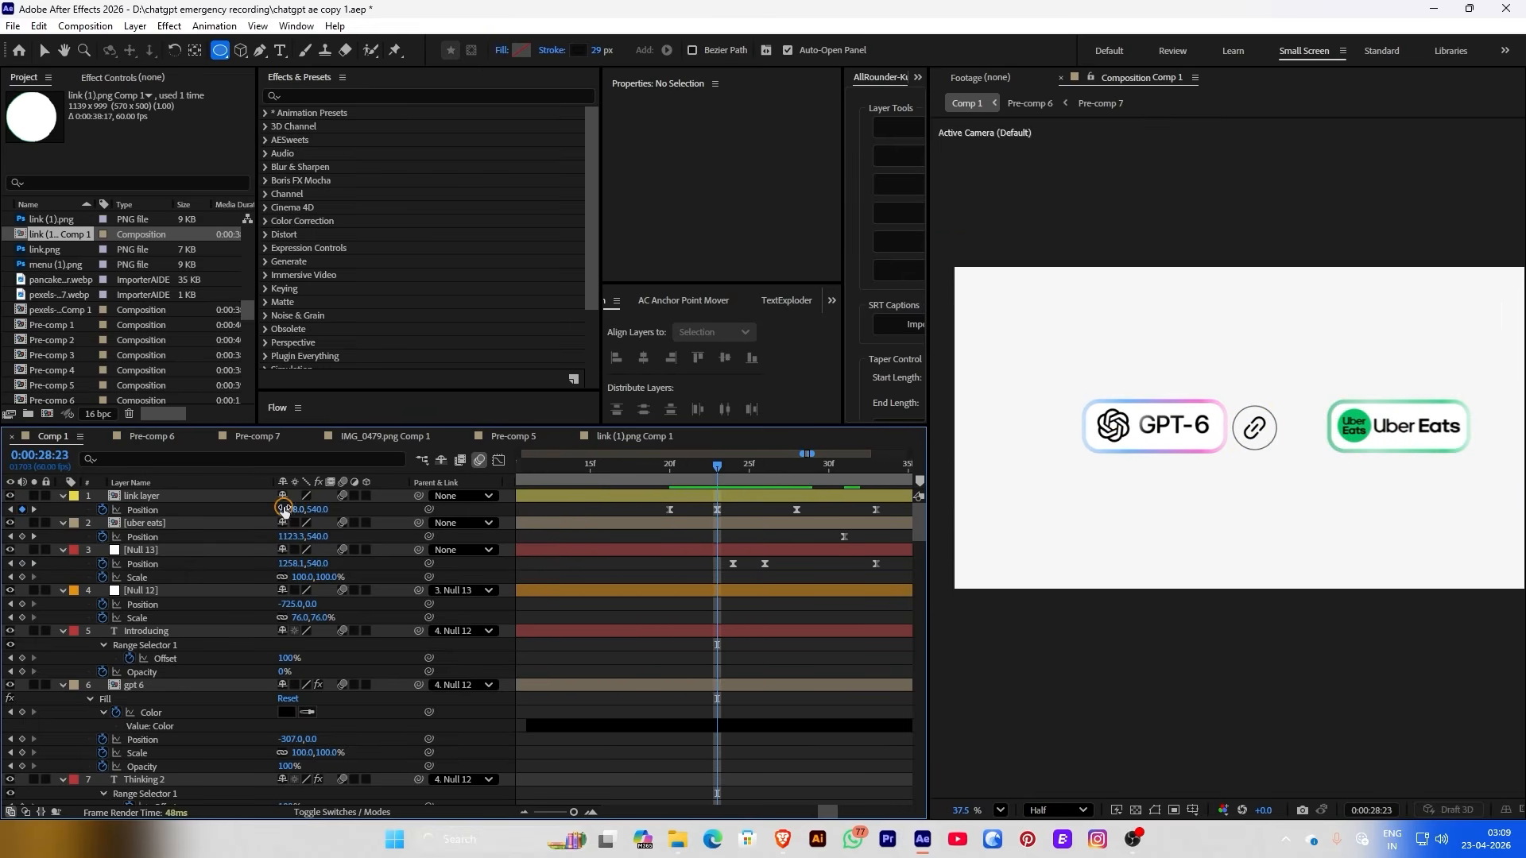
pyautogui.moveTo(291, 510); pyautogui.dragTo(329, 501)
# Delete the link badge's two old Position keyframes
pyautogui.click(827, 496)
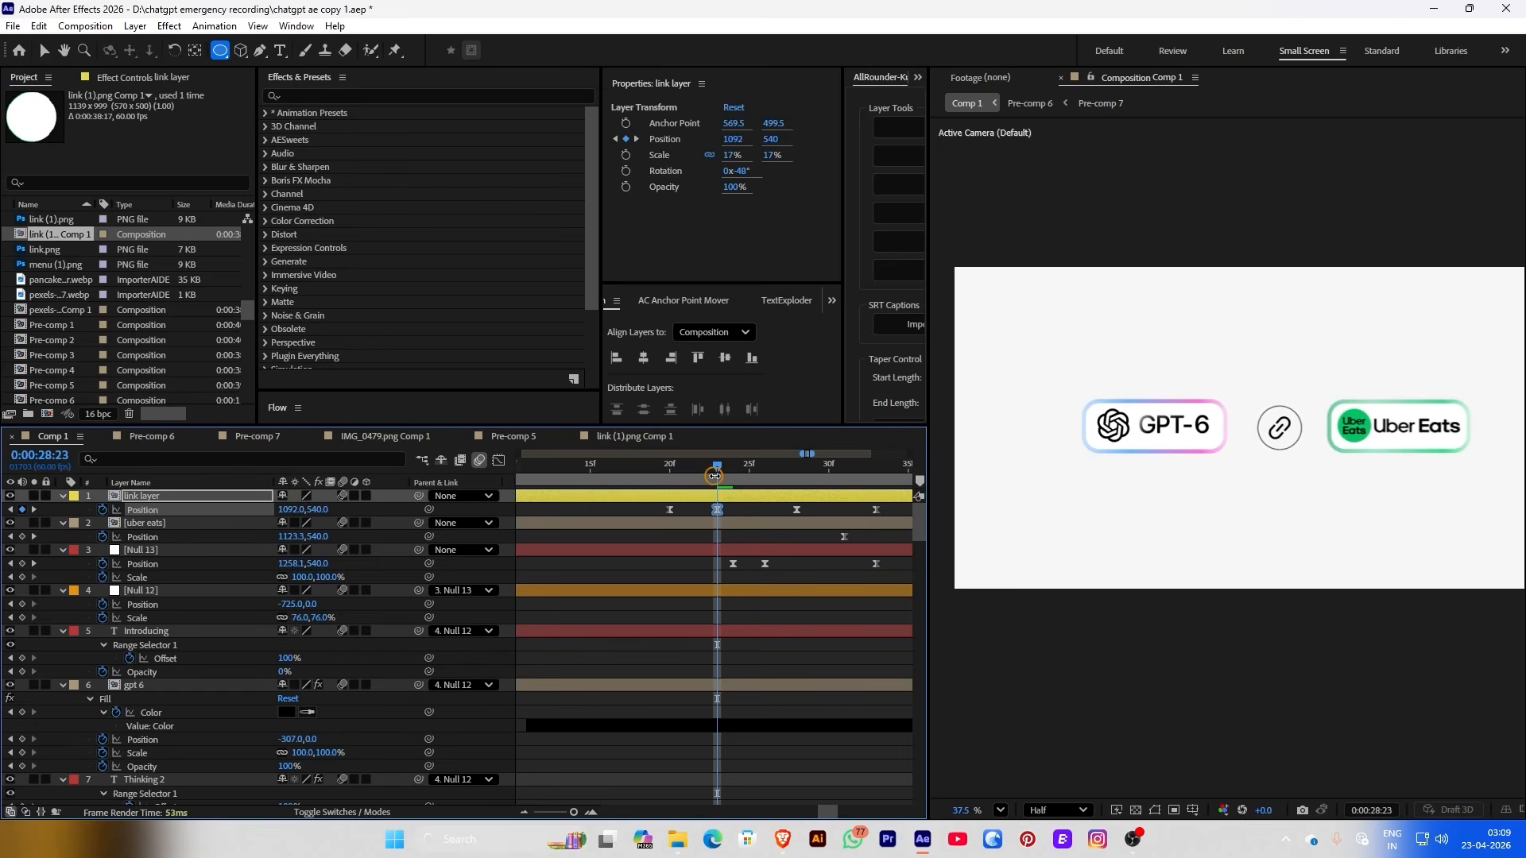
pyautogui.moveTo(715, 475); pyautogui.dragTo(859, 513)
pyautogui.scroll(-2, 766, 503)
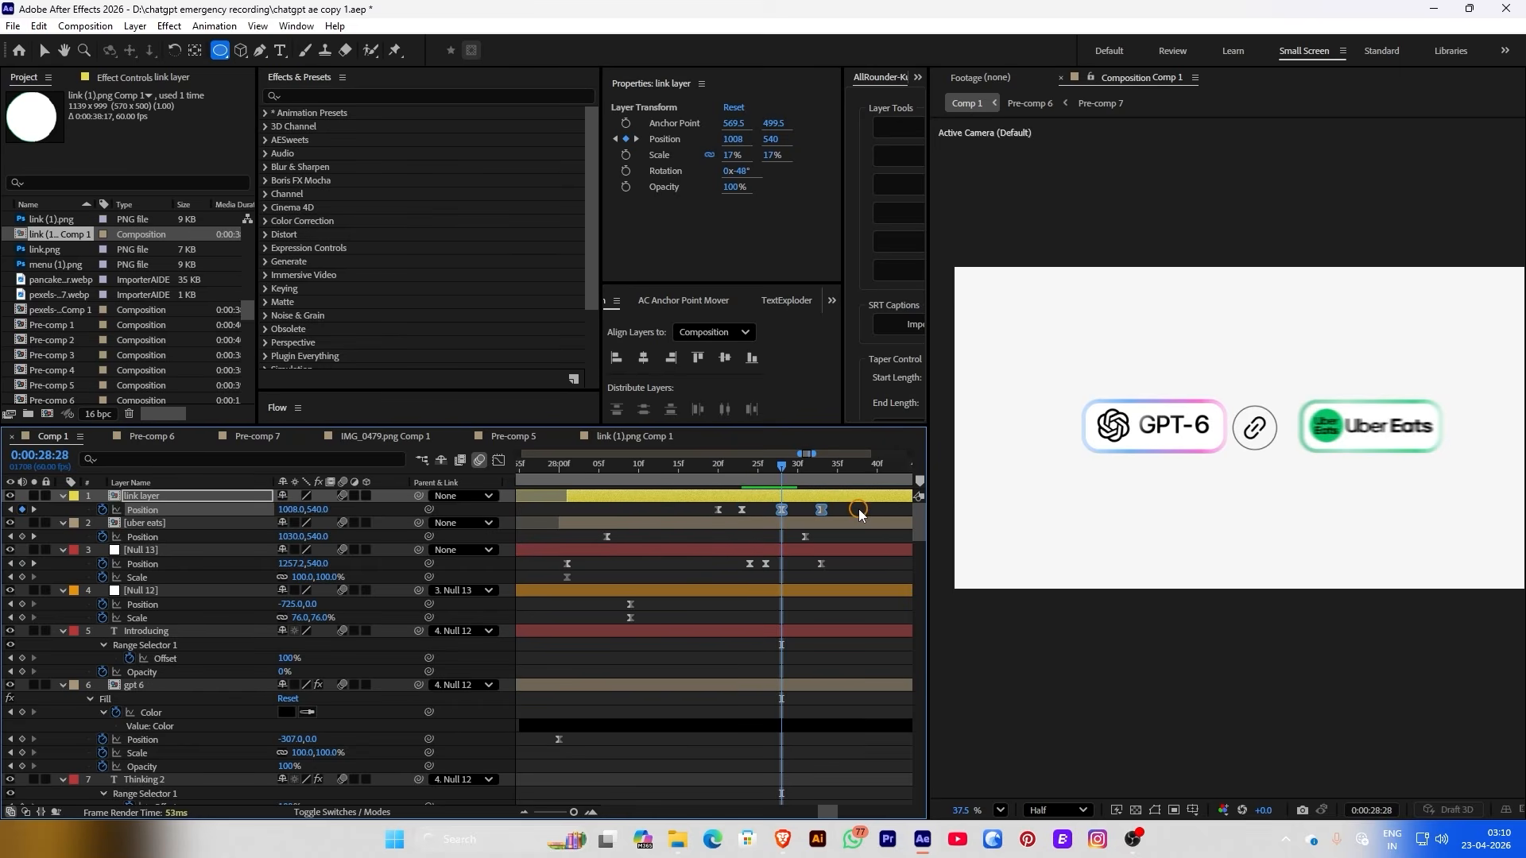
pyautogui.press('Delete')
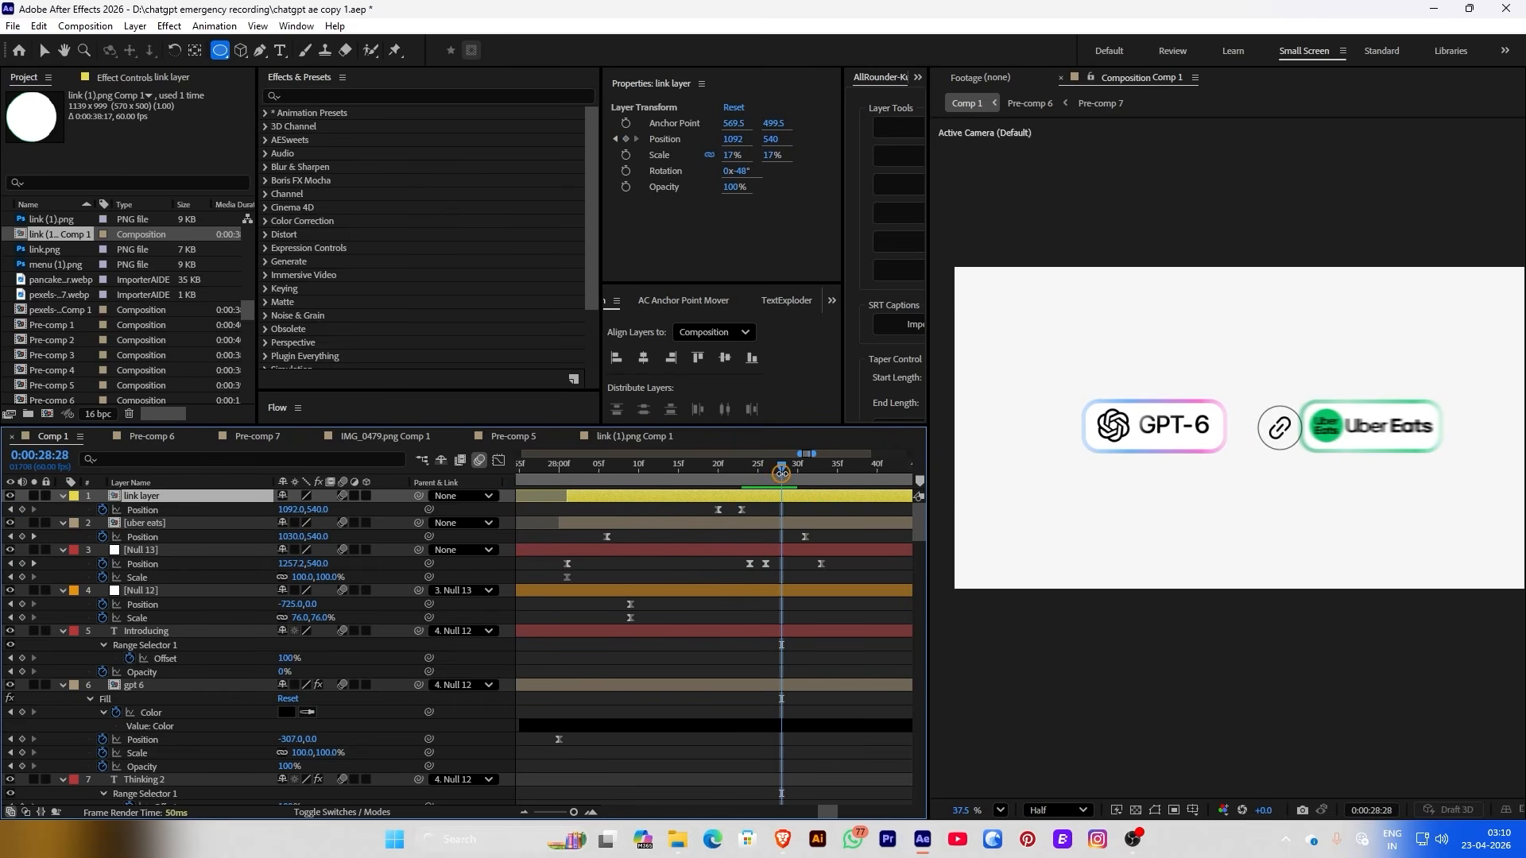
# Add link Position keyframes at 28:27 and 28:32, shifting the badge left to X 1046
pyautogui.moveTo(781, 473); pyautogui.dragTo(773, 475)
pyautogui.click(744, 495)
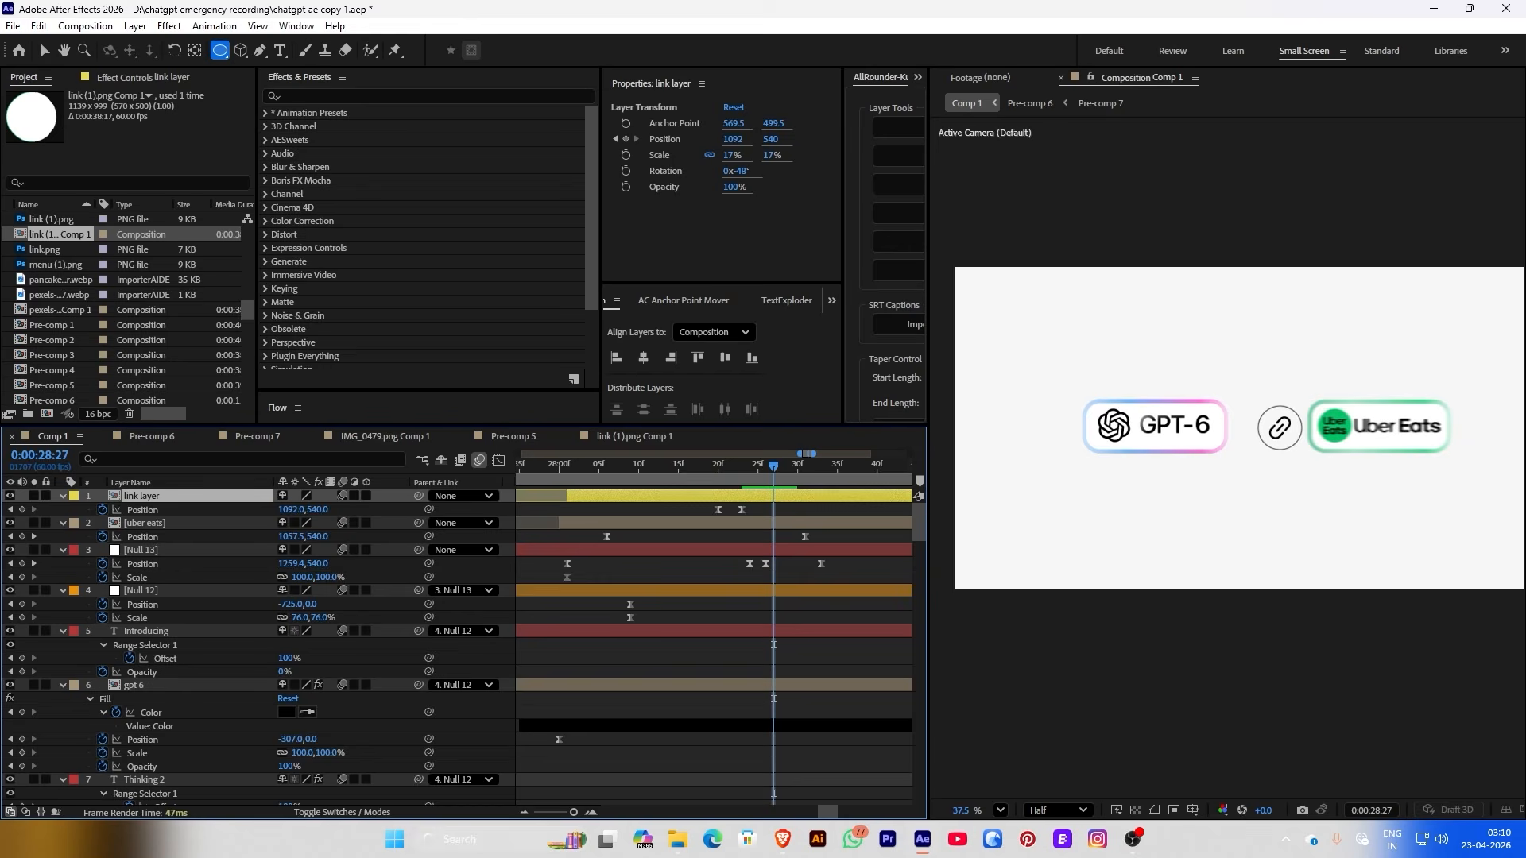
pyautogui.click(35, 507)
pyautogui.click(588, 495)
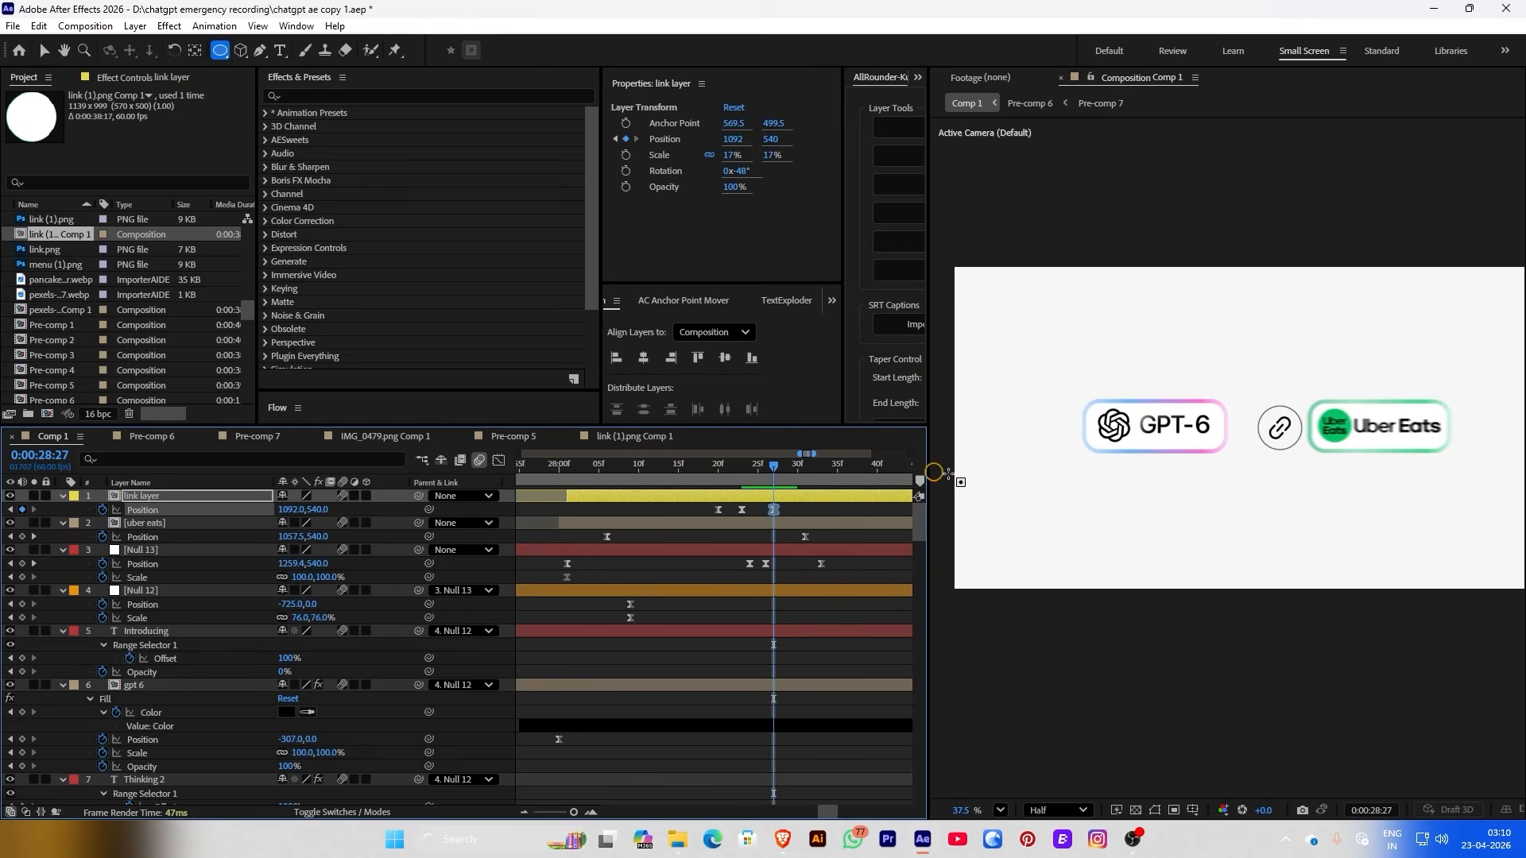
pyautogui.moveTo(775, 474); pyautogui.dragTo(822, 475)
pyautogui.moveTo(300, 510); pyautogui.dragTo(185, 510)
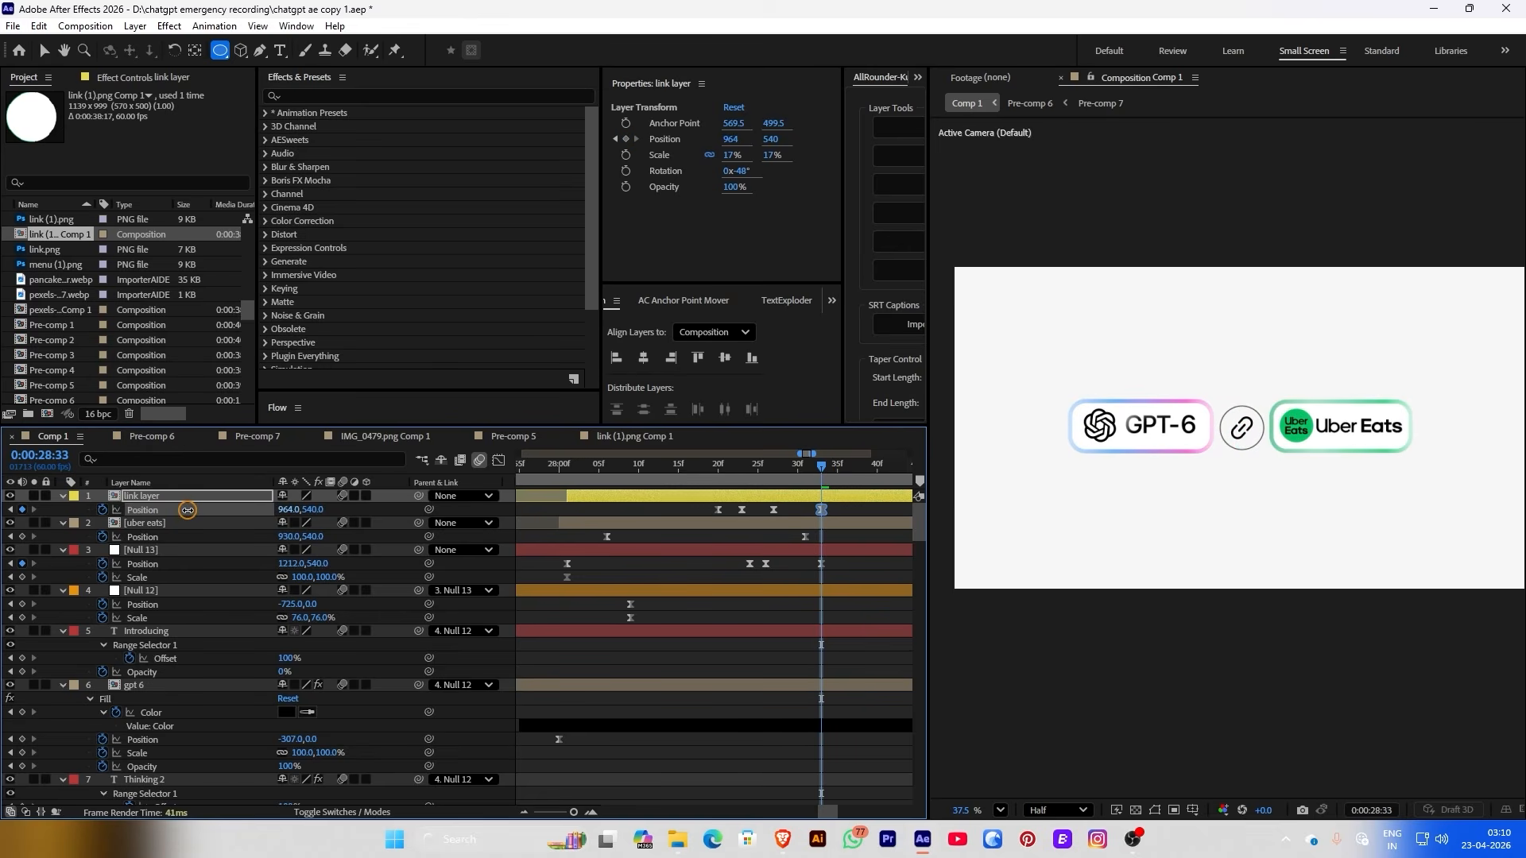
# Preview the pills' motion around 28:05 and make the link badge's Position keyframes linear
pyautogui.click(607, 473)
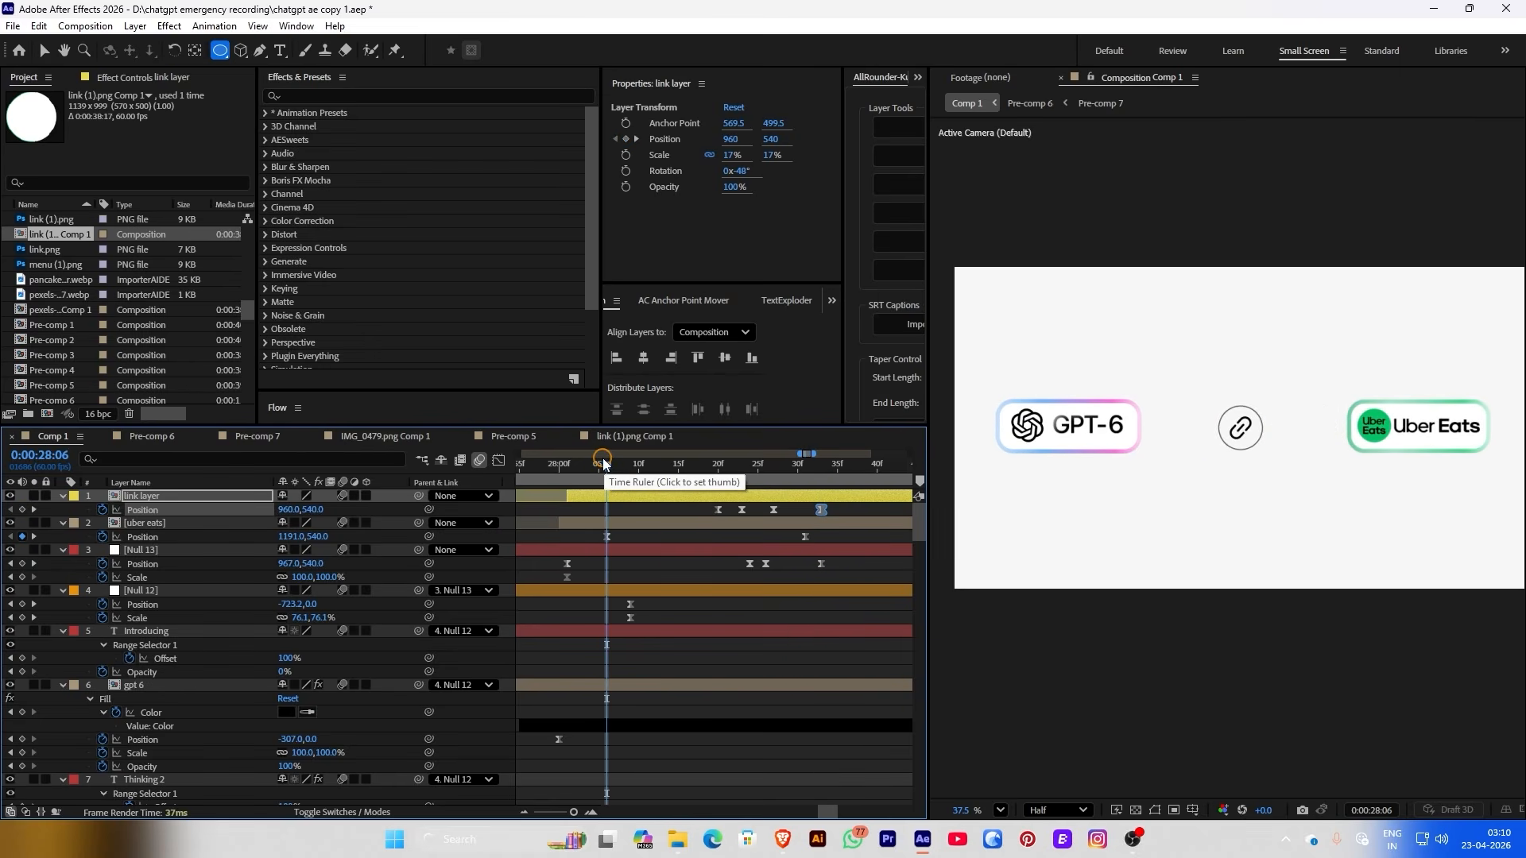
pyautogui.moveTo(603, 465); pyautogui.dragTo(861, 519)
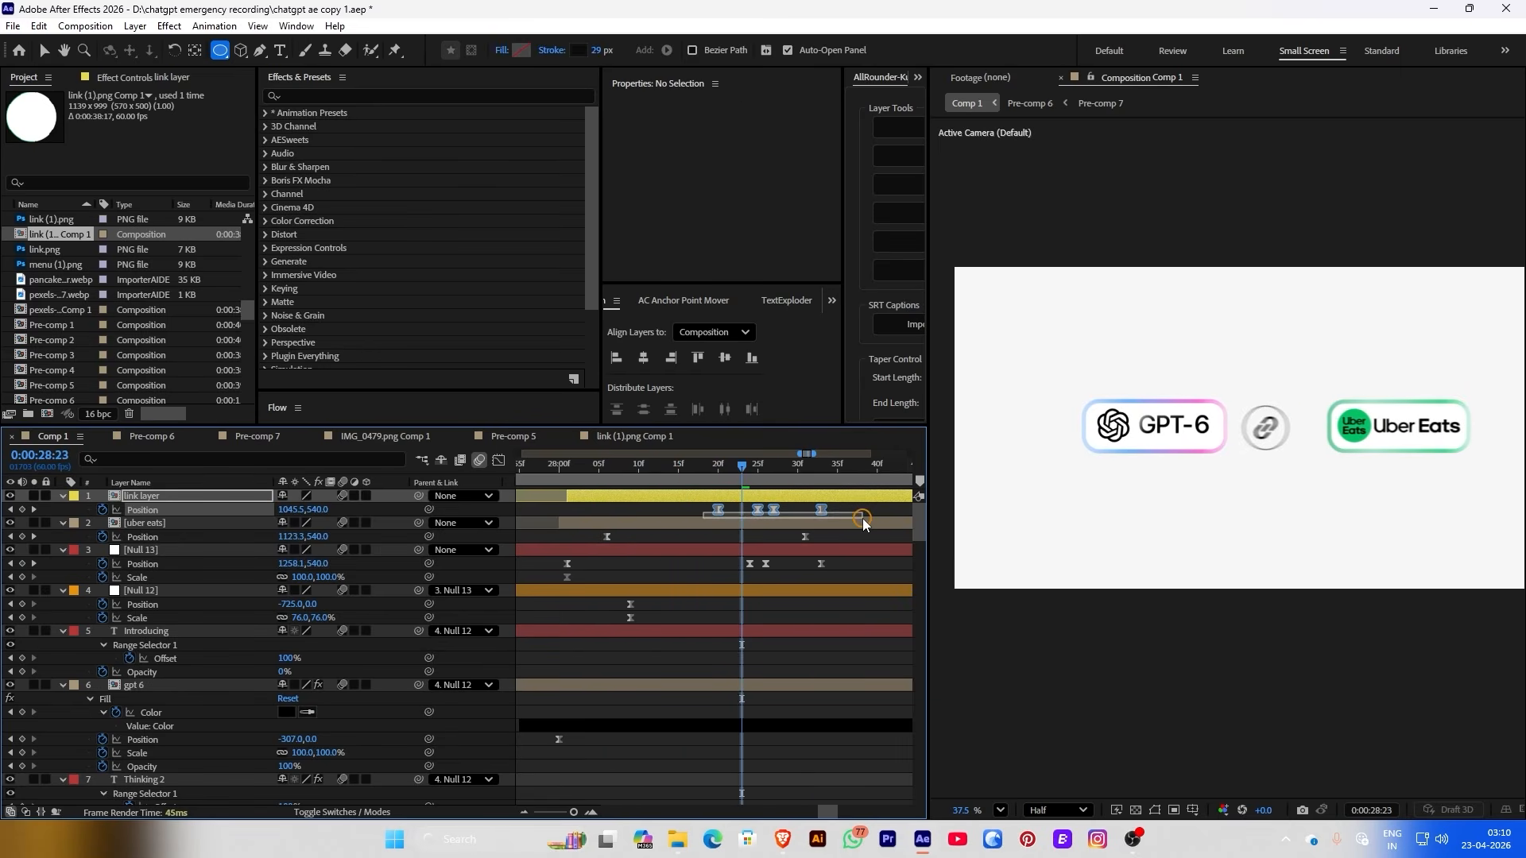
pyautogui.keyDown('ctrl'); pyautogui.click(774, 514); pyautogui.keyUp('ctrl')
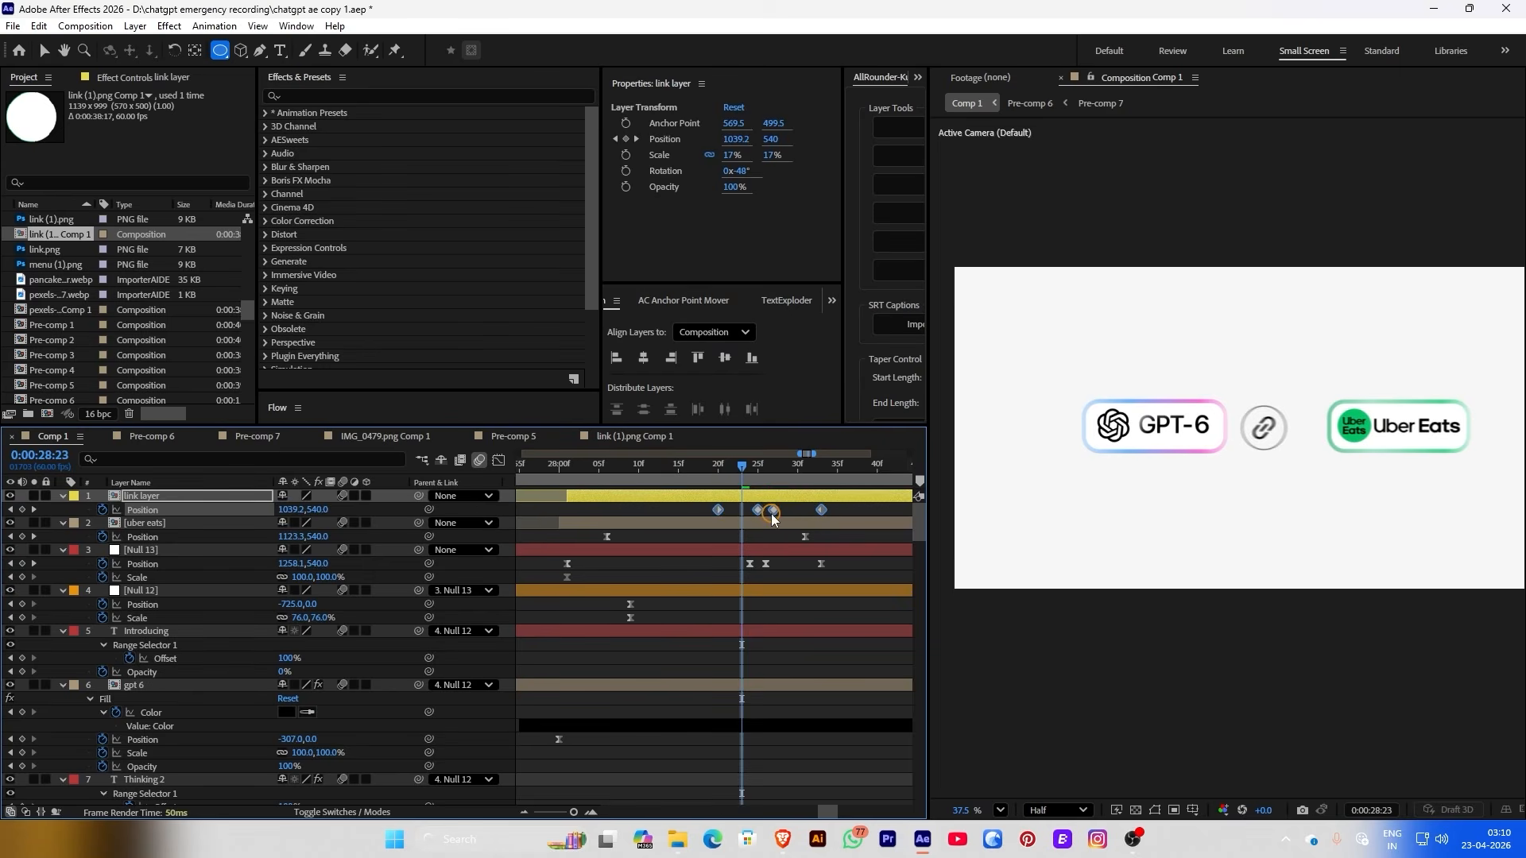
# Replace the link layer's last two Position keyframes, pushing the badge right to X 1141
pyautogui.click(691, 469)
pyautogui.moveTo(693, 469); pyautogui.dragTo(758, 469)
pyautogui.moveTo(764, 507); pyautogui.dragTo(834, 512)
pyautogui.press('Delete')
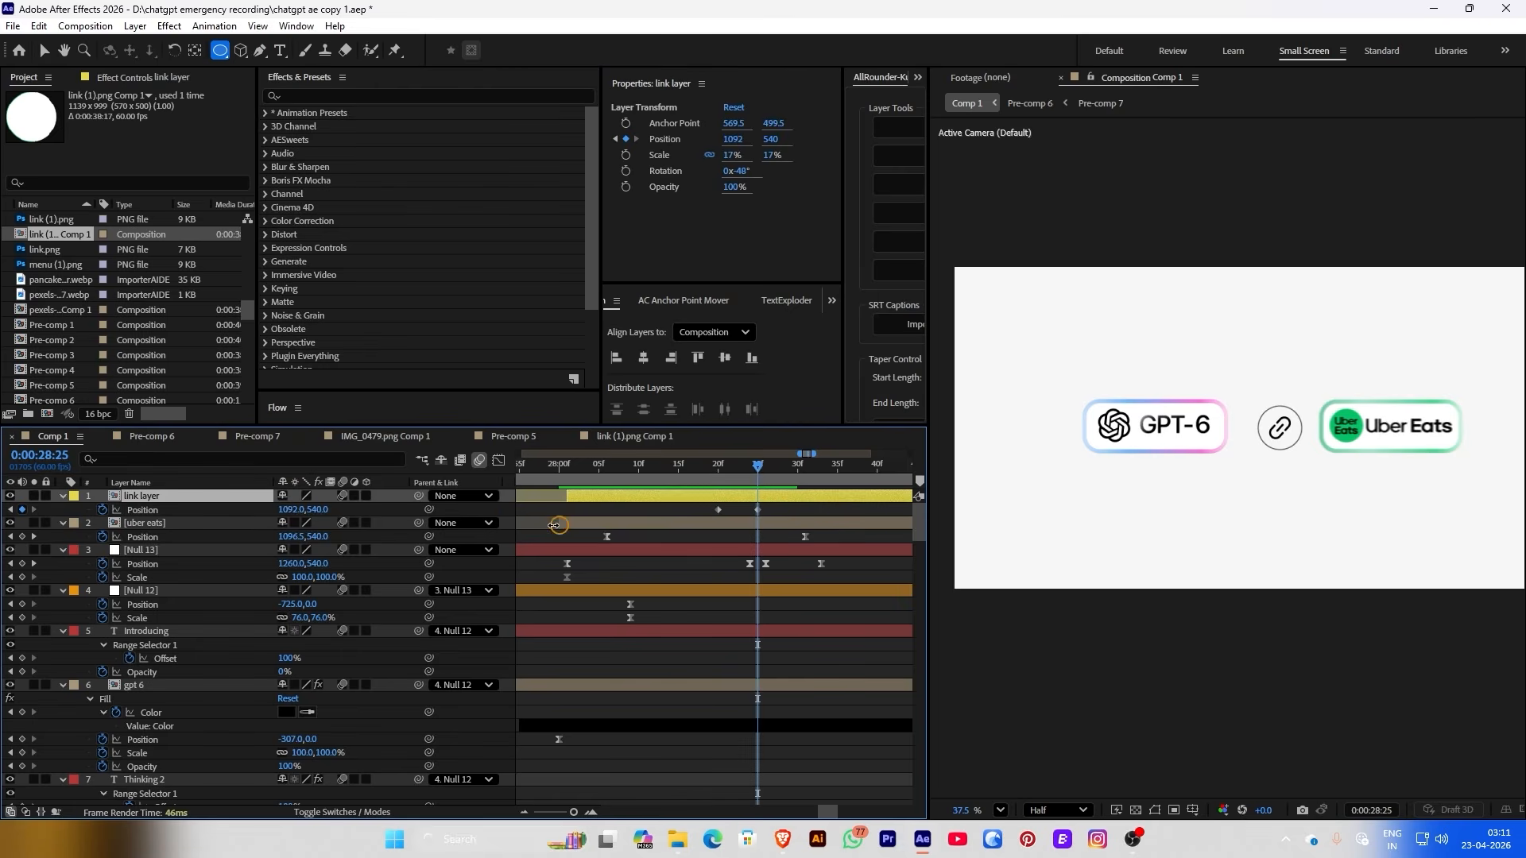
pyautogui.moveTo(287, 516); pyautogui.dragTo(325, 509)
# At 28:31, slide the link badge back left to about X 965, snug between both pills
pyautogui.moveTo(757, 471); pyautogui.dragTo(806, 472)
pyautogui.click(300, 505)
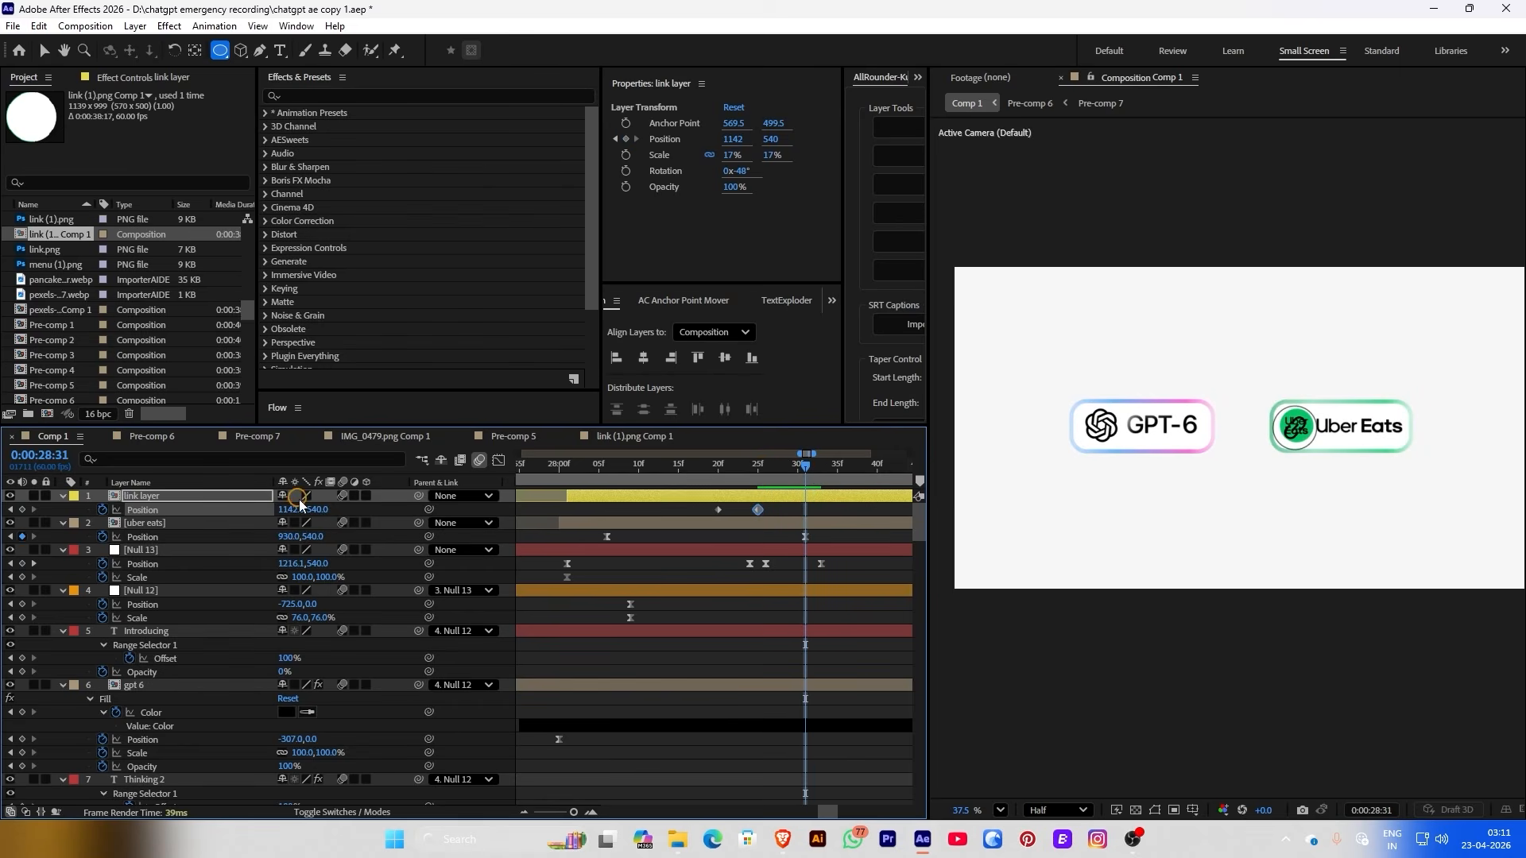
pyautogui.moveTo(291, 508); pyautogui.dragTo(152, 507)
pyautogui.moveTo(636, 470); pyautogui.dragTo(525, 488)
# Add a 17% Scale keyframe to the link badge and drag it later in the timeline
pyautogui.moveTo(554, 475); pyautogui.dragTo(686, 508)
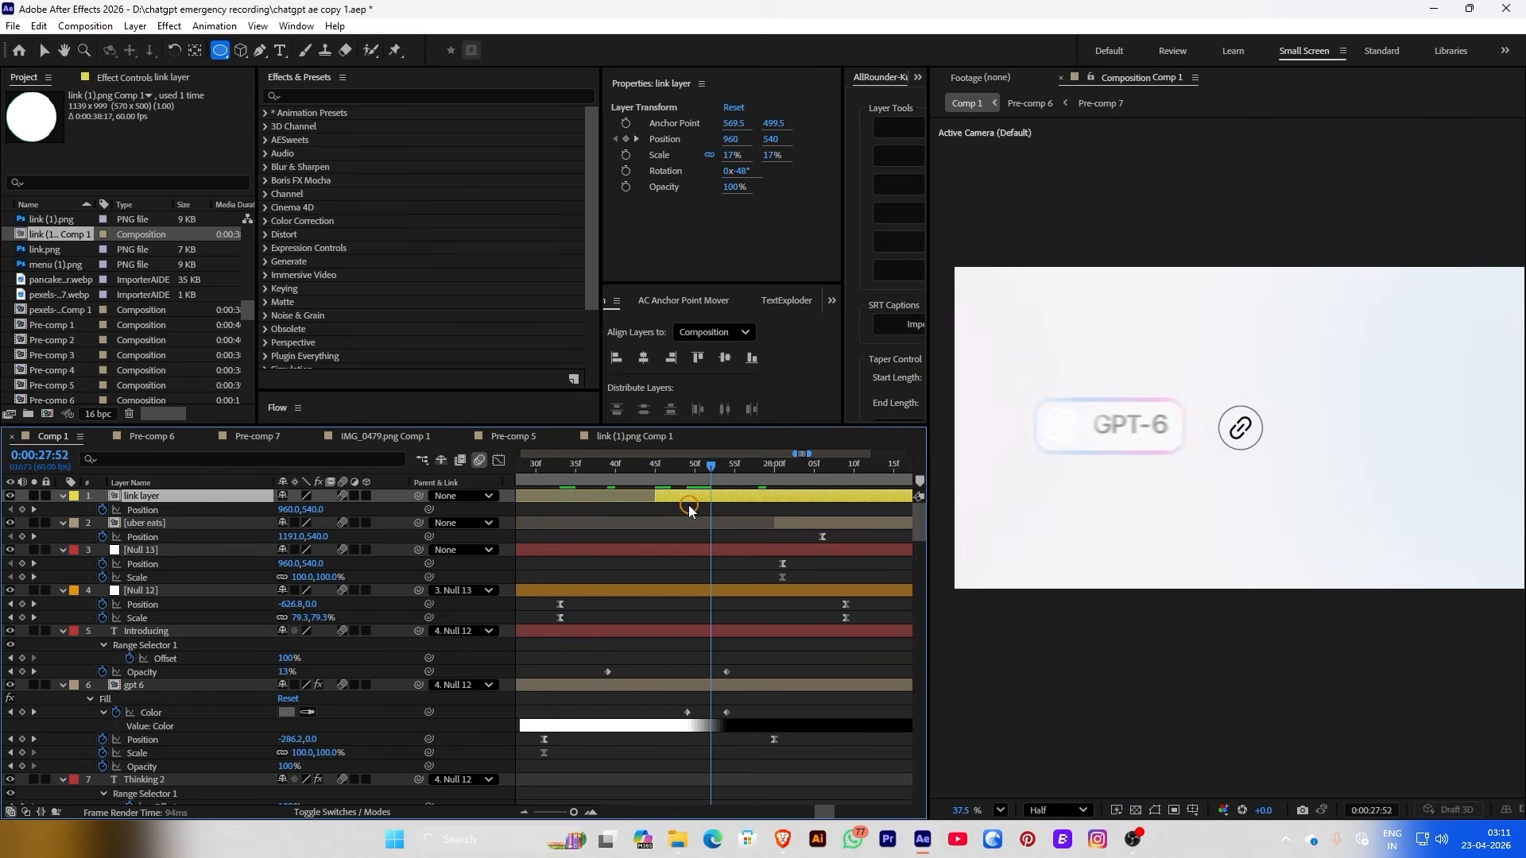
pyautogui.click(625, 164)
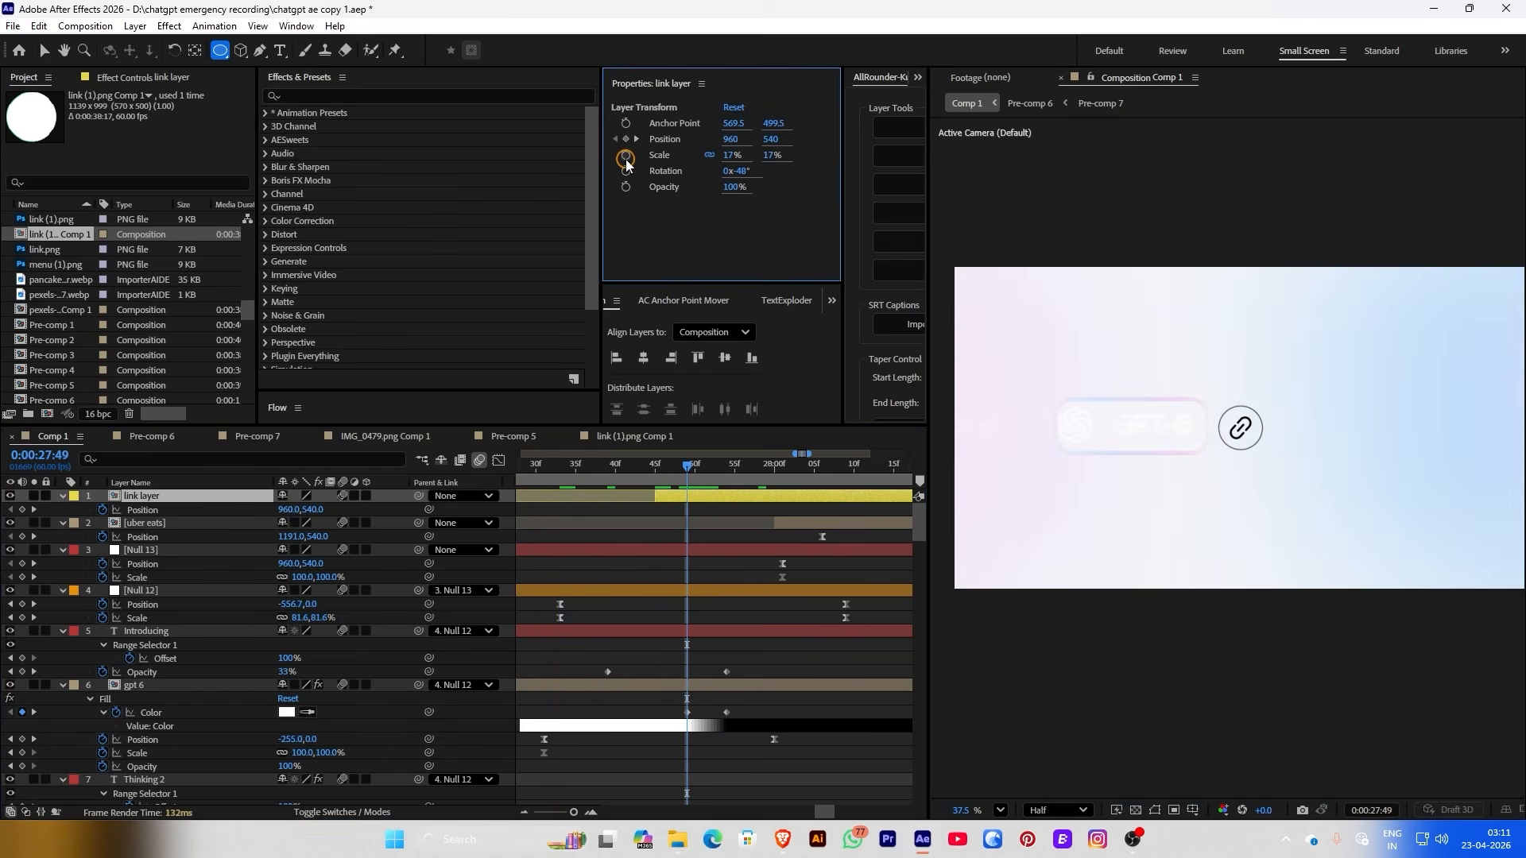
pyautogui.click(689, 529)
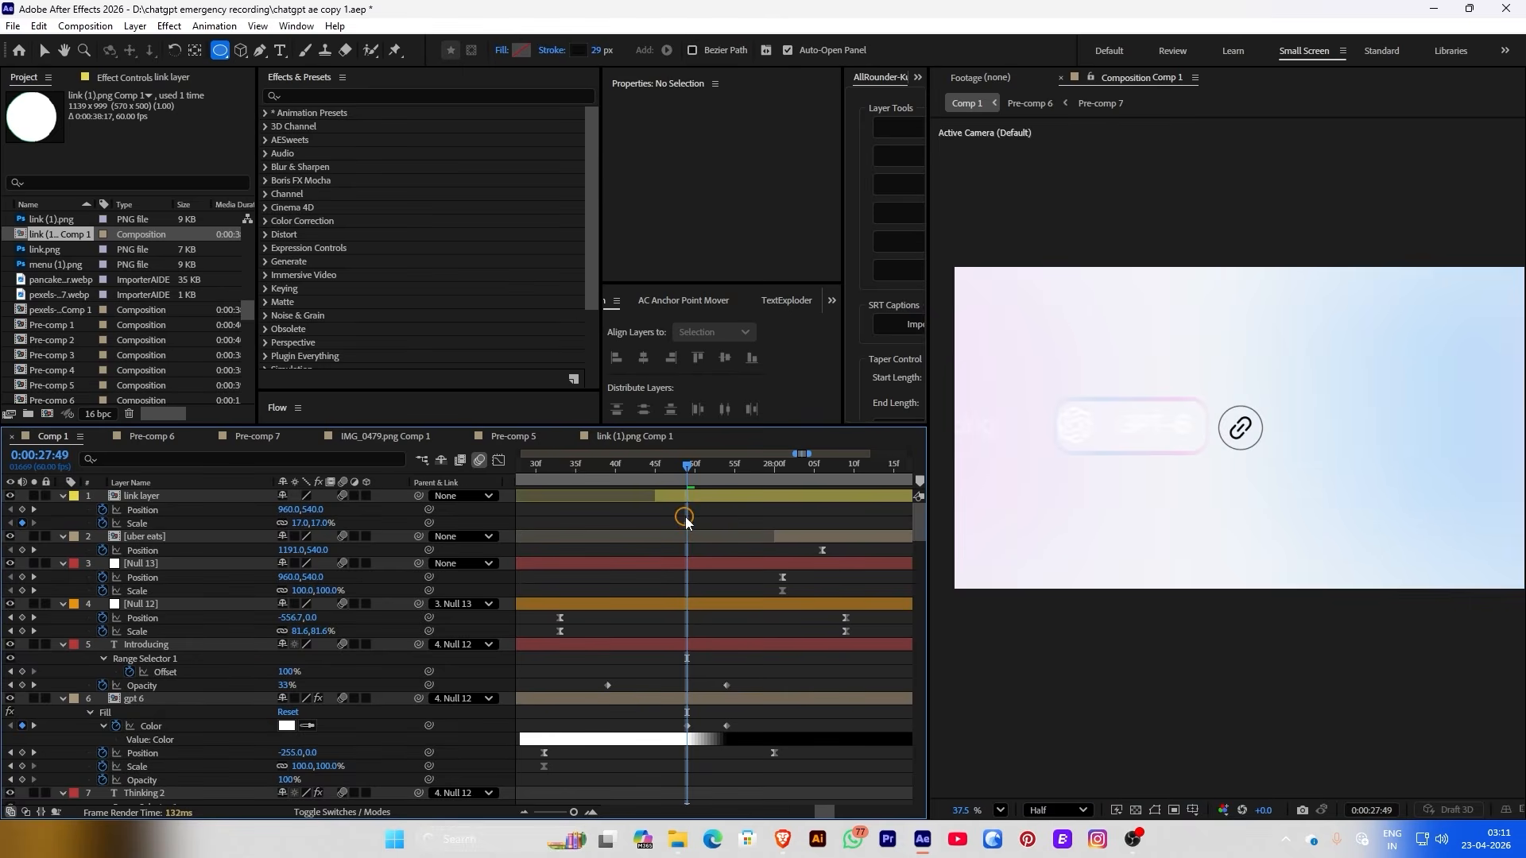
pyautogui.moveTo(688, 523); pyautogui.dragTo(767, 523)
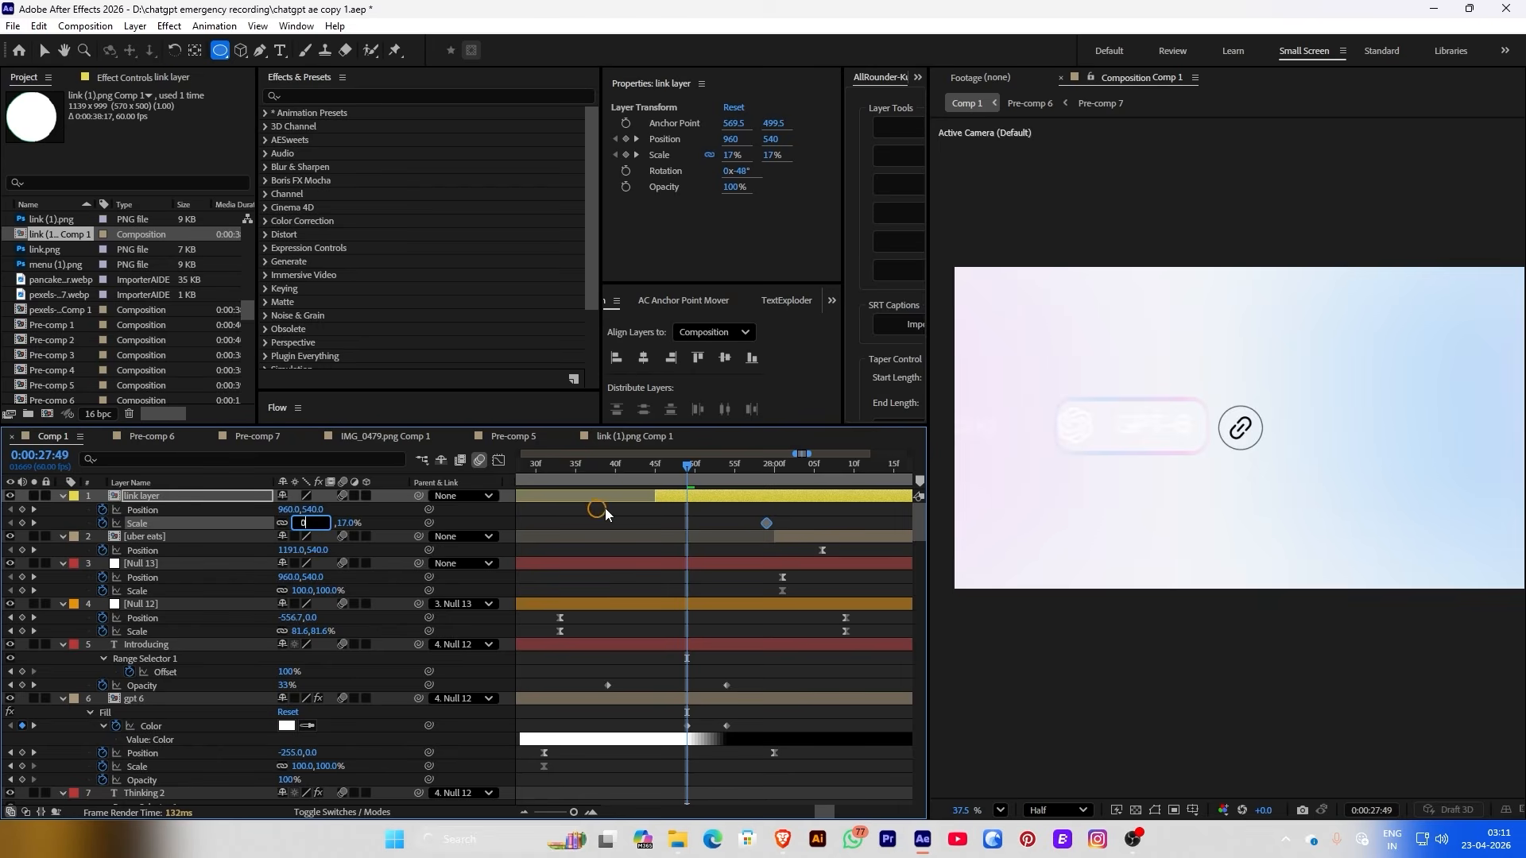
# Keyframe the link badge at 0% Scale and apply a BOUNCr overshoot bounce to Scale
pyautogui.click(690, 503)
pyautogui.moveTo(688, 471); pyautogui.dragTo(616, 476)
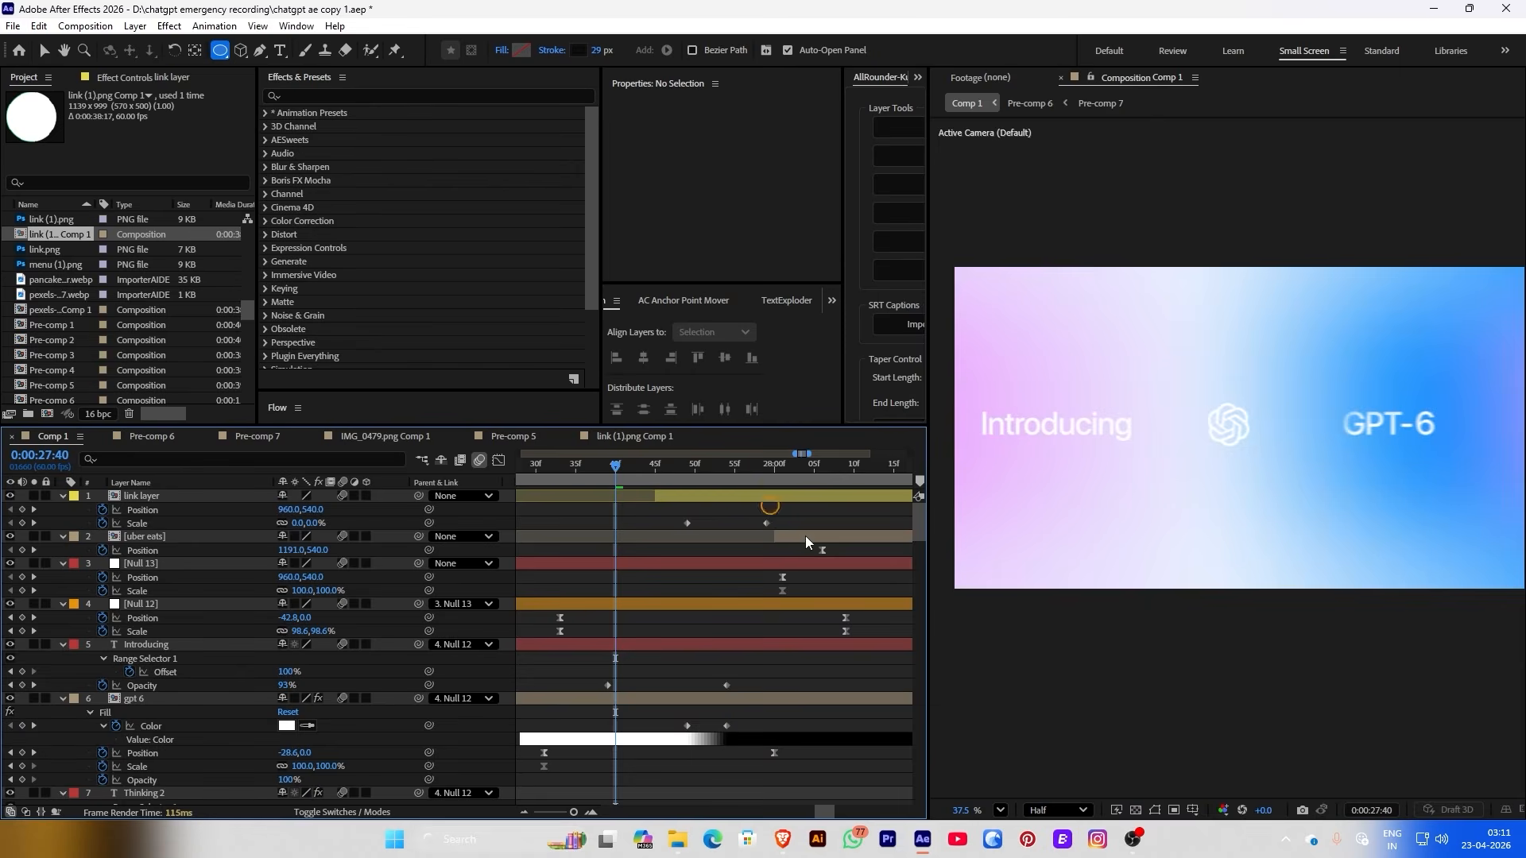
pyautogui.hotkey('alt', 'w')
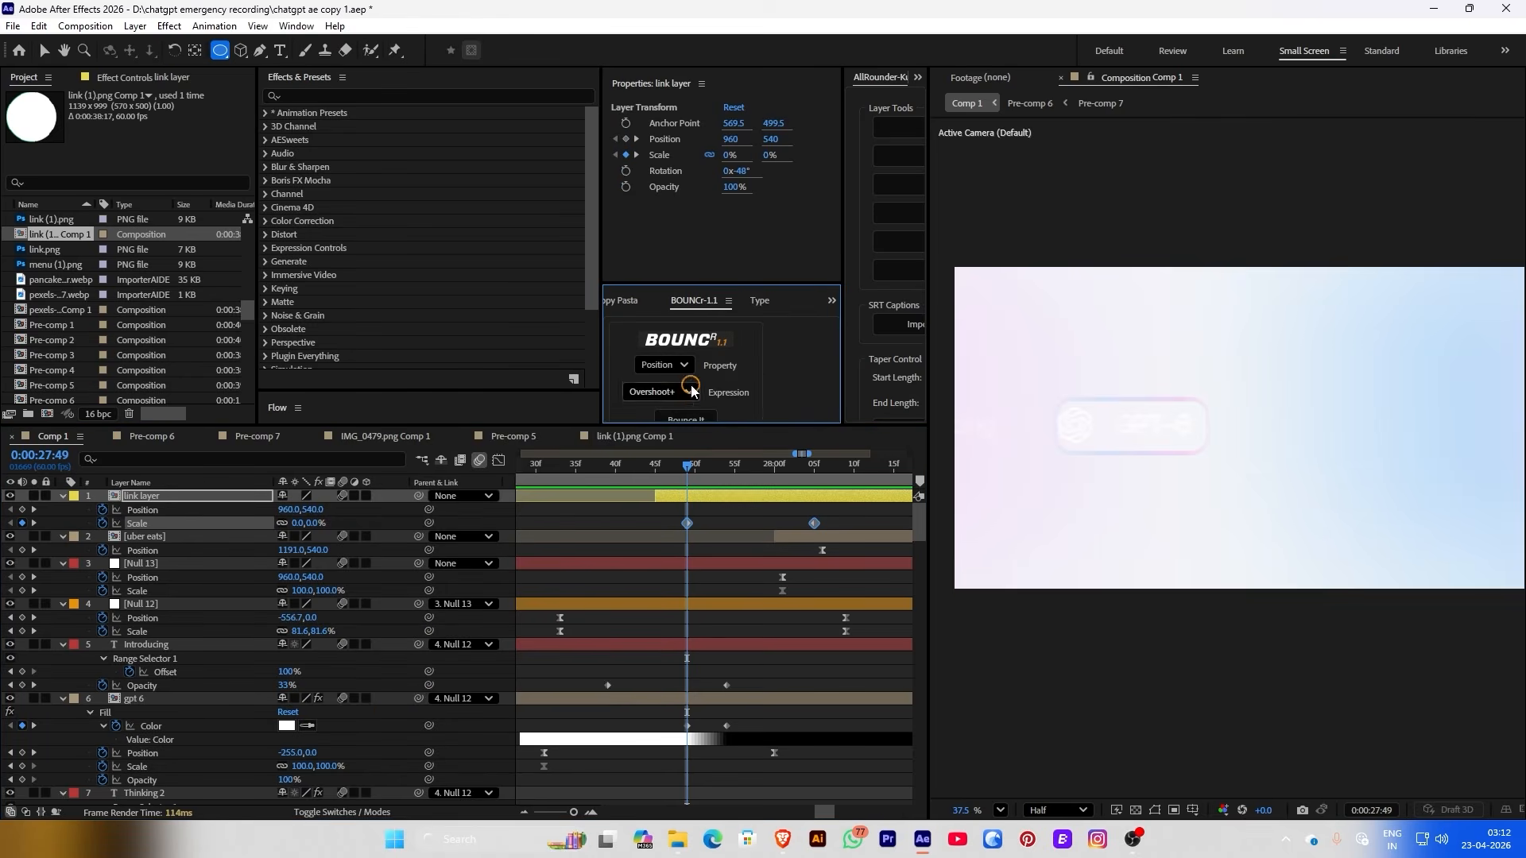
pyautogui.click(684, 367)
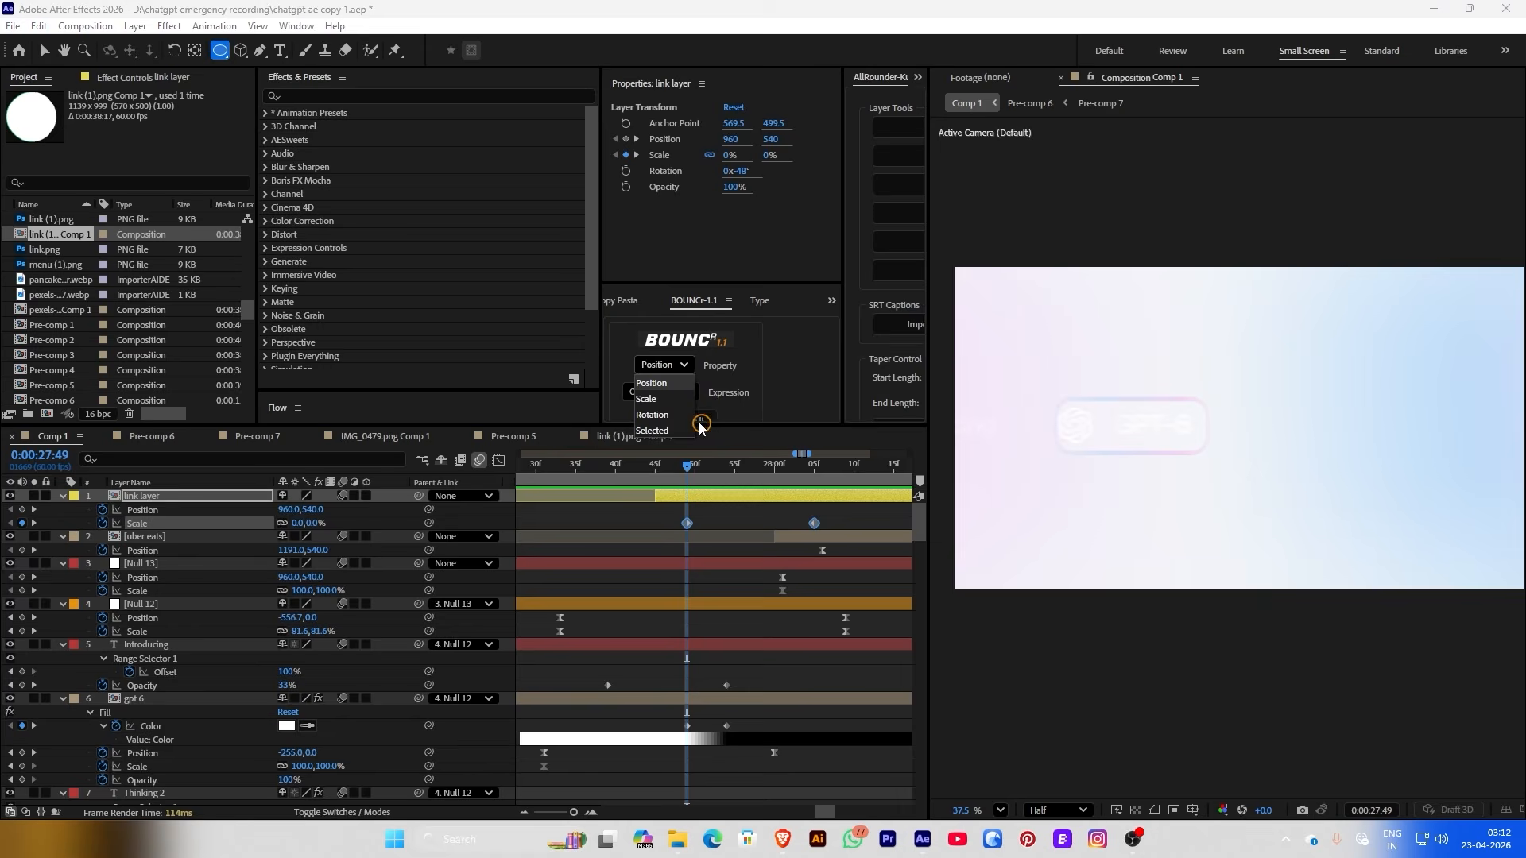
pyautogui.click(660, 397)
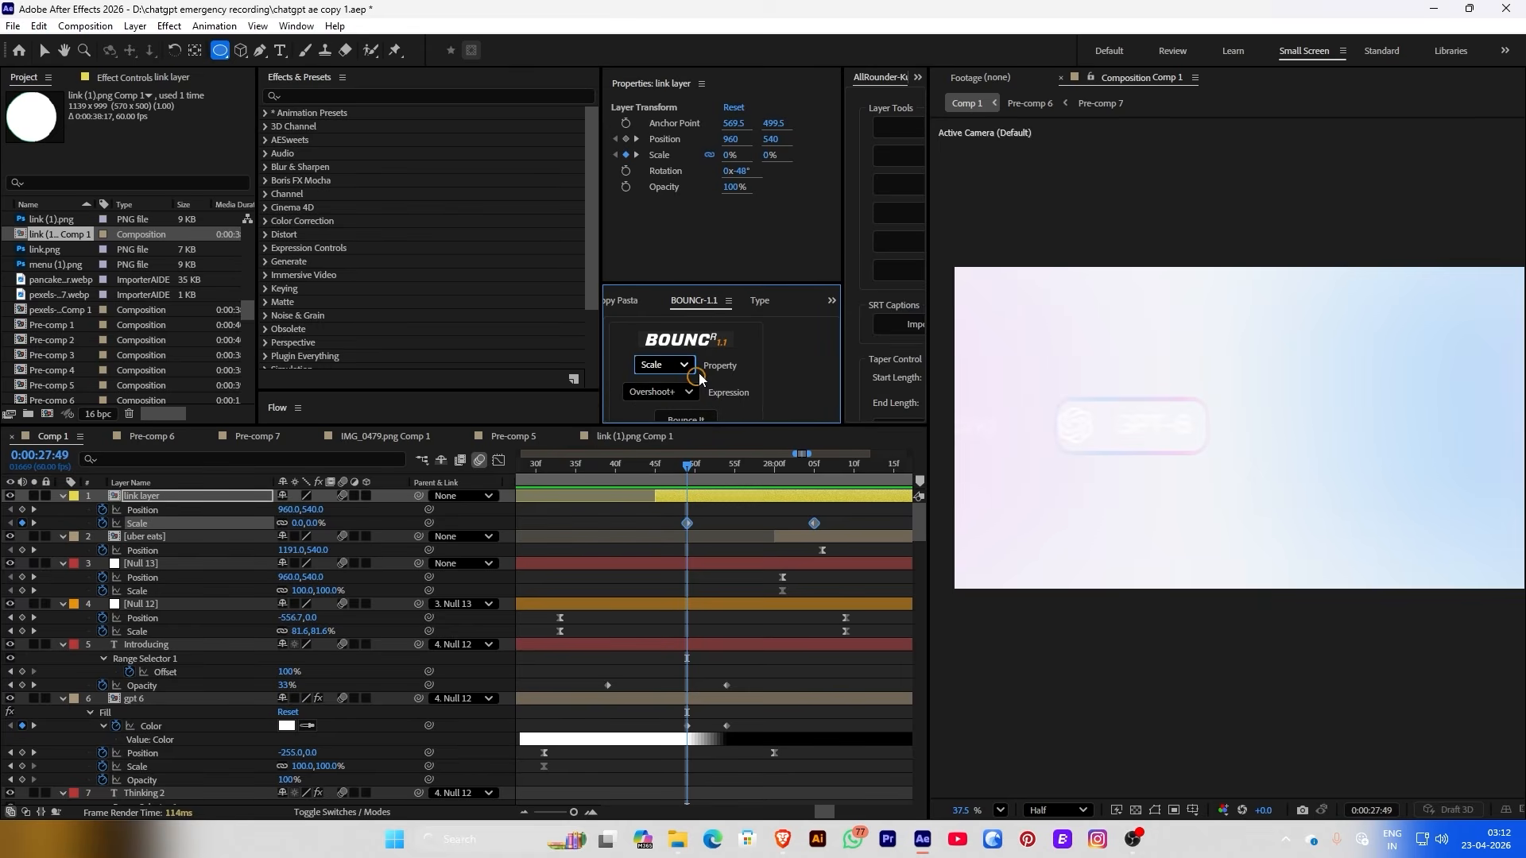
pyautogui.click(687, 419)
# Preview the badge's overshoot bounce from the Introducing GPT-6 shot
pyautogui.click(638, 516)
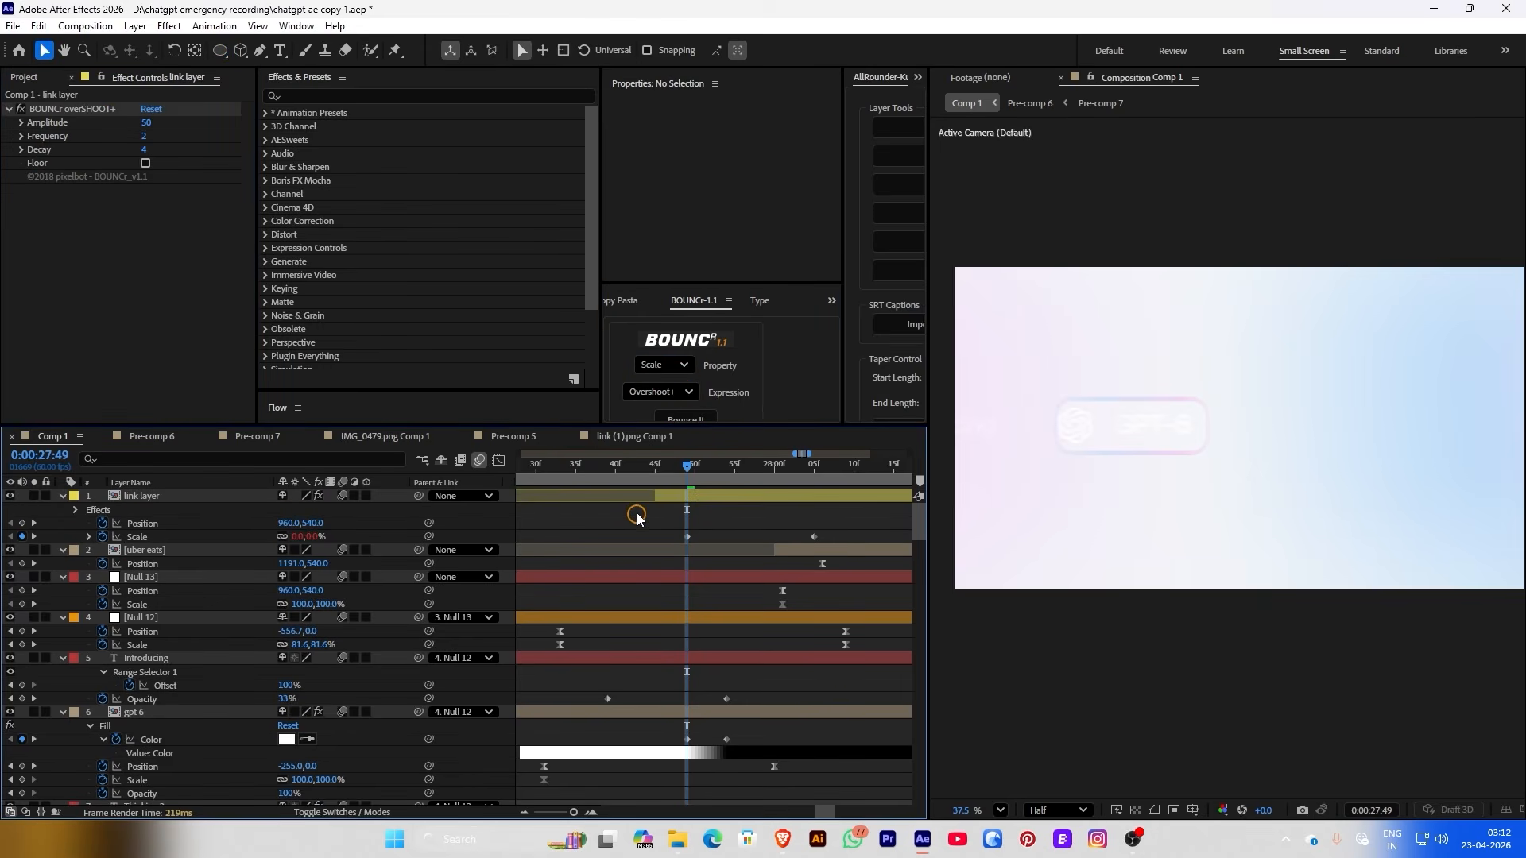
pyautogui.click(620, 472)
pyautogui.press('space')
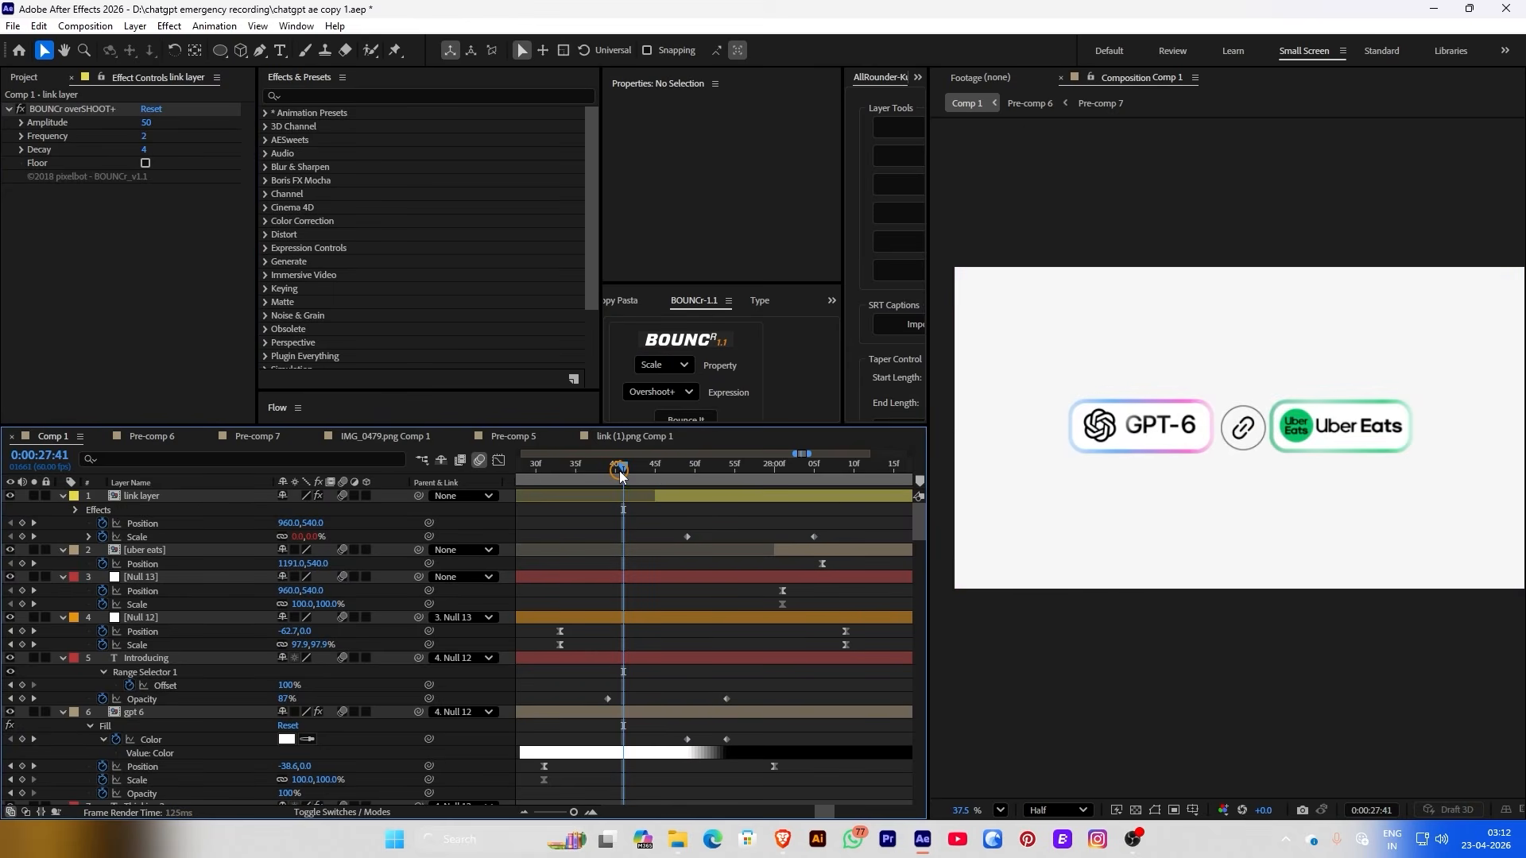
pyautogui.click(730, 574)
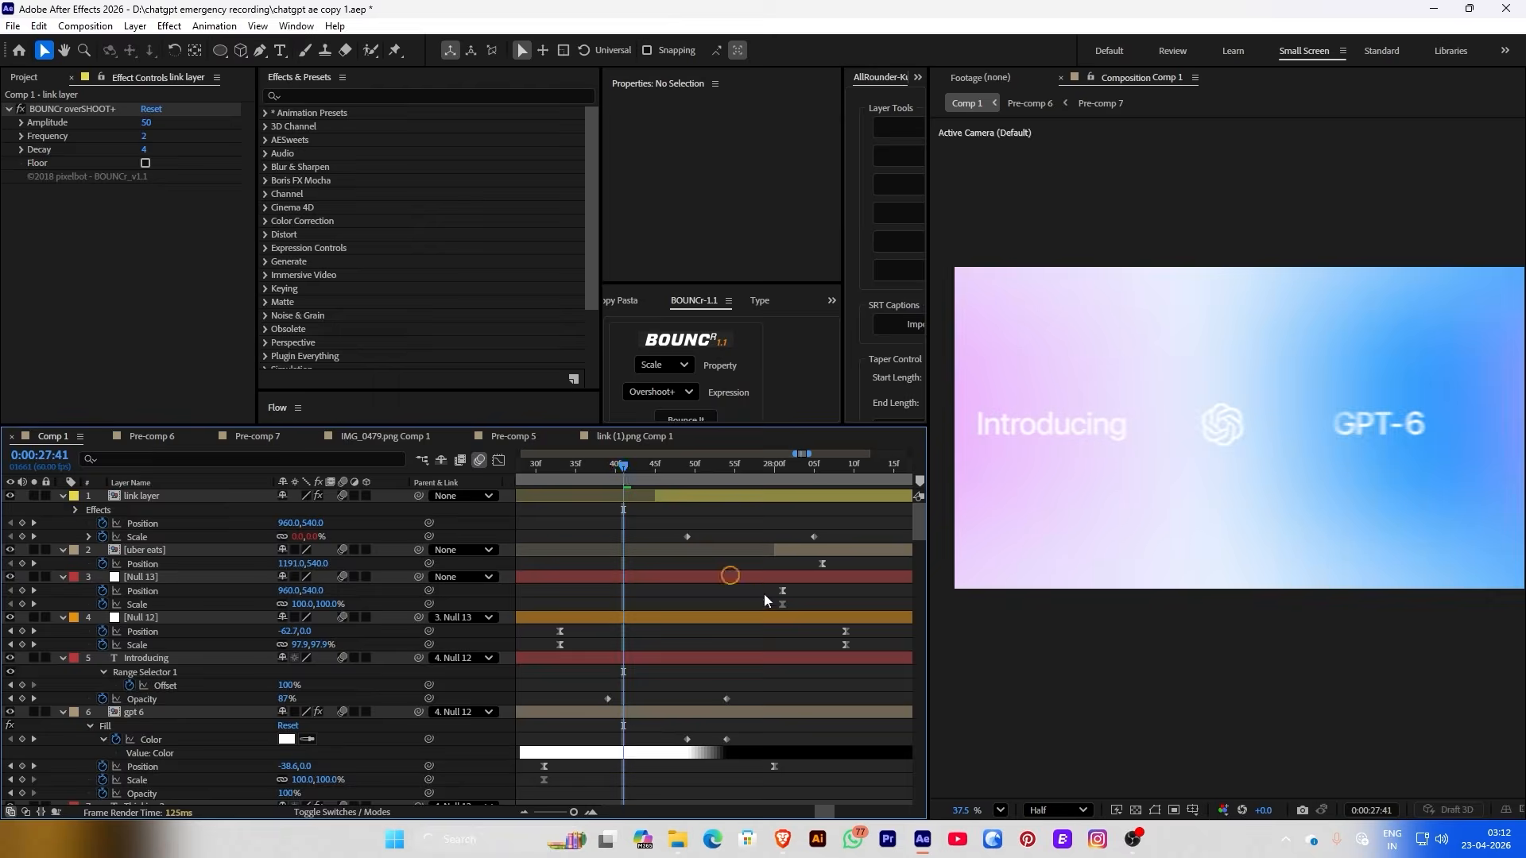
# Push the link badge right to X 1184, then back left to X 989 at 28:41
pyautogui.click(801, 524)
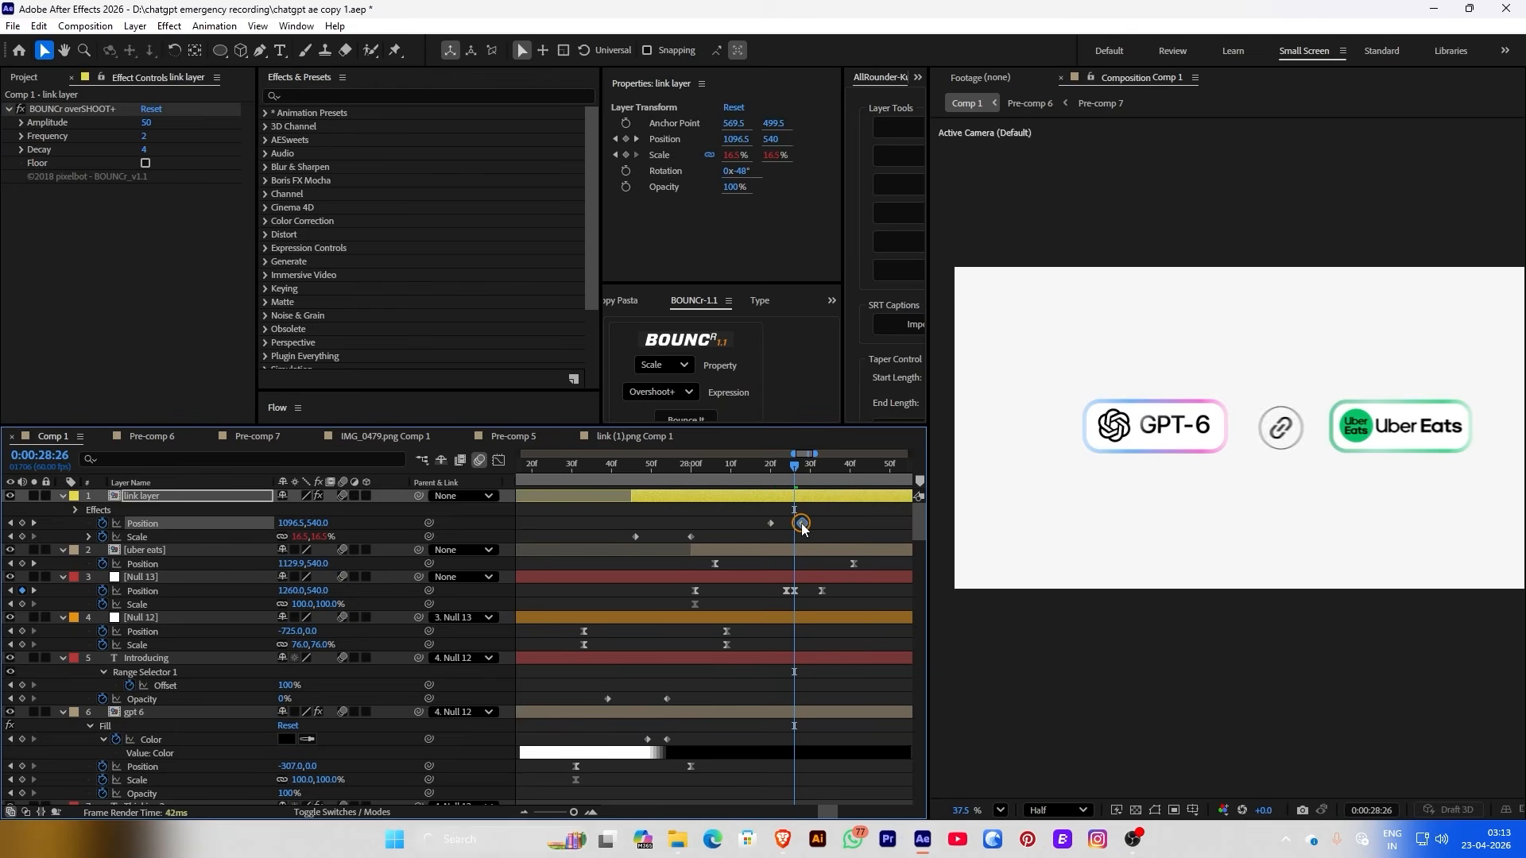
pyautogui.moveTo(802, 525); pyautogui.dragTo(794, 523)
pyautogui.click(427, 538)
pyautogui.moveTo(306, 522); pyautogui.dragTo(664, 509)
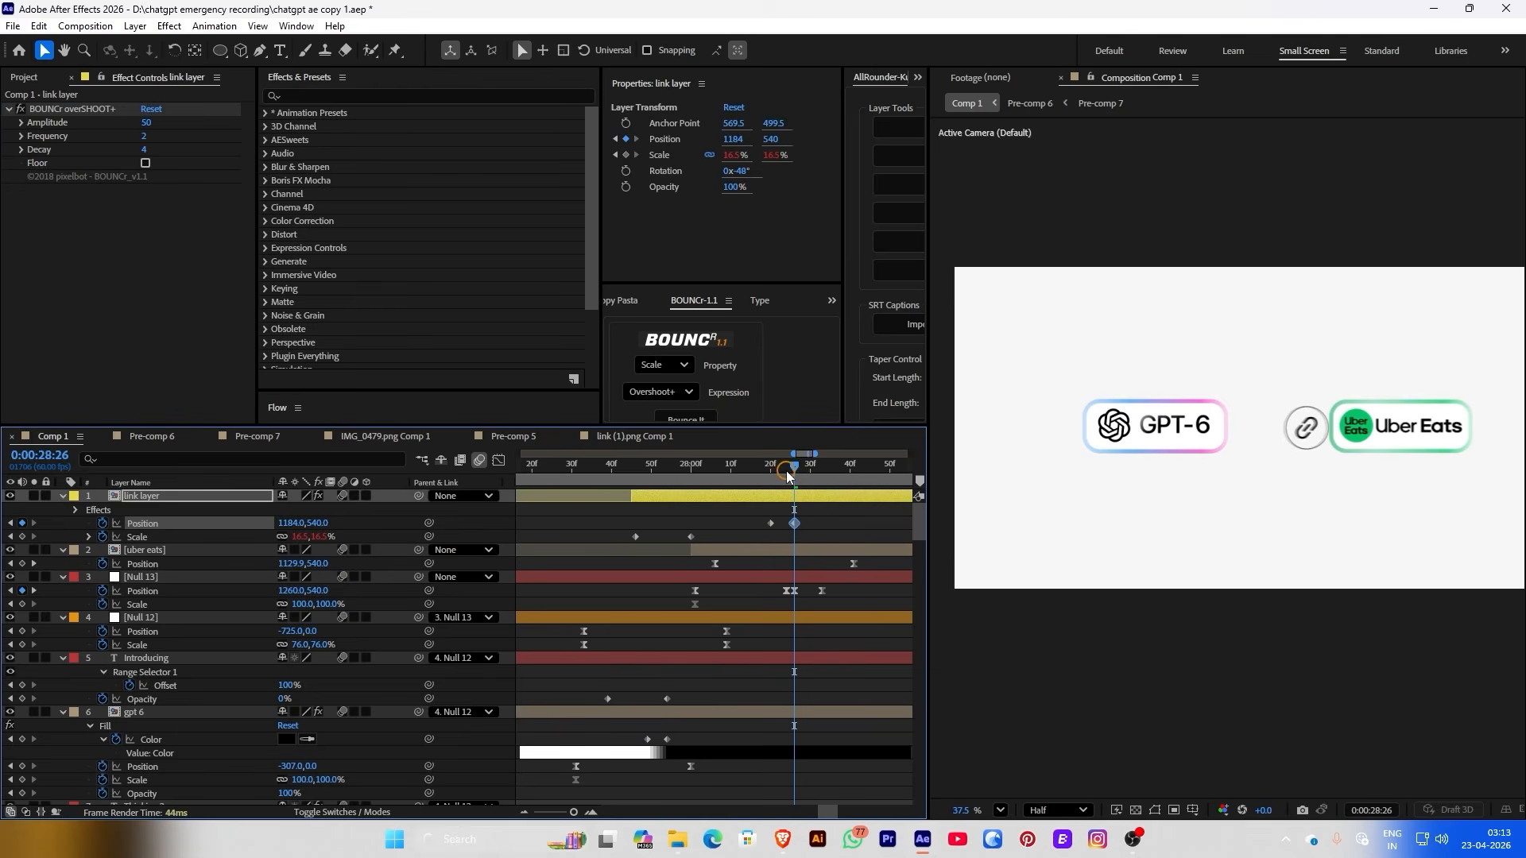
pyautogui.moveTo(788, 474); pyautogui.dragTo(851, 472)
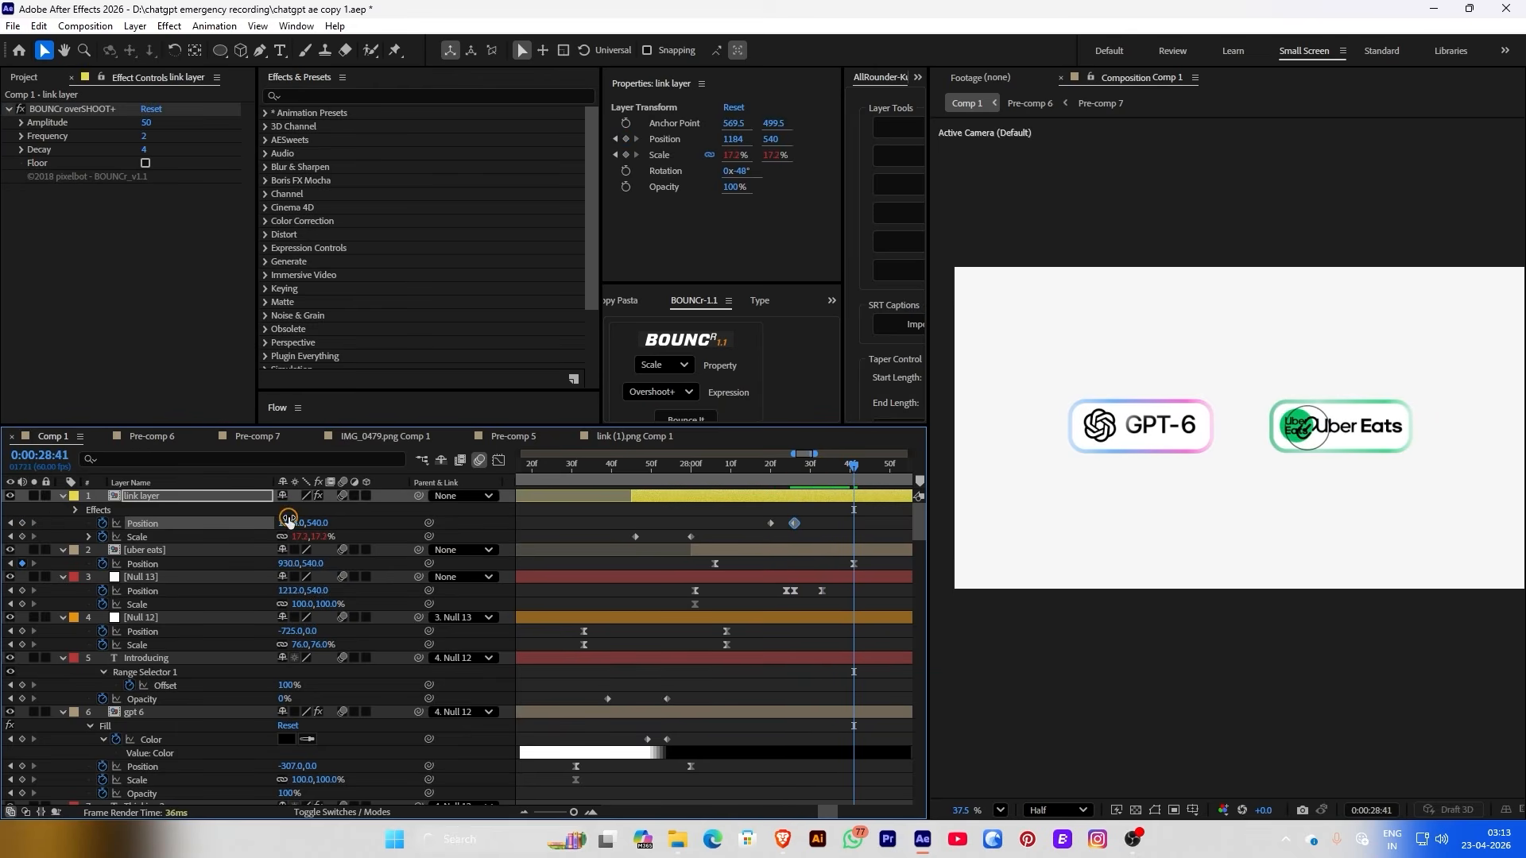
pyautogui.moveTo(288, 521); pyautogui.dragTo(146, 534)
# Centre the link badge at X 960 on its middle Position keyframe at 28:35
pyautogui.click(830, 524)
pyautogui.click(829, 475)
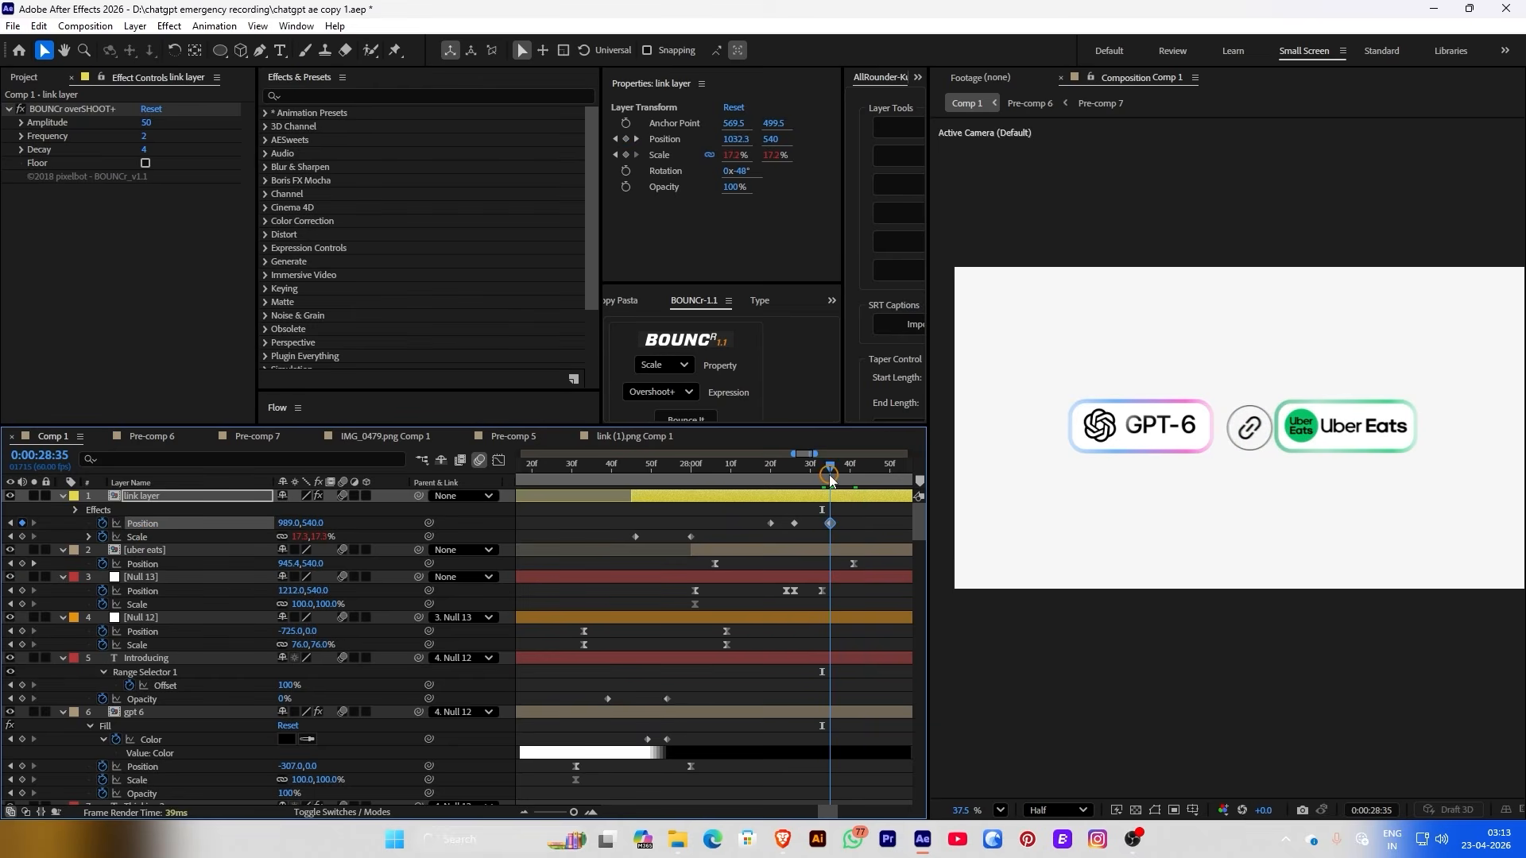
pyautogui.moveTo(302, 527); pyautogui.dragTo(256, 526)
pyautogui.moveTo(826, 475); pyautogui.dragTo(738, 477)
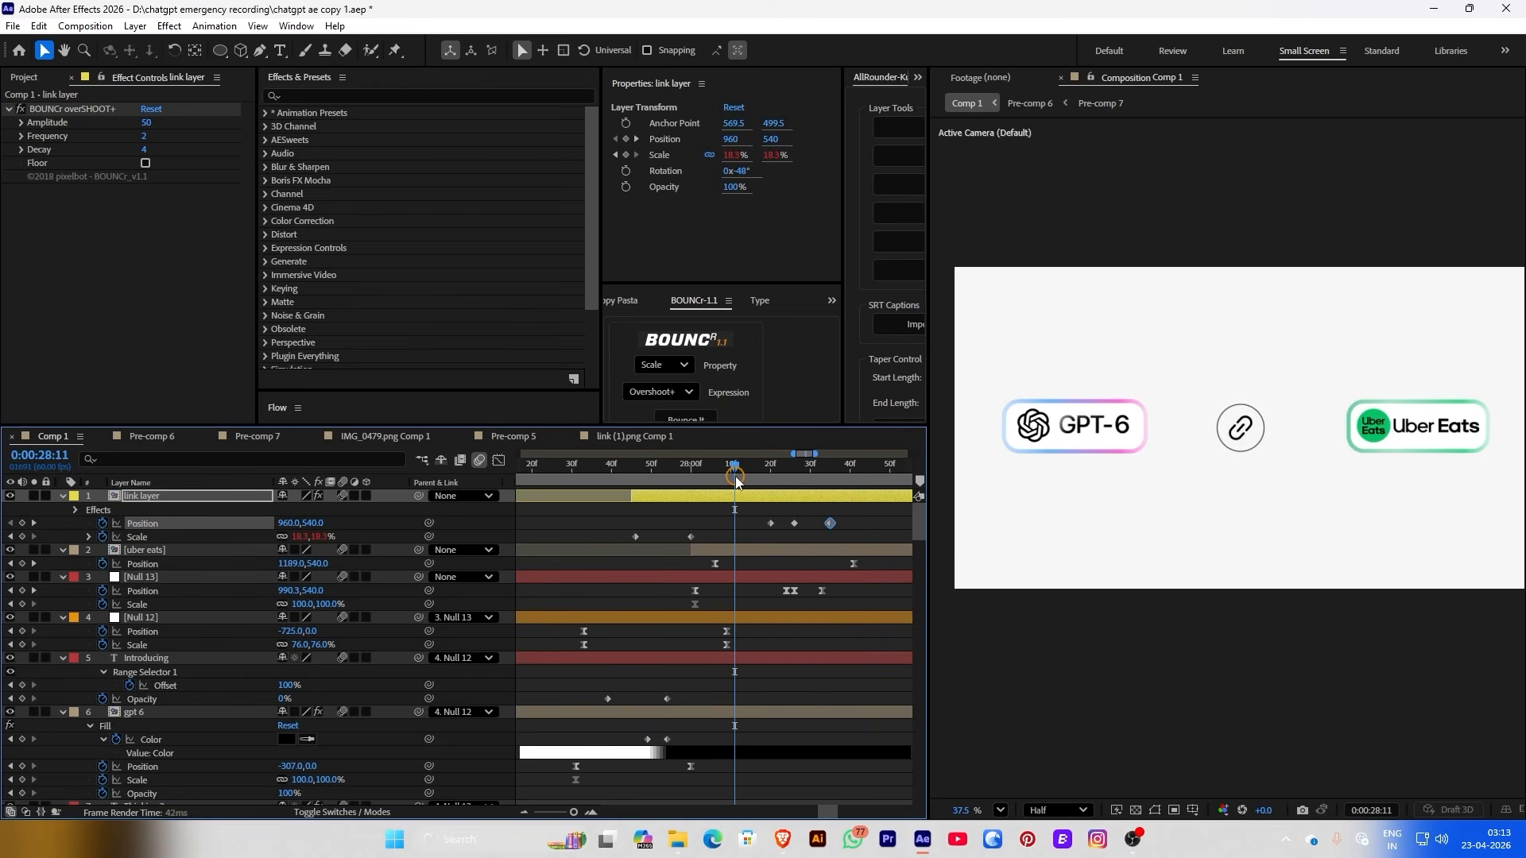
pyautogui.click(741, 478)
# Review the slide, then apply BOUNCr overshoot to the selected Position property and check it
pyautogui.press('space')
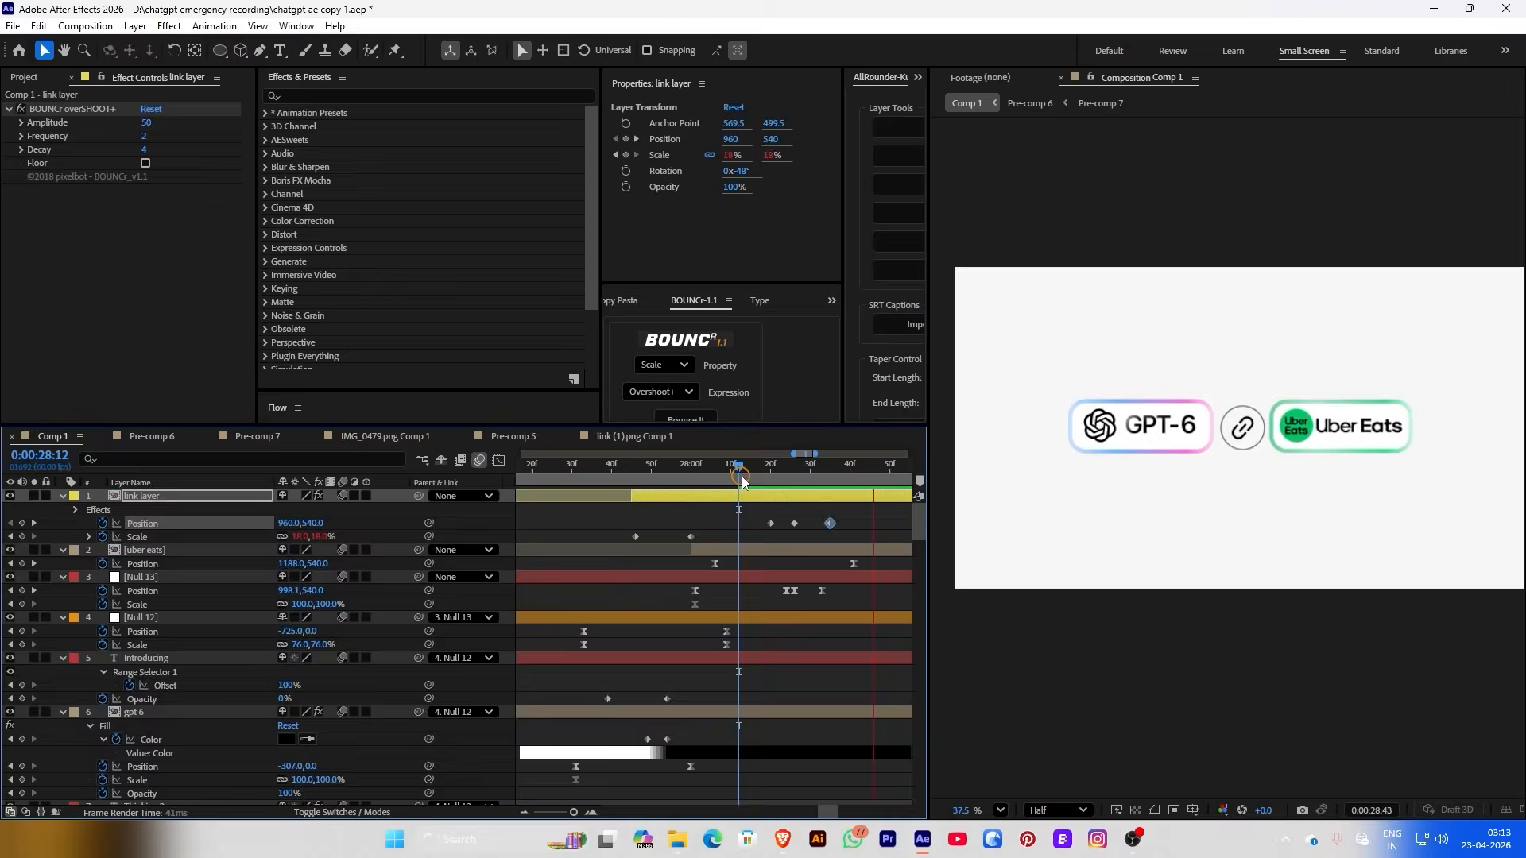
pyautogui.press('space')
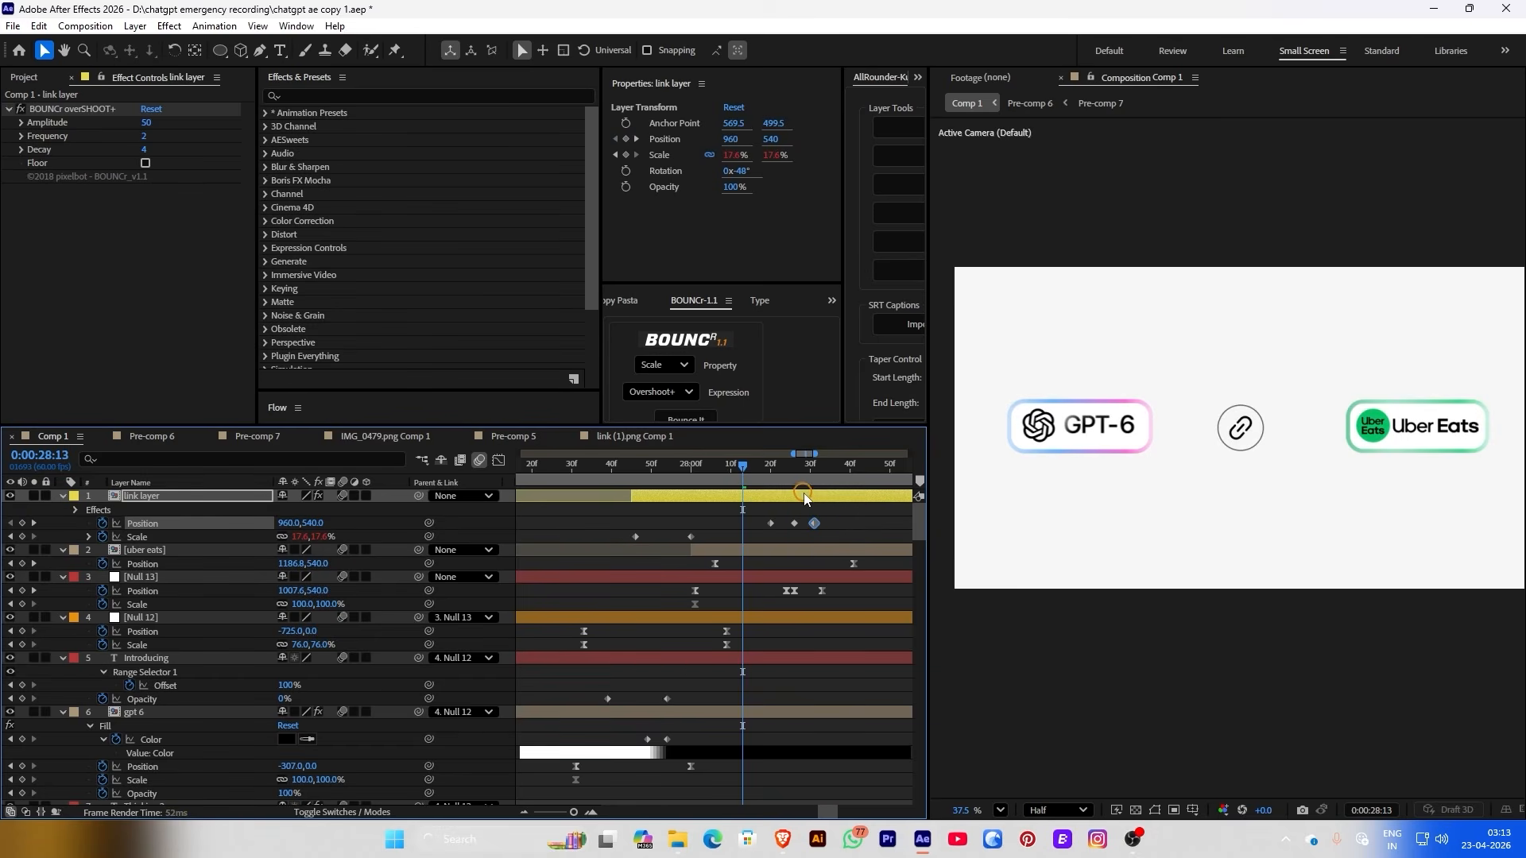
pyautogui.press('space')
pyautogui.click(663, 365)
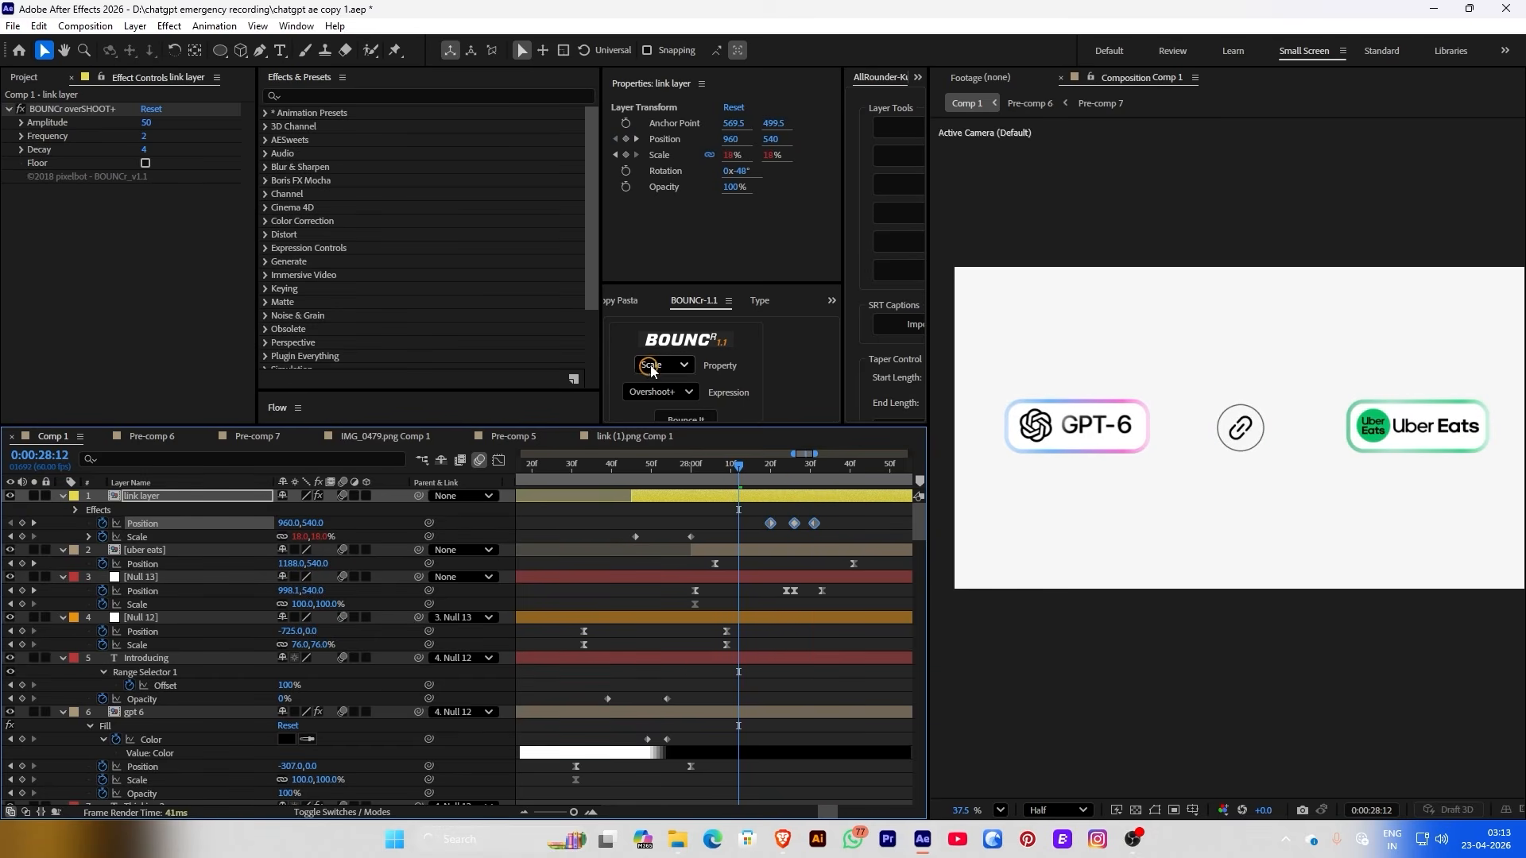
pyautogui.click(671, 437)
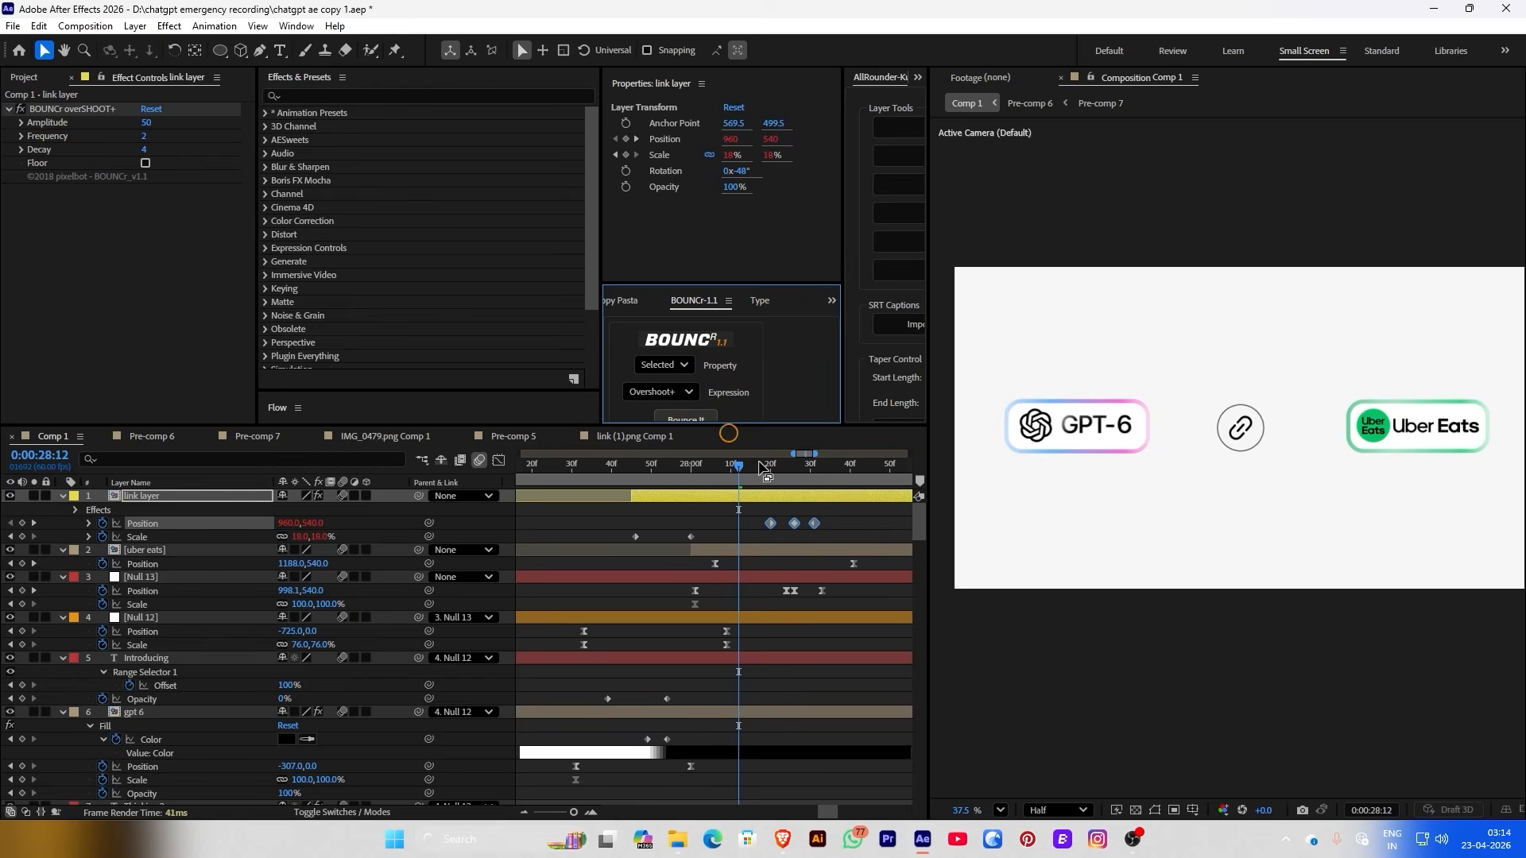
pyautogui.click(843, 520)
pyautogui.press('space')
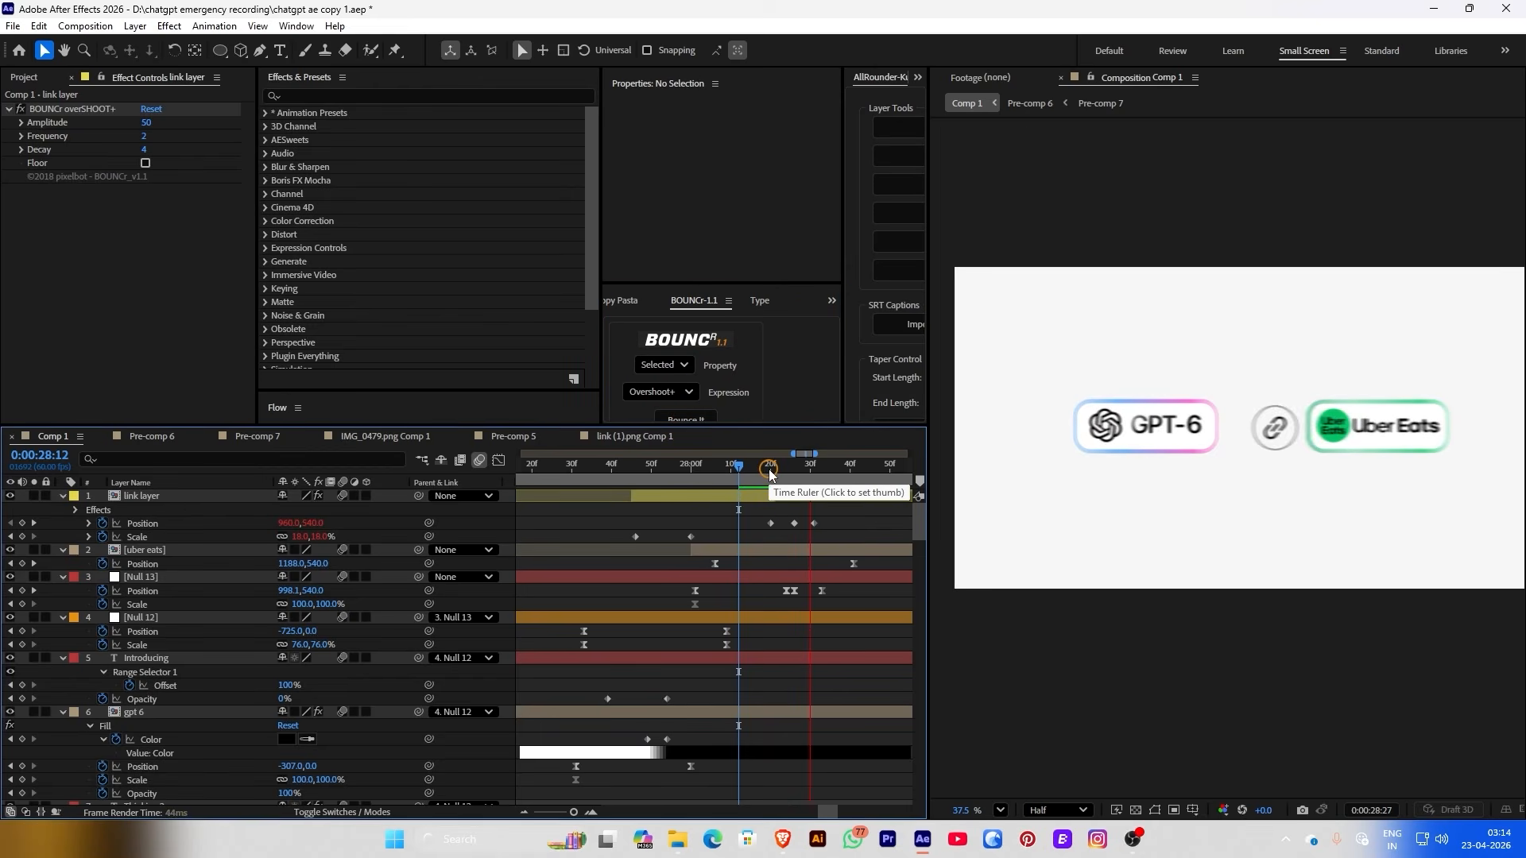
# Retime the Uber Eats Position keyframe and the badge's final Position keyframe slightly later
pyautogui.click(769, 470)
pyautogui.moveTo(769, 470); pyautogui.dragTo(773, 468)
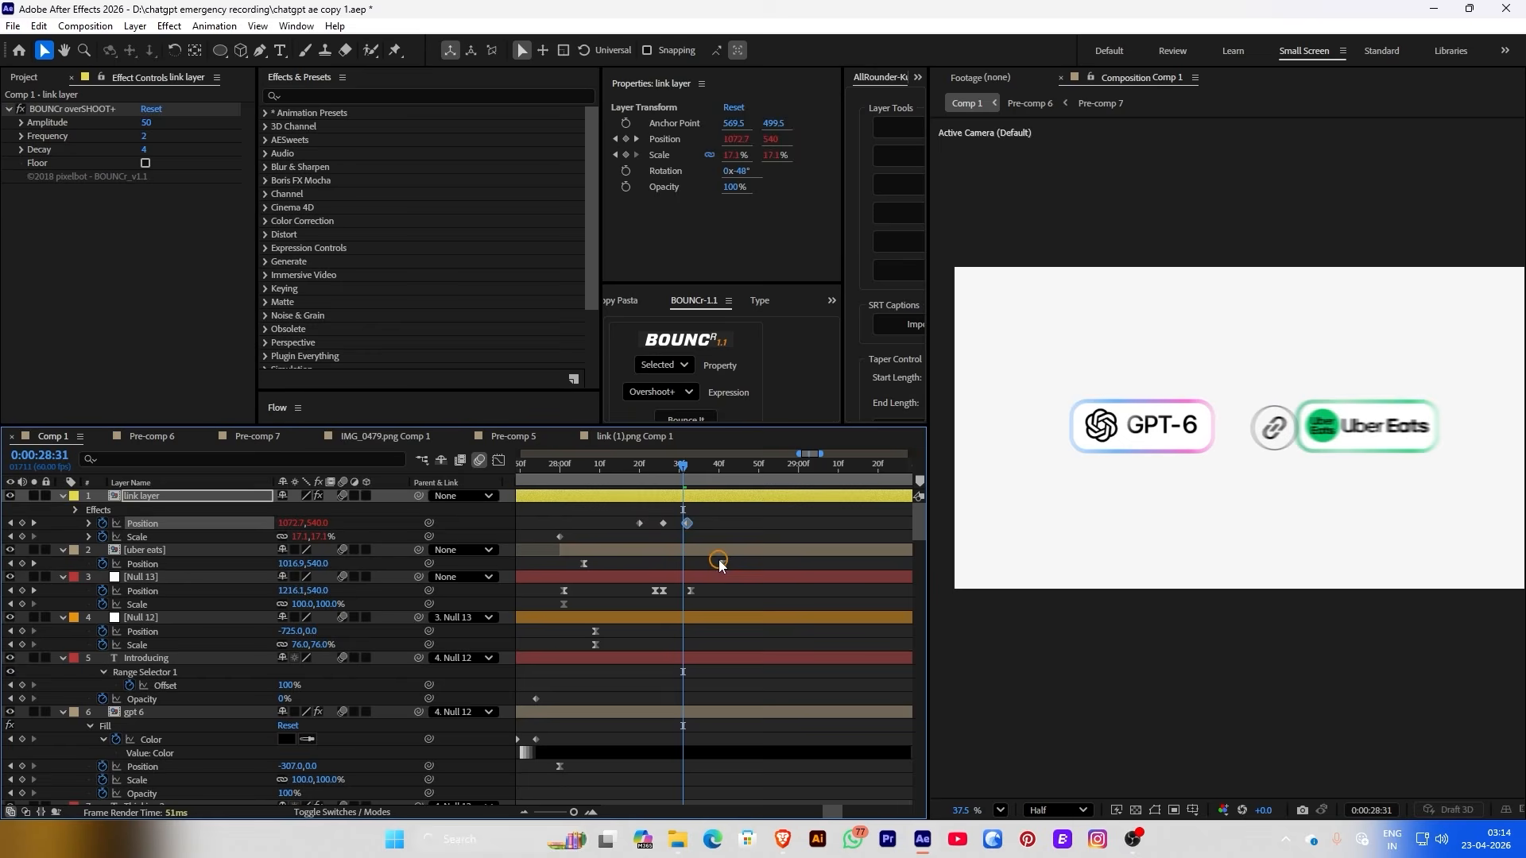
pyautogui.click(721, 565)
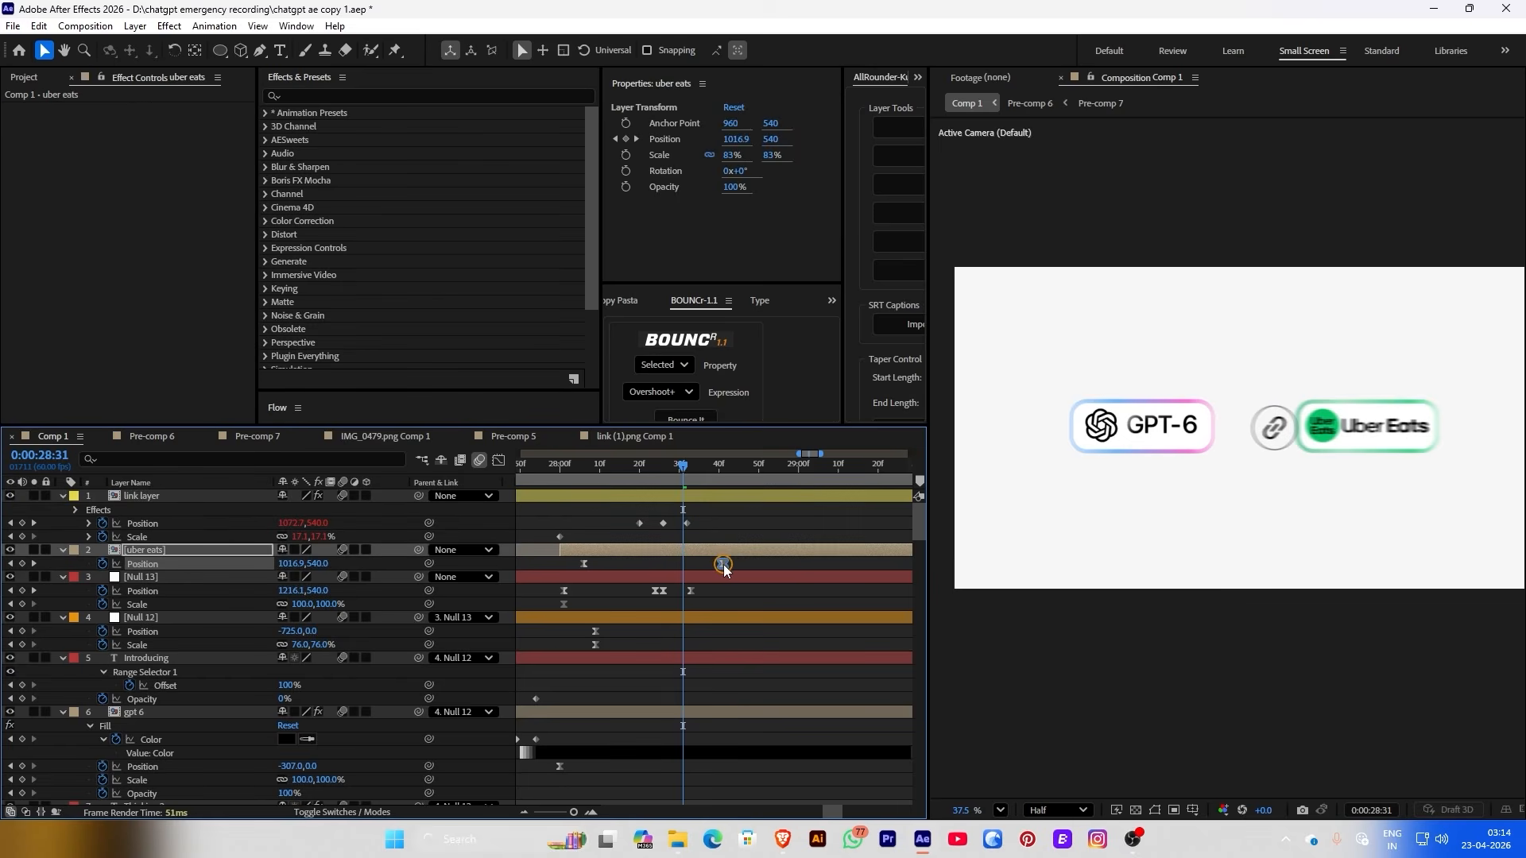
pyautogui.moveTo(722, 566); pyautogui.dragTo(750, 565)
pyautogui.click(697, 525)
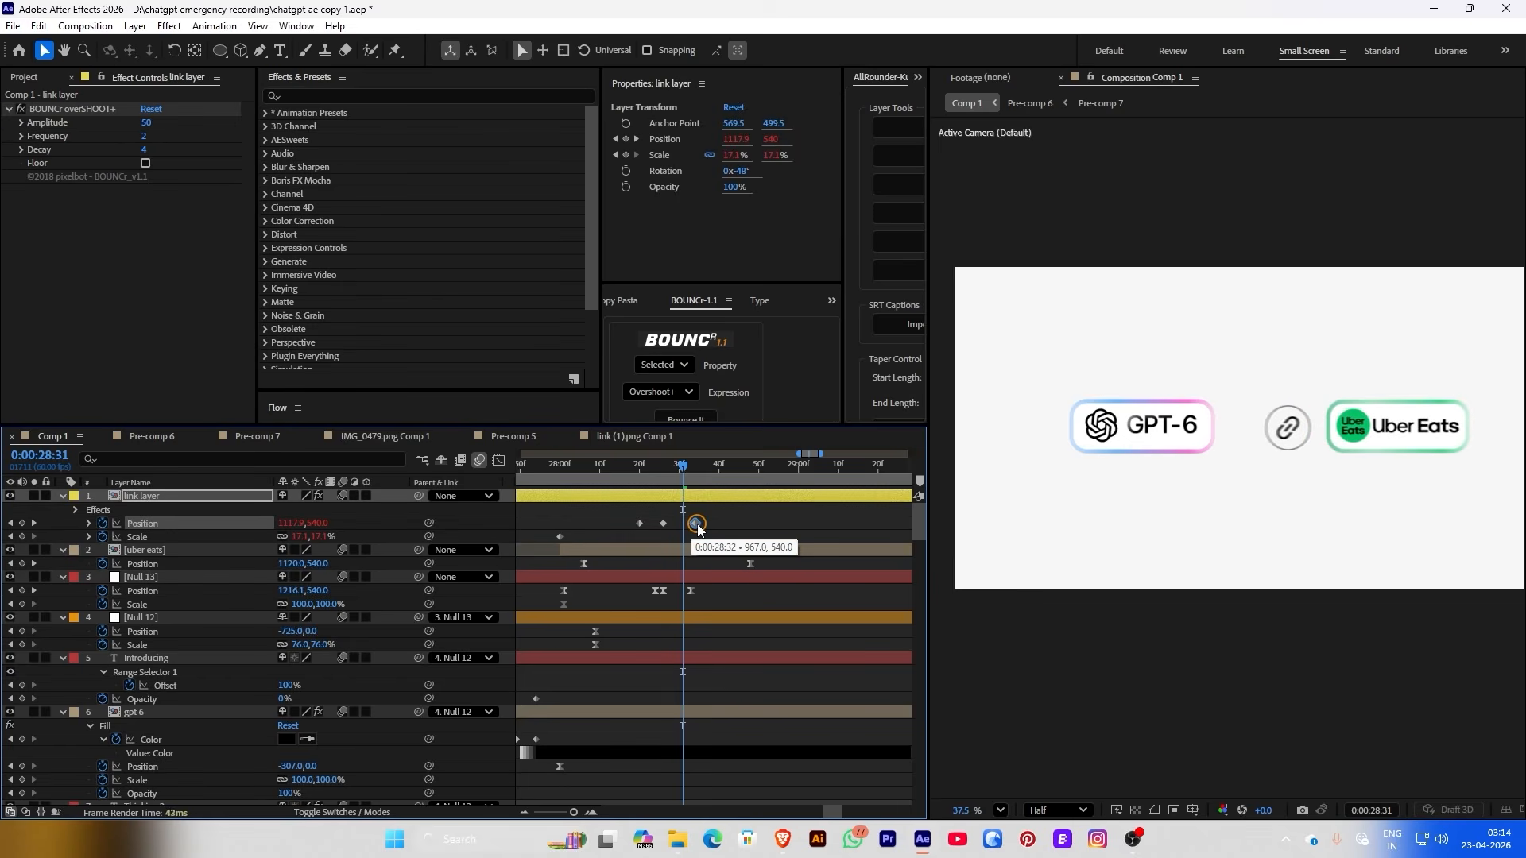
pyautogui.moveTo(697, 524); pyautogui.dragTo(706, 524)
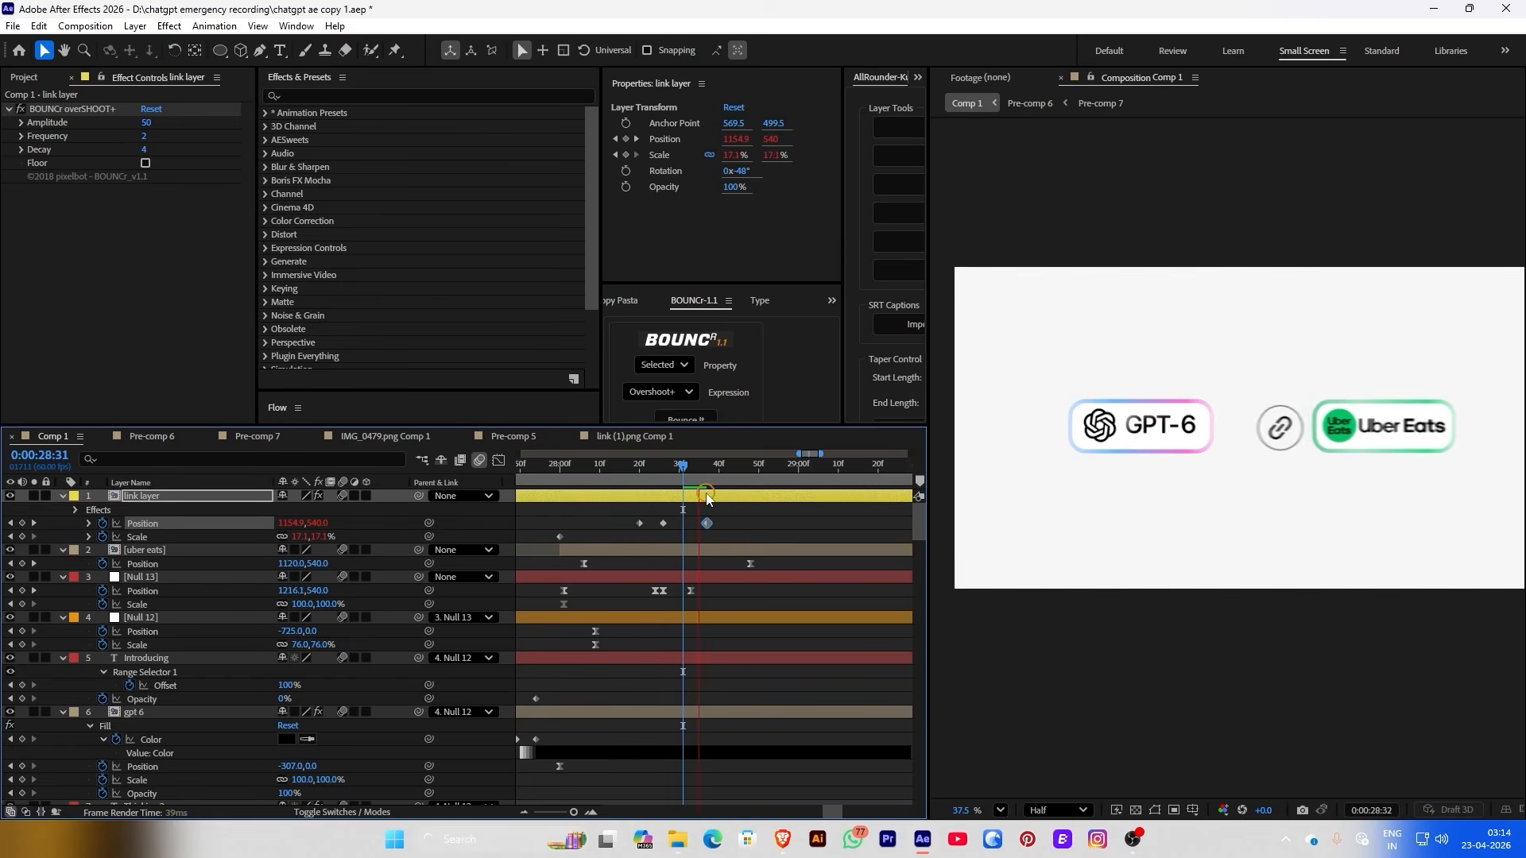
pyautogui.click(604, 469)
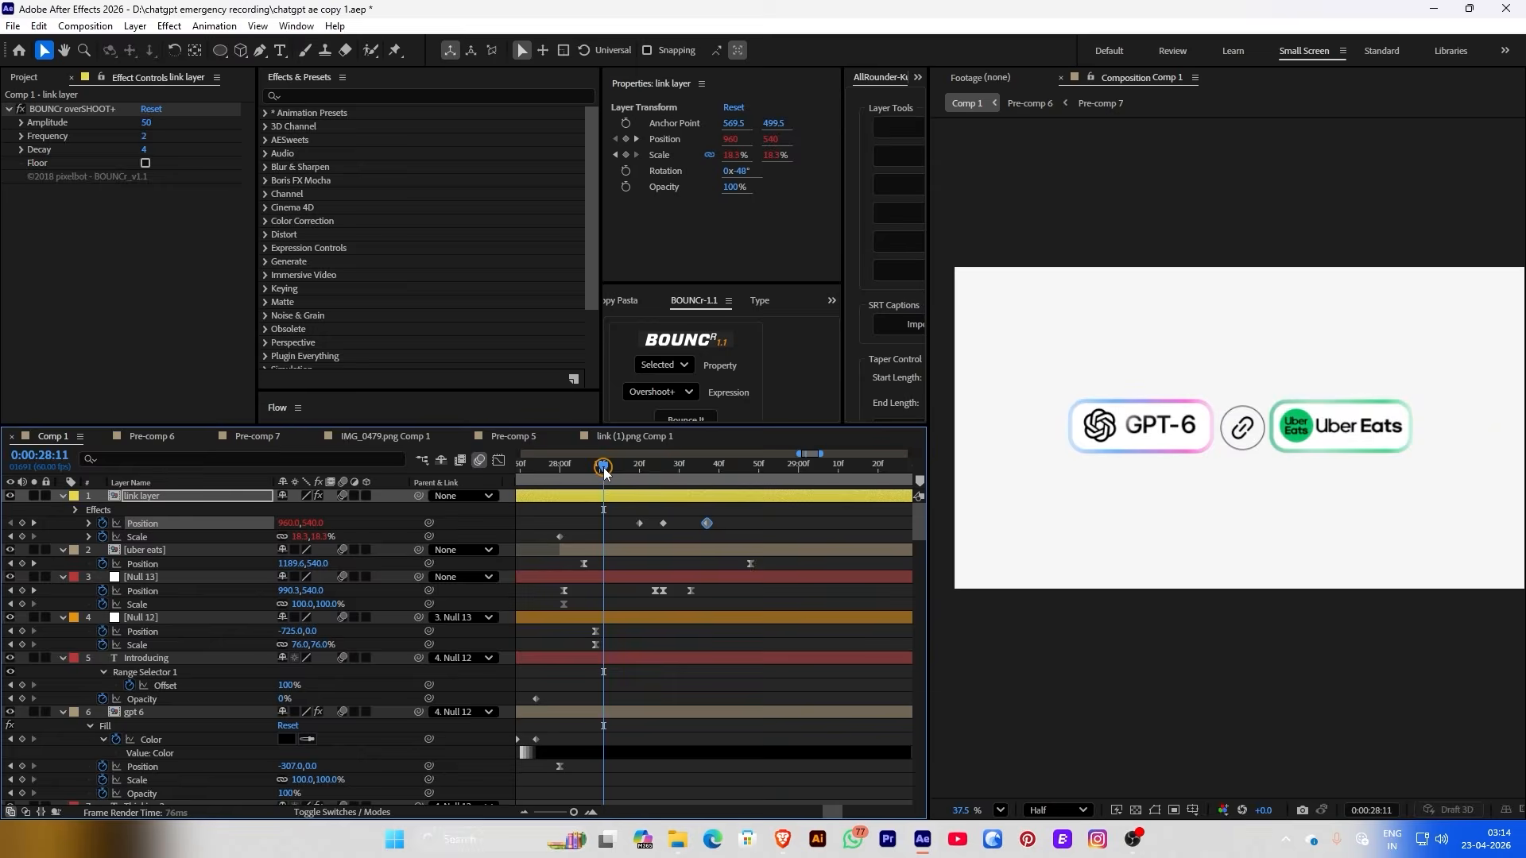
pyautogui.moveTo(604, 469); pyautogui.dragTo(648, 469)
pyautogui.click(594, 631)
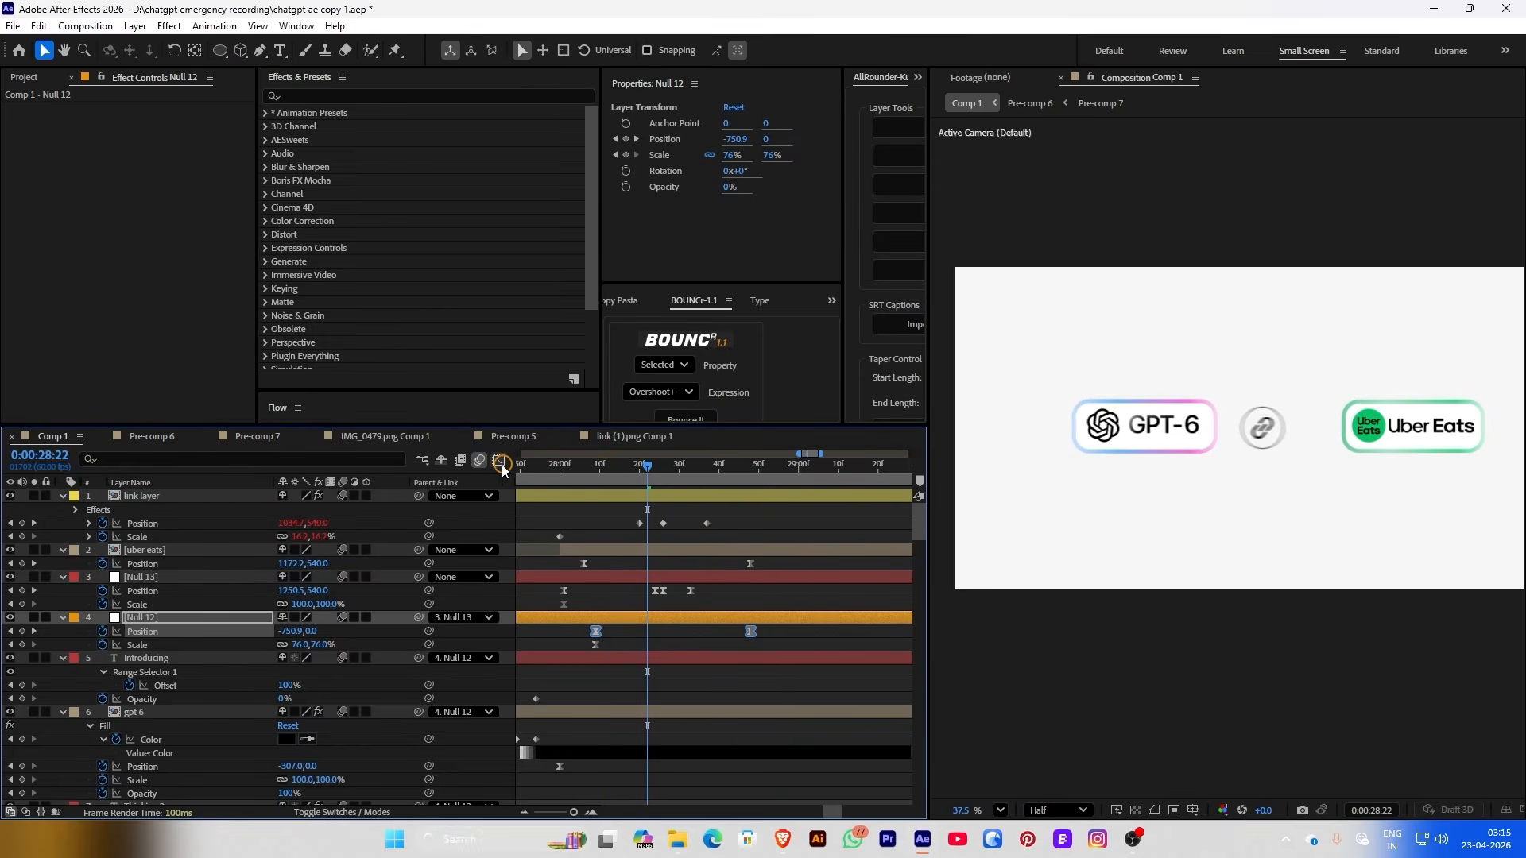
# Increase the easing influence on Null 12's slide in the speed graph and preview it
pyautogui.click(499, 461)
pyautogui.moveTo(608, 636); pyautogui.dragTo(658, 645)
pyautogui.click(497, 461)
pyautogui.click(549, 466)
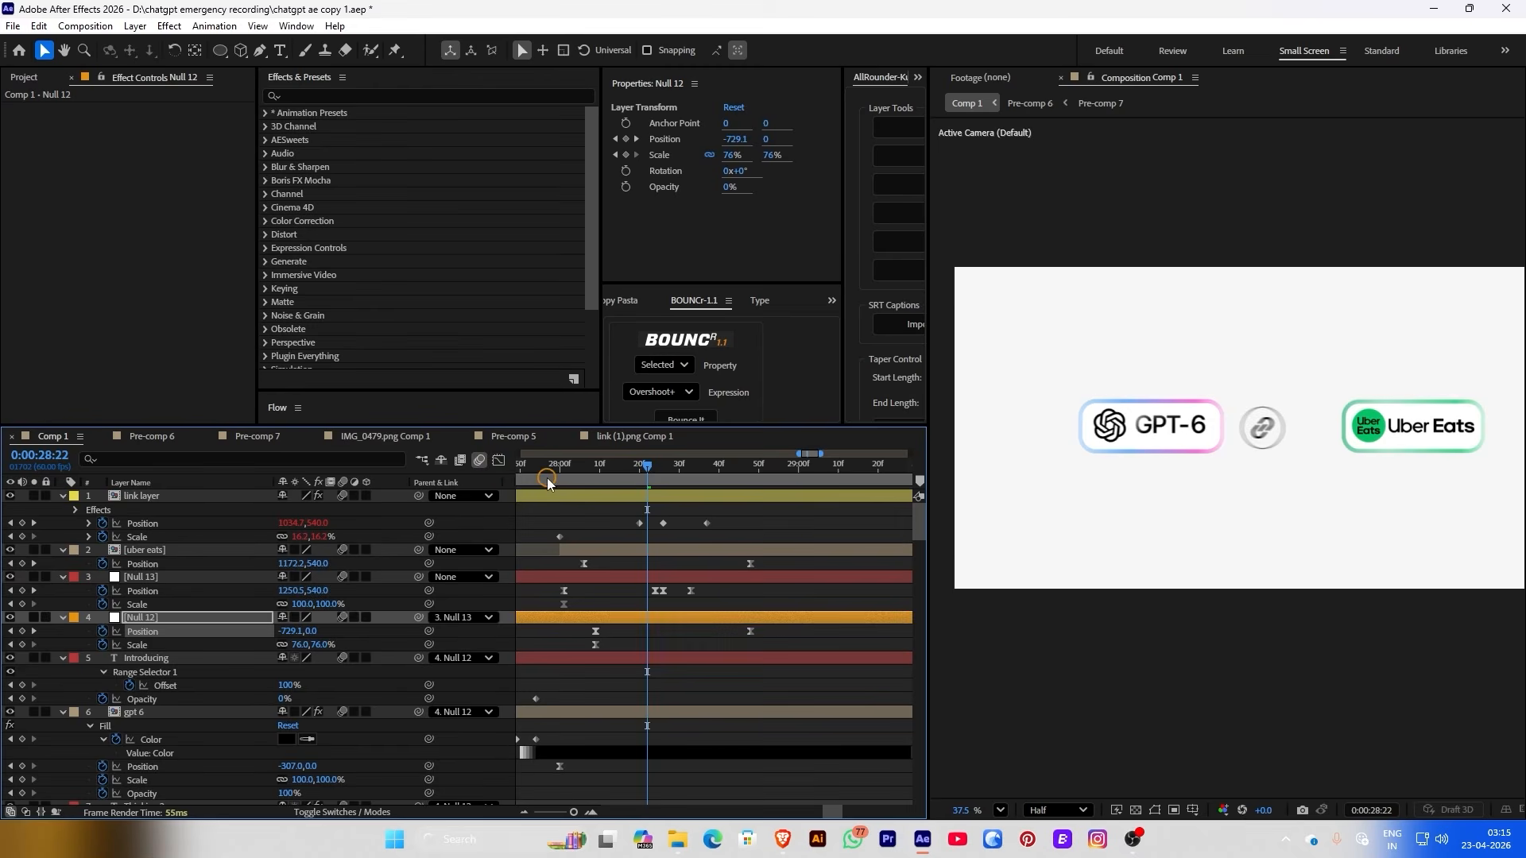
pyautogui.press('space')
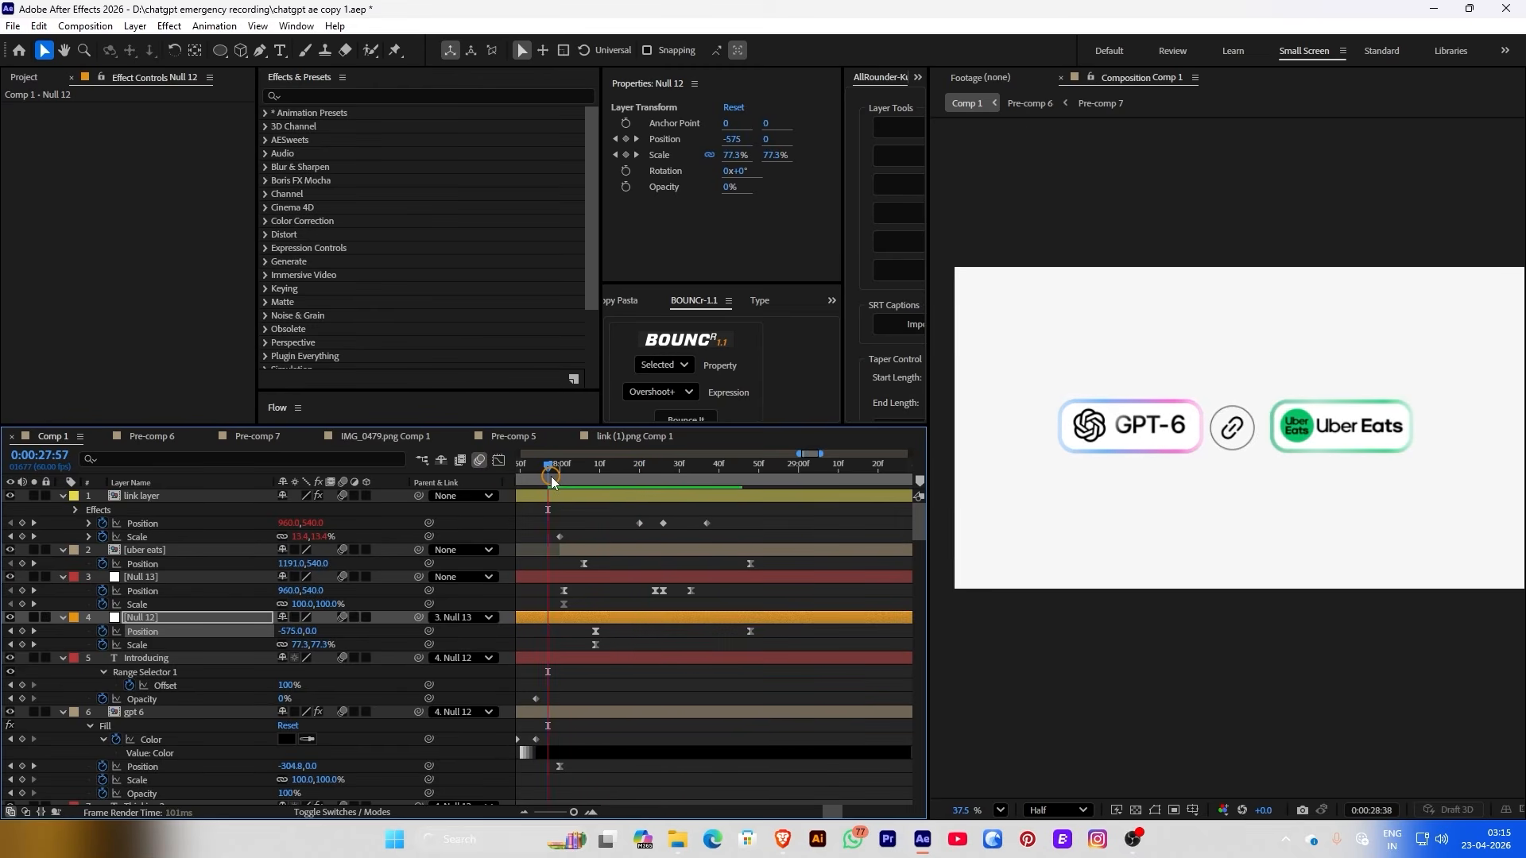
pyautogui.press('space')
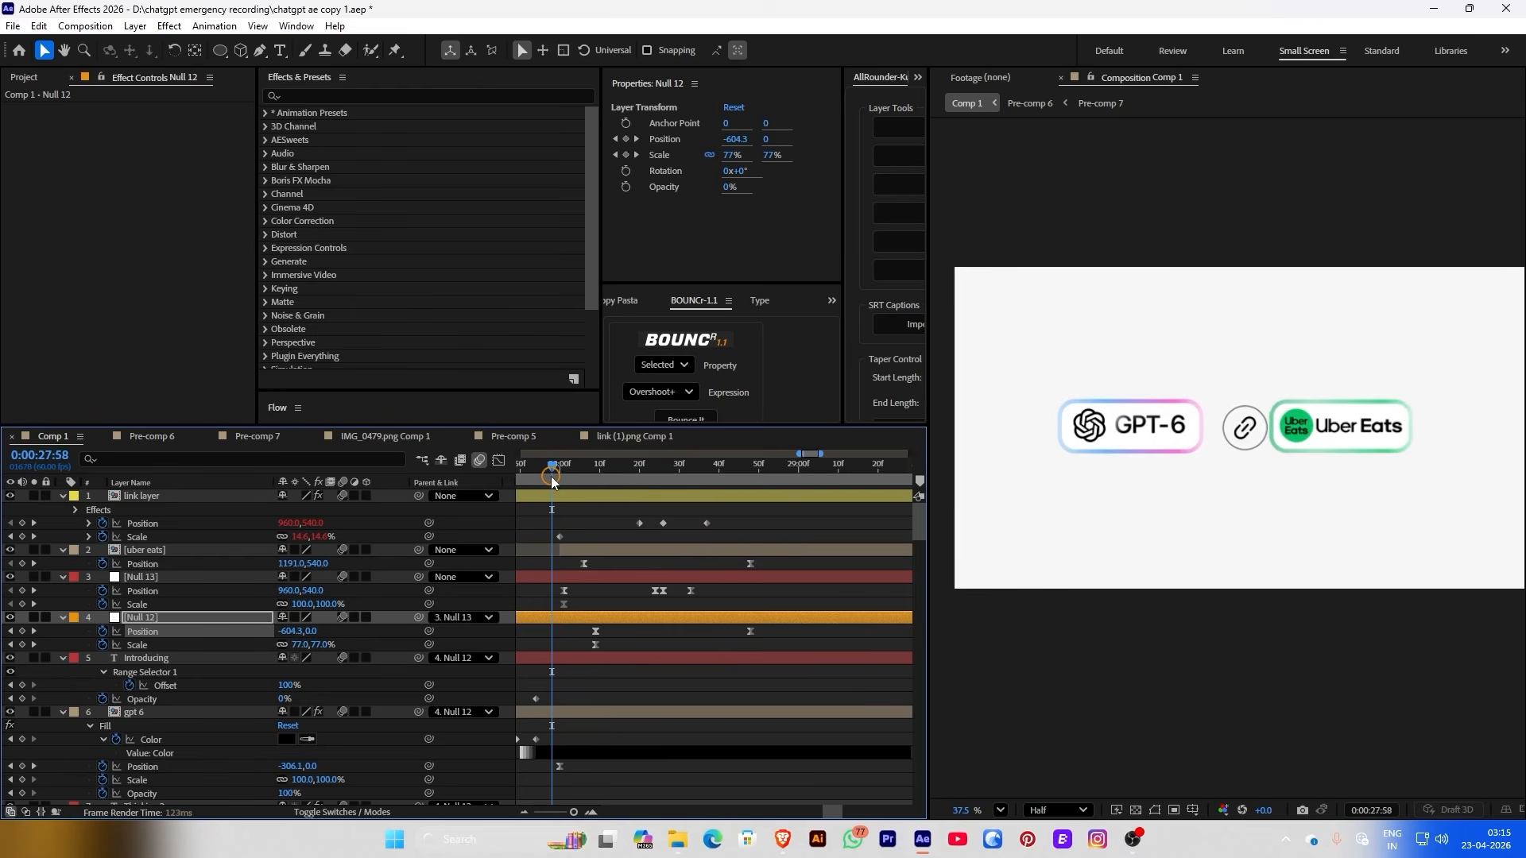
# Push Null 12's Position keyframe about a second later, lengthen its easing, and replay the slide-in
pyautogui.scroll(-2, 713, 577)
pyautogui.moveTo(732, 590); pyautogui.dragTo(808, 592)
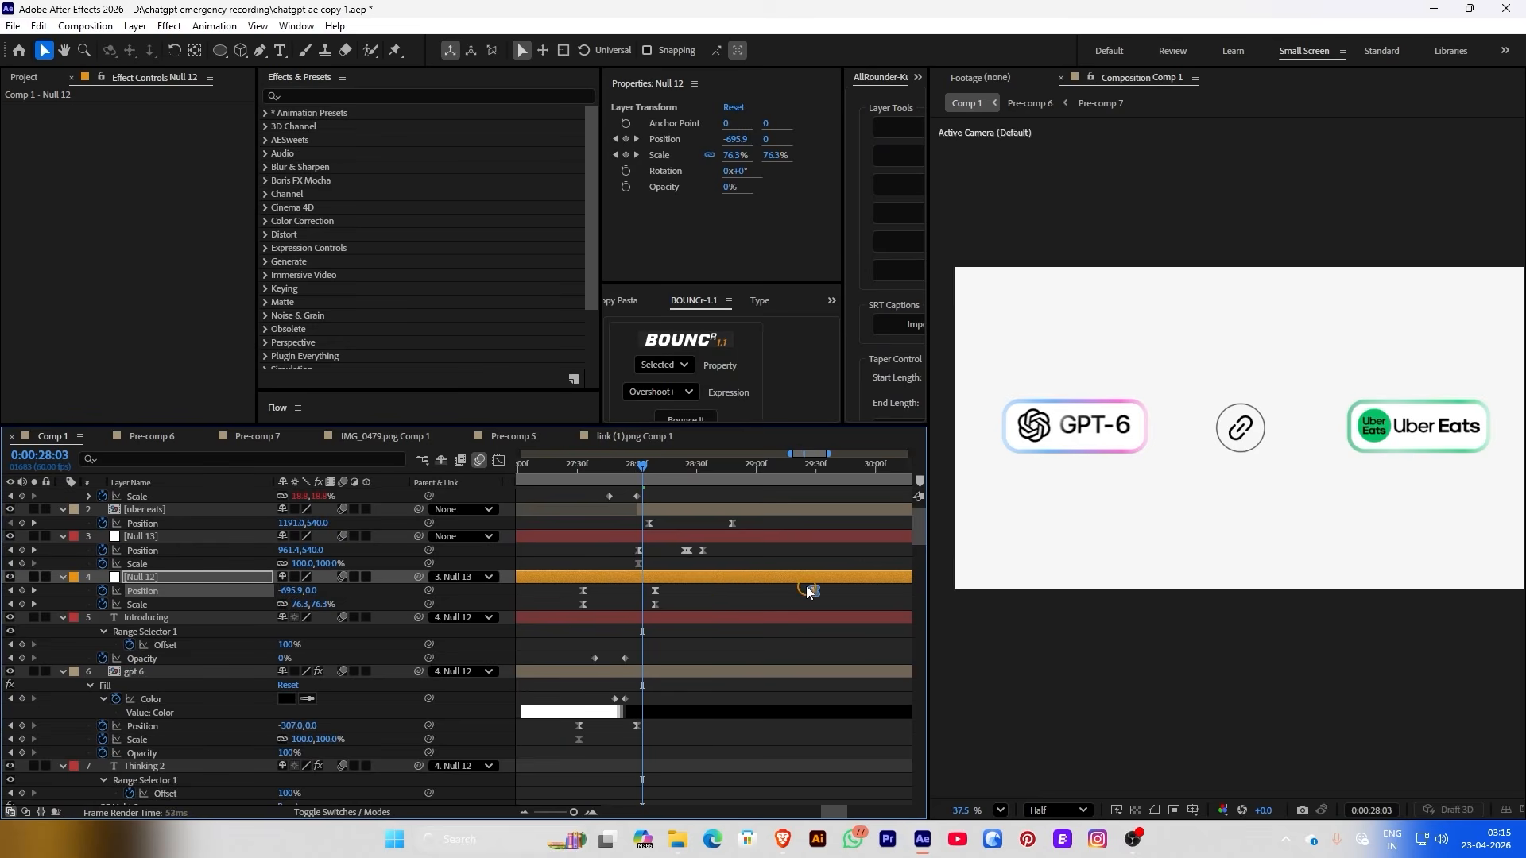
pyautogui.moveTo(674, 473); pyautogui.dragTo(740, 486)
pyautogui.click(499, 461)
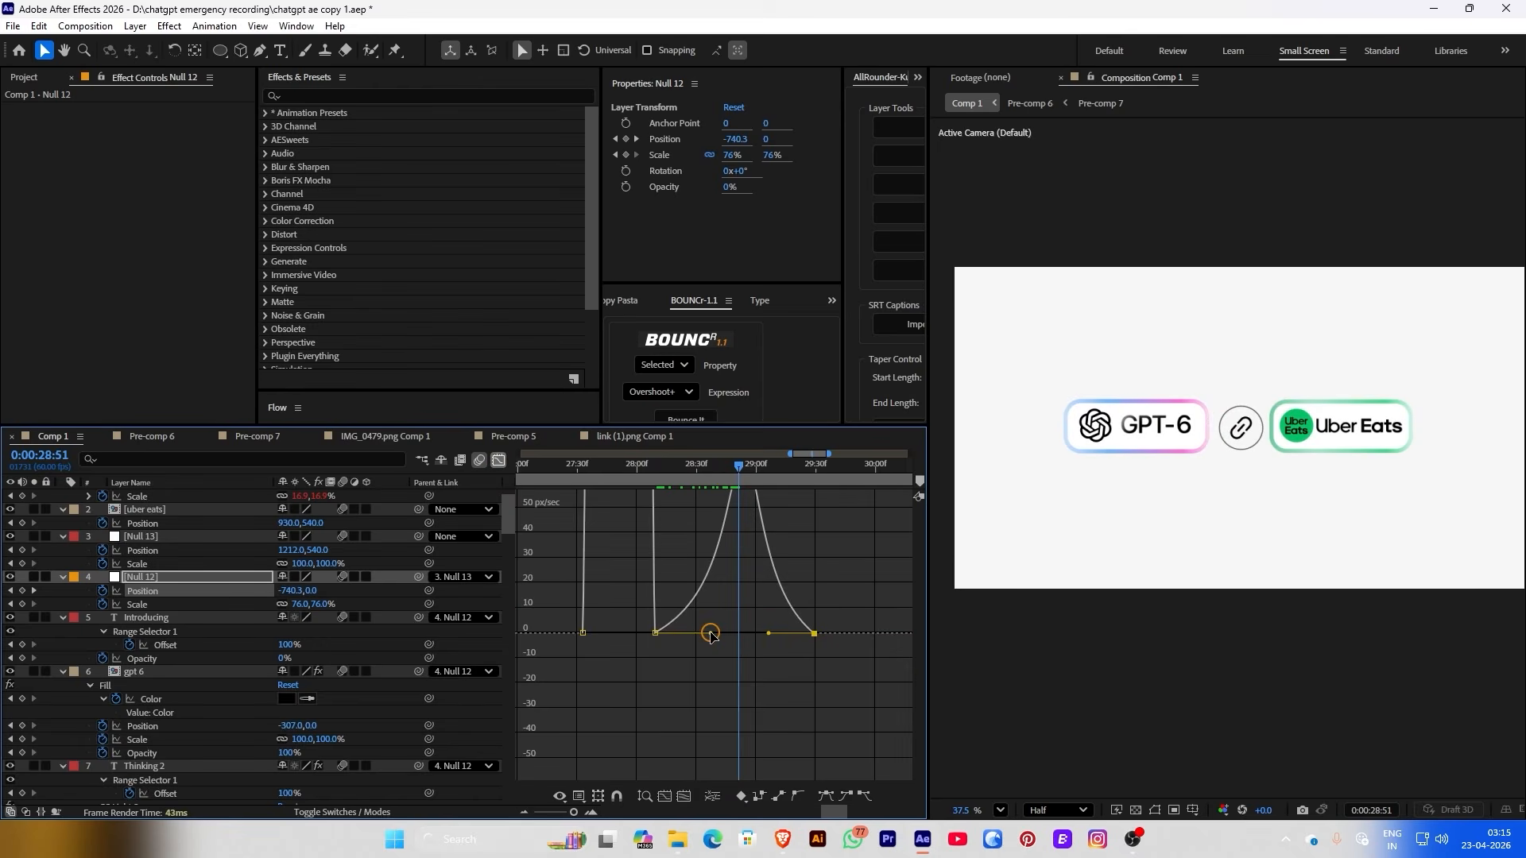
pyautogui.moveTo(710, 633); pyautogui.dragTo(664, 633)
pyautogui.hotkey('shift', 'F3')
pyautogui.moveTo(581, 467); pyautogui.dragTo(602, 470)
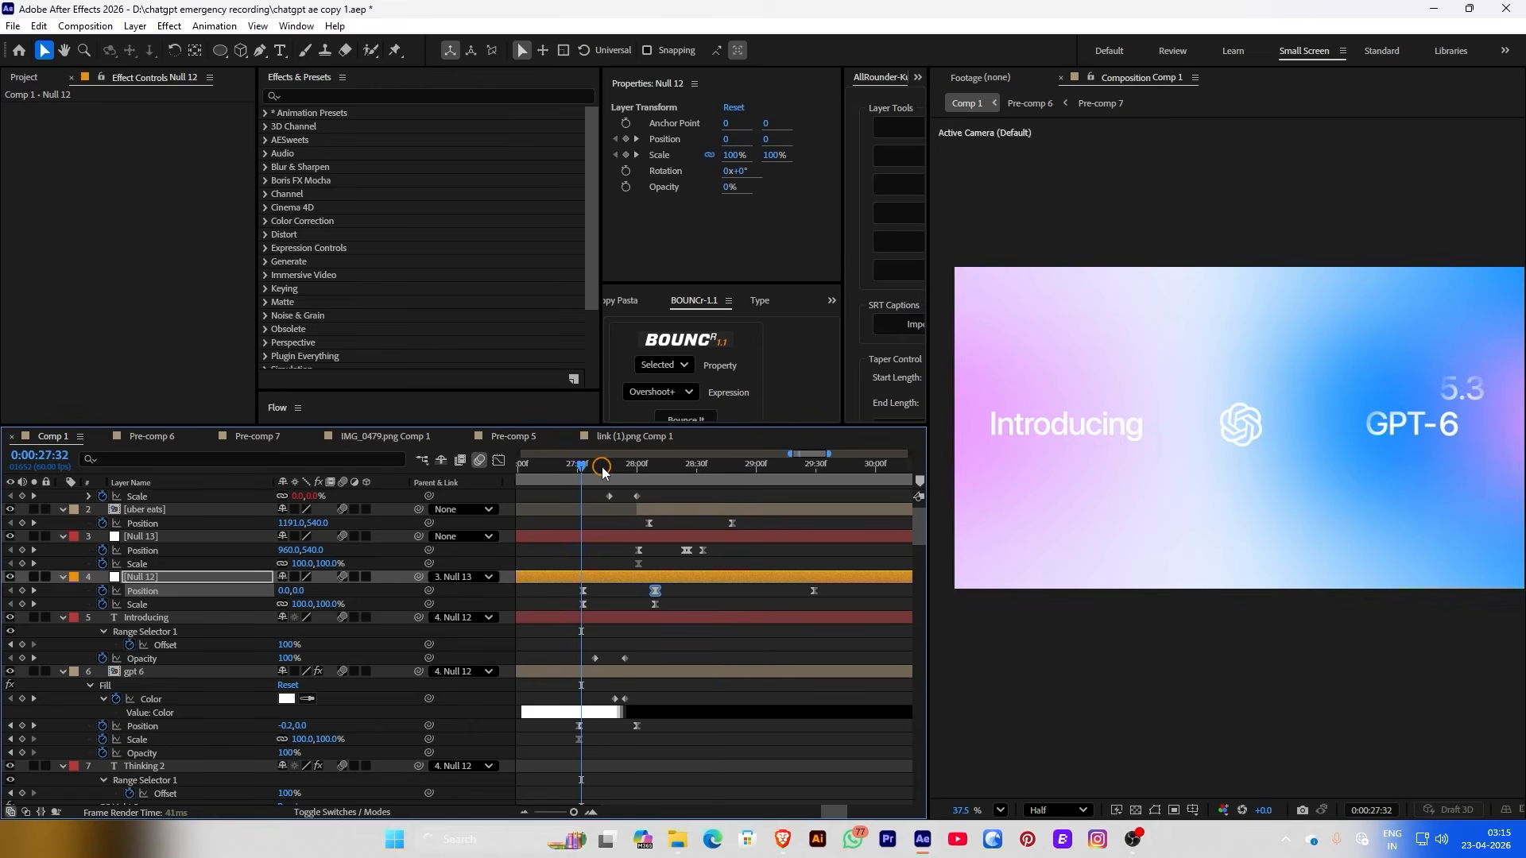
pyautogui.press('space')
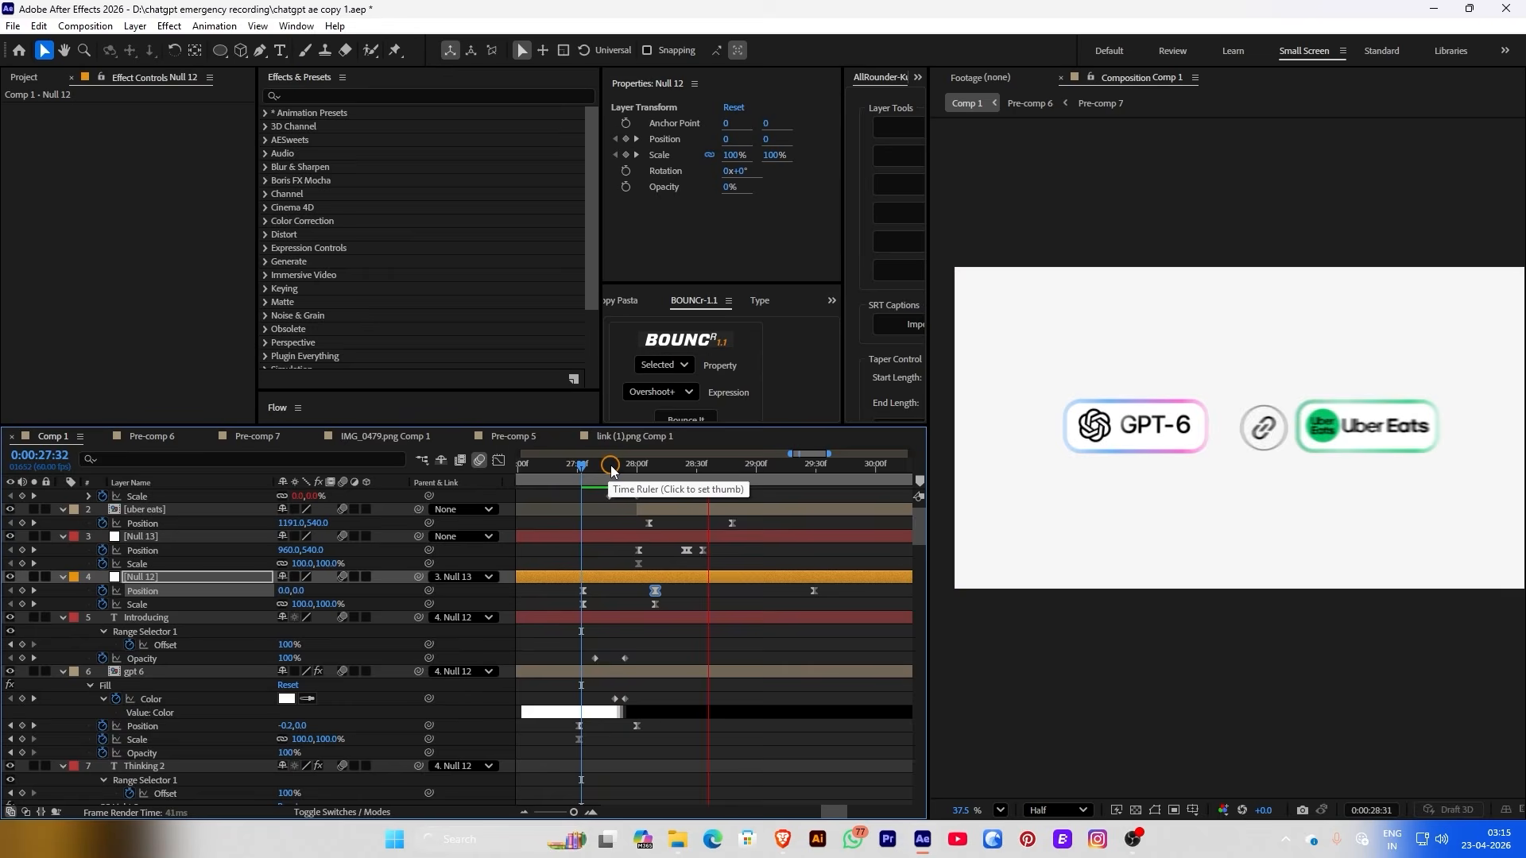
# Nudge the GPT-6 and Uber Eats pills right with new settle keyframes at 29:04
pyautogui.click(732, 523)
pyautogui.scroll(1, 751, 496)
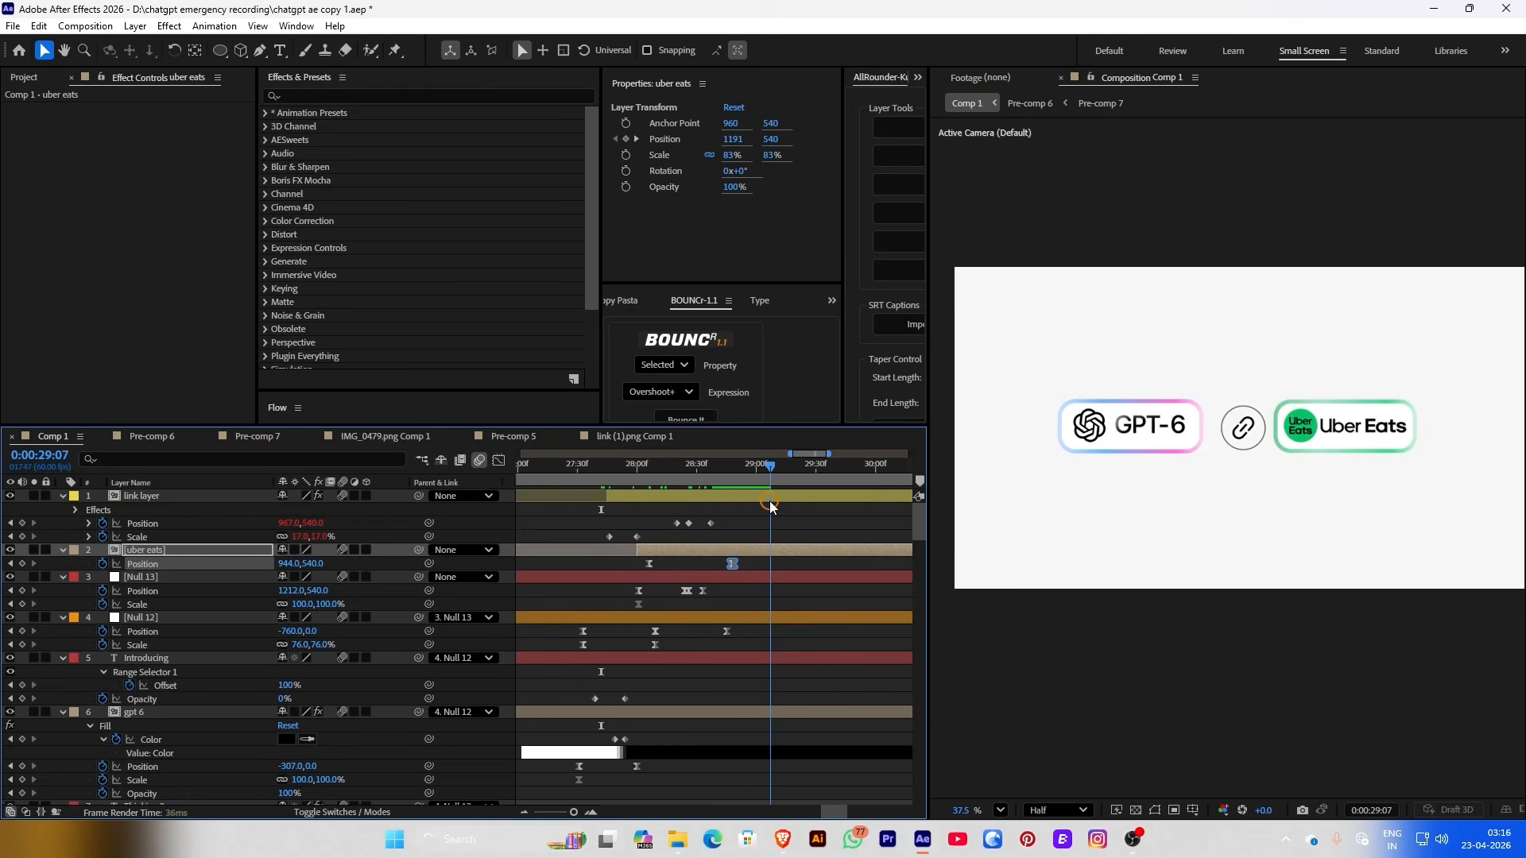
pyautogui.moveTo(298, 631); pyautogui.dragTo(341, 631)
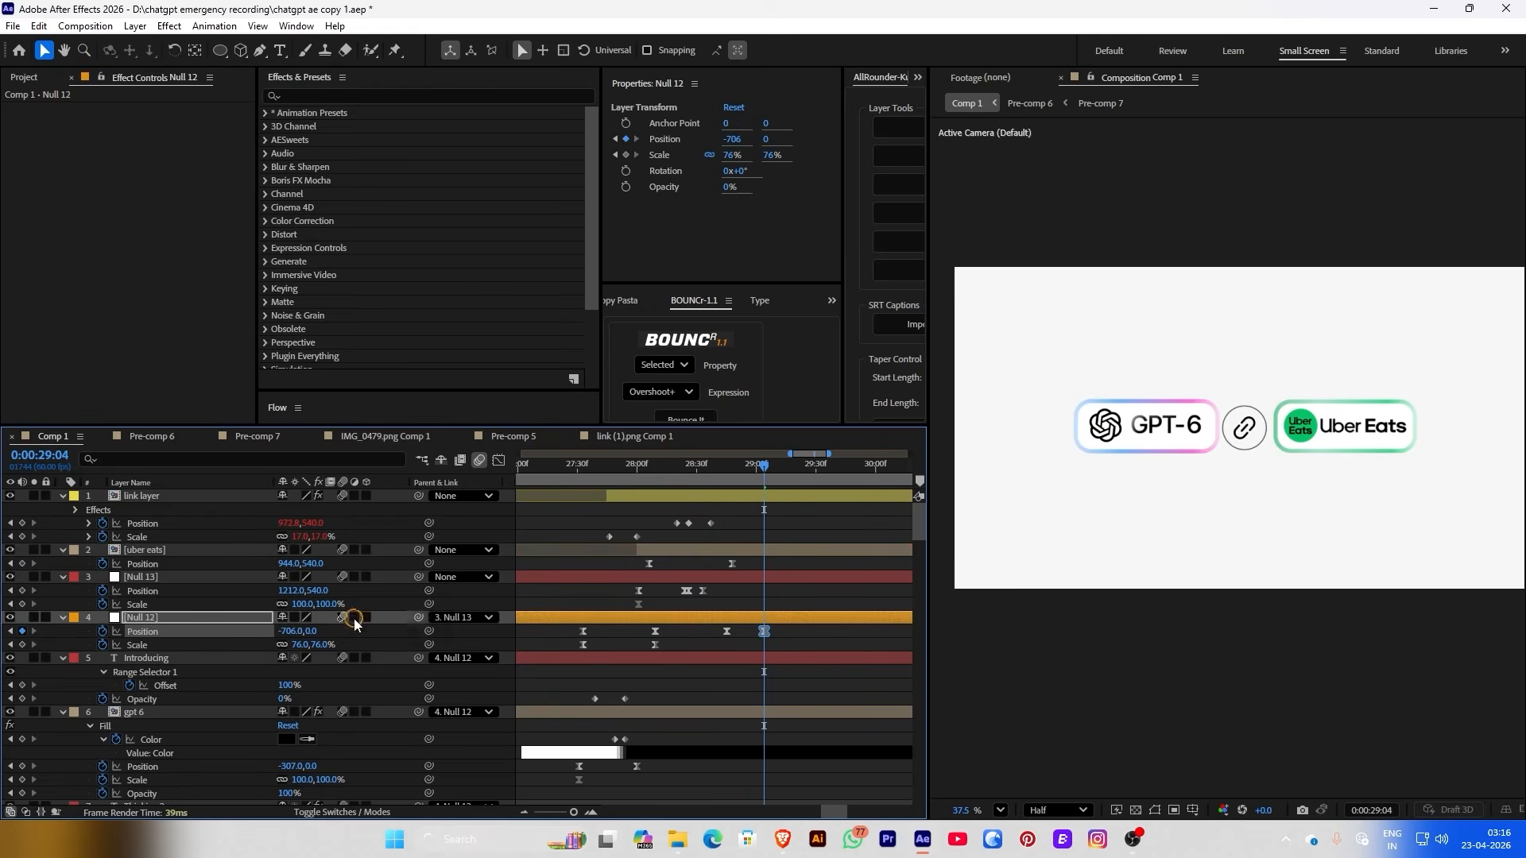
pyautogui.moveTo(291, 565); pyautogui.dragTo(322, 565)
# Add a −48° Rotation keyframe to the link badge and preview around 28:32
pyautogui.click(556, 496)
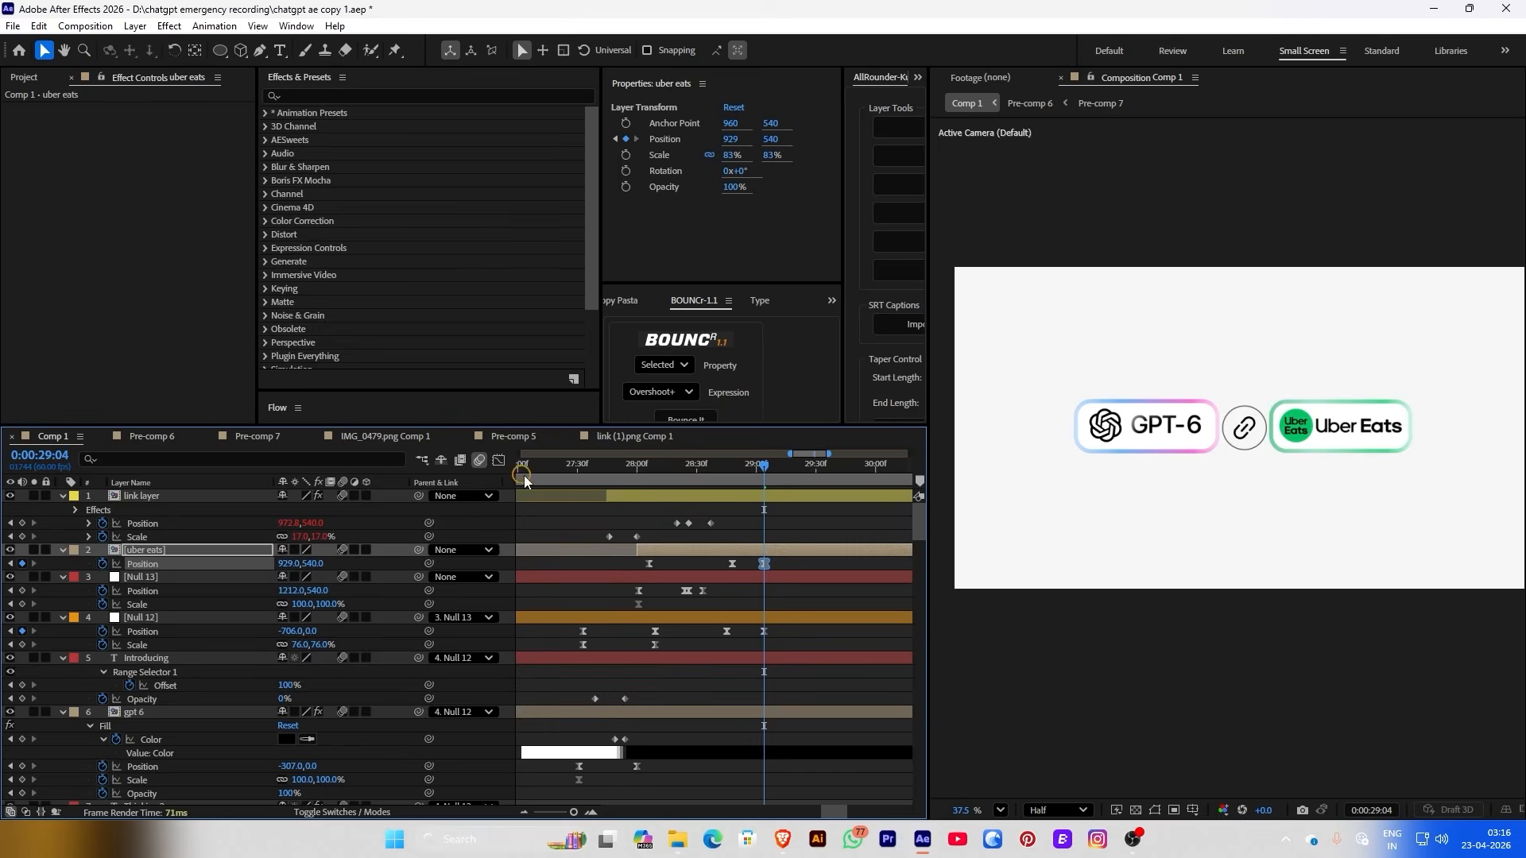
pyautogui.click(584, 465)
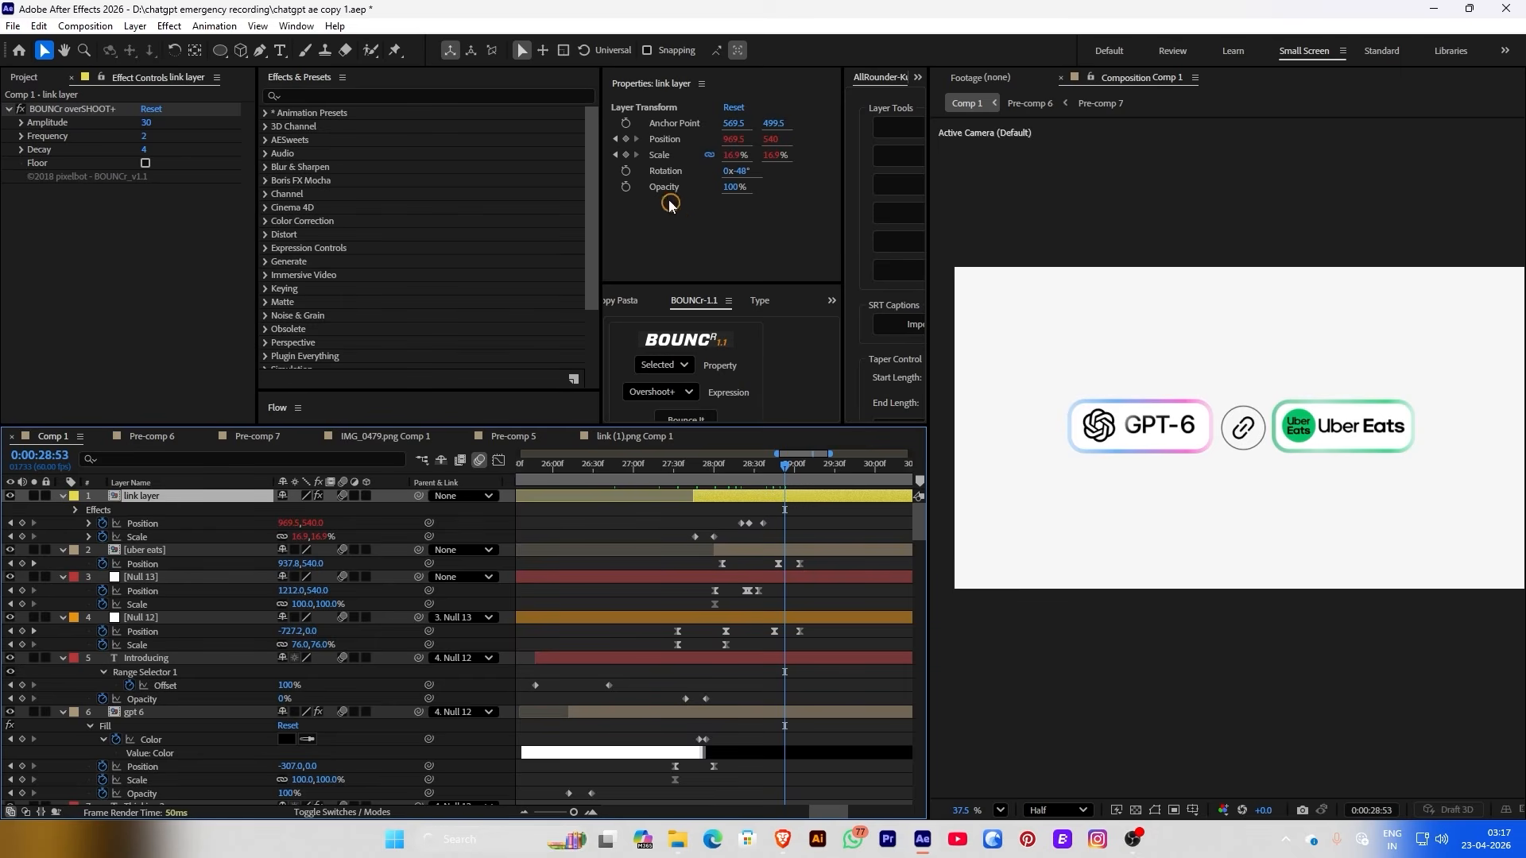
pyautogui.click(626, 170)
pyautogui.scroll(2, 745, 545)
pyautogui.press('space')
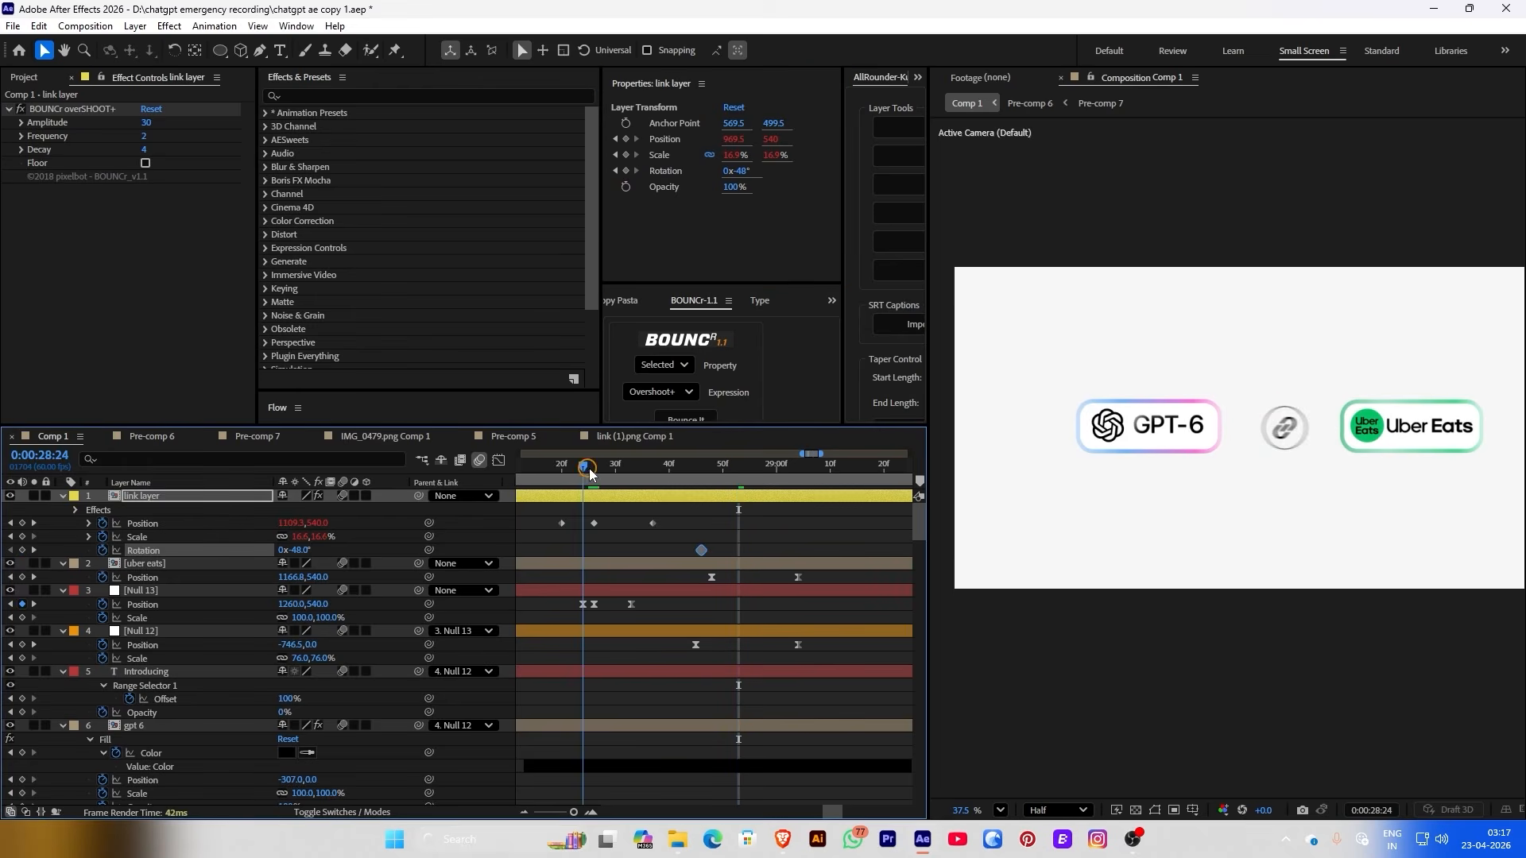
# Give the link badge a Position keyframe at 28:37 with X 960.2, undoing a stray keyframe
pyautogui.click(649, 550)
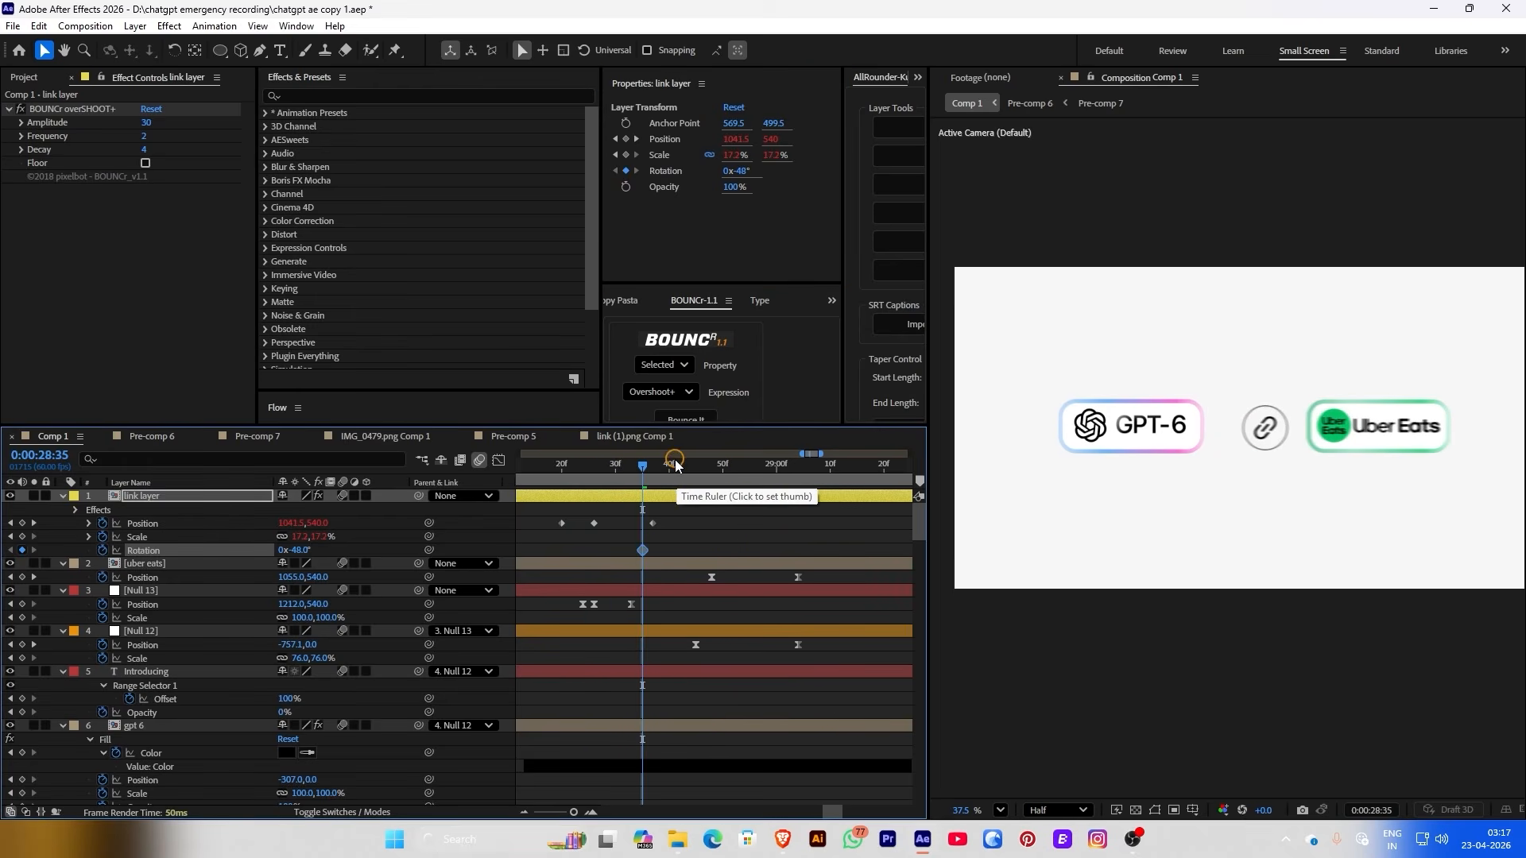
pyautogui.moveTo(644, 467); pyautogui.dragTo(771, 471)
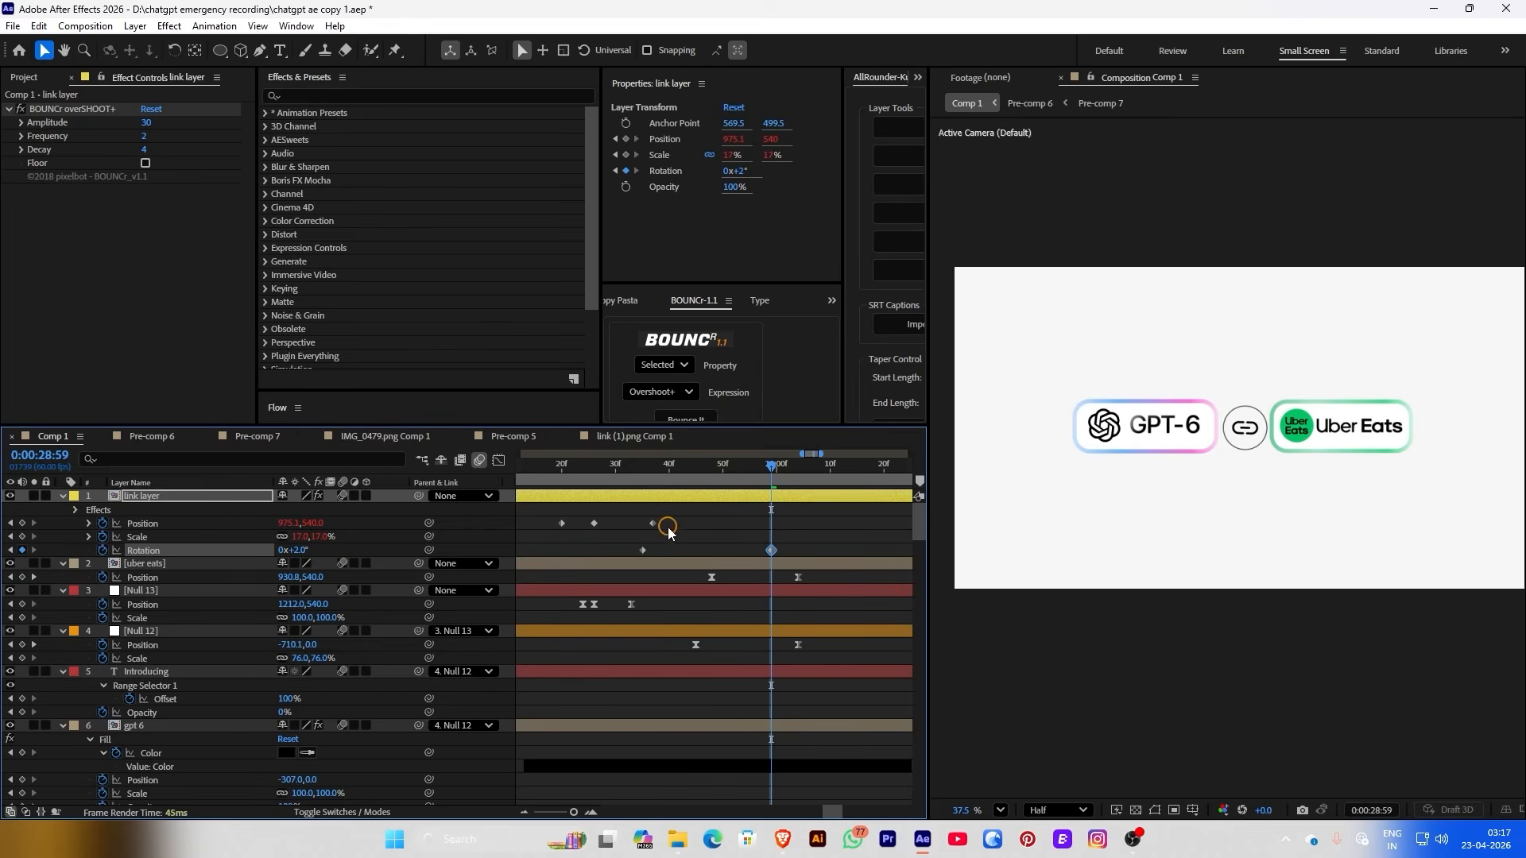
pyautogui.moveTo(289, 524); pyautogui.dragTo(273, 524)
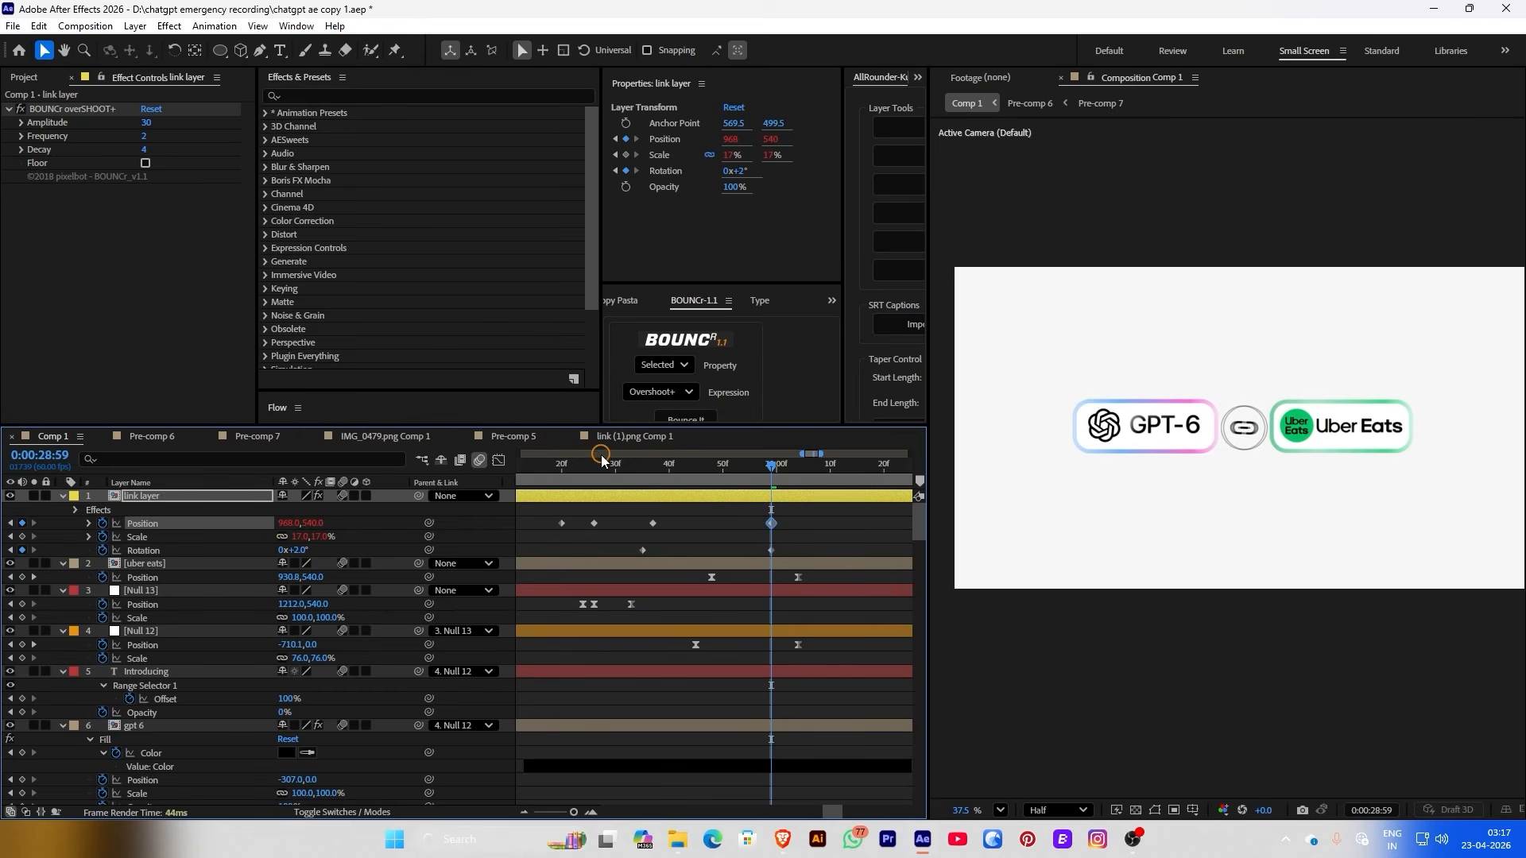
pyautogui.moveTo(602, 462); pyautogui.dragTo(654, 467)
pyautogui.hotkey('ctrl', 'z')
pyautogui.moveTo(296, 522); pyautogui.dragTo(290, 522)
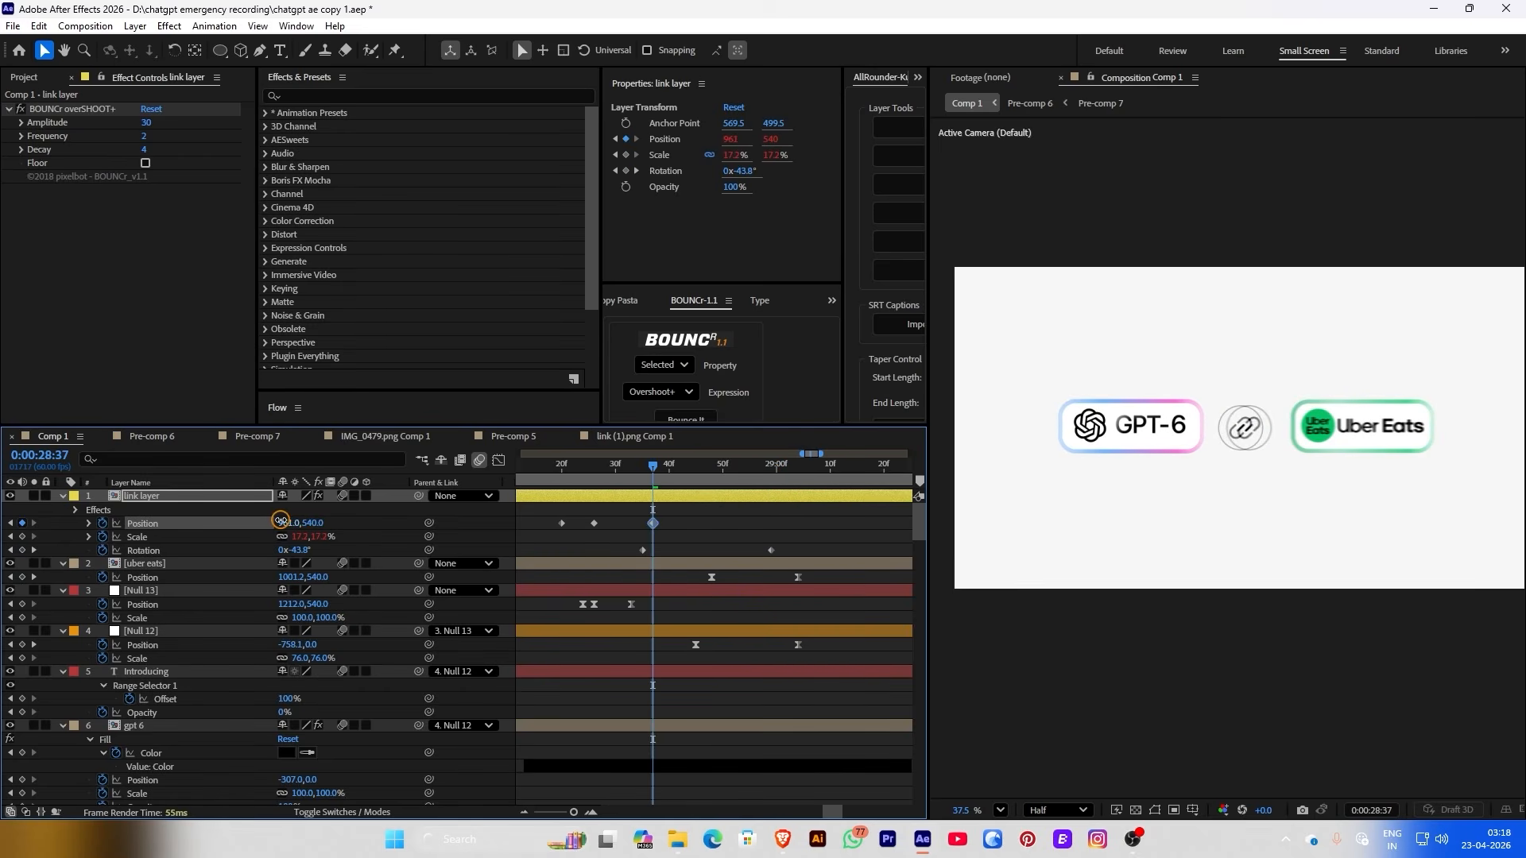
pyautogui.moveTo(765, 466)
pyautogui.mouseDown()
pyautogui.moveTo(873, 475)
pyautogui.moveTo(763, 476)
pyautogui.mouseUp()
# Check the badge's Rotation keyframes, the later one turning it back to about +2°
pyautogui.doubleClick(701, 557)
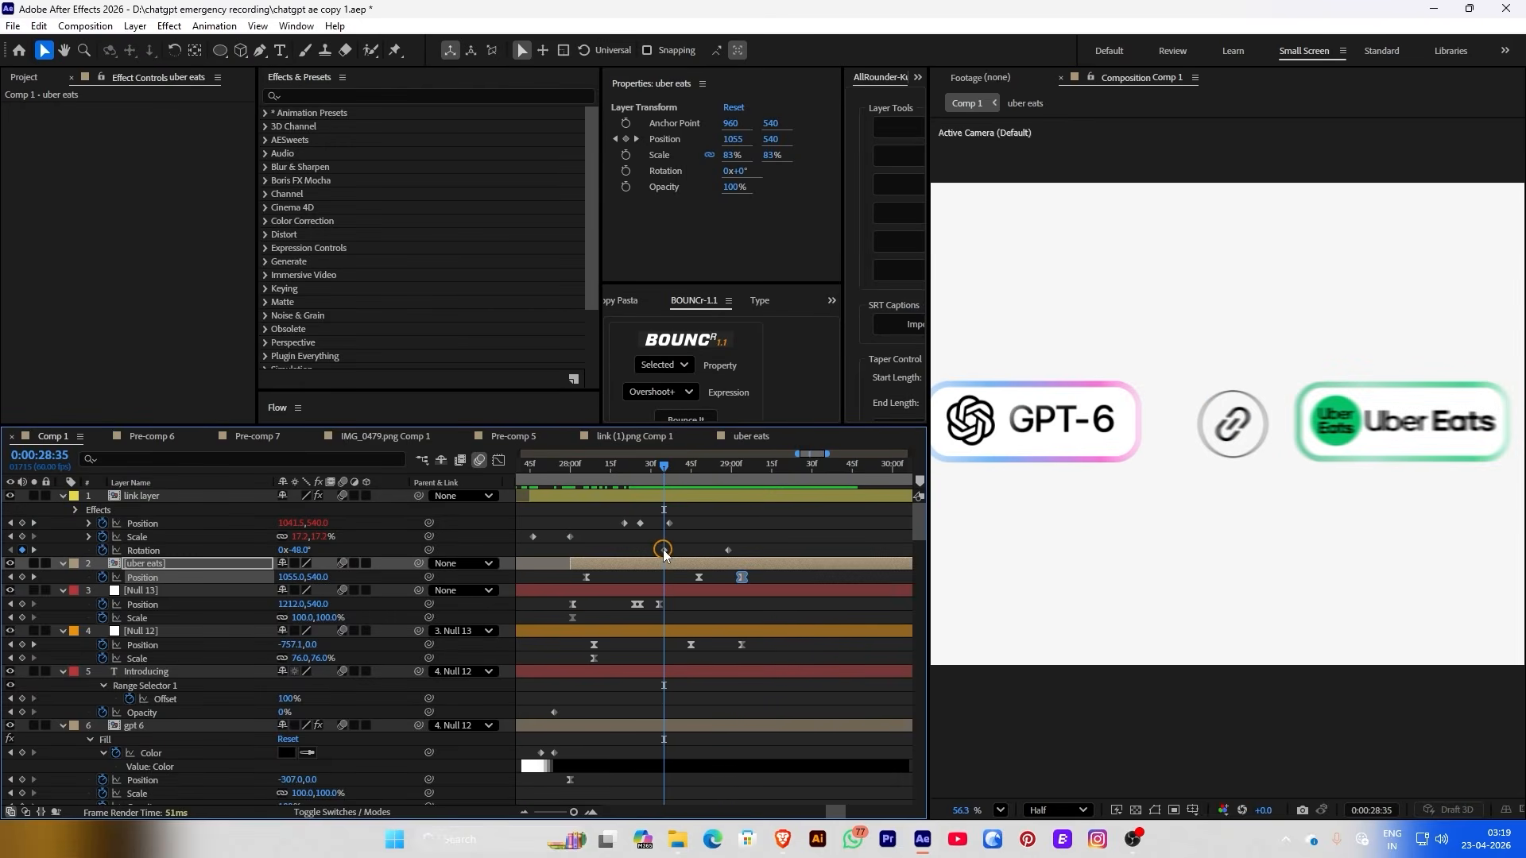
pyautogui.click(664, 552)
pyautogui.click(684, 550)
pyautogui.moveTo(664, 466)
pyautogui.mouseDown()
pyautogui.moveTo(750, 483)
pyautogui.moveTo(672, 486)
pyautogui.mouseUp()
pyautogui.keyDown('shift'); pyautogui.click(728, 550); pyautogui.keyUp('shift')
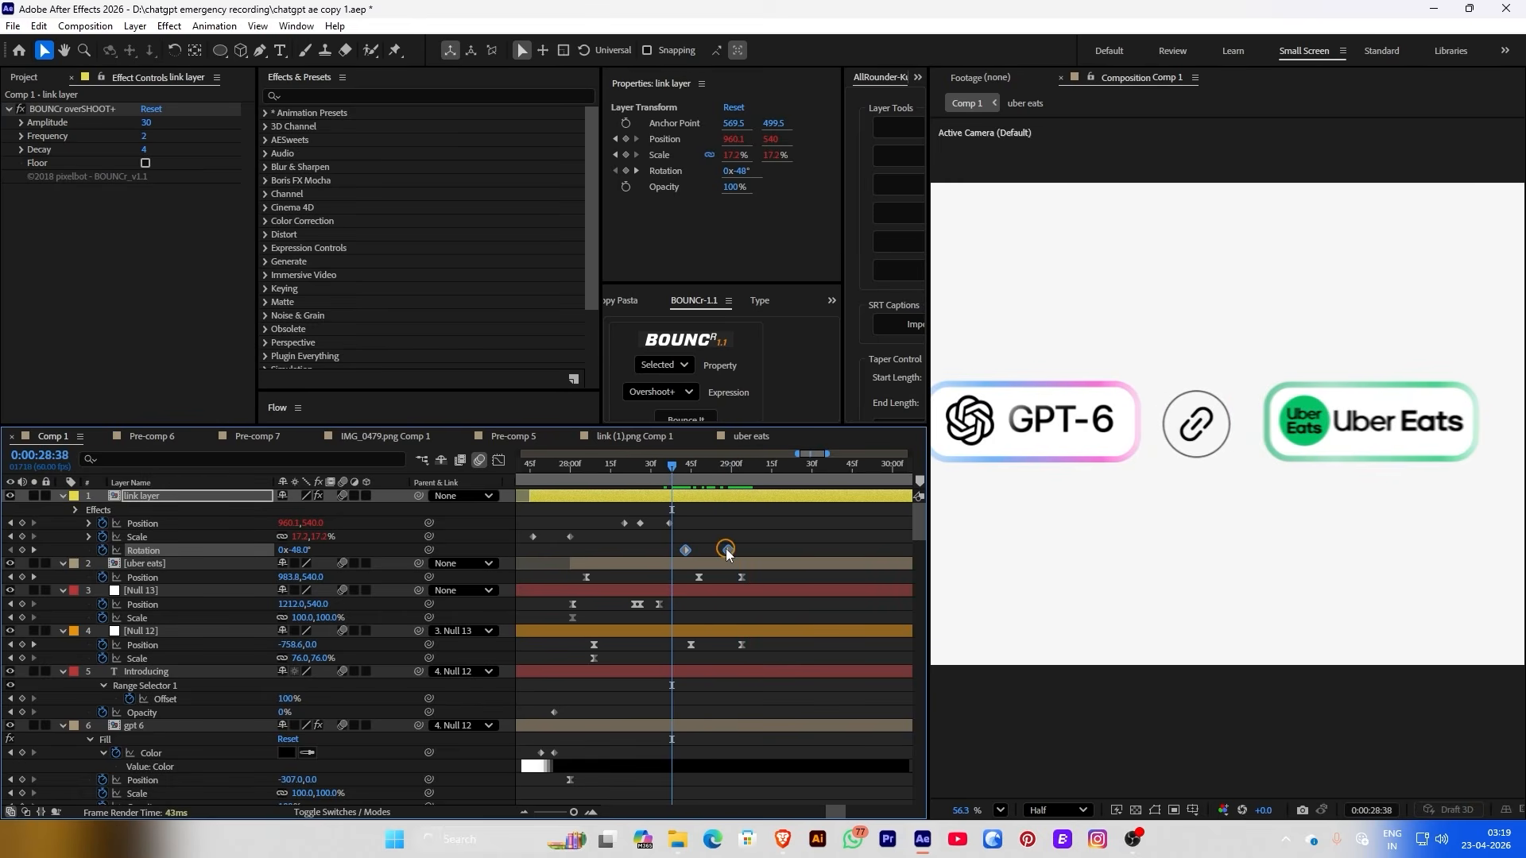
# Inside the link precomp, give Shape Layer 1's Ellipse 1 circle a Solid Color fill
pyautogui.doubleClick(712, 495)
pyautogui.click(740, 515)
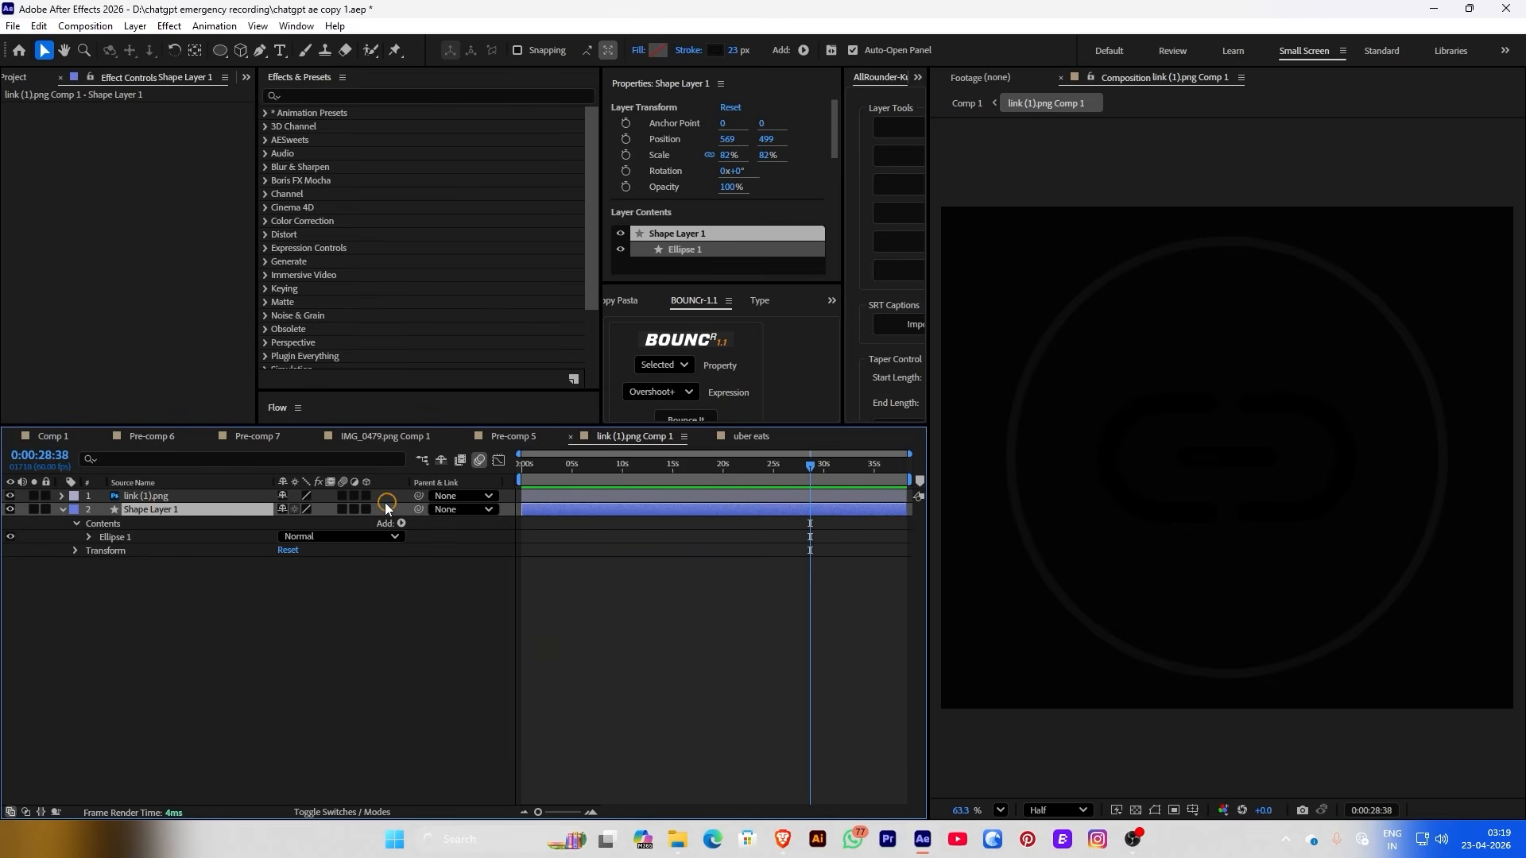
pyautogui.click(88, 537)
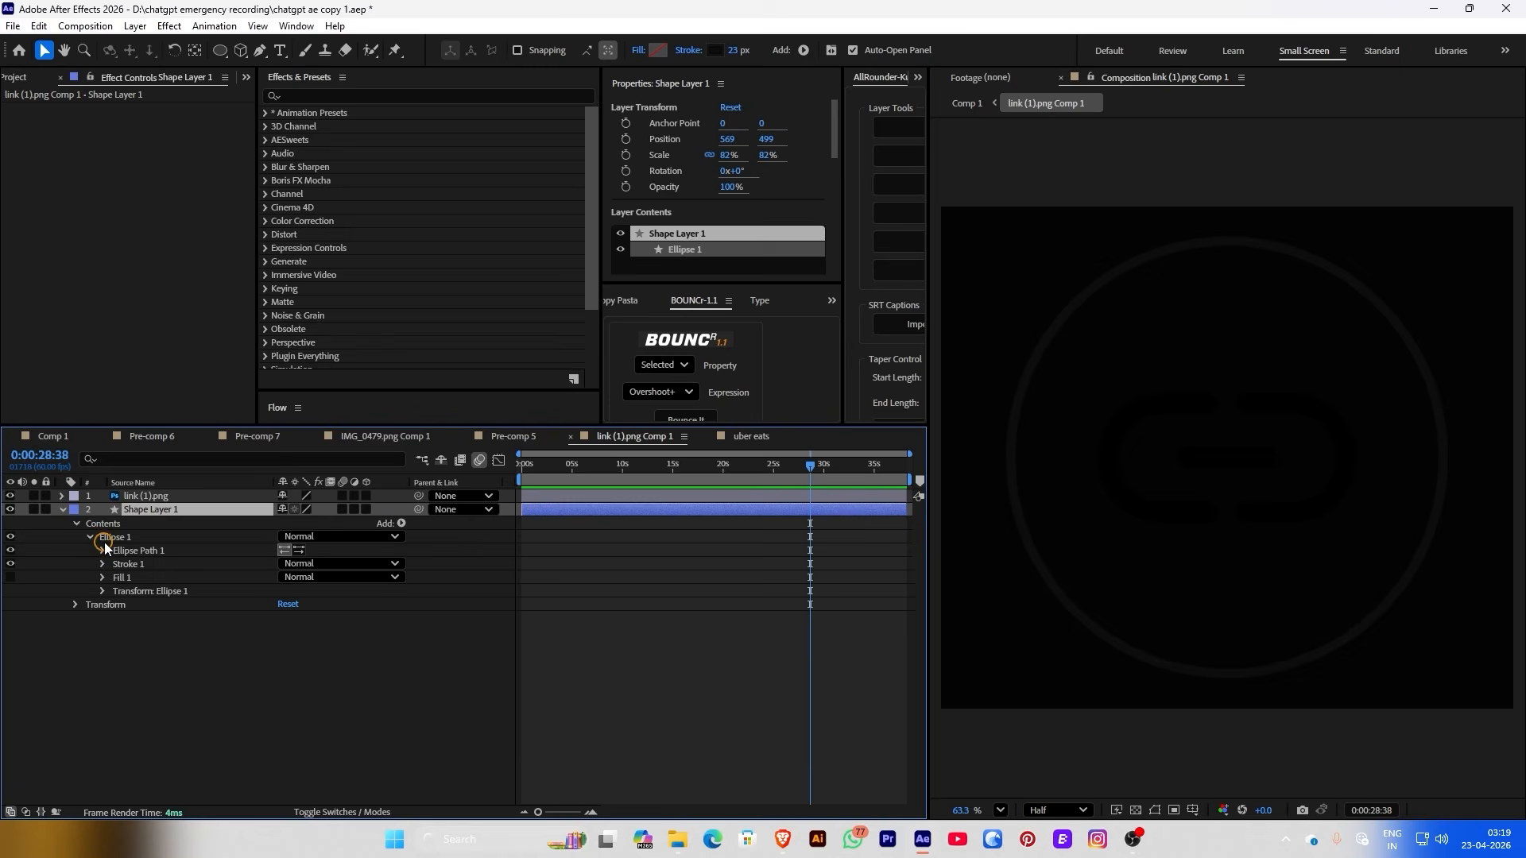
pyautogui.click(102, 578)
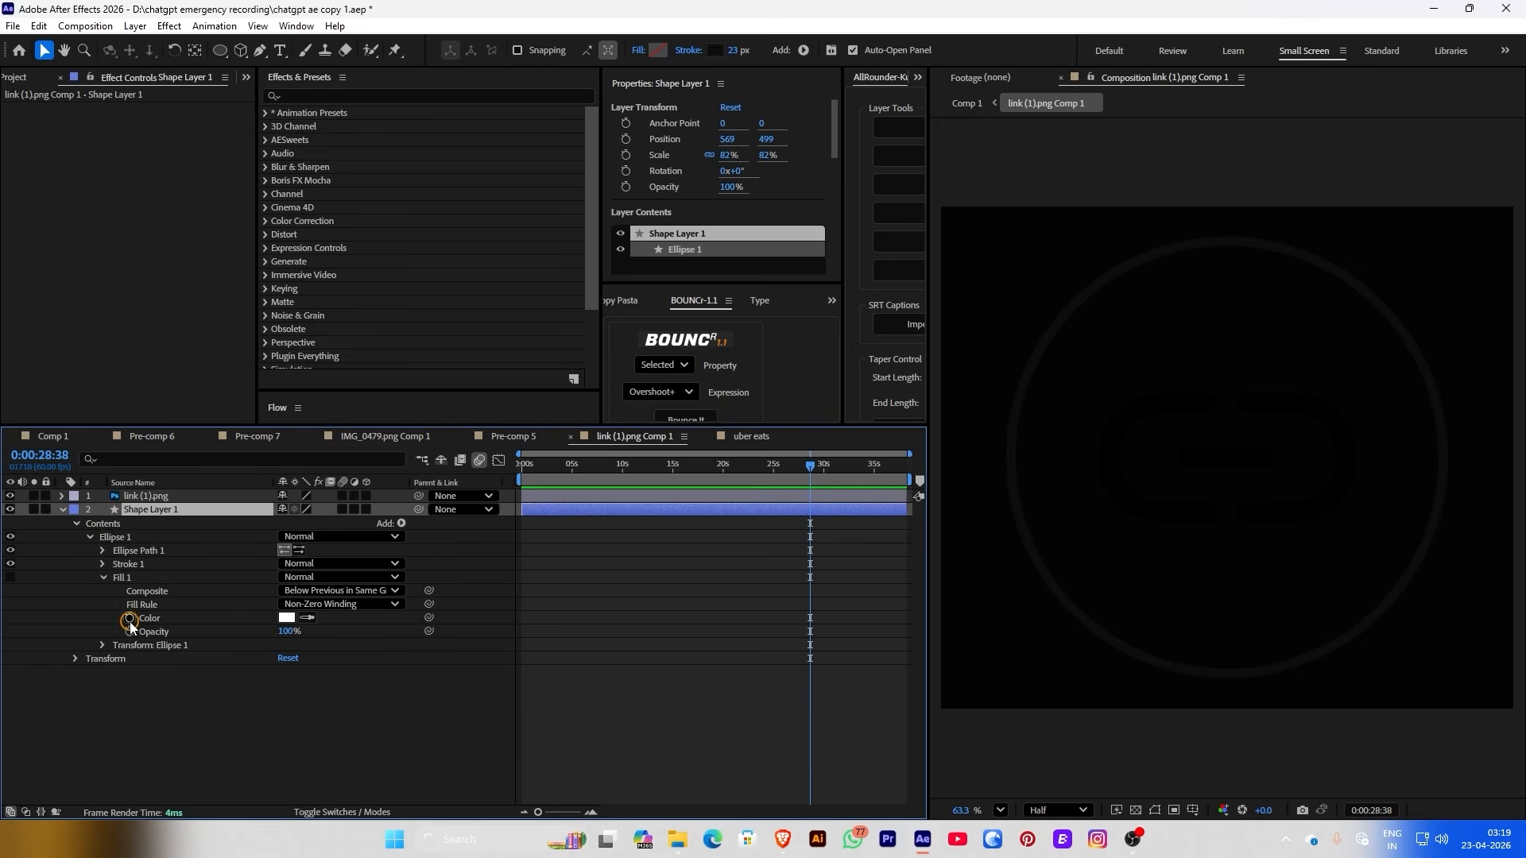
pyautogui.click(636, 57)
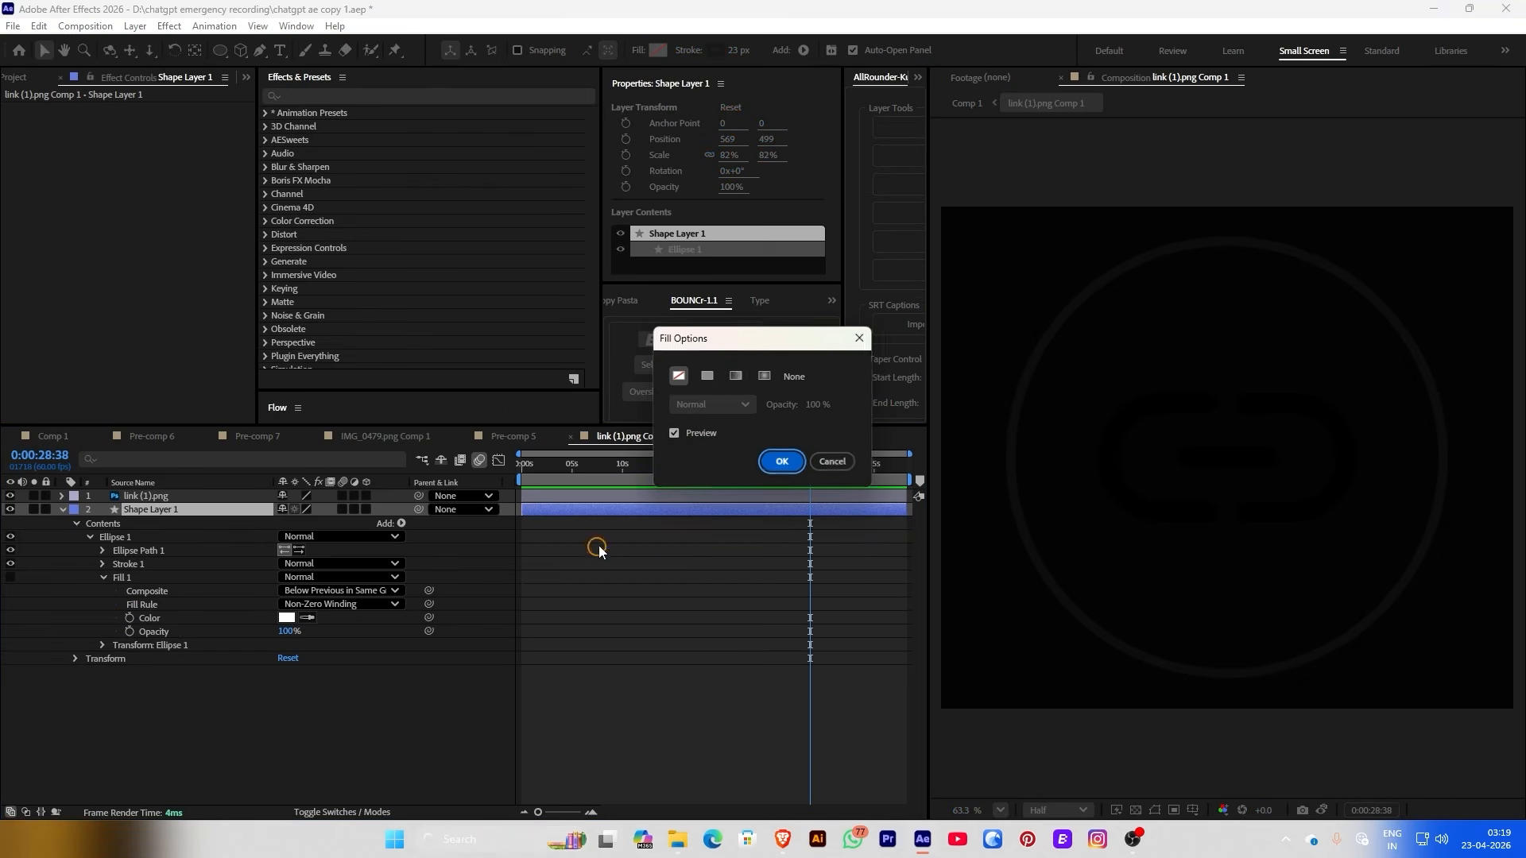
pyautogui.click(702, 379)
pyautogui.click(769, 468)
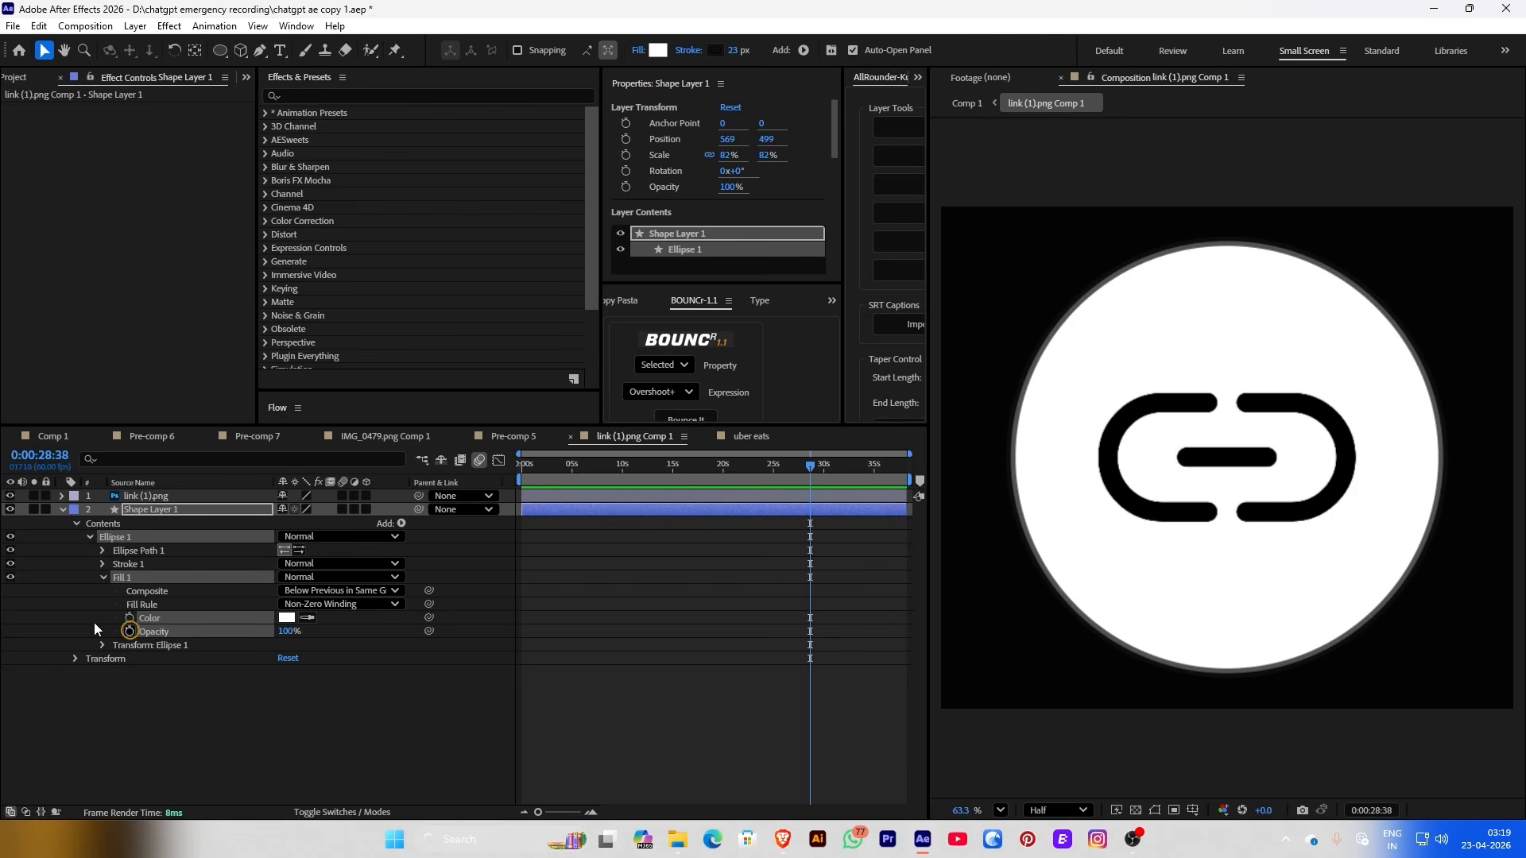
# Keyframe the circle fill from white at 0% opacity to black at 100% by 32:41
pyautogui.click(129, 633)
pyautogui.moveTo(288, 631); pyautogui.dragTo(208, 631)
pyautogui.moveTo(814, 470); pyautogui.dragTo(854, 473)
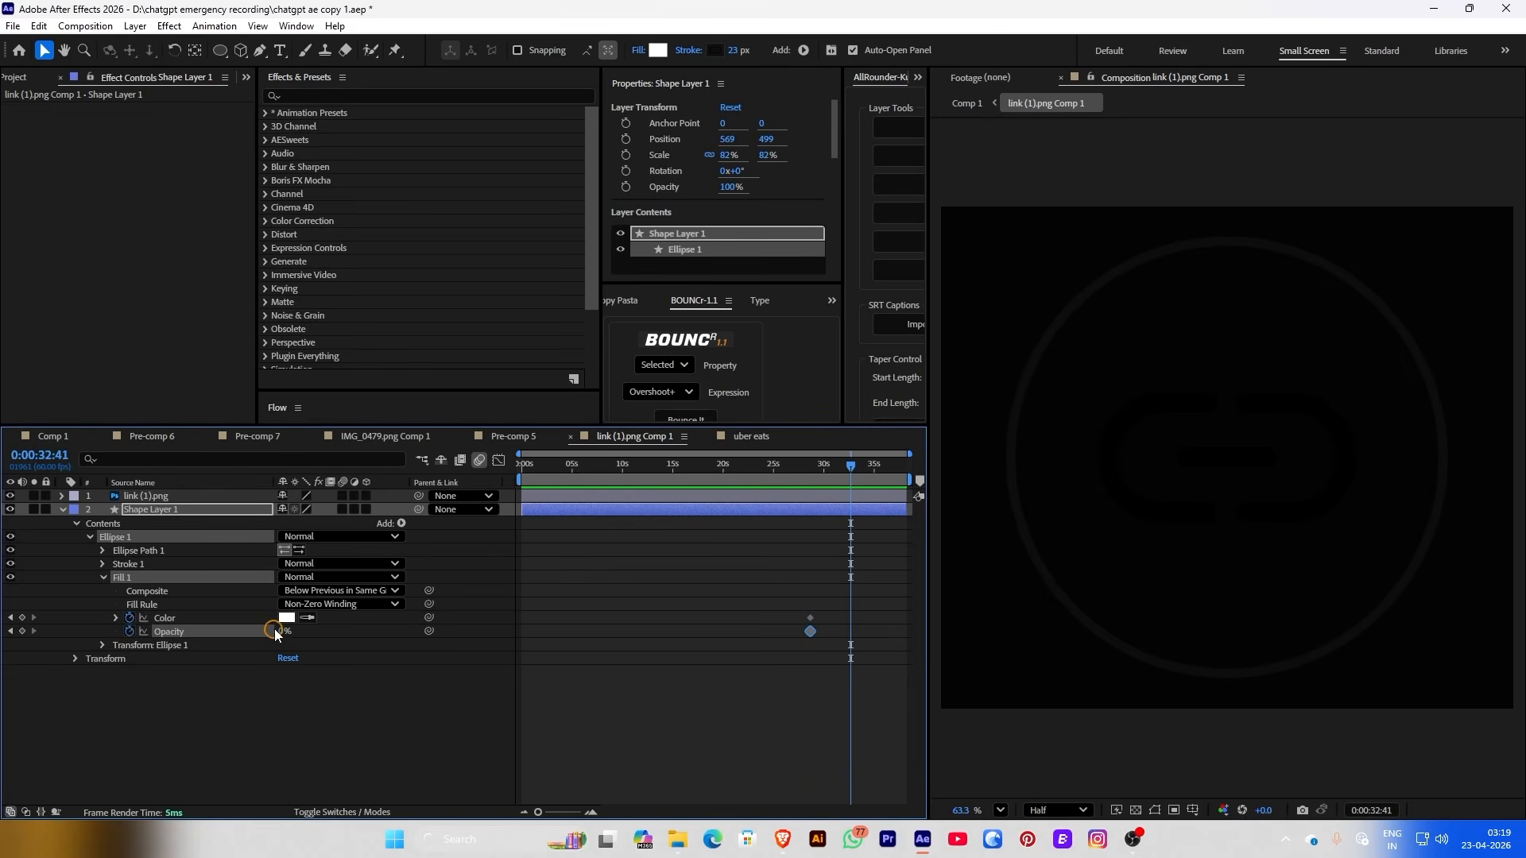
pyautogui.moveTo(276, 634); pyautogui.dragTo(634, 606)
pyautogui.click(967, 103)
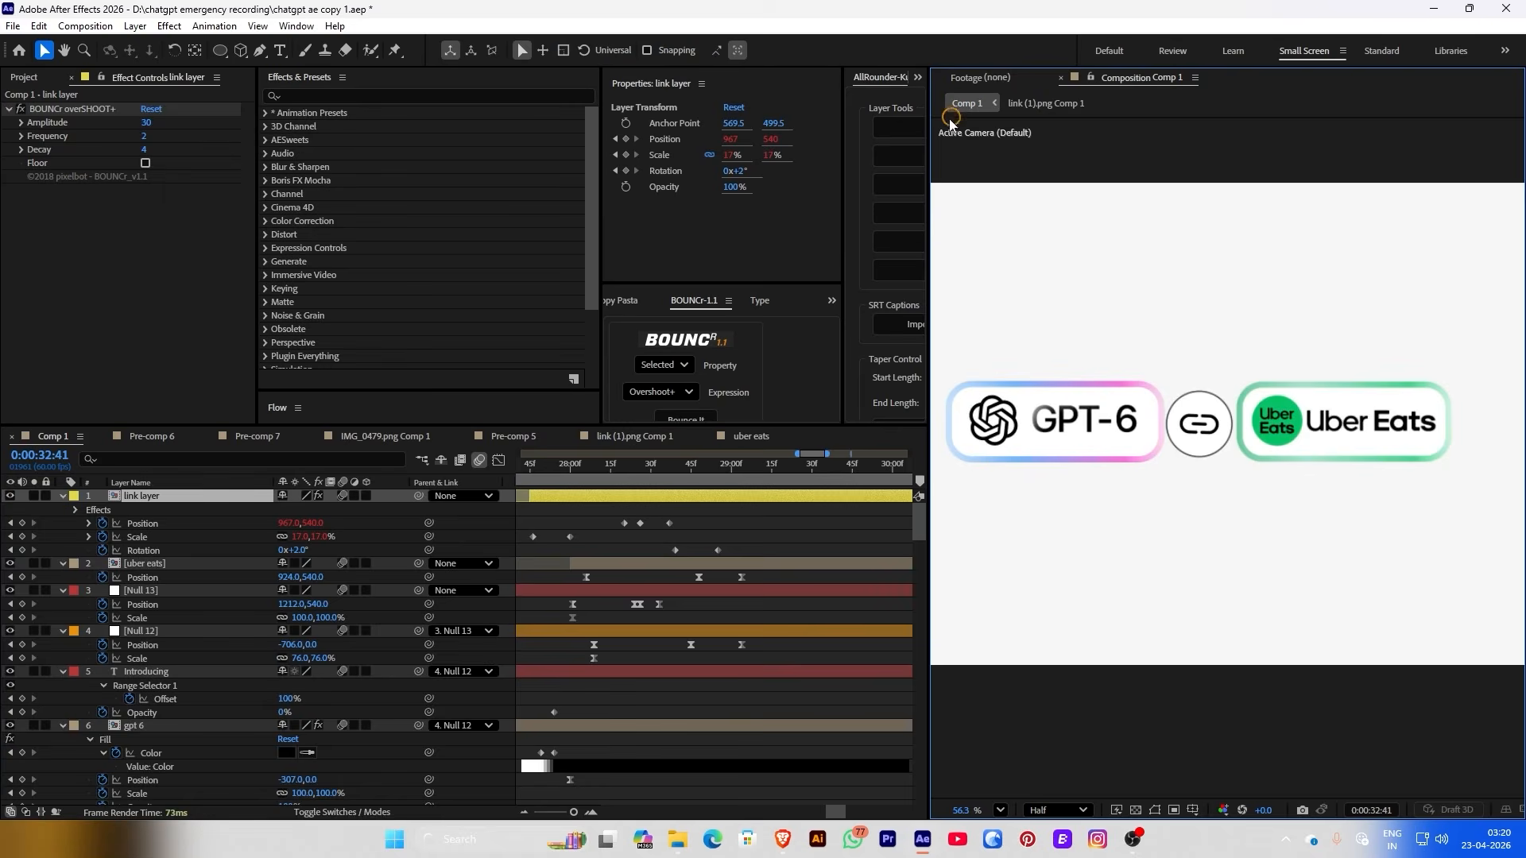
pyautogui.click(1023, 101)
pyautogui.click(286, 618)
pyautogui.click(248, 414)
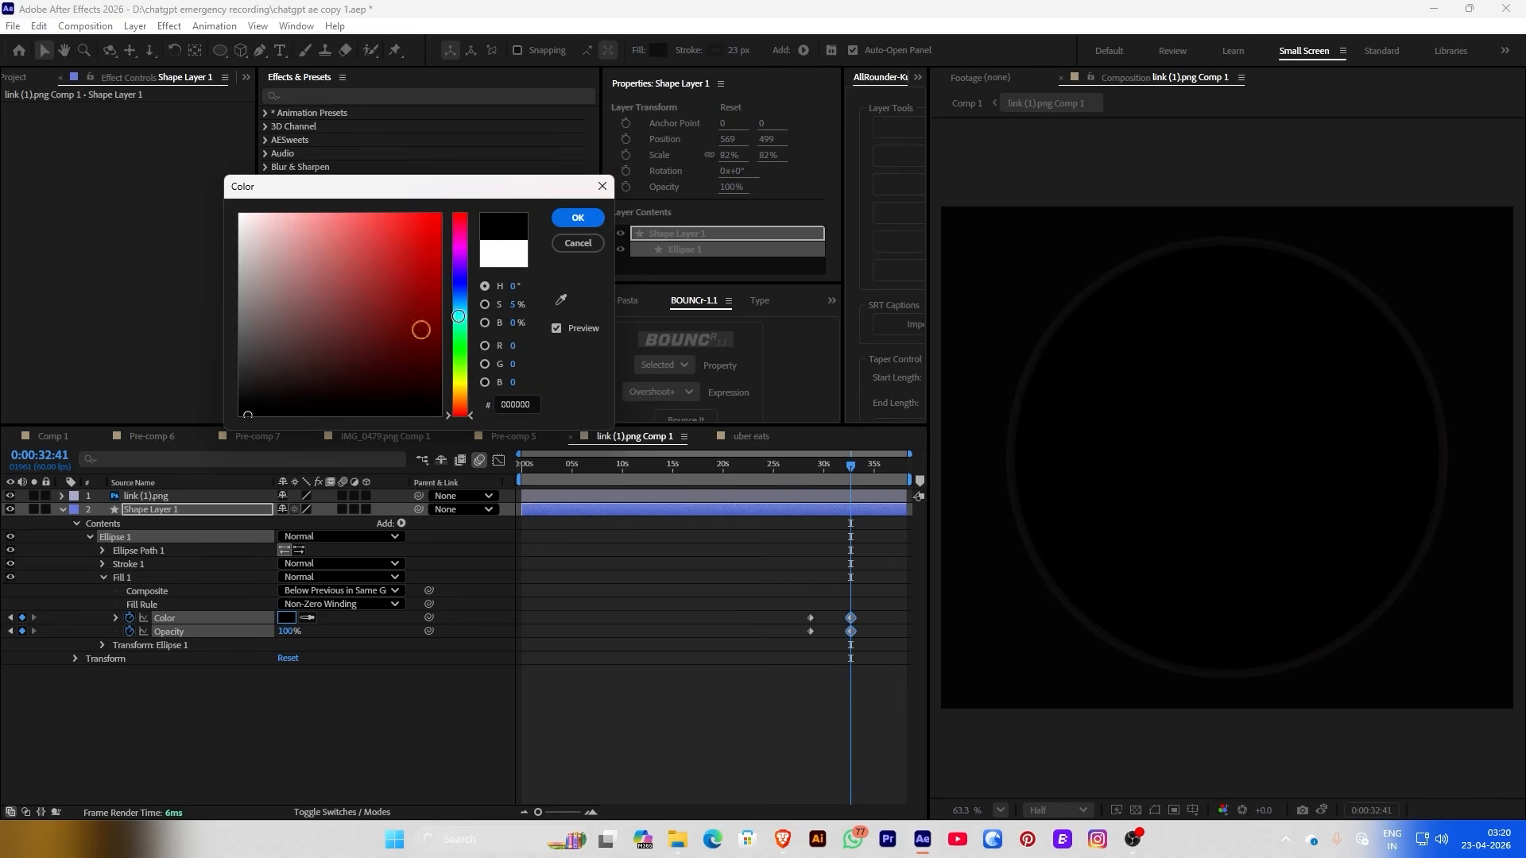
pyautogui.click(578, 219)
pyautogui.moveTo(785, 467)
pyautogui.mouseDown()
pyautogui.moveTo(830, 469)
pyautogui.moveTo(810, 469)
pyautogui.mouseUp()
# Apply a Fill effect to the link icon and set its colour to white
pyautogui.click(796, 496)
pyautogui.hotkey('ctrl', 'space')
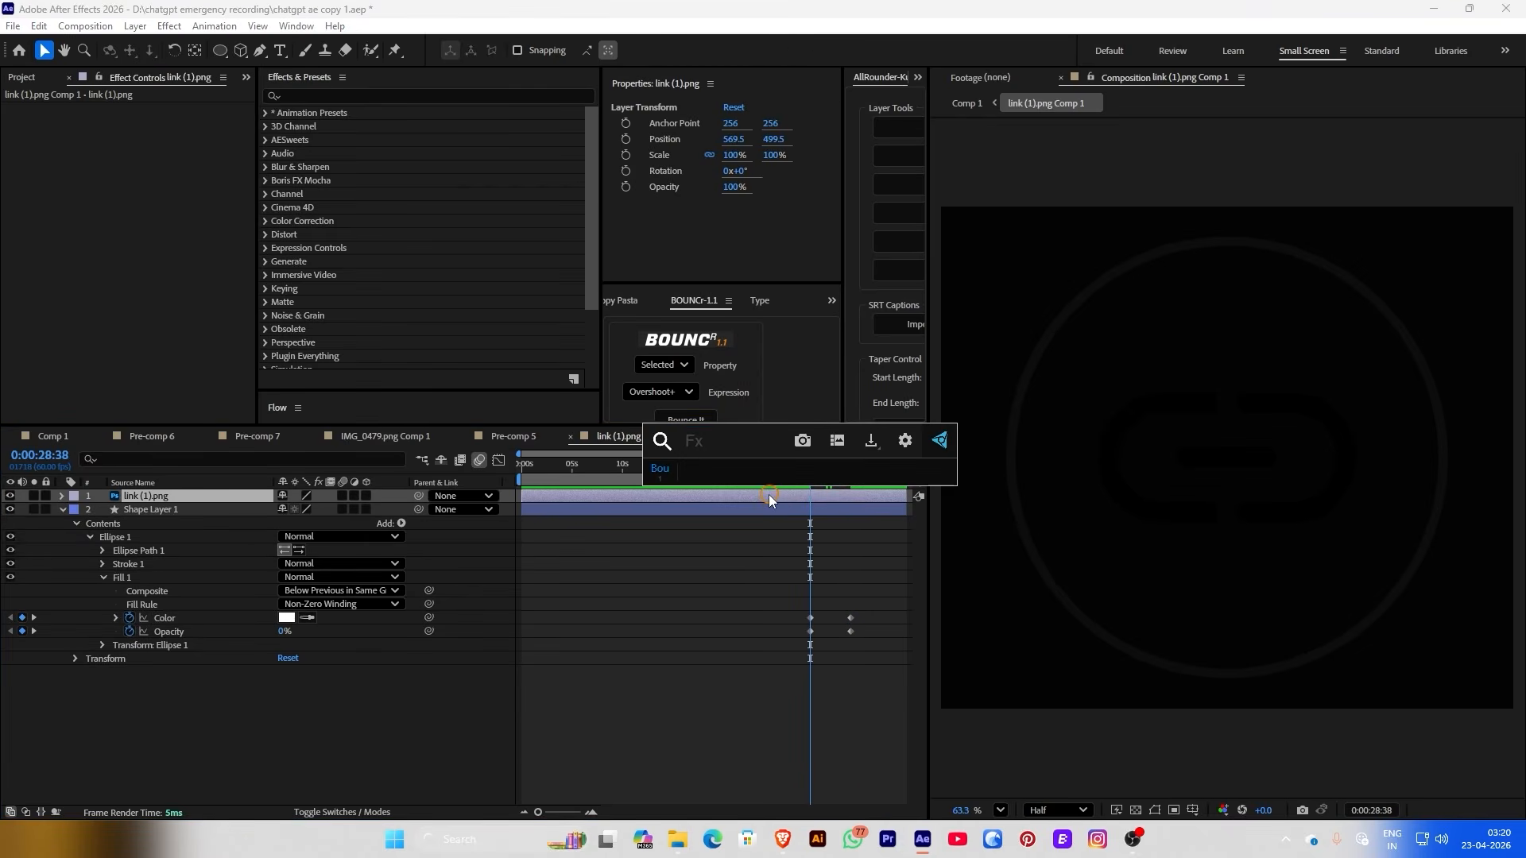
pyautogui.write('fi')
pyautogui.press('Return')
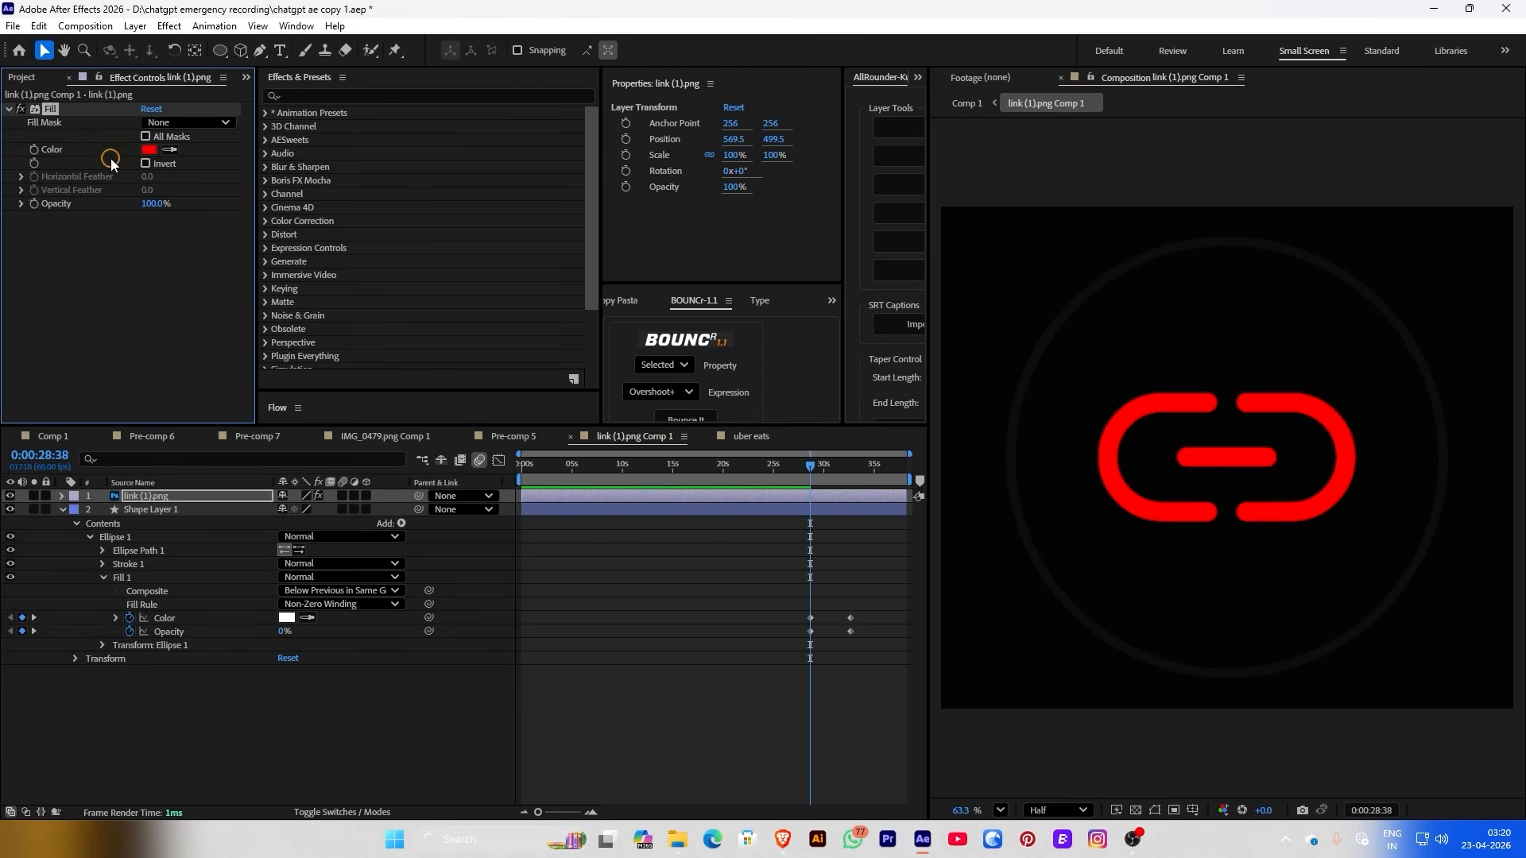
pyautogui.click(153, 150)
pyautogui.click(286, 422)
pyautogui.click(578, 220)
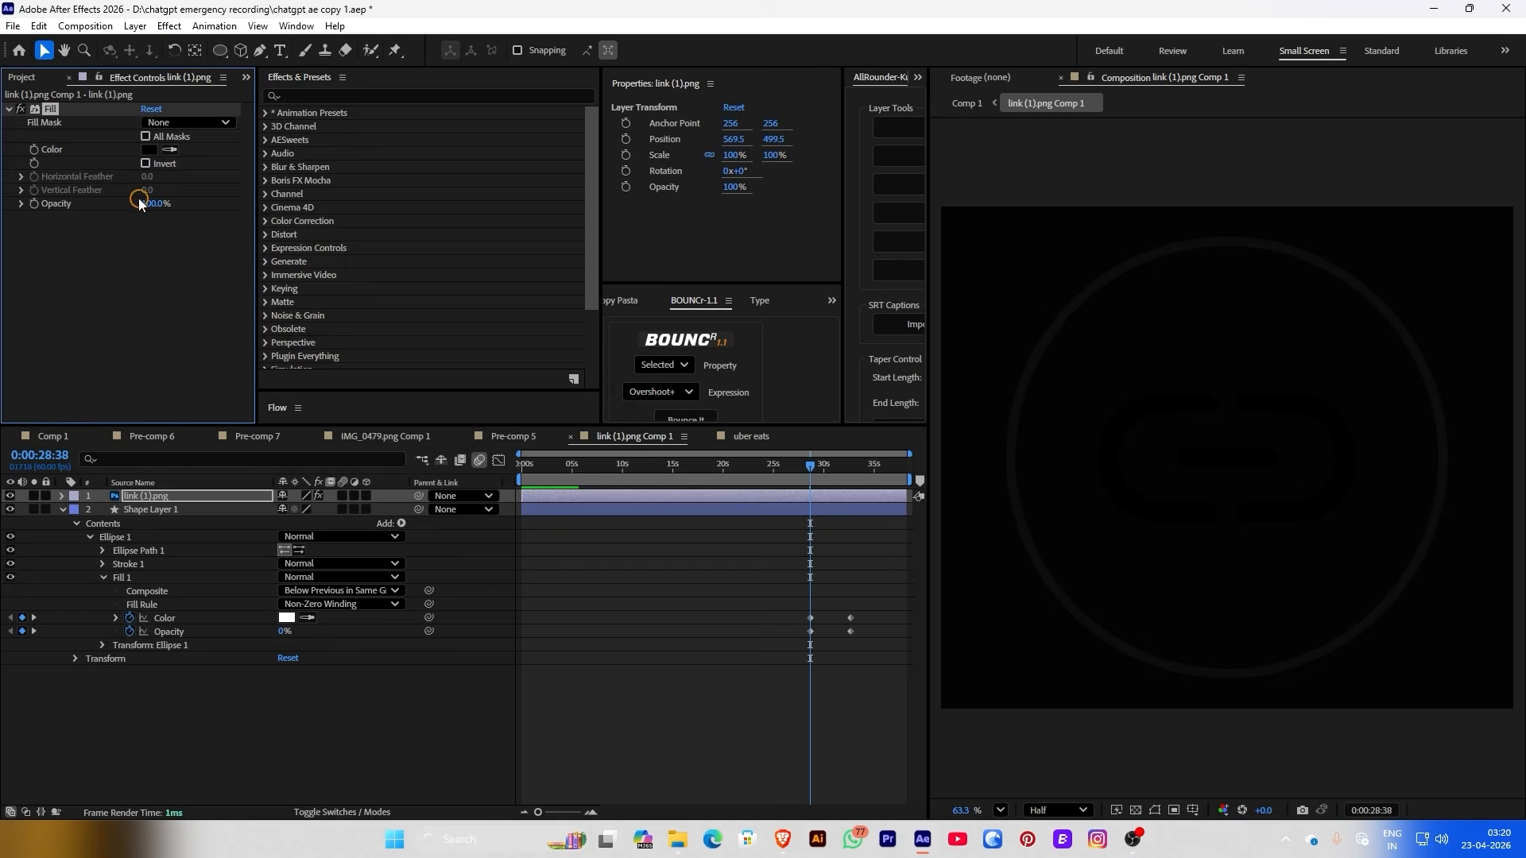
pyautogui.moveTo(813, 475); pyautogui.dragTo(847, 474)
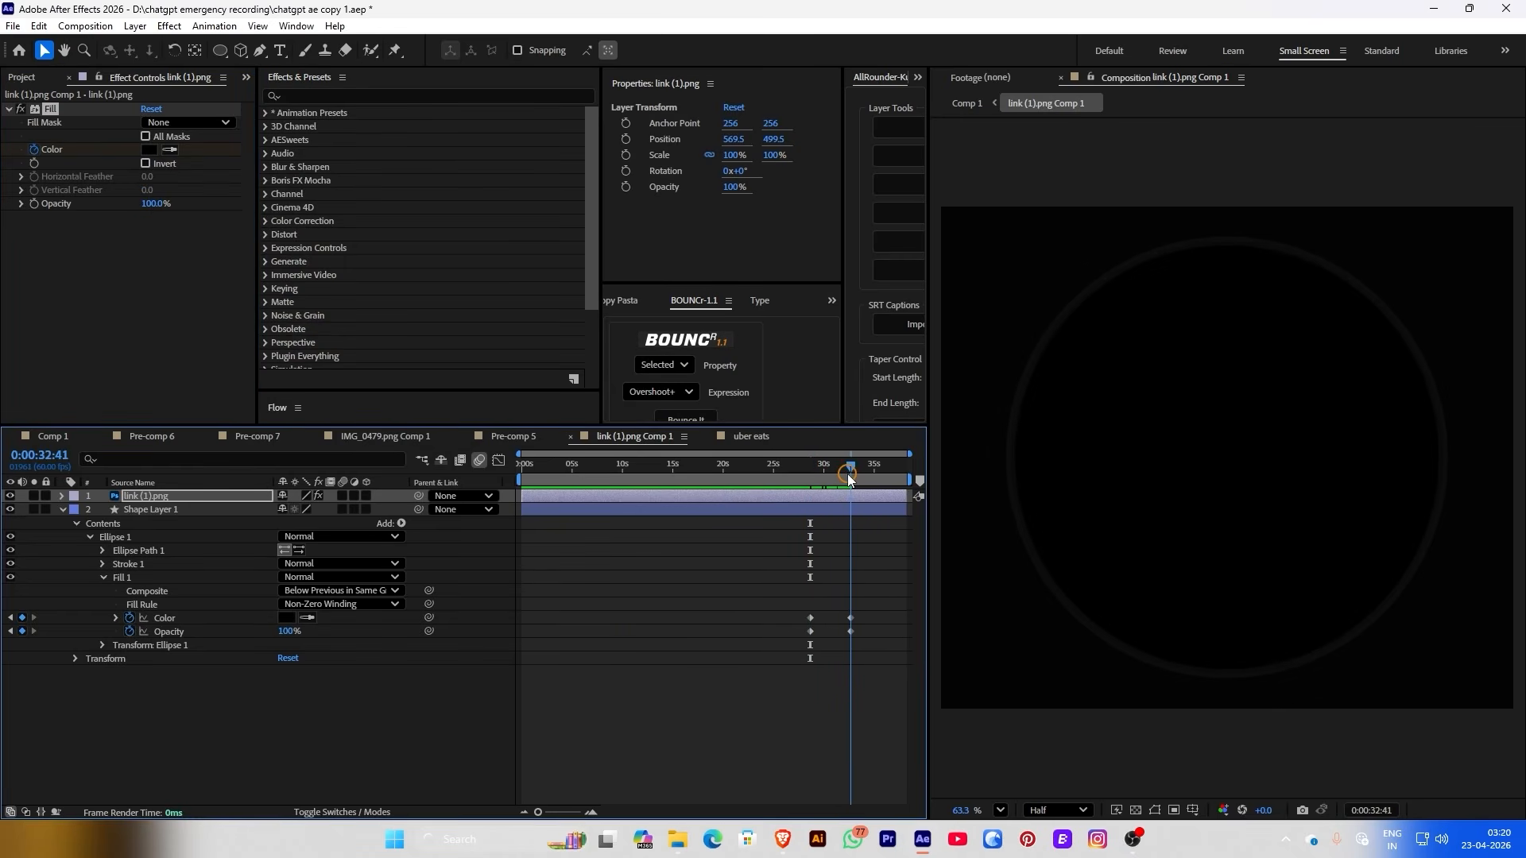
pyautogui.click(150, 150)
pyautogui.click(245, 217)
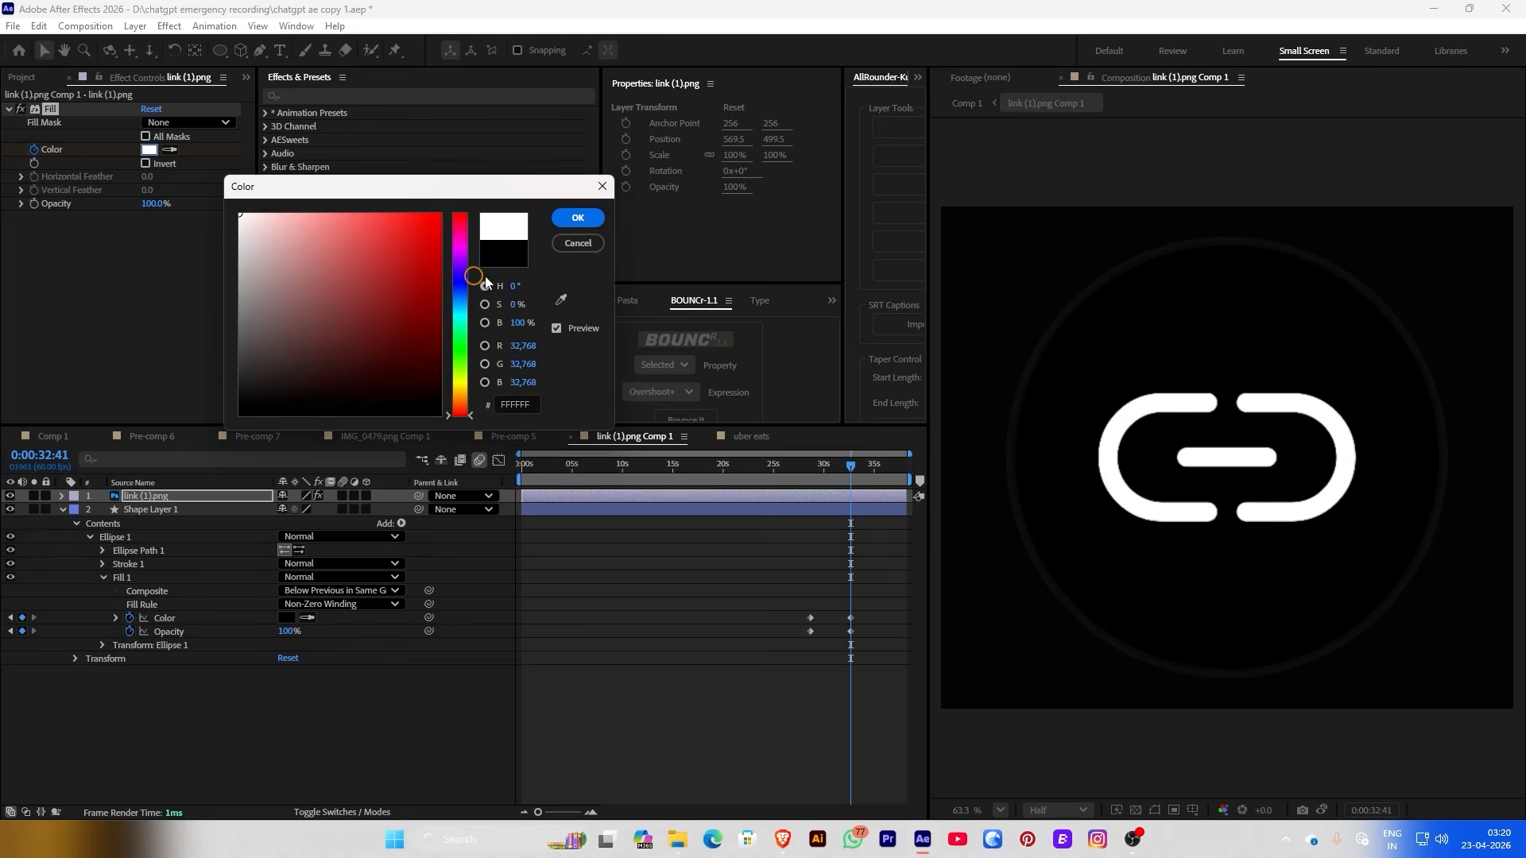
pyautogui.click(570, 219)
# Move the circle's colour and opacity keyframes and the icon's fill keyframes to 28:54
pyautogui.moveTo(800, 466); pyautogui.dragTo(845, 469)
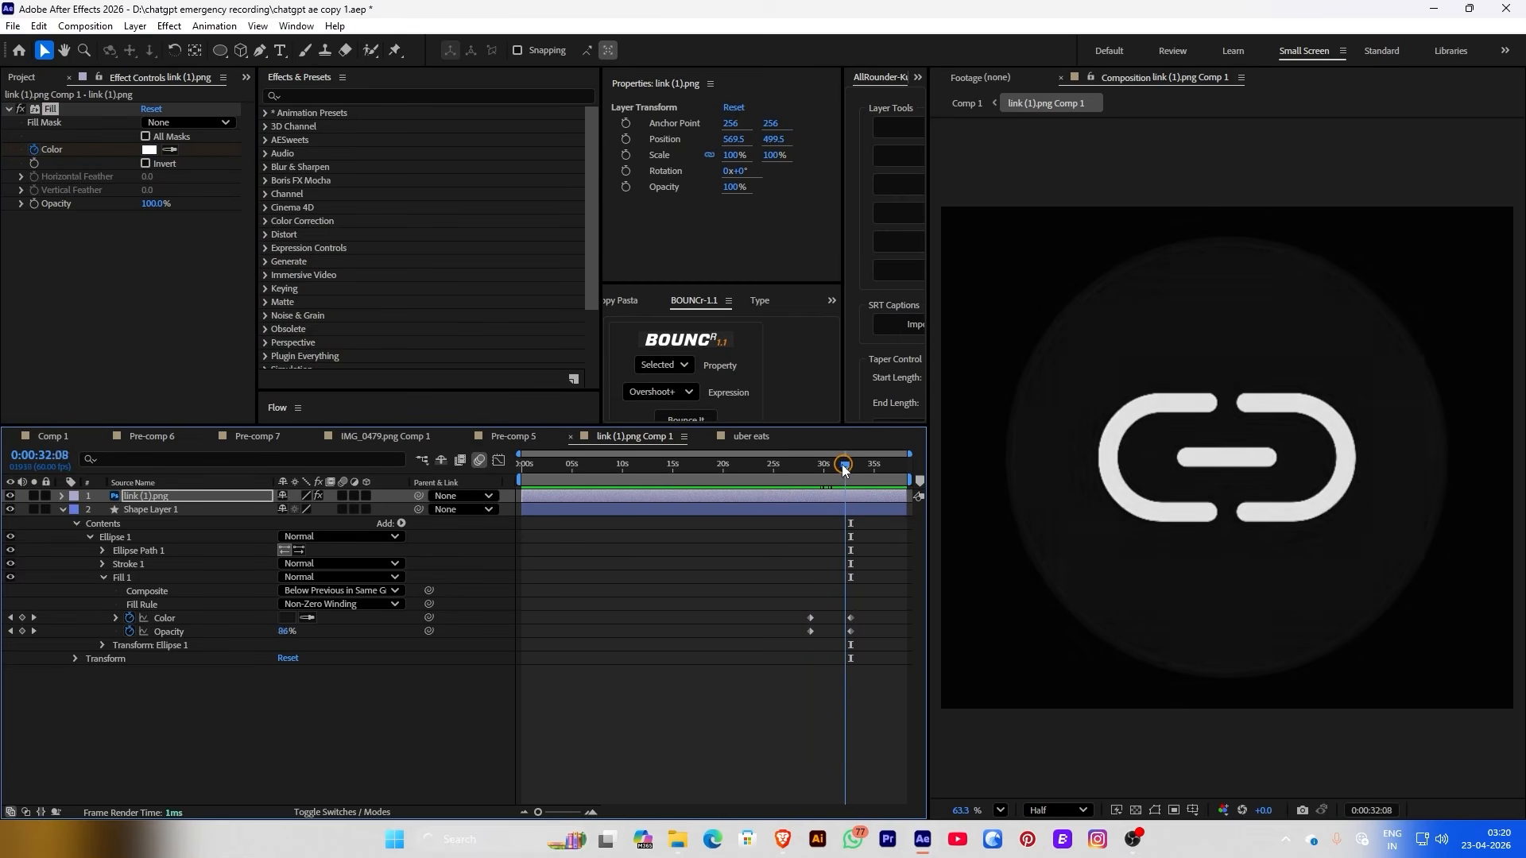
pyautogui.moveTo(844, 469); pyautogui.dragTo(812, 469)
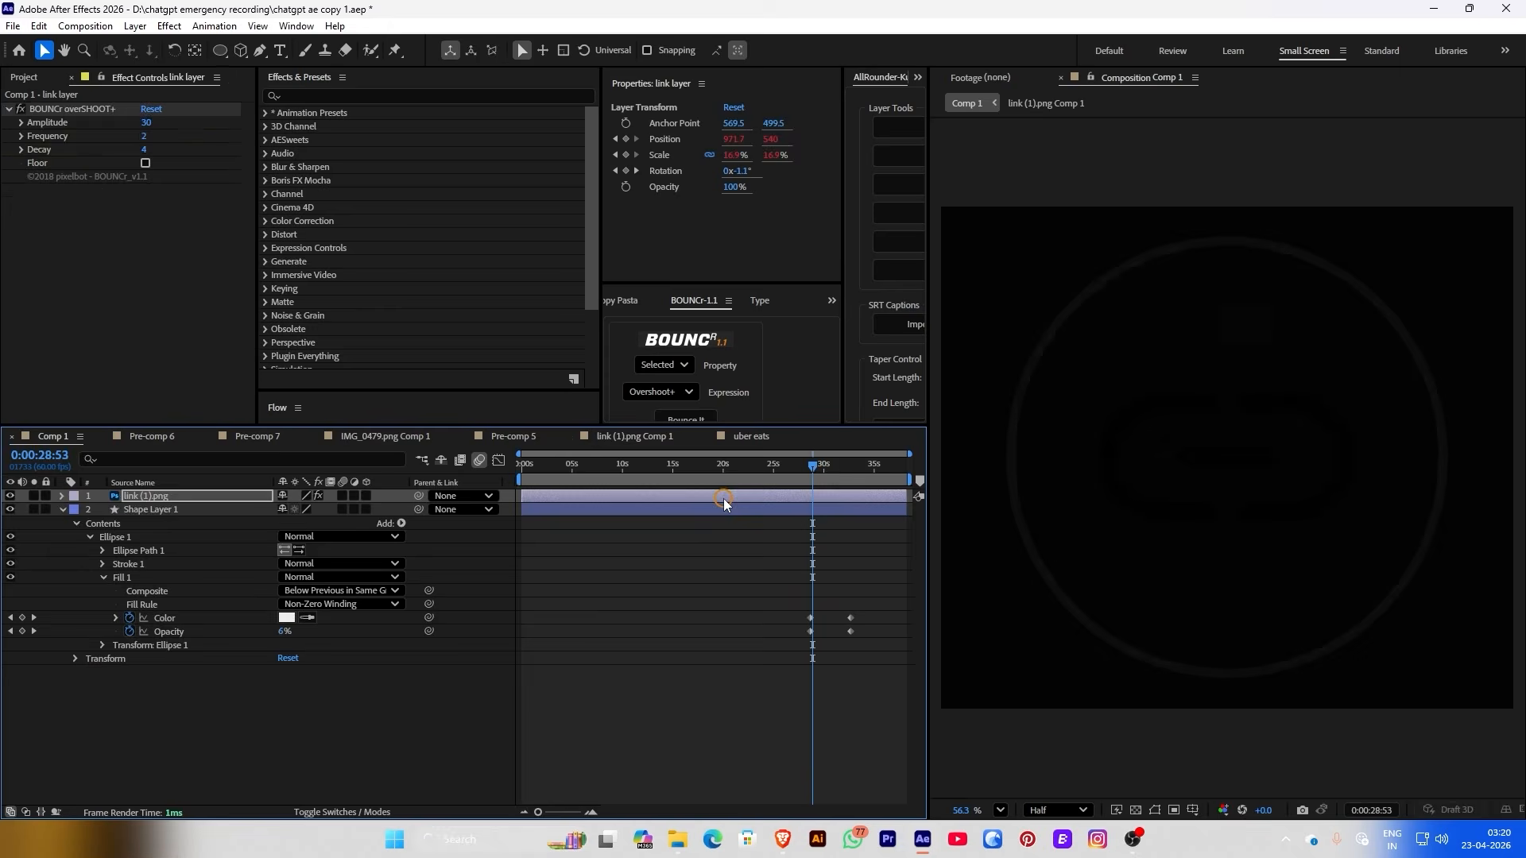
pyautogui.moveTo(840, 610); pyautogui.dragTo(814, 628)
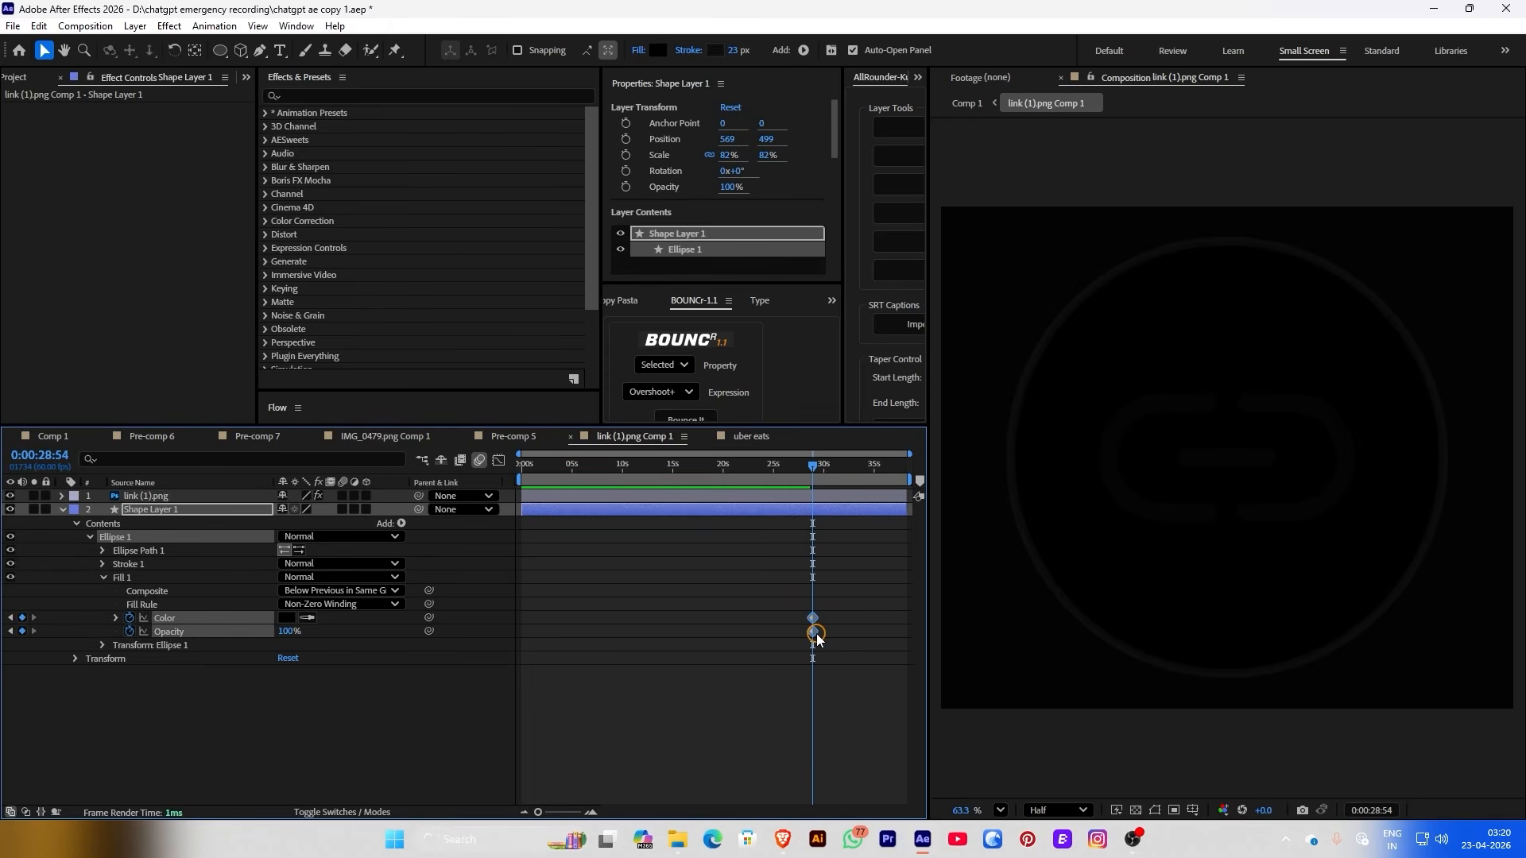
pyautogui.press('=')
pyautogui.press('=')
pyautogui.press('=')
pyautogui.click(800, 496)
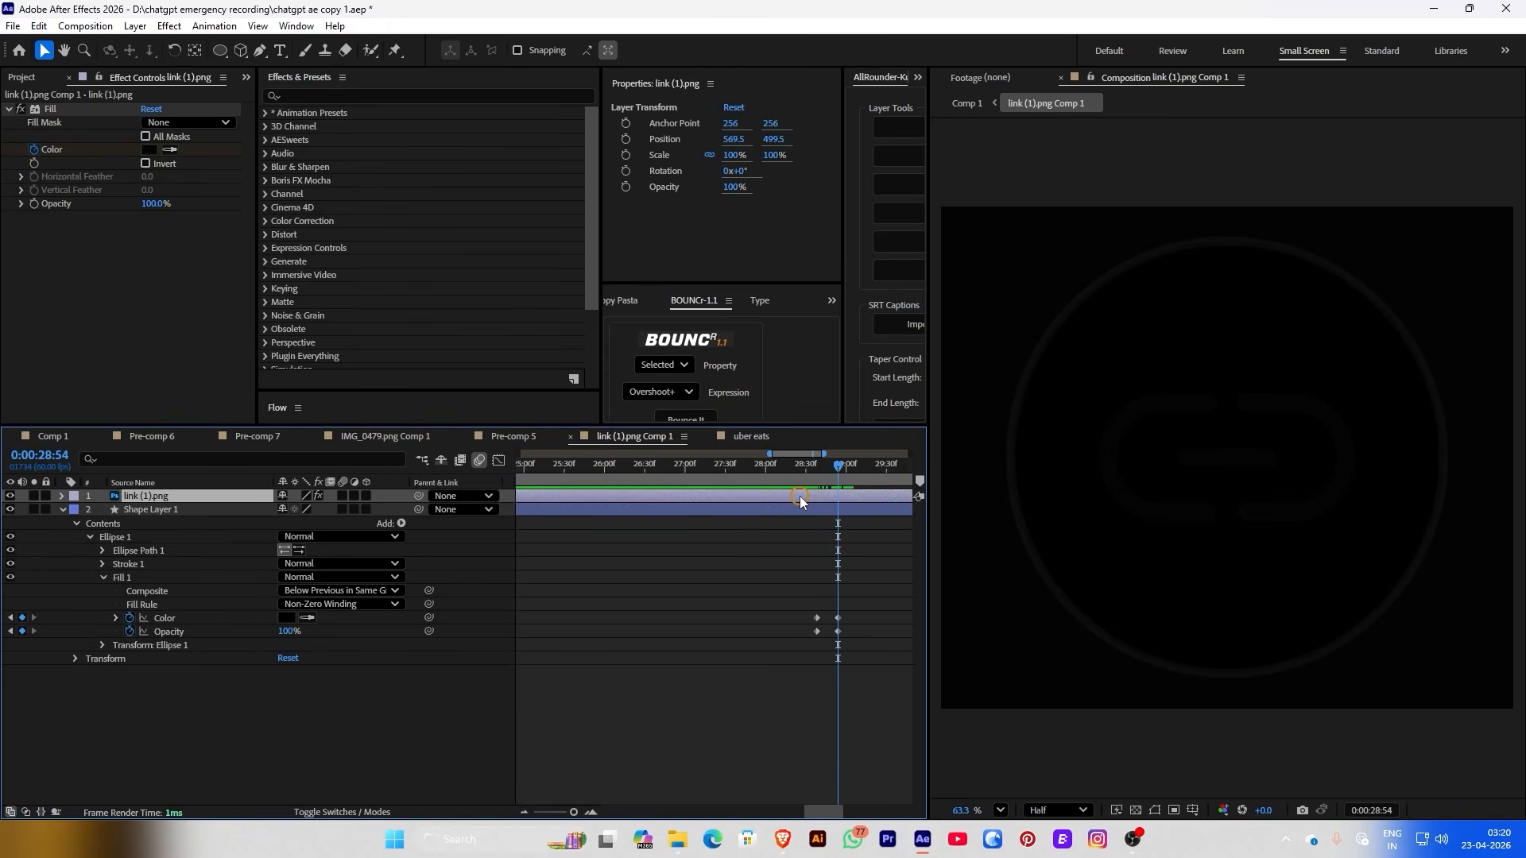
pyautogui.press('u')
pyautogui.moveTo(906, 523); pyautogui.dragTo(851, 523)
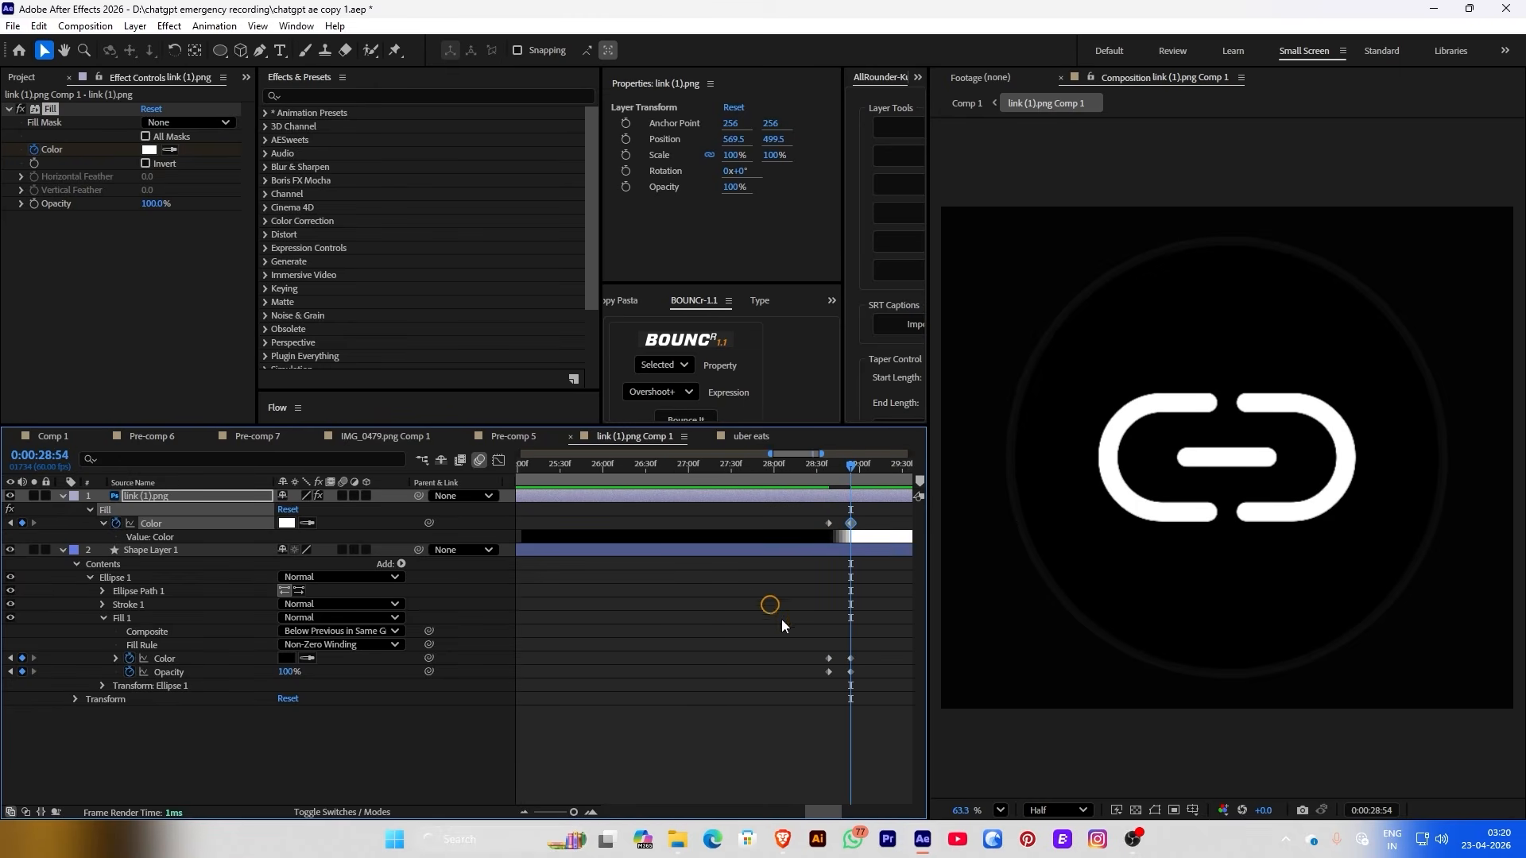
pyautogui.moveTo(849, 469); pyautogui.dragTo(828, 469)
# Set the circle's later Fill Color keyframe to grey #939393
pyautogui.click(286, 658)
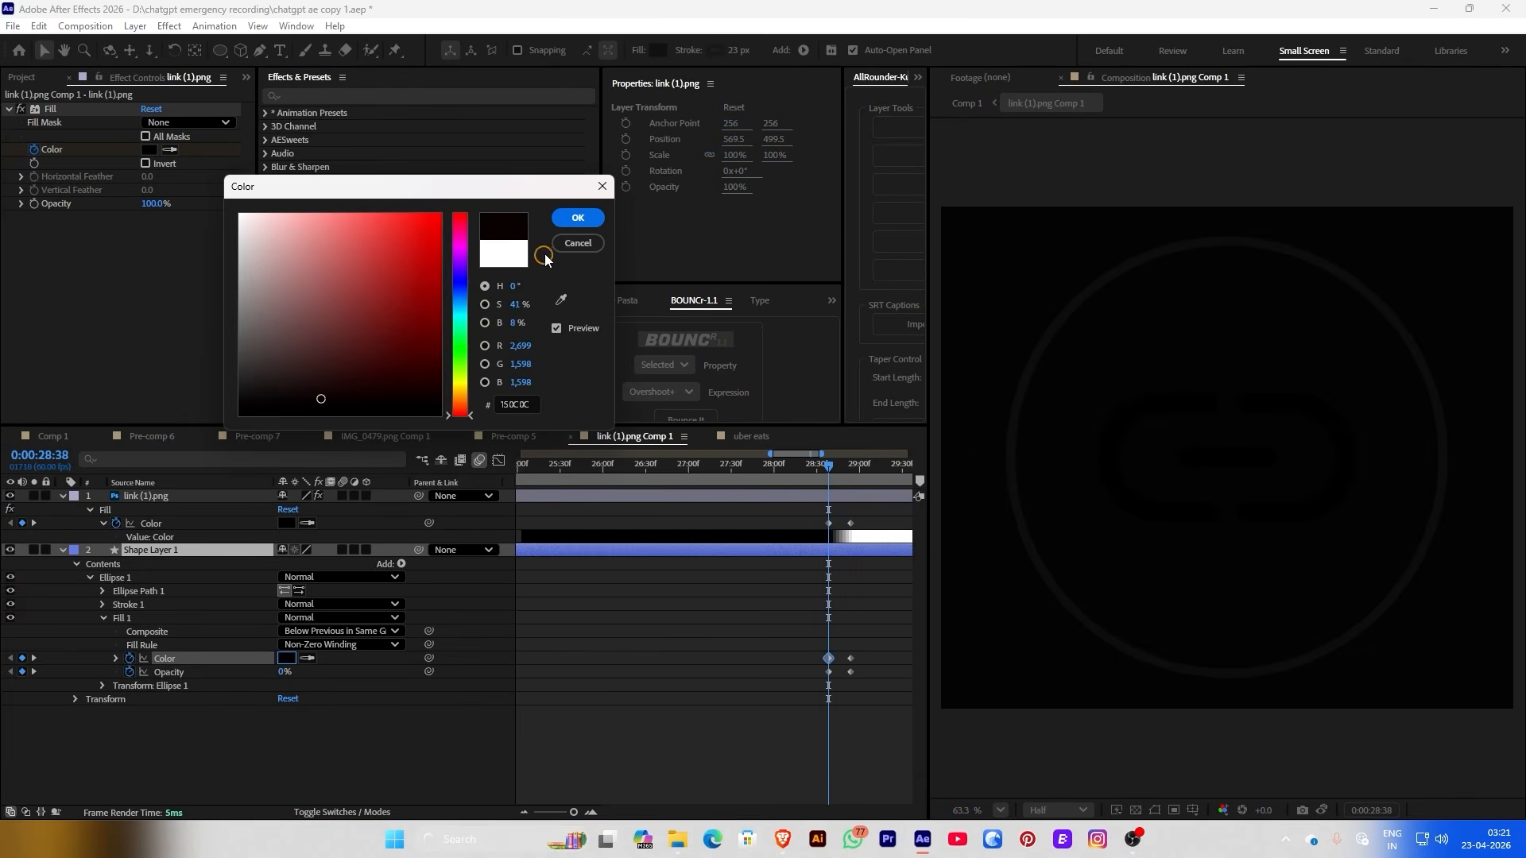
pyautogui.press('Return')
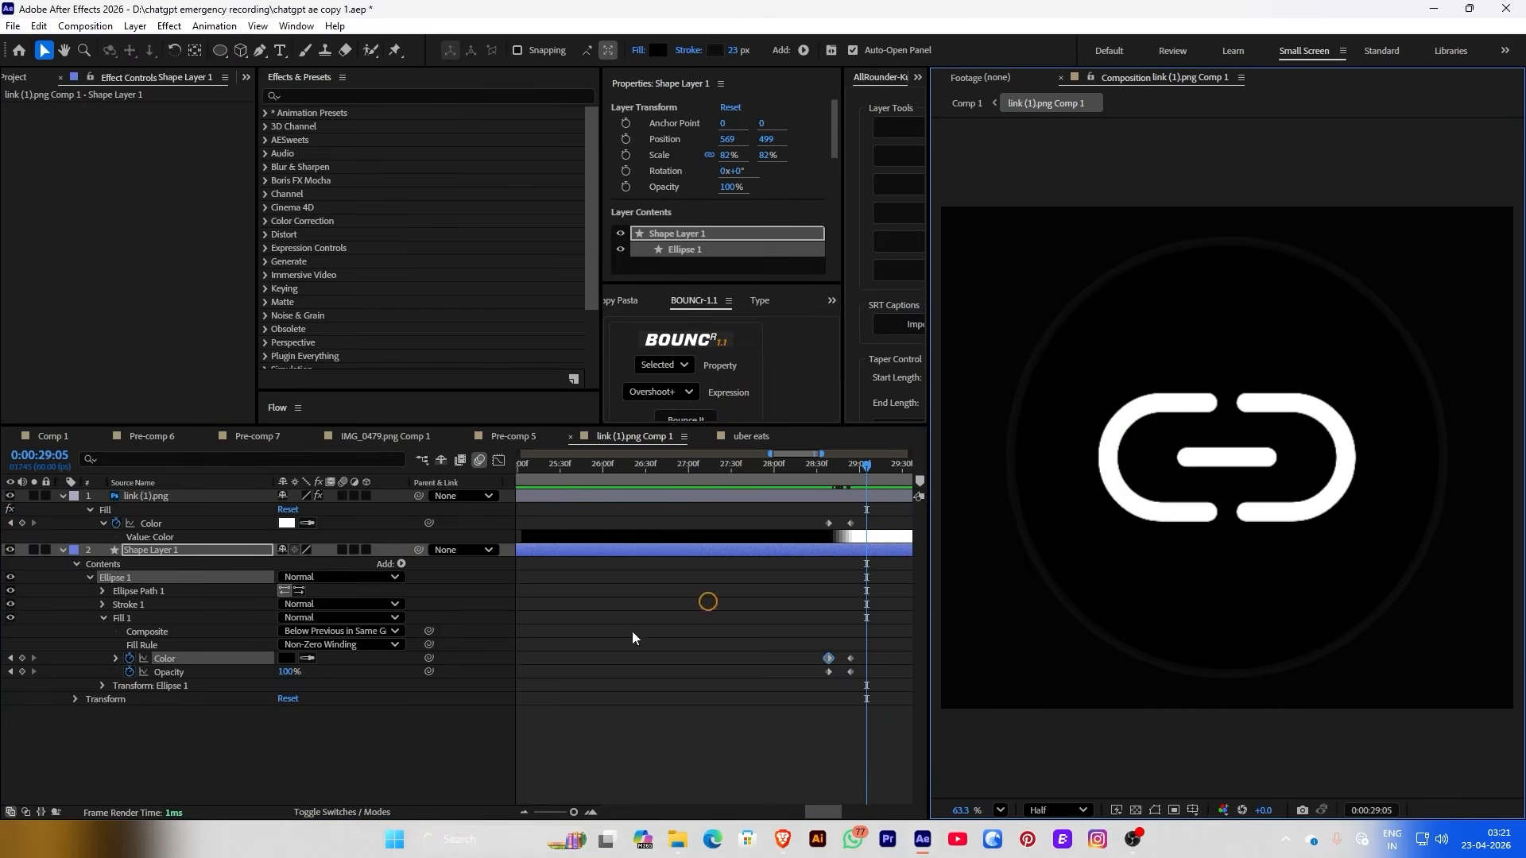
pyautogui.moveTo(862, 493); pyautogui.dragTo(850, 476)
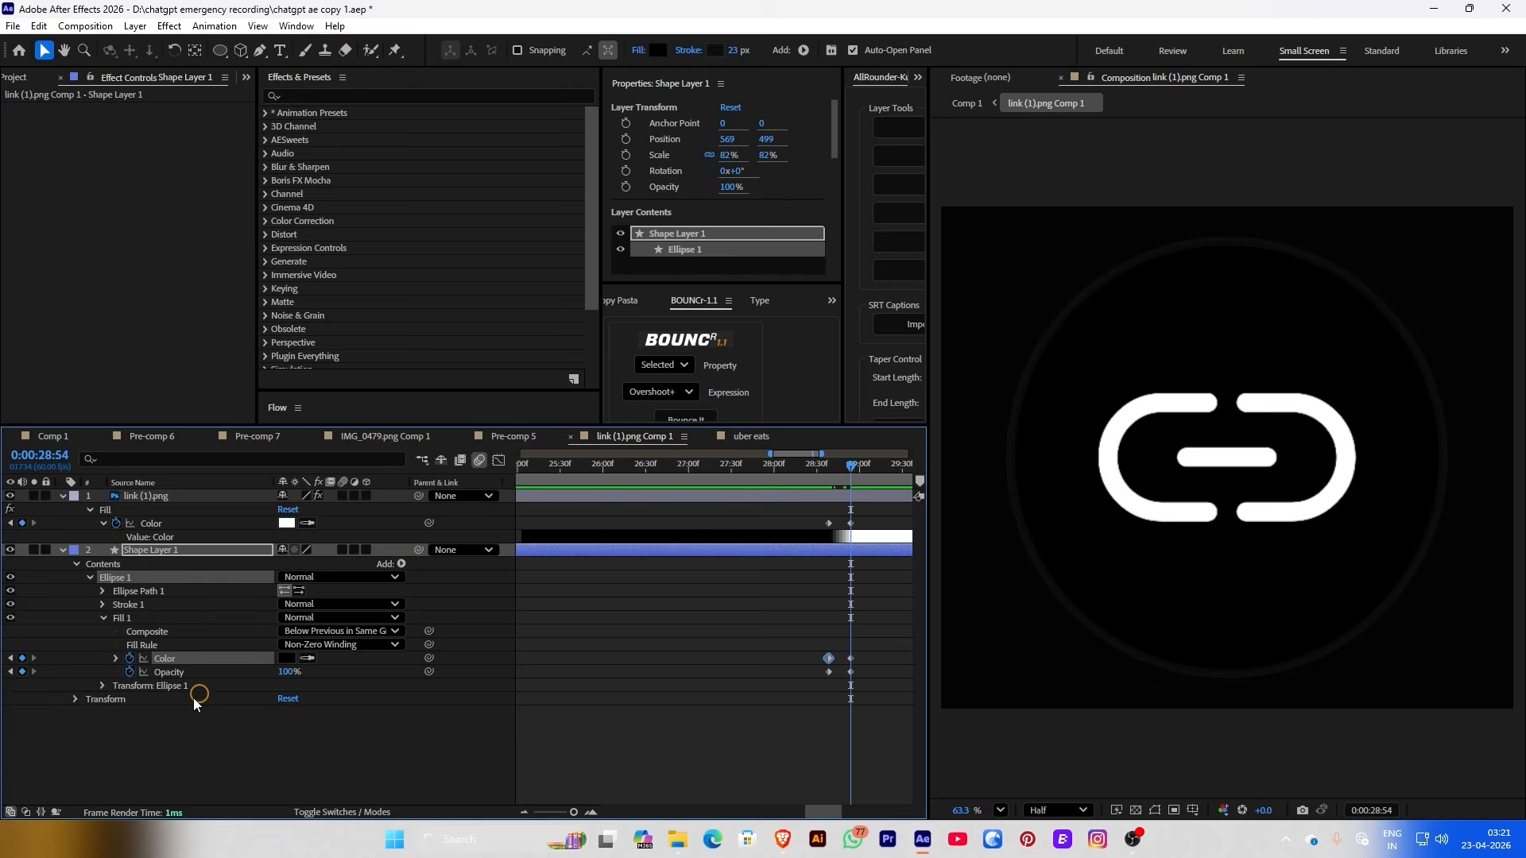
pyautogui.click(288, 658)
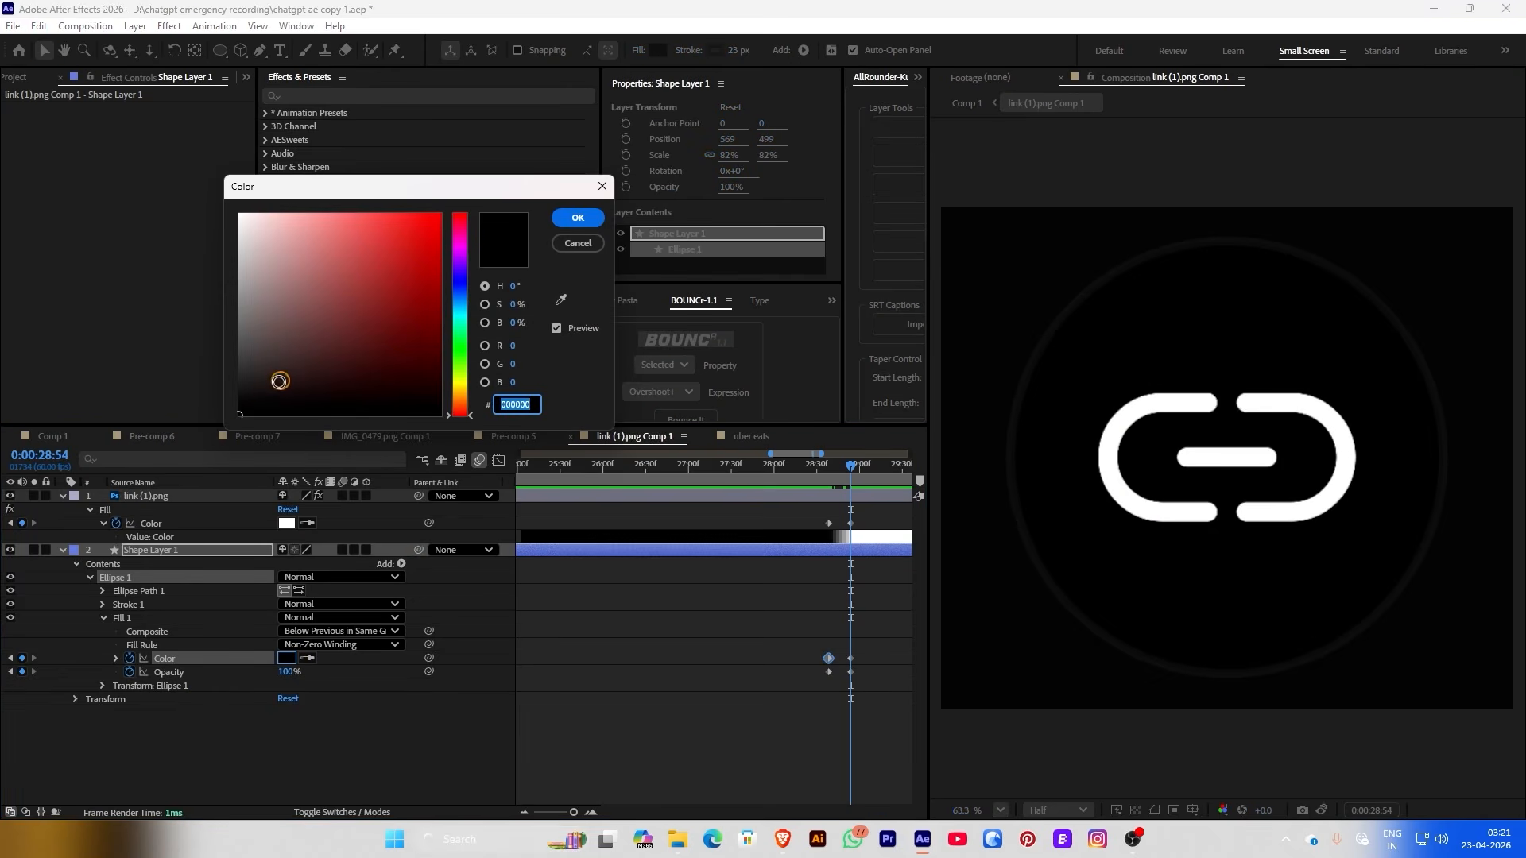
pyautogui.moveTo(279, 380); pyautogui.dragTo(230, 299)
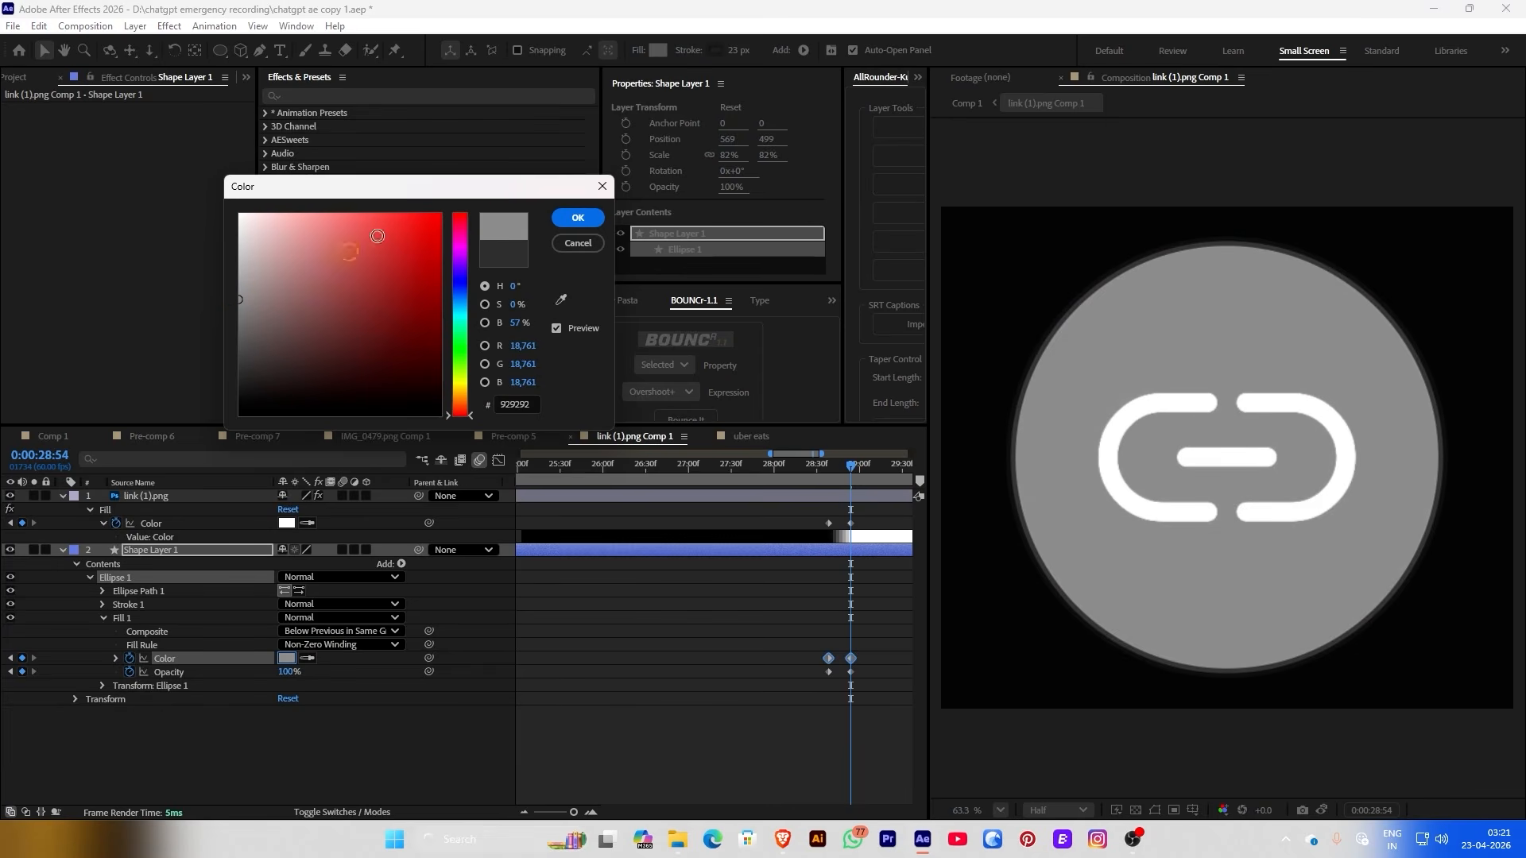
pyautogui.click(567, 219)
# Back in Comp 1, shift the link badge's Position X from 1184 to 1204 at 28:27
pyautogui.click(967, 103)
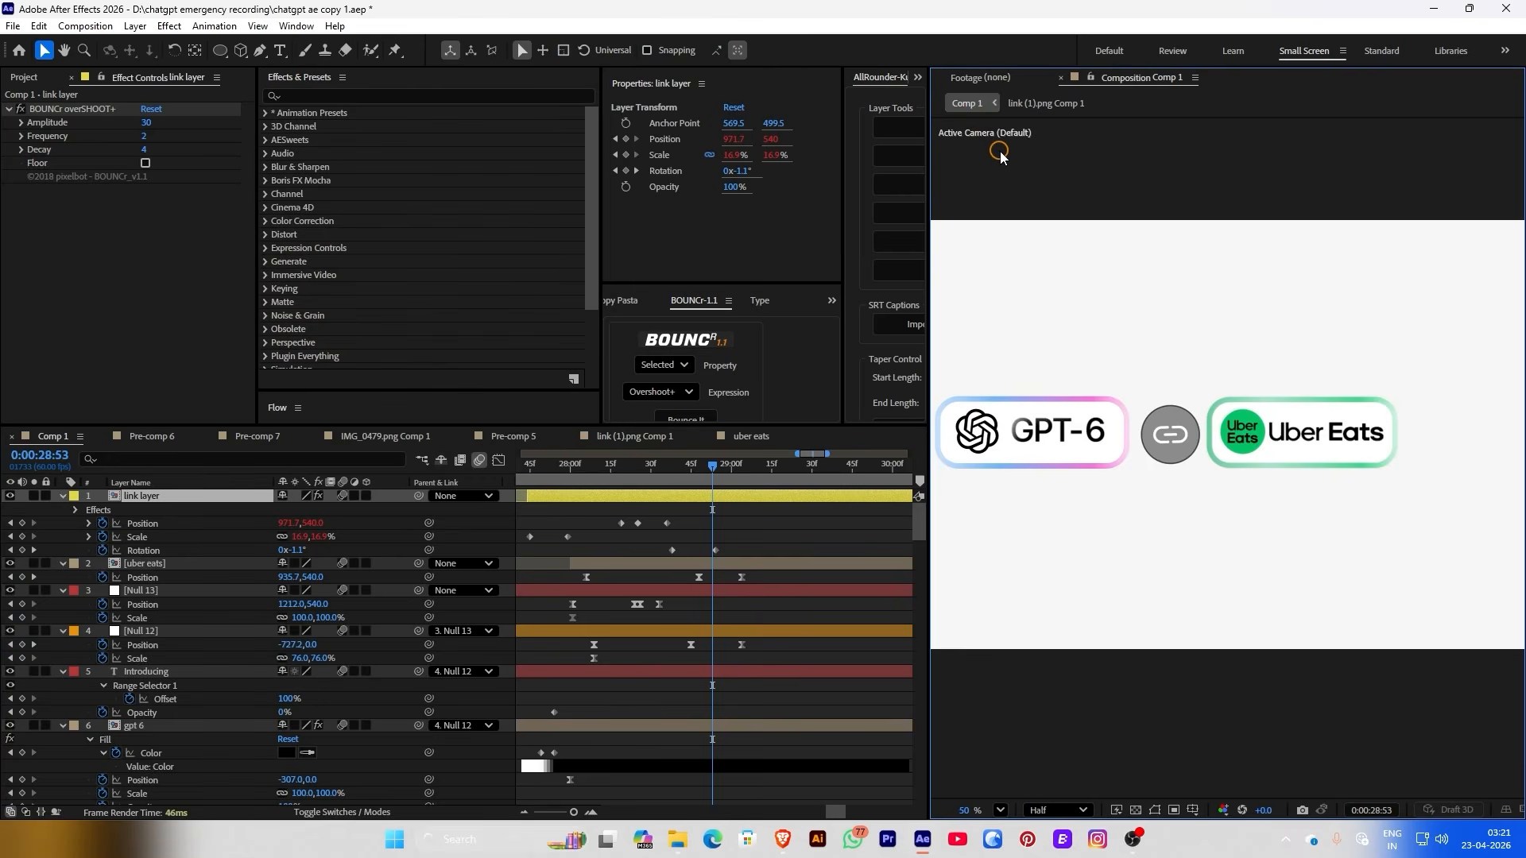
pyautogui.scroll(-1, 1188, 350)
pyautogui.scroll(4, 715, 516)
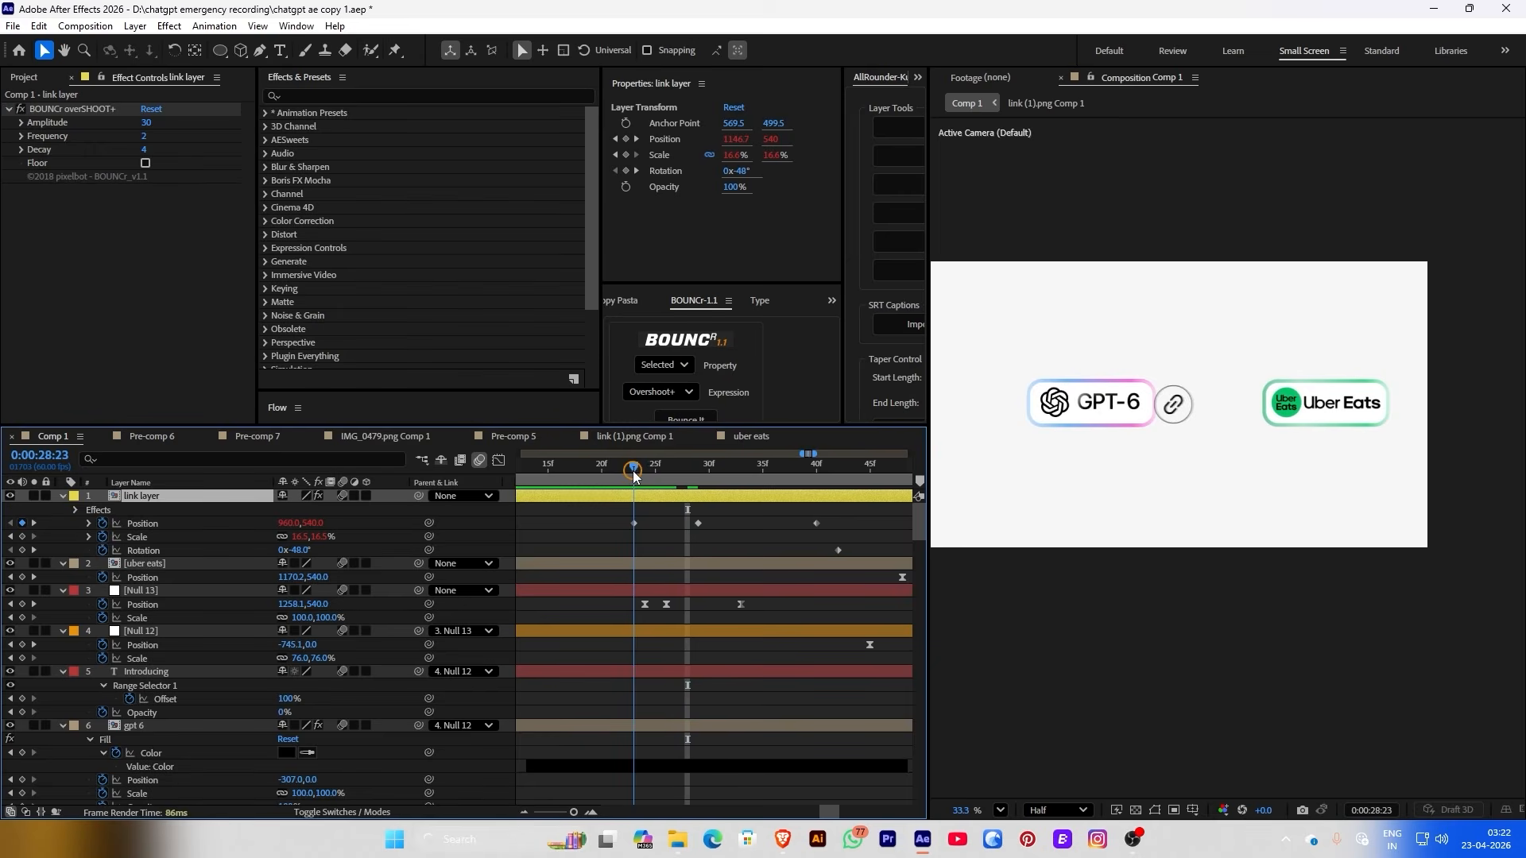
pyautogui.moveTo(635, 469); pyautogui.dragTo(789, 491)
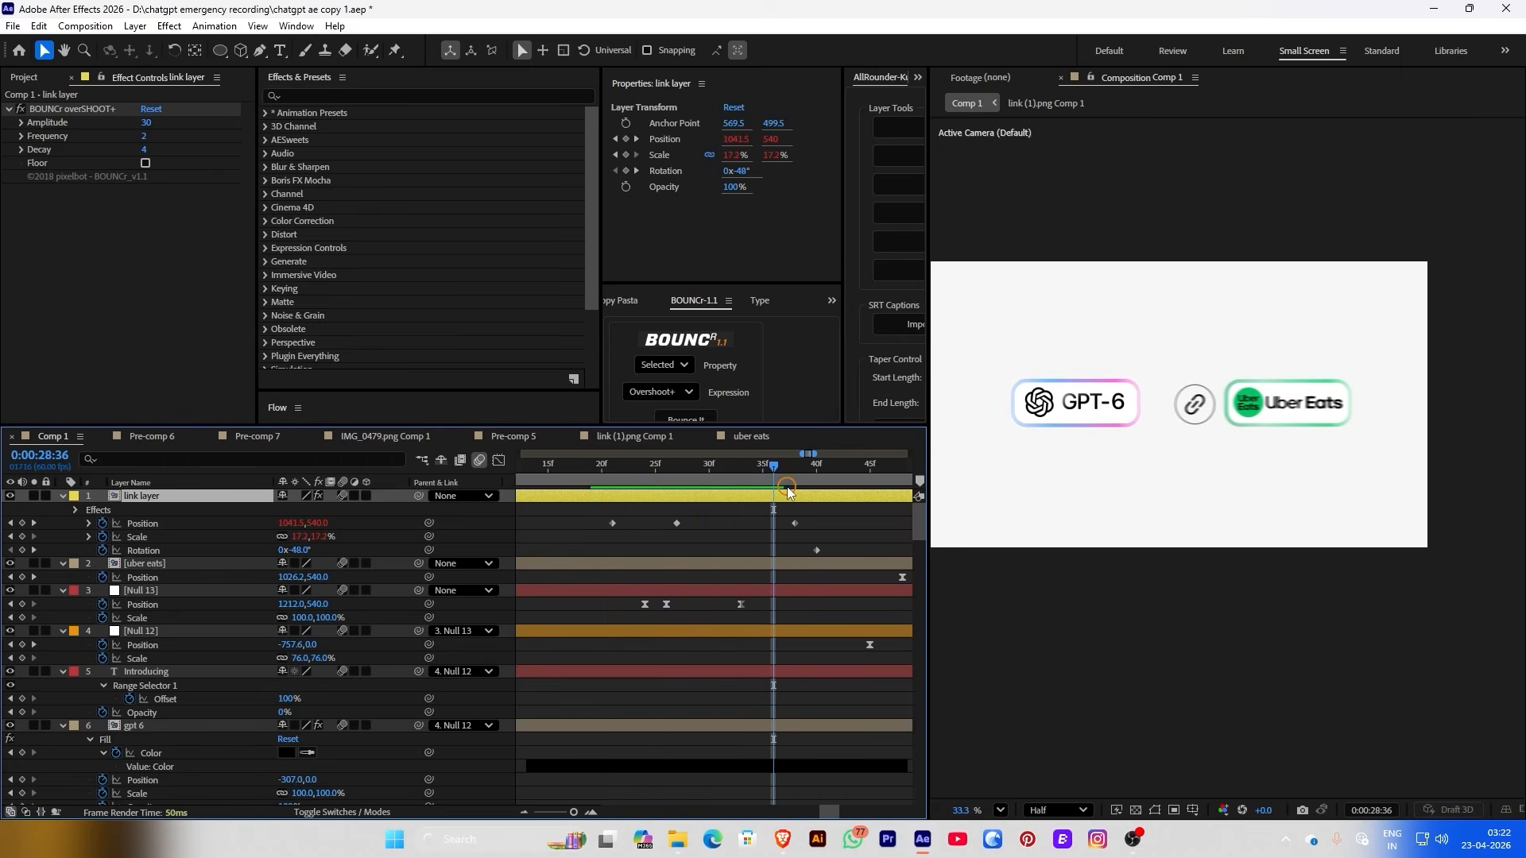
pyautogui.moveTo(644, 471); pyautogui.dragTo(677, 479)
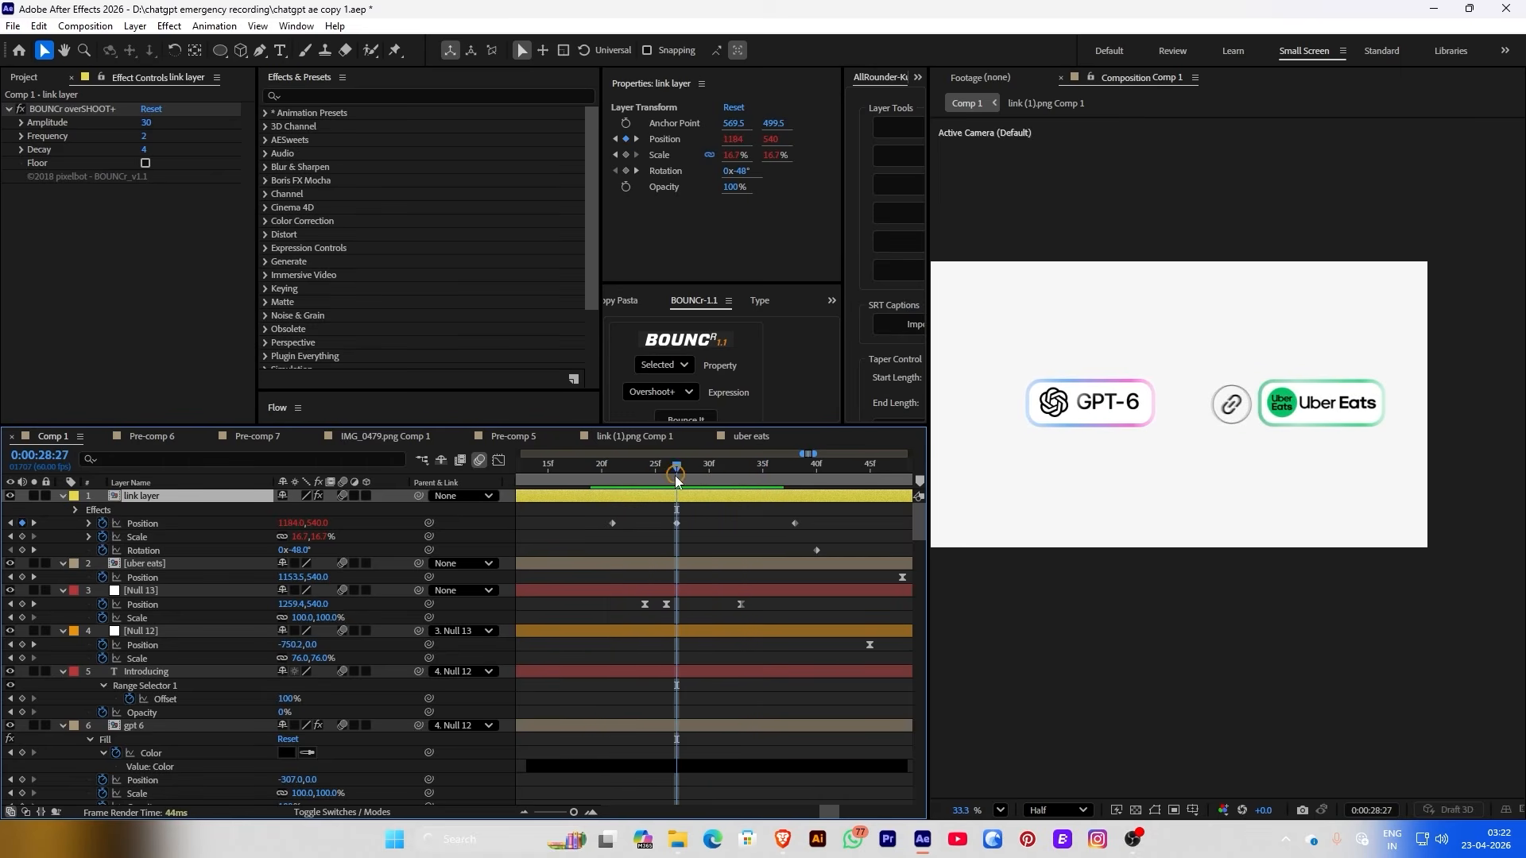
pyautogui.moveTo(292, 527); pyautogui.dragTo(306, 524)
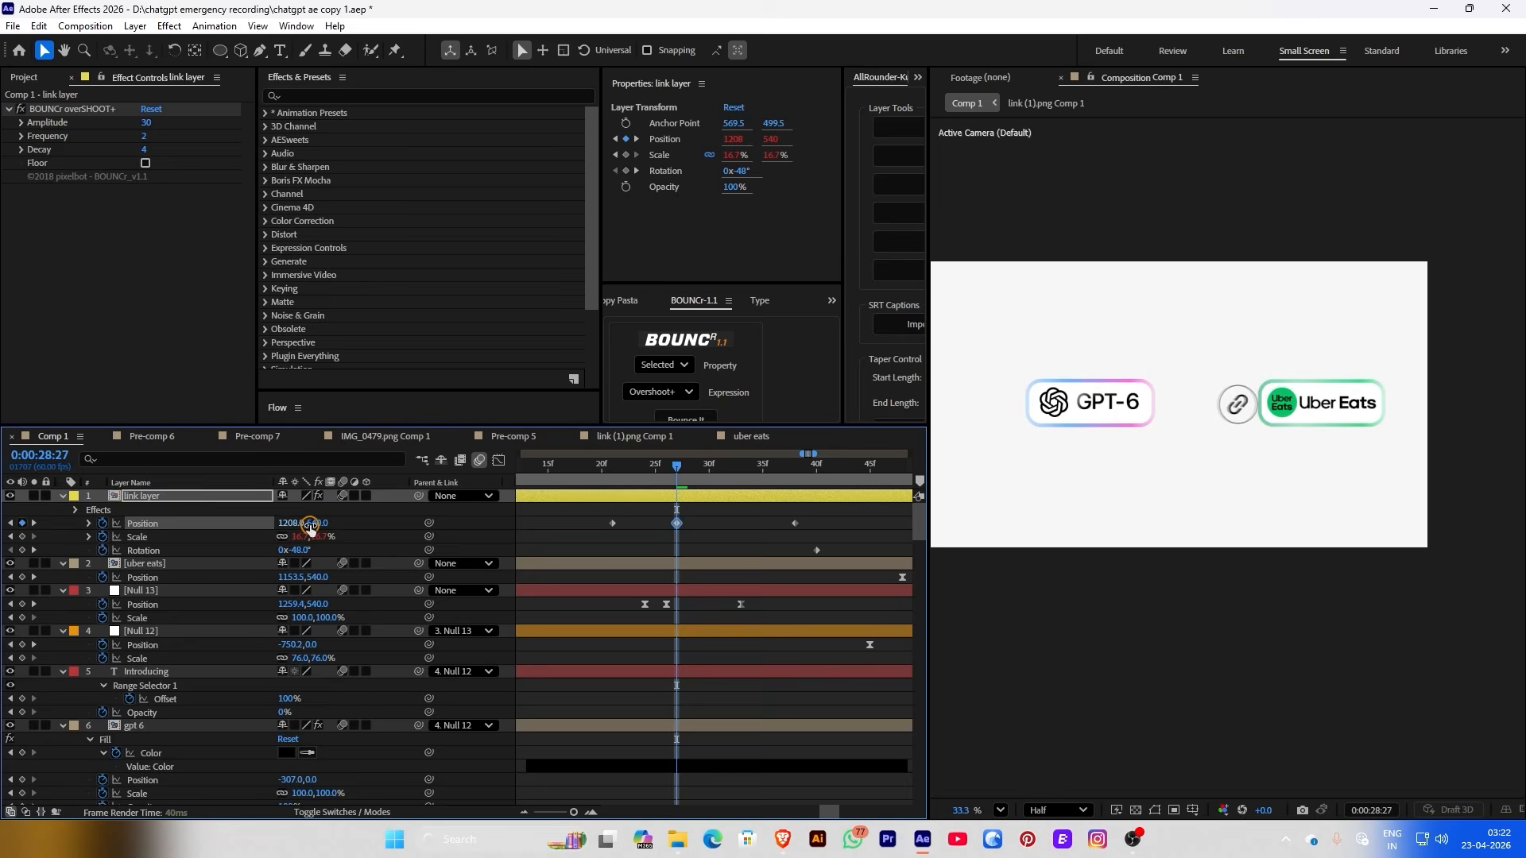
pyautogui.click(692, 478)
pyautogui.moveTo(772, 482); pyautogui.dragTo(708, 468)
# Preview the badge and pill motion from 27:33
pyautogui.click(841, 498)
pyautogui.press('-')
pyautogui.press('-')
pyautogui.press('-')
pyautogui.click(647, 465)
pyautogui.press('space')
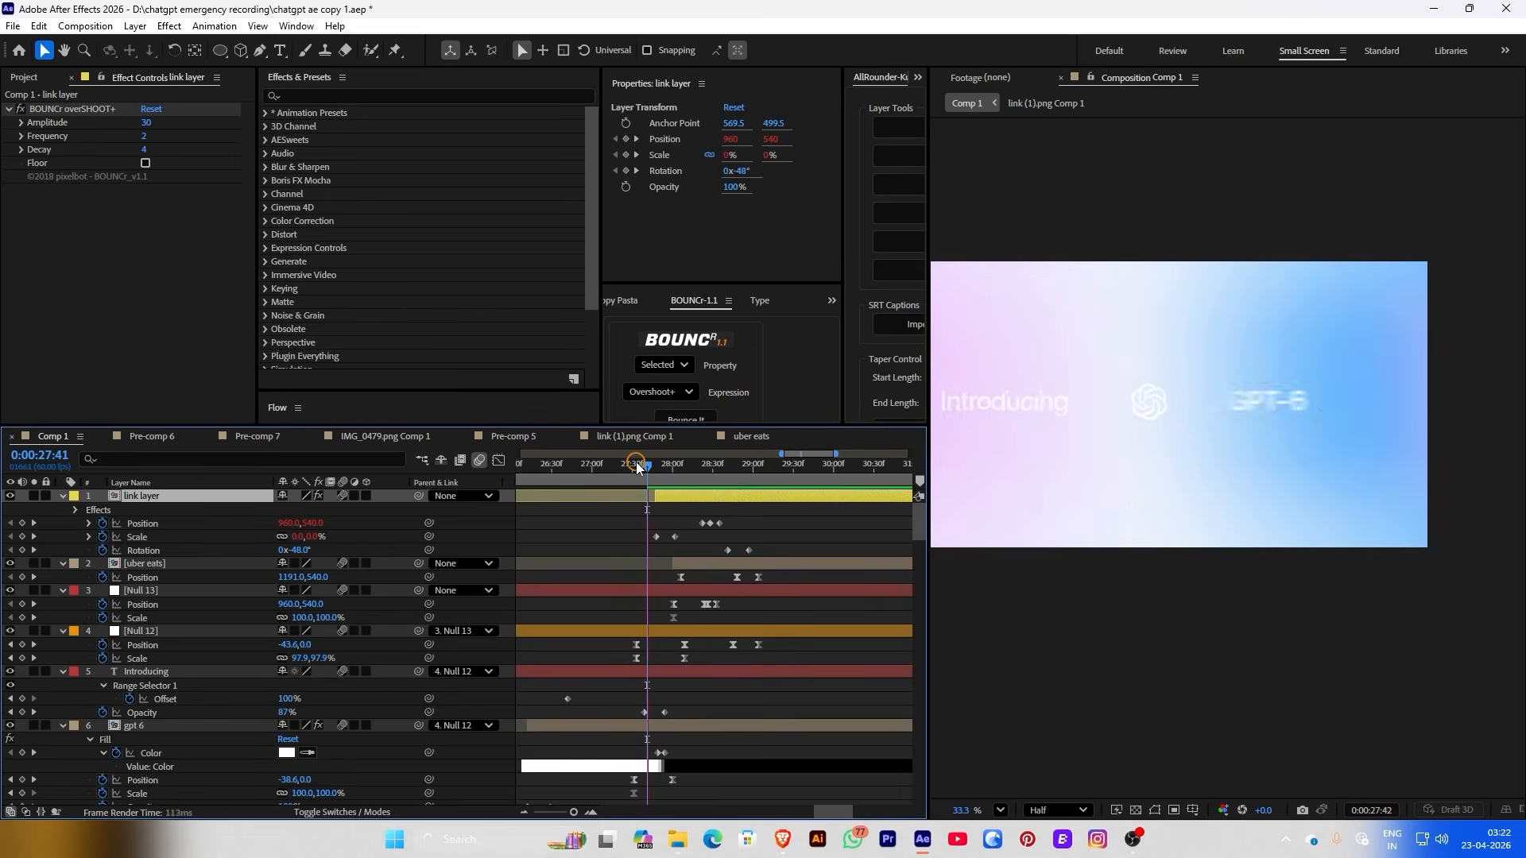
pyautogui.click(634, 465)
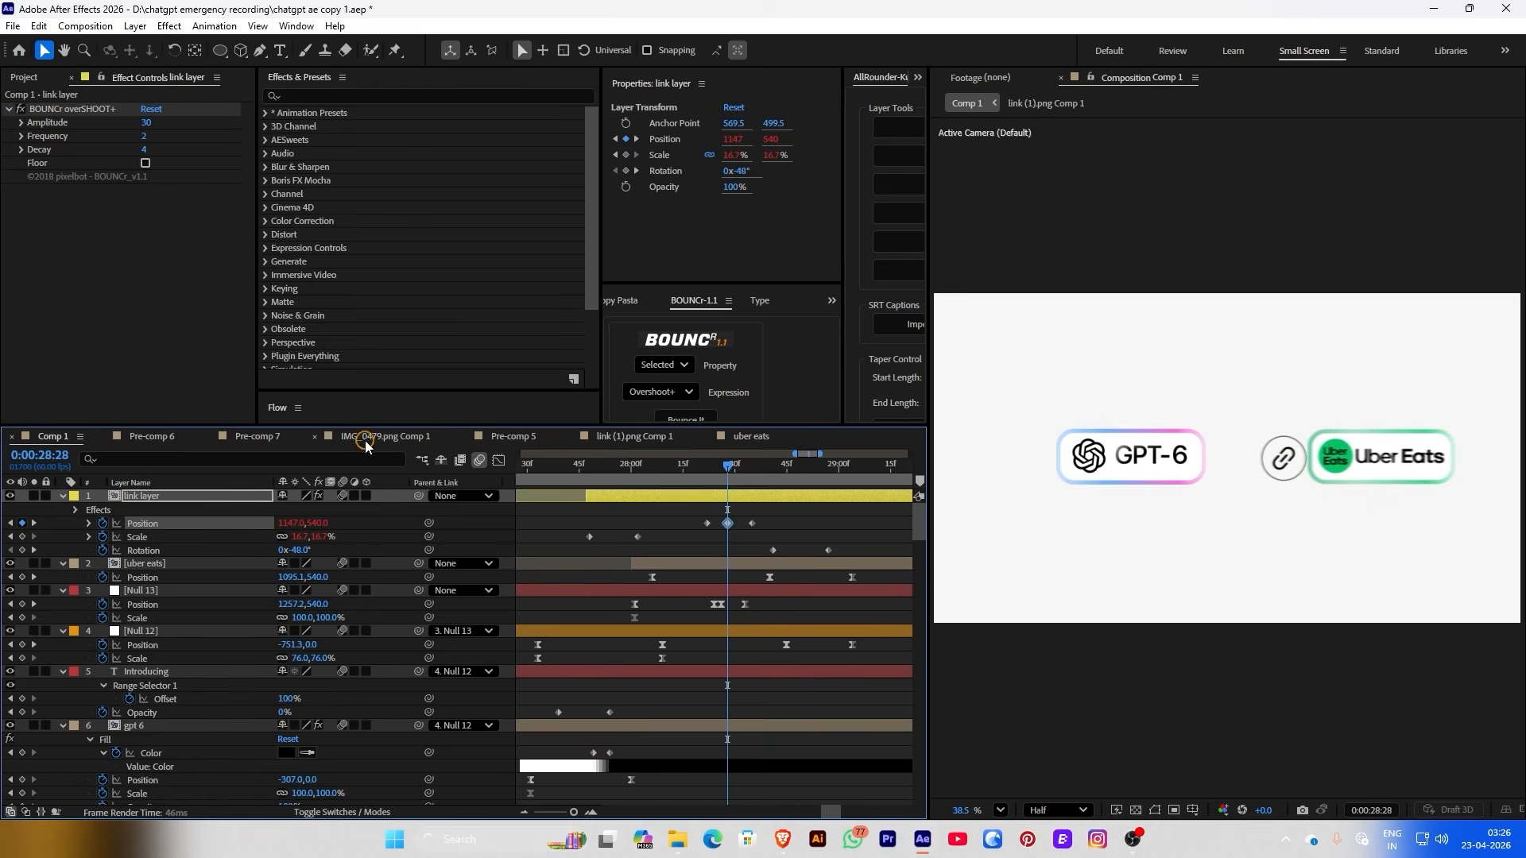
# Move the badge's third Position keyframe earlier and replay through 29:09
pyautogui.moveTo(704, 473); pyautogui.dragTo(737, 534)
pyautogui.press('space')
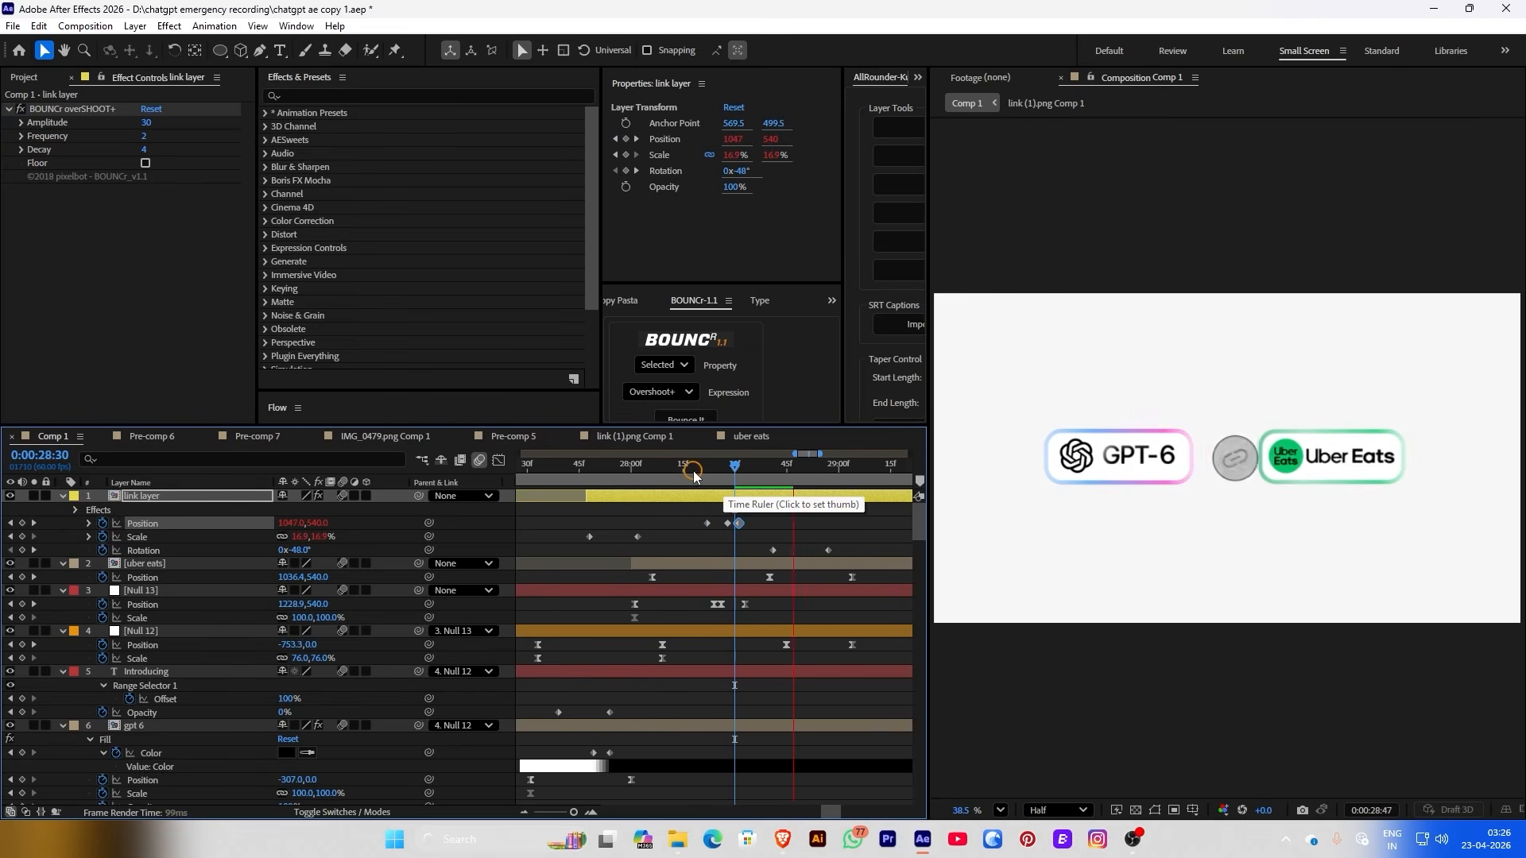
pyautogui.click(688, 471)
pyautogui.press('space')
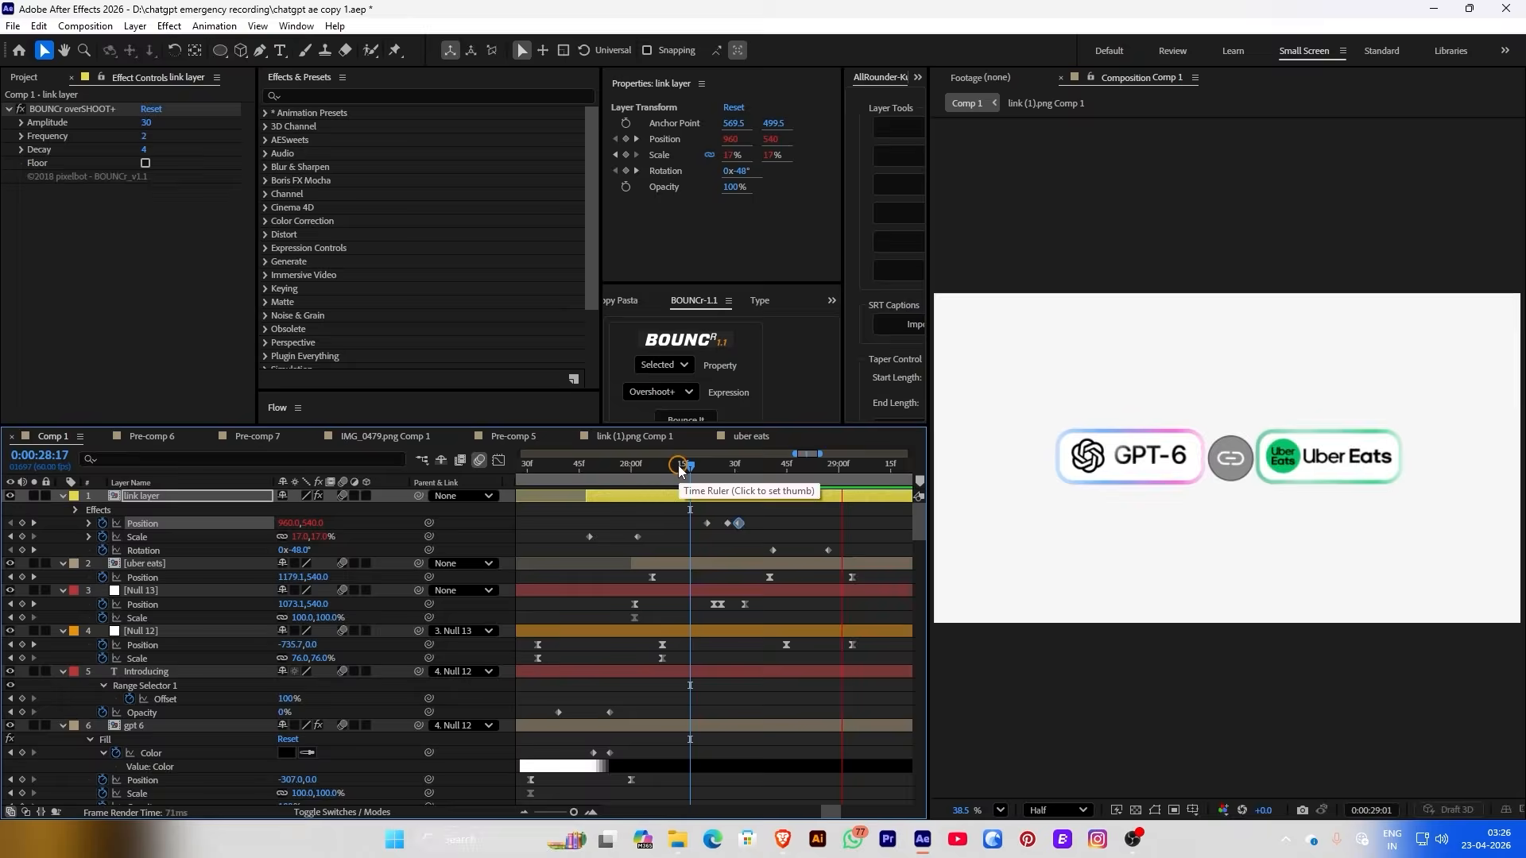
pyautogui.click(578, 461)
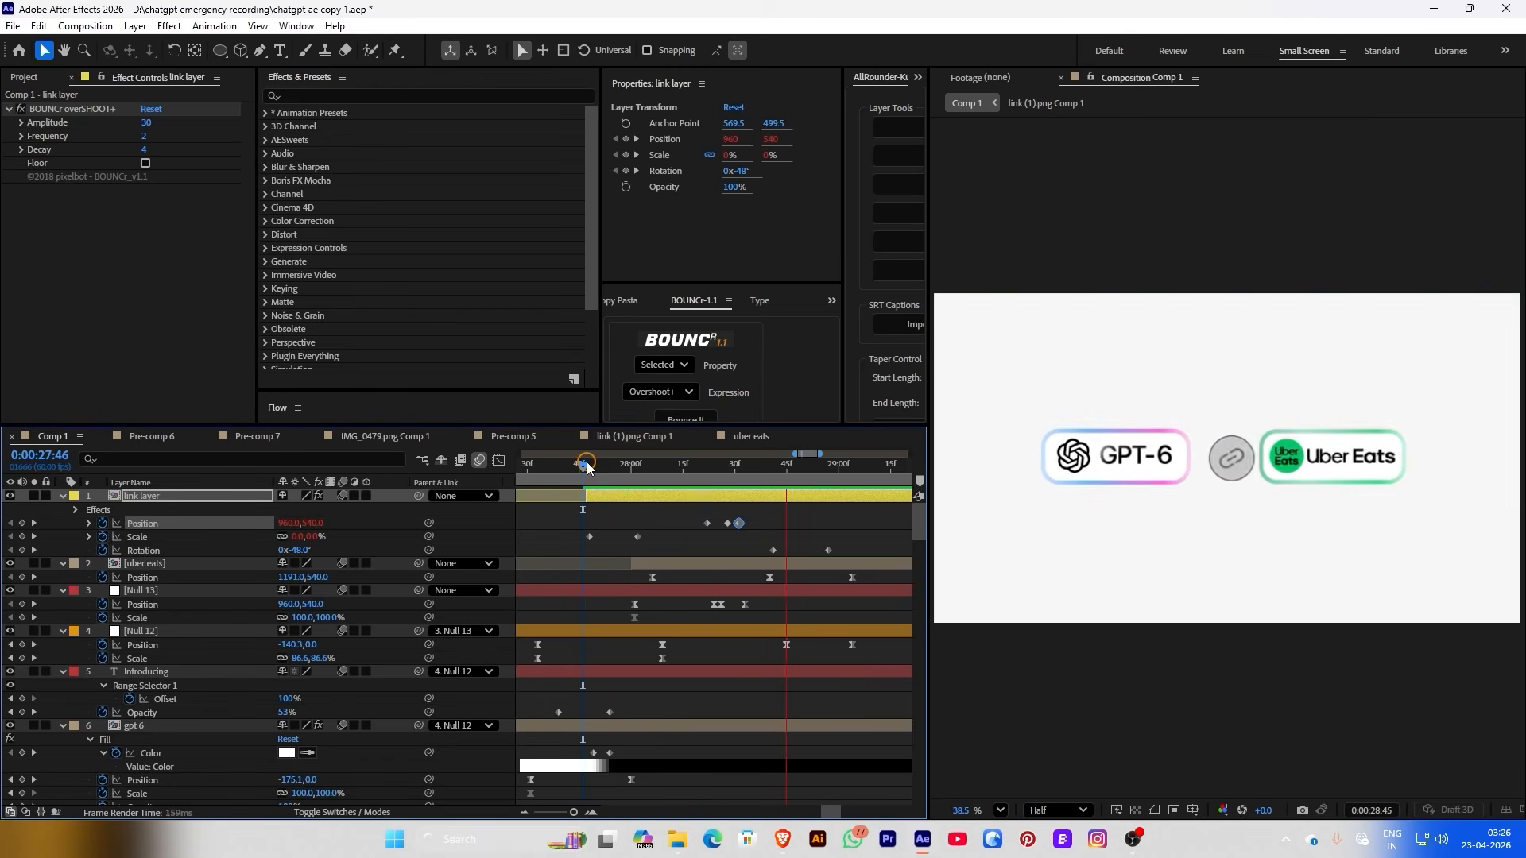
pyautogui.click(586, 462)
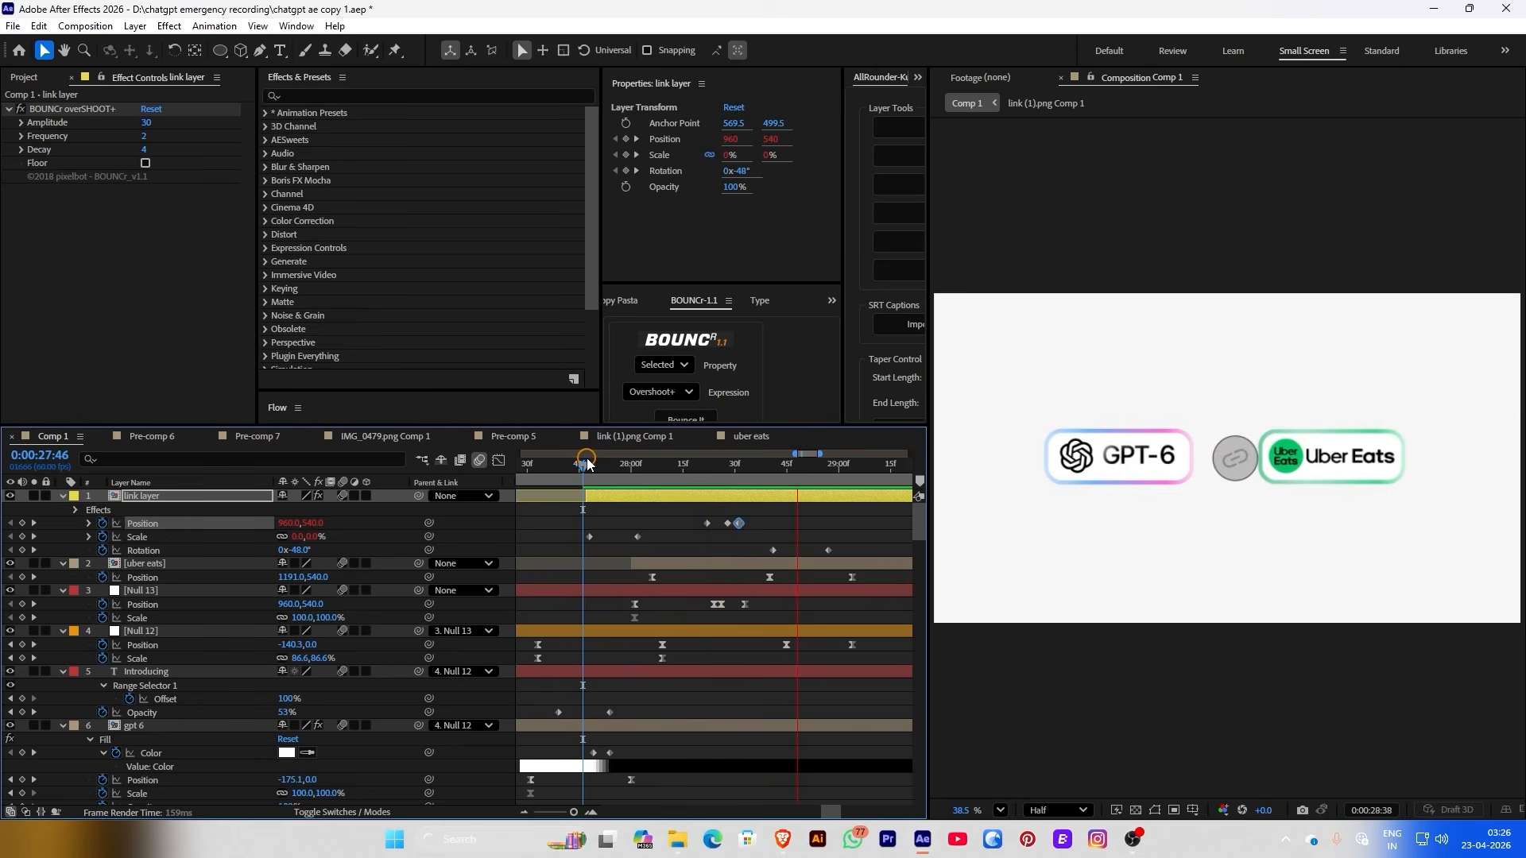
pyautogui.click(756, 496)
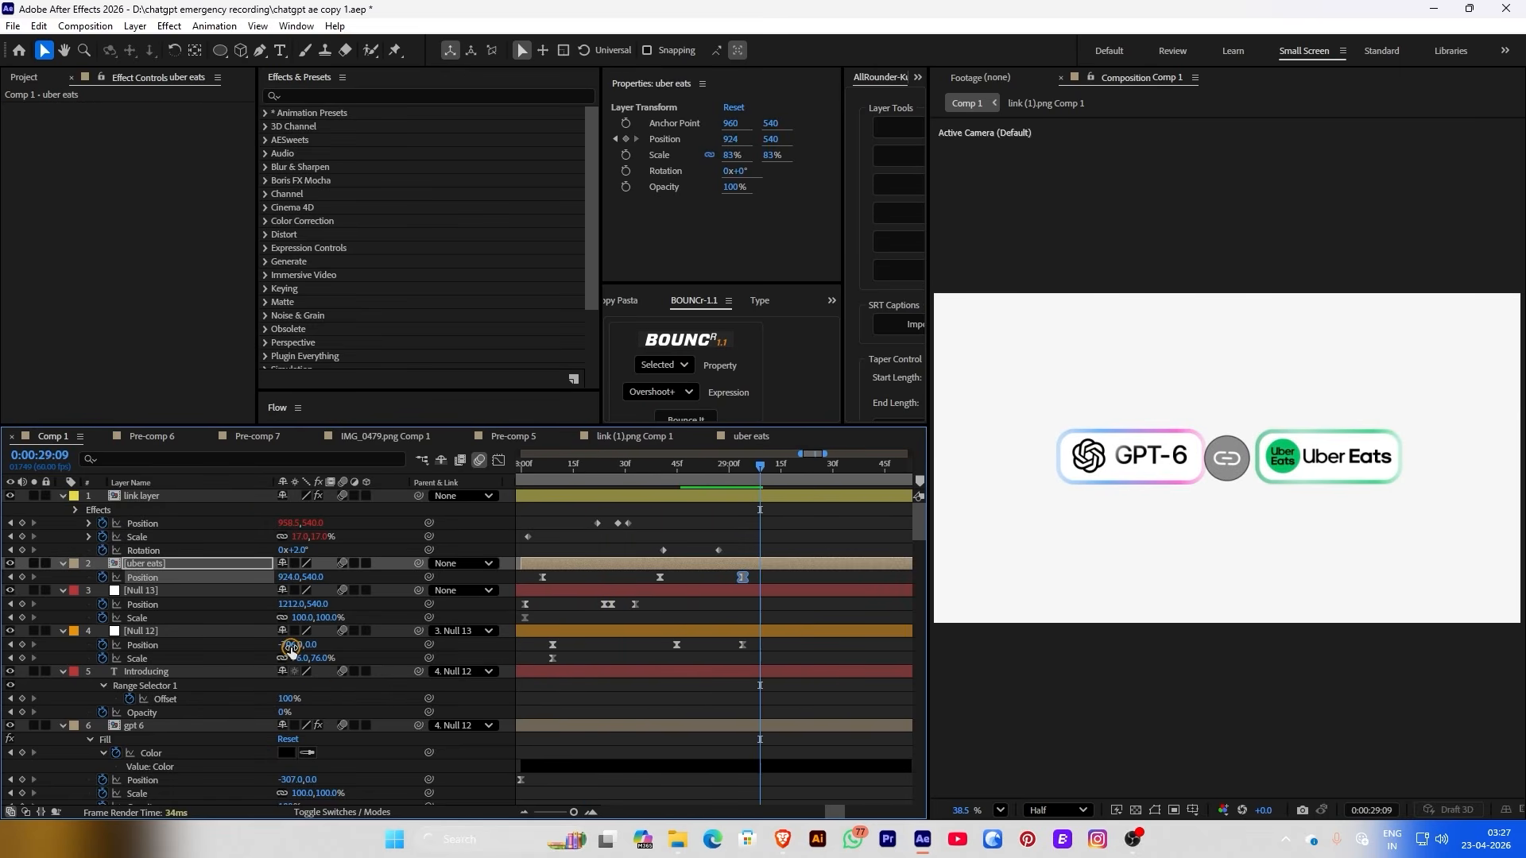
# Add a new Null 12 Position keyframe and move the playhead to 28:46
pyautogui.moveTo(292, 648); pyautogui.dragTo(277, 647)
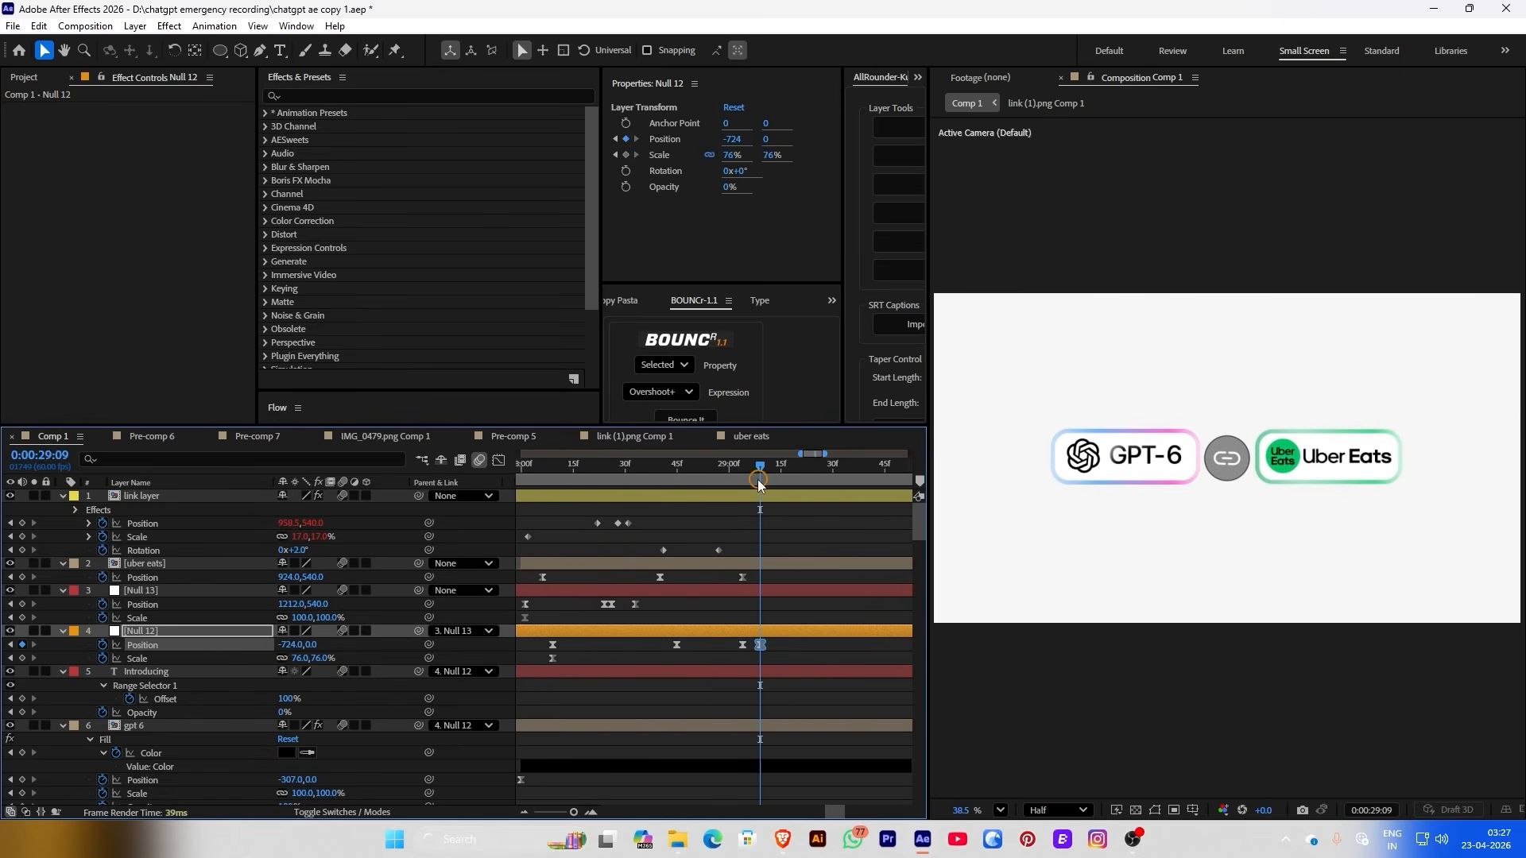
pyautogui.moveTo(758, 481); pyautogui.dragTo(790, 473)
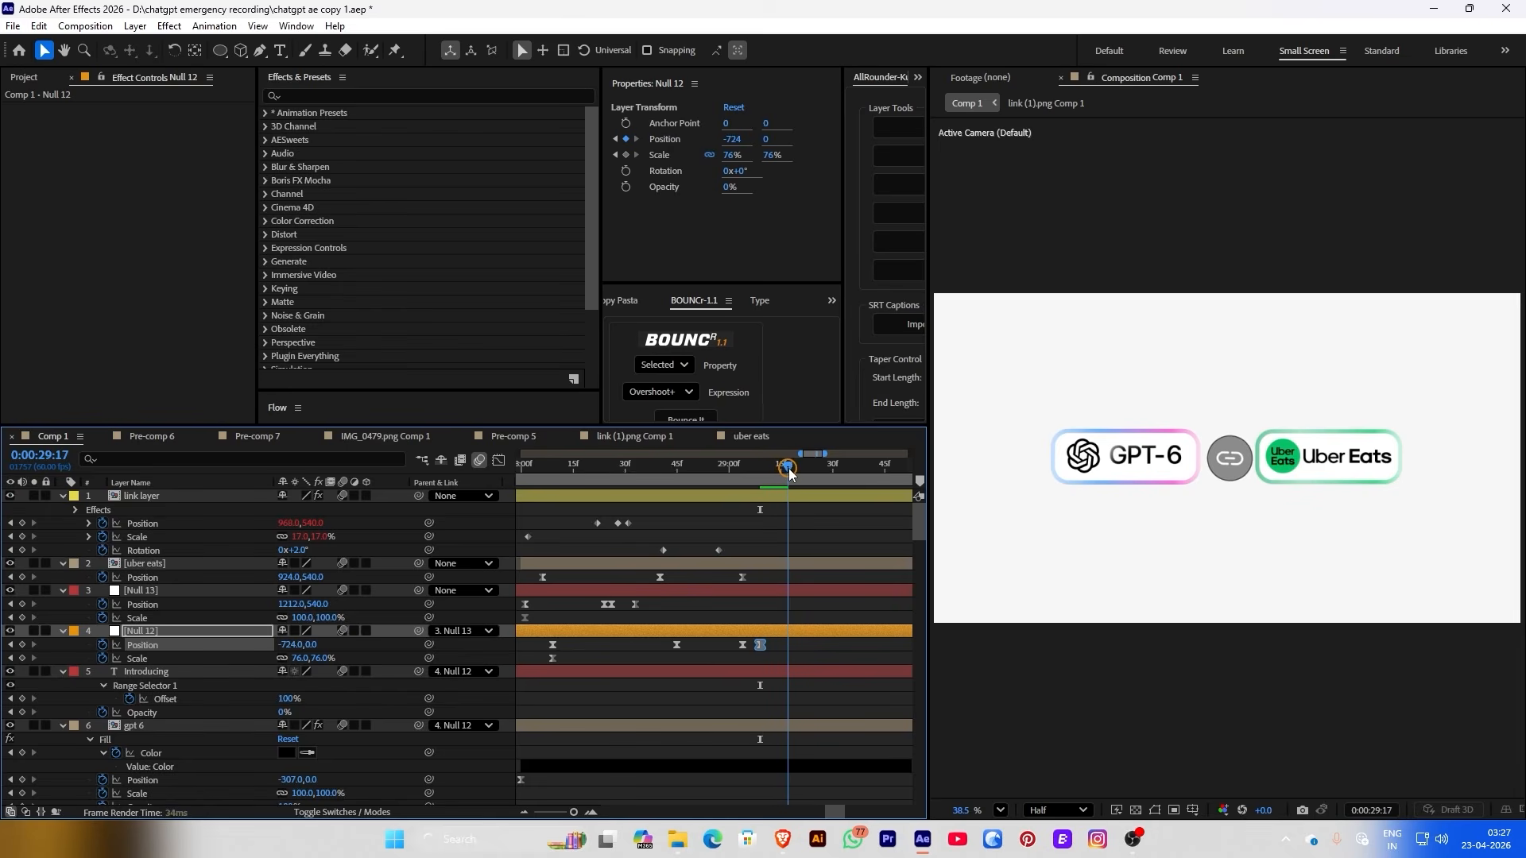
pyautogui.click(666, 482)
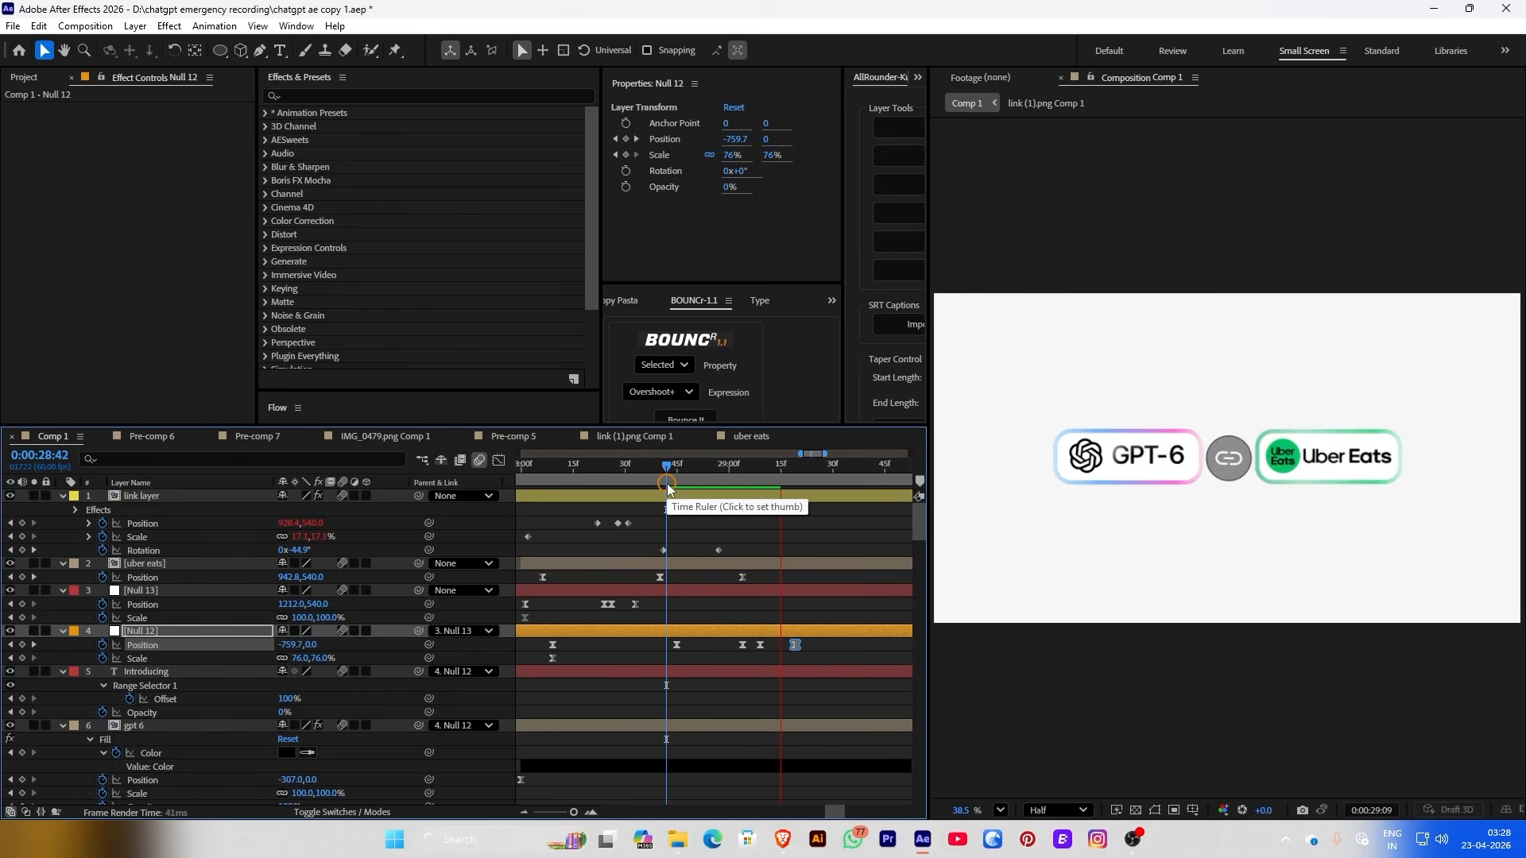
pyautogui.moveTo(668, 482); pyautogui.dragTo(681, 475)
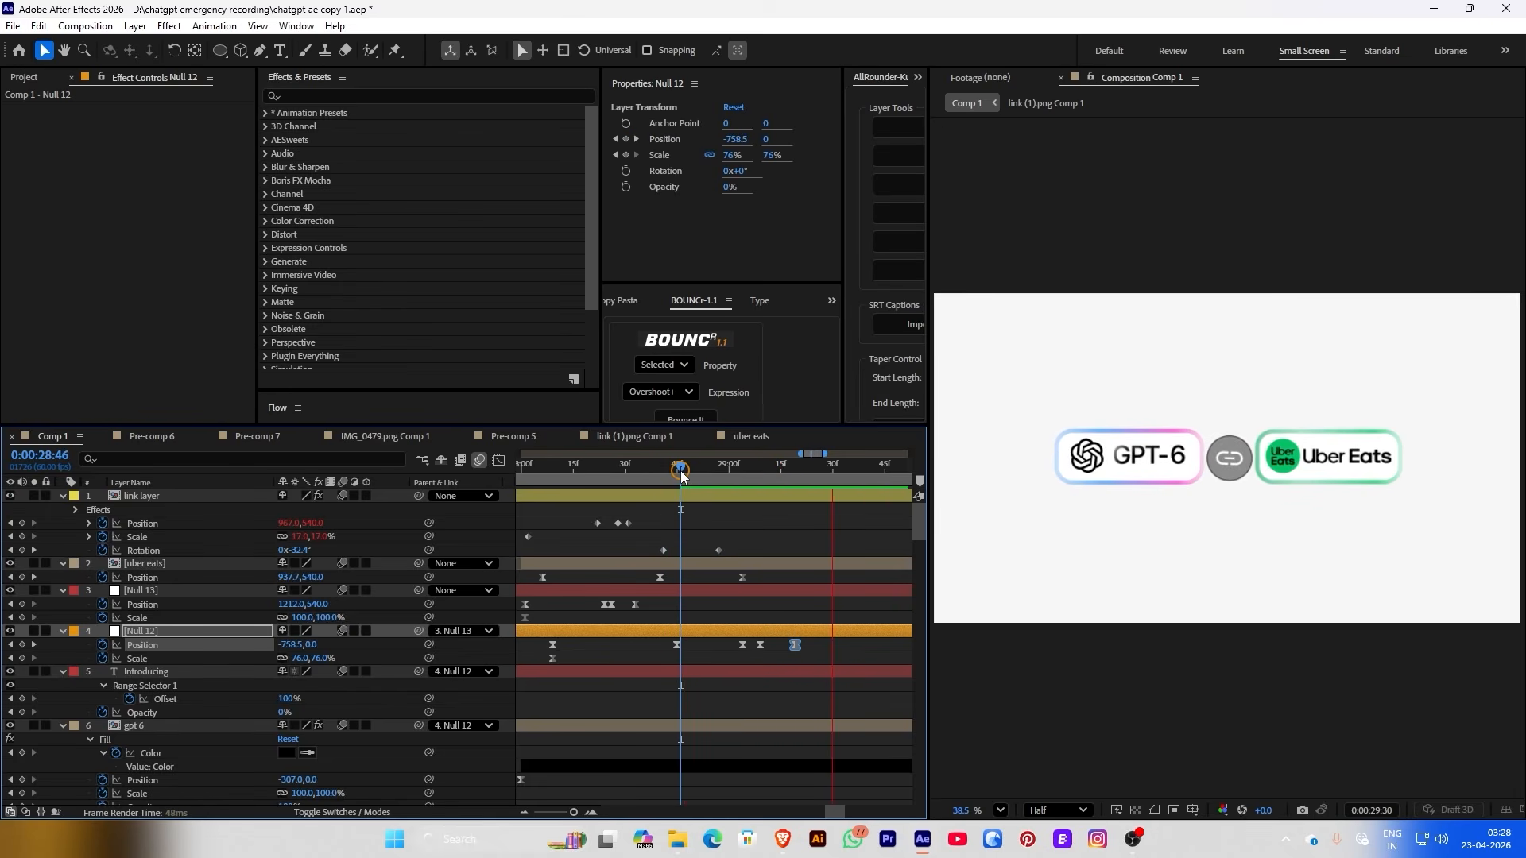
# Make three of Null 12's Position keyframes linear, with the playhead at 28:52
pyautogui.moveTo(765, 653); pyautogui.dragTo(747, 650)
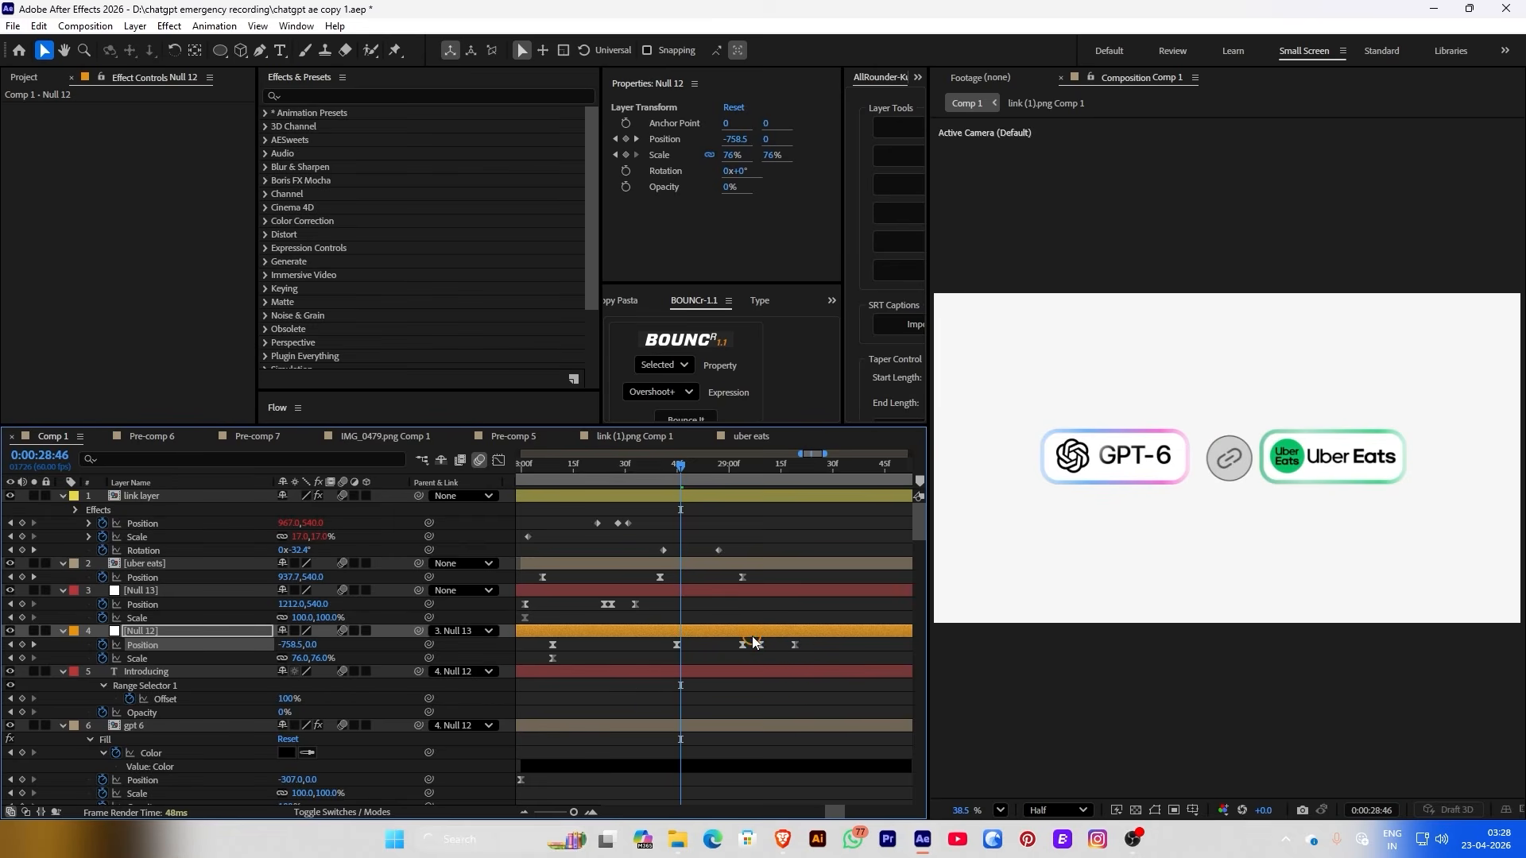
pyautogui.keyDown('ctrl'); pyautogui.click(793, 643); pyautogui.keyUp('ctrl')
pyautogui.click(701, 469)
# Replace uber eats' final Position keyframe with a new one at 28:49, pushing the pill to X 963
pyautogui.click(741, 577)
pyautogui.press('Delete')
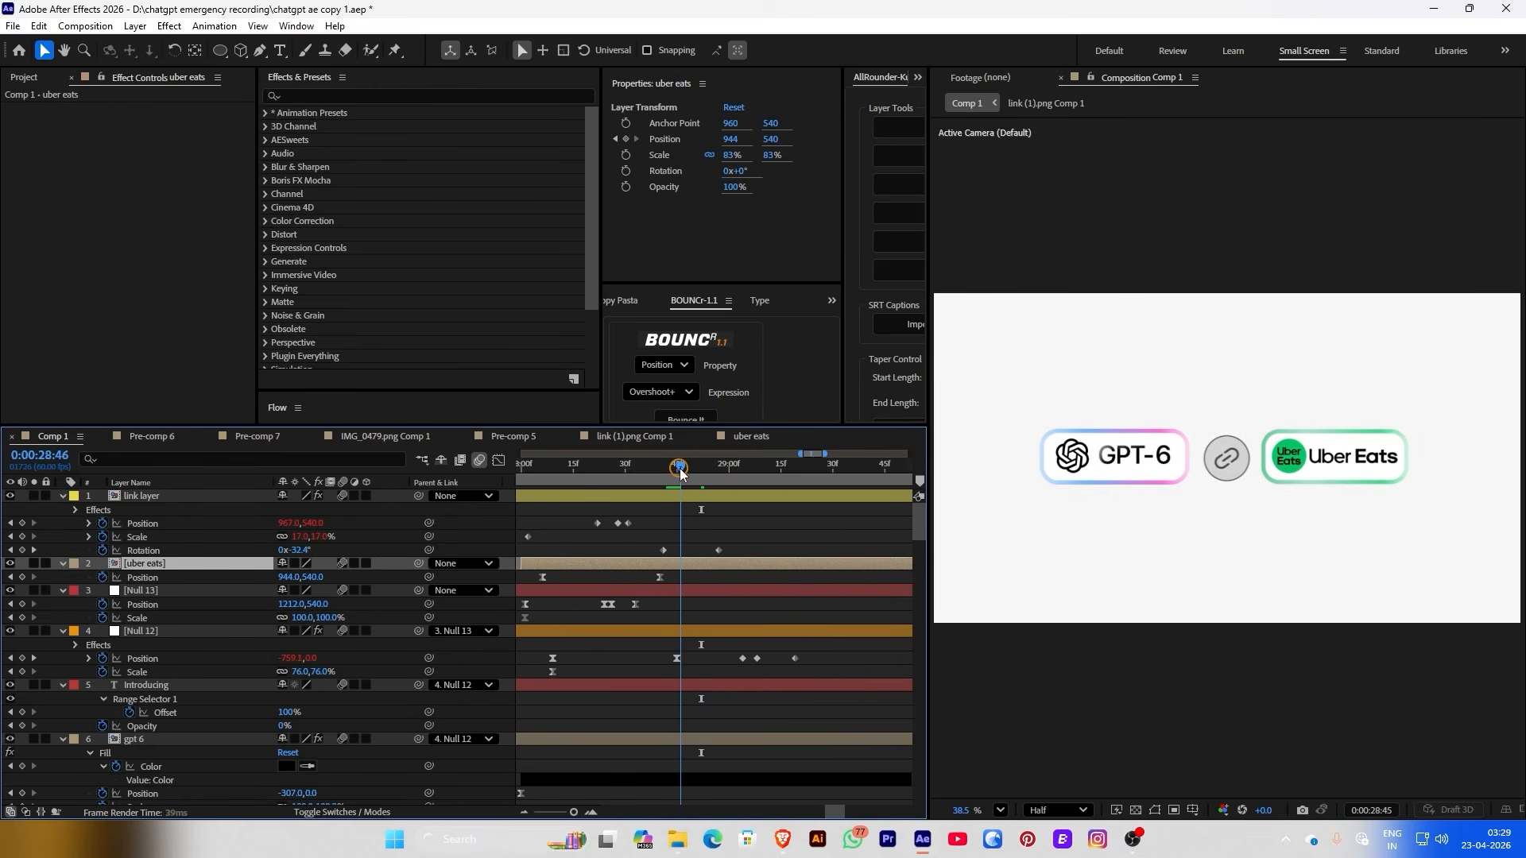
pyautogui.click(692, 469)
pyautogui.hotkey('alt', 'shift', 'p')
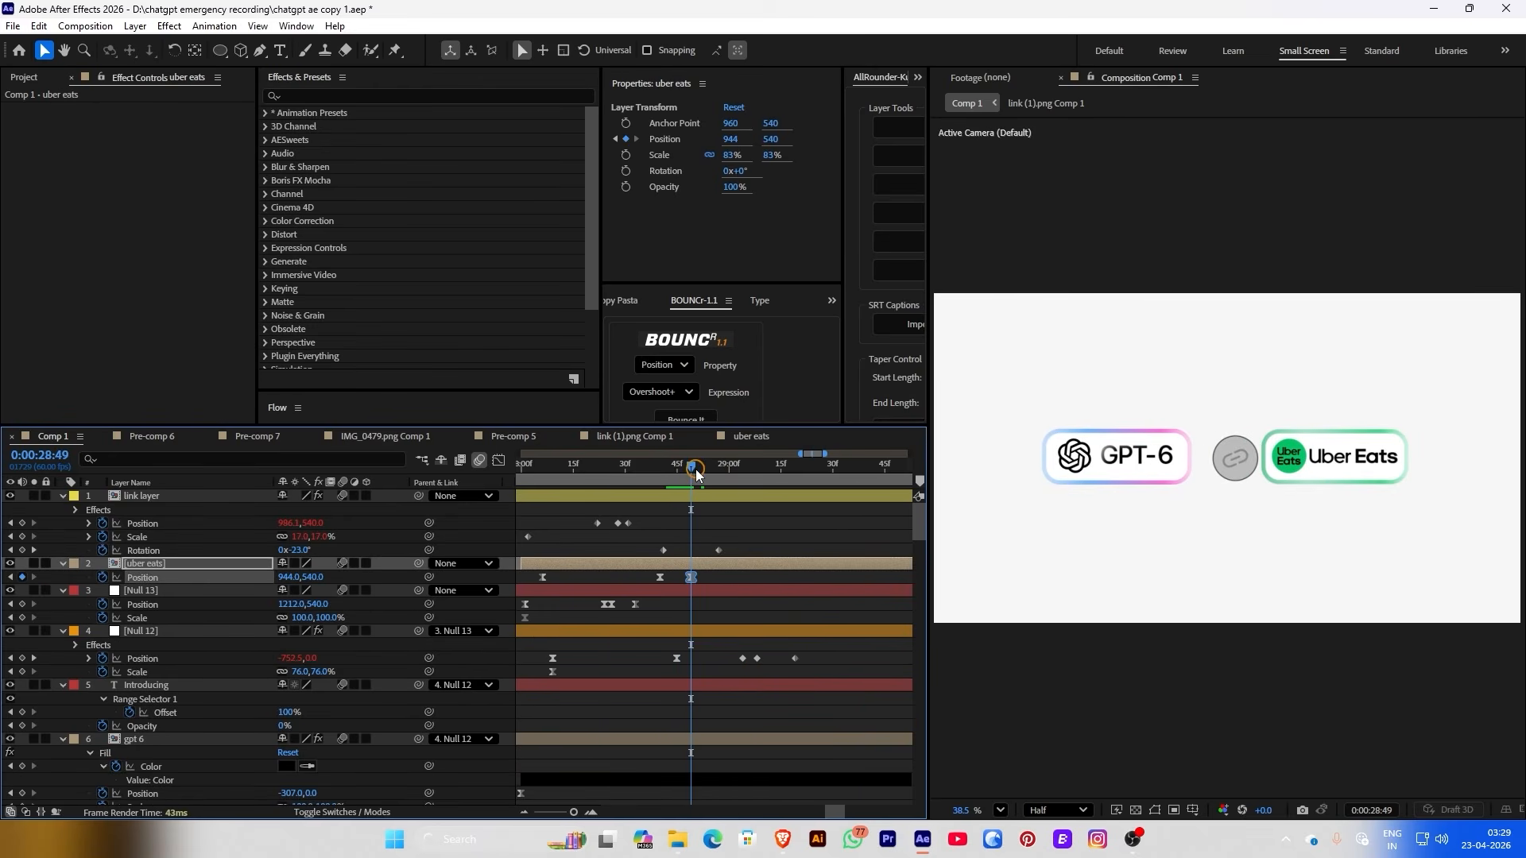
pyautogui.moveTo(697, 475); pyautogui.dragTo(719, 469)
pyautogui.click(645, 533)
pyautogui.moveTo(294, 579); pyautogui.dragTo(309, 579)
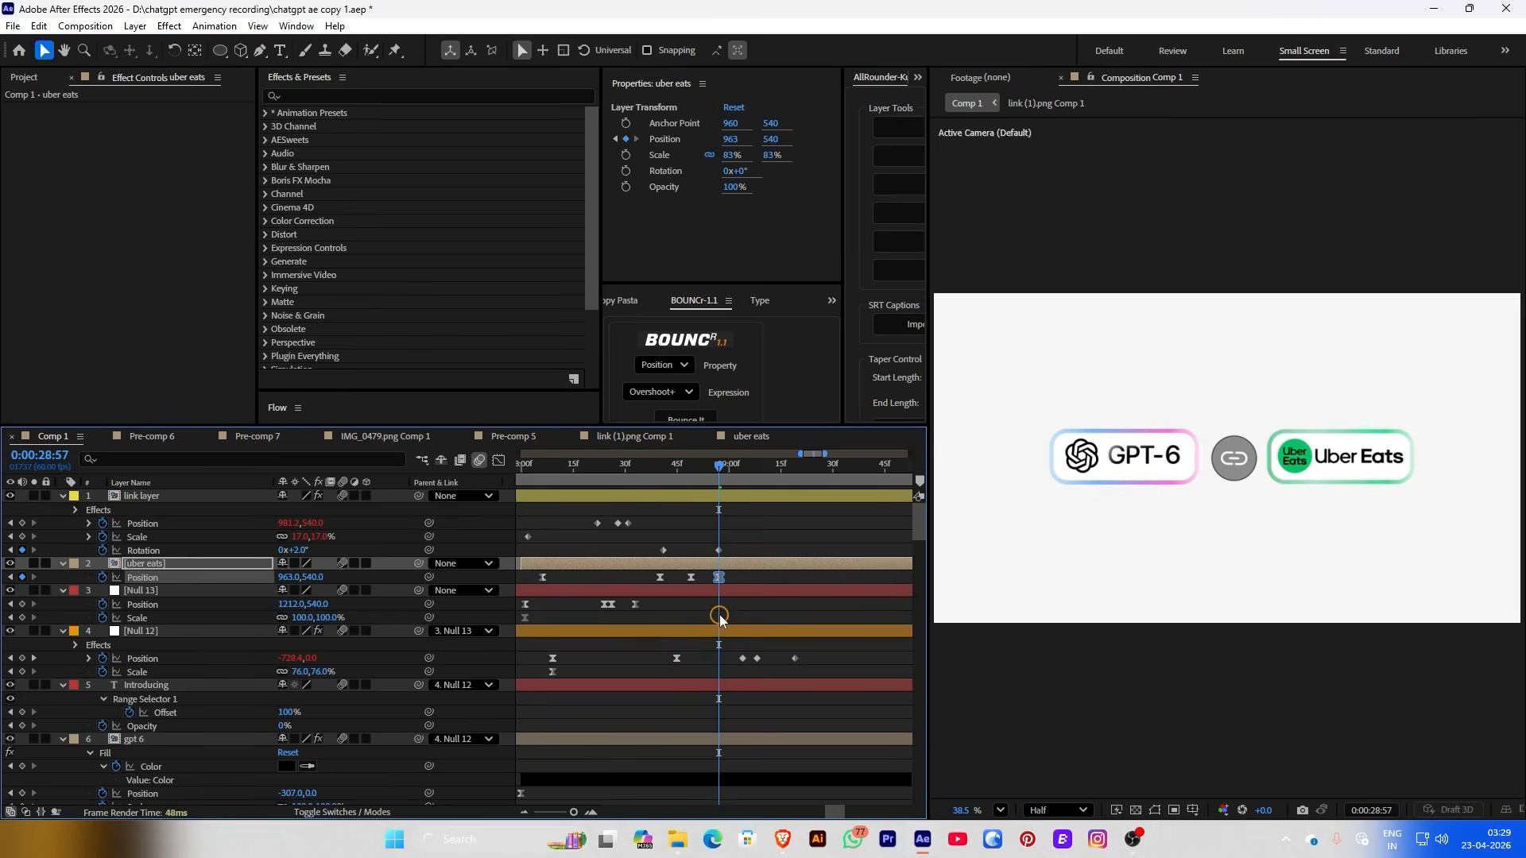
# Give uber eats an overshoot bounce and slide its 29:03 position left to X 913
pyautogui.click(686, 418)
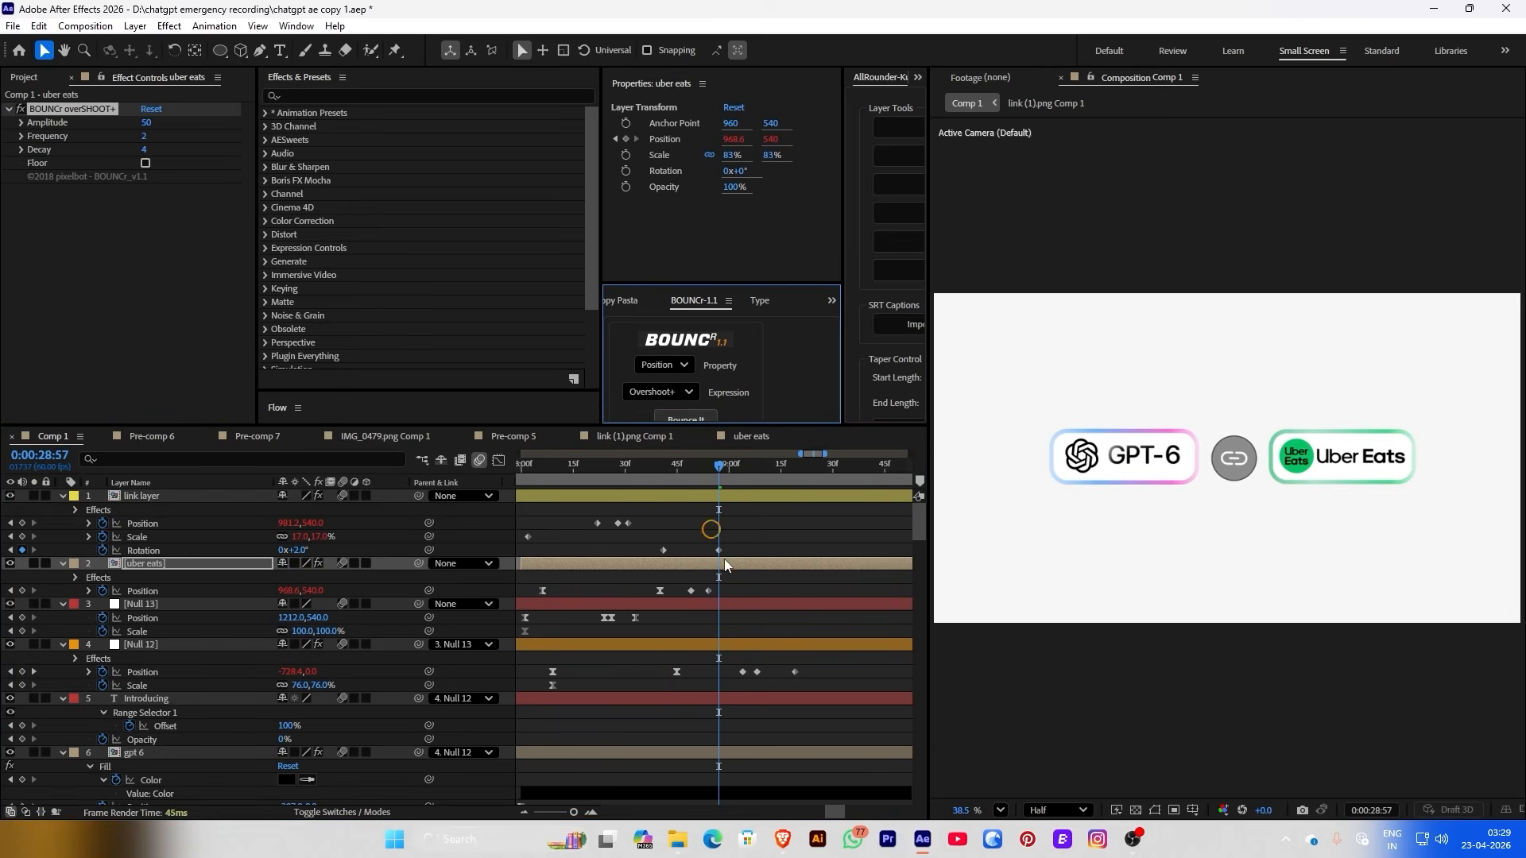
pyautogui.moveTo(675, 477); pyautogui.dragTo(739, 487)
pyautogui.click(442, 604)
pyautogui.moveTo(286, 592); pyautogui.dragTo(245, 588)
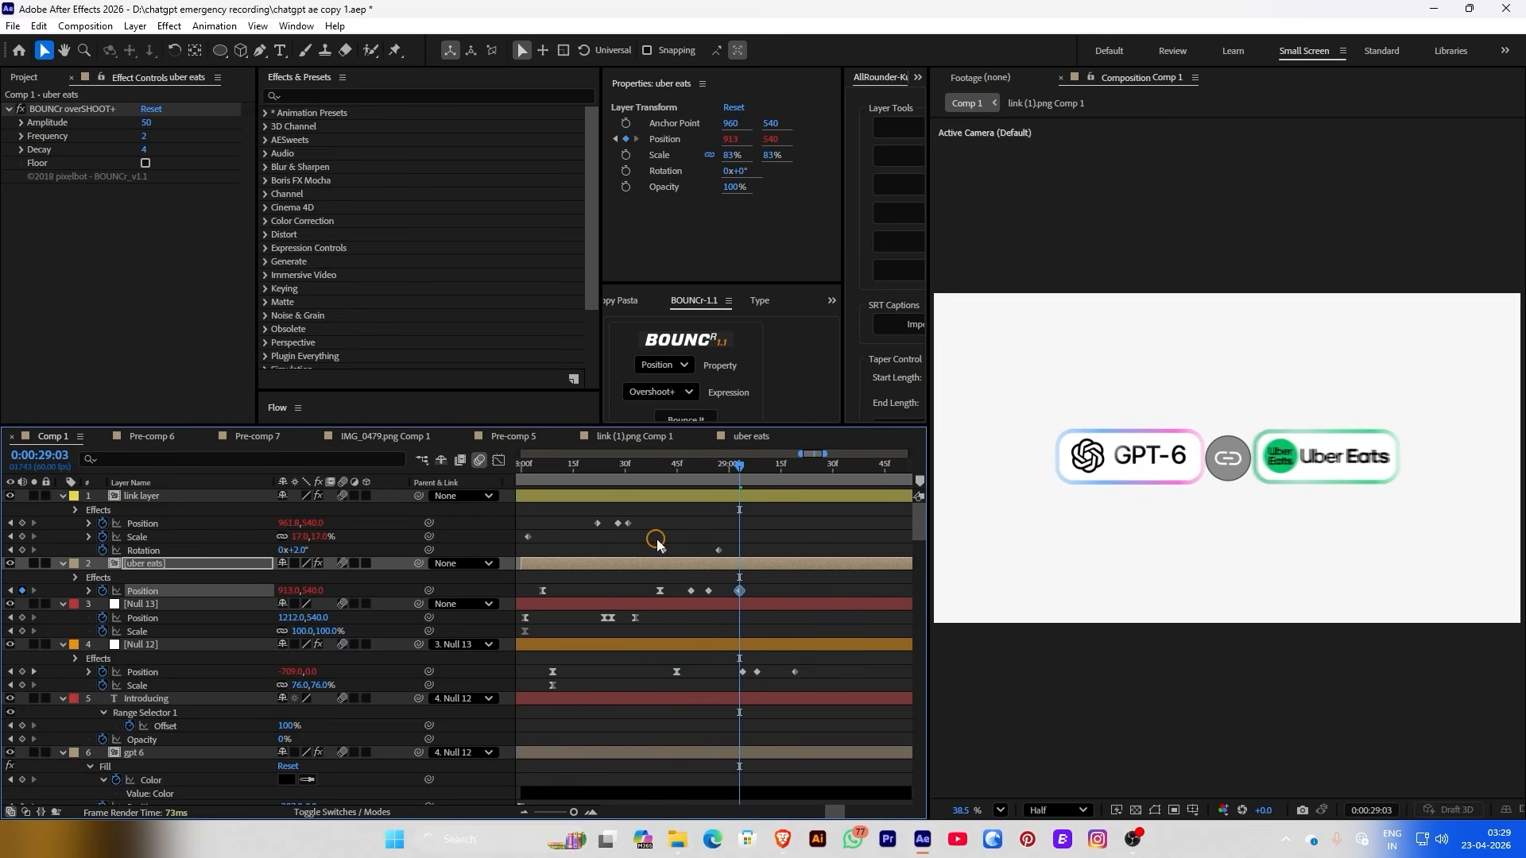
# Preview the Uber Eats bounce and fine-tune the 29:03 X position to about 921
pyautogui.press('space')
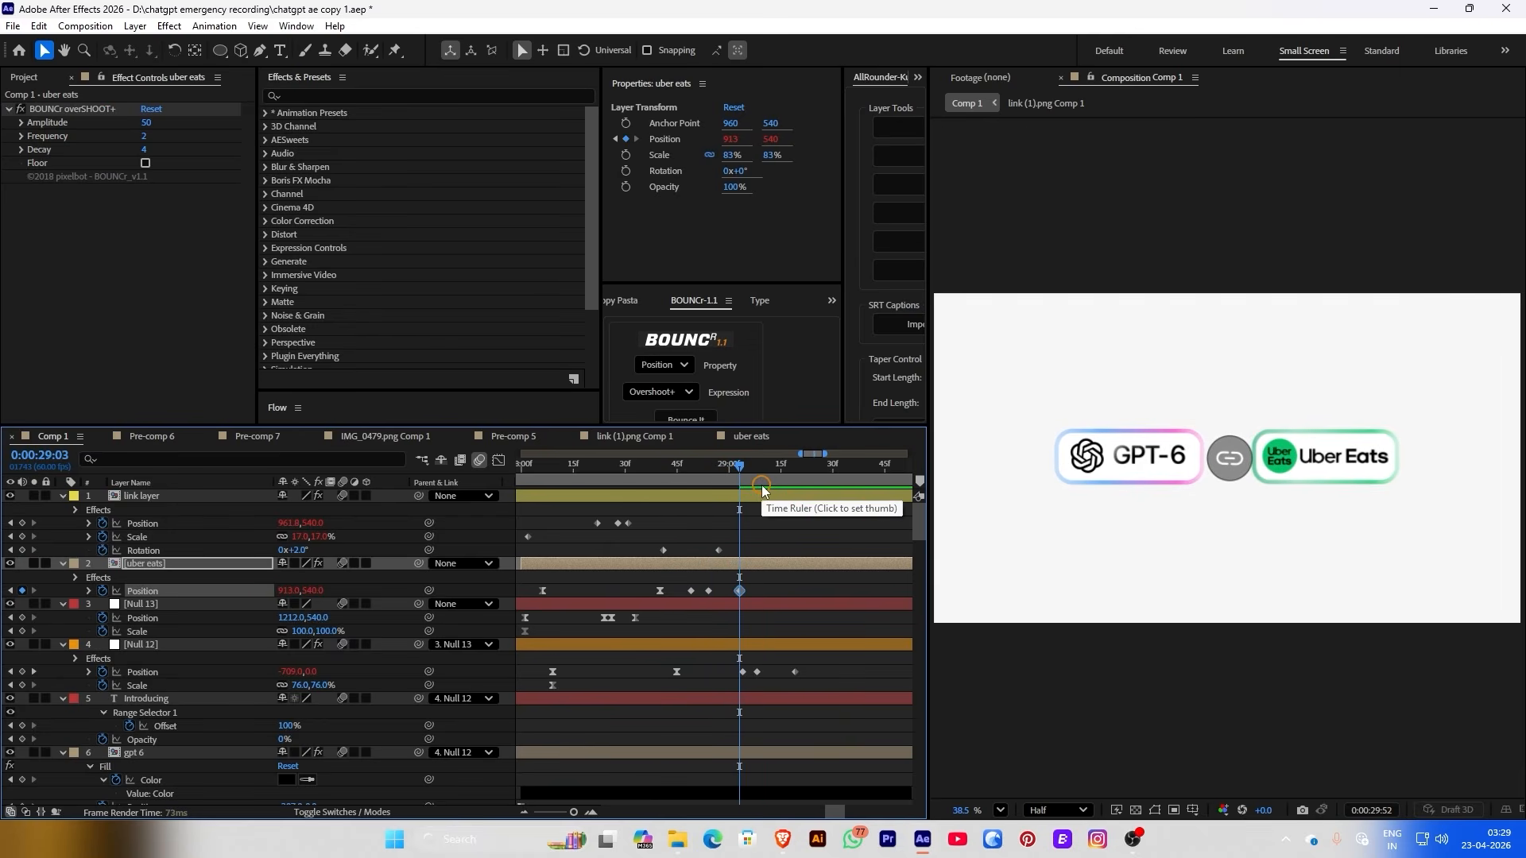
pyautogui.click(741, 480)
pyautogui.moveTo(741, 480); pyautogui.dragTo(739, 480)
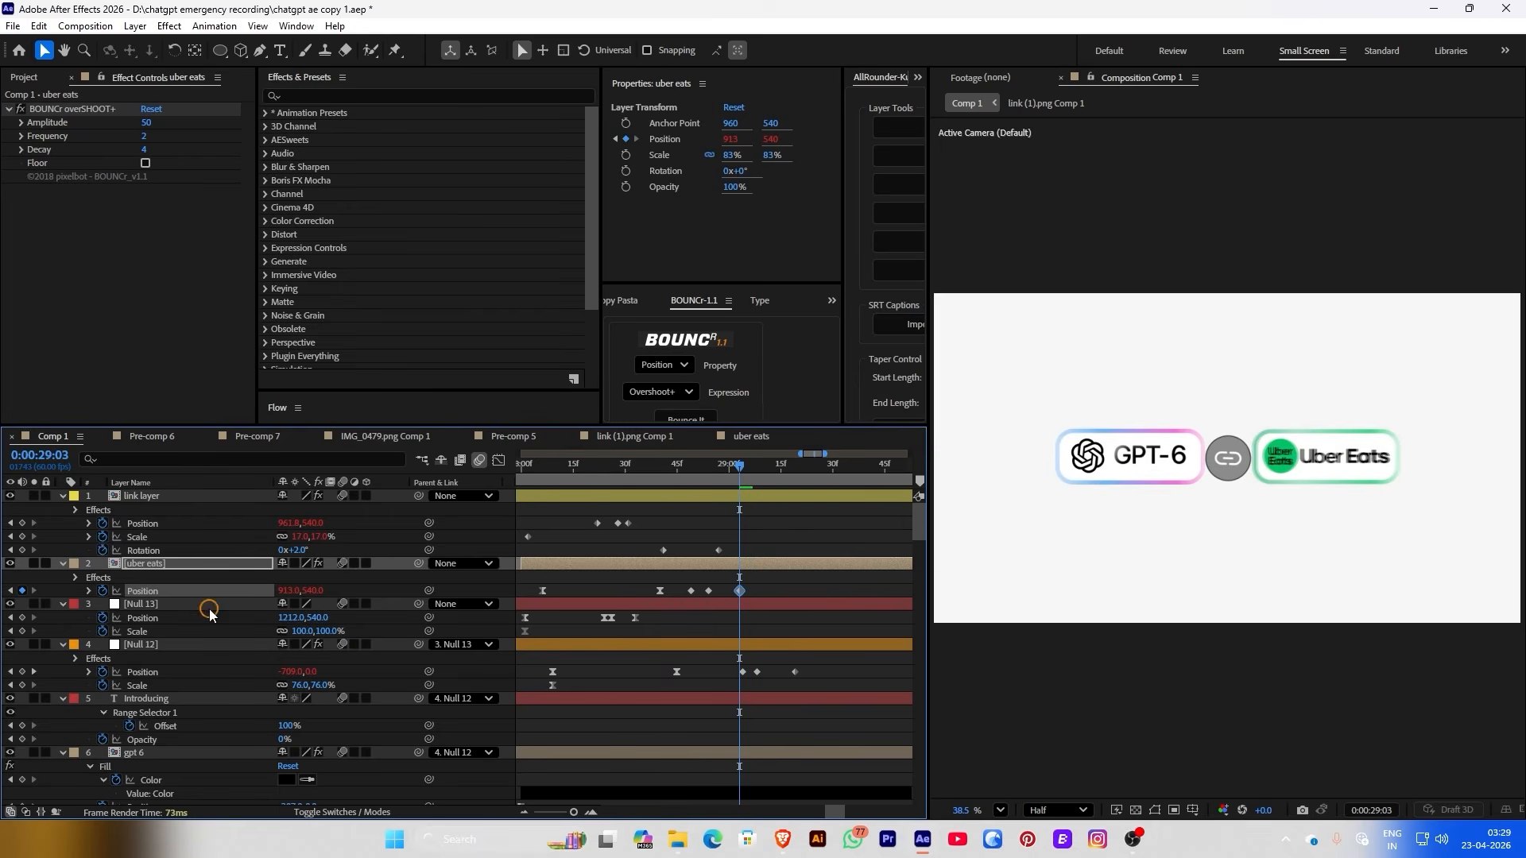
pyautogui.moveTo(290, 590); pyautogui.dragTo(335, 588)
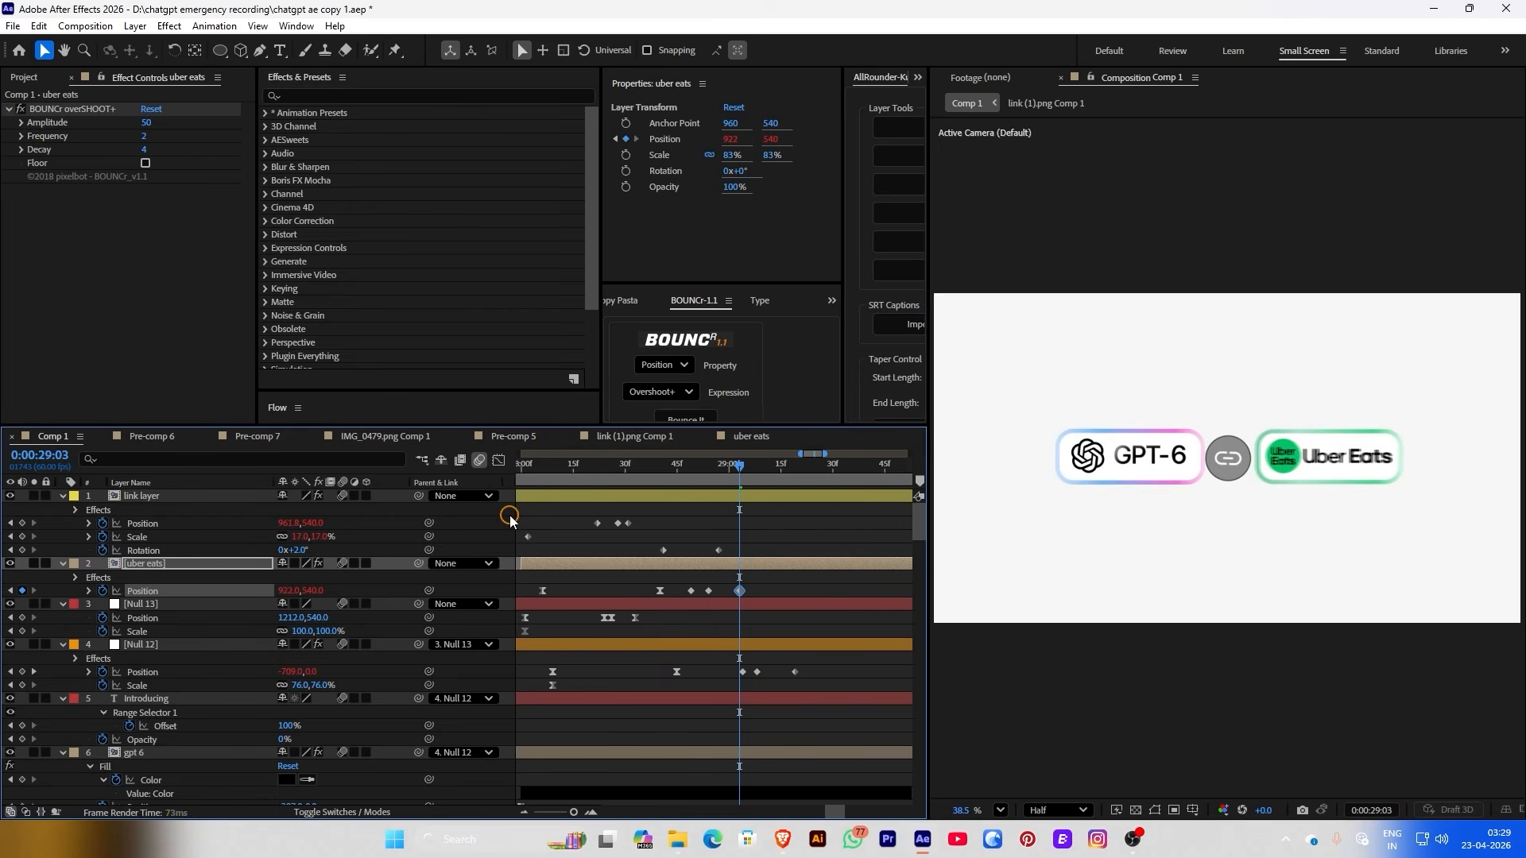
pyautogui.press('space')
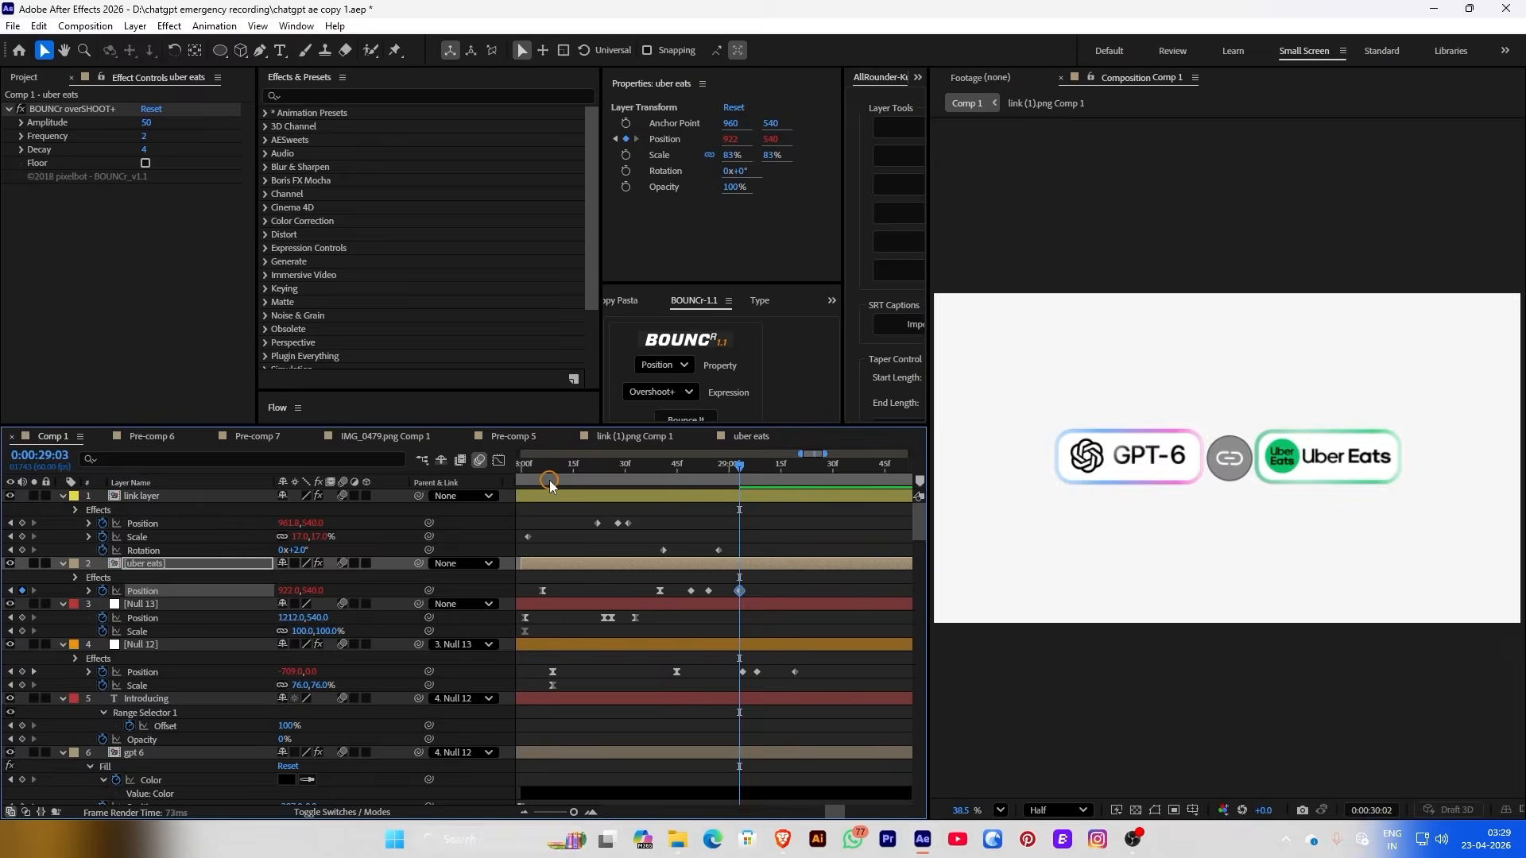
pyautogui.click(550, 480)
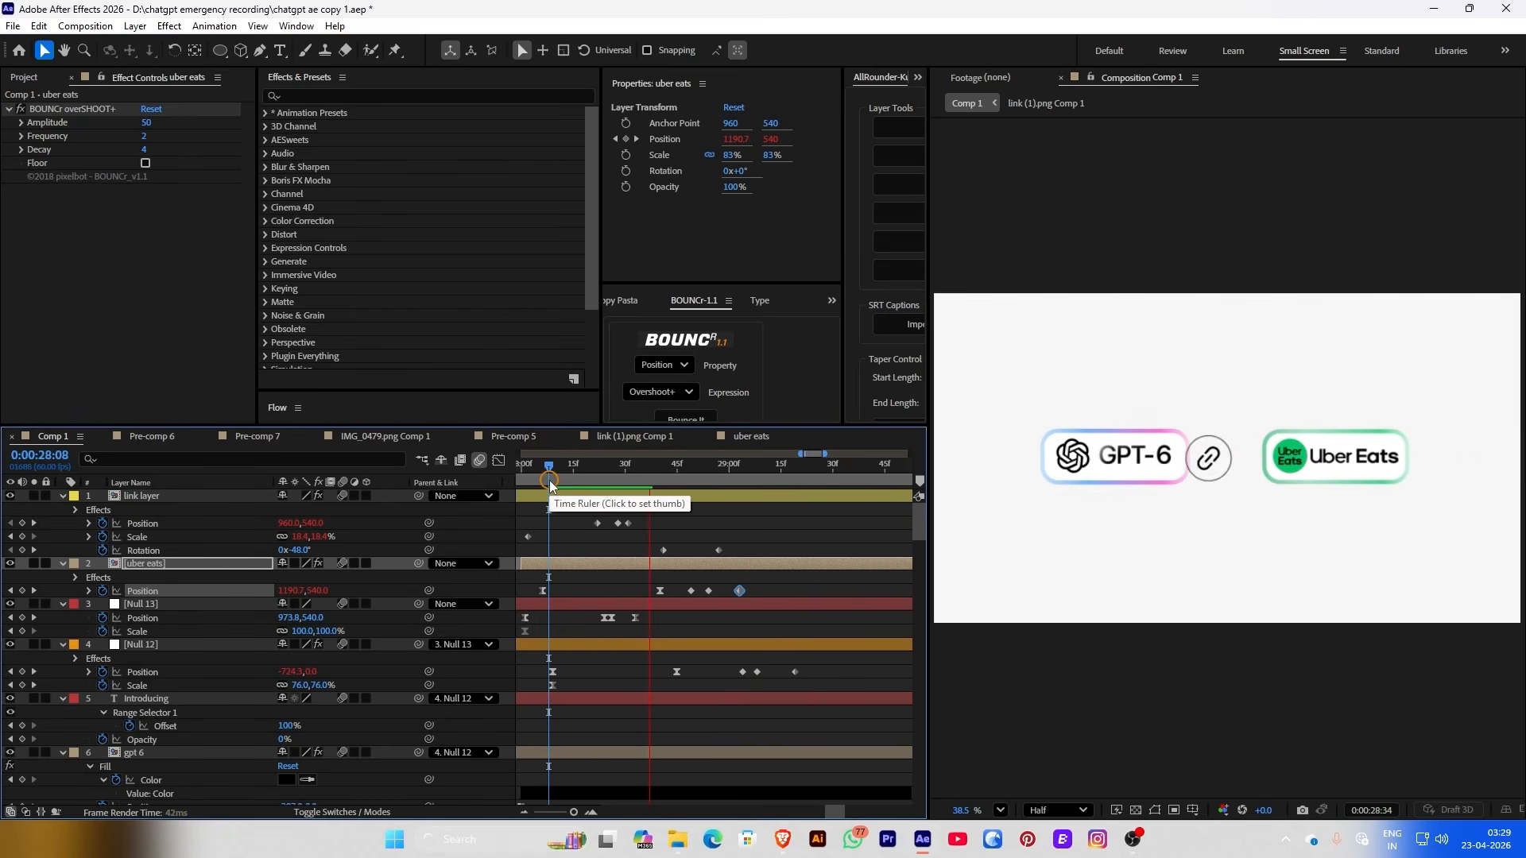
pyautogui.click(522, 588)
# Delete one Null 12 Position keyframe and shift the rest earlier, previewing the GPT-6 slide-in timing
pyautogui.click(649, 477)
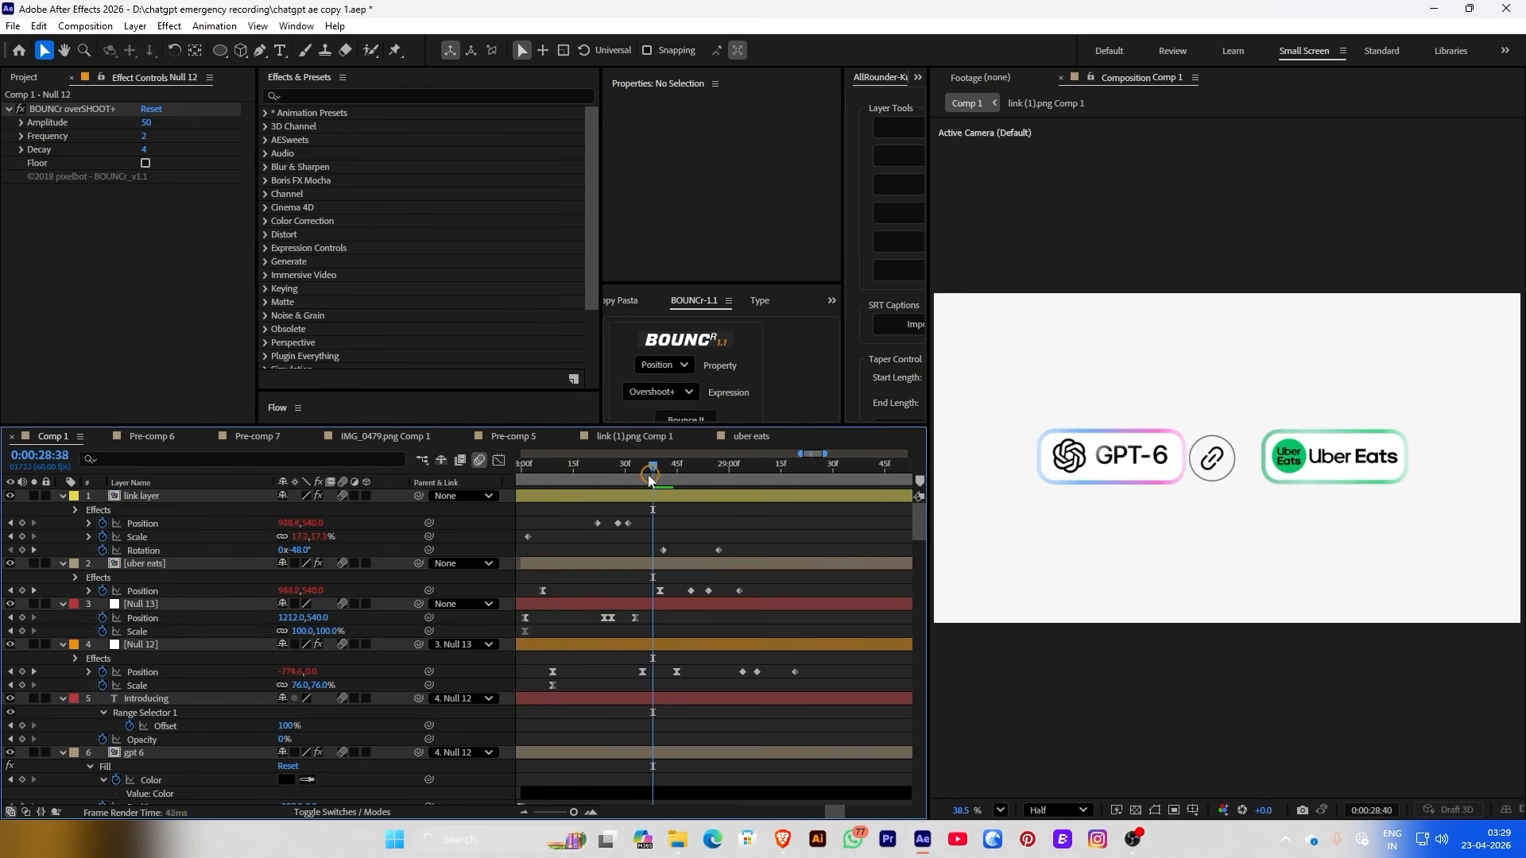
pyautogui.moveTo(649, 476)
pyautogui.mouseDown()
pyautogui.moveTo(608, 477)
pyautogui.moveTo(645, 477)
pyautogui.mouseUp()
pyautogui.click(642, 672)
pyautogui.press('Delete')
pyautogui.moveTo(676, 672); pyautogui.dragTo(646, 671)
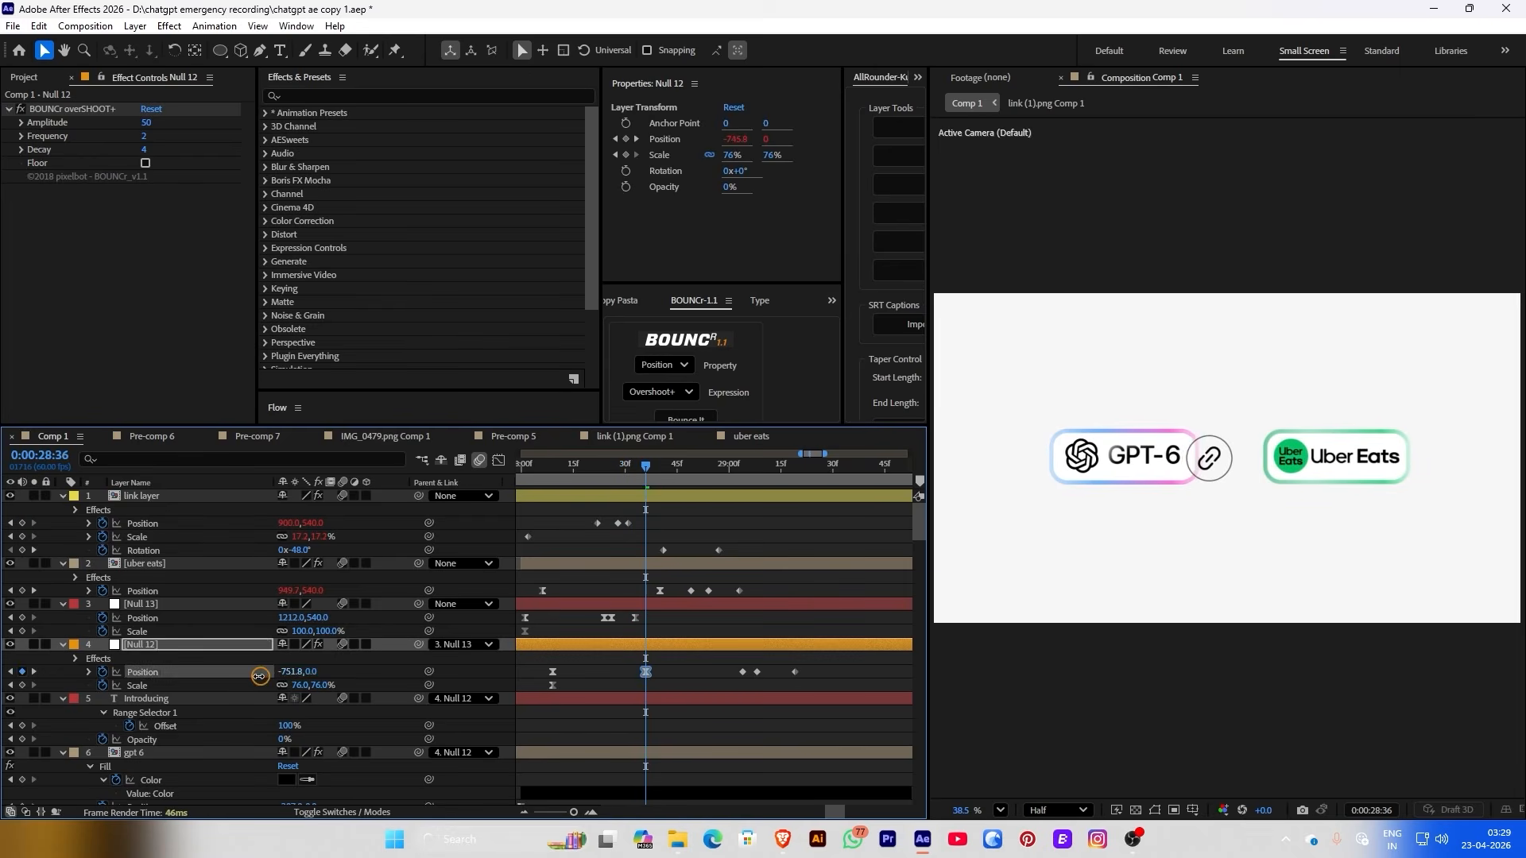
pyautogui.moveTo(559, 477); pyautogui.dragTo(701, 478)
pyautogui.moveTo(708, 692); pyautogui.dragTo(693, 524)
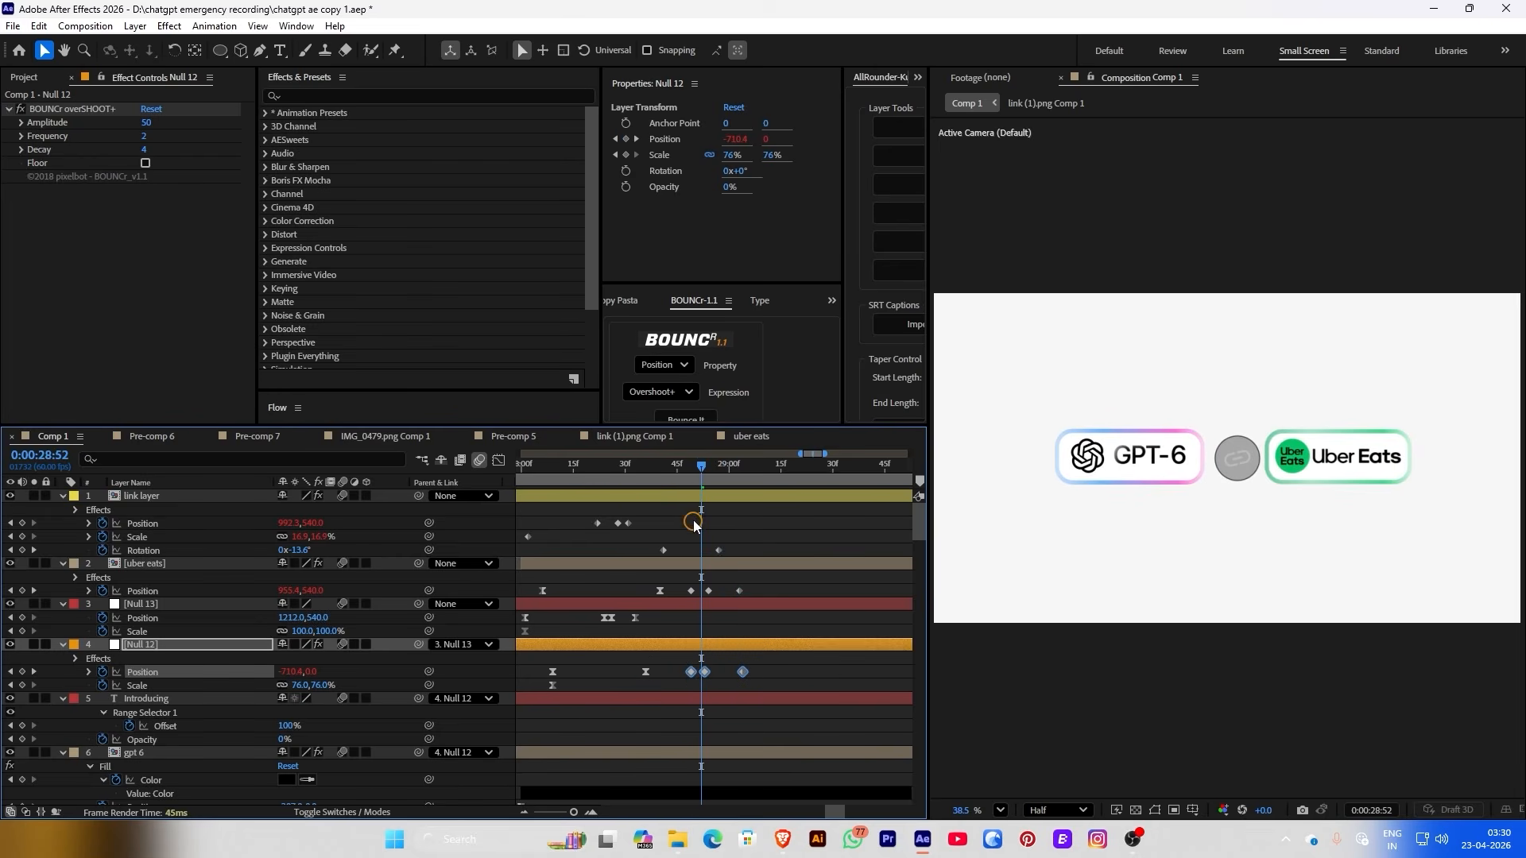
pyautogui.click(684, 480)
pyautogui.press('space')
pyautogui.press('space')
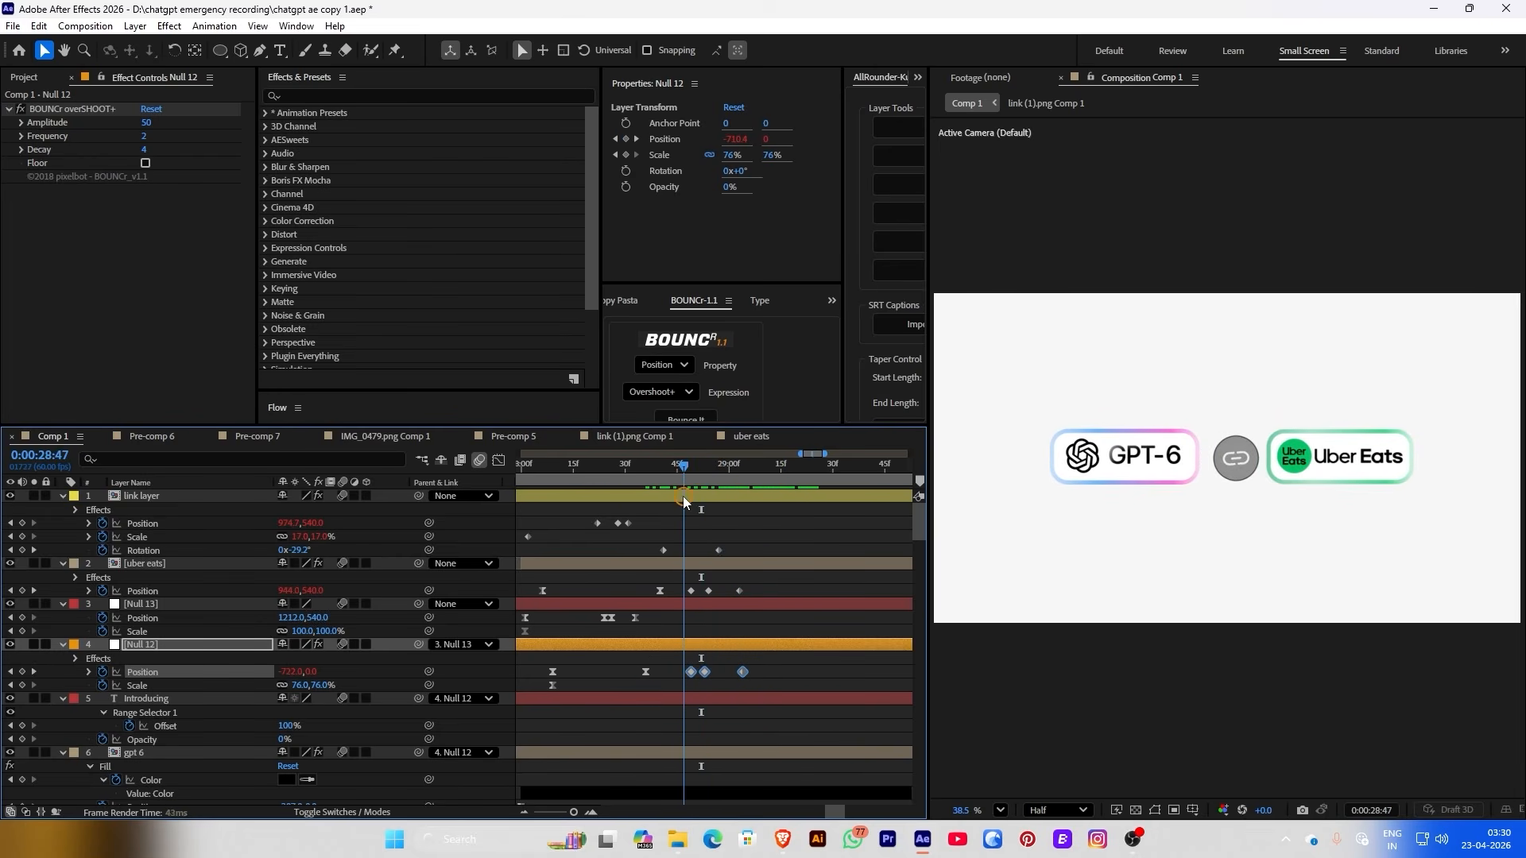
pyautogui.moveTo(666, 478); pyautogui.dragTo(709, 480)
# Replace Null 12's last three keyframes with new positions, ending the GPT-6 pill at X -728.8
pyautogui.press('Delete')
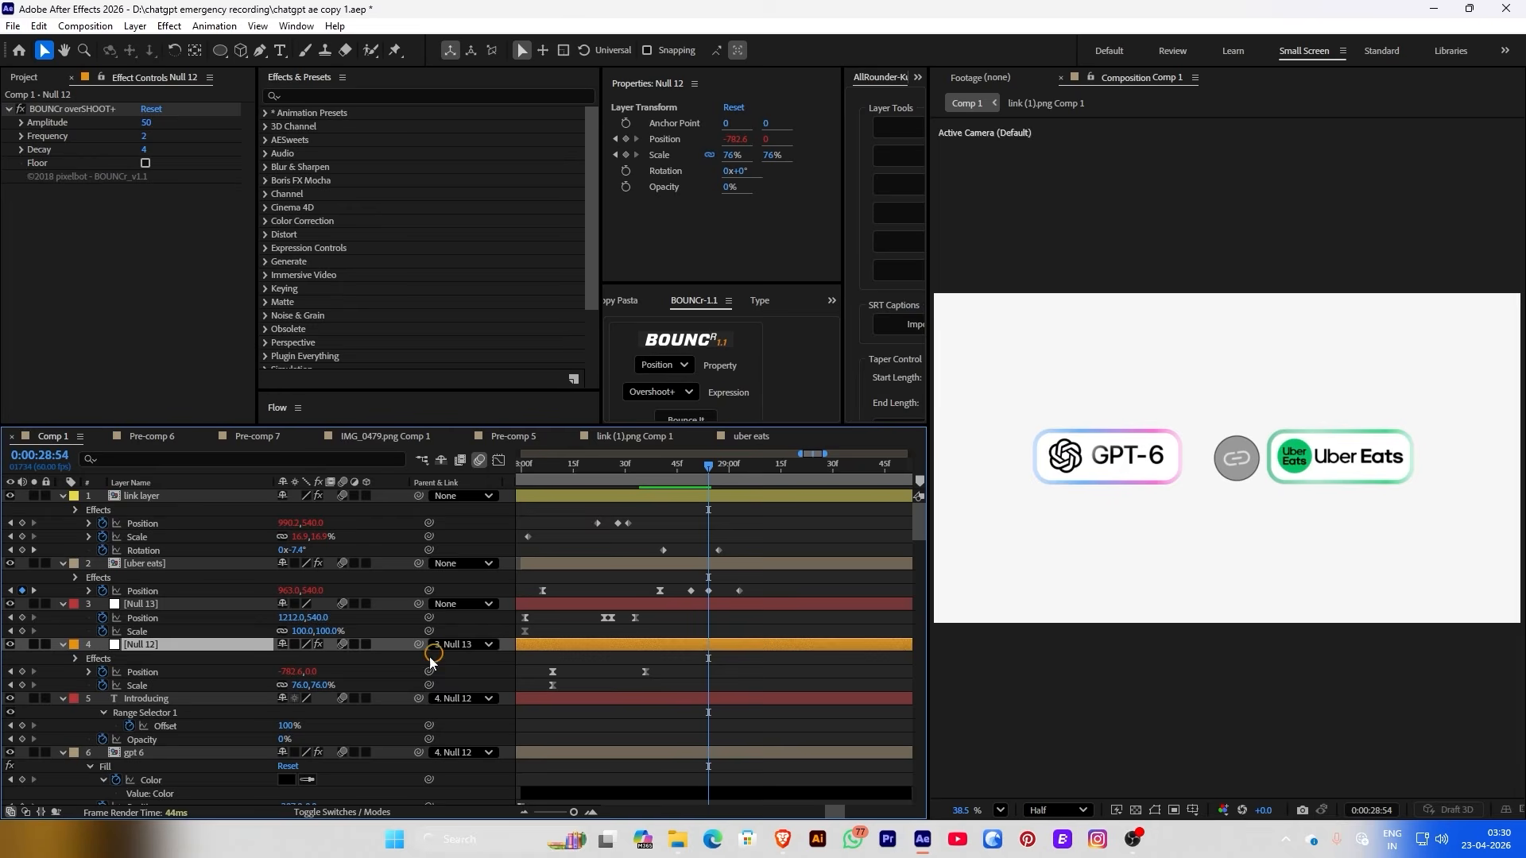
pyautogui.moveTo(296, 672); pyautogui.dragTo(352, 666)
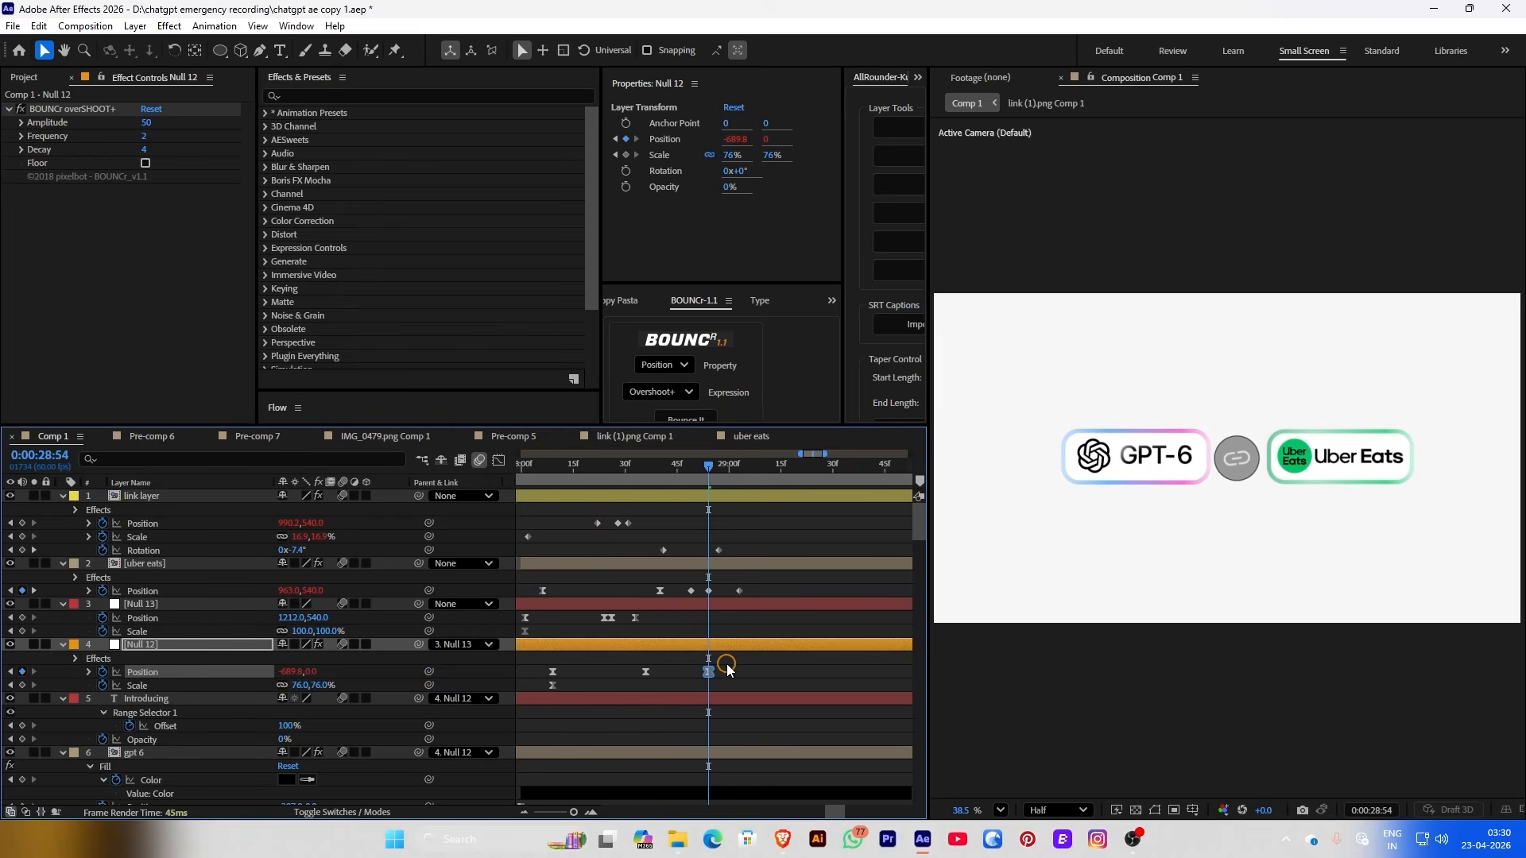
pyautogui.click(650, 485)
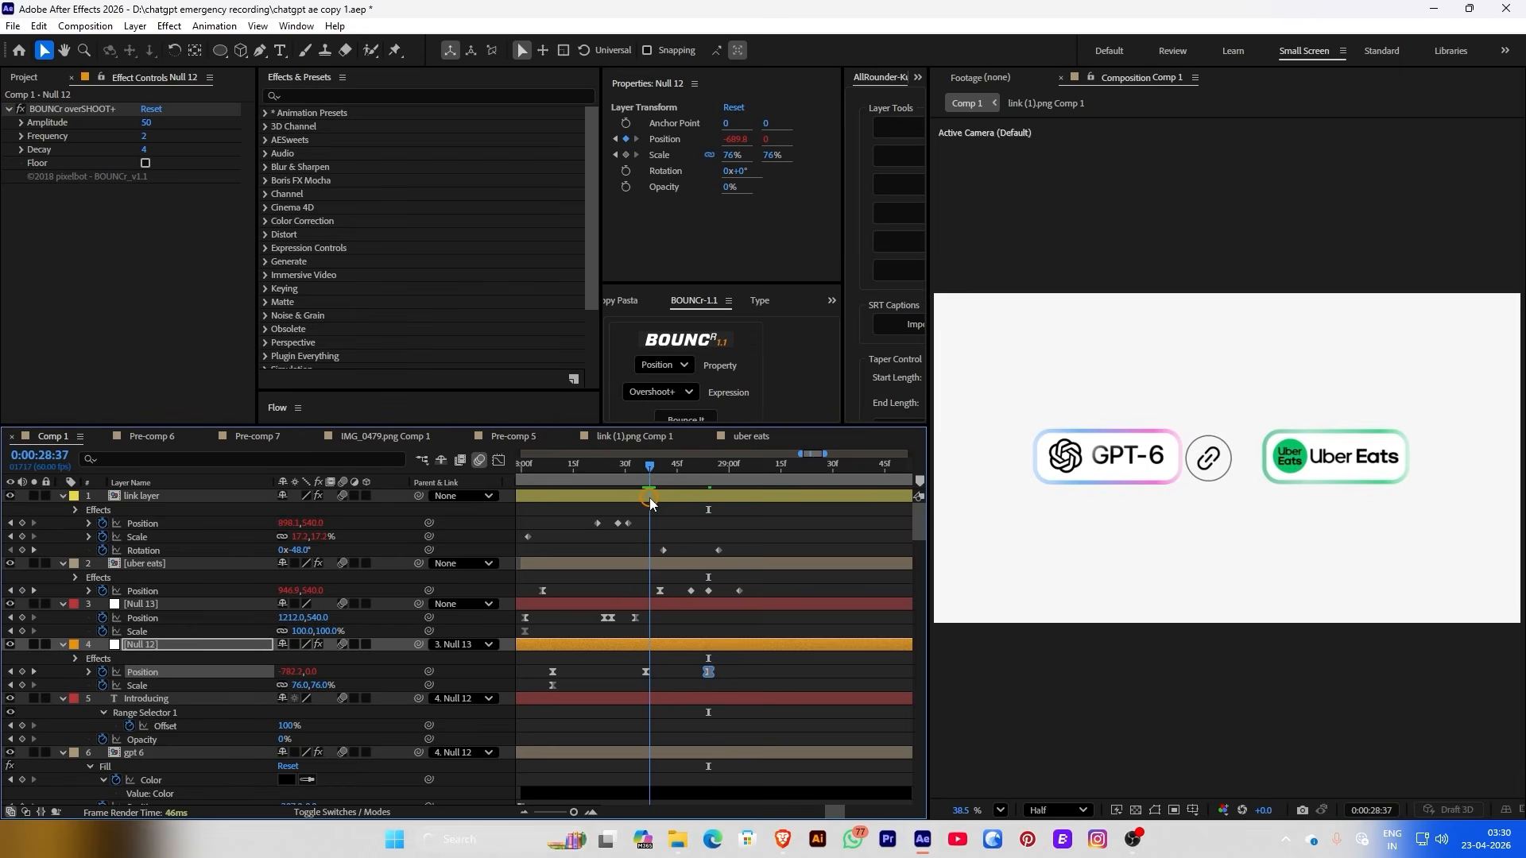
pyautogui.moveTo(650, 502); pyautogui.dragTo(725, 515)
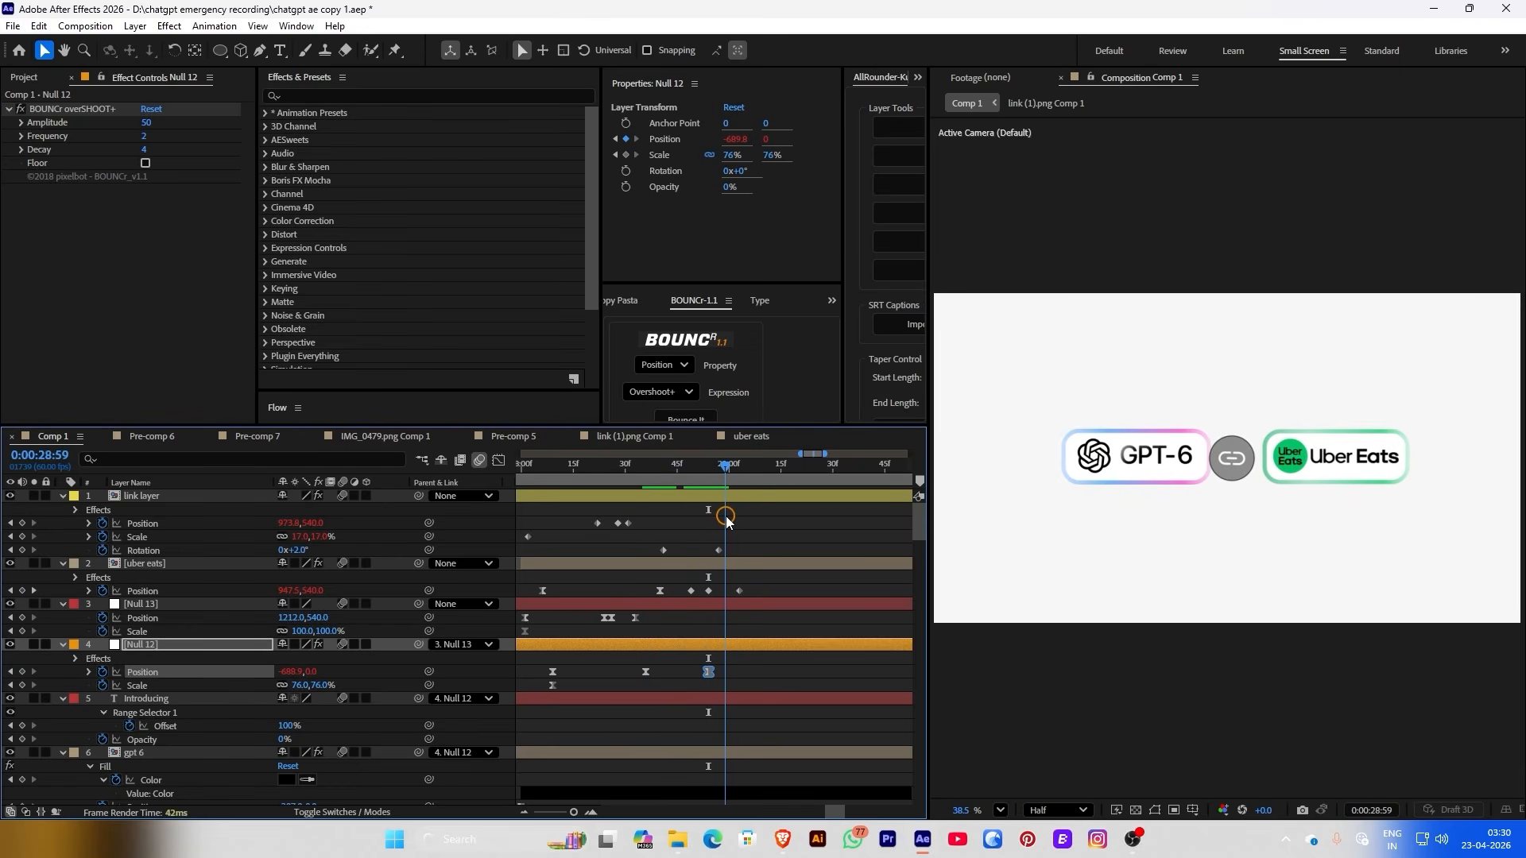
pyautogui.click(23, 671)
pyautogui.moveTo(724, 673); pyautogui.dragTo(714, 664)
pyautogui.scroll(2, 714, 663)
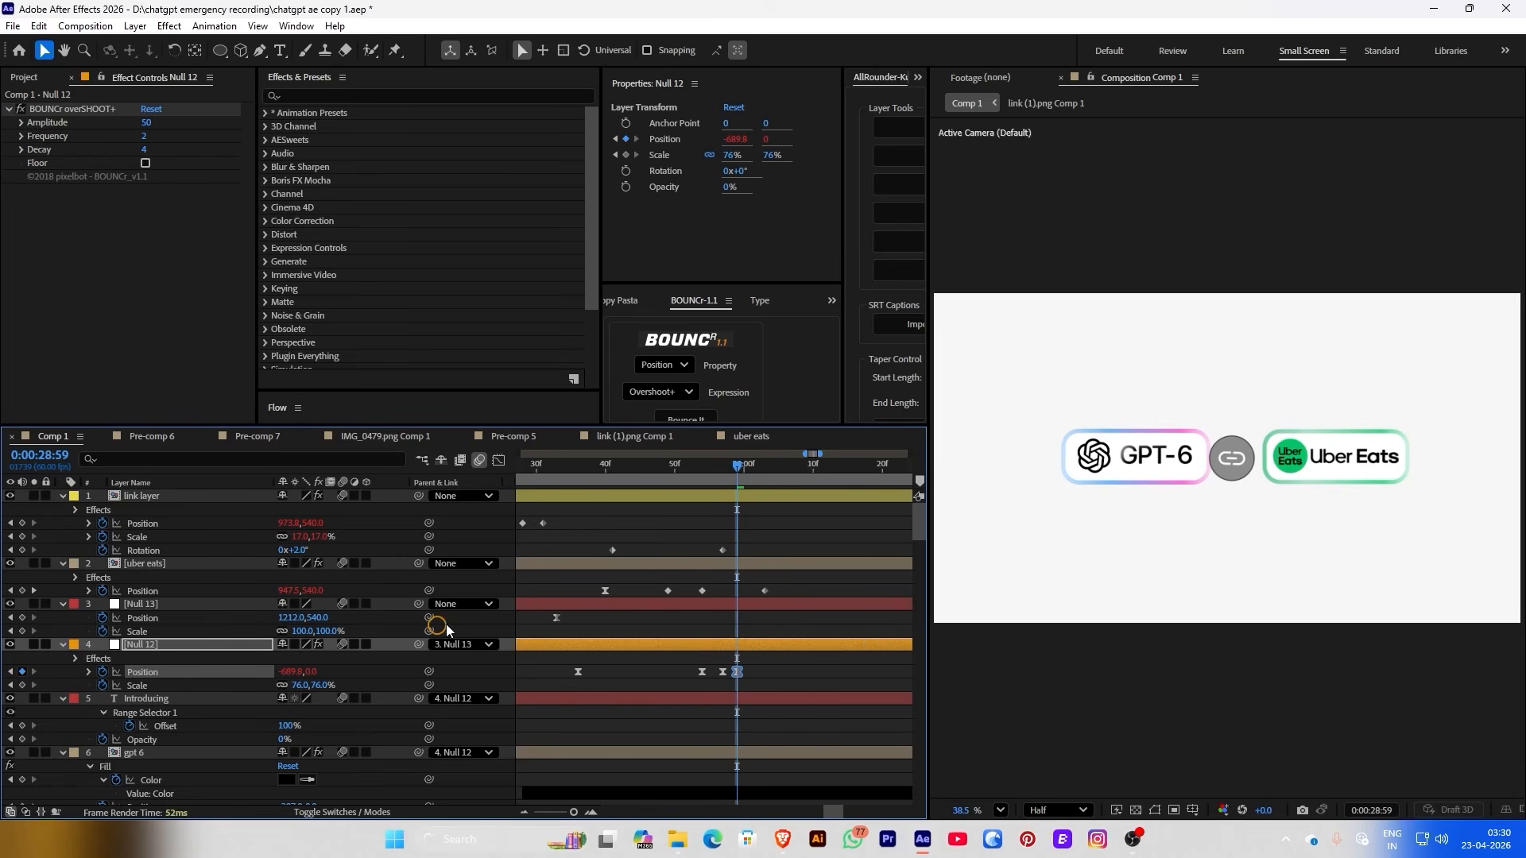
pyautogui.moveTo(286, 672); pyautogui.dragTo(259, 674)
# Bounce only Null 12's two final keyframes with overshoot and move the last one to 29:01
pyautogui.moveTo(771, 670); pyautogui.dragTo(712, 678)
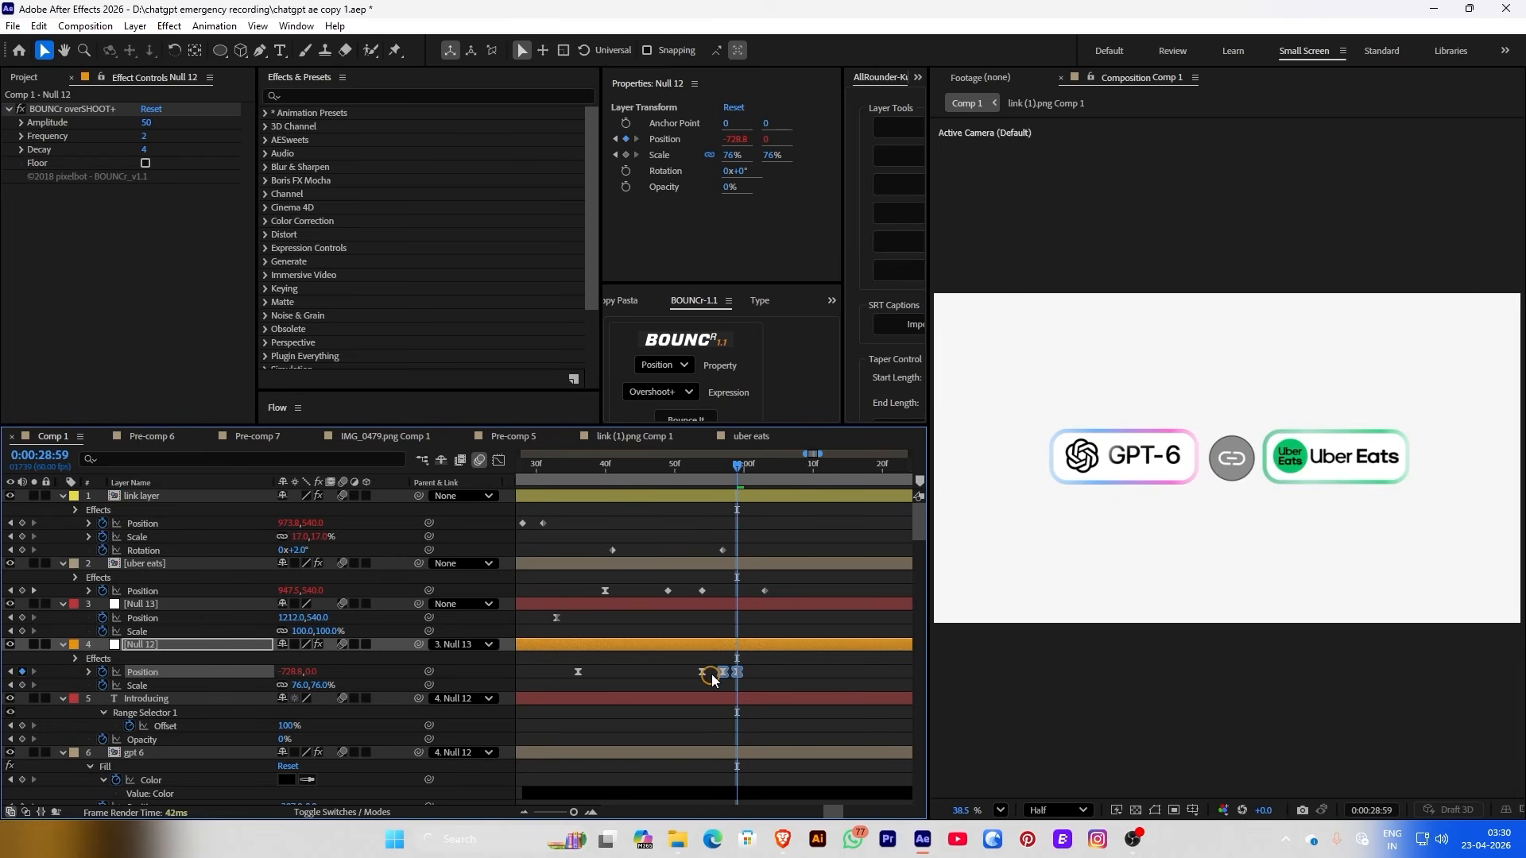
pyautogui.click(676, 417)
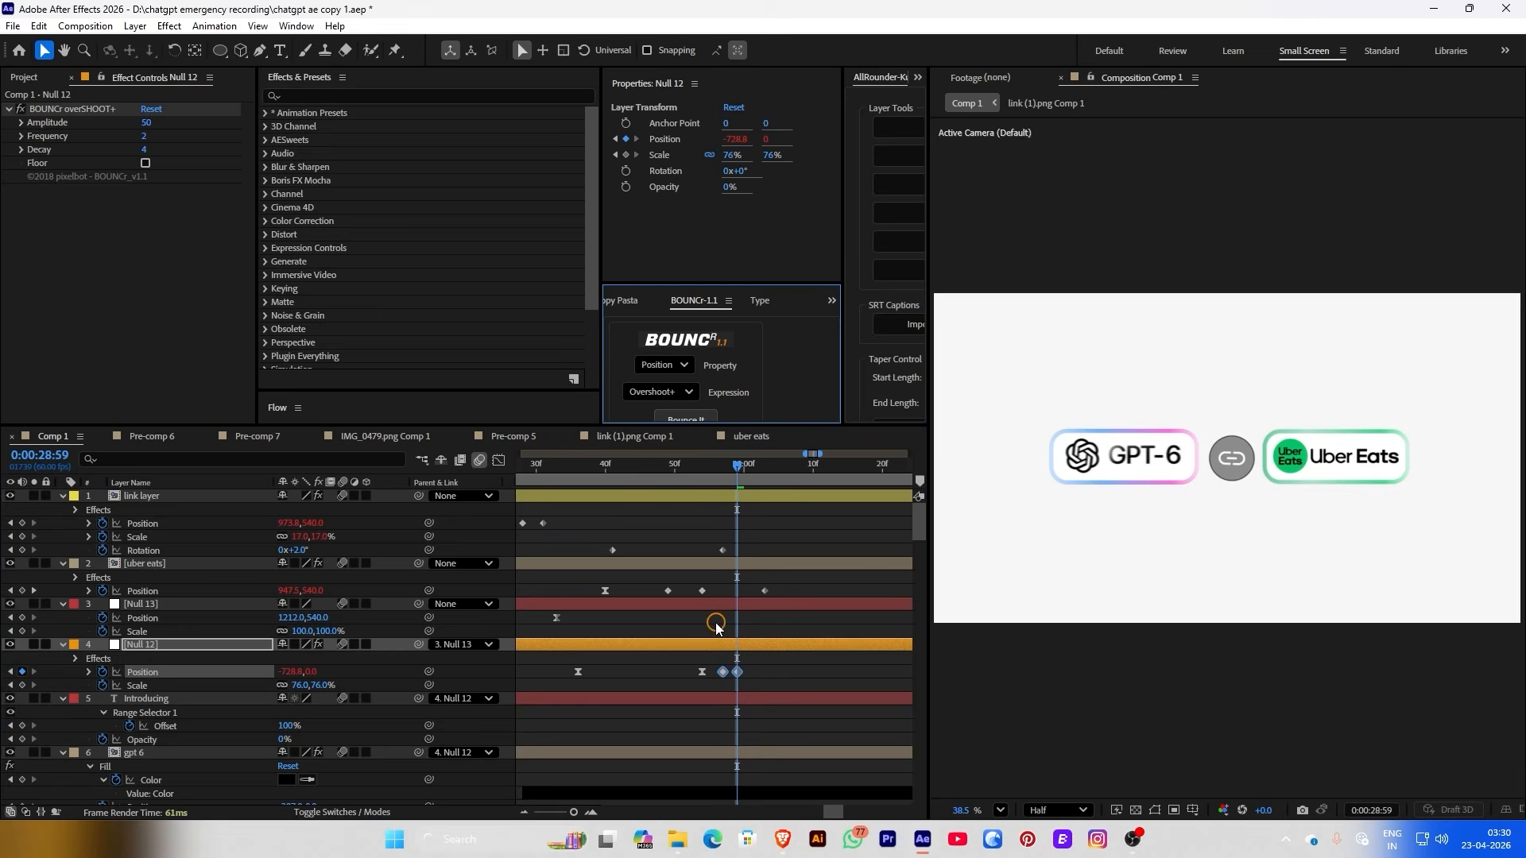
pyautogui.click(658, 366)
pyautogui.click(658, 419)
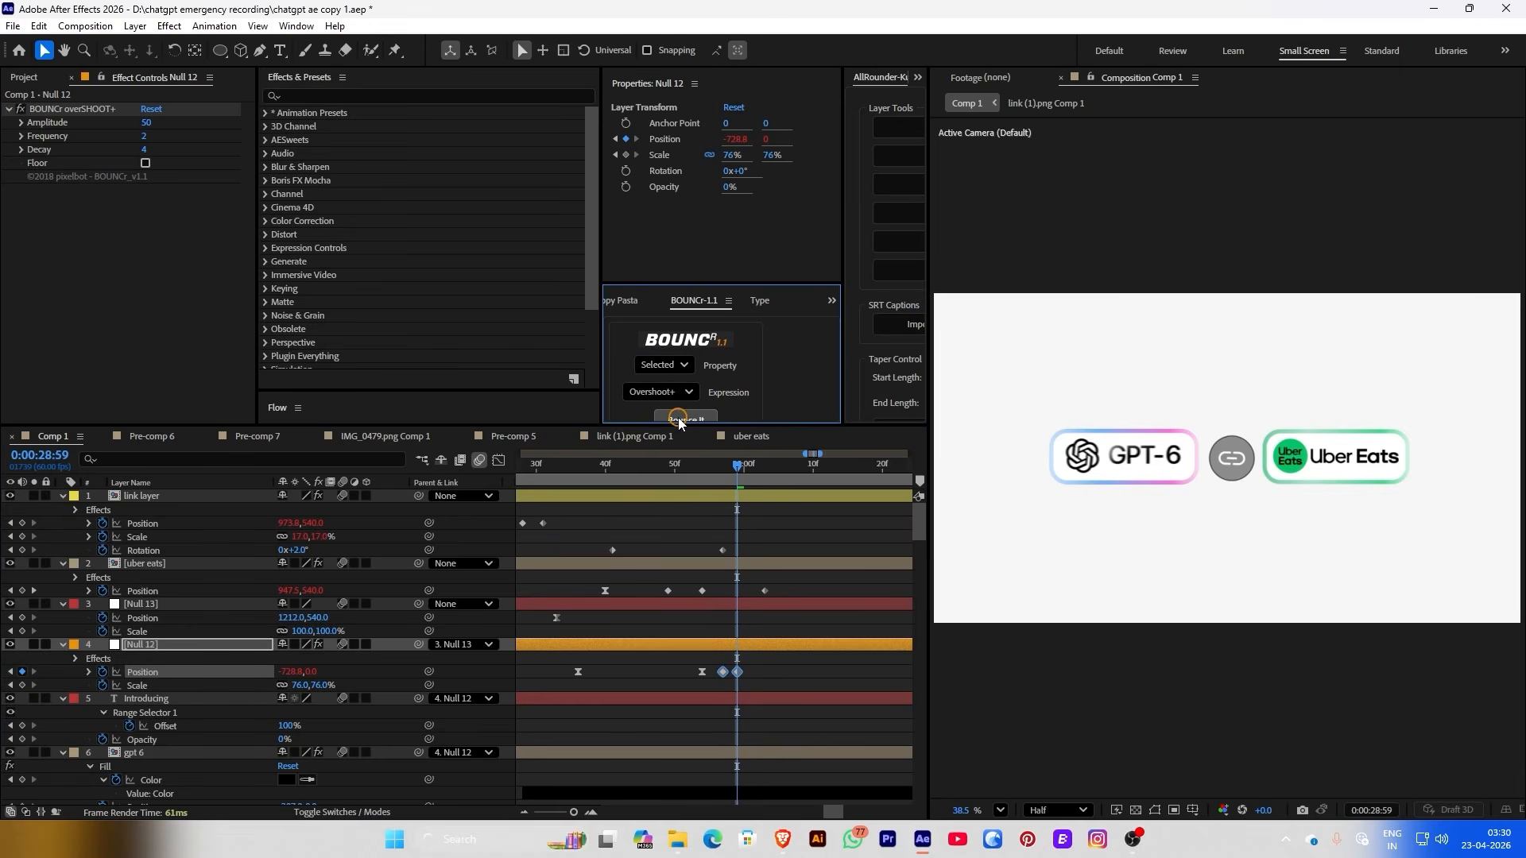
pyautogui.click(780, 684)
pyautogui.moveTo(688, 475); pyautogui.dragTo(749, 489)
pyautogui.moveTo(737, 672); pyautogui.dragTo(754, 578)
# Play the whole intro from the start, then pick light grey for the link badge circle fill
pyautogui.press('F2')
pyautogui.press(';')
pyautogui.press('Home')
pyautogui.press('space')
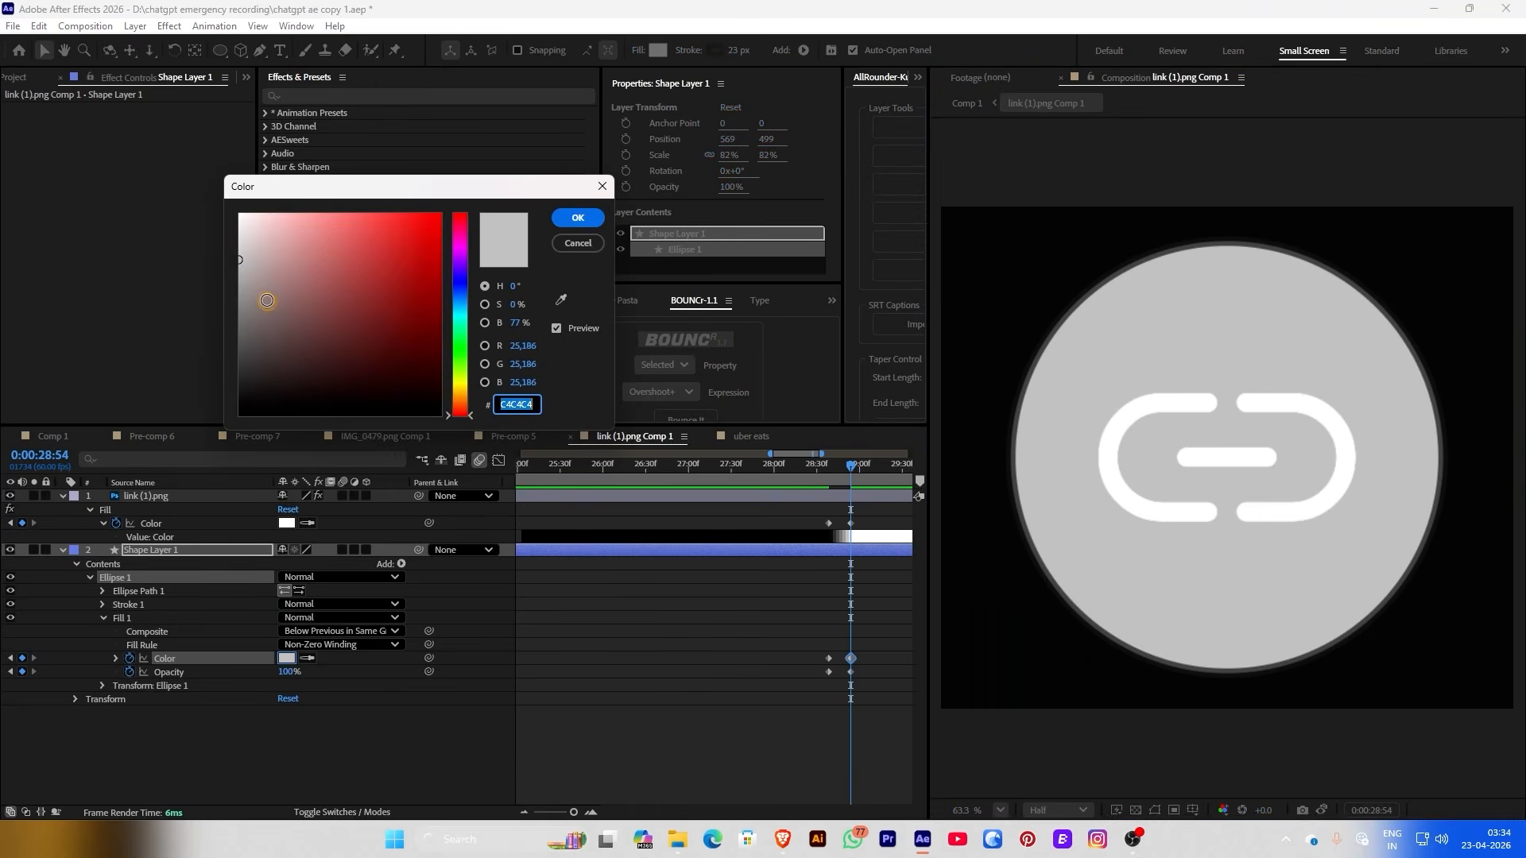
pyautogui.moveTo(267, 303)
pyautogui.mouseDown()
pyautogui.moveTo(228, 248)
pyautogui.moveTo(276, 216)
pyautogui.moveTo(253, 240)
pyautogui.moveTo(229, 237)
pyautogui.mouseUp()
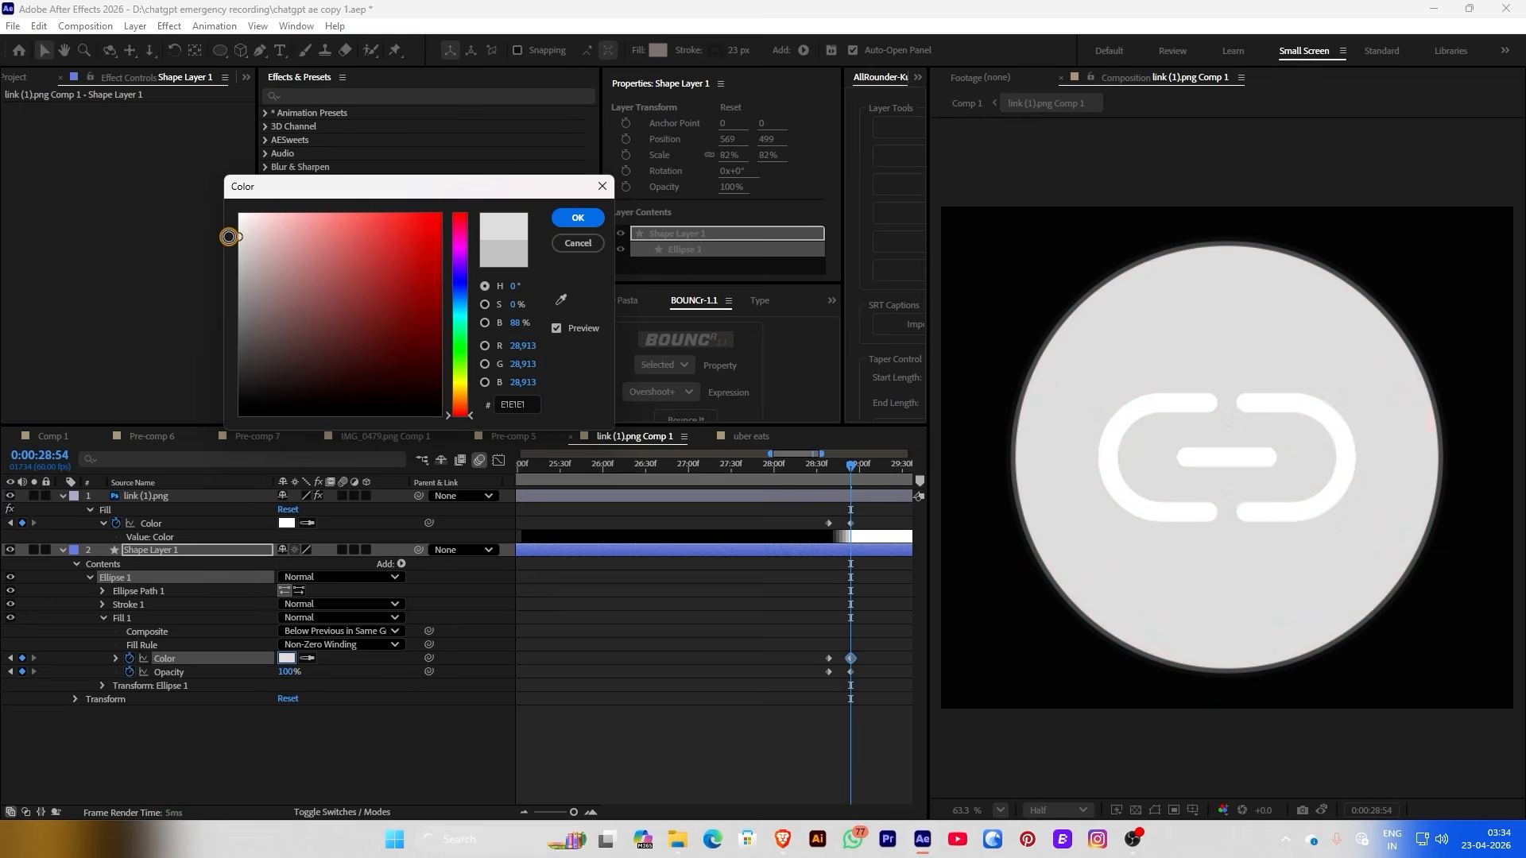
# Confirm the E1E1E1 light grey badge fill and go back to Comp 1
pyautogui.click(603, 222)
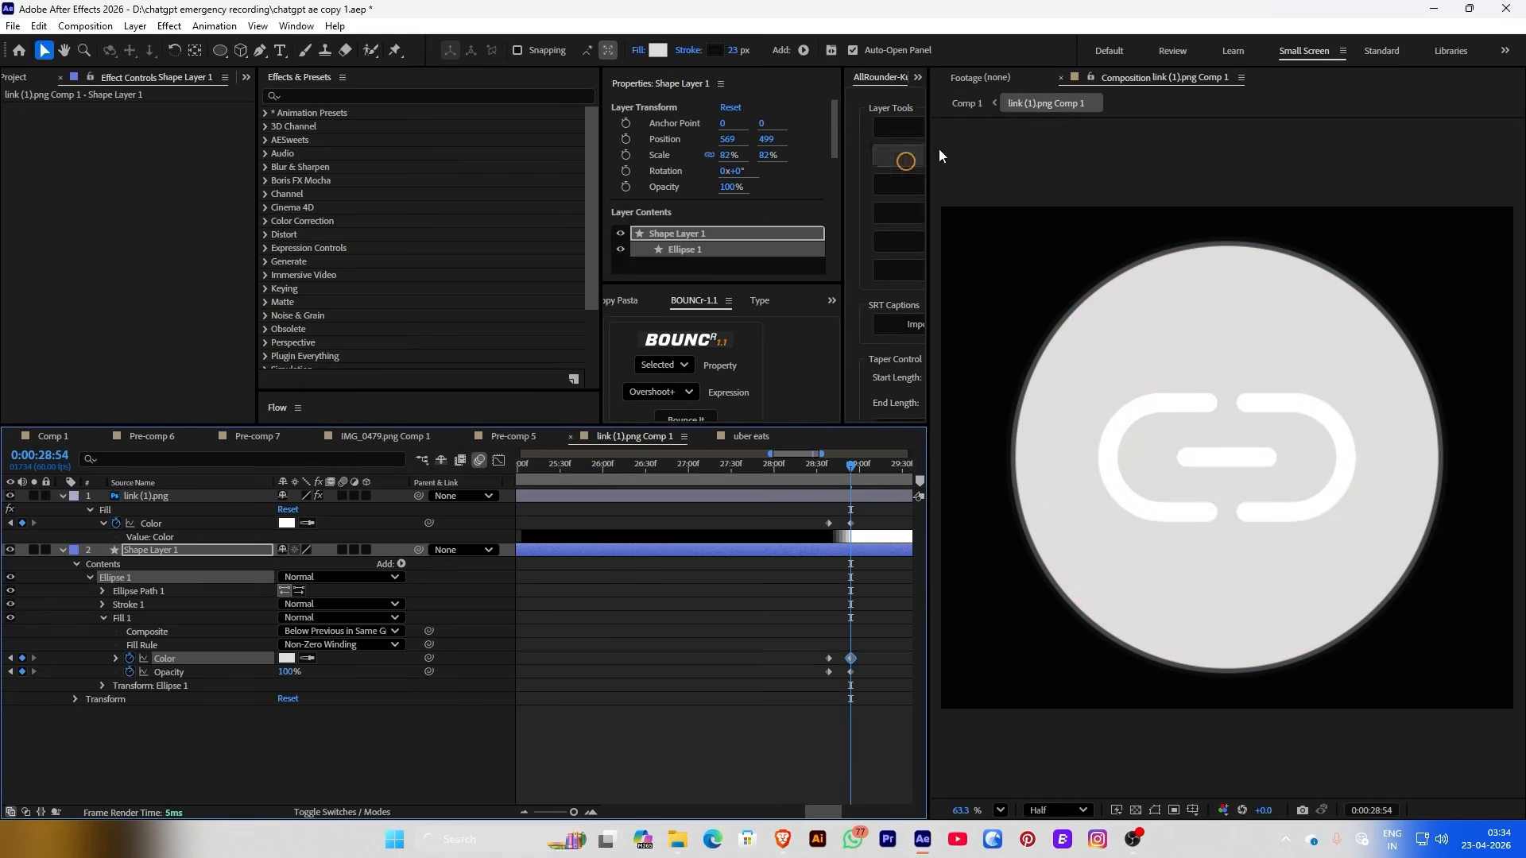
pyautogui.click(969, 103)
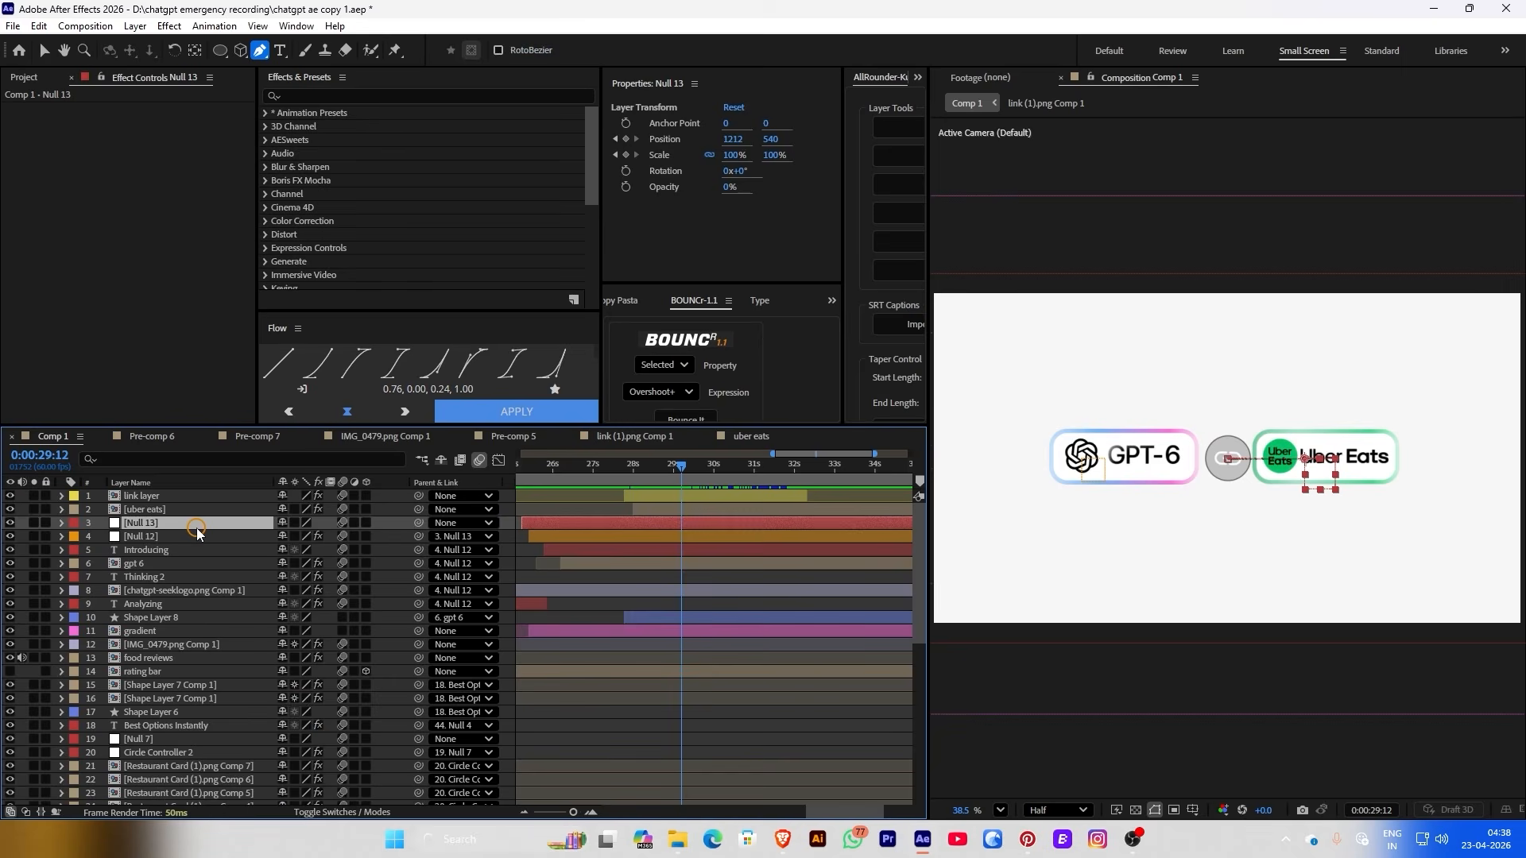